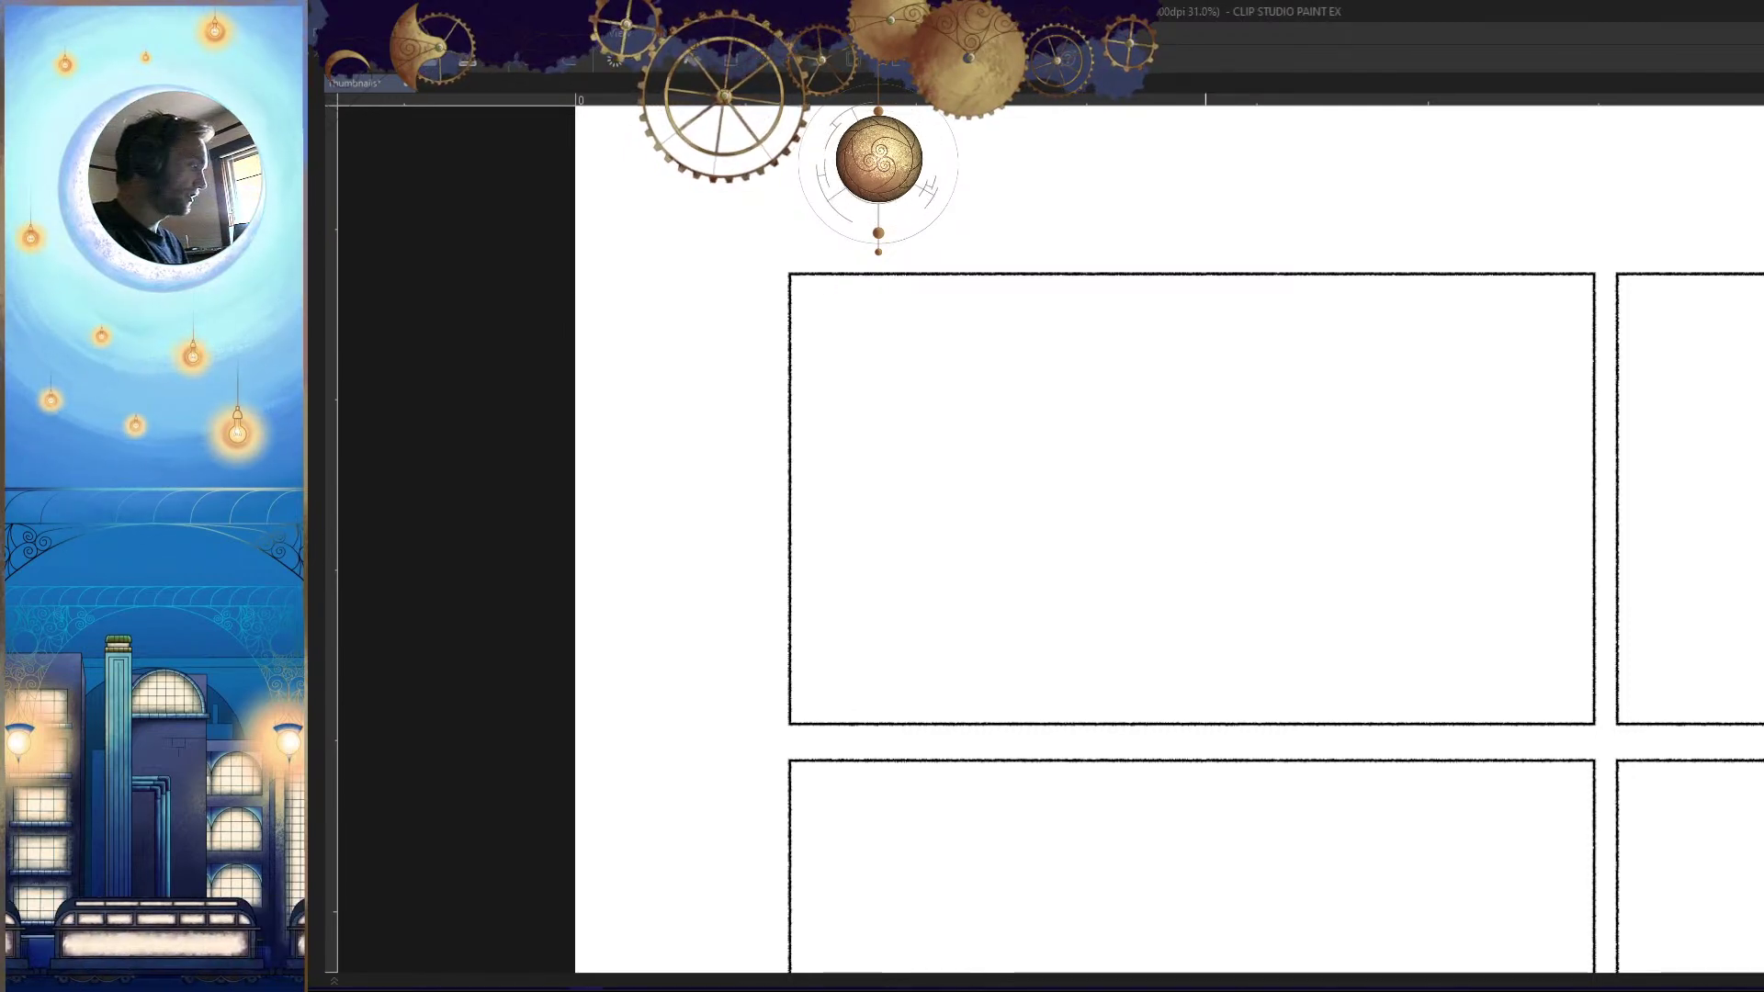
{"action": "left_click_drag", "start_coordinate": [1320, 456], "coordinate": [1289, 569]}
{"action": "scroll", "coordinate": [1142, 618], "scroll_direction": "down", "scroll_amount": 3}
{"action": "scroll", "coordinate": [1189, 583], "scroll_direction": "up", "scroll_amount": 2}
{"action": "left_click_drag", "start_coordinate": [1234, 641], "coordinate": [1085, 628]}
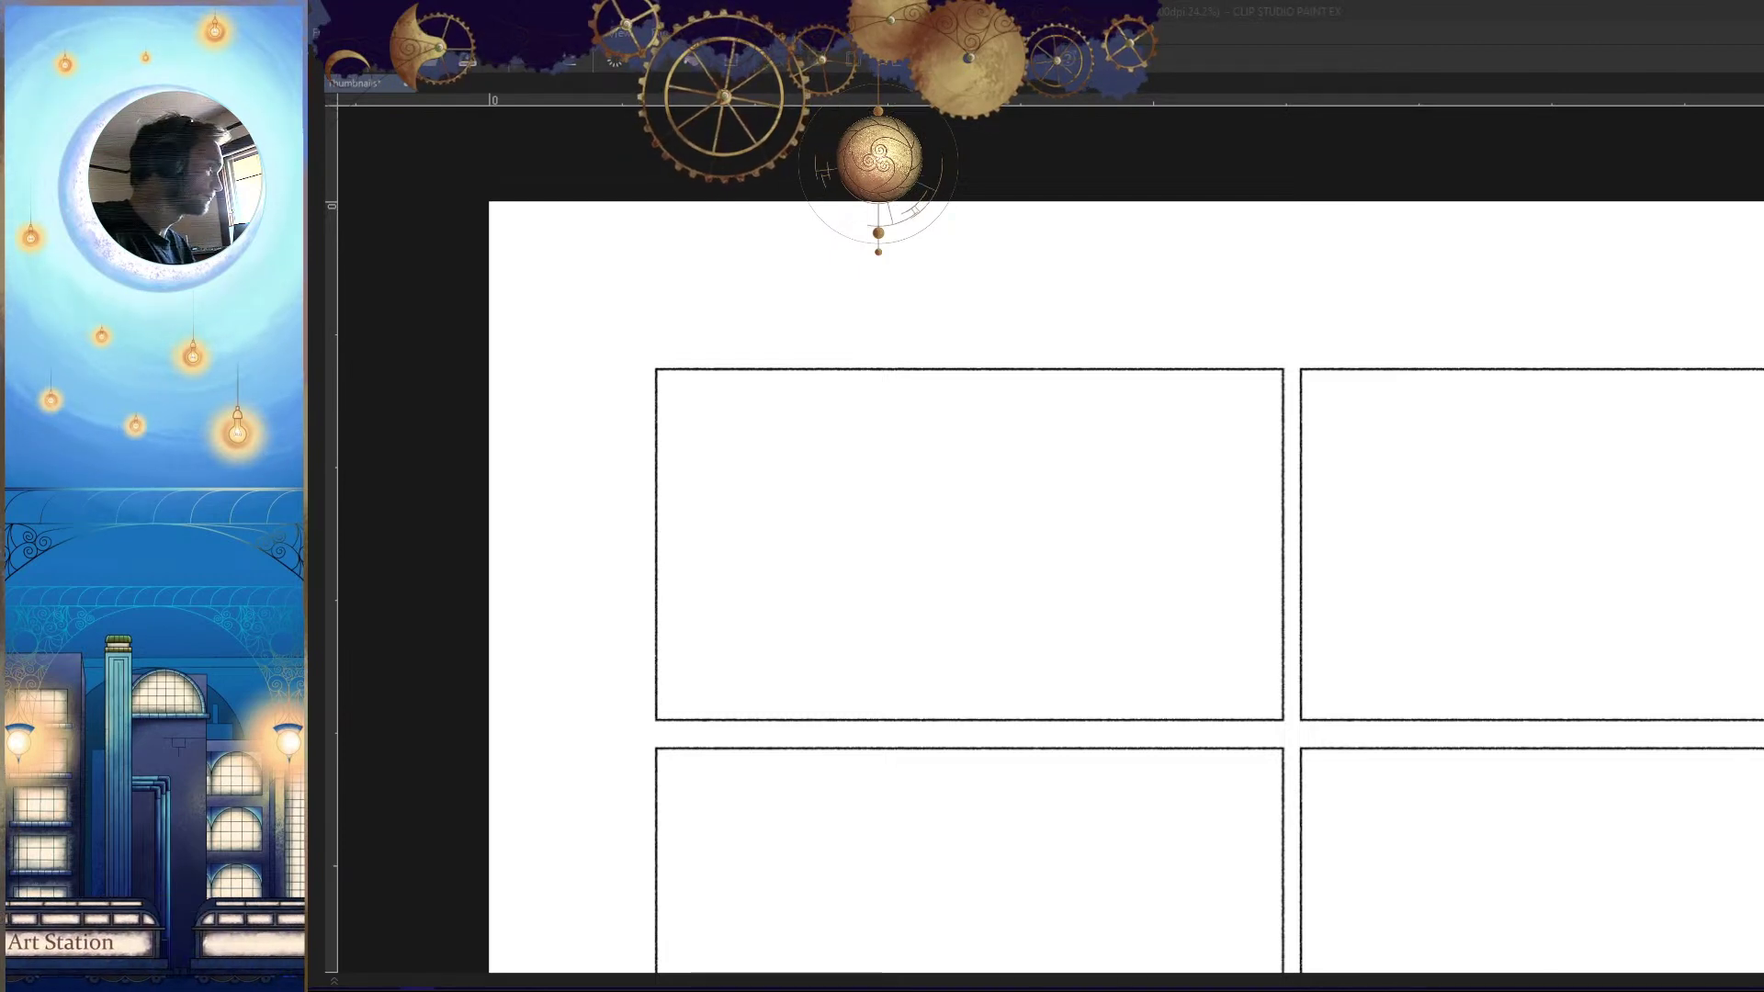
{"action": "left_click", "coordinate": [1412, 13]}
{"action": "left_click_drag", "start_coordinate": [1039, 556], "coordinate": [898, 524]}
{"action": "scroll", "coordinate": [1166, 460], "scroll_direction": "down", "scroll_amount": 3}
{"action": "scroll", "coordinate": [958, 545], "scroll_direction": "up", "scroll_amount": 2}
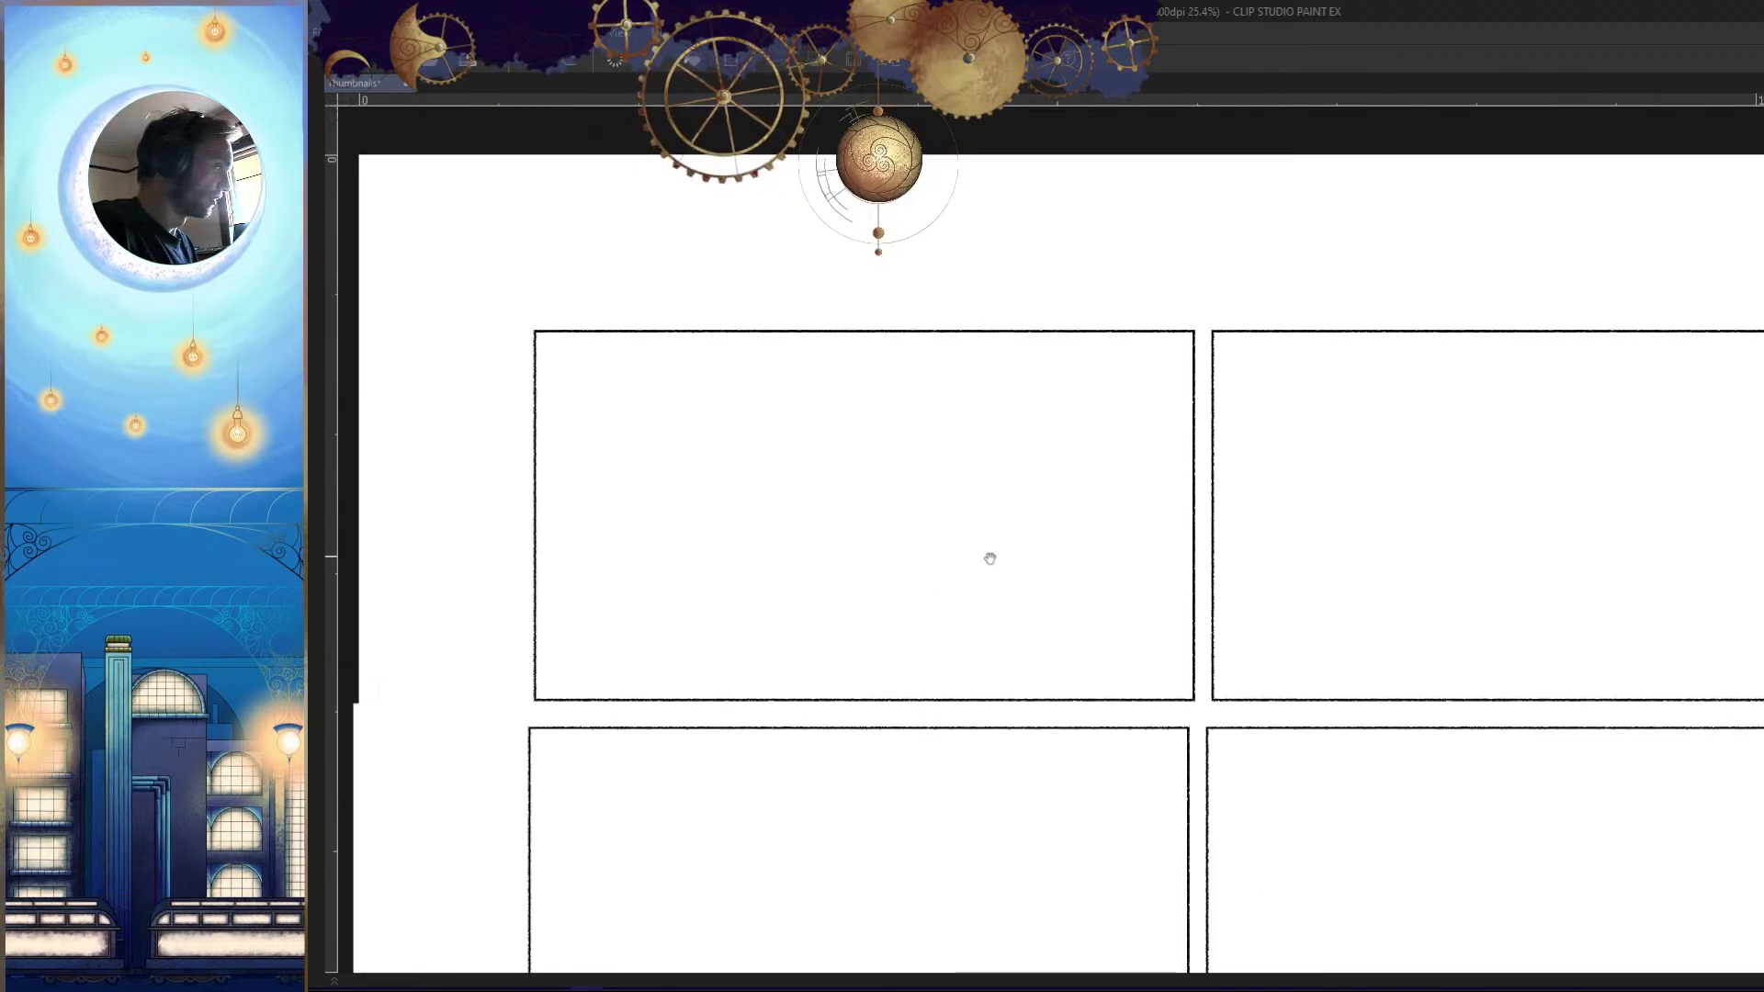
{"action": "scroll", "coordinate": [965, 524], "scroll_direction": "up", "scroll_amount": 2}
{"action": "scroll", "coordinate": [1039, 515], "scroll_direction": "up", "scroll_amount": 2}
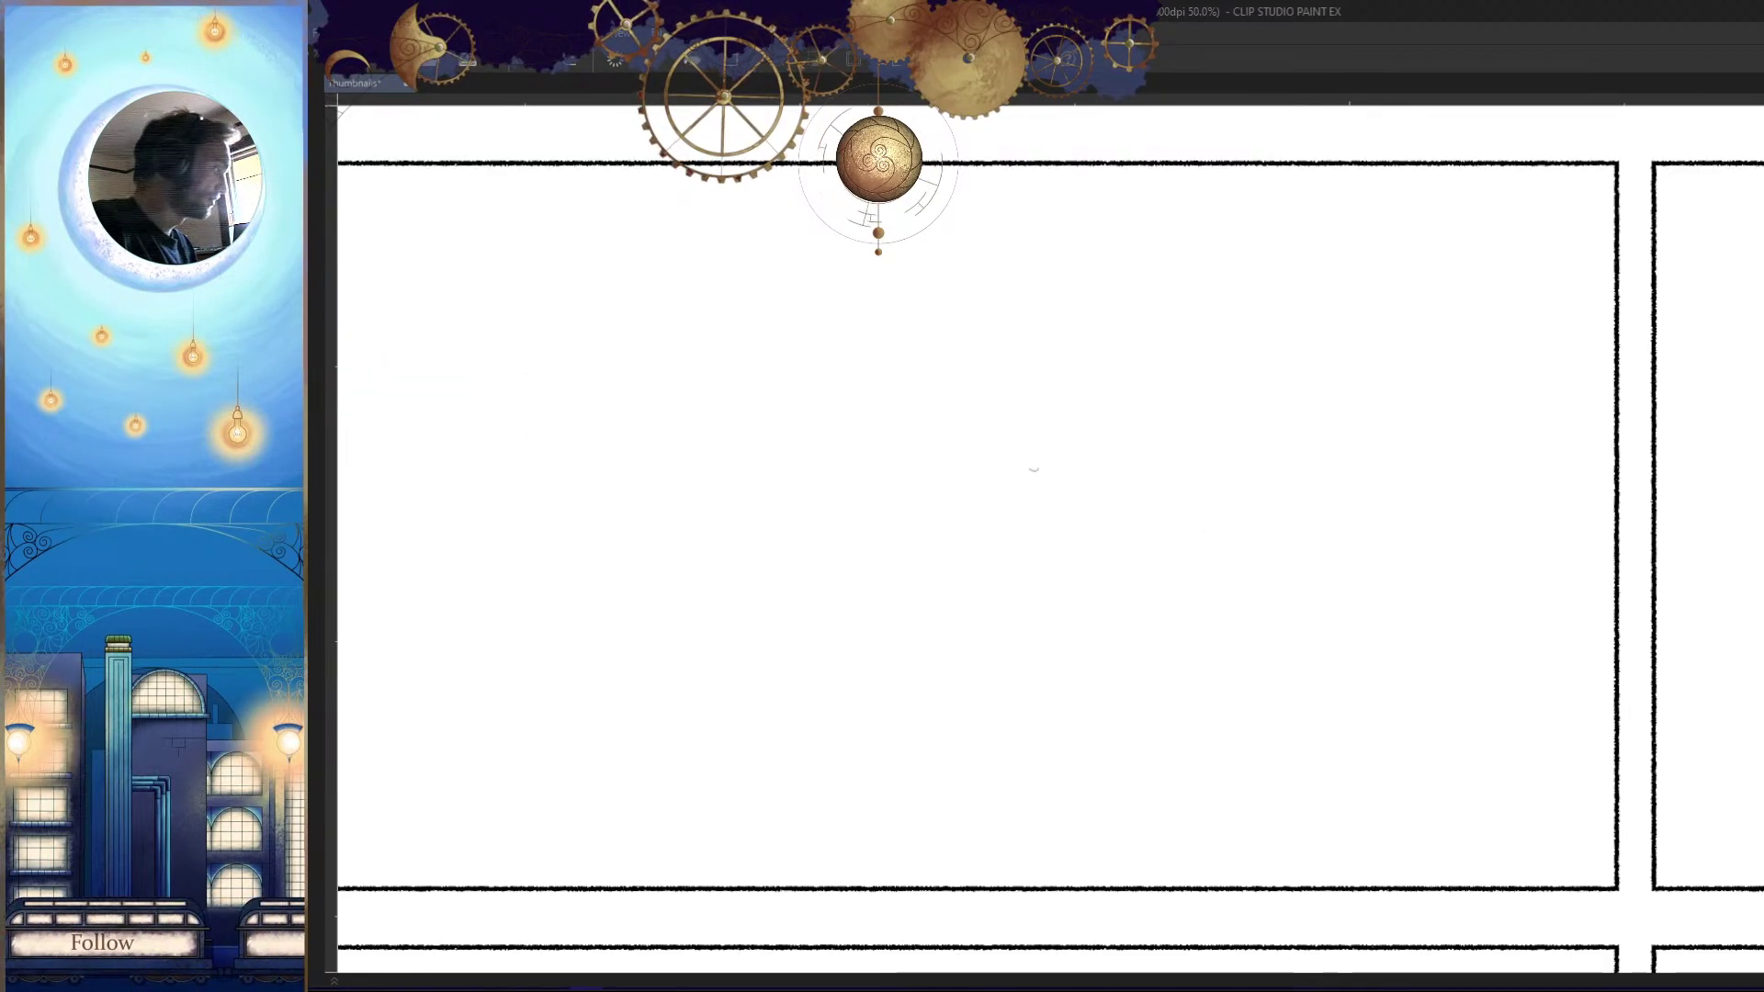
{"action": "left_click_drag", "start_coordinate": [1134, 438], "coordinate": [1199, 457]}
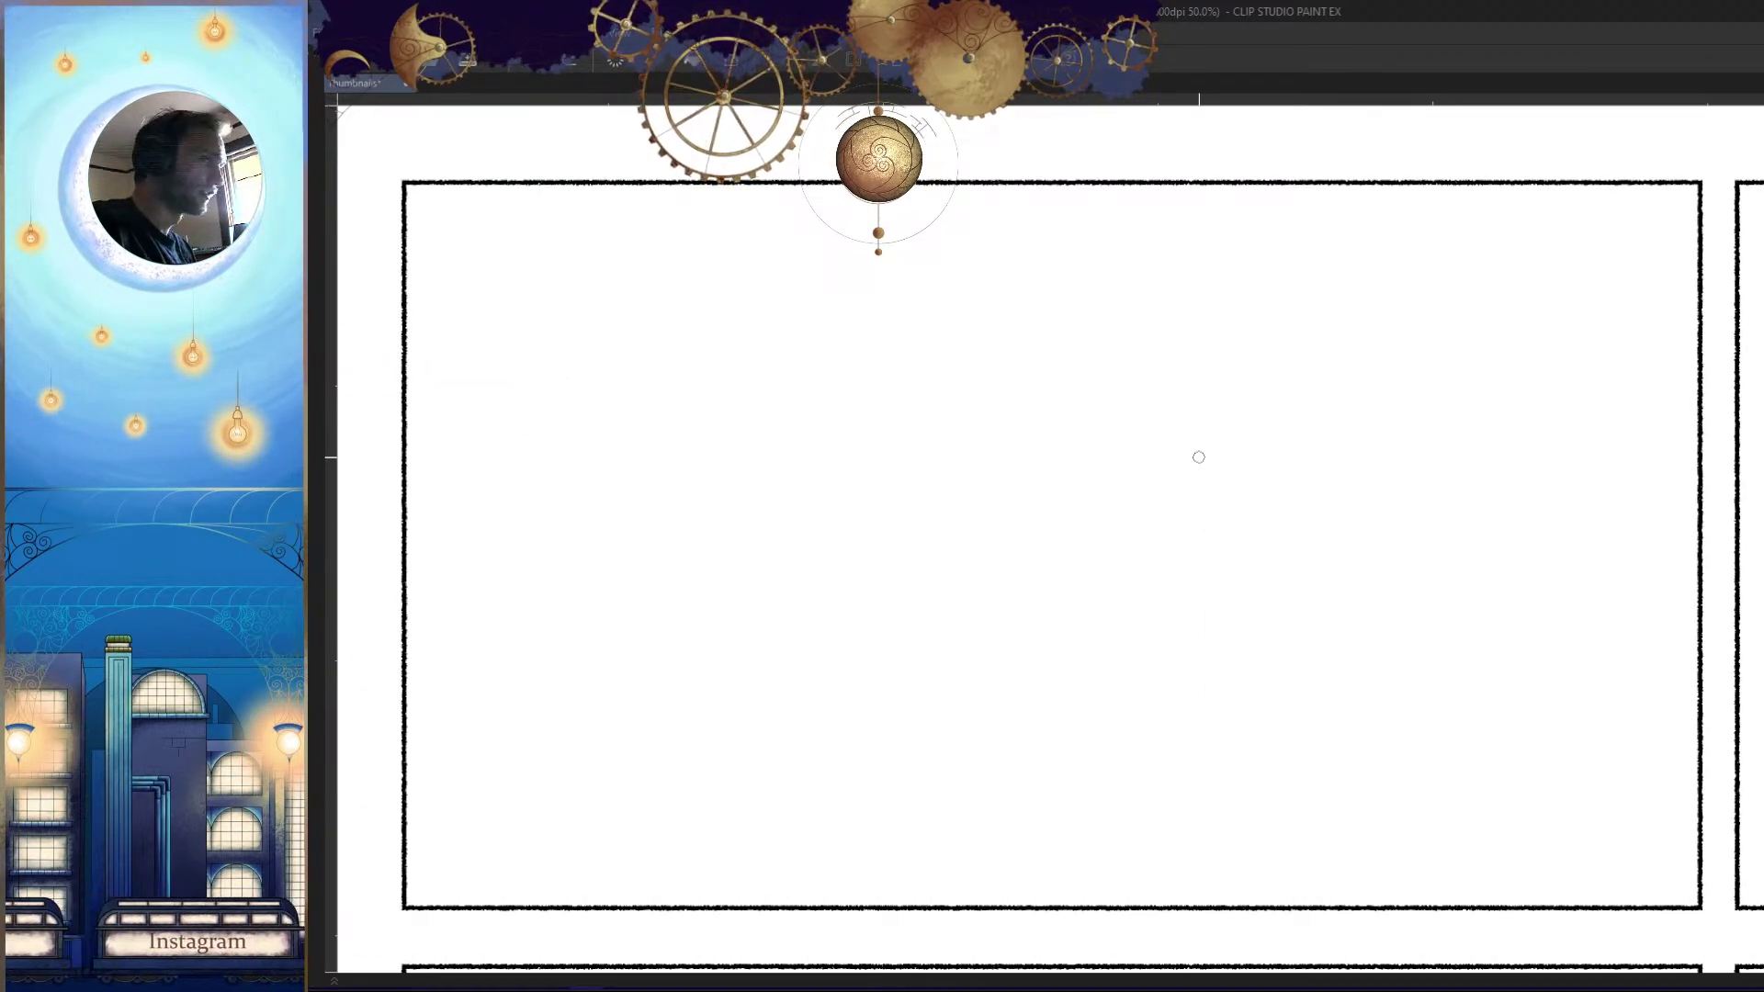
{"action": "left_click_drag", "start_coordinate": [1155, 527], "coordinate": [1111, 540]}
{"action": "mouse_move", "coordinate": [1066, 434]}
{"action": "left_mouse_down"}
{"action": "mouse_move", "coordinate": [1102, 421]}
{"action": "mouse_move", "coordinate": [1082, 562]}
{"action": "mouse_move", "coordinate": [1137, 598]}
{"action": "left_mouse_up"}
{"action": "key", "text": "ctrl+z"}
{"action": "left_click_drag", "start_coordinate": [1077, 536], "coordinate": [1127, 592]}
{"action": "left_click_drag", "start_coordinate": [1126, 704], "coordinate": [1154, 628]}
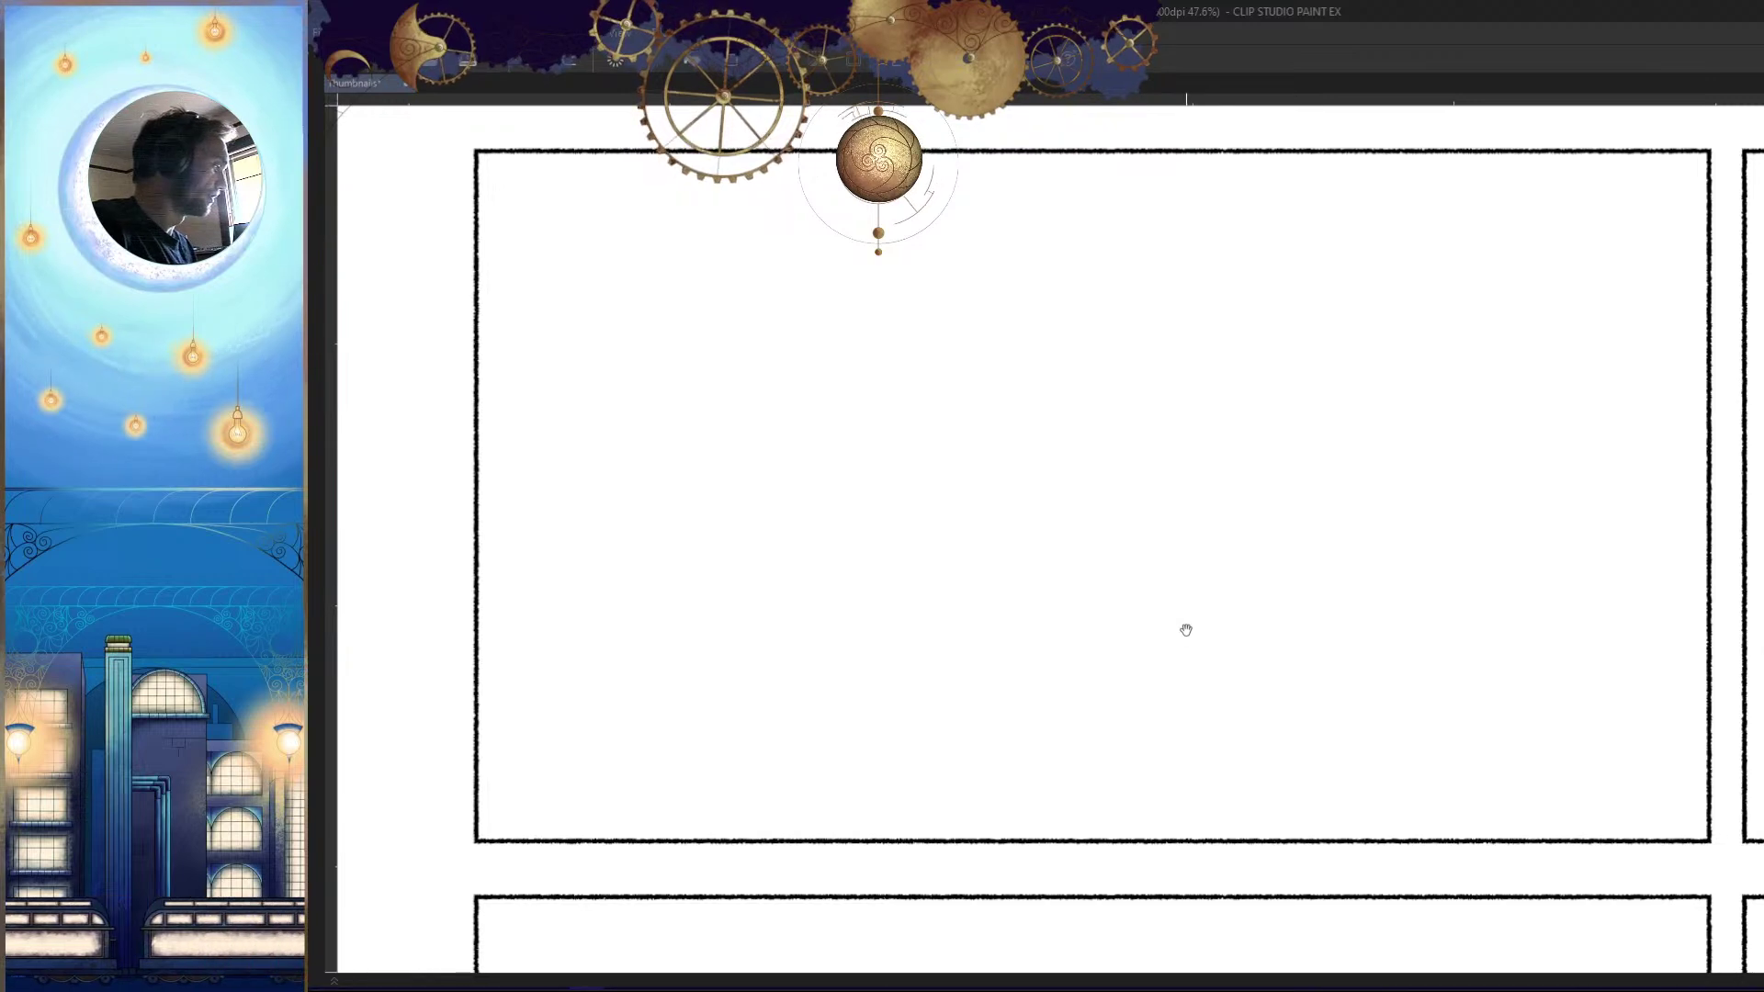
{"action": "left_click_drag", "start_coordinate": [988, 331], "coordinate": [977, 521]}
{"action": "key", "text": "ctrl+z"}
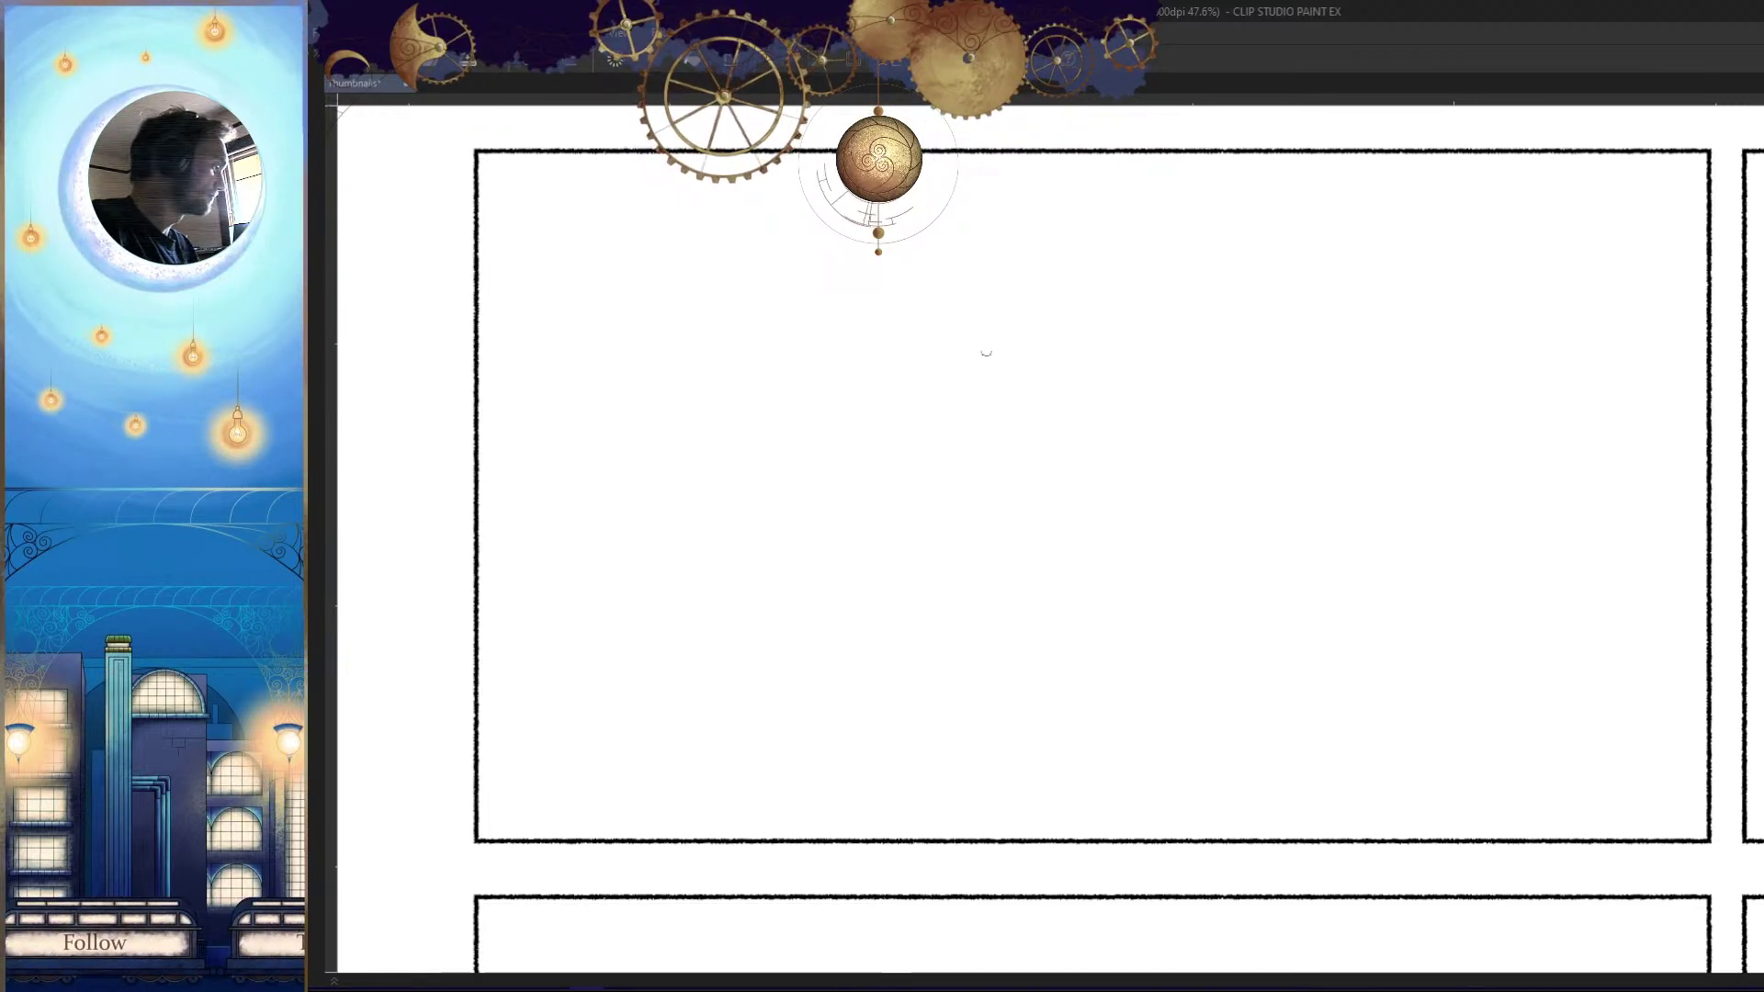
Try sketching a tall rectangular tower with a sloping ground line in the first panel
{"action": "left_click_drag", "start_coordinate": [974, 322], "coordinate": [967, 719]}
{"action": "mouse_move", "coordinate": [974, 322]}
{"action": "left_mouse_down"}
{"action": "mouse_move", "coordinate": [1132, 326]}
{"action": "mouse_move", "coordinate": [1108, 321]}
{"action": "mouse_move", "coordinate": [1100, 733]}
{"action": "mouse_move", "coordinate": [1289, 618]}
{"action": "mouse_move", "coordinate": [827, 721]}
{"action": "left_mouse_up"}
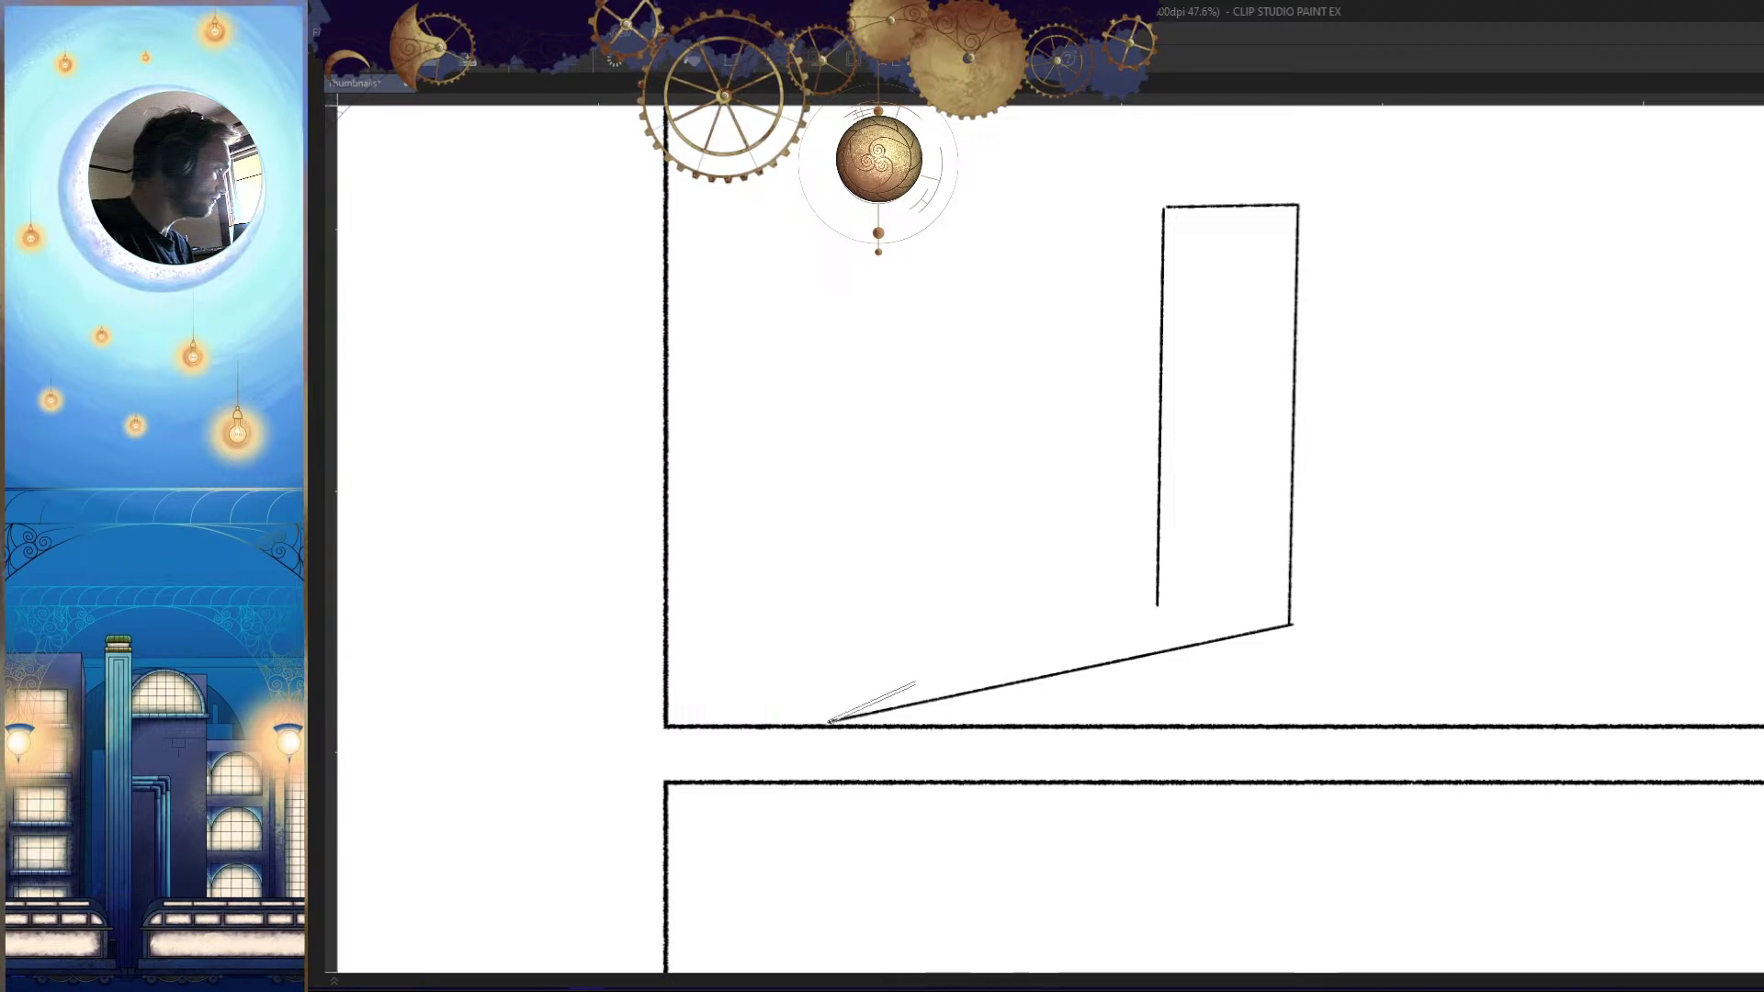
{"action": "left_click_drag", "start_coordinate": [1158, 602], "coordinate": [669, 648]}
{"action": "left_click_drag", "start_coordinate": [1239, 686], "coordinate": [1213, 744]}
{"action": "mouse_move", "coordinate": [1039, 579]}
{"action": "left_mouse_down"}
{"action": "mouse_move", "coordinate": [1098, 675]}
{"action": "mouse_move", "coordinate": [1441, 575]}
{"action": "left_mouse_up"}
{"action": "left_click", "coordinate": [1033, 664], "text": "shift"}
{"action": "key", "text": "ctrl+z"}
{"action": "left_click_drag", "start_coordinate": [1438, 665], "coordinate": [1166, 753]}
{"action": "left_click_drag", "start_coordinate": [1277, 656], "coordinate": [1316, 701]}
{"action": "key", "text": "ctrl+z"}
{"action": "key", "text": "ctrl+z"}
{"action": "key", "text": "ctrl+z"}
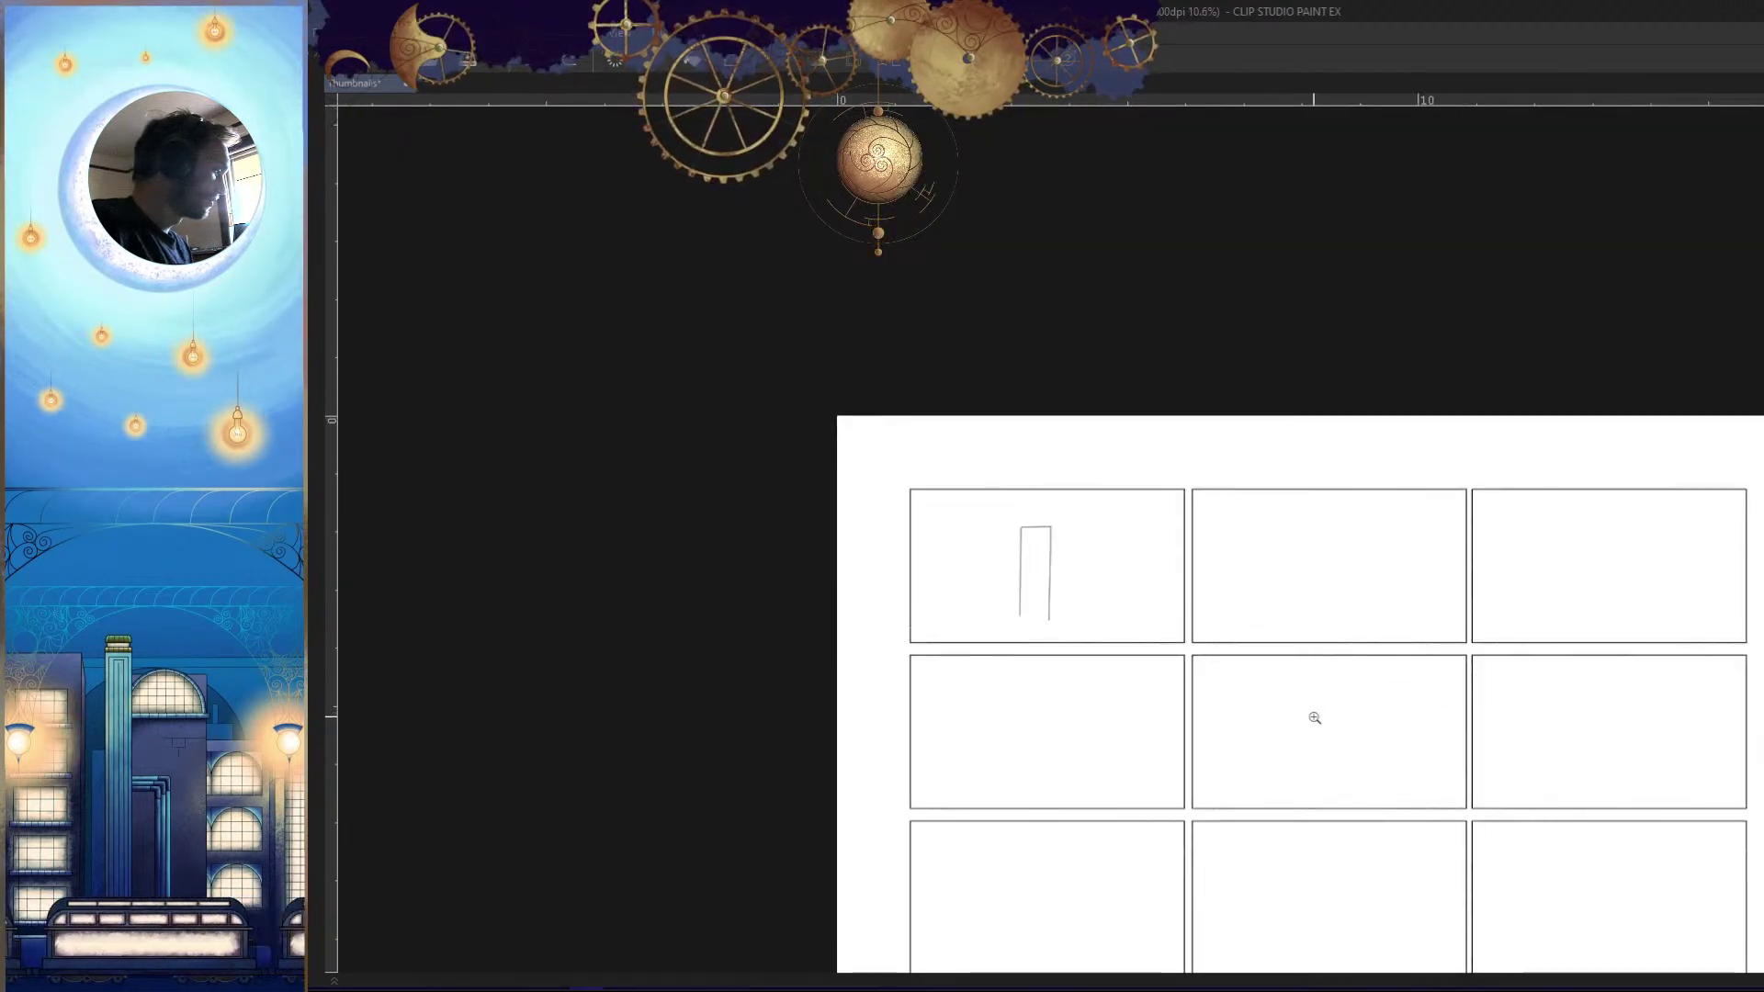
{"action": "key", "text": "ctrl+z"}
{"action": "key", "text": "ctrl+z"}
Sketch two long bridge deck lines across the lower part of the first panel, converging near its right edge
{"action": "left_click", "coordinate": [1064, 587]}
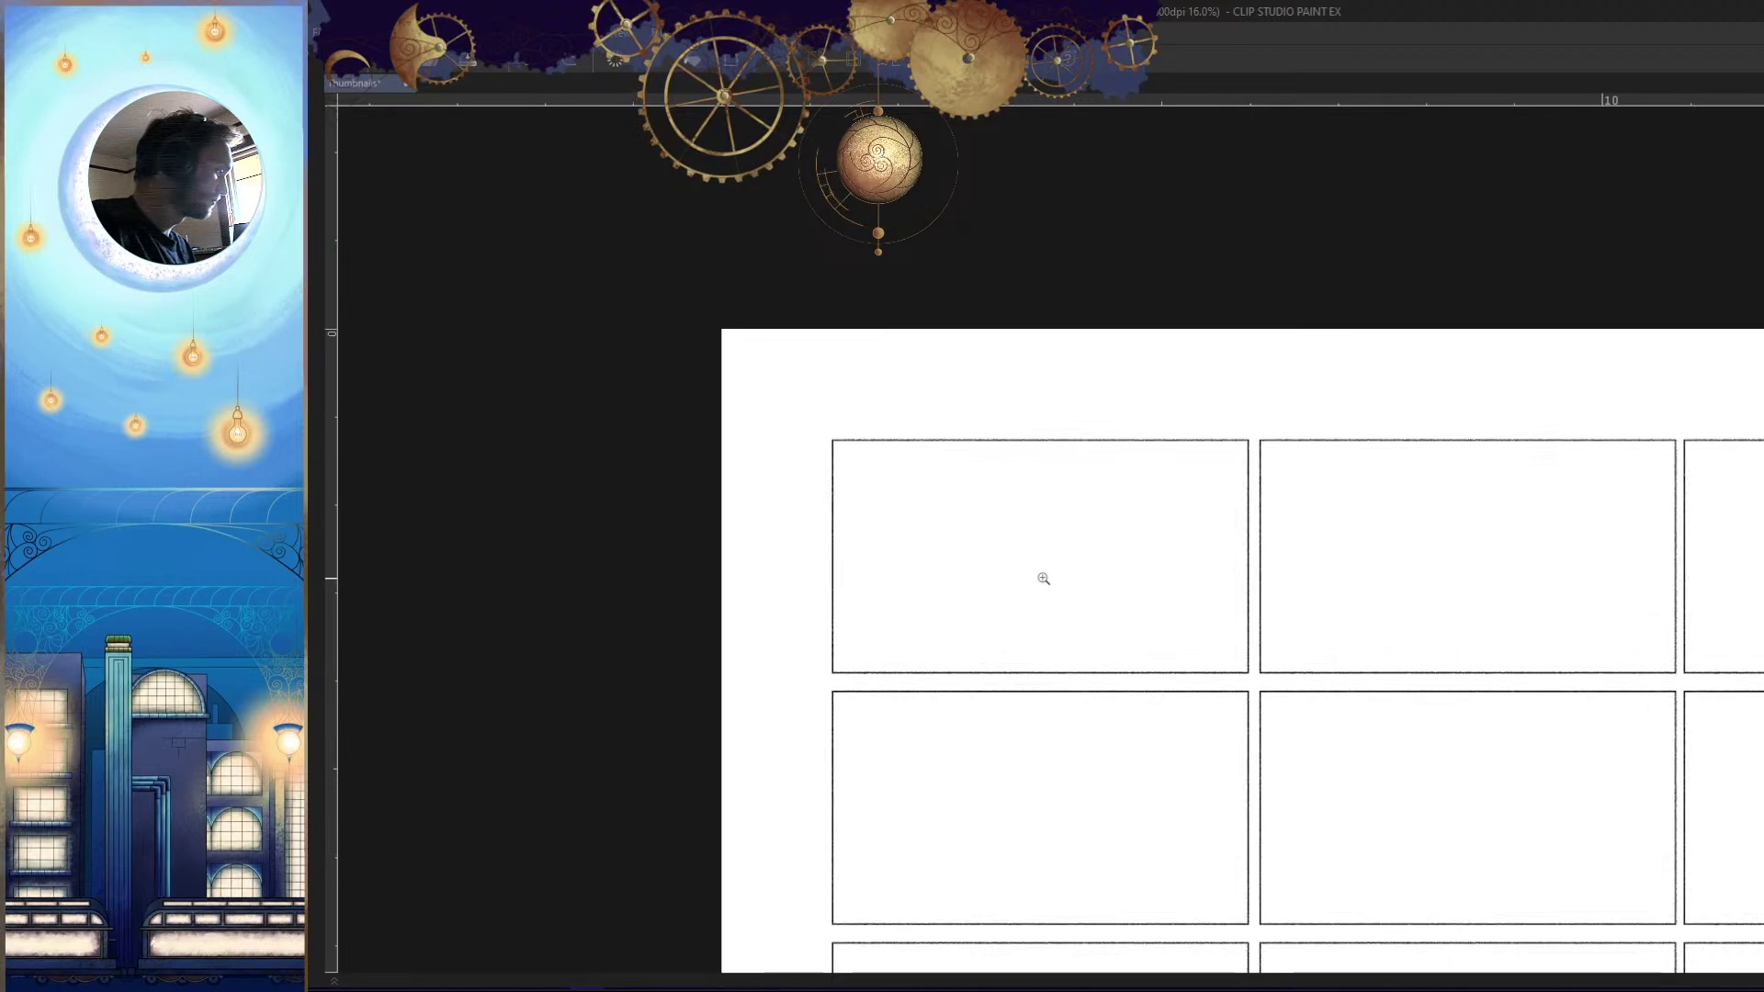
{"action": "left_click", "coordinate": [1047, 578]}
{"action": "left_click_drag", "start_coordinate": [1384, 621], "coordinate": [830, 739]}
{"action": "key", "text": "ctrl+z"}
{"action": "left_click_drag", "start_coordinate": [1385, 621], "coordinate": [795, 693]}
{"action": "key", "text": "ctrl+z"}
{"action": "left_click_drag", "start_coordinate": [1387, 621], "coordinate": [701, 646]}
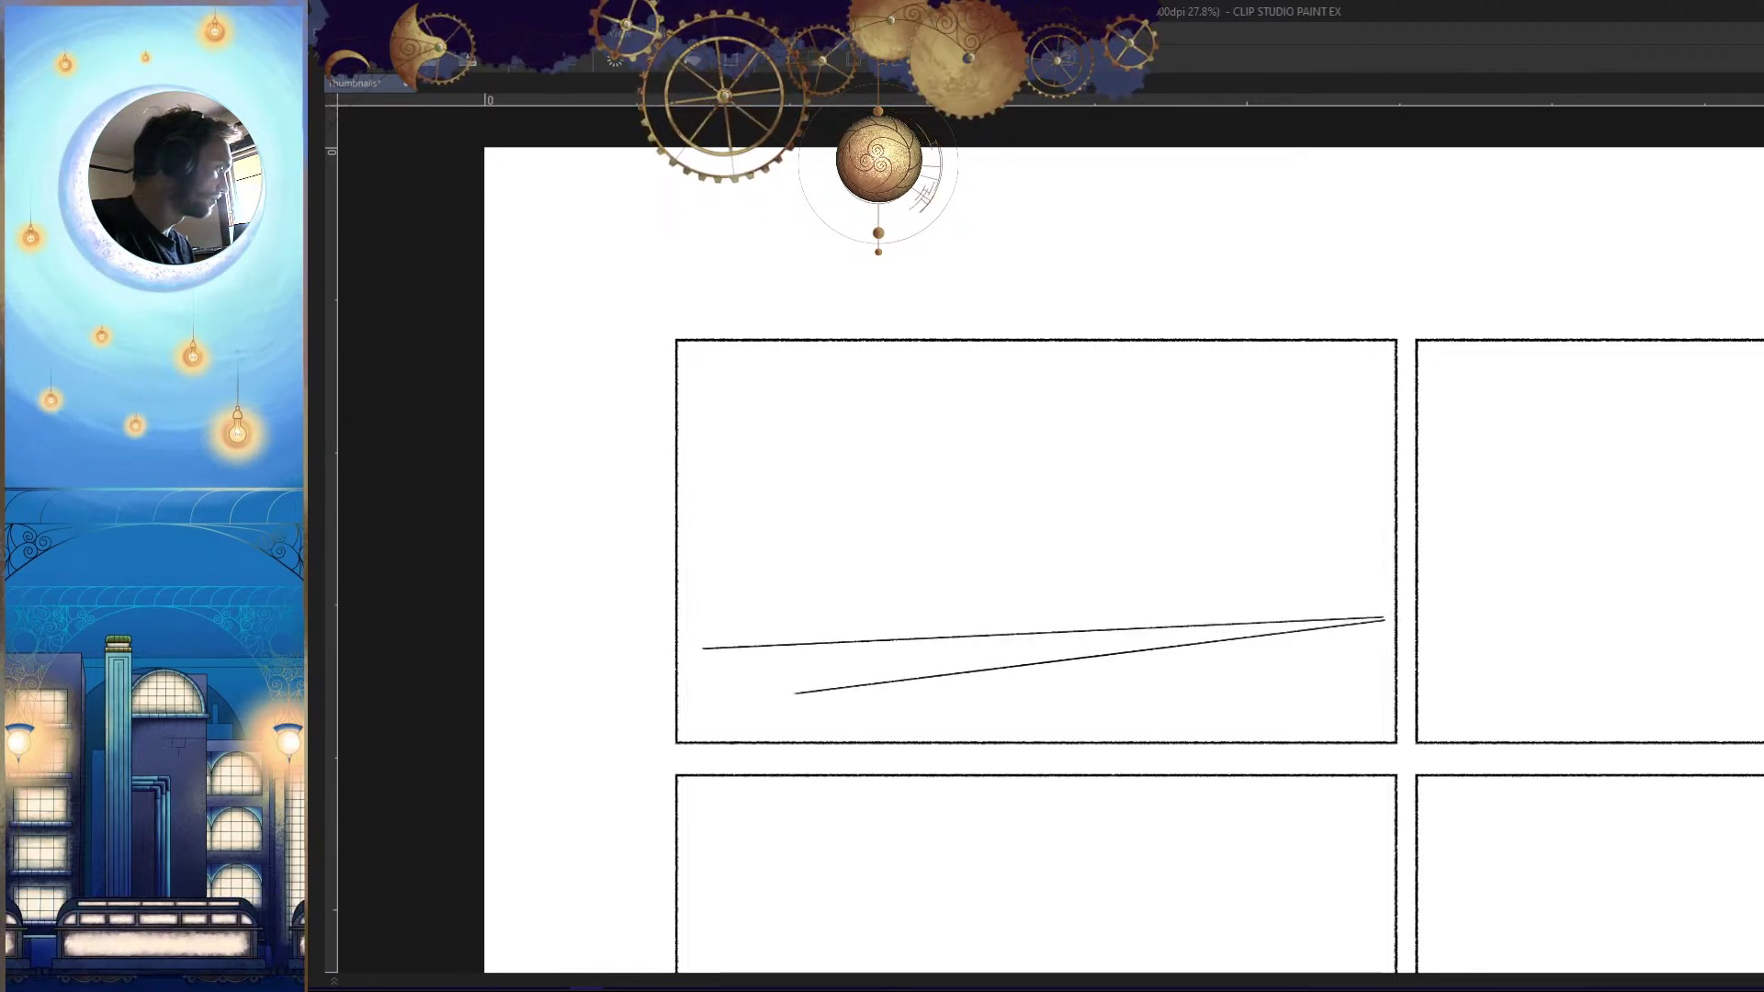
{"action": "key", "text": "ctrl+z"}
{"action": "left_click_drag", "start_coordinate": [1361, 641], "coordinate": [667, 704]}
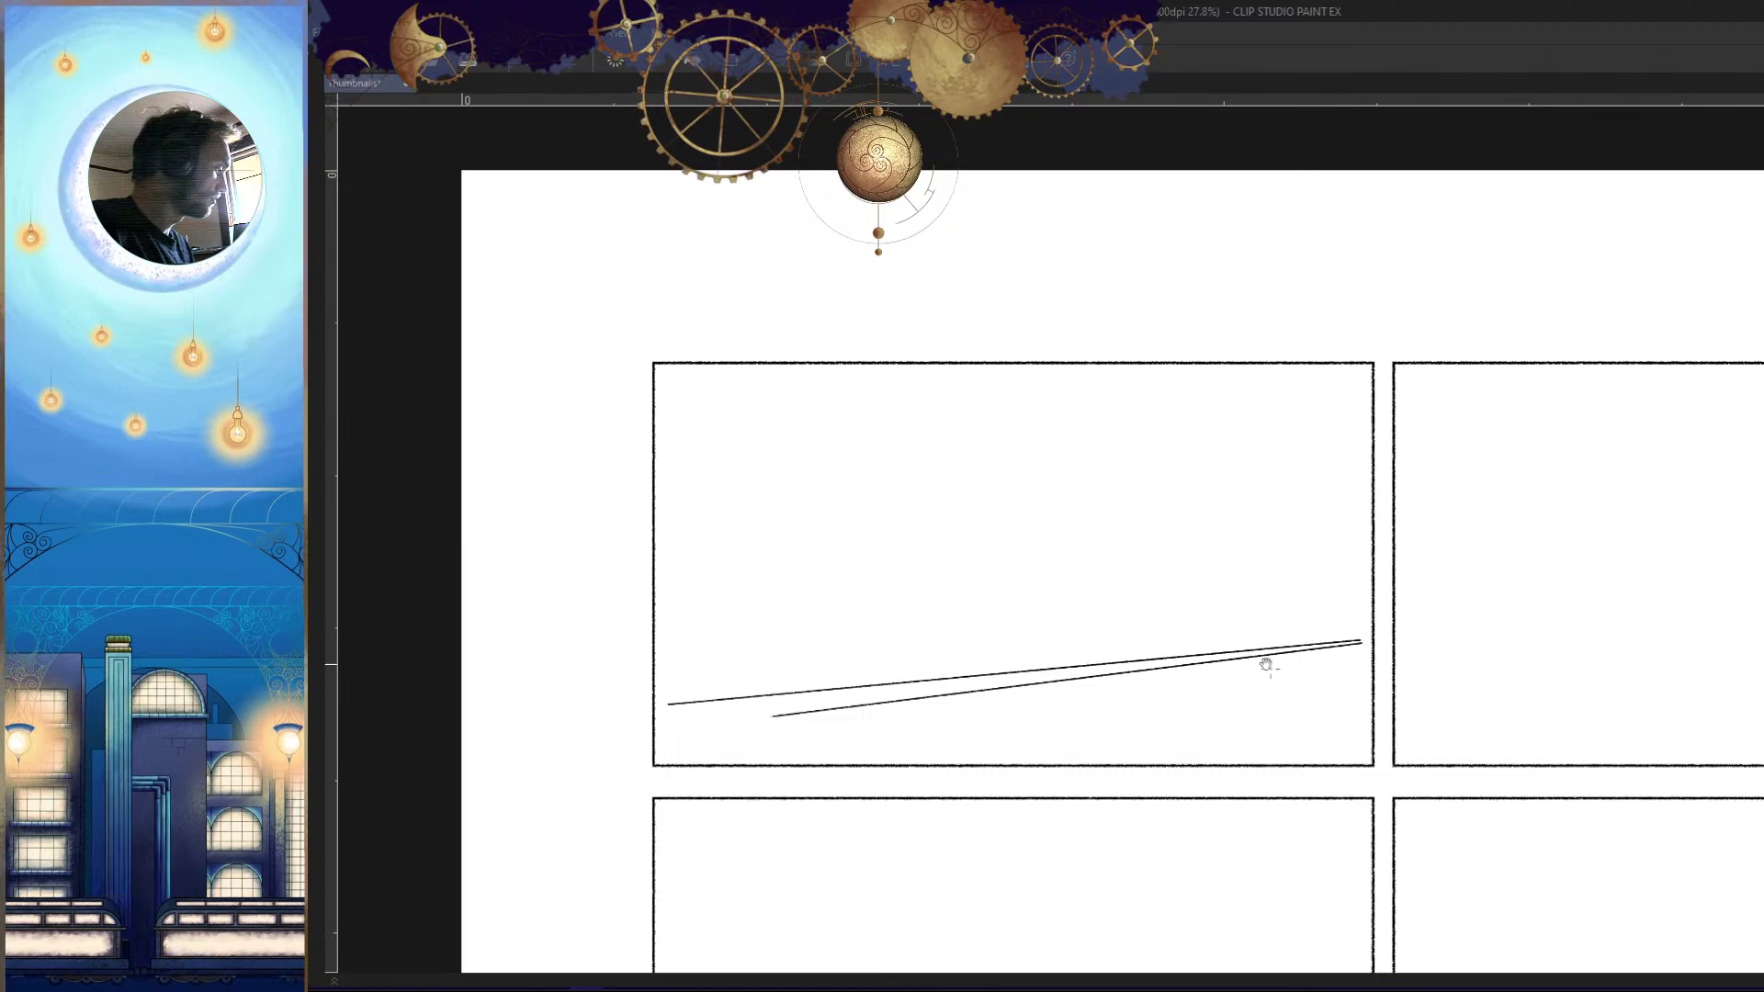
Draw a narrow bridge tower on the deck with two legs, a top beam and an X brace beneath it
{"action": "mouse_move", "coordinate": [1056, 541]}
{"action": "left_mouse_down"}
{"action": "mouse_move", "coordinate": [1071, 709]}
{"action": "mouse_move", "coordinate": [1053, 717]}
{"action": "left_mouse_up"}
{"action": "mouse_move", "coordinate": [1049, 545]}
{"action": "left_mouse_down"}
{"action": "mouse_move", "coordinate": [1027, 547]}
{"action": "mouse_move", "coordinate": [1017, 709]}
{"action": "left_mouse_up"}
{"action": "scroll", "coordinate": [1025, 571], "scroll_direction": "up", "scroll_amount": 5}
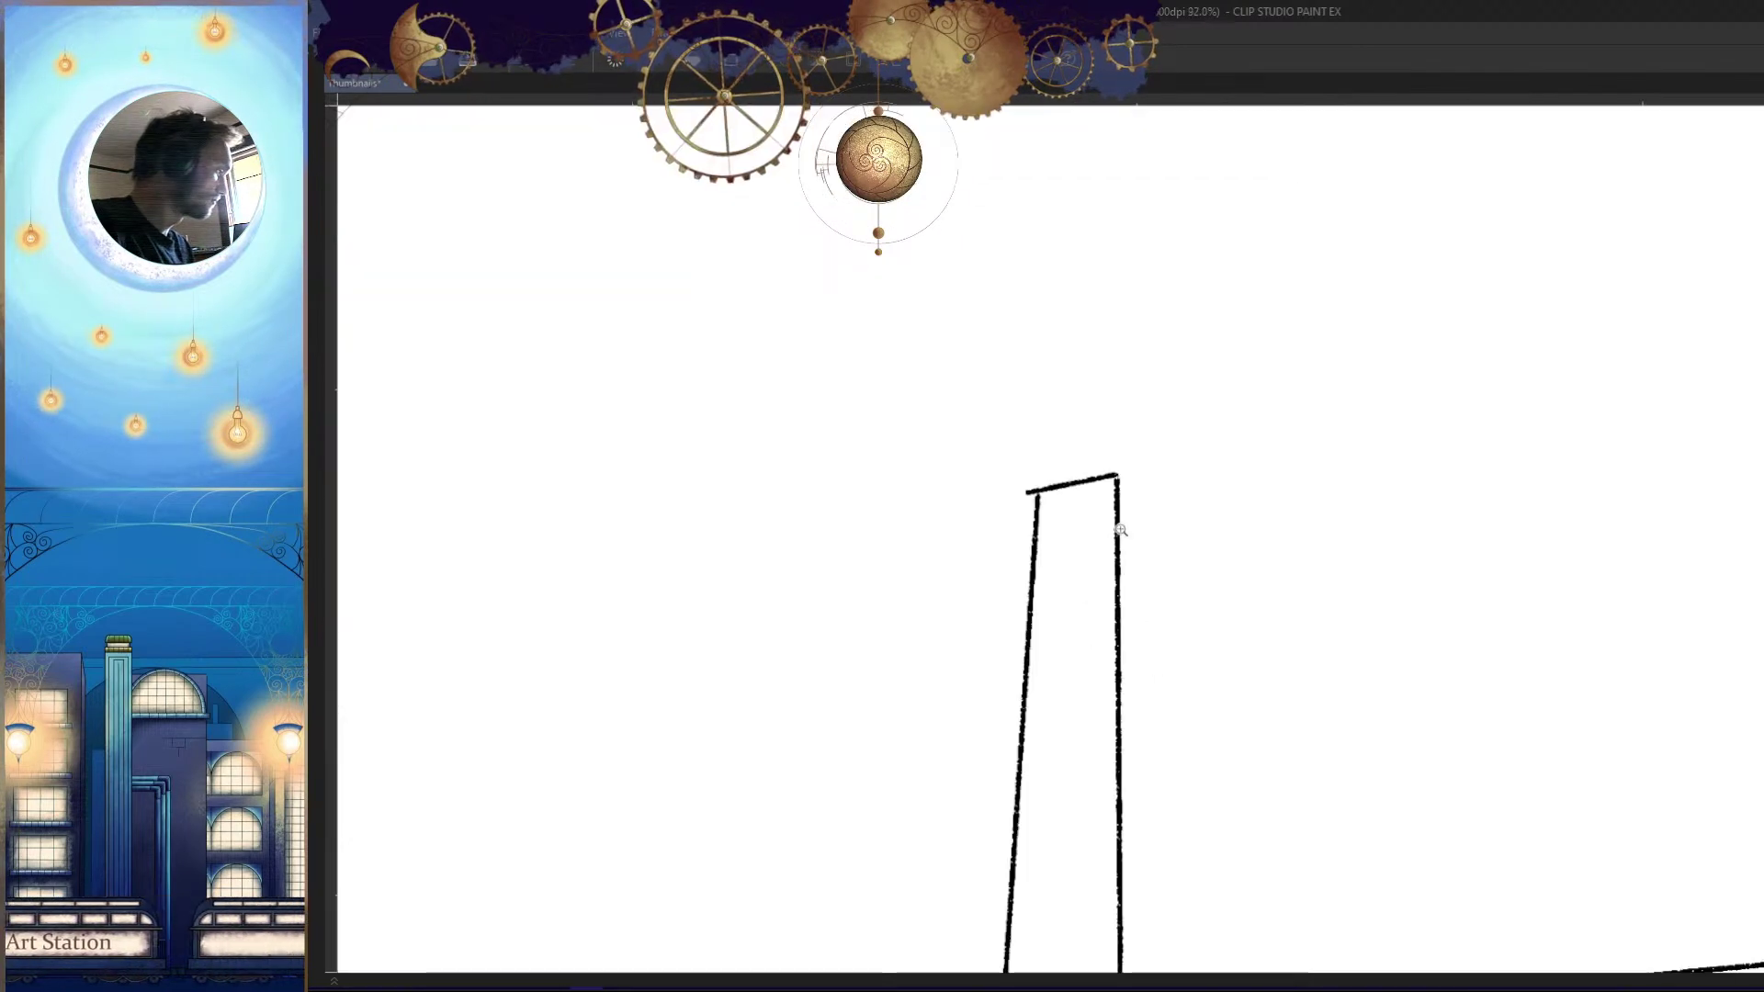
{"action": "left_click_drag", "start_coordinate": [1117, 476], "coordinate": [1030, 618]}
{"action": "left_click_drag", "start_coordinate": [1037, 491], "coordinate": [1117, 636]}
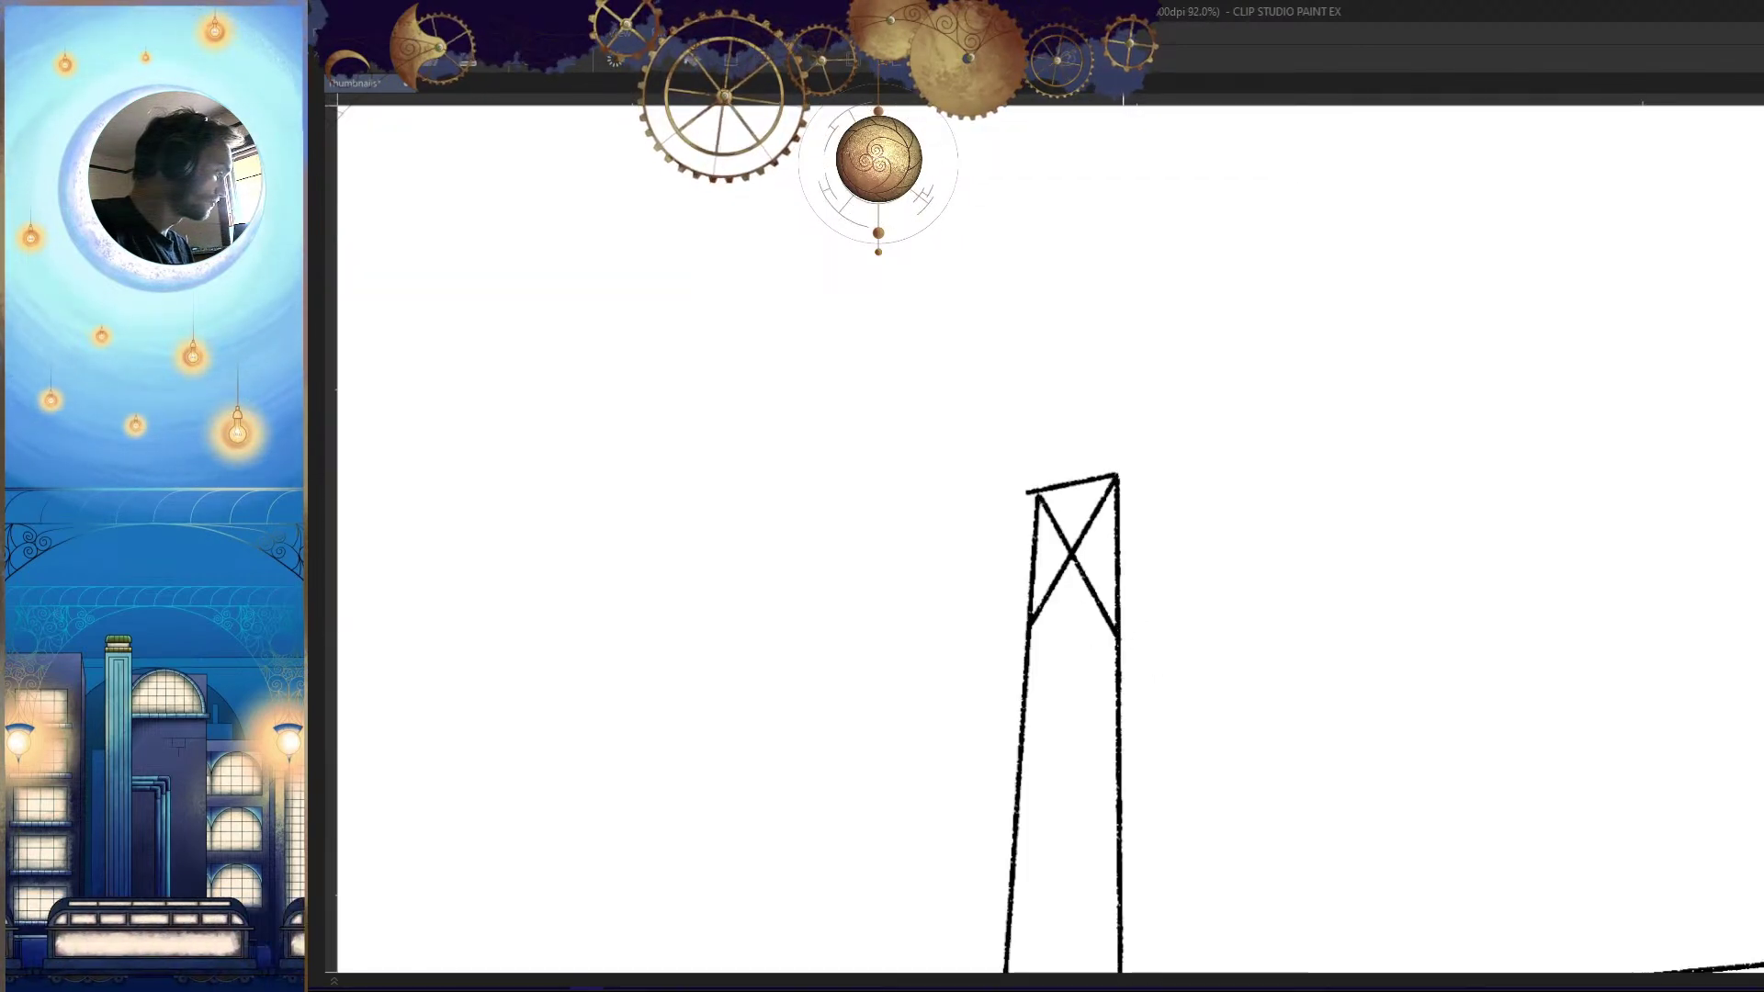
Give both legs of the first panel's tower thickness with an additional line alongside each leg
{"action": "scroll", "coordinate": [1189, 809], "scroll_direction": "down", "scroll_amount": 5}
{"action": "scroll", "coordinate": [960, 533], "scroll_direction": "up", "scroll_amount": 5}
{"action": "left_click_drag", "start_coordinate": [933, 355], "coordinate": [956, 736]}
{"action": "scroll", "coordinate": [1035, 748], "scroll_direction": "down", "scroll_amount": 5}
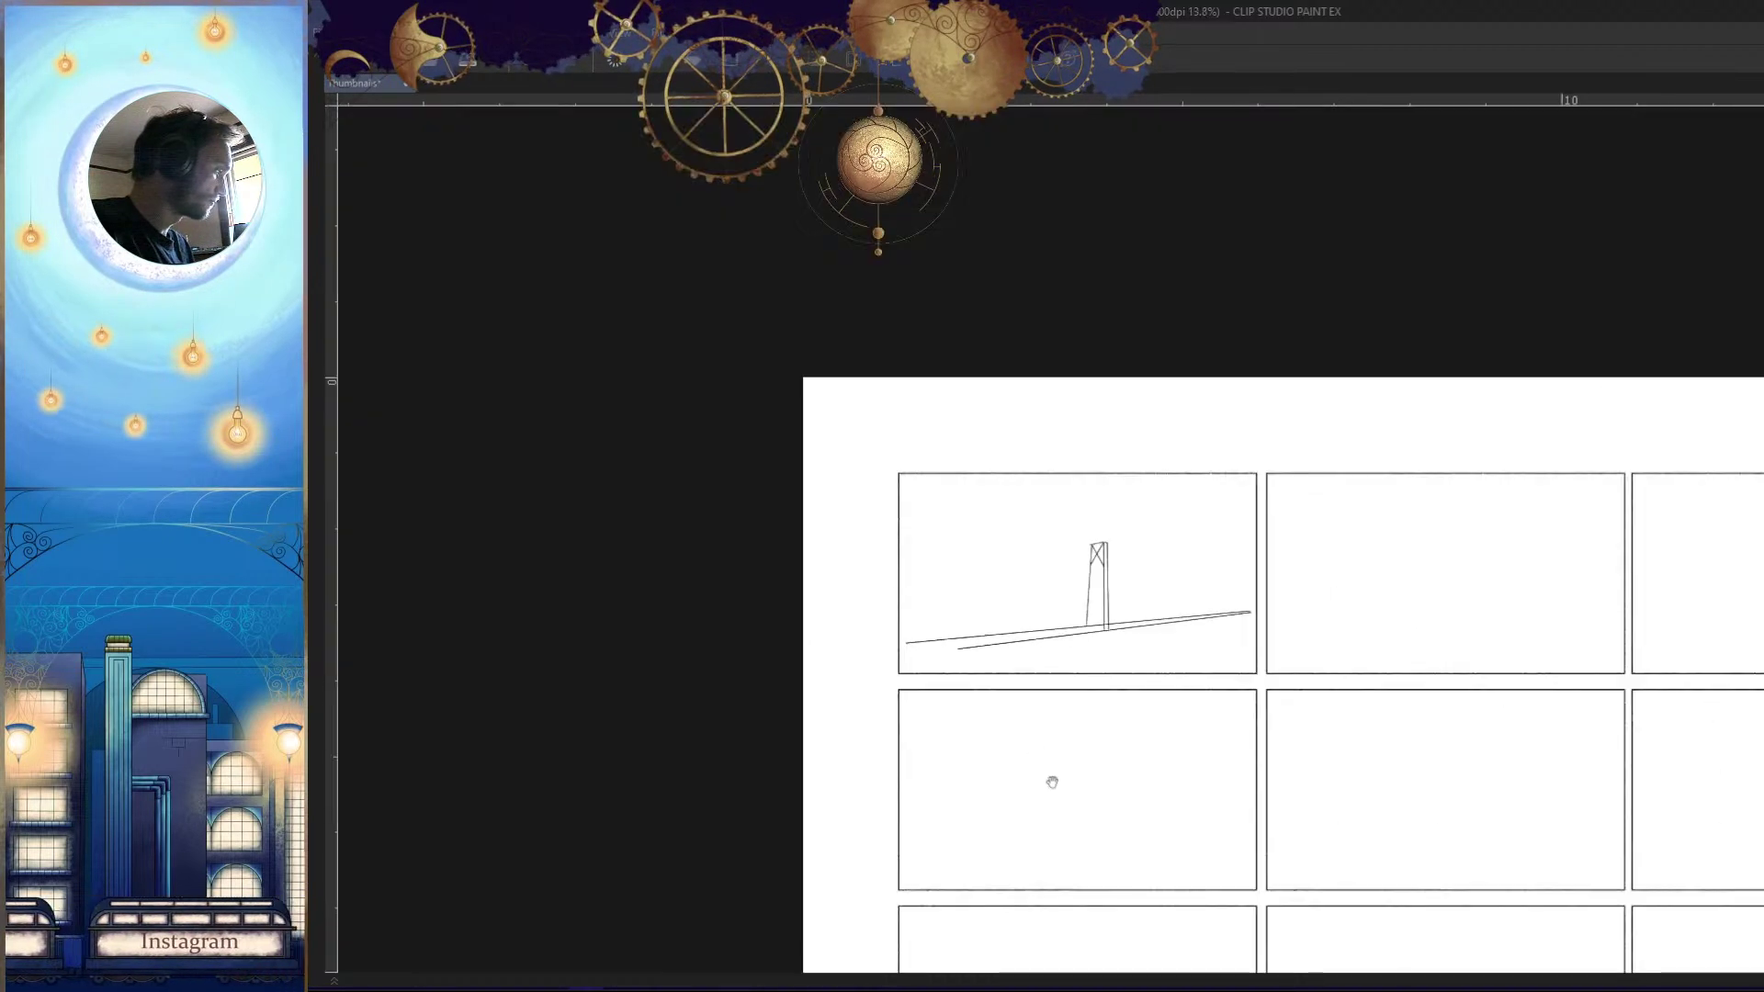
{"action": "scroll", "coordinate": [1036, 748], "scroll_direction": "up", "scroll_amount": 5}
{"action": "left_click_drag", "start_coordinate": [1059, 431], "coordinate": [1043, 849]}
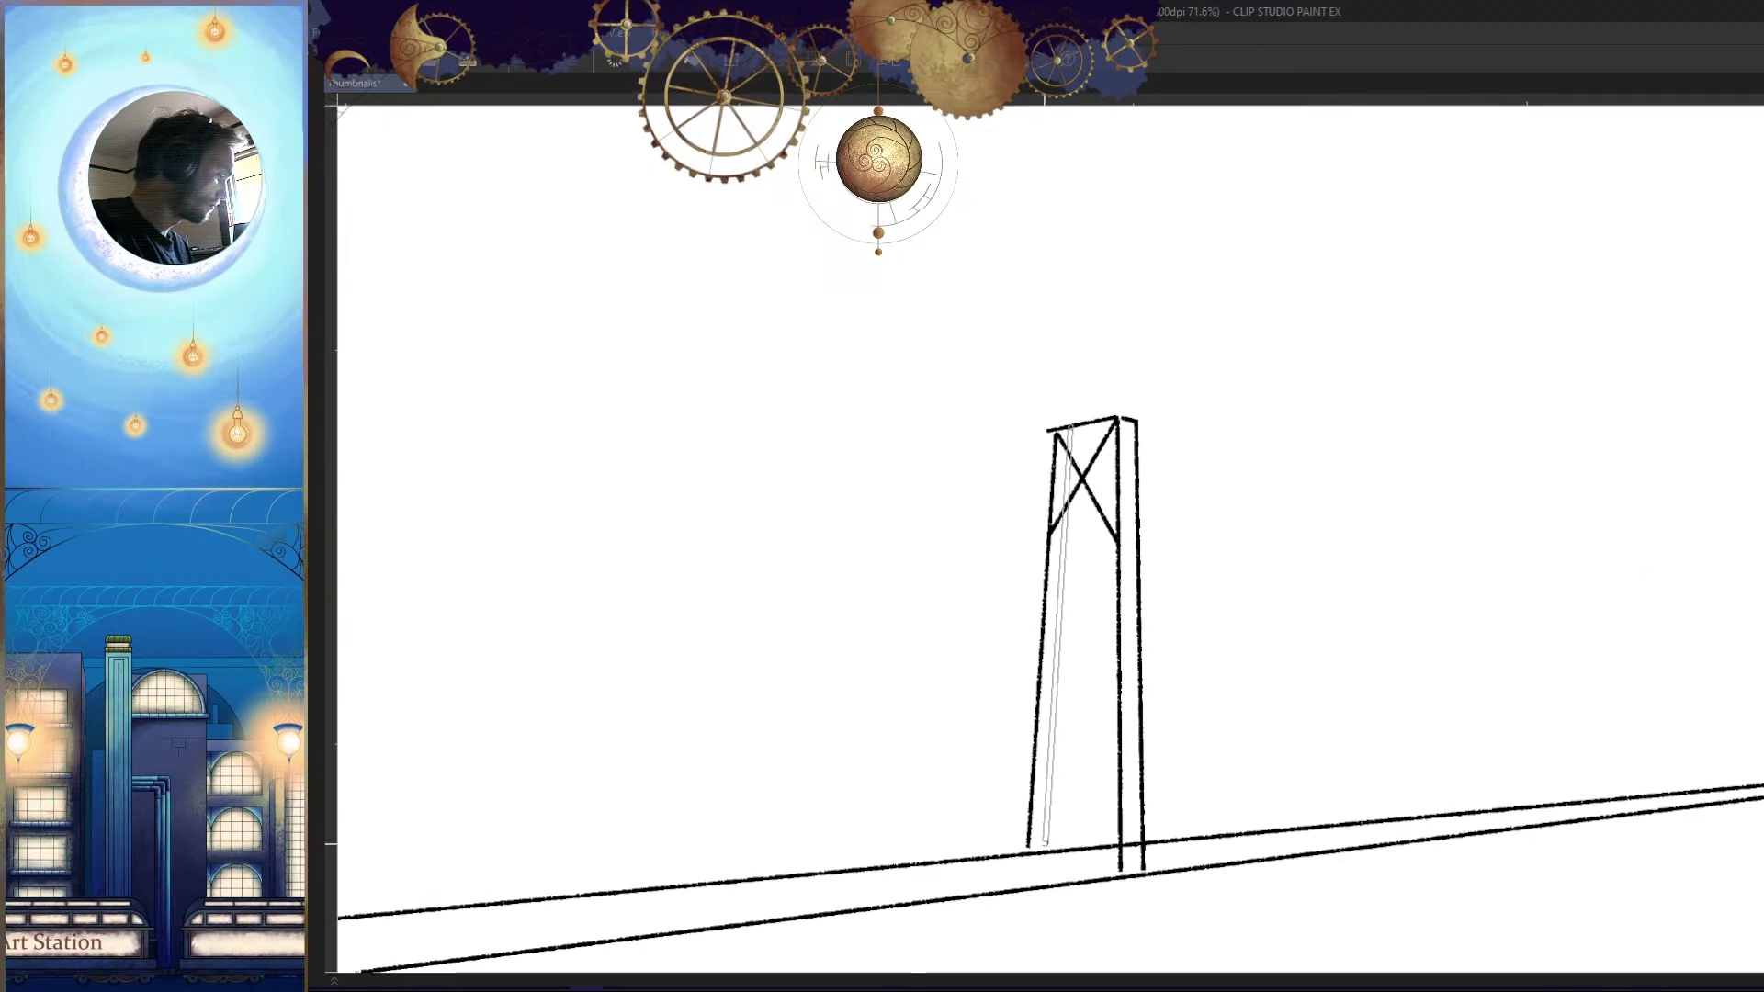
Draw the first pair of curved suspension cables from the tower top down to the deck on both sides
{"action": "scroll", "coordinate": [1130, 826], "scroll_direction": "down", "scroll_amount": 5}
{"action": "scroll", "coordinate": [1183, 641], "scroll_direction": "up", "scroll_amount": 4}
{"action": "mouse_move", "coordinate": [1182, 642]}
{"action": "left_mouse_down"}
{"action": "mouse_move", "coordinate": [1264, 526]}
{"action": "mouse_move", "coordinate": [830, 710]}
{"action": "left_mouse_up"}
{"action": "left_click_drag", "start_coordinate": [1222, 455], "coordinate": [1584, 604]}
{"action": "left_click_drag", "start_coordinate": [1292, 653], "coordinate": [1153, 583]}
{"action": "key", "text": "ctrl+z"}
{"action": "key", "text": "ctrl+z"}
{"action": "left_click_drag", "start_coordinate": [1064, 397], "coordinate": [604, 695]}
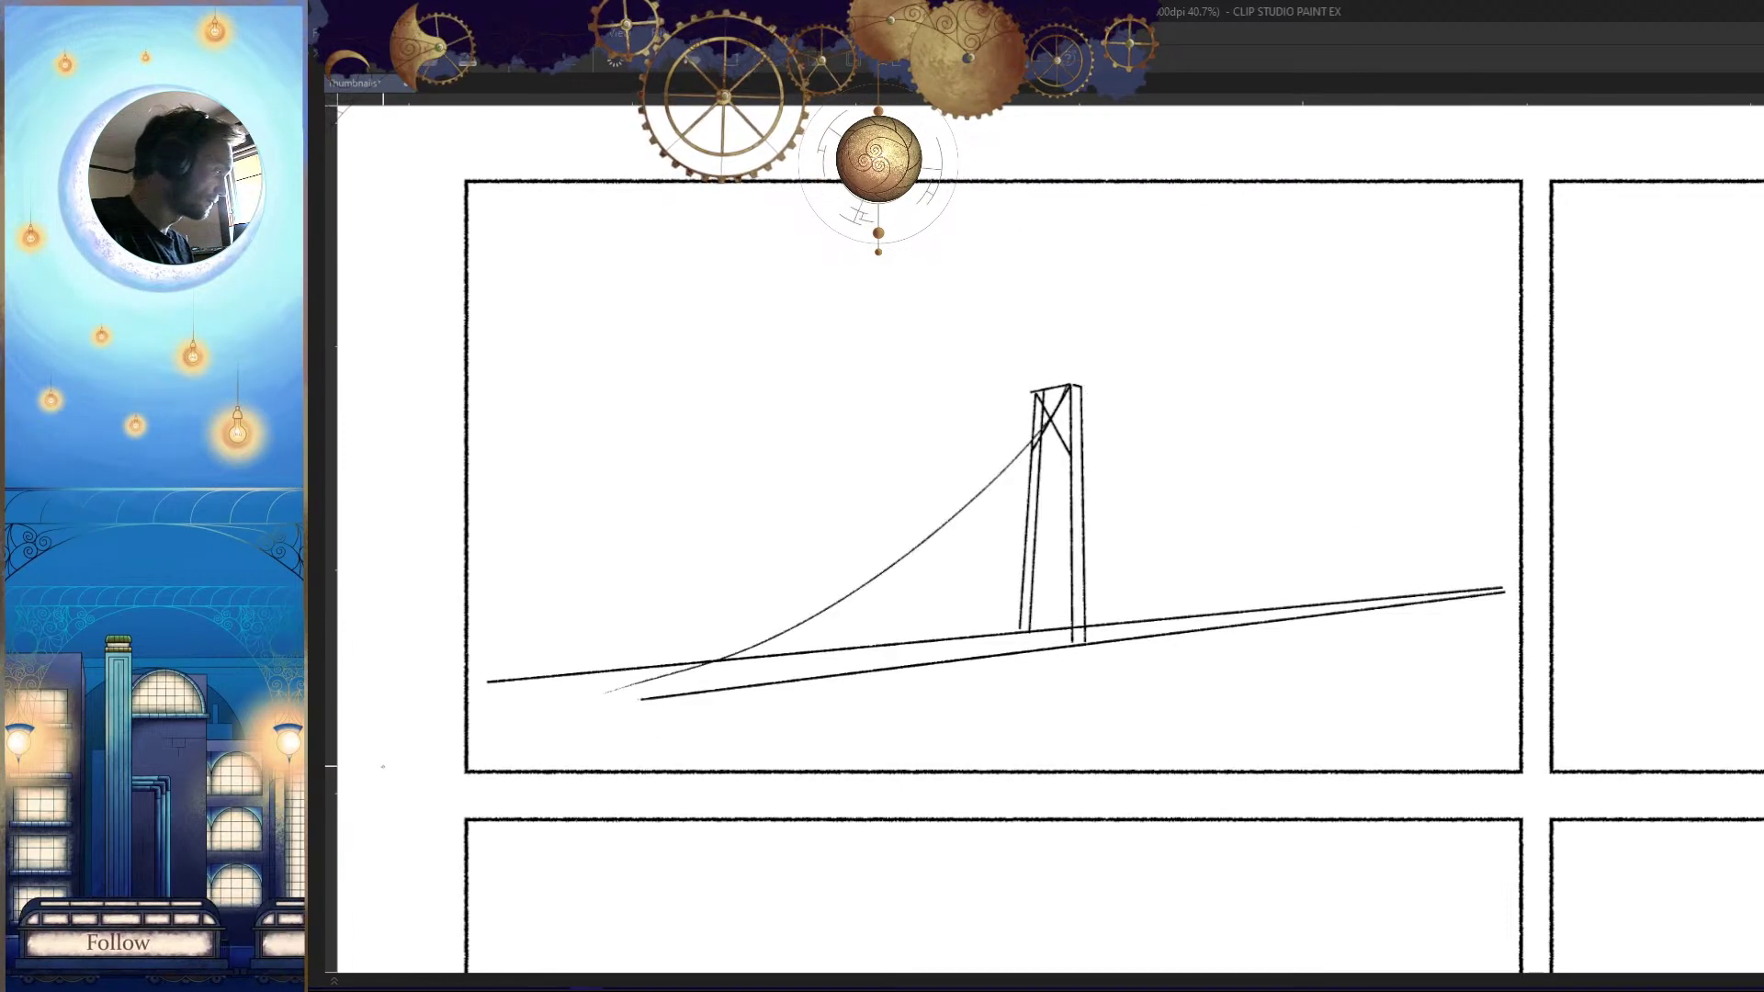
{"action": "mouse_move", "coordinate": [1088, 387]}
{"action": "left_mouse_down"}
{"action": "mouse_move", "coordinate": [1462, 607]}
{"action": "mouse_move", "coordinate": [1559, 599]}
{"action": "left_mouse_up"}
Add a second pair of suspension cables sweeping from the tower to the deck on both sides
{"action": "left_click_drag", "start_coordinate": [1129, 387], "coordinate": [684, 654]}
{"action": "mouse_move", "coordinate": [1185, 393]}
{"action": "left_mouse_down"}
{"action": "mouse_move", "coordinate": [1323, 532]}
{"action": "mouse_move", "coordinate": [1598, 577]}
{"action": "mouse_move", "coordinate": [1254, 515]}
{"action": "mouse_move", "coordinate": [1482, 631]}
{"action": "left_mouse_up"}
{"action": "key", "text": "ctrl+z"}
{"action": "key", "text": "ctrl+z"}
{"action": "mouse_move", "coordinate": [1180, 409]}
{"action": "left_mouse_down"}
{"action": "mouse_move", "coordinate": [1419, 568]}
{"action": "mouse_move", "coordinate": [1360, 660]}
{"action": "left_mouse_up"}
{"action": "key", "text": "ctrl+z"}
{"action": "left_click_drag", "start_coordinate": [1129, 518], "coordinate": [1367, 683]}
{"action": "mouse_move", "coordinate": [1267, 611]}
{"action": "left_mouse_down"}
{"action": "mouse_move", "coordinate": [1299, 591]}
{"action": "mouse_move", "coordinate": [1388, 637]}
{"action": "left_mouse_up"}
Add a short vertical mast on the top beam of the first panel's tower
{"action": "mouse_move", "coordinate": [999, 413]}
{"action": "left_mouse_down"}
{"action": "mouse_move", "coordinate": [1038, 487]}
{"action": "mouse_move", "coordinate": [1036, 427]}
{"action": "mouse_move", "coordinate": [1038, 506]}
{"action": "mouse_move", "coordinate": [1038, 419]}
{"action": "mouse_move", "coordinate": [1032, 487]}
{"action": "left_mouse_up"}
{"action": "left_click", "coordinate": [1032, 461]}
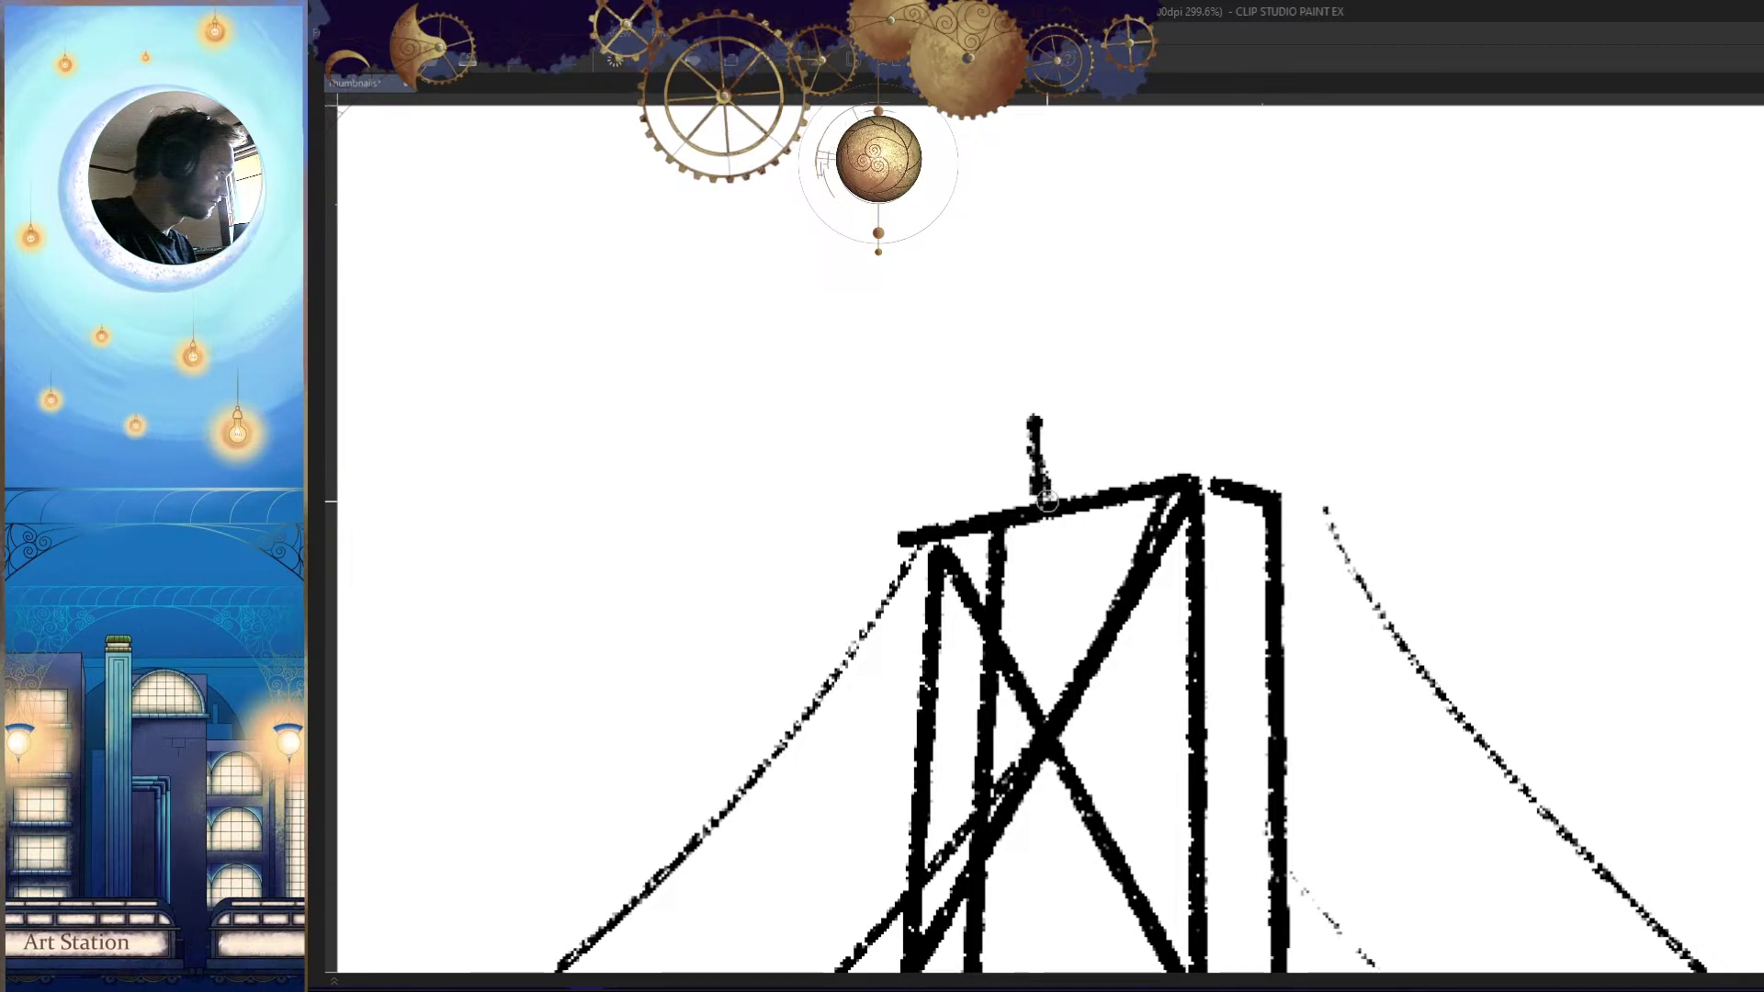
{"action": "left_click_drag", "start_coordinate": [1096, 554], "coordinate": [1135, 485]}
{"action": "left_click_drag", "start_coordinate": [1072, 363], "coordinate": [1073, 431]}
Sketch the near leg of a larger bridge tower in the second panel, standing on the panel's bottom edge
{"action": "left_click_drag", "start_coordinate": [1211, 566], "coordinate": [1029, 693]}
{"action": "left_click_drag", "start_coordinate": [1374, 799], "coordinate": [1125, 747]}
{"action": "left_click_drag", "start_coordinate": [1403, 685], "coordinate": [1314, 639]}
{"action": "left_click_drag", "start_coordinate": [1181, 608], "coordinate": [1260, 622]}
{"action": "left_click_drag", "start_coordinate": [1386, 597], "coordinate": [1424, 617]}
{"action": "mouse_move", "coordinate": [1471, 614]}
{"action": "left_mouse_down"}
{"action": "mouse_move", "coordinate": [1430, 602]}
{"action": "mouse_move", "coordinate": [1481, 590]}
{"action": "mouse_move", "coordinate": [1465, 618]}
{"action": "left_mouse_up"}
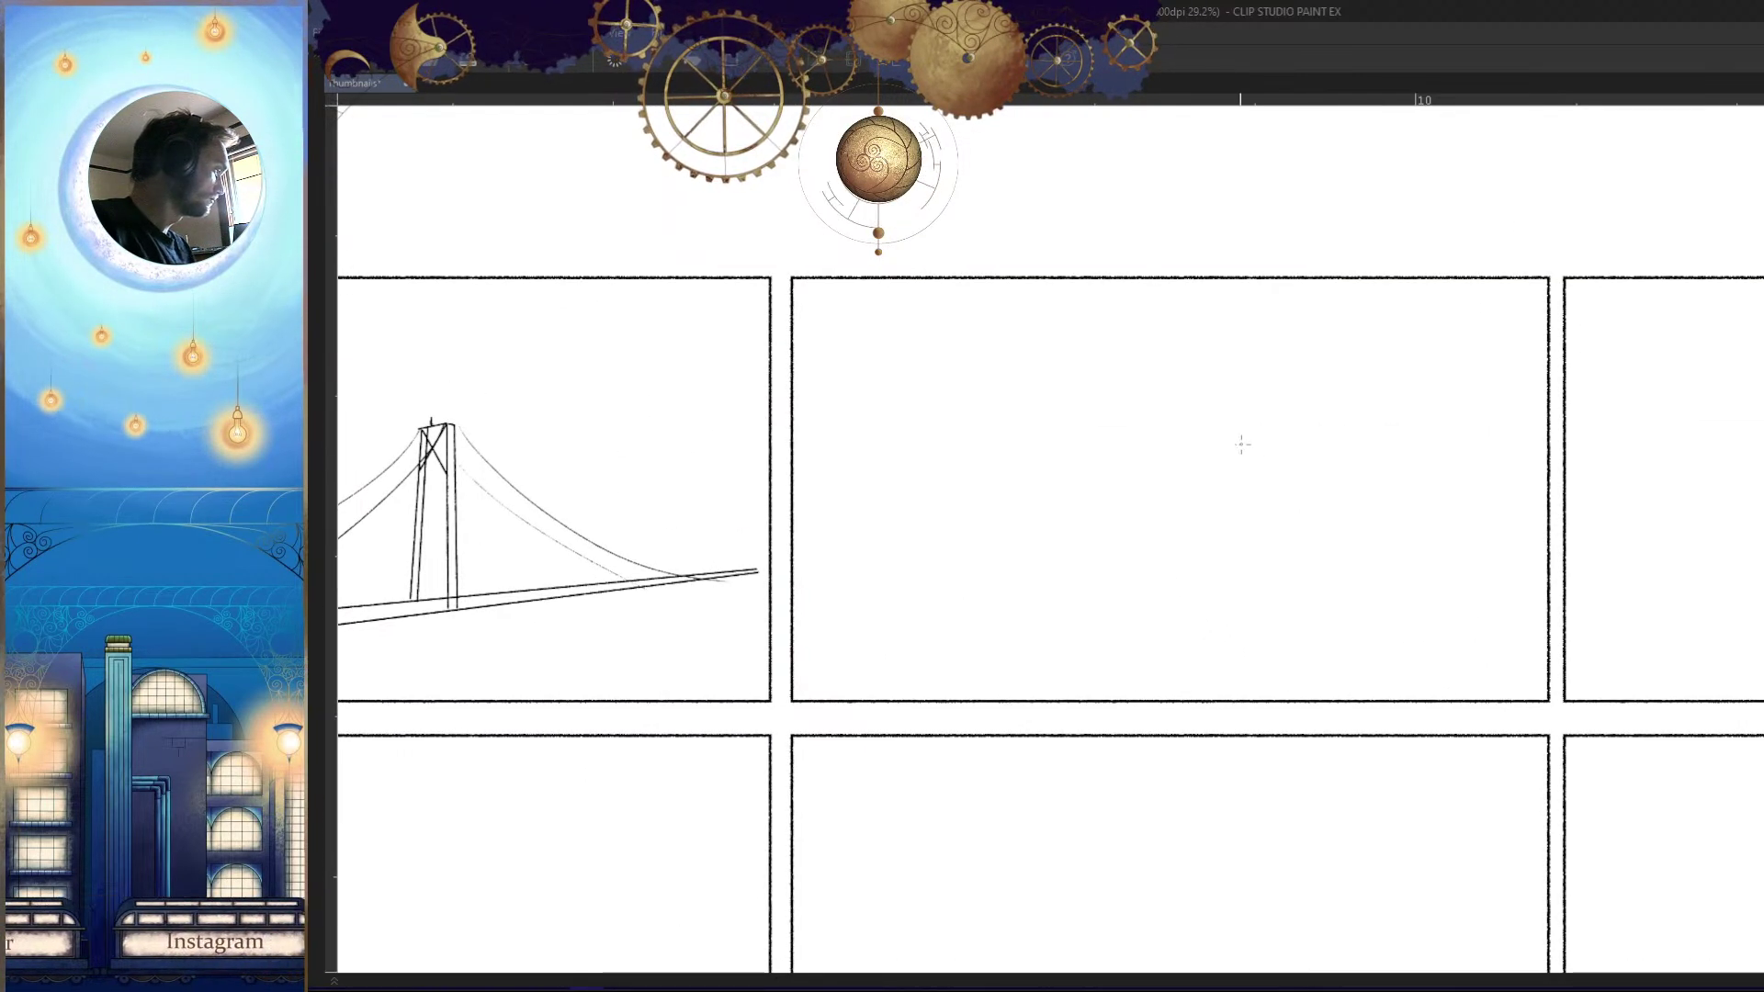
{"action": "left_click", "coordinate": [1185, 422], "text": "shift"}
{"action": "key", "text": "ctrl+z"}
{"action": "left_click_drag", "start_coordinate": [1174, 402], "coordinate": [1168, 700]}
{"action": "key", "text": "ctrl+z"}
{"action": "left_click_drag", "start_coordinate": [1174, 405], "coordinate": [1174, 699]}
{"action": "key", "text": "ctrl+z"}
{"action": "left_click_drag", "start_coordinate": [1170, 467], "coordinate": [1165, 700]}
{"action": "key", "text": "ctrl+z"}
{"action": "mouse_move", "coordinate": [1170, 468]}
{"action": "left_mouse_down"}
{"action": "mouse_move", "coordinate": [1201, 470]}
{"action": "mouse_move", "coordinate": [1191, 701]}
{"action": "left_mouse_up"}
{"action": "key", "text": "ctrl+z"}
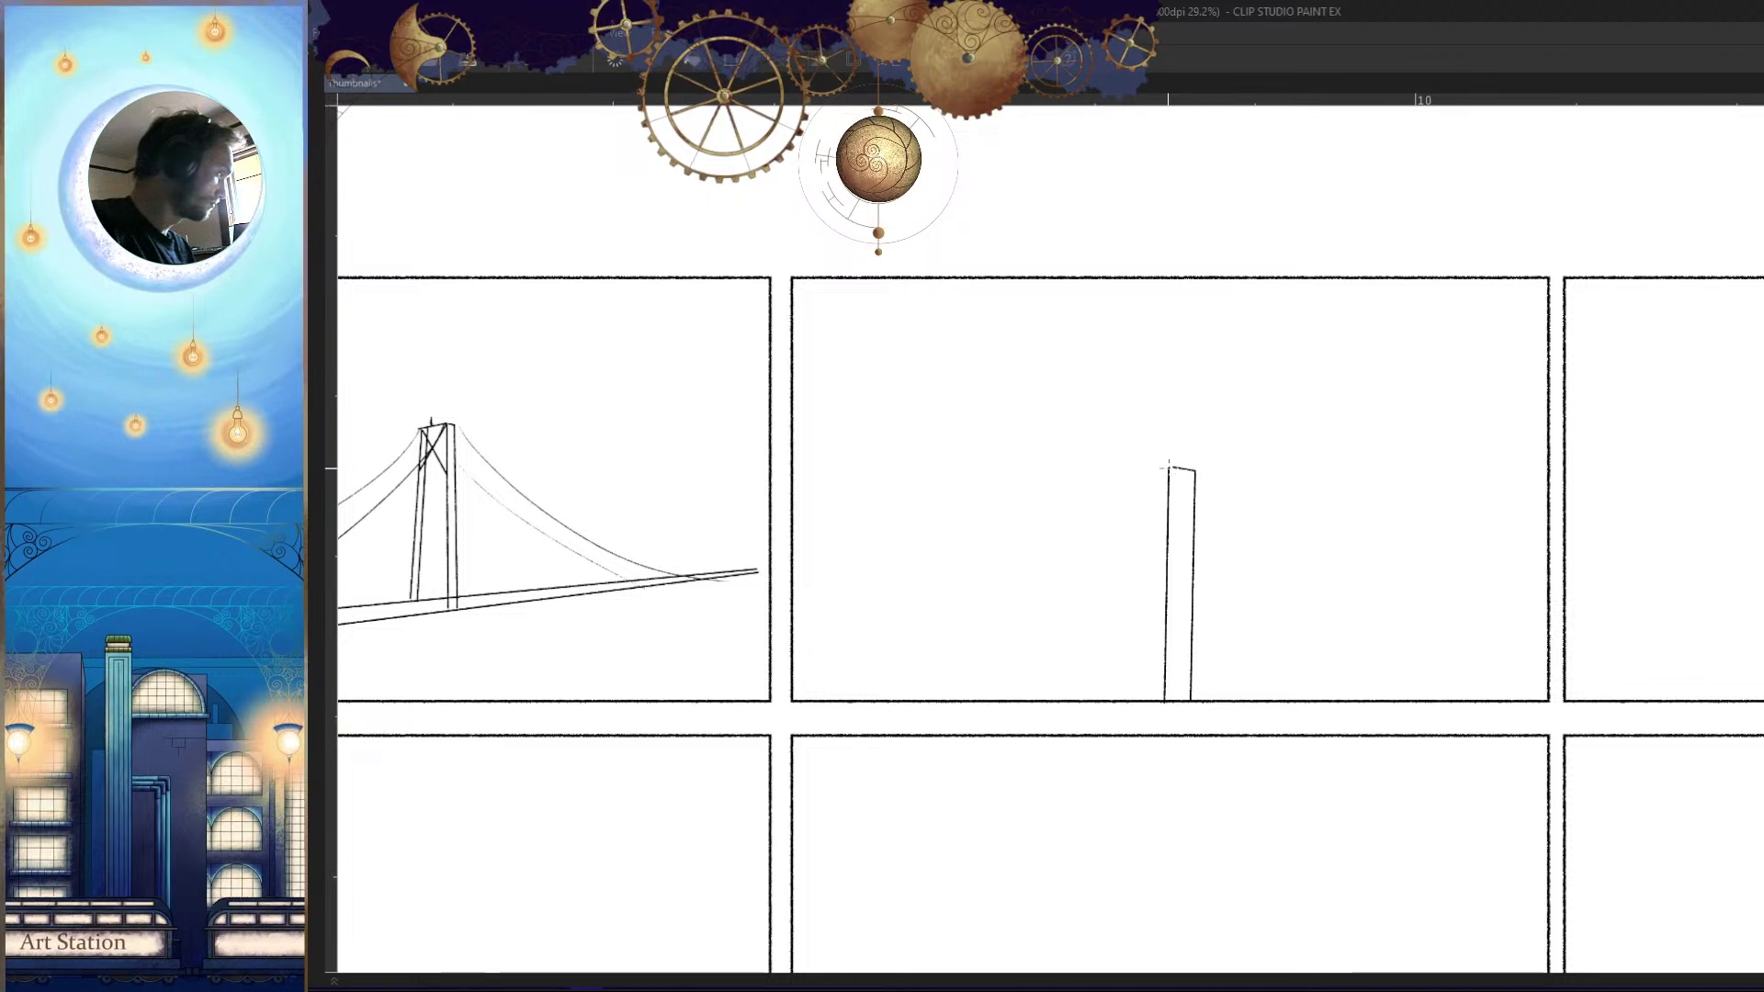
Draw the far leg and the sloping crossbeam to complete the tower frame in the second panel
{"action": "mouse_move", "coordinate": [1169, 468]}
{"action": "left_mouse_down"}
{"action": "mouse_move", "coordinate": [1094, 492]}
{"action": "mouse_move", "coordinate": [1074, 519]}
{"action": "mouse_move", "coordinate": [1072, 706]}
{"action": "left_mouse_up"}
{"action": "mouse_move", "coordinate": [1240, 593]}
{"action": "left_mouse_down"}
{"action": "mouse_move", "coordinate": [1157, 701]}
{"action": "mouse_move", "coordinate": [1130, 682]}
{"action": "left_mouse_up"}
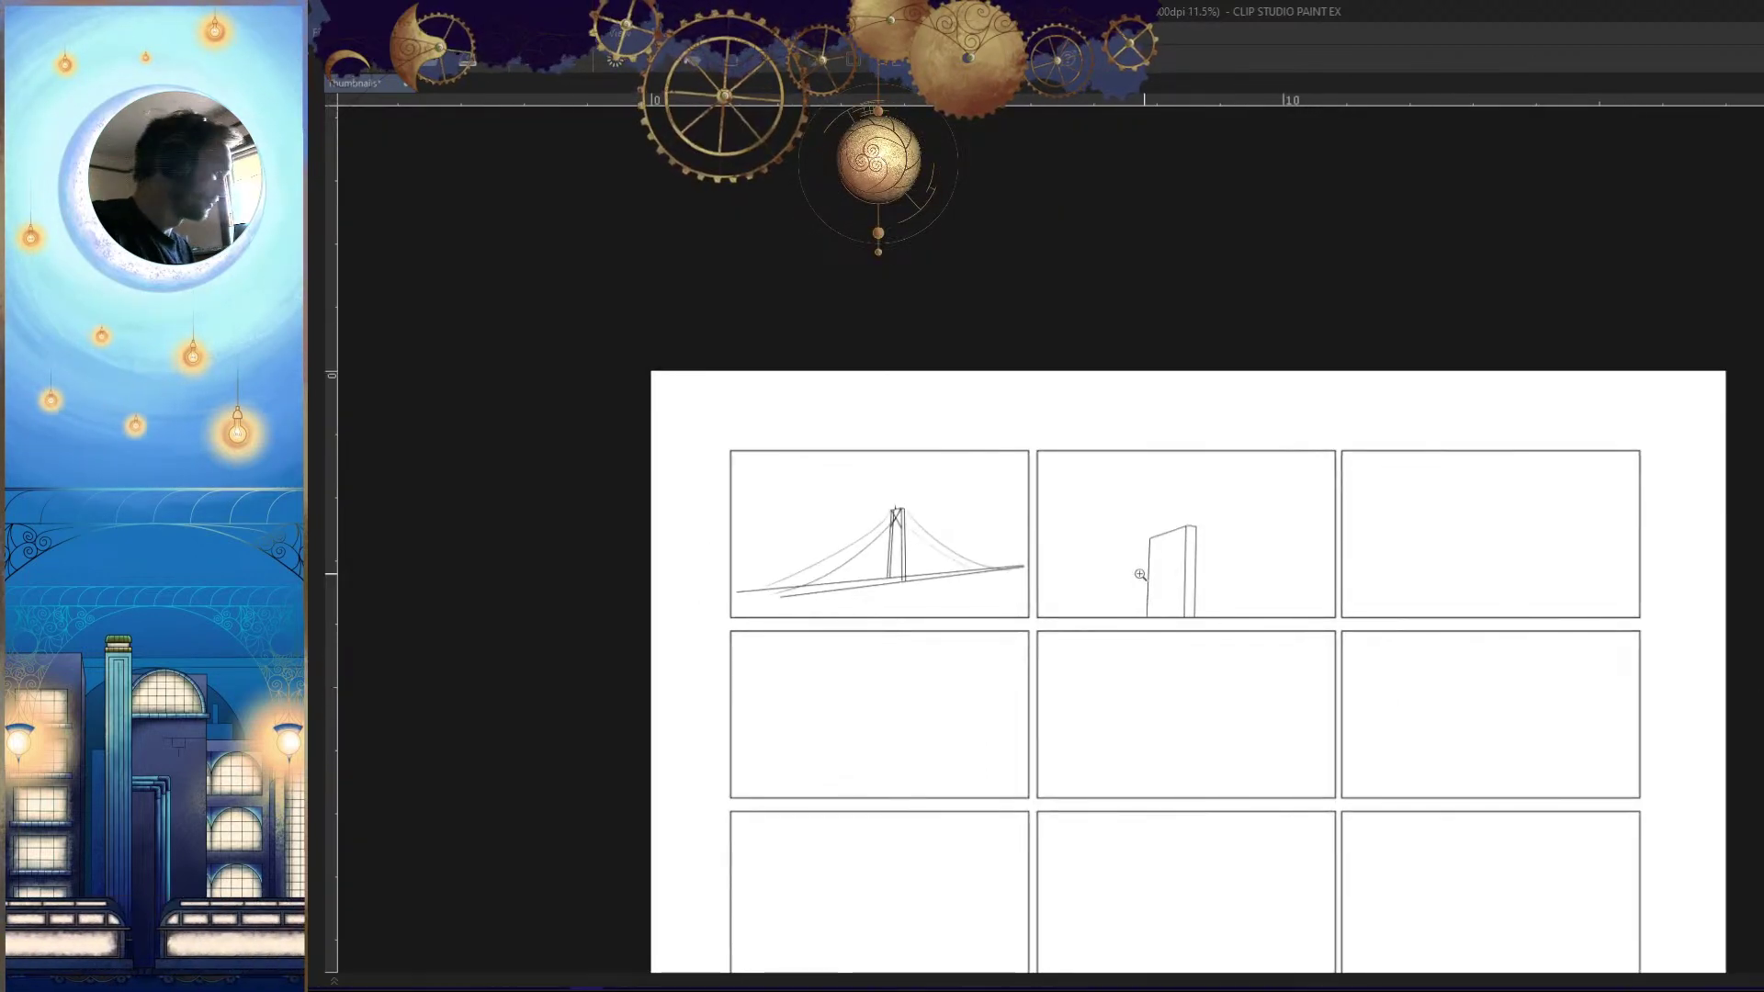
{"action": "left_click_drag", "start_coordinate": [1148, 575], "coordinate": [1280, 646]}
{"action": "left_click_drag", "start_coordinate": [1240, 535], "coordinate": [1378, 552]}
{"action": "left_click_drag", "start_coordinate": [1061, 489], "coordinate": [1194, 496]}
{"action": "left_click", "coordinate": [1008, 451]}
{"action": "left_click", "coordinate": [1083, 457], "text": "shift"}
{"action": "left_click_drag", "start_coordinate": [1104, 823], "coordinate": [1116, 462]}
{"action": "left_click", "coordinate": [1062, 828], "text": "shift"}
{"action": "mouse_move", "coordinate": [1134, 602]}
{"action": "left_mouse_down"}
{"action": "mouse_move", "coordinate": [1106, 754]}
{"action": "mouse_move", "coordinate": [1106, 964]}
{"action": "left_mouse_up"}
Draw two crossing double-line braces forming an X between the tower legs below the crossbeam
{"action": "scroll", "coordinate": [1396, 526], "scroll_direction": "down", "scroll_amount": 6}
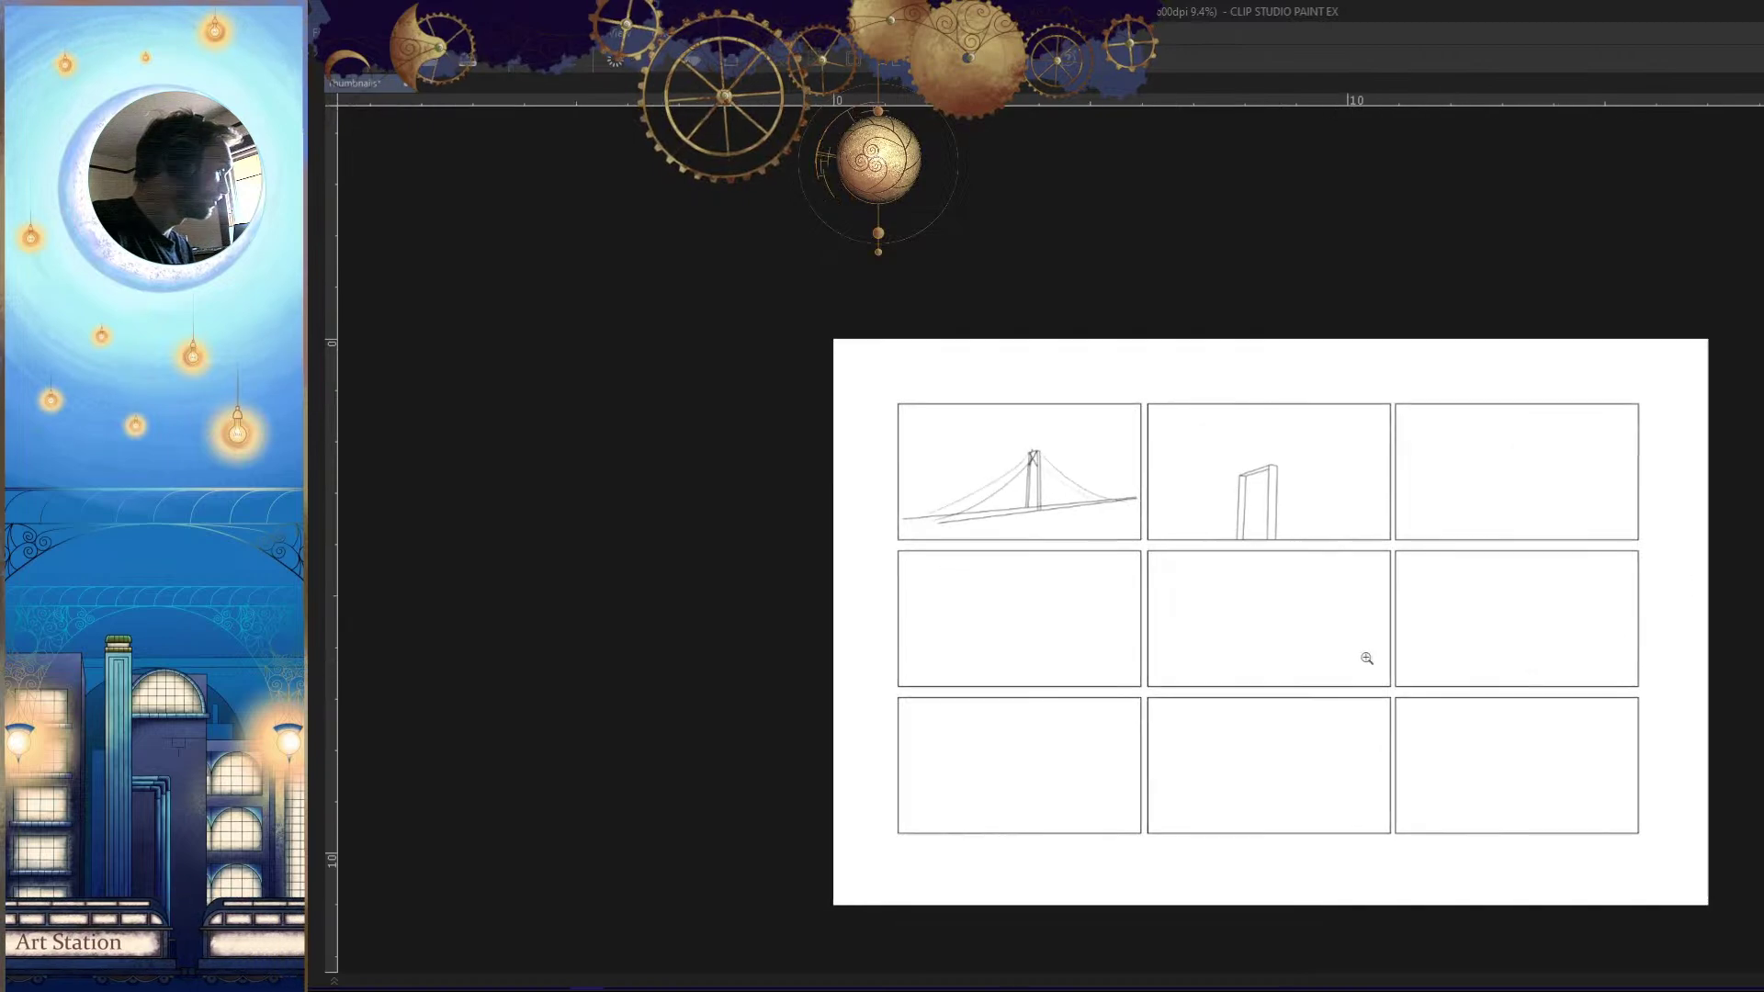
{"action": "scroll", "coordinate": [1259, 619], "scroll_direction": "up", "scroll_amount": 4}
{"action": "left_click_drag", "start_coordinate": [1250, 465], "coordinate": [1075, 721]}
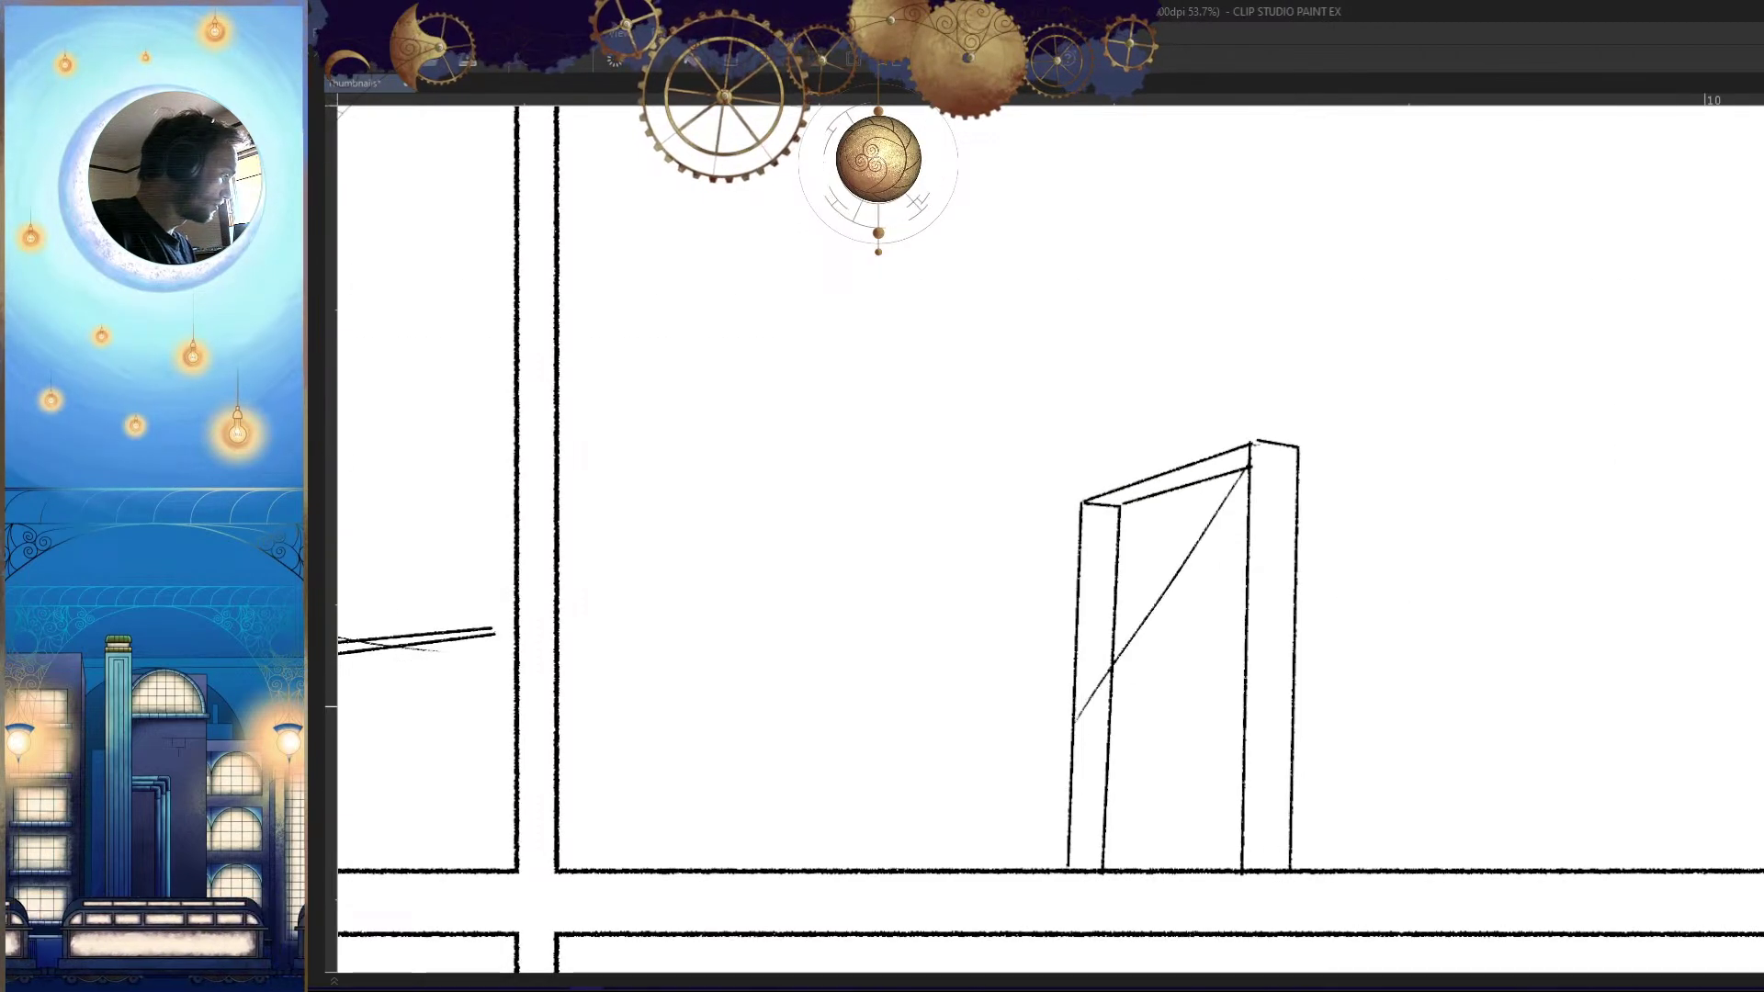
{"action": "mouse_move", "coordinate": [1253, 497]}
{"action": "left_mouse_down"}
{"action": "mouse_move", "coordinate": [1087, 749]}
{"action": "mouse_move", "coordinate": [1122, 629]}
{"action": "left_mouse_up"}
{"action": "key", "text": "ctrl+z"}
{"action": "left_click_drag", "start_coordinate": [1283, 398], "coordinate": [1148, 617]}
{"action": "key", "text": "ctrl+z"}
{"action": "left_click_drag", "start_coordinate": [1285, 404], "coordinate": [1093, 658]}
{"action": "left_click_drag", "start_coordinate": [1208, 643], "coordinate": [1176, 575]}
{"action": "left_click_drag", "start_coordinate": [1088, 324], "coordinate": [1235, 561]}
{"action": "mouse_move", "coordinate": [1122, 326]}
{"action": "left_mouse_down"}
{"action": "mouse_move", "coordinate": [1272, 537]}
{"action": "mouse_move", "coordinate": [1176, 588]}
{"action": "left_mouse_up"}
Erase the overlapping lines where the X braces cross each other and pass in front of the far leg
{"action": "left_click_drag", "start_coordinate": [1311, 704], "coordinate": [1244, 696]}
{"action": "left_click_drag", "start_coordinate": [1226, 518], "coordinate": [1378, 497]}
{"action": "left_click_drag", "start_coordinate": [1007, 386], "coordinate": [1037, 421]}
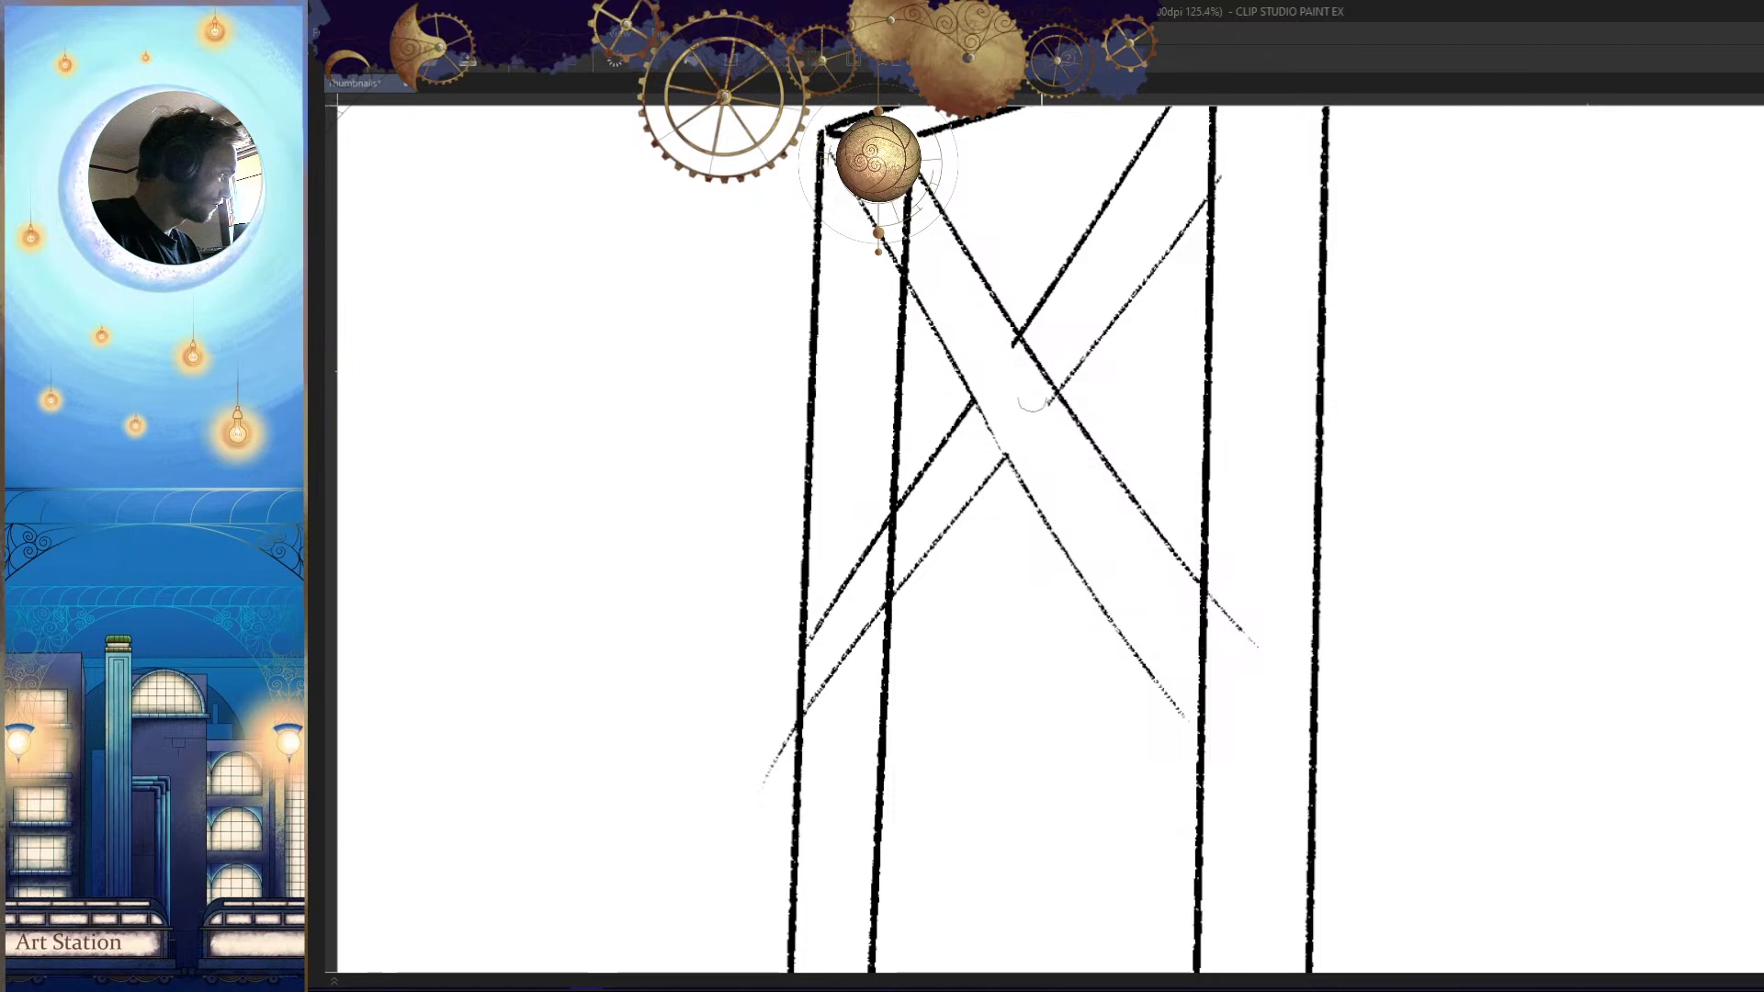
{"action": "left_click_drag", "start_coordinate": [914, 542], "coordinate": [910, 518]}
{"action": "left_click_drag", "start_coordinate": [928, 275], "coordinate": [862, 472]}
{"action": "left_click_drag", "start_coordinate": [846, 391], "coordinate": [828, 414]}
Draw a second set of crossing braces between the lower tower legs, running down to the panel's bottom edge
{"action": "scroll", "coordinate": [996, 689], "scroll_direction": "down", "scroll_amount": 5}
{"action": "scroll", "coordinate": [1165, 725], "scroll_direction": "up", "scroll_amount": 6}
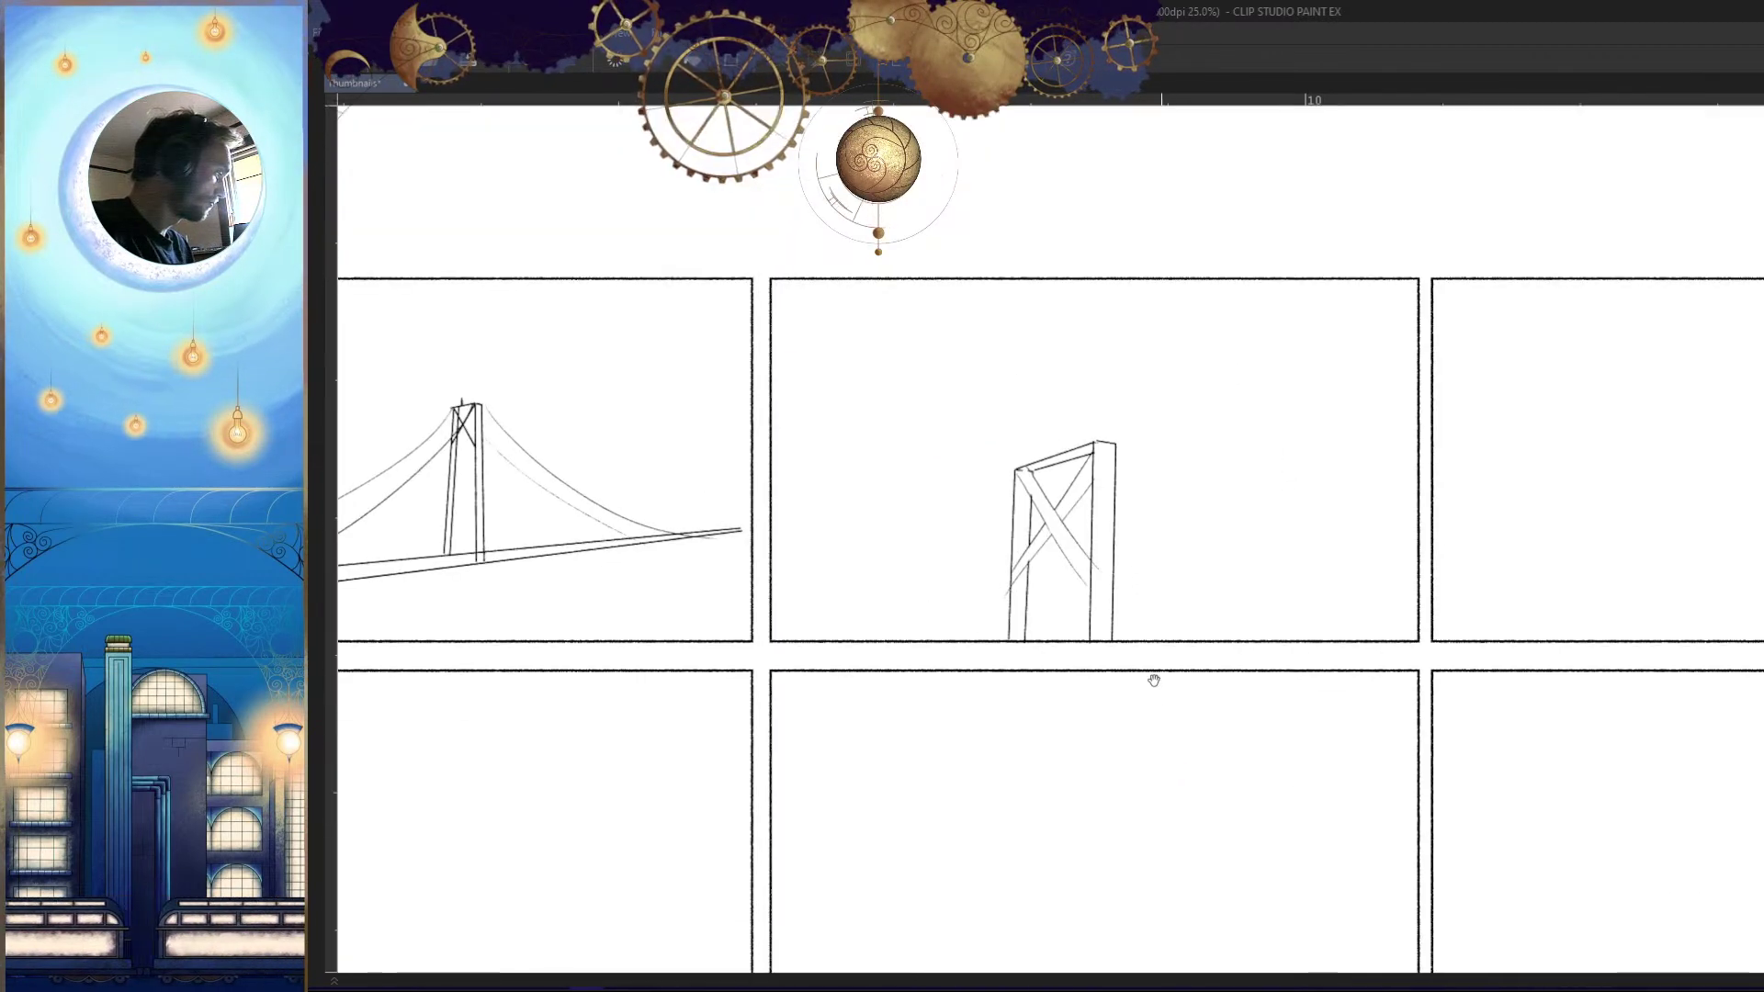
{"action": "left_click_drag", "start_coordinate": [1176, 450], "coordinate": [832, 717]}
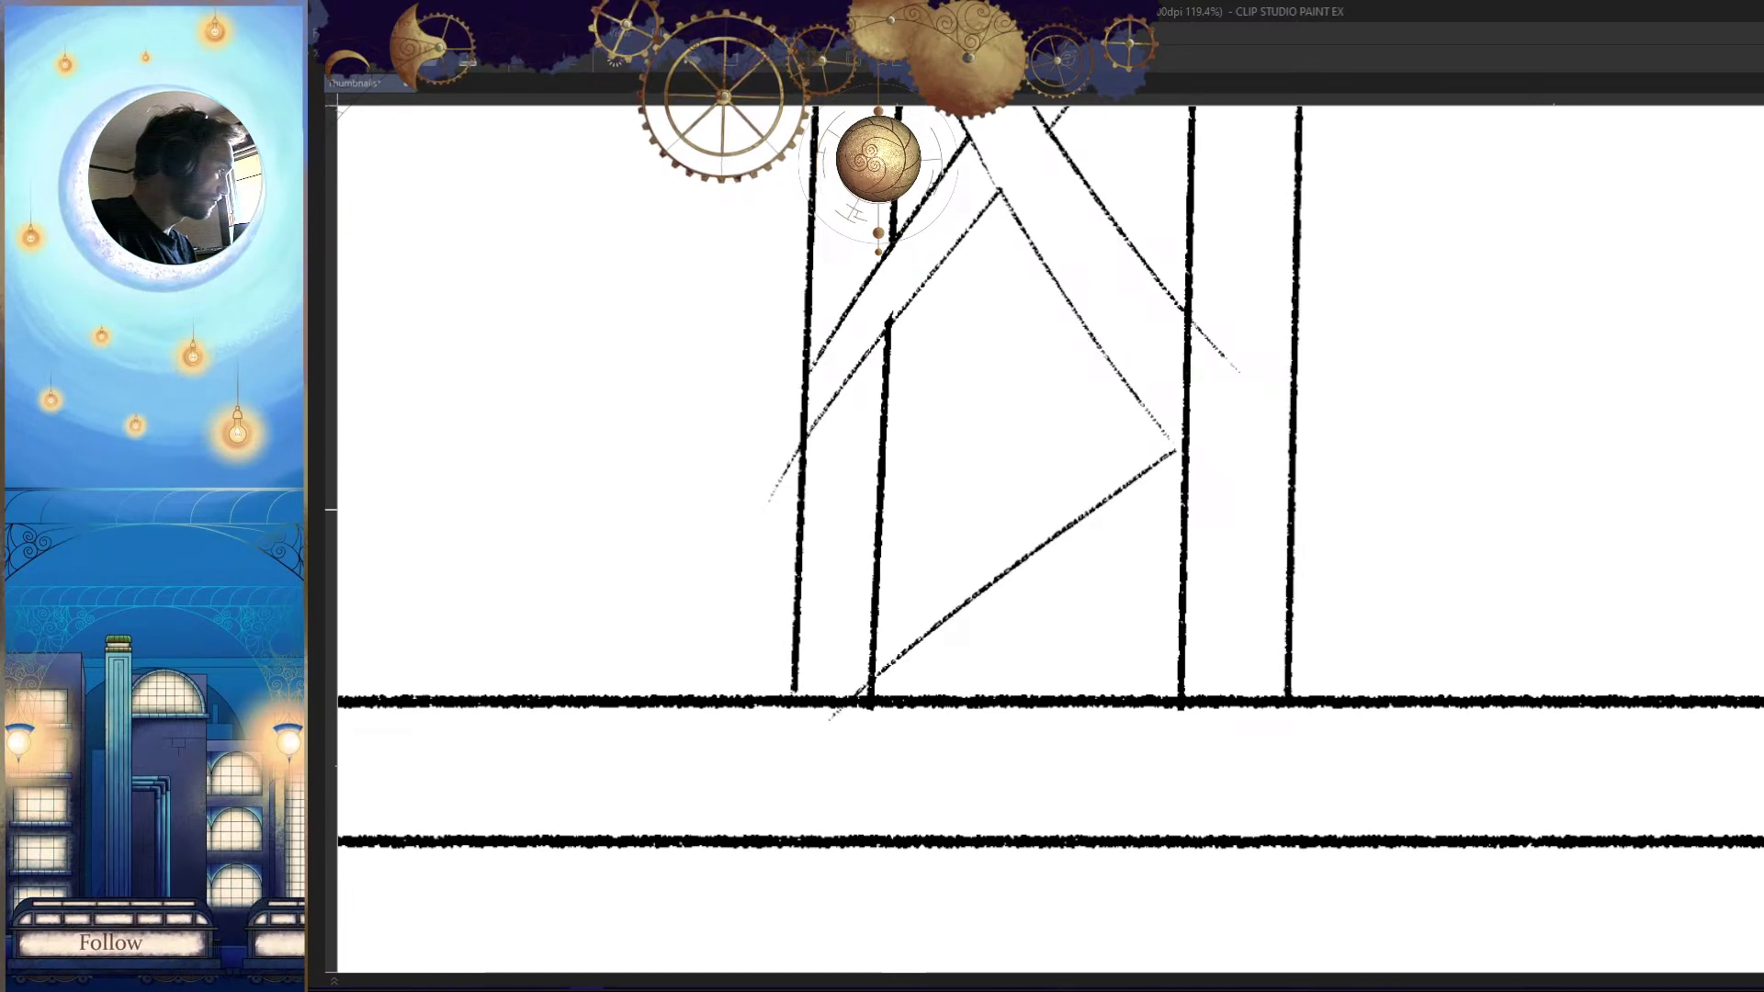
{"action": "left_click_drag", "start_coordinate": [1181, 555], "coordinate": [979, 696]}
{"action": "left_click_drag", "start_coordinate": [893, 535], "coordinate": [1087, 733]}
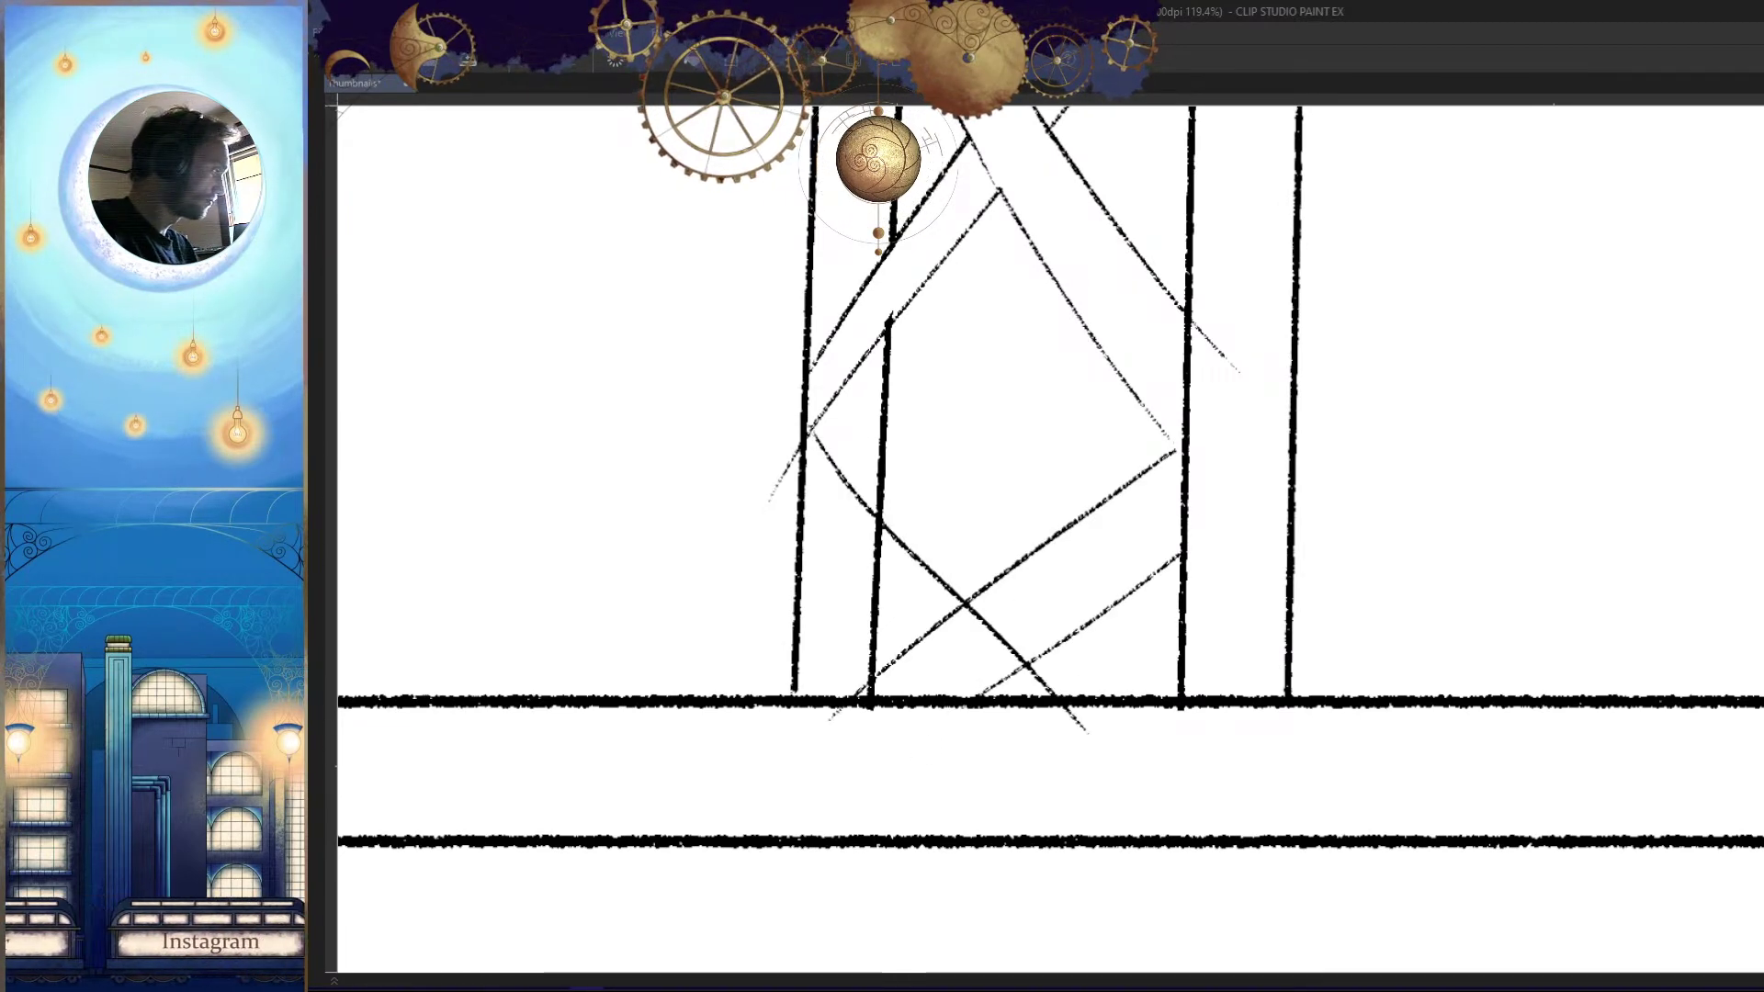
{"action": "left_click_drag", "start_coordinate": [830, 403], "coordinate": [1153, 696]}
Clean up the overlapping lines where the braces meet the tower legs and the crossbeam
{"action": "left_click_drag", "start_coordinate": [1142, 593], "coordinate": [1254, 791]}
{"action": "left_click_drag", "start_coordinate": [1279, 607], "coordinate": [1126, 599]}
{"action": "left_click_drag", "start_coordinate": [971, 602], "coordinate": [1102, 643]}
{"action": "key", "text": "ctrl+z"}
{"action": "key", "text": "ctrl+z"}
{"action": "double_click", "coordinate": [1144, 601]}
{"action": "key", "text": "ctrl+y"}
{"action": "left_click", "coordinate": [1136, 600]}
{"action": "left_click_drag", "start_coordinate": [862, 422], "coordinate": [1018, 637]}
{"action": "left_click_drag", "start_coordinate": [847, 459], "coordinate": [1000, 674]}
{"action": "left_click_drag", "start_coordinate": [1143, 647], "coordinate": [970, 726]}
{"action": "left_click_drag", "start_coordinate": [1230, 768], "coordinate": [1094, 743]}
{"action": "left_click_drag", "start_coordinate": [1006, 562], "coordinate": [1199, 551]}
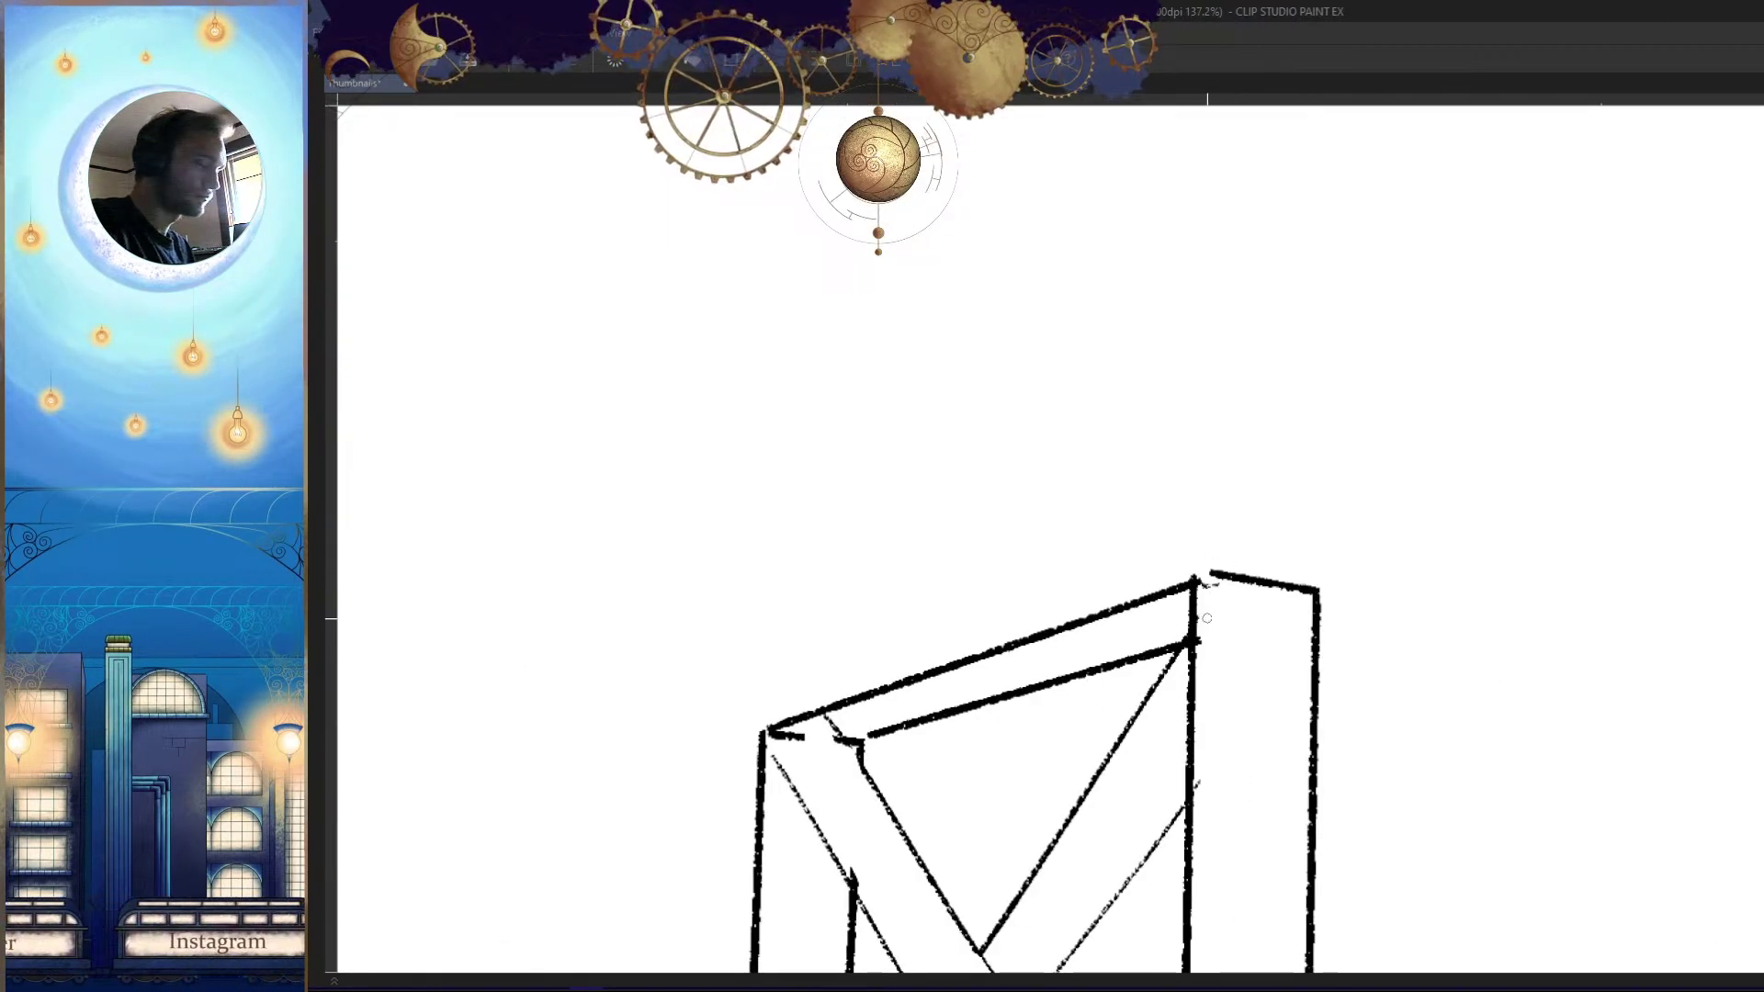
Draw a small round-topped cap on top of each tower leg in the second panel
{"action": "left_click_drag", "start_coordinate": [1268, 496], "coordinate": [1187, 531]}
{"action": "key", "text": "ctrl+z"}
{"action": "mouse_move", "coordinate": [1272, 467]}
{"action": "left_mouse_down"}
{"action": "mouse_move", "coordinate": [1206, 475]}
{"action": "mouse_move", "coordinate": [1199, 575]}
{"action": "mouse_move", "coordinate": [1290, 530]}
{"action": "mouse_move", "coordinate": [1203, 476]}
{"action": "mouse_move", "coordinate": [1235, 553]}
{"action": "mouse_move", "coordinate": [1280, 466]}
{"action": "mouse_move", "coordinate": [1281, 579]}
{"action": "left_mouse_up"}
{"action": "left_click_drag", "start_coordinate": [1146, 599], "coordinate": [1260, 547]}
{"action": "left_click_drag", "start_coordinate": [949, 557], "coordinate": [910, 630]}
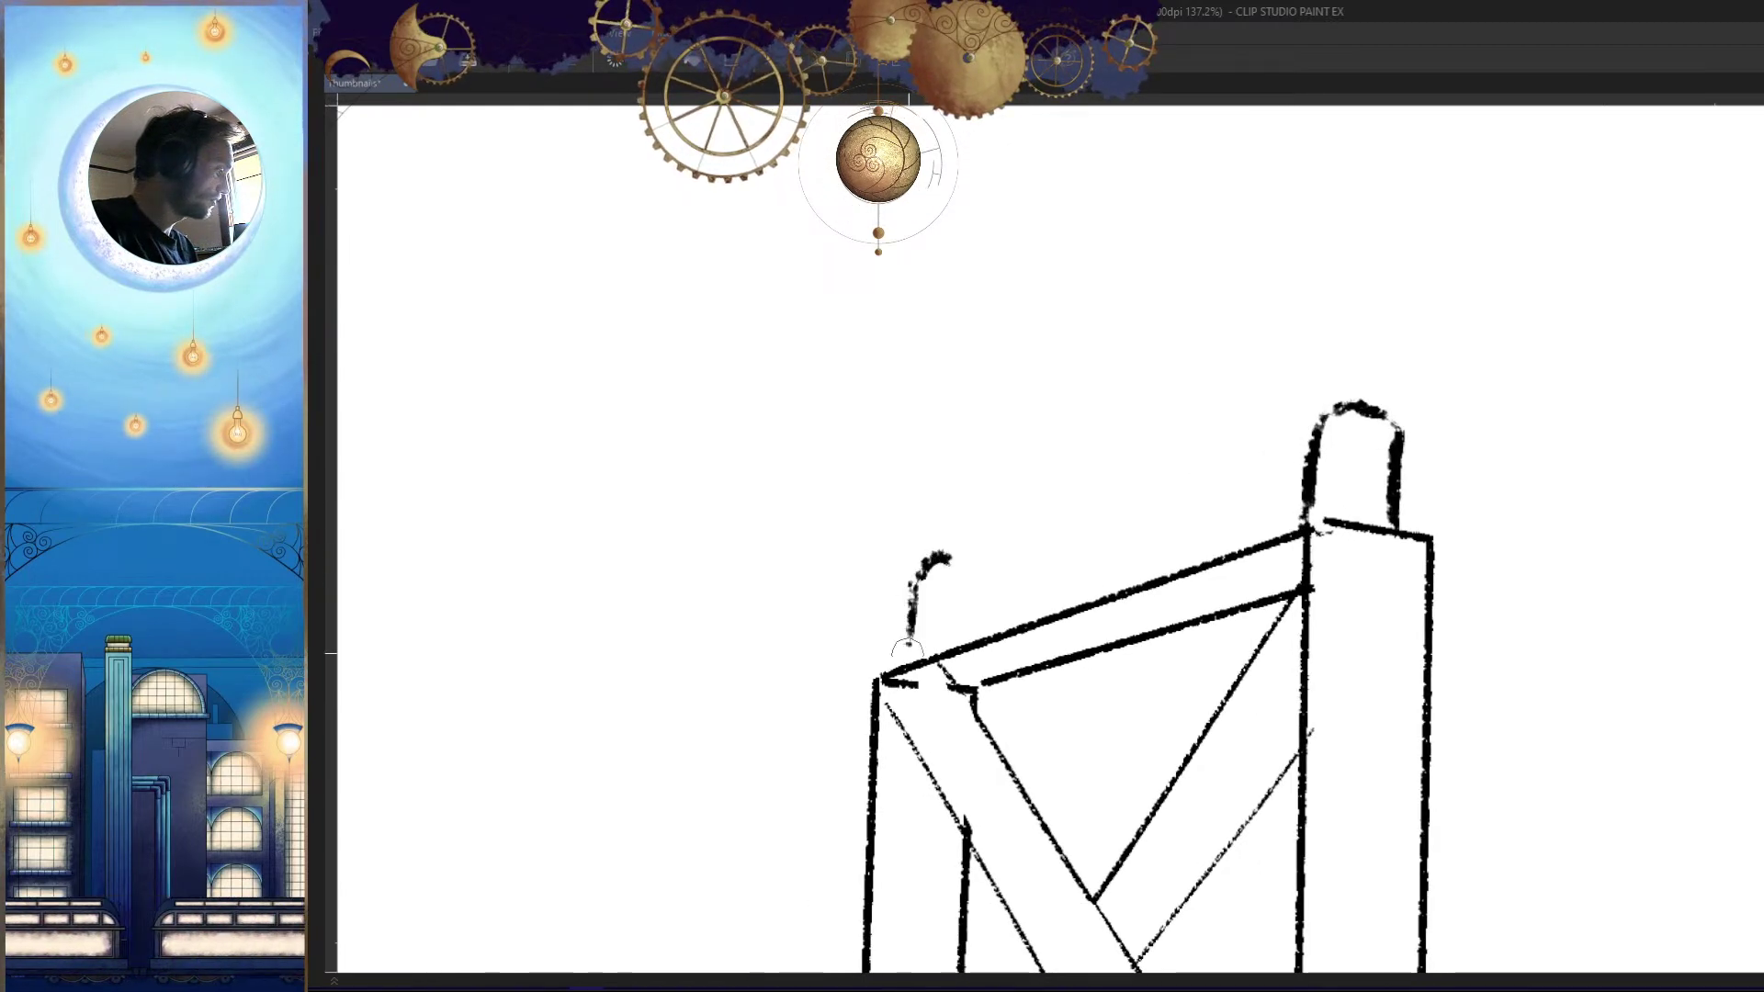
{"action": "key", "text": "ctrl+z"}
{"action": "left_click_drag", "start_coordinate": [933, 566], "coordinate": [905, 650]}
{"action": "left_click_drag", "start_coordinate": [943, 567], "coordinate": [964, 641]}
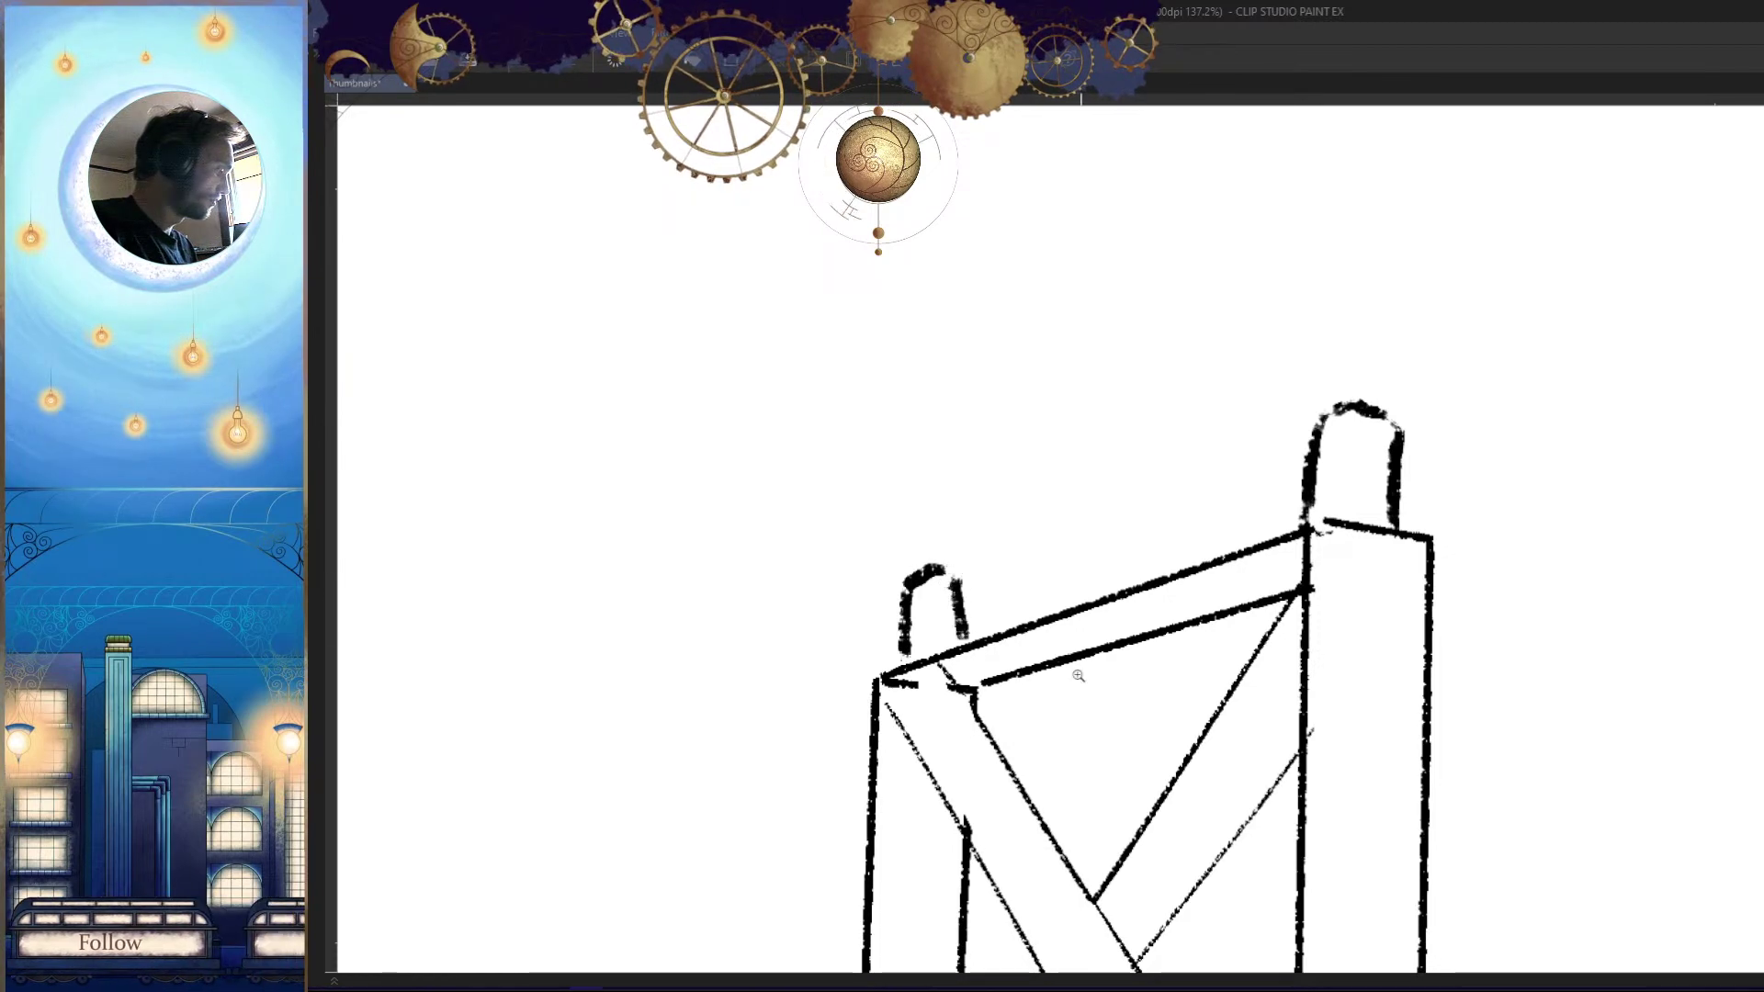
Start sketching a small figure above the crossbeam, between the two tower caps
{"action": "left_click_drag", "start_coordinate": [1073, 665], "coordinate": [1219, 608]}
{"action": "left_click_drag", "start_coordinate": [1072, 497], "coordinate": [1300, 432]}
{"action": "left_click_drag", "start_coordinate": [1035, 425], "coordinate": [1123, 501]}
{"action": "left_click_drag", "start_coordinate": [1042, 322], "coordinate": [1069, 407]}
{"action": "key", "text": "ctrl+z"}
{"action": "left_click_drag", "start_coordinate": [1057, 312], "coordinate": [1058, 395]}
{"action": "mouse_move", "coordinate": [1061, 323]}
{"action": "left_mouse_down"}
{"action": "mouse_move", "coordinate": [1047, 358]}
{"action": "mouse_move", "coordinate": [1061, 316]}
{"action": "mouse_move", "coordinate": [1034, 352]}
{"action": "mouse_move", "coordinate": [1046, 312]}
{"action": "mouse_move", "coordinate": [1051, 482]}
{"action": "left_mouse_up"}
{"action": "key", "text": "ctrl+z"}
{"action": "key", "text": "ctrl+z"}
{"action": "mouse_move", "coordinate": [1070, 377]}
{"action": "left_mouse_down"}
{"action": "mouse_move", "coordinate": [1093, 439]}
{"action": "mouse_move", "coordinate": [1165, 447]}
{"action": "left_mouse_up"}
{"action": "key", "text": "ctrl+z"}
Sketch the small hatted figure's torso, trailing coat tail and first leg, standing on the crossbeam between the tower caps
{"action": "key", "text": "h"}
{"action": "left_click_drag", "start_coordinate": [1326, 522], "coordinate": [1345, 502]}
{"action": "key", "text": "ctrl+z"}
{"action": "mouse_move", "coordinate": [1325, 344]}
{"action": "left_mouse_down"}
{"action": "mouse_move", "coordinate": [1237, 441]}
{"action": "mouse_move", "coordinate": [1171, 450]}
{"action": "left_mouse_up"}
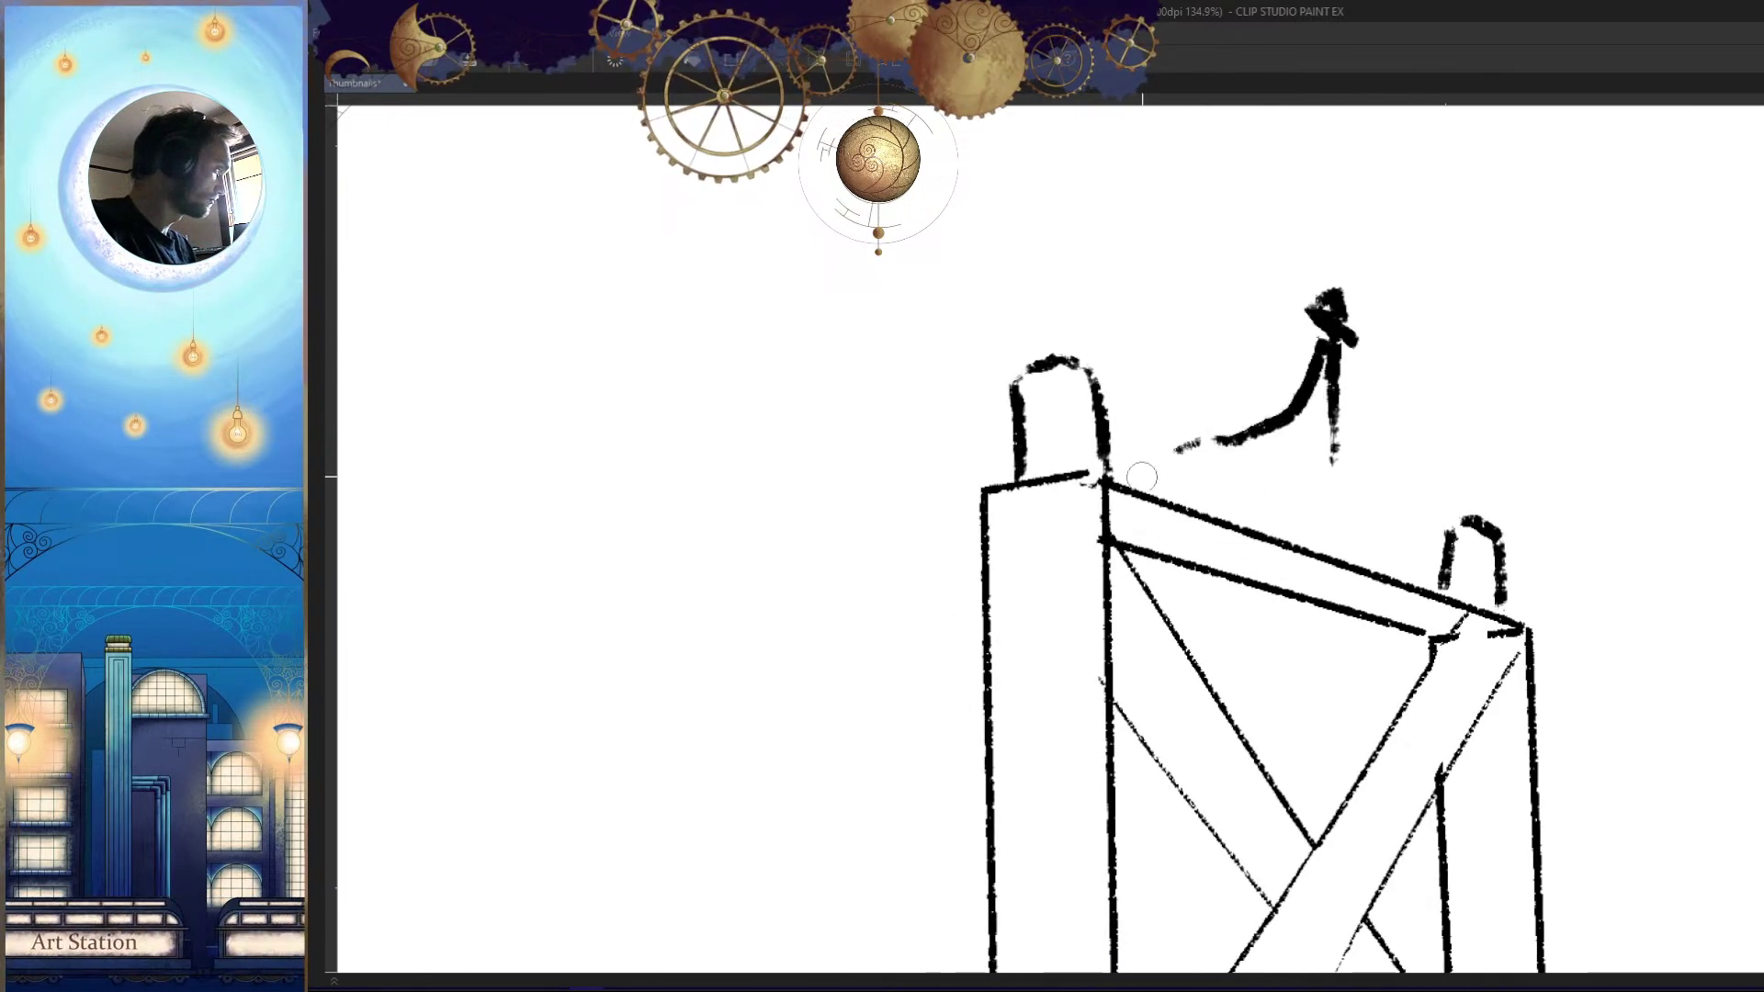
{"action": "mouse_move", "coordinate": [1327, 349]}
{"action": "left_mouse_down"}
{"action": "mouse_move", "coordinate": [1295, 474]}
{"action": "mouse_move", "coordinate": [1344, 364]}
{"action": "mouse_move", "coordinate": [1341, 483]}
{"action": "left_mouse_up"}
{"action": "key", "text": "h"}
{"action": "left_click_drag", "start_coordinate": [1077, 397], "coordinate": [1092, 593]}
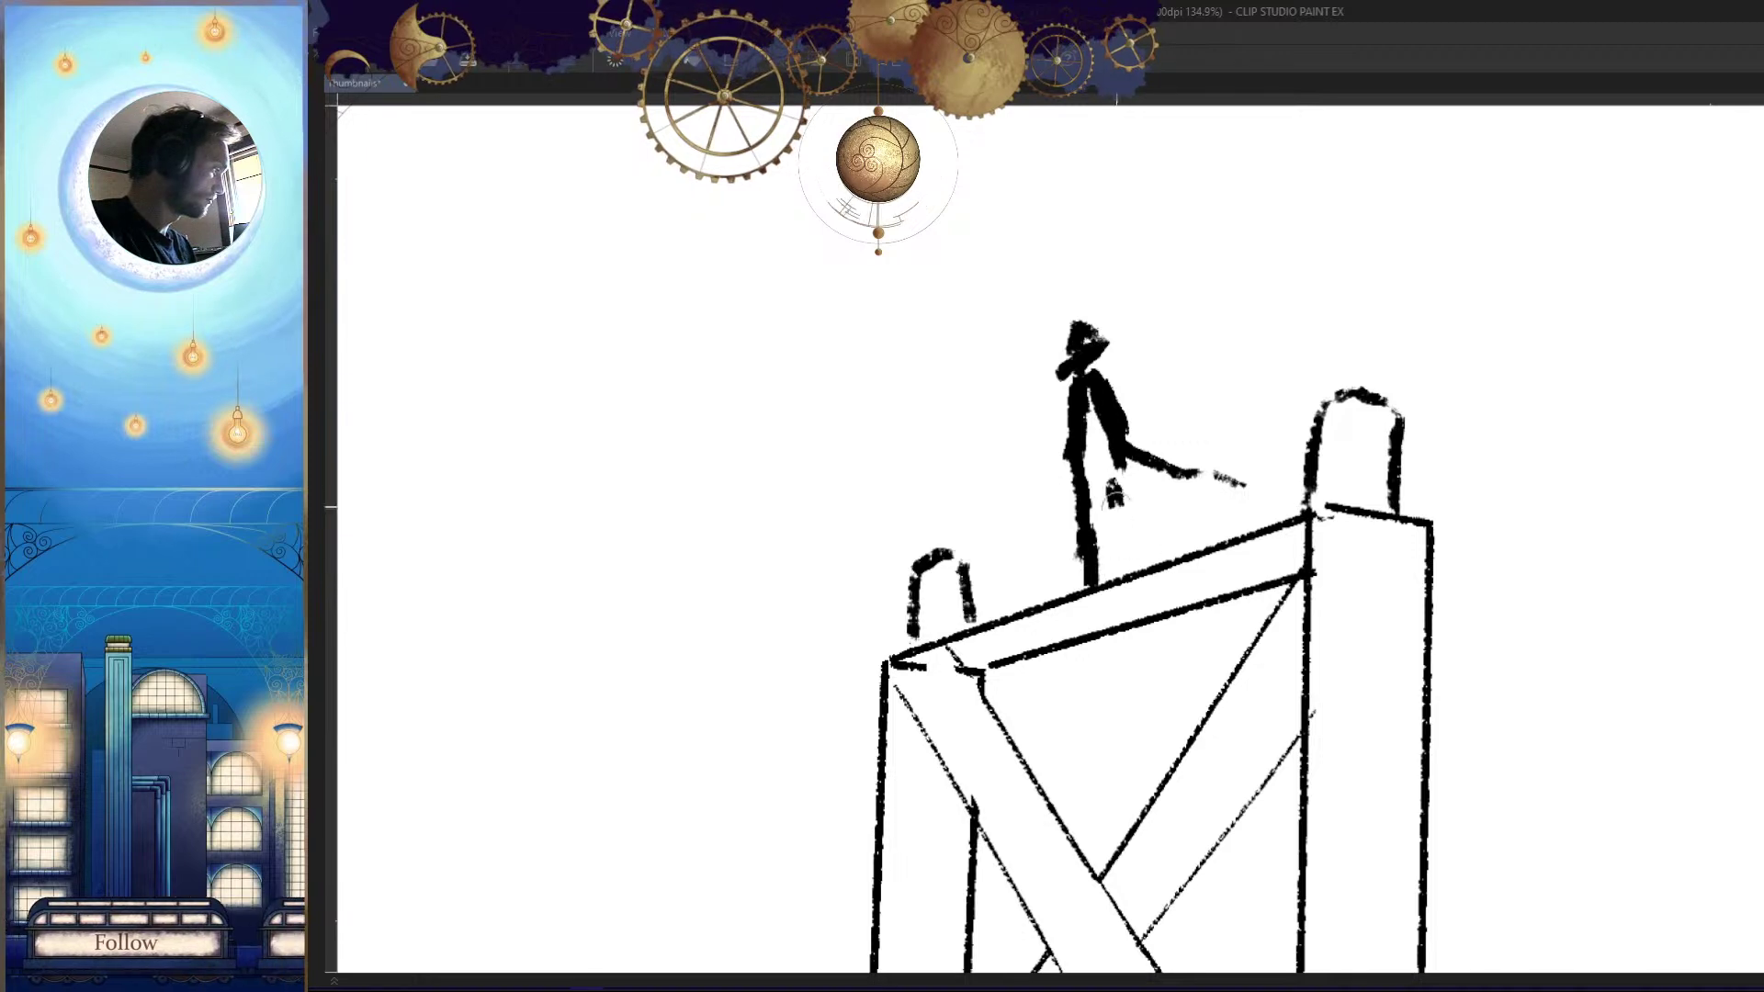
Add the small figure's second leg and the lower edge of the coat tail in the second panel
{"action": "left_click_drag", "start_coordinate": [1121, 469], "coordinate": [1124, 593]}
{"action": "key", "text": "h"}
{"action": "left_click_drag", "start_coordinate": [1259, 675], "coordinate": [1275, 678]}
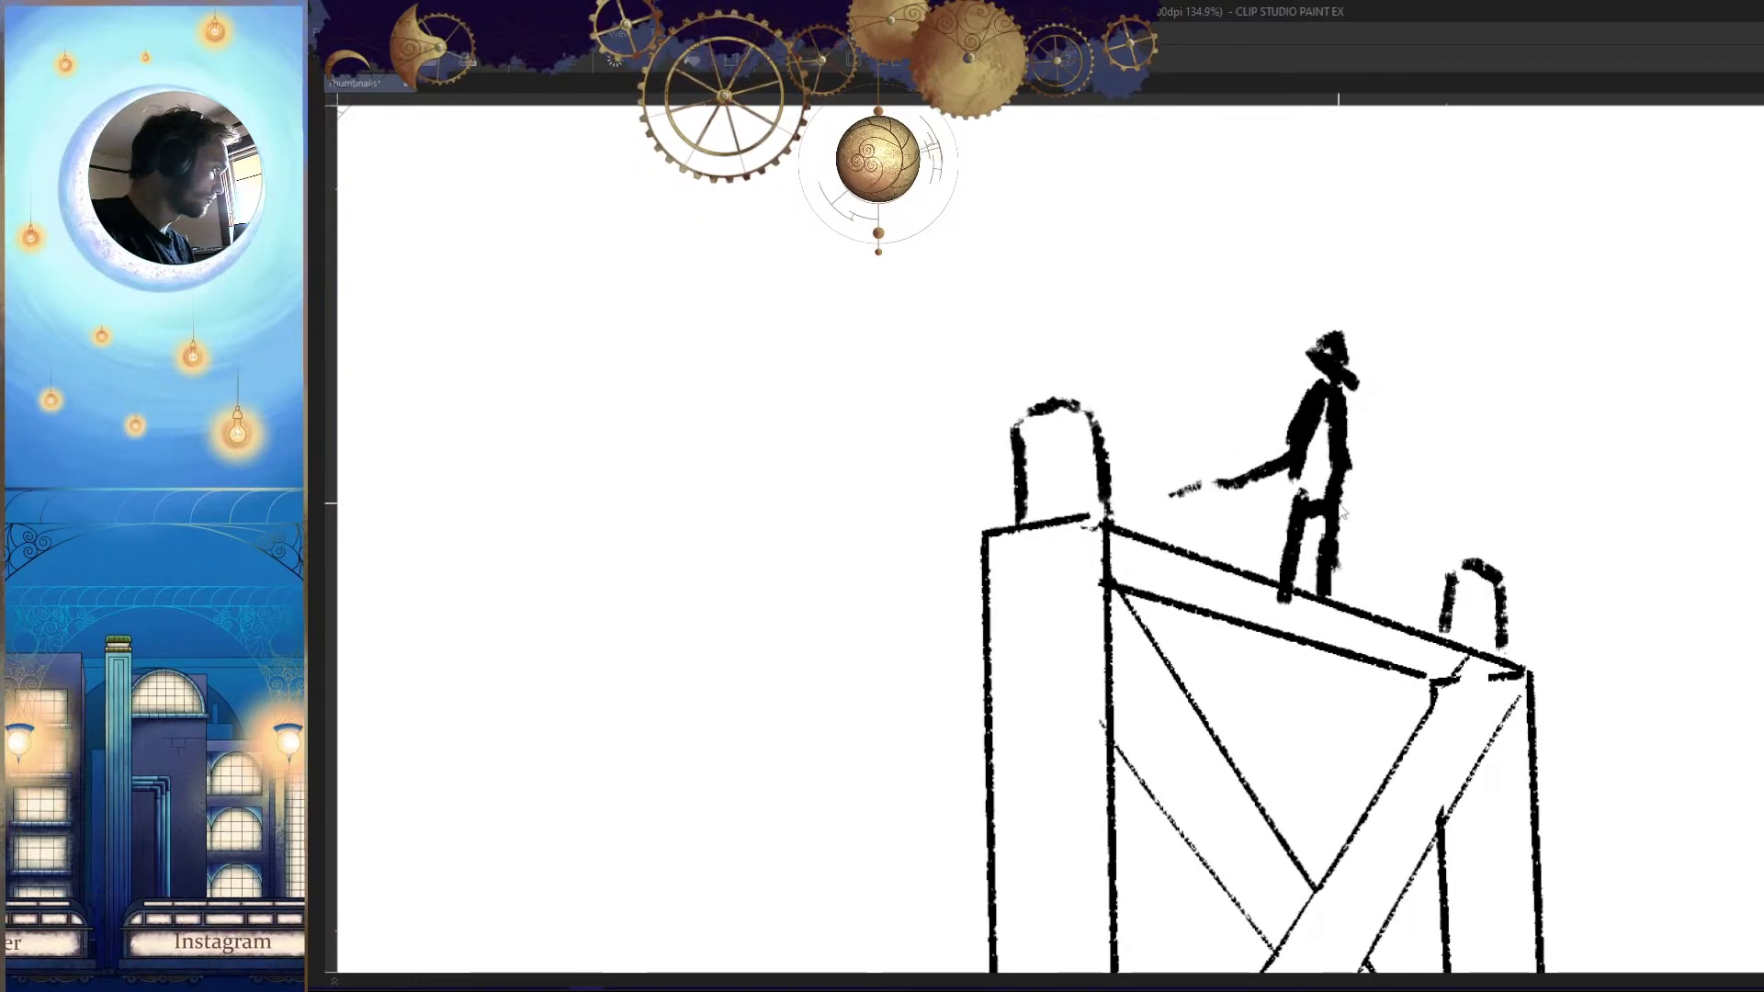
{"action": "mouse_move", "coordinate": [1288, 517]}
{"action": "left_mouse_down"}
{"action": "mouse_move", "coordinate": [1258, 531]}
{"action": "mouse_move", "coordinate": [1184, 505]}
{"action": "left_mouse_up"}
{"action": "key", "text": "h"}
{"action": "left_click_drag", "start_coordinate": [1284, 579], "coordinate": [1264, 731]}
{"action": "left_click_drag", "start_coordinate": [1352, 735], "coordinate": [824, 748]}
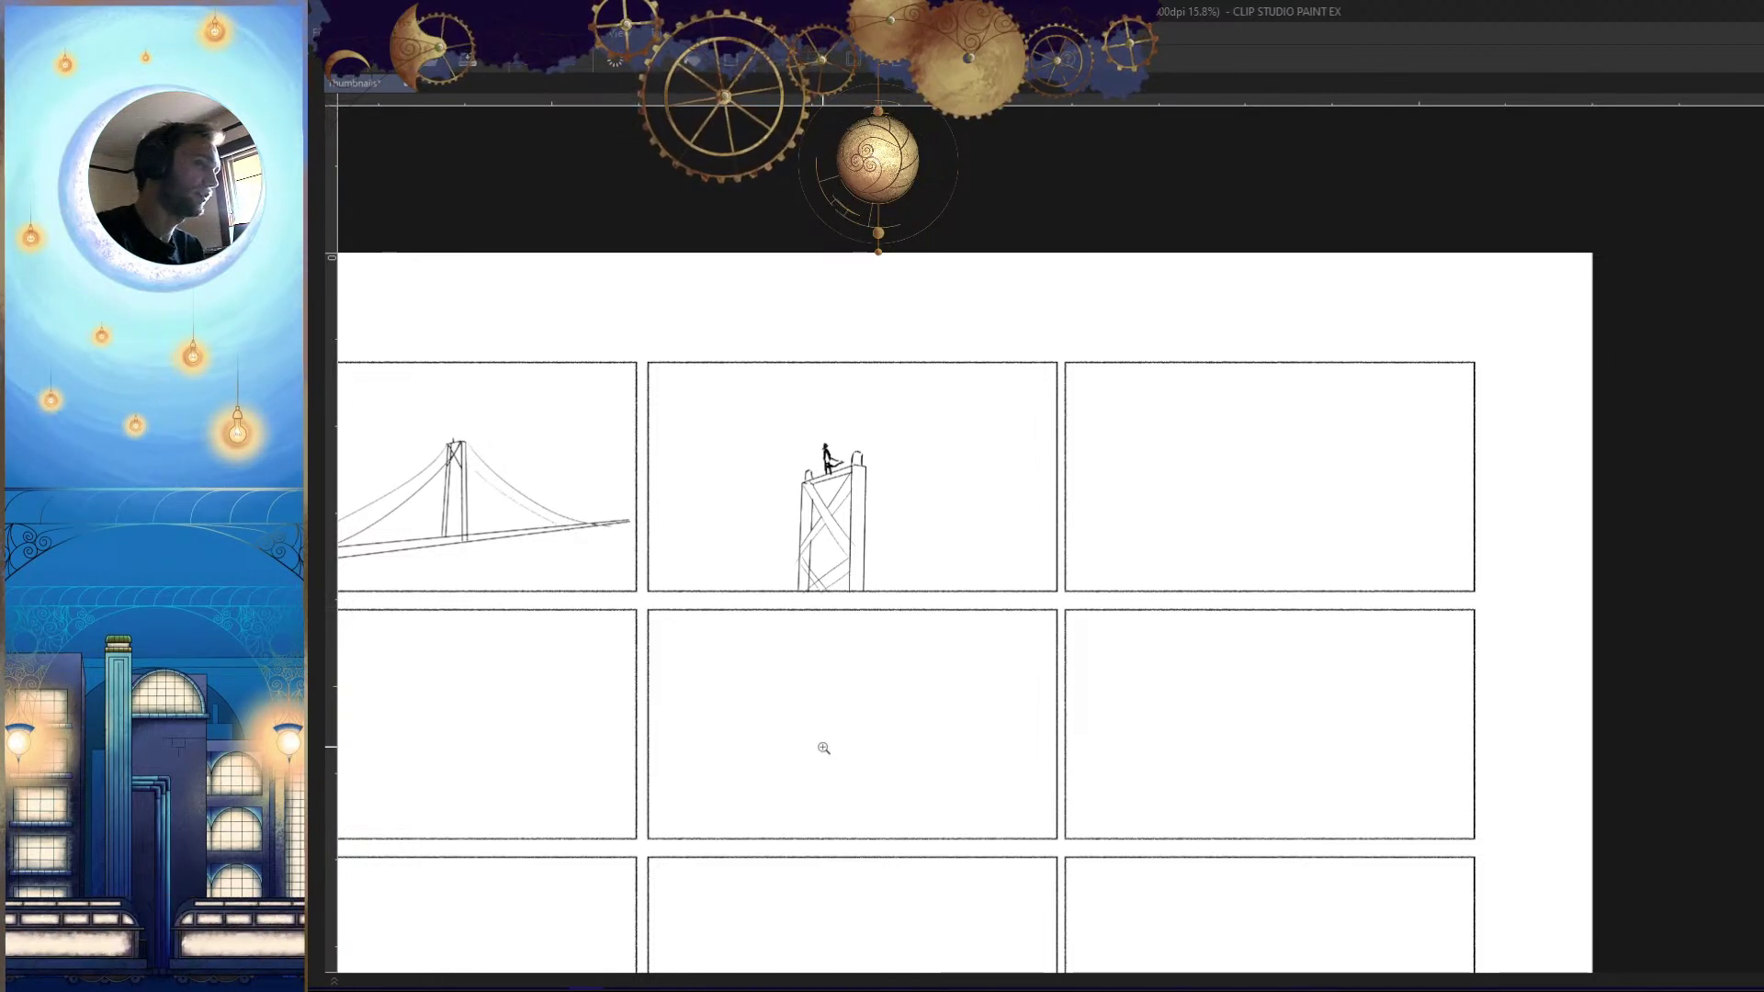
Draw the sloping top edge and outer left side of a larger, closer tower in the third panel
{"action": "mouse_move", "coordinate": [1053, 597]}
{"action": "left_mouse_down"}
{"action": "mouse_move", "coordinate": [1225, 610]}
{"action": "mouse_move", "coordinate": [928, 608]}
{"action": "left_mouse_up"}
{"action": "mouse_move", "coordinate": [1215, 531]}
{"action": "left_mouse_down"}
{"action": "mouse_move", "coordinate": [1284, 531]}
{"action": "mouse_move", "coordinate": [1337, 603]}
{"action": "mouse_move", "coordinate": [1357, 602]}
{"action": "left_mouse_up"}
{"action": "mouse_move", "coordinate": [1430, 680]}
{"action": "left_mouse_down"}
{"action": "mouse_move", "coordinate": [1225, 658]}
{"action": "mouse_move", "coordinate": [1233, 612]}
{"action": "left_mouse_up"}
{"action": "key", "text": "ctrl+z"}
{"action": "mouse_move", "coordinate": [1232, 581]}
{"action": "left_mouse_down"}
{"action": "mouse_move", "coordinate": [1270, 573]}
{"action": "mouse_move", "coordinate": [1292, 526]}
{"action": "mouse_move", "coordinate": [1284, 553]}
{"action": "mouse_move", "coordinate": [960, 606]}
{"action": "mouse_move", "coordinate": [908, 643]}
{"action": "mouse_move", "coordinate": [906, 700]}
{"action": "left_mouse_up"}
{"action": "key", "text": "ctrl+z"}
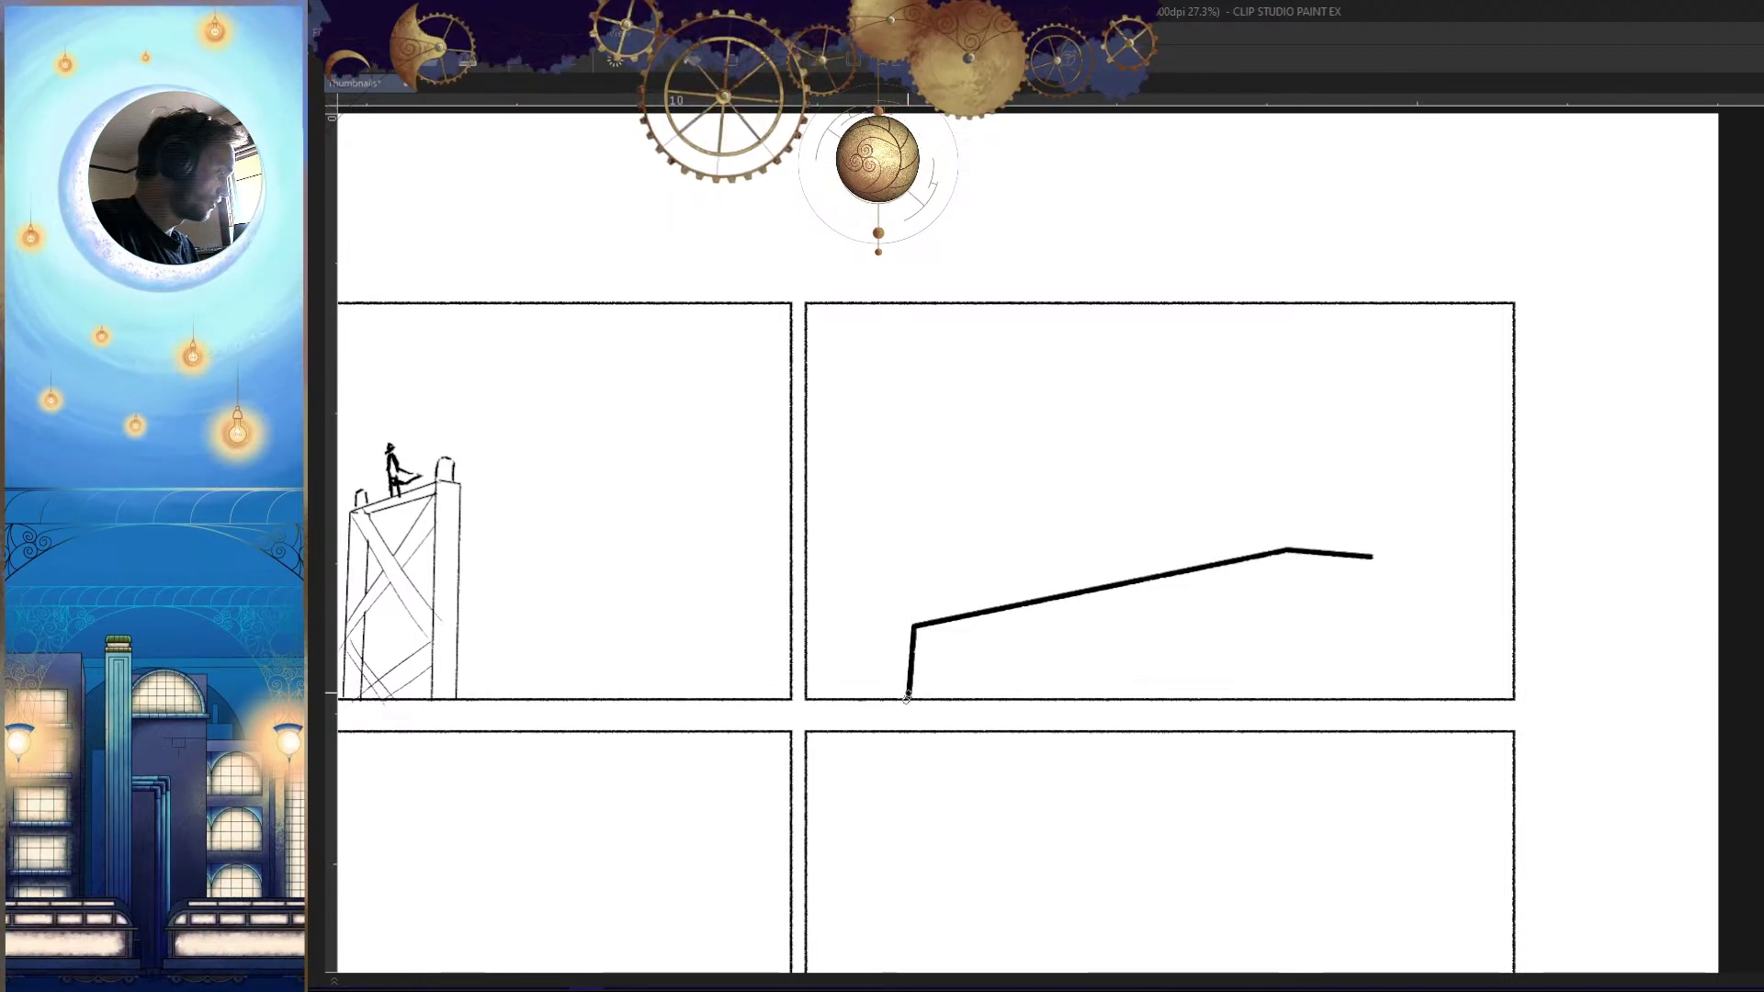
Draw the vertical edges of the right tower leg and the diagonal braces beneath the crossbeam in the third panel
{"action": "left_click_drag", "start_coordinate": [1288, 551], "coordinate": [1282, 700]}
{"action": "left_click_drag", "start_coordinate": [1370, 556], "coordinate": [1367, 699]}
{"action": "mouse_move", "coordinate": [965, 641]}
{"action": "left_mouse_down"}
{"action": "mouse_move", "coordinate": [1076, 509]}
{"action": "mouse_move", "coordinate": [1135, 568]}
{"action": "left_mouse_up"}
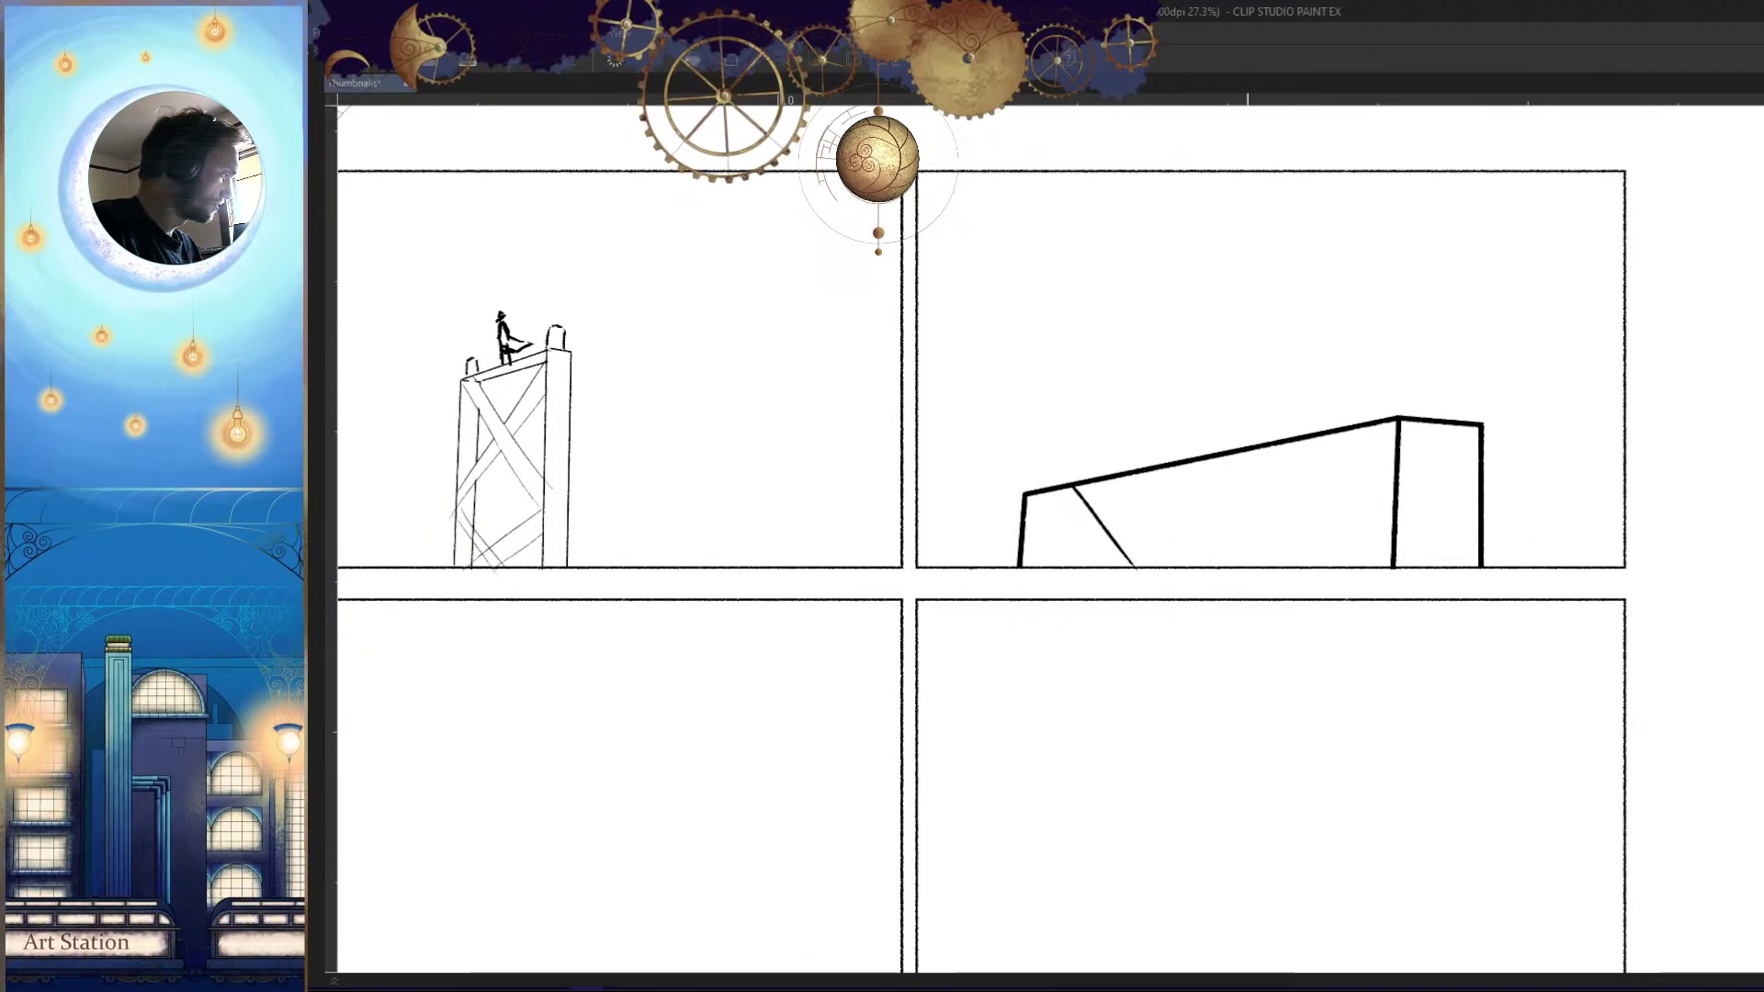
{"action": "left_click_drag", "start_coordinate": [1366, 421], "coordinate": [1225, 568]}
{"action": "mouse_move", "coordinate": [1399, 492]}
{"action": "left_mouse_down"}
{"action": "mouse_move", "coordinate": [1310, 565]}
{"action": "mouse_move", "coordinate": [1403, 581]}
{"action": "left_mouse_up"}
Draw the left leg's top and inner edges and a parallel lower brace line running to the panel's bottom
{"action": "left_click_drag", "start_coordinate": [625, 292], "coordinate": [919, 324]}
{"action": "left_click_drag", "start_coordinate": [1072, 393], "coordinate": [1205, 437]}
{"action": "left_click_drag", "start_coordinate": [1047, 361], "coordinate": [1057, 602]}
{"action": "key", "text": "ctrl+z"}
{"action": "left_click_drag", "start_coordinate": [749, 422], "coordinate": [896, 645]}
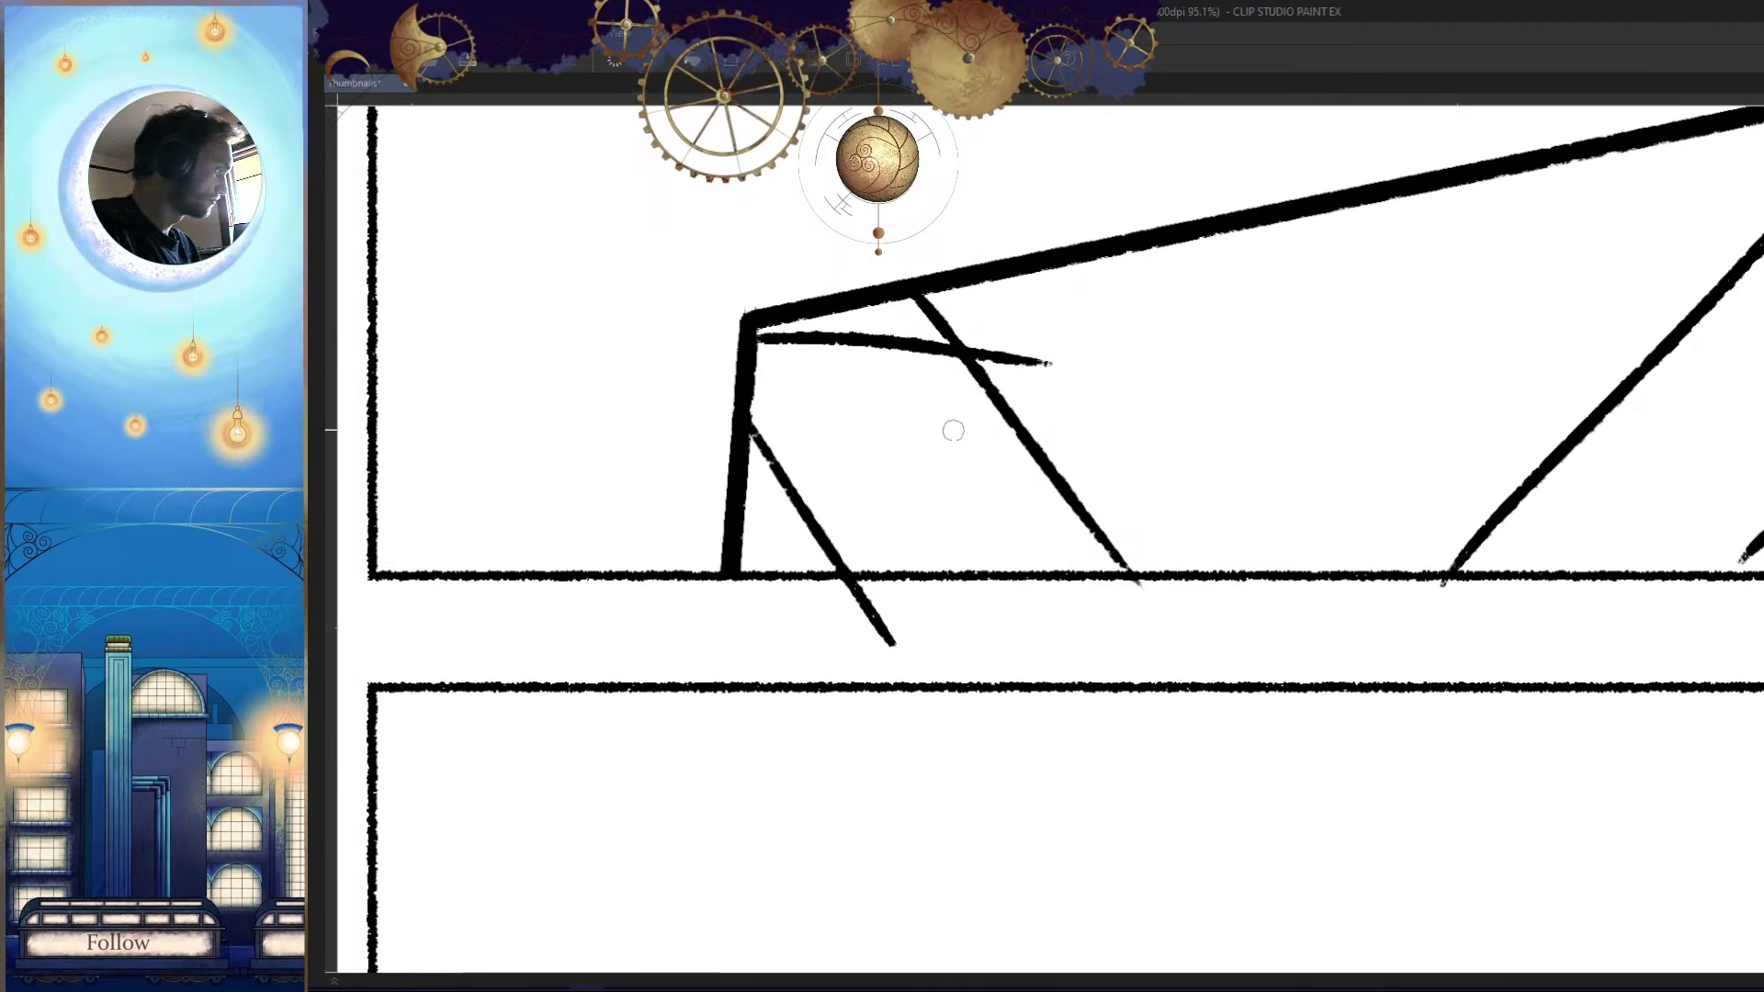
{"action": "key", "text": "ctrl+z"}
{"action": "left_click_drag", "start_coordinate": [748, 439], "coordinate": [843, 579]}
Draw the crossbeam's lower edge as a straight line parallel to its top edge in the third panel
{"action": "mouse_move", "coordinate": [1041, 360]}
{"action": "left_mouse_down"}
{"action": "mouse_move", "coordinate": [1055, 574]}
{"action": "mouse_move", "coordinate": [1704, 209]}
{"action": "left_mouse_up"}
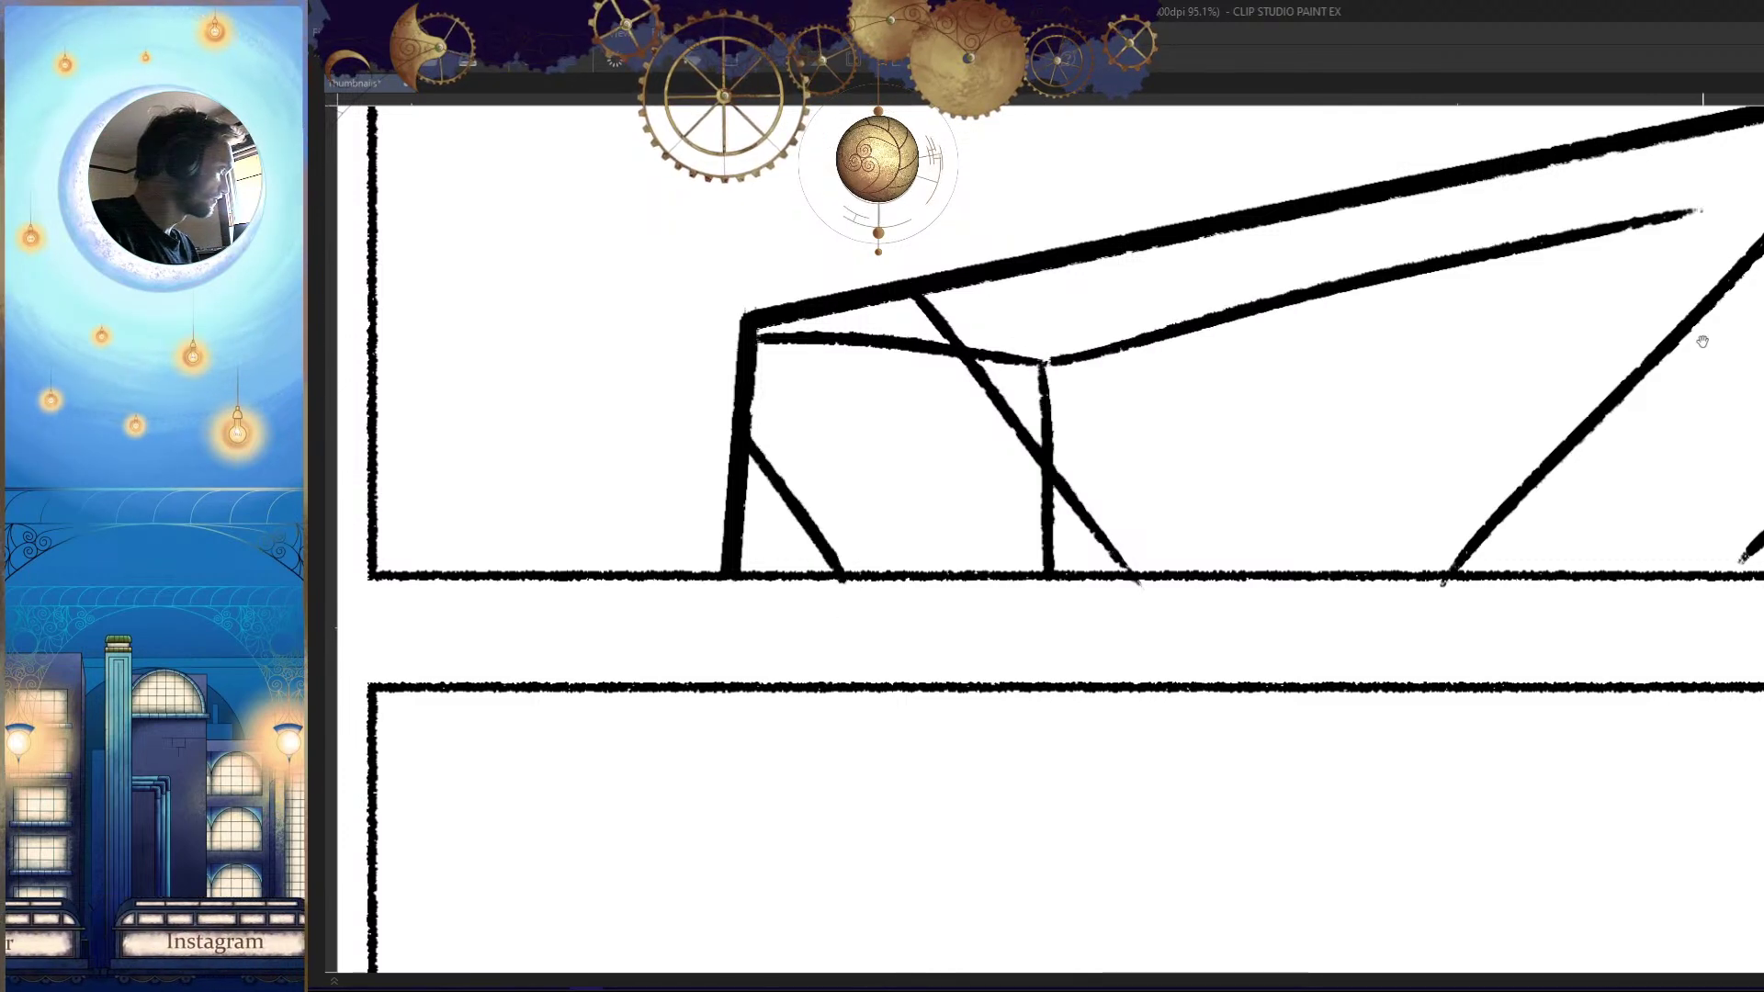
{"action": "scroll", "coordinate": [1129, 503], "scroll_direction": "down", "scroll_amount": 3}
{"action": "key", "text": "ctrl+z"}
{"action": "left_click_drag", "start_coordinate": [949, 505], "coordinate": [1534, 384]}
{"action": "scroll", "coordinate": [1498, 542], "scroll_direction": "down", "scroll_amount": 10}
{"action": "left_click_drag", "start_coordinate": [1469, 597], "coordinate": [1342, 585]}
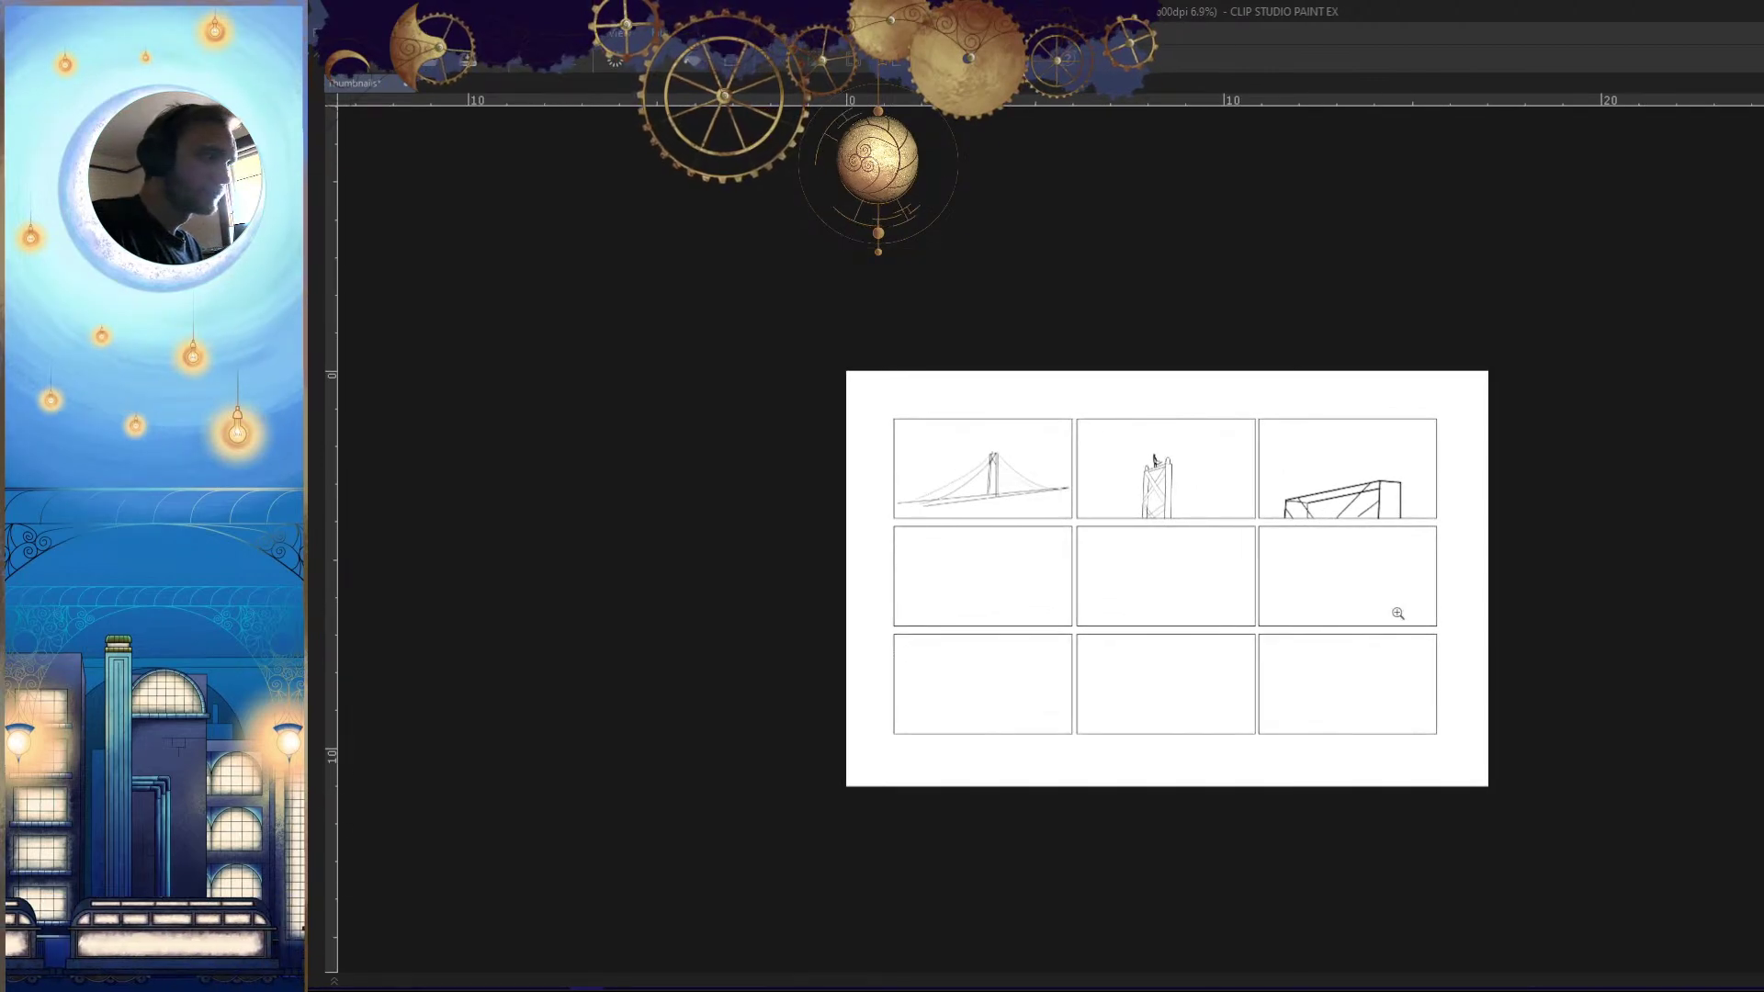
Clean up the lines overlapping the diagonal braces at the left leg and along the crossbeam
{"action": "scroll", "coordinate": [1262, 509], "scroll_direction": "up", "scroll_amount": 5}
{"action": "mouse_move", "coordinate": [1021, 419]}
{"action": "left_mouse_down"}
{"action": "mouse_move", "coordinate": [935, 412]}
{"action": "mouse_move", "coordinate": [1056, 431]}
{"action": "left_mouse_up"}
{"action": "left_click_drag", "start_coordinate": [1112, 528], "coordinate": [1114, 556]}
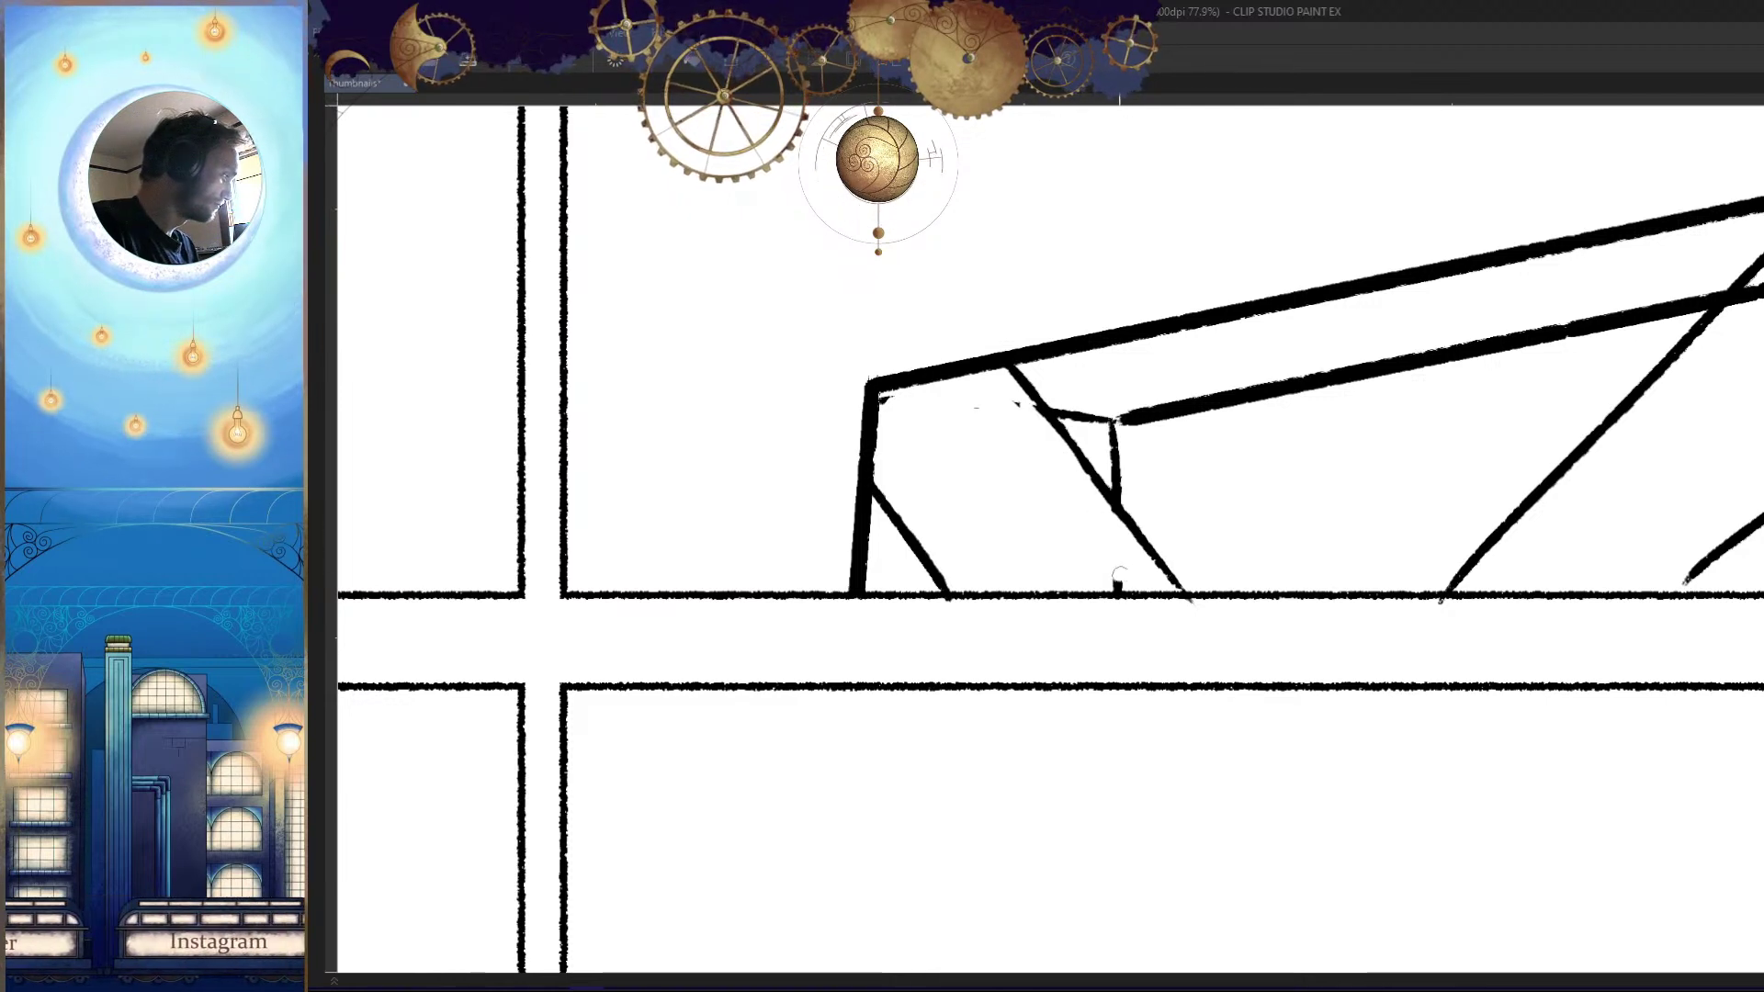
{"action": "scroll", "coordinate": [1121, 569], "scroll_direction": "down", "scroll_amount": 5}
{"action": "scroll", "coordinate": [1277, 537], "scroll_direction": "up", "scroll_amount": 3}
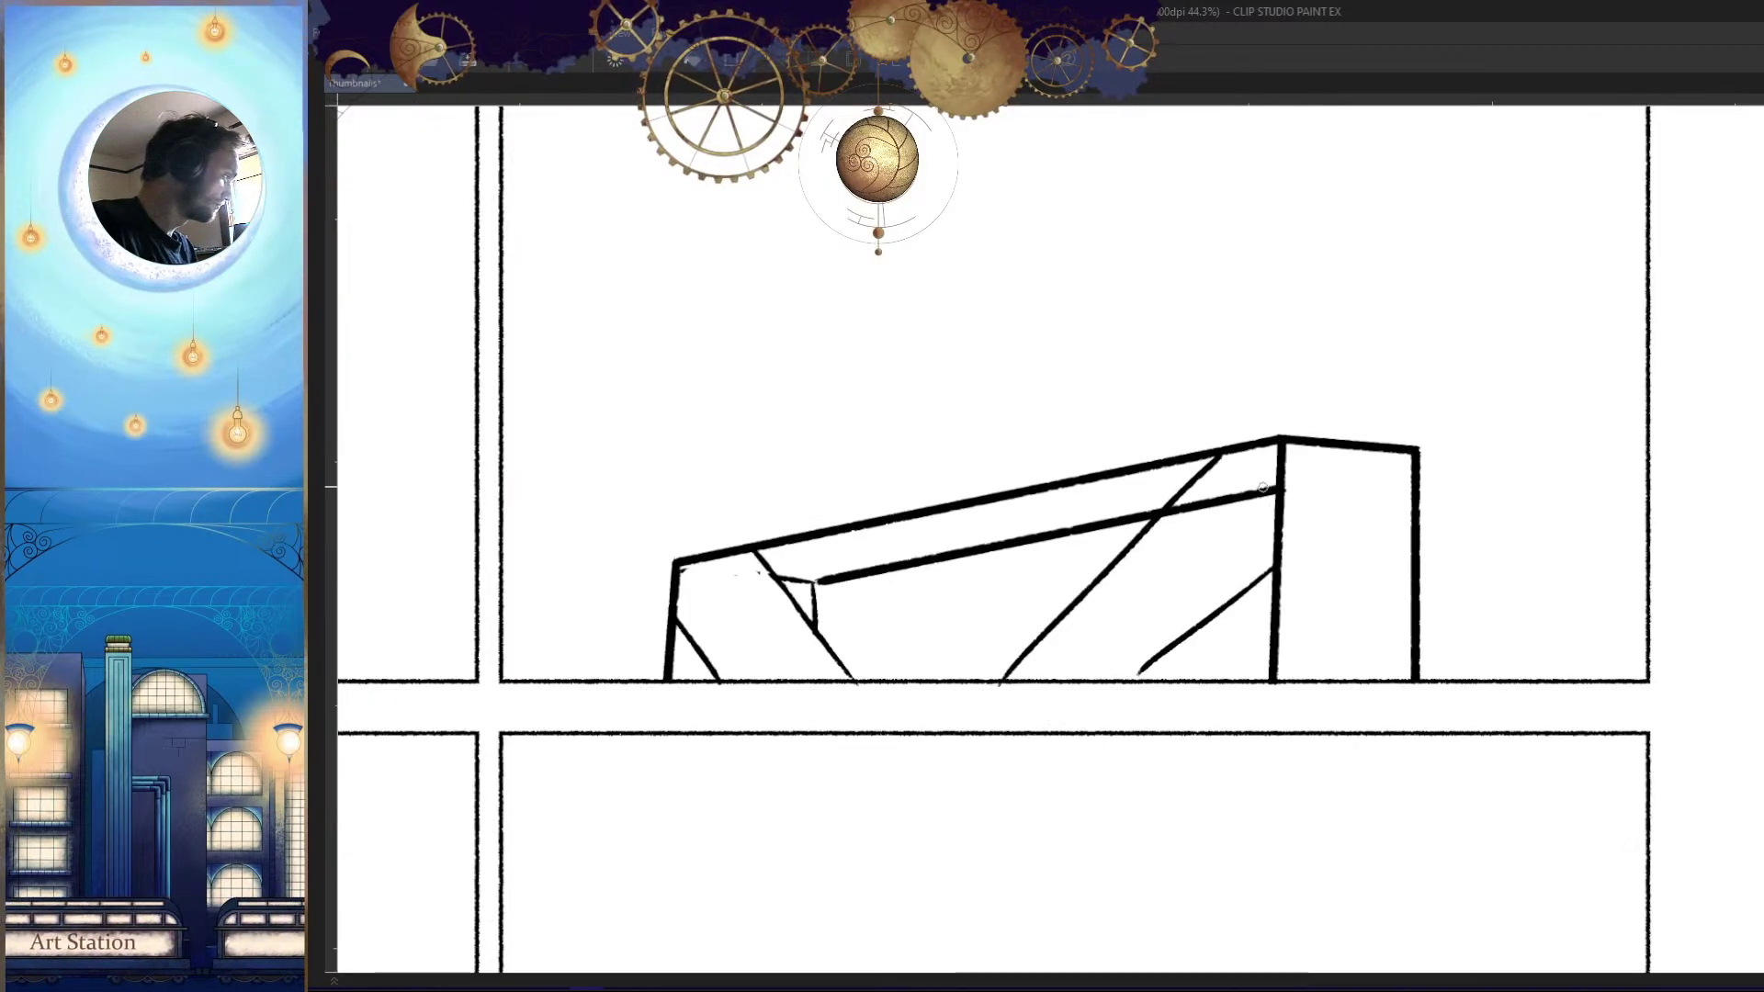
{"action": "mouse_move", "coordinate": [1199, 504]}
{"action": "left_mouse_down"}
{"action": "mouse_move", "coordinate": [1254, 494]}
{"action": "mouse_move", "coordinate": [1179, 563]}
{"action": "left_mouse_up"}
{"action": "scroll", "coordinate": [1264, 508], "scroll_direction": "down", "scroll_amount": 3}
{"action": "scroll", "coordinate": [1145, 783], "scroll_direction": "up", "scroll_amount": 2}
Draw a large round-topped cap on each tower leg in the third panel
{"action": "key", "text": "ctrl+z"}
{"action": "mouse_move", "coordinate": [1272, 504]}
{"action": "left_mouse_down"}
{"action": "mouse_move", "coordinate": [1182, 578]}
{"action": "mouse_move", "coordinate": [1189, 498]}
{"action": "mouse_move", "coordinate": [1183, 569]}
{"action": "mouse_move", "coordinate": [1278, 571]}
{"action": "left_mouse_up"}
{"action": "key", "text": "ctrl+z"}
{"action": "left_click_drag", "start_coordinate": [909, 581], "coordinate": [1054, 529]}
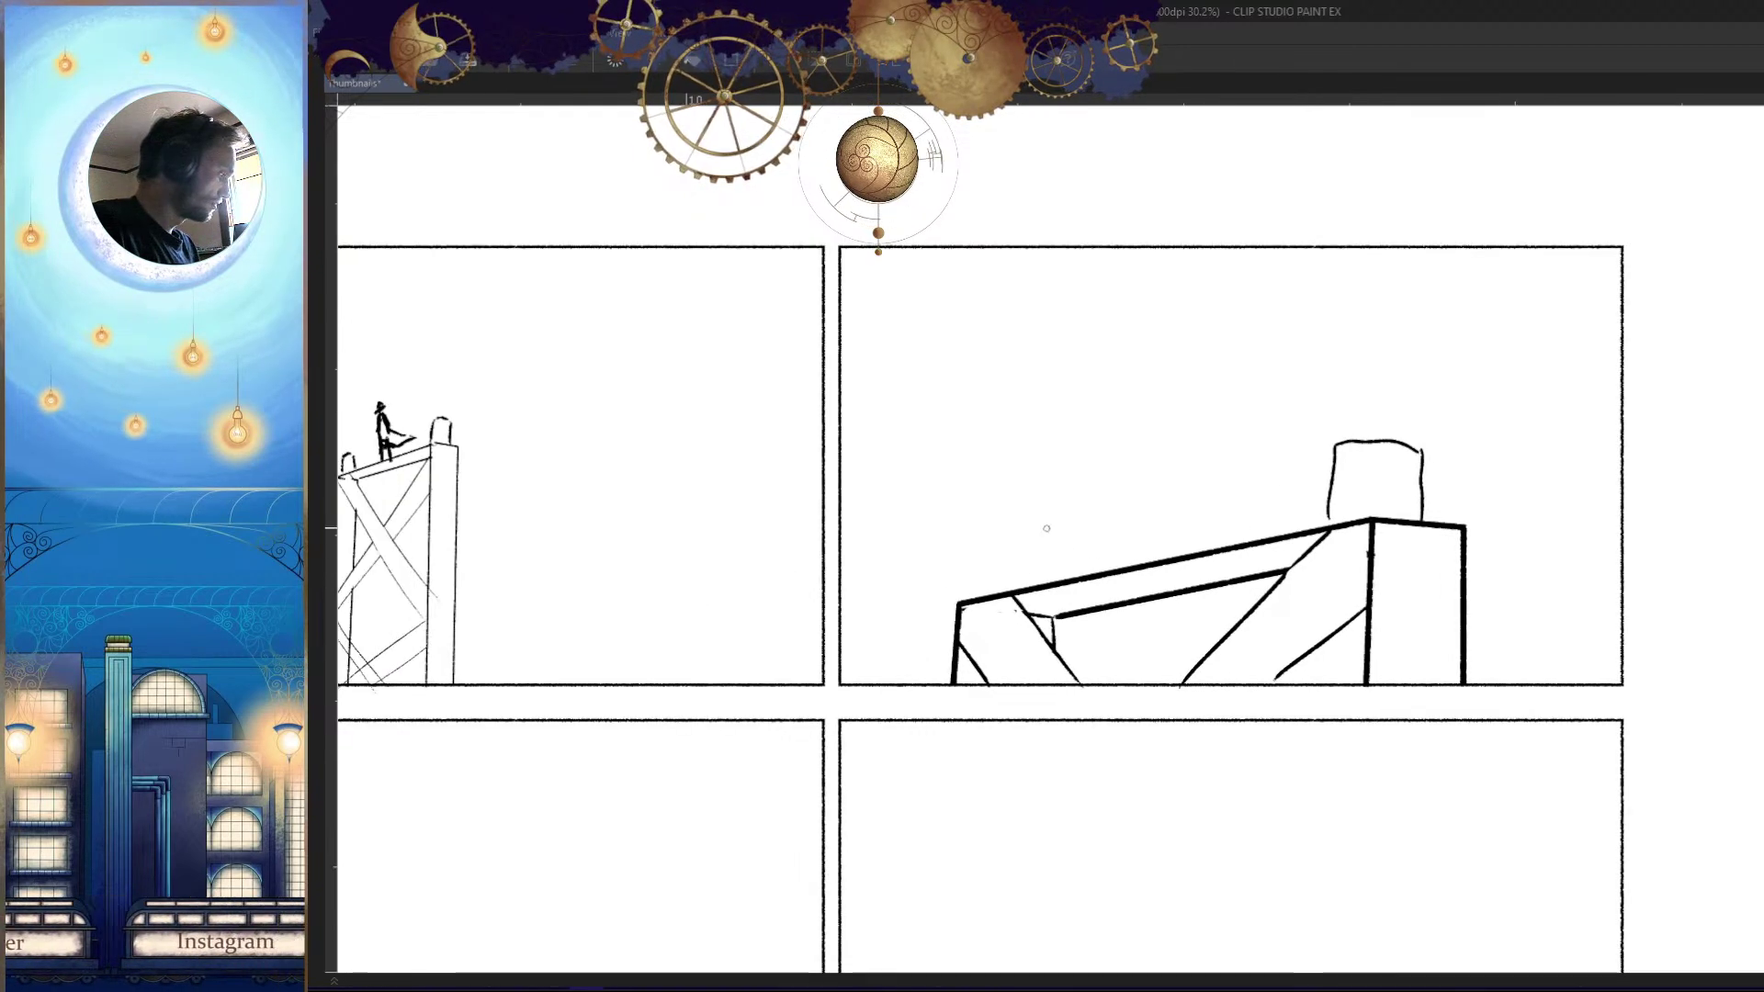
{"action": "scroll", "coordinate": [1080, 754], "scroll_direction": "down", "scroll_amount": 5}
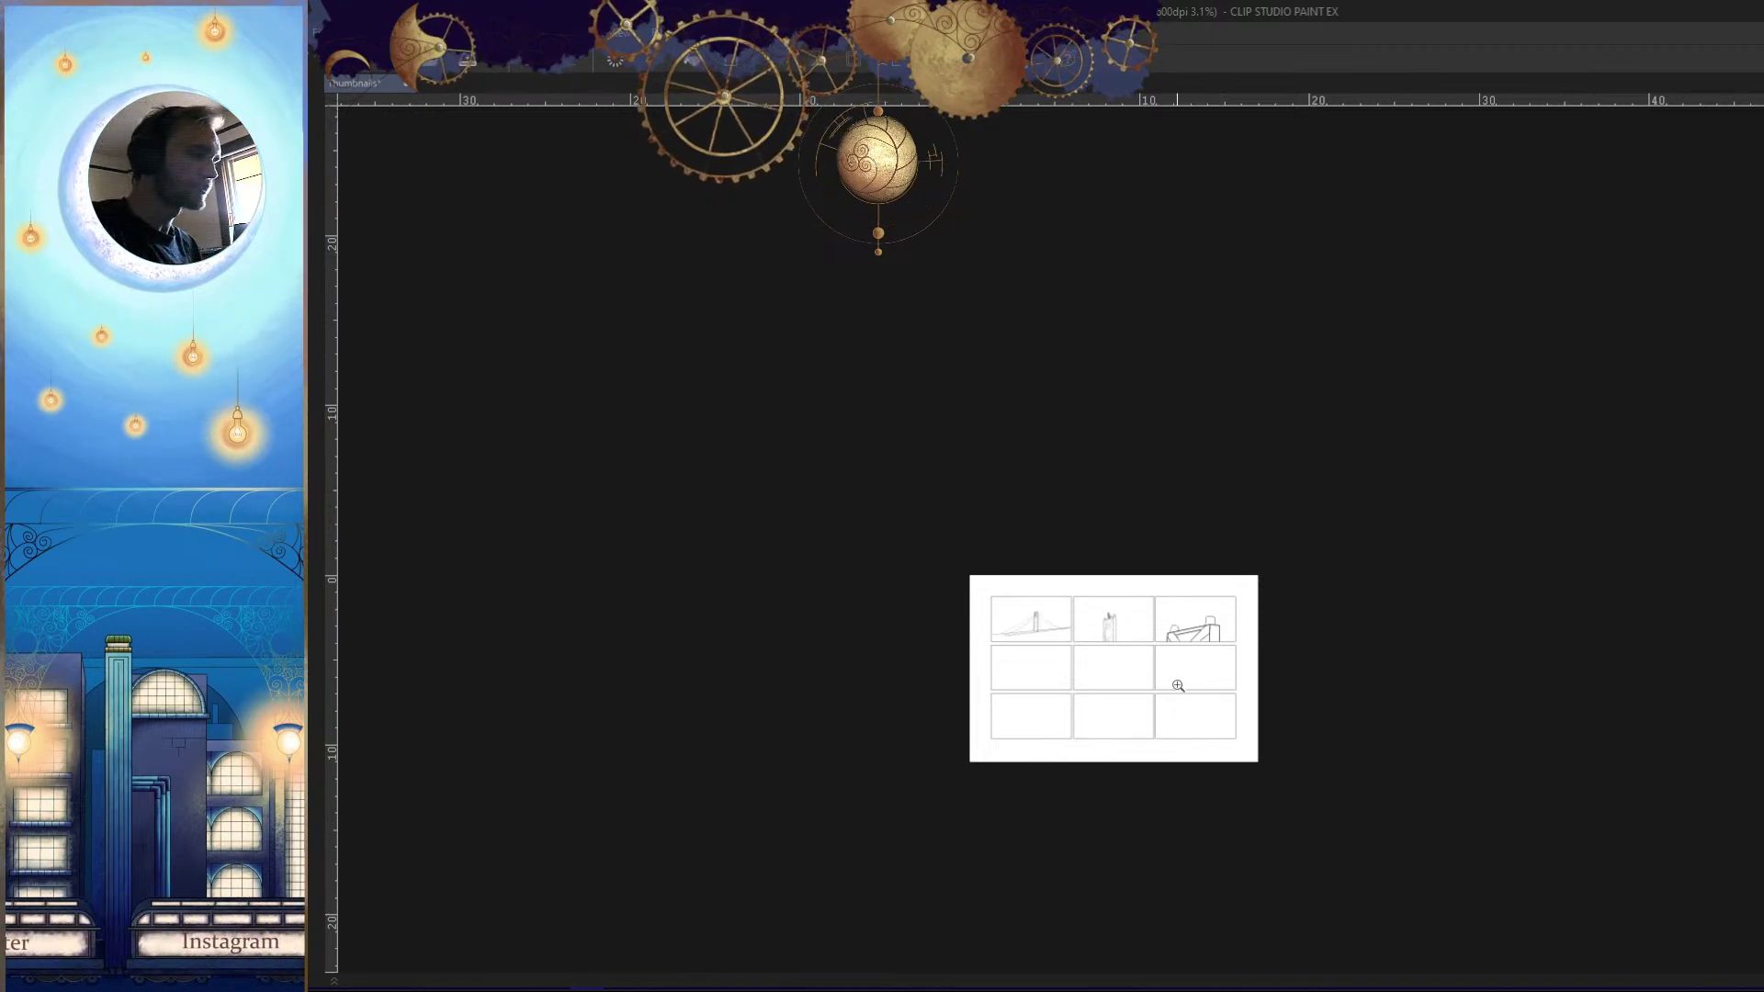
{"action": "scroll", "coordinate": [1162, 650], "scroll_direction": "up", "scroll_amount": 6}
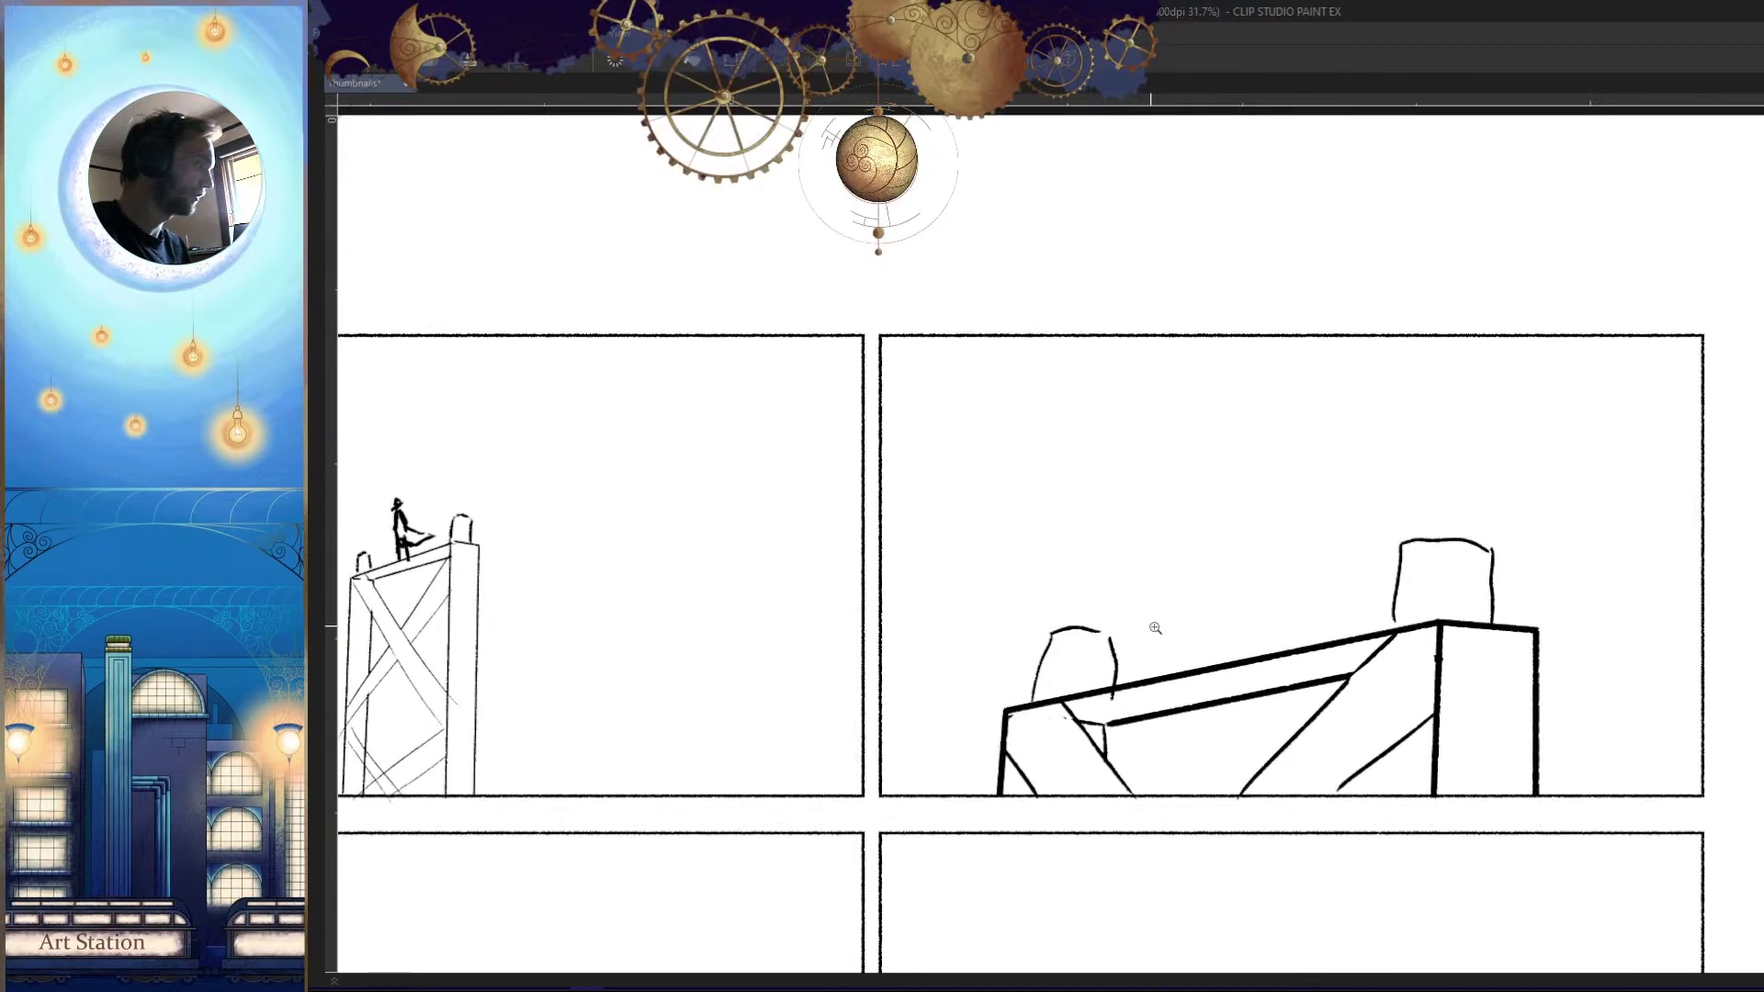
{"action": "left_click_drag", "start_coordinate": [1294, 716], "coordinate": [1266, 750]}
{"action": "left_click_drag", "start_coordinate": [1290, 669], "coordinate": [1260, 764]}
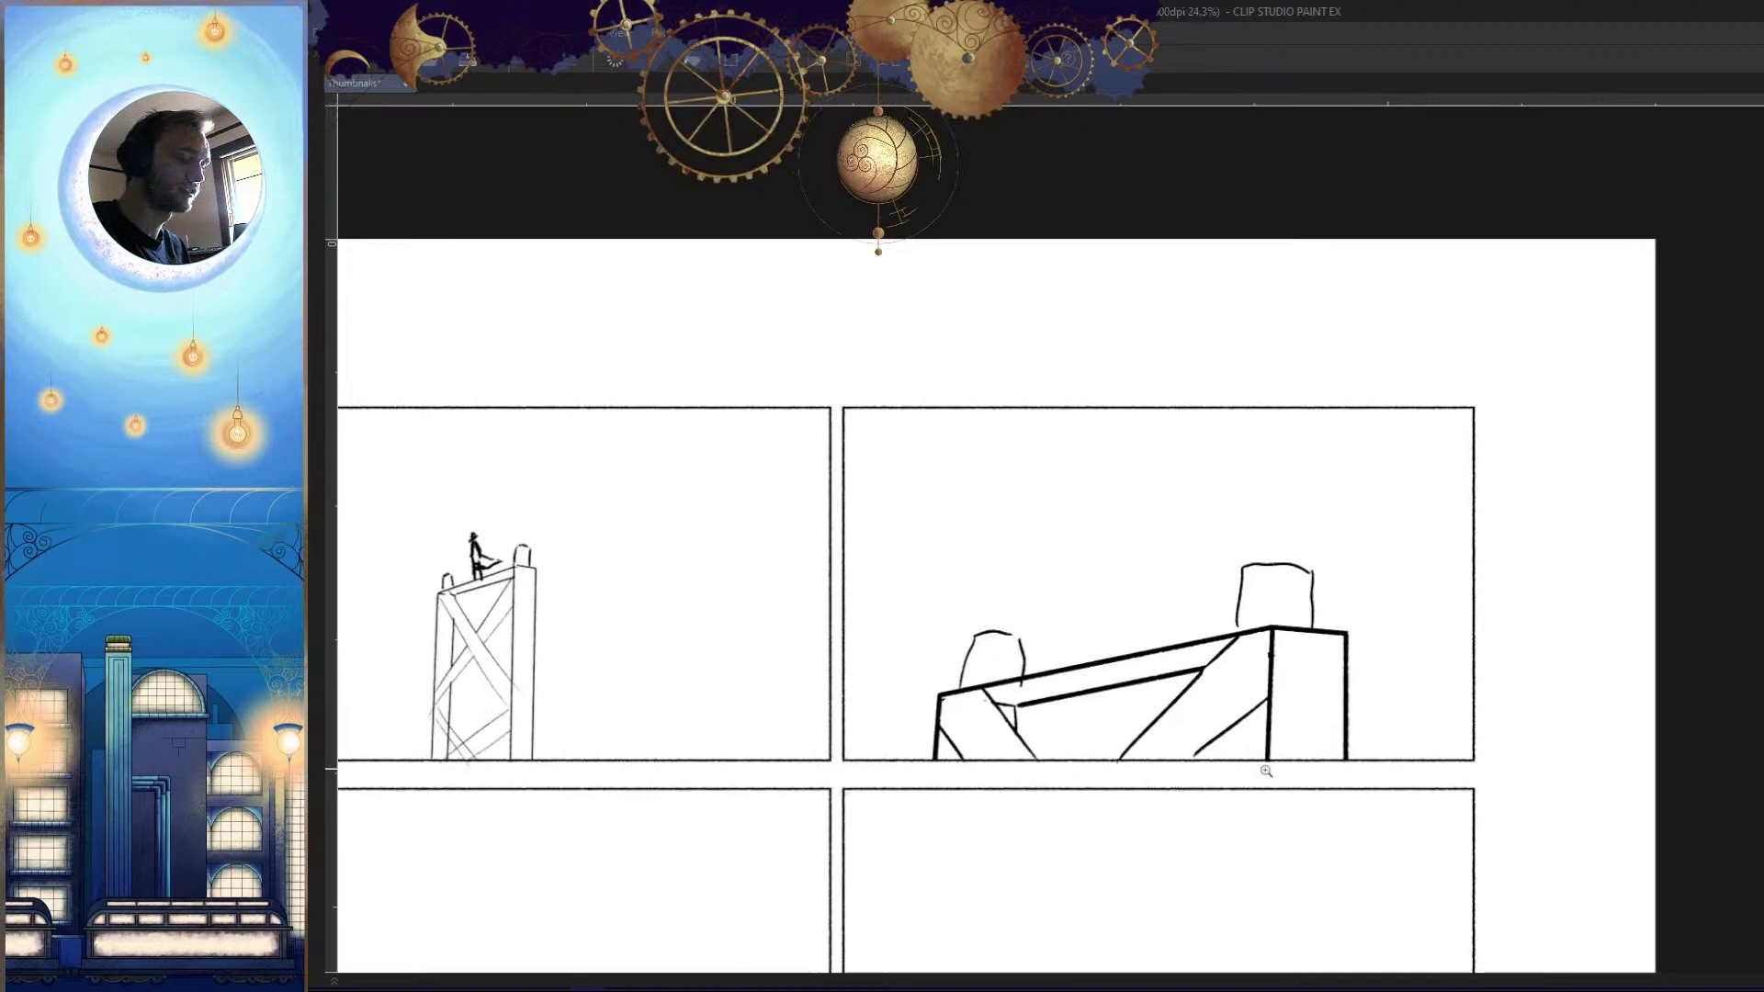
{"action": "left_click_drag", "start_coordinate": [1211, 689], "coordinate": [1278, 825]}
{"action": "scroll", "coordinate": [1035, 565], "scroll_direction": "down", "scroll_amount": 2}
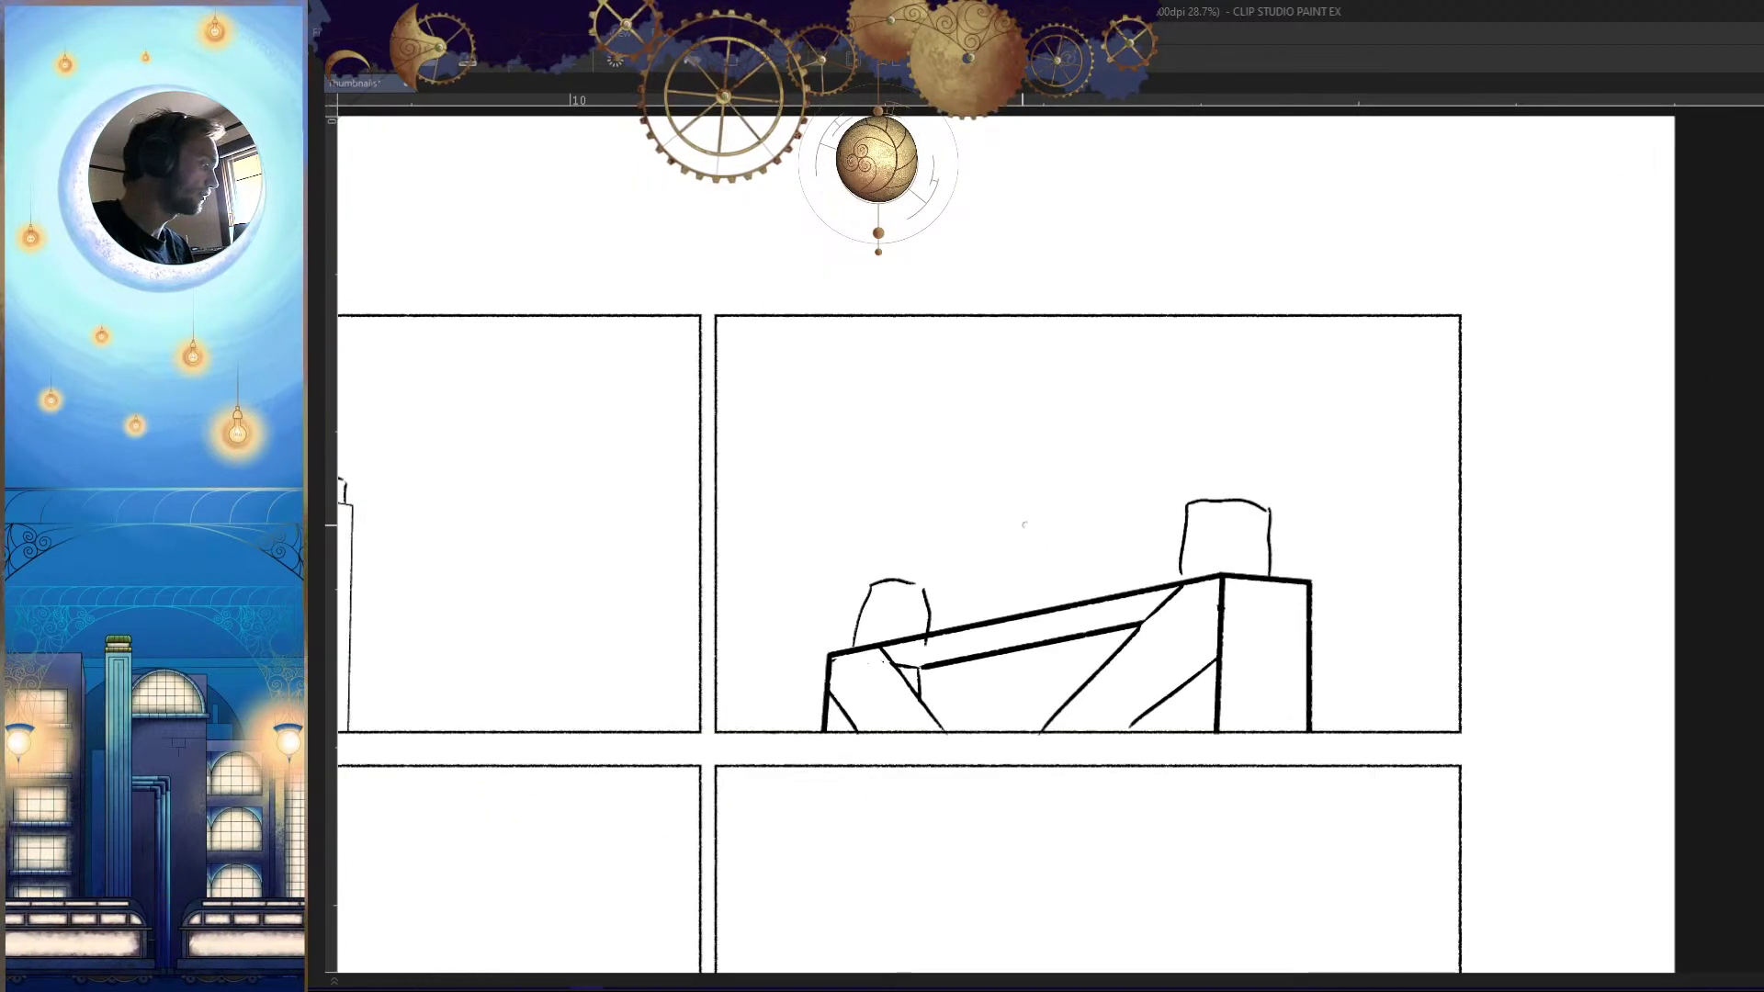
{"action": "scroll", "coordinate": [1063, 507], "scroll_direction": "up", "scroll_amount": 3}
{"action": "mouse_move", "coordinate": [1075, 393]}
{"action": "left_mouse_down"}
{"action": "mouse_move", "coordinate": [1111, 449]}
{"action": "mouse_move", "coordinate": [1017, 485]}
{"action": "left_mouse_up"}
{"action": "key", "text": "ctrl+z"}
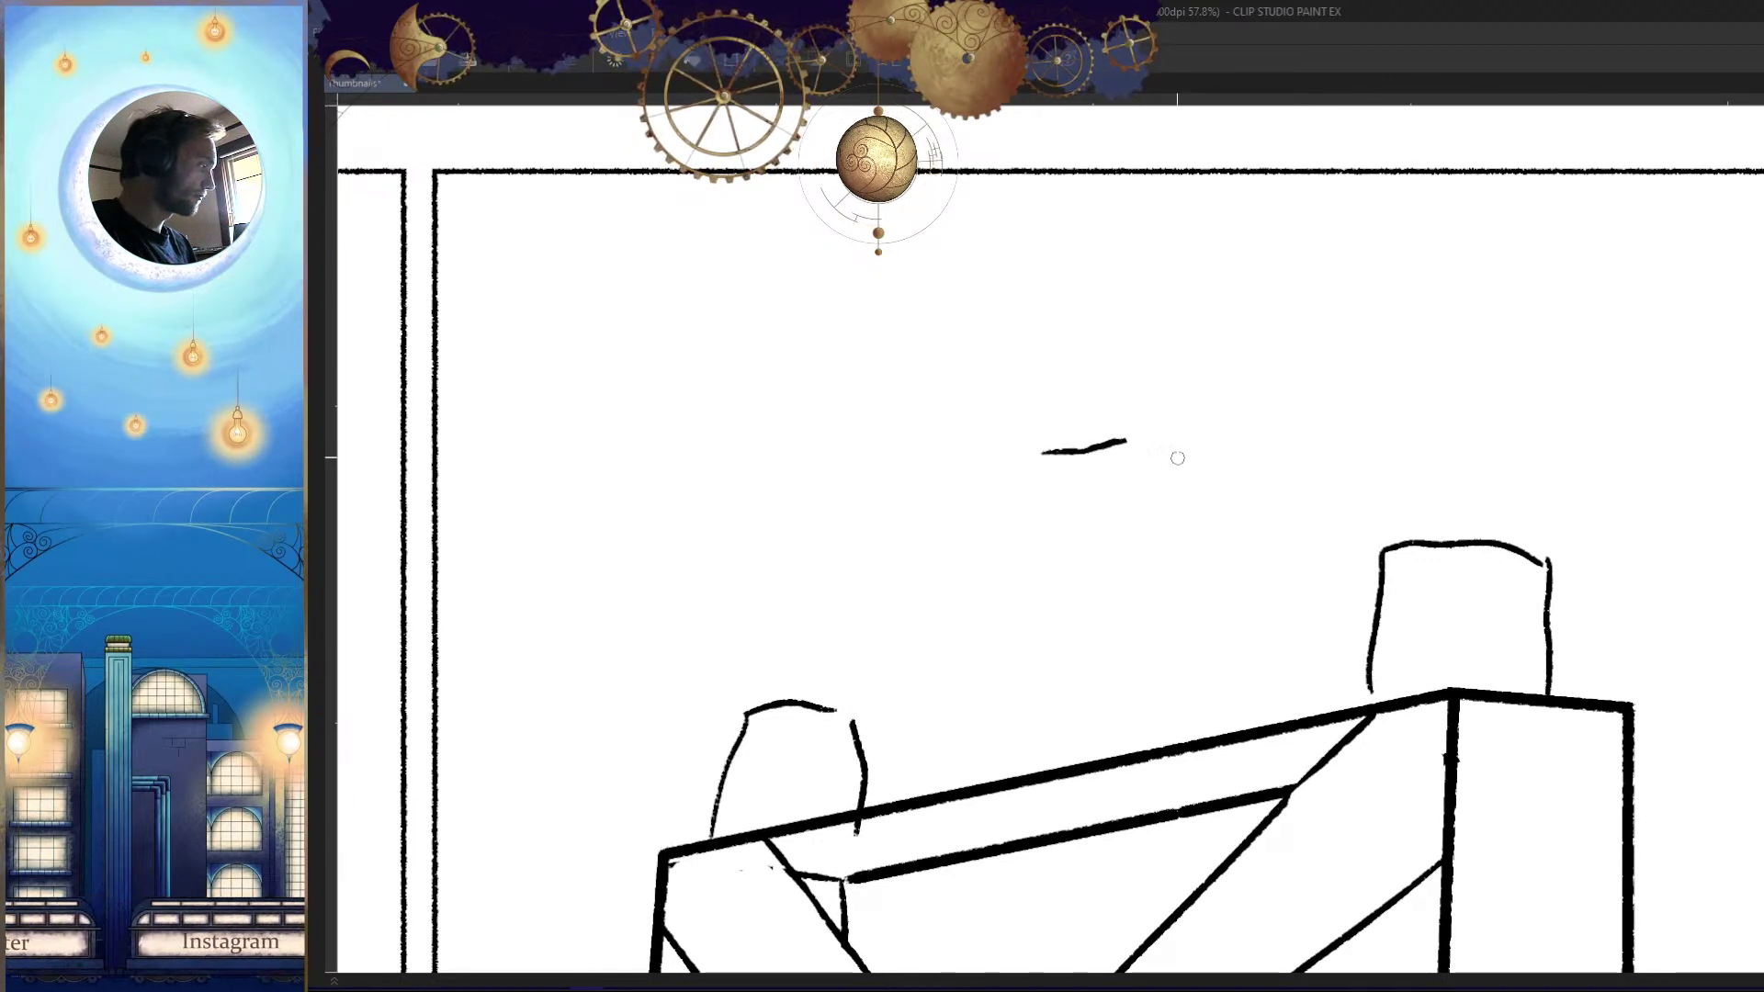
{"action": "scroll", "coordinate": [1105, 488], "scroll_direction": "up", "scroll_amount": 5}
{"action": "key", "text": "ctrl+z"}
{"action": "left_click_drag", "start_coordinate": [1047, 418], "coordinate": [1025, 483]}
{"action": "key", "text": "ctrl+z"}
{"action": "mouse_move", "coordinate": [1057, 413]}
{"action": "left_mouse_down"}
{"action": "mouse_move", "coordinate": [1020, 478]}
{"action": "mouse_move", "coordinate": [1048, 418]}
{"action": "mouse_move", "coordinate": [1123, 397]}
{"action": "mouse_move", "coordinate": [1132, 414]}
{"action": "mouse_move", "coordinate": [1127, 399]}
{"action": "left_mouse_up"}
{"action": "key", "text": "ctrl+z"}
{"action": "key", "text": "ctrl+z"}
{"action": "key", "text": "ctrl+z"}
Try to sketch a tilted wide-brimmed hat for a larger figure above the third panel's crossbeam
{"action": "left_click_drag", "start_coordinate": [1142, 501], "coordinate": [1181, 696]}
{"action": "key", "text": "ctrl+z"}
{"action": "mouse_move", "coordinate": [1152, 540]}
{"action": "left_mouse_down"}
{"action": "mouse_move", "coordinate": [1208, 575]}
{"action": "mouse_move", "coordinate": [1207, 656]}
{"action": "left_mouse_up"}
{"action": "mouse_move", "coordinate": [1122, 488]}
{"action": "left_mouse_down"}
{"action": "mouse_move", "coordinate": [1037, 401]}
{"action": "mouse_move", "coordinate": [1055, 429]}
{"action": "mouse_move", "coordinate": [1107, 364]}
{"action": "mouse_move", "coordinate": [1036, 601]}
{"action": "mouse_move", "coordinate": [1182, 433]}
{"action": "left_mouse_up"}
{"action": "key", "text": "ctrl+z"}
{"action": "key", "text": "ctrl+z"}
{"action": "left_click_drag", "start_coordinate": [976, 404], "coordinate": [1056, 381]}
{"action": "mouse_move", "coordinate": [960, 455]}
{"action": "left_mouse_down"}
{"action": "mouse_move", "coordinate": [1020, 386]}
{"action": "mouse_move", "coordinate": [1125, 422]}
{"action": "left_mouse_up"}
{"action": "left_click_drag", "start_coordinate": [1148, 427], "coordinate": [1185, 403]}
{"action": "key", "text": "ctrl+z"}
{"action": "key", "text": "ctrl+z"}
Try to sketch the figure's head and darkened face beneath the tilted hat brim
{"action": "mouse_move", "coordinate": [1062, 376]}
{"action": "left_mouse_down"}
{"action": "mouse_move", "coordinate": [1128, 439]}
{"action": "mouse_move", "coordinate": [1185, 430]}
{"action": "mouse_move", "coordinate": [878, 499]}
{"action": "left_mouse_up"}
{"action": "mouse_move", "coordinate": [1172, 592]}
{"action": "left_mouse_down"}
{"action": "mouse_move", "coordinate": [1004, 744]}
{"action": "mouse_move", "coordinate": [956, 725]}
{"action": "left_mouse_up"}
{"action": "mouse_move", "coordinate": [1097, 583]}
{"action": "left_mouse_down"}
{"action": "mouse_move", "coordinate": [1212, 480]}
{"action": "mouse_move", "coordinate": [1013, 610]}
{"action": "mouse_move", "coordinate": [1120, 639]}
{"action": "left_mouse_up"}
{"action": "key", "text": "ctrl+z"}
{"action": "mouse_move", "coordinate": [965, 590]}
{"action": "left_mouse_down"}
{"action": "mouse_move", "coordinate": [1081, 533]}
{"action": "mouse_move", "coordinate": [1032, 610]}
{"action": "mouse_move", "coordinate": [1090, 521]}
{"action": "left_mouse_up"}
{"action": "key", "text": "ctrl+z"}
{"action": "mouse_move", "coordinate": [985, 544]}
{"action": "left_mouse_down"}
{"action": "mouse_move", "coordinate": [1011, 569]}
{"action": "mouse_move", "coordinate": [988, 602]}
{"action": "mouse_move", "coordinate": [1030, 594]}
{"action": "left_mouse_up"}
{"action": "mouse_move", "coordinate": [1186, 632]}
{"action": "left_mouse_down"}
{"action": "mouse_move", "coordinate": [1106, 603]}
{"action": "mouse_move", "coordinate": [1118, 520]}
{"action": "left_mouse_up"}
{"action": "mouse_move", "coordinate": [1052, 468]}
{"action": "left_mouse_down"}
{"action": "mouse_move", "coordinate": [1084, 405]}
{"action": "mouse_move", "coordinate": [1036, 436]}
{"action": "left_mouse_up"}
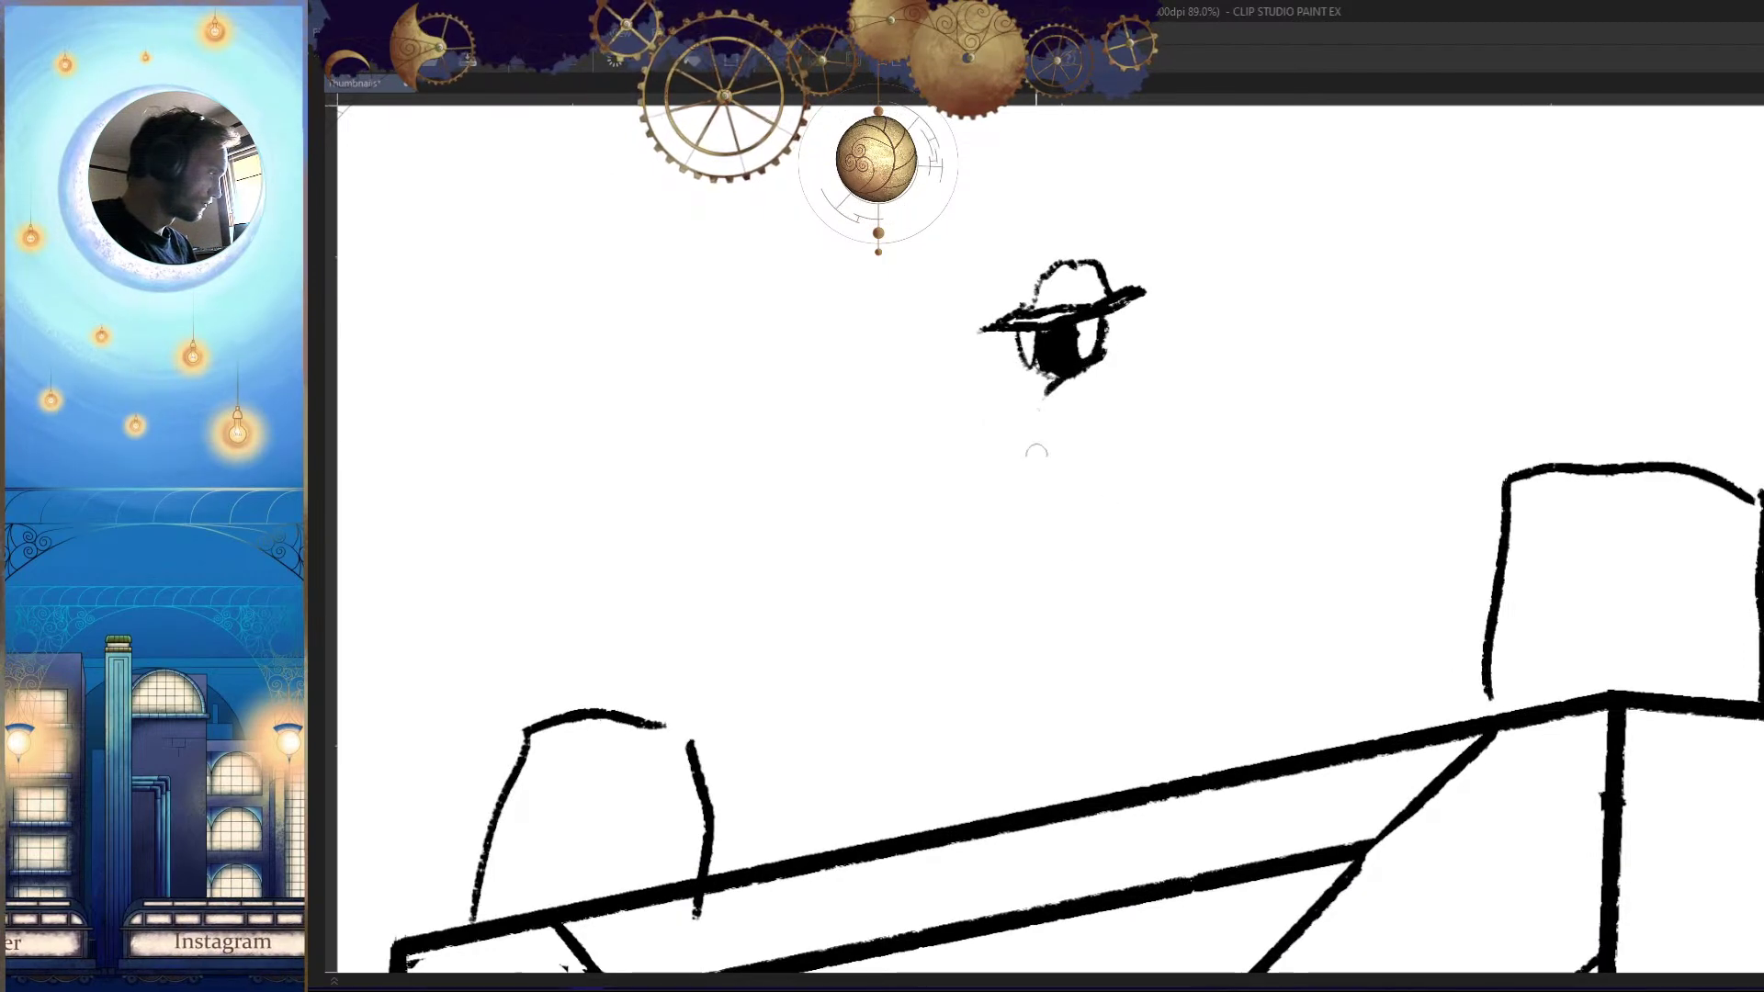
{"action": "left_click_drag", "start_coordinate": [1038, 377], "coordinate": [1016, 487]}
{"action": "key", "text": "ctrl+z"}
Undo the tilted hat and head strokes in the third panel
{"action": "left_click_drag", "start_coordinate": [1185, 524], "coordinate": [1100, 654]}
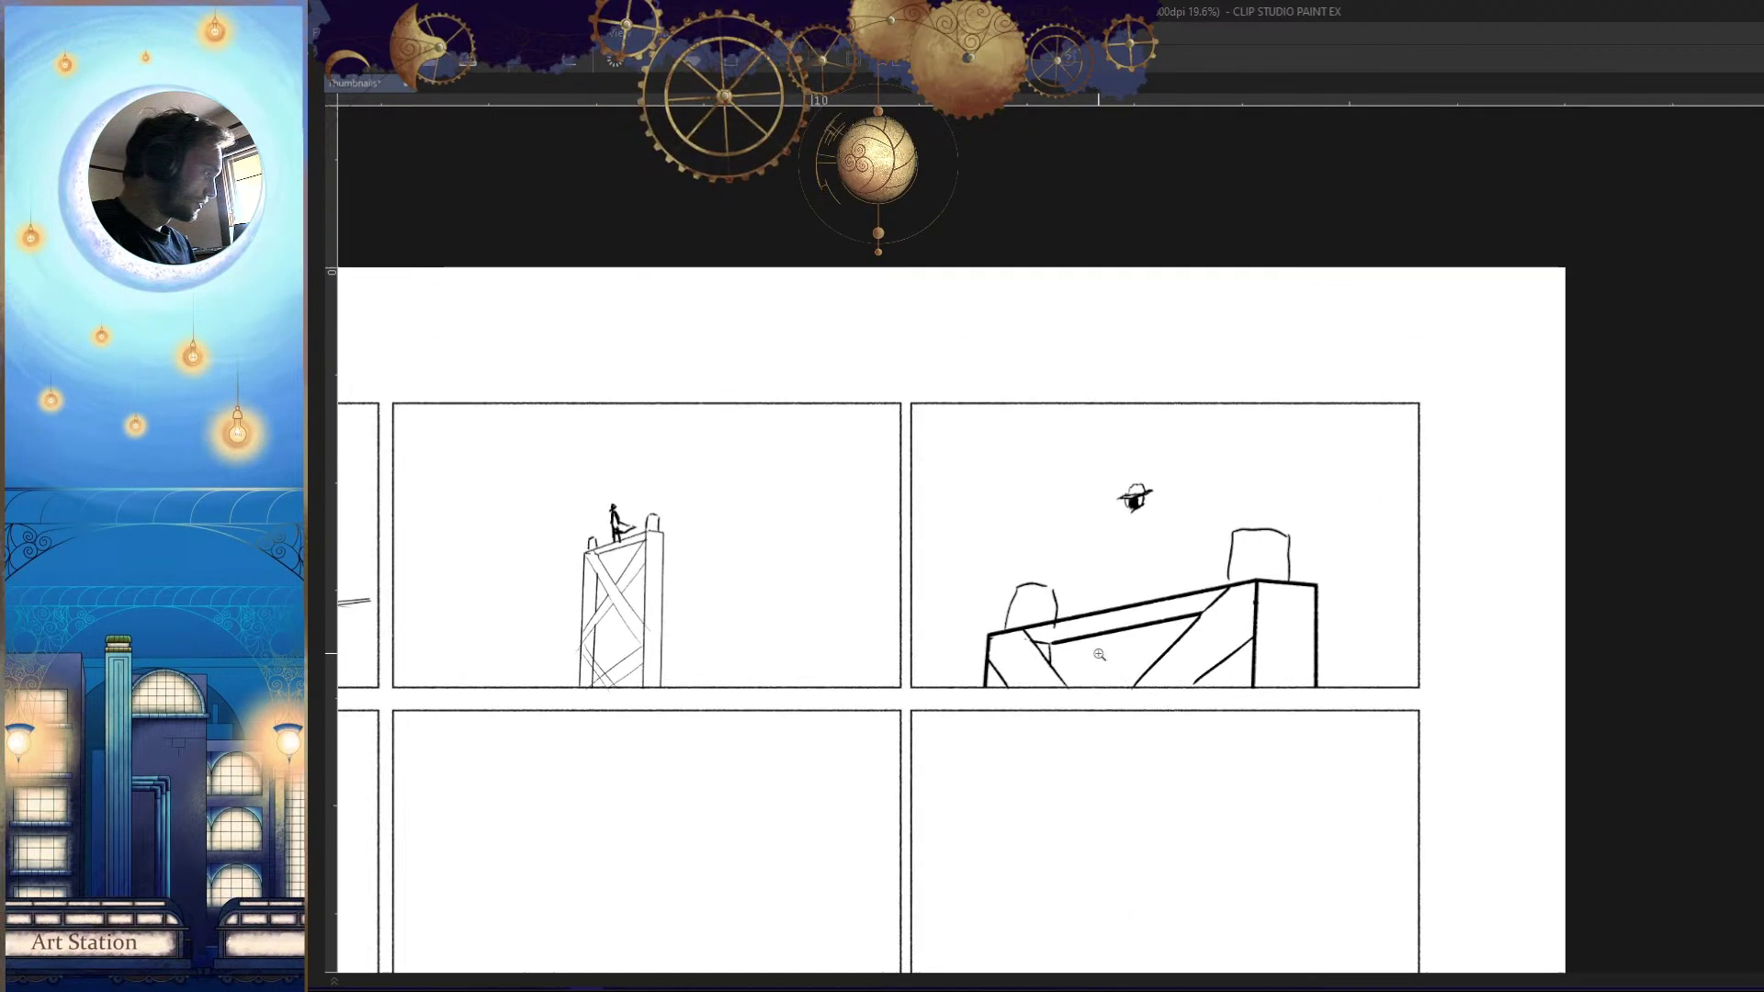
{"action": "left_click_drag", "start_coordinate": [1240, 651], "coordinate": [1205, 670]}
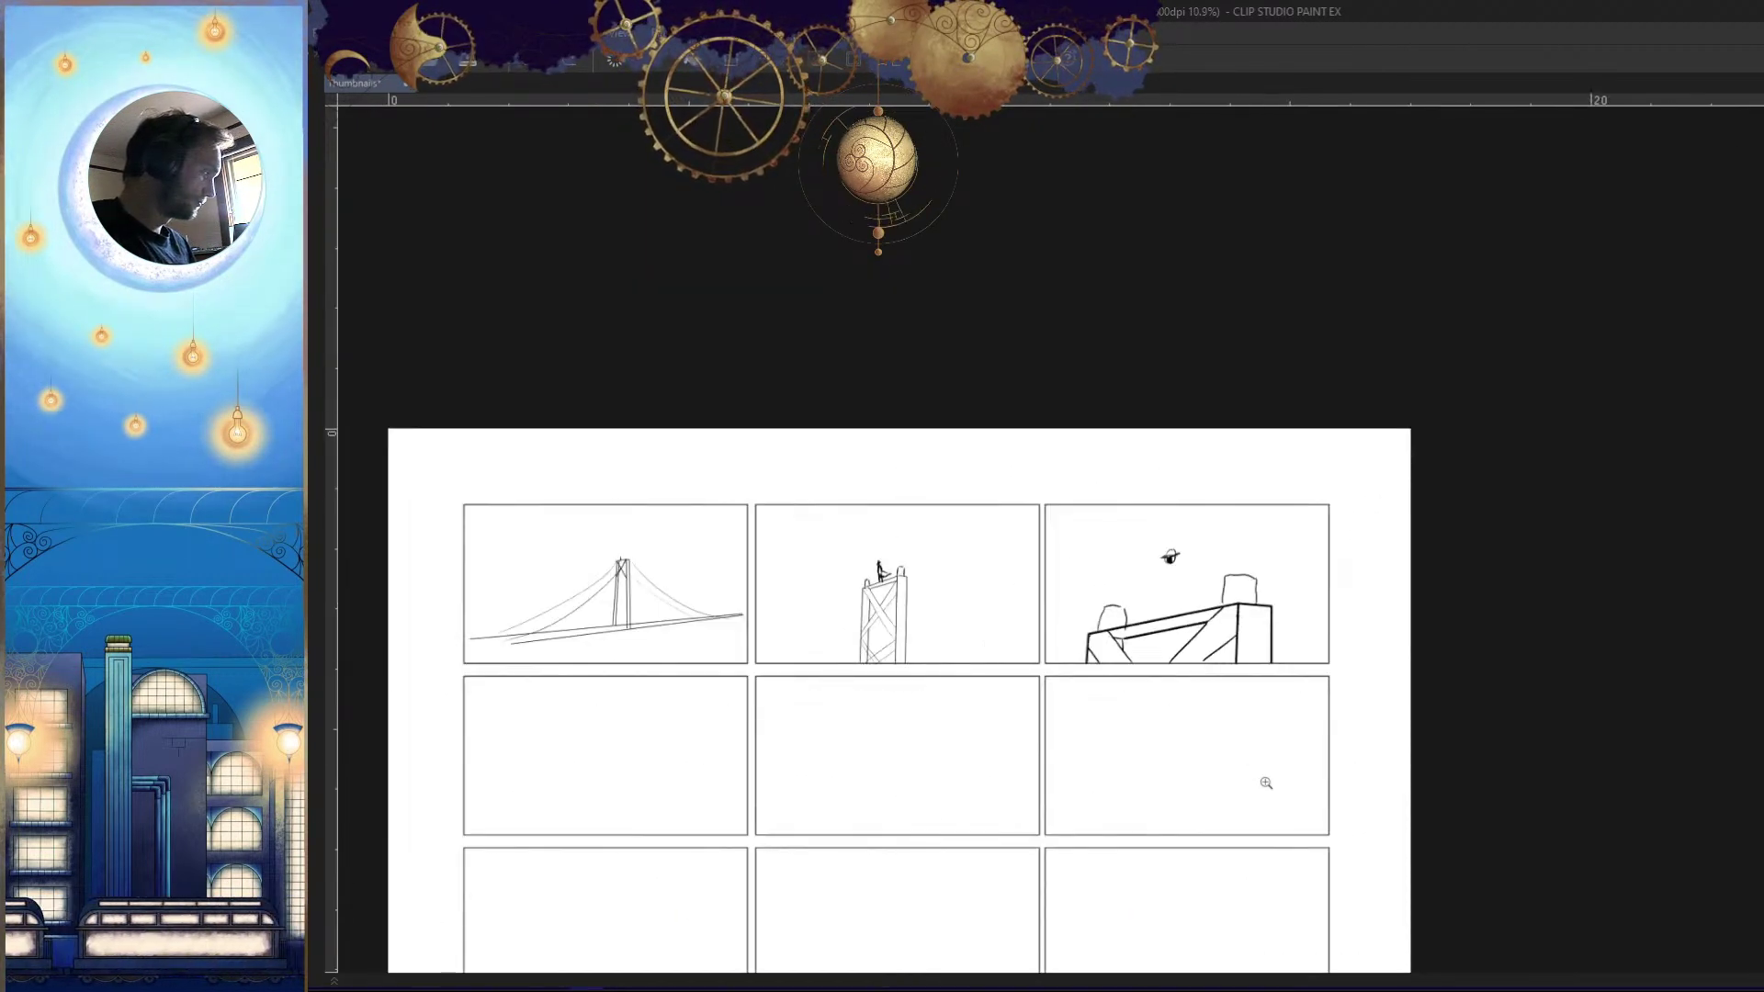
{"action": "left_click_drag", "start_coordinate": [1269, 791], "coordinate": [1223, 750]}
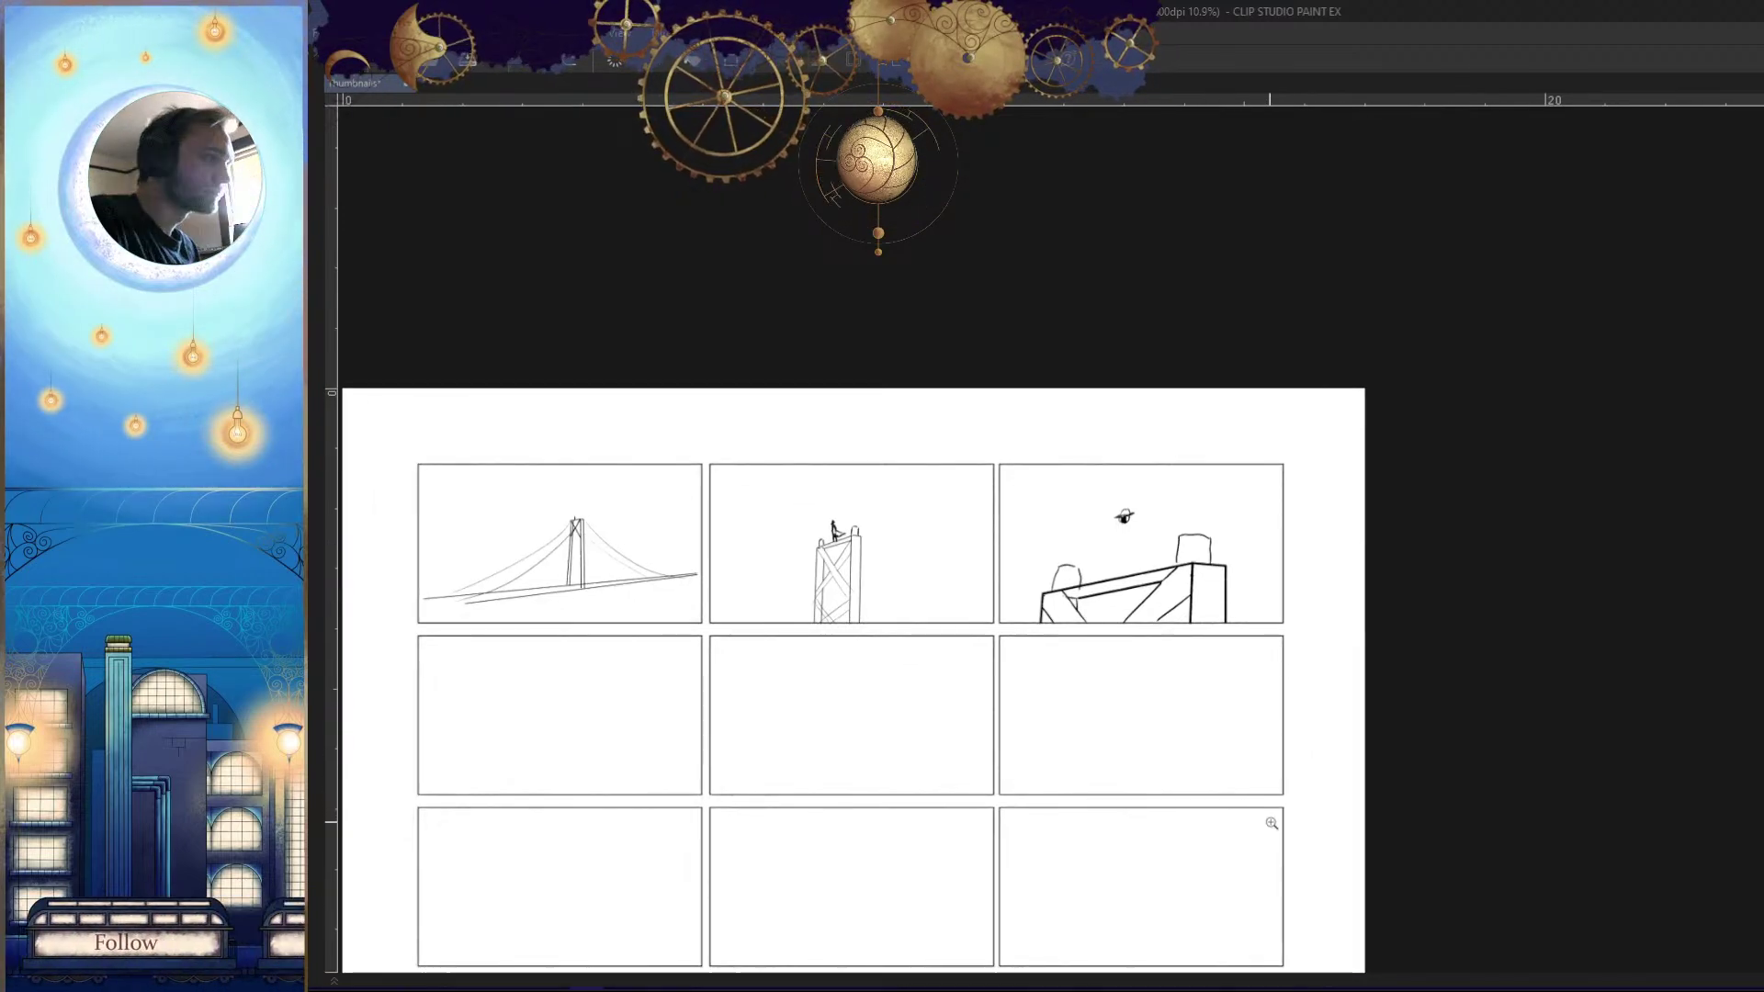
{"action": "left_click_drag", "start_coordinate": [1231, 663], "coordinate": [1097, 584]}
{"action": "left_click_drag", "start_coordinate": [1199, 502], "coordinate": [1194, 558]}
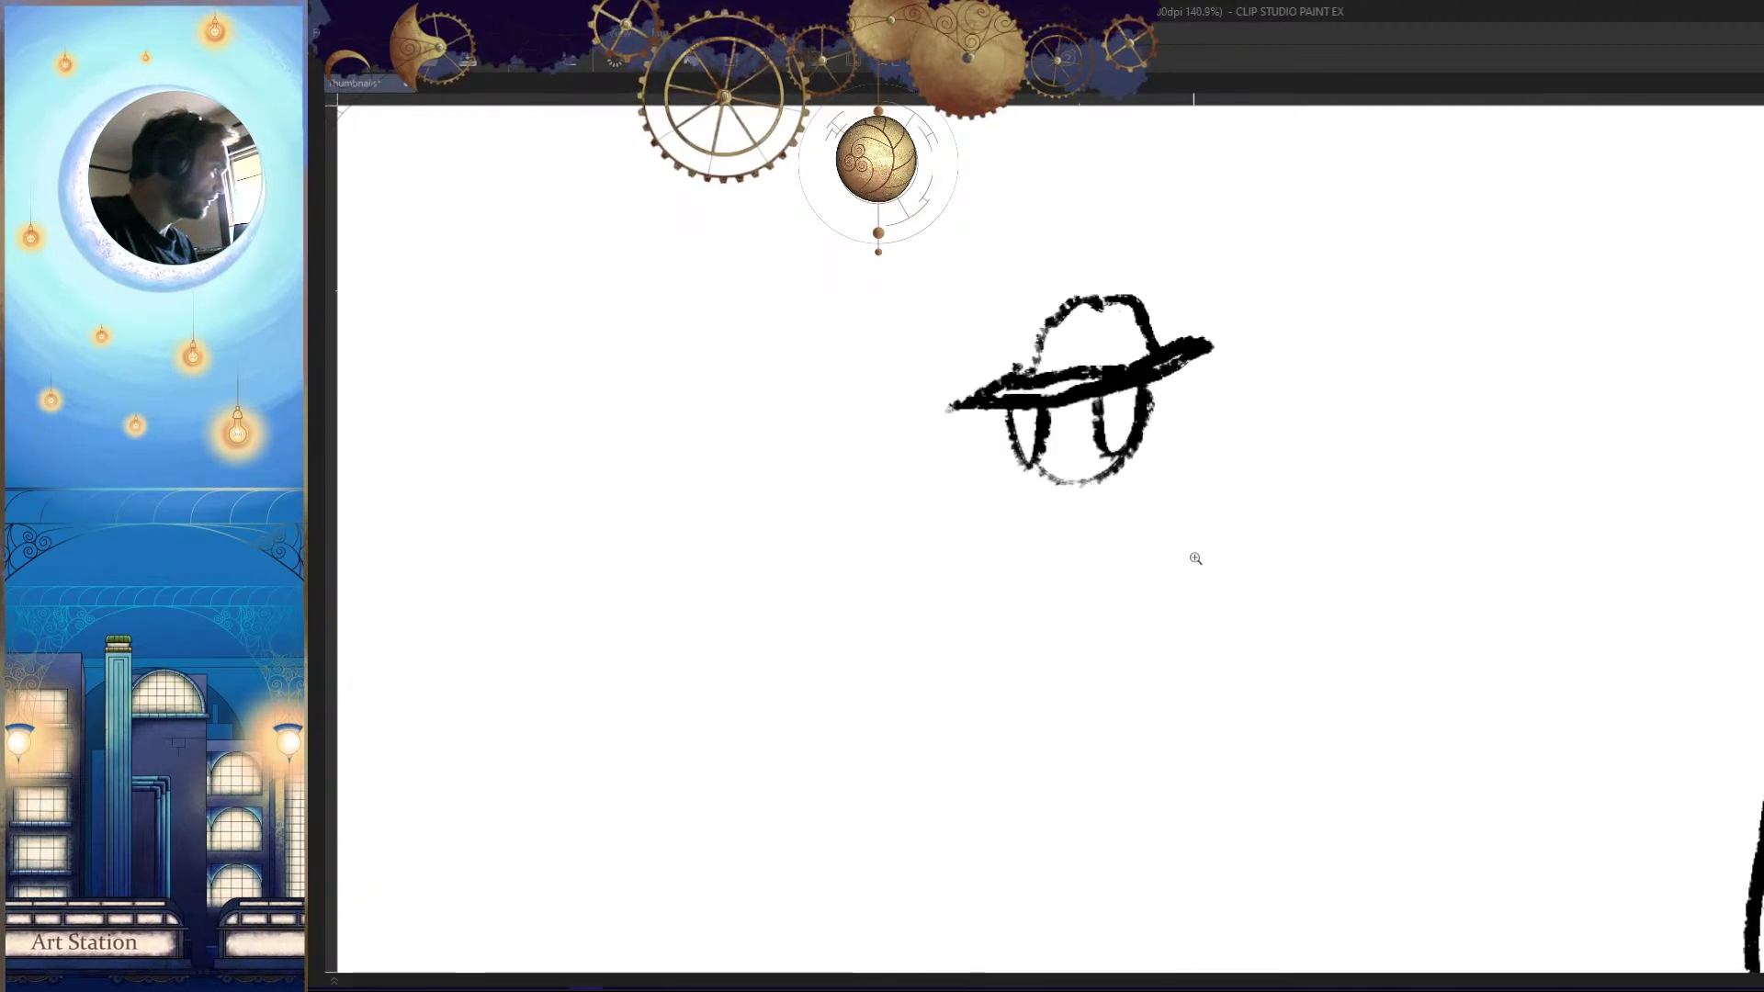
{"action": "key", "text": "ctrl+z"}
{"action": "key", "text": "ctrl+z"}
{"action": "key", "text": "ctrl+z"}
{"action": "key", "text": "ctrl+z"}
{"action": "key", "text": "ctrl+z"}
{"action": "key", "text": "ctrl+z"}
{"action": "key", "text": "ctrl+z"}
{"action": "key", "text": "ctrl+z"}
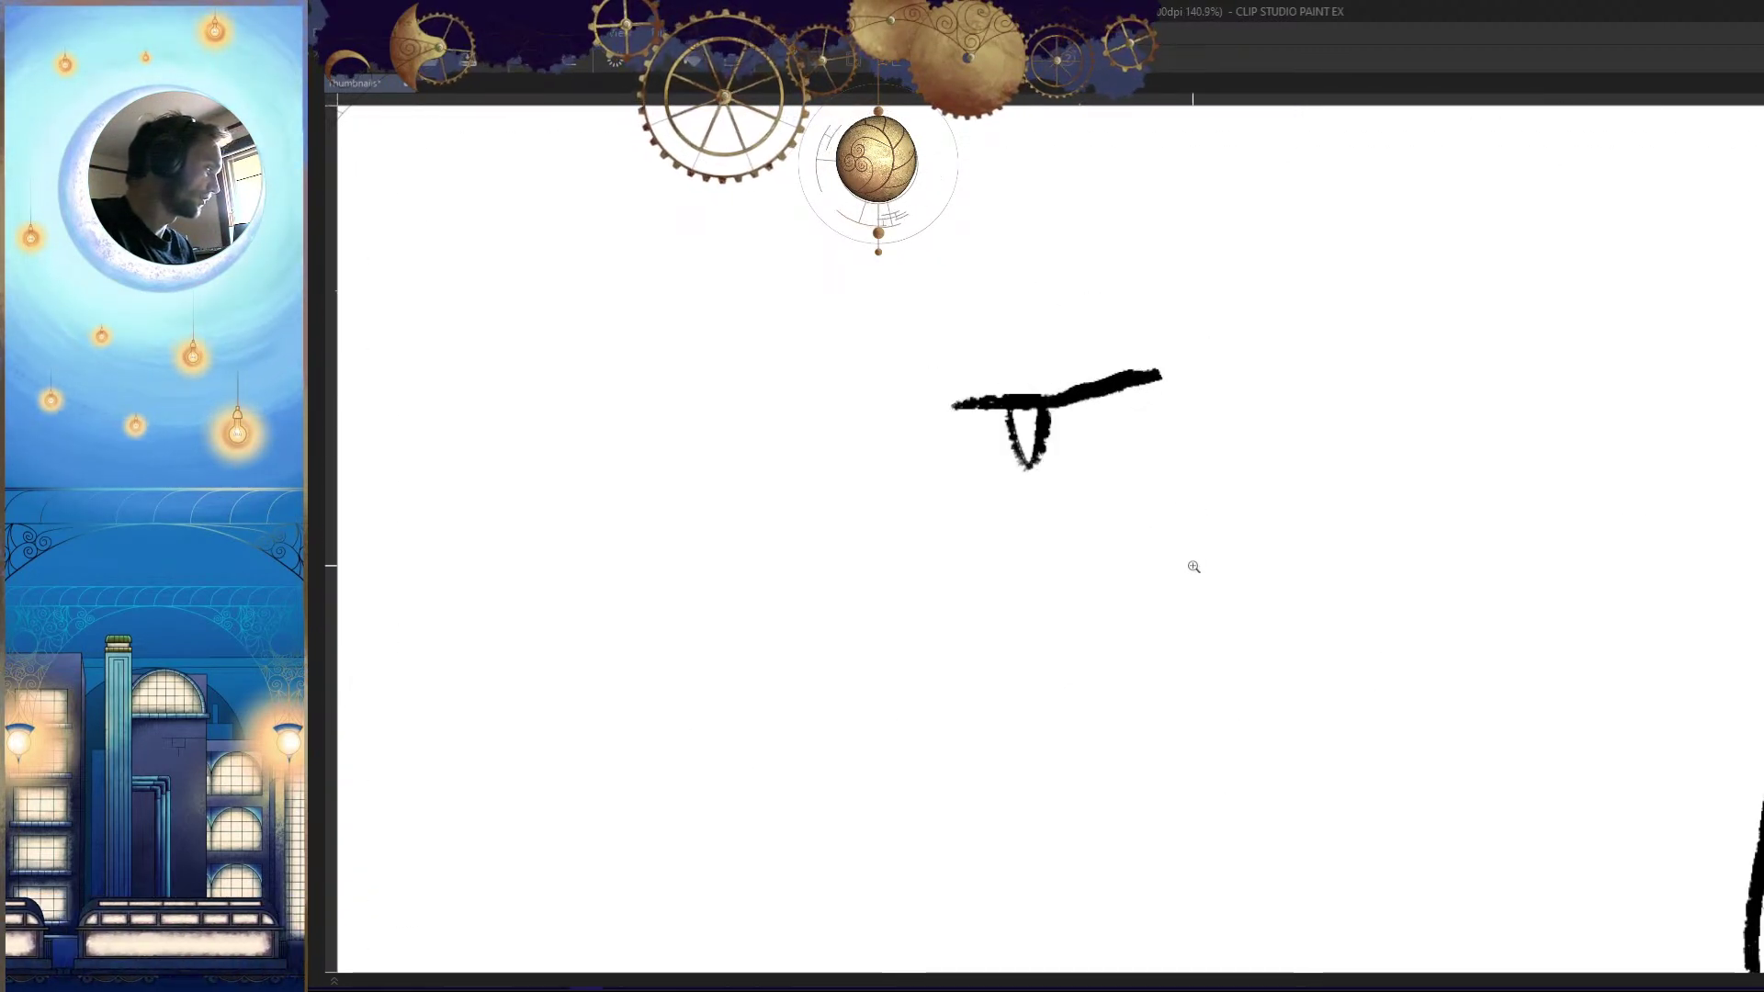
{"action": "key", "text": "ctrl+z"}
Sketch a curved hat brim, a low crown and a round head above the third panel's crossbeam
{"action": "left_click_drag", "start_coordinate": [1159, 348], "coordinate": [958, 379]}
{"action": "left_click_drag", "start_coordinate": [1105, 320], "coordinate": [1038, 327]}
{"action": "scroll", "coordinate": [1066, 368], "scroll_direction": "down", "scroll_amount": 2}
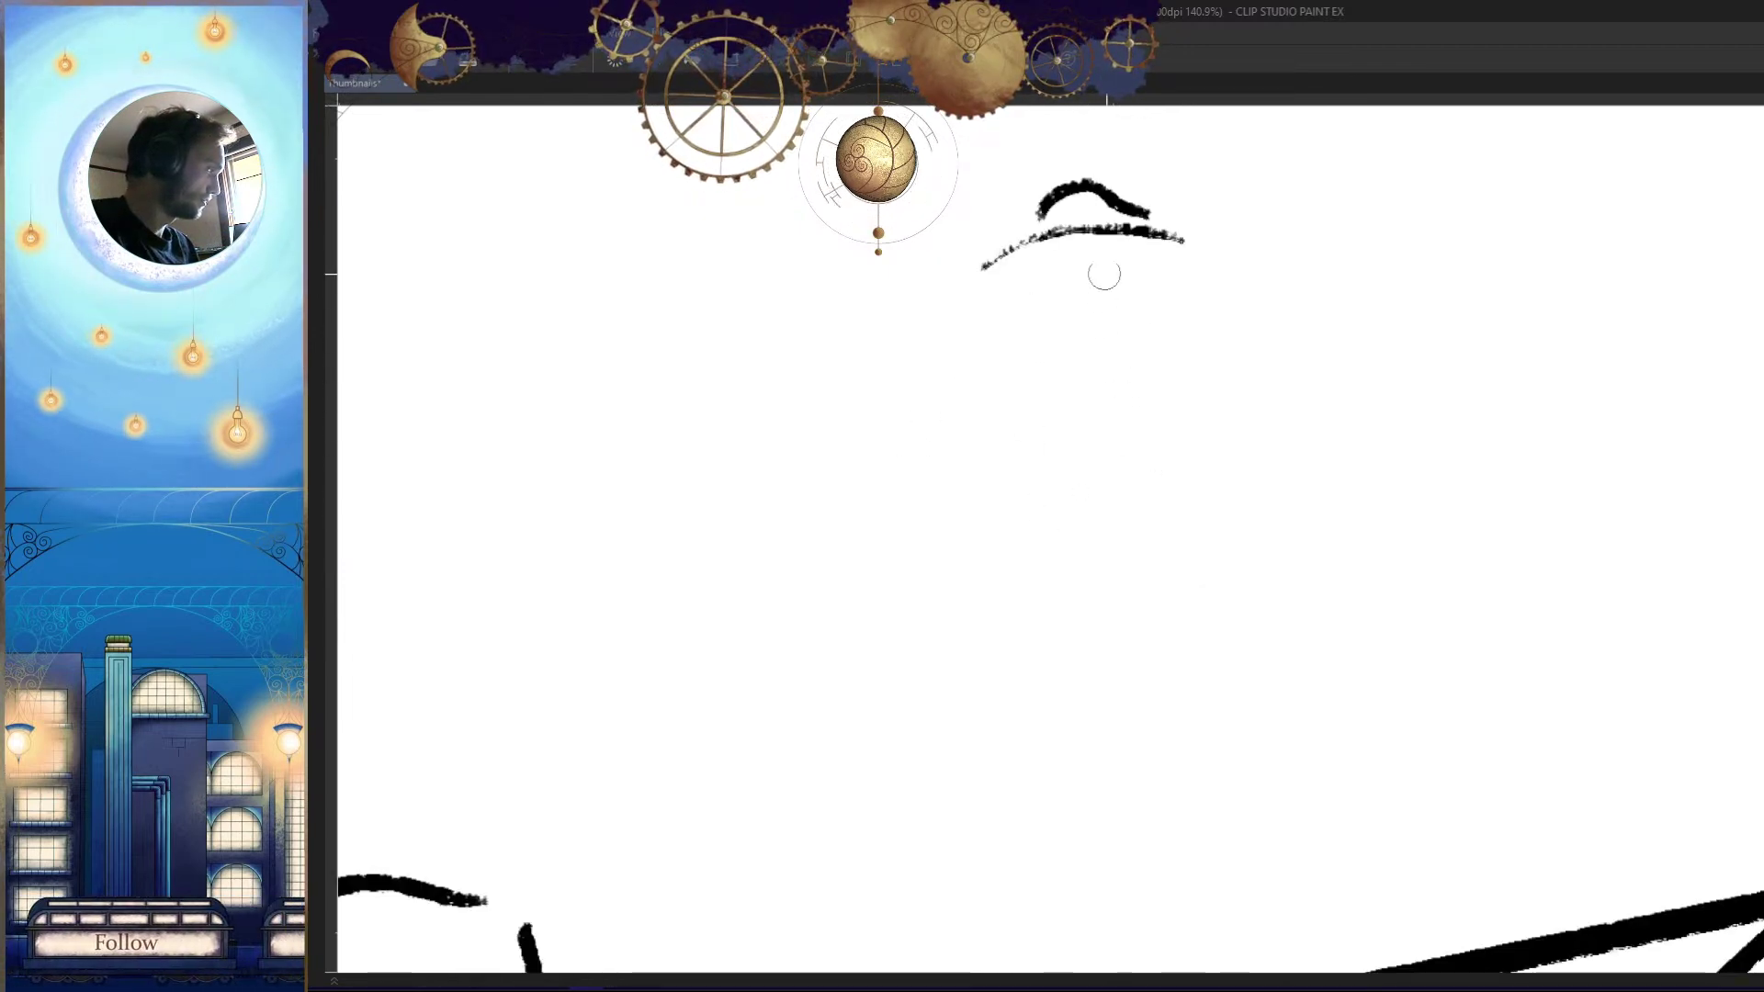
{"action": "mouse_move", "coordinate": [1103, 275]}
{"action": "left_mouse_down"}
{"action": "mouse_move", "coordinate": [1066, 303]}
{"action": "mouse_move", "coordinate": [1010, 262]}
{"action": "left_mouse_up"}
{"action": "scroll", "coordinate": [1079, 367], "scroll_direction": "down", "scroll_amount": 3}
Draw the sloping shoulders and long sides of the figure's coat below the head
{"action": "left_click_drag", "start_coordinate": [1056, 158], "coordinate": [933, 547]}
{"action": "key", "text": "ctrl+z"}
{"action": "left_click_drag", "start_coordinate": [1146, 145], "coordinate": [1259, 404]}
{"action": "key", "text": "h"}
{"action": "scroll", "coordinate": [1305, 543], "scroll_direction": "down", "scroll_amount": 5}
{"action": "scroll", "coordinate": [1166, 500], "scroll_direction": "up", "scroll_amount": 2}
Draw the figure's coat tail blowing out in a long curve toward the right tower cap
{"action": "left_click_drag", "start_coordinate": [1063, 470], "coordinate": [1087, 570]}
{"action": "key", "text": "ctrl+z"}
{"action": "left_click_drag", "start_coordinate": [1094, 602], "coordinate": [1129, 575]}
{"action": "left_click_drag", "start_coordinate": [1109, 494], "coordinate": [889, 542]}
{"action": "key", "text": "h"}
{"action": "mouse_move", "coordinate": [1086, 668]}
{"action": "left_mouse_down"}
{"action": "mouse_move", "coordinate": [1130, 591]}
{"action": "mouse_move", "coordinate": [1003, 565]}
{"action": "left_mouse_up"}
{"action": "key", "text": "ctrl+z"}
{"action": "left_click_drag", "start_coordinate": [1195, 542], "coordinate": [1275, 532]}
Draw the figure's arm edges, legs and feet so that it stands on the crossbeam
{"action": "scroll", "coordinate": [1276, 532], "scroll_direction": "up", "scroll_amount": 4}
{"action": "mouse_move", "coordinate": [1000, 469]}
{"action": "left_mouse_down"}
{"action": "mouse_move", "coordinate": [1257, 521]}
{"action": "mouse_move", "coordinate": [1093, 596]}
{"action": "mouse_move", "coordinate": [943, 598]}
{"action": "left_mouse_up"}
{"action": "mouse_move", "coordinate": [865, 398]}
{"action": "left_mouse_down"}
{"action": "mouse_move", "coordinate": [853, 476]}
{"action": "mouse_move", "coordinate": [873, 684]}
{"action": "left_mouse_up"}
{"action": "left_click_drag", "start_coordinate": [987, 597], "coordinate": [996, 667]}
{"action": "mouse_move", "coordinate": [970, 553]}
{"action": "left_mouse_down"}
{"action": "mouse_move", "coordinate": [992, 667]}
{"action": "mouse_move", "coordinate": [1287, 768]}
{"action": "mouse_move", "coordinate": [1019, 691]}
{"action": "left_mouse_up"}
{"action": "key", "text": "h"}
{"action": "key", "text": "h"}
{"action": "left_click_drag", "start_coordinate": [1130, 595], "coordinate": [1351, 634]}
{"action": "mouse_move", "coordinate": [1119, 650]}
{"action": "left_mouse_down"}
{"action": "mouse_move", "coordinate": [857, 630]}
{"action": "mouse_move", "coordinate": [908, 745]}
{"action": "left_mouse_up"}
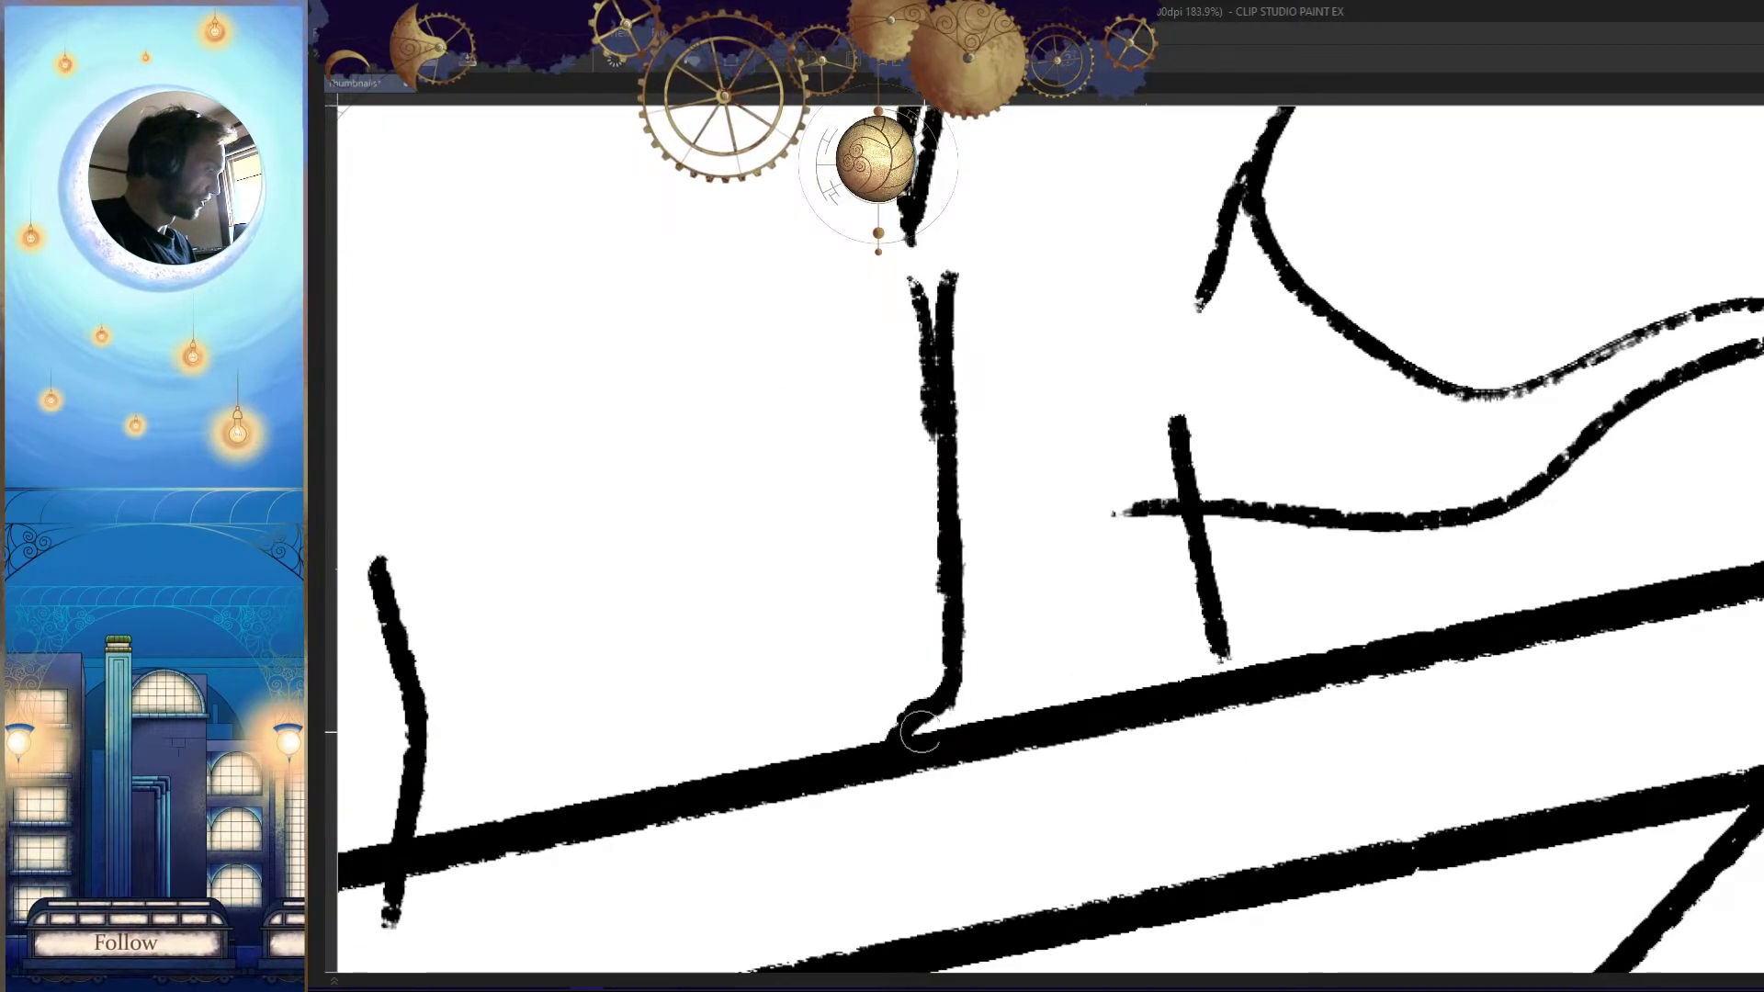
{"action": "mouse_move", "coordinate": [1221, 647]}
{"action": "left_mouse_down"}
{"action": "mouse_move", "coordinate": [1236, 663]}
{"action": "mouse_move", "coordinate": [1065, 680]}
{"action": "left_mouse_up"}
{"action": "left_click_drag", "start_coordinate": [1273, 703], "coordinate": [1133, 686]}
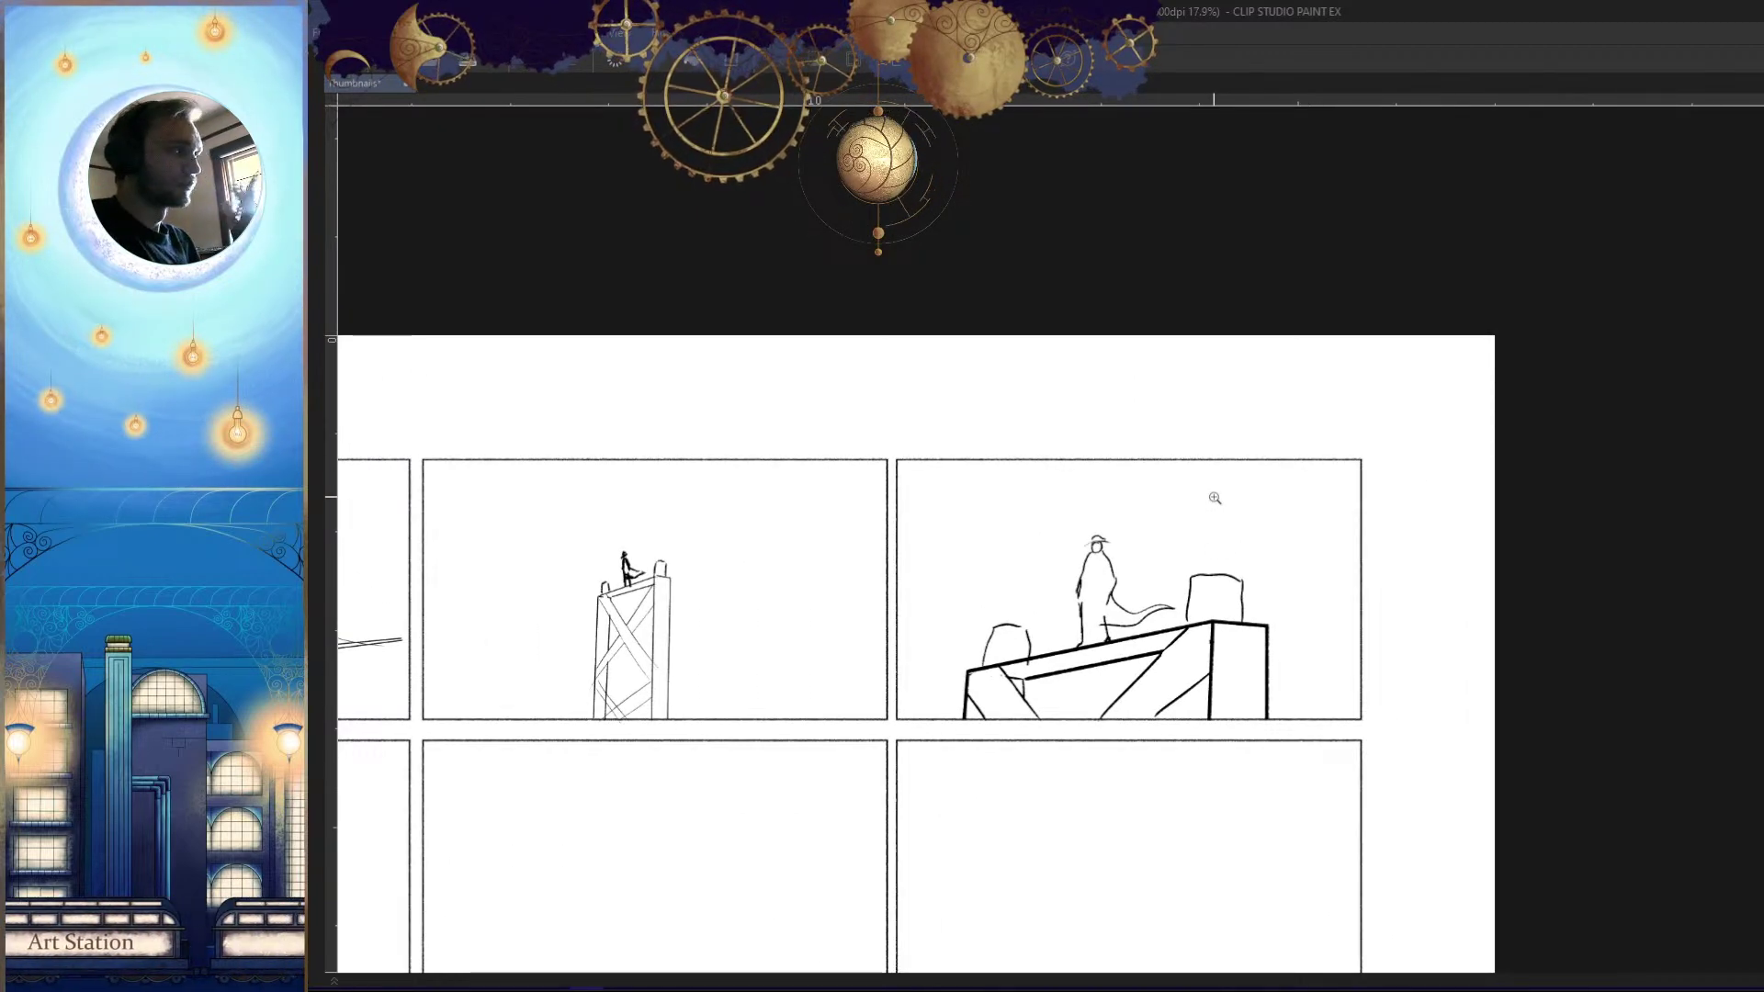
Extend the coat's lower hem with a curved line across the legs to the coat tail
{"action": "scroll", "coordinate": [1214, 498], "scroll_direction": "up", "scroll_amount": 6}
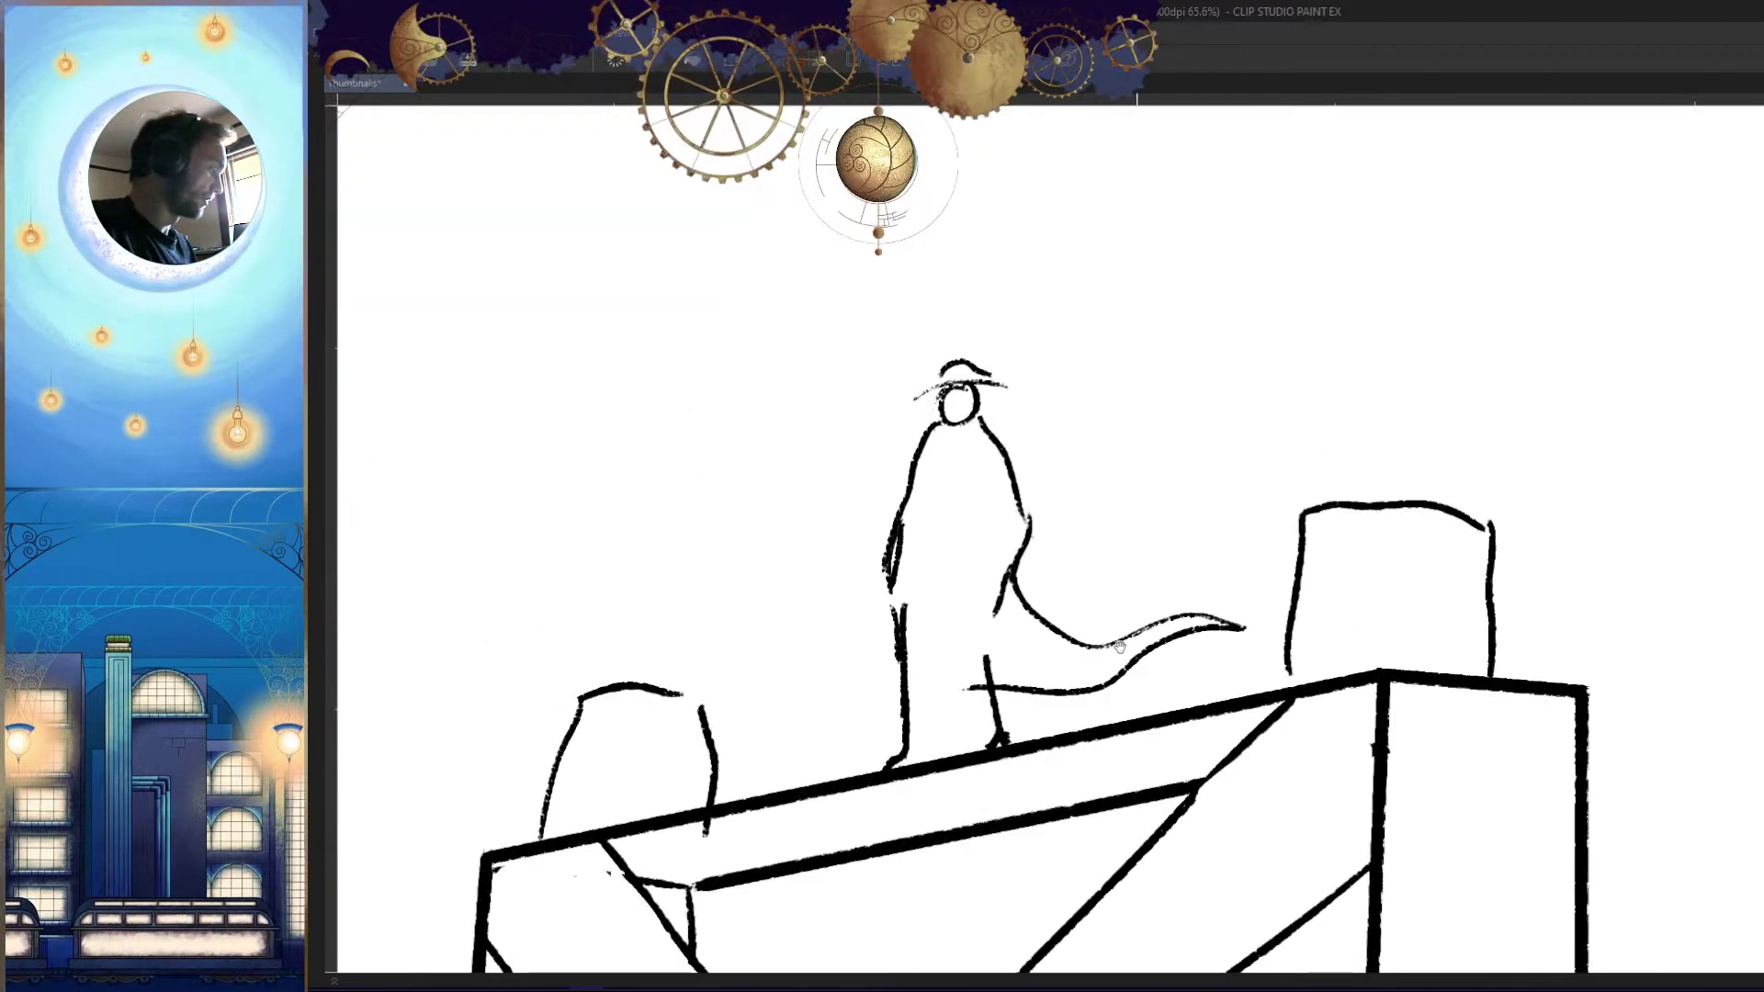
{"action": "left_click_drag", "start_coordinate": [965, 544], "coordinate": [1058, 608]}
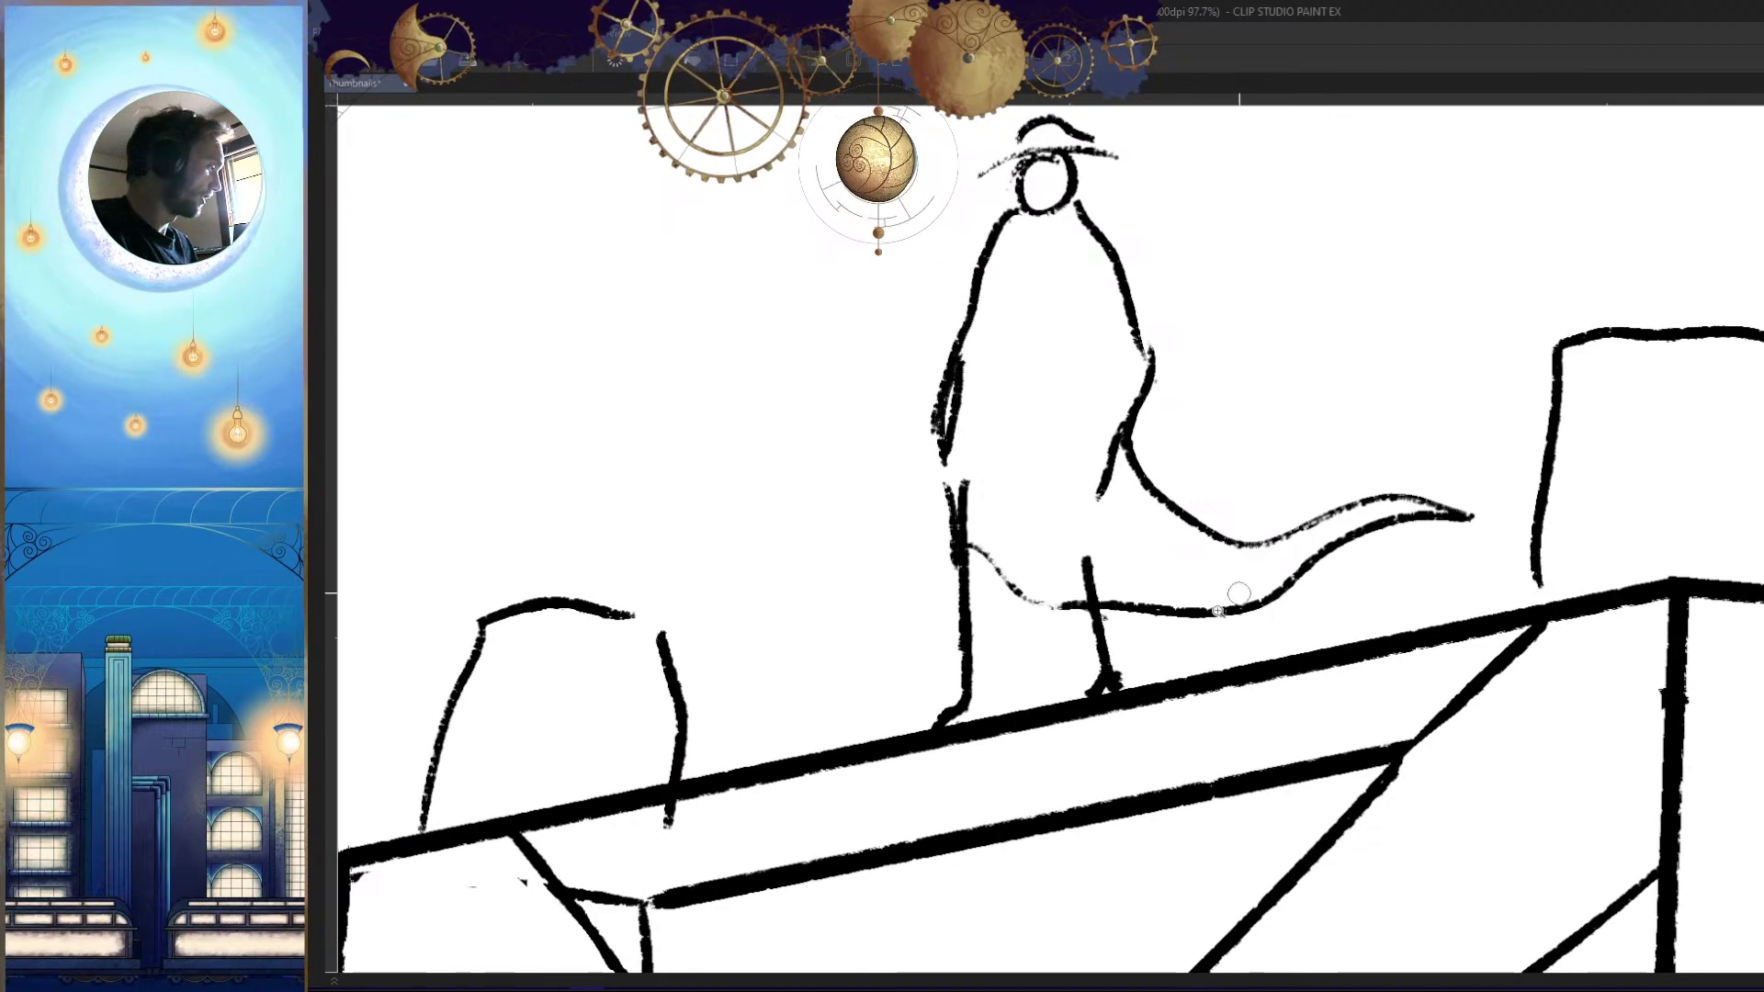
{"action": "scroll", "coordinate": [1231, 597], "scroll_direction": "down", "scroll_amount": 6}
{"action": "scroll", "coordinate": [1190, 625], "scroll_direction": "up", "scroll_amount": 5}
{"action": "scroll", "coordinate": [1191, 624], "scroll_direction": "up", "scroll_amount": 4}
{"action": "scroll", "coordinate": [1063, 591], "scroll_direction": "down", "scroll_amount": 5}
Sketch a narrow oval inside the left side of the figure's head under the hat brim
{"action": "scroll", "coordinate": [1134, 492], "scroll_direction": "up", "scroll_amount": 7}
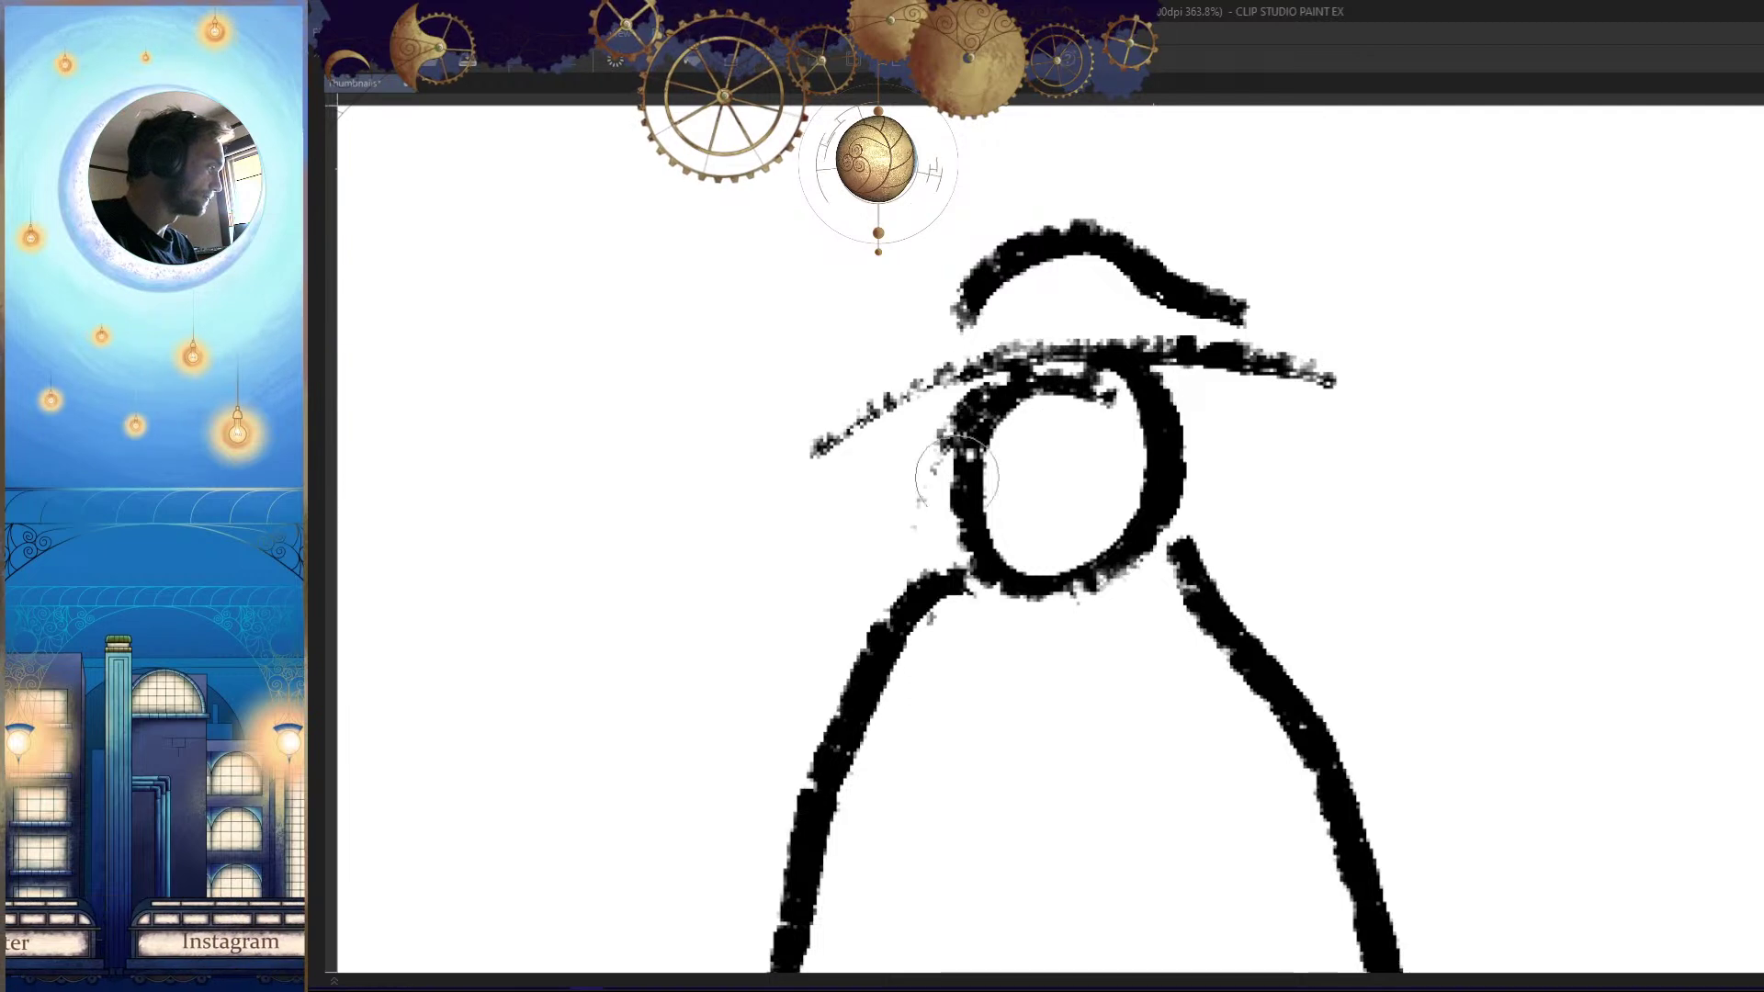
{"action": "left_click_drag", "start_coordinate": [1018, 482], "coordinate": [1006, 413]}
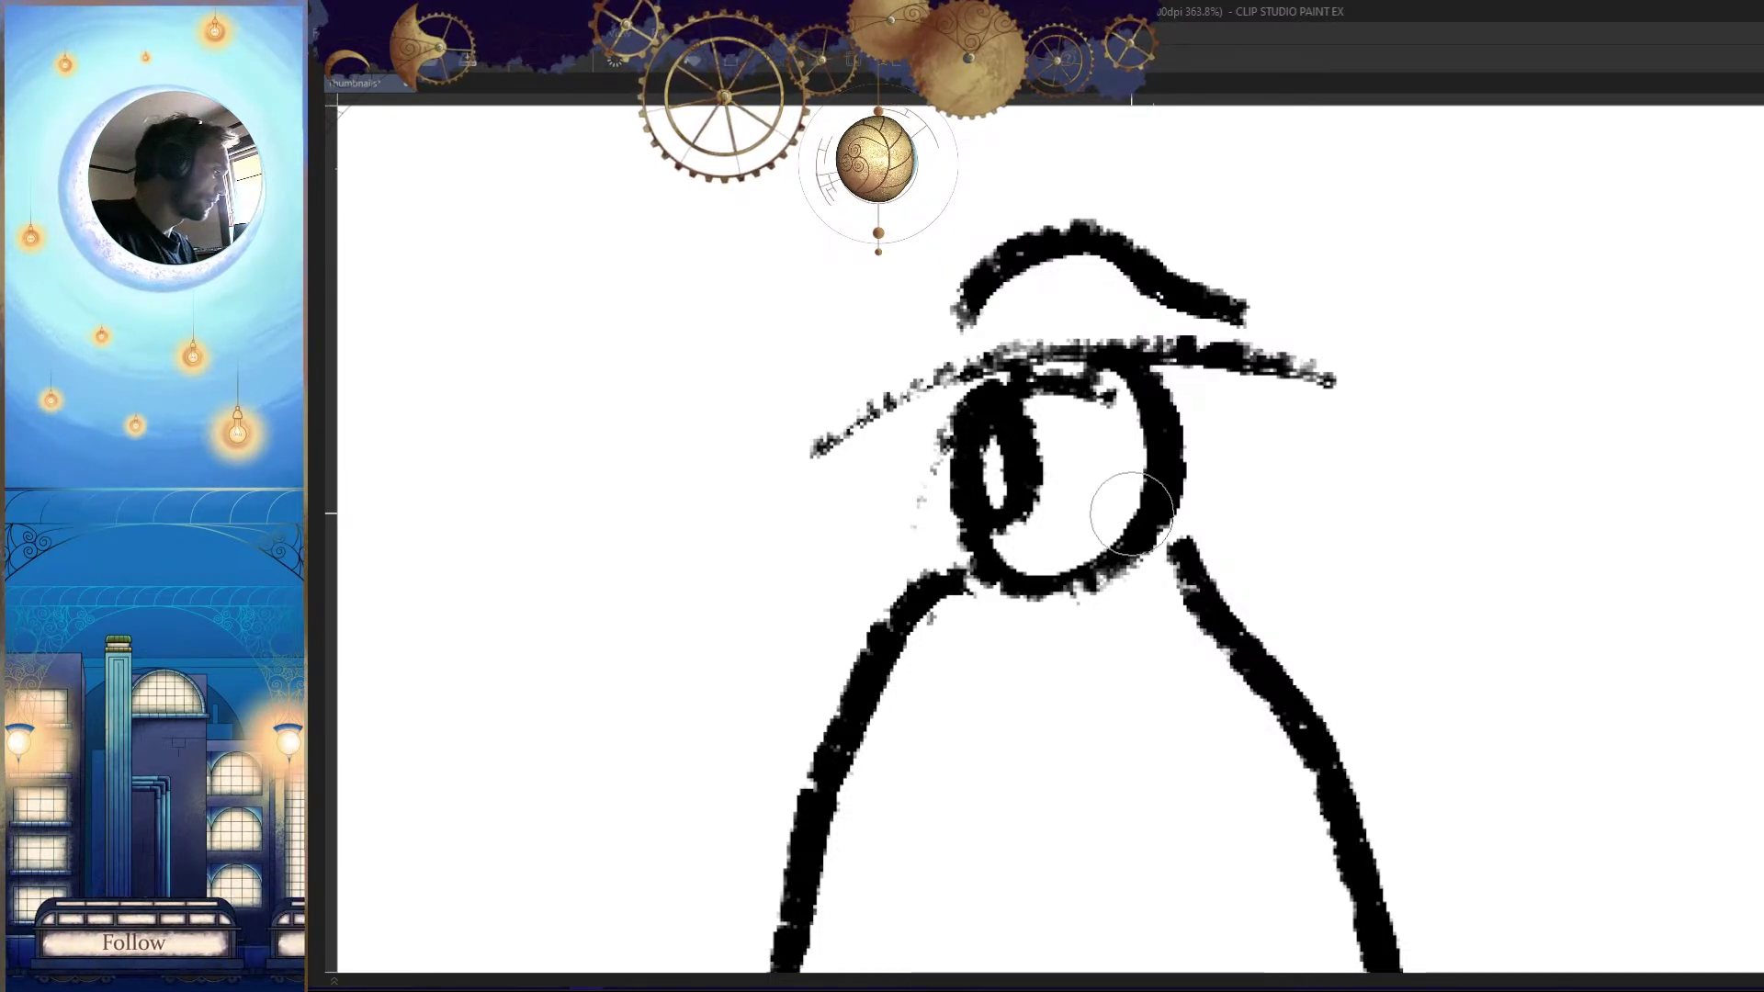
{"action": "mouse_move", "coordinate": [1016, 465]}
{"action": "left_mouse_down"}
{"action": "mouse_move", "coordinate": [994, 469]}
{"action": "mouse_move", "coordinate": [991, 441]}
{"action": "left_mouse_up"}
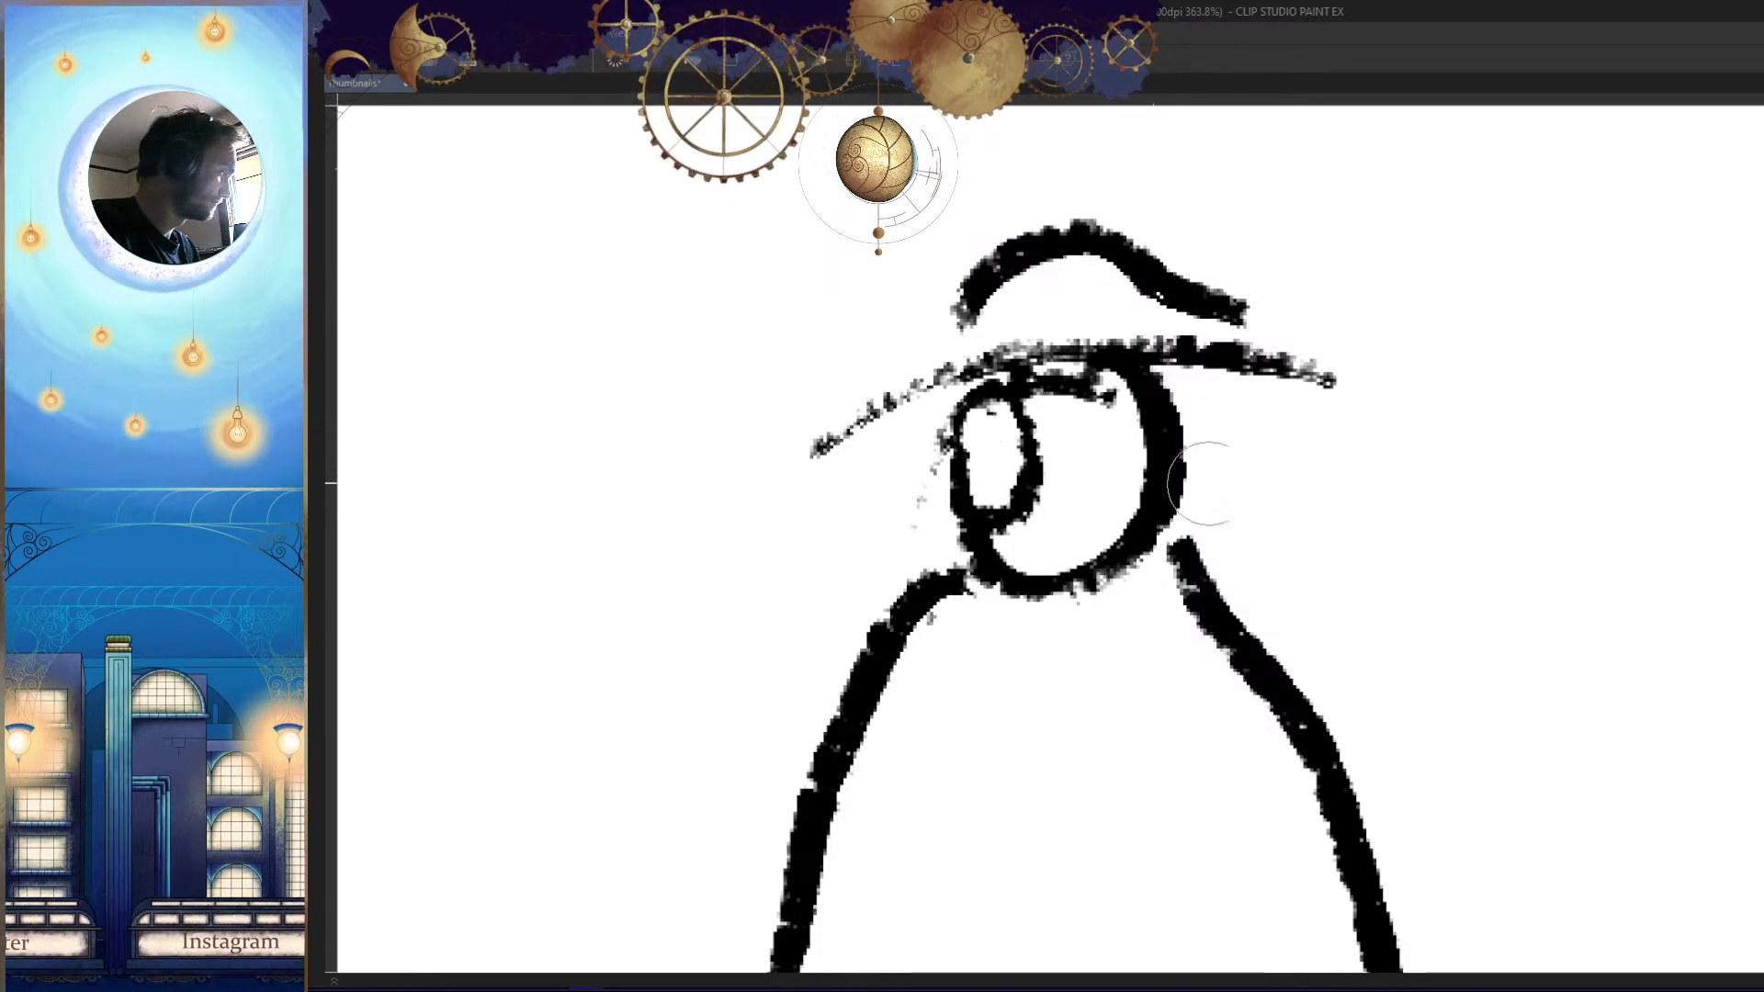
{"action": "mouse_move", "coordinate": [1093, 414]}
{"action": "left_mouse_down"}
{"action": "mouse_move", "coordinate": [1101, 470]}
{"action": "mouse_move", "coordinate": [1111, 423]}
{"action": "mouse_move", "coordinate": [1096, 419]}
{"action": "mouse_move", "coordinate": [1132, 405]}
{"action": "mouse_move", "coordinate": [1109, 411]}
{"action": "mouse_move", "coordinate": [1120, 395]}
{"action": "mouse_move", "coordinate": [1126, 466]}
{"action": "mouse_move", "coordinate": [1103, 432]}
{"action": "left_mouse_up"}
{"action": "key", "text": "ctrl+z"}
{"action": "left_click_drag", "start_coordinate": [1193, 535], "coordinate": [1096, 711]}
{"action": "left_click_drag", "start_coordinate": [1358, 833], "coordinate": [1292, 772]}
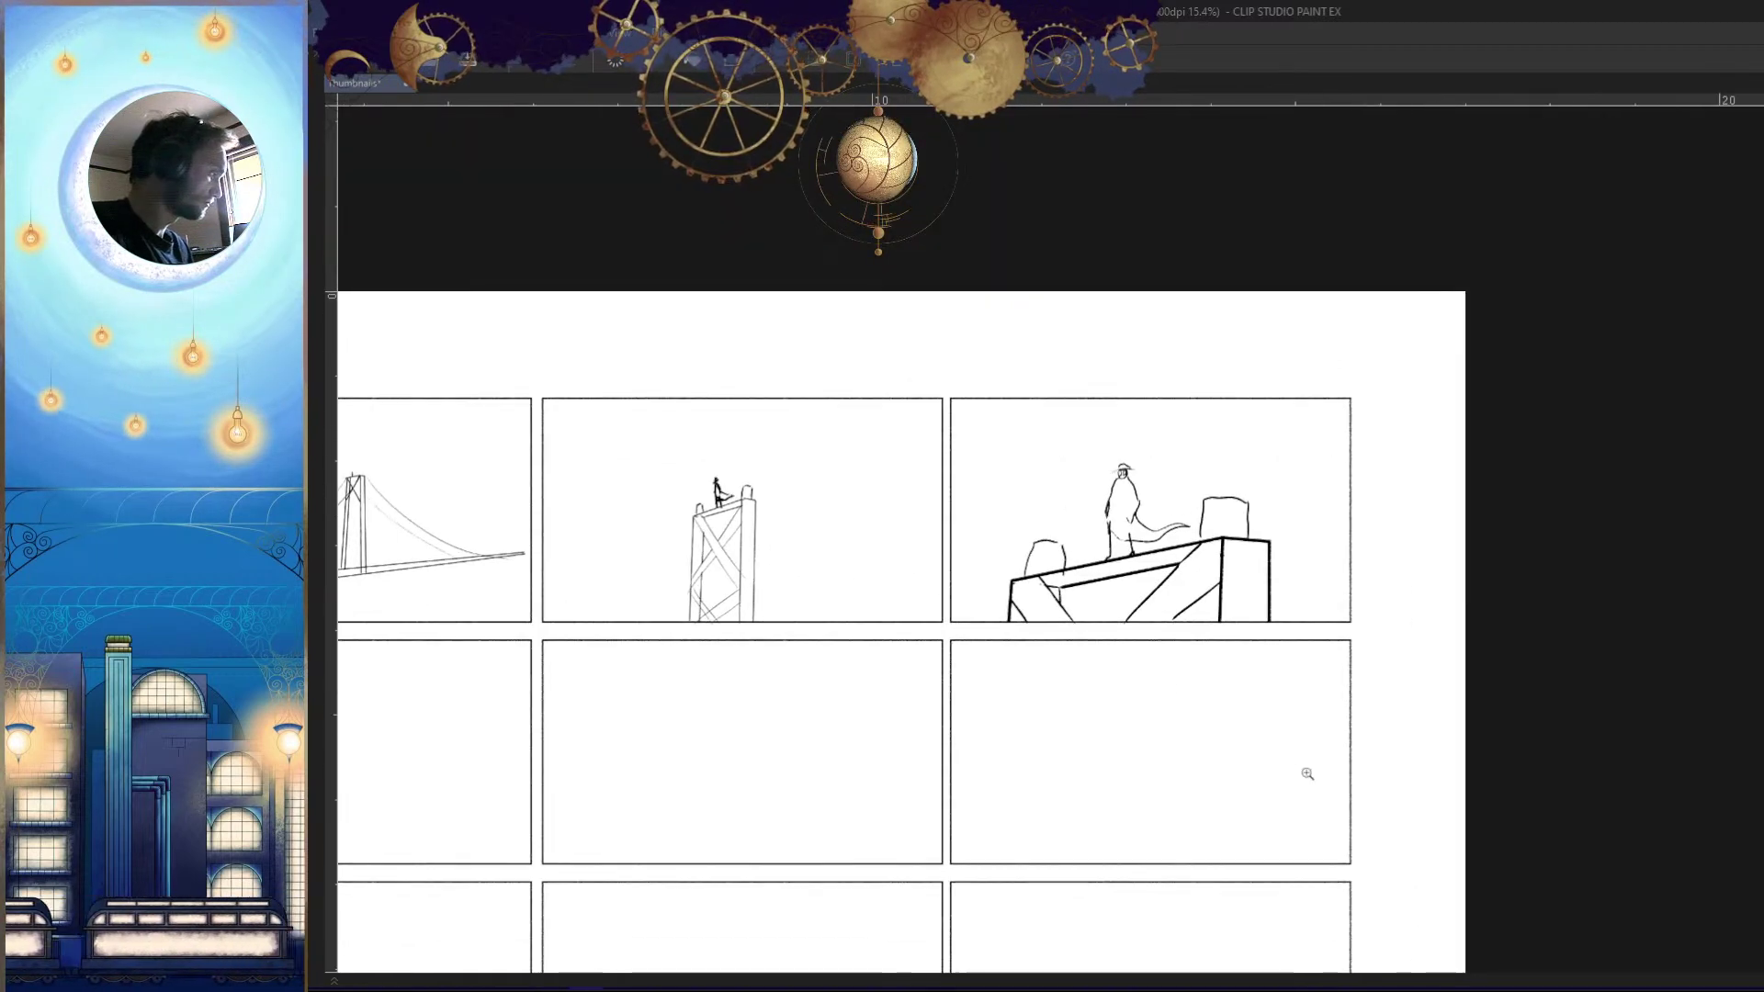
Check the finished third thumbnail and the whole page in mirrored and normal view
{"action": "key", "text": "h"}
{"action": "key", "text": "h"}
{"action": "left_click_drag", "start_coordinate": [1198, 570], "coordinate": [1200, 559]}
{"action": "mouse_move", "coordinate": [1128, 488]}
{"action": "left_mouse_down"}
{"action": "mouse_move", "coordinate": [1098, 354]}
{"action": "mouse_move", "coordinate": [1054, 665]}
{"action": "left_mouse_up"}
{"action": "mouse_move", "coordinate": [1183, 739]}
{"action": "left_mouse_down"}
{"action": "mouse_move", "coordinate": [1106, 831]}
{"action": "mouse_move", "coordinate": [1173, 675]}
{"action": "left_mouse_up"}
{"action": "mouse_move", "coordinate": [1173, 676]}
{"action": "left_mouse_down"}
{"action": "mouse_move", "coordinate": [1232, 693]}
{"action": "mouse_move", "coordinate": [1287, 662]}
{"action": "left_mouse_up"}
{"action": "left_click_drag", "start_coordinate": [1261, 839], "coordinate": [1244, 825]}
{"action": "key", "text": "h"}
{"action": "key", "text": "h"}
{"action": "left_click_drag", "start_coordinate": [1347, 850], "coordinate": [1350, 534]}
{"action": "left_click_drag", "start_coordinate": [1349, 534], "coordinate": [1313, 573]}
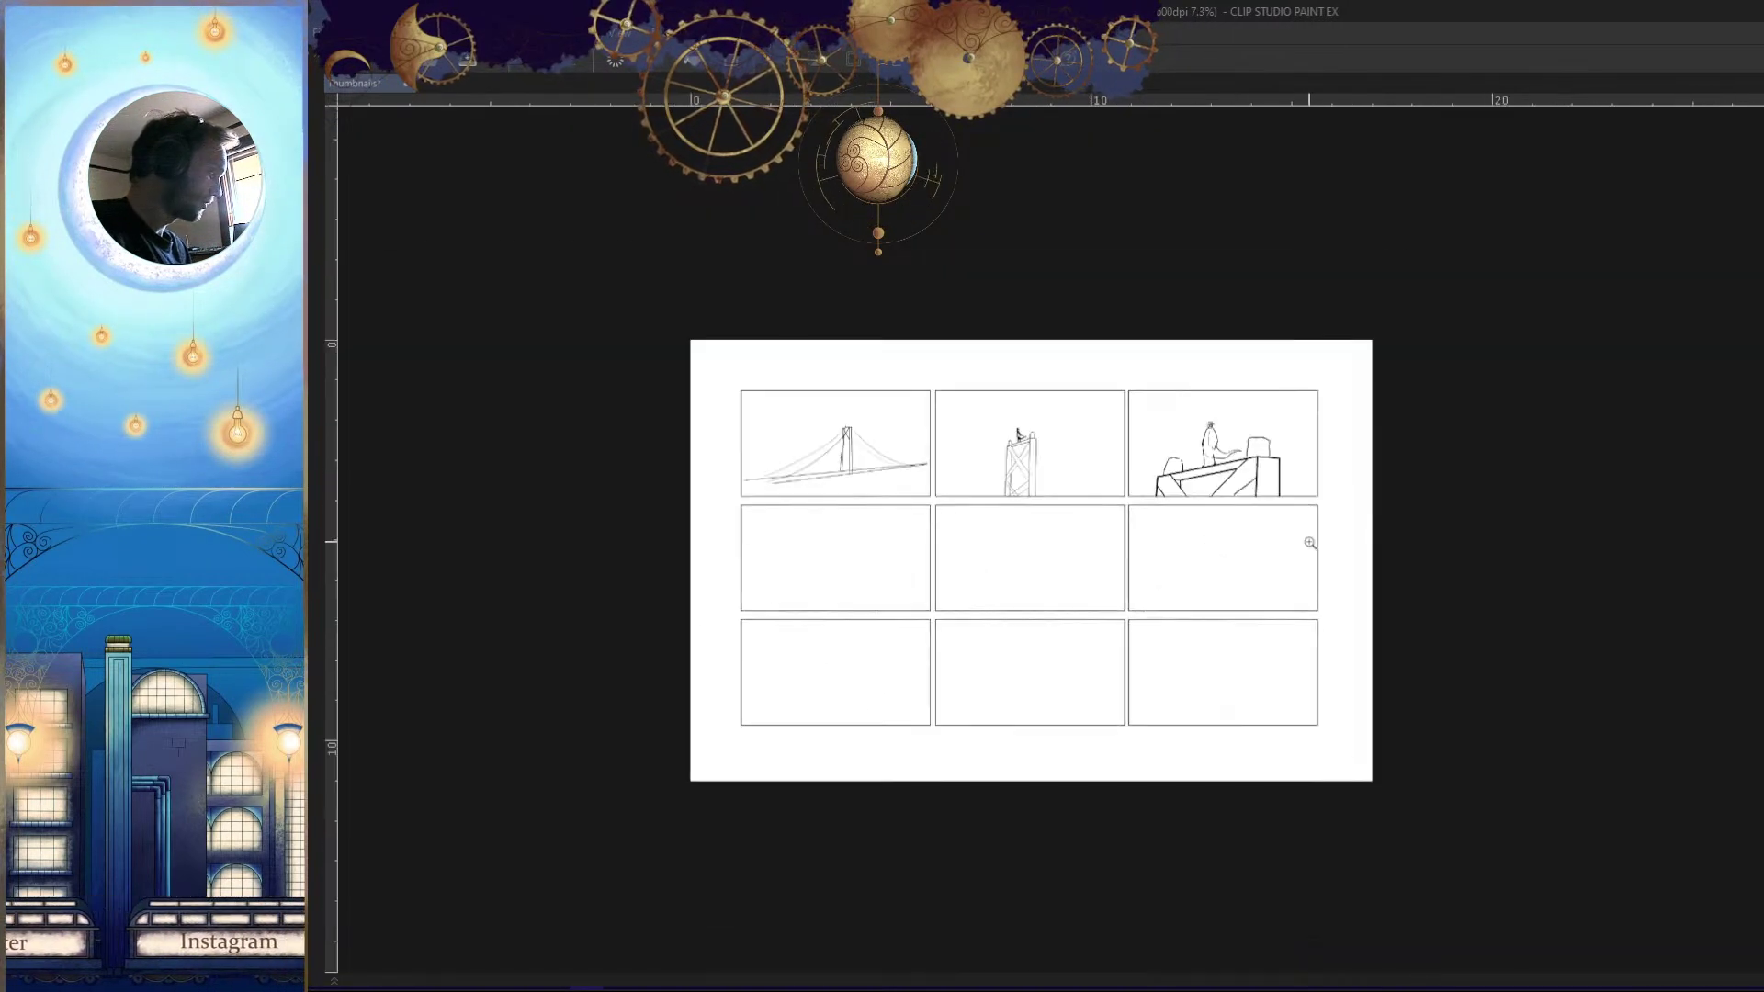
Examine the empty first panel of the middle row alongside the three top-row thumbnails
{"action": "left_click_drag", "start_coordinate": [818, 569], "coordinate": [1225, 531]}
{"action": "left_click", "coordinate": [1183, 519]}
{"action": "left_click_drag", "start_coordinate": [1207, 597], "coordinate": [1152, 628]}
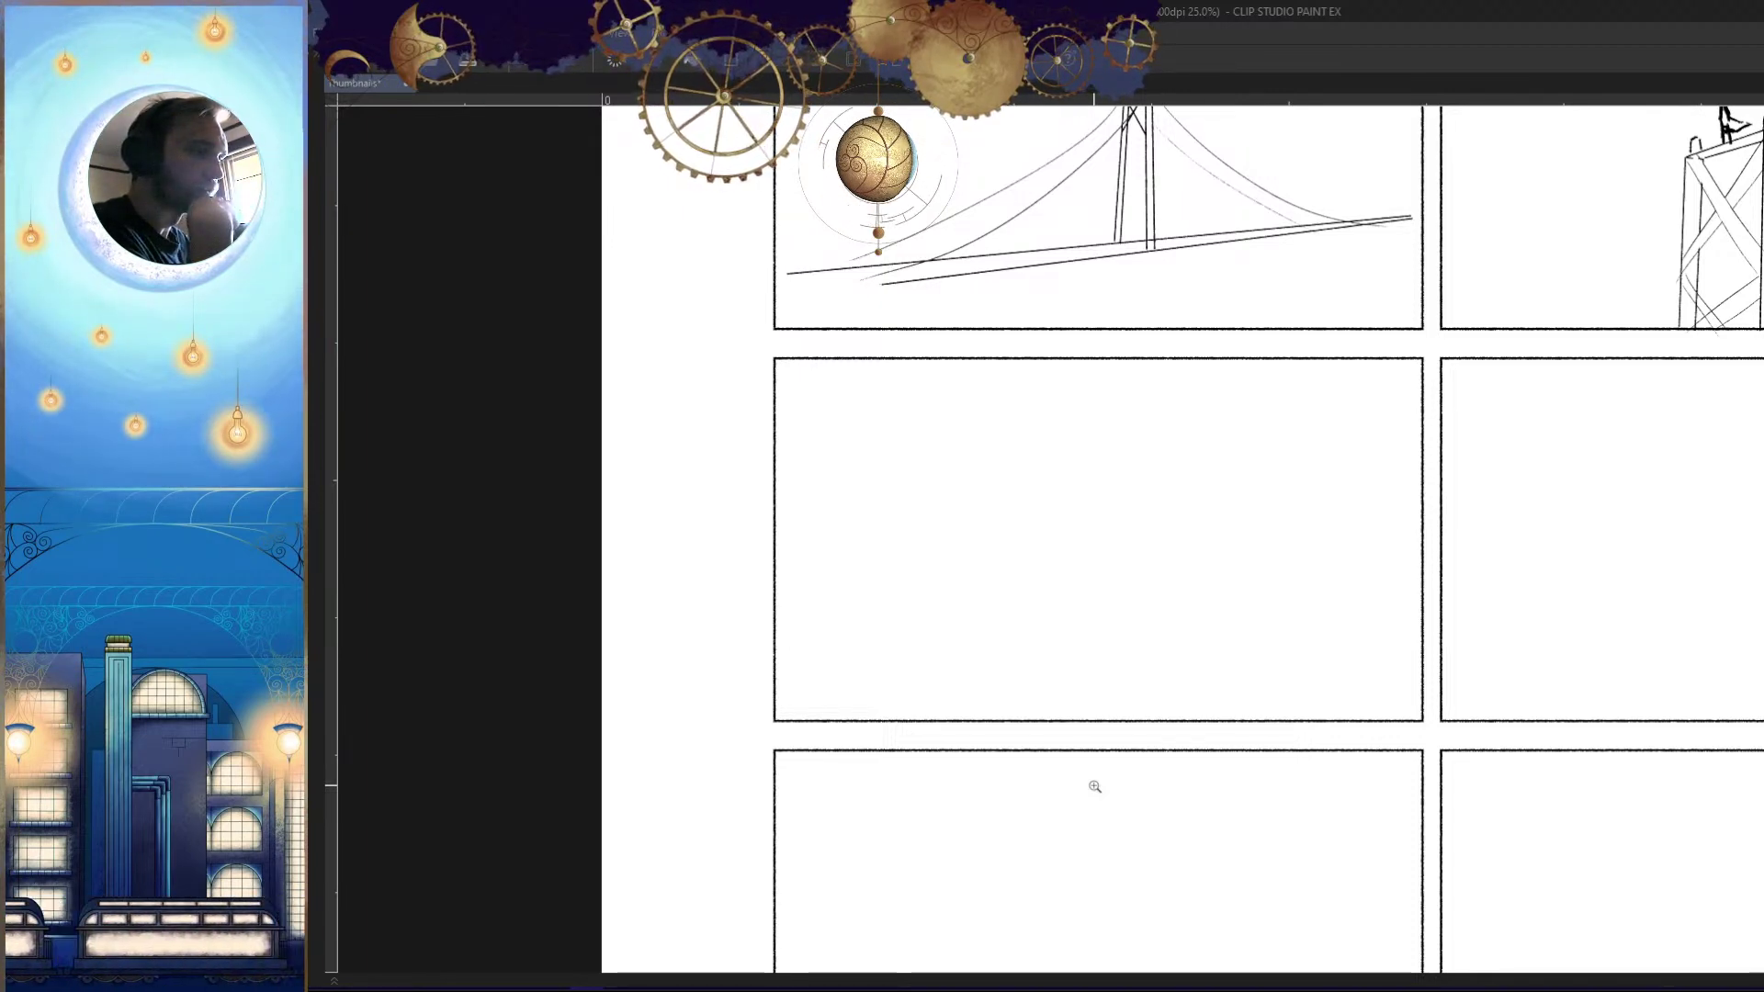
{"action": "left_click_drag", "start_coordinate": [1247, 638], "coordinate": [1237, 701]}
{"action": "left_click_drag", "start_coordinate": [1553, 664], "coordinate": [1386, 750]}
{"action": "left_click_drag", "start_coordinate": [1387, 750], "coordinate": [1045, 696]}
{"action": "left_click_drag", "start_coordinate": [1033, 602], "coordinate": [1091, 587]}
{"action": "left_click_drag", "start_coordinate": [1283, 614], "coordinate": [1162, 653]}
{"action": "left_click_drag", "start_coordinate": [1388, 710], "coordinate": [1087, 795]}
{"action": "left_click_drag", "start_coordinate": [1400, 429], "coordinate": [1480, 477]}
{"action": "left_click_drag", "start_coordinate": [1412, 606], "coordinate": [1542, 581]}
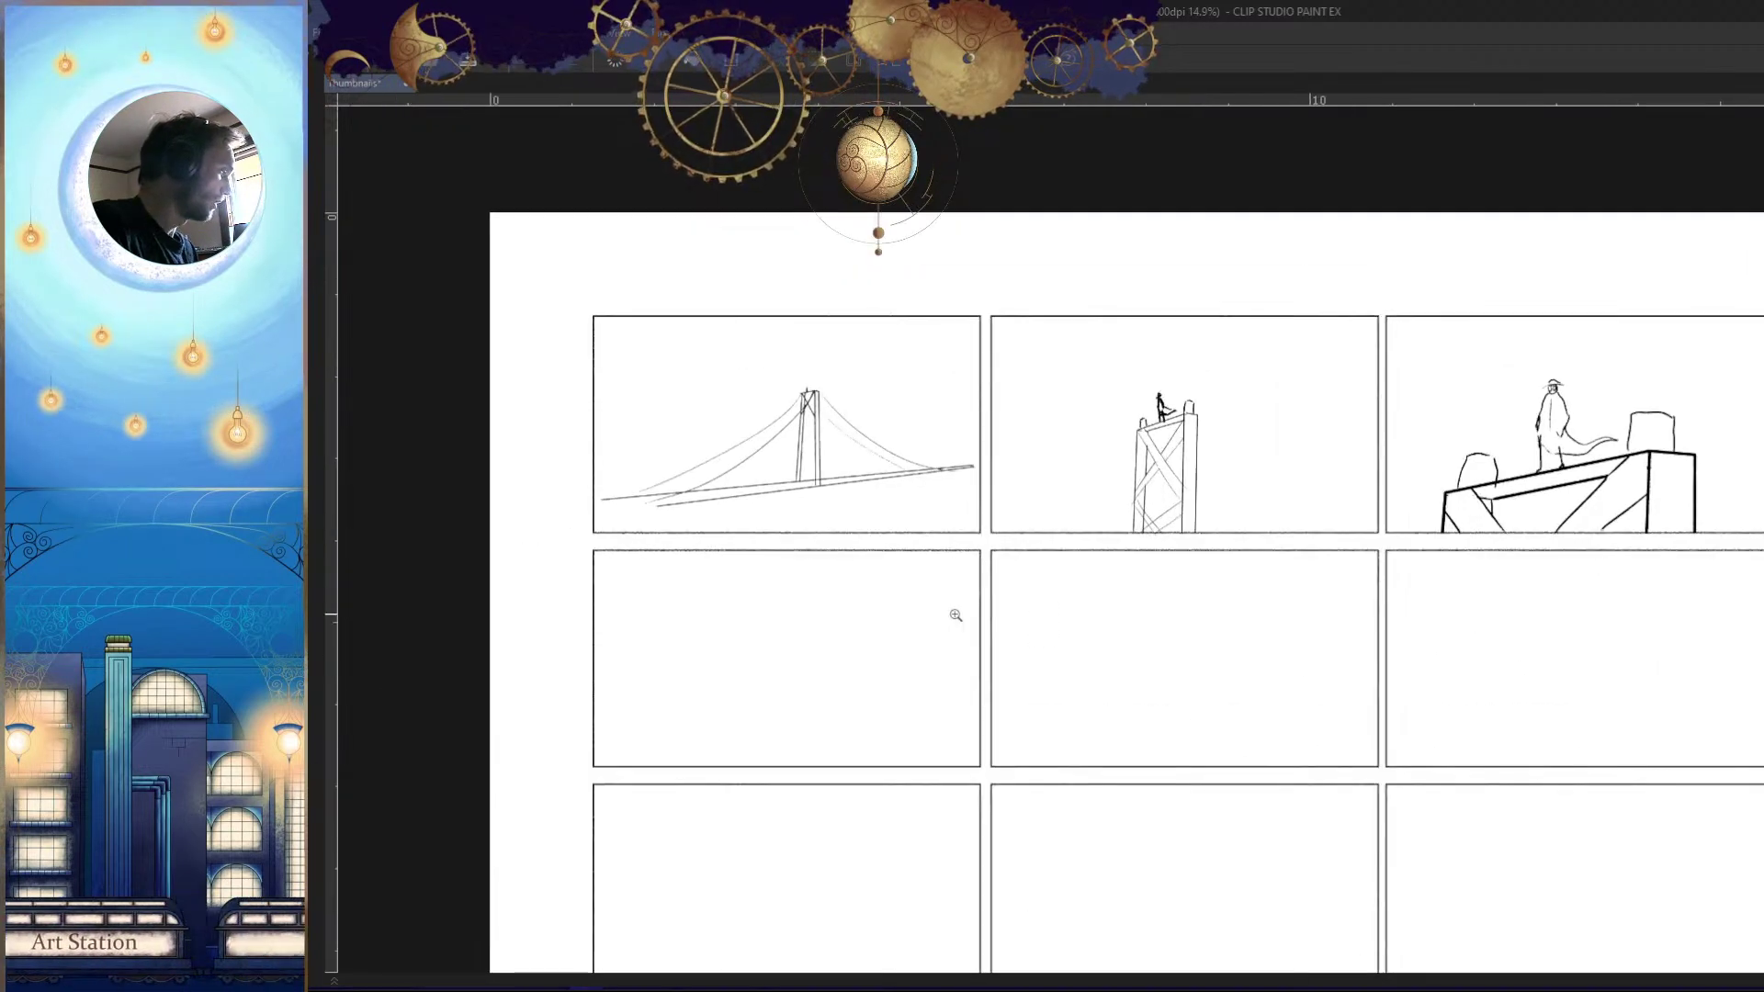
{"action": "left_click_drag", "start_coordinate": [1202, 579], "coordinate": [1337, 550]}
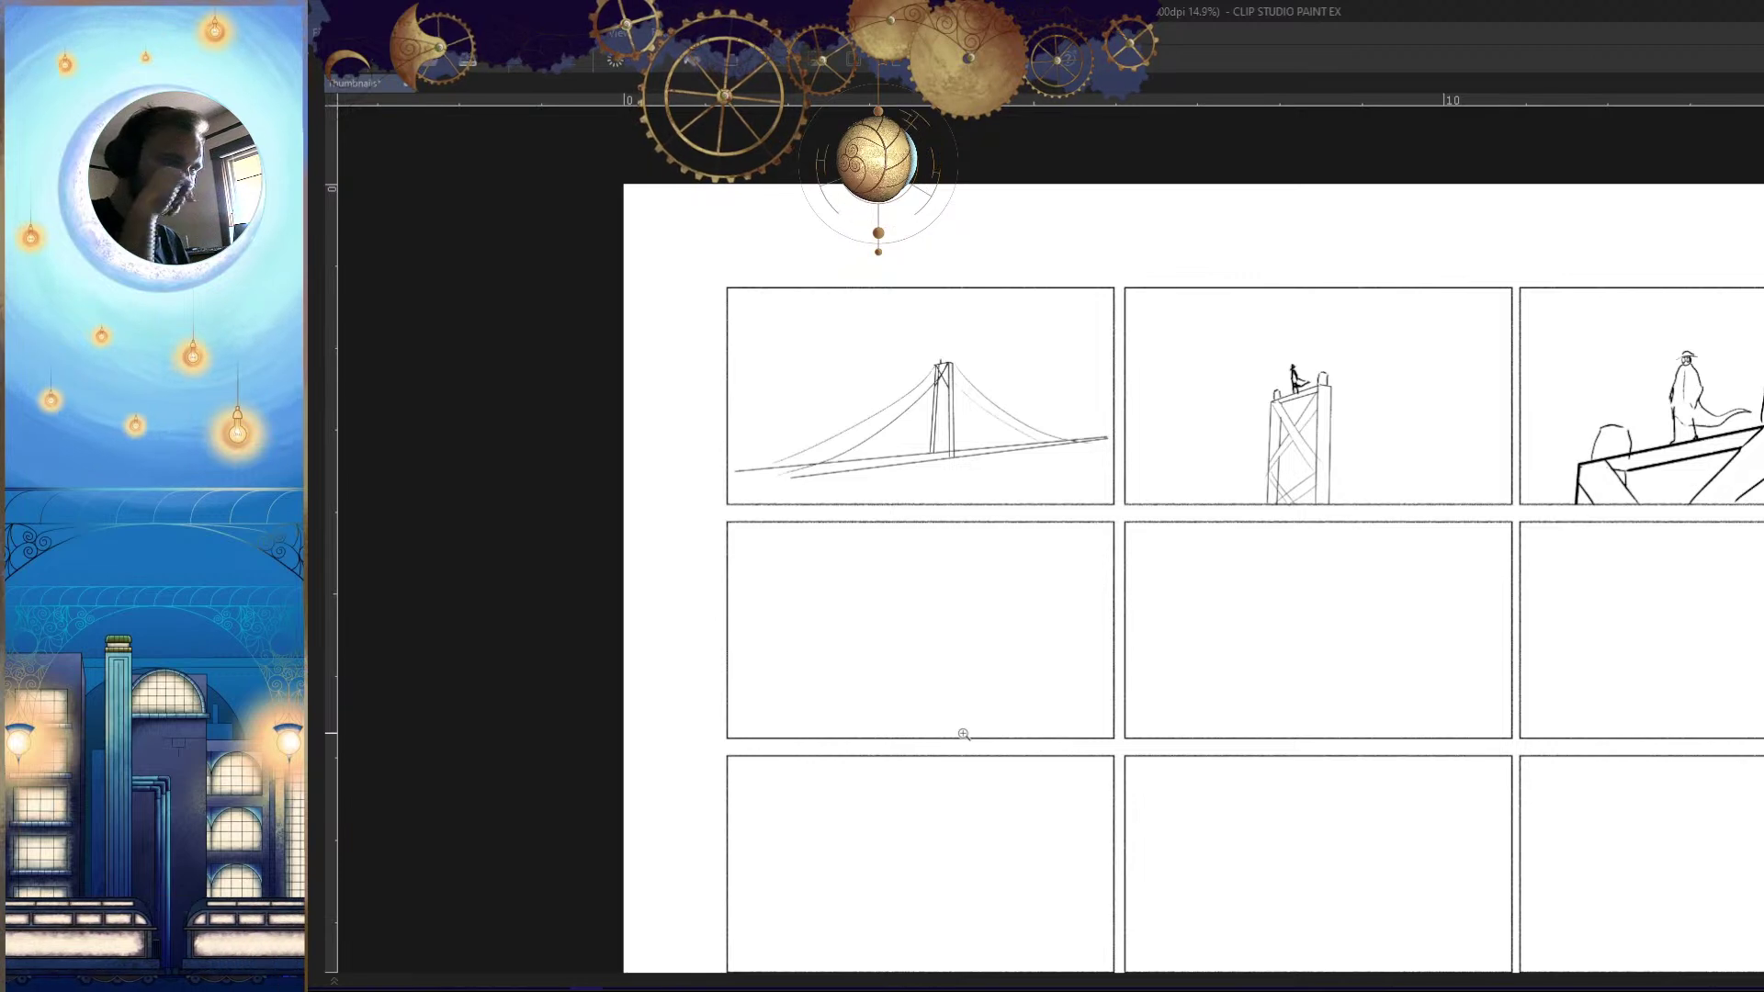
{"action": "left_click", "coordinate": [1057, 624]}
{"action": "left_click", "coordinate": [1031, 650]}
{"action": "left_click", "coordinate": [1029, 606]}
{"action": "left_click", "coordinate": [1012, 591]}
{"action": "left_click_drag", "start_coordinate": [1051, 531], "coordinate": [961, 618]}
{"action": "key", "text": "ctrl+z"}
{"action": "mouse_move", "coordinate": [1153, 618]}
{"action": "left_mouse_down"}
{"action": "mouse_move", "coordinate": [1202, 670]}
{"action": "mouse_move", "coordinate": [962, 629]}
{"action": "left_mouse_up"}
{"action": "left_click_drag", "start_coordinate": [853, 570], "coordinate": [910, 560]}
{"action": "left_click_drag", "start_coordinate": [809, 616], "coordinate": [987, 565]}
{"action": "left_click_drag", "start_coordinate": [1126, 562], "coordinate": [1108, 638]}
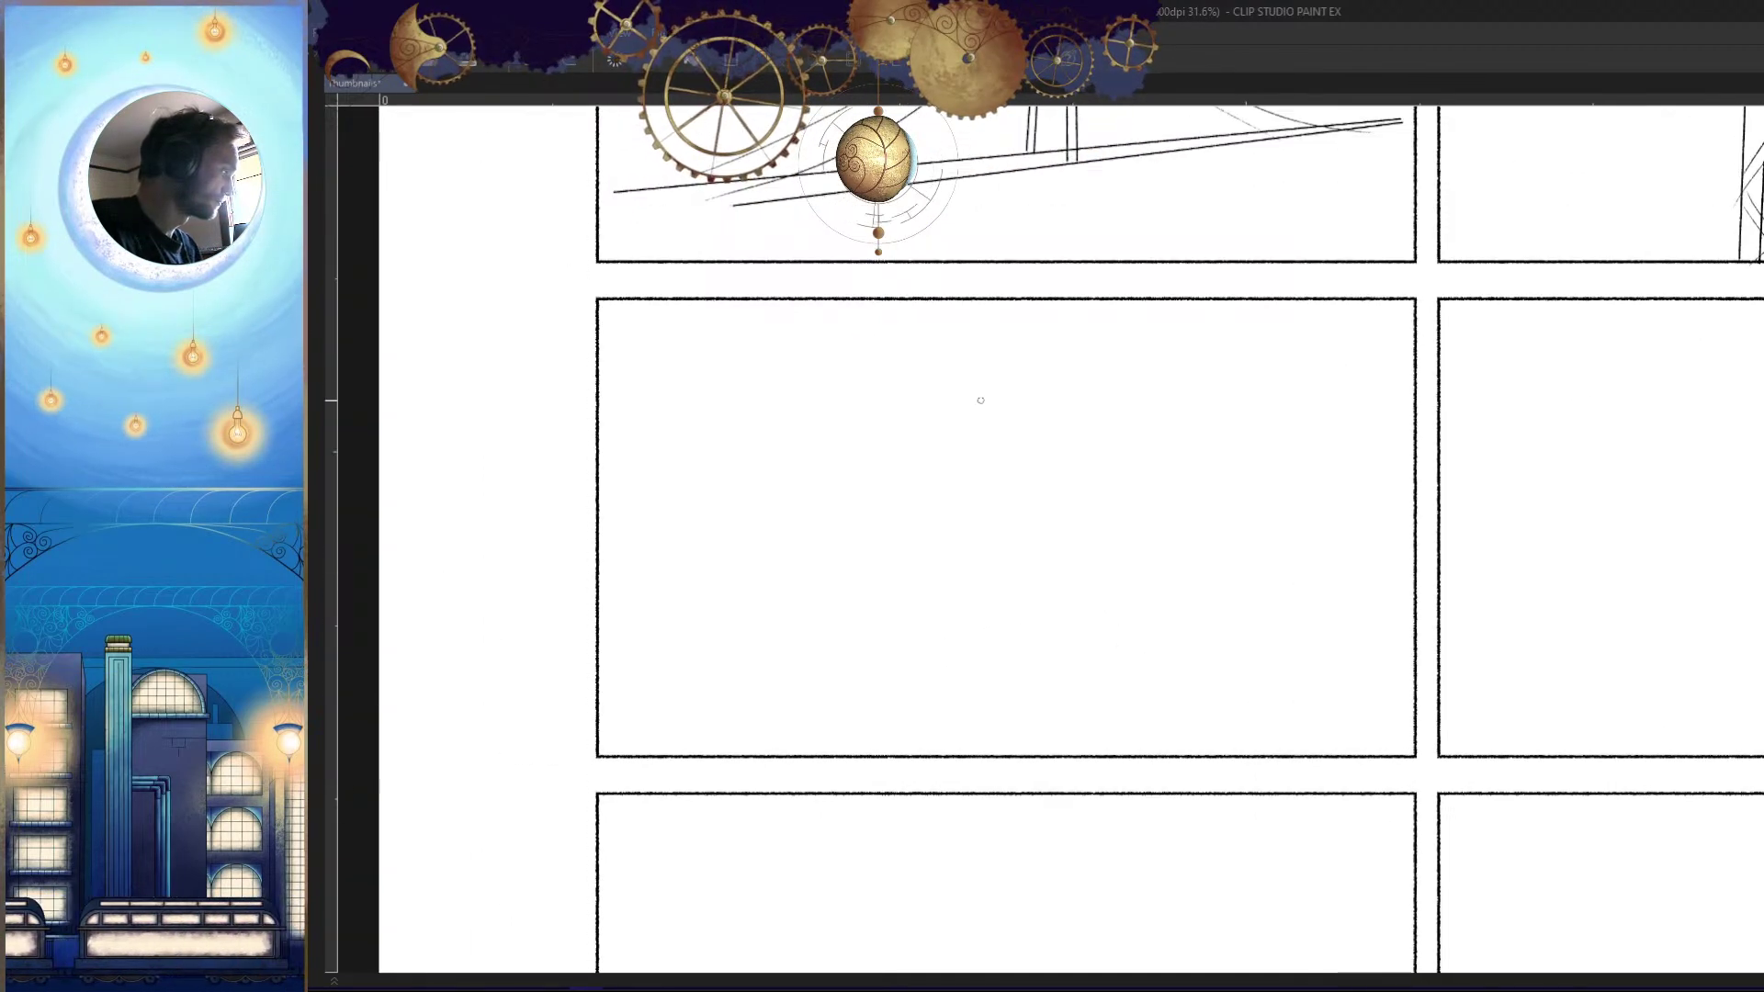
Sketch an upright oval head in the upper middle of the middle row's first panel
{"action": "mouse_move", "coordinate": [955, 377]}
{"action": "left_mouse_down"}
{"action": "mouse_move", "coordinate": [942, 438]}
{"action": "mouse_move", "coordinate": [1001, 391]}
{"action": "mouse_move", "coordinate": [943, 415]}
{"action": "mouse_move", "coordinate": [981, 466]}
{"action": "mouse_move", "coordinate": [993, 409]}
{"action": "left_mouse_up"}
{"action": "key", "text": "ctrl+z"}
{"action": "scroll", "coordinate": [992, 410], "scroll_direction": "up", "scroll_amount": 4}
{"action": "mouse_move", "coordinate": [890, 371]}
{"action": "left_mouse_down"}
{"action": "mouse_move", "coordinate": [899, 483]}
{"action": "mouse_move", "coordinate": [873, 373]}
{"action": "mouse_move", "coordinate": [956, 477]}
{"action": "mouse_move", "coordinate": [980, 391]}
{"action": "left_mouse_up"}
{"action": "key", "text": "ctrl+z"}
{"action": "key", "text": "ctrl+z"}
{"action": "mouse_move", "coordinate": [809, 413]}
{"action": "left_mouse_down"}
{"action": "mouse_move", "coordinate": [1156, 334]}
{"action": "mouse_move", "coordinate": [864, 397]}
{"action": "mouse_move", "coordinate": [758, 450]}
{"action": "left_mouse_up"}
{"action": "key", "text": "ctrl+z"}
{"action": "left_click_drag", "start_coordinate": [953, 437], "coordinate": [1011, 489]}
{"action": "left_click_drag", "start_coordinate": [1047, 339], "coordinate": [912, 395]}
{"action": "mouse_move", "coordinate": [802, 505]}
{"action": "left_mouse_down"}
{"action": "mouse_move", "coordinate": [904, 509]}
{"action": "mouse_move", "coordinate": [981, 439]}
{"action": "mouse_move", "coordinate": [1082, 432]}
{"action": "left_mouse_up"}
{"action": "key", "text": "ctrl+z"}
{"action": "key", "text": "ctrl+z"}
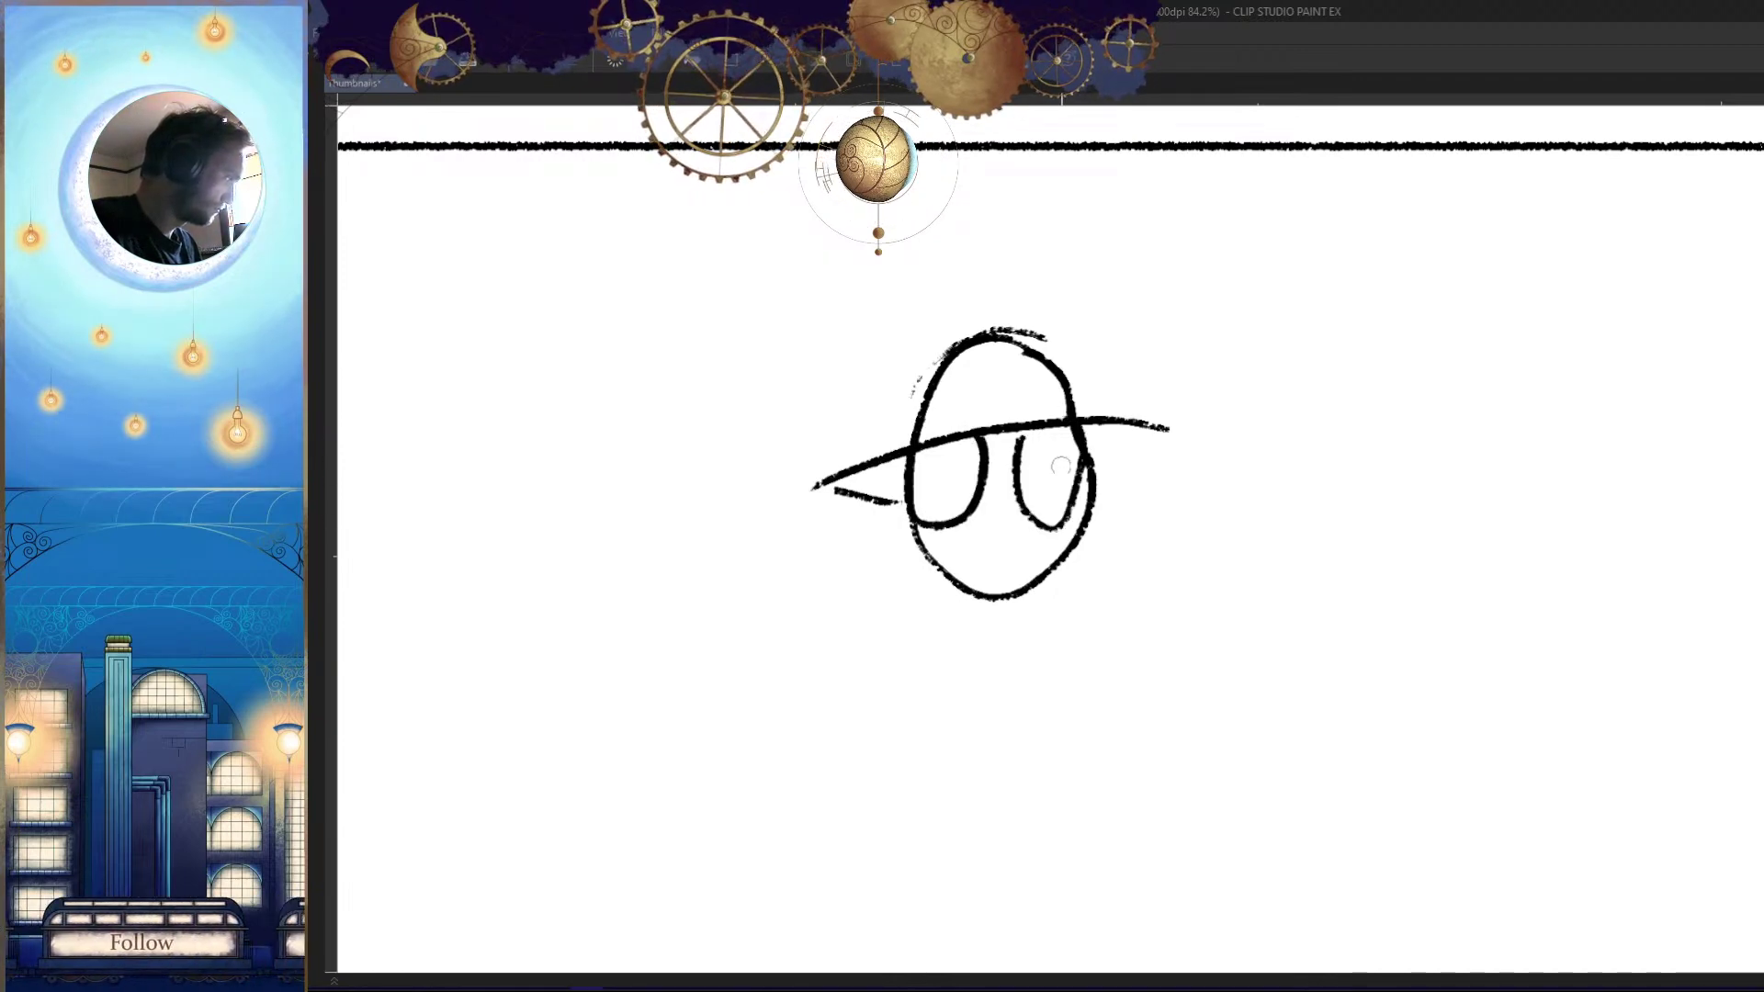
{"action": "left_click_drag", "start_coordinate": [1075, 559], "coordinate": [1085, 793]}
{"action": "left_click", "coordinate": [1076, 551]}
{"action": "key", "text": "ctrl+z"}
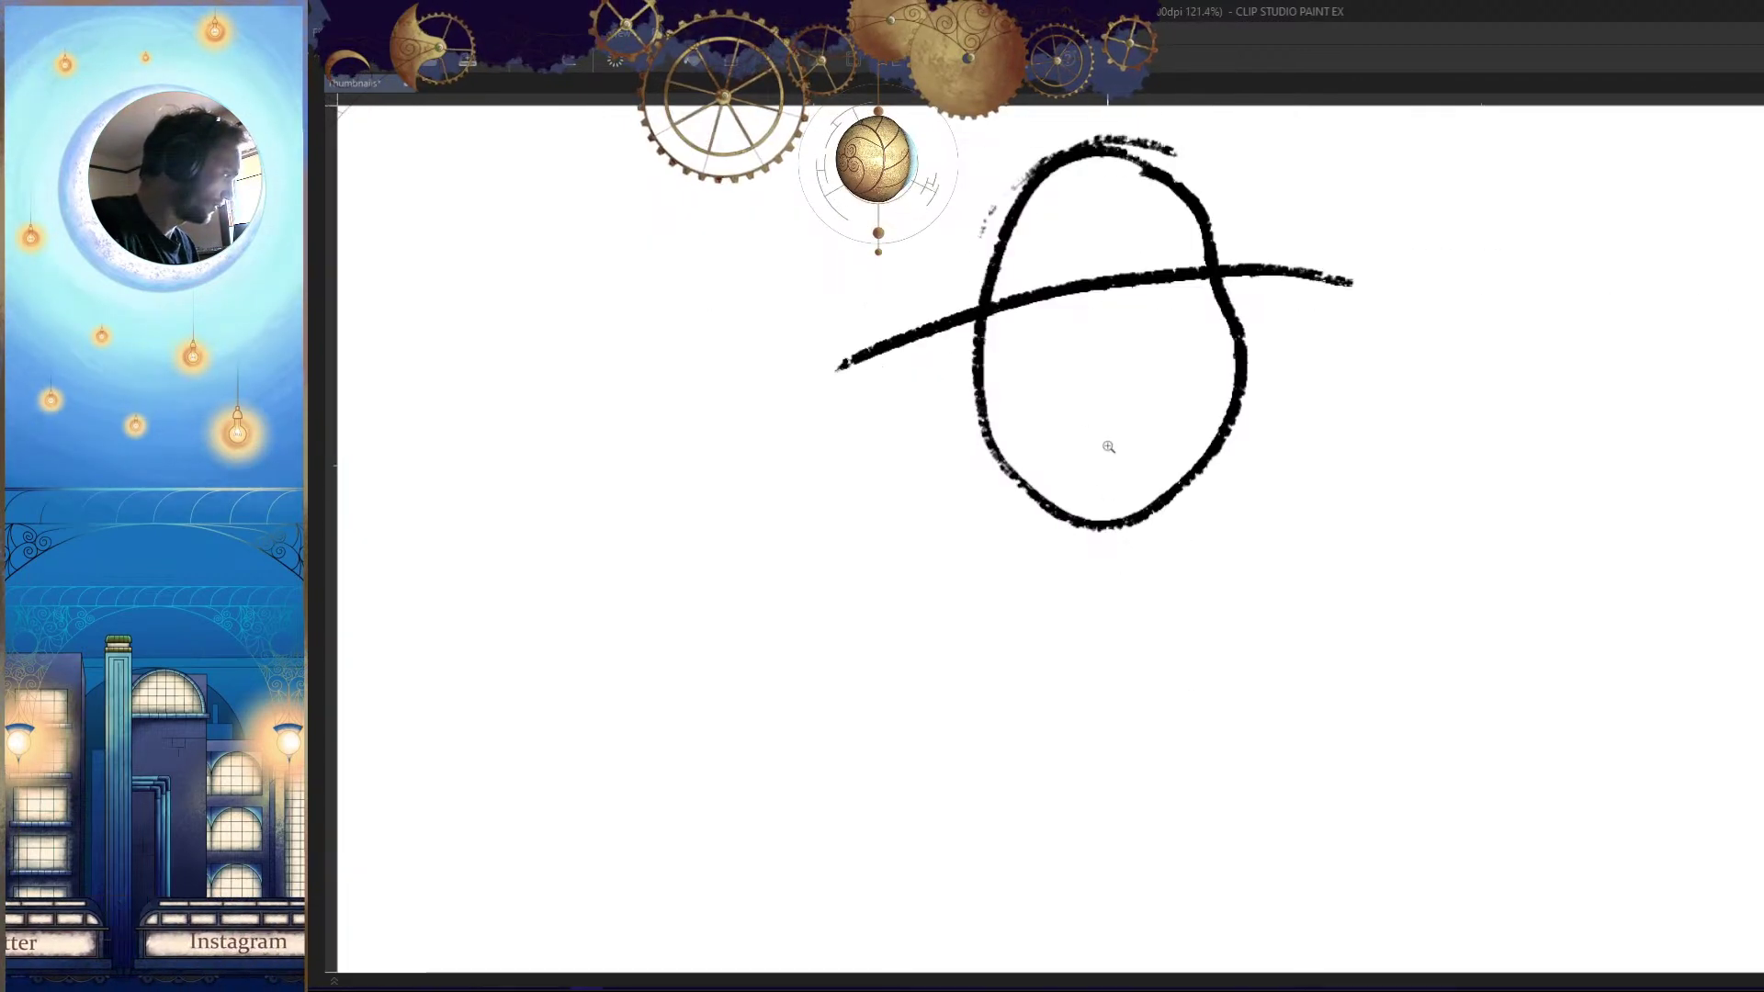
{"action": "key", "text": "ctrl+z"}
Draw two narrow oval eyes in the head and a slanted hat brim across the forehead
{"action": "mouse_move", "coordinate": [986, 334]}
{"action": "left_mouse_down"}
{"action": "mouse_move", "coordinate": [1016, 453]}
{"action": "mouse_move", "coordinate": [997, 299]}
{"action": "left_mouse_up"}
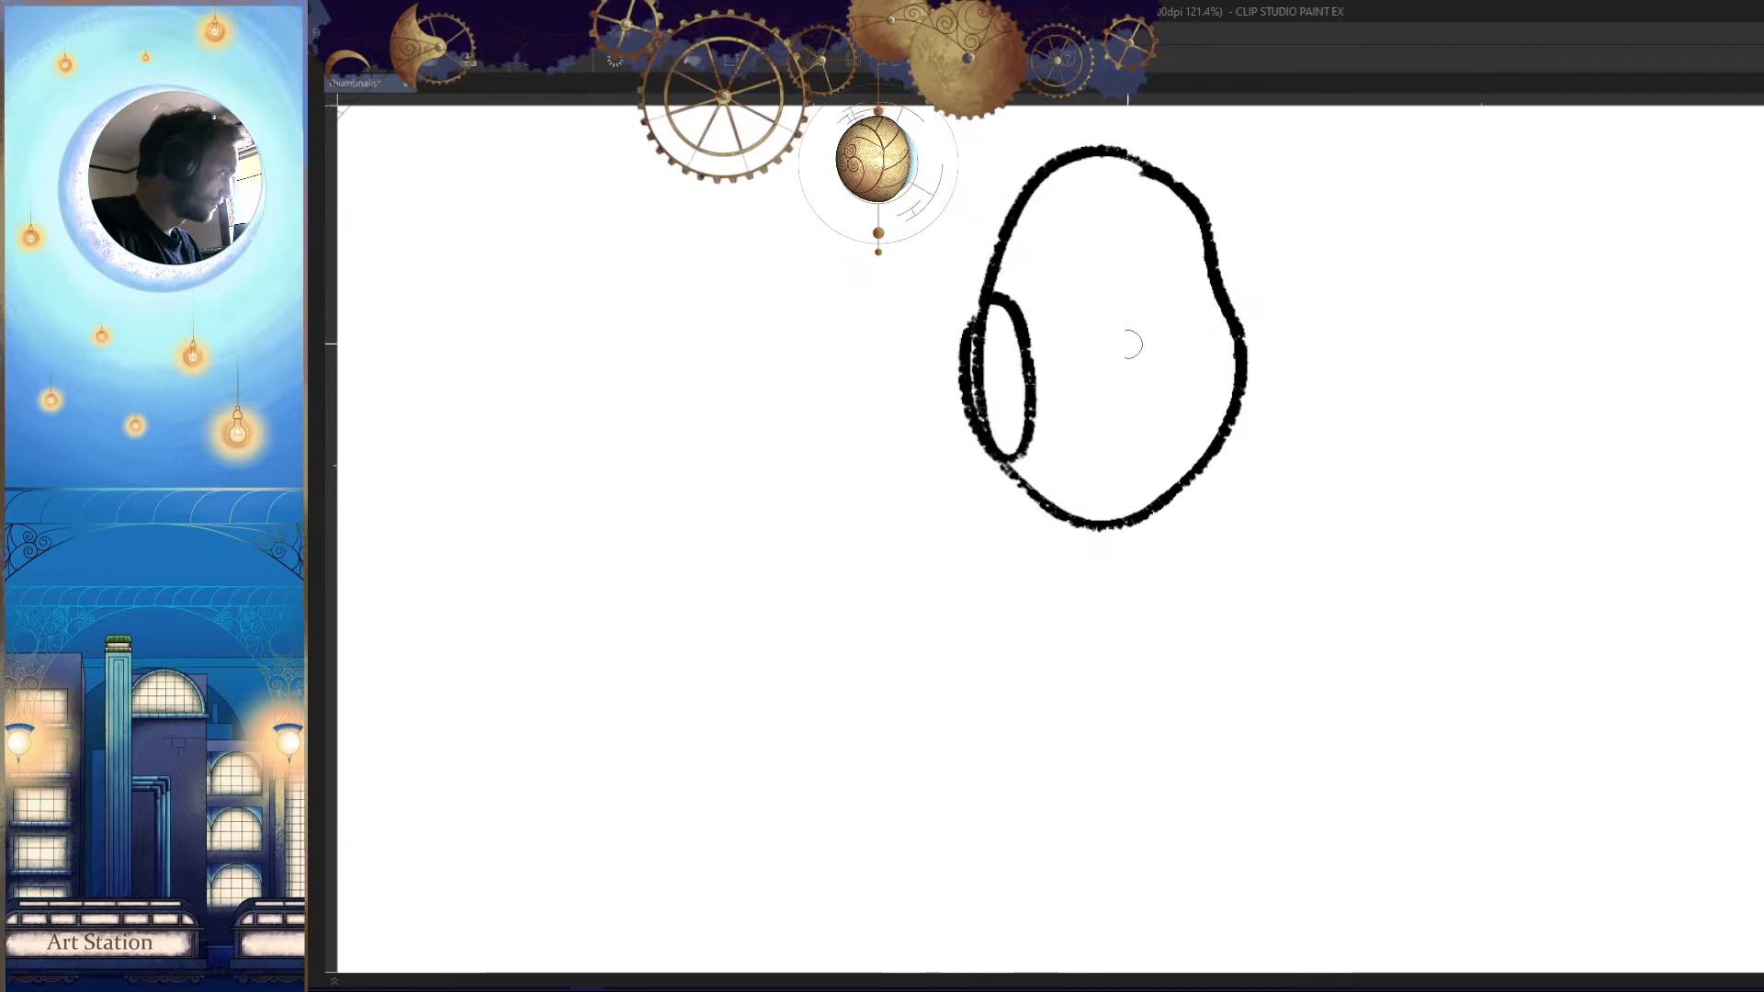
{"action": "mouse_move", "coordinate": [1103, 305]}
{"action": "left_mouse_down"}
{"action": "mouse_move", "coordinate": [1136, 306]}
{"action": "mouse_move", "coordinate": [1137, 355]}
{"action": "left_mouse_up"}
{"action": "left_click_drag", "start_coordinate": [906, 394], "coordinate": [1346, 328]}
{"action": "key", "text": "ctrl+z"}
{"action": "mouse_move", "coordinate": [1286, 386]}
{"action": "left_mouse_down"}
{"action": "mouse_move", "coordinate": [1250, 372]}
{"action": "mouse_move", "coordinate": [859, 409]}
{"action": "left_mouse_up"}
{"action": "key", "text": "ctrl+z"}
{"action": "mouse_move", "coordinate": [1334, 368]}
{"action": "left_mouse_down"}
{"action": "mouse_move", "coordinate": [981, 395]}
{"action": "mouse_move", "coordinate": [806, 439]}
{"action": "mouse_move", "coordinate": [762, 568]}
{"action": "left_mouse_up"}
Complete the hat with the brim's lower edges, a hatband and a rounded crown
{"action": "left_click_drag", "start_coordinate": [1126, 347], "coordinate": [875, 516]}
{"action": "mouse_move", "coordinate": [941, 436]}
{"action": "left_mouse_down"}
{"action": "mouse_move", "coordinate": [1009, 470]}
{"action": "mouse_move", "coordinate": [1149, 430]}
{"action": "mouse_move", "coordinate": [1231, 482]}
{"action": "left_mouse_up"}
{"action": "key", "text": "ctrl+z"}
{"action": "key", "text": "ctrl+z"}
{"action": "mouse_move", "coordinate": [919, 450]}
{"action": "left_mouse_down"}
{"action": "mouse_move", "coordinate": [797, 553]}
{"action": "mouse_move", "coordinate": [969, 561]}
{"action": "left_mouse_up"}
{"action": "left_click_drag", "start_coordinate": [1305, 504], "coordinate": [1199, 543]}
{"action": "mouse_move", "coordinate": [1235, 459]}
{"action": "left_mouse_down"}
{"action": "mouse_move", "coordinate": [1178, 360]}
{"action": "mouse_move", "coordinate": [1024, 339]}
{"action": "left_mouse_up"}
Draw the collar, sloping shoulders and both cloak sides down to the panel's bottom edge
{"action": "scroll", "coordinate": [1224, 512], "scroll_direction": "down", "scroll_amount": 10}
{"action": "left_click_drag", "start_coordinate": [1308, 694], "coordinate": [1244, 615]}
{"action": "scroll", "coordinate": [1244, 614], "scroll_direction": "up", "scroll_amount": 5}
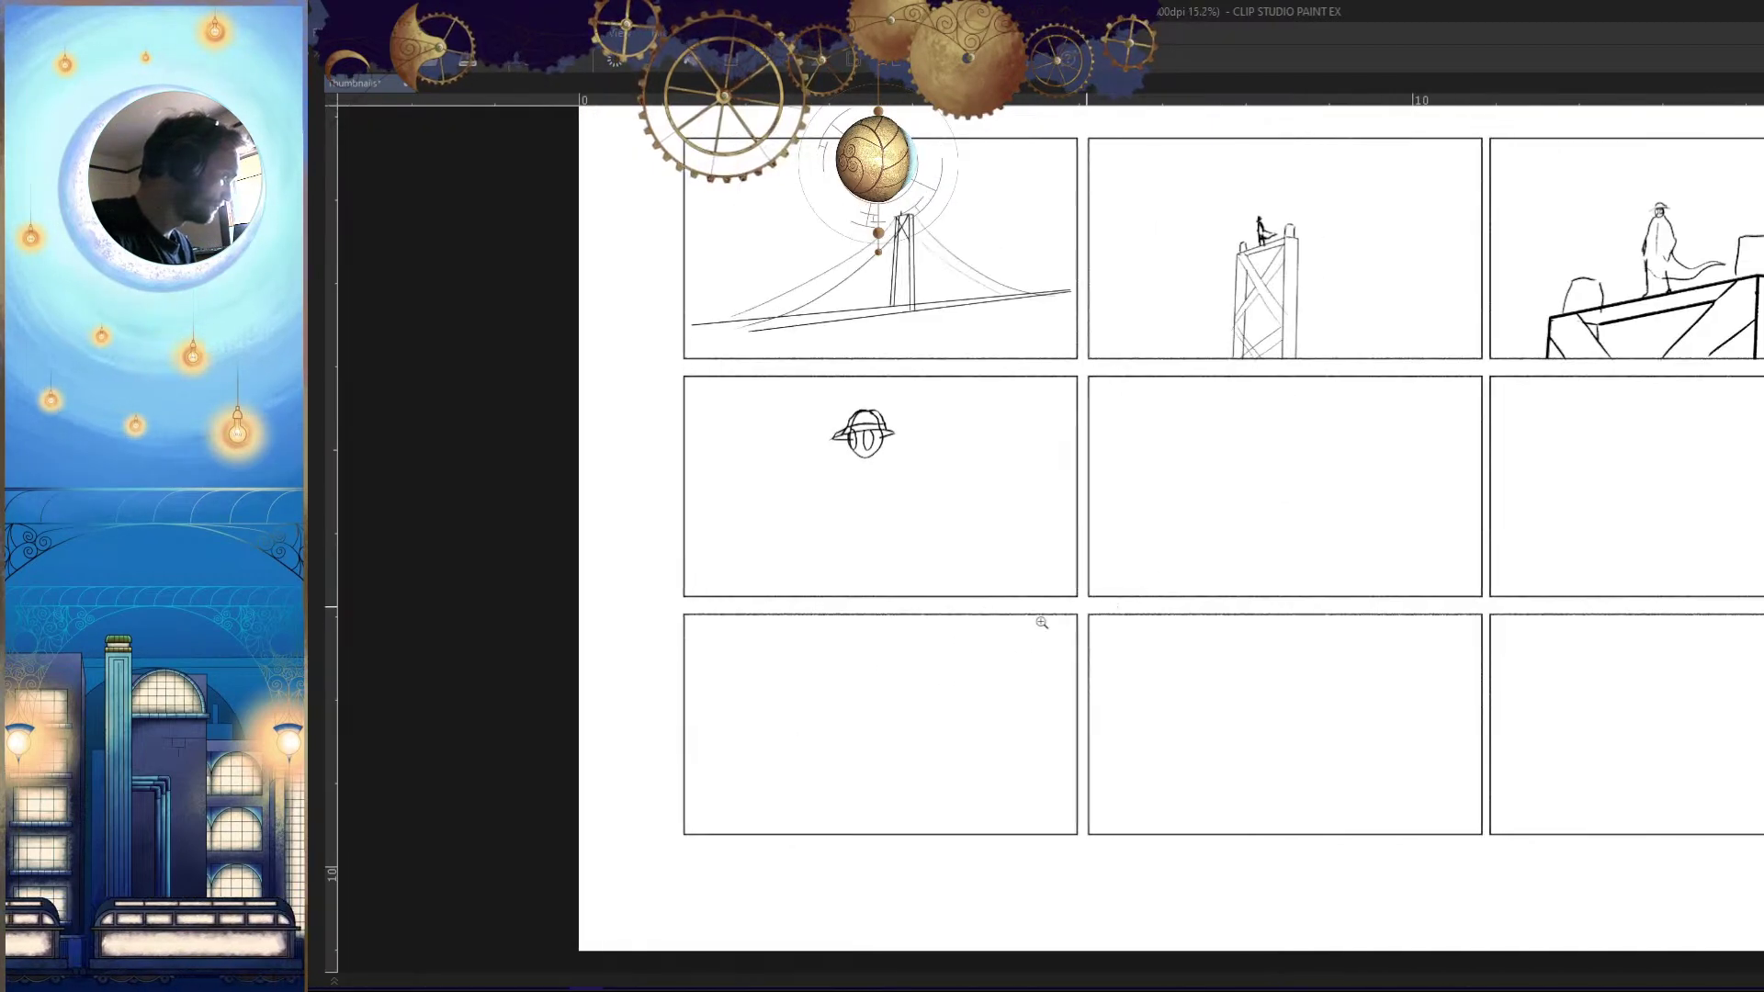
{"action": "scroll", "coordinate": [1016, 506], "scroll_direction": "up", "scroll_amount": 3}
{"action": "scroll", "coordinate": [1006, 453], "scroll_direction": "down", "scroll_amount": 3}
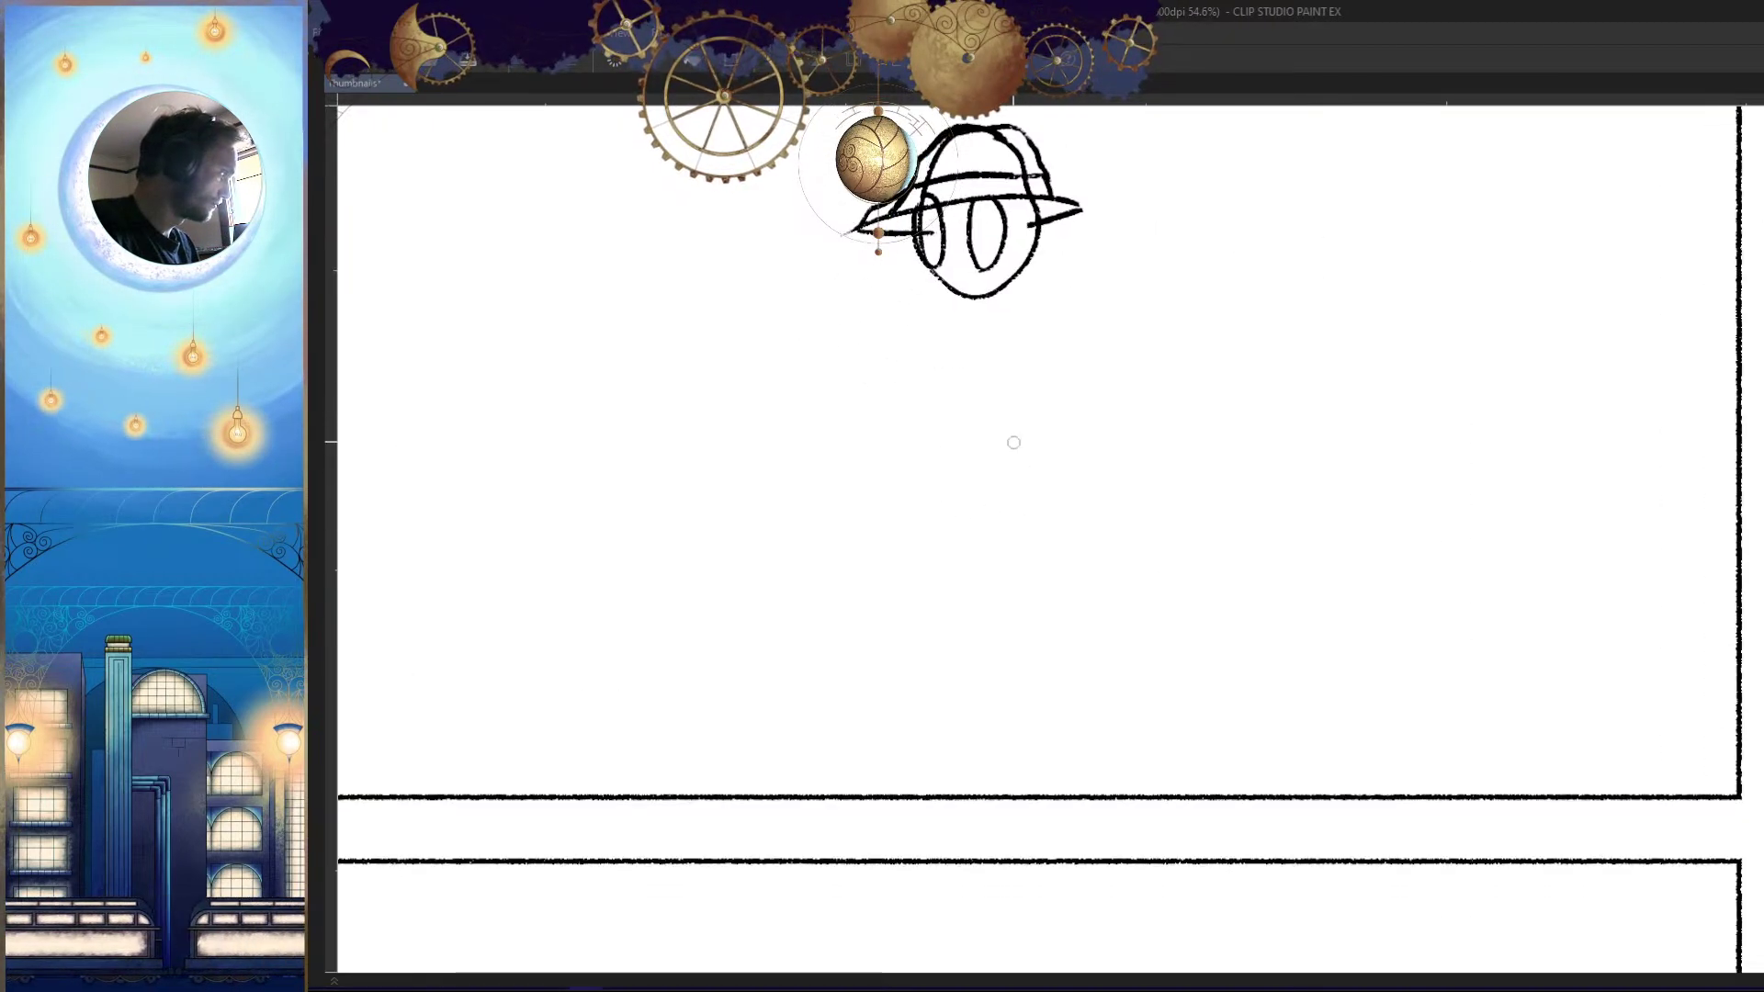
{"action": "mouse_move", "coordinate": [1047, 284]}
{"action": "left_mouse_down"}
{"action": "mouse_move", "coordinate": [988, 316]}
{"action": "mouse_move", "coordinate": [928, 306]}
{"action": "mouse_move", "coordinate": [856, 459]}
{"action": "left_mouse_up"}
{"action": "key", "text": "ctrl+z"}
{"action": "key", "text": "ctrl+z"}
{"action": "mouse_move", "coordinate": [919, 322]}
{"action": "left_mouse_down"}
{"action": "mouse_move", "coordinate": [867, 387]}
{"action": "mouse_move", "coordinate": [820, 554]}
{"action": "left_mouse_up"}
{"action": "mouse_move", "coordinate": [1042, 283]}
{"action": "left_mouse_down"}
{"action": "mouse_move", "coordinate": [1101, 340]}
{"action": "mouse_move", "coordinate": [1160, 802]}
{"action": "left_mouse_up"}
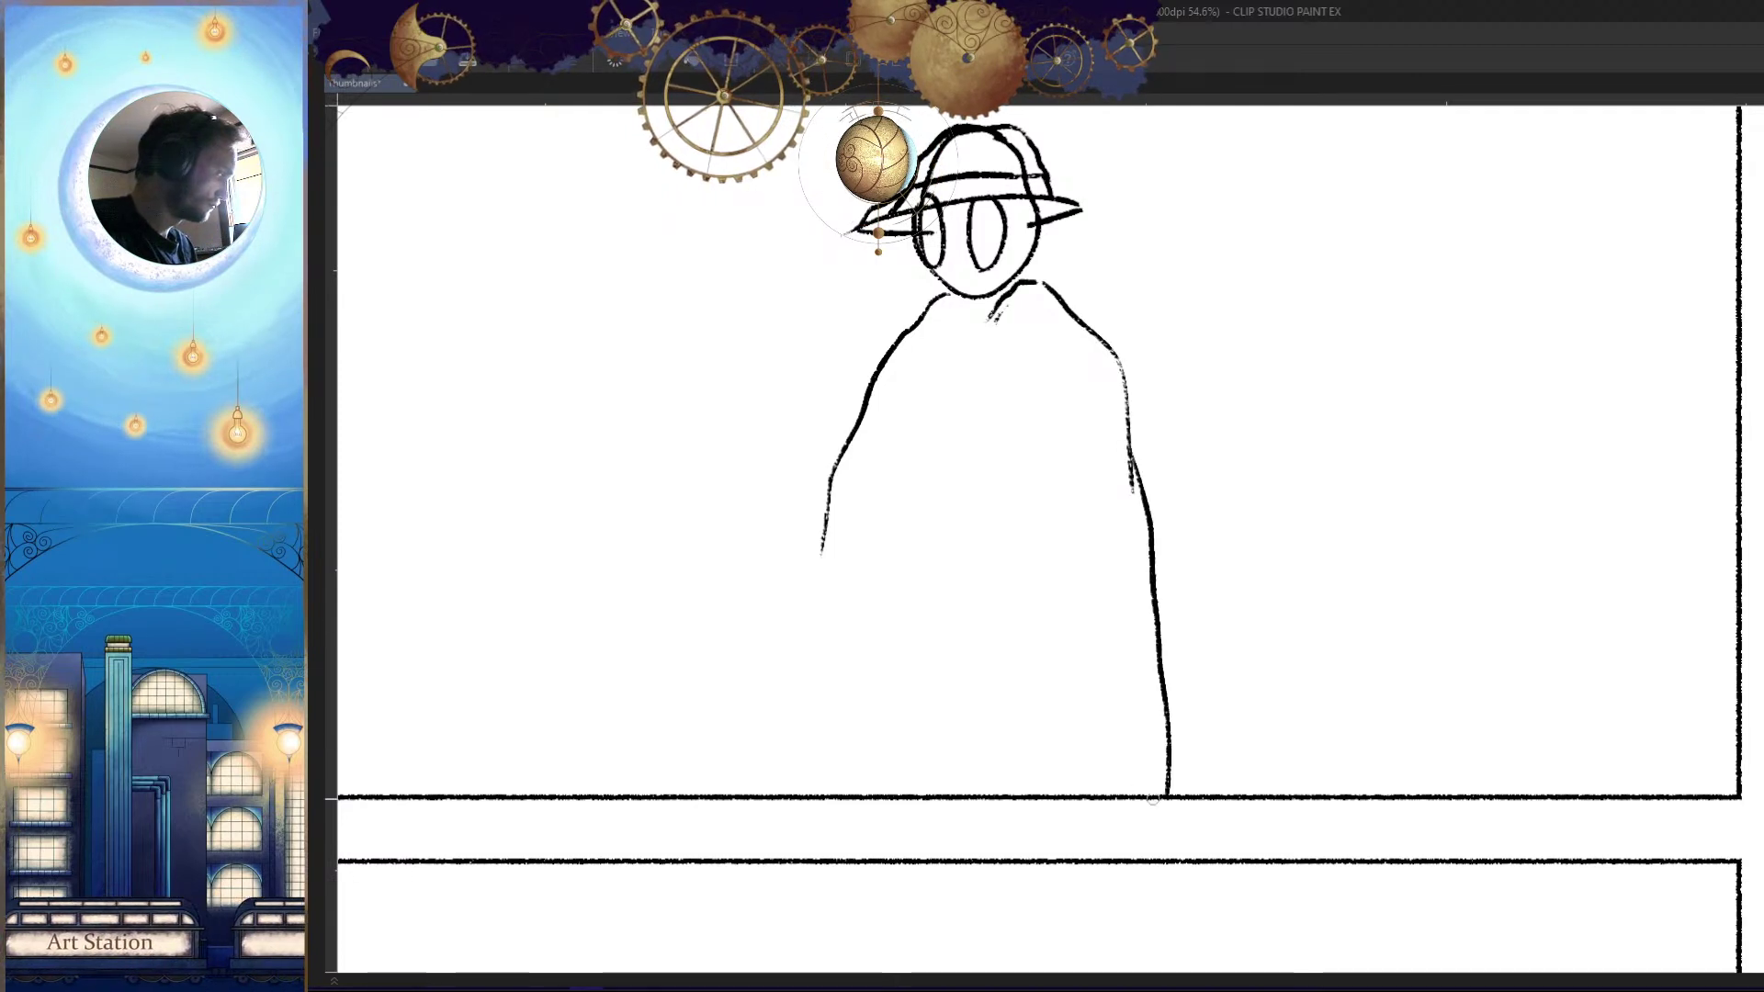
{"action": "left_click_drag", "start_coordinate": [820, 558], "coordinate": [799, 781]}
Try a rounded tower cap outline in the panel's lower left corner beside the figure
{"action": "scroll", "coordinate": [929, 740], "scroll_direction": "down", "scroll_amount": 5}
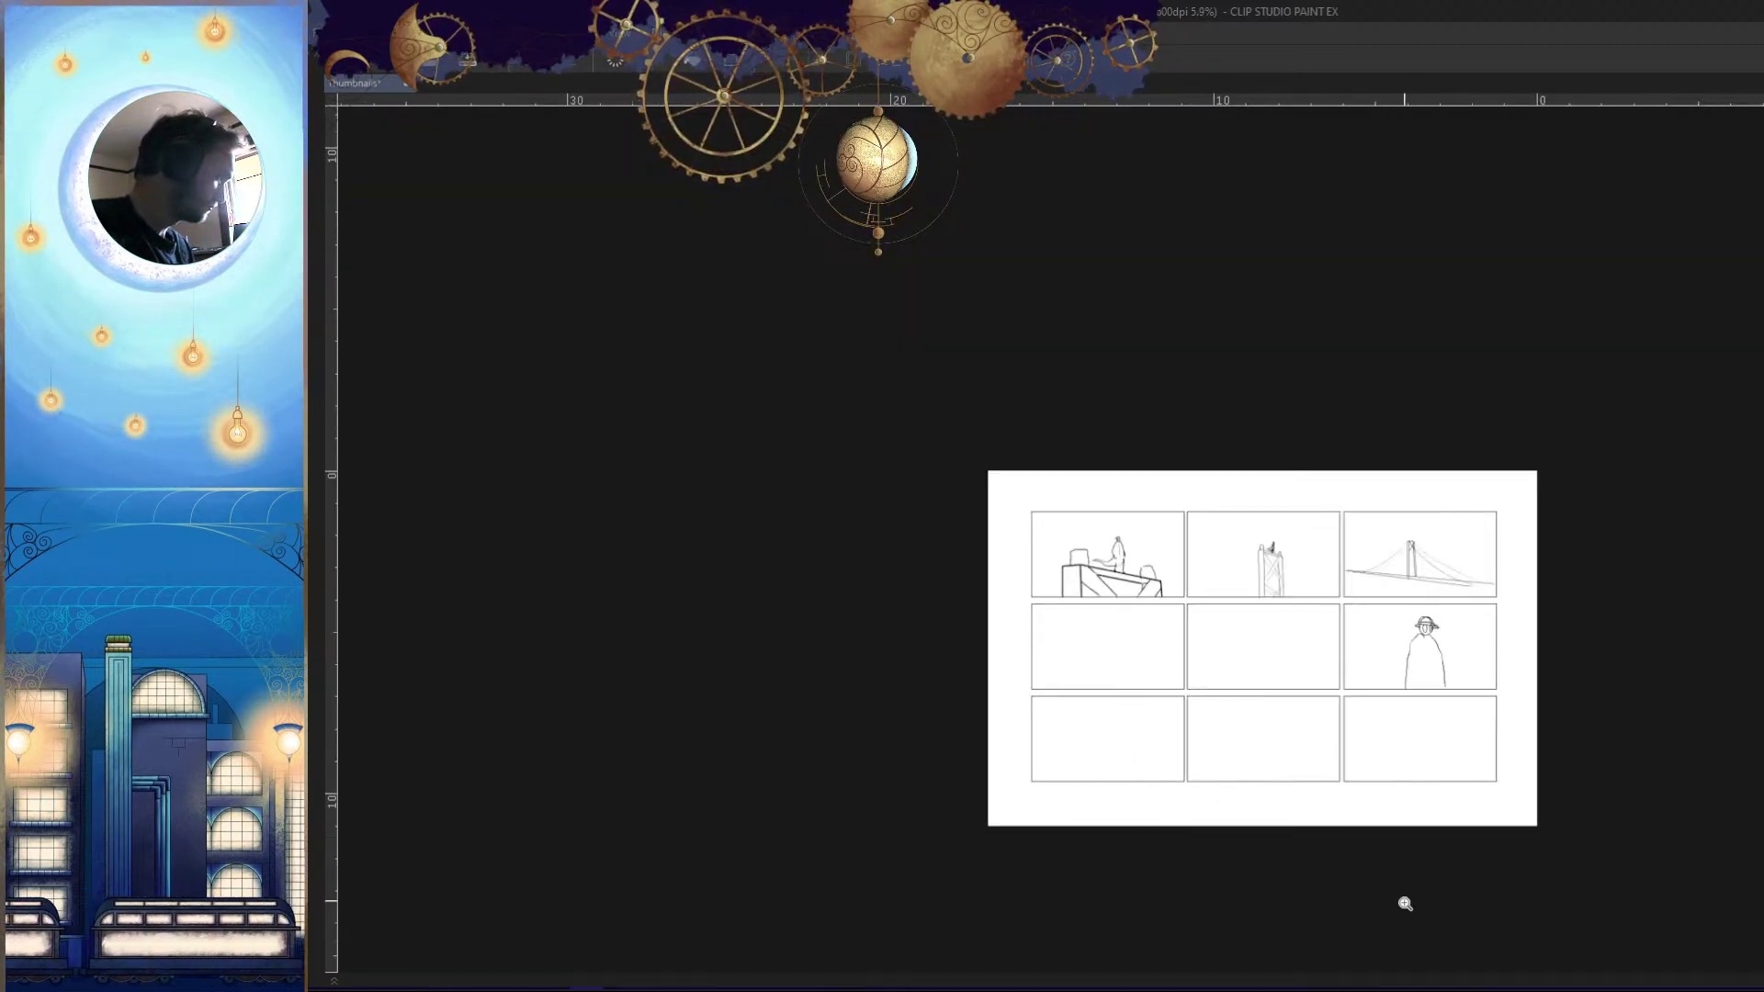
{"action": "scroll", "coordinate": [1090, 728], "scroll_direction": "up", "scroll_amount": 3}
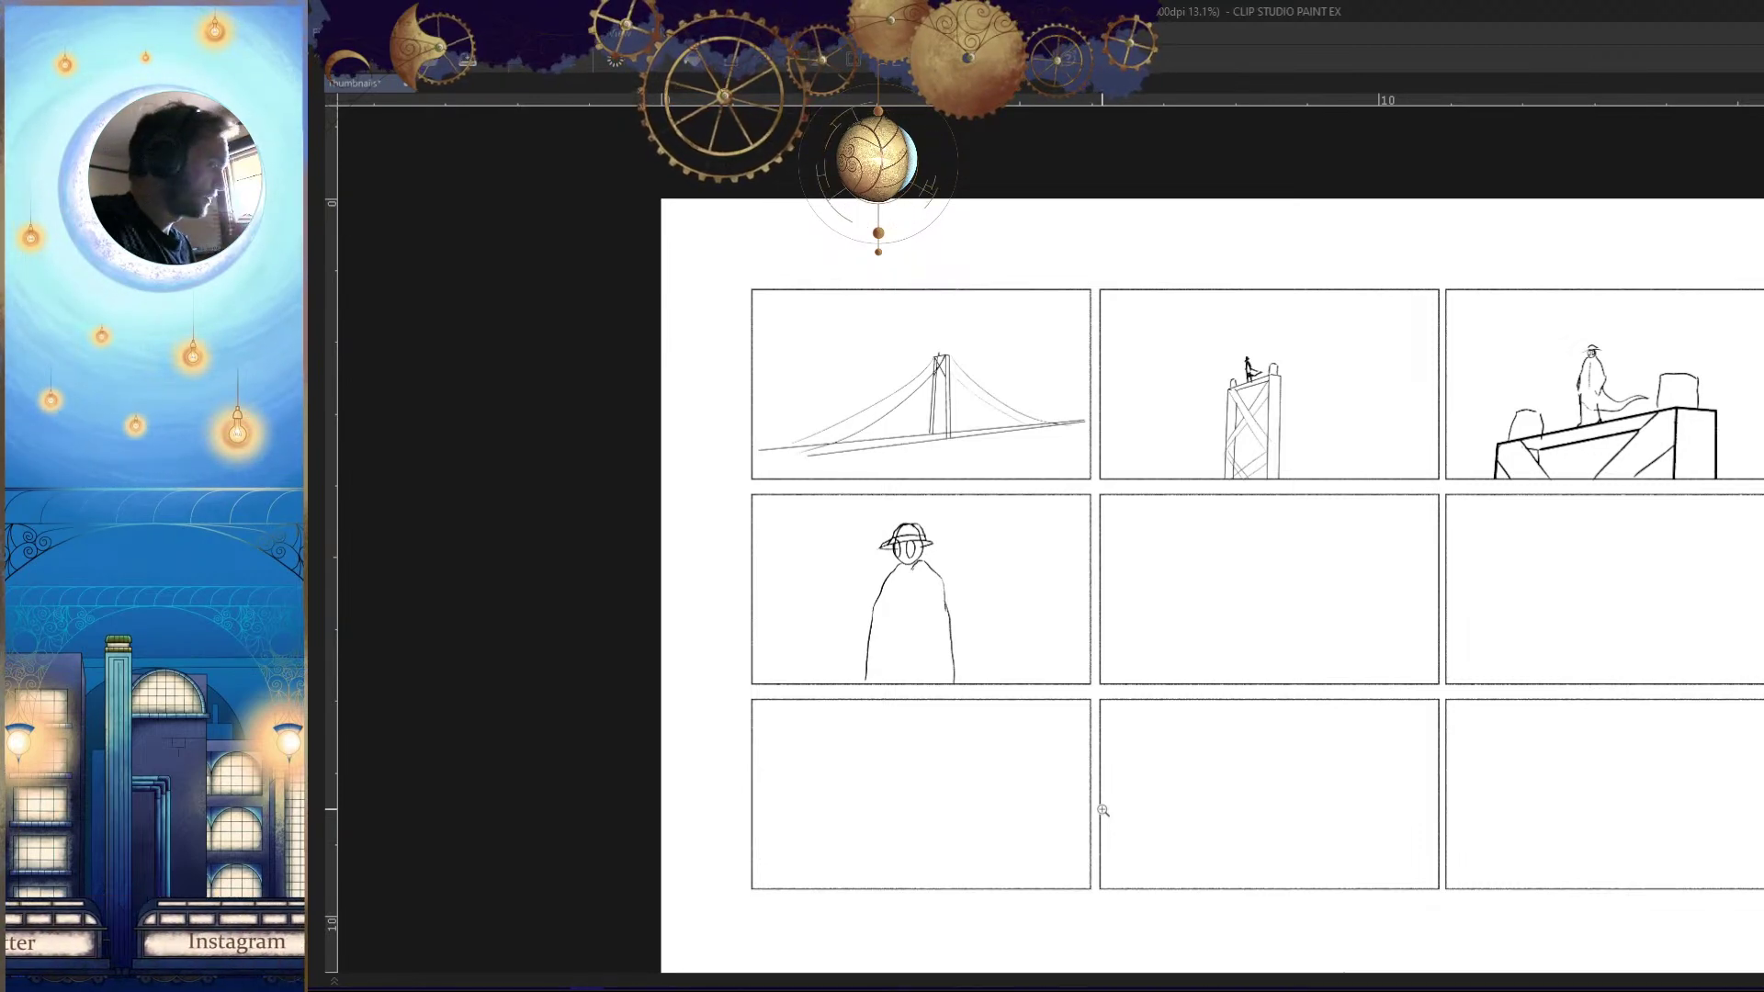
{"action": "scroll", "coordinate": [1100, 808], "scroll_direction": "up", "scroll_amount": 3}
{"action": "left_click_drag", "start_coordinate": [937, 593], "coordinate": [786, 605]}
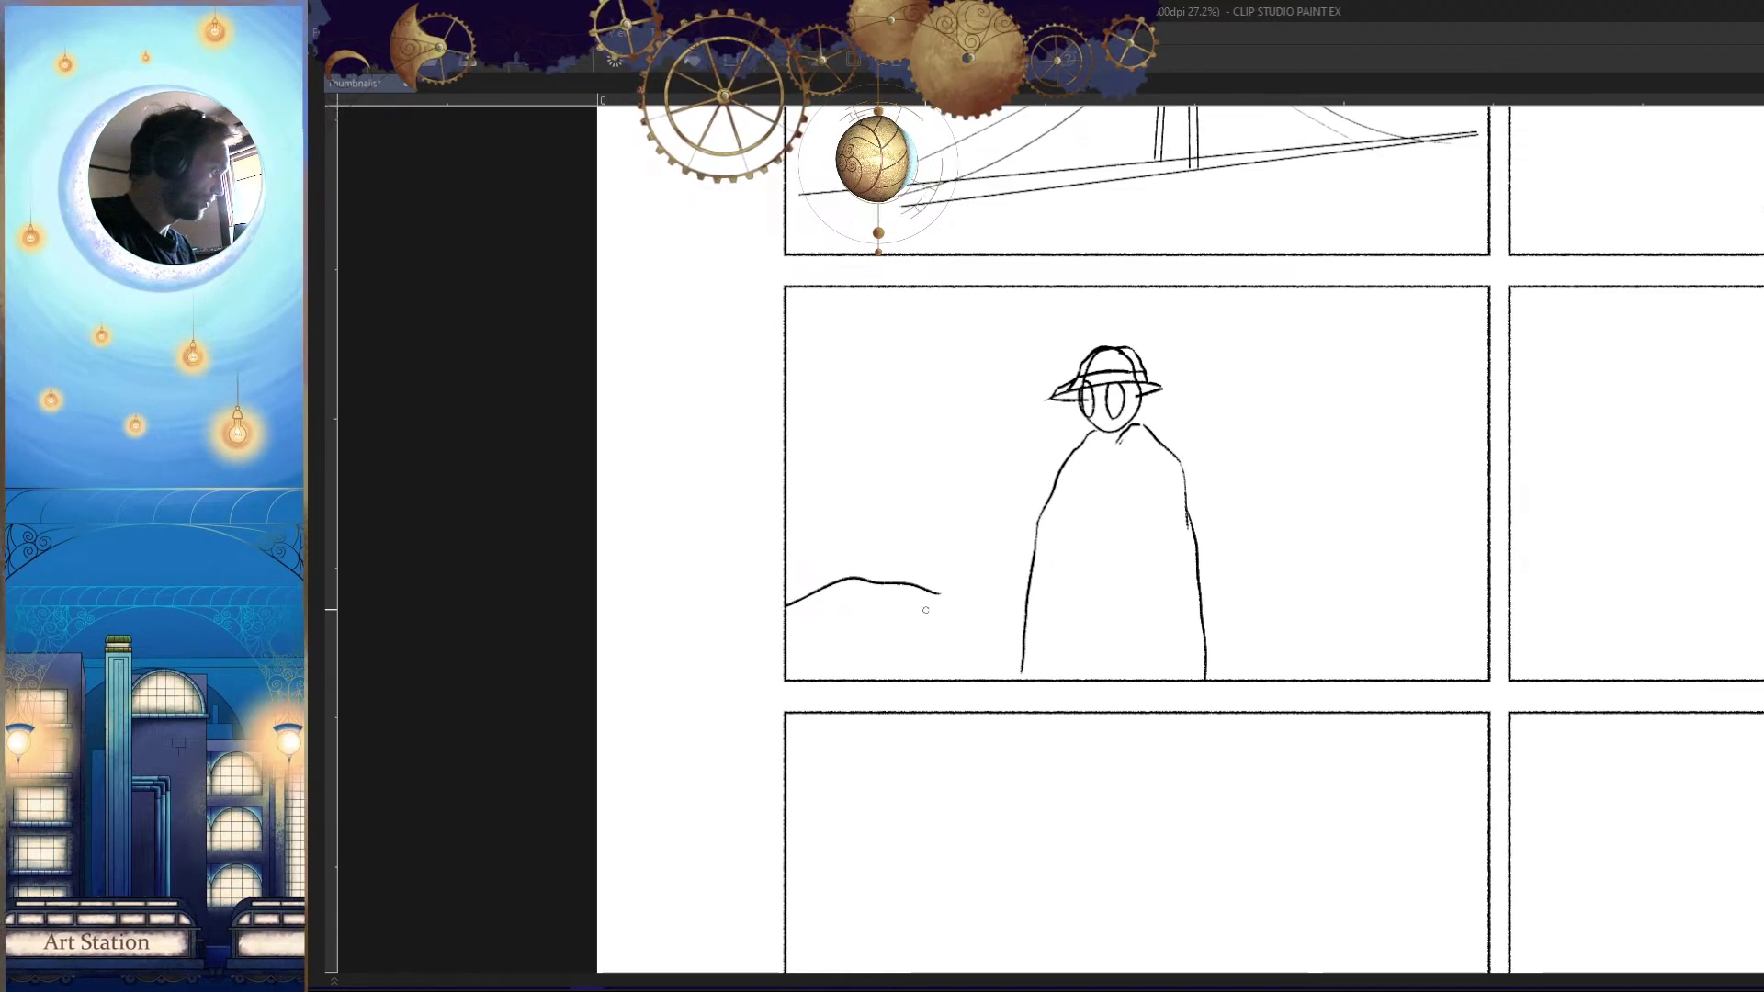
{"action": "scroll", "coordinate": [952, 756], "scroll_direction": "down", "scroll_amount": 3}
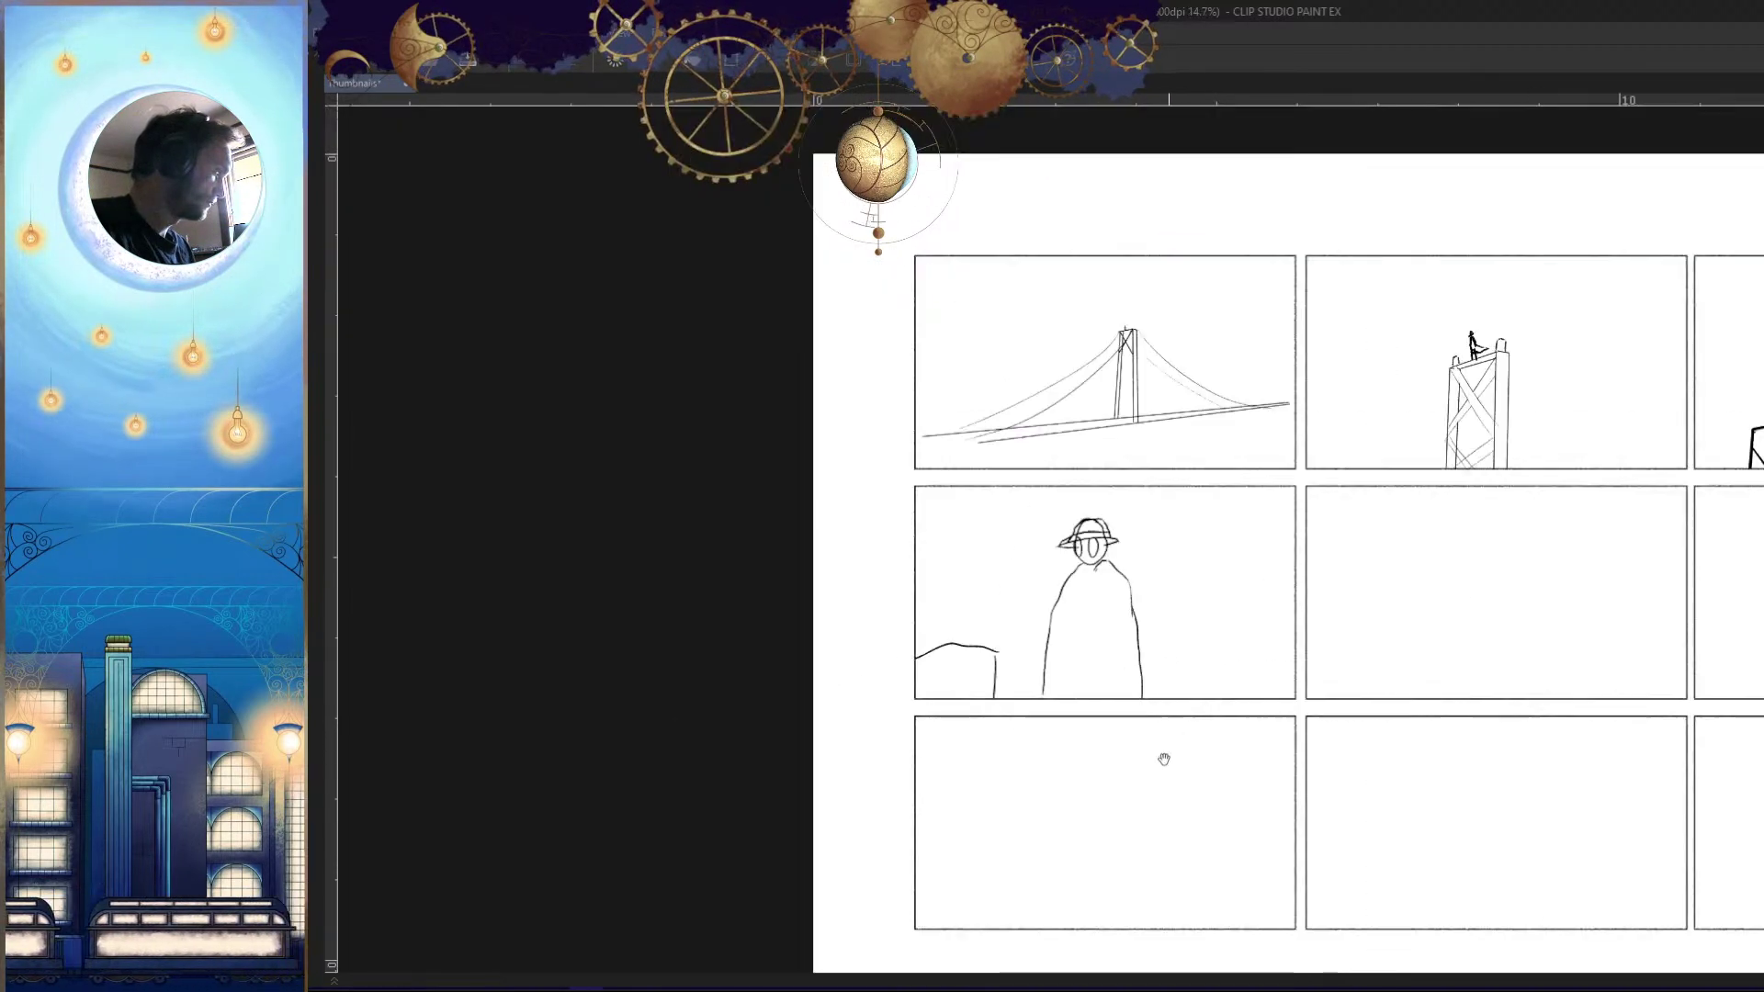
{"action": "scroll", "coordinate": [1141, 627], "scroll_direction": "up", "scroll_amount": 2}
{"action": "scroll", "coordinate": [1149, 740], "scroll_direction": "down", "scroll_amount": 3}
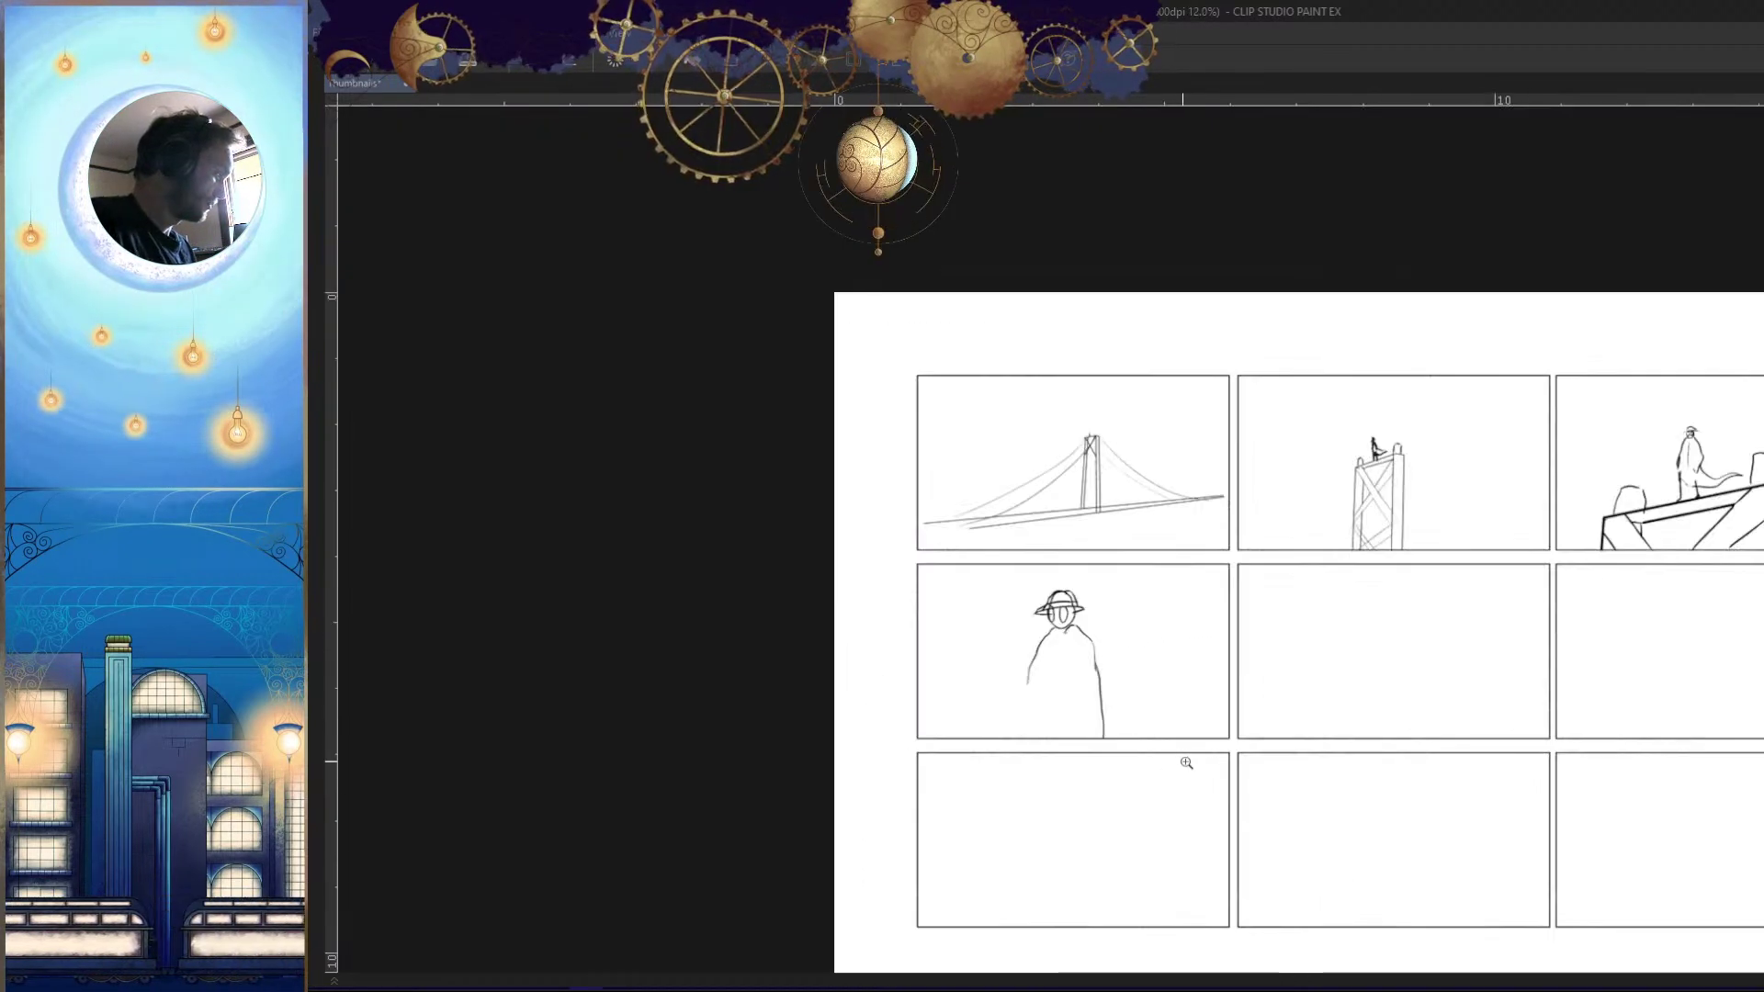
Lasso the cloaked figure, enlarge it and move it toward the panel's lower right, then deselect
{"action": "scroll", "coordinate": [1157, 713], "scroll_direction": "up", "scroll_amount": 2}
{"action": "left_click", "coordinate": [1100, 566]}
{"action": "left_click", "coordinate": [1039, 470]}
{"action": "left_click", "coordinate": [949, 409]}
{"action": "left_click", "coordinate": [847, 411]}
{"action": "left_click", "coordinate": [783, 497]}
{"action": "left_click", "coordinate": [767, 616]}
{"action": "left_click", "coordinate": [779, 687]}
{"action": "left_click", "coordinate": [1071, 691]}
{"action": "left_click", "coordinate": [1099, 576]}
{"action": "key", "text": "ctrl+t"}
{"action": "left_click_drag", "start_coordinate": [1130, 556], "coordinate": [1146, 696]}
{"action": "key", "text": "Return"}
{"action": "key", "text": "ctrl+d"}
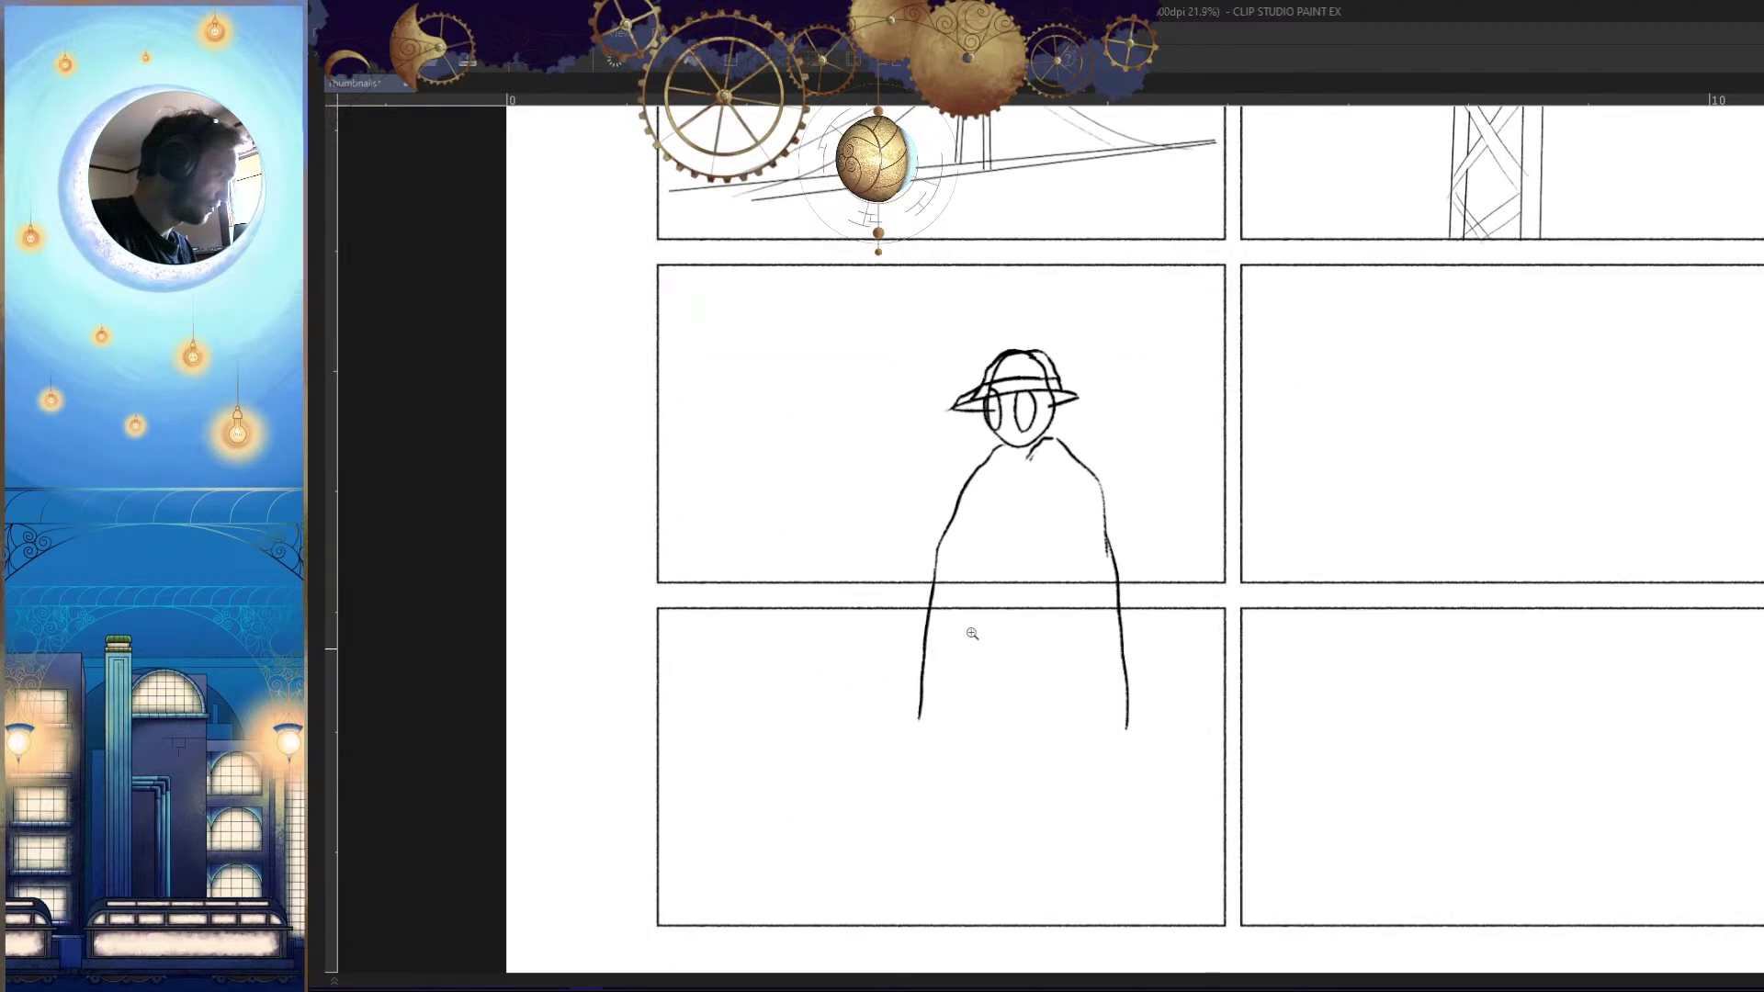
Erase the cloak lines that run past the panel's bottom edge into the panel below
{"action": "scroll", "coordinate": [928, 597], "scroll_direction": "up", "scroll_amount": 3}
{"action": "left_click_drag", "start_coordinate": [920, 578], "coordinate": [905, 777]}
{"action": "left_click_drag", "start_coordinate": [906, 698], "coordinate": [904, 779]}
{"action": "mouse_move", "coordinate": [1266, 537]}
{"action": "left_mouse_down"}
{"action": "mouse_move", "coordinate": [1273, 676]}
{"action": "mouse_move", "coordinate": [1277, 526]}
{"action": "left_mouse_up"}
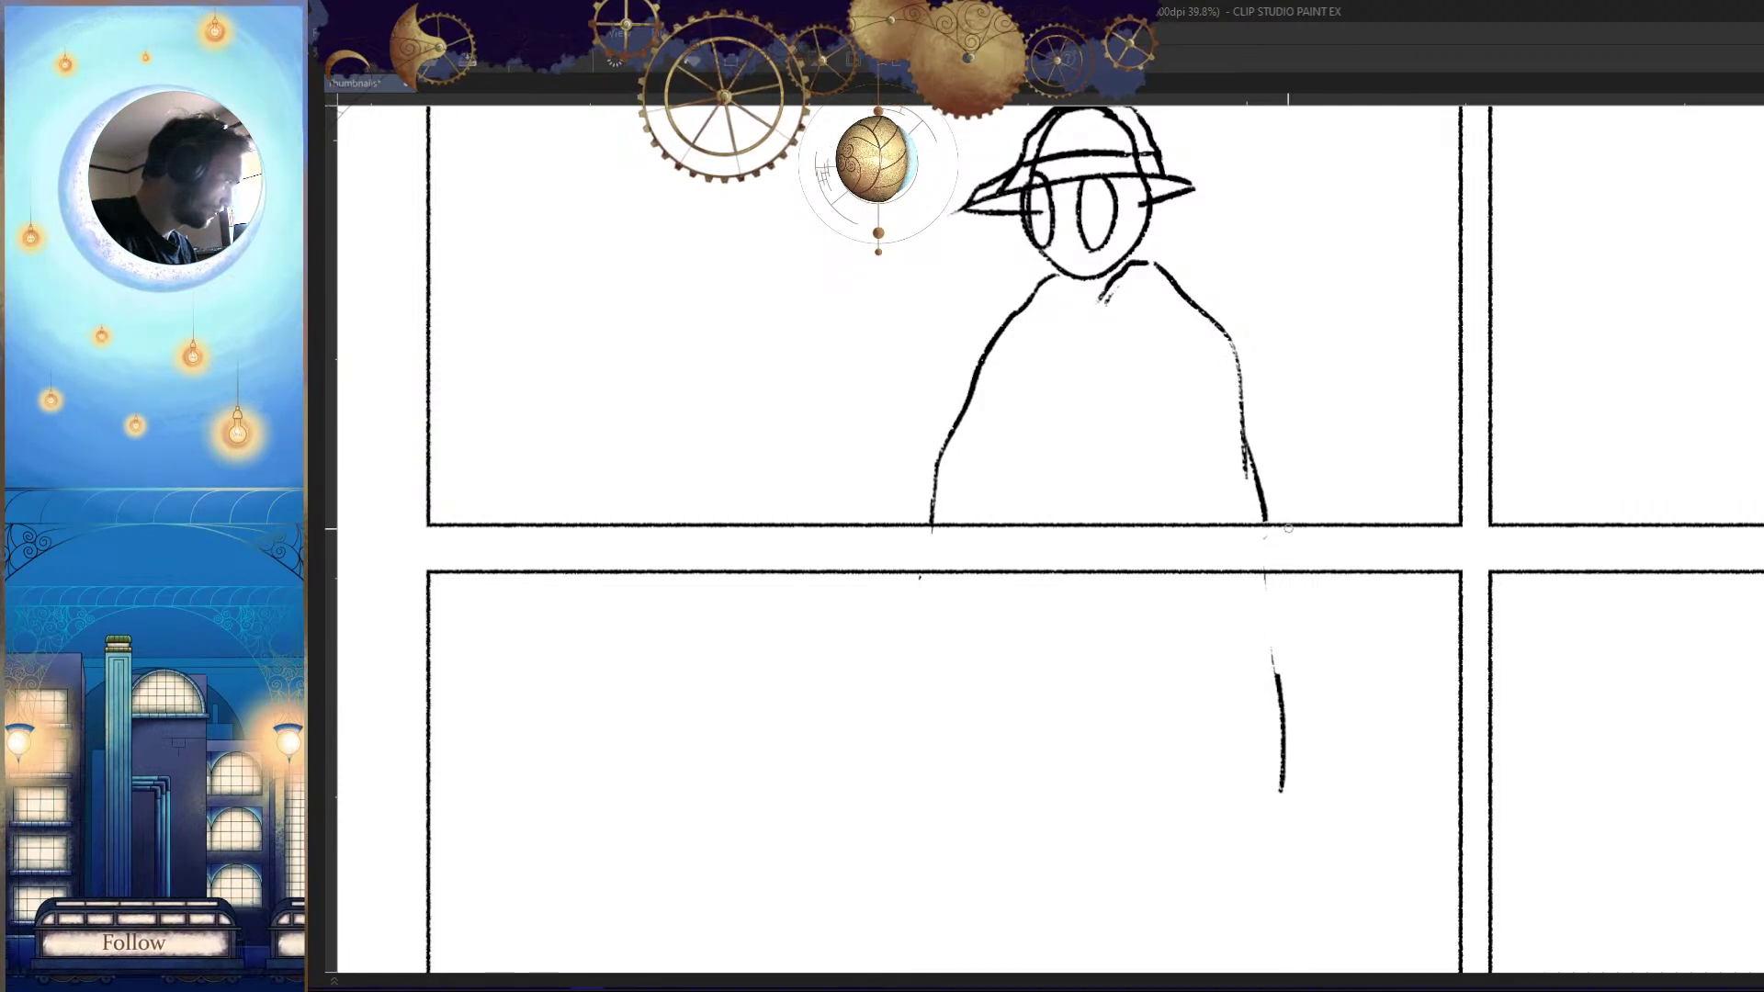
{"action": "left_click_drag", "start_coordinate": [1277, 675], "coordinate": [1284, 795]}
{"action": "left_click_drag", "start_coordinate": [1282, 703], "coordinate": [1284, 767]}
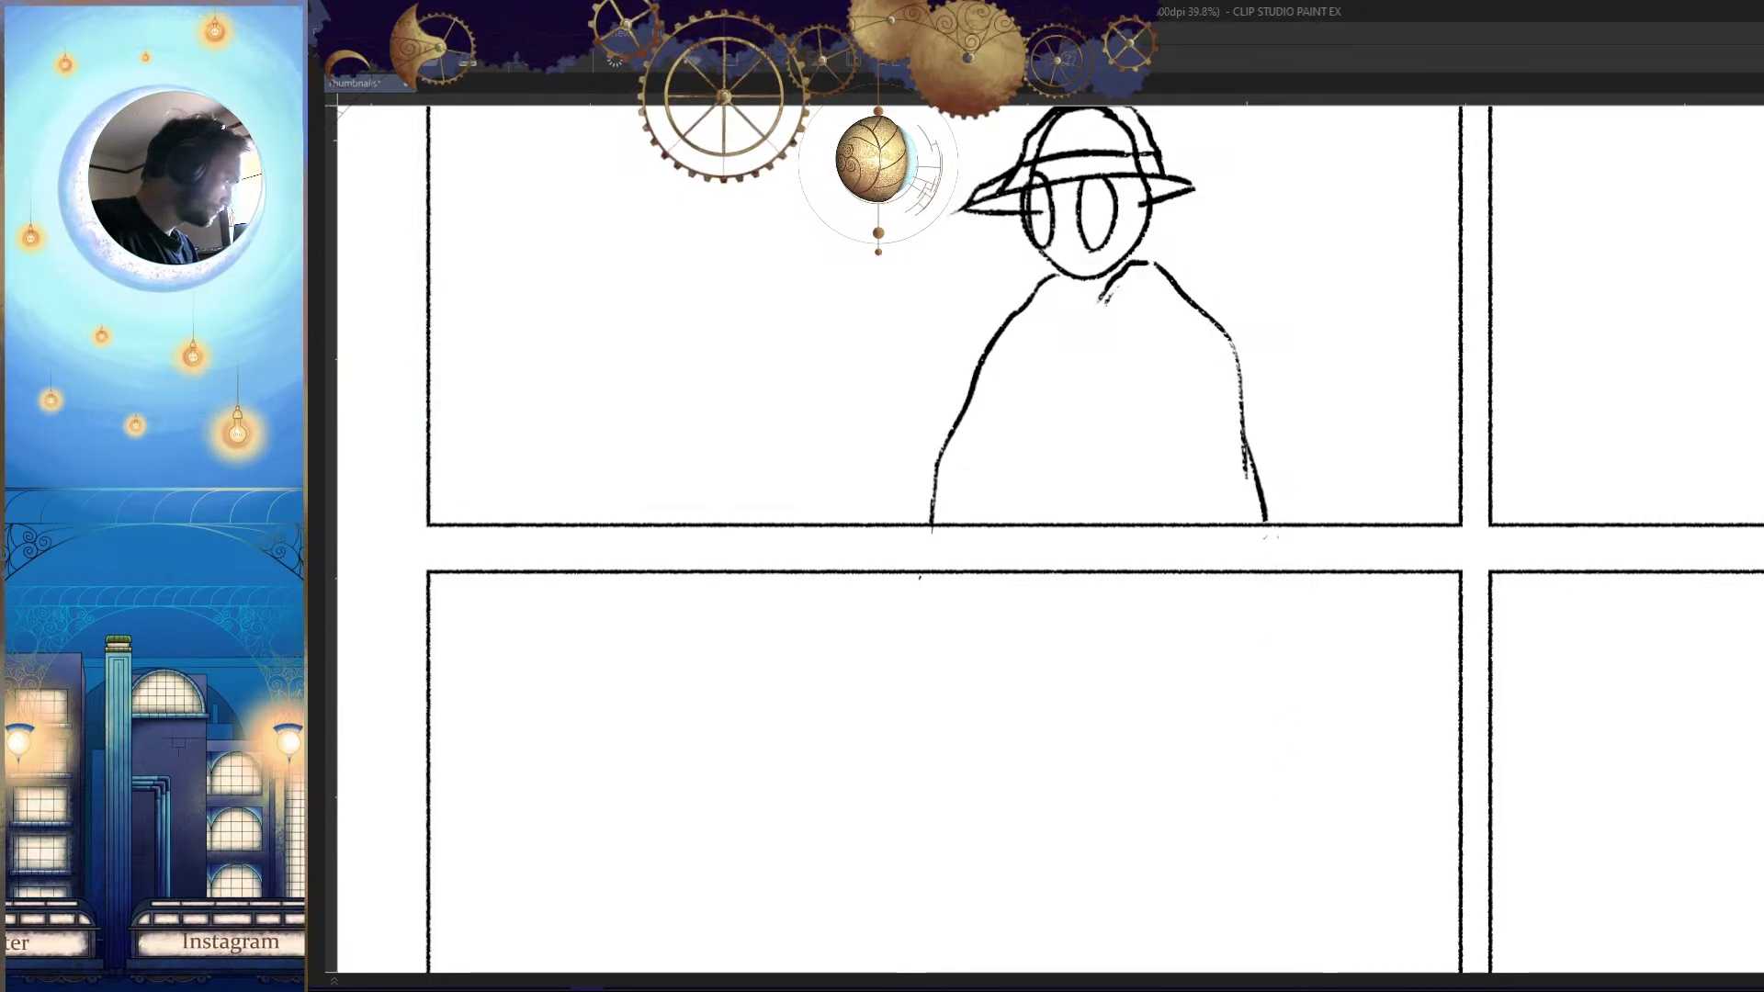
Compare the enlarged figure's framing with the top-row thumbnails across the whole page
{"action": "left_click_drag", "start_coordinate": [1071, 605], "coordinate": [1008, 693]}
{"action": "left_click_drag", "start_coordinate": [1305, 689], "coordinate": [1112, 676]}
{"action": "left_click_drag", "start_coordinate": [1114, 675], "coordinate": [1116, 712]}
{"action": "left_click_drag", "start_coordinate": [1107, 622], "coordinate": [983, 574]}
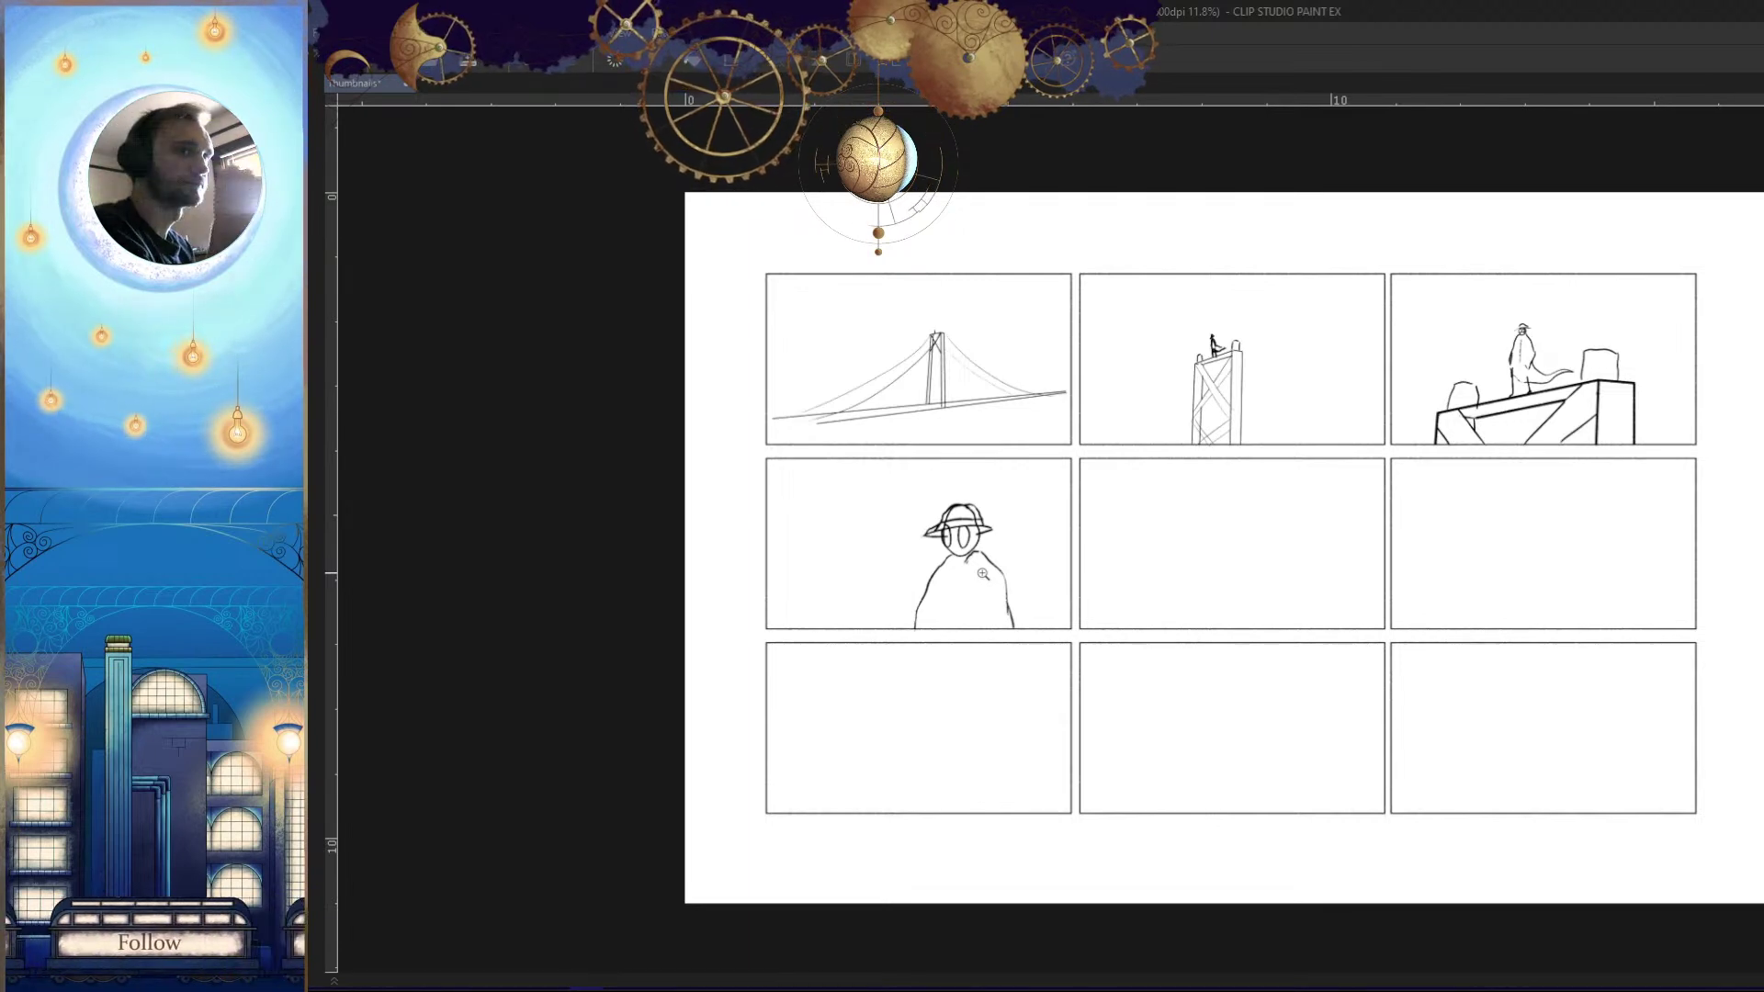
{"action": "left_click", "coordinate": [1164, 619]}
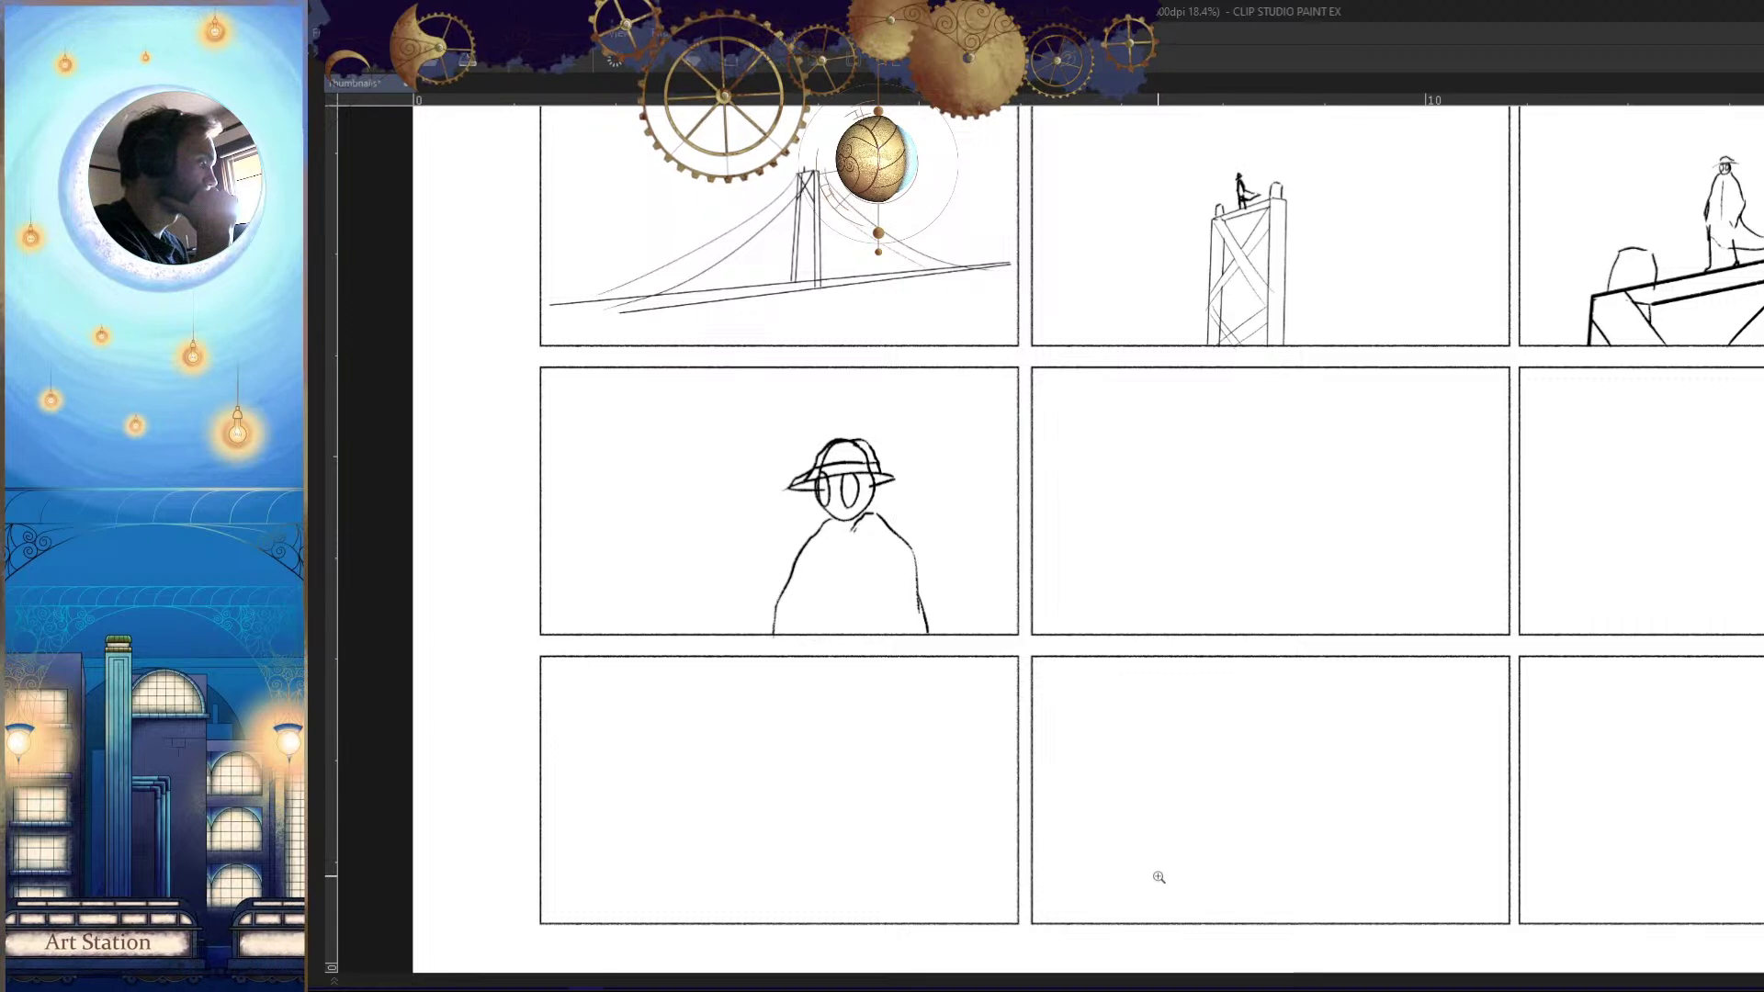
{"action": "left_click_drag", "start_coordinate": [1144, 841], "coordinate": [1121, 835]}
{"action": "left_click_drag", "start_coordinate": [1260, 748], "coordinate": [1276, 767]}
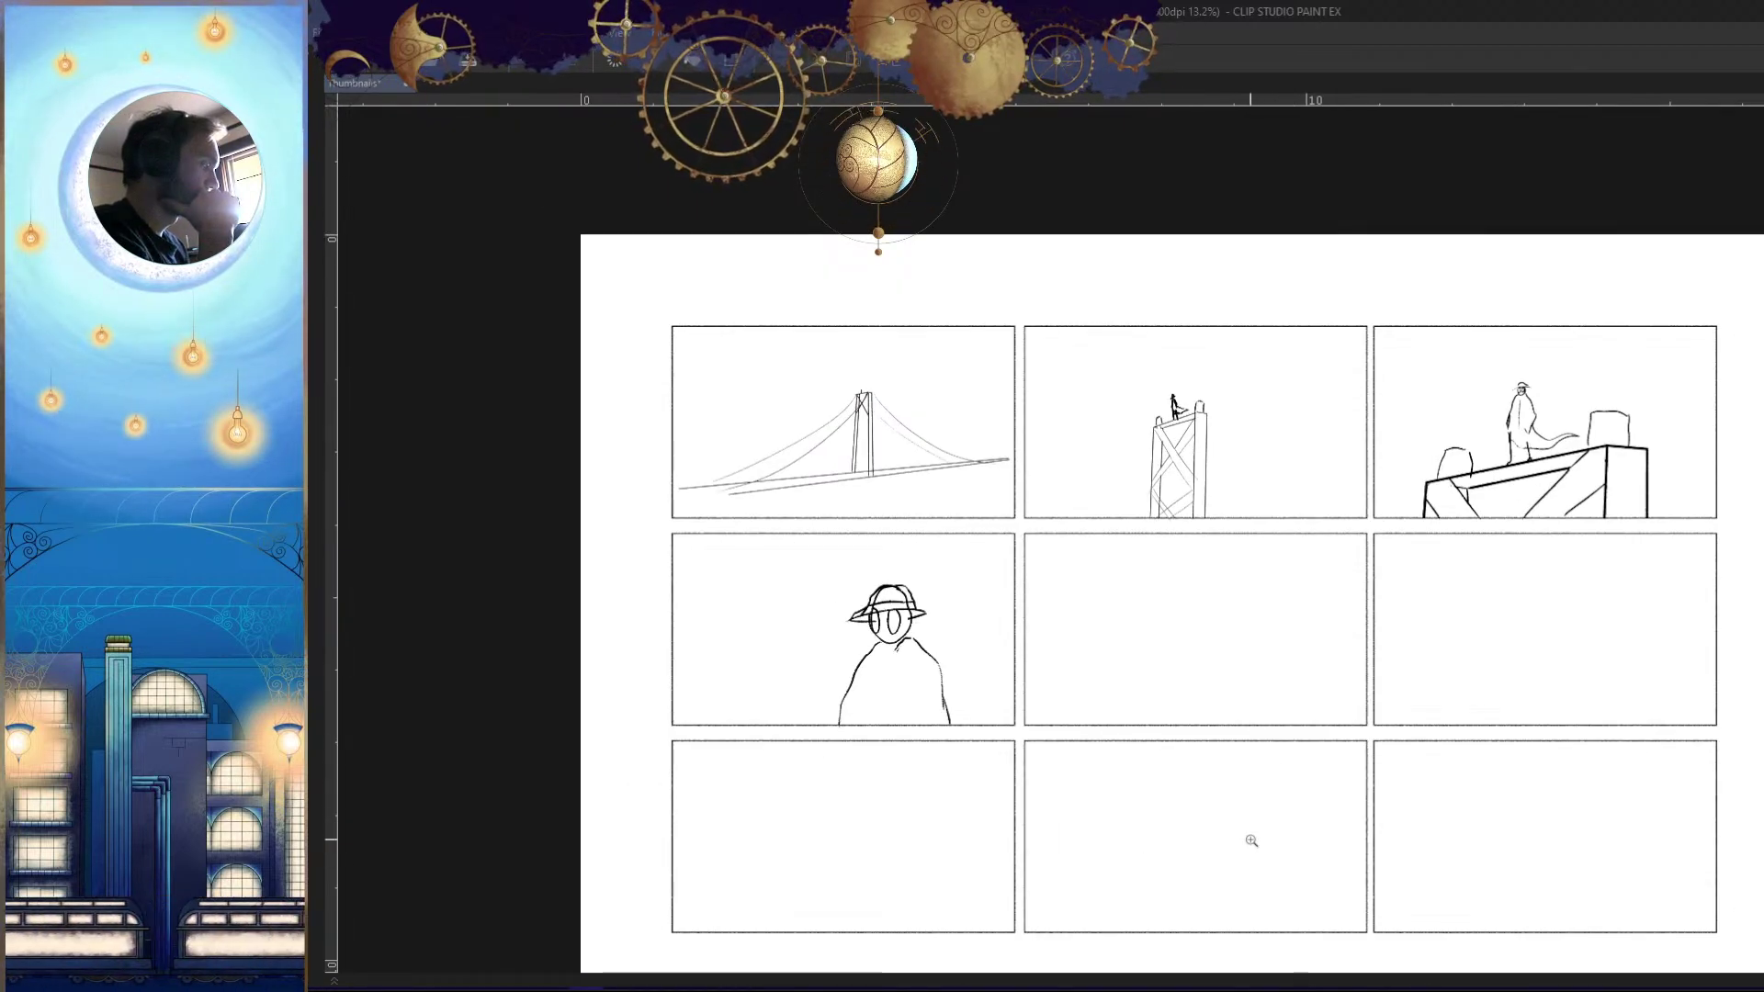
{"action": "left_click_drag", "start_coordinate": [1248, 839], "coordinate": [1241, 854]}
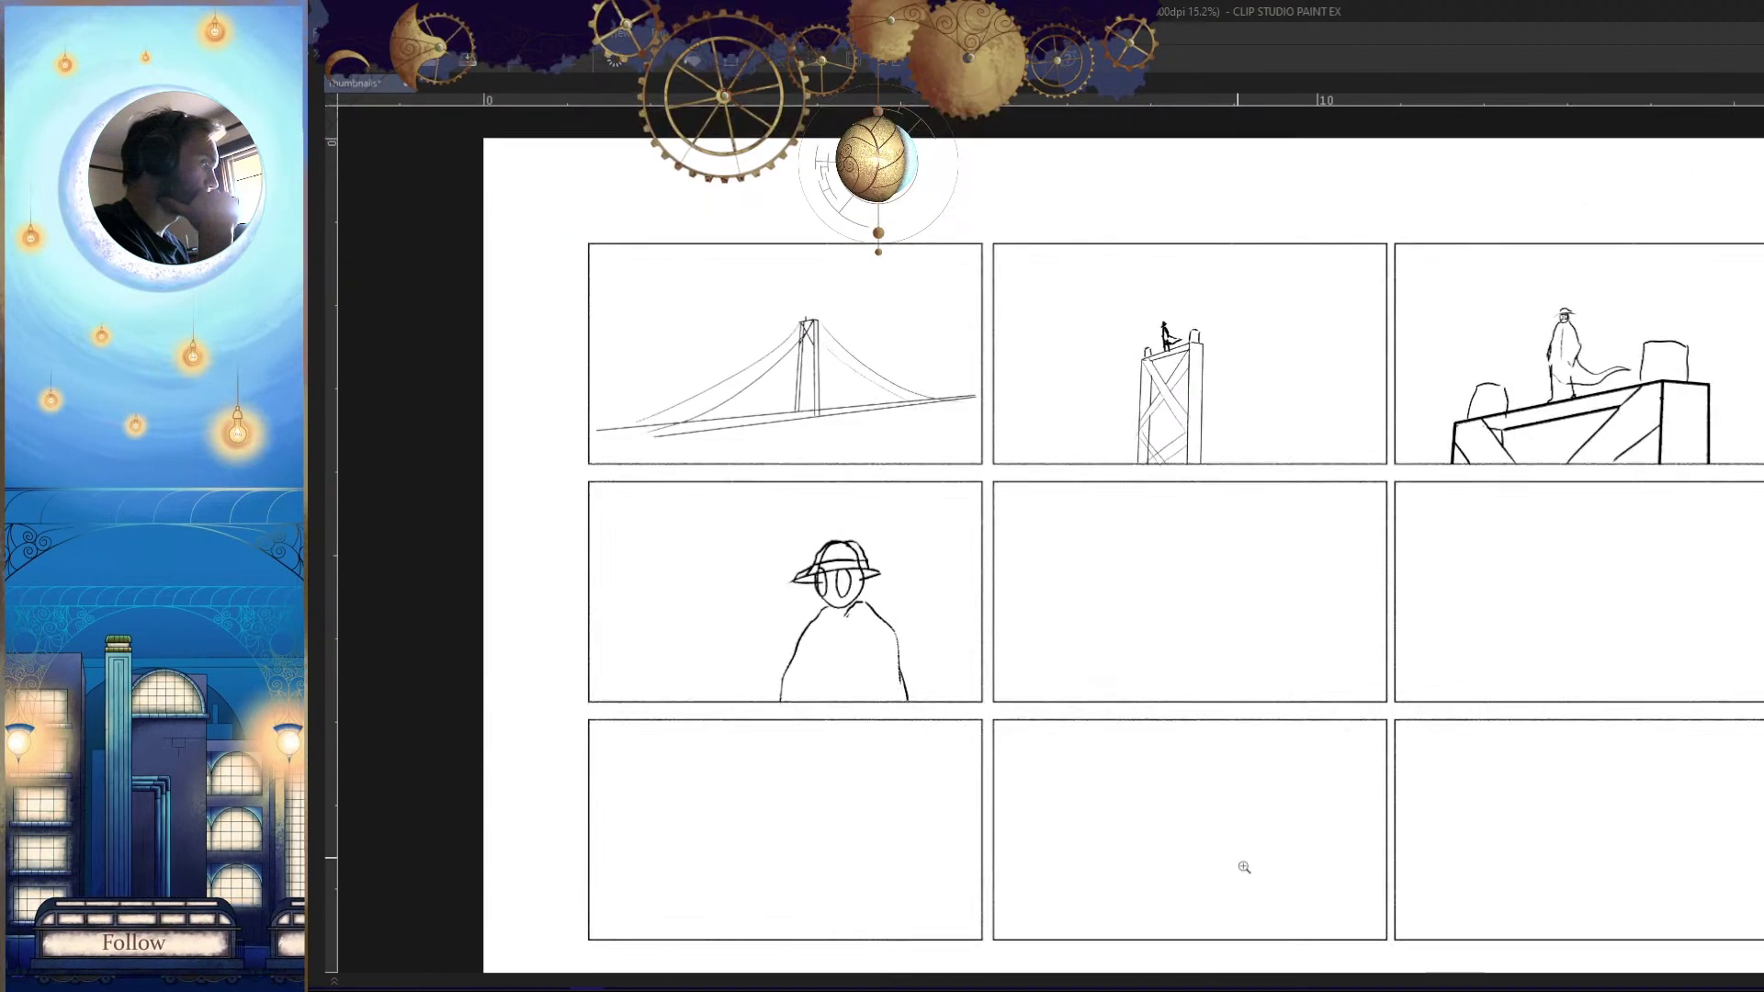
Lasso the cloaked figure in the middle row's first panel, delete it and clear the selection
{"action": "left_click_drag", "start_coordinate": [846, 641], "coordinate": [1035, 675]}
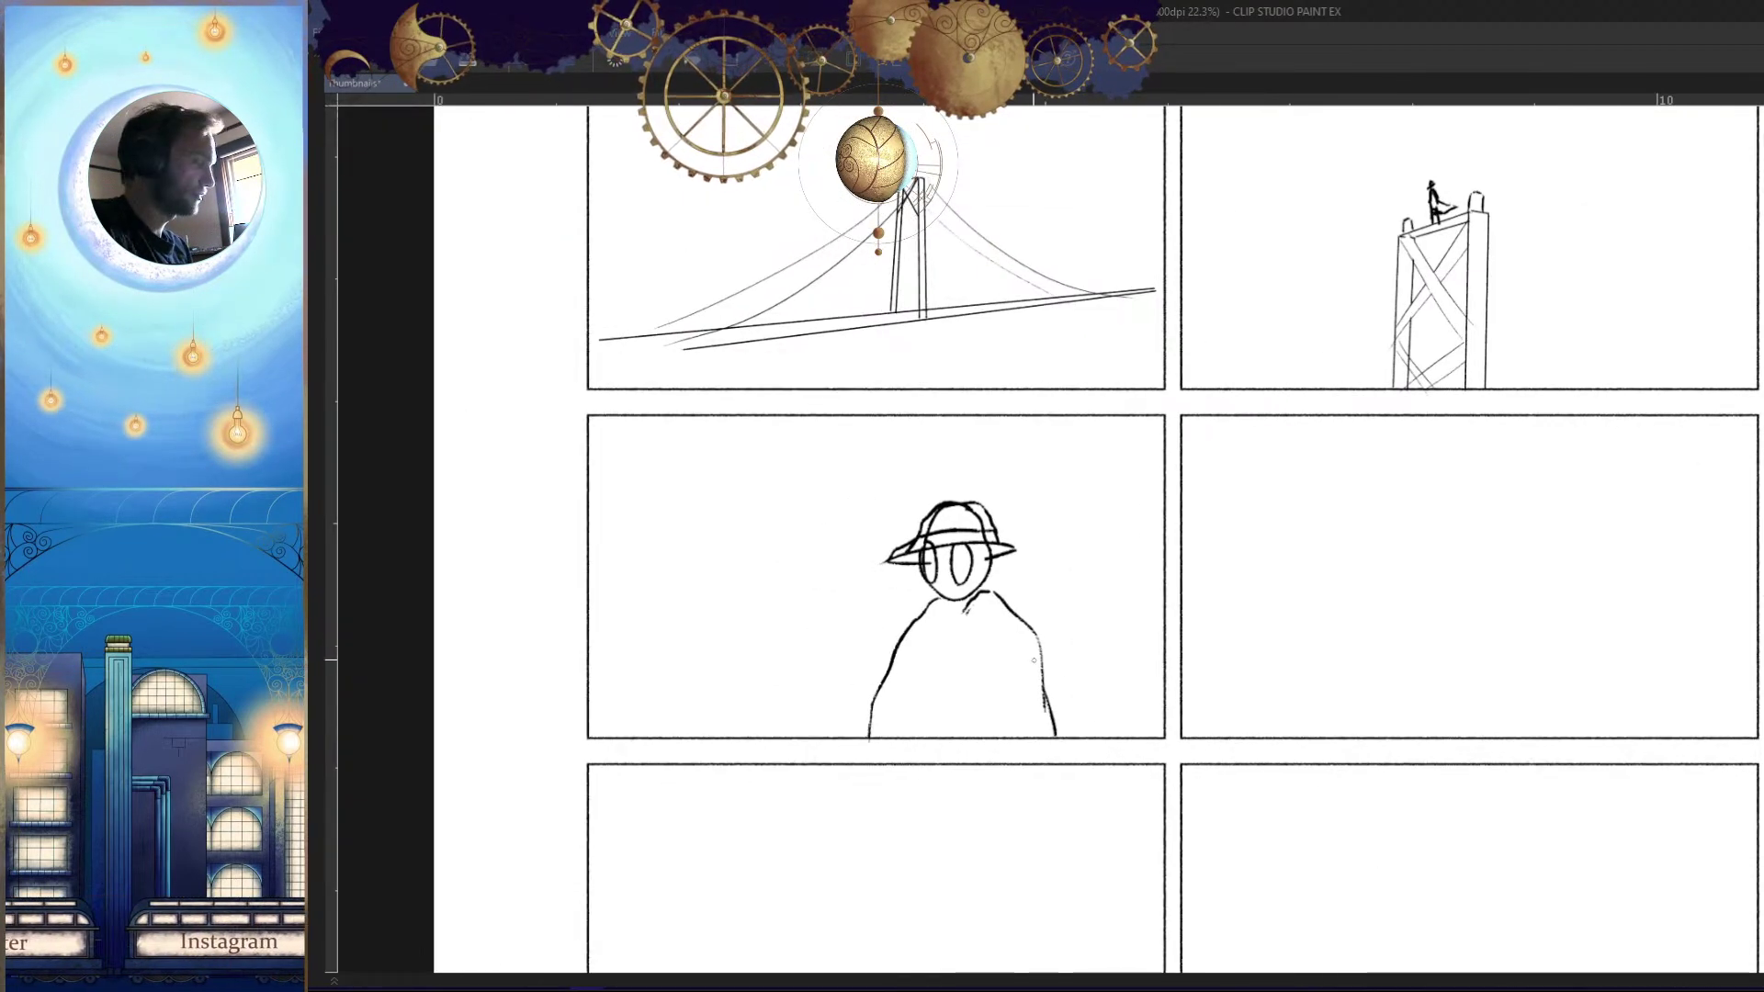
{"action": "left_click", "coordinate": [804, 762]}
{"action": "left_click", "coordinate": [951, 815]}
{"action": "left_click", "coordinate": [1061, 788]}
{"action": "left_click", "coordinate": [1121, 698]}
{"action": "left_click", "coordinate": [1115, 577]}
{"action": "left_click", "coordinate": [1068, 525]}
{"action": "key", "text": "Delete"}
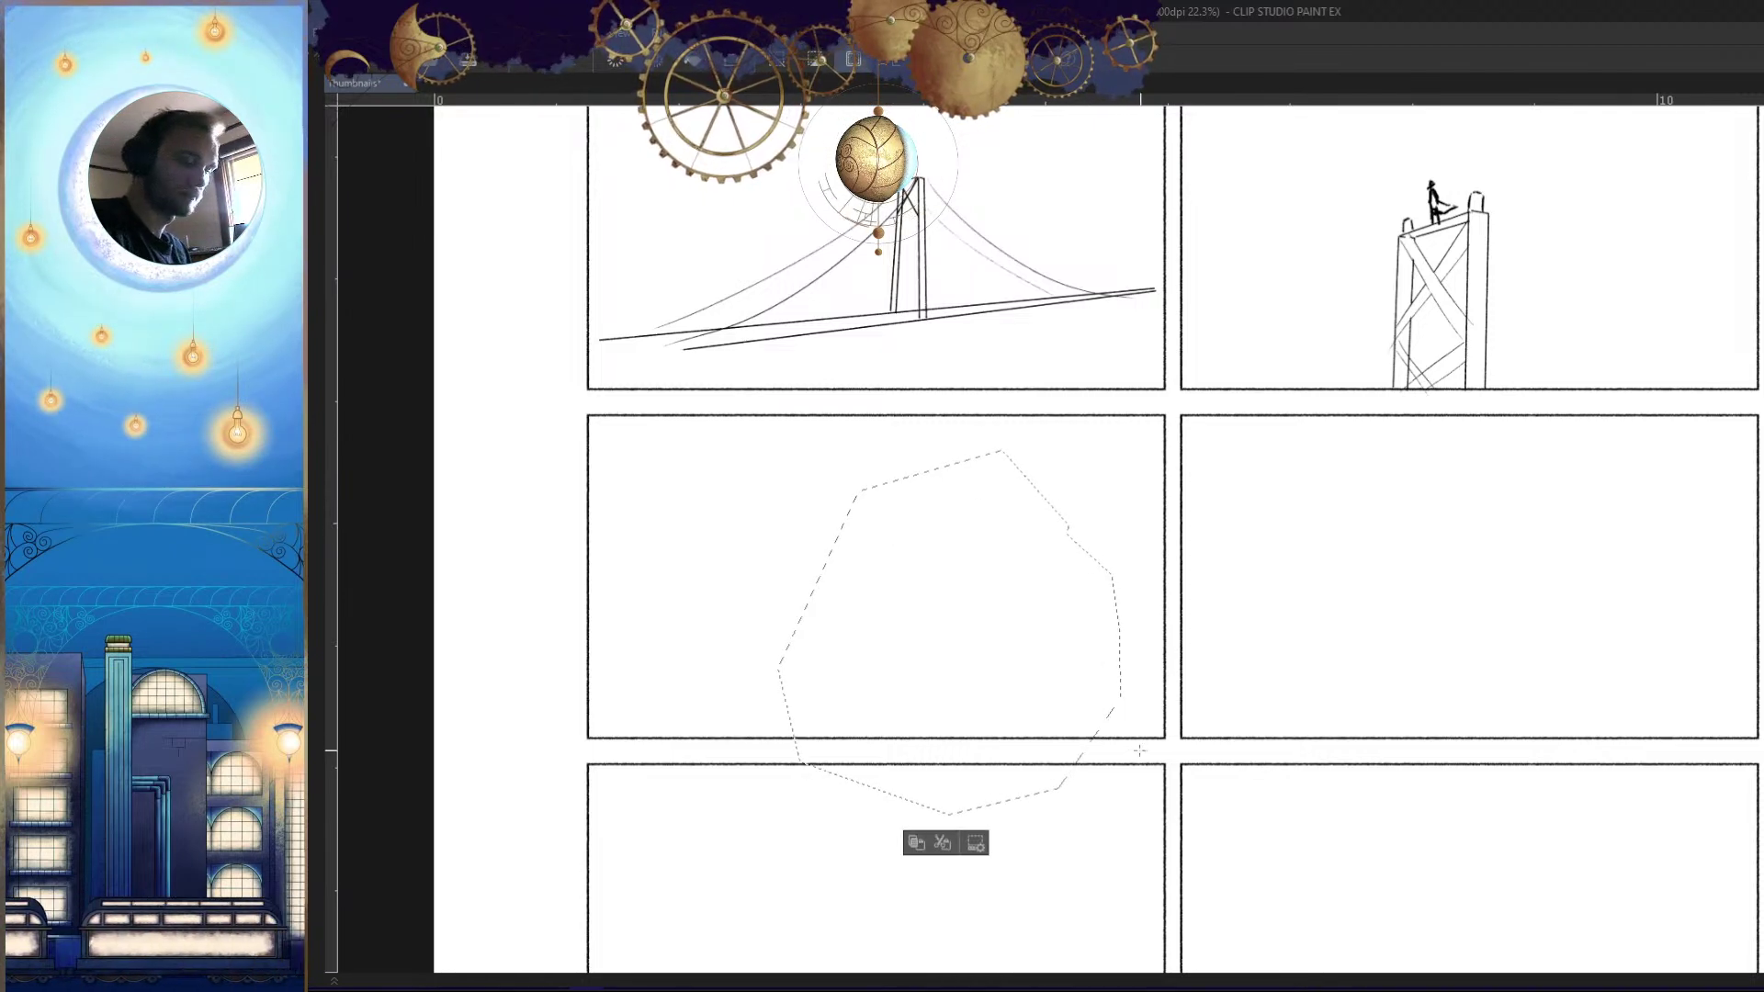
{"action": "key", "text": "ctrl+d"}
{"action": "left_click_drag", "start_coordinate": [1103, 656], "coordinate": [1170, 650]}
{"action": "scroll", "coordinate": [1057, 607], "scroll_direction": "up", "scroll_amount": 2}
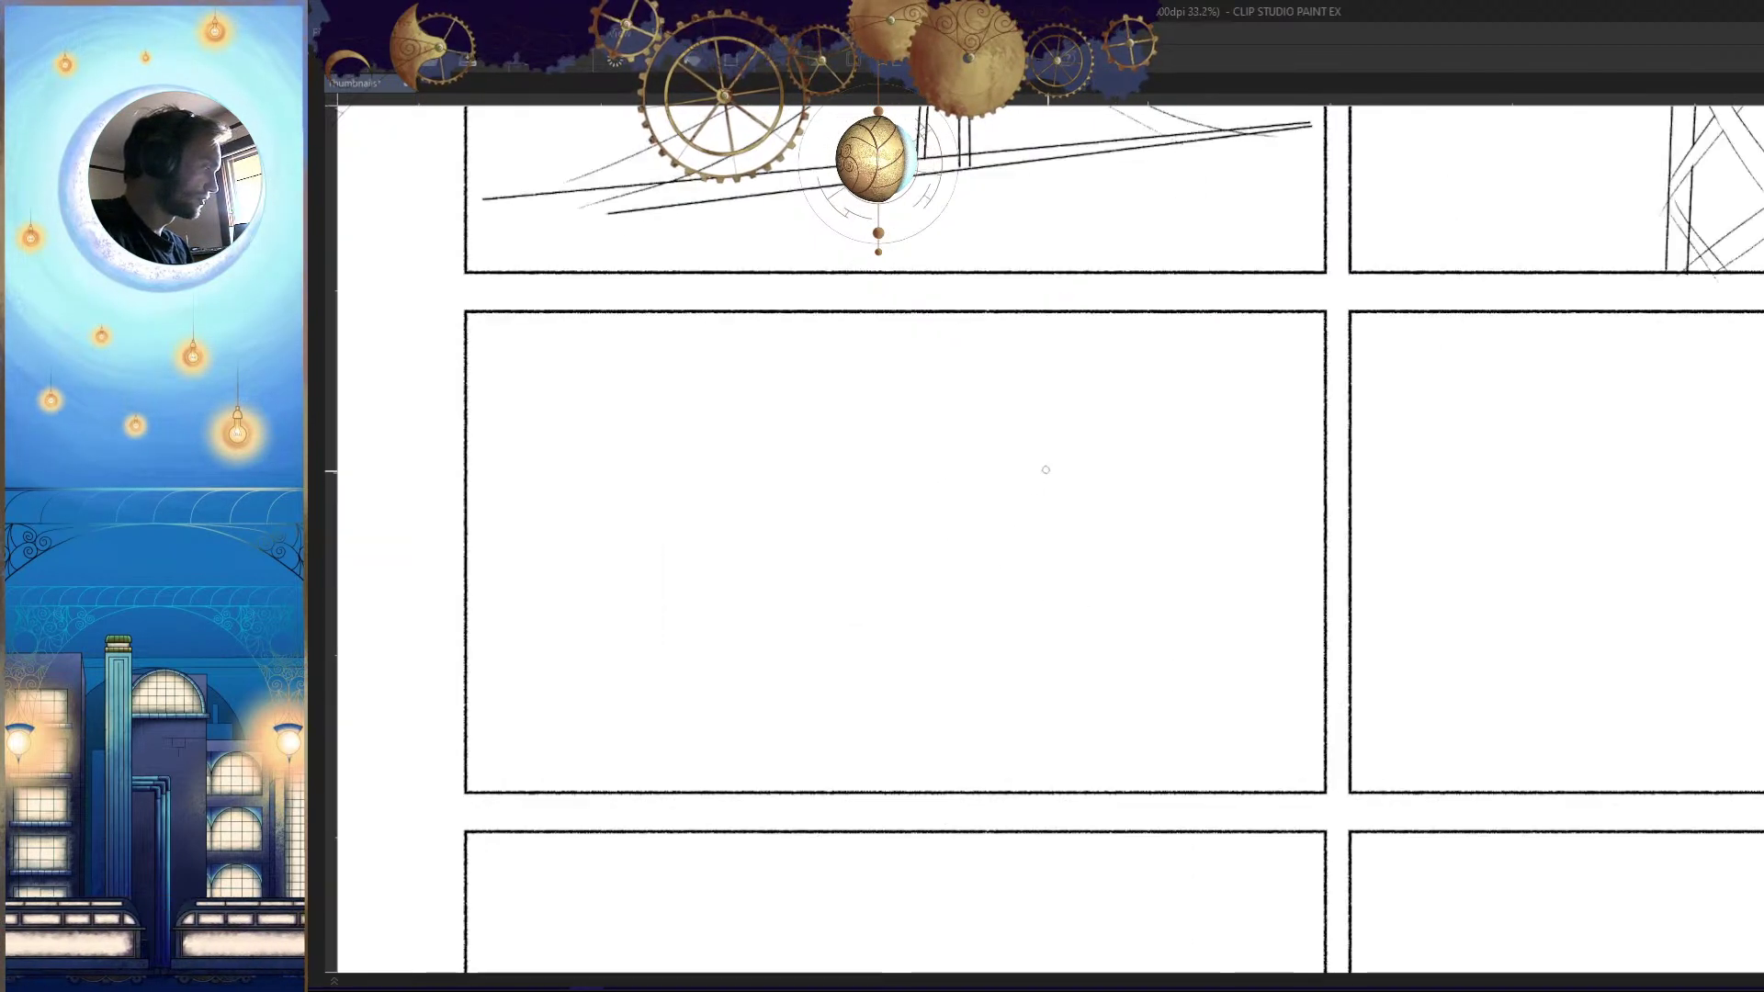
{"action": "scroll", "coordinate": [1084, 630], "scroll_direction": "down", "scroll_amount": 2}
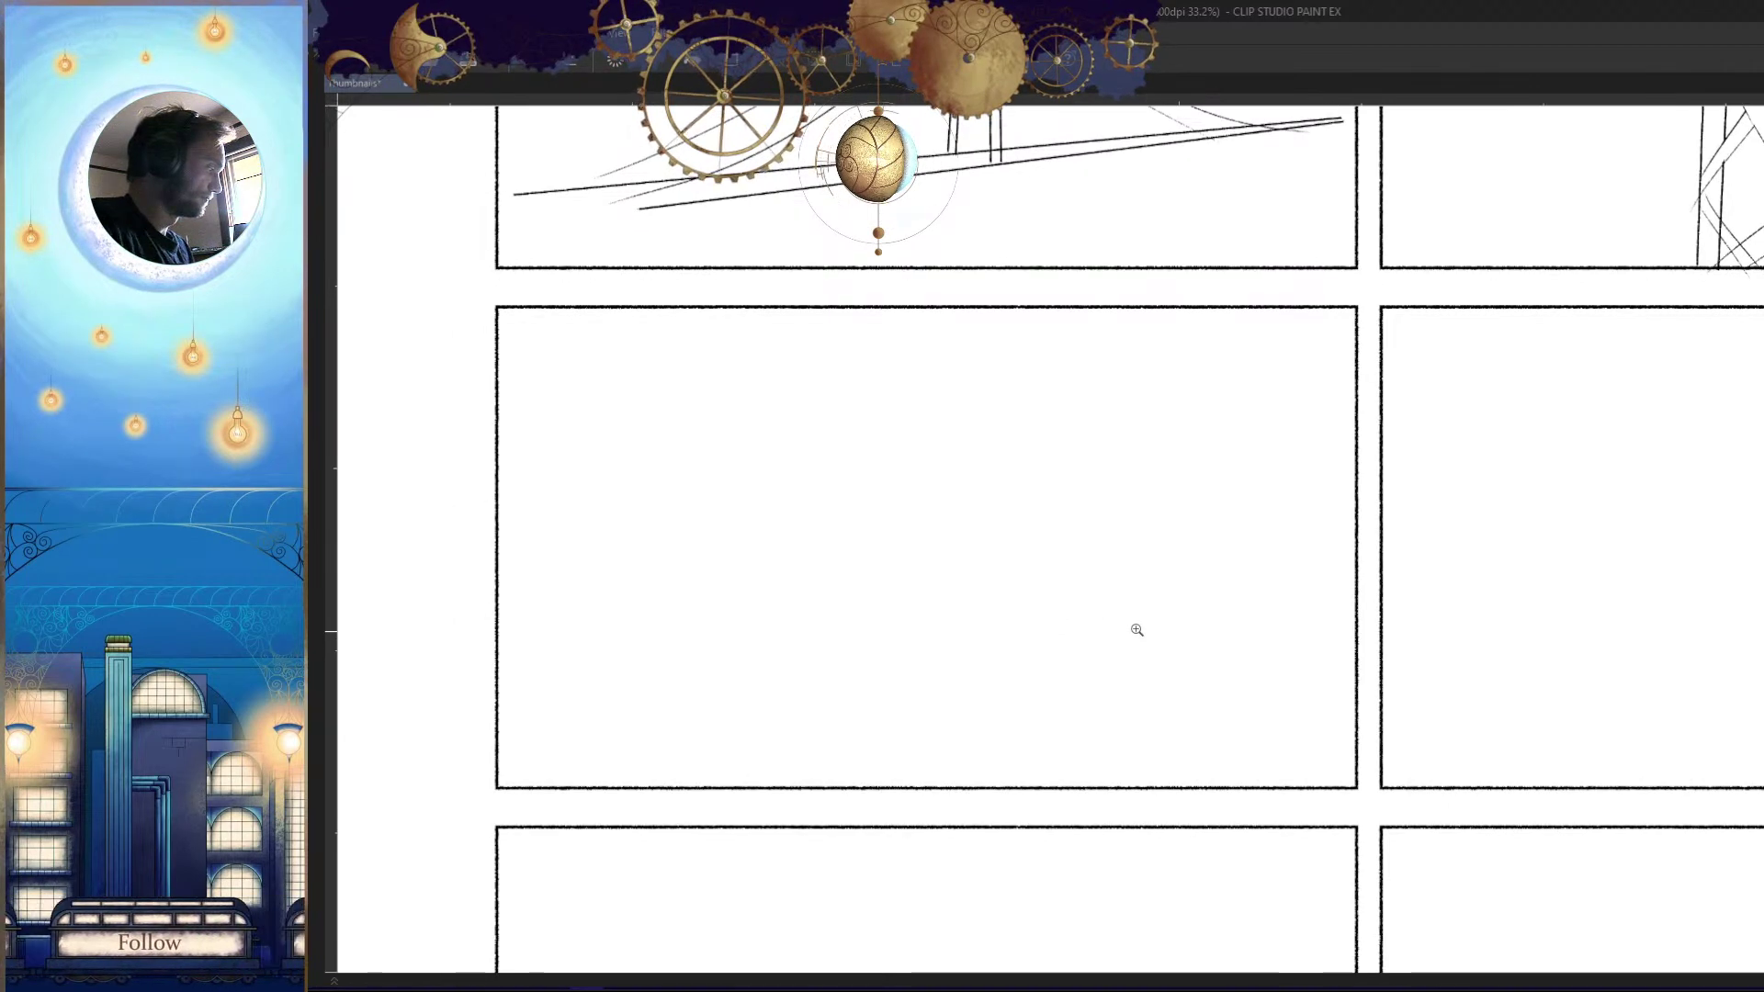
{"action": "left_click_drag", "start_coordinate": [1085, 591], "coordinate": [1243, 586]}
{"action": "key", "text": "ctrl+z"}
{"action": "mouse_move", "coordinate": [1036, 606]}
{"action": "left_mouse_down"}
{"action": "mouse_move", "coordinate": [1076, 568]}
{"action": "mouse_move", "coordinate": [1097, 598]}
{"action": "left_mouse_up"}
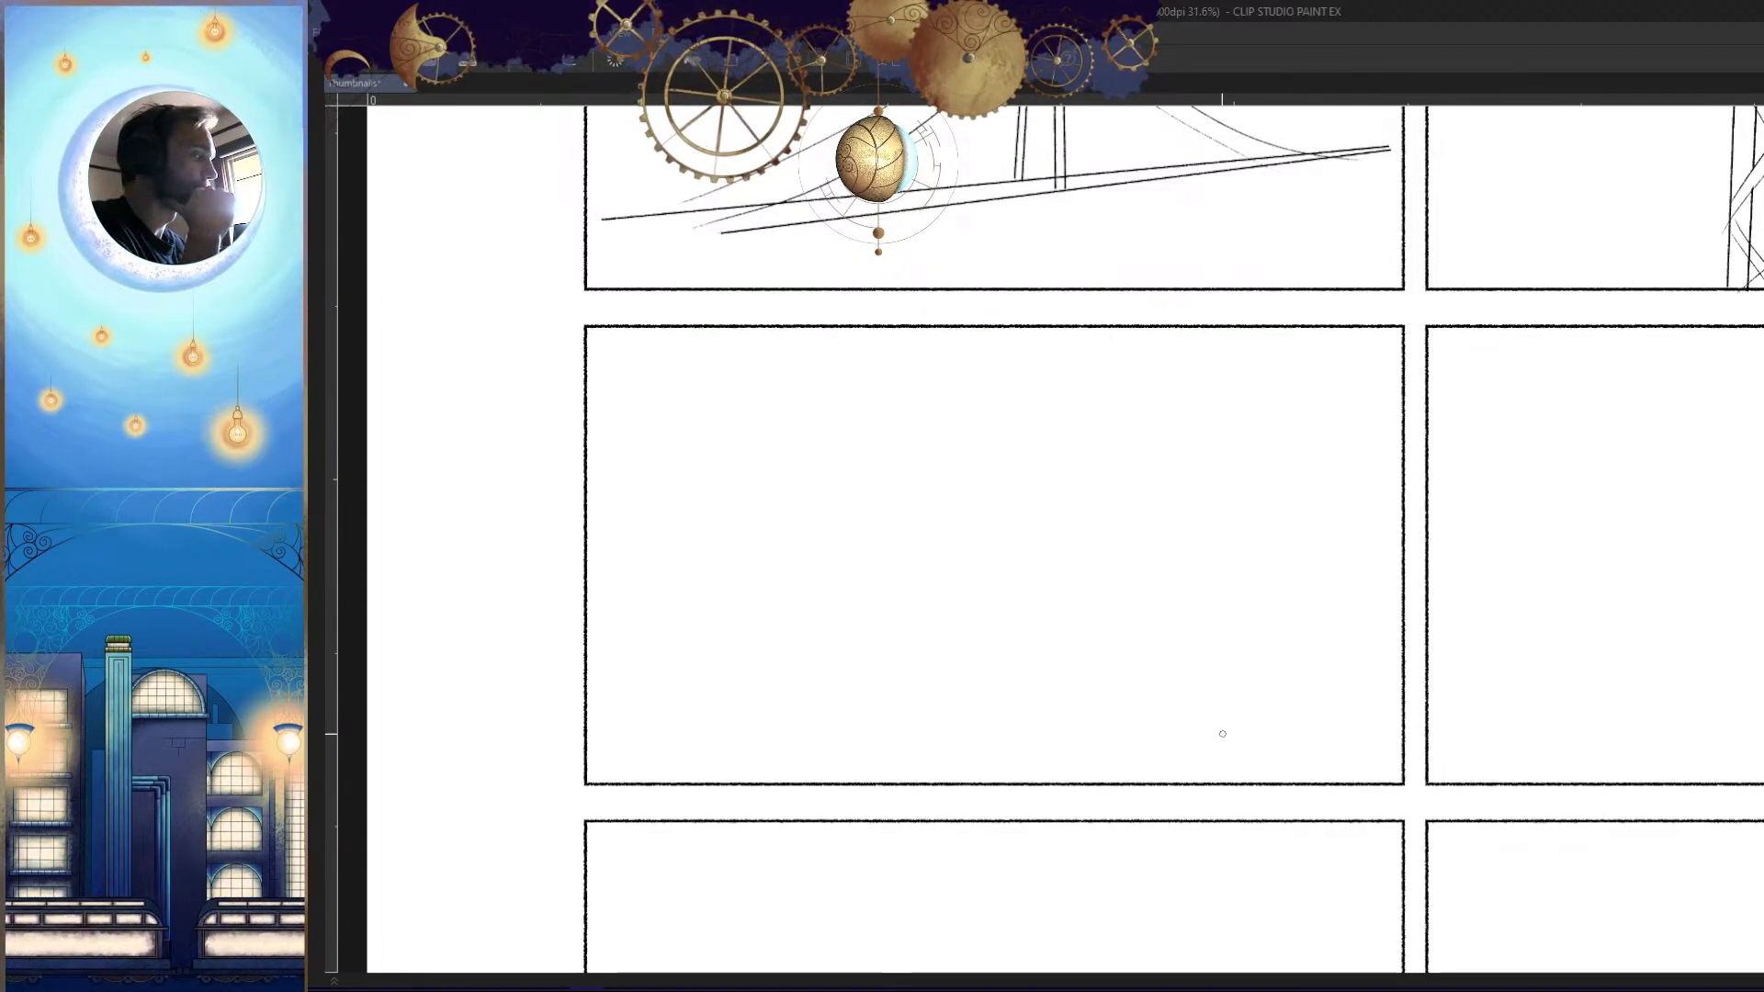
{"action": "mouse_move", "coordinate": [1222, 625]}
{"action": "left_mouse_down"}
{"action": "mouse_move", "coordinate": [1221, 716]}
{"action": "mouse_move", "coordinate": [1103, 709]}
{"action": "left_mouse_up"}
{"action": "left_click_drag", "start_coordinate": [1437, 524], "coordinate": [1622, 547]}
{"action": "mouse_move", "coordinate": [1308, 593]}
{"action": "left_mouse_down"}
{"action": "mouse_move", "coordinate": [1179, 584]}
{"action": "mouse_move", "coordinate": [1252, 598]}
{"action": "left_mouse_up"}
Draw a rising crossbeam line from the bottom edge of the middle row's first panel to its right border
{"action": "left_click_drag", "start_coordinate": [1443, 643], "coordinate": [866, 698]}
{"action": "key", "text": "ctrl+z"}
{"action": "key", "text": "ctrl+z"}
{"action": "left_click_drag", "start_coordinate": [1452, 632], "coordinate": [923, 695]}
{"action": "key", "text": "ctrl+z"}
{"action": "left_click_drag", "start_coordinate": [1463, 630], "coordinate": [951, 707]}
{"action": "scroll", "coordinate": [1094, 732], "scroll_direction": "up", "scroll_amount": 1}
{"action": "left_click_drag", "start_coordinate": [1076, 355], "coordinate": [1083, 412]}
{"action": "left_click_drag", "start_coordinate": [1072, 340], "coordinate": [1084, 412]}
{"action": "scroll", "coordinate": [1229, 729], "scroll_direction": "down", "scroll_amount": 4}
{"action": "scroll", "coordinate": [1200, 534], "scroll_direction": "up", "scroll_amount": 5}
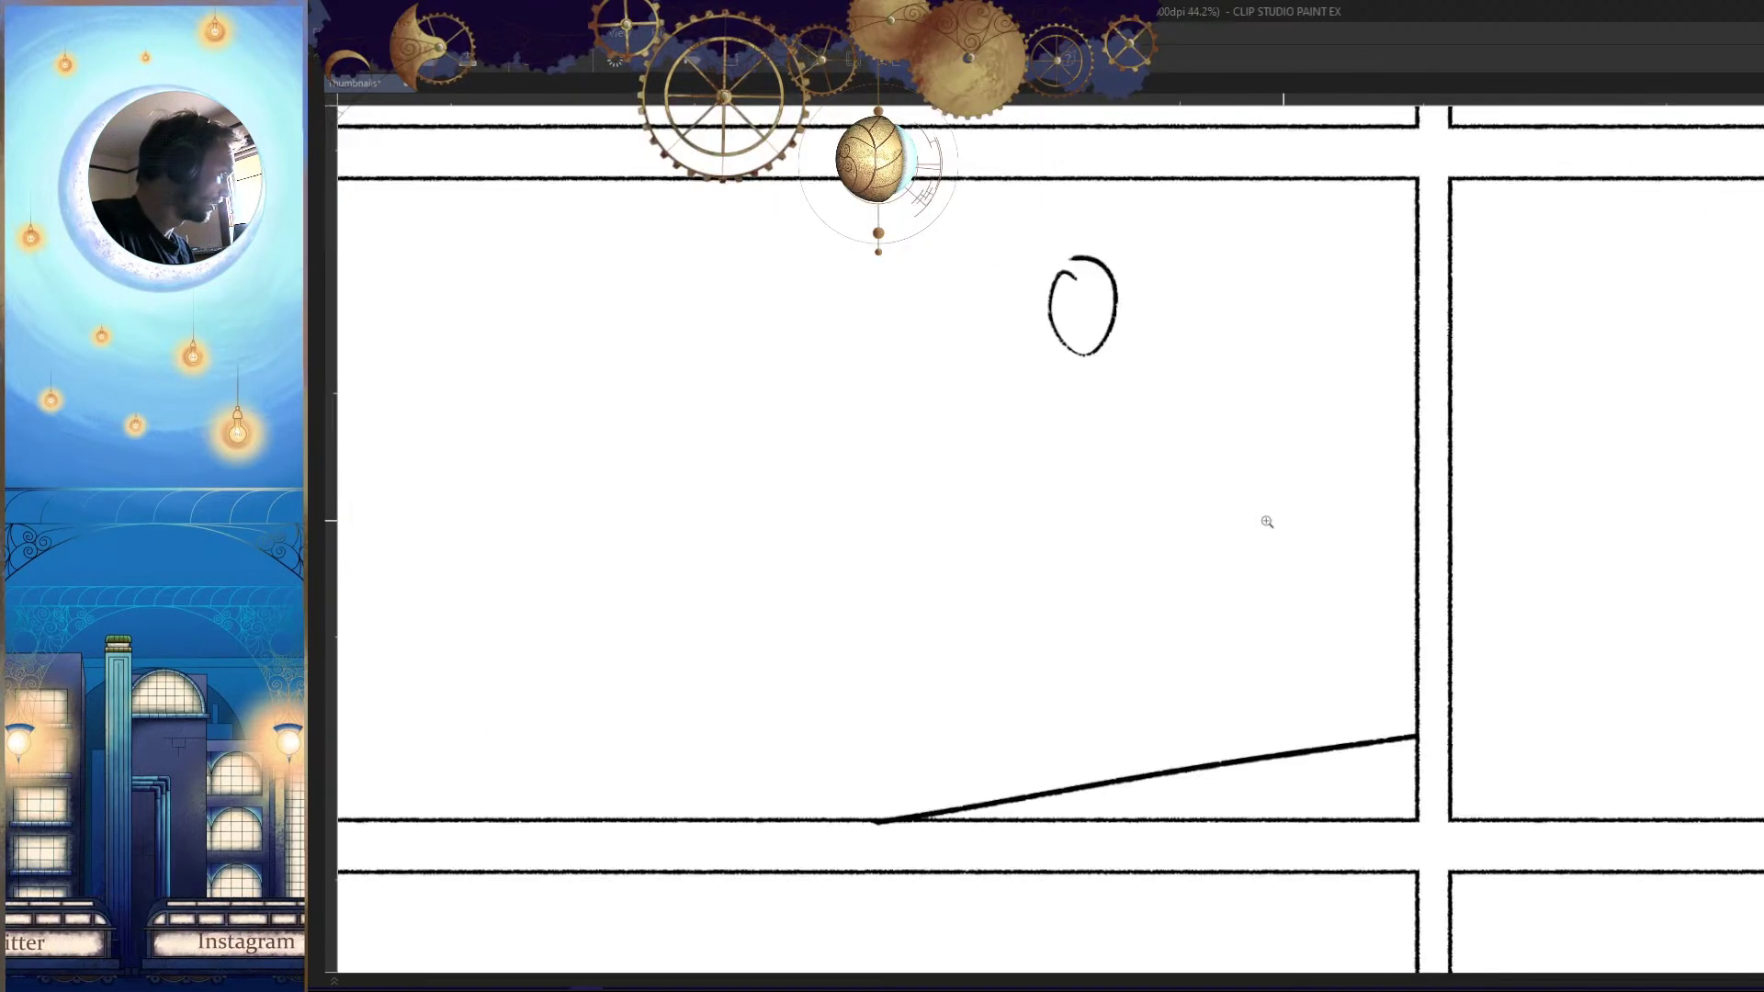
{"action": "key", "text": "ctrl+z"}
{"action": "left_click_drag", "start_coordinate": [1181, 327], "coordinate": [1187, 347]}
{"action": "key", "text": "ctrl+z"}
Sketch a small upright oval head high above the crossbeam line in the panel's right part
{"action": "scroll", "coordinate": [1241, 509], "scroll_direction": "down", "scroll_amount": 2}
{"action": "scroll", "coordinate": [1241, 509], "scroll_direction": "up", "scroll_amount": 2}
{"action": "mouse_move", "coordinate": [1221, 443]}
{"action": "left_mouse_down"}
{"action": "mouse_move", "coordinate": [1261, 542]}
{"action": "mouse_move", "coordinate": [1408, 579]}
{"action": "left_mouse_up"}
{"action": "key", "text": "ctrl+z"}
{"action": "left_click_drag", "start_coordinate": [1225, 397], "coordinate": [1231, 487]}
{"action": "key", "text": "ctrl+z"}
{"action": "scroll", "coordinate": [1235, 405], "scroll_direction": "up", "scroll_amount": 2}
{"action": "mouse_move", "coordinate": [1164, 296]}
{"action": "left_mouse_down"}
{"action": "mouse_move", "coordinate": [1159, 356]}
{"action": "mouse_move", "coordinate": [1196, 350]}
{"action": "left_mouse_up"}
{"action": "key", "text": "ctrl+z"}
Draw two narrow oval eyes inside the small head
{"action": "scroll", "coordinate": [1204, 330], "scroll_direction": "up", "scroll_amount": 2}
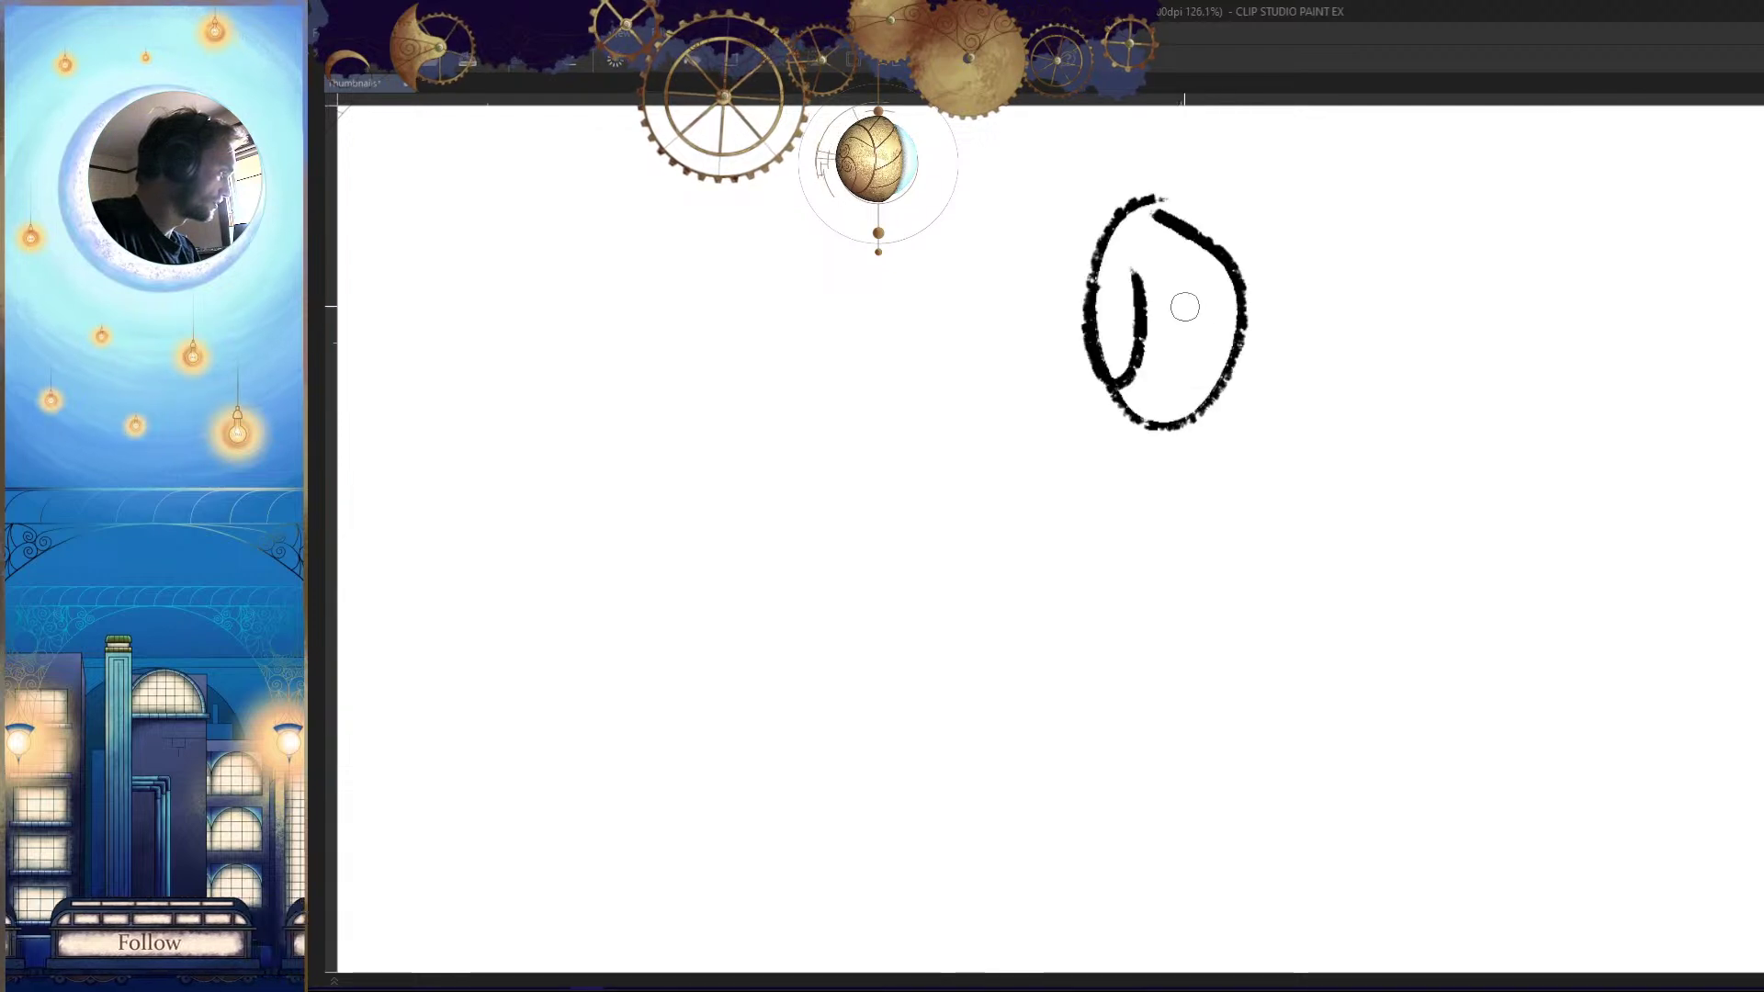
{"action": "left_click_drag", "start_coordinate": [1188, 268], "coordinate": [1196, 372]}
{"action": "key", "text": "ctrl+z"}
{"action": "key", "text": "ctrl+z"}
{"action": "left_click_drag", "start_coordinate": [1103, 299], "coordinate": [1112, 377]}
{"action": "left_click_drag", "start_coordinate": [1150, 280], "coordinate": [1198, 287]}
Add the hat brim lines across the top of the small head
{"action": "mouse_move", "coordinate": [1048, 294]}
{"action": "left_mouse_down"}
{"action": "mouse_move", "coordinate": [1343, 260]}
{"action": "mouse_move", "coordinate": [1069, 273]}
{"action": "mouse_move", "coordinate": [1025, 298]}
{"action": "left_mouse_up"}
{"action": "mouse_move", "coordinate": [1263, 253]}
{"action": "left_mouse_down"}
{"action": "mouse_move", "coordinate": [1179, 173]}
{"action": "mouse_move", "coordinate": [1092, 201]}
{"action": "left_mouse_up"}
{"action": "scroll", "coordinate": [1286, 385], "scroll_direction": "down", "scroll_amount": 10}
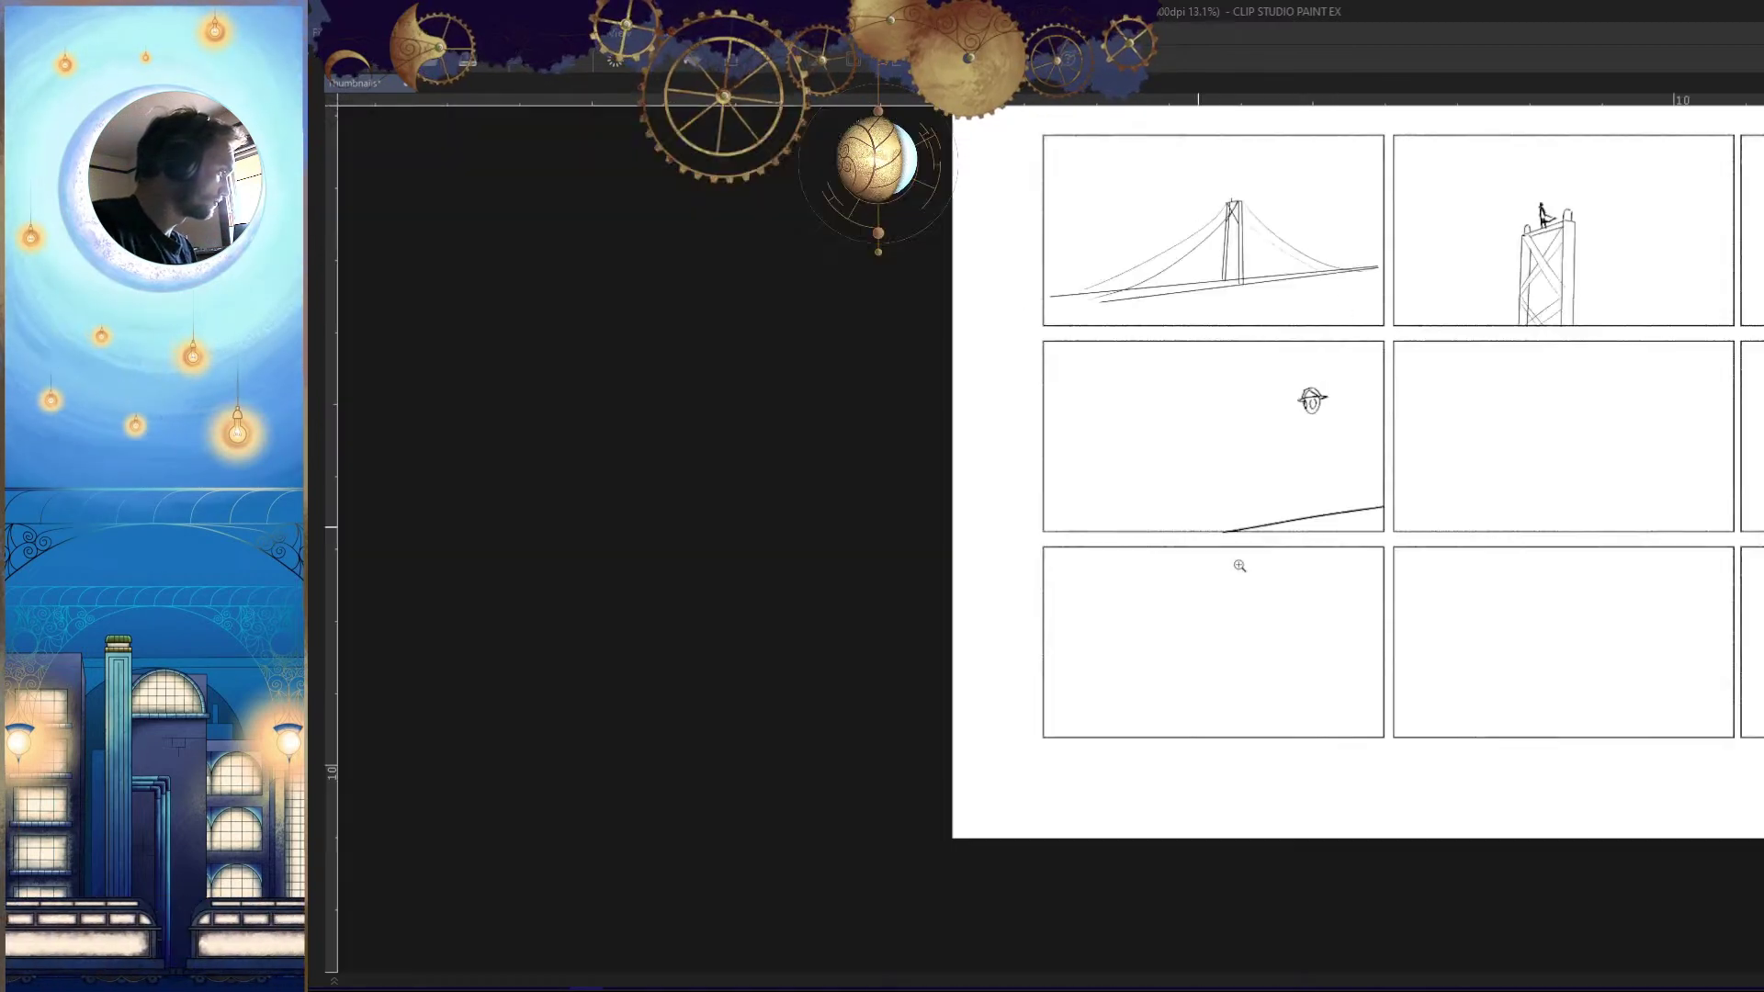
{"action": "scroll", "coordinate": [1268, 405], "scroll_direction": "up", "scroll_amount": 4}
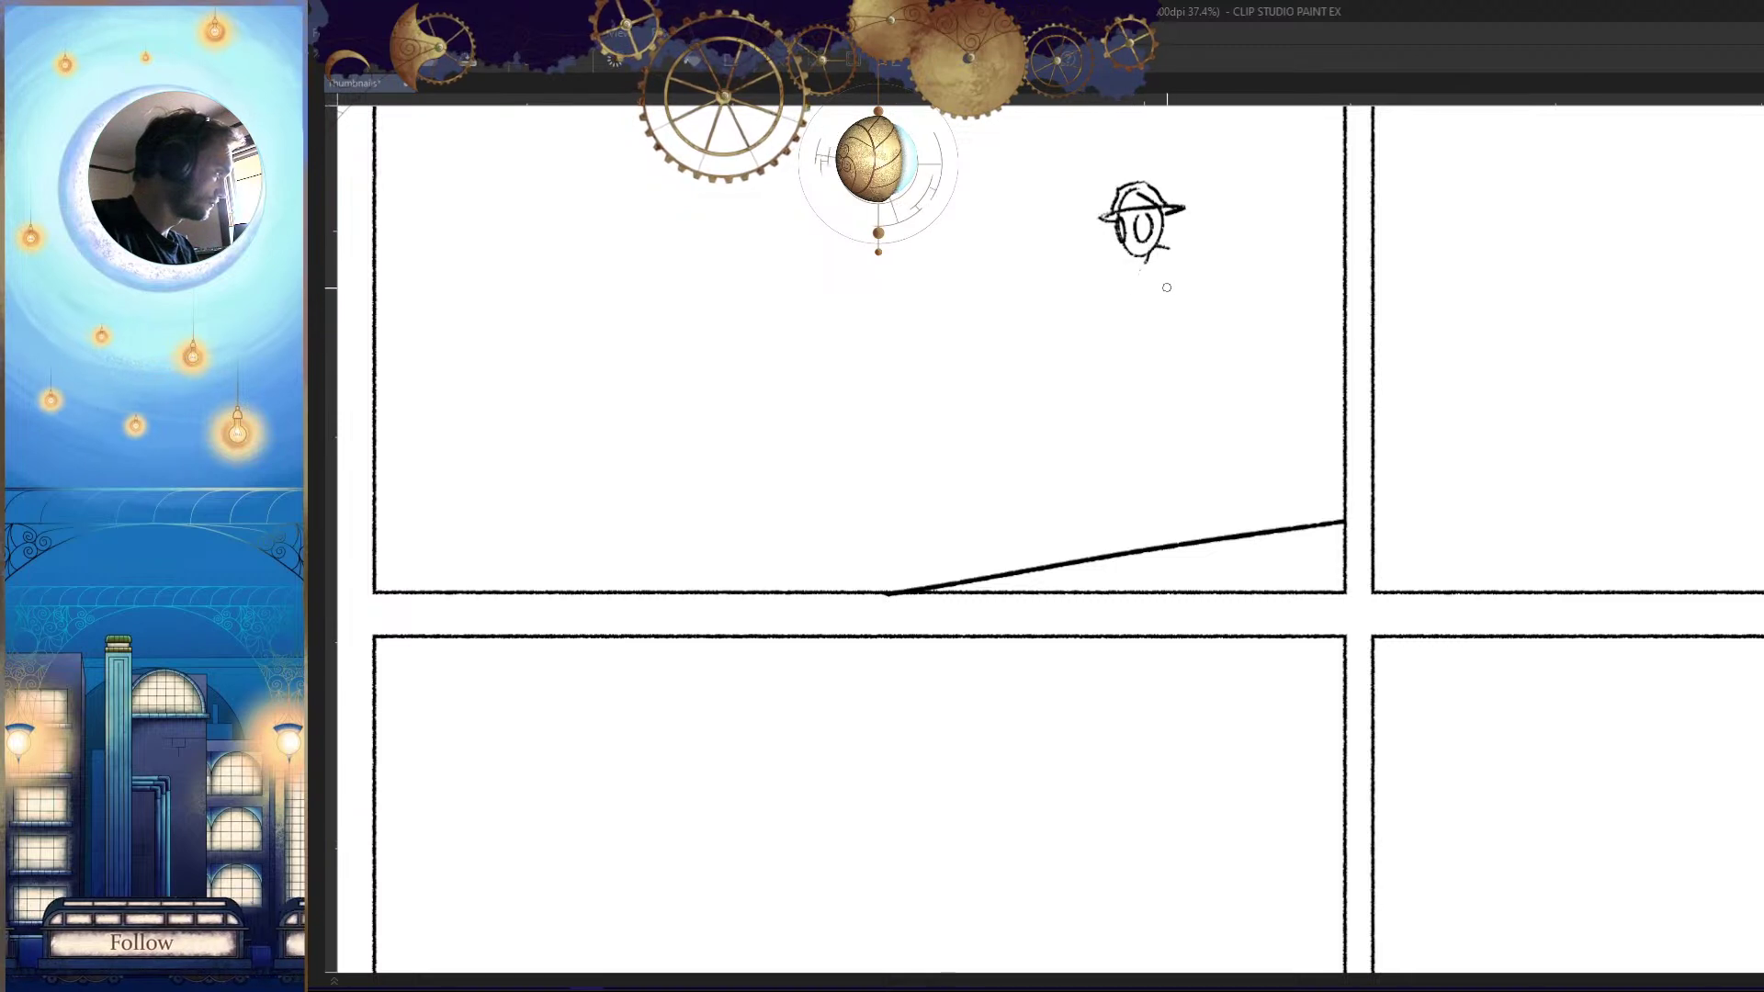
{"action": "mouse_move", "coordinate": [1183, 366]}
{"action": "left_mouse_down"}
{"action": "mouse_move", "coordinate": [1264, 454]}
{"action": "mouse_move", "coordinate": [1351, 452]}
{"action": "left_mouse_up"}
{"action": "key", "text": "ctrl+z"}
{"action": "left_click_drag", "start_coordinate": [1207, 324], "coordinate": [1364, 407]}
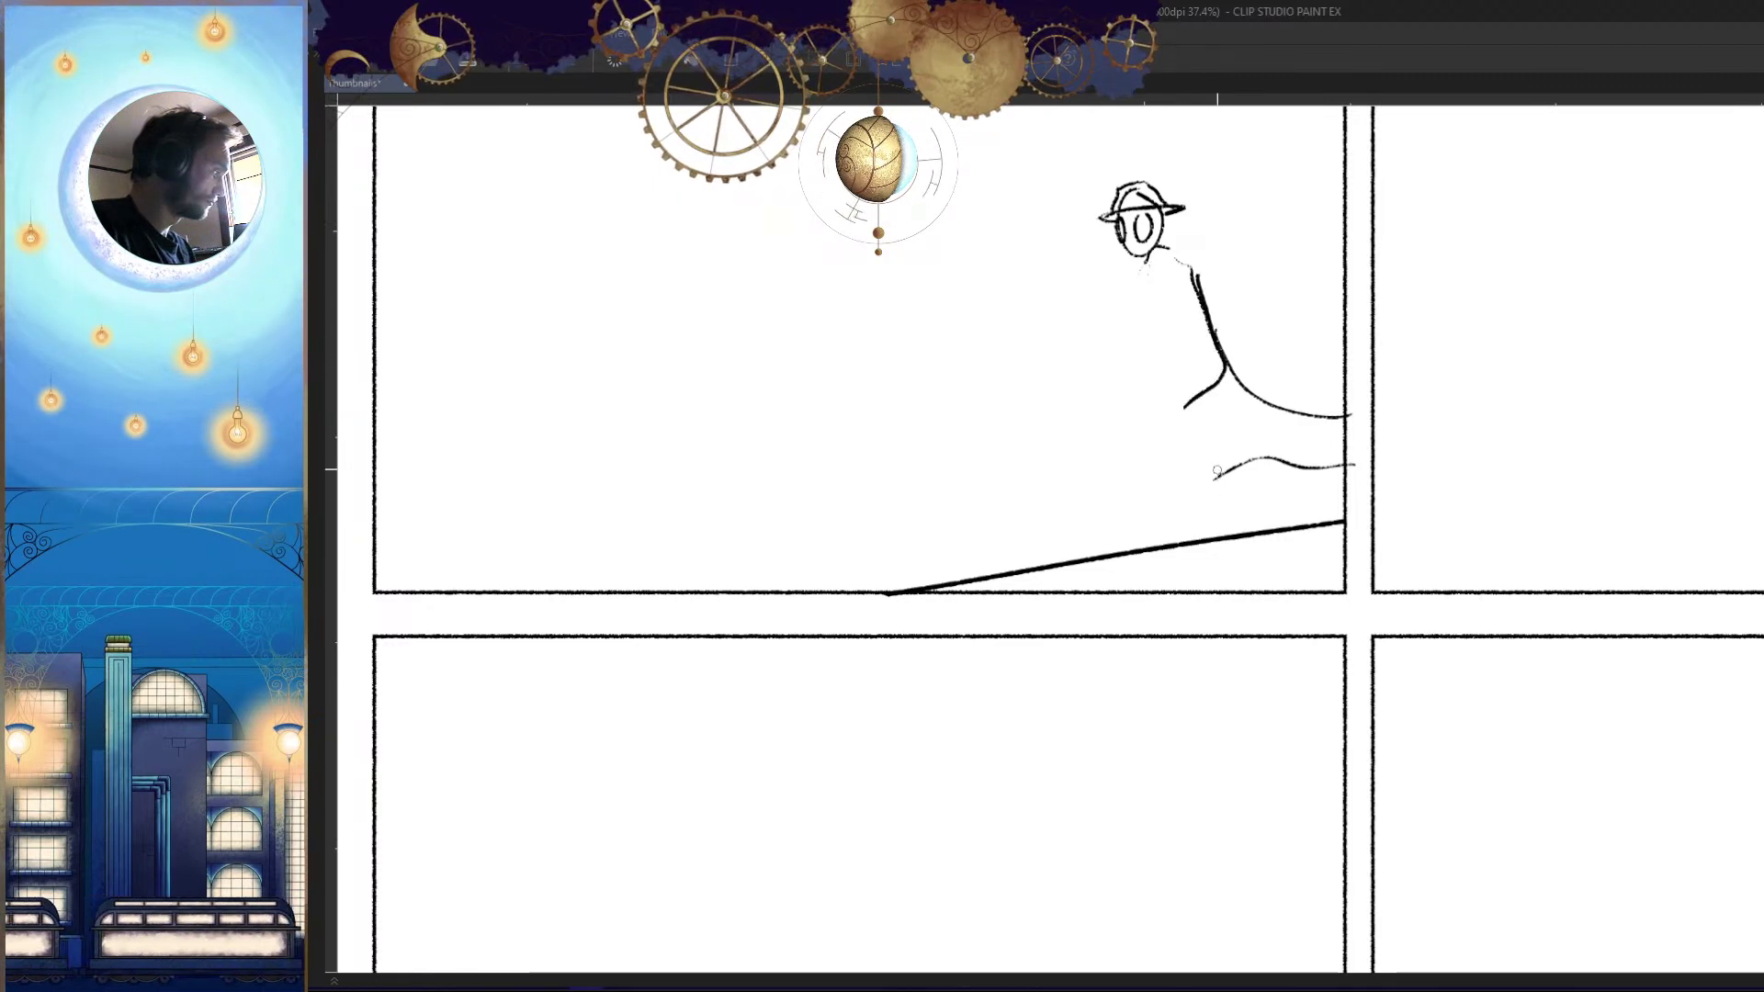
{"action": "left_click_drag", "start_coordinate": [1215, 474], "coordinate": [1218, 546]}
{"action": "key", "text": "h"}
{"action": "mouse_move", "coordinate": [1309, 471]}
{"action": "left_mouse_down"}
{"action": "mouse_move", "coordinate": [1314, 524]}
{"action": "mouse_move", "coordinate": [1255, 513]}
{"action": "mouse_move", "coordinate": [1237, 484]}
{"action": "mouse_move", "coordinate": [1158, 566]}
{"action": "mouse_move", "coordinate": [1185, 561]}
{"action": "left_mouse_up"}
{"action": "key", "text": "ctrl+z"}
{"action": "key", "text": "h"}
{"action": "key", "text": "ctrl+z"}
{"action": "key", "text": "ctrl+z"}
{"action": "key", "text": "ctrl+z"}
{"action": "key", "text": "ctrl+z"}
{"action": "left_click_drag", "start_coordinate": [1080, 483], "coordinate": [1131, 457]}
{"action": "left_click_drag", "start_coordinate": [1032, 354], "coordinate": [1004, 574]}
{"action": "key", "text": "ctrl+z"}
Select the hatted head with a freeform selection, move it higher in the middle row's first panel, and deselect
{"action": "left_click", "coordinate": [1054, 212]}
{"action": "left_click", "coordinate": [960, 183]}
{"action": "left_click", "coordinate": [855, 248]}
{"action": "left_click", "coordinate": [827, 386]}
{"action": "left_click", "coordinate": [941, 487]}
{"action": "left_click", "coordinate": [1011, 481]}
{"action": "left_click", "coordinate": [1059, 429]}
{"action": "left_click", "coordinate": [1118, 320]}
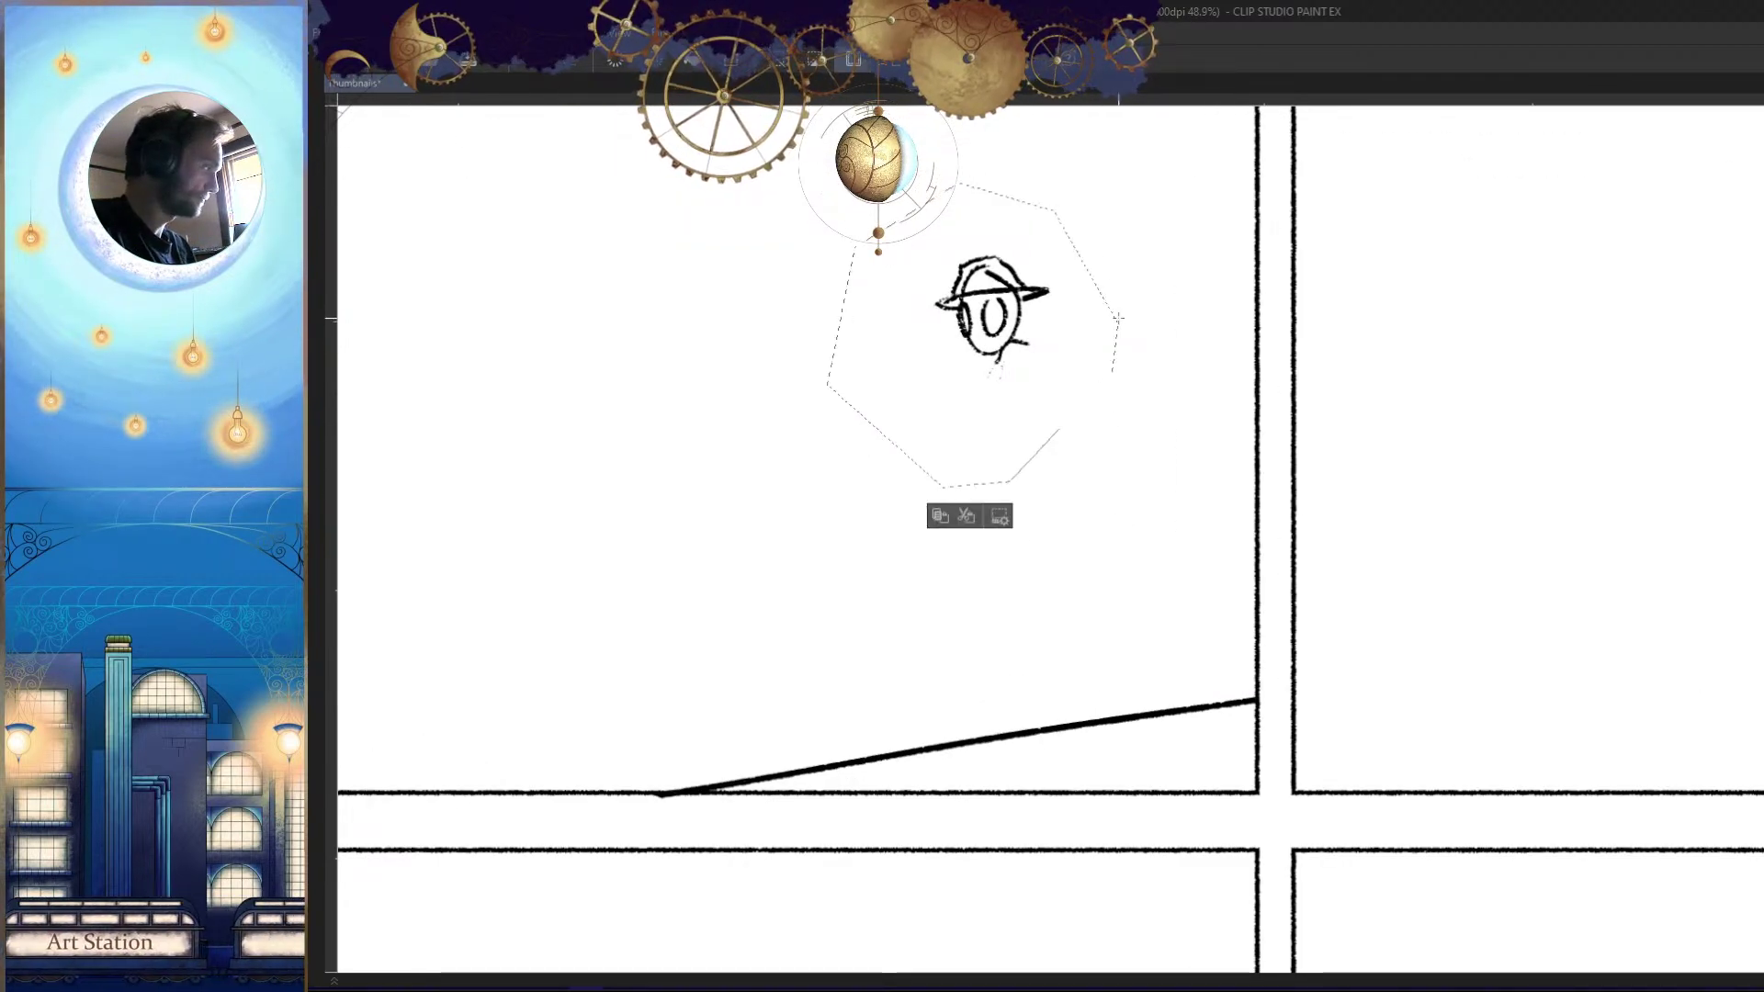
{"action": "key", "text": "ctrl+t"}
{"action": "left_click_drag", "start_coordinate": [1098, 416], "coordinate": [1055, 295]}
{"action": "scroll", "coordinate": [1065, 404], "scroll_direction": "up", "scroll_amount": 3}
{"action": "key", "text": "Return"}
{"action": "key", "text": "ctrl+d"}
Draw the long right side of the figure's body below the head and light strokes for its trailing cloak
{"action": "scroll", "coordinate": [1080, 477], "scroll_direction": "down", "scroll_amount": 3}
{"action": "mouse_move", "coordinate": [1063, 271]}
{"action": "left_mouse_down"}
{"action": "mouse_move", "coordinate": [1077, 425]}
{"action": "mouse_move", "coordinate": [1061, 609]}
{"action": "left_mouse_up"}
{"action": "left_click_drag", "start_coordinate": [1069, 533], "coordinate": [1182, 655]}
{"action": "left_click_drag", "start_coordinate": [1112, 578], "coordinate": [1124, 588]}
{"action": "left_click_drag", "start_coordinate": [1167, 620], "coordinate": [1220, 645]}
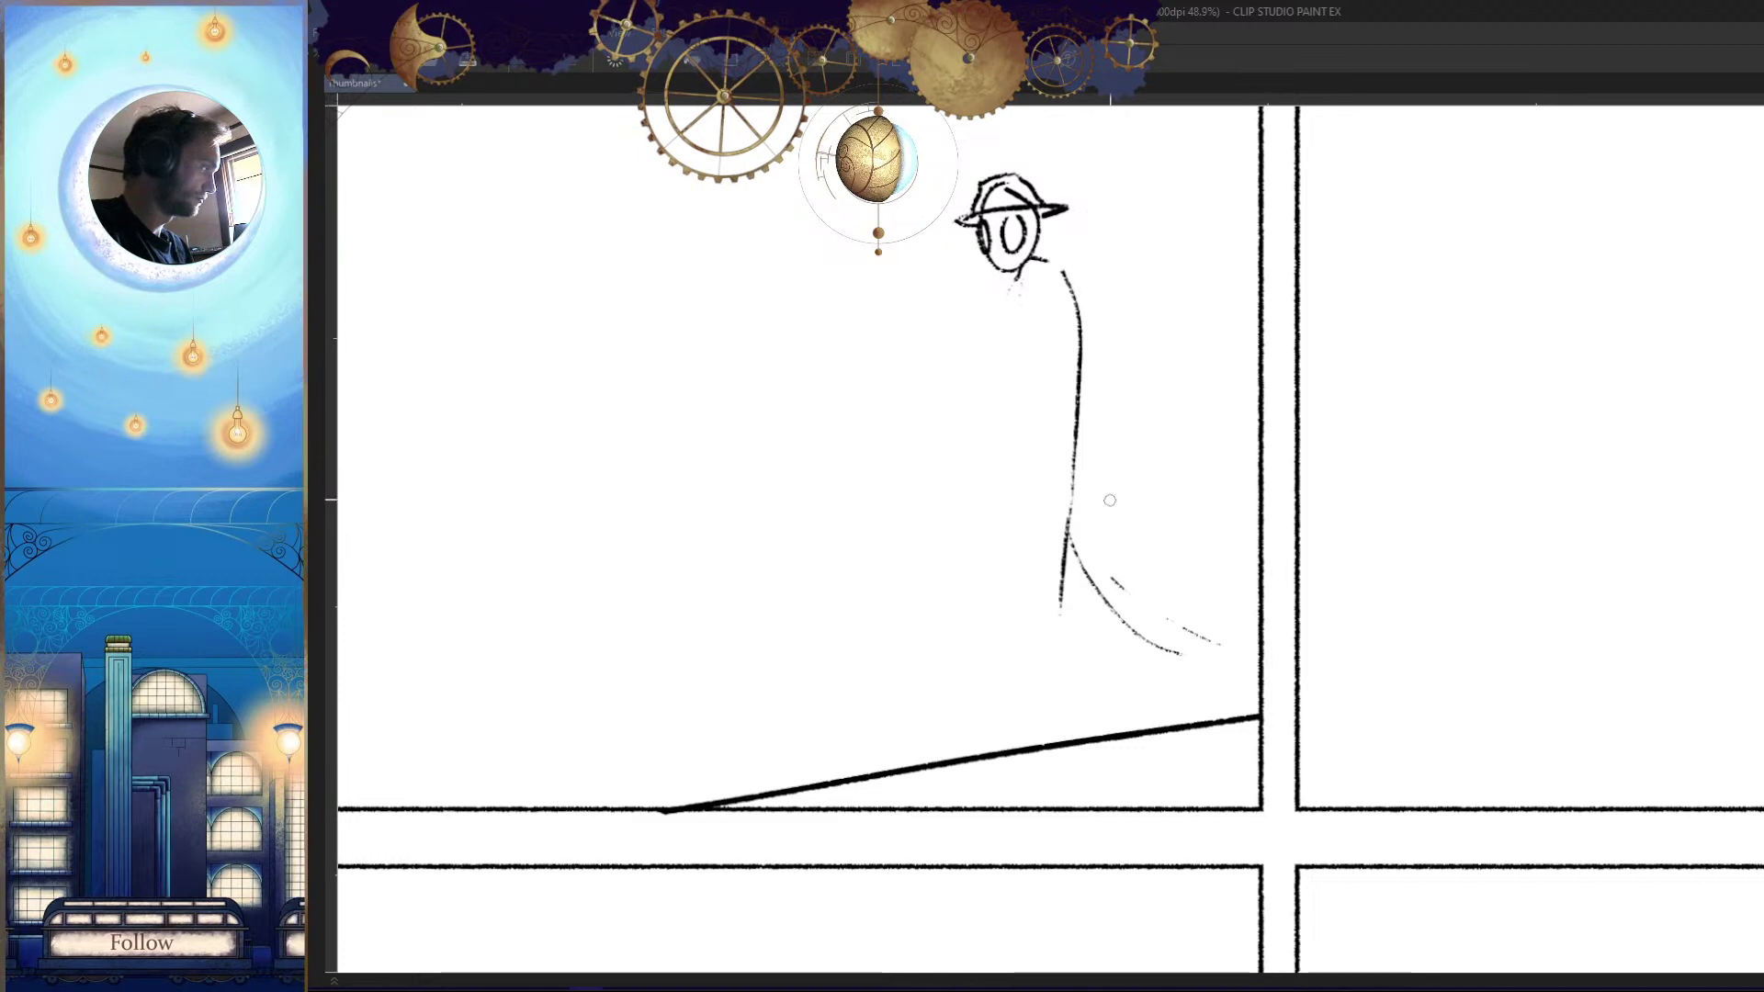
Outline the shoulders and both arms around the torso, and erase the surplus lines along the left arm
{"action": "left_click_drag", "start_coordinate": [987, 280], "coordinate": [971, 375]}
{"action": "mouse_move", "coordinate": [1083, 317]}
{"action": "left_mouse_down"}
{"action": "mouse_move", "coordinate": [1098, 415]}
{"action": "mouse_move", "coordinate": [1059, 528]}
{"action": "left_mouse_up"}
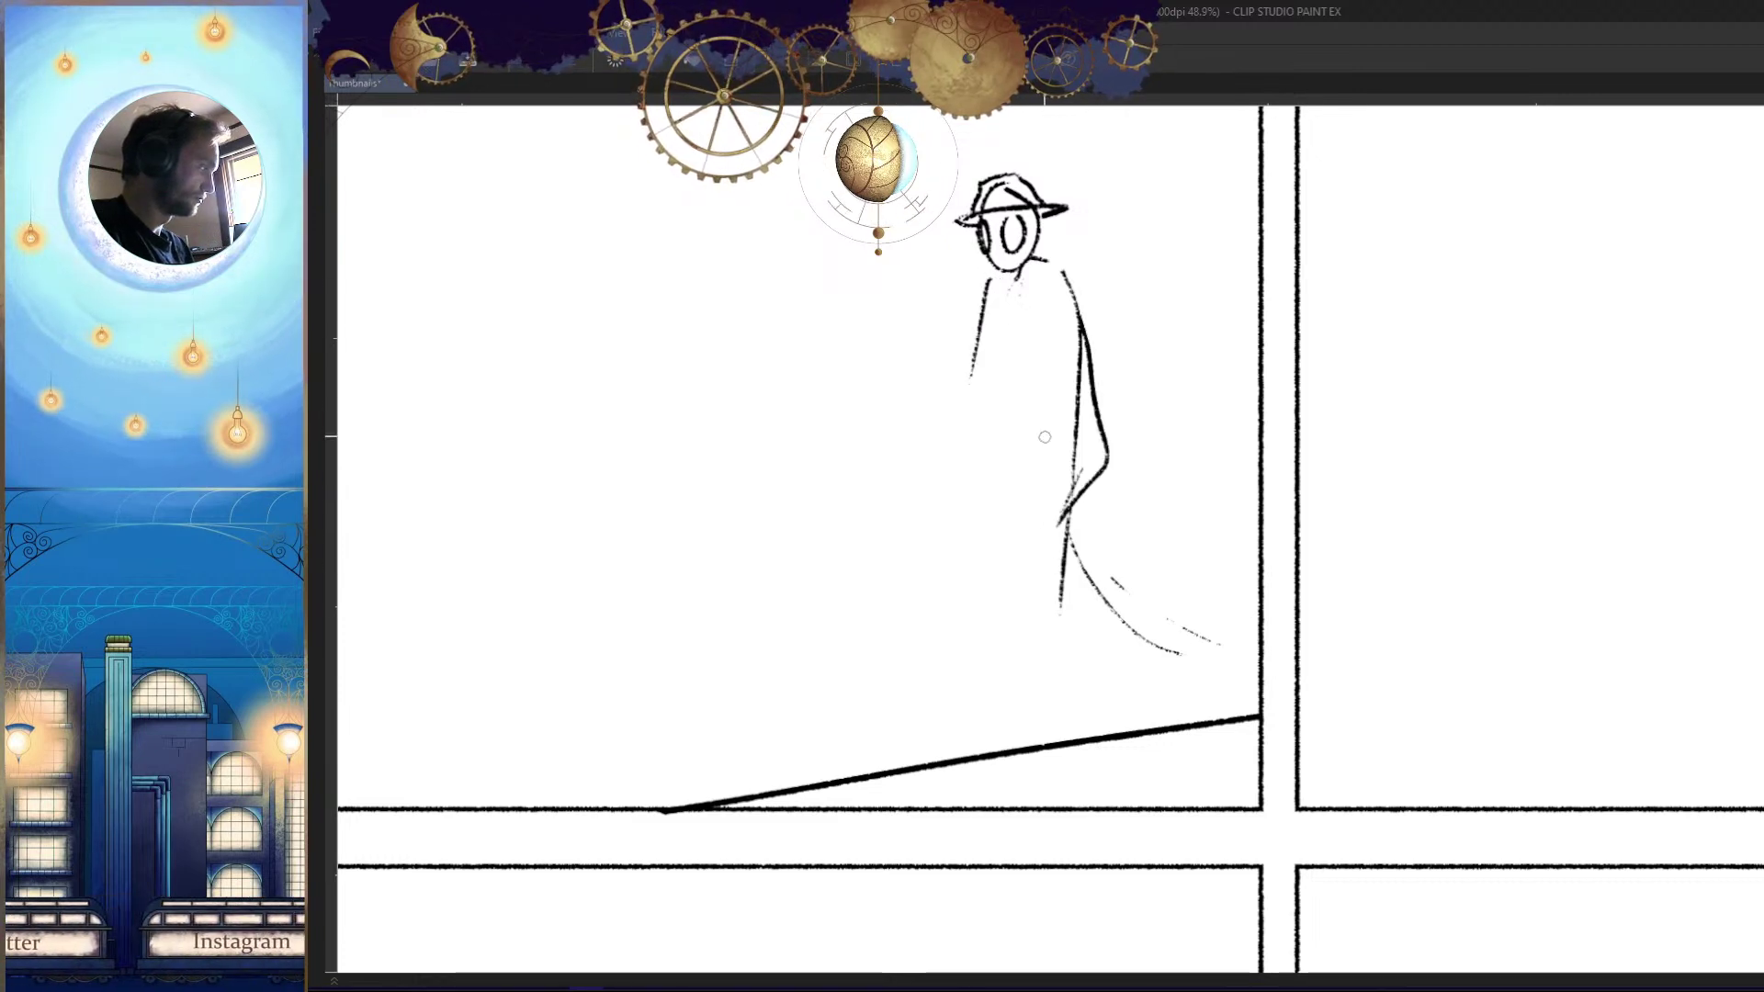
{"action": "left_click_drag", "start_coordinate": [977, 340], "coordinate": [946, 476]}
{"action": "mouse_move", "coordinate": [1043, 255]}
{"action": "left_mouse_down"}
{"action": "mouse_move", "coordinate": [1103, 311]}
{"action": "mouse_move", "coordinate": [1112, 501]}
{"action": "left_mouse_up"}
{"action": "left_click_drag", "start_coordinate": [990, 266], "coordinate": [928, 448]}
{"action": "left_click_drag", "start_coordinate": [967, 309], "coordinate": [933, 538]}
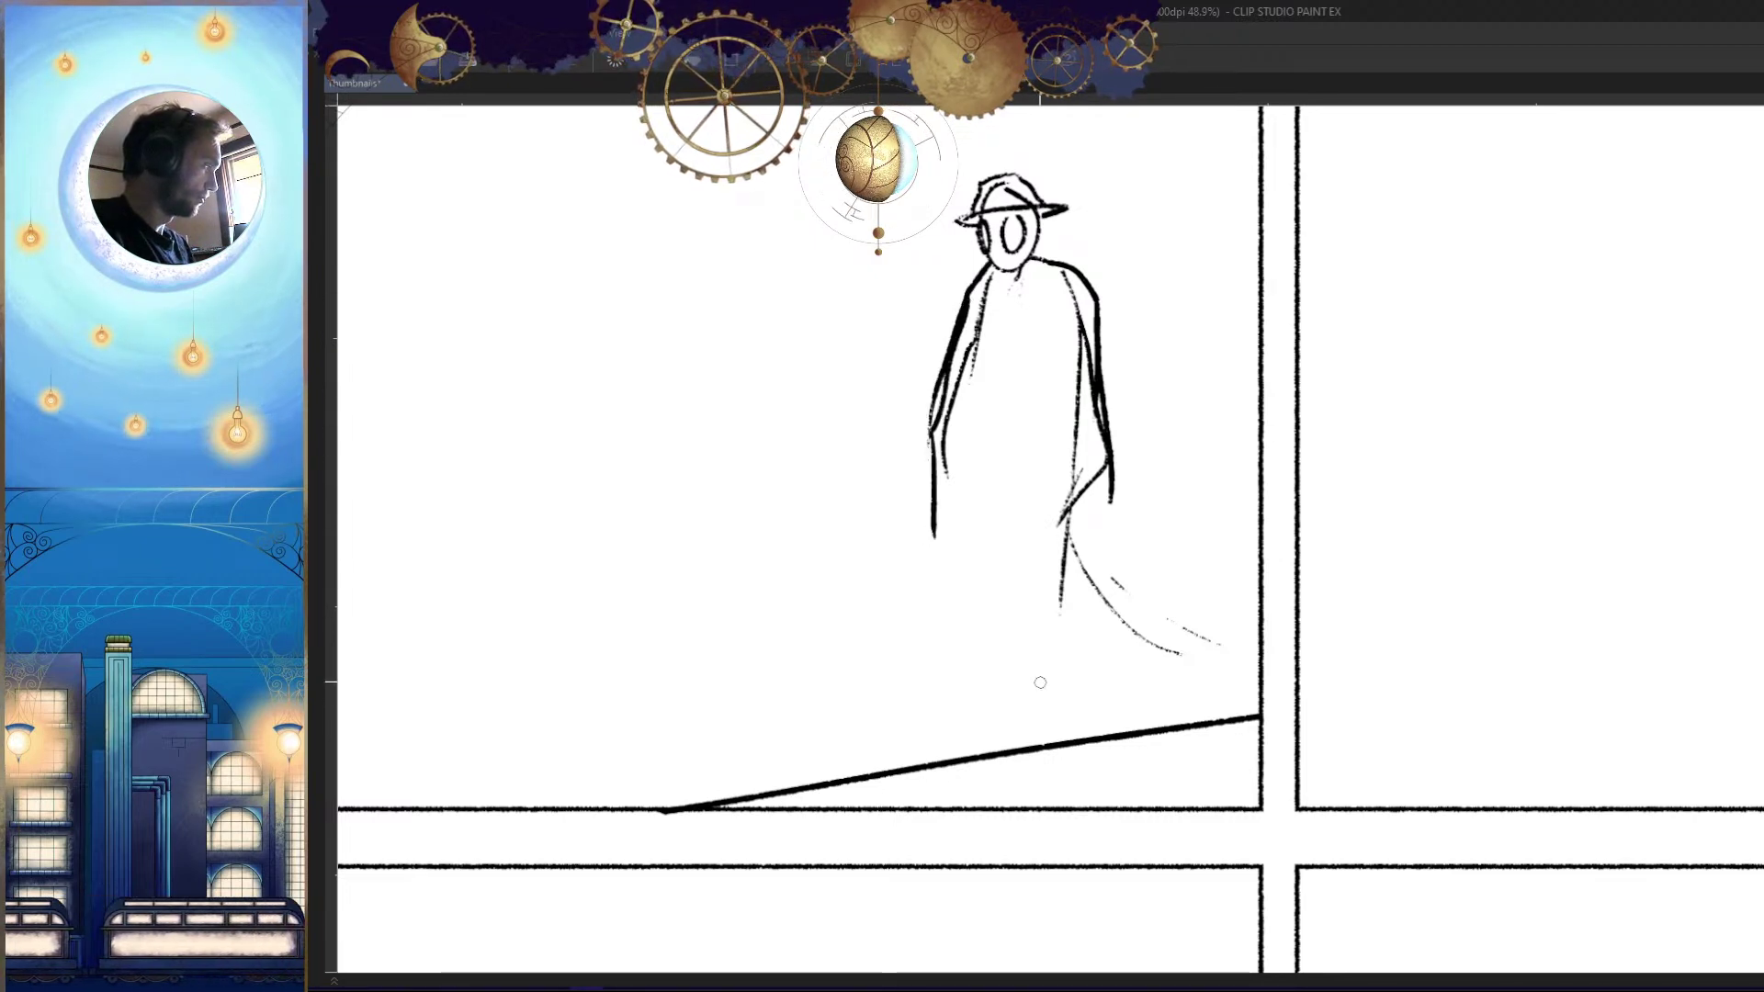
{"action": "mouse_move", "coordinate": [951, 432]}
{"action": "left_mouse_down"}
{"action": "mouse_move", "coordinate": [989, 298]}
{"action": "mouse_move", "coordinate": [956, 398]}
{"action": "left_mouse_up"}
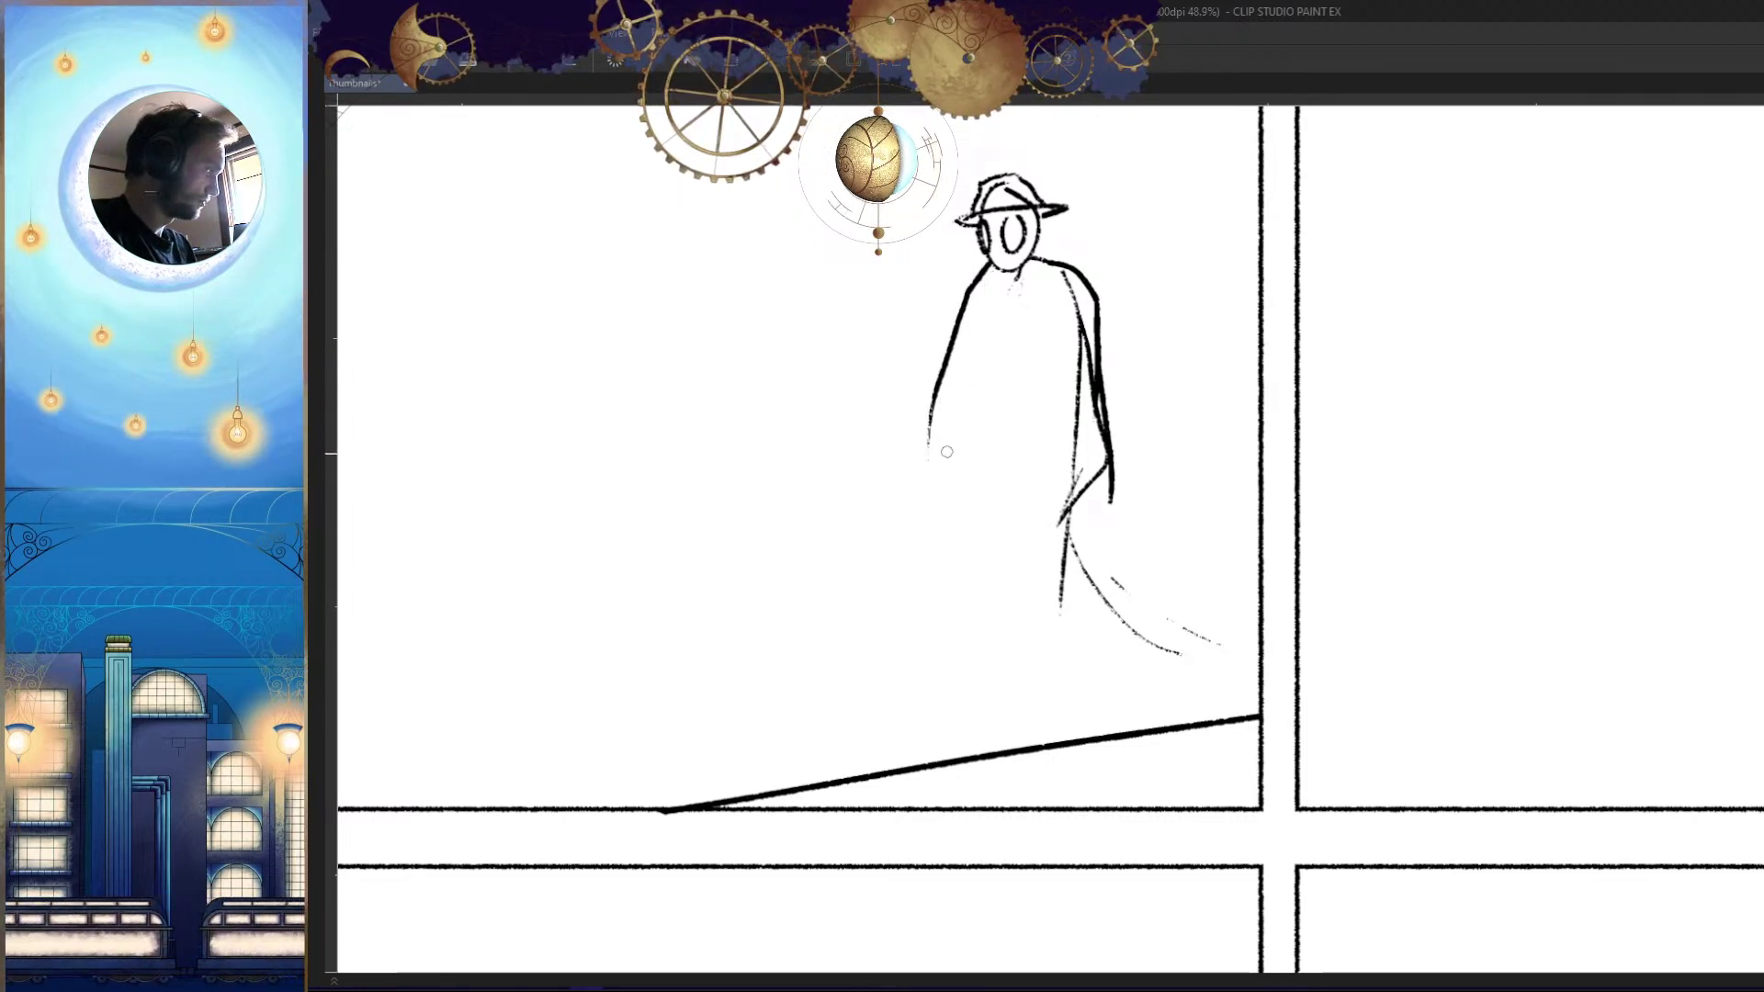
Draw the billowing cloak tail sweeping from the figure's hip out to the panel's border
{"action": "key", "text": "h"}
{"action": "left_click_drag", "start_coordinate": [1386, 673], "coordinate": [1322, 638]}
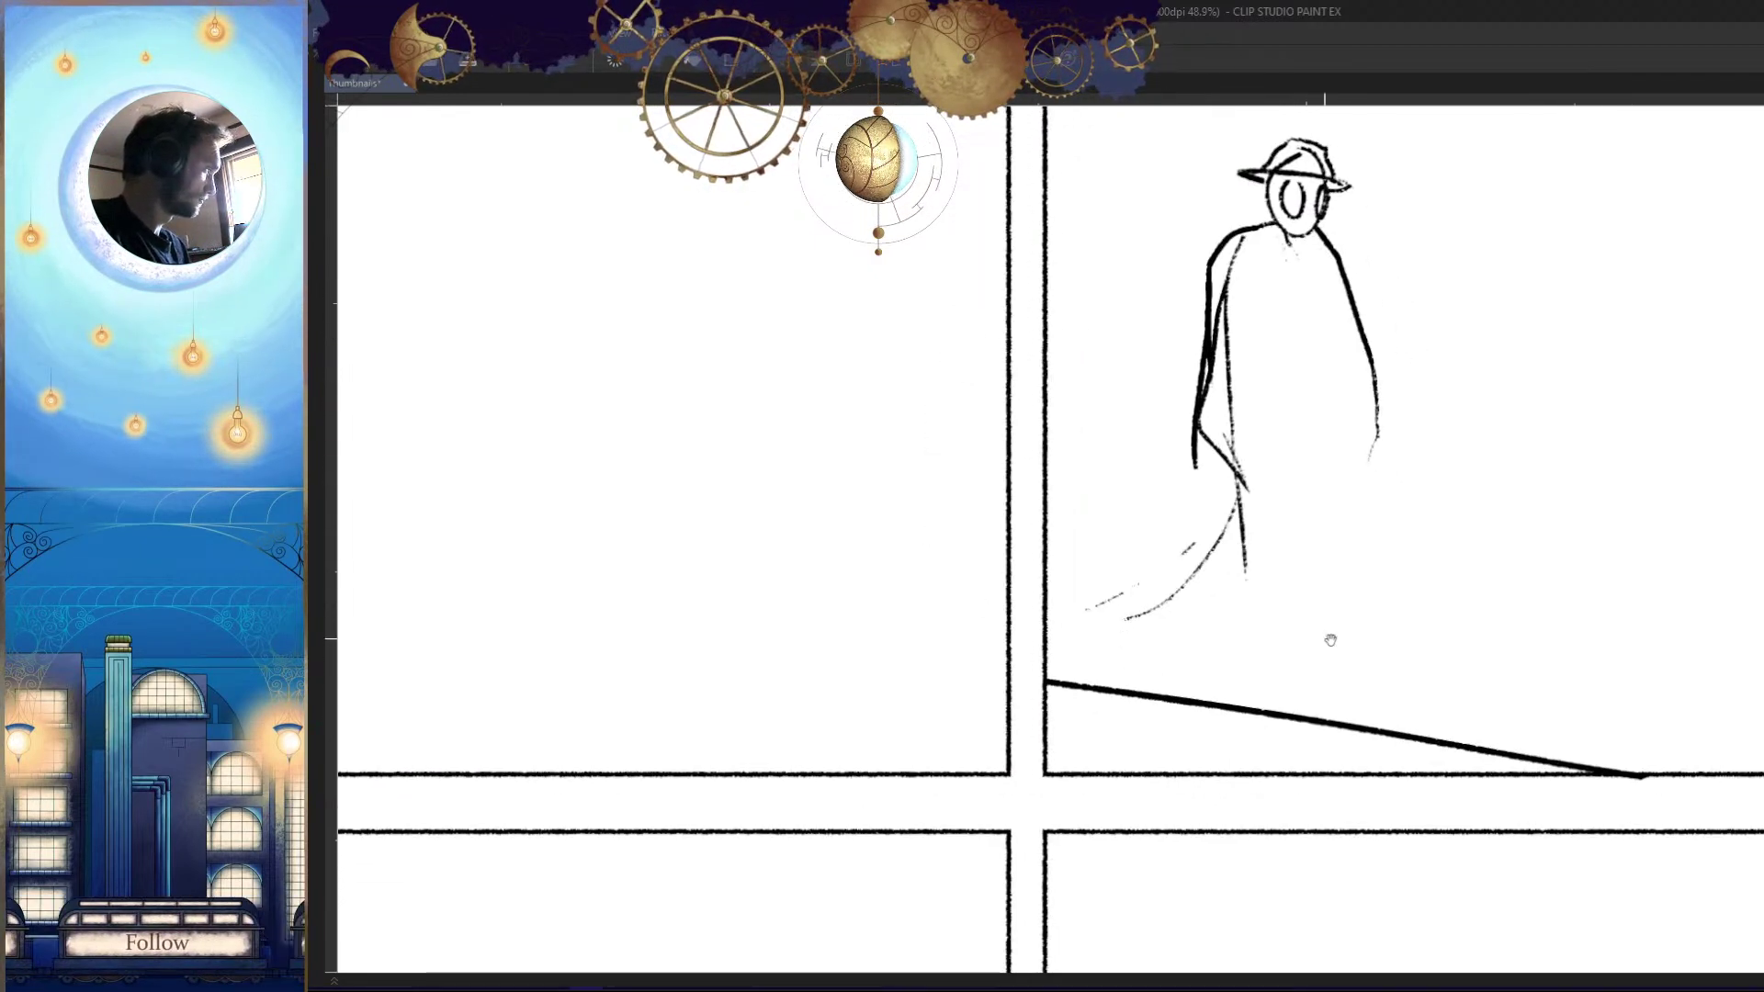
{"action": "key", "text": "h"}
{"action": "left_click_drag", "start_coordinate": [1113, 704], "coordinate": [1091, 683]}
{"action": "left_click_drag", "start_coordinate": [1113, 440], "coordinate": [1304, 542]}
{"action": "mouse_move", "coordinate": [974, 457]}
{"action": "left_mouse_down"}
{"action": "mouse_move", "coordinate": [989, 437]}
{"action": "mouse_move", "coordinate": [960, 518]}
{"action": "mouse_move", "coordinate": [990, 658]}
{"action": "left_mouse_up"}
{"action": "key", "text": "h"}
{"action": "key", "text": "ctrl+z"}
Draw the outer lines of the two legs with small feet standing on the sloping crossbeam
{"action": "left_click_drag", "start_coordinate": [1320, 483], "coordinate": [1305, 630]}
{"action": "left_click_drag", "start_coordinate": [1204, 492], "coordinate": [1179, 623]}
{"action": "mouse_move", "coordinate": [1315, 575]}
{"action": "left_mouse_down"}
{"action": "mouse_move", "coordinate": [1315, 636]}
{"action": "mouse_move", "coordinate": [1349, 657]}
{"action": "left_mouse_up"}
{"action": "key", "text": "h"}
{"action": "left_click_drag", "start_coordinate": [1096, 625], "coordinate": [1054, 640]}
{"action": "mouse_move", "coordinate": [1272, 583]}
{"action": "left_mouse_down"}
{"action": "mouse_move", "coordinate": [1232, 616]}
{"action": "mouse_move", "coordinate": [1306, 743]}
{"action": "left_mouse_up"}
{"action": "key", "text": "h"}
{"action": "scroll", "coordinate": [1306, 743], "scroll_direction": "down", "scroll_amount": 2}
{"action": "key", "text": "h"}
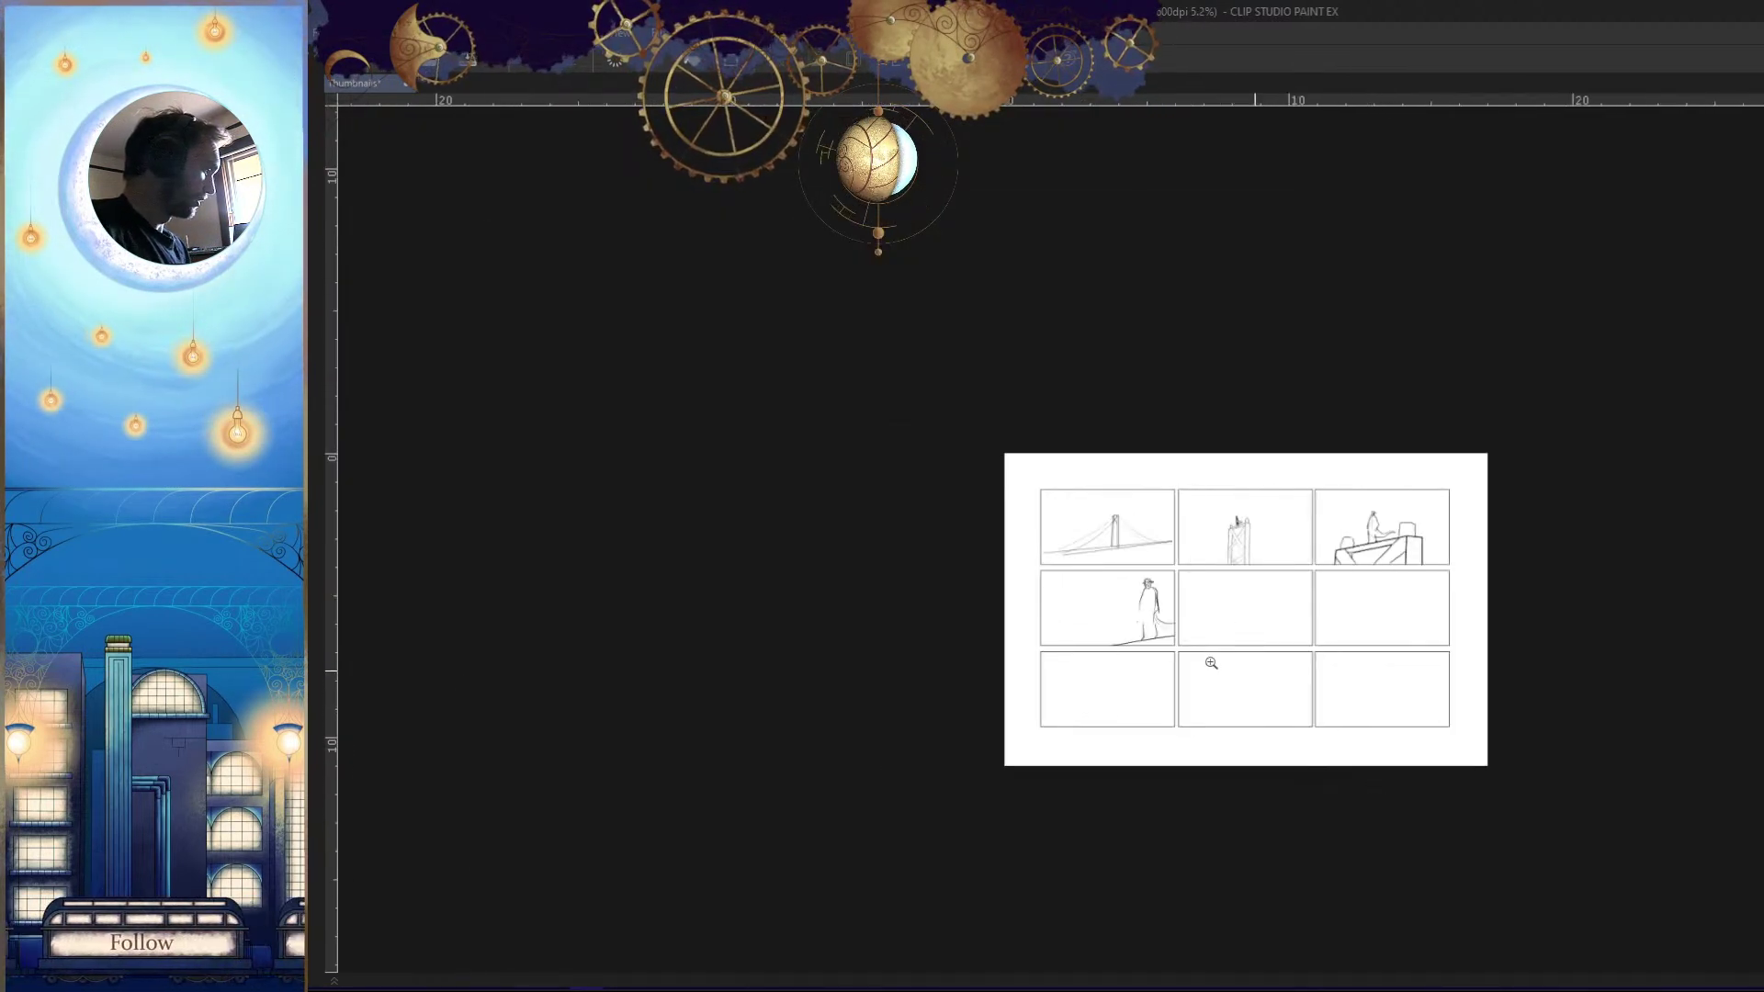
Redraw the long coat edge on the side opposite the cloak, from the shoulder down to thigh height
{"action": "scroll", "coordinate": [1128, 655], "scroll_direction": "up", "scroll_amount": 5}
{"action": "scroll", "coordinate": [1206, 401], "scroll_direction": "up", "scroll_amount": 2}
{"action": "mouse_move", "coordinate": [1163, 267]}
{"action": "left_mouse_down"}
{"action": "mouse_move", "coordinate": [1106, 588]}
{"action": "mouse_move", "coordinate": [1136, 457]}
{"action": "mouse_move", "coordinate": [1121, 551]}
{"action": "left_mouse_up"}
{"action": "key", "text": "ctrl+z"}
{"action": "key", "text": "ctrl+z"}
{"action": "key", "text": "h"}
{"action": "key", "text": "ctrl+z"}
{"action": "left_click_drag", "start_coordinate": [1127, 333], "coordinate": [1149, 529]}
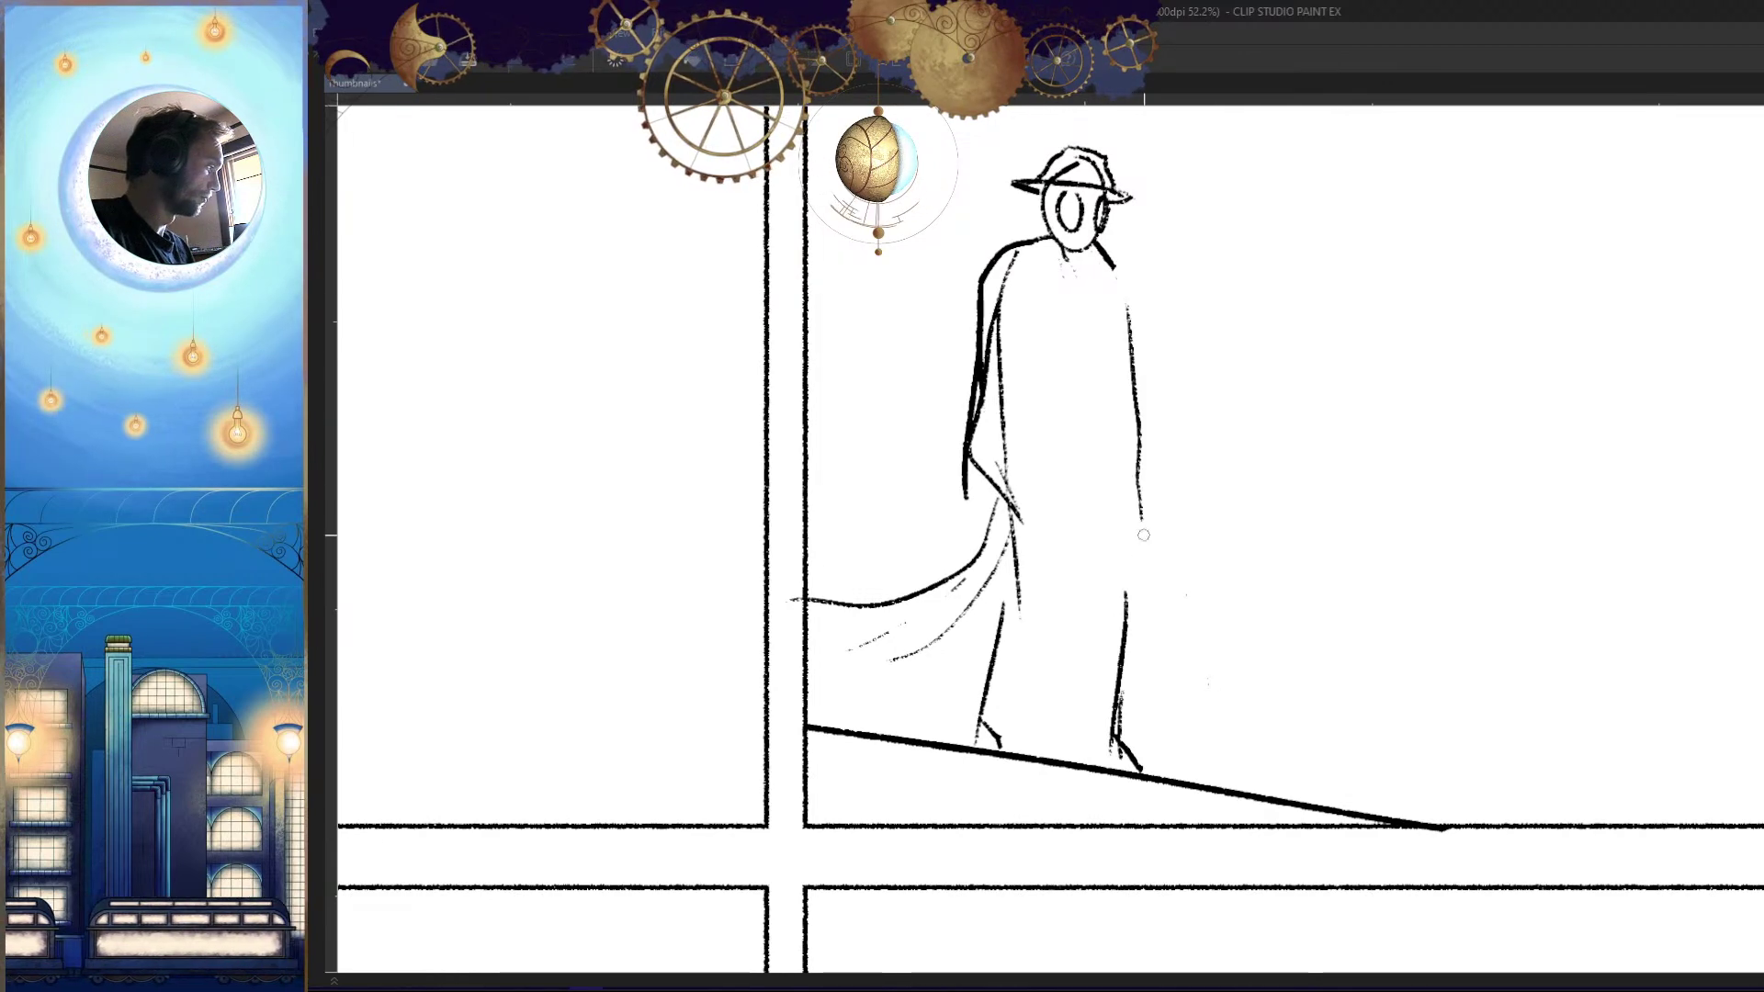
Add a short reinforcing stroke at the coat edge's lower end and a slanted hem stroke above the front leg
{"action": "key", "text": "h"}
{"action": "scroll", "coordinate": [1167, 450], "scroll_direction": "up", "scroll_amount": 2}
{"action": "left_click_drag", "start_coordinate": [1165, 441], "coordinate": [1172, 529]}
{"action": "key", "text": "h"}
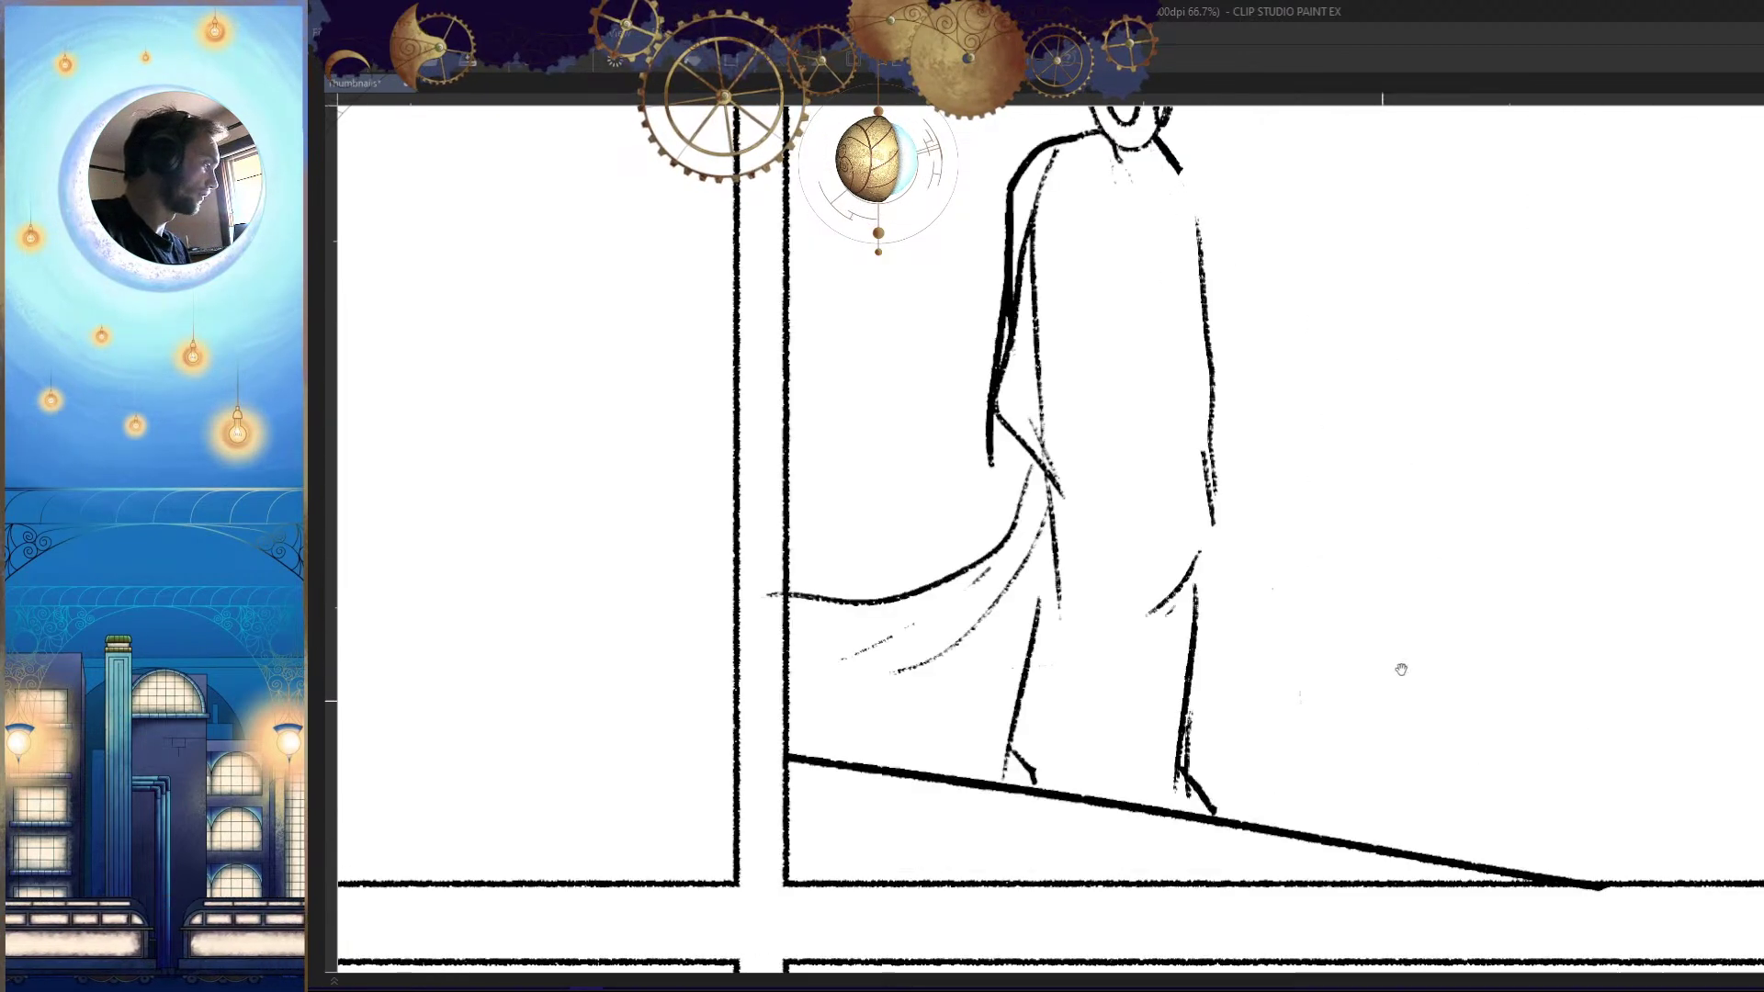
{"action": "key", "text": "h"}
{"action": "scroll", "coordinate": [1391, 711], "scroll_direction": "down", "scroll_amount": 8}
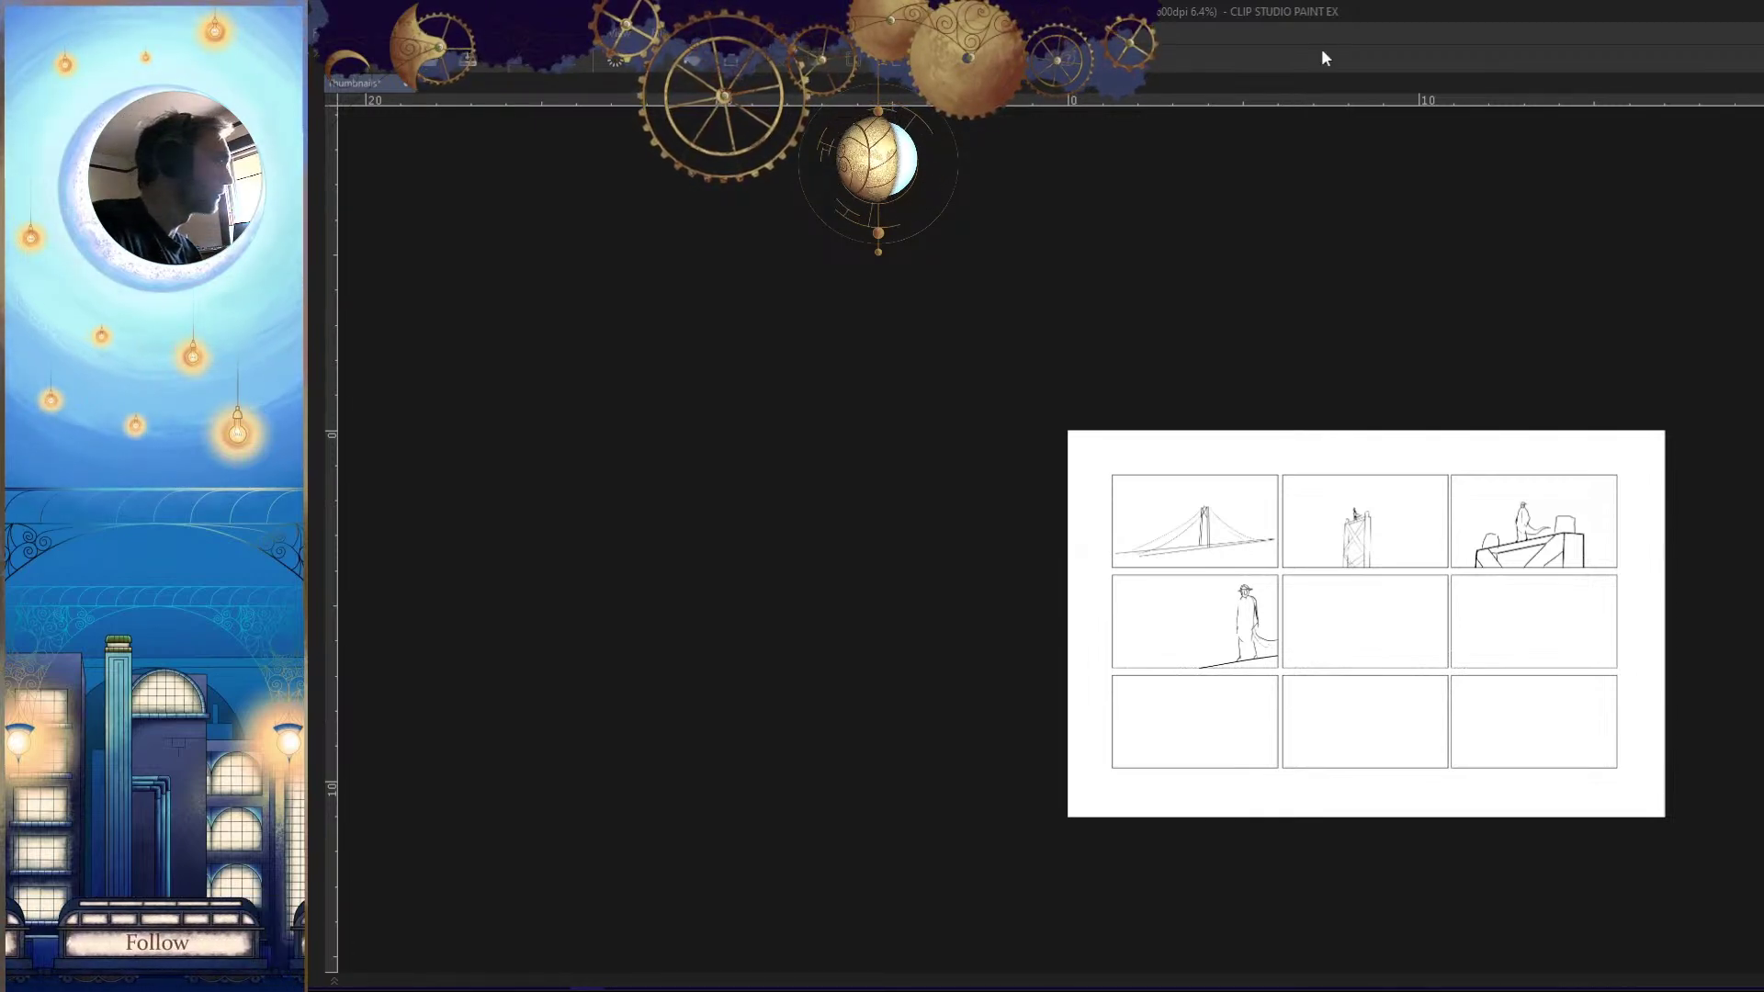
Draw the coat's front opening line from the neck down the chest
{"action": "scroll", "coordinate": [1422, 705], "scroll_direction": "up", "scroll_amount": 10}
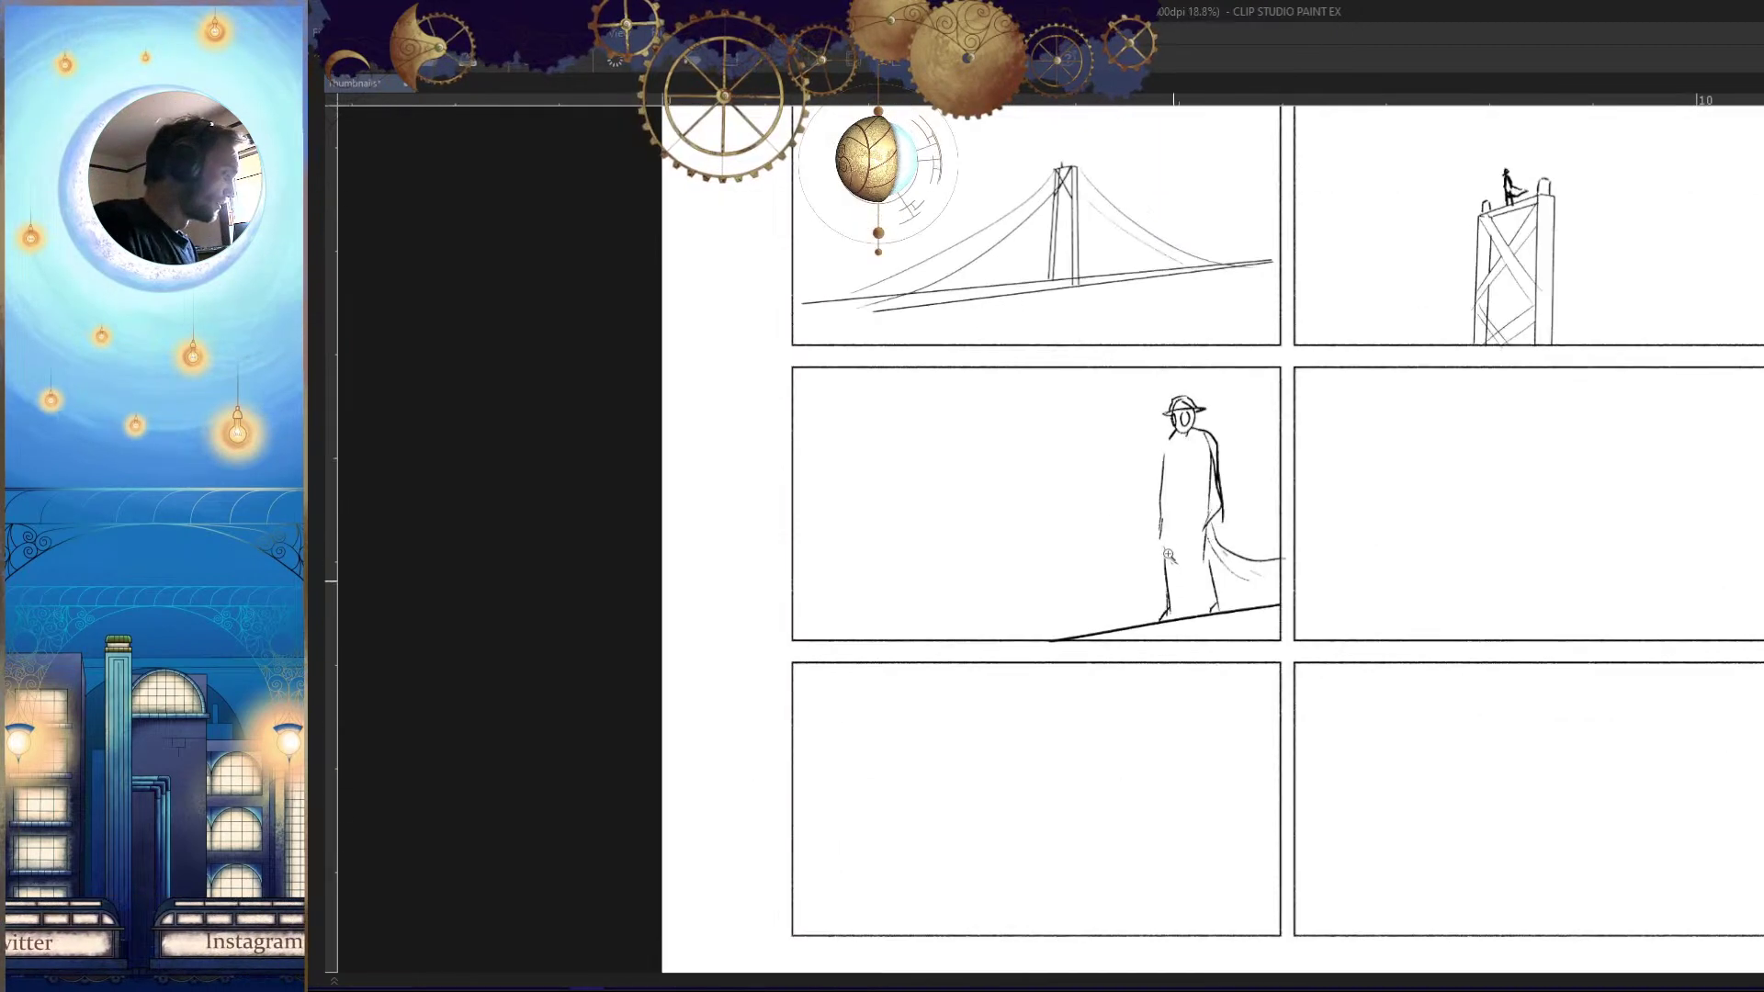
{"action": "left_click_drag", "start_coordinate": [1282, 668], "coordinate": [1285, 664]}
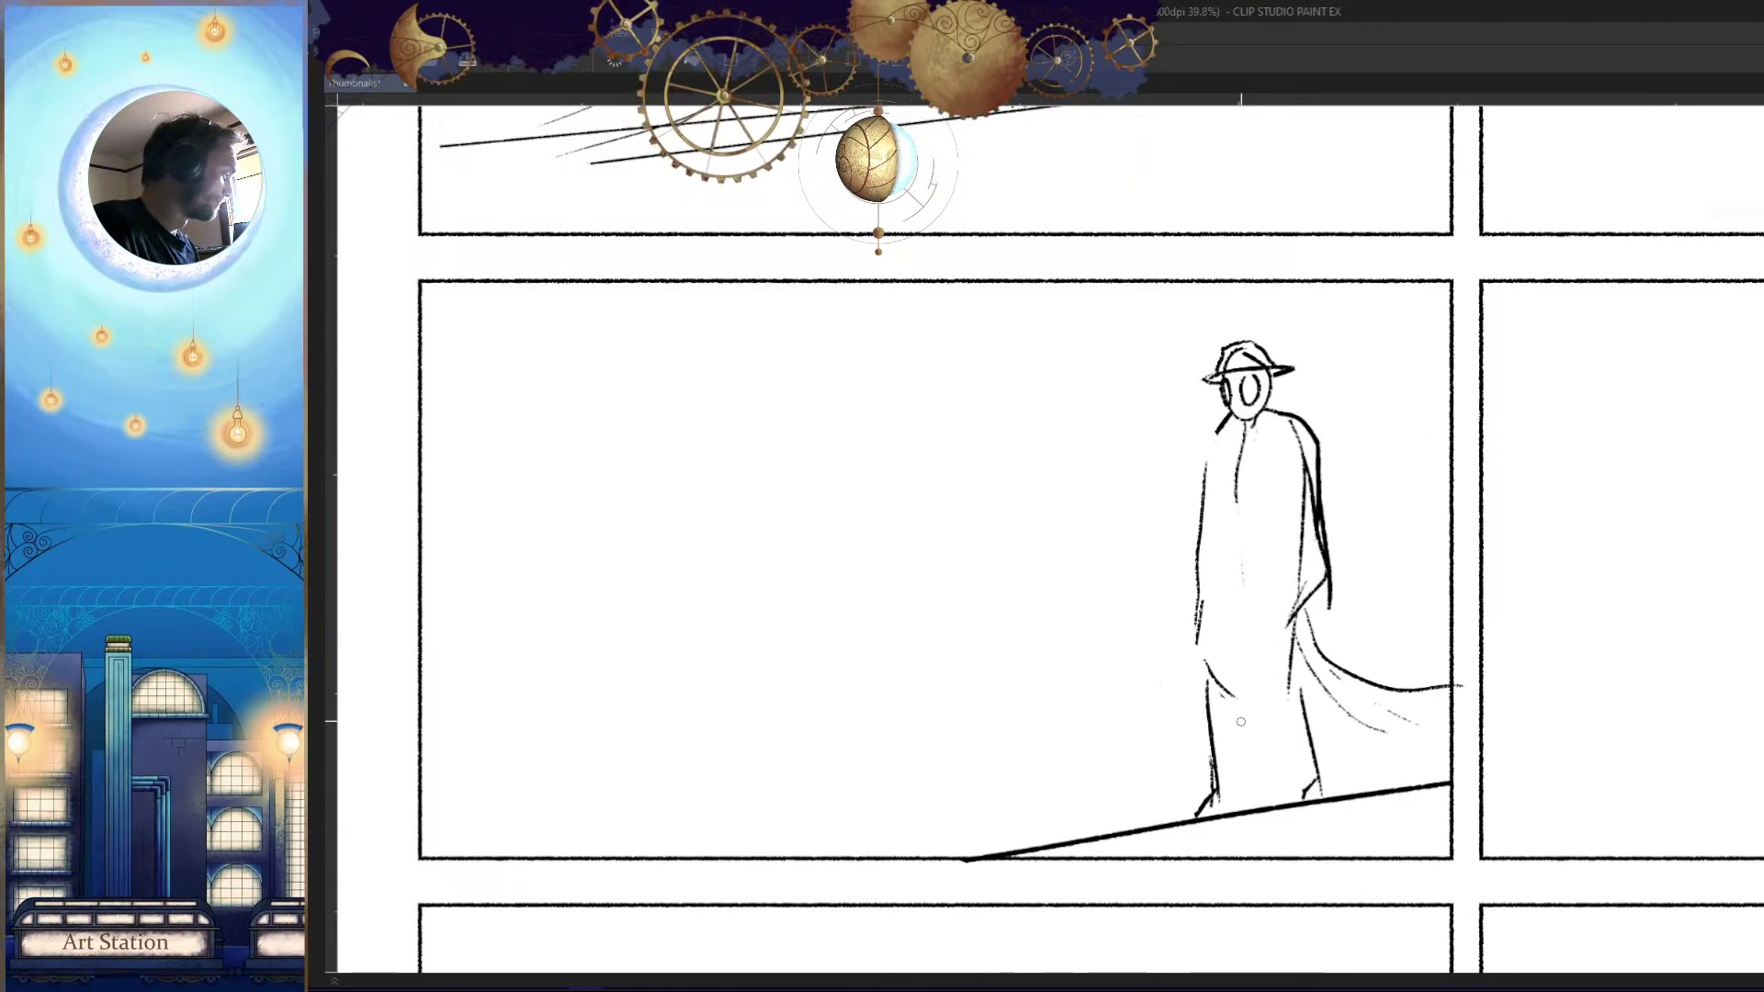
{"action": "scroll", "coordinate": [1437, 617], "scroll_direction": "down", "scroll_amount": 10}
{"action": "scroll", "coordinate": [1171, 624], "scroll_direction": "up", "scroll_amount": 7}
Sketch a round-topped block beside the crossbeam's lower end in the middle row's first panel
{"action": "key", "text": "ctrl+z"}
{"action": "scroll", "coordinate": [1016, 622], "scroll_direction": "up", "scroll_amount": 3}
{"action": "mouse_move", "coordinate": [1083, 574]}
{"action": "left_mouse_down"}
{"action": "mouse_move", "coordinate": [953, 610]}
{"action": "mouse_move", "coordinate": [958, 710]}
{"action": "mouse_move", "coordinate": [1103, 693]}
{"action": "left_mouse_up"}
{"action": "key", "text": "h"}
{"action": "mouse_move", "coordinate": [1306, 645]}
{"action": "left_mouse_down"}
{"action": "mouse_move", "coordinate": [1299, 748]}
{"action": "mouse_move", "coordinate": [1268, 734]}
{"action": "left_mouse_up"}
{"action": "key", "text": "h"}
{"action": "scroll", "coordinate": [1116, 613], "scroll_direction": "up", "scroll_amount": 6}
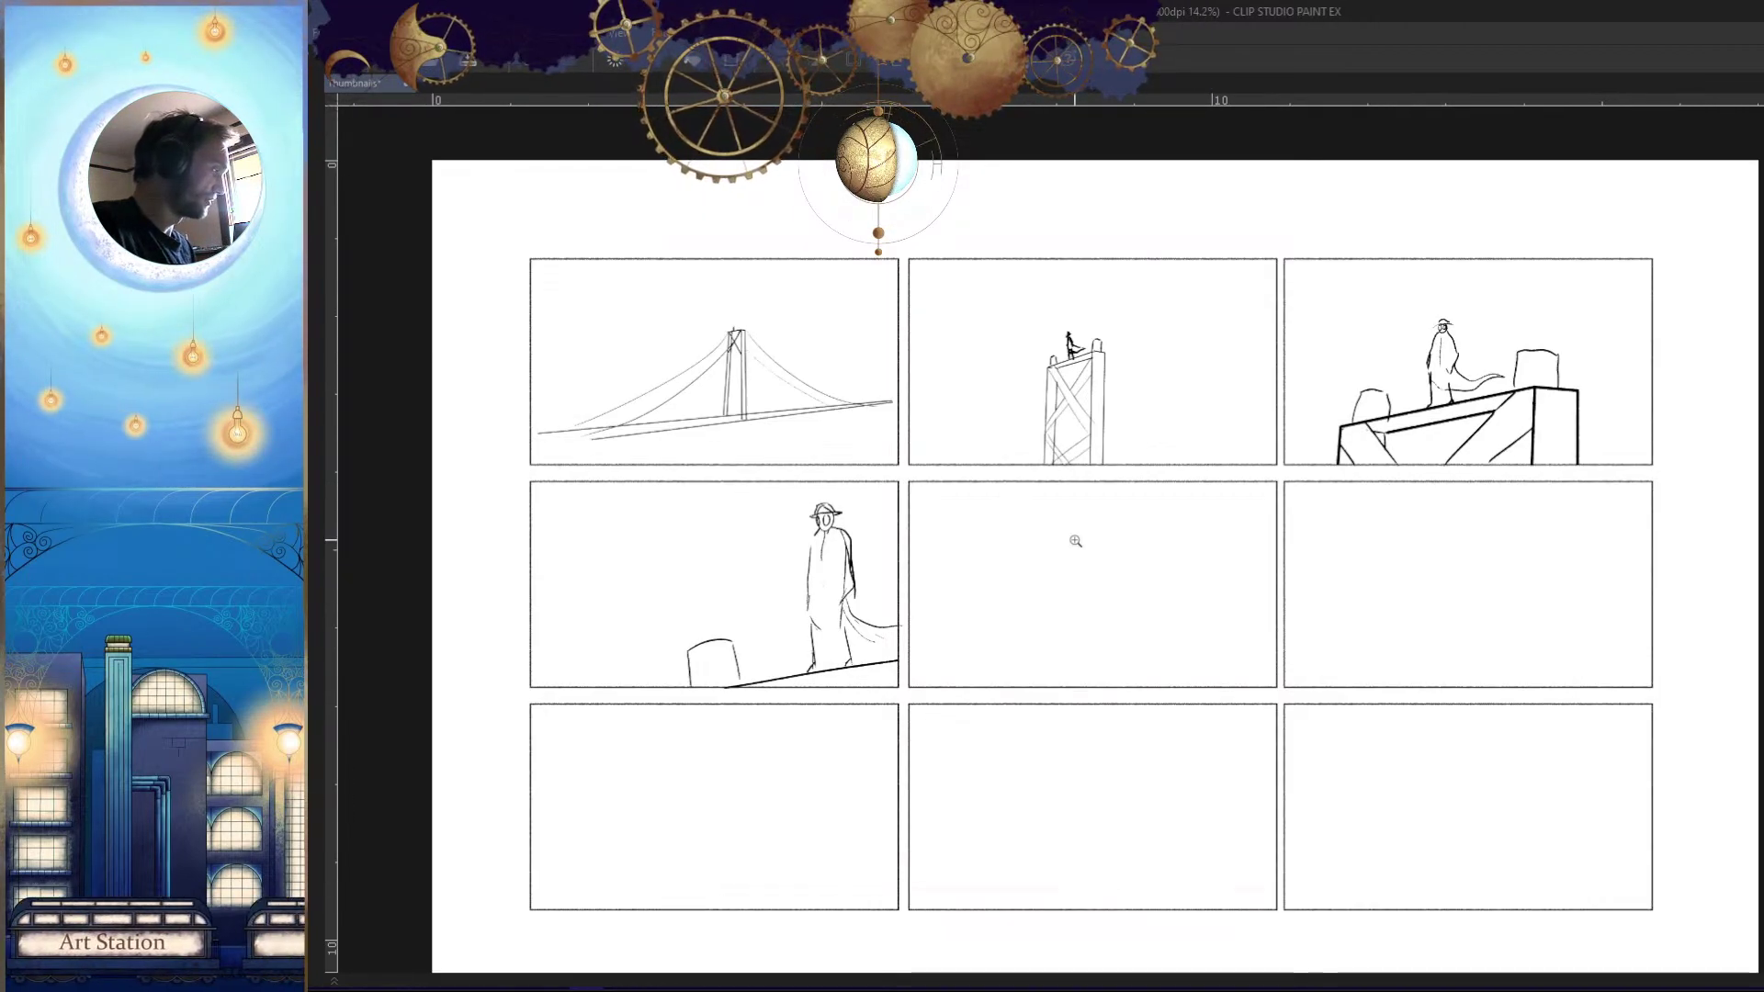
{"action": "scroll", "coordinate": [1350, 575], "scroll_direction": "down", "scroll_amount": 3}
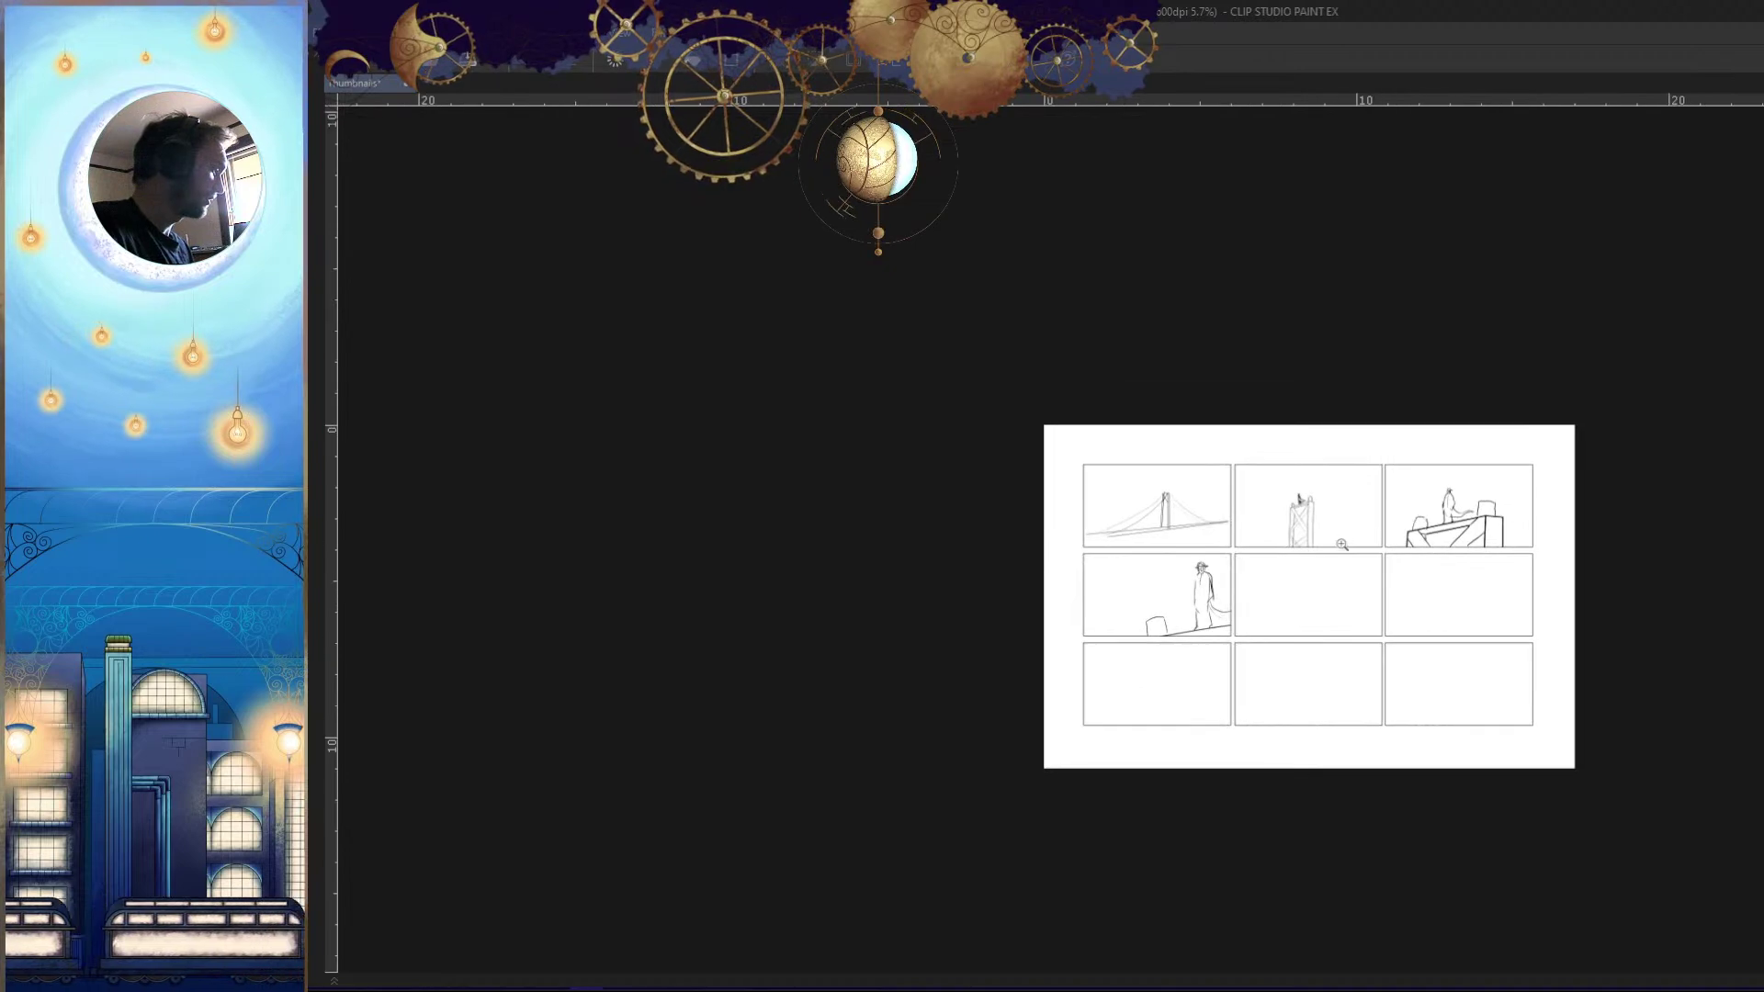
Shift the selected tower and figure in the top row's second panel toward its right side, and deselect
{"action": "scroll", "coordinate": [1195, 683], "scroll_direction": "up", "scroll_amount": 5}
{"action": "mouse_move", "coordinate": [1217, 421]}
{"action": "left_mouse_down"}
{"action": "mouse_move", "coordinate": [1020, 358]}
{"action": "mouse_move", "coordinate": [1162, 602]}
{"action": "mouse_move", "coordinate": [1218, 423]}
{"action": "left_mouse_up"}
{"action": "left_click_drag", "start_coordinate": [1172, 511], "coordinate": [1292, 511]}
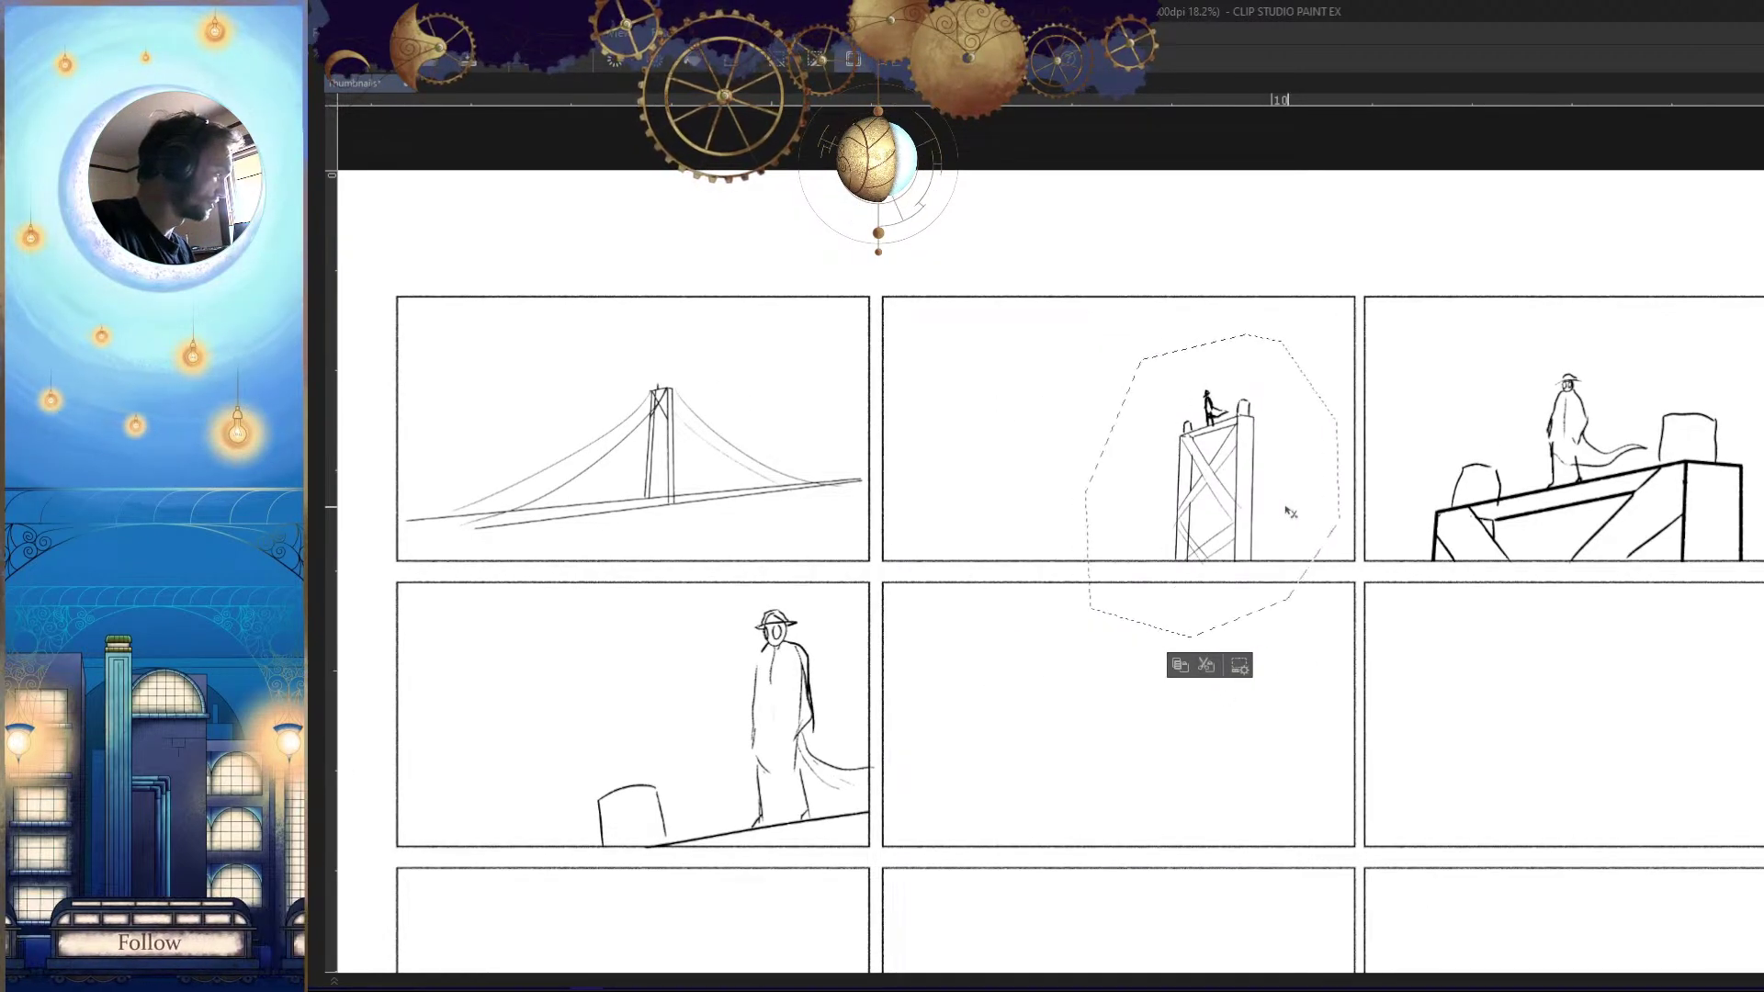
{"action": "key", "text": "ctrl+d"}
Select the tower top and figure in the top row's third panel, move them right past the border, and deselect
{"action": "left_click_drag", "start_coordinate": [1437, 622], "coordinate": [995, 675]}
{"action": "left_click", "coordinate": [1368, 470]}
{"action": "left_click", "coordinate": [1279, 399]}
{"action": "left_click", "coordinate": [1151, 353]}
{"action": "left_click", "coordinate": [1091, 364]}
{"action": "left_click", "coordinate": [970, 477]}
{"action": "left_click", "coordinate": [937, 565]}
{"action": "left_click", "coordinate": [992, 657]}
{"action": "left_click", "coordinate": [1115, 710]}
{"action": "left_click", "coordinate": [1228, 708]}
{"action": "left_click", "coordinate": [1333, 652]}
{"action": "left_click", "coordinate": [1362, 582]}
{"action": "left_click", "coordinate": [1367, 469]}
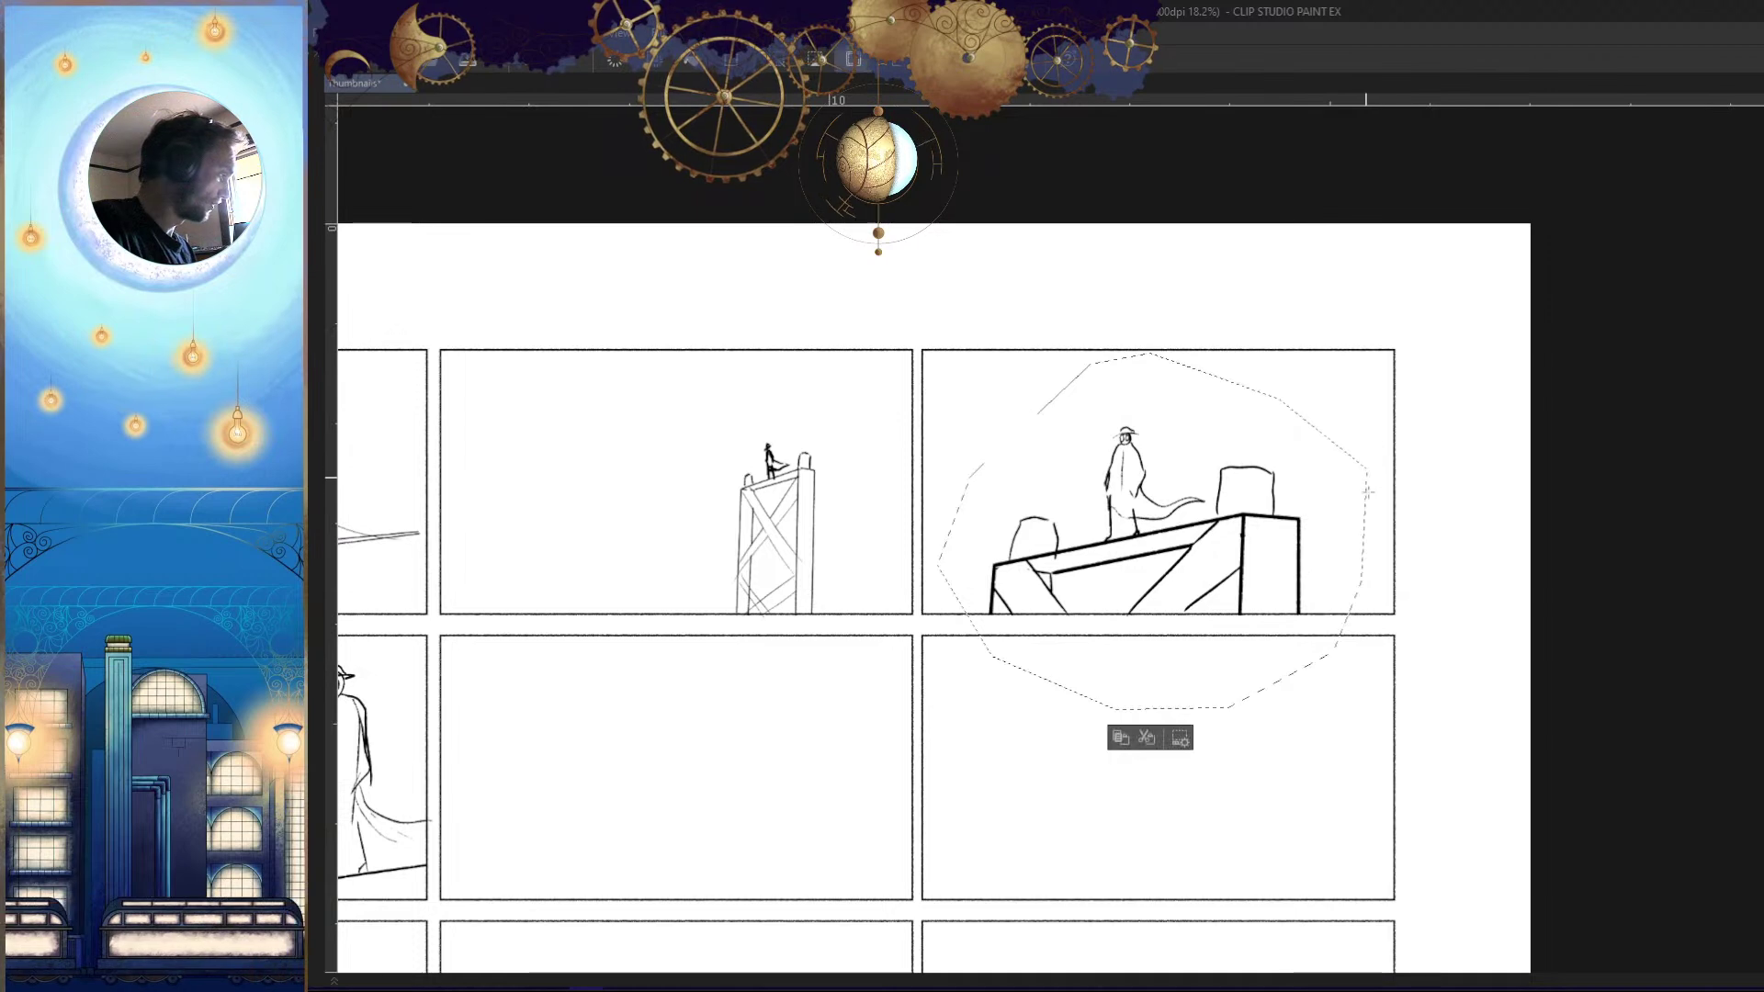
{"action": "key", "text": "ctrl+t"}
{"action": "mouse_move", "coordinate": [1251, 609]}
{"action": "left_mouse_down"}
{"action": "mouse_move", "coordinate": [1360, 609]}
{"action": "mouse_move", "coordinate": [1350, 588]}
{"action": "mouse_move", "coordinate": [1369, 586]}
{"action": "left_mouse_up"}
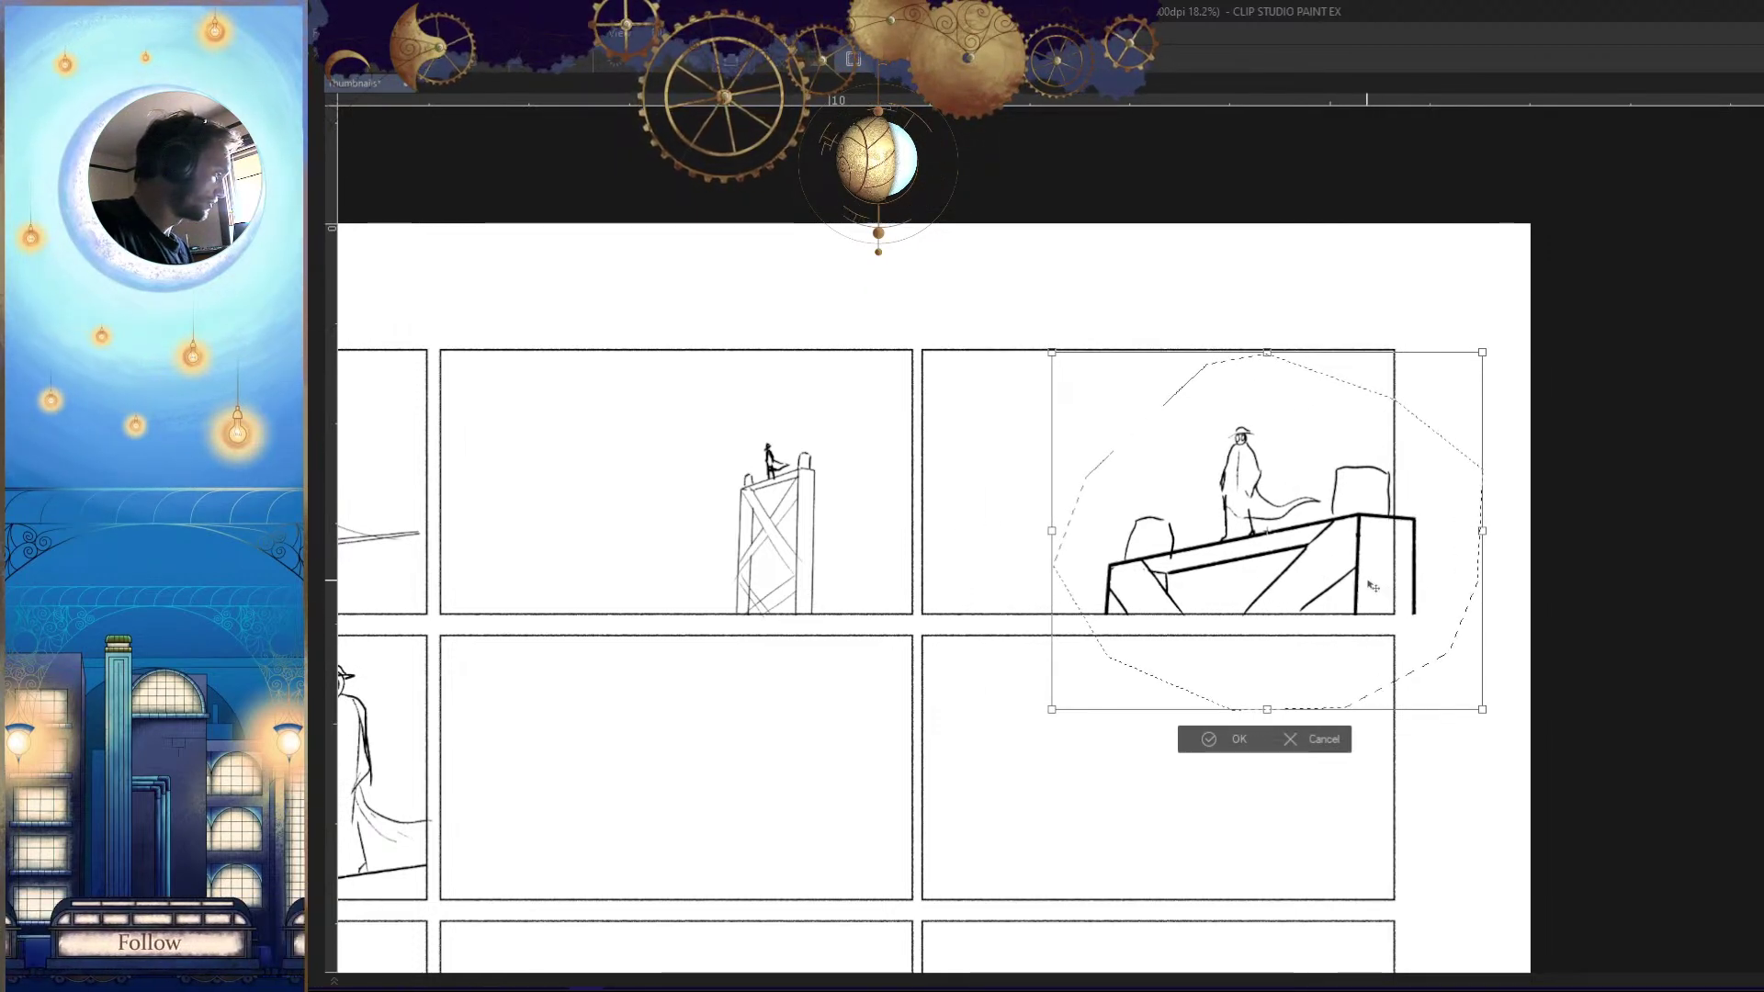
{"action": "key", "text": "Return"}
{"action": "key", "text": "ctrl+d"}
Erase the tower lines that extend beyond the right border of the top row's third panel
{"action": "scroll", "coordinate": [1424, 542], "scroll_direction": "up", "scroll_amount": 3}
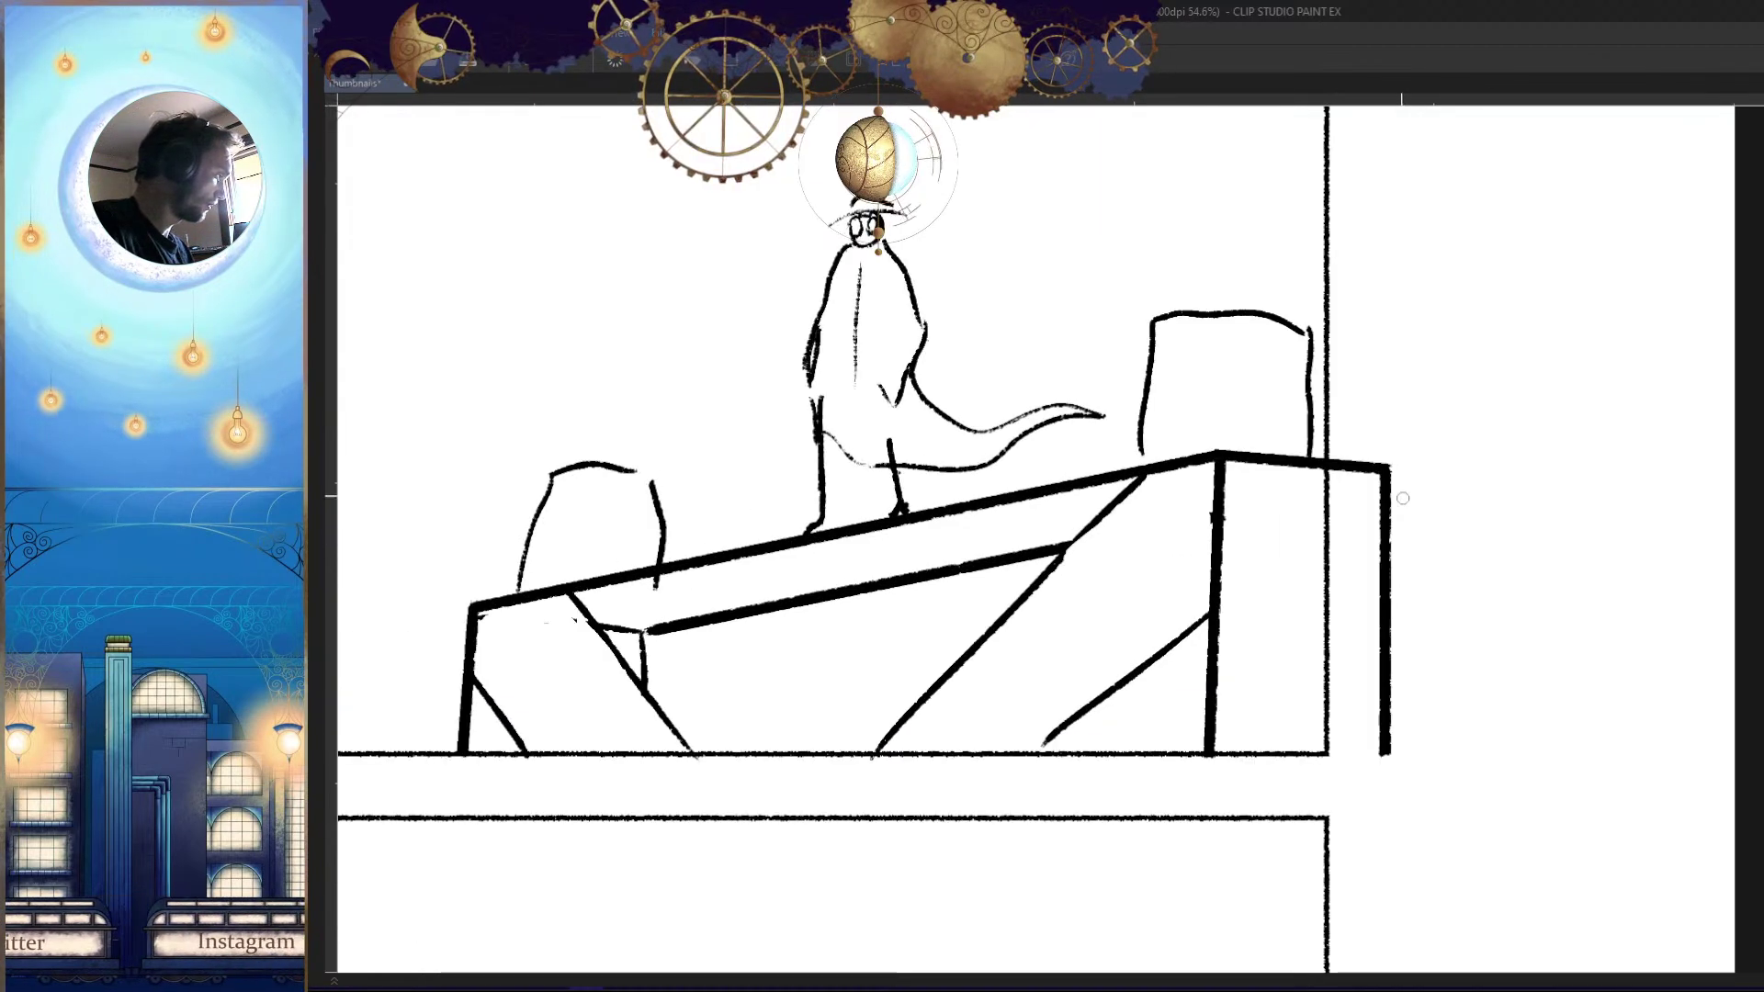
{"action": "mouse_move", "coordinate": [1355, 468]}
{"action": "left_mouse_down"}
{"action": "mouse_move", "coordinate": [1384, 551]}
{"action": "mouse_move", "coordinate": [1385, 755]}
{"action": "mouse_move", "coordinate": [1383, 593]}
{"action": "left_mouse_up"}
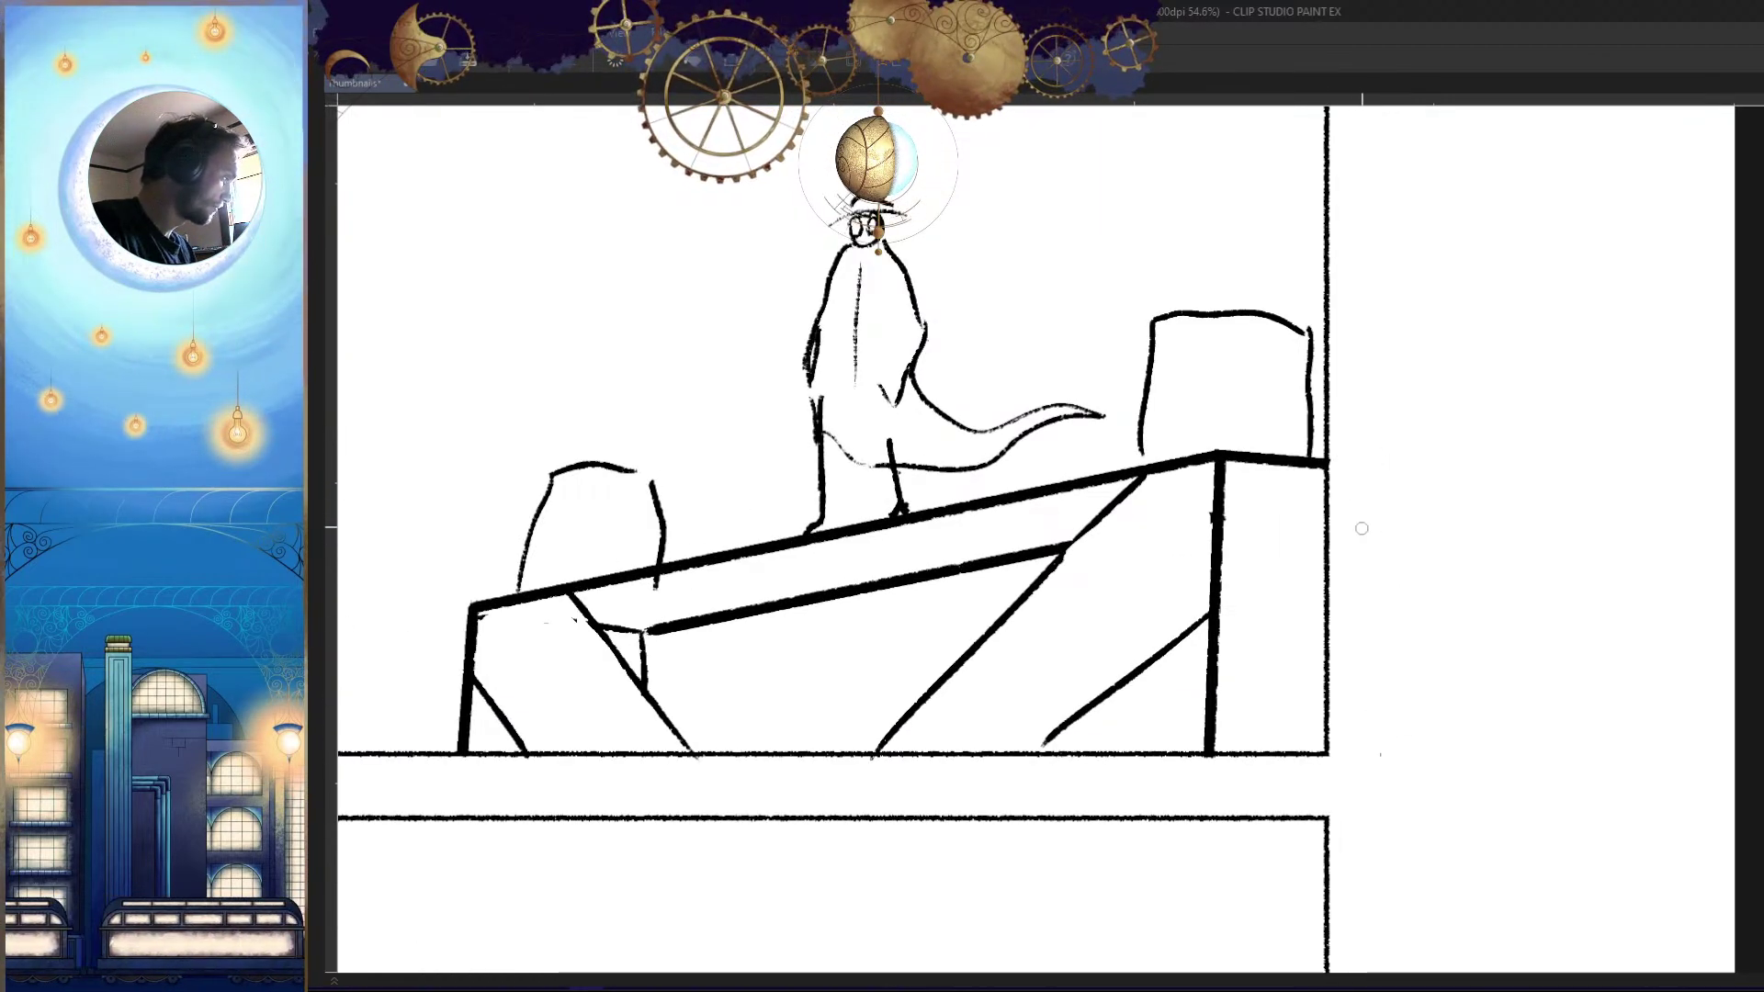
{"action": "left_click_drag", "start_coordinate": [1389, 813], "coordinate": [1386, 645]}
{"action": "left_click_drag", "start_coordinate": [1312, 692], "coordinate": [1338, 684]}
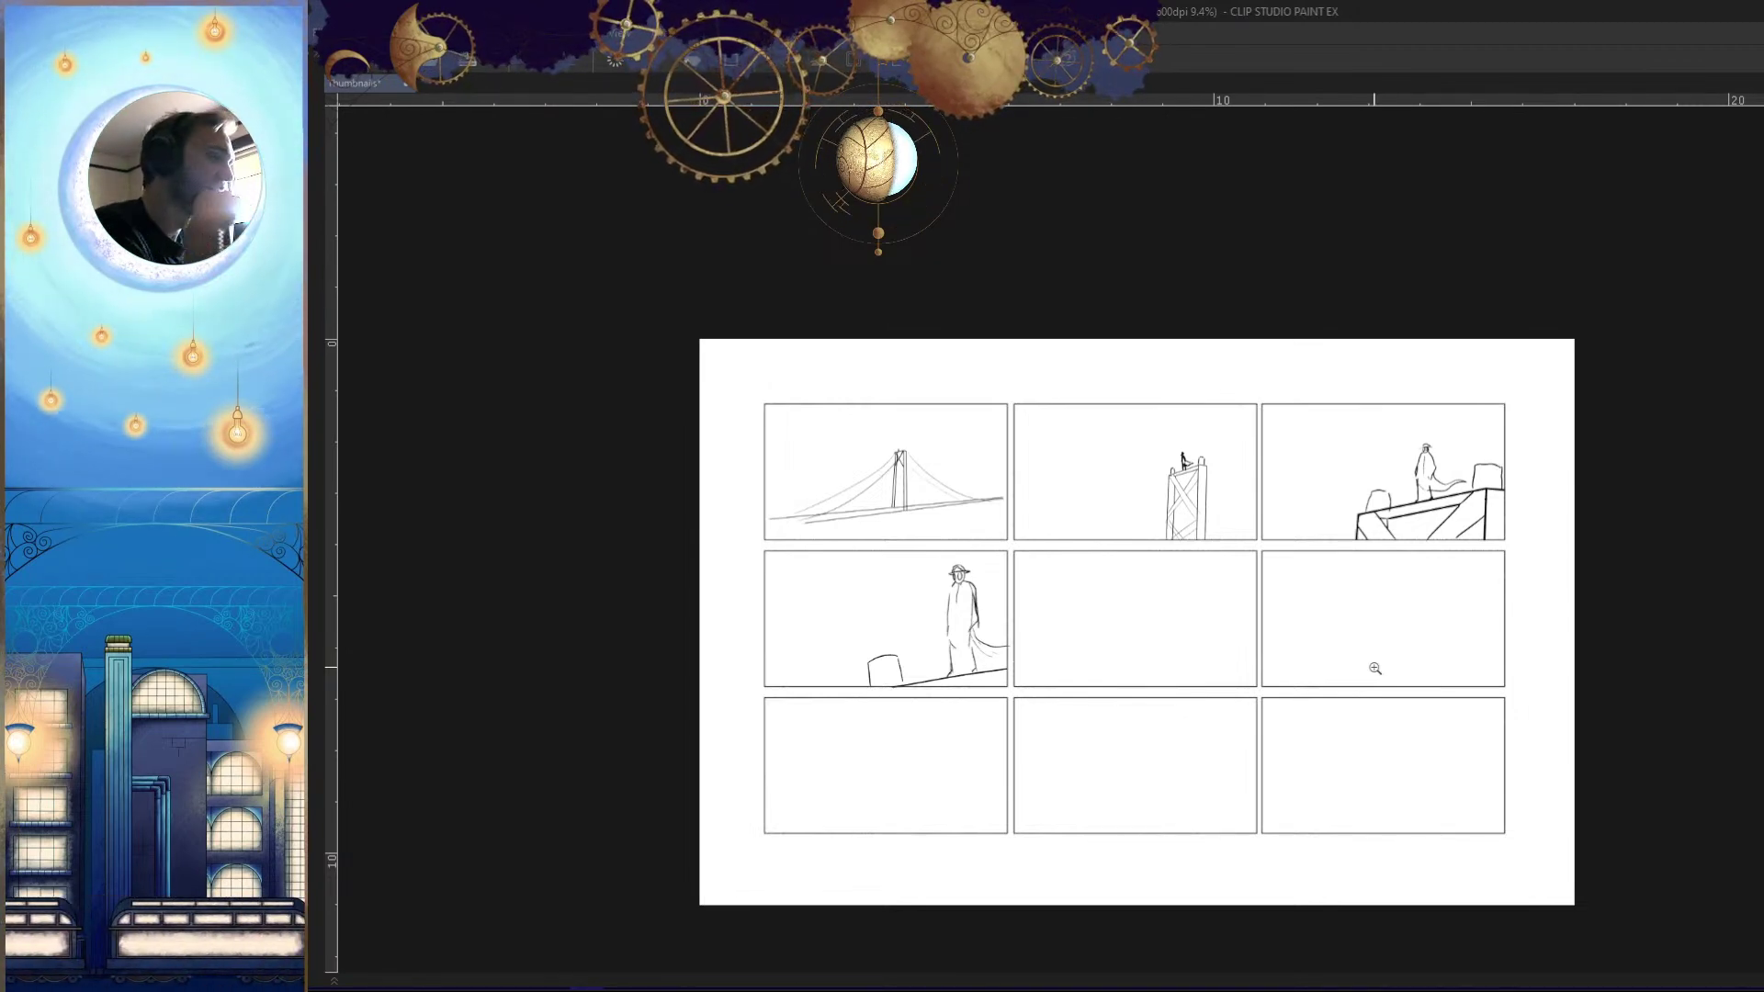
{"action": "left_click_drag", "start_coordinate": [1055, 630], "coordinate": [1001, 629]}
{"action": "left_click_drag", "start_coordinate": [1120, 627], "coordinate": [1507, 625]}
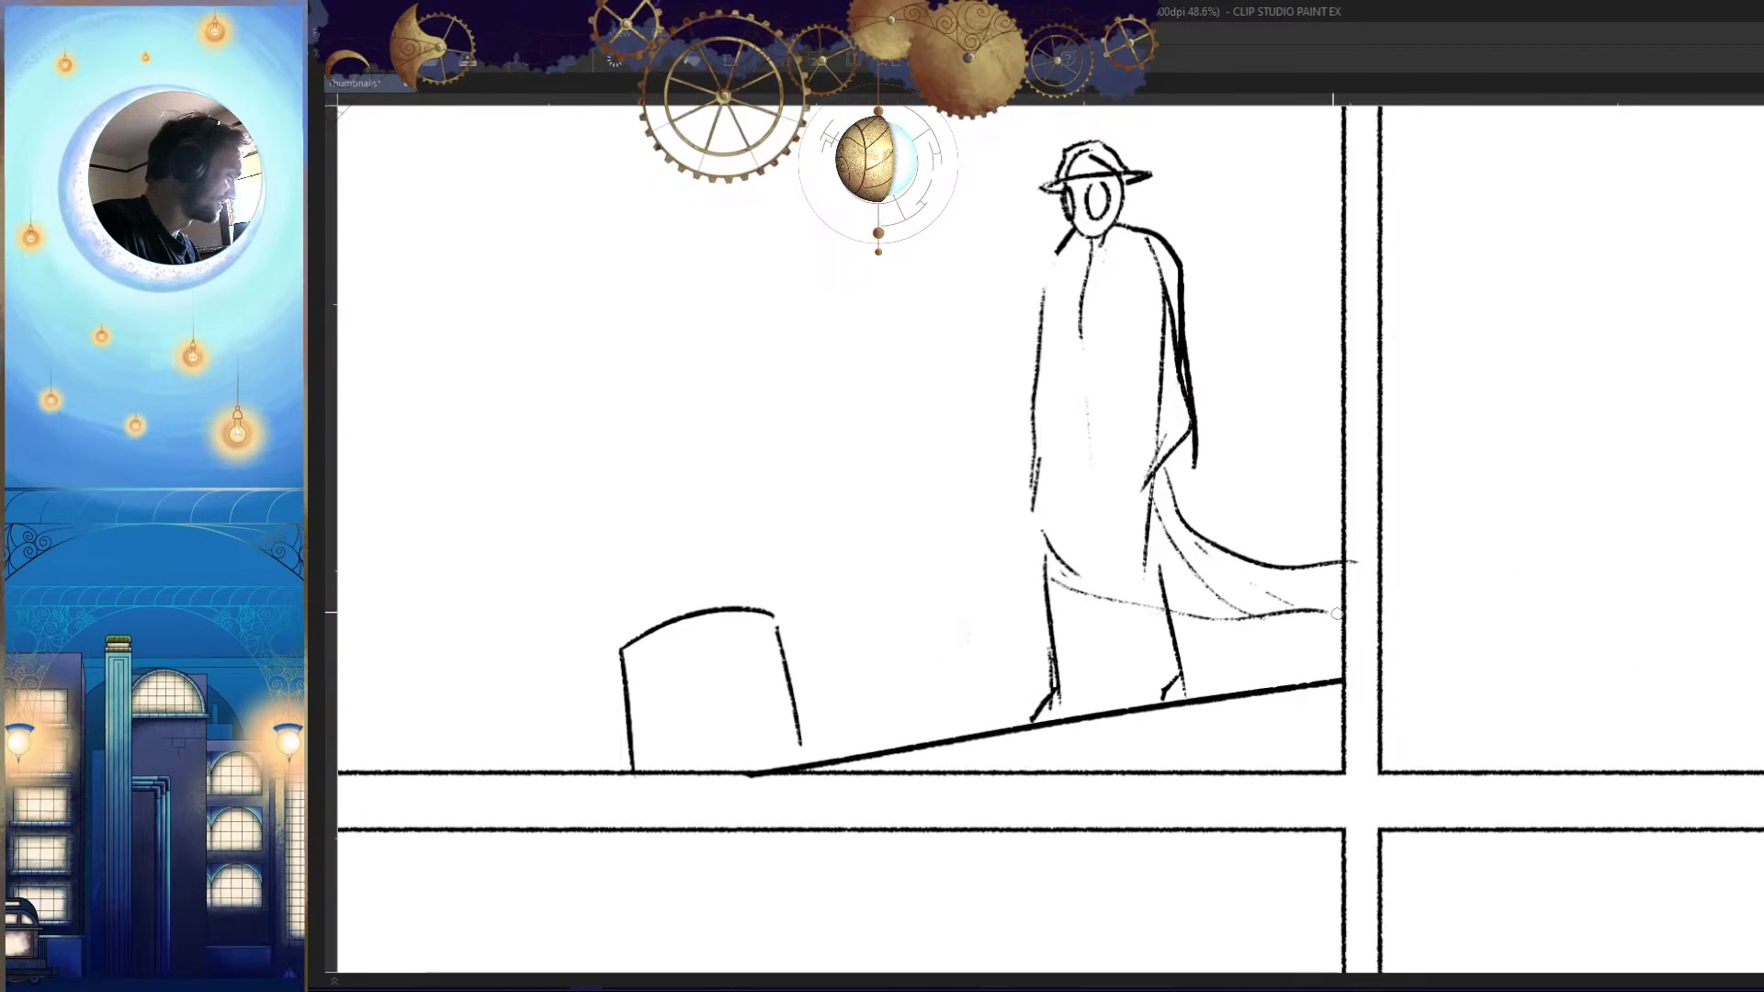
{"action": "left_click_drag", "start_coordinate": [1405, 644], "coordinate": [1268, 713]}
{"action": "key", "text": "h"}
{"action": "key", "text": "h"}
Draw the inner contours of both legs of the figure in the middle row's first panel, down to the feet
{"action": "left_click_drag", "start_coordinate": [1157, 634], "coordinate": [1470, 634]}
{"action": "left_click_drag", "start_coordinate": [742, 452], "coordinate": [727, 681]}
{"action": "left_click_drag", "start_coordinate": [722, 584], "coordinate": [735, 713]}
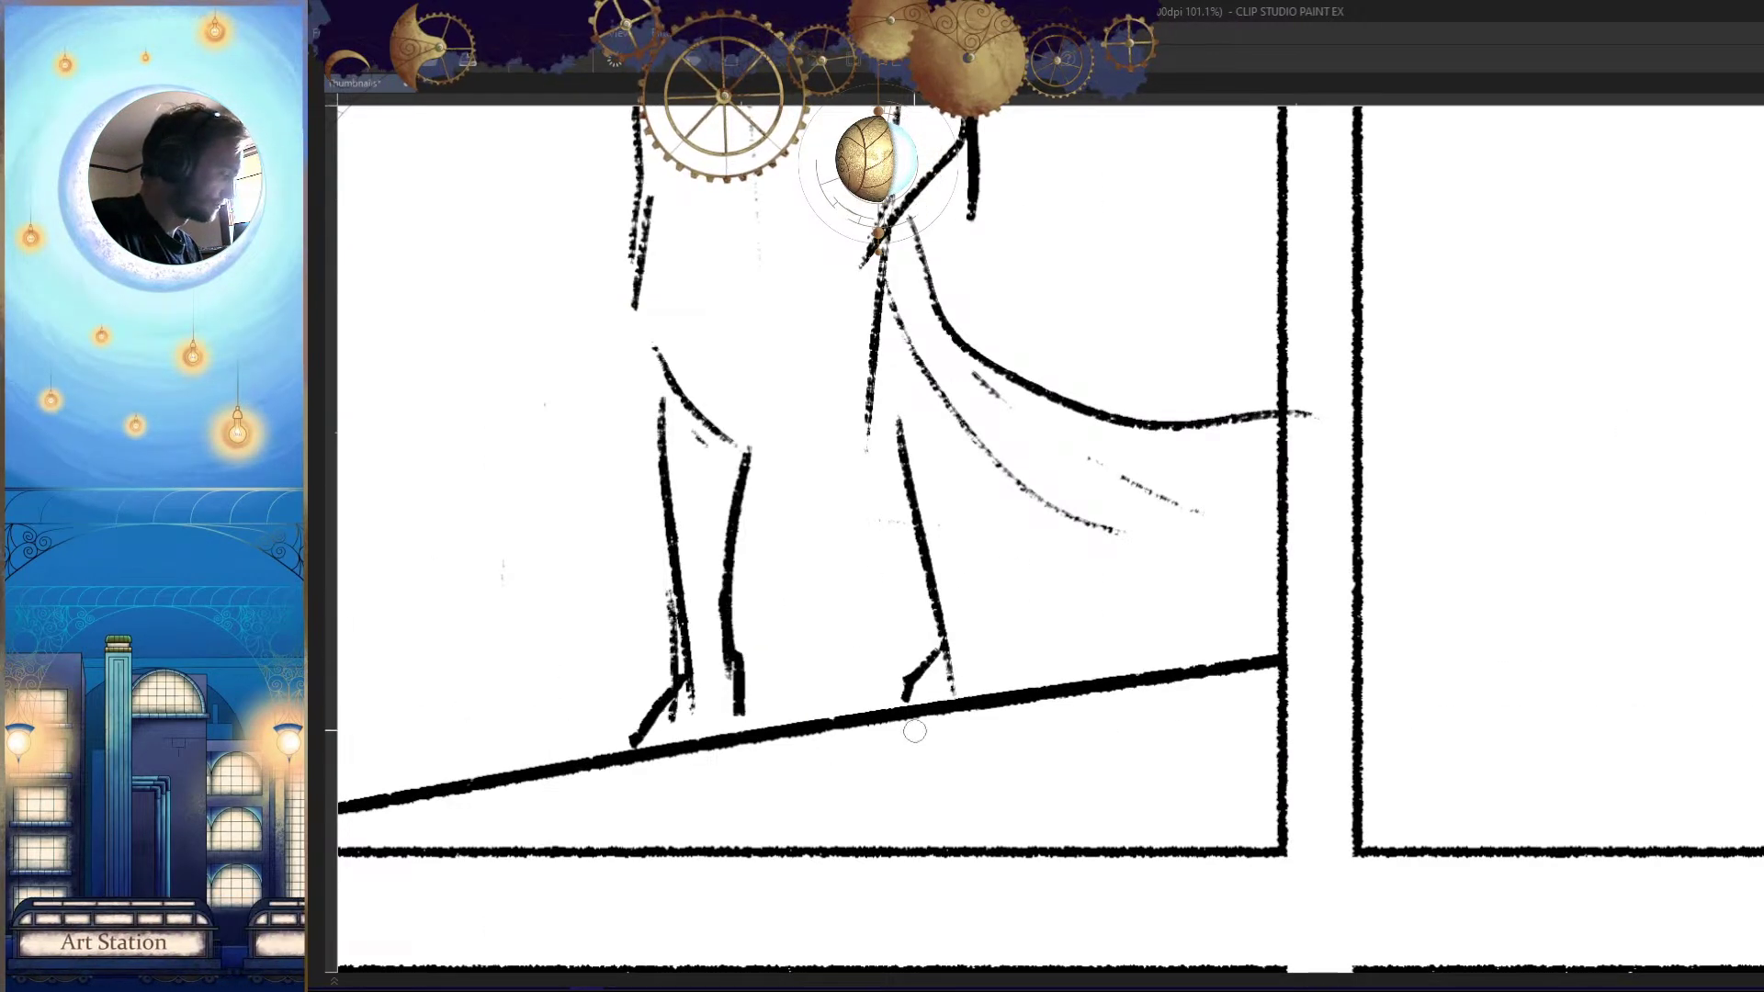
{"action": "key", "text": "h"}
{"action": "left_click_drag", "start_coordinate": [1227, 399], "coordinate": [1160, 620]}
{"action": "left_click_drag", "start_coordinate": [1269, 662], "coordinate": [1248, 760]}
{"action": "key", "text": "h"}
Thicken the inner edge of the front leg and draw its trouser cuff and foot
{"action": "left_click_drag", "start_coordinate": [1080, 654], "coordinate": [1268, 606]}
{"action": "left_click_drag", "start_coordinate": [1029, 549], "coordinate": [1139, 551]}
{"action": "mouse_move", "coordinate": [938, 592]}
{"action": "left_mouse_down"}
{"action": "mouse_move", "coordinate": [873, 606]}
{"action": "mouse_move", "coordinate": [887, 602]}
{"action": "left_mouse_up"}
{"action": "left_click_drag", "start_coordinate": [965, 308], "coordinate": [955, 625]}
{"action": "left_click_drag", "start_coordinate": [951, 560], "coordinate": [946, 400]}
{"action": "left_click_drag", "start_coordinate": [960, 368], "coordinate": [951, 487]}
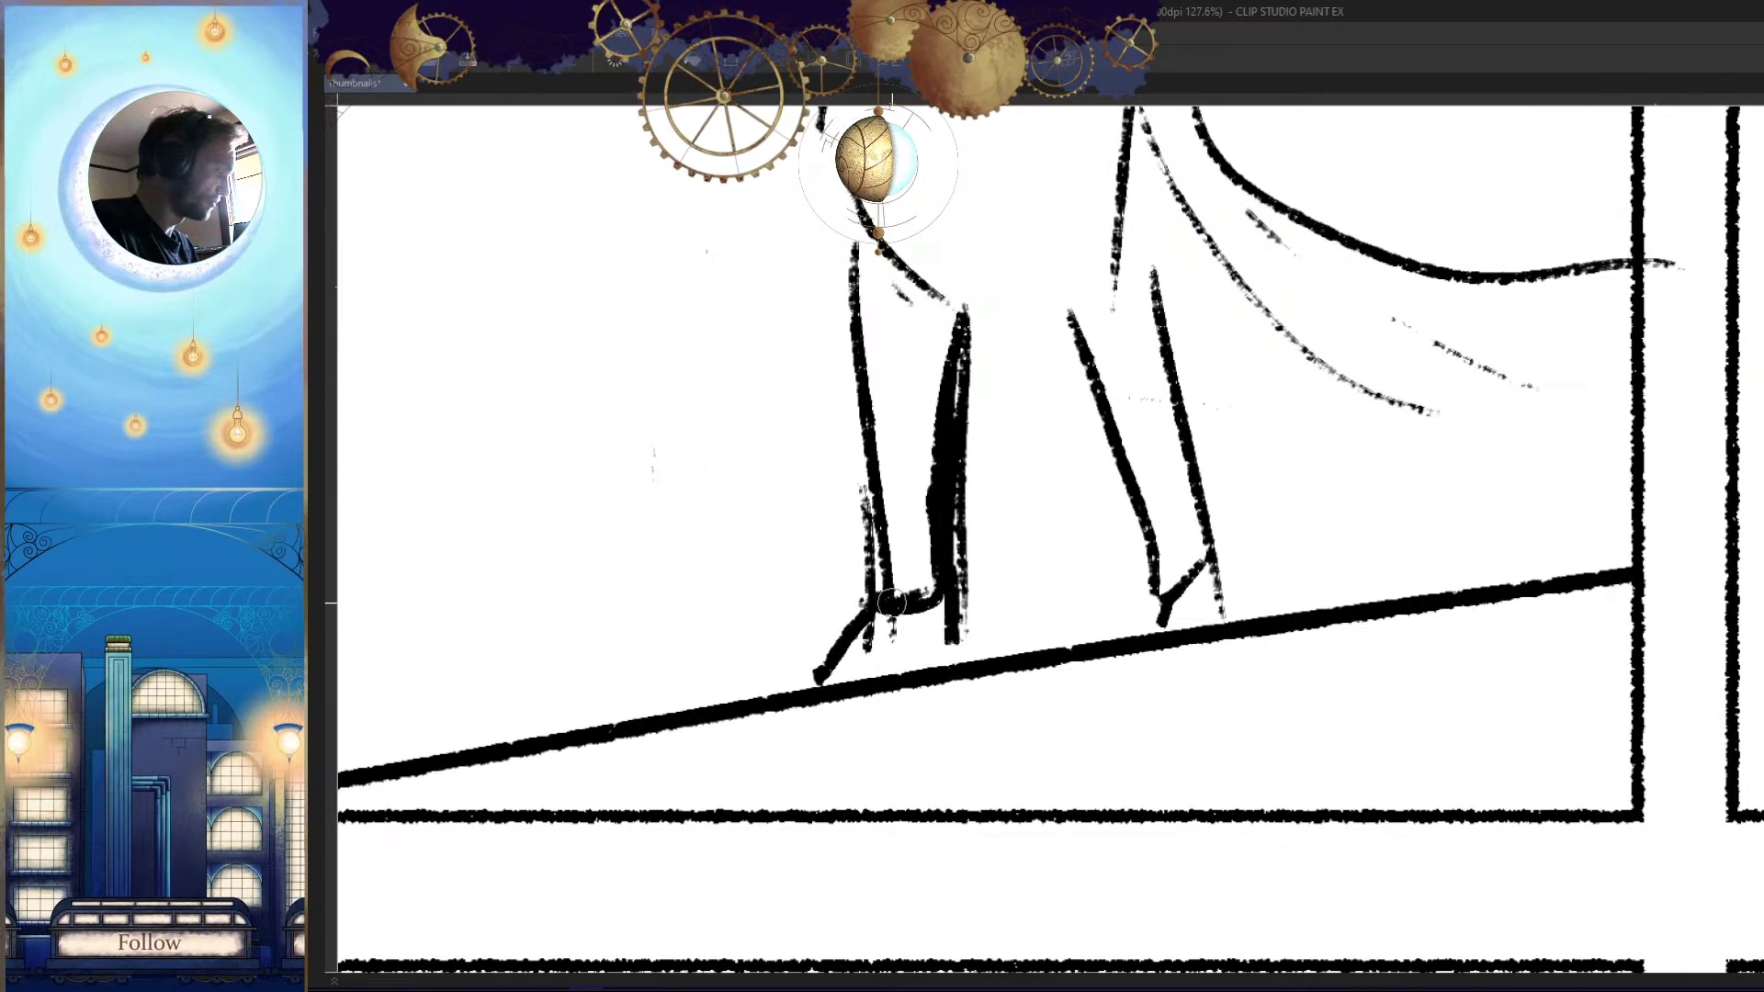
{"action": "left_click_drag", "start_coordinate": [868, 610], "coordinate": [790, 684]}
{"action": "left_click_drag", "start_coordinate": [954, 626], "coordinate": [956, 659]}
Sketch the rear leg's foot where it meets the crossbeam, redoing the strokes that miss
{"action": "key", "text": "h"}
{"action": "left_click_drag", "start_coordinate": [1267, 668], "coordinate": [1311, 618]}
{"action": "left_click_drag", "start_coordinate": [1405, 647], "coordinate": [1213, 663]}
{"action": "key", "text": "h"}
{"action": "mouse_move", "coordinate": [1029, 593]}
{"action": "left_mouse_down"}
{"action": "mouse_move", "coordinate": [1054, 593]}
{"action": "mouse_move", "coordinate": [993, 604]}
{"action": "mouse_move", "coordinate": [966, 662]}
{"action": "left_mouse_up"}
{"action": "key", "text": "ctrl+z"}
{"action": "key", "text": "ctrl+z"}
{"action": "mouse_move", "coordinate": [1052, 586]}
{"action": "left_mouse_down"}
{"action": "mouse_move", "coordinate": [973, 655]}
{"action": "mouse_move", "coordinate": [1074, 643]}
{"action": "left_mouse_up"}
{"action": "key", "text": "h"}
{"action": "left_click_drag", "start_coordinate": [1152, 685], "coordinate": [1139, 704]}
{"action": "mouse_move", "coordinate": [1286, 670]}
{"action": "left_mouse_down"}
{"action": "mouse_move", "coordinate": [1248, 766]}
{"action": "mouse_move", "coordinate": [943, 795]}
{"action": "left_mouse_up"}
{"action": "key", "text": "h"}
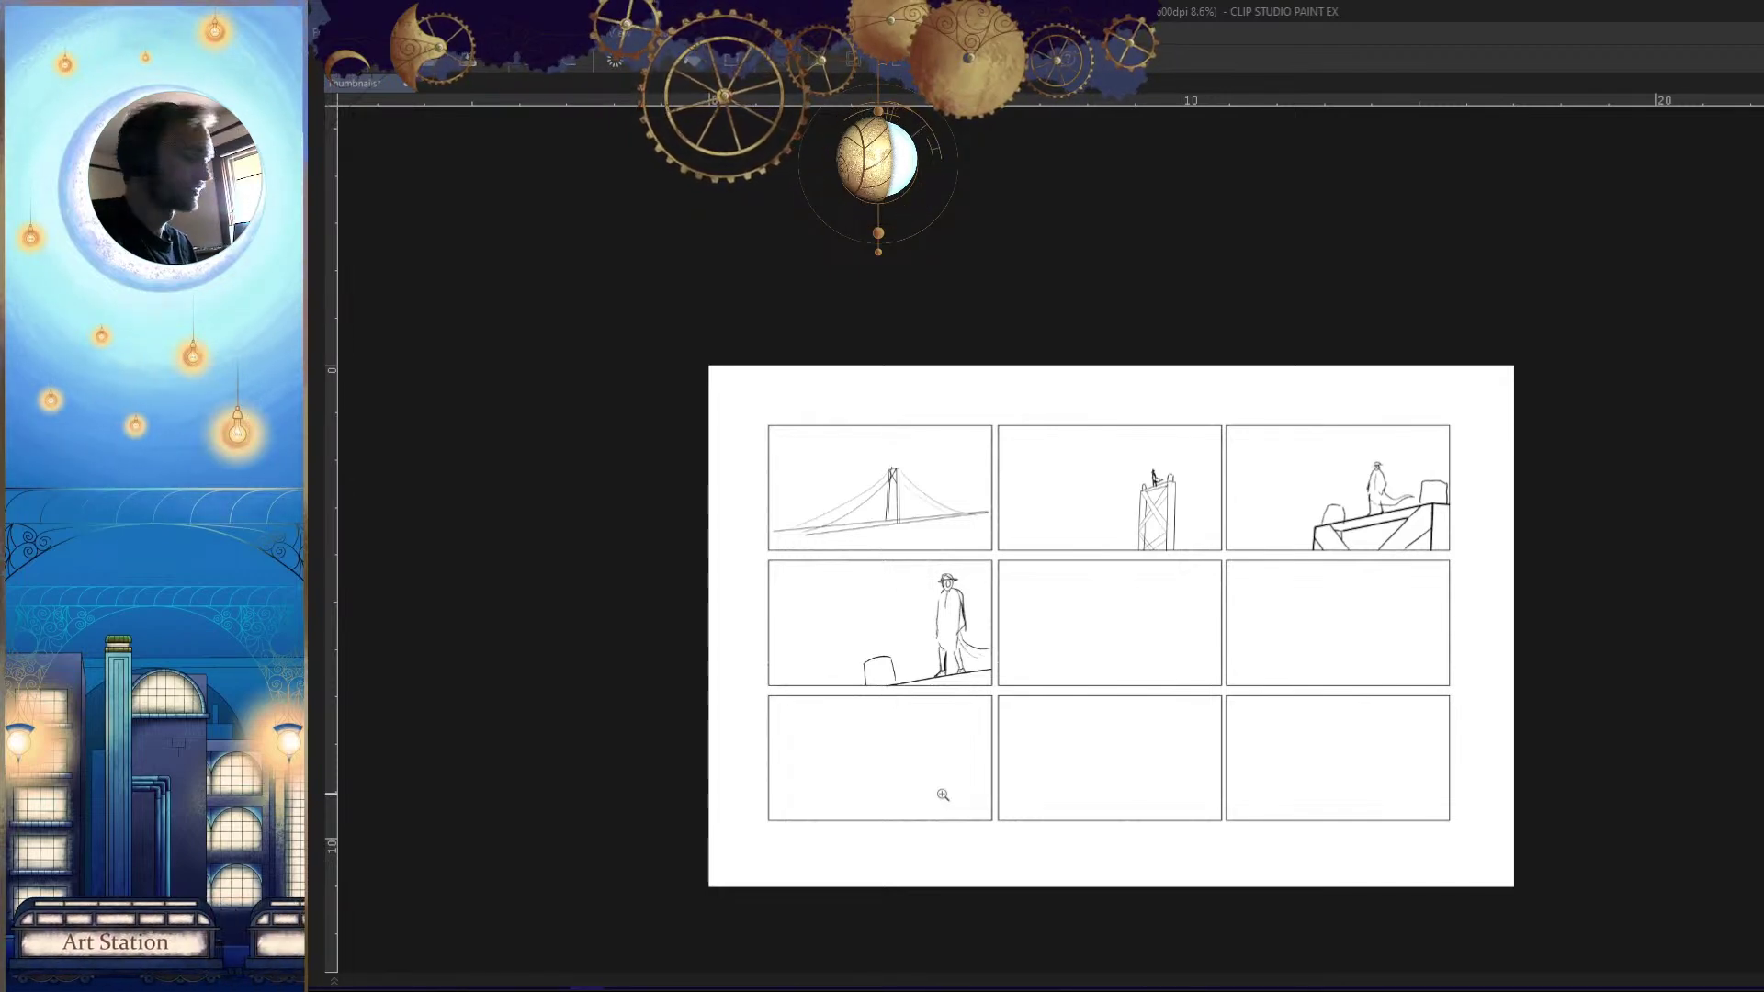
{"action": "left_click", "coordinate": [1152, 634]}
{"action": "left_click_drag", "start_coordinate": [1186, 698], "coordinate": [1092, 809]}
{"action": "left_click", "coordinate": [1022, 676]}
{"action": "mouse_move", "coordinate": [1038, 753]}
{"action": "left_mouse_down"}
{"action": "mouse_move", "coordinate": [1048, 607]}
{"action": "mouse_move", "coordinate": [1083, 594]}
{"action": "mouse_move", "coordinate": [1081, 630]}
{"action": "left_mouse_up"}
{"action": "left_click_drag", "start_coordinate": [999, 405], "coordinate": [998, 408]}
{"action": "scroll", "coordinate": [999, 406], "scroll_direction": "up", "scroll_amount": 2}
{"action": "key", "text": "ctrl+z"}
{"action": "left_click_drag", "start_coordinate": [1064, 479], "coordinate": [1037, 533]}
{"action": "mouse_move", "coordinate": [1075, 494]}
{"action": "left_mouse_down"}
{"action": "mouse_move", "coordinate": [1064, 538]}
{"action": "mouse_move", "coordinate": [1088, 452]}
{"action": "left_mouse_up"}
{"action": "key", "text": "ctrl+z"}
{"action": "key", "text": "ctrl+z"}
{"action": "key", "text": "ctrl+z"}
{"action": "key", "text": "ctrl+z"}
{"action": "key", "text": "ctrl+z"}
Sketch a small round head and the upper edge of a billowing cape in the middle row's second panel
{"action": "mouse_move", "coordinate": [1096, 443]}
{"action": "left_mouse_down"}
{"action": "mouse_move", "coordinate": [1049, 472]}
{"action": "mouse_move", "coordinate": [1135, 468]}
{"action": "mouse_move", "coordinate": [1027, 481]}
{"action": "left_mouse_up"}
{"action": "left_click_drag", "start_coordinate": [1165, 587], "coordinate": [1087, 593]}
{"action": "left_click_drag", "start_coordinate": [1195, 671], "coordinate": [1172, 569]}
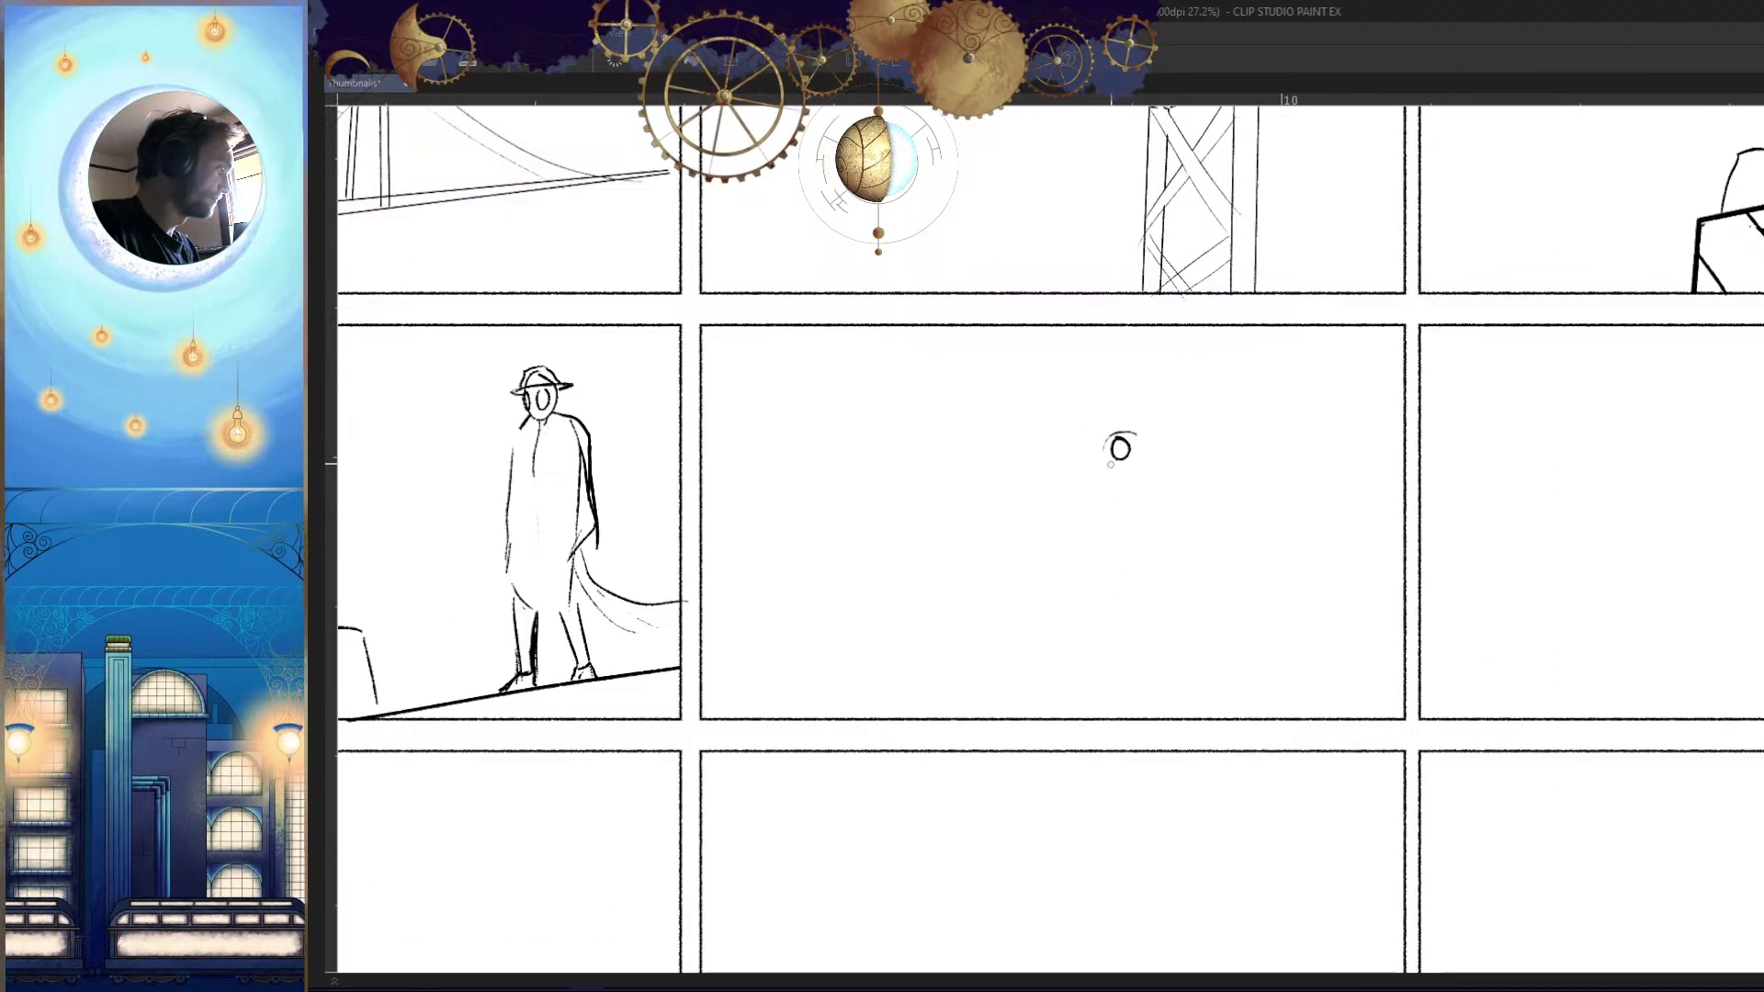
{"action": "left_click_drag", "start_coordinate": [1075, 527], "coordinate": [1022, 678]}
{"action": "key", "text": "ctrl+z"}
{"action": "left_click_drag", "start_coordinate": [1099, 470], "coordinate": [762, 603]}
{"action": "key", "text": "ctrl+z"}
{"action": "mouse_move", "coordinate": [1098, 472]}
{"action": "left_mouse_down"}
{"action": "mouse_move", "coordinate": [955, 547]}
{"action": "mouse_move", "coordinate": [781, 548]}
{"action": "mouse_move", "coordinate": [1044, 669]}
{"action": "left_mouse_up"}
{"action": "key", "text": "h"}
{"action": "key", "text": "h"}
Draw the cape's wavy lower hem and one leg line from it to the panel's bottom border
{"action": "mouse_move", "coordinate": [1212, 639]}
{"action": "left_mouse_down"}
{"action": "mouse_move", "coordinate": [1181, 594]}
{"action": "mouse_move", "coordinate": [1268, 595]}
{"action": "left_mouse_up"}
{"action": "left_click_drag", "start_coordinate": [1022, 659], "coordinate": [1251, 483]}
{"action": "key", "text": "ctrl+z"}
{"action": "mouse_move", "coordinate": [1022, 659]}
{"action": "left_mouse_down"}
{"action": "mouse_move", "coordinate": [1332, 599]}
{"action": "mouse_move", "coordinate": [1032, 732]}
{"action": "left_mouse_up"}
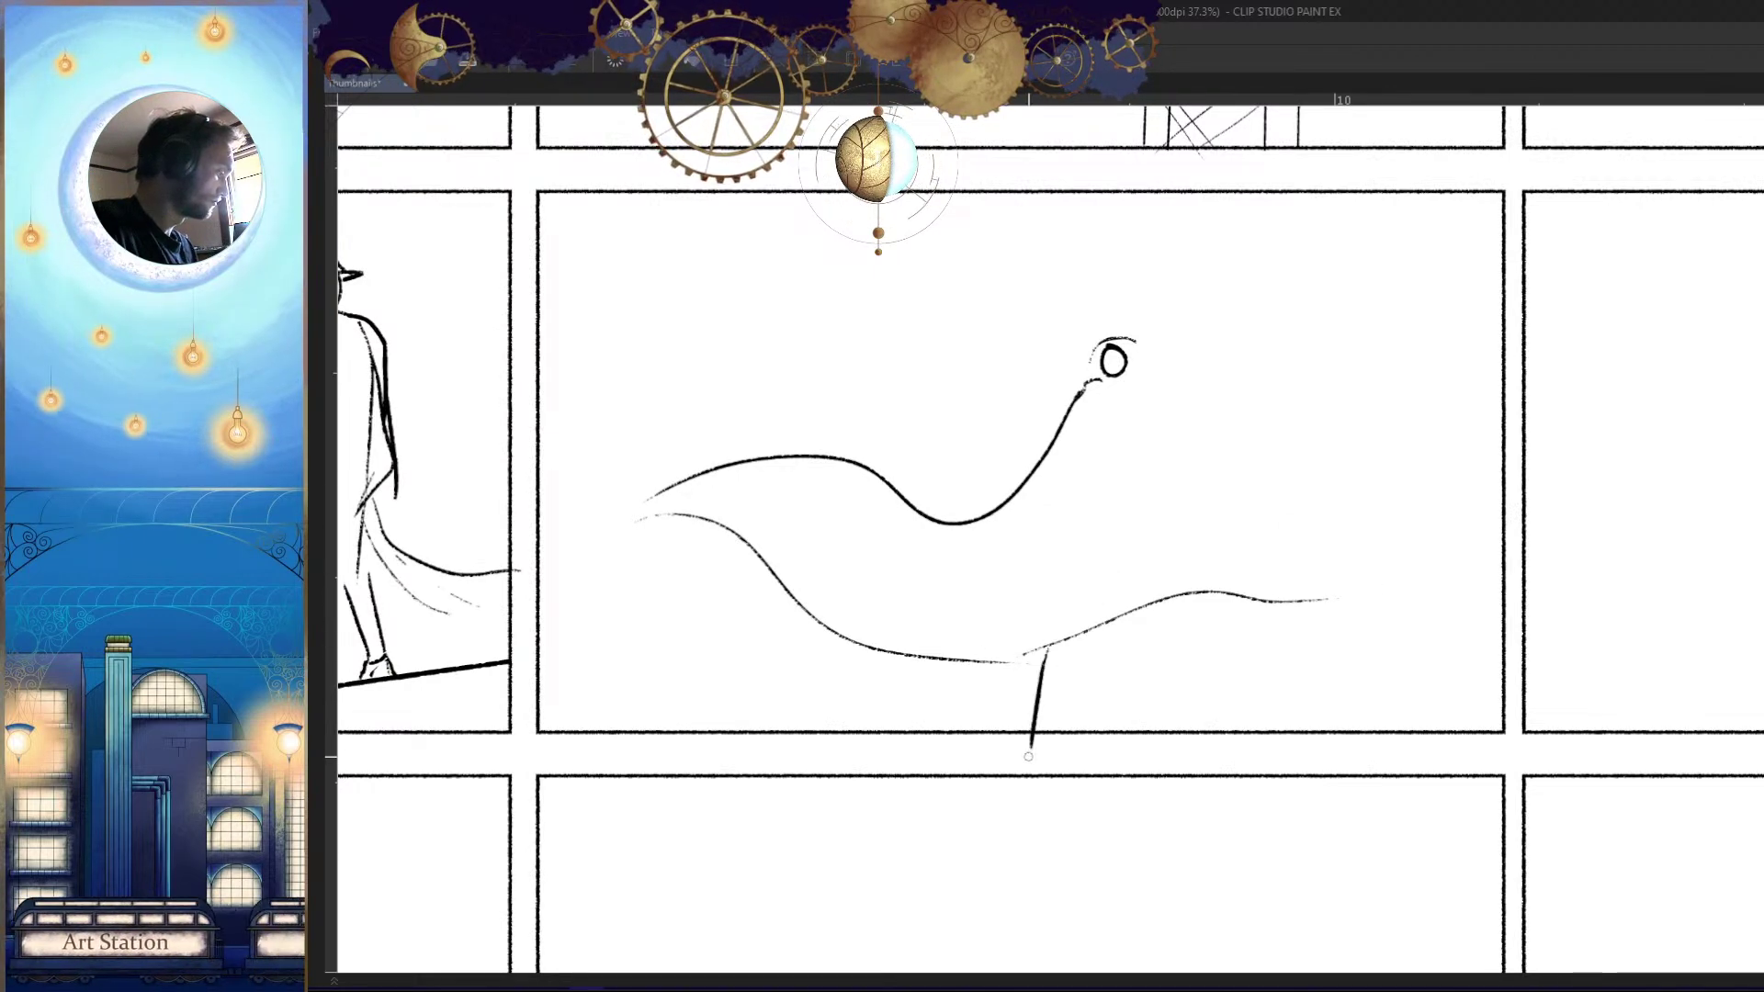
Draw the figure's other leg line from the cape's hem to the bottom border, redoing strokes that miss
{"action": "left_click_drag", "start_coordinate": [1255, 605], "coordinate": [1244, 640]}
{"action": "key", "text": "h"}
{"action": "key", "text": "ctrl+z"}
{"action": "mouse_move", "coordinate": [1155, 592]}
{"action": "left_mouse_down"}
{"action": "mouse_move", "coordinate": [1121, 735]}
{"action": "mouse_move", "coordinate": [1114, 691]}
{"action": "left_mouse_up"}
{"action": "key", "text": "ctrl+z"}
{"action": "key", "text": "h"}
{"action": "mouse_move", "coordinate": [1273, 744]}
{"action": "left_mouse_down"}
{"action": "mouse_move", "coordinate": [1291, 678]}
{"action": "mouse_move", "coordinate": [1232, 774]}
{"action": "left_mouse_up"}
{"action": "left_click_drag", "start_coordinate": [1302, 678], "coordinate": [1335, 692], "text": "ctrl"}
{"action": "mouse_move", "coordinate": [1197, 549]}
{"action": "left_mouse_down"}
{"action": "mouse_move", "coordinate": [1231, 672]}
{"action": "mouse_move", "coordinate": [1411, 674]}
{"action": "left_mouse_up"}
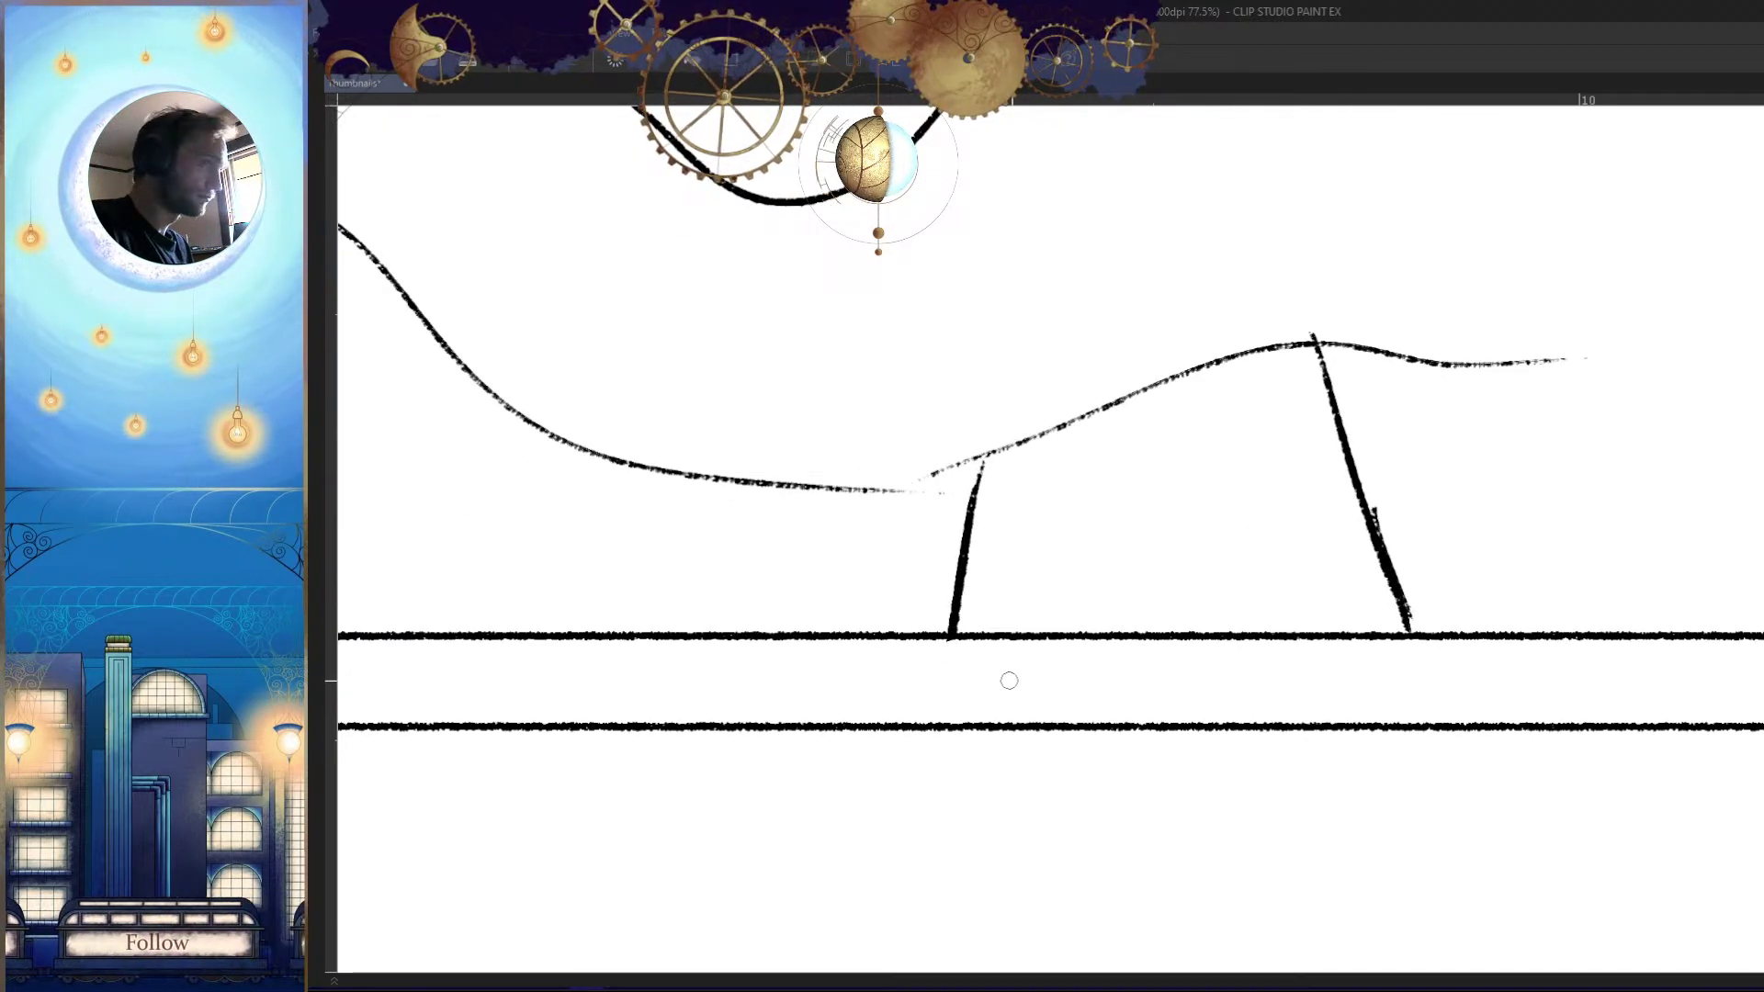
{"action": "left_click_drag", "start_coordinate": [1123, 577], "coordinate": [1110, 536], "text": "ctrl"}
{"action": "left_click_drag", "start_coordinate": [1213, 610], "coordinate": [1183, 626]}
{"action": "left_click_drag", "start_coordinate": [1087, 438], "coordinate": [1095, 439], "text": "ctrl"}
{"action": "left_click_drag", "start_coordinate": [1196, 641], "coordinate": [1182, 637]}
{"action": "left_click_drag", "start_coordinate": [976, 492], "coordinate": [1028, 488], "text": "ctrl"}
Draw the cape's remaining side edge from the shoulder, flaring outward to meet the hem
{"action": "key", "text": "h"}
{"action": "left_click_drag", "start_coordinate": [1148, 393], "coordinate": [1185, 433]}
{"action": "key", "text": "h"}
{"action": "mouse_move", "coordinate": [1143, 488]}
{"action": "left_mouse_down"}
{"action": "mouse_move", "coordinate": [1209, 536]}
{"action": "mouse_move", "coordinate": [1169, 463]}
{"action": "left_mouse_up"}
{"action": "mouse_move", "coordinate": [1132, 389]}
{"action": "left_mouse_down"}
{"action": "mouse_move", "coordinate": [1095, 436]}
{"action": "mouse_move", "coordinate": [1051, 588]}
{"action": "left_mouse_up"}
{"action": "key", "text": "ctrl+z"}
{"action": "key", "text": "h"}
{"action": "left_click_drag", "start_coordinate": [1209, 555], "coordinate": [1256, 516]}
{"action": "left_click_drag", "start_coordinate": [1199, 326], "coordinate": [1043, 614]}
{"action": "left_click_drag", "start_coordinate": [1089, 554], "coordinate": [898, 706]}
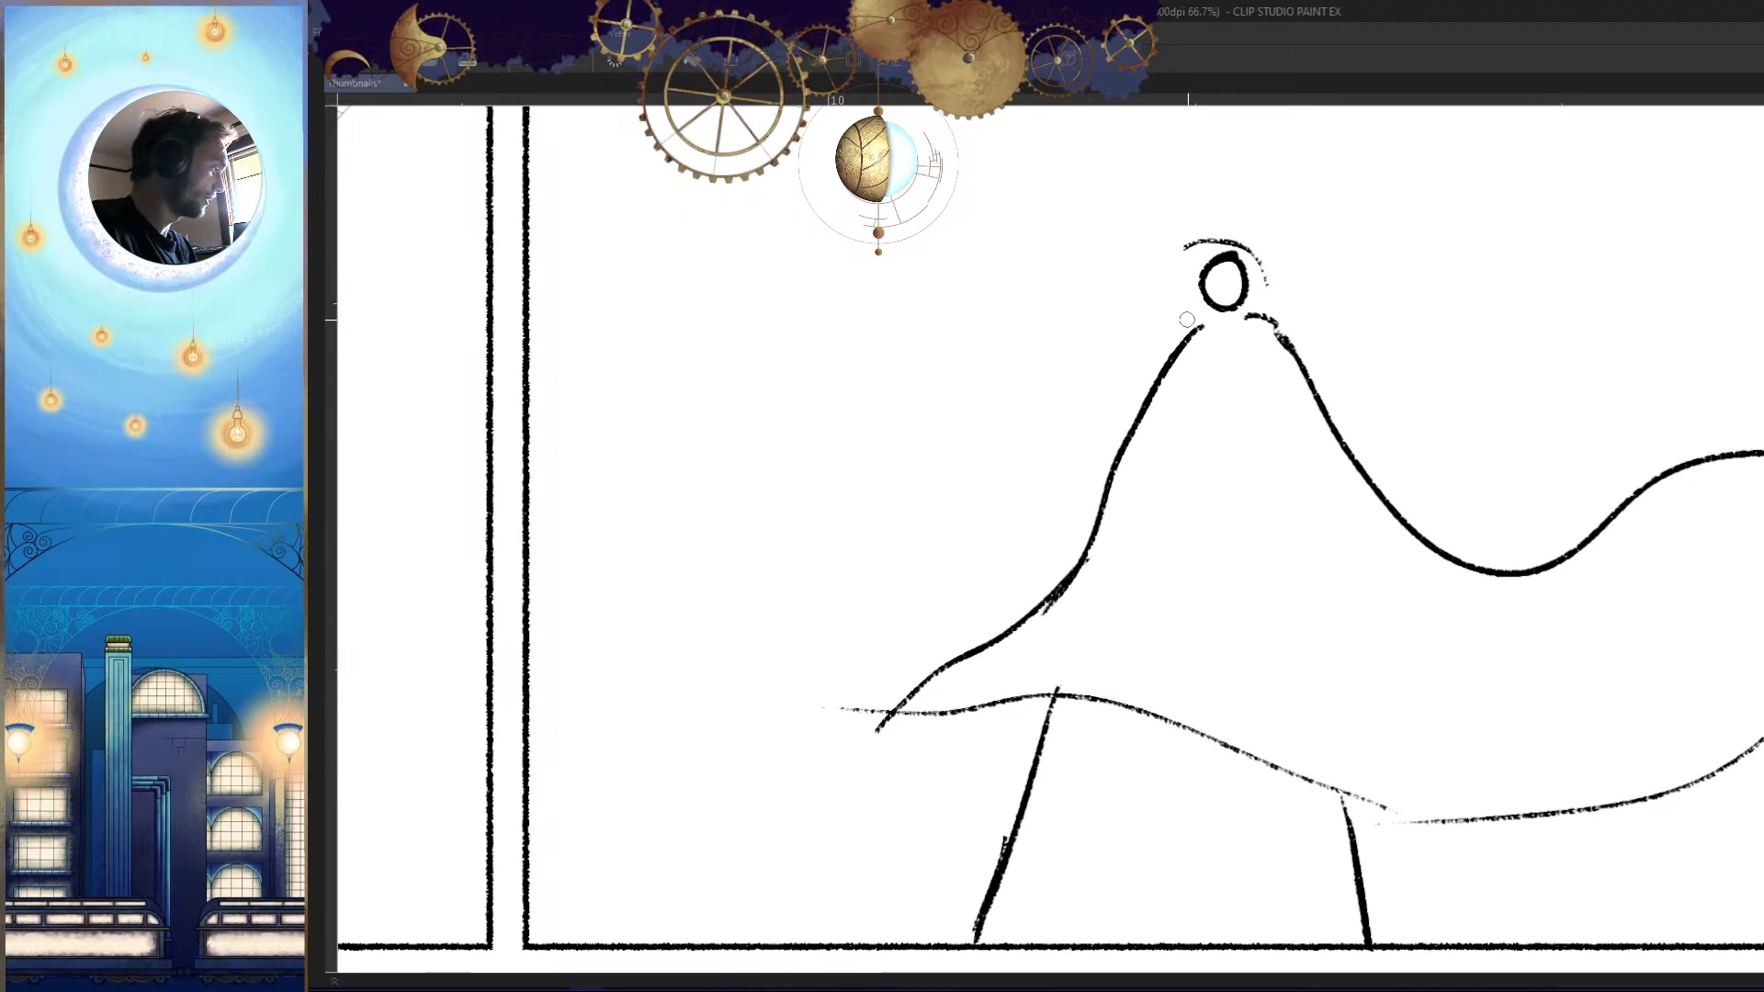
{"action": "left_click_drag", "start_coordinate": [1139, 402], "coordinate": [1056, 614]}
Erase the upper end of the cape's short side and redraw the shoulder and upper arm there
{"action": "scroll", "coordinate": [1115, 764], "scroll_direction": "down", "scroll_amount": 5}
{"action": "scroll", "coordinate": [1234, 646], "scroll_direction": "up", "scroll_amount": 4}
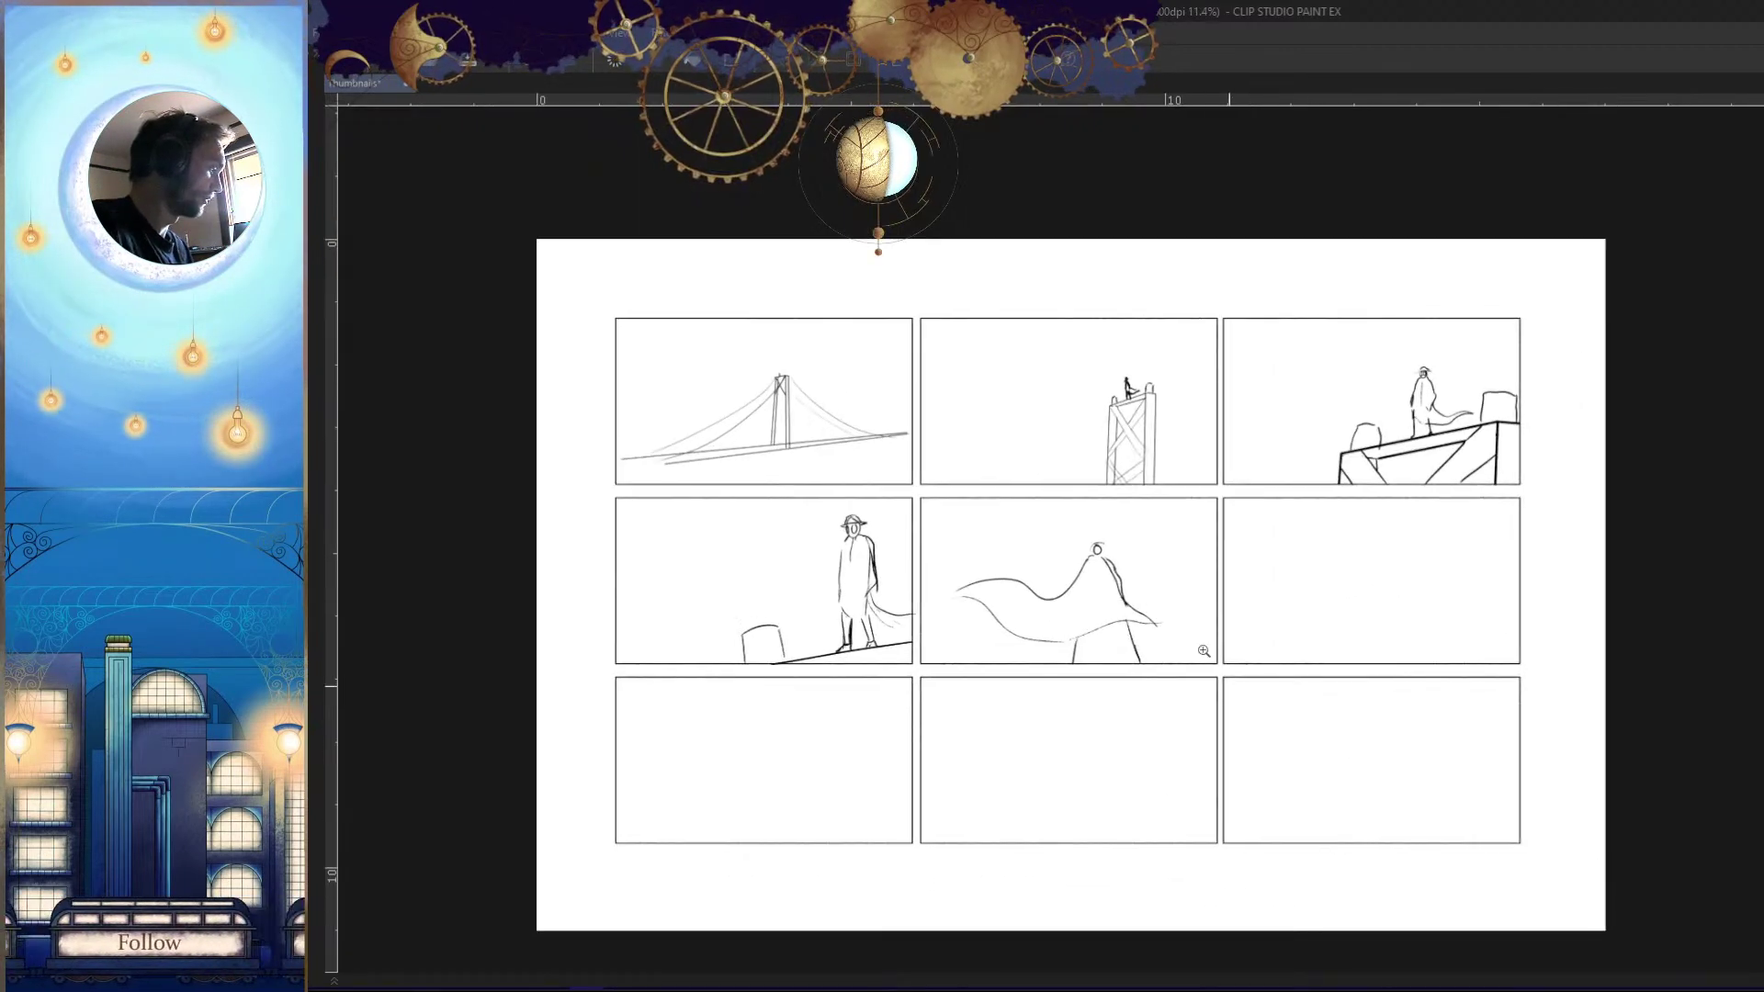
{"action": "left_click_drag", "start_coordinate": [1233, 646], "coordinate": [1128, 634]}
{"action": "left_click_drag", "start_coordinate": [1248, 406], "coordinate": [1201, 463]}
{"action": "scroll", "coordinate": [1250, 469], "scroll_direction": "up", "scroll_amount": 2}
{"action": "left_click_drag", "start_coordinate": [1288, 369], "coordinate": [1228, 441]}
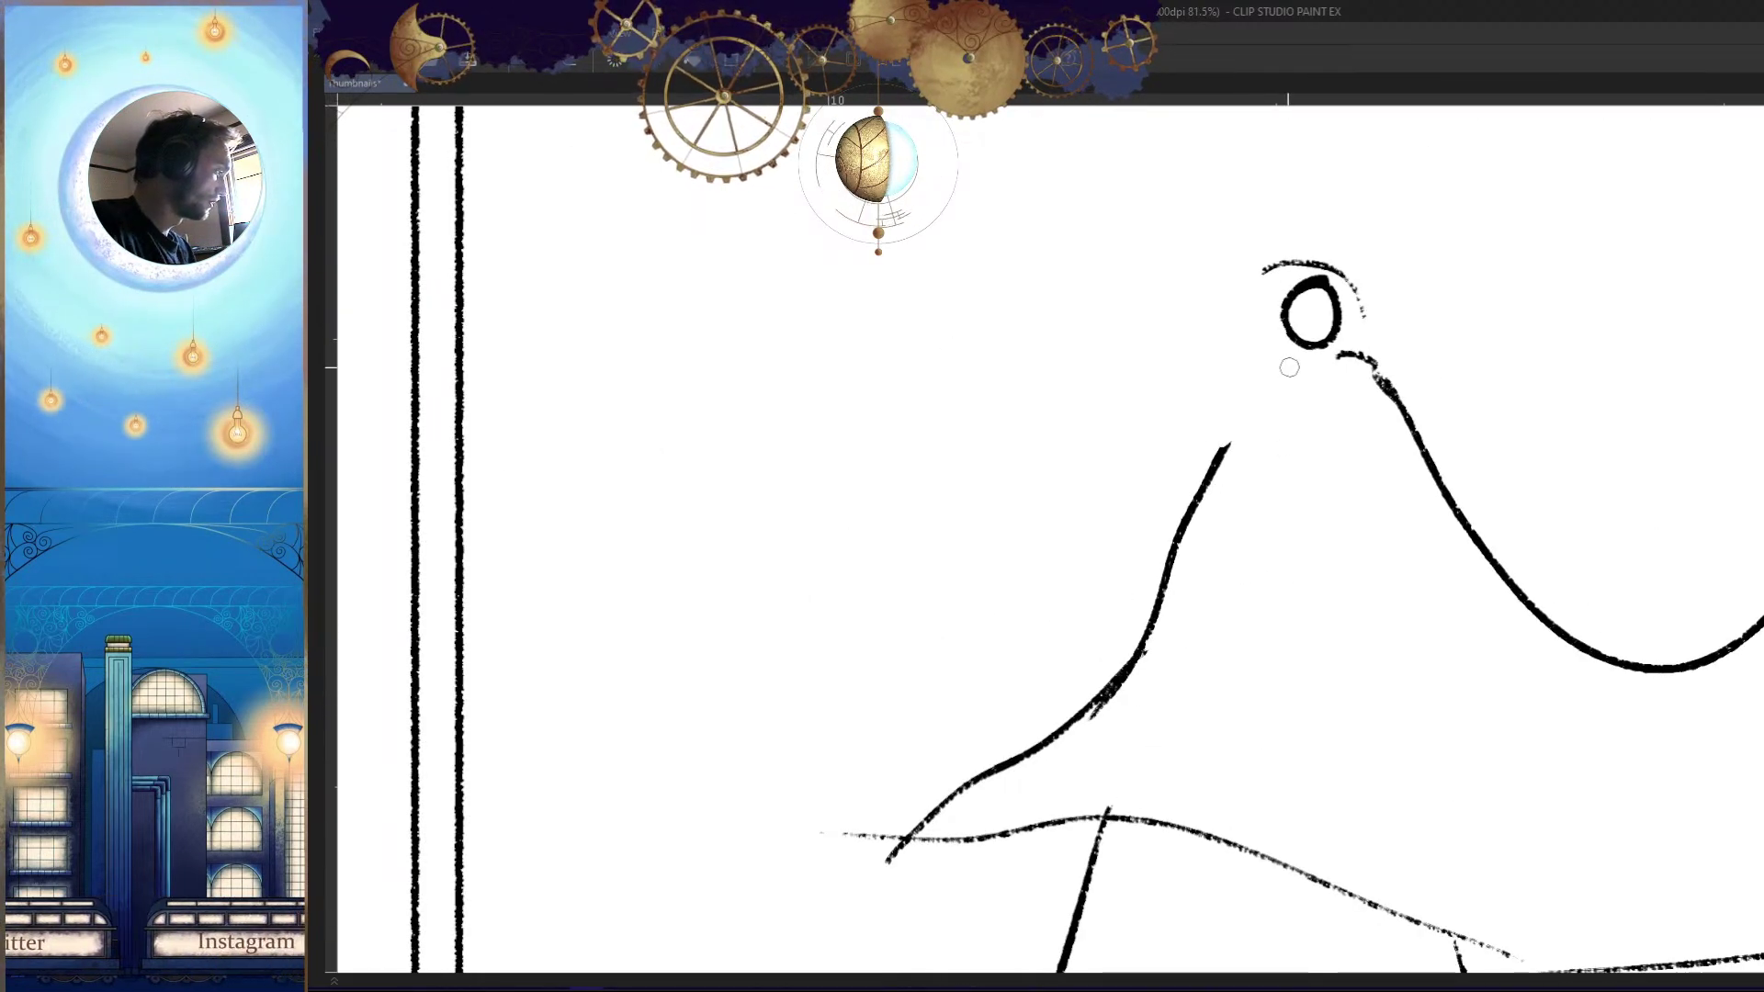
{"action": "scroll", "coordinate": [1185, 614], "scroll_direction": "down", "scroll_amount": 8}
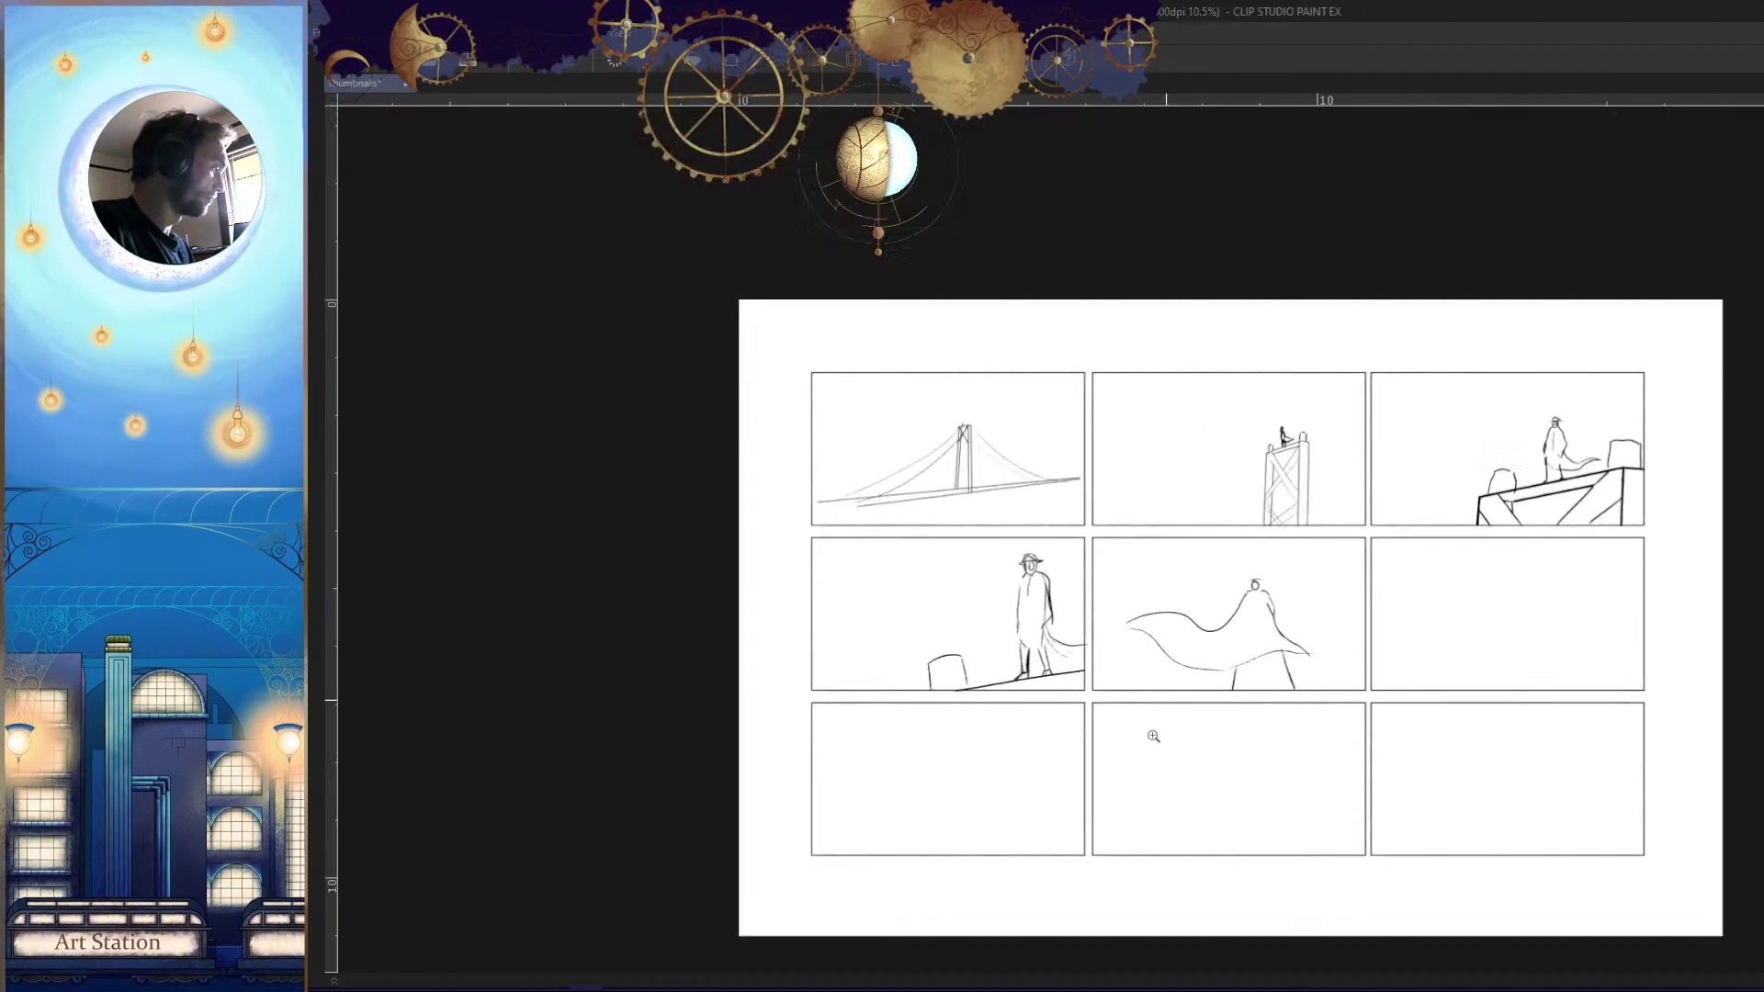
Select the whole caped figure and move it across to the right border of its panel
{"action": "key", "text": "h"}
{"action": "mouse_move", "coordinate": [1161, 611]}
{"action": "left_mouse_down"}
{"action": "mouse_move", "coordinate": [1233, 674]}
{"action": "mouse_move", "coordinate": [1165, 604]}
{"action": "left_mouse_up"}
{"action": "mouse_move", "coordinate": [1268, 699]}
{"action": "left_mouse_down"}
{"action": "mouse_move", "coordinate": [1057, 757]}
{"action": "mouse_move", "coordinate": [1280, 689]}
{"action": "mouse_move", "coordinate": [1252, 686]}
{"action": "left_mouse_up"}
{"action": "left_click", "coordinate": [1209, 516]}
{"action": "left_click", "coordinate": [1112, 432]}
{"action": "left_click", "coordinate": [684, 671]}
{"action": "left_click", "coordinate": [708, 806]}
{"action": "left_click", "coordinate": [847, 903]}
{"action": "left_click", "coordinate": [1016, 906]}
{"action": "left_click", "coordinate": [1227, 855]}
{"action": "left_click", "coordinate": [1259, 755]}
{"action": "left_click", "coordinate": [1209, 516]}
{"action": "key", "text": "ctrl+t"}
{"action": "left_click_drag", "start_coordinate": [1165, 671], "coordinate": [1264, 694]}
{"action": "key", "text": "Return"}
Redraw the outer leg contours of the caped figure down to the panel's bottom border
{"action": "scroll", "coordinate": [1268, 699], "scroll_direction": "up", "scroll_amount": 5}
{"action": "left_click_drag", "start_coordinate": [1275, 702], "coordinate": [1329, 668]}
{"action": "left_click_drag", "start_coordinate": [1107, 535], "coordinate": [1036, 735]}
{"action": "left_click_drag", "start_coordinate": [1099, 559], "coordinate": [1106, 725]}
{"action": "key", "text": "ctrl+z"}
{"action": "left_click_drag", "start_coordinate": [1121, 614], "coordinate": [1100, 724]}
{"action": "key", "text": "h"}
{"action": "left_click_drag", "start_coordinate": [1316, 706], "coordinate": [1329, 676]}
{"action": "key", "text": "ctrl+z"}
{"action": "left_click_drag", "start_coordinate": [1236, 503], "coordinate": [1268, 712]}
{"action": "mouse_move", "coordinate": [1052, 580]}
{"action": "left_mouse_down"}
{"action": "mouse_move", "coordinate": [1031, 694]}
{"action": "mouse_move", "coordinate": [1079, 618]}
{"action": "mouse_move", "coordinate": [1076, 727]}
{"action": "mouse_move", "coordinate": [1072, 671]}
{"action": "mouse_move", "coordinate": [1068, 691]}
{"action": "left_mouse_up"}
{"action": "key", "text": "ctrl+z"}
{"action": "key", "text": "ctrl+z"}
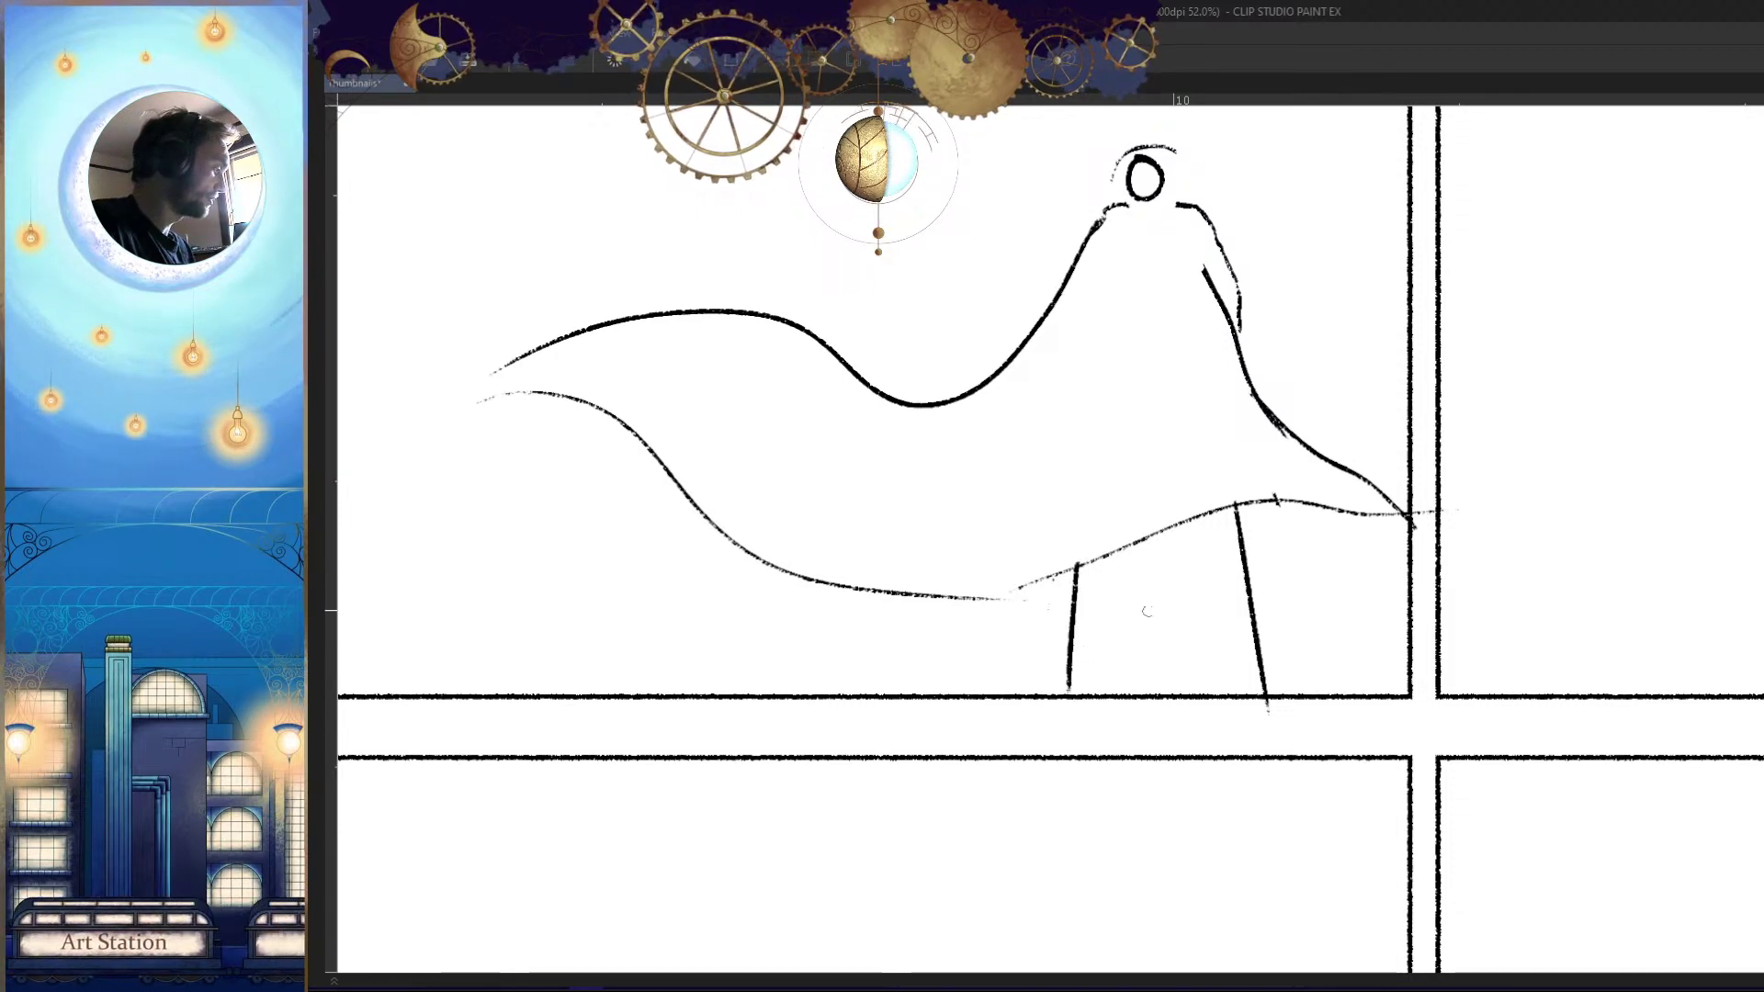
Add the inner contours of both legs beneath the cape, redoing strokes that miss
{"action": "left_click_drag", "start_coordinate": [1193, 538], "coordinate": [1220, 694]}
{"action": "key", "text": "h"}
{"action": "key", "text": "ctrl+z"}
{"action": "left_click_drag", "start_coordinate": [1090, 494], "coordinate": [1043, 712]}
{"action": "key", "text": "ctrl+z"}
{"action": "key", "text": "ctrl+z"}
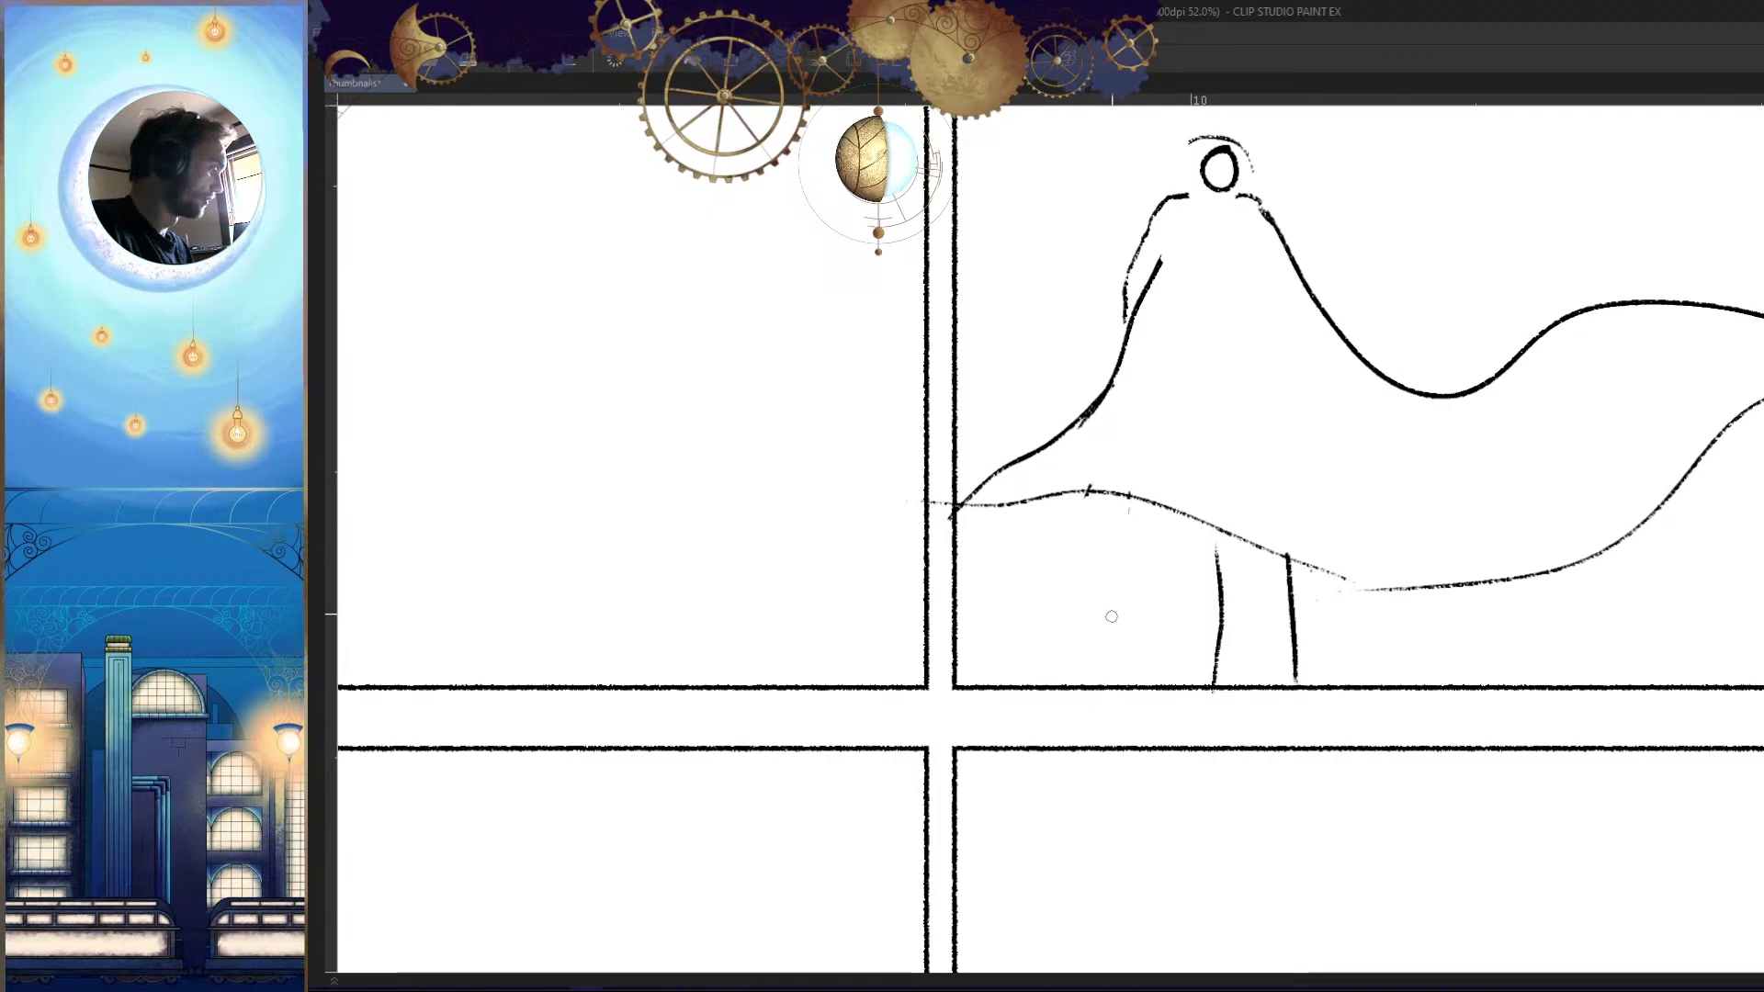
{"action": "left_click_drag", "start_coordinate": [1162, 507], "coordinate": [1137, 682]}
{"action": "left_click_drag", "start_coordinate": [1096, 504], "coordinate": [1044, 712]}
{"action": "key", "text": "h"}
Write the note "Stars" in the empty sky beside the caped figure
{"action": "left_click_drag", "start_coordinate": [1388, 685], "coordinate": [1280, 774]}
{"action": "mouse_move", "coordinate": [1260, 698]}
{"action": "left_mouse_down"}
{"action": "mouse_move", "coordinate": [1437, 788]}
{"action": "mouse_move", "coordinate": [1351, 740]}
{"action": "mouse_move", "coordinate": [1308, 653]}
{"action": "left_mouse_up"}
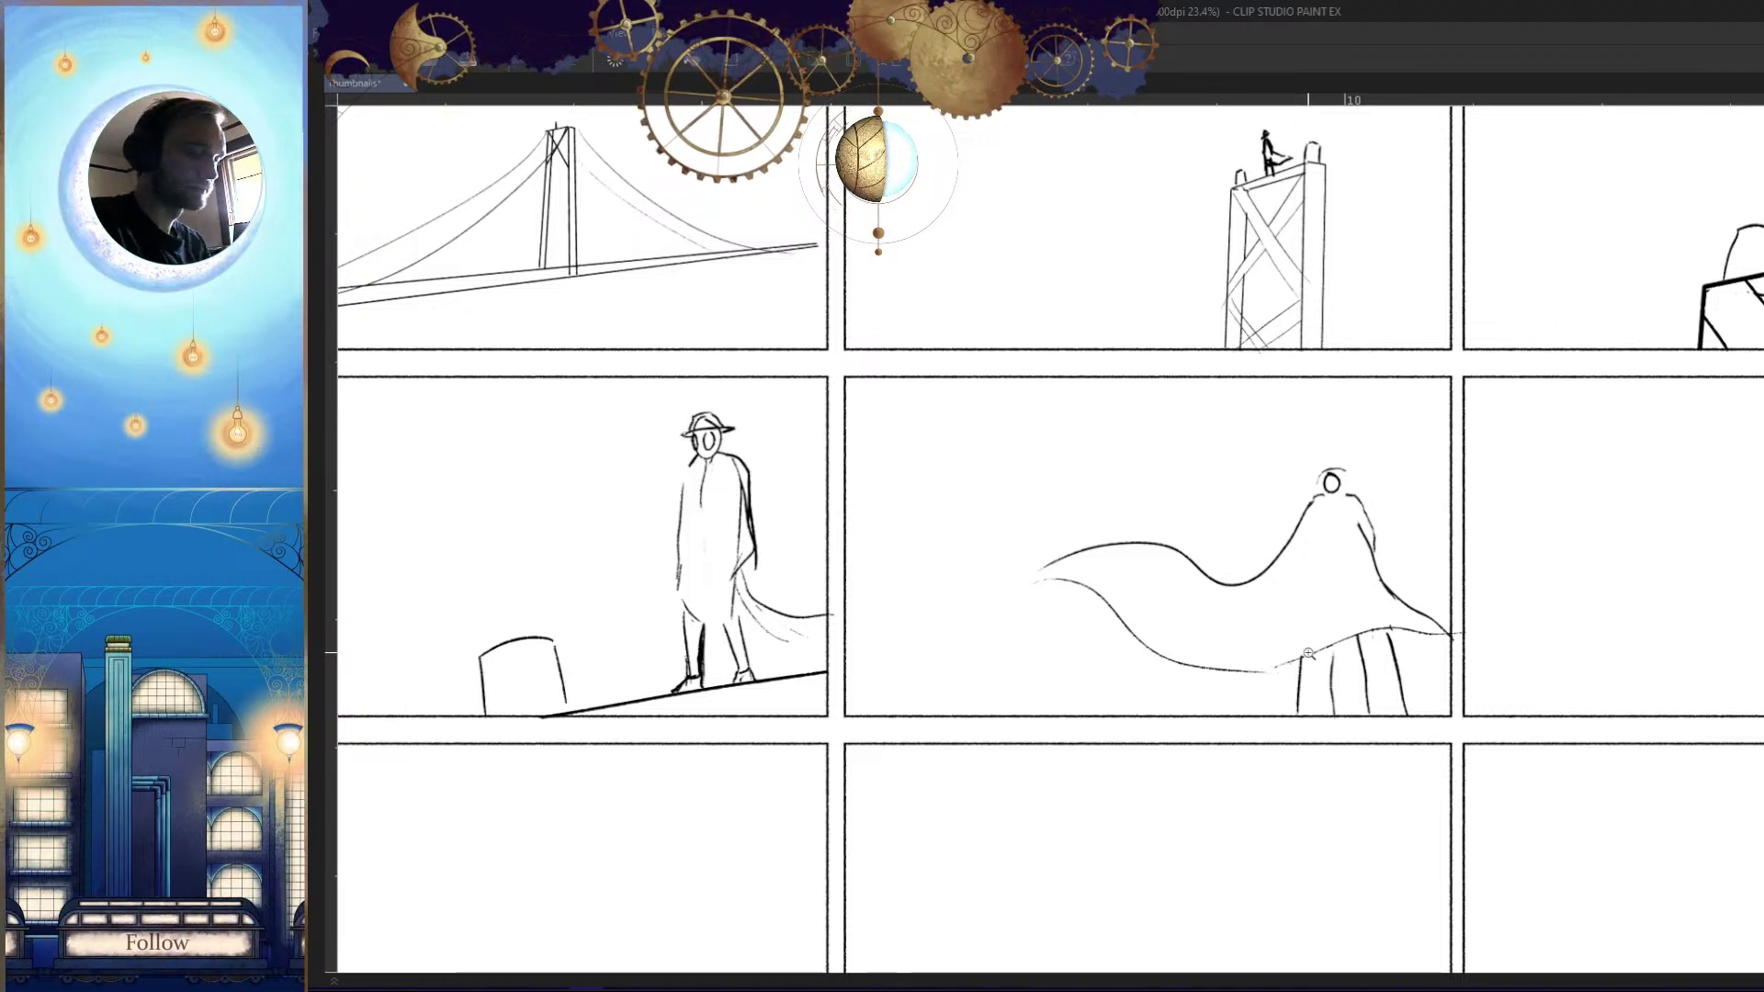
{"action": "left_click_drag", "start_coordinate": [1397, 620], "coordinate": [1323, 643]}
{"action": "left_click_drag", "start_coordinate": [1181, 548], "coordinate": [1449, 467]}
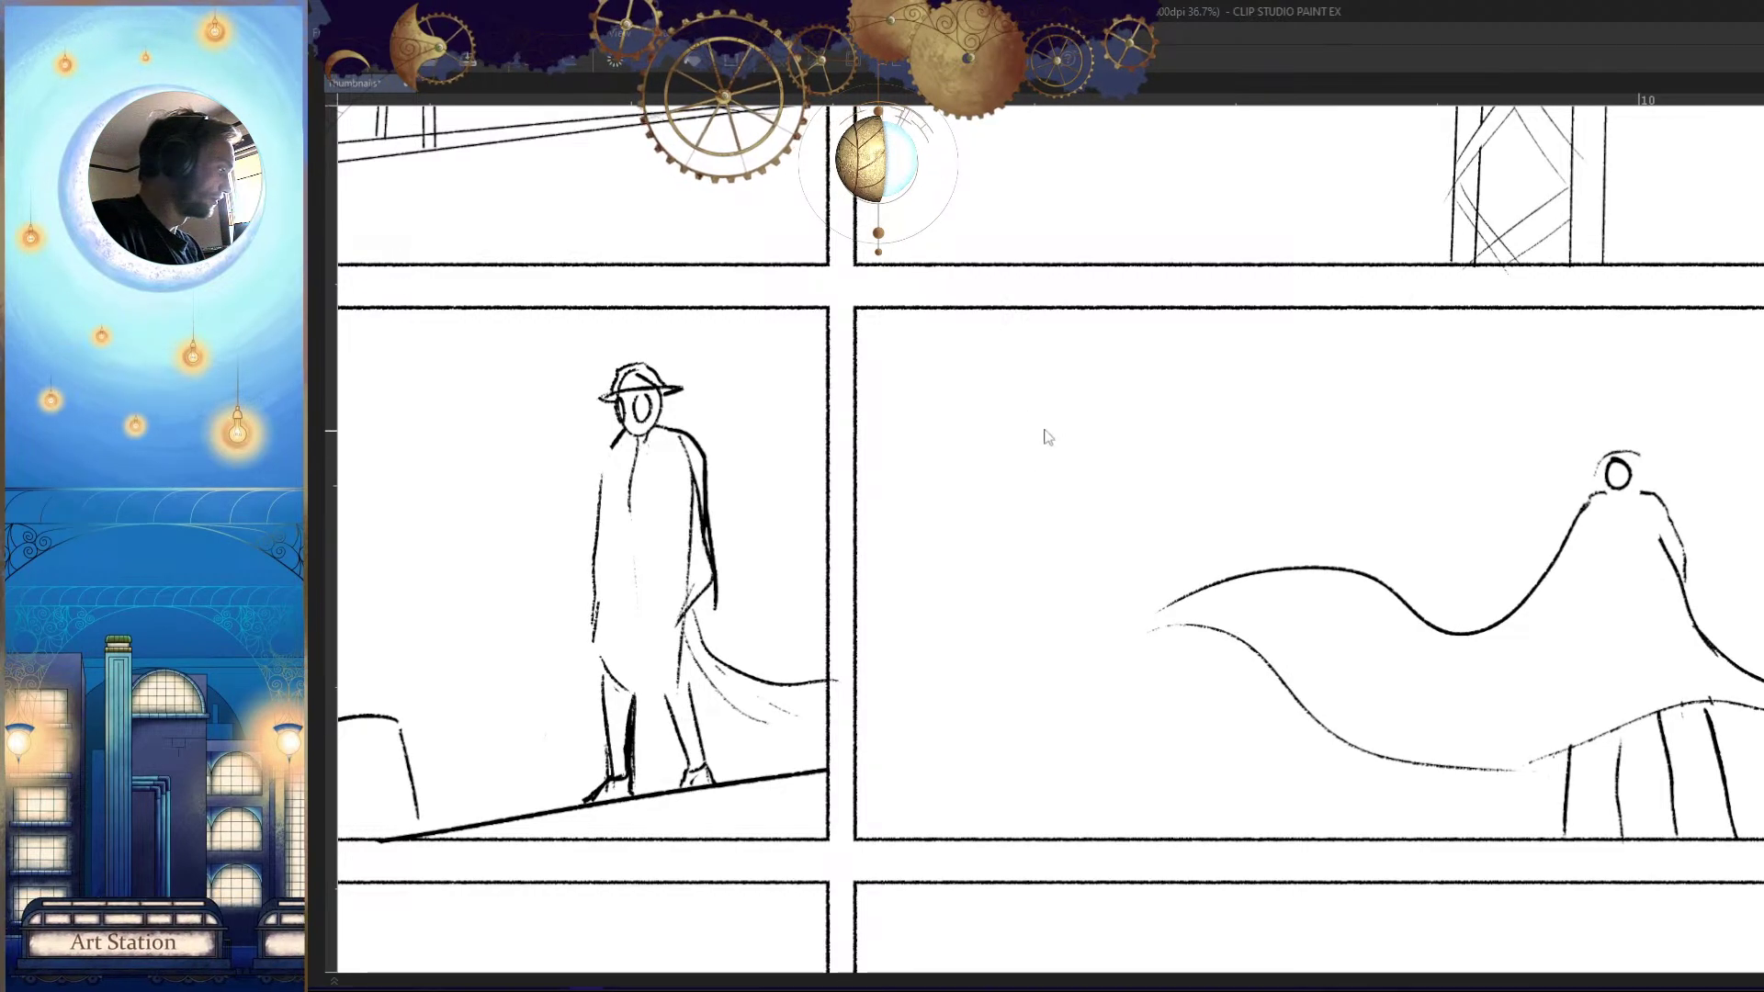
{"action": "mouse_move", "coordinate": [1085, 424]}
{"action": "left_mouse_down"}
{"action": "mouse_move", "coordinate": [1121, 713]}
{"action": "mouse_move", "coordinate": [1149, 499]}
{"action": "mouse_move", "coordinate": [1145, 560]}
{"action": "mouse_move", "coordinate": [1166, 581]}
{"action": "left_mouse_up"}
{"action": "left_click_drag", "start_coordinate": [751, 533], "coordinate": [1486, 531]}
Draw a low rounded arc in the lower left corner of the caped figure's panel, redoing it flatter
{"action": "key", "text": "h"}
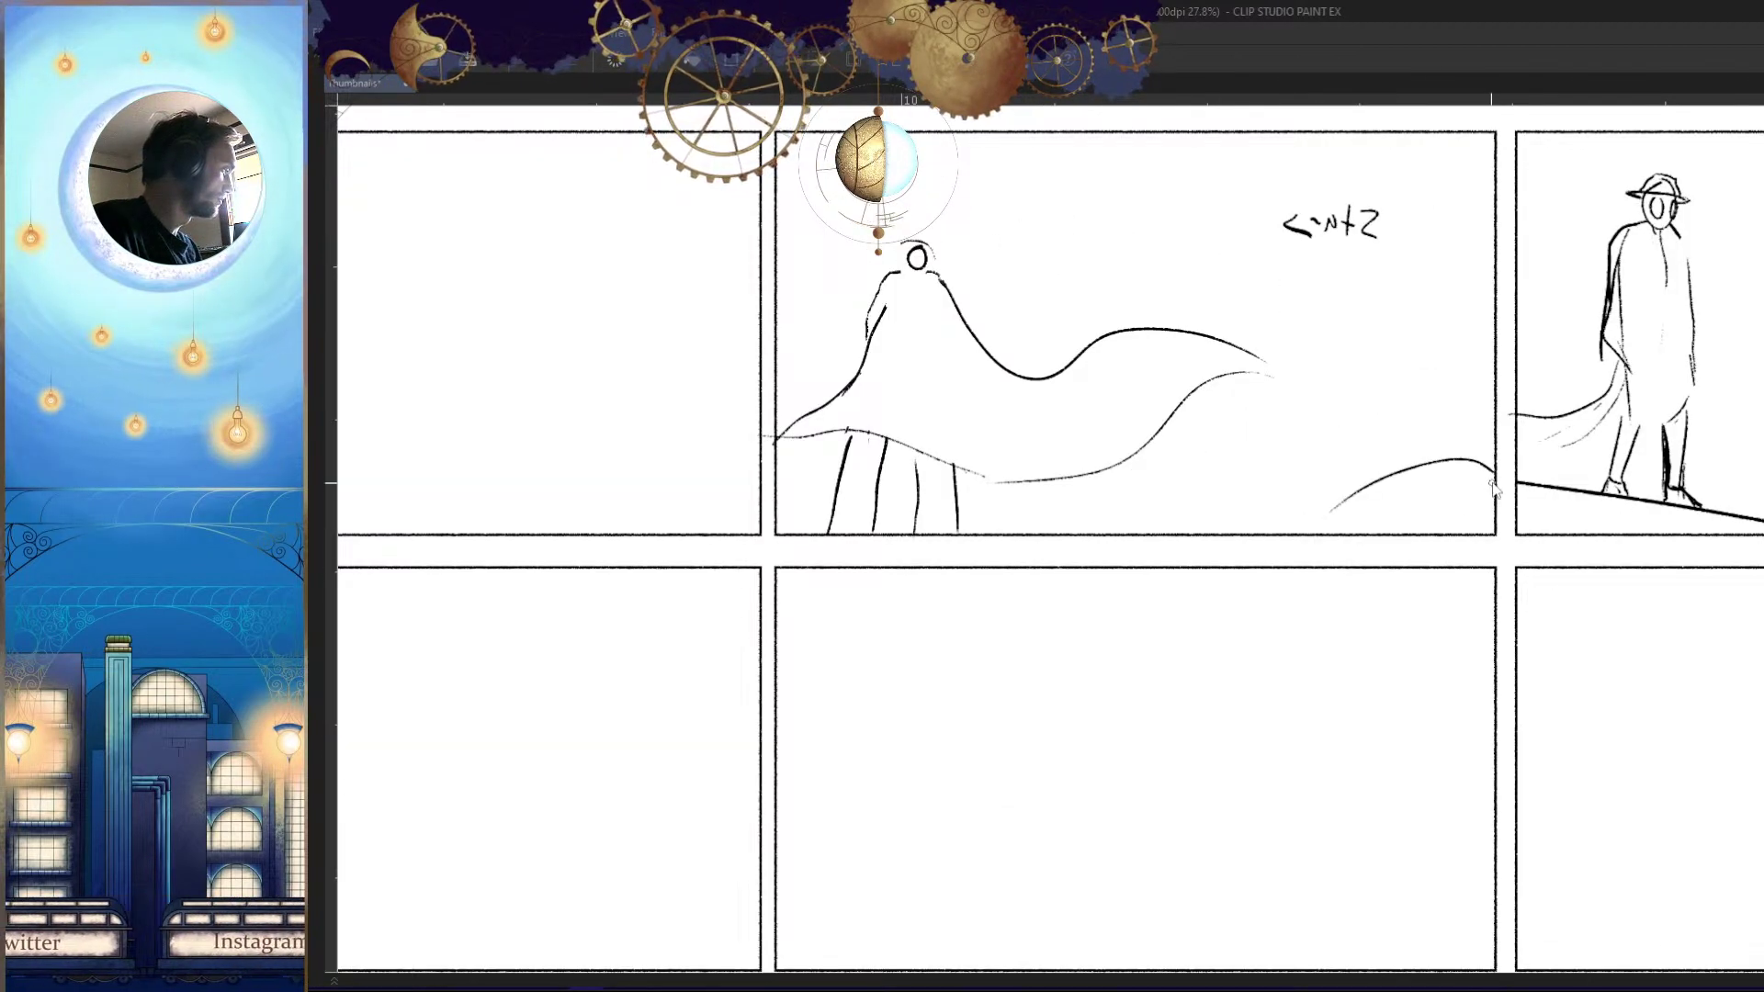
{"action": "left_click_drag", "start_coordinate": [1498, 475], "coordinate": [1356, 558]}
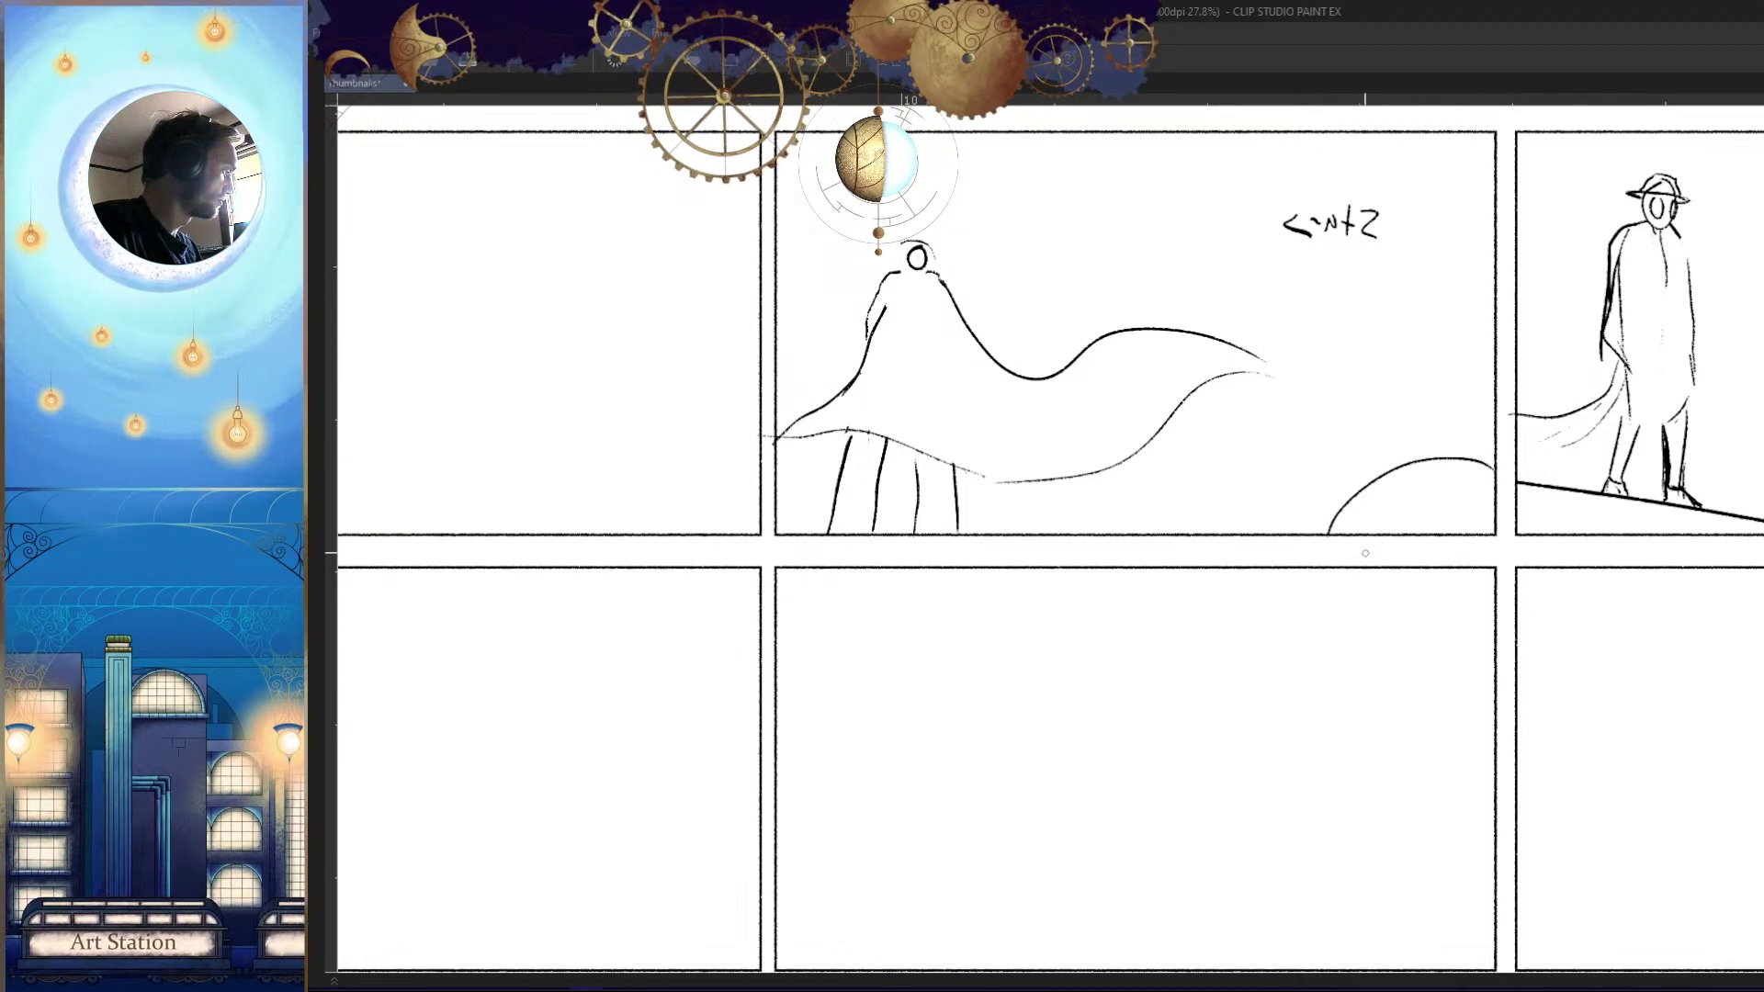
{"action": "key", "text": "ctrl+z"}
{"action": "left_click_drag", "start_coordinate": [1490, 466], "coordinate": [1385, 469]}
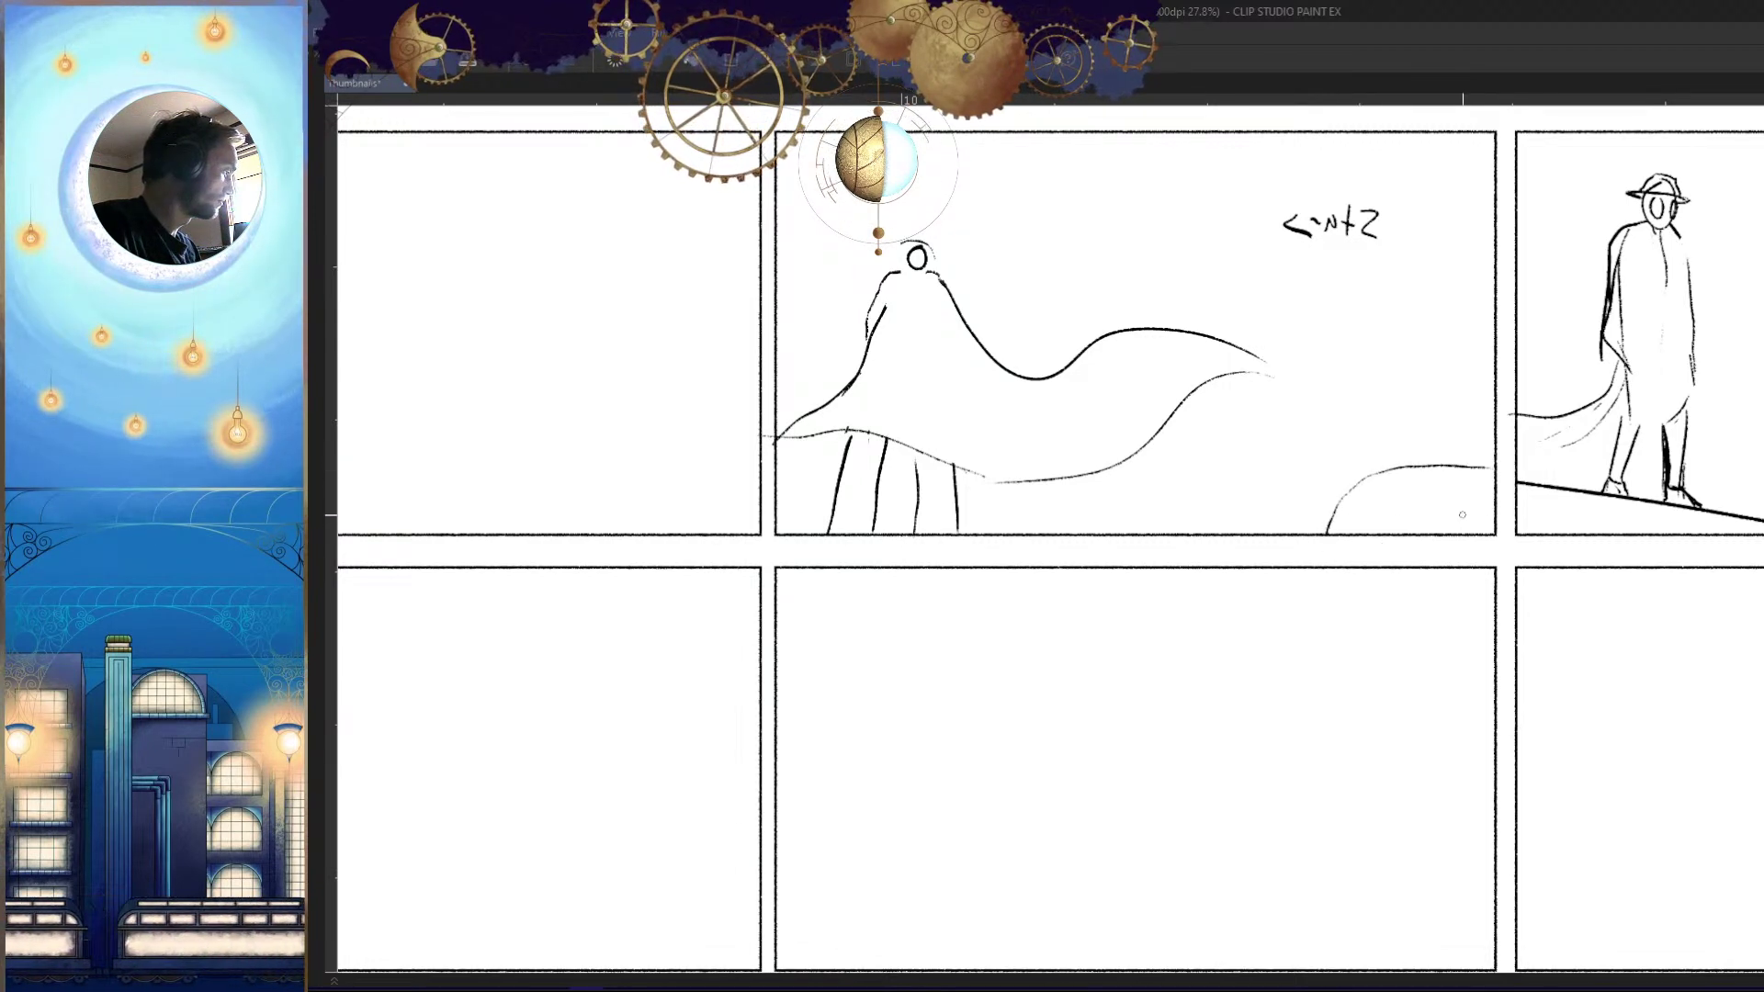
{"action": "key", "text": "h"}
Shade both legs of the caped figure with dense hatching
{"action": "left_click_drag", "start_coordinate": [1551, 534], "coordinate": [1370, 610]}
{"action": "left_click_drag", "start_coordinate": [1286, 738], "coordinate": [1008, 765]}
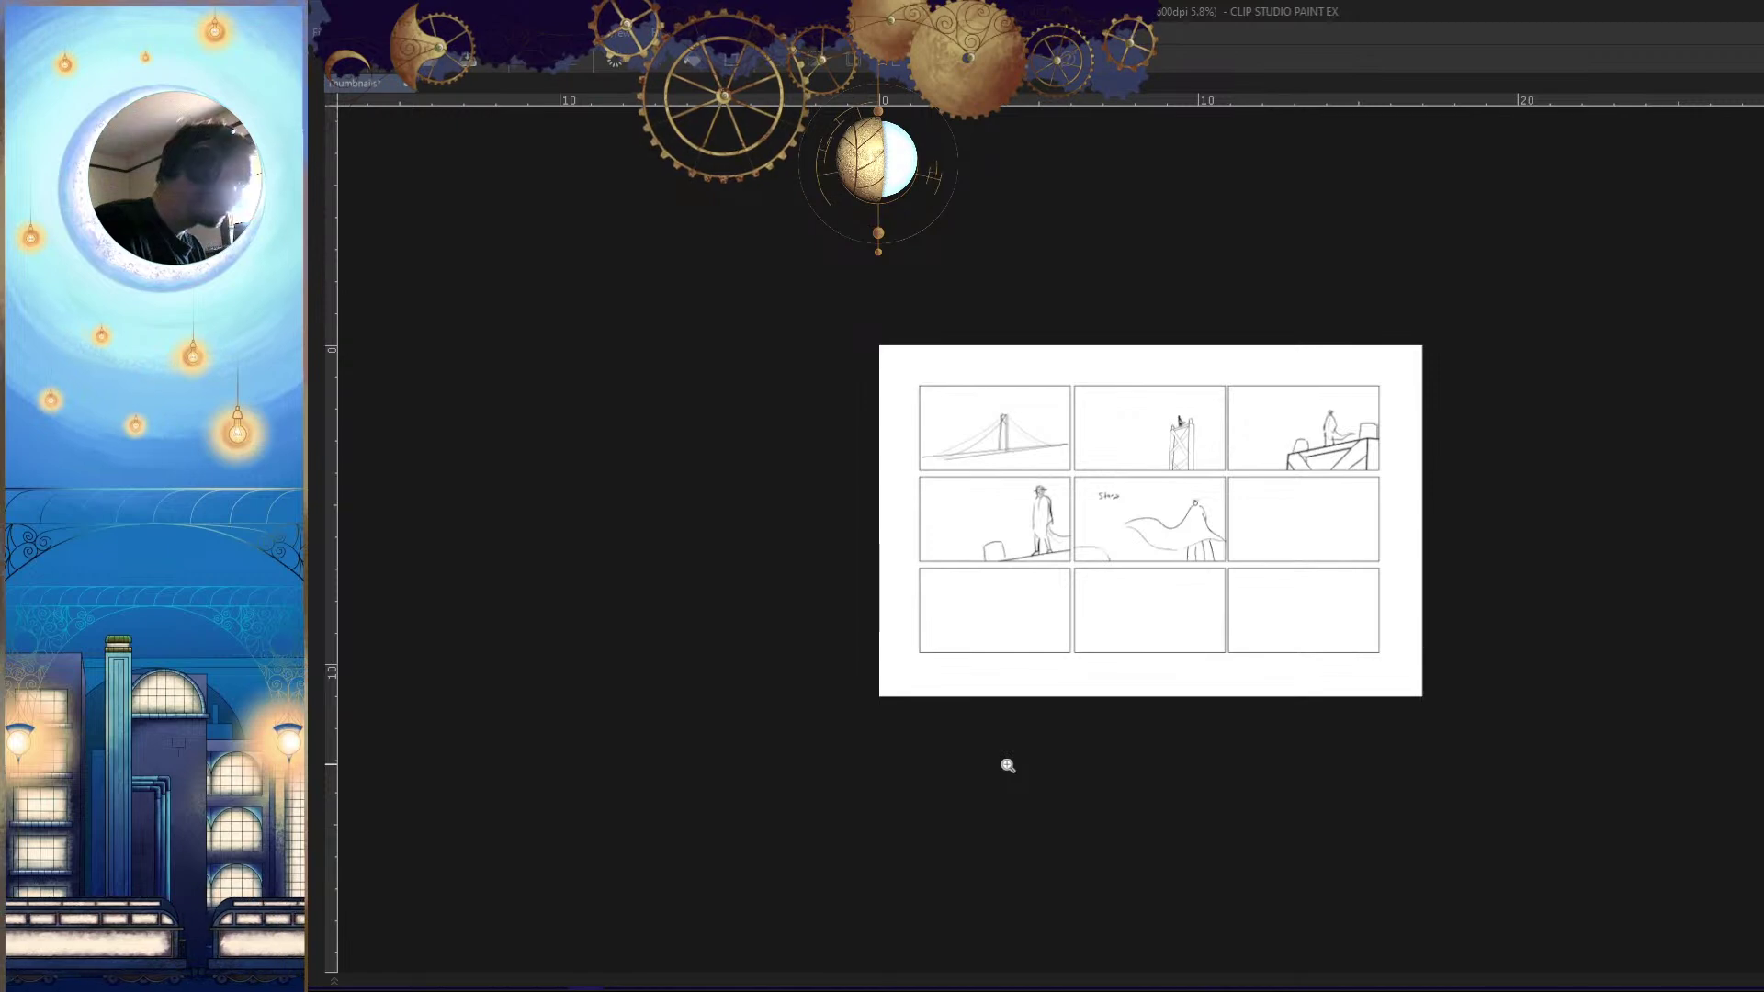
{"action": "left_click", "coordinate": [1374, 567]}
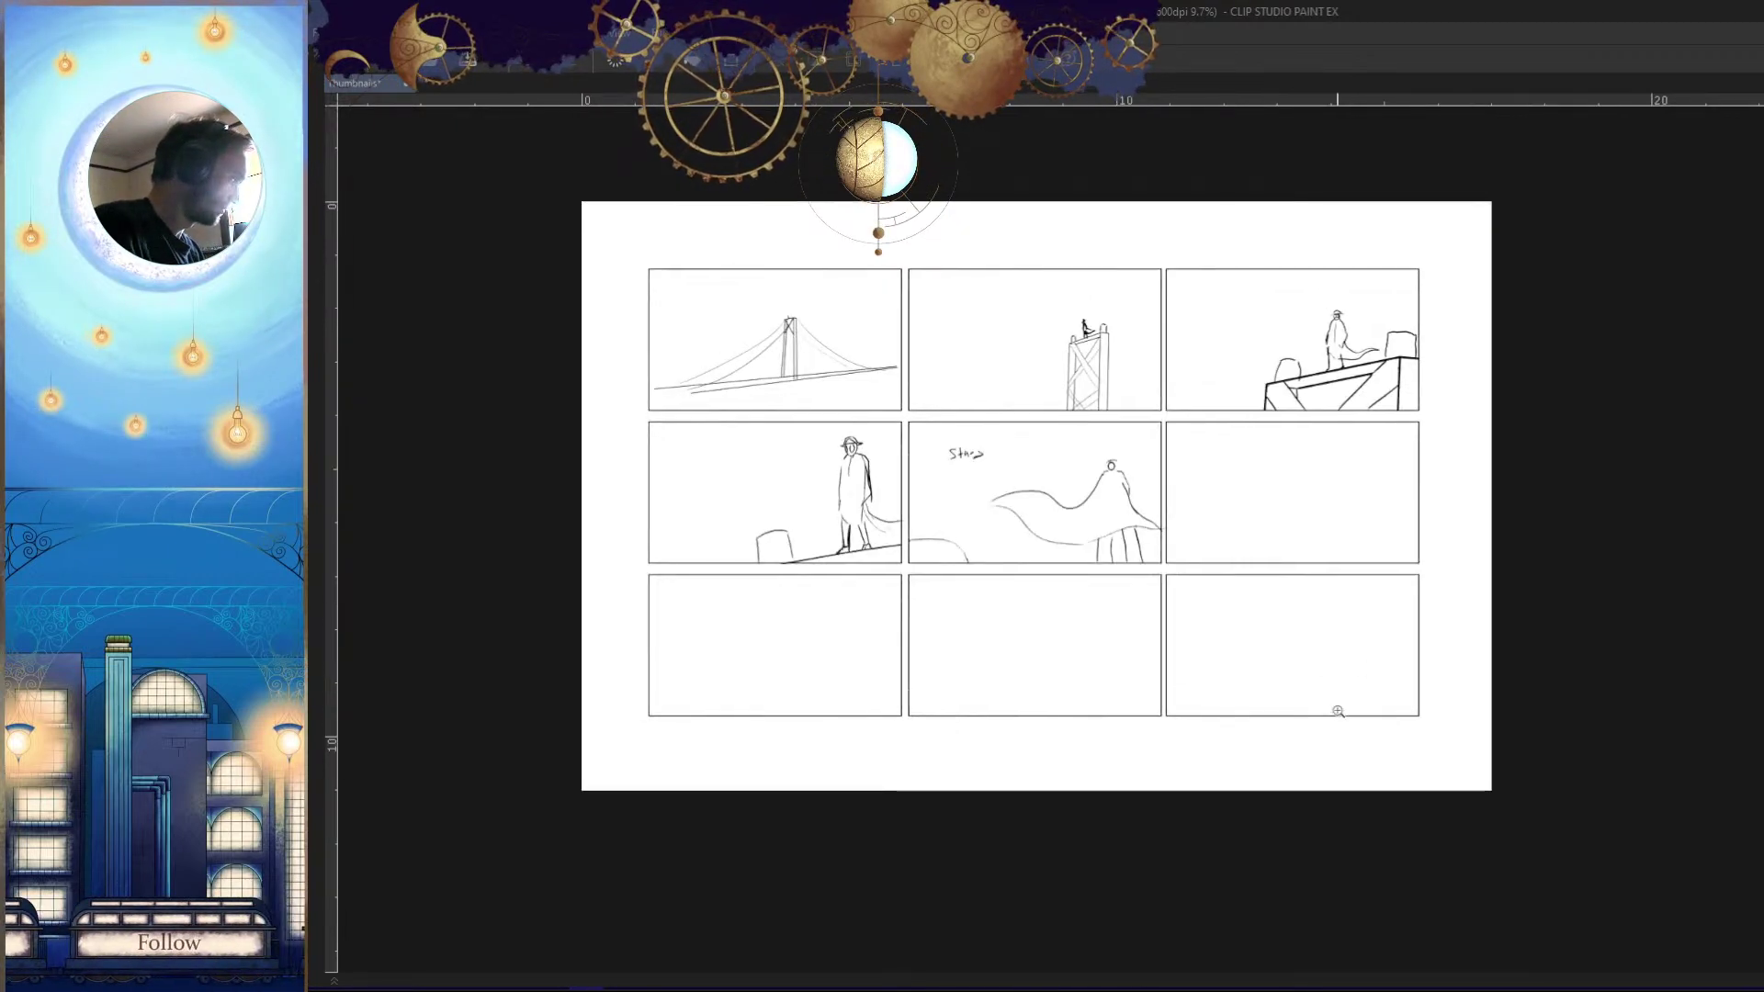
{"action": "left_click_drag", "start_coordinate": [1116, 561], "coordinate": [1194, 561]}
{"action": "mouse_move", "coordinate": [1094, 354]}
{"action": "left_mouse_down"}
{"action": "mouse_move", "coordinate": [1011, 372]}
{"action": "mouse_move", "coordinate": [1027, 385]}
{"action": "mouse_move", "coordinate": [995, 423]}
{"action": "mouse_move", "coordinate": [990, 473]}
{"action": "mouse_move", "coordinate": [1010, 565]}
{"action": "mouse_move", "coordinate": [957, 653]}
{"action": "left_mouse_up"}
{"action": "mouse_move", "coordinate": [1054, 409]}
{"action": "left_mouse_down"}
{"action": "mouse_move", "coordinate": [1119, 395]}
{"action": "mouse_move", "coordinate": [1149, 542]}
{"action": "mouse_move", "coordinate": [1123, 570]}
{"action": "mouse_move", "coordinate": [1171, 666]}
{"action": "left_mouse_up"}
{"action": "scroll", "coordinate": [1269, 790], "scroll_direction": "down", "scroll_amount": 8}
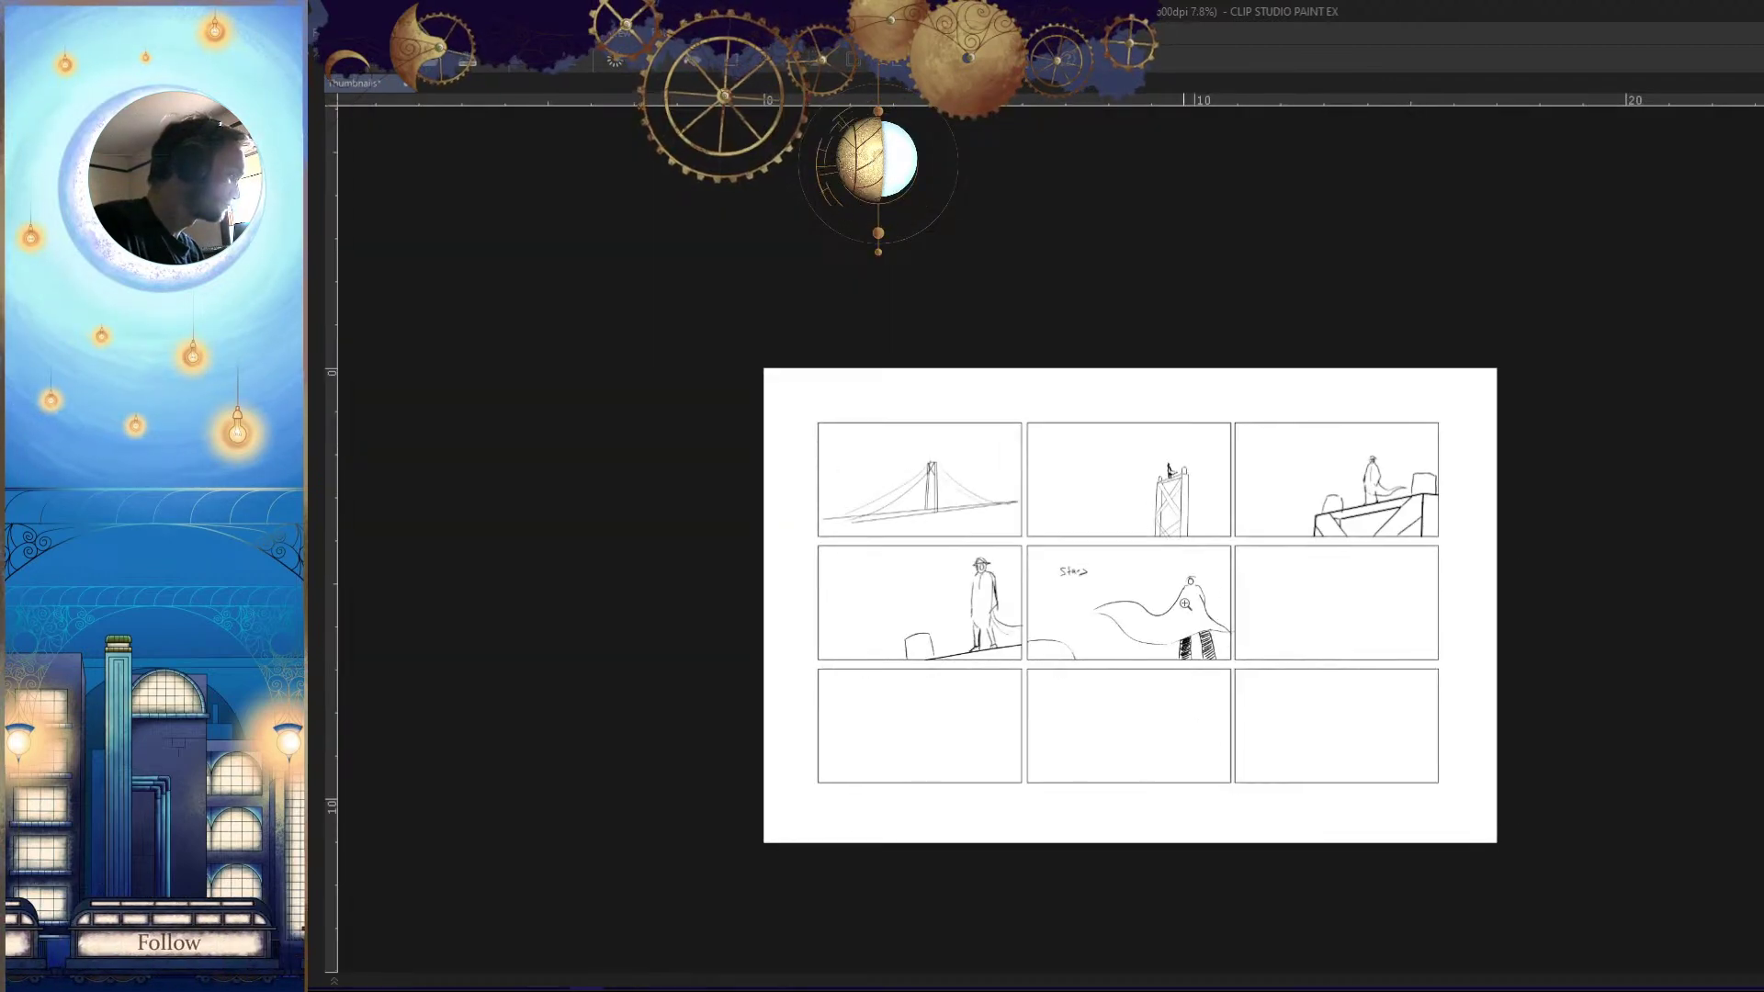
Fill the caped figure's head with black
{"action": "scroll", "coordinate": [1183, 593], "scroll_direction": "up", "scroll_amount": 15}
{"action": "mouse_move", "coordinate": [1180, 514]}
{"action": "left_mouse_down"}
{"action": "mouse_move", "coordinate": [1240, 551]}
{"action": "mouse_move", "coordinate": [1194, 621]}
{"action": "mouse_move", "coordinate": [1266, 606]}
{"action": "mouse_move", "coordinate": [1020, 634]}
{"action": "left_mouse_up"}
{"action": "left_click_drag", "start_coordinate": [1286, 700], "coordinate": [1116, 625]}
{"action": "left_click_drag", "start_coordinate": [1158, 597], "coordinate": [1185, 649]}
{"action": "left_click_drag", "start_coordinate": [1339, 742], "coordinate": [1242, 678]}
{"action": "left_click_drag", "start_coordinate": [1153, 695], "coordinate": [1228, 583]}
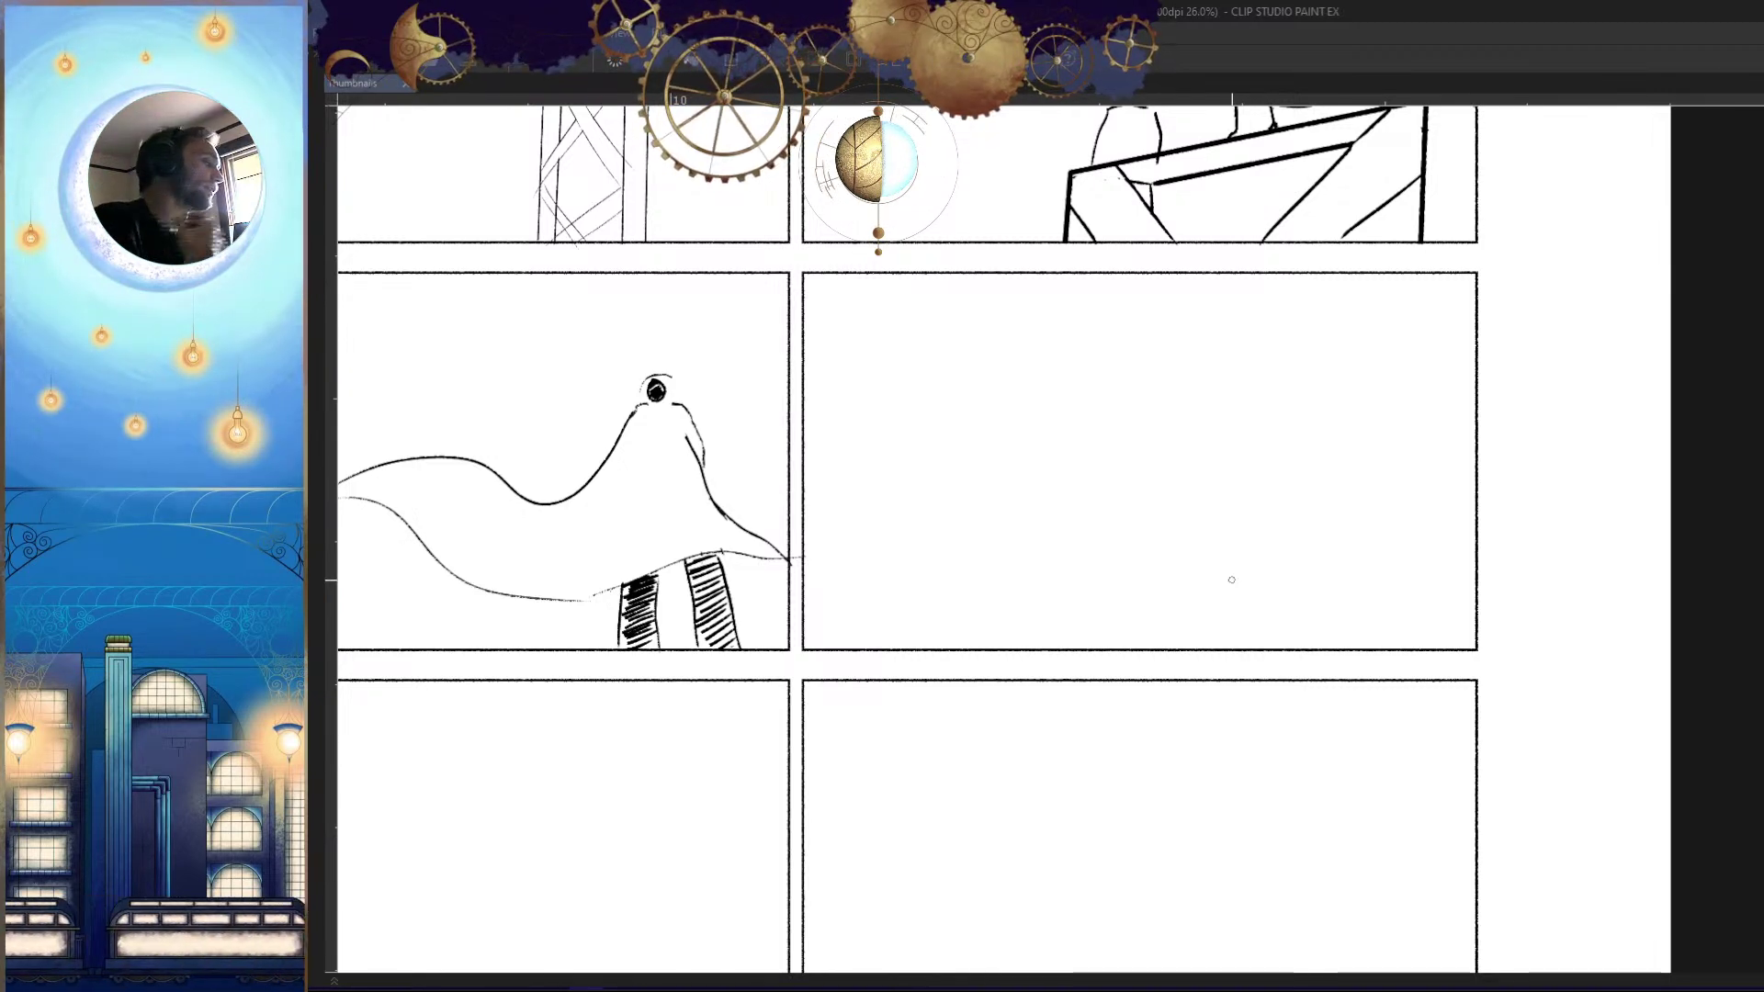
Sketch an oval head in the middle row's third panel, undoing the first attempts
{"action": "key", "text": "ctrl+0"}
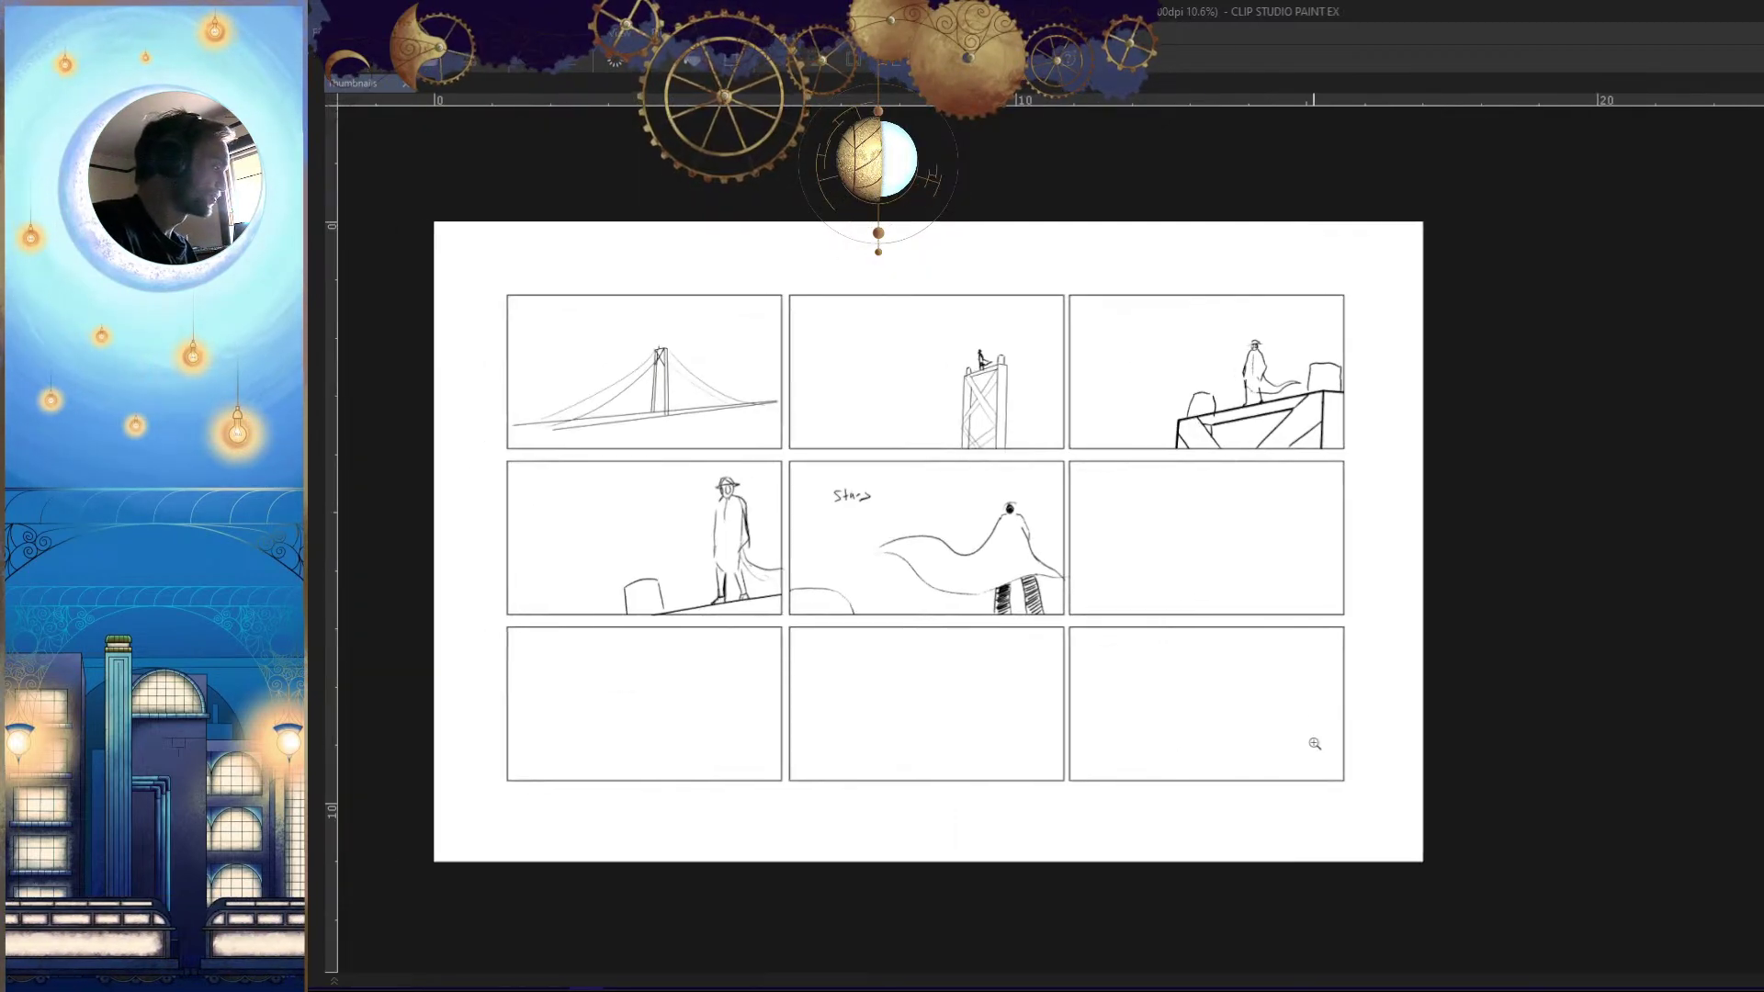
{"action": "left_click_drag", "start_coordinate": [1210, 573], "coordinate": [1233, 731]}
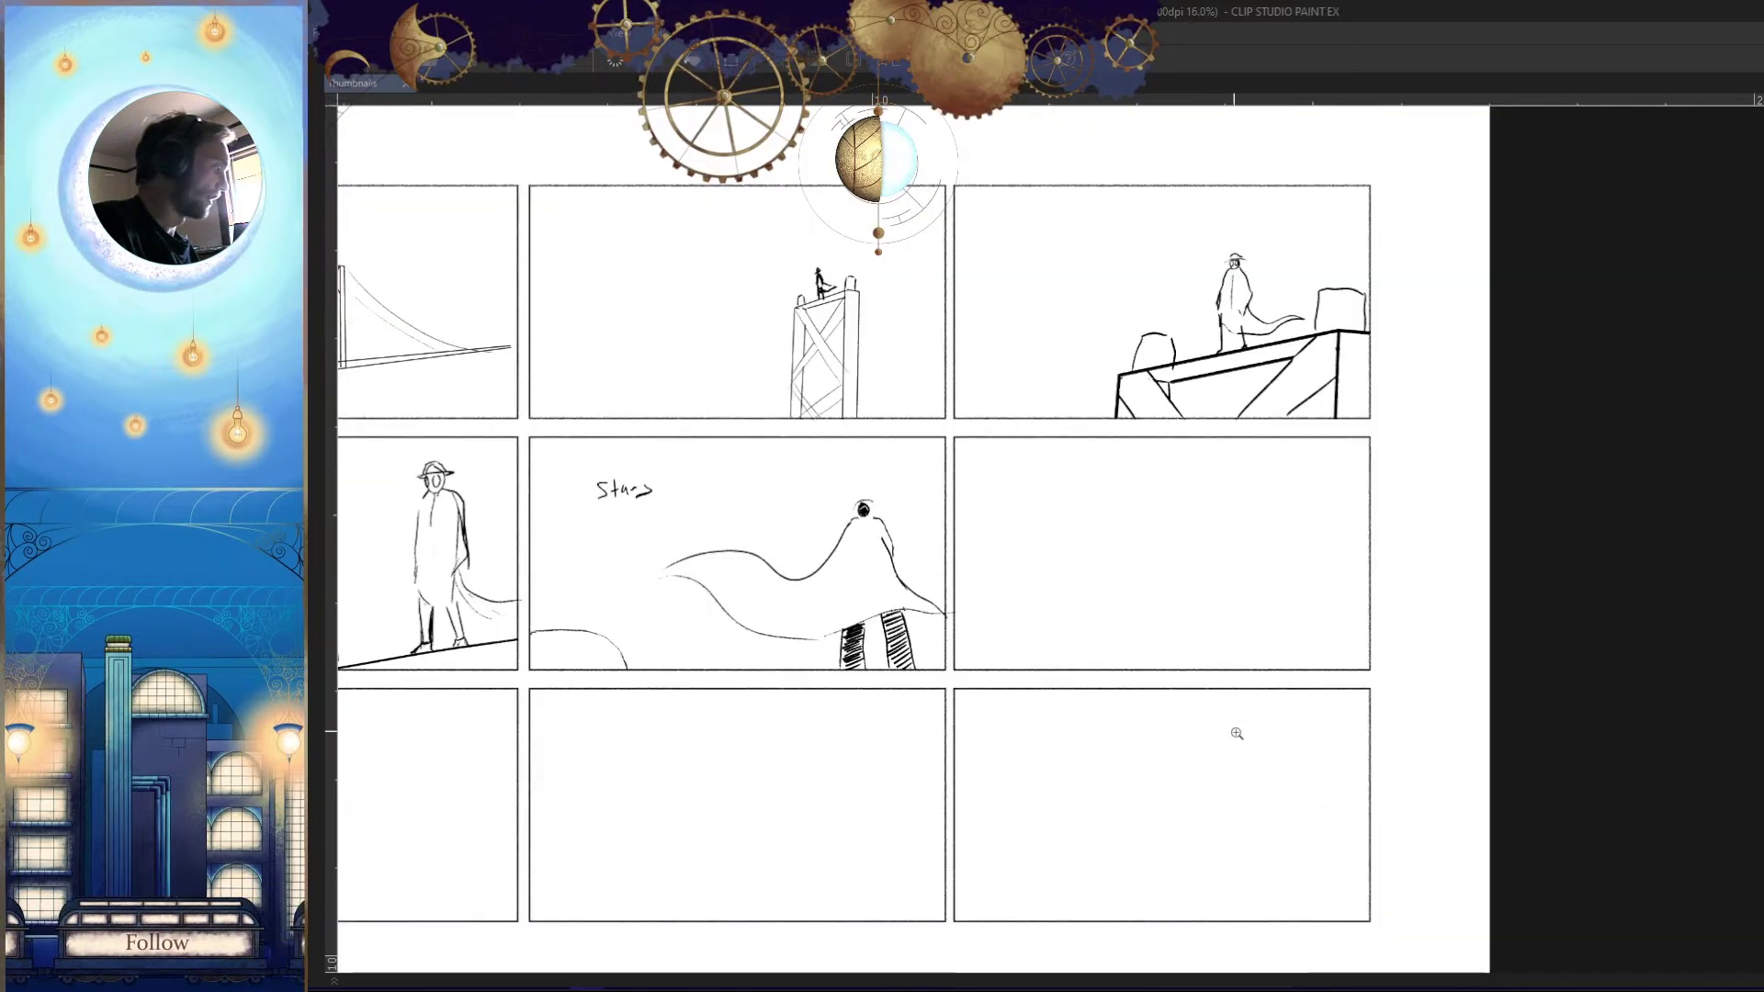
{"action": "left_click_drag", "start_coordinate": [1134, 779], "coordinate": [1252, 670]}
{"action": "scroll", "coordinate": [1279, 697], "scroll_direction": "down", "scroll_amount": 1}
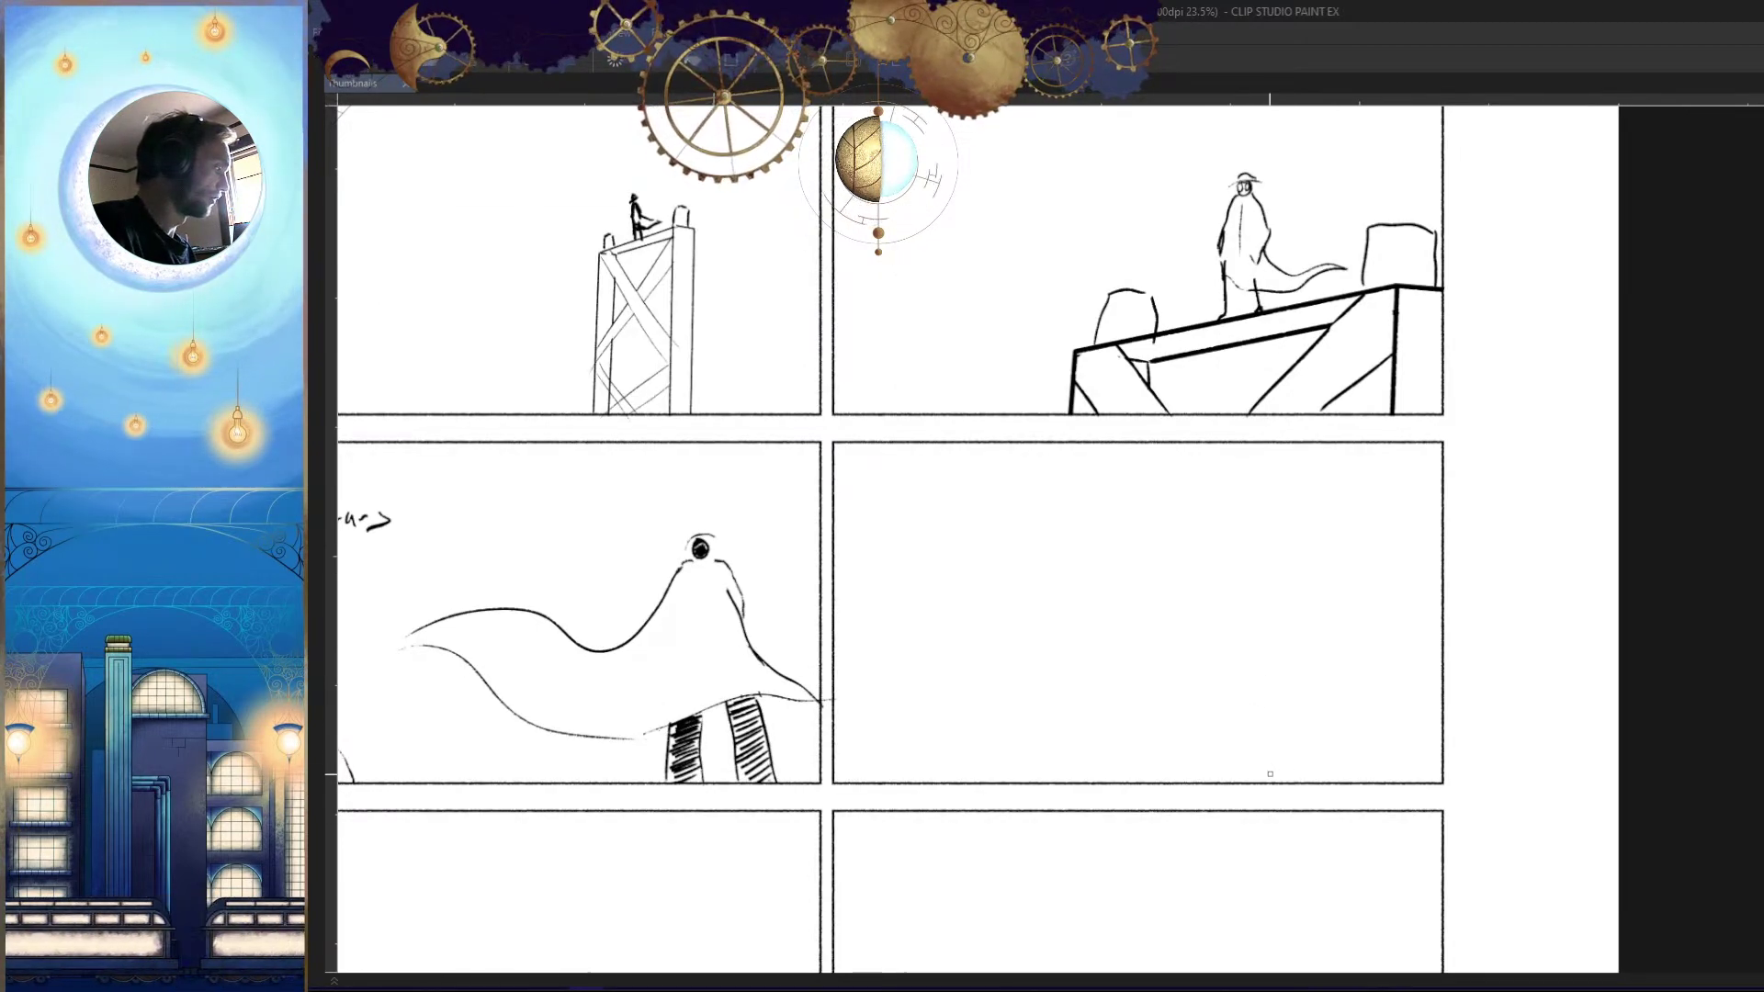
{"action": "scroll", "coordinate": [1271, 774], "scroll_direction": "up", "scroll_amount": 2}
{"action": "left_click_drag", "start_coordinate": [1217, 468], "coordinate": [1265, 493]}
{"action": "key", "text": "ctrl+z"}
{"action": "scroll", "coordinate": [1244, 511], "scroll_direction": "down", "scroll_amount": 2}
{"action": "scroll", "coordinate": [1234, 434], "scroll_direction": "up", "scroll_amount": 3}
{"action": "left_click_drag", "start_coordinate": [1234, 433], "coordinate": [1149, 448]}
{"action": "key", "text": "ctrl+z"}
{"action": "scroll", "coordinate": [1159, 460], "scroll_direction": "up", "scroll_amount": 5}
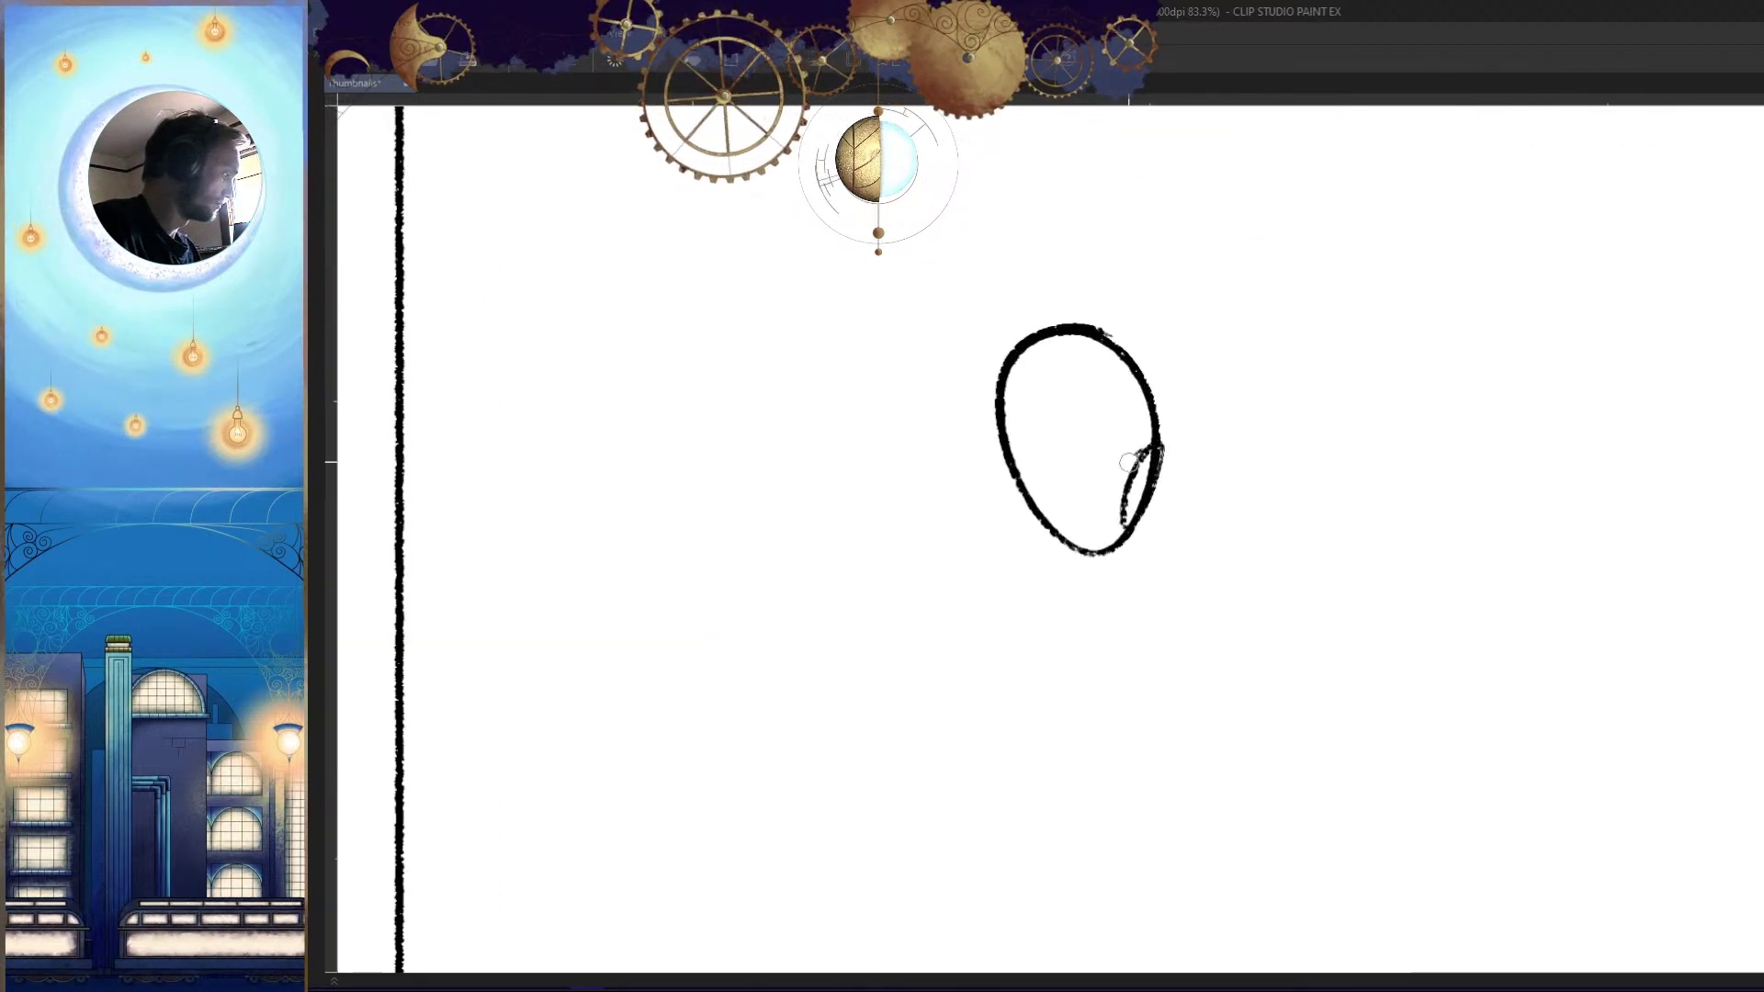
Add short curved contours inside both lower sides of the oval head
{"action": "left_click_drag", "start_coordinate": [1051, 422], "coordinate": [1052, 425]}
{"action": "scroll", "coordinate": [1165, 520], "scroll_direction": "down", "scroll_amount": 5}
{"action": "scroll", "coordinate": [1305, 529], "scroll_direction": "up", "scroll_amount": 2}
{"action": "scroll", "coordinate": [1305, 529], "scroll_direction": "up", "scroll_amount": 1}
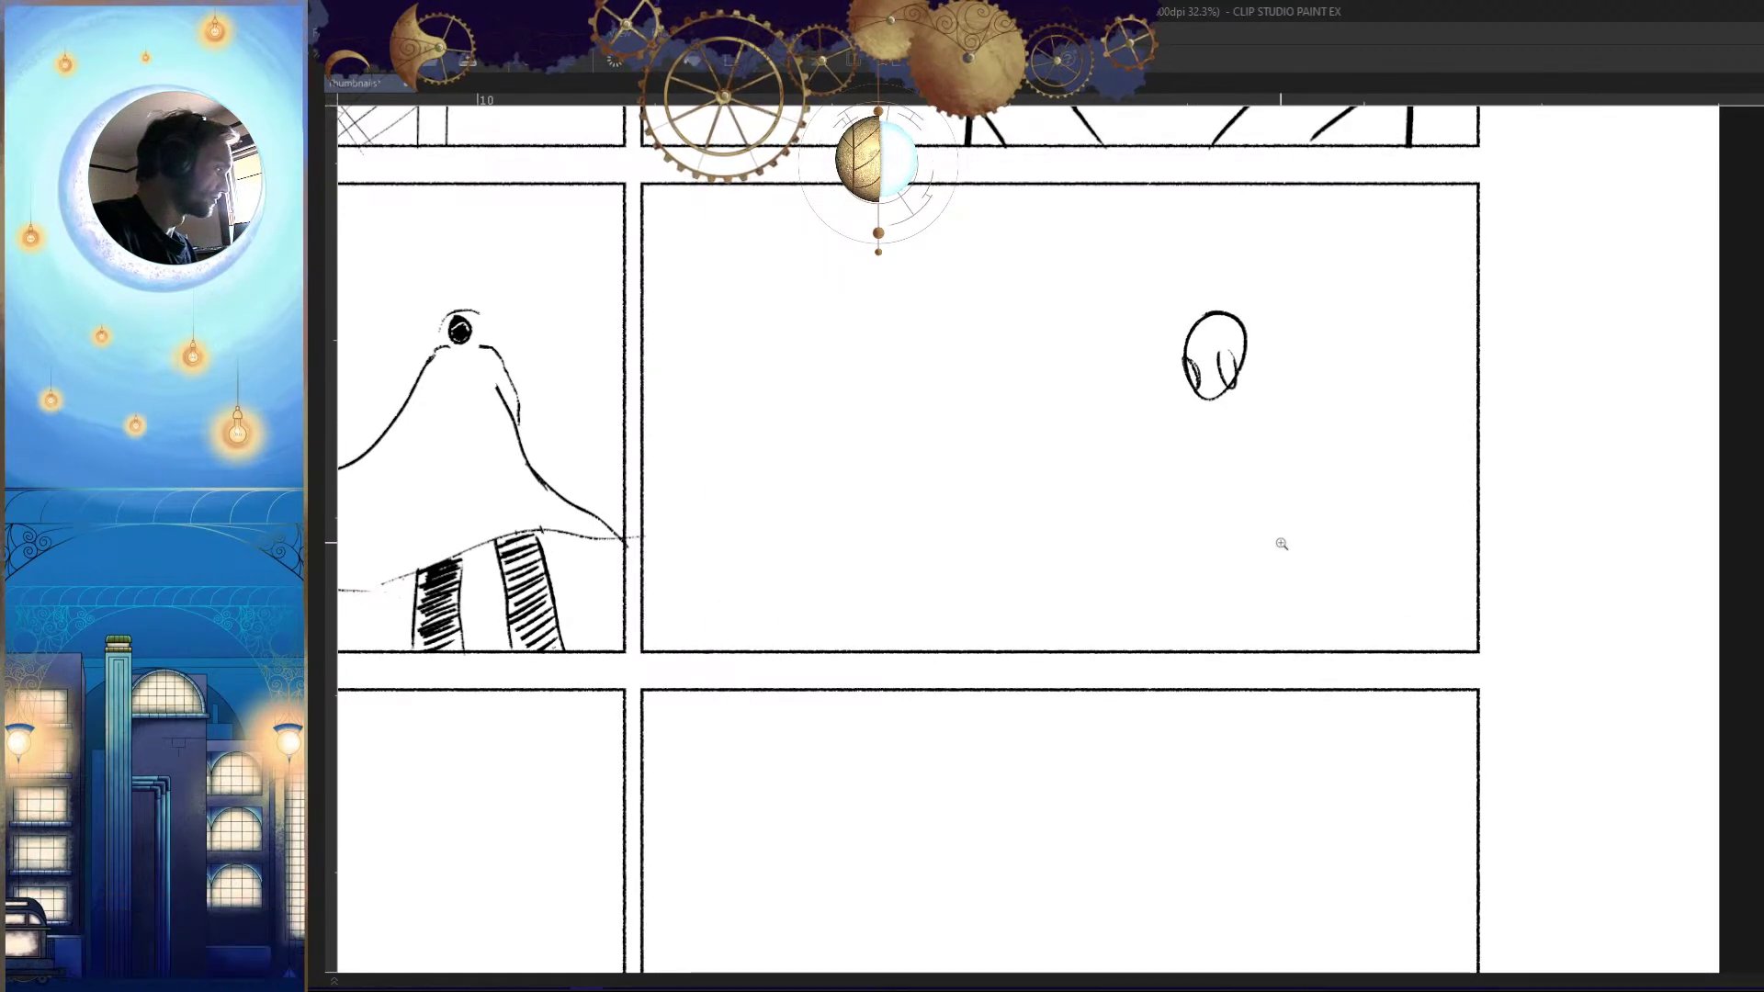
Select the oval head with a polyline selection and scale it down
{"action": "scroll", "coordinate": [1256, 505], "scroll_direction": "down", "scroll_amount": 3}
{"action": "scroll", "coordinate": [1256, 507], "scroll_direction": "up", "scroll_amount": 2}
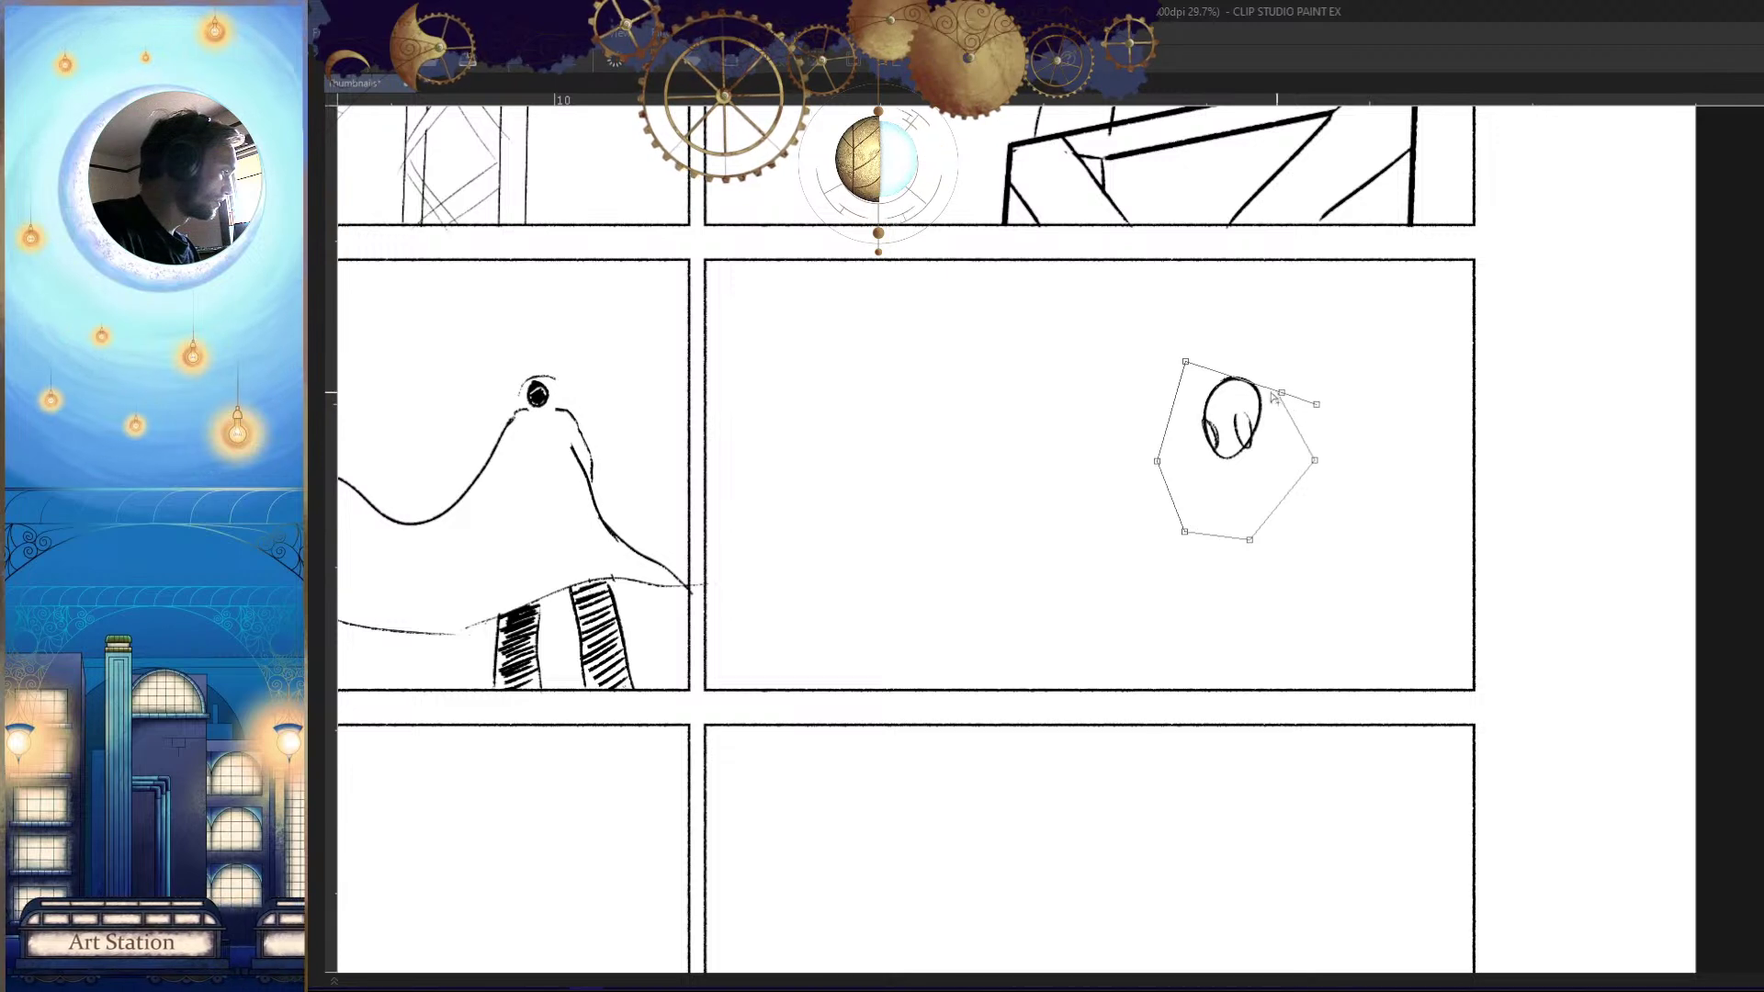
{"action": "double_click", "coordinate": [1323, 410]}
{"action": "key", "text": "ctrl+t"}
{"action": "left_click_drag", "start_coordinate": [1323, 359], "coordinate": [1258, 430]}
{"action": "left_click_drag", "start_coordinate": [1249, 496], "coordinate": [1259, 458]}
{"action": "key", "text": "Return"}
{"action": "key", "text": "ctrl+d"}
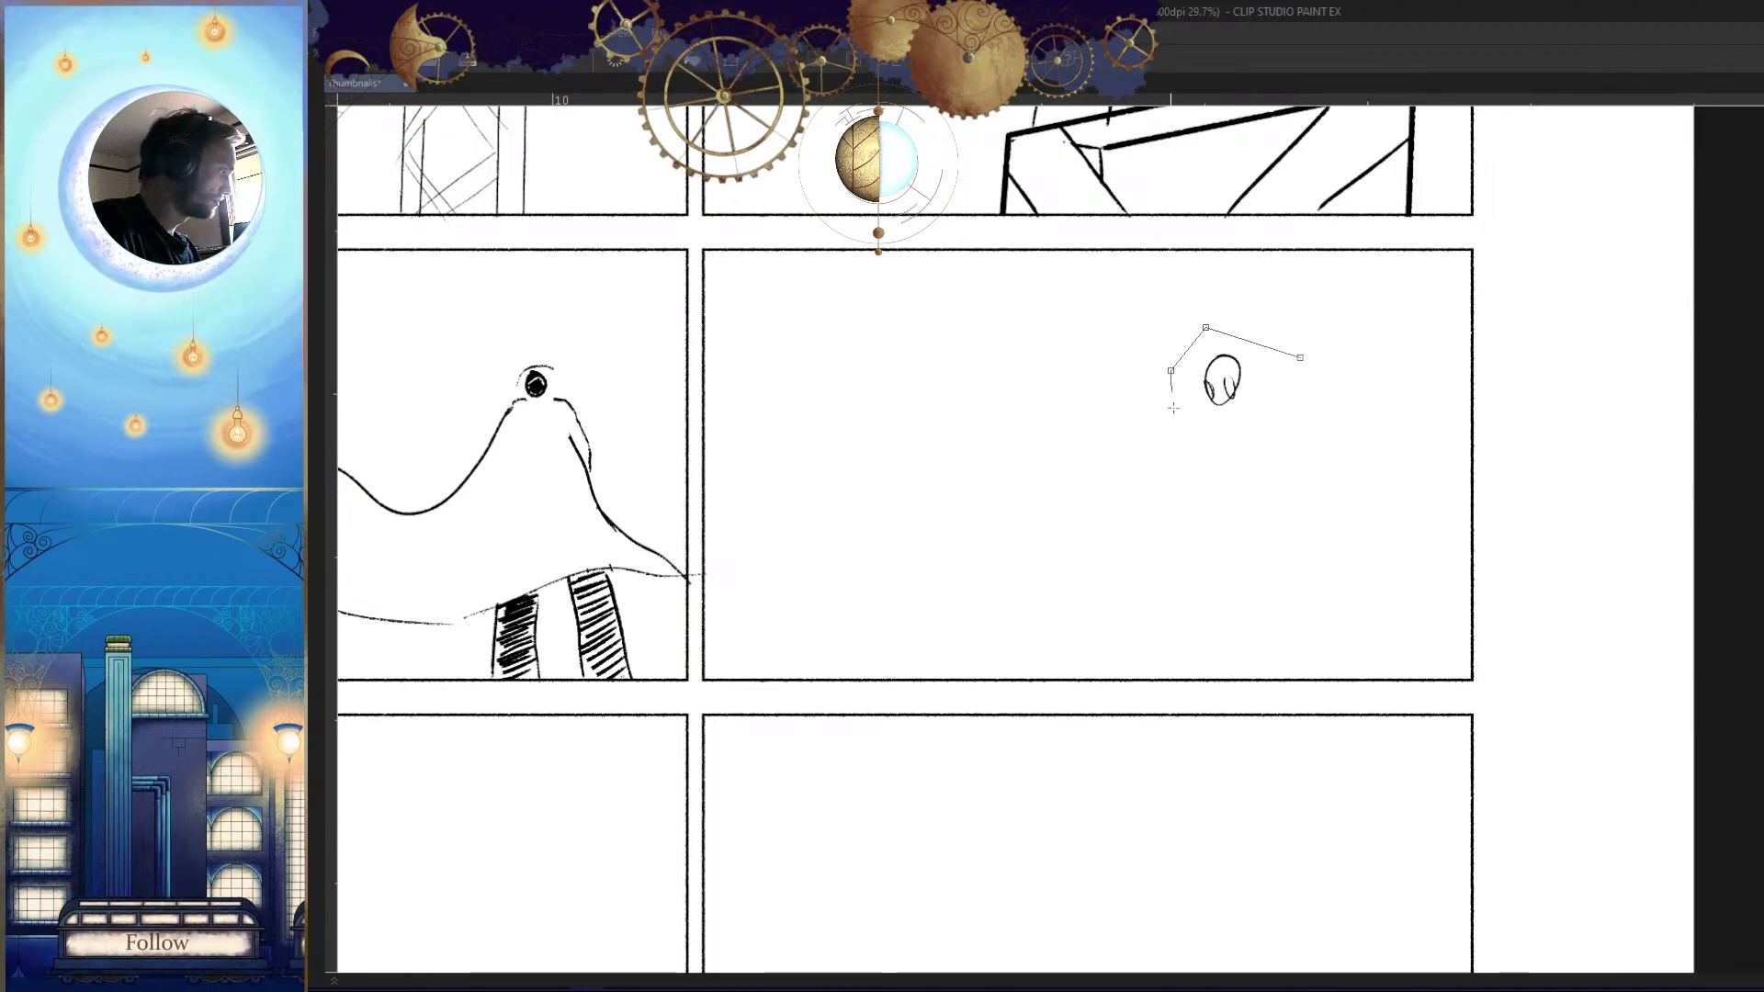
Select the reduced head again and move it slightly lower in the panel
{"action": "double_click", "coordinate": [1294, 365]}
{"action": "key", "text": "ctrl+t"}
{"action": "left_click_drag", "start_coordinate": [1260, 414], "coordinate": [1259, 473]}
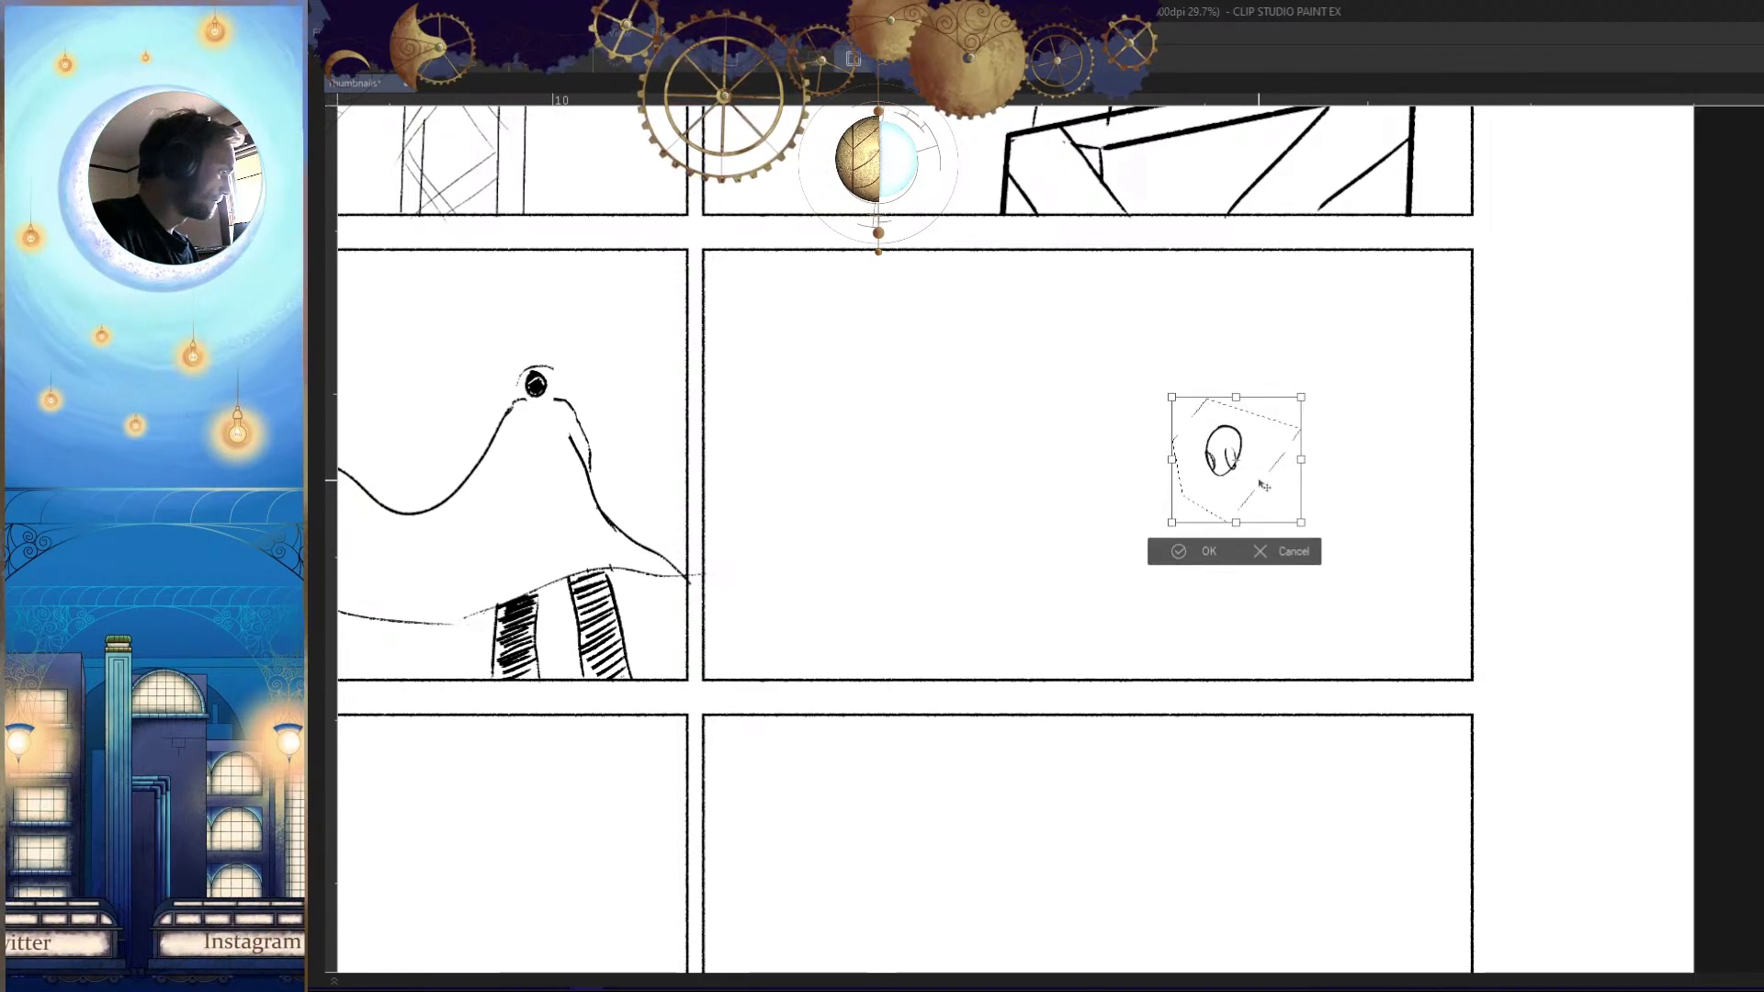
{"action": "key", "text": "Return"}
{"action": "key", "text": "ctrl+d"}
Sketch a slanted, curved hat brim across the oval head, replacing the first attempt
{"action": "scroll", "coordinate": [1245, 468], "scroll_direction": "up", "scroll_amount": 5}
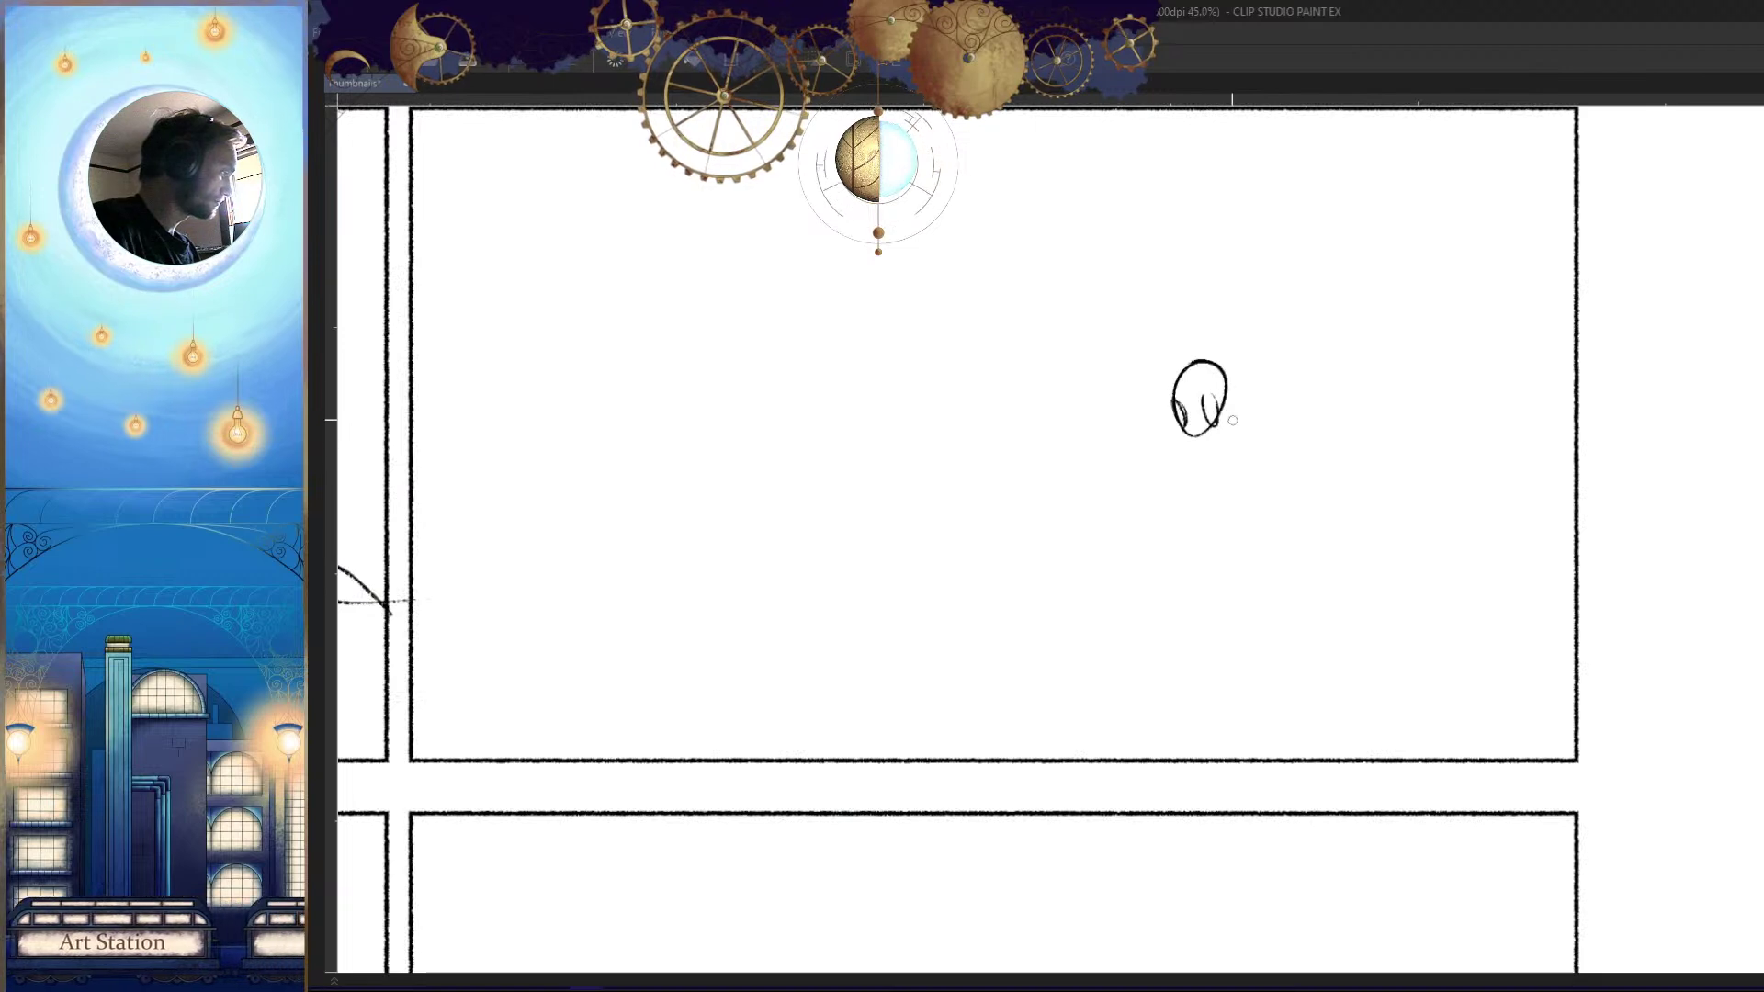
{"action": "scroll", "coordinate": [1246, 441], "scroll_direction": "up", "scroll_amount": 4}
{"action": "left_click_drag", "start_coordinate": [1063, 496], "coordinate": [1402, 374]}
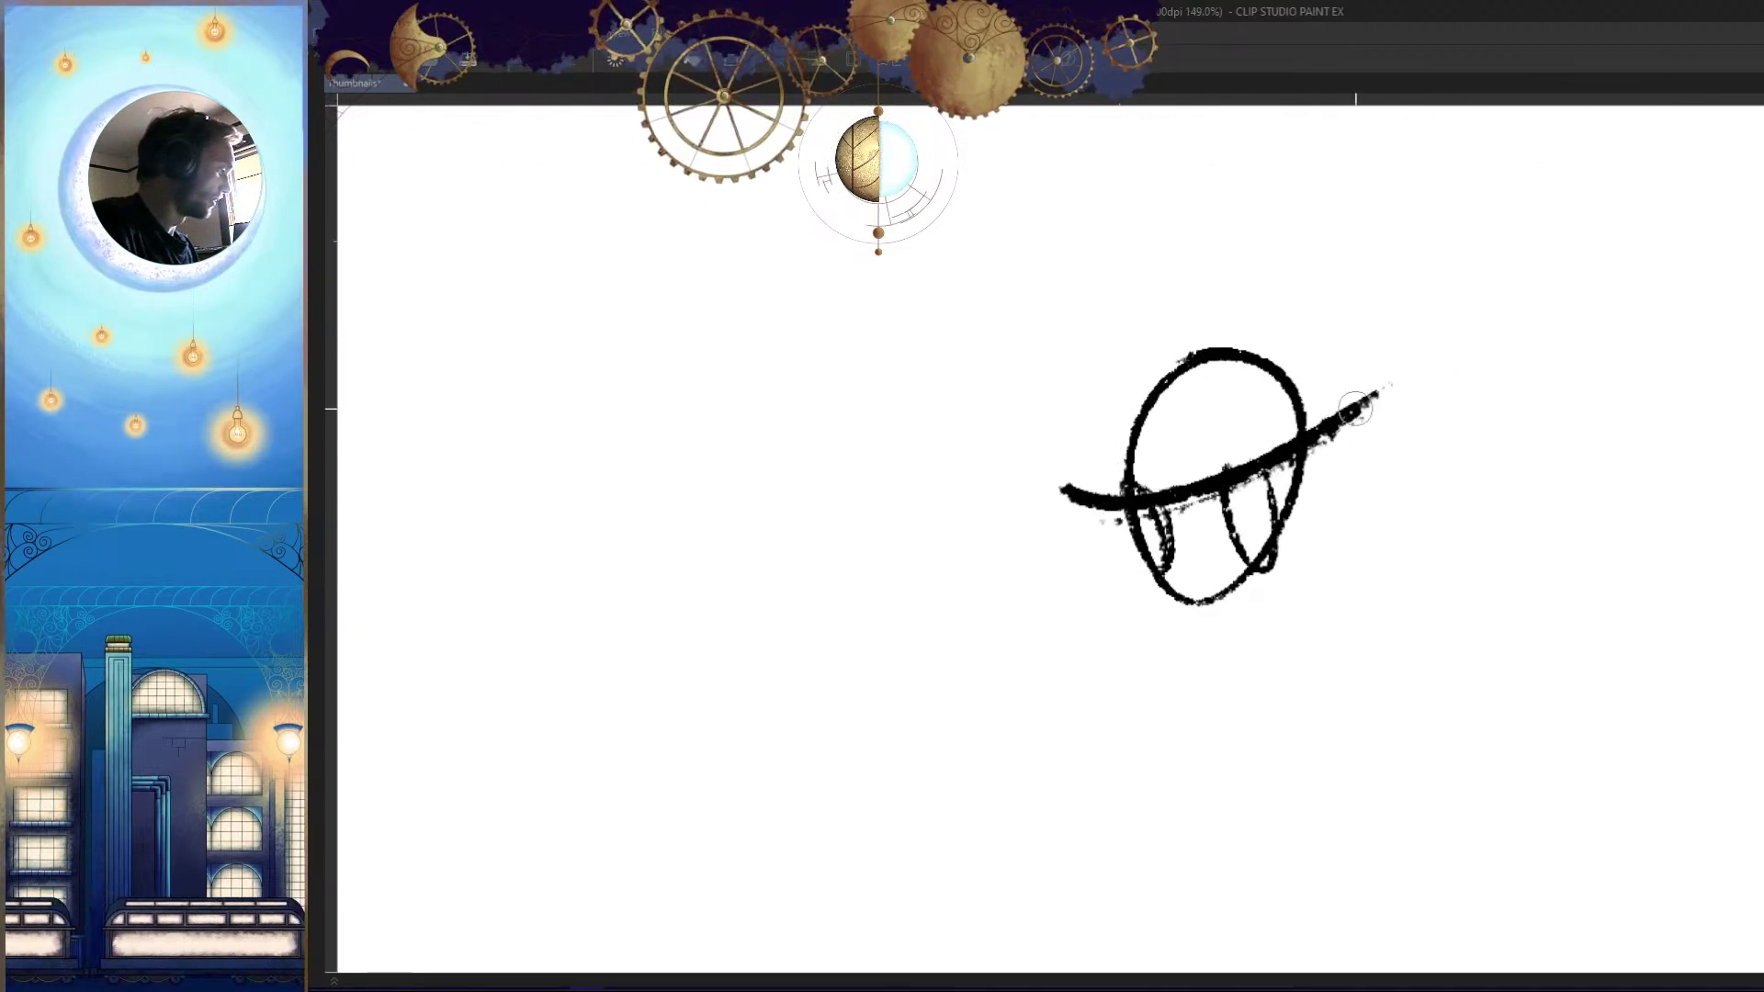
{"action": "key", "text": "ctrl+z"}
{"action": "mouse_move", "coordinate": [1057, 514]}
{"action": "left_mouse_down"}
{"action": "mouse_move", "coordinate": [1339, 453]}
{"action": "mouse_move", "coordinate": [1375, 406]}
{"action": "mouse_move", "coordinate": [1312, 391]}
{"action": "left_mouse_up"}
{"action": "left_click_drag", "start_coordinate": [1152, 432], "coordinate": [1055, 501]}
Sketch the rounded hat crown around the top of the head, undoing the rejected strokes
{"action": "left_click_drag", "start_coordinate": [1221, 349], "coordinate": [1109, 489]}
{"action": "key", "text": "ctrl+z"}
{"action": "left_click_drag", "start_coordinate": [1227, 322], "coordinate": [1107, 478]}
{"action": "key", "text": "ctrl+z"}
{"action": "left_click_drag", "start_coordinate": [1241, 335], "coordinate": [1132, 495]}
{"action": "left_click_drag", "start_coordinate": [1233, 336], "coordinate": [1310, 401]}
Complete the back edges of the hat brim and erase stray lines around the hat
{"action": "key", "text": "h"}
{"action": "mouse_move", "coordinate": [1346, 570]}
{"action": "left_mouse_down"}
{"action": "mouse_move", "coordinate": [1412, 501]}
{"action": "mouse_move", "coordinate": [1398, 618]}
{"action": "left_mouse_up"}
{"action": "key", "text": "h"}
{"action": "left_click_drag", "start_coordinate": [990, 471], "coordinate": [1146, 607]}
{"action": "left_click_drag", "start_coordinate": [1193, 496], "coordinate": [1120, 501]}
{"action": "mouse_move", "coordinate": [1120, 501]}
{"action": "left_mouse_down"}
{"action": "mouse_move", "coordinate": [1127, 543]}
{"action": "mouse_move", "coordinate": [1275, 597]}
{"action": "left_mouse_up"}
{"action": "key", "text": "e"}
{"action": "mouse_move", "coordinate": [1073, 400]}
{"action": "left_mouse_down"}
{"action": "mouse_move", "coordinate": [1117, 418]}
{"action": "mouse_move", "coordinate": [1323, 344]}
{"action": "mouse_move", "coordinate": [1065, 404]}
{"action": "mouse_move", "coordinate": [1093, 437]}
{"action": "left_mouse_up"}
{"action": "mouse_move", "coordinate": [1258, 487]}
{"action": "left_mouse_down"}
{"action": "mouse_move", "coordinate": [1221, 489]}
{"action": "mouse_move", "coordinate": [1276, 465]}
{"action": "mouse_move", "coordinate": [1251, 486]}
{"action": "mouse_move", "coordinate": [1276, 505]}
{"action": "left_mouse_up"}
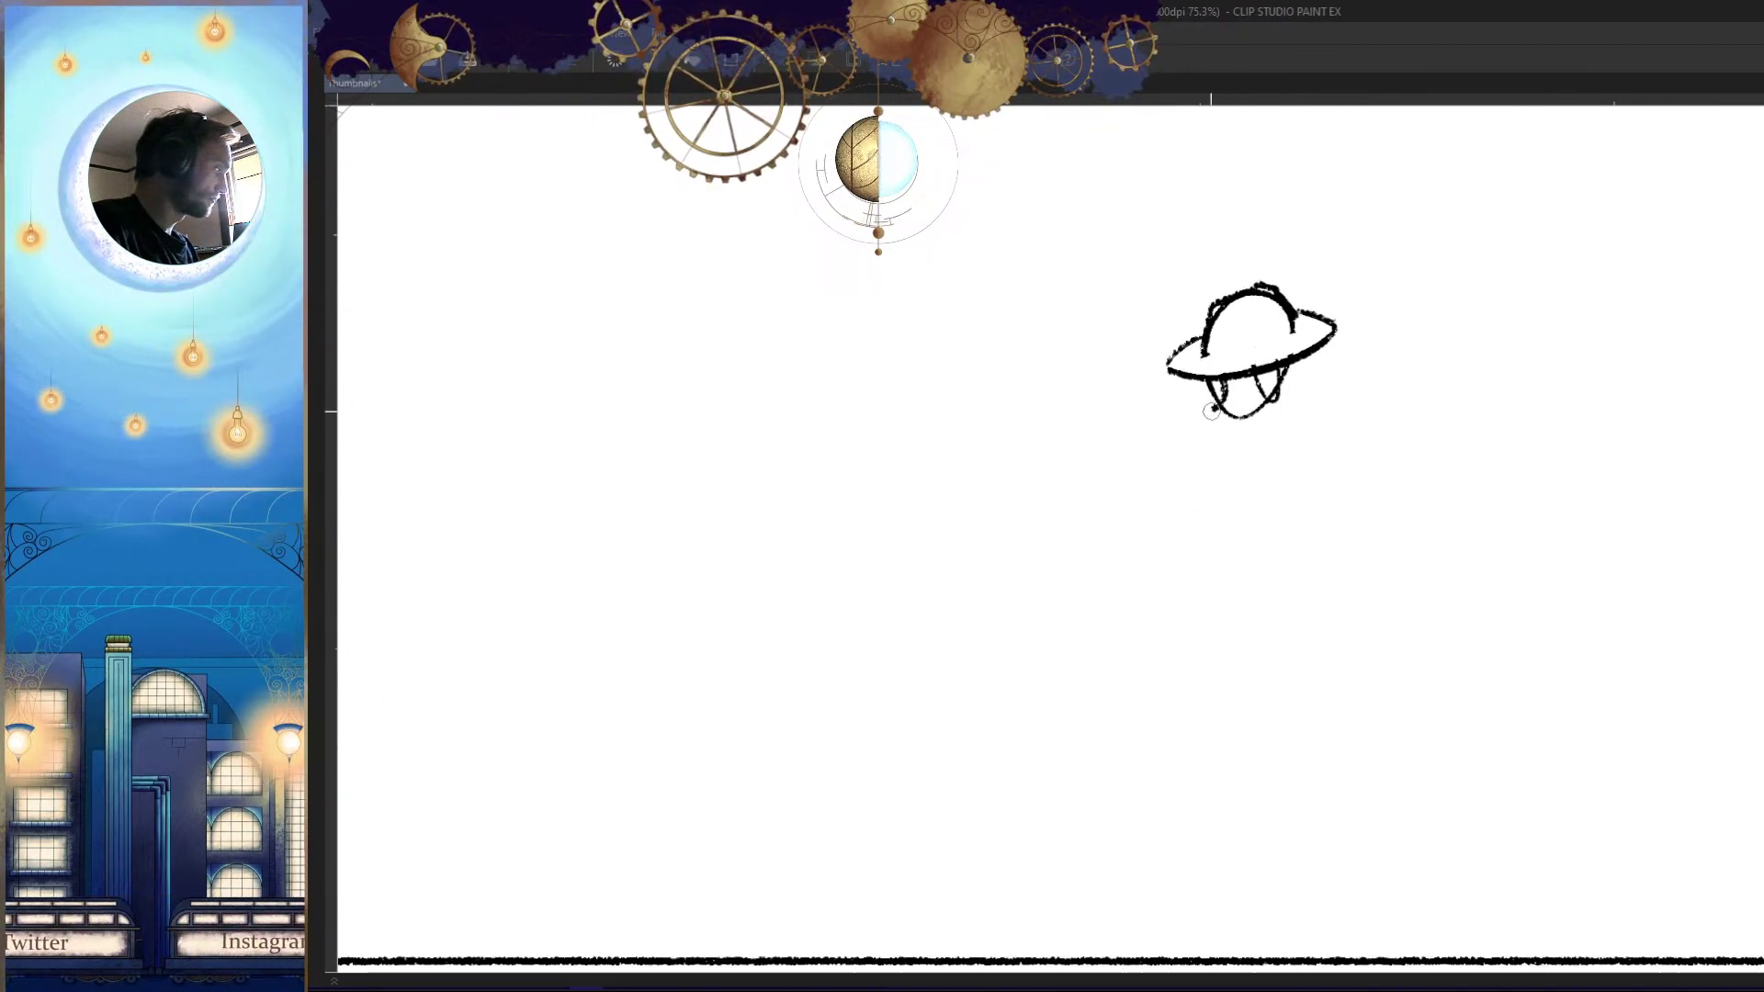
Sketch the cloak's shoulders and long sloping sides below the hatted head
{"action": "key", "text": "ctrl+z"}
{"action": "left_click_drag", "start_coordinate": [1203, 416], "coordinate": [1142, 733]}
{"action": "left_click_drag", "start_coordinate": [1292, 408], "coordinate": [1339, 642]}
{"action": "key", "text": "h"}
{"action": "mouse_move", "coordinate": [1359, 756]}
{"action": "left_mouse_down"}
{"action": "mouse_move", "coordinate": [1361, 777]}
{"action": "mouse_move", "coordinate": [1411, 658]}
{"action": "left_mouse_up"}
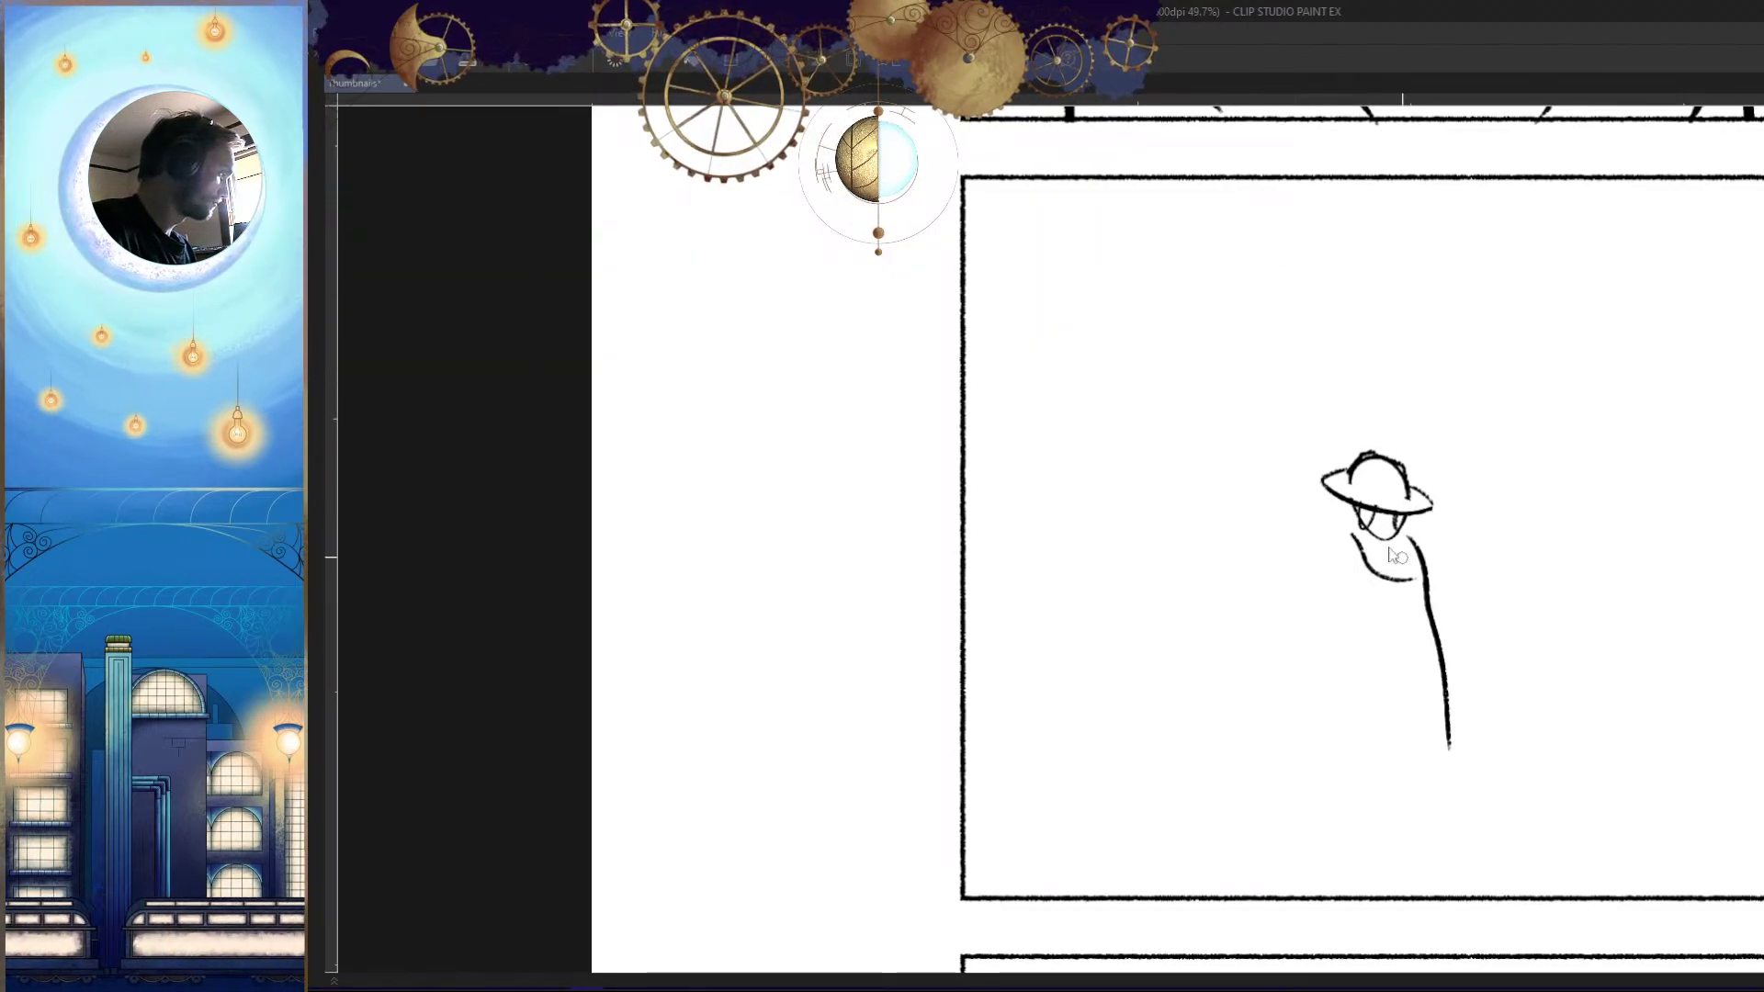
{"action": "left_click_drag", "start_coordinate": [1268, 681], "coordinate": [1264, 704]}
{"action": "key", "text": "h"}
{"action": "left_click_drag", "start_coordinate": [1250, 766], "coordinate": [1256, 675]}
{"action": "left_click_drag", "start_coordinate": [1090, 588], "coordinate": [1073, 695]}
{"action": "mouse_move", "coordinate": [1068, 743]}
{"action": "left_mouse_down"}
{"action": "mouse_move", "coordinate": [1283, 748]}
{"action": "mouse_move", "coordinate": [1300, 730]}
{"action": "left_mouse_up"}
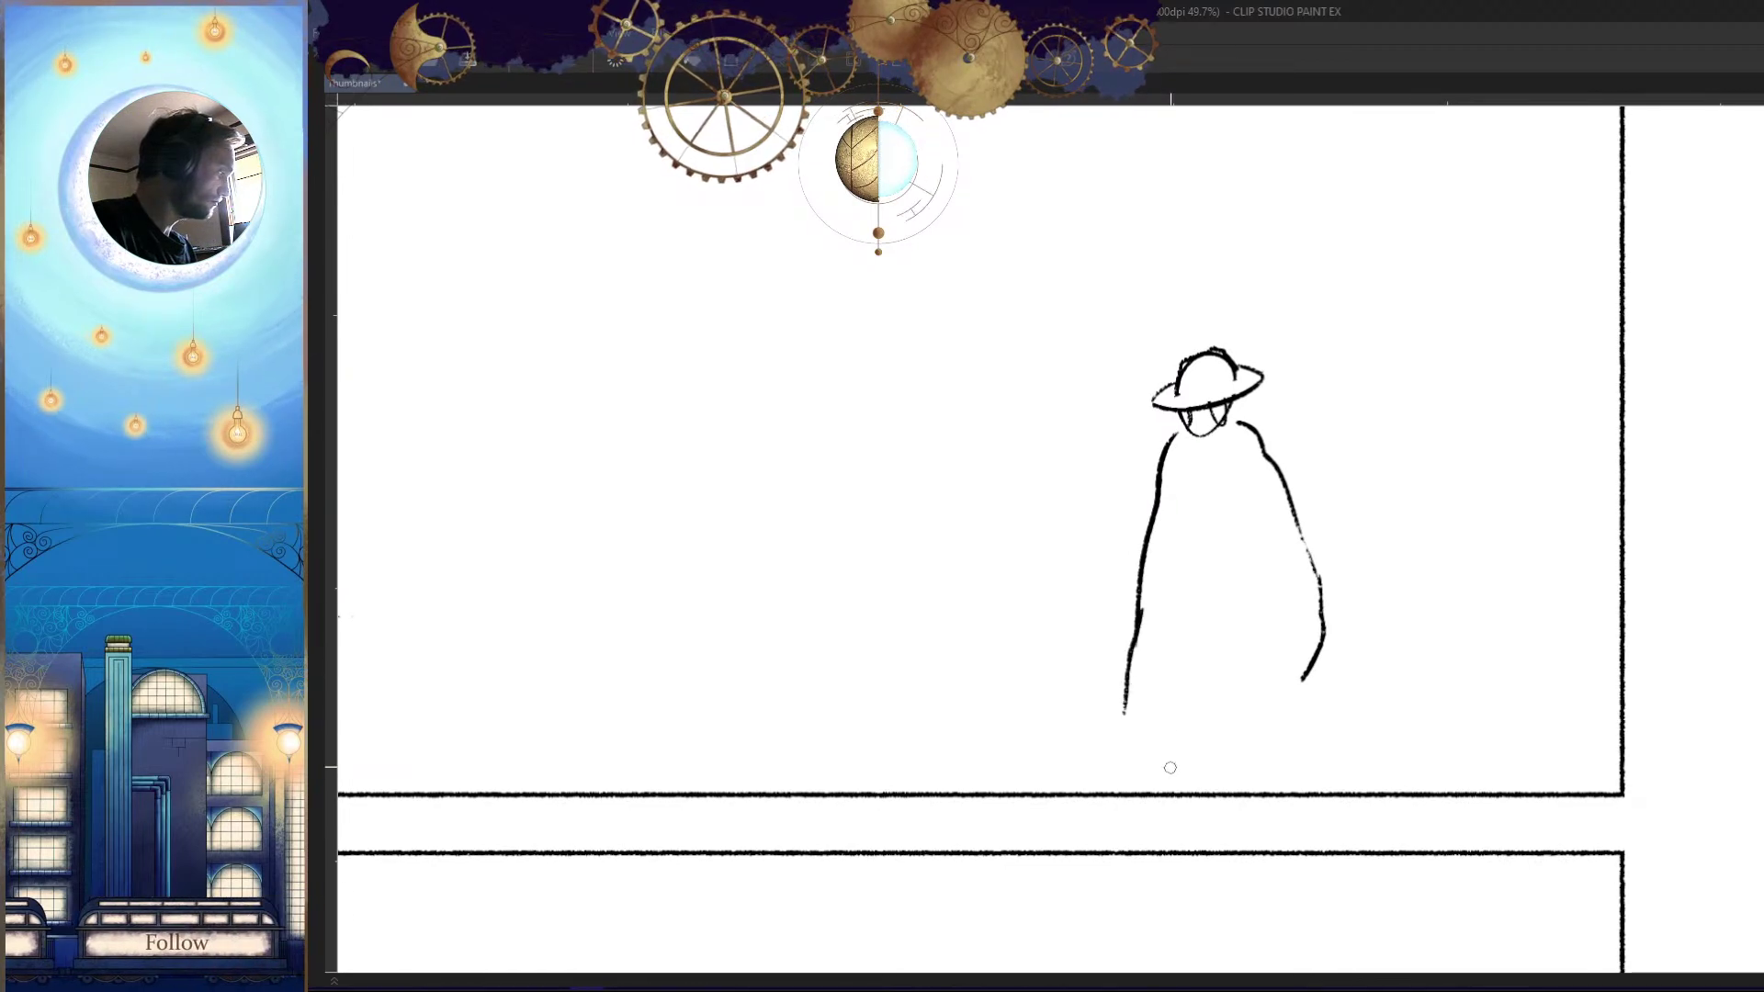
Extend the cloak's lower edges down toward the panel's bottom border, redoing the misplaced stroke
{"action": "left_click_drag", "start_coordinate": [1239, 636], "coordinate": [1322, 828]}
{"action": "mouse_move", "coordinate": [1267, 666]}
{"action": "left_mouse_down"}
{"action": "mouse_move", "coordinate": [1259, 649]}
{"action": "mouse_move", "coordinate": [1240, 685]}
{"action": "left_mouse_up"}
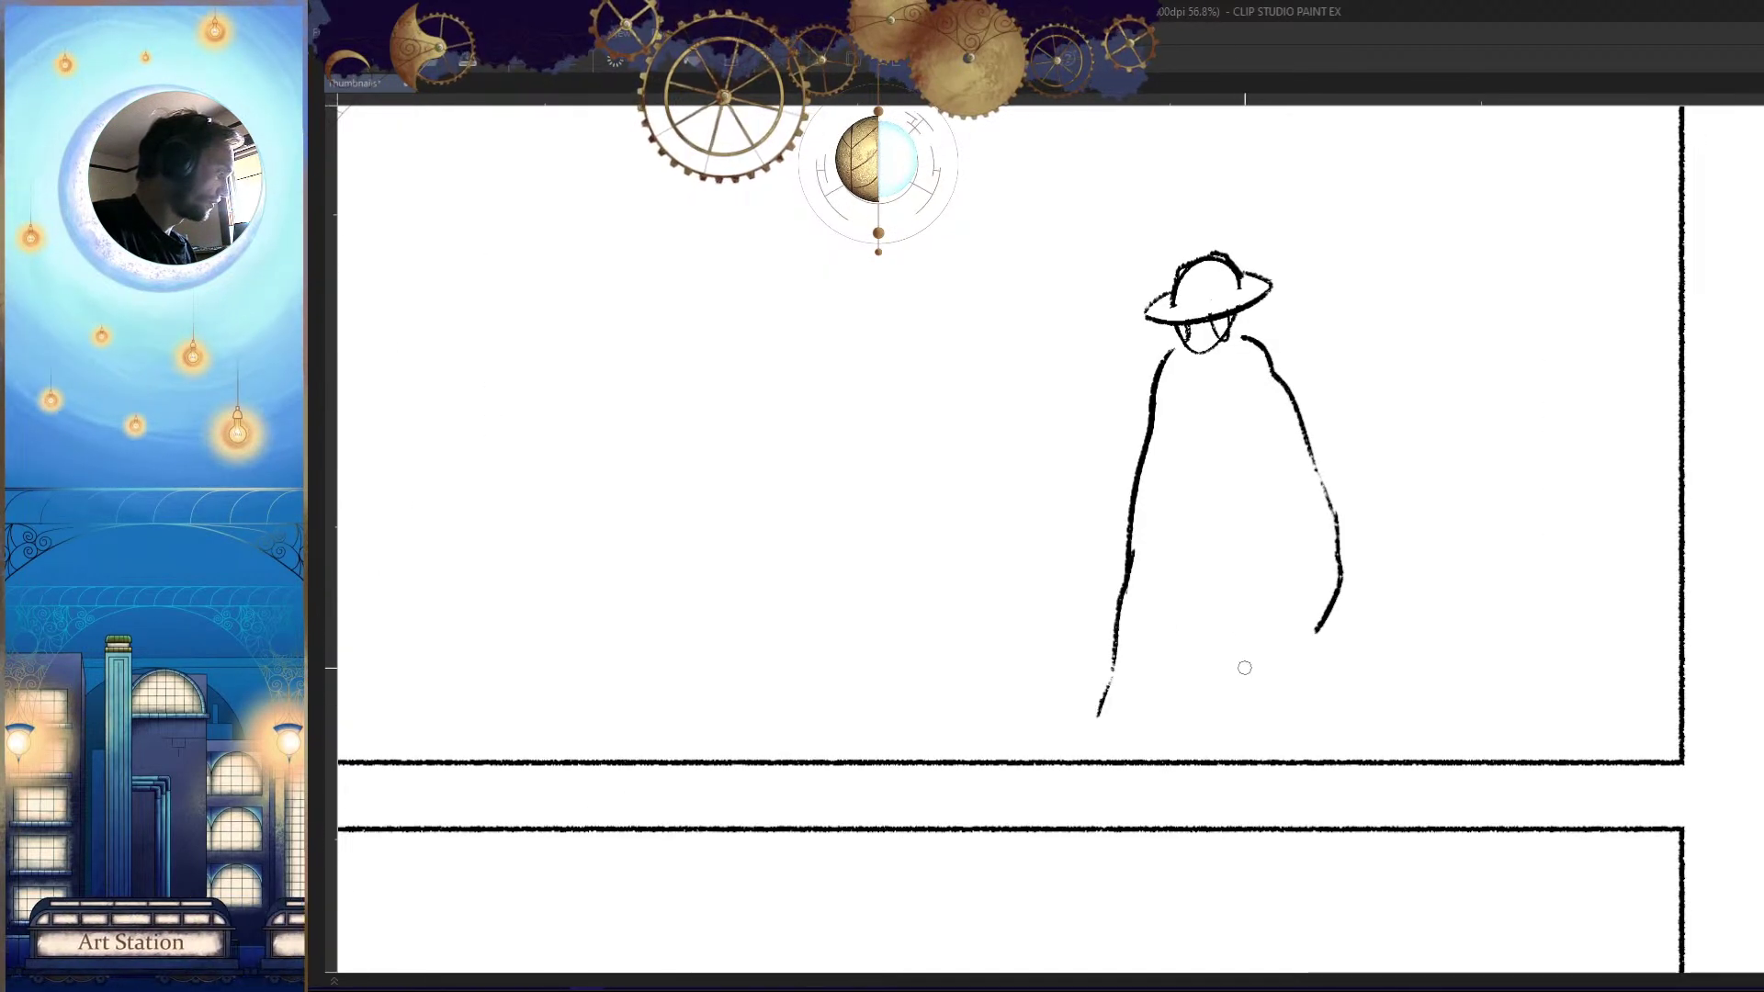
{"action": "key", "text": "h"}
{"action": "left_click_drag", "start_coordinate": [999, 560], "coordinate": [920, 702]}
{"action": "key", "text": "ctrl+z"}
{"action": "left_click_drag", "start_coordinate": [1005, 580], "coordinate": [989, 702]}
{"action": "key", "text": "h"}
Draw an arrow beside the cloaked figure, pointing toward the panel's left side
{"action": "mouse_move", "coordinate": [1222, 634]}
{"action": "left_mouse_down"}
{"action": "mouse_move", "coordinate": [1154, 713]}
{"action": "mouse_move", "coordinate": [1126, 703]}
{"action": "left_mouse_up"}
{"action": "left_click_drag", "start_coordinate": [1202, 587], "coordinate": [1282, 538]}
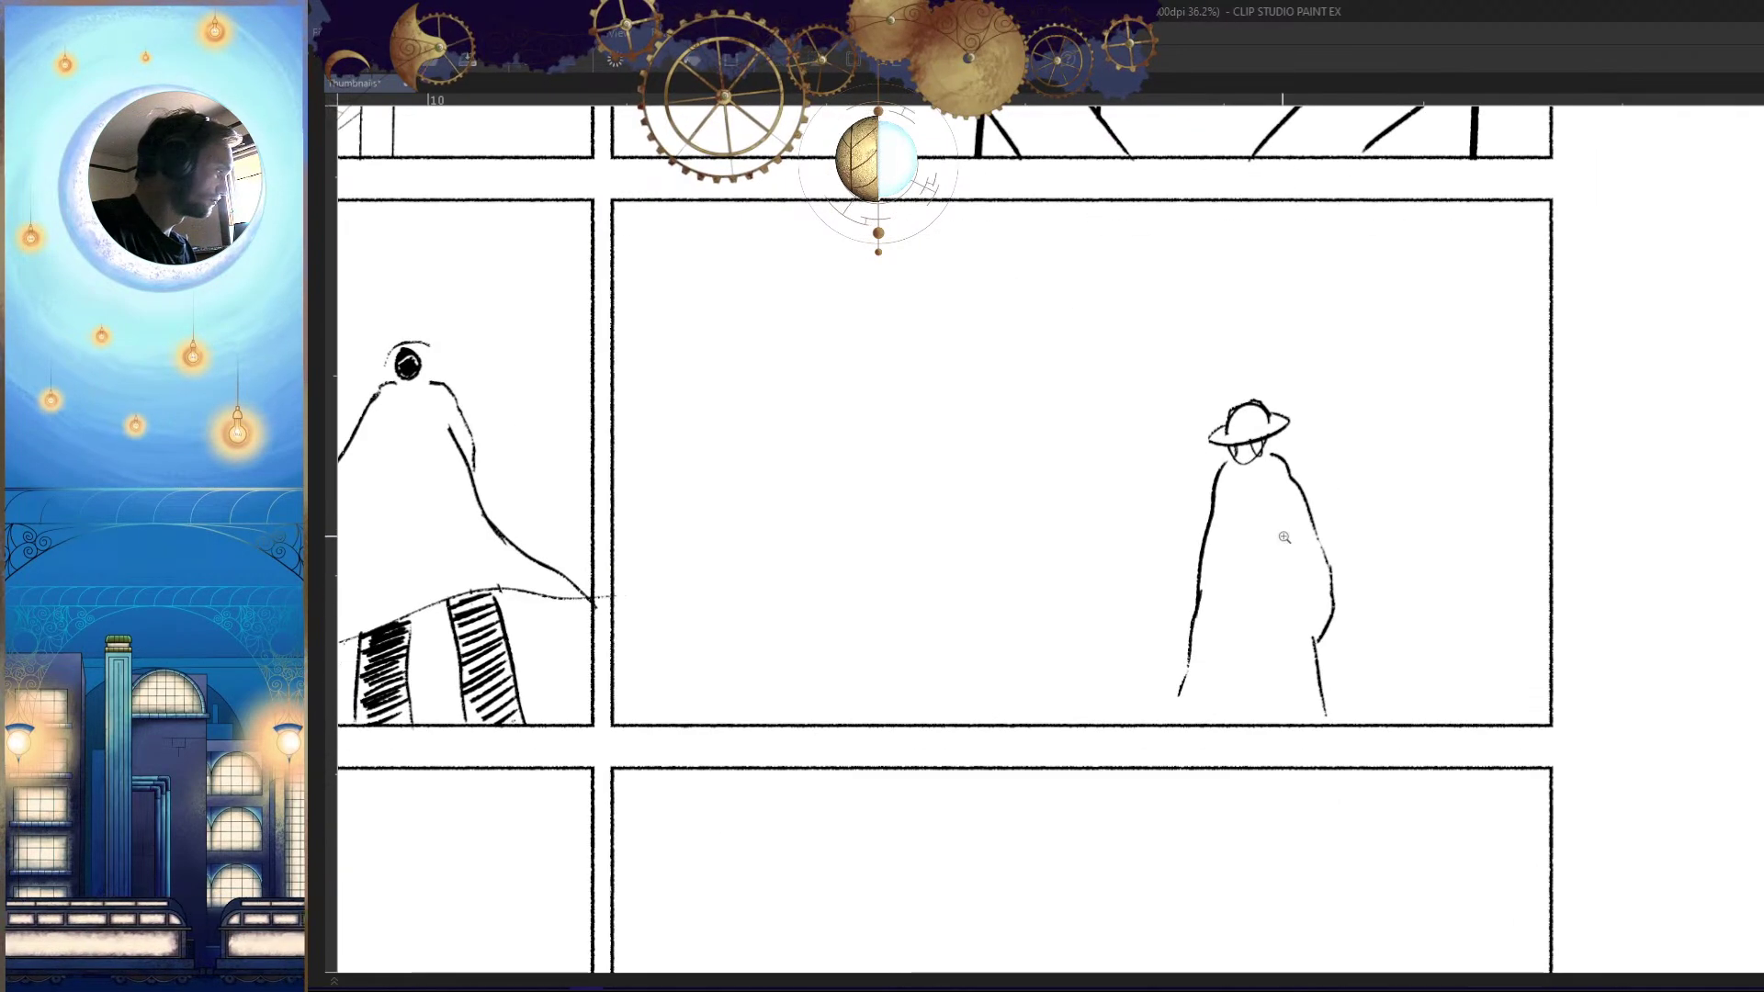
{"action": "left_click_drag", "start_coordinate": [1043, 579], "coordinate": [1093, 597]}
{"action": "key", "text": "ctrl+0"}
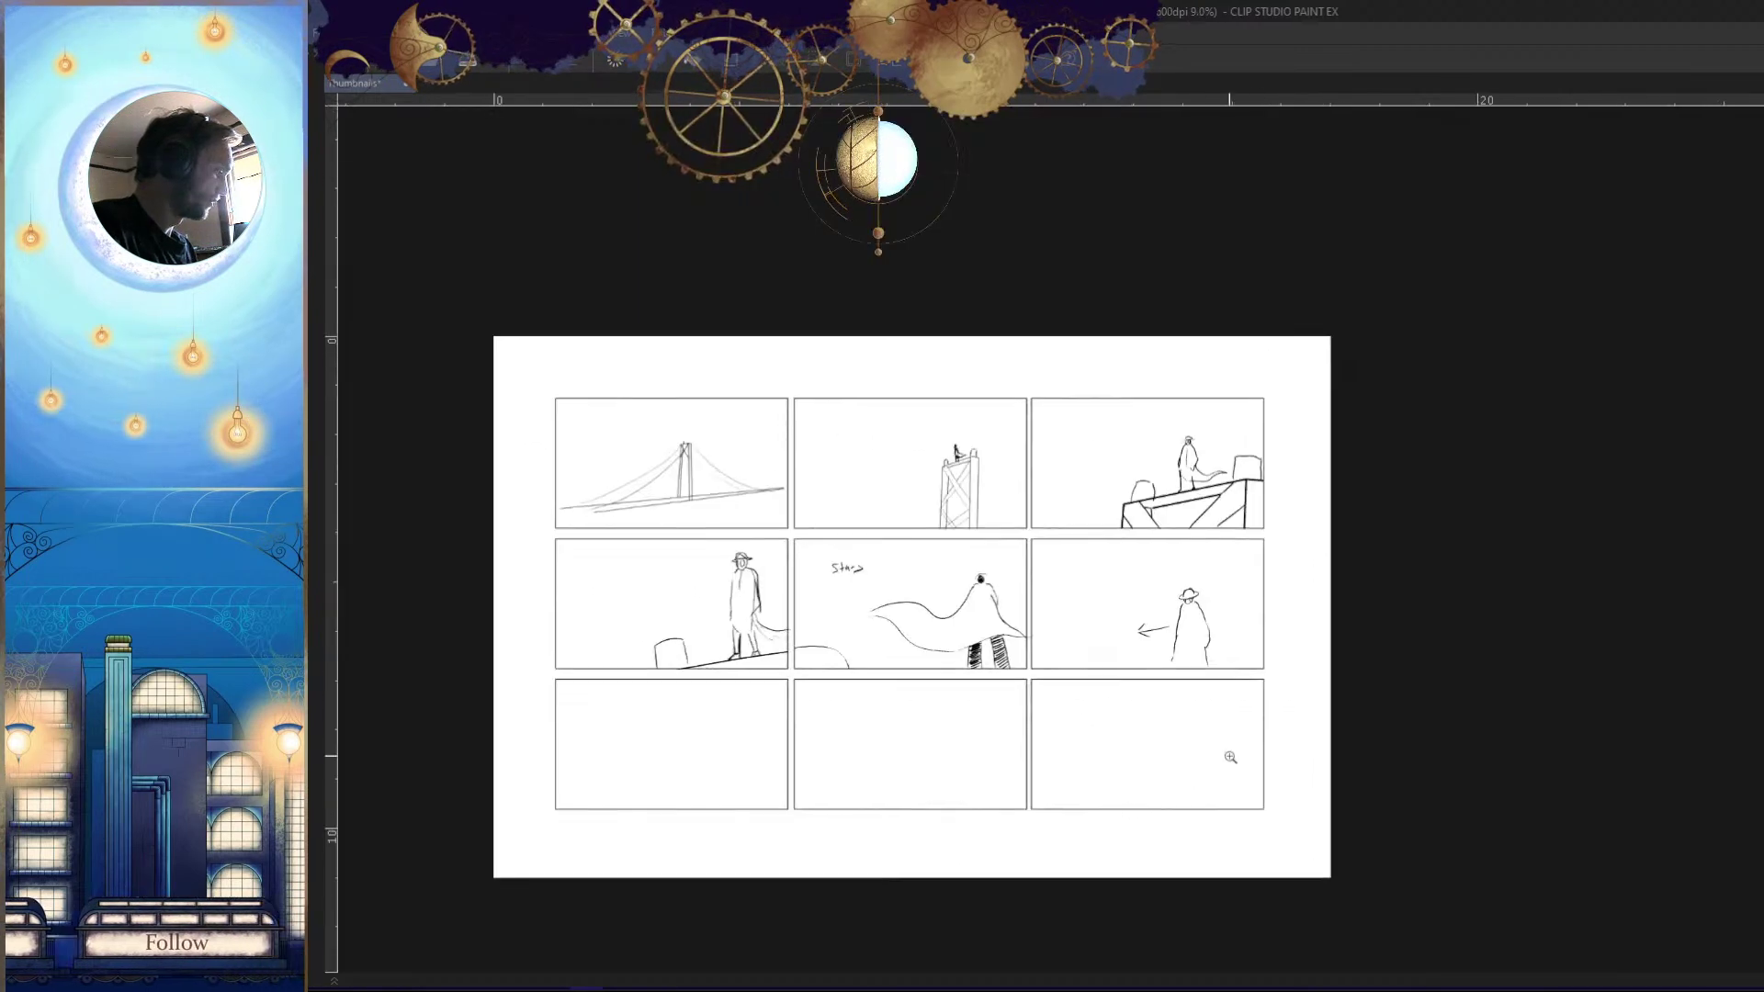
Sketch a pair of tall vertical lines near the panel's left border, undoing the first stroke
{"action": "left_click_drag", "start_coordinate": [1196, 622], "coordinate": [1236, 618]}
{"action": "left_click_drag", "start_coordinate": [784, 315], "coordinate": [758, 783]}
{"action": "key", "text": "ctrl+z"}
{"action": "left_click_drag", "start_coordinate": [770, 703], "coordinate": [768, 772]}
{"action": "left_click_drag", "start_coordinate": [704, 320], "coordinate": [681, 783]}
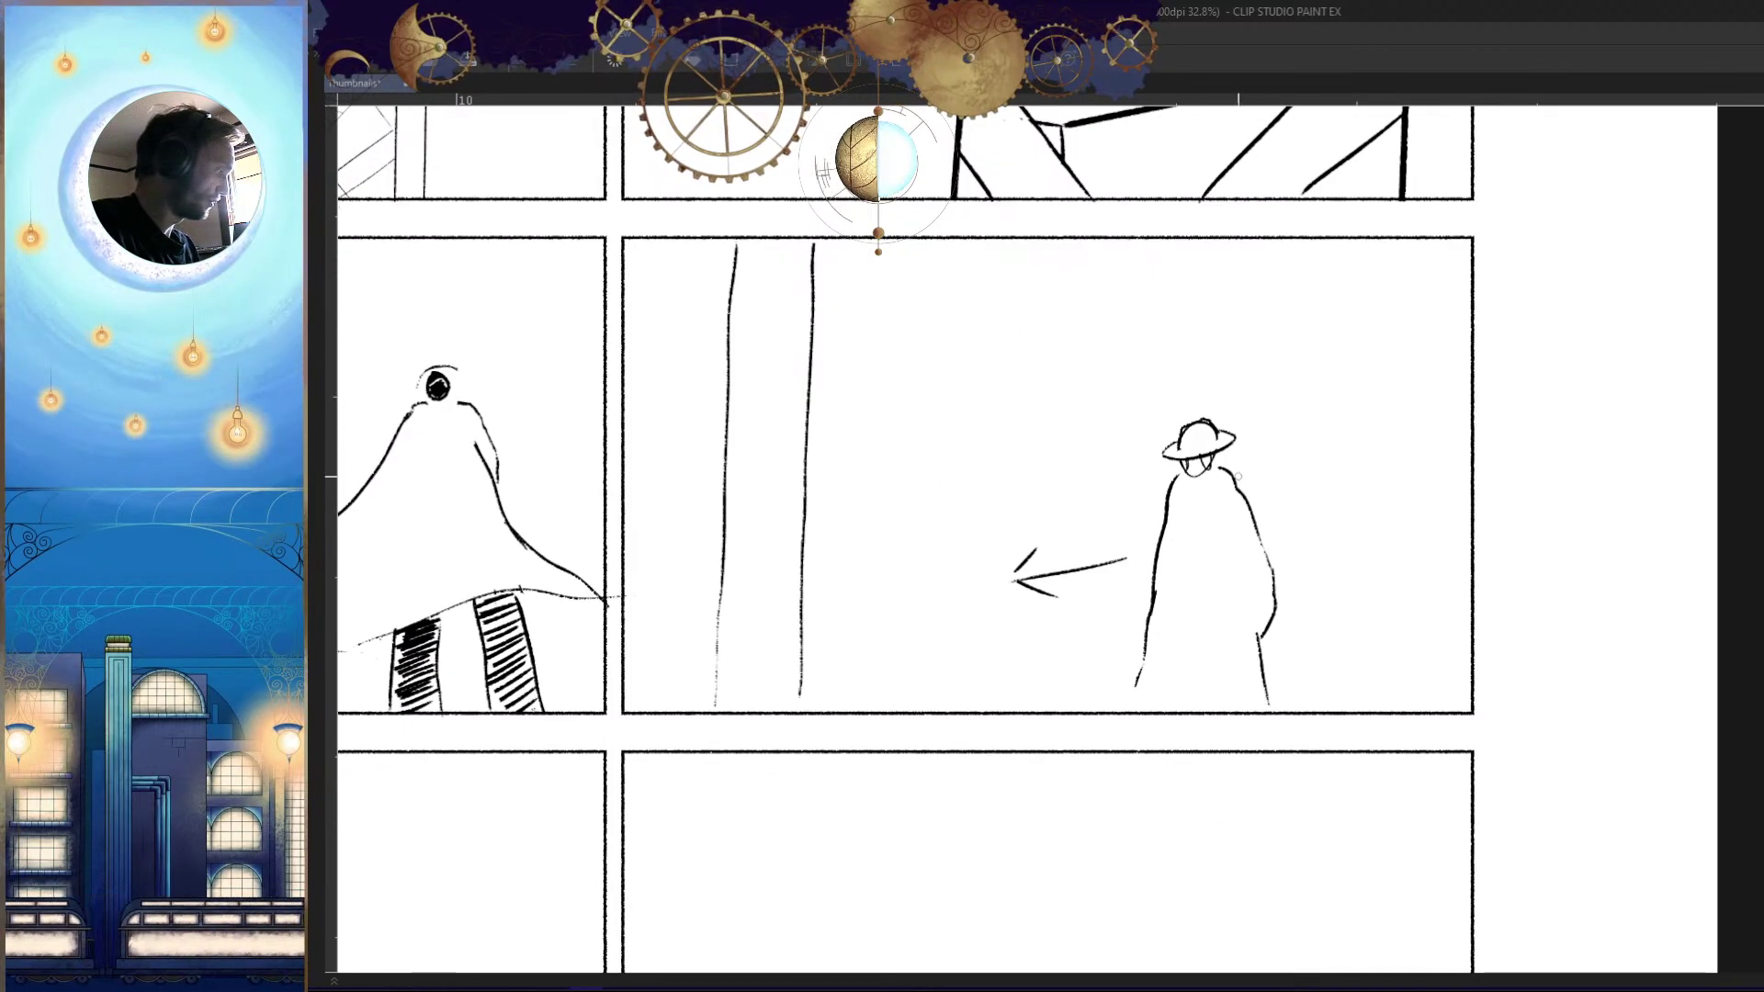
Sketch another pair of light vertical lines between the first pair and the cloaked figure
{"action": "scroll", "coordinate": [835, 758], "scroll_direction": "down", "scroll_amount": 3}
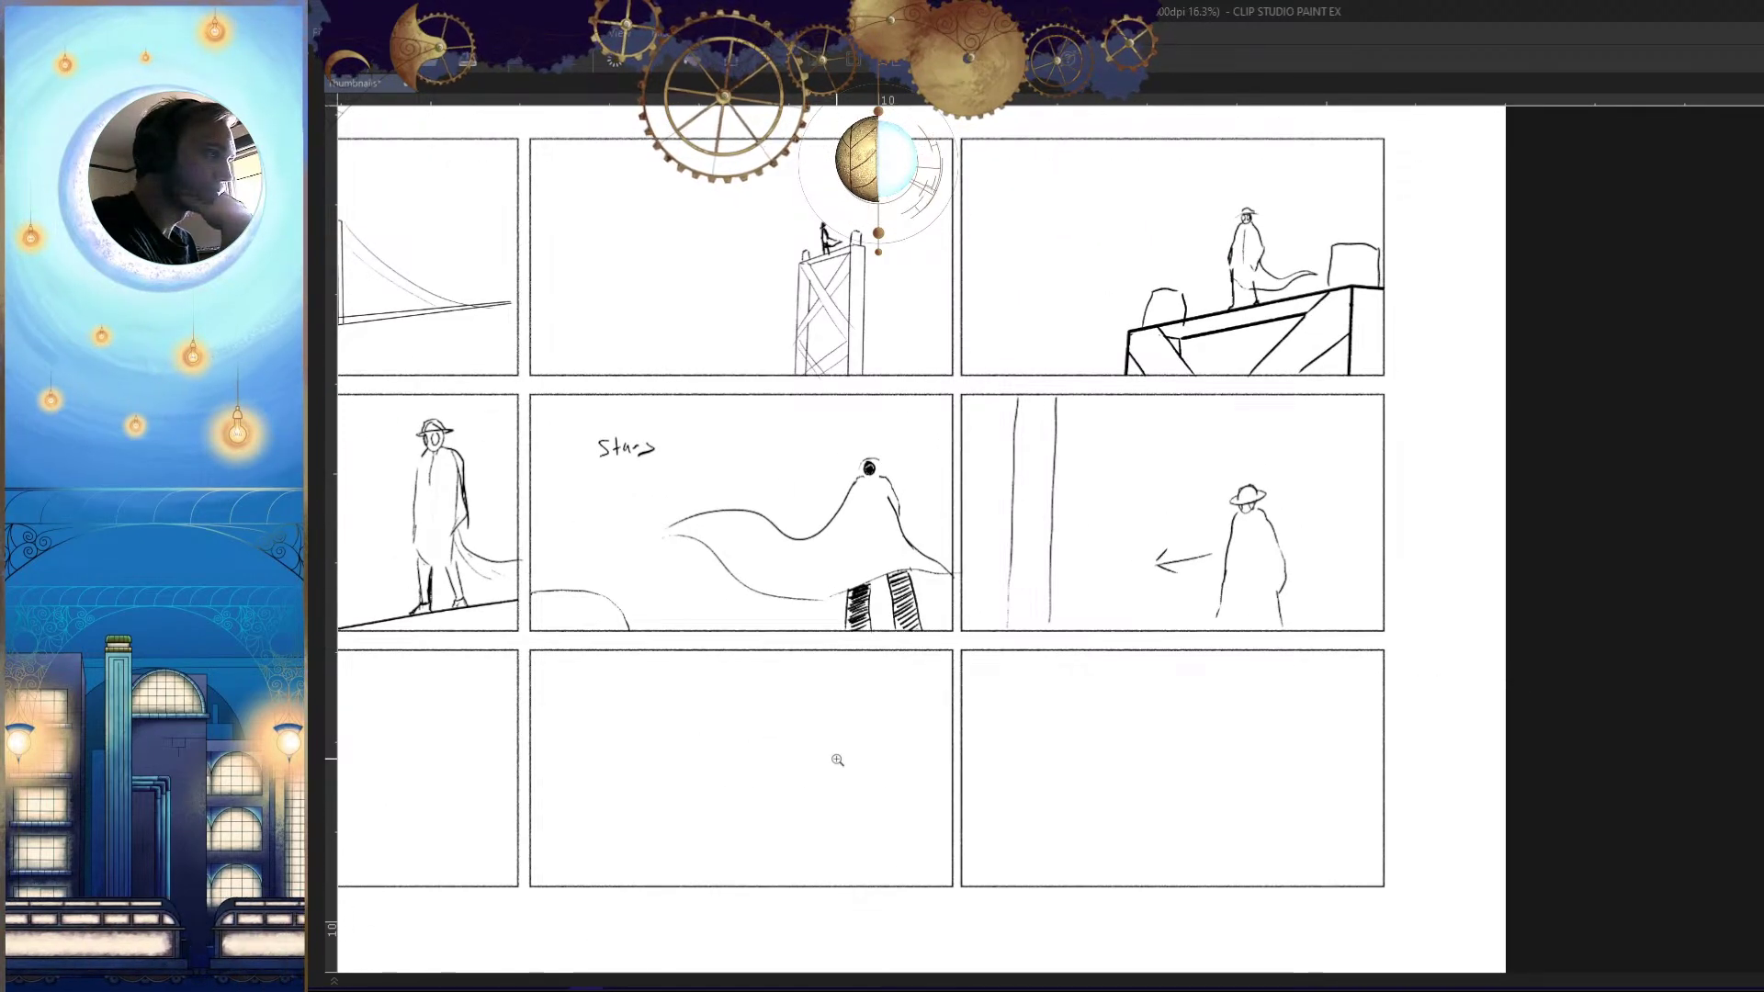
{"action": "scroll", "coordinate": [1191, 535], "scroll_direction": "up", "scroll_amount": 4}
{"action": "scroll", "coordinate": [1191, 535], "scroll_direction": "down", "scroll_amount": 2}
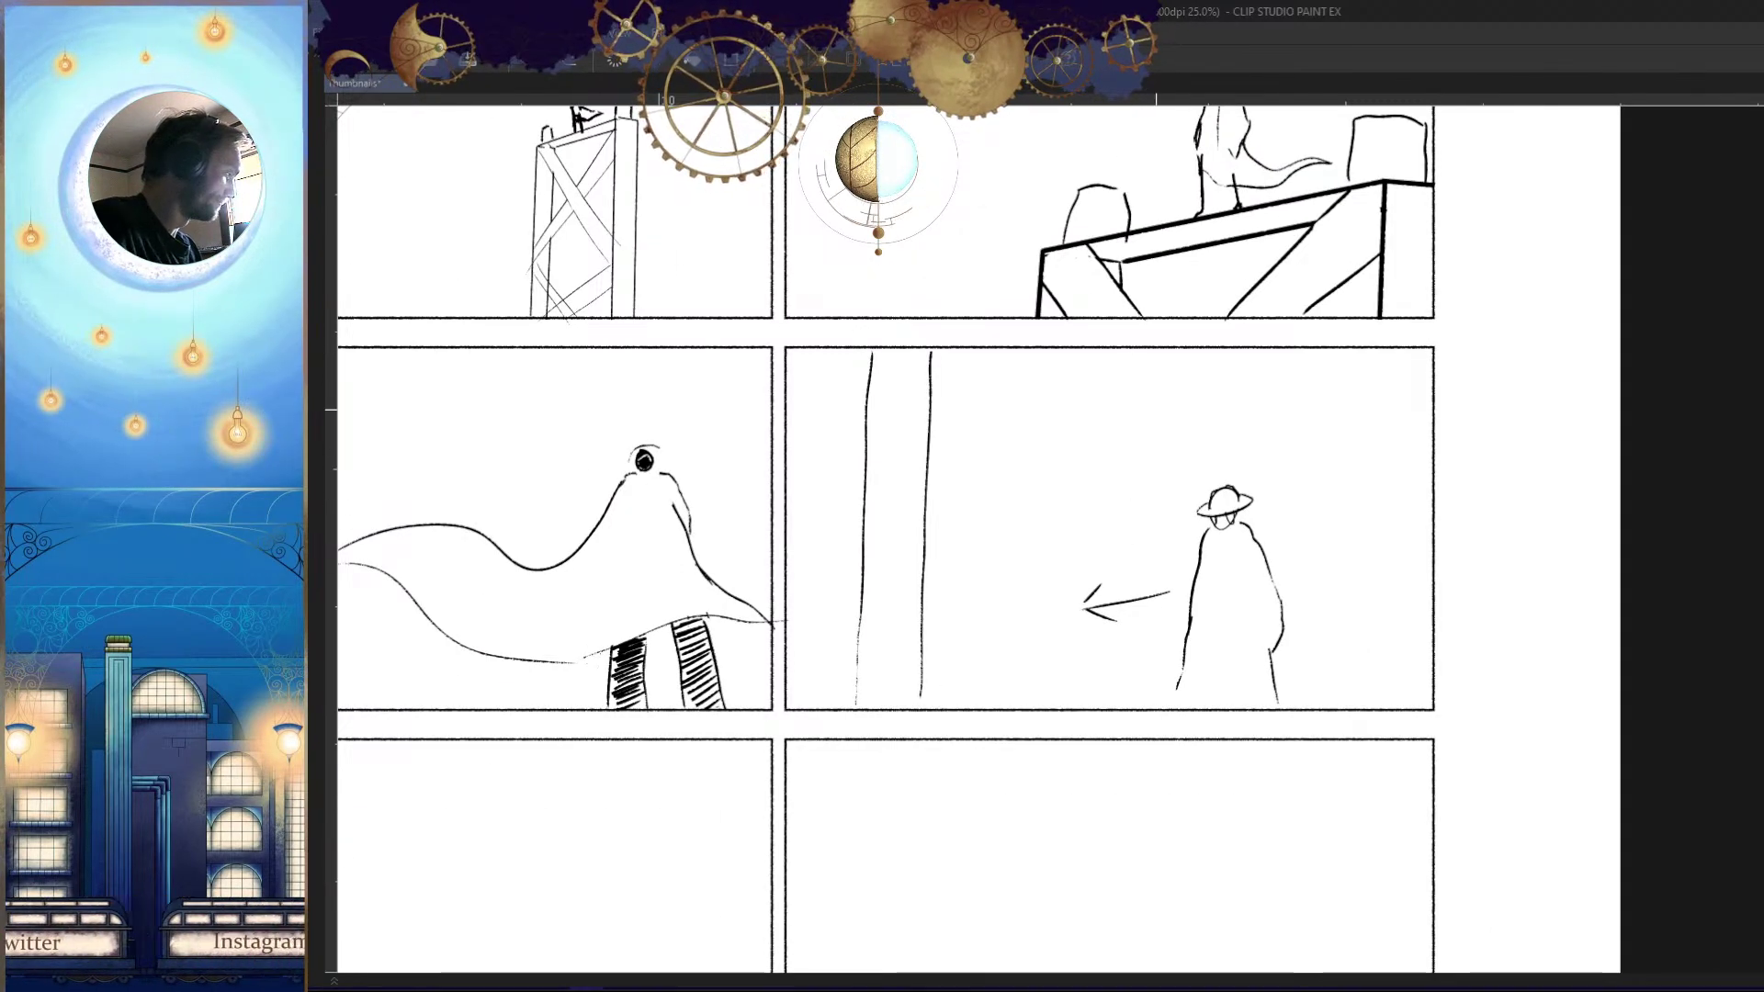
{"action": "scroll", "coordinate": [1154, 410], "scroll_direction": "up", "scroll_amount": 1}
{"action": "mouse_move", "coordinate": [1124, 311]}
{"action": "left_mouse_down"}
{"action": "mouse_move", "coordinate": [1110, 557]}
{"action": "mouse_move", "coordinate": [1148, 378]}
{"action": "mouse_move", "coordinate": [1137, 785]}
{"action": "mouse_move", "coordinate": [1096, 801]}
{"action": "left_mouse_up"}
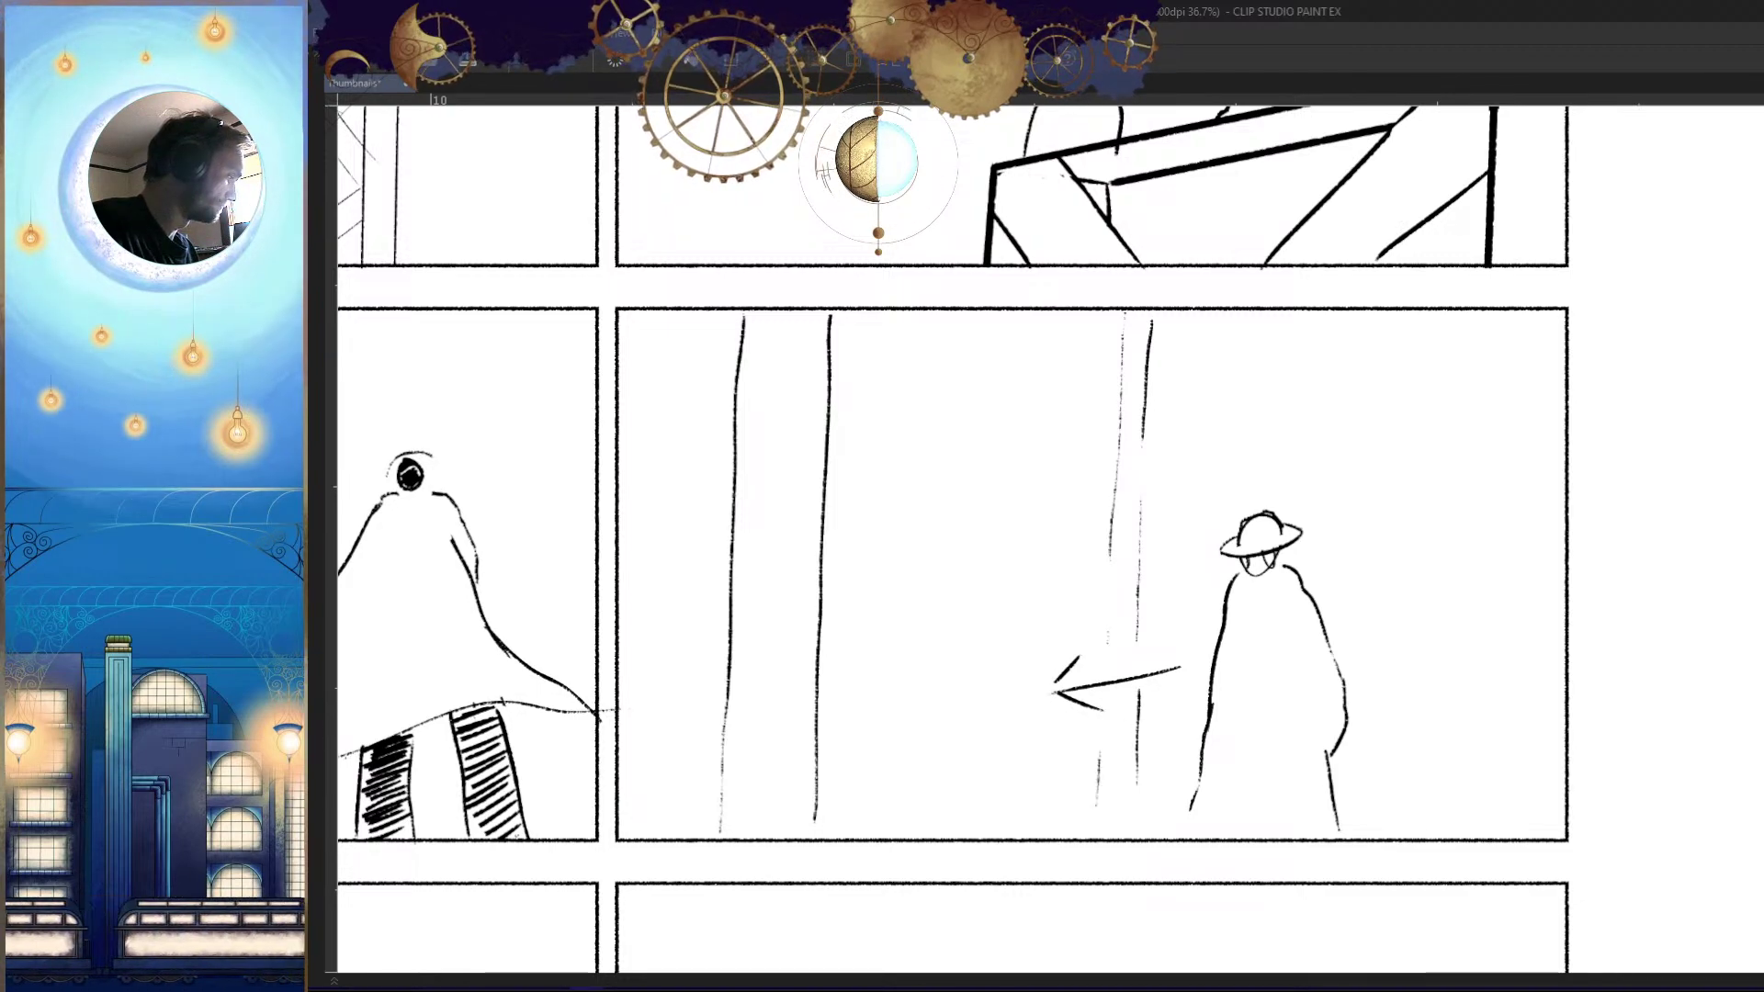
Sketch two vertical lines between the figure and the panel's right border, undoing and redrawing unwanted strokes
{"action": "left_click_drag", "start_coordinate": [1425, 326], "coordinate": [1413, 783]}
{"action": "left_click_drag", "start_coordinate": [1520, 314], "coordinate": [1494, 783]}
{"action": "key", "text": "h"}
{"action": "mouse_move", "coordinate": [1470, 837]}
{"action": "left_mouse_down"}
{"action": "mouse_move", "coordinate": [1469, 735]}
{"action": "mouse_move", "coordinate": [1386, 758]}
{"action": "mouse_move", "coordinate": [1441, 700]}
{"action": "left_mouse_up"}
{"action": "key", "text": "h"}
{"action": "key", "text": "ctrl+z"}
{"action": "left_click_drag", "start_coordinate": [1180, 612], "coordinate": [1194, 516]}
{"action": "mouse_move", "coordinate": [1159, 341]}
{"action": "left_mouse_down"}
{"action": "mouse_move", "coordinate": [1165, 750]}
{"action": "mouse_move", "coordinate": [1164, 683]}
{"action": "mouse_move", "coordinate": [1164, 734]}
{"action": "left_mouse_up"}
{"action": "key", "text": "ctrl+z"}
{"action": "left_click_drag", "start_coordinate": [1198, 756], "coordinate": [1195, 873]}
{"action": "left_click_drag", "start_coordinate": [1290, 748], "coordinate": [1412, 588]}
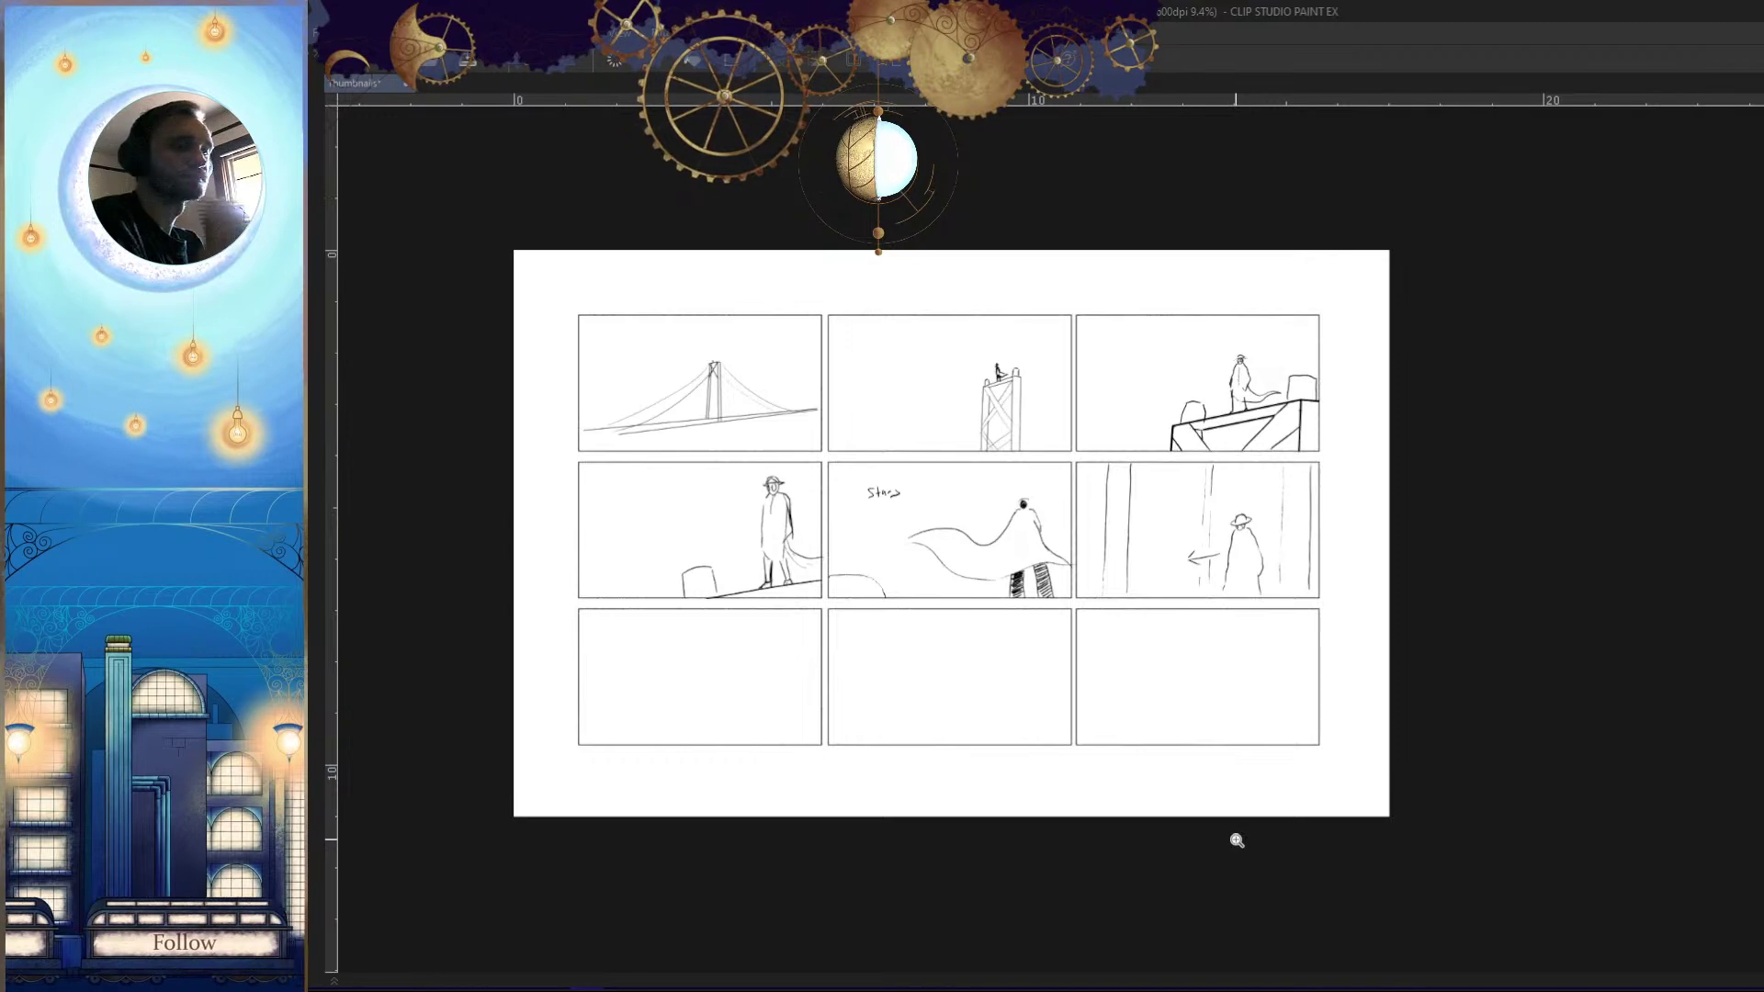
Examine the finished thumbnails and the empty bottom-row panels to plan the next composition
{"action": "left_click_drag", "start_coordinate": [1266, 533], "coordinate": [1507, 622]}
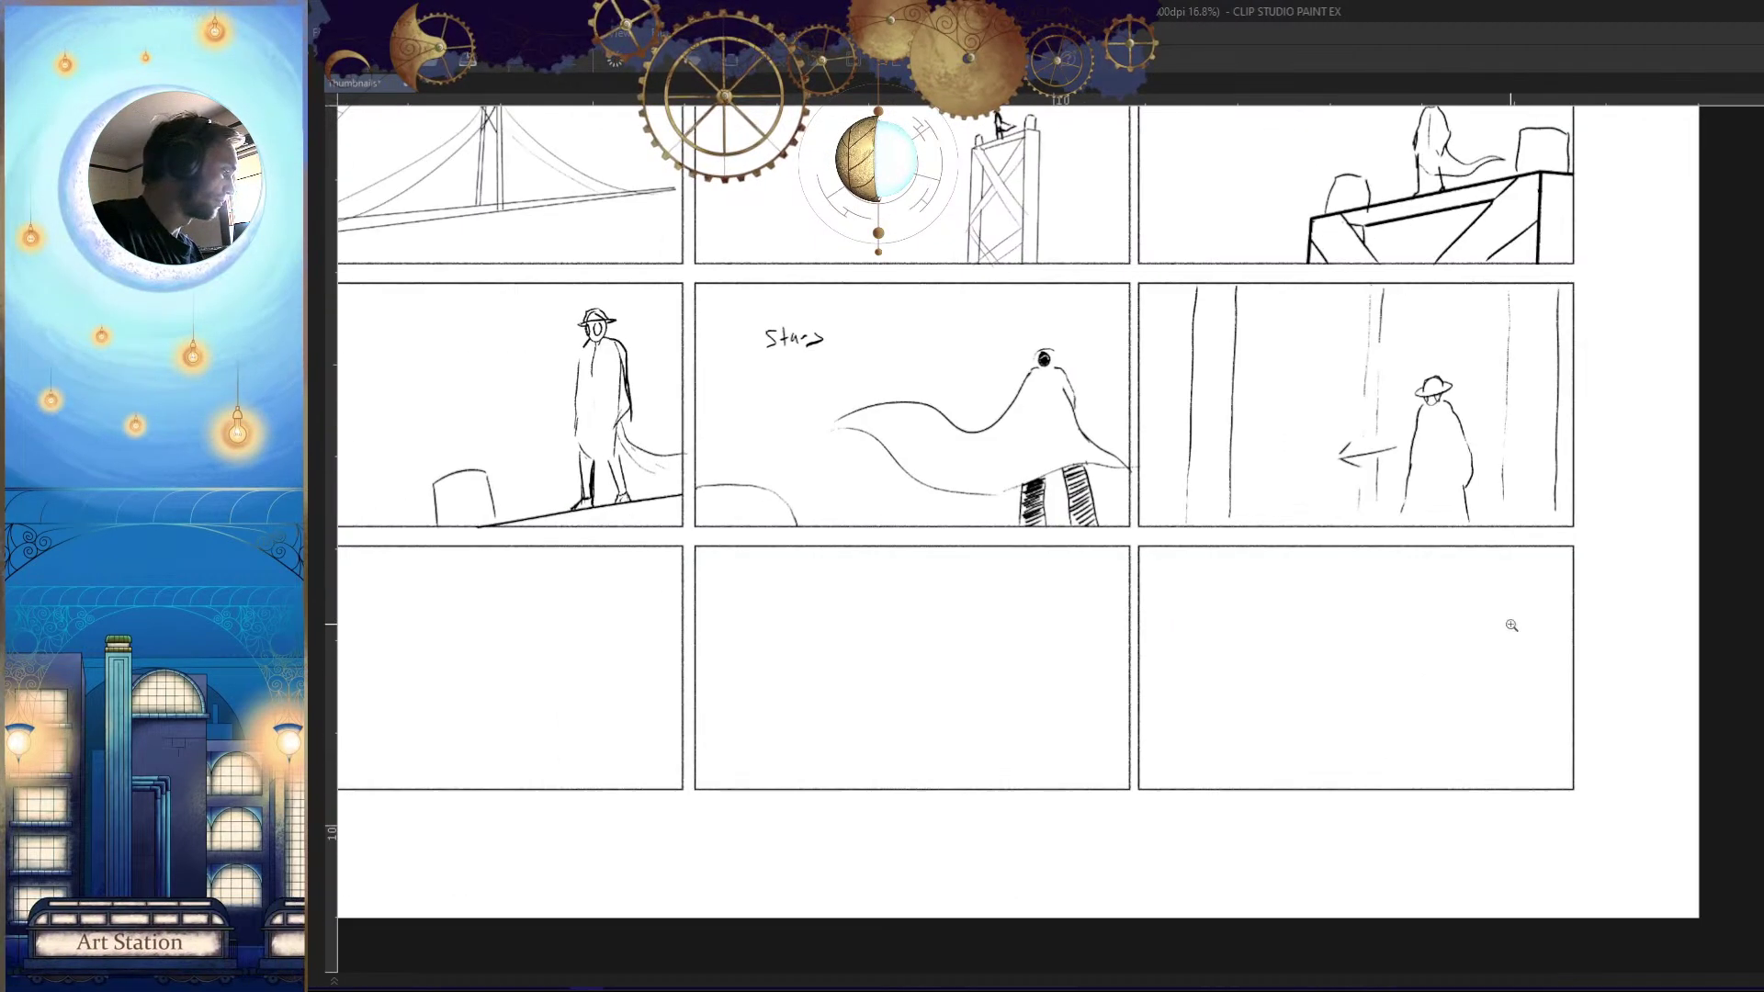
{"action": "left_click_drag", "start_coordinate": [1464, 702], "coordinate": [1325, 807]}
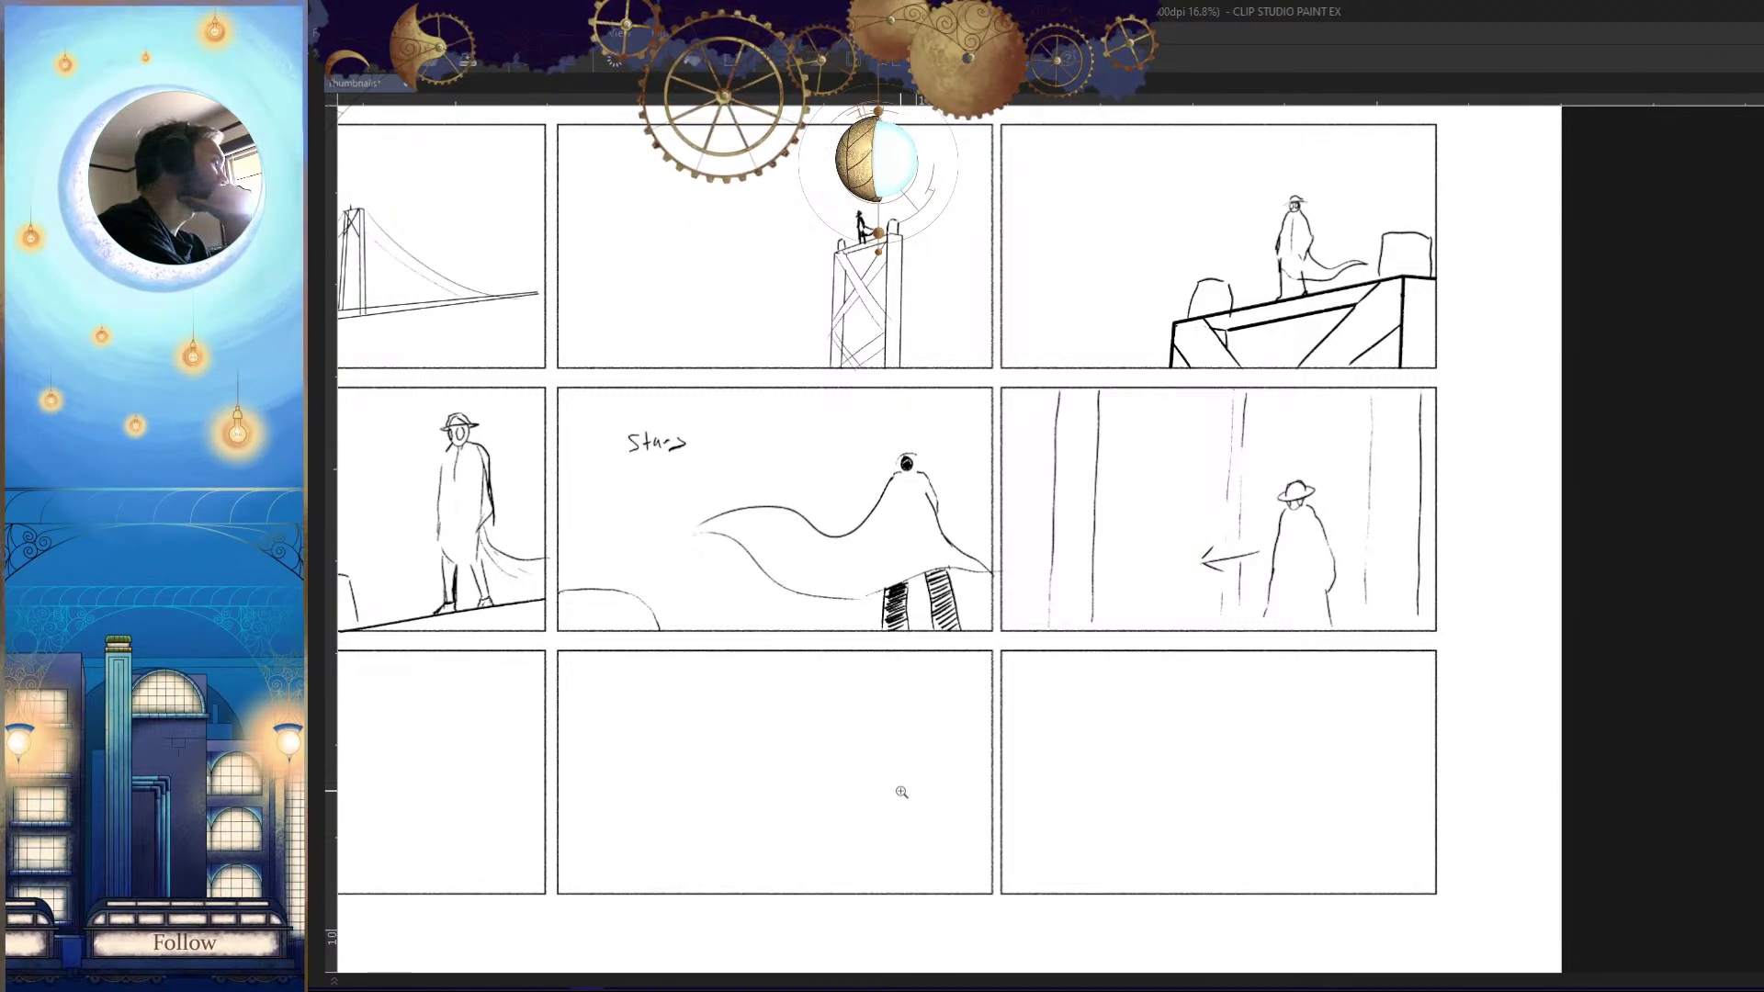
{"action": "scroll", "coordinate": [1536, 606], "scroll_direction": "up", "scroll_amount": 1}
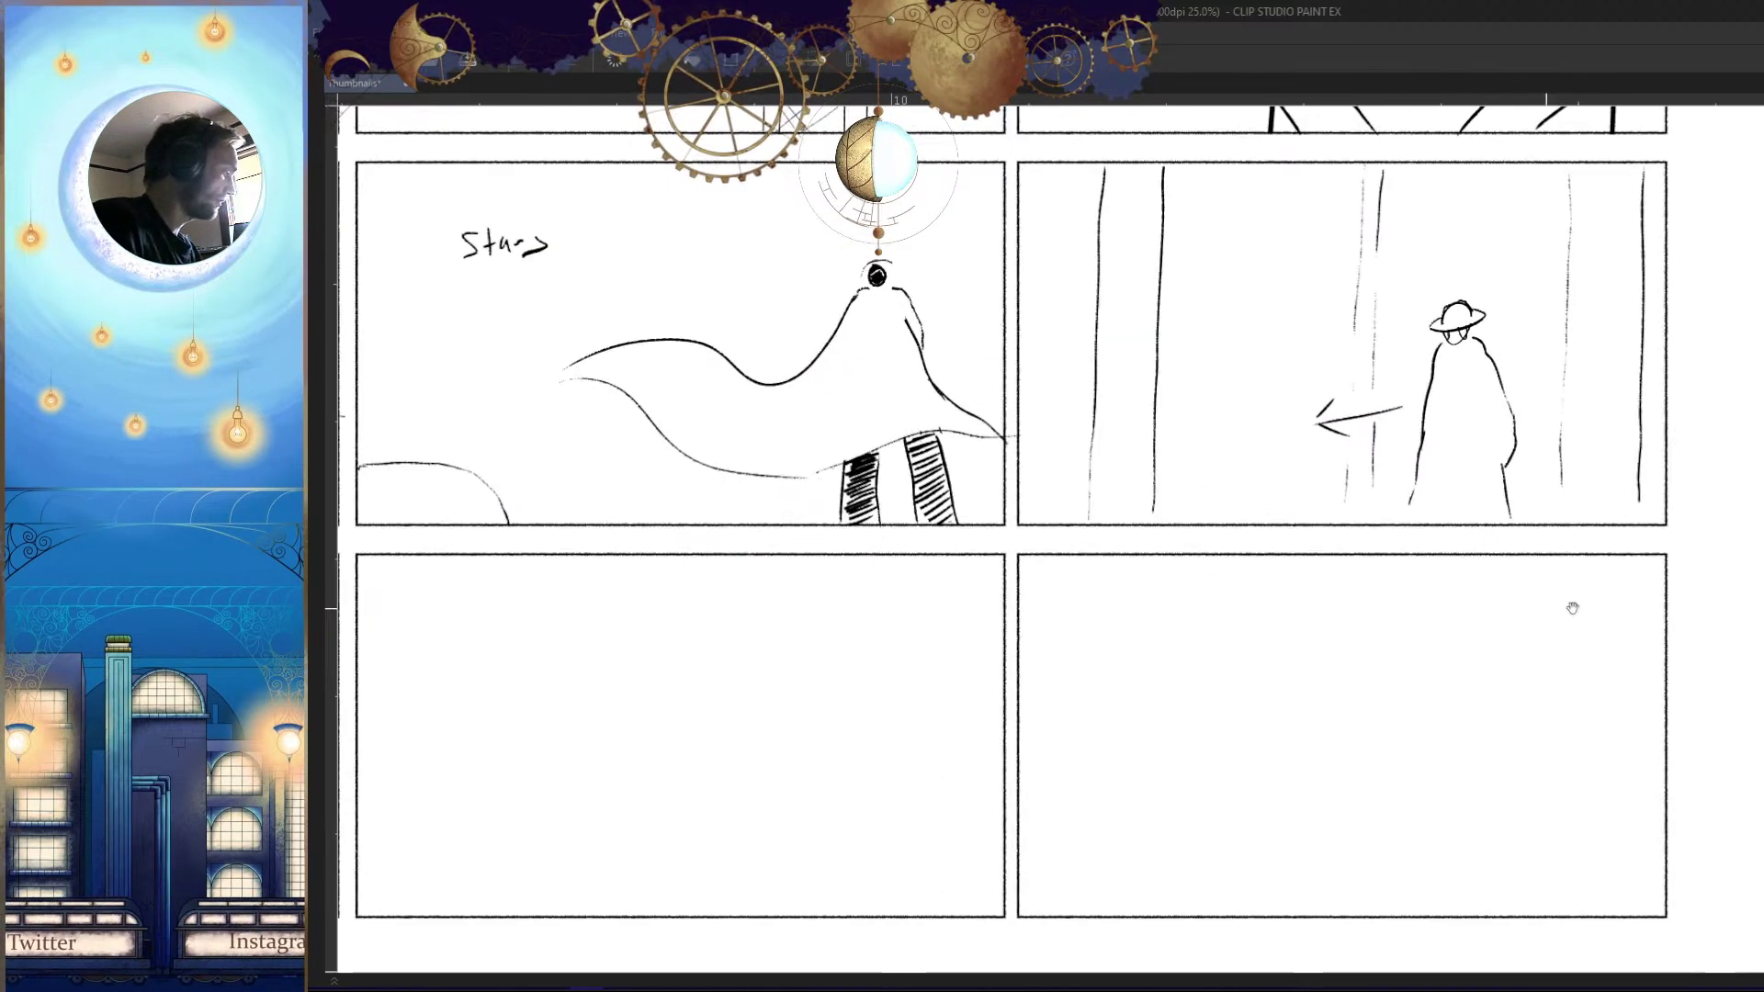
{"action": "scroll", "coordinate": [1484, 650], "scroll_direction": "down", "scroll_amount": 3}
{"action": "scroll", "coordinate": [1396, 692], "scroll_direction": "up", "scroll_amount": 3}
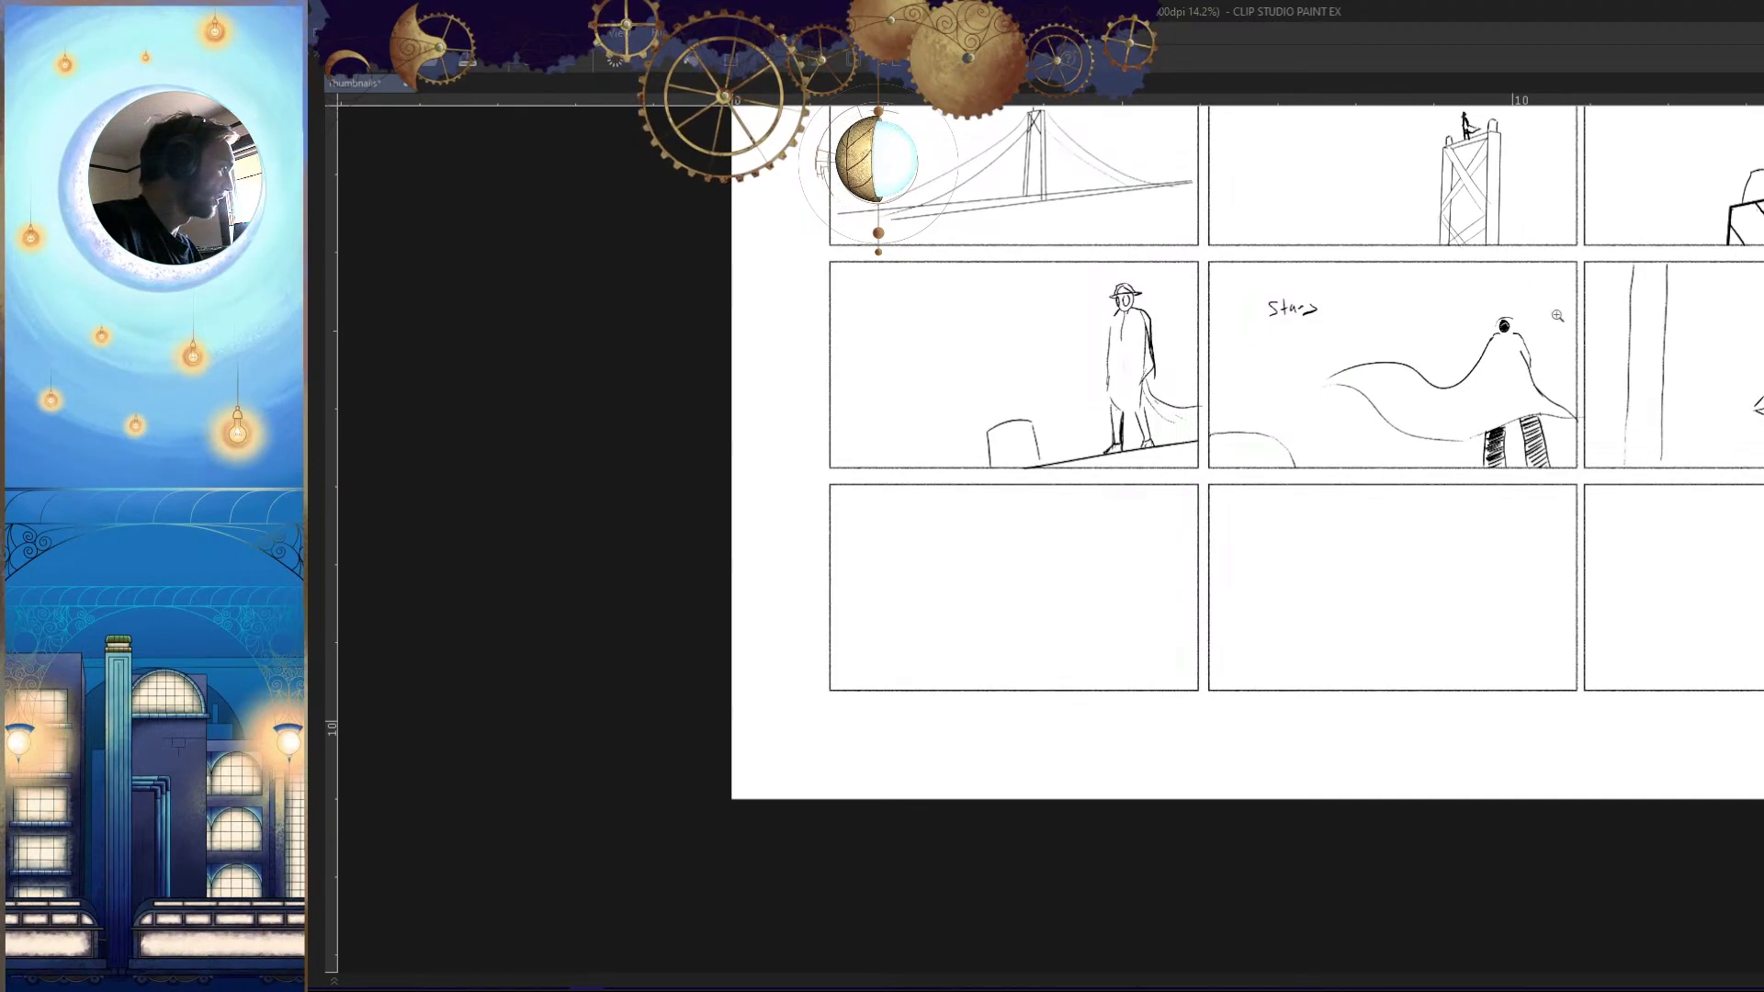
{"action": "left_click_drag", "start_coordinate": [1588, 485], "coordinate": [1614, 635]}
{"action": "scroll", "coordinate": [1016, 670], "scroll_direction": "up", "scroll_amount": 5}
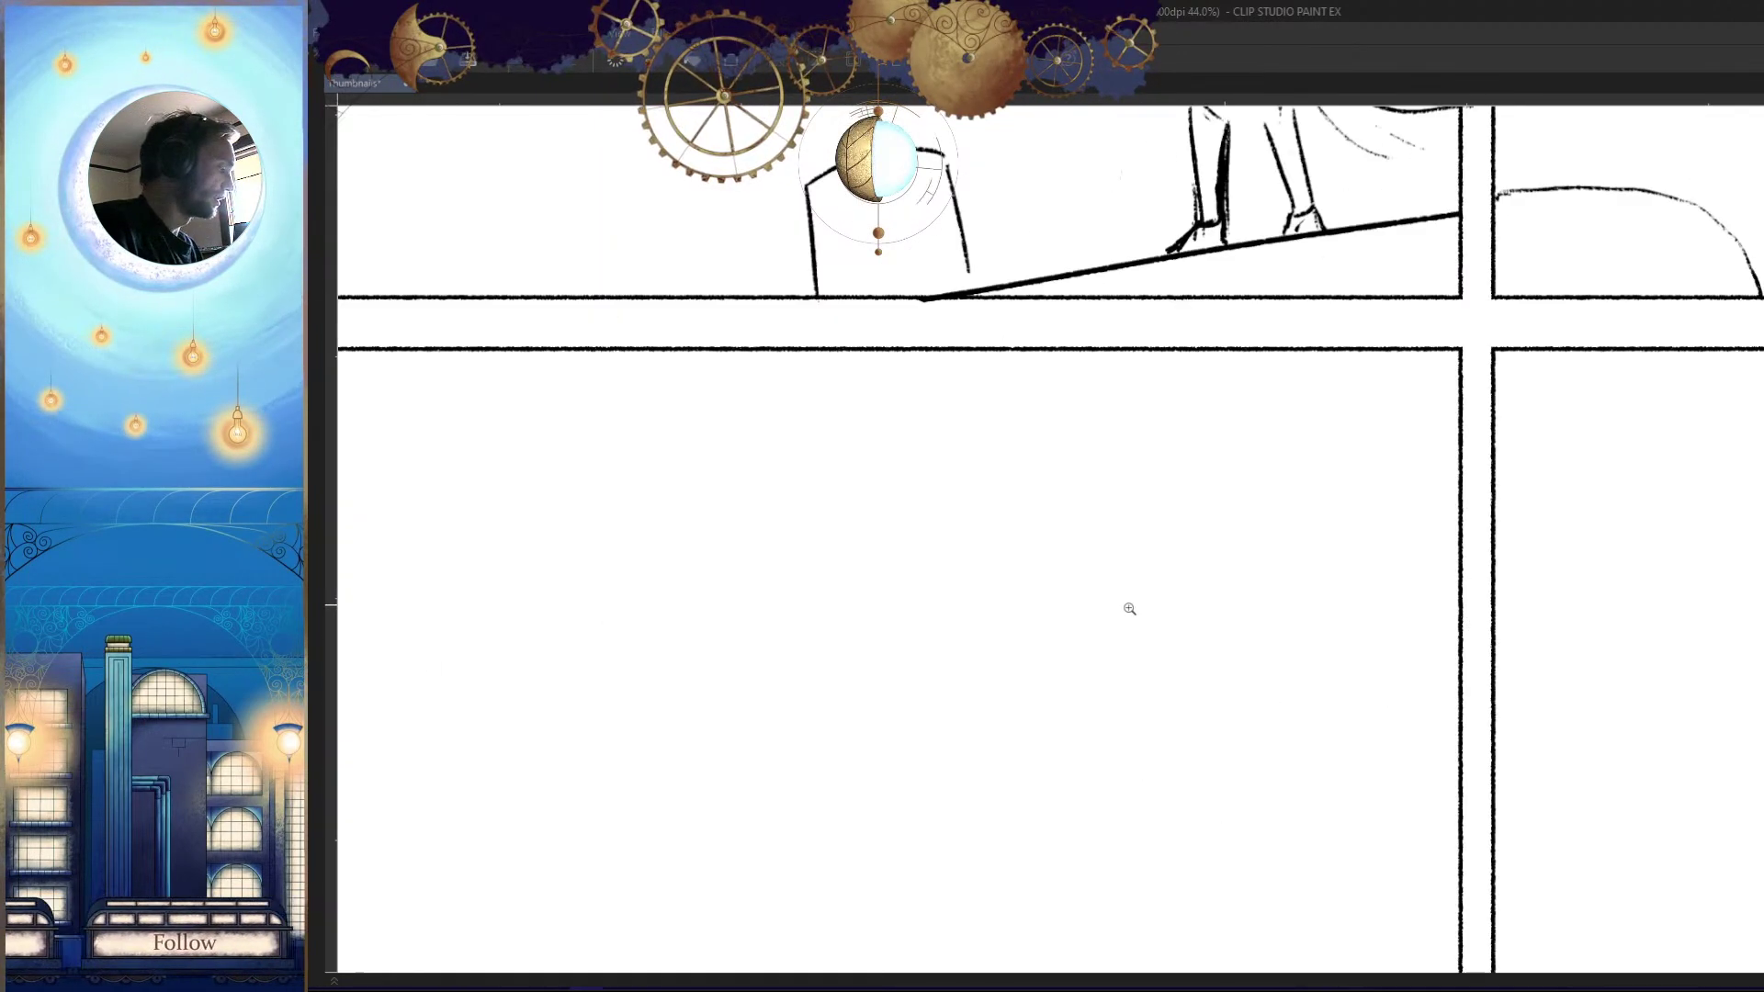
{"action": "scroll", "coordinate": [1234, 595], "scroll_direction": "down", "scroll_amount": 5}
{"action": "scroll", "coordinate": [1234, 595], "scroll_direction": "up", "scroll_amount": 4}
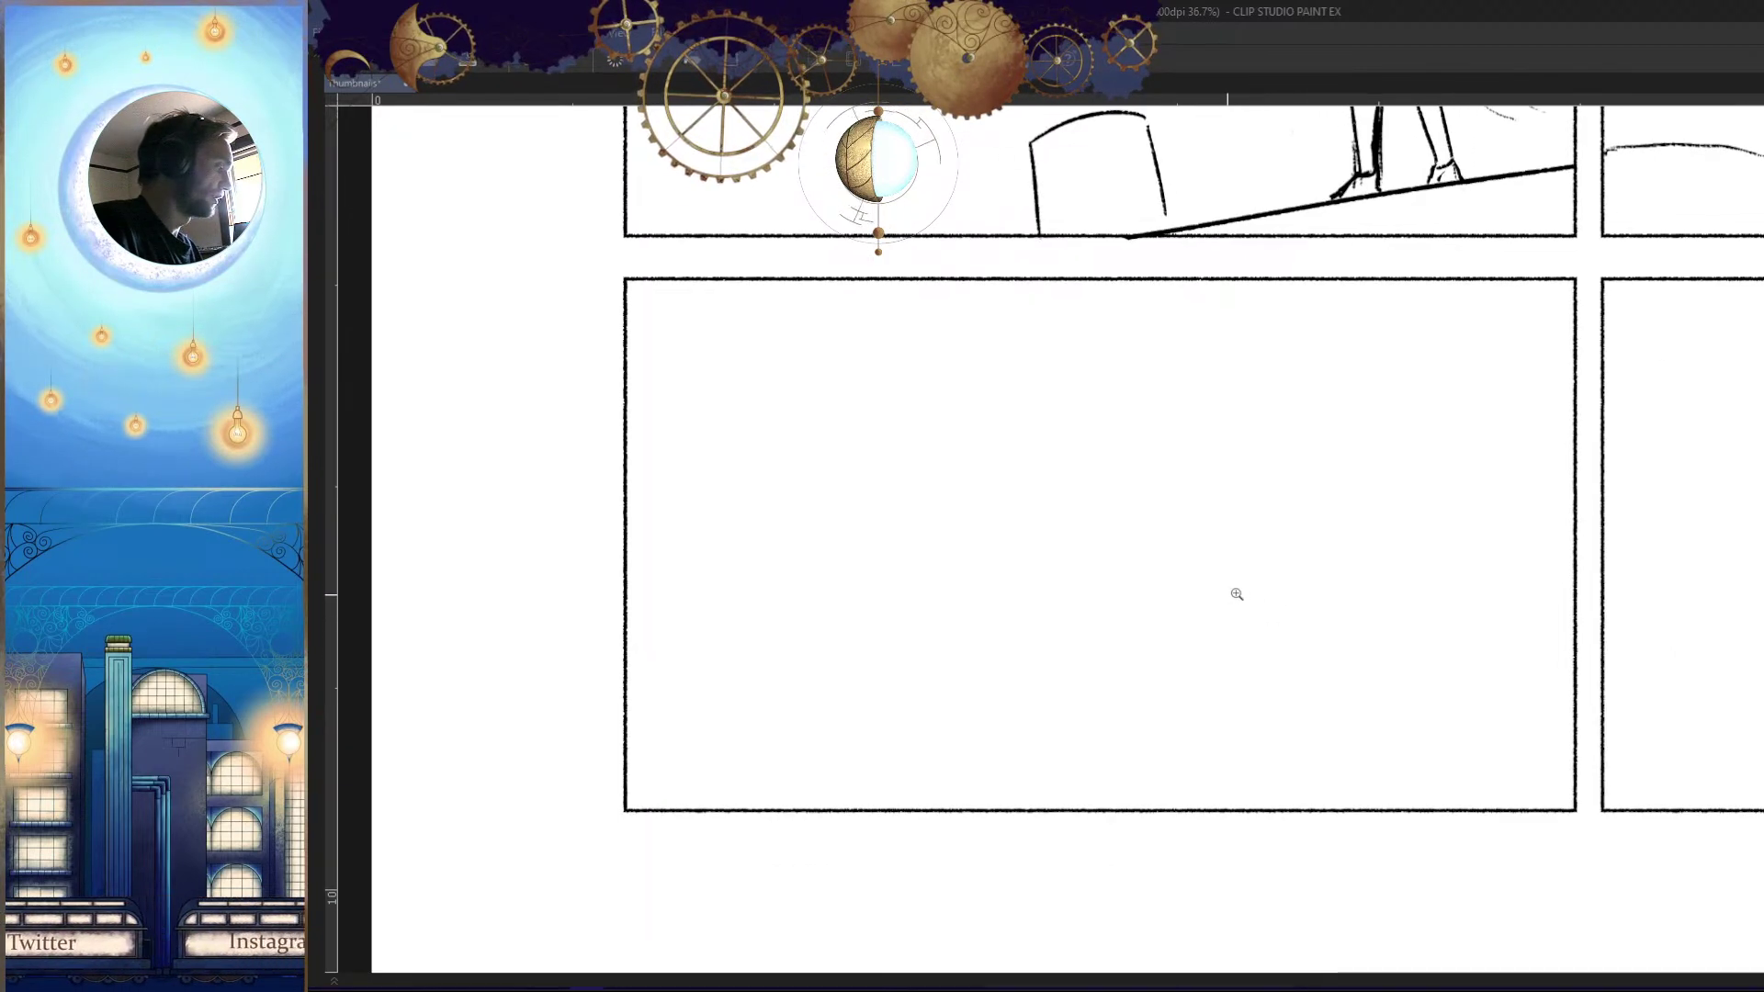
{"action": "left_click_drag", "start_coordinate": [1396, 663], "coordinate": [1380, 707]}
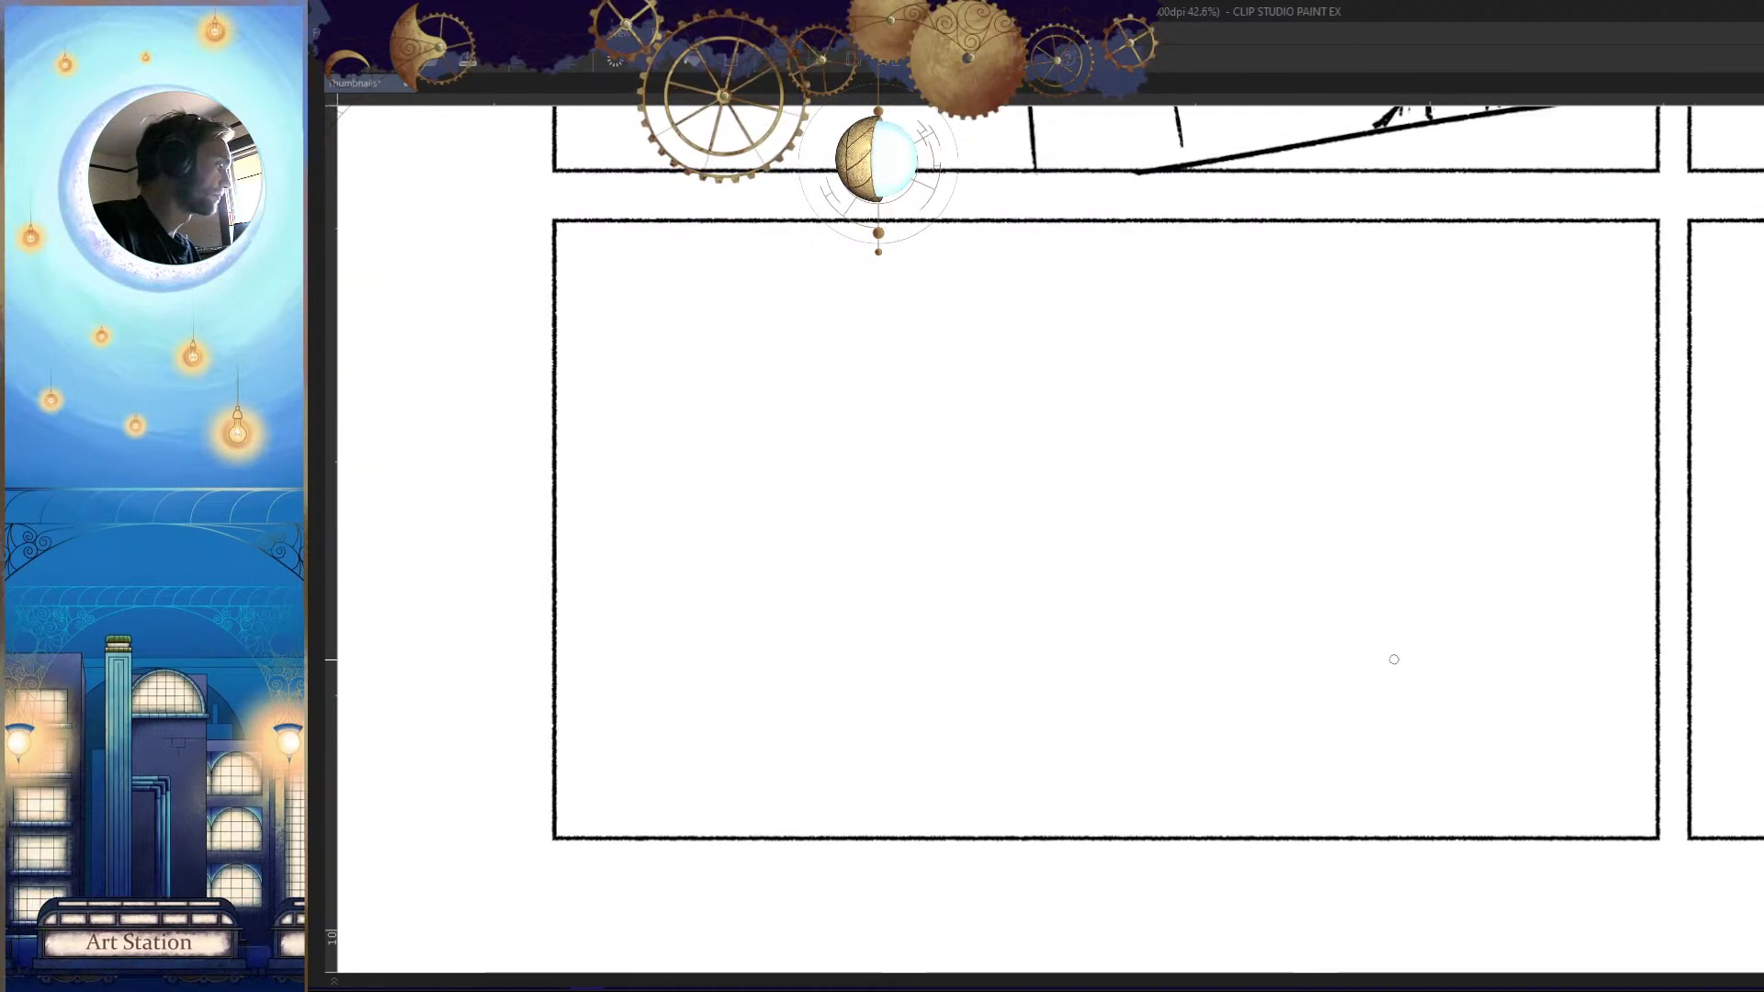
Sketch a small round head and a long curved ground line in the bottom row's first panel
{"action": "mouse_move", "coordinate": [1347, 422]}
{"action": "left_mouse_down"}
{"action": "mouse_move", "coordinate": [1373, 405]}
{"action": "mouse_move", "coordinate": [1355, 398]}
{"action": "left_mouse_up"}
{"action": "left_click_drag", "start_coordinate": [1380, 477], "coordinate": [1547, 339]}
{"action": "mouse_move", "coordinate": [1739, 591]}
{"action": "left_mouse_down"}
{"action": "mouse_move", "coordinate": [1149, 531]}
{"action": "mouse_move", "coordinate": [873, 563]}
{"action": "left_mouse_up"}
{"action": "key", "text": "ctrl+z"}
{"action": "mouse_move", "coordinate": [1619, 592]}
{"action": "left_mouse_down"}
{"action": "mouse_move", "coordinate": [1328, 579]}
{"action": "mouse_move", "coordinate": [747, 634]}
{"action": "left_mouse_up"}
{"action": "key", "text": "ctrl+z"}
{"action": "mouse_move", "coordinate": [1756, 637]}
{"action": "left_mouse_down"}
{"action": "mouse_move", "coordinate": [1539, 613]}
{"action": "mouse_move", "coordinate": [795, 636]}
{"action": "left_mouse_up"}
Add a second, fainter ground line above the first one and remove the rejected stroke
{"action": "left_click_drag", "start_coordinate": [1332, 586], "coordinate": [715, 545]}
{"action": "key", "text": "h"}
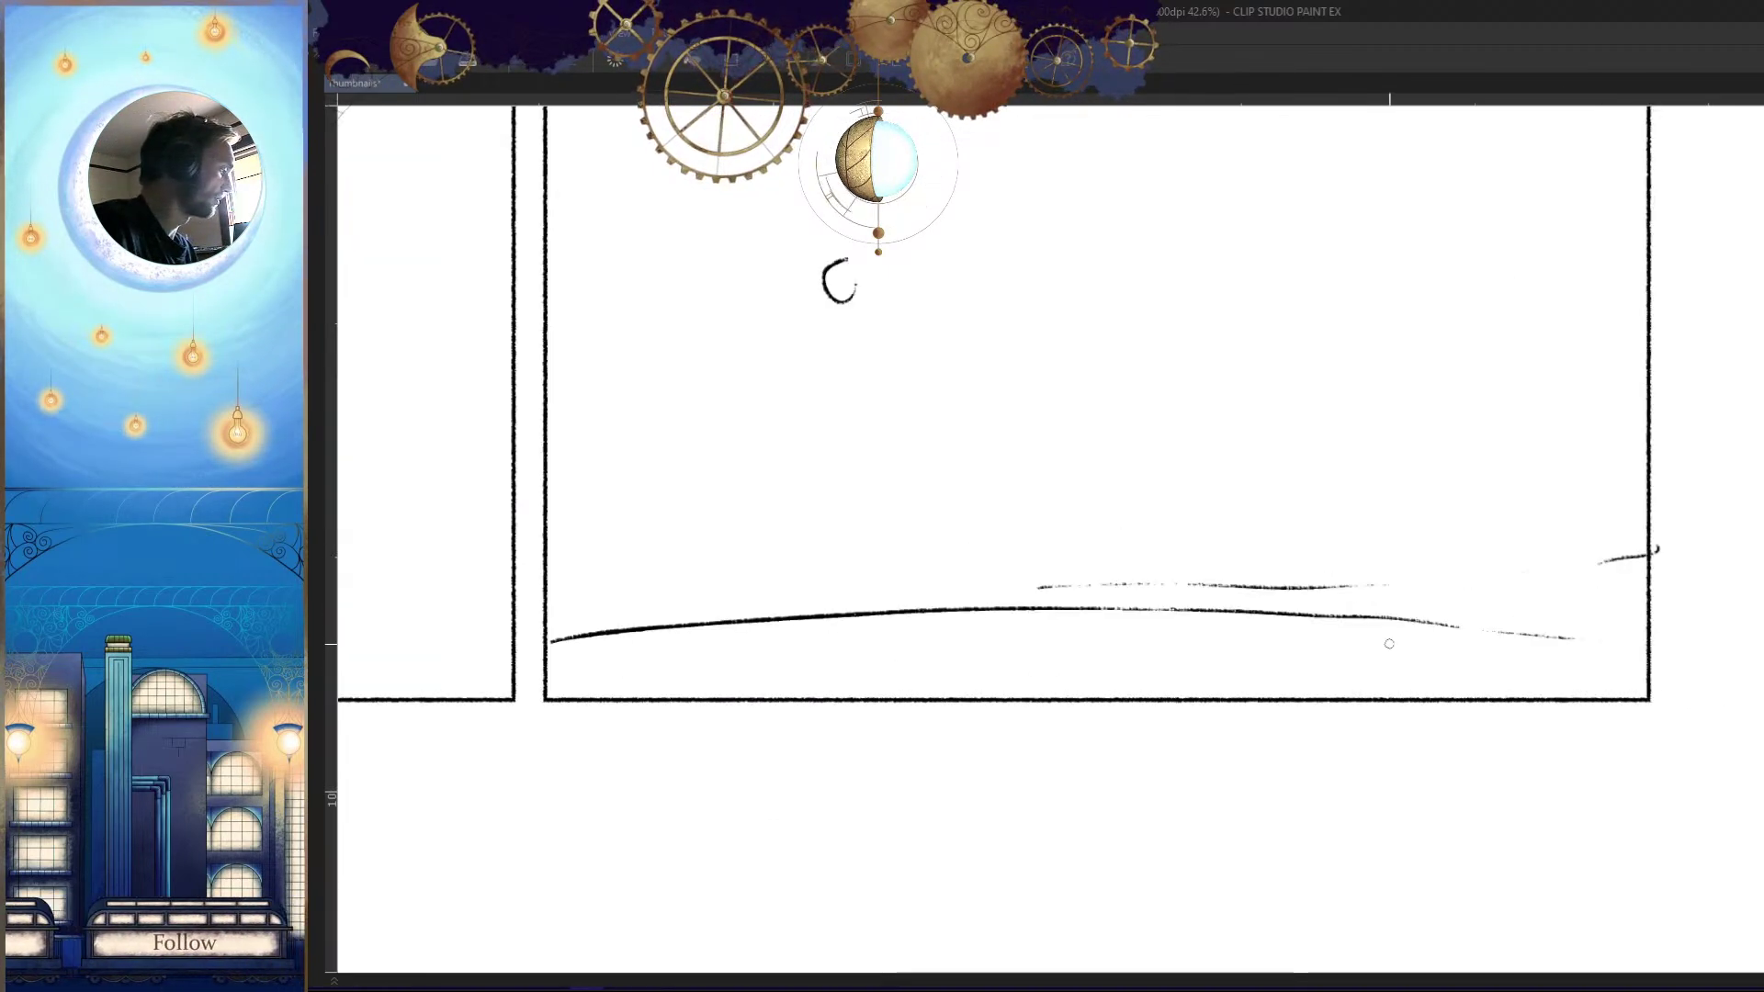
{"action": "key", "text": "h"}
{"action": "key", "text": "ctrl+z"}
{"action": "mouse_move", "coordinate": [1233, 588]}
{"action": "left_mouse_down"}
{"action": "mouse_move", "coordinate": [646, 576]}
{"action": "mouse_move", "coordinate": [765, 705]}
{"action": "left_mouse_up"}
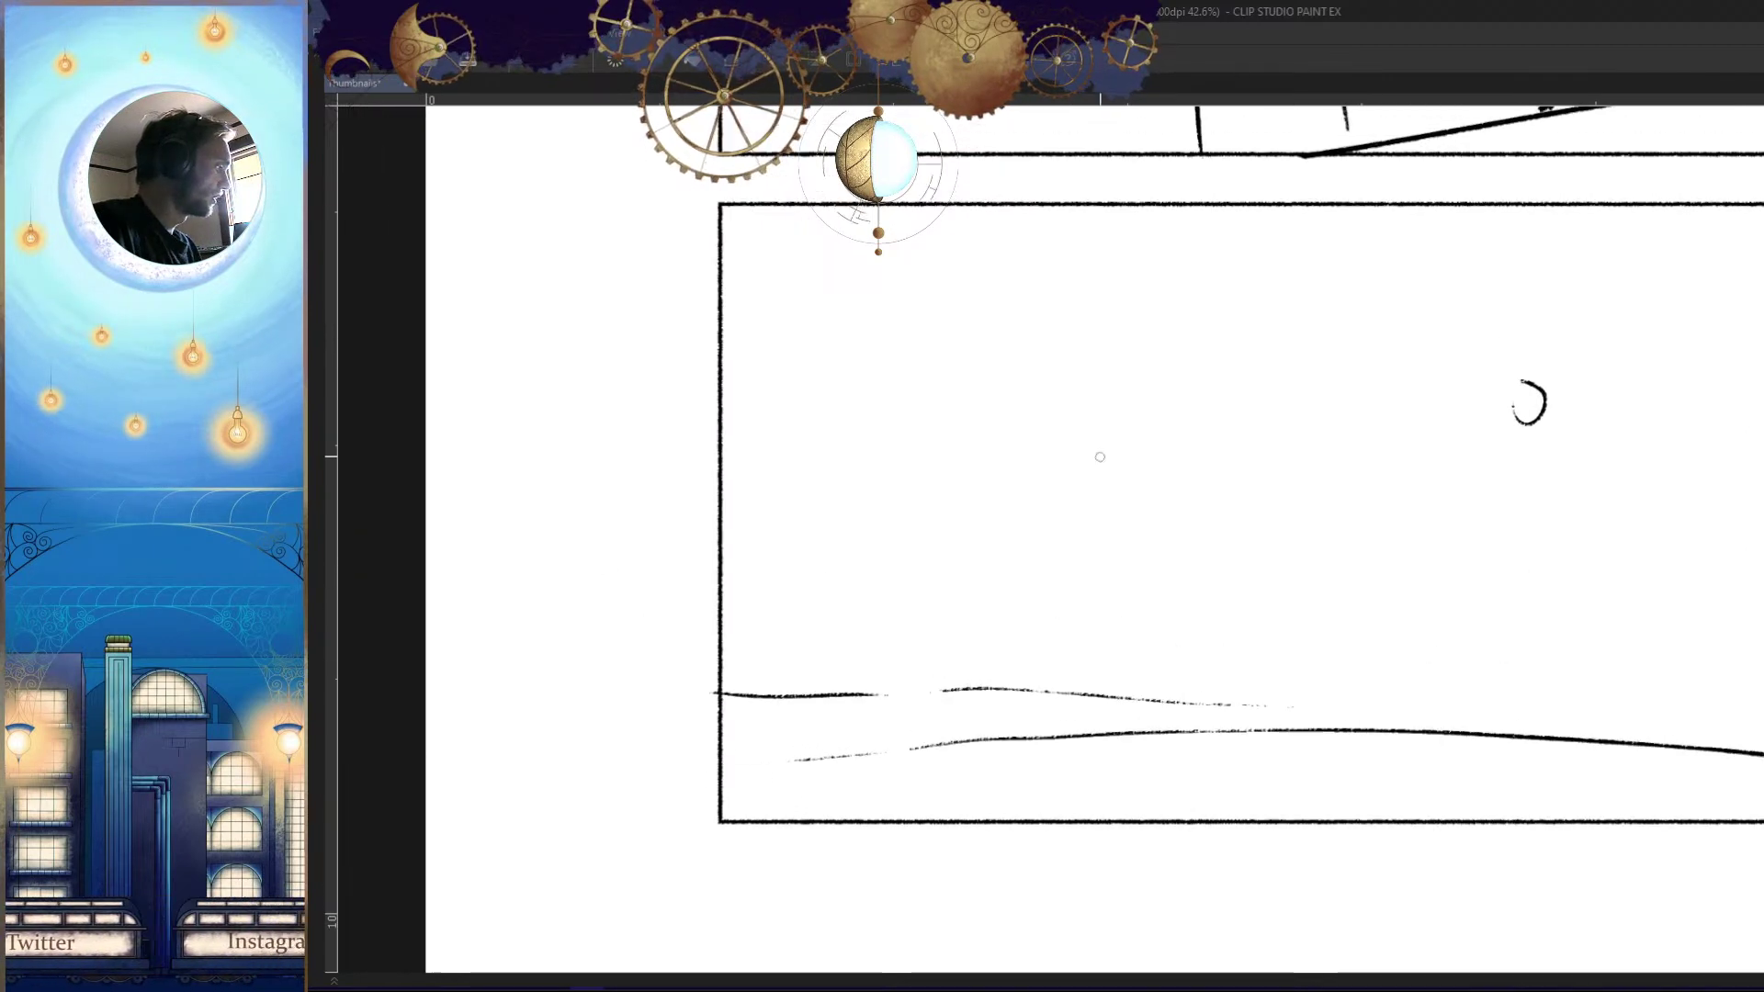
Draw a full-height vertical line near the panel's left border and erase the ground line beyond it
{"action": "left_click_drag", "start_coordinate": [874, 211], "coordinate": [861, 779]}
{"action": "key", "text": "ctrl+z"}
{"action": "left_click_drag", "start_coordinate": [880, 213], "coordinate": [867, 816]}
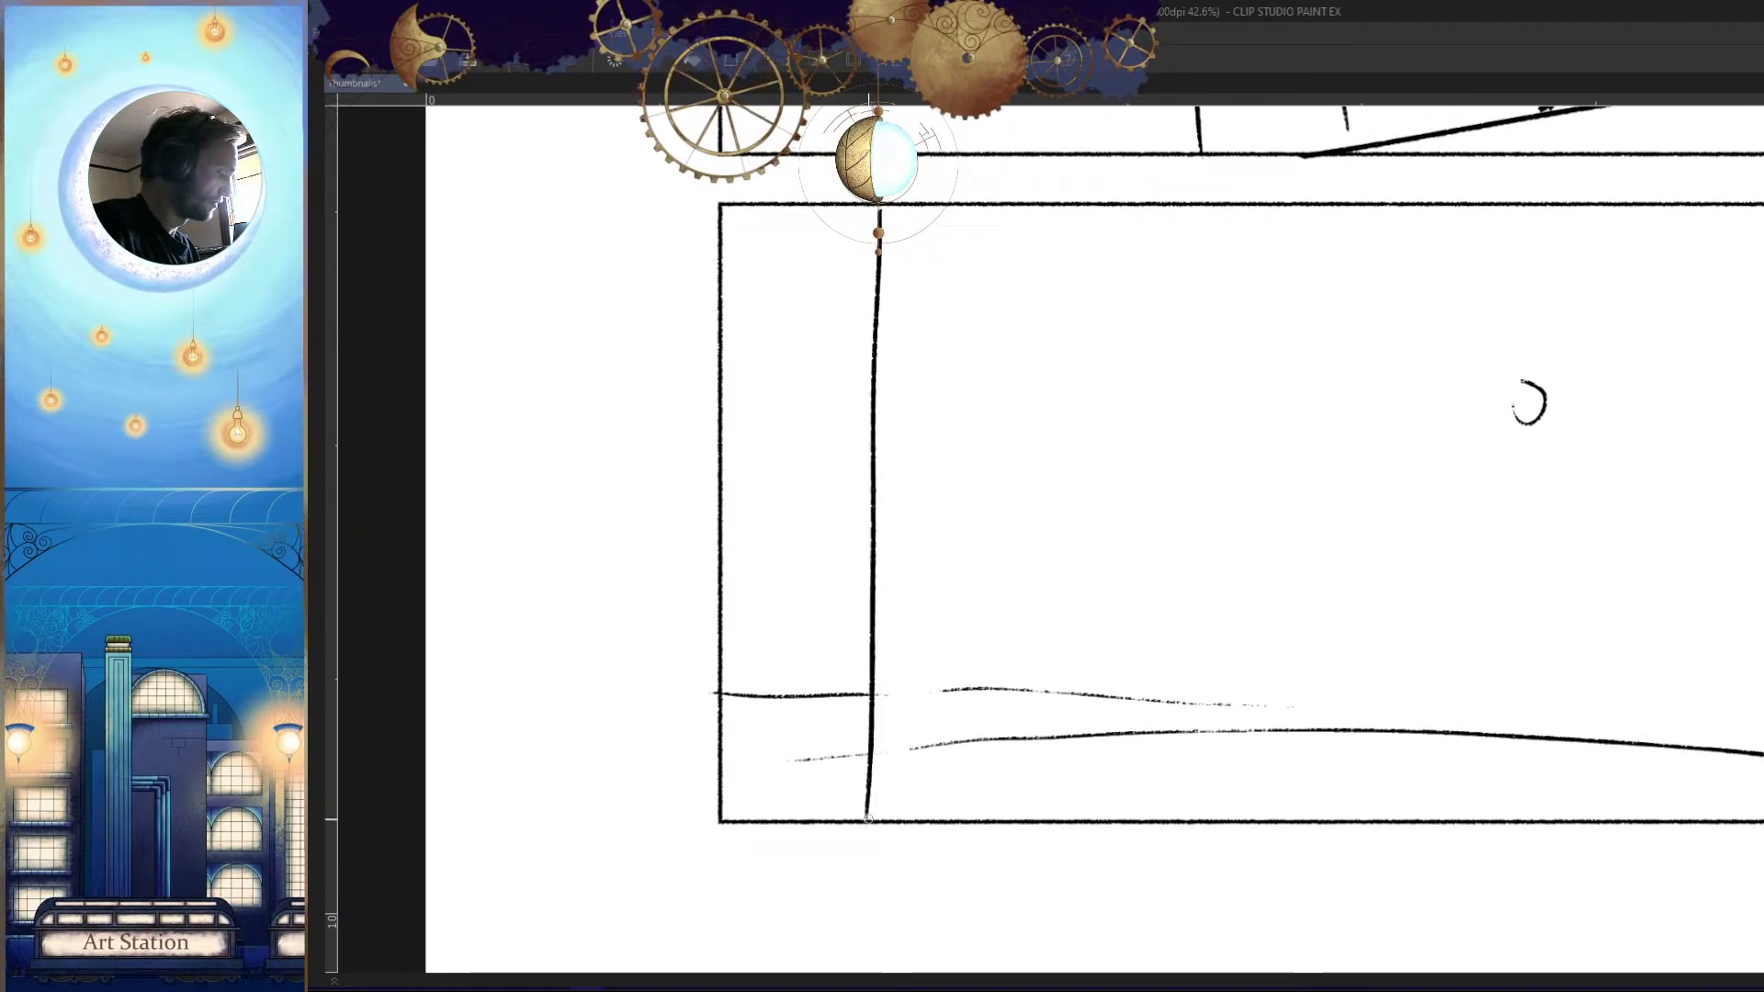
{"action": "left_click_drag", "start_coordinate": [857, 694], "coordinate": [698, 694]}
Undo and restore the vertical line and the trimmed ground line to compare both versions of the panel
{"action": "scroll", "coordinate": [984, 772], "scroll_direction": "down", "scroll_amount": 3}
{"action": "key", "text": "ctrl+z"}
{"action": "key", "text": "ctrl+z"}
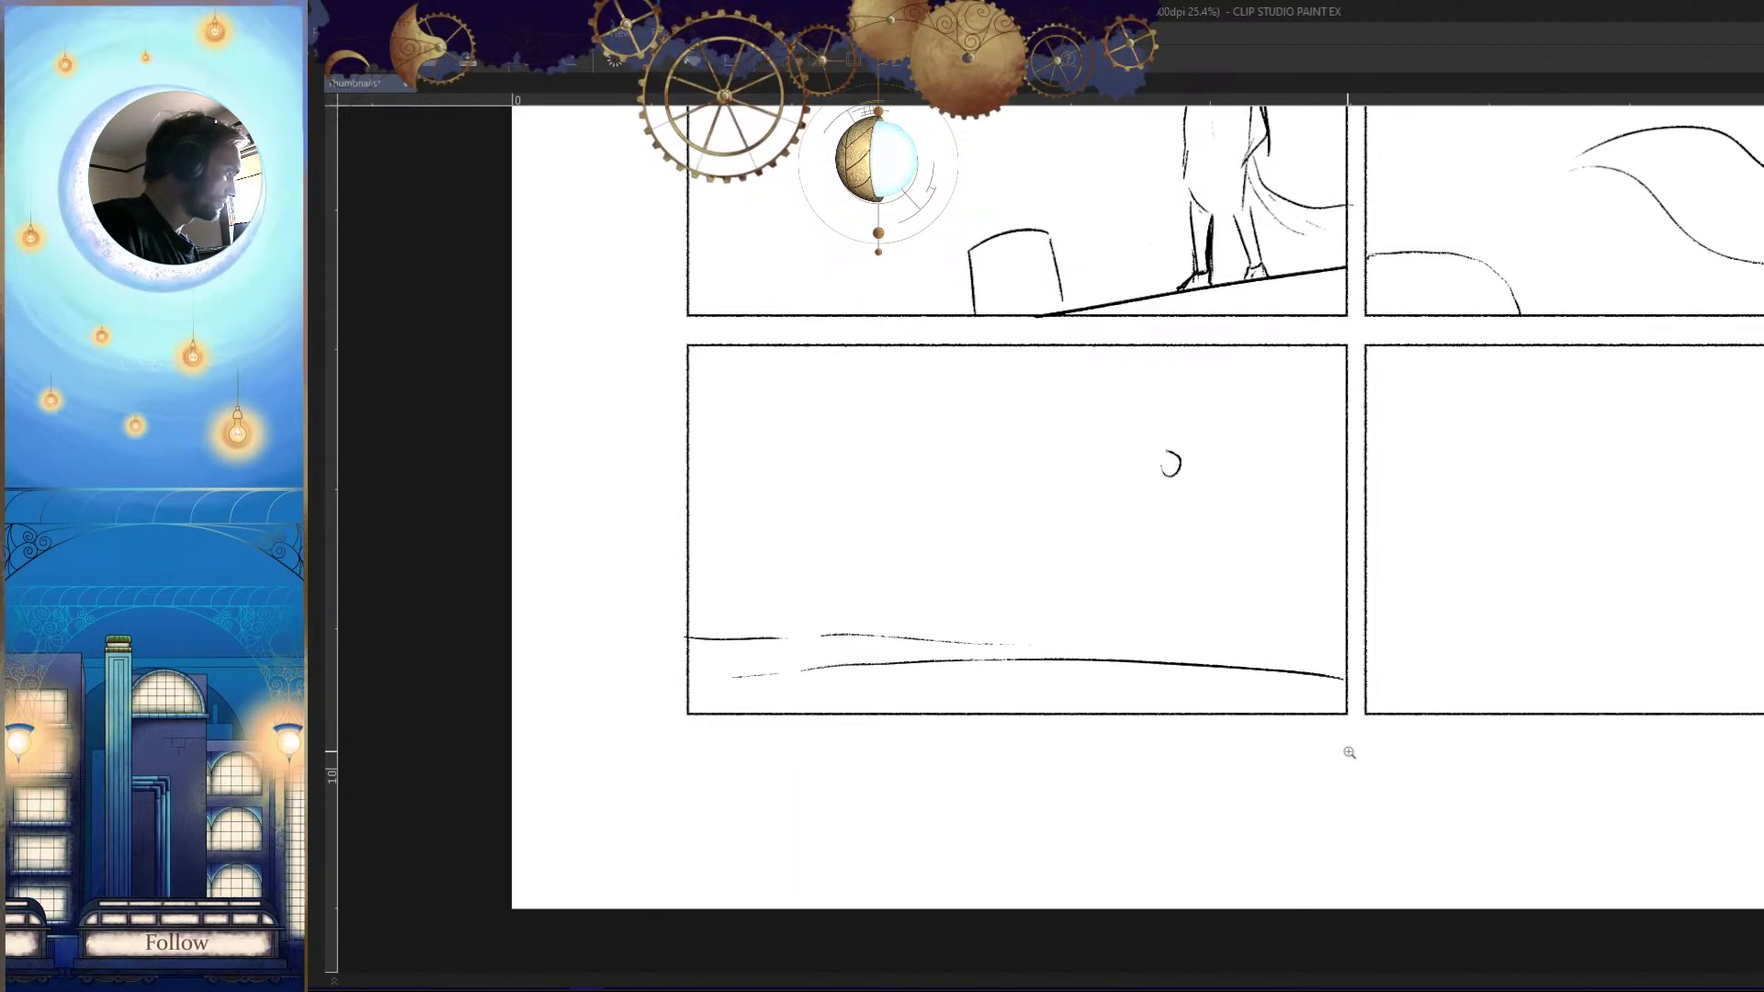
{"action": "key", "text": "ctrl+y"}
{"action": "key", "text": "ctrl+z"}
{"action": "key", "text": "ctrl+y"}
{"action": "key", "text": "ctrl+y"}
{"action": "scroll", "coordinate": [1253, 754], "scroll_direction": "down", "scroll_amount": 2}
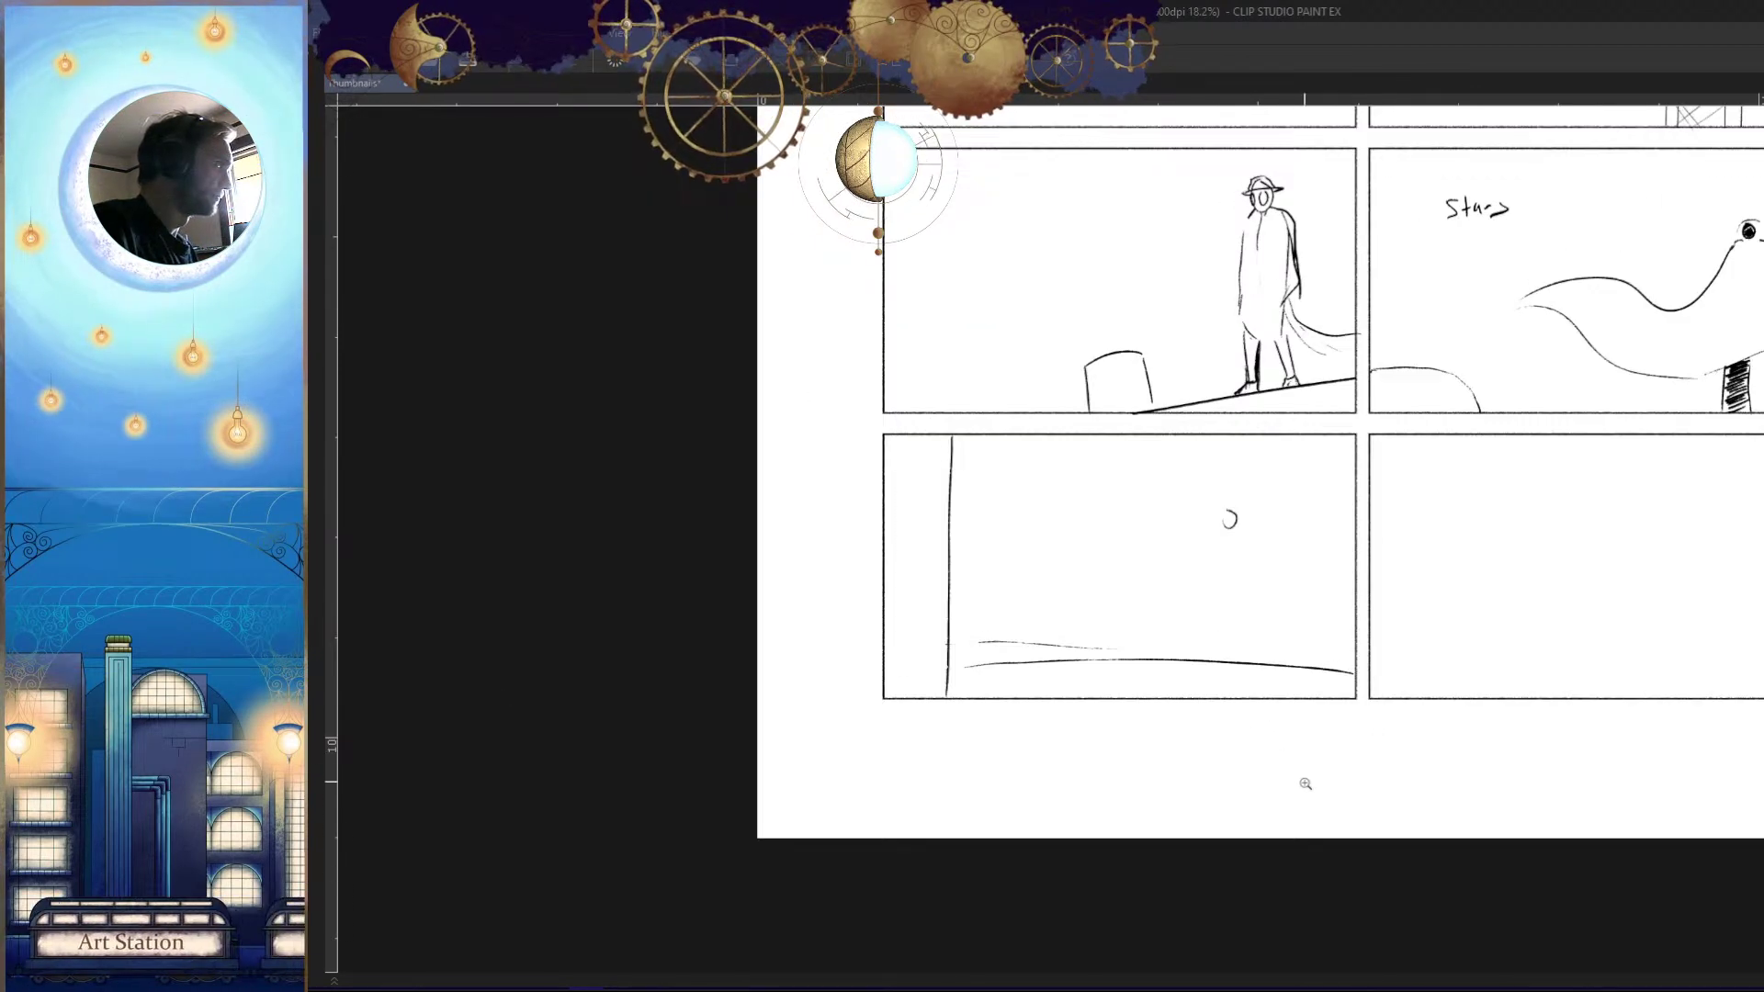
Sketch a long cloak outline with shoulders and two short legs below the small round head
{"action": "scroll", "coordinate": [1306, 789], "scroll_direction": "up", "scroll_amount": 4}
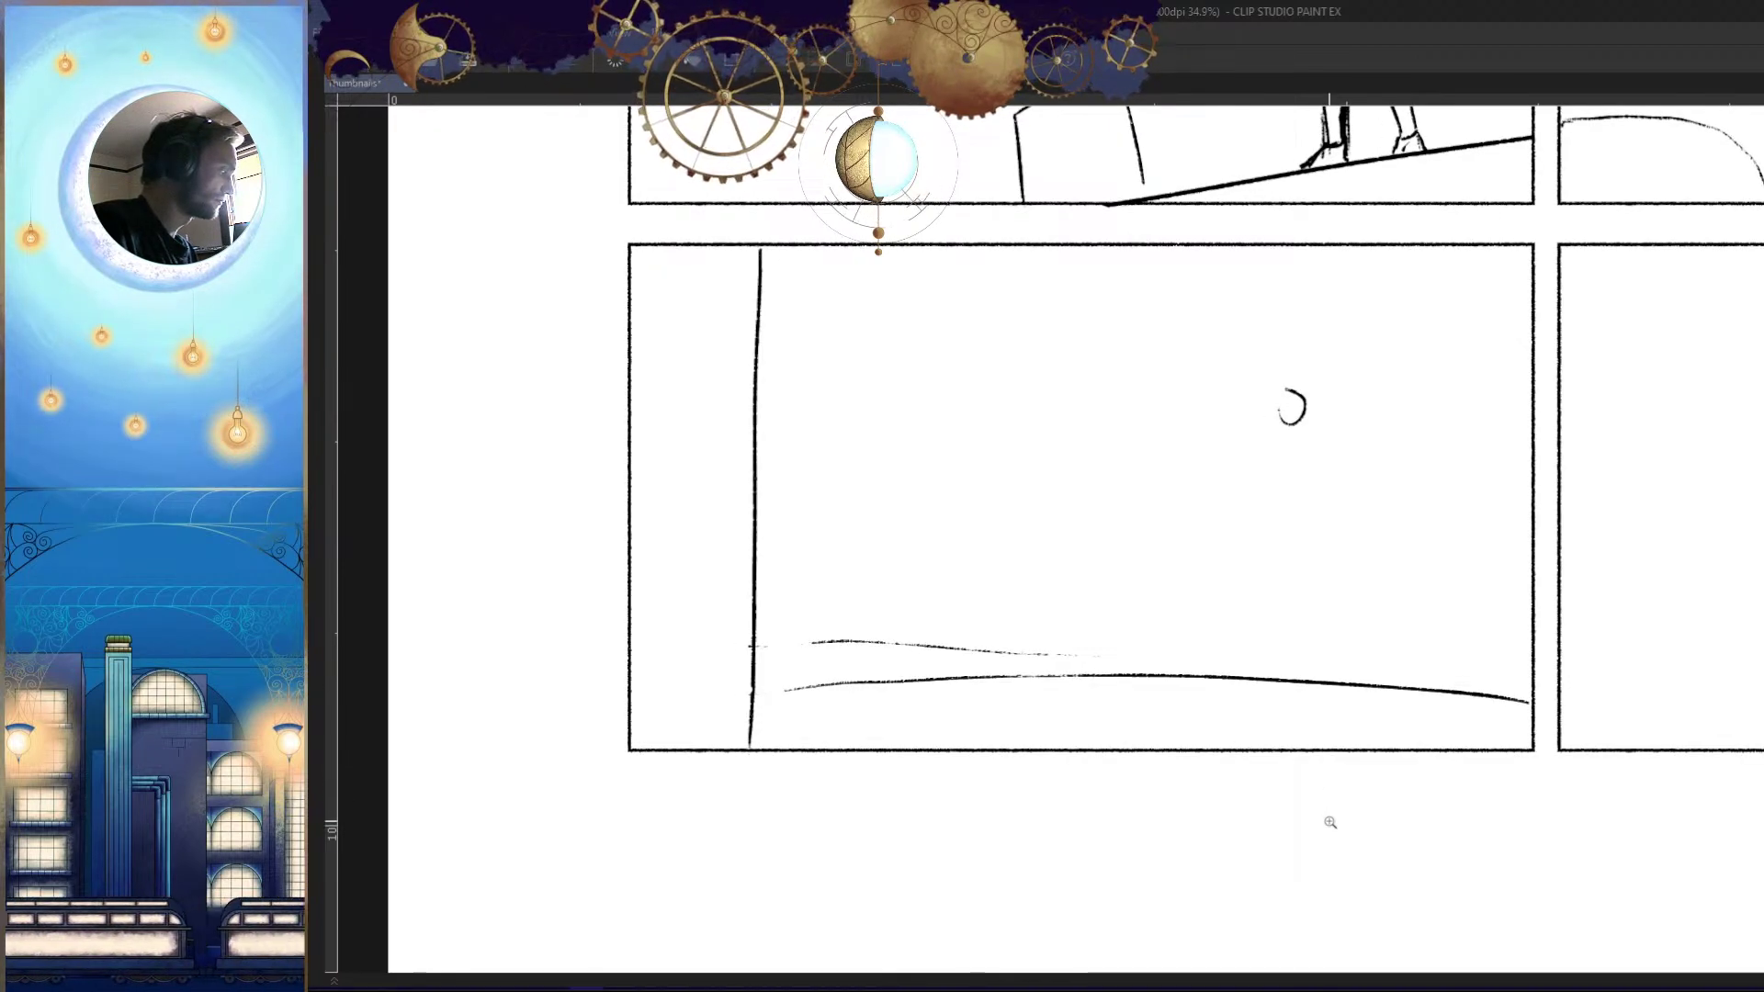
{"action": "left_click_drag", "start_coordinate": [1328, 727], "coordinate": [1381, 702]}
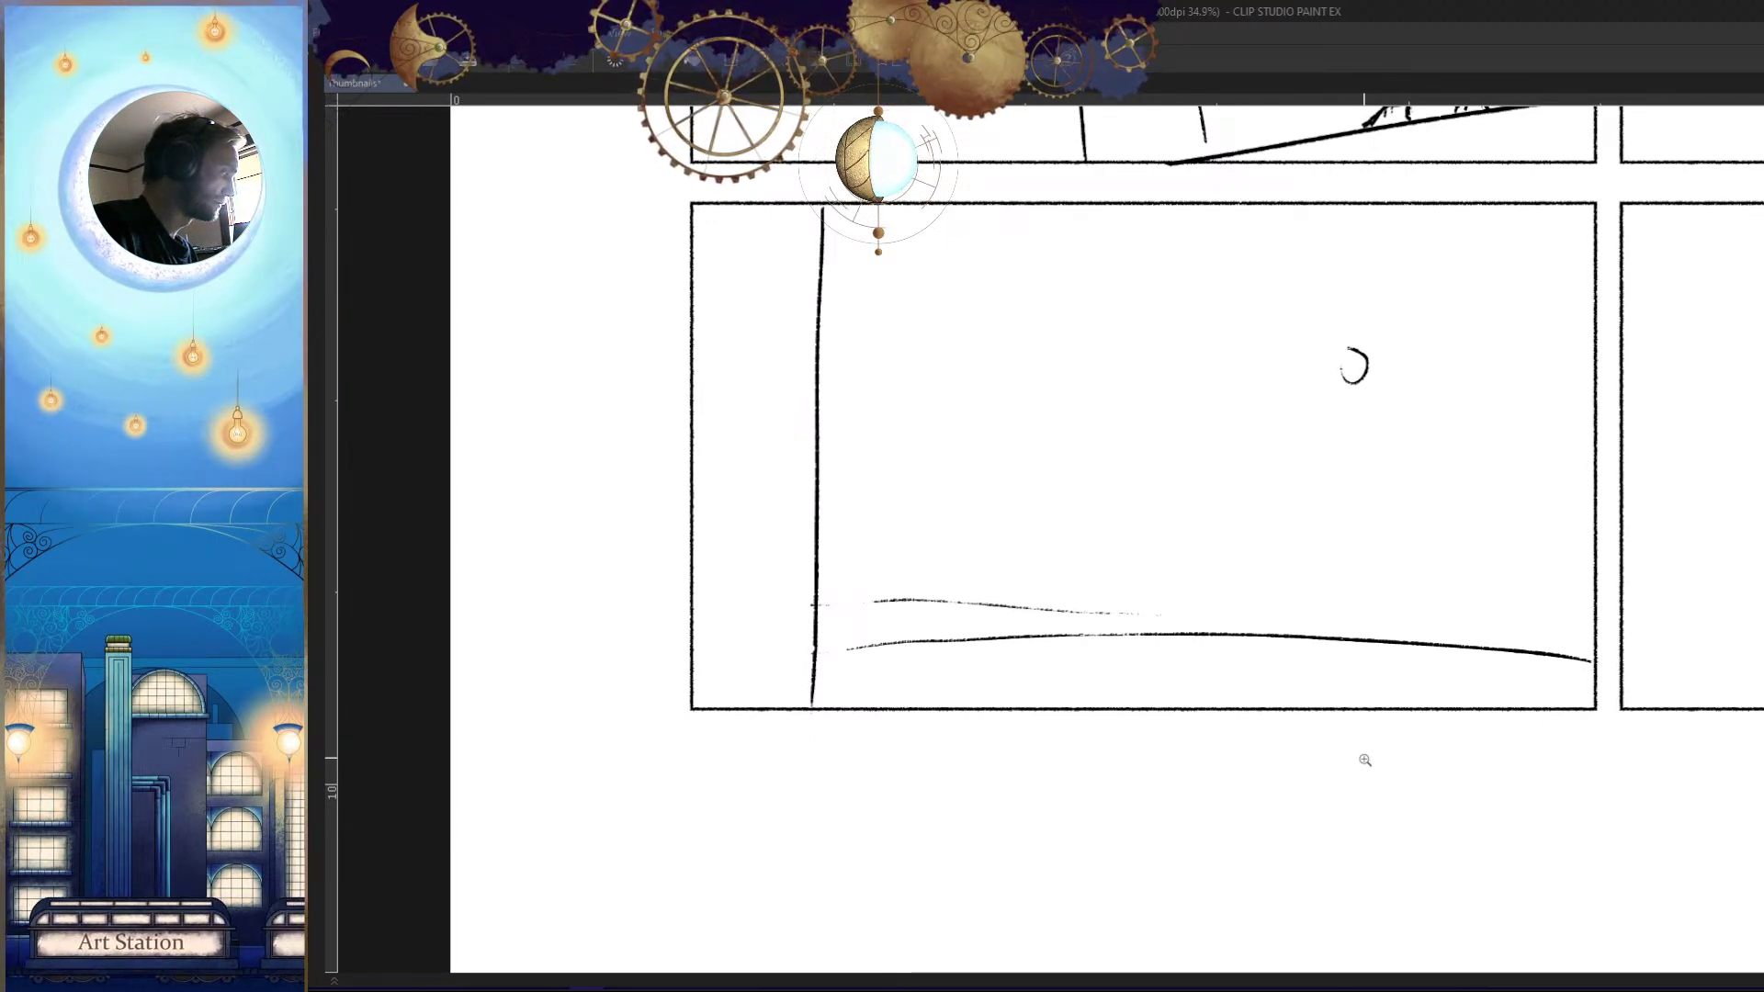
{"action": "left_click_drag", "start_coordinate": [1354, 763], "coordinate": [1213, 774]}
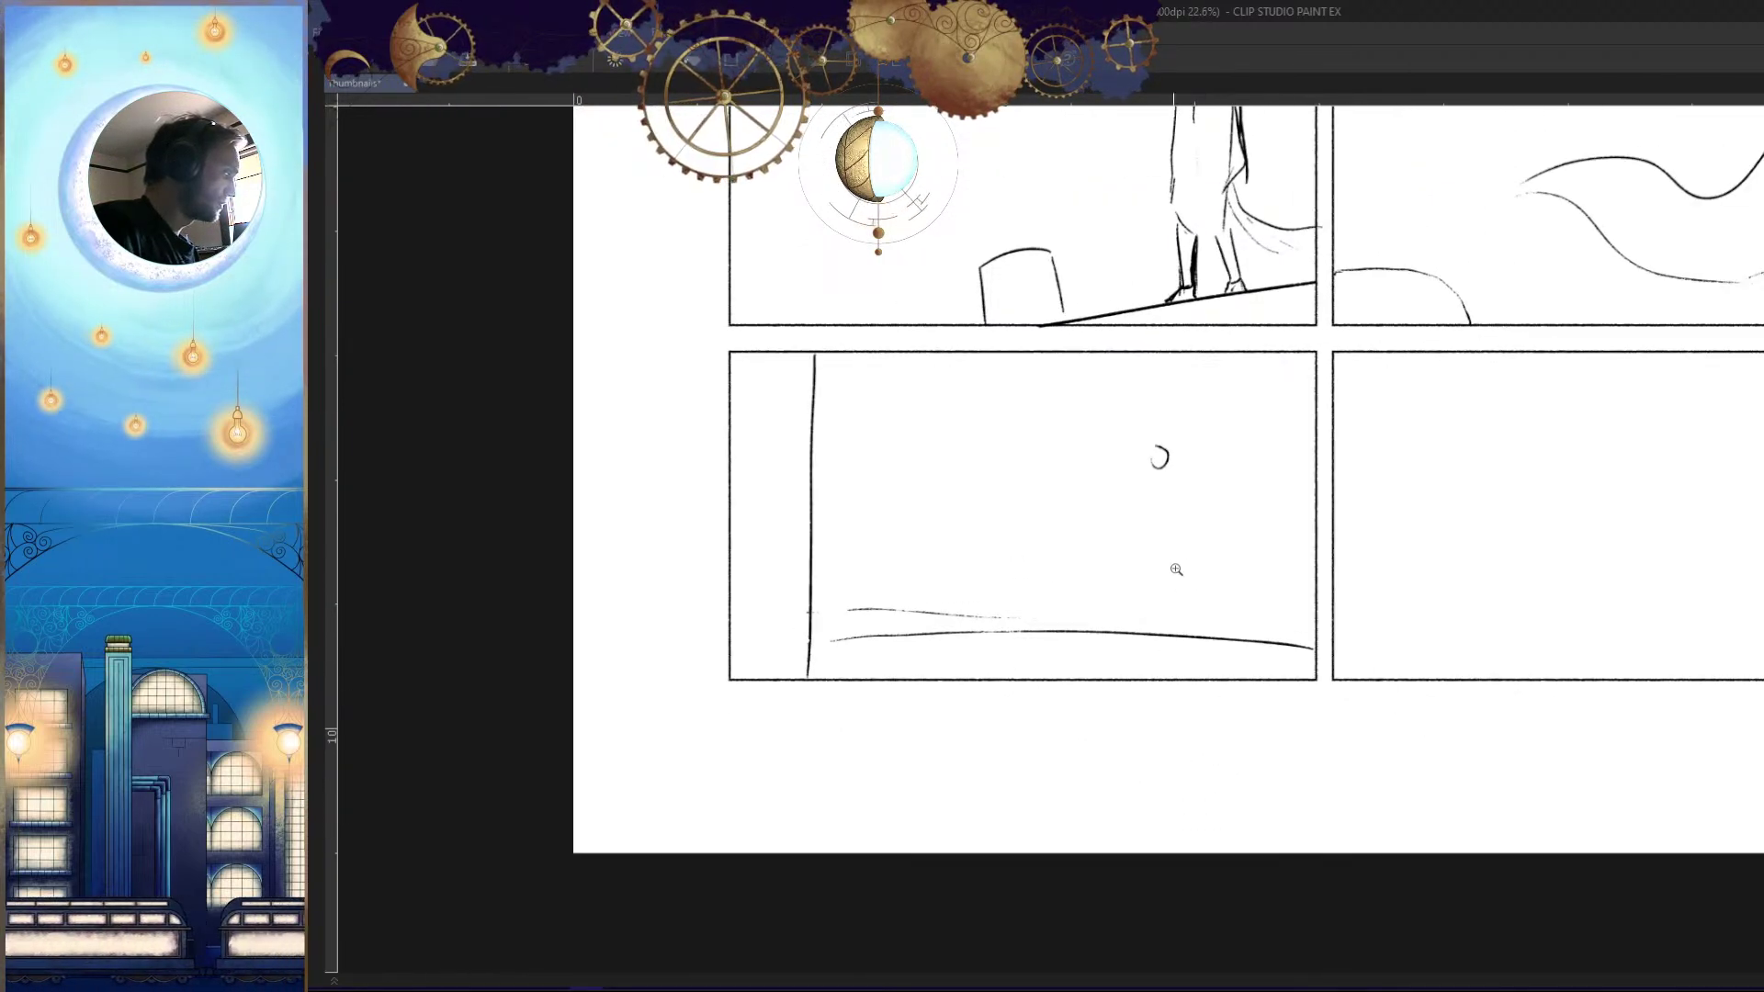
{"action": "left_click_drag", "start_coordinate": [1177, 569], "coordinate": [1219, 677]}
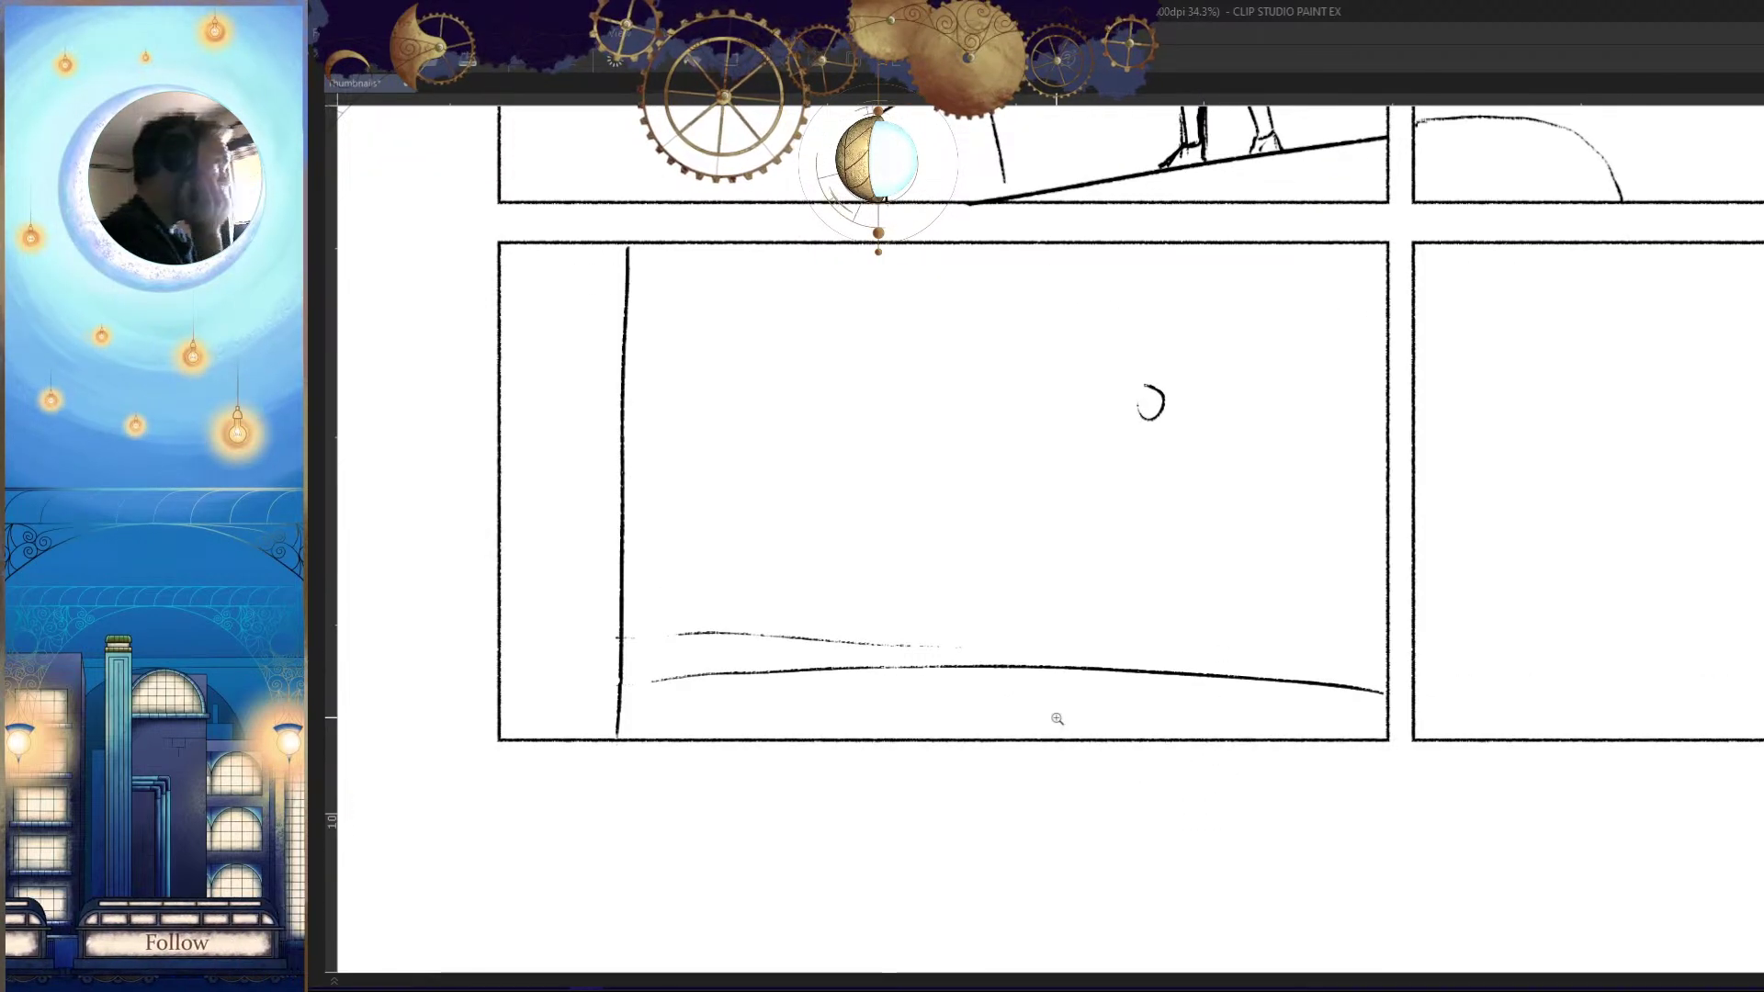
{"action": "mouse_move", "coordinate": [1121, 430]}
{"action": "left_mouse_down"}
{"action": "mouse_move", "coordinate": [1108, 479]}
{"action": "mouse_move", "coordinate": [1184, 467]}
{"action": "mouse_move", "coordinate": [1190, 652]}
{"action": "left_mouse_up"}
{"action": "left_click_drag", "start_coordinate": [1099, 570], "coordinate": [1091, 689]}
{"action": "key", "text": "ctrl+z"}
{"action": "left_click_drag", "start_coordinate": [1101, 603], "coordinate": [1096, 660]}
{"action": "left_click_drag", "start_coordinate": [1130, 656], "coordinate": [1116, 725]}
{"action": "left_click_drag", "start_coordinate": [1170, 656], "coordinate": [1163, 714]}
{"action": "key", "text": "h"}
{"action": "key", "text": "h"}
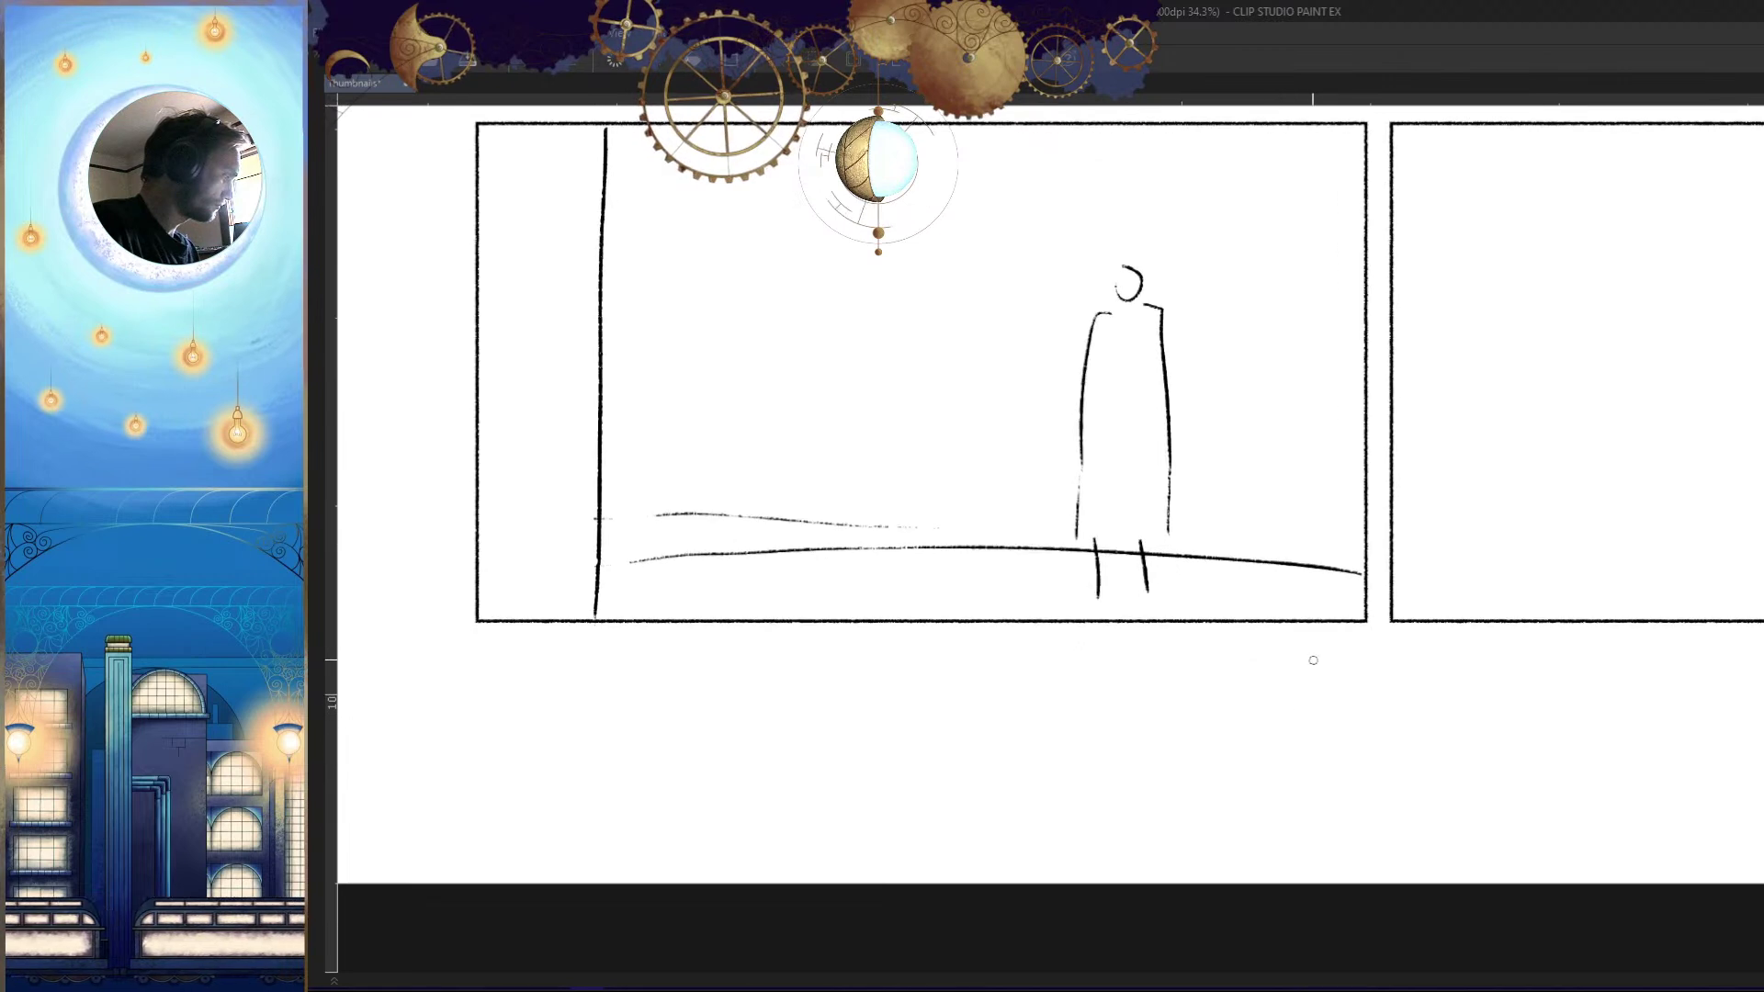
Sketch a pair of light vertical lines on each side of the standing figure and extend the upper ground line
{"action": "scroll", "coordinate": [1308, 855], "scroll_direction": "down", "scroll_amount": 5}
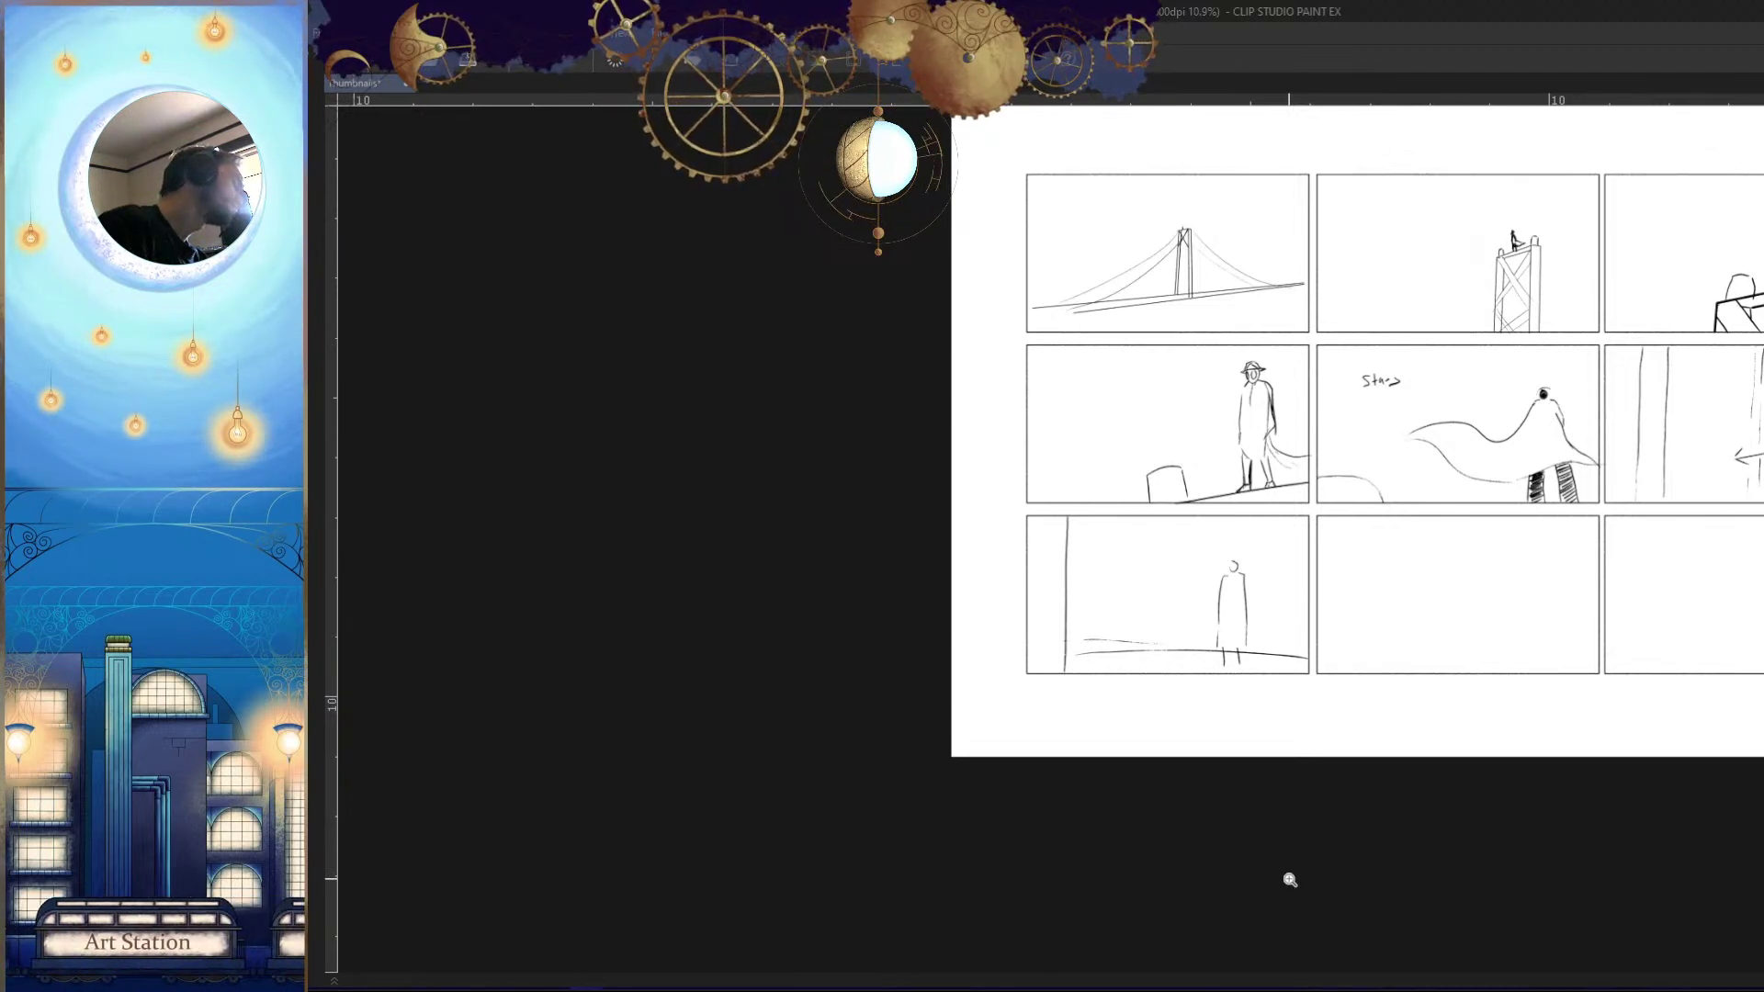
{"action": "left_click_drag", "start_coordinate": [1202, 623], "coordinate": [1209, 542]}
{"action": "left_click_drag", "start_coordinate": [1049, 398], "coordinate": [1042, 712]}
{"action": "key", "text": "ctrl+z"}
{"action": "left_click_drag", "start_coordinate": [1049, 415], "coordinate": [1047, 636]}
{"action": "left_click_drag", "start_coordinate": [1079, 418], "coordinate": [1078, 643]}
{"action": "left_click_drag", "start_coordinate": [1360, 432], "coordinate": [1352, 687]}
{"action": "mouse_move", "coordinate": [1403, 411]}
{"action": "left_mouse_down"}
{"action": "mouse_move", "coordinate": [1398, 689]}
{"action": "mouse_move", "coordinate": [1433, 680]}
{"action": "left_mouse_up"}
{"action": "scroll", "coordinate": [1492, 809], "scroll_direction": "down", "scroll_amount": 5}
{"action": "key", "text": "h"}
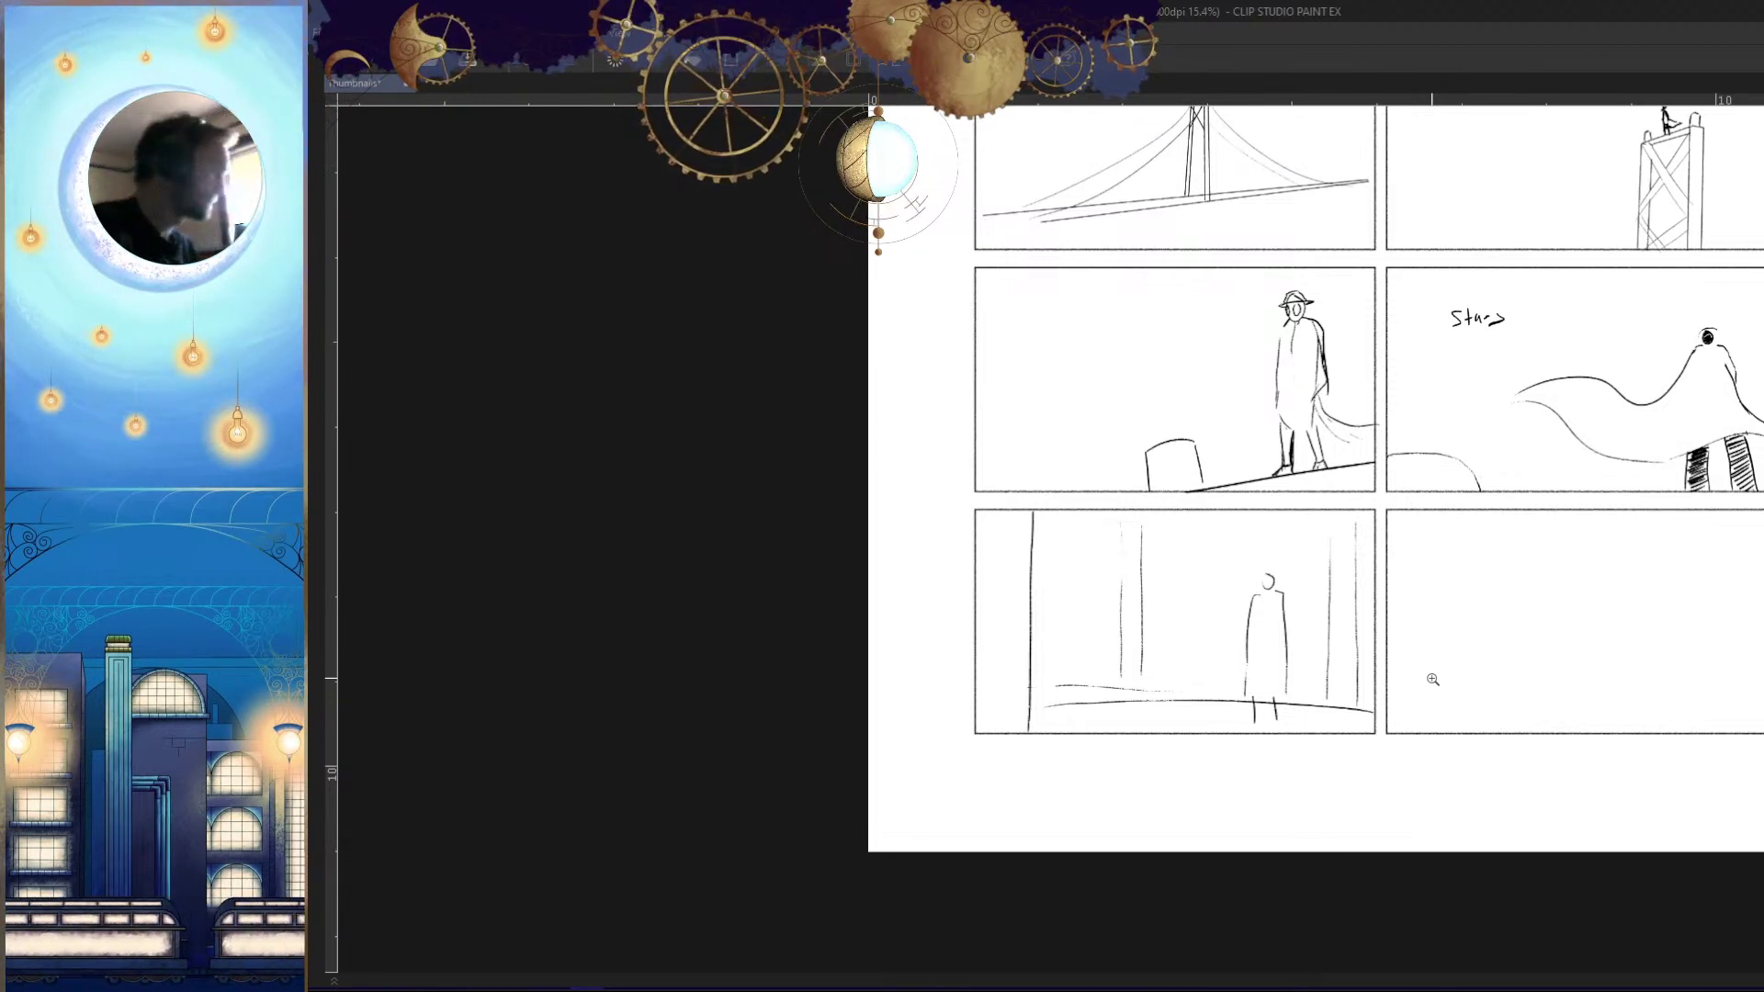
{"action": "left_click_drag", "start_coordinate": [1174, 656], "coordinate": [1237, 734]}
{"action": "mouse_move", "coordinate": [1331, 798]}
{"action": "left_mouse_down"}
{"action": "mouse_move", "coordinate": [1389, 655]}
{"action": "mouse_move", "coordinate": [1253, 624]}
{"action": "mouse_move", "coordinate": [1221, 574]}
{"action": "left_mouse_up"}
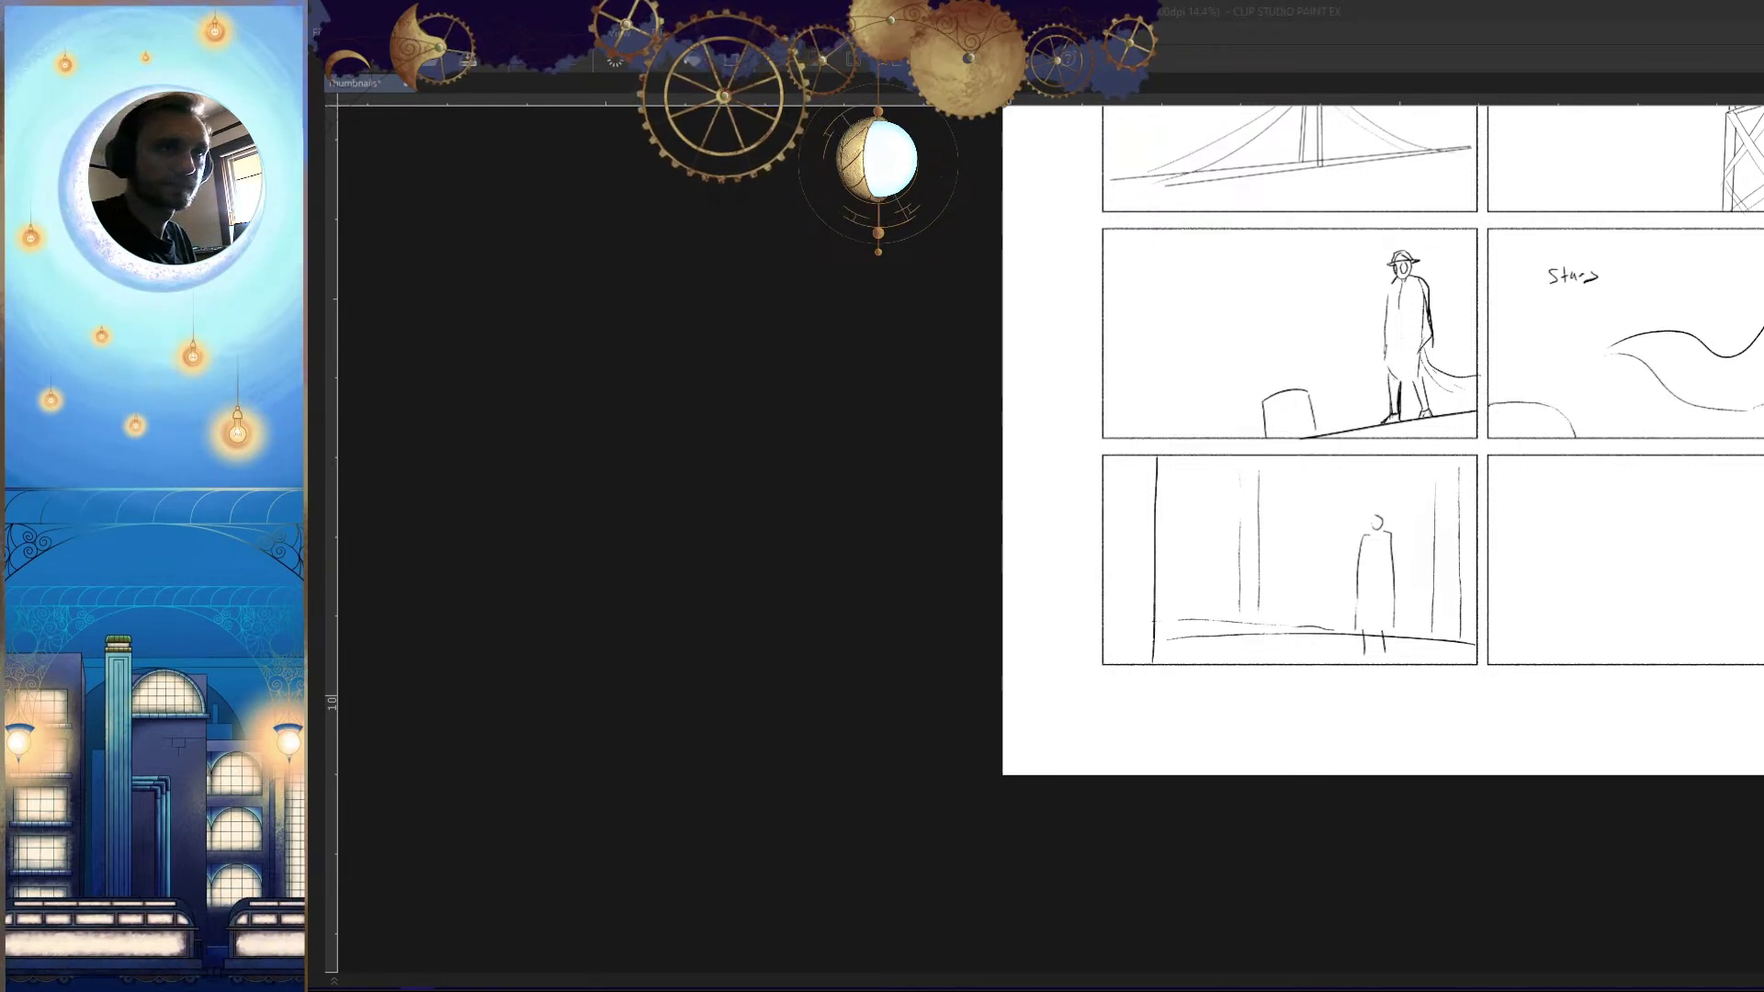
{"action": "left_click", "coordinate": [1471, 56]}
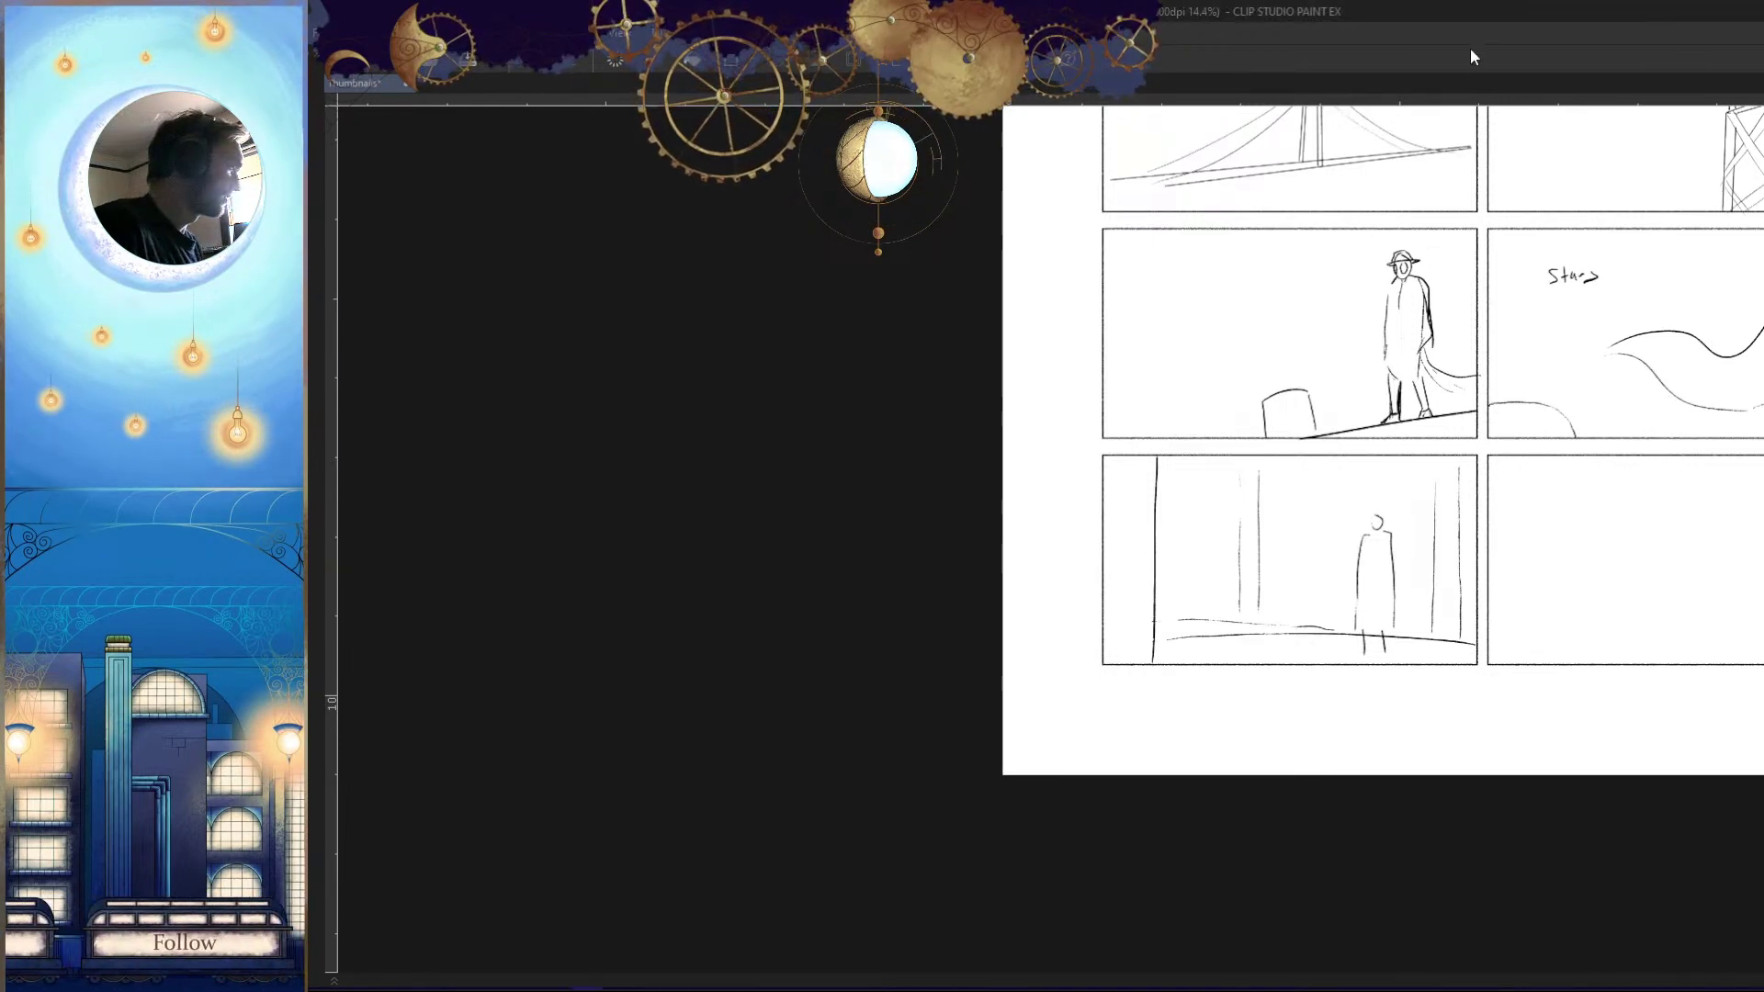
{"action": "left_click_drag", "start_coordinate": [1379, 618], "coordinate": [1328, 624]}
{"action": "left_click_drag", "start_coordinate": [1400, 682], "coordinate": [1228, 657]}
{"action": "left_click_drag", "start_coordinate": [1231, 553], "coordinate": [1313, 581]}
{"action": "left_click_drag", "start_coordinate": [1318, 639], "coordinate": [1038, 690]}
{"action": "left_click_drag", "start_coordinate": [1236, 646], "coordinate": [1291, 632]}
{"action": "left_click_drag", "start_coordinate": [1011, 628], "coordinate": [1107, 629]}
{"action": "left_click_drag", "start_coordinate": [1178, 629], "coordinate": [1286, 643]}
{"action": "left_click_drag", "start_coordinate": [1238, 696], "coordinate": [1213, 643]}
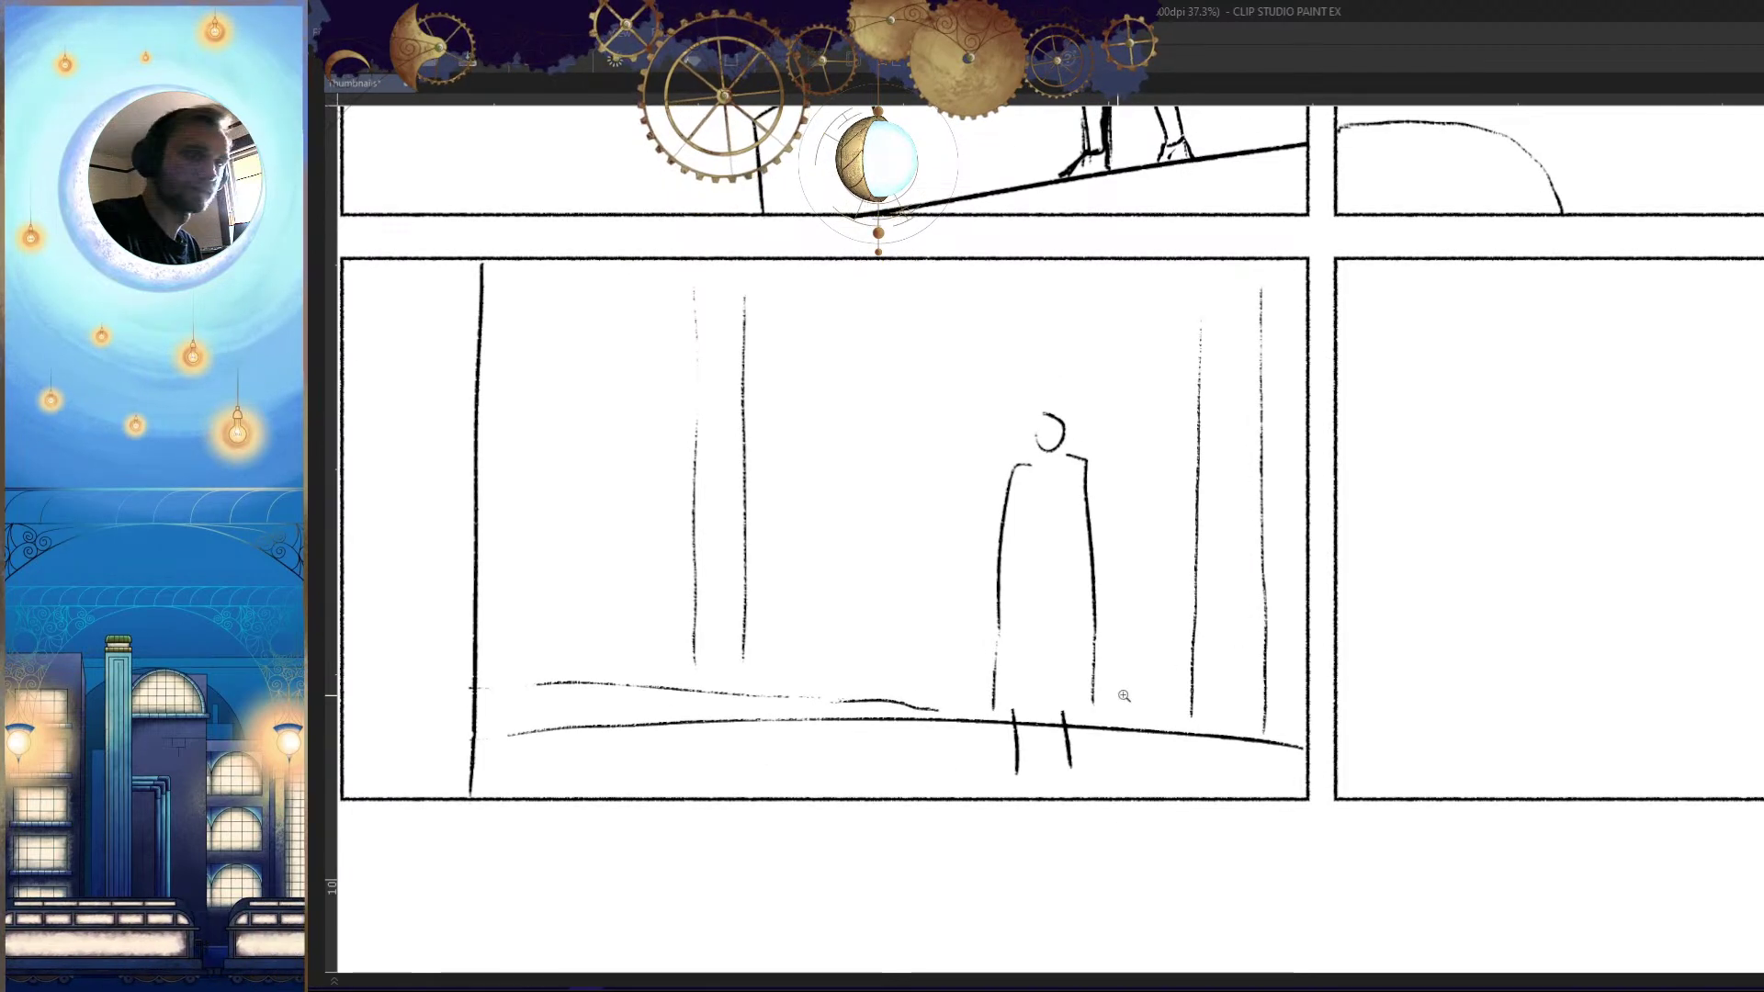
Select the standing cloaked figure with a freeform outline, enlarge it to nearly the panel's height and shift it slightly down
{"action": "left_click_drag", "start_coordinate": [1141, 576], "coordinate": [1199, 578]}
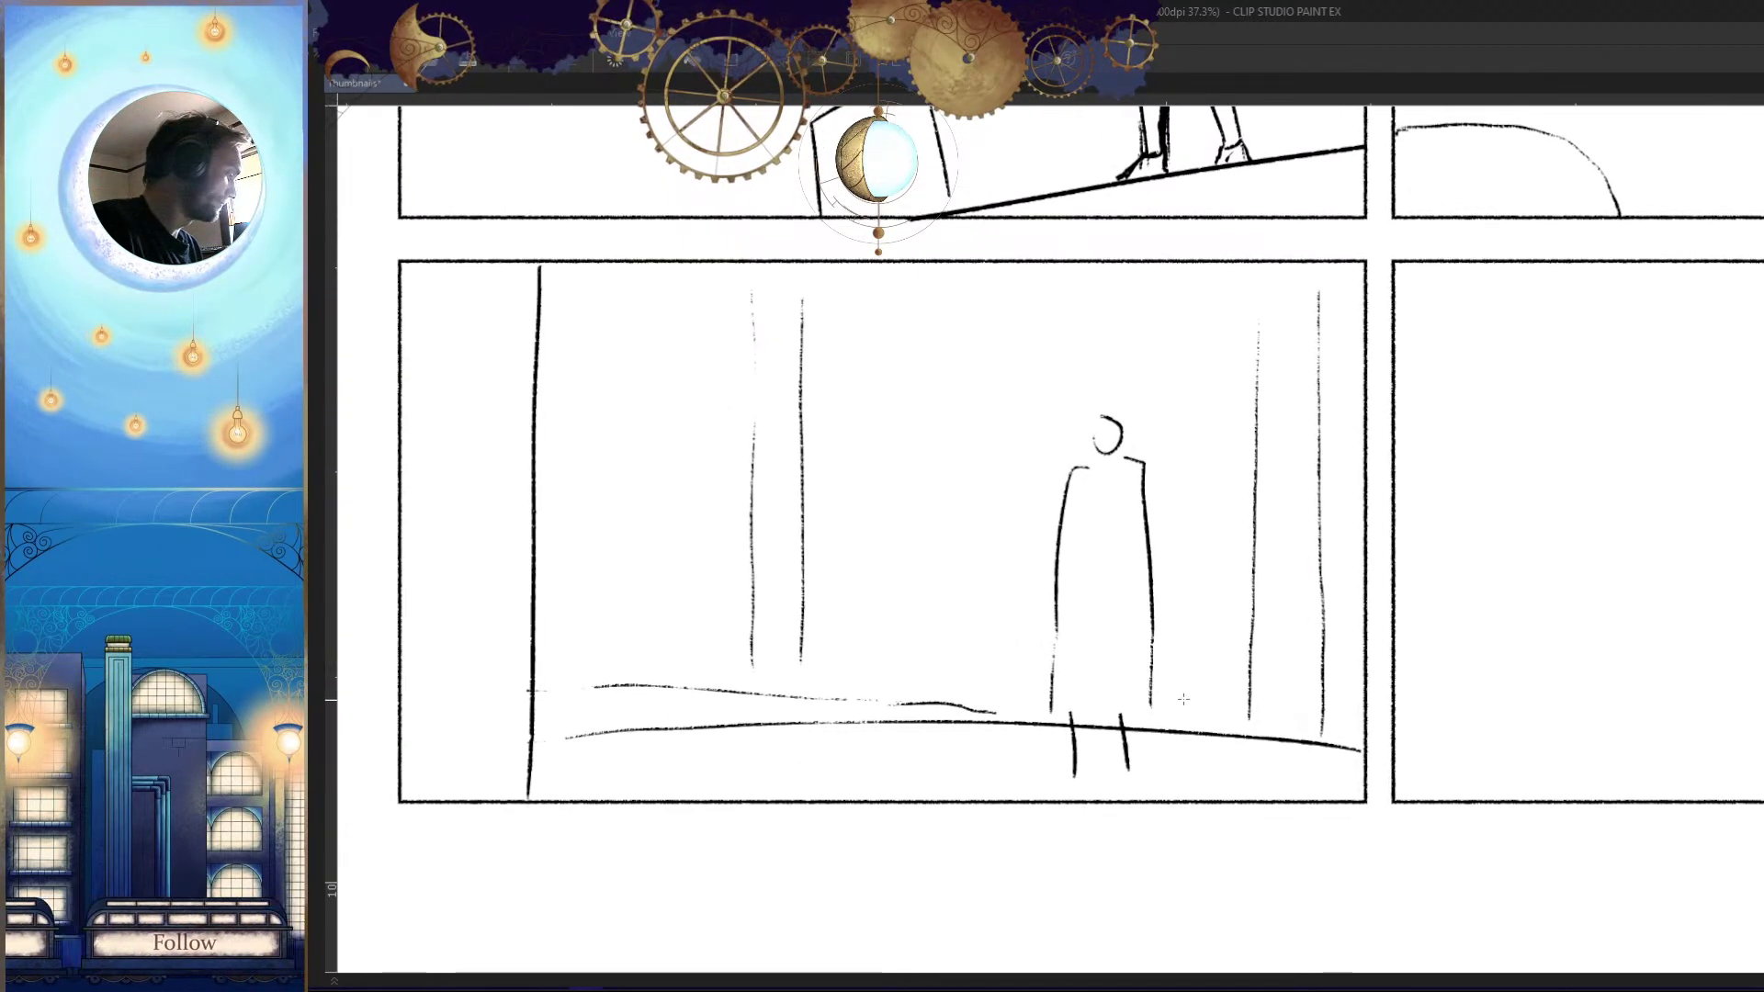
{"action": "left_click", "coordinate": [1145, 759]}
{"action": "left_click", "coordinate": [1141, 768]}
{"action": "left_click", "coordinate": [1097, 786]}
{"action": "left_click", "coordinate": [1051, 792]}
{"action": "left_click", "coordinate": [1035, 719]}
{"action": "left_click", "coordinate": [1014, 684]}
{"action": "left_click", "coordinate": [989, 501]}
{"action": "left_click", "coordinate": [1054, 373]}
{"action": "left_click", "coordinate": [1123, 352]}
{"action": "left_click", "coordinate": [1160, 413]}
{"action": "left_click", "coordinate": [1200, 528]}
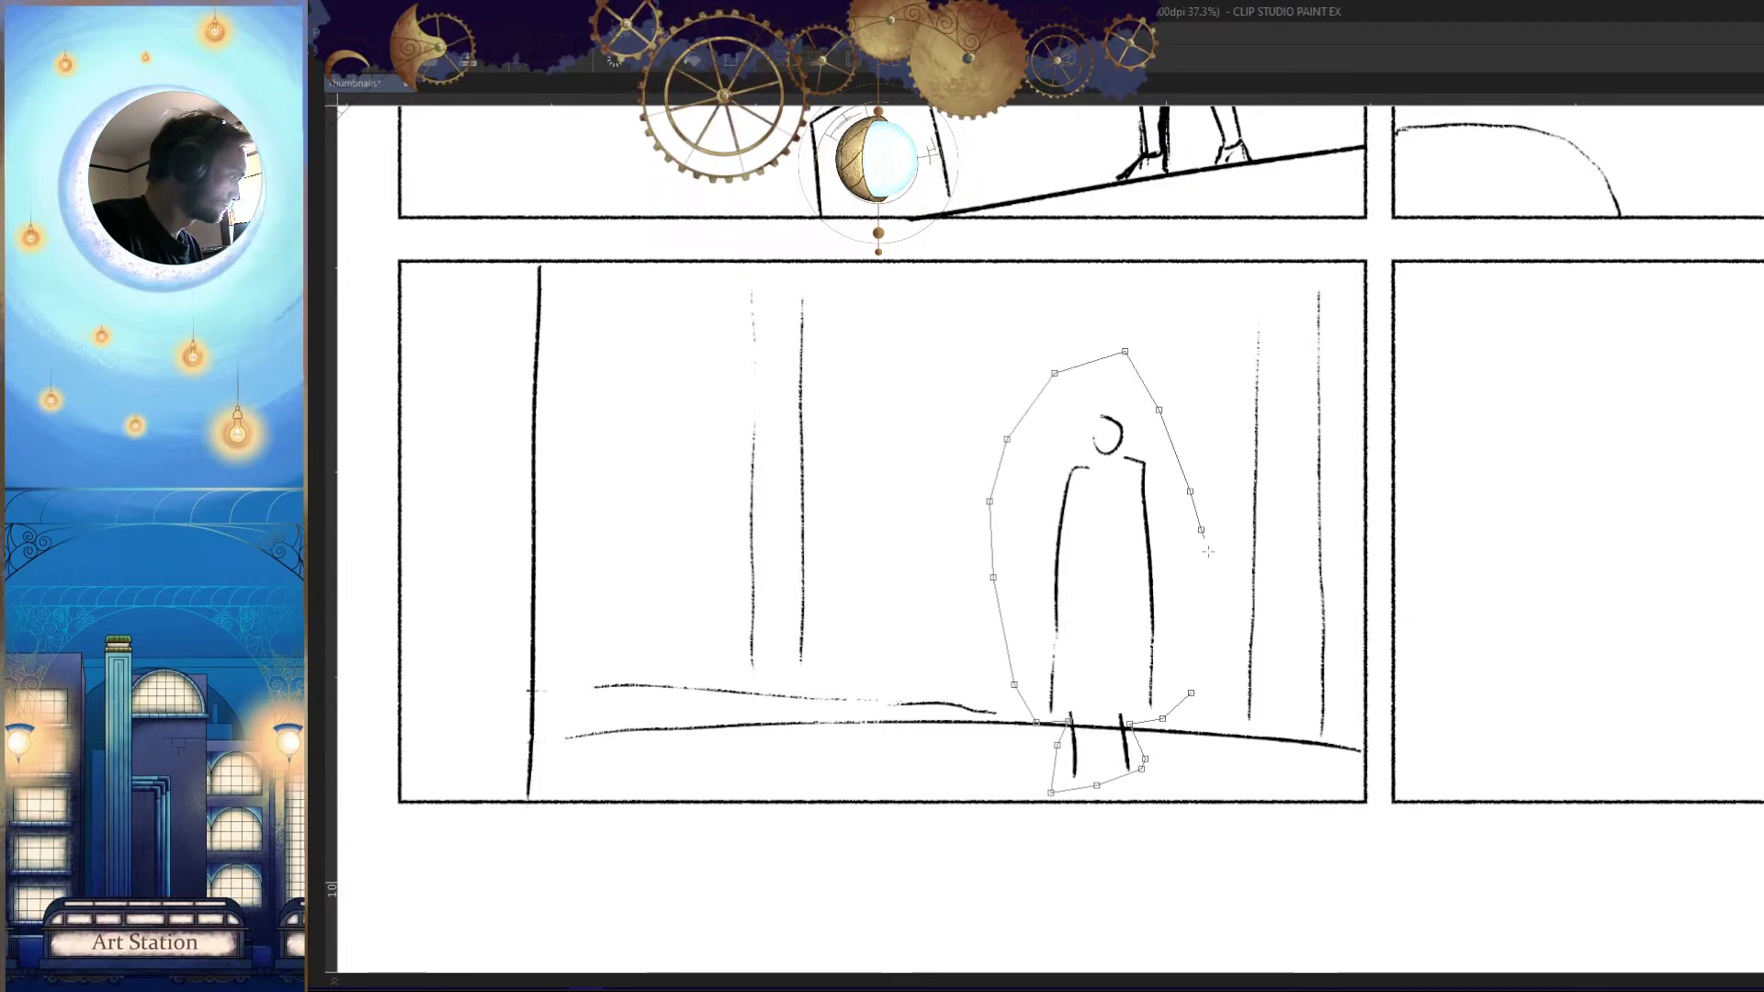
{"action": "left_click", "coordinate": [1192, 691]}
{"action": "key", "text": "ctrl+t"}
{"action": "left_click_drag", "start_coordinate": [1094, 346], "coordinate": [1148, 220]}
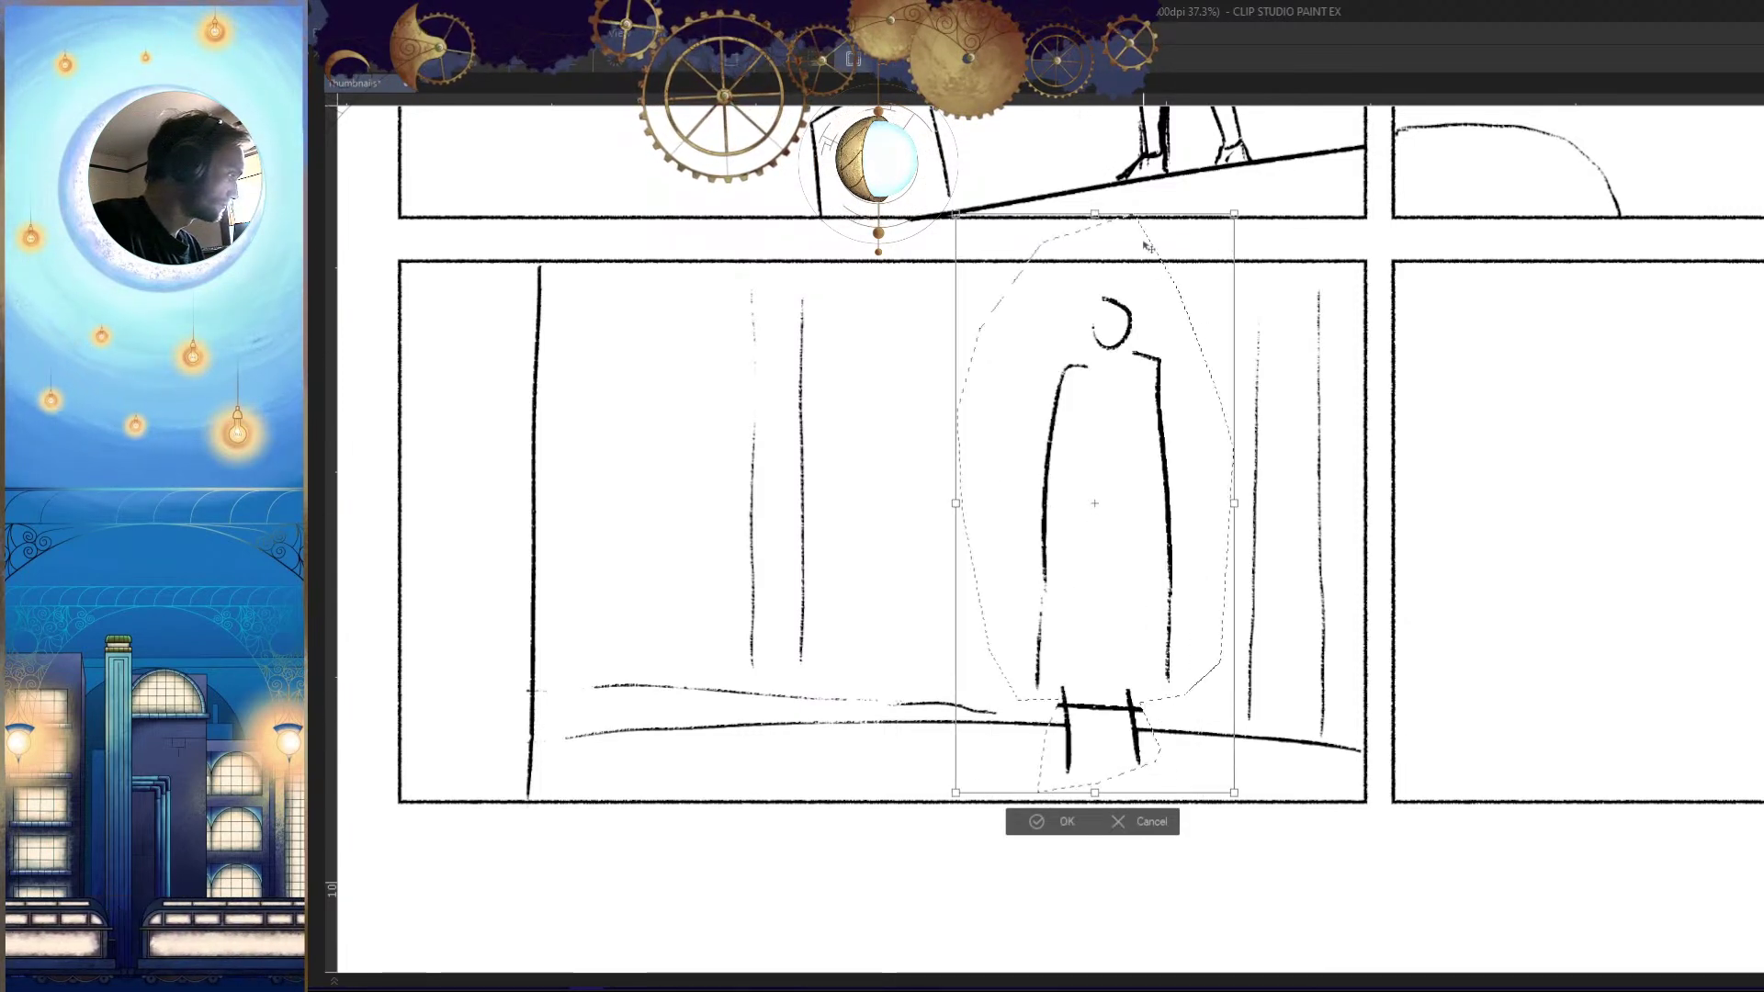
{"action": "mouse_move", "coordinate": [1165, 523]}
{"action": "left_mouse_down"}
{"action": "mouse_move", "coordinate": [1190, 531]}
{"action": "mouse_move", "coordinate": [1181, 546]}
{"action": "left_mouse_up"}
{"action": "key", "text": "Return"}
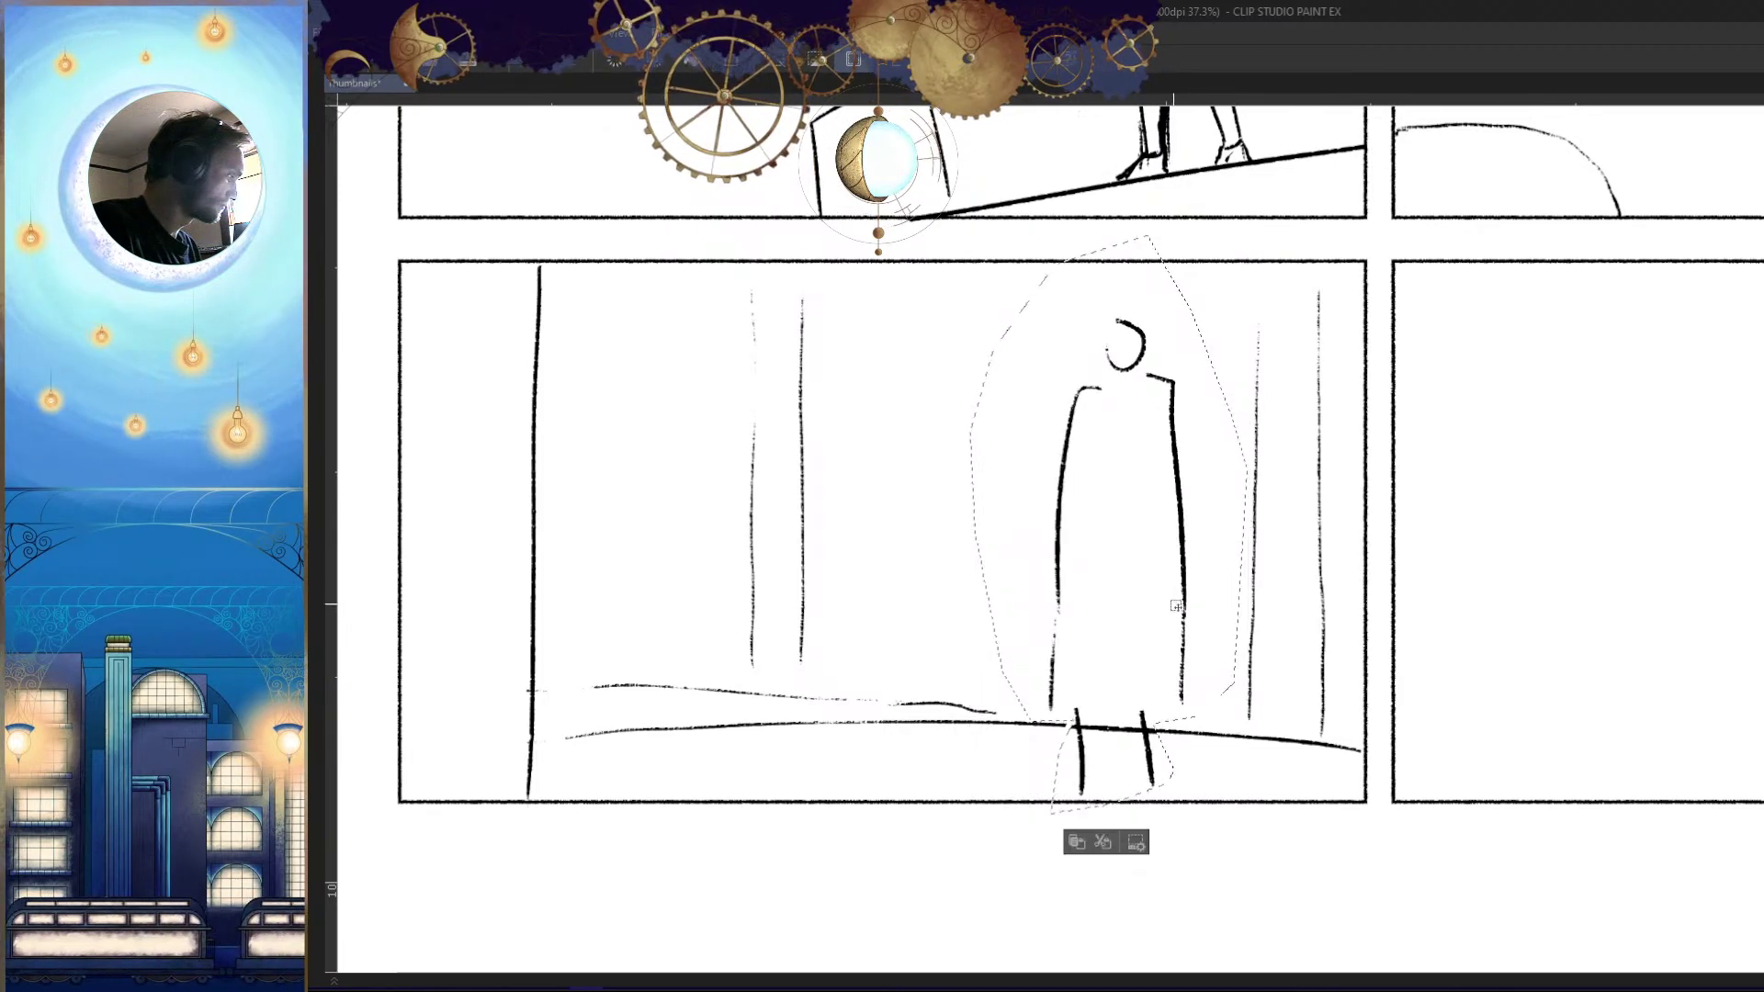
Check the panel mirrored and draw a slightly curved hem line across the bottom of the figure's cloak
{"action": "key", "text": "h"}
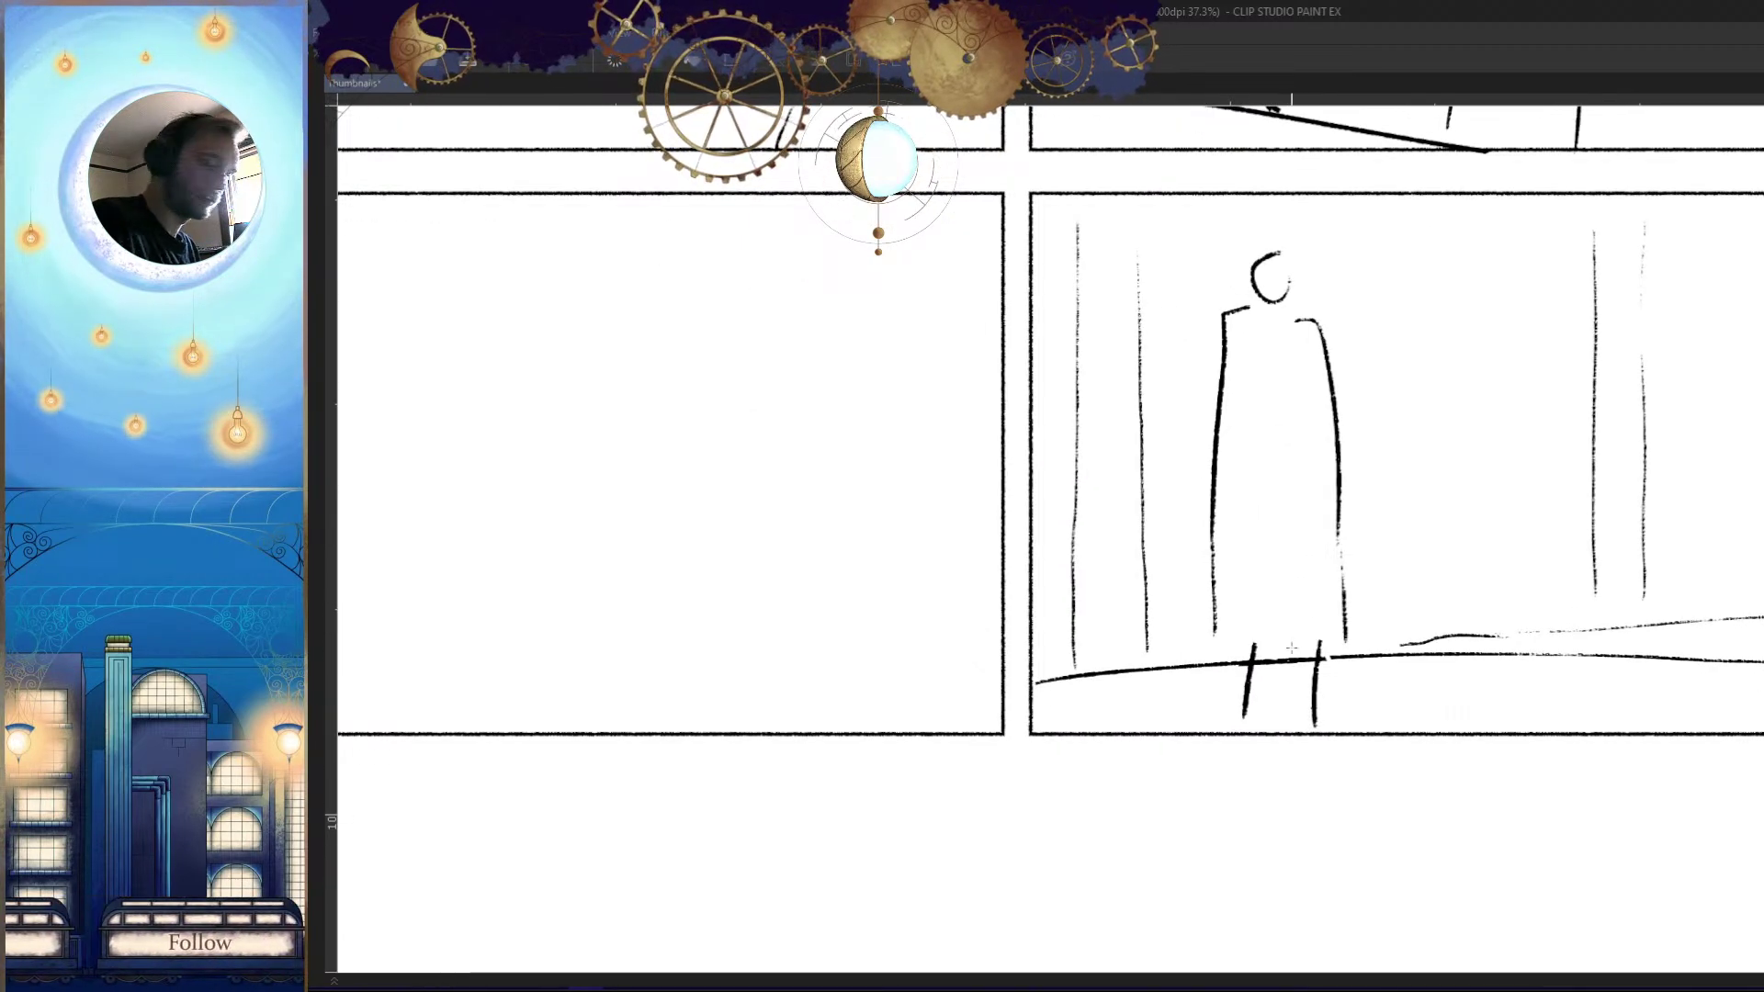
{"action": "scroll", "coordinate": [1230, 667], "scroll_direction": "down", "scroll_amount": 3}
{"action": "key", "text": "h"}
{"action": "scroll", "coordinate": [1230, 668], "scroll_direction": "down", "scroll_amount": 2}
{"action": "scroll", "coordinate": [1209, 642], "scroll_direction": "up", "scroll_amount": 5}
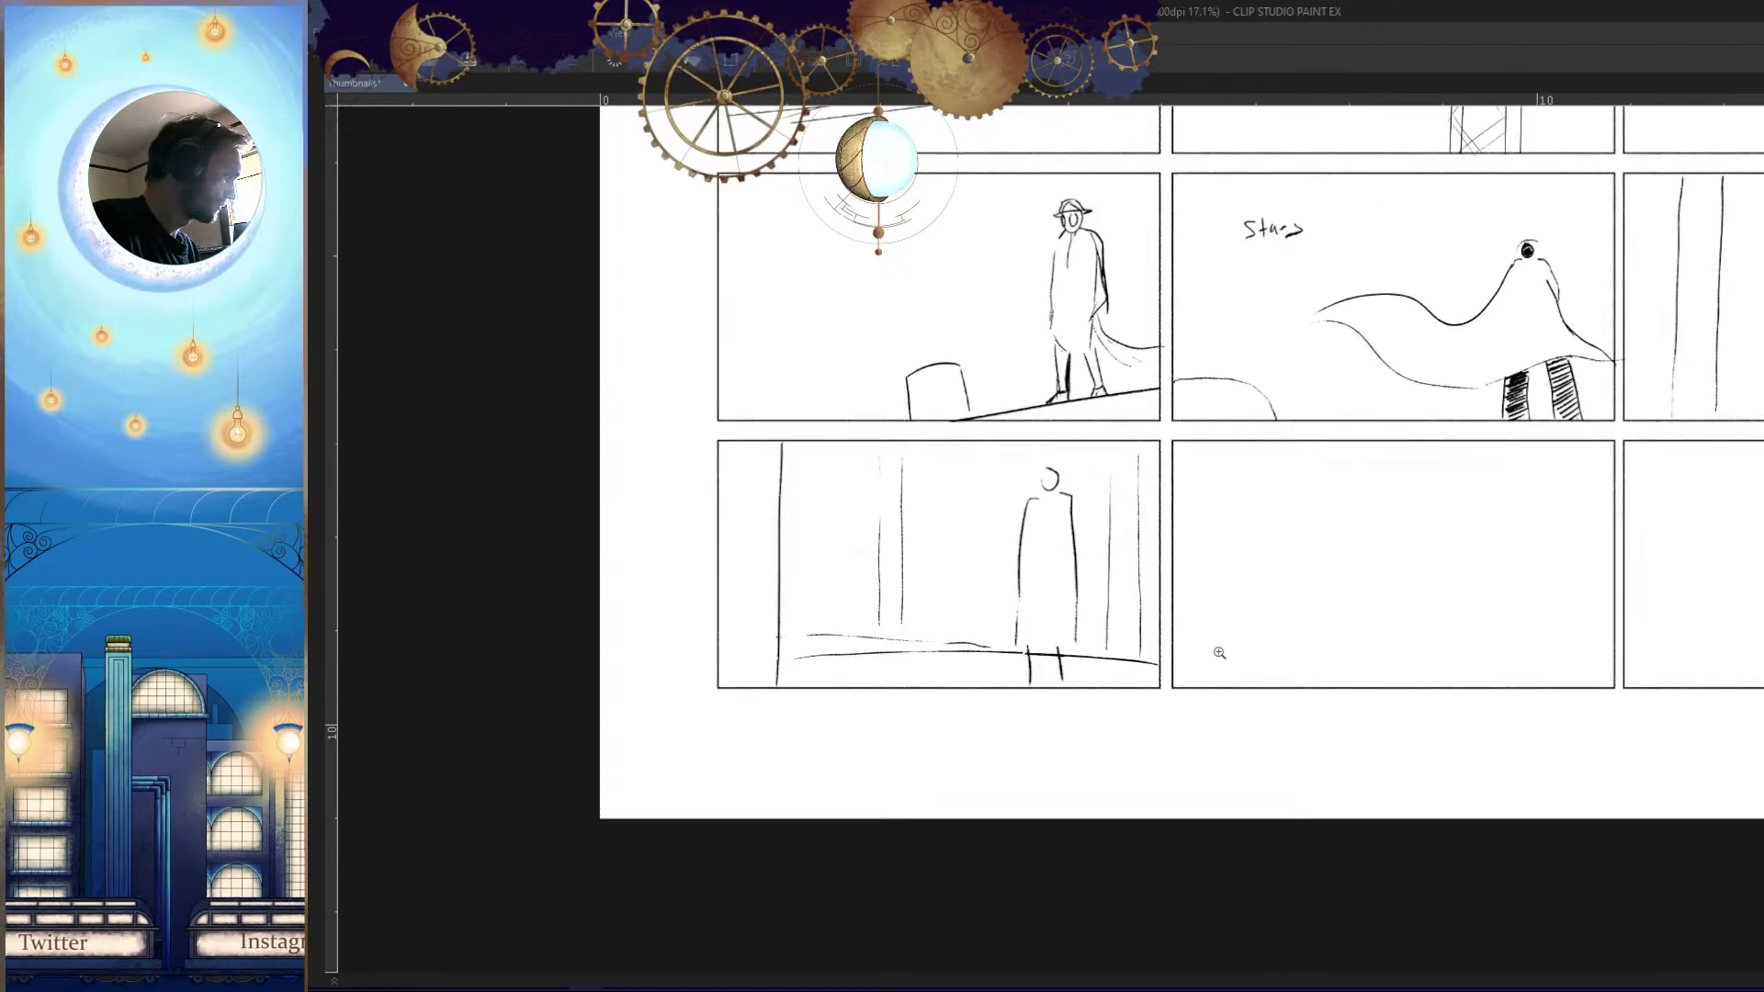
{"action": "scroll", "coordinate": [1113, 673], "scroll_direction": "up", "scroll_amount": 1}
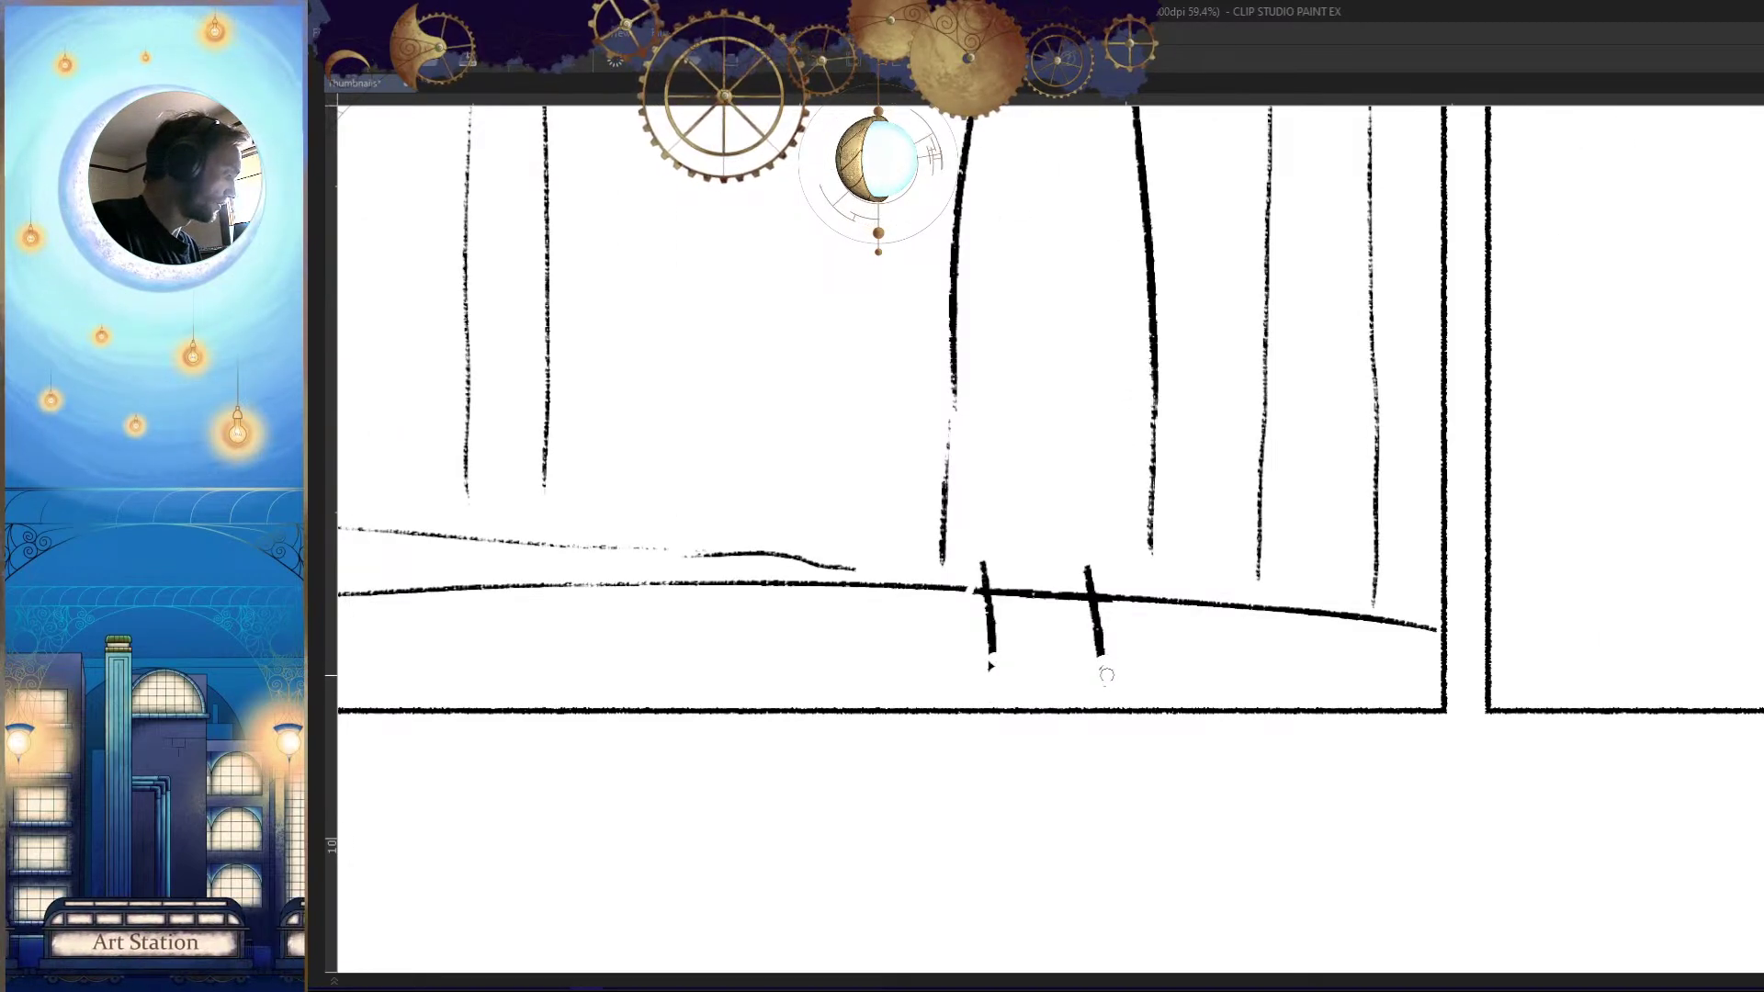
{"action": "scroll", "coordinate": [1179, 670], "scroll_direction": "down", "scroll_amount": 3}
{"action": "scroll", "coordinate": [1176, 698], "scroll_direction": "up", "scroll_amount": 3}
{"action": "mouse_move", "coordinate": [1056, 585]}
{"action": "left_mouse_down"}
{"action": "mouse_move", "coordinate": [1148, 598]}
{"action": "mouse_move", "coordinate": [1050, 586]}
{"action": "left_mouse_up"}
Examine the seventh panel mirrored and alongside the other thumbnails on the page
{"action": "scroll", "coordinate": [1229, 615], "scroll_direction": "down", "scroll_amount": 4}
{"action": "left_click_drag", "start_coordinate": [1206, 596], "coordinate": [1197, 577]}
{"action": "key", "text": "h"}
{"action": "key", "text": "h"}
{"action": "scroll", "coordinate": [1316, 653], "scroll_direction": "down", "scroll_amount": 3}
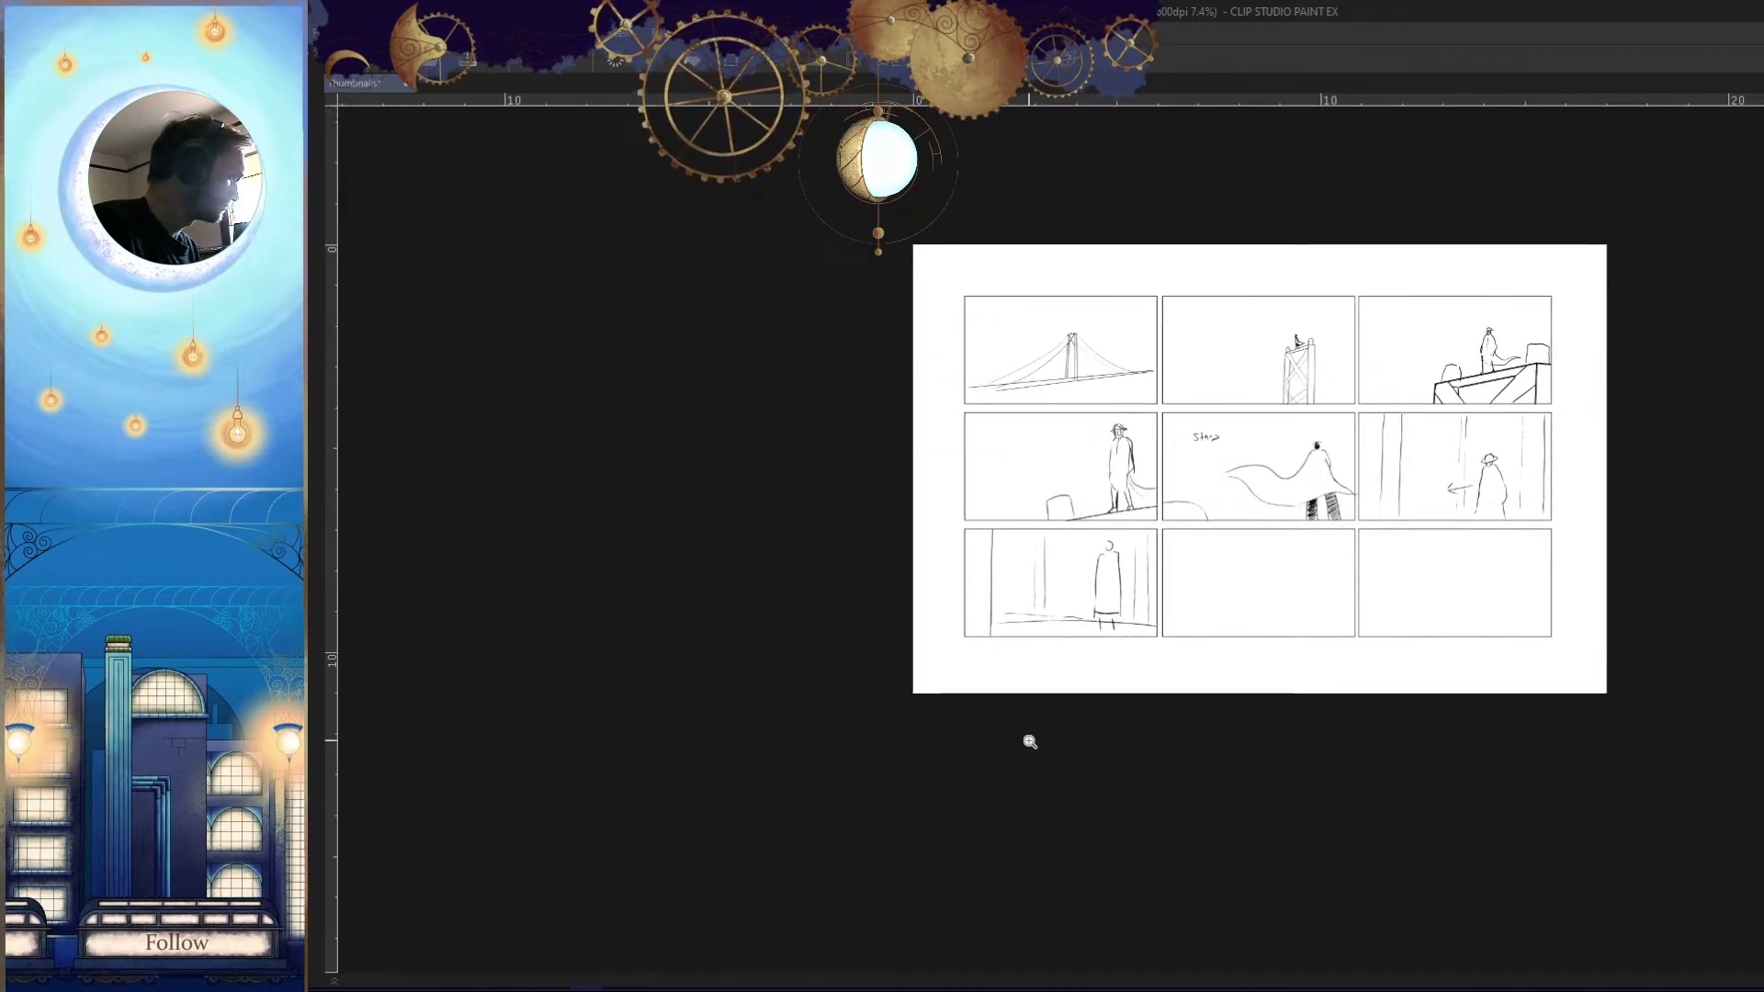
{"action": "scroll", "coordinate": [1176, 717], "scroll_direction": "up", "scroll_amount": 2}
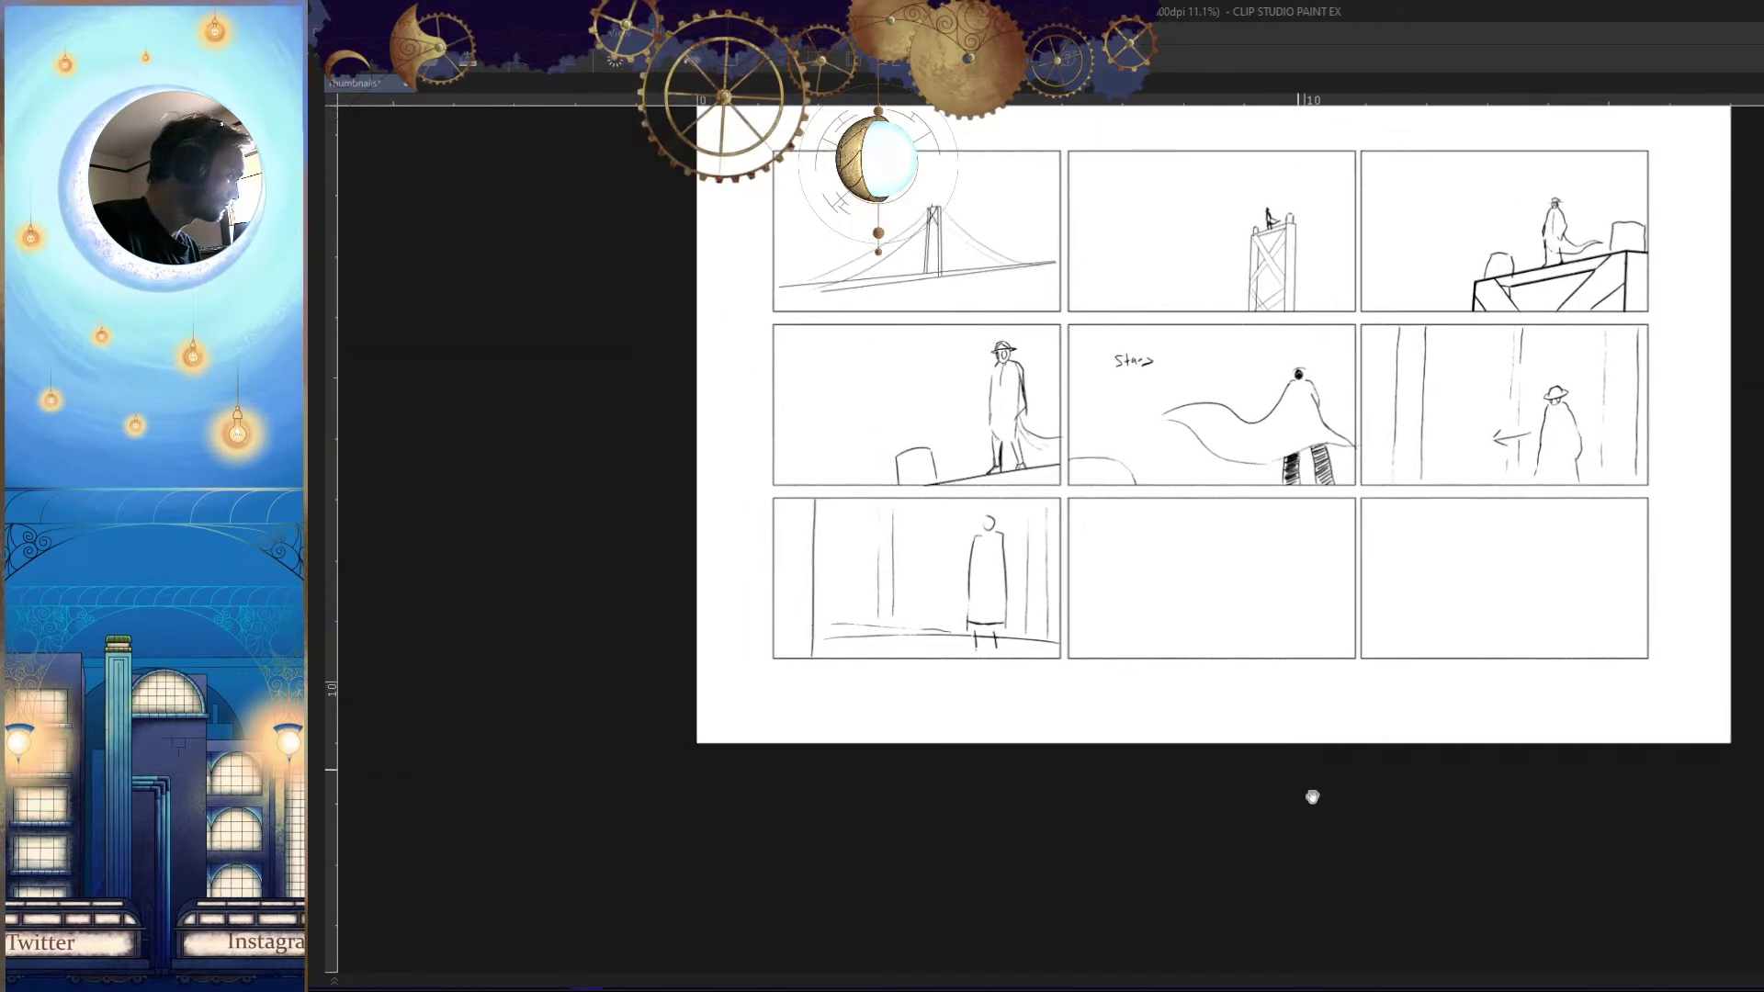
{"action": "left_click_drag", "start_coordinate": [1386, 766], "coordinate": [1329, 766]}
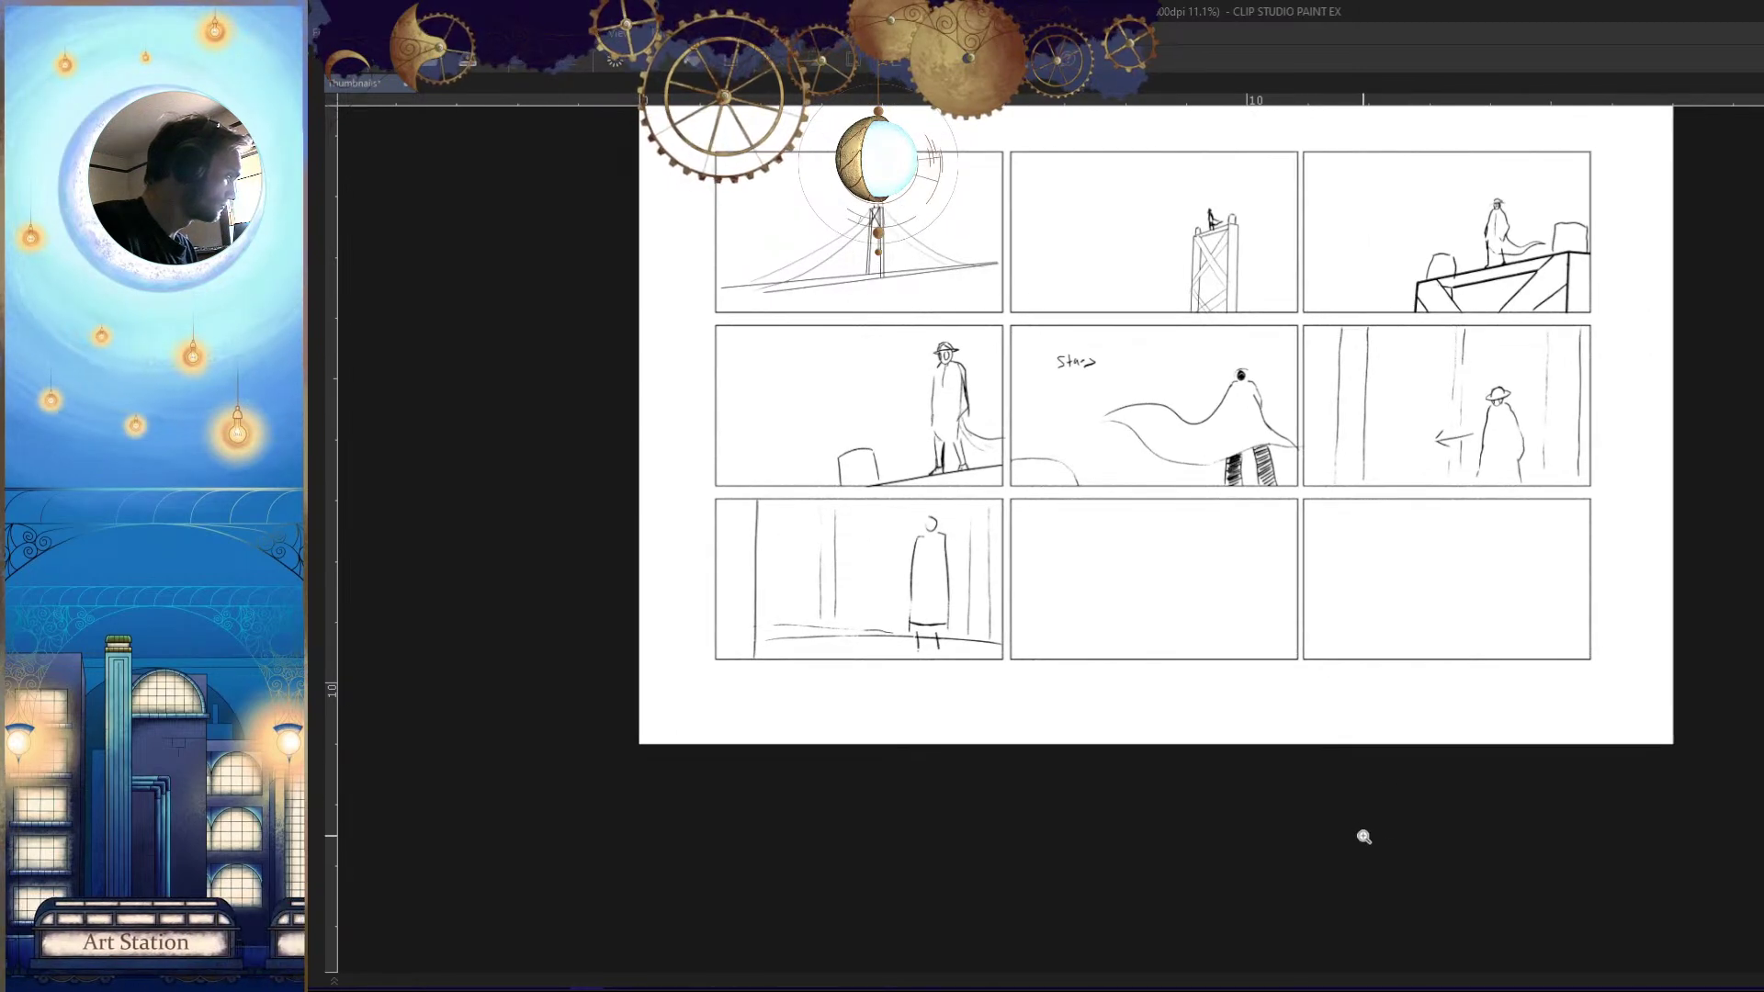
{"action": "scroll", "coordinate": [1279, 713], "scroll_direction": "up", "scroll_amount": 4}
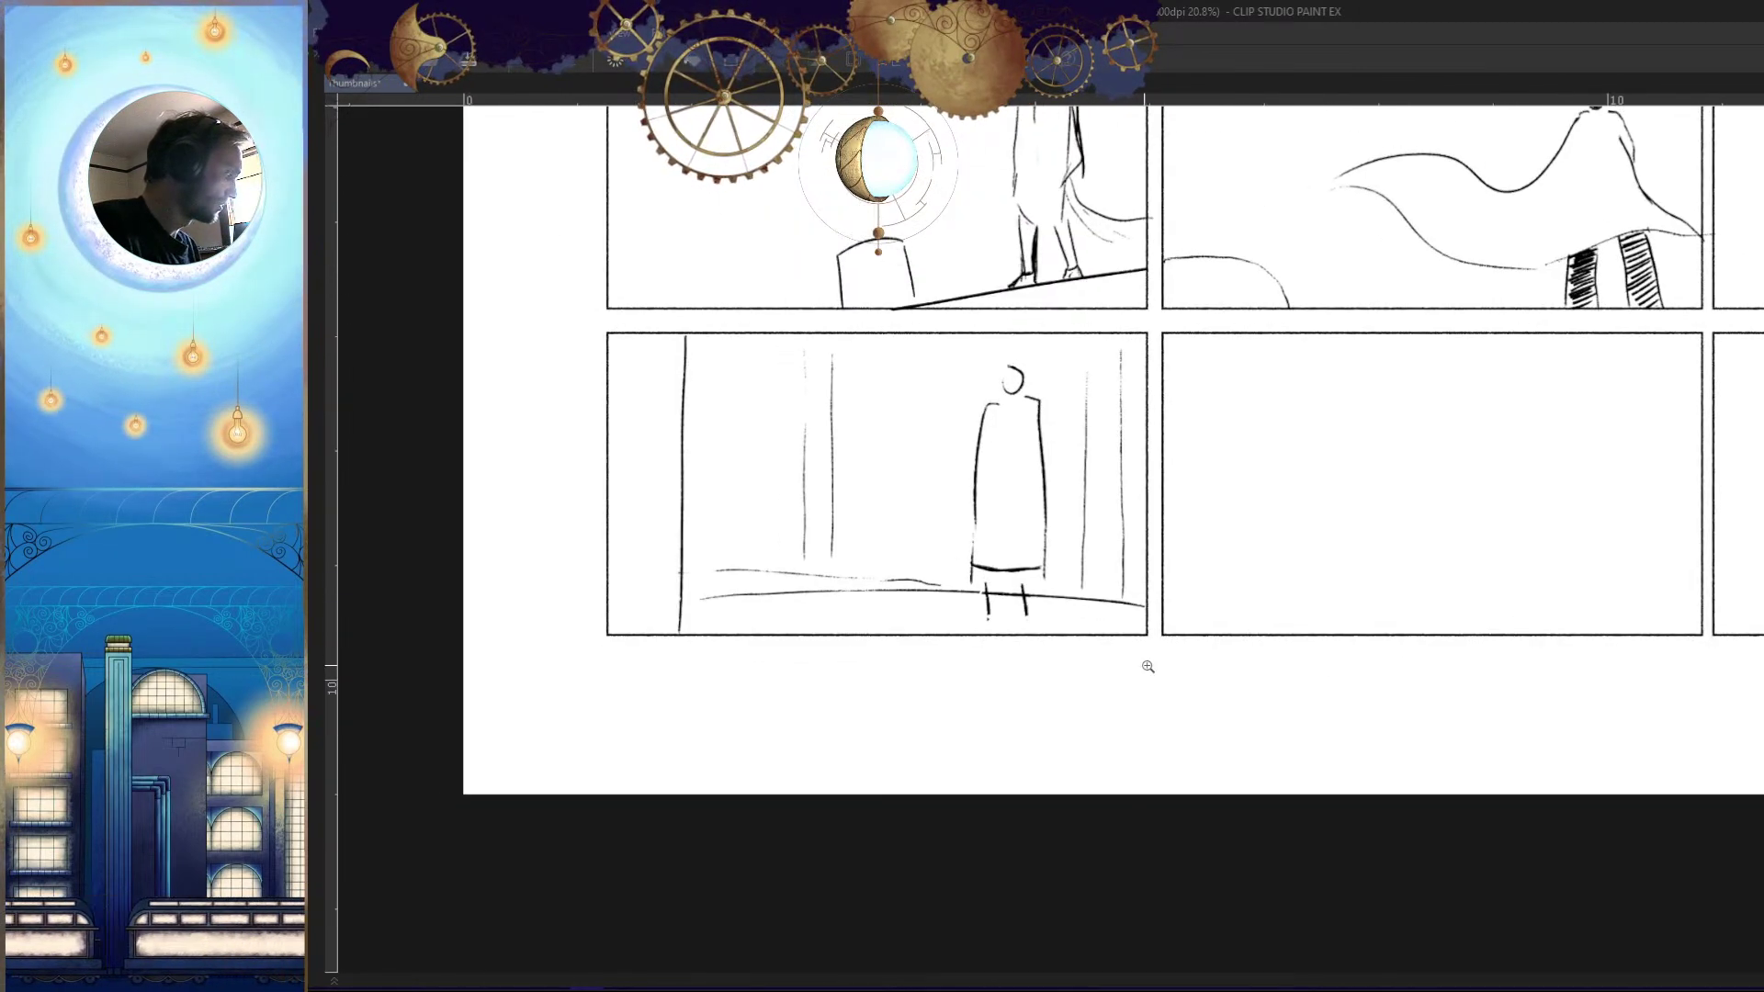
{"action": "scroll", "coordinate": [1204, 767], "scroll_direction": "up", "scroll_amount": 2}
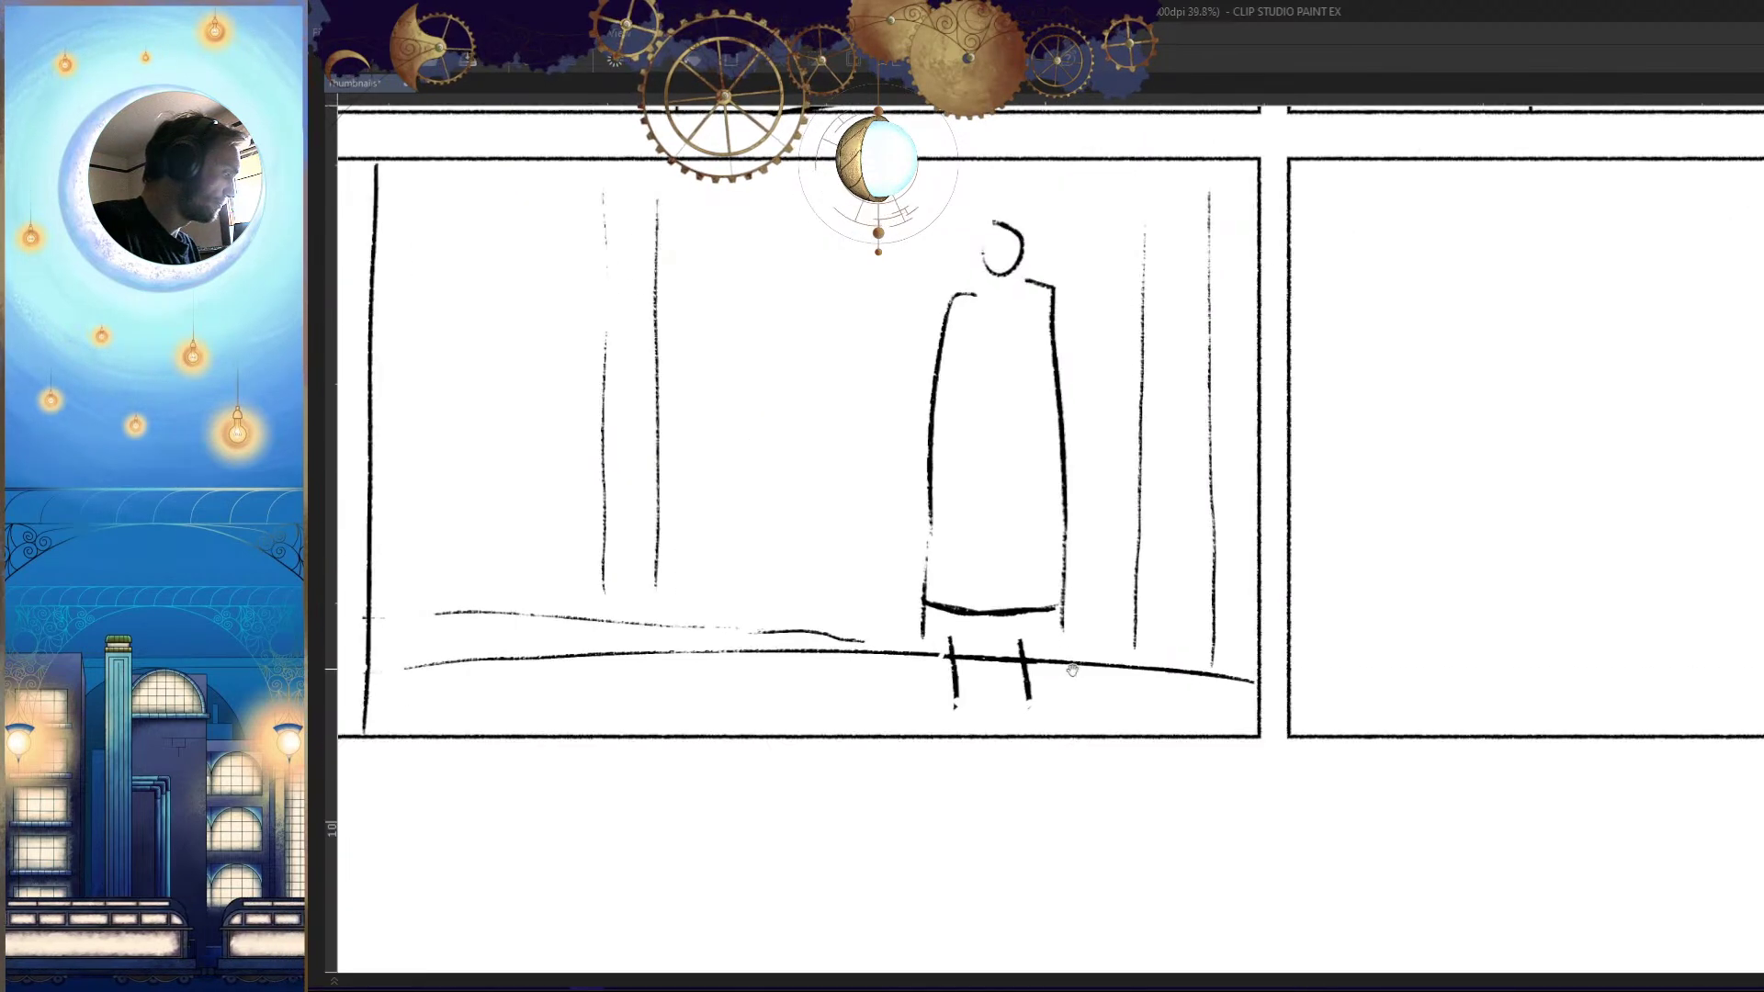
Erase the standing figure from the seventh panel, including its head, cloak, hem and legs
{"action": "left_click_drag", "start_coordinate": [1081, 614], "coordinate": [1094, 681]}
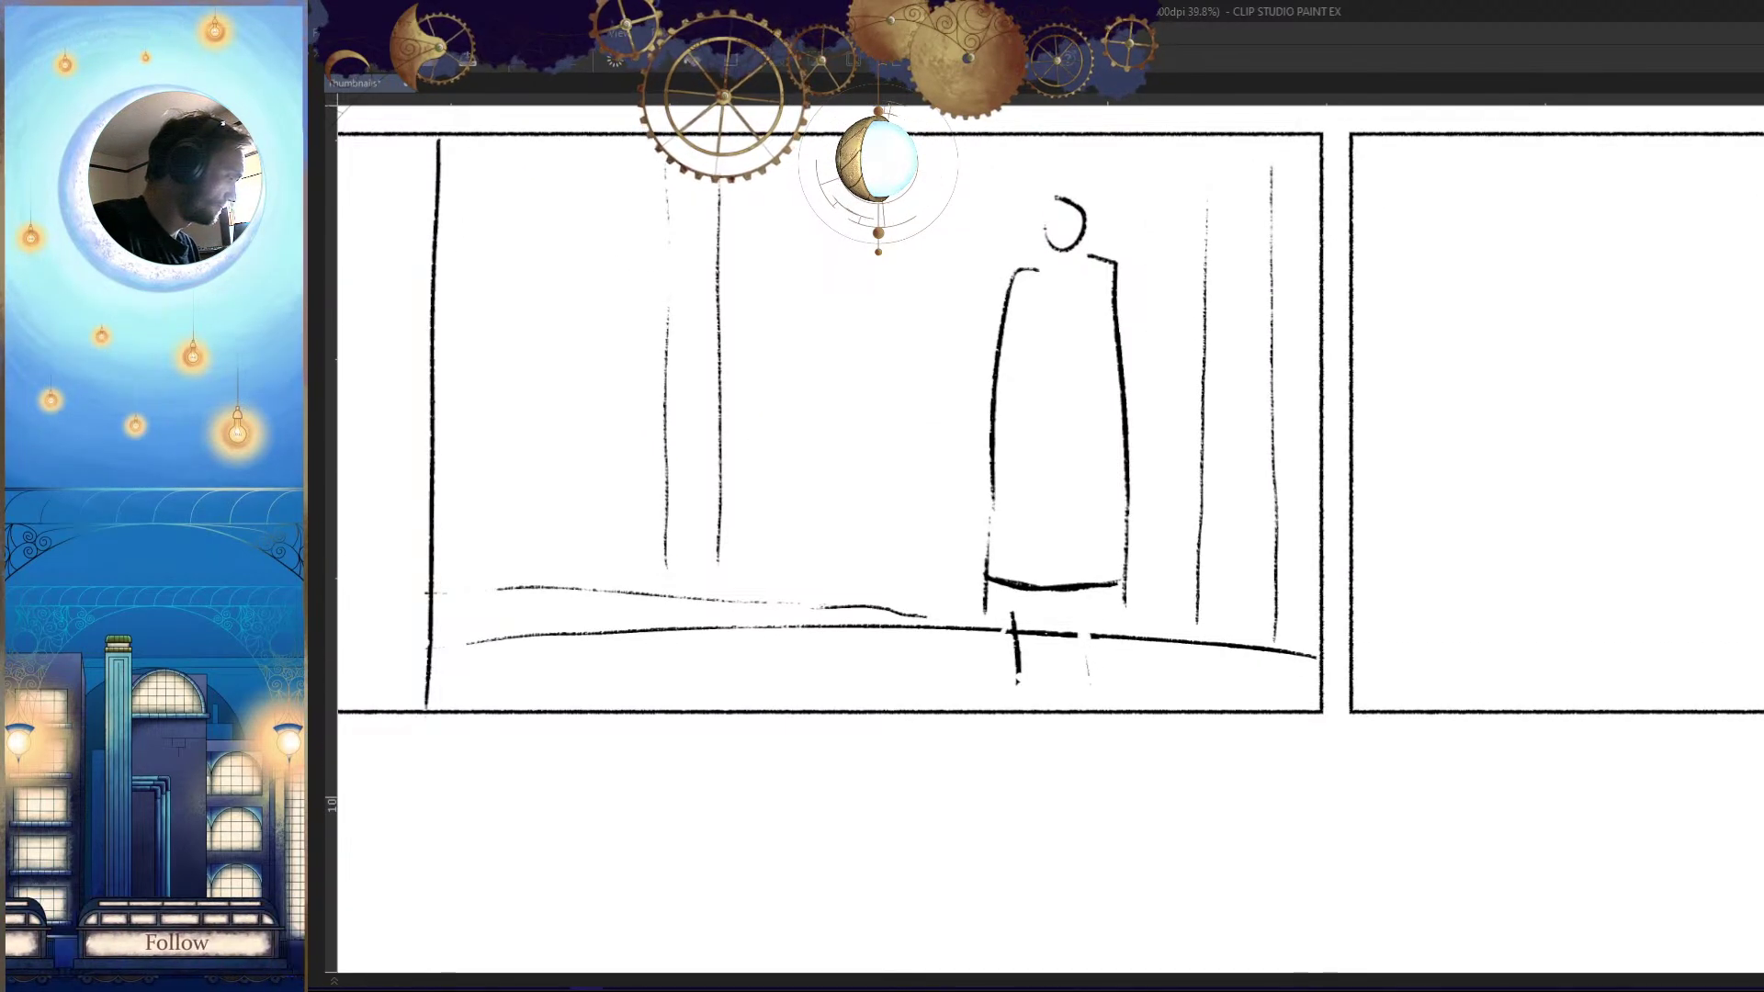
{"action": "left_click_drag", "start_coordinate": [1014, 611], "coordinate": [1017, 680]}
{"action": "left_click_drag", "start_coordinate": [1123, 584], "coordinate": [985, 588]}
{"action": "mouse_move", "coordinate": [1127, 597]}
{"action": "left_mouse_down"}
{"action": "mouse_move", "coordinate": [1094, 256]}
{"action": "mouse_move", "coordinate": [1031, 255]}
{"action": "mouse_move", "coordinate": [986, 423]}
{"action": "mouse_move", "coordinate": [981, 549]}
{"action": "mouse_move", "coordinate": [989, 574]}
{"action": "mouse_move", "coordinate": [1003, 432]}
{"action": "mouse_move", "coordinate": [993, 533]}
{"action": "mouse_move", "coordinate": [1109, 509]}
{"action": "mouse_move", "coordinate": [1130, 337]}
{"action": "mouse_move", "coordinate": [1095, 272]}
{"action": "mouse_move", "coordinate": [1054, 340]}
{"action": "mouse_move", "coordinate": [1109, 365]}
{"action": "left_mouse_up"}
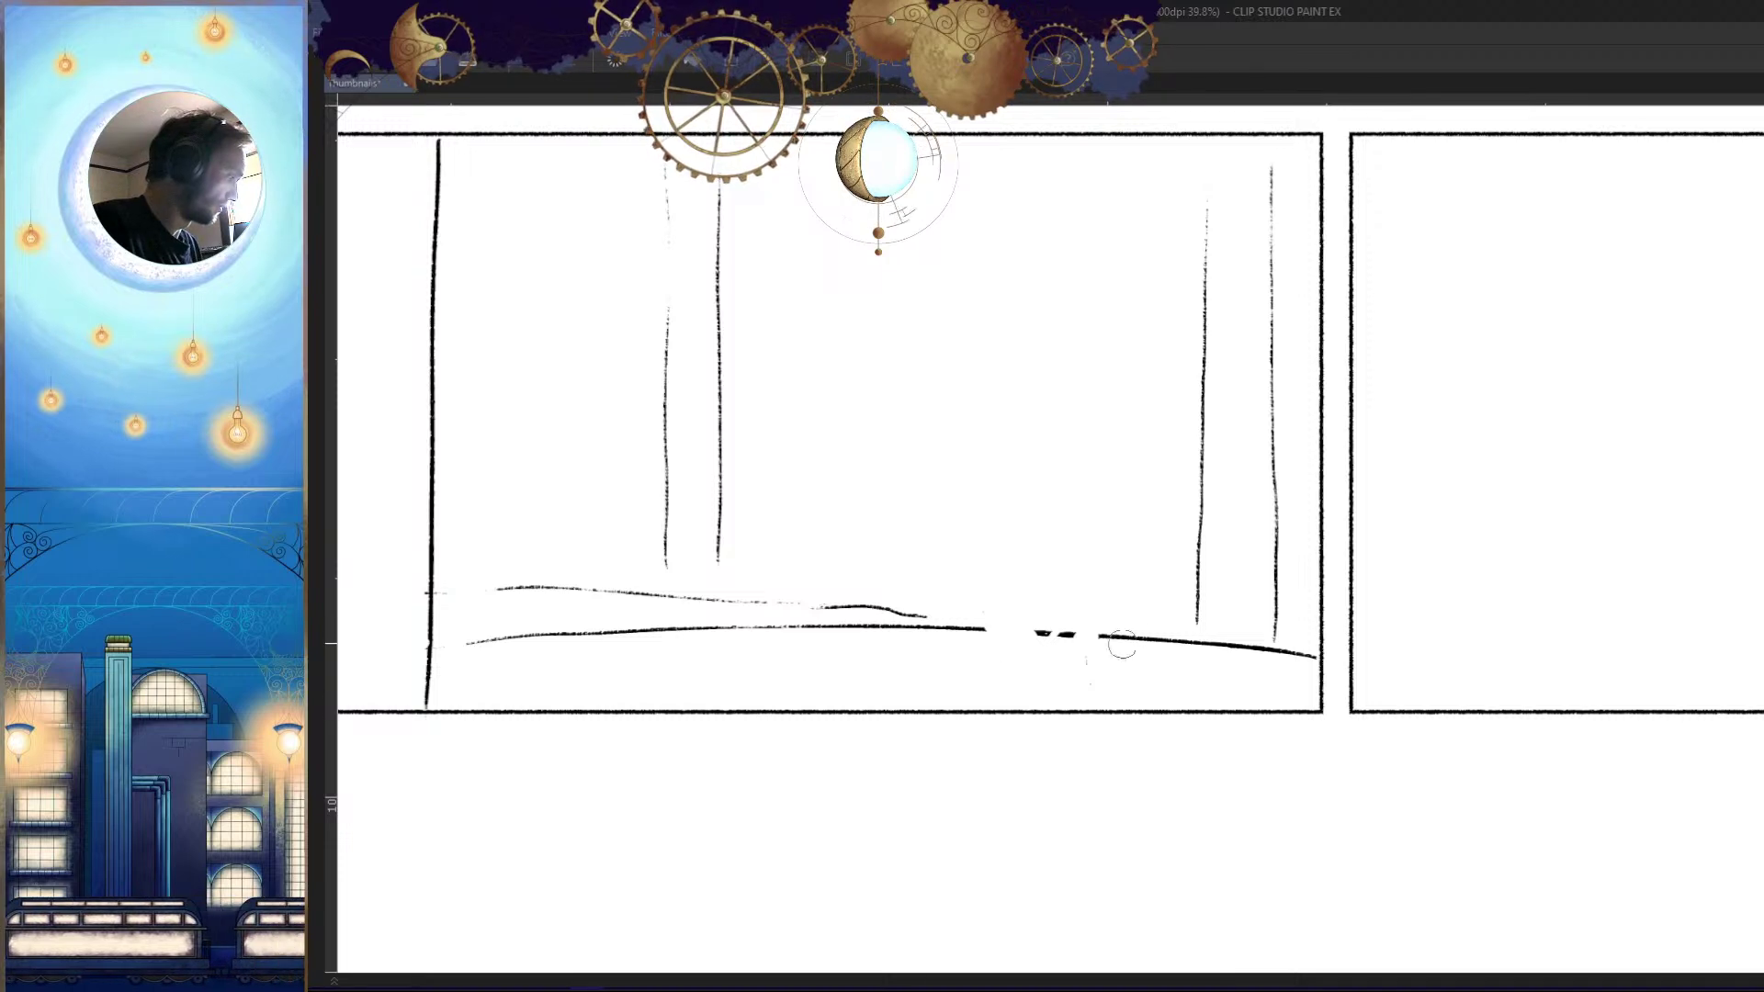
Redraw the lower ground line across the gap left by the erased figure
{"action": "scroll", "coordinate": [1528, 488], "scroll_direction": "down", "scroll_amount": 5}
{"action": "scroll", "coordinate": [1527, 489], "scroll_direction": "up", "scroll_amount": 8}
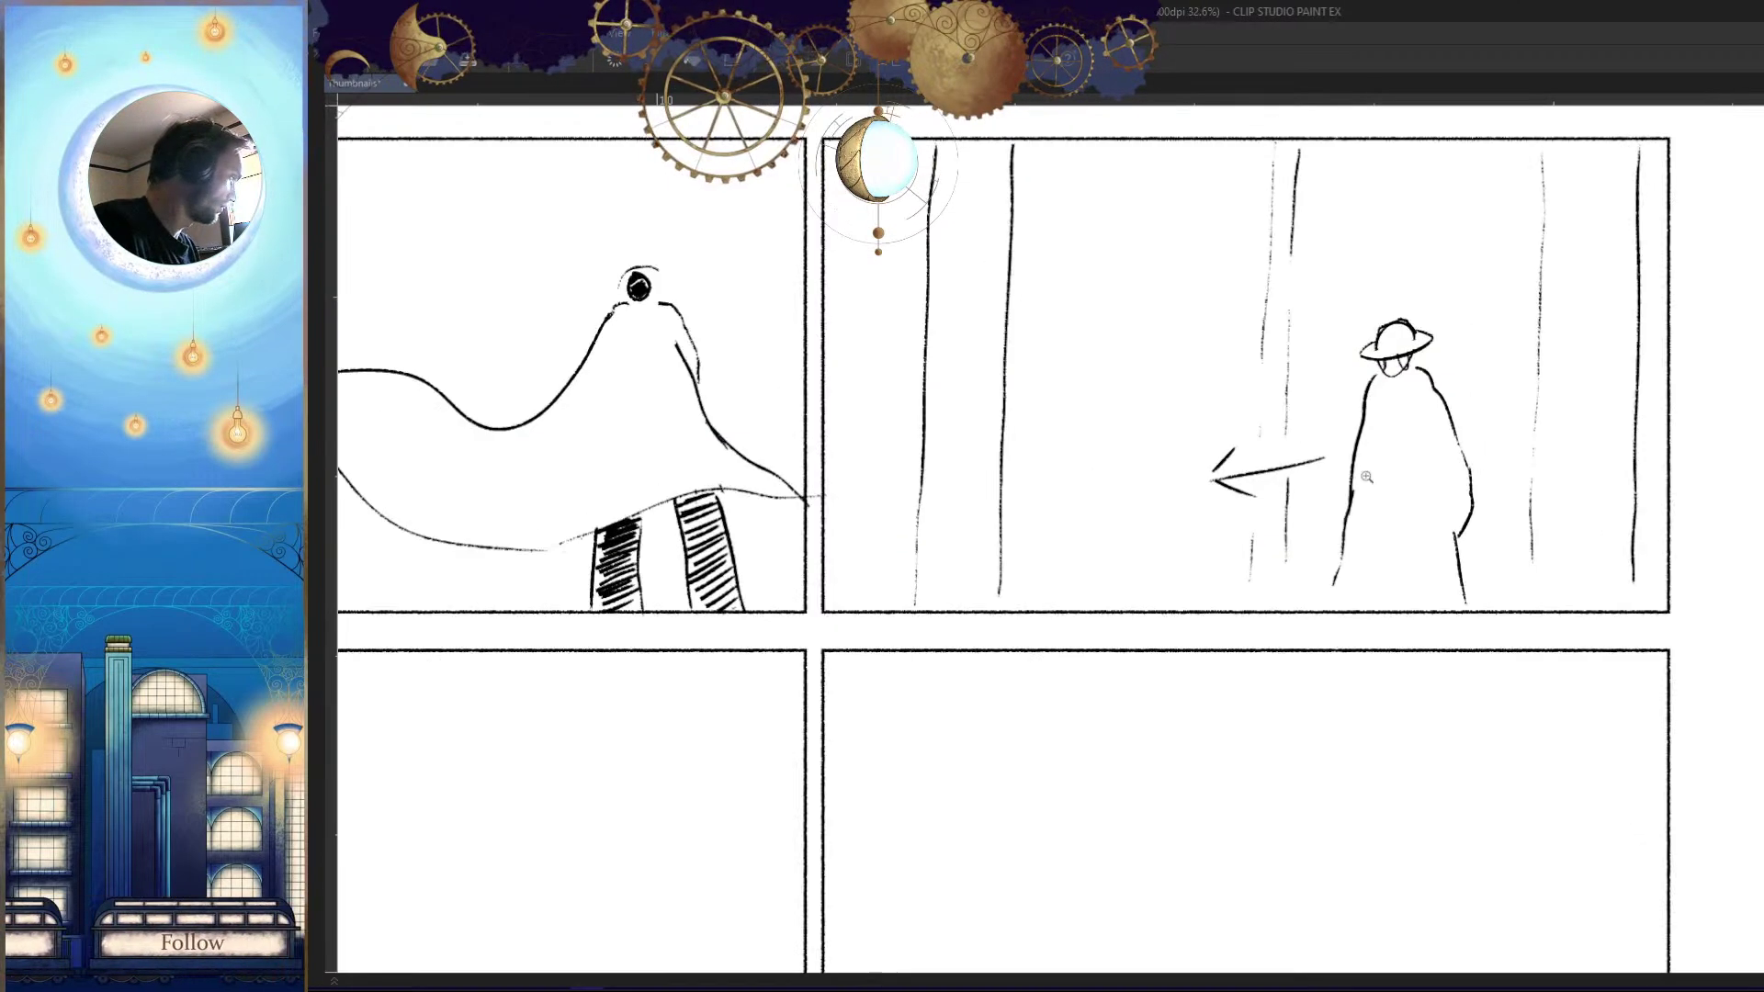
{"action": "left_click_drag", "start_coordinate": [1438, 478], "coordinate": [1203, 465]}
{"action": "key", "text": "ctrl+z"}
{"action": "left_click_drag", "start_coordinate": [1424, 478], "coordinate": [1199, 465]}
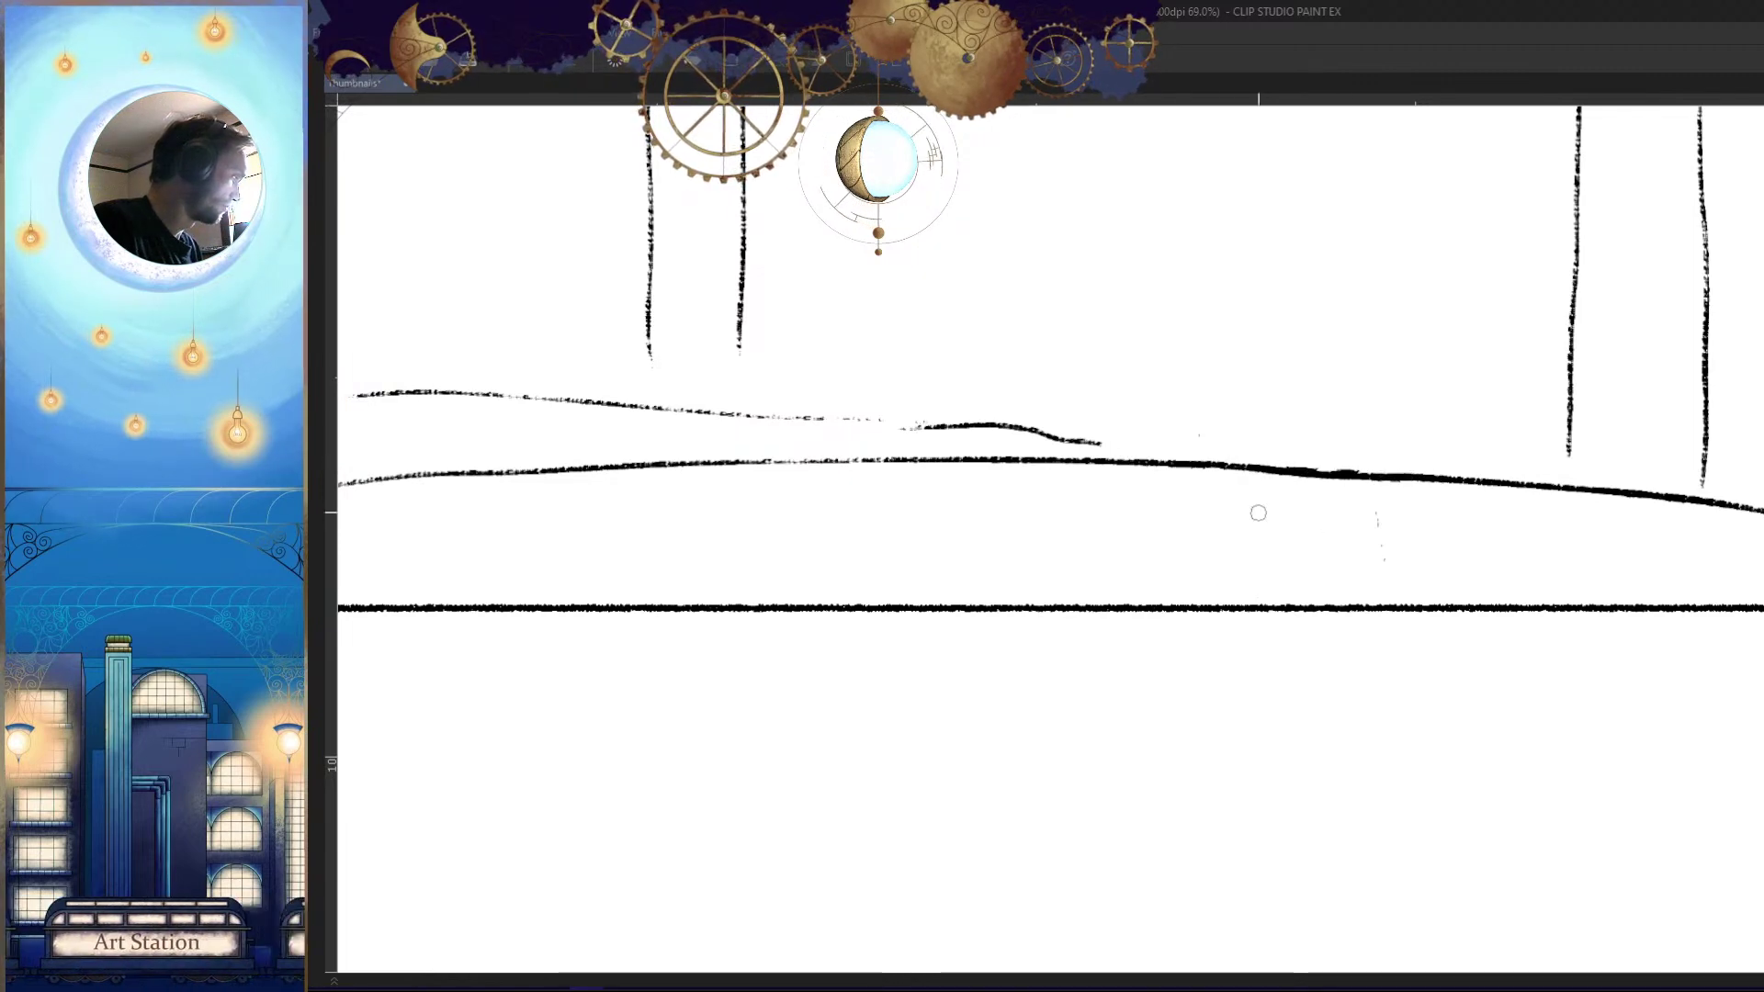
{"action": "scroll", "coordinate": [1094, 650], "scroll_direction": "down", "scroll_amount": 6}
{"action": "scroll", "coordinate": [1170, 570], "scroll_direction": "up", "scroll_amount": 3}
{"action": "scroll", "coordinate": [1171, 570], "scroll_direction": "up", "scroll_amount": 4}
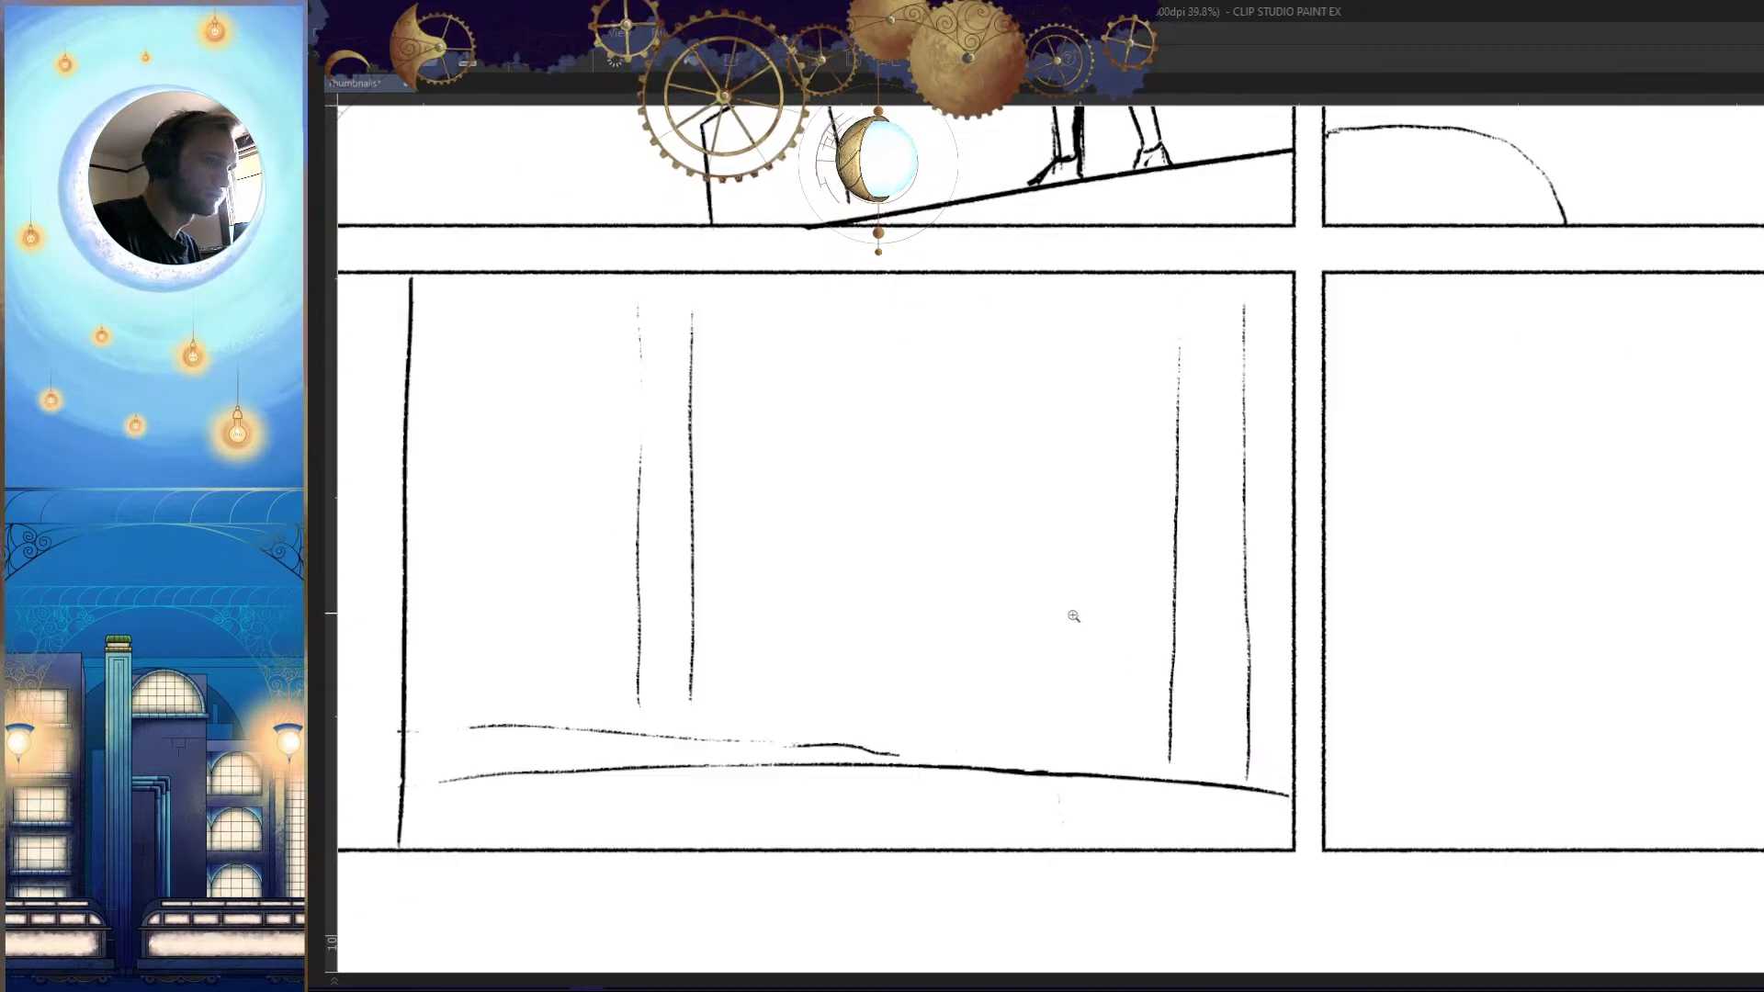
{"action": "mouse_move", "coordinate": [1130, 594]}
{"action": "left_mouse_down"}
{"action": "mouse_move", "coordinate": [1189, 610]}
{"action": "mouse_move", "coordinate": [1157, 583]}
{"action": "mouse_move", "coordinate": [1236, 496]}
{"action": "mouse_move", "coordinate": [1238, 519]}
{"action": "mouse_move", "coordinate": [1308, 566]}
{"action": "left_mouse_up"}
{"action": "left_click_drag", "start_coordinate": [990, 331], "coordinate": [988, 673]}
{"action": "key", "text": "ctrl+z"}
{"action": "mouse_move", "coordinate": [964, 386]}
{"action": "left_mouse_down"}
{"action": "mouse_move", "coordinate": [1223, 406]}
{"action": "mouse_move", "coordinate": [998, 653]}
{"action": "left_mouse_up"}
{"action": "key", "text": "ctrl+z"}
{"action": "left_click_drag", "start_coordinate": [1005, 387], "coordinate": [1015, 723]}
{"action": "left_click_drag", "start_coordinate": [972, 174], "coordinate": [967, 395]}
{"action": "left_click_drag", "start_coordinate": [1142, 482], "coordinate": [1115, 424]}
{"action": "key", "text": "ctrl+z"}
{"action": "key", "text": "ctrl+z"}
{"action": "key", "text": "ctrl+z"}
Sketch a slanted line for the front leg of a close-up walking figure and add a rough shoe on the ground line
{"action": "left_click_drag", "start_coordinate": [1047, 363], "coordinate": [1061, 382]}
{"action": "mouse_move", "coordinate": [1008, 259]}
{"action": "left_mouse_down"}
{"action": "mouse_move", "coordinate": [881, 713]}
{"action": "mouse_move", "coordinate": [869, 685]}
{"action": "mouse_move", "coordinate": [881, 701]}
{"action": "mouse_move", "coordinate": [781, 719]}
{"action": "mouse_move", "coordinate": [842, 761]}
{"action": "left_mouse_up"}
{"action": "key", "text": "ctrl+z"}
{"action": "key", "text": "h"}
{"action": "left_click_drag", "start_coordinate": [1243, 801], "coordinate": [1046, 688]}
{"action": "key", "text": "ctrl+z"}
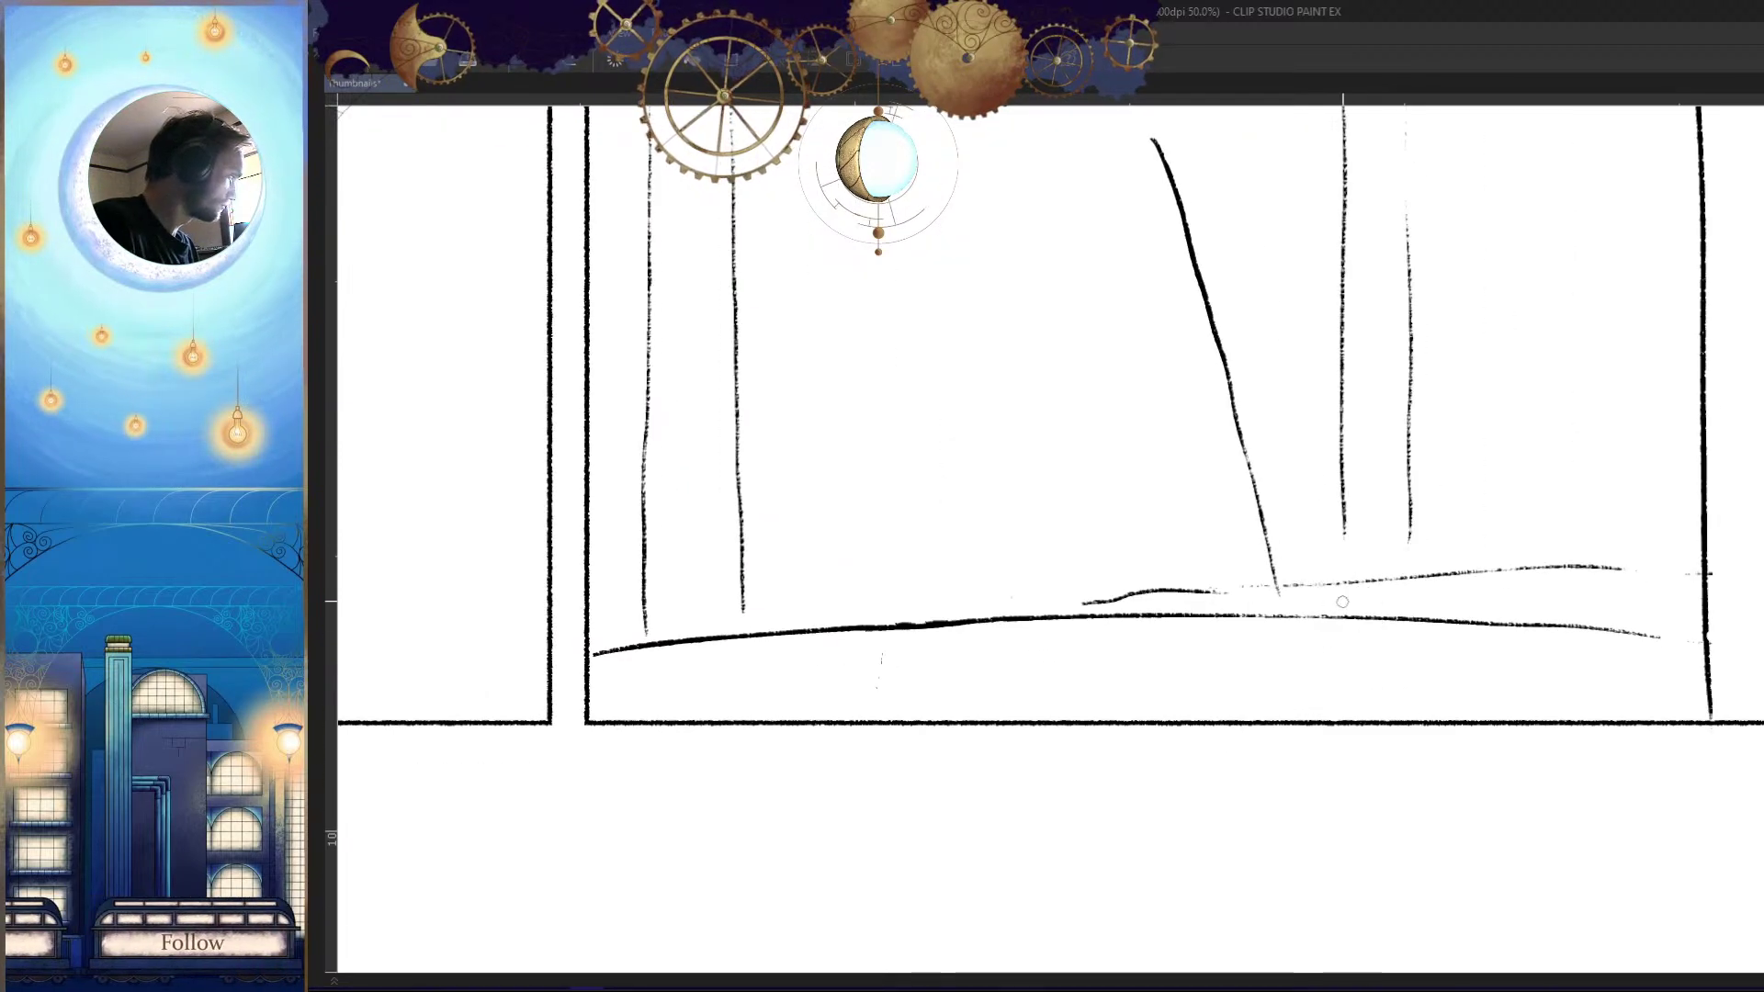
{"action": "scroll", "coordinate": [1309, 598], "scroll_direction": "up", "scroll_amount": 1}
{"action": "mouse_move", "coordinate": [1254, 585]}
{"action": "left_mouse_down"}
{"action": "mouse_move", "coordinate": [1429, 562]}
{"action": "mouse_move", "coordinate": [1228, 630]}
{"action": "mouse_move", "coordinate": [1419, 581]}
{"action": "mouse_move", "coordinate": [1355, 588]}
{"action": "mouse_move", "coordinate": [1207, 553]}
{"action": "mouse_move", "coordinate": [1222, 662]}
{"action": "left_mouse_up"}
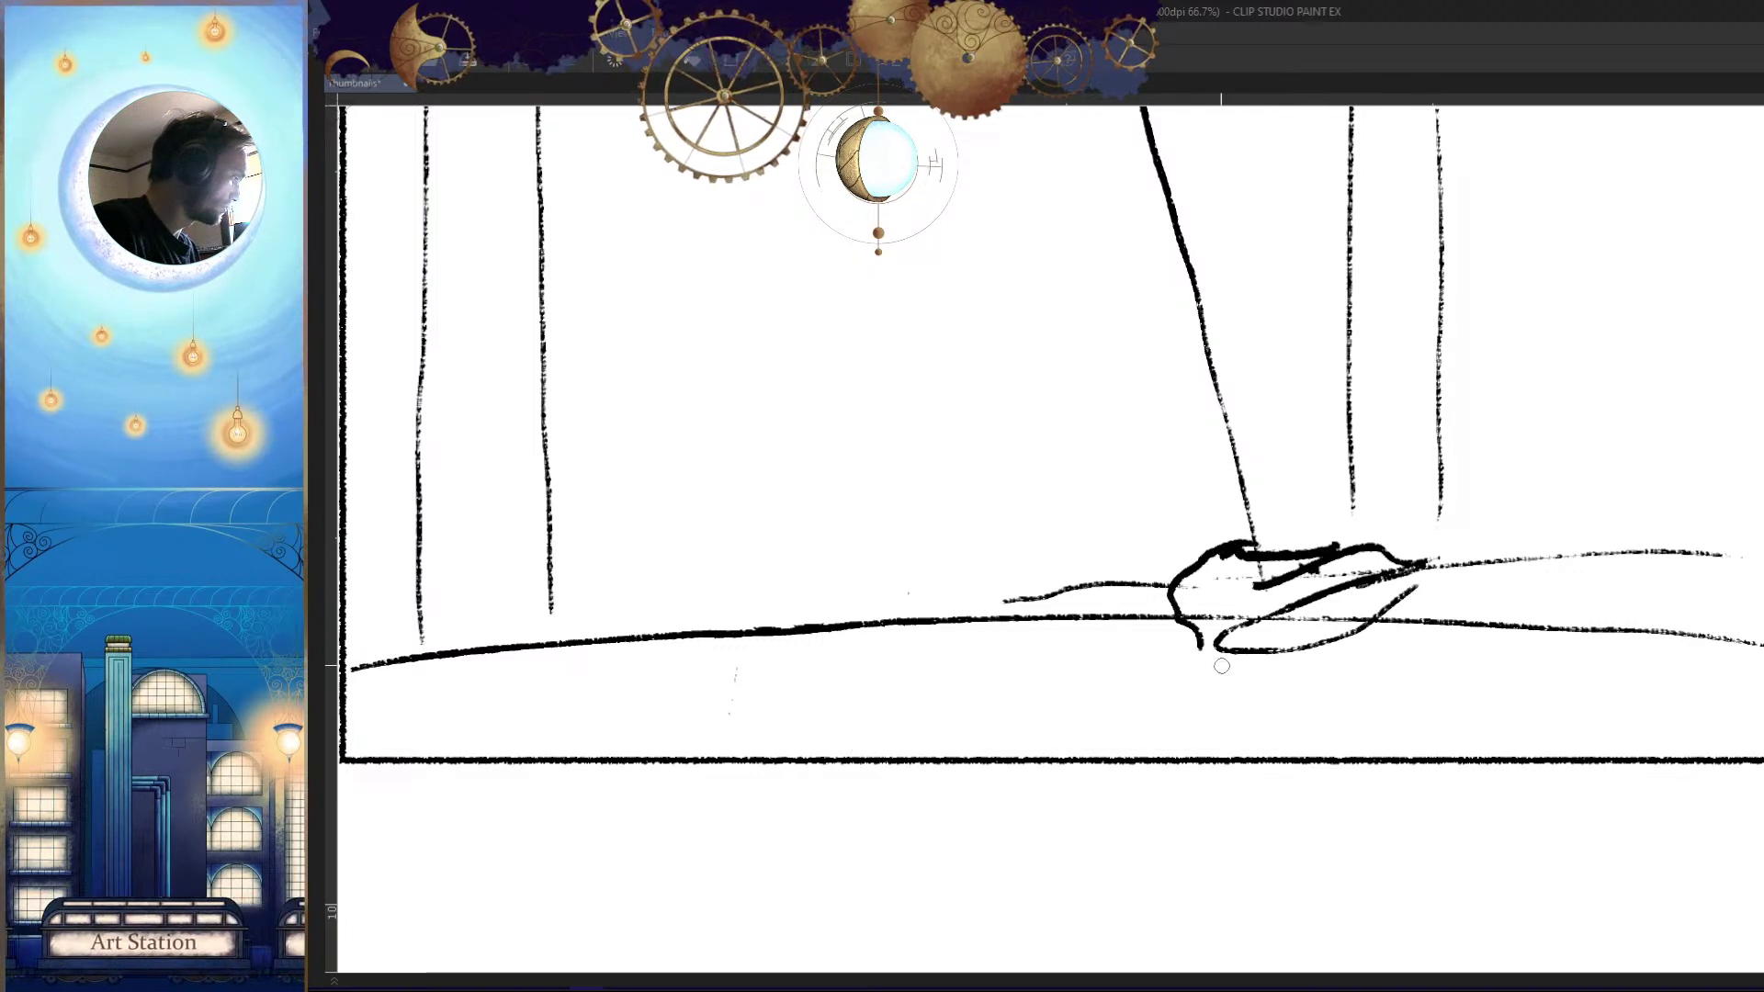
Sketch the inner edge of the striding front leg and begin the coat shape beside it
{"action": "scroll", "coordinate": [1253, 741], "scroll_direction": "down", "scroll_amount": 5}
{"action": "key", "text": "h"}
{"action": "scroll", "coordinate": [1162, 563], "scroll_direction": "up", "scroll_amount": 4}
{"action": "mouse_move", "coordinate": [1026, 312]}
{"action": "left_mouse_down"}
{"action": "mouse_move", "coordinate": [950, 444]}
{"action": "mouse_move", "coordinate": [805, 620]}
{"action": "left_mouse_up"}
{"action": "key", "text": "ctrl+z"}
{"action": "mouse_move", "coordinate": [1029, 303]}
{"action": "left_mouse_down"}
{"action": "mouse_move", "coordinate": [904, 532]}
{"action": "mouse_move", "coordinate": [972, 531]}
{"action": "left_mouse_up"}
{"action": "left_click_drag", "start_coordinate": [1107, 403], "coordinate": [985, 727]}
{"action": "left_click_drag", "start_coordinate": [1100, 494], "coordinate": [992, 710]}
Sketch the rear leg stretching diagonally back from the hip to the ground line, checking it in mirrored view
{"action": "key", "text": "h"}
{"action": "left_click_drag", "start_coordinate": [1148, 287], "coordinate": [1005, 675]}
{"action": "key", "text": "ctrl+z"}
{"action": "mouse_move", "coordinate": [1147, 290]}
{"action": "left_mouse_down"}
{"action": "mouse_move", "coordinate": [943, 645]}
{"action": "mouse_move", "coordinate": [961, 701]}
{"action": "left_mouse_up"}
{"action": "key", "text": "h"}
{"action": "key", "text": "ctrl+z"}
{"action": "mouse_move", "coordinate": [1288, 567]}
{"action": "left_mouse_down"}
{"action": "mouse_move", "coordinate": [1302, 611]}
{"action": "mouse_move", "coordinate": [1276, 668]}
{"action": "mouse_move", "coordinate": [1332, 670]}
{"action": "mouse_move", "coordinate": [1380, 613]}
{"action": "mouse_move", "coordinate": [1326, 715]}
{"action": "mouse_move", "coordinate": [1302, 716]}
{"action": "mouse_move", "coordinate": [1342, 783]}
{"action": "left_mouse_up"}
{"action": "key", "text": "h"}
{"action": "key", "text": "h"}
{"action": "mouse_move", "coordinate": [1209, 631]}
{"action": "left_mouse_down"}
{"action": "mouse_move", "coordinate": [1304, 658]}
{"action": "mouse_move", "coordinate": [1304, 643]}
{"action": "left_mouse_up"}
Erase the pair of vertical lines behind the rear leg and rough in its lower end and foot
{"action": "key", "text": "e"}
{"action": "mouse_move", "coordinate": [1260, 339]}
{"action": "left_mouse_down"}
{"action": "mouse_move", "coordinate": [1227, 739]}
{"action": "mouse_move", "coordinate": [1240, 678]}
{"action": "left_mouse_up"}
{"action": "left_click_drag", "start_coordinate": [1314, 301], "coordinate": [1313, 781]}
{"action": "left_click_drag", "start_coordinate": [1303, 683], "coordinate": [1339, 586]}
{"action": "mouse_move", "coordinate": [1356, 660]}
{"action": "left_mouse_down"}
{"action": "mouse_move", "coordinate": [1343, 710]}
{"action": "mouse_move", "coordinate": [1368, 705]}
{"action": "left_mouse_up"}
{"action": "left_click_drag", "start_coordinate": [1288, 541], "coordinate": [1332, 645]}
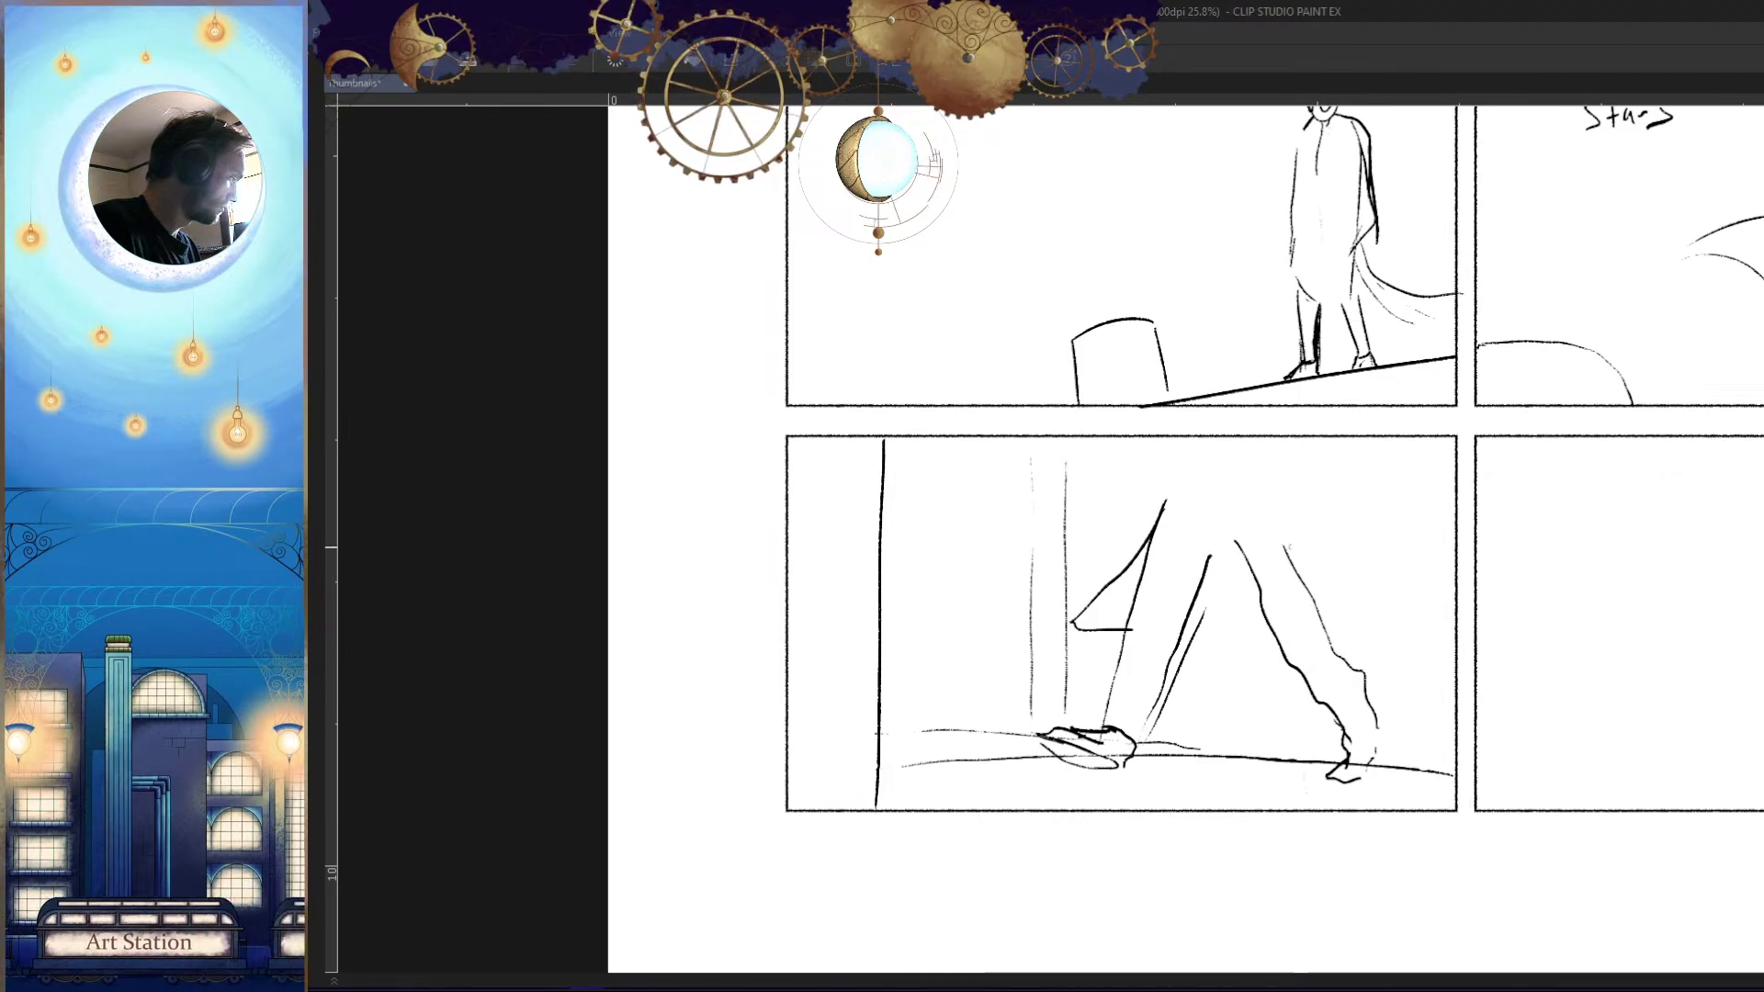
Outline the rear shoe and sketch the coat tail with its hem hanging from the panel's upper border over the rear leg
{"action": "key", "text": "h"}
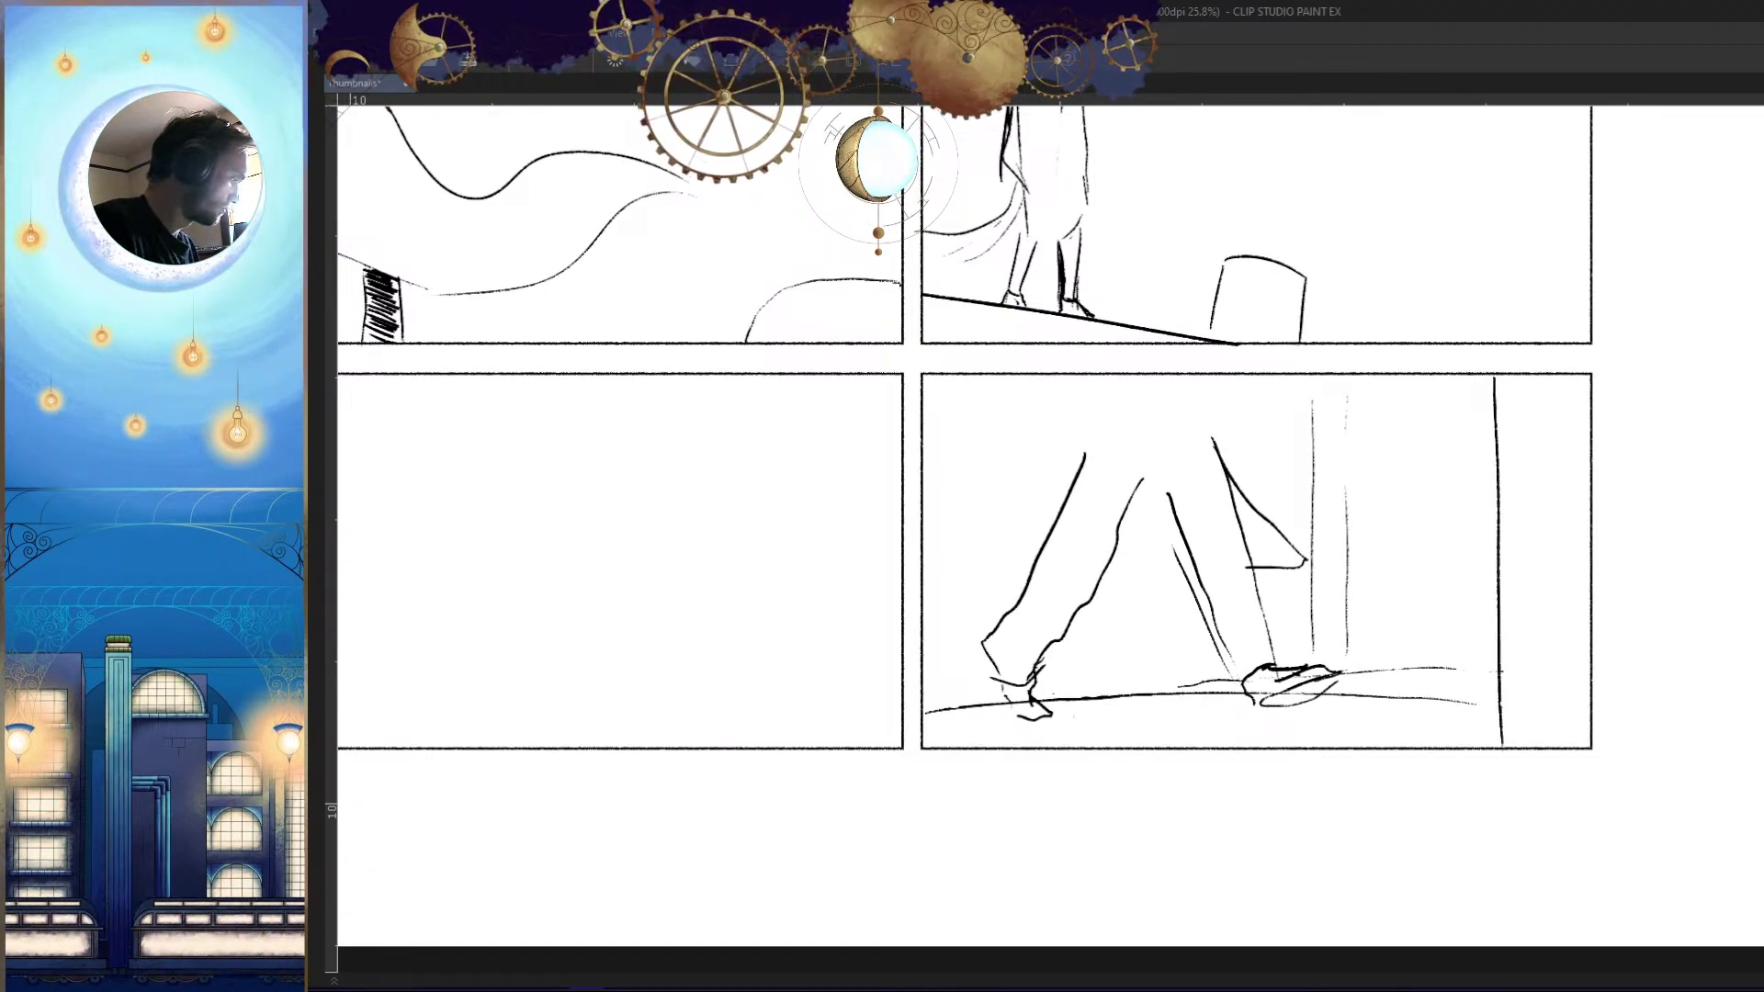
{"action": "key", "text": "h"}
{"action": "mouse_move", "coordinate": [980, 681]}
{"action": "left_mouse_down"}
{"action": "mouse_move", "coordinate": [1027, 727]}
{"action": "mouse_move", "coordinate": [1311, 748]}
{"action": "mouse_move", "coordinate": [1309, 775]}
{"action": "left_mouse_up"}
{"action": "key", "text": "h"}
{"action": "mouse_move", "coordinate": [1038, 628]}
{"action": "left_mouse_down"}
{"action": "mouse_move", "coordinate": [1071, 485]}
{"action": "mouse_move", "coordinate": [1018, 722]}
{"action": "mouse_move", "coordinate": [1142, 661]}
{"action": "left_mouse_up"}
{"action": "key", "text": "ctrl+z"}
{"action": "mouse_move", "coordinate": [1093, 471]}
{"action": "left_mouse_down"}
{"action": "mouse_move", "coordinate": [1048, 615]}
{"action": "mouse_move", "coordinate": [1090, 675]}
{"action": "left_mouse_up"}
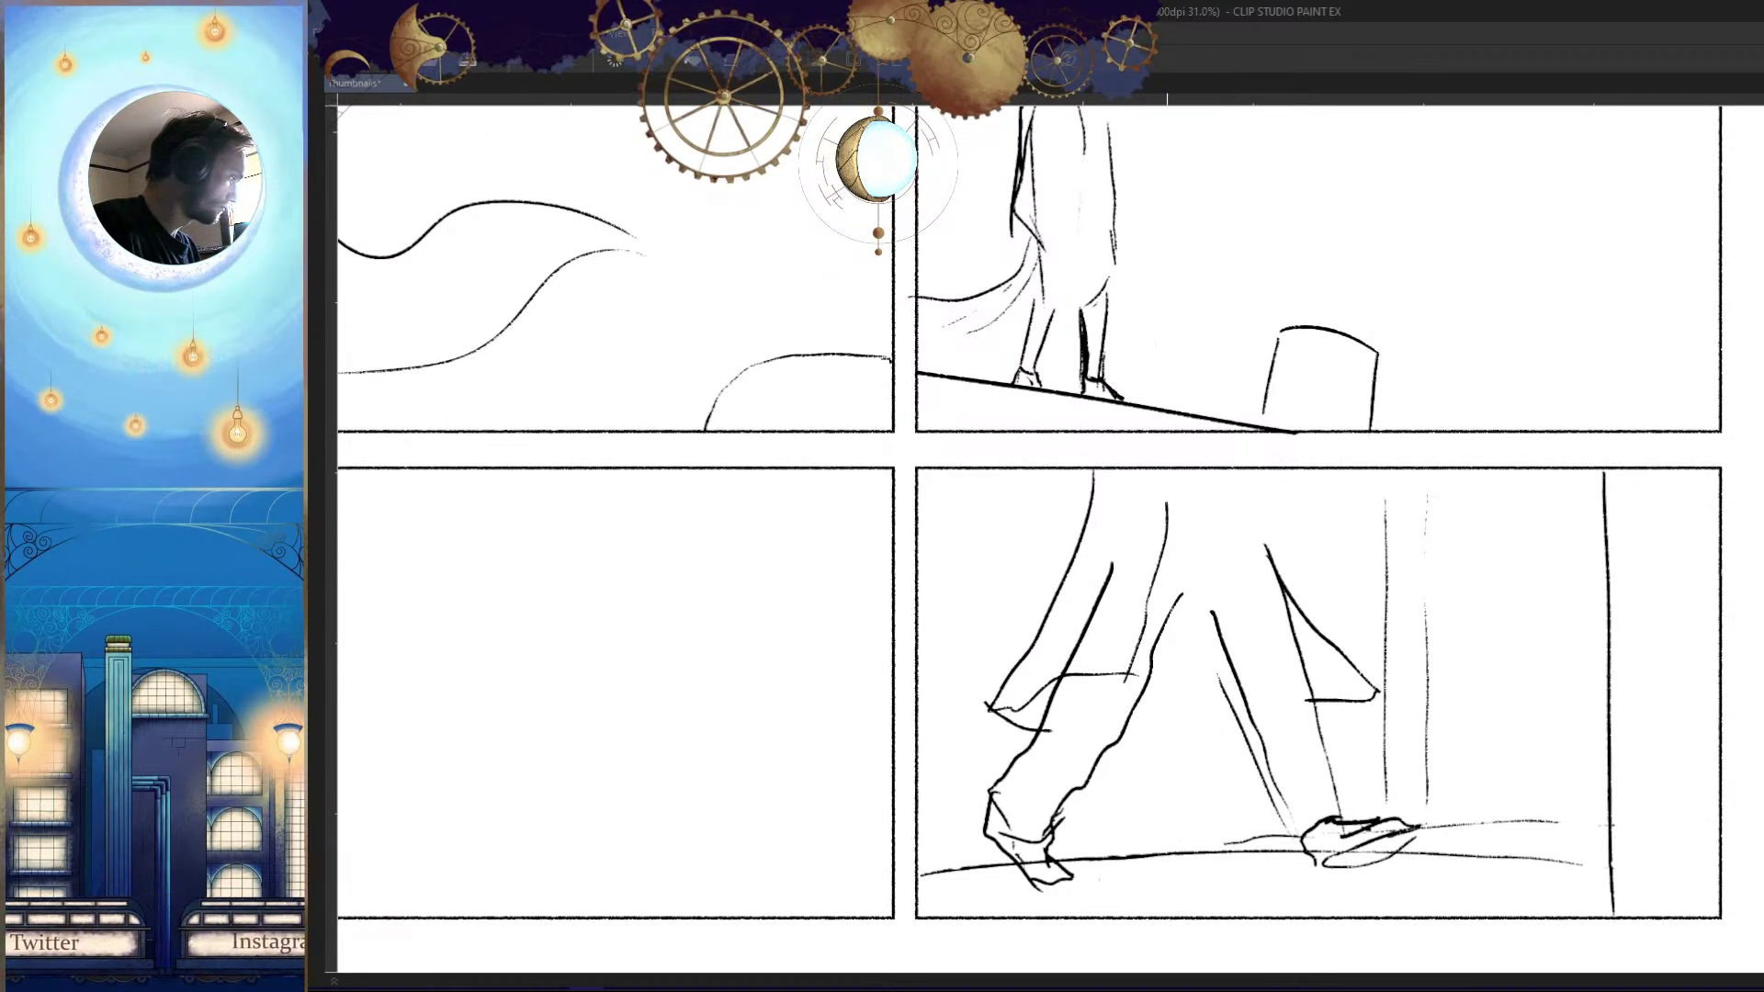
Draw the coat opening from the panel's upper border down between the legs, ending over the front leg
{"action": "key", "text": "h"}
{"action": "mouse_move", "coordinate": [1155, 441]}
{"action": "left_mouse_down"}
{"action": "mouse_move", "coordinate": [1181, 569]}
{"action": "mouse_move", "coordinate": [1162, 487]}
{"action": "mouse_move", "coordinate": [1148, 565]}
{"action": "left_mouse_up"}
{"action": "key", "text": "ctrl+z"}
{"action": "left_click_drag", "start_coordinate": [1150, 562], "coordinate": [1084, 634]}
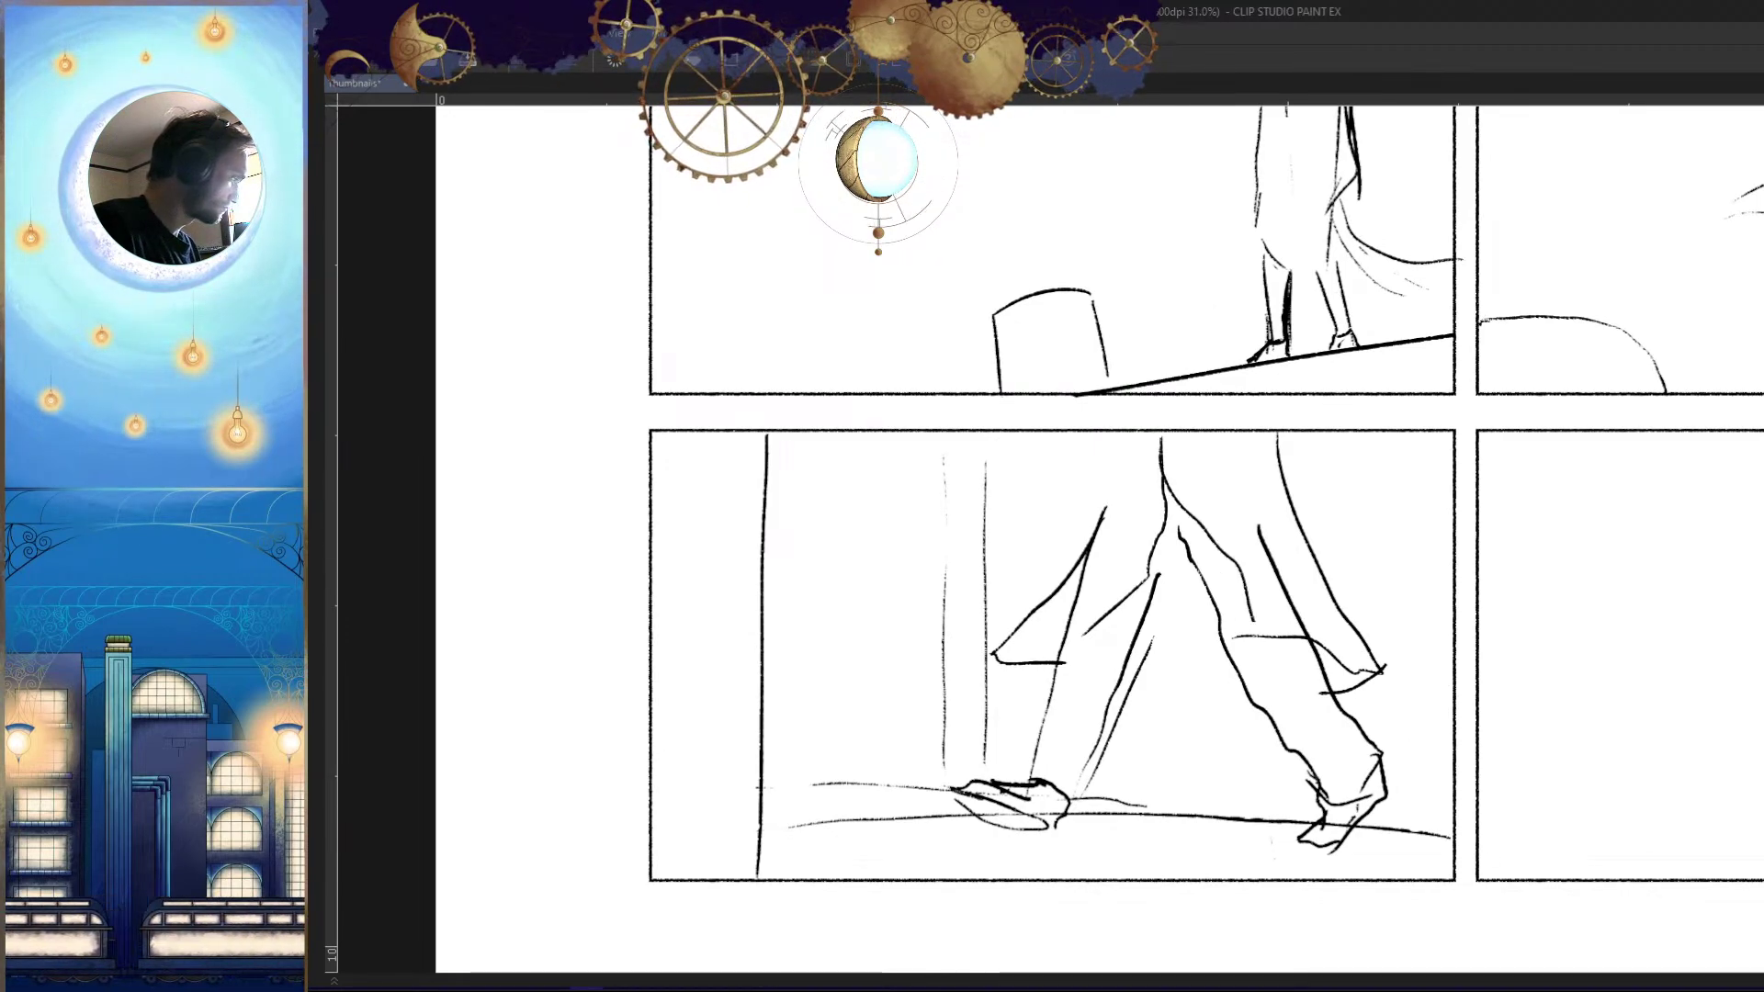
{"action": "key", "text": "h"}
Extend the front coat edge and the front leg line up to the panel's upper border
{"action": "scroll", "coordinate": [1292, 748], "scroll_direction": "down", "scroll_amount": 8}
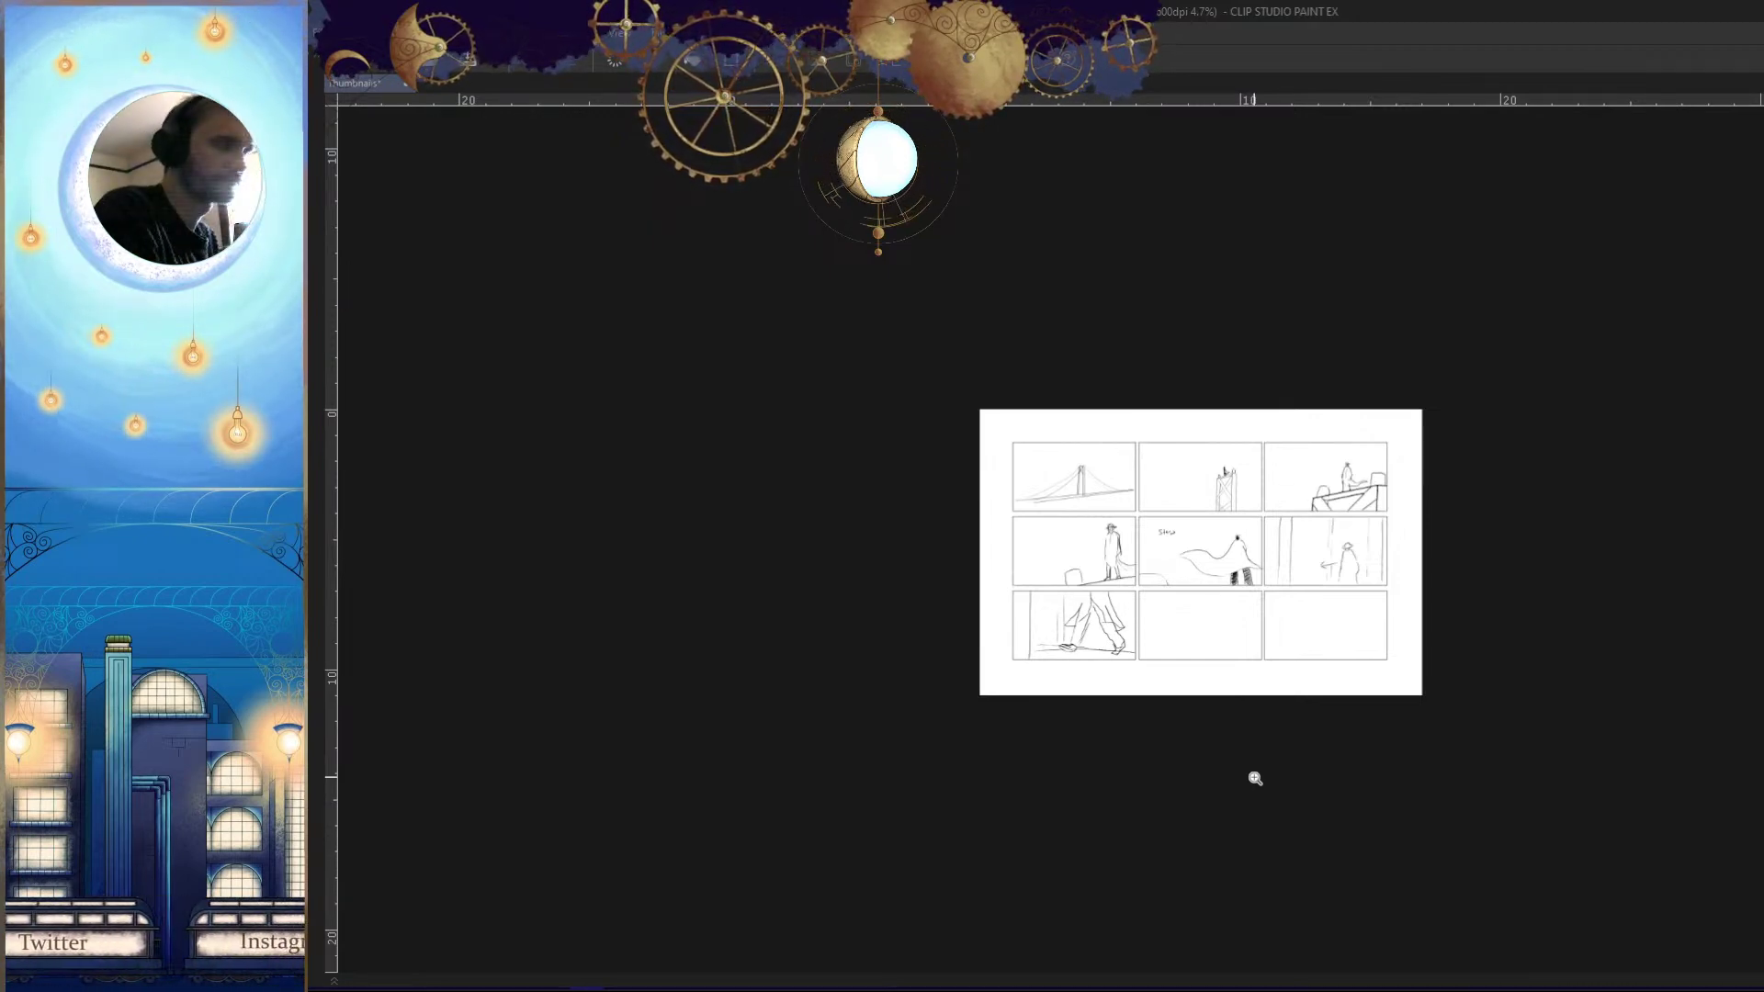
{"action": "scroll", "coordinate": [1195, 635], "scroll_direction": "up", "scroll_amount": 6}
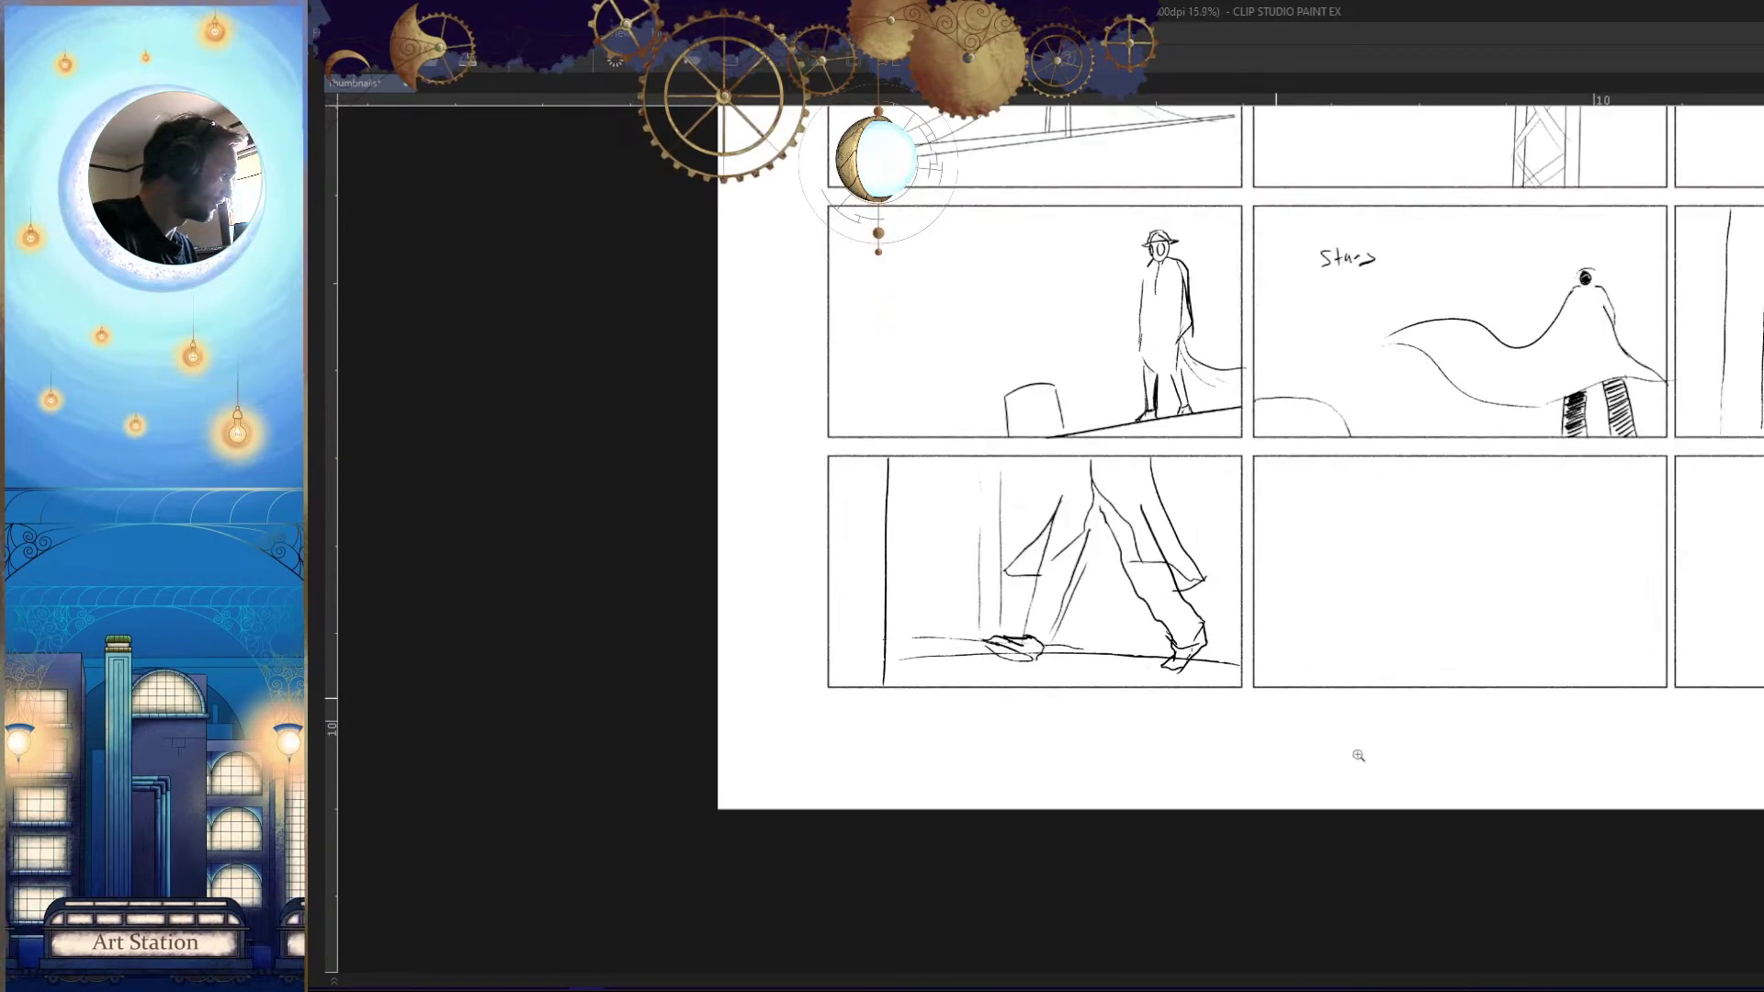
{"action": "scroll", "coordinate": [1241, 687], "scroll_direction": "down", "scroll_amount": 2}
{"action": "scroll", "coordinate": [1113, 578], "scroll_direction": "up", "scroll_amount": 2}
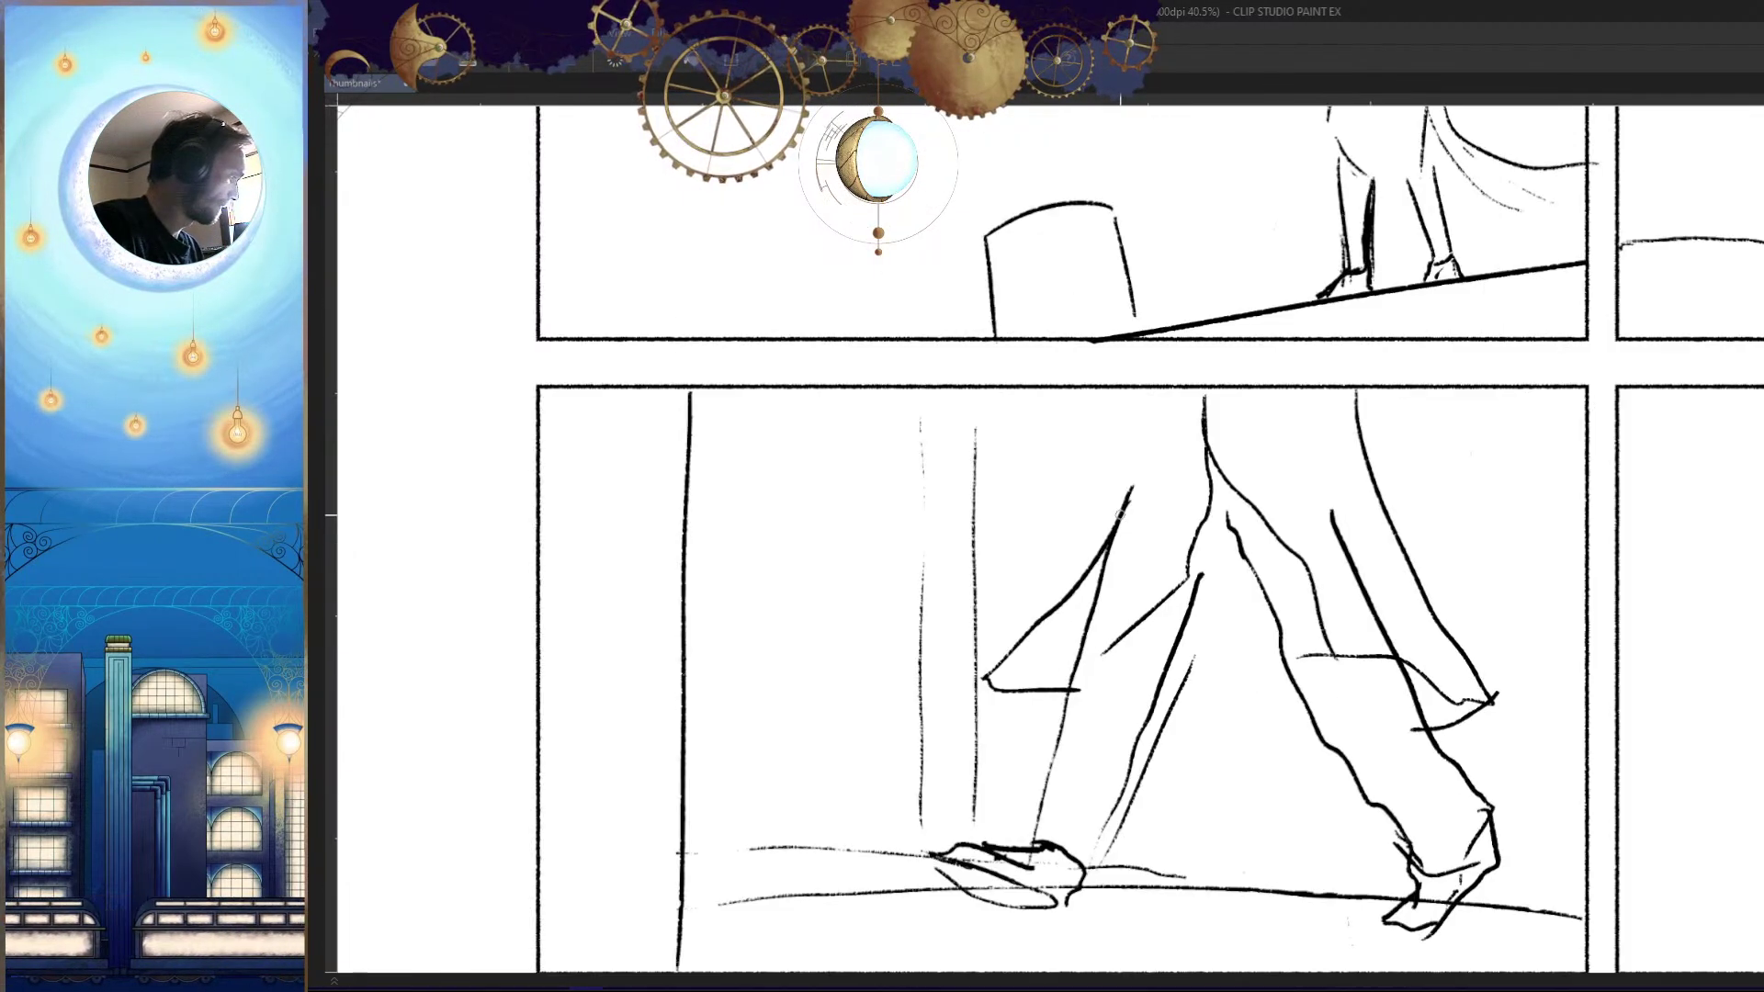
{"action": "key", "text": "h"}
{"action": "key", "text": "h"}
{"action": "scroll", "coordinate": [1099, 470], "scroll_direction": "up", "scroll_amount": 1}
{"action": "left_click_drag", "start_coordinate": [1100, 349], "coordinate": [1002, 648]}
{"action": "key", "text": "ctrl+z"}
{"action": "left_click_drag", "start_coordinate": [1099, 340], "coordinate": [1042, 556]}
{"action": "left_click_drag", "start_coordinate": [1136, 662], "coordinate": [947, 726]}
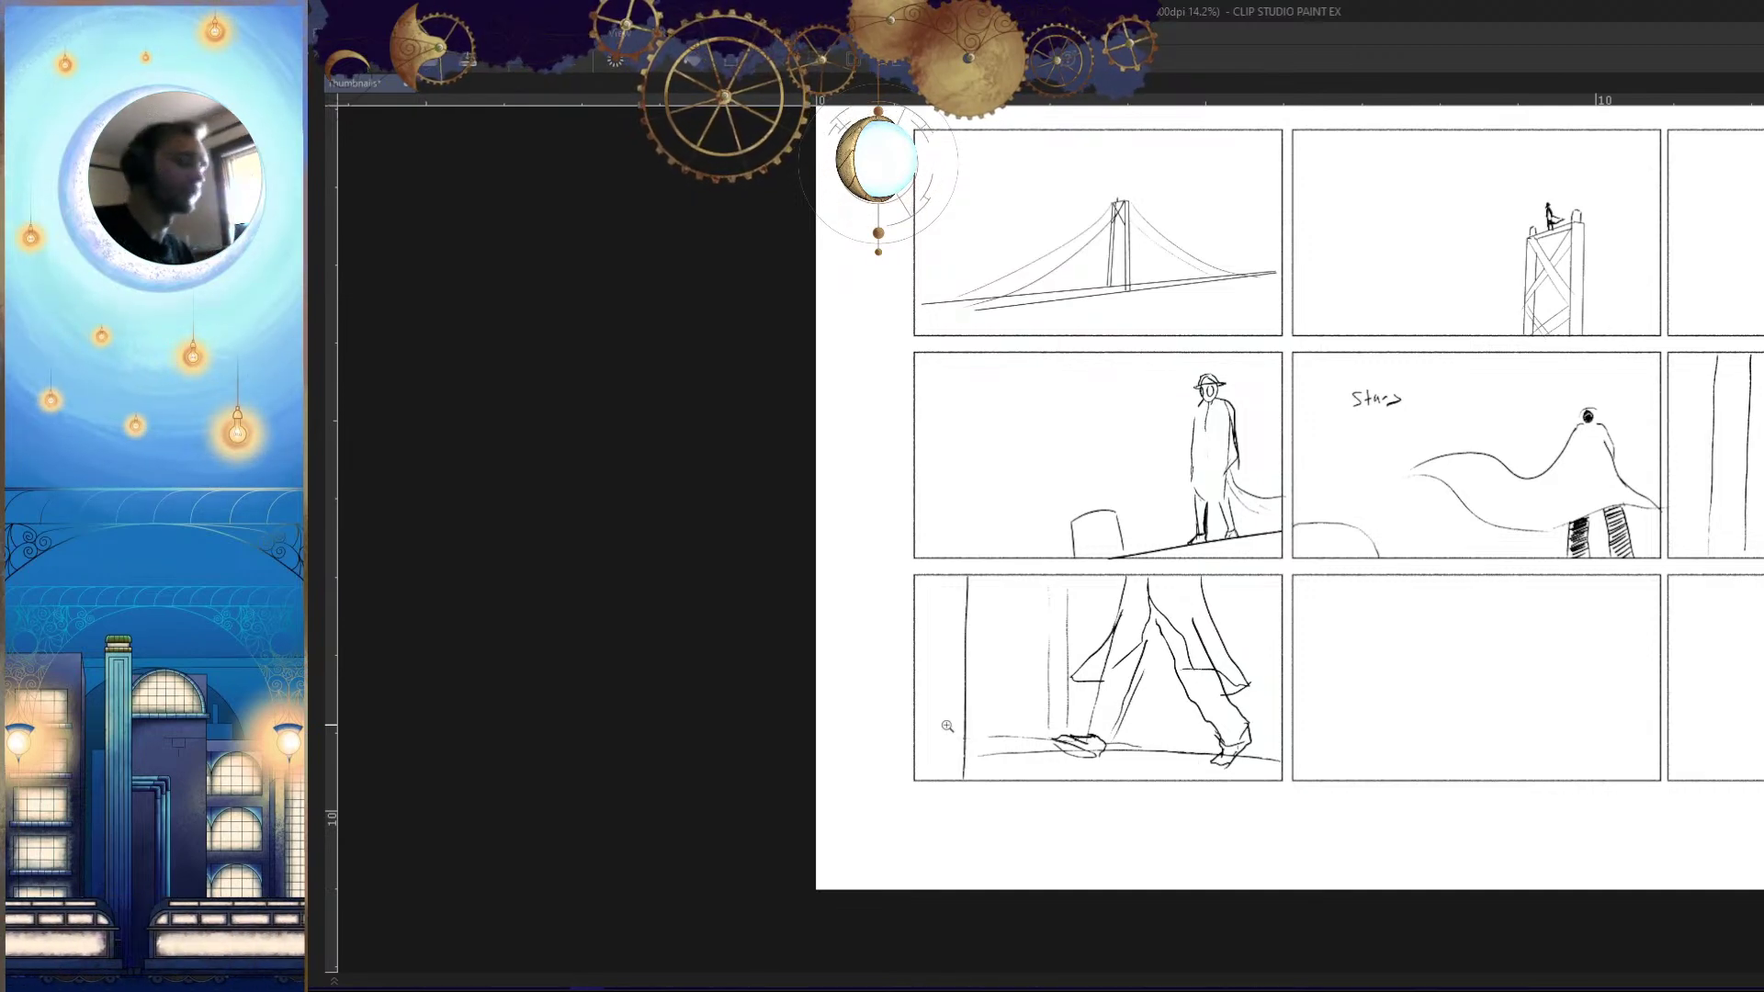
Examine the walking-legs panel close up, mirrored and against the rest of the page
{"action": "left_click_drag", "start_coordinate": [1320, 684], "coordinate": [1240, 684]}
{"action": "left_click_drag", "start_coordinate": [1387, 758], "coordinate": [1191, 625]}
{"action": "left_click_drag", "start_coordinate": [1059, 538], "coordinate": [1157, 551]}
{"action": "left_click_drag", "start_coordinate": [1141, 618], "coordinate": [1327, 552]}
{"action": "key", "text": "h"}
{"action": "left_click_drag", "start_coordinate": [1257, 649], "coordinate": [1199, 599]}
{"action": "scroll", "coordinate": [1293, 623], "scroll_direction": "up", "scroll_amount": 4}
{"action": "scroll", "coordinate": [1240, 551], "scroll_direction": "down", "scroll_amount": 5}
{"action": "scroll", "coordinate": [1159, 426], "scroll_direction": "up", "scroll_amount": 6}
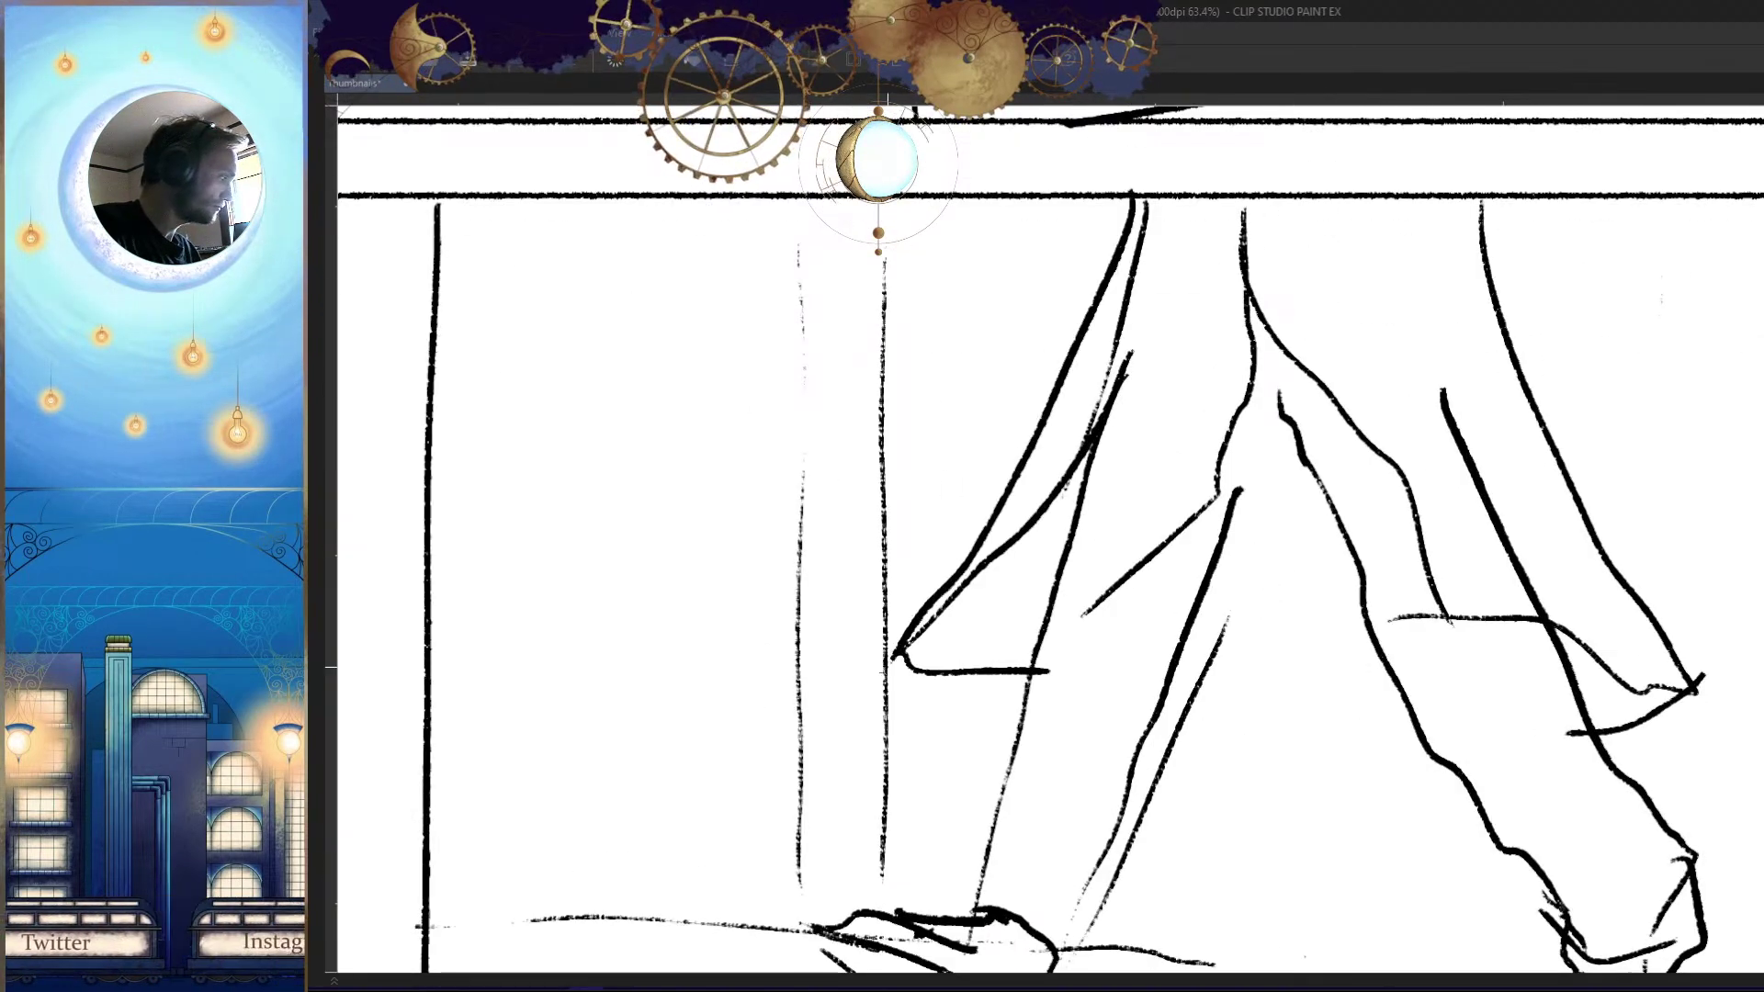
{"action": "scroll", "coordinate": [1159, 426], "scroll_direction": "down", "scroll_amount": 4}
{"action": "scroll", "coordinate": [1284, 643], "scroll_direction": "down", "scroll_amount": 4}
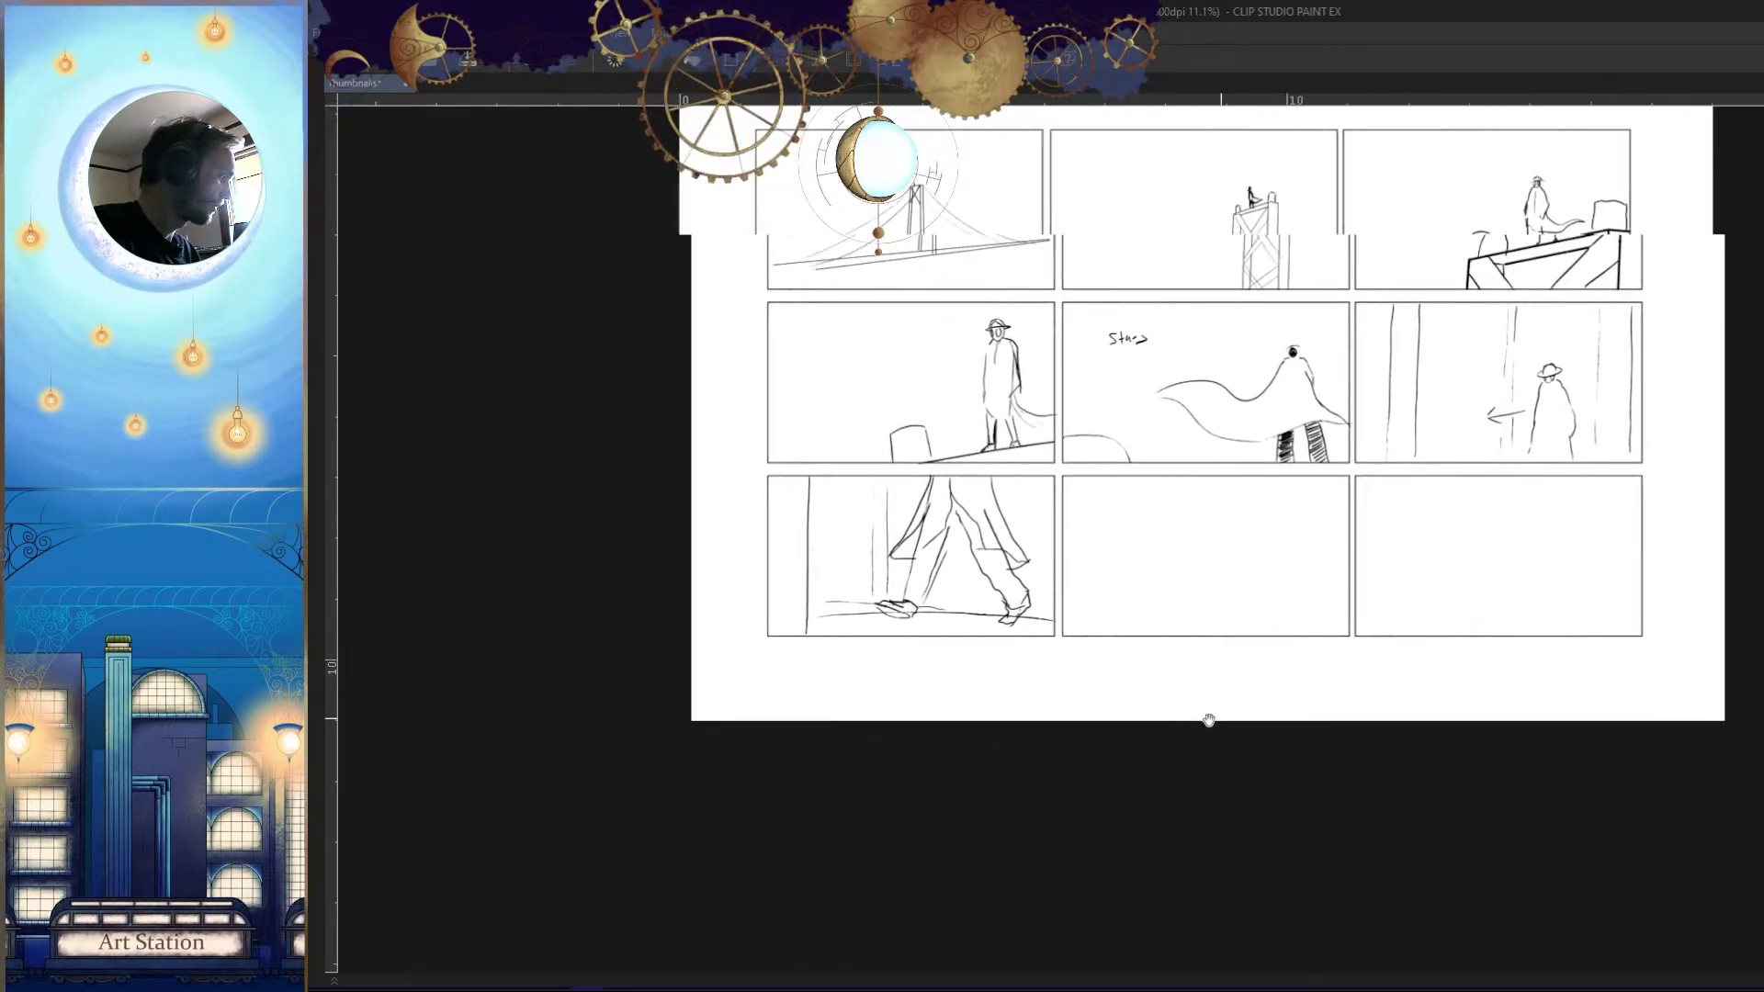
{"action": "scroll", "coordinate": [1202, 655], "scroll_direction": "up", "scroll_amount": 9}
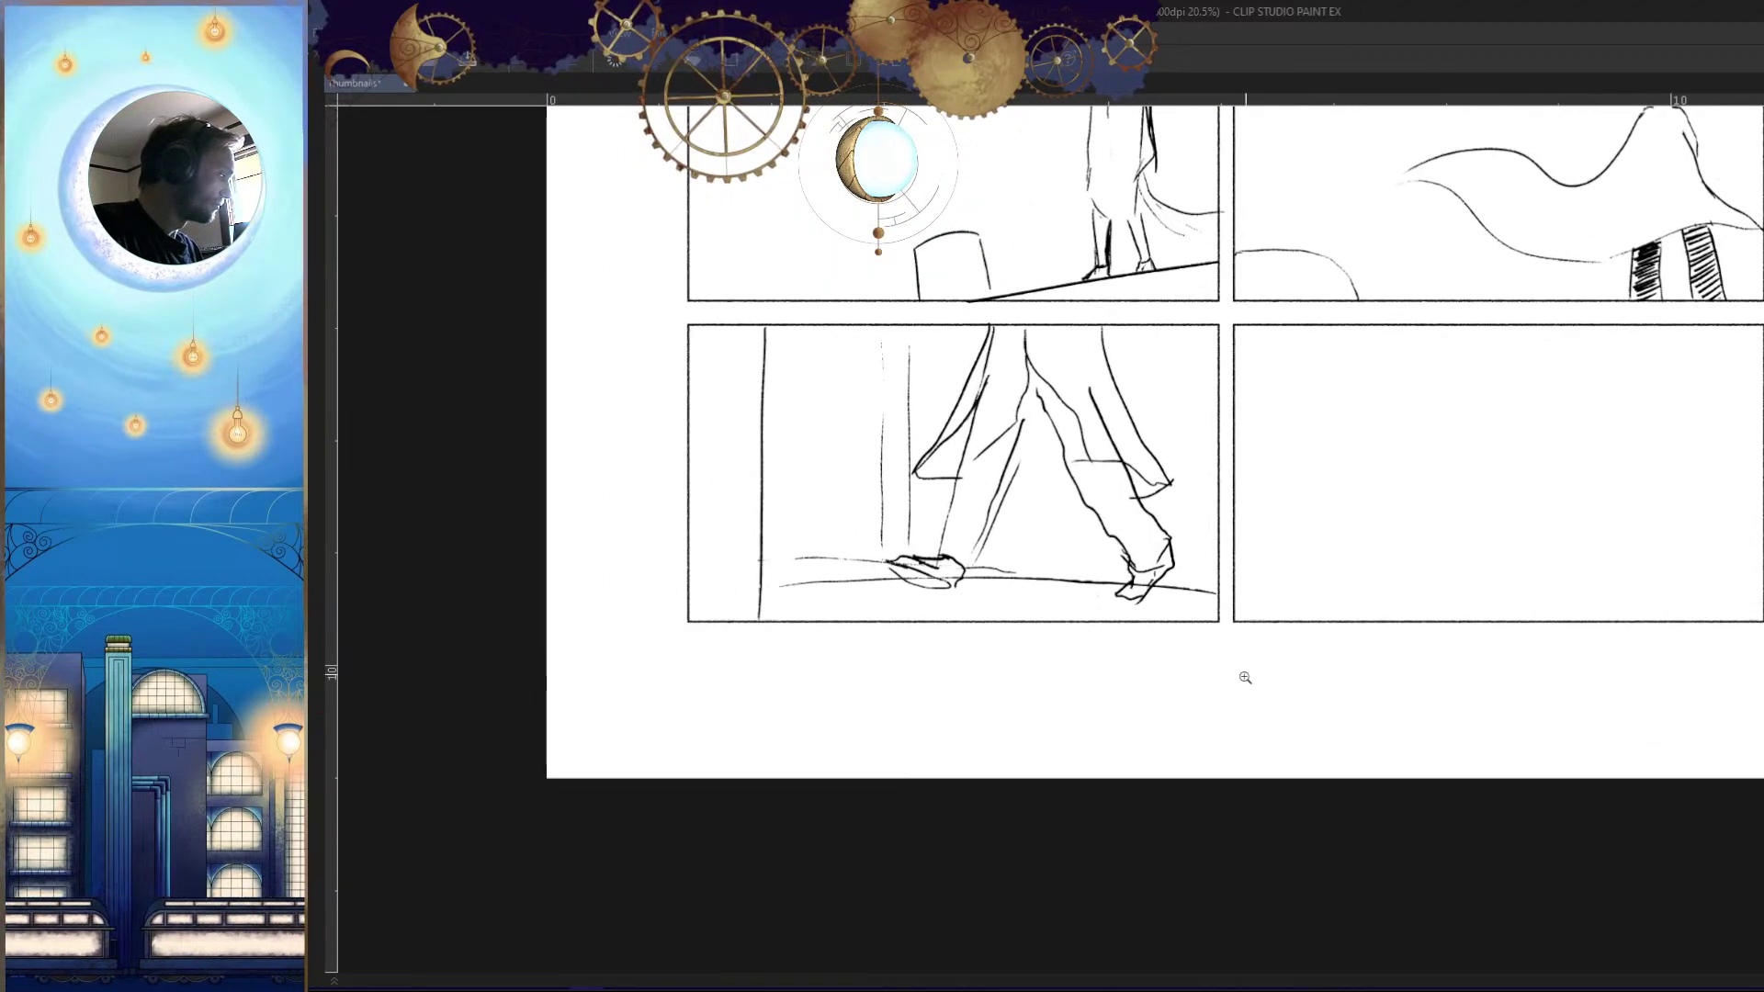
{"action": "scroll", "coordinate": [1202, 655], "scroll_direction": "down", "scroll_amount": 5}
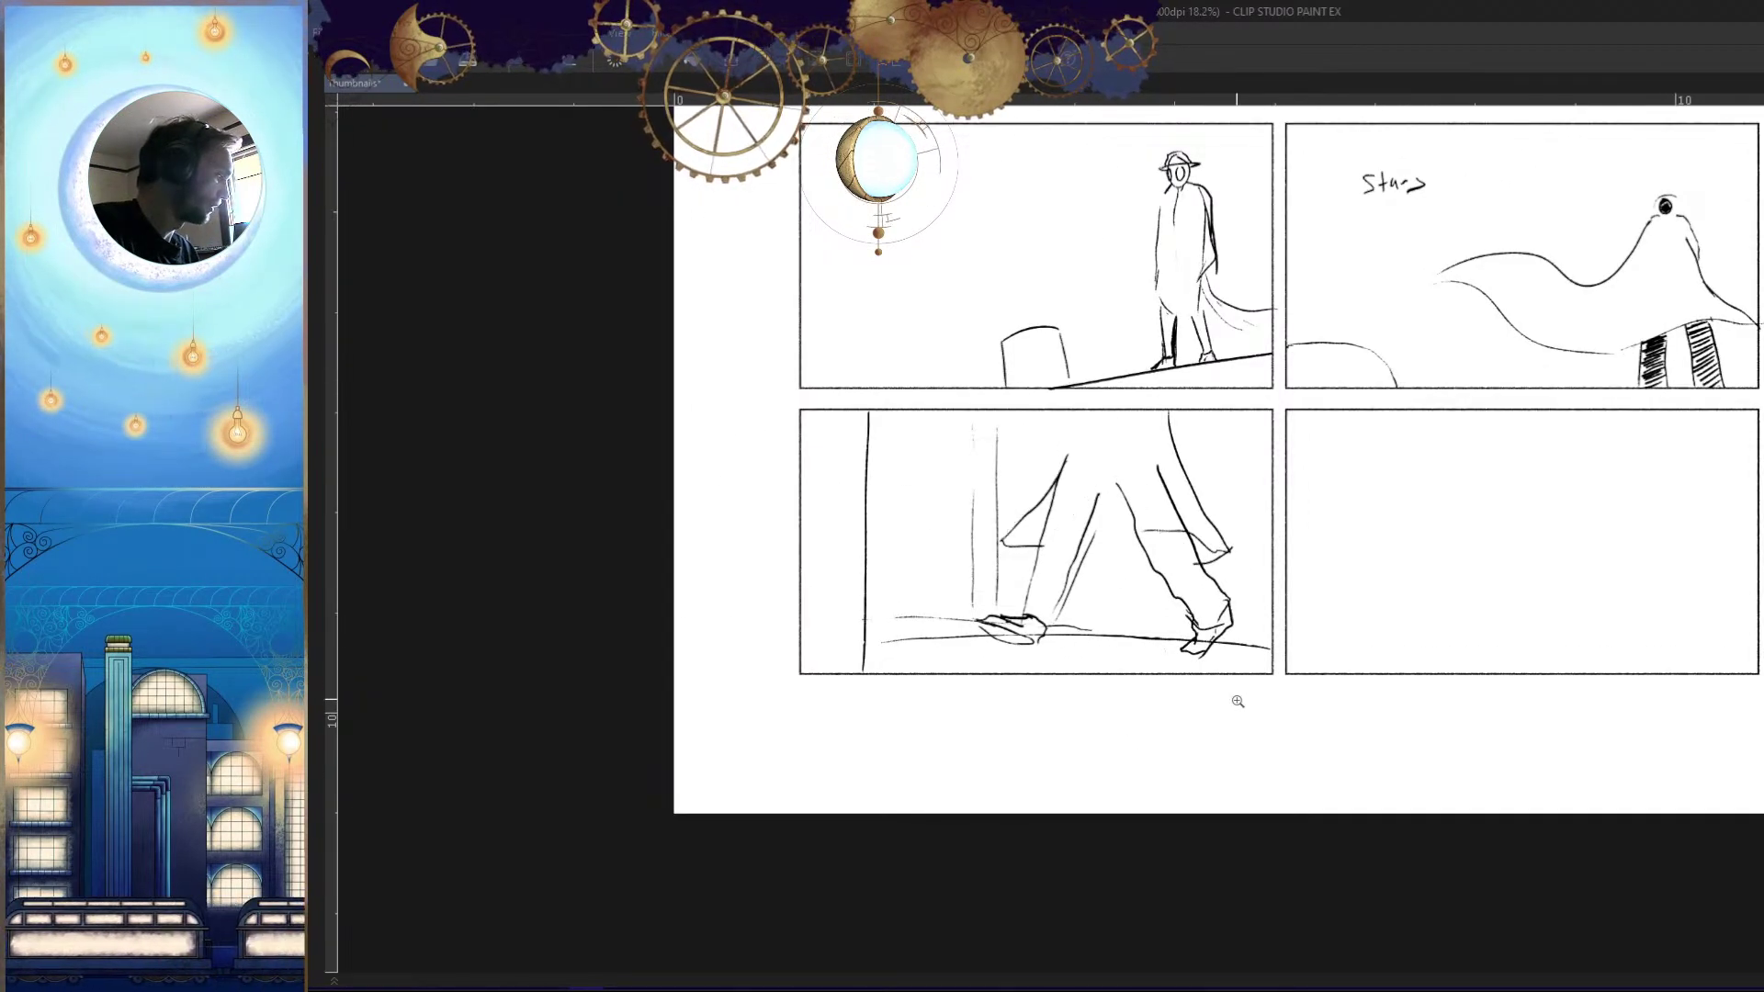
Undo the walking legs, shoes and coat back to the panel with only its ground and vertical lines
{"action": "key", "text": "ctrl+z"}
{"action": "key", "text": "ctrl+z"}
{"action": "key", "text": "ctrl+z"}
{"action": "key", "text": "ctrl+z"}
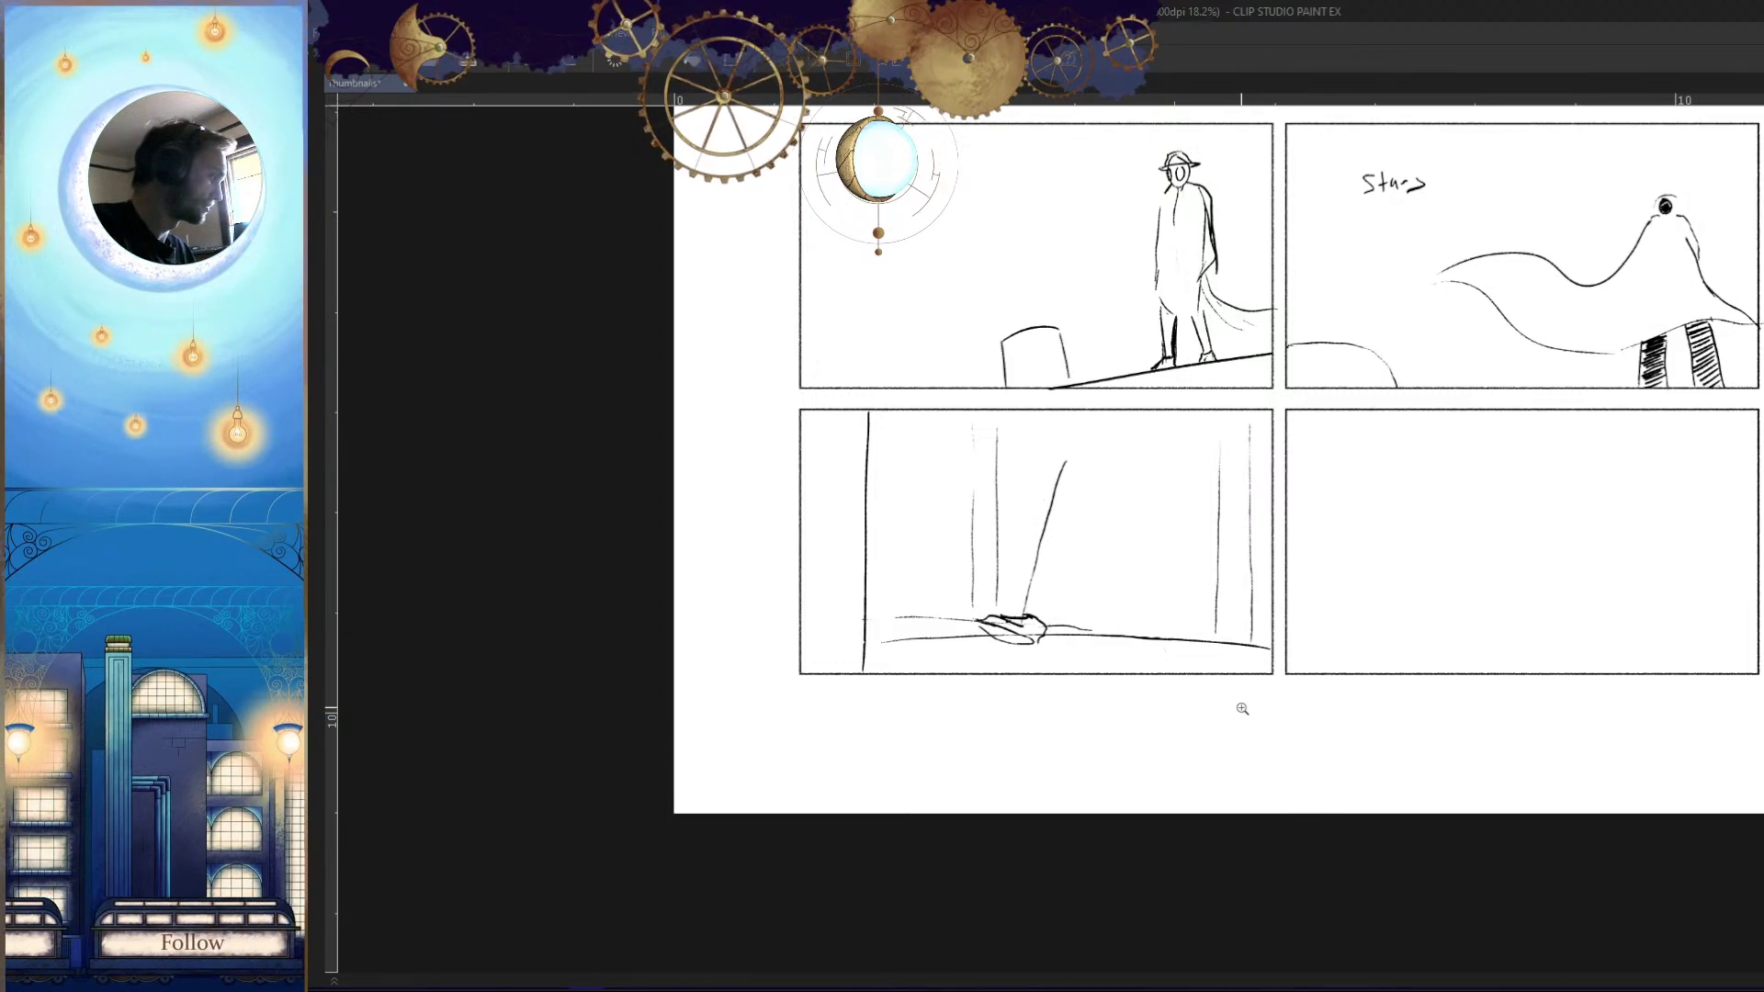
{"action": "key", "text": "ctrl+z"}
{"action": "key", "text": "ctrl+z"}
{"action": "key", "text": "ctrl+z"}
Redraw the front leg as a bent line from the panel's upper border to a heel below the ground line
{"action": "left_click_drag", "start_coordinate": [1109, 571], "coordinate": [1158, 567]}
{"action": "mouse_move", "coordinate": [1072, 384]}
{"action": "left_mouse_down"}
{"action": "mouse_move", "coordinate": [1057, 602]}
{"action": "mouse_move", "coordinate": [1079, 475]}
{"action": "mouse_move", "coordinate": [1075, 602]}
{"action": "left_mouse_up"}
{"action": "key", "text": "ctrl+z"}
{"action": "key", "text": "ctrl+z"}
{"action": "left_click_drag", "start_coordinate": [1104, 332], "coordinate": [1059, 616]}
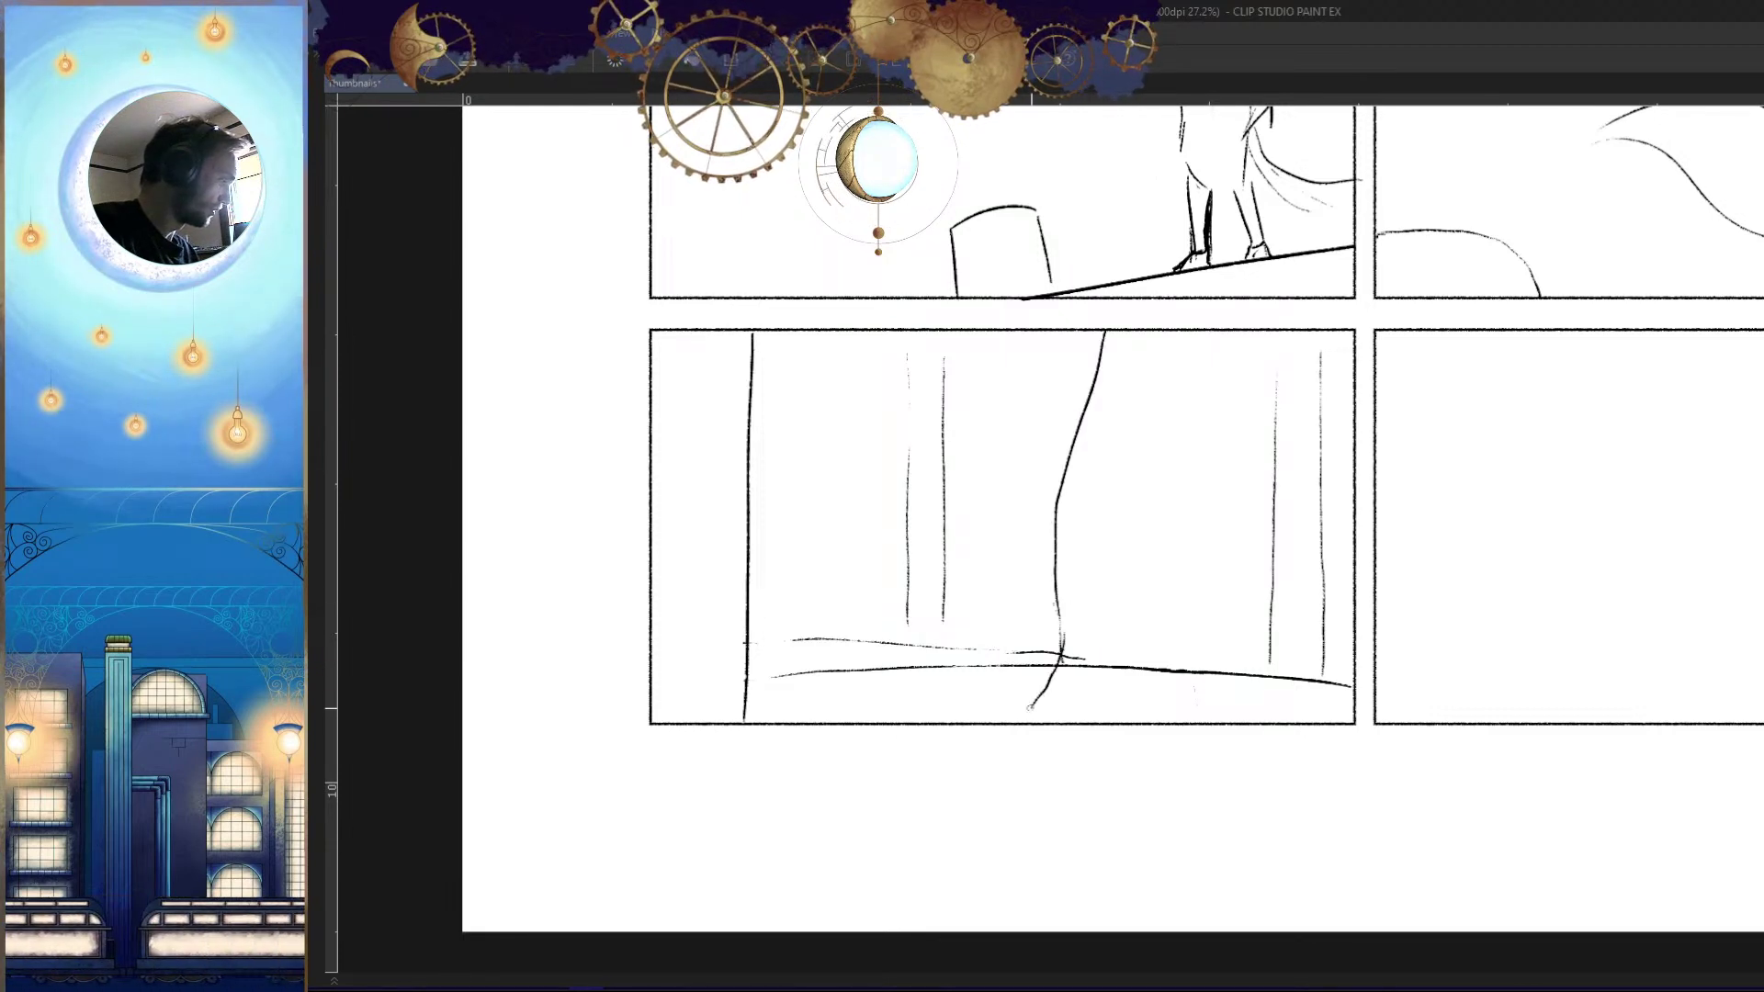
{"action": "key", "text": "h"}
{"action": "key", "text": "h"}
{"action": "scroll", "coordinate": [1150, 709], "scroll_direction": "up", "scroll_amount": 3}
Sketch the upper and lower edges of a shoe at the end of the bent leg line, checking the mirrored view
{"action": "mouse_move", "coordinate": [1001, 604]}
{"action": "left_mouse_down"}
{"action": "mouse_move", "coordinate": [1085, 614]}
{"action": "mouse_move", "coordinate": [1132, 580]}
{"action": "left_mouse_up"}
{"action": "key", "text": "h"}
{"action": "left_click_drag", "start_coordinate": [1318, 613], "coordinate": [1236, 613]}
{"action": "key", "text": "h"}
{"action": "left_click_drag", "start_coordinate": [1108, 572], "coordinate": [1146, 543]}
Sketch the coat's flared edge from the panel's upper border and a sweeping hem across the front leg
{"action": "mouse_move", "coordinate": [1012, 268]}
{"action": "left_mouse_down"}
{"action": "mouse_move", "coordinate": [990, 349]}
{"action": "mouse_move", "coordinate": [910, 492]}
{"action": "left_mouse_up"}
{"action": "left_click_drag", "start_coordinate": [972, 496], "coordinate": [891, 549]}
{"action": "mouse_move", "coordinate": [1017, 487]}
{"action": "left_mouse_down"}
{"action": "mouse_move", "coordinate": [1081, 276]}
{"action": "mouse_move", "coordinate": [1155, 626]}
{"action": "left_mouse_up"}
{"action": "key", "text": "h"}
{"action": "key", "text": "ctrl+z"}
Try several rear leg lines and keep a slanted one running from near the panel's upper border to the ground line
{"action": "left_click_drag", "start_coordinate": [1131, 291], "coordinate": [1106, 581]}
{"action": "key", "text": "ctrl+z"}
{"action": "key", "text": "ctrl+z"}
{"action": "key", "text": "ctrl+z"}
{"action": "left_click_drag", "start_coordinate": [1123, 273], "coordinate": [1130, 664]}
{"action": "key", "text": "h"}
{"action": "key", "text": "ctrl+z"}
{"action": "left_click_drag", "start_coordinate": [1192, 237], "coordinate": [1132, 611]}
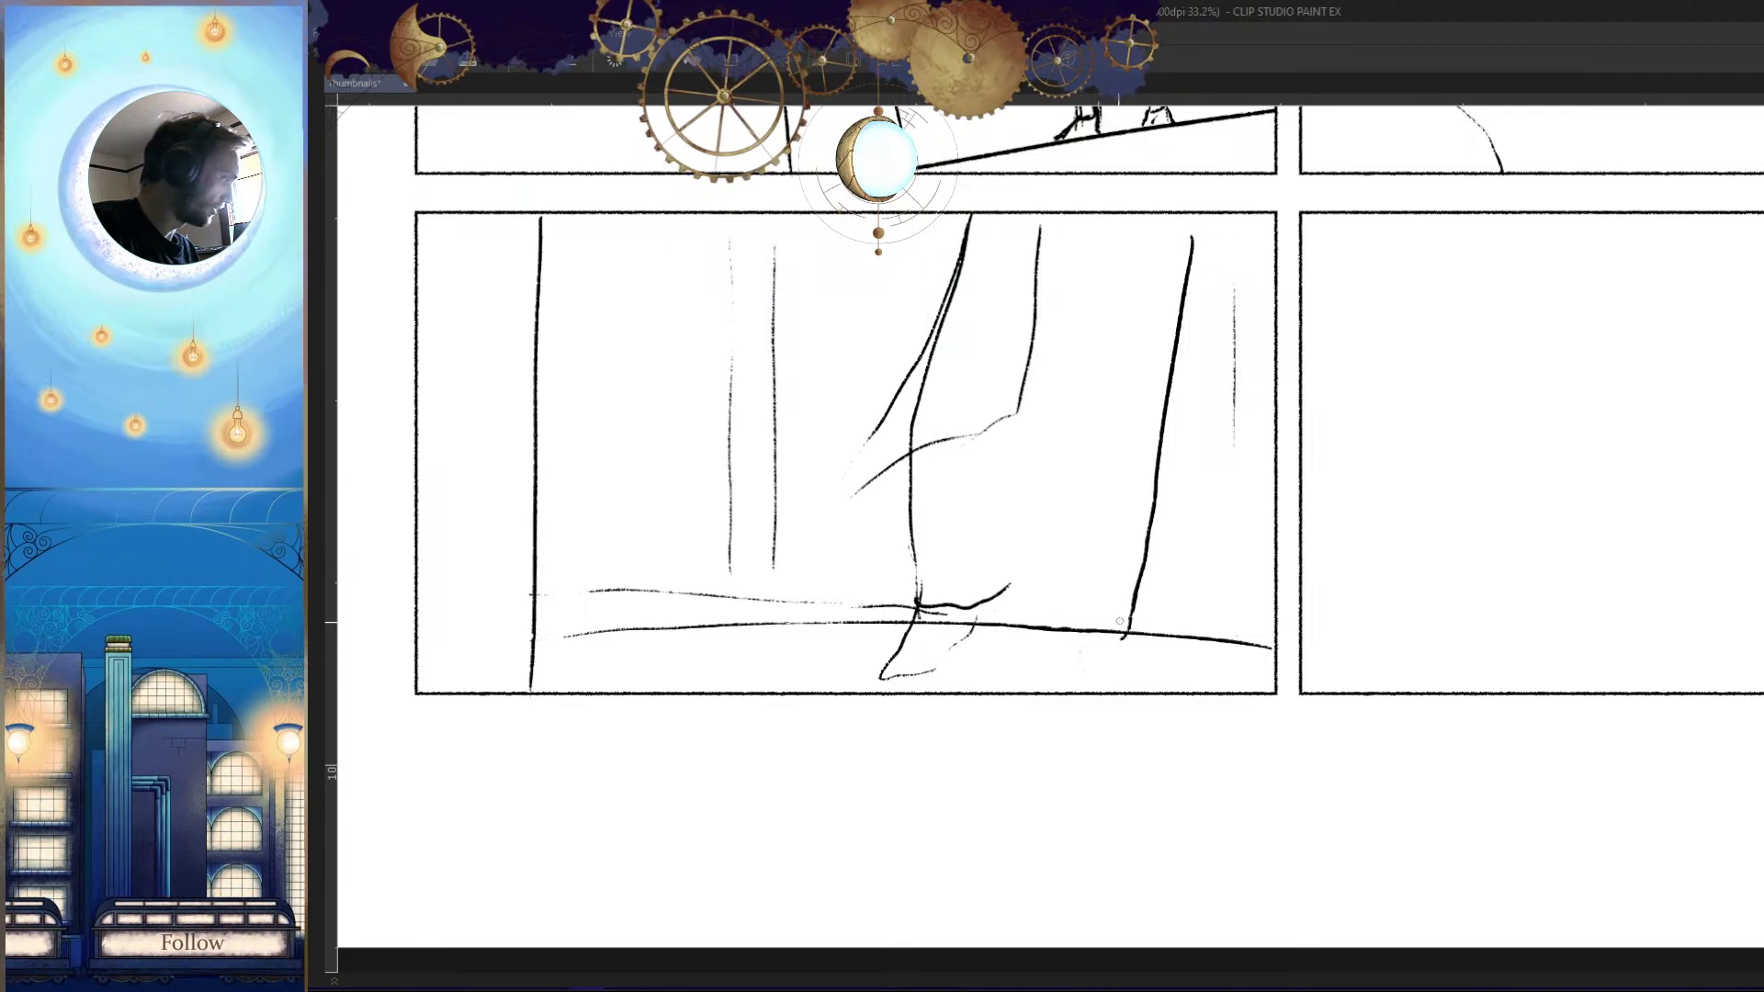
Sketch the rear foot's shoe around the lower end of the slanted leg line on the ground line
{"action": "key", "text": "ctrl+z"}
{"action": "left_click_drag", "start_coordinate": [1068, 613], "coordinate": [1130, 610]}
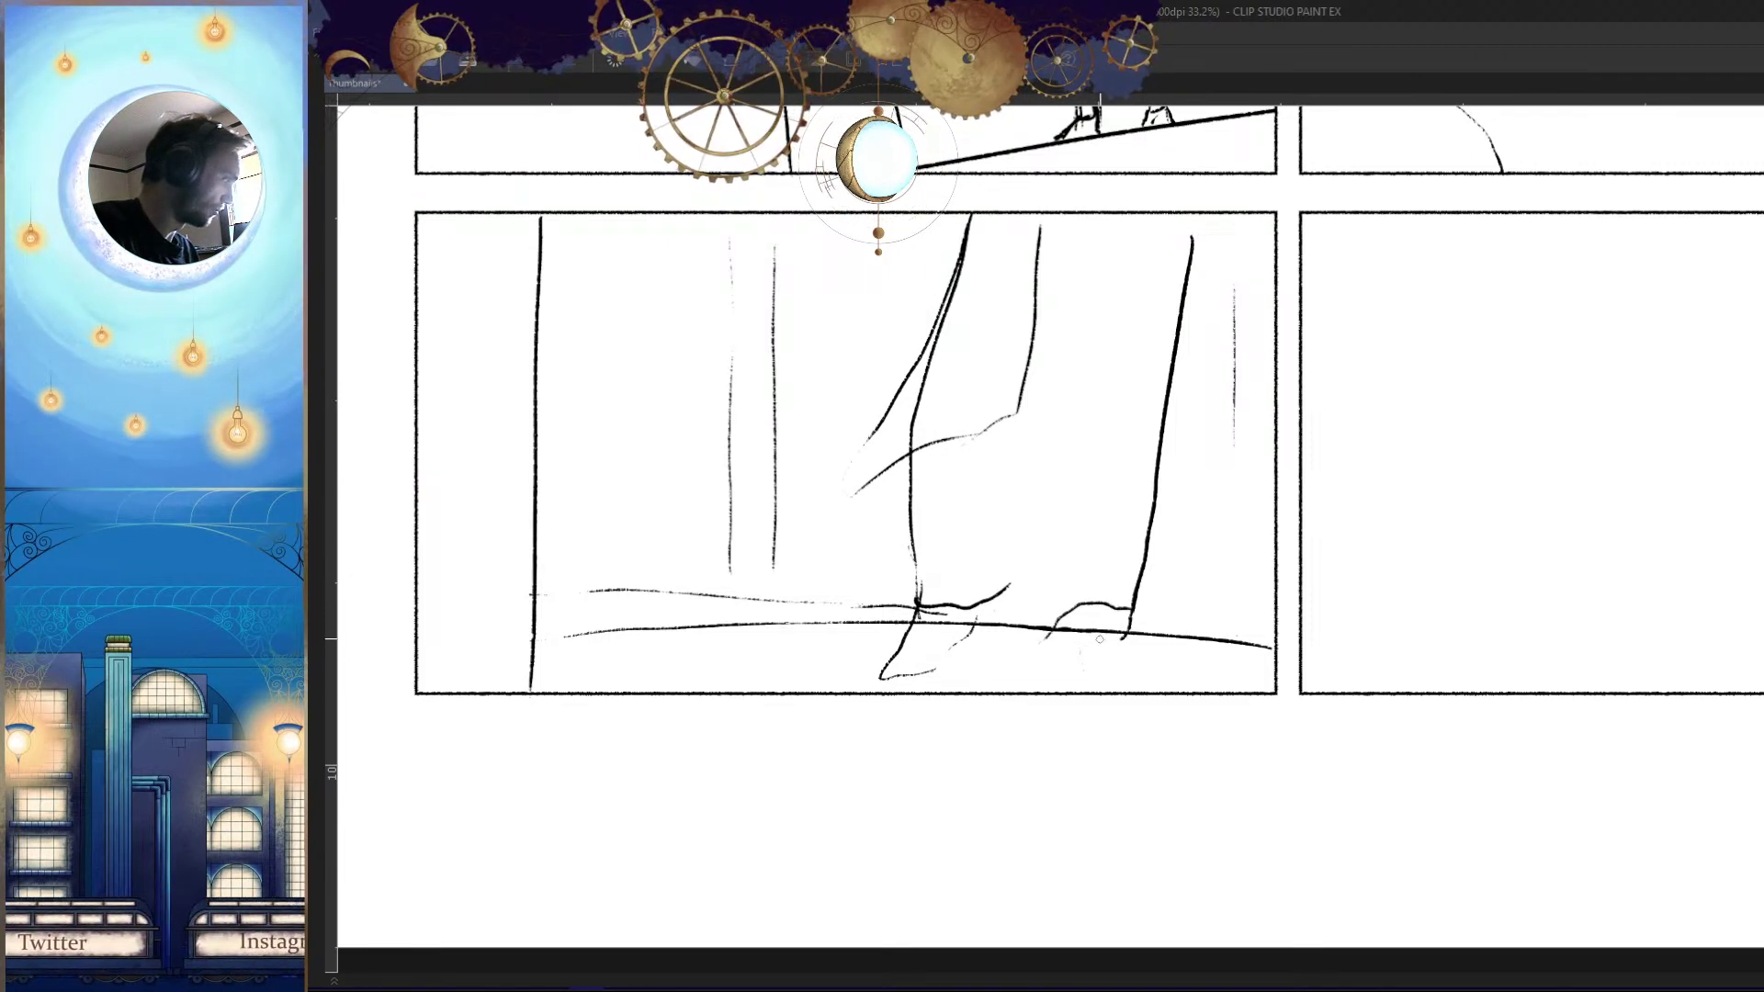
{"action": "scroll", "coordinate": [1189, 689], "scroll_direction": "down", "scroll_amount": 5}
Erase the lower end of the panel's leftmost vertical line and give it a short slanted corner
{"action": "scroll", "coordinate": [996, 685], "scroll_direction": "up", "scroll_amount": 5}
{"action": "key", "text": "e"}
{"action": "mouse_move", "coordinate": [802, 677]}
{"action": "left_mouse_down"}
{"action": "mouse_move", "coordinate": [822, 669]}
{"action": "mouse_move", "coordinate": [827, 619]}
{"action": "mouse_move", "coordinate": [861, 686]}
{"action": "left_mouse_up"}
{"action": "key", "text": "p"}
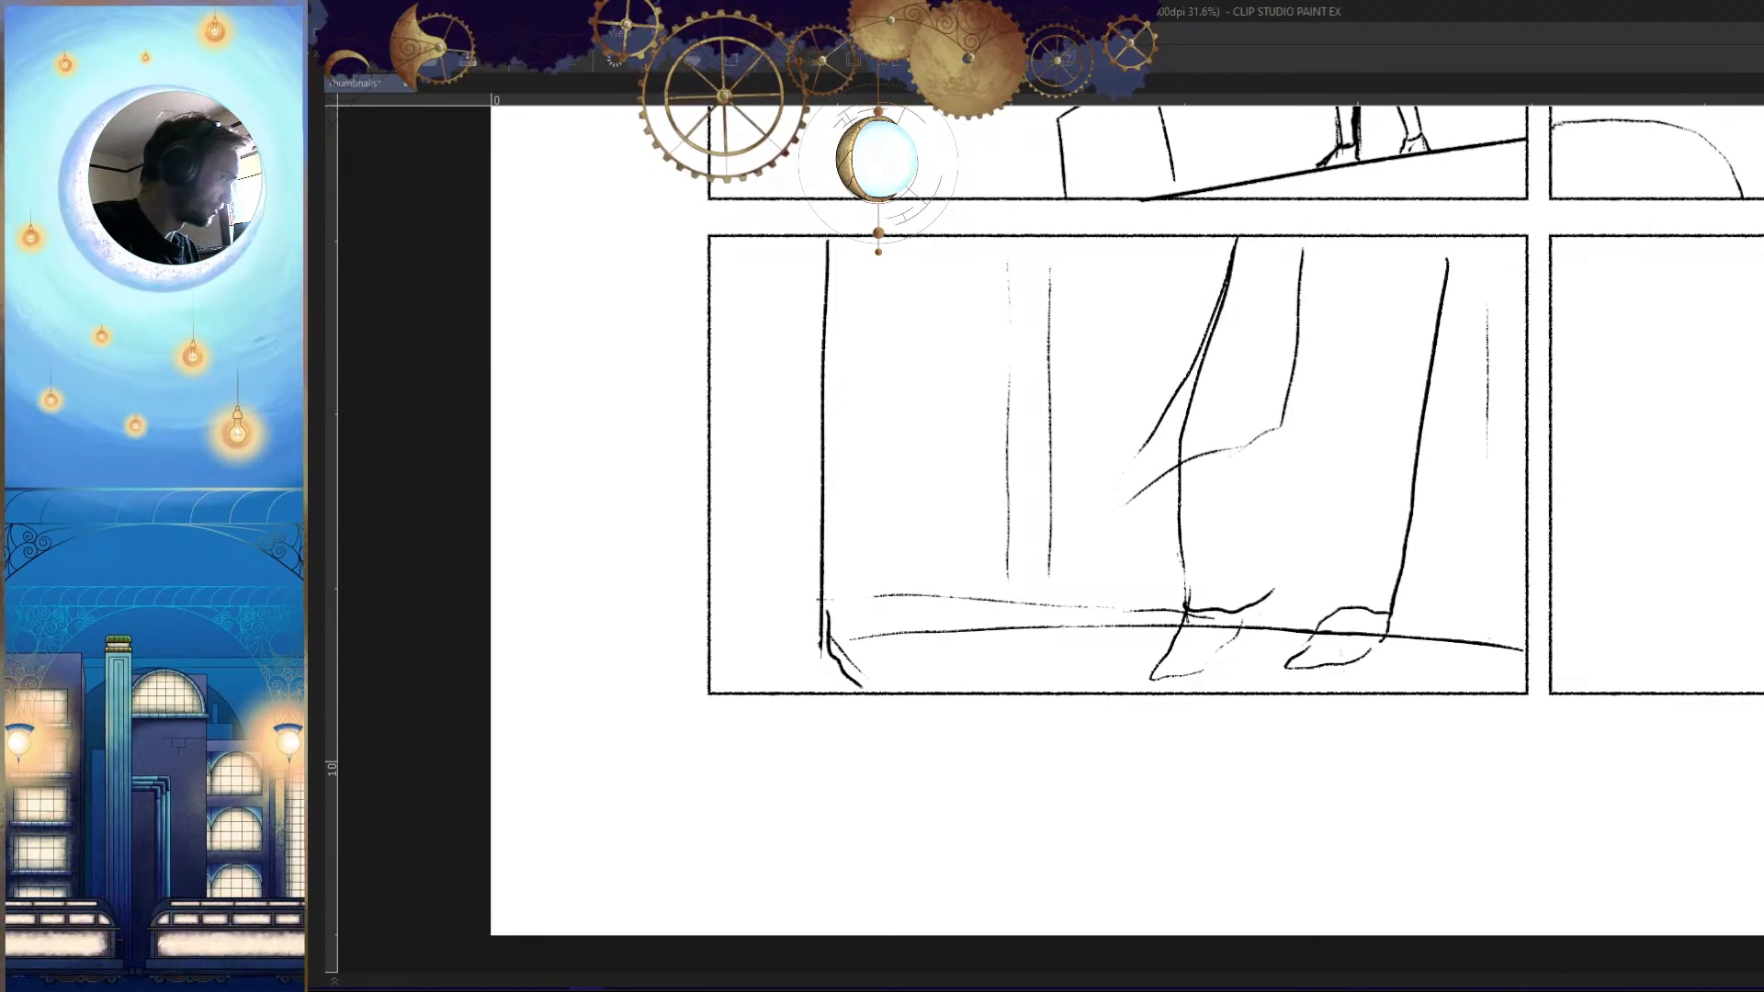
Sketch the coat section over the rear leg with two vertical edges and a curved hem, retrying strokes
{"action": "scroll", "coordinate": [1244, 677], "scroll_direction": "down", "scroll_amount": 3}
{"action": "scroll", "coordinate": [1311, 713], "scroll_direction": "up", "scroll_amount": 4}
{"action": "scroll", "coordinate": [1181, 621], "scroll_direction": "down", "scroll_amount": 2}
{"action": "scroll", "coordinate": [1181, 620], "scroll_direction": "up", "scroll_amount": 1}
{"action": "left_click_drag", "start_coordinate": [1211, 290], "coordinate": [1211, 551]}
{"action": "left_click_drag", "start_coordinate": [1213, 550], "coordinate": [1068, 470]}
{"action": "mouse_move", "coordinate": [1077, 444]}
{"action": "left_mouse_down"}
{"action": "mouse_move", "coordinate": [1105, 274]}
{"action": "mouse_move", "coordinate": [1077, 352]}
{"action": "mouse_move", "coordinate": [1084, 521]}
{"action": "mouse_move", "coordinate": [1185, 556]}
{"action": "left_mouse_up"}
{"action": "key", "text": "ctrl+z"}
{"action": "key", "text": "ctrl+z"}
{"action": "key", "text": "ctrl+z"}
{"action": "mouse_move", "coordinate": [1215, 286]}
{"action": "left_mouse_down"}
{"action": "mouse_move", "coordinate": [1190, 404]}
{"action": "mouse_move", "coordinate": [1213, 367]}
{"action": "mouse_move", "coordinate": [1208, 450]}
{"action": "left_mouse_up"}
{"action": "left_click_drag", "start_coordinate": [1189, 271], "coordinate": [1185, 556]}
Sketch the remaining trouser lines from the coat hem down to the shoes, checking the mirrored view
{"action": "mouse_move", "coordinate": [1021, 648]}
{"action": "left_mouse_down"}
{"action": "mouse_move", "coordinate": [1016, 482]}
{"action": "mouse_move", "coordinate": [1024, 635]}
{"action": "left_mouse_up"}
{"action": "key", "text": "ctrl+z"}
{"action": "key", "text": "h"}
{"action": "mouse_move", "coordinate": [1416, 430]}
{"action": "left_mouse_down"}
{"action": "mouse_move", "coordinate": [1281, 677]}
{"action": "mouse_move", "coordinate": [1251, 682]}
{"action": "left_mouse_up"}
{"action": "key", "text": "h"}
{"action": "left_click", "coordinate": [1095, 616]}
{"action": "left_click_drag", "start_coordinate": [1007, 607], "coordinate": [1012, 475]}
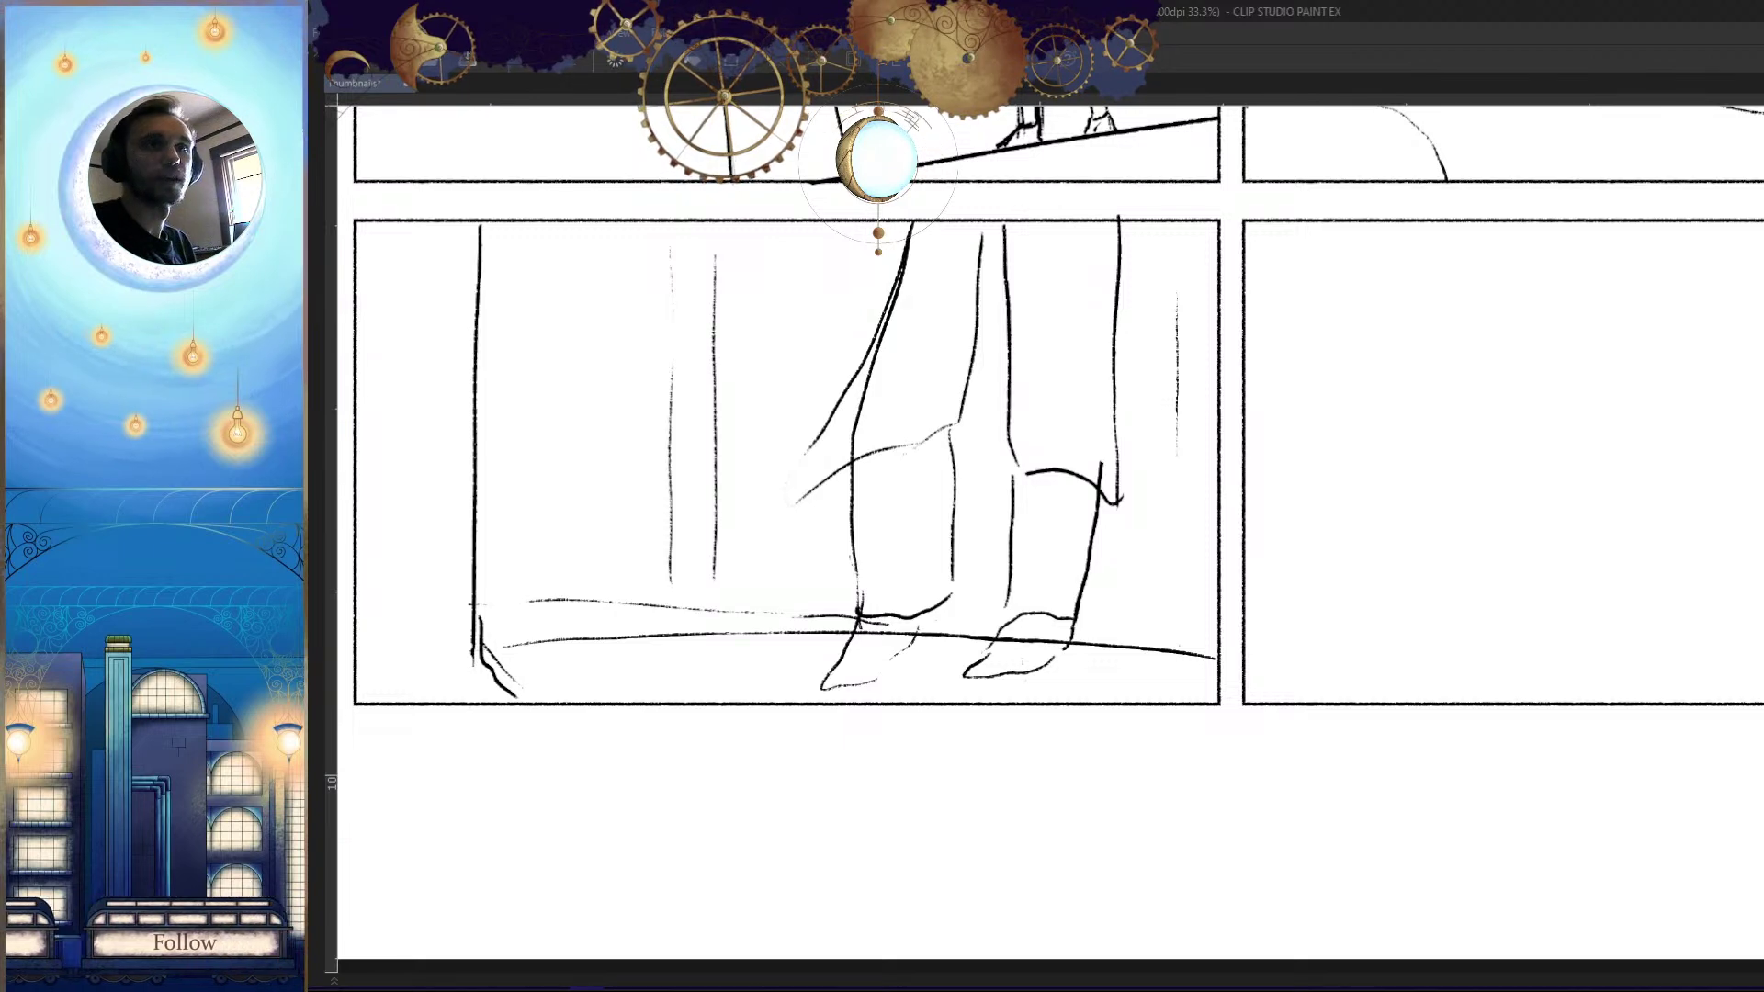
{"action": "key", "text": "alt+Tab"}
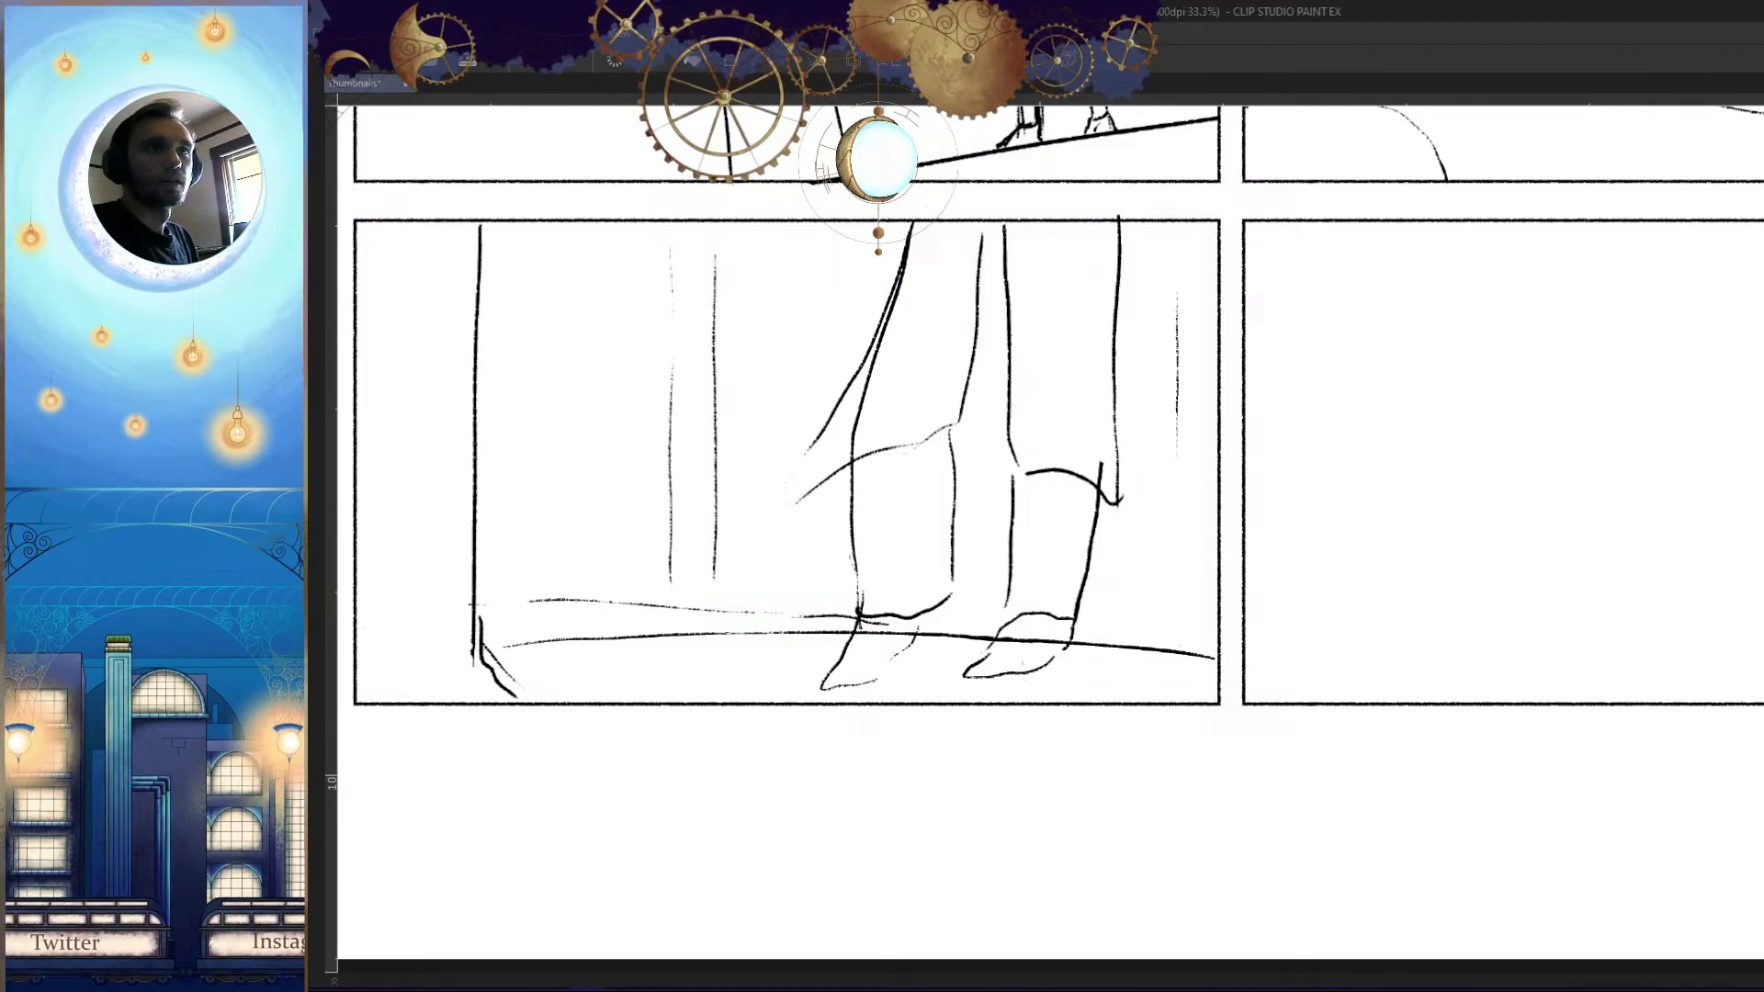
Draw a nearly full-height vertical pillar edge near the right border of the bottom row's middle panel
{"action": "left_click_drag", "start_coordinate": [1236, 634], "coordinate": [897, 722], "text": "ctrl"}
{"action": "left_click_drag", "start_coordinate": [862, 532], "coordinate": [1056, 473], "text": "ctrl"}
{"action": "left_click_drag", "start_coordinate": [788, 358], "coordinate": [644, 809]}
{"action": "mouse_move", "coordinate": [972, 736]}
{"action": "left_mouse_down", "text": "ctrl"}
{"action": "mouse_move", "coordinate": [1066, 544]}
{"action": "mouse_move", "coordinate": [1087, 634]}
{"action": "mouse_move", "coordinate": [1154, 698]}
{"action": "left_mouse_up", "text": "ctrl"}
{"action": "left_click_drag", "start_coordinate": [972, 615], "coordinate": [1131, 576], "text": "ctrl"}
{"action": "mouse_move", "coordinate": [1107, 322]}
{"action": "left_mouse_down"}
{"action": "mouse_move", "coordinate": [1101, 672]}
{"action": "mouse_move", "coordinate": [1109, 377]}
{"action": "mouse_move", "coordinate": [1093, 682]}
{"action": "left_mouse_up"}
{"action": "key", "text": "ctrl+z"}
{"action": "key", "text": "ctrl+z"}
{"action": "left_click_drag", "start_coordinate": [1109, 325], "coordinate": [1111, 699]}
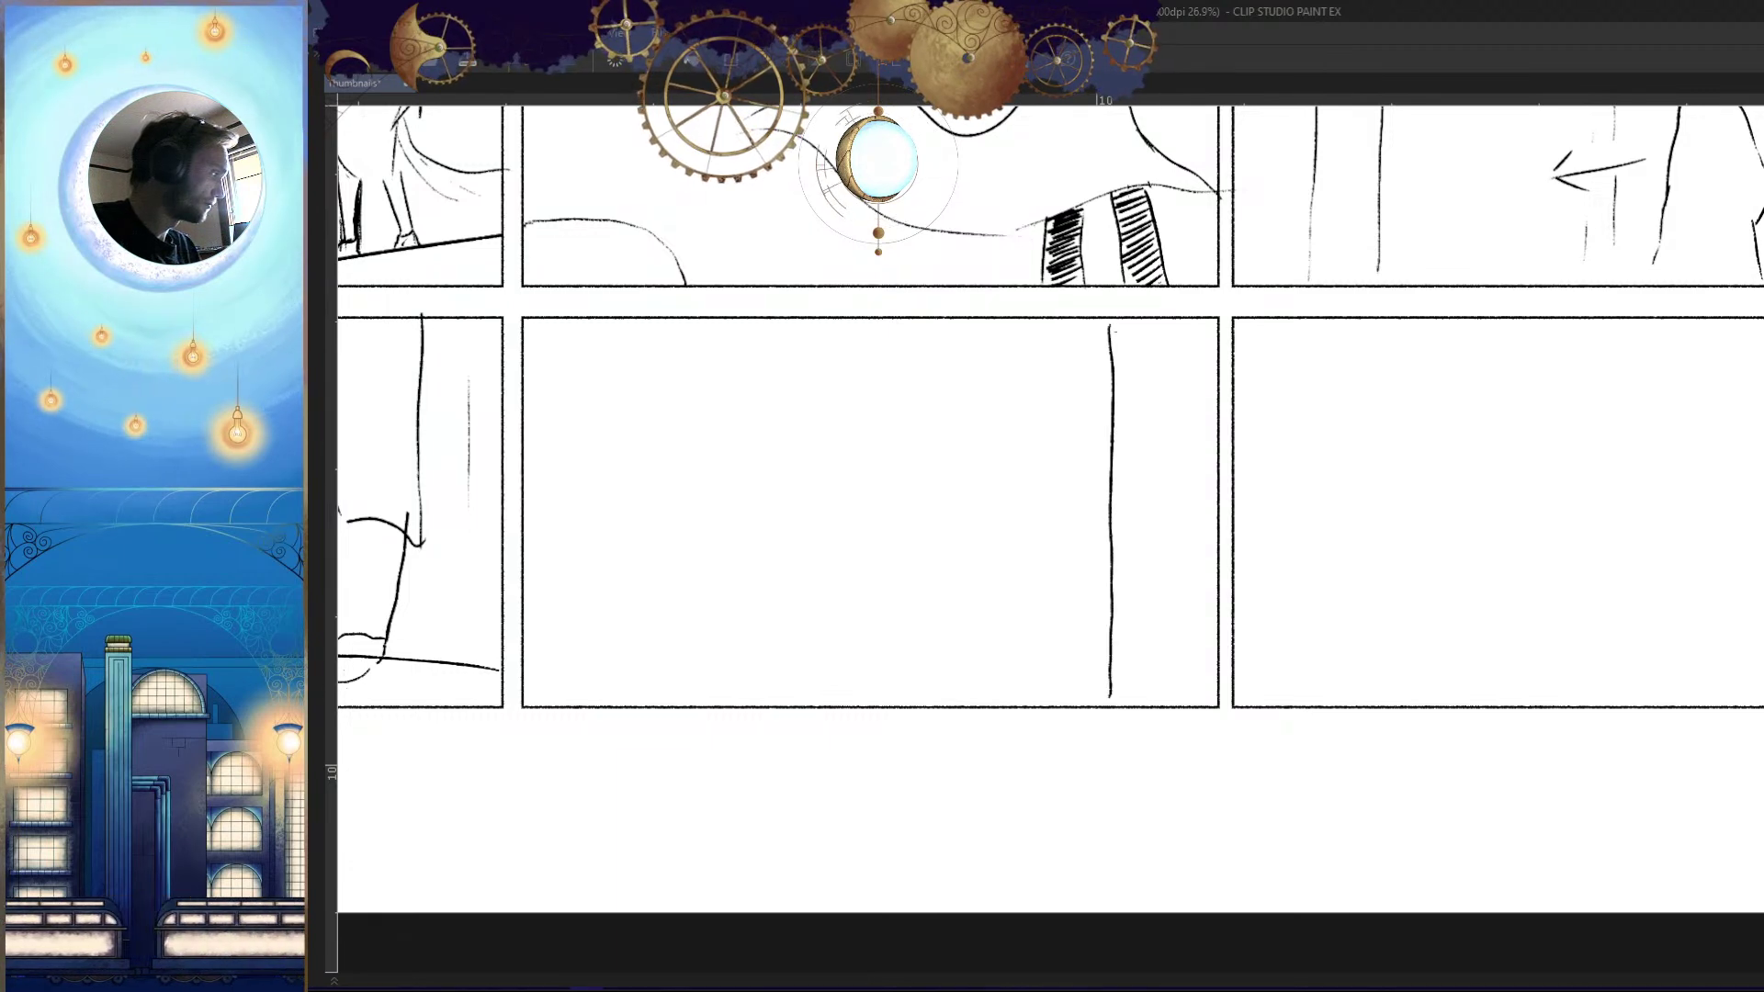
Add thin broken vertical lines between the pillar edge and the panel's right border
{"action": "left_click_drag", "start_coordinate": [1138, 330], "coordinate": [1139, 491]}
{"action": "left_click_drag", "start_coordinate": [1140, 573], "coordinate": [1140, 692]}
{"action": "left_click_drag", "start_coordinate": [1177, 328], "coordinate": [1180, 552]}
{"action": "mouse_move", "coordinate": [1182, 607]}
{"action": "left_mouse_down"}
{"action": "mouse_move", "coordinate": [1186, 689]}
{"action": "mouse_move", "coordinate": [1320, 574]}
{"action": "left_mouse_up"}
{"action": "left_click", "coordinate": [1112, 624]}
{"action": "left_click_drag", "start_coordinate": [1112, 624], "coordinate": [1209, 689]}
{"action": "left_click_drag", "start_coordinate": [1283, 583], "coordinate": [1315, 598]}
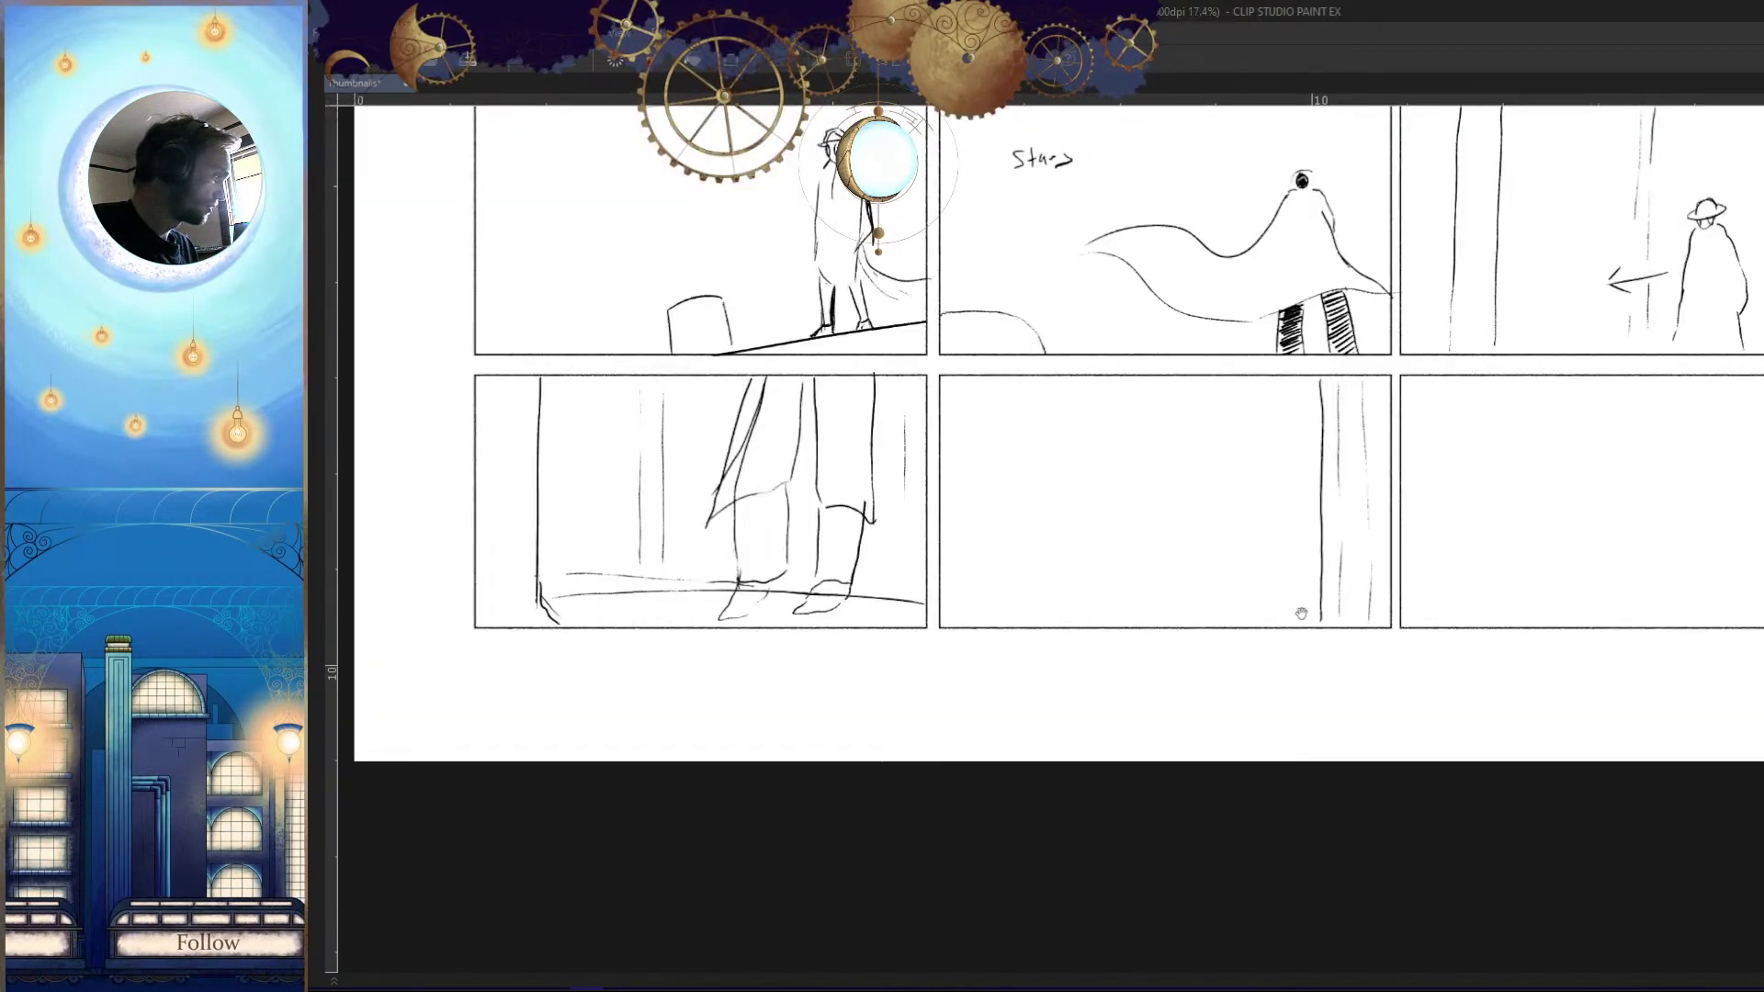
{"action": "left_click", "coordinate": [1268, 592]}
{"action": "left_click_drag", "start_coordinate": [1205, 632], "coordinate": [1155, 638]}
{"action": "mouse_move", "coordinate": [1191, 553]}
{"action": "left_mouse_down"}
{"action": "mouse_move", "coordinate": [1314, 550]}
{"action": "mouse_move", "coordinate": [1201, 630]}
{"action": "mouse_move", "coordinate": [1277, 605]}
{"action": "mouse_move", "coordinate": [1266, 588]}
{"action": "left_mouse_up"}
{"action": "mouse_move", "coordinate": [1058, 262]}
{"action": "left_mouse_down"}
{"action": "mouse_move", "coordinate": [1048, 489]}
{"action": "mouse_move", "coordinate": [1025, 352]}
{"action": "mouse_move", "coordinate": [1020, 618]}
{"action": "left_mouse_up"}
{"action": "key", "text": "ctrl+z"}
{"action": "key", "text": "ctrl+z"}
{"action": "left_click_drag", "start_coordinate": [1018, 504], "coordinate": [1033, 629]}
{"action": "key", "text": "ctrl+z"}
{"action": "key", "text": "ctrl+z"}
Sketch a gently arched ground line from the panel's left border to the pillar edge
{"action": "mouse_move", "coordinate": [824, 597]}
{"action": "left_mouse_down"}
{"action": "mouse_move", "coordinate": [941, 580]}
{"action": "mouse_move", "coordinate": [1308, 609]}
{"action": "mouse_move", "coordinate": [775, 620]}
{"action": "left_mouse_up"}
{"action": "key", "text": "ctrl+z"}
{"action": "left_click_drag", "start_coordinate": [1307, 624], "coordinate": [1299, 635]}
Sketch the forward leg's long front line and a shoe tip at the ground line, checking the mirrored view
{"action": "left_click_drag", "start_coordinate": [1058, 258], "coordinate": [1048, 490]}
{"action": "key", "text": "ctrl+z"}
{"action": "left_click_drag", "start_coordinate": [1022, 268], "coordinate": [1009, 524]}
{"action": "mouse_move", "coordinate": [1012, 614]}
{"action": "left_mouse_down"}
{"action": "mouse_move", "coordinate": [1037, 639]}
{"action": "mouse_move", "coordinate": [1072, 627]}
{"action": "left_mouse_up"}
{"action": "left_click_drag", "start_coordinate": [1132, 531], "coordinate": [1160, 600]}
{"action": "key", "text": "h"}
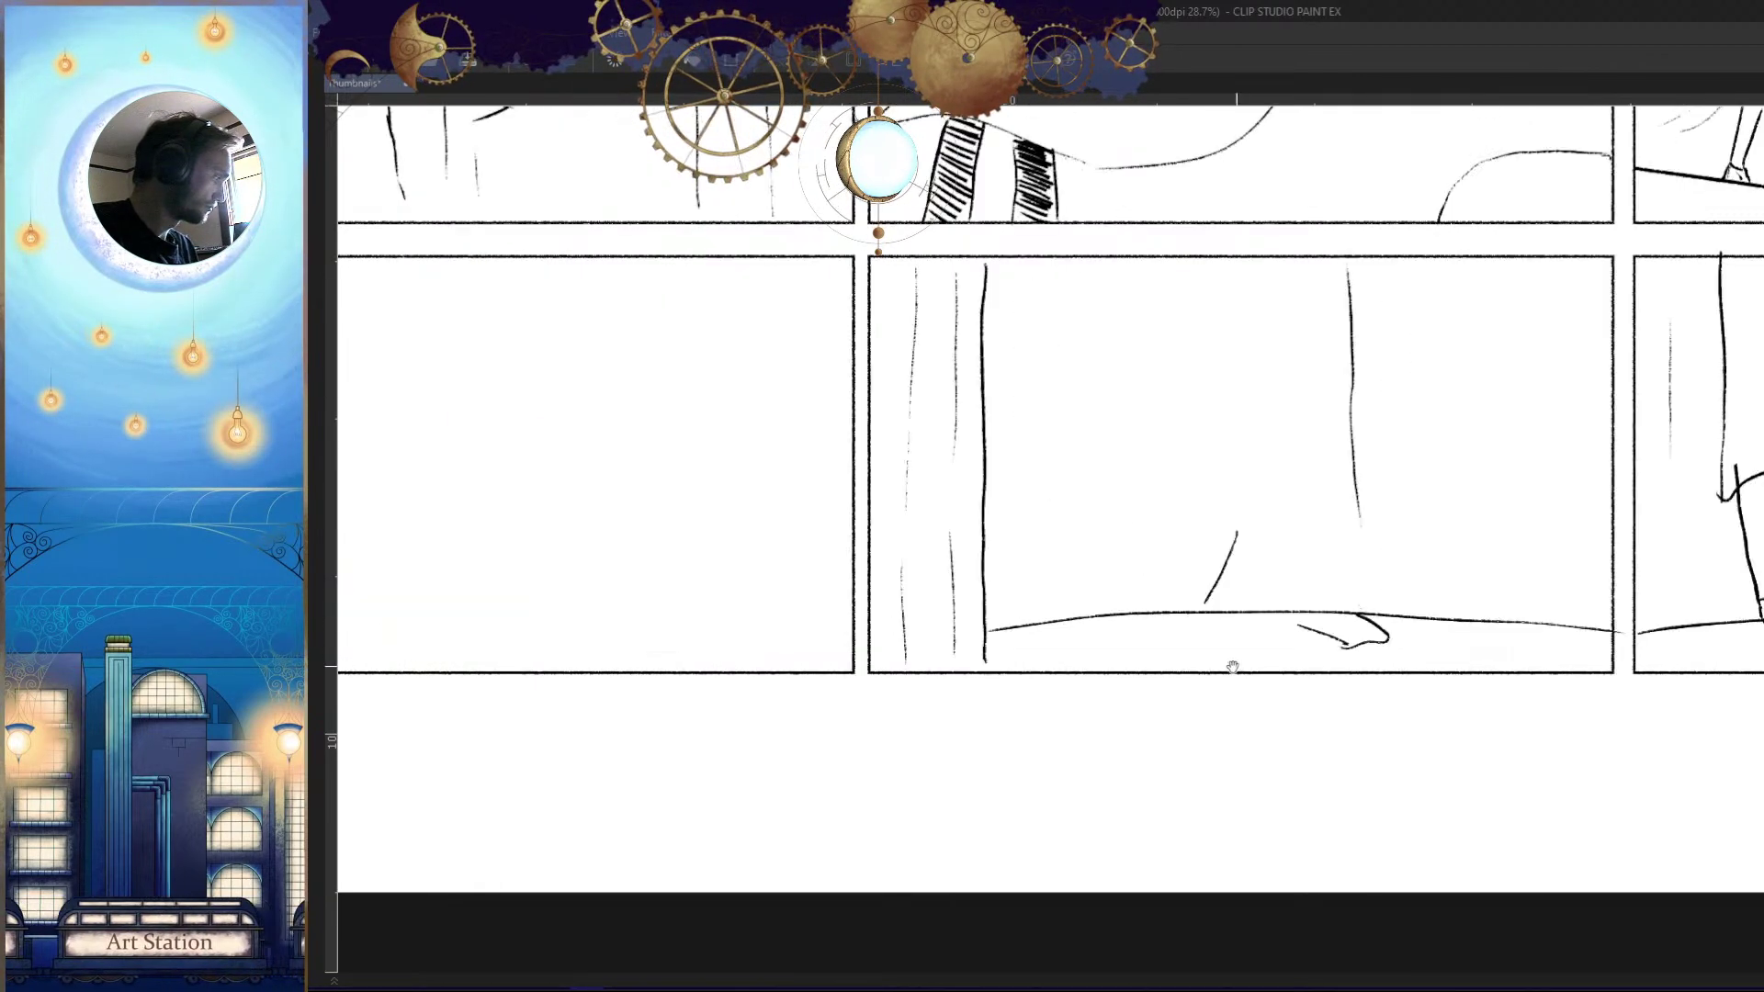
Sketch the forward leg's inner line, the rear leg's slanted line and the rear shoe, checking the mirrored view
{"action": "left_click_drag", "start_coordinate": [1237, 658], "coordinate": [1198, 642]}
{"action": "key", "text": "ctrl+z"}
{"action": "mouse_move", "coordinate": [1190, 423]}
{"action": "left_mouse_down"}
{"action": "mouse_move", "coordinate": [1143, 575]}
{"action": "mouse_move", "coordinate": [1169, 611]}
{"action": "mouse_move", "coordinate": [1098, 608]}
{"action": "mouse_move", "coordinate": [1104, 626]}
{"action": "mouse_move", "coordinate": [1150, 604]}
{"action": "mouse_move", "coordinate": [1169, 629]}
{"action": "mouse_move", "coordinate": [1119, 635]}
{"action": "left_mouse_up"}
{"action": "key", "text": "h"}
{"action": "mouse_move", "coordinate": [1218, 688]}
{"action": "left_mouse_down"}
{"action": "mouse_move", "coordinate": [1232, 660]}
{"action": "mouse_move", "coordinate": [1204, 579]}
{"action": "mouse_move", "coordinate": [1214, 526]}
{"action": "mouse_move", "coordinate": [1189, 558]}
{"action": "left_mouse_up"}
{"action": "mouse_move", "coordinate": [1172, 490]}
{"action": "left_mouse_down"}
{"action": "mouse_move", "coordinate": [1154, 328]}
{"action": "mouse_move", "coordinate": [1165, 471]}
{"action": "mouse_move", "coordinate": [1114, 636]}
{"action": "mouse_move", "coordinate": [1035, 654]}
{"action": "left_mouse_up"}
{"action": "key", "text": "ctrl+z"}
{"action": "key", "text": "h"}
{"action": "mouse_move", "coordinate": [1174, 529]}
{"action": "left_mouse_down"}
{"action": "mouse_move", "coordinate": [1197, 505]}
{"action": "mouse_move", "coordinate": [1186, 533]}
{"action": "left_mouse_up"}
{"action": "key", "text": "h"}
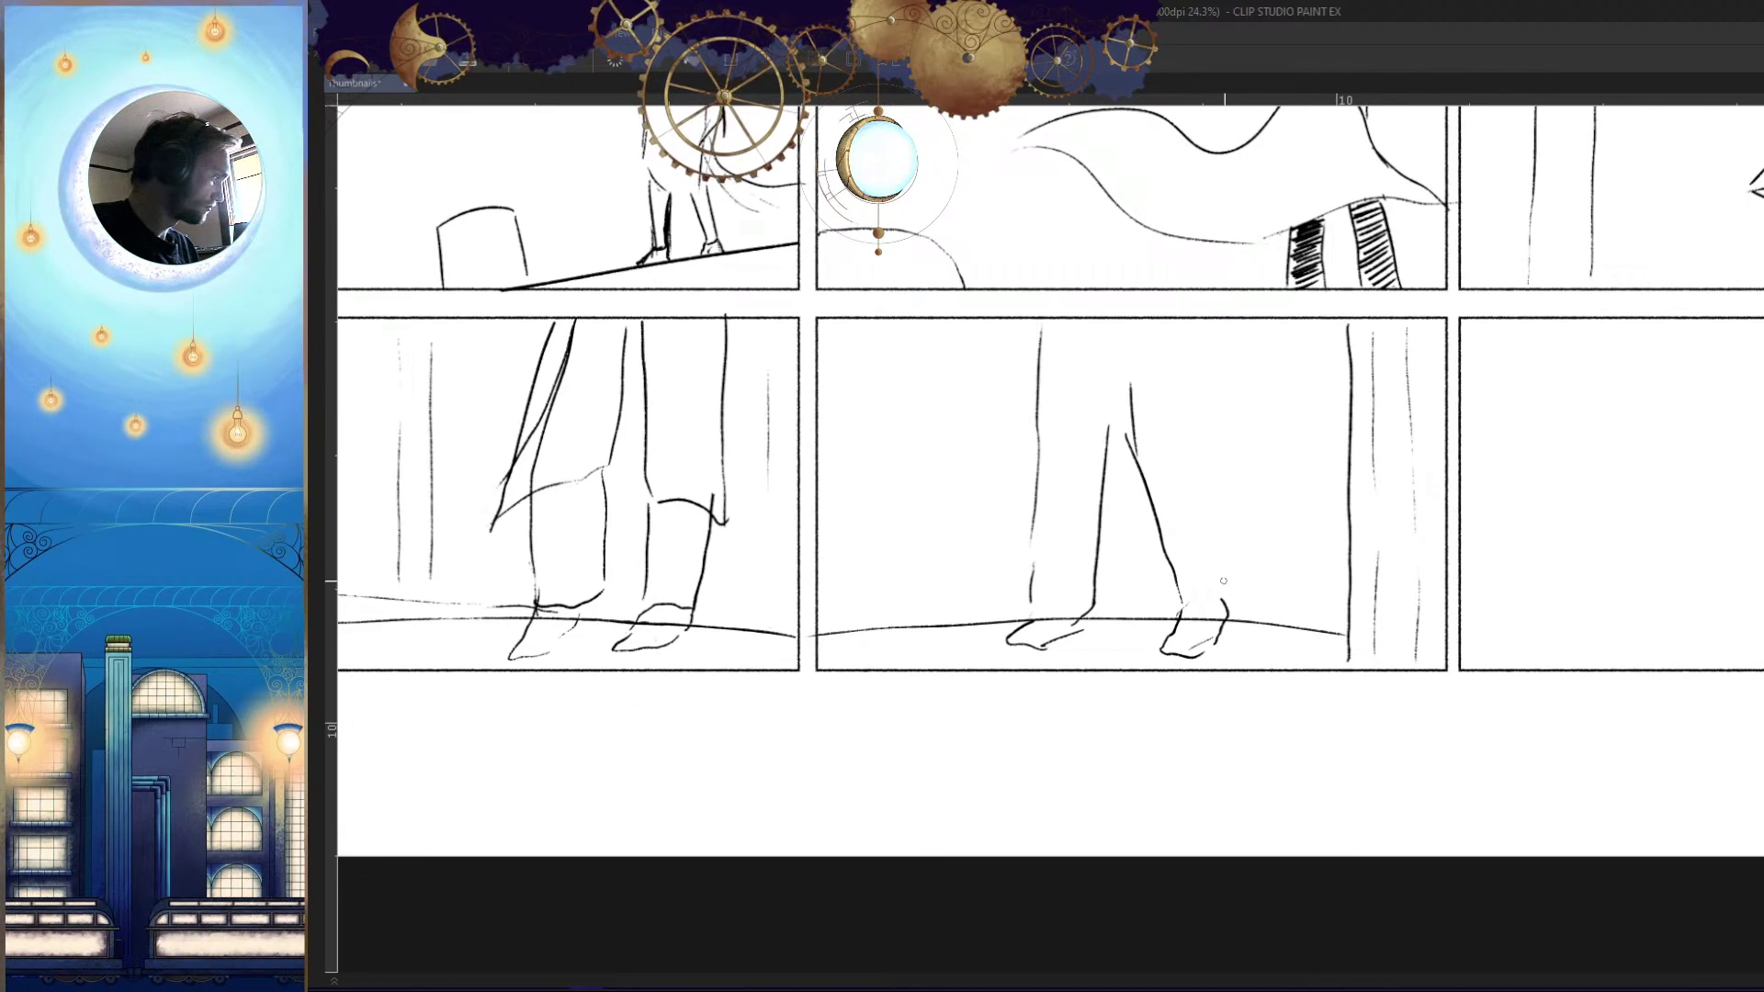
Sketch the rear trouser leg's back edge and cuff, plus the coat edge and hem over the forward leg
{"action": "left_click_drag", "start_coordinate": [1183, 599], "coordinate": [1130, 457]}
{"action": "left_click_drag", "start_coordinate": [1235, 584], "coordinate": [1202, 375]}
{"action": "mouse_move", "coordinate": [1032, 305]}
{"action": "left_mouse_down"}
{"action": "mouse_move", "coordinate": [997, 533]}
{"action": "mouse_move", "coordinate": [1095, 507]}
{"action": "mouse_move", "coordinate": [1120, 349]}
{"action": "left_mouse_up"}
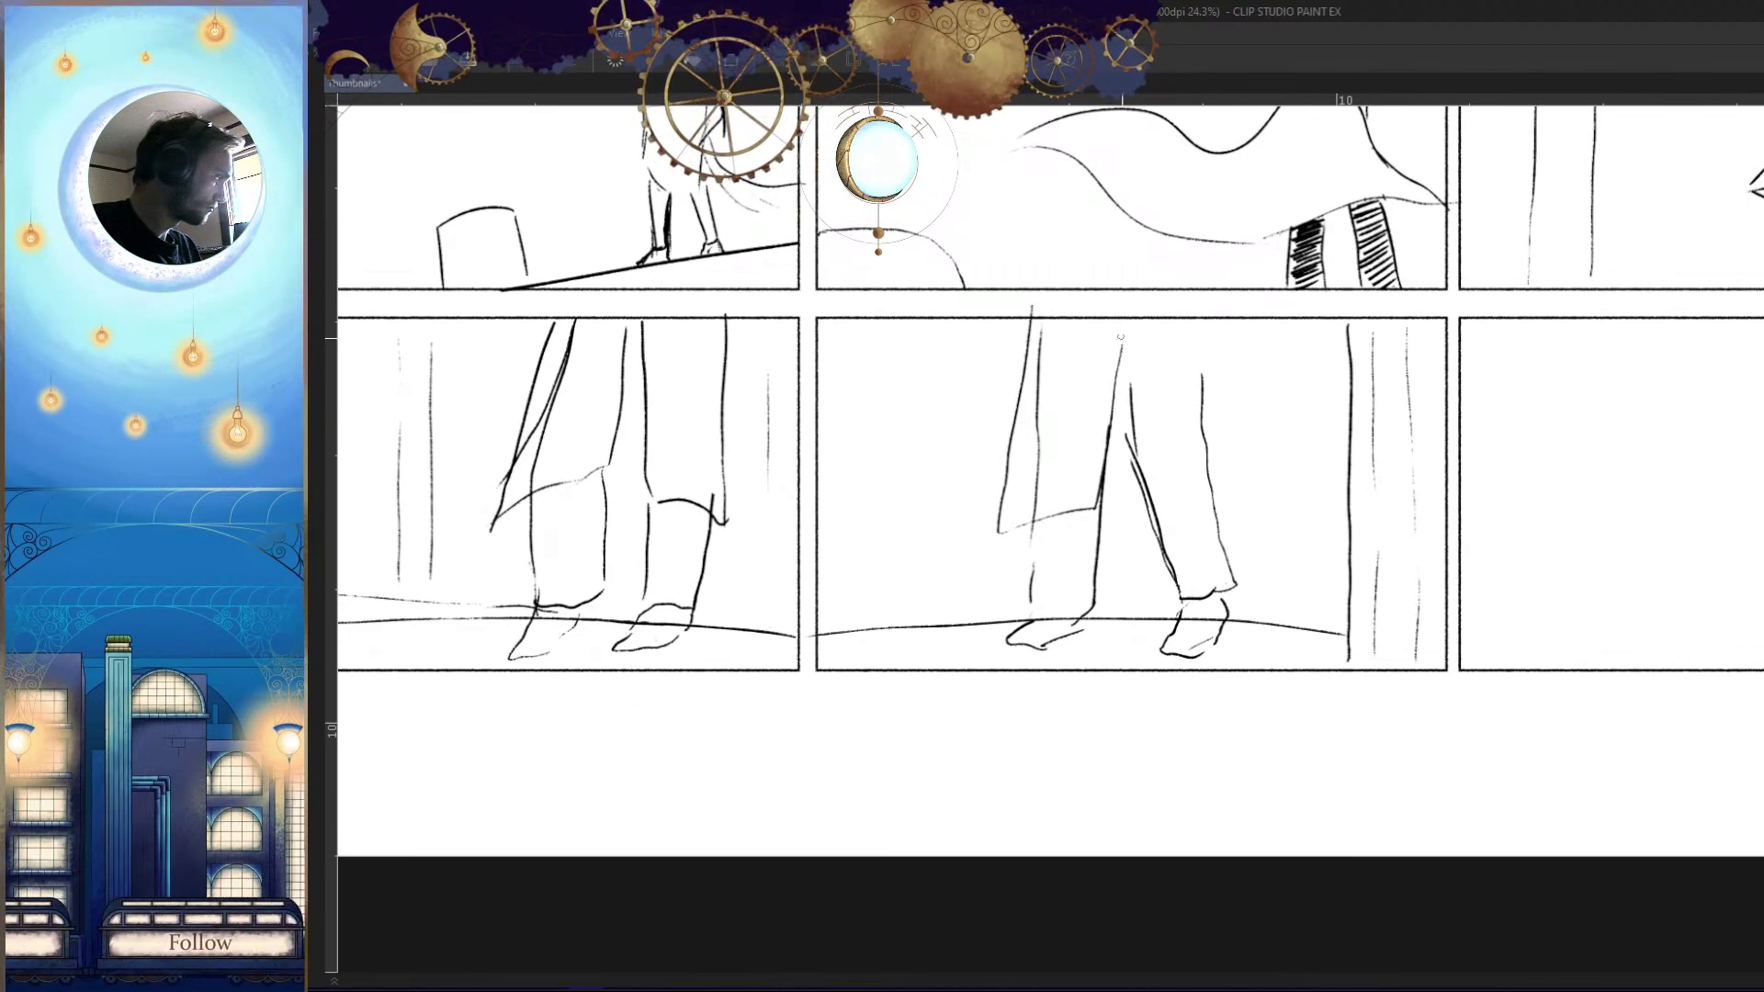
Sketch the coat's back edge and hem across the rear leg, checking the mirrored view
{"action": "mouse_move", "coordinate": [1227, 389]}
{"action": "left_mouse_down"}
{"action": "mouse_move", "coordinate": [1178, 526]}
{"action": "mouse_move", "coordinate": [1128, 349]}
{"action": "left_mouse_up"}
{"action": "left_click_drag", "start_coordinate": [1269, 553], "coordinate": [1148, 641]}
{"action": "key", "text": "h"}
{"action": "key", "text": "h"}
{"action": "left_click_drag", "start_coordinate": [1311, 721], "coordinate": [1275, 736]}
{"action": "left_click_drag", "start_coordinate": [1265, 570], "coordinate": [1362, 606]}
{"action": "left_click_drag", "start_coordinate": [1136, 483], "coordinate": [1283, 461]}
{"action": "left_click_drag", "start_coordinate": [1115, 386], "coordinate": [1115, 304]}
Erase the part of the forward leg's front line that lies inside the coat
{"action": "key", "text": "e"}
{"action": "mouse_move", "coordinate": [595, 235]}
{"action": "left_mouse_down"}
{"action": "mouse_move", "coordinate": [594, 282]}
{"action": "mouse_move", "coordinate": [687, 354]}
{"action": "mouse_move", "coordinate": [617, 405]}
{"action": "mouse_move", "coordinate": [602, 808]}
{"action": "left_mouse_up"}
{"action": "scroll", "coordinate": [1040, 616], "scroll_direction": "down", "scroll_amount": 10}
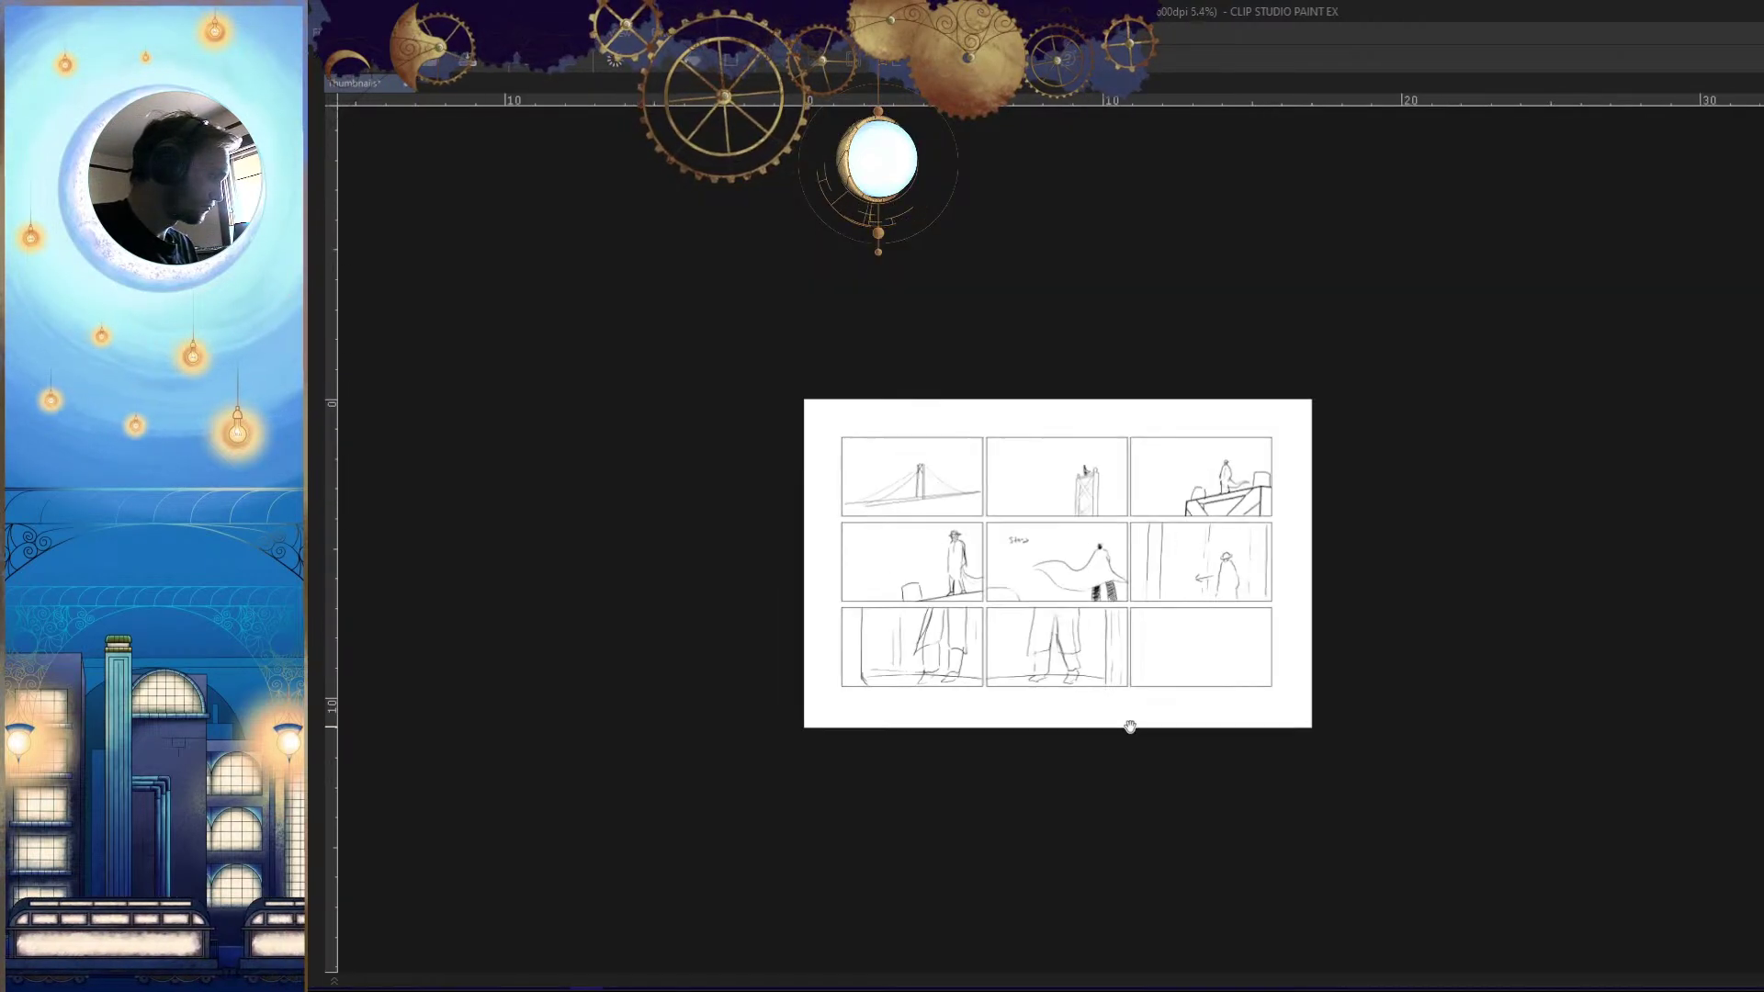
Draw two full-height vertical pillar edges in the last empty panel, retrying the first edge's position
{"action": "scroll", "coordinate": [1168, 711], "scroll_direction": "up", "scroll_amount": 7}
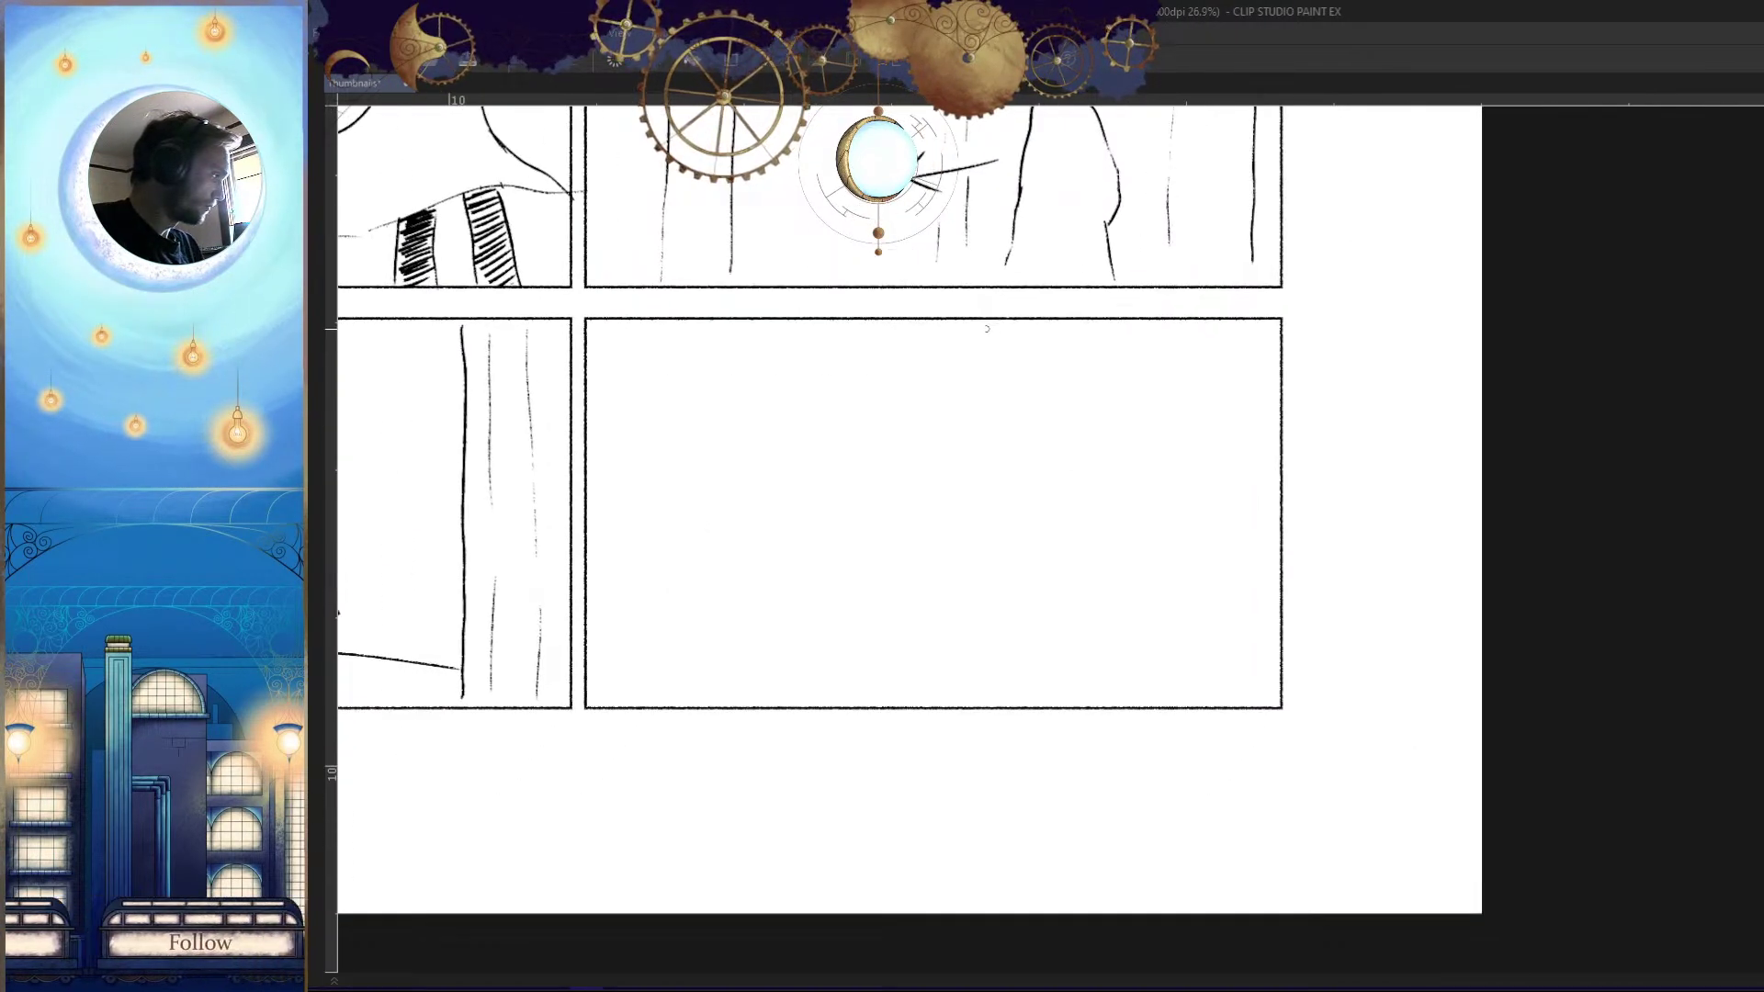
{"action": "left_click_drag", "start_coordinate": [956, 325], "coordinate": [949, 634]}
{"action": "key", "text": "ctrl+z"}
{"action": "left_click_drag", "start_coordinate": [939, 317], "coordinate": [925, 705]}
{"action": "key", "text": "ctrl+z"}
{"action": "left_click_drag", "start_coordinate": [861, 308], "coordinate": [860, 676]}
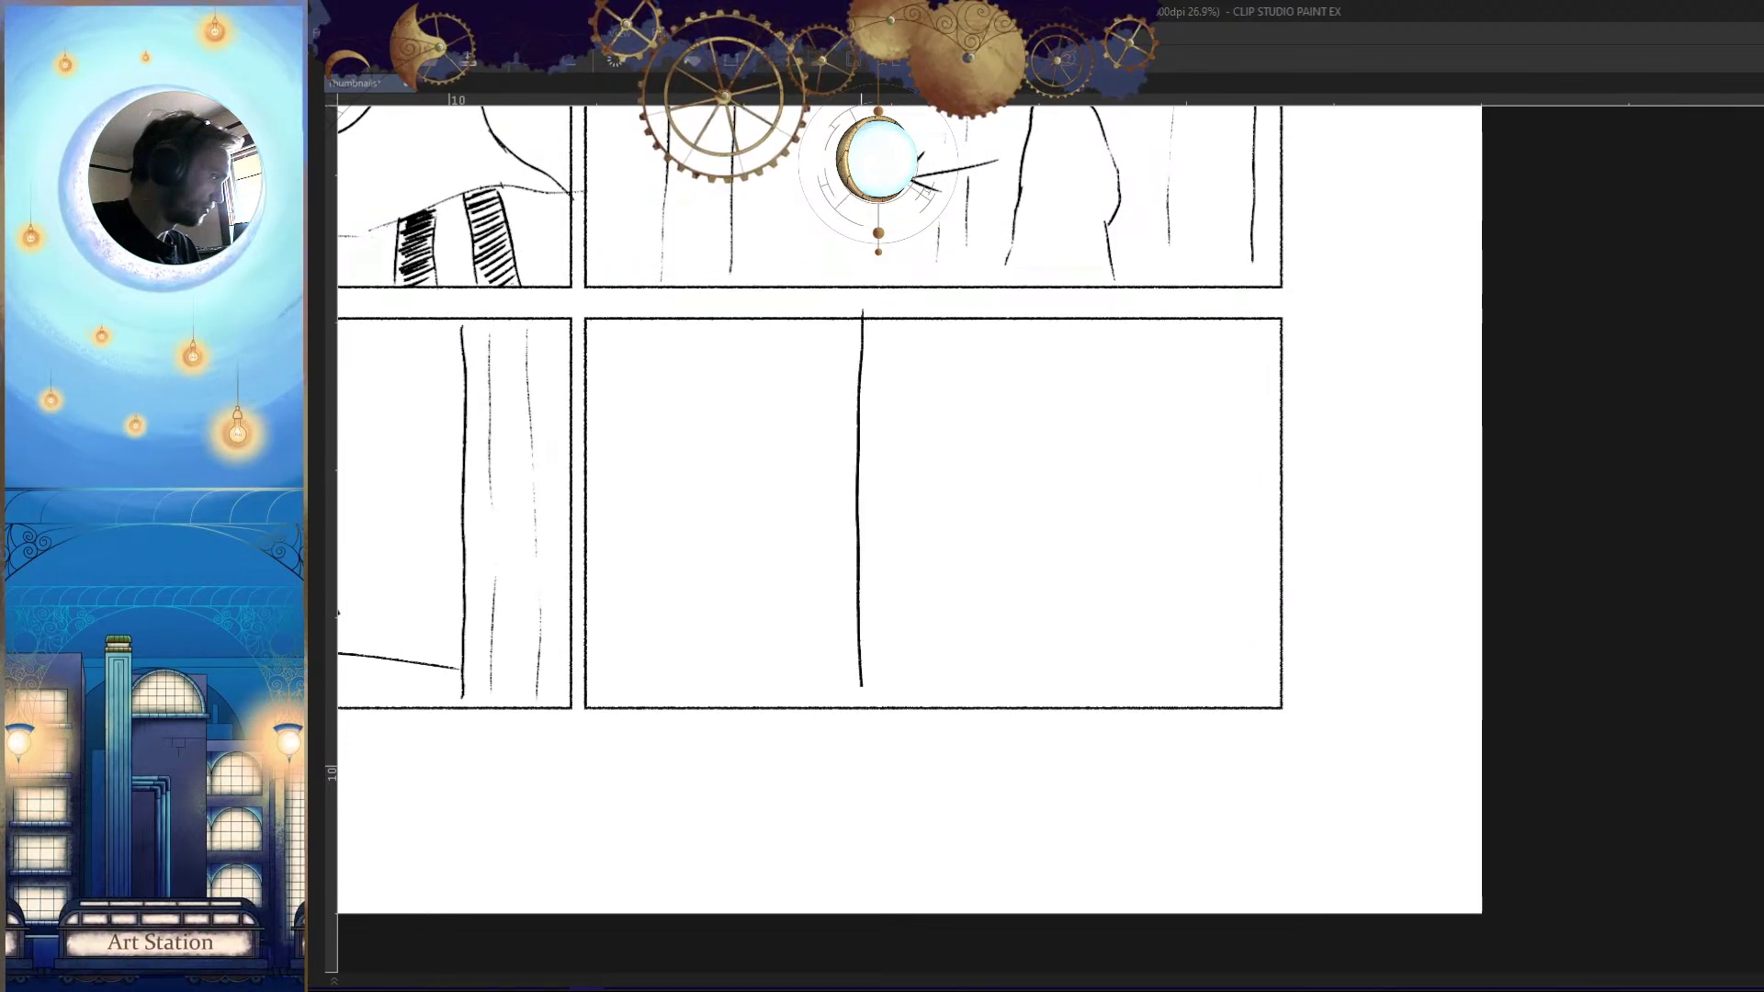
{"action": "left_click_drag", "start_coordinate": [1137, 358], "coordinate": [1130, 698]}
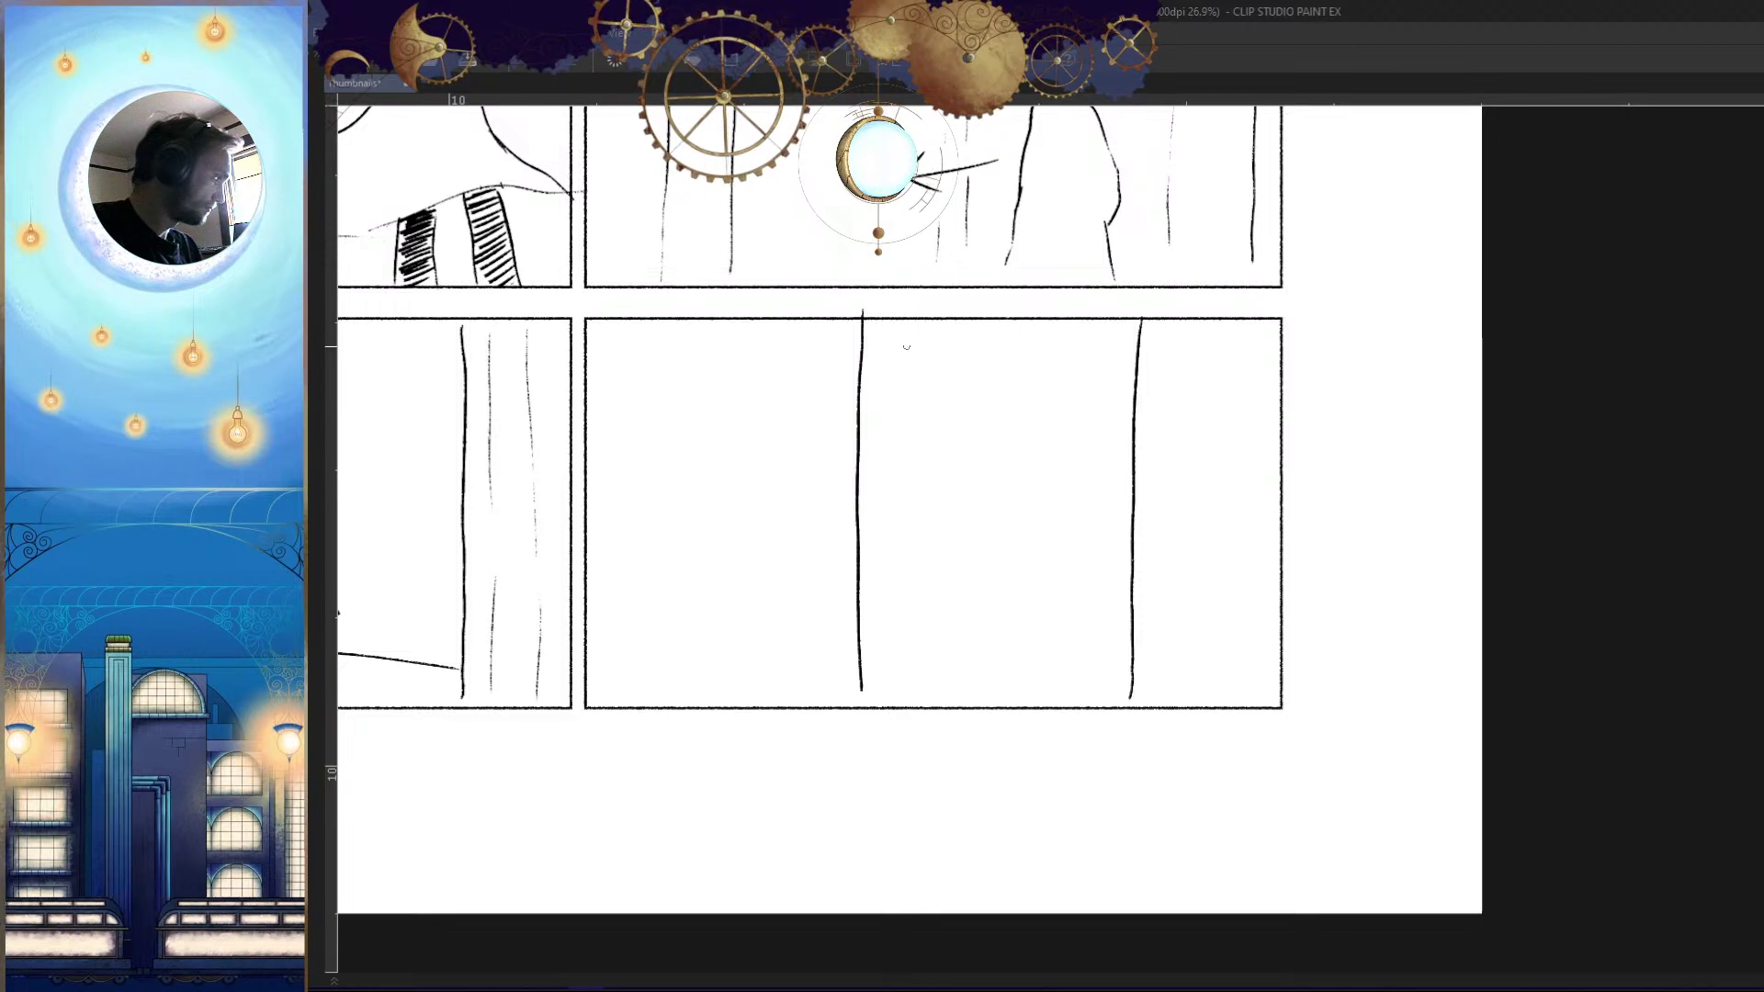
Add thin vertical lines between the two pillar edges and extend the left edge to the panel's lower border
{"action": "left_click_drag", "start_coordinate": [891, 551], "coordinate": [887, 670]}
{"action": "left_click_drag", "start_coordinate": [952, 322], "coordinate": [959, 505]}
{"action": "left_click_drag", "start_coordinate": [1037, 331], "coordinate": [1029, 656]}
{"action": "left_click_drag", "start_coordinate": [1081, 342], "coordinate": [1078, 645]}
{"action": "left_click_drag", "start_coordinate": [860, 670], "coordinate": [859, 712]}
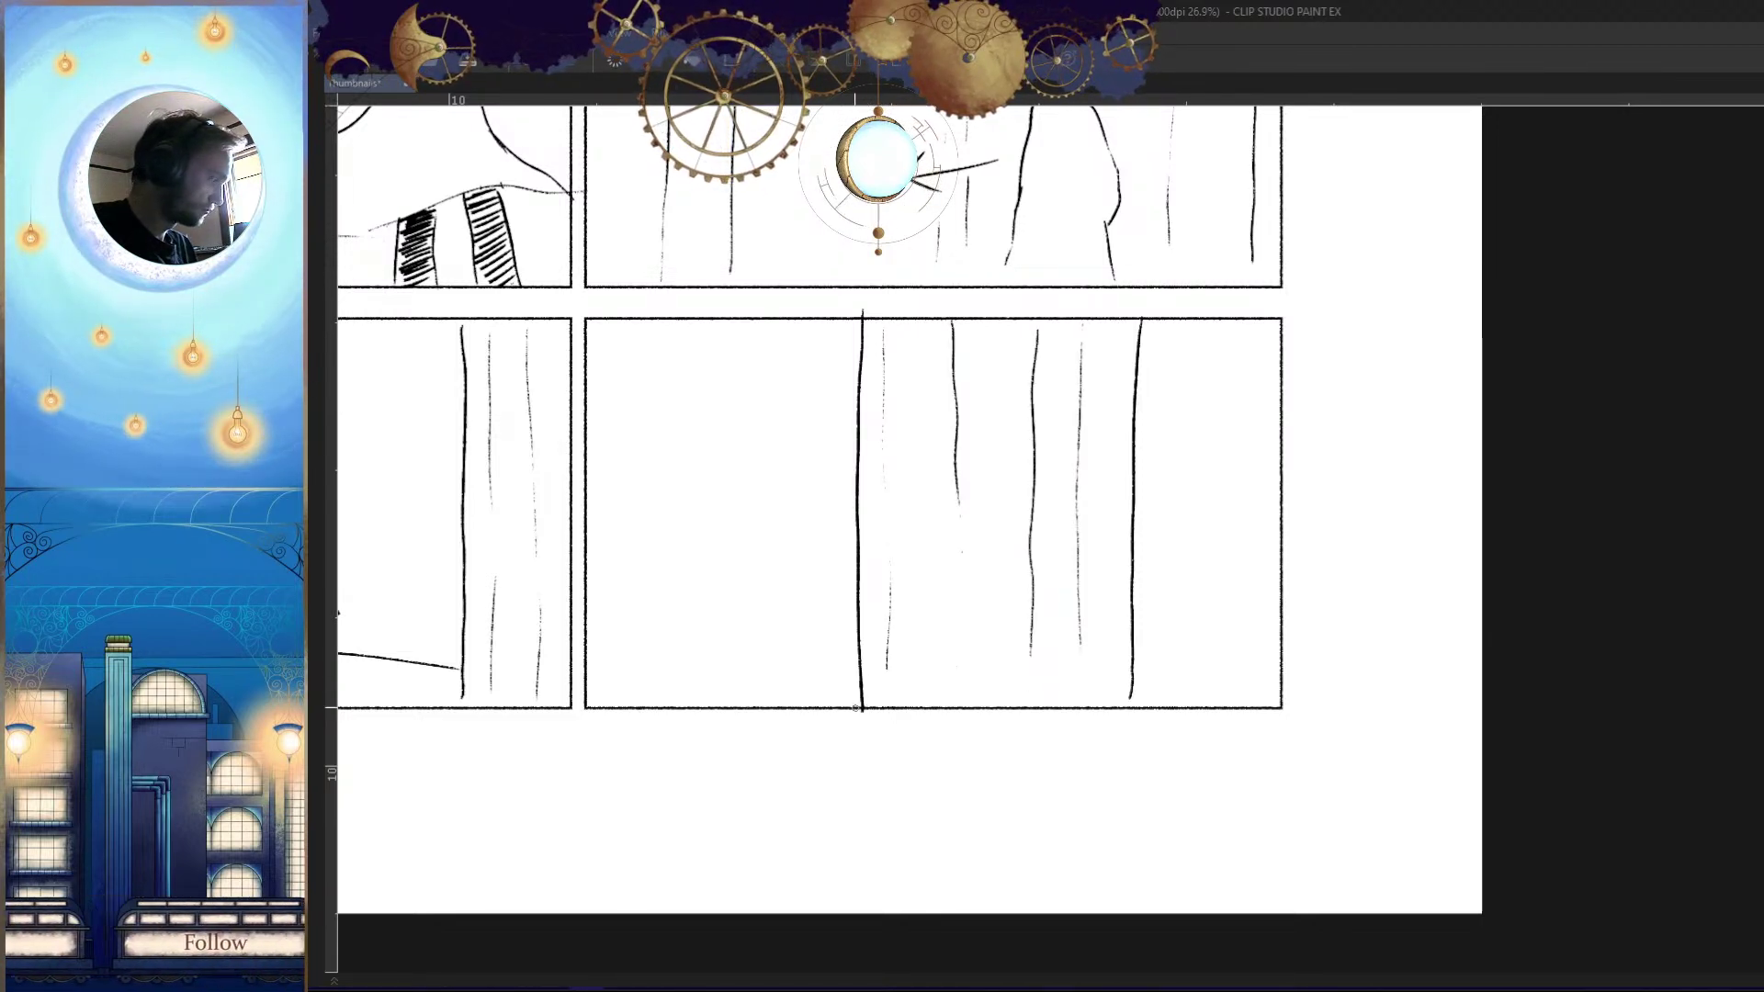
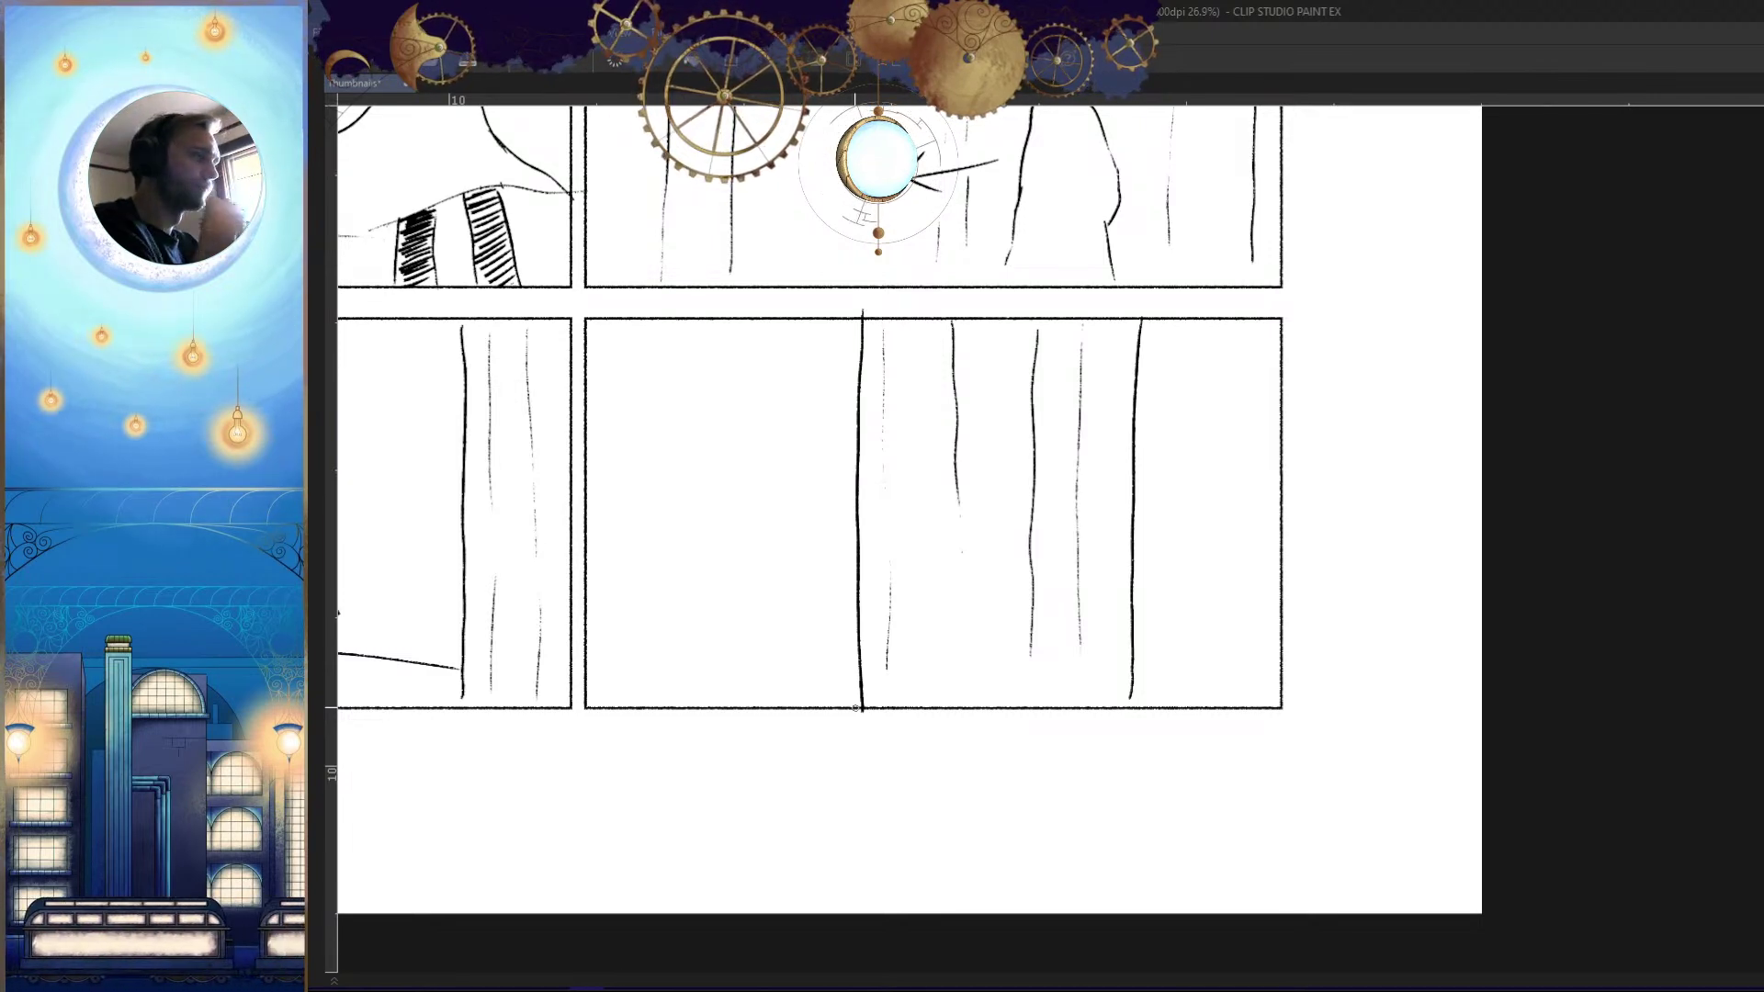
{"action": "scroll", "coordinate": [1280, 609], "scroll_direction": "down", "scroll_amount": 2}
{"action": "scroll", "coordinate": [1280, 609], "scroll_direction": "up", "scroll_amount": 2}
{"action": "scroll", "coordinate": [1279, 609], "scroll_direction": "down", "scroll_amount": 1}
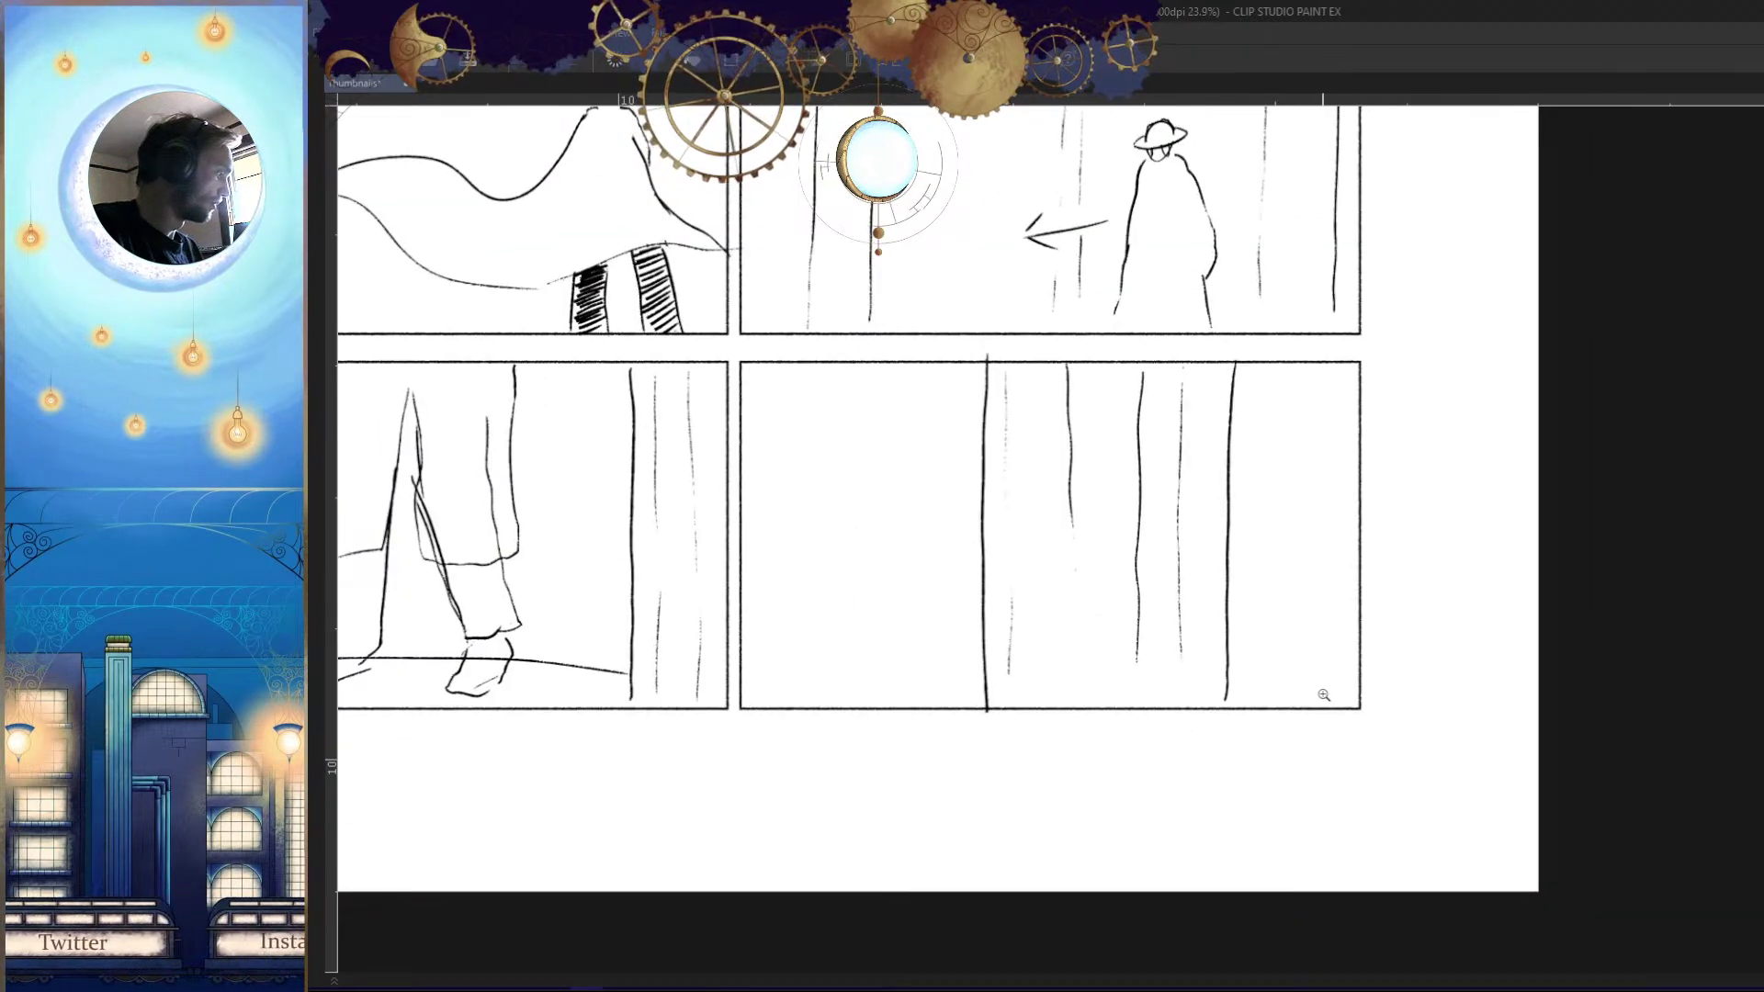
{"action": "scroll", "coordinate": [1307, 654], "scroll_direction": "up", "scroll_amount": 3}
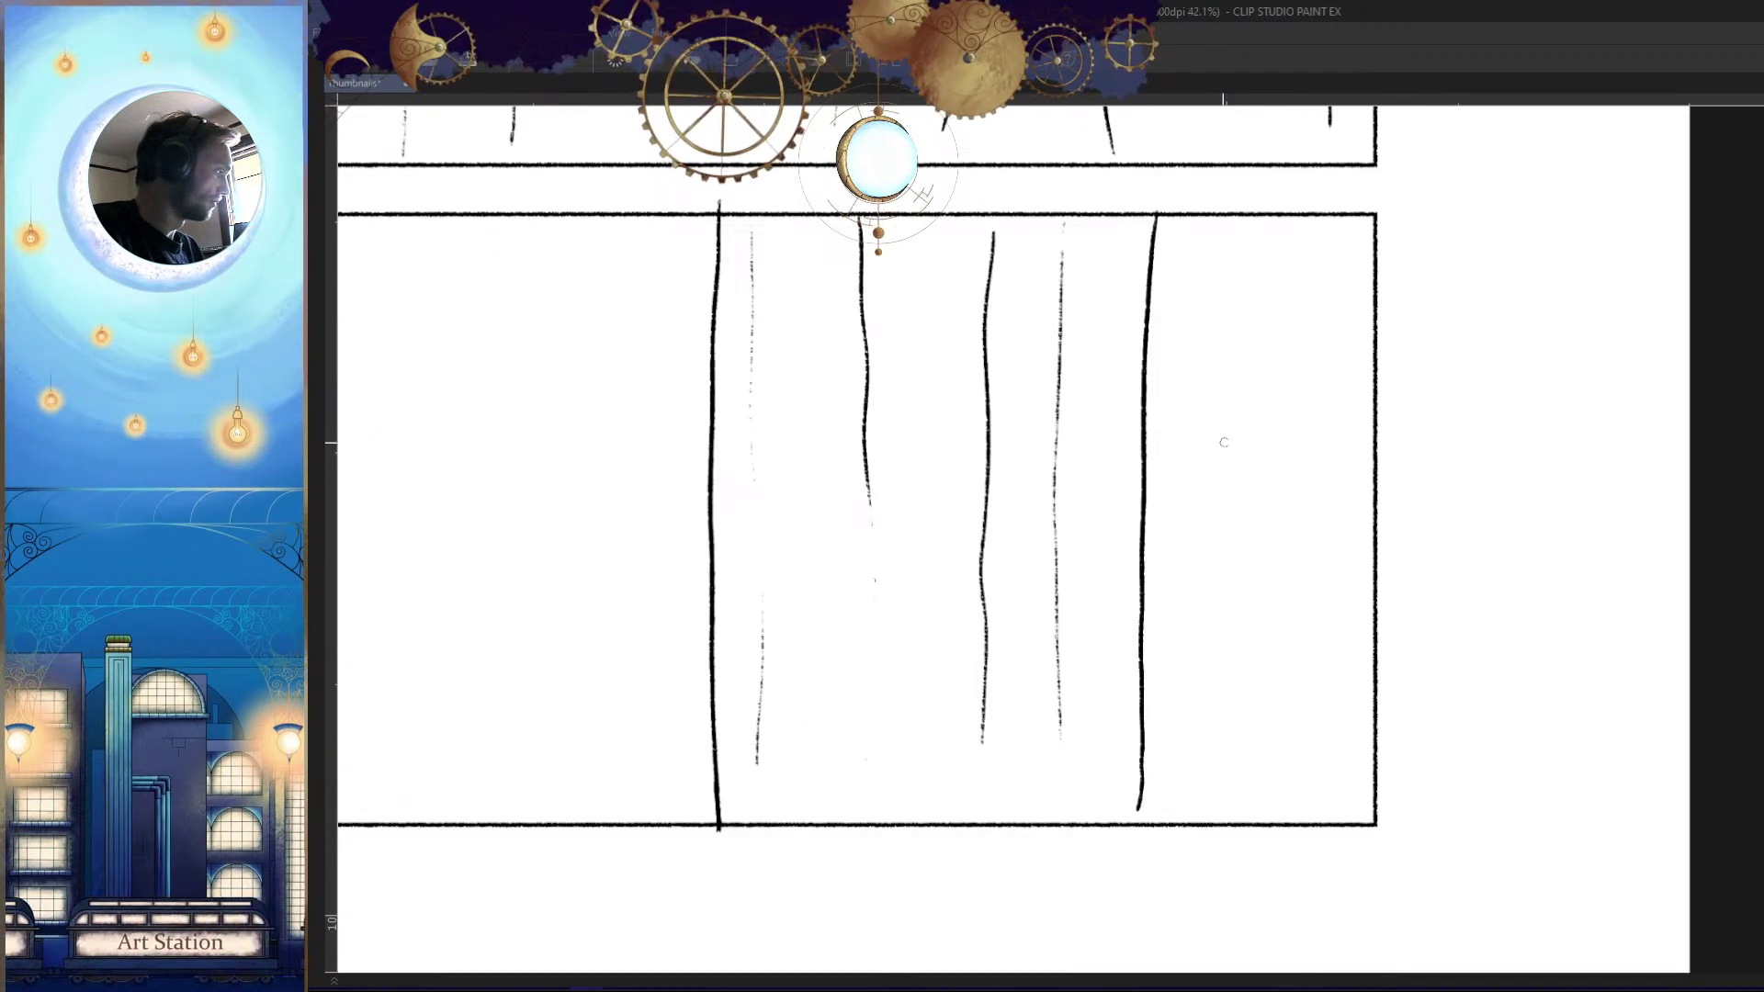
{"action": "scroll", "coordinate": [1272, 445], "scroll_direction": "down", "scroll_amount": 2}
{"action": "scroll", "coordinate": [1160, 512], "scroll_direction": "up", "scroll_amount": 1}
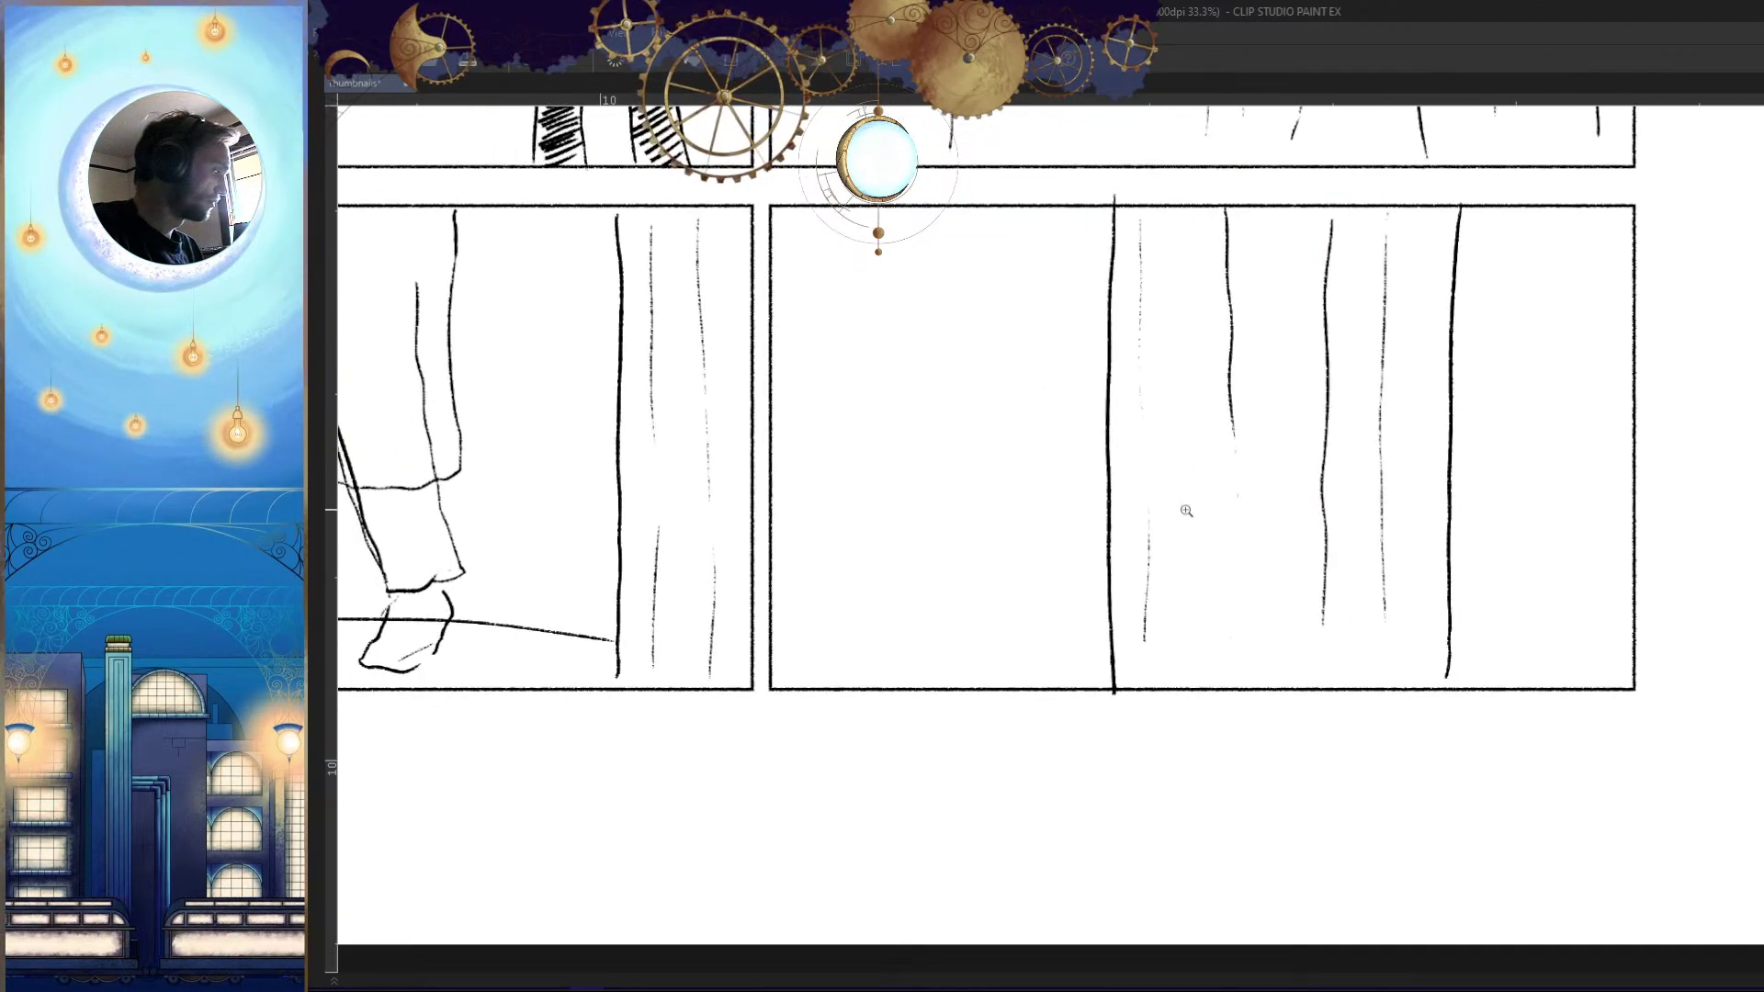
{"action": "scroll", "coordinate": [1161, 512], "scroll_direction": "down", "scroll_amount": 2}
{"action": "scroll", "coordinate": [1239, 489], "scroll_direction": "up", "scroll_amount": 1}
{"action": "mouse_move", "coordinate": [1039, 325]}
{"action": "left_mouse_down"}
{"action": "mouse_move", "coordinate": [1051, 637]}
{"action": "mouse_move", "coordinate": [1030, 601]}
{"action": "mouse_move", "coordinate": [951, 580]}
{"action": "left_mouse_up"}
{"action": "key", "text": "ctrl+z"}
{"action": "scroll", "coordinate": [1007, 637], "scroll_direction": "down", "scroll_amount": 2}
{"action": "scroll", "coordinate": [1039, 633], "scroll_direction": "up", "scroll_amount": 2}
{"action": "scroll", "coordinate": [1162, 610], "scroll_direction": "down", "scroll_amount": 2}
{"action": "key", "text": "ctrl+z"}
{"action": "key", "text": "ctrl+z"}
{"action": "scroll", "coordinate": [992, 569], "scroll_direction": "up", "scroll_amount": 2}
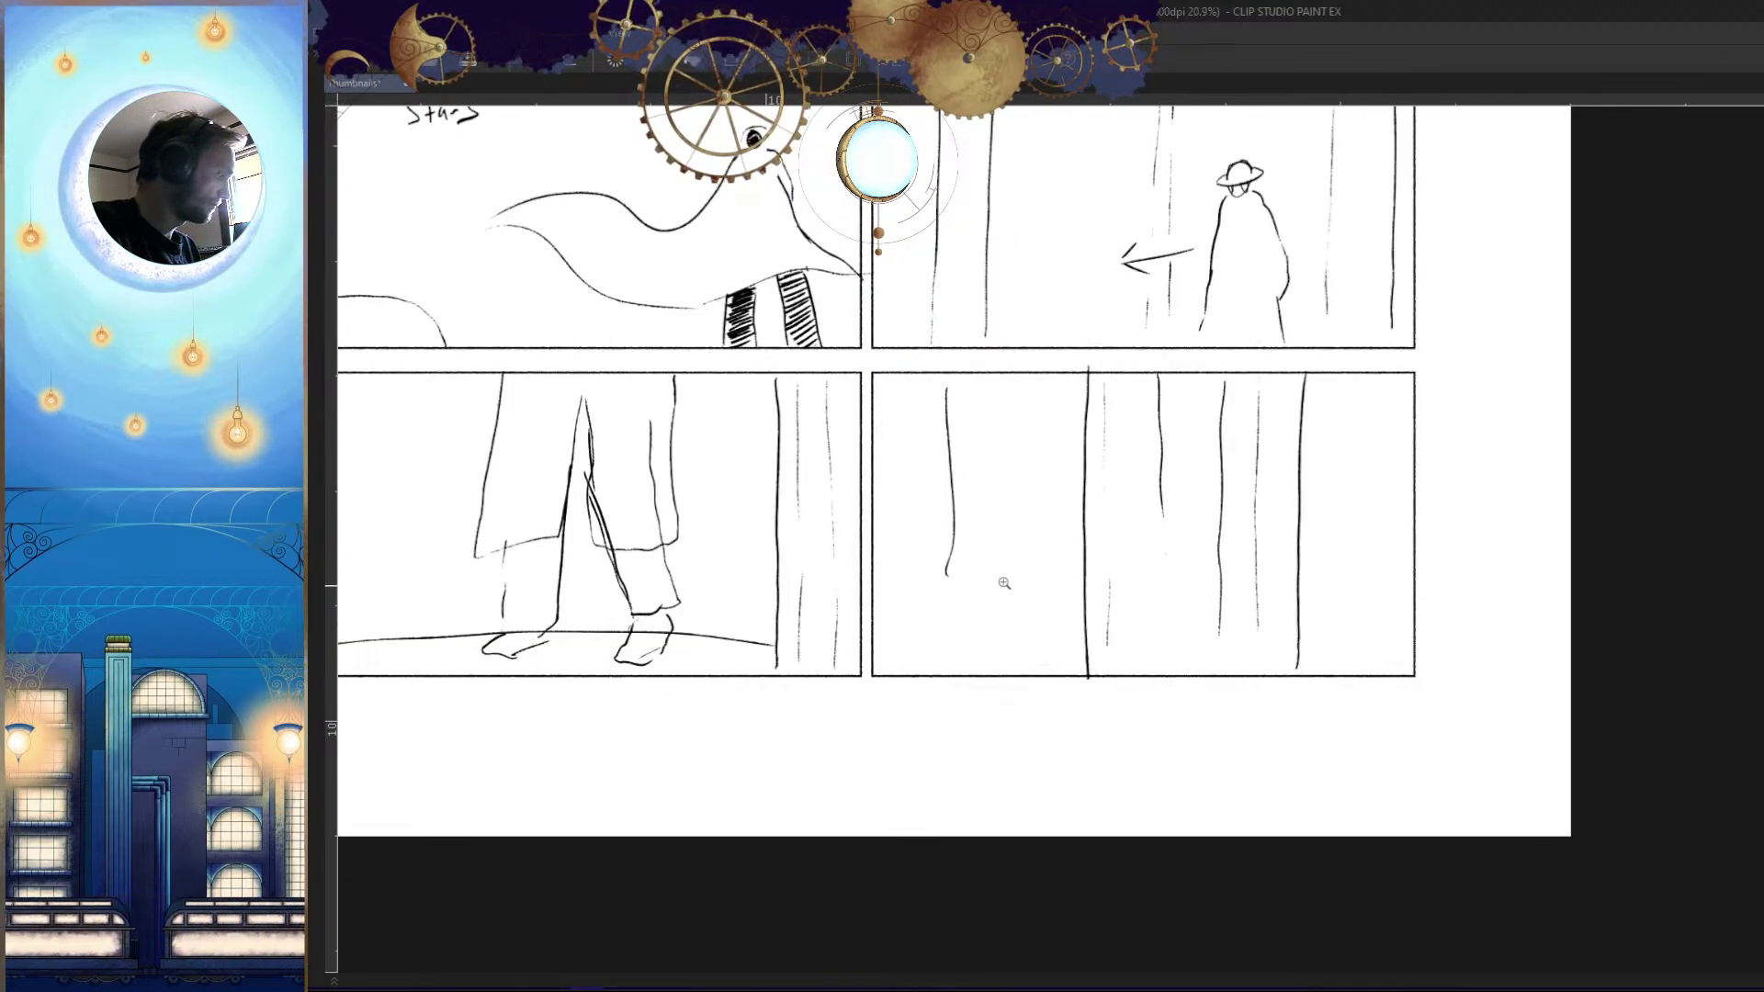
{"action": "scroll", "coordinate": [991, 593], "scroll_direction": "up", "scroll_amount": 2}
{"action": "key", "text": "ctrl+z"}
Sketch a ground line from the last panel's left border to the pillar's left edge
{"action": "left_click_drag", "start_coordinate": [846, 604], "coordinate": [1172, 632]}
{"action": "key", "text": "ctrl+z"}
{"action": "mouse_move", "coordinate": [865, 602]}
{"action": "left_mouse_down"}
{"action": "mouse_move", "coordinate": [1172, 634]}
{"action": "mouse_move", "coordinate": [845, 599]}
{"action": "mouse_move", "coordinate": [865, 636]}
{"action": "left_mouse_up"}
{"action": "key", "text": "ctrl+z"}
Sketch a vertical coat edge, a short lower leg line and a shoe beside the last panel's left border
{"action": "left_click_drag", "start_coordinate": [1022, 244], "coordinate": [1018, 543]}
{"action": "key", "text": "ctrl+z"}
{"action": "mouse_move", "coordinate": [983, 248]}
{"action": "left_mouse_down"}
{"action": "mouse_move", "coordinate": [1016, 643]}
{"action": "mouse_move", "coordinate": [919, 676]}
{"action": "left_mouse_up"}
{"action": "left_click_drag", "start_coordinate": [974, 617], "coordinate": [916, 651]}
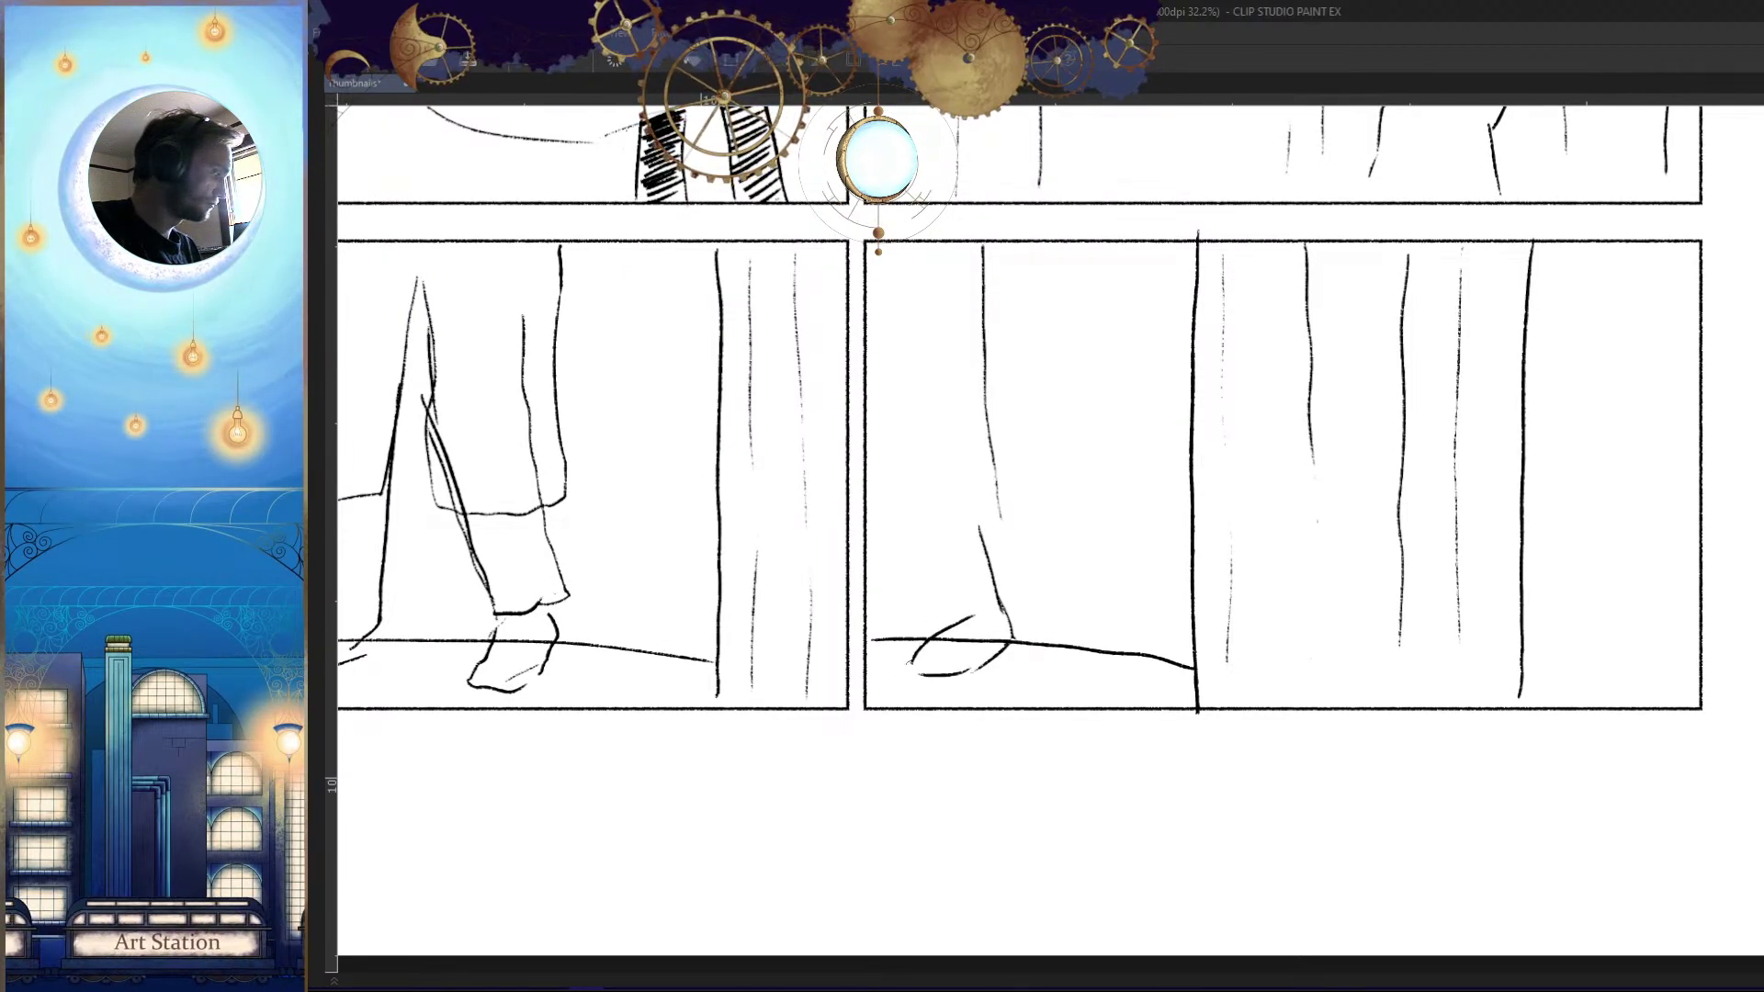
Complete the last panel's leg with a coat hem and trouser lines above the shoe, checking the mirrored view
{"action": "key", "text": "h"}
{"action": "mouse_move", "coordinate": [1056, 662]}
{"action": "left_mouse_down"}
{"action": "mouse_move", "coordinate": [965, 661]}
{"action": "mouse_move", "coordinate": [1092, 604]}
{"action": "left_mouse_up"}
{"action": "key", "text": "h"}
{"action": "left_click_drag", "start_coordinate": [1057, 547], "coordinate": [934, 545]}
{"action": "mouse_move", "coordinate": [1156, 668]}
{"action": "left_mouse_down"}
{"action": "mouse_move", "coordinate": [1056, 663]}
{"action": "mouse_move", "coordinate": [1222, 653]}
{"action": "left_mouse_up"}
{"action": "key", "text": "h"}
{"action": "left_click_drag", "start_coordinate": [1277, 514], "coordinate": [1277, 470]}
{"action": "mouse_move", "coordinate": [1284, 462]}
{"action": "left_mouse_down"}
{"action": "mouse_move", "coordinate": [1230, 636]}
{"action": "mouse_move", "coordinate": [1132, 630]}
{"action": "left_mouse_up"}
{"action": "key", "text": "ctrl+z"}
{"action": "key", "text": "h"}
Bring the whole nine-panel page into view and show the hidden tool palettes
{"action": "left_click_drag", "start_coordinate": [1470, 654], "coordinate": [1296, 650]}
{"action": "left_click_drag", "start_coordinate": [1355, 648], "coordinate": [1304, 653]}
{"action": "left_click_drag", "start_coordinate": [1373, 716], "coordinate": [1216, 658]}
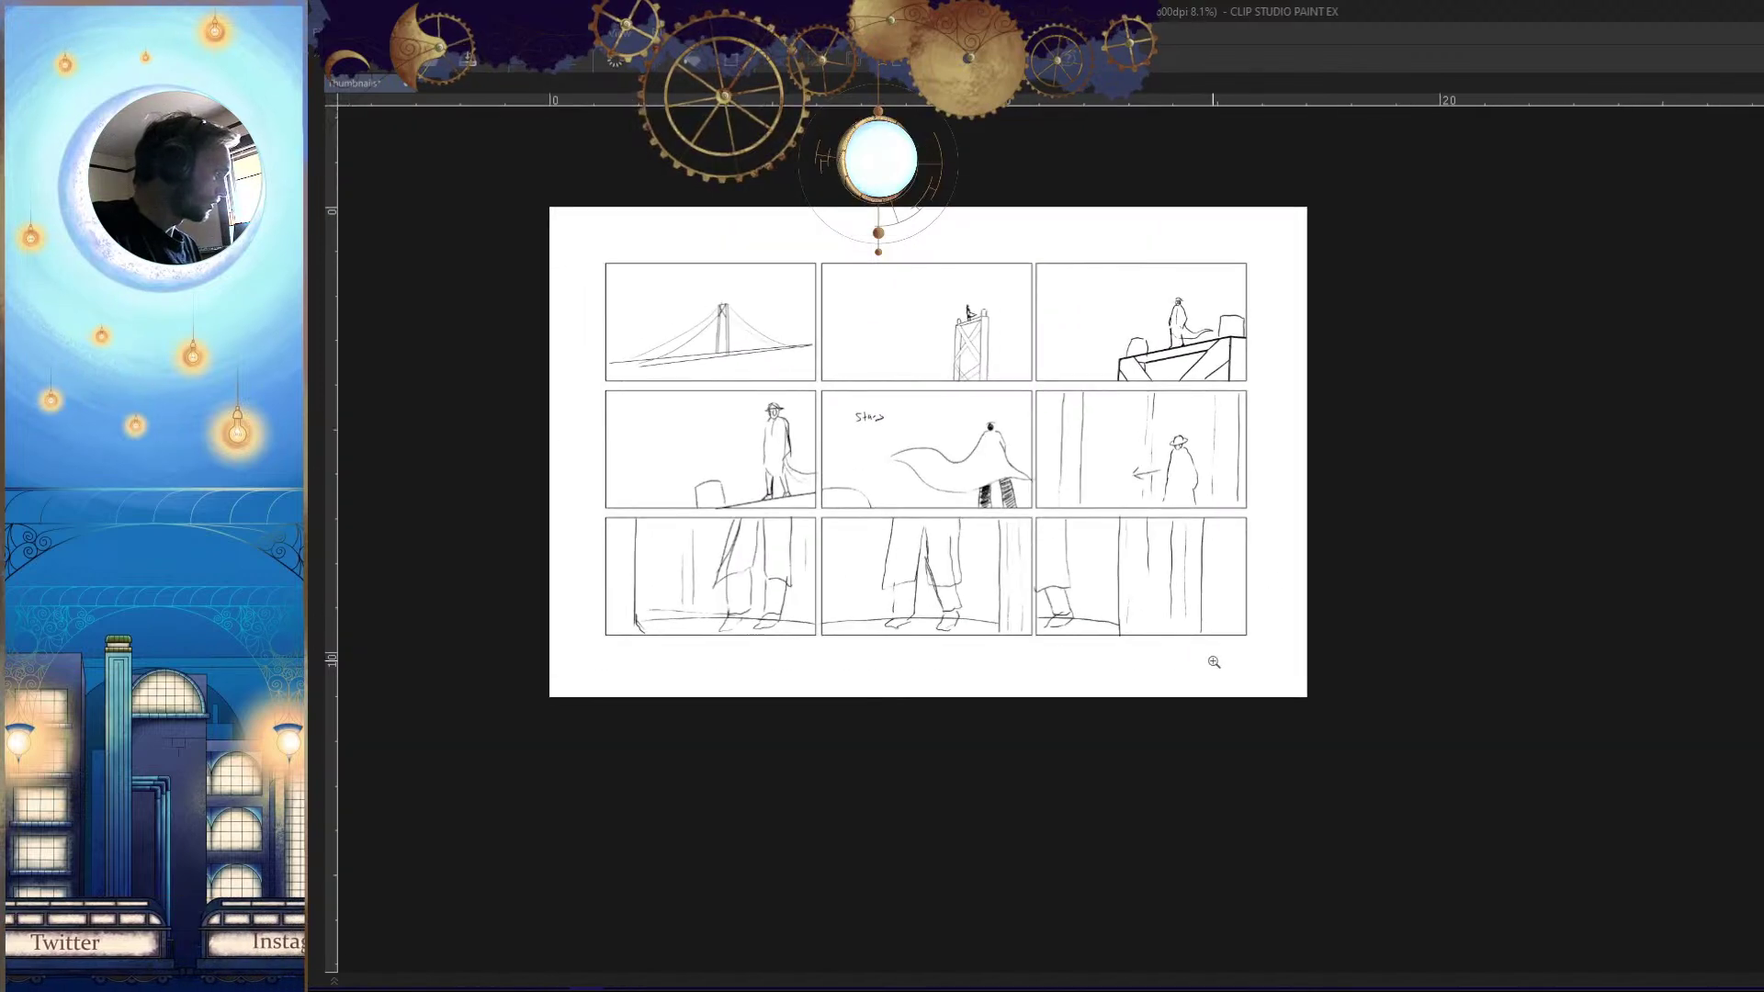
{"action": "key", "text": "Tab"}
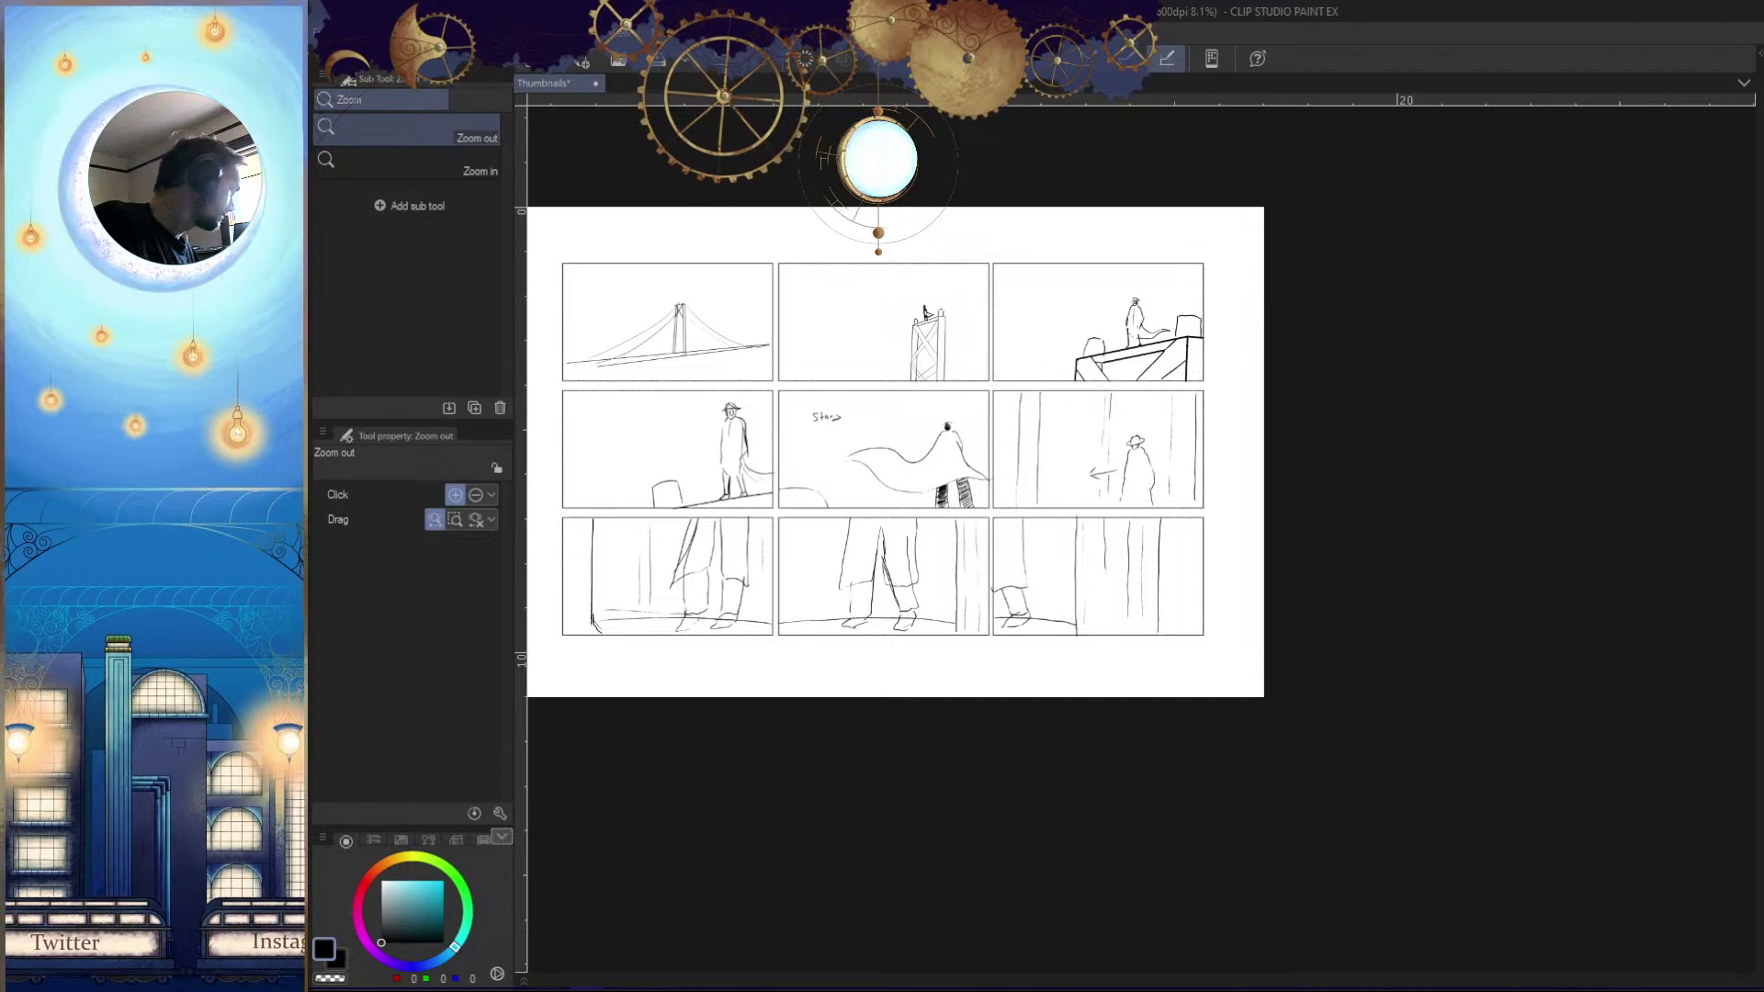
Clear the sketches from the panels, restore them, and review all nine thumbnails together
{"action": "key", "text": "Delete"}
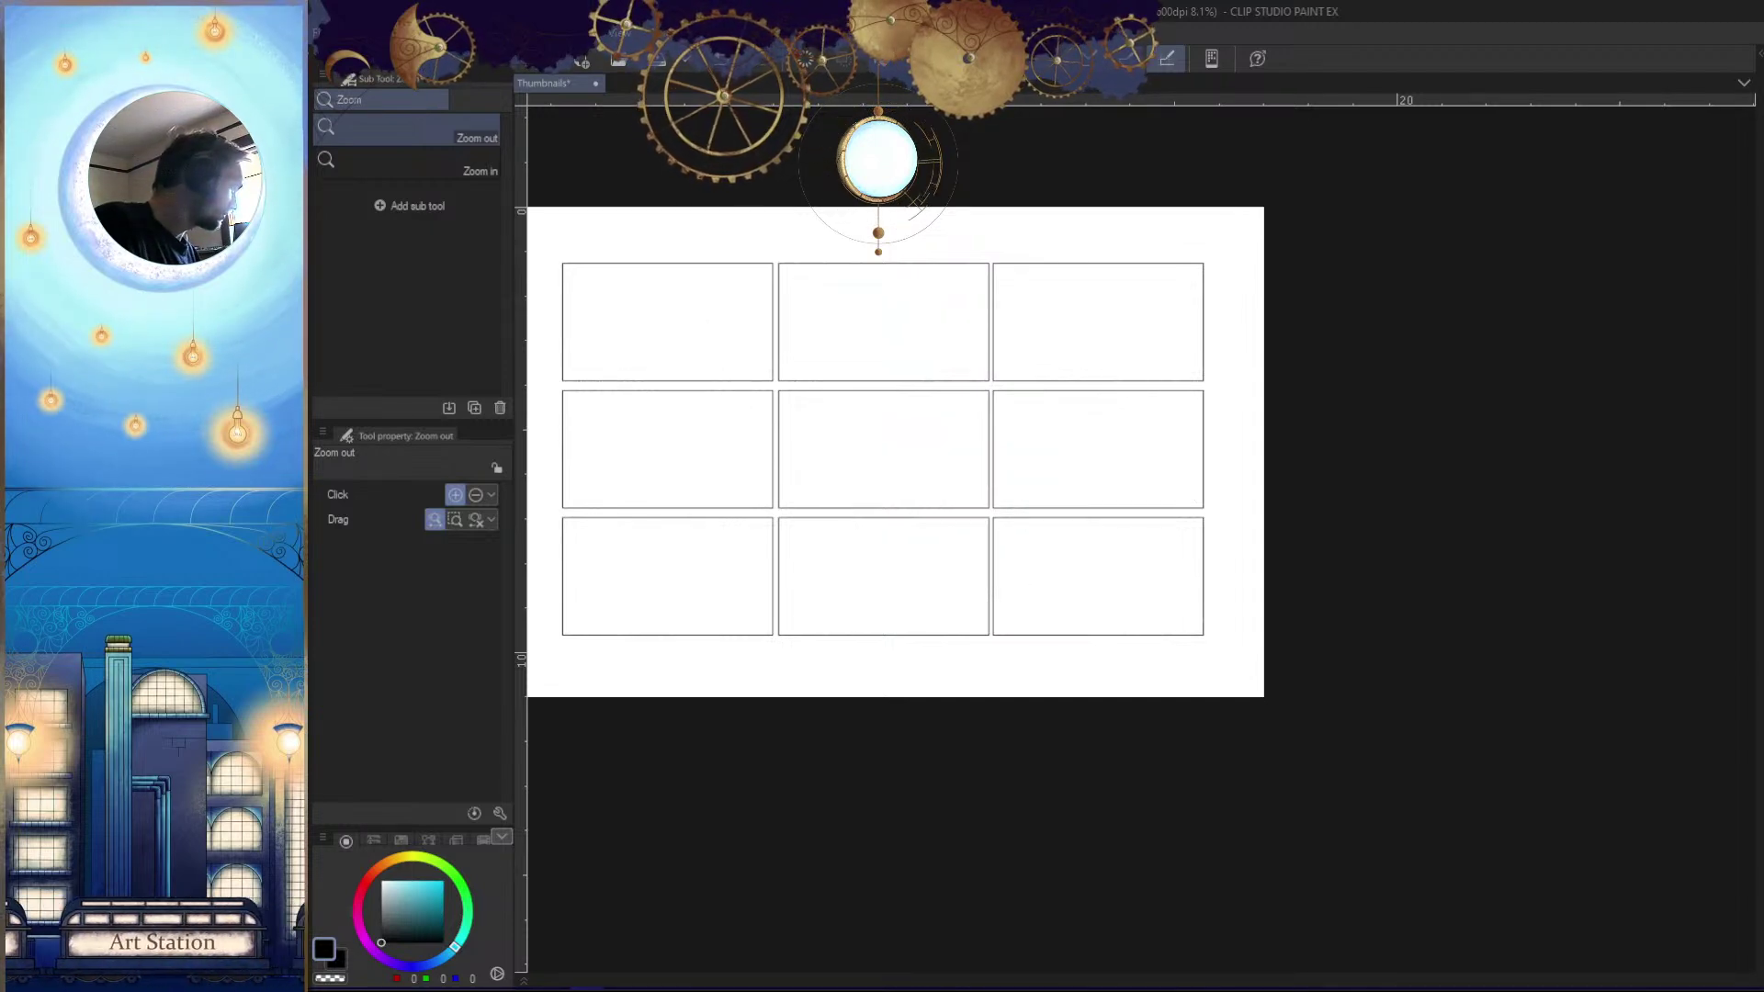
{"action": "key", "text": "ctrl+z"}
{"action": "left_click_drag", "start_coordinate": [1304, 702], "coordinate": [1561, 716]}
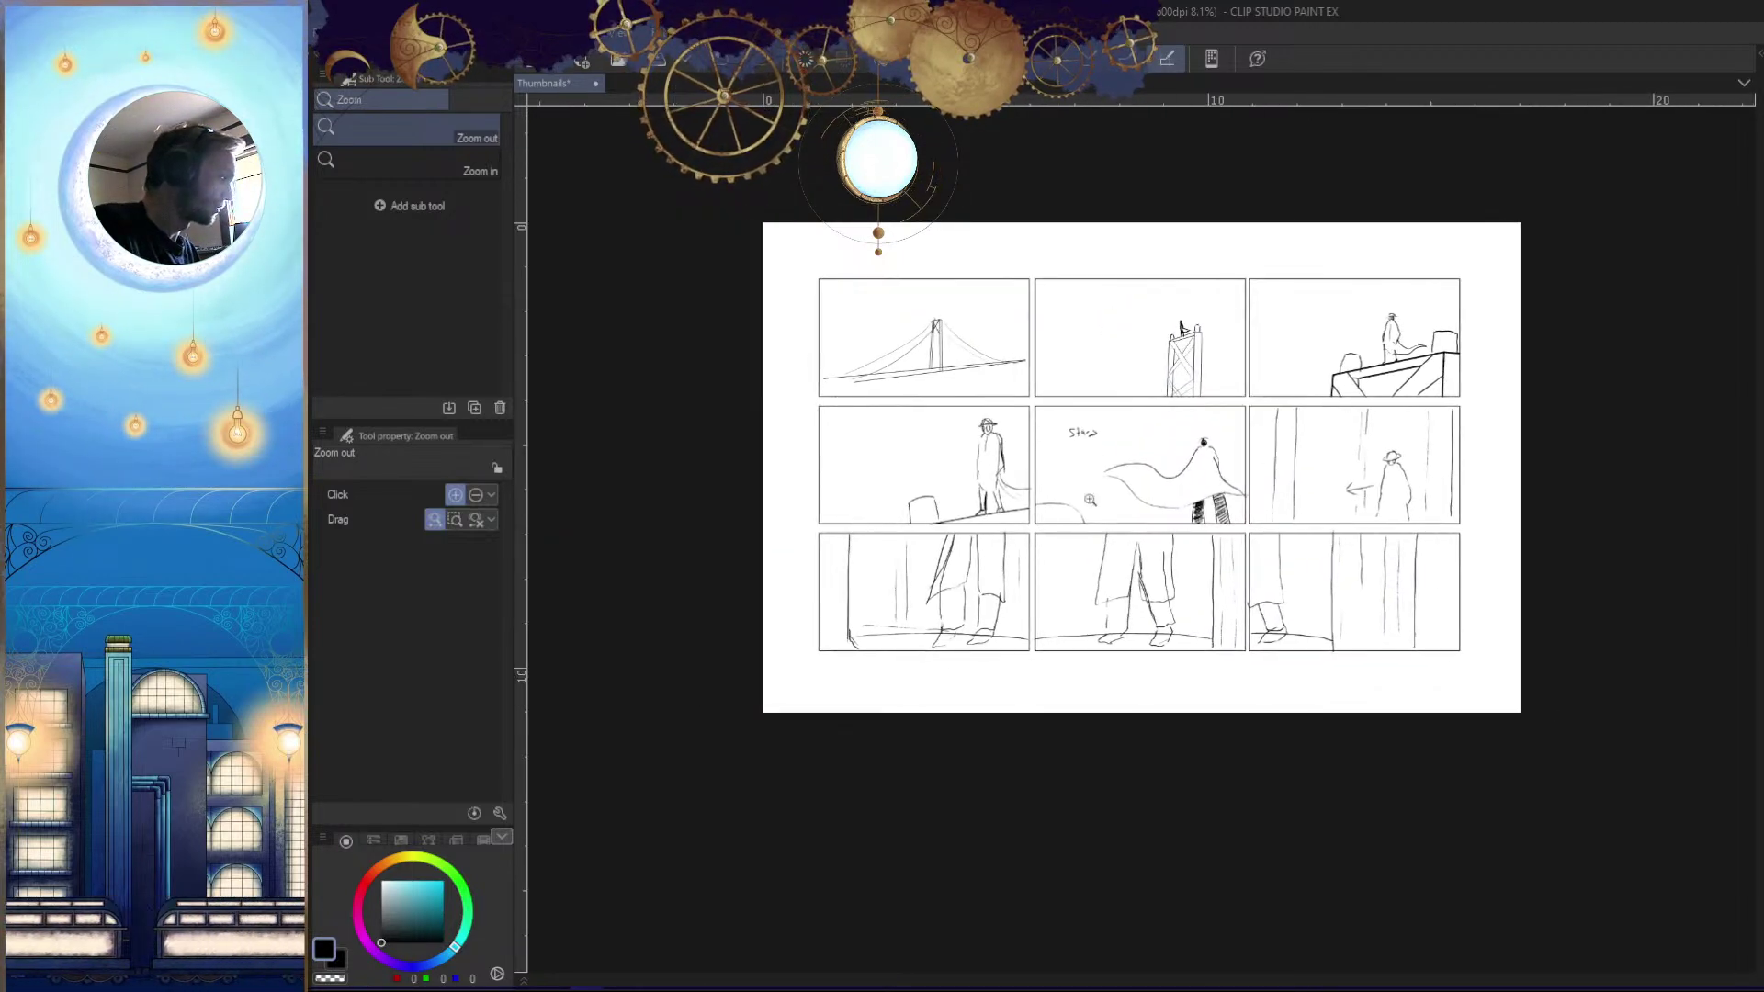
{"action": "left_click_drag", "start_coordinate": [983, 419], "coordinate": [1102, 419]}
{"action": "left_click_drag", "start_coordinate": [1137, 669], "coordinate": [1211, 722]}
{"action": "left_click_drag", "start_coordinate": [1477, 656], "coordinate": [1224, 711]}
{"action": "left_click_drag", "start_coordinate": [1007, 722], "coordinate": [1193, 795]}
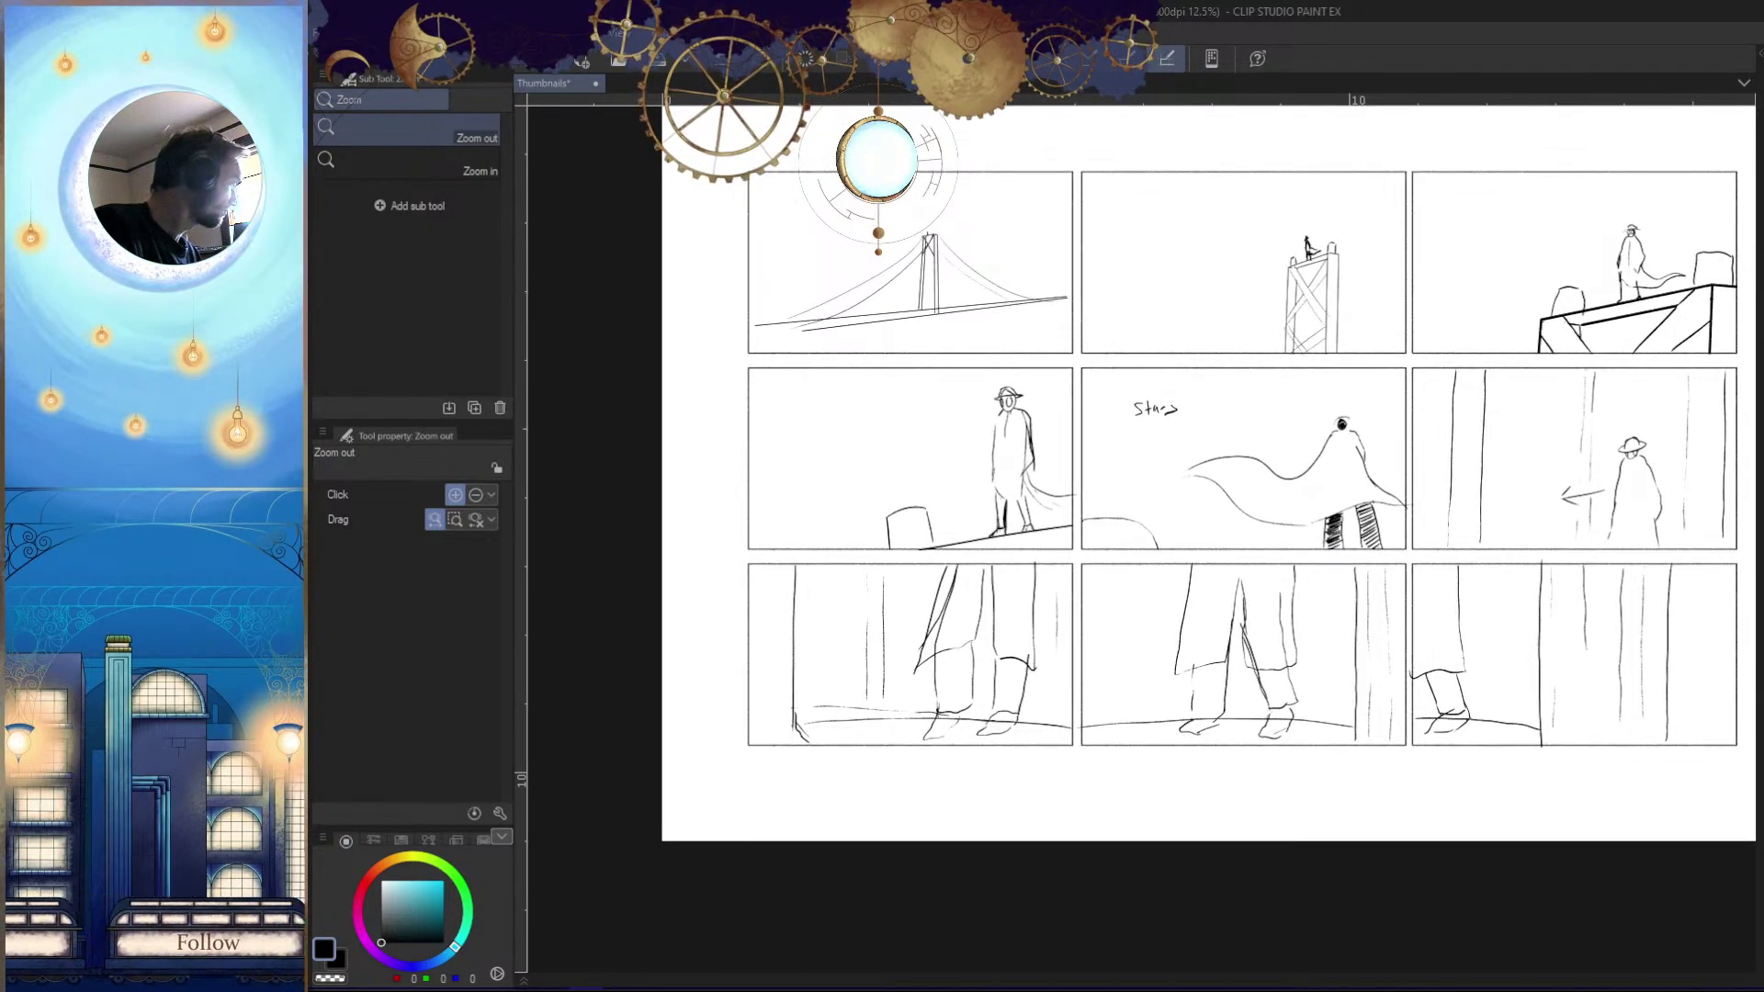
Clear the sketches from the nine-panel page and try a first loose stroke in the first panel
{"action": "key", "text": "Delete"}
{"action": "left_click_drag", "start_coordinate": [1006, 414], "coordinate": [1070, 538]}
{"action": "left_click_drag", "start_coordinate": [956, 384], "coordinate": [1124, 584]}
{"action": "mouse_move", "coordinate": [1007, 469]}
{"action": "left_mouse_down"}
{"action": "mouse_move", "coordinate": [1133, 563]}
{"action": "mouse_move", "coordinate": [1083, 580]}
{"action": "mouse_move", "coordinate": [1092, 469]}
{"action": "mouse_move", "coordinate": [1031, 540]}
{"action": "mouse_move", "coordinate": [1112, 518]}
{"action": "left_mouse_up"}
{"action": "mouse_move", "coordinate": [1109, 520]}
{"action": "left_mouse_down"}
{"action": "mouse_move", "coordinate": [1149, 504]}
{"action": "mouse_move", "coordinate": [1142, 532]}
{"action": "mouse_move", "coordinate": [1128, 485]}
{"action": "mouse_move", "coordinate": [1142, 499]}
{"action": "left_mouse_up"}
{"action": "mouse_move", "coordinate": [1055, 390]}
{"action": "left_mouse_down"}
{"action": "mouse_move", "coordinate": [1071, 556]}
{"action": "mouse_move", "coordinate": [1107, 395]}
{"action": "left_mouse_up"}
{"action": "key", "text": "ctrl+z"}
Sketch three vertical pillar lines along the first panel's left side
{"action": "left_click_drag", "start_coordinate": [819, 274], "coordinate": [787, 814]}
{"action": "key", "text": "ctrl+z"}
{"action": "left_click_drag", "start_coordinate": [842, 268], "coordinate": [848, 789]}
{"action": "key", "text": "ctrl+z"}
{"action": "left_click_drag", "start_coordinate": [851, 267], "coordinate": [834, 783]}
{"action": "left_click_drag", "start_coordinate": [796, 344], "coordinate": [794, 809]}
{"action": "left_click_drag", "start_coordinate": [751, 270], "coordinate": [733, 784]}
Sketch an oval head with a narrow eye lens at its left edge in the first panel
{"action": "mouse_move", "coordinate": [897, 729]}
{"action": "left_mouse_down"}
{"action": "mouse_move", "coordinate": [920, 833]}
{"action": "mouse_move", "coordinate": [847, 688]}
{"action": "left_mouse_up"}
{"action": "mouse_move", "coordinate": [882, 526]}
{"action": "left_mouse_down"}
{"action": "mouse_move", "coordinate": [921, 524]}
{"action": "mouse_move", "coordinate": [940, 465]}
{"action": "left_mouse_up"}
{"action": "left_click_drag", "start_coordinate": [875, 402], "coordinate": [914, 533]}
{"action": "key", "text": "ctrl+z"}
{"action": "mouse_move", "coordinate": [909, 387]}
{"action": "left_mouse_down"}
{"action": "mouse_move", "coordinate": [939, 496]}
{"action": "mouse_move", "coordinate": [907, 386]}
{"action": "left_mouse_up"}
{"action": "left_click_drag", "start_coordinate": [880, 474], "coordinate": [897, 423]}
{"action": "mouse_move", "coordinate": [818, 343]}
{"action": "left_mouse_down"}
{"action": "mouse_move", "coordinate": [831, 539]}
{"action": "mouse_move", "coordinate": [842, 344]}
{"action": "mouse_move", "coordinate": [816, 455]}
{"action": "mouse_move", "coordinate": [859, 323]}
{"action": "left_mouse_up"}
{"action": "key", "text": "ctrl+z"}
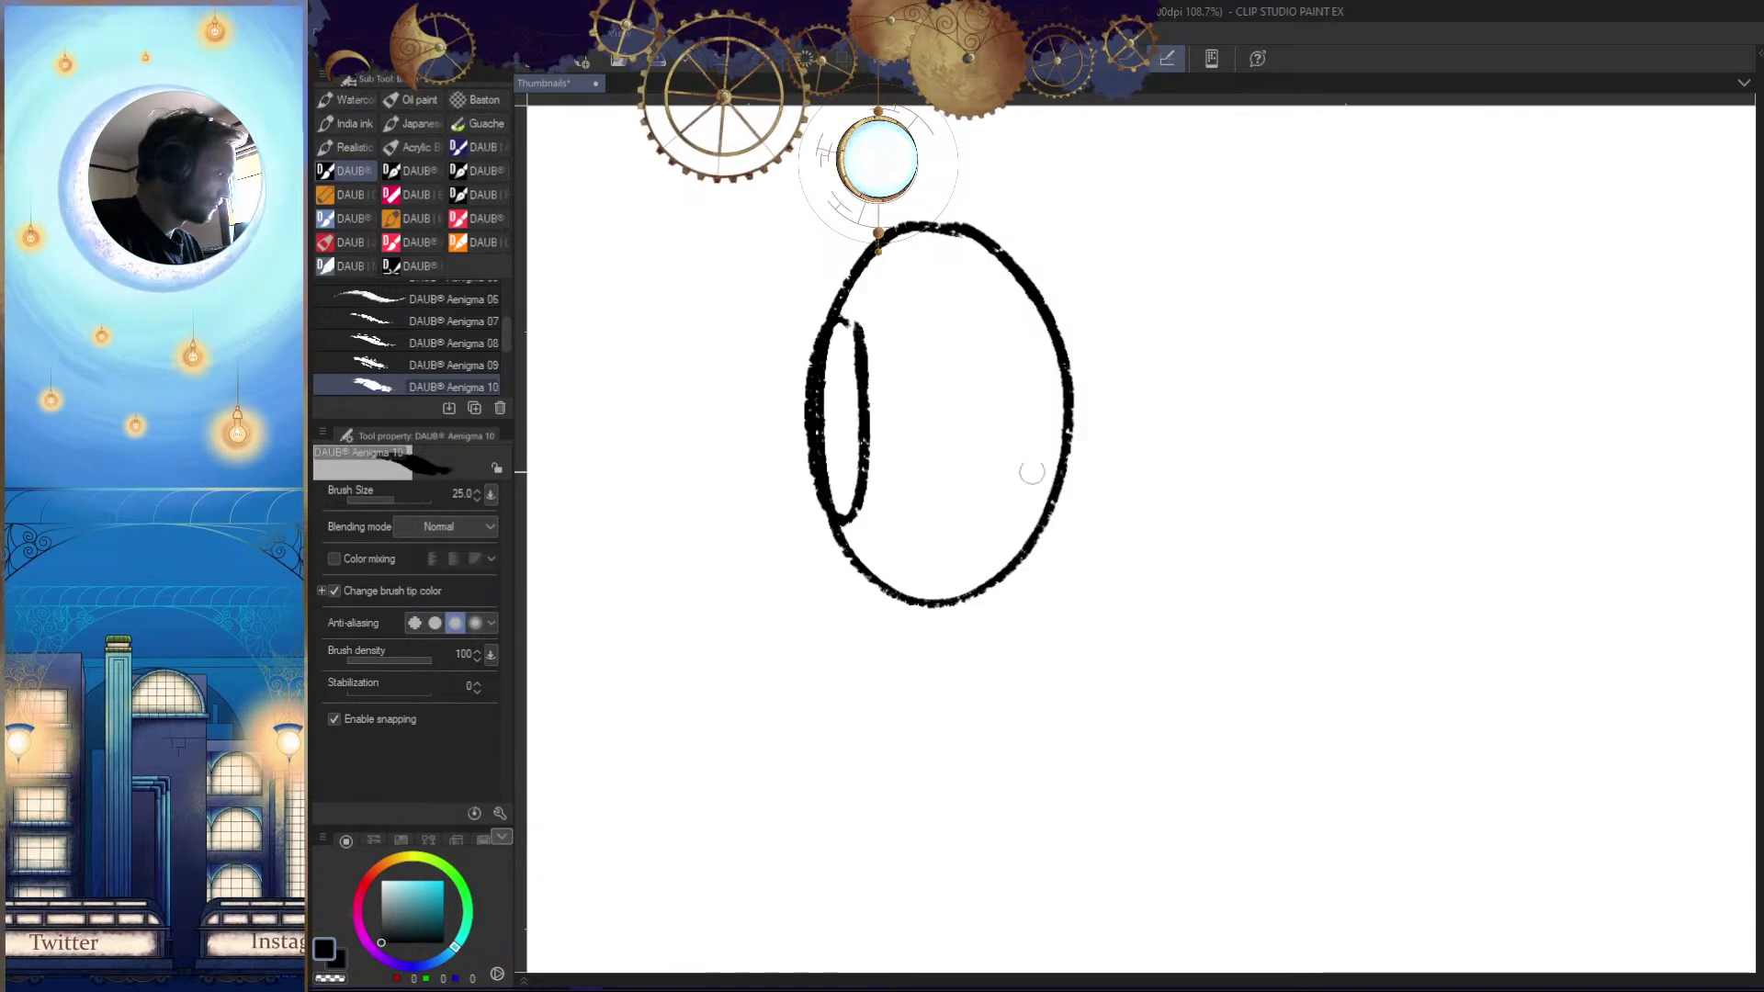
Add the second rounded eye lens to the first panel's head and start the hat's brim line
{"action": "left_click_drag", "start_coordinate": [979, 322], "coordinate": [937, 467]}
{"action": "left_click_drag", "start_coordinate": [939, 471], "coordinate": [981, 336]}
{"action": "key", "text": "ctrl+z"}
{"action": "left_click_drag", "start_coordinate": [939, 469], "coordinate": [981, 325]}
{"action": "mouse_move", "coordinate": [1019, 444]}
{"action": "left_mouse_down"}
{"action": "mouse_move", "coordinate": [772, 464]}
{"action": "mouse_move", "coordinate": [1203, 398]}
{"action": "left_mouse_up"}
Erase the top of the head above the brim line and sketch the collar and both sloping shoulders
{"action": "key", "text": "e"}
{"action": "mouse_move", "coordinate": [1114, 335]}
{"action": "left_mouse_down"}
{"action": "mouse_move", "coordinate": [925, 354]}
{"action": "mouse_move", "coordinate": [913, 405]}
{"action": "mouse_move", "coordinate": [1015, 363]}
{"action": "mouse_move", "coordinate": [1111, 393]}
{"action": "mouse_move", "coordinate": [1026, 407]}
{"action": "left_mouse_up"}
{"action": "mouse_move", "coordinate": [1083, 533]}
{"action": "left_mouse_down"}
{"action": "mouse_move", "coordinate": [1044, 579]}
{"action": "mouse_move", "coordinate": [1142, 484]}
{"action": "mouse_move", "coordinate": [1002, 541]}
{"action": "mouse_move", "coordinate": [1046, 516]}
{"action": "mouse_move", "coordinate": [933, 534]}
{"action": "mouse_move", "coordinate": [859, 756]}
{"action": "left_mouse_up"}
{"action": "key", "text": "b"}
{"action": "left_click", "coordinate": [995, 581]}
{"action": "key", "text": "b"}
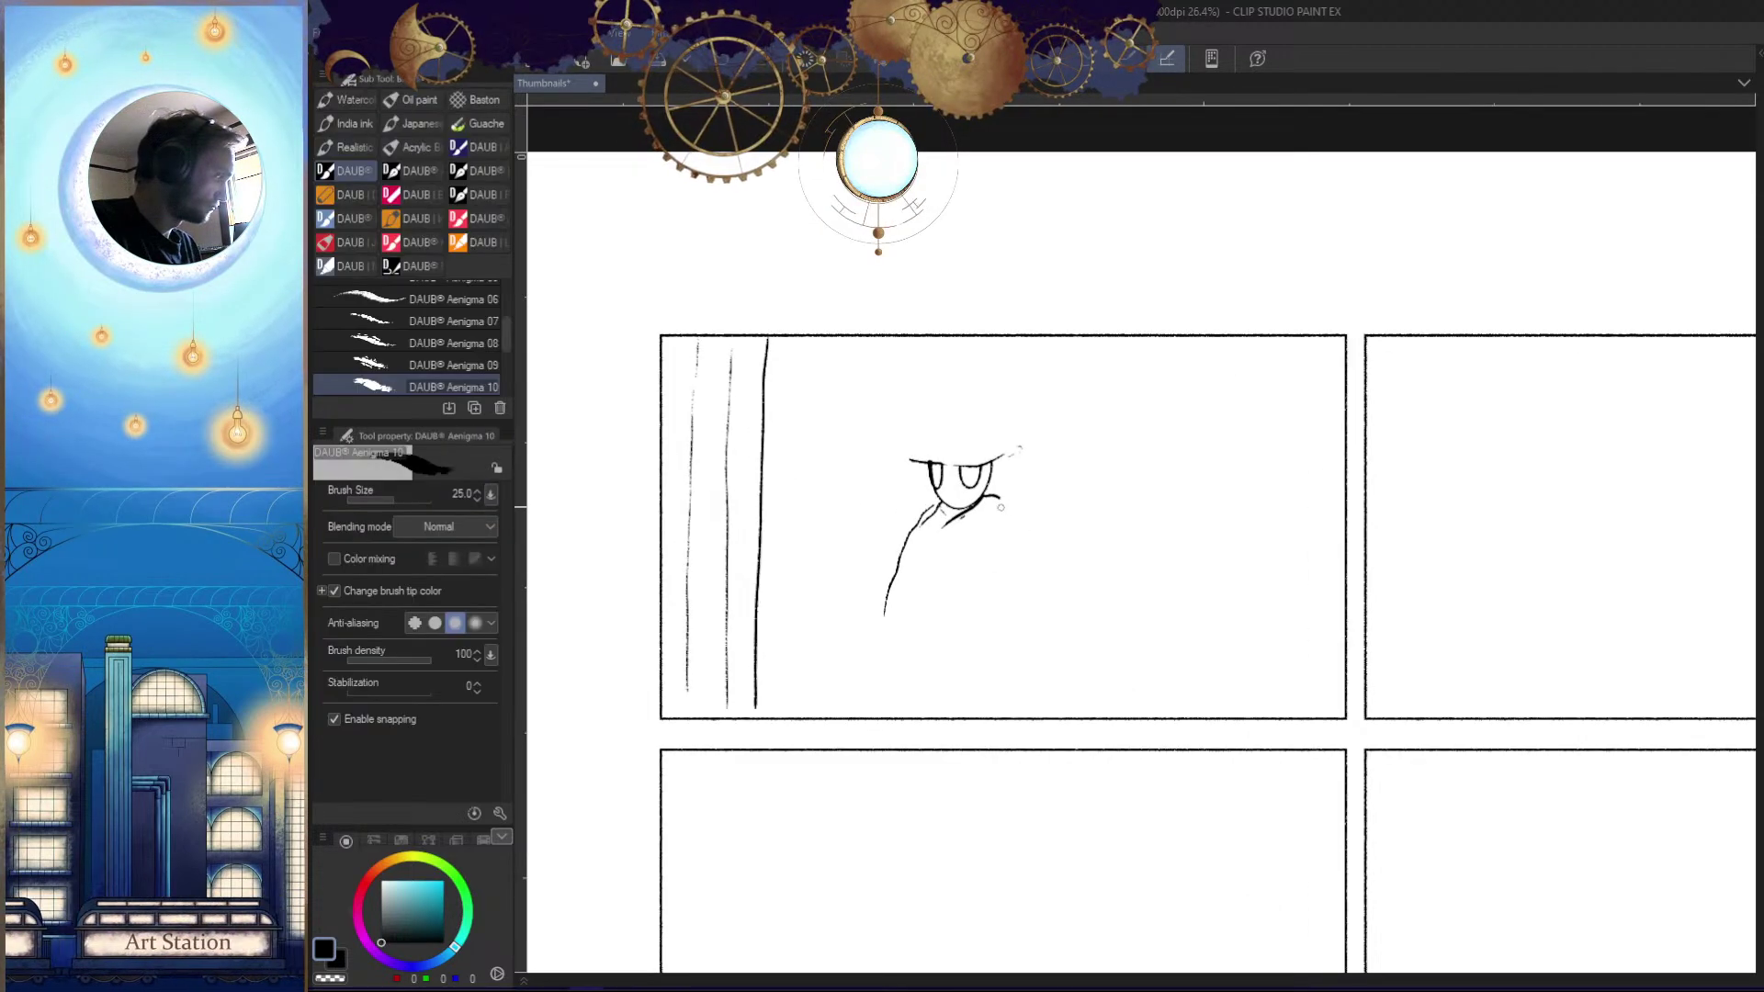
{"action": "mouse_move", "coordinate": [1025, 513]}
{"action": "left_mouse_down"}
{"action": "mouse_move", "coordinate": [1055, 540]}
{"action": "mouse_move", "coordinate": [1025, 567]}
{"action": "left_mouse_up"}
{"action": "left_click", "coordinate": [1054, 602], "text": "alt"}
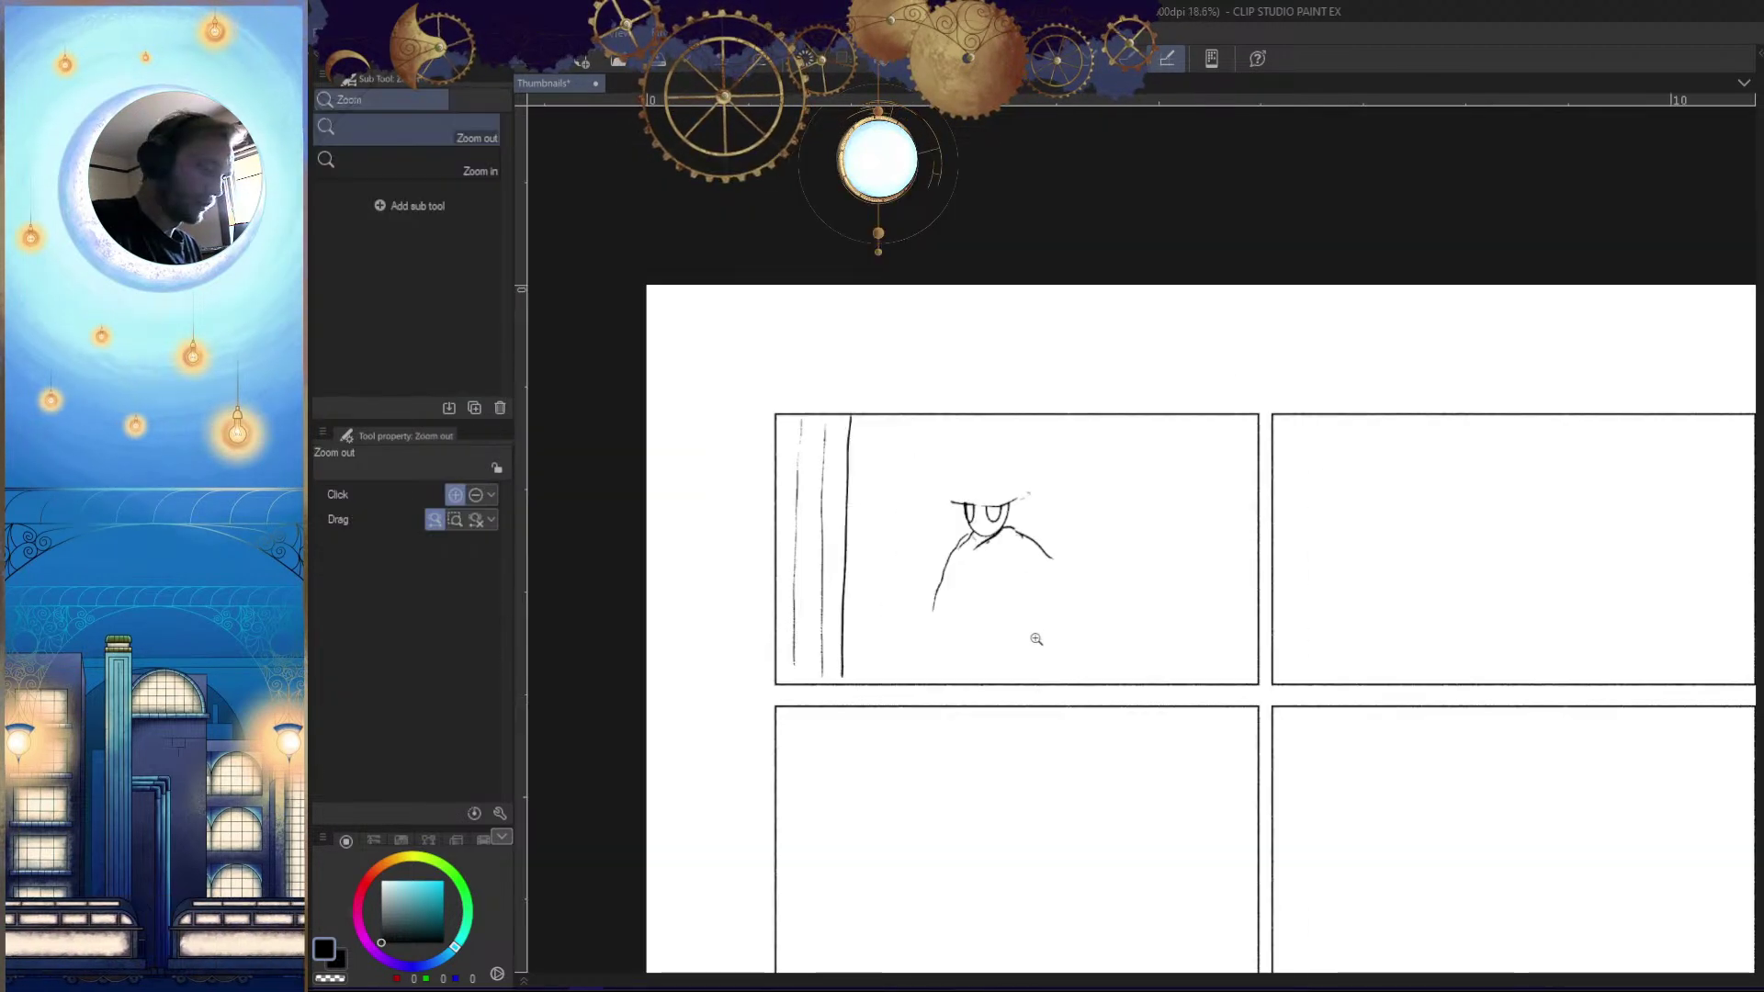
Select the first panel's figure with the Polyline marquee, enlarge it to reach the panel's lower edge, and deselect it
{"action": "left_click", "coordinate": [1021, 629]}
{"action": "key", "text": "m"}
{"action": "left_click", "coordinate": [1144, 454]}
{"action": "left_click", "coordinate": [1055, 390]}
{"action": "left_click", "coordinate": [922, 403]}
{"action": "left_click", "coordinate": [893, 428]}
{"action": "left_click", "coordinate": [846, 538]}
{"action": "left_click", "coordinate": [1151, 453]}
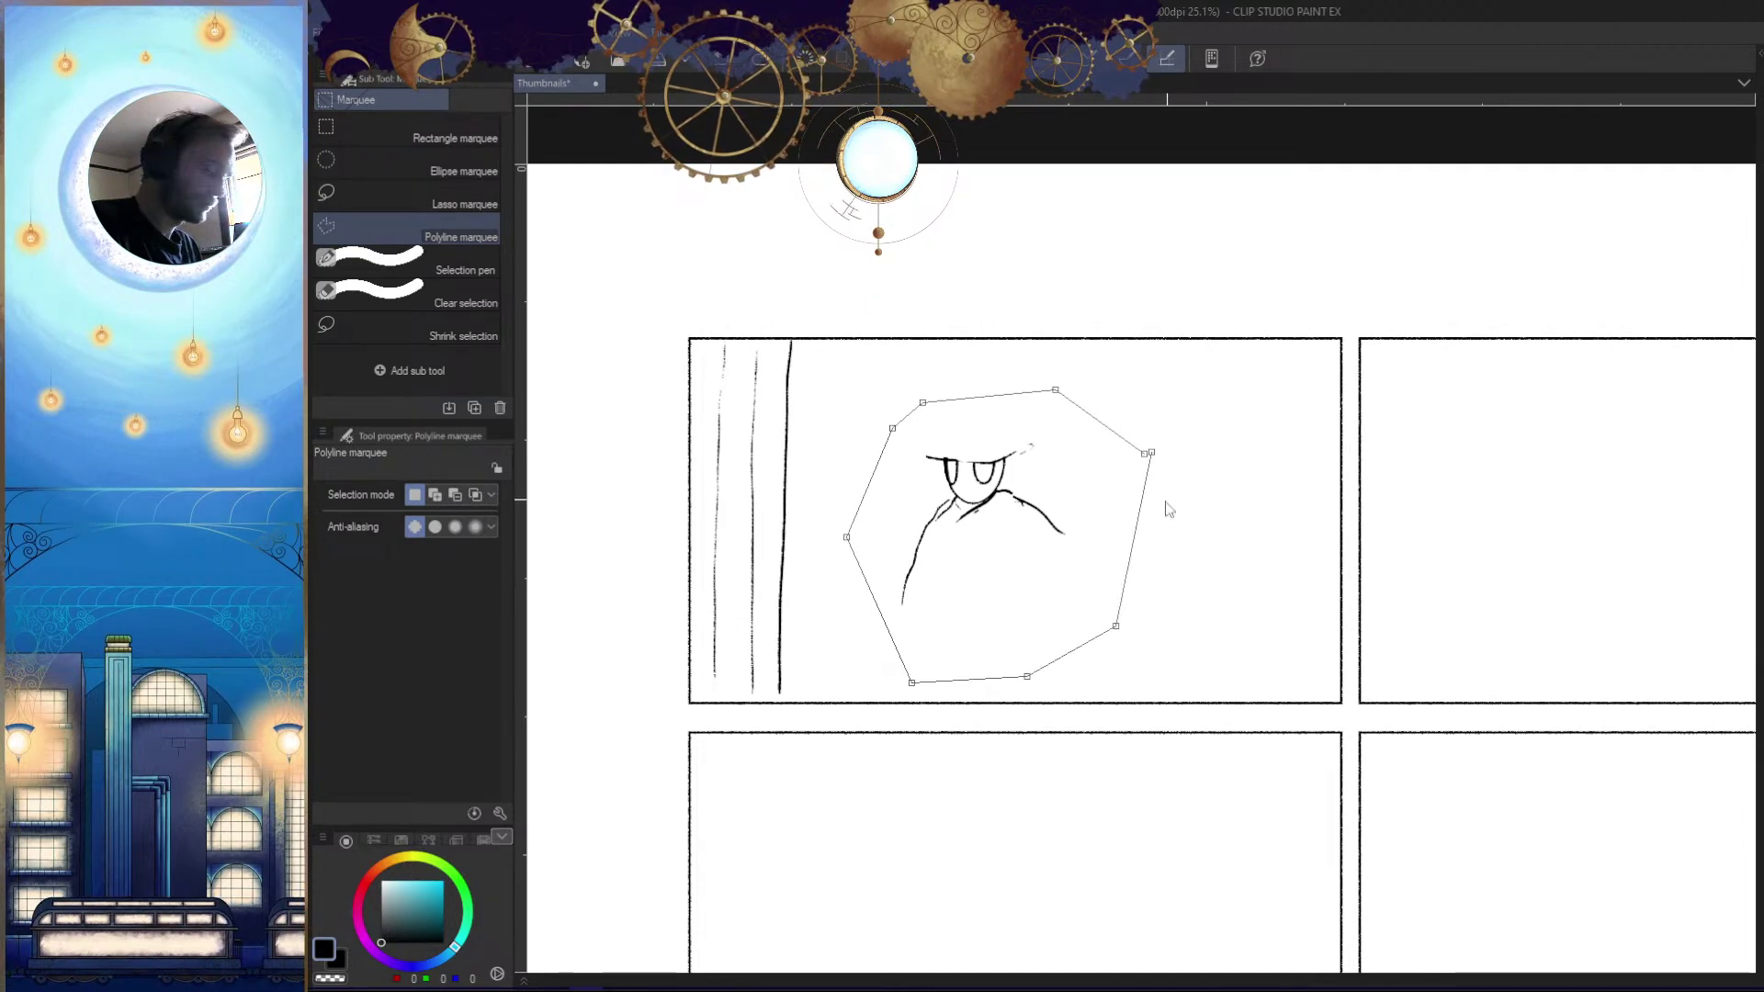
{"action": "left_click", "coordinate": [1145, 454]}
{"action": "key", "text": "ctrl+t"}
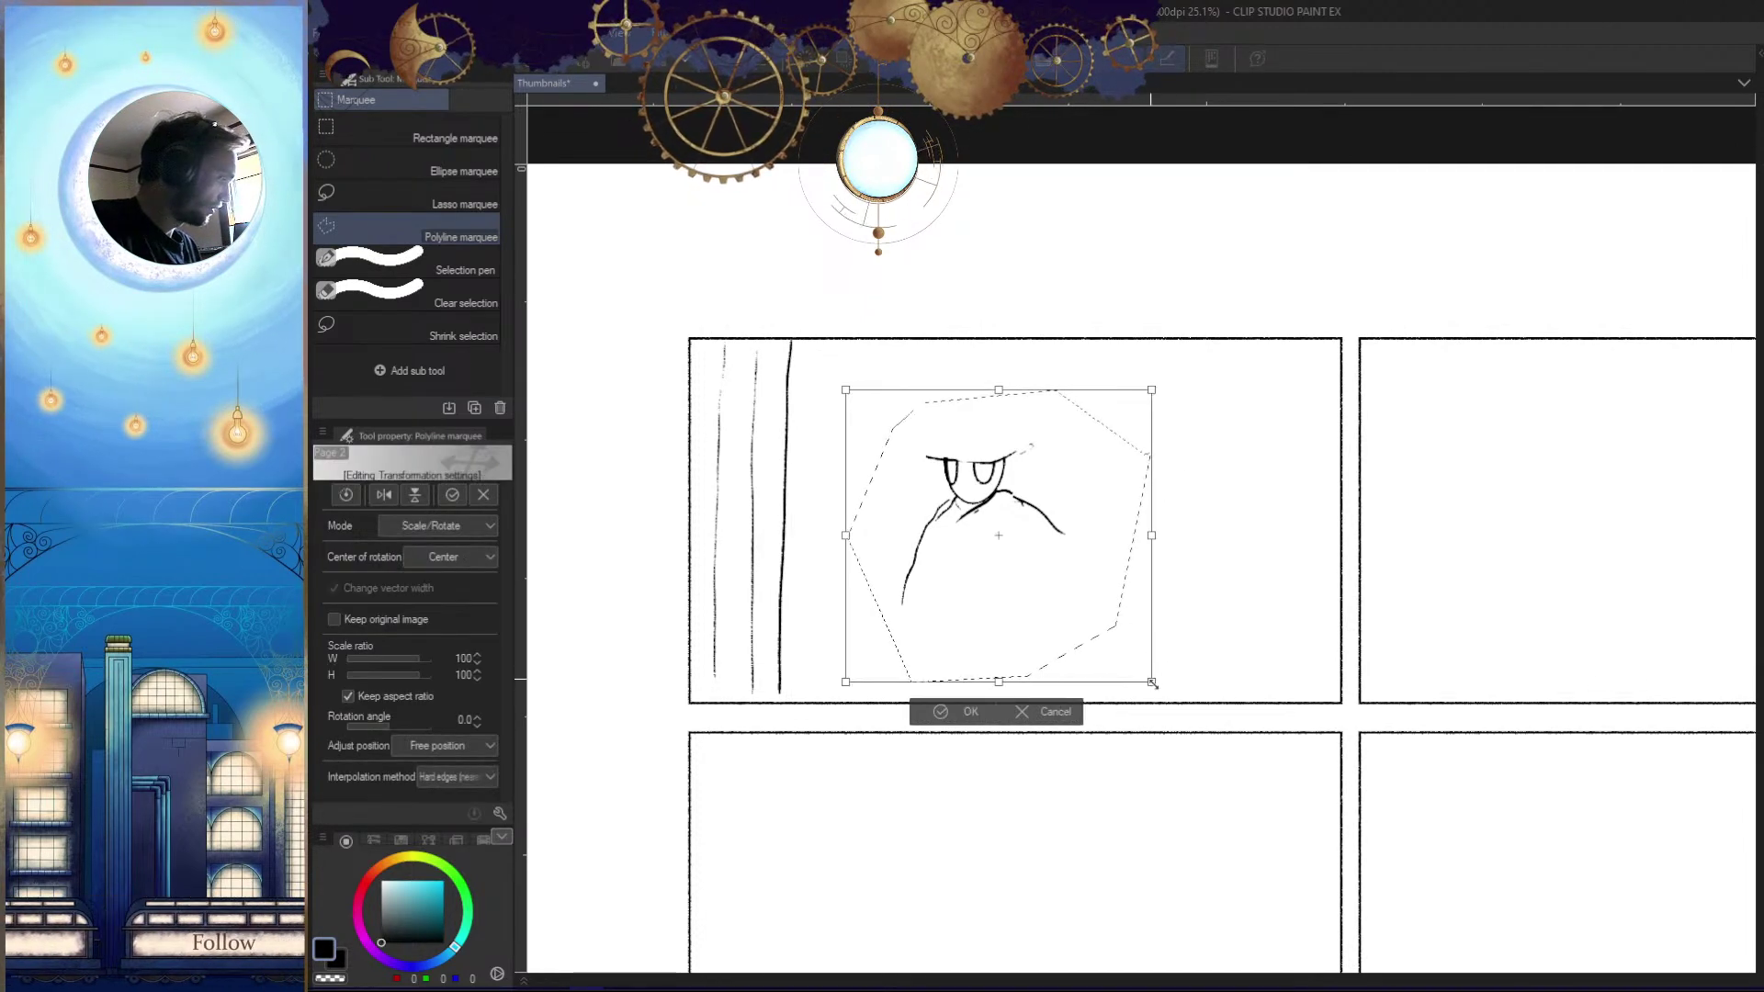
{"action": "left_click_drag", "start_coordinate": [1151, 680], "coordinate": [1185, 703]}
{"action": "left_click_drag", "start_coordinate": [1265, 590], "coordinate": [1393, 592]}
{"action": "left_click_drag", "start_coordinate": [1264, 645], "coordinate": [1176, 653]}
{"action": "key", "text": "Return"}
{"action": "key", "text": "ctrl+d"}
Draw the coat's outer right edge down to the panel border and add the inner sleeve line
{"action": "scroll", "coordinate": [1158, 618], "scroll_direction": "up", "scroll_amount": 2}
{"action": "key", "text": "p"}
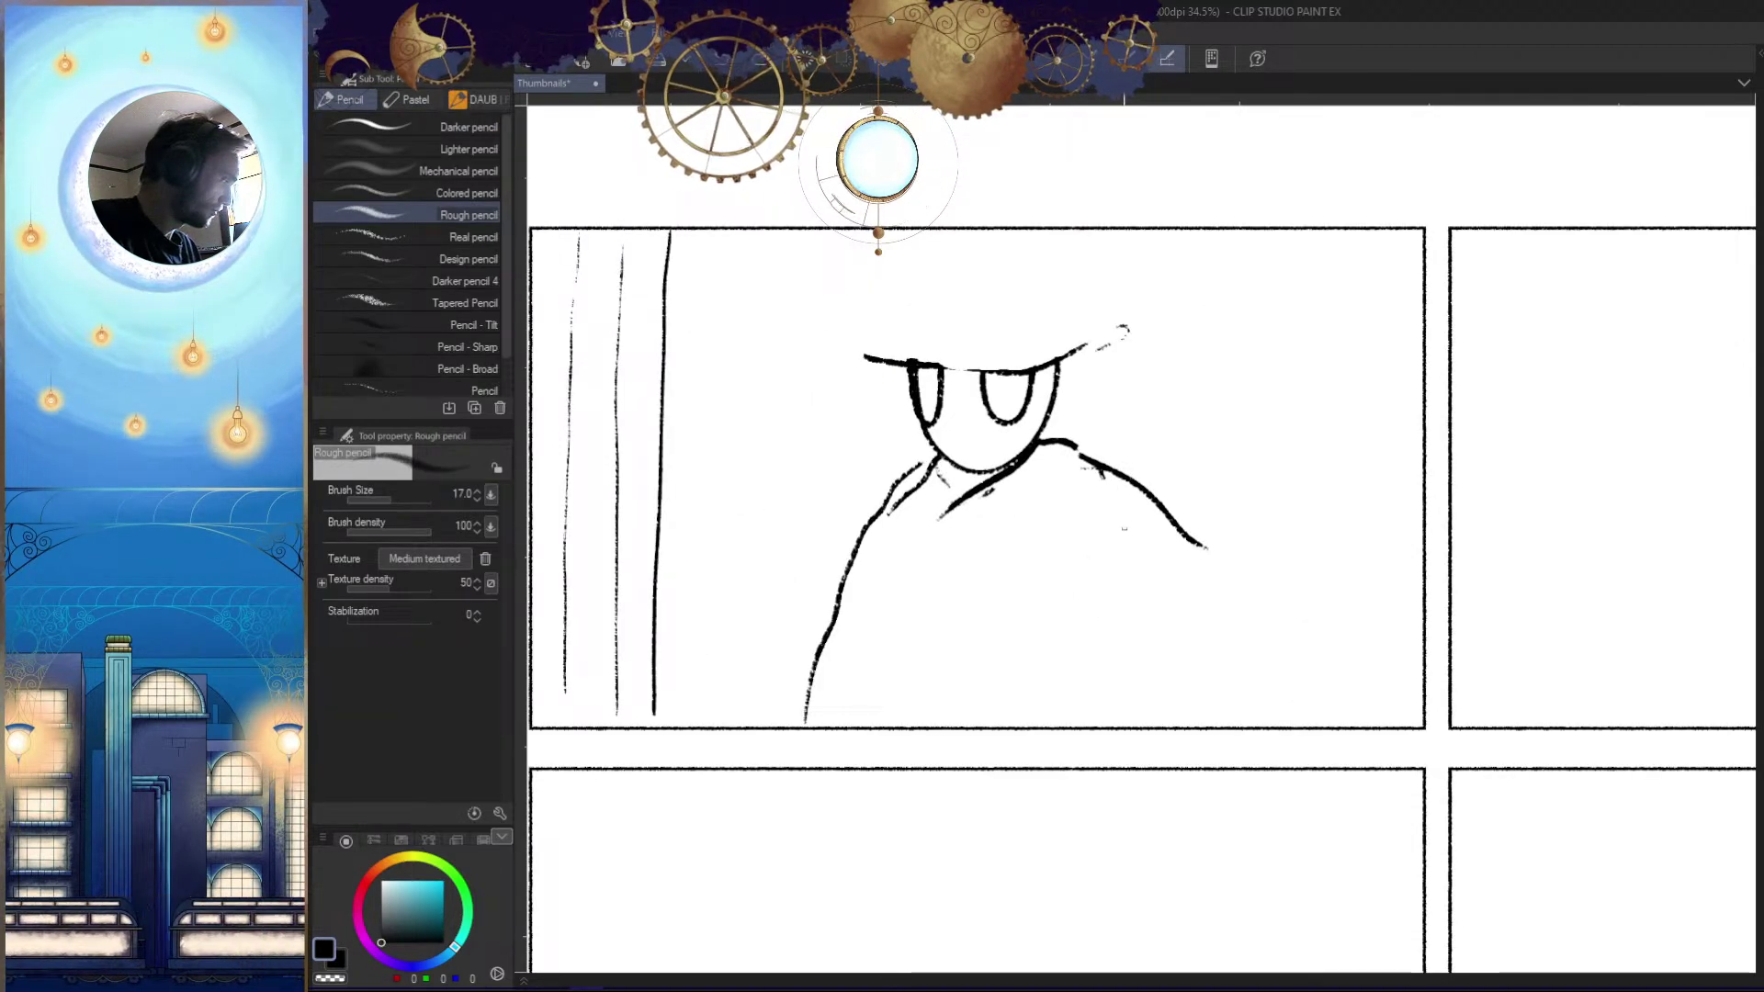
{"action": "key", "text": "b"}
{"action": "mouse_move", "coordinate": [1191, 542]}
{"action": "left_mouse_down"}
{"action": "mouse_move", "coordinate": [1153, 663]}
{"action": "mouse_move", "coordinate": [1161, 720]}
{"action": "left_mouse_up"}
{"action": "key", "text": "ctrl+z"}
{"action": "left_click_drag", "start_coordinate": [1194, 542], "coordinate": [1151, 727]}
{"action": "key", "text": "h"}
{"action": "left_click_drag", "start_coordinate": [1151, 726], "coordinate": [1204, 654]}
{"action": "key", "text": "h"}
{"action": "key", "text": "ctrl+z"}
{"action": "left_click_drag", "start_coordinate": [1183, 473], "coordinate": [1176, 560]}
{"action": "scroll", "coordinate": [1157, 670], "scroll_direction": "down", "scroll_amount": 4}
{"action": "scroll", "coordinate": [1083, 415], "scroll_direction": "up", "scroll_amount": 6}
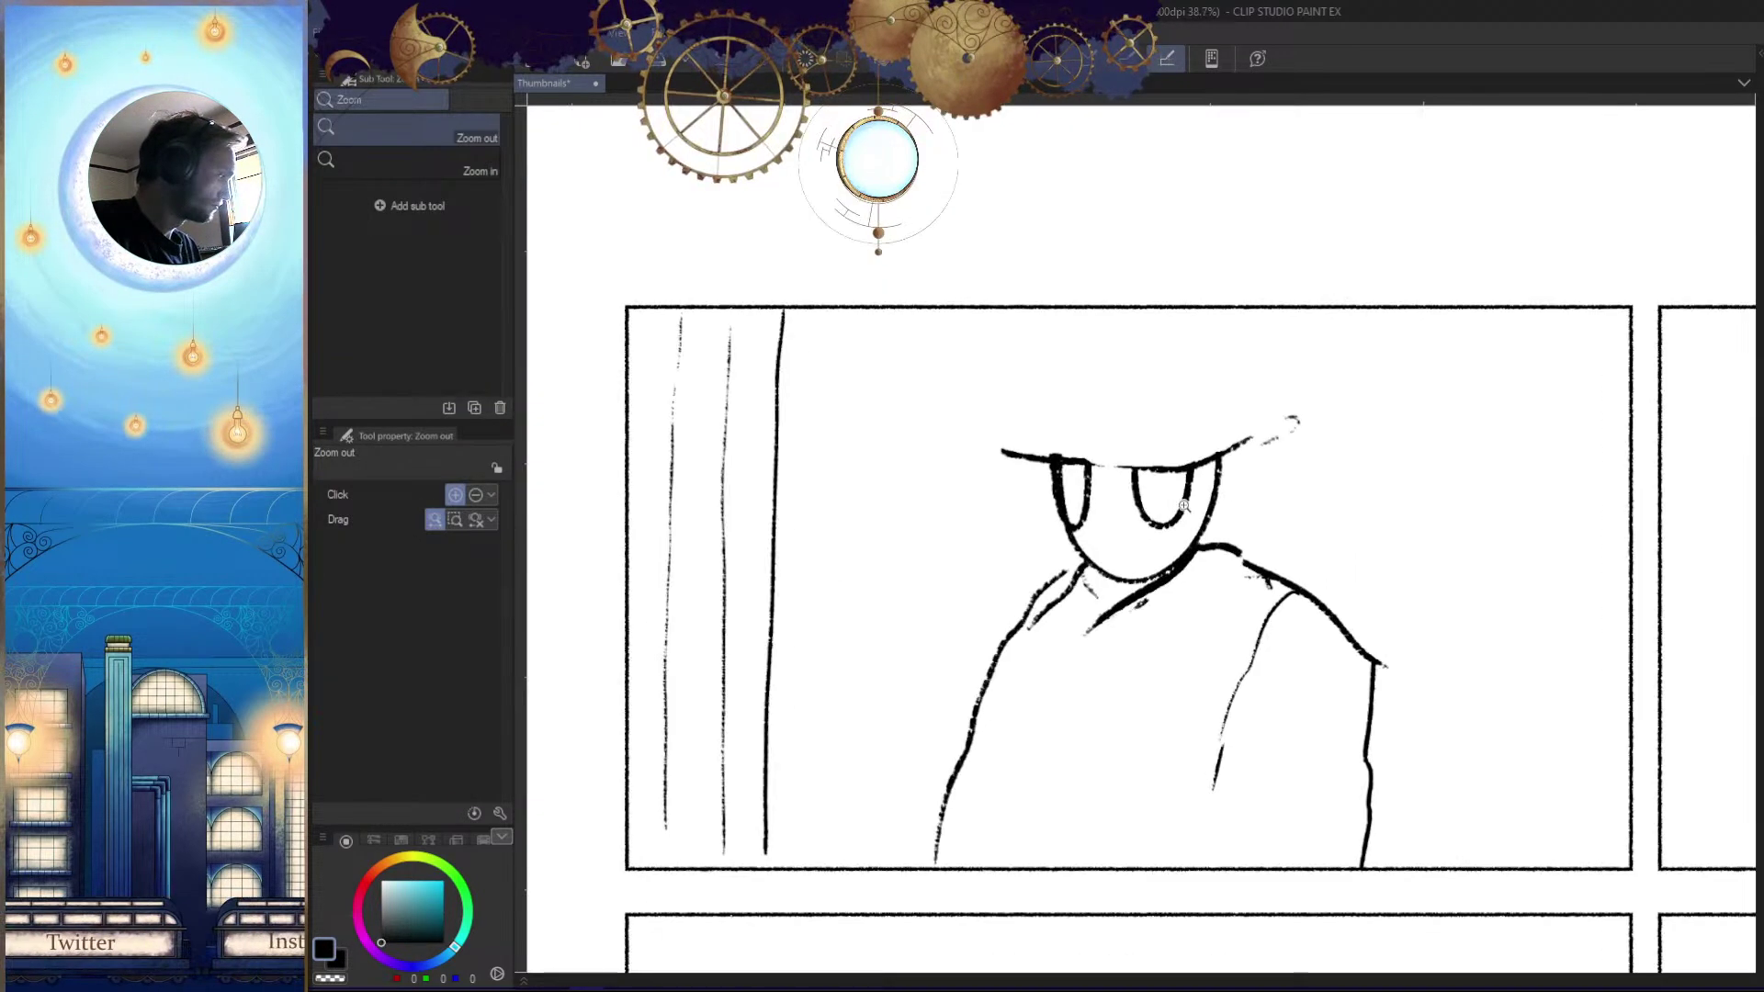
Sketch the curved brim of the hat above the first figure's eye lenses
{"action": "mouse_move", "coordinate": [1071, 385]}
{"action": "left_mouse_down"}
{"action": "mouse_move", "coordinate": [1060, 426]}
{"action": "mouse_move", "coordinate": [1043, 540]}
{"action": "mouse_move", "coordinate": [1287, 493]}
{"action": "left_mouse_up"}
{"action": "key", "text": "ctrl+z"}
{"action": "key", "text": "ctrl+z"}
{"action": "mouse_move", "coordinate": [1006, 514]}
{"action": "left_mouse_down"}
{"action": "mouse_move", "coordinate": [1127, 526]}
{"action": "mouse_move", "coordinate": [1279, 494]}
{"action": "left_mouse_up"}
{"action": "left_click_drag", "start_coordinate": [1049, 465], "coordinate": [909, 553]}
Try several crown and brim strokes for the first figure's hat, checking the mirrored view and undoing them
{"action": "key", "text": "h"}
{"action": "left_click_drag", "start_coordinate": [1103, 396], "coordinate": [1148, 387]}
{"action": "left_click_drag", "start_coordinate": [942, 450], "coordinate": [1073, 404]}
{"action": "key", "text": "ctrl+z"}
{"action": "key", "text": "ctrl+z"}
{"action": "mouse_move", "coordinate": [1232, 348]}
{"action": "left_mouse_down"}
{"action": "mouse_move", "coordinate": [1187, 342]}
{"action": "mouse_move", "coordinate": [1003, 349]}
{"action": "mouse_move", "coordinate": [896, 452]}
{"action": "left_mouse_up"}
{"action": "left_click_drag", "start_coordinate": [1011, 347], "coordinate": [1174, 334]}
{"action": "key", "text": "h"}
{"action": "mouse_move", "coordinate": [1276, 481]}
{"action": "left_mouse_down"}
{"action": "mouse_move", "coordinate": [1304, 465]}
{"action": "mouse_move", "coordinate": [1351, 540]}
{"action": "left_mouse_up"}
{"action": "key", "text": "ctrl+z"}
{"action": "key", "text": "ctrl+z"}
{"action": "key", "text": "ctrl+z"}
{"action": "left_click_drag", "start_coordinate": [1293, 447], "coordinate": [1311, 426]}
{"action": "mouse_move", "coordinate": [1140, 391]}
{"action": "left_mouse_down"}
{"action": "mouse_move", "coordinate": [1249, 383]}
{"action": "mouse_move", "coordinate": [1258, 430]}
{"action": "left_mouse_up"}
{"action": "key", "text": "ctrl+z"}
{"action": "key", "text": "ctrl+z"}
Sketch the hat's crown on the first figure and retouch the outlines, checking the mirrored view
{"action": "mouse_move", "coordinate": [1220, 441]}
{"action": "left_mouse_down"}
{"action": "mouse_move", "coordinate": [1069, 449]}
{"action": "mouse_move", "coordinate": [1026, 504]}
{"action": "left_mouse_up"}
{"action": "mouse_move", "coordinate": [1104, 411]}
{"action": "left_mouse_down"}
{"action": "mouse_move", "coordinate": [1334, 379]}
{"action": "mouse_move", "coordinate": [1440, 513]}
{"action": "left_mouse_up"}
{"action": "key", "text": "h"}
{"action": "mouse_move", "coordinate": [1365, 656]}
{"action": "left_mouse_down"}
{"action": "mouse_move", "coordinate": [1415, 594]}
{"action": "mouse_move", "coordinate": [1401, 744]}
{"action": "mouse_move", "coordinate": [1403, 680]}
{"action": "left_mouse_up"}
{"action": "key", "text": "h"}
{"action": "left_click_drag", "start_coordinate": [1356, 662], "coordinate": [1342, 836]}
Shade the first figure's face black around the eye lenses and refine the hat's outline
{"action": "left_click_drag", "start_coordinate": [1056, 595], "coordinate": [1125, 703]}
{"action": "mouse_move", "coordinate": [1126, 708]}
{"action": "left_mouse_down"}
{"action": "mouse_move", "coordinate": [1179, 671]}
{"action": "mouse_move", "coordinate": [1112, 599]}
{"action": "left_mouse_up"}
{"action": "left_click_drag", "start_coordinate": [1112, 599], "coordinate": [1197, 662]}
{"action": "left_click_drag", "start_coordinate": [1018, 515], "coordinate": [1222, 423]}
{"action": "mouse_move", "coordinate": [1106, 319]}
{"action": "left_mouse_down"}
{"action": "mouse_move", "coordinate": [1063, 312]}
{"action": "mouse_move", "coordinate": [1091, 309]}
{"action": "mouse_move", "coordinate": [1010, 393]}
{"action": "mouse_move", "coordinate": [1096, 404]}
{"action": "mouse_move", "coordinate": [1132, 435]}
{"action": "mouse_move", "coordinate": [1037, 481]}
{"action": "mouse_move", "coordinate": [970, 549]}
{"action": "mouse_move", "coordinate": [1018, 564]}
{"action": "mouse_move", "coordinate": [1240, 518]}
{"action": "mouse_move", "coordinate": [1254, 539]}
{"action": "mouse_move", "coordinate": [1205, 590]}
{"action": "mouse_move", "coordinate": [1230, 587]}
{"action": "mouse_move", "coordinate": [1243, 509]}
{"action": "mouse_move", "coordinate": [1359, 418]}
{"action": "mouse_move", "coordinate": [1334, 376]}
{"action": "mouse_move", "coordinate": [1355, 341]}
{"action": "mouse_move", "coordinate": [1351, 287]}
{"action": "left_mouse_up"}
{"action": "left_click_drag", "start_coordinate": [1352, 536], "coordinate": [1197, 748]}
{"action": "left_click_drag", "start_coordinate": [1703, 817], "coordinate": [1560, 779]}
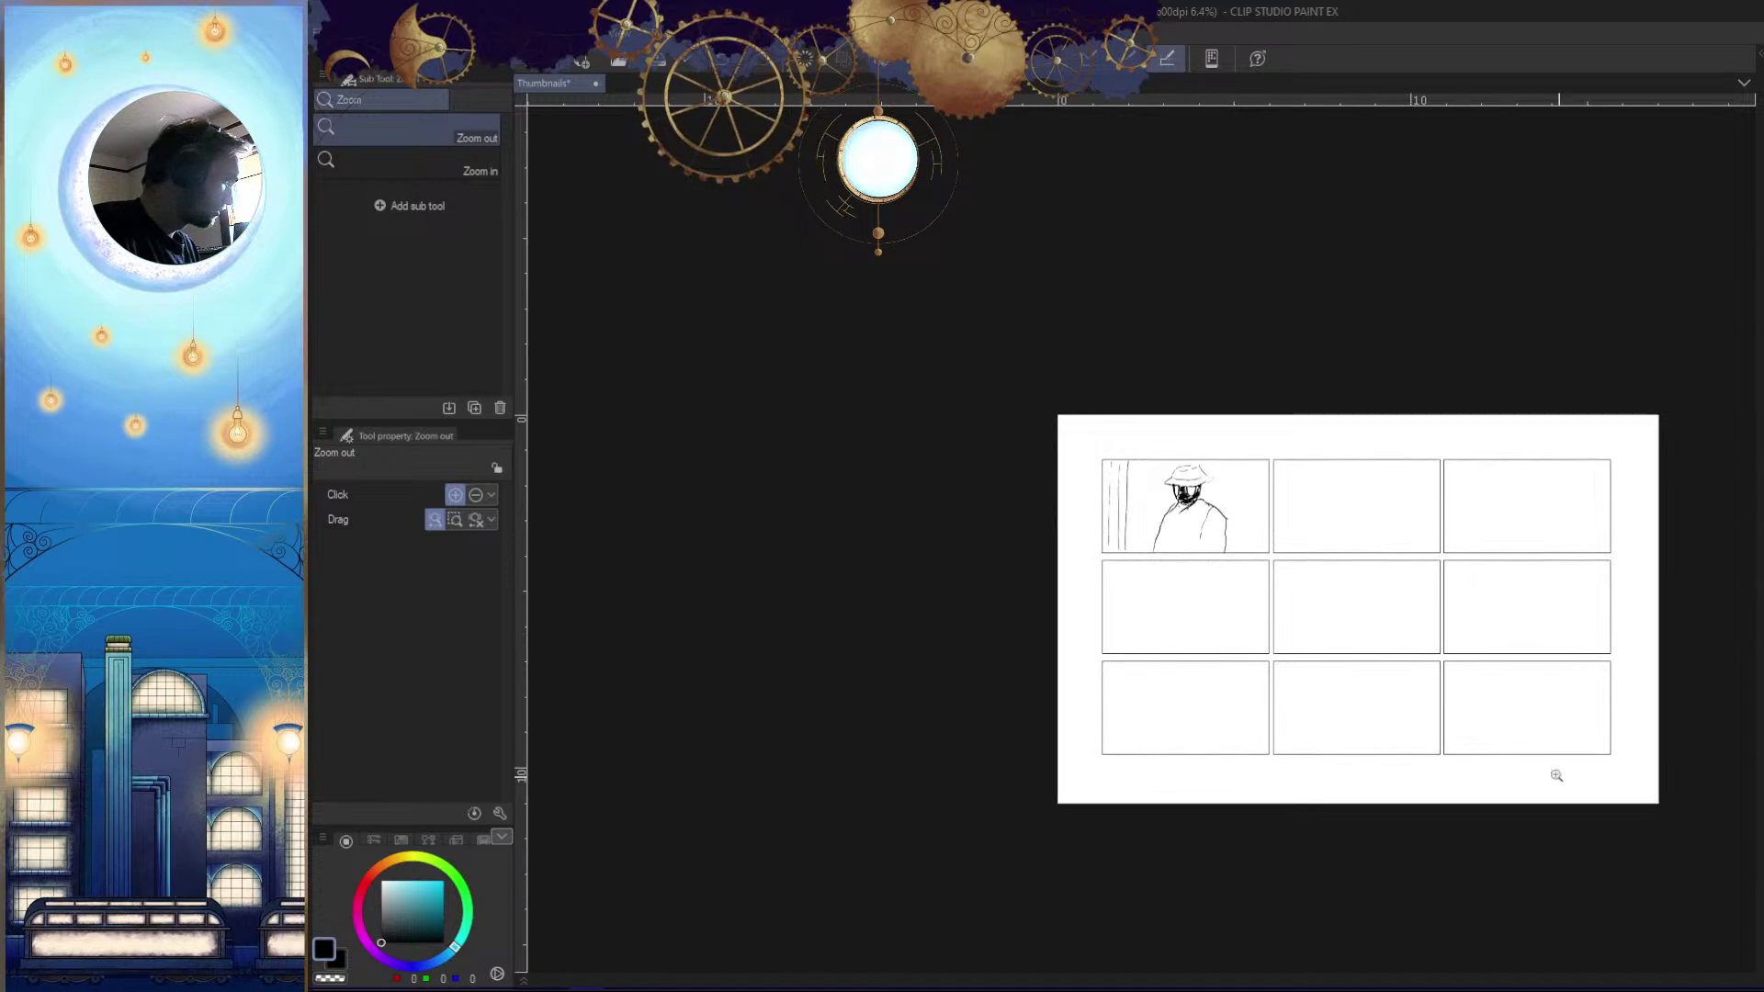
Review the first panel's figure within the whole page and bring the empty second panel into view
{"action": "left_click_drag", "start_coordinate": [1381, 621], "coordinate": [1507, 689]}
{"action": "left_click_drag", "start_coordinate": [1368, 682], "coordinate": [1311, 670]}
{"action": "left_click_drag", "start_coordinate": [1216, 449], "coordinate": [1169, 481]}
{"action": "left_click_drag", "start_coordinate": [1067, 406], "coordinate": [1210, 629]}
{"action": "left_click_drag", "start_coordinate": [1283, 638], "coordinate": [1347, 634]}
{"action": "left_click_drag", "start_coordinate": [1329, 599], "coordinate": [1119, 695]}
{"action": "left_click_drag", "start_coordinate": [1114, 496], "coordinate": [1197, 653]}
{"action": "left_click_drag", "start_coordinate": [1197, 653], "coordinate": [1038, 588]}
{"action": "left_click_drag", "start_coordinate": [1230, 602], "coordinate": [1129, 611]}
{"action": "left_click", "coordinate": [1071, 523]}
{"action": "left_click_drag", "start_coordinate": [1090, 542], "coordinate": [1159, 514]}
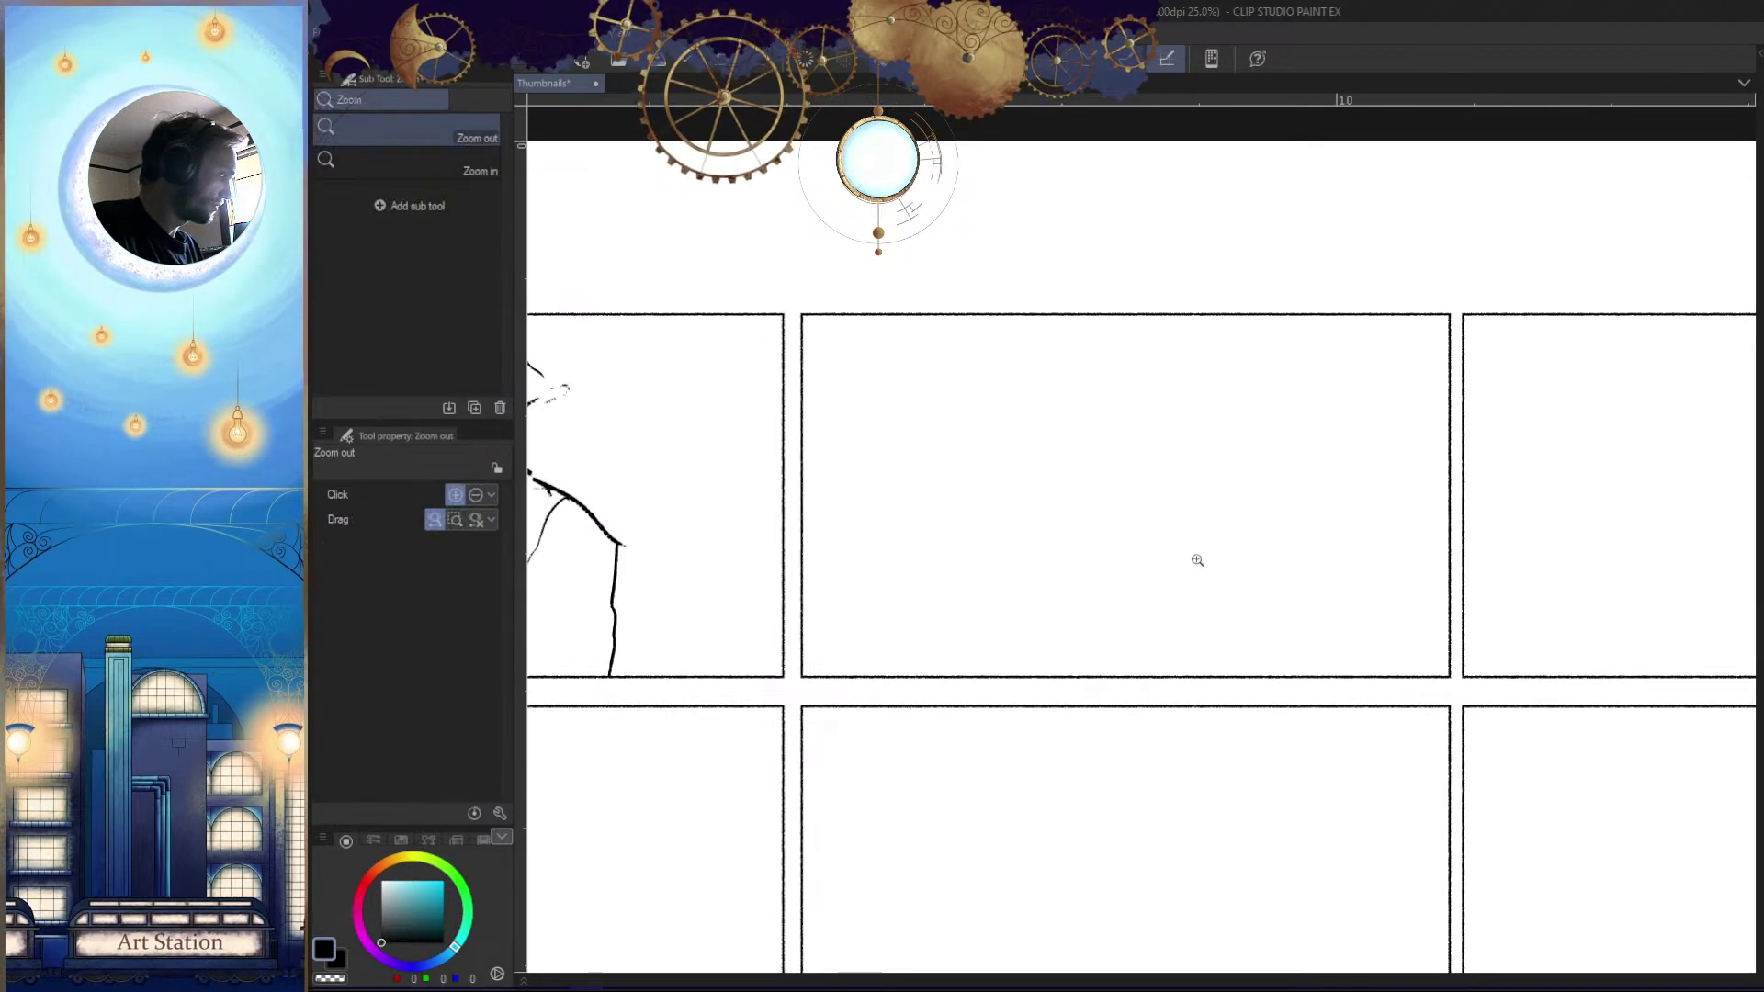
Sketch a pillar edge with lighter vertical lines along the second panel's right side
{"action": "left_click", "coordinate": [1293, 545]}
{"action": "key", "text": "b"}
{"action": "left_click_drag", "start_coordinate": [1401, 238], "coordinate": [1401, 511]}
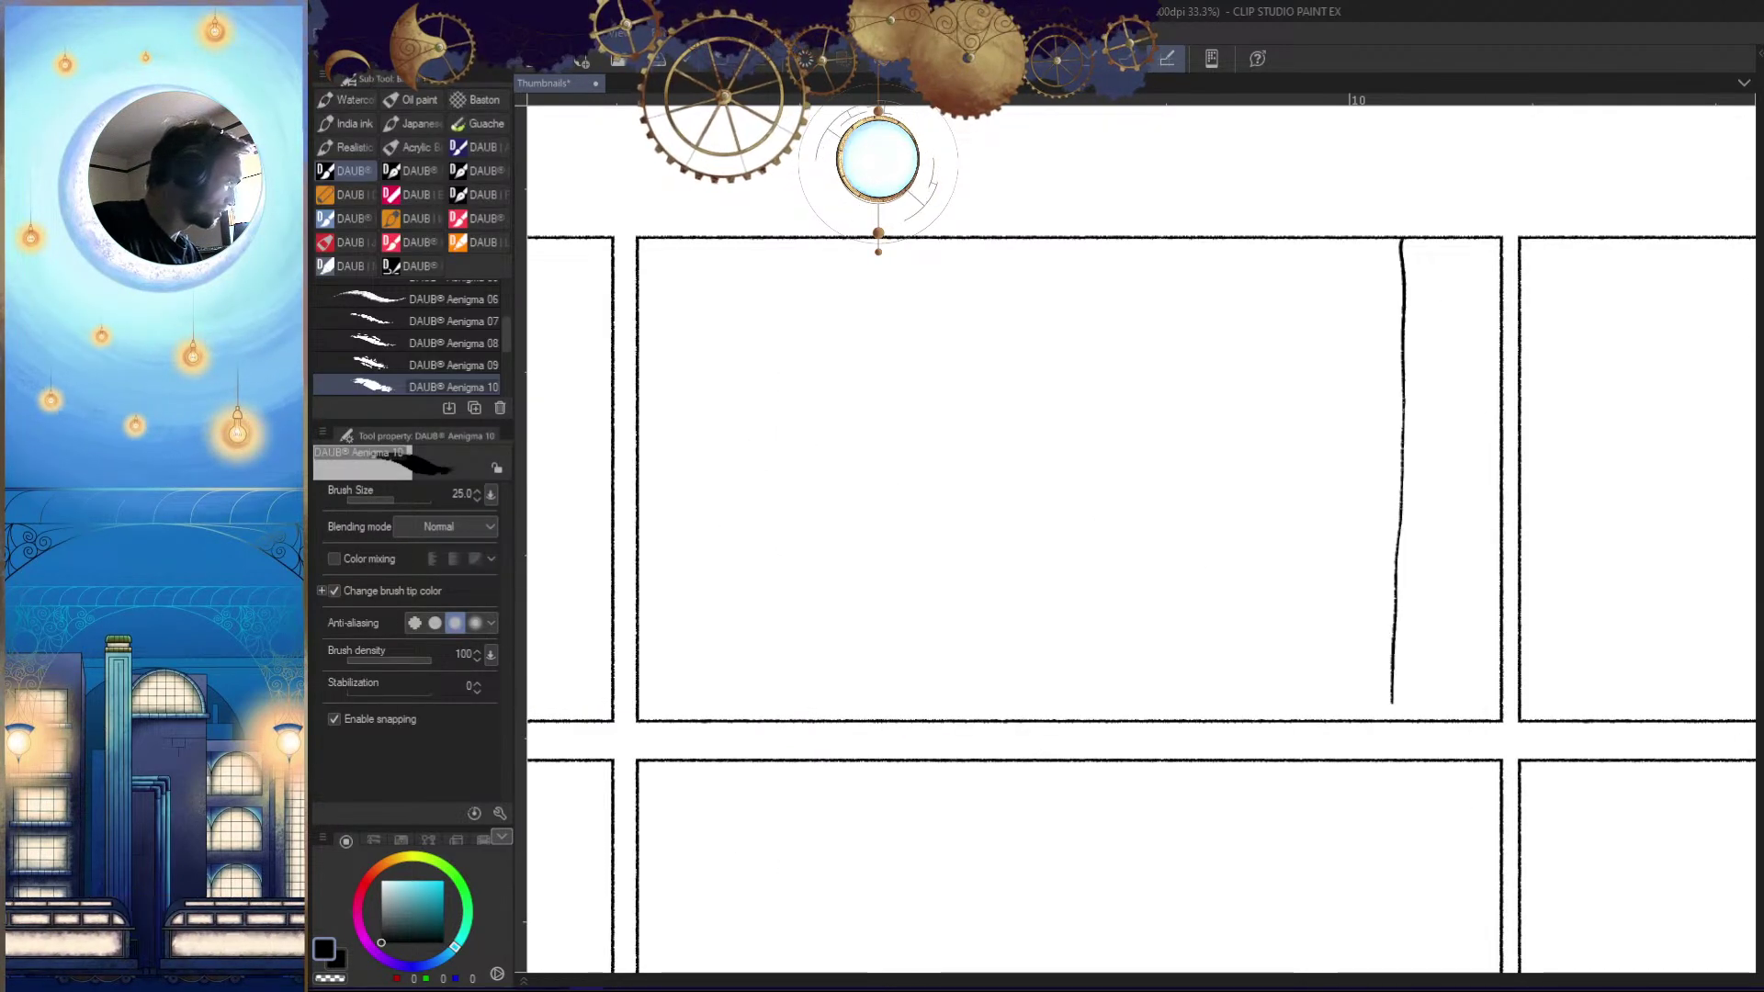
{"action": "left_click_drag", "start_coordinate": [1447, 249], "coordinate": [1442, 592]}
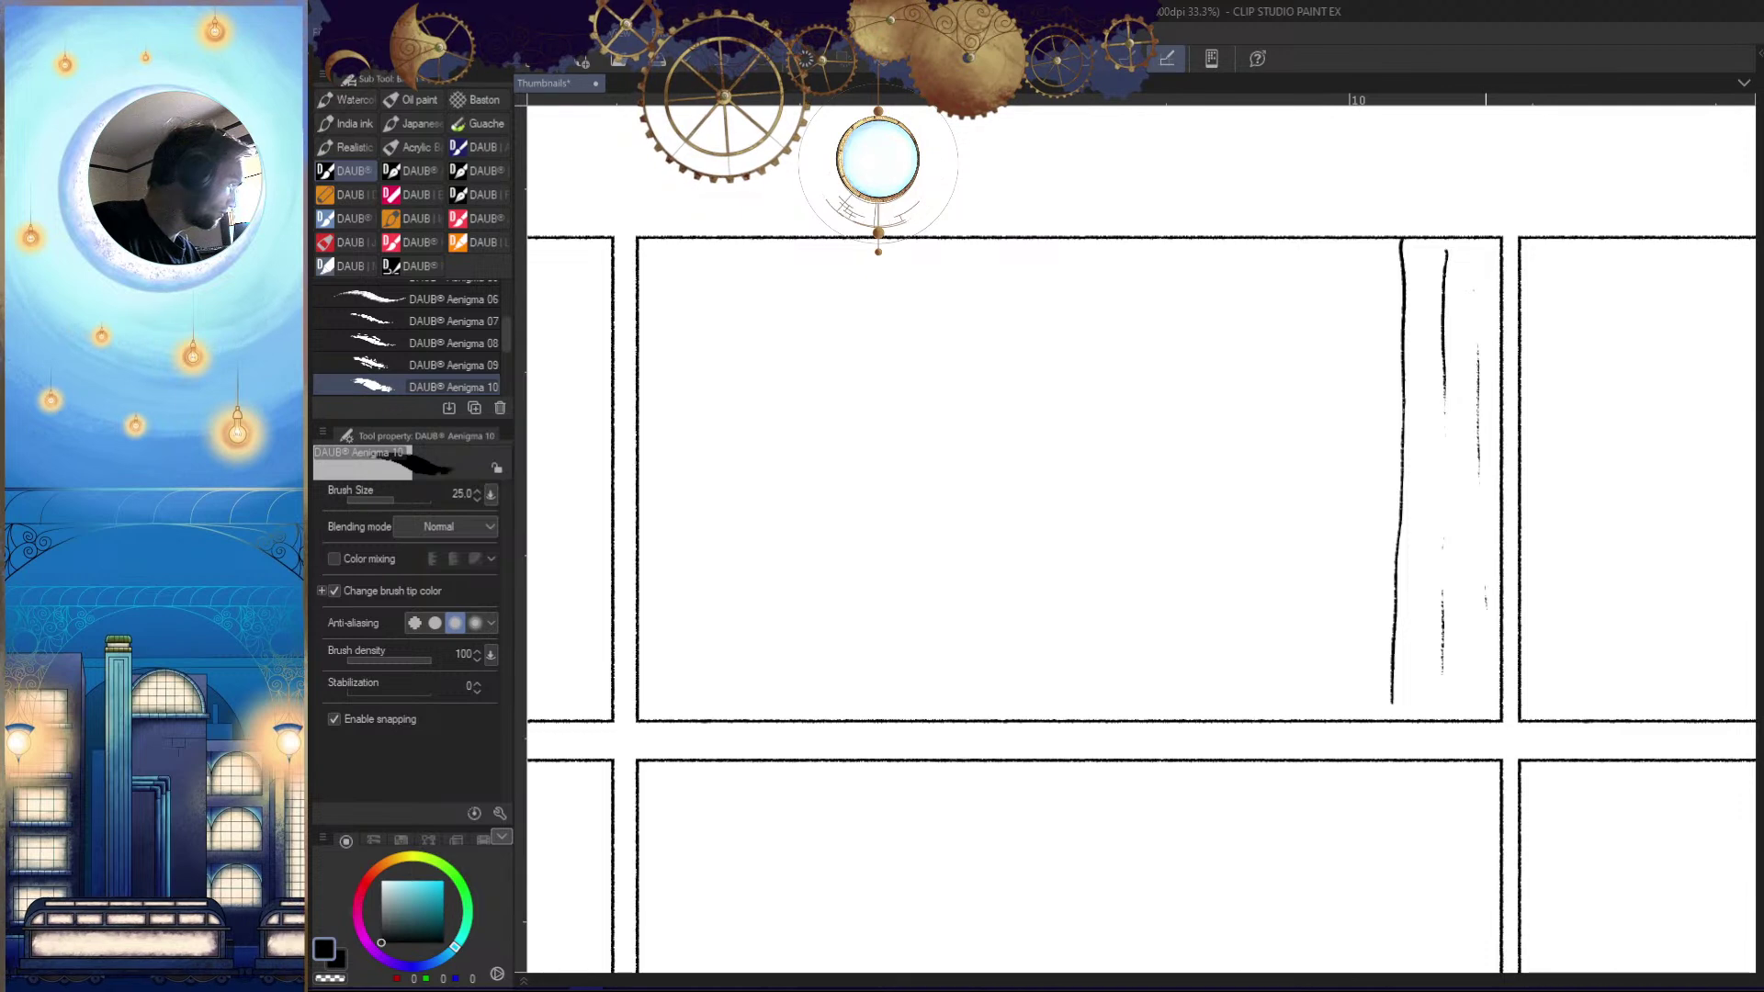
{"action": "left_click", "coordinate": [1396, 592]}
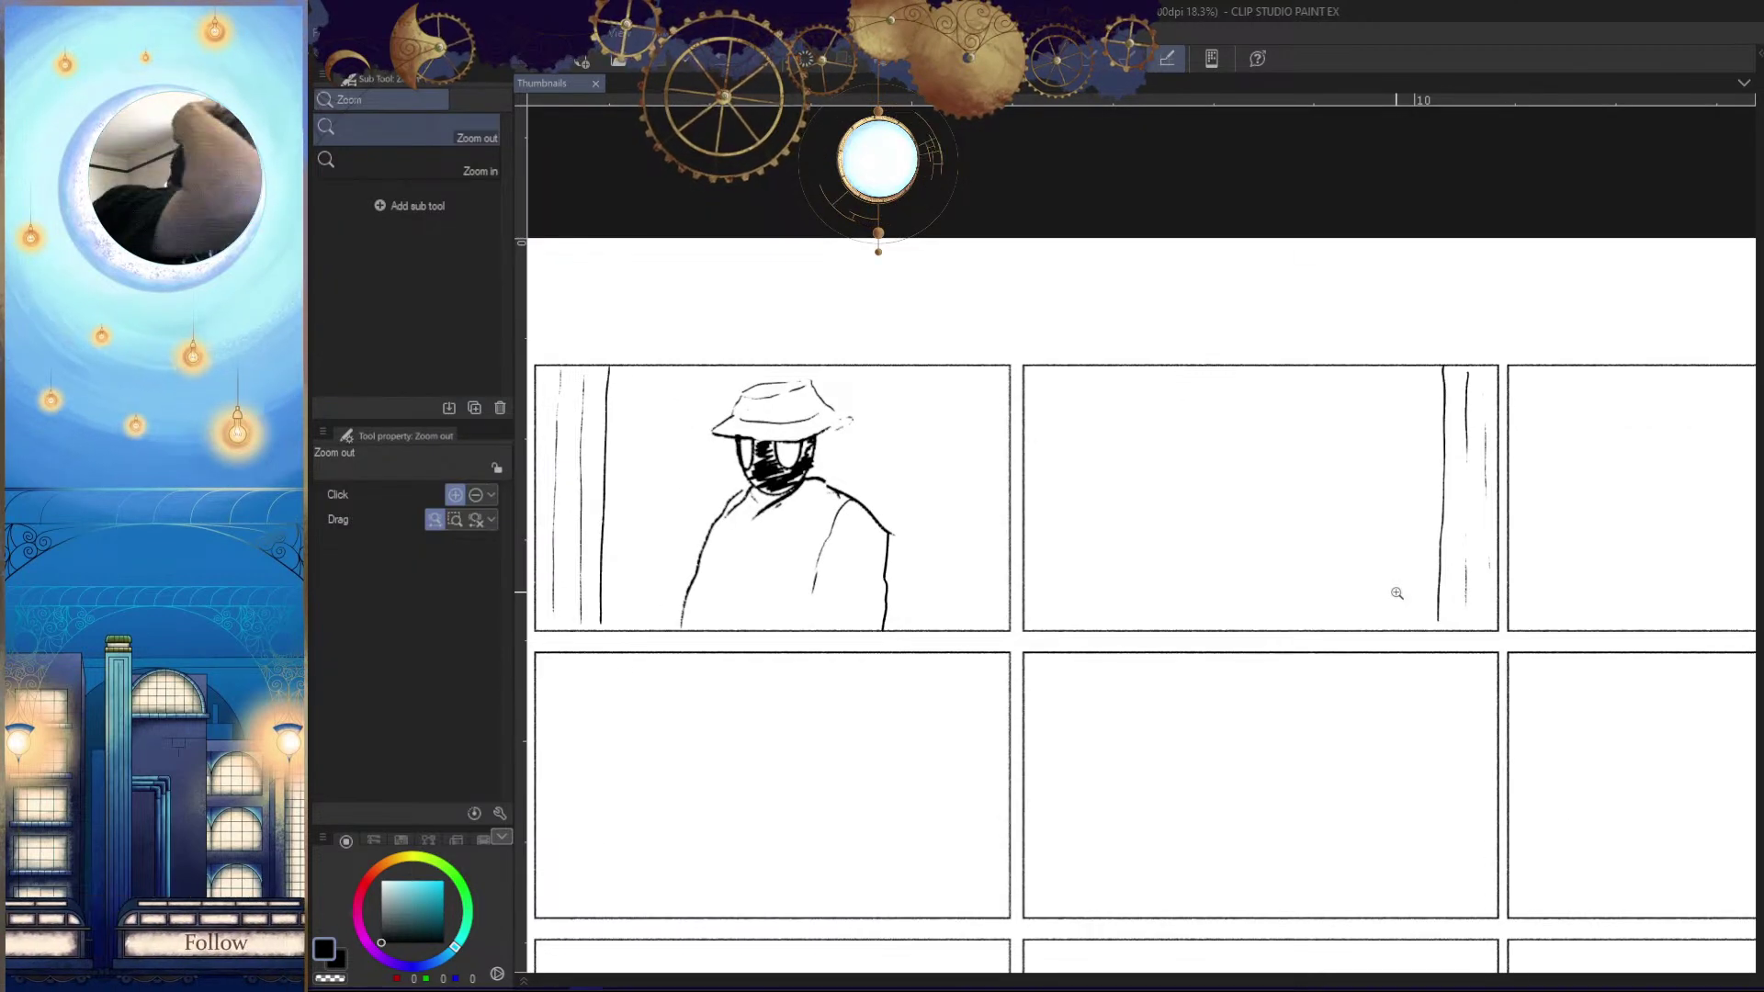
Sketch a small oval head with two rounded eye lenses near the middle of the second panel
{"action": "mouse_move", "coordinate": [1238, 531]}
{"action": "left_mouse_down"}
{"action": "mouse_move", "coordinate": [1256, 508]}
{"action": "mouse_move", "coordinate": [1216, 512]}
{"action": "mouse_move", "coordinate": [1145, 588]}
{"action": "mouse_move", "coordinate": [1190, 584]}
{"action": "left_mouse_up"}
{"action": "mouse_move", "coordinate": [1248, 561]}
{"action": "left_mouse_down"}
{"action": "mouse_move", "coordinate": [1221, 631]}
{"action": "mouse_move", "coordinate": [1323, 583]}
{"action": "left_mouse_up"}
{"action": "mouse_move", "coordinate": [1244, 449]}
{"action": "left_mouse_down"}
{"action": "mouse_move", "coordinate": [1103, 505]}
{"action": "mouse_move", "coordinate": [1119, 507]}
{"action": "left_mouse_up"}
{"action": "mouse_move", "coordinate": [1112, 412]}
{"action": "left_mouse_down"}
{"action": "mouse_move", "coordinate": [1131, 405]}
{"action": "mouse_move", "coordinate": [1036, 528]}
{"action": "mouse_move", "coordinate": [1121, 375]}
{"action": "left_mouse_up"}
{"action": "mouse_move", "coordinate": [1103, 484]}
{"action": "left_mouse_down"}
{"action": "mouse_move", "coordinate": [1135, 480]}
{"action": "mouse_move", "coordinate": [1082, 551]}
{"action": "left_mouse_up"}
{"action": "key", "text": "ctrl+z"}
{"action": "mouse_move", "coordinate": [1067, 446]}
{"action": "left_mouse_down"}
{"action": "mouse_move", "coordinate": [1002, 482]}
{"action": "mouse_move", "coordinate": [1028, 421]}
{"action": "left_mouse_up"}
{"action": "left_click_drag", "start_coordinate": [1188, 475], "coordinate": [1190, 464]}
{"action": "key", "text": "ctrl+z"}
{"action": "left_click_drag", "start_coordinate": [1229, 532], "coordinate": [1258, 660]}
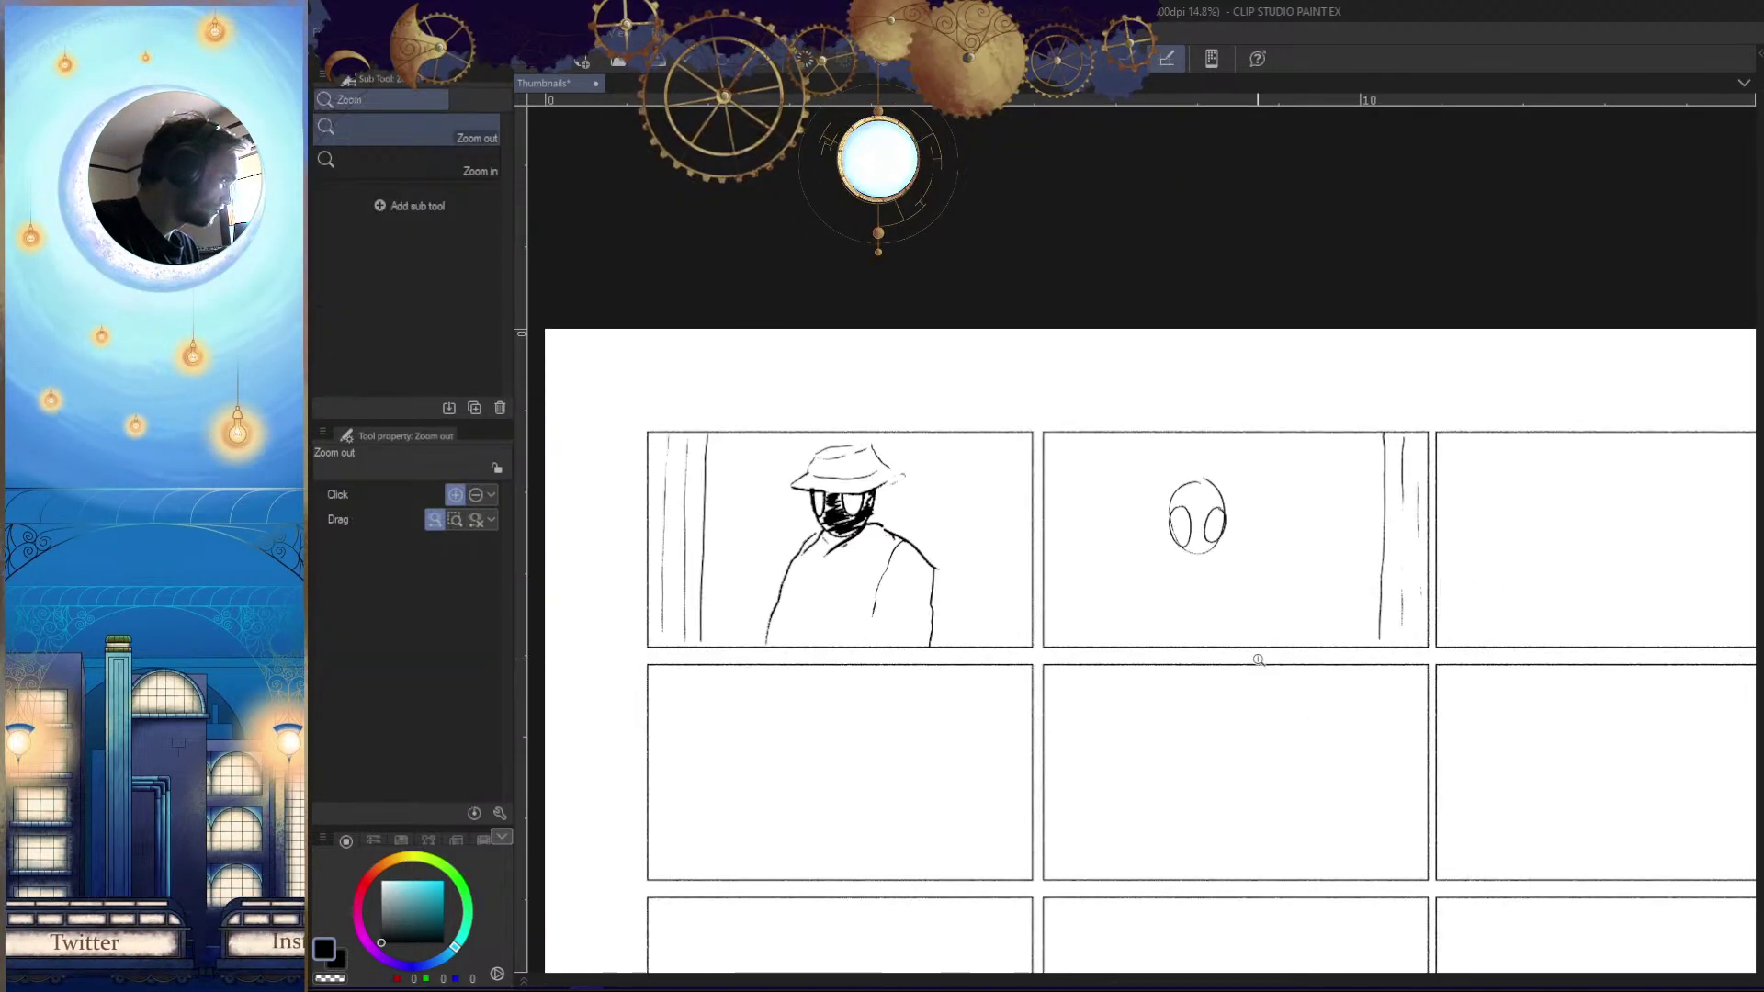
{"action": "scroll", "coordinate": [1240, 570], "scroll_direction": "up", "scroll_amount": 1}
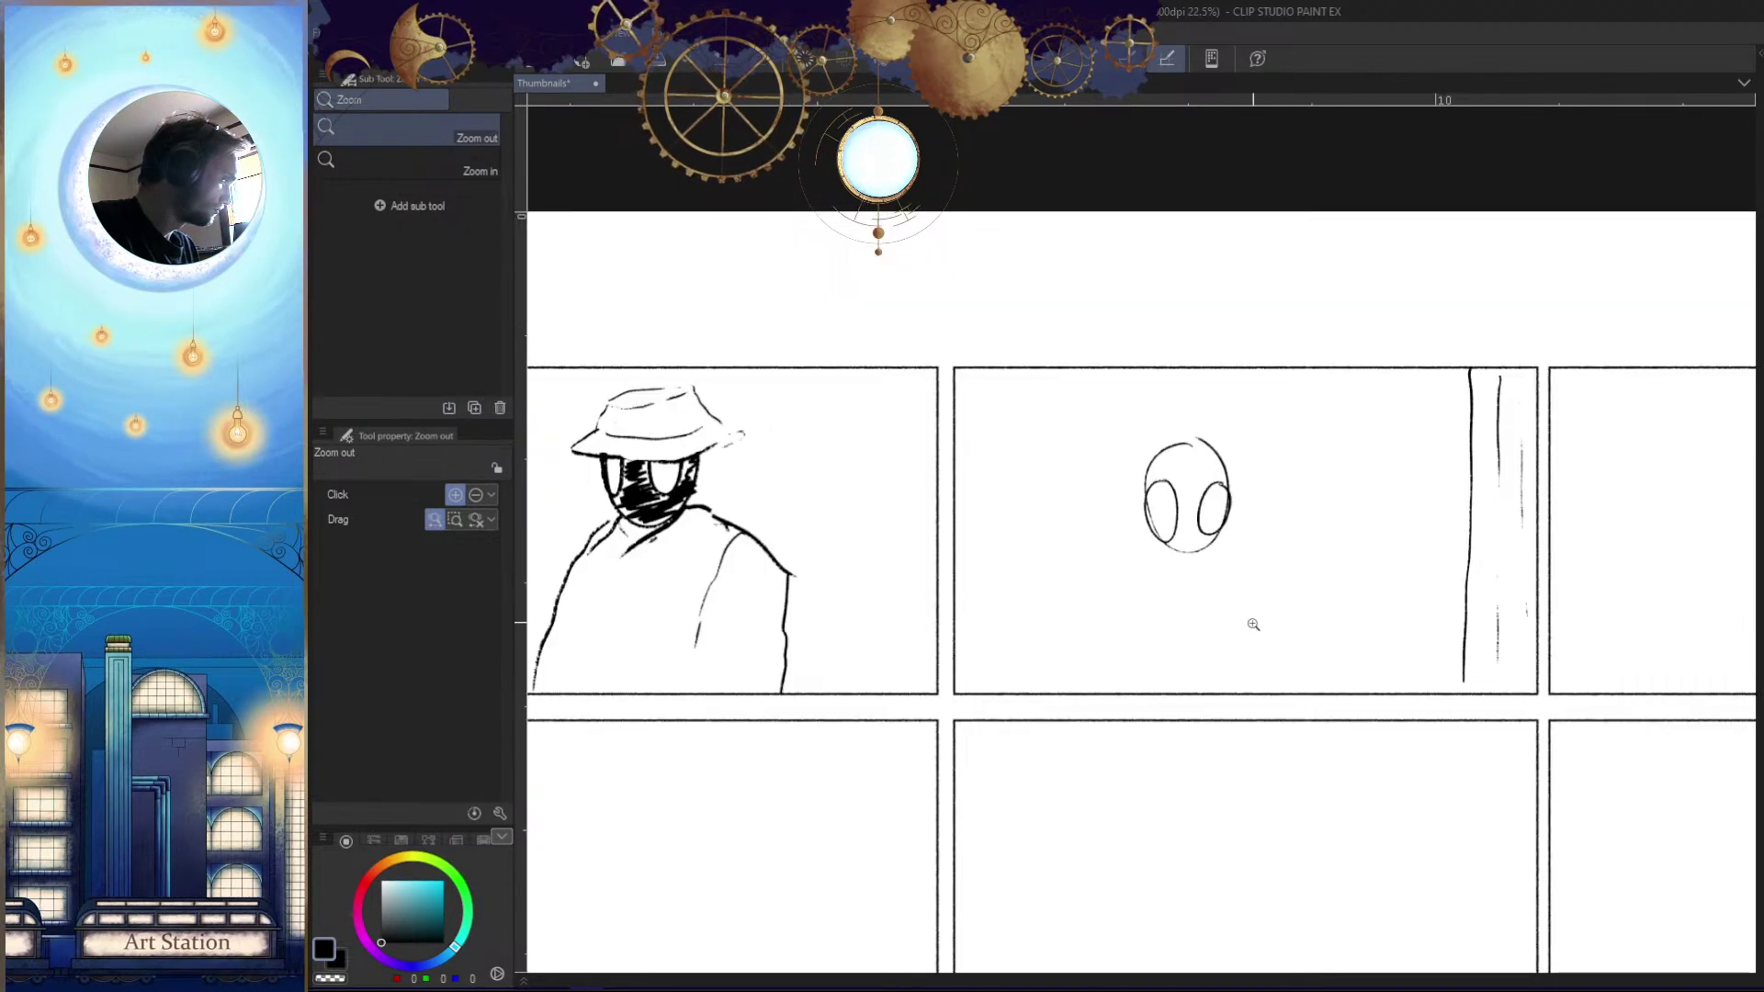
Sketch the second figure's shoulder and inner sleeve line, with short flicking lines beside the head
{"action": "scroll", "coordinate": [1236, 567], "scroll_direction": "up", "scroll_amount": 1}
{"action": "key", "text": "b"}
{"action": "left_click_drag", "start_coordinate": [1236, 533], "coordinate": [1157, 592]}
{"action": "key", "text": "ctrl+z"}
{"action": "mouse_move", "coordinate": [1265, 540]}
{"action": "left_mouse_down"}
{"action": "mouse_move", "coordinate": [1222, 685]}
{"action": "mouse_move", "coordinate": [1251, 598]}
{"action": "mouse_move", "coordinate": [1217, 602]}
{"action": "mouse_move", "coordinate": [1282, 597]}
{"action": "left_mouse_up"}
{"action": "key", "text": "ctrl+z"}
{"action": "left_click_drag", "start_coordinate": [1206, 492], "coordinate": [1292, 534]}
{"action": "mouse_move", "coordinate": [1220, 574]}
{"action": "left_mouse_down"}
{"action": "mouse_move", "coordinate": [1291, 618]}
{"action": "mouse_move", "coordinate": [1248, 676]}
{"action": "left_mouse_up"}
{"action": "left_click_drag", "start_coordinate": [1270, 543], "coordinate": [1288, 528]}
Draw a brimmed hat on the second panel's figure and erase the head outline showing through it
{"action": "mouse_move", "coordinate": [1136, 515]}
{"action": "left_mouse_down"}
{"action": "mouse_move", "coordinate": [1209, 537]}
{"action": "mouse_move", "coordinate": [1332, 497]}
{"action": "mouse_move", "coordinate": [1357, 466]}
{"action": "left_mouse_up"}
{"action": "key", "text": "ctrl+z"}
{"action": "left_click_drag", "start_coordinate": [1086, 473], "coordinate": [1036, 494]}
{"action": "mouse_move", "coordinate": [1176, 373]}
{"action": "left_mouse_down"}
{"action": "mouse_move", "coordinate": [1090, 504]}
{"action": "mouse_move", "coordinate": [1240, 509]}
{"action": "mouse_move", "coordinate": [1213, 487]}
{"action": "mouse_move", "coordinate": [1108, 487]}
{"action": "left_mouse_up"}
{"action": "key", "text": "ctrl+z"}
{"action": "key", "text": "e"}
{"action": "left_click_drag", "start_coordinate": [1160, 405], "coordinate": [1185, 409]}
{"action": "mouse_move", "coordinate": [1084, 517]}
{"action": "left_mouse_down"}
{"action": "mouse_move", "coordinate": [1220, 521]}
{"action": "mouse_move", "coordinate": [1084, 504]}
{"action": "mouse_move", "coordinate": [1273, 460]}
{"action": "left_mouse_up"}
{"action": "key", "text": "b"}
{"action": "key", "text": "ctrl+space"}
{"action": "mouse_move", "coordinate": [1273, 553]}
{"action": "left_mouse_down"}
{"action": "mouse_move", "coordinate": [1171, 632]}
{"action": "mouse_move", "coordinate": [1137, 707]}
{"action": "left_mouse_up"}
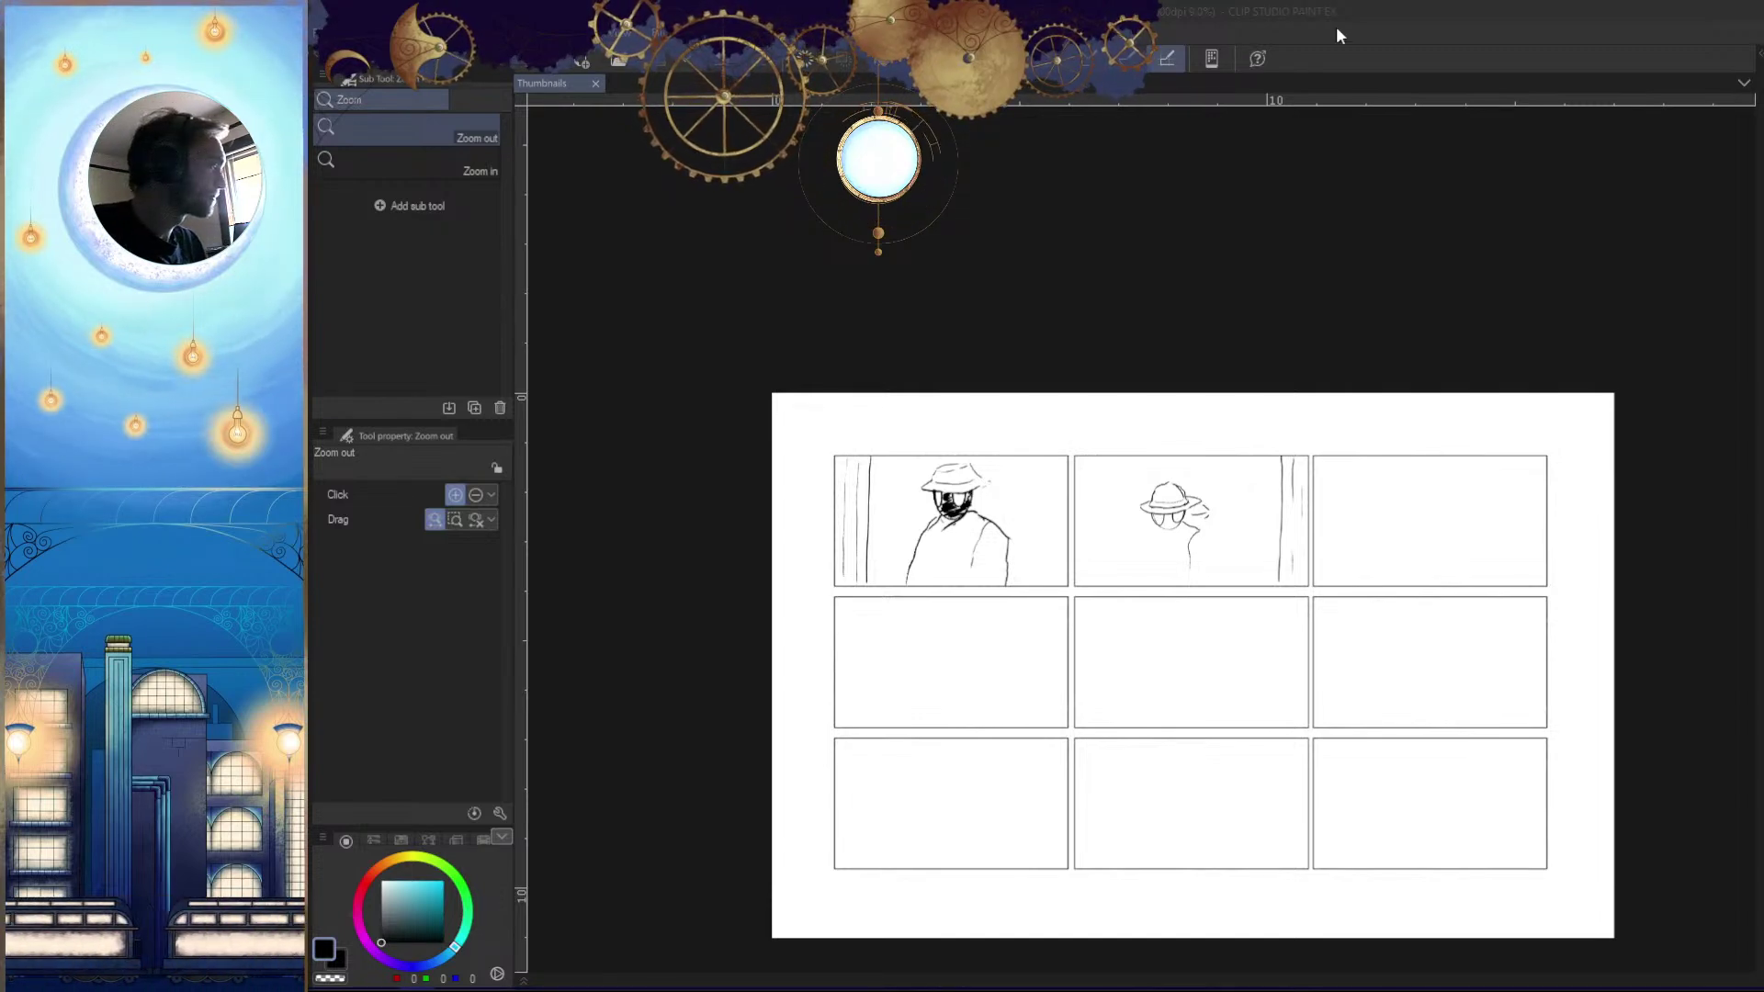
Sketch the second figure's coat sides and a flared cloak edge beside the left arm
{"action": "mouse_move", "coordinate": [1205, 535]}
{"action": "left_mouse_down"}
{"action": "mouse_move", "coordinate": [1285, 401]}
{"action": "mouse_move", "coordinate": [1308, 658]}
{"action": "left_mouse_up"}
{"action": "key", "text": "ctrl+z"}
{"action": "mouse_move", "coordinate": [1025, 356]}
{"action": "left_mouse_down"}
{"action": "mouse_move", "coordinate": [964, 424]}
{"action": "mouse_move", "coordinate": [948, 650]}
{"action": "left_mouse_up"}
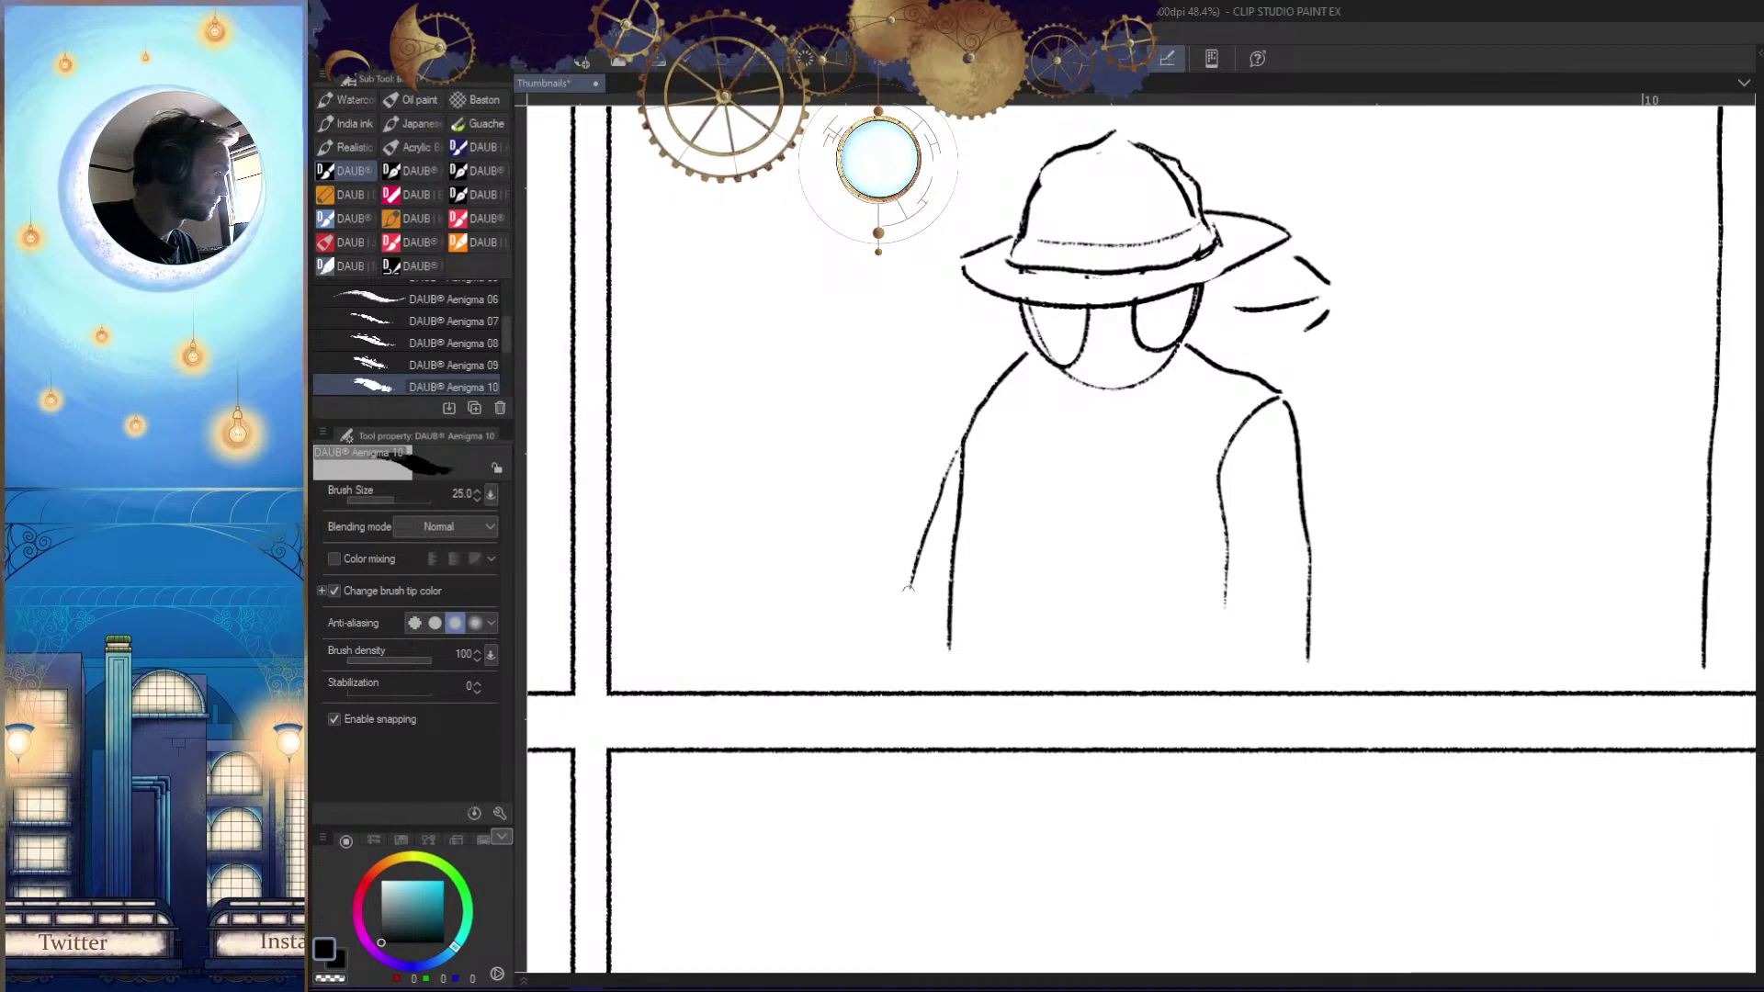
{"action": "left_click_drag", "start_coordinate": [912, 567], "coordinate": [887, 704]}
{"action": "scroll", "coordinate": [1118, 638], "scroll_direction": "down", "scroll_amount": 6}
Erase the coat's outer right edge, redraw it with a rounder shoulder, and add diagonal collar lines below the chin
{"action": "key", "text": "e"}
{"action": "scroll", "coordinate": [1149, 677], "scroll_direction": "up", "scroll_amount": 5}
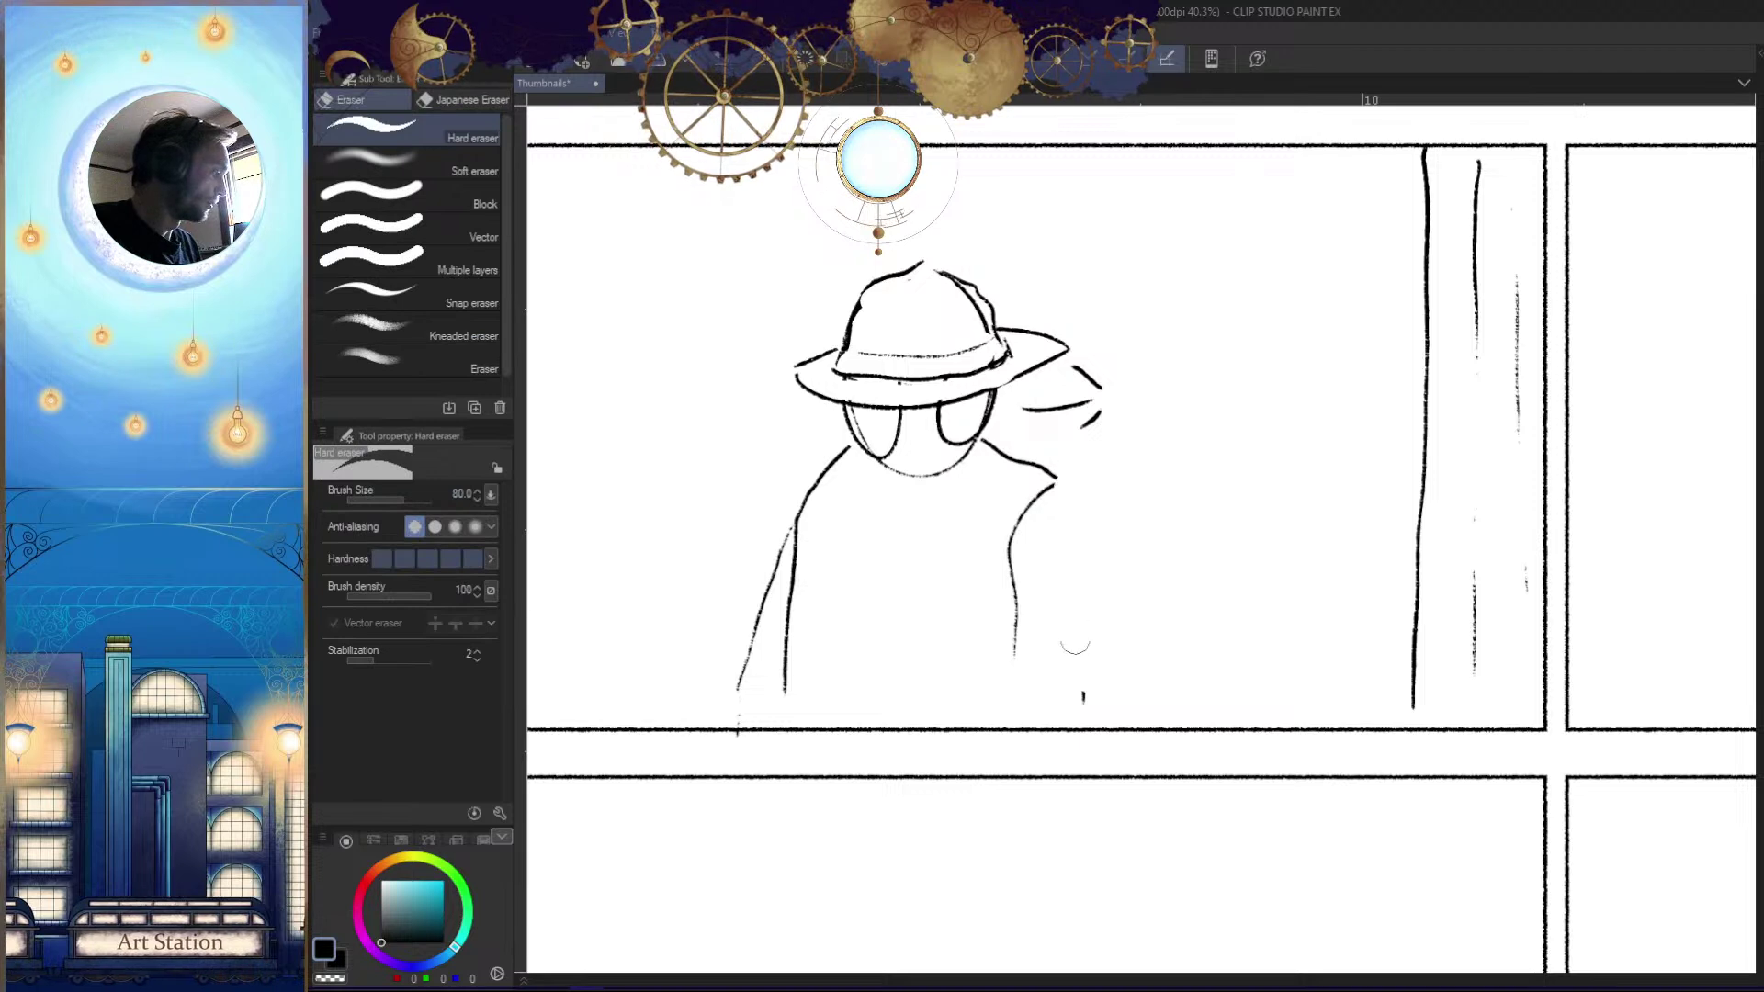
{"action": "key", "text": "b"}
{"action": "left_click_drag", "start_coordinate": [1063, 473], "coordinate": [1113, 584]}
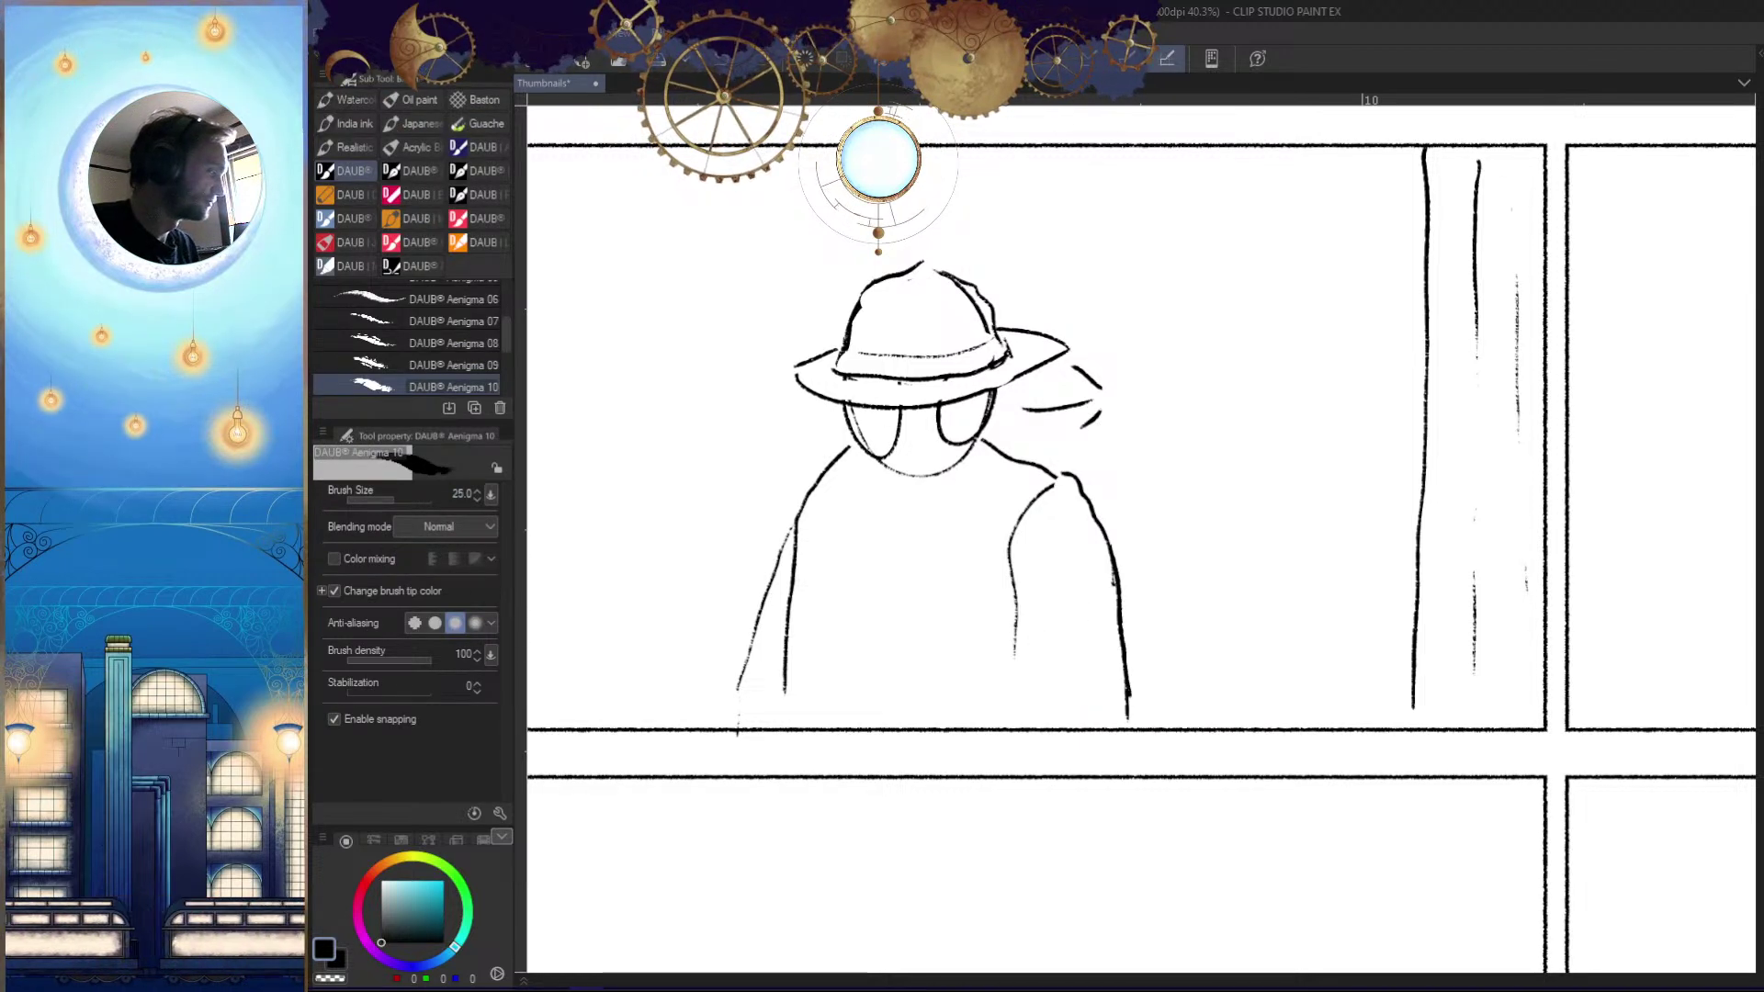
{"action": "left_click_drag", "start_coordinate": [992, 434], "coordinate": [907, 526]}
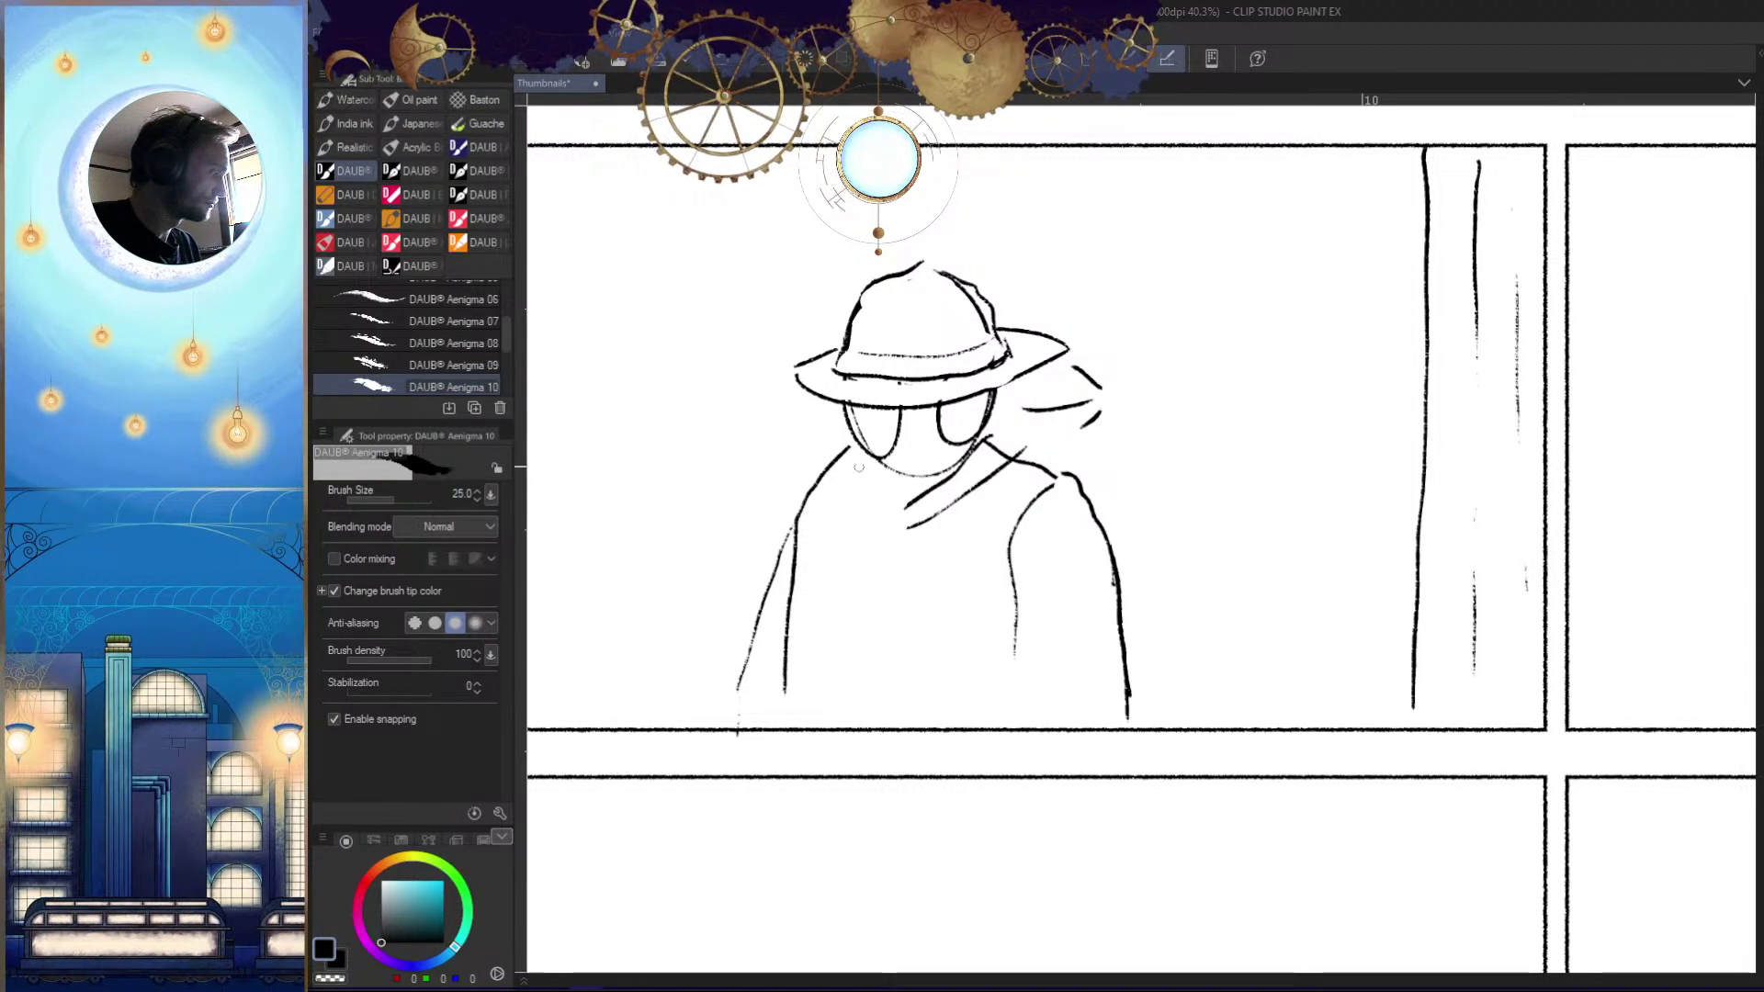
Erase the extra inner line along the left side of the second figure's coat
{"action": "key", "text": "e"}
{"action": "left_click_drag", "start_coordinate": [796, 533], "coordinate": [784, 681]}
{"action": "key", "text": "b"}
{"action": "key", "text": "z"}
{"action": "left_click_drag", "start_coordinate": [908, 696], "coordinate": [735, 712]}
{"action": "key", "text": "h"}
{"action": "key", "text": "h"}
{"action": "left_click_drag", "start_coordinate": [979, 648], "coordinate": [1087, 689]}
Select the second panel's figure with a polyline marquee, enlarge it slightly so it fills more of the panel, and deselect
{"action": "key", "text": "m"}
{"action": "left_click", "coordinate": [1125, 580]}
{"action": "left_click", "coordinate": [1104, 465]}
{"action": "left_click", "coordinate": [1053, 394]}
{"action": "left_click", "coordinate": [842, 374]}
{"action": "left_click", "coordinate": [760, 440]}
{"action": "left_click", "coordinate": [704, 519]}
{"action": "left_click", "coordinate": [672, 644]}
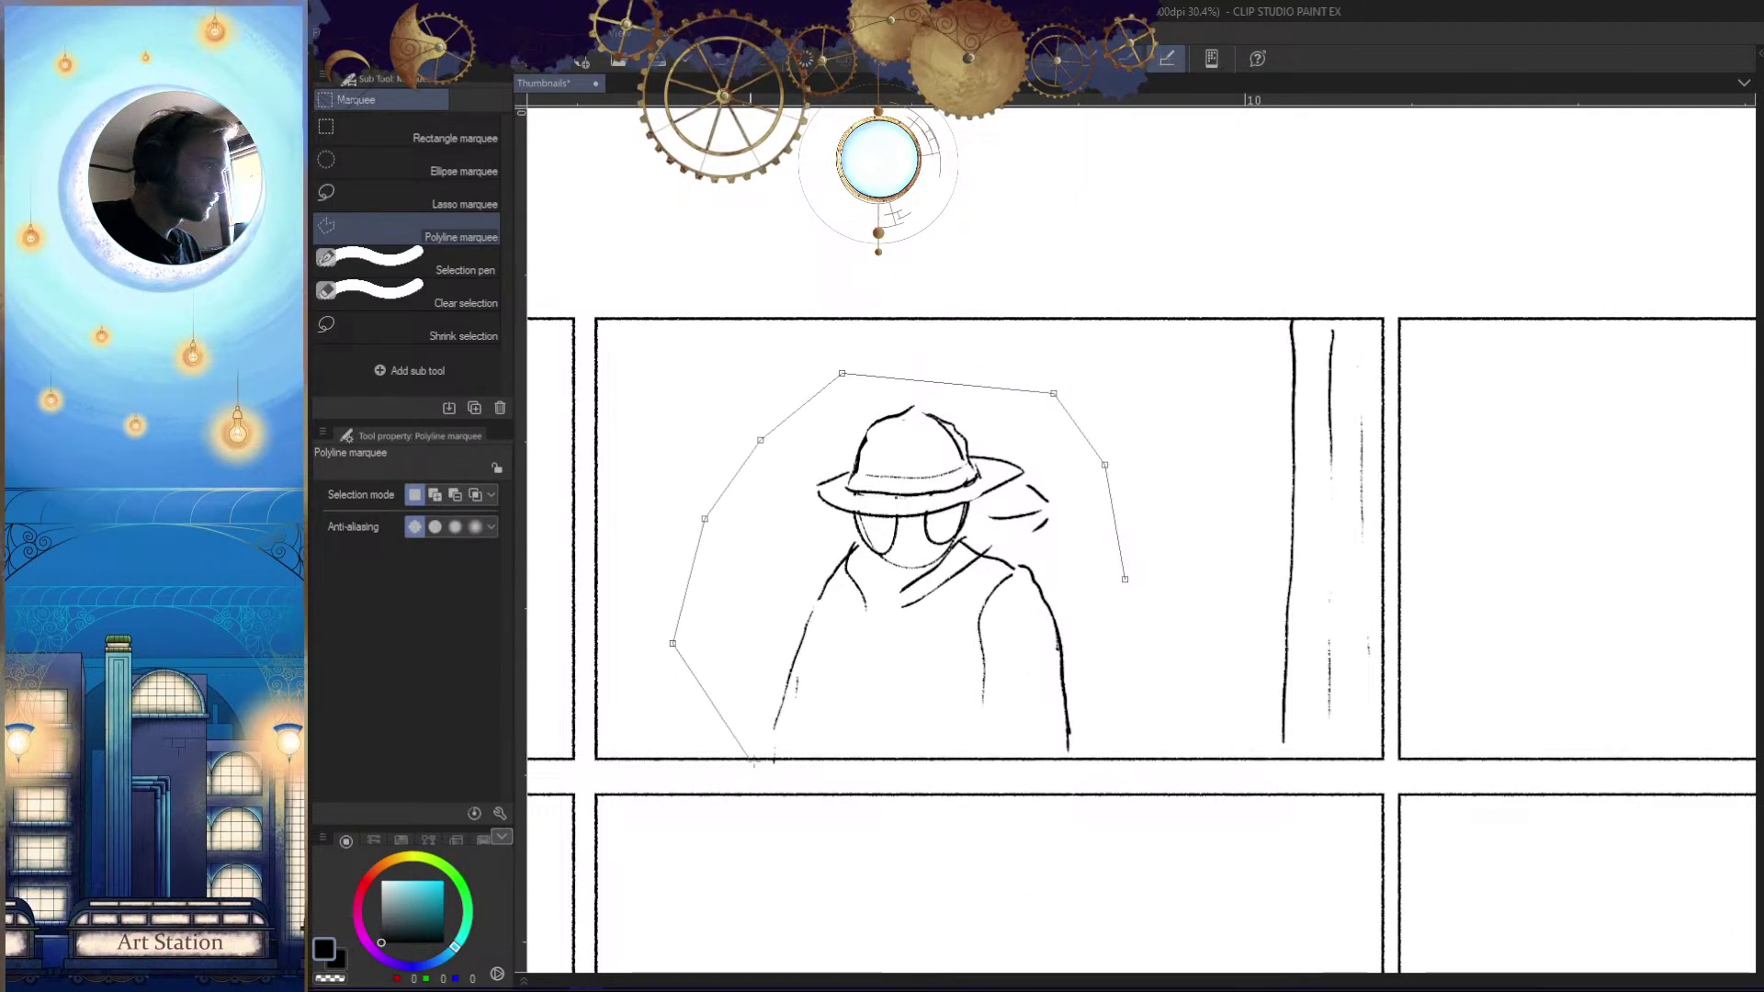
{"action": "double_click", "coordinate": [1235, 439]}
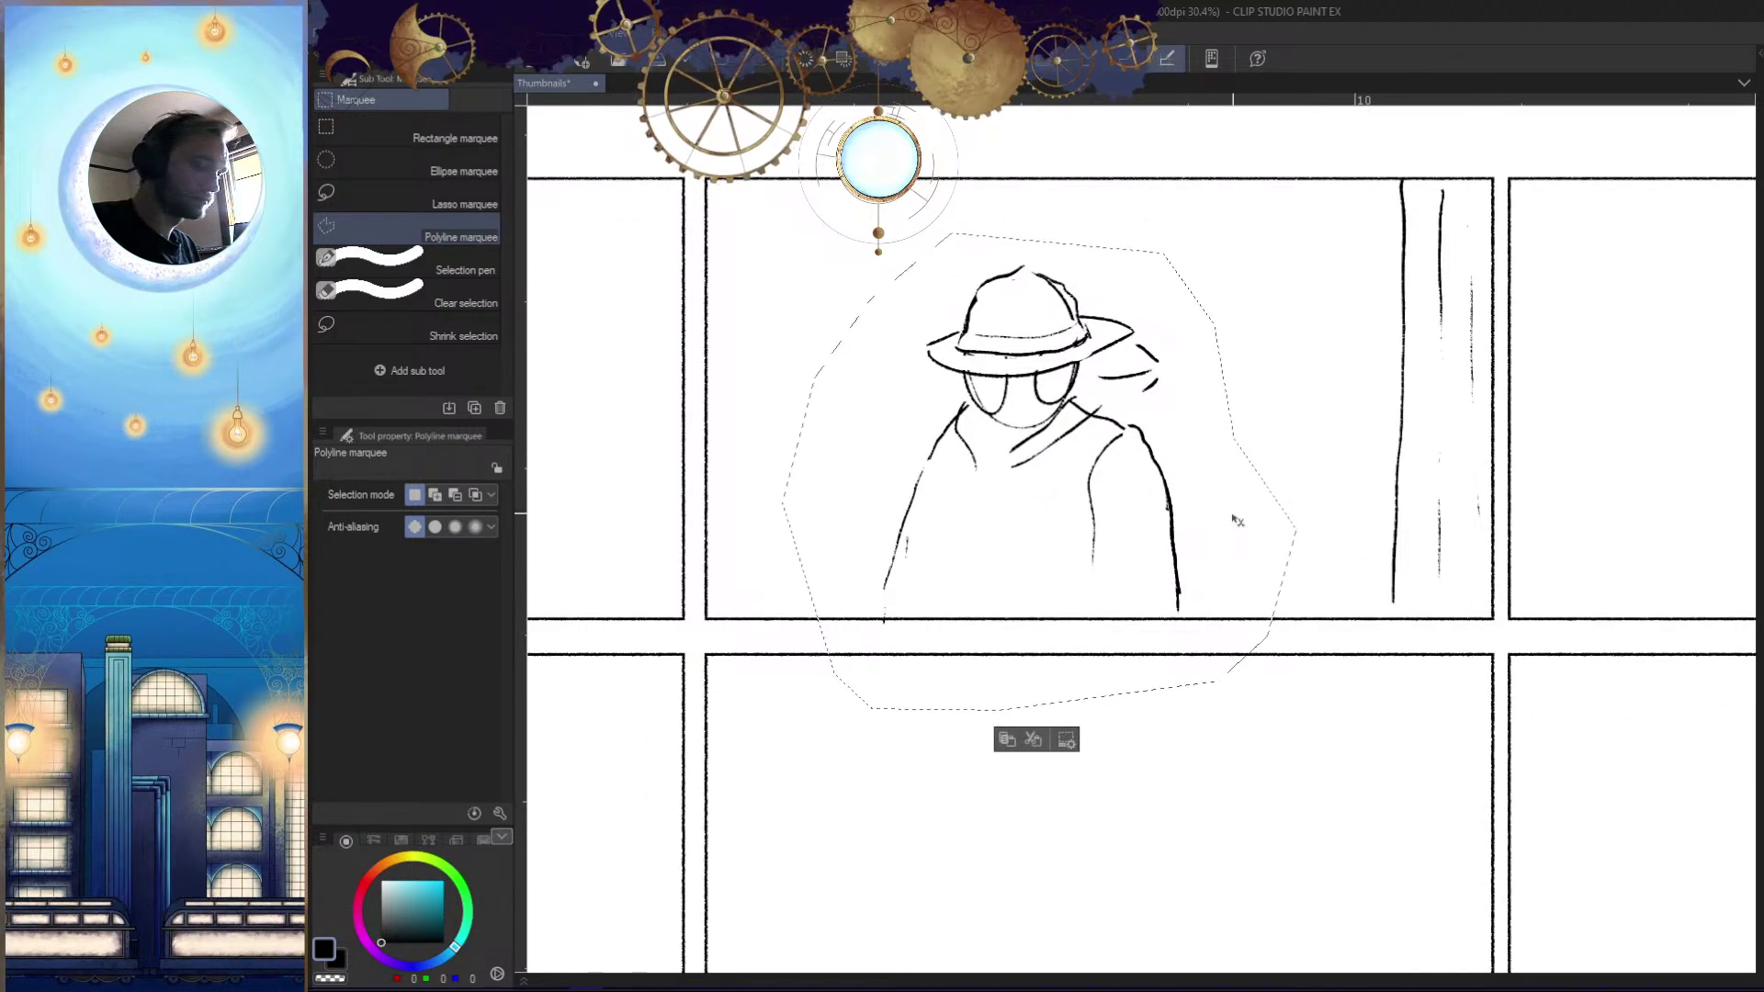
{"action": "key", "text": "ctrl+t"}
{"action": "left_click_drag", "start_coordinate": [1055, 386], "coordinate": [1058, 280]}
{"action": "left_click_drag", "start_coordinate": [1090, 414], "coordinate": [1099, 441]}
{"action": "left_click_drag", "start_coordinate": [1066, 308], "coordinate": [1066, 344]}
{"action": "left_click_drag", "start_coordinate": [1099, 694], "coordinate": [1131, 625]}
{"action": "key", "text": "Return"}
{"action": "key", "text": "ctrl+d"}
Fill the mask area between and below the second figure's goggles with solid black
{"action": "left_click_drag", "start_coordinate": [1231, 676], "coordinate": [860, 722]}
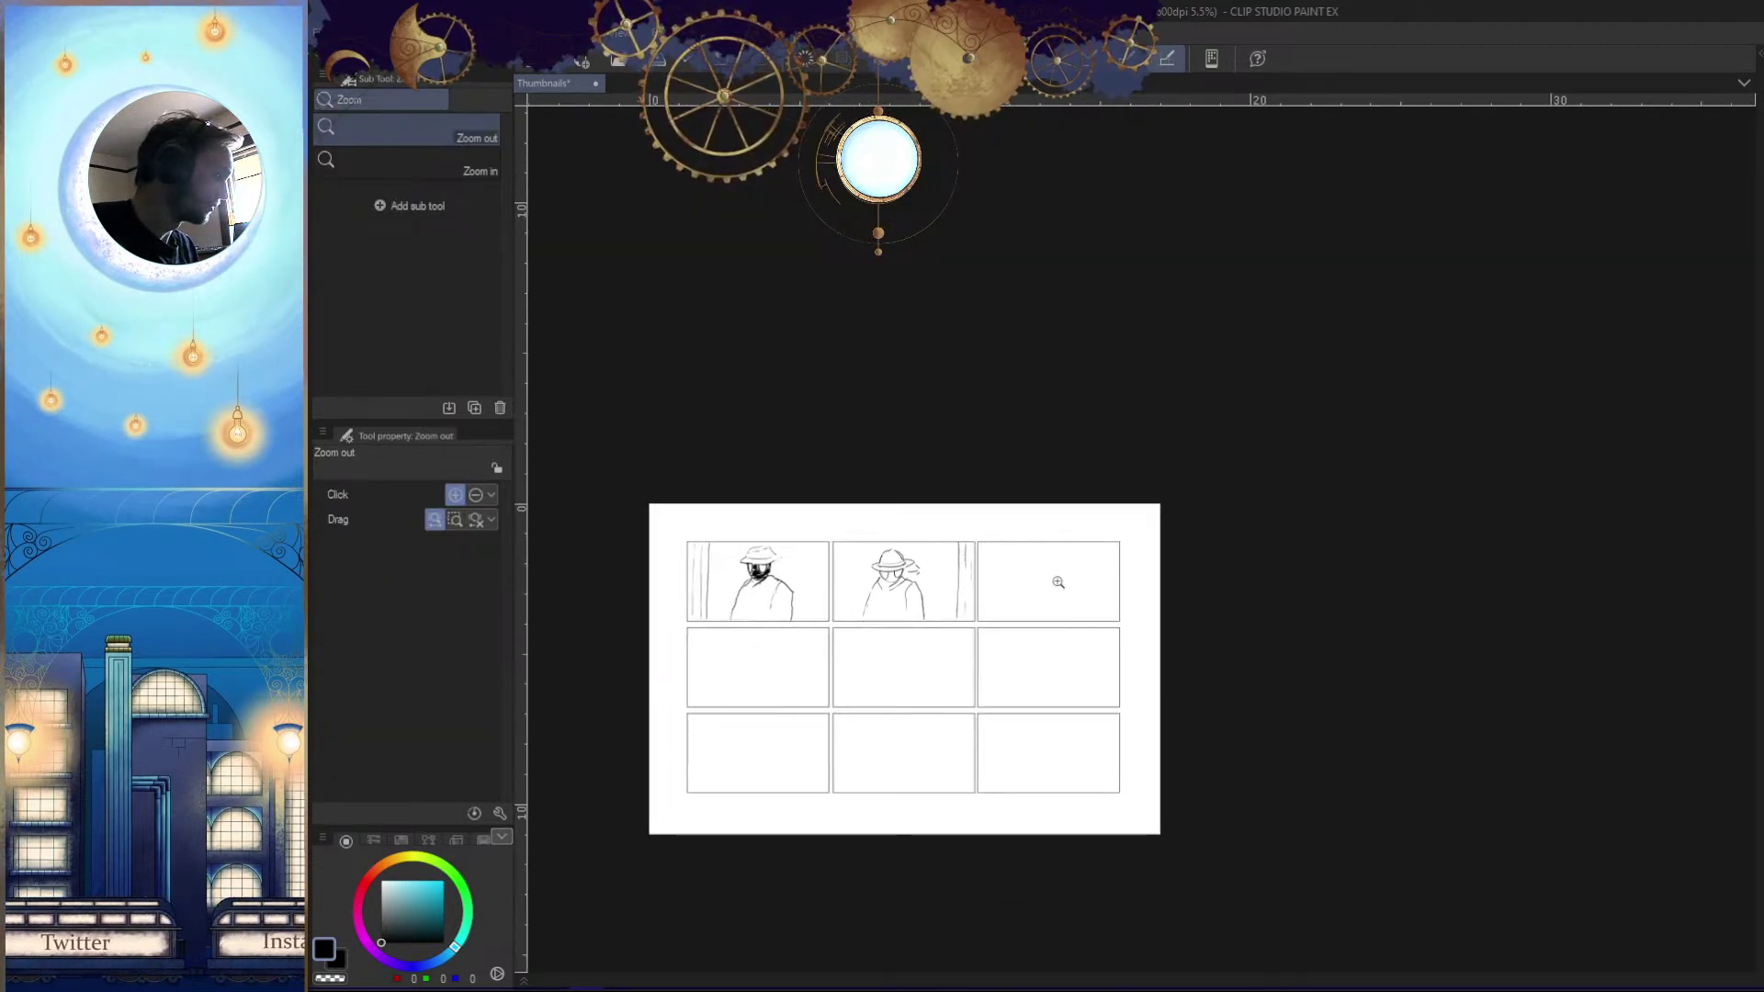
{"action": "left_click_drag", "start_coordinate": [1035, 588], "coordinate": [1229, 603]}
{"action": "left_click_drag", "start_coordinate": [961, 588], "coordinate": [1378, 593]}
{"action": "mouse_move", "coordinate": [983, 507]}
{"action": "left_mouse_down"}
{"action": "mouse_move", "coordinate": [932, 512]}
{"action": "mouse_move", "coordinate": [955, 544]}
{"action": "mouse_move", "coordinate": [946, 593]}
{"action": "mouse_move", "coordinate": [974, 615]}
{"action": "mouse_move", "coordinate": [956, 634]}
{"action": "mouse_move", "coordinate": [1039, 592]}
{"action": "mouse_move", "coordinate": [987, 579]}
{"action": "mouse_move", "coordinate": [932, 607]}
{"action": "mouse_move", "coordinate": [1038, 607]}
{"action": "mouse_move", "coordinate": [1060, 588]}
{"action": "left_mouse_up"}
{"action": "left_click_drag", "start_coordinate": [1118, 627], "coordinate": [956, 764]}
{"action": "left_click_drag", "start_coordinate": [1218, 698], "coordinate": [1189, 724]}
{"action": "mouse_move", "coordinate": [1037, 579]}
{"action": "left_mouse_down"}
{"action": "mouse_move", "coordinate": [1192, 614]}
{"action": "mouse_move", "coordinate": [1145, 594]}
{"action": "mouse_move", "coordinate": [1213, 689]}
{"action": "mouse_move", "coordinate": [1199, 673]}
{"action": "mouse_move", "coordinate": [1083, 712]}
{"action": "left_mouse_up"}
{"action": "left_click_drag", "start_coordinate": [1018, 629], "coordinate": [1051, 606]}
{"action": "left_click_drag", "start_coordinate": [1112, 660], "coordinate": [1177, 660]}
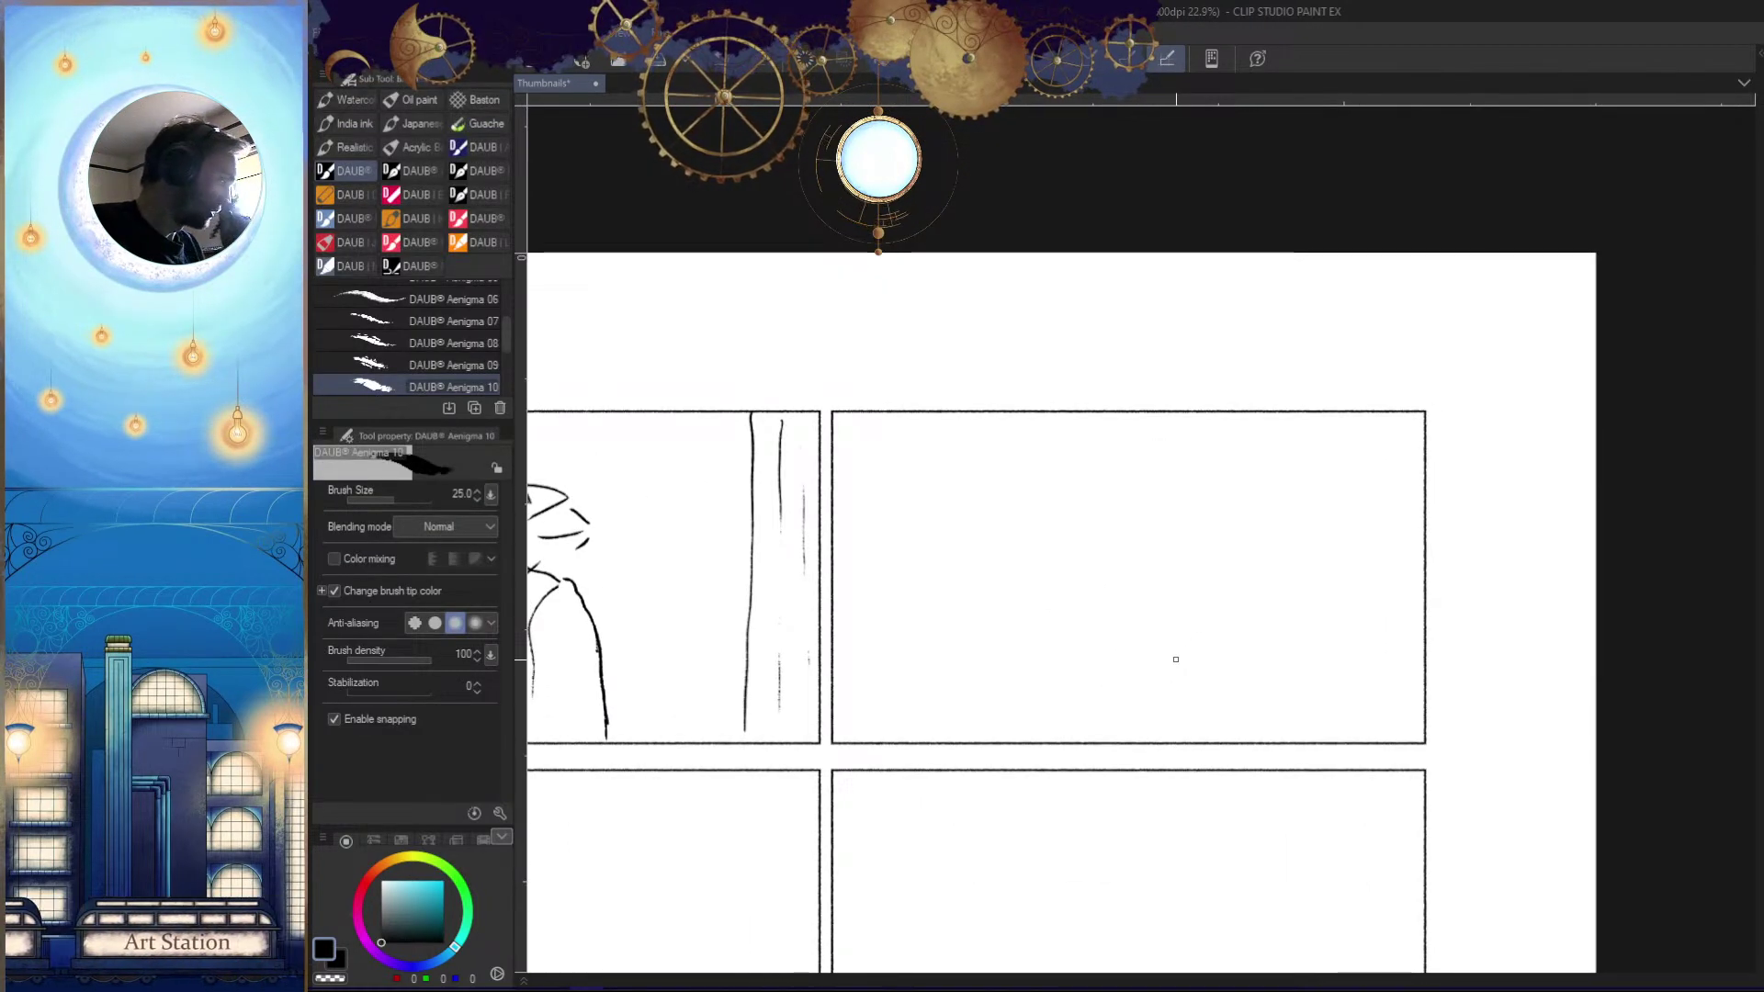
Draw a wide pillar in the third panel with two full-height edges and broken vertical lines between them
{"action": "mouse_move", "coordinate": [1221, 561]}
{"action": "left_mouse_down"}
{"action": "mouse_move", "coordinate": [1243, 542]}
{"action": "mouse_move", "coordinate": [1182, 690]}
{"action": "mouse_move", "coordinate": [918, 630]}
{"action": "mouse_move", "coordinate": [966, 567]}
{"action": "mouse_move", "coordinate": [1185, 542]}
{"action": "mouse_move", "coordinate": [1237, 554]}
{"action": "mouse_move", "coordinate": [1085, 554]}
{"action": "left_mouse_up"}
{"action": "left_click", "coordinate": [983, 562], "text": "ctrl"}
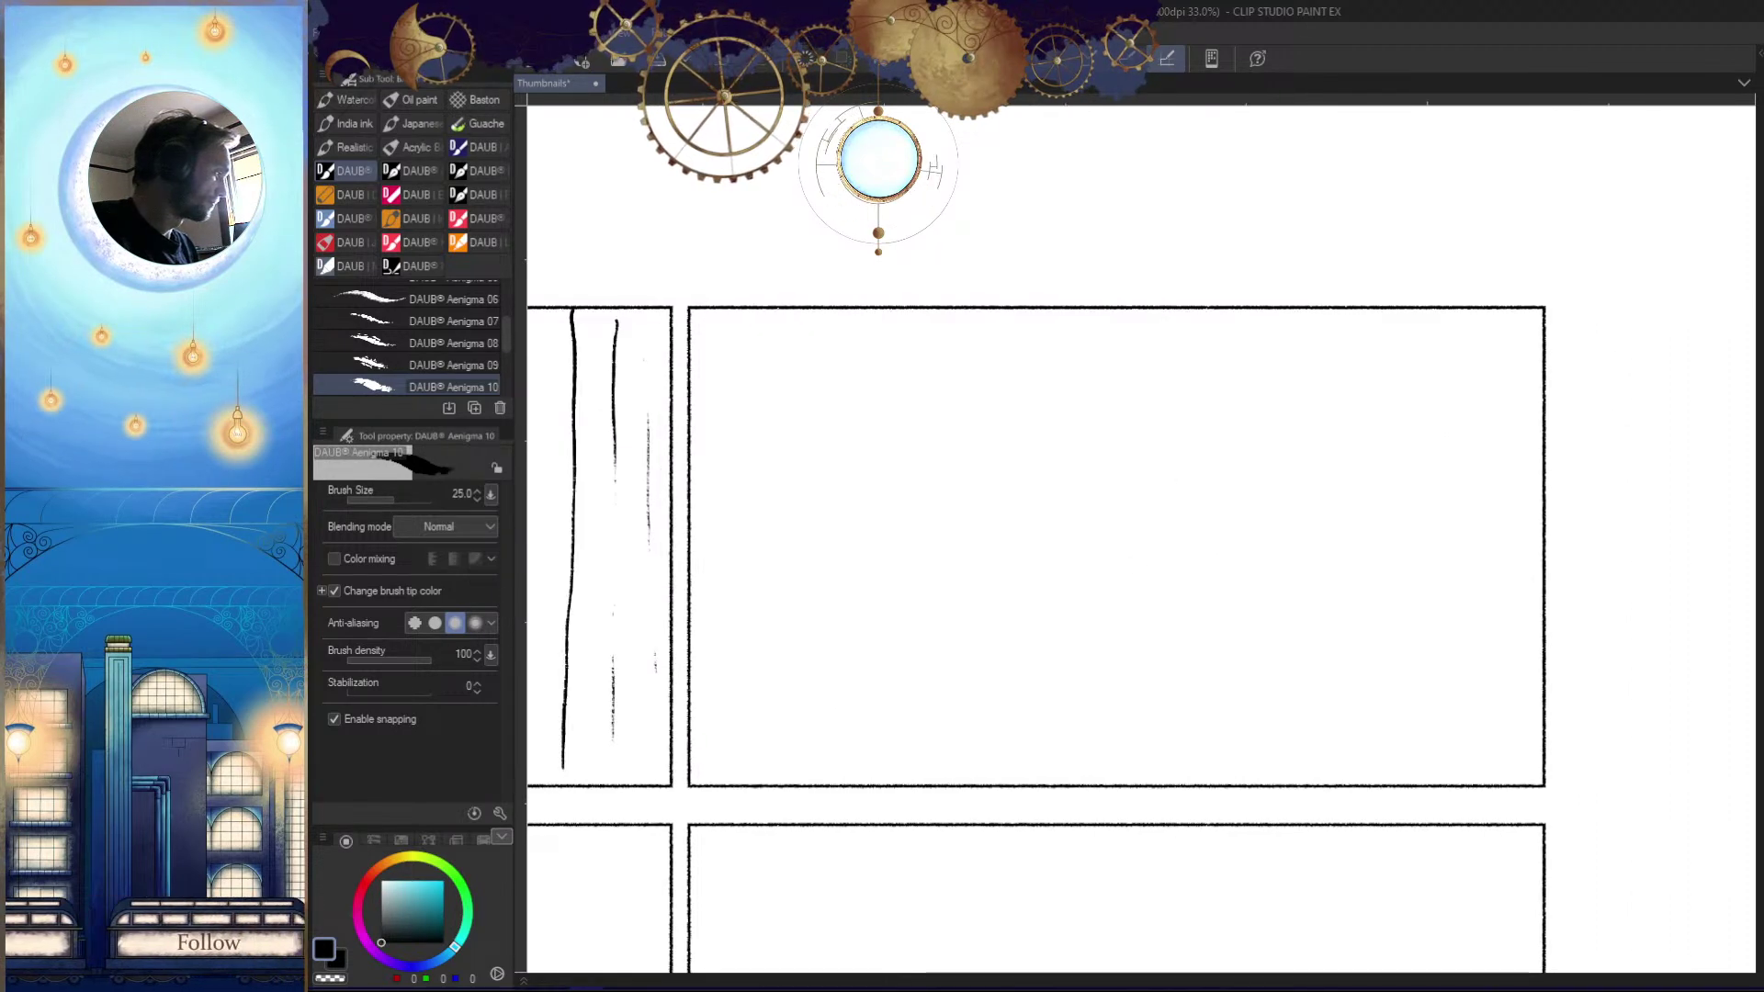
{"action": "left_click_drag", "start_coordinate": [890, 311], "coordinate": [896, 785]}
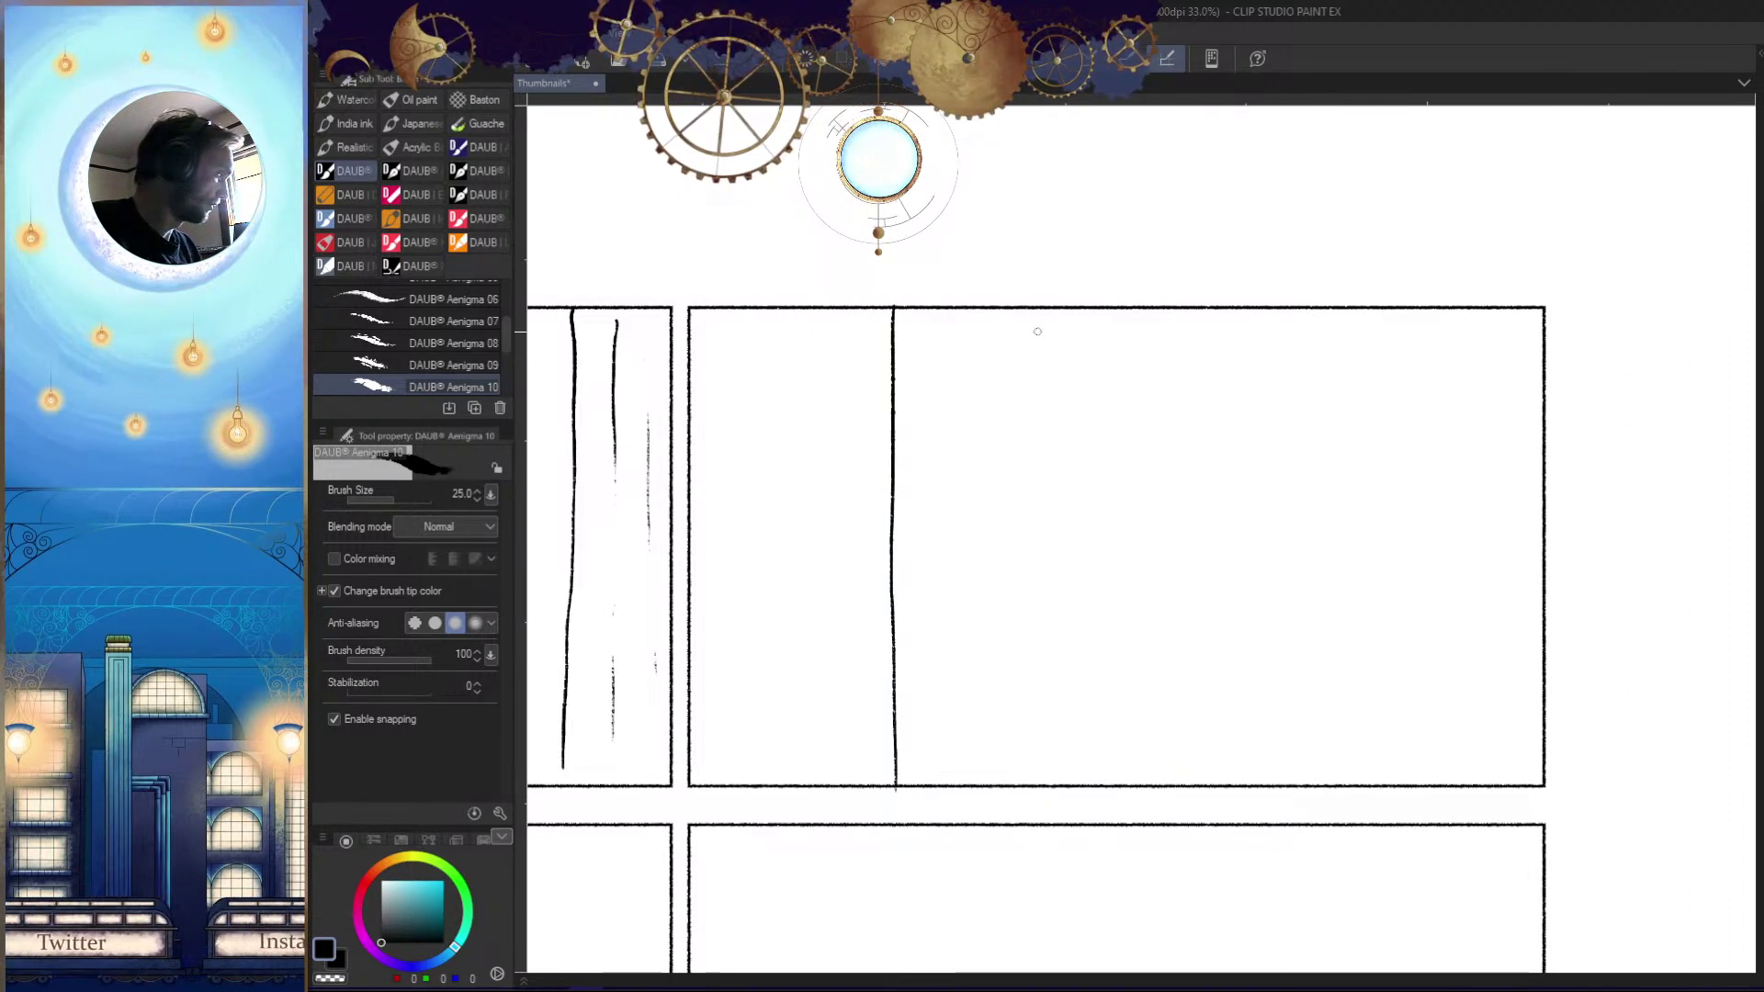
{"action": "left_click_drag", "start_coordinate": [1255, 309], "coordinate": [1228, 786]}
{"action": "left_click_drag", "start_coordinate": [1083, 319], "coordinate": [1096, 628]}
{"action": "left_click_drag", "start_coordinate": [1188, 352], "coordinate": [1181, 772]}
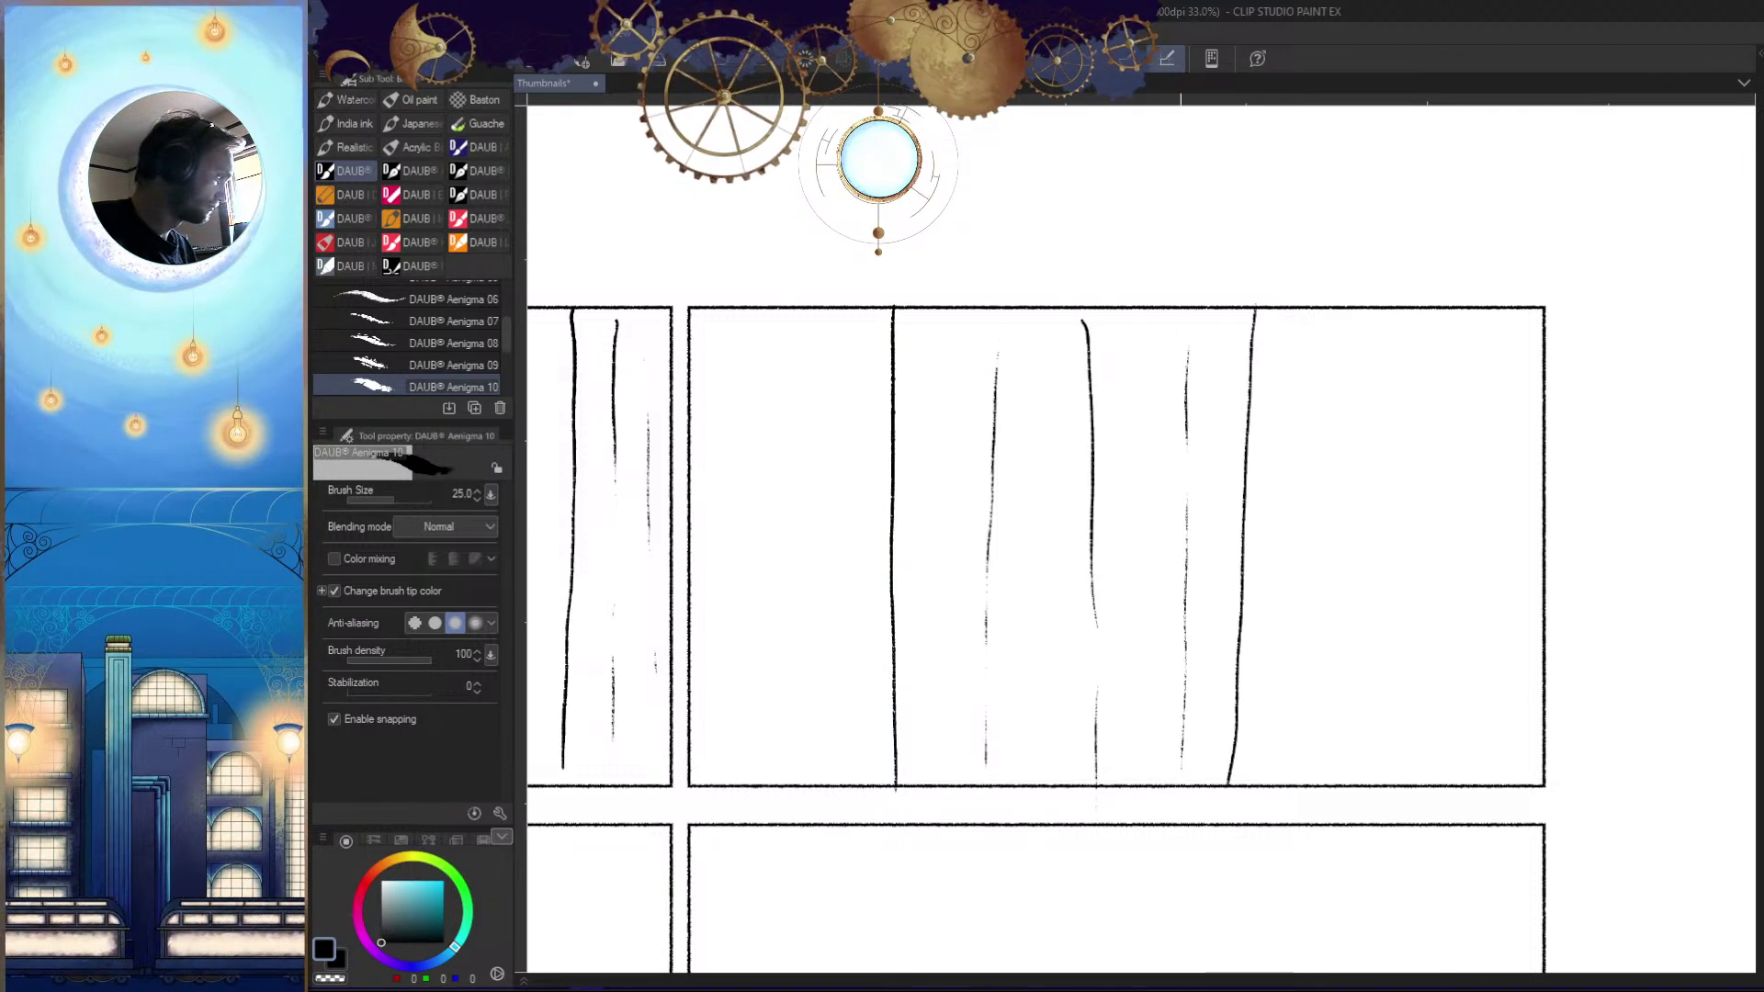
{"action": "left_click_drag", "start_coordinate": [936, 458], "coordinate": [935, 527]}
Sketch a small oval face with solid black eyes and a nose in the first panel of the second row
{"action": "key", "text": "ctrl+space"}
{"action": "mouse_move", "coordinate": [1019, 708]}
{"action": "left_mouse_down"}
{"action": "mouse_move", "coordinate": [977, 791]}
{"action": "mouse_move", "coordinate": [1252, 709]}
{"action": "mouse_move", "coordinate": [1158, 658]}
{"action": "mouse_move", "coordinate": [1514, 556]}
{"action": "left_mouse_up"}
{"action": "mouse_move", "coordinate": [1020, 539]}
{"action": "left_mouse_down"}
{"action": "mouse_move", "coordinate": [1042, 676]}
{"action": "mouse_move", "coordinate": [1160, 657]}
{"action": "mouse_move", "coordinate": [1152, 601]}
{"action": "mouse_move", "coordinate": [977, 636]}
{"action": "mouse_move", "coordinate": [921, 555]}
{"action": "mouse_move", "coordinate": [1154, 701]}
{"action": "mouse_move", "coordinate": [1174, 607]}
{"action": "mouse_move", "coordinate": [1122, 650]}
{"action": "mouse_move", "coordinate": [1133, 714]}
{"action": "left_mouse_up"}
{"action": "left_click", "coordinate": [1187, 615]}
{"action": "key", "text": "space"}
{"action": "key", "text": "space"}
{"action": "left_click", "coordinate": [1126, 669]}
{"action": "key", "text": "space"}
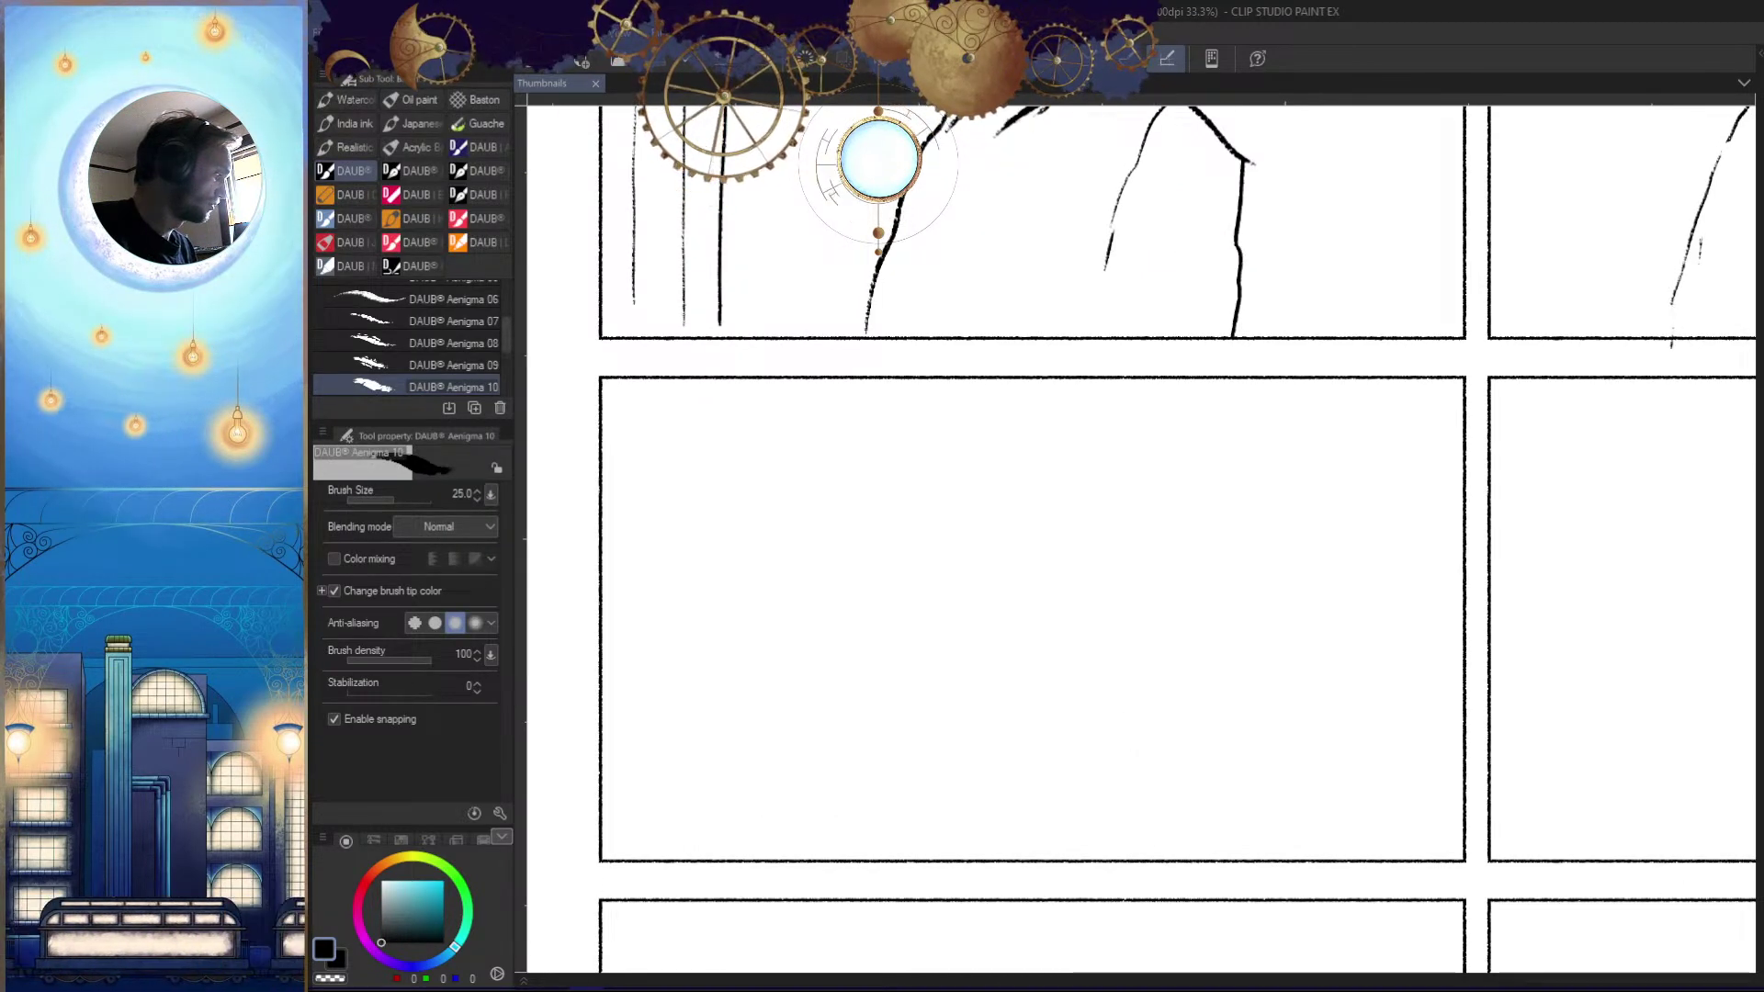
{"action": "mouse_move", "coordinate": [1018, 514]}
{"action": "left_mouse_down"}
{"action": "mouse_move", "coordinate": [1044, 500]}
{"action": "mouse_move", "coordinate": [1009, 576]}
{"action": "mouse_move", "coordinate": [1044, 477]}
{"action": "mouse_move", "coordinate": [1109, 452]}
{"action": "left_mouse_up"}
{"action": "key", "text": "ctrl+space"}
{"action": "left_click", "coordinate": [1016, 531]}
{"action": "key", "text": "ctrl+z"}
{"action": "key", "text": "ctrl+space"}
{"action": "mouse_move", "coordinate": [970, 492]}
{"action": "left_mouse_down"}
{"action": "mouse_move", "coordinate": [1057, 504]}
{"action": "mouse_move", "coordinate": [960, 505]}
{"action": "mouse_move", "coordinate": [956, 537]}
{"action": "left_mouse_up"}
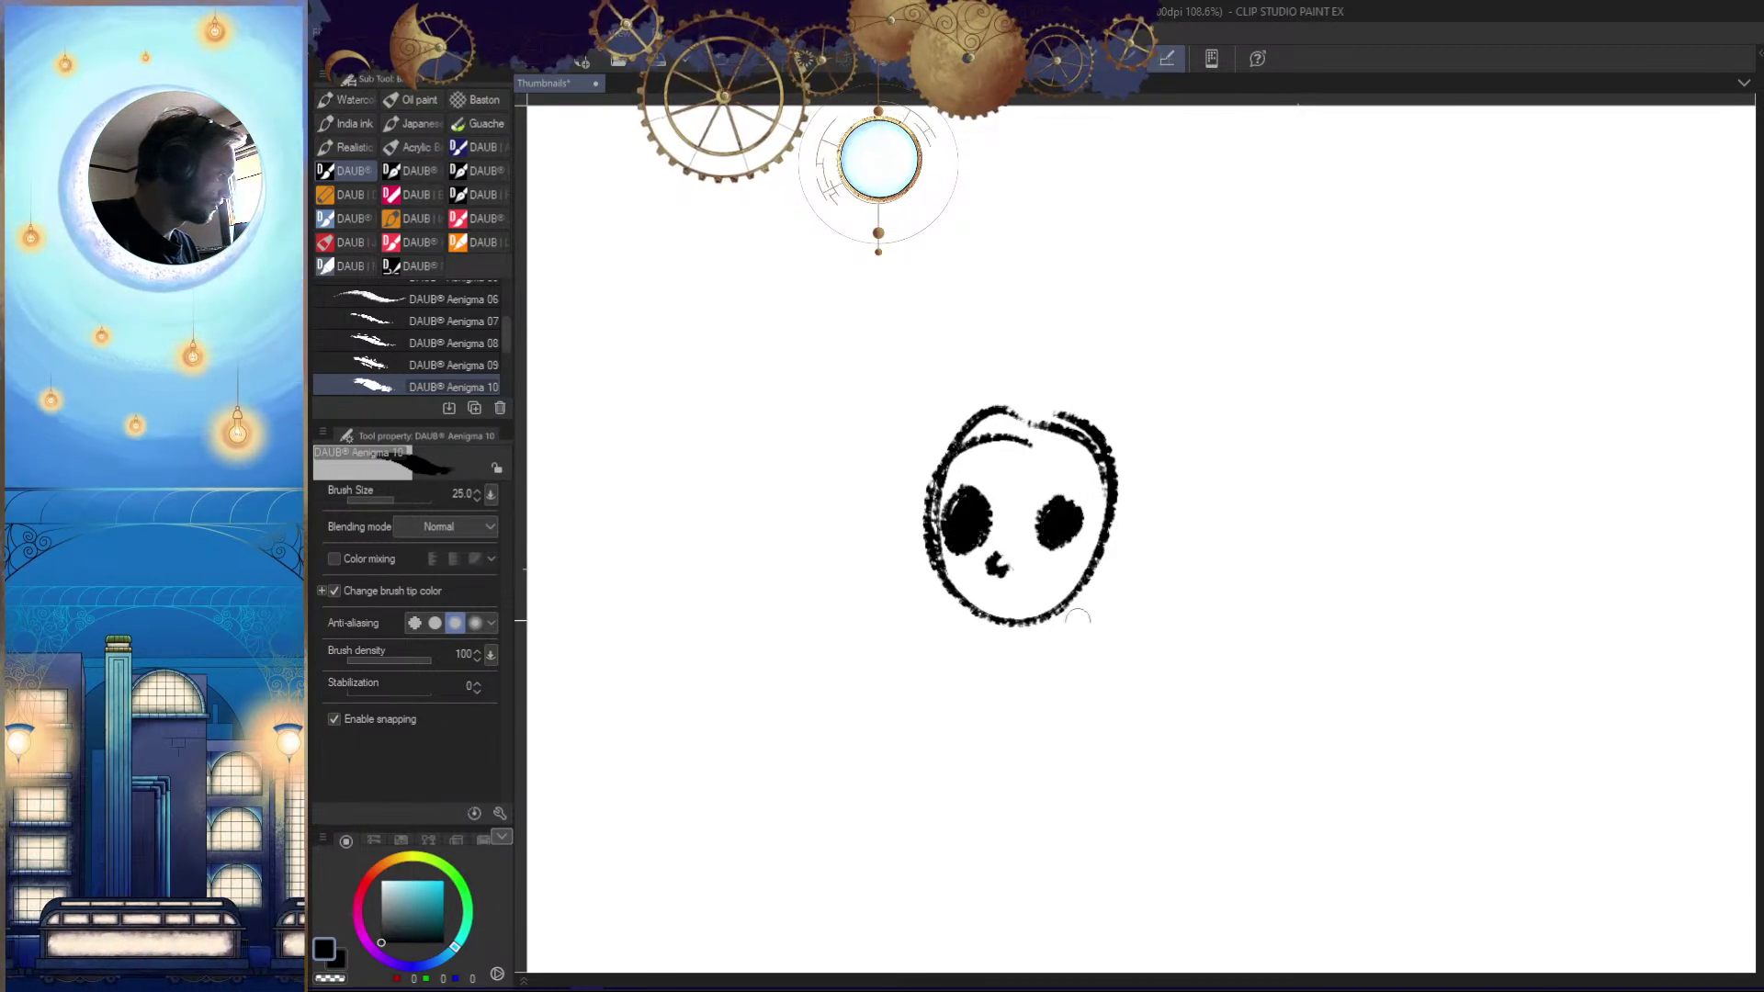
Add a small mouth and loose curly hair strokes around the small face
{"action": "scroll", "coordinate": [1006, 591], "scroll_direction": "down", "scroll_amount": 5}
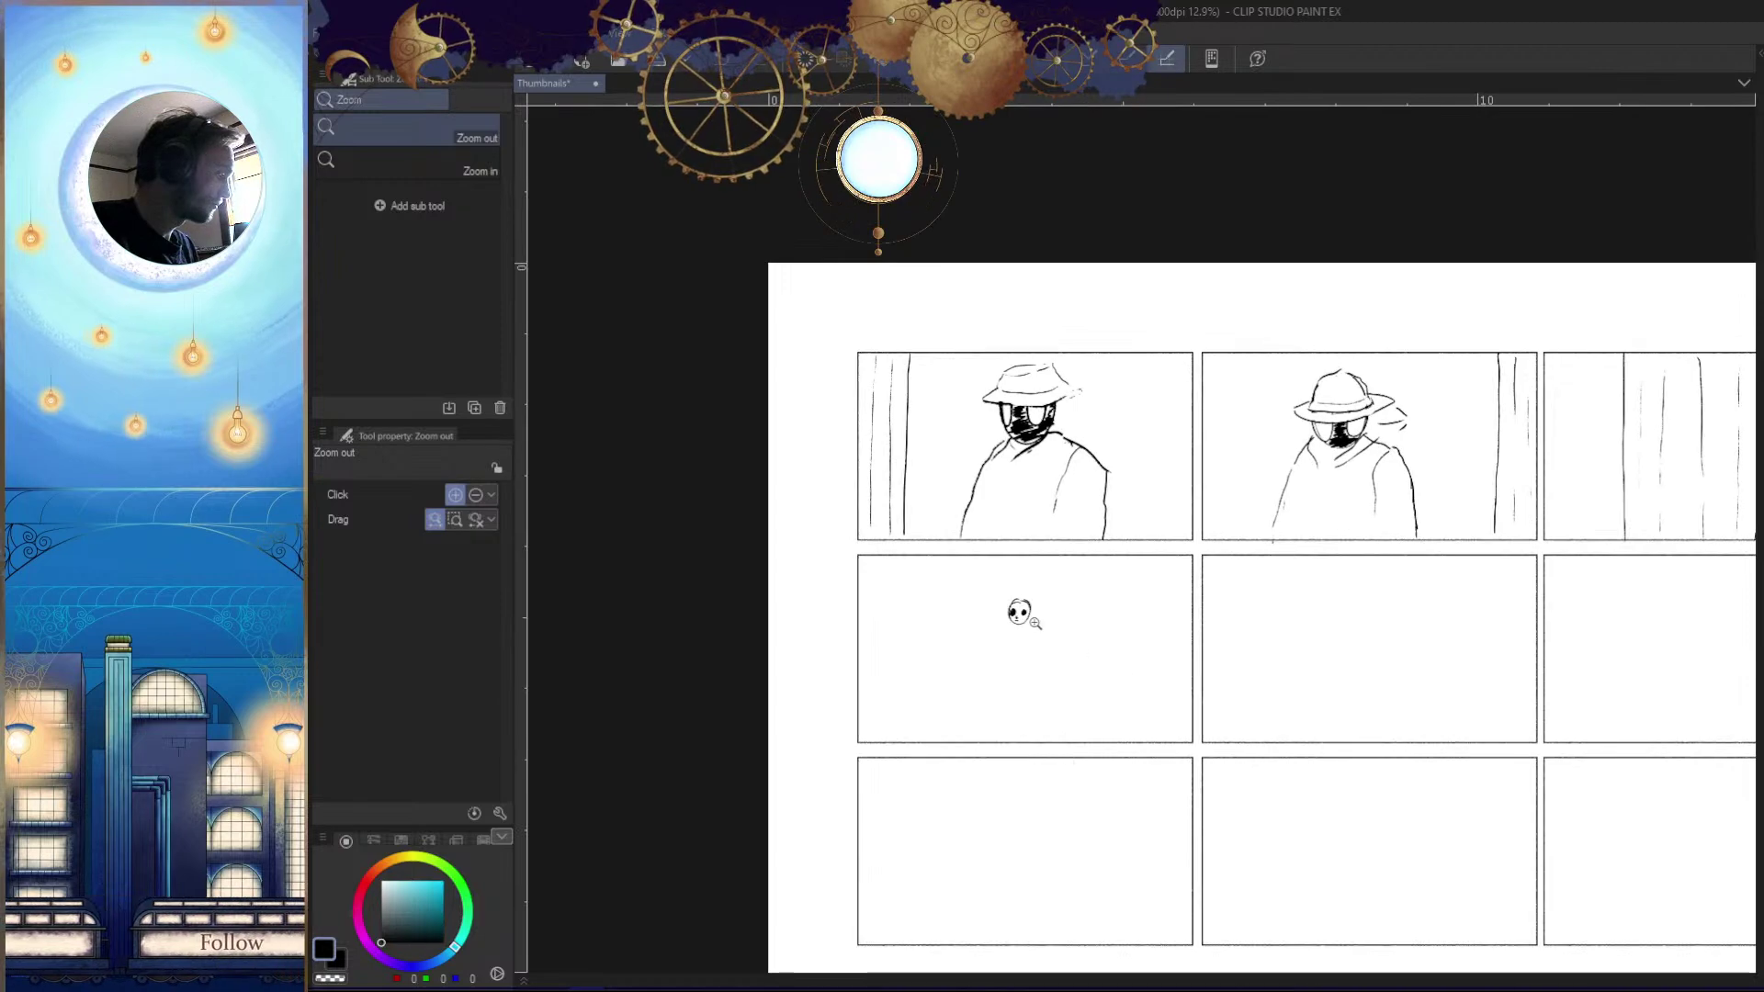
{"action": "scroll", "coordinate": [1075, 642], "scroll_direction": "up", "scroll_amount": 4}
{"action": "mouse_move", "coordinate": [975, 531]}
{"action": "left_mouse_down"}
{"action": "mouse_move", "coordinate": [1011, 517]}
{"action": "mouse_move", "coordinate": [937, 617]}
{"action": "left_mouse_up"}
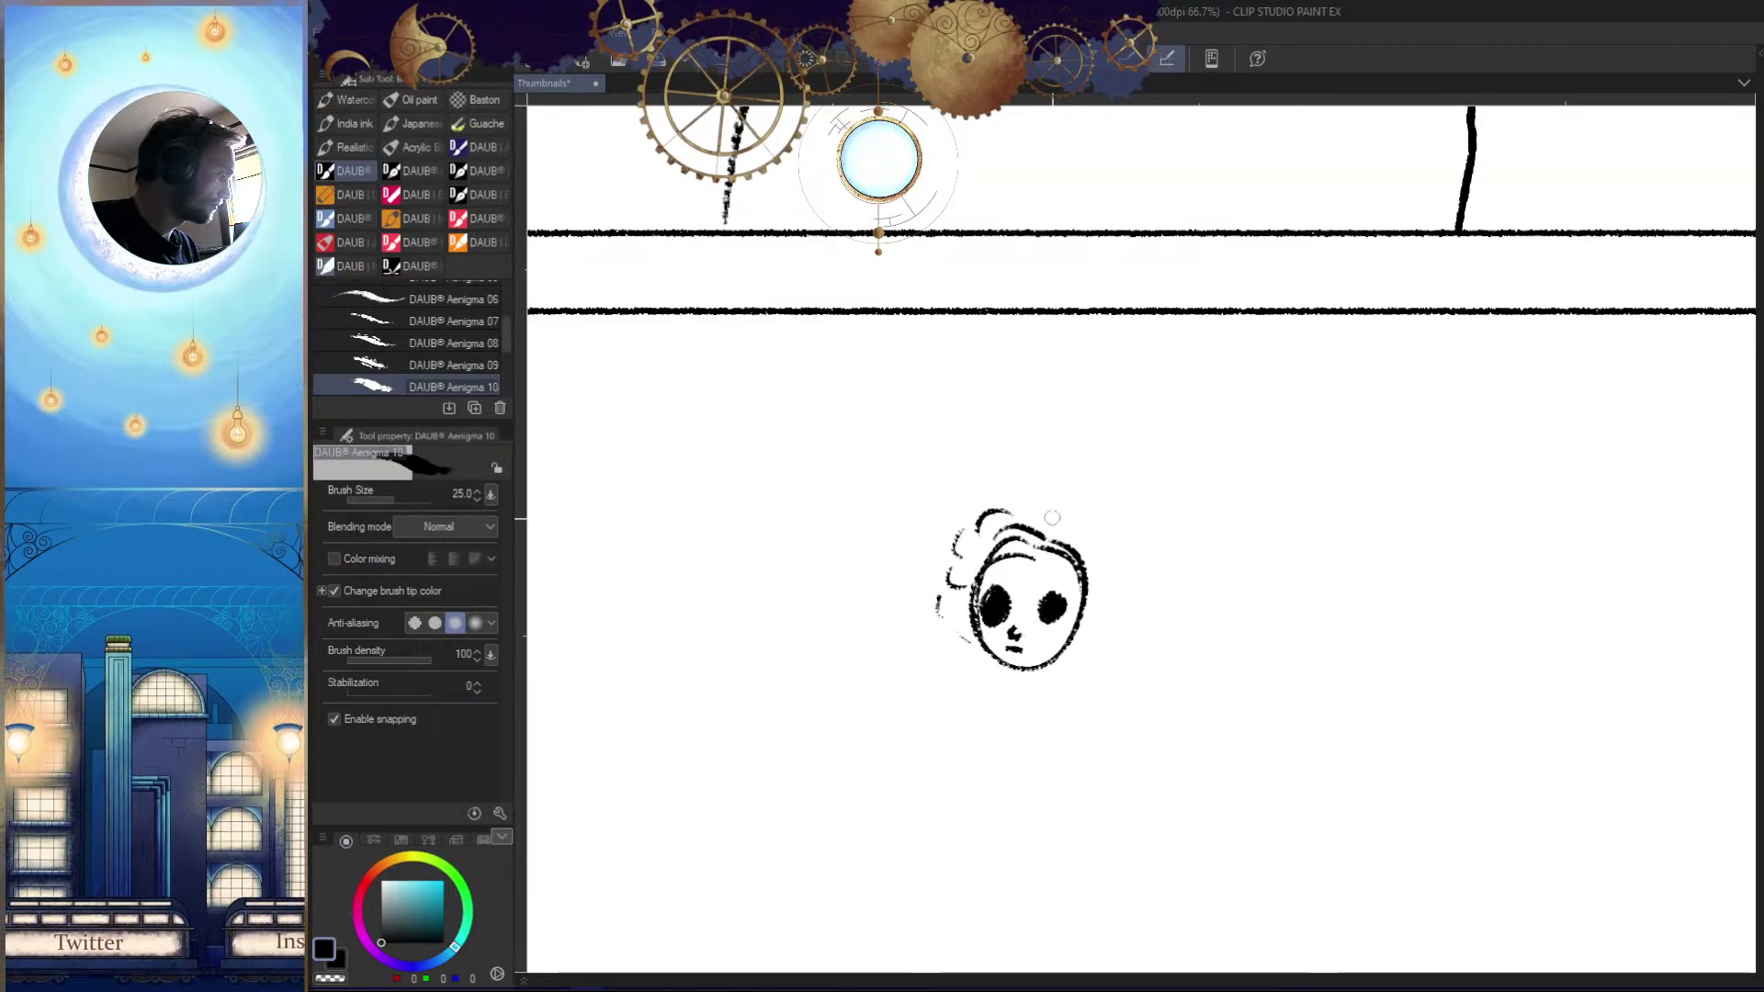
Sketch the small figure's shoulder and a bent arm reaching forward to a little oval held in front of the body
{"action": "mouse_move", "coordinate": [1143, 753]}
{"action": "left_mouse_down"}
{"action": "mouse_move", "coordinate": [1111, 567]}
{"action": "mouse_move", "coordinate": [1150, 537]}
{"action": "left_mouse_up"}
{"action": "left_click_drag", "start_coordinate": [1083, 457], "coordinate": [1091, 488]}
{"action": "key", "text": "ctrl+z"}
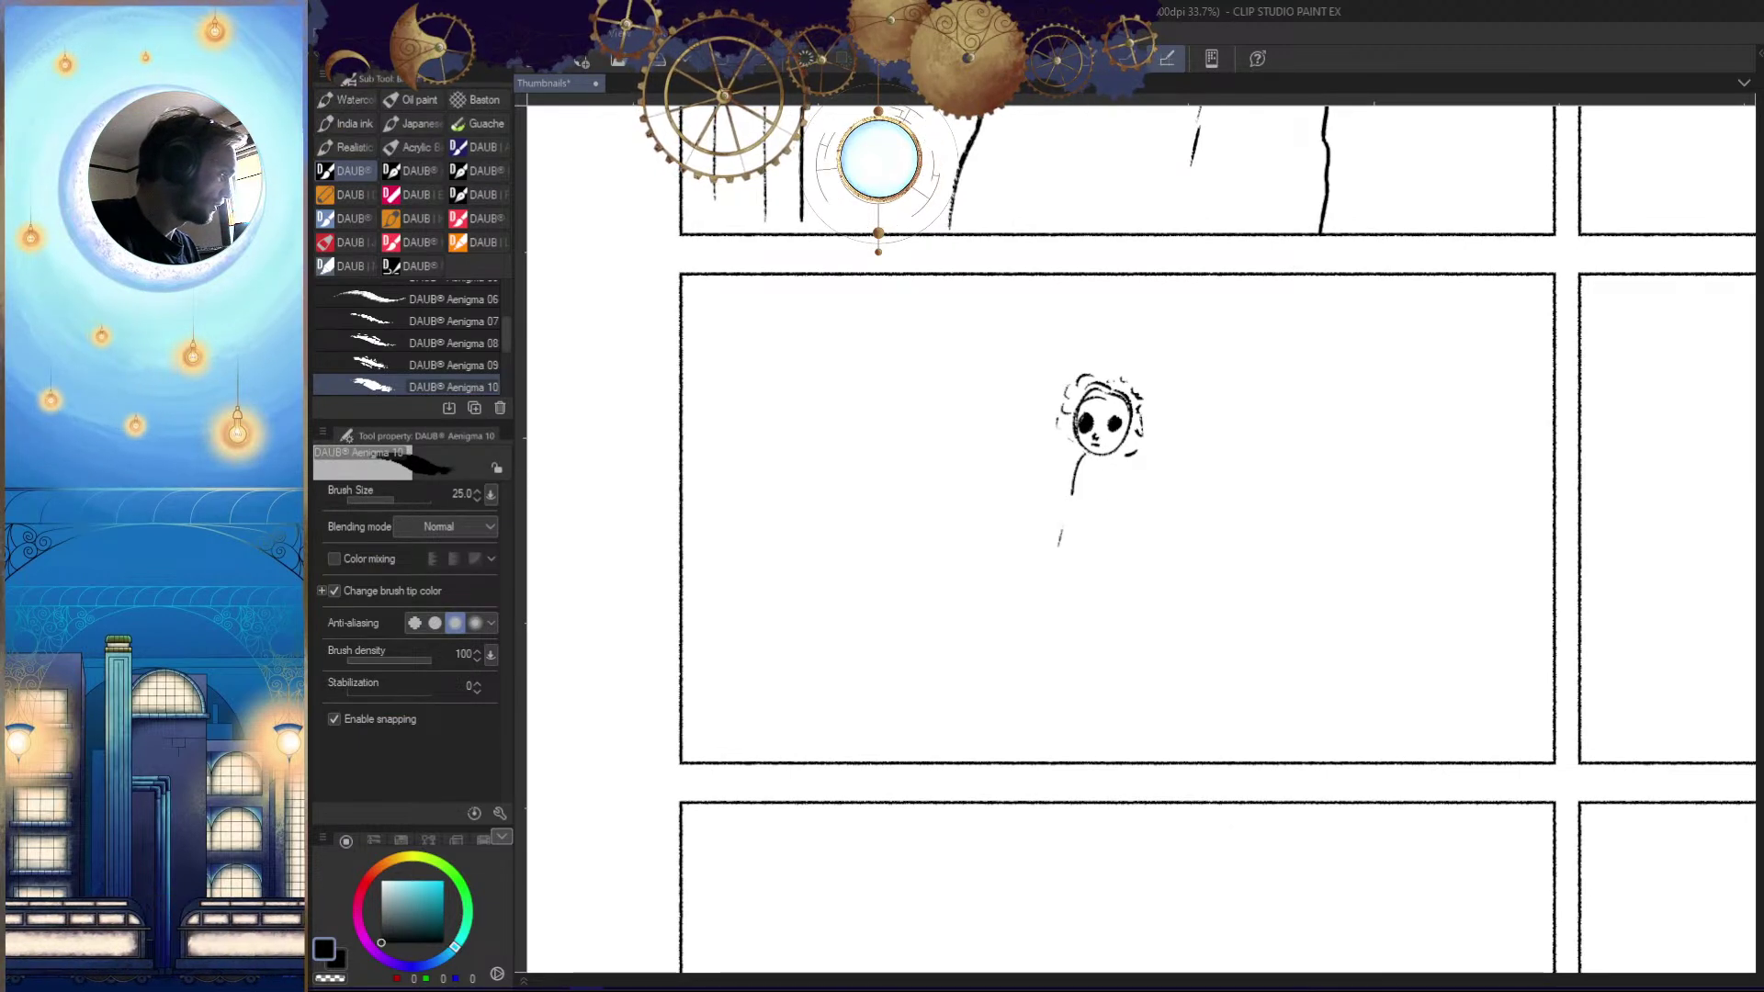
{"action": "mouse_move", "coordinate": [1120, 467]}
{"action": "left_mouse_down"}
{"action": "mouse_move", "coordinate": [1070, 557]}
{"action": "mouse_move", "coordinate": [1048, 554]}
{"action": "left_mouse_up"}
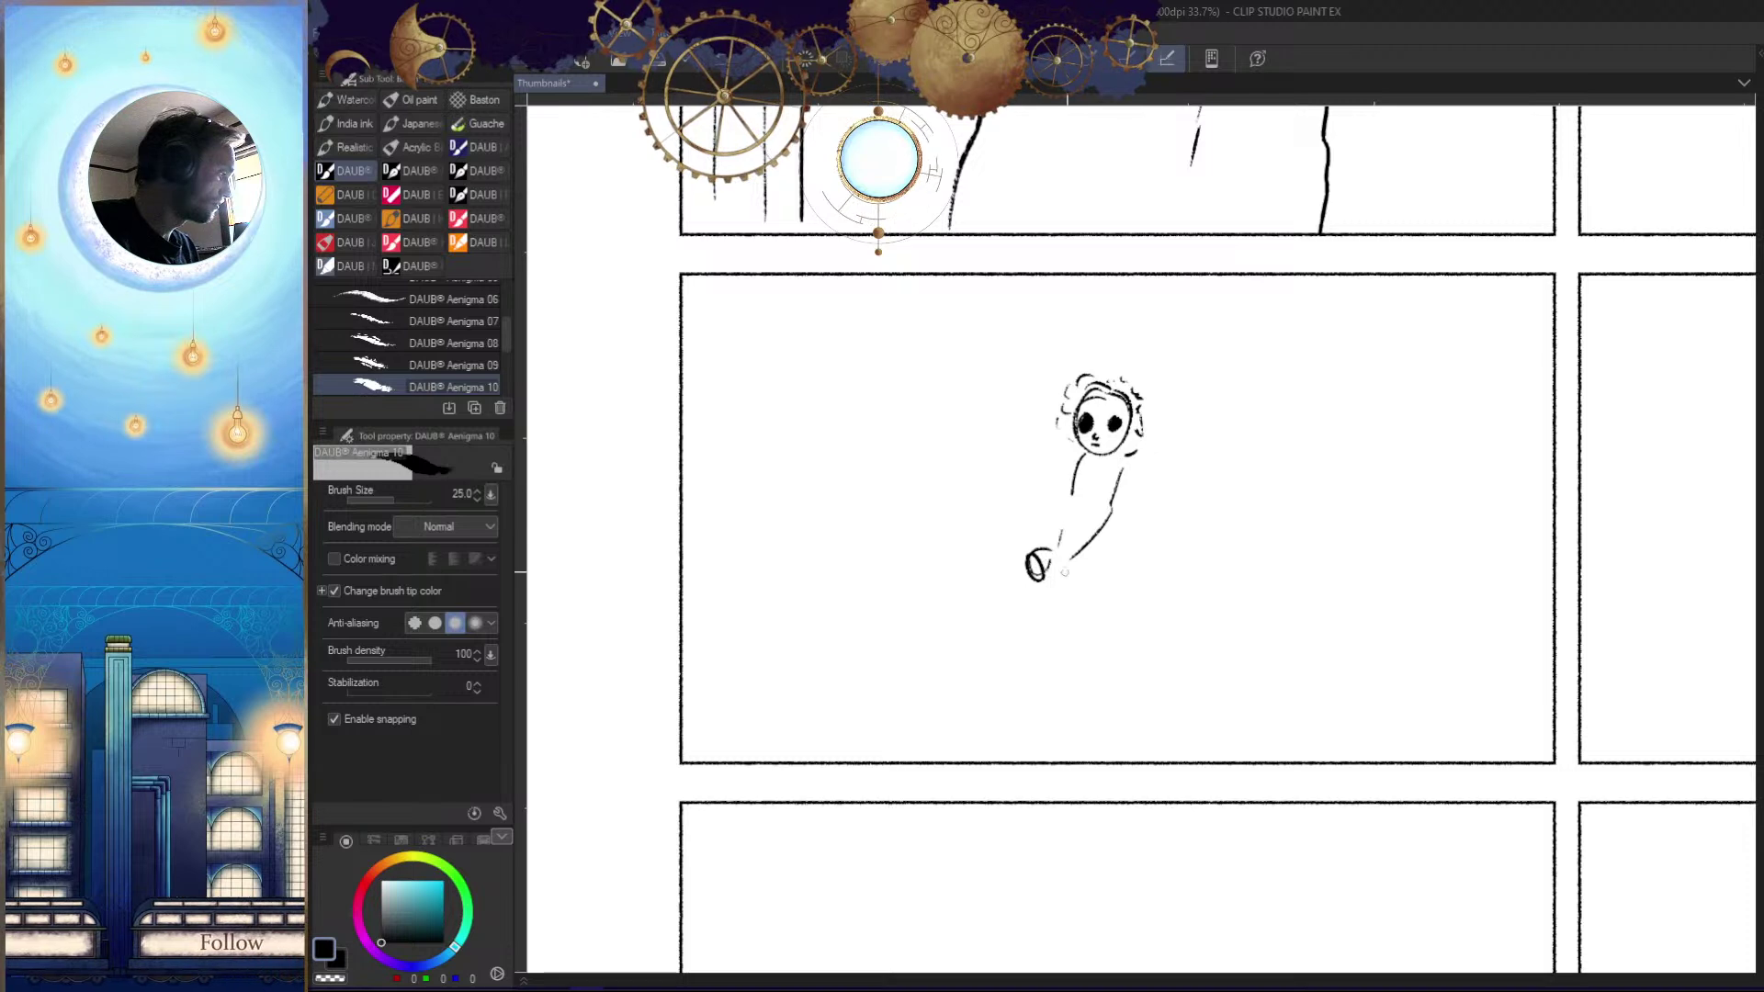
Draw short eyebrows above both of the small figure's eyes, redoing the first one until it fits
{"action": "left_click_drag", "start_coordinate": [1092, 418], "coordinate": [1245, 459]}
{"action": "left_click_drag", "start_coordinate": [1121, 378], "coordinate": [1012, 391]}
{"action": "key", "text": "ctrl+z"}
{"action": "left_click_drag", "start_coordinate": [1125, 381], "coordinate": [1015, 396]}
{"action": "key", "text": "ctrl+z"}
{"action": "key", "text": "ctrl+z"}
{"action": "left_click_drag", "start_coordinate": [1129, 367], "coordinate": [1020, 384]}
{"action": "left_click_drag", "start_coordinate": [1275, 394], "coordinate": [1211, 391]}
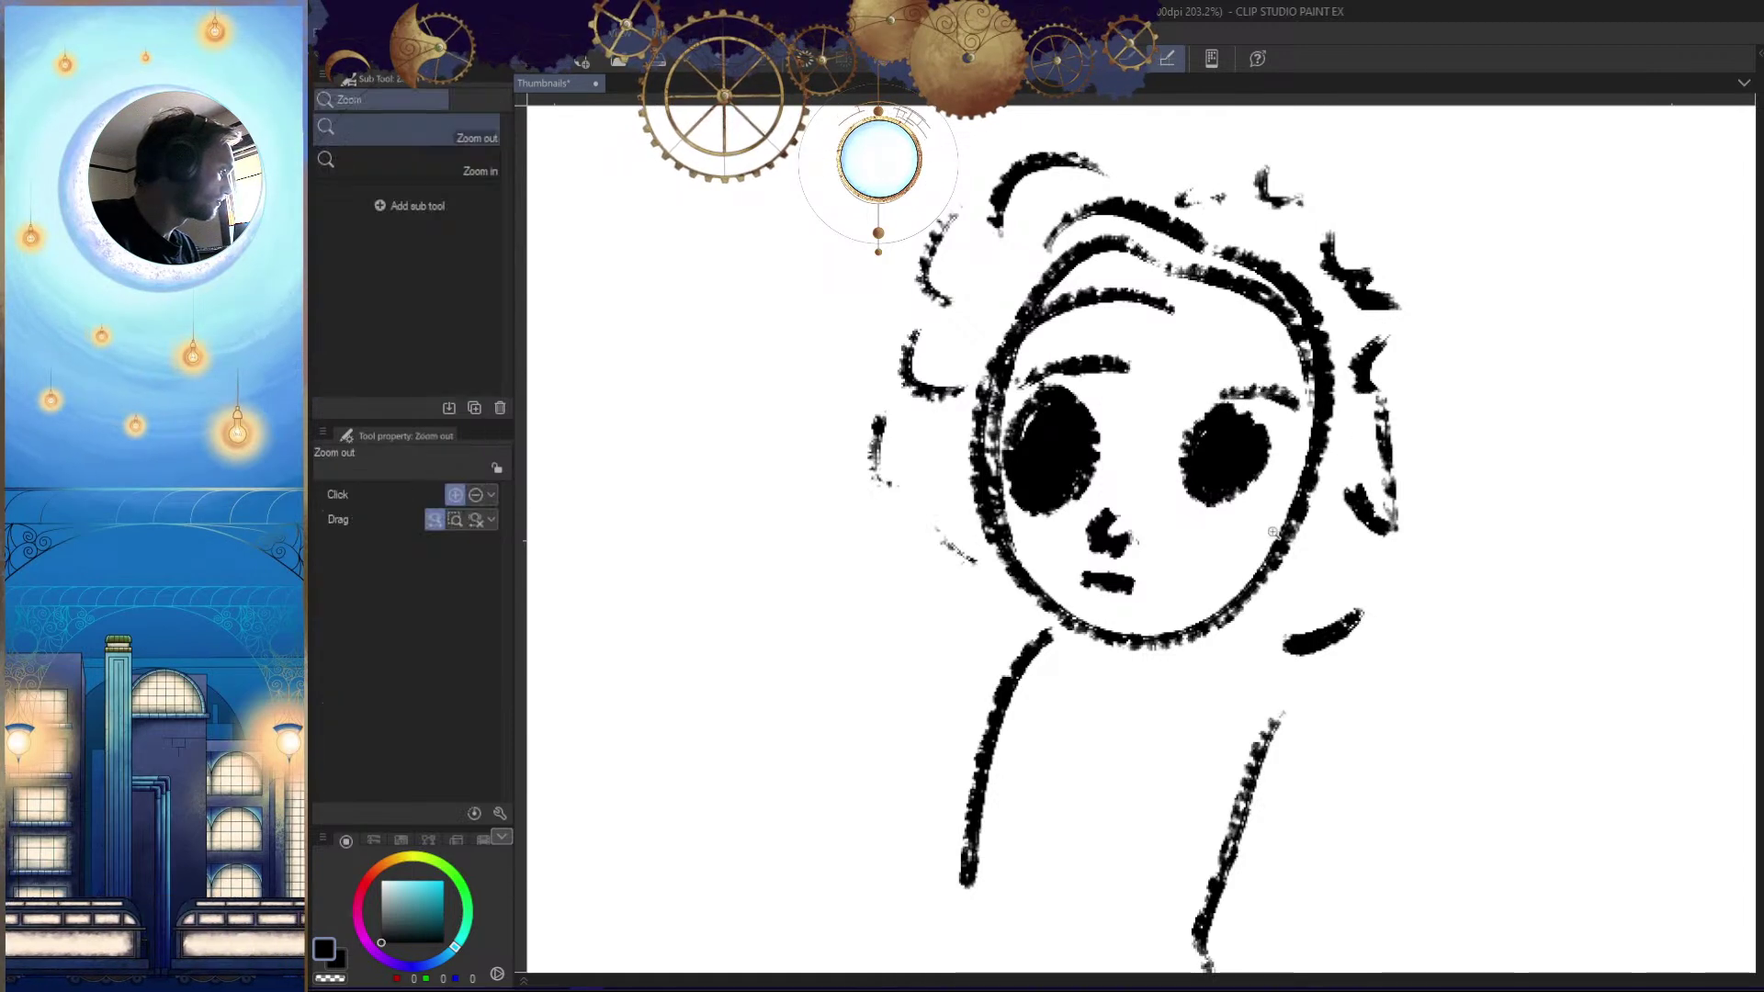
{"action": "left_click_drag", "start_coordinate": [1096, 450], "coordinate": [1087, 665]}
{"action": "mouse_move", "coordinate": [1080, 551]}
{"action": "left_mouse_down"}
{"action": "mouse_move", "coordinate": [1142, 598]}
{"action": "mouse_move", "coordinate": [1168, 462]}
{"action": "mouse_move", "coordinate": [1174, 634]}
{"action": "left_mouse_up"}
{"action": "key", "text": "h"}
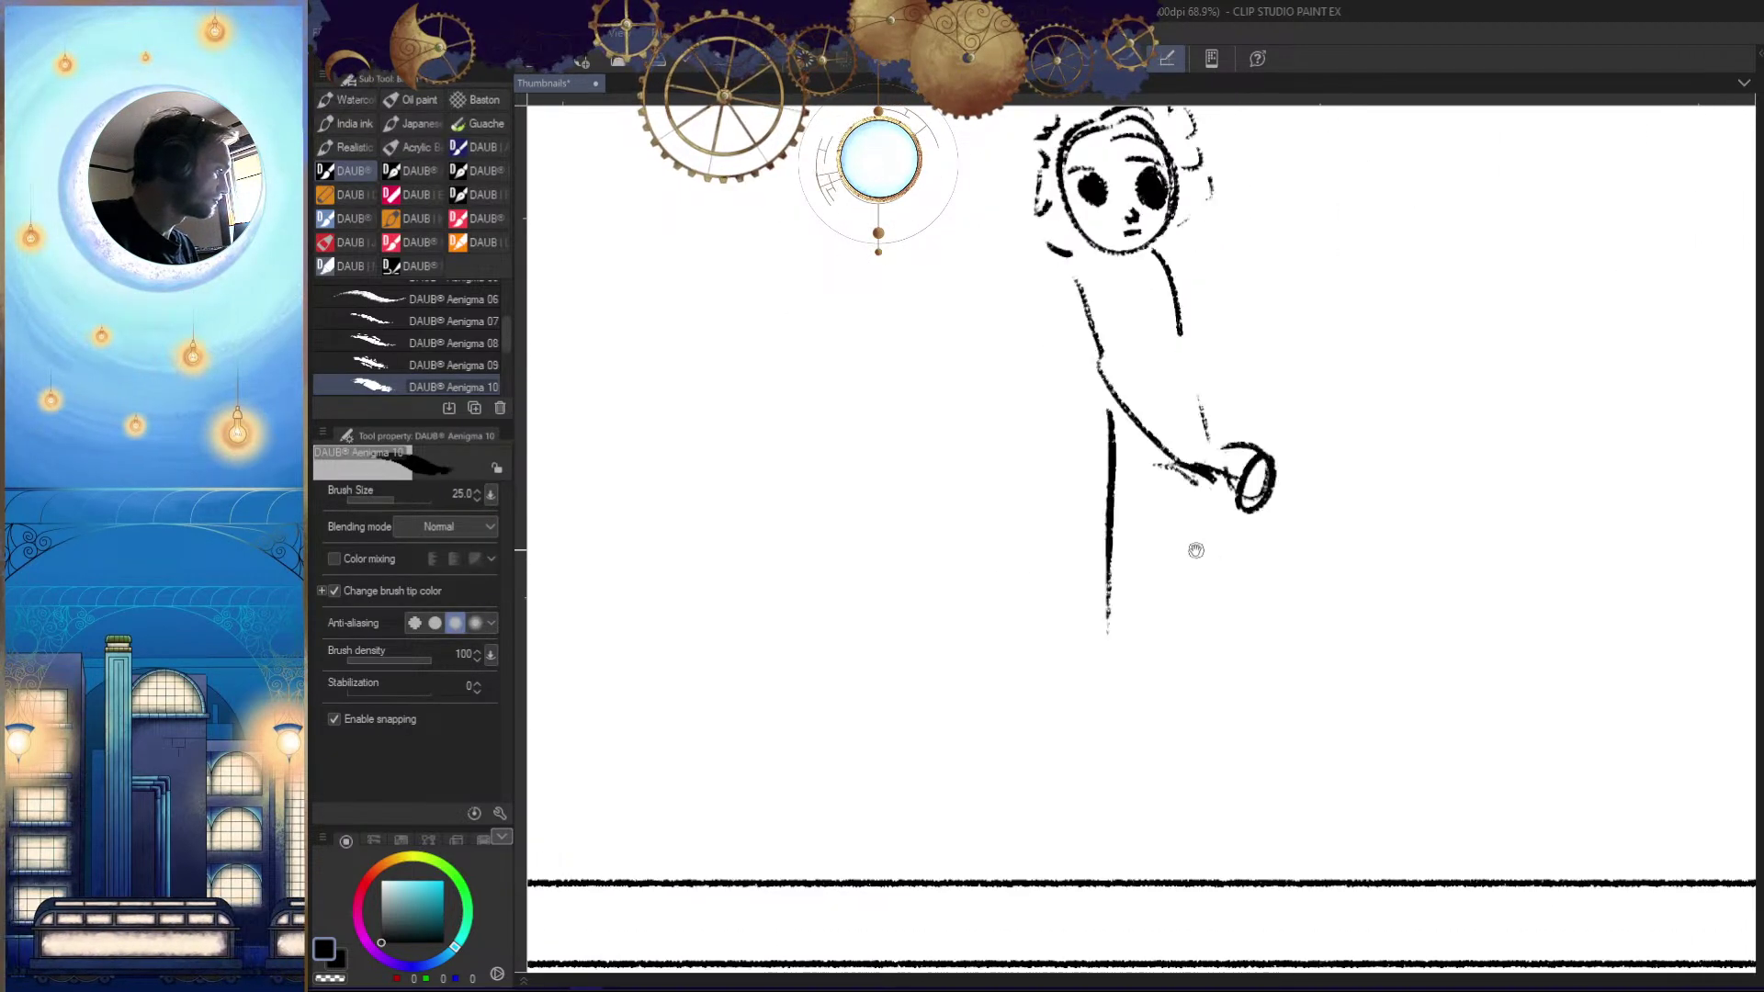
{"action": "left_click_drag", "start_coordinate": [1209, 563], "coordinate": [1222, 522]}
{"action": "key", "text": "ctrl+z"}
{"action": "mouse_move", "coordinate": [1087, 346]}
{"action": "left_mouse_down"}
{"action": "mouse_move", "coordinate": [1056, 535]}
{"action": "mouse_move", "coordinate": [1091, 556]}
{"action": "left_mouse_up"}
{"action": "key", "text": "ctrl+z"}
{"action": "key", "text": "h"}
{"action": "mouse_move", "coordinate": [1277, 602]}
{"action": "left_mouse_down"}
{"action": "mouse_move", "coordinate": [1268, 551]}
{"action": "mouse_move", "coordinate": [1209, 512]}
{"action": "mouse_move", "coordinate": [1240, 491]}
{"action": "left_mouse_up"}
{"action": "key", "text": "ctrl+z"}
{"action": "left_click_drag", "start_coordinate": [1171, 407], "coordinate": [1176, 487]}
{"action": "key", "text": "ctrl+z"}
{"action": "key", "text": "ctrl+z"}
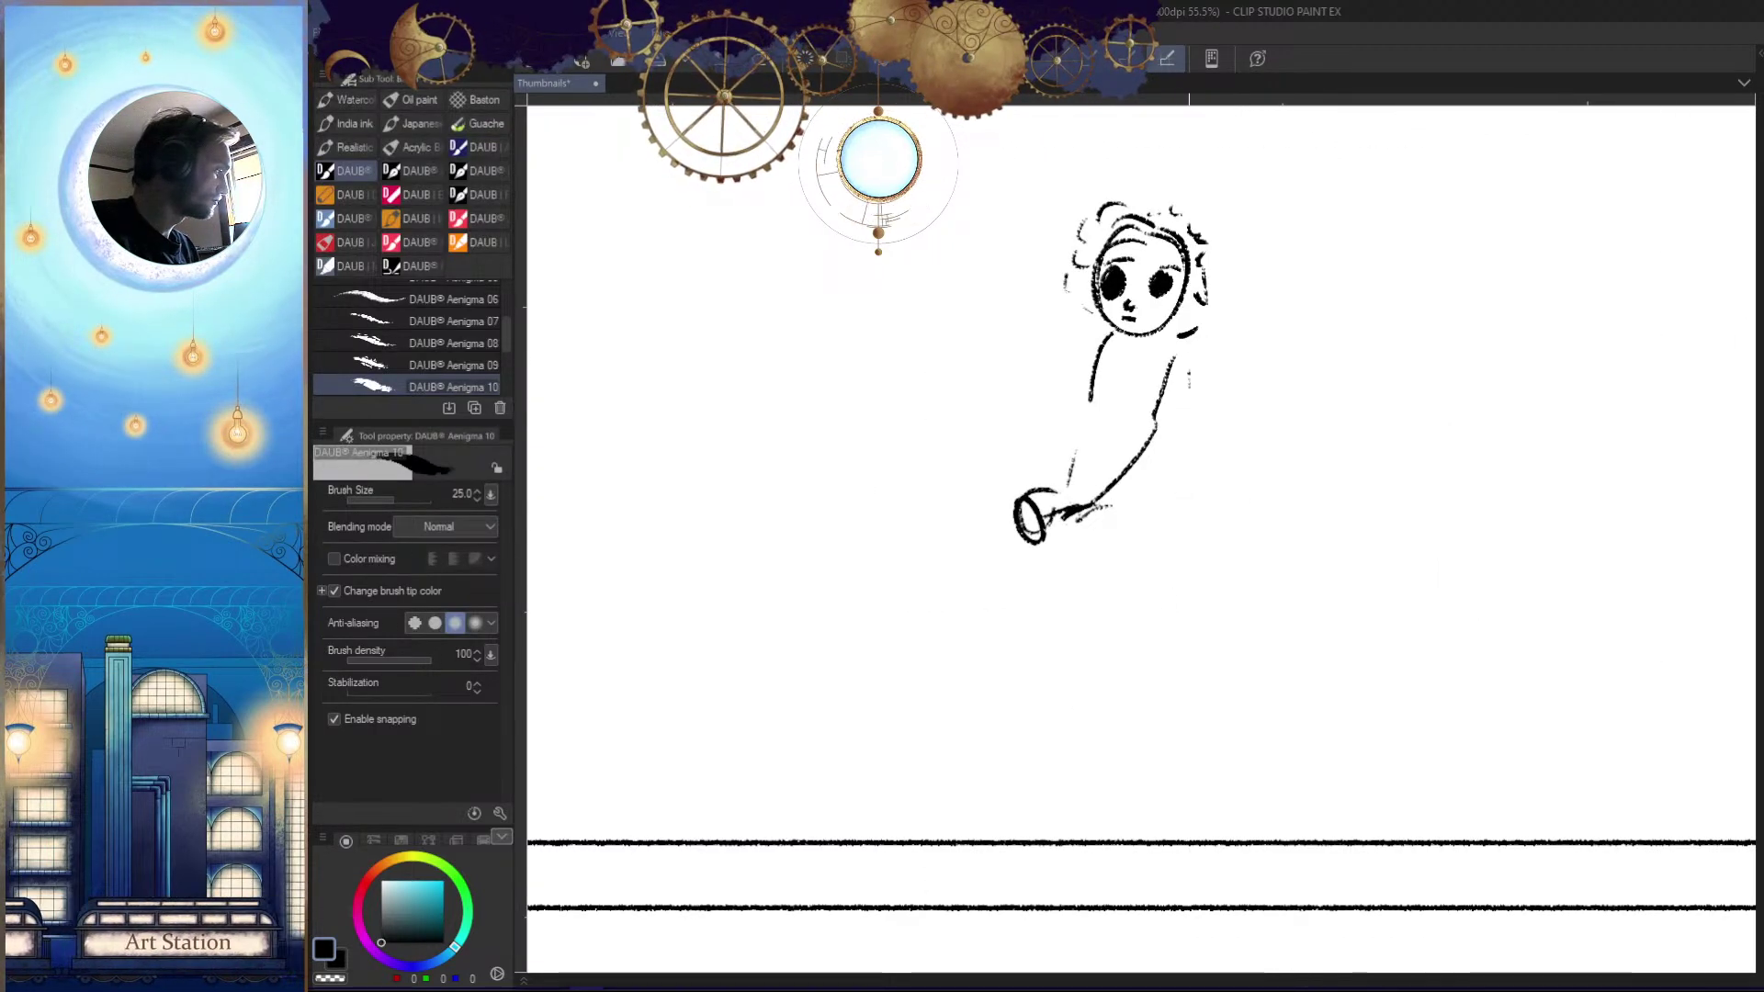
Sketch the small figure's outer arm line, a straight knee-length dress, and the legs with feet
{"action": "left_click_drag", "start_coordinate": [1178, 348], "coordinate": [1191, 400]}
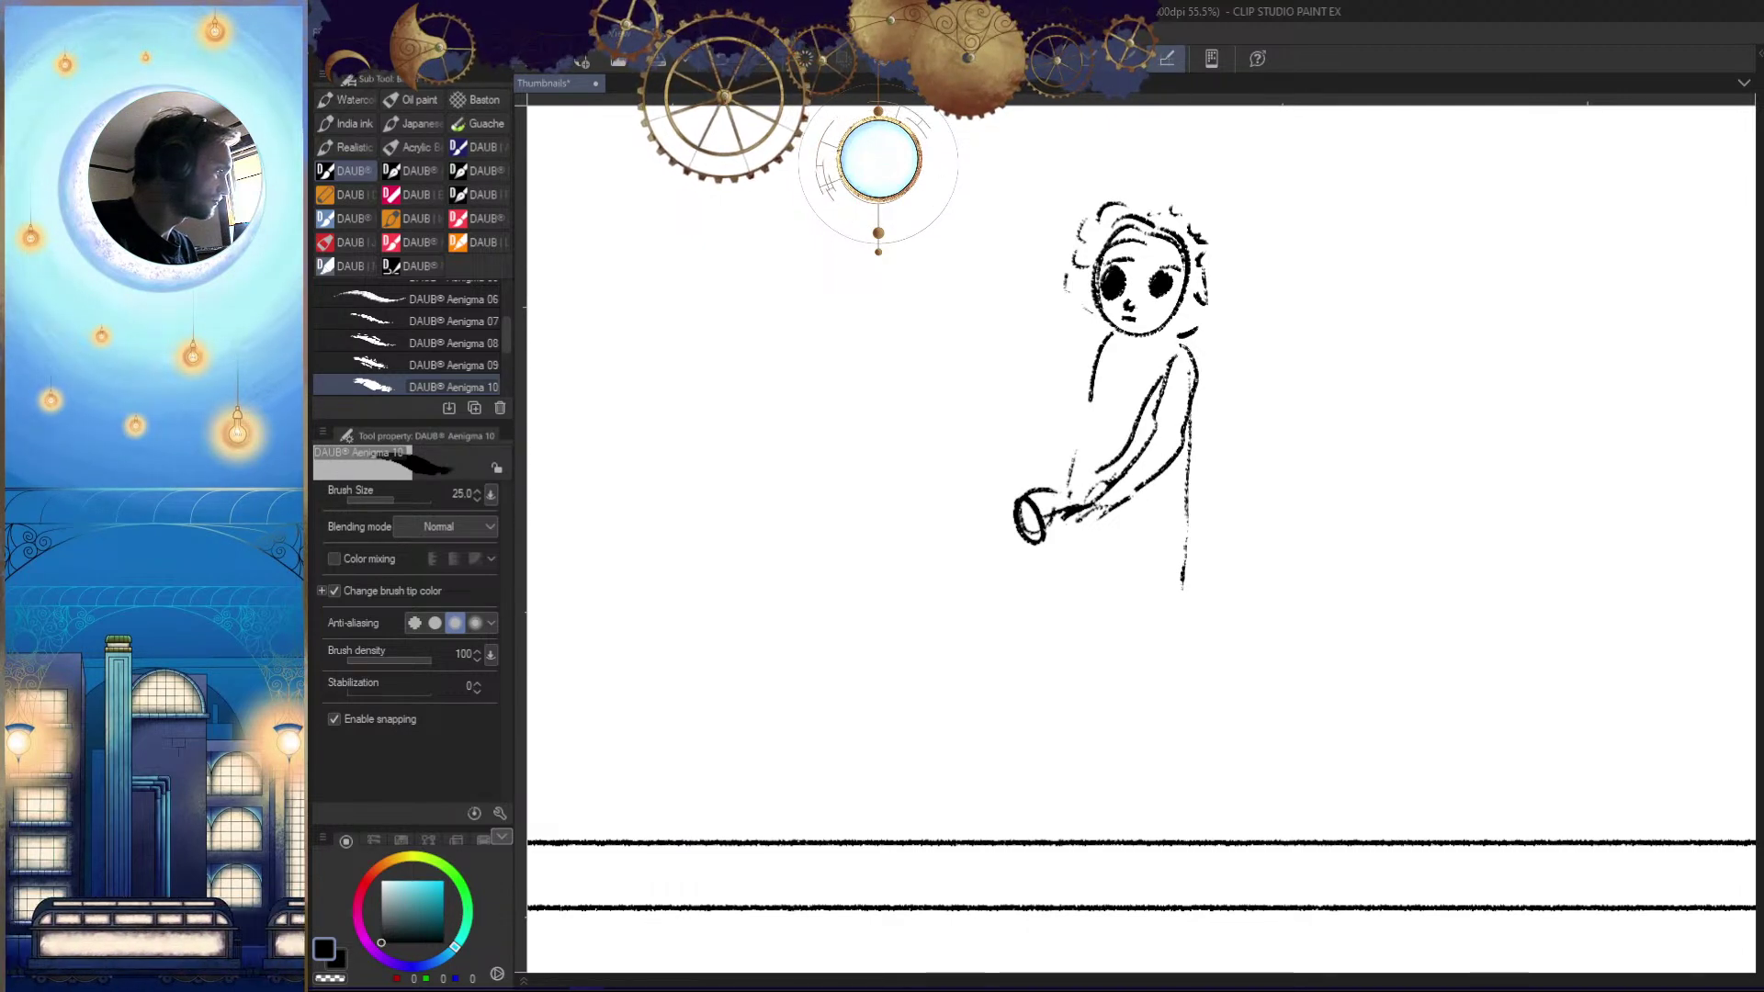
{"action": "left_click_drag", "start_coordinate": [1180, 540], "coordinate": [1152, 654]}
{"action": "left_click_drag", "start_coordinate": [1181, 582], "coordinate": [1123, 485]}
{"action": "key", "text": "ctrl+z"}
{"action": "key", "text": "ctrl+z"}
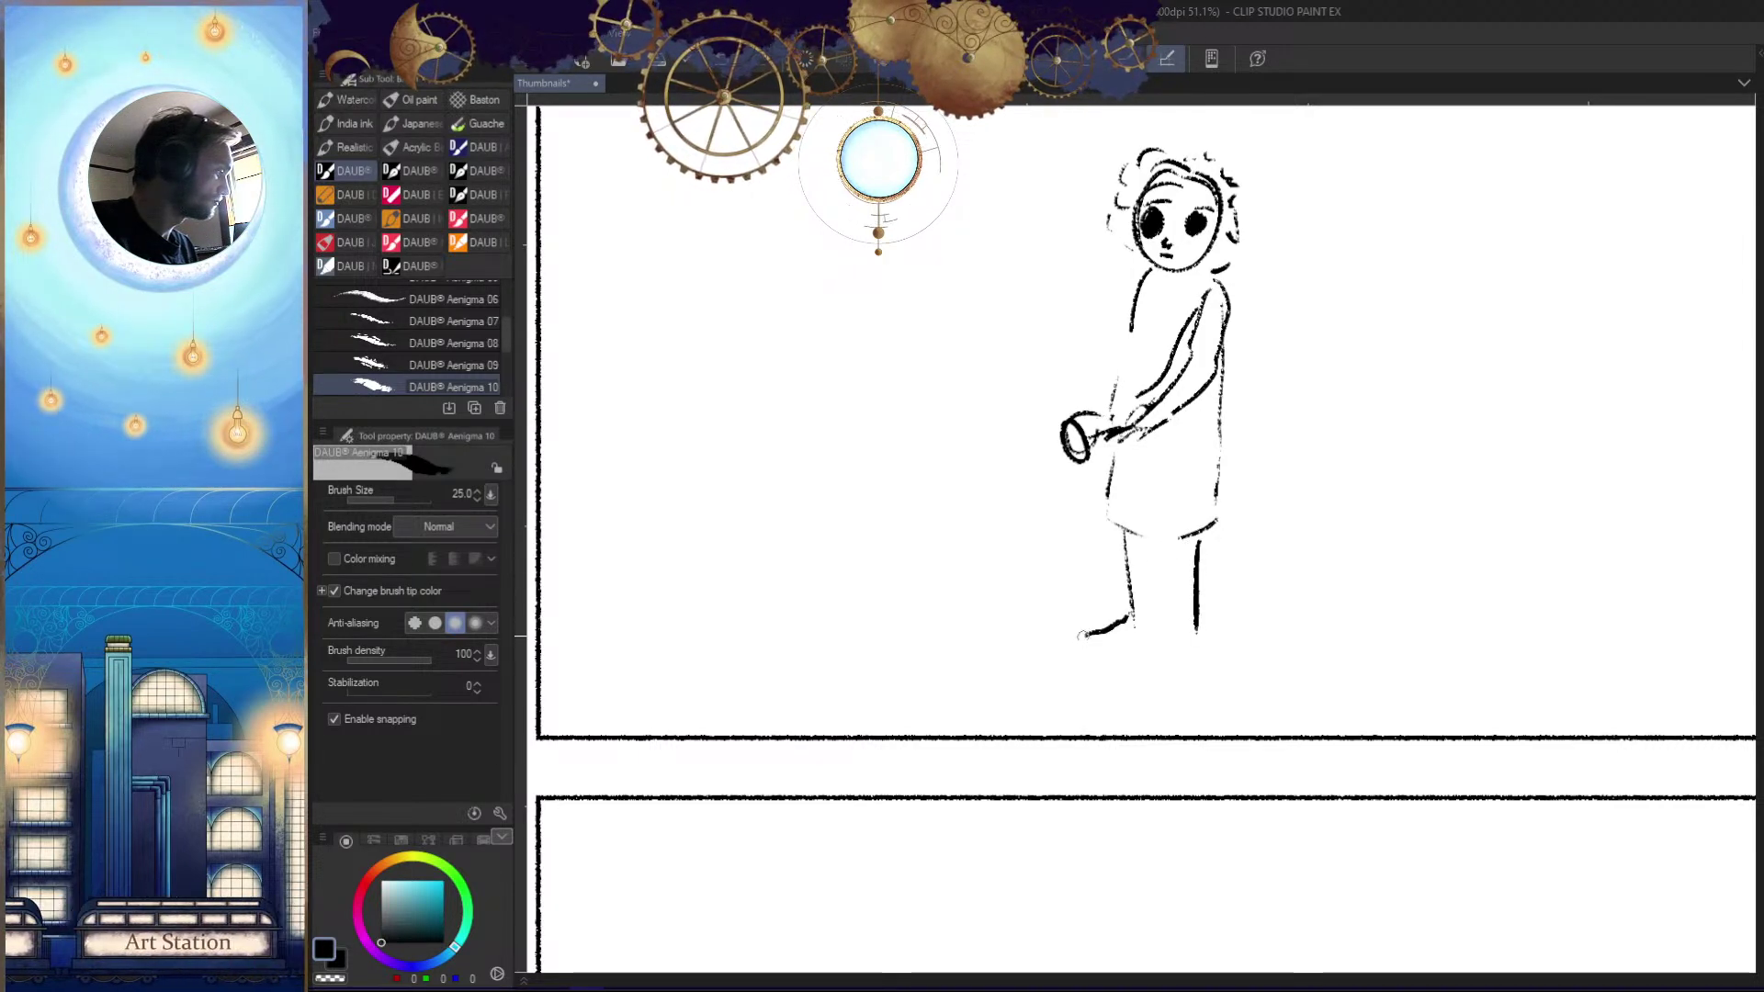
{"action": "left_click_drag", "start_coordinate": [1236, 646], "coordinate": [1173, 728]}
{"action": "key", "text": "h"}
{"action": "key", "text": "h"}
{"action": "mouse_move", "coordinate": [1244, 570]}
{"action": "left_mouse_down"}
{"action": "mouse_move", "coordinate": [1181, 551]}
{"action": "mouse_move", "coordinate": [1232, 583]}
{"action": "left_mouse_up"}
Draw a pillar of long and broken vertical lines along the left side of the fourth panel
{"action": "key", "text": "b"}
{"action": "left_click_drag", "start_coordinate": [889, 393], "coordinate": [888, 707]}
{"action": "key", "text": "ctrl+z"}
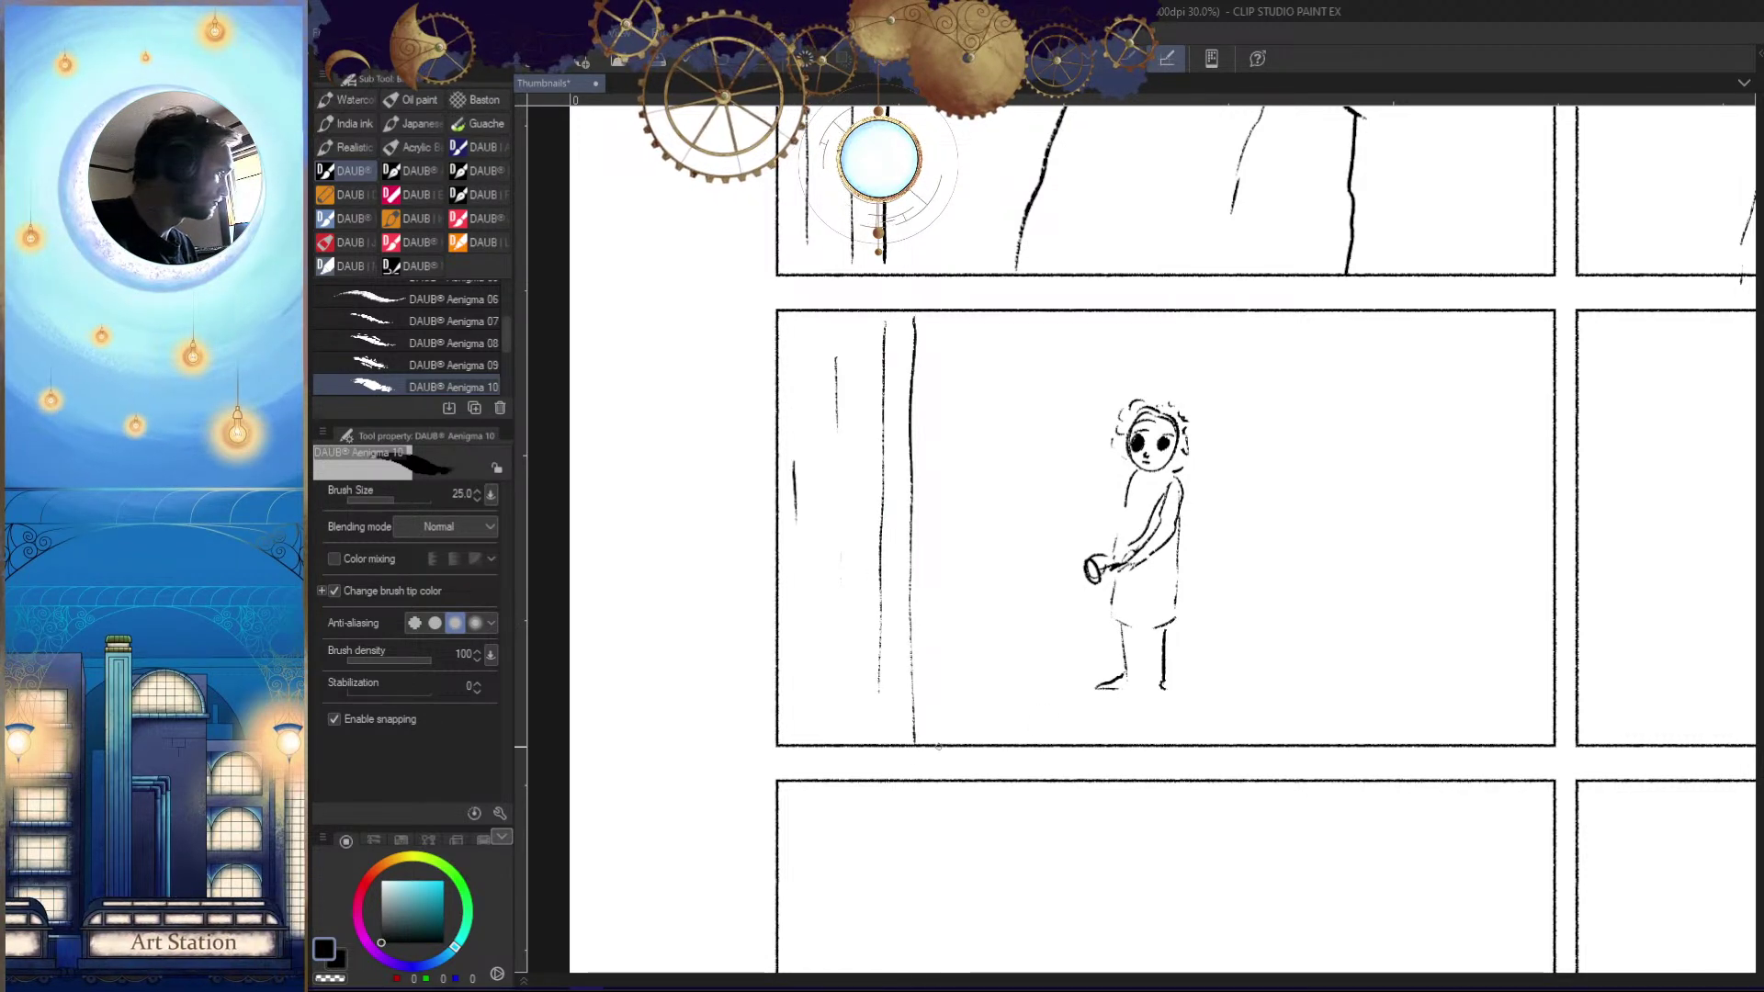
Select the small figure with a polyline marquee, enlarge it so the lower legs pass the panel's bottom edge, and deselect
{"action": "key", "text": "ctrl+space"}
{"action": "left_click_drag", "start_coordinate": [1167, 708], "coordinate": [1094, 670]}
{"action": "left_click_drag", "start_coordinate": [1011, 606], "coordinate": [1065, 616]}
{"action": "key", "text": "m"}
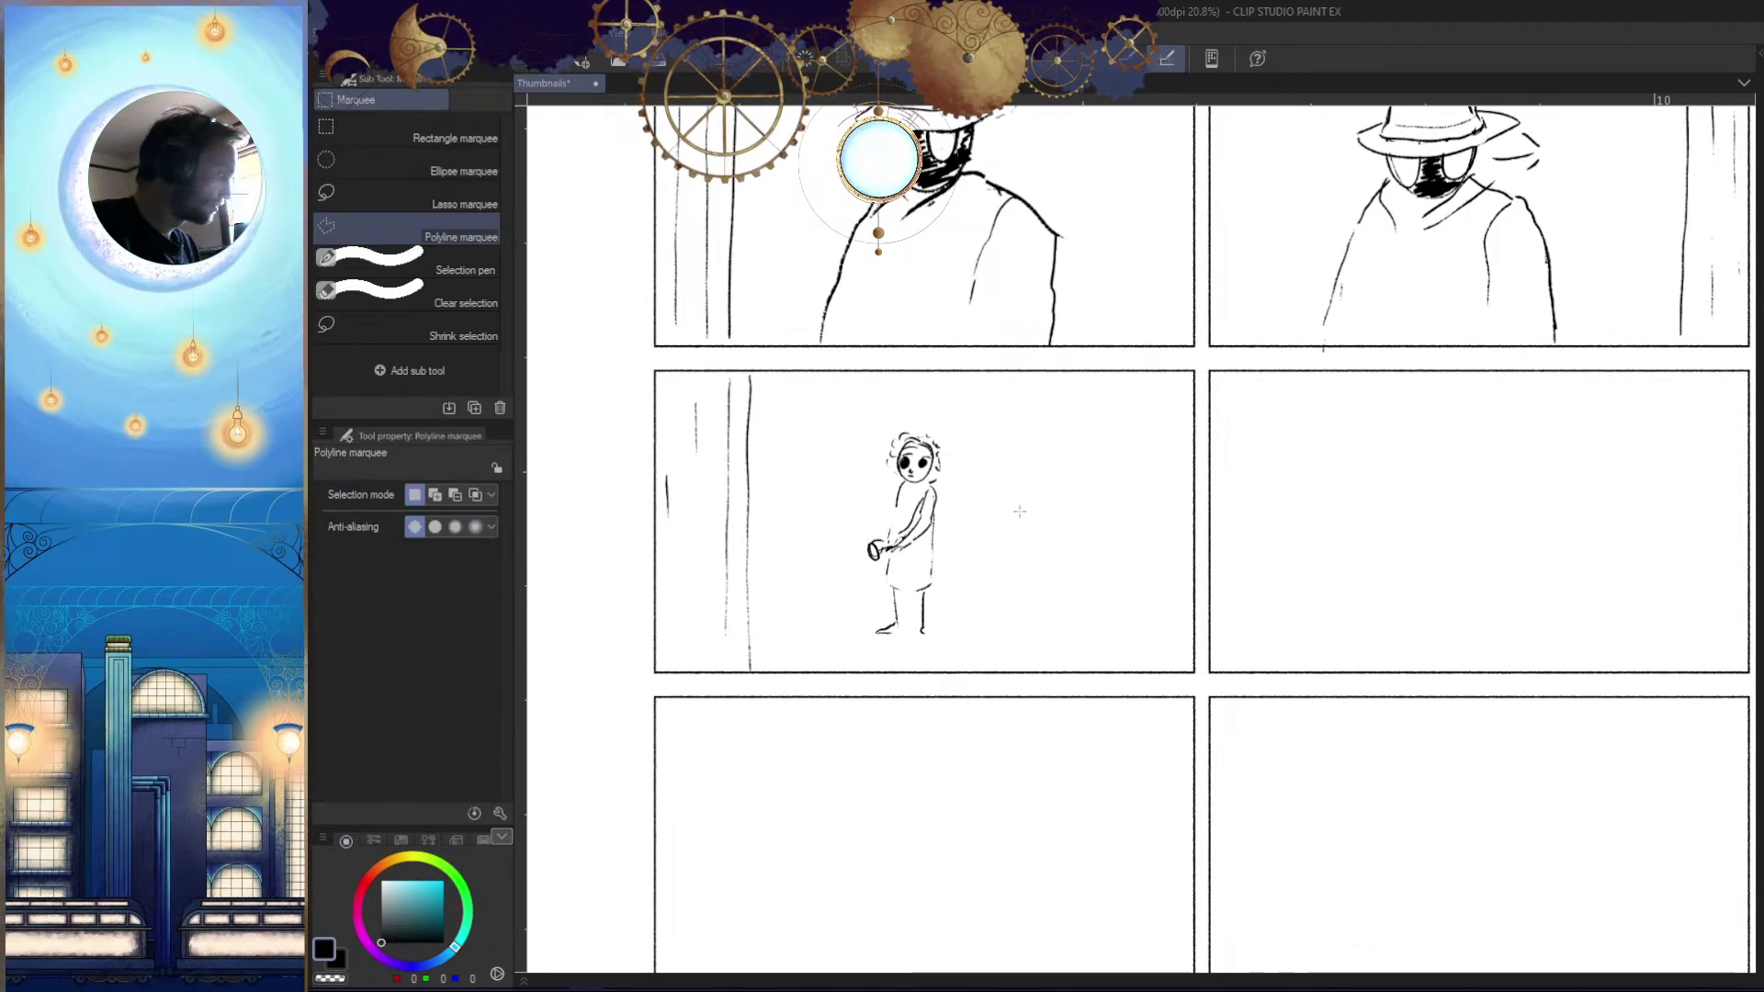
{"action": "key", "text": "space"}
{"action": "left_click_drag", "start_coordinate": [1023, 556], "coordinate": [1042, 643]}
{"action": "key", "text": "ctrl+space"}
{"action": "key", "text": "m"}
{"action": "left_click", "coordinate": [1038, 470]}
{"action": "left_click", "coordinate": [976, 402]}
{"action": "left_click", "coordinate": [906, 393]}
{"action": "left_click", "coordinate": [850, 461]}
{"action": "left_click", "coordinate": [1050, 724]}
{"action": "left_click", "coordinate": [1073, 564]}
{"action": "left_click", "coordinate": [1037, 469]}
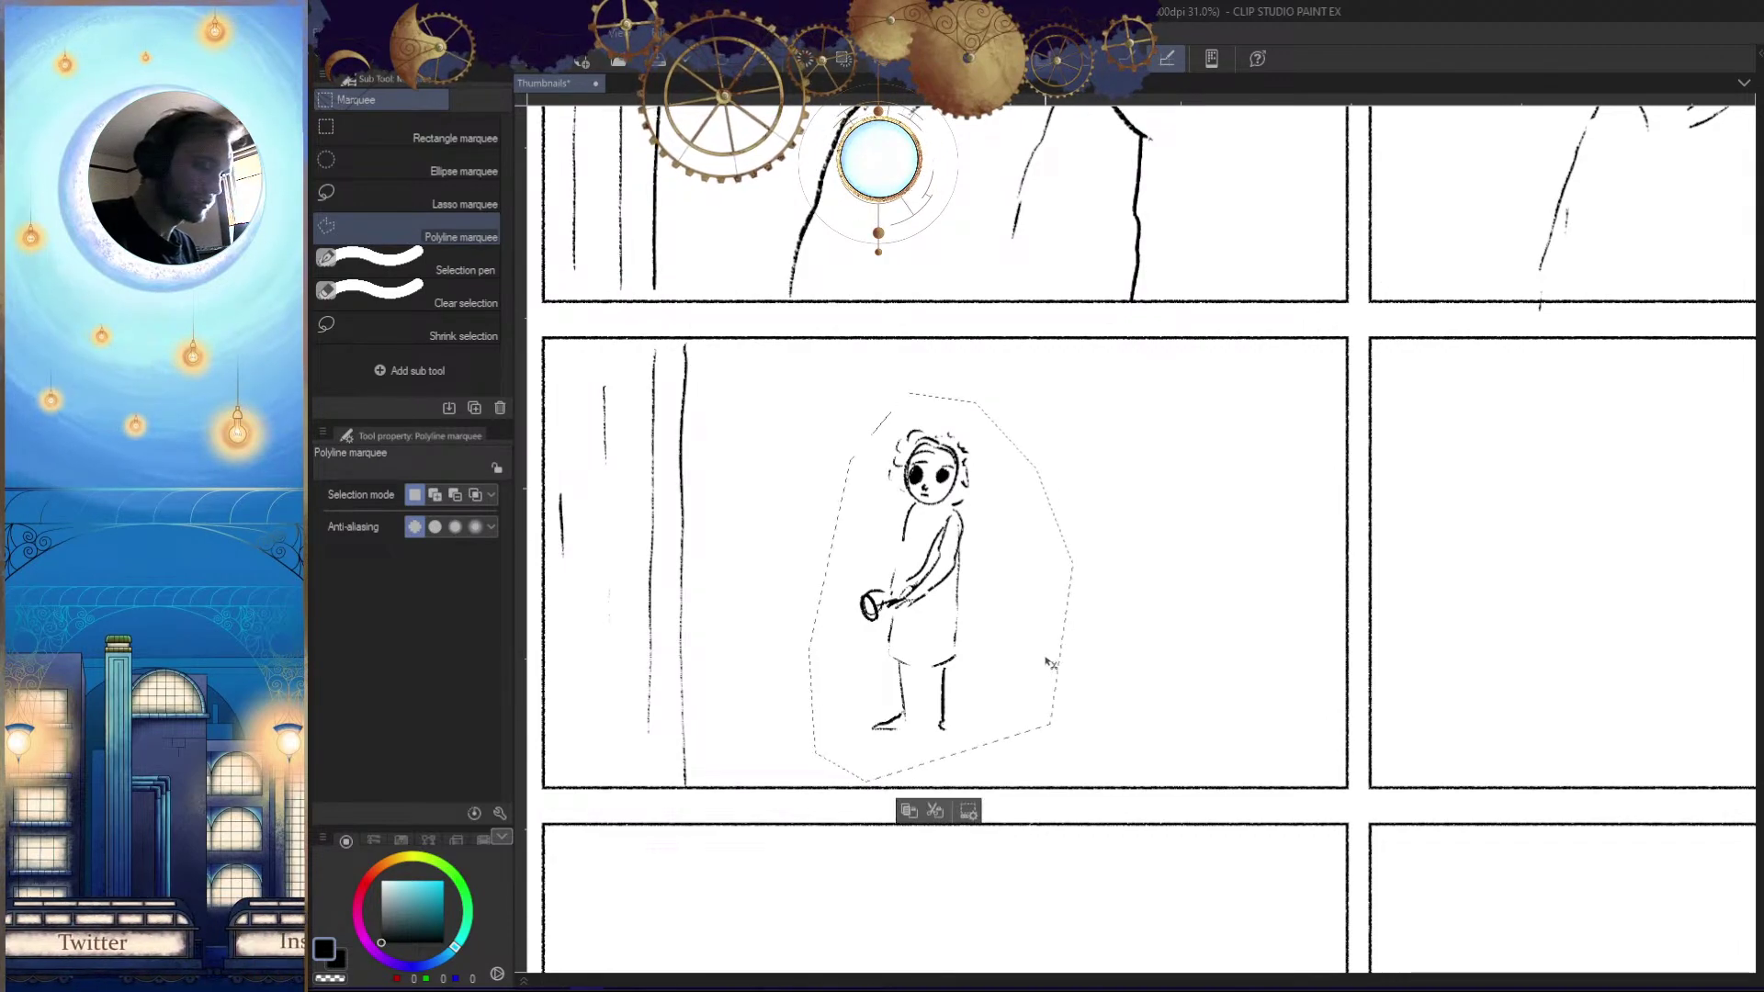
{"action": "key", "text": "ctrl+t"}
{"action": "left_click_drag", "start_coordinate": [1074, 586], "coordinate": [1196, 588]}
{"action": "left_click_drag", "start_coordinate": [1102, 624], "coordinate": [1116, 671]}
{"action": "key", "text": "Return"}
{"action": "key", "text": "ctrl+d"}
Erase the parts of the enlarged figure's legs that extend below the fourth panel's border
{"action": "mouse_move", "coordinate": [953, 847]}
{"action": "left_mouse_down"}
{"action": "mouse_move", "coordinate": [1001, 714]}
{"action": "mouse_move", "coordinate": [1034, 712]}
{"action": "left_mouse_up"}
{"action": "key", "text": "e"}
{"action": "mouse_move", "coordinate": [1020, 635]}
{"action": "left_mouse_down"}
{"action": "mouse_move", "coordinate": [1015, 599]}
{"action": "mouse_move", "coordinate": [1027, 643]}
{"action": "left_mouse_up"}
{"action": "left_click_drag", "start_coordinate": [1203, 698], "coordinate": [998, 666]}
{"action": "key", "text": "h"}
{"action": "key", "text": "h"}
Select the small figure again with a polyline marquee, shift it toward the panel's right side, and deselect
{"action": "left_click_drag", "start_coordinate": [859, 643], "coordinate": [1241, 563]}
{"action": "left_click_drag", "start_coordinate": [1117, 576], "coordinate": [1194, 560]}
{"action": "key", "text": "m"}
{"action": "left_click", "coordinate": [1201, 418]}
{"action": "left_click", "coordinate": [1165, 302]}
{"action": "left_click", "coordinate": [1078, 247]}
{"action": "left_click", "coordinate": [998, 260]}
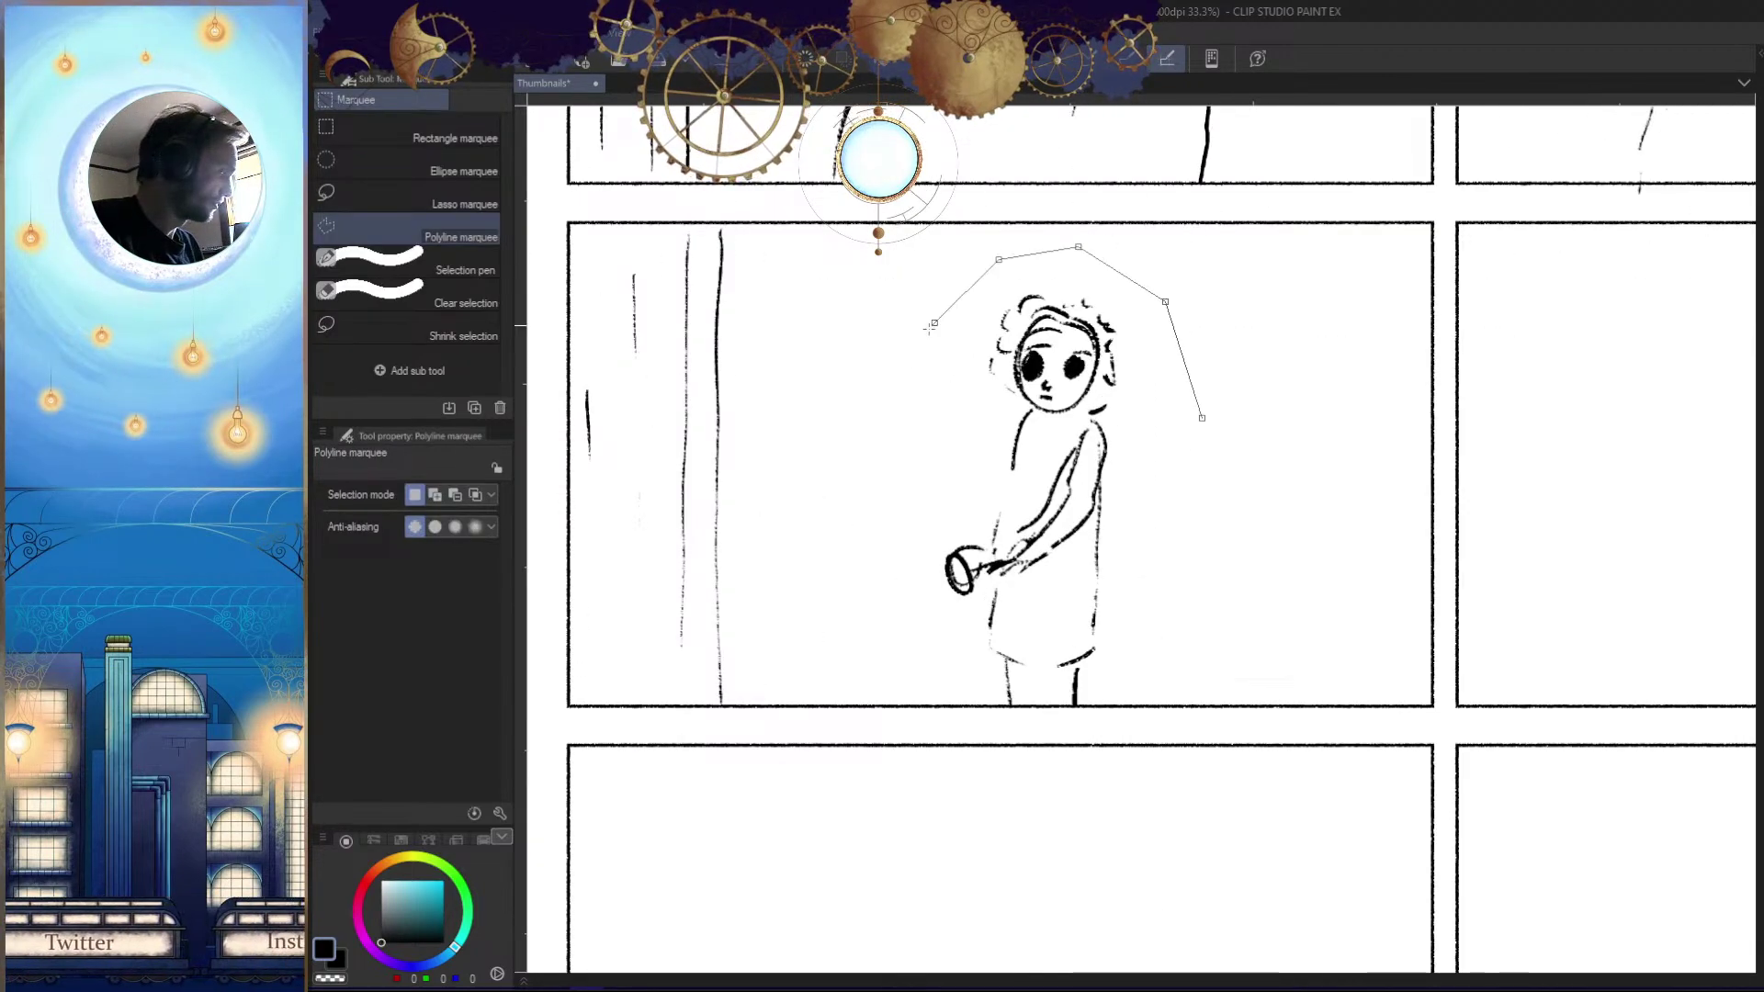
{"action": "left_click", "coordinate": [1201, 420]}
{"action": "key", "text": "ctrl+t"}
{"action": "left_click_drag", "start_coordinate": [1188, 585], "coordinate": [1064, 711]}
{"action": "key", "text": "Return"}
{"action": "key", "text": "ctrl+d"}
Sketch a jagged grassy ground line across the fourth panel and a background pillar between the foreground pillar and the figure
{"action": "left_click_drag", "start_coordinate": [1283, 570], "coordinate": [1091, 570]}
{"action": "left_click_drag", "start_coordinate": [1175, 562], "coordinate": [1186, 557]}
{"action": "left_click_drag", "start_coordinate": [1318, 517], "coordinate": [1342, 511]}
{"action": "left_click_drag", "start_coordinate": [1505, 495], "coordinate": [1347, 552]}
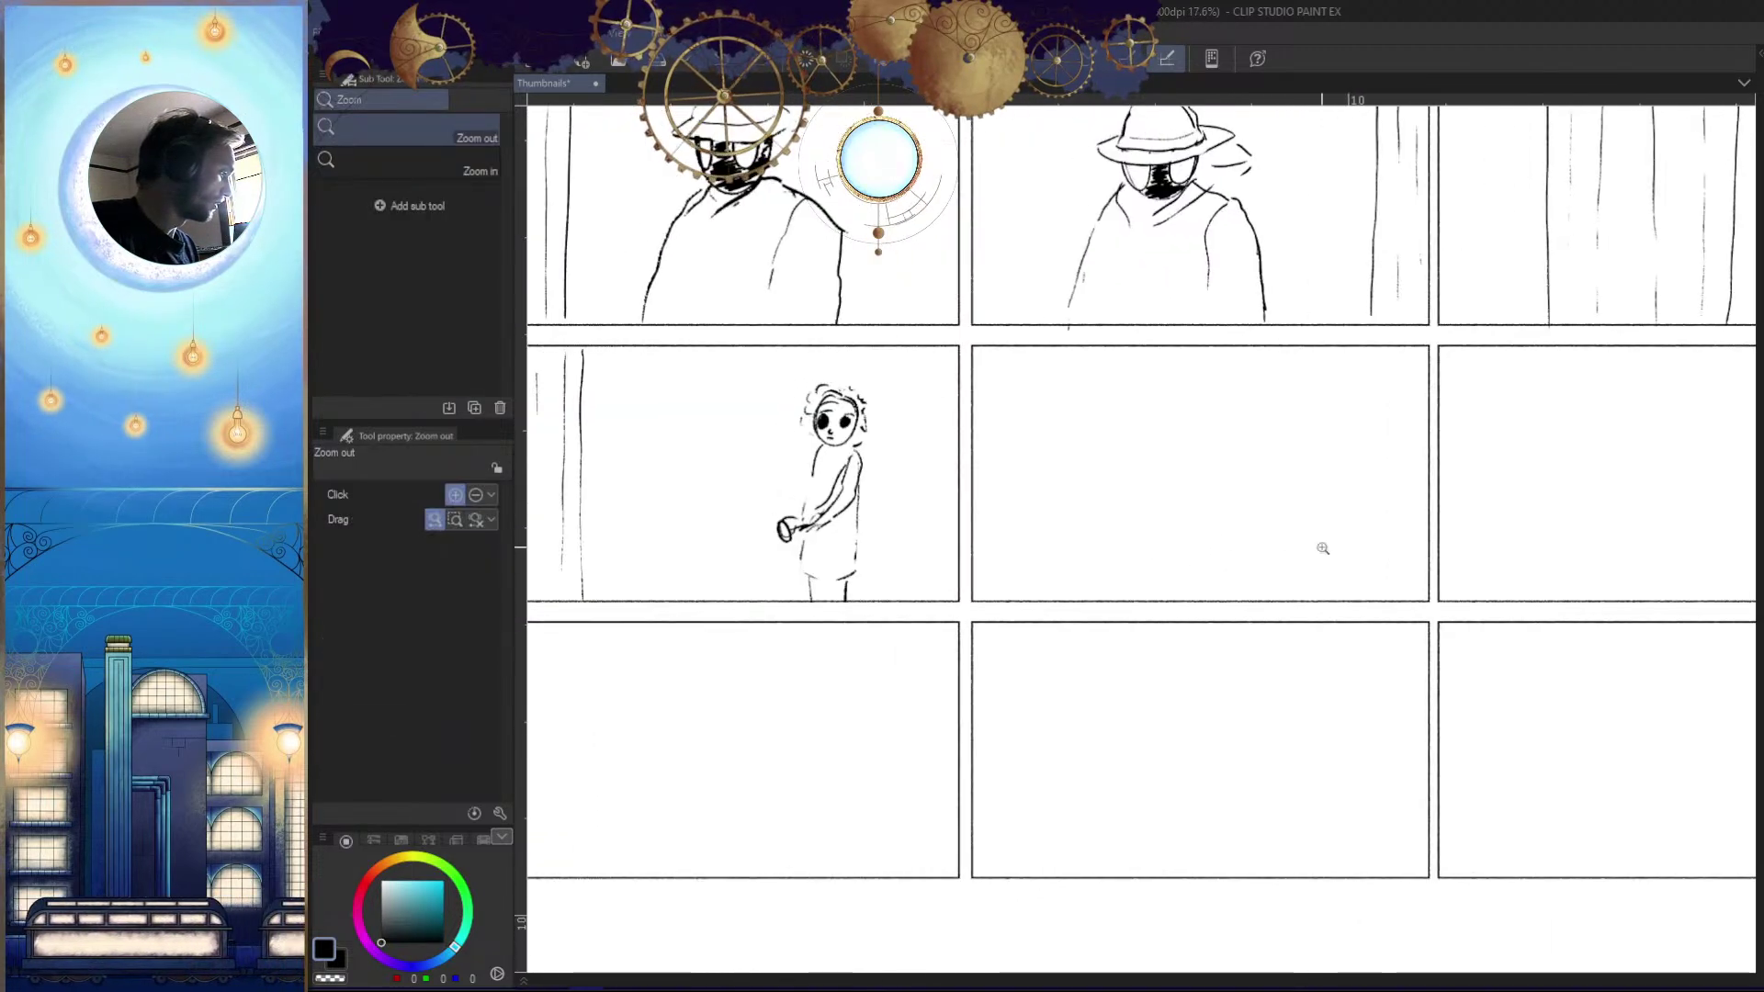
{"action": "left_click_drag", "start_coordinate": [767, 494], "coordinate": [1051, 515]}
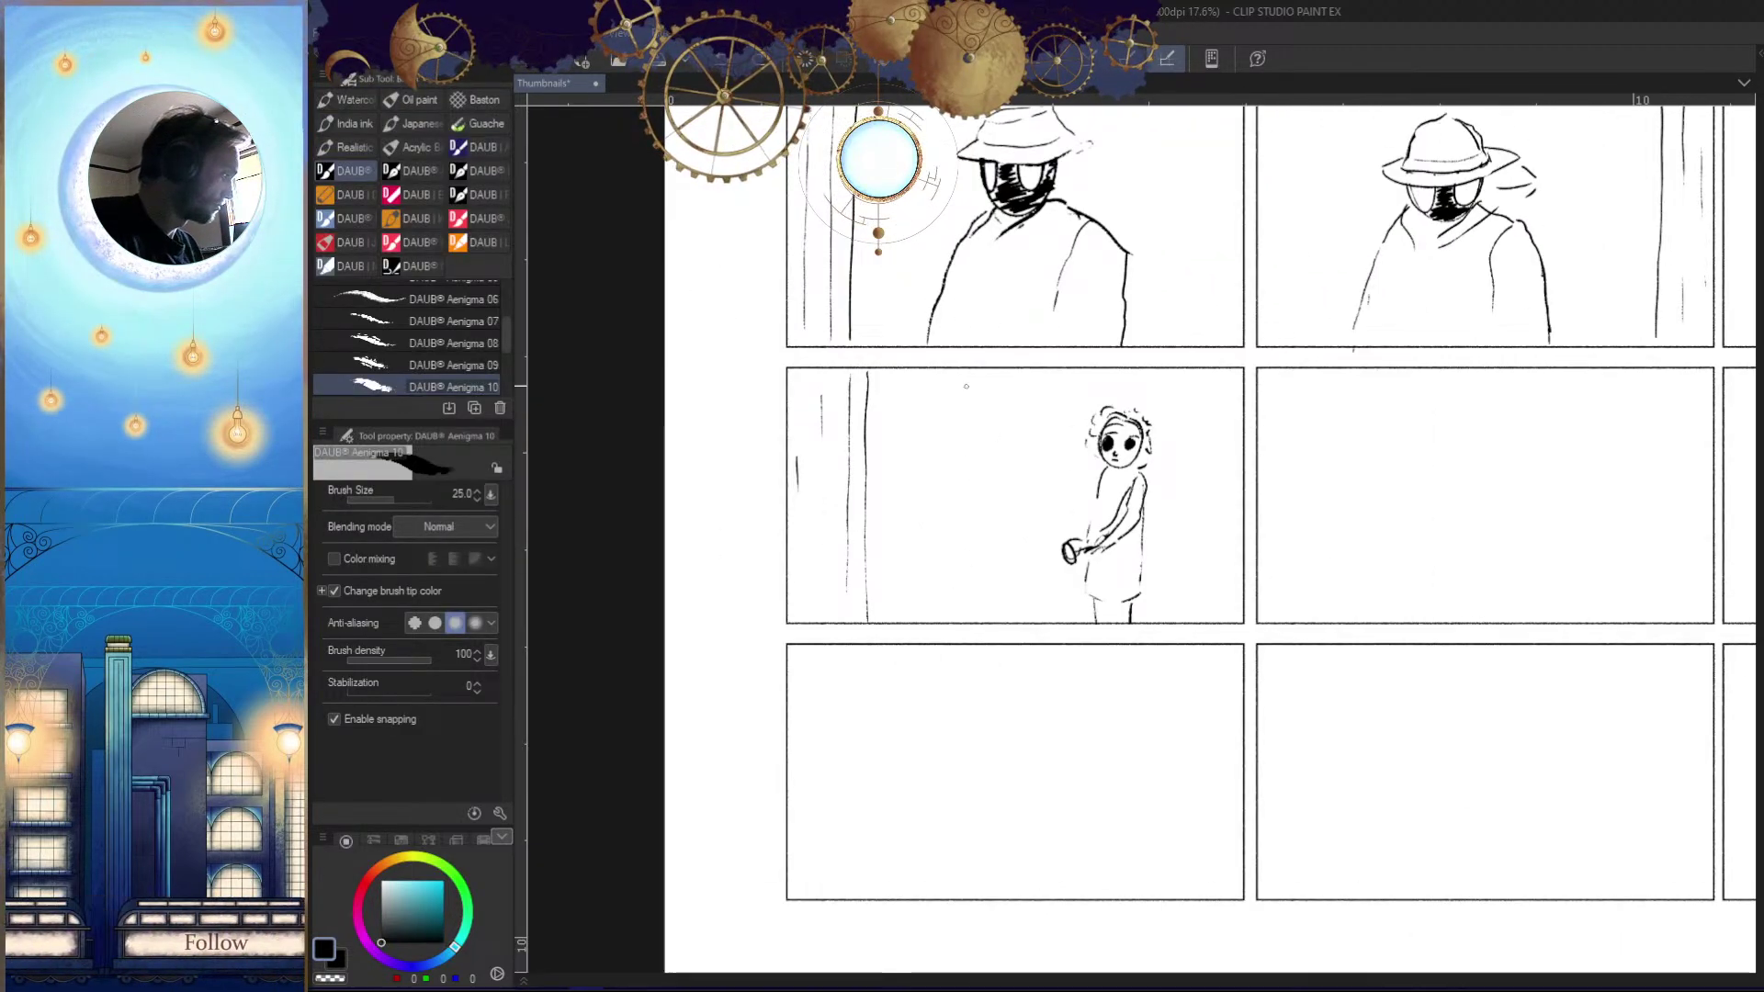
{"action": "mouse_move", "coordinate": [882, 548]}
{"action": "left_mouse_down"}
{"action": "mouse_move", "coordinate": [969, 537]}
{"action": "mouse_move", "coordinate": [985, 570]}
{"action": "left_mouse_up"}
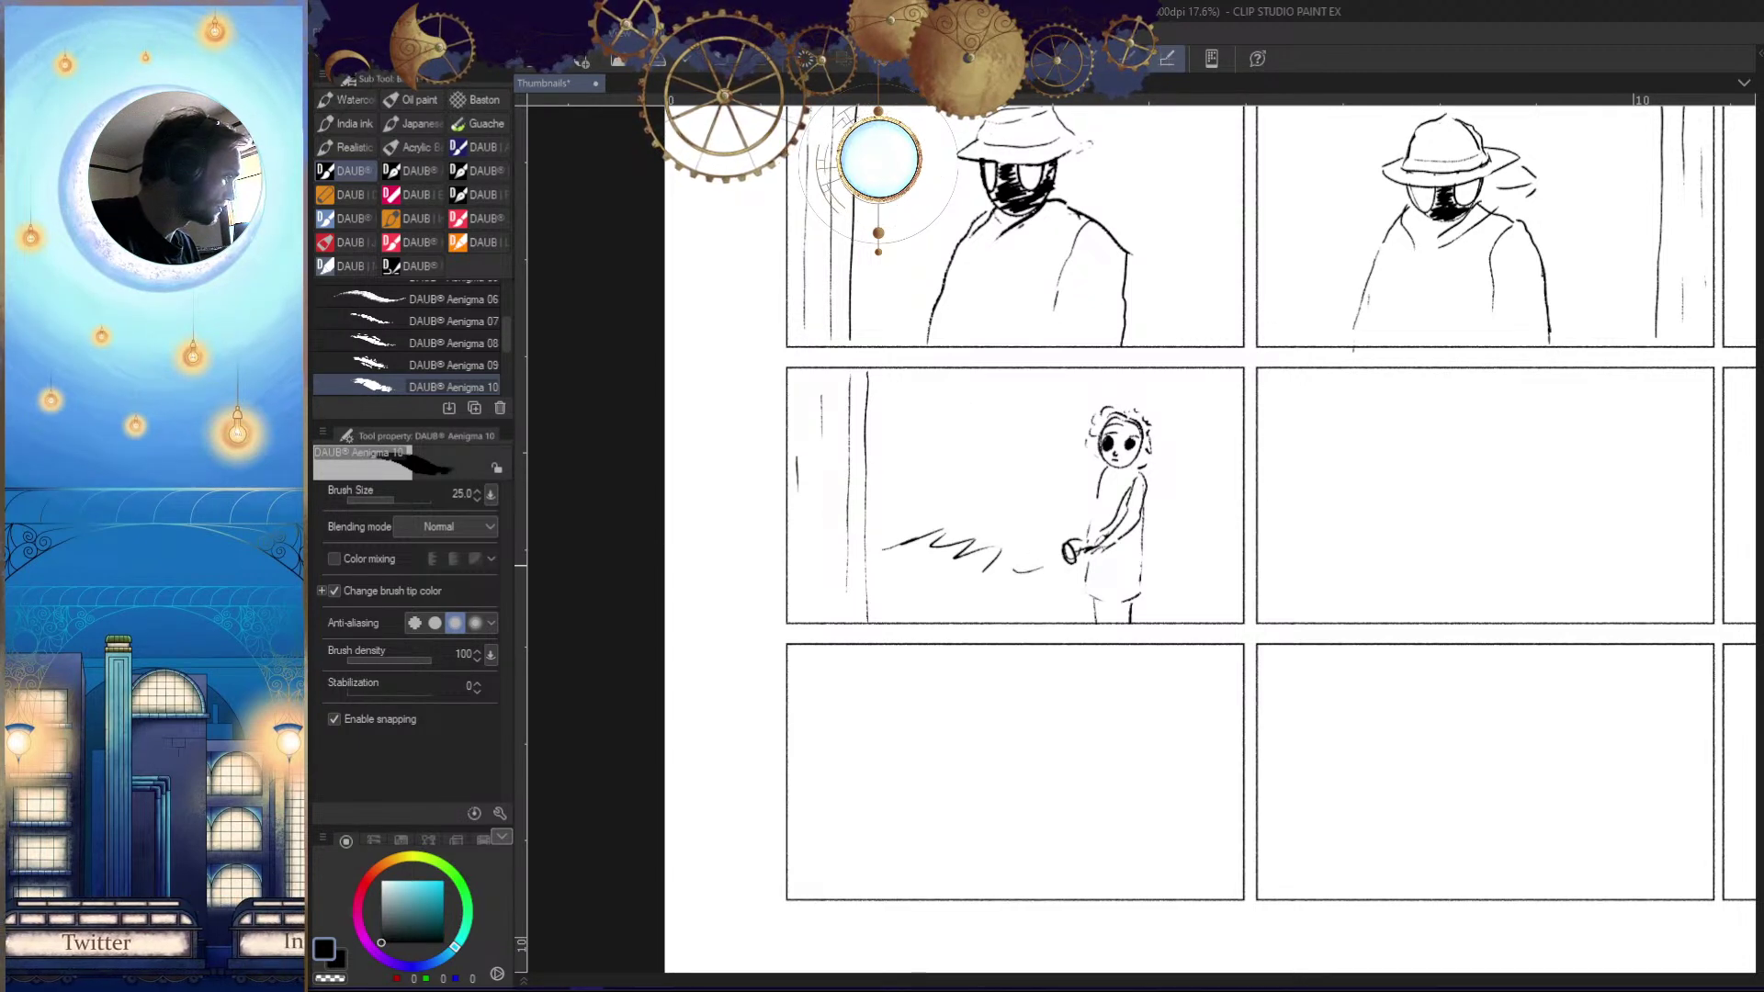
{"action": "left_click_drag", "start_coordinate": [1186, 571], "coordinate": [1332, 577]}
{"action": "left_click_drag", "start_coordinate": [1081, 366], "coordinate": [1081, 543]}
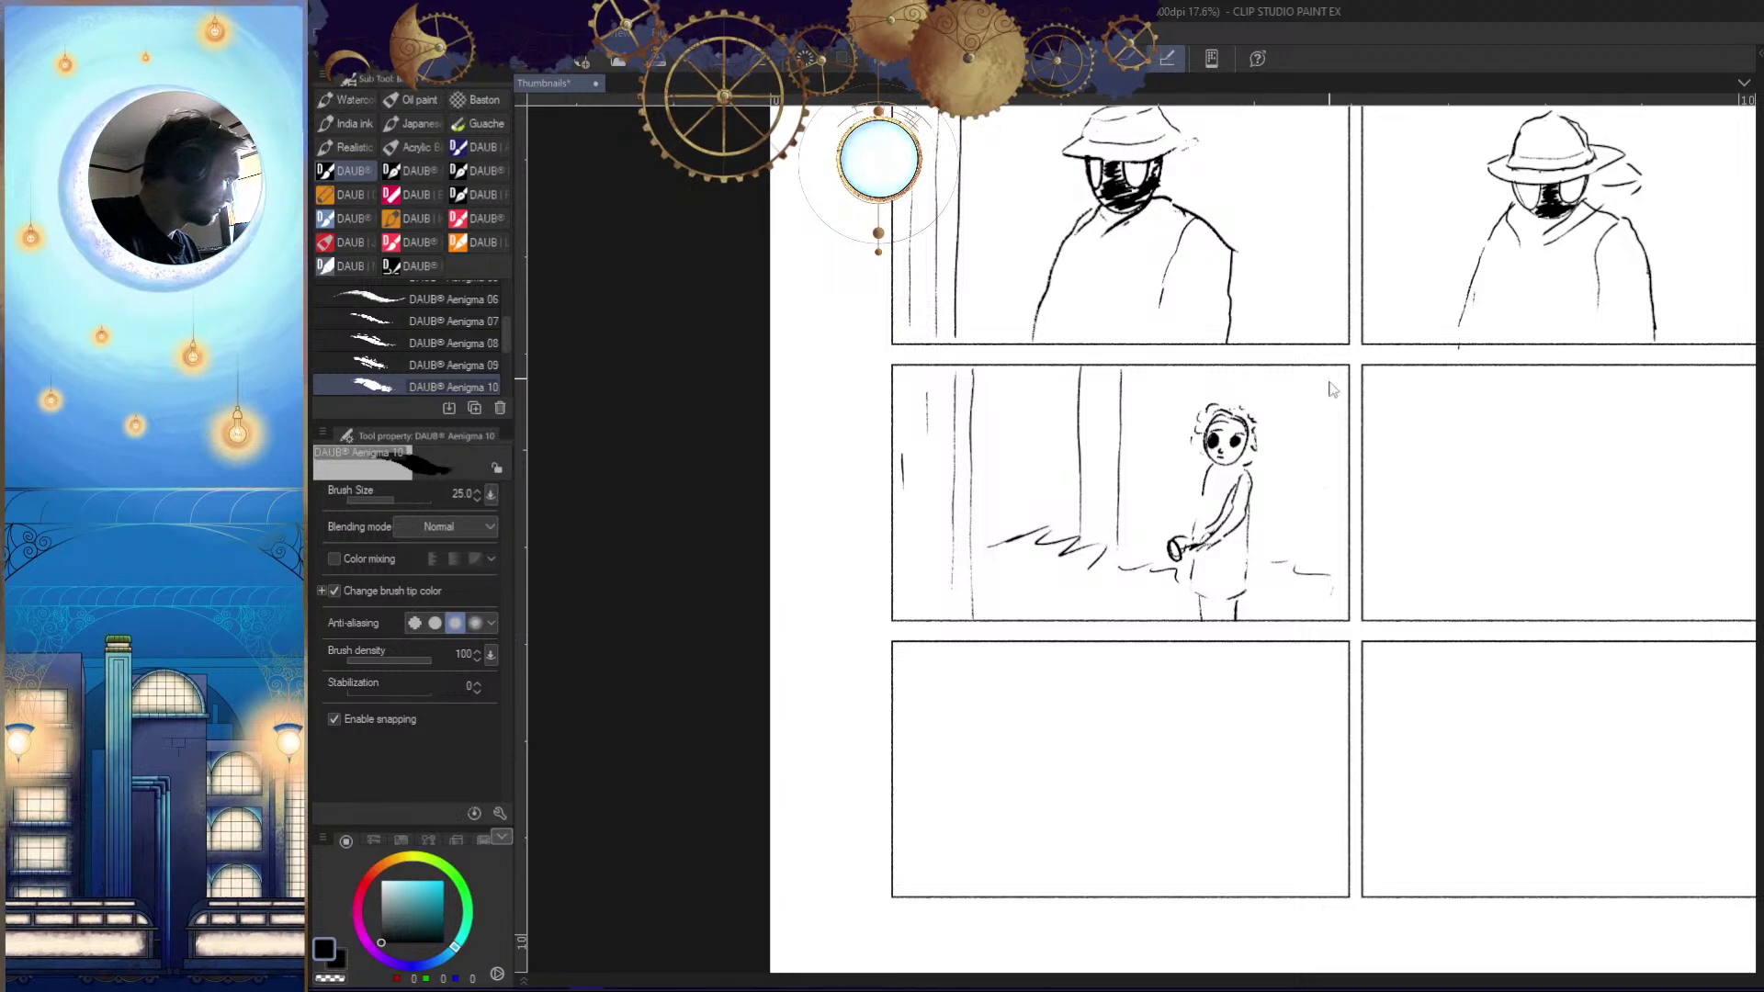
Begin a figure in the fifth panel with a circle for the head, a small oval, and a curved arm line
{"action": "mouse_move", "coordinate": [1366, 575]}
{"action": "left_mouse_down"}
{"action": "mouse_move", "coordinate": [1256, 536]}
{"action": "mouse_move", "coordinate": [1213, 578]}
{"action": "mouse_move", "coordinate": [1078, 567]}
{"action": "mouse_move", "coordinate": [1154, 585]}
{"action": "left_mouse_up"}
{"action": "mouse_move", "coordinate": [1036, 513]}
{"action": "left_mouse_down"}
{"action": "mouse_move", "coordinate": [1063, 512]}
{"action": "mouse_move", "coordinate": [1072, 563]}
{"action": "mouse_move", "coordinate": [1142, 579]}
{"action": "mouse_move", "coordinate": [1159, 560]}
{"action": "mouse_move", "coordinate": [1126, 555]}
{"action": "left_mouse_up"}
{"action": "mouse_move", "coordinate": [1028, 479]}
{"action": "left_mouse_down"}
{"action": "mouse_move", "coordinate": [1073, 487]}
{"action": "mouse_move", "coordinate": [1087, 520]}
{"action": "left_mouse_up"}
{"action": "key", "text": "ctrl+z"}
{"action": "mouse_move", "coordinate": [1096, 451]}
{"action": "left_mouse_down"}
{"action": "mouse_move", "coordinate": [1011, 453]}
{"action": "mouse_move", "coordinate": [1068, 433]}
{"action": "left_mouse_up"}
{"action": "mouse_move", "coordinate": [1071, 577]}
{"action": "left_mouse_down"}
{"action": "mouse_move", "coordinate": [1088, 520]}
{"action": "mouse_move", "coordinate": [909, 592]}
{"action": "left_mouse_up"}
{"action": "key", "text": "ctrl+z"}
{"action": "left_click_drag", "start_coordinate": [1130, 517], "coordinate": [933, 571]}
Draw long thin lines in the fourth panel from the oval in the figure's hands out to the grass
{"action": "left_click_drag", "start_coordinate": [827, 635], "coordinate": [1347, 513]}
{"action": "left_click_drag", "start_coordinate": [1481, 475], "coordinate": [1305, 487]}
{"action": "left_click_drag", "start_coordinate": [1010, 456], "coordinate": [740, 506]}
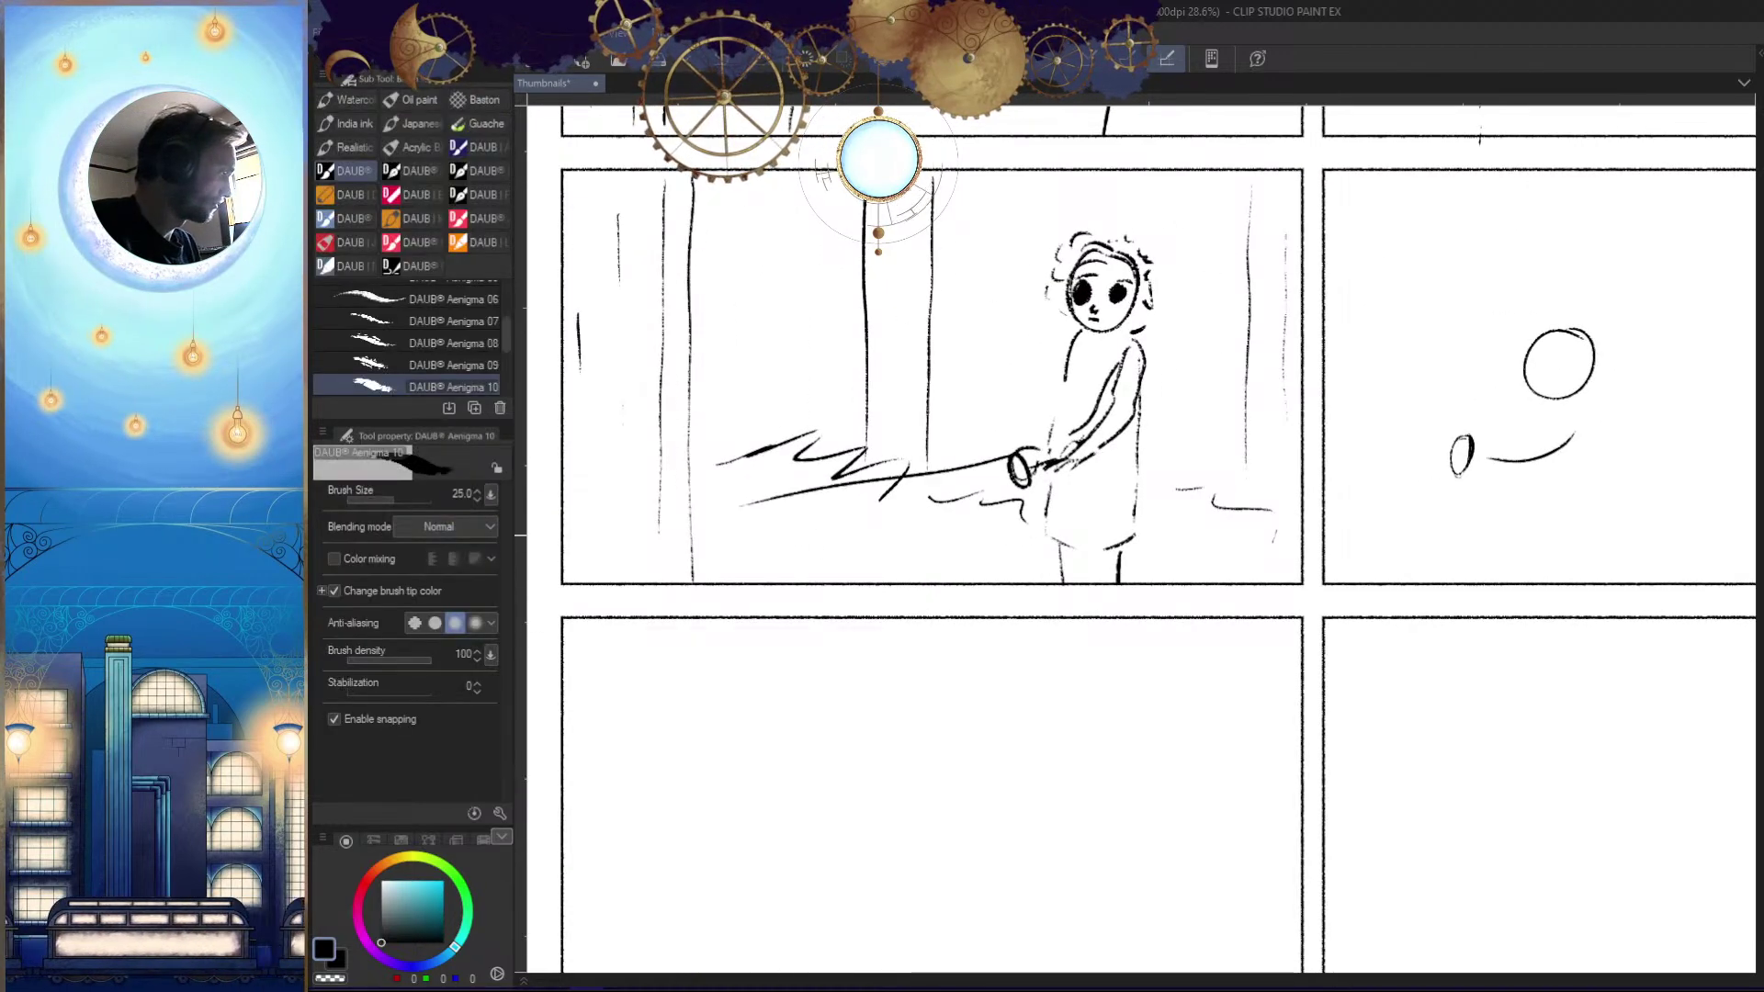
Draw light-beam edge lines fanning out from the held oval in the fourth and fifth panels
{"action": "mouse_move", "coordinate": [1029, 484]}
{"action": "left_mouse_down"}
{"action": "mouse_move", "coordinate": [939, 592]}
{"action": "mouse_move", "coordinate": [698, 569]}
{"action": "left_mouse_up"}
{"action": "mouse_move", "coordinate": [1035, 532]}
{"action": "left_mouse_down"}
{"action": "mouse_move", "coordinate": [1071, 533]}
{"action": "mouse_move", "coordinate": [877, 655]}
{"action": "left_mouse_up"}
{"action": "left_click_drag", "start_coordinate": [1038, 457], "coordinate": [796, 402]}
{"action": "key", "text": "h"}
{"action": "key", "text": "h"}
{"action": "mouse_move", "coordinate": [1276, 355]}
{"action": "left_mouse_down"}
{"action": "mouse_move", "coordinate": [1232, 481]}
{"action": "mouse_move", "coordinate": [1269, 429]}
{"action": "mouse_move", "coordinate": [1206, 524]}
{"action": "mouse_move", "coordinate": [1152, 419]}
{"action": "mouse_move", "coordinate": [1084, 505]}
{"action": "left_mouse_up"}
{"action": "key", "text": "ctrl+z"}
Draw the fifth-panel figure's face with filled oval eyes, a brow and a pointed nose, and cut white highlights into the eyes
{"action": "left_click_drag", "start_coordinate": [1369, 432], "coordinate": [1359, 414]}
{"action": "mouse_move", "coordinate": [1190, 303]}
{"action": "left_mouse_down"}
{"action": "mouse_move", "coordinate": [1011, 376]}
{"action": "mouse_move", "coordinate": [1066, 478]}
{"action": "mouse_move", "coordinate": [1130, 409]}
{"action": "mouse_move", "coordinate": [1139, 422]}
{"action": "left_mouse_up"}
{"action": "mouse_move", "coordinate": [1350, 459]}
{"action": "left_mouse_down"}
{"action": "mouse_move", "coordinate": [1342, 514]}
{"action": "mouse_move", "coordinate": [1369, 459]}
{"action": "left_mouse_up"}
{"action": "key", "text": "c"}
{"action": "left_click_drag", "start_coordinate": [1084, 387], "coordinate": [1083, 401]}
{"action": "left_click_drag", "start_coordinate": [1352, 478], "coordinate": [1342, 458]}
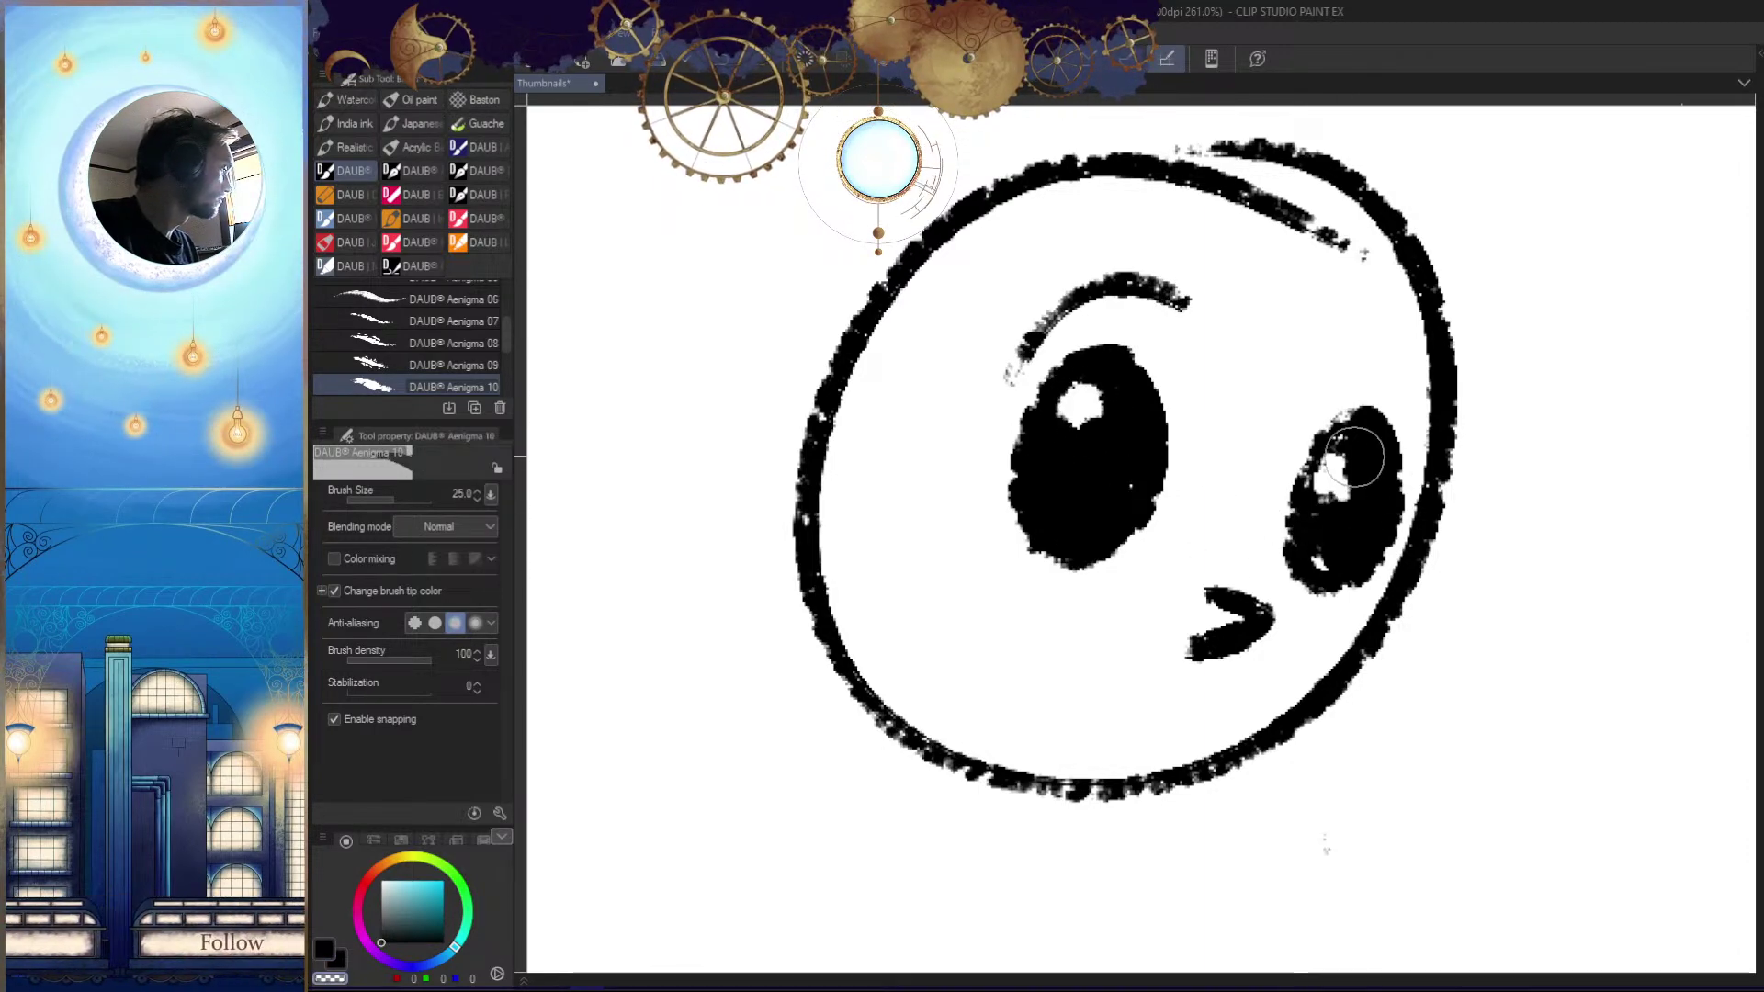
Cut small white highlights into the eyes of the fourth-panel figure using the transparent color
{"action": "key", "text": "ctrl+space"}
{"action": "left_click_drag", "start_coordinate": [1452, 565], "coordinate": [1411, 685]}
{"action": "left_click_drag", "start_coordinate": [1234, 524], "coordinate": [1410, 551]}
{"action": "key", "text": "space"}
{"action": "left_click_drag", "start_coordinate": [735, 432], "coordinate": [1225, 469]}
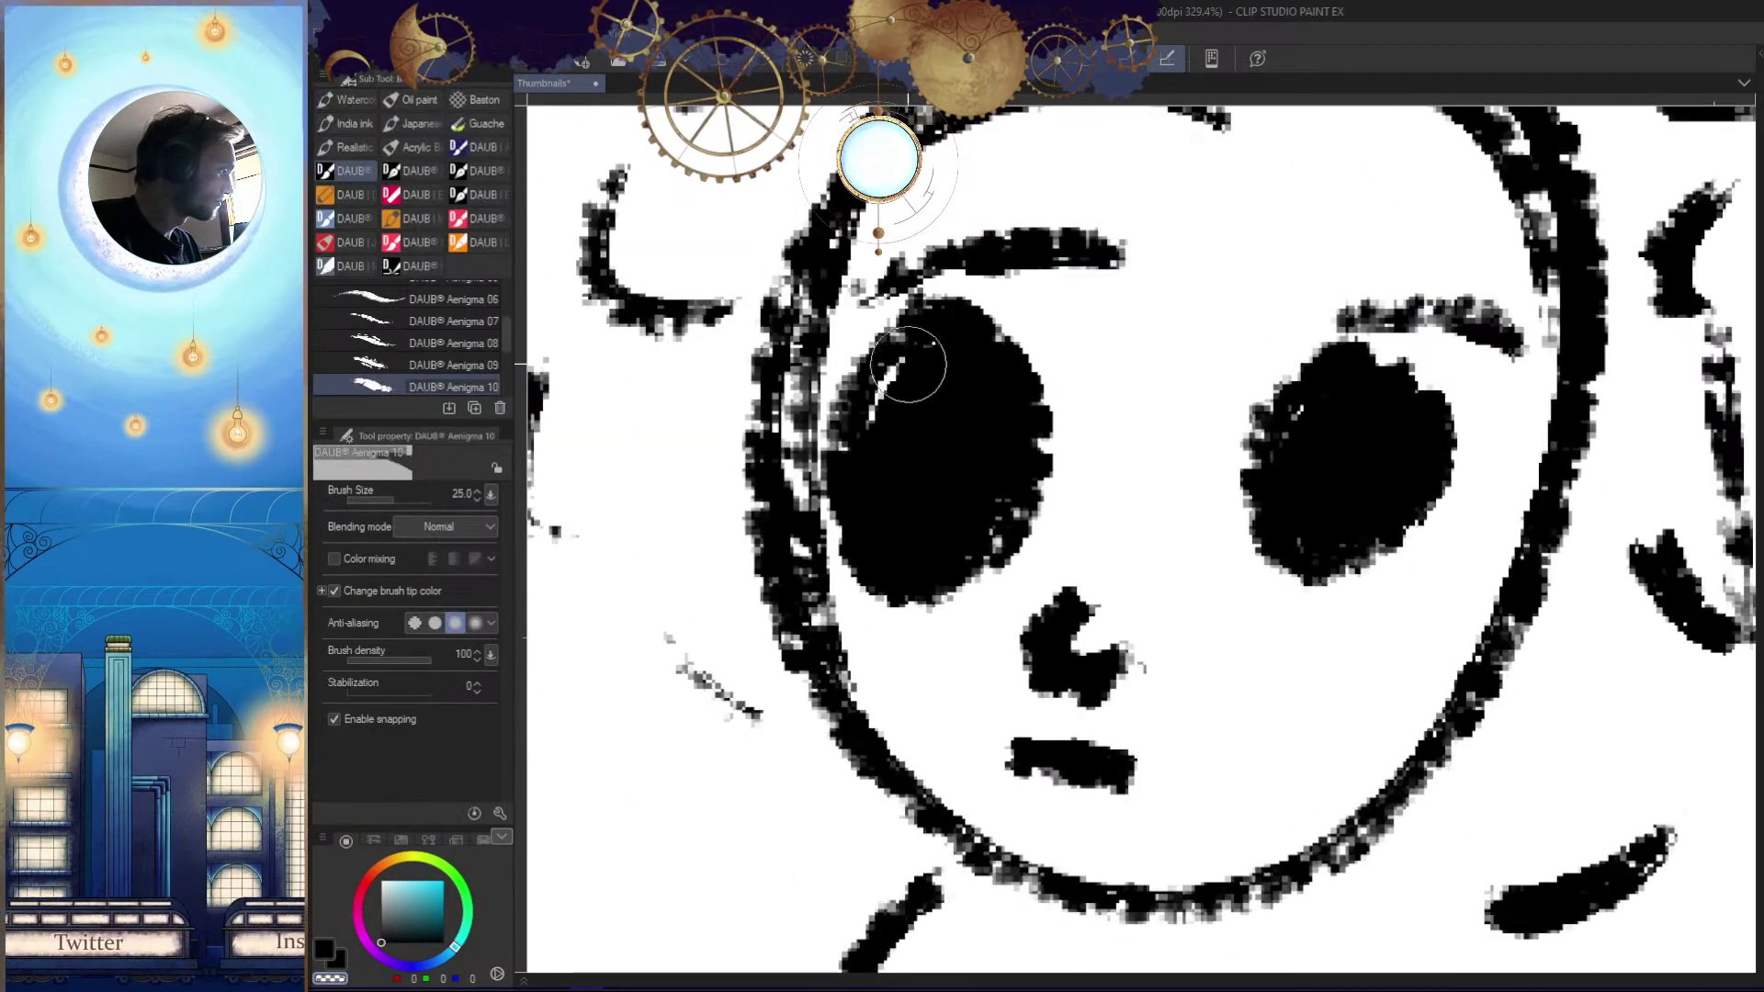
{"action": "left_click_drag", "start_coordinate": [886, 372], "coordinate": [904, 408]}
{"action": "left_click_drag", "start_coordinate": [1293, 404], "coordinate": [1306, 430]}
{"action": "key", "text": "ctrl+space"}
{"action": "mouse_move", "coordinate": [1369, 518]}
{"action": "left_mouse_down"}
{"action": "mouse_move", "coordinate": [1347, 653]}
{"action": "mouse_move", "coordinate": [1461, 524]}
{"action": "mouse_move", "coordinate": [1180, 564]}
{"action": "mouse_move", "coordinate": [1132, 639]}
{"action": "mouse_move", "coordinate": [1155, 605]}
{"action": "mouse_move", "coordinate": [1086, 588]}
{"action": "mouse_move", "coordinate": [1093, 627]}
{"action": "mouse_move", "coordinate": [1156, 602]}
{"action": "mouse_move", "coordinate": [1177, 740]}
{"action": "mouse_move", "coordinate": [1218, 436]}
{"action": "left_mouse_up"}
{"action": "key", "text": "ctrl+z"}
{"action": "key", "text": "ctrl+z"}
Sketch curly hair tufts around the head of the fifth-panel figure
{"action": "key", "text": "ctrl+space"}
{"action": "left_click_drag", "start_coordinate": [1183, 428], "coordinate": [1107, 362]}
{"action": "left_click_drag", "start_coordinate": [1047, 384], "coordinate": [1020, 424]}
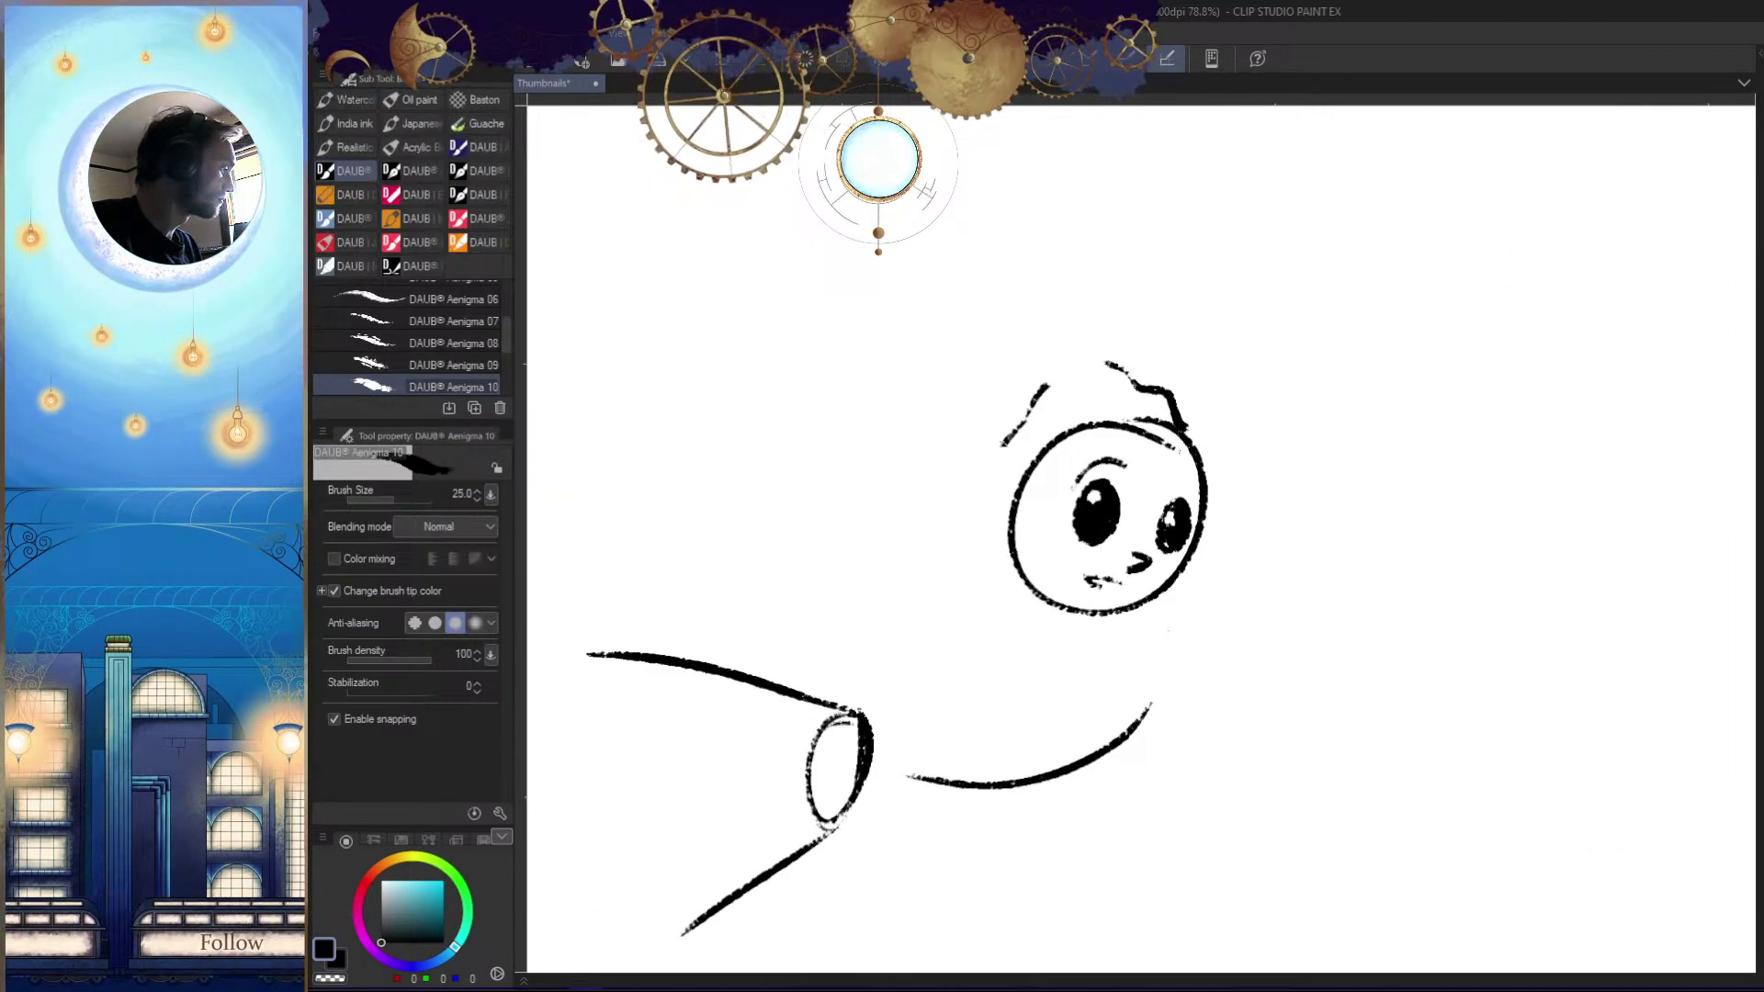
{"action": "left_click_drag", "start_coordinate": [967, 550], "coordinate": [1003, 634]}
{"action": "left_click_drag", "start_coordinate": [1200, 420], "coordinate": [1234, 519]}
Sketch the fifth-panel figure's leaning body with a chest line, a long curved back and curved leg lines
{"action": "key", "text": "ctrl+space"}
{"action": "mouse_move", "coordinate": [1213, 647]}
{"action": "left_mouse_down"}
{"action": "mouse_move", "coordinate": [1264, 811]}
{"action": "mouse_move", "coordinate": [1313, 583]}
{"action": "left_mouse_up"}
{"action": "key", "text": "h"}
{"action": "key", "text": "h"}
{"action": "mouse_move", "coordinate": [1139, 531]}
{"action": "left_mouse_down"}
{"action": "mouse_move", "coordinate": [1035, 731]}
{"action": "mouse_move", "coordinate": [1075, 776]}
{"action": "left_mouse_up"}
{"action": "key", "text": "ctrl+z"}
{"action": "key", "text": "h"}
{"action": "key", "text": "h"}
{"action": "mouse_move", "coordinate": [1131, 502]}
{"action": "left_mouse_down"}
{"action": "mouse_move", "coordinate": [1091, 574]}
{"action": "mouse_move", "coordinate": [1071, 677]}
{"action": "mouse_move", "coordinate": [1142, 544]}
{"action": "mouse_move", "coordinate": [1056, 559]}
{"action": "left_mouse_up"}
{"action": "left_click_drag", "start_coordinate": [1009, 610], "coordinate": [1003, 672]}
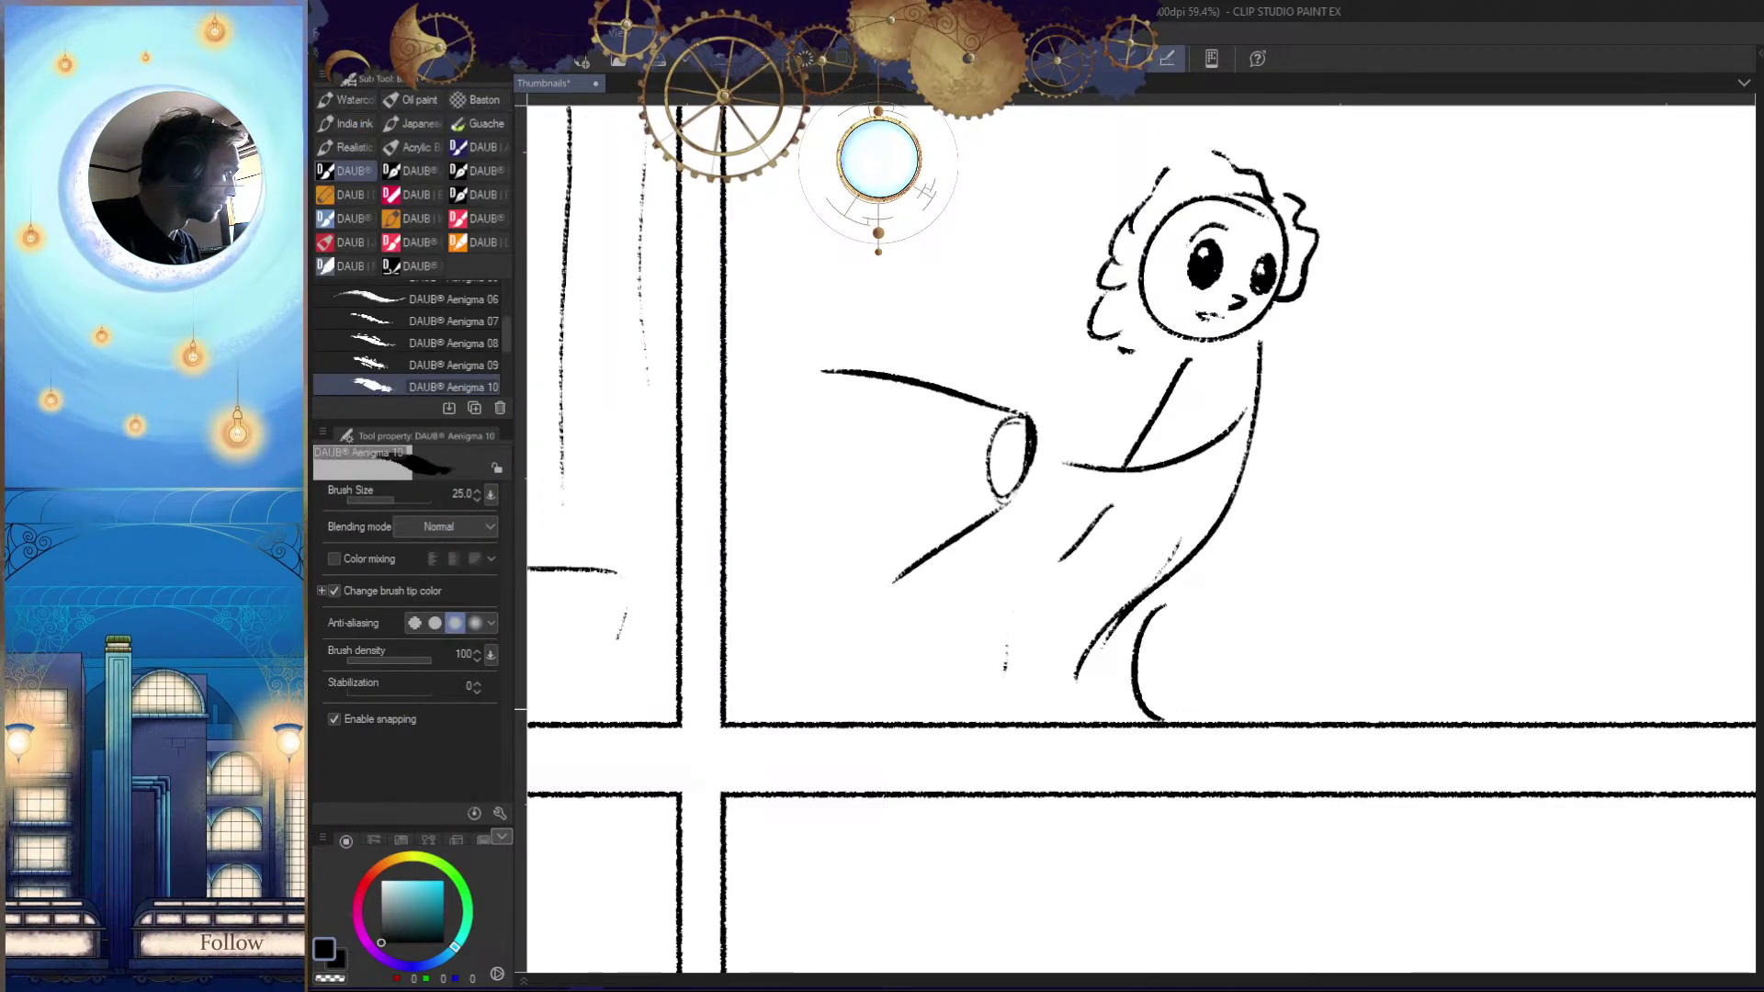
{"action": "key", "text": "h"}
{"action": "left_click_drag", "start_coordinate": [1249, 692], "coordinate": [1272, 645]}
{"action": "key", "text": "h"}
{"action": "scroll", "coordinate": [1213, 689], "scroll_direction": "down", "scroll_amount": 3}
{"action": "scroll", "coordinate": [1194, 363], "scroll_direction": "up", "scroll_amount": 4}
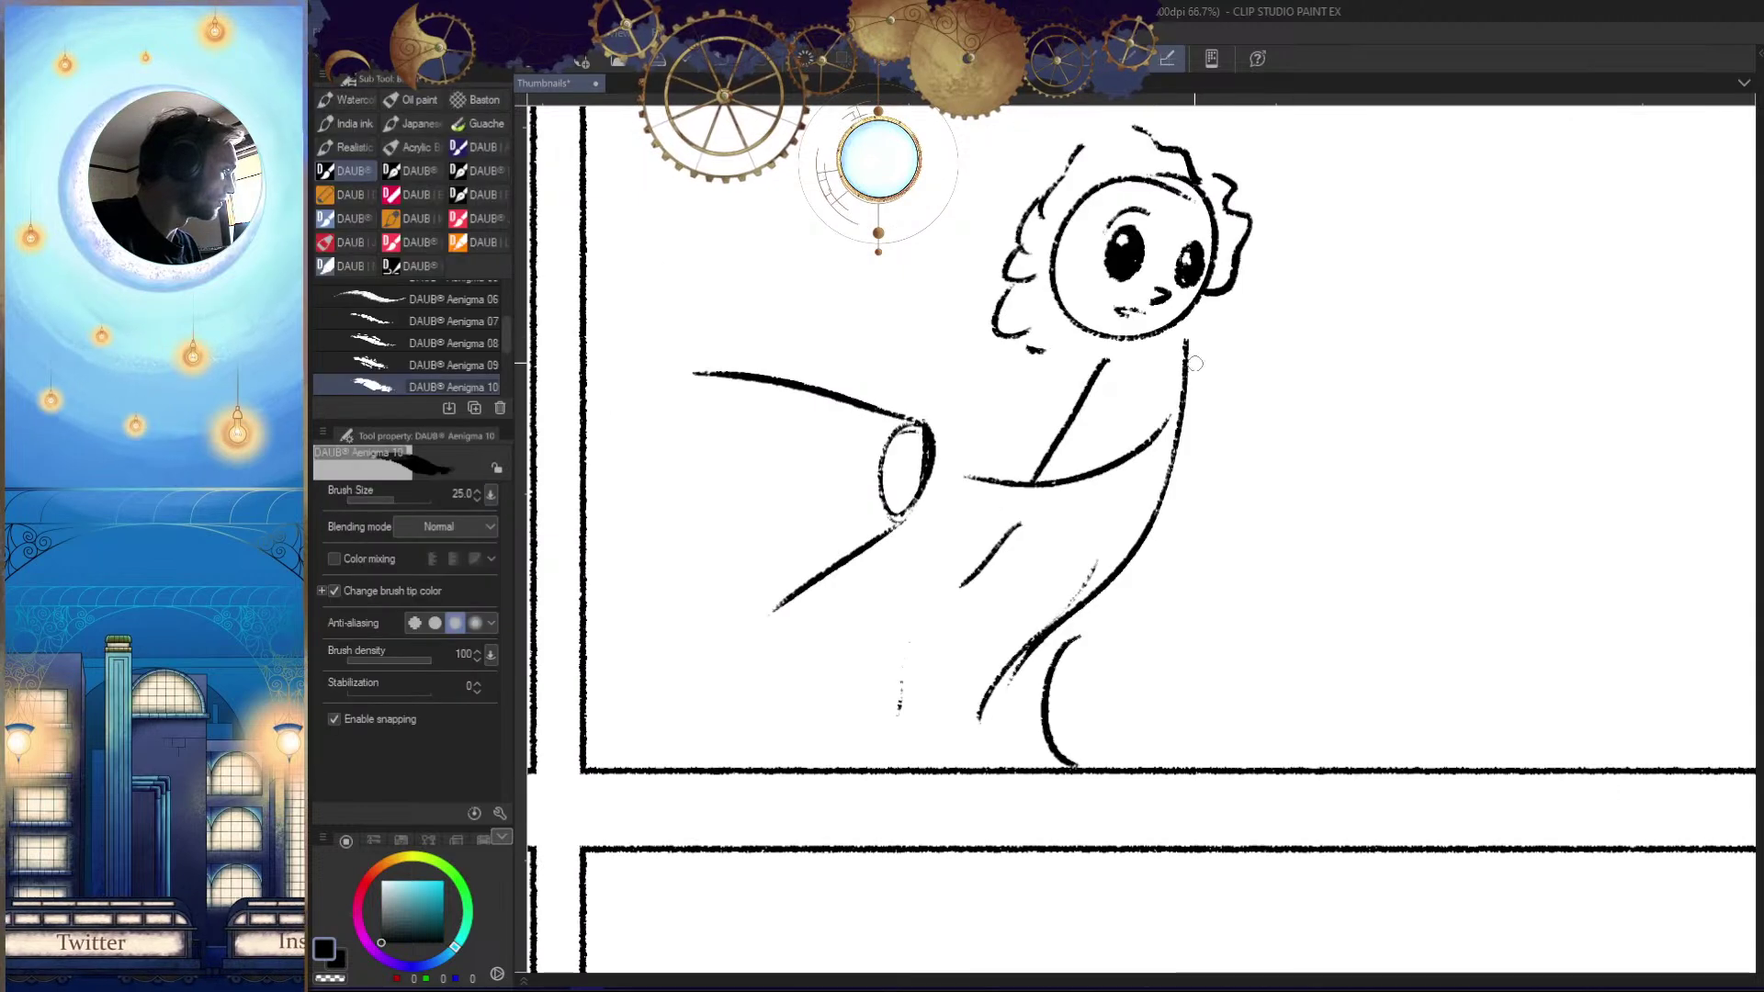
Draw the fifth-panel figure's arm and hand gripping a short flashlight handle behind the oval
{"action": "key", "text": "ctrl+z"}
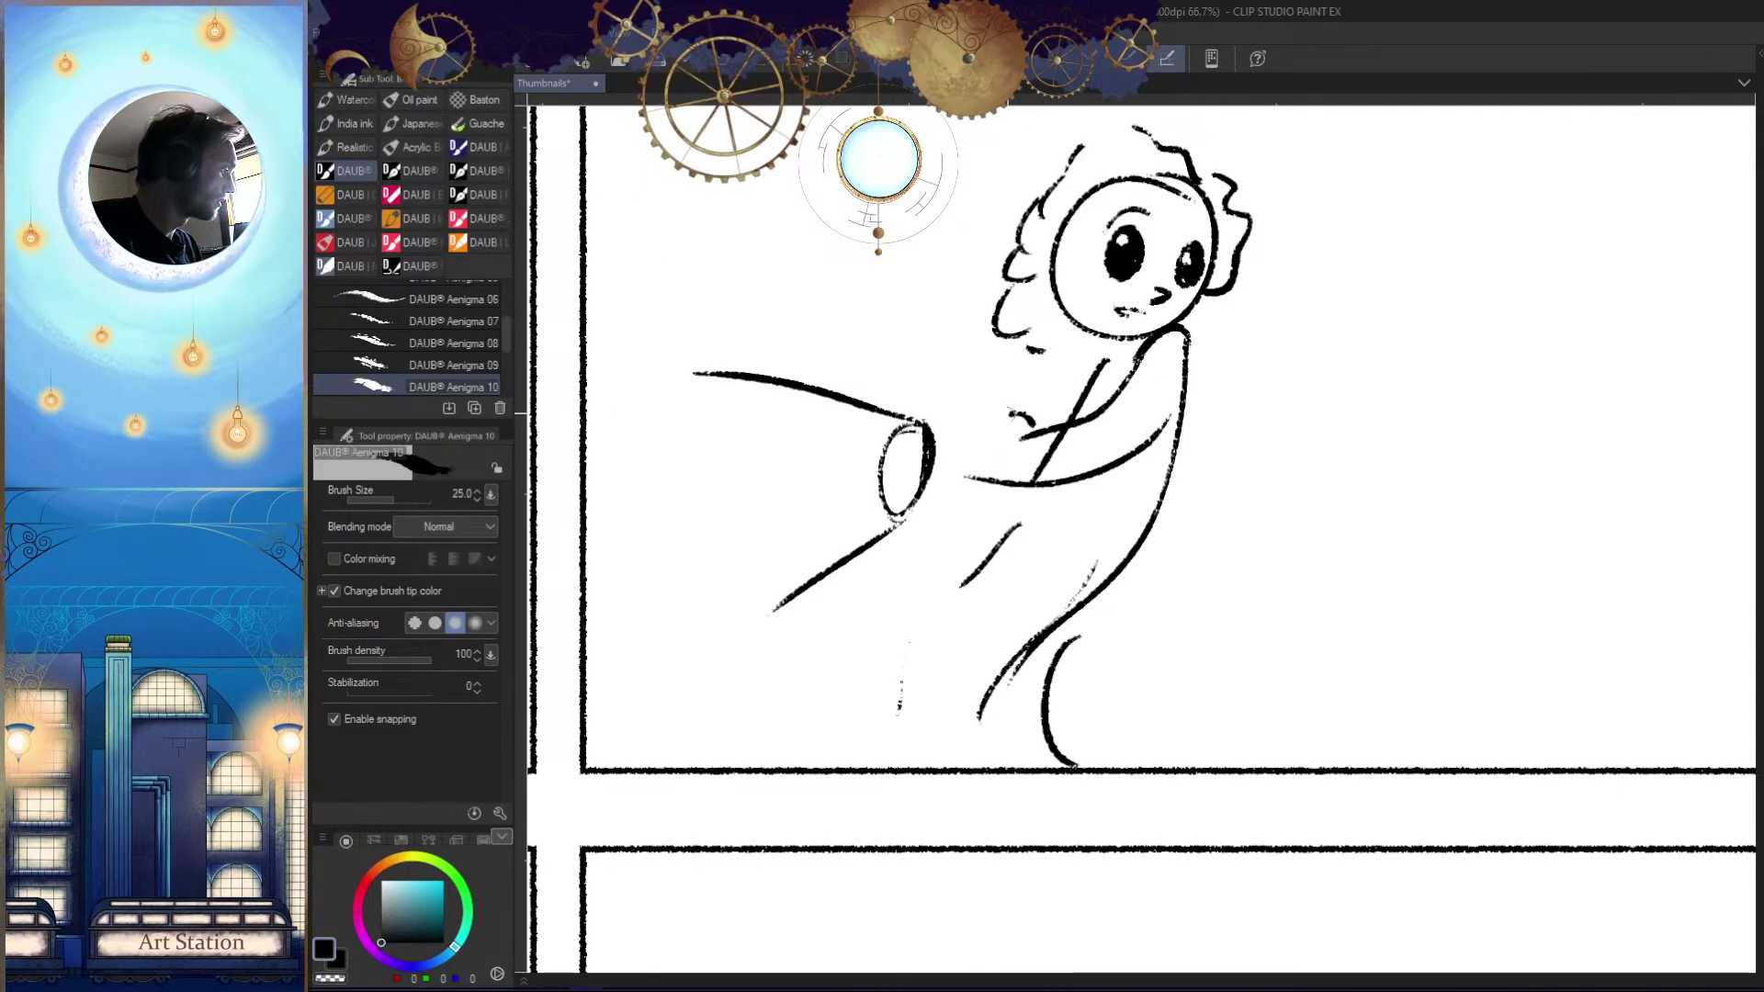
{"action": "mouse_move", "coordinate": [997, 425]}
{"action": "left_mouse_down"}
{"action": "mouse_move", "coordinate": [930, 441]}
{"action": "mouse_move", "coordinate": [974, 489]}
{"action": "left_mouse_up"}
{"action": "left_click_drag", "start_coordinate": [972, 481], "coordinate": [926, 474]}
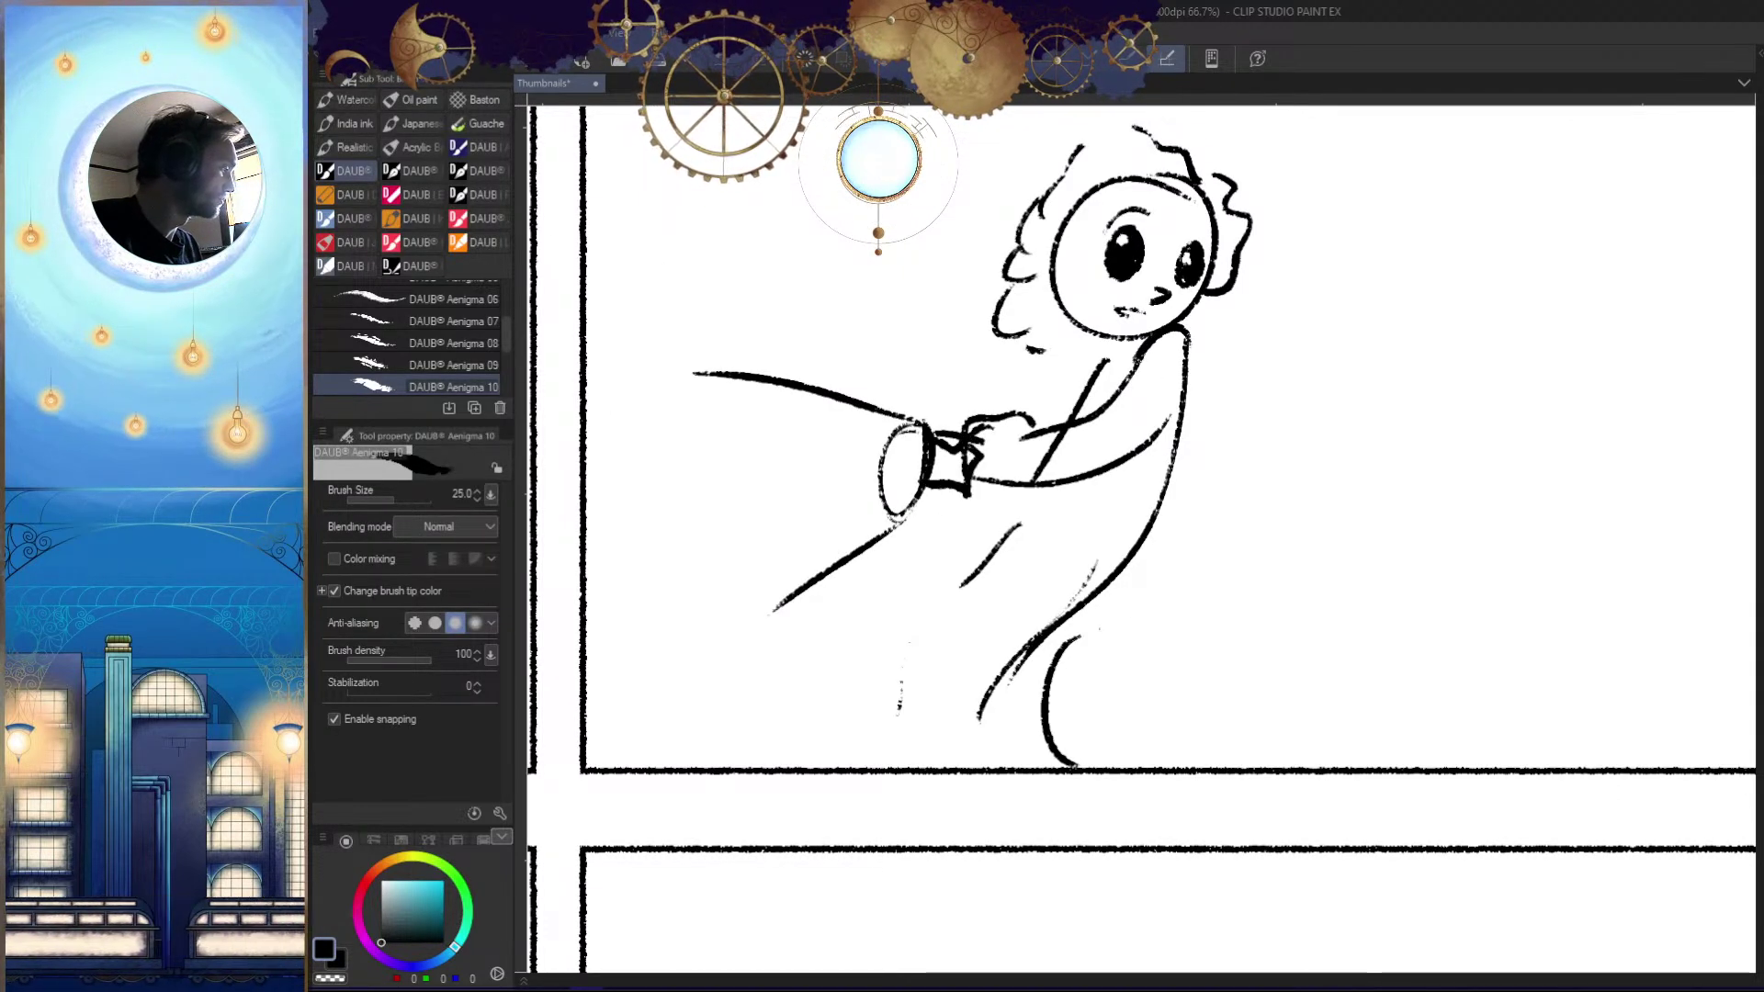
{"action": "key", "text": "ctrl+space"}
{"action": "left_click_drag", "start_coordinate": [1080, 597], "coordinate": [1023, 679]}
{"action": "left_click_drag", "start_coordinate": [1144, 643], "coordinate": [1097, 662]}
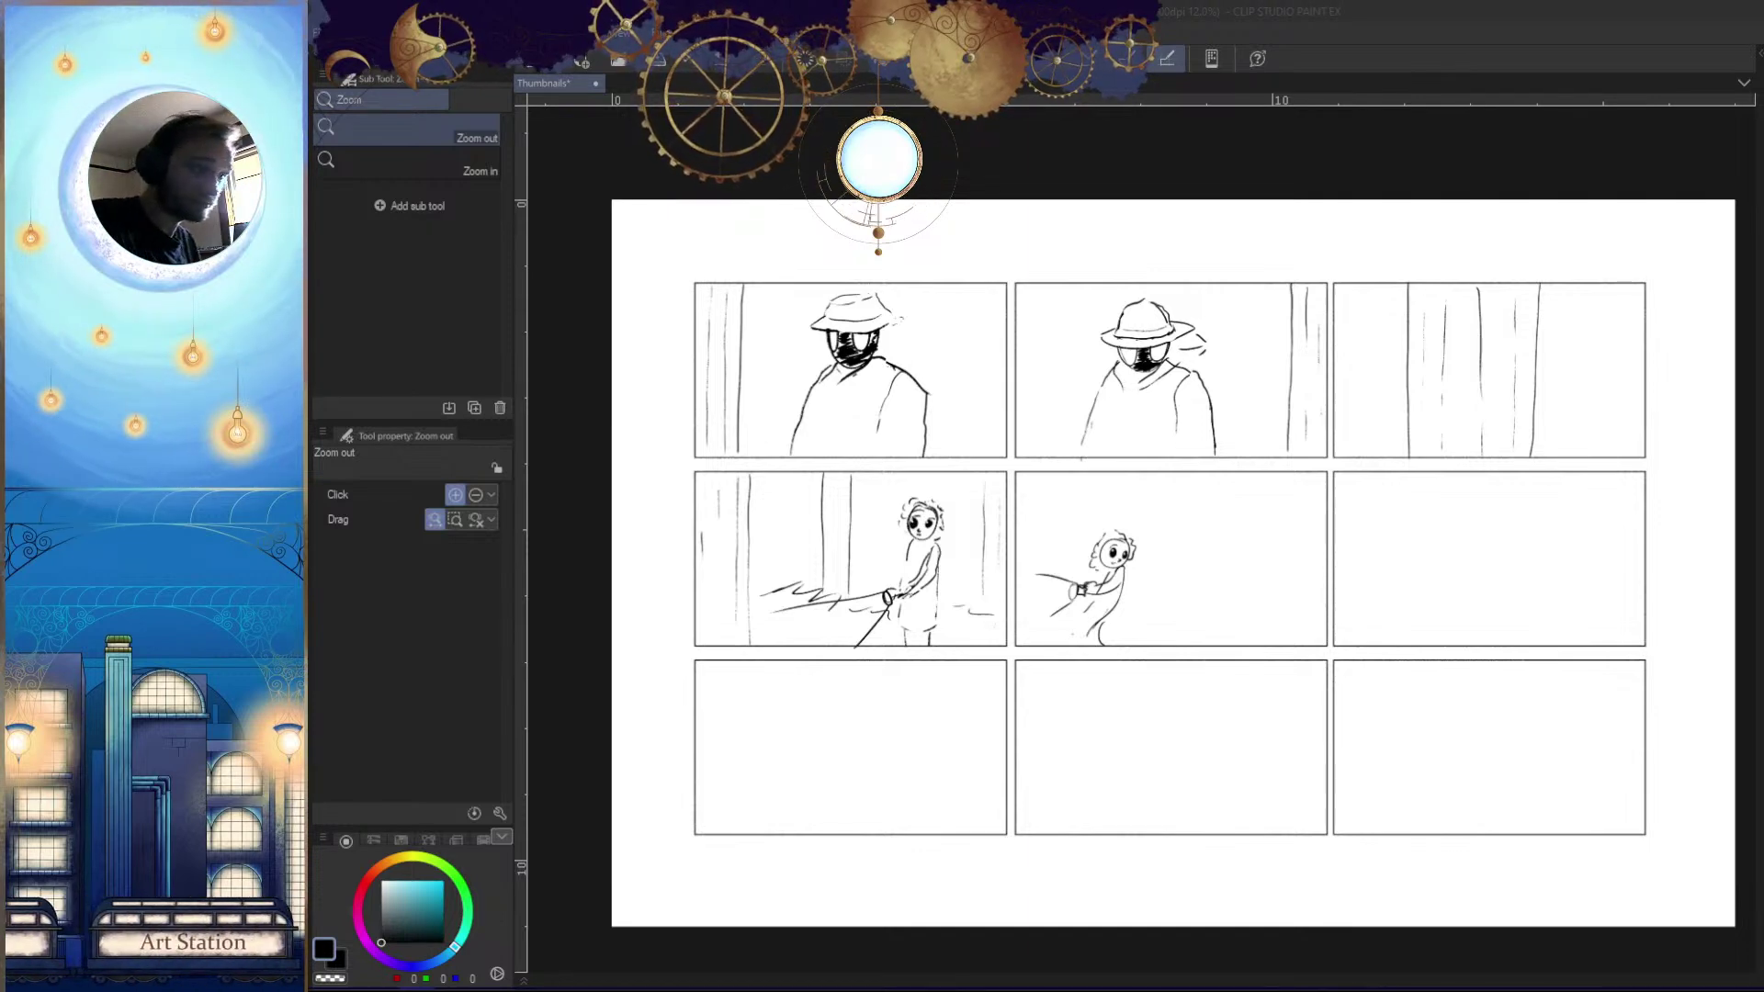
Sketch jagged grassy ground lines rising into a mound beside the figure in the fifth panel
{"action": "left_click", "coordinate": [1441, 92]}
{"action": "left_click_drag", "start_coordinate": [1198, 607], "coordinate": [1071, 602]}
{"action": "left_click_drag", "start_coordinate": [1262, 589], "coordinate": [1256, 523]}
{"action": "mouse_move", "coordinate": [1323, 513]}
{"action": "left_mouse_down"}
{"action": "mouse_move", "coordinate": [1307, 509]}
{"action": "mouse_move", "coordinate": [1357, 482]}
{"action": "left_mouse_up"}
{"action": "scroll", "coordinate": [1216, 520], "scroll_direction": "up", "scroll_amount": 1}
{"action": "left_click_drag", "start_coordinate": [1159, 540], "coordinate": [1012, 591]}
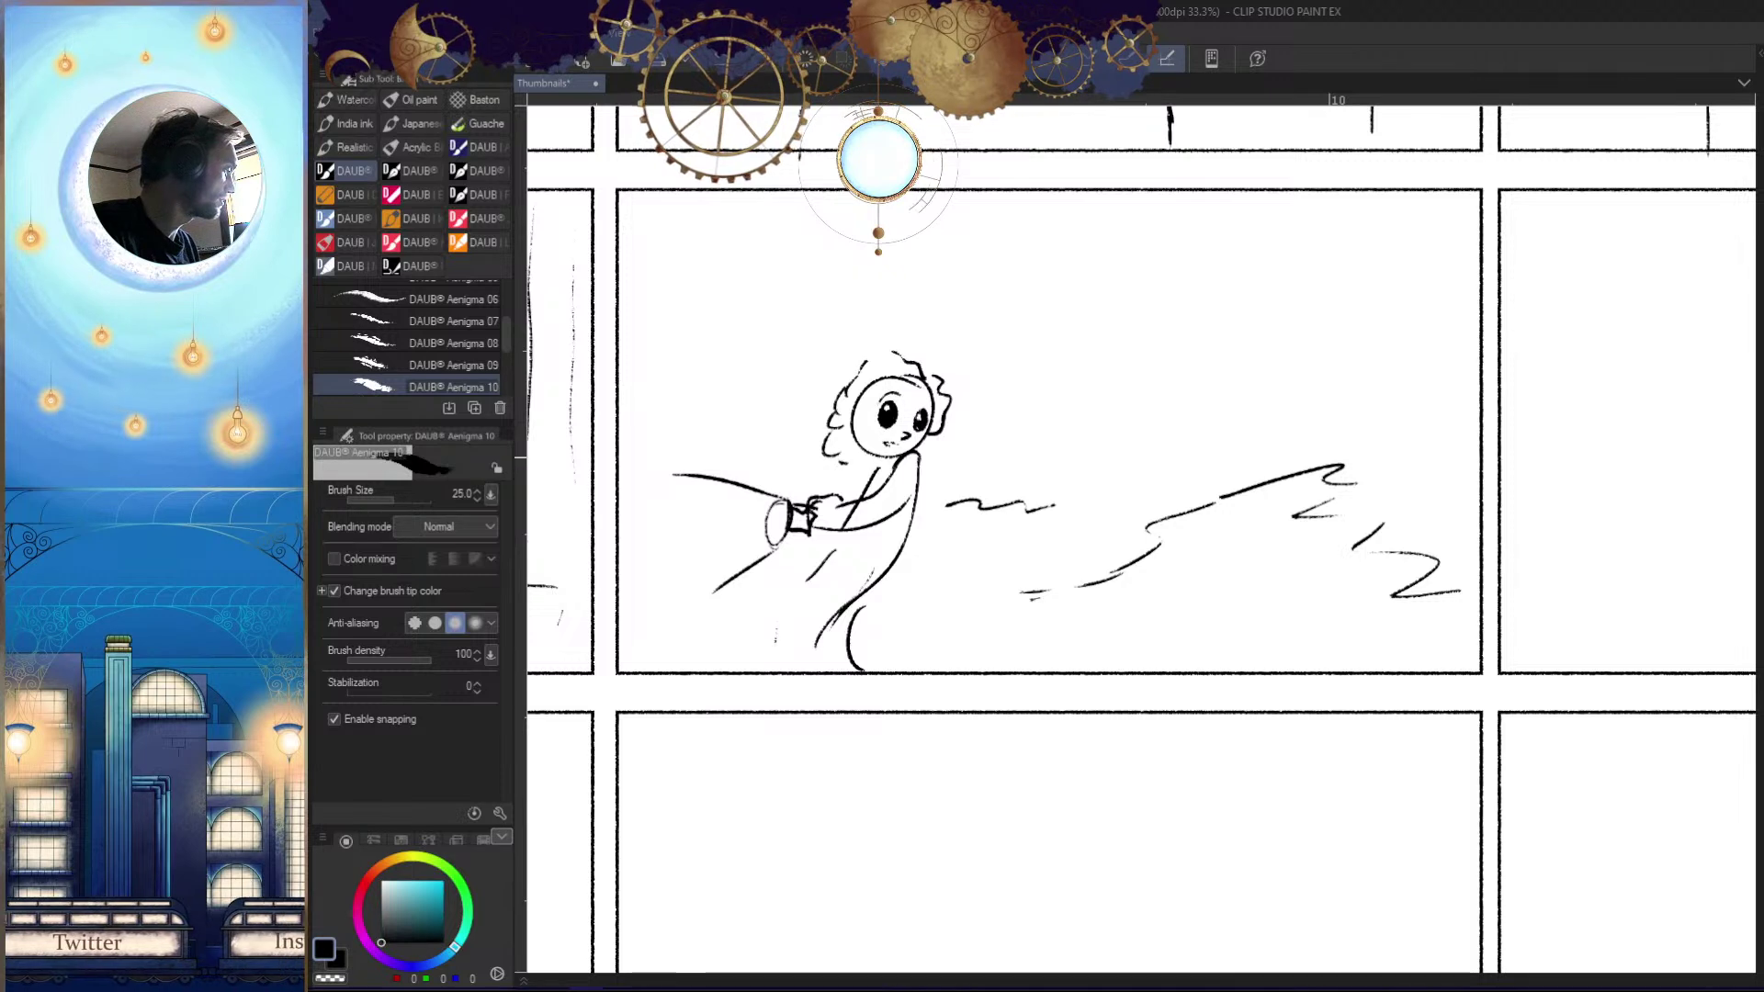
{"action": "left_click_drag", "start_coordinate": [1420, 495], "coordinate": [1459, 553]}
{"action": "key", "text": "ctrl+space"}
{"action": "left_click_drag", "start_coordinate": [1452, 610], "coordinate": [1385, 640]}
{"action": "left_click_drag", "start_coordinate": [1323, 540], "coordinate": [1380, 549]}
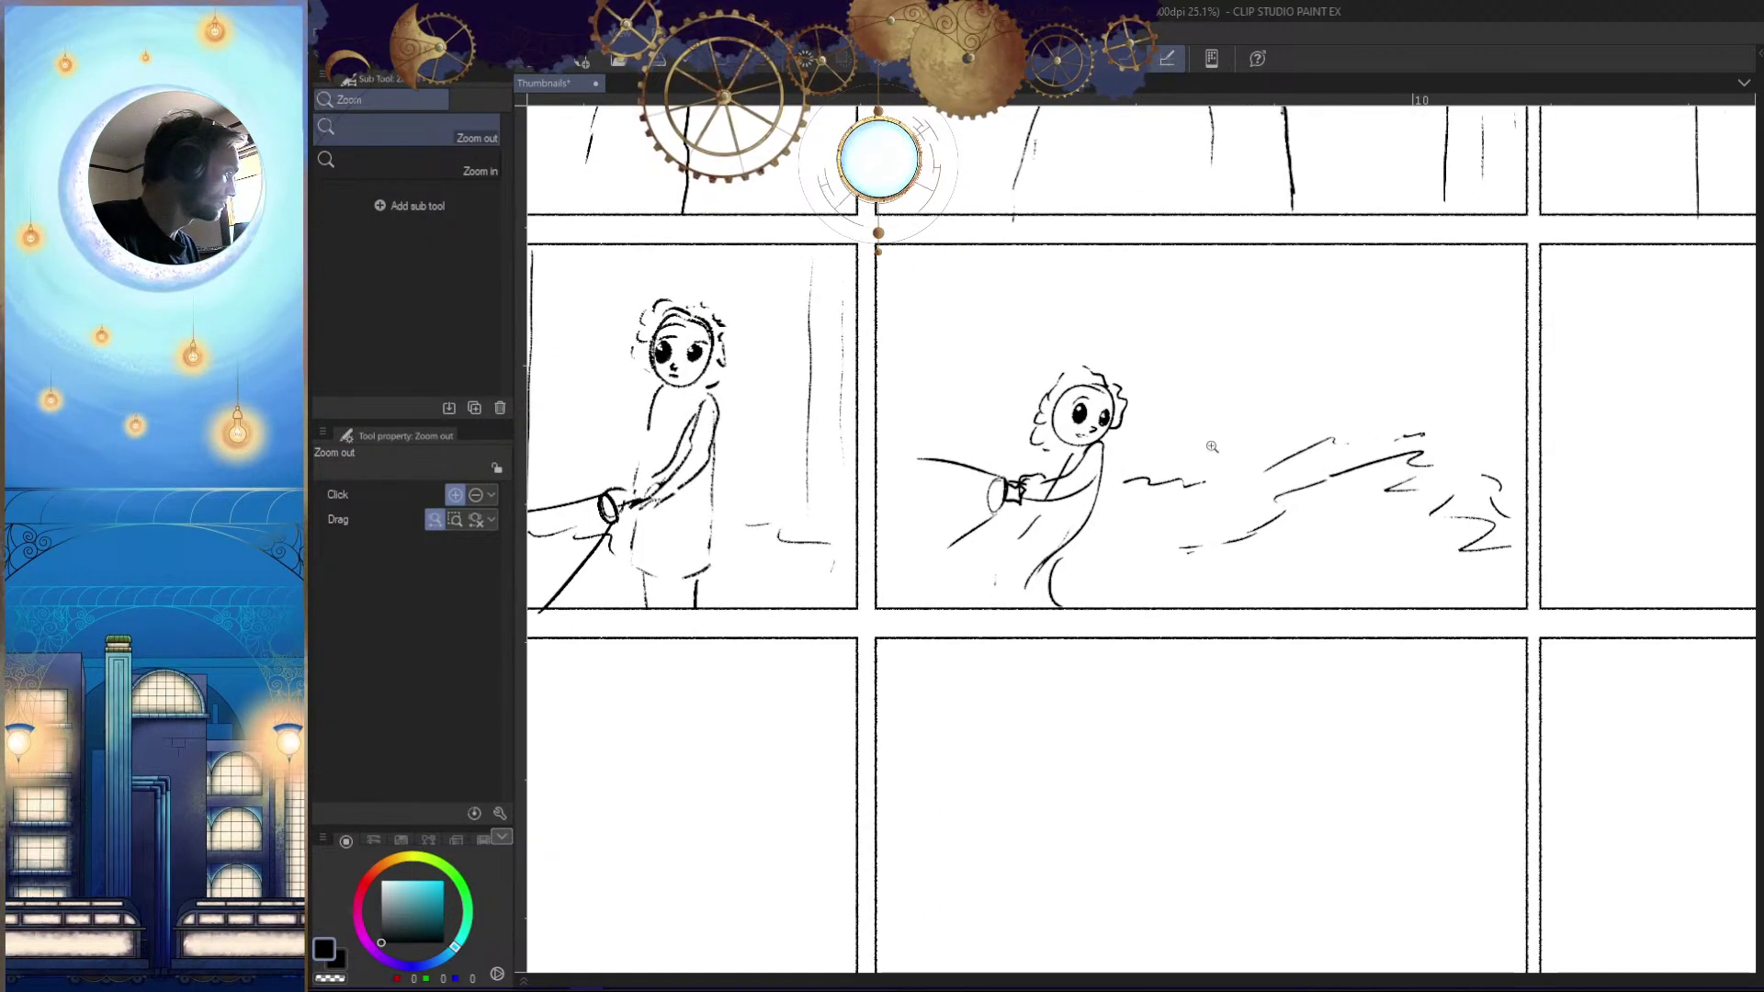
Draw vertical pillar lines in the background of the fifth panel behind the figure and the grassy mound
{"action": "left_click_drag", "start_coordinate": [1205, 260], "coordinate": [1199, 495]}
{"action": "key", "text": "ctrl+space"}
{"action": "left_click_drag", "start_coordinate": [1444, 533], "coordinate": [1378, 610]}
{"action": "left_click_drag", "start_coordinate": [1368, 479], "coordinate": [1424, 455]}
{"action": "left_click_drag", "start_coordinate": [1367, 338], "coordinate": [1366, 570]}
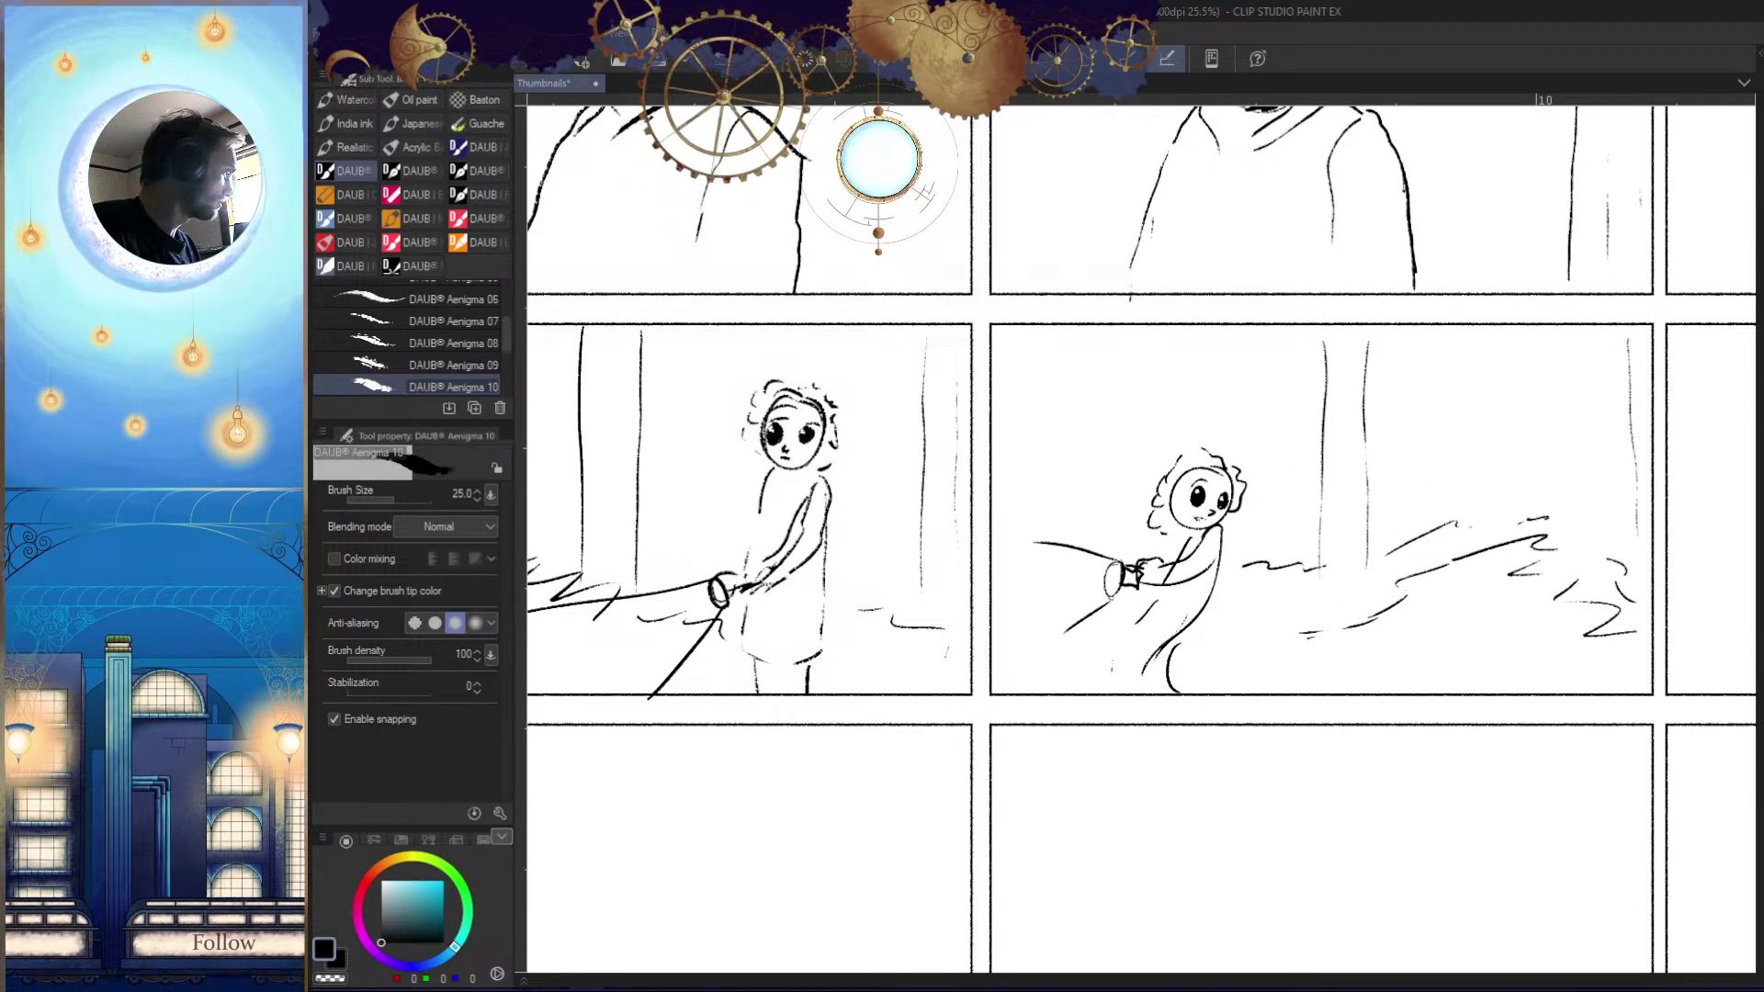
{"action": "left_click_drag", "start_coordinate": [1520, 558], "coordinate": [1587, 542]}
{"action": "mouse_move", "coordinate": [1141, 328]}
{"action": "left_mouse_down"}
{"action": "mouse_move", "coordinate": [1133, 529]}
{"action": "mouse_move", "coordinate": [1177, 472]}
{"action": "left_mouse_up"}
Add a small motion arrow beside the fifth-panel figure's head, pointing toward the mound
{"action": "key", "text": "ctrl+space"}
{"action": "left_click_drag", "start_coordinate": [1207, 615], "coordinate": [1107, 634]}
{"action": "left_click_drag", "start_coordinate": [1437, 764], "coordinate": [1135, 690]}
{"action": "left_click_drag", "start_coordinate": [1424, 695], "coordinate": [1371, 700]}
{"action": "left_click_drag", "start_coordinate": [1230, 504], "coordinate": [1327, 512]}
{"action": "left_click_drag", "start_coordinate": [1525, 519], "coordinate": [1479, 546]}
{"action": "left_click_drag", "start_coordinate": [1040, 599], "coordinate": [1170, 610]}
{"action": "left_click_drag", "start_coordinate": [918, 474], "coordinate": [1261, 516]}
{"action": "key", "text": "ctrl+z"}
{"action": "left_click_drag", "start_coordinate": [1300, 599], "coordinate": [1121, 643]}
{"action": "left_click_drag", "start_coordinate": [1654, 687], "coordinate": [1176, 608]}
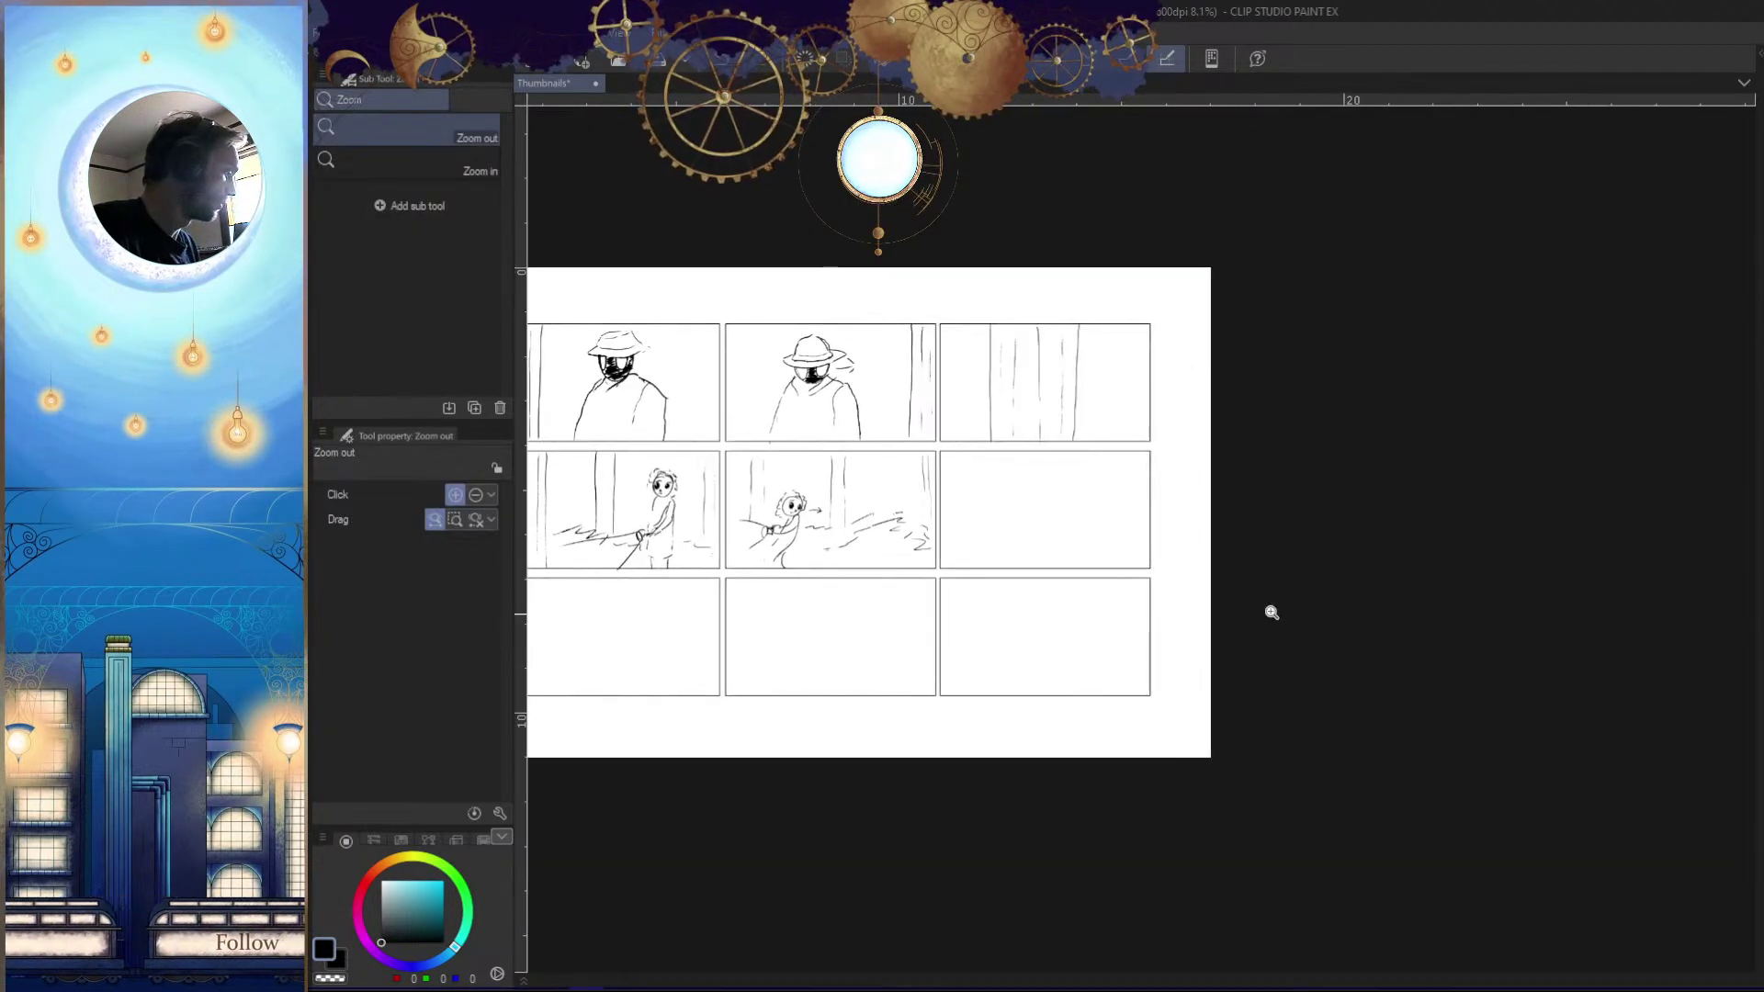
Sketch motion arrows along the top and far slope of the fifth panel's grassy mound
{"action": "left_click_drag", "start_coordinate": [1008, 527], "coordinate": [1077, 542]}
{"action": "left_click_drag", "start_coordinate": [1154, 622], "coordinate": [1202, 606]}
{"action": "left_click_drag", "start_coordinate": [1324, 601], "coordinate": [1289, 626]}
{"action": "mouse_move", "coordinate": [932, 525]}
{"action": "left_mouse_down"}
{"action": "mouse_move", "coordinate": [1105, 517]}
{"action": "mouse_move", "coordinate": [905, 551]}
{"action": "left_mouse_up"}
{"action": "left_click_drag", "start_coordinate": [1154, 661], "coordinate": [1126, 637]}
{"action": "mouse_move", "coordinate": [1045, 501]}
{"action": "left_mouse_down"}
{"action": "mouse_move", "coordinate": [1154, 504]}
{"action": "mouse_move", "coordinate": [1141, 511]}
{"action": "left_mouse_up"}
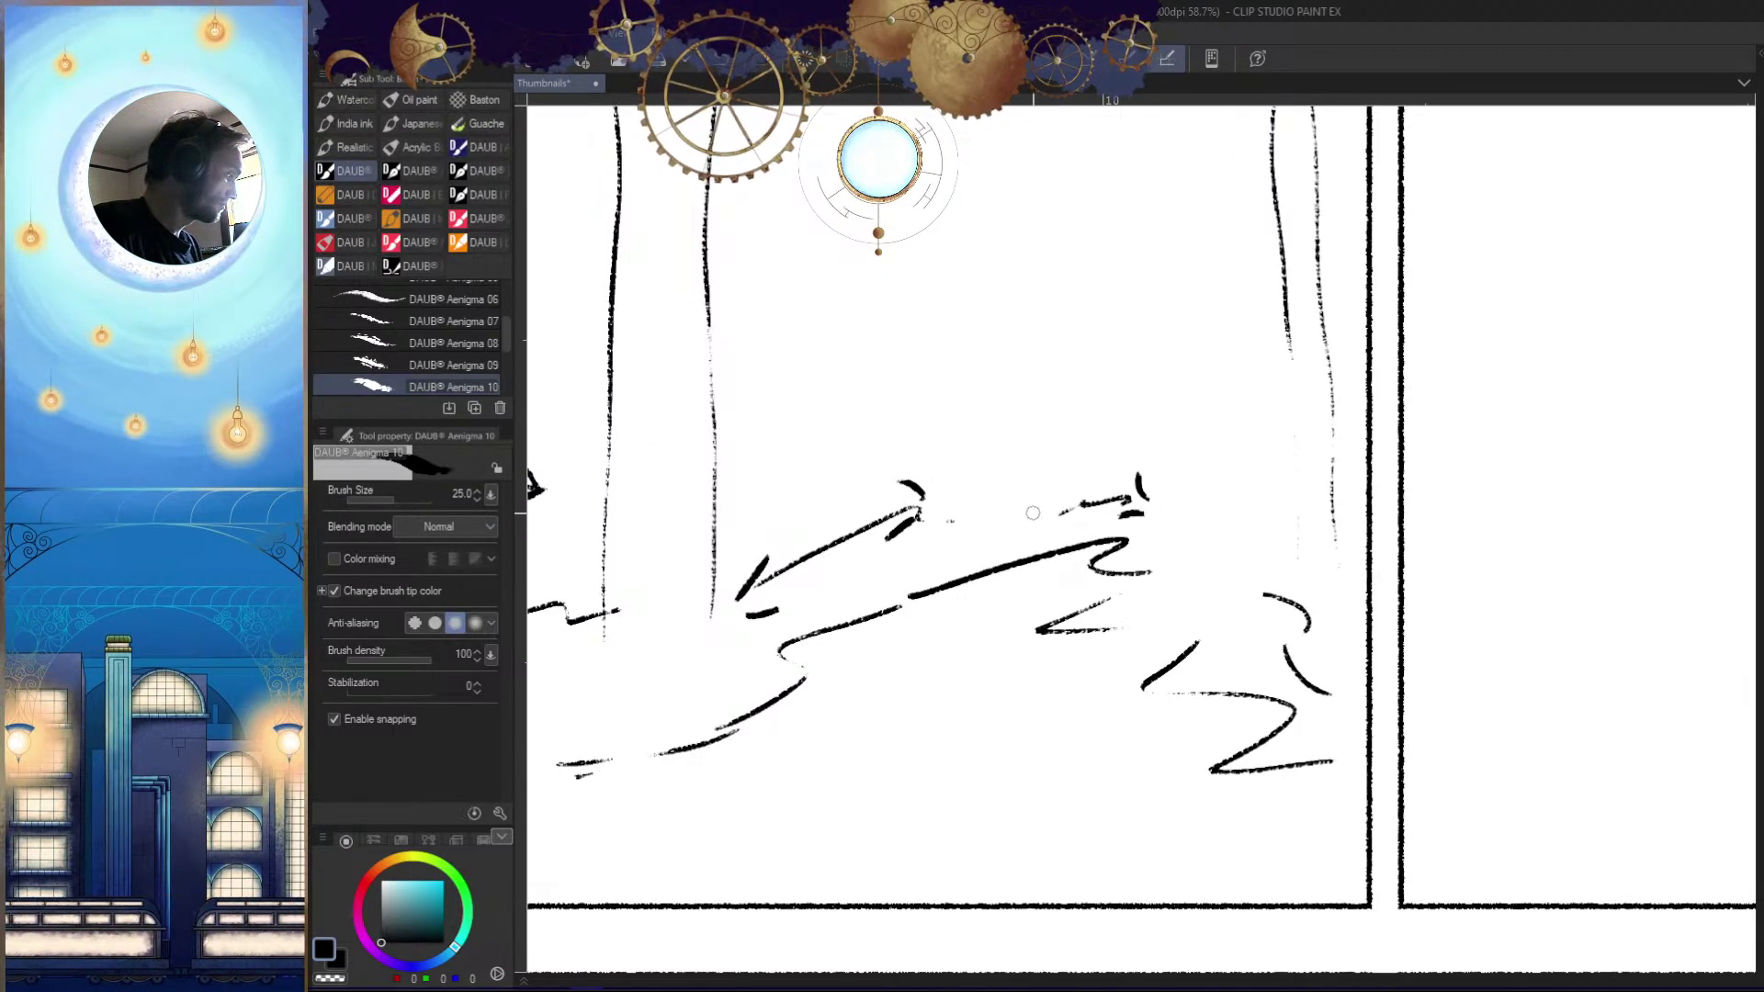
{"action": "left_click_drag", "start_coordinate": [1323, 639], "coordinate": [1116, 657]}
{"action": "mouse_move", "coordinate": [1471, 821]}
{"action": "left_mouse_down"}
{"action": "mouse_move", "coordinate": [1406, 774]}
{"action": "mouse_move", "coordinate": [1044, 693]}
{"action": "left_mouse_up"}
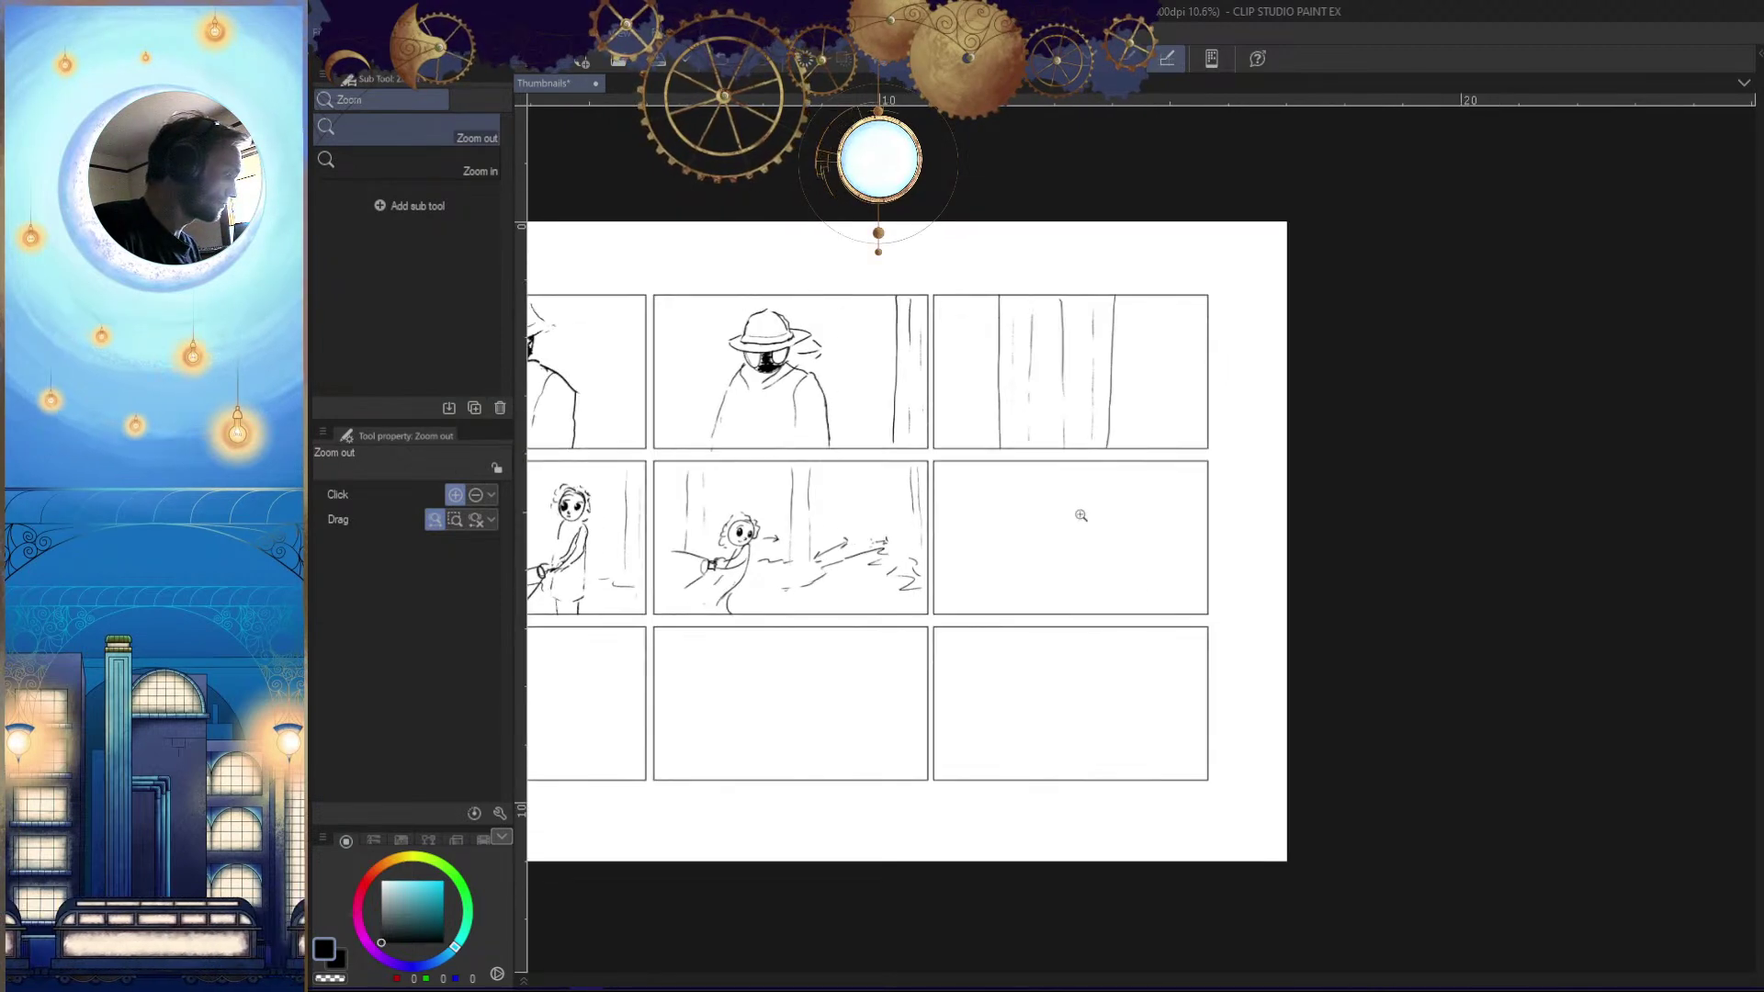
Start the sixth panel with a small upright oval for the figure's head
{"action": "left_click", "coordinate": [1094, 475]}
{"action": "left_click_drag", "start_coordinate": [1026, 528], "coordinate": [1098, 653]}
{"action": "left_click_drag", "start_coordinate": [1191, 686], "coordinate": [1196, 630]}
{"action": "left_click_drag", "start_coordinate": [1190, 555], "coordinate": [1286, 577]}
{"action": "left_click_drag", "start_coordinate": [1350, 574], "coordinate": [1262, 639]}
{"action": "left_click_drag", "start_coordinate": [1366, 510], "coordinate": [1304, 567]}
{"action": "mouse_move", "coordinate": [1245, 574]}
{"action": "left_mouse_down"}
{"action": "mouse_move", "coordinate": [1265, 589]}
{"action": "mouse_move", "coordinate": [1243, 583]}
{"action": "mouse_move", "coordinate": [1297, 416]}
{"action": "mouse_move", "coordinate": [1288, 457]}
{"action": "left_mouse_up"}
{"action": "key", "text": "ctrl+z"}
{"action": "key", "text": "ctrl+z"}
{"action": "mouse_move", "coordinate": [1314, 522]}
{"action": "left_mouse_down"}
{"action": "mouse_move", "coordinate": [1243, 563]}
{"action": "mouse_move", "coordinate": [1288, 578]}
{"action": "left_mouse_up"}
{"action": "left_click_drag", "start_coordinate": [1288, 579], "coordinate": [1446, 460]}
Draw long, gently curved ground lines across the lower part of the sixth panel
{"action": "left_click_drag", "start_coordinate": [1621, 598], "coordinate": [1456, 574]}
{"action": "left_click_drag", "start_coordinate": [1358, 550], "coordinate": [780, 577]}
{"action": "mouse_move", "coordinate": [1323, 625]}
{"action": "left_mouse_down"}
{"action": "mouse_move", "coordinate": [1213, 658]}
{"action": "mouse_move", "coordinate": [1363, 551]}
{"action": "left_mouse_up"}
{"action": "left_click_drag", "start_coordinate": [1206, 552], "coordinate": [1256, 562]}
Select the sixth panel's oval and ground lines with a polyline marquee, shift them slightly with a transform, and deselect
{"action": "key", "text": "m"}
{"action": "left_click", "coordinate": [1255, 370]}
{"action": "left_click", "coordinate": [1011, 411]}
{"action": "left_click", "coordinate": [709, 562]}
{"action": "left_click", "coordinate": [606, 769]}
{"action": "left_click", "coordinate": [1511, 786]}
{"action": "left_click", "coordinate": [1597, 698]}
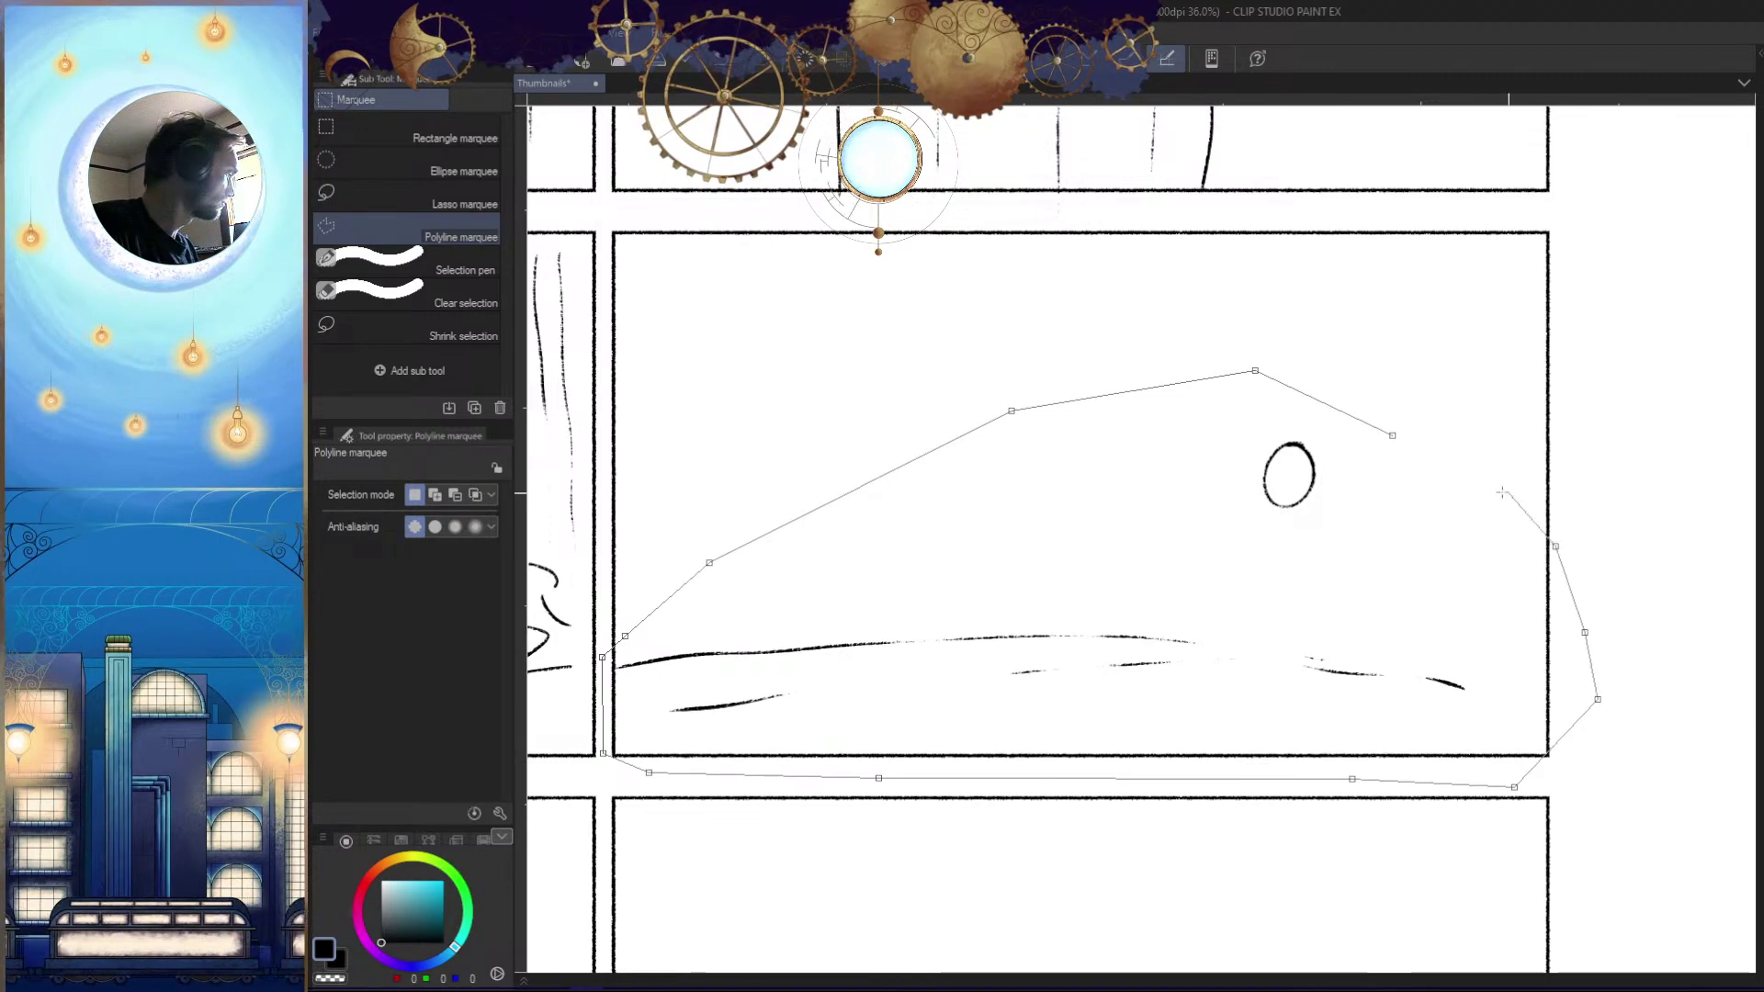
{"action": "left_click", "coordinate": [1551, 542]}
{"action": "left_click", "coordinate": [1392, 435]}
{"action": "key", "text": "ctrl+t"}
{"action": "mouse_move", "coordinate": [1363, 668]}
{"action": "left_mouse_down"}
{"action": "mouse_move", "coordinate": [1362, 599]}
{"action": "mouse_move", "coordinate": [1363, 657]}
{"action": "left_mouse_up"}
{"action": "key", "text": "Return"}
{"action": "key", "text": "ctrl+d"}
Rework the sixth panel's ground by redrawing a low rise beneath the oval head
{"action": "left_click_drag", "start_coordinate": [914, 736], "coordinate": [1138, 570]}
{"action": "mouse_move", "coordinate": [962, 590]}
{"action": "left_mouse_down", "text": "ctrl"}
{"action": "mouse_move", "coordinate": [1106, 597]}
{"action": "mouse_move", "coordinate": [810, 650]}
{"action": "left_mouse_up", "text": "ctrl"}
{"action": "key", "text": "e"}
{"action": "scroll", "coordinate": [1282, 563], "scroll_direction": "up", "scroll_amount": 5}
{"action": "key", "text": "e"}
{"action": "key", "text": "b"}
{"action": "left_click_drag", "start_coordinate": [984, 637], "coordinate": [1496, 640]}
{"action": "key", "text": "ctrl+z"}
{"action": "mouse_move", "coordinate": [1045, 632]}
{"action": "left_mouse_down"}
{"action": "mouse_move", "coordinate": [1524, 638]}
{"action": "mouse_move", "coordinate": [1388, 745]}
{"action": "mouse_move", "coordinate": [1302, 709]}
{"action": "left_mouse_up"}
Sketch wavy curly hair around the oval head in the sixth panel
{"action": "key", "text": "ctrl+space"}
{"action": "key", "text": "ctrl+space"}
{"action": "mouse_move", "coordinate": [1273, 562]}
{"action": "left_mouse_down"}
{"action": "mouse_move", "coordinate": [1311, 563]}
{"action": "mouse_move", "coordinate": [1258, 590]}
{"action": "left_mouse_up"}
{"action": "key", "text": "space"}
{"action": "key", "text": "ctrl+space"}
{"action": "left_click_drag", "start_coordinate": [1273, 540], "coordinate": [1331, 531]}
{"action": "mouse_move", "coordinate": [1250, 423]}
{"action": "left_mouse_down"}
{"action": "mouse_move", "coordinate": [1178, 400]}
{"action": "mouse_move", "coordinate": [1149, 485]}
{"action": "left_mouse_up"}
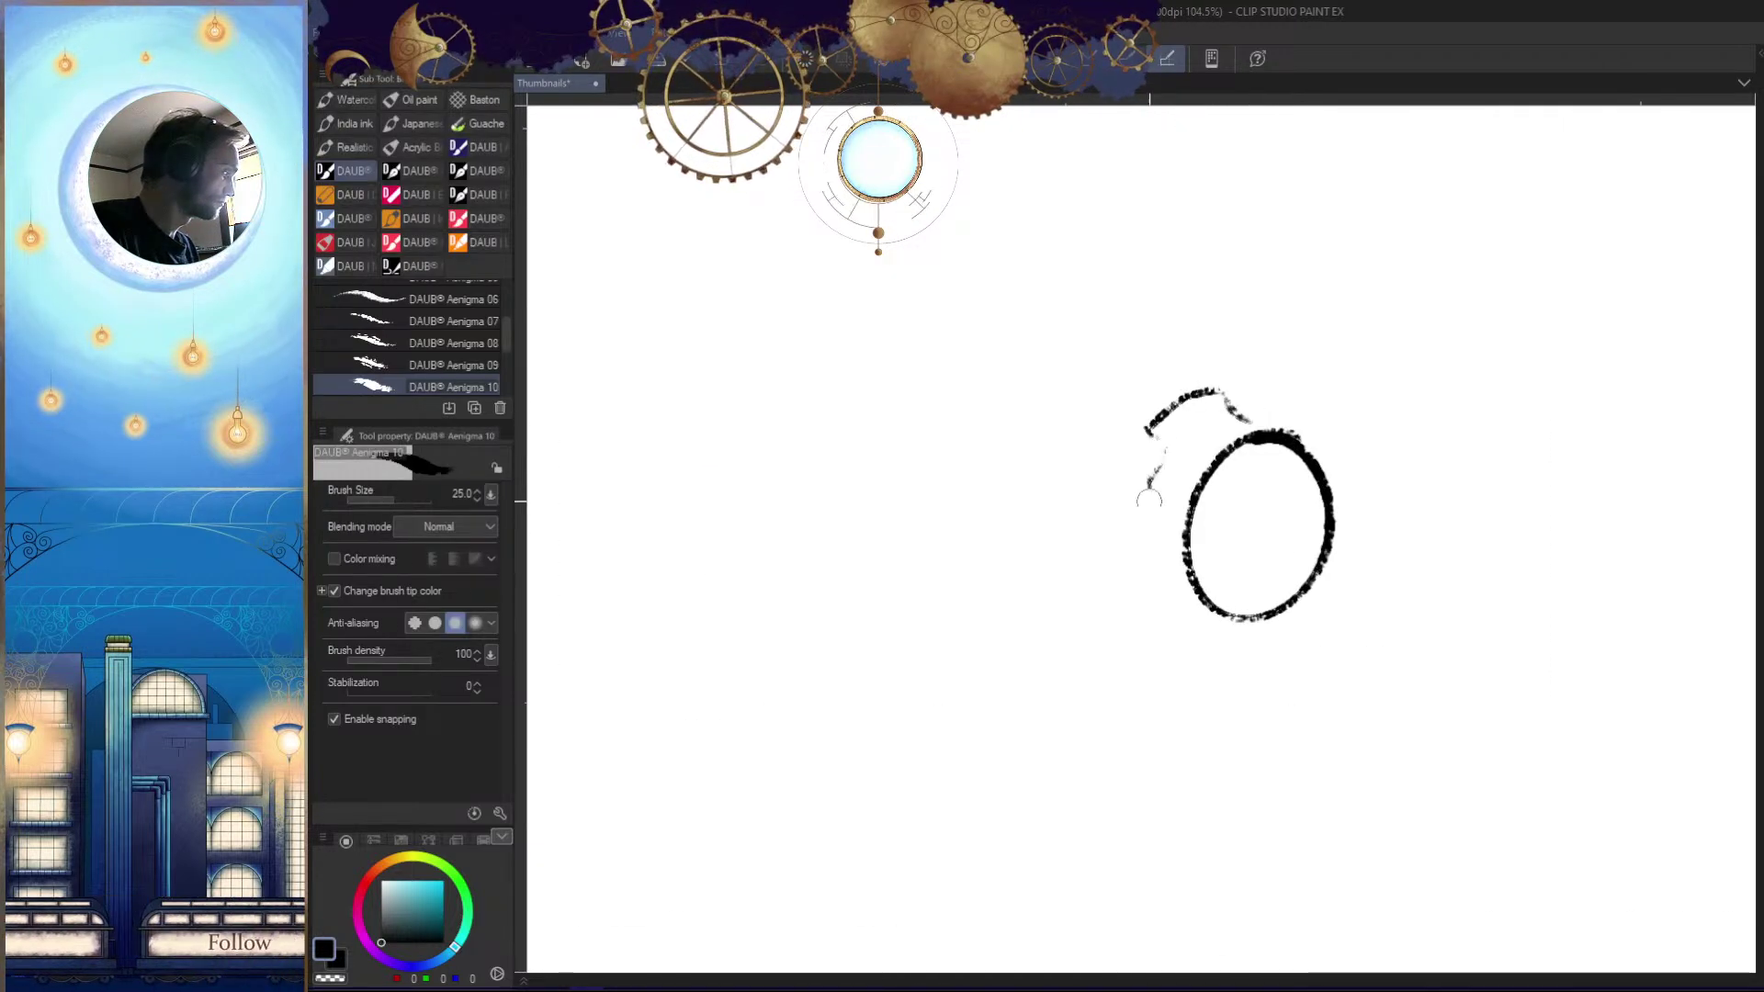
{"action": "left_click_drag", "start_coordinate": [1279, 406], "coordinate": [1368, 439]}
{"action": "key", "text": "ctrl+space"}
{"action": "mouse_move", "coordinate": [1229, 519]}
{"action": "left_mouse_down"}
{"action": "mouse_move", "coordinate": [1114, 542]}
{"action": "mouse_move", "coordinate": [1338, 531]}
{"action": "left_mouse_up"}
{"action": "key", "text": "ctrl+z"}
{"action": "key", "text": "ctrl+z"}
{"action": "left_click", "coordinate": [1219, 470]}
{"action": "mouse_move", "coordinate": [1249, 445]}
{"action": "left_mouse_down"}
{"action": "mouse_move", "coordinate": [1211, 415]}
{"action": "mouse_move", "coordinate": [1093, 549]}
{"action": "left_mouse_up"}
Draw two filled eyes, a small nose and a short mouth on the sixth-panel head, and extend its hair
{"action": "key", "text": "ctrl+space"}
{"action": "mouse_move", "coordinate": [1303, 562]}
{"action": "left_mouse_down"}
{"action": "mouse_move", "coordinate": [1301, 628]}
{"action": "mouse_move", "coordinate": [1194, 588]}
{"action": "mouse_move", "coordinate": [1314, 551]}
{"action": "left_mouse_up"}
{"action": "mouse_move", "coordinate": [1185, 535]}
{"action": "left_mouse_down"}
{"action": "mouse_move", "coordinate": [1219, 473]}
{"action": "mouse_move", "coordinate": [1220, 500]}
{"action": "mouse_move", "coordinate": [1263, 509]}
{"action": "left_mouse_up"}
{"action": "key", "text": "ctrl+z"}
{"action": "key", "text": "ctrl+space"}
{"action": "mouse_move", "coordinate": [1185, 461]}
{"action": "left_mouse_down"}
{"action": "mouse_move", "coordinate": [1182, 535]}
{"action": "mouse_move", "coordinate": [1162, 510]}
{"action": "mouse_move", "coordinate": [1177, 467]}
{"action": "left_mouse_up"}
{"action": "left_click_drag", "start_coordinate": [1345, 486], "coordinate": [1327, 524]}
{"action": "key", "text": "space"}
{"action": "left_click_drag", "start_coordinate": [1279, 656], "coordinate": [1332, 607]}
{"action": "left_click_drag", "start_coordinate": [1394, 473], "coordinate": [1383, 464]}
{"action": "mouse_move", "coordinate": [1290, 567]}
{"action": "left_mouse_down"}
{"action": "mouse_move", "coordinate": [1313, 575]}
{"action": "mouse_move", "coordinate": [1316, 553]}
{"action": "left_mouse_up"}
Sketch the front line of the sixth-panel curly-haired figure's torso, running down from the chin toward the ground
{"action": "mouse_move", "coordinate": [1236, 599]}
{"action": "left_mouse_down"}
{"action": "mouse_move", "coordinate": [1340, 613]}
{"action": "mouse_move", "coordinate": [1258, 620]}
{"action": "mouse_move", "coordinate": [1442, 844]}
{"action": "mouse_move", "coordinate": [1342, 706]}
{"action": "mouse_move", "coordinate": [1401, 784]}
{"action": "left_mouse_up"}
{"action": "key", "text": "ctrl+z"}
{"action": "key", "text": "ctrl+space"}
{"action": "mouse_move", "coordinate": [1401, 784]}
{"action": "left_mouse_down"}
{"action": "mouse_move", "coordinate": [1424, 748]}
{"action": "mouse_move", "coordinate": [1334, 712]}
{"action": "left_mouse_up"}
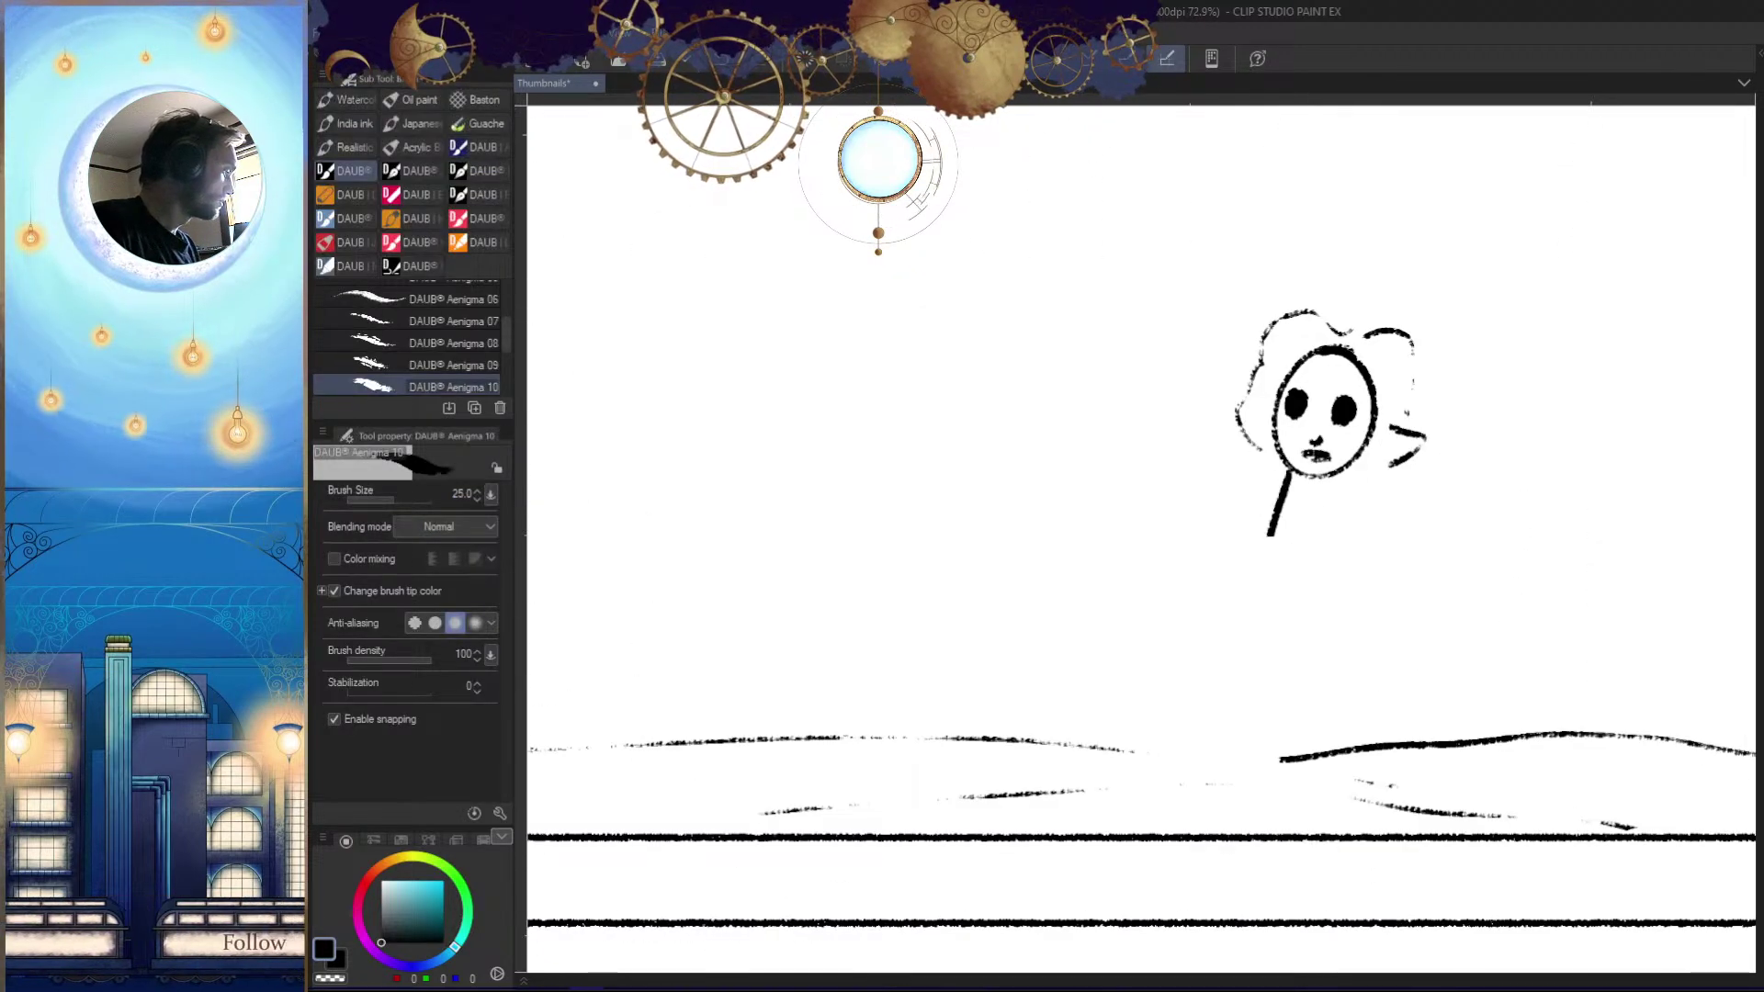
{"action": "left_click_drag", "start_coordinate": [1277, 503], "coordinate": [1263, 609]}
{"action": "key", "text": "ctrl+z"}
{"action": "left_click_drag", "start_coordinate": [1286, 473], "coordinate": [1231, 671]}
{"action": "key", "text": "ctrl+space"}
{"action": "mouse_move", "coordinate": [1289, 607]}
{"action": "left_mouse_down"}
{"action": "mouse_move", "coordinate": [1331, 697]}
{"action": "mouse_move", "coordinate": [1323, 570]}
{"action": "mouse_move", "coordinate": [1275, 612]}
{"action": "mouse_move", "coordinate": [1304, 596]}
{"action": "mouse_move", "coordinate": [1377, 626]}
{"action": "mouse_move", "coordinate": [1331, 642]}
{"action": "mouse_move", "coordinate": [1213, 575]}
{"action": "mouse_move", "coordinate": [1060, 431]}
{"action": "mouse_move", "coordinate": [1070, 368]}
{"action": "left_mouse_up"}
{"action": "key", "text": "ctrl+space"}
{"action": "key", "text": "ctrl+space"}
{"action": "mouse_move", "coordinate": [1185, 412]}
{"action": "left_mouse_down"}
{"action": "mouse_move", "coordinate": [1300, 534]}
{"action": "mouse_move", "coordinate": [1422, 606]}
{"action": "mouse_move", "coordinate": [1366, 551]}
{"action": "mouse_move", "coordinate": [1286, 644]}
{"action": "left_mouse_up"}
Rework the curly-haired figure's torso with a curved neck and chest line and a separate back line
{"action": "key", "text": "e"}
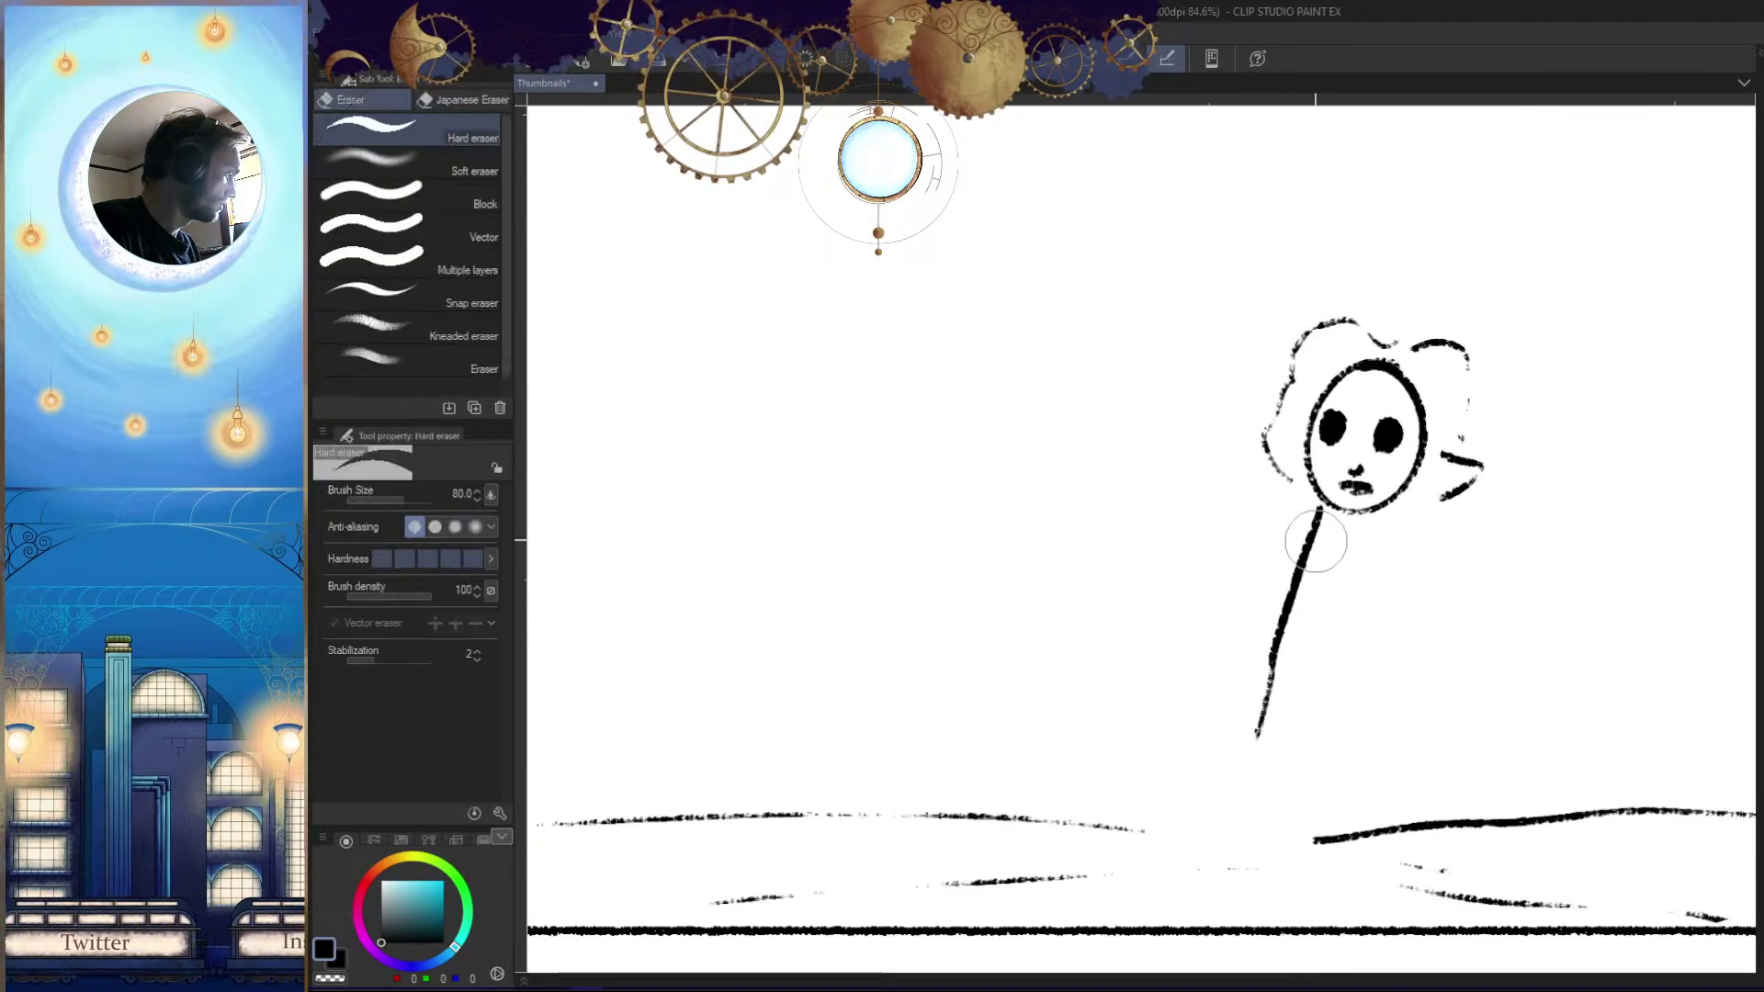
{"action": "key", "text": "b"}
{"action": "mouse_move", "coordinate": [1350, 504]}
{"action": "left_mouse_down"}
{"action": "mouse_move", "coordinate": [1313, 543]}
{"action": "mouse_move", "coordinate": [1309, 641]}
{"action": "left_mouse_up"}
{"action": "key", "text": "ctrl+z"}
{"action": "left_click_drag", "start_coordinate": [1357, 572], "coordinate": [1375, 741]}
{"action": "key", "text": "ctrl+z"}
{"action": "key", "text": "h"}
{"action": "scroll", "coordinate": [1359, 748], "scroll_direction": "down", "scroll_amount": 2}
{"action": "left_click_drag", "start_coordinate": [929, 518], "coordinate": [833, 715]}
{"action": "key", "text": "h"}
Draw the curly-haired figure's striding legs and feet on the ground line, erasing unwanted strokes
{"action": "left_click_drag", "start_coordinate": [1249, 723], "coordinate": [1167, 675]}
{"action": "mouse_move", "coordinate": [1312, 641]}
{"action": "left_mouse_down"}
{"action": "mouse_move", "coordinate": [1300, 666]}
{"action": "mouse_move", "coordinate": [1374, 680]}
{"action": "left_mouse_up"}
{"action": "left_click_drag", "start_coordinate": [1277, 552], "coordinate": [1322, 507]}
{"action": "key", "text": "e"}
{"action": "mouse_move", "coordinate": [1314, 439]}
{"action": "left_mouse_down"}
{"action": "mouse_move", "coordinate": [1319, 515]}
{"action": "mouse_move", "coordinate": [1185, 637]}
{"action": "mouse_move", "coordinate": [1181, 736]}
{"action": "left_mouse_up"}
{"action": "key", "text": "b"}
{"action": "key", "text": "ctrl+z"}
{"action": "key", "text": "ctrl+space"}
{"action": "left_click_drag", "start_coordinate": [1312, 749], "coordinate": [1315, 716]}
{"action": "mouse_move", "coordinate": [1254, 570]}
{"action": "left_mouse_down"}
{"action": "mouse_move", "coordinate": [1298, 581]}
{"action": "mouse_move", "coordinate": [1272, 551]}
{"action": "mouse_move", "coordinate": [1326, 568]}
{"action": "left_mouse_up"}
{"action": "key", "text": "ctrl+z"}
{"action": "key", "text": "ctrl+space"}
{"action": "left_click_drag", "start_coordinate": [1311, 505], "coordinate": [1331, 675]}
Sketch the curly-haired figure's forearm reaching forward from the torso
{"action": "key", "text": "h"}
{"action": "left_click_drag", "start_coordinate": [1332, 709], "coordinate": [1332, 723]}
{"action": "left_click_drag", "start_coordinate": [969, 595], "coordinate": [962, 720]}
{"action": "key", "text": "h"}
{"action": "key", "text": "space"}
{"action": "left_click_drag", "start_coordinate": [1240, 611], "coordinate": [1125, 644]}
{"action": "key", "text": "ctrl+z"}
{"action": "key", "text": "ctrl+z"}
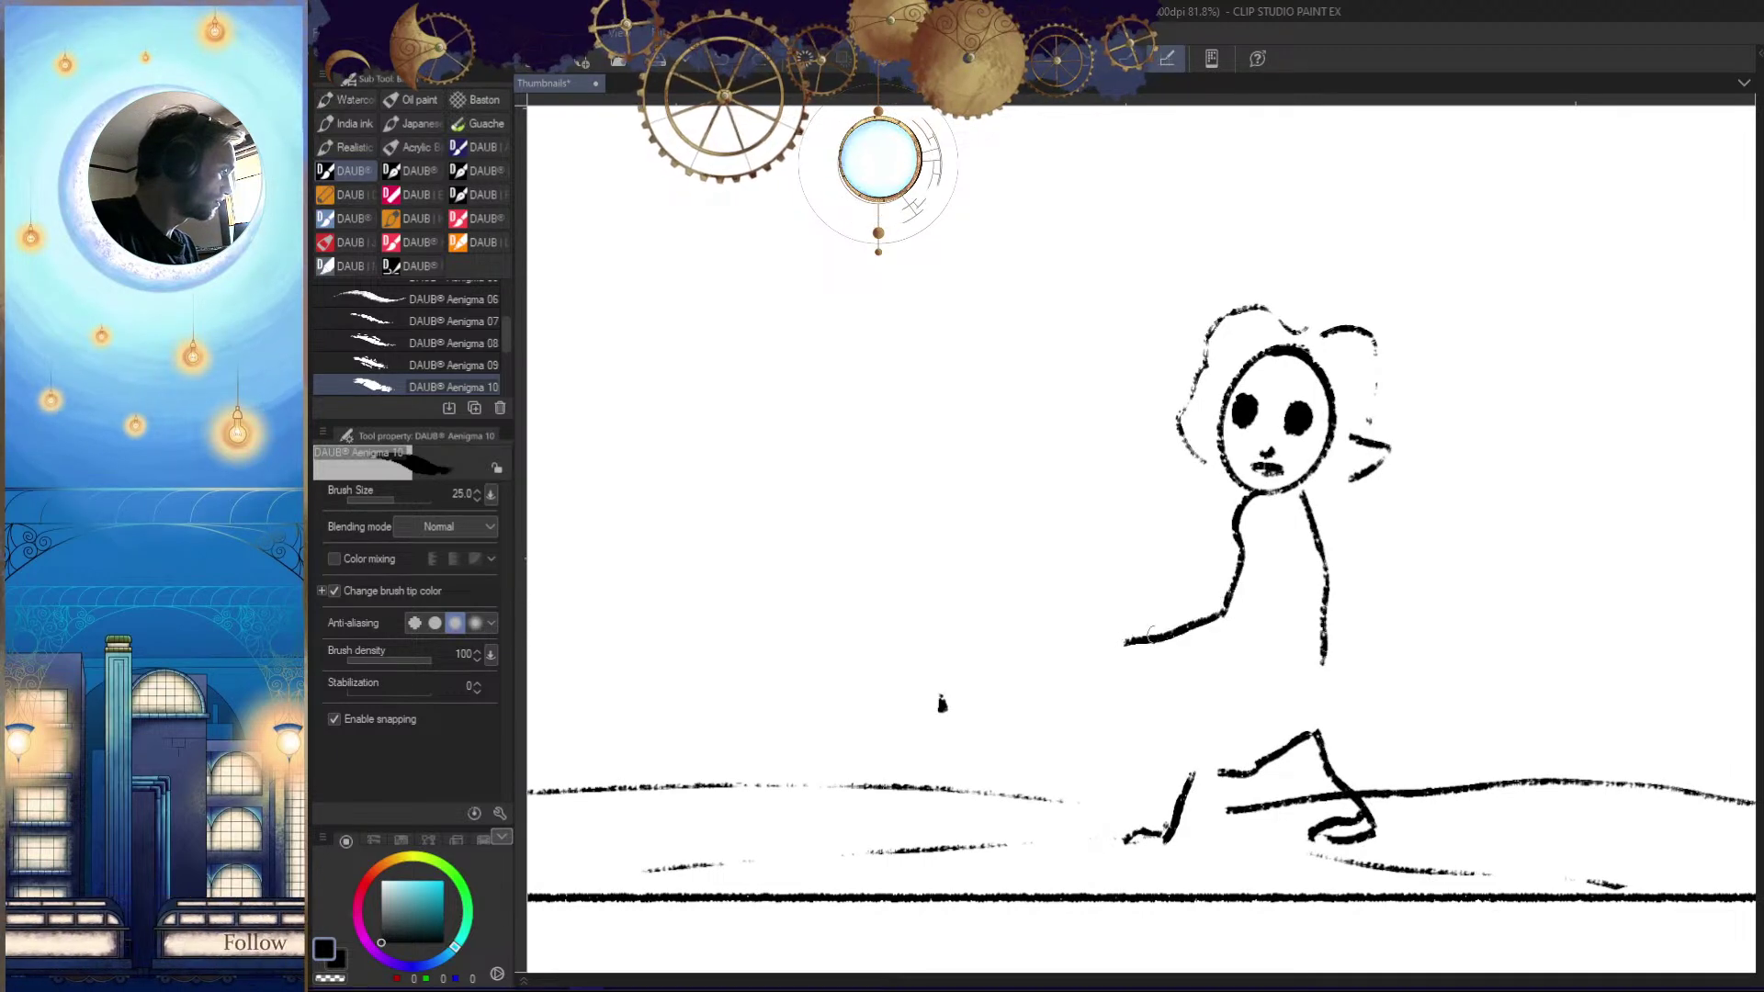
Erase the stray mark in front of the curly-haired figure and draw a hand gripping a flashlight
{"action": "key", "text": "e"}
{"action": "left_click_drag", "start_coordinate": [949, 689], "coordinate": [956, 702]}
{"action": "key", "text": "b"}
{"action": "mouse_move", "coordinate": [1130, 643]}
{"action": "left_mouse_down"}
{"action": "mouse_move", "coordinate": [1142, 634]}
{"action": "mouse_move", "coordinate": [1095, 631]}
{"action": "left_mouse_up"}
{"action": "mouse_move", "coordinate": [1094, 646]}
{"action": "left_mouse_down"}
{"action": "mouse_move", "coordinate": [1100, 664]}
{"action": "mouse_move", "coordinate": [1102, 634]}
{"action": "mouse_move", "coordinate": [1143, 631]}
{"action": "left_mouse_up"}
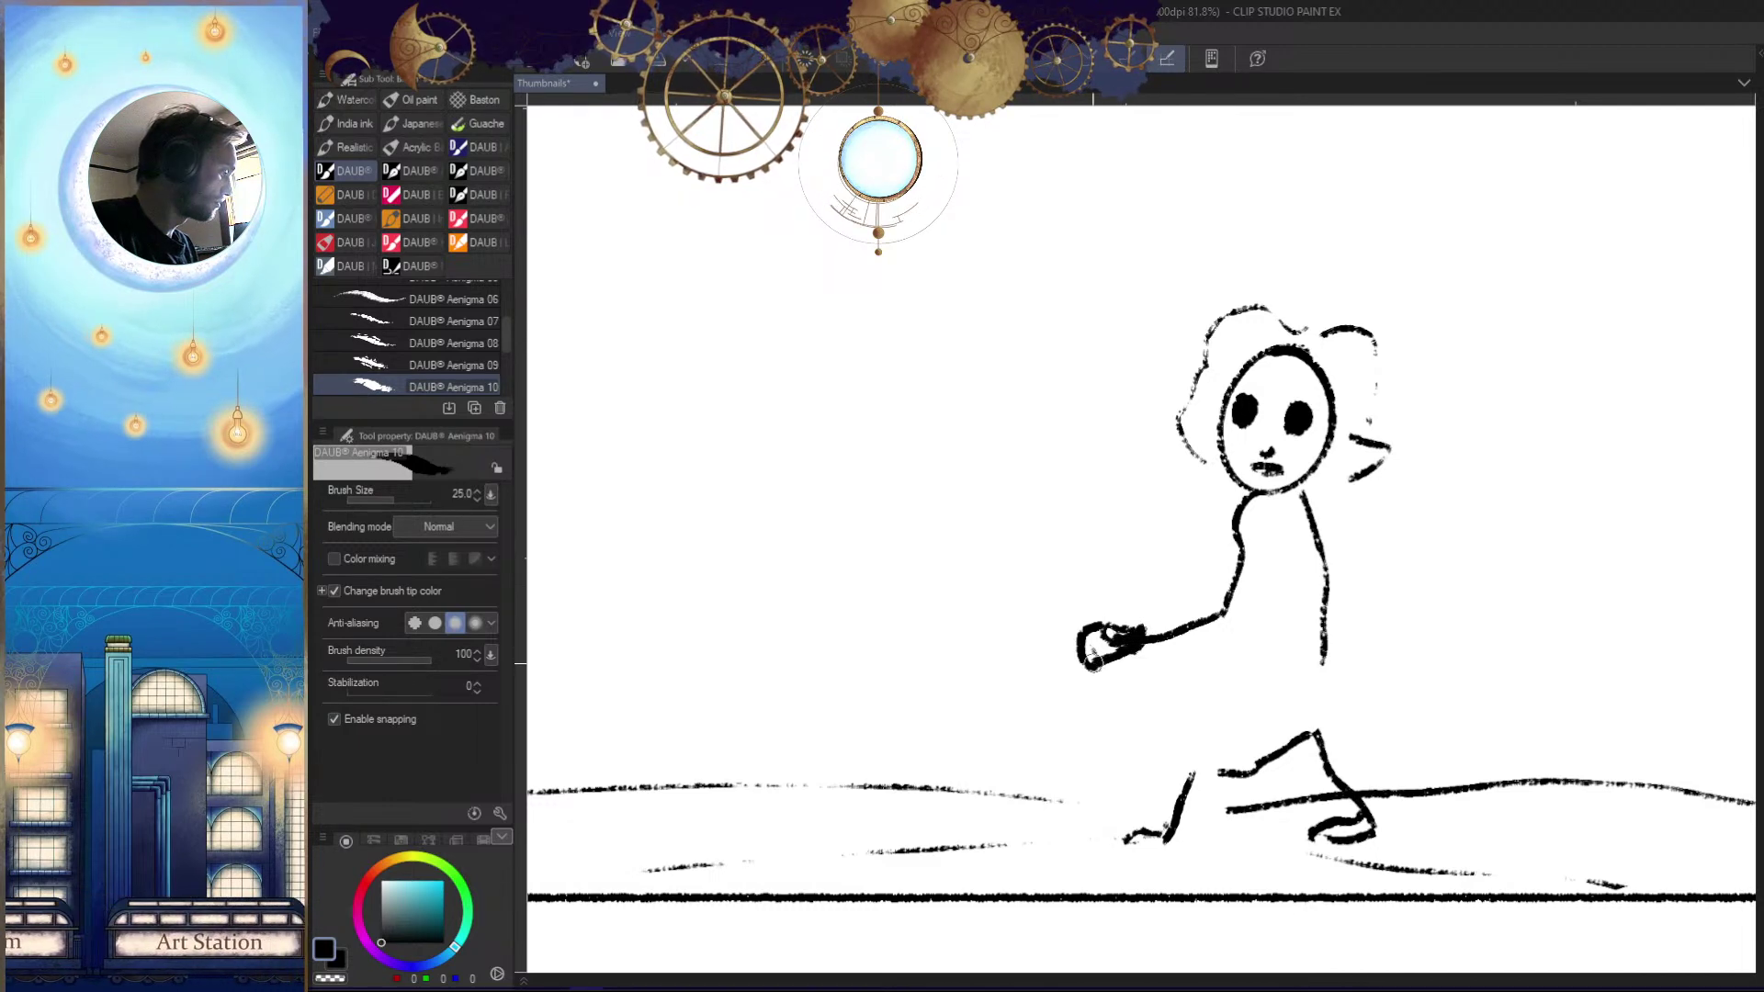
Draw two diverging beam lines spreading forward from the curly-haired figure's flashlight
{"action": "key", "text": "ctrl+z"}
{"action": "mouse_move", "coordinate": [1086, 634]}
{"action": "left_mouse_down"}
{"action": "mouse_move", "coordinate": [950, 626]}
{"action": "mouse_move", "coordinate": [849, 595]}
{"action": "left_mouse_up"}
{"action": "key", "text": "ctrl+z"}
{"action": "left_click_drag", "start_coordinate": [1080, 626], "coordinate": [866, 567]}
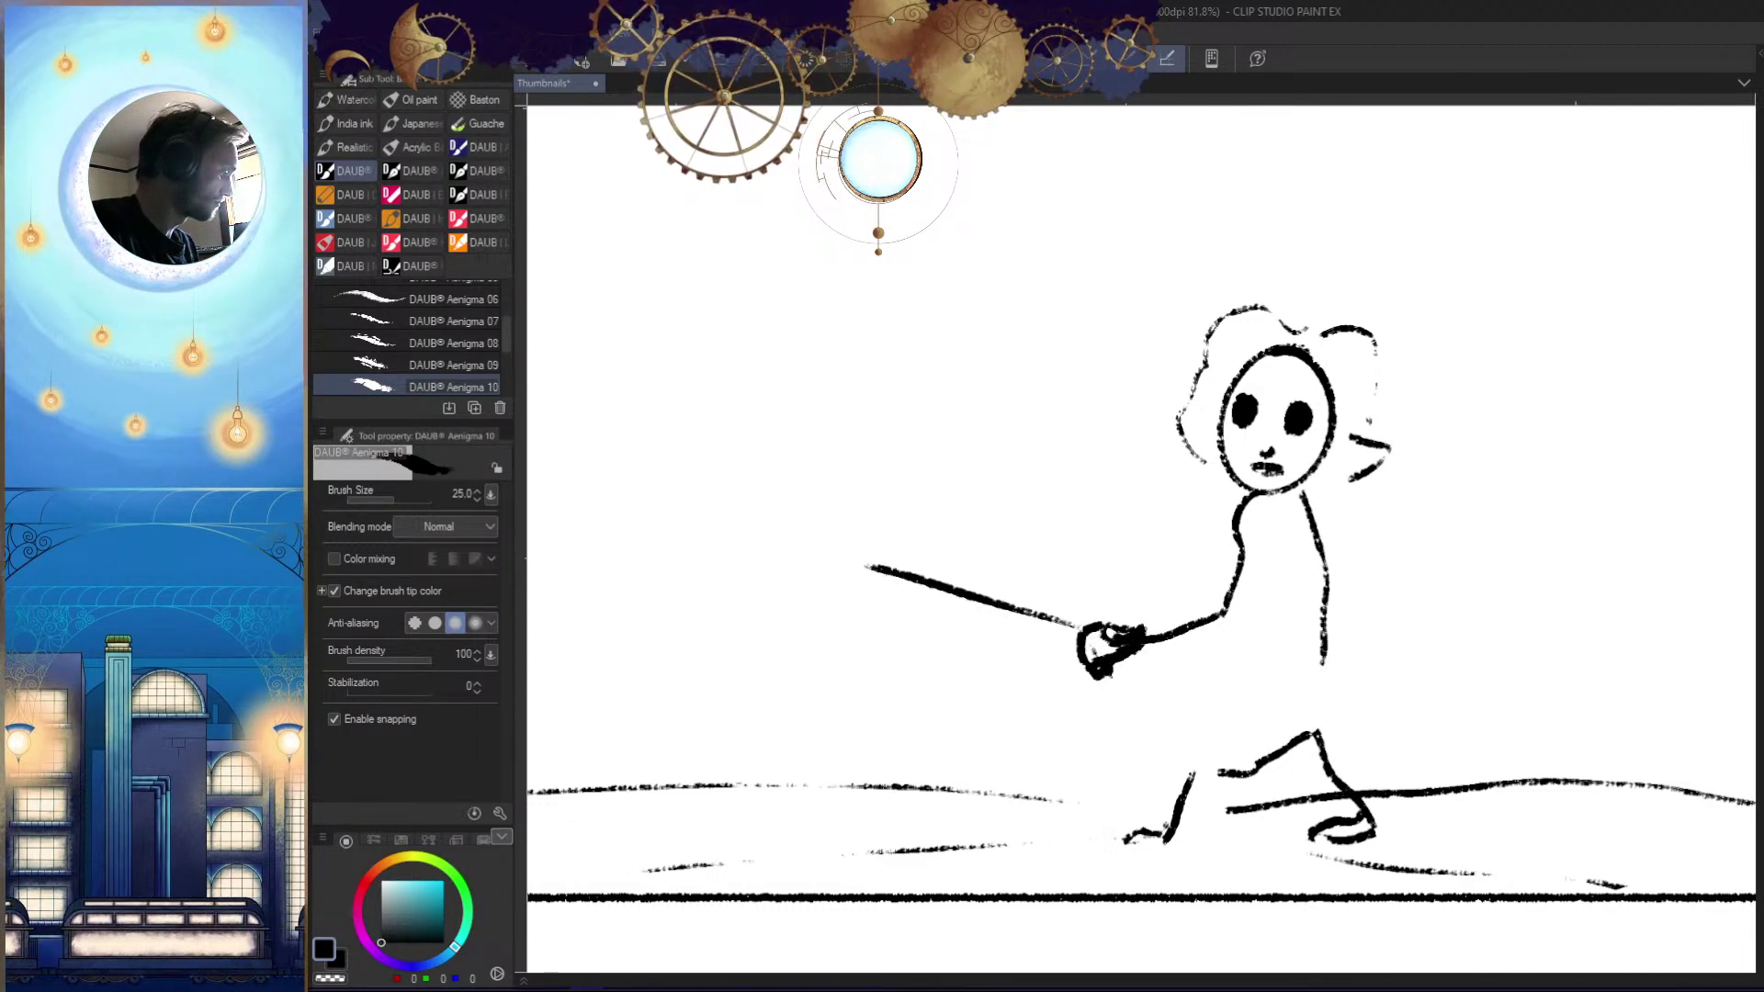
{"action": "left_click_drag", "start_coordinate": [1098, 673], "coordinate": [927, 781]}
{"action": "key", "text": "/"}
{"action": "mouse_move", "coordinate": [1110, 789]}
{"action": "left_mouse_down"}
{"action": "mouse_move", "coordinate": [947, 854]}
{"action": "mouse_move", "coordinate": [882, 859]}
{"action": "left_mouse_up"}
Add the curly-haired figure's second arm and sketch in the lower edge of its clothing
{"action": "key", "text": "h"}
{"action": "key", "text": "h"}
{"action": "mouse_move", "coordinate": [1116, 786]}
{"action": "left_mouse_down"}
{"action": "mouse_move", "coordinate": [1248, 783]}
{"action": "mouse_move", "coordinate": [1234, 682]}
{"action": "left_mouse_up"}
{"action": "key", "text": "b"}
{"action": "mouse_move", "coordinate": [1138, 629]}
{"action": "left_mouse_down"}
{"action": "mouse_move", "coordinate": [1106, 712]}
{"action": "mouse_move", "coordinate": [1320, 721]}
{"action": "left_mouse_up"}
{"action": "key", "text": "/"}
{"action": "left_click_drag", "start_coordinate": [1194, 663], "coordinate": [1255, 665]}
{"action": "key", "text": "b"}
{"action": "mouse_move", "coordinate": [1284, 520]}
{"action": "left_mouse_down"}
{"action": "mouse_move", "coordinate": [1229, 626]}
{"action": "mouse_move", "coordinate": [1114, 652]}
{"action": "left_mouse_up"}
{"action": "key", "text": "/"}
{"action": "left_click_drag", "start_coordinate": [1273, 692], "coordinate": [1178, 799]}
{"action": "key", "text": "h"}
{"action": "key", "text": "h"}
{"action": "left_click_drag", "start_coordinate": [1374, 756], "coordinate": [1368, 728]}
{"action": "left_click_drag", "start_coordinate": [1252, 651], "coordinate": [1361, 752]}
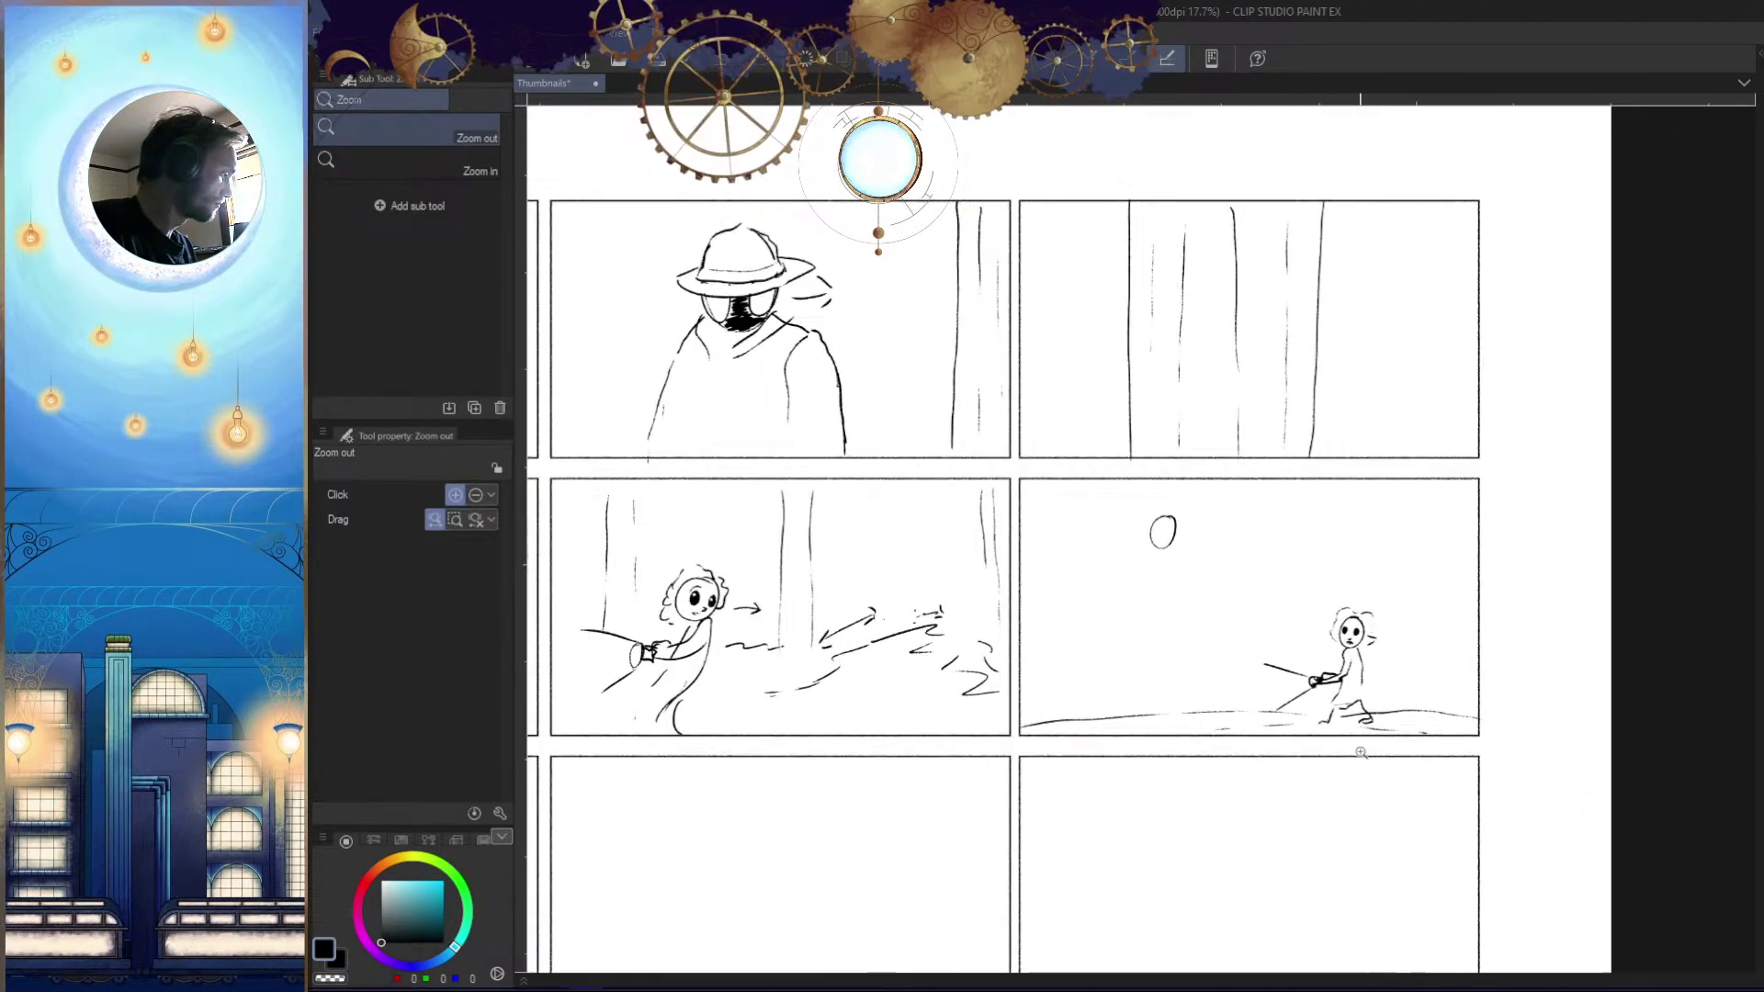
Sketch a shoulder and a long side line beneath the empty oval head in the sixth panel
{"action": "left_click", "coordinate": [1219, 536]}
{"action": "mouse_move", "coordinate": [1244, 626]}
{"action": "left_mouse_down"}
{"action": "mouse_move", "coordinate": [1181, 570]}
{"action": "mouse_move", "coordinate": [1209, 434]}
{"action": "mouse_move", "coordinate": [1205, 493]}
{"action": "mouse_move", "coordinate": [1190, 350]}
{"action": "left_mouse_up"}
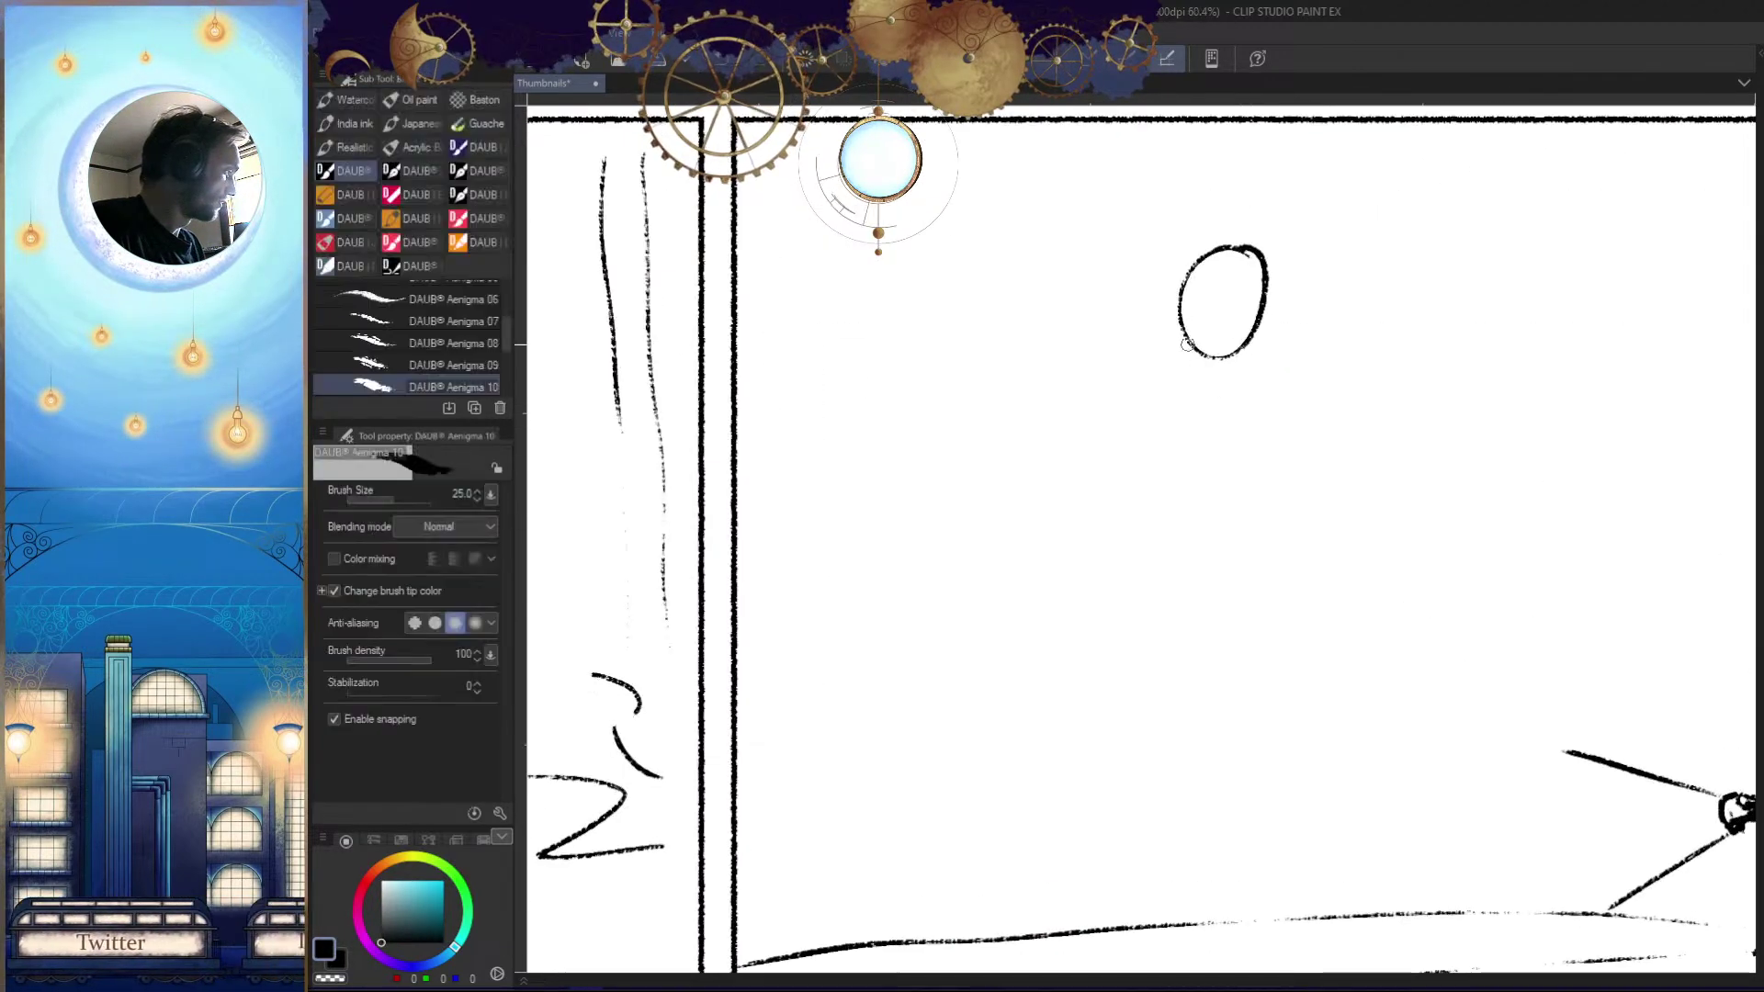
{"action": "left_click_drag", "start_coordinate": [1188, 428], "coordinate": [1212, 300]}
{"action": "key", "text": "ctrl+z"}
{"action": "mouse_move", "coordinate": [1218, 221]}
{"action": "left_mouse_down"}
{"action": "mouse_move", "coordinate": [1170, 254]}
{"action": "mouse_move", "coordinate": [1138, 477]}
{"action": "left_mouse_up"}
Select the sixth panel's curly-haired figure with a polyline marquee, scale it down on the ground, and deselect
{"action": "mouse_move", "coordinate": [1197, 681]}
{"action": "left_mouse_down"}
{"action": "mouse_move", "coordinate": [1157, 752]}
{"action": "mouse_move", "coordinate": [1298, 749]}
{"action": "left_mouse_up"}
{"action": "left_click", "coordinate": [1222, 602]}
{"action": "left_click_drag", "start_coordinate": [1472, 668], "coordinate": [1254, 645]}
{"action": "key", "text": "m"}
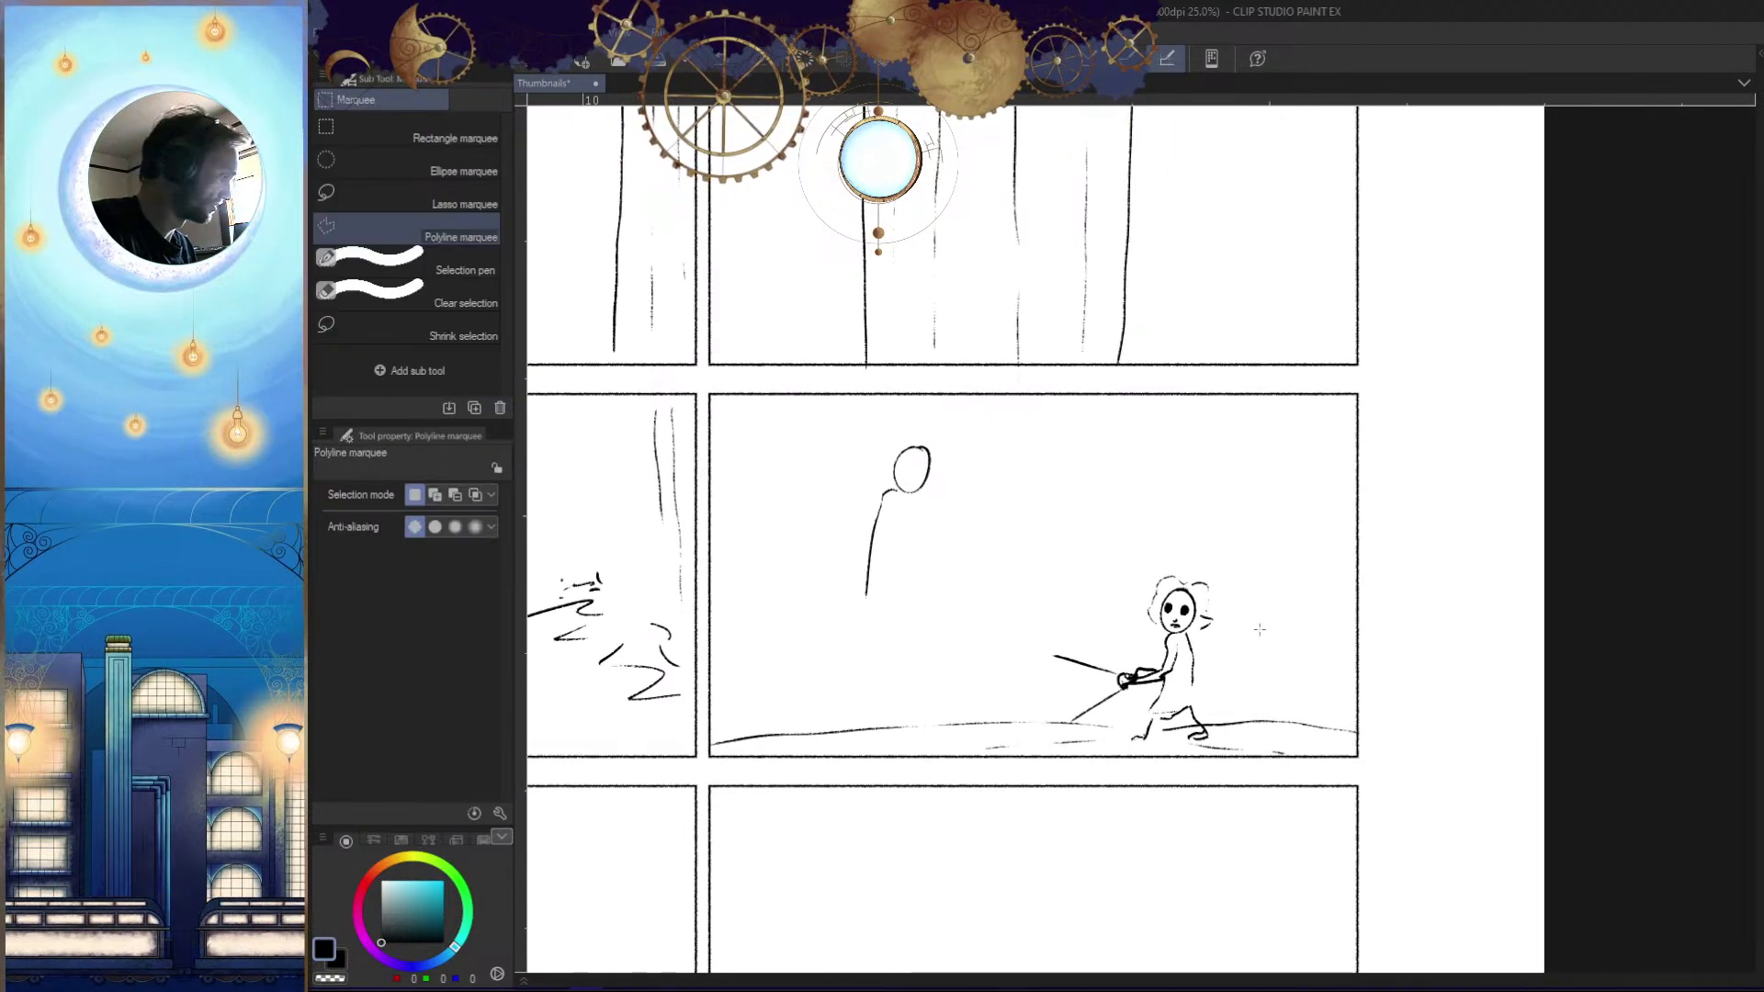
{"action": "left_click", "coordinate": [1147, 751]}
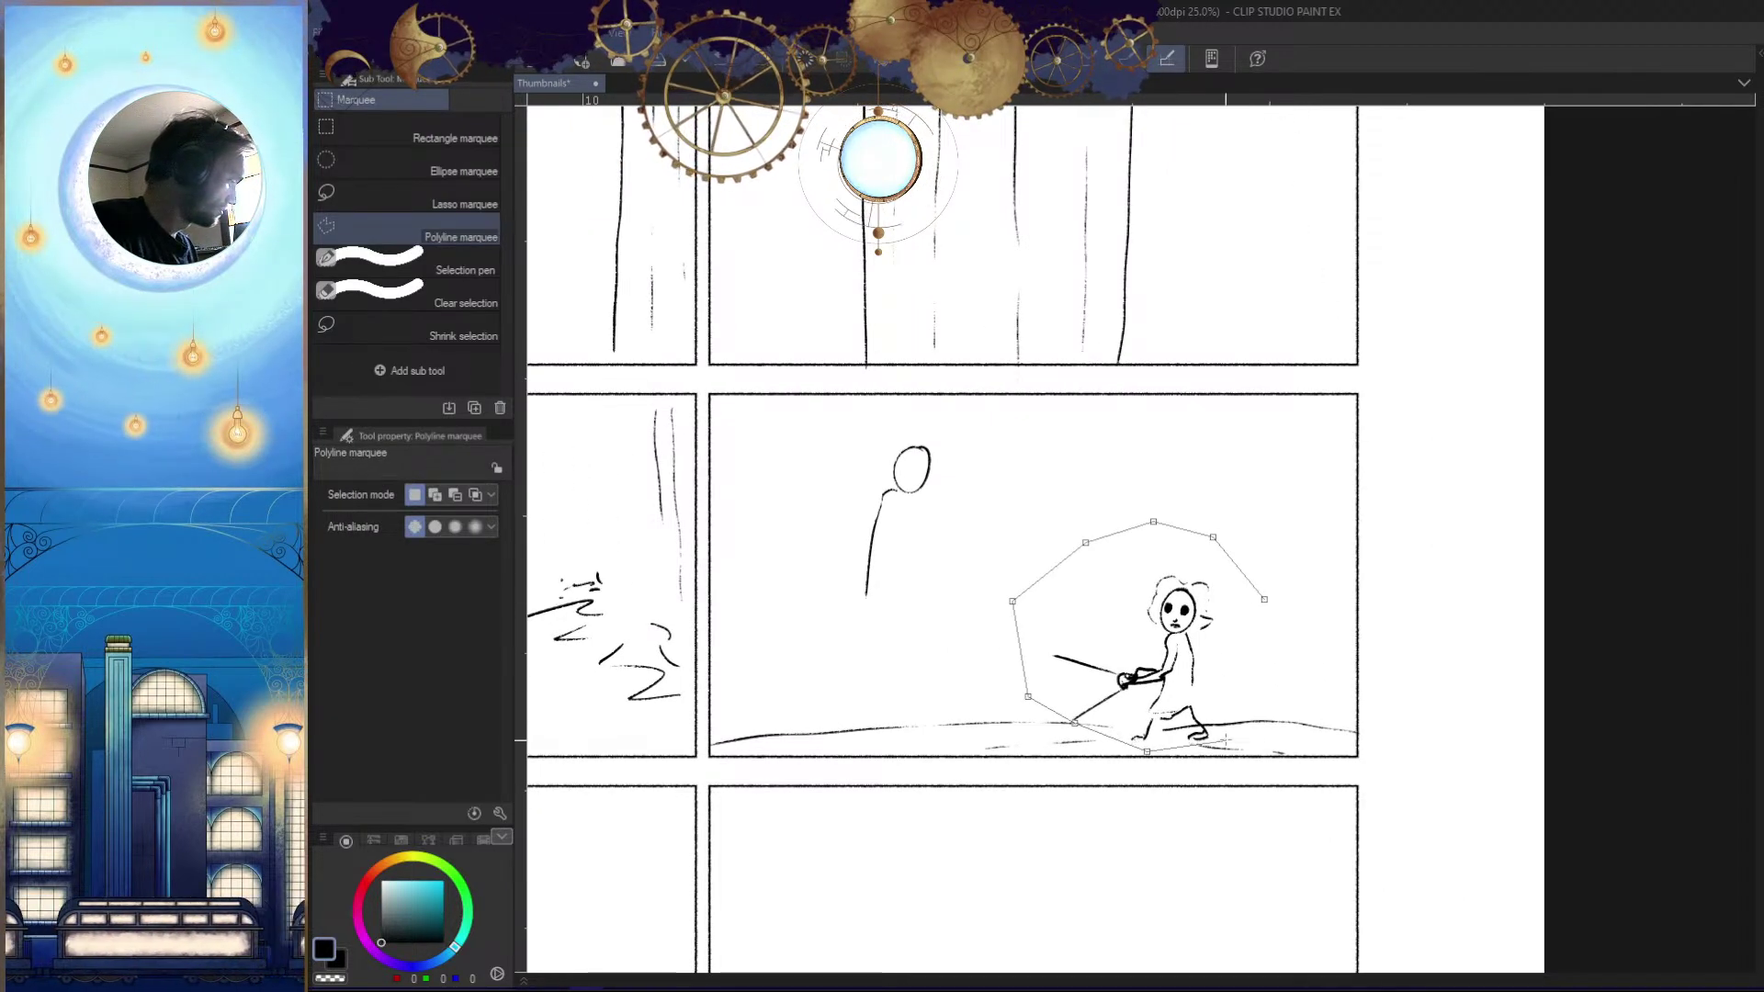
{"action": "left_click", "coordinate": [1288, 634]}
{"action": "left_click", "coordinate": [1265, 600]}
{"action": "key", "text": "ctrl+t"}
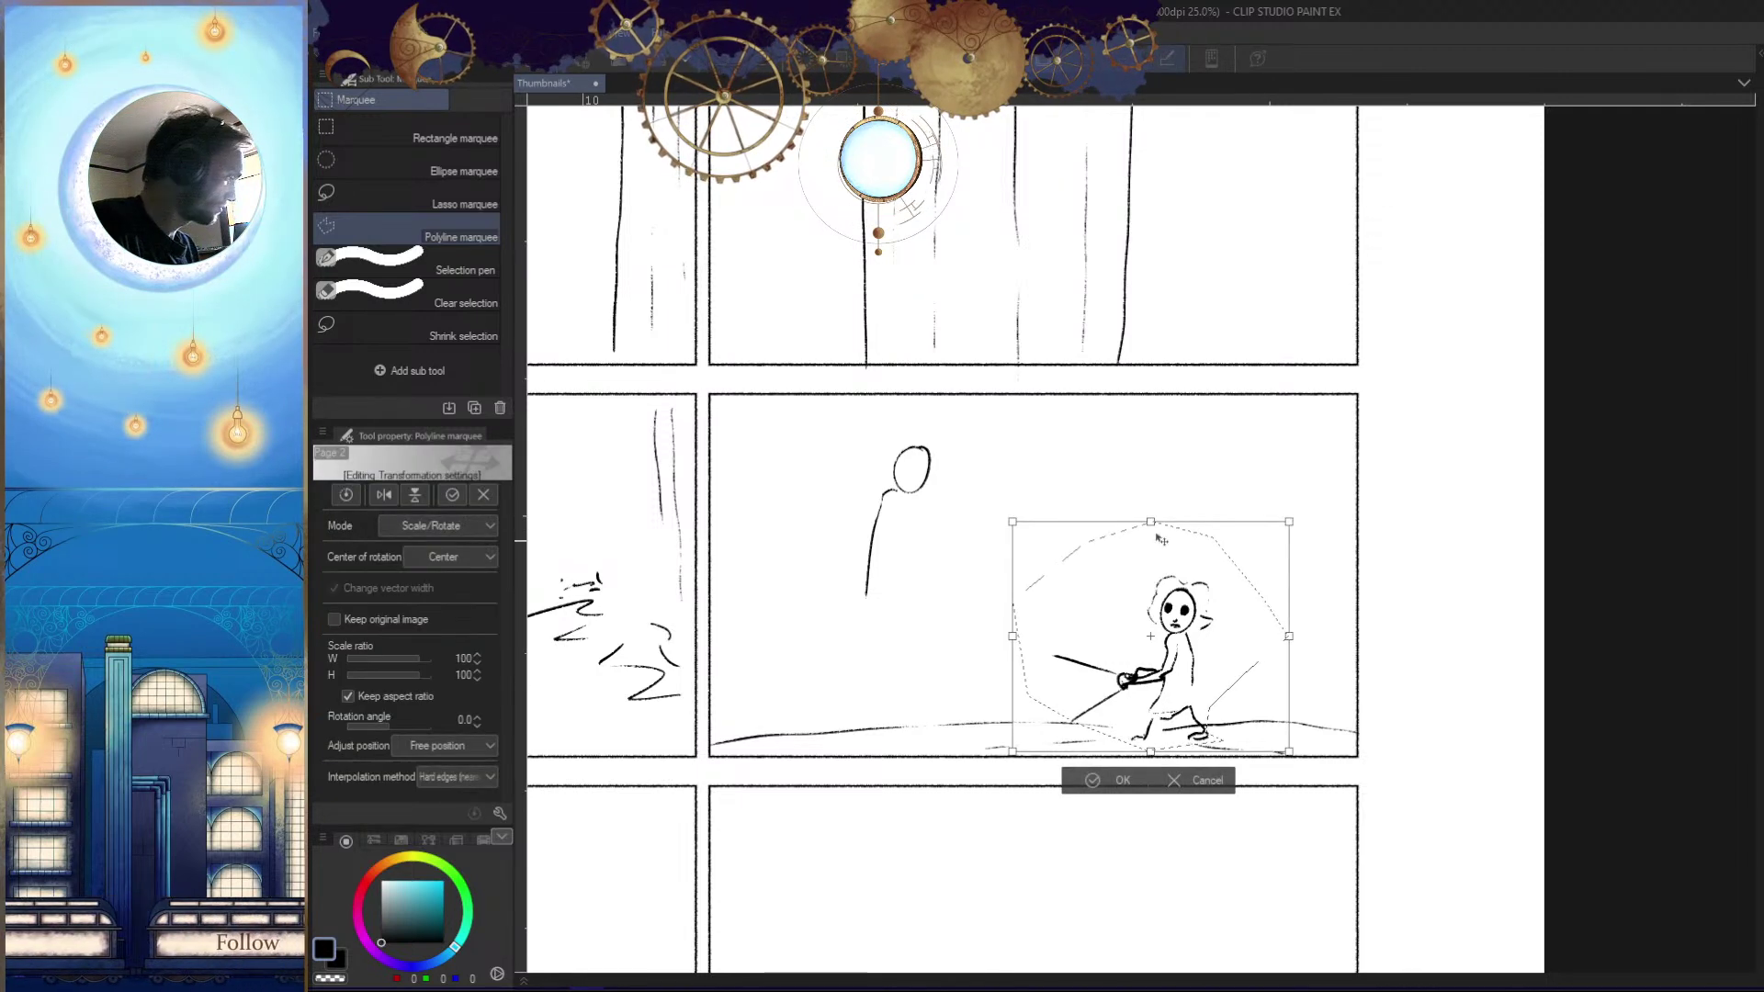
{"action": "left_click_drag", "start_coordinate": [1151, 522], "coordinate": [1152, 588]}
{"action": "left_click_drag", "start_coordinate": [1188, 663], "coordinate": [1183, 649]}
{"action": "key", "text": "Return"}
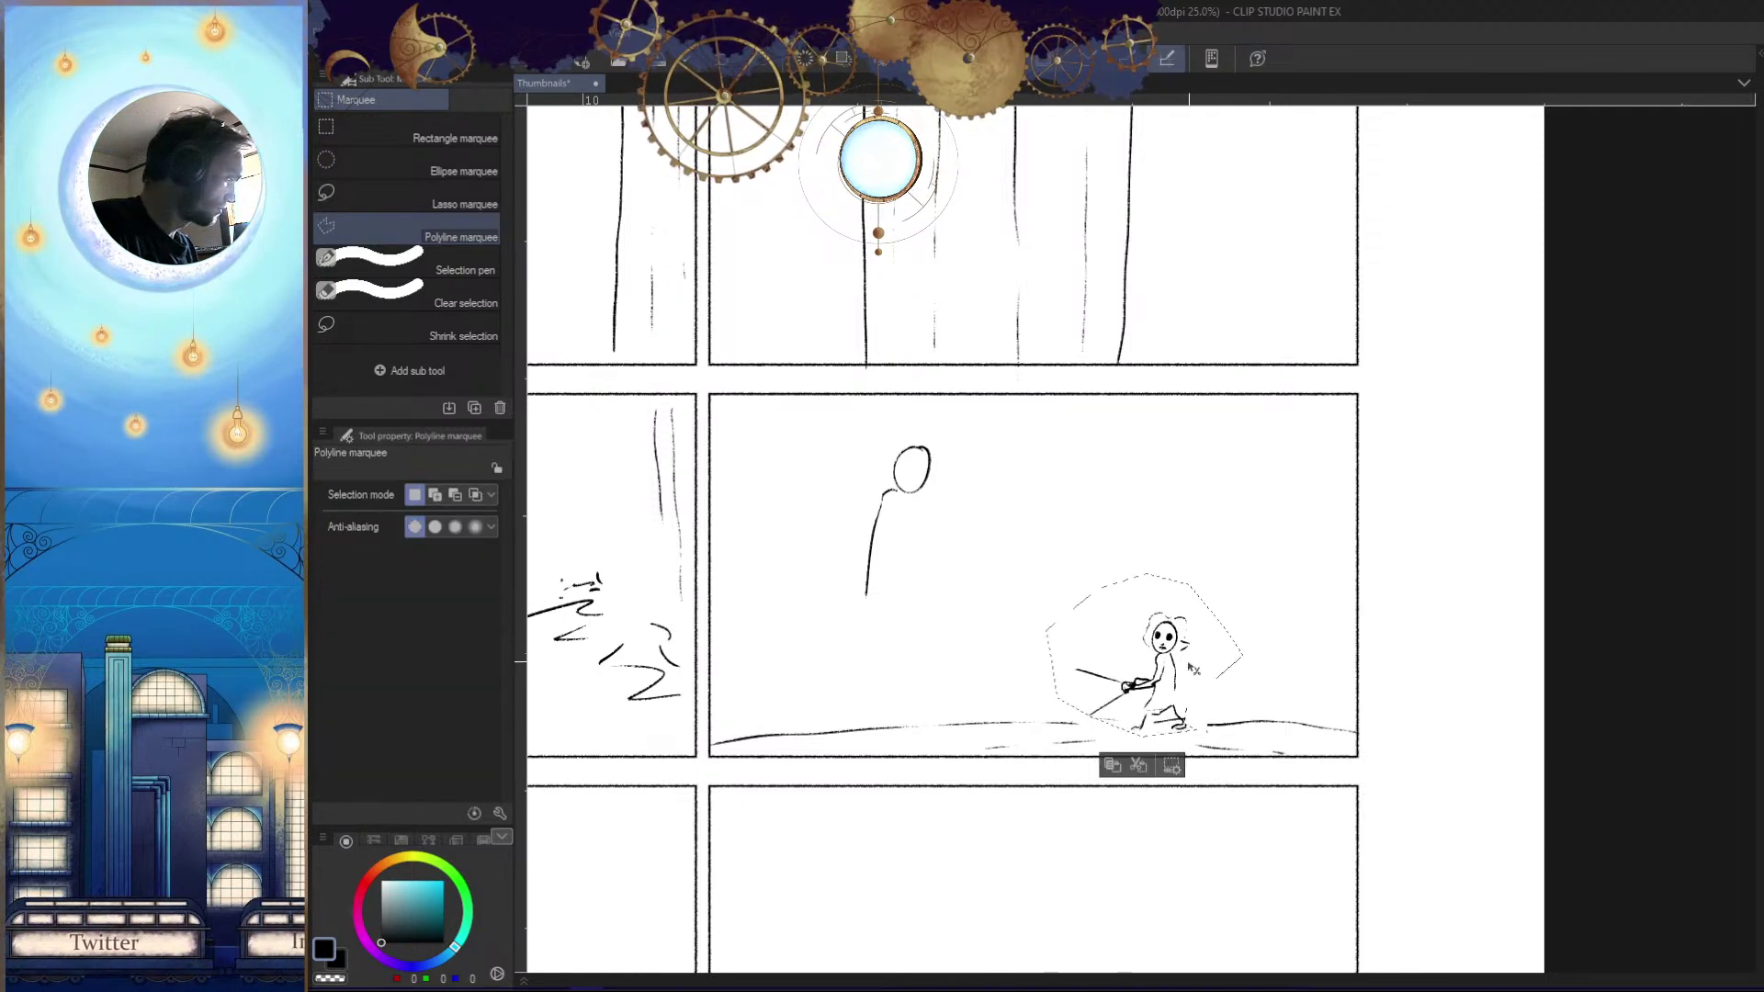
{"action": "key", "text": "ctrl+d"}
Select the unfinished oval-headed figure with a polyline marquee, scale it up to 125%, and deselect
{"action": "left_click_drag", "start_coordinate": [1054, 698], "coordinate": [1137, 675]}
{"action": "left_click", "coordinate": [1046, 413]}
{"action": "left_click", "coordinate": [964, 402]}
{"action": "left_click", "coordinate": [905, 456]}
{"action": "left_click", "coordinate": [874, 544]}
{"action": "left_click", "coordinate": [944, 688]}
{"action": "left_click", "coordinate": [1035, 638]}
{"action": "double_click", "coordinate": [1068, 542]}
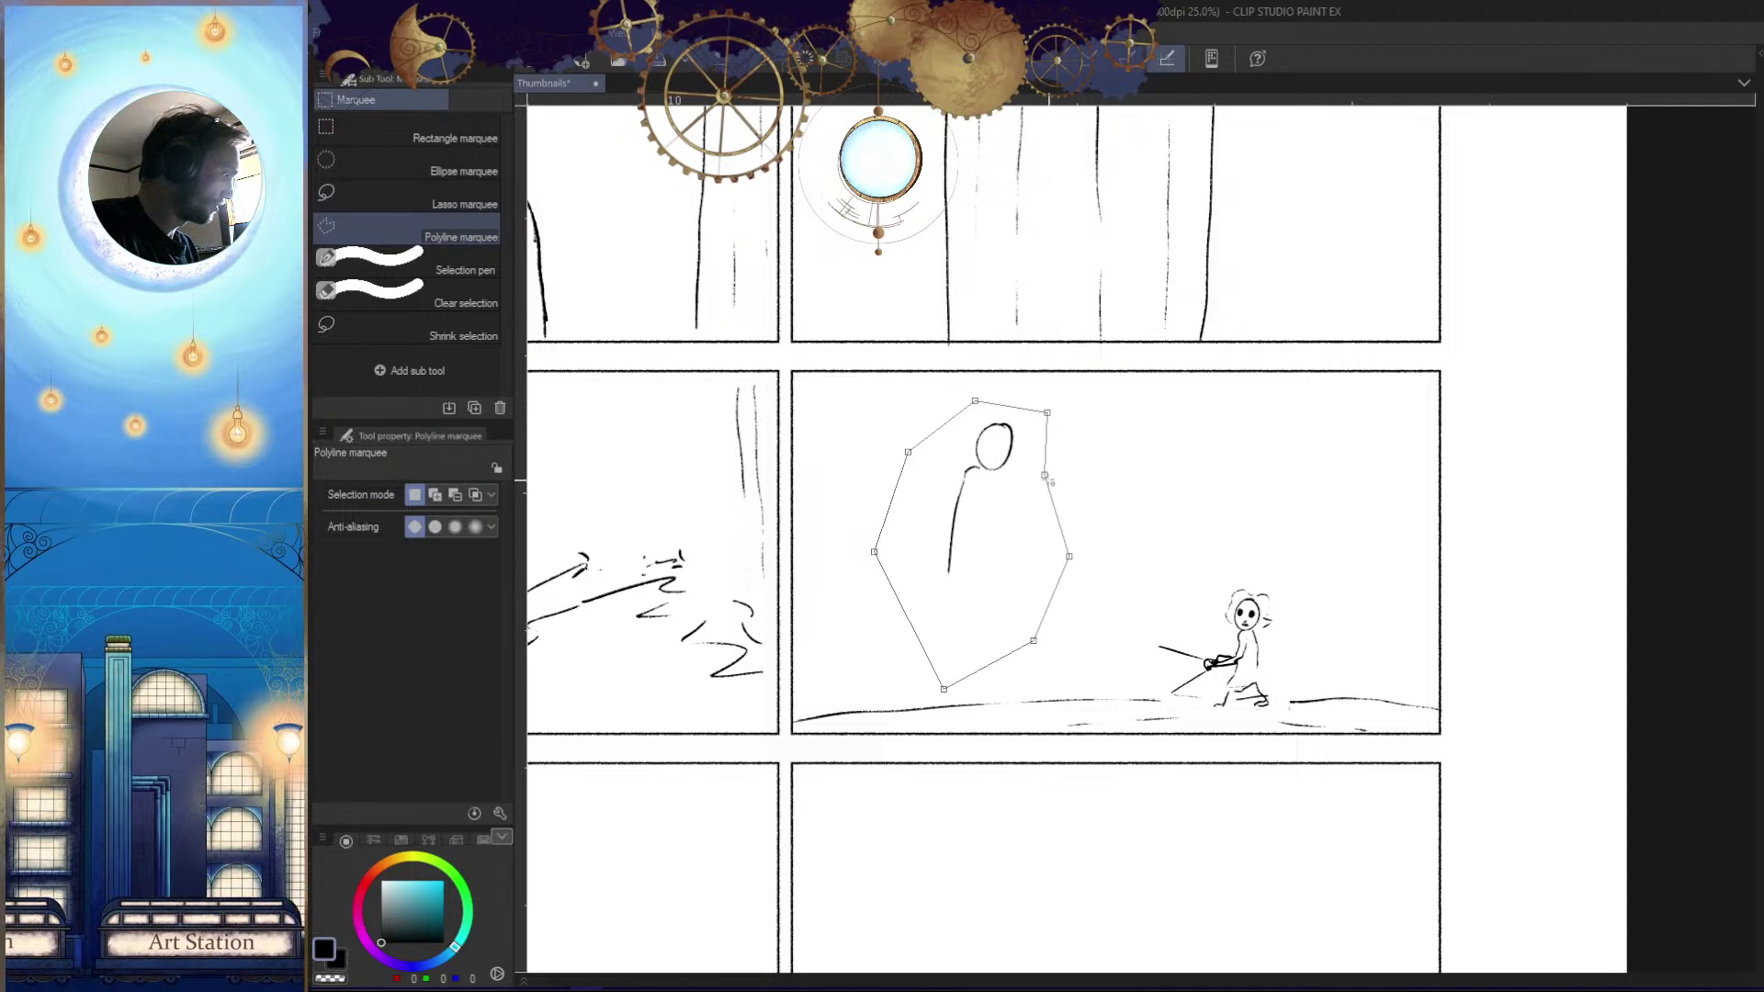
{"action": "key", "text": "ctrl+t"}
{"action": "left_click_drag", "start_coordinate": [1075, 543], "coordinate": [1117, 544]}
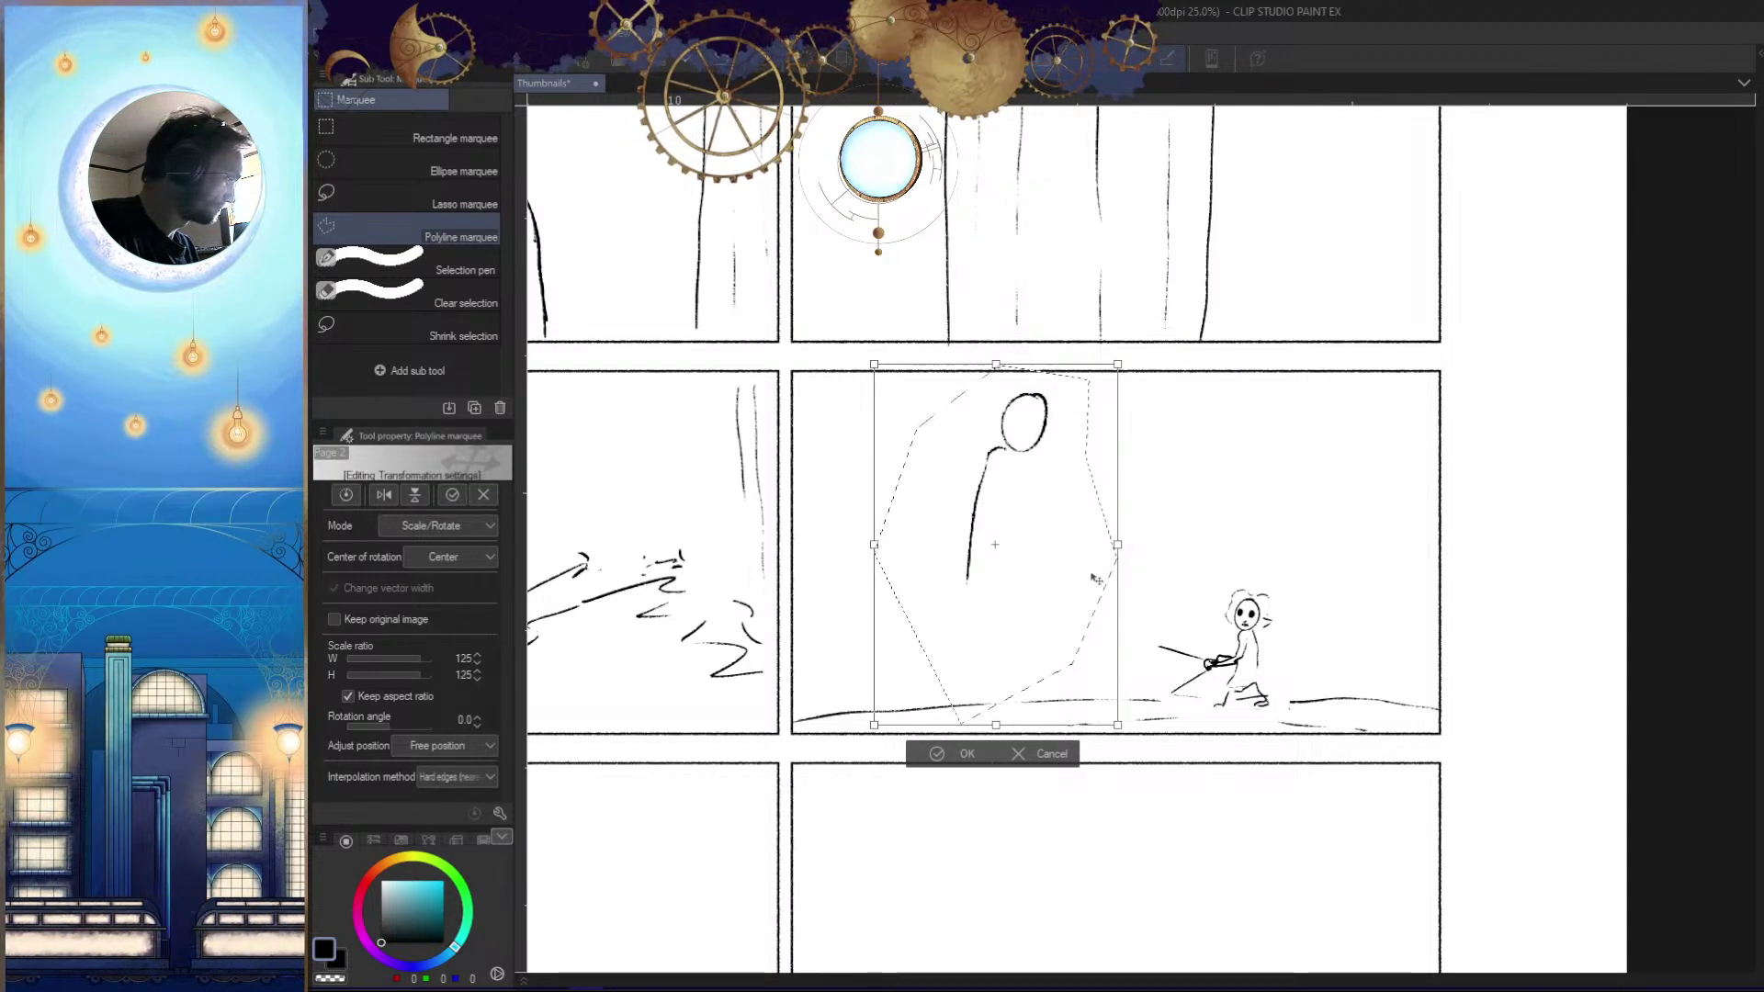
{"action": "key", "text": "Return"}
{"action": "key", "text": "ctrl+d"}
Erase the top of the large figure's oval head and draw a brimmed hat over it
{"action": "mouse_move", "coordinate": [1031, 439]}
{"action": "left_mouse_down"}
{"action": "mouse_move", "coordinate": [1042, 406]}
{"action": "mouse_move", "coordinate": [1140, 395]}
{"action": "left_mouse_up"}
{"action": "key", "text": "b"}
{"action": "left_click_drag", "start_coordinate": [901, 320], "coordinate": [1220, 338]}
{"action": "key", "text": "ctrl+z"}
{"action": "key", "text": "e"}
{"action": "left_click_drag", "start_coordinate": [974, 234], "coordinate": [1132, 308]}
{"action": "key", "text": "b"}
{"action": "left_click_drag", "start_coordinate": [946, 288], "coordinate": [864, 333]}
{"action": "mouse_move", "coordinate": [1014, 204]}
{"action": "left_mouse_down"}
{"action": "mouse_move", "coordinate": [1141, 209]}
{"action": "mouse_move", "coordinate": [1218, 331]}
{"action": "left_mouse_up"}
Sketch the hatted figure's long coat with both side outlines and a flared hem
{"action": "key", "text": "ctrl+space"}
{"action": "mouse_move", "coordinate": [1233, 508]}
{"action": "left_mouse_down"}
{"action": "mouse_move", "coordinate": [1244, 772]}
{"action": "mouse_move", "coordinate": [1158, 443]}
{"action": "left_mouse_up"}
{"action": "left_click_drag", "start_coordinate": [1058, 515], "coordinate": [1069, 578]}
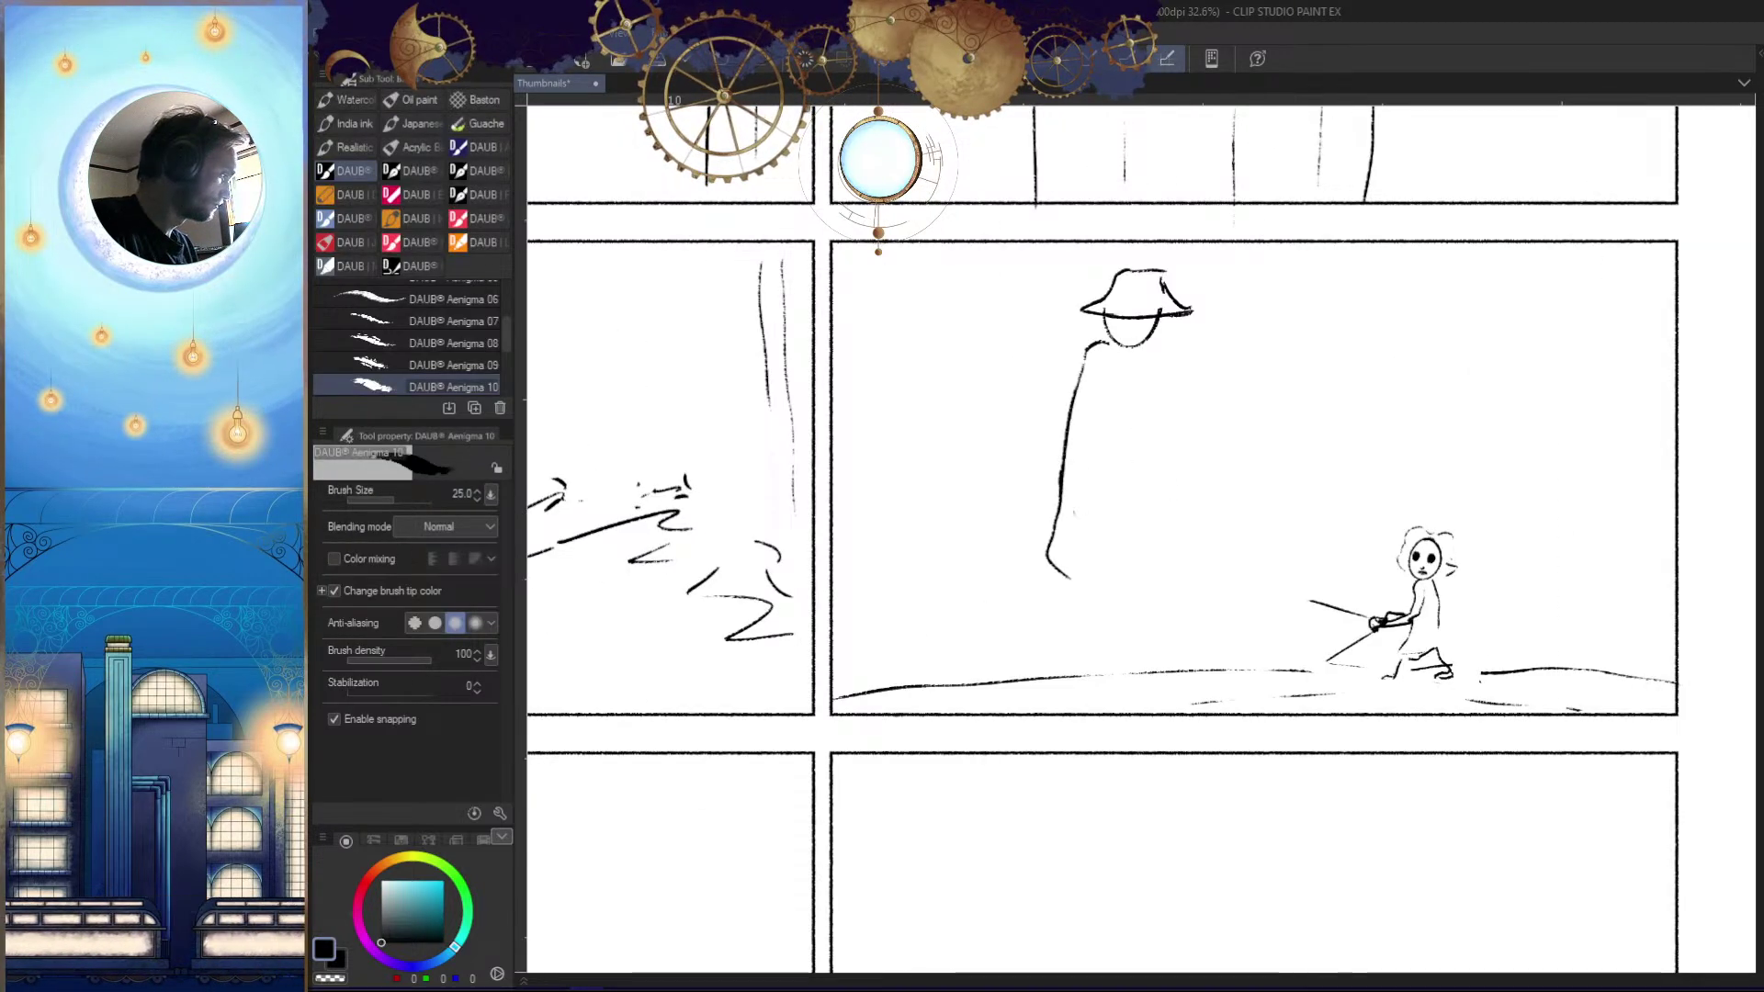
{"action": "left_click_drag", "start_coordinate": [1163, 345], "coordinate": [1178, 496]}
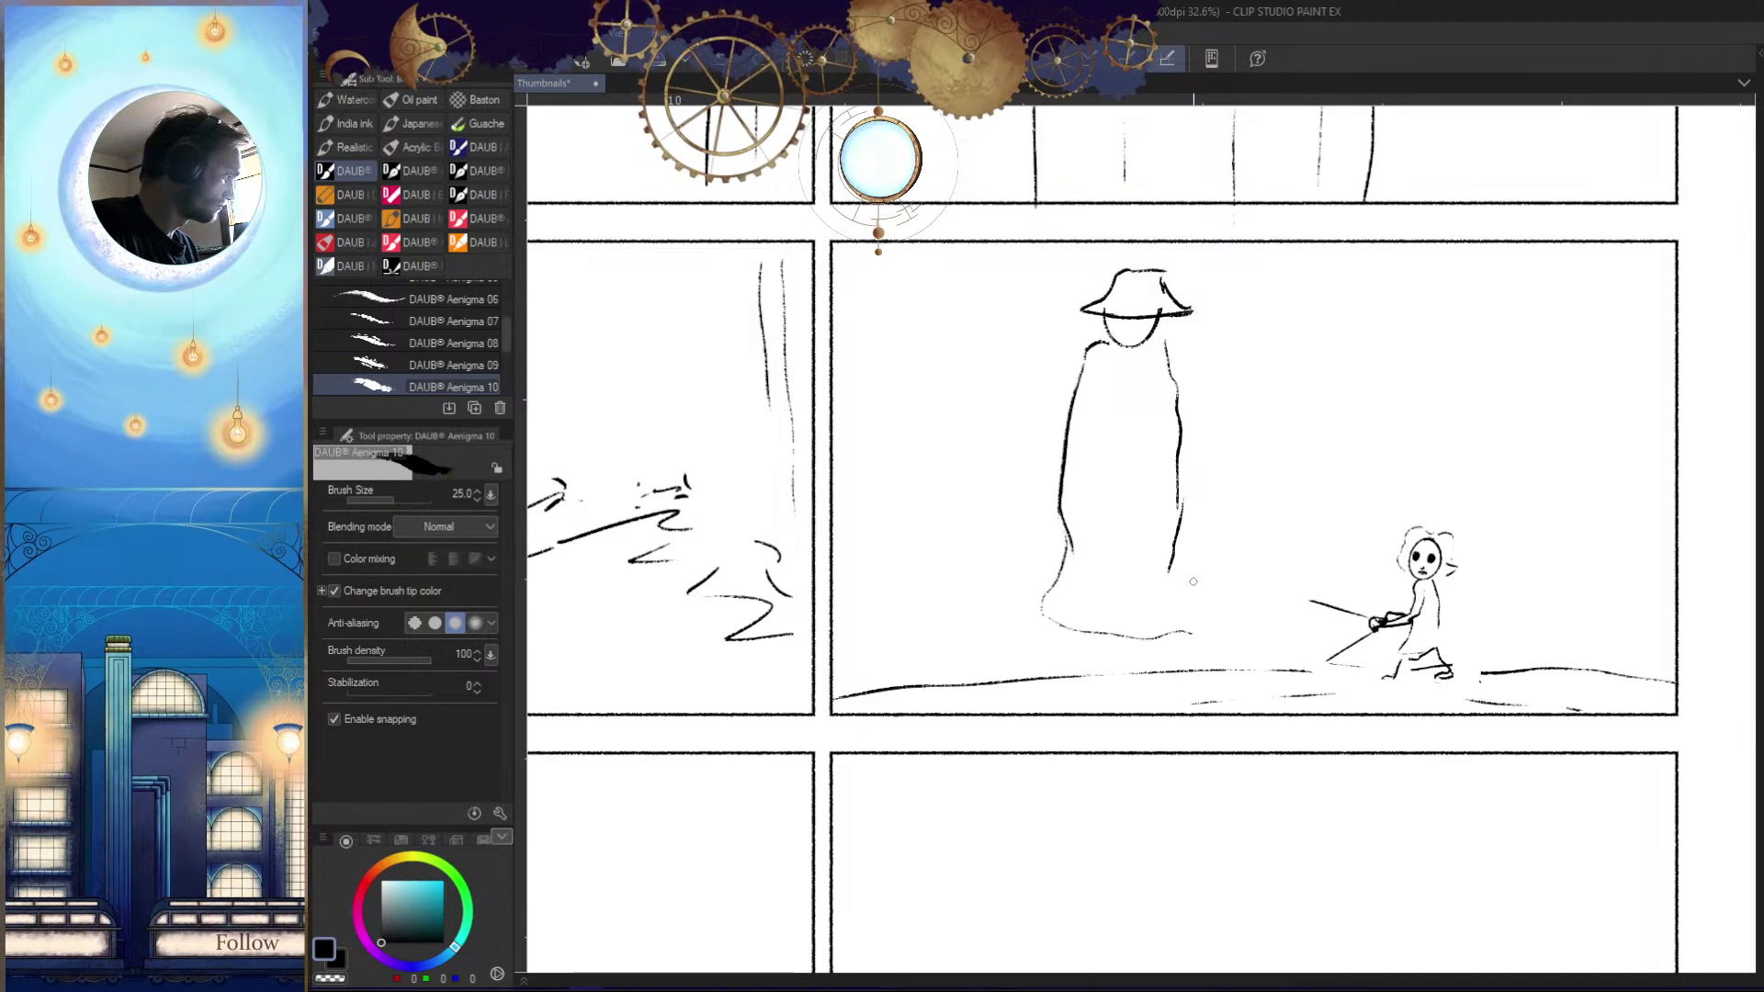
{"action": "key", "text": "ctrl+z"}
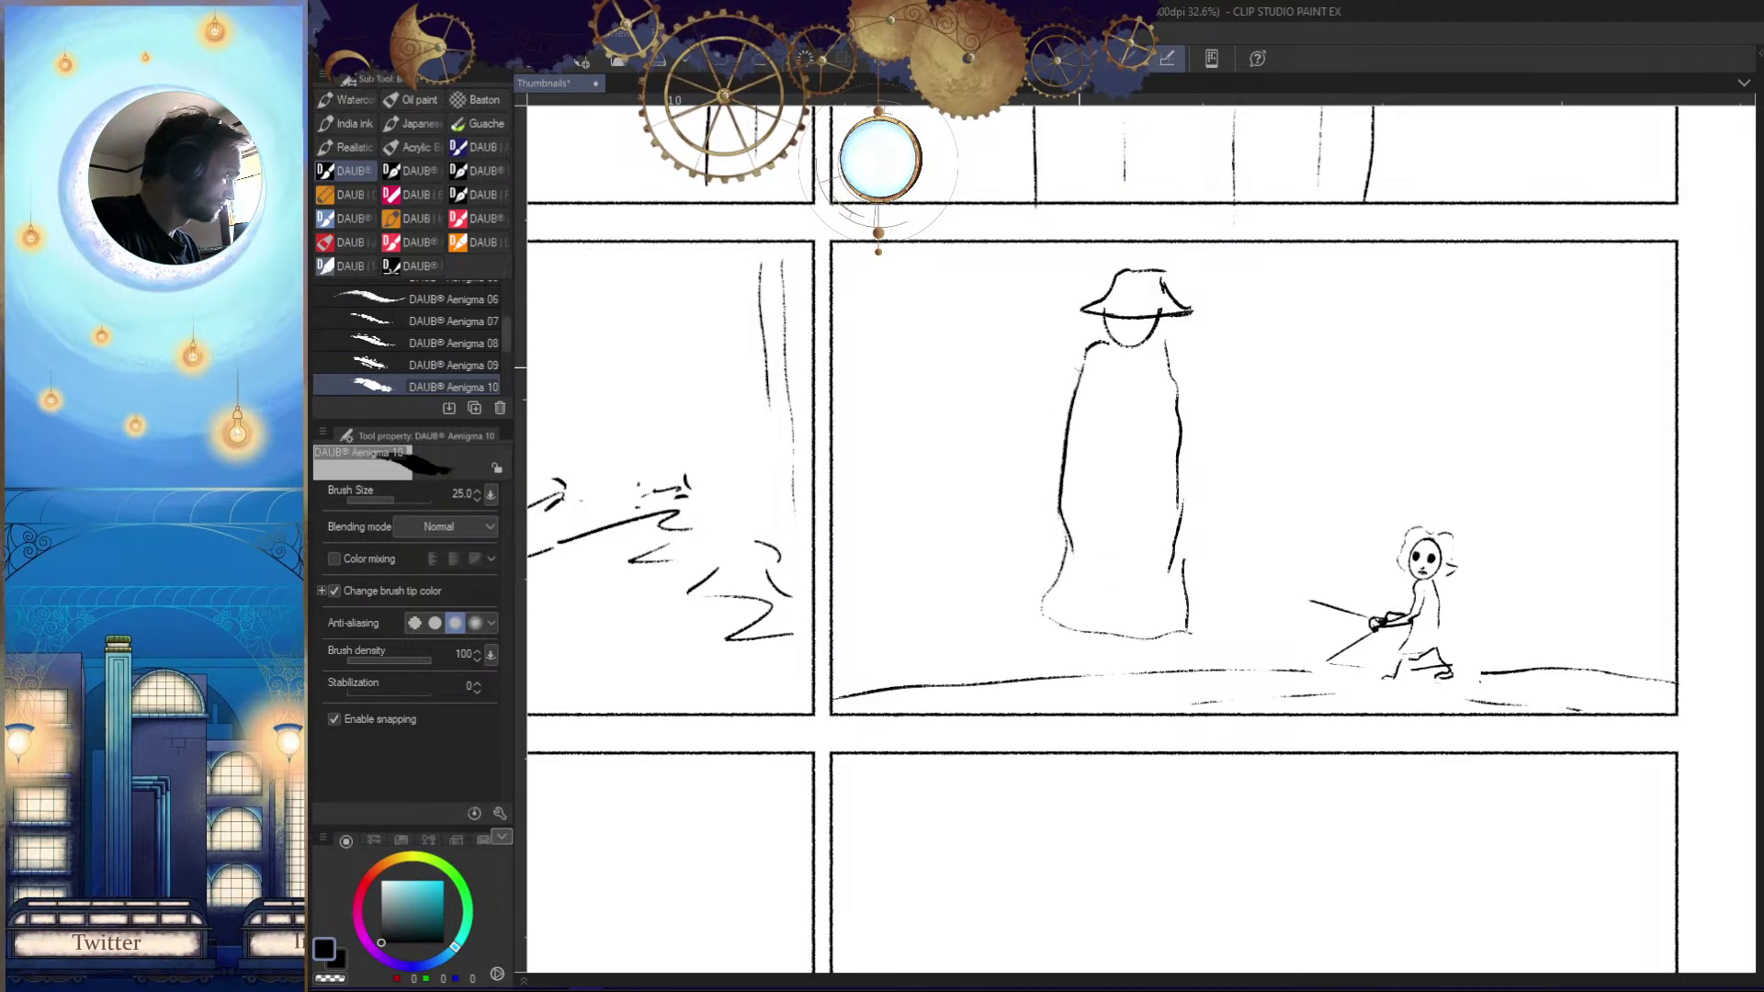
{"action": "left_click_drag", "start_coordinate": [1175, 373], "coordinate": [1185, 572]}
Draw the hatted figure's legs and feet from the coat hem down to the ground
{"action": "mouse_move", "coordinate": [1086, 644]}
{"action": "left_mouse_down"}
{"action": "mouse_move", "coordinate": [1087, 480]}
{"action": "mouse_move", "coordinate": [1082, 554]}
{"action": "left_mouse_up"}
{"action": "scroll", "coordinate": [1086, 480], "scroll_direction": "up", "scroll_amount": 2}
{"action": "left_click_drag", "start_coordinate": [1171, 473], "coordinate": [1173, 537]}
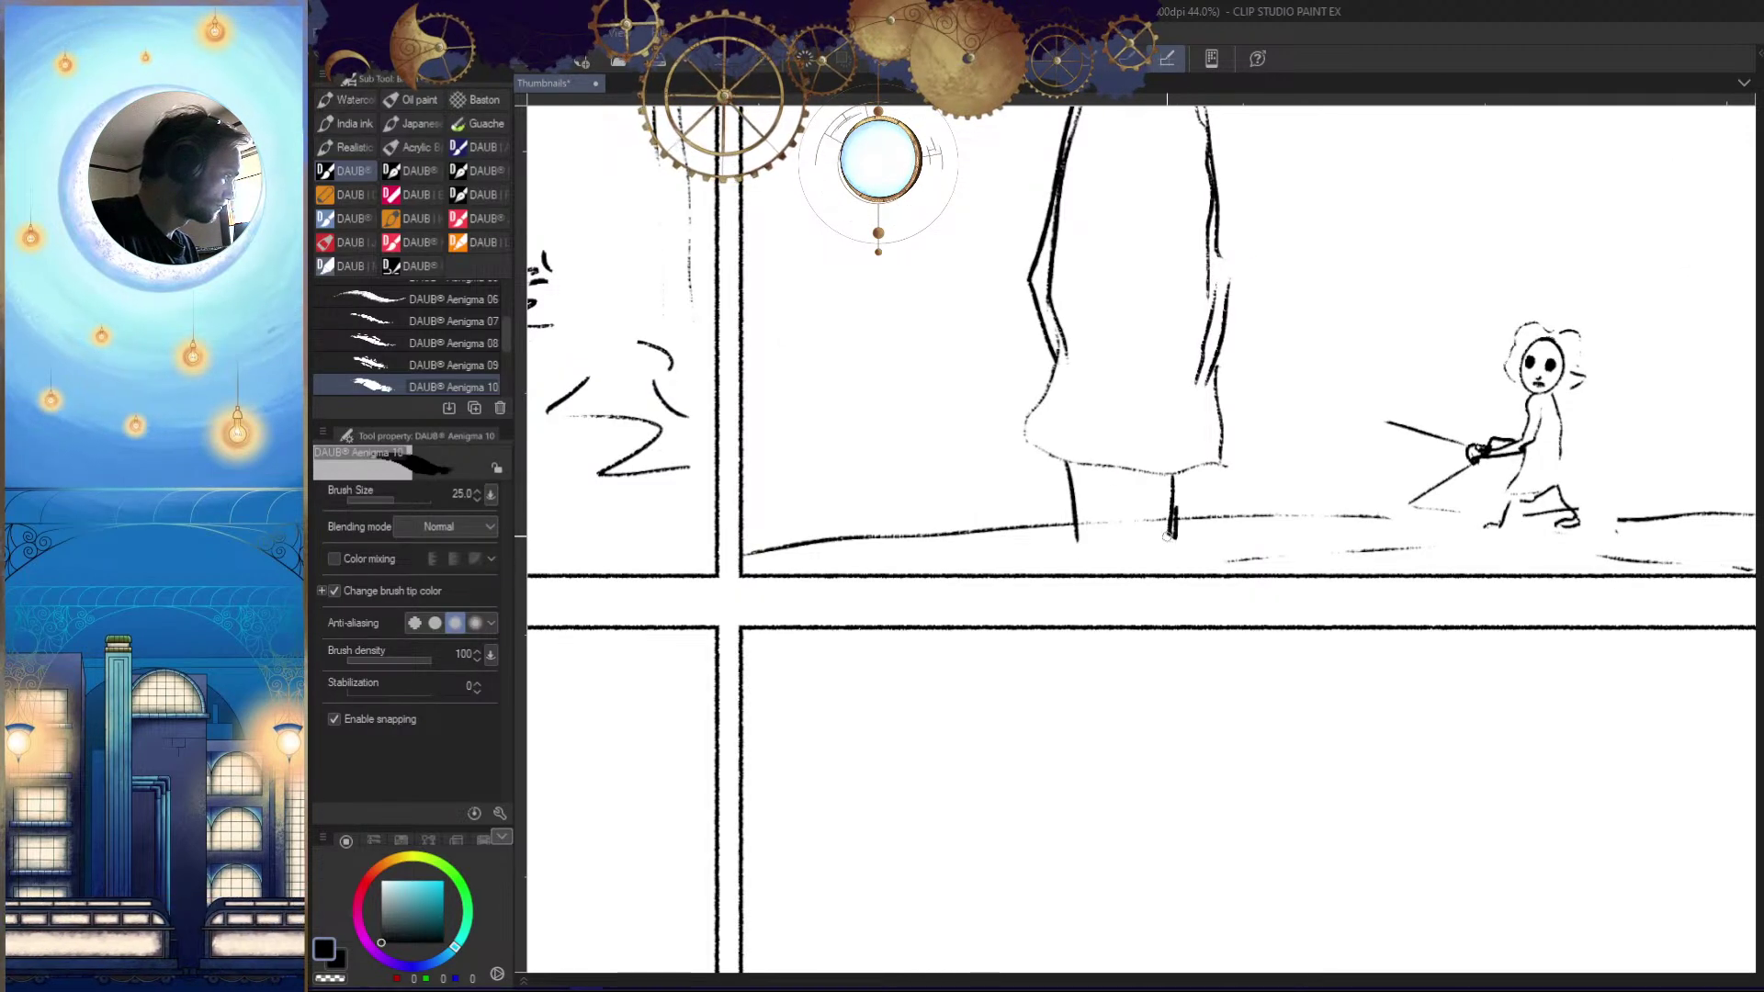
{"action": "mouse_move", "coordinate": [1141, 478]}
{"action": "left_mouse_down"}
{"action": "mouse_move", "coordinate": [1156, 510]}
{"action": "mouse_move", "coordinate": [1107, 533]}
{"action": "left_mouse_up"}
{"action": "key", "text": "ctrl+space"}
{"action": "left_click_drag", "start_coordinate": [1149, 603], "coordinate": [1075, 692]}
{"action": "left_click_drag", "start_coordinate": [1232, 608], "coordinate": [1197, 701]}
Erase part of the hatted figure's sleeve and redraw the elbow, cuff and straighter coat side
{"action": "left_click_drag", "start_coordinate": [1203, 562], "coordinate": [1283, 589]}
{"action": "key", "text": "e"}
{"action": "left_click_drag", "start_coordinate": [923, 455], "coordinate": [928, 554]}
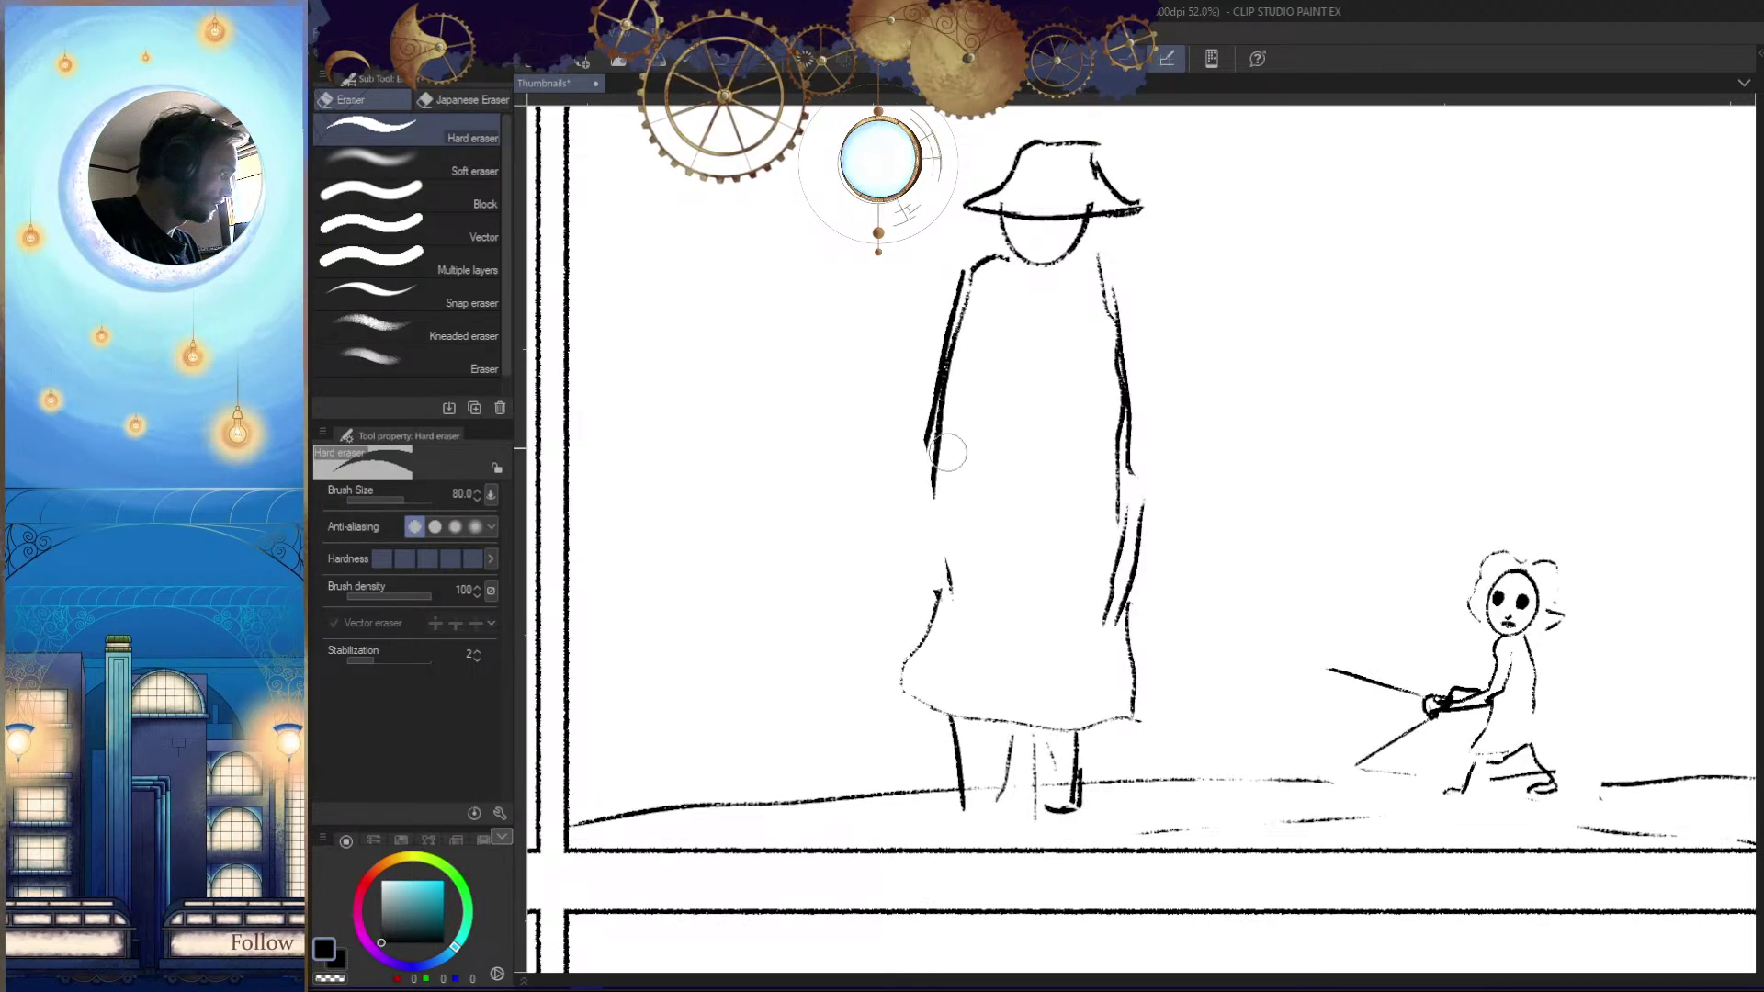
{"action": "key", "text": "b"}
{"action": "left_click_drag", "start_coordinate": [924, 450], "coordinate": [952, 524]}
{"action": "left_click_drag", "start_coordinate": [1111, 558], "coordinate": [1106, 571]}
{"action": "left_click_drag", "start_coordinate": [948, 519], "coordinate": [929, 707]}
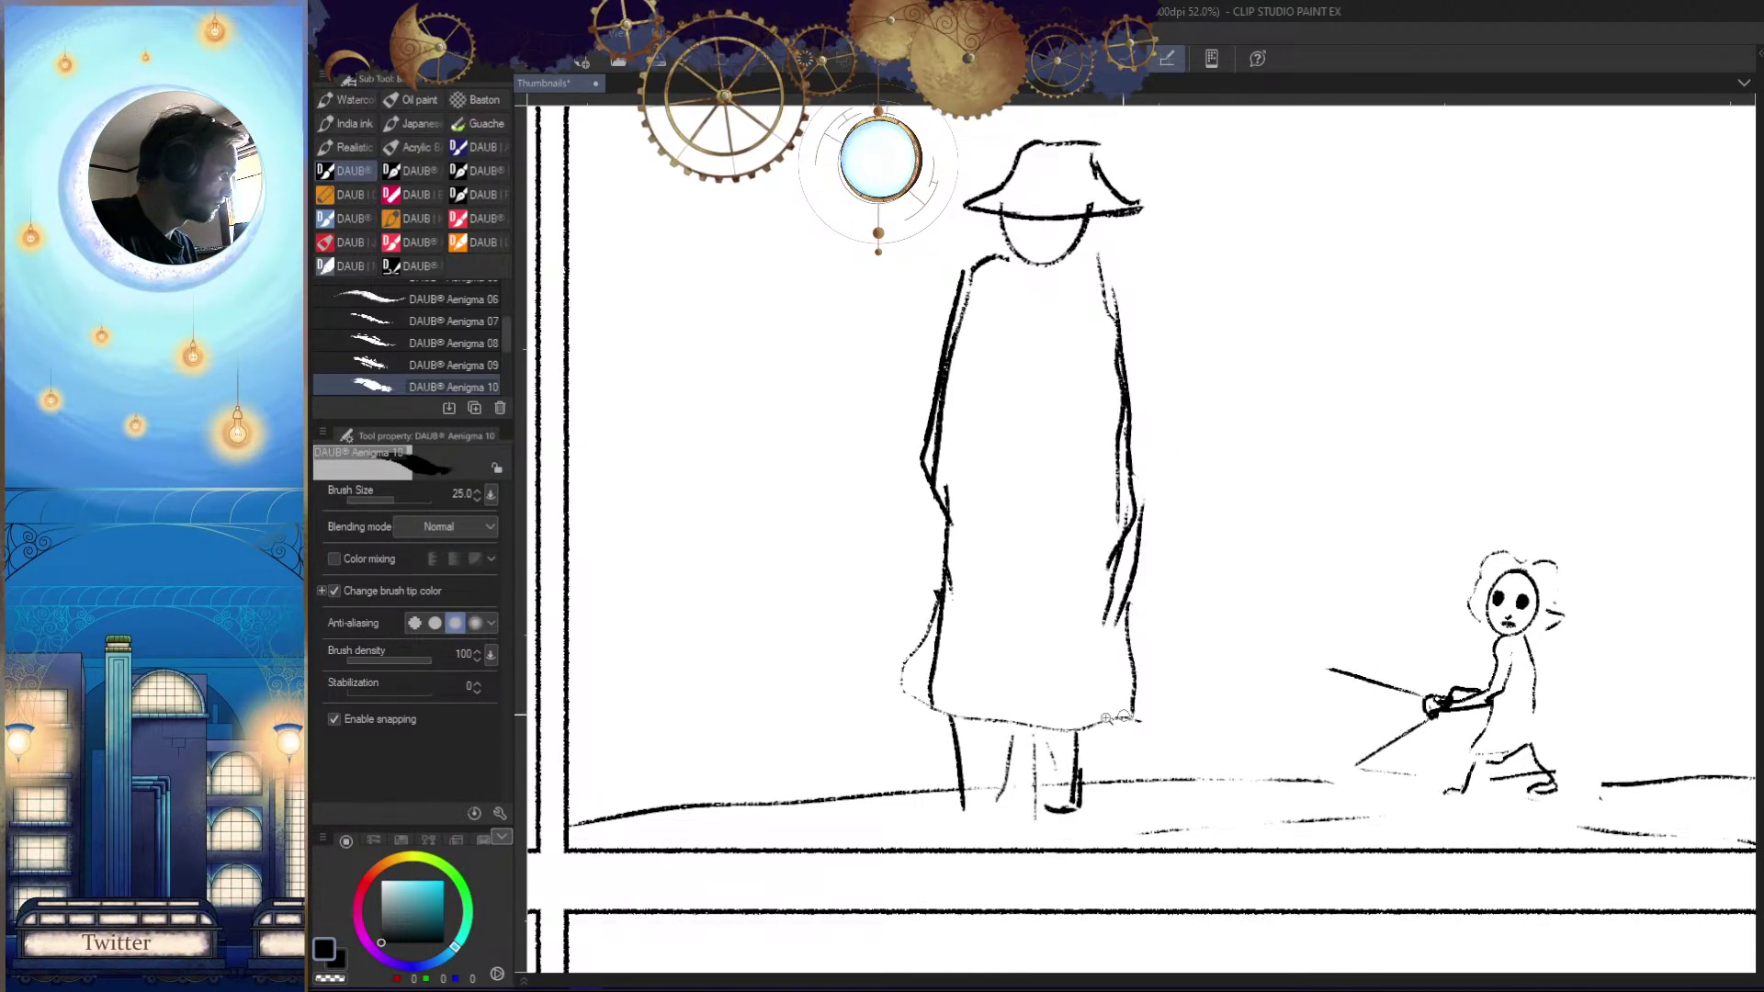
Sketch rough ground contours and tall vertical pillars behind the two figures in the sixth panel
{"action": "key", "text": "ctrl+space"}
{"action": "left_click_drag", "start_coordinate": [1107, 717], "coordinate": [1020, 735]}
{"action": "mouse_move", "coordinate": [1169, 737]}
{"action": "left_mouse_down"}
{"action": "mouse_move", "coordinate": [1144, 752]}
{"action": "mouse_move", "coordinate": [1292, 732]}
{"action": "mouse_move", "coordinate": [1186, 625]}
{"action": "left_mouse_up"}
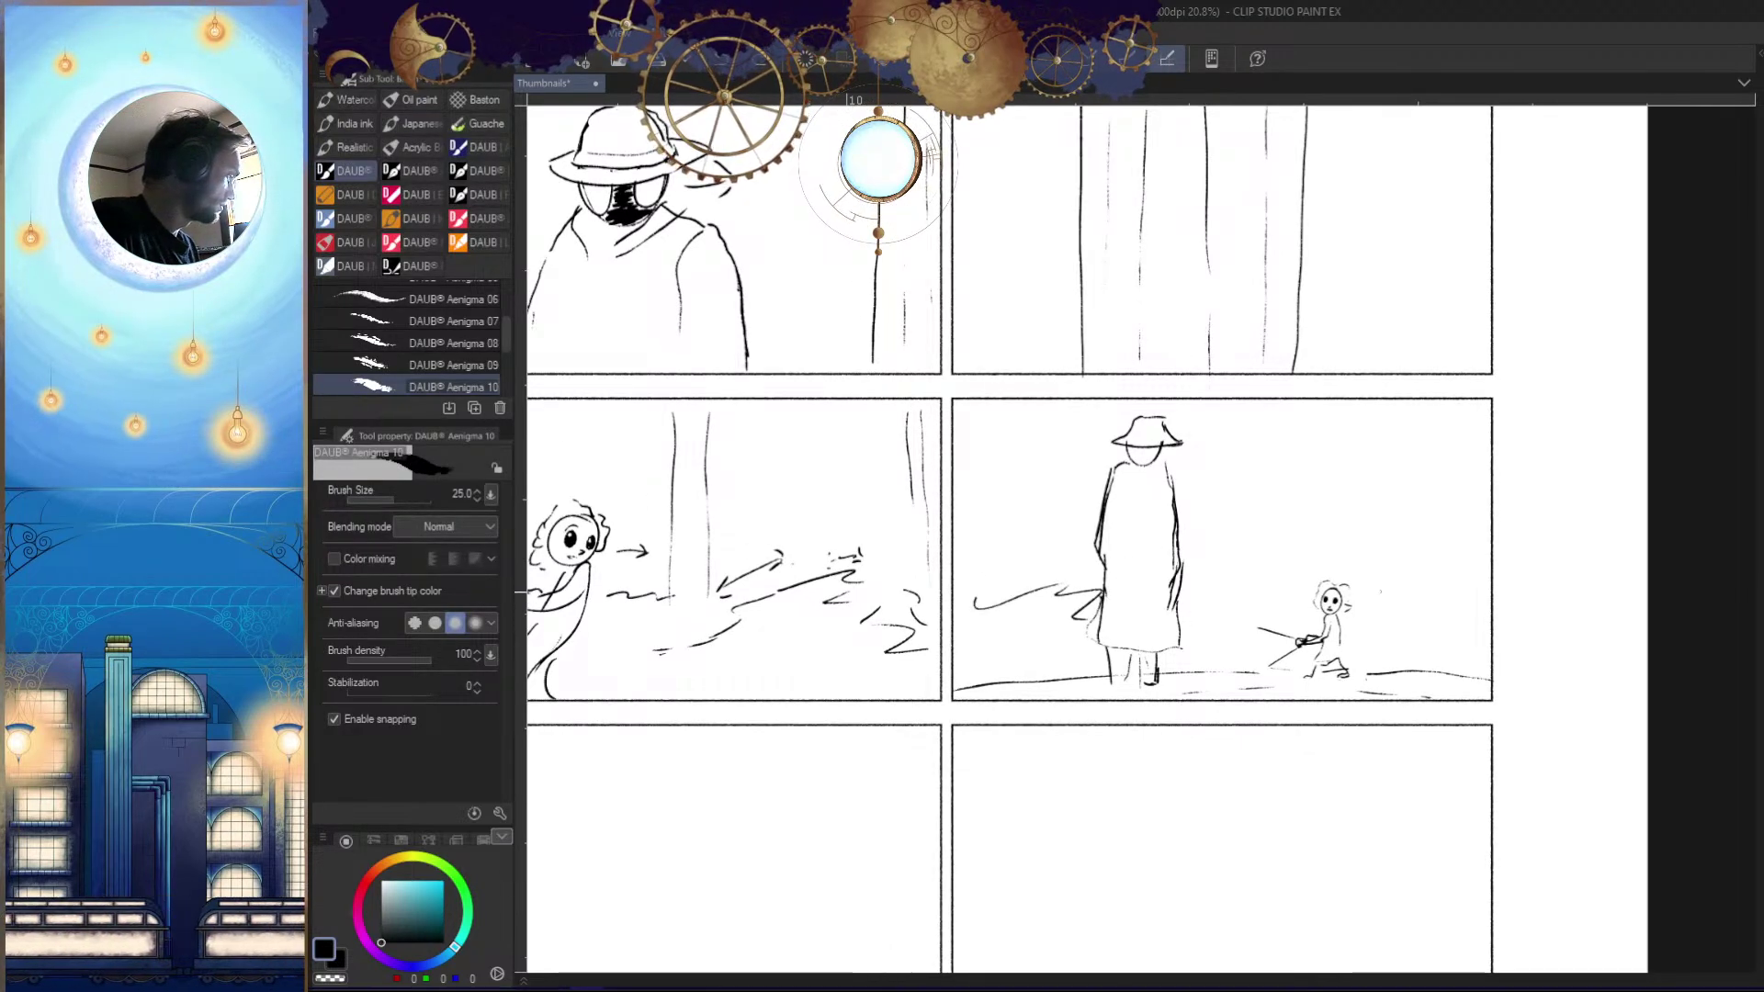
{"action": "left_click_drag", "start_coordinate": [1371, 410], "coordinate": [1375, 585]}
{"action": "left_click_drag", "start_coordinate": [1431, 404], "coordinate": [1438, 610]}
{"action": "left_click_drag", "start_coordinate": [1195, 551], "coordinate": [1252, 499]}
{"action": "mouse_move", "coordinate": [1075, 372]}
{"action": "left_mouse_down"}
{"action": "mouse_move", "coordinate": [1075, 400]}
{"action": "mouse_move", "coordinate": [1327, 775]}
{"action": "mouse_move", "coordinate": [1282, 547]}
{"action": "mouse_move", "coordinate": [1257, 638]}
{"action": "left_mouse_up"}
{"action": "key", "text": "ctrl+space"}
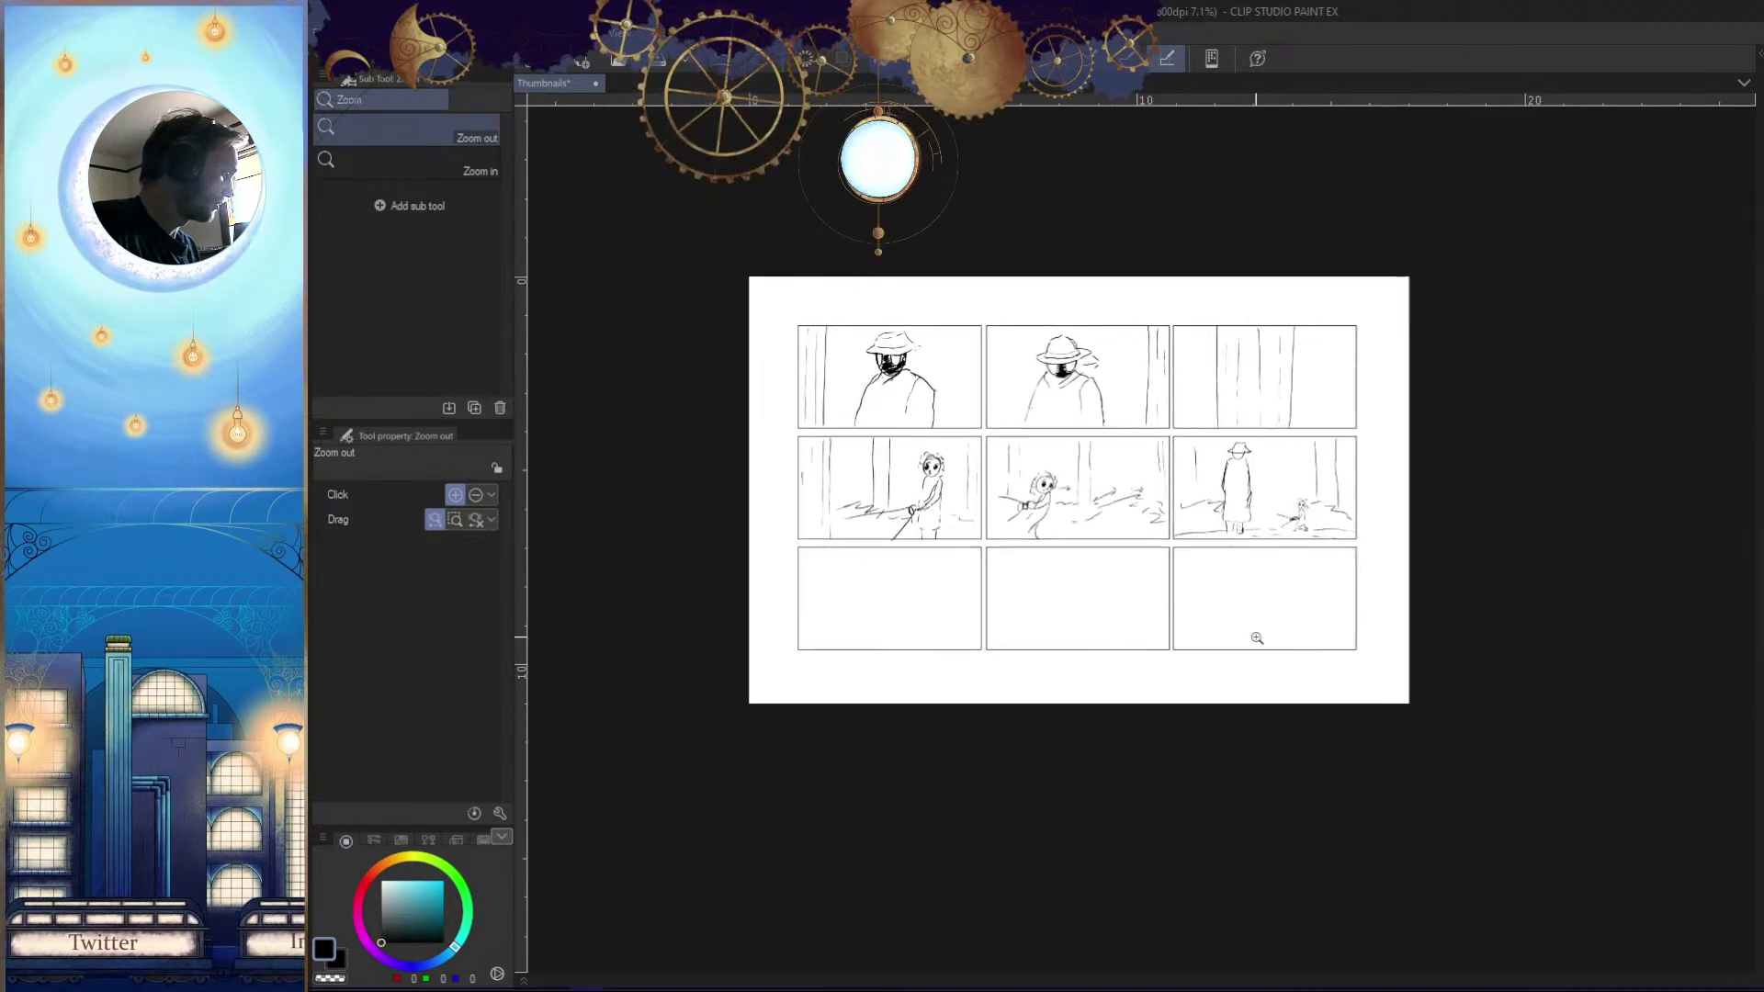
{"action": "left_click_drag", "start_coordinate": [1069, 570], "coordinate": [1311, 631]}
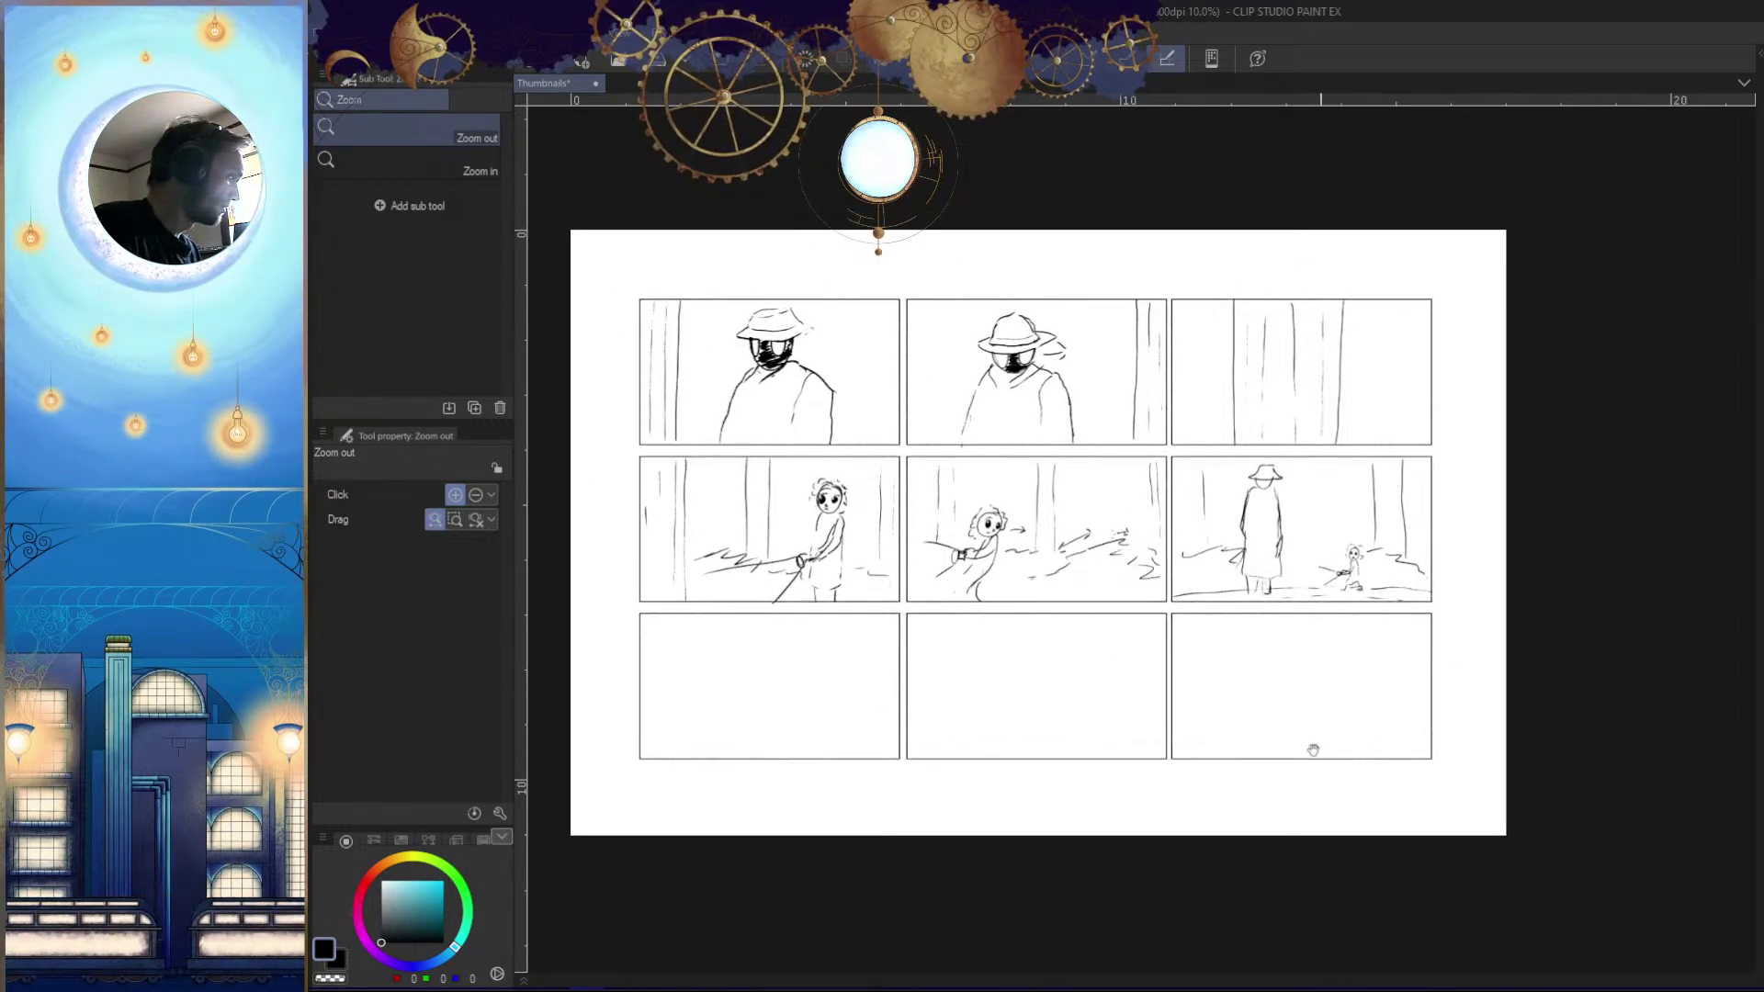
{"action": "left_click_drag", "start_coordinate": [1327, 749], "coordinate": [1363, 716]}
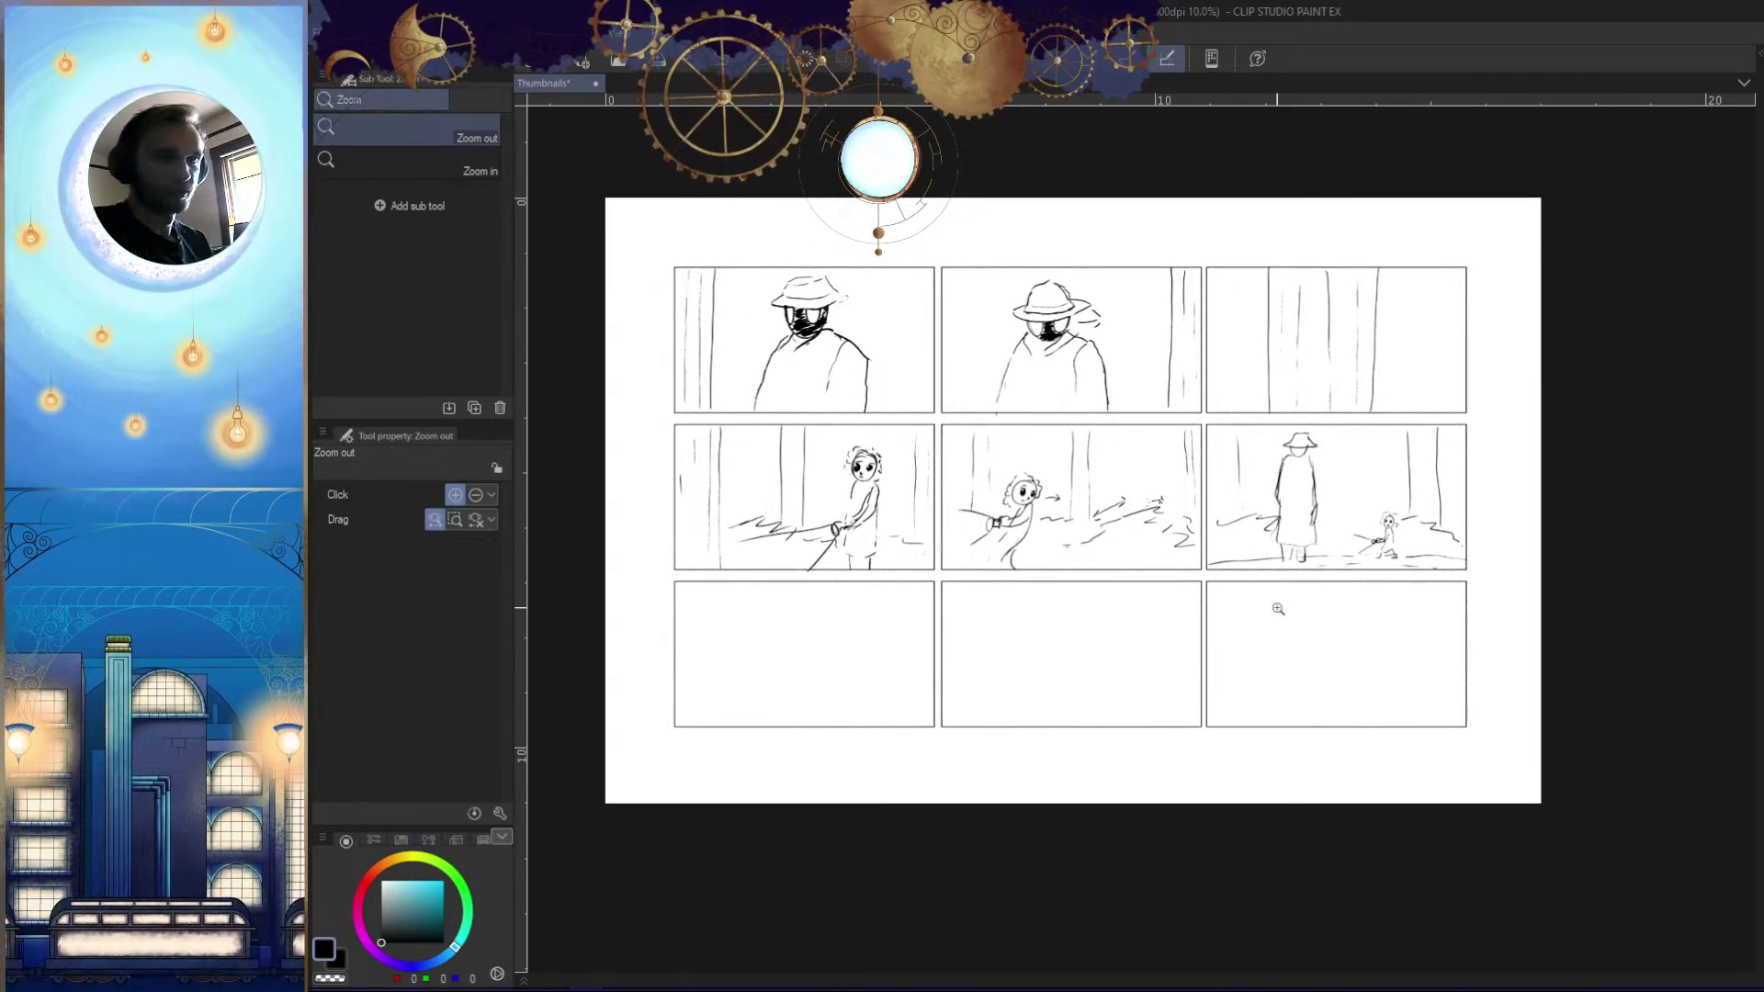
Sketch rough zigzag ground contours near both sides of the empty seventh panel
{"action": "left_click_drag", "start_coordinate": [1352, 574], "coordinate": [1341, 646]}
{"action": "left_click_drag", "start_coordinate": [1386, 647], "coordinate": [1501, 689]}
{"action": "left_click_drag", "start_coordinate": [1136, 678], "coordinate": [1346, 588]}
{"action": "mouse_move", "coordinate": [1092, 632]}
{"action": "left_mouse_down"}
{"action": "mouse_move", "coordinate": [1244, 583]}
{"action": "mouse_move", "coordinate": [1192, 542]}
{"action": "mouse_move", "coordinate": [1209, 642]}
{"action": "mouse_move", "coordinate": [1118, 662]}
{"action": "mouse_move", "coordinate": [1348, 533]}
{"action": "mouse_move", "coordinate": [1201, 692]}
{"action": "mouse_move", "coordinate": [1051, 515]}
{"action": "mouse_move", "coordinate": [1280, 610]}
{"action": "mouse_move", "coordinate": [1058, 530]}
{"action": "left_mouse_up"}
{"action": "key", "text": "b"}
{"action": "left_click_drag", "start_coordinate": [818, 471], "coordinate": [886, 494]}
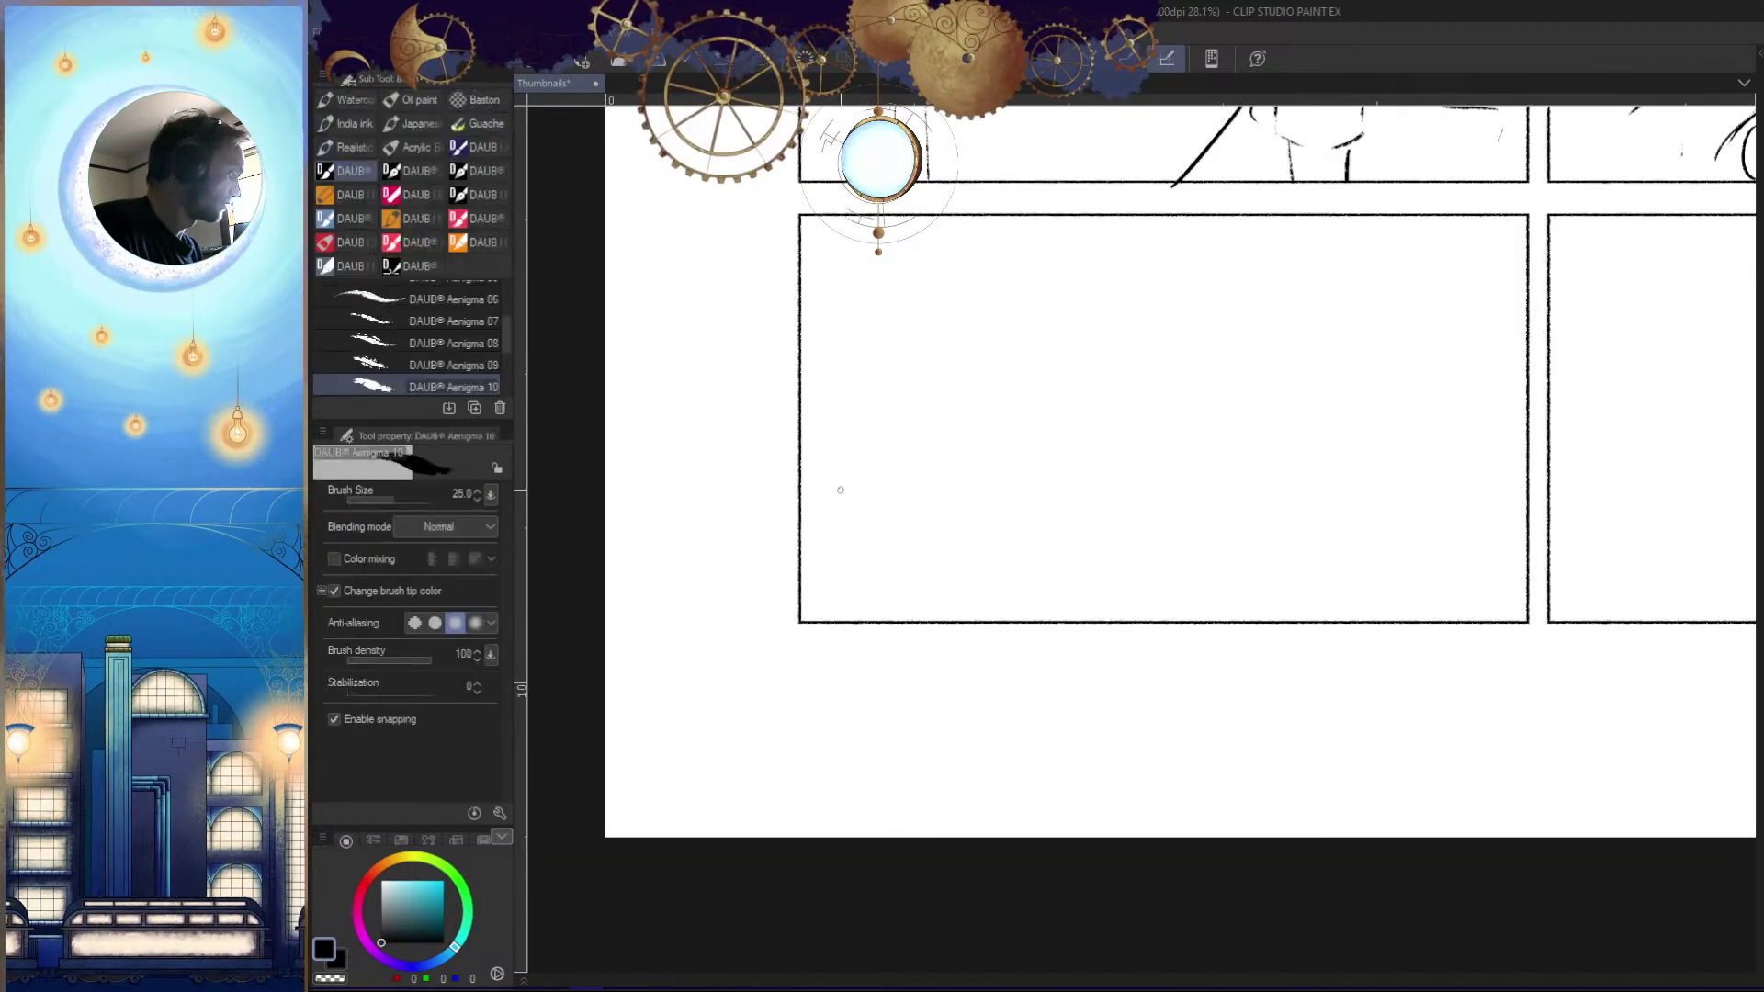
{"action": "left_click_drag", "start_coordinate": [1499, 486], "coordinate": [1453, 478]}
Draw a small oval for a head in the right half of the seventh panel, undoing a misplaced stroke
{"action": "mouse_move", "coordinate": [1353, 550]}
{"action": "left_mouse_down"}
{"action": "mouse_move", "coordinate": [1347, 570]}
{"action": "mouse_move", "coordinate": [1354, 543]}
{"action": "mouse_move", "coordinate": [1299, 488]}
{"action": "mouse_move", "coordinate": [1318, 468]}
{"action": "mouse_move", "coordinate": [1299, 439]}
{"action": "left_mouse_up"}
{"action": "mouse_move", "coordinate": [1277, 481]}
{"action": "left_mouse_down"}
{"action": "mouse_move", "coordinate": [1319, 493]}
{"action": "mouse_move", "coordinate": [1323, 404]}
{"action": "left_mouse_up"}
{"action": "key", "text": "ctrl+z"}
{"action": "mouse_move", "coordinate": [1313, 393]}
{"action": "left_mouse_down"}
{"action": "mouse_move", "coordinate": [1284, 394]}
{"action": "mouse_move", "coordinate": [1303, 391]}
{"action": "left_mouse_up"}
Erase the faint trailing end of the left ground contour and sketch short ground marks below it
{"action": "mouse_move", "coordinate": [1320, 501]}
{"action": "left_mouse_down"}
{"action": "mouse_move", "coordinate": [1382, 627]}
{"action": "mouse_move", "coordinate": [1232, 534]}
{"action": "mouse_move", "coordinate": [1248, 597]}
{"action": "left_mouse_up"}
{"action": "key", "text": "e"}
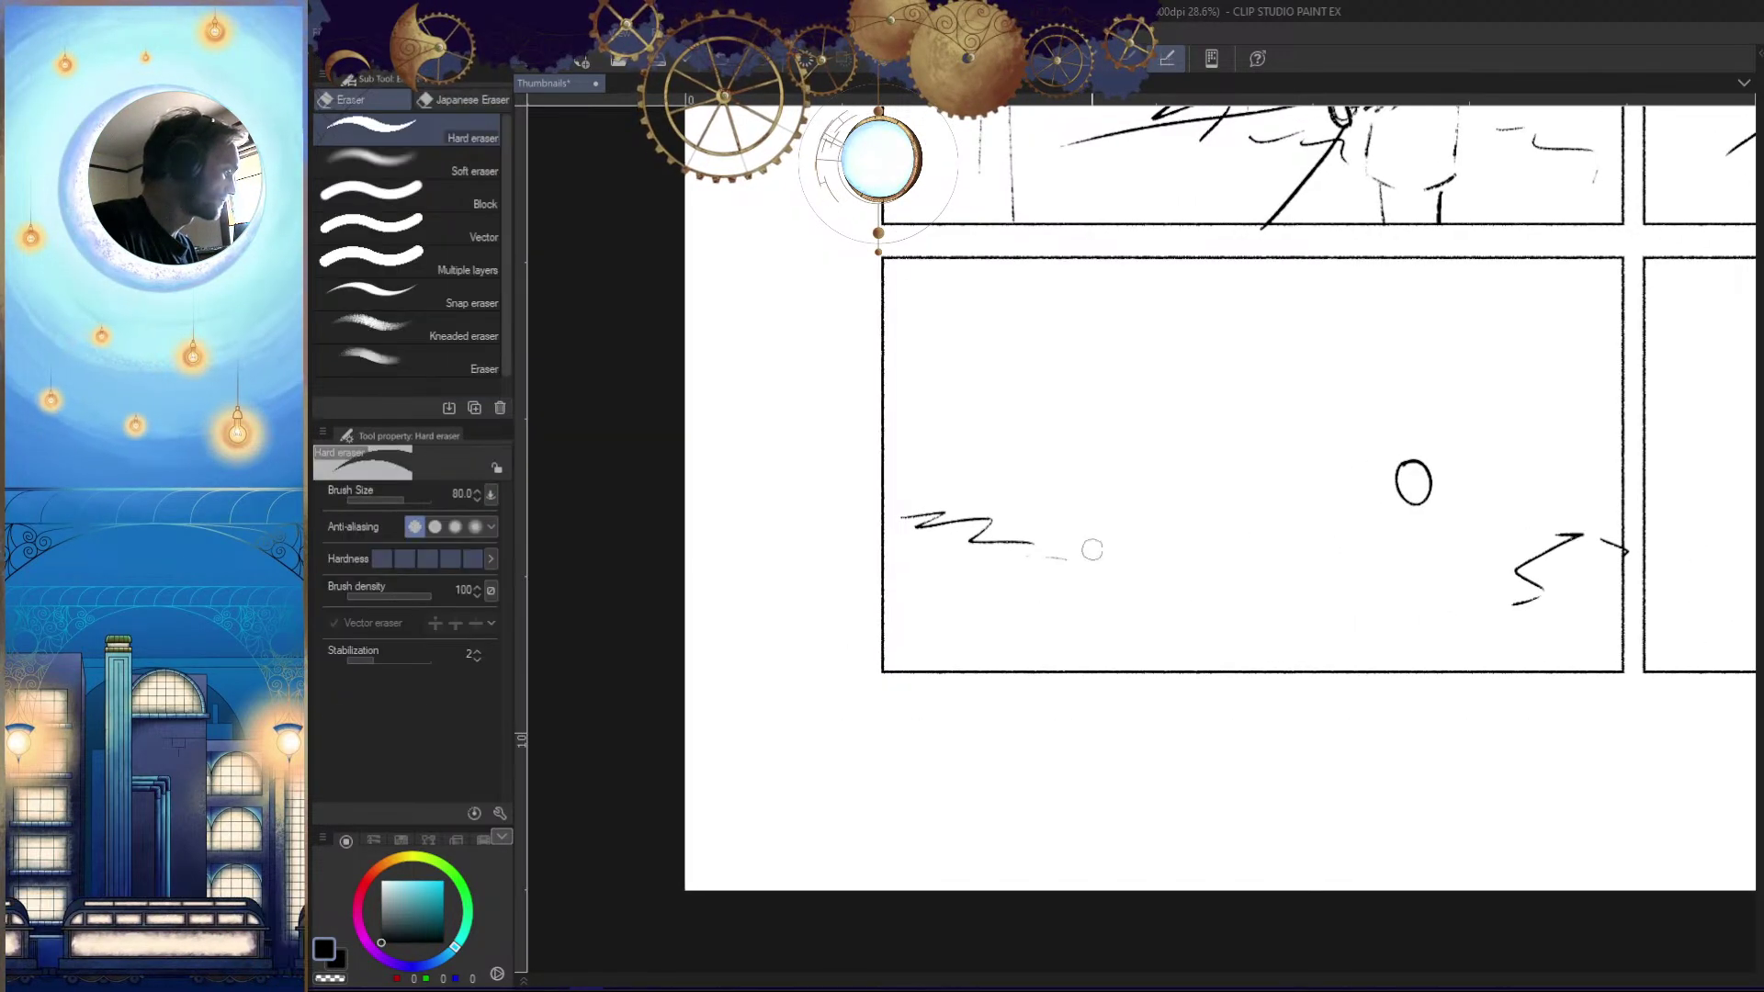
{"action": "key", "text": "p"}
{"action": "left_click_drag", "start_coordinate": [1038, 595], "coordinate": [1073, 623]}
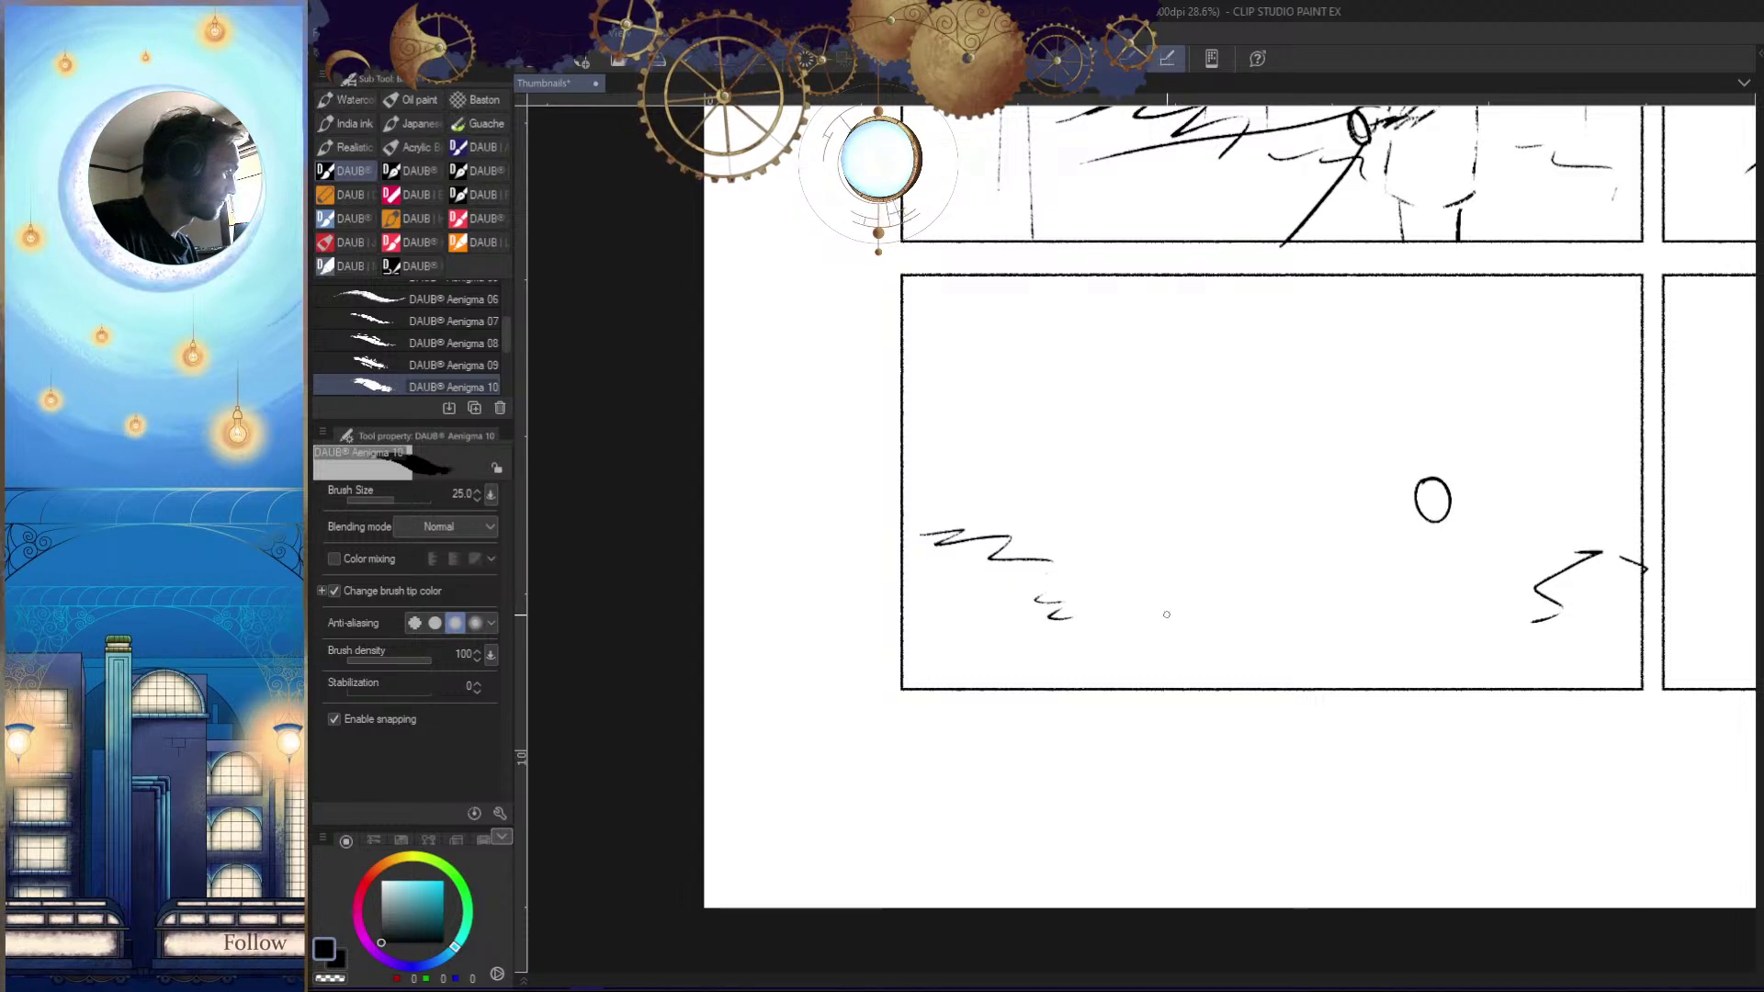
{"action": "left_click", "coordinate": [1176, 607]}
{"action": "left_click_drag", "start_coordinate": [1176, 606], "coordinate": [1185, 661]}
{"action": "left_click_drag", "start_coordinate": [1434, 725], "coordinate": [1420, 723]}
{"action": "left_click_drag", "start_coordinate": [1360, 658], "coordinate": [1323, 666]}
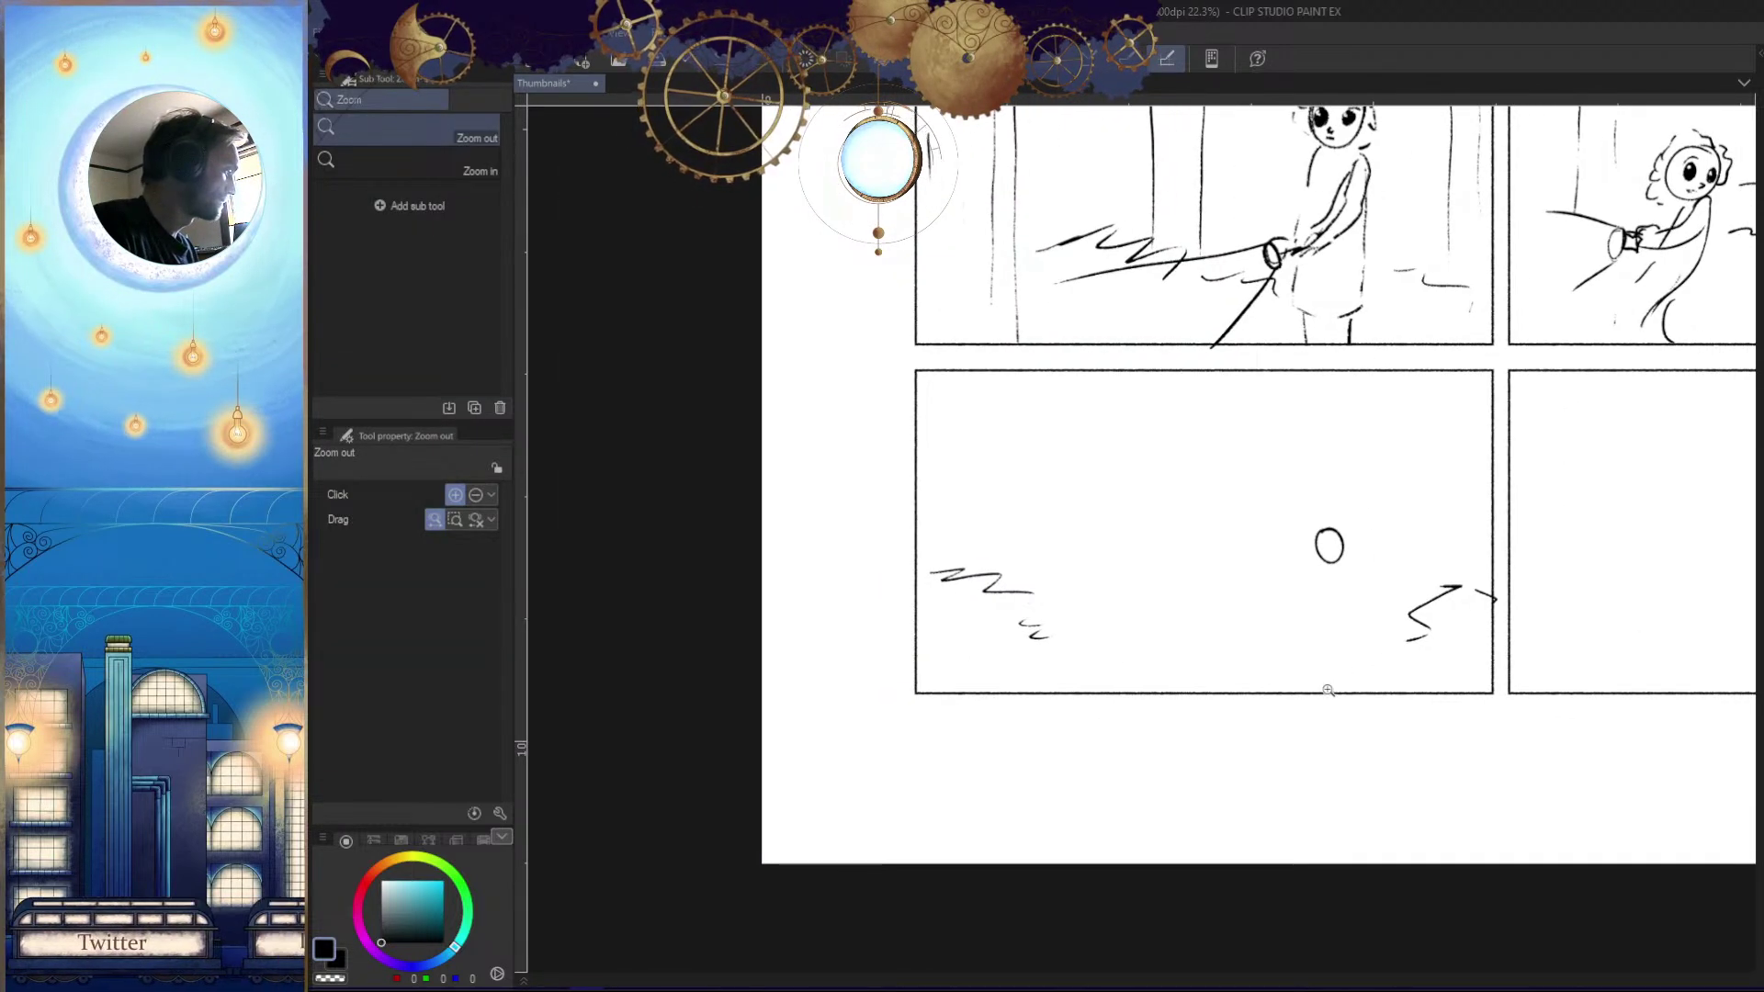
Sketch an oval head and a curved shoulder line for a standing figure in the bottom-row left panel
{"action": "left_click", "coordinate": [1209, 572]}
{"action": "left_click_drag", "start_coordinate": [1209, 572], "coordinate": [1246, 634]}
{"action": "key", "text": "b"}
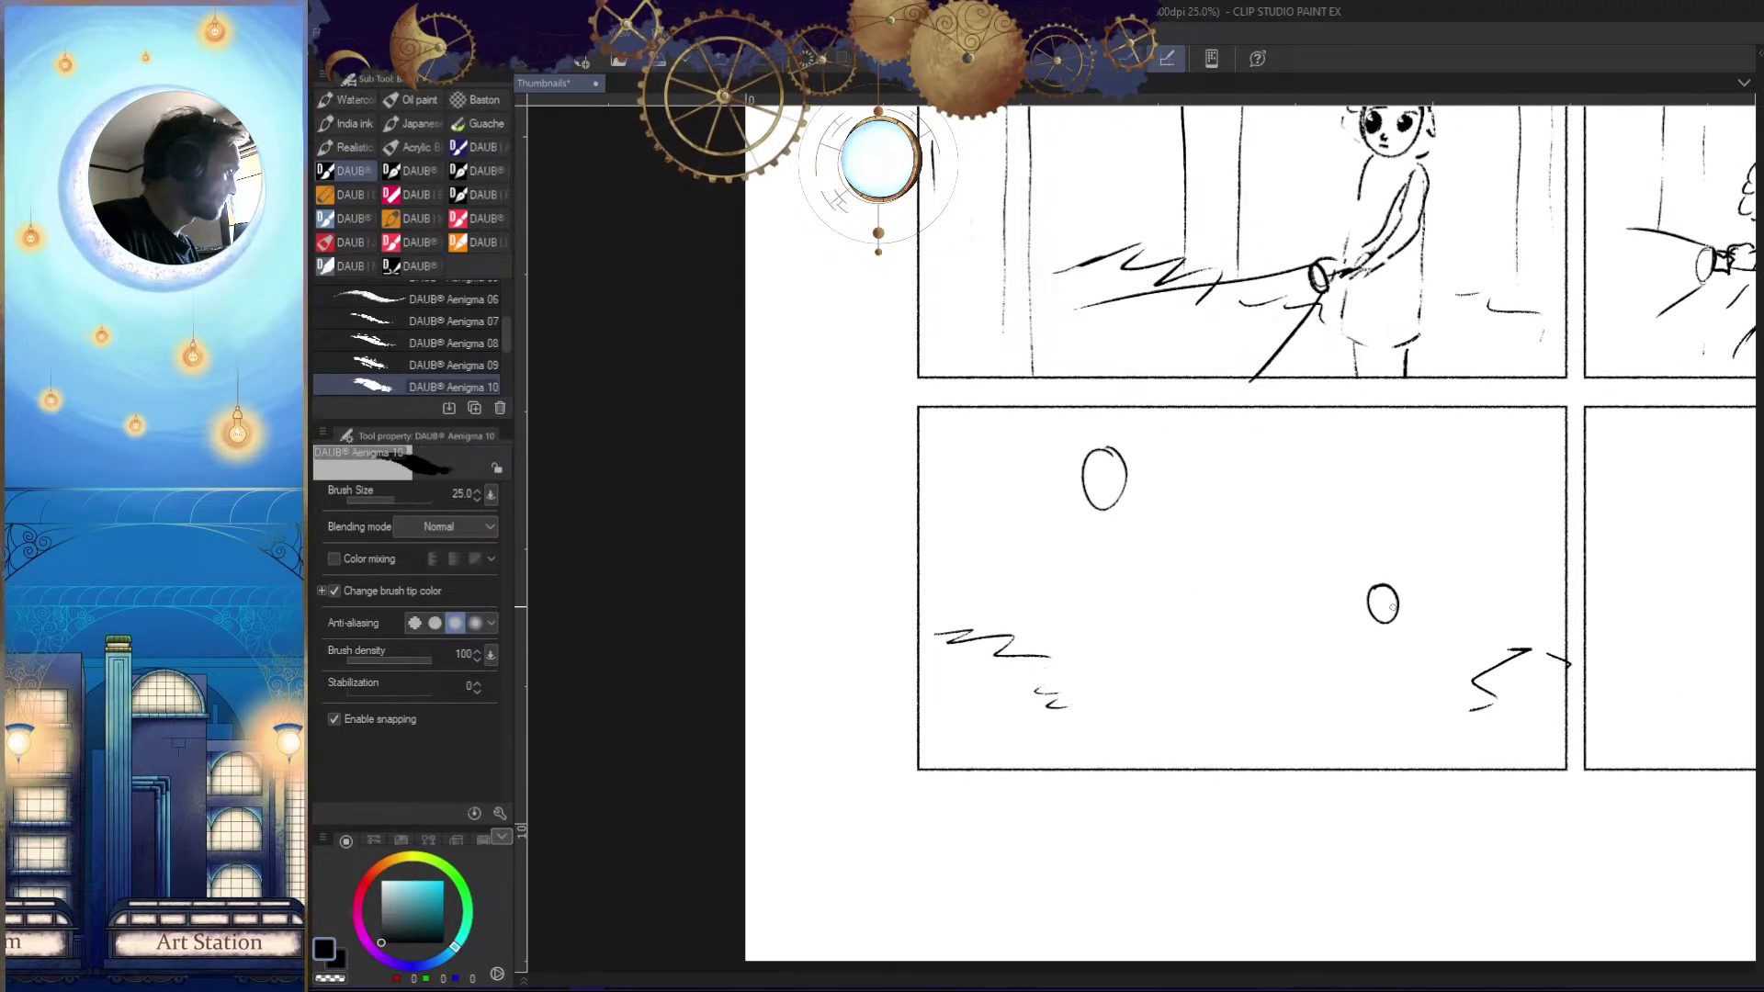
{"action": "left_click", "coordinate": [1191, 536]}
{"action": "key", "text": "ctrl+z"}
{"action": "left_click_drag", "start_coordinate": [1088, 389], "coordinate": [1178, 415]}
{"action": "key", "text": "ctrl+z"}
{"action": "scroll", "coordinate": [1112, 444], "scroll_direction": "up", "scroll_amount": 3}
{"action": "scroll", "coordinate": [1072, 411], "scroll_direction": "down", "scroll_amount": 2}
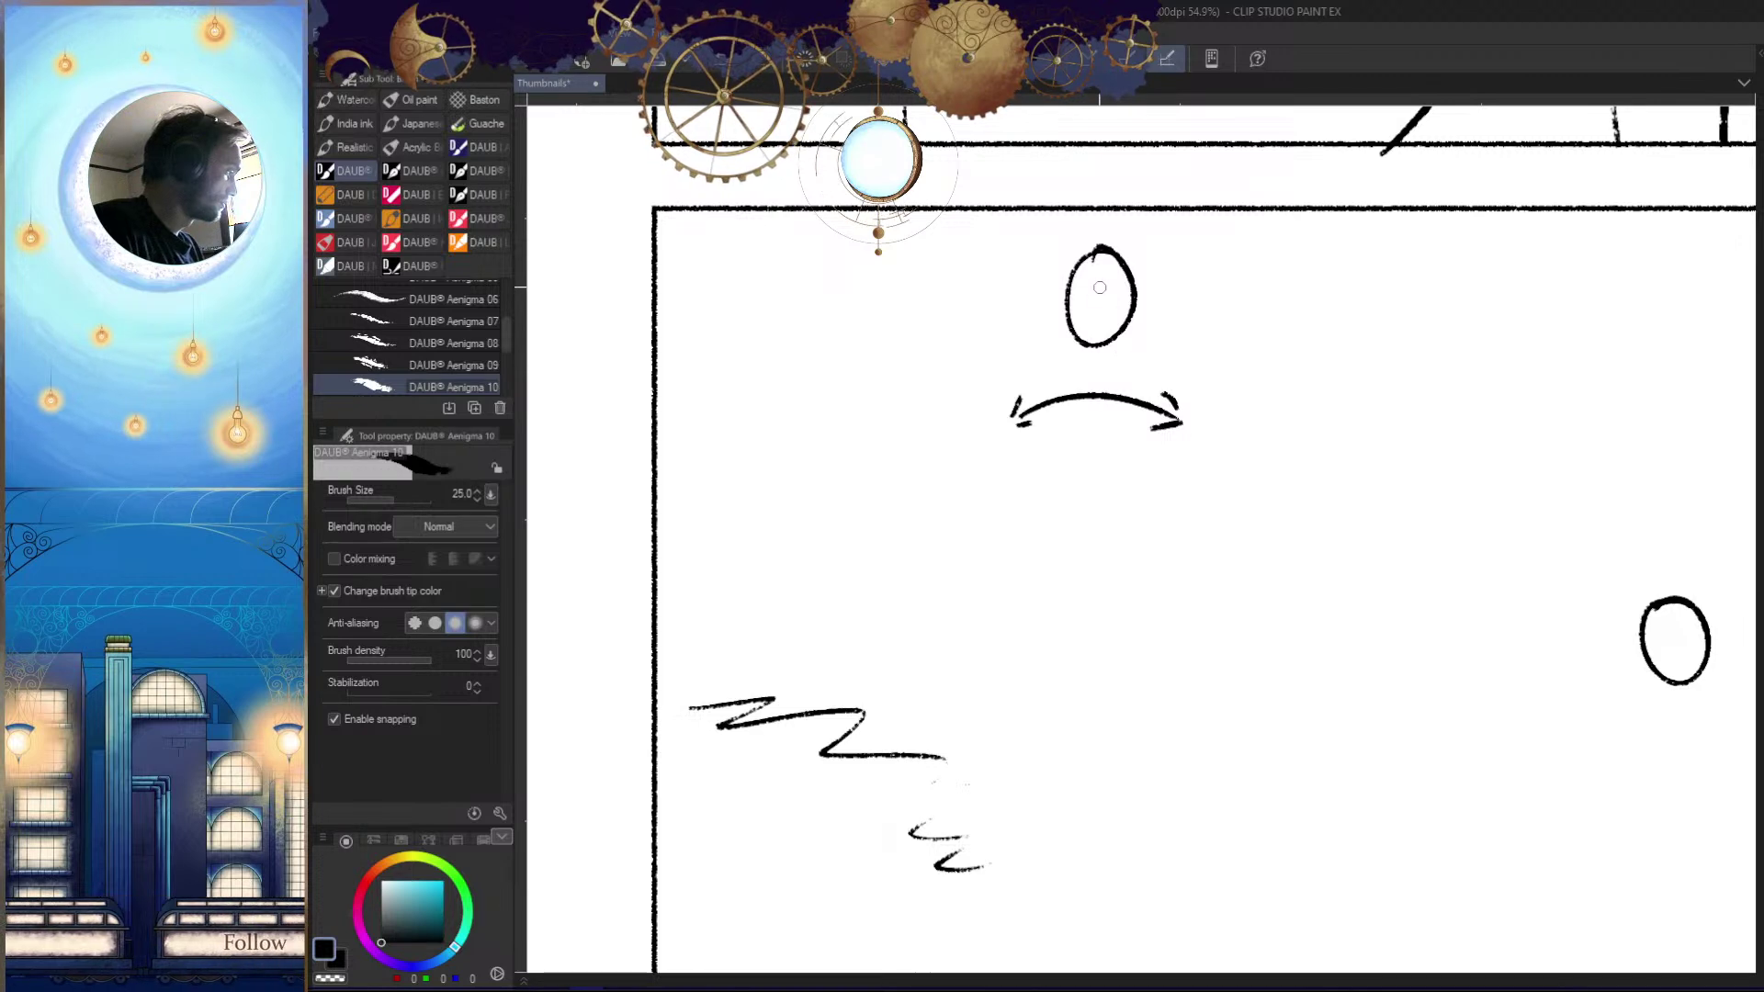
Draw the face details and a brimmed hat on the standing figure's head
{"action": "scroll", "coordinate": [1079, 292], "scroll_direction": "up", "scroll_amount": 5}
{"action": "left_click_drag", "start_coordinate": [1056, 276], "coordinate": [1066, 363]}
{"action": "mouse_move", "coordinate": [1128, 276]}
{"action": "left_mouse_down"}
{"action": "mouse_move", "coordinate": [1159, 290]}
{"action": "mouse_move", "coordinate": [1122, 276]}
{"action": "mouse_move", "coordinate": [1011, 323]}
{"action": "left_mouse_up"}
{"action": "left_click_drag", "start_coordinate": [1113, 159], "coordinate": [1006, 324]}
{"action": "mouse_move", "coordinate": [1098, 158]}
{"action": "left_mouse_down"}
{"action": "mouse_move", "coordinate": [1139, 154]}
{"action": "mouse_move", "coordinate": [1277, 271]}
{"action": "mouse_move", "coordinate": [1272, 310]}
{"action": "left_mouse_up"}
{"action": "scroll", "coordinate": [1136, 335], "scroll_direction": "down", "scroll_amount": 7}
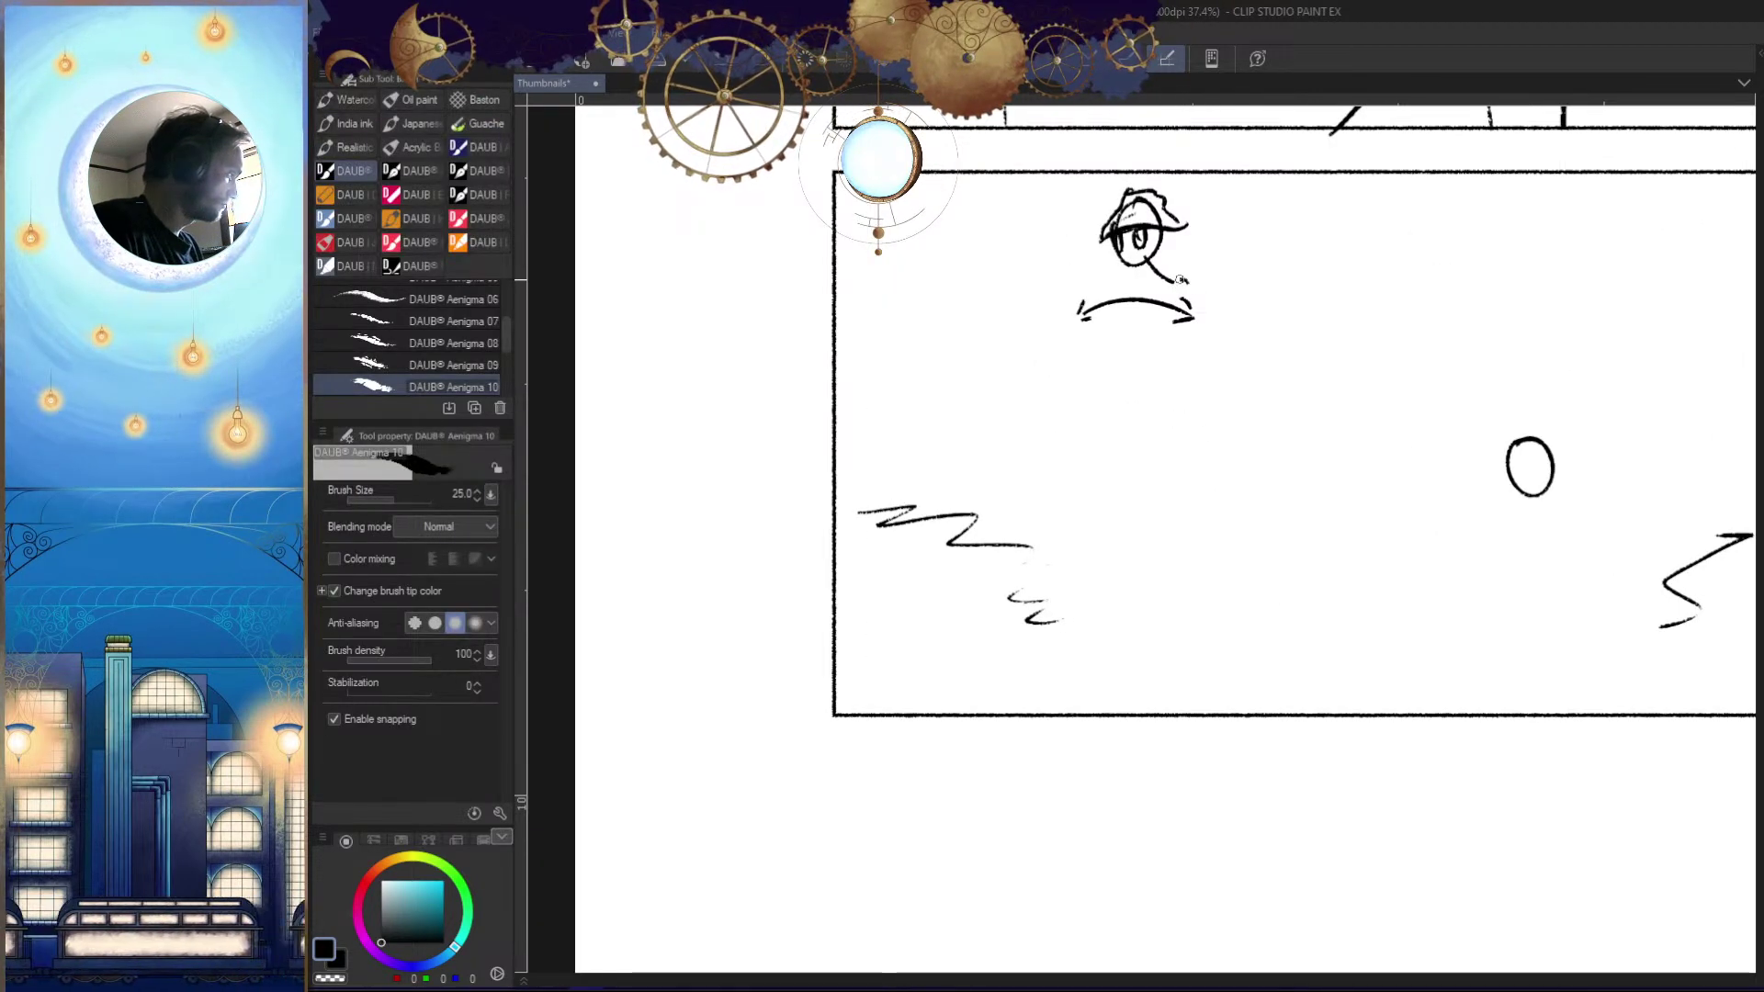
Sketch the standing figure's neck, arm, body sides and one leg with a foot, checking in mirrored view
{"action": "key", "text": "ctrl+z"}
{"action": "mouse_move", "coordinate": [1178, 291]}
{"action": "left_mouse_down"}
{"action": "mouse_move", "coordinate": [1159, 476]}
{"action": "mouse_move", "coordinate": [1192, 660]}
{"action": "left_mouse_up"}
{"action": "key", "text": "h"}
{"action": "left_click_drag", "start_coordinate": [1255, 678], "coordinate": [1191, 630]}
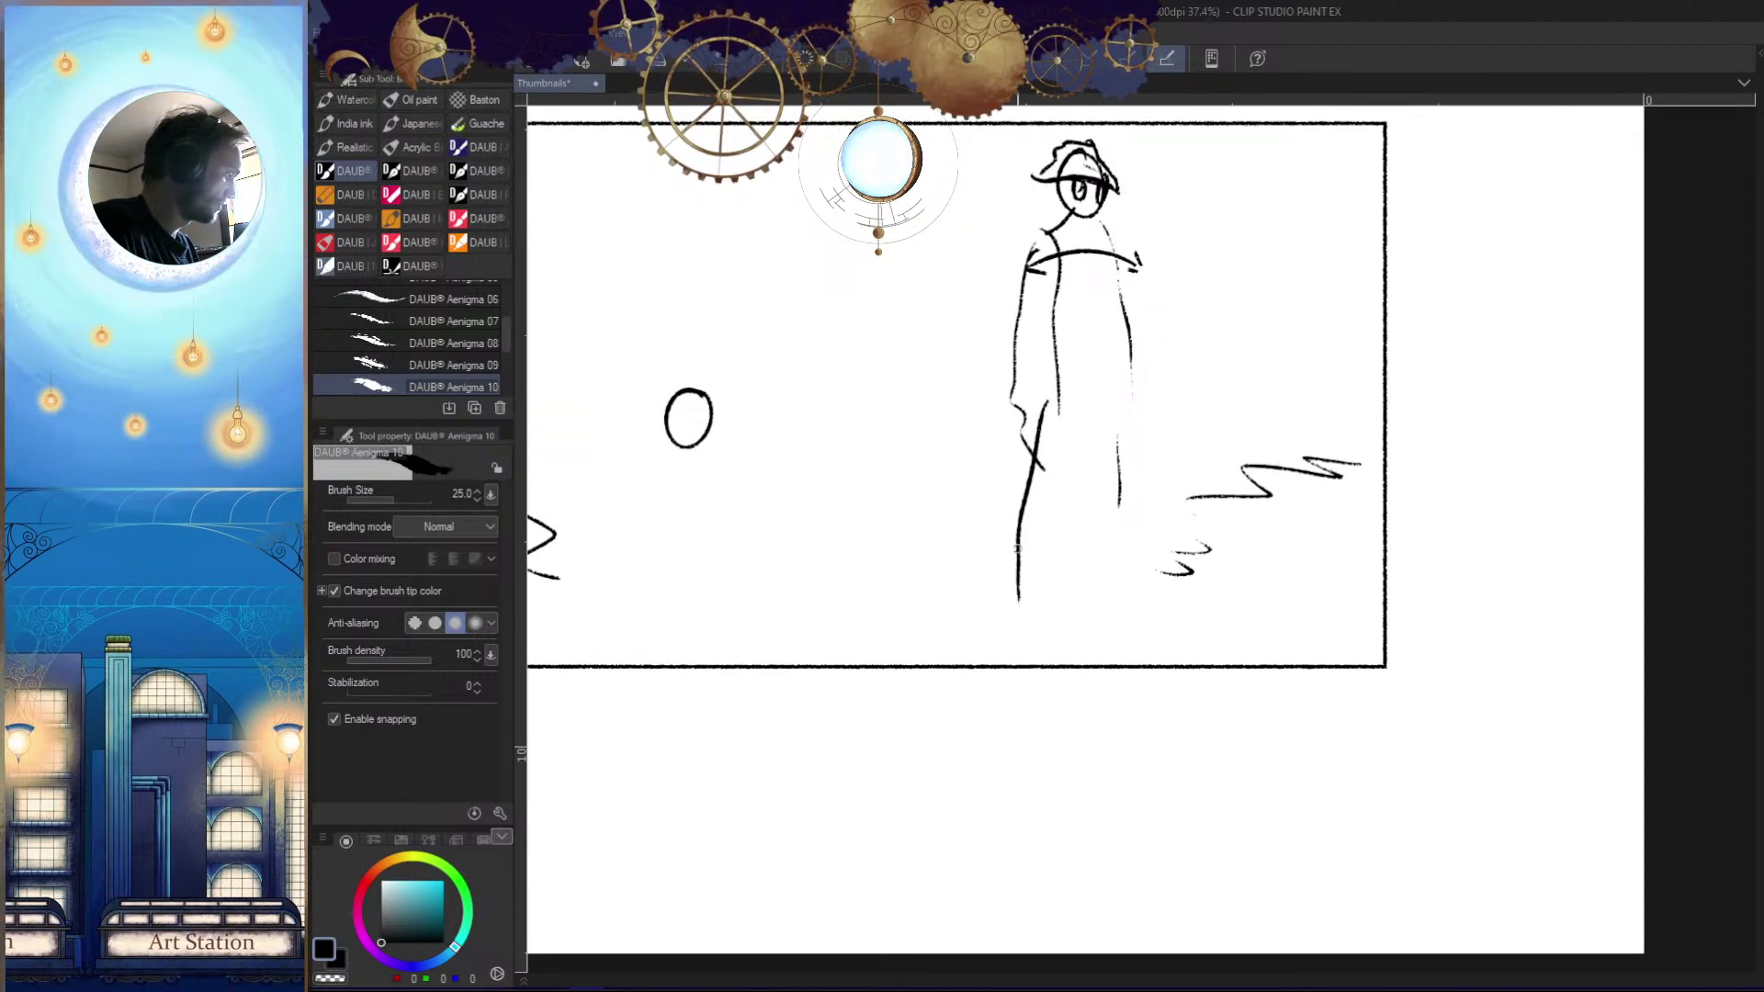
{"action": "left_click_drag", "start_coordinate": [1017, 600], "coordinate": [1039, 634]}
{"action": "key", "text": "h"}
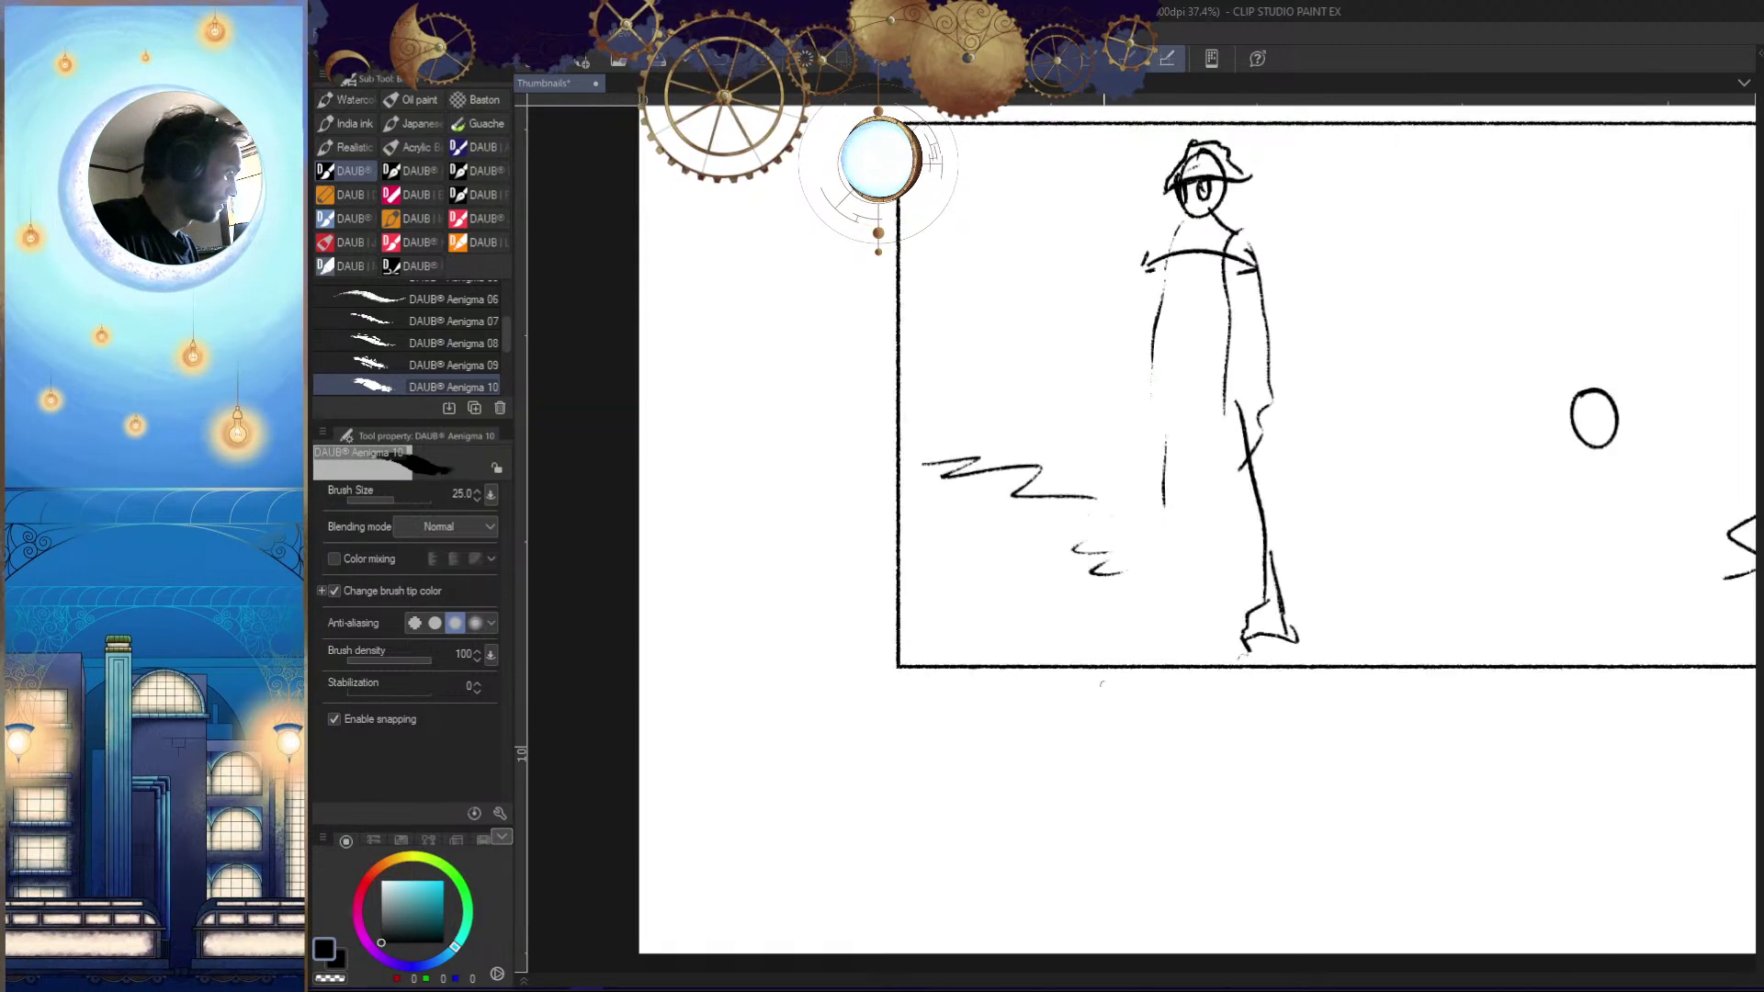
Try a bent second leg for the standing figure
{"action": "left_click_drag", "start_coordinate": [1205, 621], "coordinate": [1194, 685]}
{"action": "mouse_move", "coordinate": [1260, 610]}
{"action": "left_mouse_down"}
{"action": "mouse_move", "coordinate": [1136, 579]}
{"action": "mouse_move", "coordinate": [1142, 592]}
{"action": "left_mouse_up"}
{"action": "left_click_drag", "start_coordinate": [1128, 460], "coordinate": [1113, 595]}
{"action": "key", "text": "ctrl+z"}
{"action": "mouse_move", "coordinate": [1124, 392]}
{"action": "left_mouse_down"}
{"action": "mouse_move", "coordinate": [1080, 515]}
{"action": "mouse_move", "coordinate": [1099, 615]}
{"action": "left_mouse_up"}
{"action": "left_click_drag", "start_coordinate": [1101, 595], "coordinate": [1115, 639]}
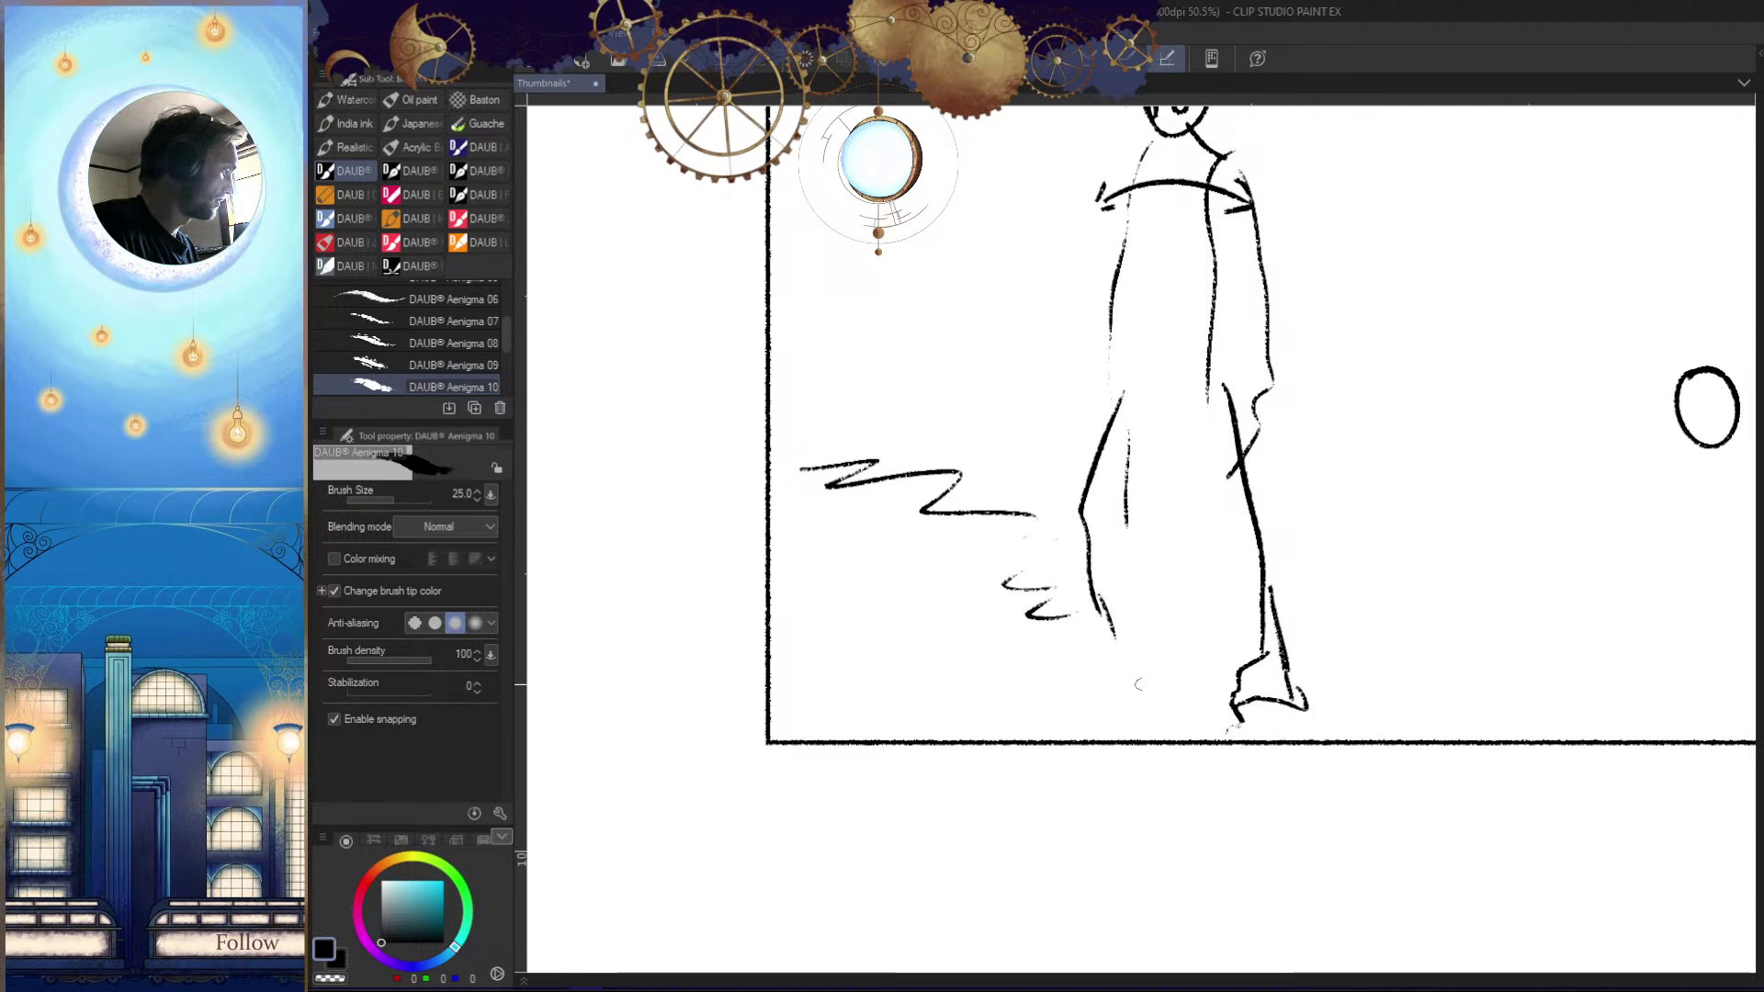
{"action": "key", "text": "h"}
Erase the standing figure's rough leg lines and redraw the lower body contours
{"action": "key", "text": "e"}
{"action": "mouse_move", "coordinate": [1030, 521]}
{"action": "left_mouse_down"}
{"action": "mouse_move", "coordinate": [1018, 674]}
{"action": "mouse_move", "coordinate": [1045, 694]}
{"action": "left_mouse_up"}
{"action": "left_click_drag", "start_coordinate": [1041, 478], "coordinate": [1036, 501]}
{"action": "key", "text": "b"}
{"action": "left_click_drag", "start_coordinate": [1057, 477], "coordinate": [1066, 703]}
{"action": "key", "text": "h"}
{"action": "mouse_move", "coordinate": [1252, 611]}
{"action": "left_mouse_down"}
{"action": "mouse_move", "coordinate": [1185, 701]}
{"action": "mouse_move", "coordinate": [1122, 699]}
{"action": "left_mouse_up"}
{"action": "left_click_drag", "start_coordinate": [1150, 599], "coordinate": [1182, 592]}
{"action": "key", "text": "e"}
{"action": "mouse_move", "coordinate": [1105, 430]}
{"action": "left_mouse_down"}
{"action": "mouse_move", "coordinate": [1091, 523]}
{"action": "mouse_move", "coordinate": [1112, 636]}
{"action": "left_mouse_up"}
{"action": "key", "text": "b"}
{"action": "key", "text": "ctrl+z"}
{"action": "left_click_drag", "start_coordinate": [1104, 415], "coordinate": [1110, 673]}
Draw the standing figure's long coat with side lines and hem, plus the lower legs beneath it
{"action": "key", "text": "h"}
{"action": "mouse_move", "coordinate": [1210, 635]}
{"action": "left_mouse_down"}
{"action": "mouse_move", "coordinate": [1252, 571]}
{"action": "mouse_move", "coordinate": [1205, 586]}
{"action": "left_mouse_up"}
{"action": "key", "text": "h"}
{"action": "left_click_drag", "start_coordinate": [1123, 498], "coordinate": [1180, 496]}
{"action": "mouse_move", "coordinate": [1085, 429]}
{"action": "left_mouse_down"}
{"action": "mouse_move", "coordinate": [1067, 464]}
{"action": "mouse_move", "coordinate": [1098, 558]}
{"action": "left_mouse_up"}
{"action": "left_click_drag", "start_coordinate": [999, 323], "coordinate": [976, 530]}
{"action": "left_click_drag", "start_coordinate": [979, 592], "coordinate": [1012, 634]}
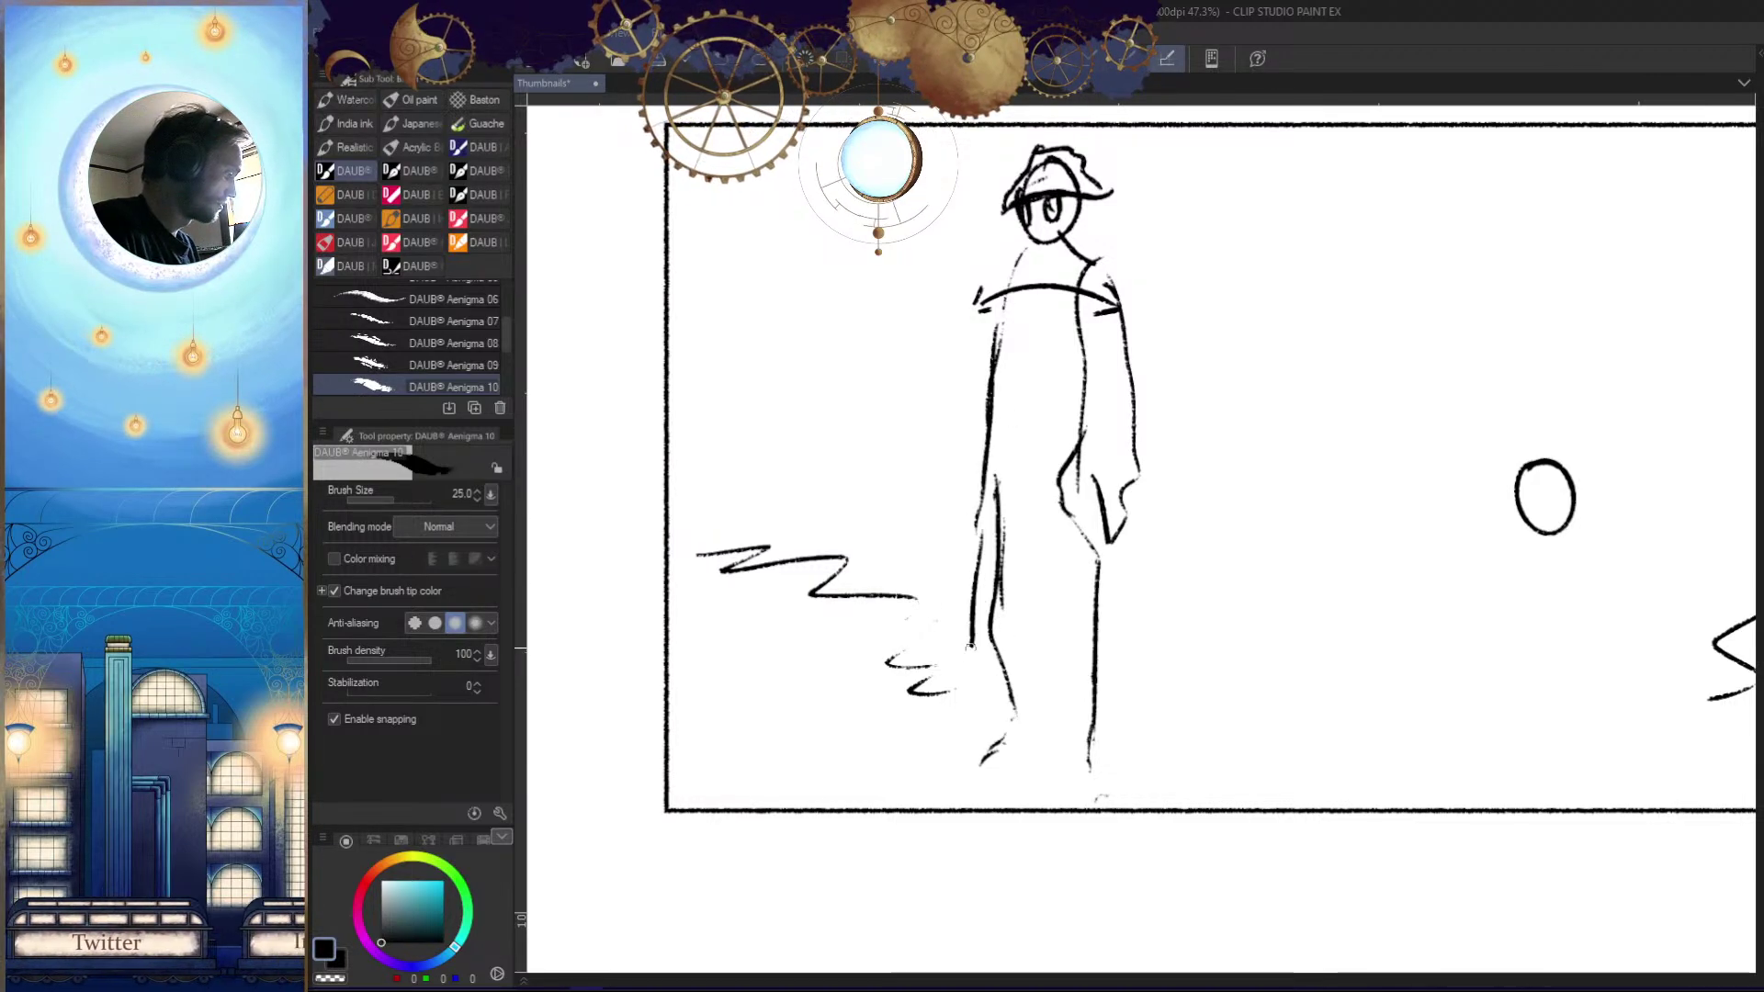
{"action": "left_click_drag", "start_coordinate": [1201, 793], "coordinate": [1295, 738]}
{"action": "left_click_drag", "start_coordinate": [1194, 615], "coordinate": [1141, 615]}
{"action": "scroll", "coordinate": [1141, 615], "scroll_direction": "down", "scroll_amount": 3}
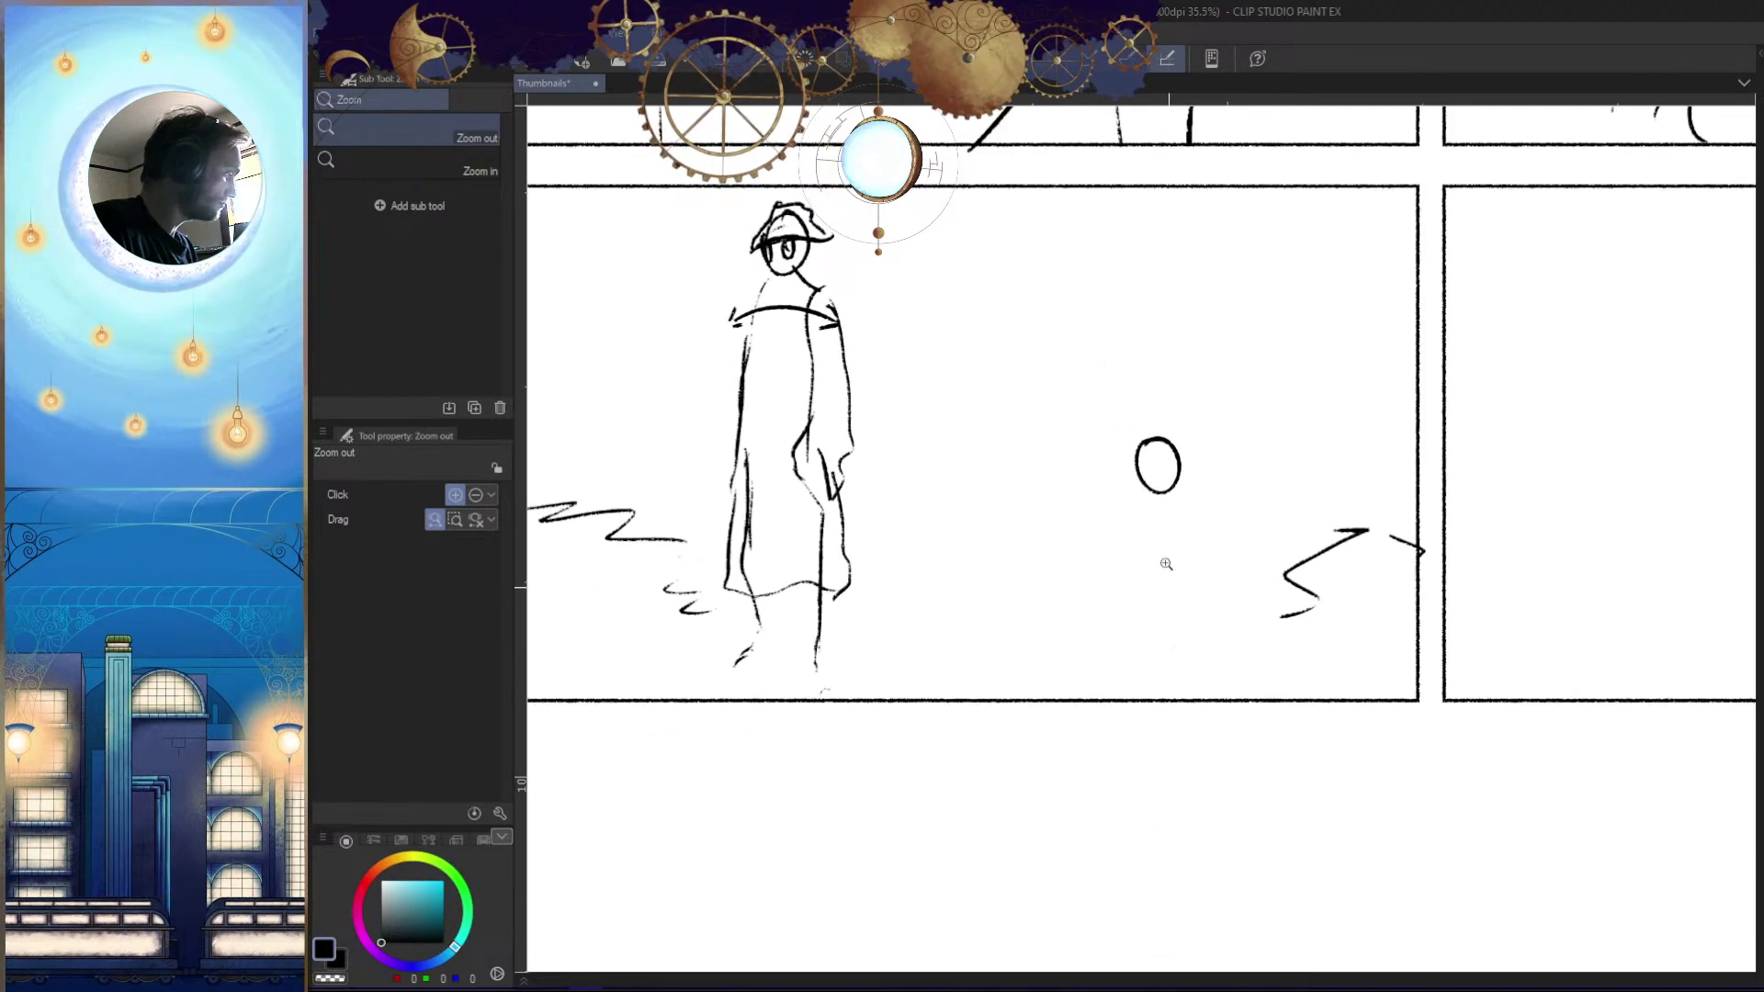
Draw eyes and a nose inside the small oval head of the second figure
{"action": "scroll", "coordinate": [1158, 464], "scroll_direction": "up", "scroll_amount": 5}
{"action": "key", "text": "b"}
{"action": "mouse_move", "coordinate": [1125, 452]}
{"action": "left_mouse_down"}
{"action": "mouse_move", "coordinate": [1118, 471]}
{"action": "mouse_move", "coordinate": [1205, 481]}
{"action": "left_mouse_up"}
{"action": "key", "text": "ctrl+space"}
{"action": "left_click", "coordinate": [1166, 523]}
{"action": "left_click_drag", "start_coordinate": [1146, 533], "coordinate": [1177, 506]}
{"action": "key", "text": "ctrl+z"}
{"action": "key", "text": "ctrl+space"}
Draw curly hair strokes around the small figure's head
{"action": "left_click_drag", "start_coordinate": [1206, 588], "coordinate": [1127, 713]}
{"action": "mouse_move", "coordinate": [1171, 530]}
{"action": "left_mouse_down"}
{"action": "mouse_move", "coordinate": [1217, 516]}
{"action": "mouse_move", "coordinate": [1152, 468]}
{"action": "mouse_move", "coordinate": [1112, 529]}
{"action": "mouse_move", "coordinate": [1139, 620]}
{"action": "left_mouse_up"}
{"action": "mouse_move", "coordinate": [1215, 473]}
{"action": "left_mouse_down"}
{"action": "mouse_move", "coordinate": [1236, 467]}
{"action": "mouse_move", "coordinate": [1282, 588]}
{"action": "mouse_move", "coordinate": [1271, 698]}
{"action": "mouse_move", "coordinate": [1248, 713]}
{"action": "left_mouse_up"}
{"action": "key", "text": "ctrl+space"}
{"action": "left_click_drag", "start_coordinate": [1392, 770], "coordinate": [1279, 729]}
{"action": "left_click_drag", "start_coordinate": [1130, 589], "coordinate": [1108, 443]}
{"action": "left_click_drag", "start_coordinate": [1106, 446], "coordinate": [1247, 449]}
{"action": "left_click_drag", "start_coordinate": [1160, 402], "coordinate": [1176, 387]}
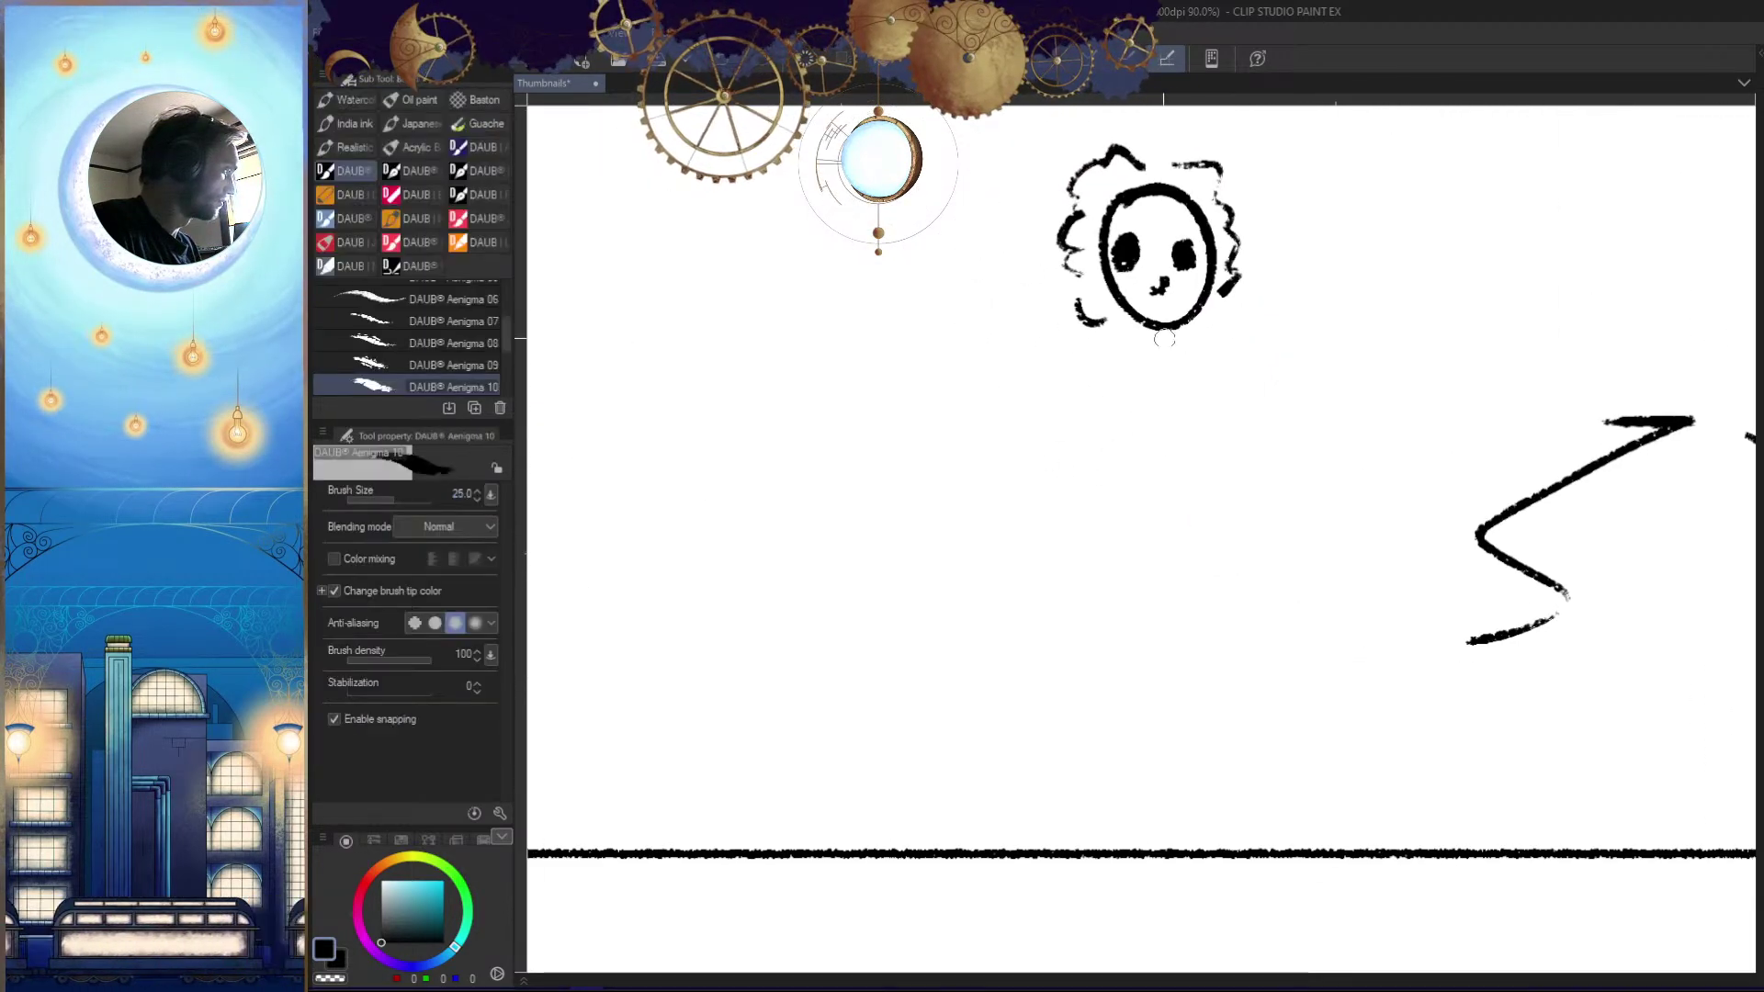
Draw a round flashlight front below the small figure's head with two diverging beam lines
{"action": "left_click_drag", "start_coordinate": [1060, 587], "coordinate": [1083, 565]}
{"action": "mouse_move", "coordinate": [1142, 442]}
{"action": "left_mouse_down"}
{"action": "mouse_move", "coordinate": [1109, 468]}
{"action": "mouse_move", "coordinate": [1148, 506]}
{"action": "mouse_move", "coordinate": [1105, 491]}
{"action": "mouse_move", "coordinate": [1160, 538]}
{"action": "mouse_move", "coordinate": [1128, 477]}
{"action": "mouse_move", "coordinate": [746, 501]}
{"action": "left_mouse_up"}
{"action": "key", "text": "ctrl+z"}
{"action": "key", "text": "ctrl+z"}
{"action": "key", "text": "ctrl+z"}
{"action": "left_click_drag", "start_coordinate": [1138, 571], "coordinate": [1019, 822]}
{"action": "left_click_drag", "start_coordinate": [1019, 822], "coordinate": [956, 931]}
Draw the small figure's back line from the neck downward
{"action": "left_click_drag", "start_coordinate": [1165, 397], "coordinate": [1199, 634]}
{"action": "key", "text": "ctrl+z"}
{"action": "key", "text": "ctrl+z"}
{"action": "mouse_move", "coordinate": [1162, 397]}
{"action": "left_mouse_down"}
{"action": "mouse_move", "coordinate": [1203, 511]}
{"action": "mouse_move", "coordinate": [1209, 653]}
{"action": "mouse_move", "coordinate": [1210, 600]}
{"action": "mouse_move", "coordinate": [1192, 812]}
{"action": "left_mouse_up"}
Draw the small figure's arms reaching to the flashlight
{"action": "key", "text": "ctrl+space"}
{"action": "left_click_drag", "start_coordinate": [1285, 636], "coordinate": [1279, 844]}
{"action": "left_click_drag", "start_coordinate": [1343, 766], "coordinate": [1205, 434]}
{"action": "mouse_move", "coordinate": [1222, 302]}
{"action": "left_mouse_down"}
{"action": "mouse_move", "coordinate": [1225, 388]}
{"action": "mouse_move", "coordinate": [1160, 528]}
{"action": "left_mouse_up"}
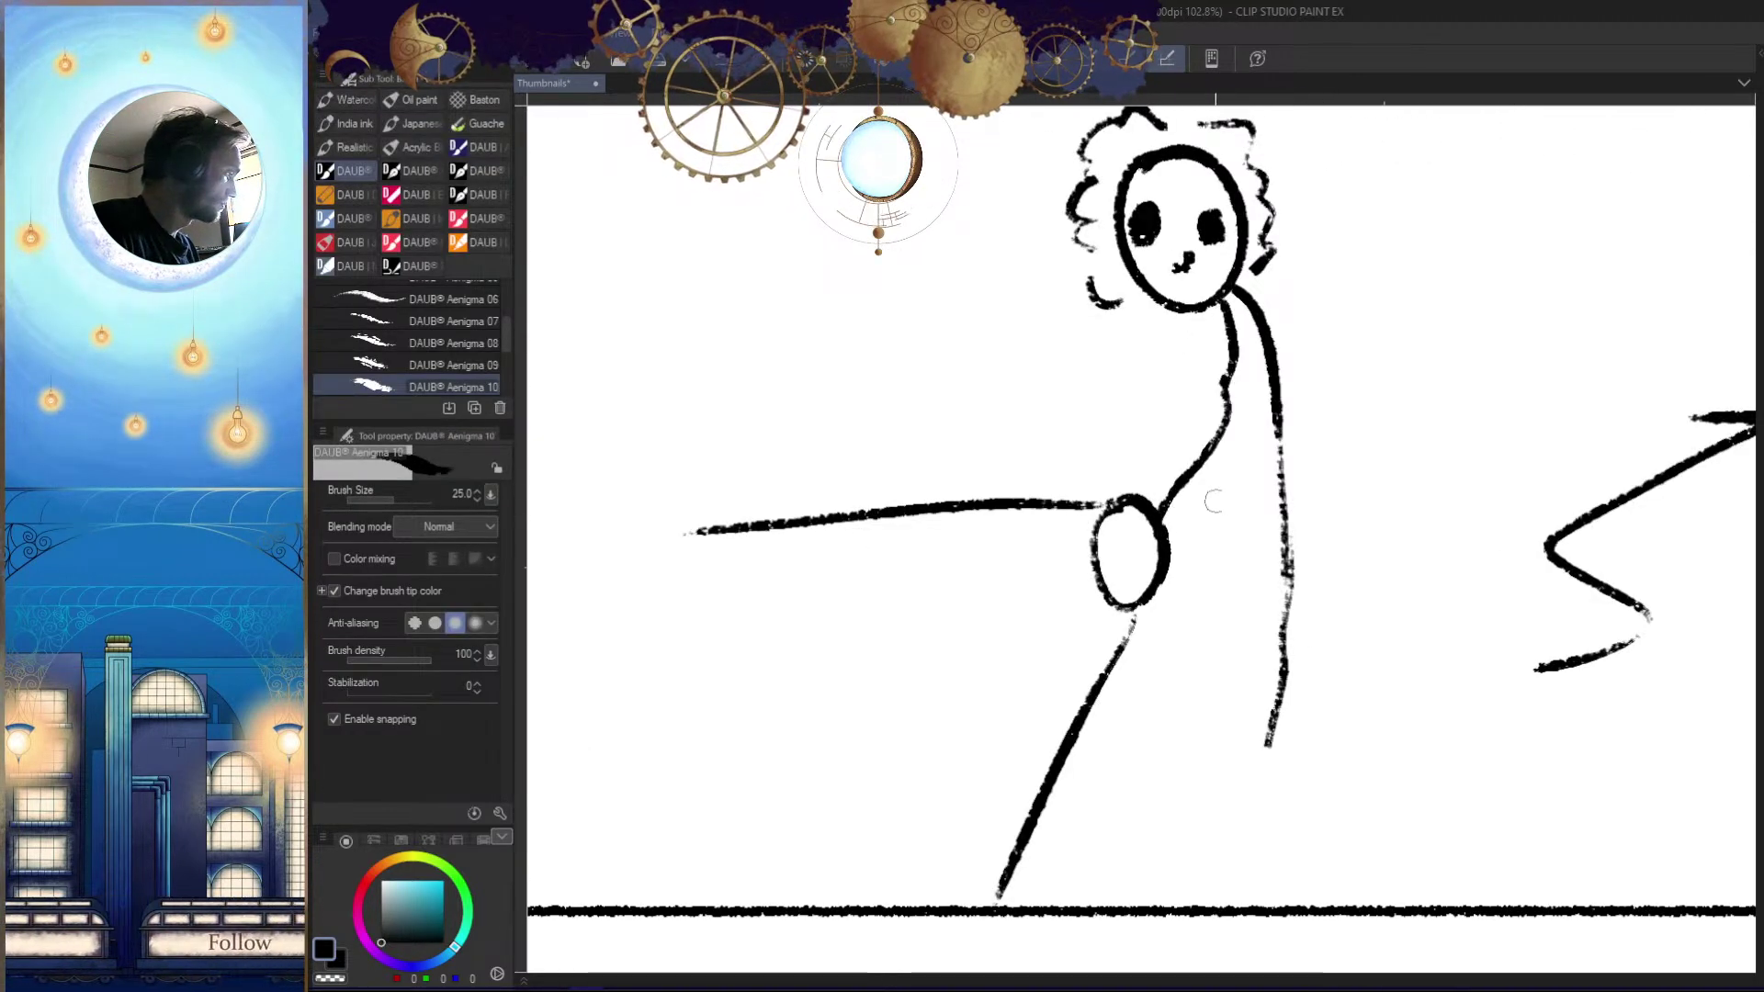
{"action": "left_click_drag", "start_coordinate": [1239, 473], "coordinate": [1169, 565]}
{"action": "key", "text": "ctrl+z"}
{"action": "mouse_move", "coordinate": [1269, 386]}
{"action": "left_mouse_down"}
{"action": "mouse_move", "coordinate": [1179, 577]}
{"action": "mouse_move", "coordinate": [1259, 642]}
{"action": "mouse_move", "coordinate": [1269, 693]}
{"action": "left_mouse_up"}
Enclose the right panel of the row above the bottom one, with the coated figure and child, in a polyline selection
{"action": "key", "text": "ctrl+space"}
{"action": "mouse_move", "coordinate": [1270, 694]}
{"action": "left_mouse_down"}
{"action": "mouse_move", "coordinate": [1179, 752]}
{"action": "mouse_move", "coordinate": [1130, 719]}
{"action": "left_mouse_up"}
{"action": "left_click_drag", "start_coordinate": [1436, 682], "coordinate": [1216, 693]}
{"action": "key", "text": "m"}
{"action": "left_click", "coordinate": [1394, 394]}
{"action": "left_click", "coordinate": [1336, 325]}
{"action": "left_click", "coordinate": [1229, 297]}
{"action": "left_click", "coordinate": [1001, 308]}
{"action": "left_click", "coordinate": [879, 318]}
{"action": "left_click", "coordinate": [753, 314]}
{"action": "left_click", "coordinate": [734, 634]}
{"action": "left_click", "coordinate": [969, 693]}
{"action": "left_click", "coordinate": [1228, 682]}
{"action": "left_click", "coordinate": [1374, 651]}
{"action": "left_click", "coordinate": [1403, 551]}
{"action": "left_click", "coordinate": [1395, 394]}
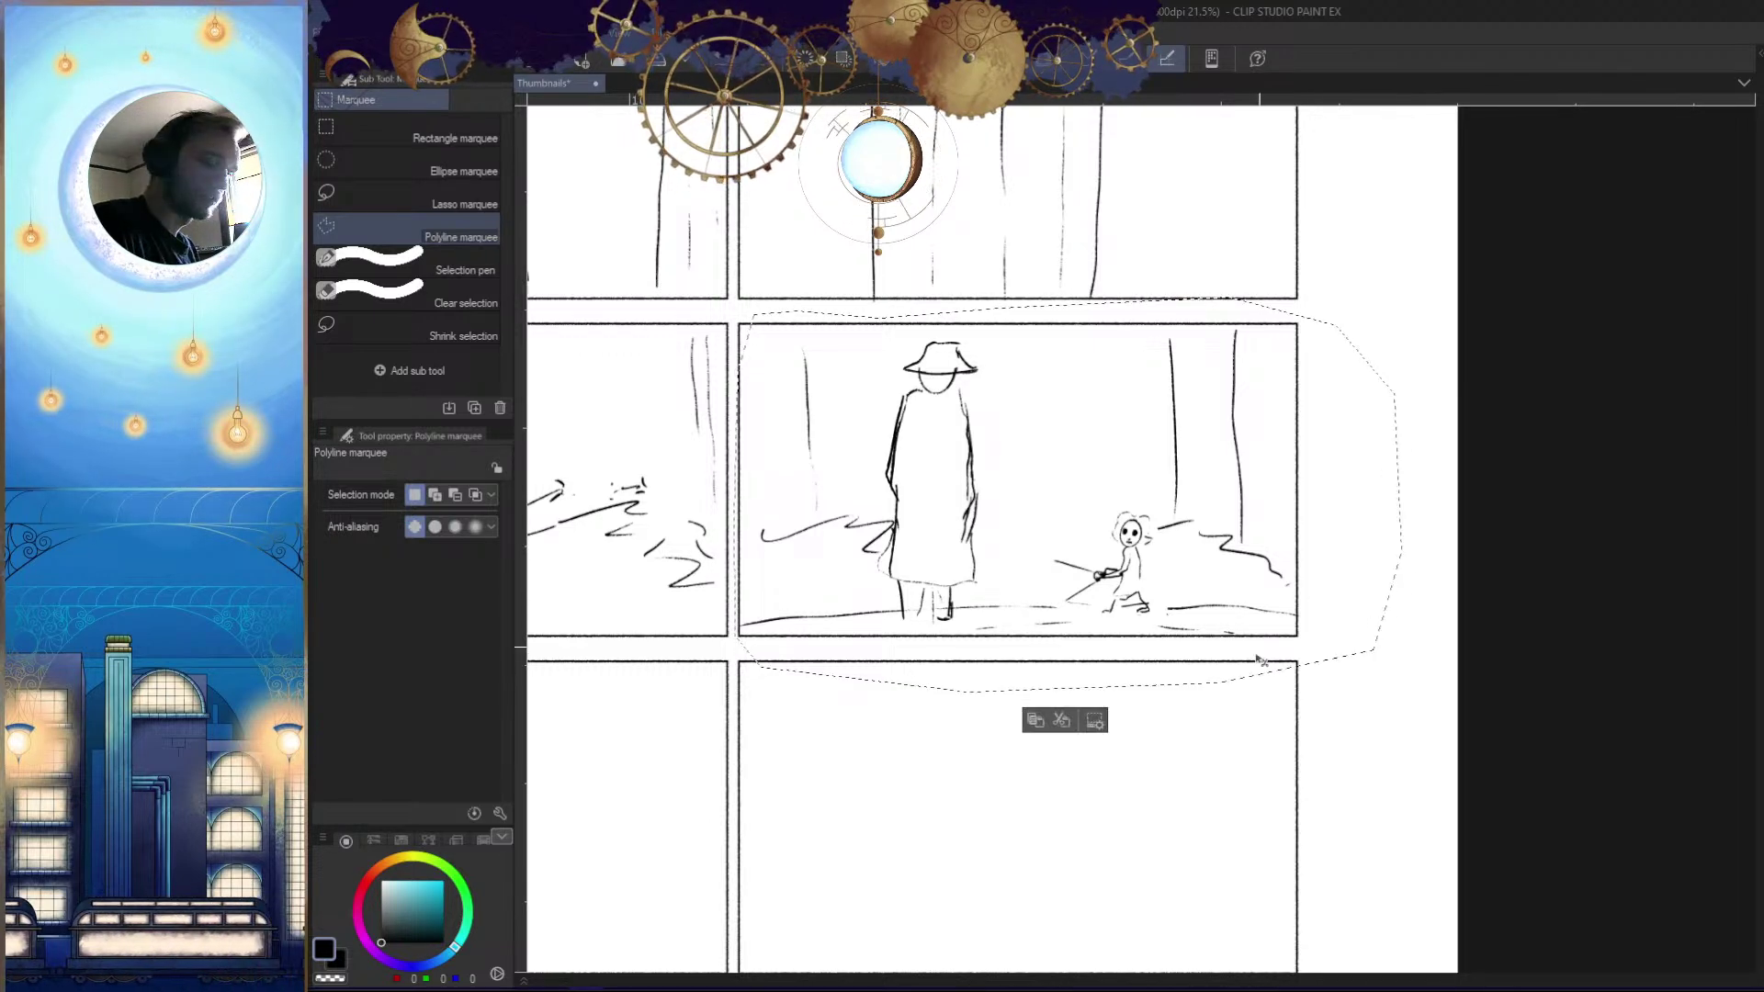
Try enlarging the selected panel drawing to 132%
{"action": "key", "text": "ctrl+t"}
{"action": "left_click_drag", "start_coordinate": [1064, 686], "coordinate": [1065, 813]}
{"action": "mouse_move", "coordinate": [1153, 717]}
{"action": "left_mouse_down"}
{"action": "mouse_move", "coordinate": [1156, 655]}
{"action": "mouse_move", "coordinate": [1155, 672]}
{"action": "left_mouse_up"}
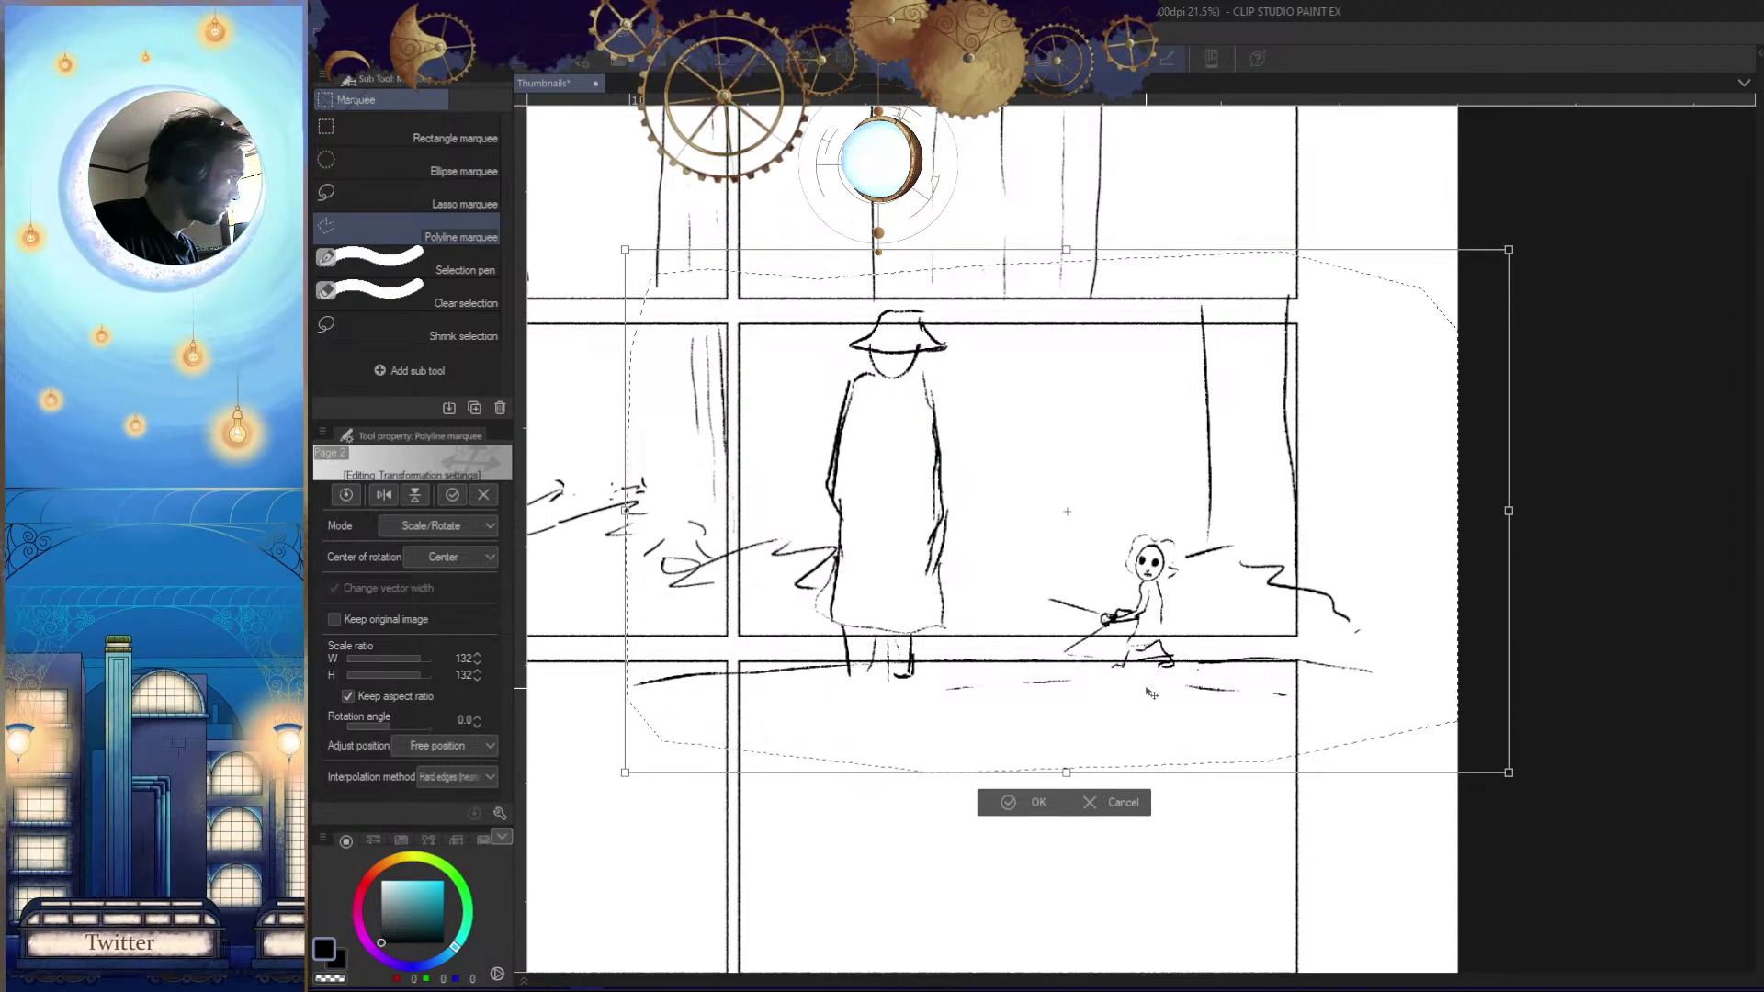
{"action": "key", "text": "Return"}
{"action": "key", "text": "ctrl+d"}
{"action": "left_click_drag", "start_coordinate": [1150, 689], "coordinate": [1274, 690]}
{"action": "scroll", "coordinate": [1274, 689], "scroll_direction": "down", "scroll_amount": 2}
{"action": "key", "text": "ctrl+z"}
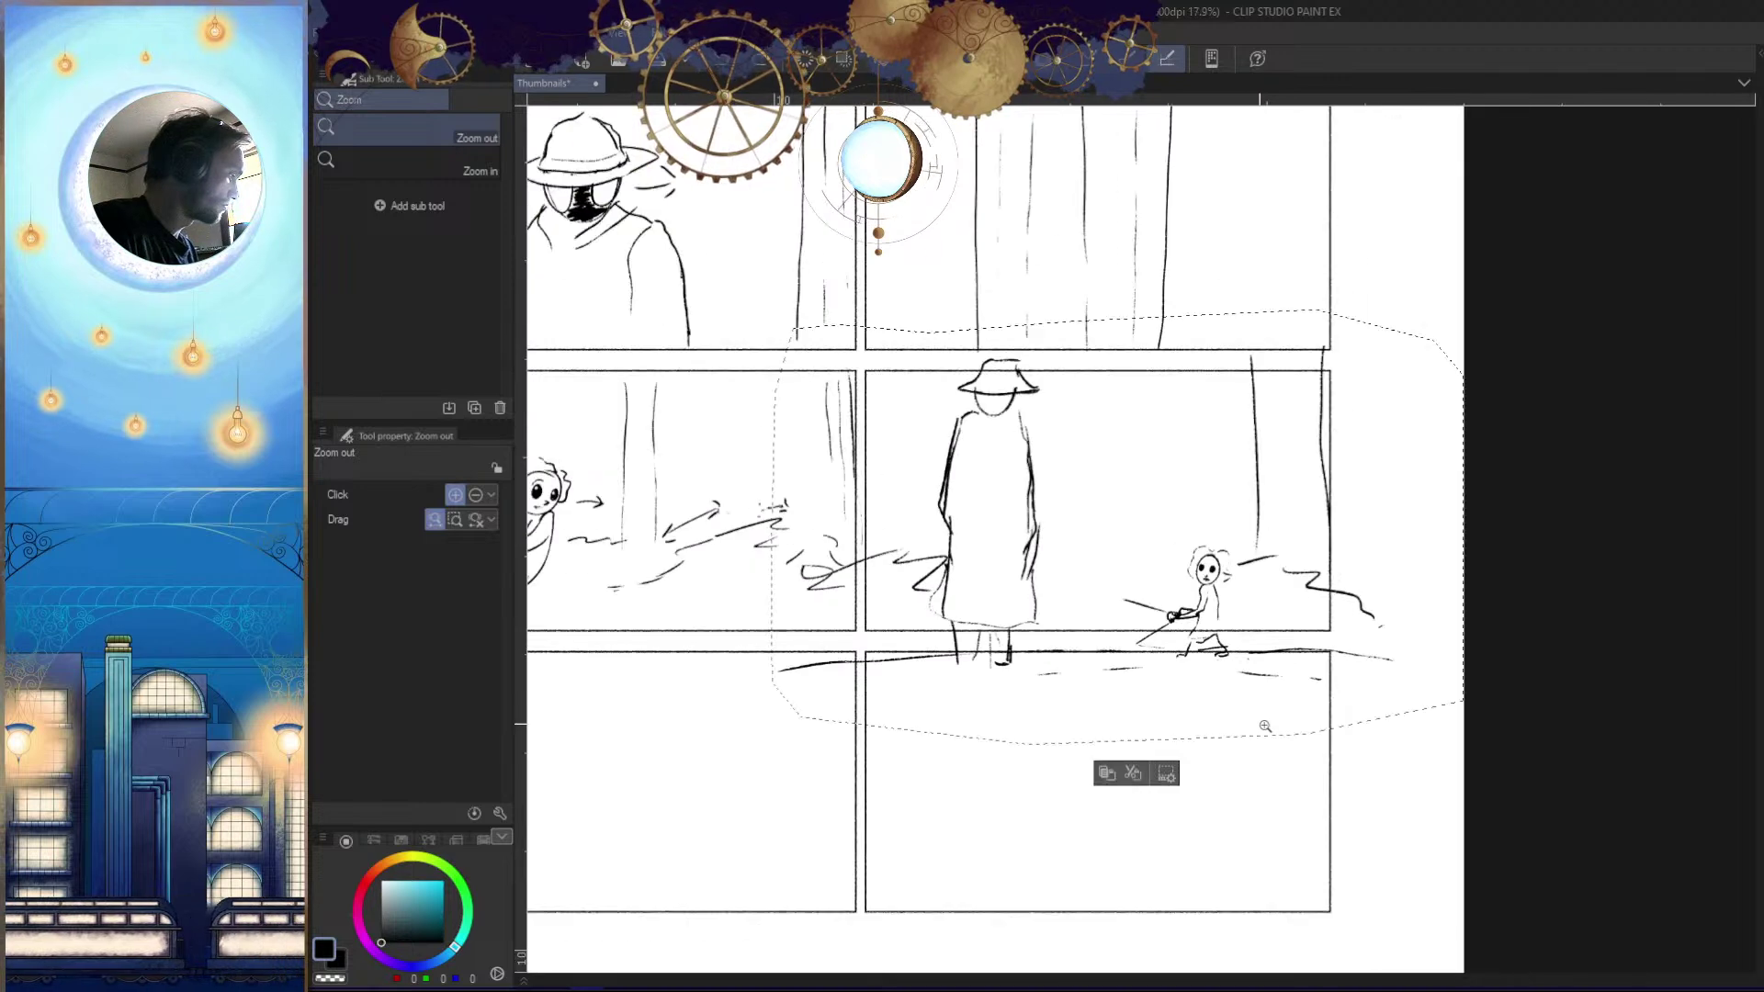
{"action": "key", "text": "ctrl+z"}
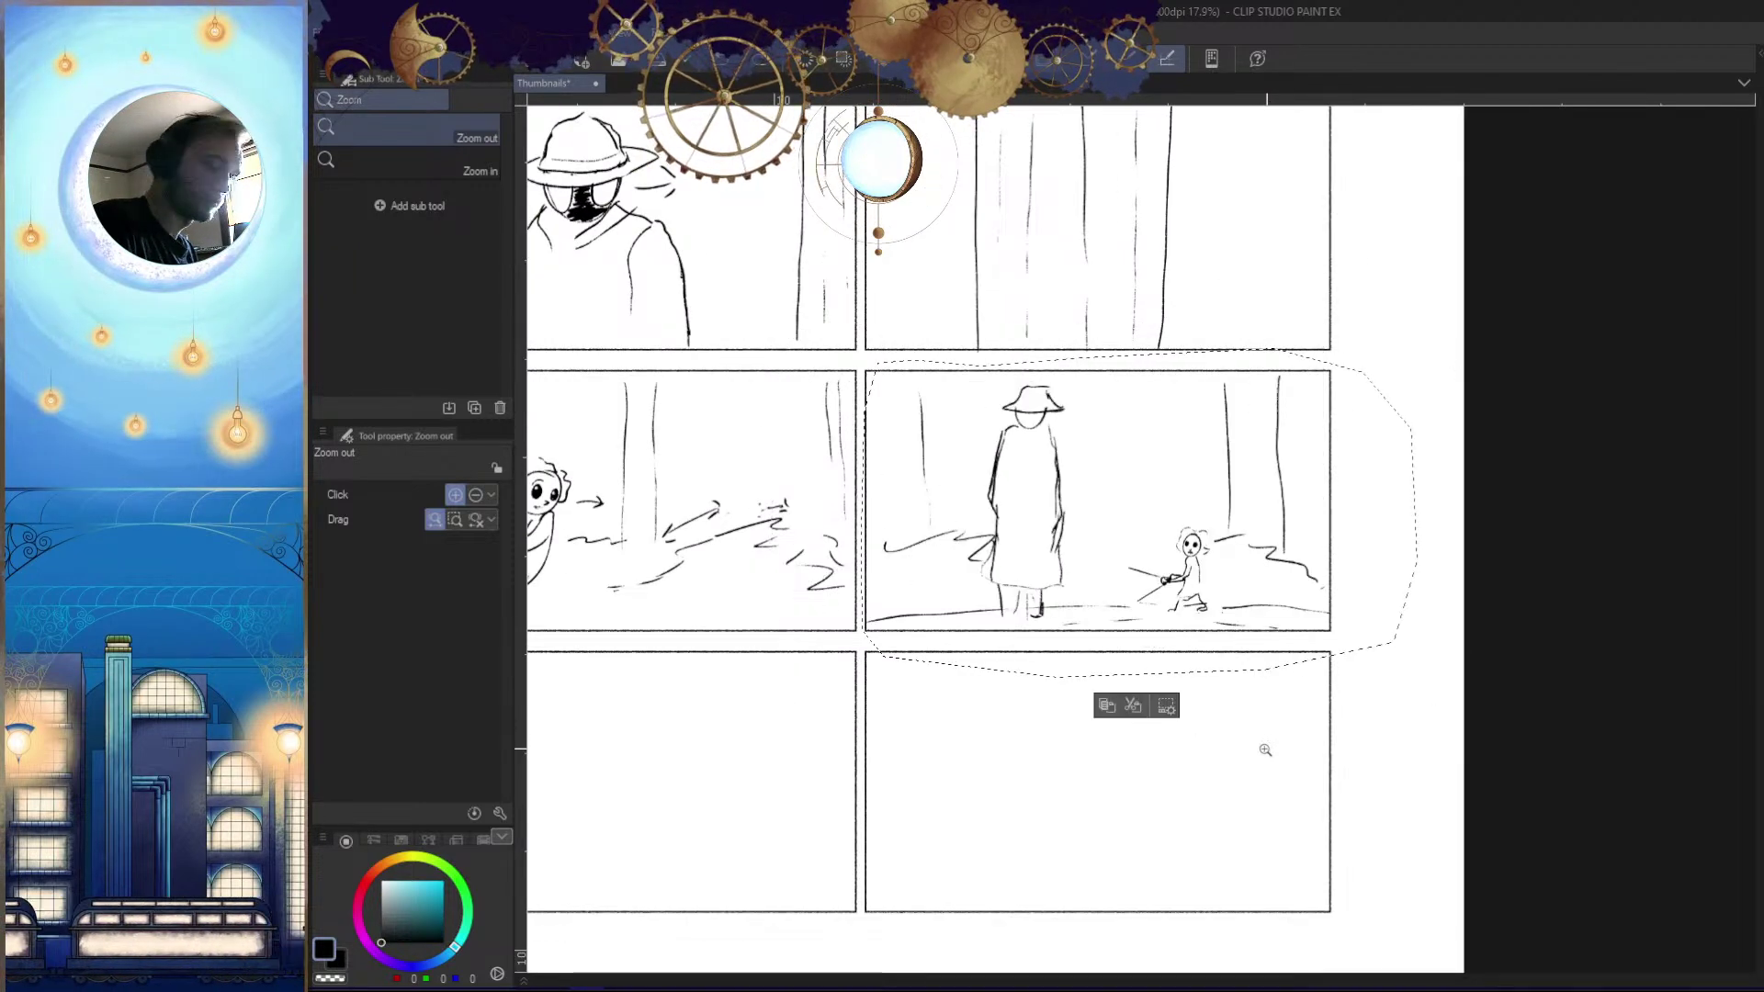
Try enlarging the selected panel drawing to 119% and erasing the strokes beyond the frame
{"action": "key", "text": "ctrl+t"}
{"action": "left_click_drag", "start_coordinate": [1138, 675], "coordinate": [1140, 740]}
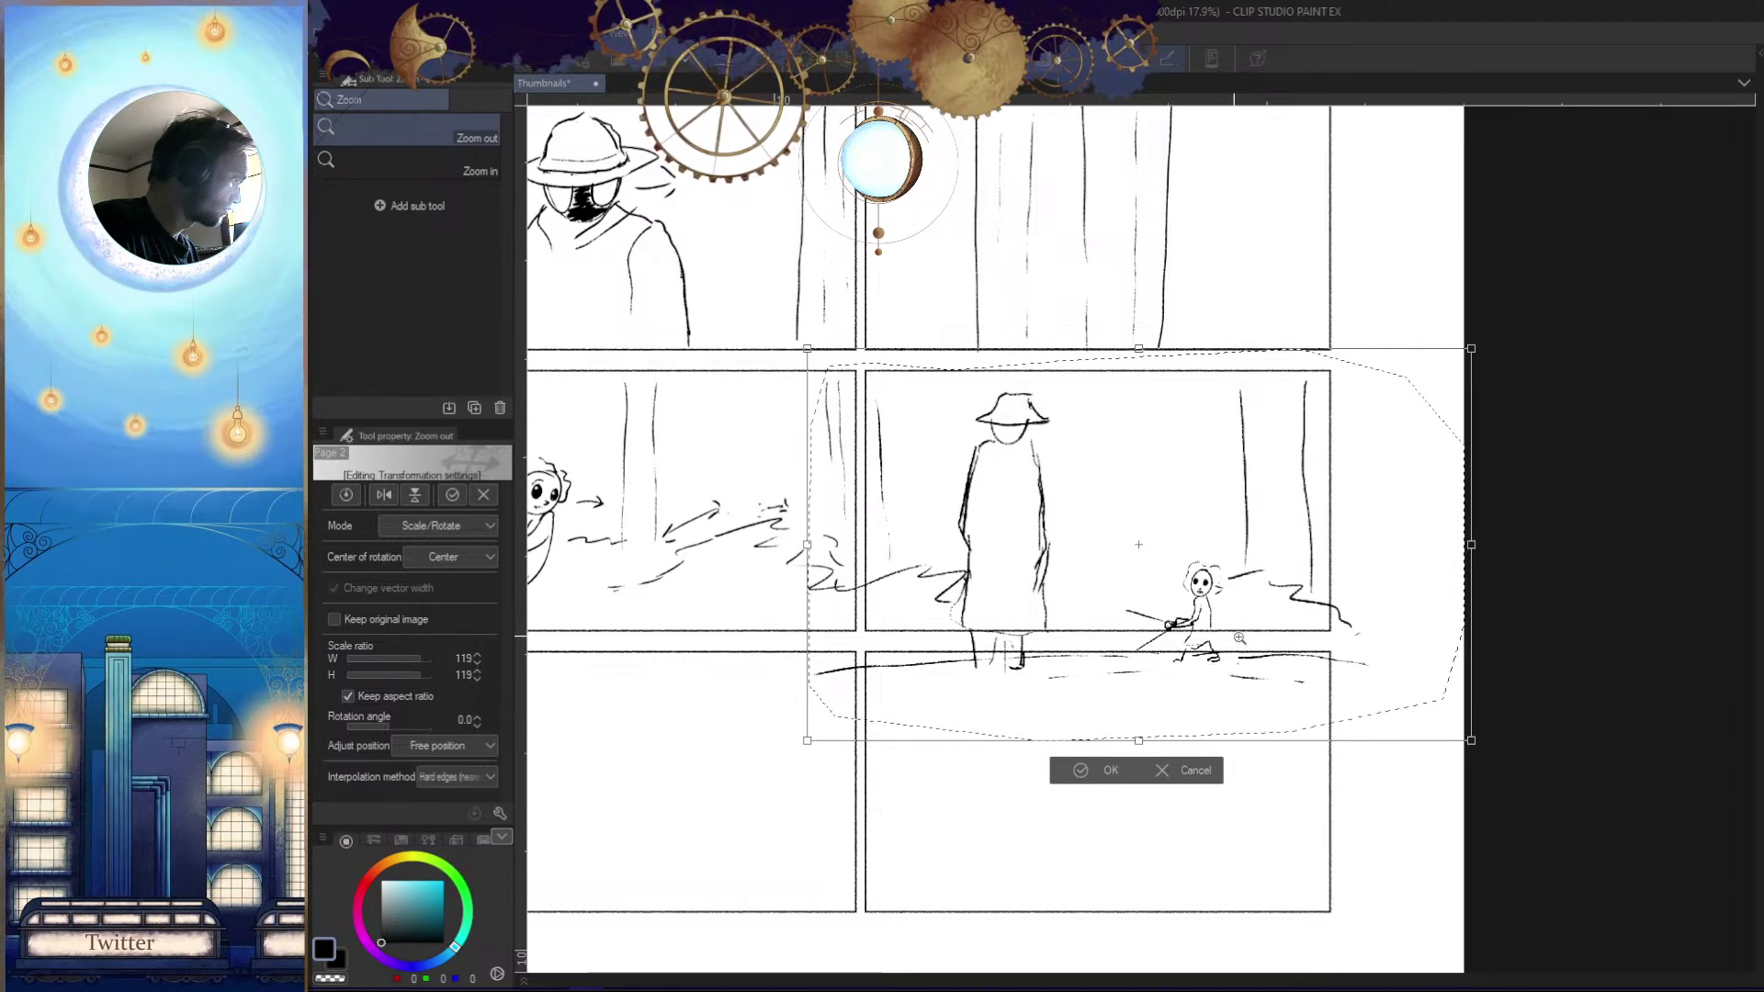
{"action": "key", "text": "e"}
{"action": "scroll", "coordinate": [1056, 554], "scroll_direction": "up", "scroll_amount": 2}
{"action": "mouse_move", "coordinate": [1079, 556]}
{"action": "left_mouse_down"}
{"action": "mouse_move", "coordinate": [1283, 567]}
{"action": "mouse_move", "coordinate": [1123, 555]}
{"action": "left_mouse_up"}
{"action": "left_click_drag", "start_coordinate": [1572, 568], "coordinate": [1293, 576]}
{"action": "mouse_move", "coordinate": [1133, 568]}
{"action": "left_mouse_down"}
{"action": "mouse_move", "coordinate": [1305, 573]}
{"action": "mouse_move", "coordinate": [1115, 604]}
{"action": "mouse_move", "coordinate": [1582, 612]}
{"action": "left_mouse_up"}
{"action": "mouse_move", "coordinate": [1582, 613]}
{"action": "left_mouse_down"}
{"action": "mouse_move", "coordinate": [1027, 635]}
{"action": "mouse_move", "coordinate": [1419, 645]}
{"action": "left_mouse_up"}
{"action": "mouse_move", "coordinate": [1568, 555]}
{"action": "left_mouse_down"}
{"action": "mouse_move", "coordinate": [1530, 542]}
{"action": "mouse_move", "coordinate": [1526, 485]}
{"action": "mouse_move", "coordinate": [1495, 648]}
{"action": "mouse_move", "coordinate": [1378, 696]}
{"action": "left_mouse_up"}
{"action": "key", "text": "ctrl+space"}
{"action": "left_click_drag", "start_coordinate": [1378, 696], "coordinate": [1377, 673]}
Undo the erasing and the 119% enlargement of the panel drawing
{"action": "key", "text": "ctrl+z"}
{"action": "key", "text": "ctrl+z"}
{"action": "key", "text": "ctrl+z"}
{"action": "key", "text": "ctrl+z"}
{"action": "key", "text": "ctrl+z"}
{"action": "key", "text": "ctrl+z"}
{"action": "key", "text": "ctrl+z"}
{"action": "key", "text": "ctrl+z"}
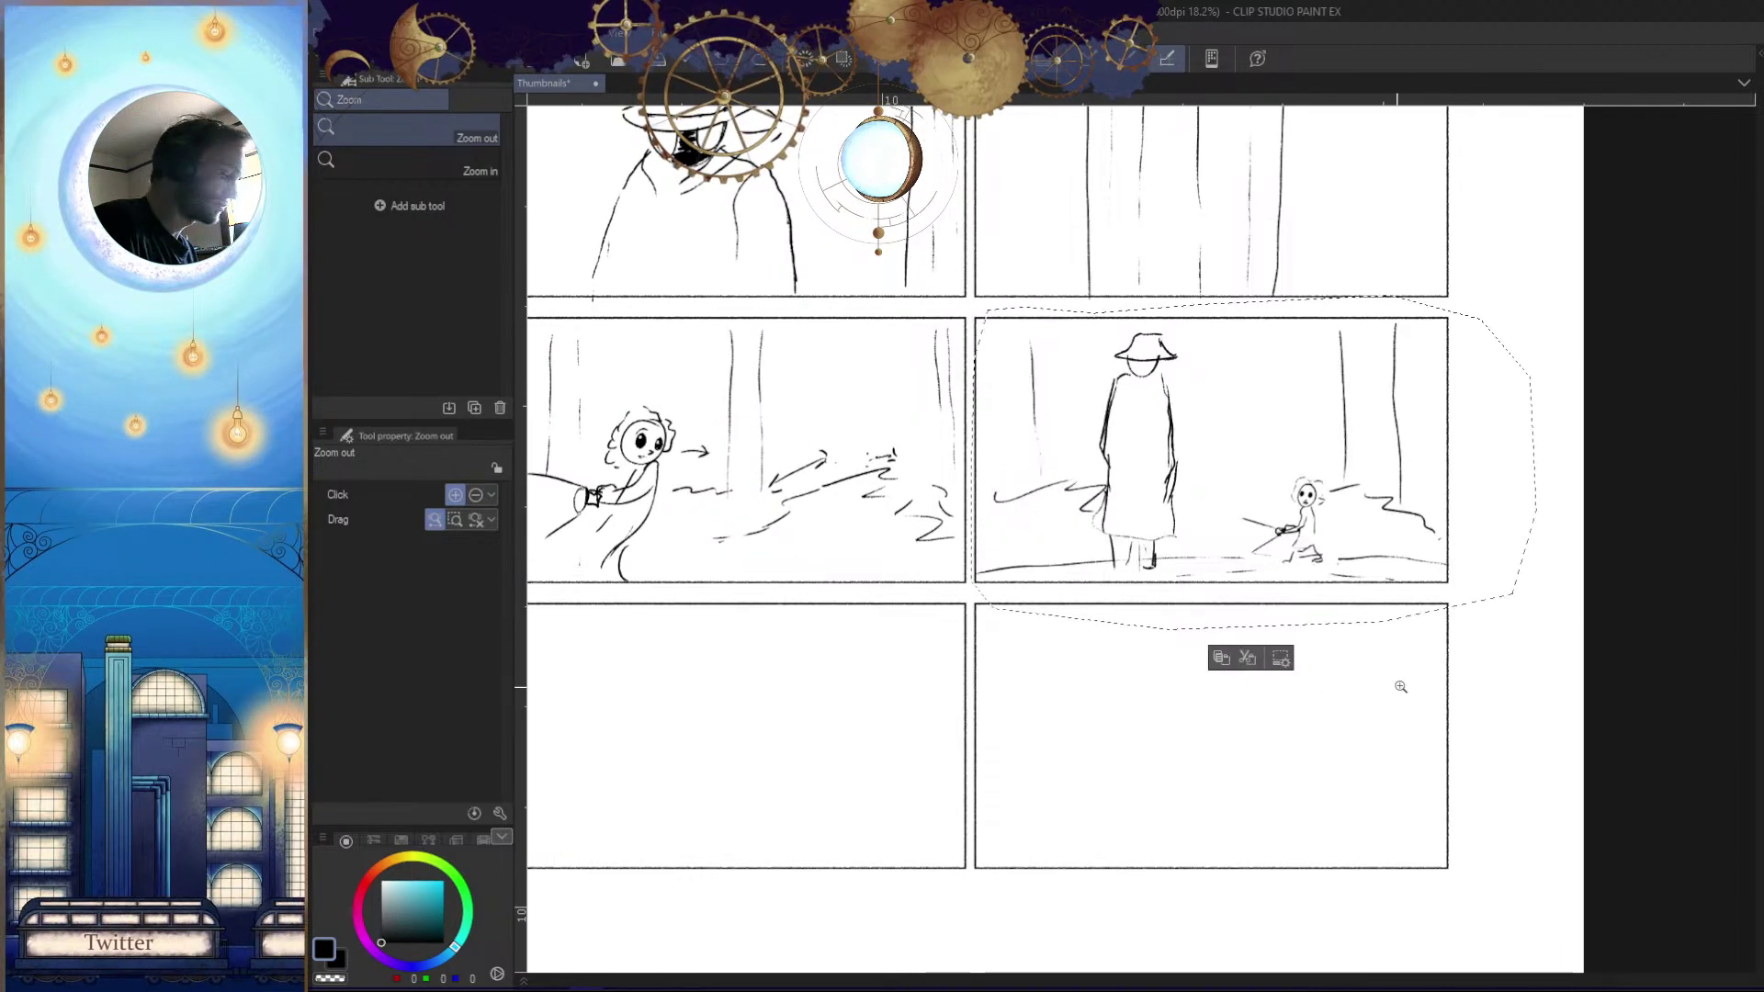
Scale the selected panel drawing to 111% and erase the strokes spilling past the frame
{"action": "key", "text": "ctrl+t"}
{"action": "left_click_drag", "start_coordinate": [1254, 630], "coordinate": [1247, 673]}
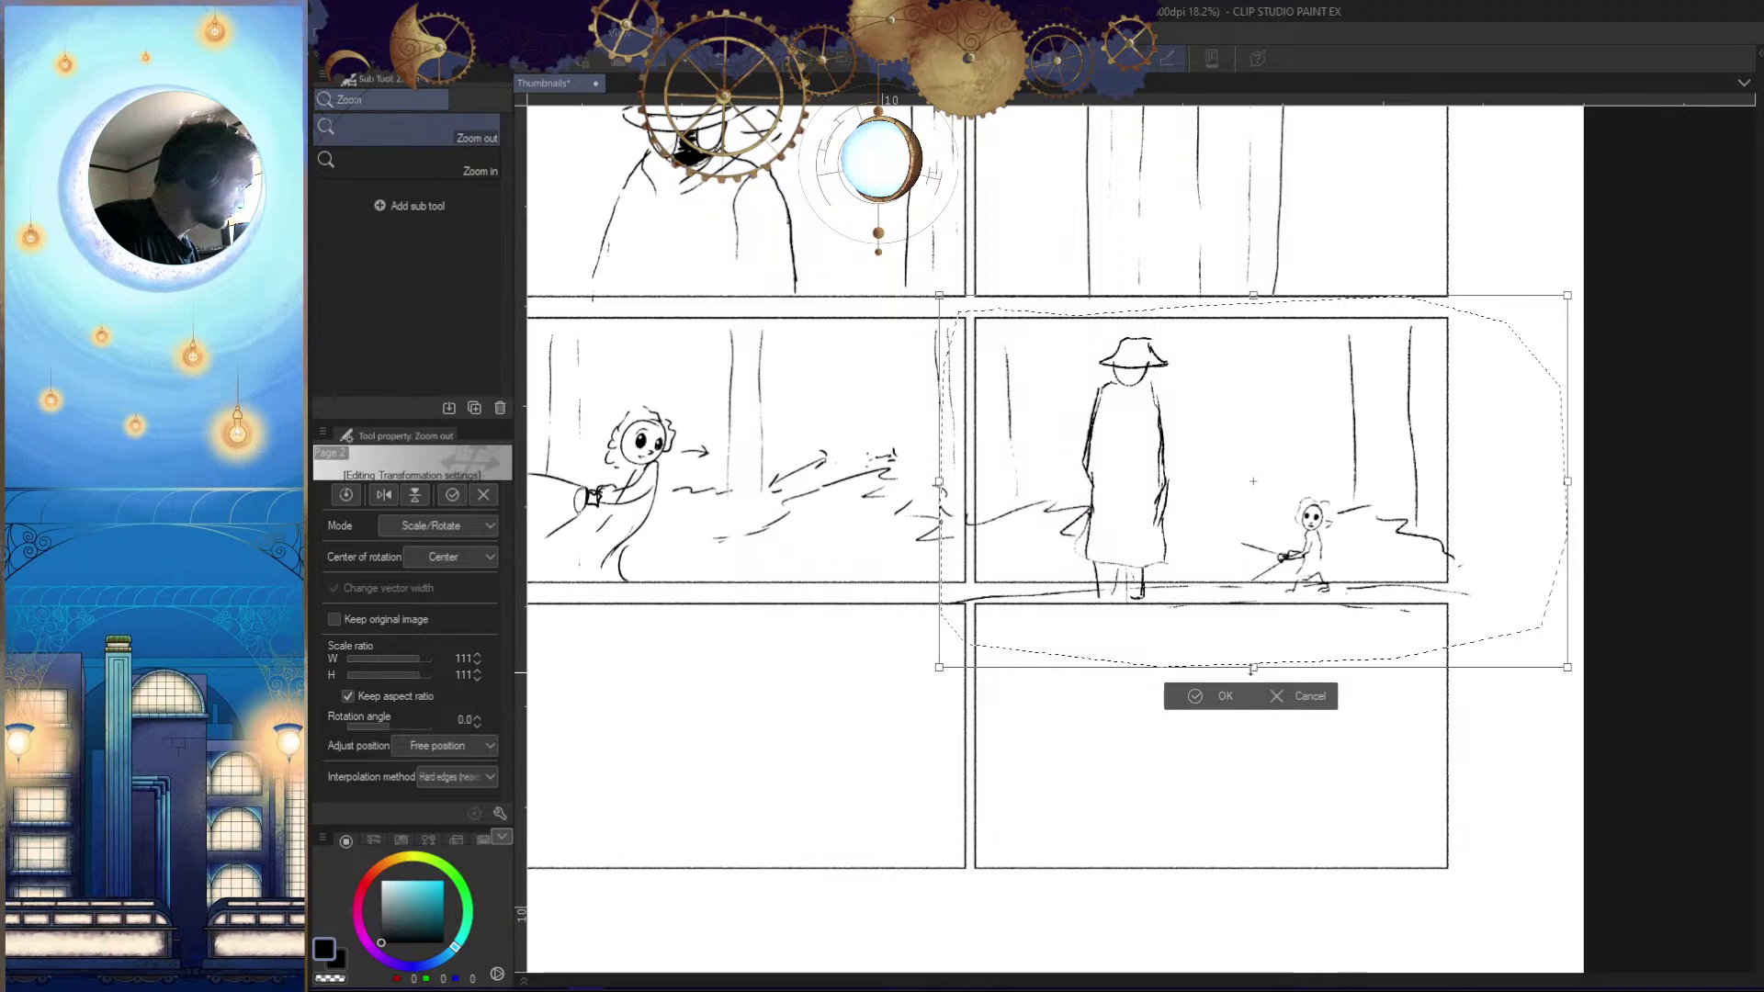
{"action": "key", "text": "Return"}
{"action": "scroll", "coordinate": [1277, 679], "scroll_direction": "up", "scroll_amount": 2}
{"action": "key", "text": "e"}
{"action": "left_click_drag", "start_coordinate": [1521, 565], "coordinate": [1254, 567]}
{"action": "mouse_move", "coordinate": [1413, 560]}
{"action": "left_mouse_down"}
{"action": "mouse_move", "coordinate": [1301, 559]}
{"action": "mouse_move", "coordinate": [1291, 591]}
{"action": "mouse_move", "coordinate": [1351, 595]}
{"action": "mouse_move", "coordinate": [1247, 599]}
{"action": "mouse_move", "coordinate": [1165, 578]}
{"action": "mouse_move", "coordinate": [1188, 562]}
{"action": "mouse_move", "coordinate": [1146, 551]}
{"action": "mouse_move", "coordinate": [911, 573]}
{"action": "mouse_move", "coordinate": [1167, 682]}
{"action": "mouse_move", "coordinate": [985, 652]}
{"action": "mouse_move", "coordinate": [1187, 621]}
{"action": "mouse_move", "coordinate": [1066, 567]}
{"action": "mouse_move", "coordinate": [1199, 594]}
{"action": "mouse_move", "coordinate": [1142, 581]}
{"action": "mouse_move", "coordinate": [1155, 625]}
{"action": "left_mouse_up"}
Select the bottom-row left panel's drawing with a polyline selection, scale it to 111% and deselect it
{"action": "key", "text": "ctrl+space"}
{"action": "key", "text": "m"}
{"action": "left_click", "coordinate": [1325, 260]}
{"action": "left_click", "coordinate": [621, 260]}
{"action": "left_click", "coordinate": [621, 703]}
{"action": "left_click", "coordinate": [1304, 703]}
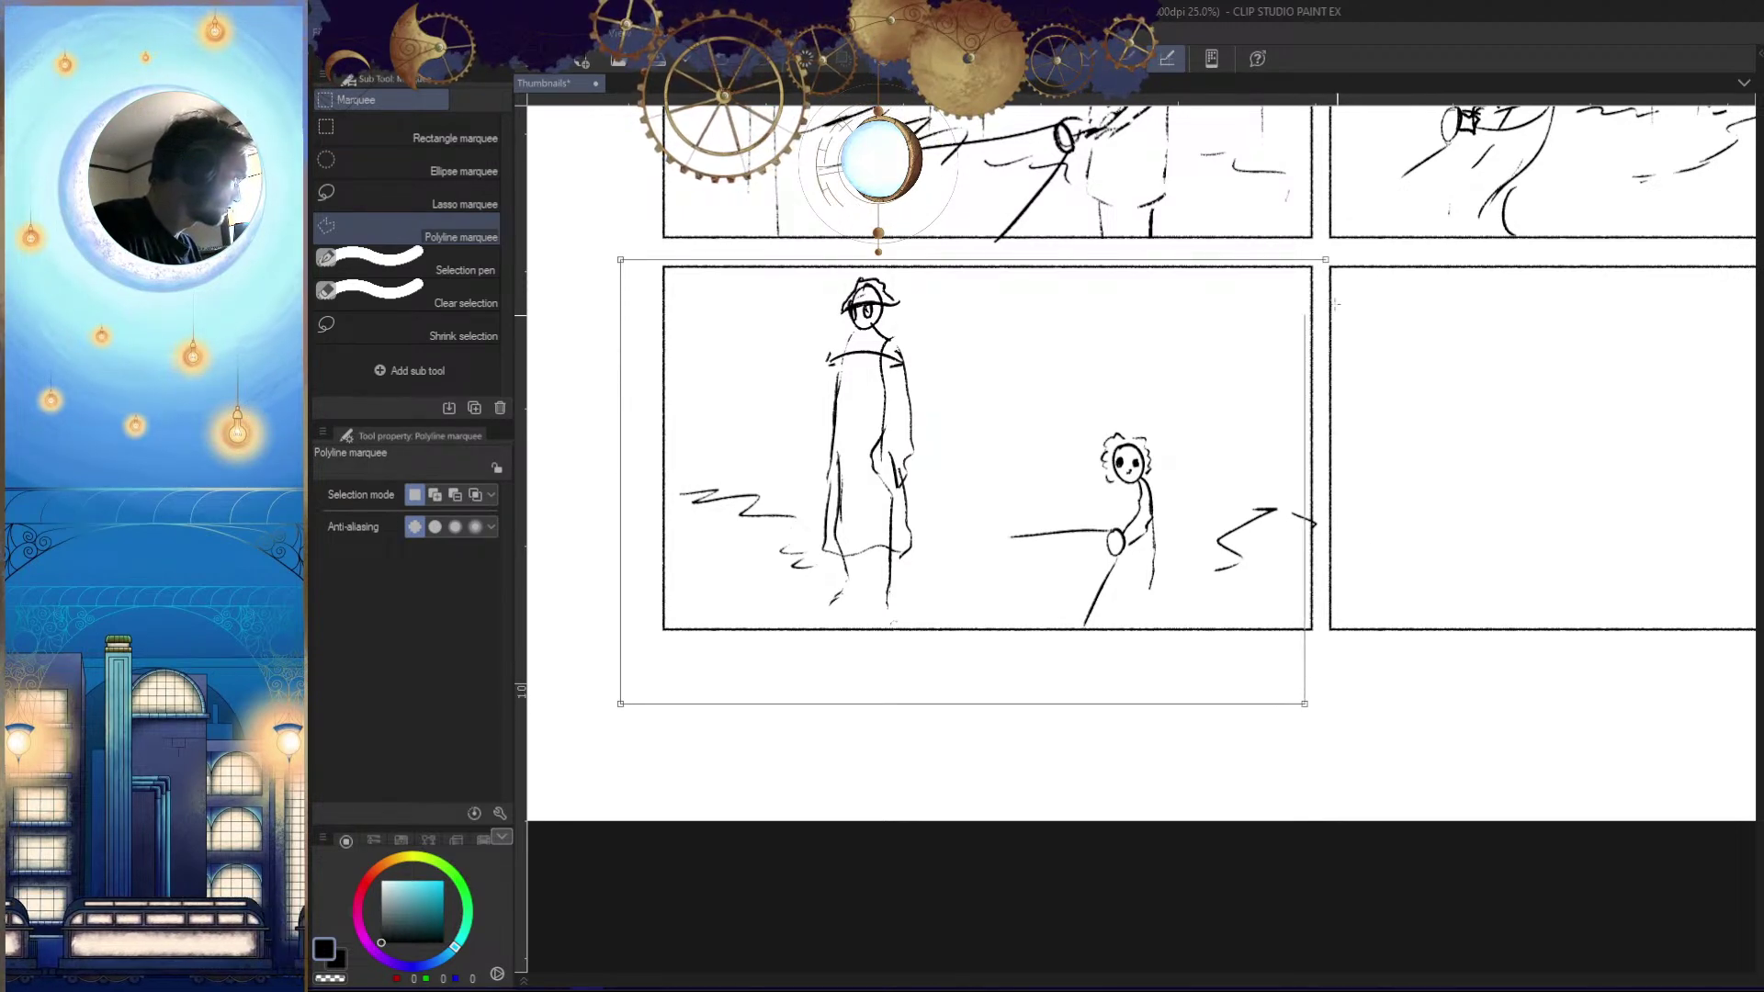
{"action": "double_click", "coordinate": [1350, 379]}
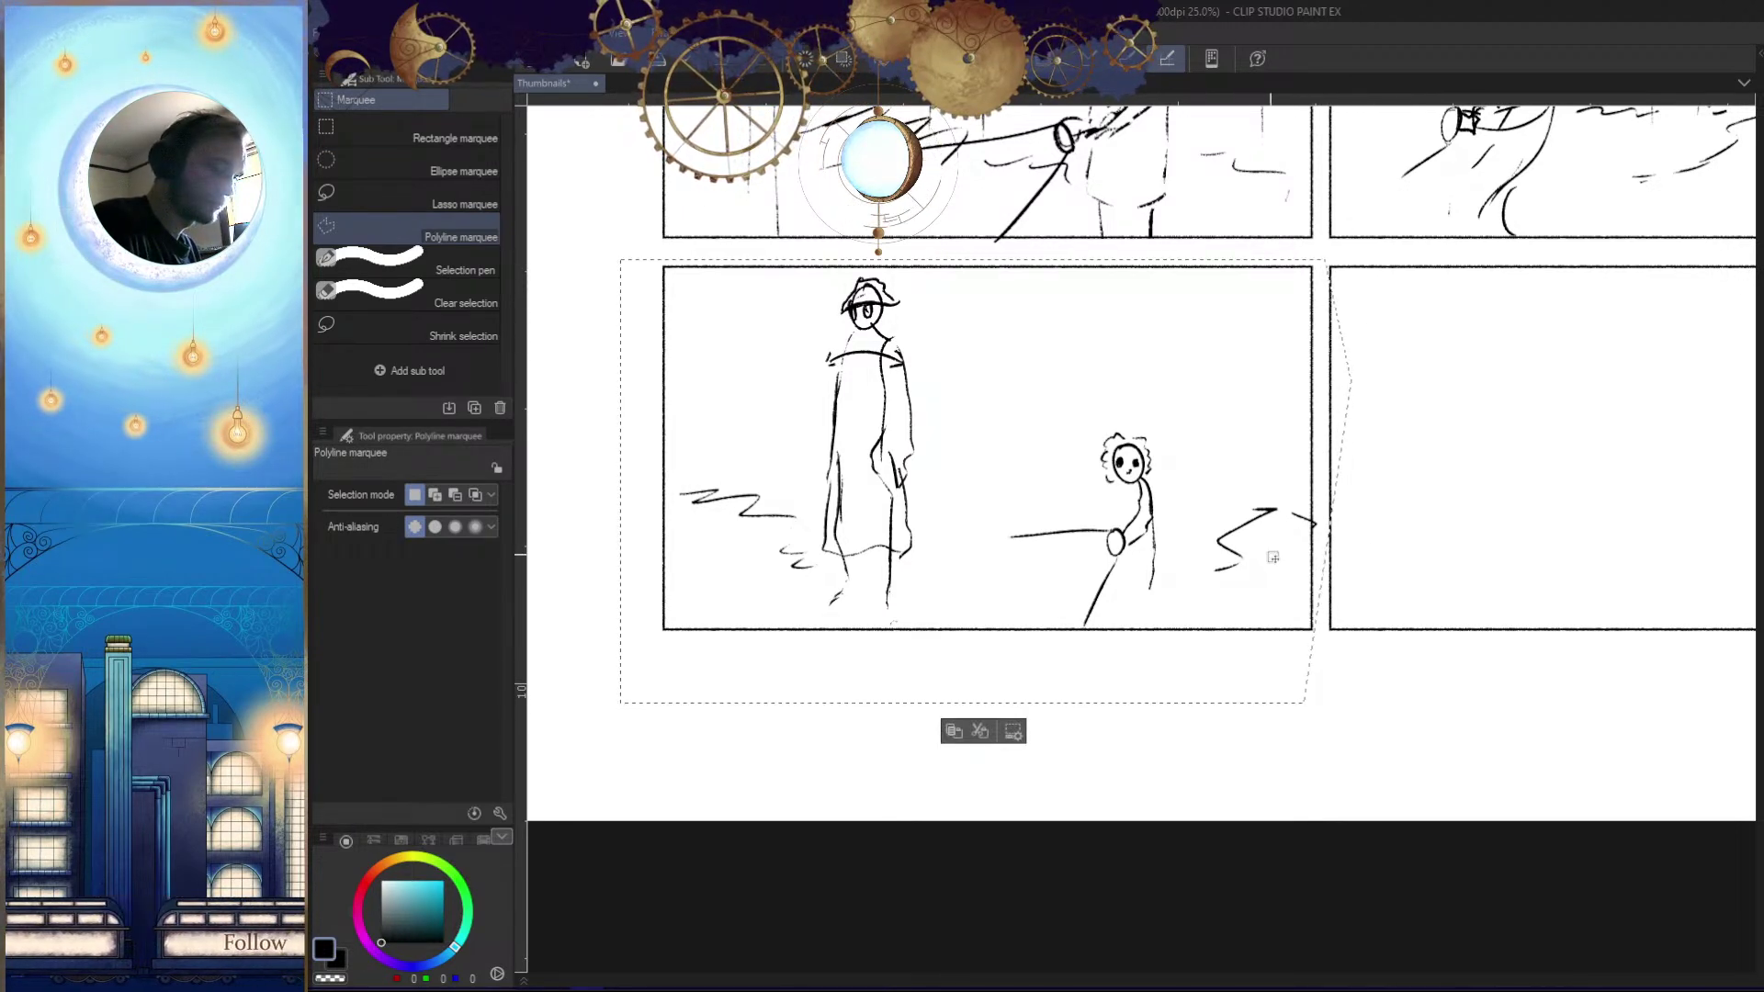
{"action": "key", "text": "ctrl+t"}
{"action": "left_click_drag", "start_coordinate": [986, 704], "coordinate": [1004, 763]}
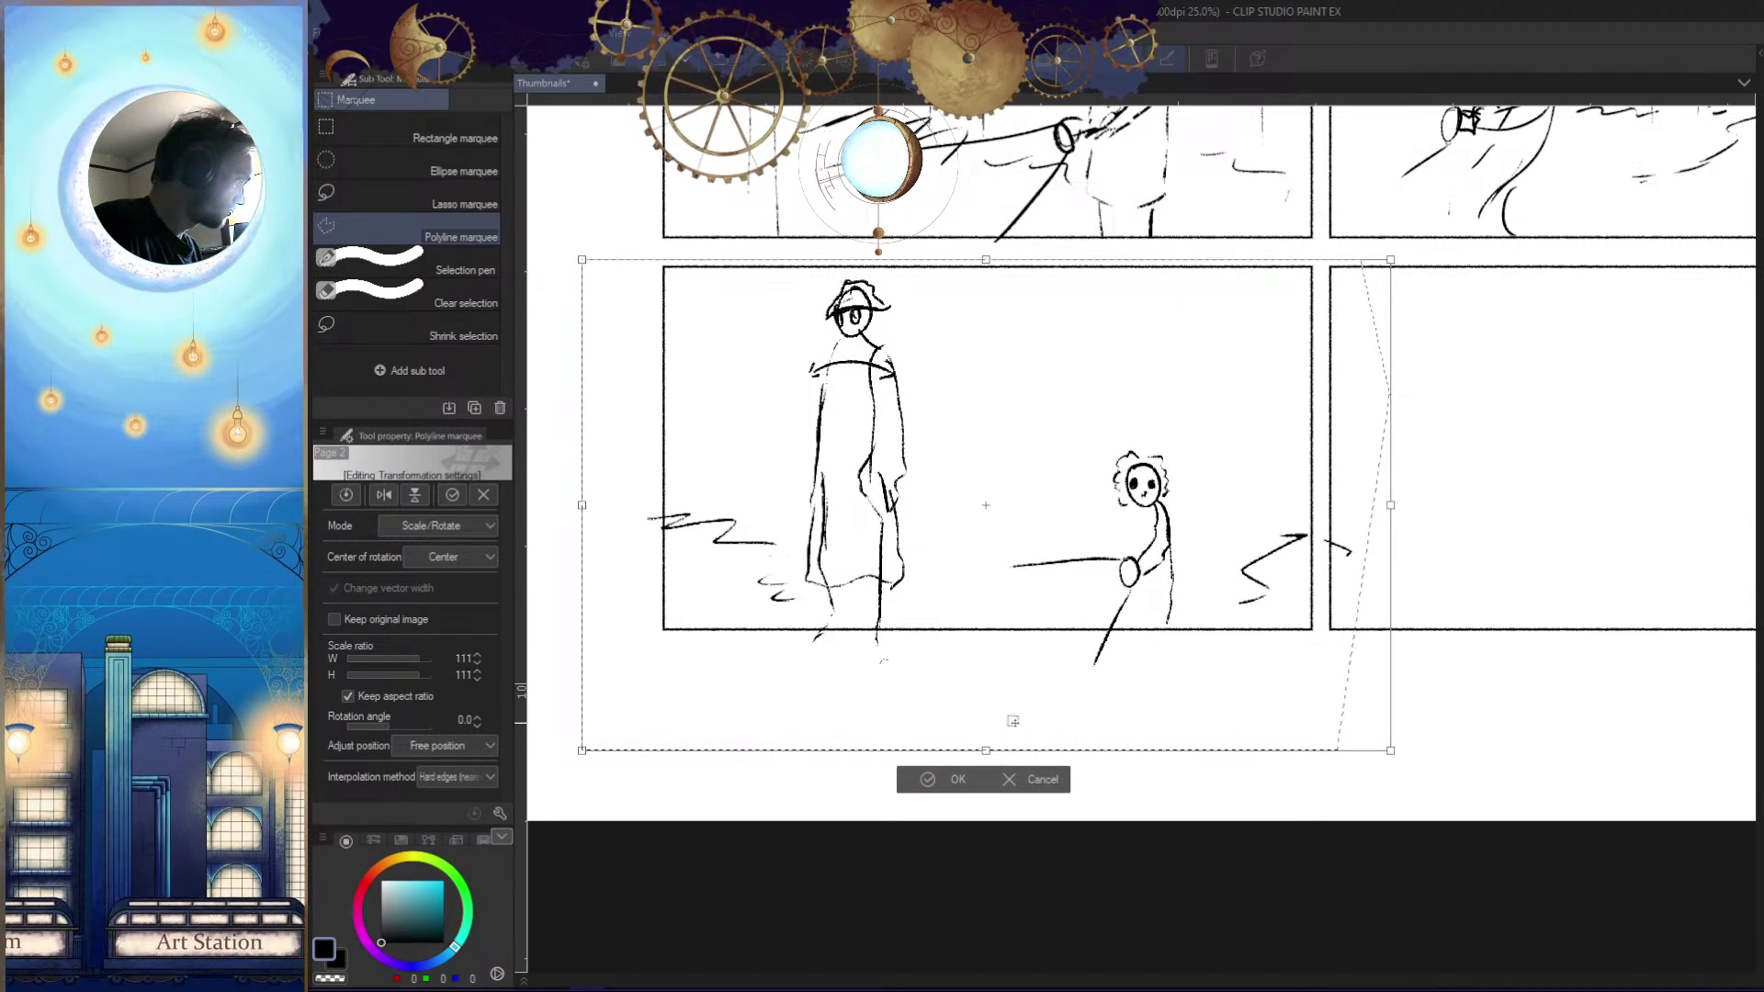
{"action": "key", "text": "Return"}
{"action": "key", "text": "ctrl+d"}
Draw the front line of the small figure's torso from the neck down to the flashlight arm
{"action": "key", "text": "ctrl+space"}
{"action": "left_click_drag", "start_coordinate": [1130, 588], "coordinate": [1181, 562]}
{"action": "key", "text": "b"}
{"action": "left_click_drag", "start_coordinate": [1139, 411], "coordinate": [1102, 500]}
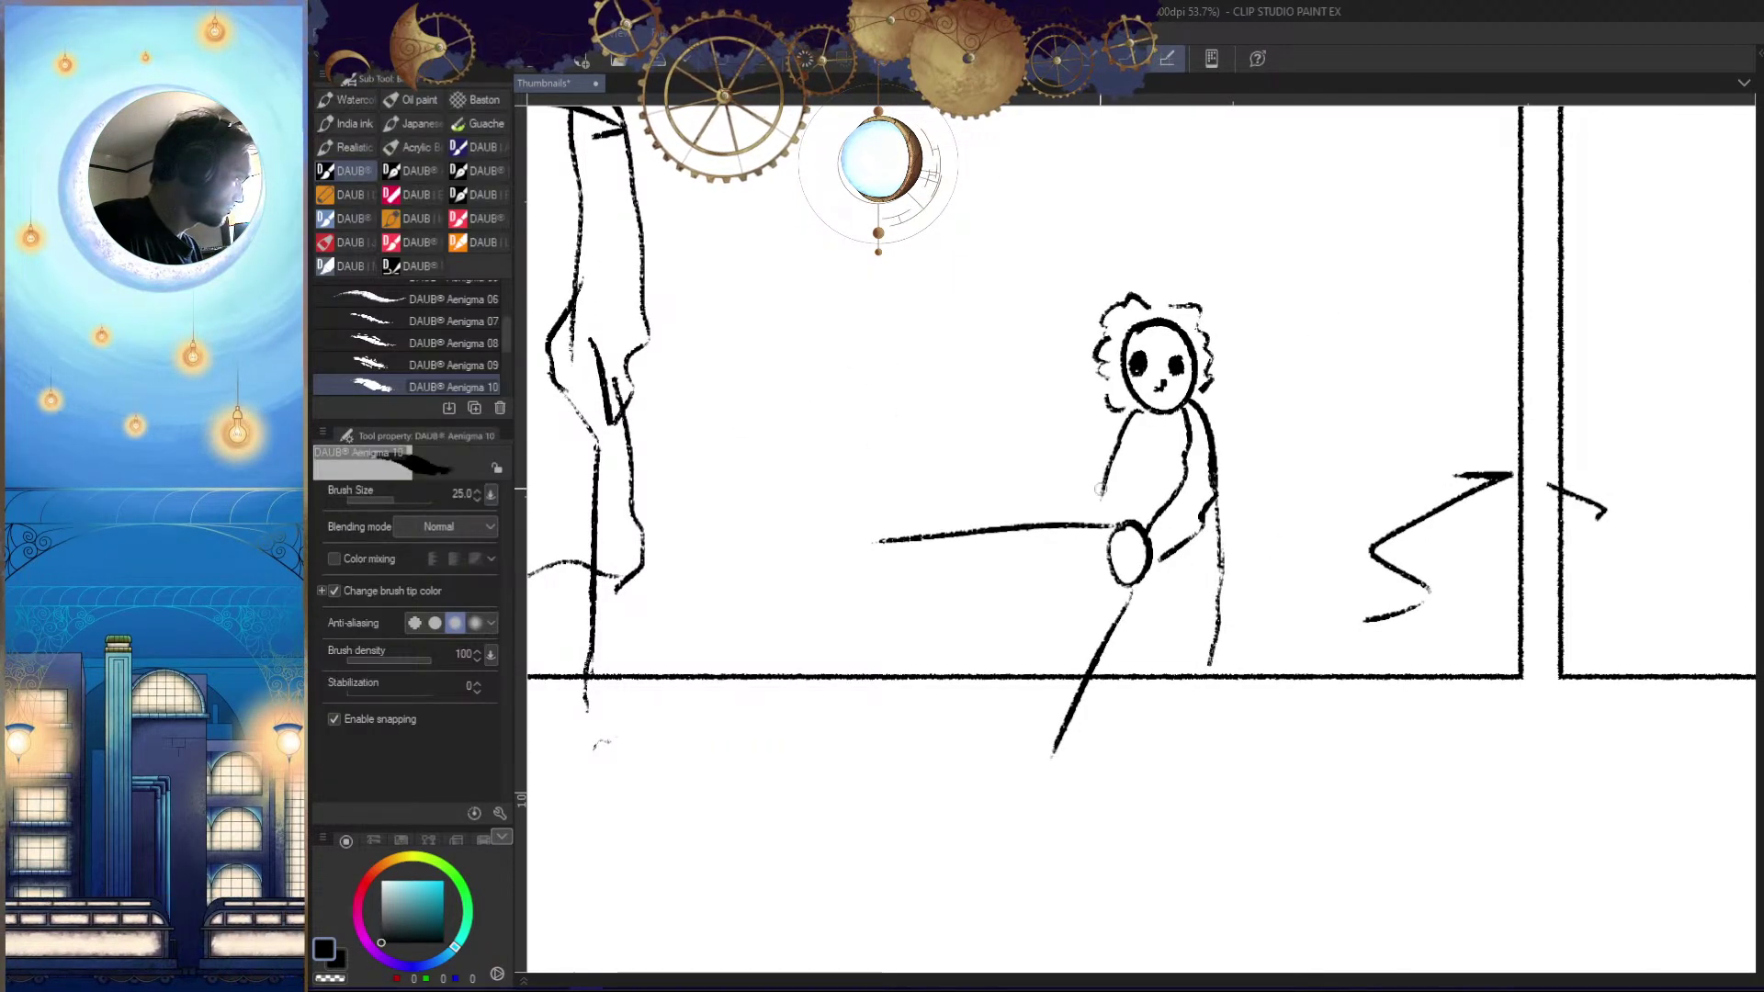
{"action": "key", "text": "ctrl+z"}
{"action": "left_click_drag", "start_coordinate": [1145, 418], "coordinate": [1137, 461]}
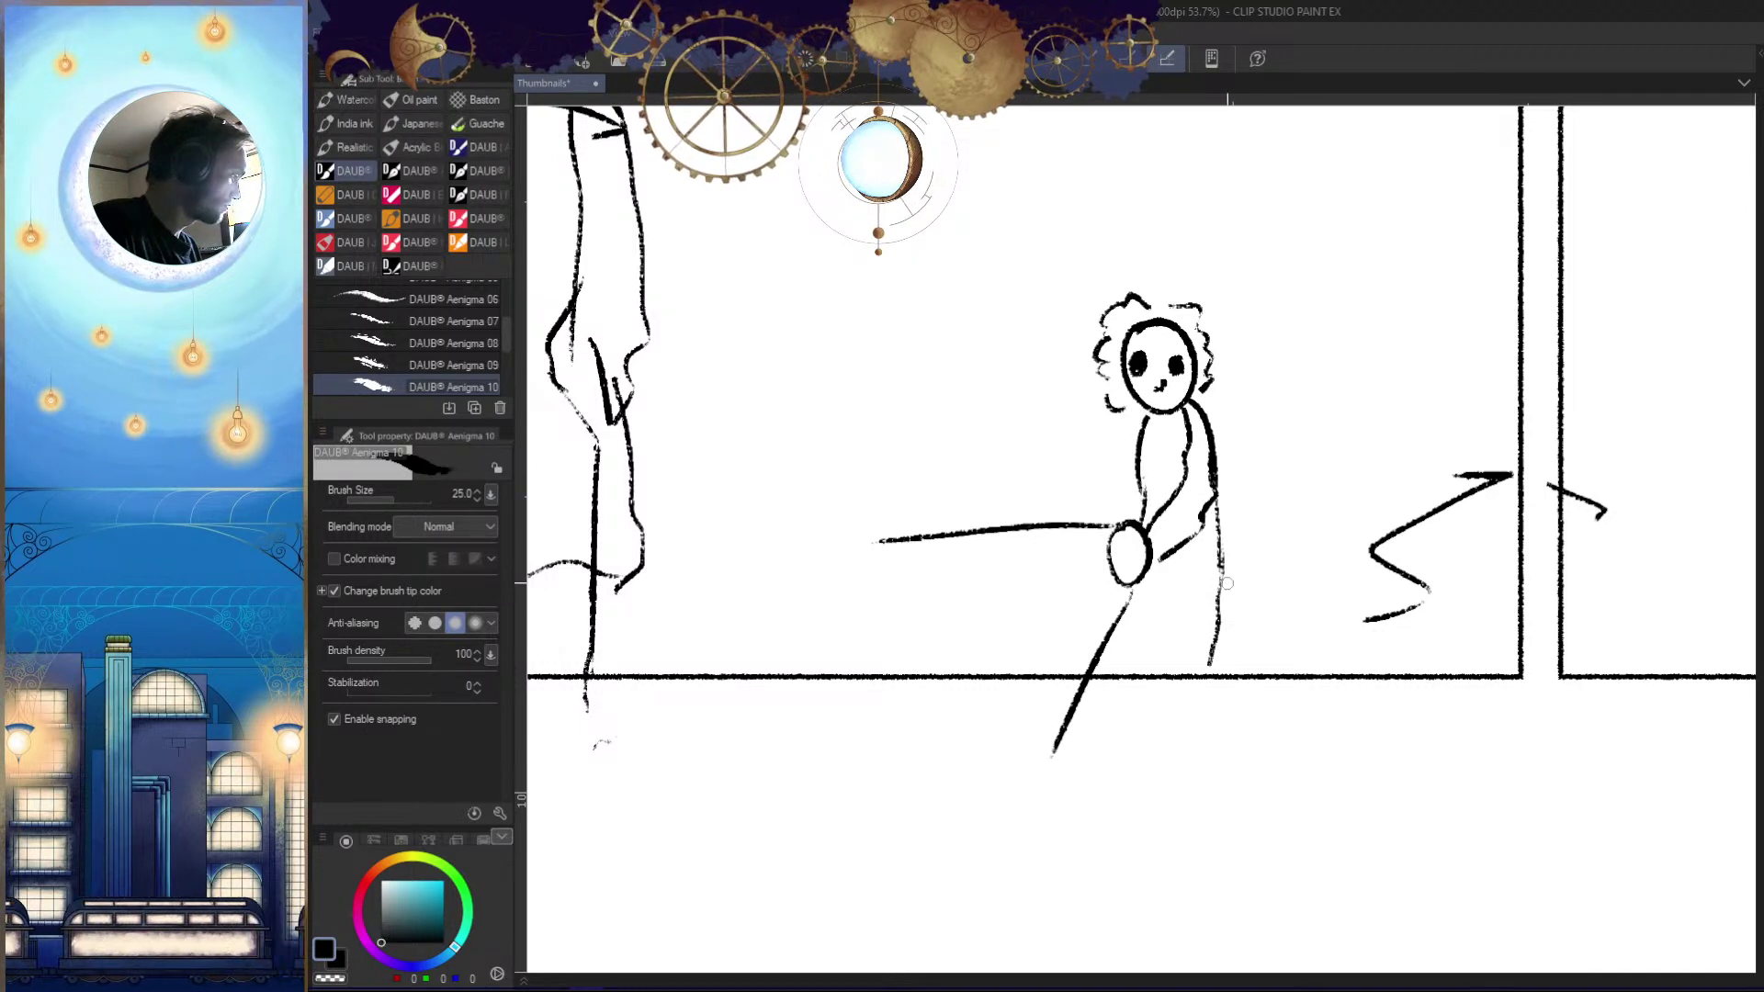
Finish the lower body outline of the small figure in the bottom-row left panel
{"action": "key", "text": "ctrl+space"}
{"action": "mouse_move", "coordinate": [1230, 678]}
{"action": "left_mouse_down"}
{"action": "mouse_move", "coordinate": [1273, 773]}
{"action": "mouse_move", "coordinate": [996, 737]}
{"action": "left_mouse_up"}
{"action": "key", "text": "space"}
{"action": "left_click_drag", "start_coordinate": [1049, 616], "coordinate": [1065, 597]}
{"action": "key", "text": "e"}
{"action": "left_click_drag", "start_coordinate": [1046, 614], "coordinate": [1023, 603]}
{"action": "key", "text": "ctrl+space"}
{"action": "mouse_move", "coordinate": [1144, 631]}
{"action": "left_mouse_down"}
{"action": "mouse_move", "coordinate": [1200, 713]}
{"action": "mouse_move", "coordinate": [1043, 680]}
{"action": "left_mouse_up"}
{"action": "left_click_drag", "start_coordinate": [1057, 598], "coordinate": [1090, 534]}
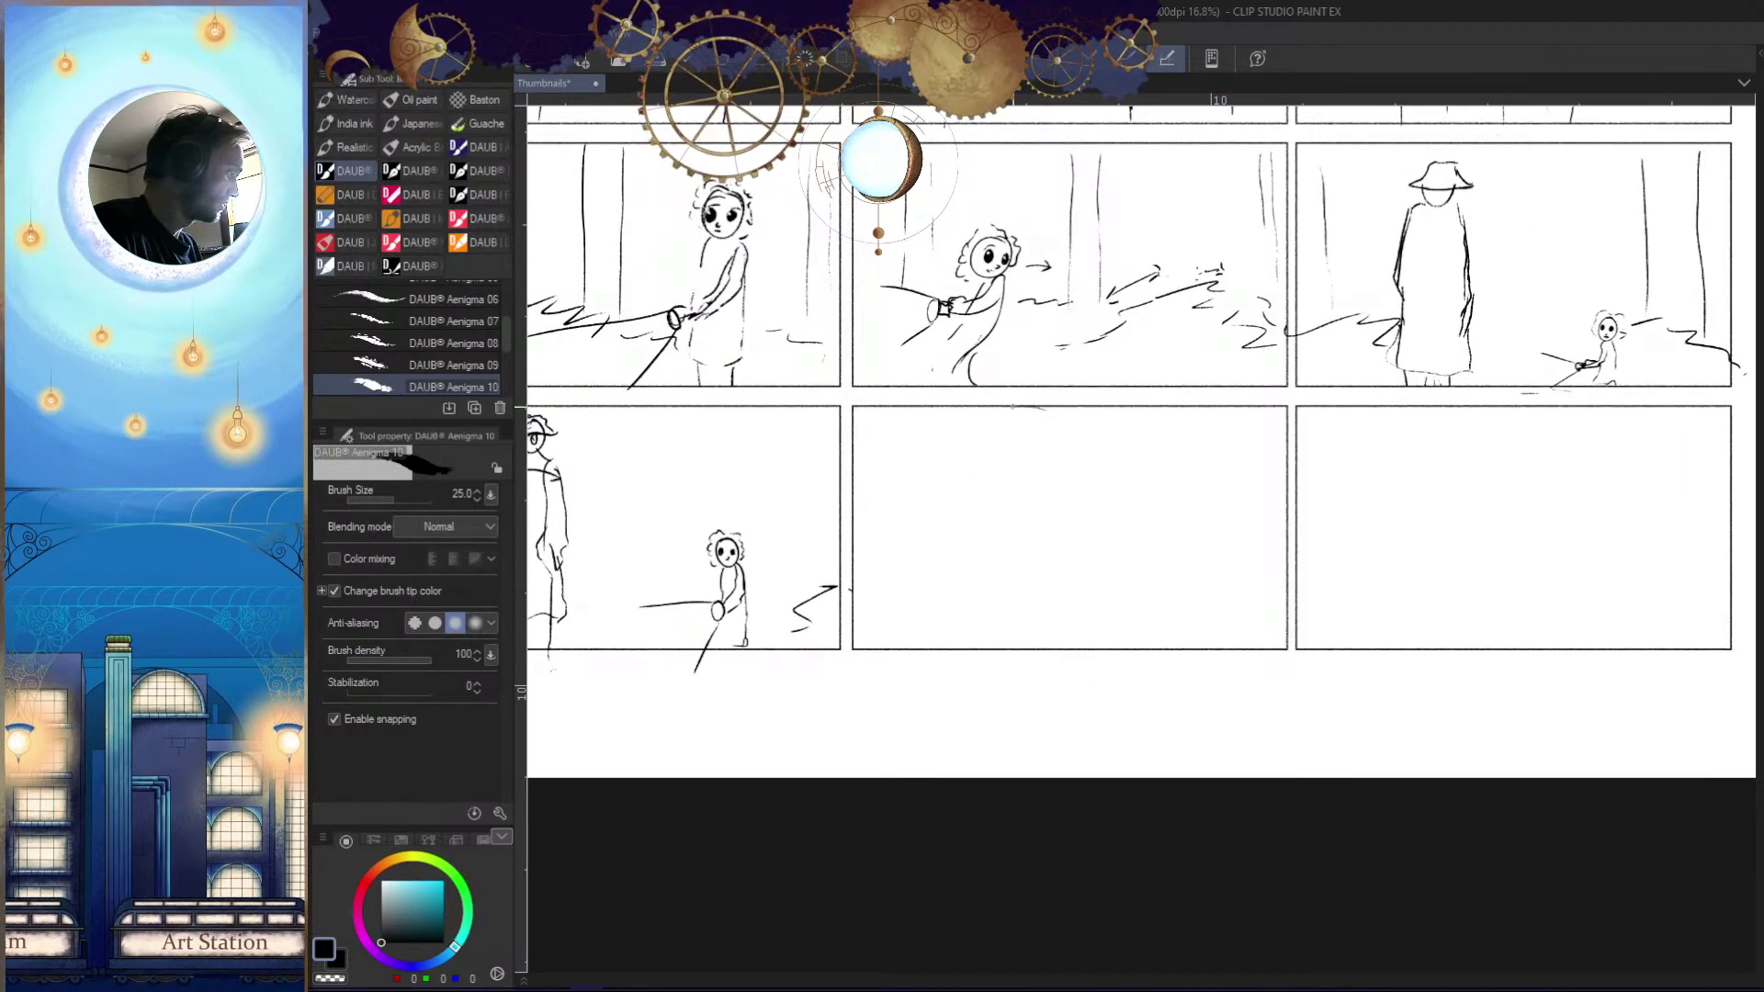
Draw a large curved line down the right side of the bottom-row middle panel
{"action": "left_click_drag", "start_coordinate": [1188, 435], "coordinate": [1213, 602]}
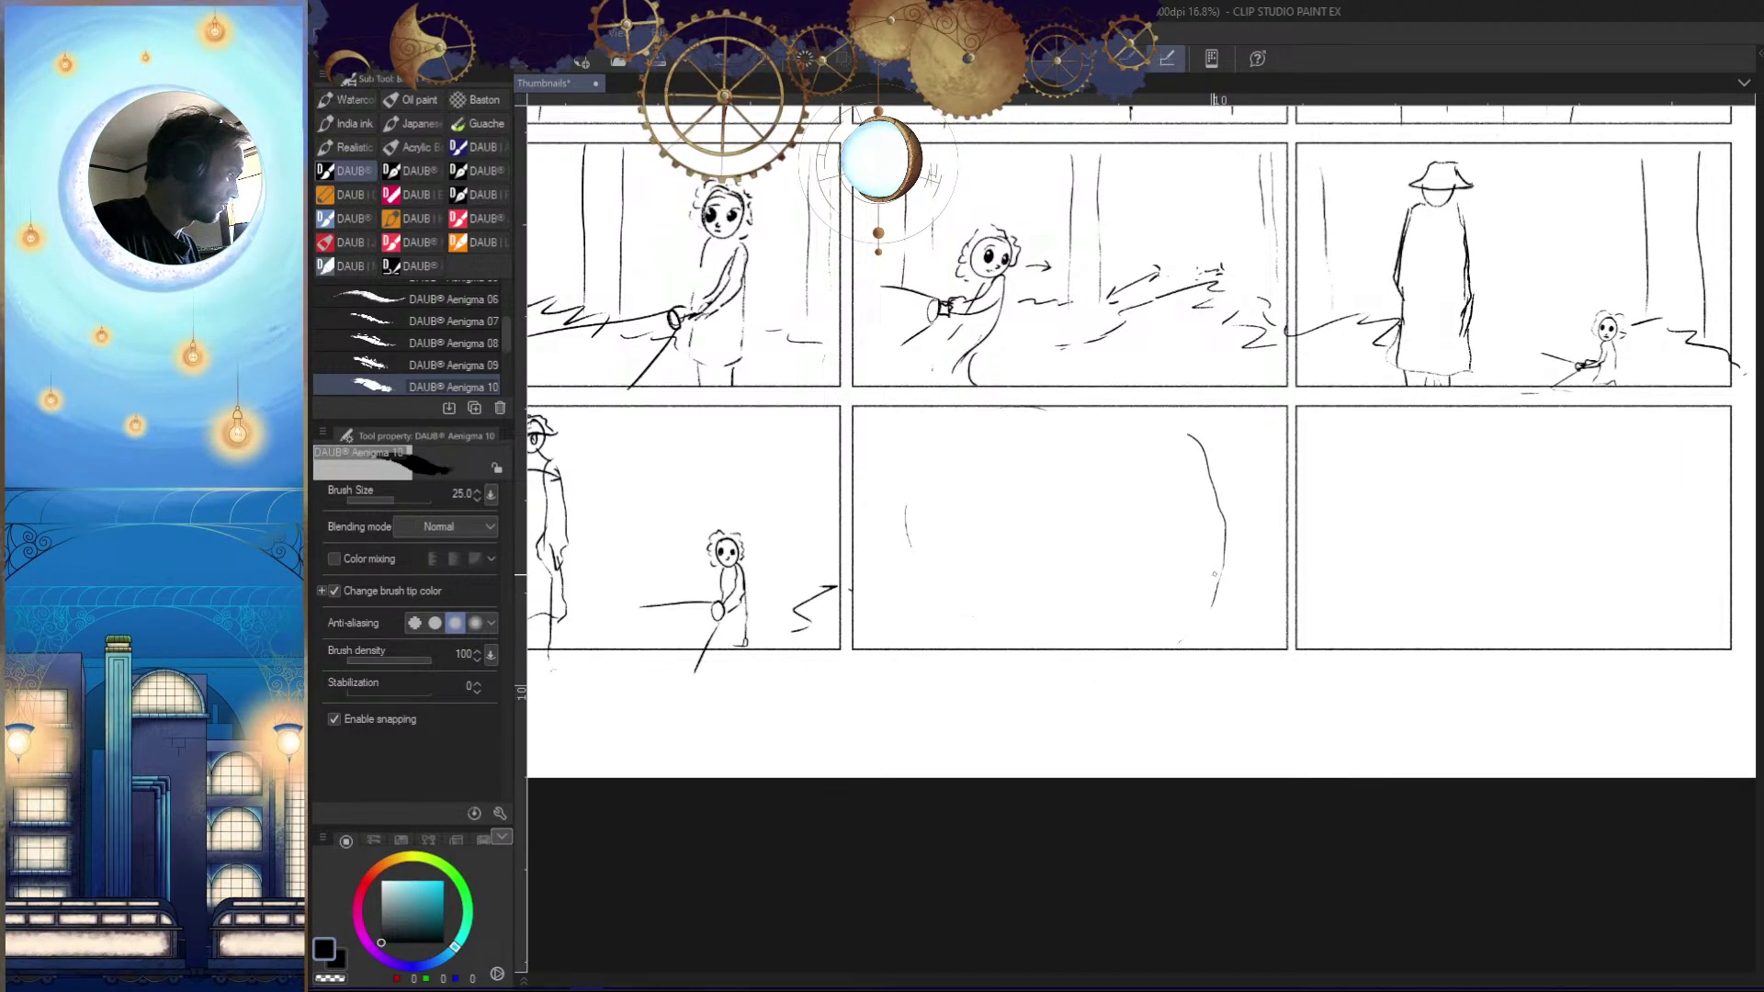
{"action": "key", "text": "ctrl+space"}
{"action": "left_click", "coordinate": [1144, 556]}
{"action": "key", "text": "ctrl+space"}
{"action": "left_click", "coordinate": [1153, 558]}
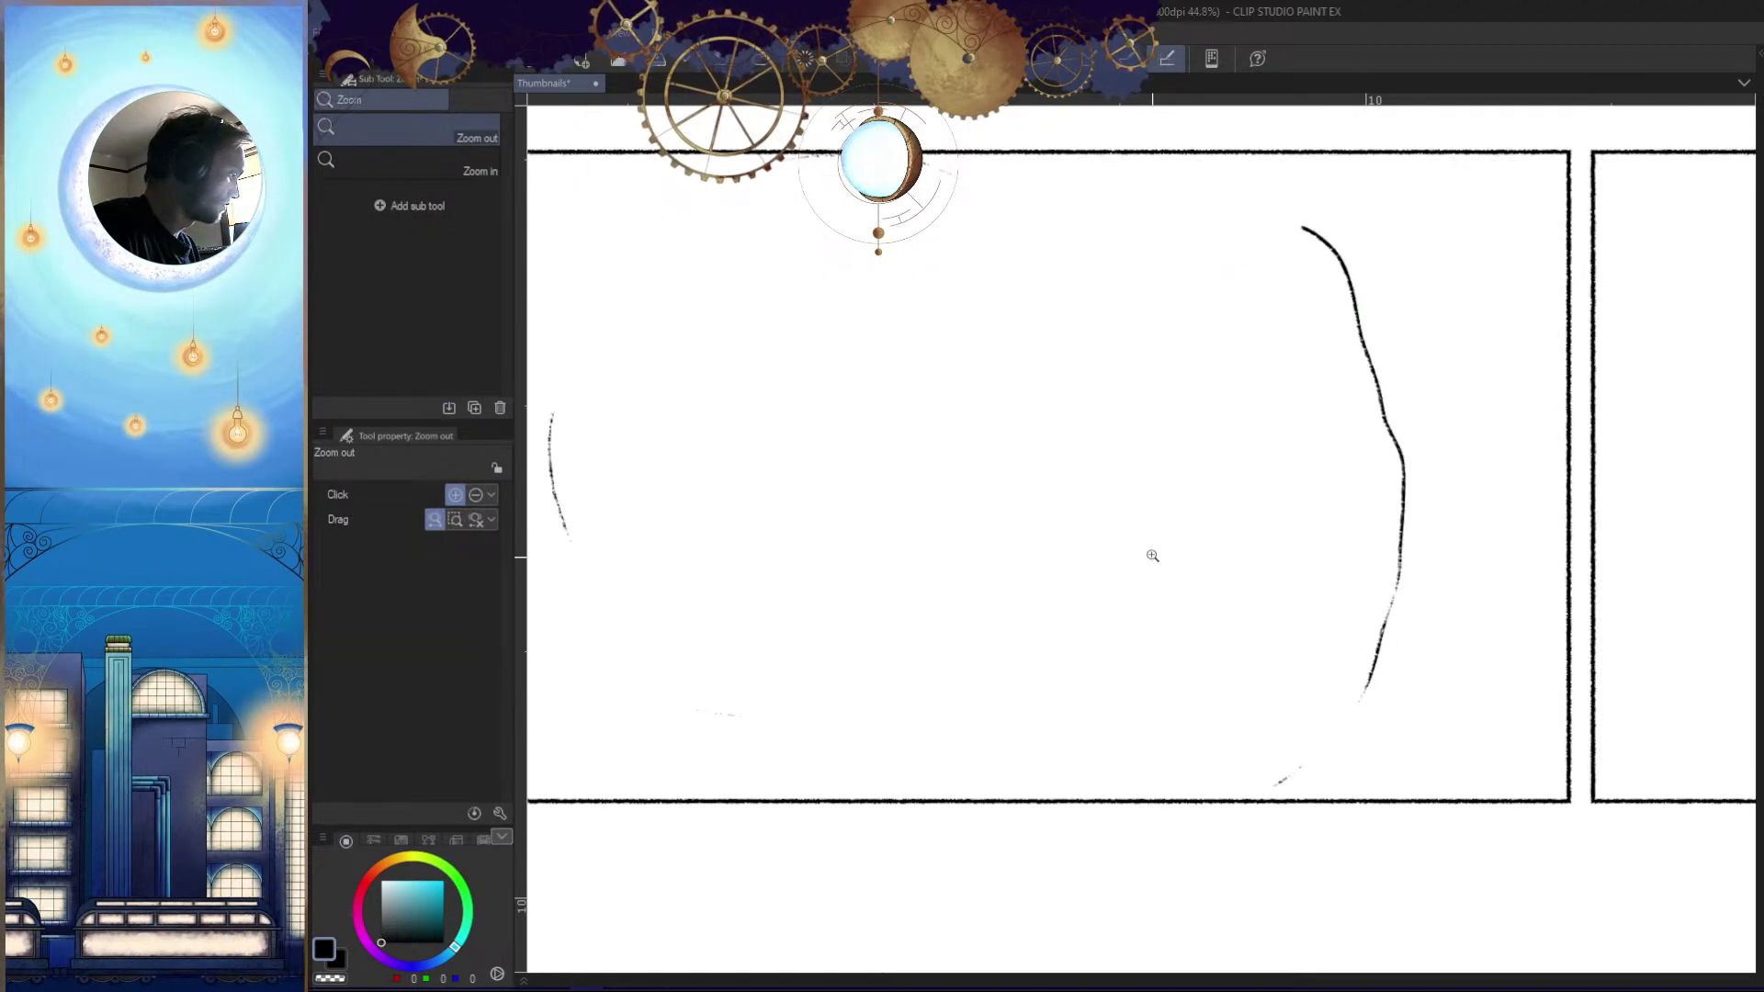
{"action": "left_click_drag", "start_coordinate": [1156, 532], "coordinate": [1133, 579]}
Add a small arrow behind the child's flashlight arm in the bottom-row left panel
{"action": "key", "text": "ctrl+space"}
{"action": "left_click_drag", "start_coordinate": [1279, 604], "coordinate": [1186, 653]}
{"action": "left_click", "coordinate": [1017, 536]}
{"action": "key", "text": "ctrl+space"}
{"action": "left_click", "coordinate": [1271, 567]}
{"action": "left_click", "coordinate": [1309, 578]}
{"action": "key", "text": "space"}
{"action": "left_click_drag", "start_coordinate": [553, 737], "coordinate": [1353, 565]}
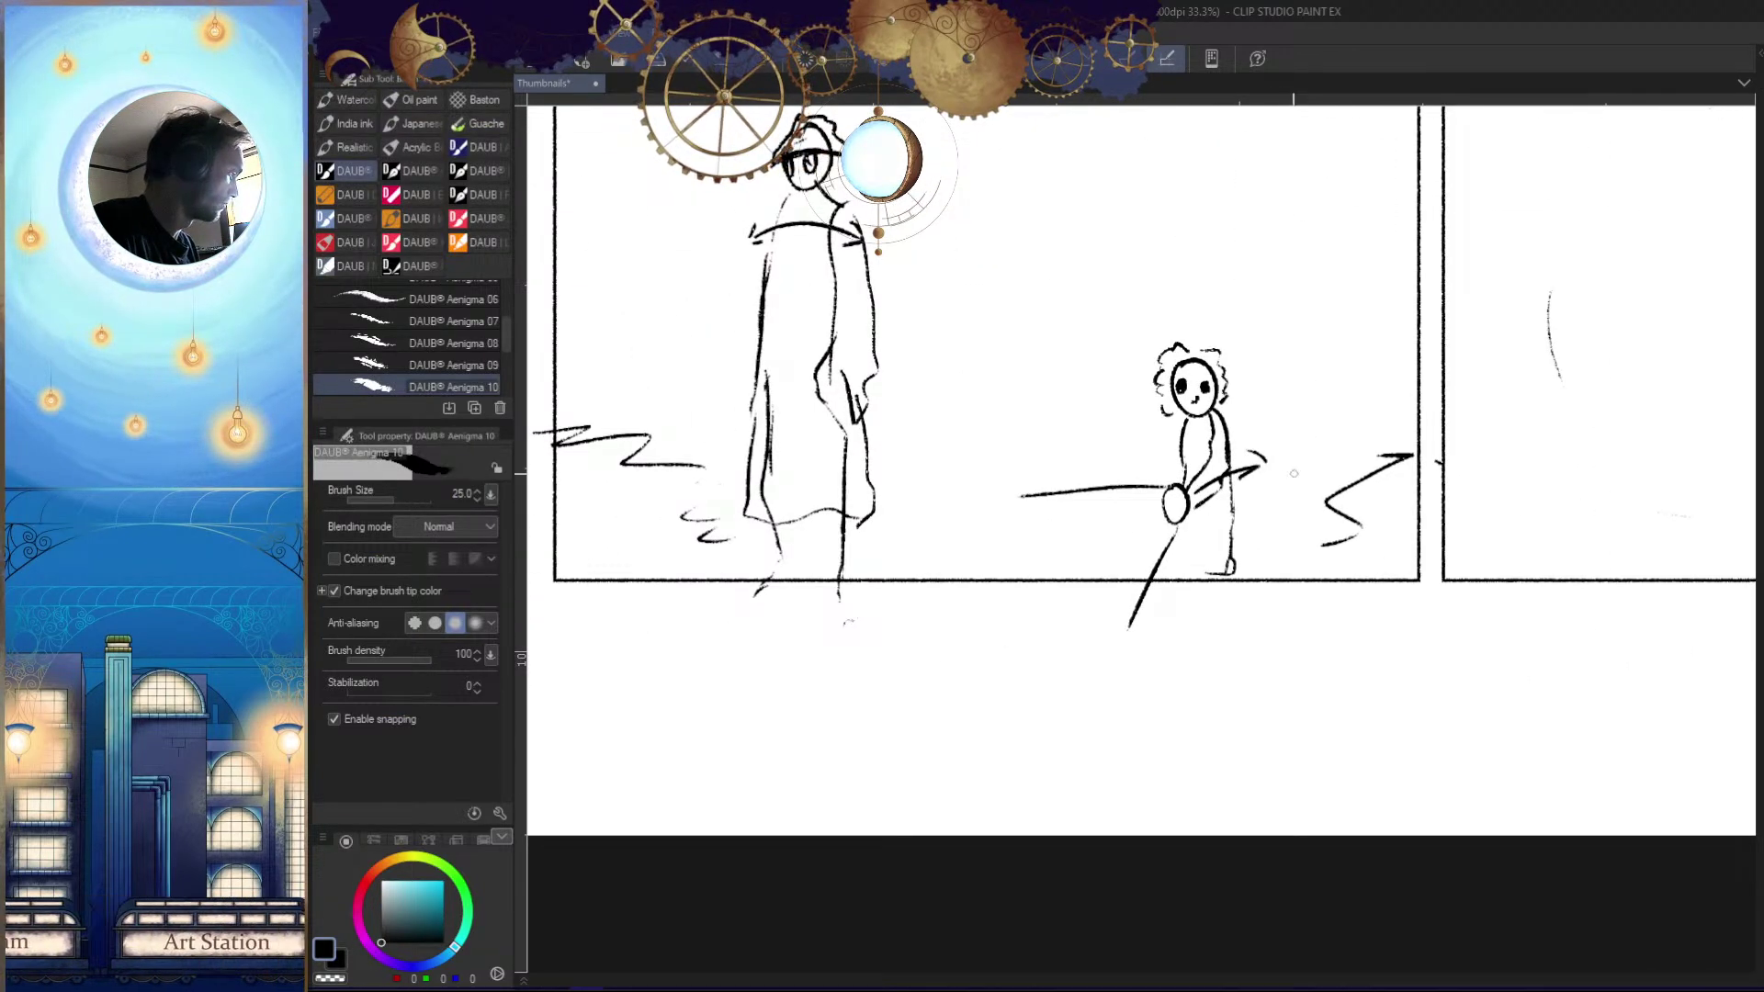
{"action": "key", "text": "ctrl+space"}
{"action": "left_click_drag", "start_coordinate": [1294, 474], "coordinate": [1230, 501]}
{"action": "left_click_drag", "start_coordinate": [1271, 610], "coordinate": [977, 627]}
{"action": "mouse_move", "coordinate": [1208, 478]}
{"action": "left_mouse_down"}
{"action": "mouse_move", "coordinate": [1326, 476]}
{"action": "mouse_move", "coordinate": [1202, 492]}
{"action": "left_mouse_up"}
{"action": "key", "text": "ctrl+space"}
{"action": "left_click_drag", "start_coordinate": [1213, 381], "coordinate": [1192, 457]}
{"action": "key", "text": "ctrl+z"}
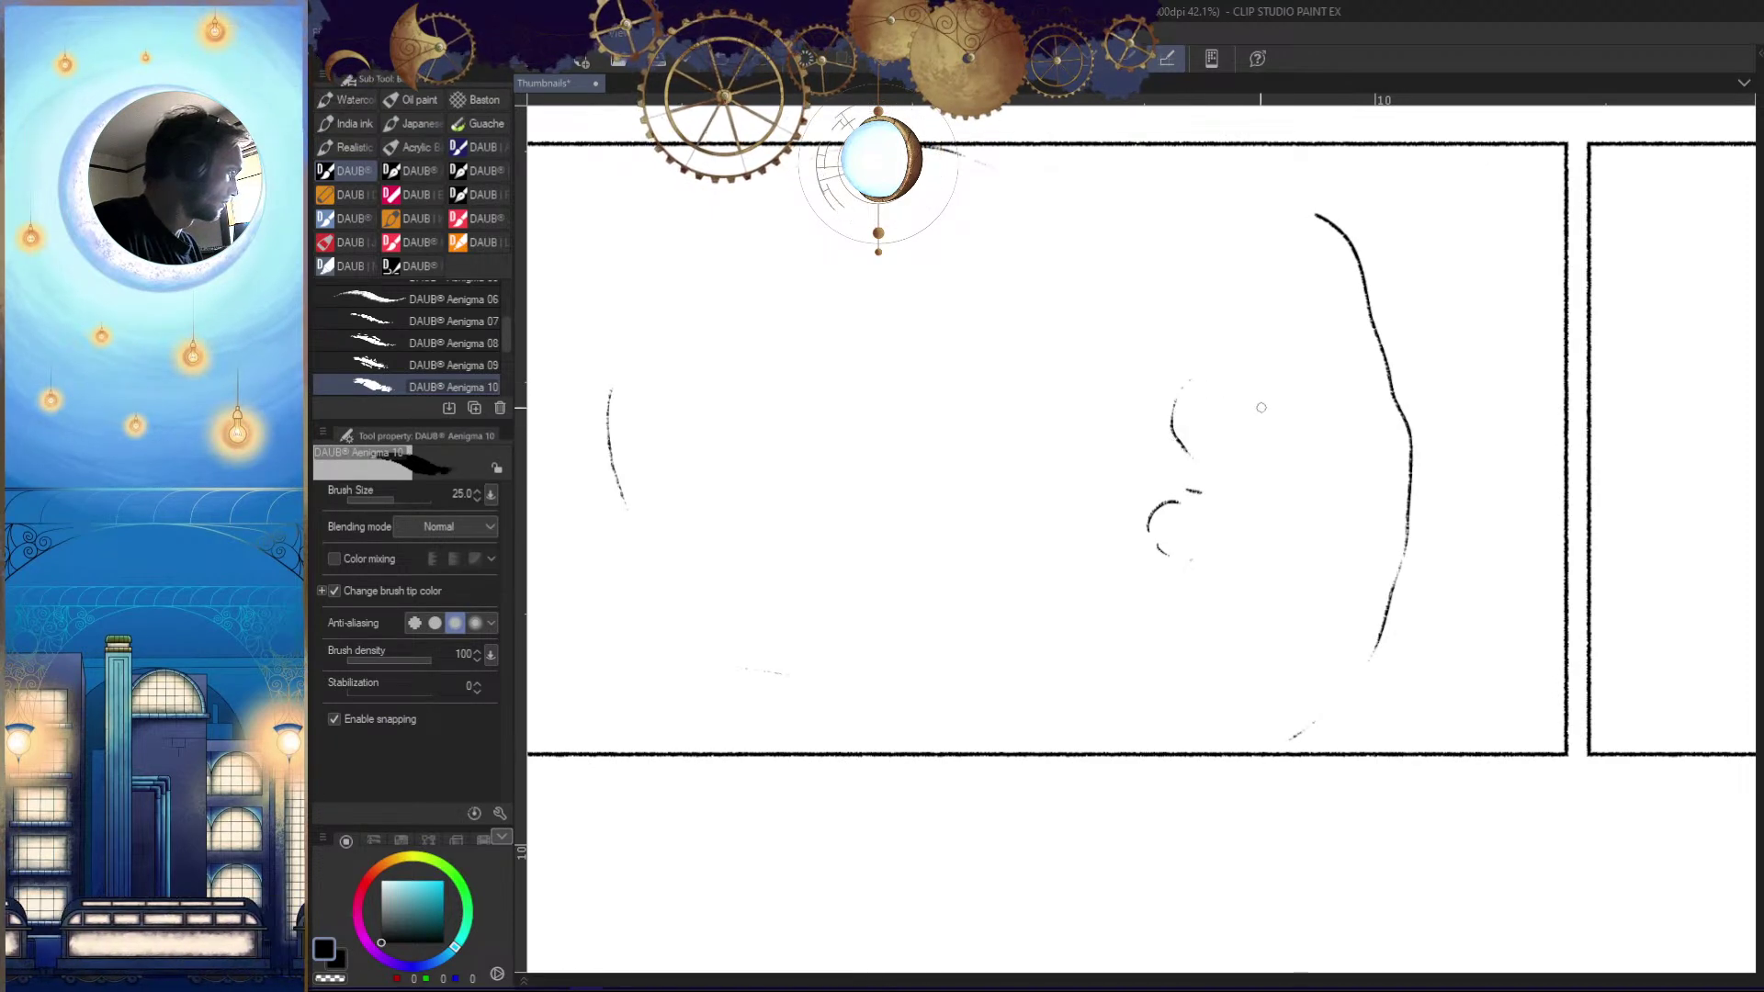
{"action": "key", "text": "ctrl+alt+space"}
{"action": "left_click", "coordinate": [1271, 498]}
{"action": "left_click_drag", "start_coordinate": [1311, 569], "coordinate": [1193, 522]}
{"action": "key", "text": "e"}
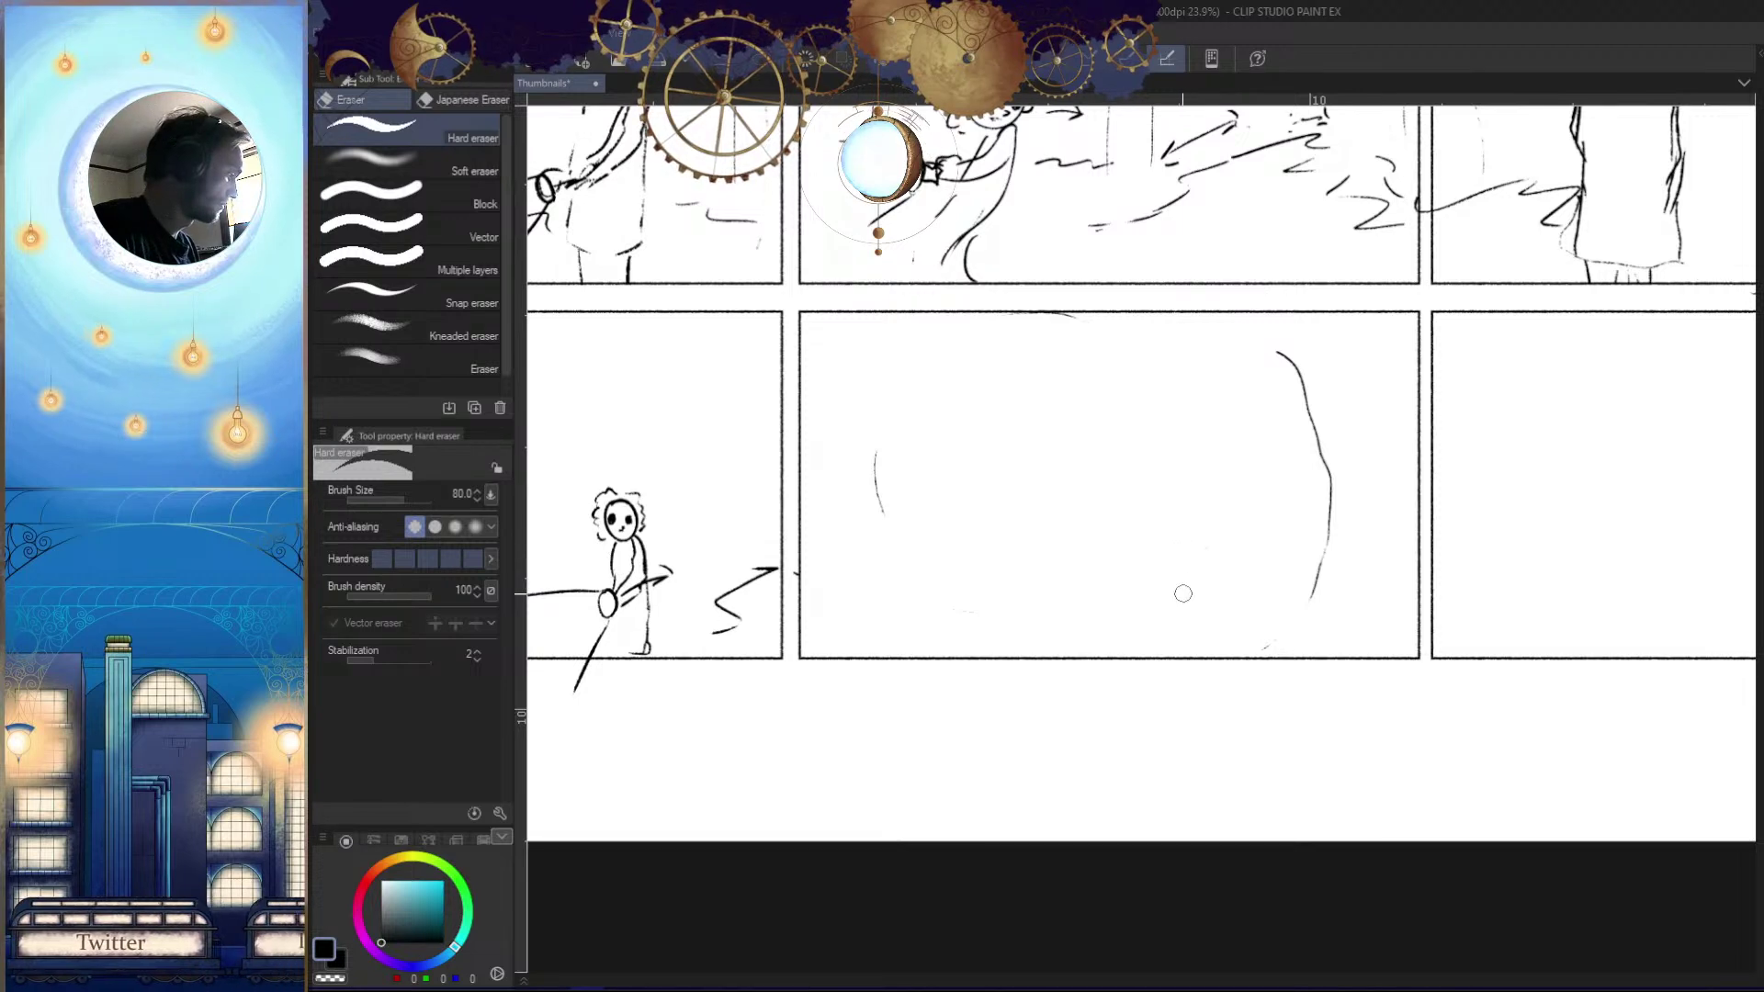
Sketch loose curves for the small figure's head and flashlight low in the bottom-row middle panel
{"action": "key", "text": "b"}
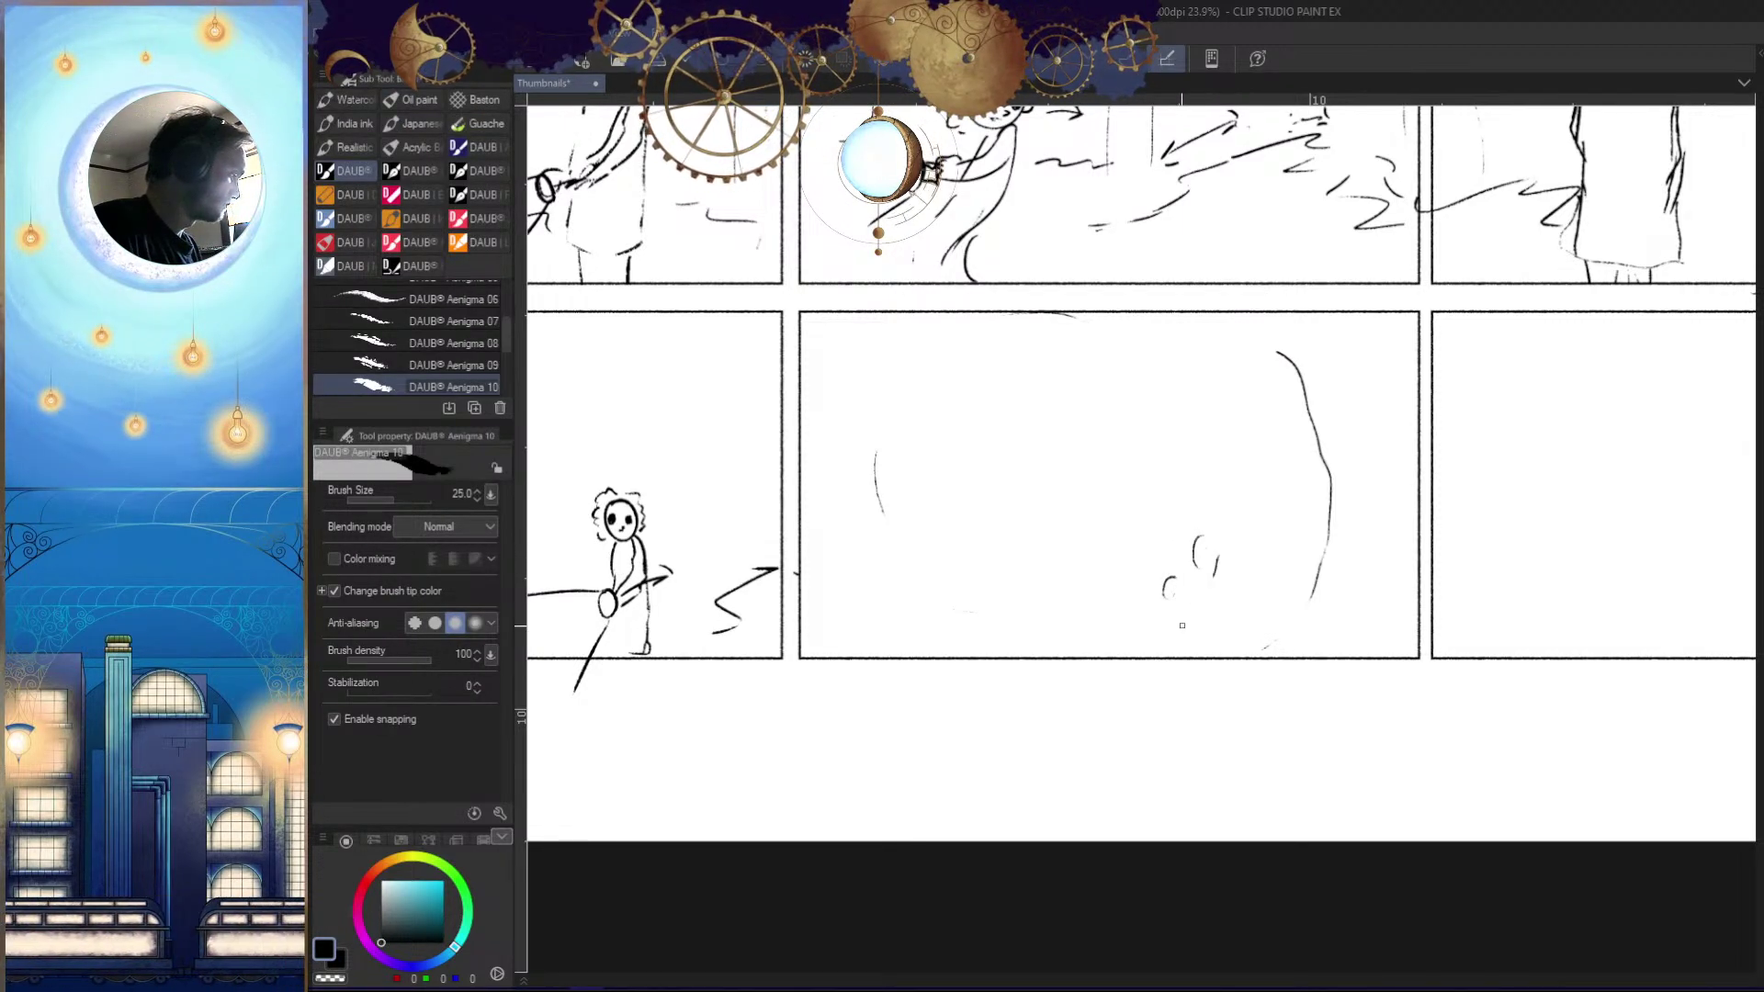
{"action": "key", "text": "ctrl+alt+space"}
{"action": "left_click_drag", "start_coordinate": [1237, 602], "coordinate": [1205, 640]}
{"action": "left_click_drag", "start_coordinate": [1130, 563], "coordinate": [1152, 579]}
{"action": "left_click_drag", "start_coordinate": [1033, 439], "coordinate": [1035, 437]}
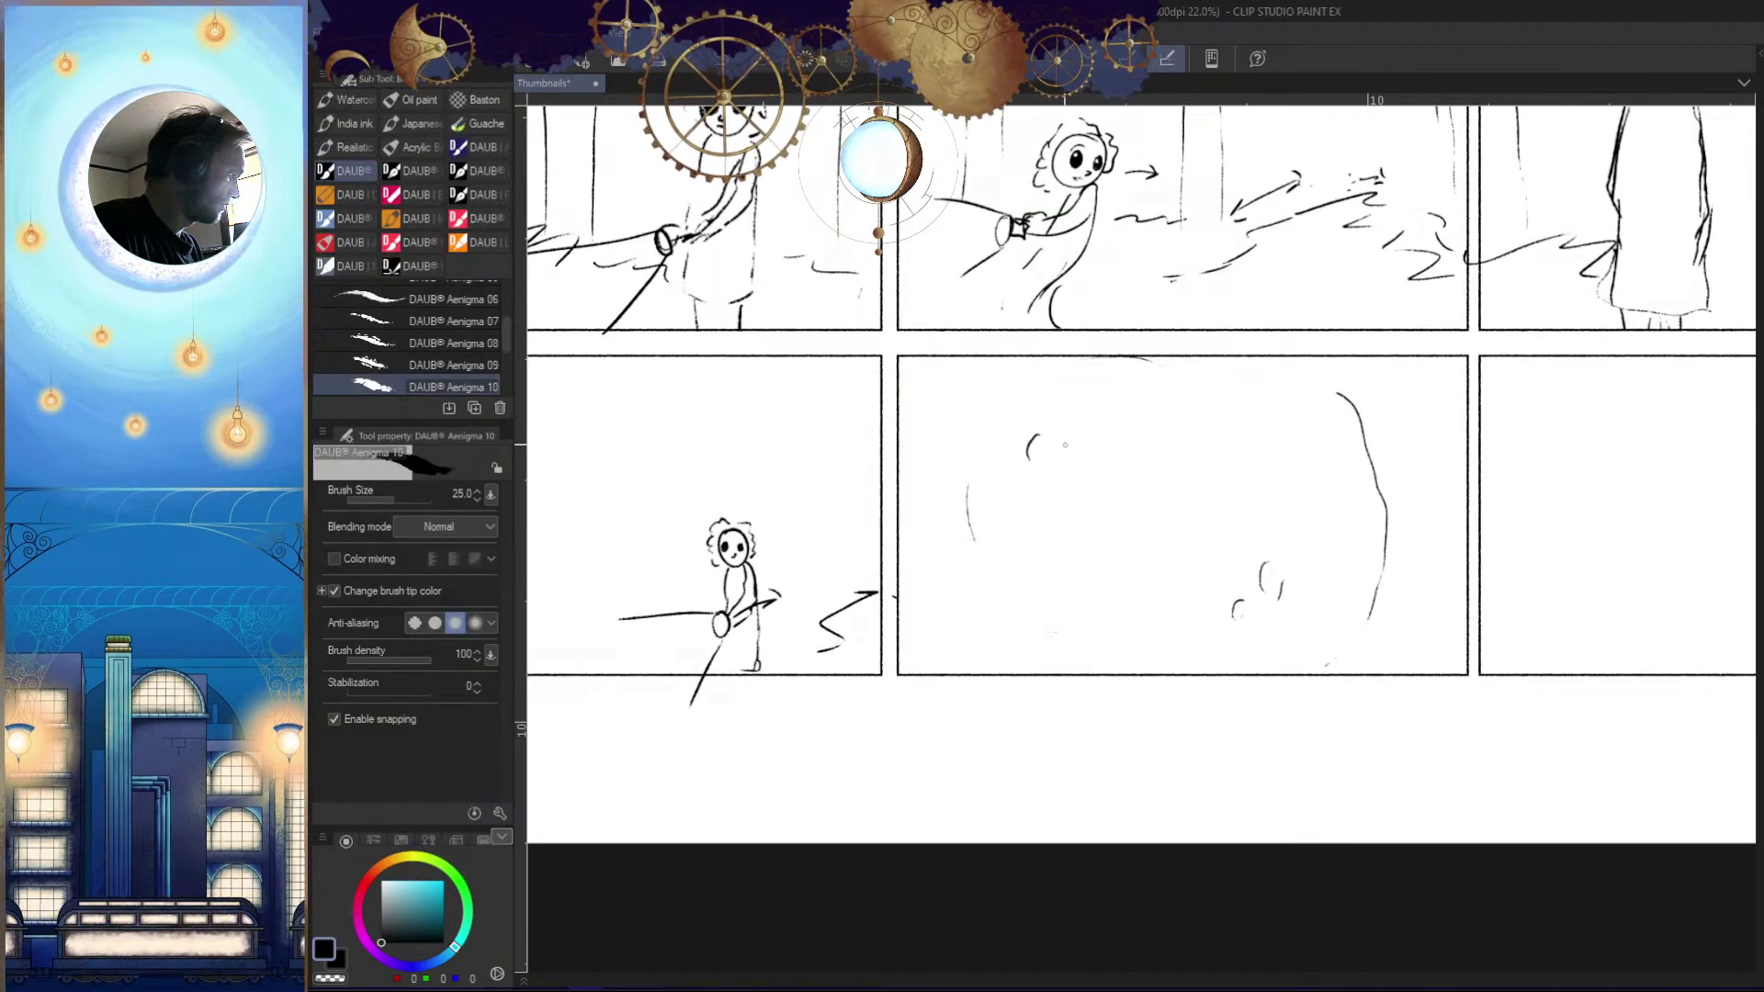
{"action": "left_click_drag", "start_coordinate": [1064, 419], "coordinate": [1045, 423]}
{"action": "mouse_move", "coordinate": [1178, 663]}
{"action": "left_mouse_down"}
{"action": "mouse_move", "coordinate": [1227, 569]}
{"action": "mouse_move", "coordinate": [1205, 630]}
{"action": "left_mouse_up"}
{"action": "key", "text": "ctrl+space"}
{"action": "left_click_drag", "start_coordinate": [1169, 471], "coordinate": [1194, 477]}
{"action": "key", "text": "e"}
{"action": "mouse_move", "coordinate": [1226, 481]}
{"action": "left_mouse_down"}
{"action": "mouse_move", "coordinate": [1175, 535]}
{"action": "mouse_move", "coordinate": [1229, 549]}
{"action": "left_mouse_up"}
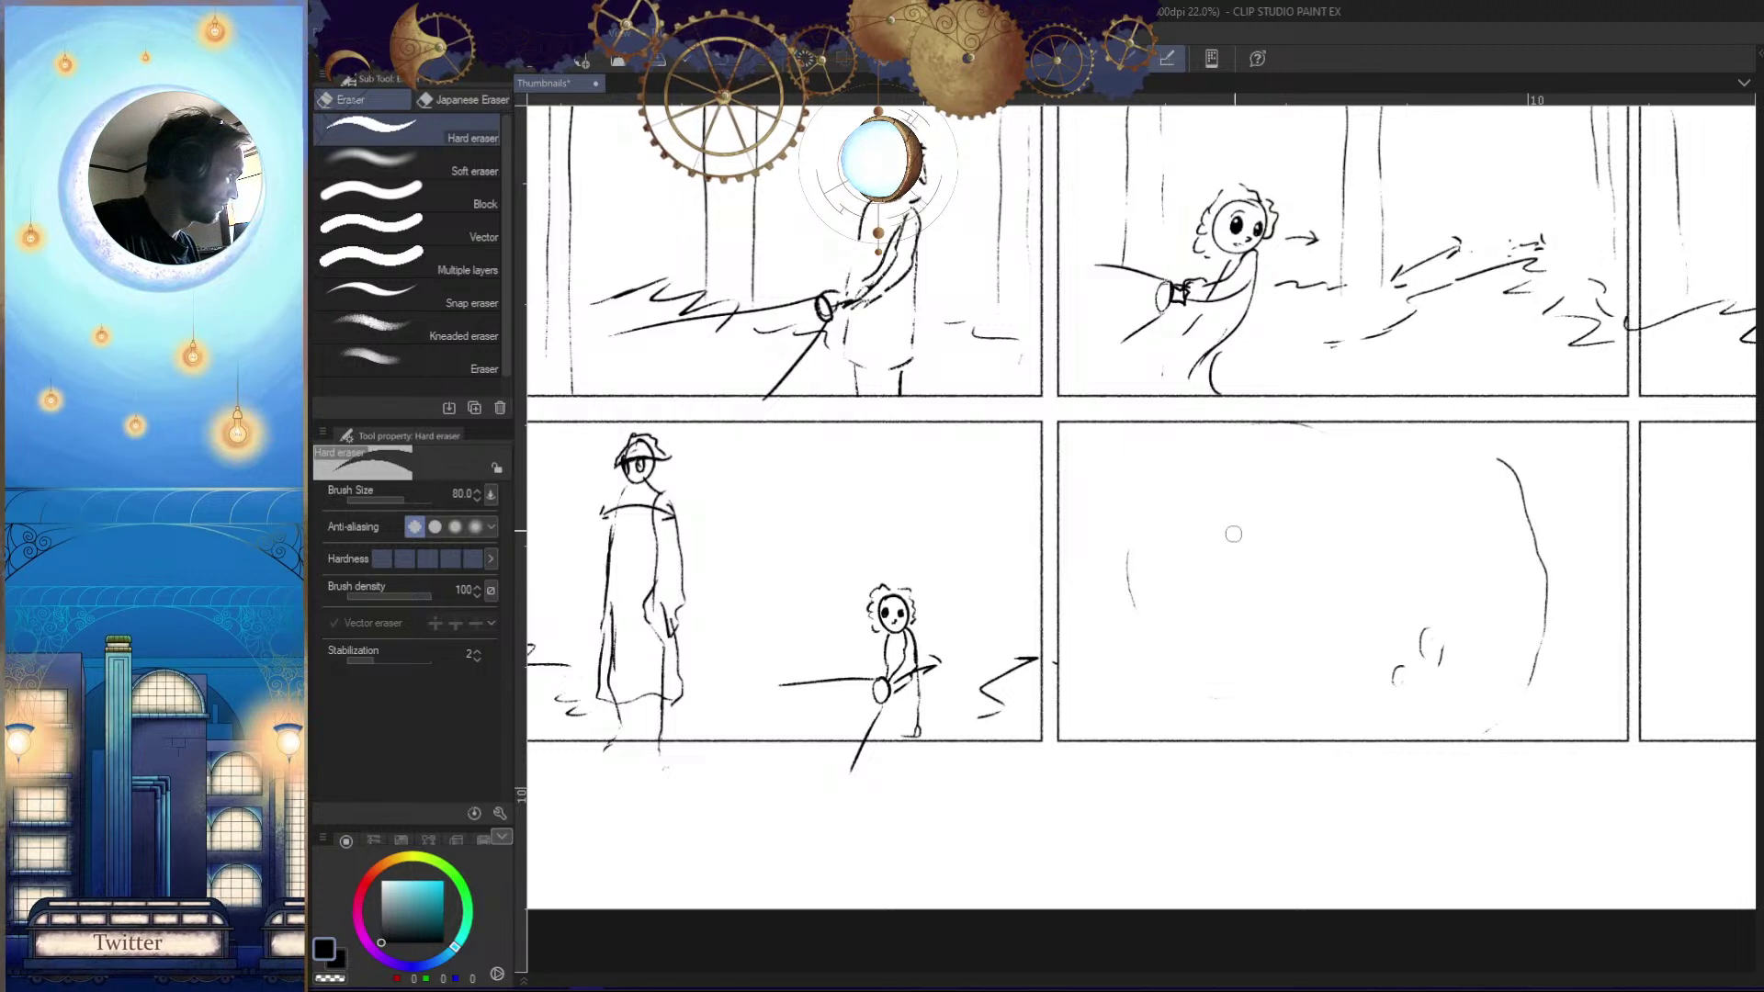
Draw the tall figure's head curve and the long inner edge of its coat in the bottom-row middle panel
{"action": "key", "text": "b"}
{"action": "left_click_drag", "start_coordinate": [1201, 448], "coordinate": [1190, 472]}
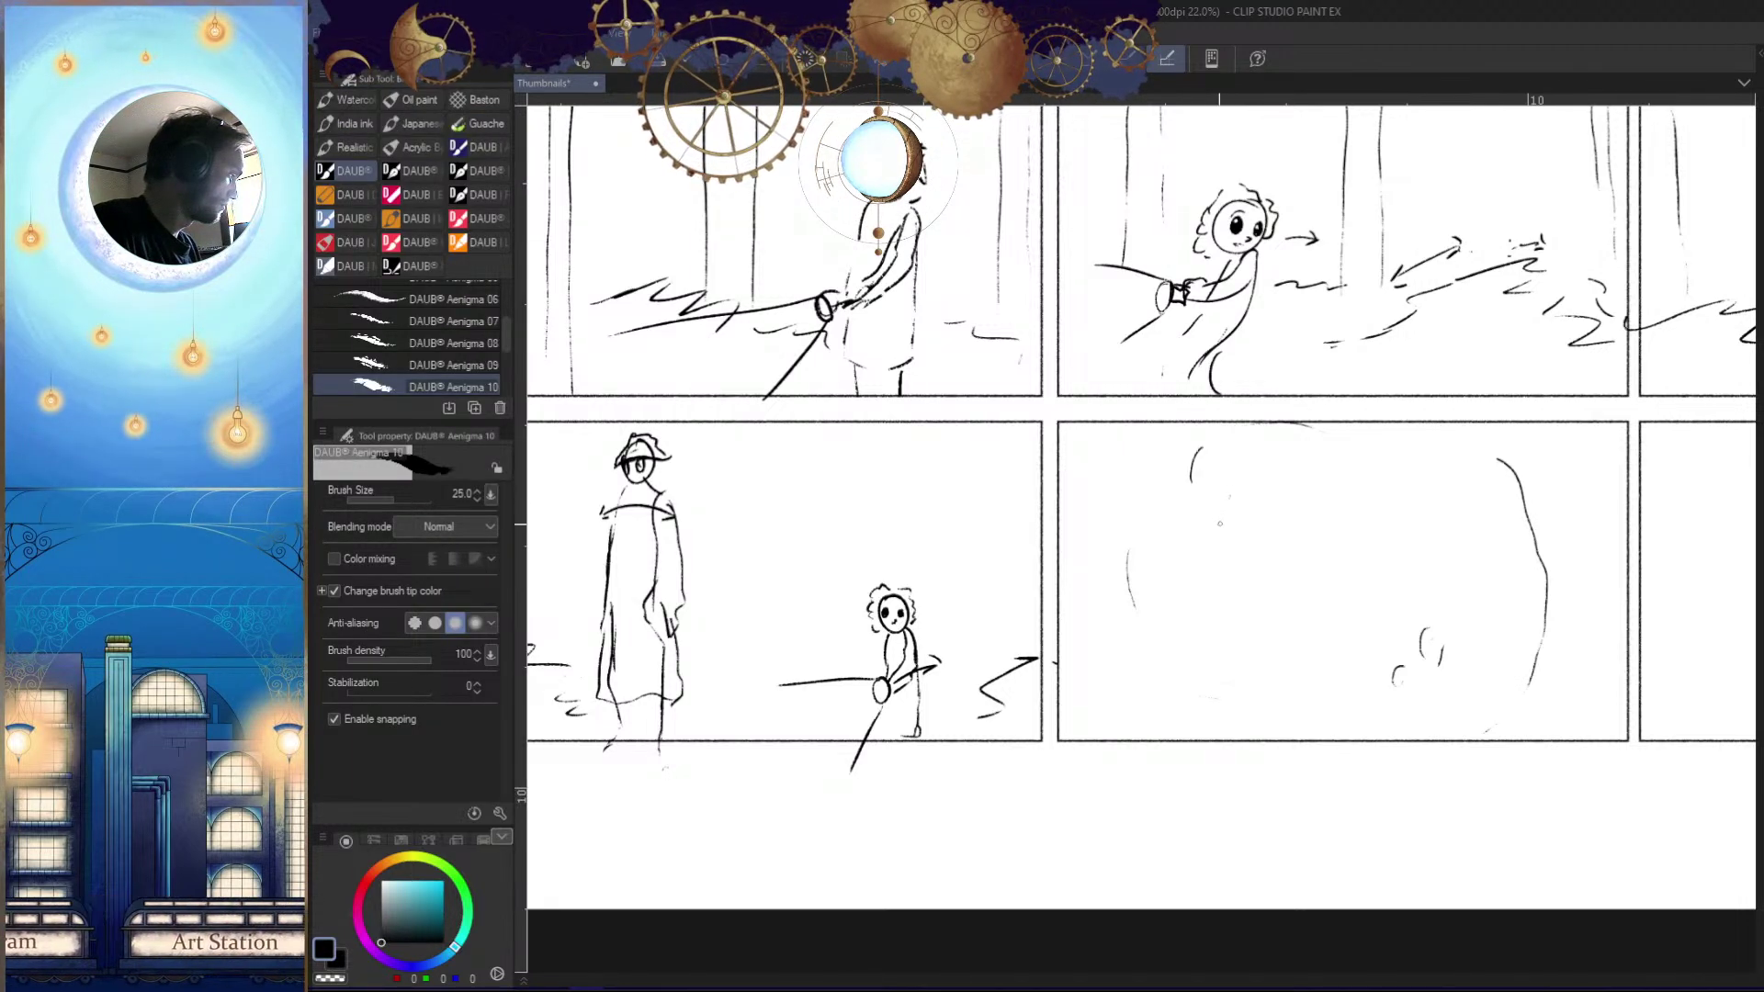
{"action": "mouse_move", "coordinate": [1479, 659]}
{"action": "left_mouse_down"}
{"action": "mouse_move", "coordinate": [1272, 616]}
{"action": "mouse_move", "coordinate": [1296, 629]}
{"action": "left_mouse_up"}
{"action": "key", "text": "ctrl+space"}
{"action": "mouse_move", "coordinate": [1195, 534]}
{"action": "left_mouse_down"}
{"action": "mouse_move", "coordinate": [1165, 585]}
{"action": "mouse_move", "coordinate": [1240, 620]}
{"action": "left_mouse_up"}
{"action": "left_click_drag", "start_coordinate": [1260, 685], "coordinate": [1282, 628]}
Add the small figure's curly hair strokes and draw its back line down toward the panel's lower frame
{"action": "key", "text": "ctrl+space"}
{"action": "mouse_move", "coordinate": [1282, 628]}
{"action": "left_mouse_down"}
{"action": "mouse_move", "coordinate": [1236, 636]}
{"action": "mouse_move", "coordinate": [1297, 639]}
{"action": "left_mouse_up"}
{"action": "left_click_drag", "start_coordinate": [1272, 565], "coordinate": [1269, 652]}
{"action": "left_click_drag", "start_coordinate": [1286, 656], "coordinate": [1322, 659]}
{"action": "key", "text": "ctrl+z"}
{"action": "left_click_drag", "start_coordinate": [1326, 551], "coordinate": [1340, 660]}
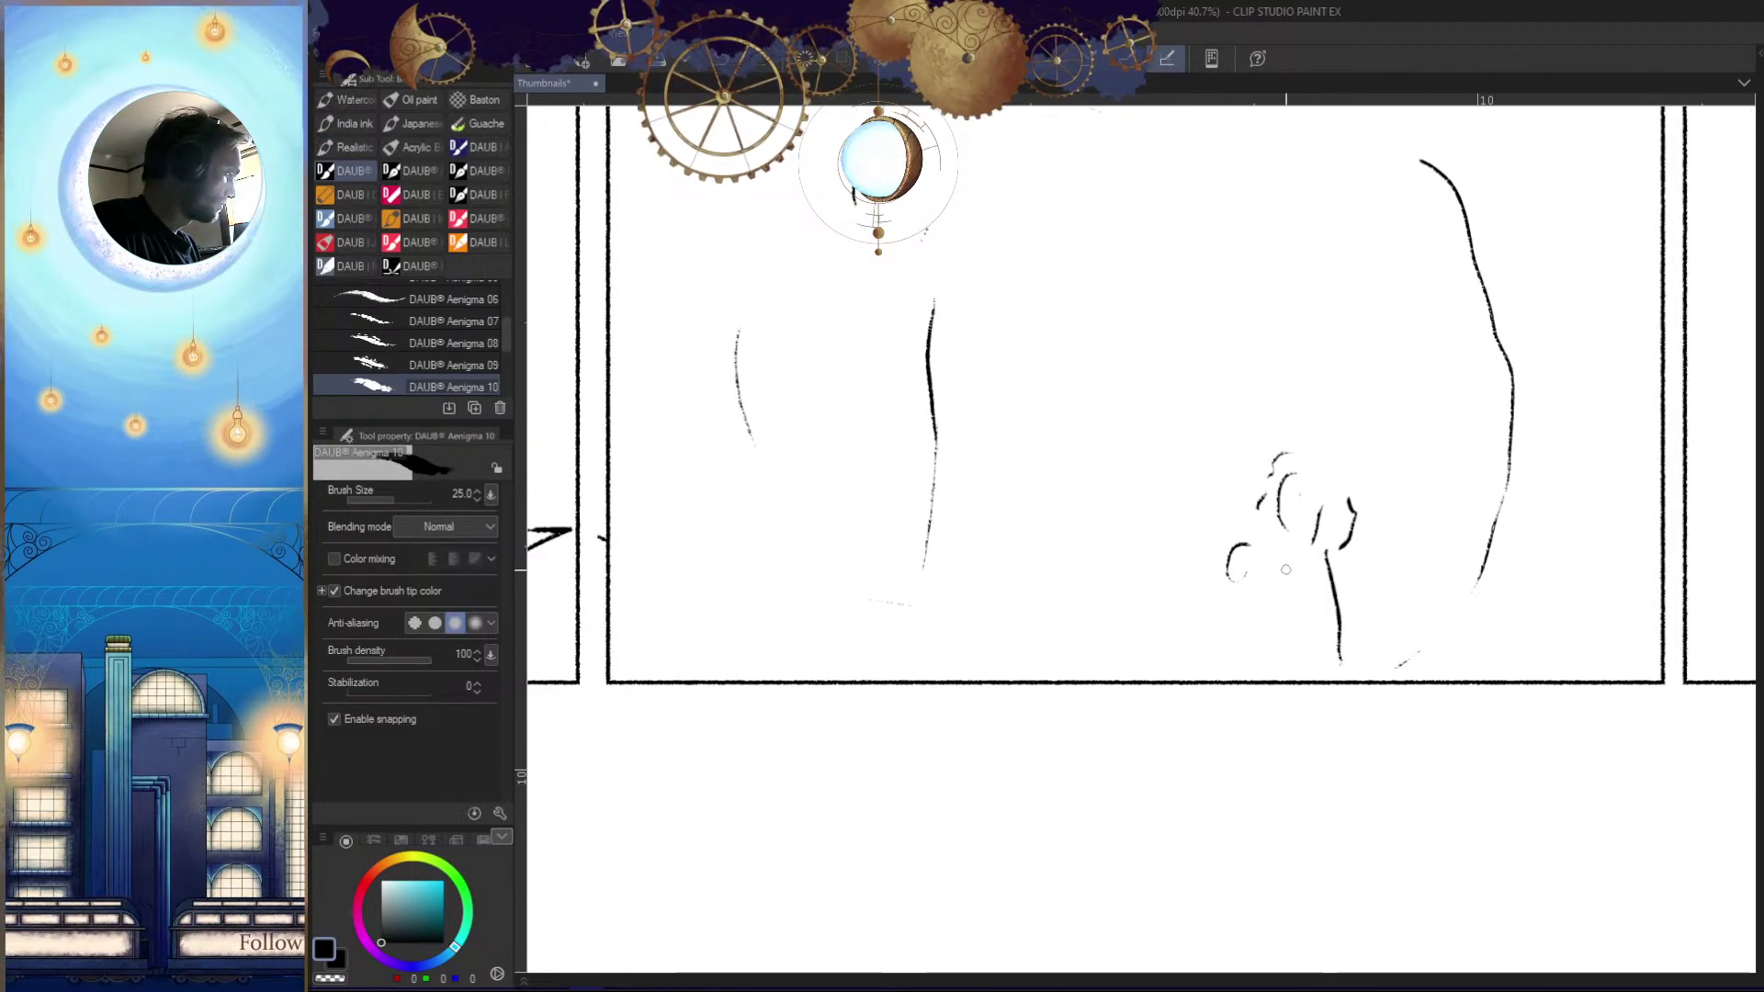
Draw the tall figure's shoulder and outer coat edge, redoing the stroke until it fits
{"action": "key", "text": "ctrl+space"}
{"action": "mouse_move", "coordinate": [1275, 568]}
{"action": "left_mouse_down"}
{"action": "mouse_move", "coordinate": [1231, 574]}
{"action": "mouse_move", "coordinate": [1234, 544]}
{"action": "mouse_move", "coordinate": [1277, 546]}
{"action": "left_mouse_up"}
{"action": "left_click_drag", "start_coordinate": [1052, 427], "coordinate": [1014, 615]}
{"action": "key", "text": "ctrl+z"}
{"action": "left_click_drag", "start_coordinate": [1066, 410], "coordinate": [1016, 566]}
{"action": "key", "text": "ctrl+z"}
{"action": "left_click_drag", "start_coordinate": [1063, 389], "coordinate": [1022, 520]}
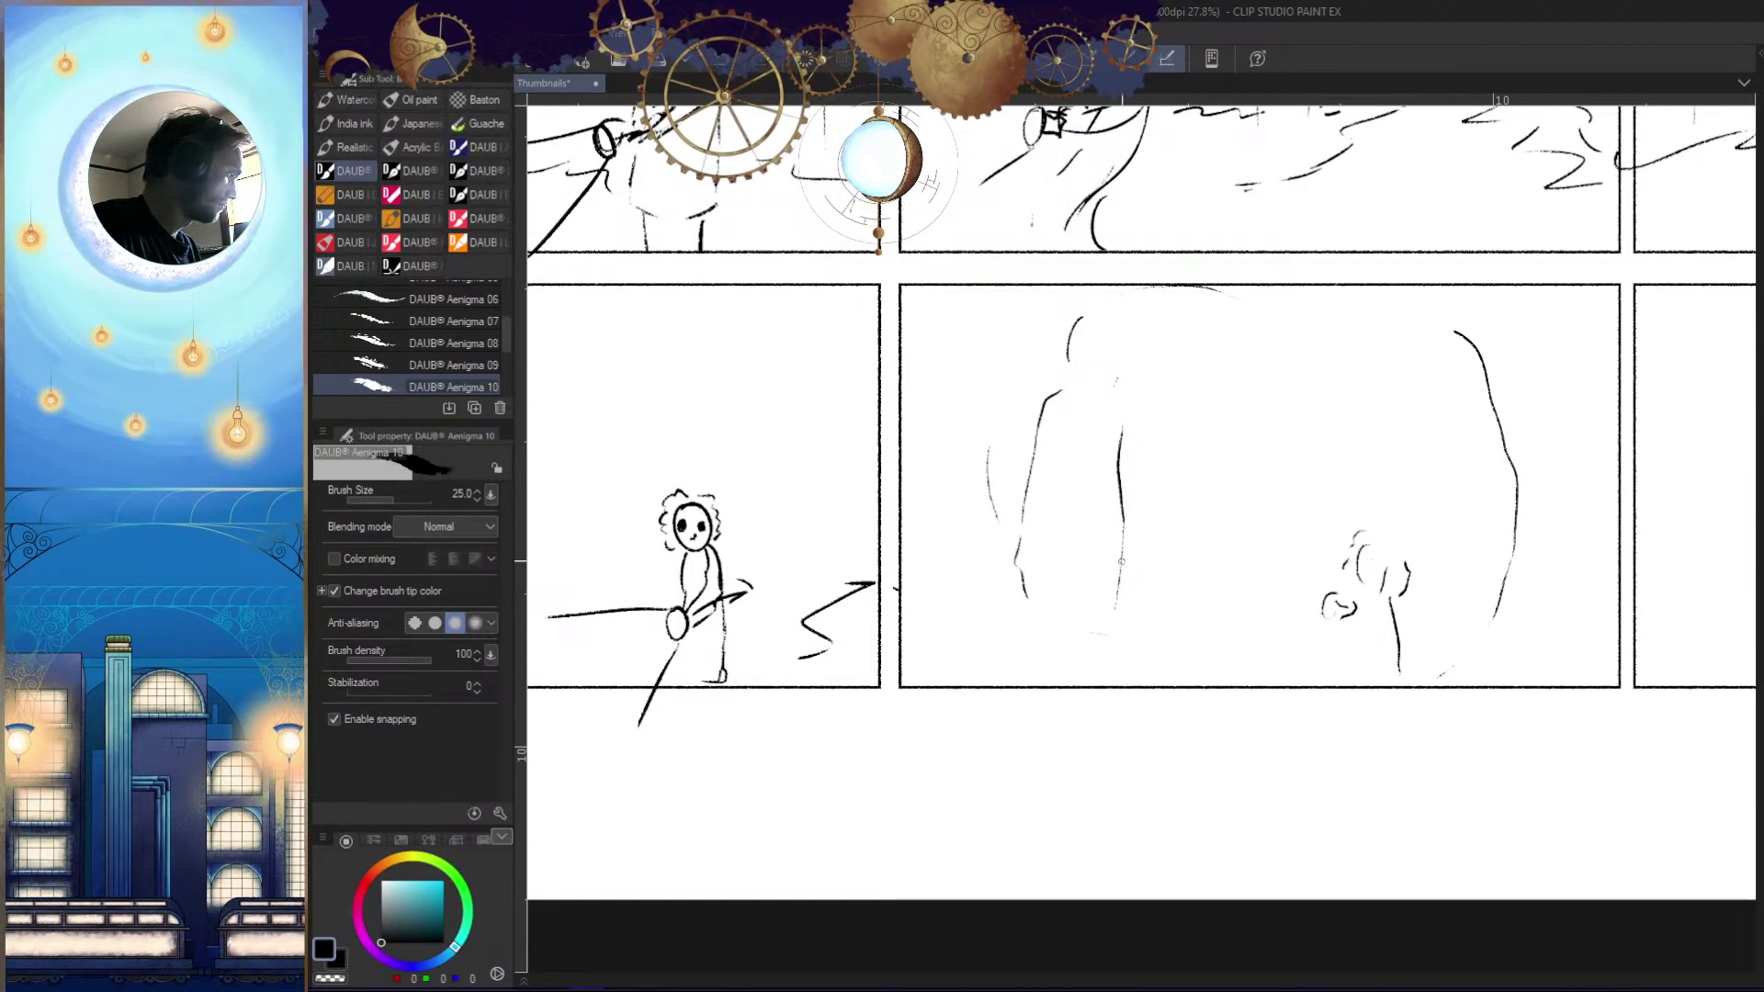
Sketch short inner contour strokes on the tall figure's head in the bottom-row middle panel
{"action": "key", "text": "ctrl+space"}
{"action": "left_click_drag", "start_coordinate": [1183, 696], "coordinate": [1140, 756]}
{"action": "mouse_move", "coordinate": [1143, 585]}
{"action": "left_mouse_down"}
{"action": "mouse_move", "coordinate": [1284, 575]}
{"action": "mouse_move", "coordinate": [1208, 589]}
{"action": "left_mouse_up"}
{"action": "key", "text": "ctrl+z"}
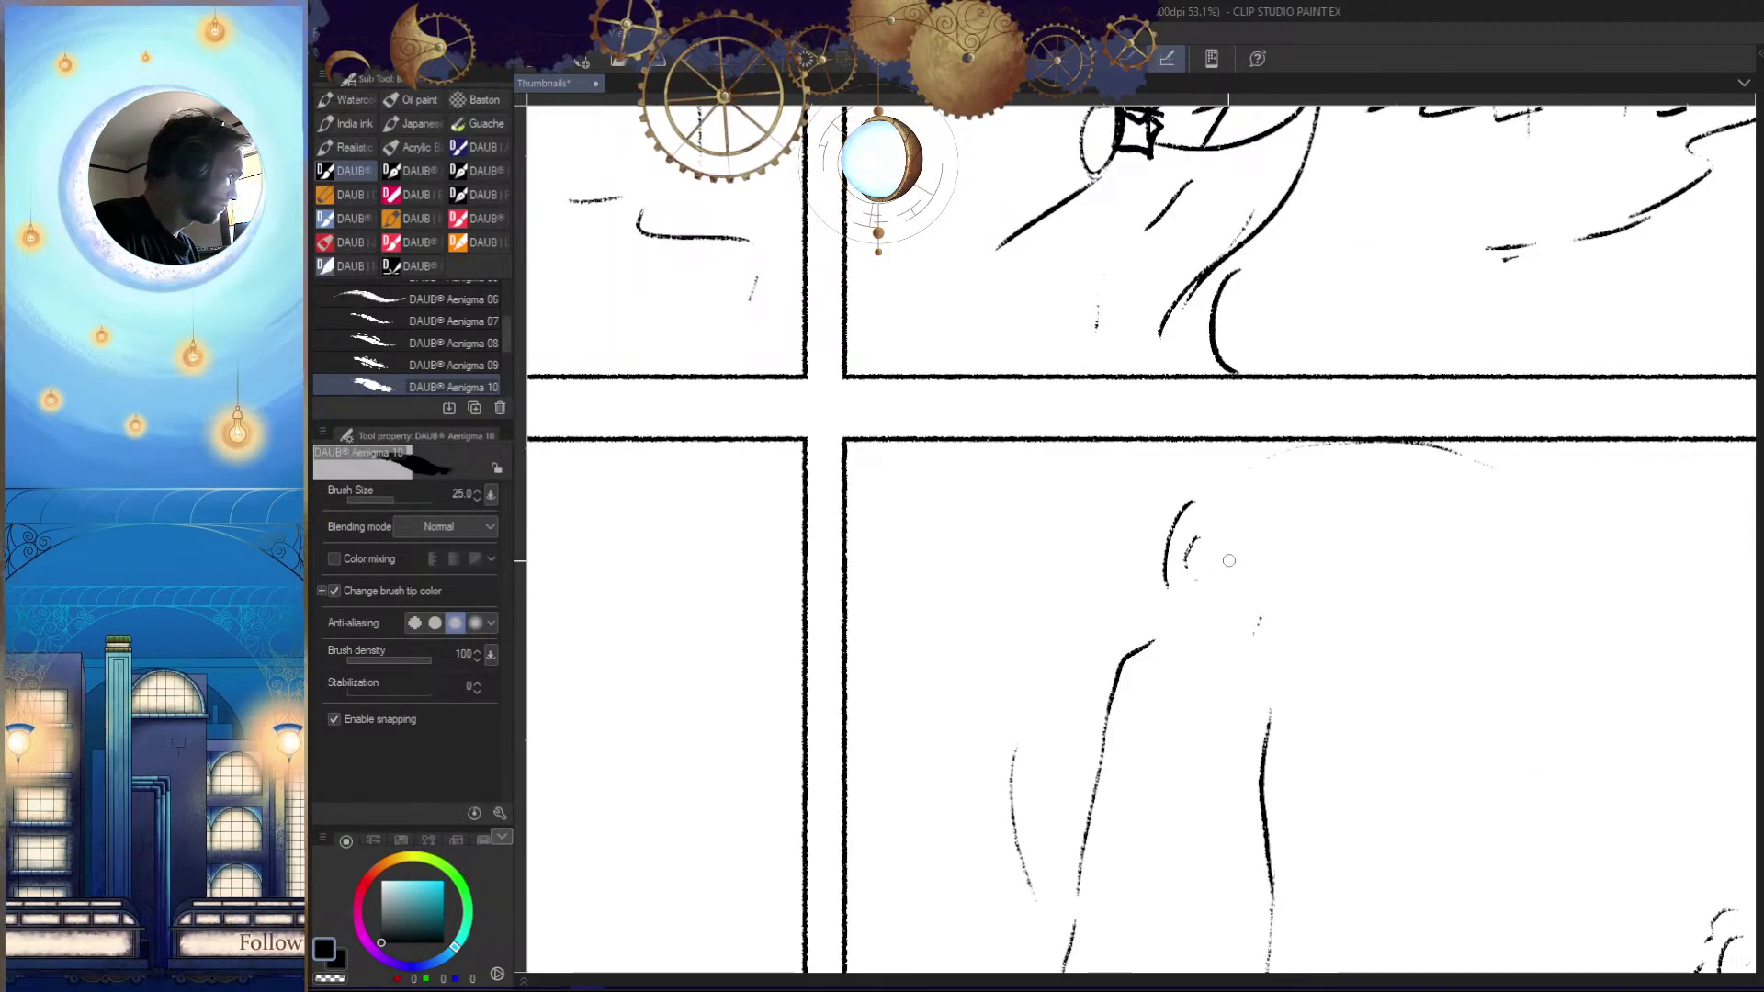
{"action": "key", "text": "e"}
{"action": "key", "text": "ctrl+space"}
{"action": "mouse_move", "coordinate": [1245, 577]}
{"action": "left_mouse_down"}
{"action": "mouse_move", "coordinate": [1185, 581]}
{"action": "mouse_move", "coordinate": [1234, 539]}
{"action": "mouse_move", "coordinate": [1329, 595]}
{"action": "mouse_move", "coordinate": [1286, 582]}
{"action": "left_mouse_up"}
{"action": "key", "text": "b"}
{"action": "left_click_drag", "start_coordinate": [1315, 526], "coordinate": [1317, 594]}
{"action": "key", "text": "ctrl+z"}
Show the opening bridge page of thumbnails in place of the current page and save the document
{"action": "key", "text": "ctrl+space"}
{"action": "left_click_drag", "start_coordinate": [1366, 672], "coordinate": [1142, 706]}
{"action": "left_click", "coordinate": [1220, 616]}
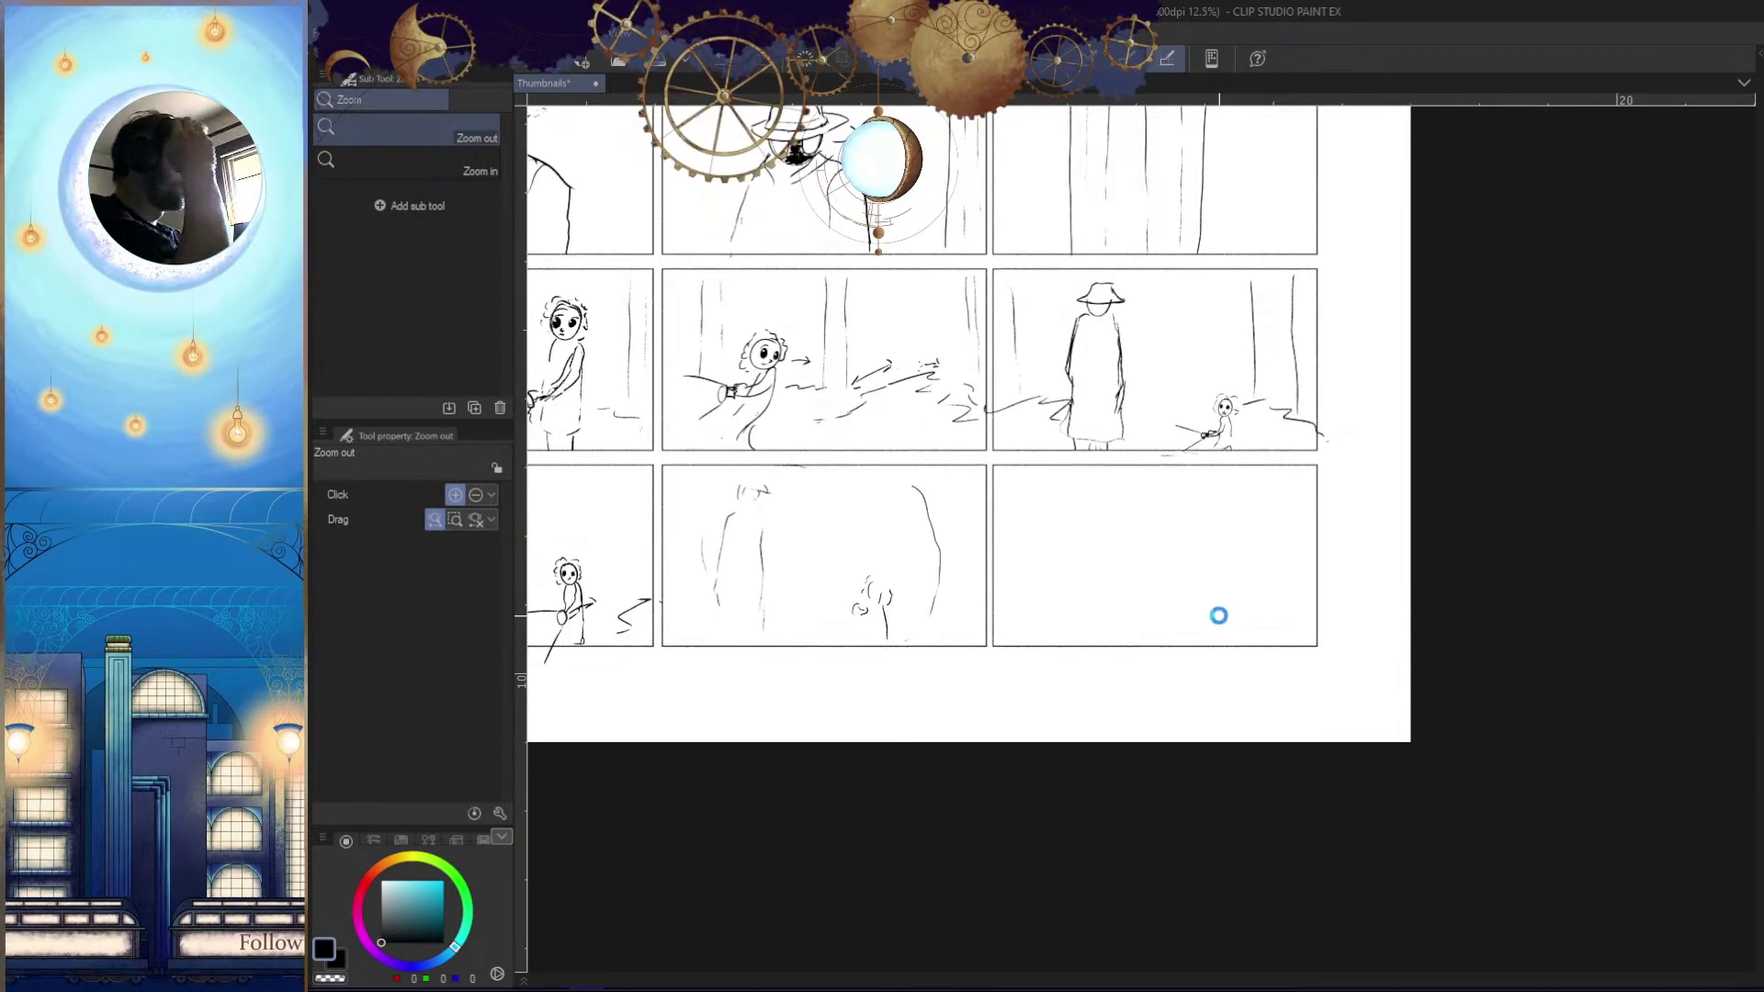
{"action": "left_click_drag", "start_coordinate": [1220, 616], "coordinate": [1571, 541]}
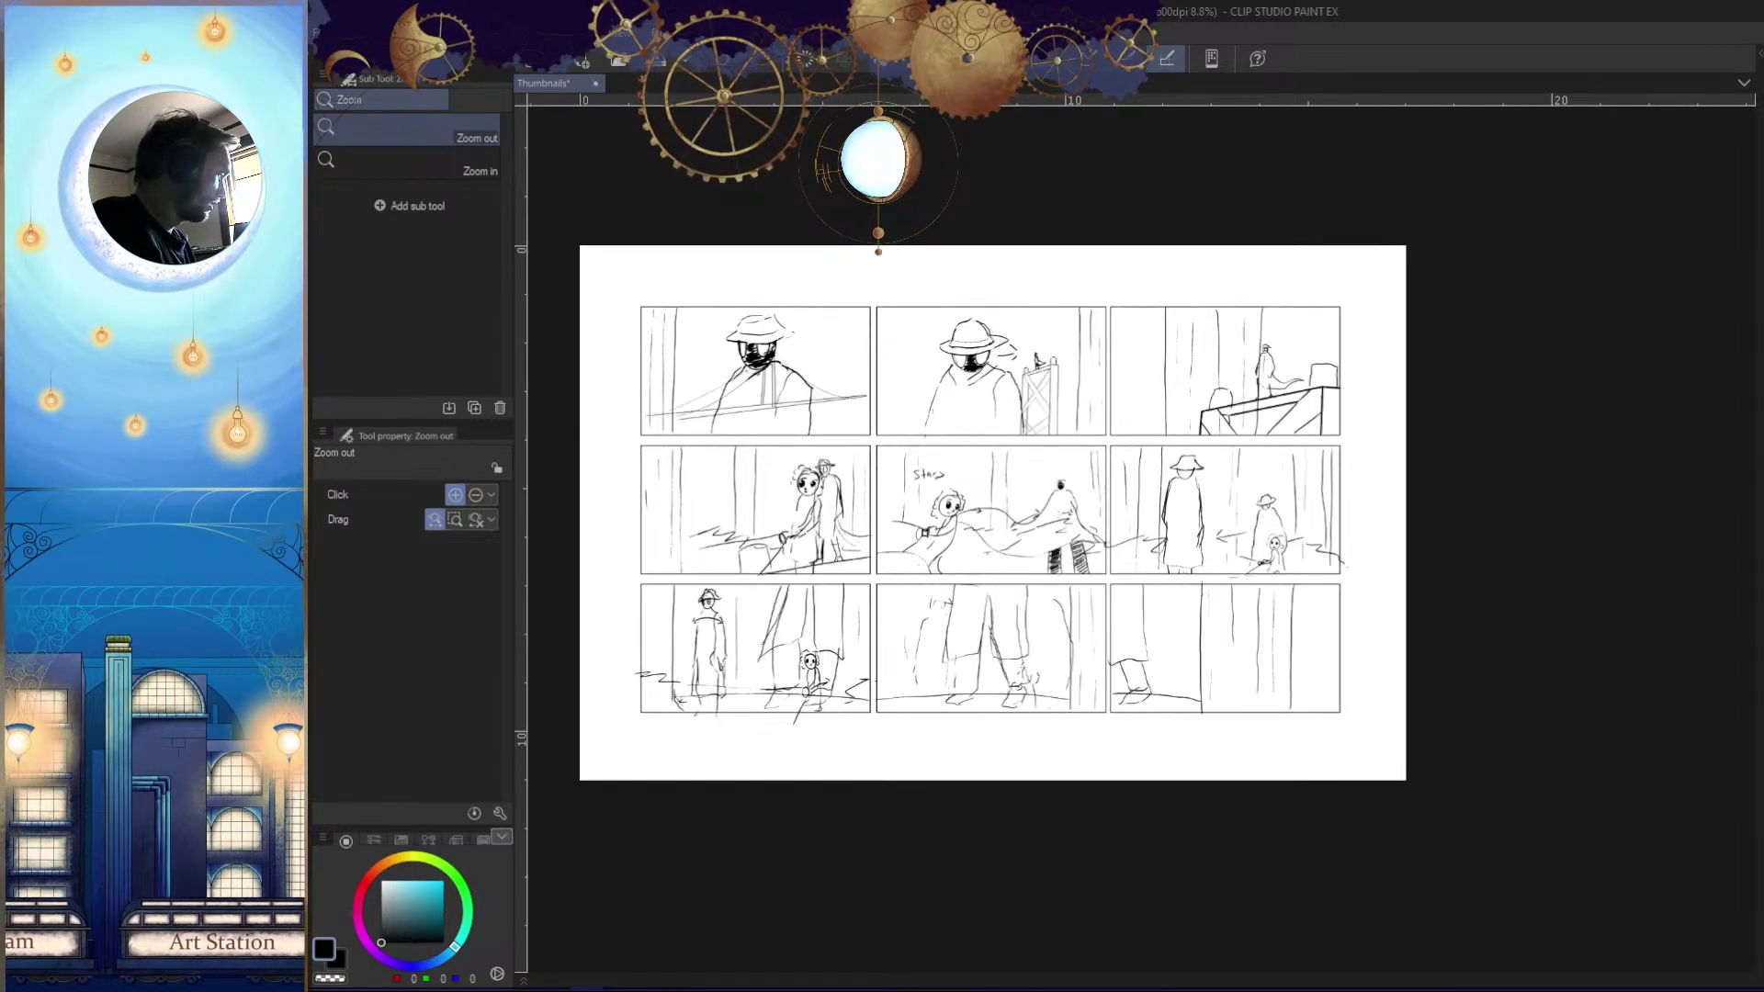
{"action": "left_click_drag", "start_coordinate": [1406, 667], "coordinate": [1370, 664]}
{"action": "left_click_drag", "start_coordinate": [856, 574], "coordinate": [896, 577]}
{"action": "left_click_drag", "start_coordinate": [999, 593], "coordinate": [966, 591]}
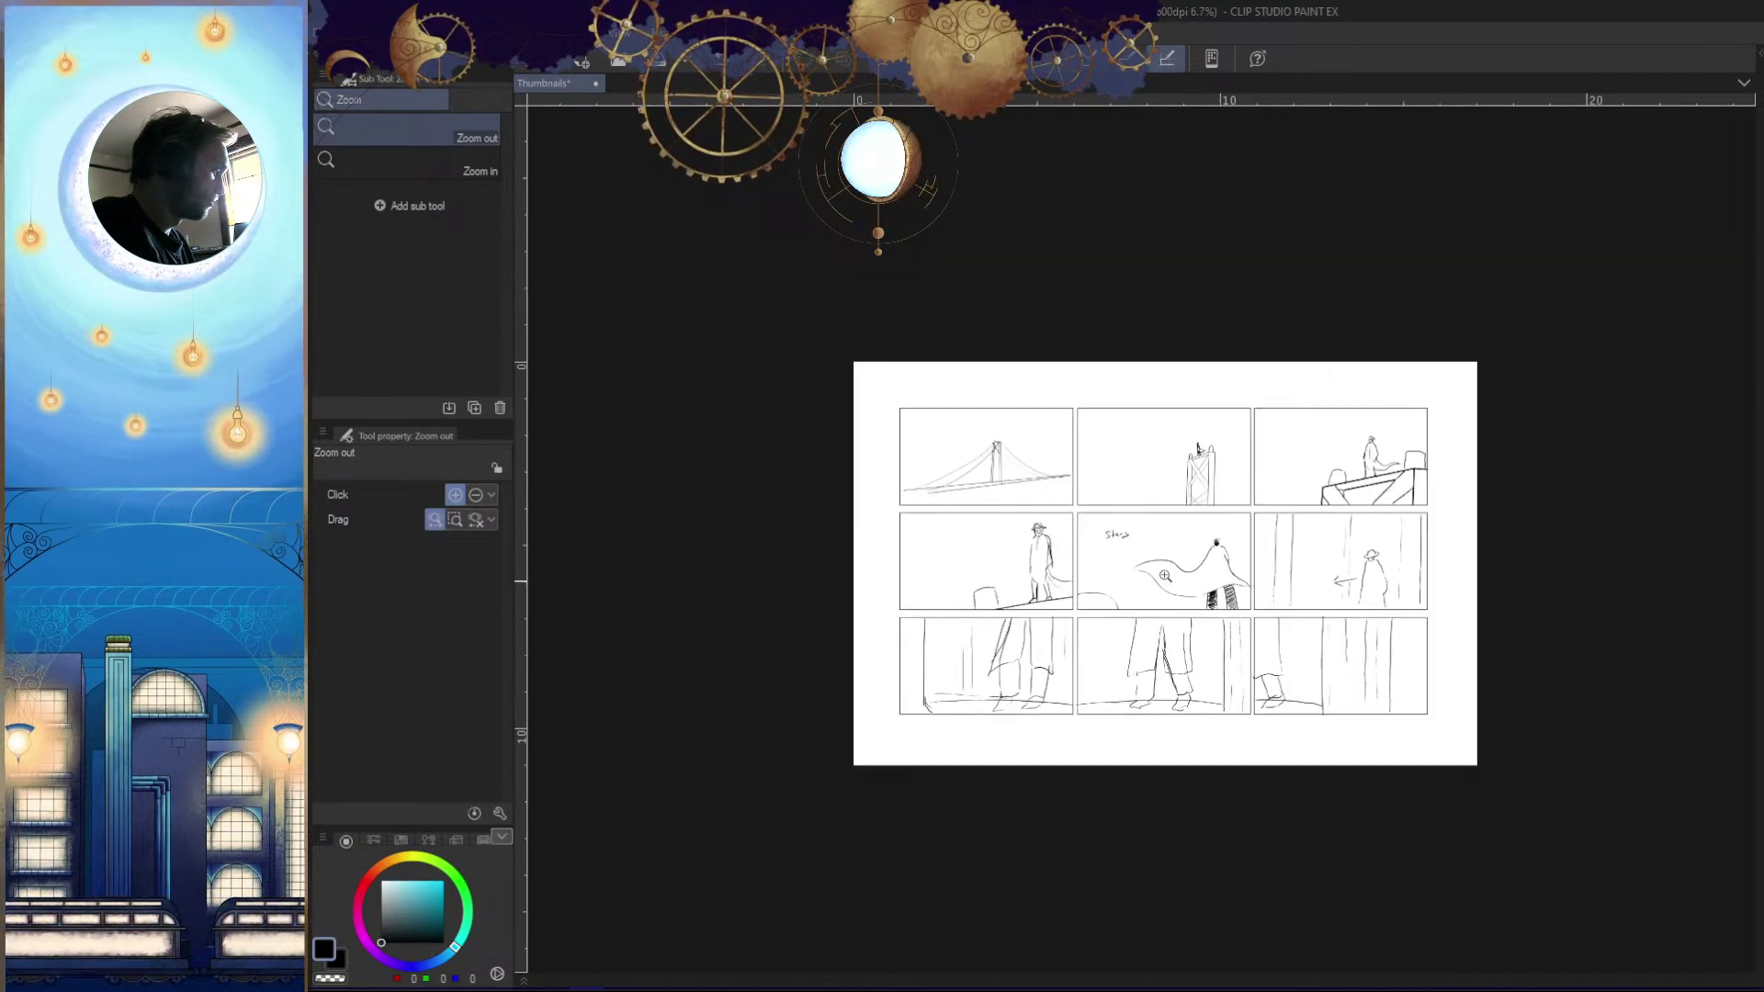
{"action": "left_click_drag", "start_coordinate": [1235, 568], "coordinate": [1267, 570]}
{"action": "left_click", "coordinate": [1122, 313]}
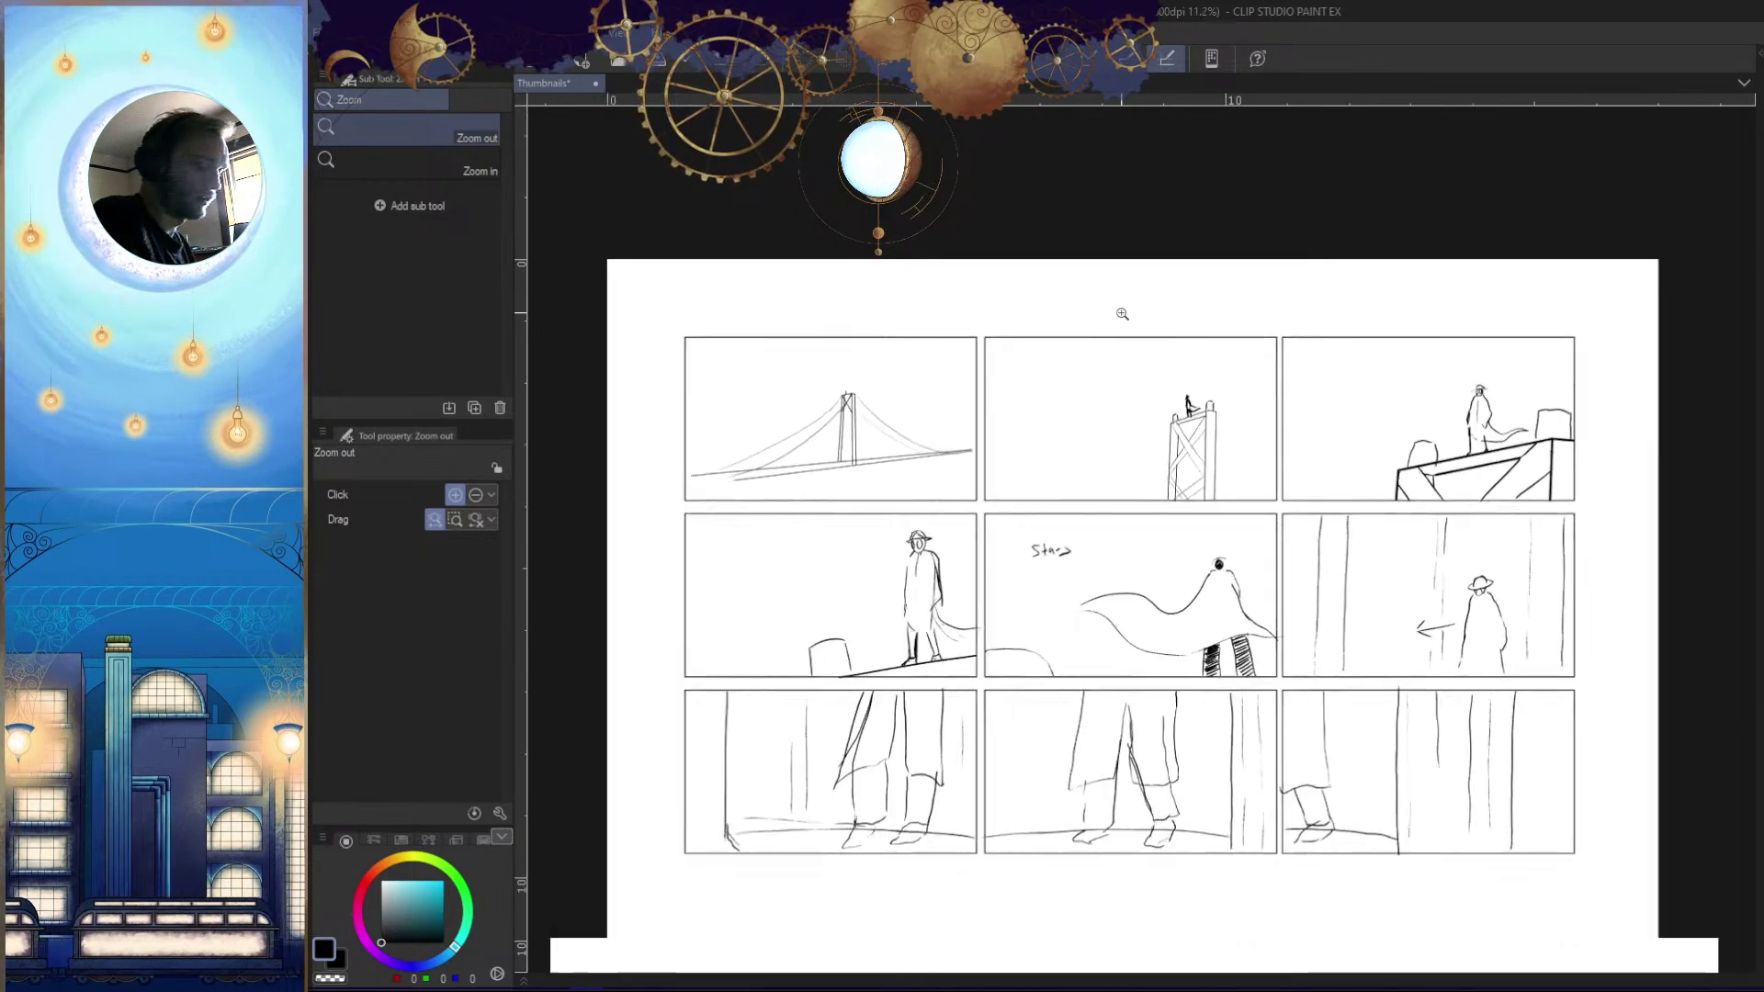
{"action": "left_click_drag", "start_coordinate": [1012, 464], "coordinate": [966, 467]}
{"action": "left_click_drag", "start_coordinate": [953, 559], "coordinate": [1006, 561]}
{"action": "key", "text": "ctrl+s"}
{"action": "left_click_drag", "start_coordinate": [990, 479], "coordinate": [981, 480]}
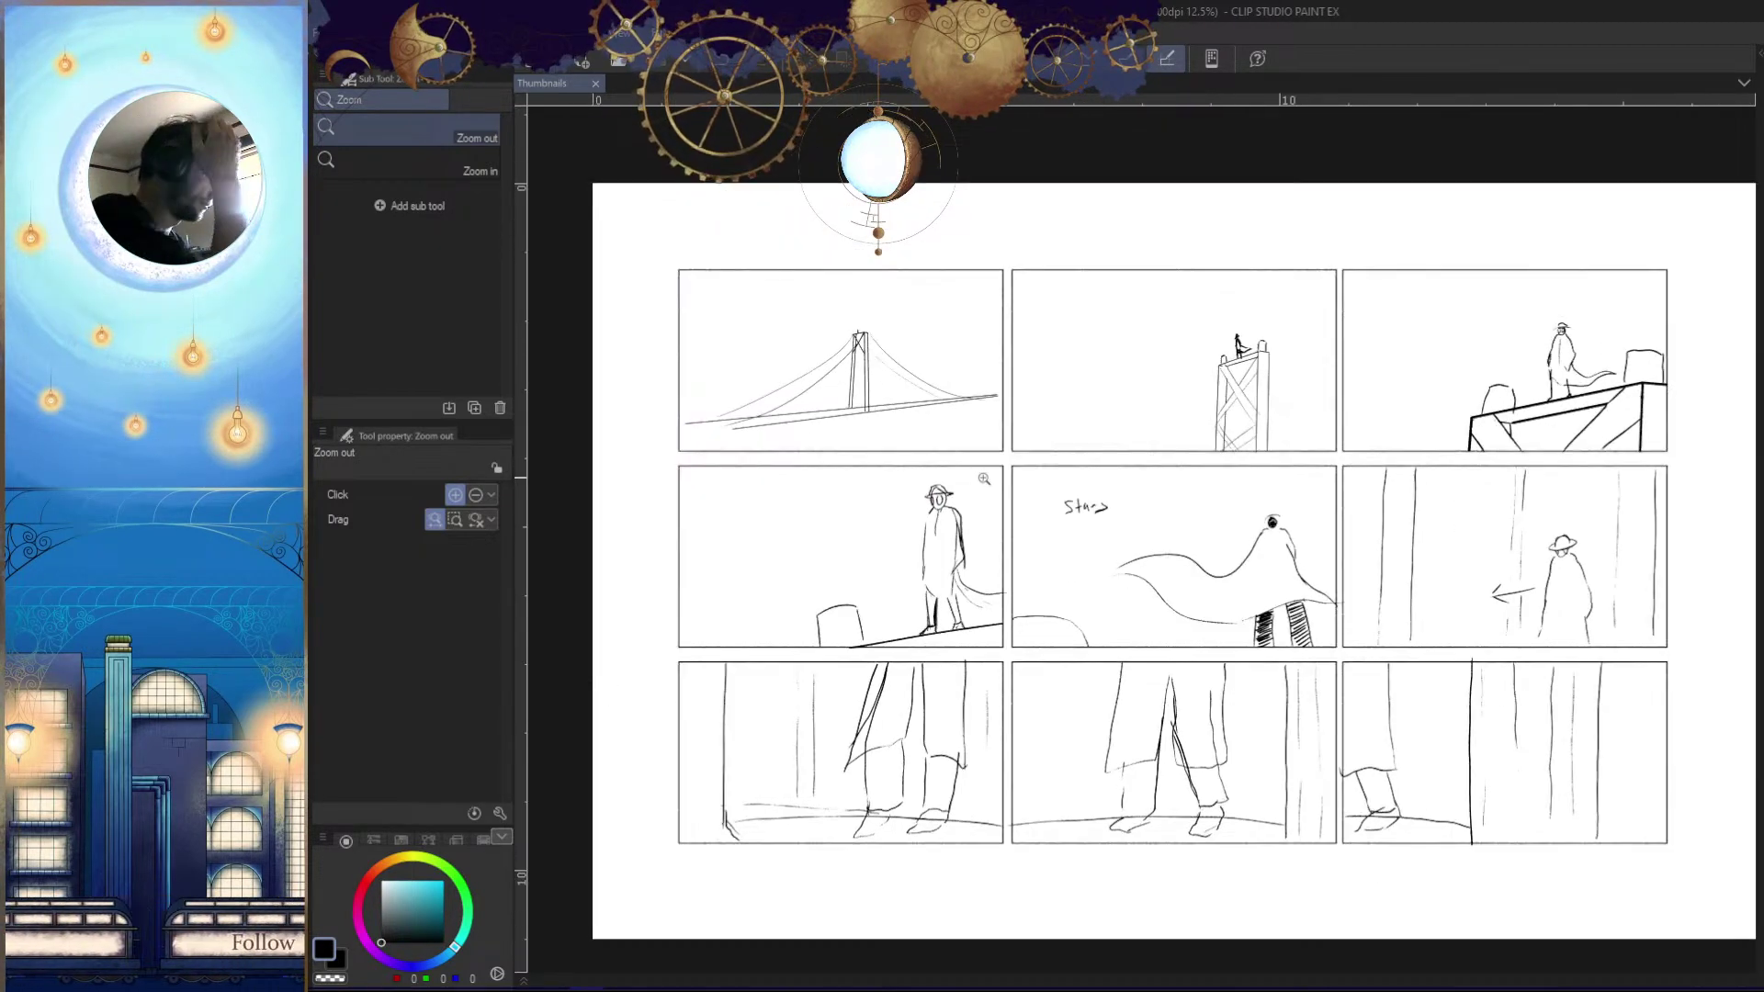
{"action": "left_click_drag", "start_coordinate": [1108, 534], "coordinate": [1095, 534]}
{"action": "mouse_move", "coordinate": [1332, 513]}
{"action": "left_mouse_down"}
{"action": "mouse_move", "coordinate": [1347, 513]}
{"action": "mouse_move", "coordinate": [1332, 514]}
{"action": "left_mouse_up"}
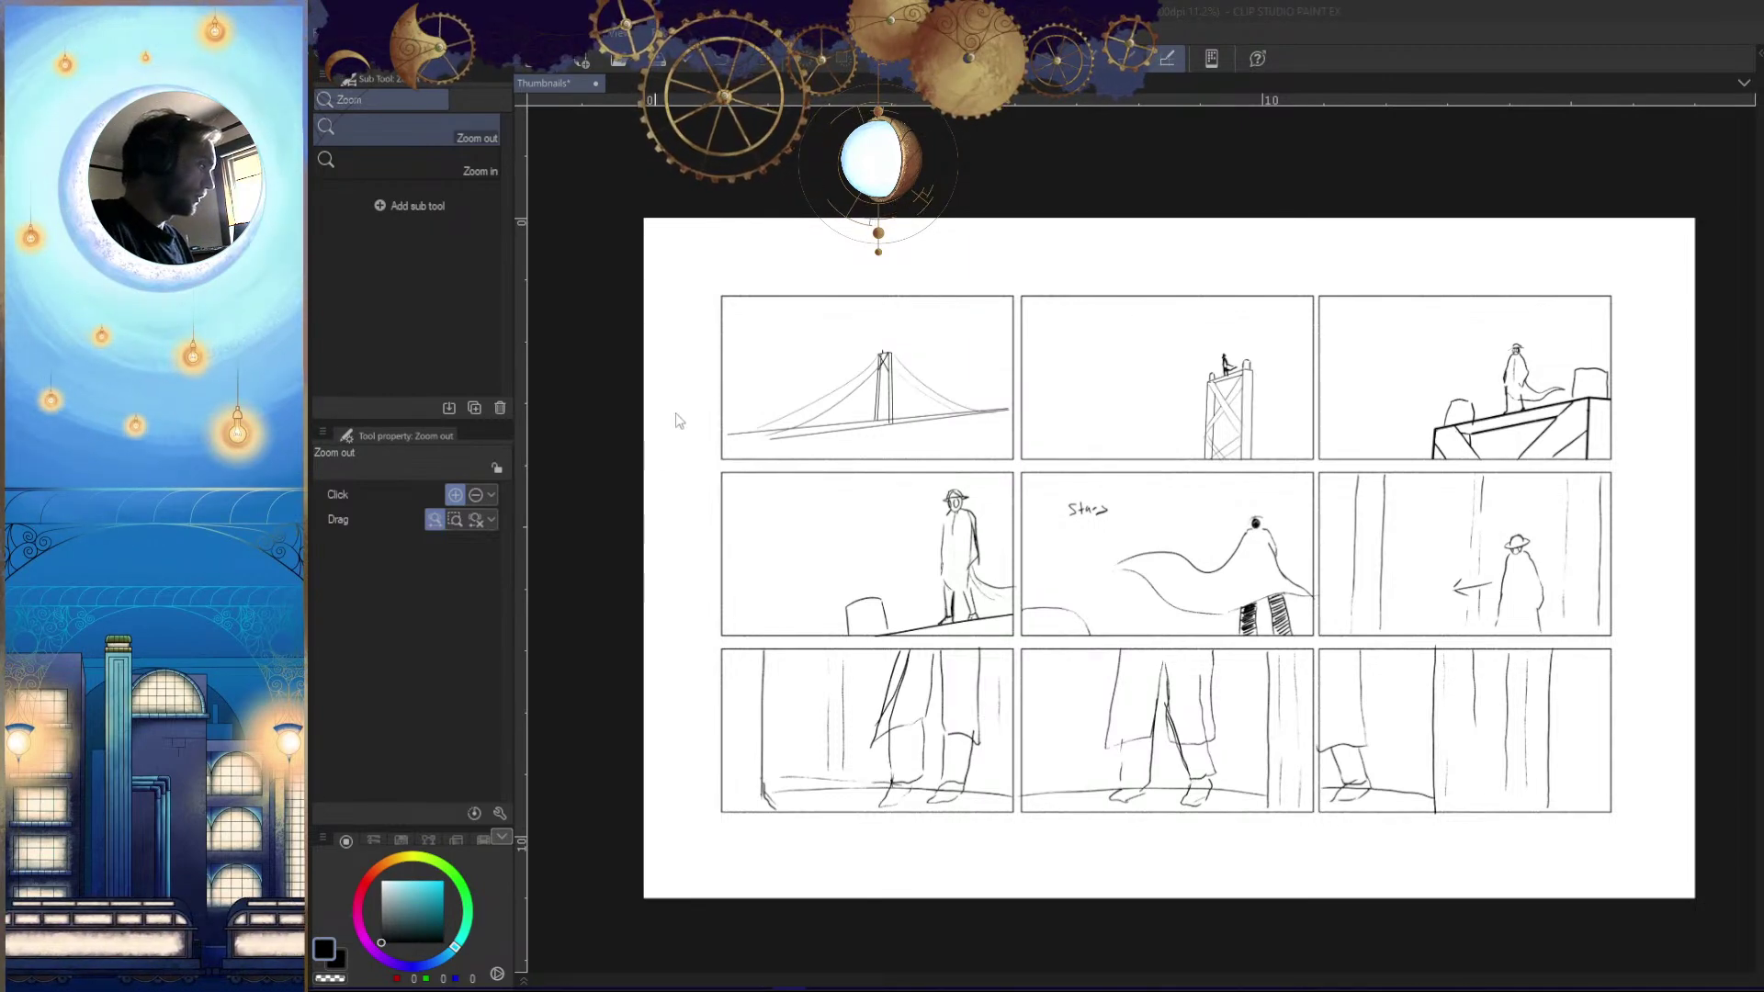
Examine the bridge page's panels in story order, from the bridge view to the walking legs
{"action": "left_click_drag", "start_coordinate": [858, 373], "coordinate": [908, 384]}
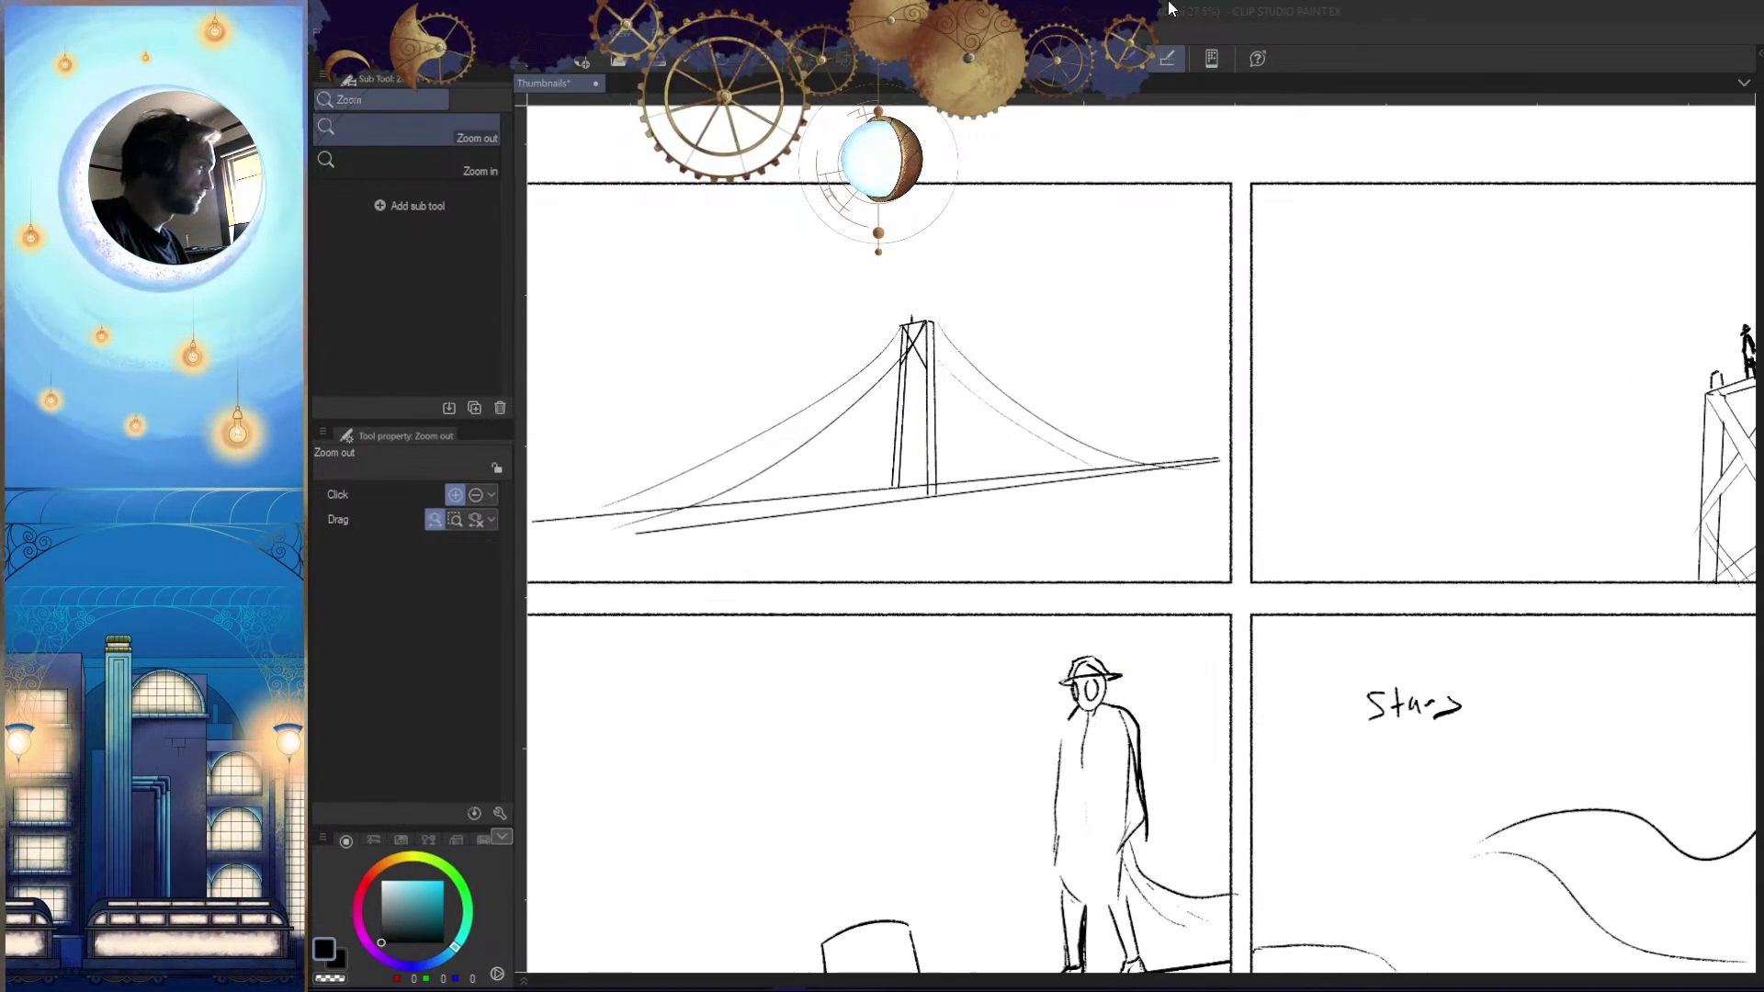
{"action": "left_click_drag", "start_coordinate": [1351, 322], "coordinate": [1048, 385]}
{"action": "mouse_move", "coordinate": [1272, 397]}
{"action": "left_mouse_down"}
{"action": "mouse_move", "coordinate": [1098, 417]}
{"action": "mouse_move", "coordinate": [1185, 460]}
{"action": "mouse_move", "coordinate": [1107, 464]}
{"action": "left_mouse_up"}
{"action": "left_click_drag", "start_coordinate": [1452, 477], "coordinate": [1060, 507]}
{"action": "left_click_drag", "start_coordinate": [1366, 549], "coordinate": [1249, 556]}
{"action": "left_click_drag", "start_coordinate": [882, 661], "coordinate": [995, 570]}
{"action": "left_click_drag", "start_coordinate": [1268, 563], "coordinate": [740, 599]}
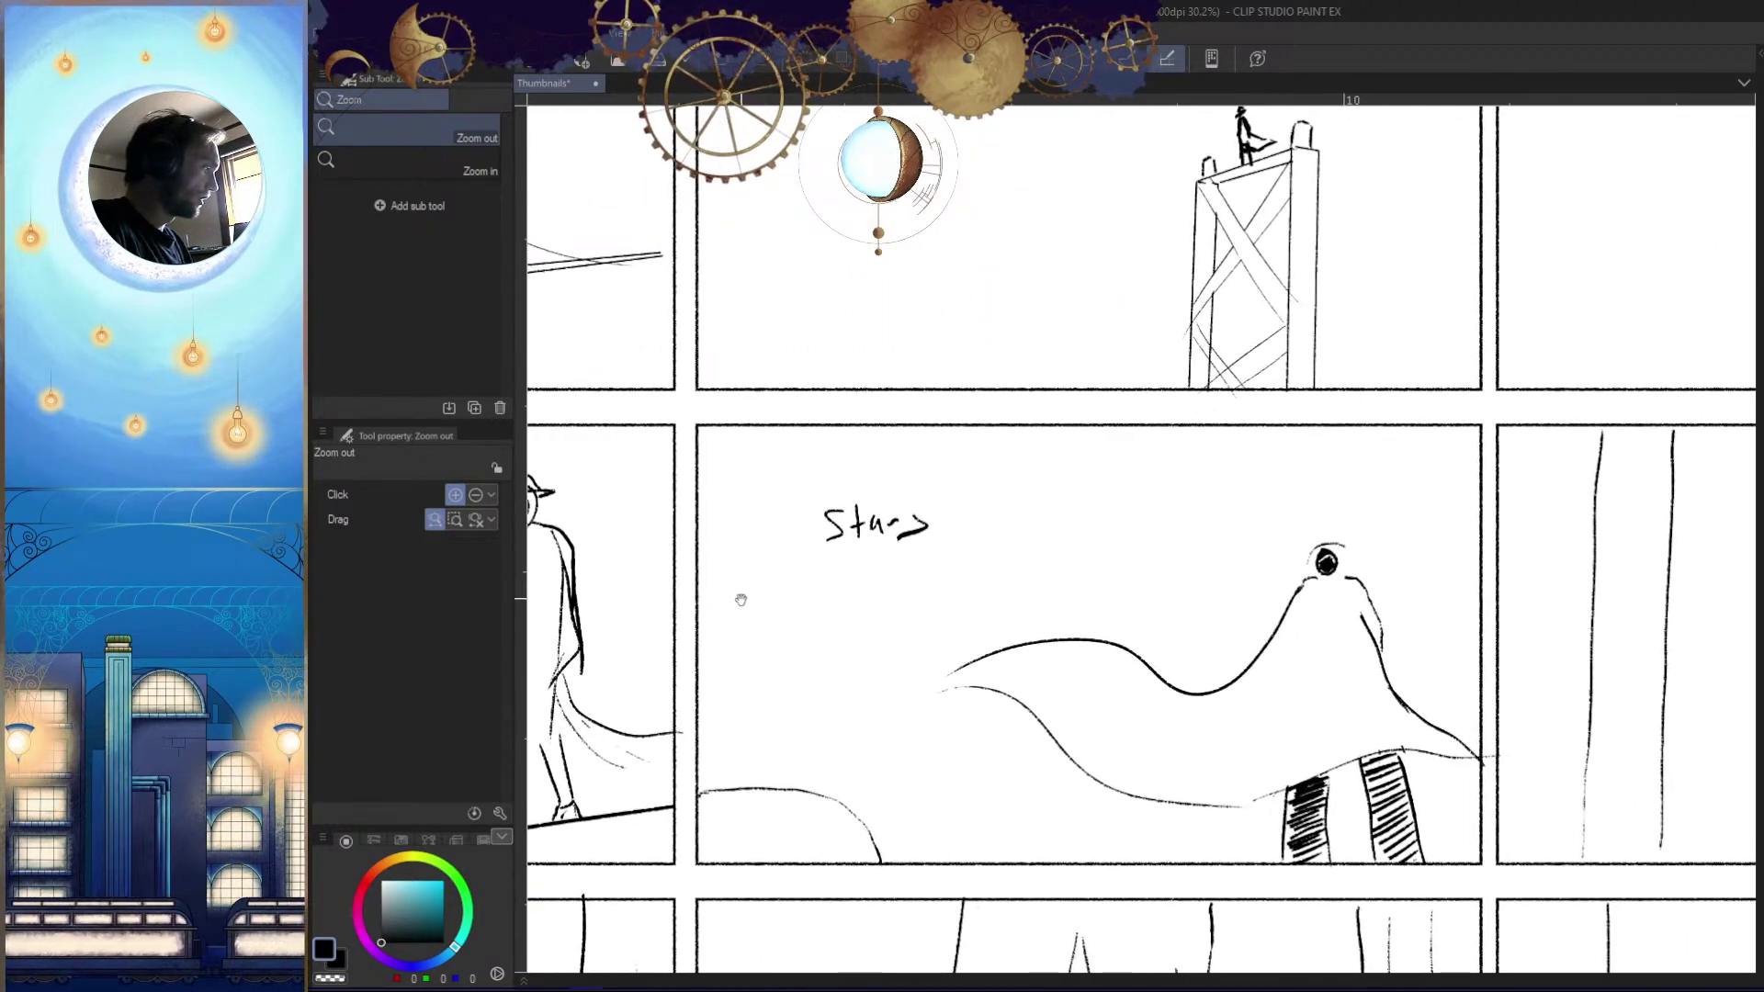
{"action": "left_click_drag", "start_coordinate": [1698, 583], "coordinate": [896, 581]}
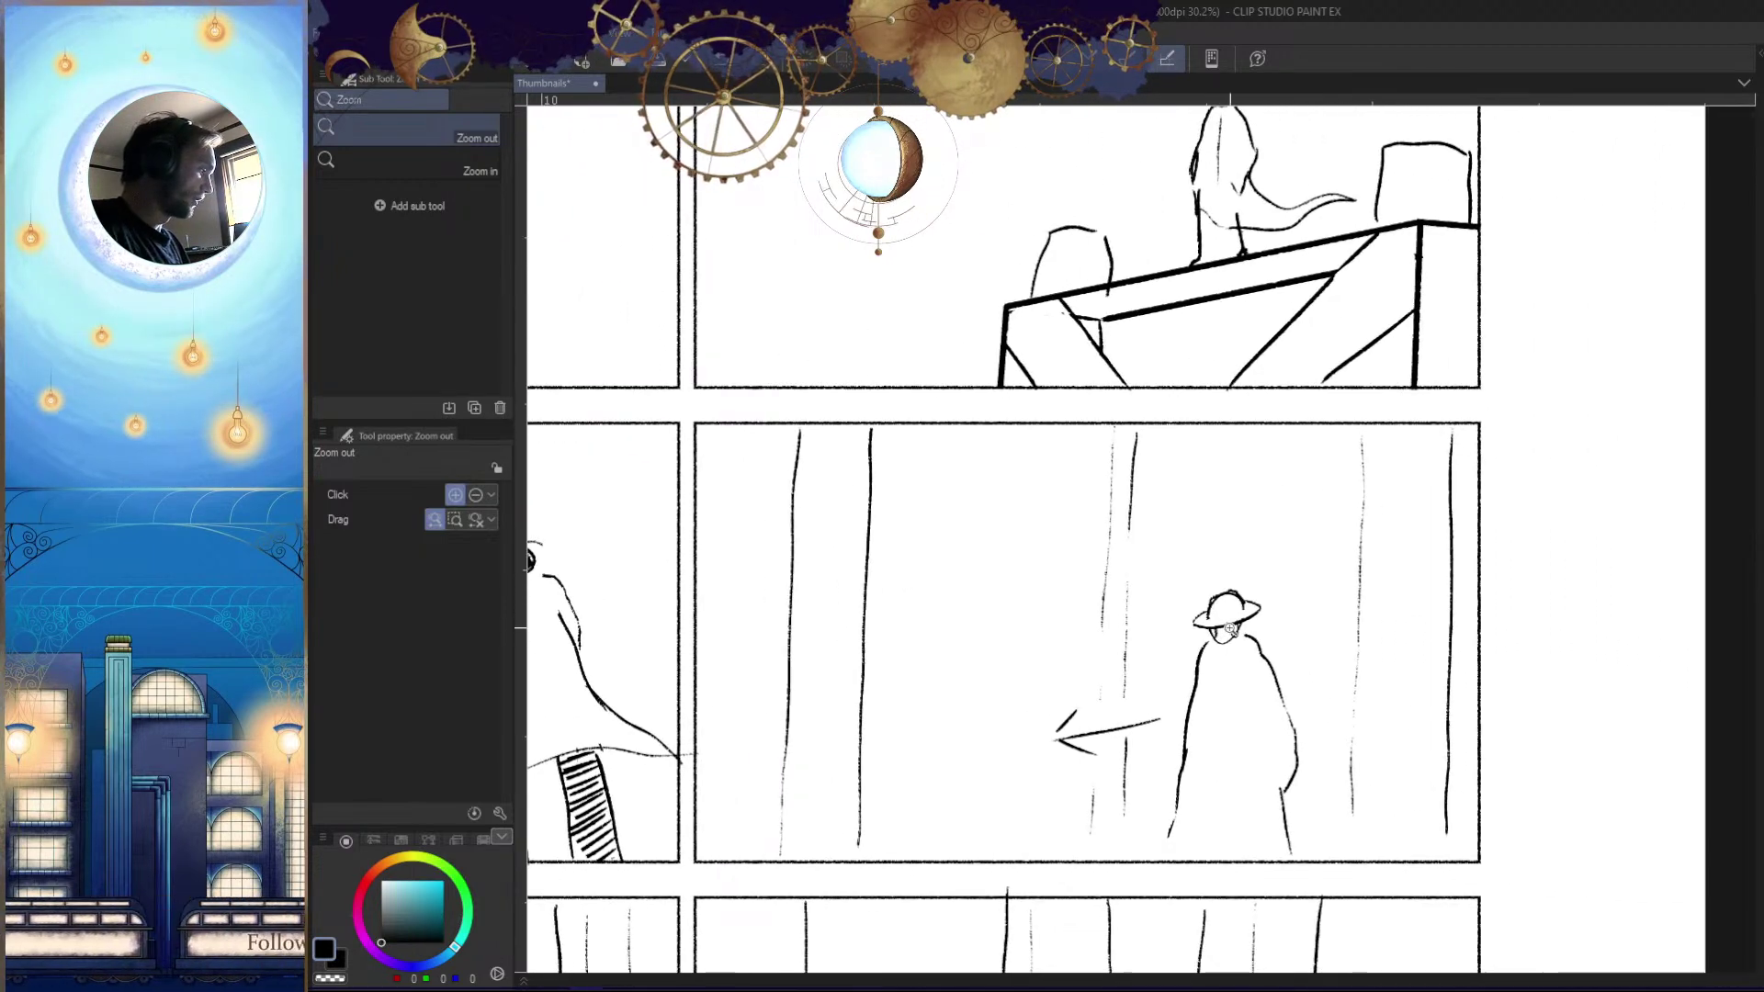
{"action": "scroll", "coordinate": [1231, 628], "scroll_direction": "down", "scroll_amount": 4}
{"action": "left_click_drag", "start_coordinate": [1278, 735], "coordinate": [1334, 705]}
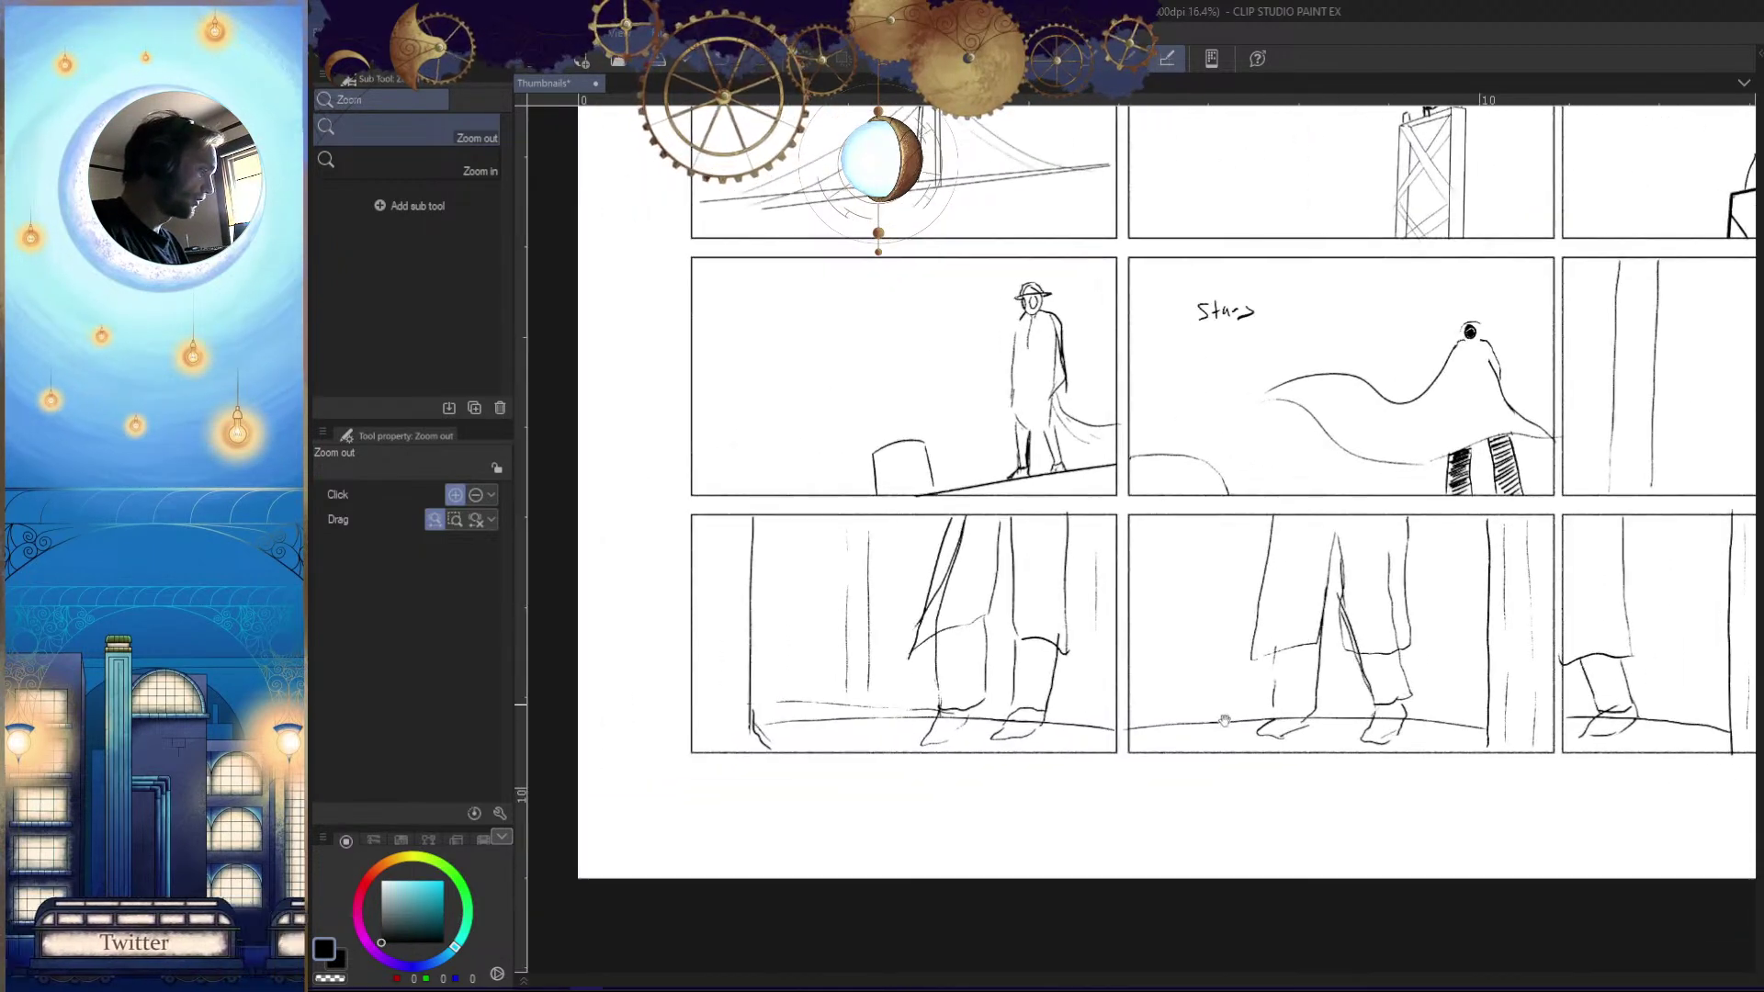
{"action": "scroll", "coordinate": [936, 696], "scroll_direction": "up", "scroll_amount": 1}
{"action": "left_click_drag", "start_coordinate": [1174, 647], "coordinate": [943, 662]}
{"action": "left_click_drag", "start_coordinate": [1233, 631], "coordinate": [1050, 639]}
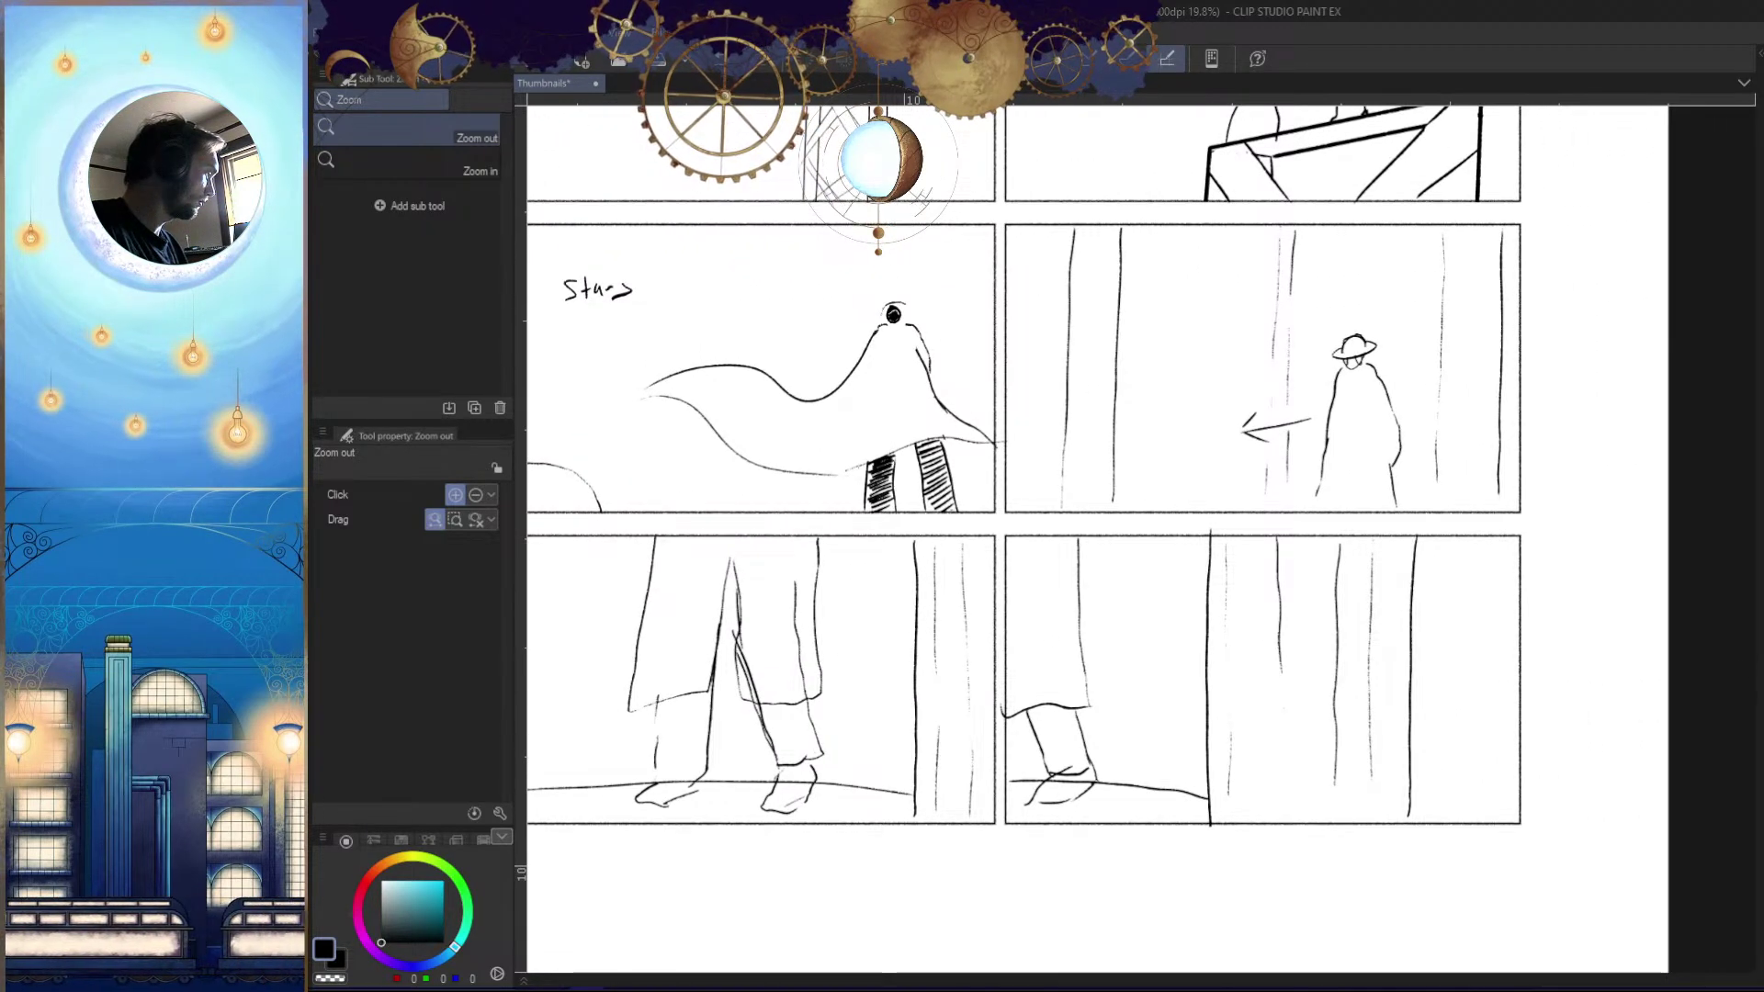
{"action": "mouse_move", "coordinate": [1315, 744]}
{"action": "left_mouse_down"}
{"action": "mouse_move", "coordinate": [1272, 736]}
{"action": "mouse_move", "coordinate": [1411, 747]}
{"action": "left_mouse_up"}
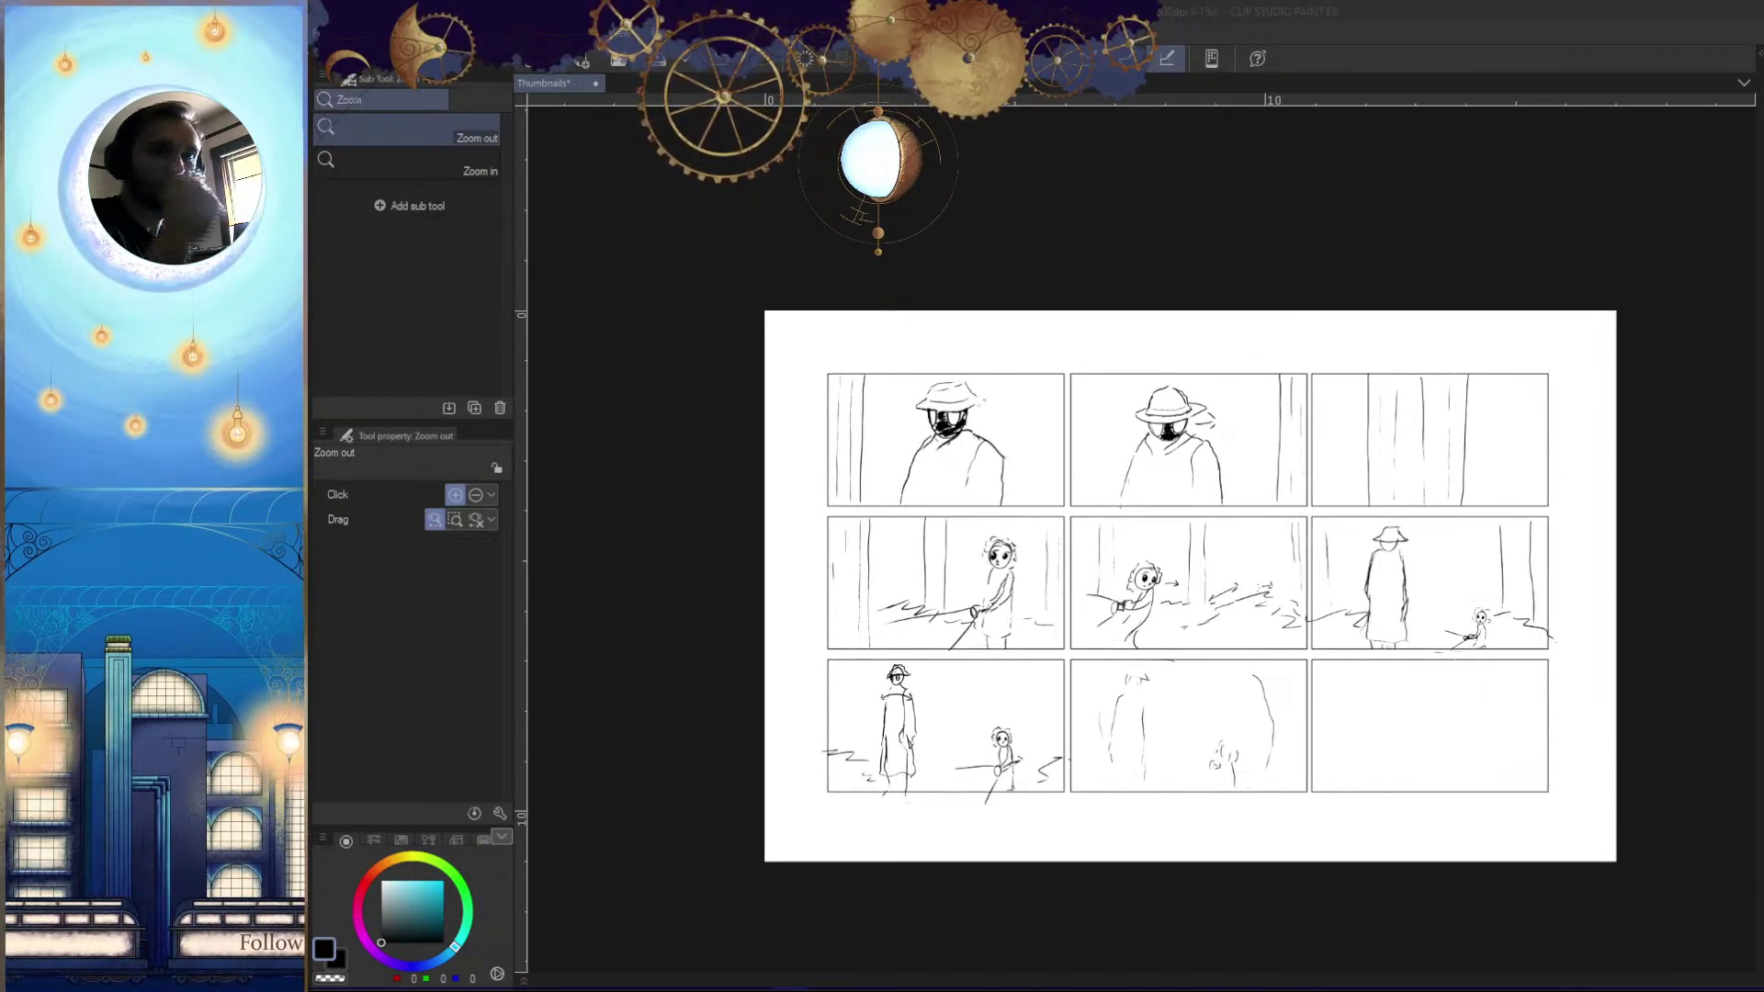
Compare the two thumbnail pages and re-examine the caped figure, forest and walking-legs panels
{"action": "left_click", "coordinate": [1189, 8]}
{"action": "mouse_move", "coordinate": [1604, 990]}
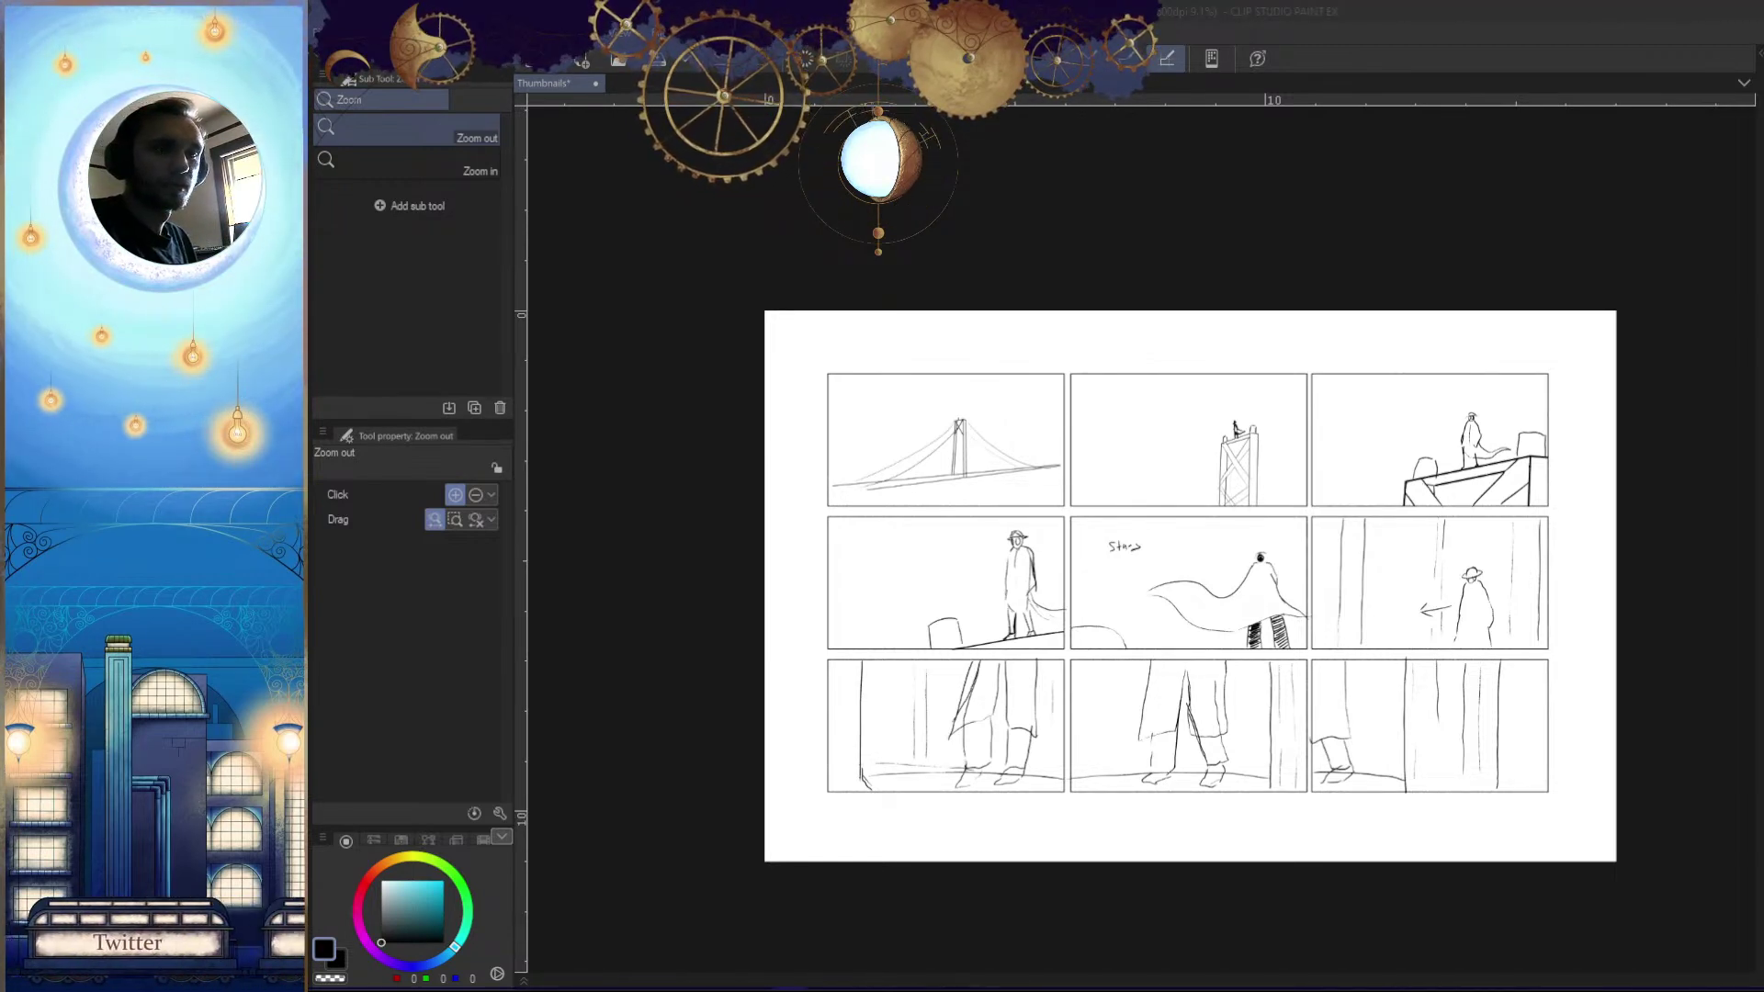
{"action": "scroll", "coordinate": [965, 553], "scroll_direction": "up", "scroll_amount": 3}
{"action": "scroll", "coordinate": [1131, 613], "scroll_direction": "down", "scroll_amount": 2}
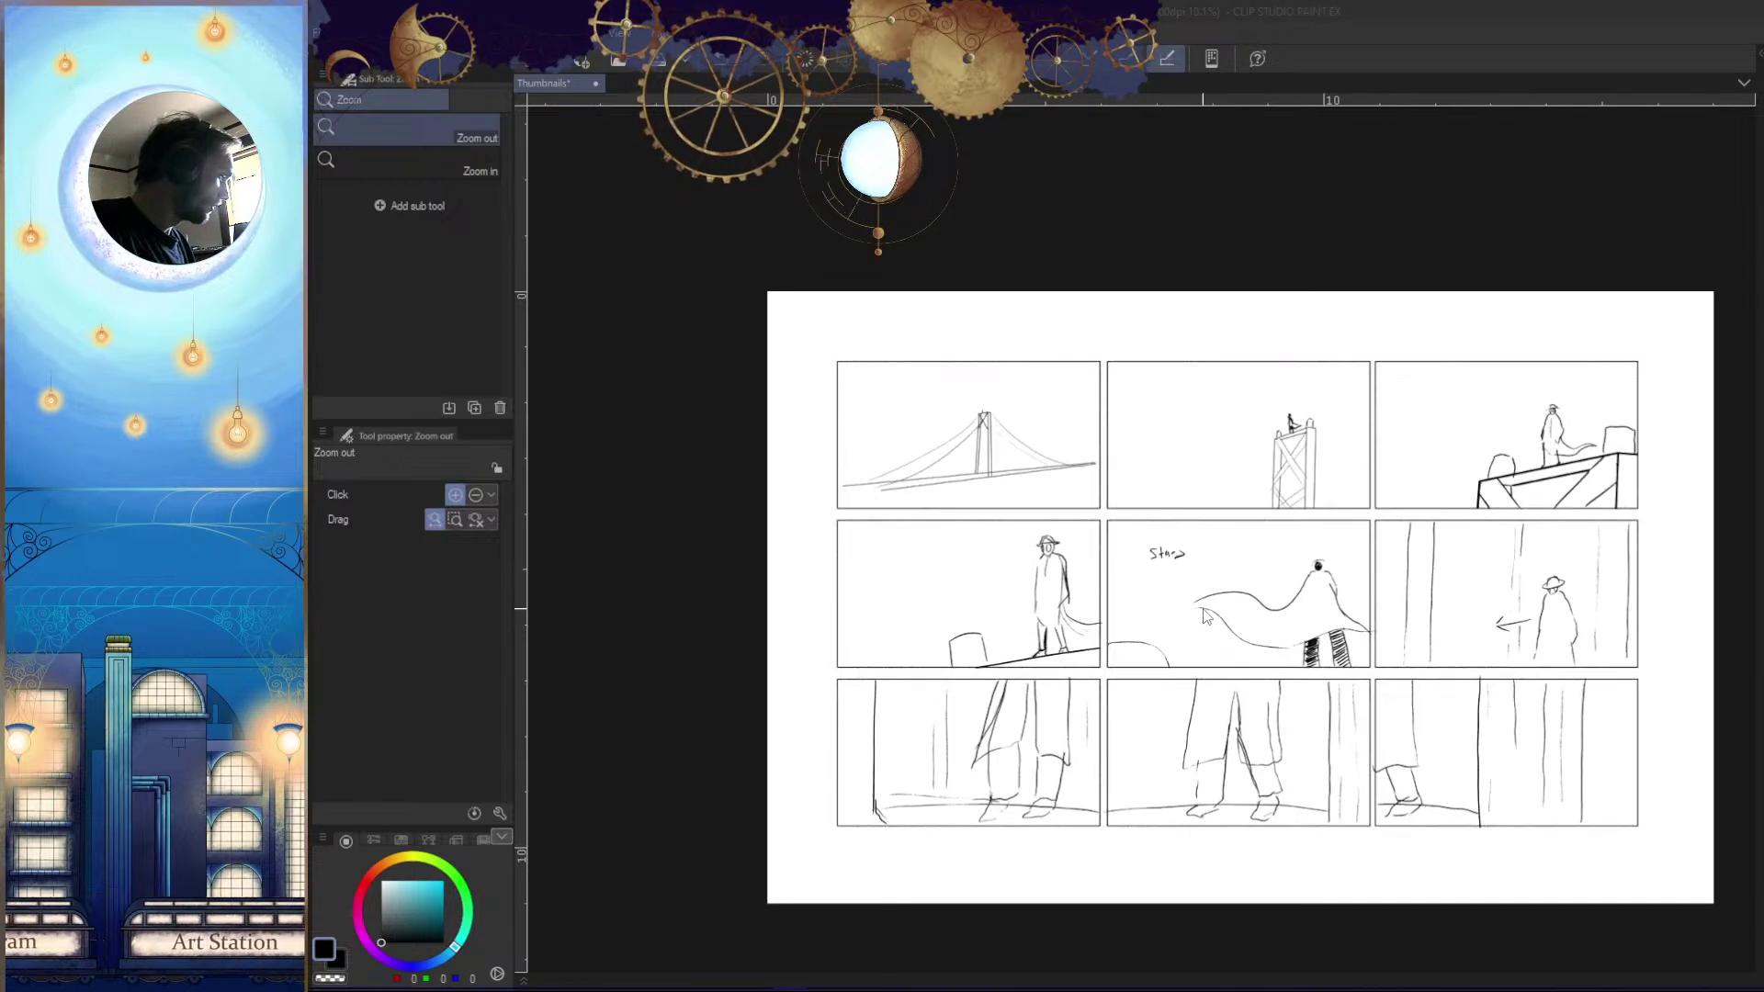
{"action": "left_click", "coordinate": [1202, 609]}
{"action": "left_click_drag", "start_coordinate": [1255, 618], "coordinate": [1096, 632]}
{"action": "scroll", "coordinate": [1096, 632], "scroll_direction": "up", "scroll_amount": 2}
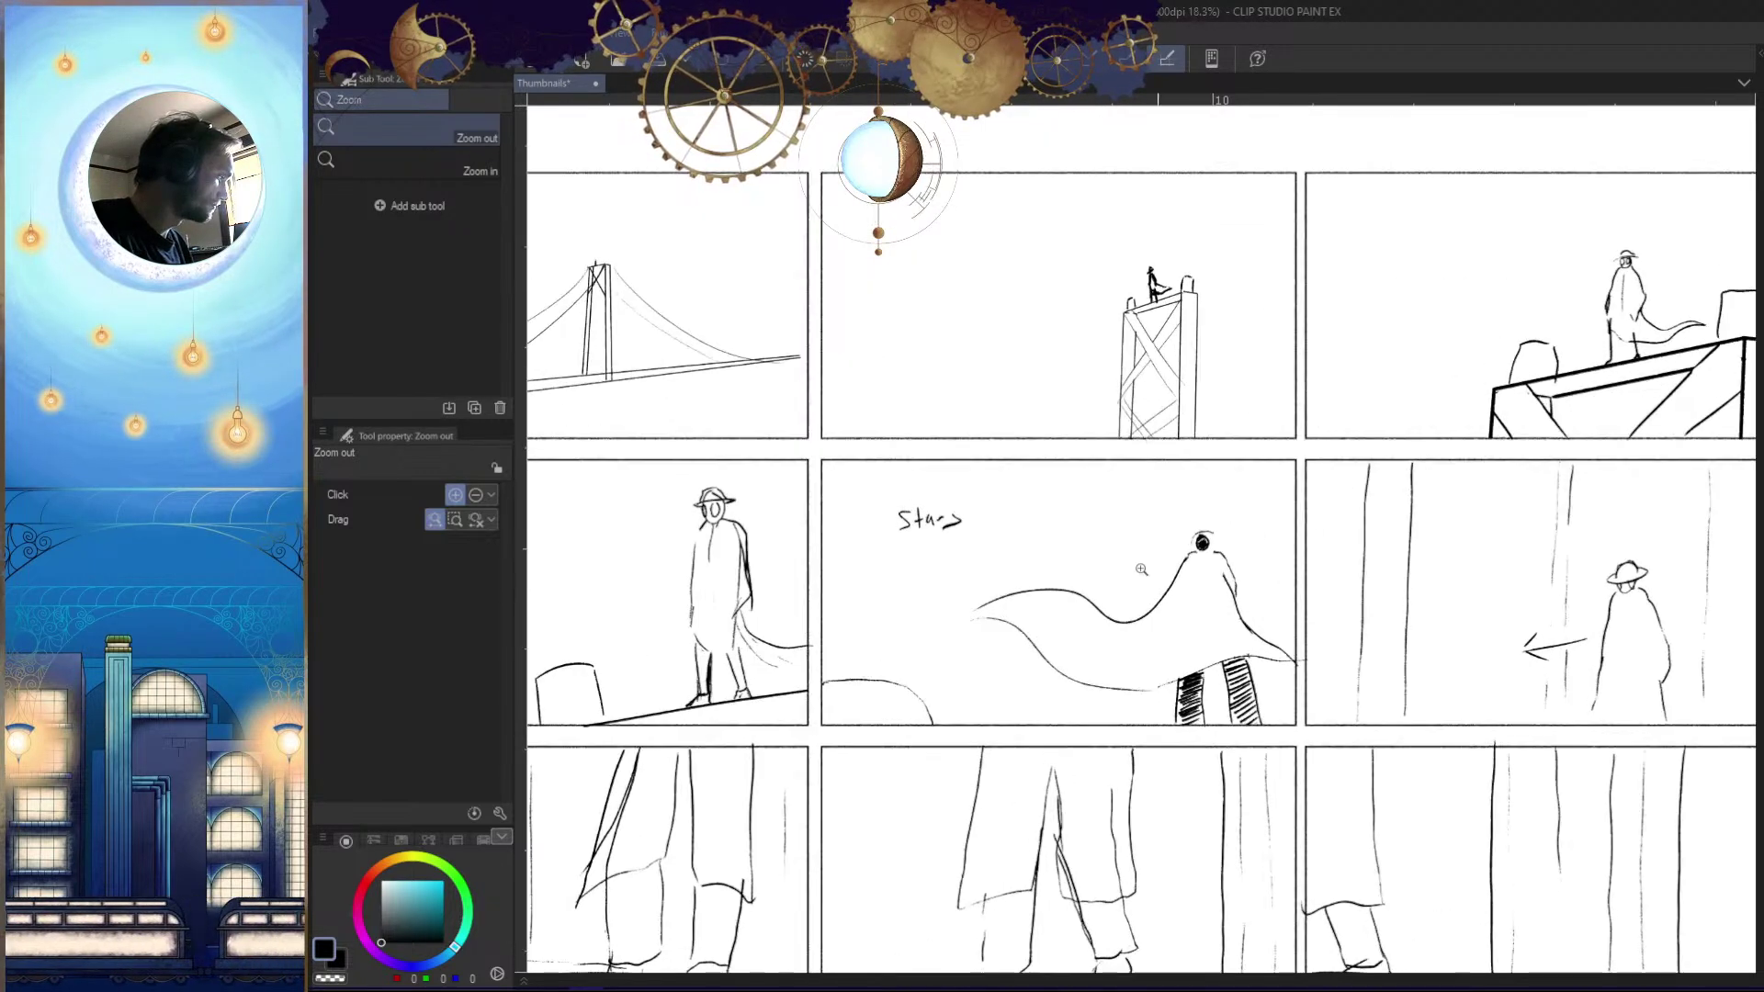
{"action": "left_click_drag", "start_coordinate": [1280, 624], "coordinate": [1031, 615]}
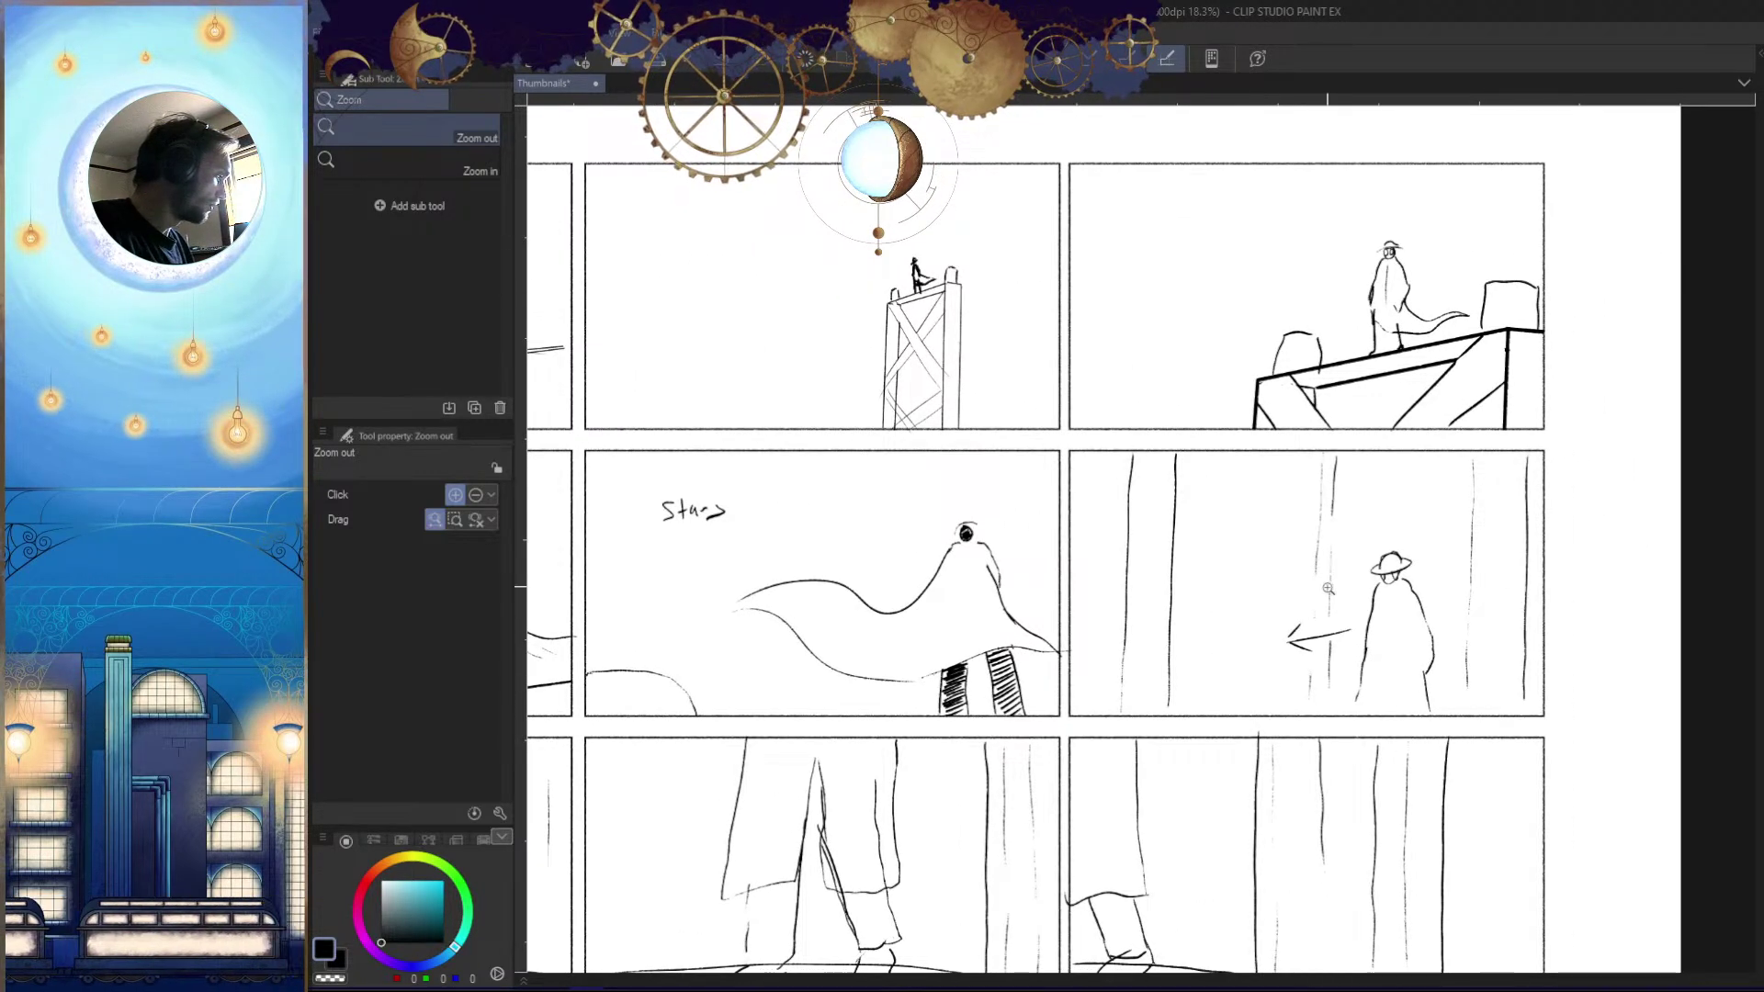
{"action": "left_click_drag", "start_coordinate": [1148, 740], "coordinate": [1516, 593]}
{"action": "left_click_drag", "start_coordinate": [1006, 726], "coordinate": [933, 720]}
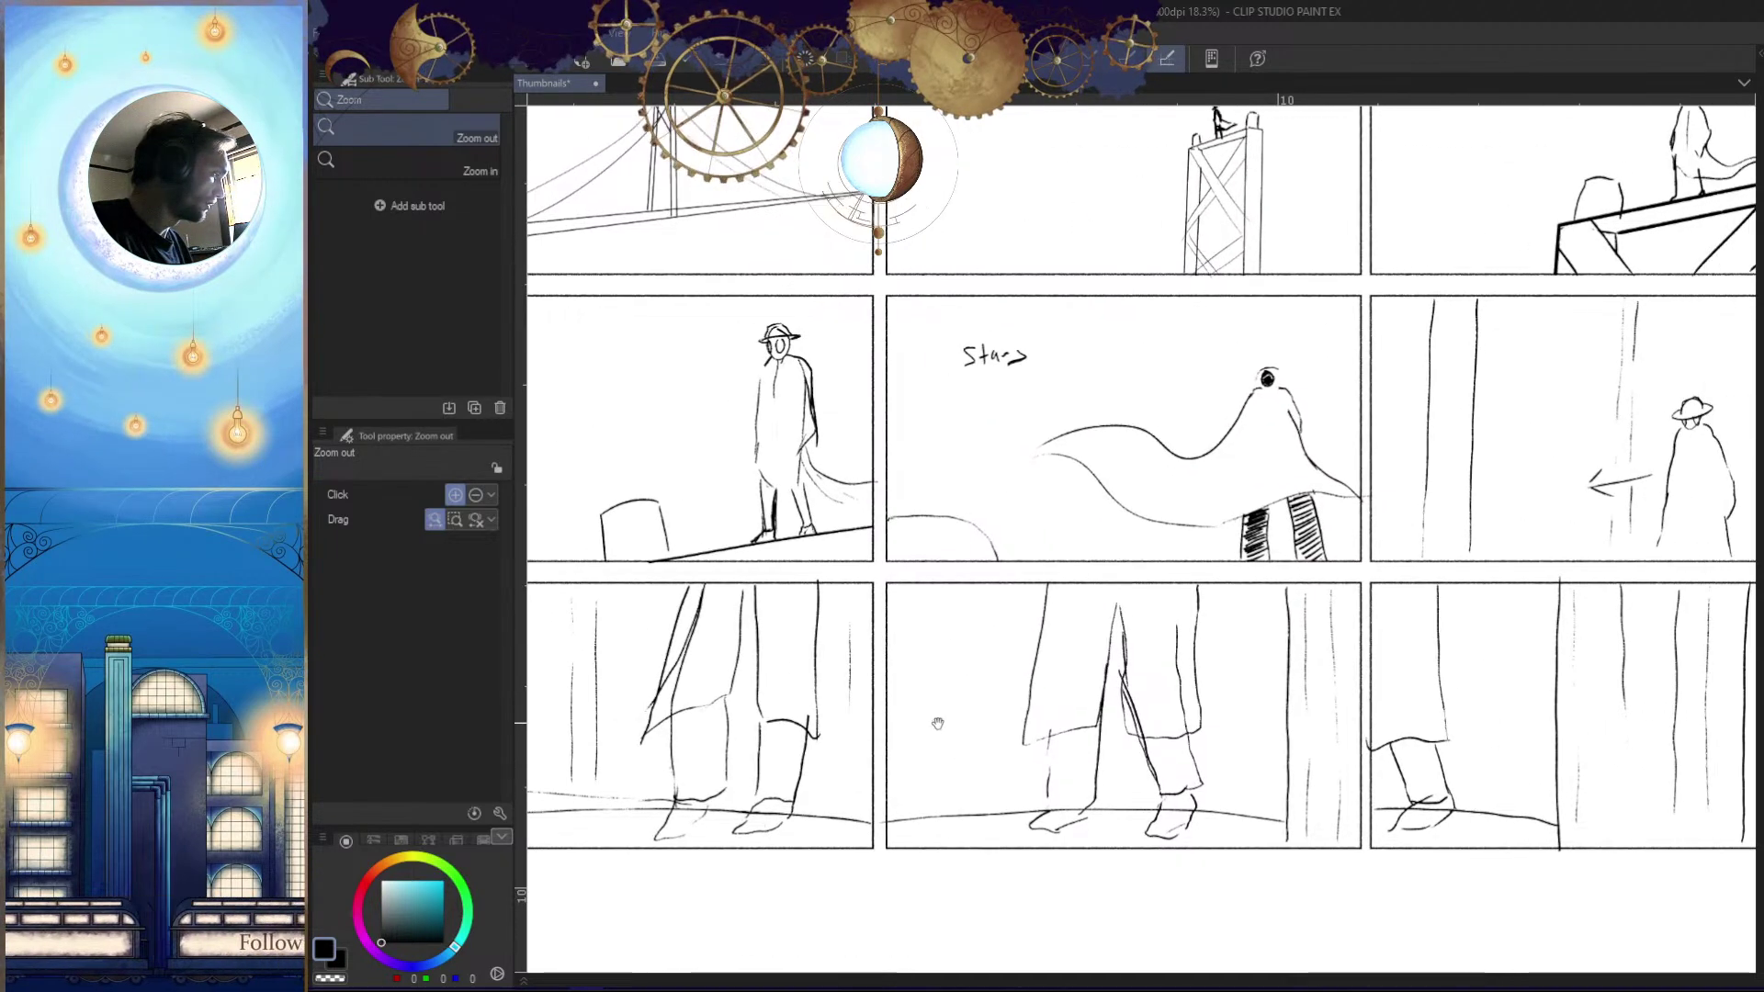
{"action": "left_click_drag", "start_coordinate": [1180, 676], "coordinate": [852, 740]}
{"action": "left_click", "coordinate": [1762, 671]}
{"action": "left_click", "coordinate": [1762, 657]}
{"action": "left_click_drag", "start_coordinate": [1469, 682], "coordinate": [1524, 788]}
{"action": "left_click_drag", "start_coordinate": [1288, 542], "coordinate": [1353, 558]}
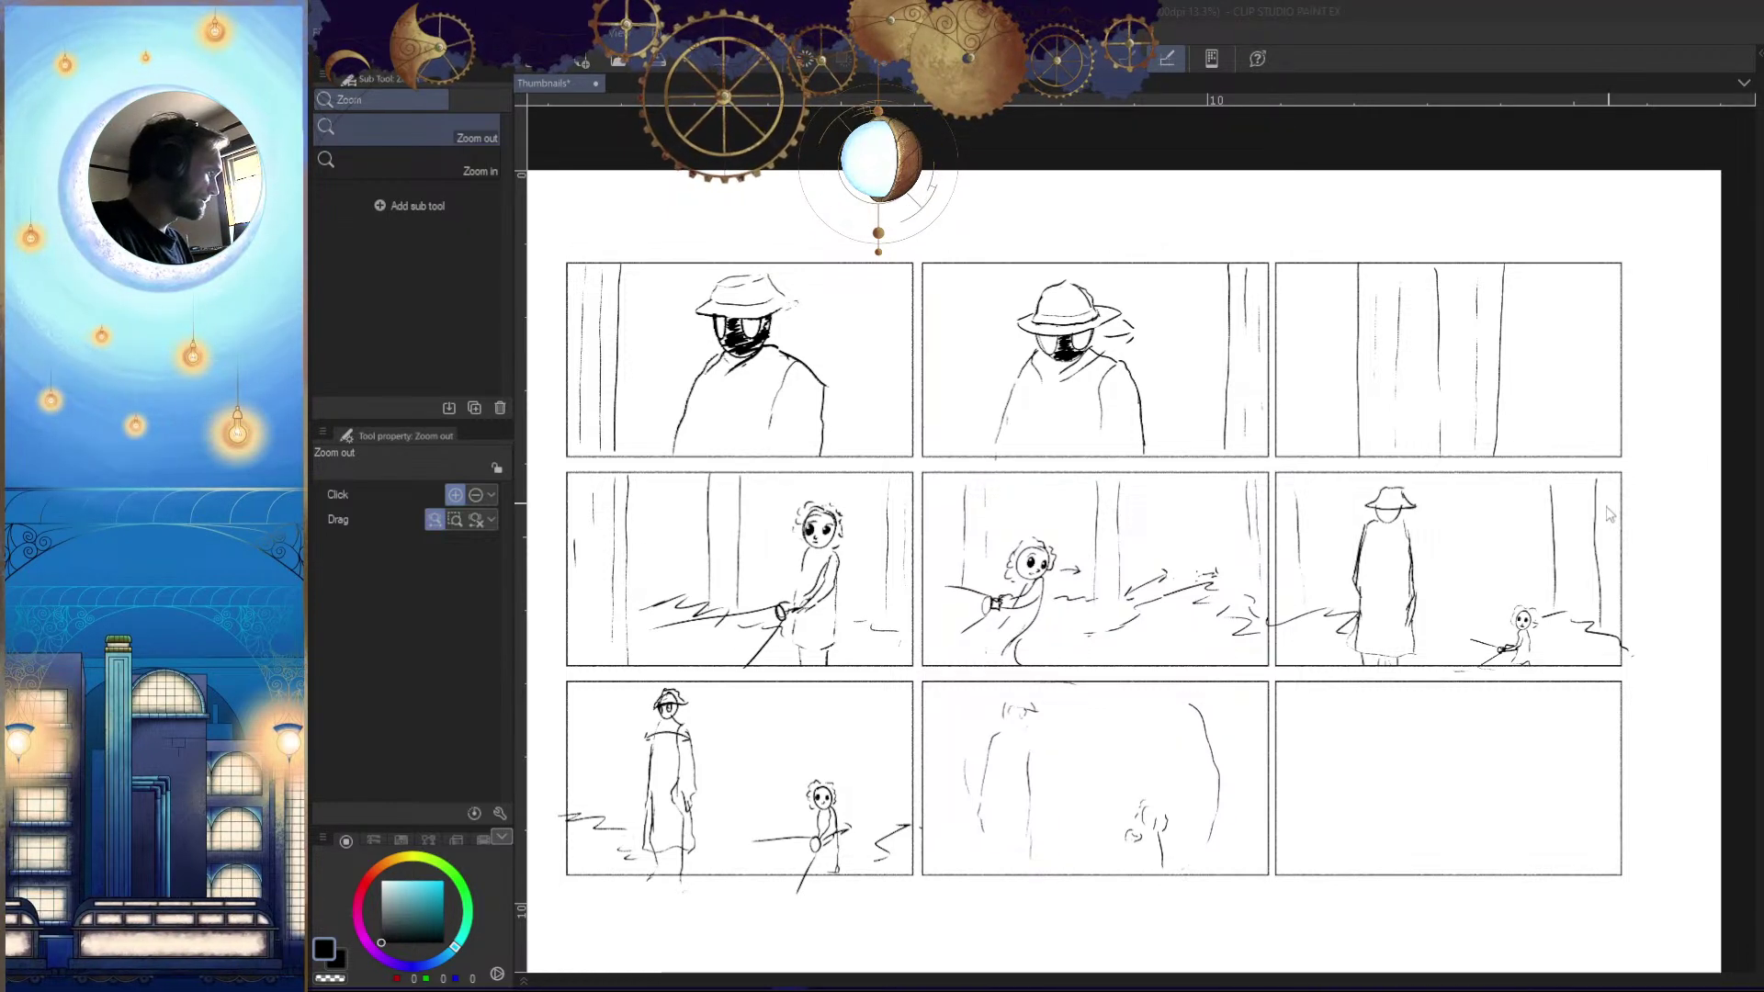
Bring up the bridge thumbnail page and cross out the middle-row right forest panel with two corner-to-corner diagonals
{"action": "left_click_drag", "start_coordinate": [1183, 708], "coordinate": [1181, 709]}
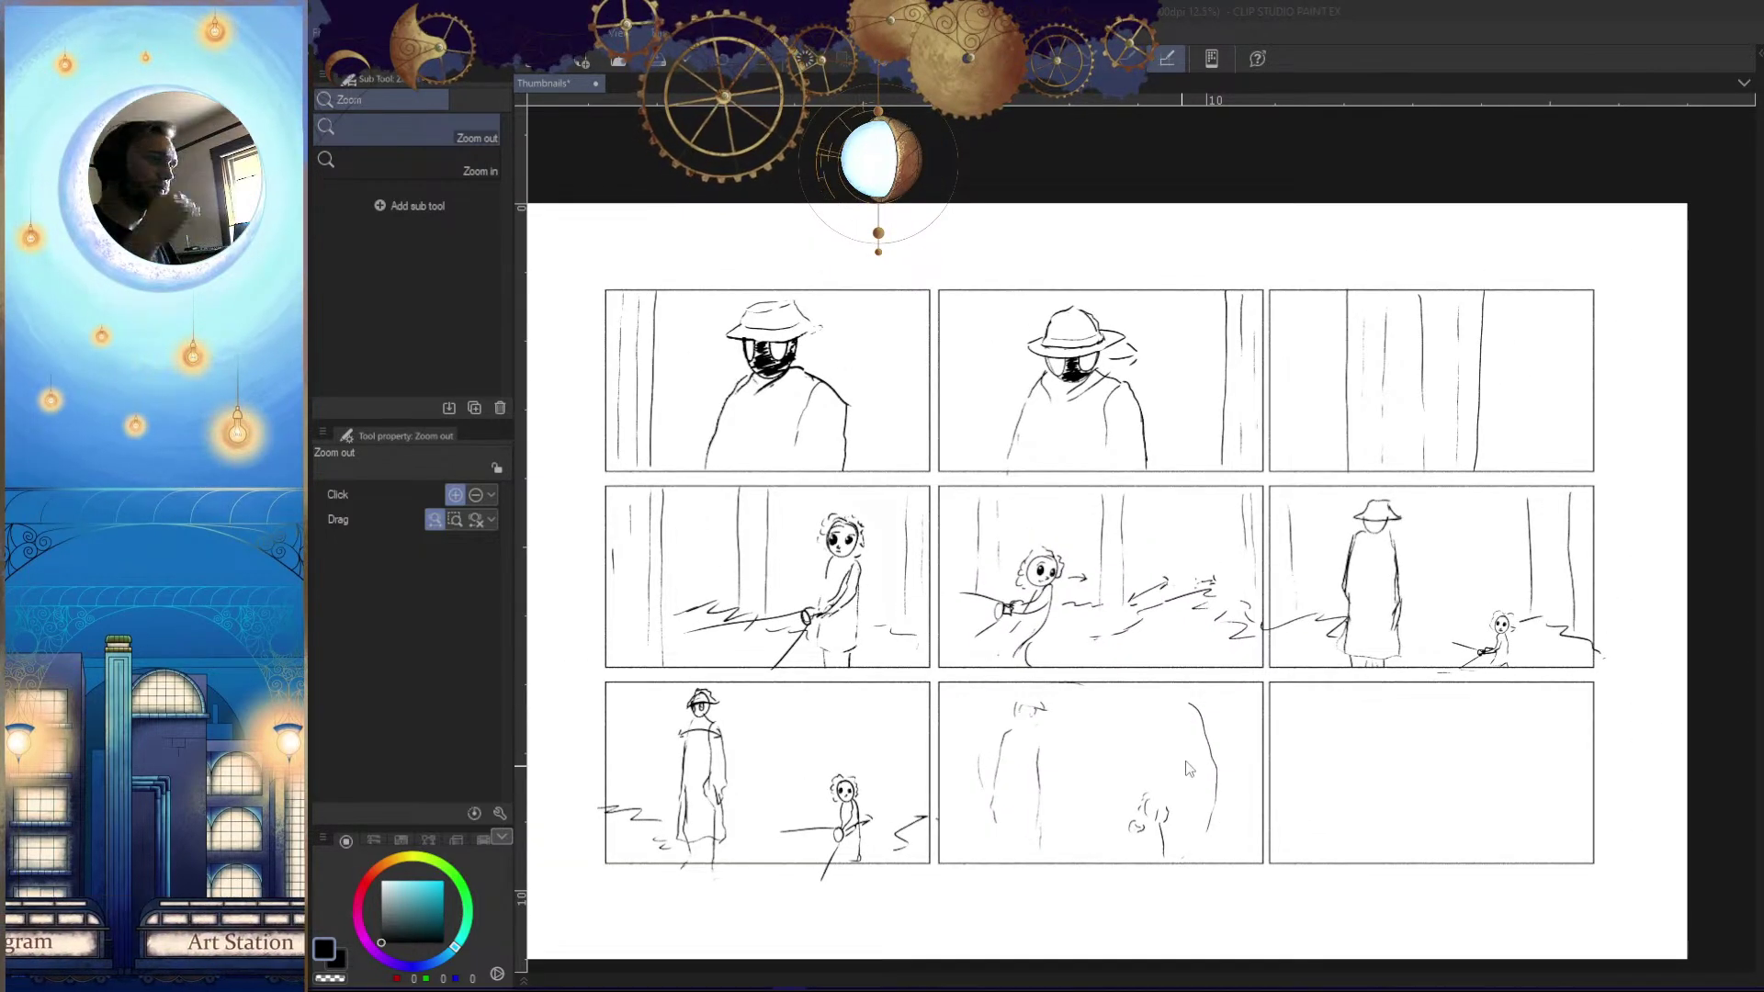
{"action": "key", "text": "alt+Tab"}
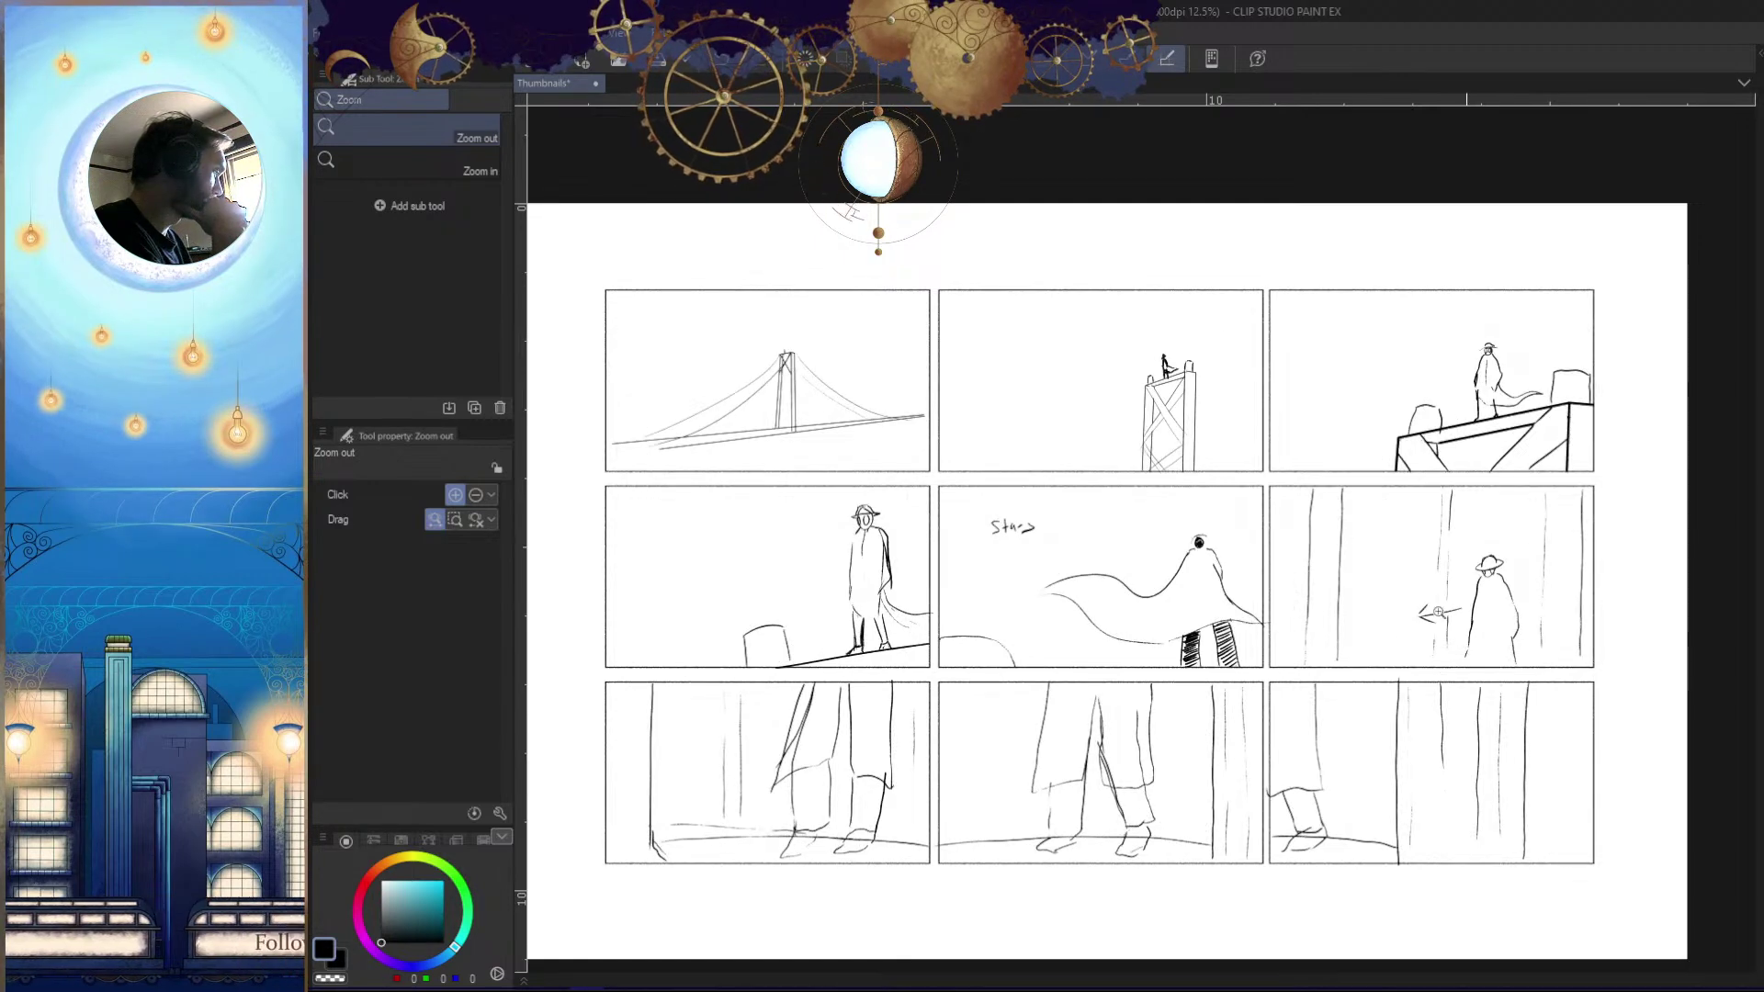
{"action": "scroll", "coordinate": [1451, 602], "scroll_direction": "down", "scroll_amount": 1}
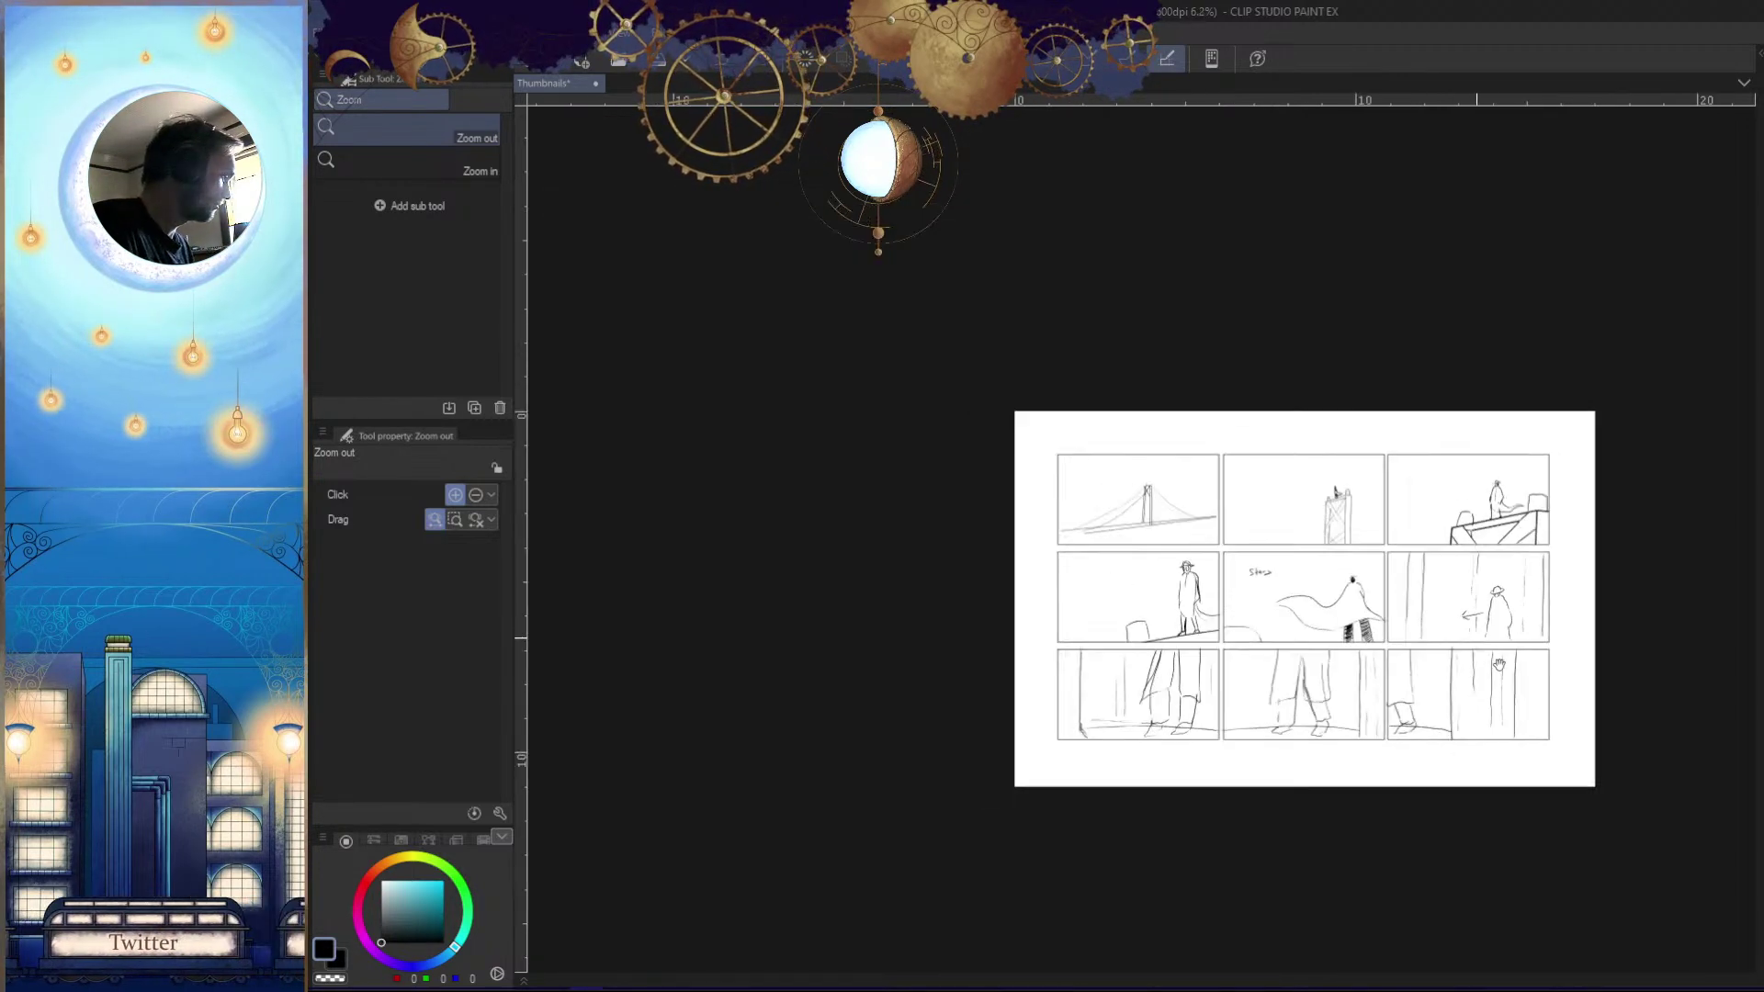
{"action": "scroll", "coordinate": [1428, 601], "scroll_direction": "up", "scroll_amount": 3}
{"action": "key", "text": "b"}
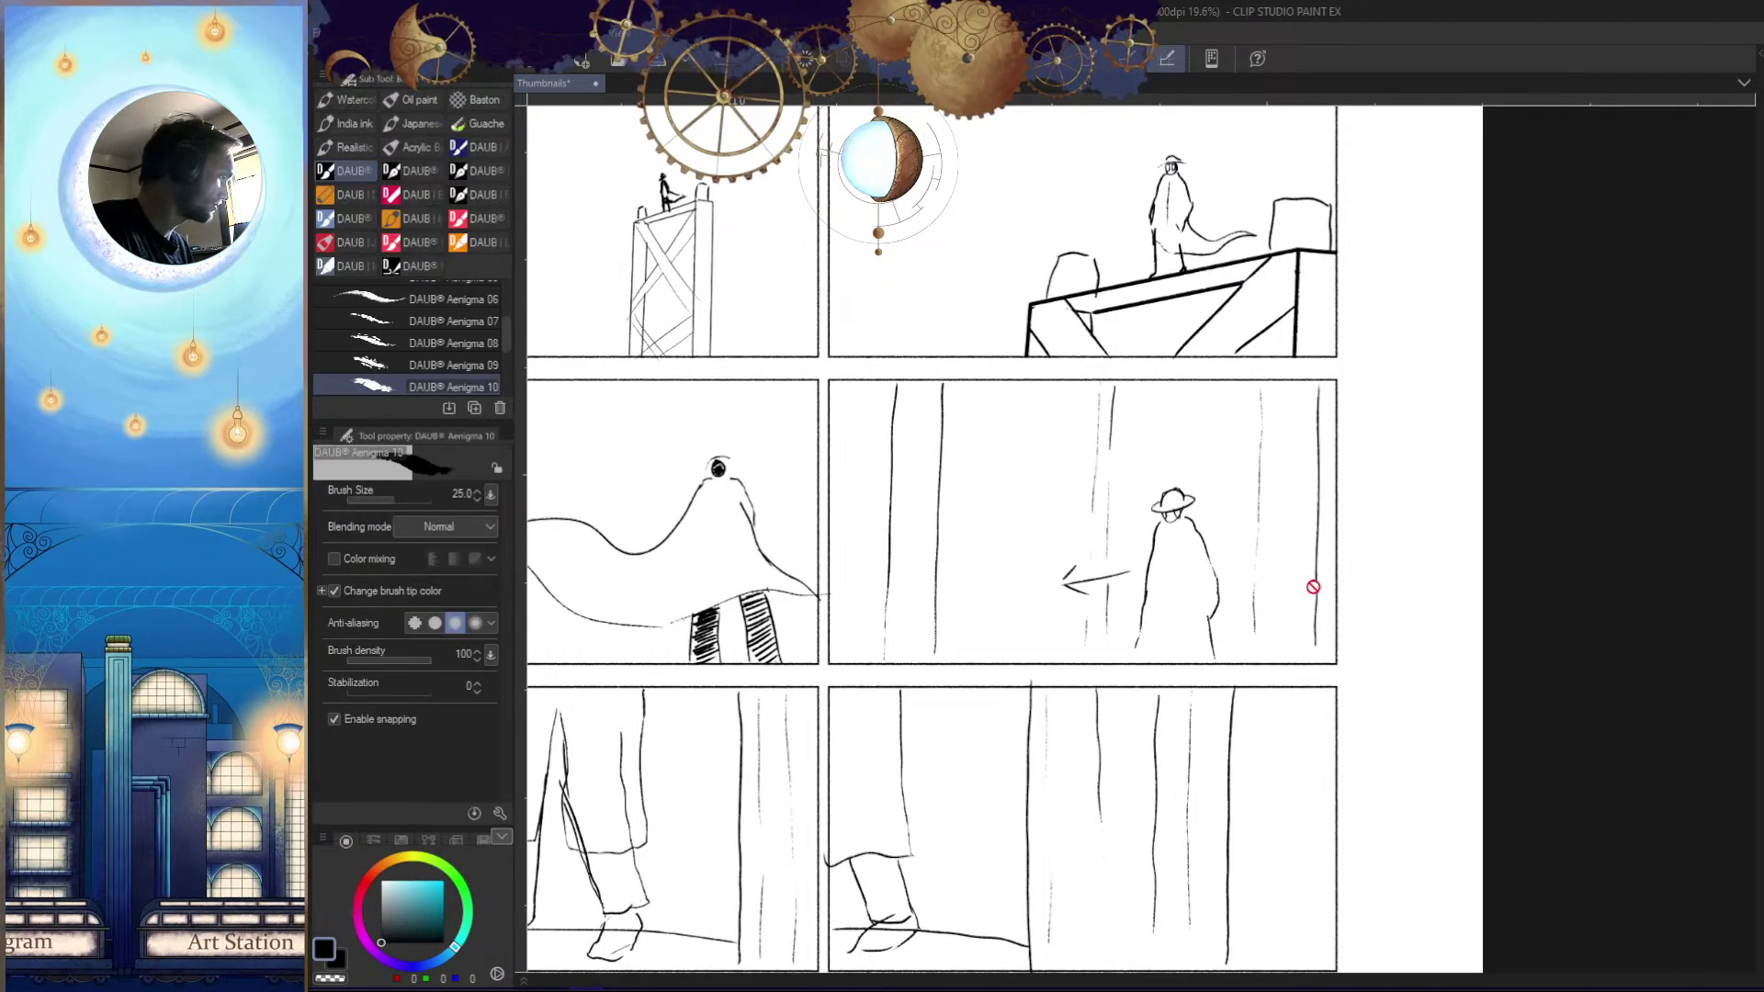
{"action": "left_click_drag", "start_coordinate": [1331, 387], "coordinate": [847, 634]}
{"action": "left_click_drag", "start_coordinate": [847, 409], "coordinate": [1314, 620]}
{"action": "key", "text": "slash"}
{"action": "scroll", "coordinate": [1382, 666], "scroll_direction": "down", "scroll_amount": 1}
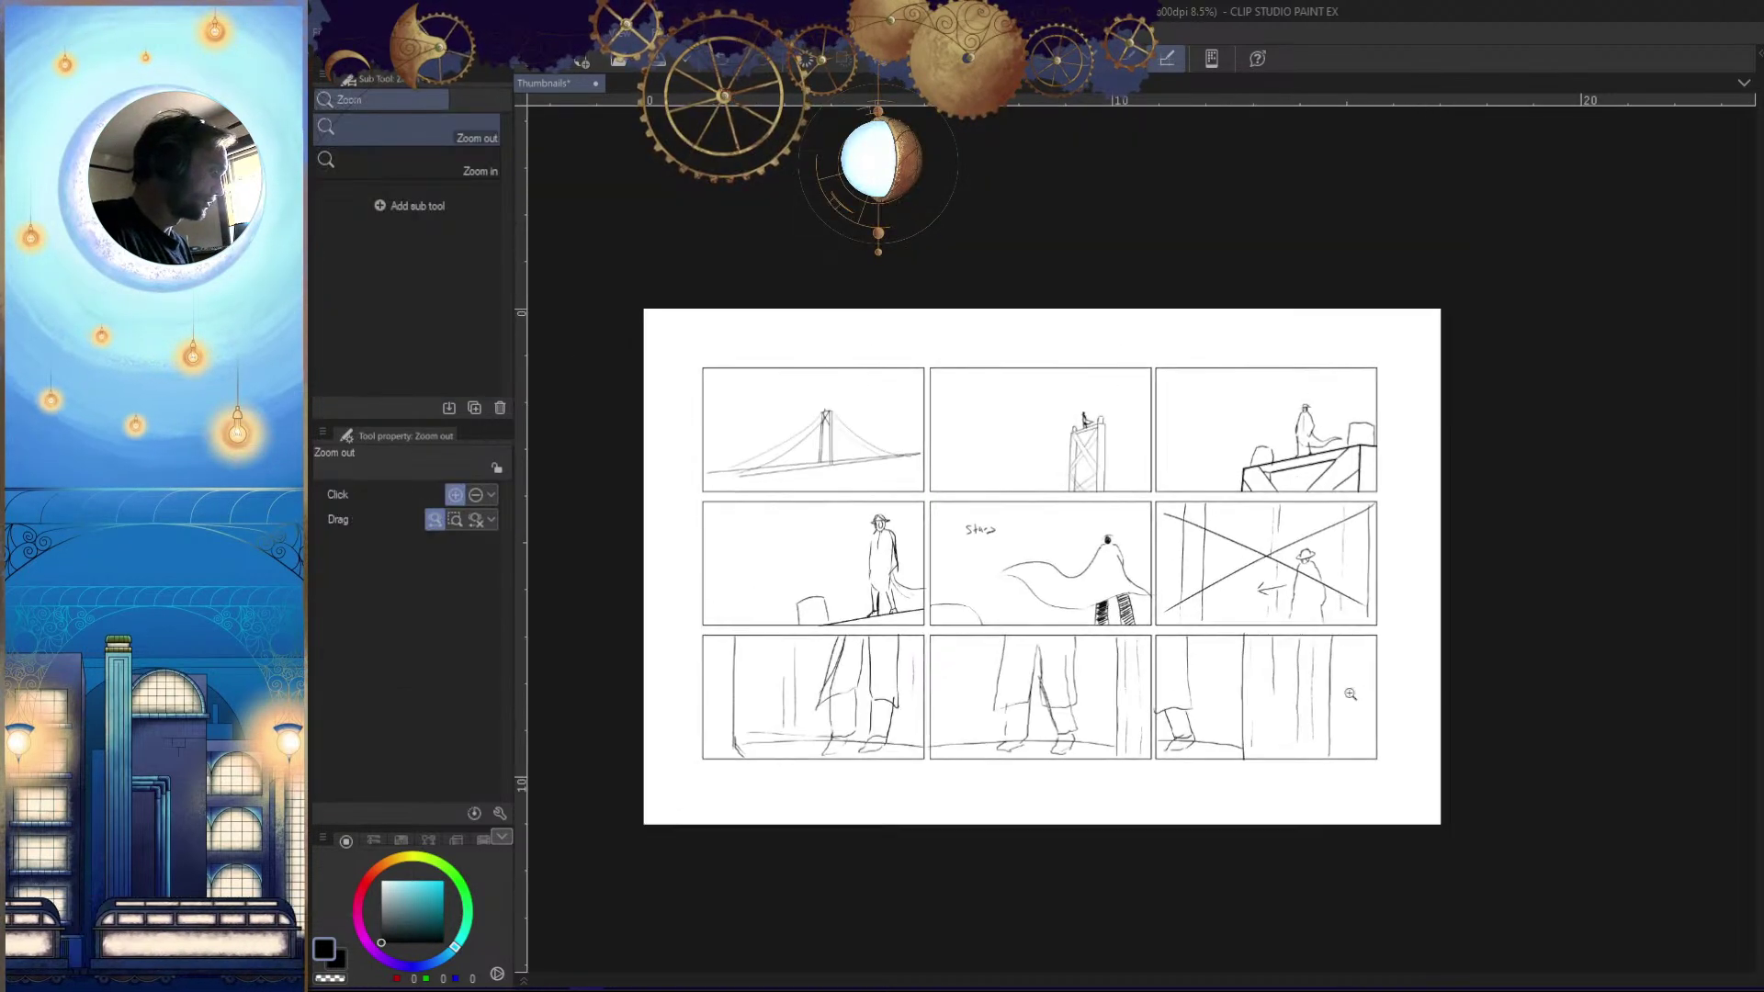
Examine the bridge page's panel flow around the crossed-out forest panel and the bottom-row walking-legs panels
{"action": "scroll", "coordinate": [1226, 646], "scroll_direction": "up", "scroll_amount": 2}
{"action": "left_click", "coordinate": [1137, 618]}
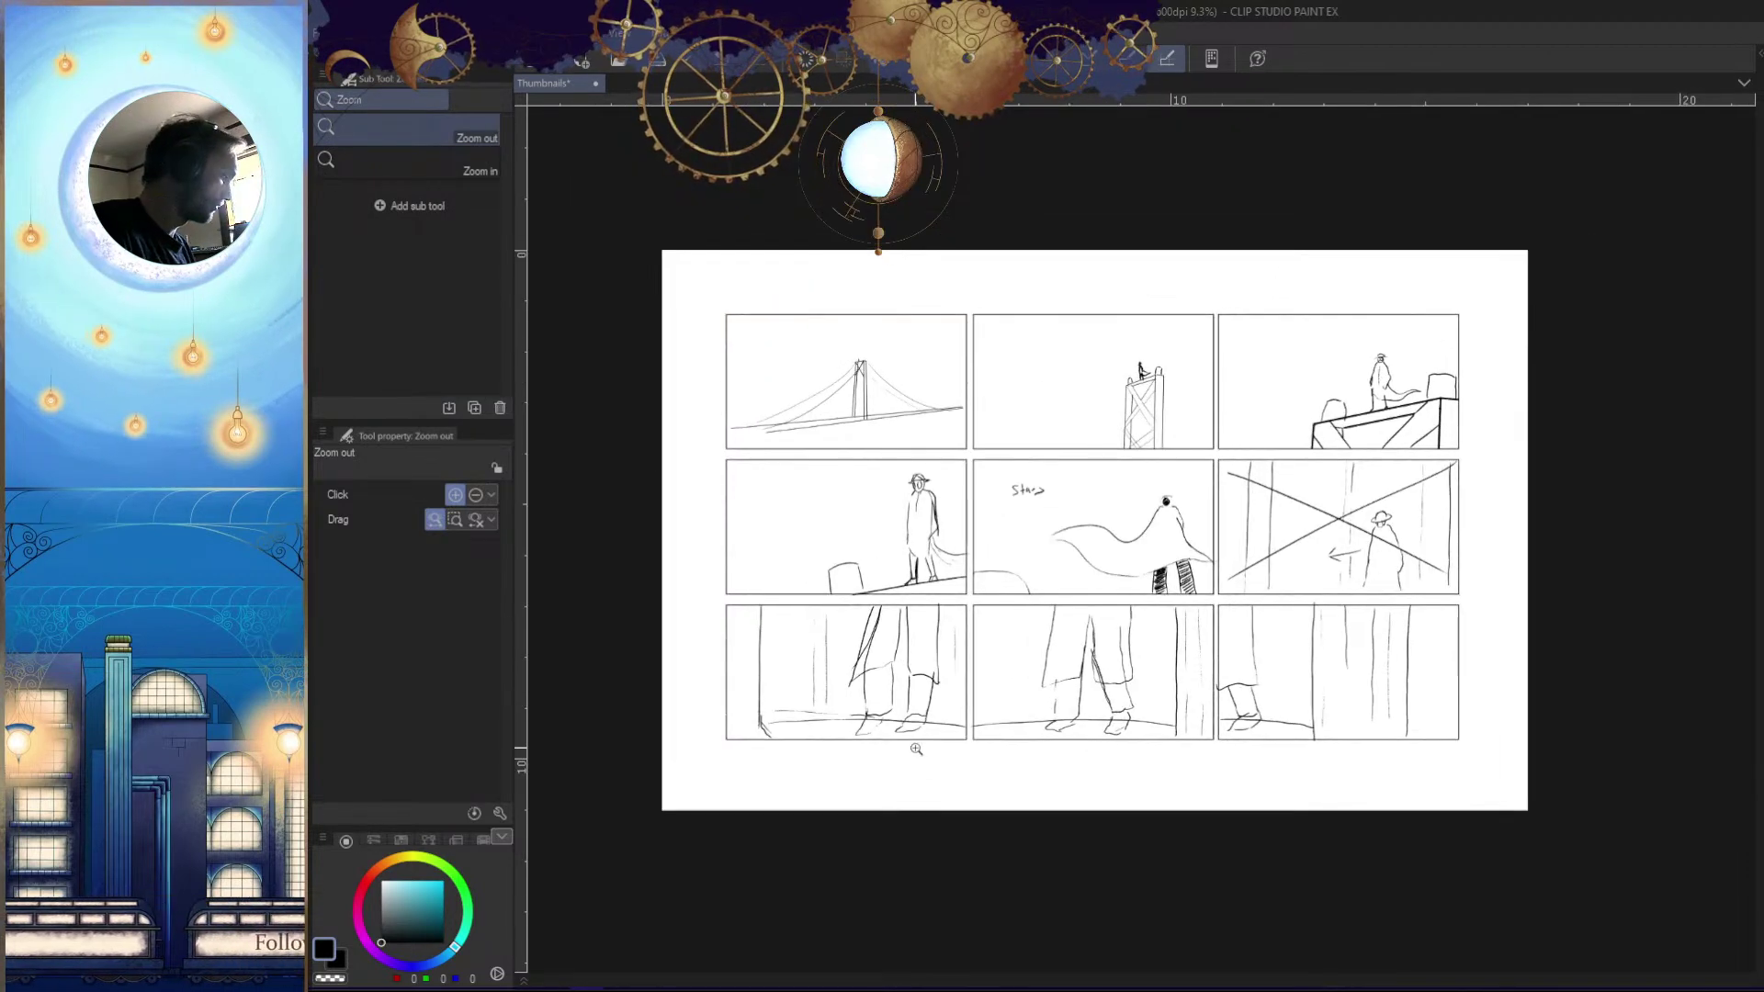
{"action": "left_click_drag", "start_coordinate": [916, 749], "coordinate": [1297, 736]}
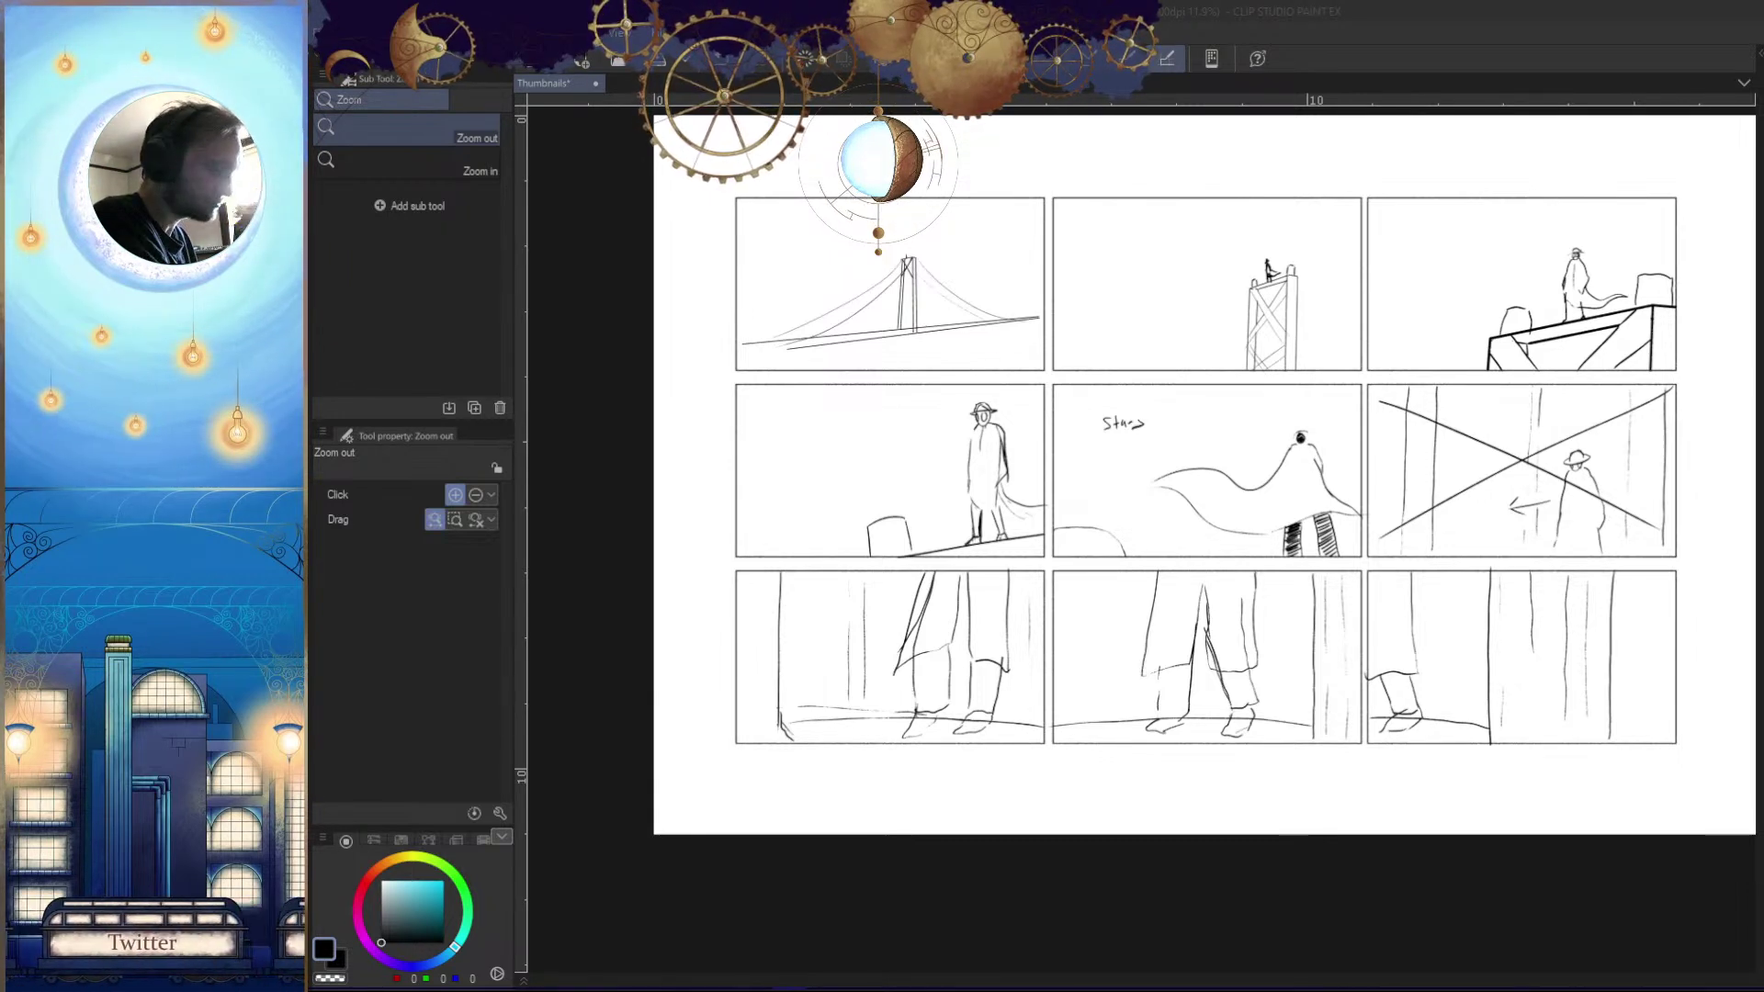
{"action": "scroll", "coordinate": [1141, 548], "scroll_direction": "down", "scroll_amount": 2}
{"action": "scroll", "coordinate": [1211, 402], "scroll_direction": "up", "scroll_amount": 2}
{"action": "scroll", "coordinate": [1211, 401], "scroll_direction": "down", "scroll_amount": 2}
{"action": "scroll", "coordinate": [1211, 401], "scroll_direction": "up", "scroll_amount": 1}
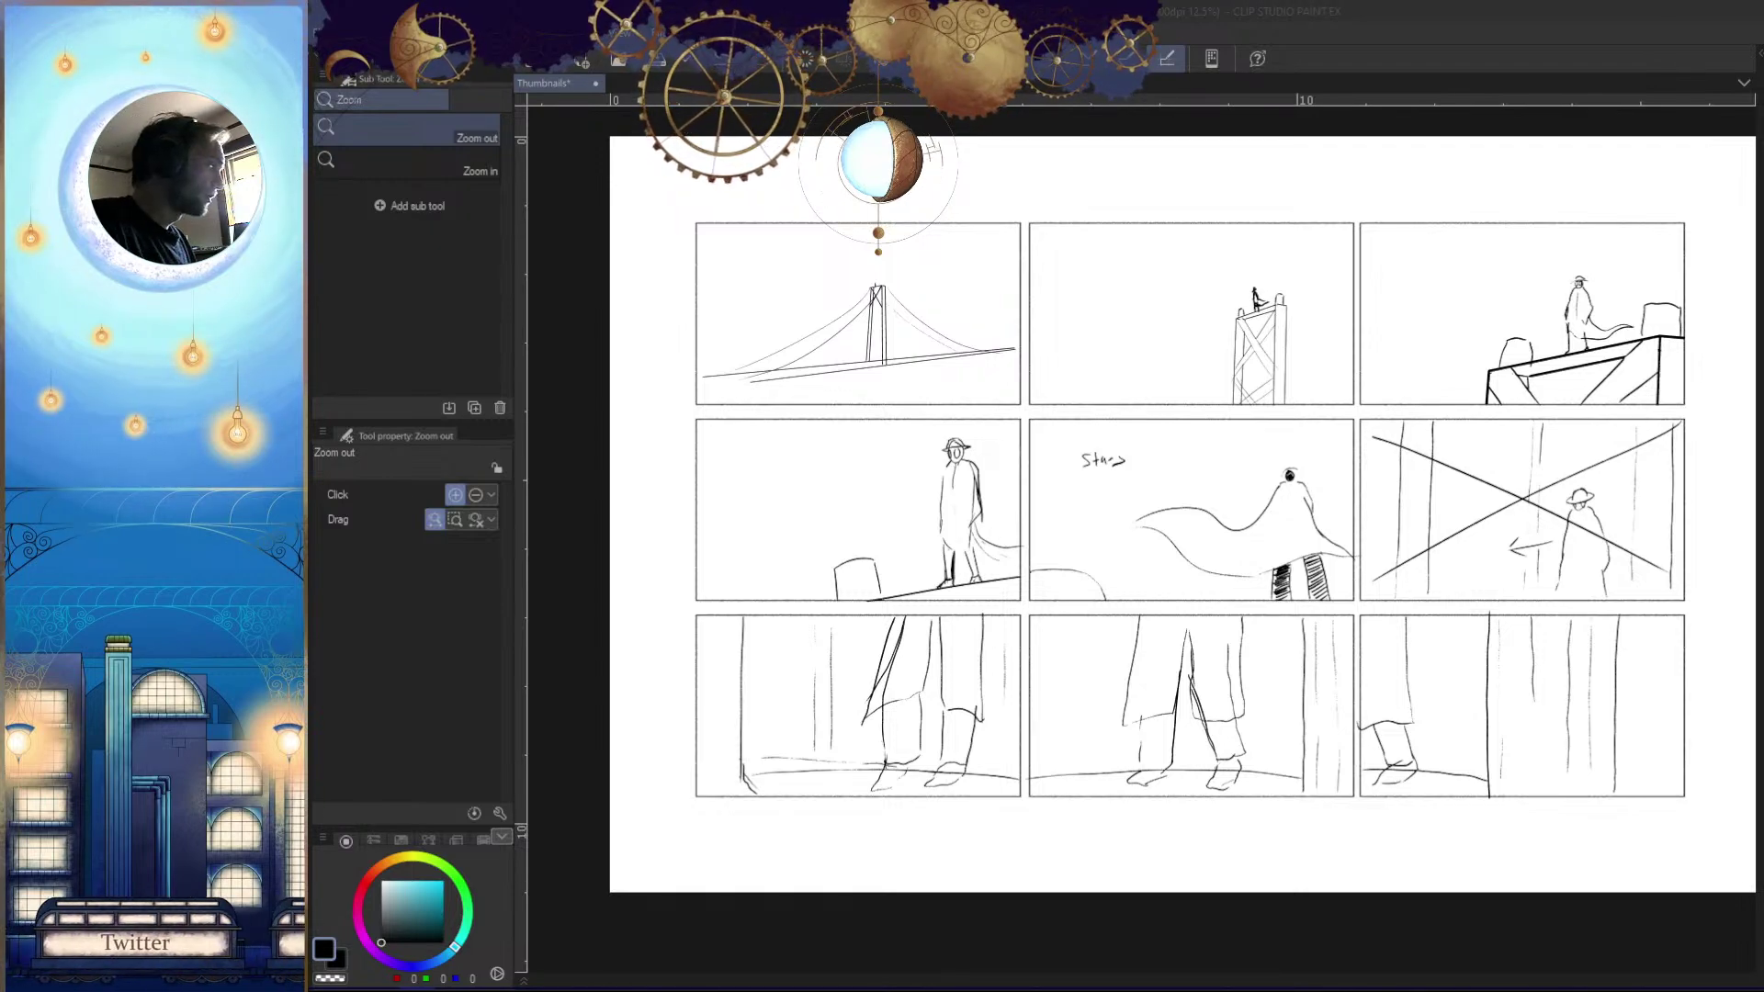
{"action": "key", "text": "super+Down"}
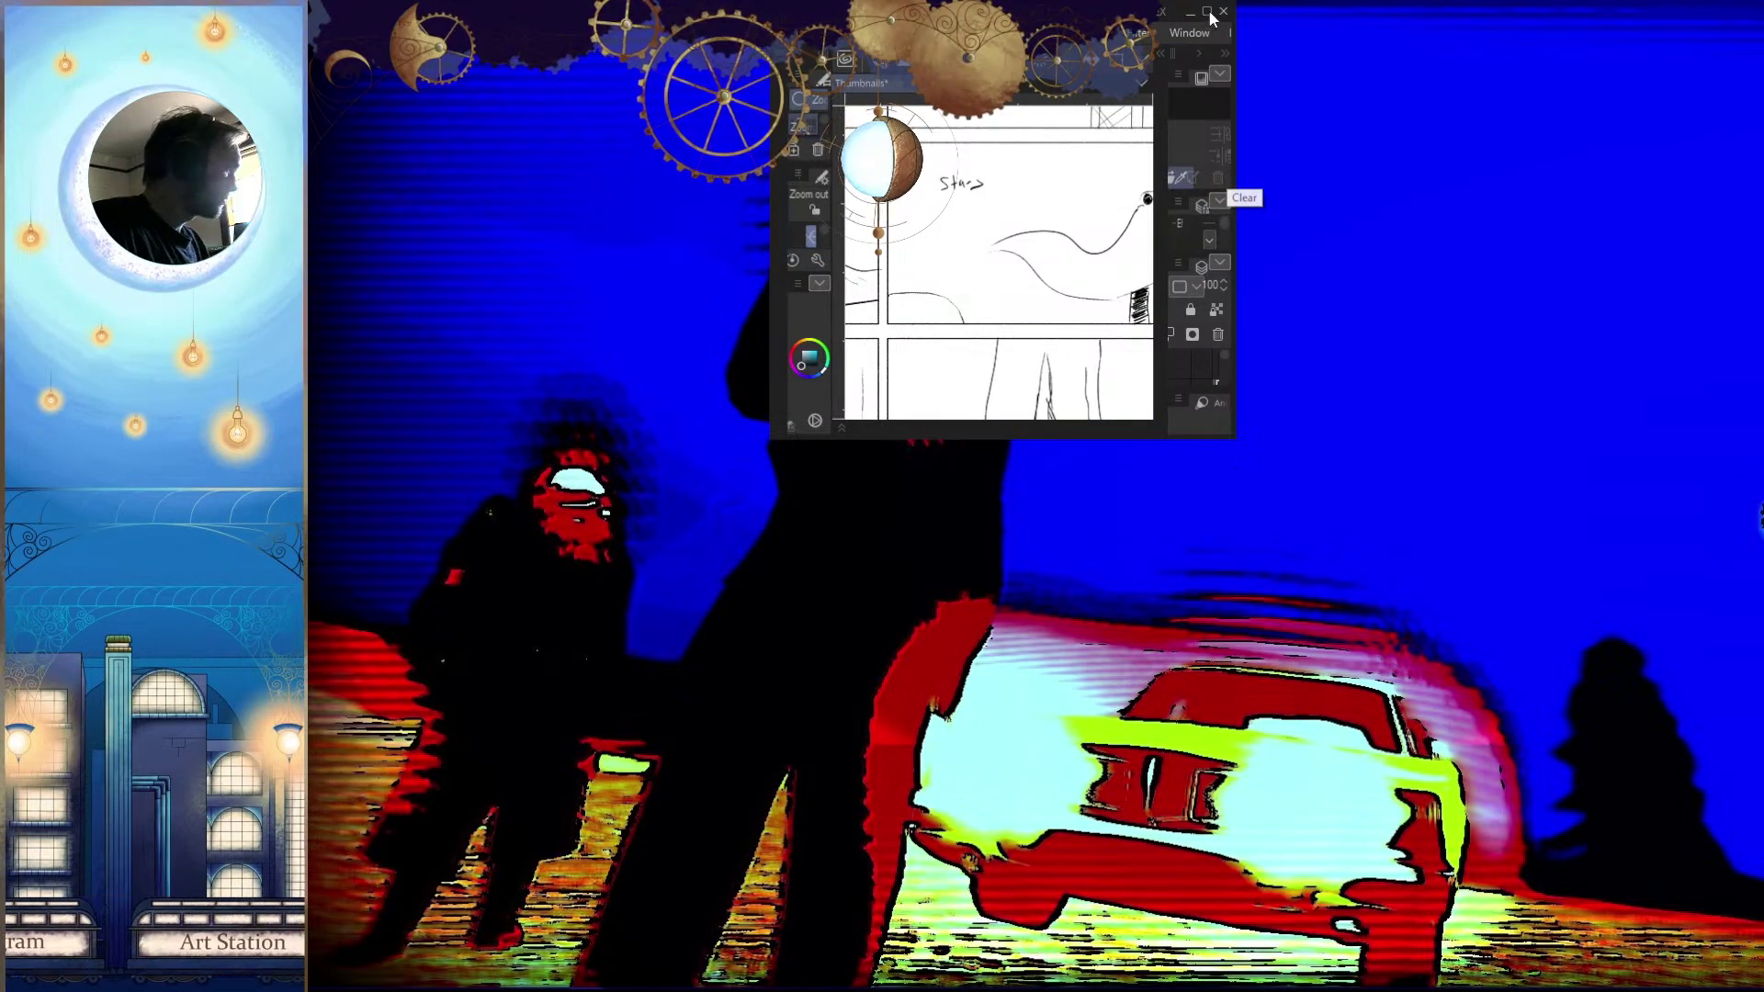
{"action": "key", "text": "super+Up"}
{"action": "left_click_drag", "start_coordinate": [1292, 682], "coordinate": [1194, 562]}
{"action": "left_click_drag", "start_coordinate": [1449, 608], "coordinate": [1391, 639]}
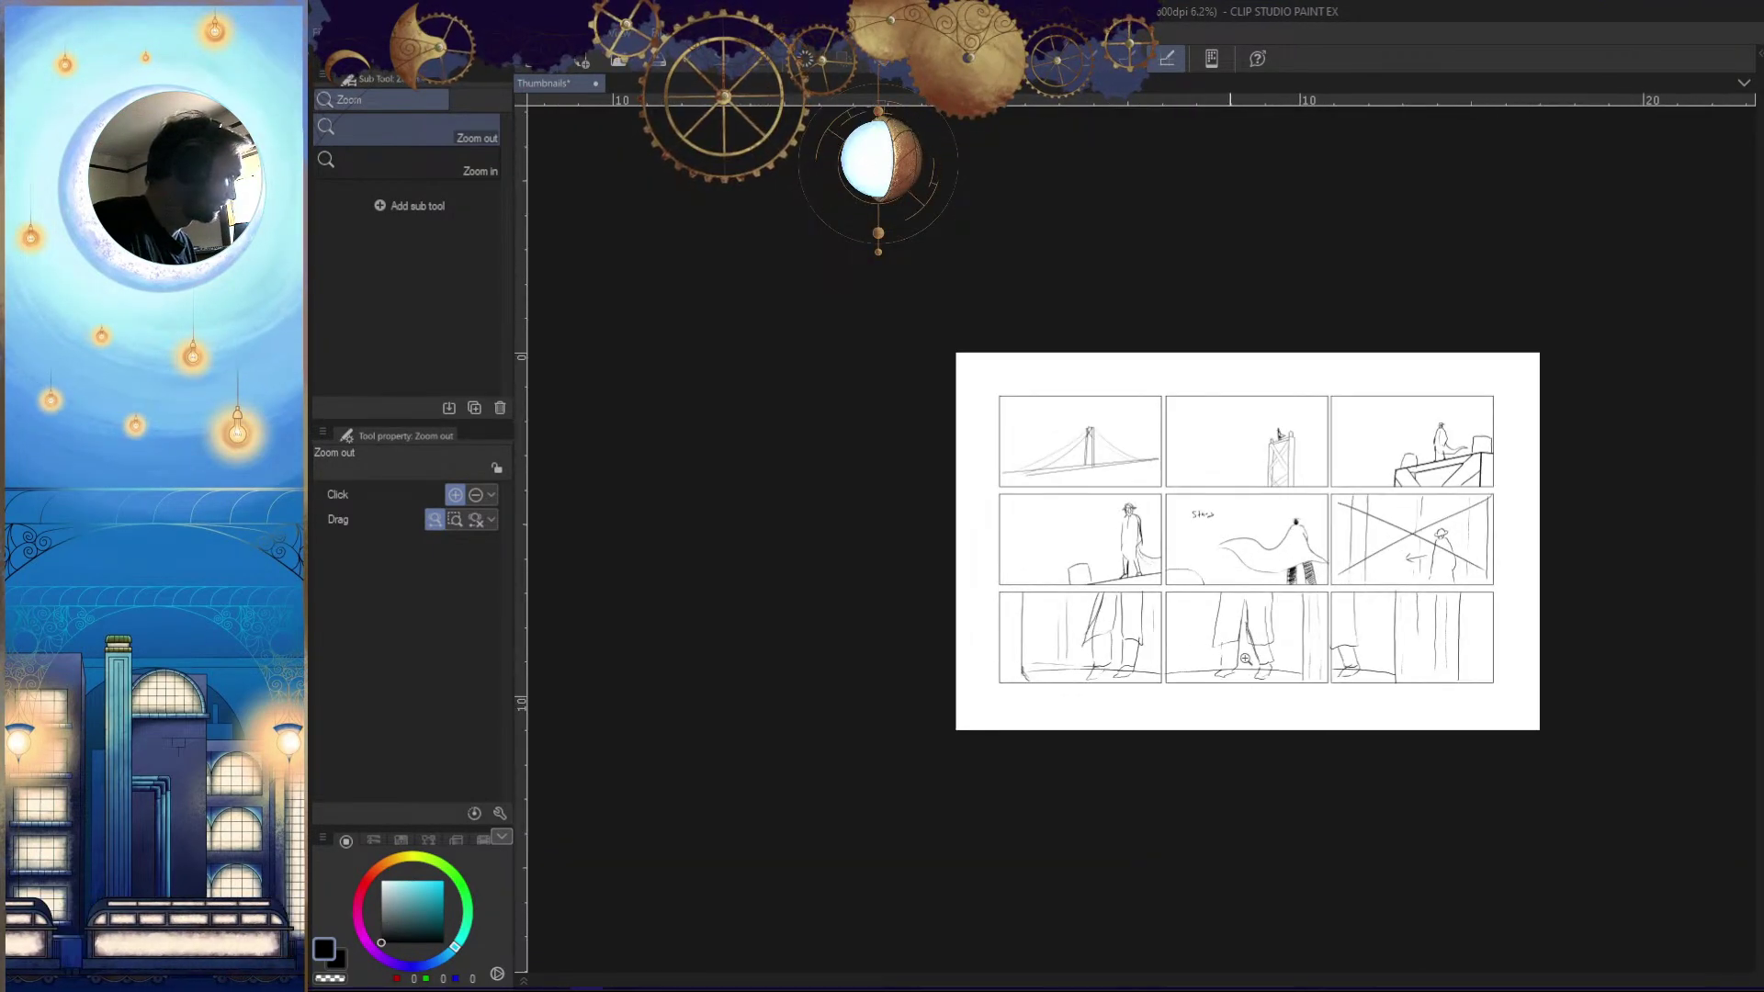
{"action": "left_click_drag", "start_coordinate": [1208, 651], "coordinate": [1185, 591]}
{"action": "mouse_move", "coordinate": [1032, 557]}
{"action": "left_mouse_down"}
{"action": "mouse_move", "coordinate": [1086, 472]}
{"action": "mouse_move", "coordinate": [1189, 395]}
{"action": "left_mouse_up"}
{"action": "left_click_drag", "start_coordinate": [1277, 328], "coordinate": [1430, 343]}
{"action": "mouse_move", "coordinate": [1160, 355]}
{"action": "left_mouse_down"}
{"action": "mouse_move", "coordinate": [1233, 361]}
{"action": "mouse_move", "coordinate": [968, 345]}
{"action": "mouse_move", "coordinate": [901, 473]}
{"action": "mouse_move", "coordinate": [859, 643]}
{"action": "mouse_move", "coordinate": [1011, 758]}
{"action": "mouse_move", "coordinate": [992, 675]}
{"action": "mouse_move", "coordinate": [1057, 693]}
{"action": "left_mouse_up"}
{"action": "left_click_drag", "start_coordinate": [1061, 677], "coordinate": [927, 692]}
Erase the walking legs and coat from the bottom-row left panel, keeping the tree and ground lines
{"action": "key", "text": "b"}
{"action": "left_click_drag", "start_coordinate": [1217, 546], "coordinate": [996, 538]}
{"action": "left_click_drag", "start_coordinate": [1203, 571], "coordinate": [1158, 610]}
{"action": "mouse_move", "coordinate": [1274, 584]}
{"action": "left_mouse_down"}
{"action": "mouse_move", "coordinate": [1332, 583]}
{"action": "mouse_move", "coordinate": [1171, 583]}
{"action": "left_mouse_up"}
{"action": "key", "text": "e"}
{"action": "mouse_move", "coordinate": [1339, 505]}
{"action": "left_mouse_down"}
{"action": "mouse_move", "coordinate": [905, 503]}
{"action": "mouse_move", "coordinate": [1217, 451]}
{"action": "mouse_move", "coordinate": [1272, 467]}
{"action": "mouse_move", "coordinate": [1168, 459]}
{"action": "left_mouse_up"}
{"action": "mouse_move", "coordinate": [1345, 459]}
{"action": "left_mouse_down"}
{"action": "mouse_move", "coordinate": [1275, 476]}
{"action": "mouse_move", "coordinate": [1243, 449]}
{"action": "left_mouse_up"}
{"action": "mouse_move", "coordinate": [1243, 448]}
{"action": "left_mouse_down"}
{"action": "mouse_move", "coordinate": [1283, 445]}
{"action": "mouse_move", "coordinate": [1157, 553]}
{"action": "left_mouse_up"}
{"action": "mouse_move", "coordinate": [1117, 204]}
{"action": "left_mouse_down"}
{"action": "mouse_move", "coordinate": [1115, 499]}
{"action": "mouse_move", "coordinate": [1161, 515]}
{"action": "mouse_move", "coordinate": [1111, 468]}
{"action": "mouse_move", "coordinate": [1177, 630]}
{"action": "mouse_move", "coordinate": [1236, 542]}
{"action": "mouse_move", "coordinate": [1230, 322]}
{"action": "mouse_move", "coordinate": [1295, 404]}
{"action": "mouse_move", "coordinate": [1299, 491]}
{"action": "mouse_move", "coordinate": [1054, 377]}
{"action": "mouse_move", "coordinate": [901, 547]}
{"action": "mouse_move", "coordinate": [864, 496]}
{"action": "mouse_move", "coordinate": [921, 308]}
{"action": "mouse_move", "coordinate": [969, 405]}
{"action": "mouse_move", "coordinate": [902, 436]}
{"action": "left_mouse_up"}
{"action": "key", "text": "ctrl+space"}
{"action": "mouse_move", "coordinate": [1136, 426]}
{"action": "left_mouse_down"}
{"action": "mouse_move", "coordinate": [1085, 466]}
{"action": "mouse_move", "coordinate": [1154, 398]}
{"action": "left_mouse_up"}
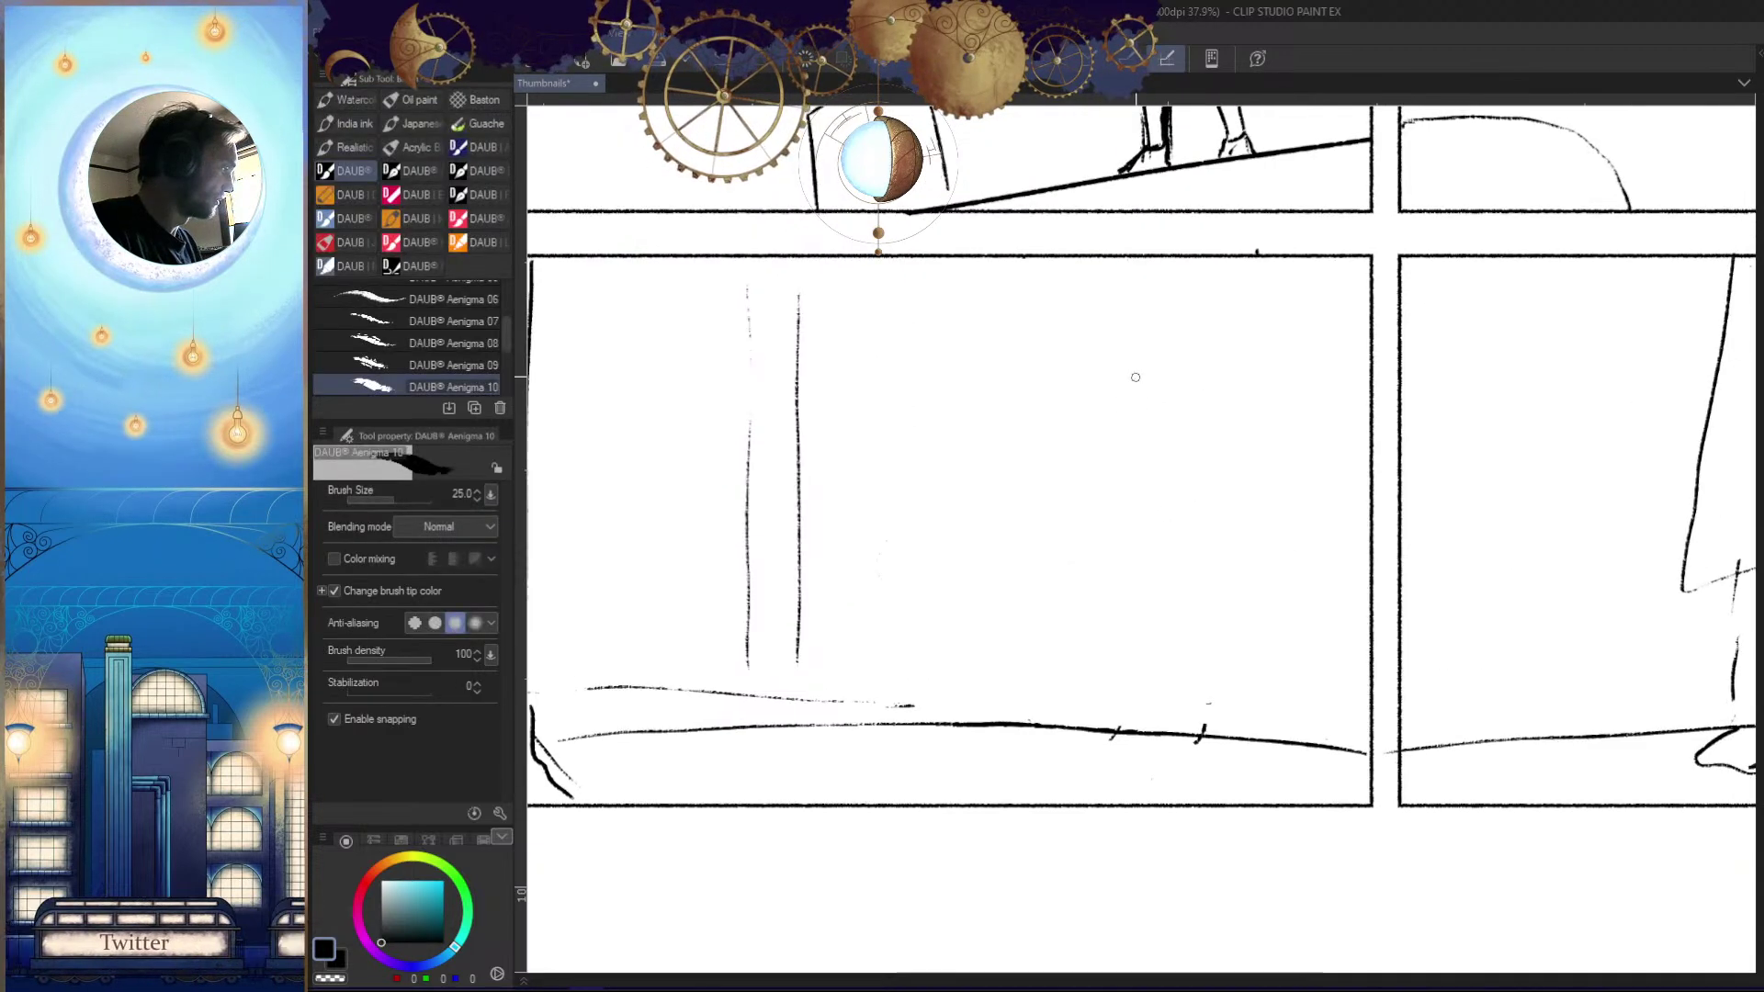
Sketch a waist oval and a bent leg with thigh, knee and shin in the bottom-row left panel
{"action": "left_click_drag", "start_coordinate": [1072, 269], "coordinate": [1077, 461]}
{"action": "key", "text": "ctrl+z"}
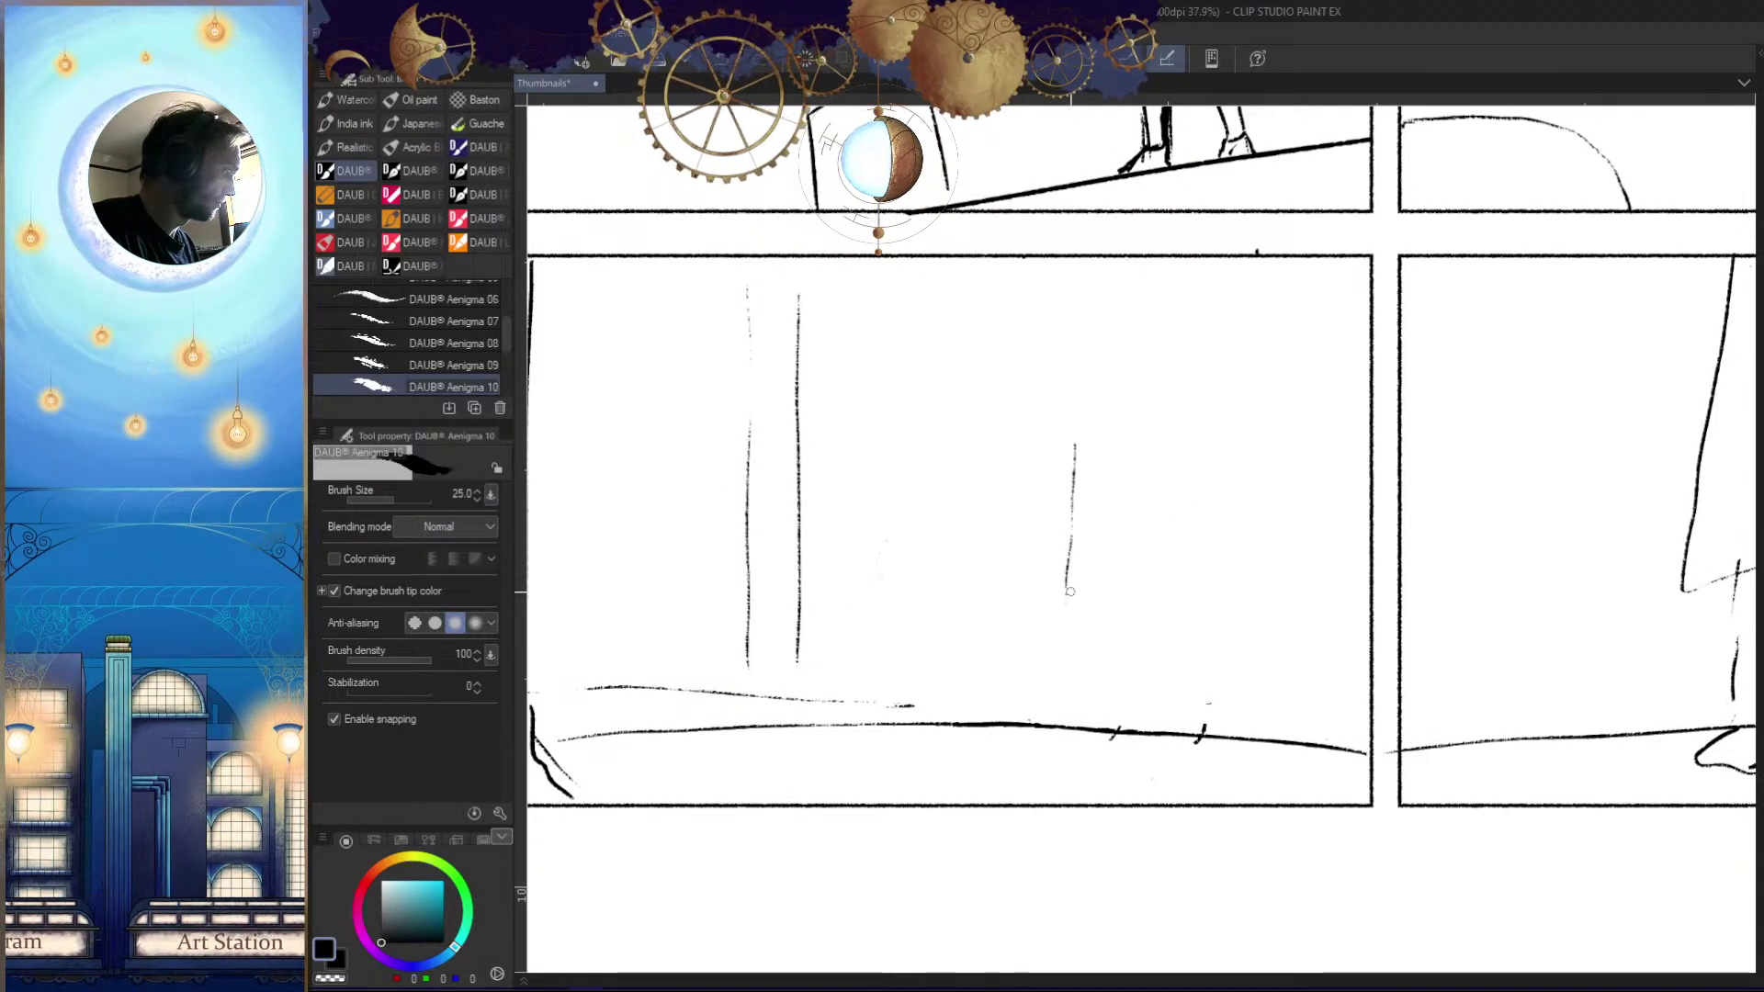
{"action": "mouse_move", "coordinate": [1126, 369]}
{"action": "left_mouse_down"}
{"action": "mouse_move", "coordinate": [1175, 398]}
{"action": "mouse_move", "coordinate": [1033, 563]}
{"action": "mouse_move", "coordinate": [1028, 607]}
{"action": "left_mouse_up"}
{"action": "key", "text": "ctrl+z"}
{"action": "mouse_move", "coordinate": [1068, 409]}
{"action": "left_mouse_down"}
{"action": "mouse_move", "coordinate": [1019, 574]}
{"action": "mouse_move", "coordinate": [1033, 636]}
{"action": "left_mouse_up"}
{"action": "left_click_drag", "start_coordinate": [1020, 574], "coordinate": [1066, 584]}
{"action": "mouse_move", "coordinate": [1136, 436]}
{"action": "left_mouse_down"}
{"action": "mouse_move", "coordinate": [1086, 580]}
{"action": "mouse_move", "coordinate": [1092, 680]}
{"action": "left_mouse_up"}
{"action": "mouse_move", "coordinate": [1024, 597]}
{"action": "left_mouse_down"}
{"action": "mouse_move", "coordinate": [1046, 689]}
{"action": "mouse_move", "coordinate": [1080, 708]}
{"action": "left_mouse_up"}
{"action": "left_click", "coordinate": [1183, 587], "text": "ctrl"}
{"action": "key", "text": "h"}
{"action": "left_click_drag", "start_coordinate": [1066, 320], "coordinate": [1055, 552]}
{"action": "left_click_drag", "start_coordinate": [1142, 720], "coordinate": [1128, 708]}
{"action": "key", "text": "ctrl+z"}
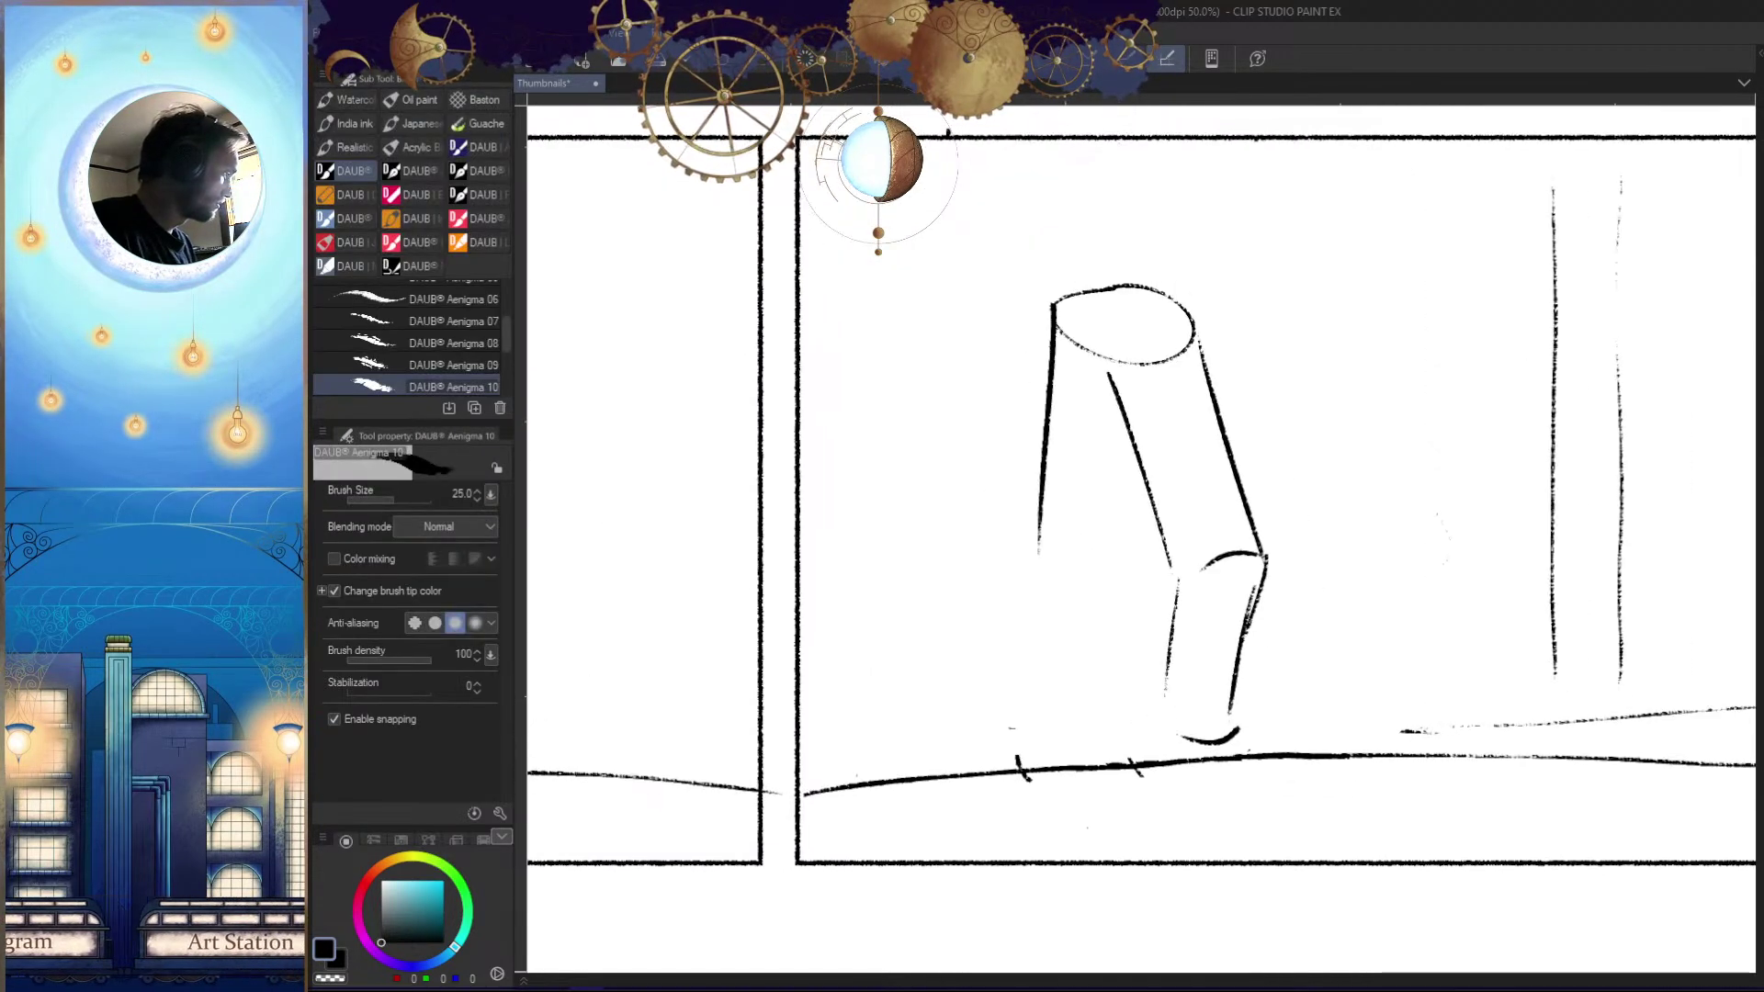
Draw the second leg's outer and inner lines down from the waist oval and clean up the crotch
{"action": "left_click_drag", "start_coordinate": [1055, 314], "coordinate": [987, 661]}
{"action": "left_click_drag", "start_coordinate": [1137, 432], "coordinate": [1101, 582]}
{"action": "key", "text": "ctrl+z"}
{"action": "left_click_drag", "start_coordinate": [1121, 401], "coordinate": [1052, 662]}
{"action": "key", "text": "e"}
{"action": "left_click_drag", "start_coordinate": [1117, 393], "coordinate": [1128, 418]}
{"action": "key", "text": "b"}
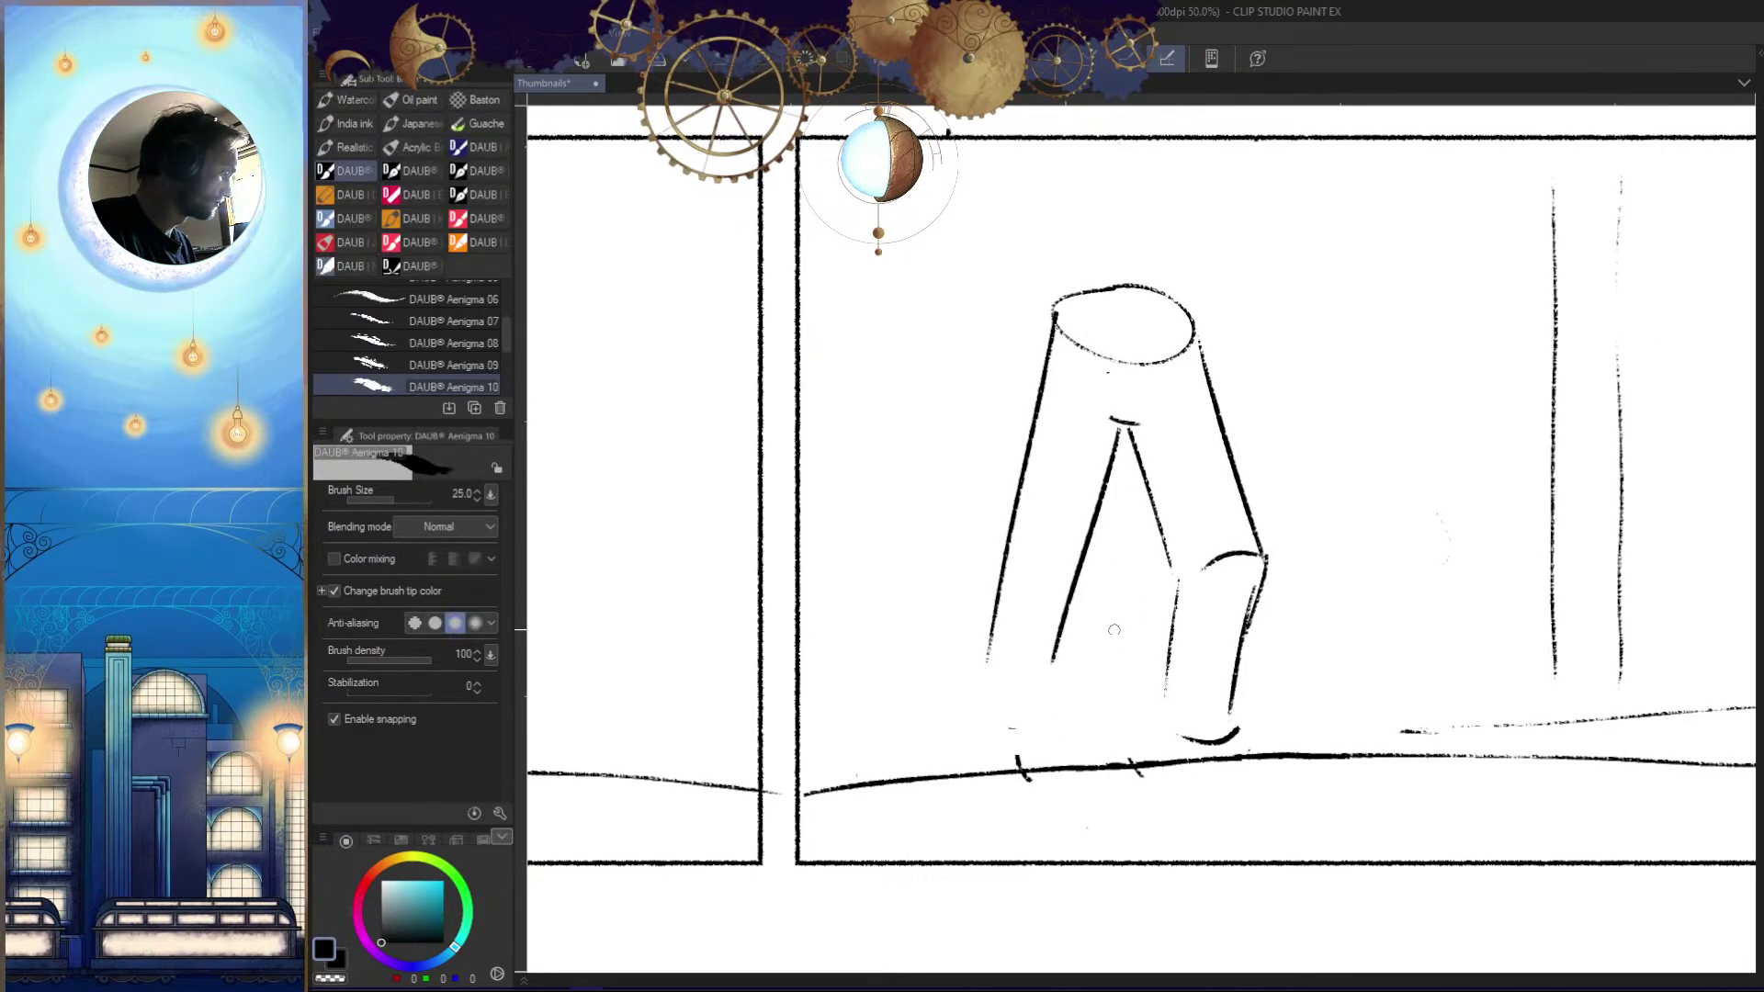
Extend the second leg's outer and inner contours down to the ground line
{"action": "left_click_drag", "start_coordinate": [1138, 610], "coordinate": [1162, 525]}
{"action": "left_click_drag", "start_coordinate": [1079, 562], "coordinate": [1058, 643]}
{"action": "left_click_drag", "start_coordinate": [1083, 568], "coordinate": [1051, 683]}
{"action": "left_click_drag", "start_coordinate": [1022, 525], "coordinate": [993, 680]}
{"action": "key", "text": "h"}
{"action": "left_click_drag", "start_coordinate": [1166, 628], "coordinate": [1117, 744]}
{"action": "mouse_move", "coordinate": [1169, 651]}
{"action": "left_mouse_down"}
{"action": "mouse_move", "coordinate": [1194, 630]}
{"action": "mouse_move", "coordinate": [1105, 676]}
{"action": "left_mouse_up"}
{"action": "key", "text": "h"}
Erase the first bent leg's thigh and shin lines below the waist oval
{"action": "left_click", "coordinate": [1121, 618]}
{"action": "key", "text": "e"}
{"action": "left_click_drag", "start_coordinate": [1136, 395], "coordinate": [1151, 477]}
{"action": "left_click_drag", "start_coordinate": [1076, 579], "coordinate": [1107, 684]}
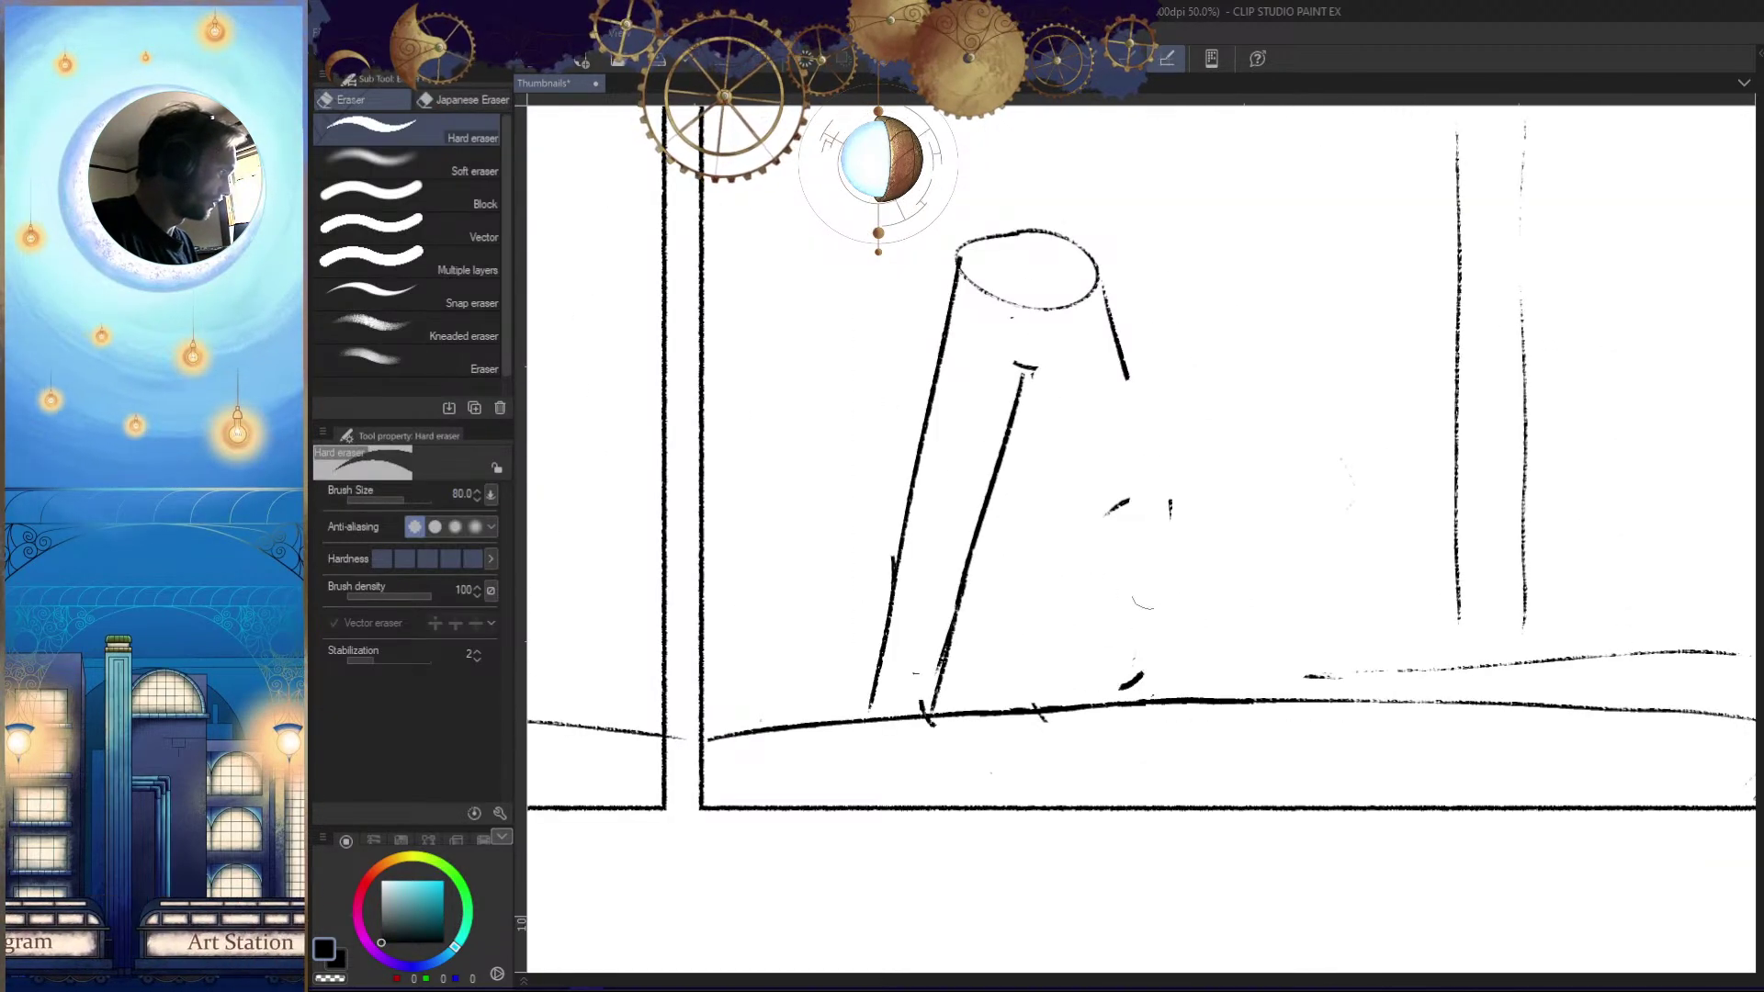
{"action": "left_click_drag", "start_coordinate": [1112, 314], "coordinate": [1113, 404]}
Redraw the erased leg from the waist oval with new thigh, knee and shin lines reaching the ground
{"action": "key", "text": "b"}
{"action": "mouse_move", "coordinate": [1100, 268]}
{"action": "left_mouse_down"}
{"action": "mouse_move", "coordinate": [1109, 551]}
{"action": "mouse_move", "coordinate": [1034, 691]}
{"action": "left_mouse_up"}
{"action": "left_click_drag", "start_coordinate": [1109, 542], "coordinate": [1038, 544]}
{"action": "key", "text": "ctrl+z"}
{"action": "left_click_drag", "start_coordinate": [897, 562], "coordinate": [959, 589]}
{"action": "key", "text": "h"}
{"action": "left_click_drag", "start_coordinate": [1150, 587], "coordinate": [1133, 601]}
{"action": "key", "text": "h"}
{"action": "left_click_drag", "start_coordinate": [1067, 541], "coordinate": [1015, 668]}
{"action": "mouse_move", "coordinate": [1017, 686]}
{"action": "left_mouse_down"}
{"action": "mouse_move", "coordinate": [1071, 705]}
{"action": "mouse_move", "coordinate": [1001, 745]}
{"action": "left_mouse_up"}
Refine the knee curves and shin contours of both legs in the bottom-row left panel
{"action": "key", "text": "h"}
{"action": "left_click_drag", "start_coordinate": [1234, 771], "coordinate": [1149, 823]}
{"action": "mouse_move", "coordinate": [1194, 698]}
{"action": "left_mouse_down"}
{"action": "mouse_move", "coordinate": [1254, 694]}
{"action": "mouse_move", "coordinate": [1108, 686]}
{"action": "left_mouse_up"}
{"action": "mouse_move", "coordinate": [1258, 717]}
{"action": "left_mouse_down"}
{"action": "mouse_move", "coordinate": [1177, 736]}
{"action": "mouse_move", "coordinate": [1236, 740]}
{"action": "left_mouse_up"}
{"action": "left_click_drag", "start_coordinate": [1209, 745], "coordinate": [1146, 713]}
{"action": "key", "text": "h"}
{"action": "mouse_move", "coordinate": [1421, 705]}
{"action": "left_mouse_down"}
{"action": "mouse_move", "coordinate": [1170, 674]}
{"action": "mouse_move", "coordinate": [964, 678]}
{"action": "left_mouse_up"}
{"action": "key", "text": "h"}
{"action": "left_click_drag", "start_coordinate": [1114, 612], "coordinate": [1167, 634]}
{"action": "left_click_drag", "start_coordinate": [1137, 700], "coordinate": [1096, 716]}
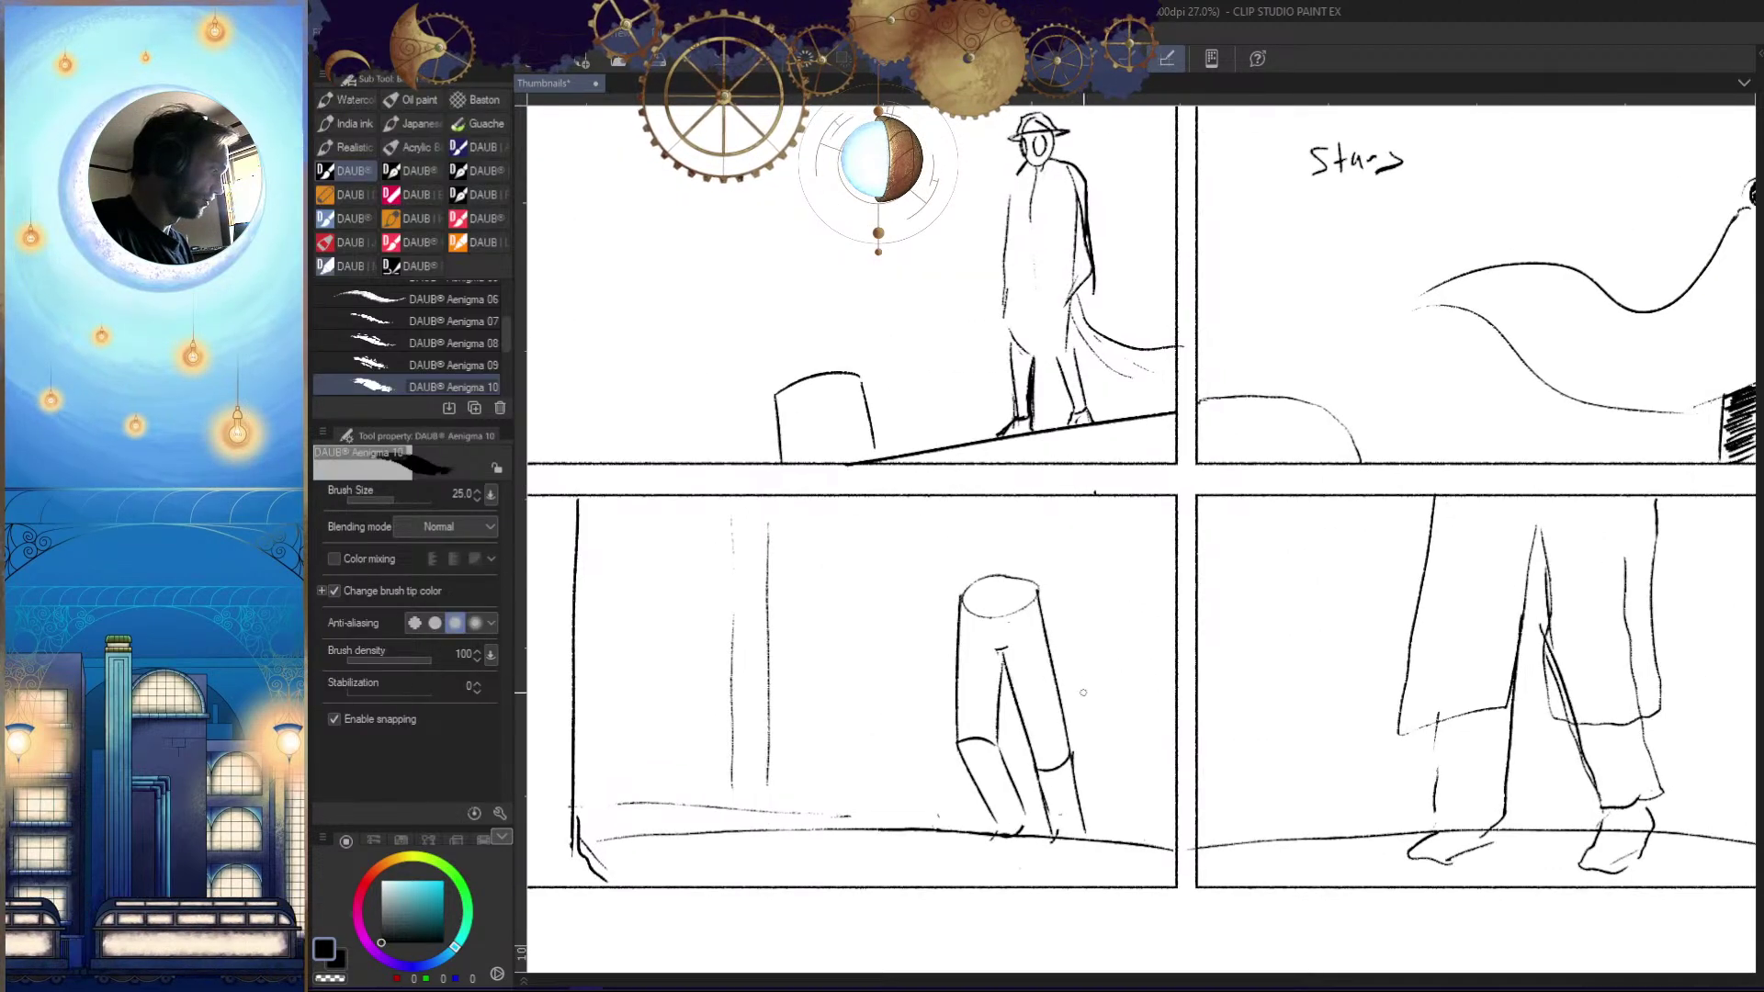
{"action": "key", "text": "ctrl+z"}
Sketch the long coat's side edges and lower corners around the legs in the bottom-row left panel
{"action": "left_click_drag", "start_coordinate": [951, 505], "coordinate": [950, 539]}
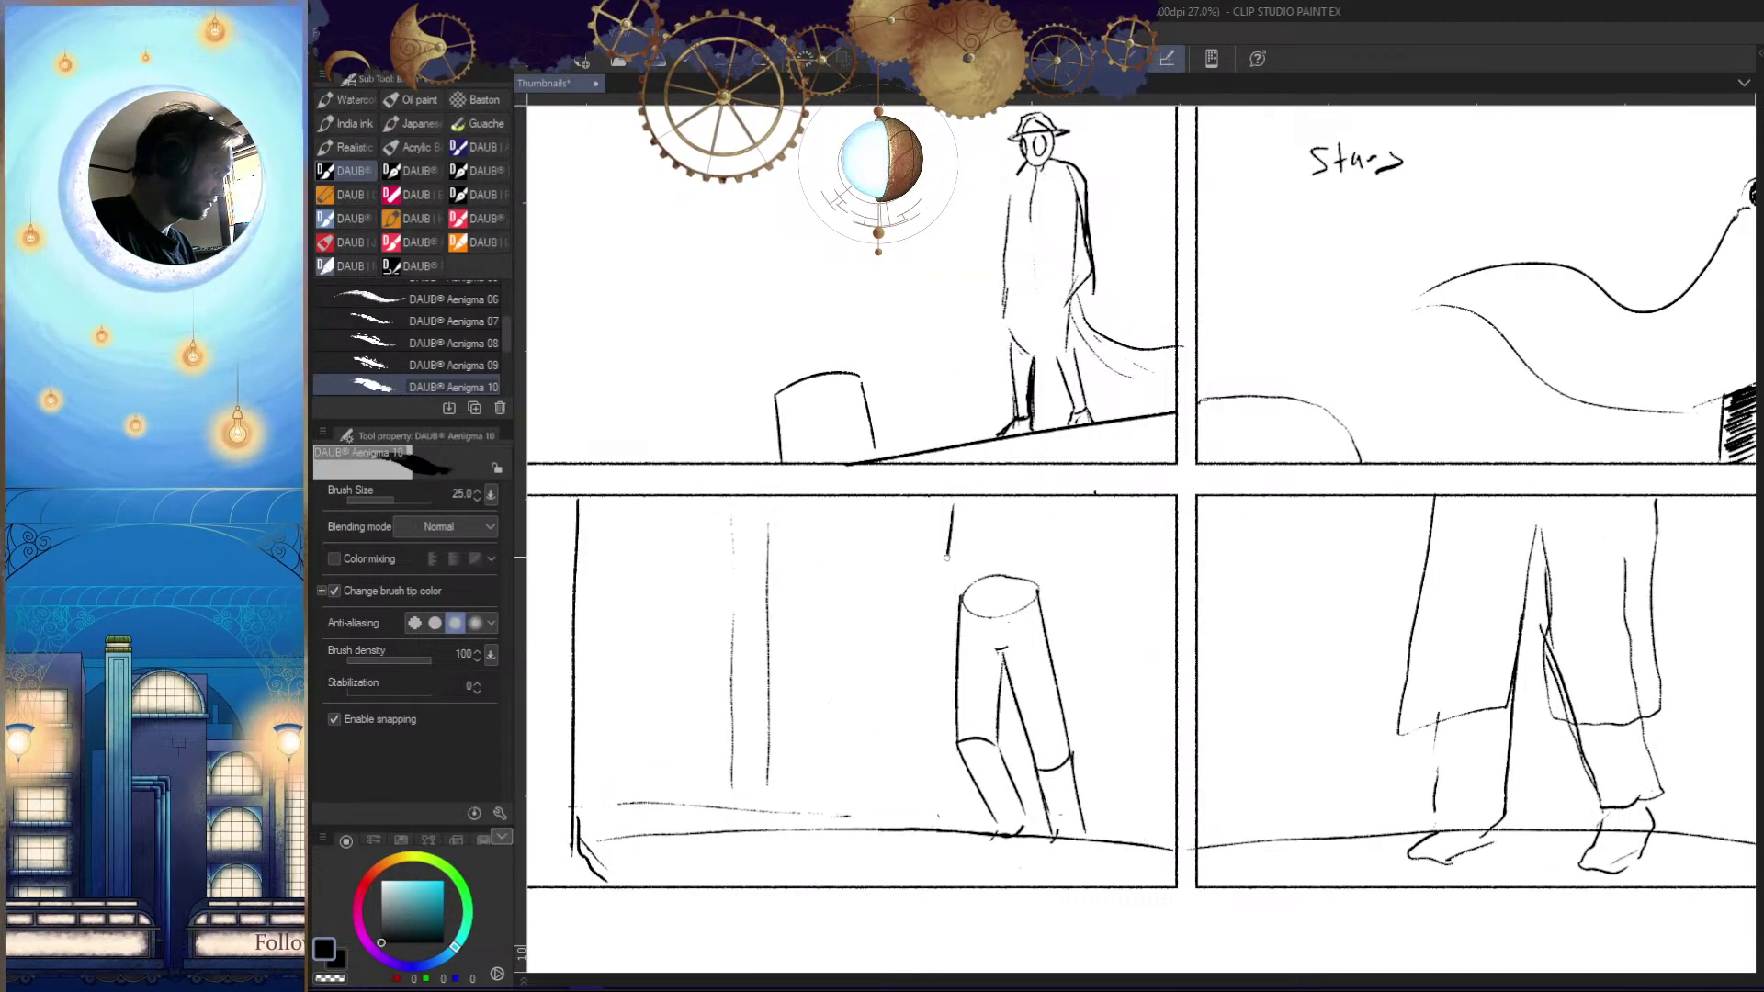
{"action": "left_click_drag", "start_coordinate": [959, 675], "coordinate": [962, 717]}
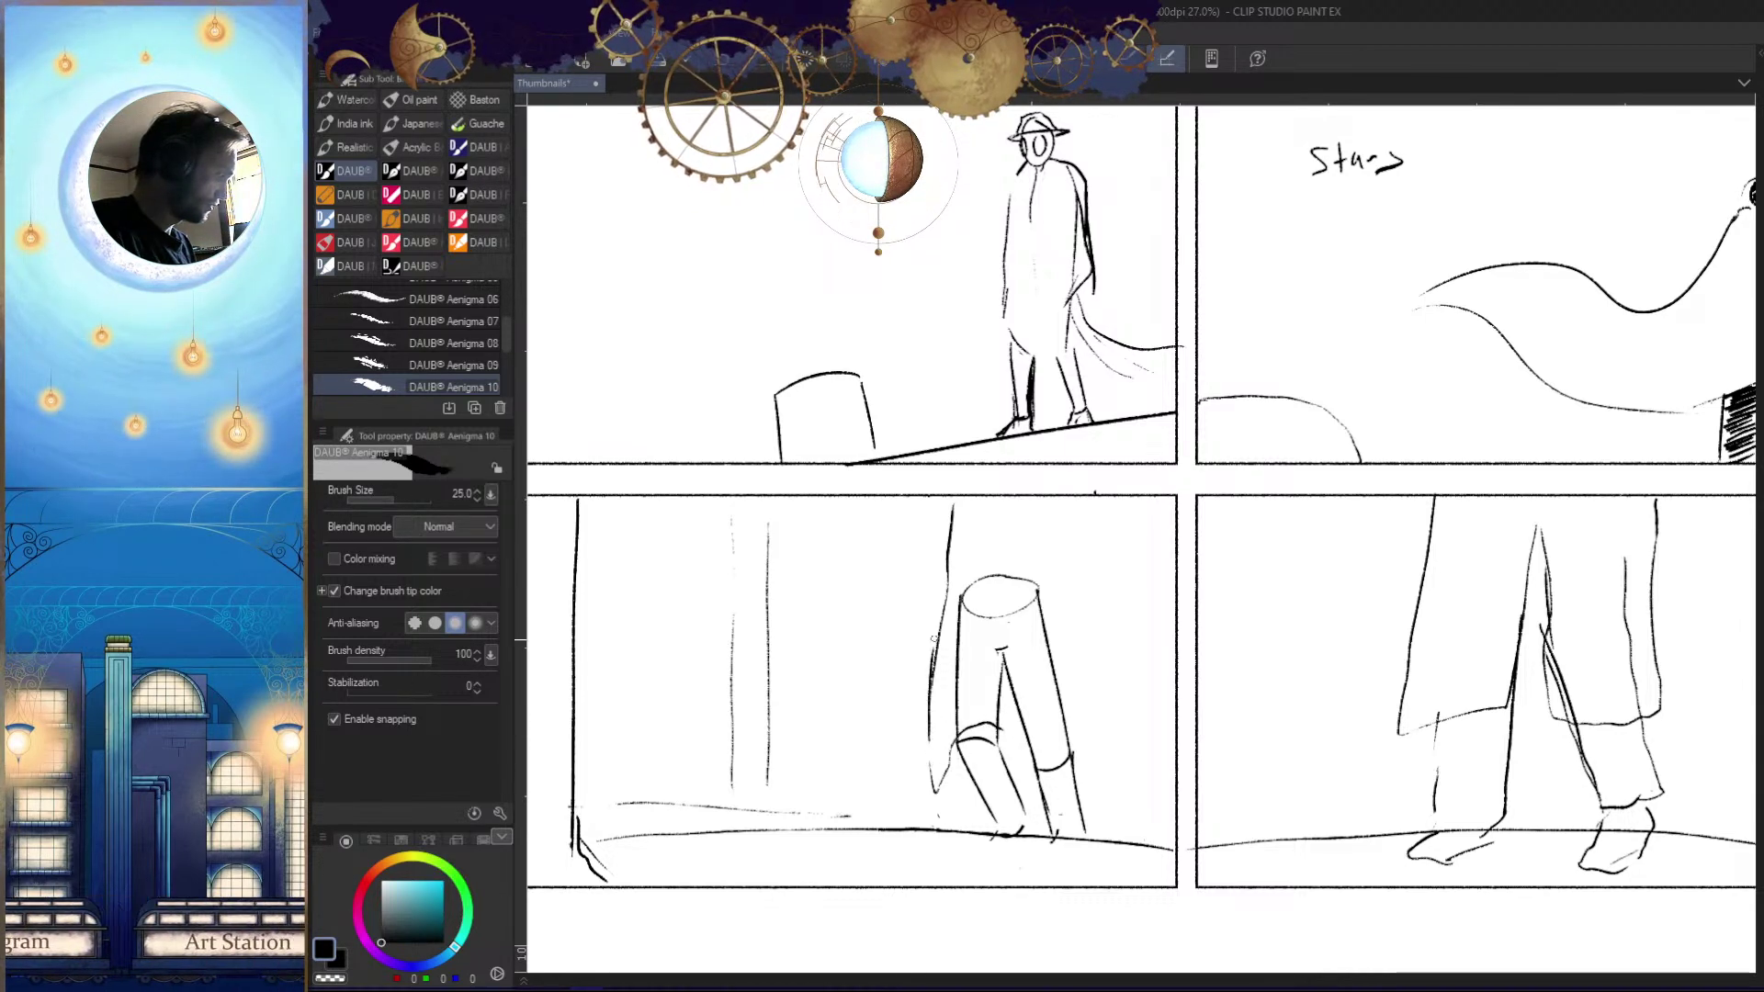
{"action": "key", "text": "h"}
{"action": "mouse_move", "coordinate": [1245, 569]}
{"action": "left_mouse_down"}
{"action": "mouse_move", "coordinate": [1091, 513]}
{"action": "mouse_move", "coordinate": [1056, 659]}
{"action": "mouse_move", "coordinate": [1091, 694]}
{"action": "left_mouse_up"}
{"action": "left_click_drag", "start_coordinate": [1140, 490], "coordinate": [1122, 670]}
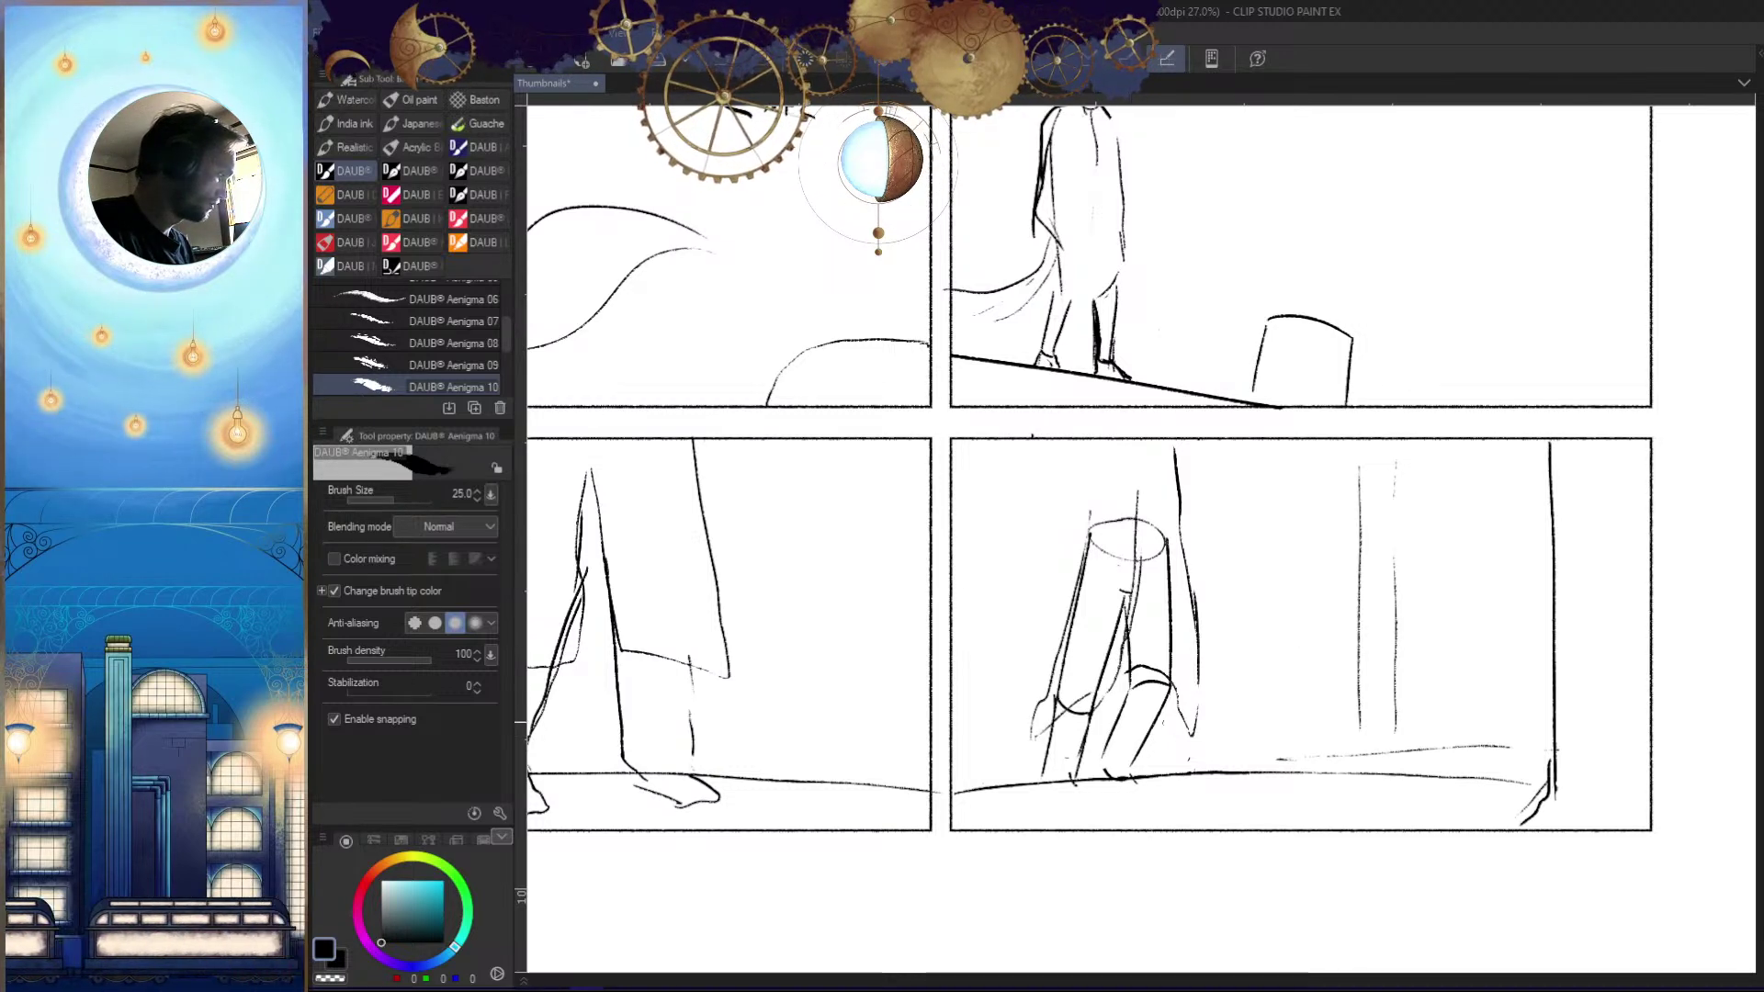
{"action": "key", "text": "h"}
Erase part of the overlapping waist and thigh lines and add the coat's upper side and sleeve contours
{"action": "key", "text": "e"}
{"action": "mouse_move", "coordinate": [1135, 551]}
{"action": "left_mouse_down"}
{"action": "mouse_move", "coordinate": [1147, 643]}
{"action": "mouse_move", "coordinate": [1157, 614]}
{"action": "left_mouse_up"}
{"action": "key", "text": "b"}
{"action": "left_click_drag", "start_coordinate": [1168, 491], "coordinate": [1171, 683]}
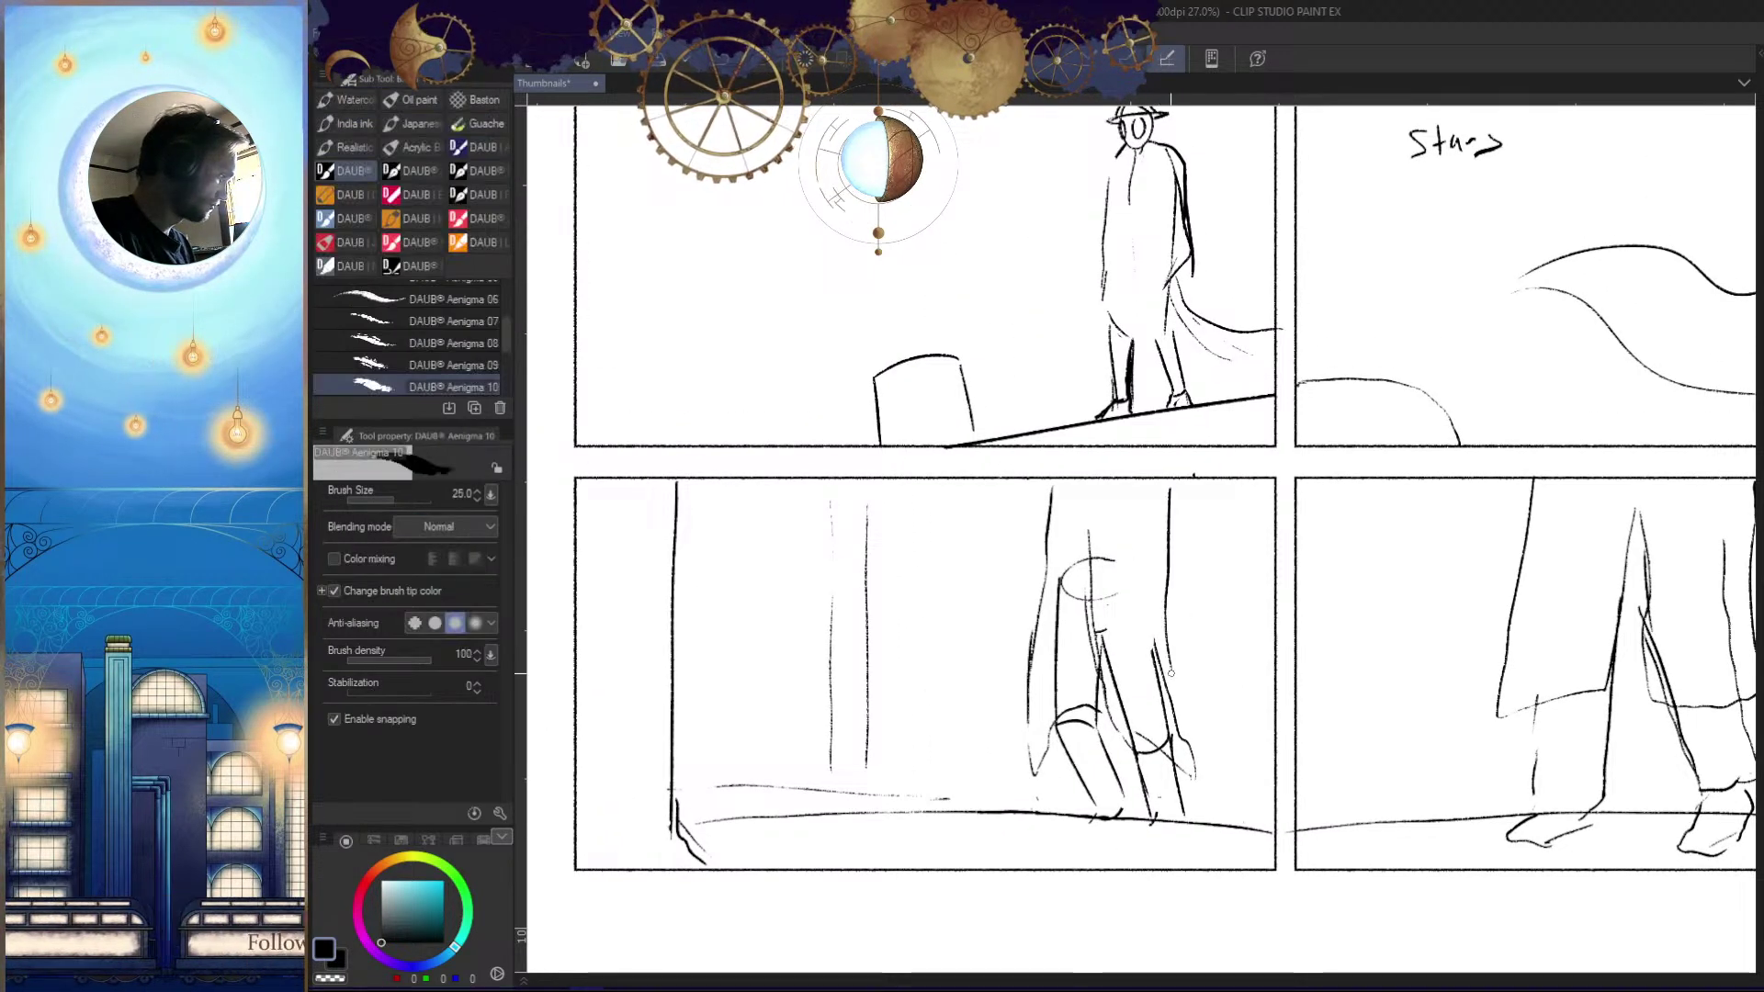
{"action": "mouse_move", "coordinate": [1172, 516]}
{"action": "left_mouse_down"}
{"action": "mouse_move", "coordinate": [1176, 547]}
{"action": "mouse_move", "coordinate": [1132, 621]}
{"action": "mouse_move", "coordinate": [1173, 493]}
{"action": "left_mouse_up"}
{"action": "key", "text": "h"}
{"action": "key", "text": "h"}
{"action": "left_click_drag", "start_coordinate": [1028, 497], "coordinate": [1032, 549]}
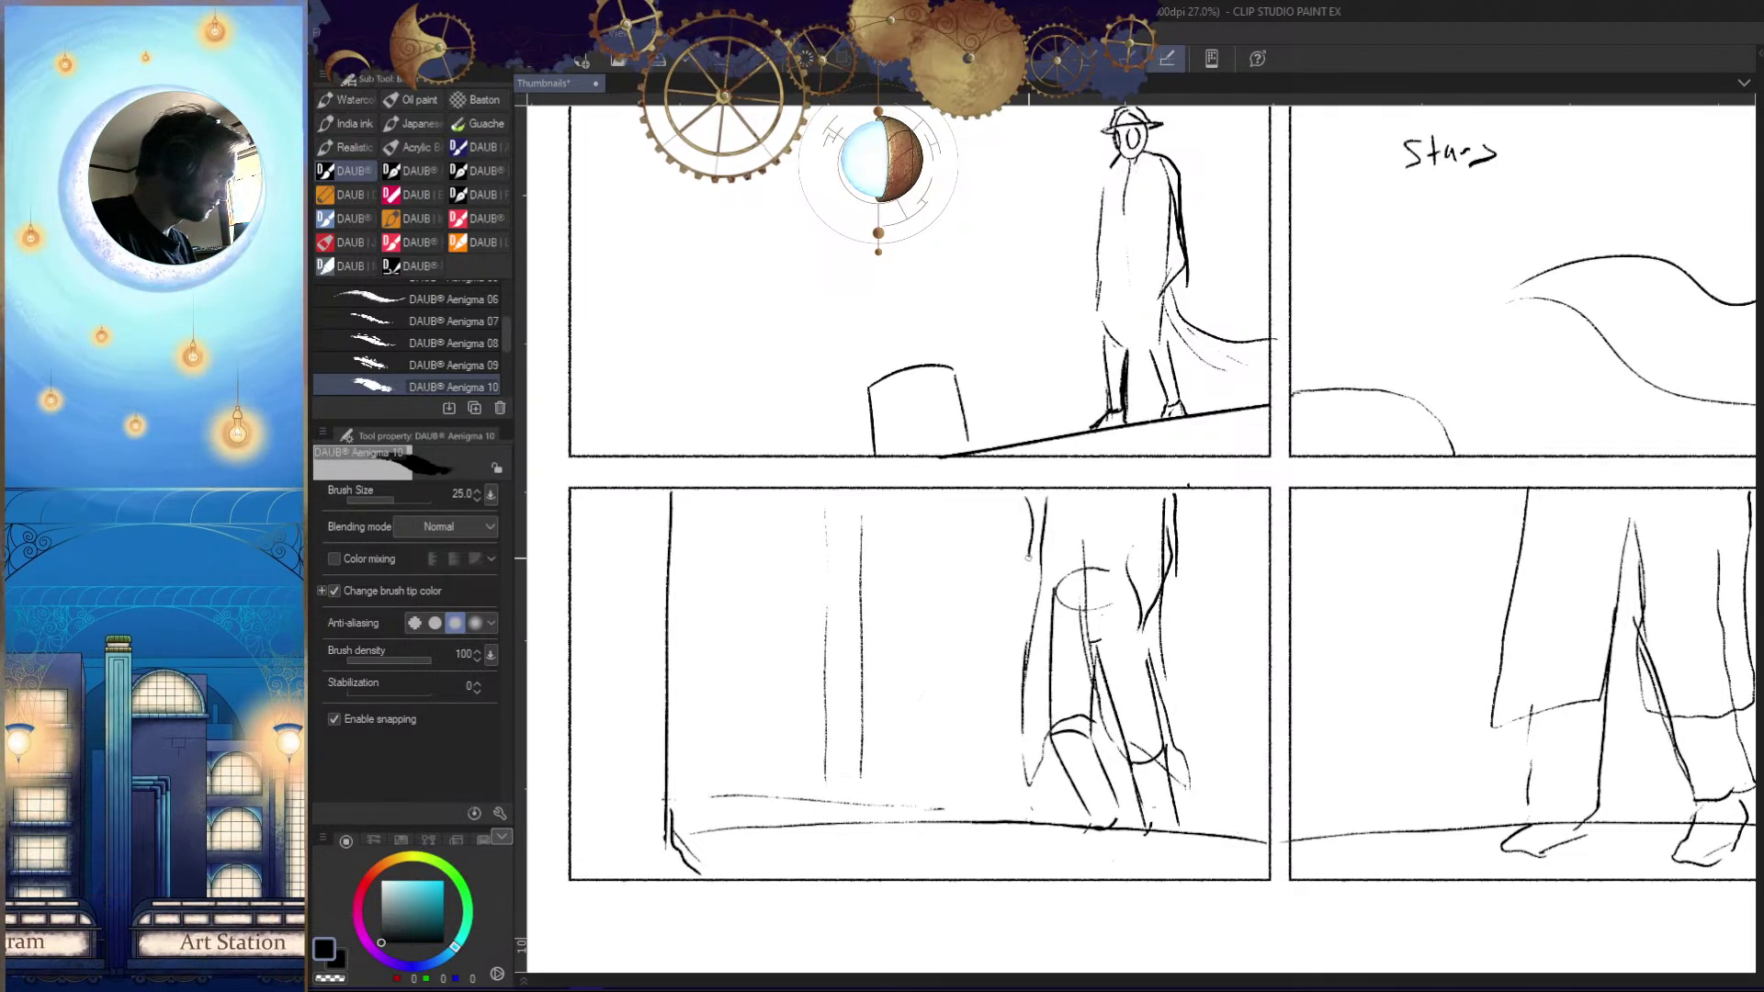
{"action": "mouse_move", "coordinate": [1220, 669]}
{"action": "left_mouse_down"}
{"action": "mouse_move", "coordinate": [1216, 803]}
{"action": "mouse_move", "coordinate": [1190, 702]}
{"action": "left_mouse_up"}
Erase the walking legs and coat in the bottom-row middle panel and the waist oval in the left panel
{"action": "key", "text": "e"}
{"action": "left_click_drag", "start_coordinate": [1024, 436], "coordinate": [997, 573]}
{"action": "mouse_move", "coordinate": [1012, 746]}
{"action": "left_mouse_down"}
{"action": "mouse_move", "coordinate": [1214, 755]}
{"action": "mouse_move", "coordinate": [1223, 709]}
{"action": "mouse_move", "coordinate": [1247, 704]}
{"action": "mouse_move", "coordinate": [1095, 706]}
{"action": "mouse_move", "coordinate": [1117, 578]}
{"action": "mouse_move", "coordinate": [1049, 615]}
{"action": "left_mouse_up"}
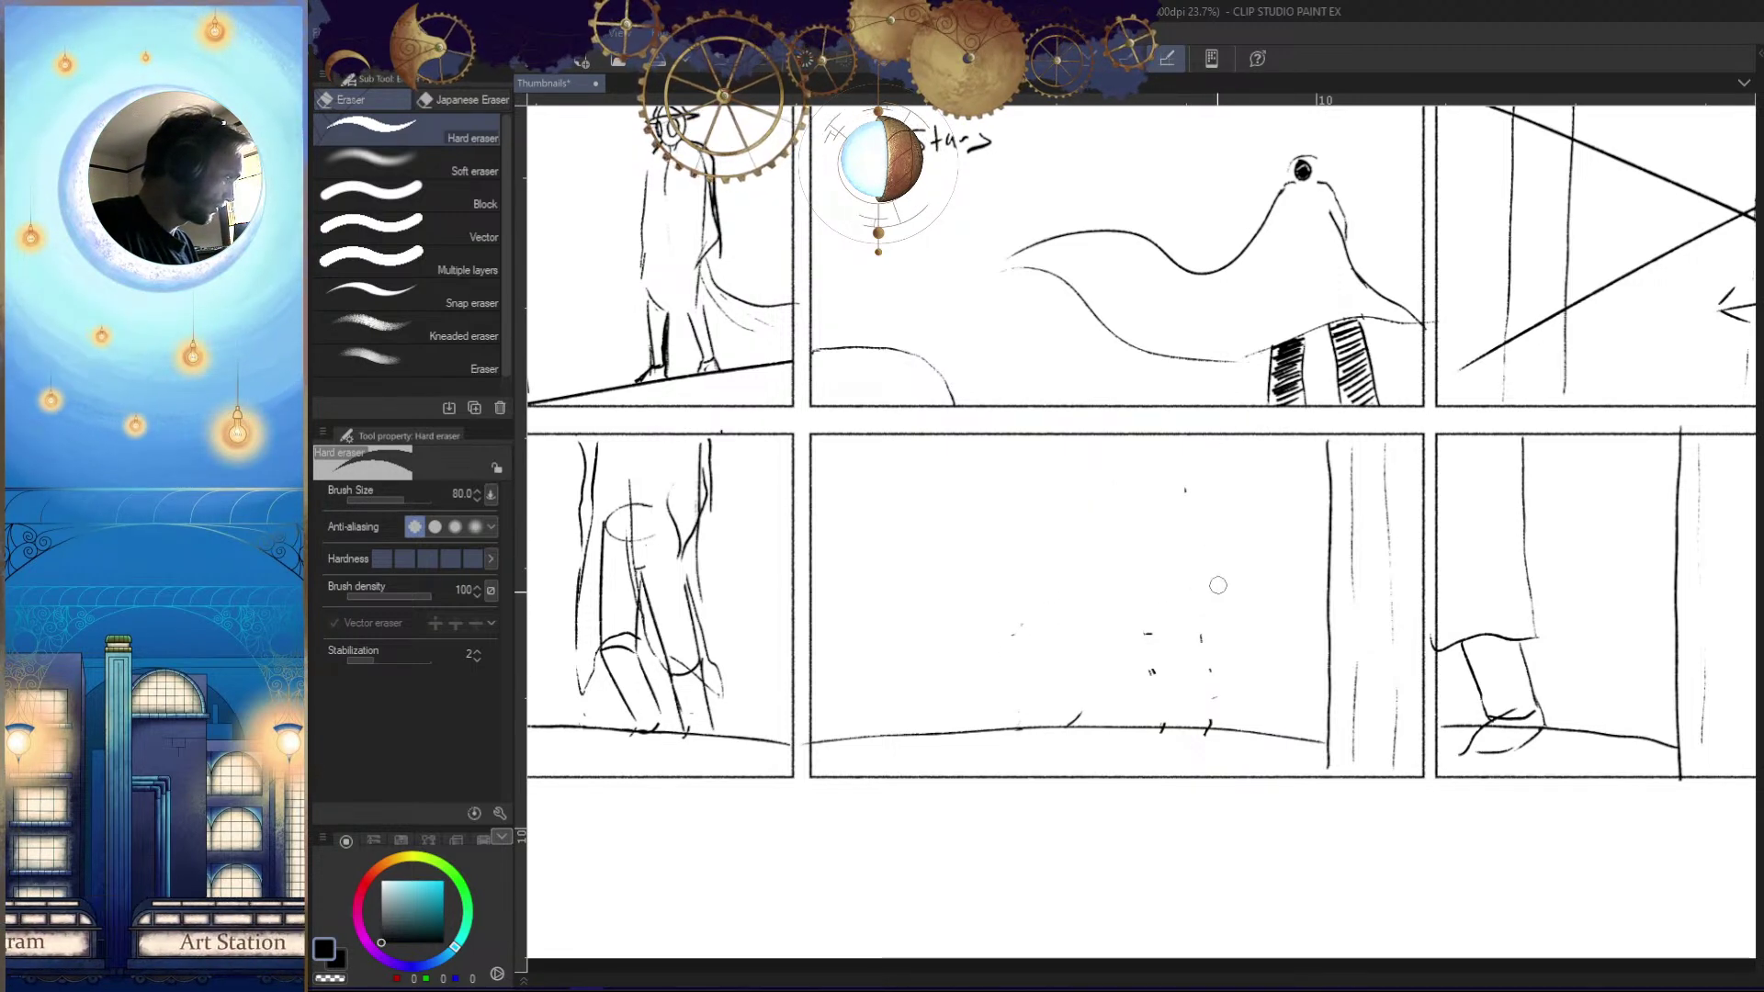
{"action": "left_click_drag", "start_coordinate": [1089, 649], "coordinate": [1330, 602]}
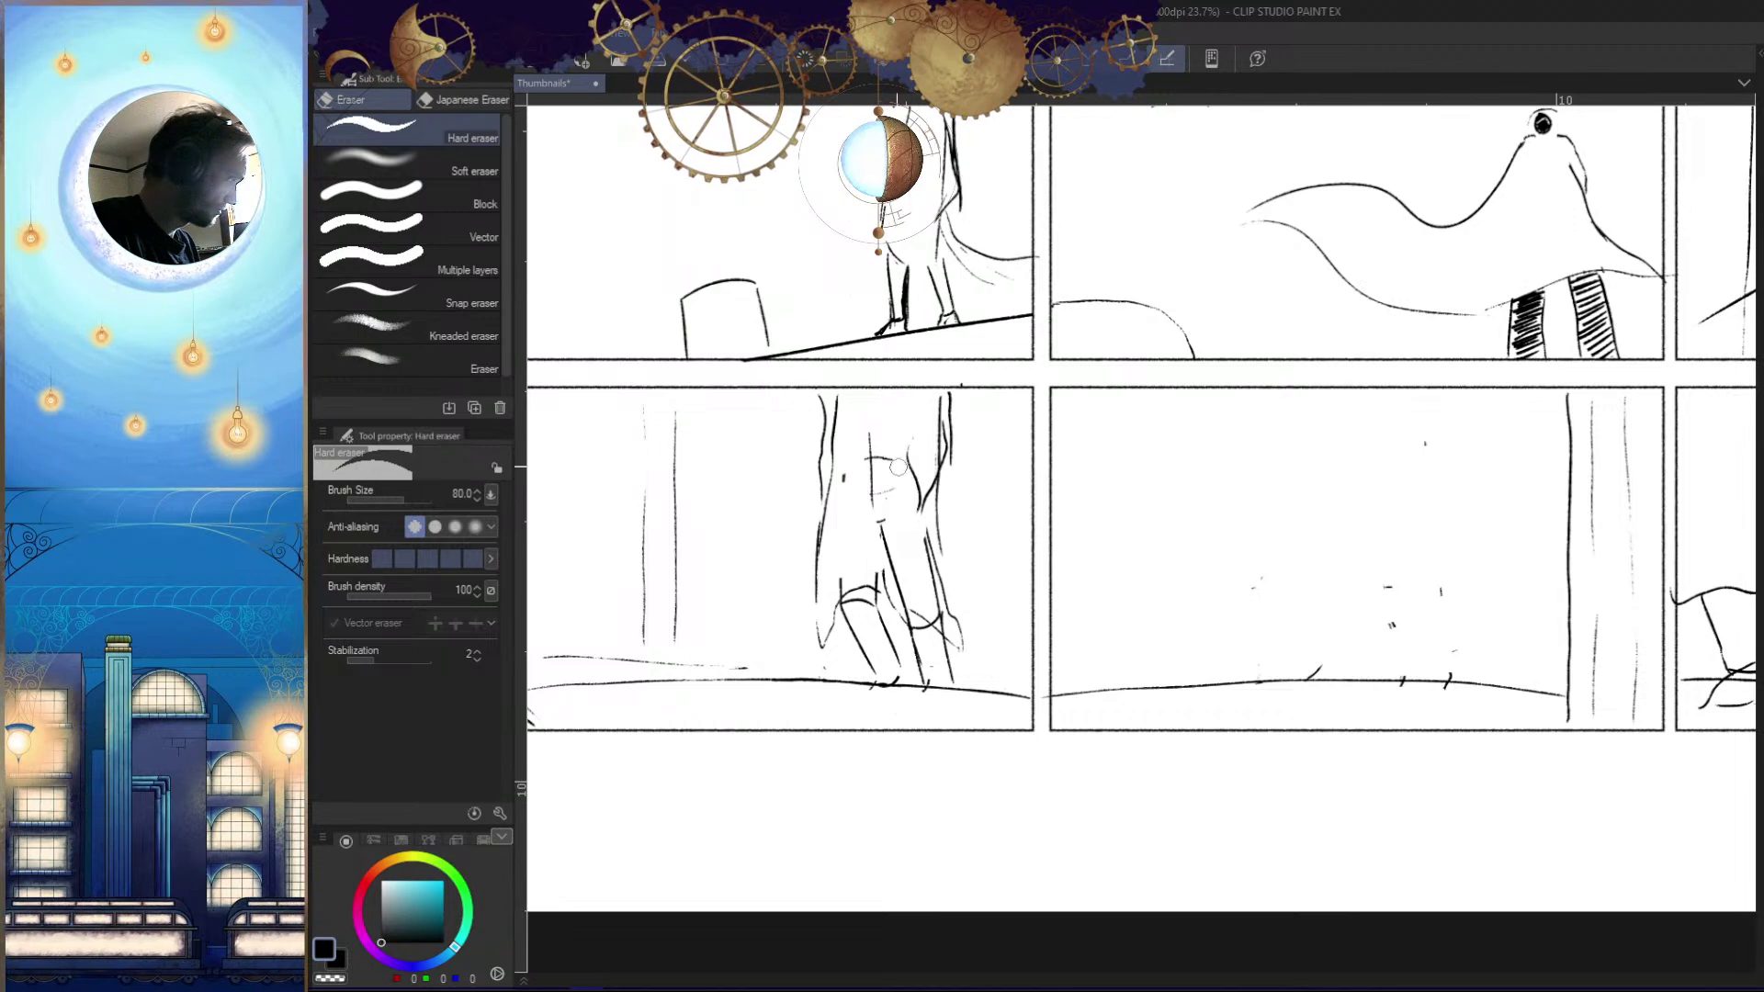
Add a vertical coat line in the bottom-row left panel and start a leg with a vertical line in the middle panel
{"action": "key", "text": "p"}
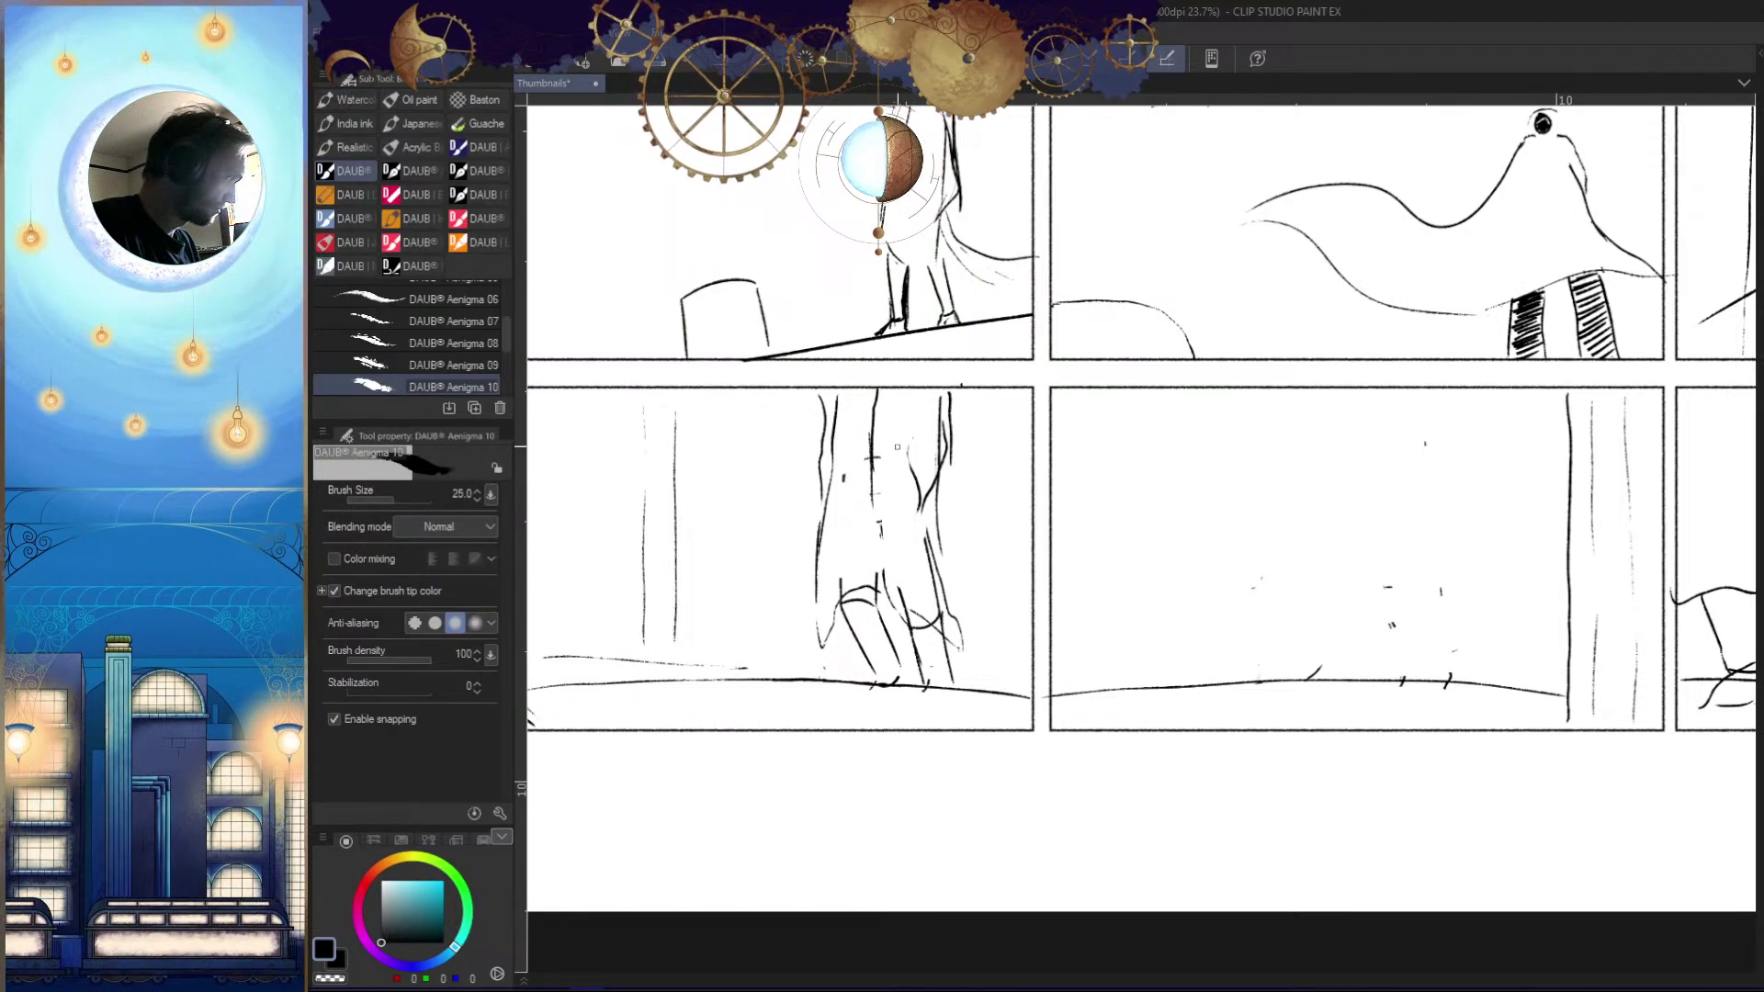
{"action": "key", "text": "ctrl+space"}
{"action": "left_click_drag", "start_coordinate": [1038, 657], "coordinate": [827, 657]}
{"action": "key", "text": "h"}
{"action": "key", "text": "h"}
{"action": "left_click_drag", "start_coordinate": [1188, 696], "coordinate": [1163, 685]}
{"action": "left_click_drag", "start_coordinate": [1026, 620], "coordinate": [1360, 634]}
{"action": "left_click_drag", "start_coordinate": [872, 571], "coordinate": [916, 781]}
{"action": "key", "text": "ctrl+space"}
{"action": "mouse_move", "coordinate": [1220, 818]}
{"action": "left_mouse_down"}
{"action": "mouse_move", "coordinate": [1069, 757]}
{"action": "mouse_move", "coordinate": [1150, 726]}
{"action": "mouse_move", "coordinate": [1067, 715]}
{"action": "mouse_move", "coordinate": [1147, 685]}
{"action": "mouse_move", "coordinate": [1116, 668]}
{"action": "mouse_move", "coordinate": [1146, 673]}
{"action": "mouse_move", "coordinate": [1118, 701]}
{"action": "mouse_move", "coordinate": [1121, 685]}
{"action": "left_mouse_up"}
{"action": "key", "text": "e"}
{"action": "key", "text": "b"}
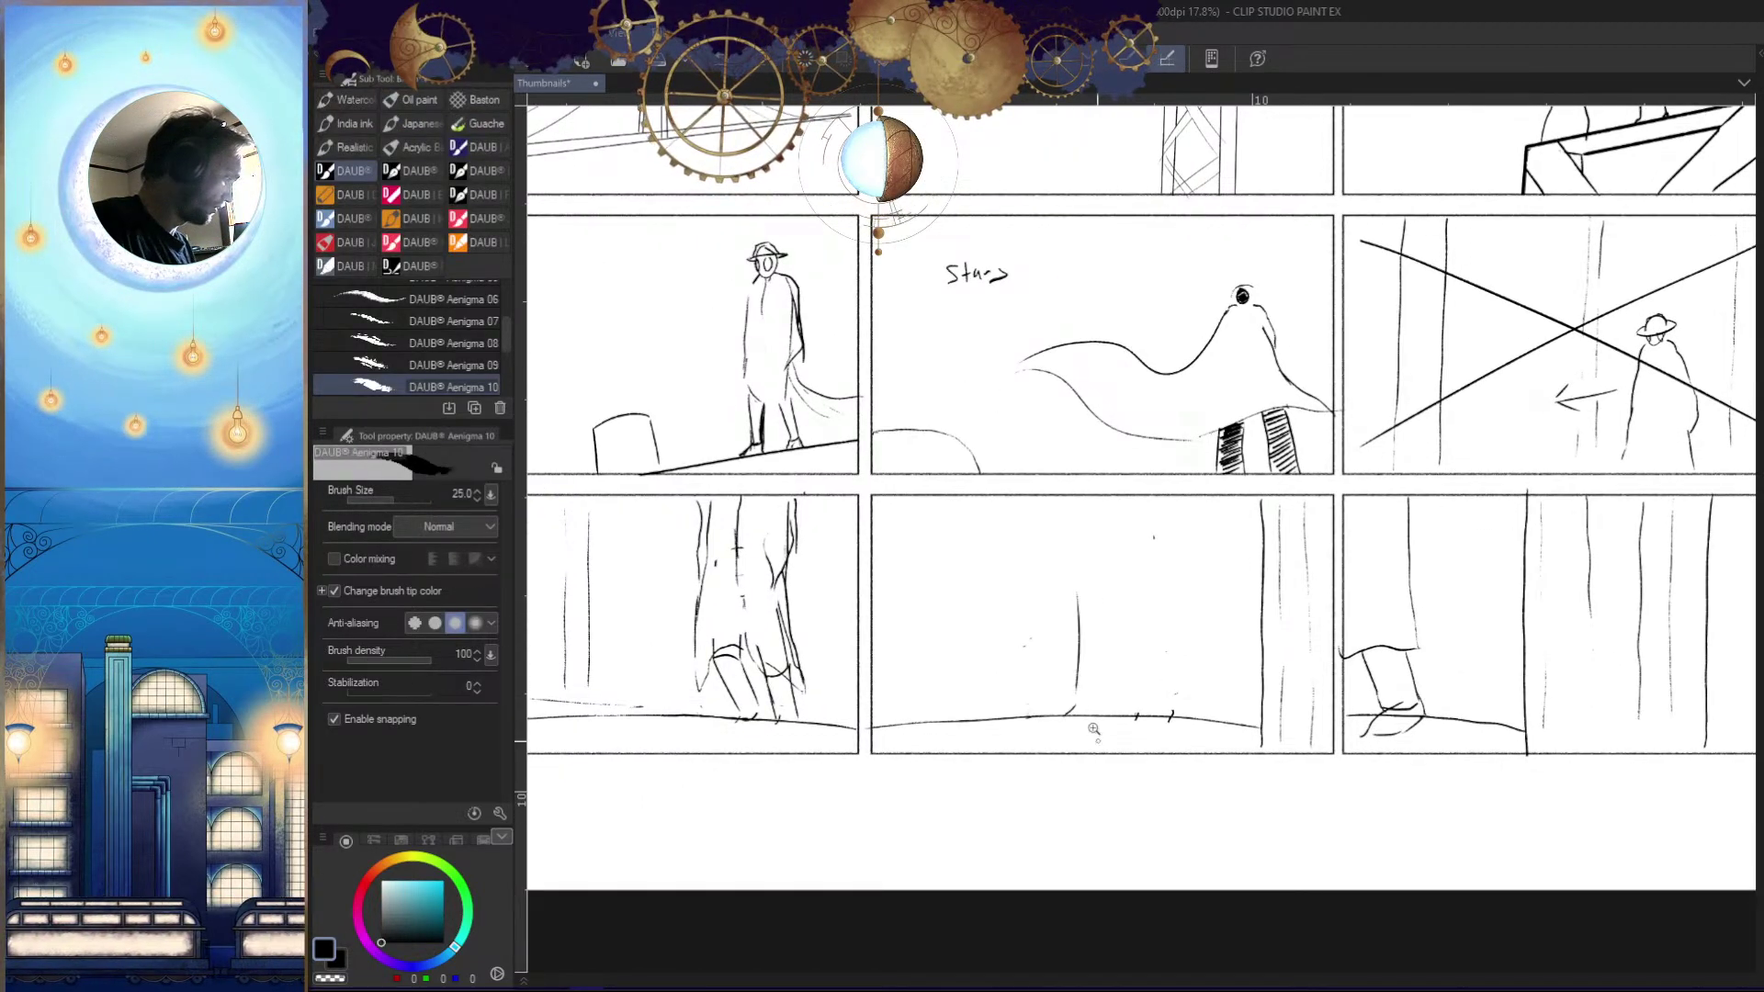
Sketch the thigh, knee curve and shin of the first leg in the bottom-row middle panel
{"action": "left_click", "coordinate": [1097, 739]}
{"action": "left_click_drag", "start_coordinate": [1050, 533], "coordinate": [1049, 634]}
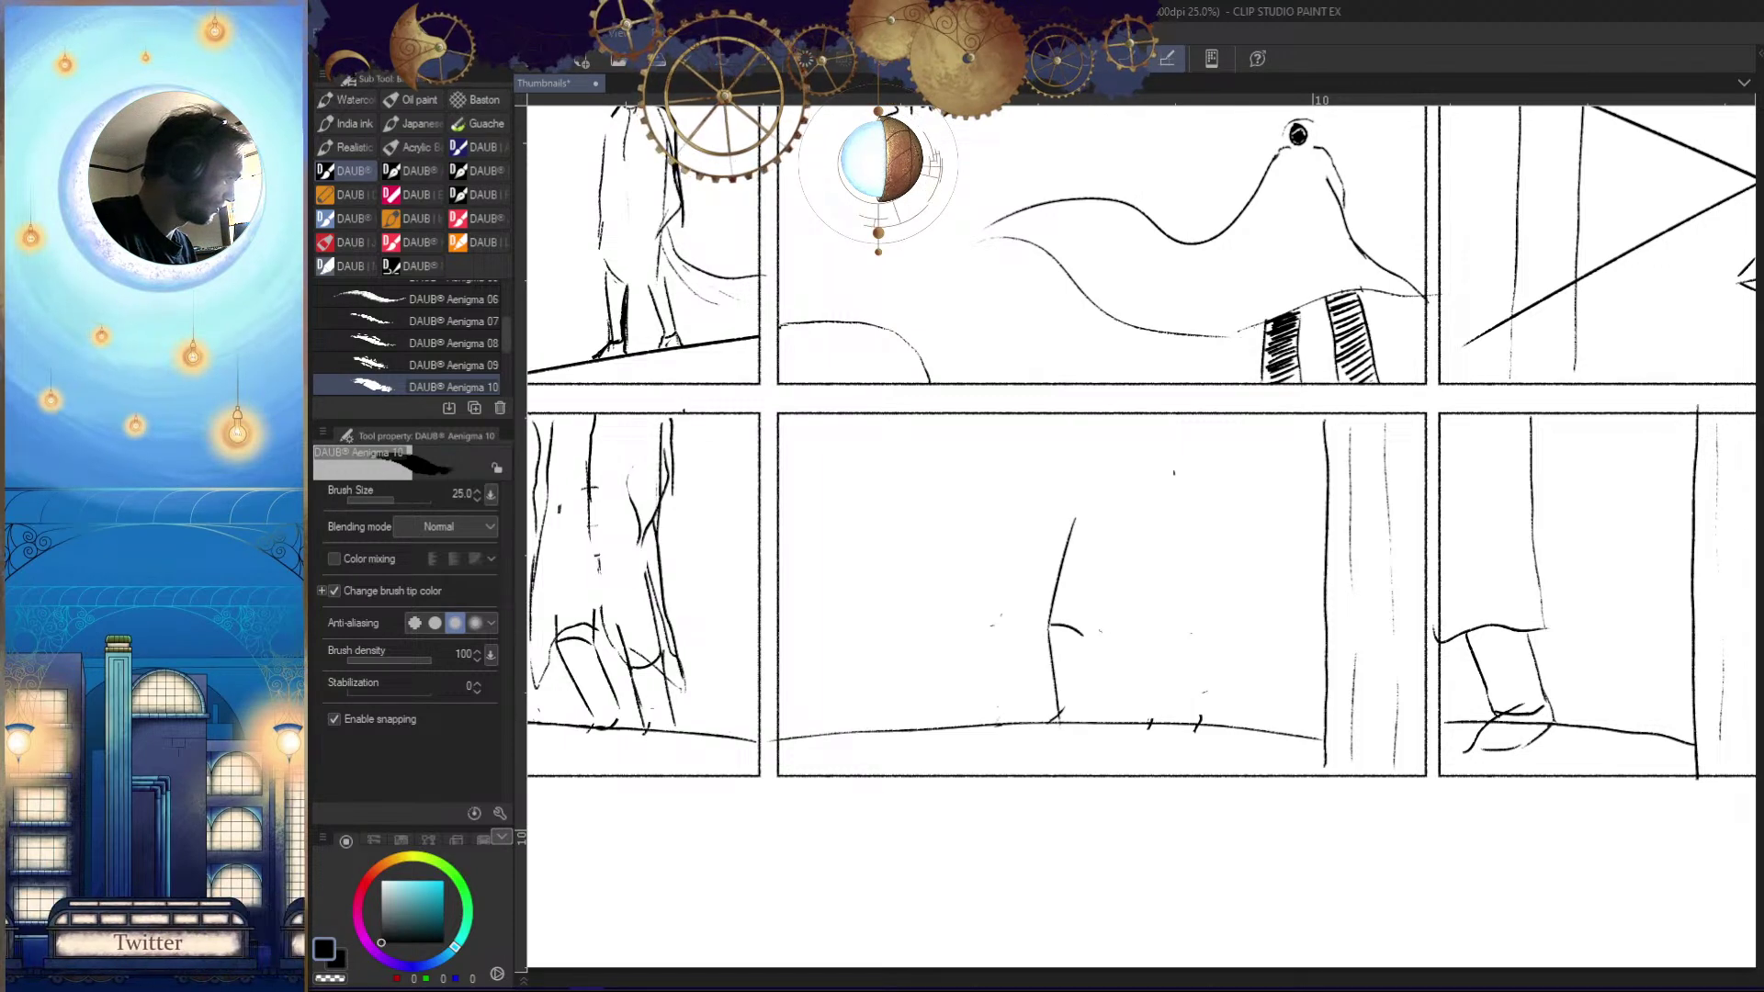
{"action": "left_click", "coordinate": [1080, 655]}
{"action": "mouse_move", "coordinate": [1038, 608]}
{"action": "left_mouse_down"}
{"action": "mouse_move", "coordinate": [1110, 628]}
{"action": "mouse_move", "coordinate": [1113, 767]}
{"action": "left_mouse_up"}
{"action": "left_click_drag", "start_coordinate": [1130, 586], "coordinate": [1148, 487]}
{"action": "key", "text": "ctrl+z"}
{"action": "key", "text": "ctrl+z"}
{"action": "mouse_move", "coordinate": [1111, 627]}
{"action": "left_mouse_down"}
{"action": "mouse_move", "coordinate": [1118, 790]}
{"action": "mouse_move", "coordinate": [1159, 483]}
{"action": "left_mouse_up"}
Sketch the second leg's thigh line, knee curve and angled shin line beside the first leg
{"action": "key", "text": "h"}
{"action": "left_click_drag", "start_coordinate": [1249, 665], "coordinate": [1178, 695]}
{"action": "key", "text": "ctrl+z"}
{"action": "mouse_move", "coordinate": [1103, 643]}
{"action": "left_mouse_down"}
{"action": "mouse_move", "coordinate": [1058, 487]}
{"action": "mouse_move", "coordinate": [1079, 466]}
{"action": "mouse_move", "coordinate": [1061, 611]}
{"action": "left_mouse_up"}
{"action": "key", "text": "ctrl+z"}
{"action": "mouse_move", "coordinate": [1076, 469]}
{"action": "left_mouse_down"}
{"action": "mouse_move", "coordinate": [1083, 673]}
{"action": "mouse_move", "coordinate": [1099, 614]}
{"action": "mouse_move", "coordinate": [1099, 671]}
{"action": "left_mouse_up"}
{"action": "key", "text": "ctrl+z"}
{"action": "left_click_drag", "start_coordinate": [1098, 674], "coordinate": [1014, 757]}
{"action": "key", "text": "ctrl+z"}
{"action": "mouse_move", "coordinate": [1093, 668]}
{"action": "left_mouse_down"}
{"action": "mouse_move", "coordinate": [1042, 761]}
{"action": "mouse_move", "coordinate": [1039, 663]}
{"action": "left_mouse_up"}
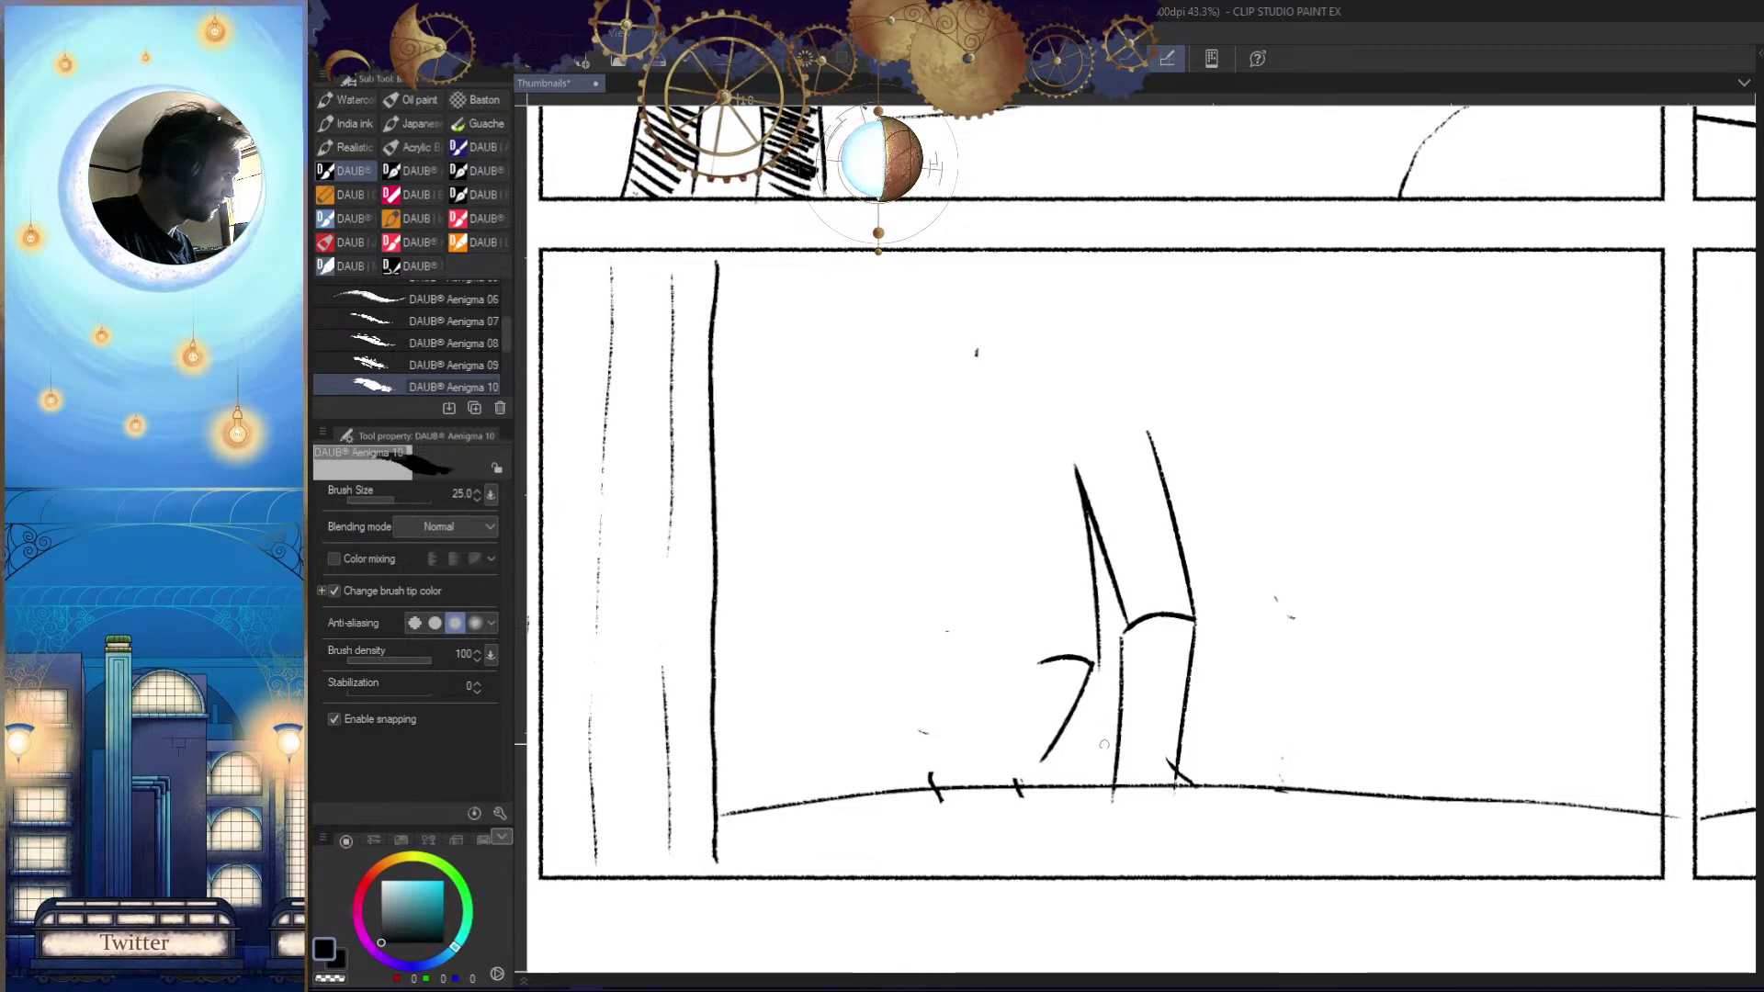
Add the second leg's remaining lower-leg and foot contours in the bottom-row middle panel
{"action": "key", "text": "h"}
{"action": "left_click_drag", "start_coordinate": [1260, 736], "coordinate": [1285, 689]}
{"action": "left_click_drag", "start_coordinate": [1214, 614], "coordinate": [1298, 640]}
{"action": "key", "text": "h"}
{"action": "left_click_drag", "start_coordinate": [983, 603], "coordinate": [971, 663]}
{"action": "scroll", "coordinate": [1032, 799], "scroll_direction": "down", "scroll_amount": 4}
{"action": "key", "text": "h"}
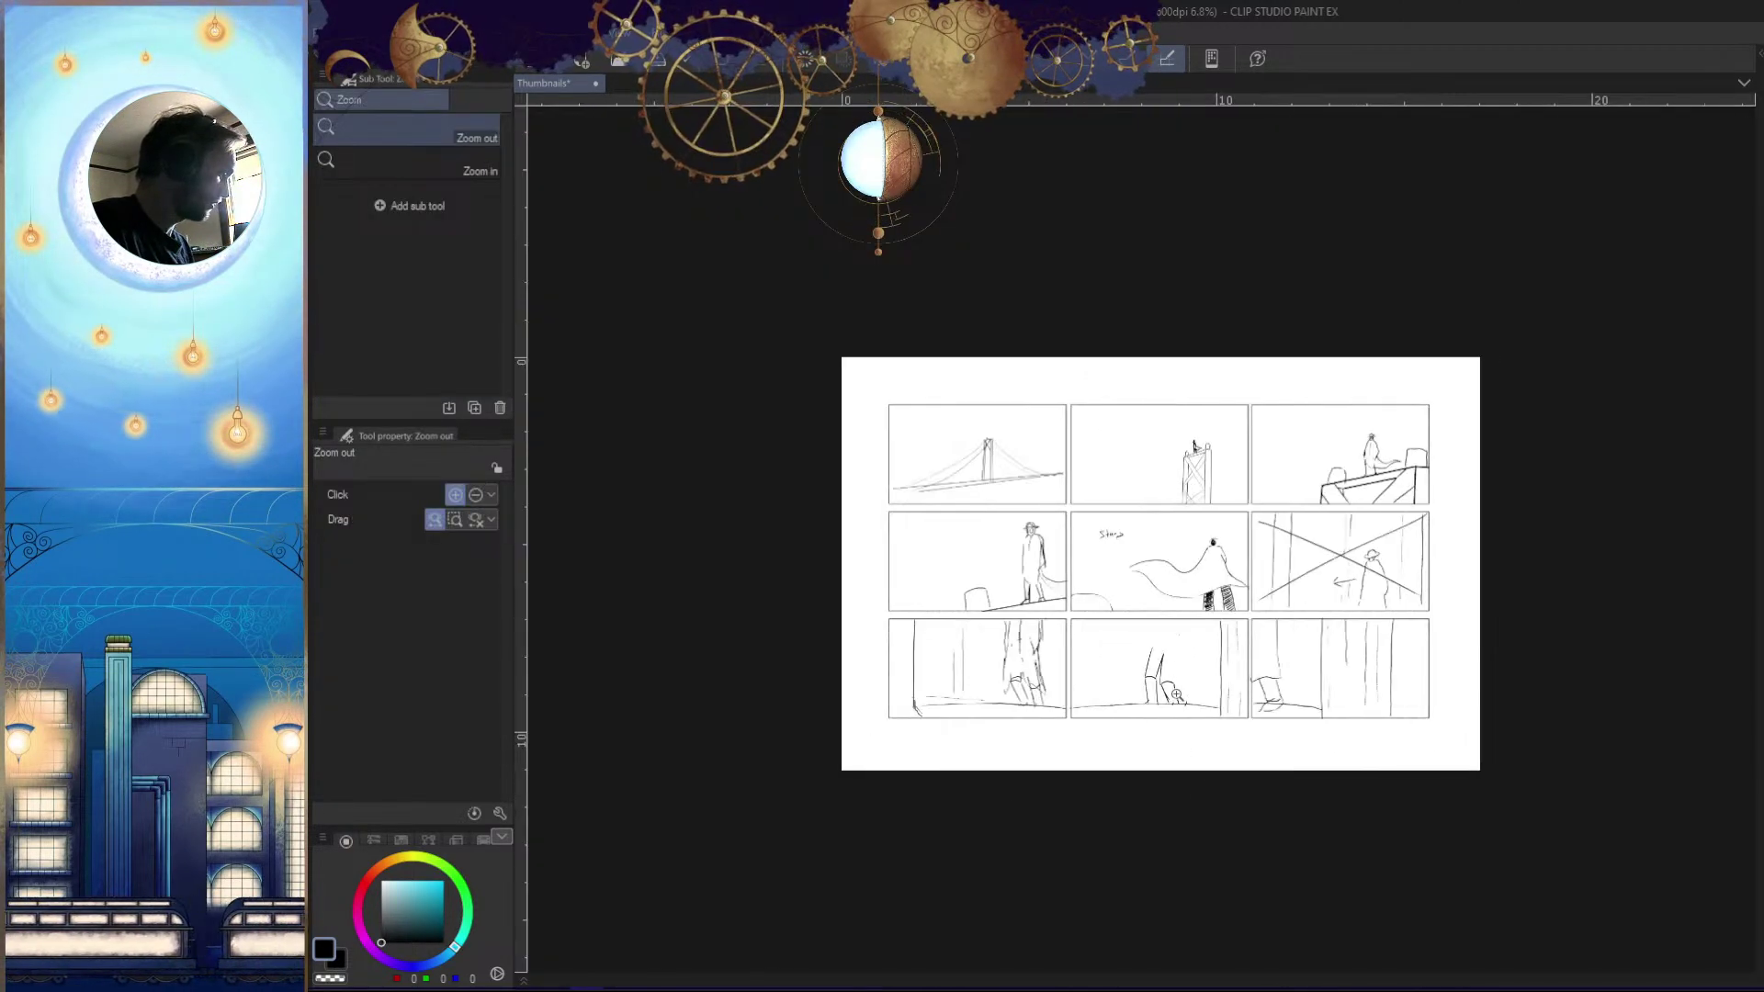
Undo the last contour and rework the walking figure's lower-leg lines in the bottom-row middle panel
{"action": "scroll", "coordinate": [1200, 660], "scroll_direction": "up", "scroll_amount": 4}
{"action": "key", "text": "ctrl+z"}
{"action": "left_click_drag", "start_coordinate": [1208, 540], "coordinate": [1202, 761]}
{"action": "key", "text": "ctrl+space"}
{"action": "left_click_drag", "start_coordinate": [1208, 764], "coordinate": [1084, 771]}
{"action": "key", "text": "h"}
{"action": "key", "text": "h"}
{"action": "left_click_drag", "start_coordinate": [1320, 866], "coordinate": [1222, 807]}
{"action": "left_click", "coordinate": [1263, 798]}
{"action": "left_click_drag", "start_coordinate": [1184, 741], "coordinate": [1199, 745]}
{"action": "left_click_drag", "start_coordinate": [1112, 683], "coordinate": [1238, 561]}
Draw the long coat's side edges around the legs, running down from the top of the bottom-row middle panel
{"action": "mouse_move", "coordinate": [1083, 463]}
{"action": "left_mouse_down"}
{"action": "mouse_move", "coordinate": [1030, 615]}
{"action": "mouse_move", "coordinate": [1022, 731]}
{"action": "left_mouse_up"}
{"action": "key", "text": "ctrl+z"}
{"action": "left_click_drag", "start_coordinate": [1143, 705], "coordinate": [1126, 785]}
{"action": "left_click_drag", "start_coordinate": [1056, 404], "coordinate": [1047, 570]}
{"action": "key", "text": "ctrl+z"}
{"action": "left_click_drag", "start_coordinate": [1082, 395], "coordinate": [1049, 574]}
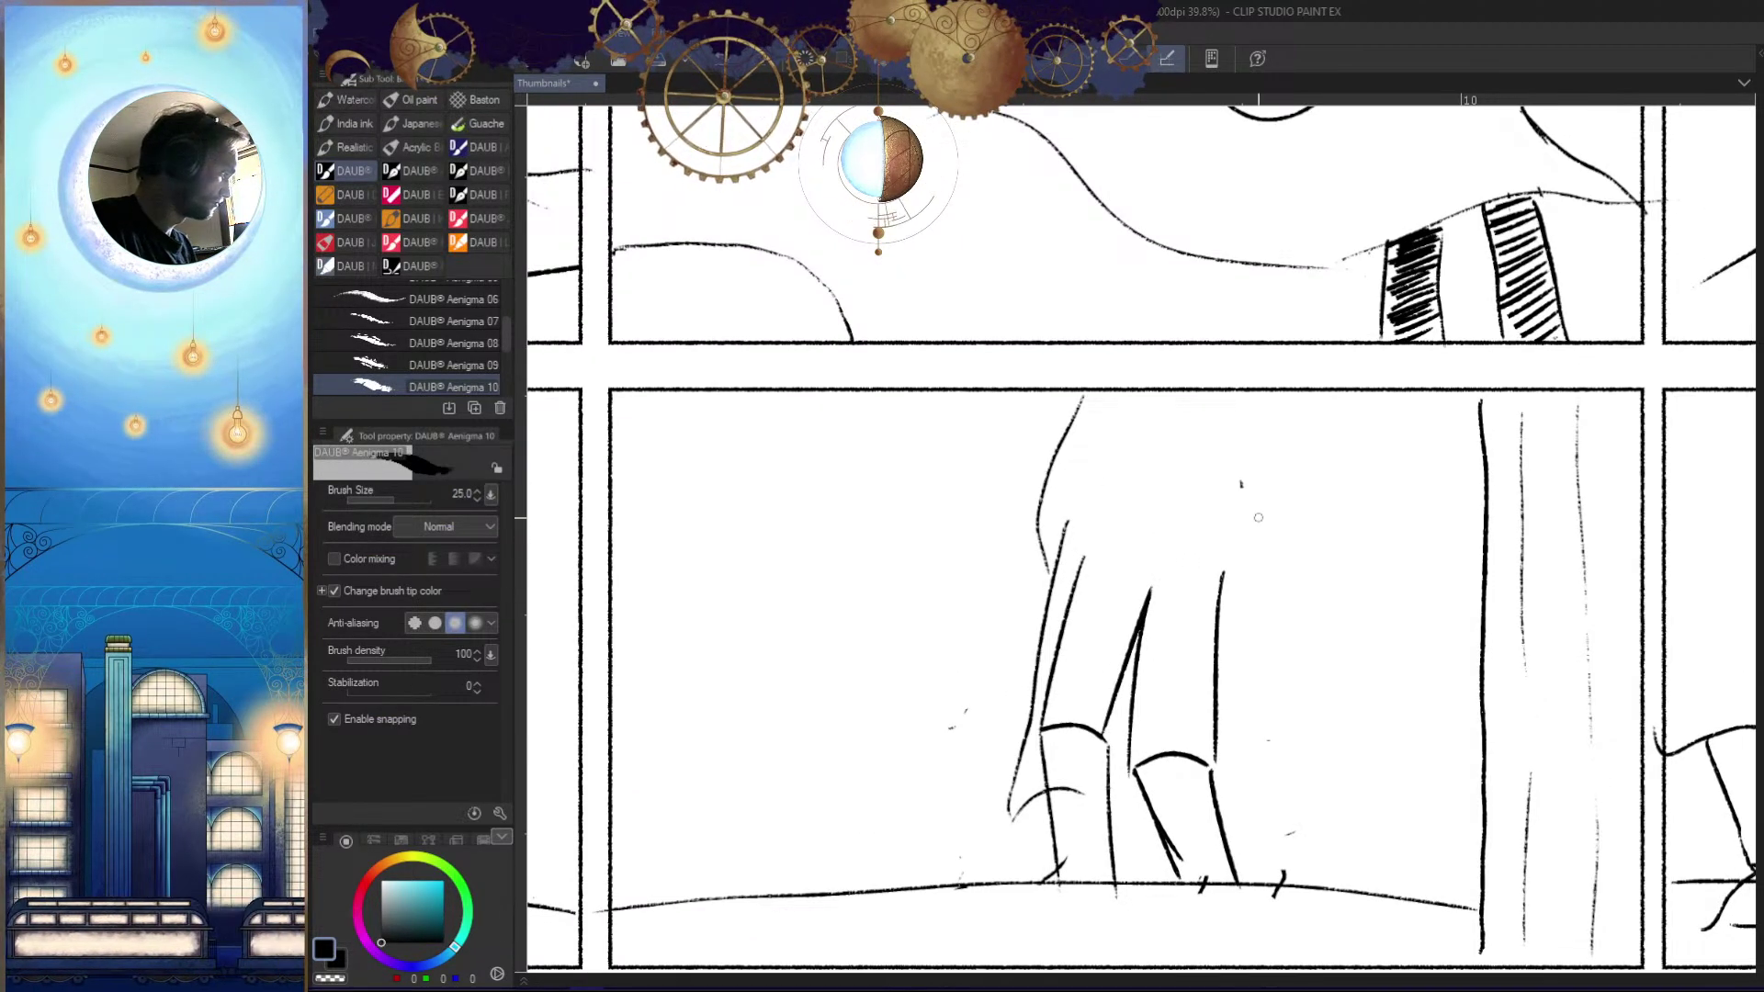
{"action": "left_click_drag", "start_coordinate": [1252, 391], "coordinate": [1260, 615]}
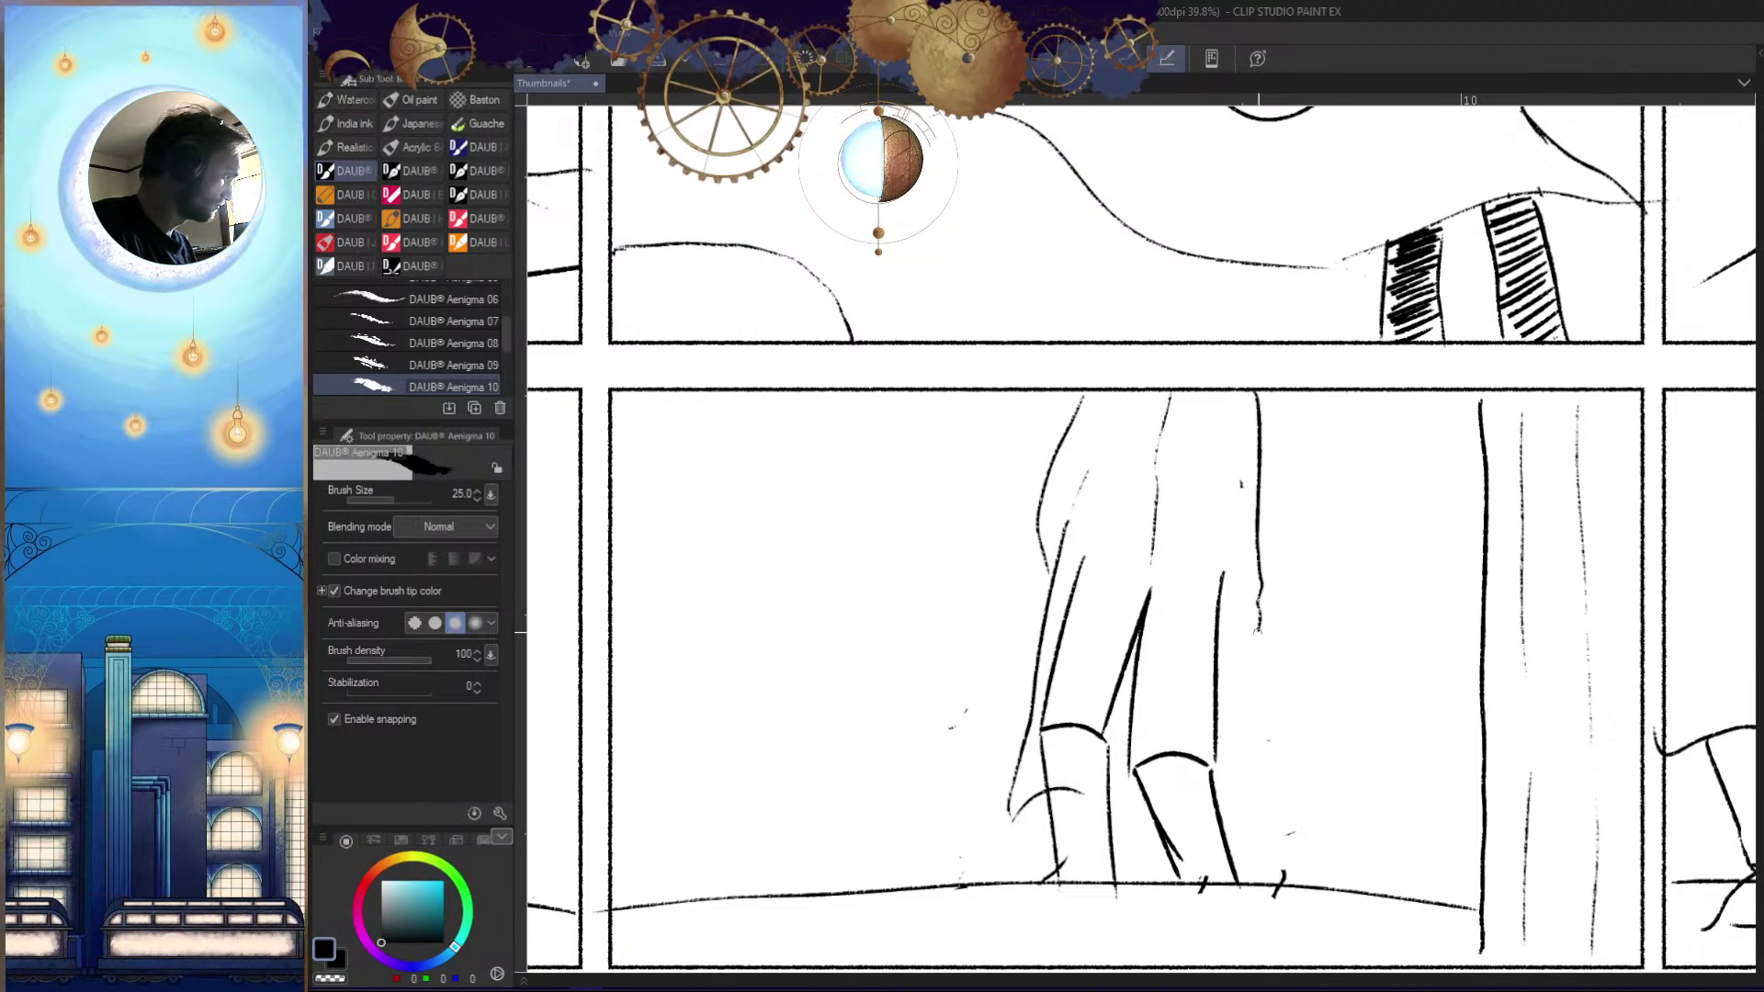
Add the coat's hanging front flap beside the rear leg in the bottom-row middle panel, checking it in a mirrored view
{"action": "mouse_move", "coordinate": [1144, 521]}
{"action": "left_mouse_down"}
{"action": "mouse_move", "coordinate": [1126, 768]}
{"action": "mouse_move", "coordinate": [1375, 838]}
{"action": "left_mouse_up"}
{"action": "key", "text": "h"}
{"action": "key", "text": "e"}
{"action": "mouse_move", "coordinate": [993, 739]}
{"action": "left_mouse_down", "text": "ctrl"}
{"action": "mouse_move", "coordinate": [964, 544]}
{"action": "mouse_move", "coordinate": [961, 735]}
{"action": "left_mouse_up", "text": "ctrl"}
{"action": "key", "text": "b"}
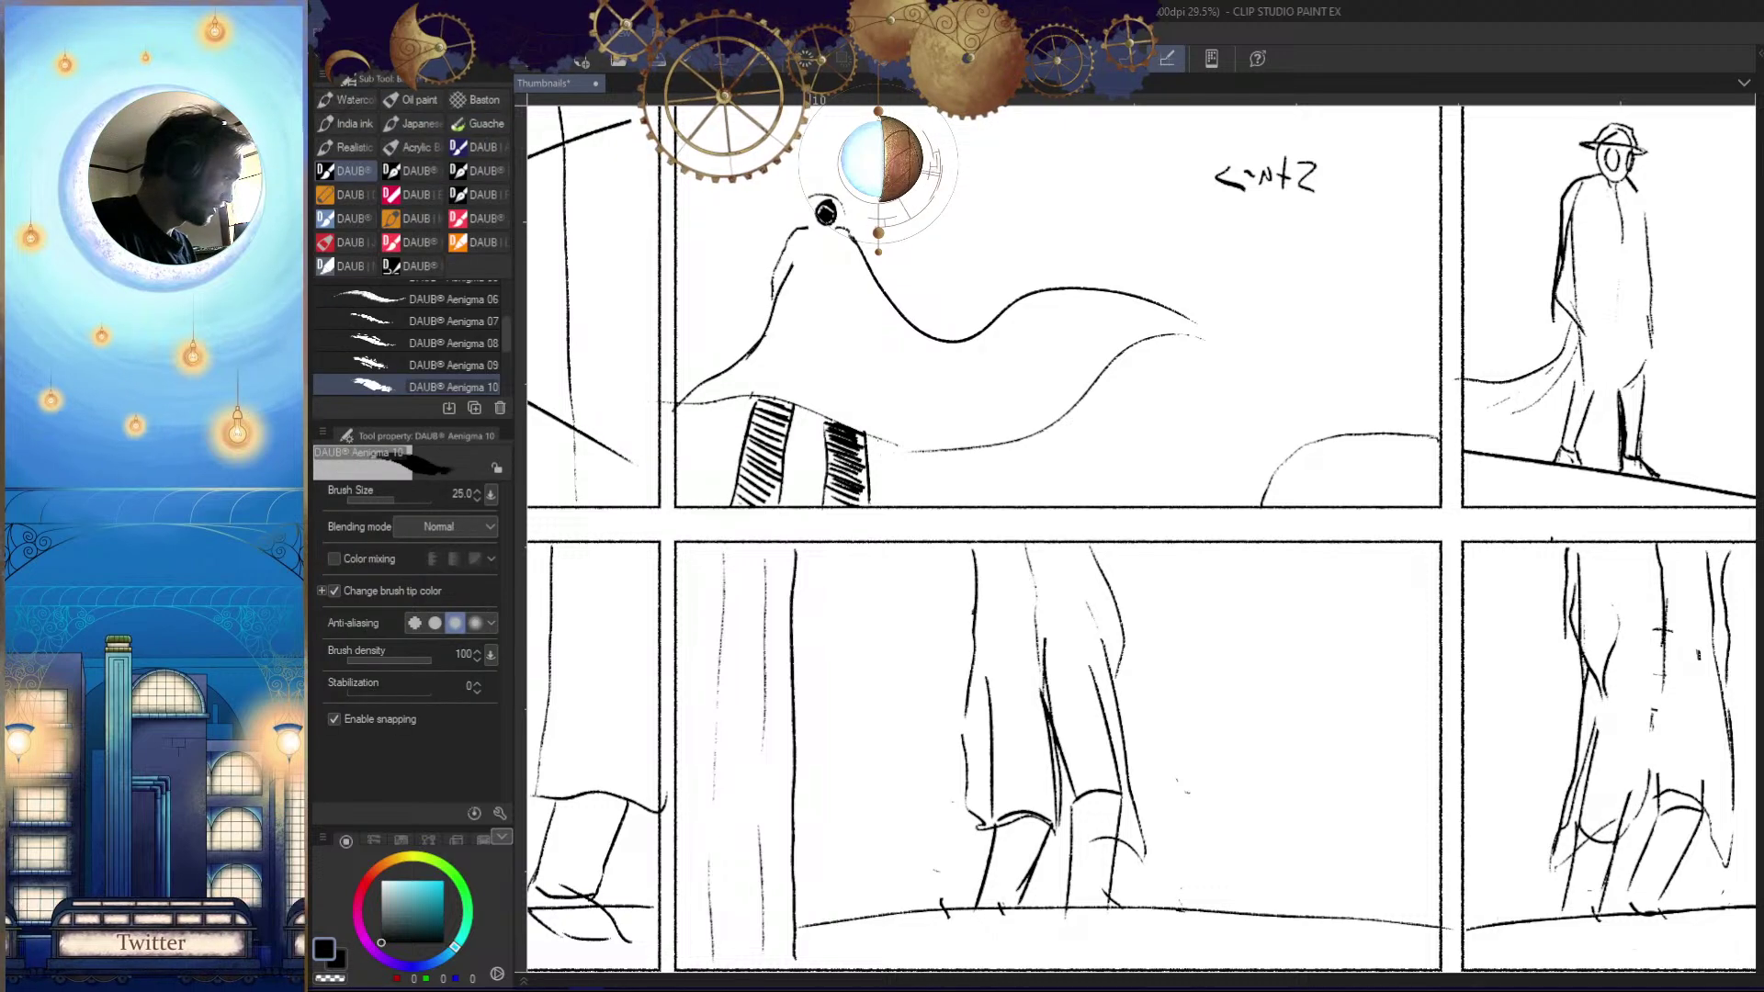
{"action": "key", "text": "h"}
{"action": "mouse_move", "coordinate": [1010, 813]}
{"action": "left_mouse_down", "text": "ctrl"}
{"action": "mouse_move", "coordinate": [1201, 863]}
{"action": "mouse_move", "coordinate": [1173, 634]}
{"action": "left_mouse_up", "text": "ctrl"}
Undo the last coat strokes and erase stray lines around the coat and legs in the bottom-row middle panel
{"action": "mouse_move", "coordinate": [1131, 529]}
{"action": "left_mouse_down"}
{"action": "mouse_move", "coordinate": [1120, 624]}
{"action": "mouse_move", "coordinate": [1066, 691]}
{"action": "left_mouse_up"}
{"action": "key", "text": "ctrl+z"}
{"action": "key", "text": "ctrl+z"}
{"action": "key", "text": "e"}
{"action": "left_click_drag", "start_coordinate": [1091, 623], "coordinate": [1085, 662]}
{"action": "left_click_drag", "start_coordinate": [1112, 691], "coordinate": [1059, 849], "text": "ctrl"}
{"action": "left_click_drag", "start_coordinate": [1157, 799], "coordinate": [1158, 755]}
{"action": "left_click_drag", "start_coordinate": [1173, 755], "coordinate": [1154, 787], "text": "ctrl"}
{"action": "left_click_drag", "start_coordinate": [1144, 722], "coordinate": [1165, 720], "text": "ctrl"}
{"action": "left_click_drag", "start_coordinate": [1266, 750], "coordinate": [1235, 747]}
{"action": "left_click_drag", "start_coordinate": [1235, 747], "coordinate": [1194, 734], "text": "ctrl"}
{"action": "left_click_drag", "start_coordinate": [1193, 716], "coordinate": [1276, 611], "text": "ctrl"}
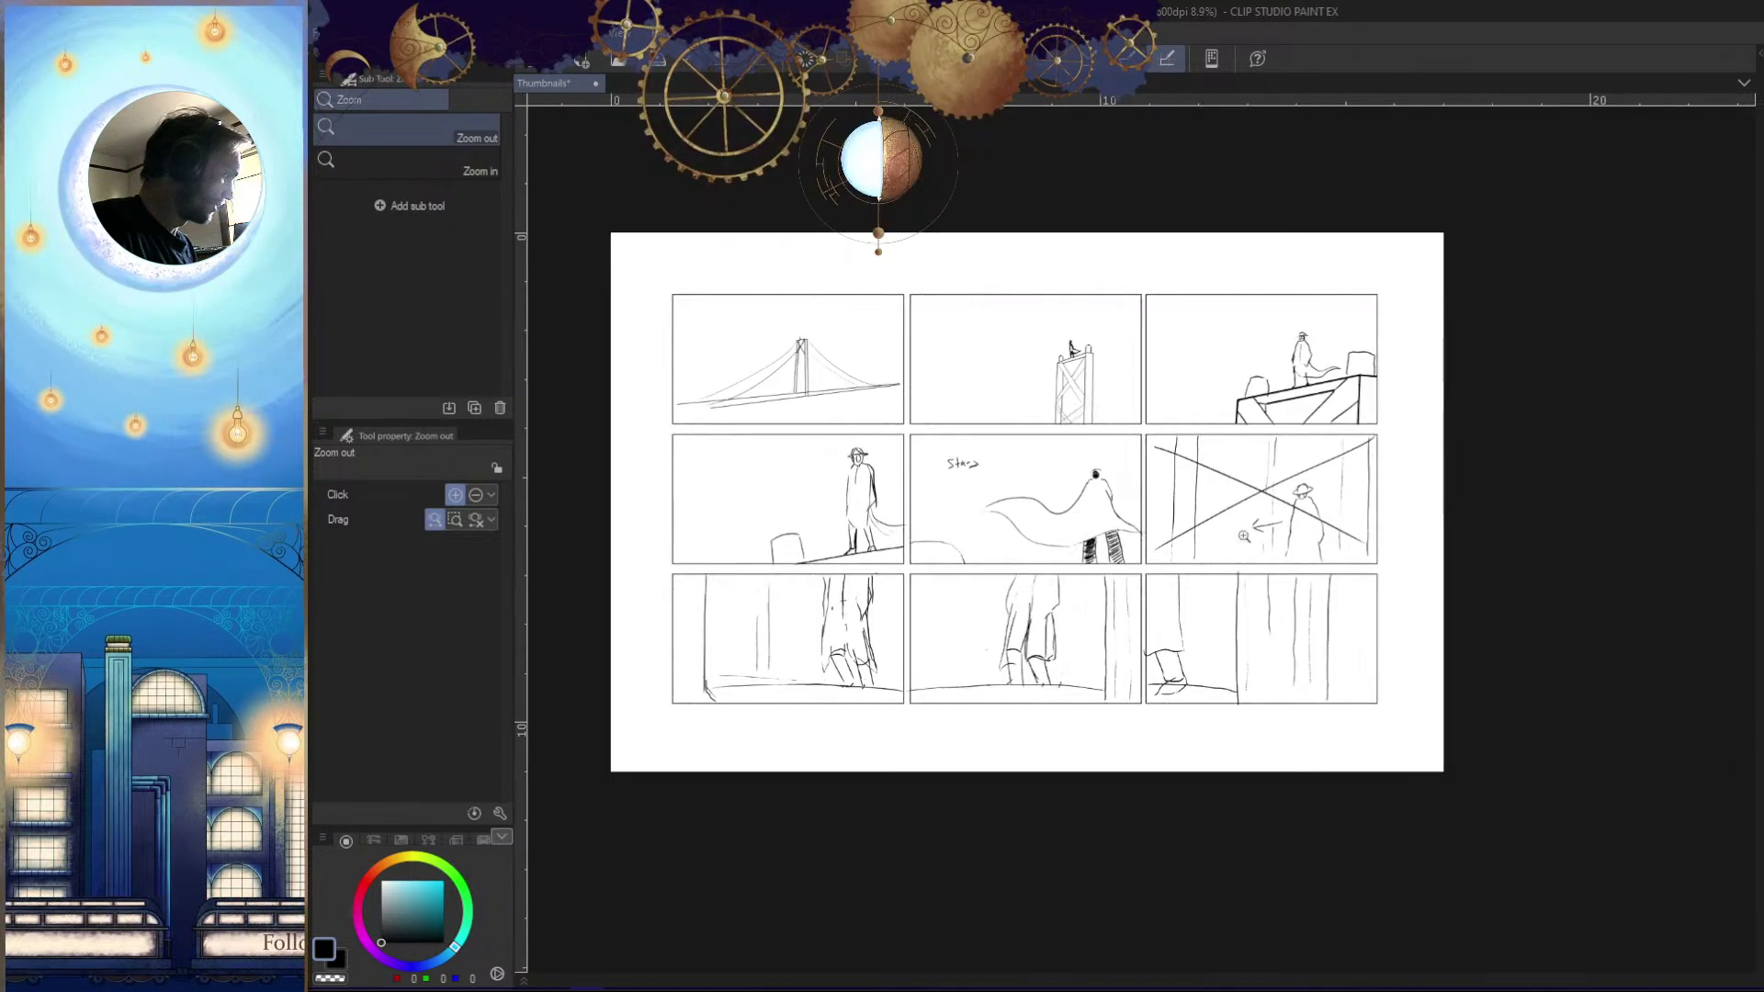
{"action": "left_click_drag", "start_coordinate": [1244, 742], "coordinate": [1271, 697]}
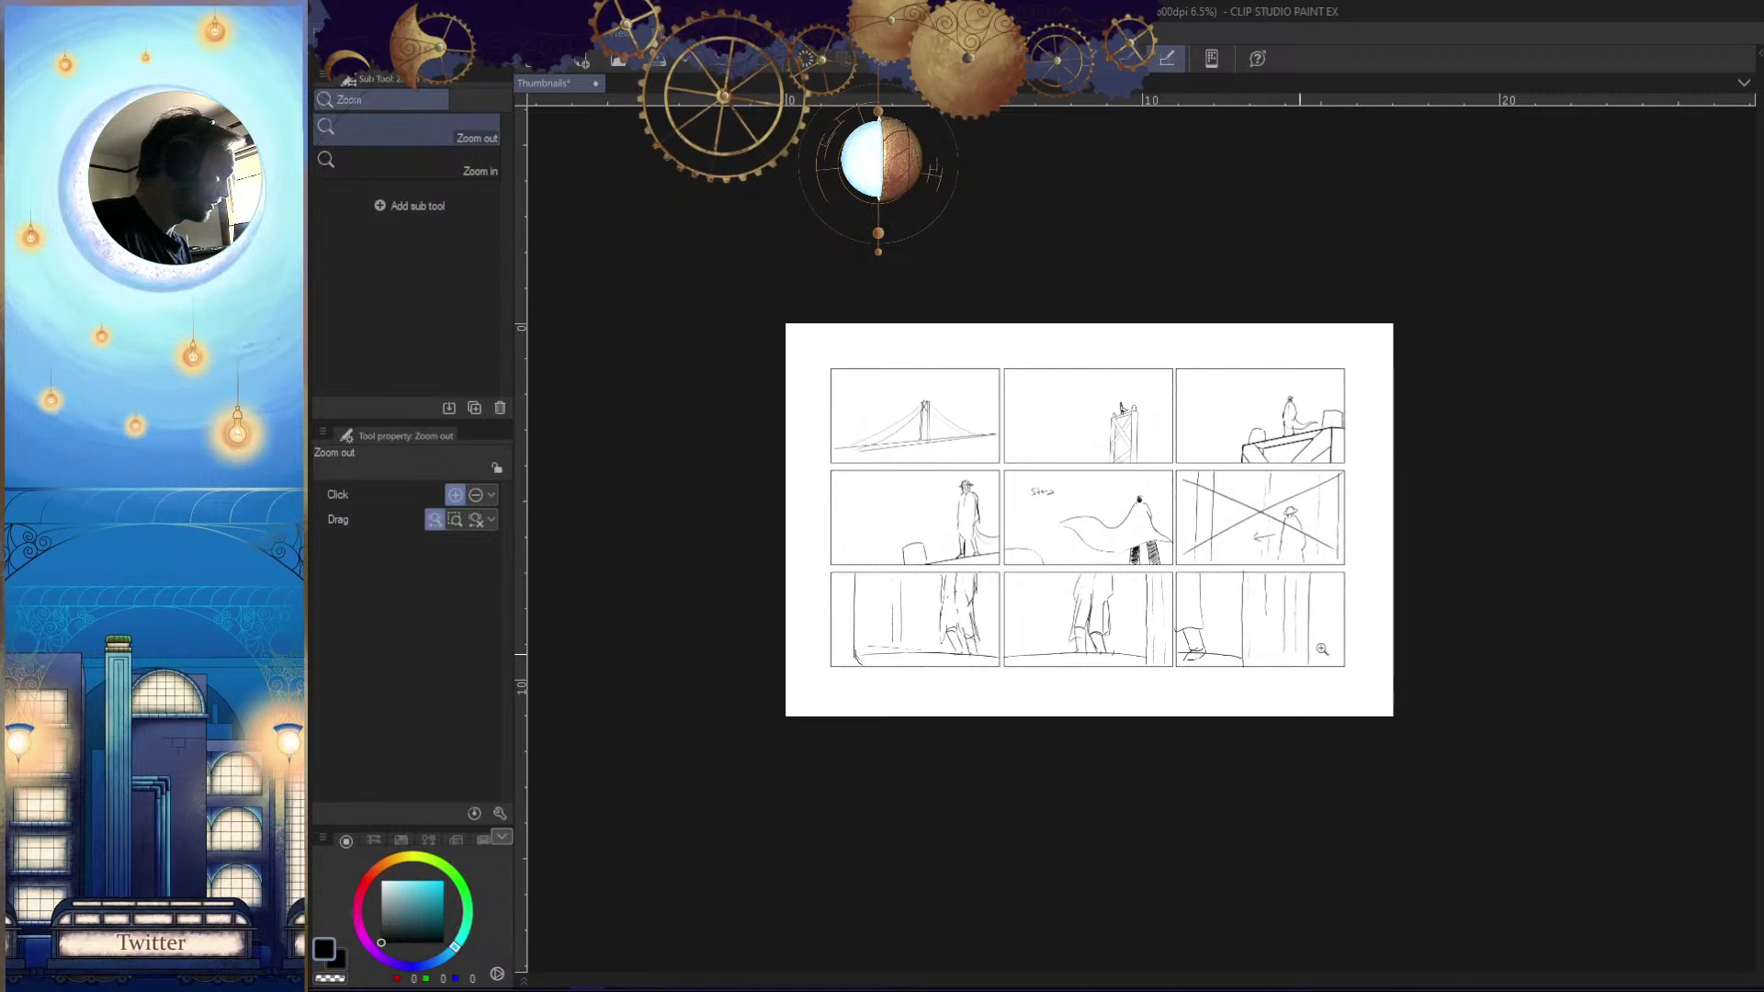
{"action": "left_click_drag", "start_coordinate": [1309, 620], "coordinate": [1296, 625]}
Draw a left-pointing direction arrow beneath each of the three bottom-row panels
{"action": "left_click_drag", "start_coordinate": [986, 645], "coordinate": [879, 661], "text": "ctrl"}
{"action": "left_click", "coordinate": [879, 661]}
{"action": "key", "text": "b"}
{"action": "mouse_move", "coordinate": [992, 707]}
{"action": "left_mouse_down"}
{"action": "mouse_move", "coordinate": [1125, 640]}
{"action": "mouse_move", "coordinate": [1207, 511]}
{"action": "left_mouse_up"}
{"action": "mouse_move", "coordinate": [1320, 640]}
{"action": "left_mouse_down"}
{"action": "mouse_move", "coordinate": [905, 666]}
{"action": "mouse_move", "coordinate": [1005, 694]}
{"action": "left_mouse_up"}
{"action": "mouse_move", "coordinate": [1457, 723]}
{"action": "left_mouse_down"}
{"action": "mouse_move", "coordinate": [1047, 756]}
{"action": "mouse_move", "coordinate": [869, 711]}
{"action": "left_mouse_up"}
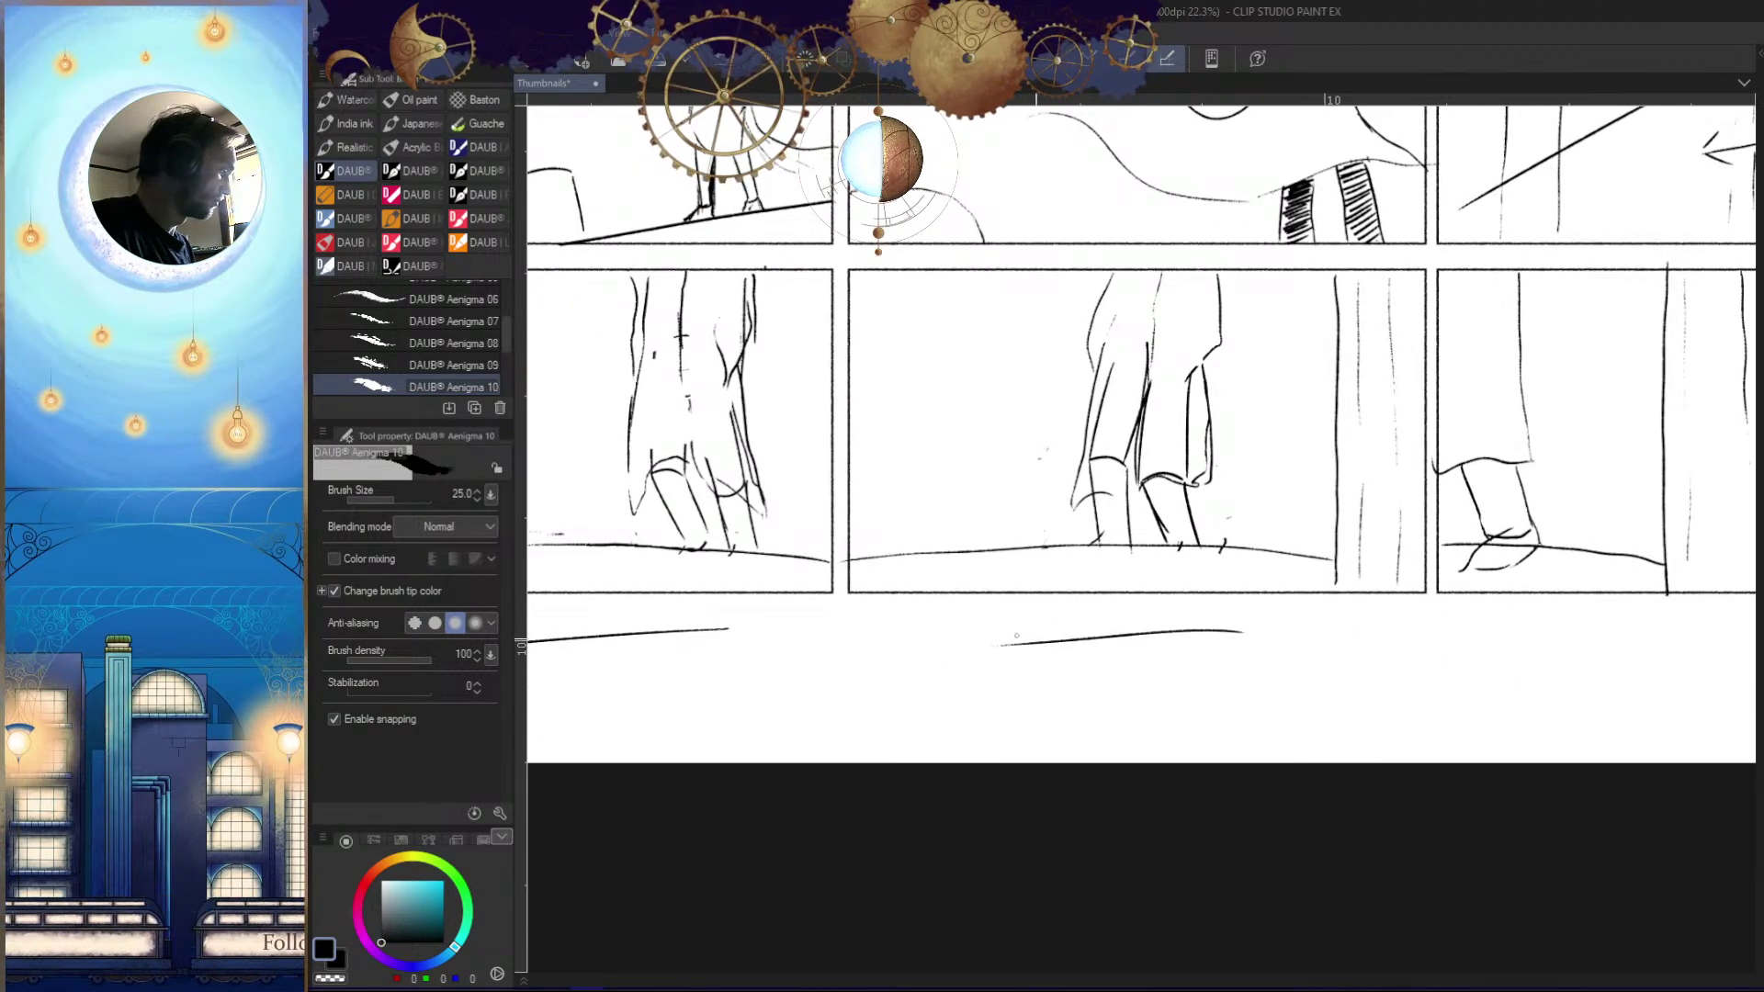
{"action": "left_click_drag", "start_coordinate": [1674, 642], "coordinate": [1205, 642]}
{"action": "mouse_move", "coordinate": [1364, 619]}
{"action": "left_mouse_down"}
{"action": "mouse_move", "coordinate": [1113, 643]}
{"action": "mouse_move", "coordinate": [1176, 664]}
{"action": "left_mouse_up"}
{"action": "mouse_move", "coordinate": [1255, 712]}
{"action": "left_mouse_down"}
{"action": "mouse_move", "coordinate": [1142, 732]}
{"action": "mouse_move", "coordinate": [1325, 708]}
{"action": "left_mouse_up"}
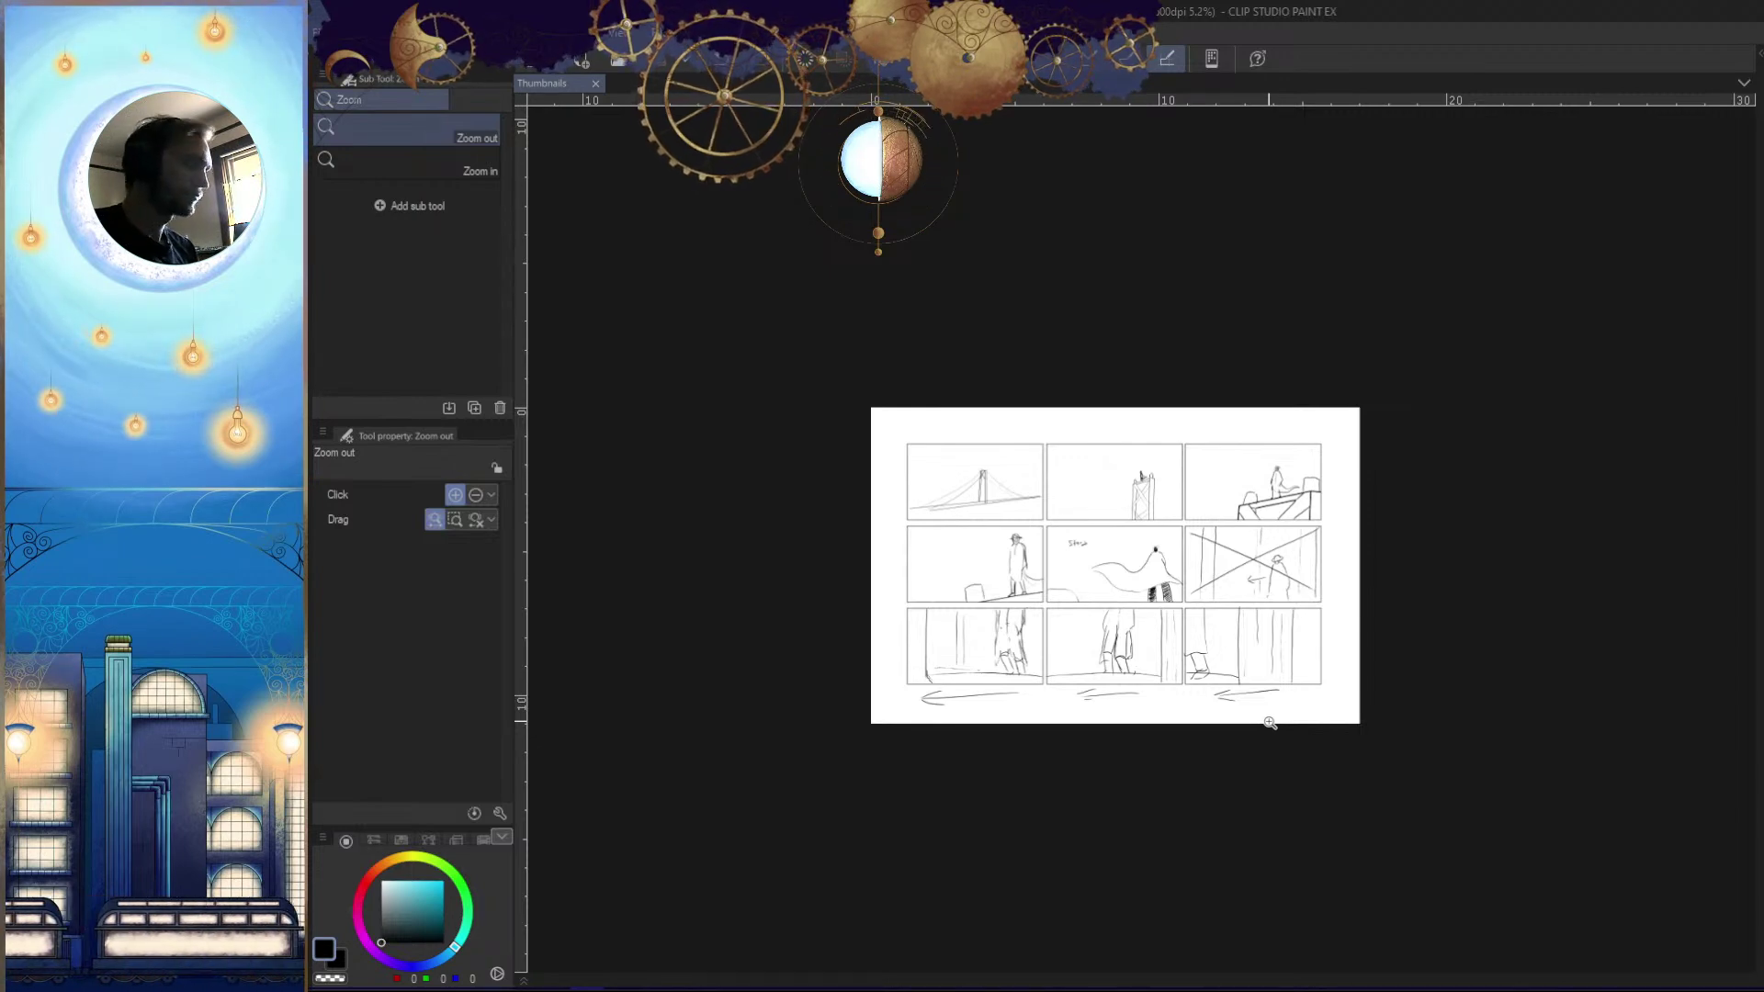
Switch the visible thumbnail page from the bridge sequence to the forest sequence with the child
{"action": "mouse_move", "coordinate": [1270, 723]}
{"action": "left_mouse_down"}
{"action": "mouse_move", "coordinate": [1433, 726]}
{"action": "mouse_move", "coordinate": [1194, 735]}
{"action": "mouse_move", "coordinate": [1252, 732]}
{"action": "left_mouse_up"}
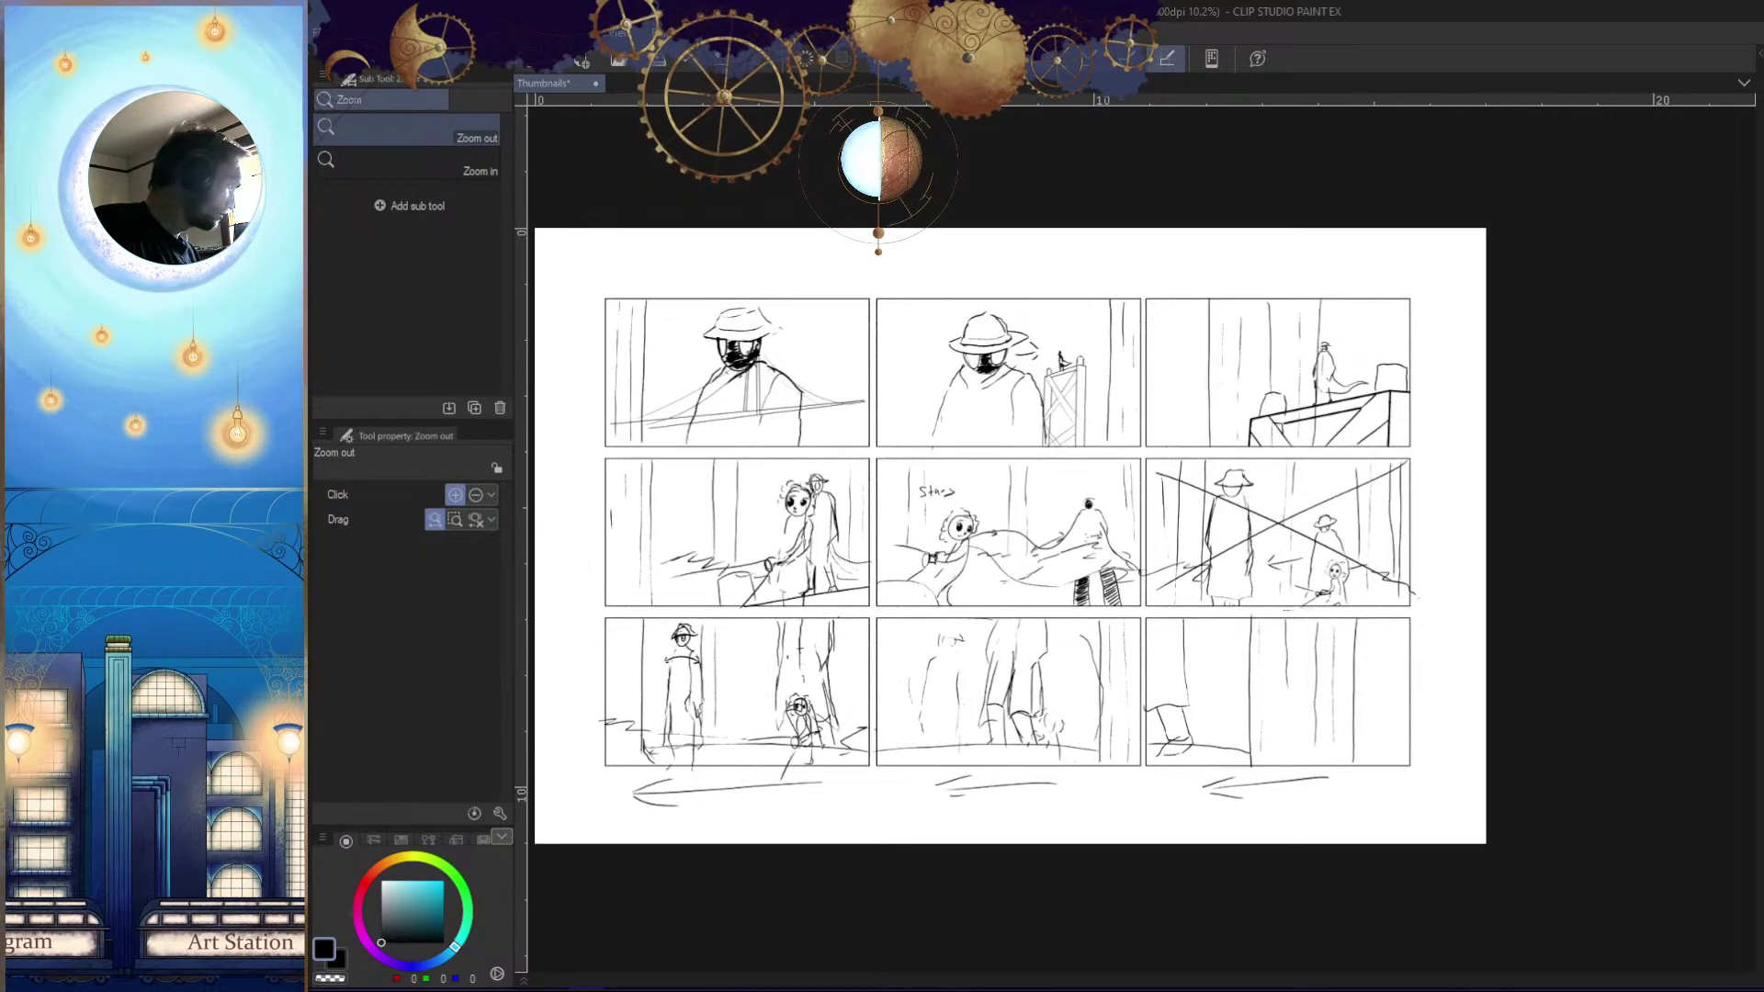
{"action": "left_click", "coordinate": [1376, 784]}
{"action": "left_click_drag", "start_coordinate": [1232, 670], "coordinate": [1340, 664]}
{"action": "mouse_move", "coordinate": [1375, 724]}
{"action": "left_mouse_down"}
{"action": "mouse_move", "coordinate": [1331, 759]}
{"action": "mouse_move", "coordinate": [1345, 724]}
{"action": "left_mouse_up"}
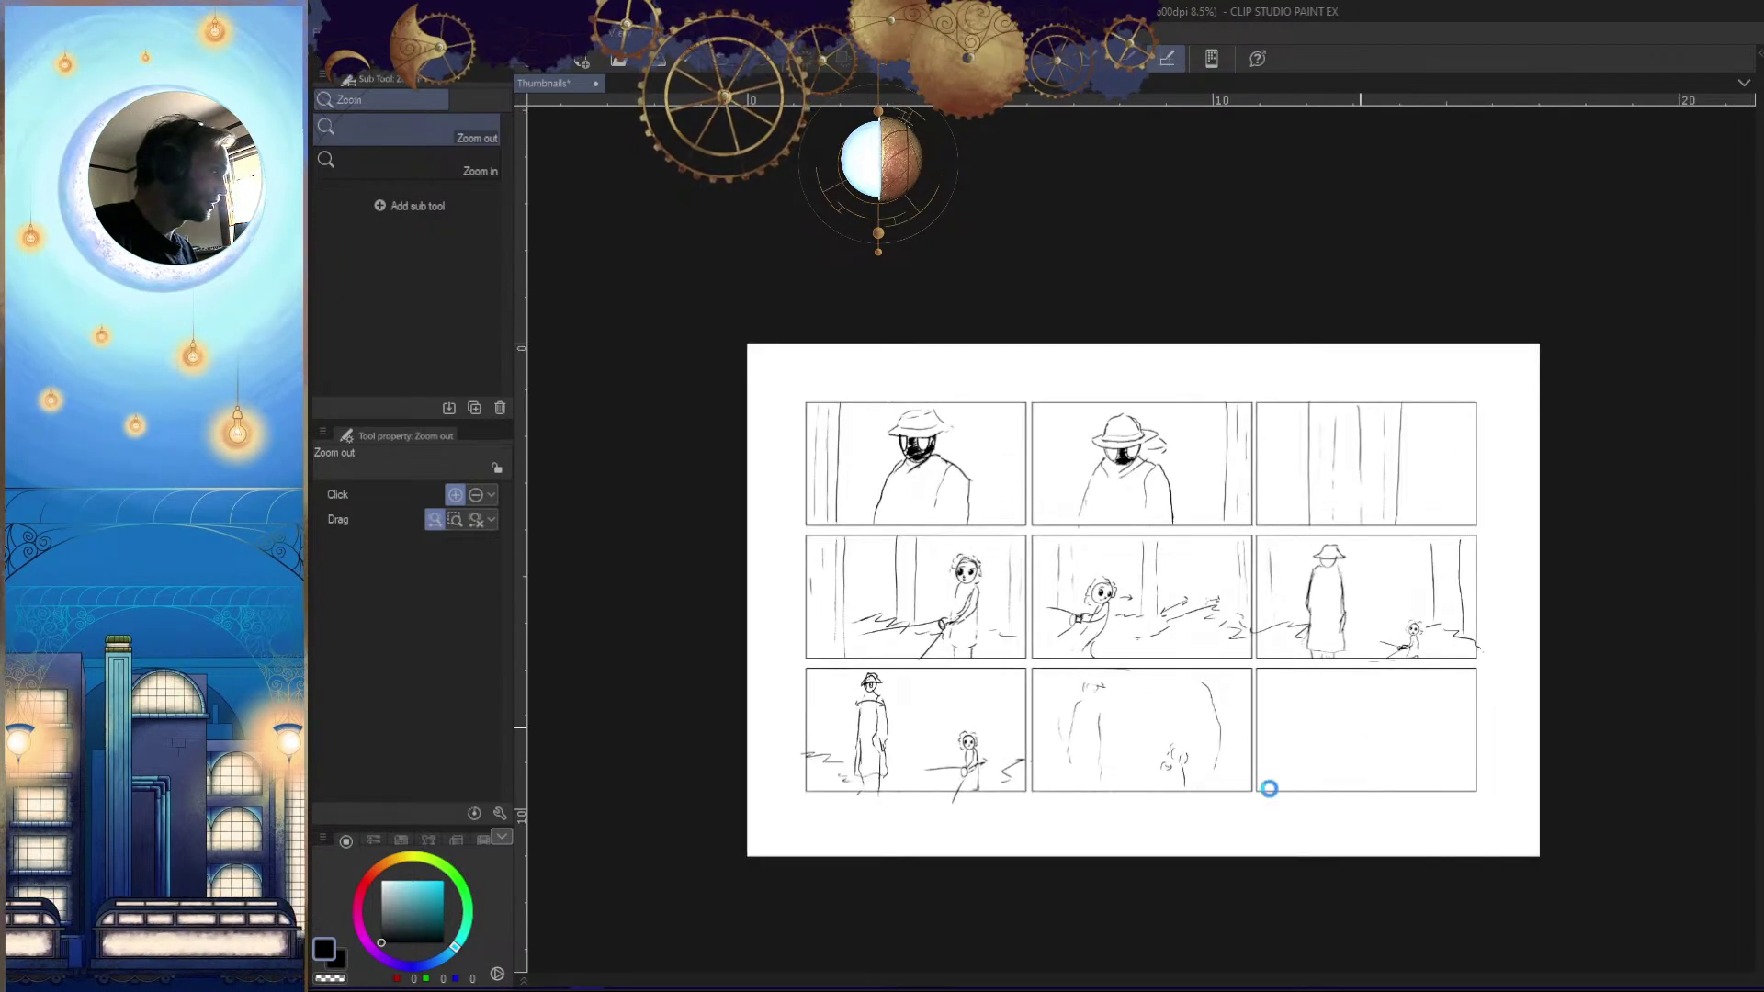
Create a new animation document with the story name DM - Intro
{"action": "left_click", "coordinate": [324, 32]}
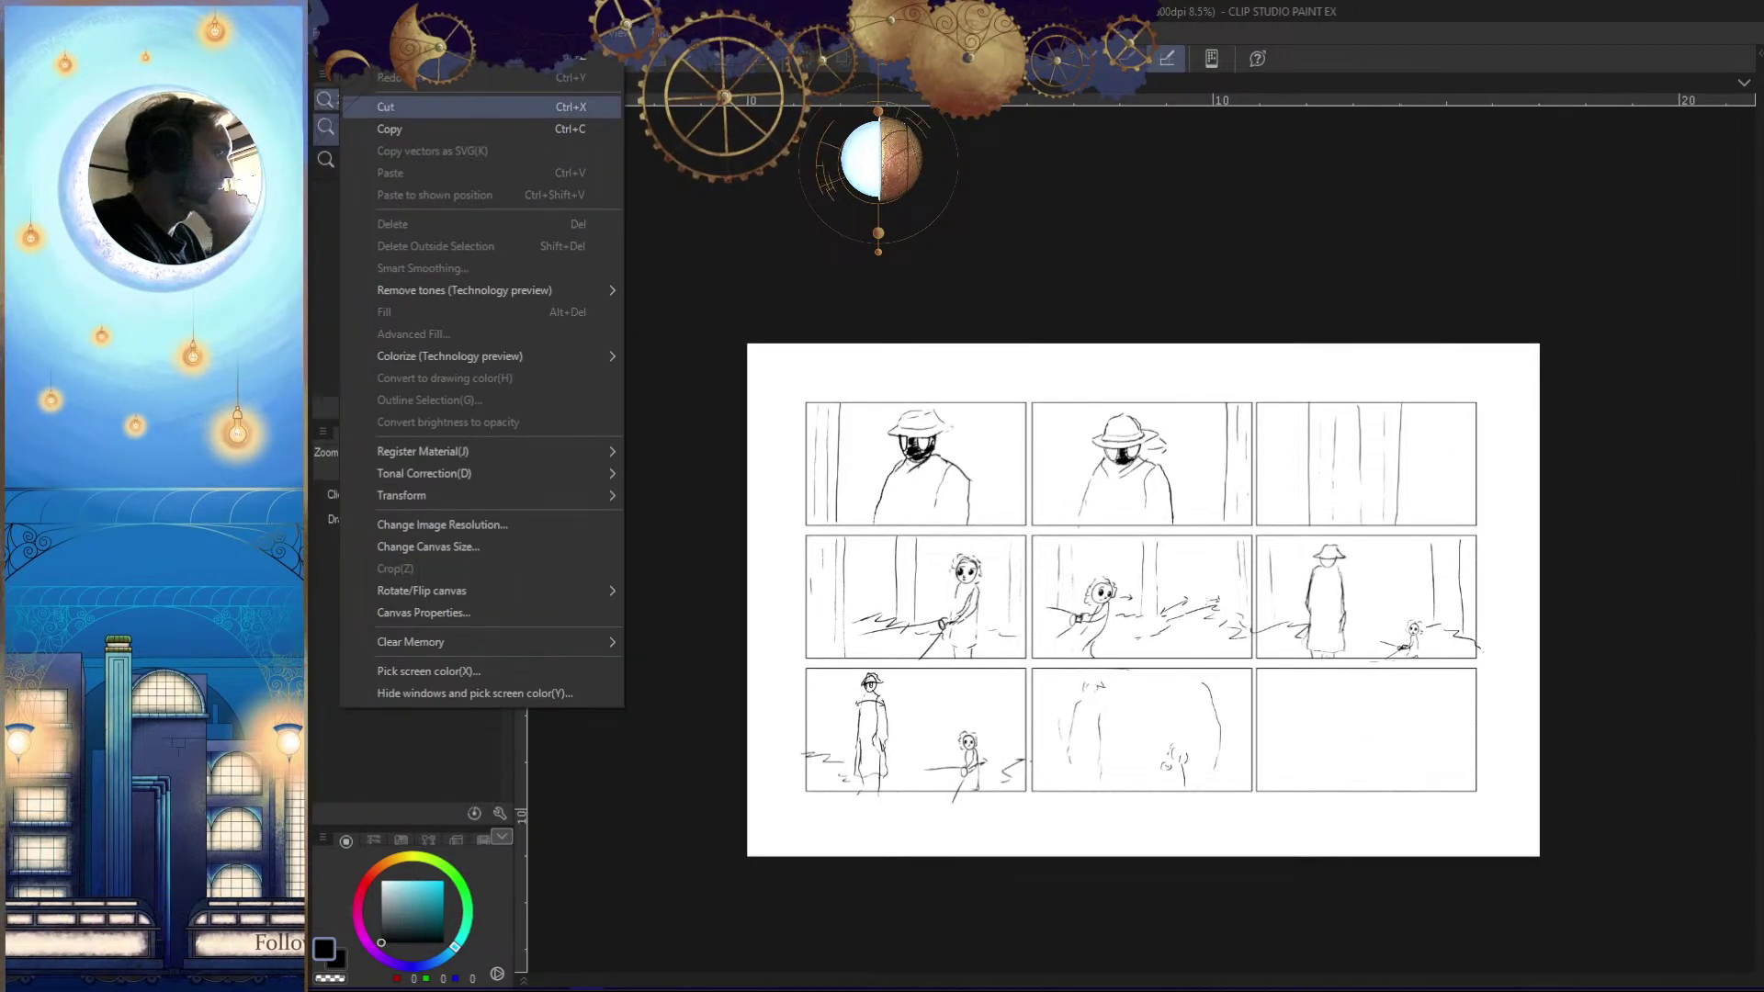
{"action": "left_click", "coordinate": [363, 77]}
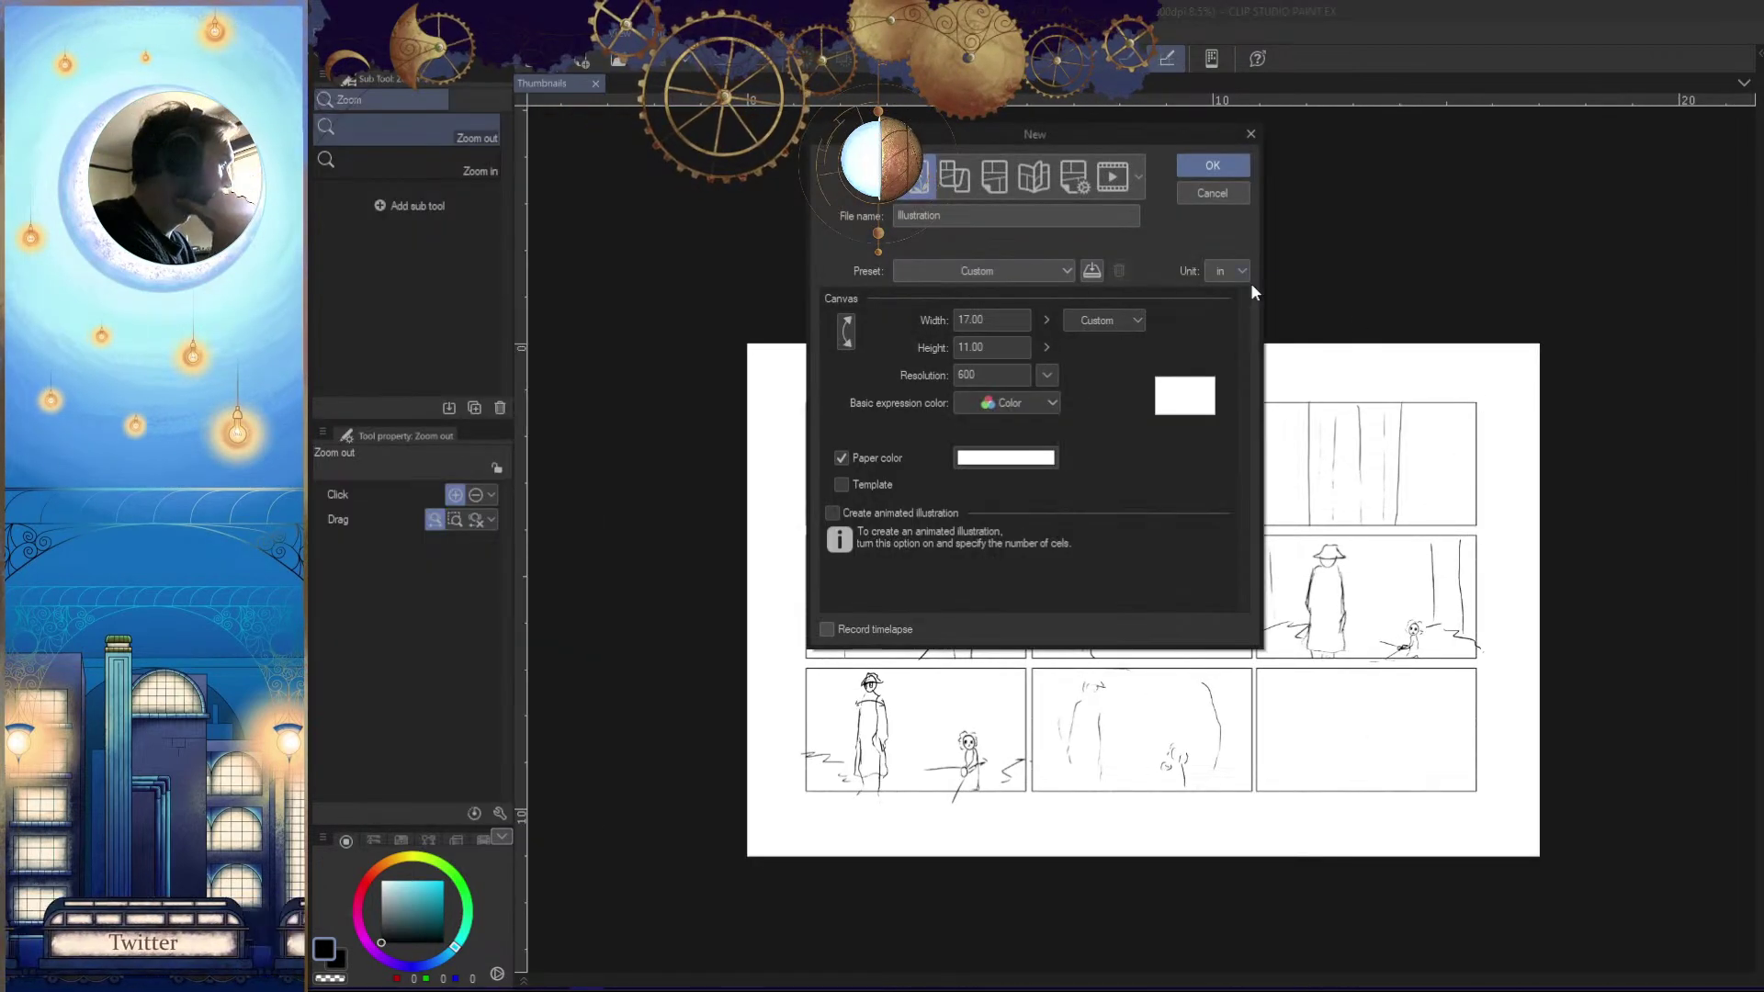
{"action": "left_click", "coordinate": [1111, 176]}
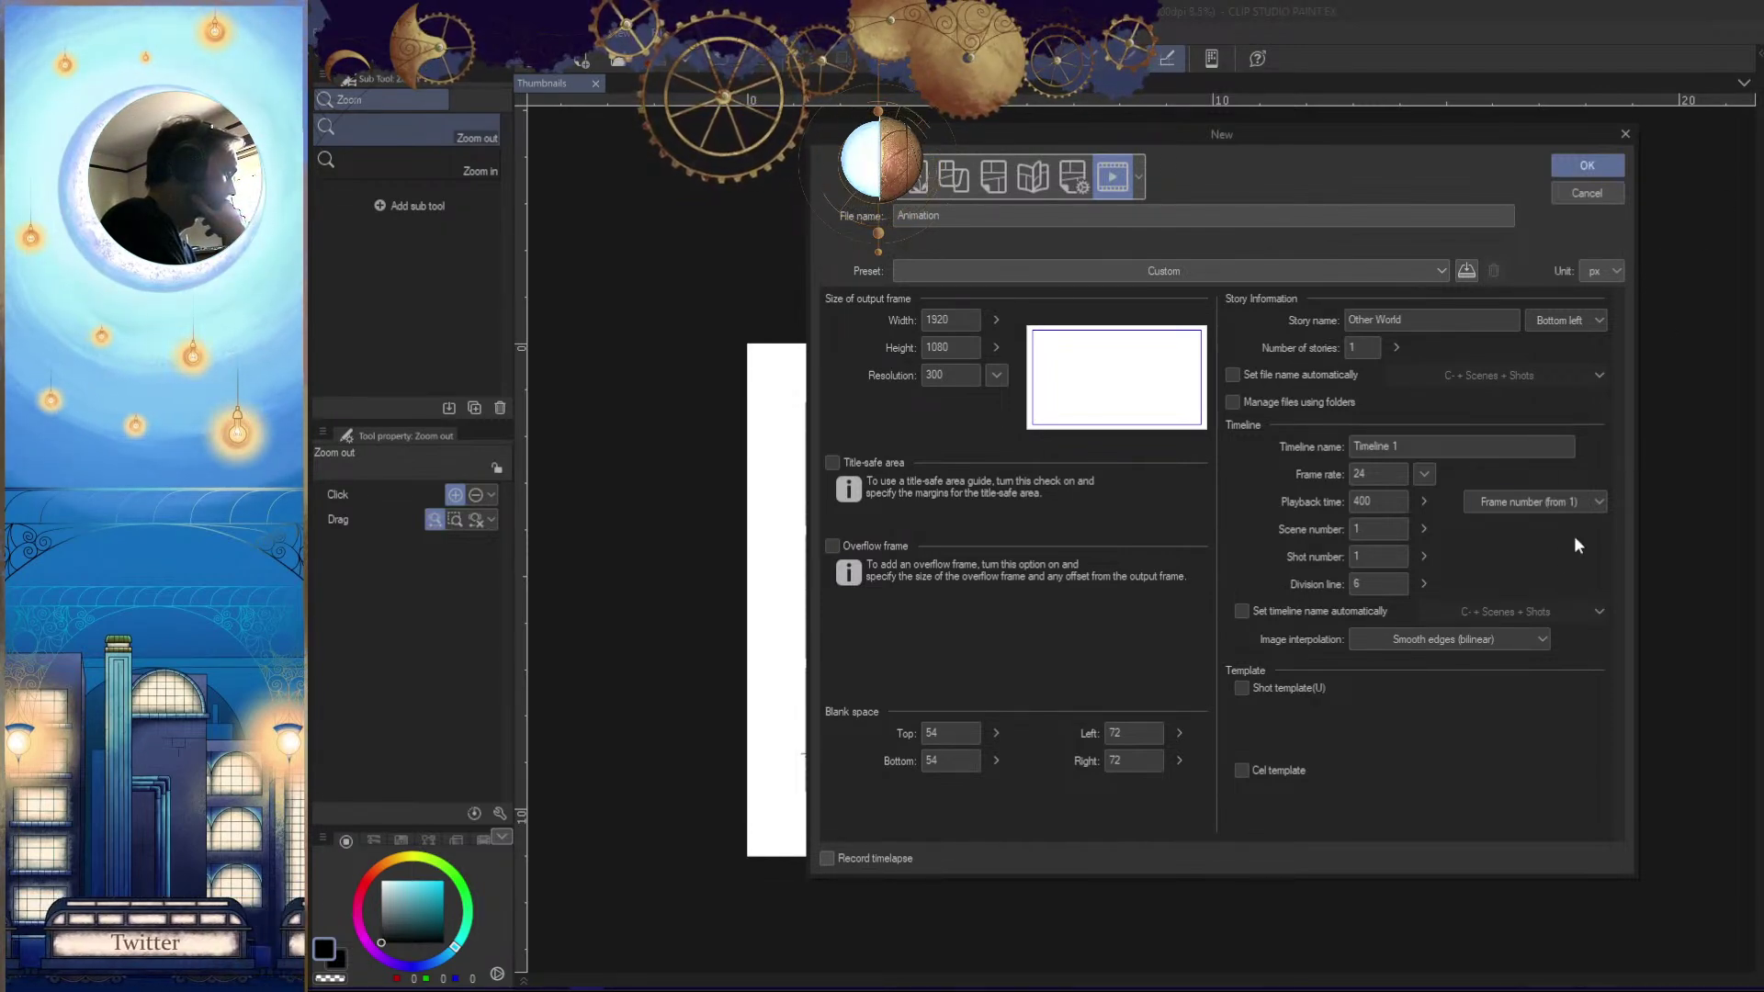
{"action": "left_click_drag", "start_coordinate": [1441, 324], "coordinate": [774, 497]}
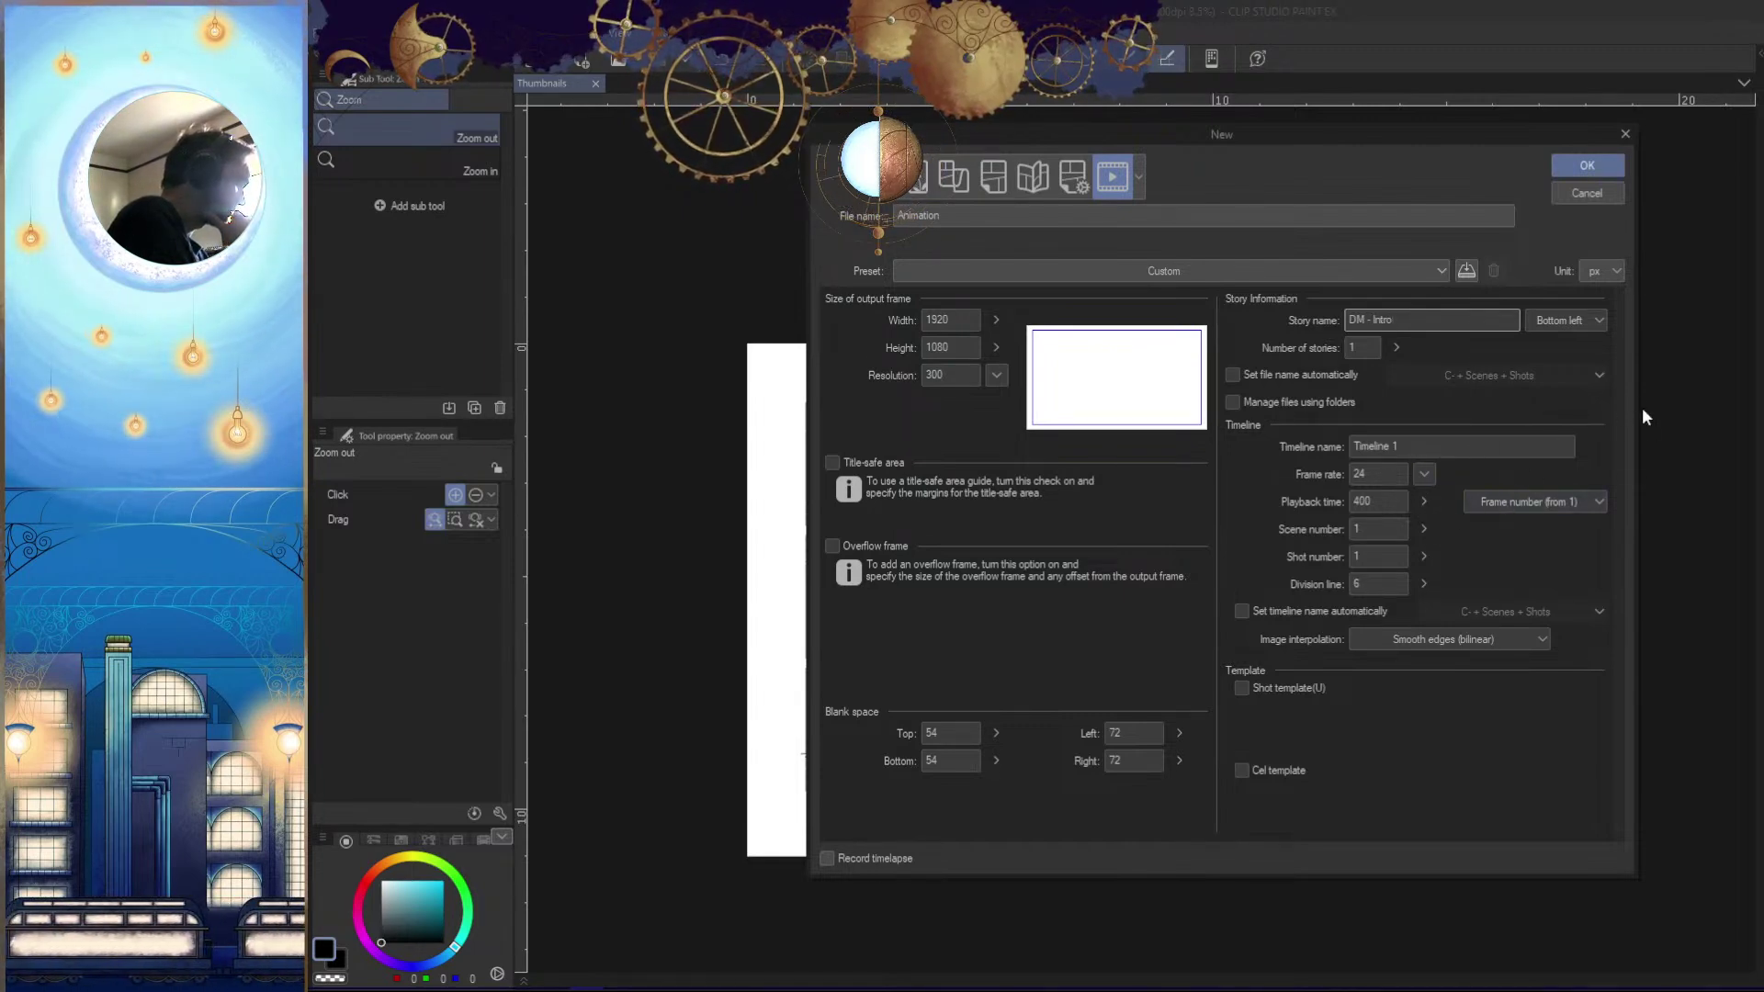
{"action": "key", "text": "Tab"}
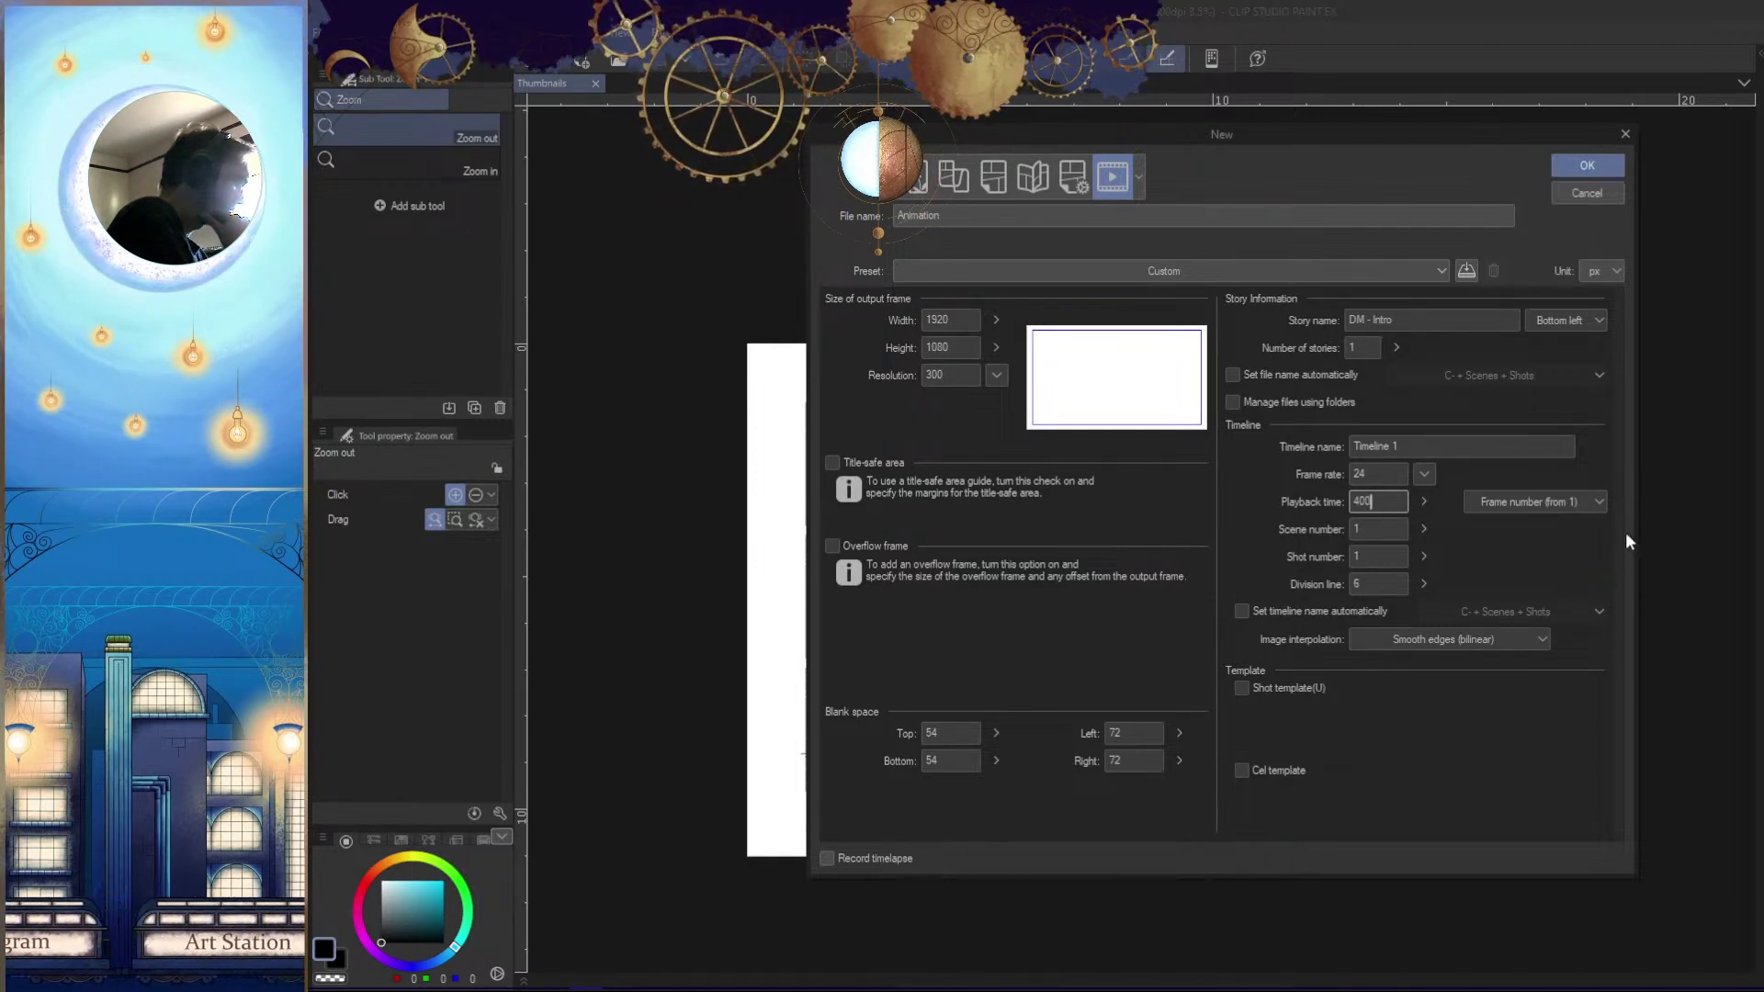
{"action": "left_click", "coordinate": [1598, 505]}
{"action": "left_click", "coordinate": [1598, 515]}
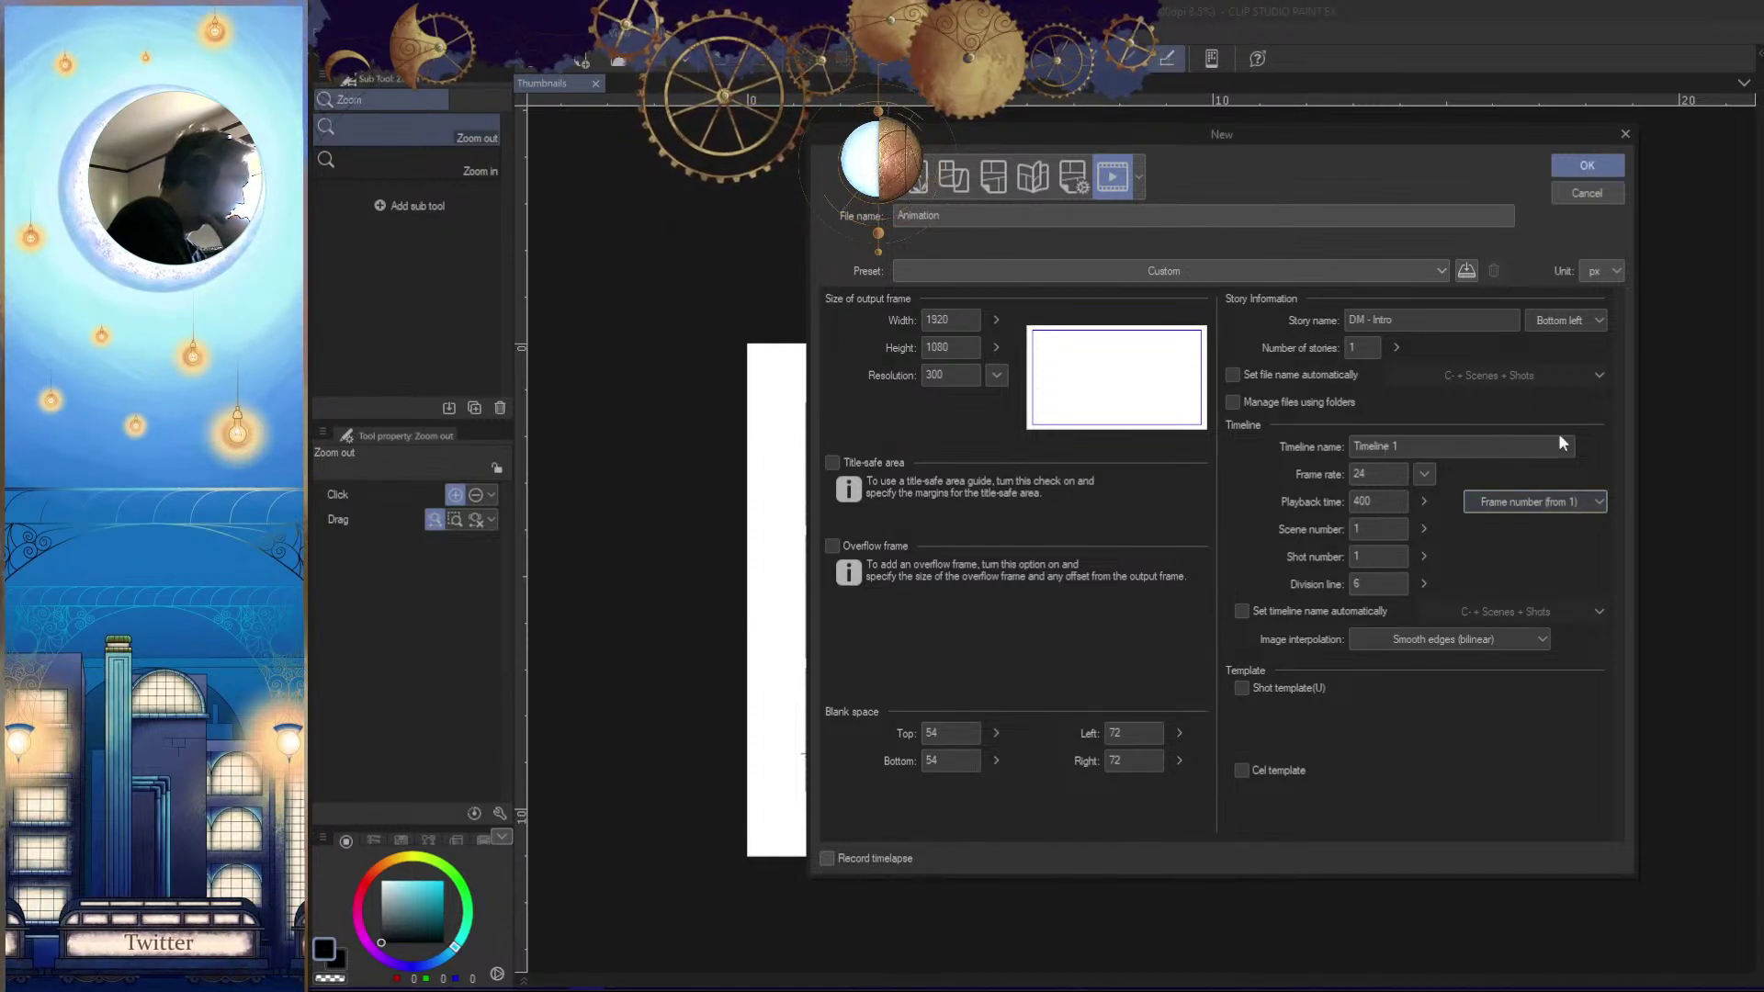
{"action": "left_click", "coordinate": [1587, 165]}
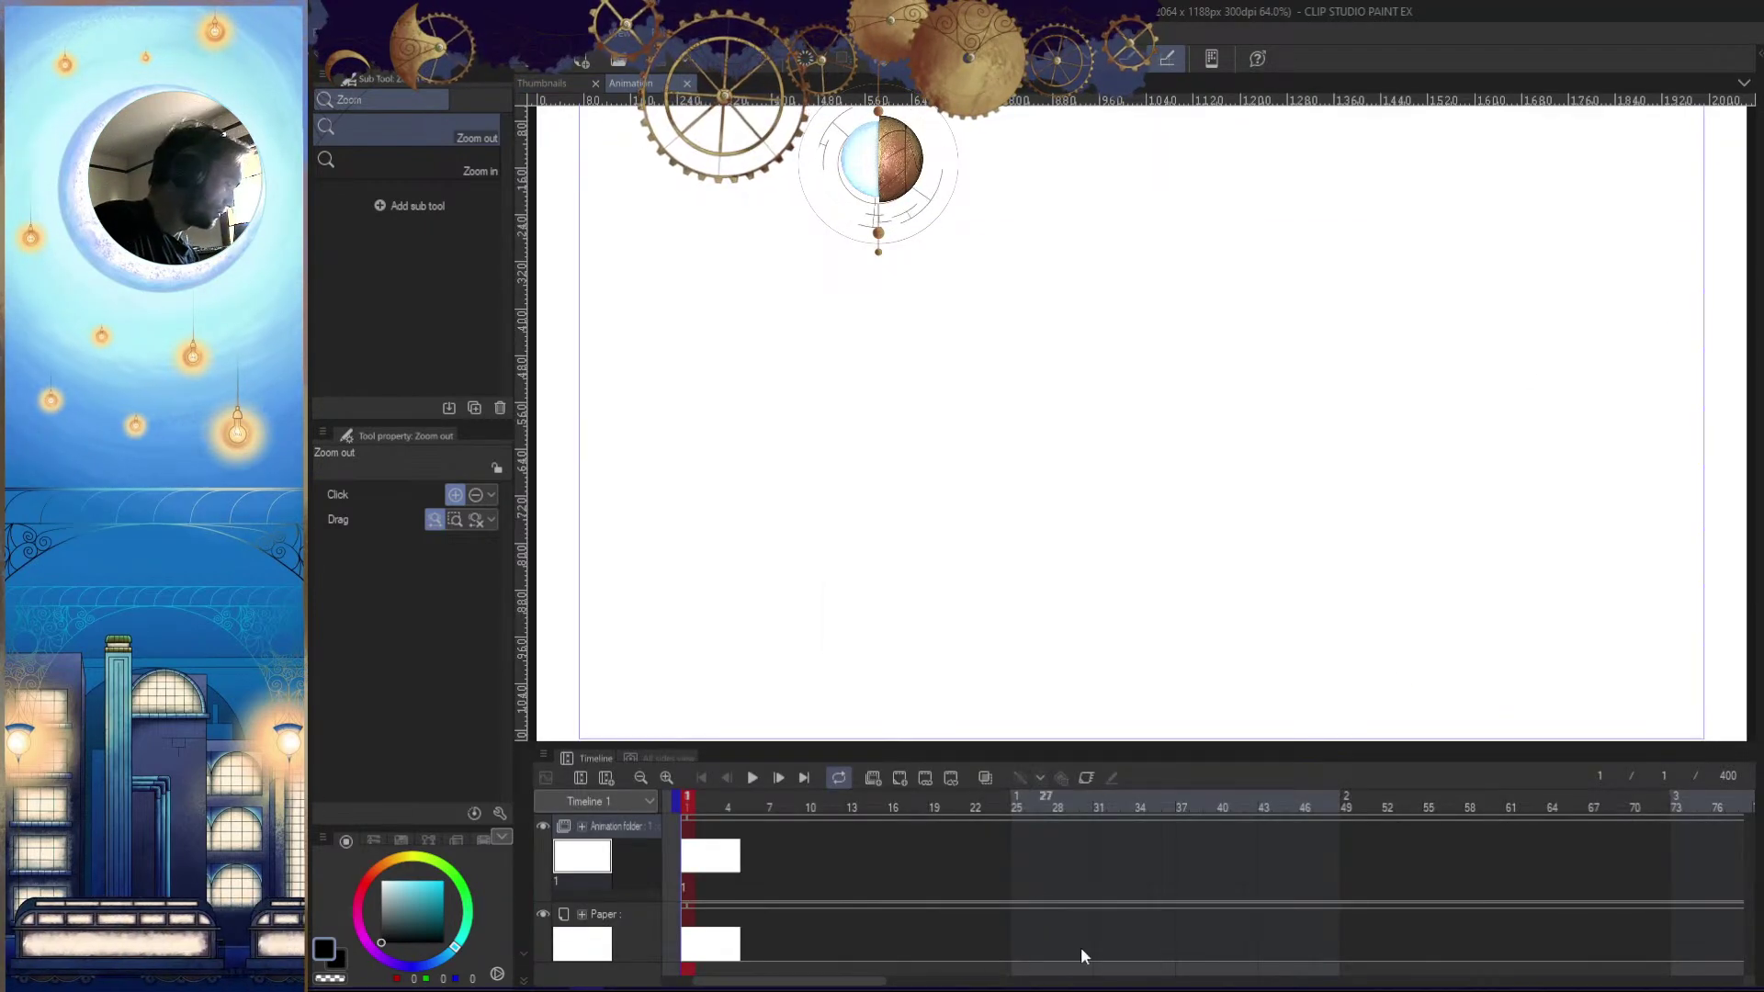
{"action": "mouse_move", "coordinate": [871, 979]}
{"action": "left_mouse_down"}
{"action": "mouse_move", "coordinate": [1655, 945]}
{"action": "mouse_move", "coordinate": [1595, 959]}
{"action": "mouse_move", "coordinate": [832, 939]}
{"action": "mouse_move", "coordinate": [854, 955]}
{"action": "left_mouse_up"}
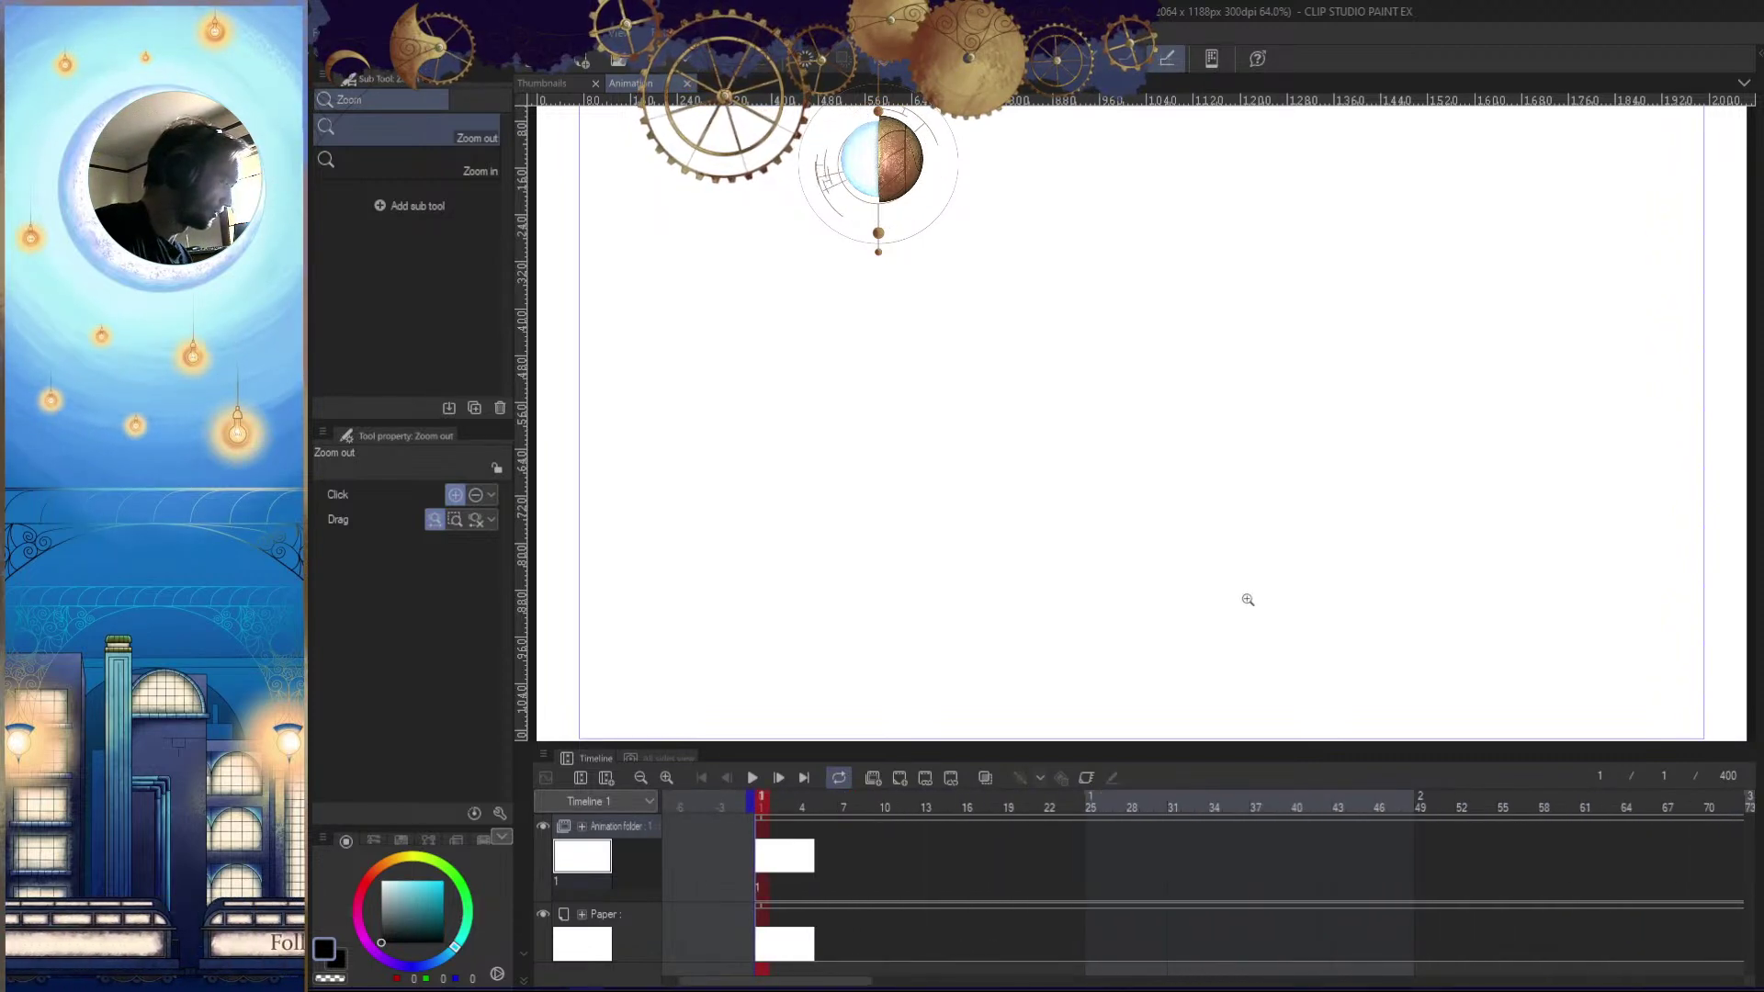
{"action": "left_click", "coordinate": [1195, 531]}
{"action": "left_click_drag", "start_coordinate": [1158, 515], "coordinate": [1209, 523]}
Return to the Thumbnails document and undo the page visibility changes to show the bridge sequence
{"action": "left_click", "coordinate": [577, 83]}
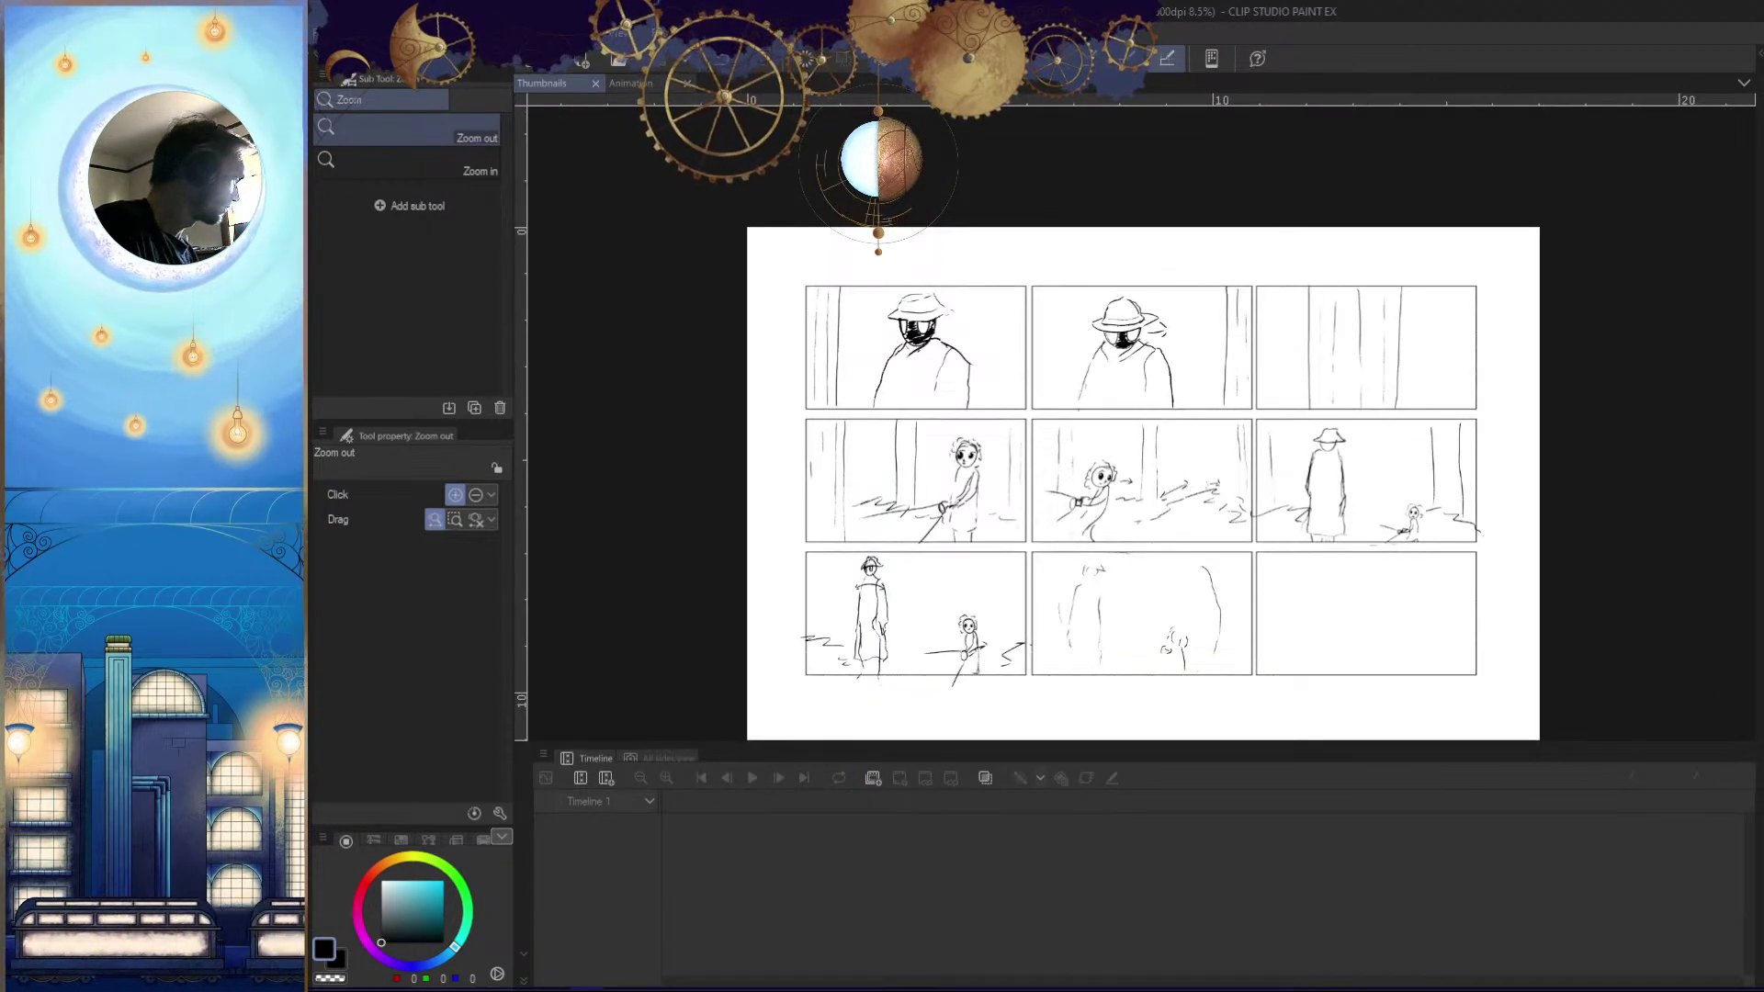
{"action": "key", "text": "ctrl+z"}
{"action": "key", "text": "ctrl+z"}
{"action": "left_click_drag", "start_coordinate": [1302, 669], "coordinate": [1322, 611]}
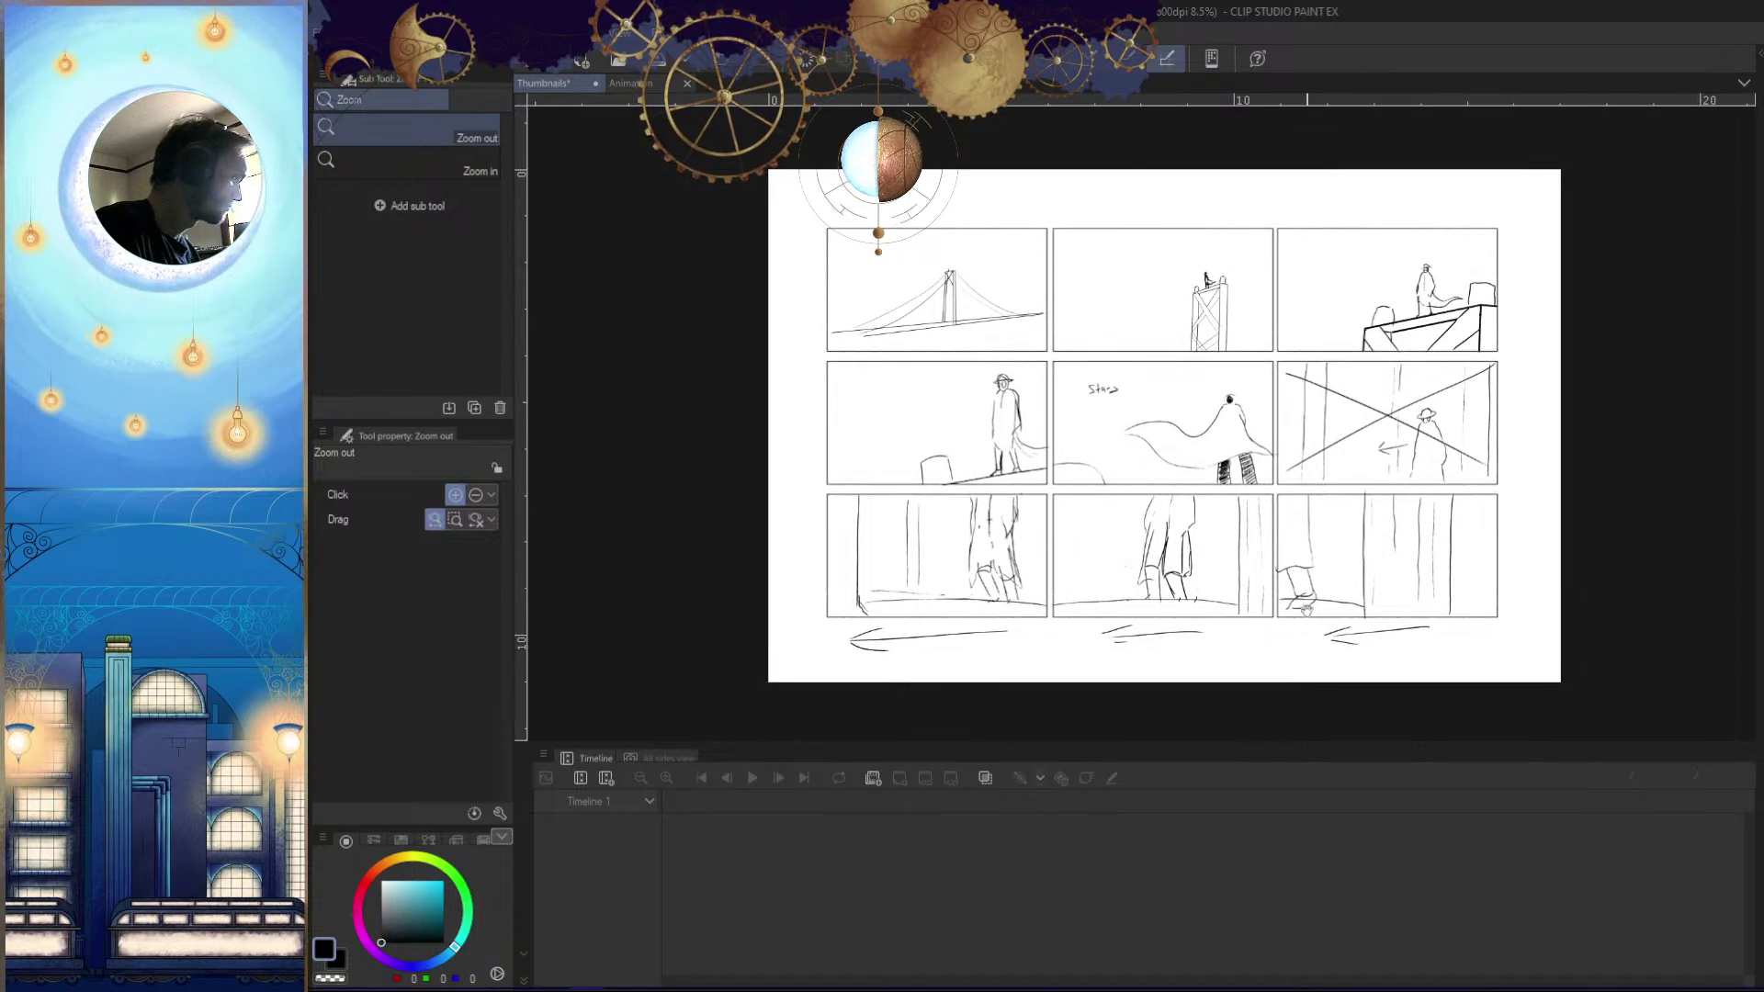
{"action": "left_click_drag", "start_coordinate": [1251, 554], "coordinate": [1242, 598]}
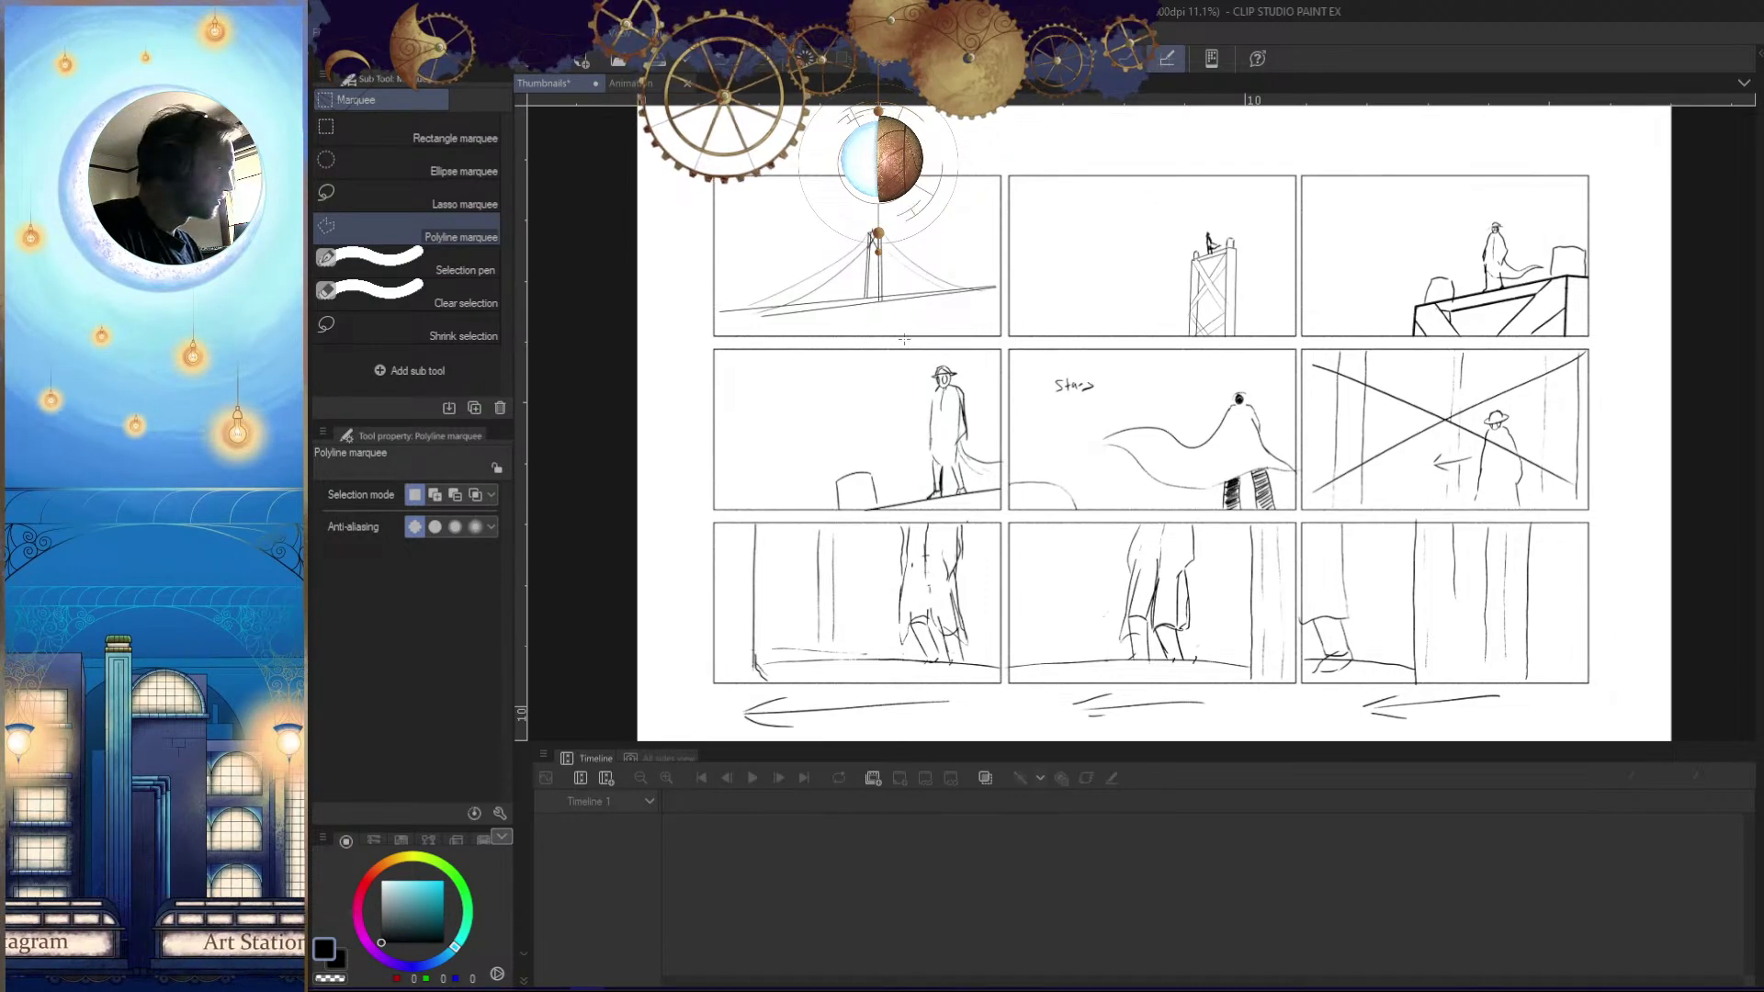
Copy the bridge-sequence thumbnail grid with its arrows and paste it into the Animation document
{"action": "key", "text": "shift+super+s"}
{"action": "left_click_drag", "start_coordinate": [660, 129], "coordinate": [1668, 735]}
{"action": "left_click", "coordinate": [647, 85]}
{"action": "key", "text": "ctrl+v"}
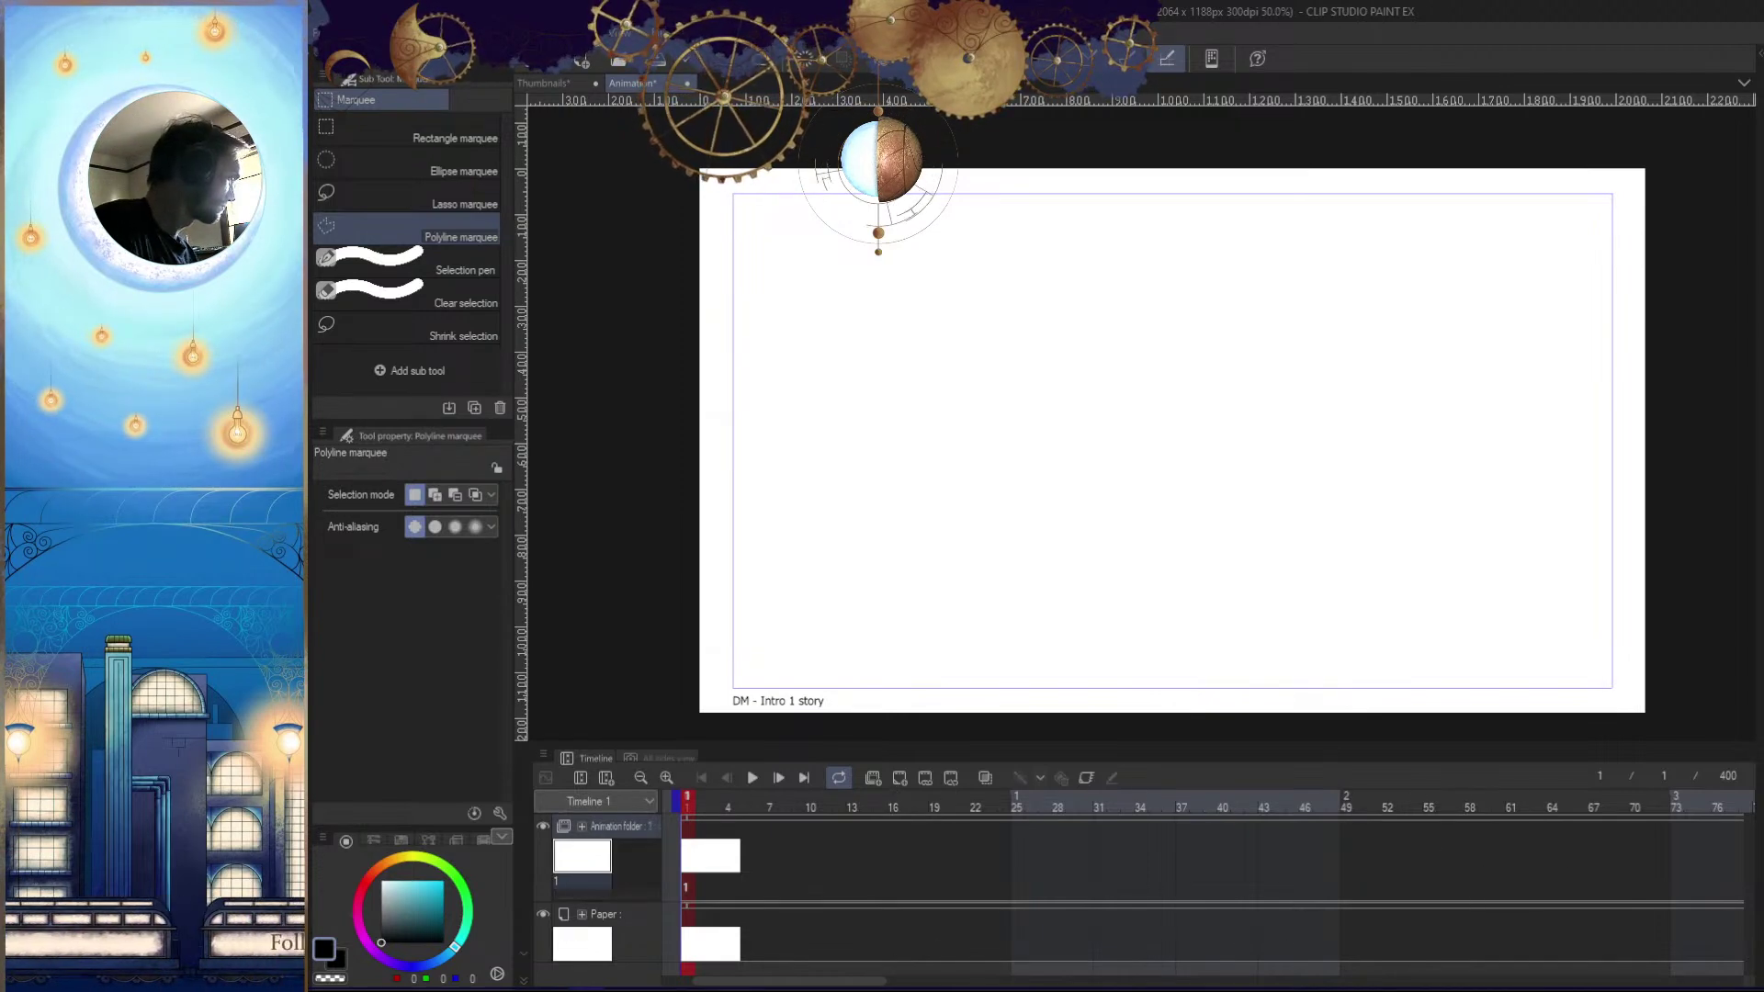
{"action": "key", "text": "ctrl+z"}
{"action": "key", "text": "ctrl+v"}
{"action": "left_click_drag", "start_coordinate": [1218, 631], "coordinate": [1246, 619]}
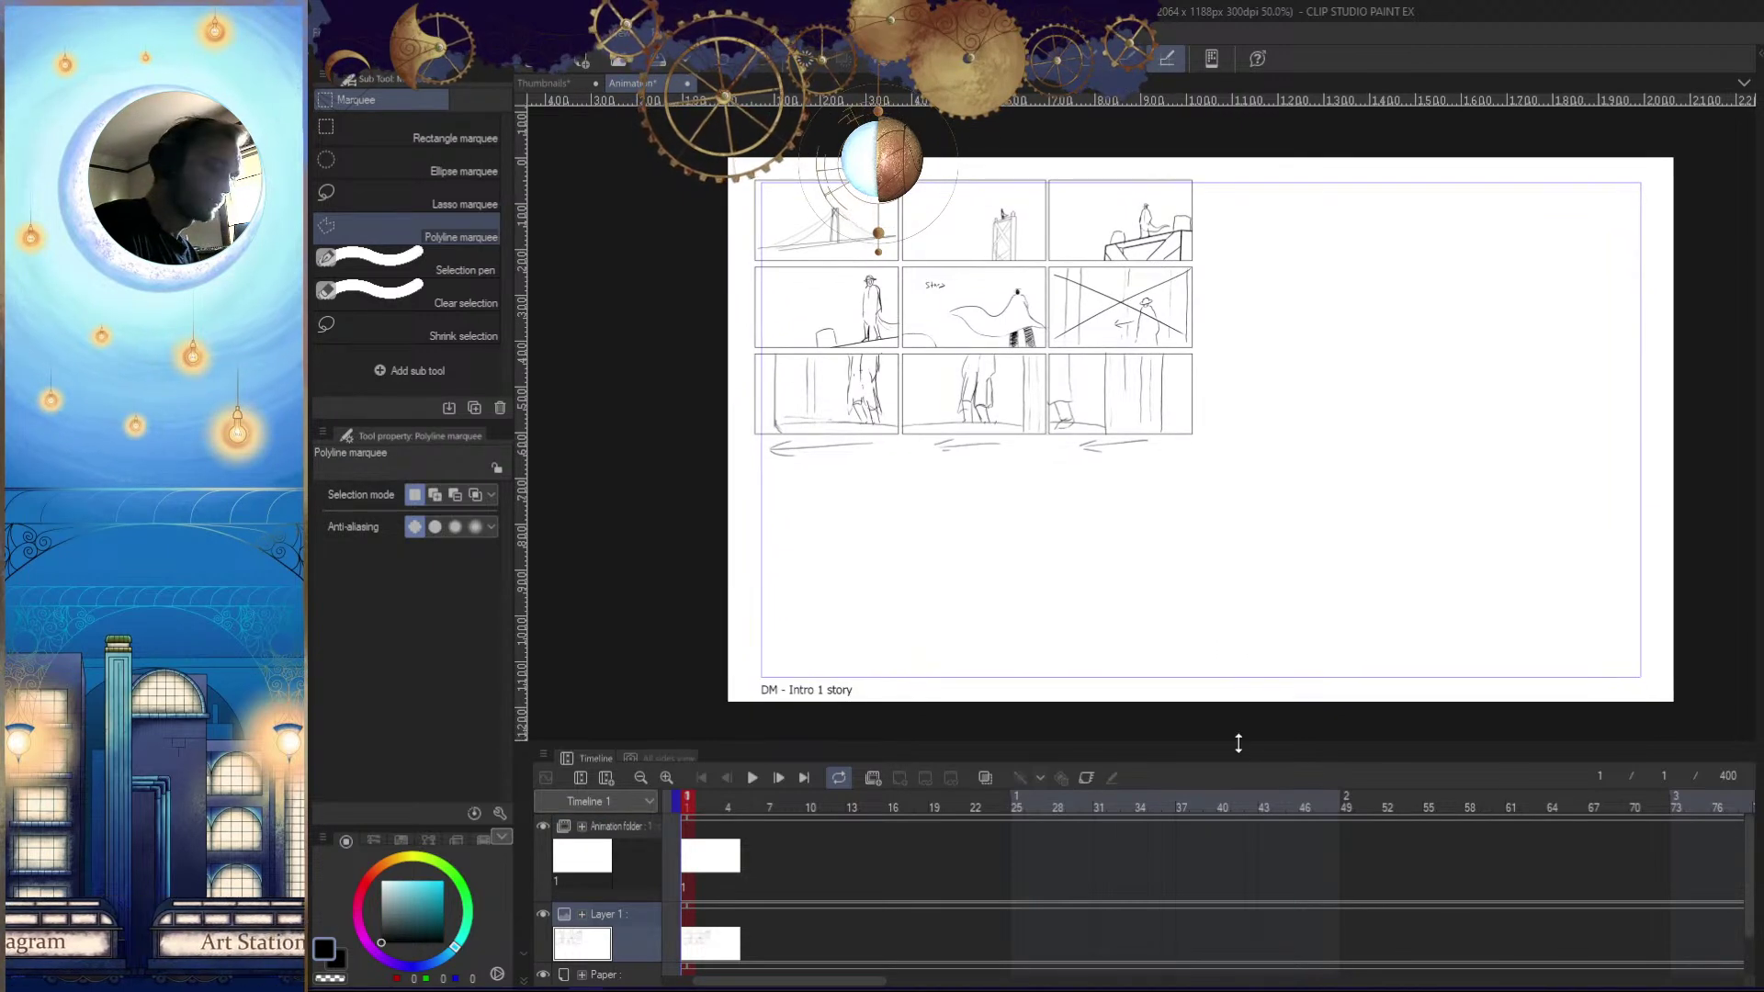
Move the pasted thumbnails to the canvas's upper-right corner and show them as faint blue reference lines
{"action": "key", "text": "k"}
{"action": "mouse_move", "coordinate": [1198, 444]}
{"action": "left_mouse_down"}
{"action": "mouse_move", "coordinate": [1516, 609]}
{"action": "mouse_move", "coordinate": [1661, 437]}
{"action": "left_mouse_up"}
{"action": "key", "text": "ctrl+b"}
{"action": "left_click_drag", "start_coordinate": [1360, 533], "coordinate": [1279, 583]}
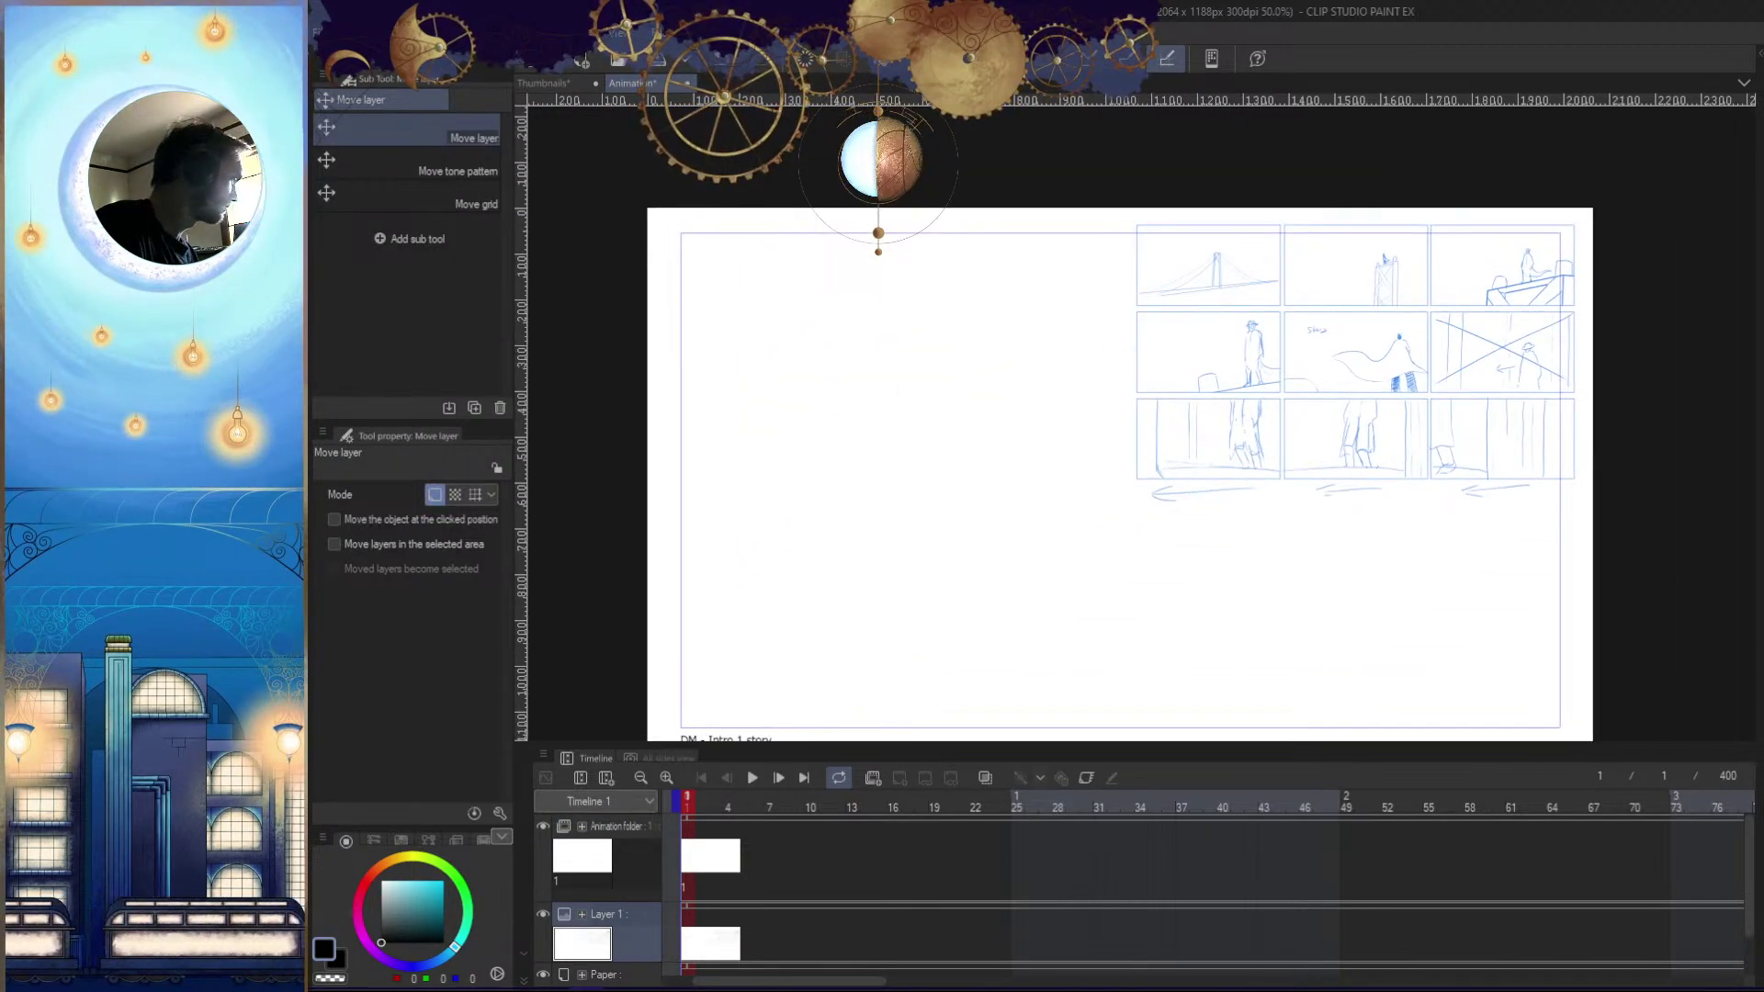
{"action": "left_click_drag", "start_coordinate": [1344, 670], "coordinate": [1346, 634]}
{"action": "key", "text": "alt+bracketright"}
{"action": "left_click_drag", "start_coordinate": [1240, 564], "coordinate": [1237, 607]}
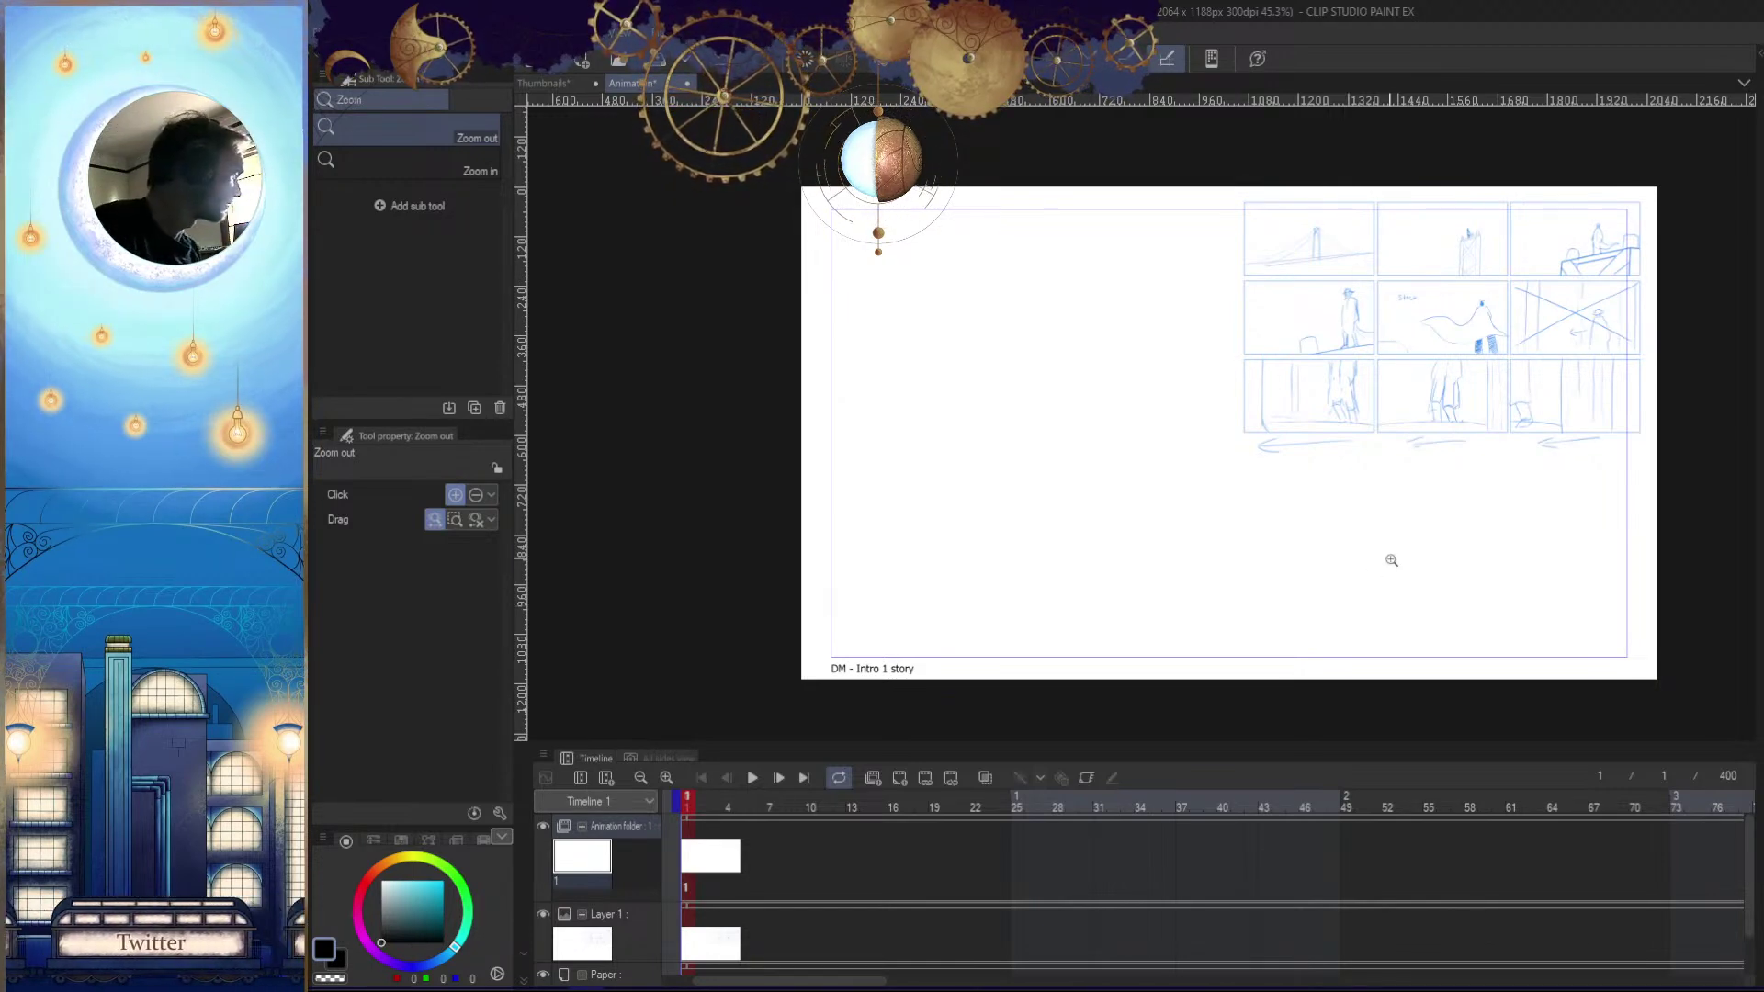
{"action": "left_click_drag", "start_coordinate": [1396, 602], "coordinate": [1355, 628]}
{"action": "mouse_move", "coordinate": [1539, 636]}
{"action": "left_mouse_down"}
{"action": "mouse_move", "coordinate": [1607, 612]}
{"action": "mouse_move", "coordinate": [1583, 628]}
{"action": "mouse_move", "coordinate": [1649, 661]}
{"action": "left_mouse_up"}
{"action": "key", "text": "b"}
{"action": "left_click_drag", "start_coordinate": [1326, 604], "coordinate": [1183, 635]}
{"action": "key", "text": "ctrl+z"}
{"action": "mouse_move", "coordinate": [1366, 638]}
{"action": "left_mouse_down"}
{"action": "mouse_move", "coordinate": [1275, 588]}
{"action": "mouse_move", "coordinate": [1369, 574]}
{"action": "left_mouse_up"}
{"action": "left_click_drag", "start_coordinate": [1321, 543], "coordinate": [1164, 627]}
{"action": "key", "text": "ctrl+z"}
{"action": "left_click_drag", "start_coordinate": [1456, 652], "coordinate": [1329, 599]}
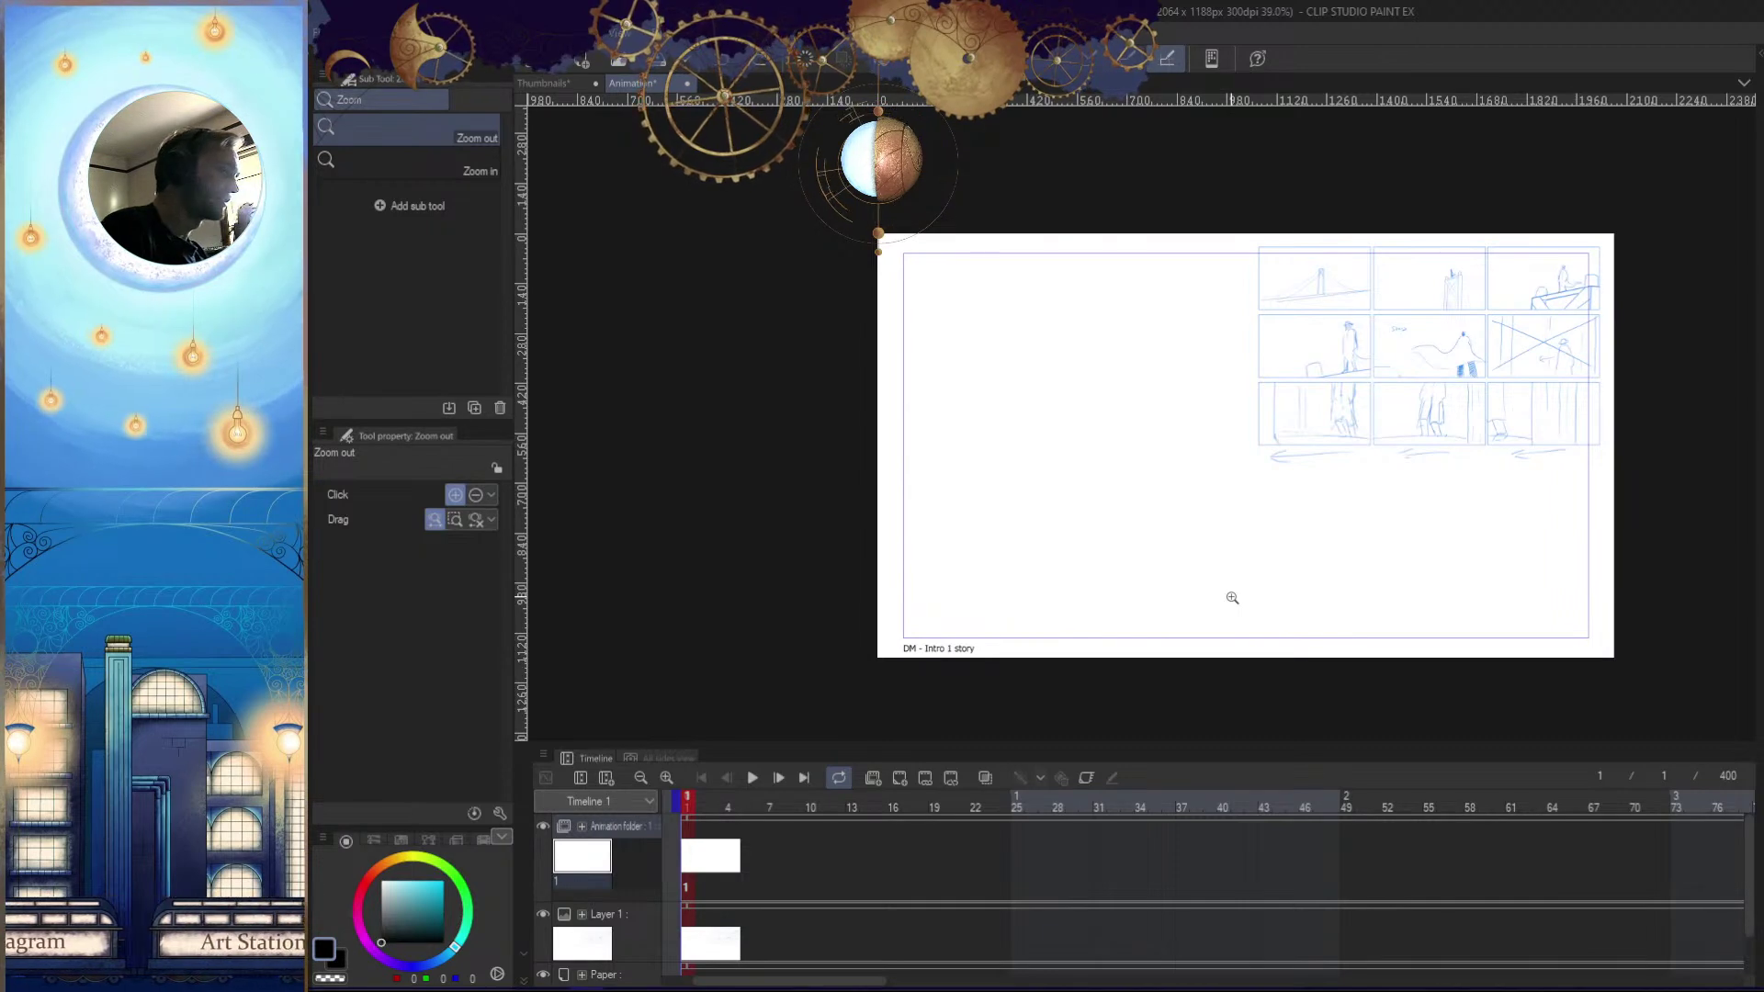
{"action": "left_click_drag", "start_coordinate": [1394, 587], "coordinate": [1362, 602]}
{"action": "key", "text": "Tab"}
{"action": "left_click_drag", "start_coordinate": [1452, 567], "coordinate": [1368, 623]}
{"action": "key", "text": "Tab"}
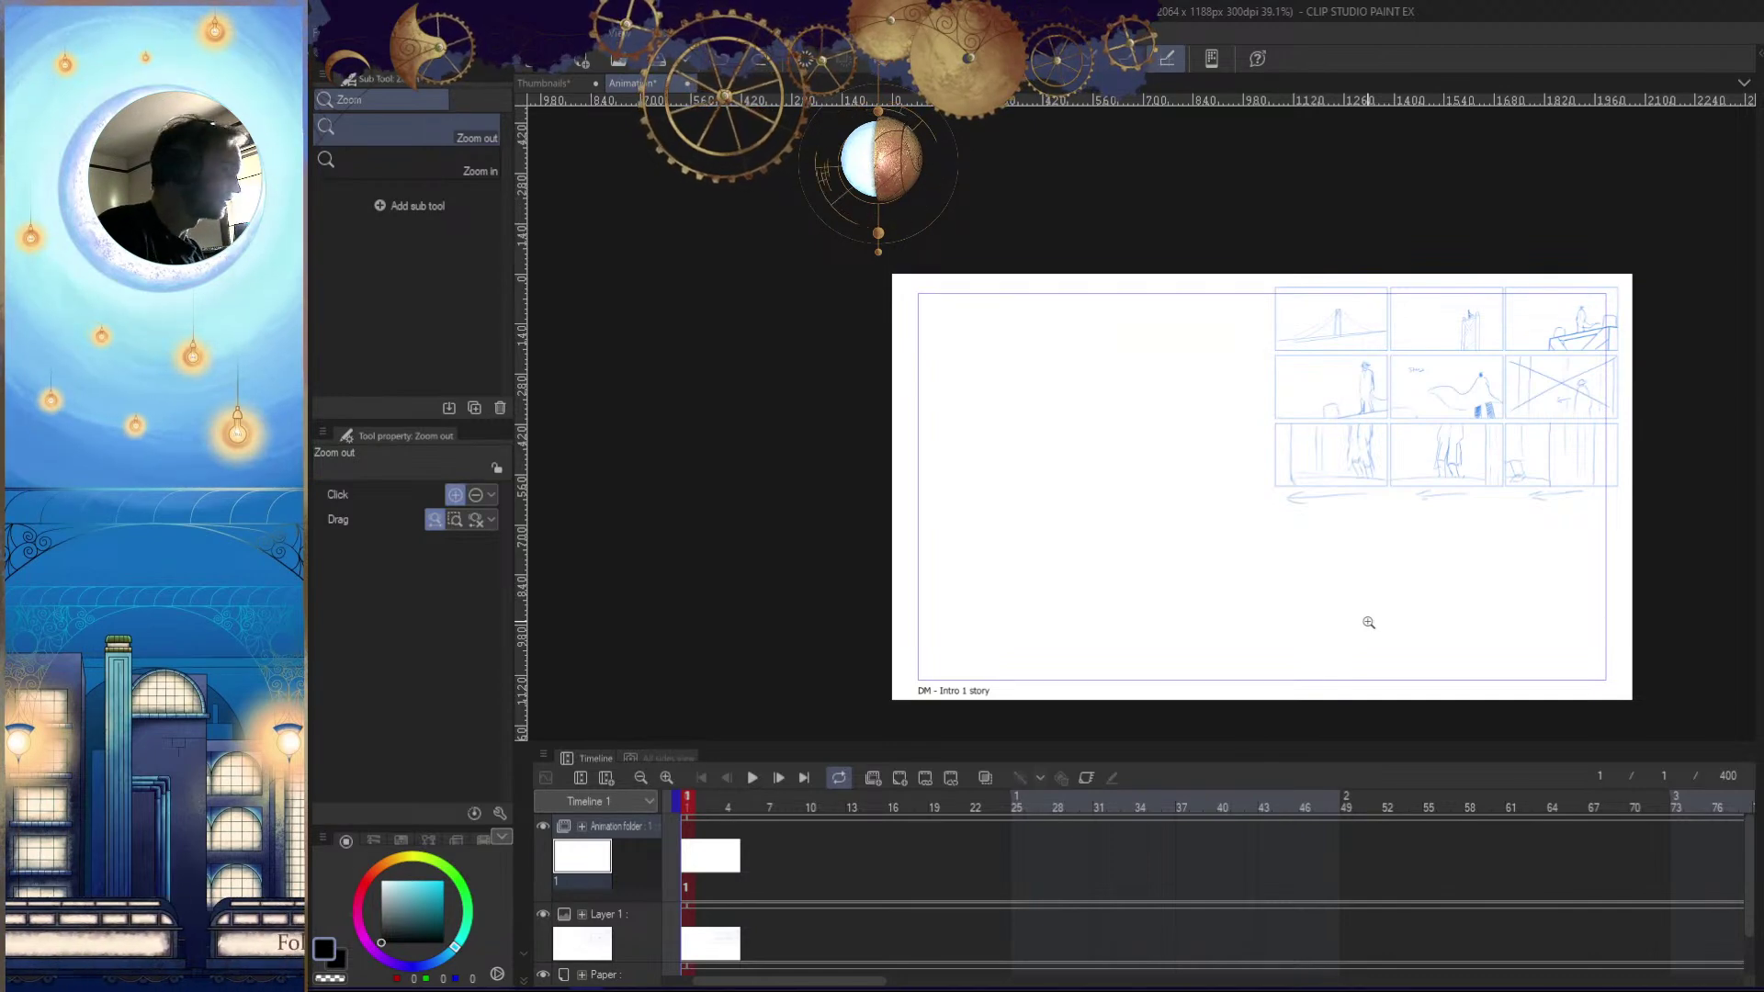
{"action": "left_click_drag", "start_coordinate": [1408, 589], "coordinate": [1395, 578]}
{"action": "left_click_drag", "start_coordinate": [1277, 582], "coordinate": [1285, 618]}
{"action": "key", "text": "Tab"}
{"action": "key", "text": "Tab"}
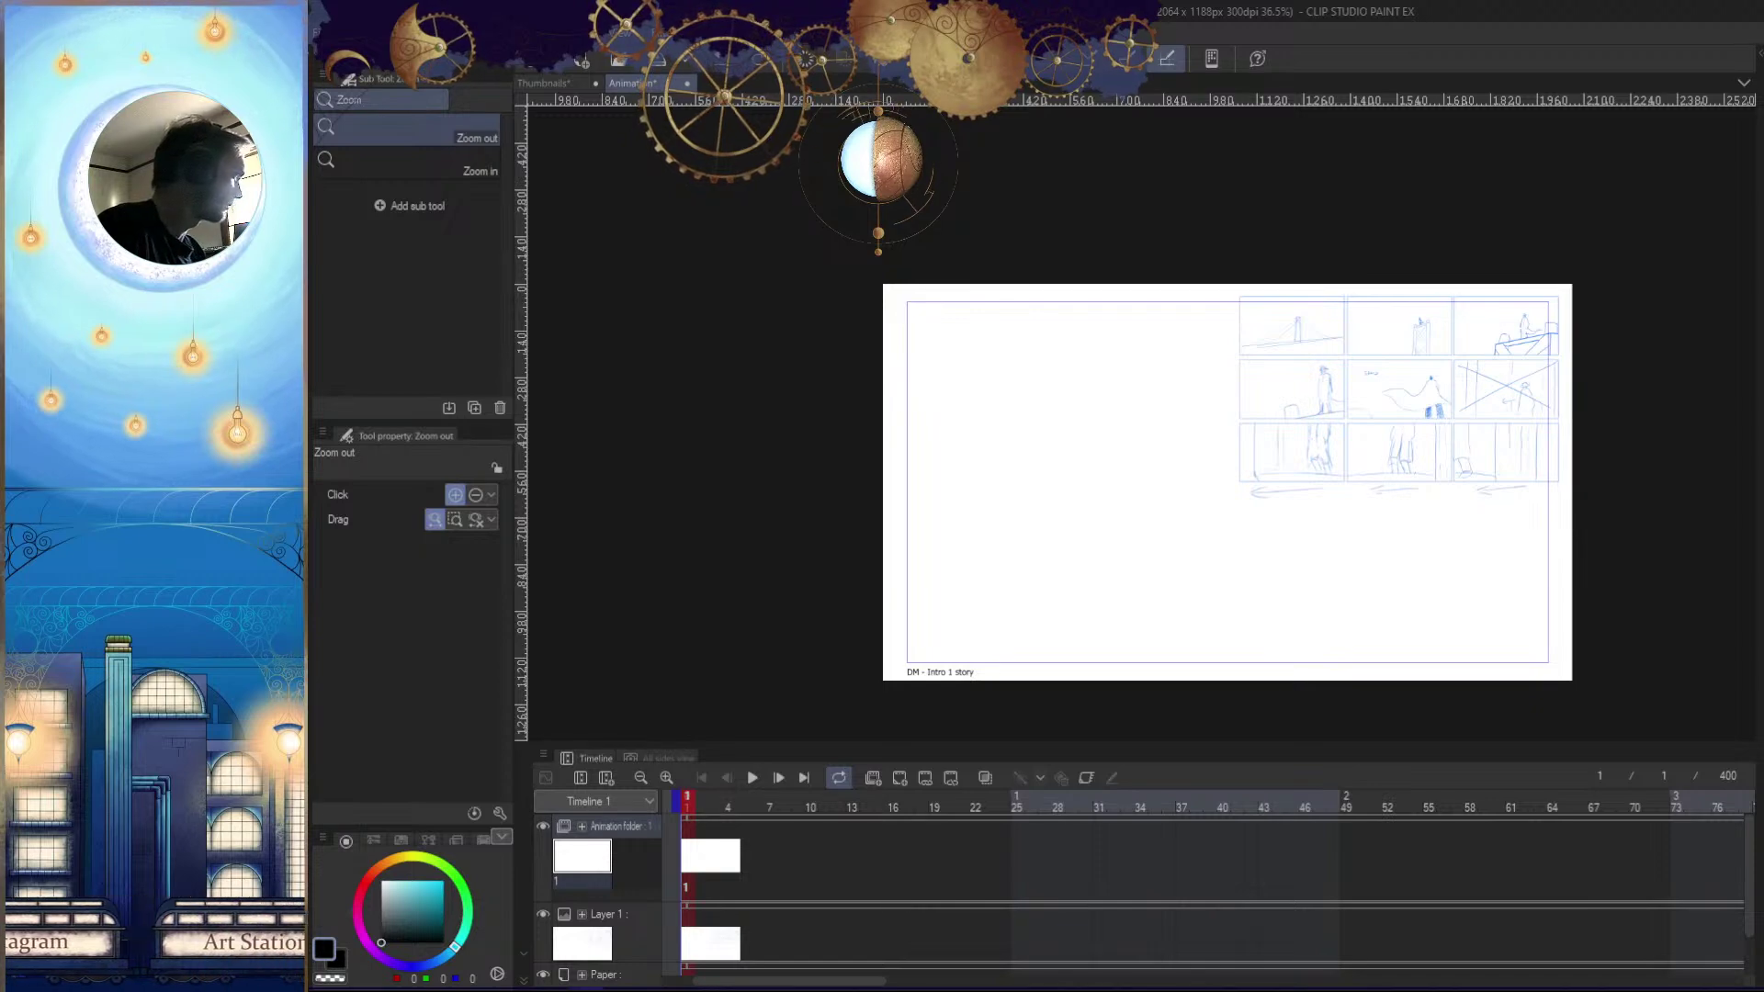
Place the downloaded 3Dグリッド (可動) perspective grid material on the canvas
{"action": "left_click", "coordinate": [1757, 79]}
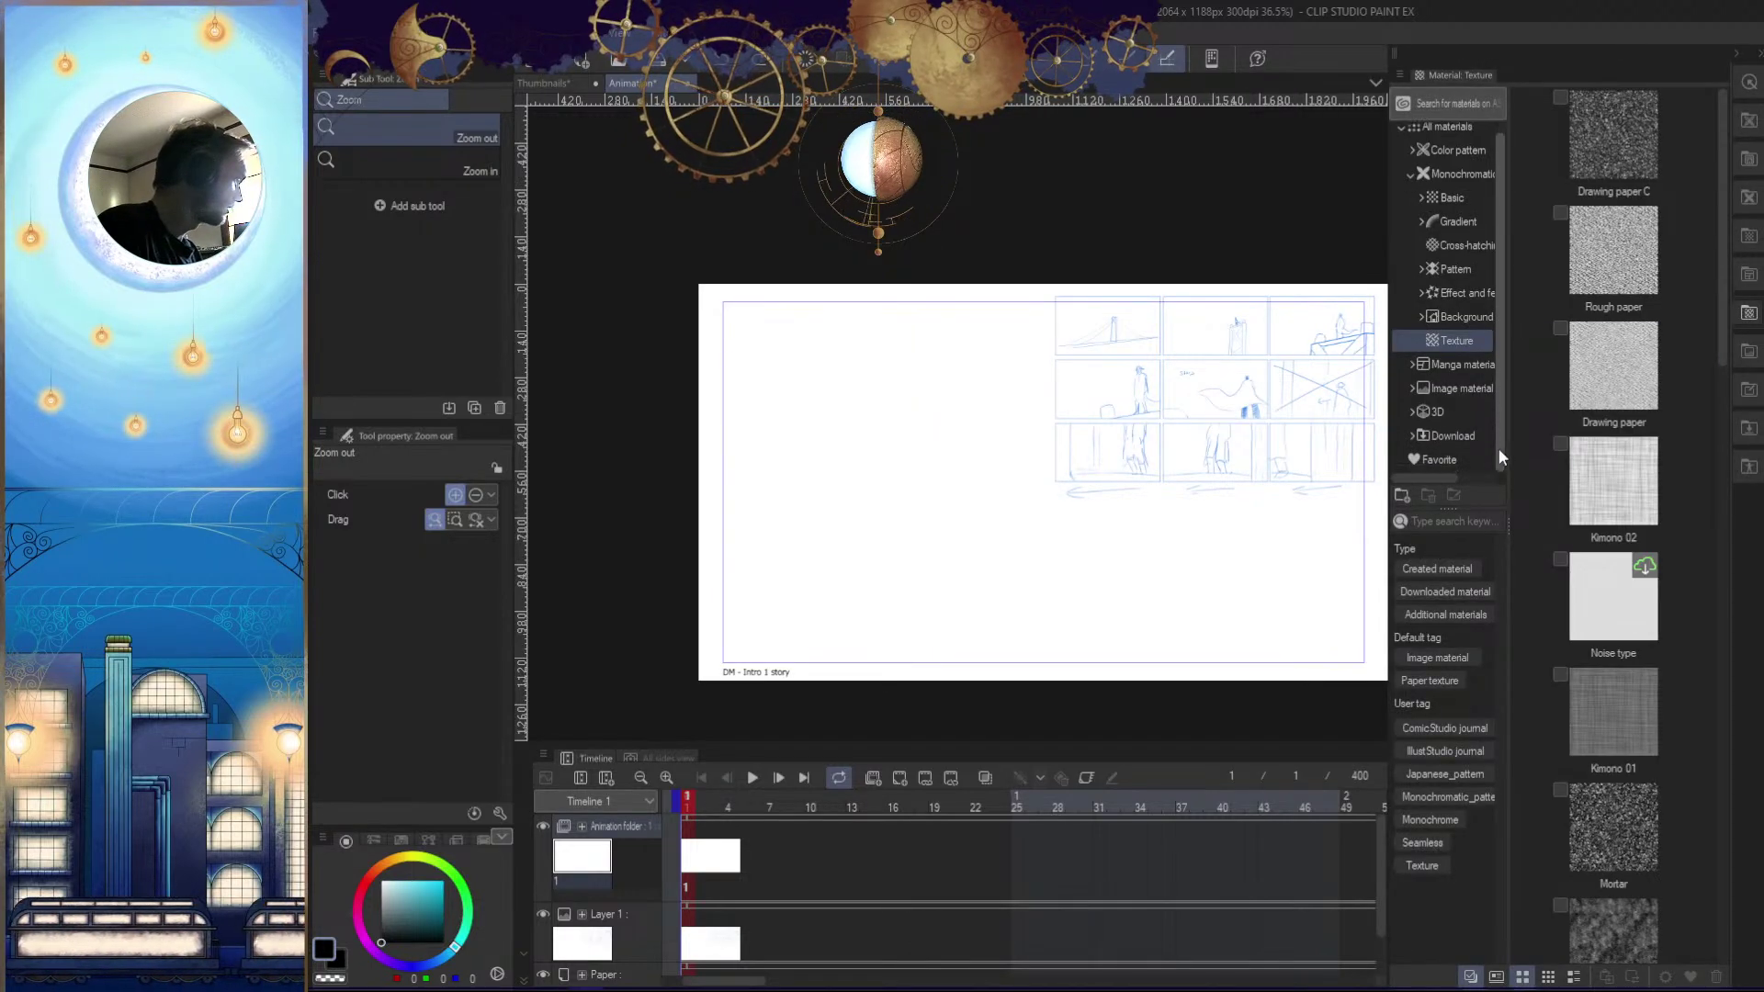
{"action": "left_click", "coordinate": [1451, 455]}
{"action": "left_click", "coordinate": [1461, 436]}
{"action": "left_click_drag", "start_coordinate": [1613, 138], "coordinate": [873, 634]}
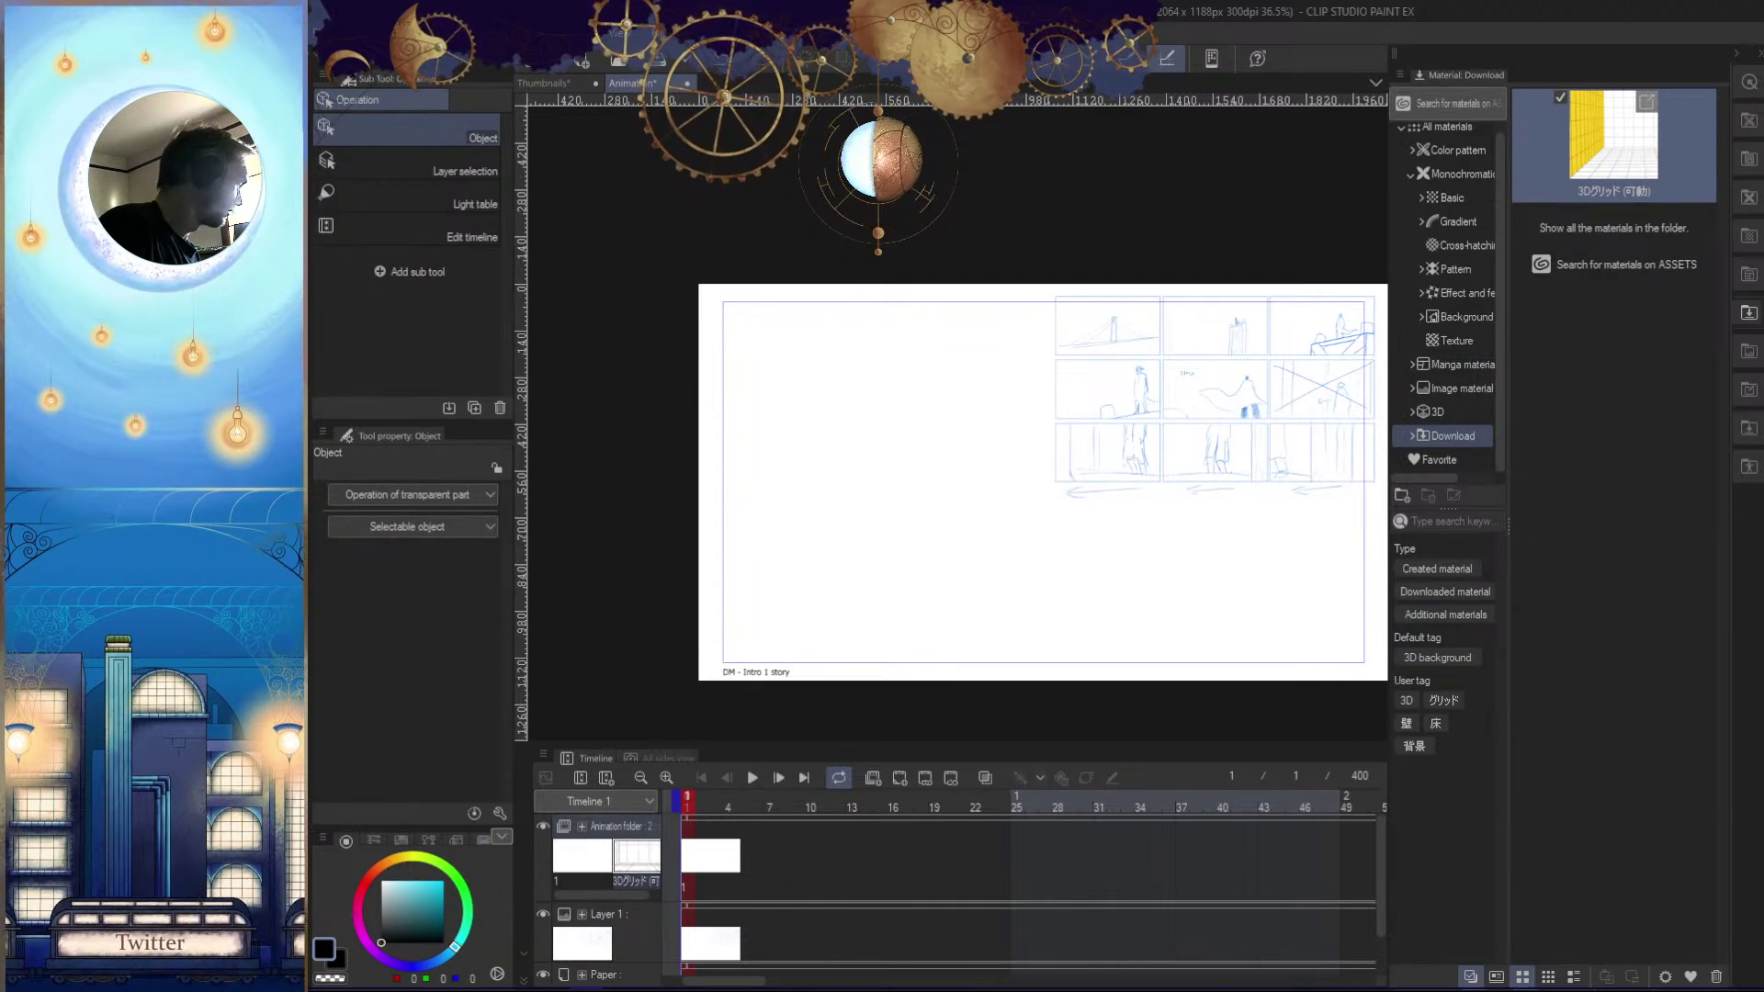
{"action": "left_click_drag", "start_coordinate": [1185, 657], "coordinate": [1205, 607]}
{"action": "key", "text": "ctrl+space"}
{"action": "left_click_drag", "start_coordinate": [1243, 588], "coordinate": [1167, 632]}
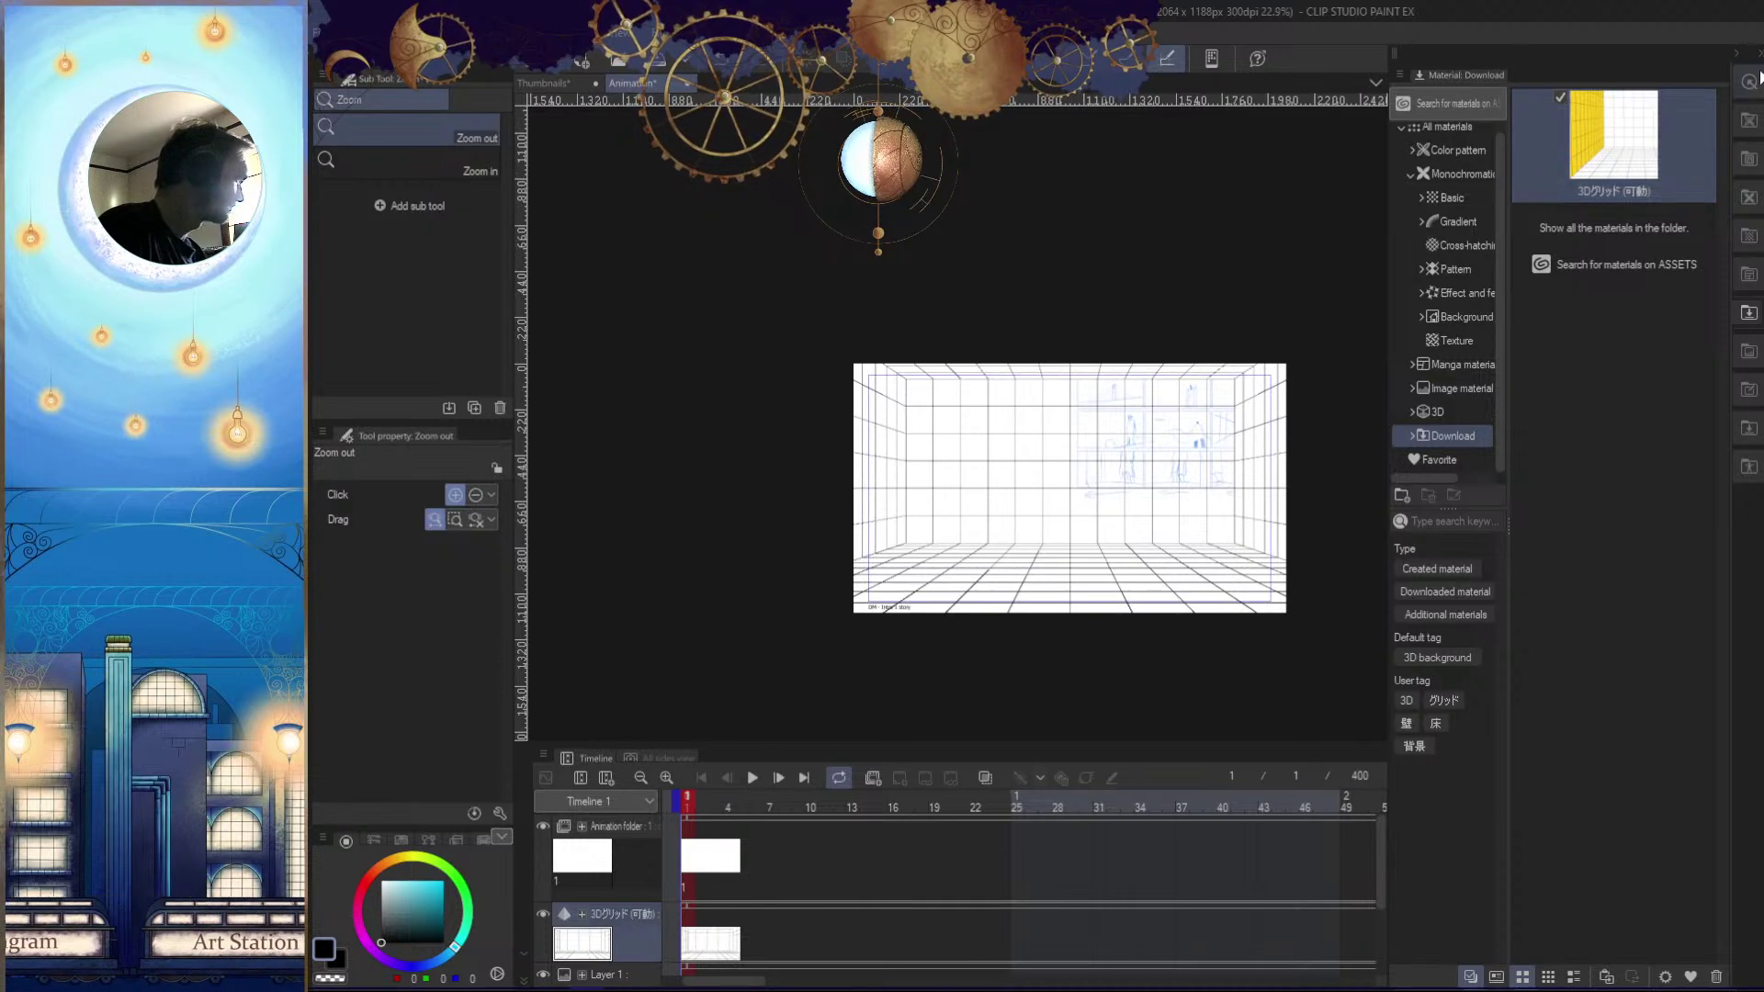
{"action": "left_click", "coordinate": [1760, 54]}
Change the 3D grid's material to the red-line variant 赤線
{"action": "left_click_drag", "start_coordinate": [1347, 551], "coordinate": [1250, 601]}
{"action": "left_click_drag", "start_coordinate": [1251, 602], "coordinate": [1293, 634]}
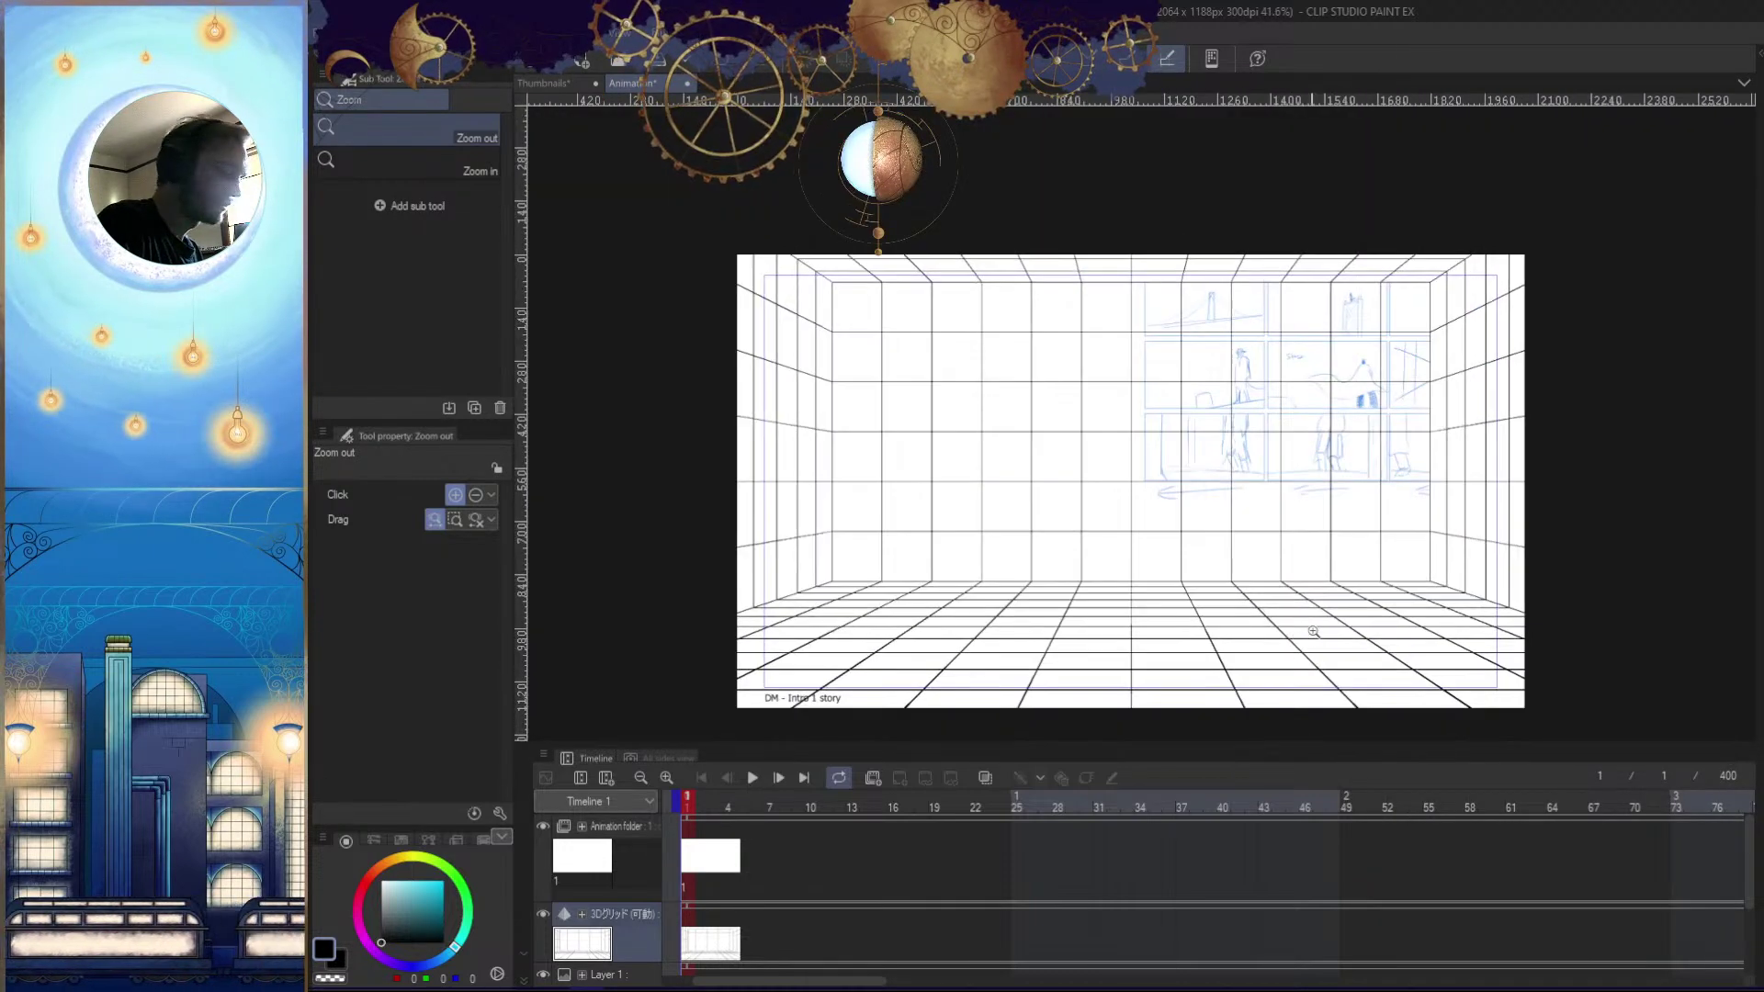
{"action": "left_click", "coordinate": [1175, 728]}
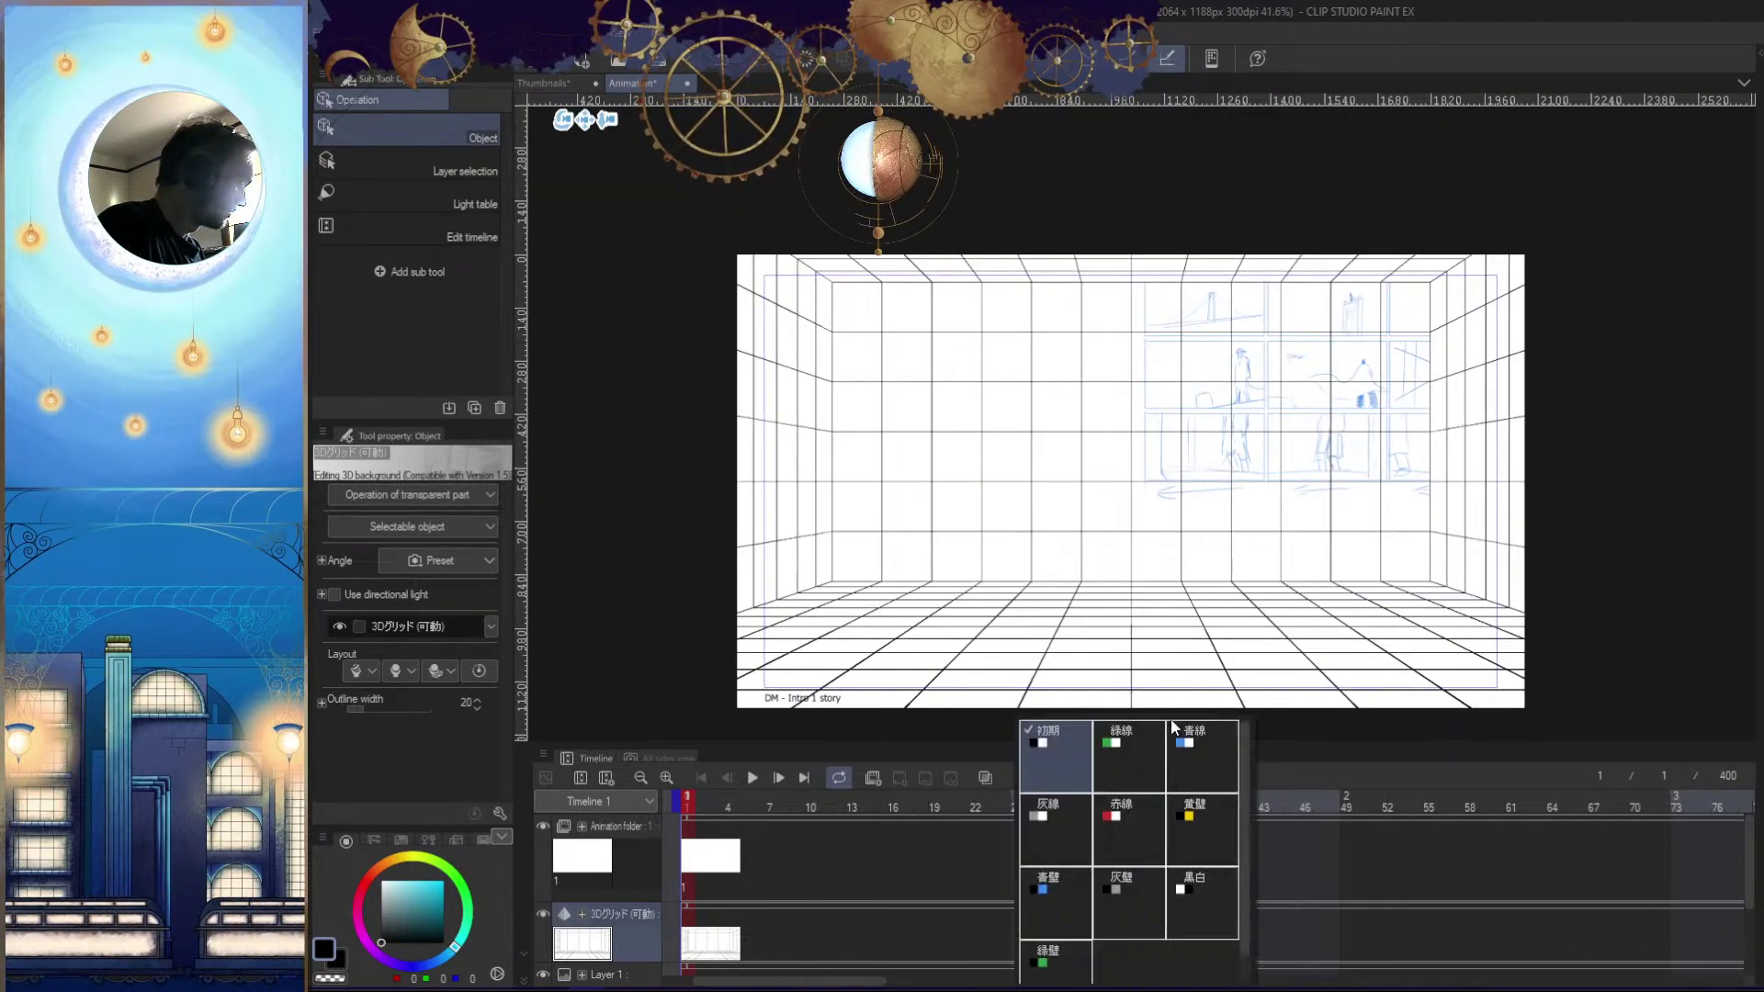
{"action": "left_click", "coordinate": [1126, 822]}
{"action": "left_click", "coordinate": [1284, 739]}
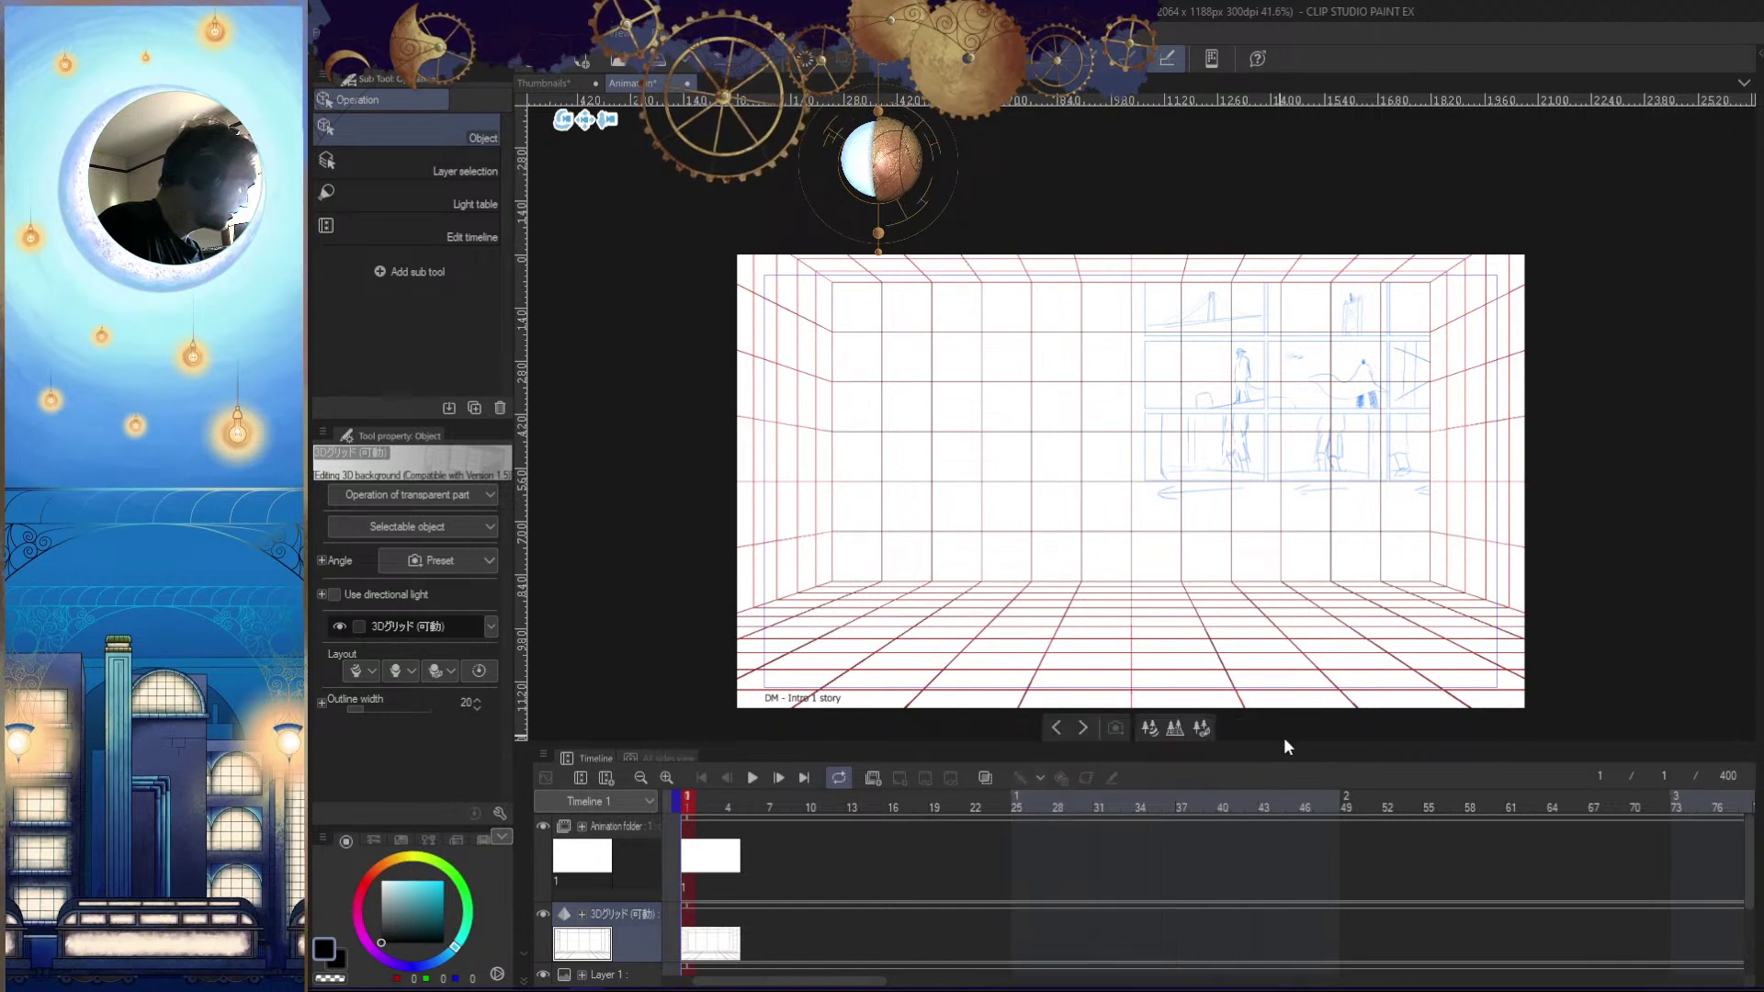
Set the 3D grid's layout to floor only (床のみ) and tilt its camera to raise the horizon
{"action": "left_click", "coordinate": [1201, 728]}
{"action": "left_click", "coordinate": [1127, 769]}
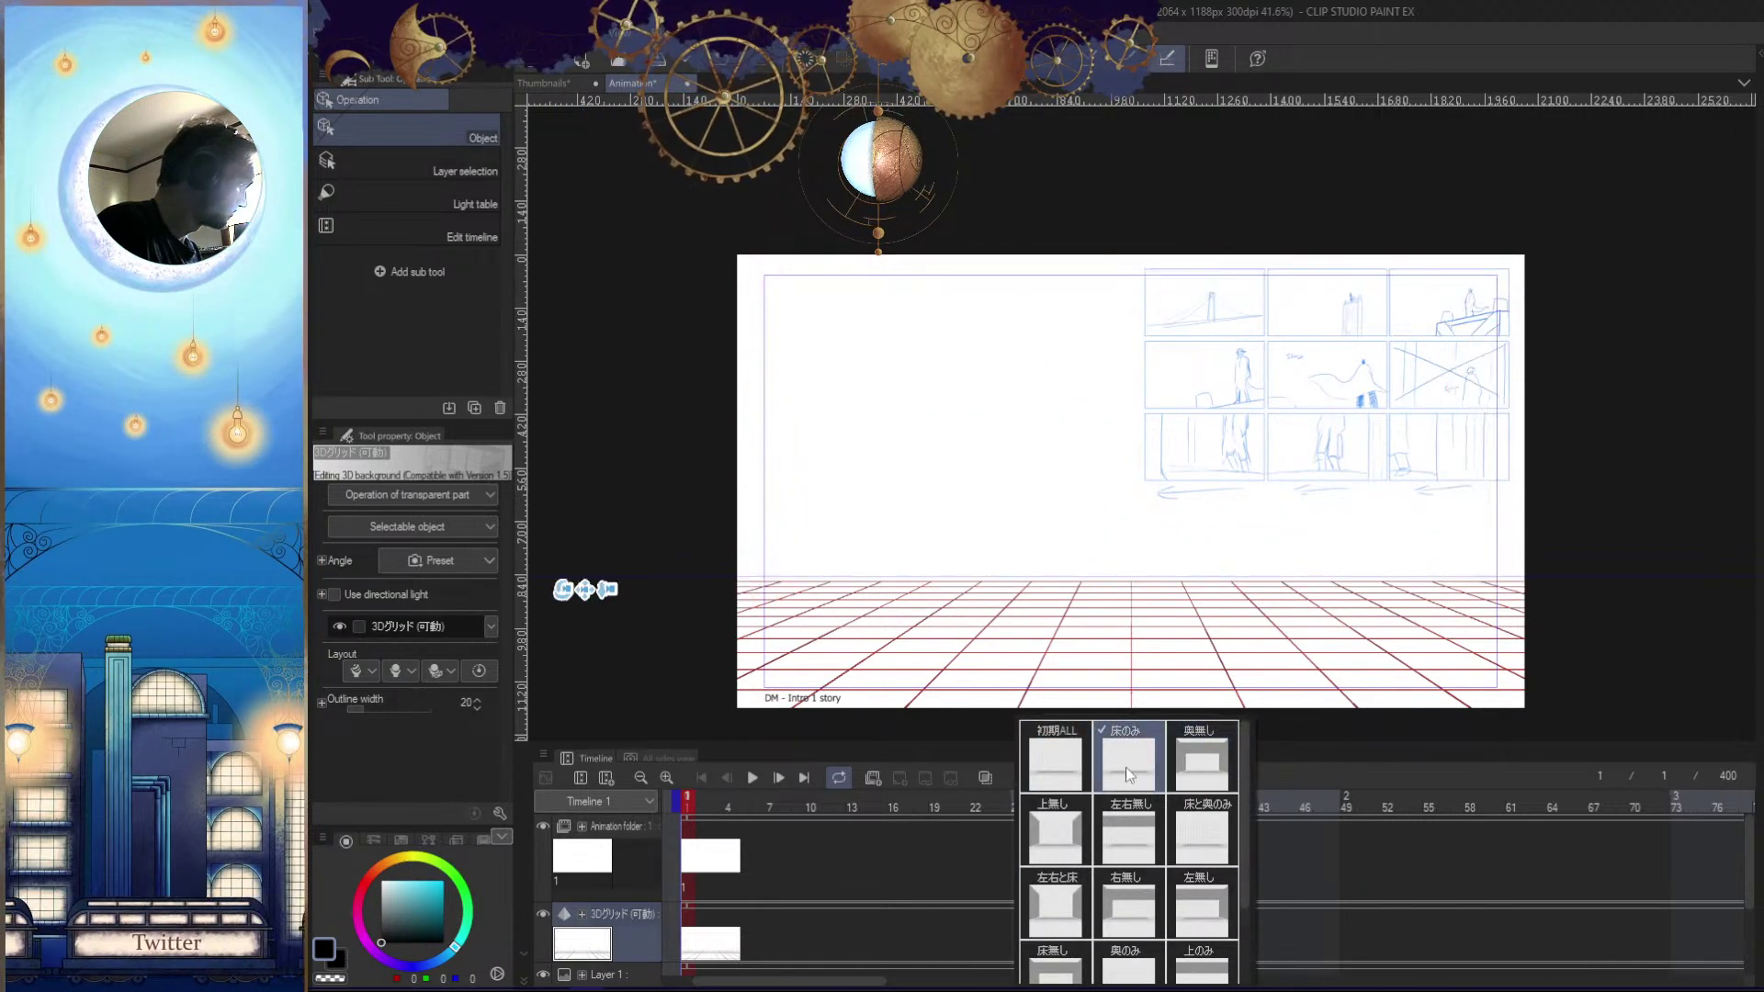
{"action": "left_click_drag", "start_coordinate": [1334, 656], "coordinate": [1339, 788]}
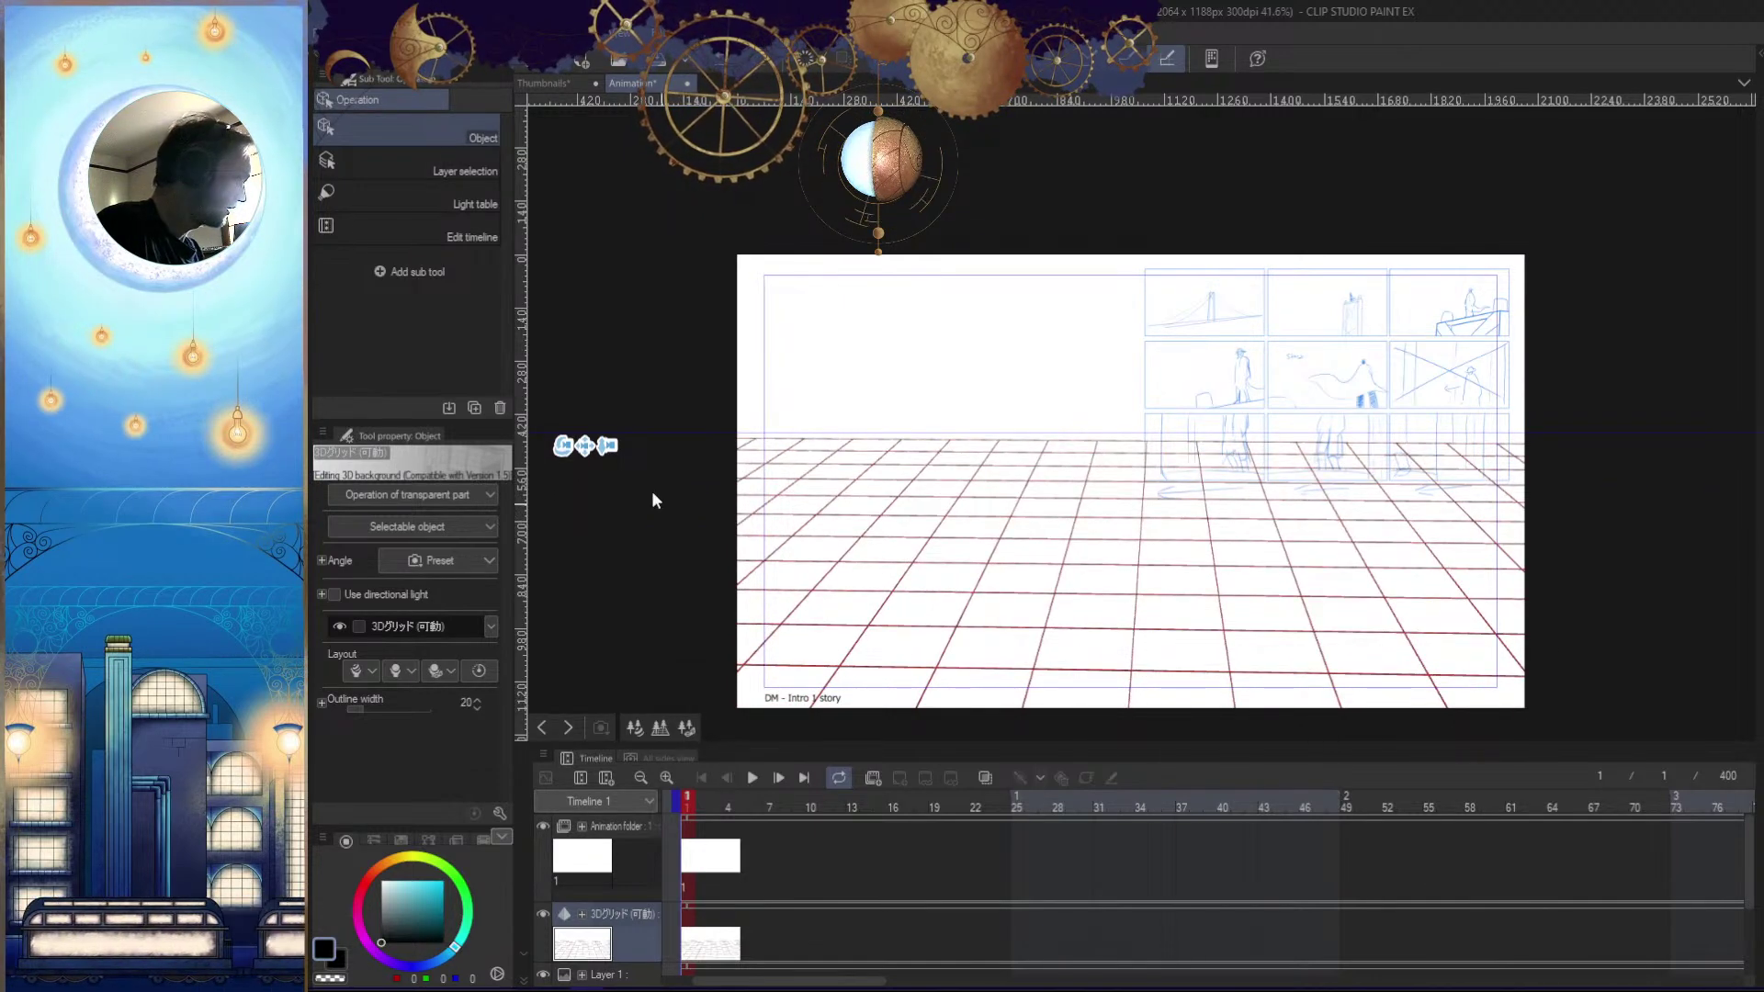
Pan and turn the 3D grid's camera so the floor's horizon sits in the lower third of the canvas
{"action": "left_click_drag", "start_coordinate": [589, 450], "coordinate": [589, 370]}
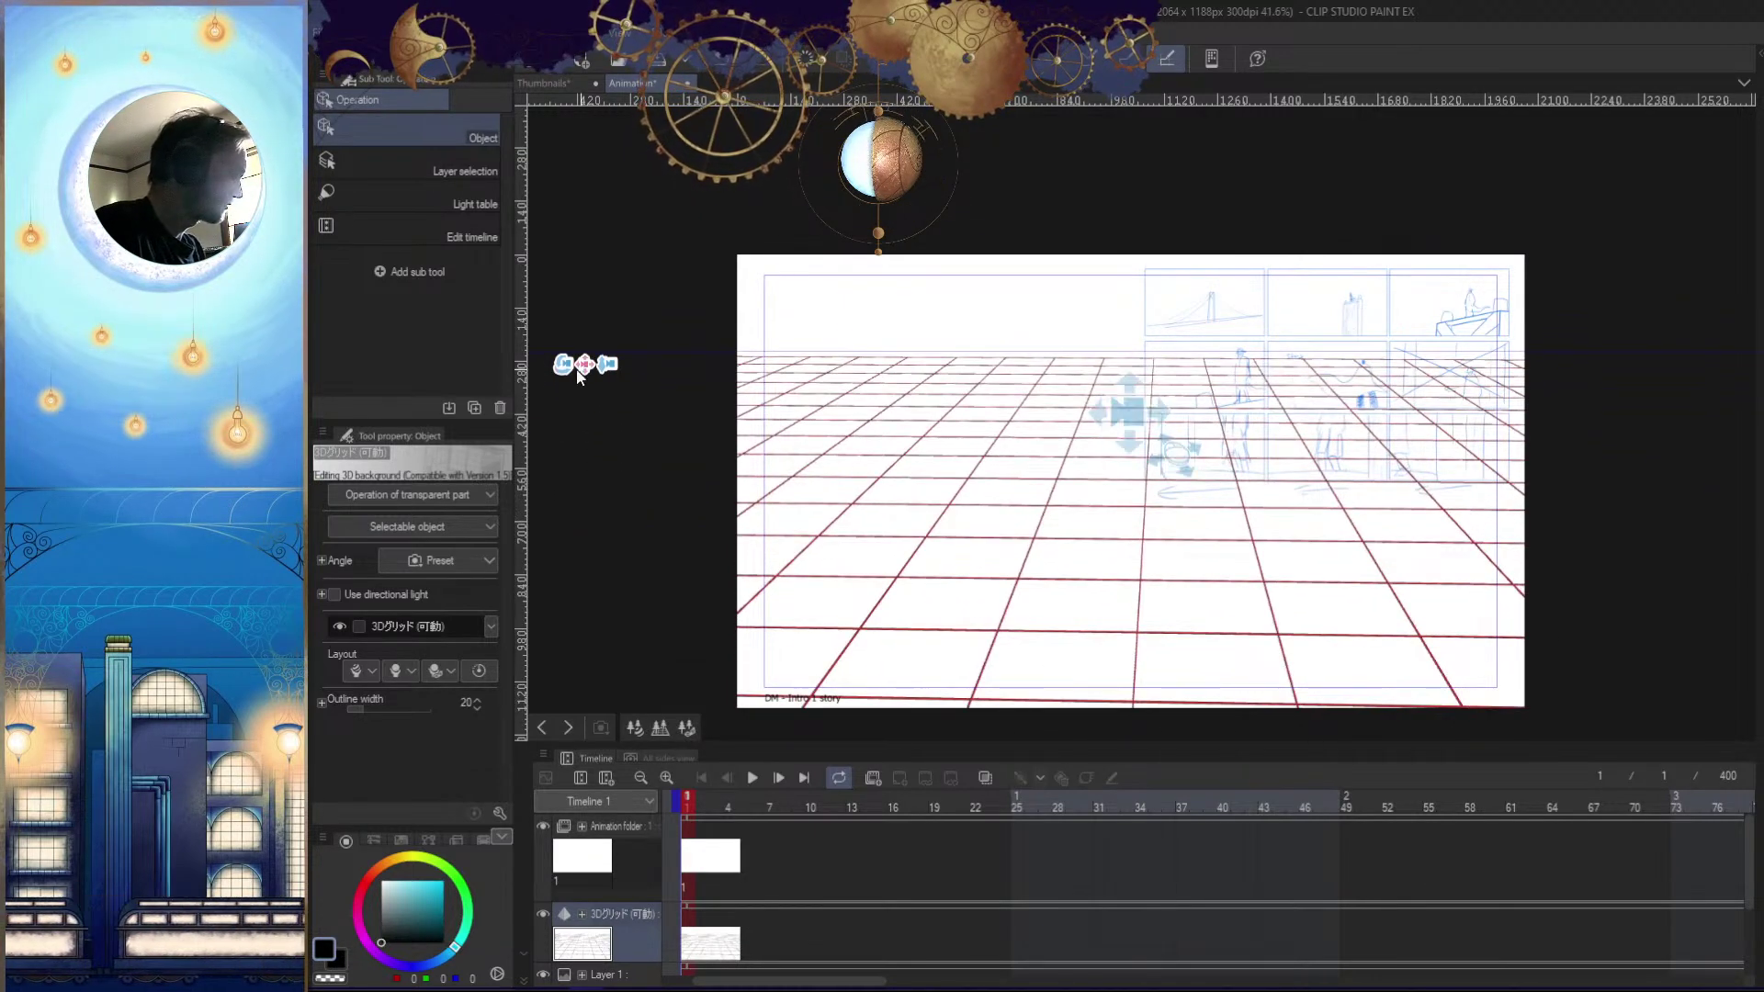
{"action": "left_click_drag", "start_coordinate": [1177, 637], "coordinate": [1290, 682]}
{"action": "left_click", "coordinate": [591, 579]}
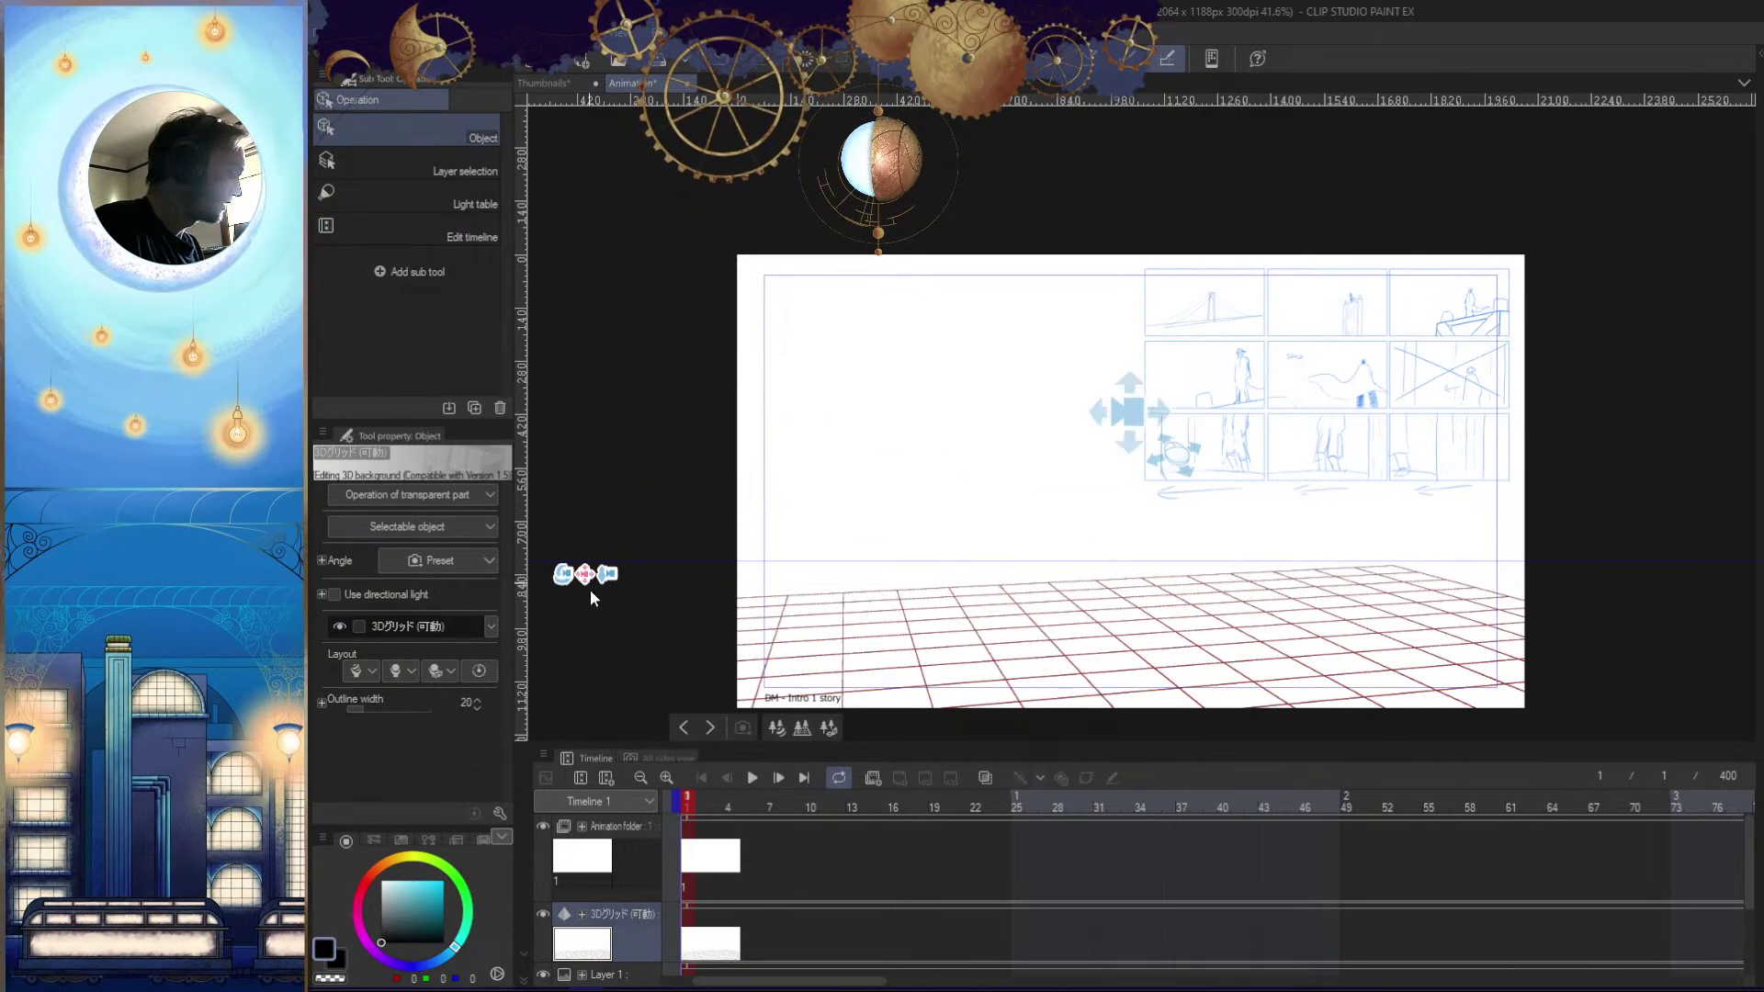
{"action": "left_click_drag", "start_coordinate": [1395, 648], "coordinate": [1359, 443]}
Pull the 3D grid's camera back and rotate it slightly so finer floor squares span the whole canvas width
{"action": "left_click", "coordinate": [606, 405]}
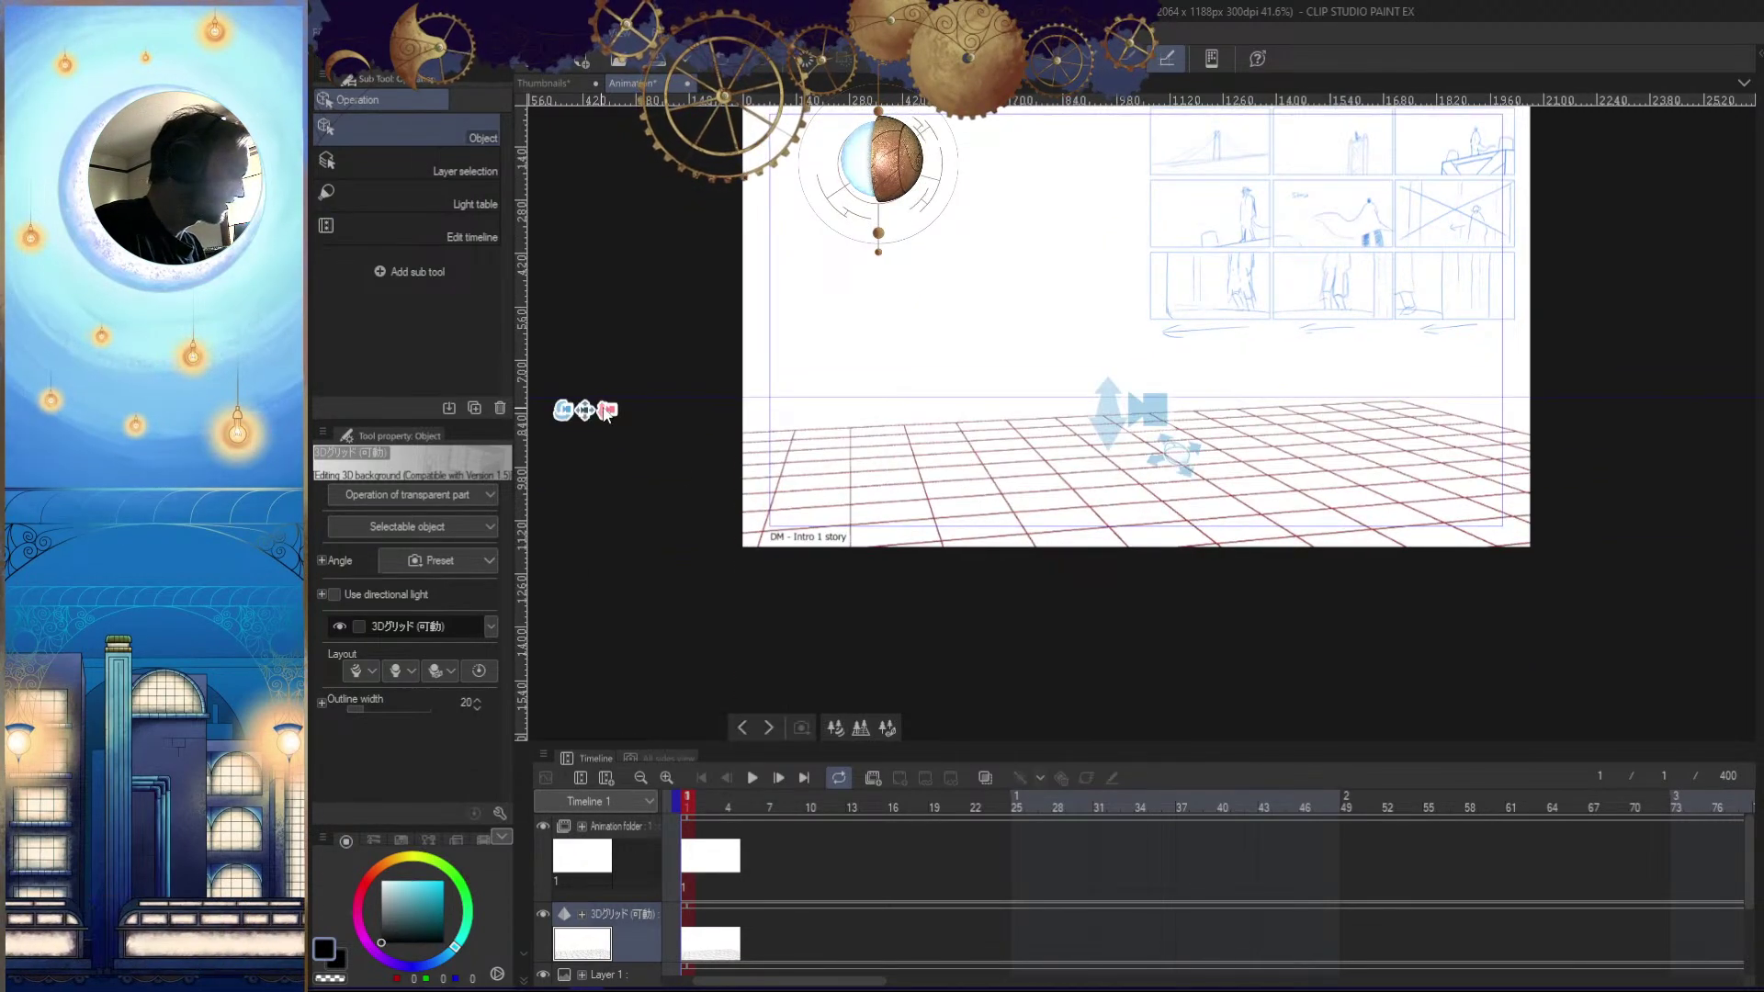
{"action": "left_click_drag", "start_coordinate": [1307, 382], "coordinate": [1275, 359]}
{"action": "left_click_drag", "start_coordinate": [1281, 474], "coordinate": [1260, 610]}
{"action": "left_click_drag", "start_coordinate": [1338, 414], "coordinate": [1341, 511]}
{"action": "left_click", "coordinate": [564, 428]}
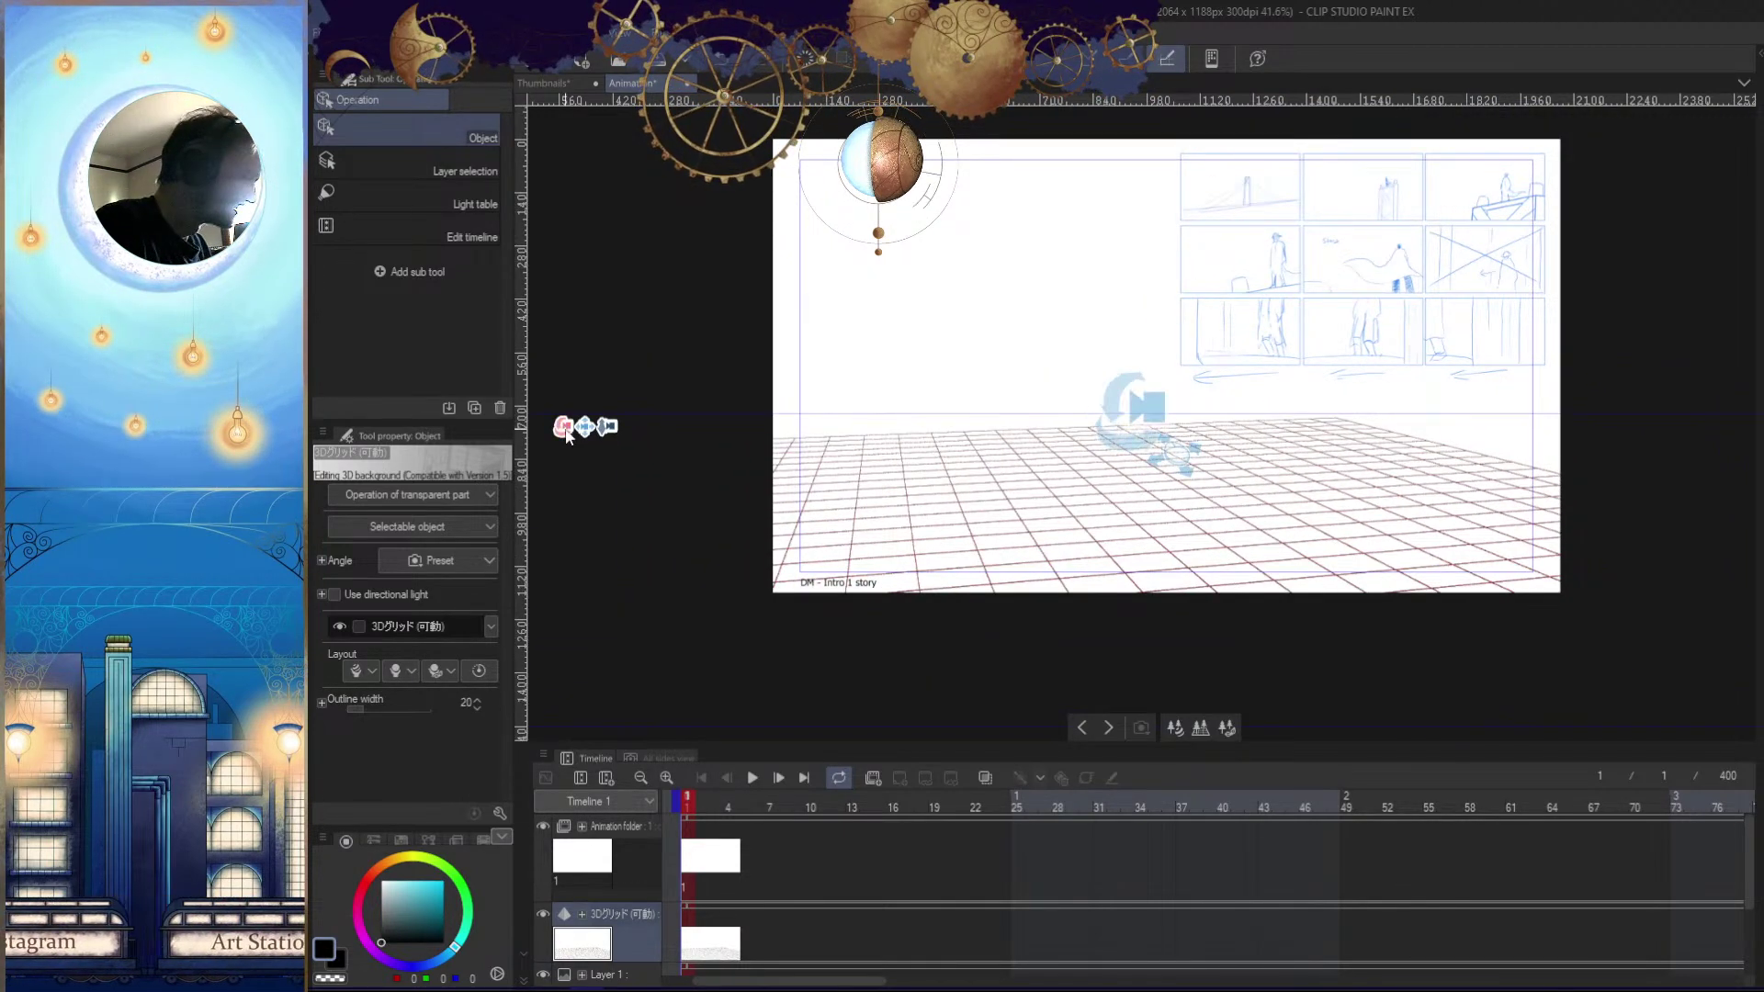
{"action": "left_click_drag", "start_coordinate": [1038, 551], "coordinate": [985, 554]}
{"action": "left_click_drag", "start_coordinate": [1411, 543], "coordinate": [1365, 561]}
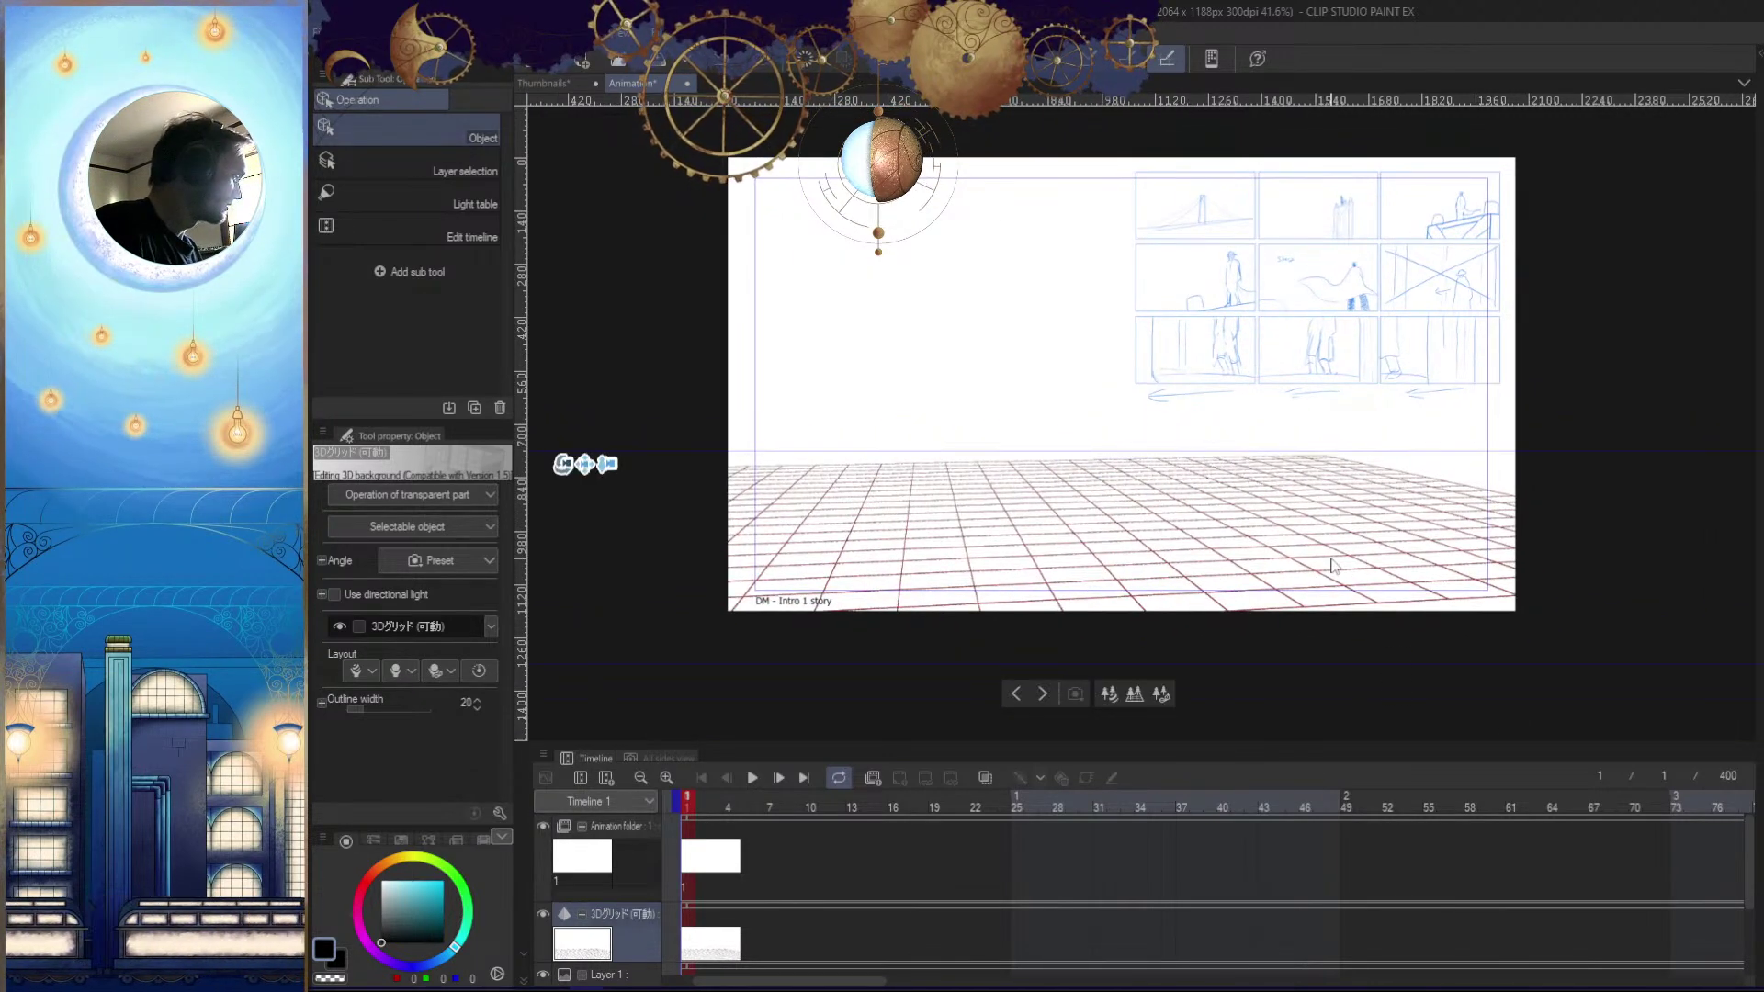
{"action": "left_click_drag", "start_coordinate": [1153, 441], "coordinate": [1198, 557]}
Try several layout presets on the 3D grid and settle on floor and back wall only (床と奥のみ)
{"action": "left_click", "coordinate": [1282, 713]}
{"action": "left_click", "coordinate": [1240, 758]}
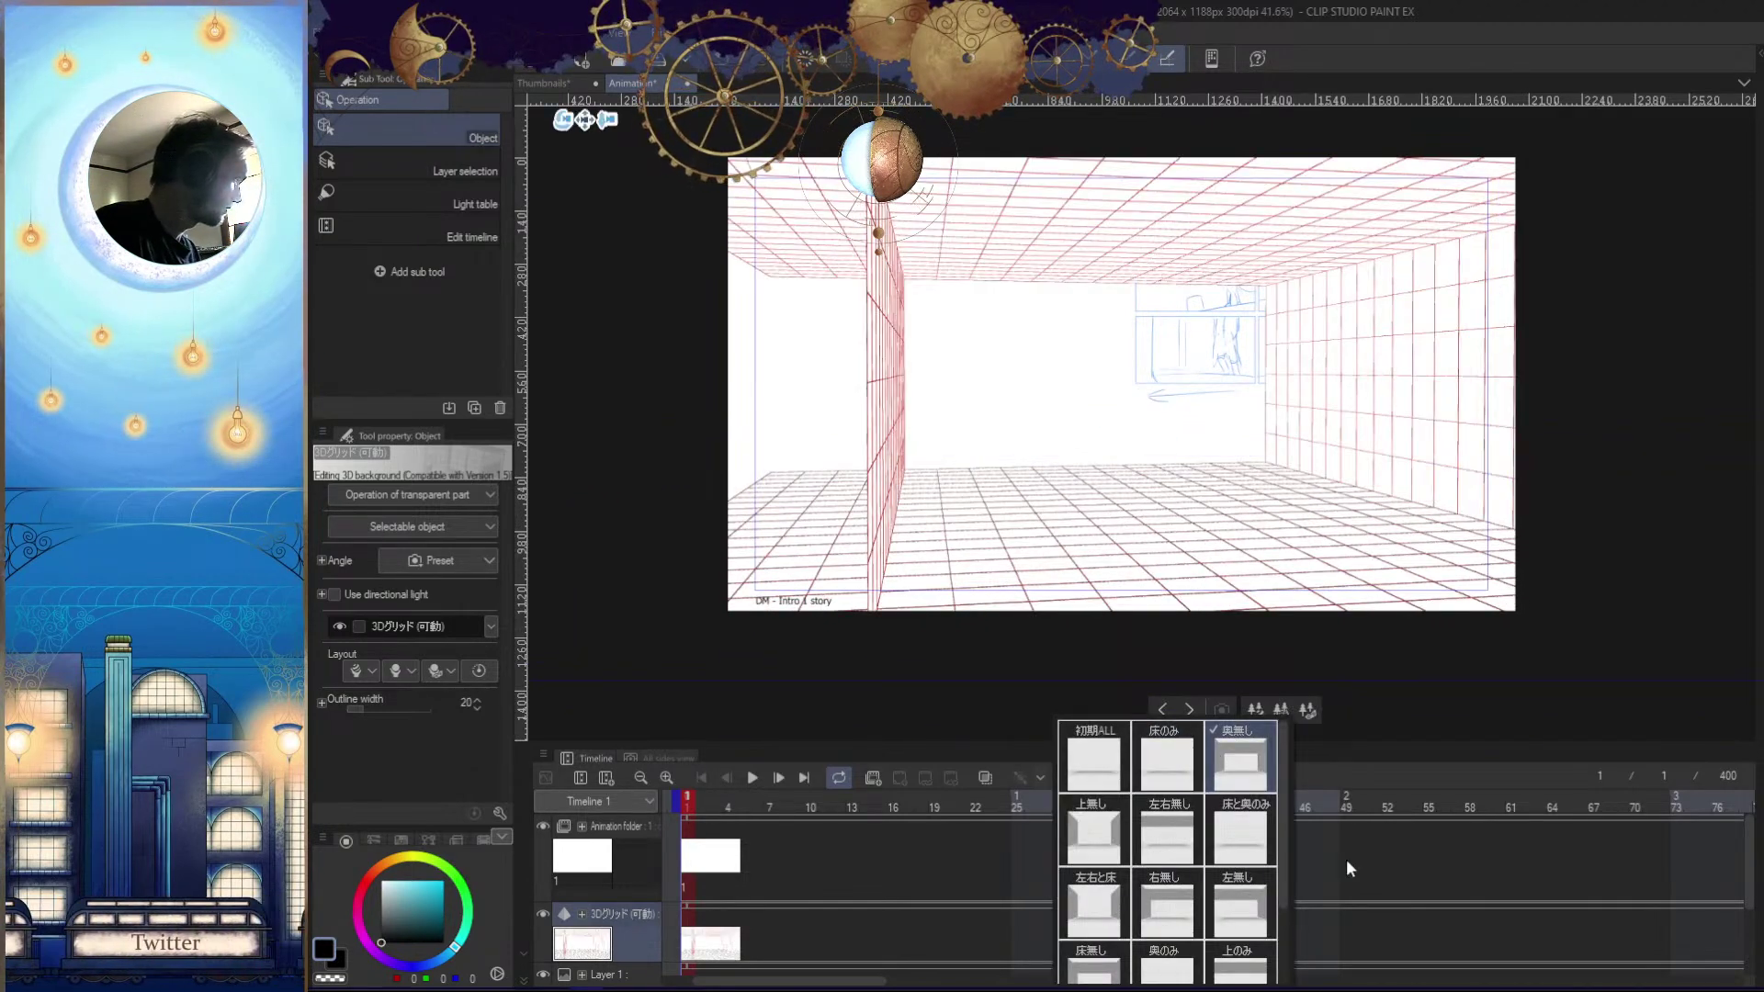
{"action": "left_click", "coordinate": [1093, 832]}
{"action": "left_click", "coordinate": [1163, 836]}
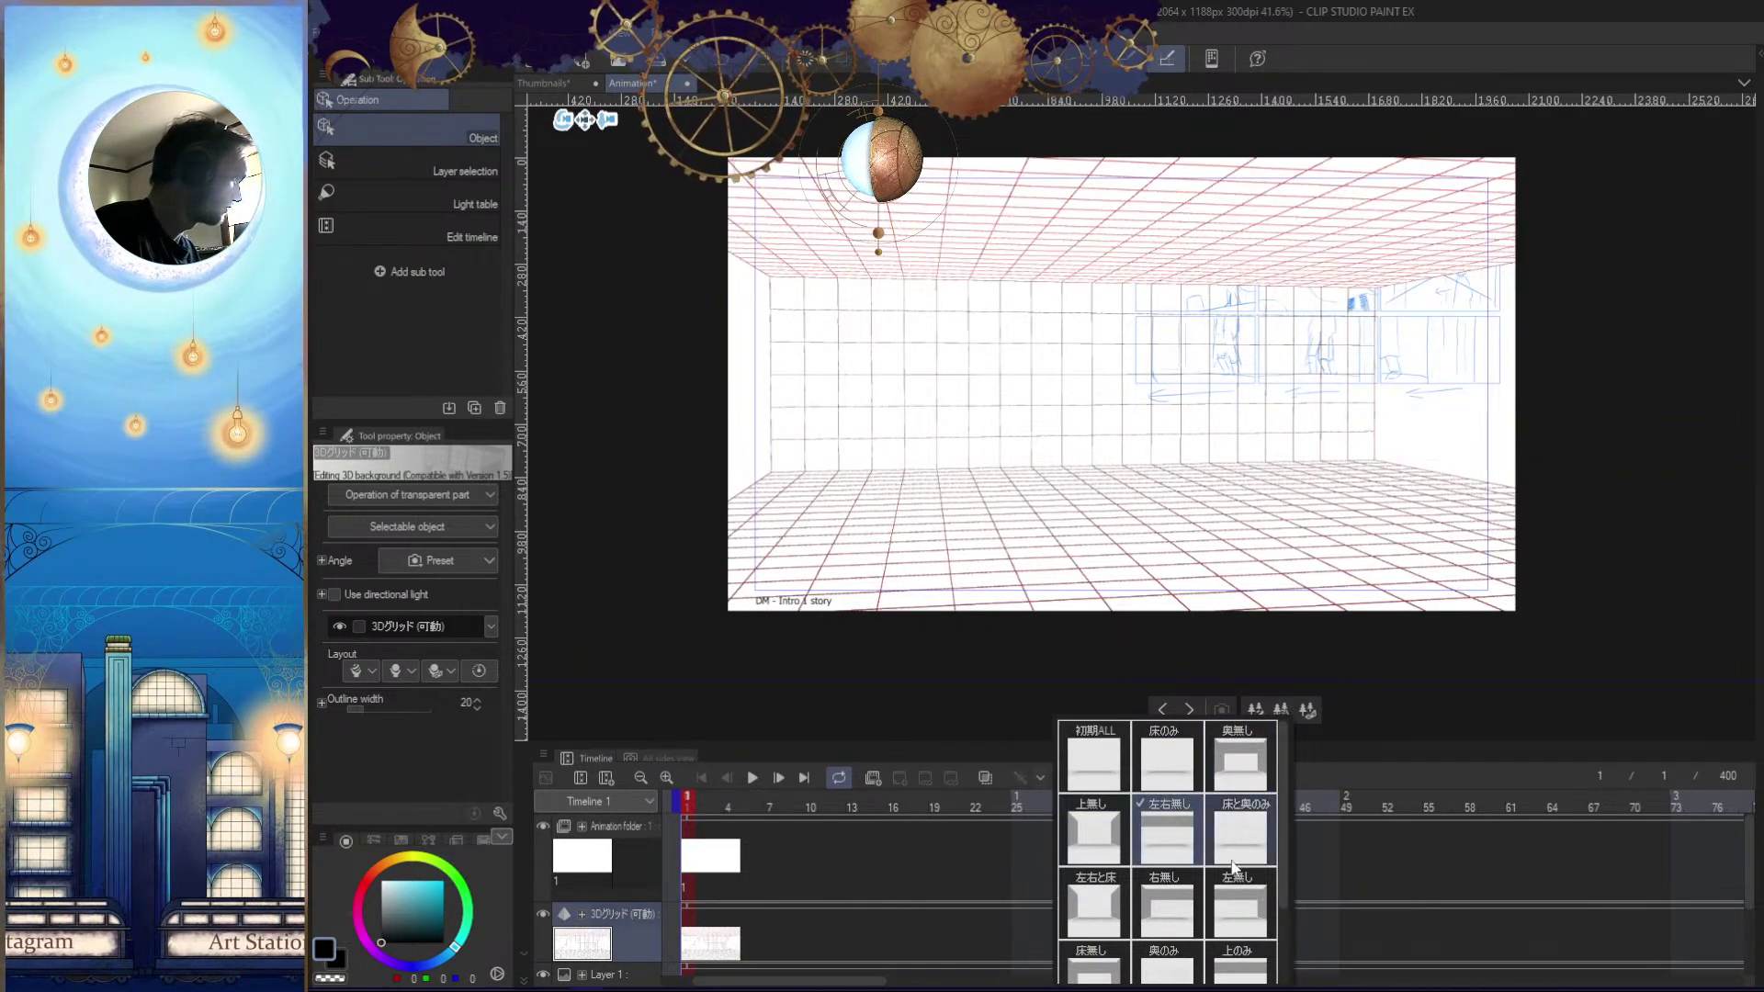
{"action": "left_click", "coordinate": [1254, 827]}
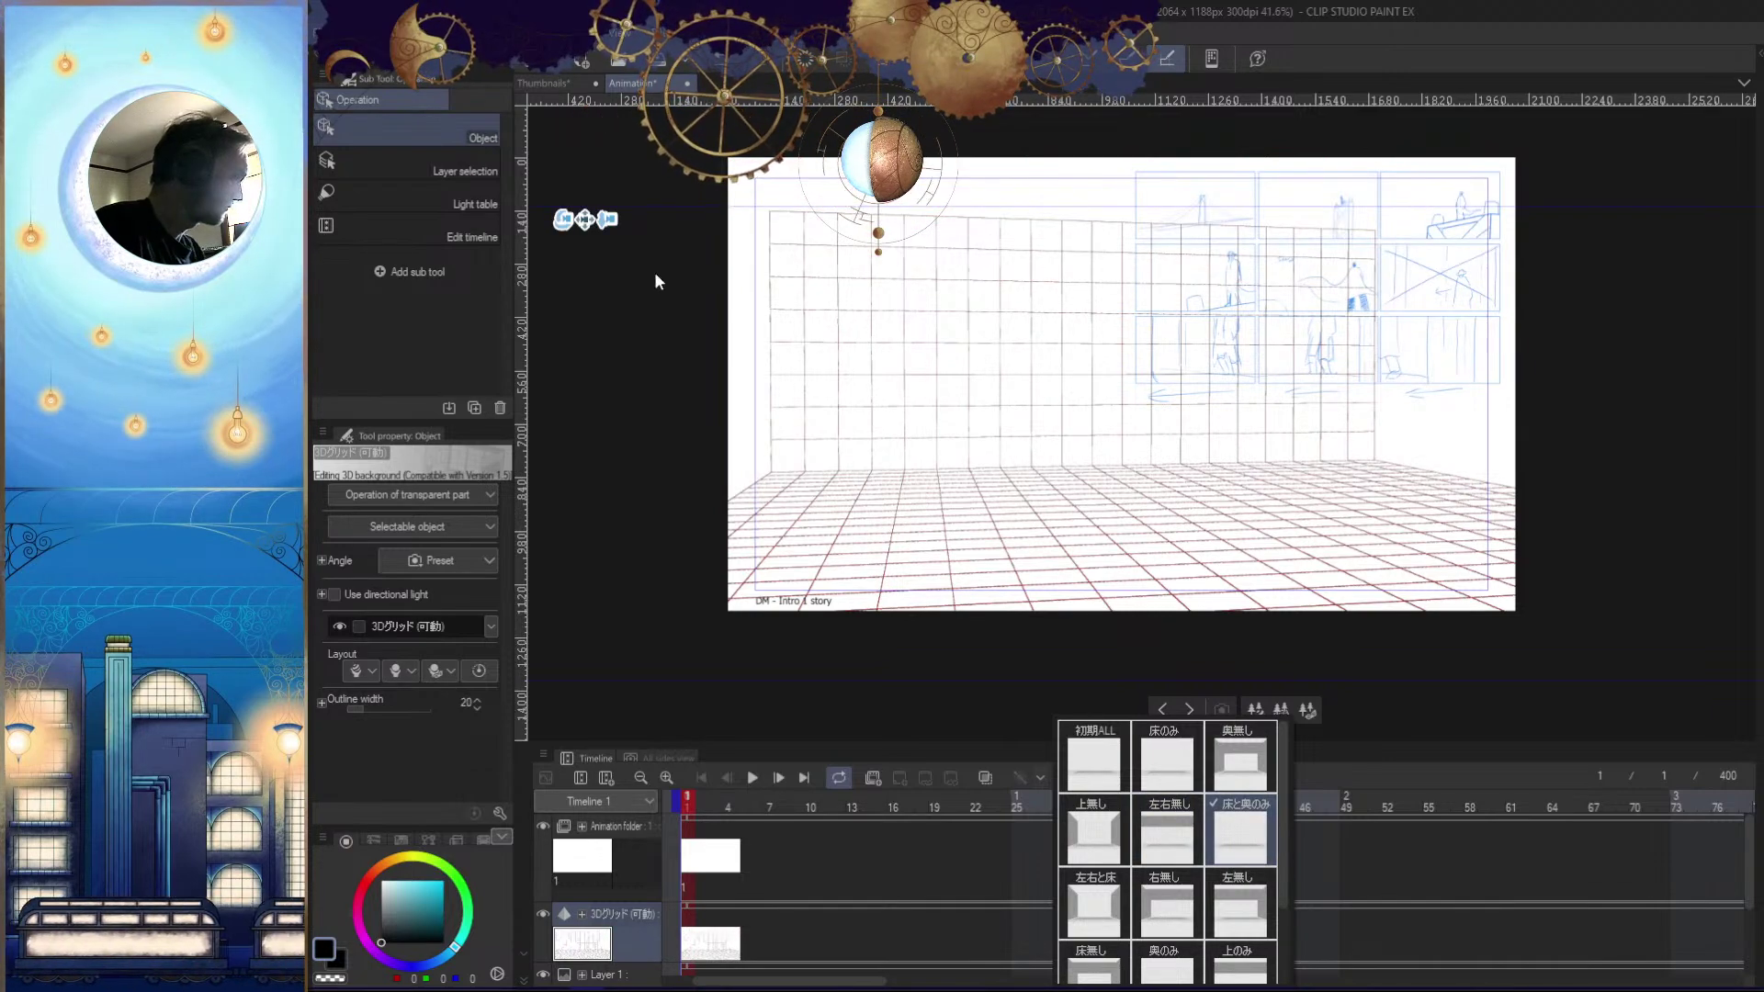
Adjust the 3D grid's camera so the wall recedes along the canvas's right side and the floor flattens near the bottom edge
{"action": "left_click_drag", "start_coordinate": [567, 228], "coordinate": [659, 287]}
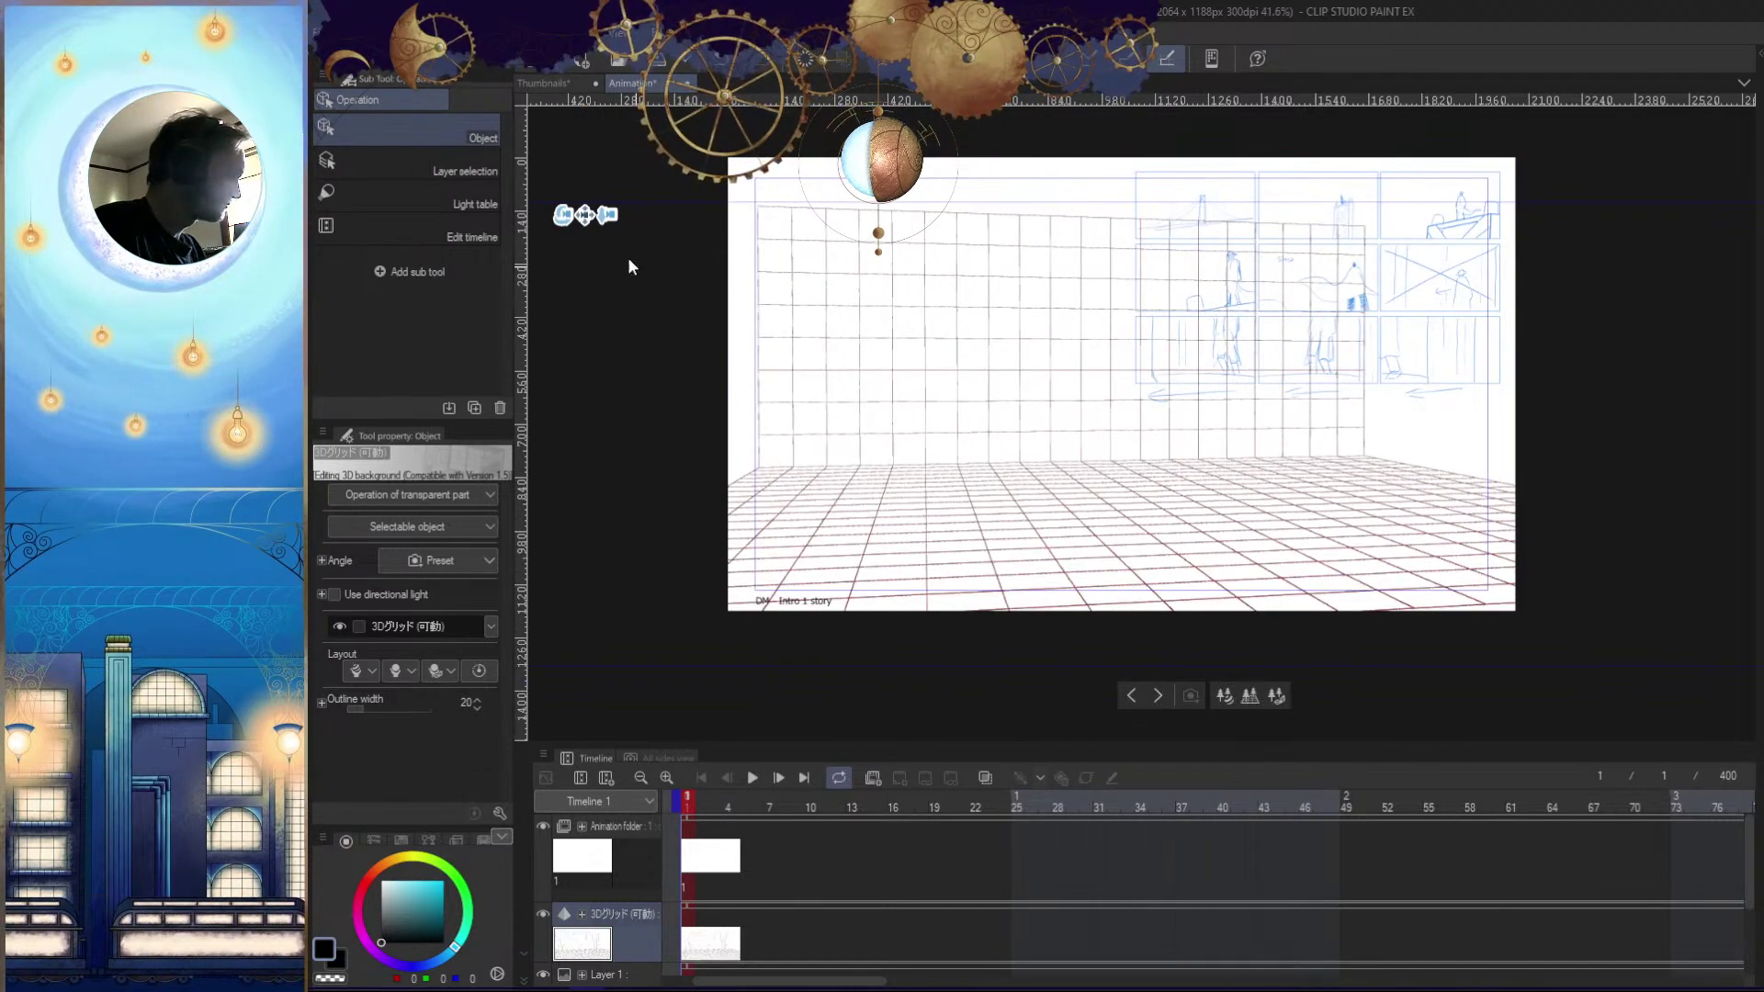
{"action": "left_click_drag", "start_coordinate": [1116, 419], "coordinate": [1115, 566]}
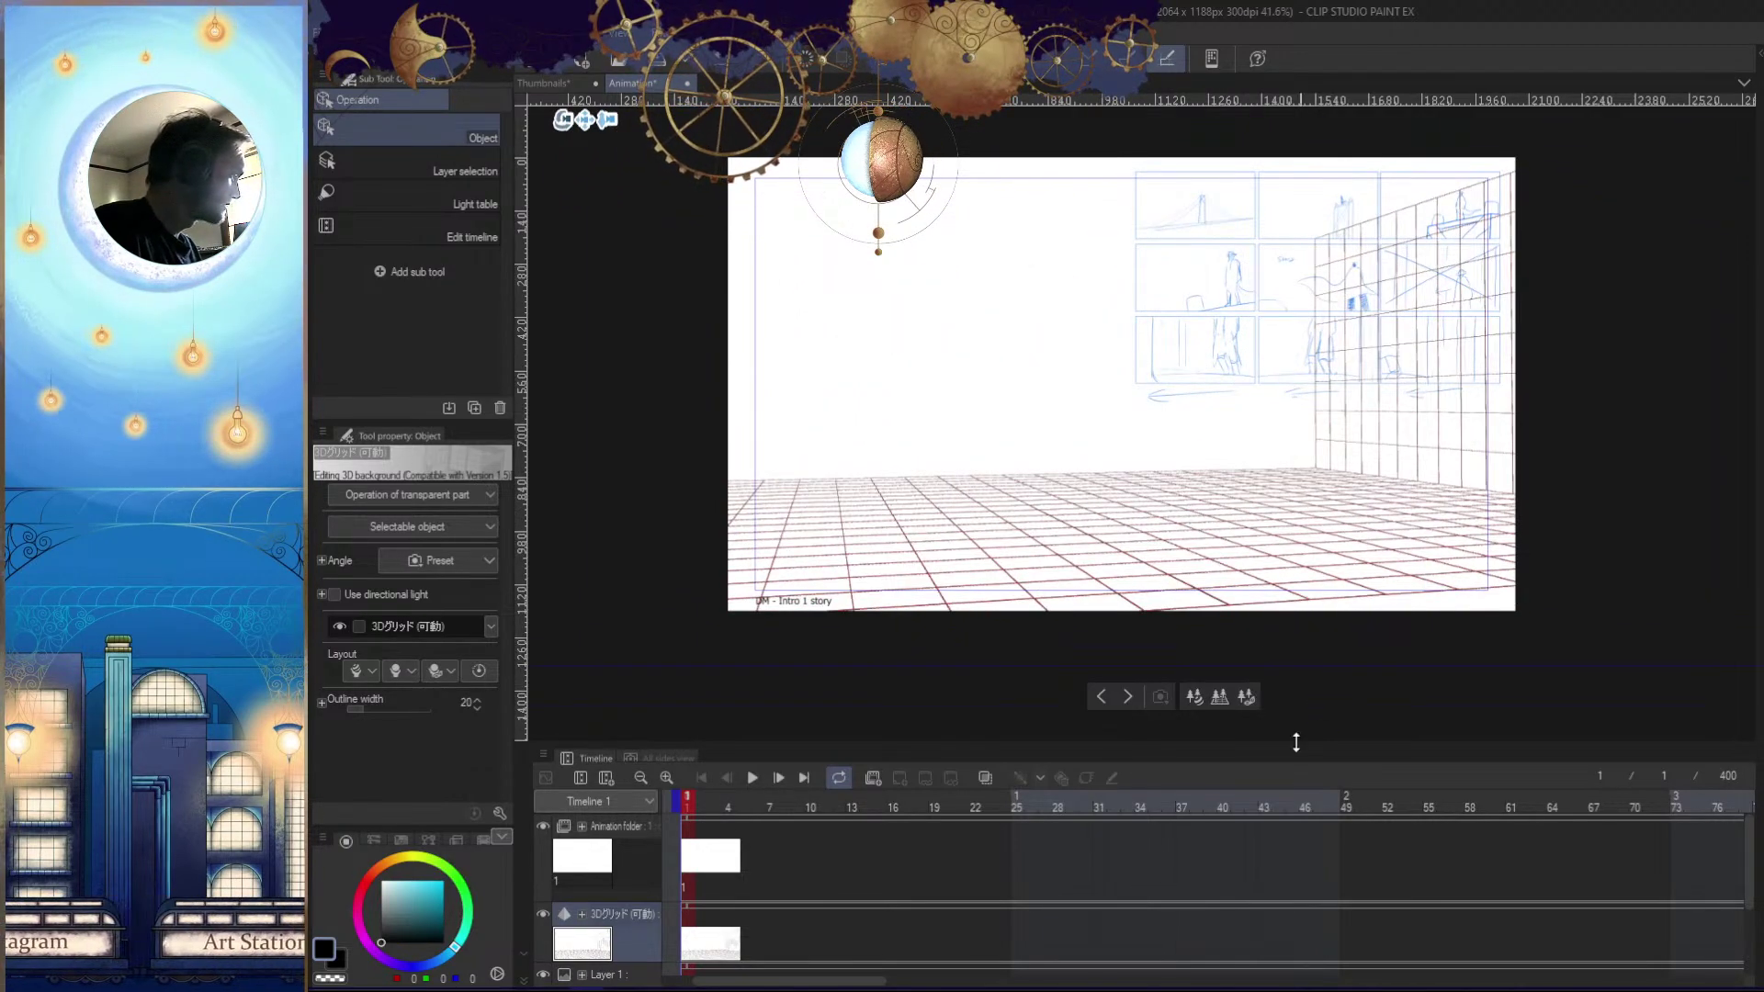
{"action": "left_click_drag", "start_coordinate": [586, 121], "coordinate": [819, 363]}
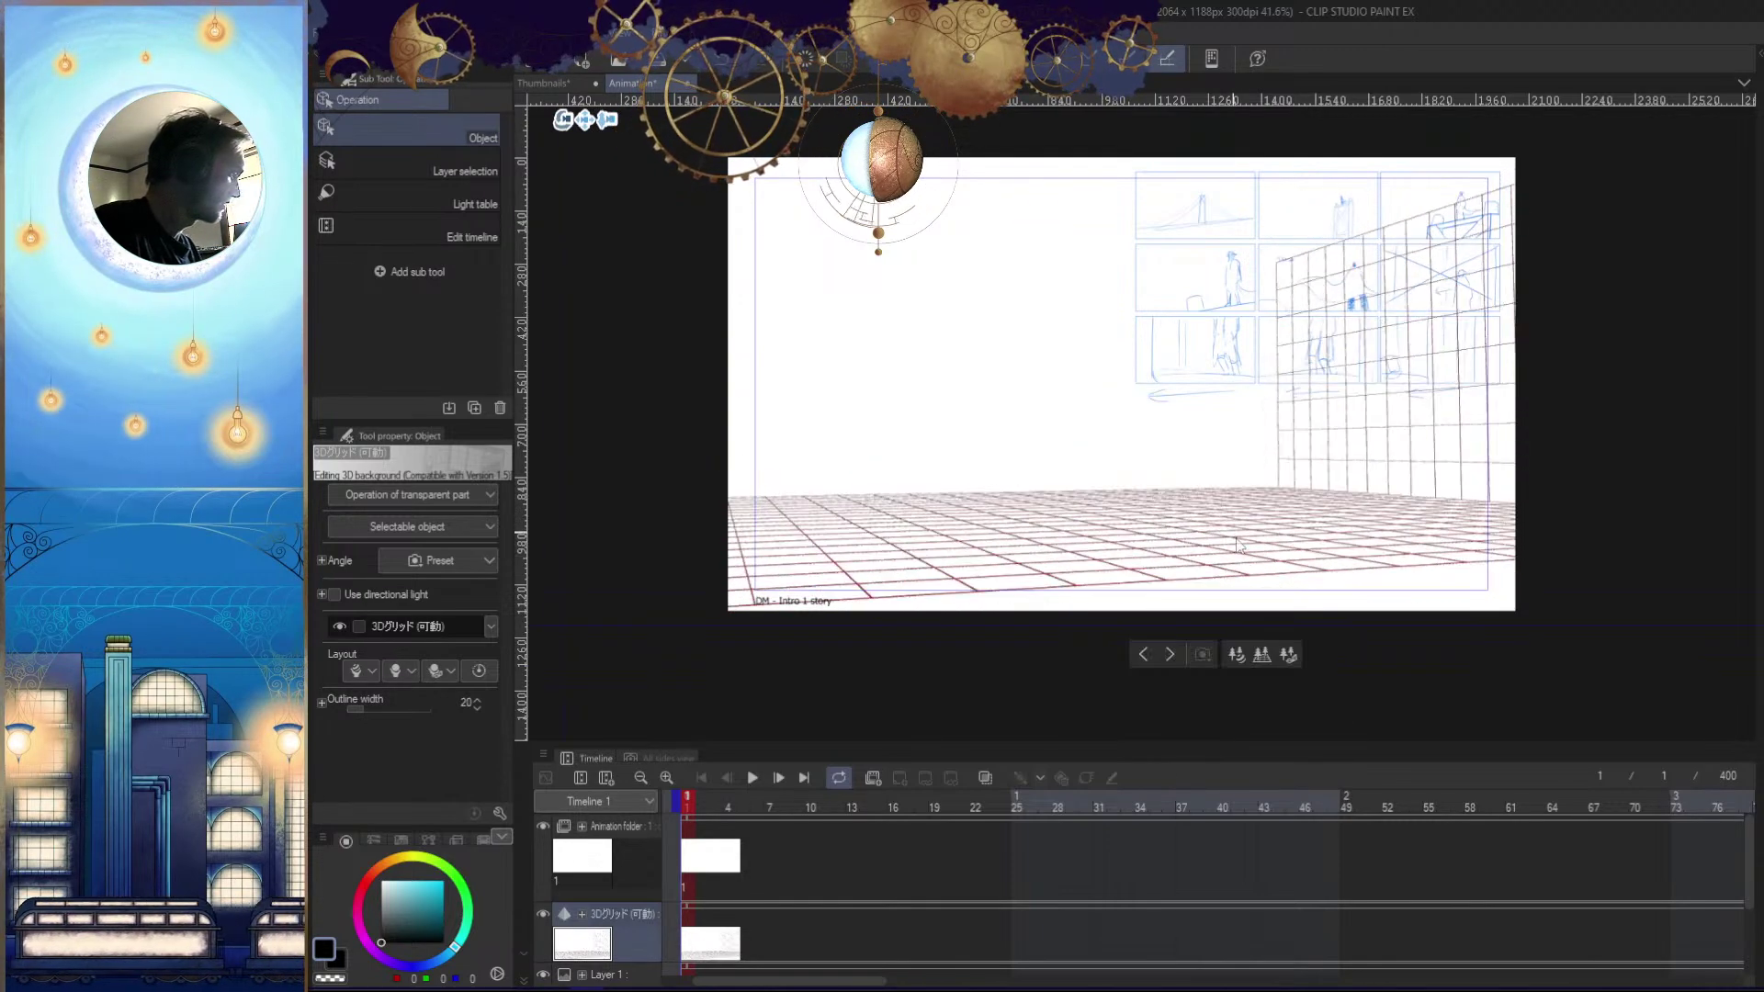
{"action": "left_click_drag", "start_coordinate": [607, 124], "coordinate": [905, 421]}
{"action": "left_click_drag", "start_coordinate": [1103, 583], "coordinate": [1033, 579]}
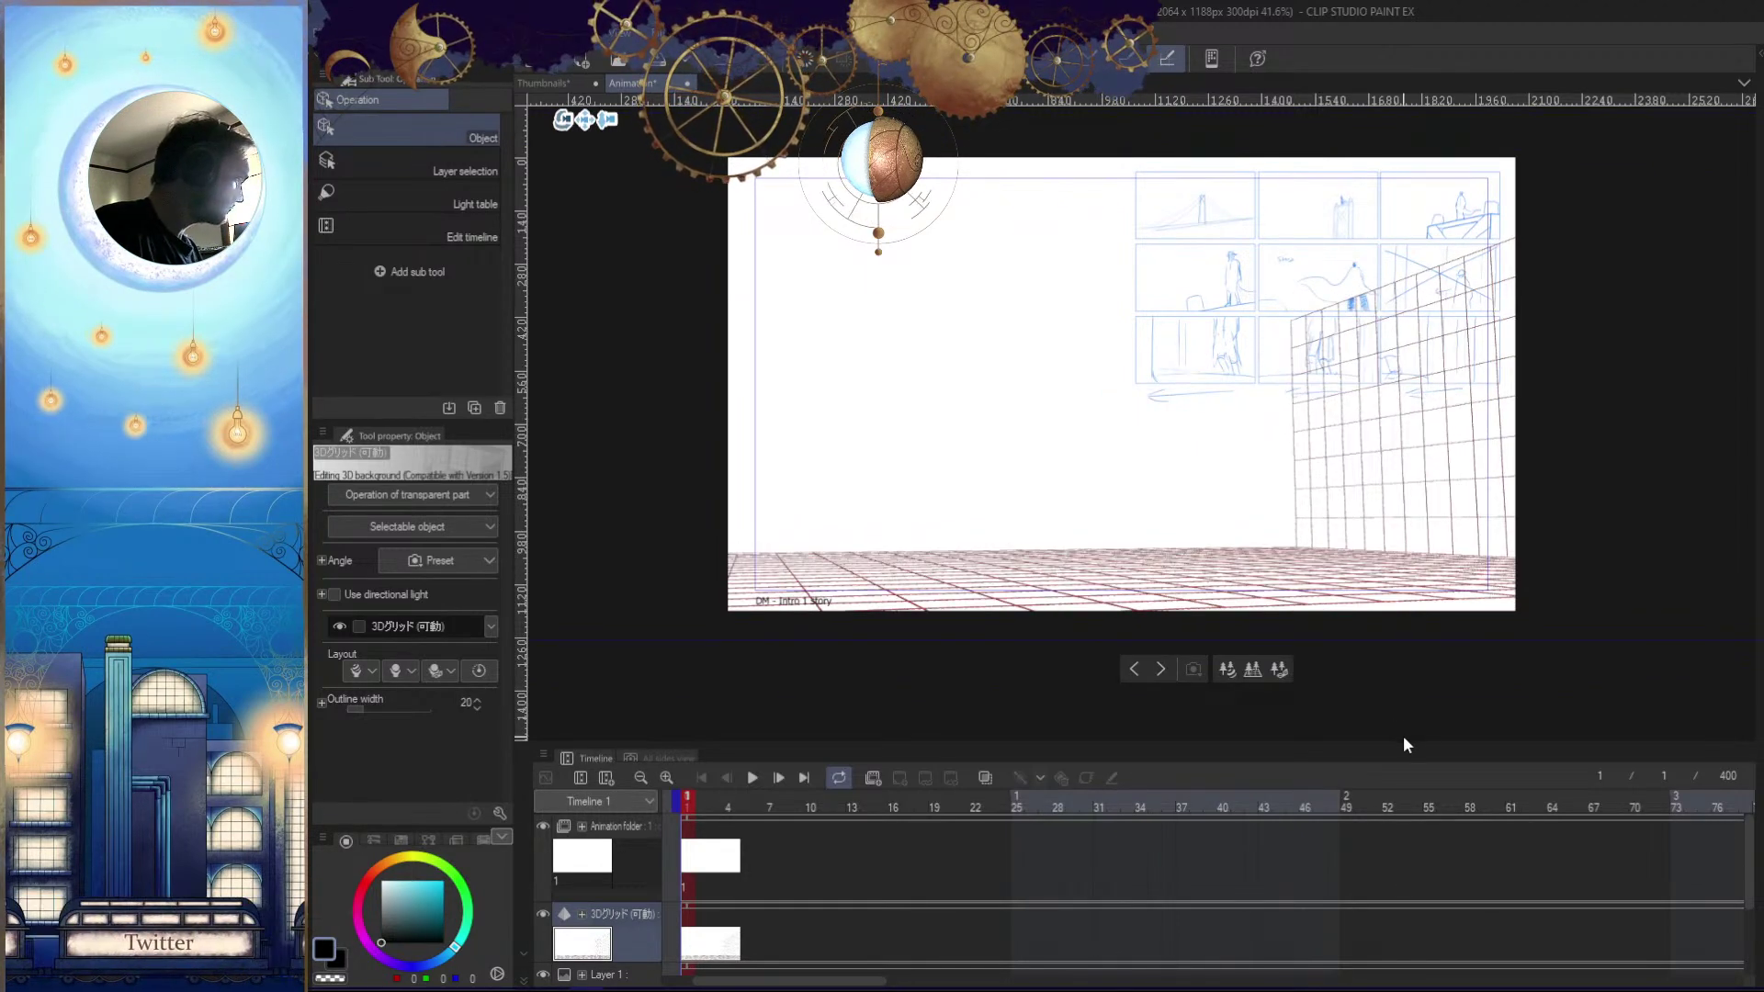
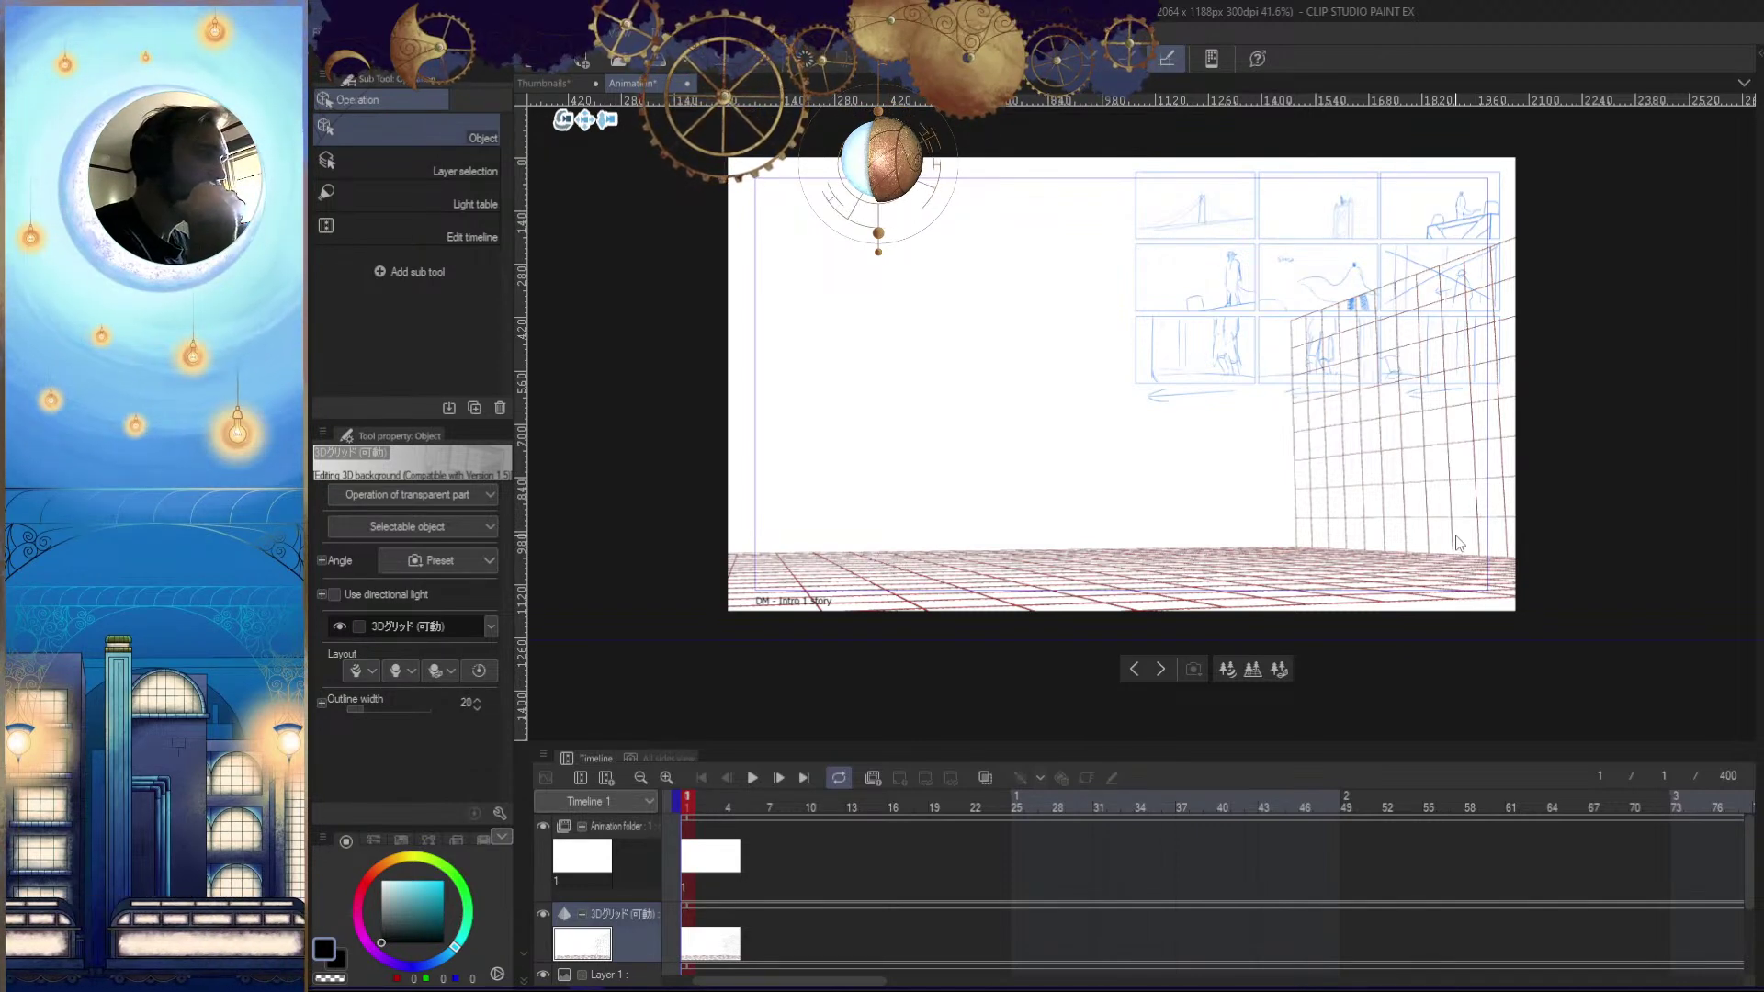
Rename the animation folder as Bridge
{"action": "left_click_drag", "start_coordinate": [1354, 512], "coordinate": [1284, 583]}
{"action": "left_click", "coordinate": [583, 856]}
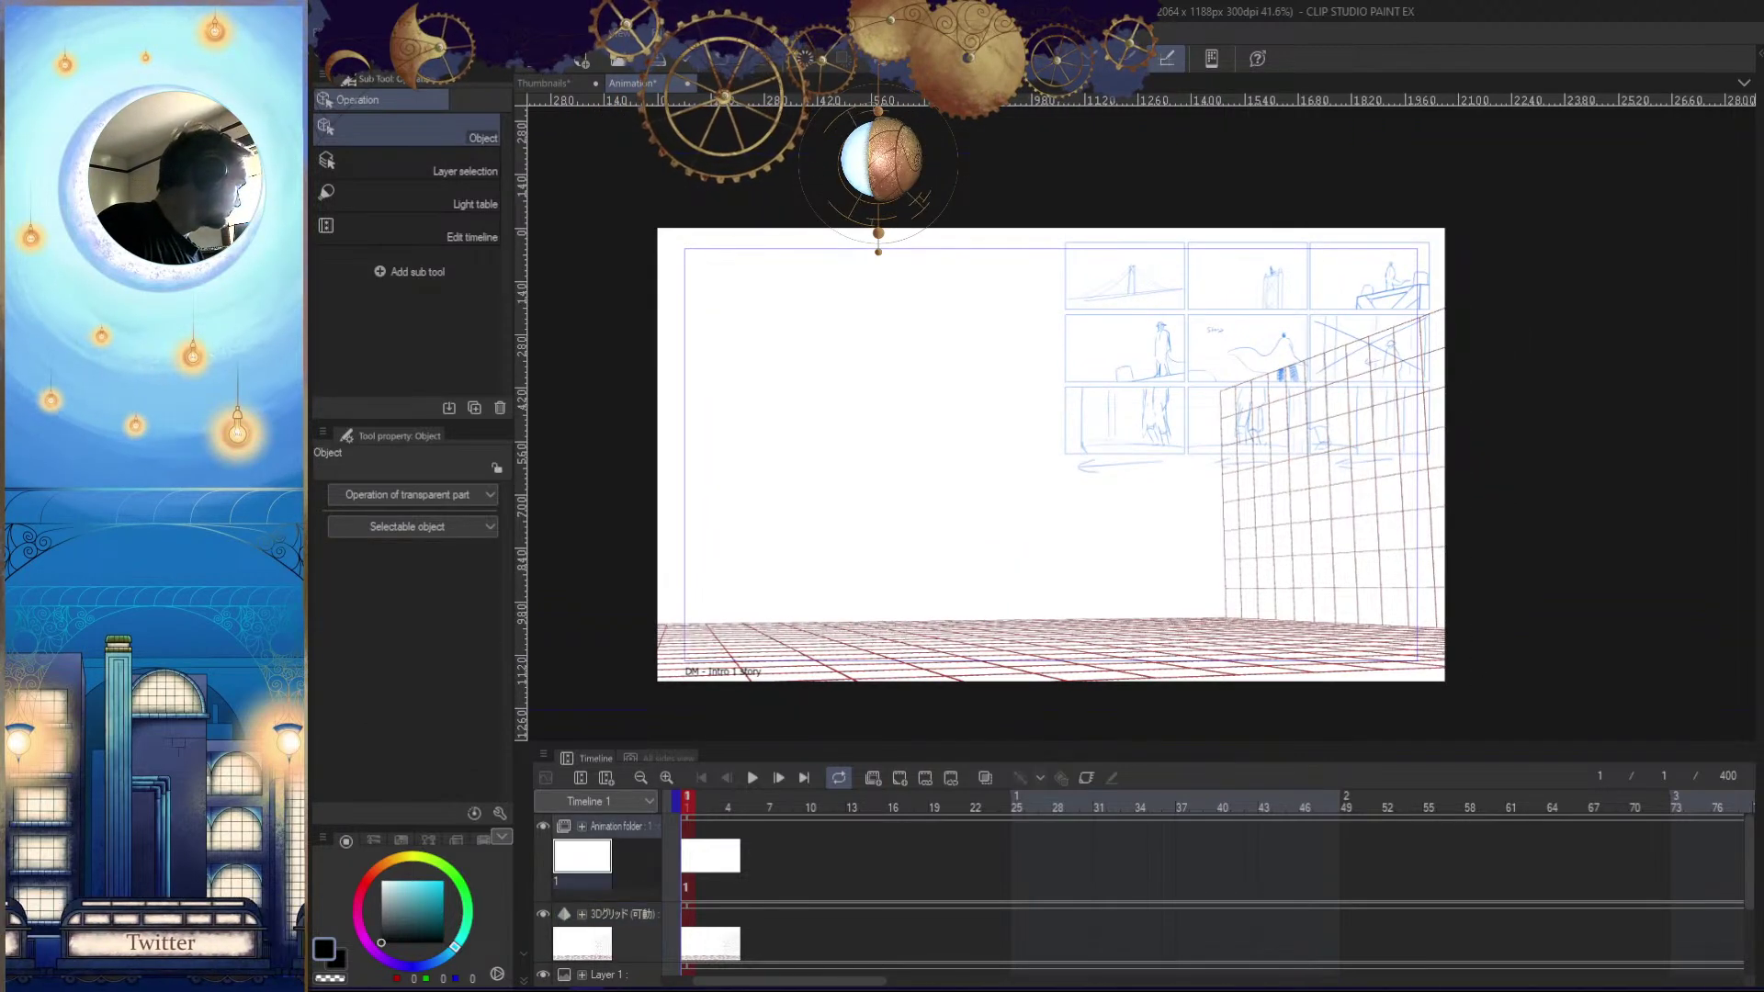
{"action": "left_click_drag", "start_coordinate": [1375, 655], "coordinate": [1396, 636]}
{"action": "double_click", "coordinate": [625, 825]}
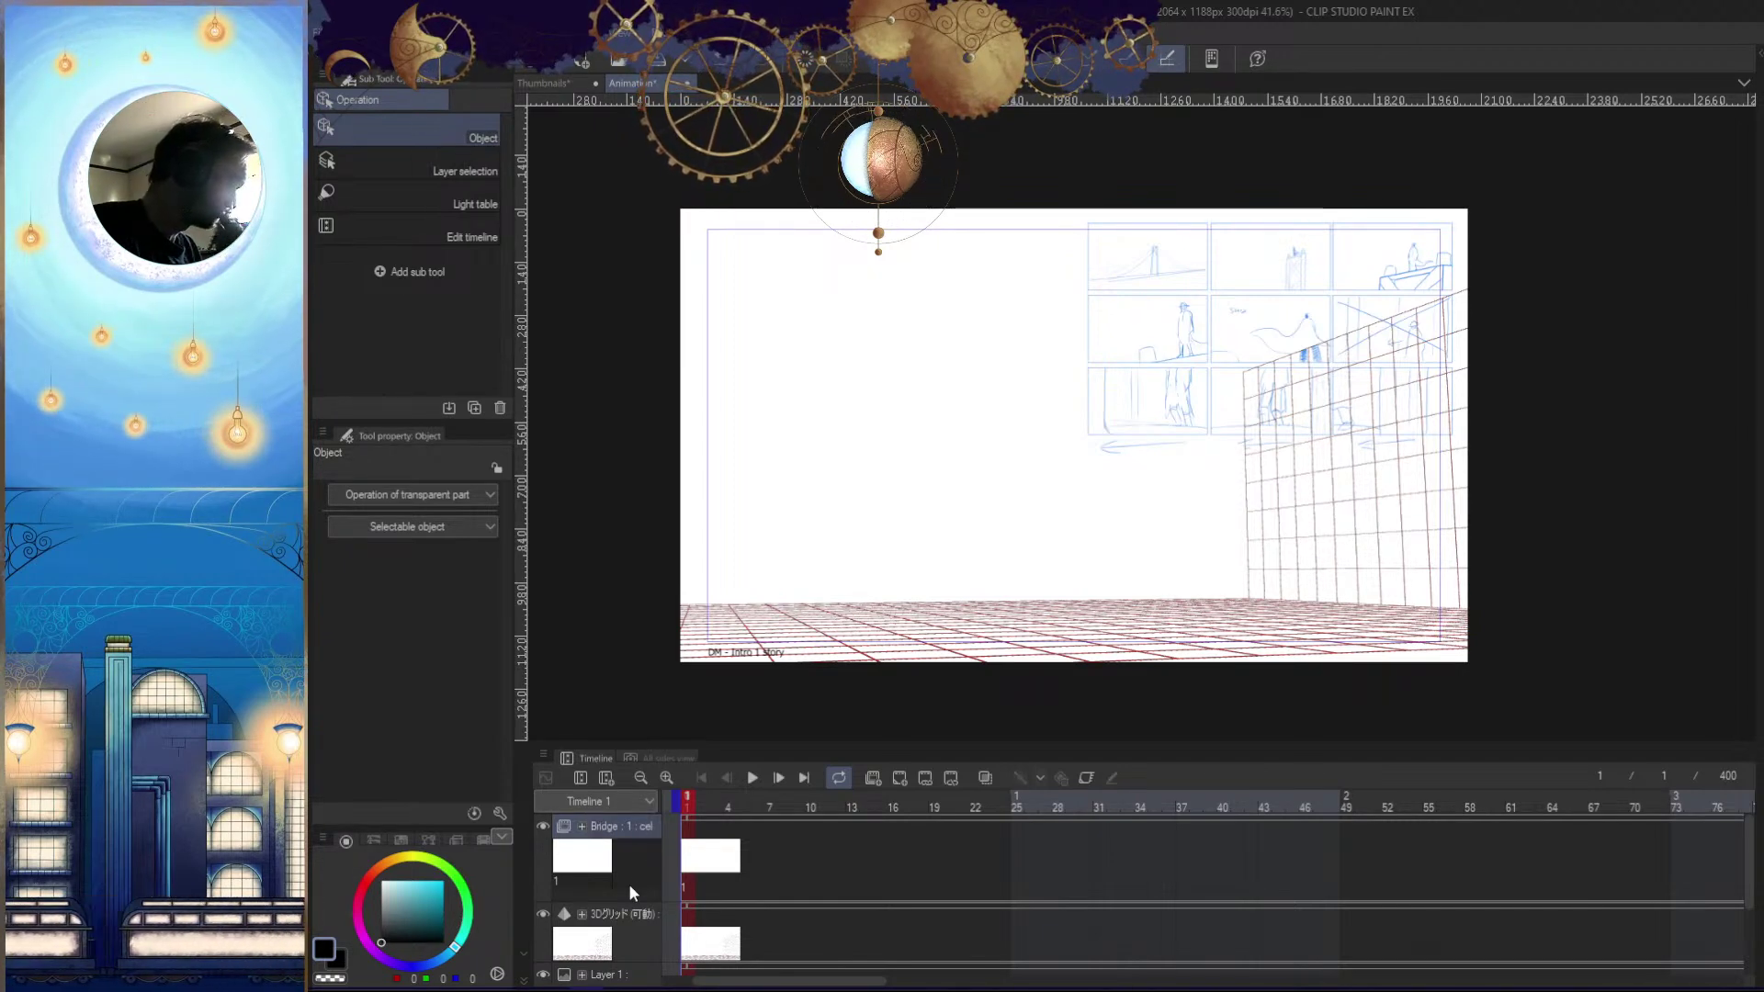
{"action": "left_click", "coordinate": [583, 856]}
{"action": "mouse_move", "coordinate": [1198, 626]}
{"action": "left_mouse_down"}
{"action": "mouse_move", "coordinate": [1367, 584]}
{"action": "mouse_move", "coordinate": [1208, 622]}
{"action": "left_mouse_up"}
{"action": "key", "text": "ctrl+z"}
{"action": "mouse_move", "coordinate": [1479, 579]}
{"action": "left_mouse_down"}
{"action": "mouse_move", "coordinate": [1387, 592]}
{"action": "mouse_move", "coordinate": [1483, 594]}
{"action": "mouse_move", "coordinate": [925, 634]}
{"action": "left_mouse_up"}
{"action": "key", "text": "ctrl+z"}
{"action": "mouse_move", "coordinate": [1398, 631]}
{"action": "left_mouse_down"}
{"action": "mouse_move", "coordinate": [1320, 628]}
{"action": "mouse_move", "coordinate": [1396, 614]}
{"action": "left_mouse_up"}
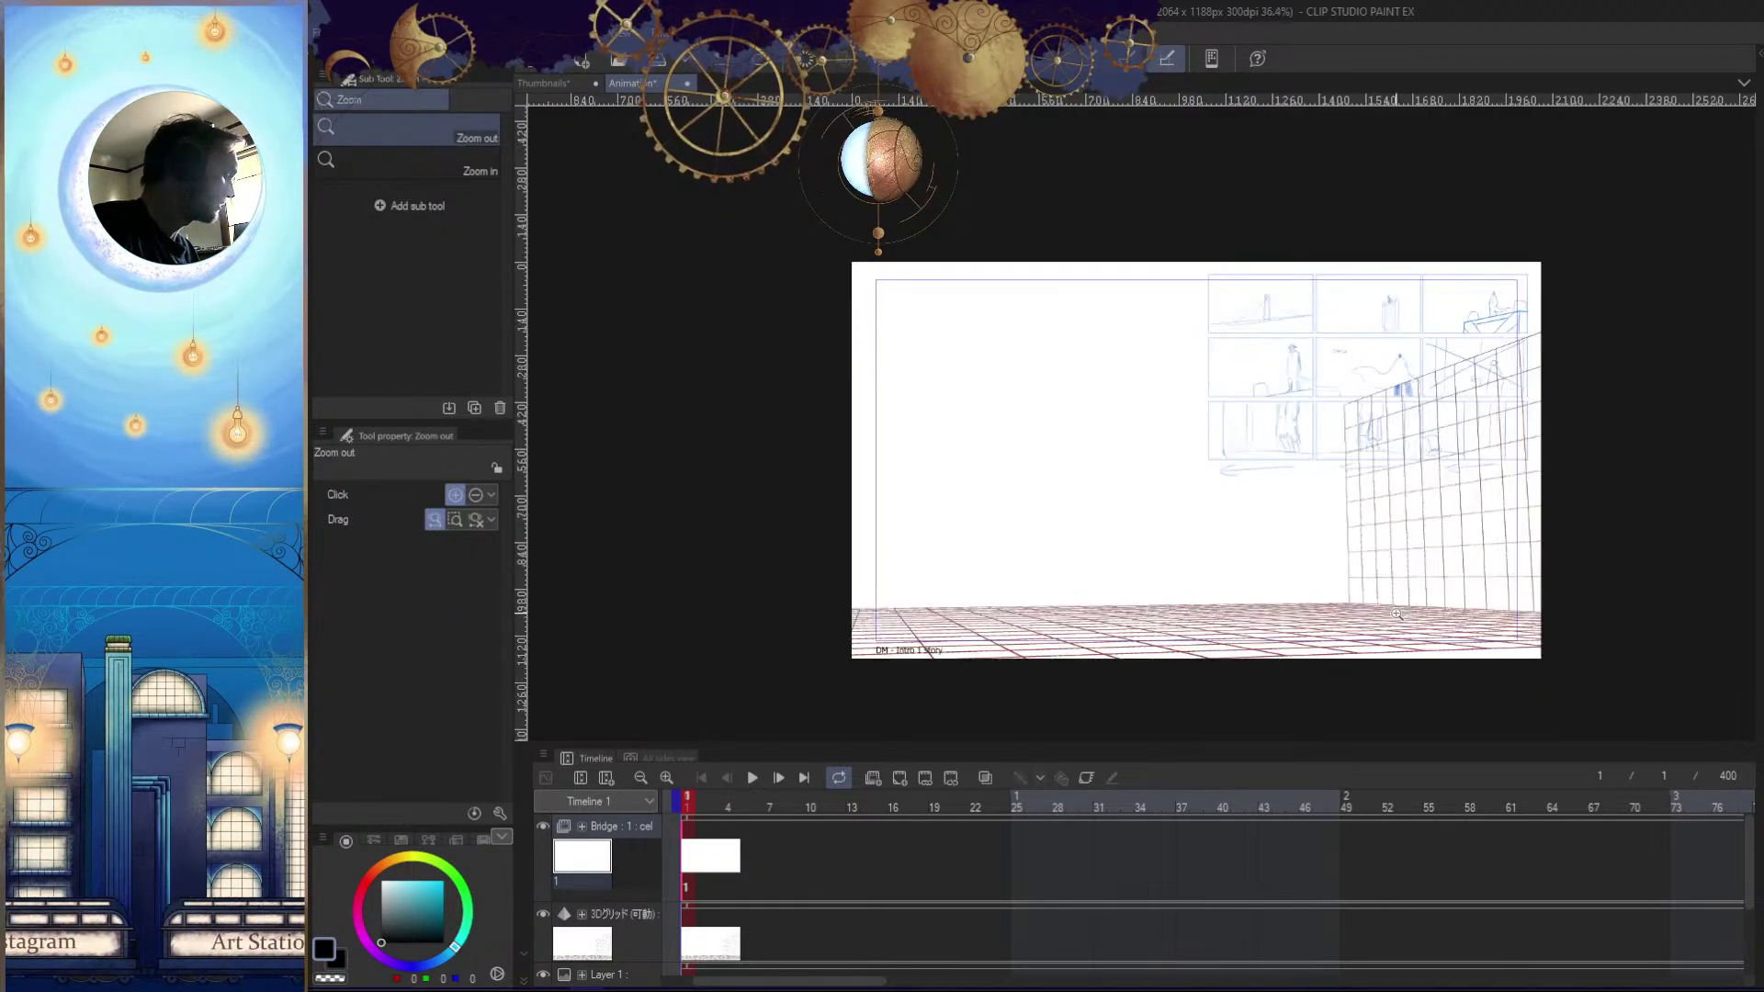
Add a new raster layer directly above the 3D grid layer
{"action": "left_click", "coordinate": [597, 930]}
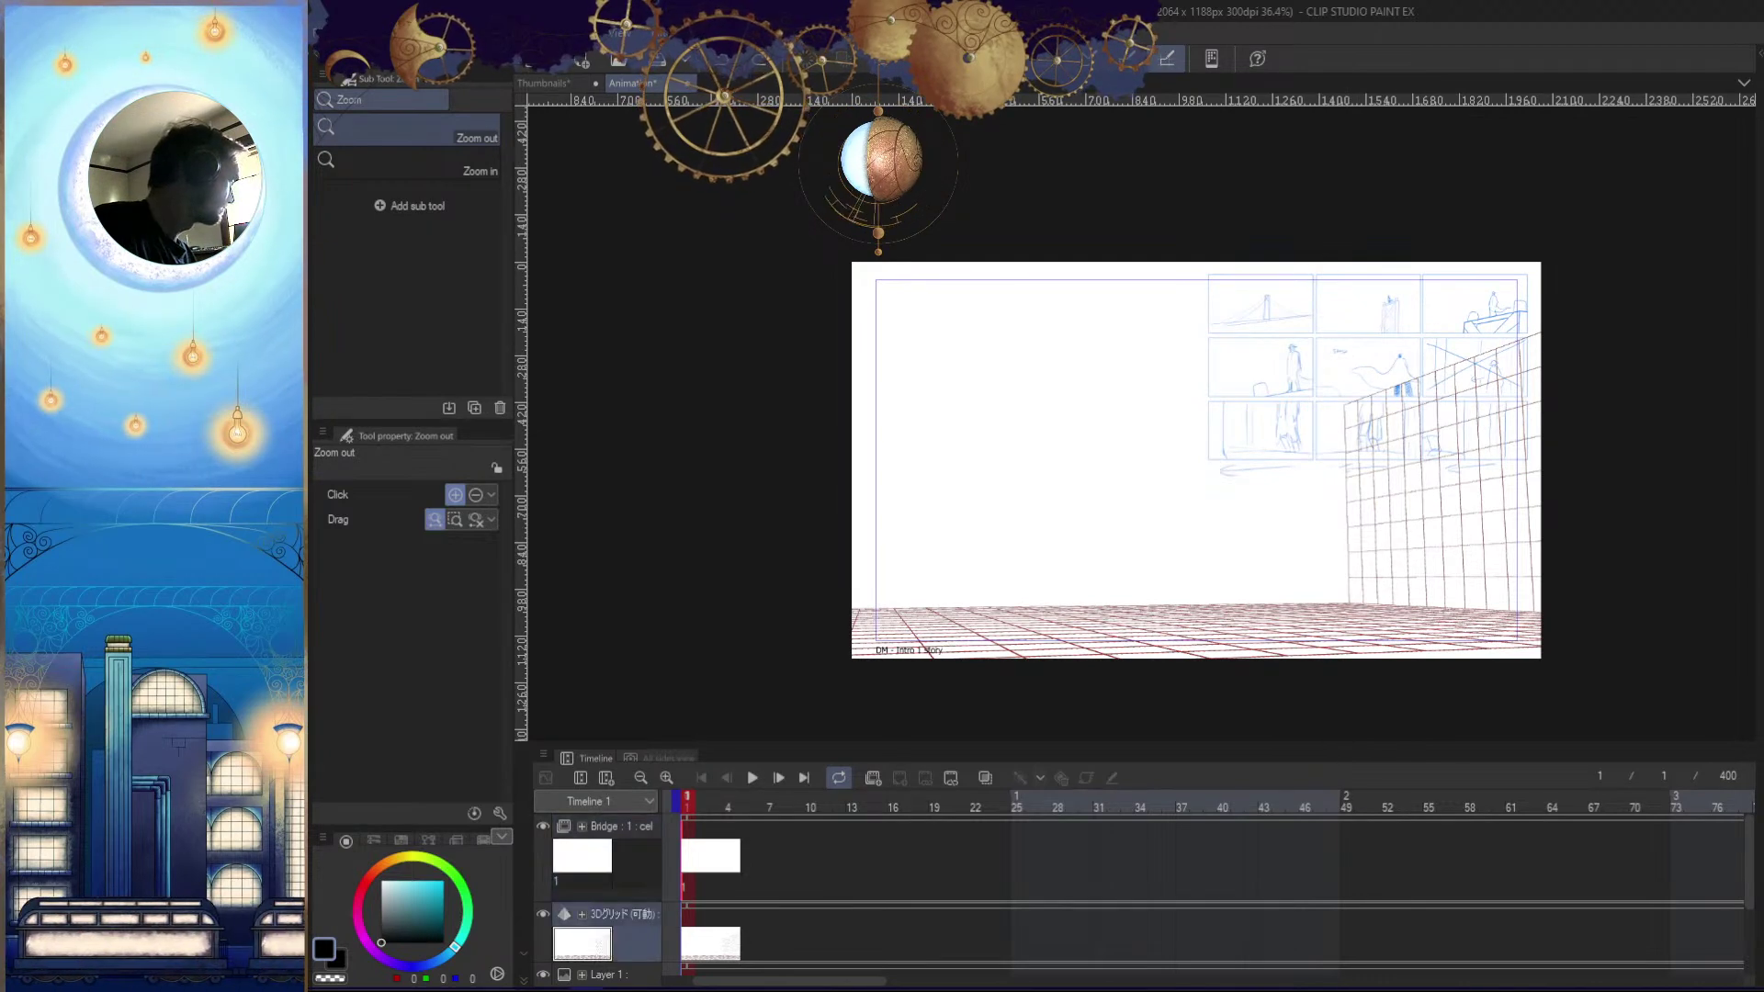
{"action": "key", "text": "ctrl+shift+n"}
Try sketching the bridge's baseline across the floor grid with the DAUB Aenigma 10 brush at size 10
{"action": "mouse_move", "coordinate": [1355, 632]}
{"action": "left_mouse_down"}
{"action": "mouse_move", "coordinate": [1313, 611]}
{"action": "mouse_move", "coordinate": [1456, 598]}
{"action": "mouse_move", "coordinate": [957, 622]}
{"action": "left_mouse_up"}
{"action": "key", "text": "ctrl+z"}
{"action": "left_click_drag", "start_coordinate": [1467, 611], "coordinate": [800, 618]}
{"action": "key", "text": "ctrl+z"}
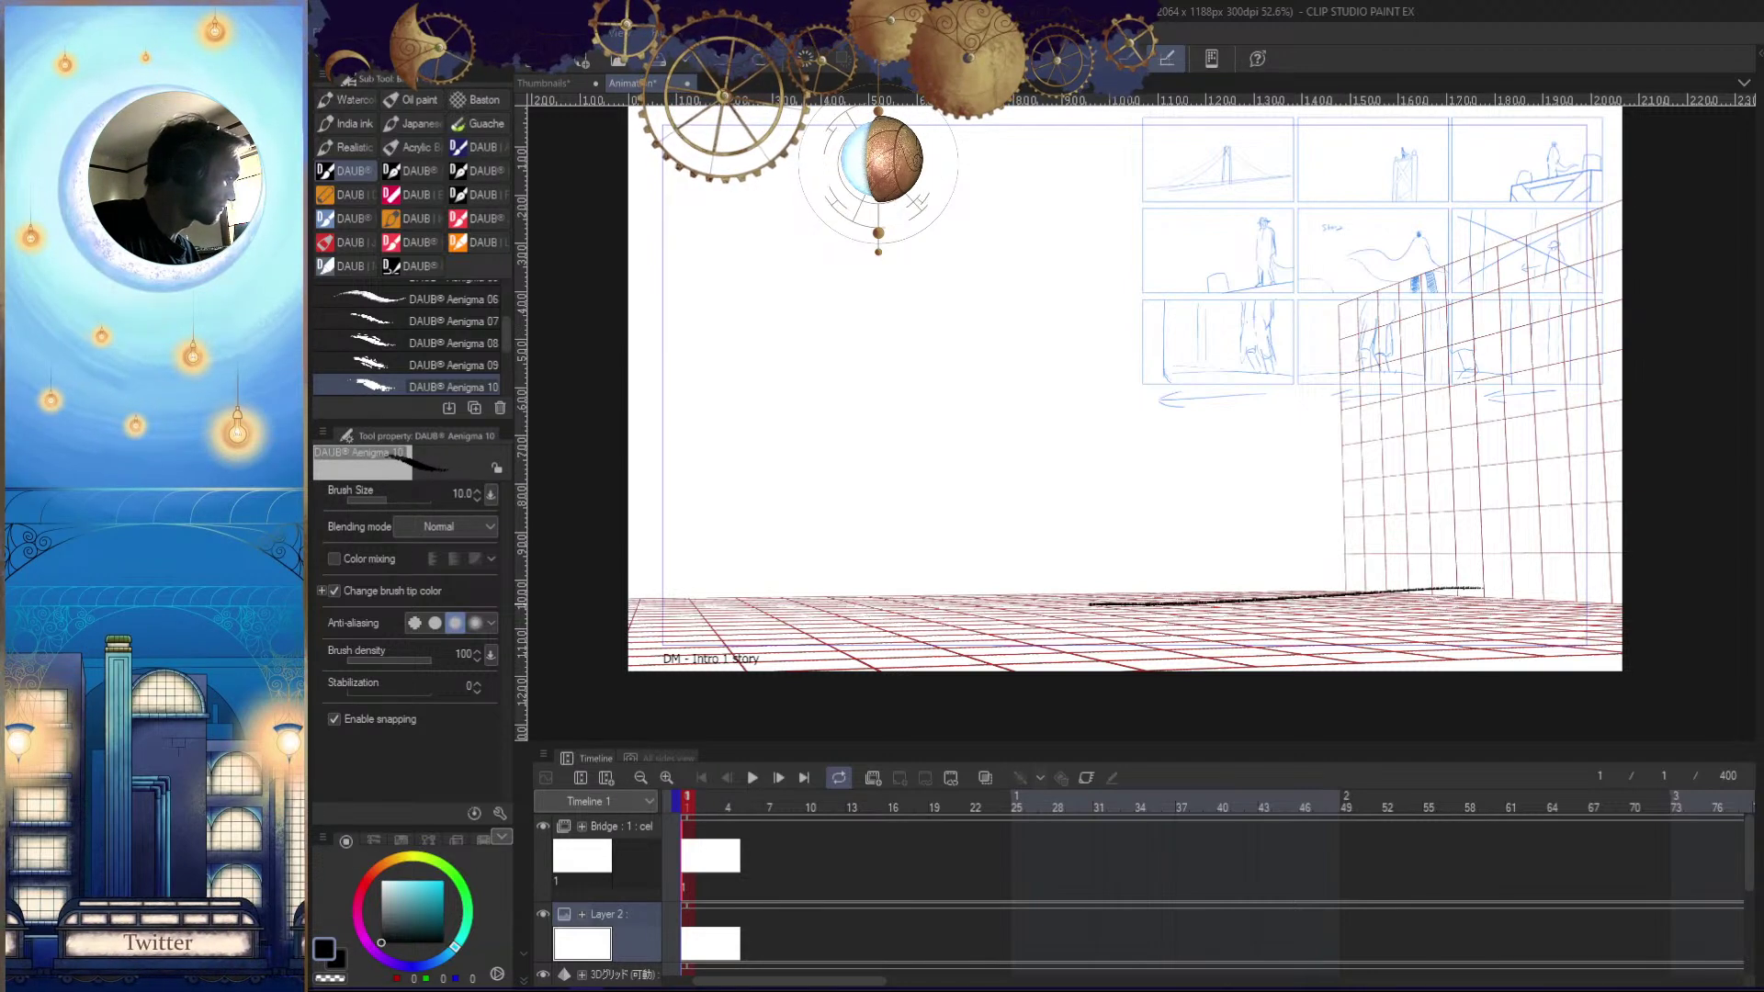
{"action": "key", "text": "ctrl+z"}
{"action": "left_click_drag", "start_coordinate": [1486, 585], "coordinate": [794, 633]}
{"action": "key", "text": "ctrl+z"}
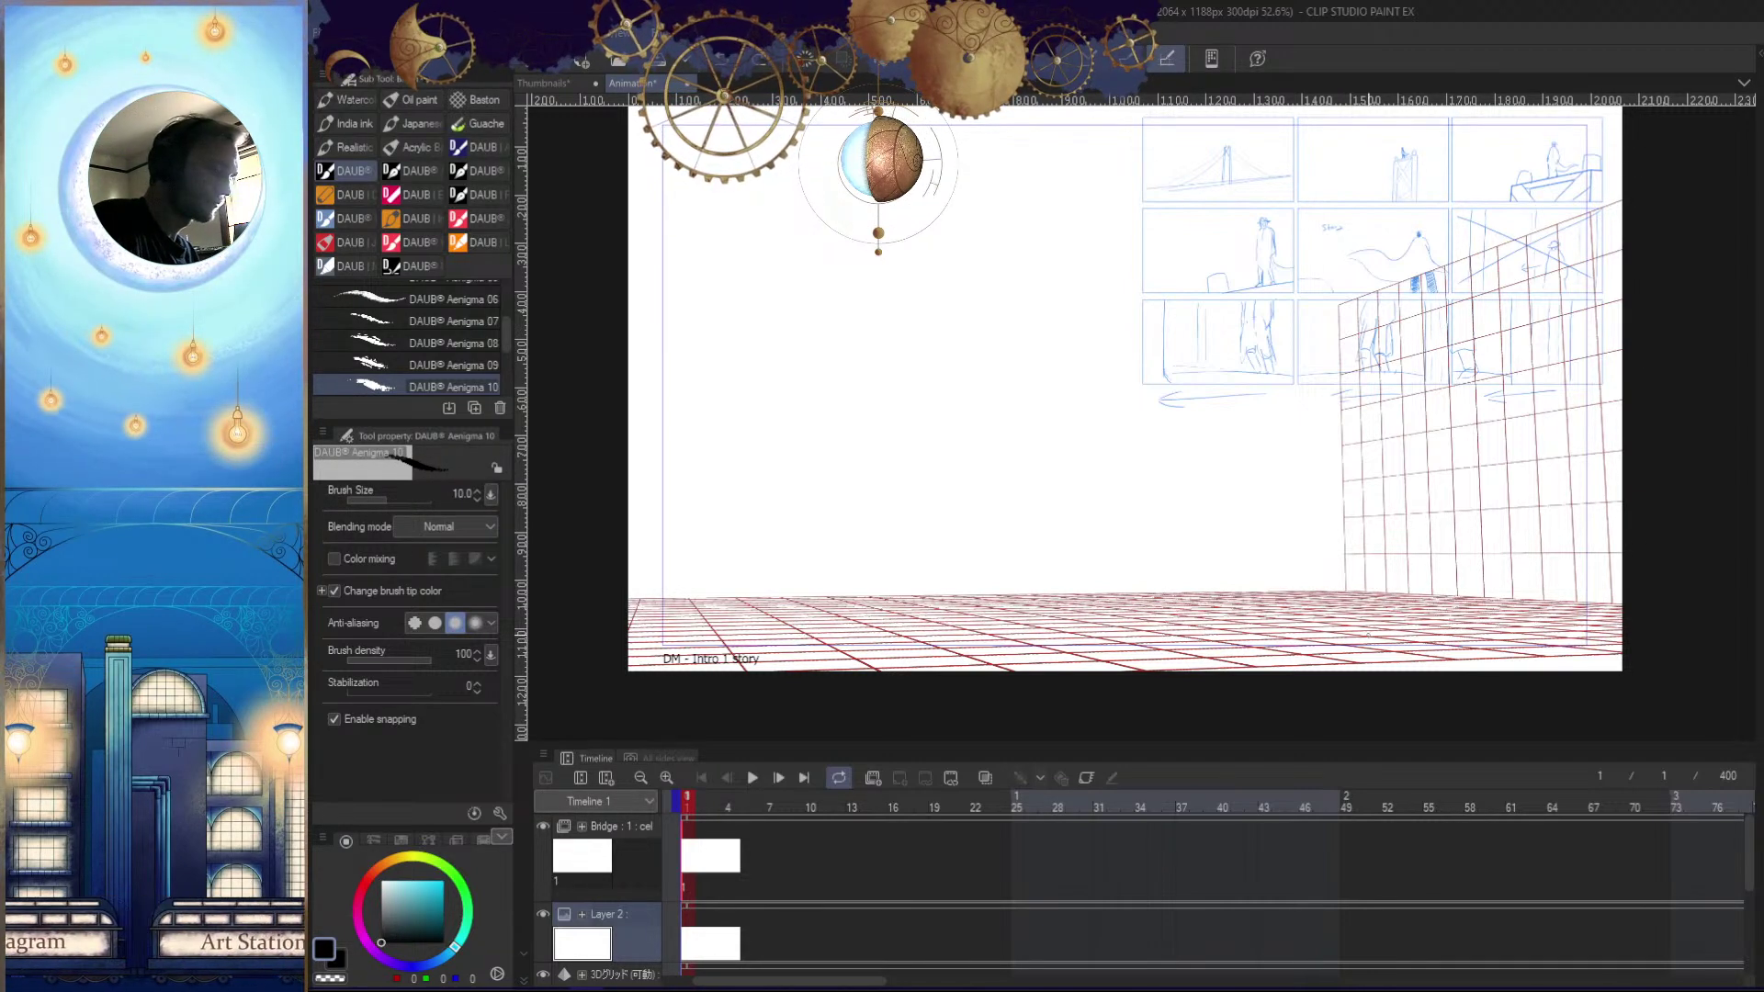
Reduce the brush size to 5 and place a starting dot for the baseline at the foot of the wall grid
{"action": "left_click_drag", "start_coordinate": [1500, 620], "coordinate": [1521, 625]}
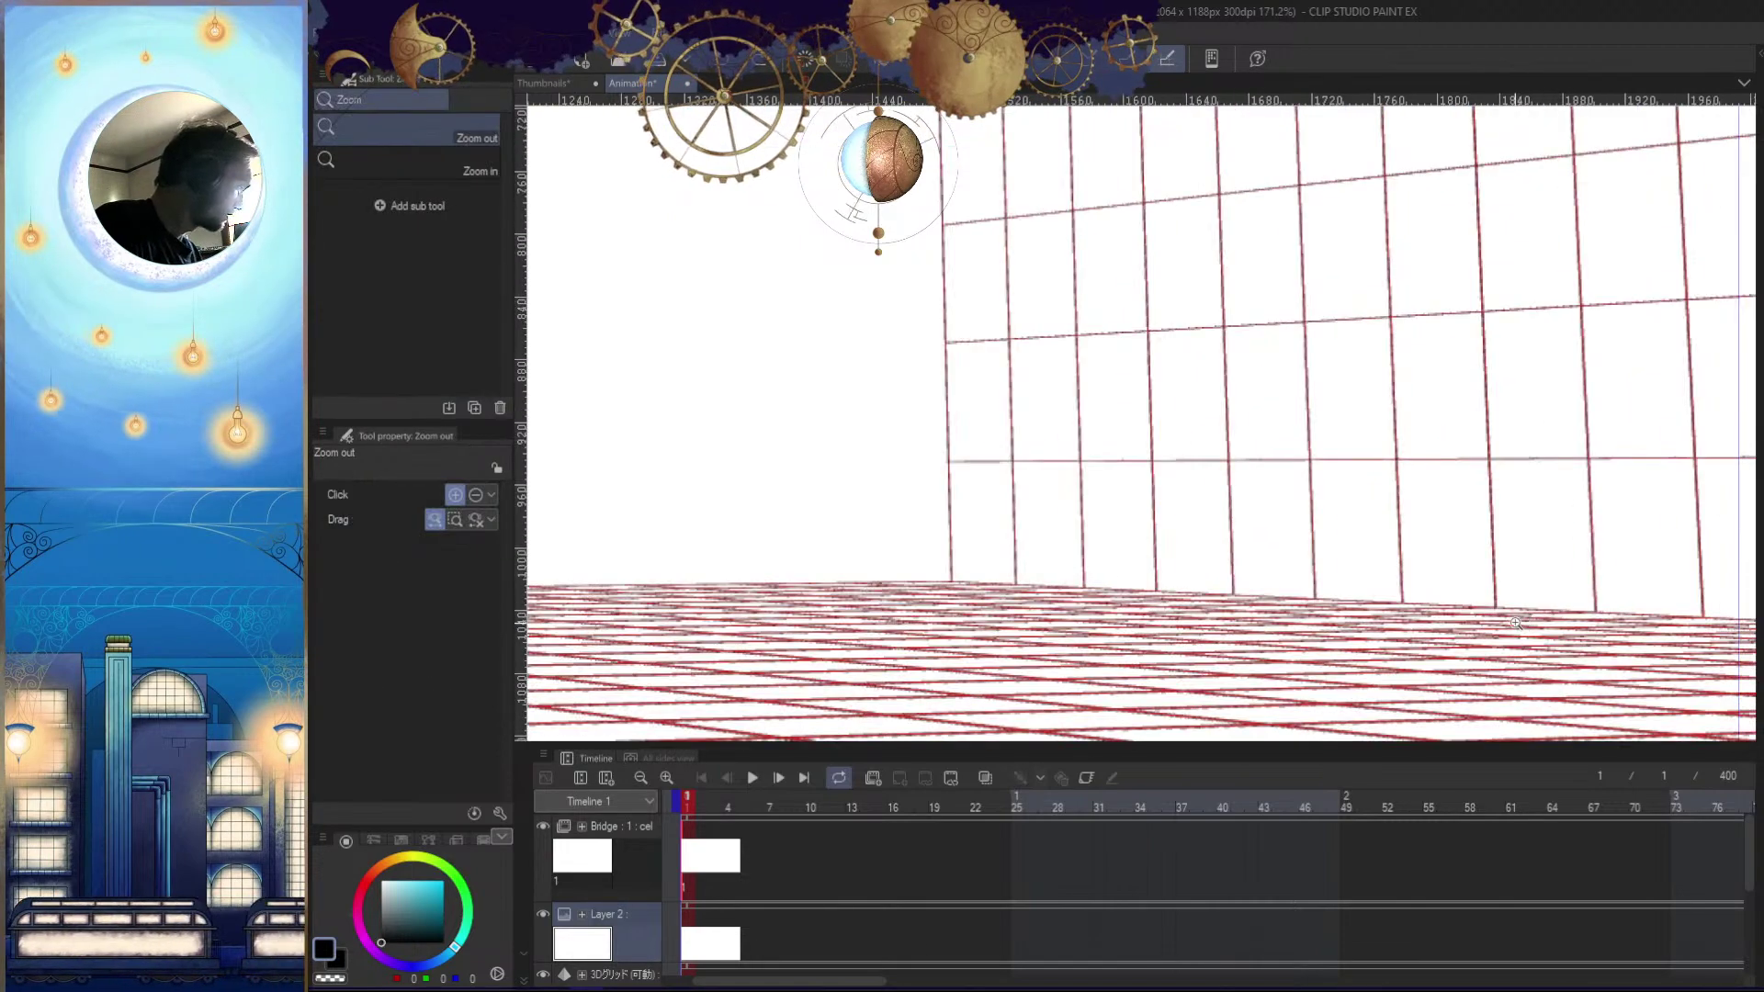
{"action": "left_click_drag", "start_coordinate": [1619, 601], "coordinate": [1066, 618]}
{"action": "left_click_drag", "start_coordinate": [1397, 631], "coordinate": [1412, 641]}
{"action": "left_click", "coordinate": [1320, 665]}
{"action": "key", "text": "ctrl+z"}
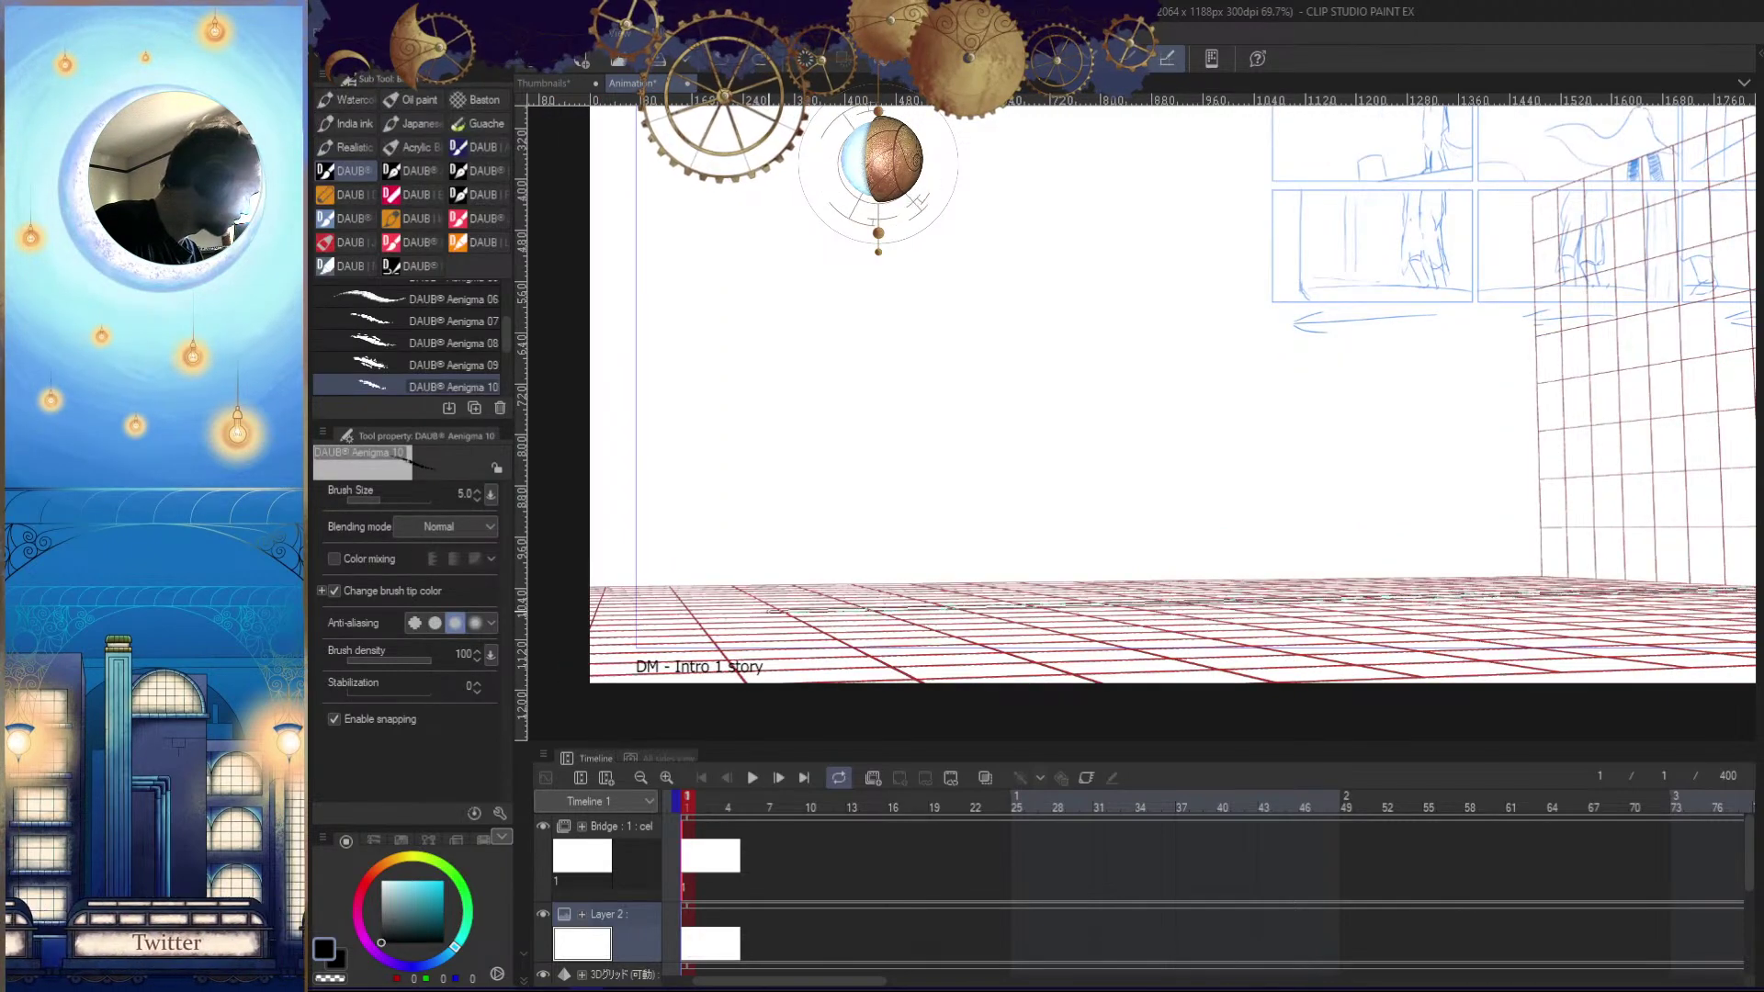
{"action": "left_click_drag", "start_coordinate": [1300, 689], "coordinate": [890, 677]}
{"action": "left_click_drag", "start_coordinate": [1385, 572], "coordinate": [1466, 591]}
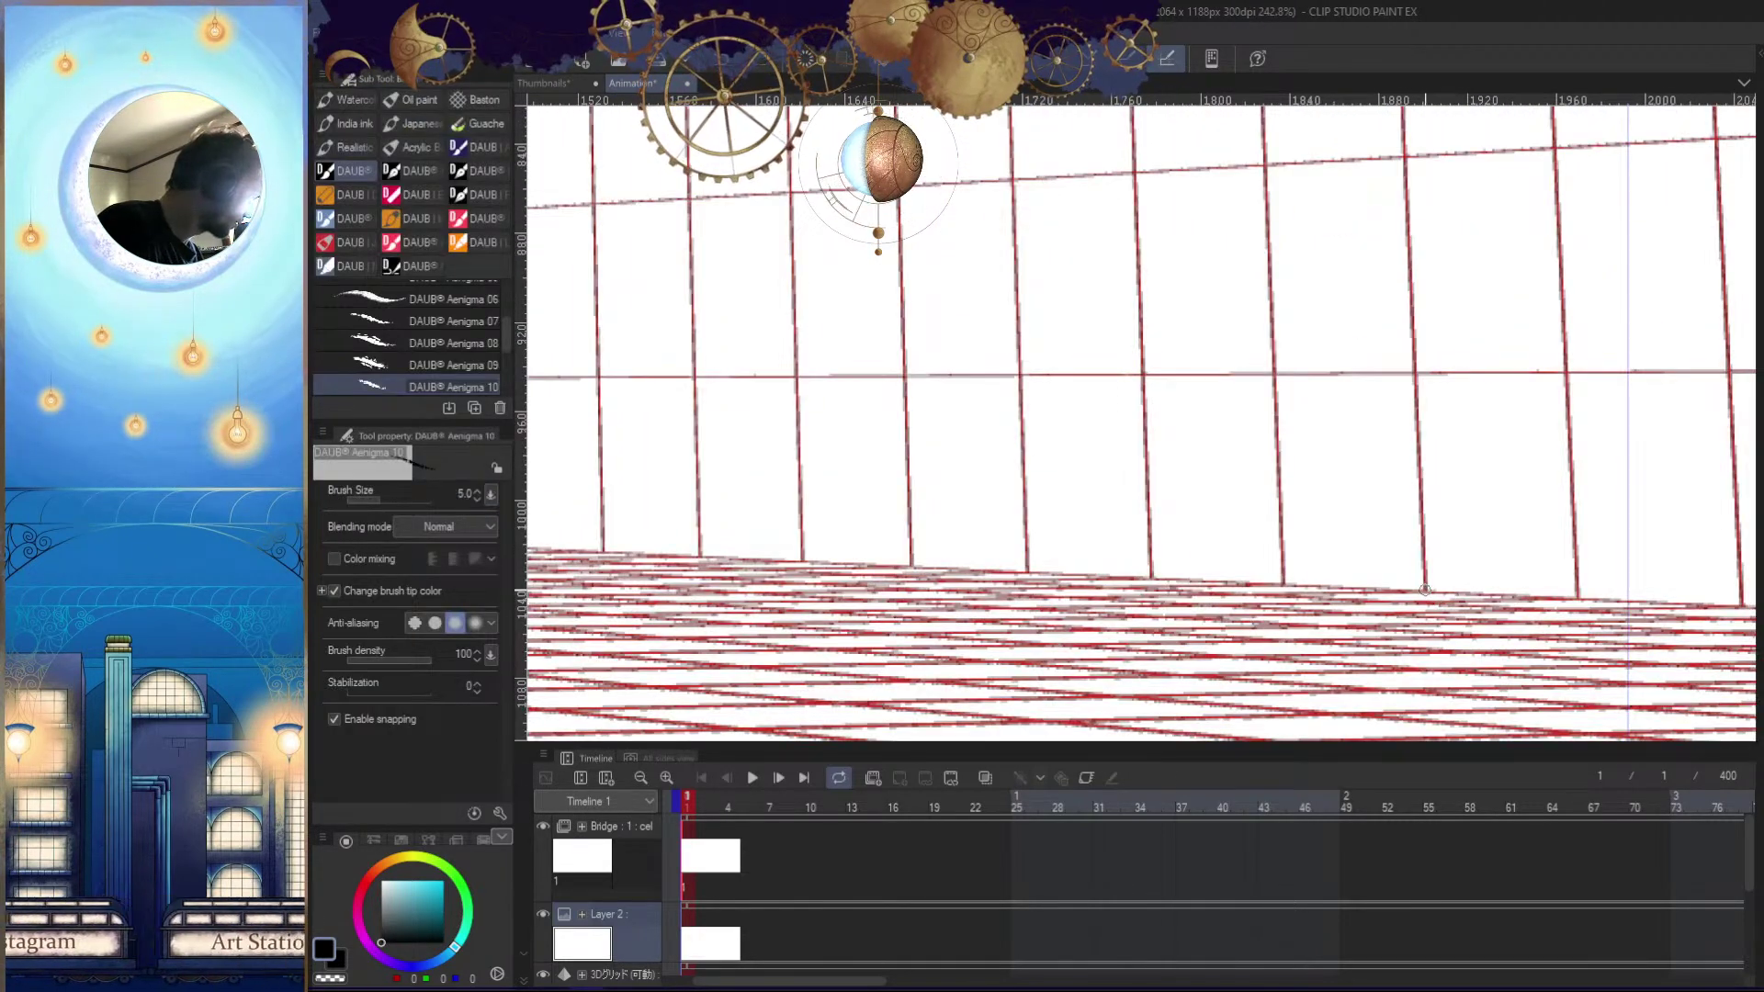
{"action": "left_click", "coordinate": [1424, 589]}
{"action": "mouse_move", "coordinate": [1603, 549]}
{"action": "left_mouse_down"}
{"action": "mouse_move", "coordinate": [1355, 689]}
{"action": "mouse_move", "coordinate": [1387, 700]}
{"action": "left_mouse_up"}
Fade the 3D grid layer and draw a straight baseline from the dot across the floor on the sketch layer
{"action": "left_click", "coordinate": [625, 975]}
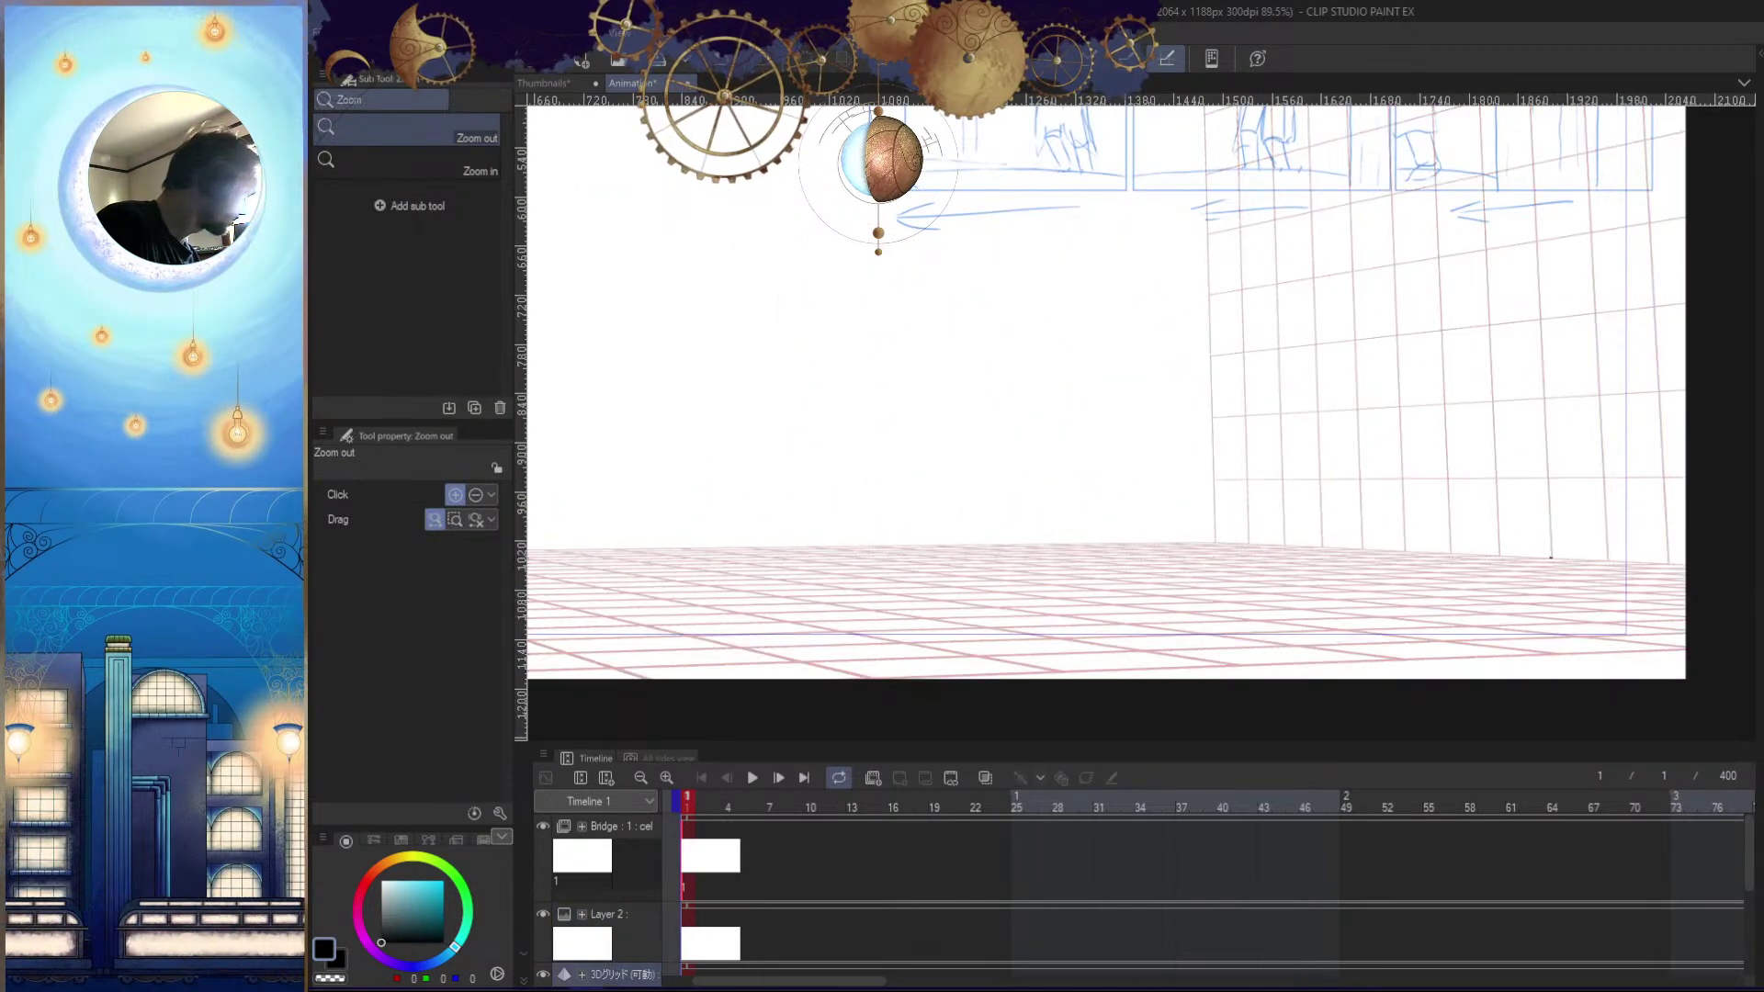
{"action": "left_click", "coordinate": [625, 930]}
{"action": "key", "text": "b"}
{"action": "left_click_drag", "start_coordinate": [1448, 585], "coordinate": [1752, 565]}
{"action": "left_click_drag", "start_coordinate": [949, 570], "coordinate": [1218, 545]}
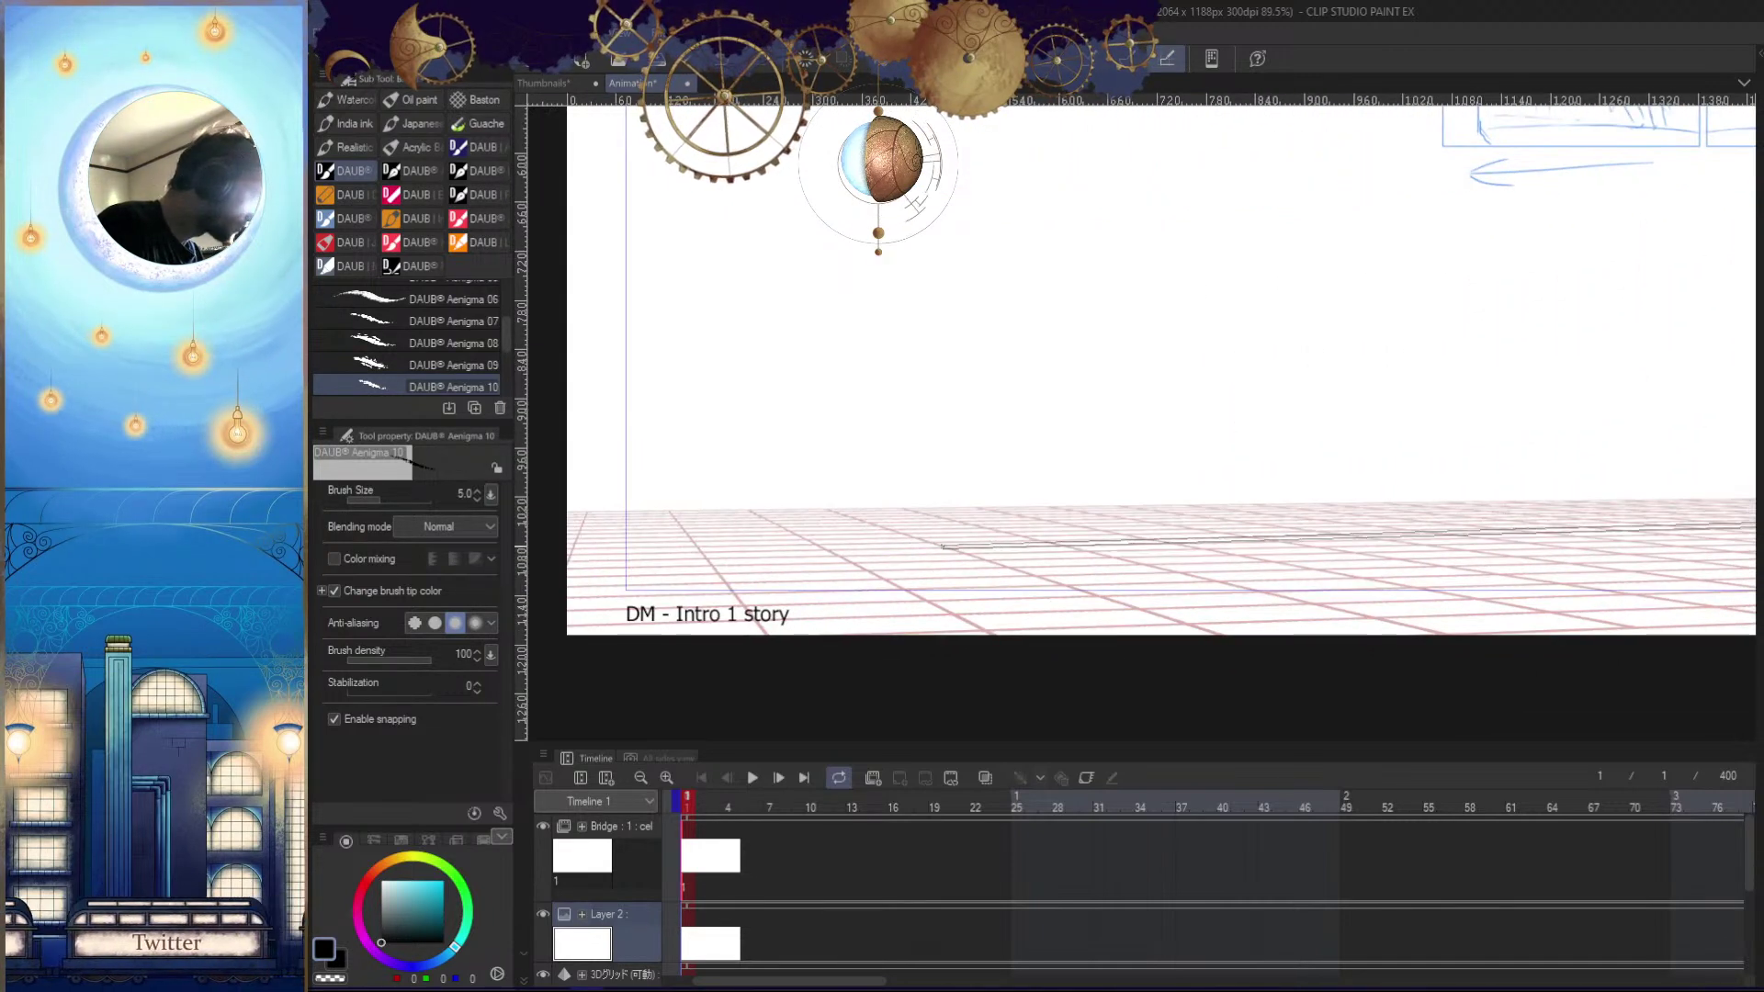
{"action": "left_click", "coordinate": [818, 547], "text": "shift"}
Draw a straight, nearly vertical tower line rising from the baseline into the thumbnail area
{"action": "key", "text": "ctrl+space"}
{"action": "left_click_drag", "start_coordinate": [1204, 608], "coordinate": [1193, 673]}
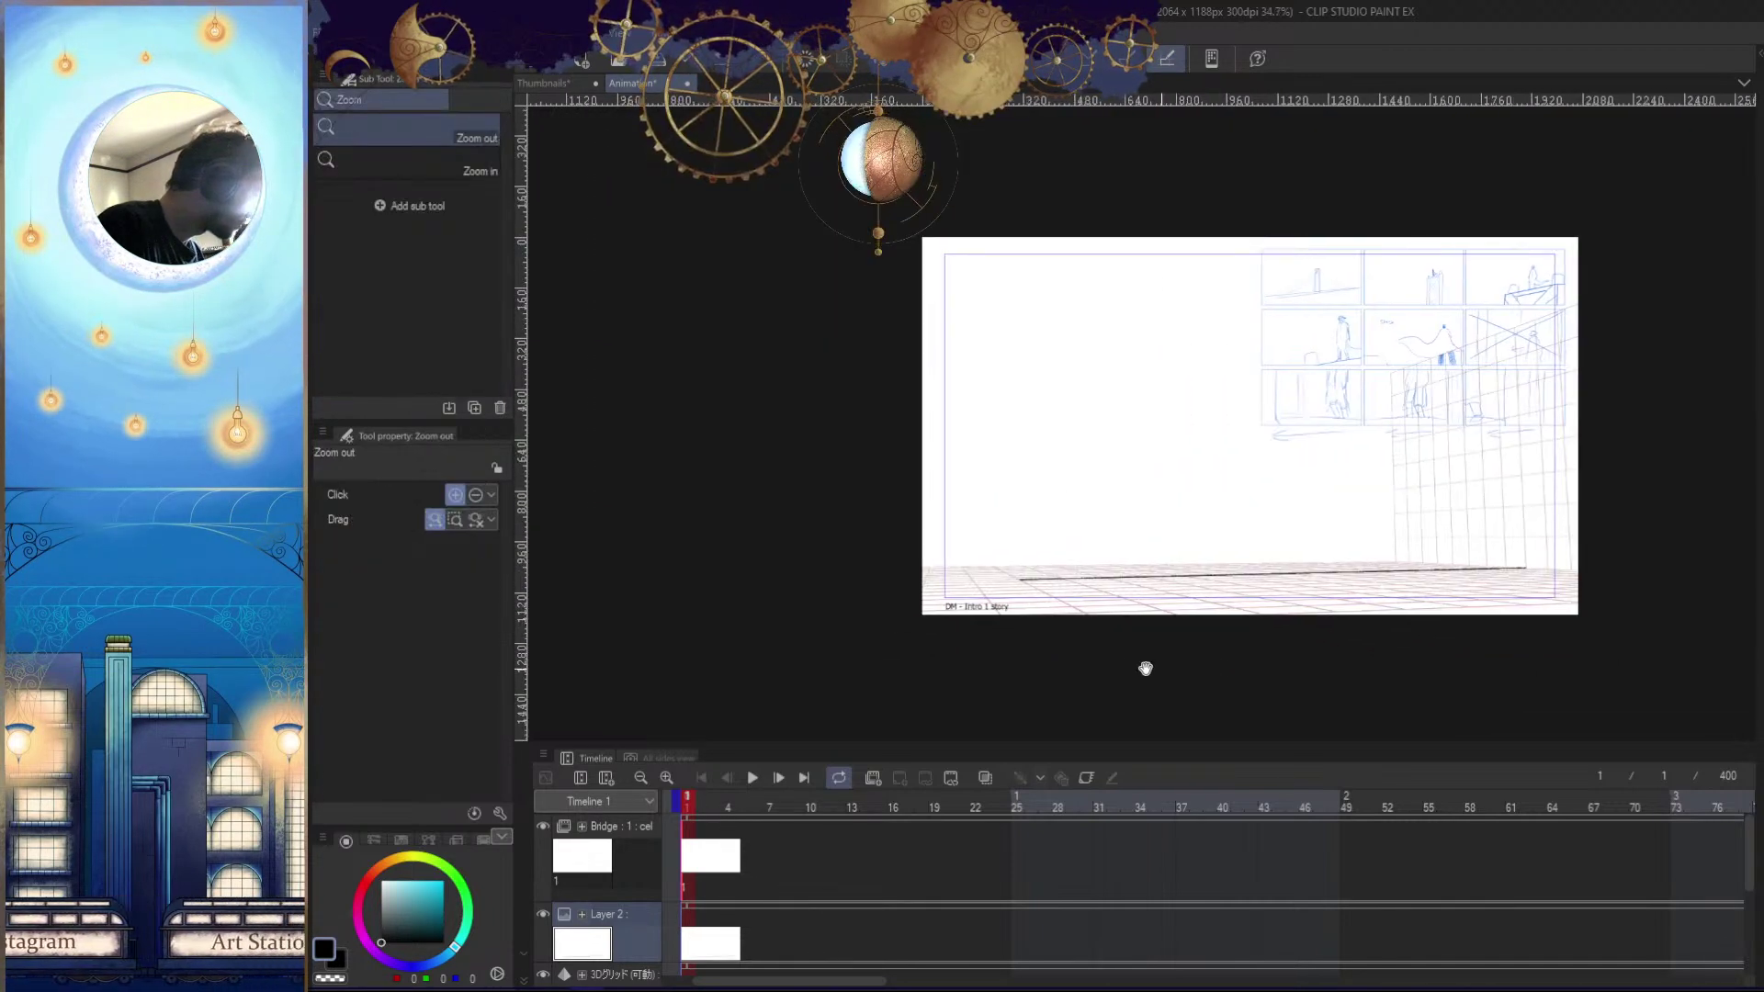
{"action": "left_click_drag", "start_coordinate": [1487, 565], "coordinate": [1552, 590]}
{"action": "left_click_drag", "start_coordinate": [1553, 590], "coordinate": [1240, 643]}
{"action": "left_click_drag", "start_coordinate": [1328, 706], "coordinate": [1289, 707]}
{"action": "left_click", "coordinate": [1156, 642]}
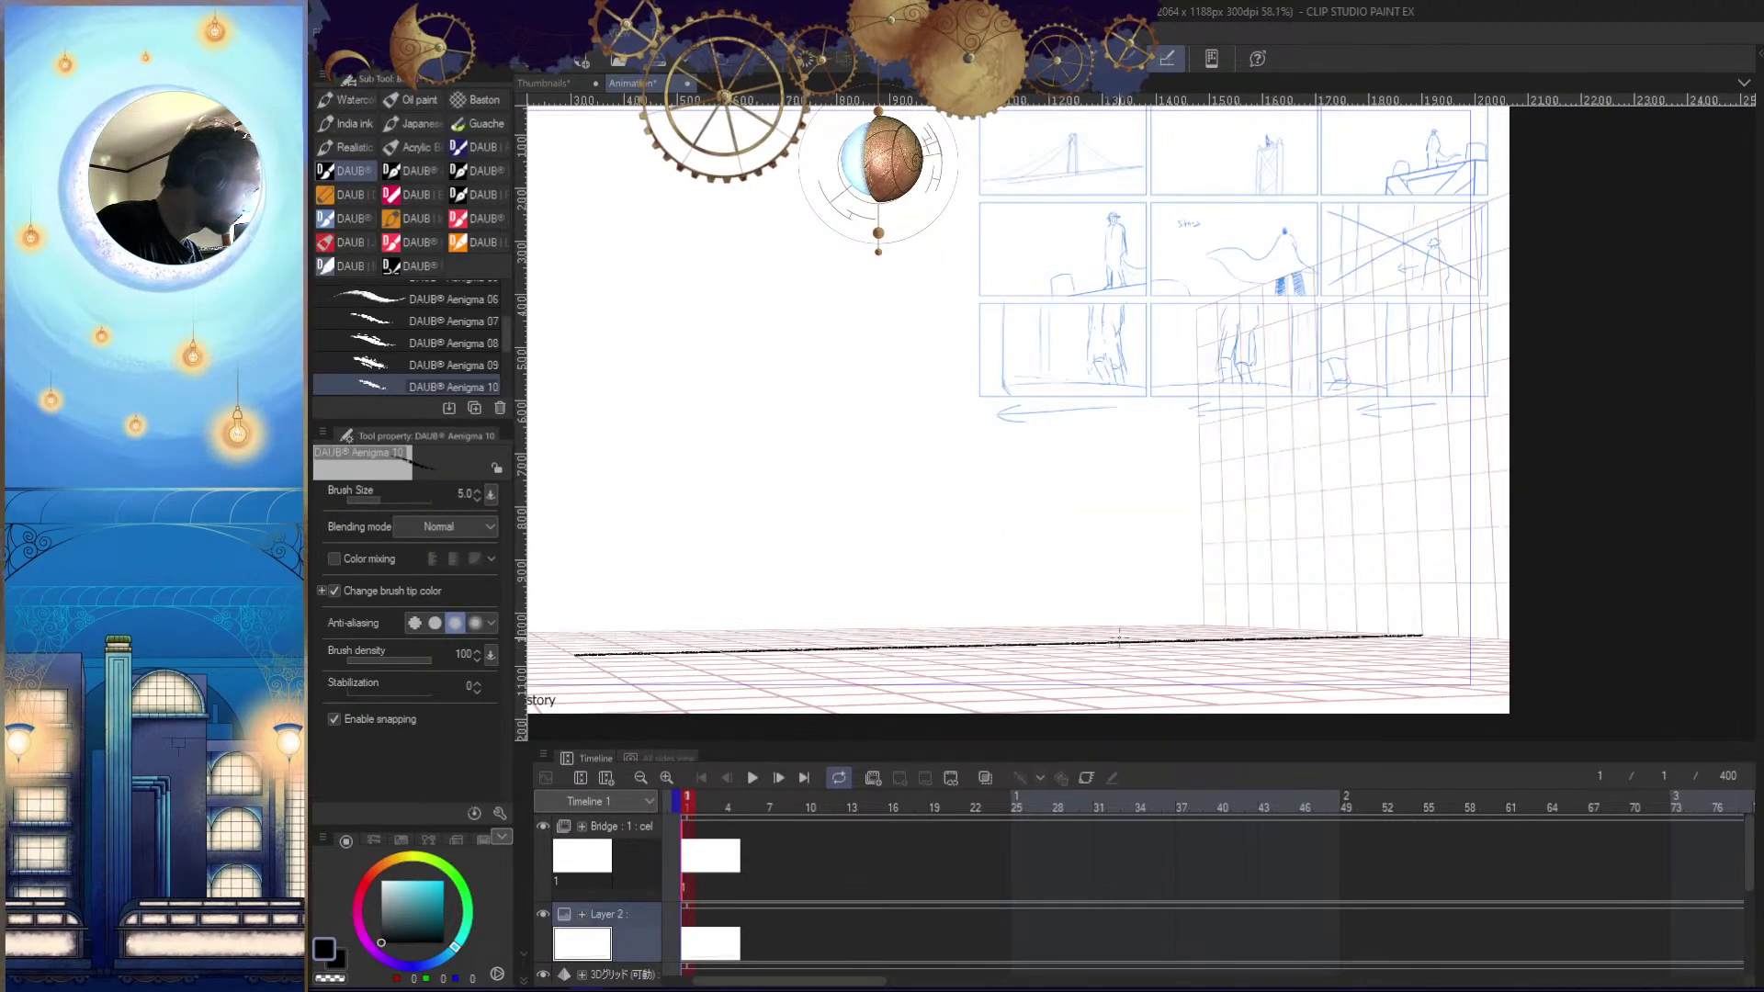
{"action": "left_click_drag", "start_coordinate": [1102, 547], "coordinate": [1108, 262]}
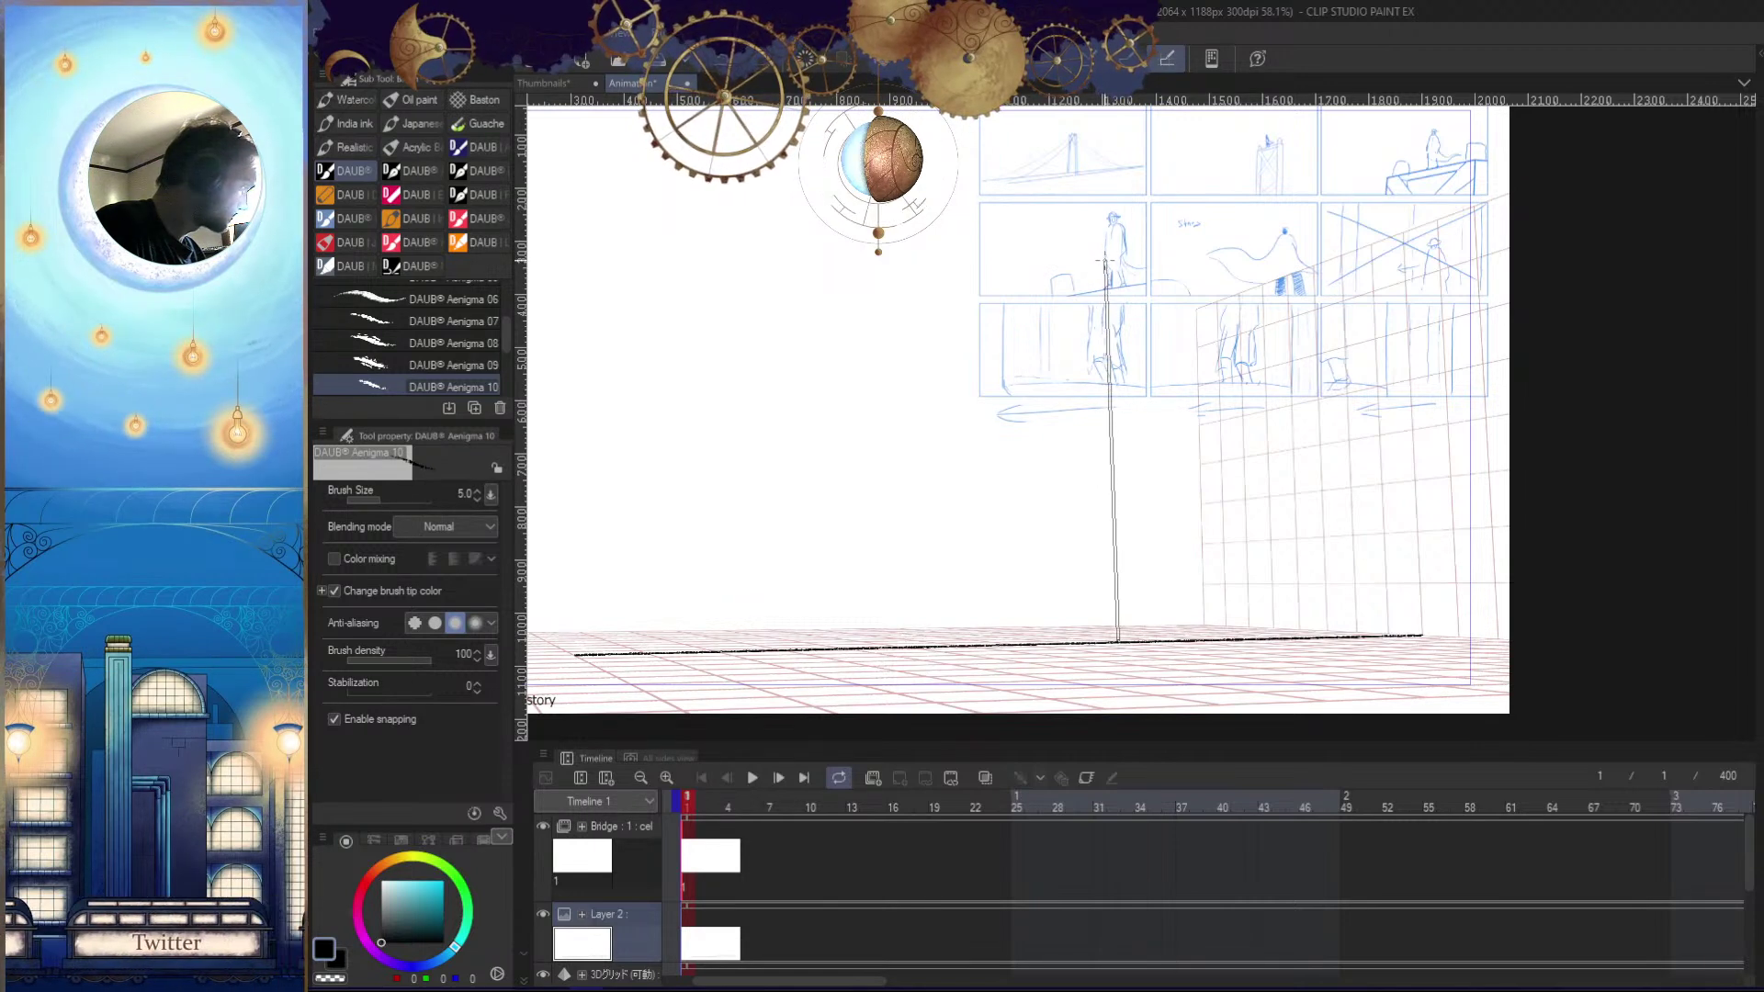
Try adding a second vertical tower line to the right of the first one
{"action": "left_click_drag", "start_coordinate": [1363, 375], "coordinate": [1210, 391]}
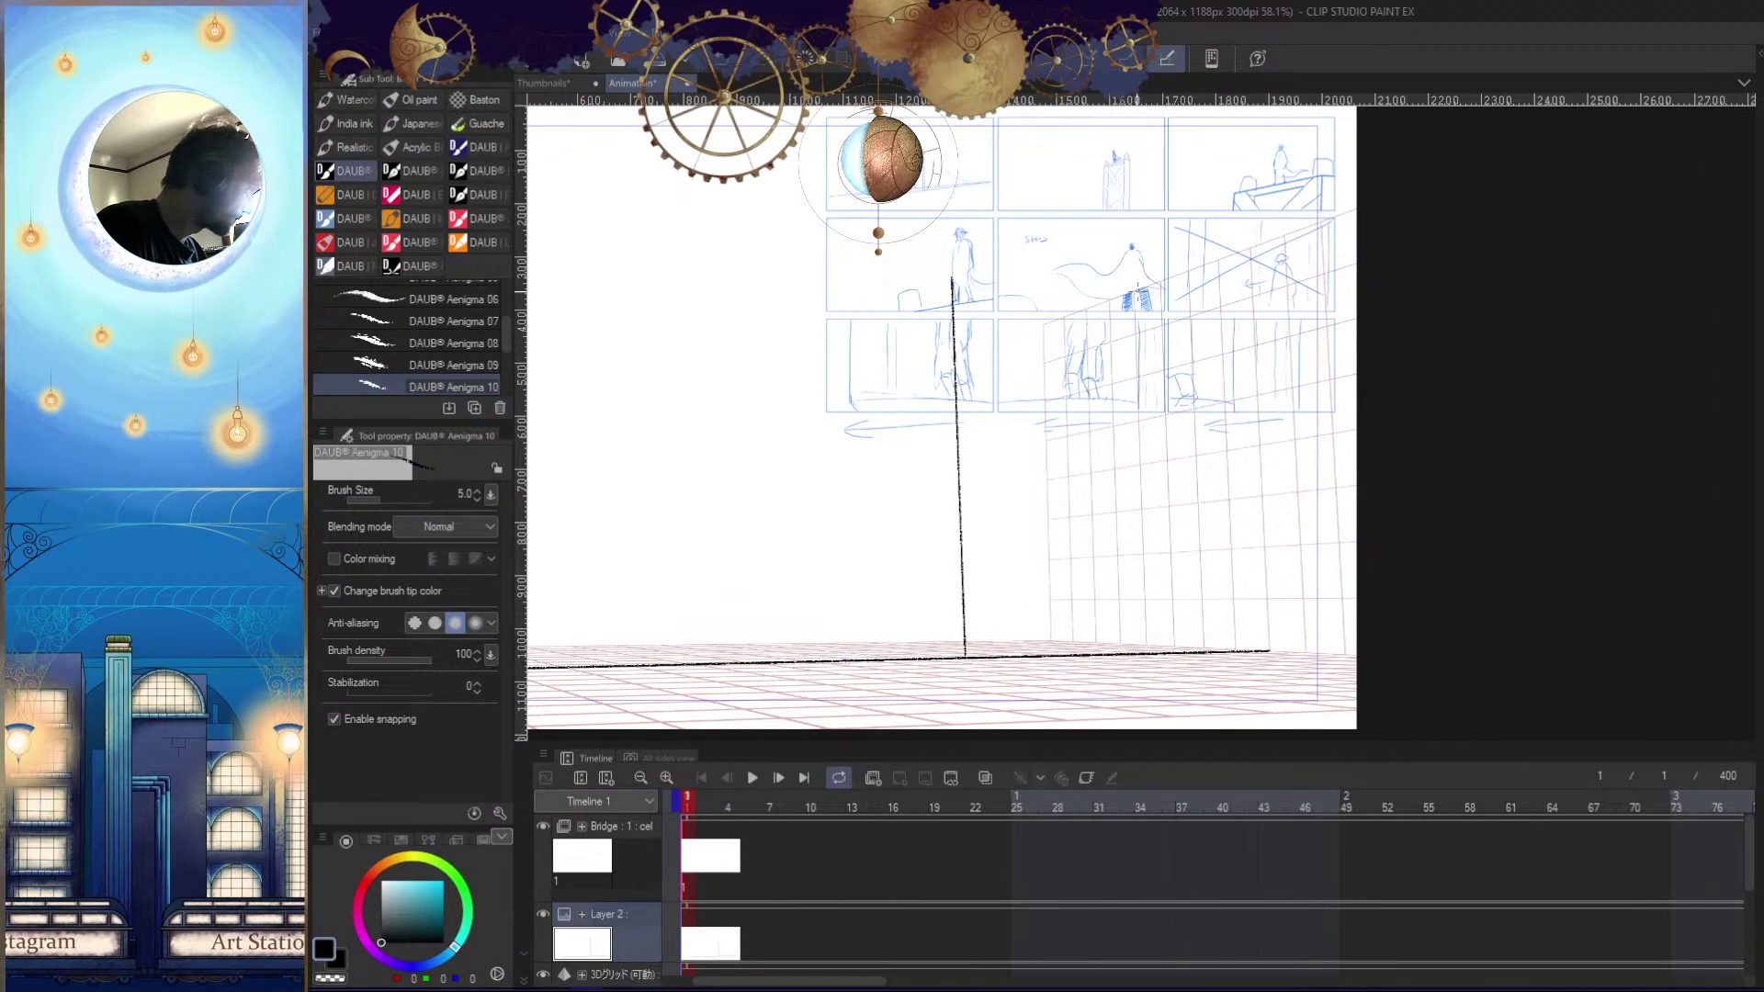
{"action": "left_click_drag", "start_coordinate": [1146, 653], "coordinate": [1132, 292]}
{"action": "key", "text": "alt+space"}
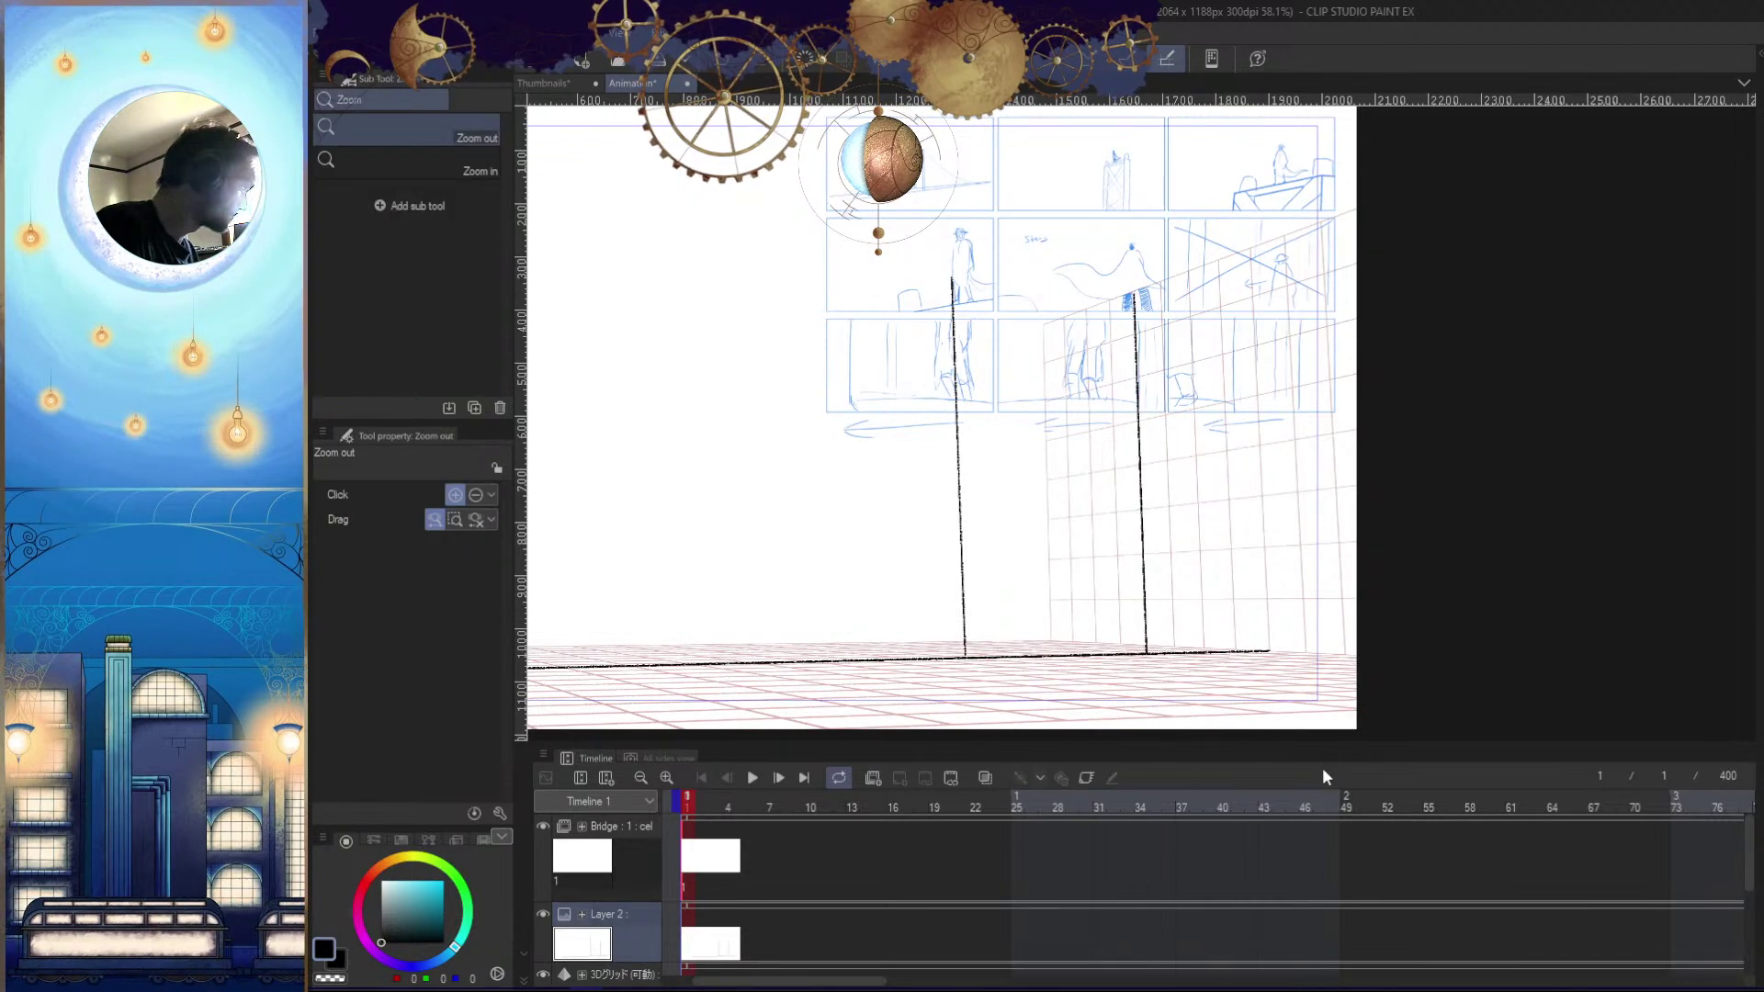
{"action": "key", "text": "ctrl+z"}
Erase the upper end of the vertical tower line to shorten it
{"action": "left_click", "coordinate": [1326, 759]}
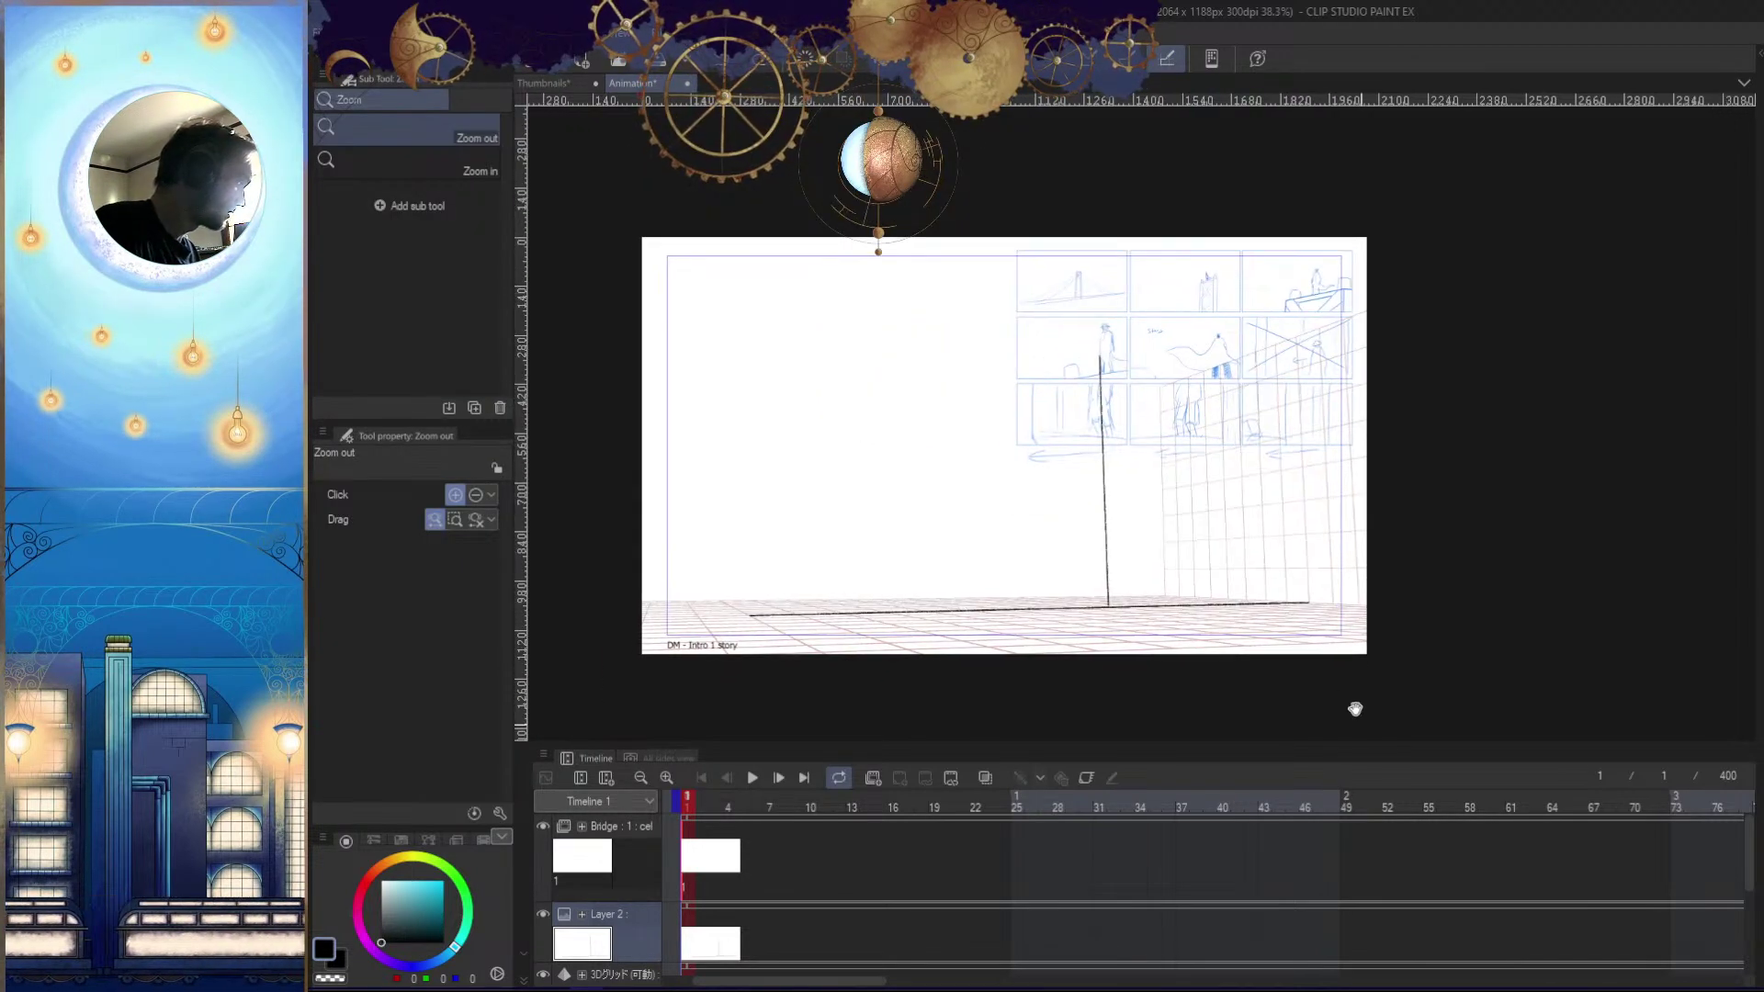
{"action": "left_click_drag", "start_coordinate": [1103, 415], "coordinate": [1139, 340]}
{"action": "key", "text": "e"}
{"action": "key", "text": "alt+space"}
{"action": "mouse_move", "coordinate": [1220, 470]}
{"action": "left_mouse_down"}
{"action": "mouse_move", "coordinate": [1229, 544]}
{"action": "mouse_move", "coordinate": [1285, 604]}
{"action": "left_mouse_up"}
{"action": "left_click_drag", "start_coordinate": [1161, 359], "coordinate": [1136, 304]}
{"action": "left_click_drag", "start_coordinate": [1251, 690], "coordinate": [1271, 461]}
{"action": "left_click_drag", "start_coordinate": [1125, 337], "coordinate": [1240, 520]}
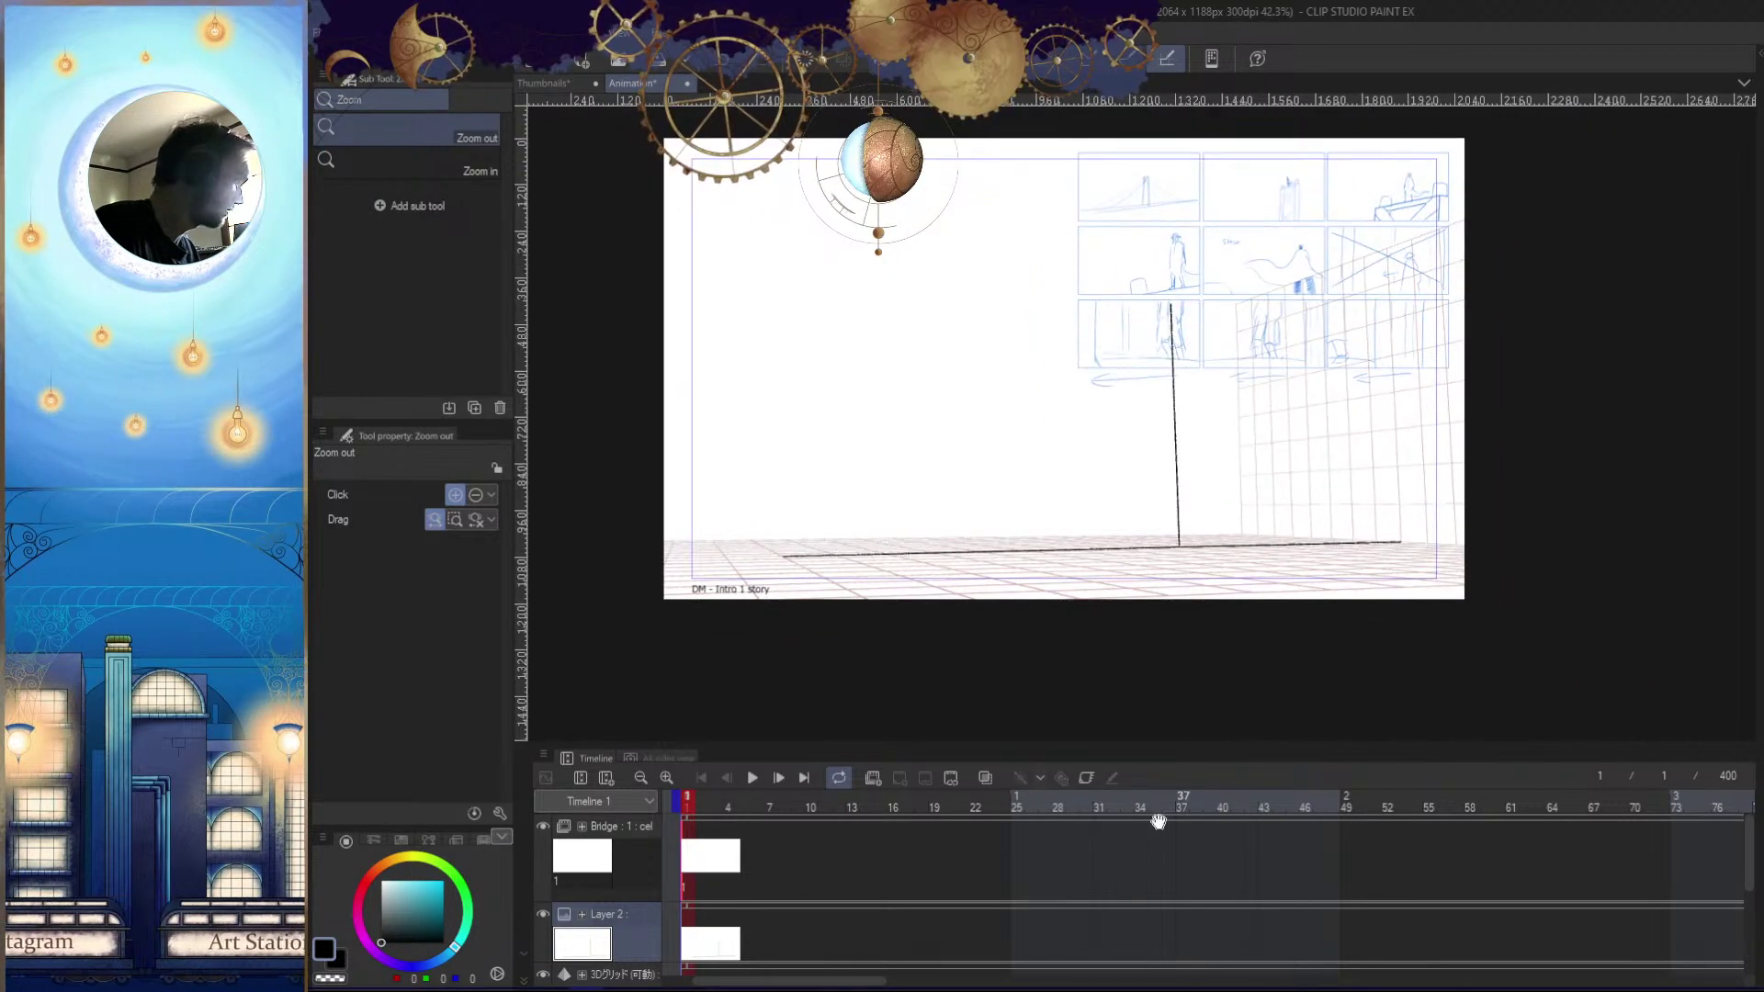
{"action": "left_click_drag", "start_coordinate": [1326, 660], "coordinate": [1287, 536]}
{"action": "key", "text": "k"}
{"action": "key", "text": "ctrl+z"}
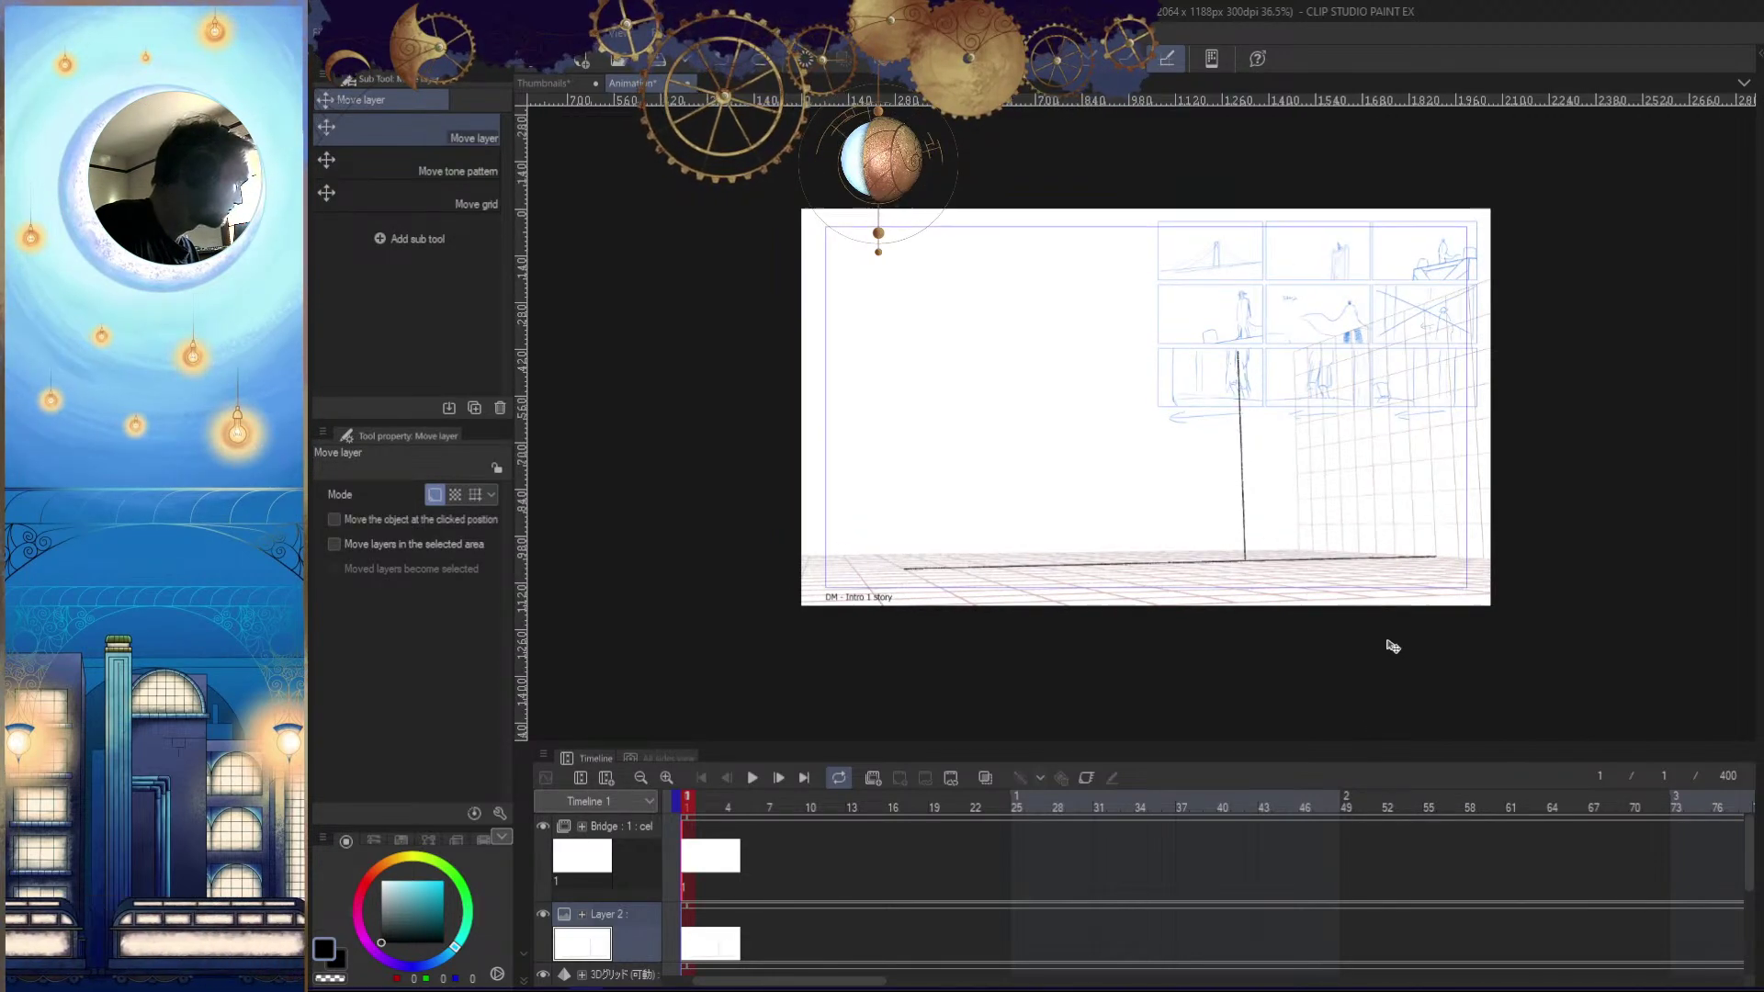
Try drawing a second long straight line across the floor grid just behind the baseline
{"action": "key", "text": "alt+space"}
{"action": "left_click_drag", "start_coordinate": [1379, 661], "coordinate": [1498, 616]}
{"action": "left_click", "coordinate": [1497, 614]}
{"action": "key", "text": "b"}
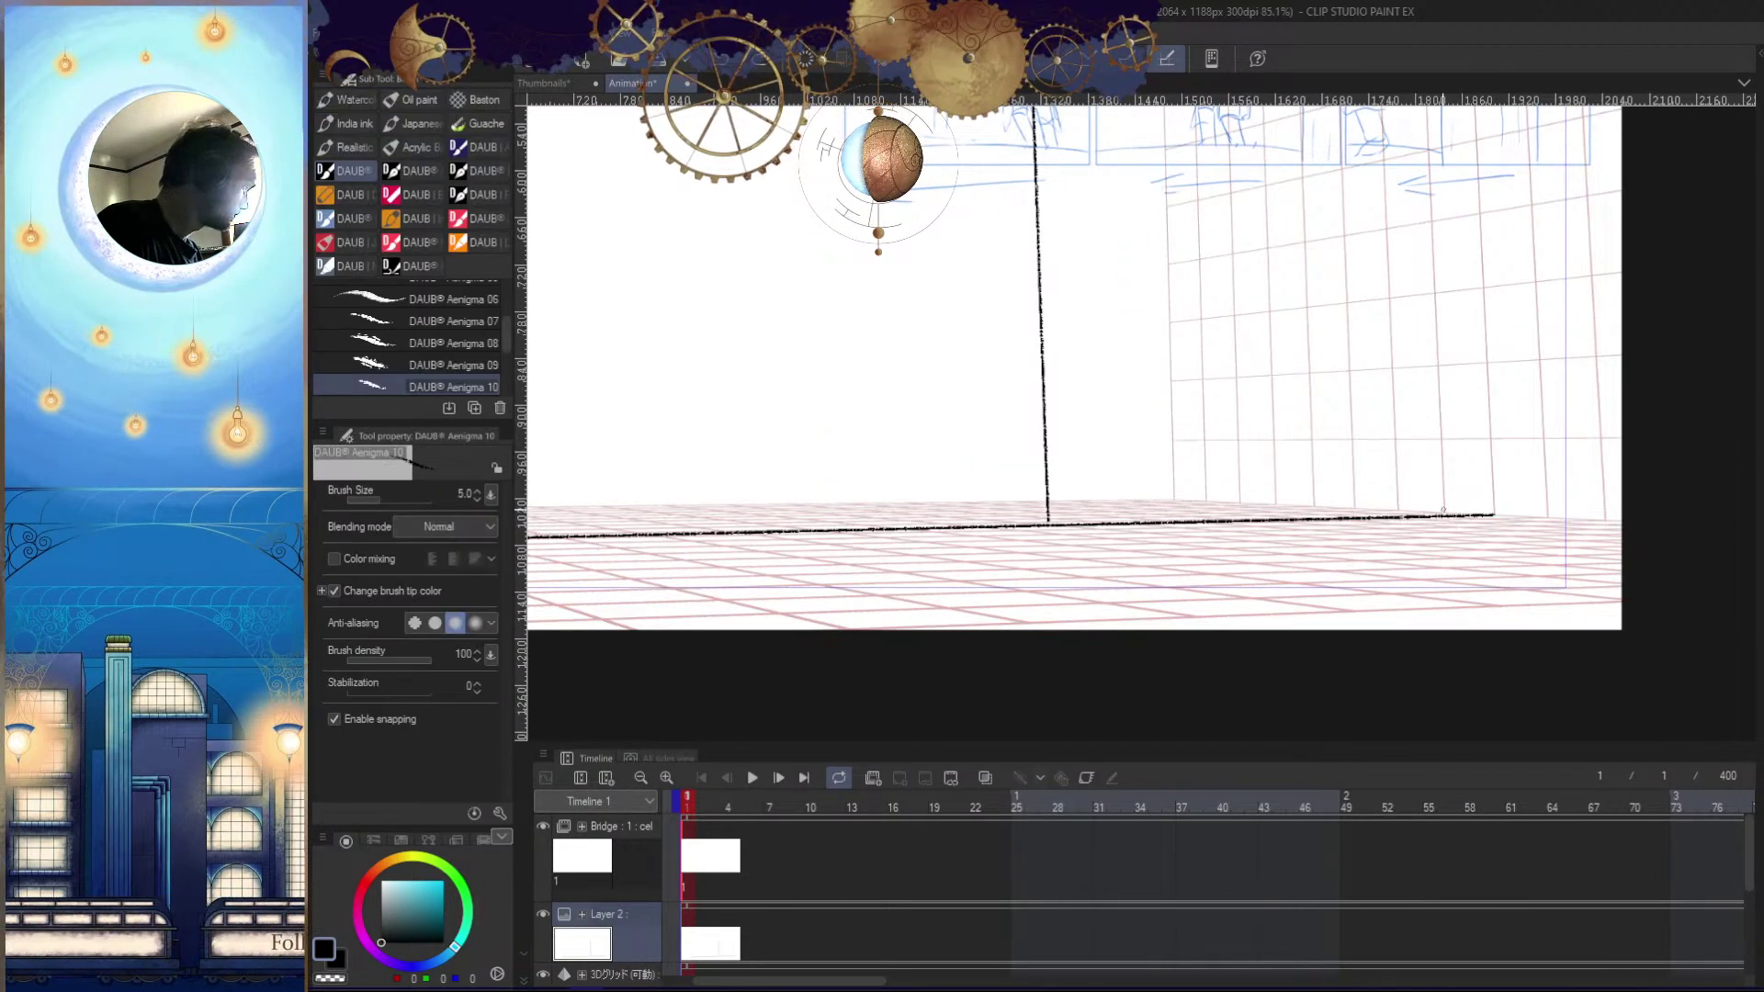
{"action": "left_click_drag", "start_coordinate": [1281, 533], "coordinate": [1746, 566]}
{"action": "mouse_move", "coordinate": [647, 572]}
{"action": "left_mouse_down"}
{"action": "mouse_move", "coordinate": [900, 541]}
{"action": "mouse_move", "coordinate": [1752, 521]}
{"action": "left_mouse_up"}
{"action": "key", "text": "ctrl+z"}
{"action": "left_click_drag", "start_coordinate": [845, 522], "coordinate": [1753, 515]}
{"action": "key", "text": "ctrl+space"}
{"action": "left_click_drag", "start_coordinate": [1337, 631], "coordinate": [1158, 643]}
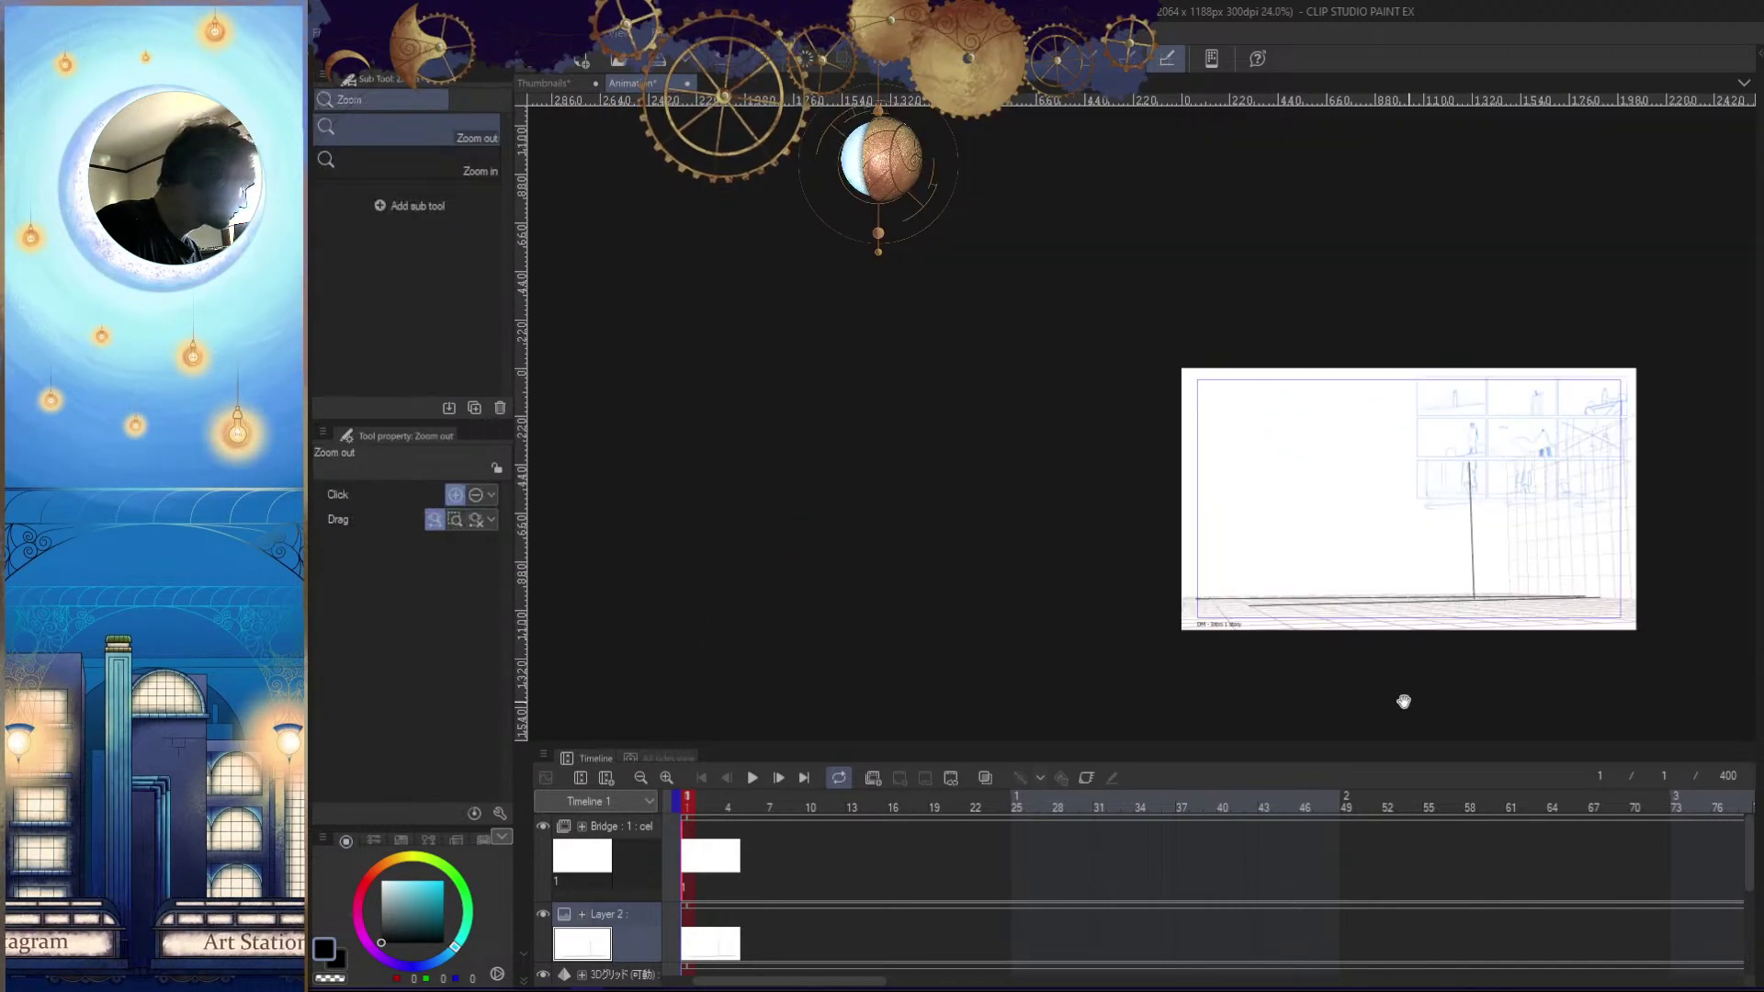
{"action": "left_click_drag", "start_coordinate": [1420, 715], "coordinate": [1224, 696]}
{"action": "left_click_drag", "start_coordinate": [1390, 647], "coordinate": [1399, 684]}
{"action": "key", "text": "ctrl+z"}
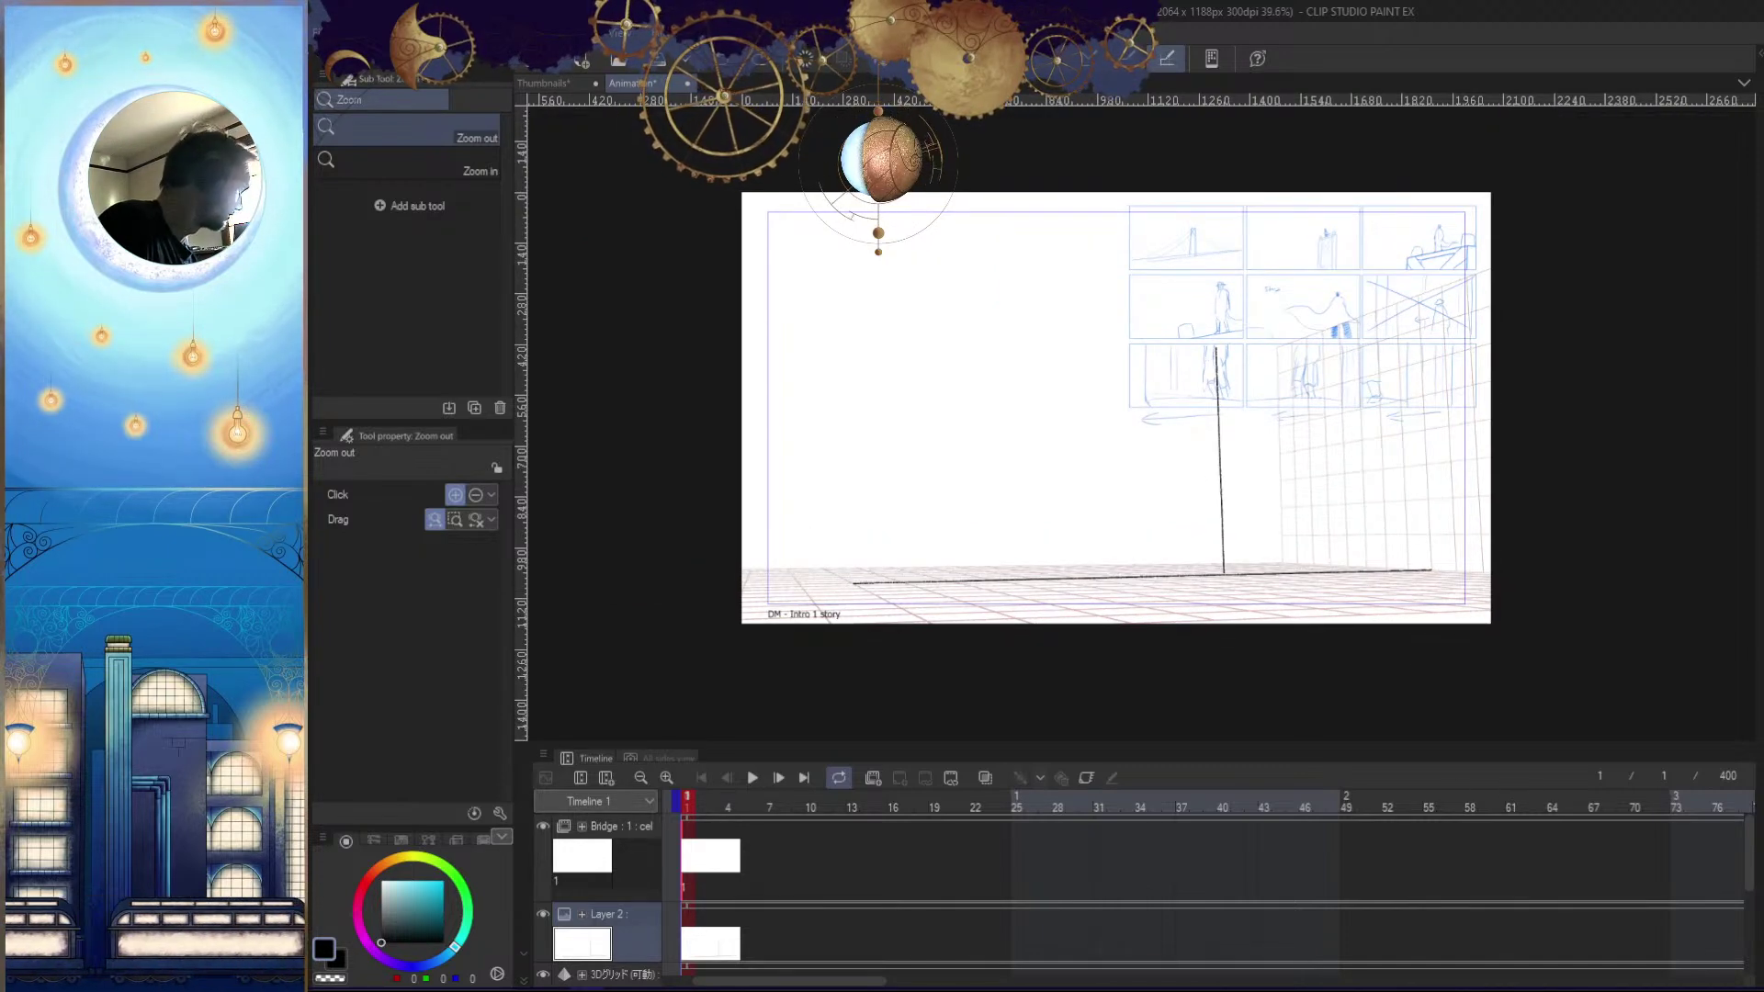
Re-angle the 3D grid to show more of its floor and wall, and clear the earlier bridge lines from Layer 2
{"action": "key", "text": "o"}
{"action": "left_click_drag", "start_coordinate": [1369, 663], "coordinate": [1354, 694]}
{"action": "left_click_drag", "start_coordinate": [1363, 689], "coordinate": [1320, 647]}
{"action": "left_click", "coordinate": [626, 237]}
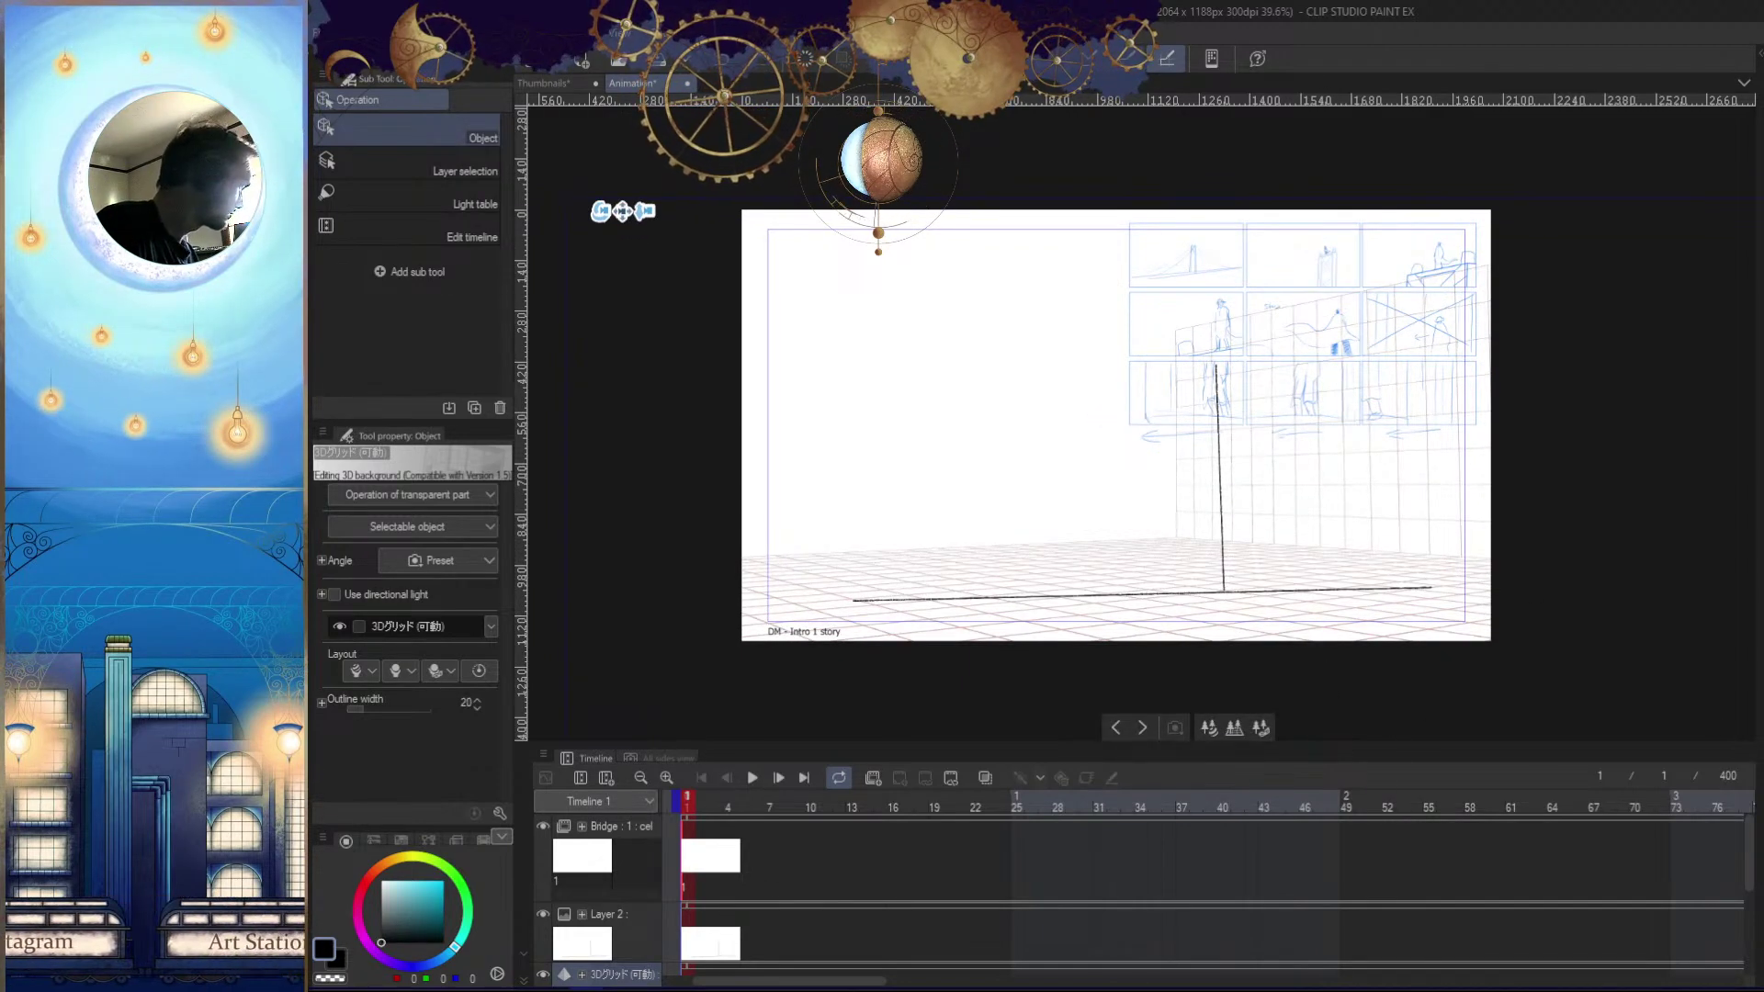
{"action": "left_click", "coordinate": [609, 915]}
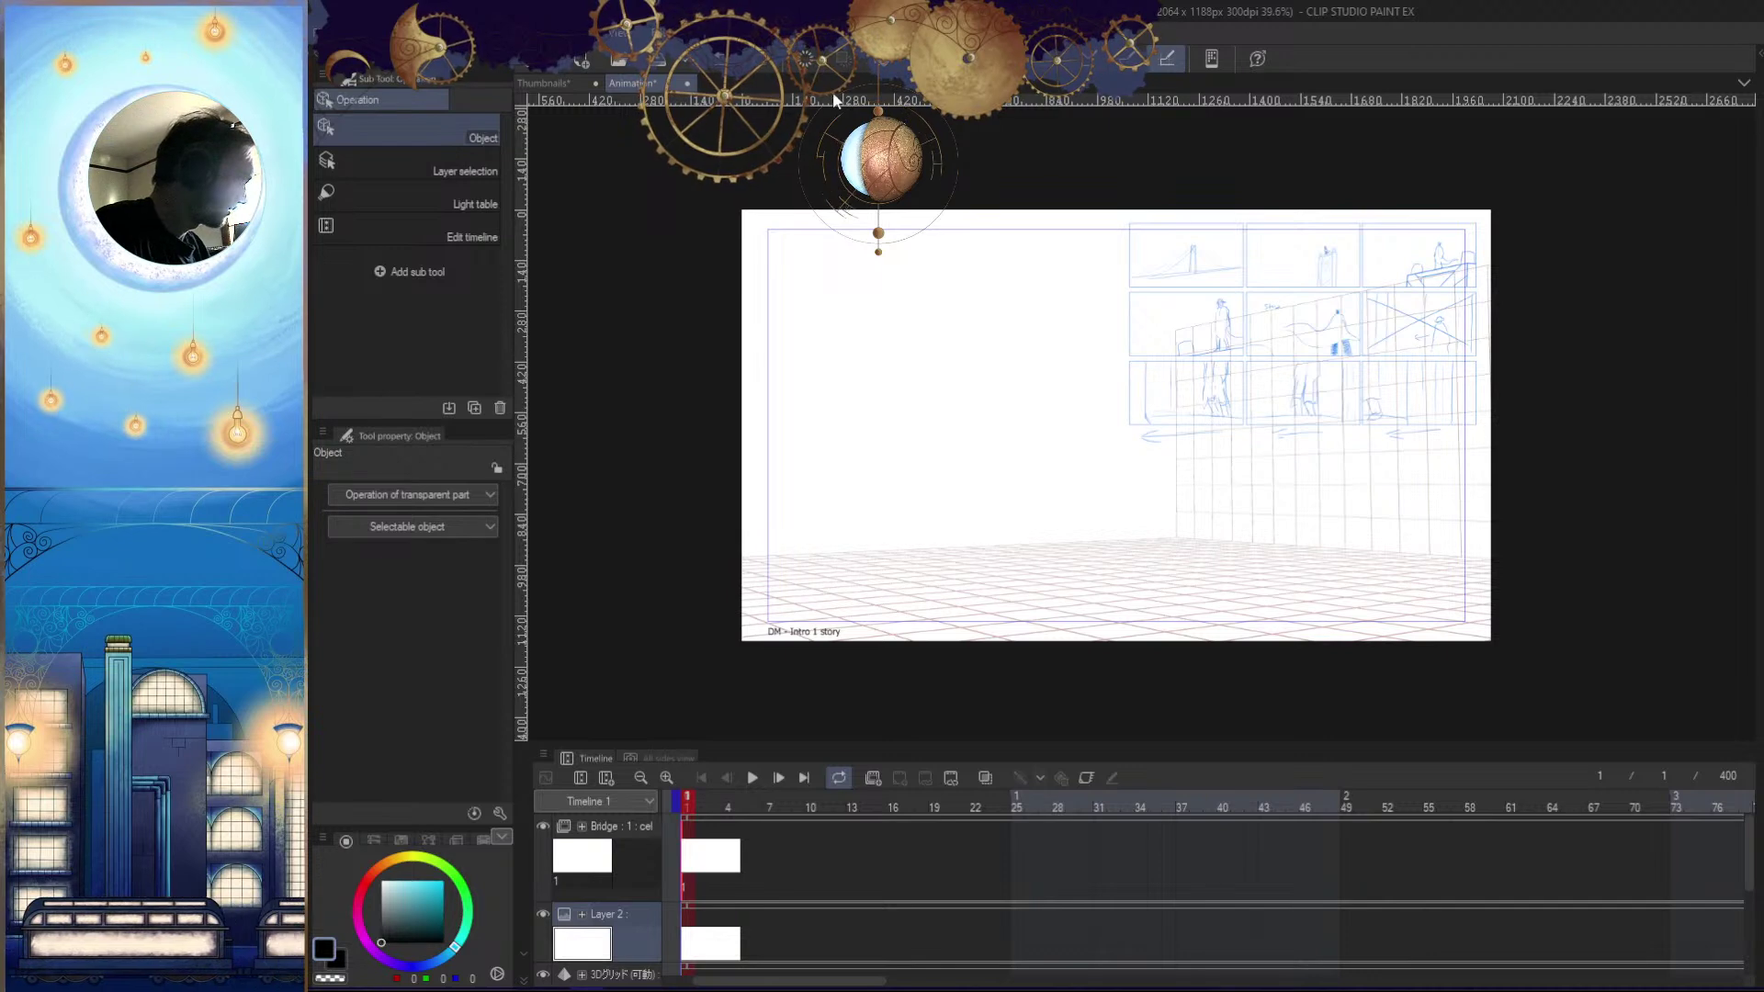
Try drawing a long straight line rising gently across the floor grid on Layer 2 with the DAUB Aenigma 10 brush
{"action": "key", "text": "b"}
{"action": "scroll", "coordinate": [1386, 601], "scroll_direction": "up", "scroll_amount": 3}
{"action": "left_click_drag", "start_coordinate": [1373, 575], "coordinate": [1759, 502]}
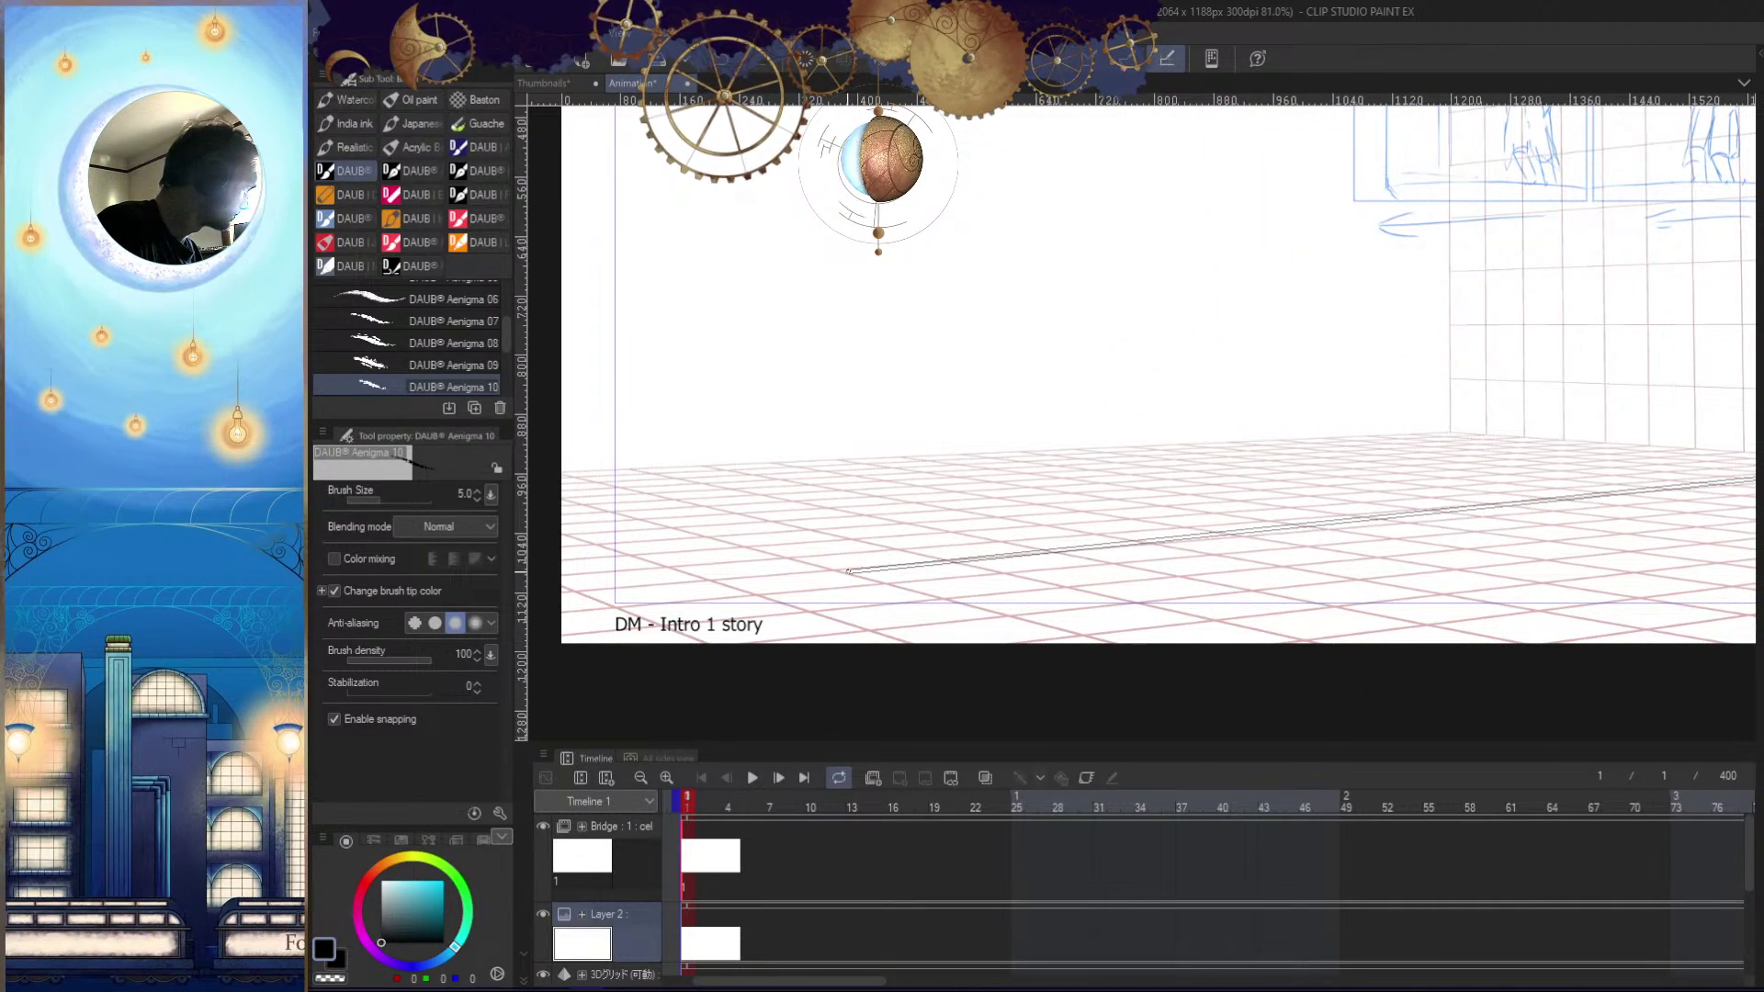
{"action": "left_click", "coordinate": [694, 579], "text": "shift"}
{"action": "left_click_drag", "start_coordinate": [1376, 633], "coordinate": [1107, 632]}
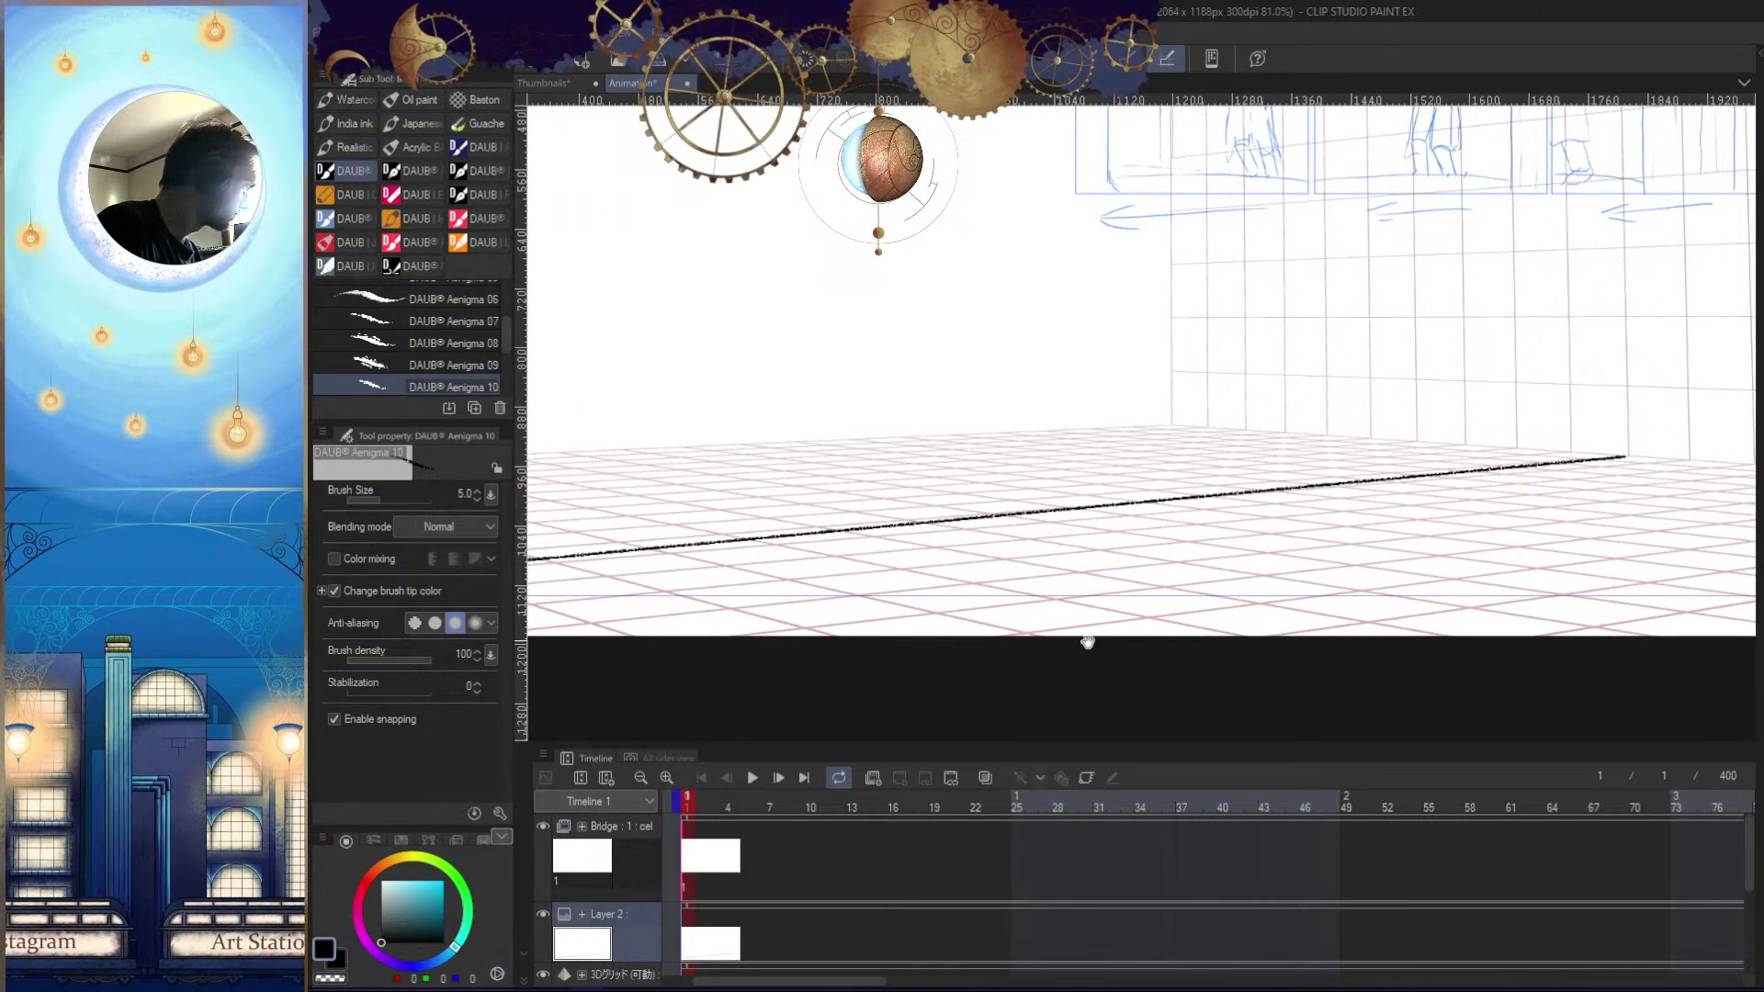
{"action": "left_click_drag", "start_coordinate": [654, 645], "coordinate": [1157, 575]}
{"action": "left_click_drag", "start_coordinate": [795, 505], "coordinate": [1050, 499]}
{"action": "key", "text": "ctrl+z"}
{"action": "left_click", "coordinate": [866, 515], "text": "shift"}
{"action": "left_click_drag", "start_coordinate": [1393, 563], "coordinate": [1380, 580]}
{"action": "key", "text": "ctrl+z"}
Redraw the long bridge line from the left safe-area border across the floor grid and past the canvas's right edge
{"action": "left_click_drag", "start_coordinate": [1277, 552], "coordinate": [1385, 555]}
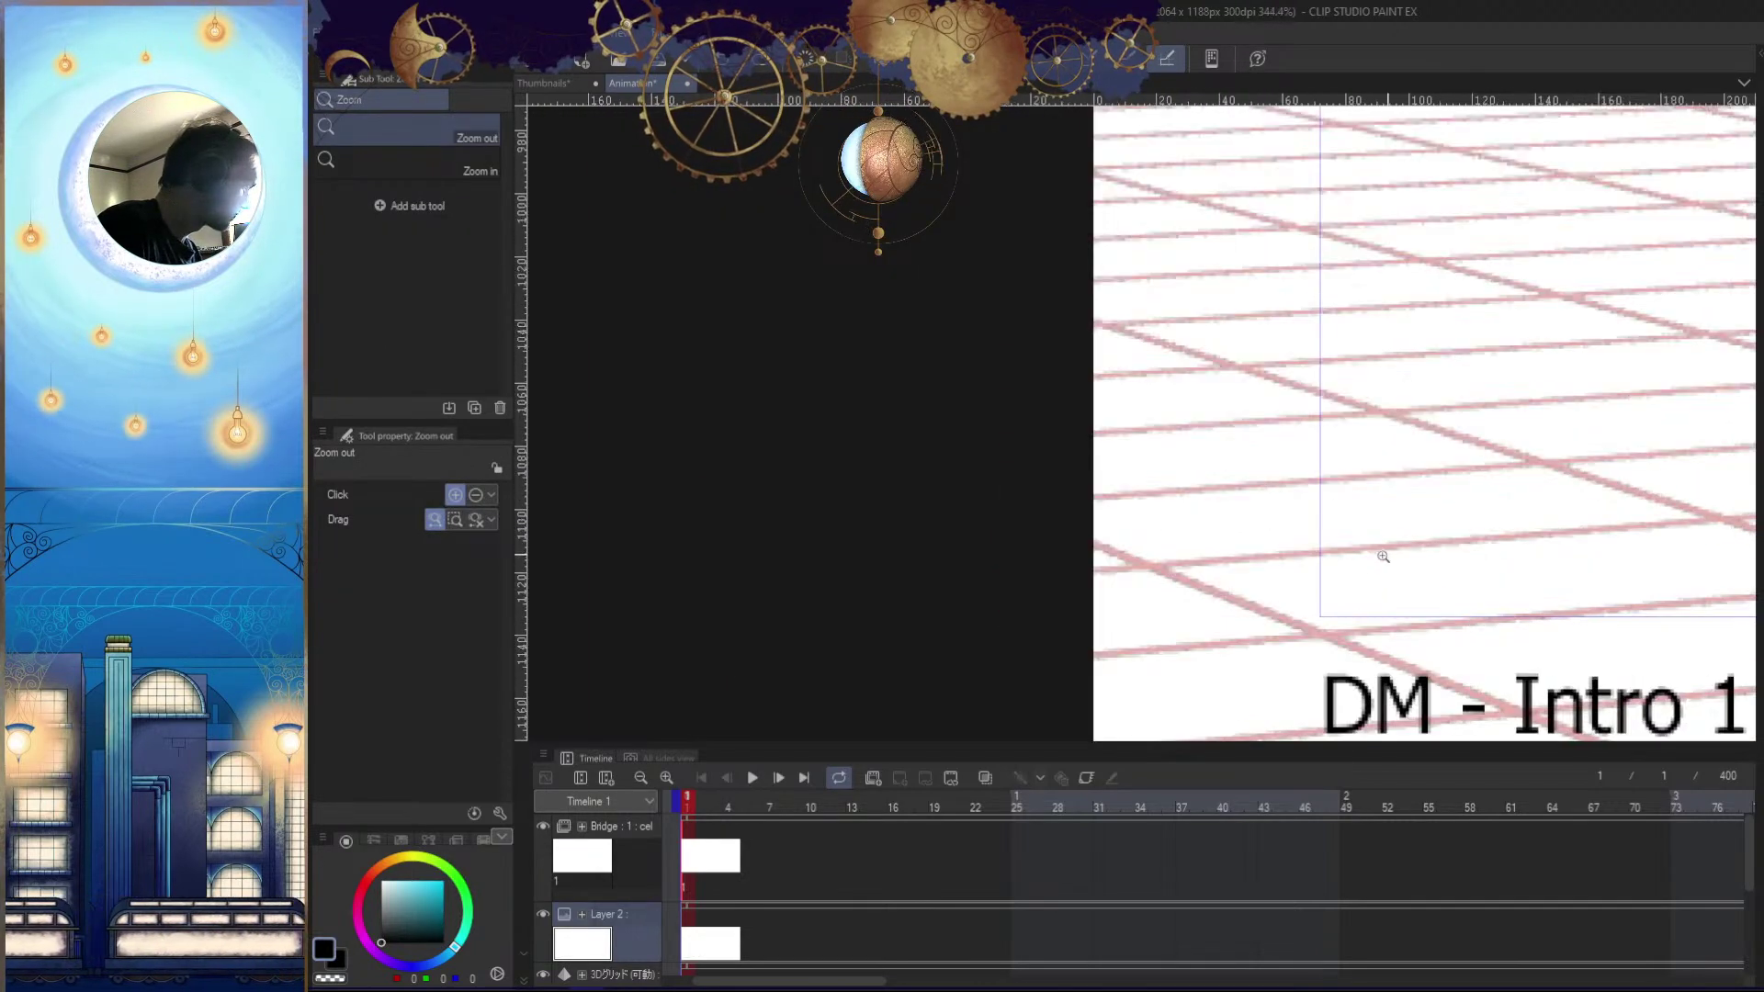
{"action": "left_click", "coordinate": [1320, 557], "text": "shift"}
{"action": "left_click_drag", "start_coordinate": [1497, 591], "coordinate": [1332, 598]}
{"action": "left_click_drag", "start_coordinate": [1630, 678], "coordinate": [1261, 650]}
{"action": "mouse_move", "coordinate": [1383, 549]}
{"action": "left_mouse_down"}
{"action": "mouse_move", "coordinate": [1470, 533]}
{"action": "mouse_move", "coordinate": [1392, 540]}
{"action": "left_mouse_up"}
{"action": "left_click", "coordinate": [1439, 525], "text": "shift"}
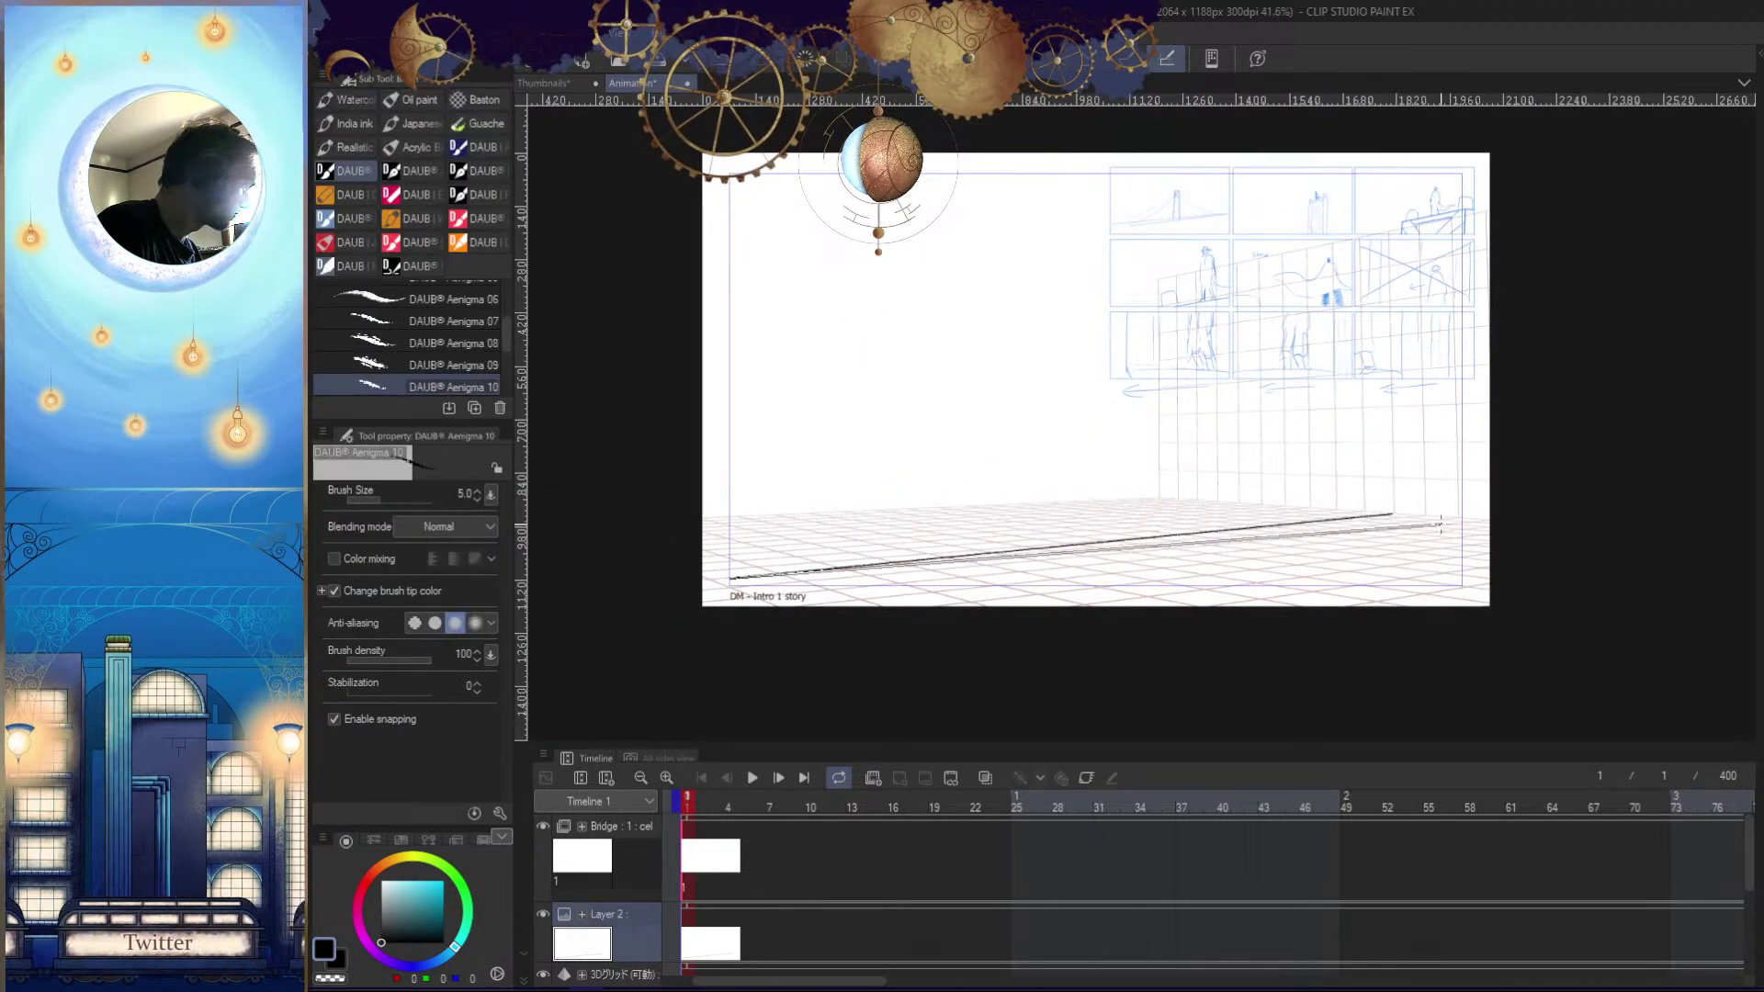
{"action": "left_click", "coordinate": [1562, 497], "text": "shift"}
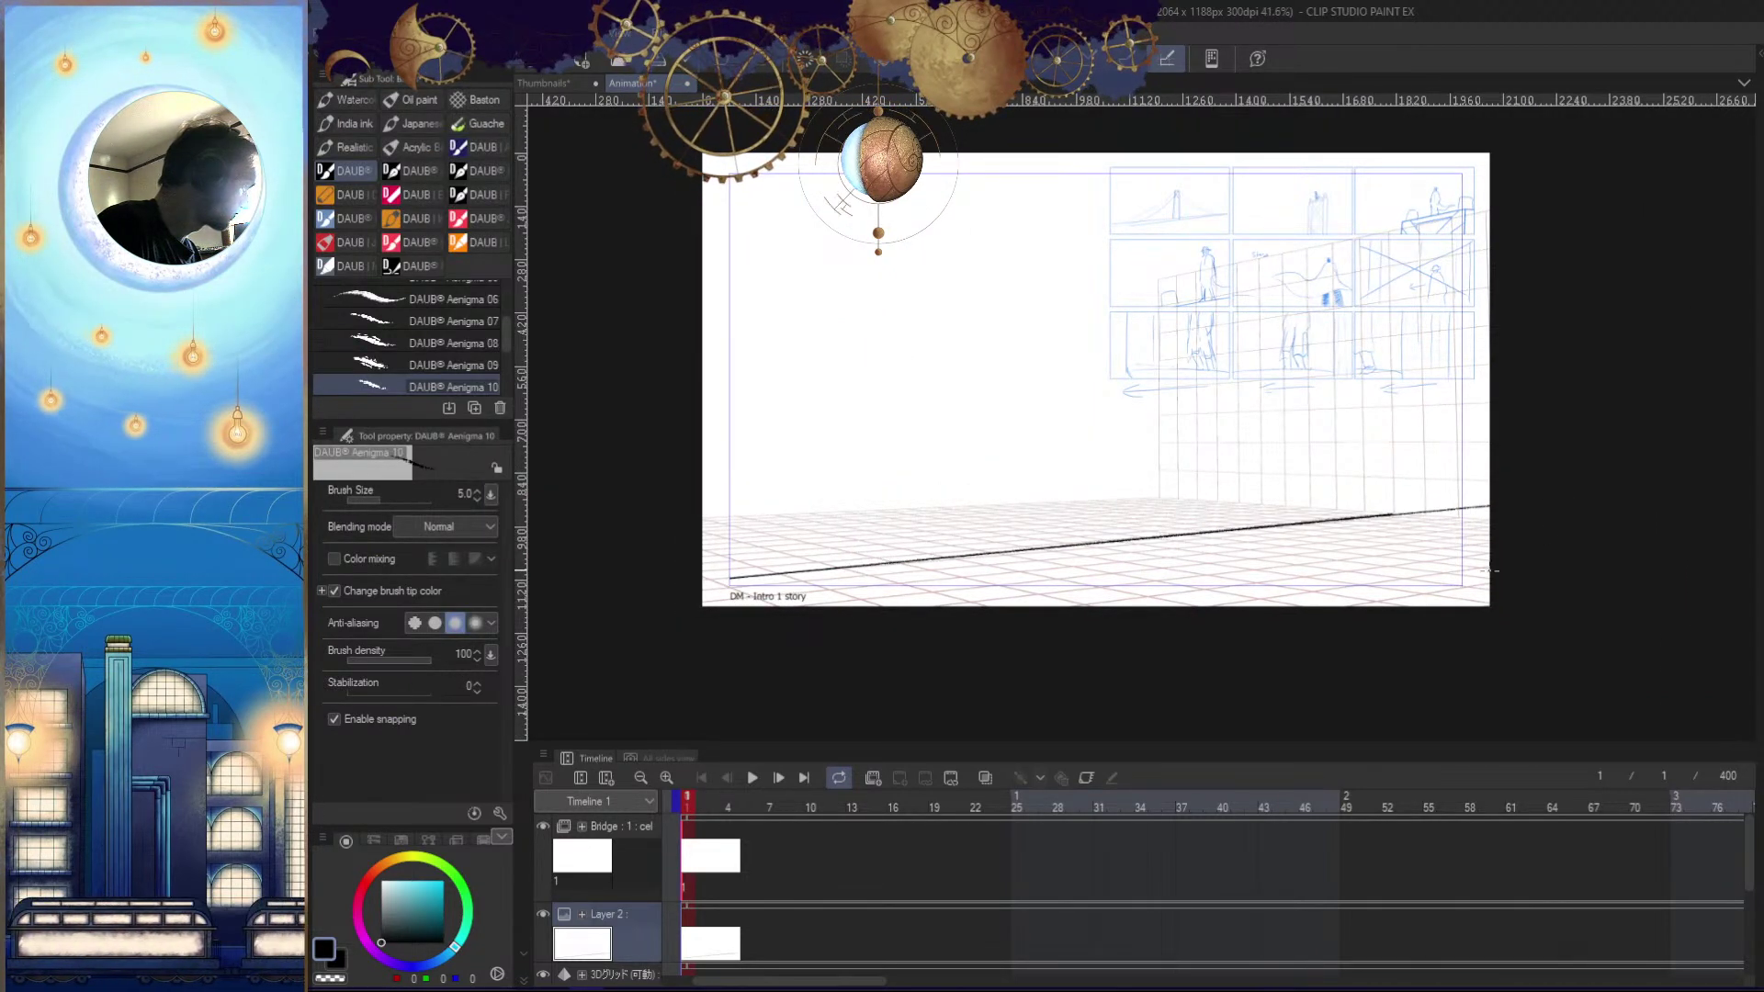
Try adding a parallel line just behind the long bridge line, and undo both lines
{"action": "left_click_drag", "start_coordinate": [1359, 594], "coordinate": [1535, 577]}
{"action": "left_click_drag", "start_coordinate": [946, 559], "coordinate": [957, 575]}
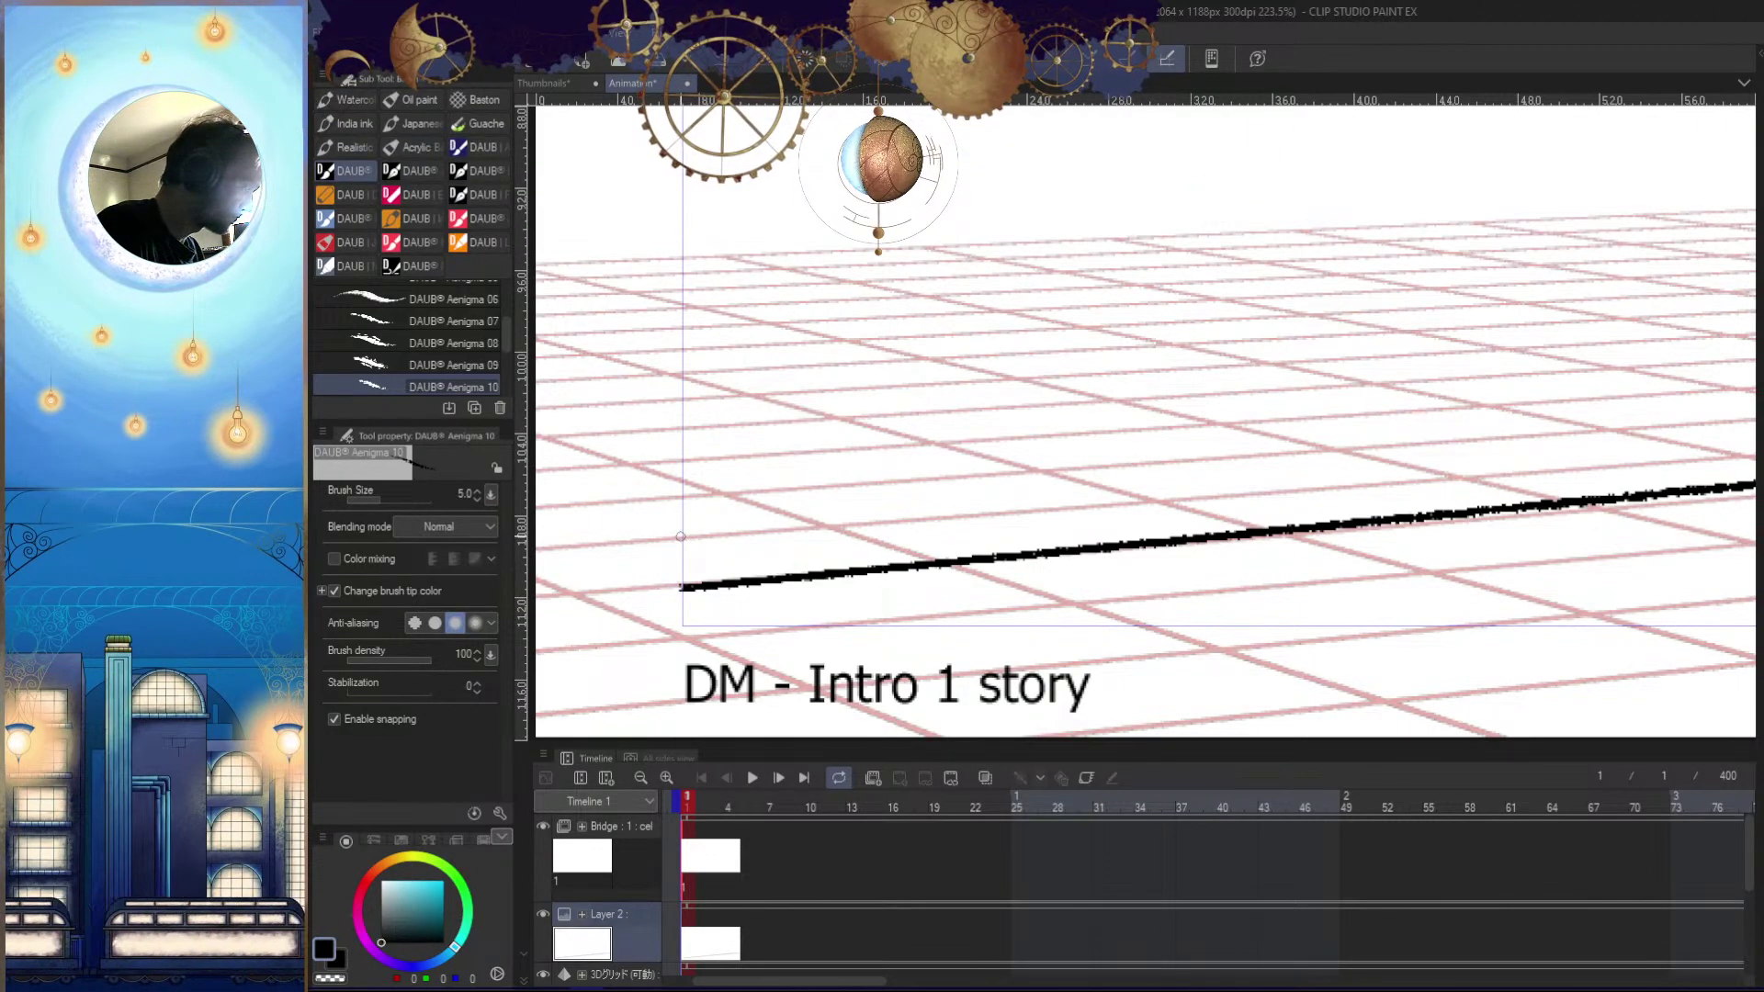
{"action": "left_click_drag", "start_coordinate": [680, 536], "coordinate": [837, 523]}
{"action": "left_click_drag", "start_coordinate": [1378, 510], "coordinate": [1332, 597]}
{"action": "mouse_move", "coordinate": [1417, 614]}
{"action": "left_mouse_down"}
{"action": "mouse_move", "coordinate": [1158, 650]}
{"action": "mouse_move", "coordinate": [1056, 705]}
{"action": "left_mouse_up"}
{"action": "mouse_move", "coordinate": [1617, 604]}
{"action": "left_mouse_down"}
{"action": "mouse_move", "coordinate": [1134, 649]}
{"action": "mouse_move", "coordinate": [1014, 687]}
{"action": "left_mouse_up"}
{"action": "mouse_move", "coordinate": [1360, 589]}
{"action": "left_mouse_down"}
{"action": "mouse_move", "coordinate": [1488, 560]}
{"action": "mouse_move", "coordinate": [1488, 657]}
{"action": "mouse_move", "coordinate": [1450, 625]}
{"action": "left_mouse_up"}
{"action": "scroll", "coordinate": [1450, 626], "scroll_direction": "up", "scroll_amount": 2}
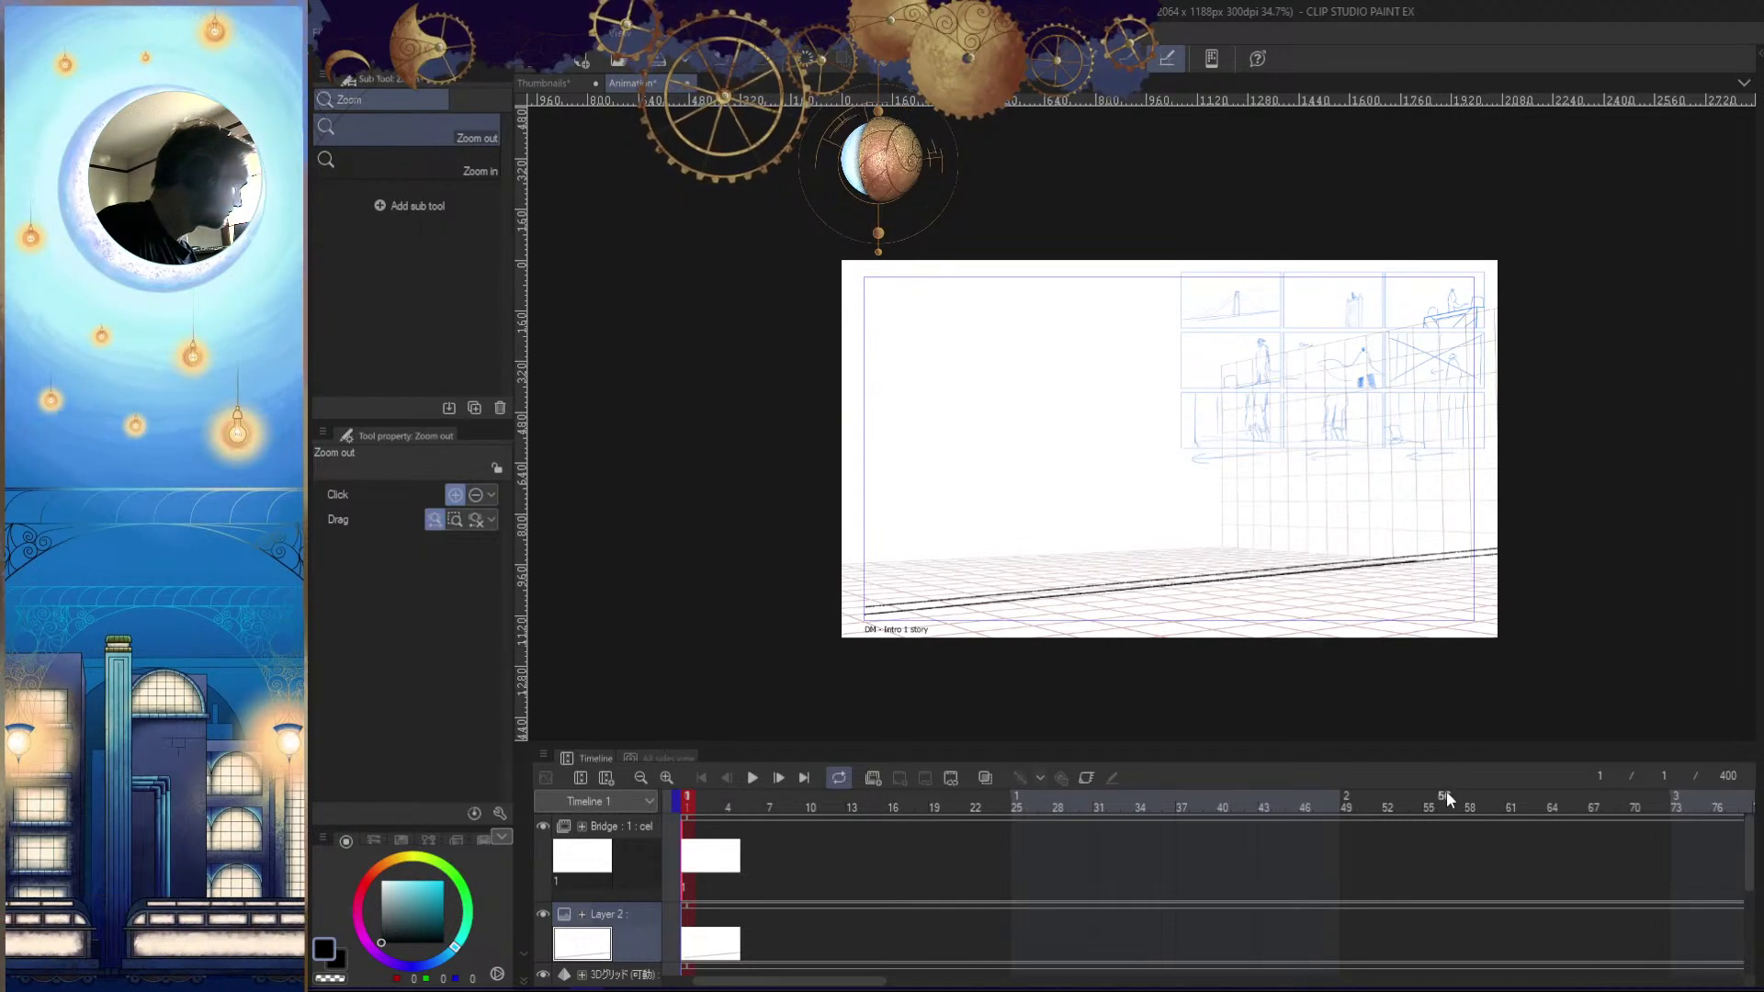
{"action": "key", "text": "ctrl+z"}
{"action": "key", "text": "ctrl+z"}
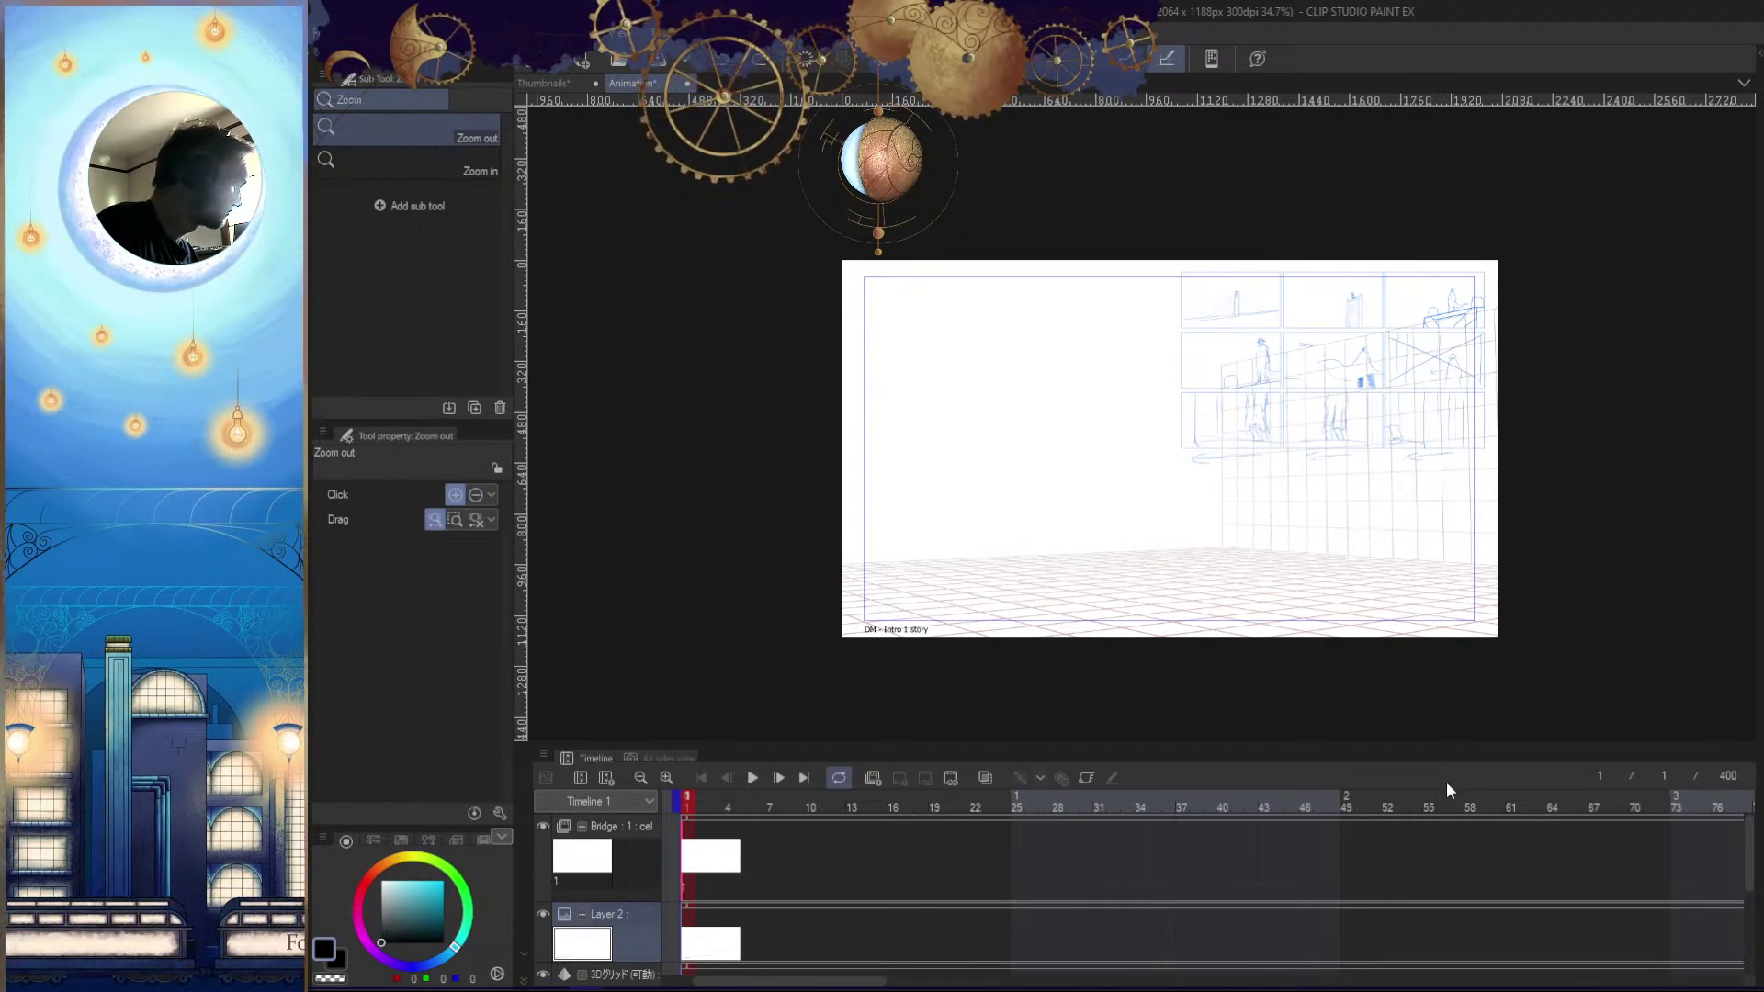
Draw two long straight lines across the floor grid that converge at one point near the wall's right end
{"action": "mouse_move", "coordinate": [1444, 577]}
{"action": "left_mouse_down"}
{"action": "mouse_move", "coordinate": [1452, 559]}
{"action": "mouse_move", "coordinate": [1725, 541]}
{"action": "left_mouse_up"}
{"action": "mouse_move", "coordinate": [1753, 492]}
{"action": "left_mouse_down"}
{"action": "mouse_move", "coordinate": [866, 652]}
{"action": "mouse_move", "coordinate": [1755, 489]}
{"action": "left_mouse_up"}
{"action": "left_click_drag", "start_coordinate": [1461, 611], "coordinate": [1284, 650]}
{"action": "mouse_move", "coordinate": [1603, 544]}
{"action": "left_mouse_down"}
{"action": "mouse_move", "coordinate": [1474, 574]}
{"action": "mouse_move", "coordinate": [1756, 557]}
{"action": "left_mouse_up"}
{"action": "mouse_move", "coordinate": [1754, 550]}
{"action": "left_mouse_down"}
{"action": "mouse_move", "coordinate": [667, 624]}
{"action": "mouse_move", "coordinate": [1755, 550]}
{"action": "left_mouse_up"}
{"action": "left_click_drag", "start_coordinate": [1194, 647], "coordinate": [1112, 675]}
{"action": "left_click_drag", "start_coordinate": [1211, 708], "coordinate": [1138, 689]}
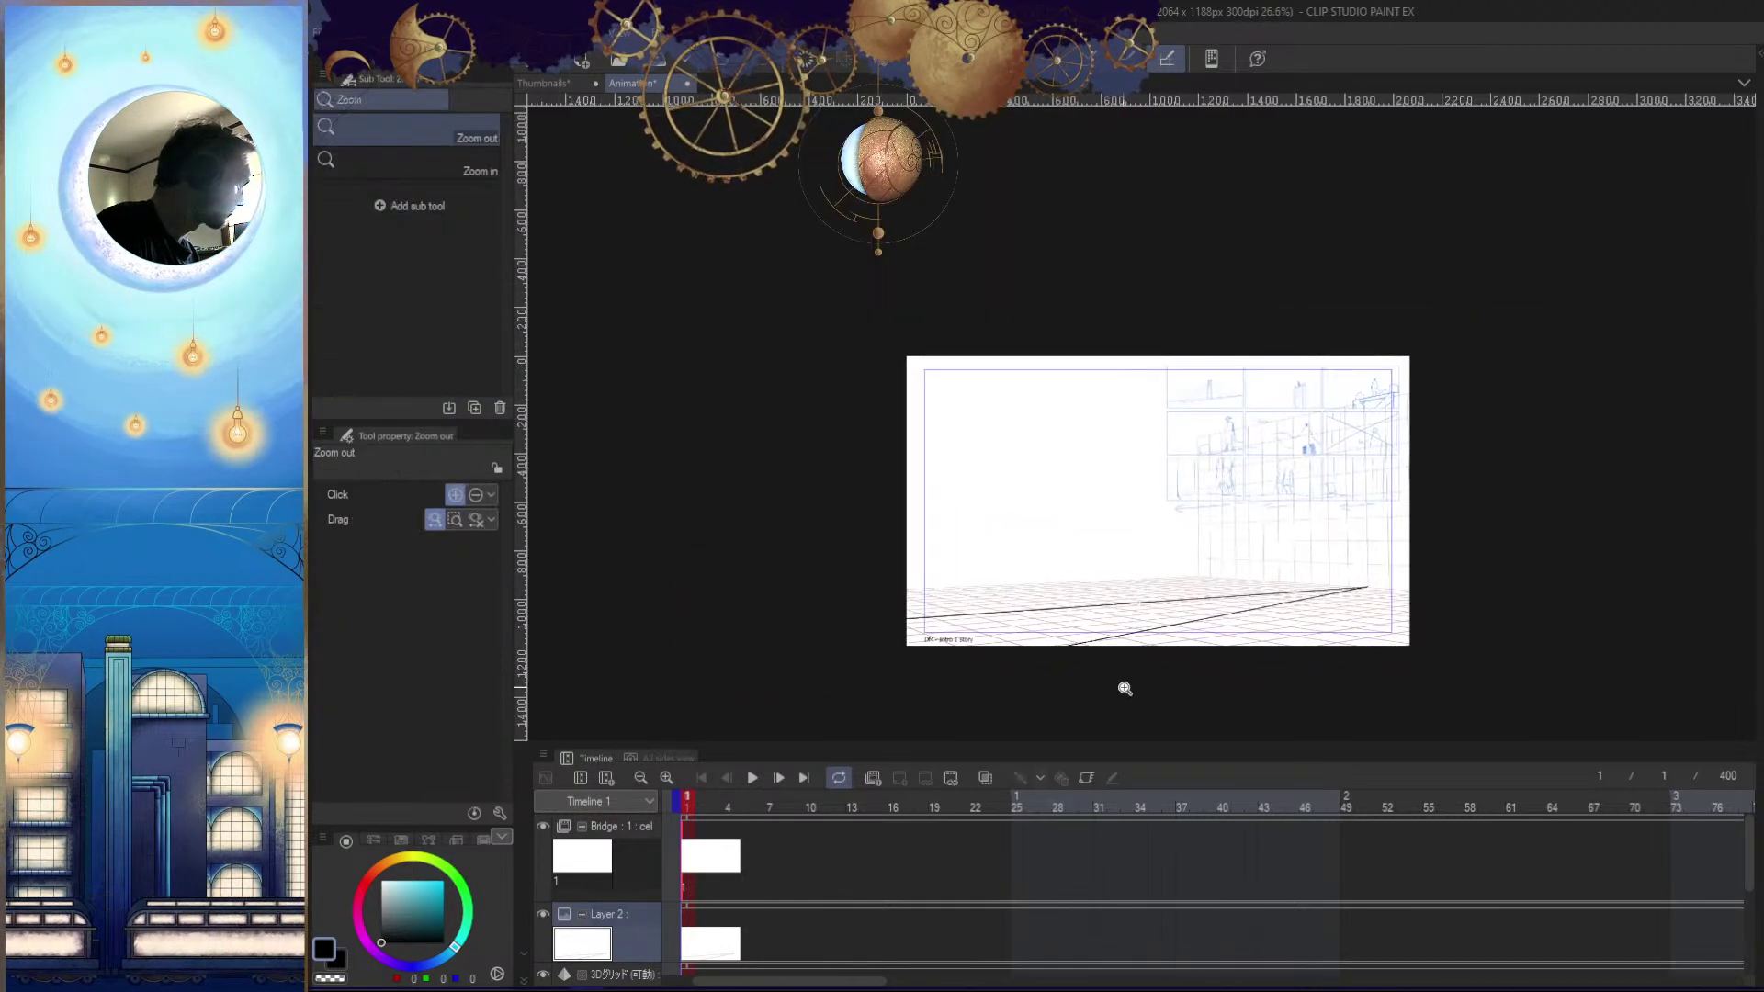
Examine the two converging lines against the whole frame, and undo both of them
{"action": "left_click_drag", "start_coordinate": [1407, 718], "coordinate": [1363, 718]}
{"action": "left_click_drag", "start_coordinate": [1323, 614], "coordinate": [1380, 693]}
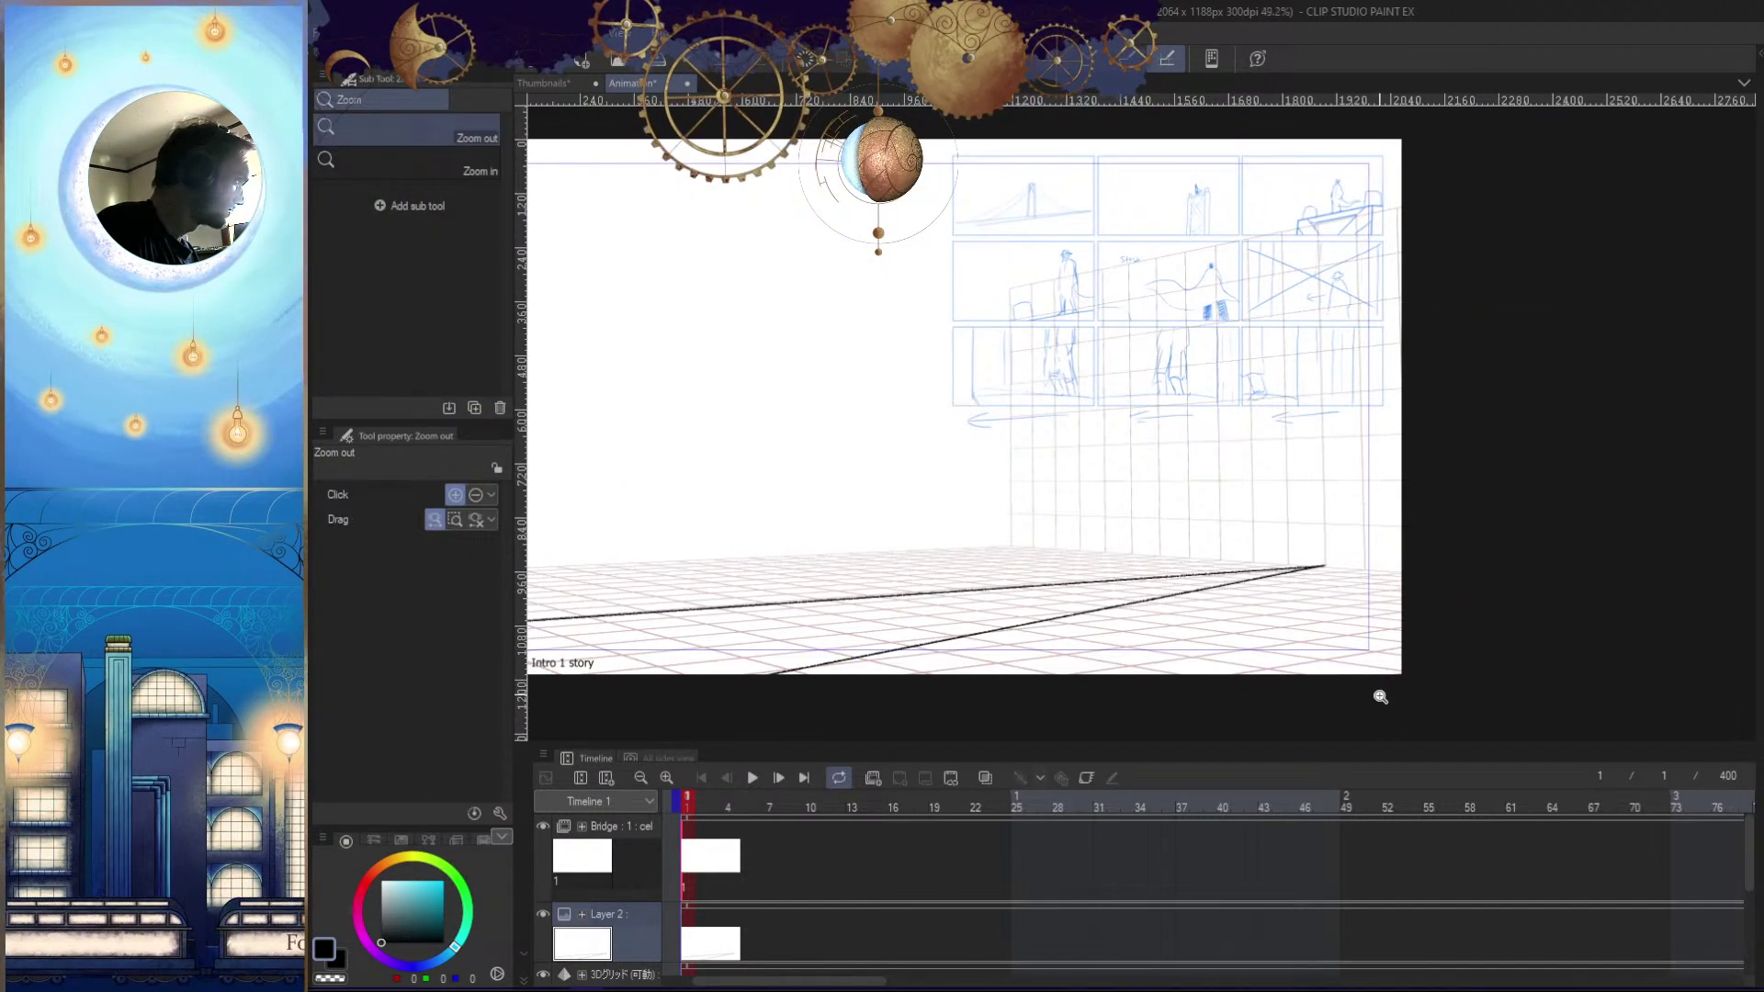
{"action": "scroll", "coordinate": [1376, 704], "scroll_direction": "down", "scroll_amount": 3}
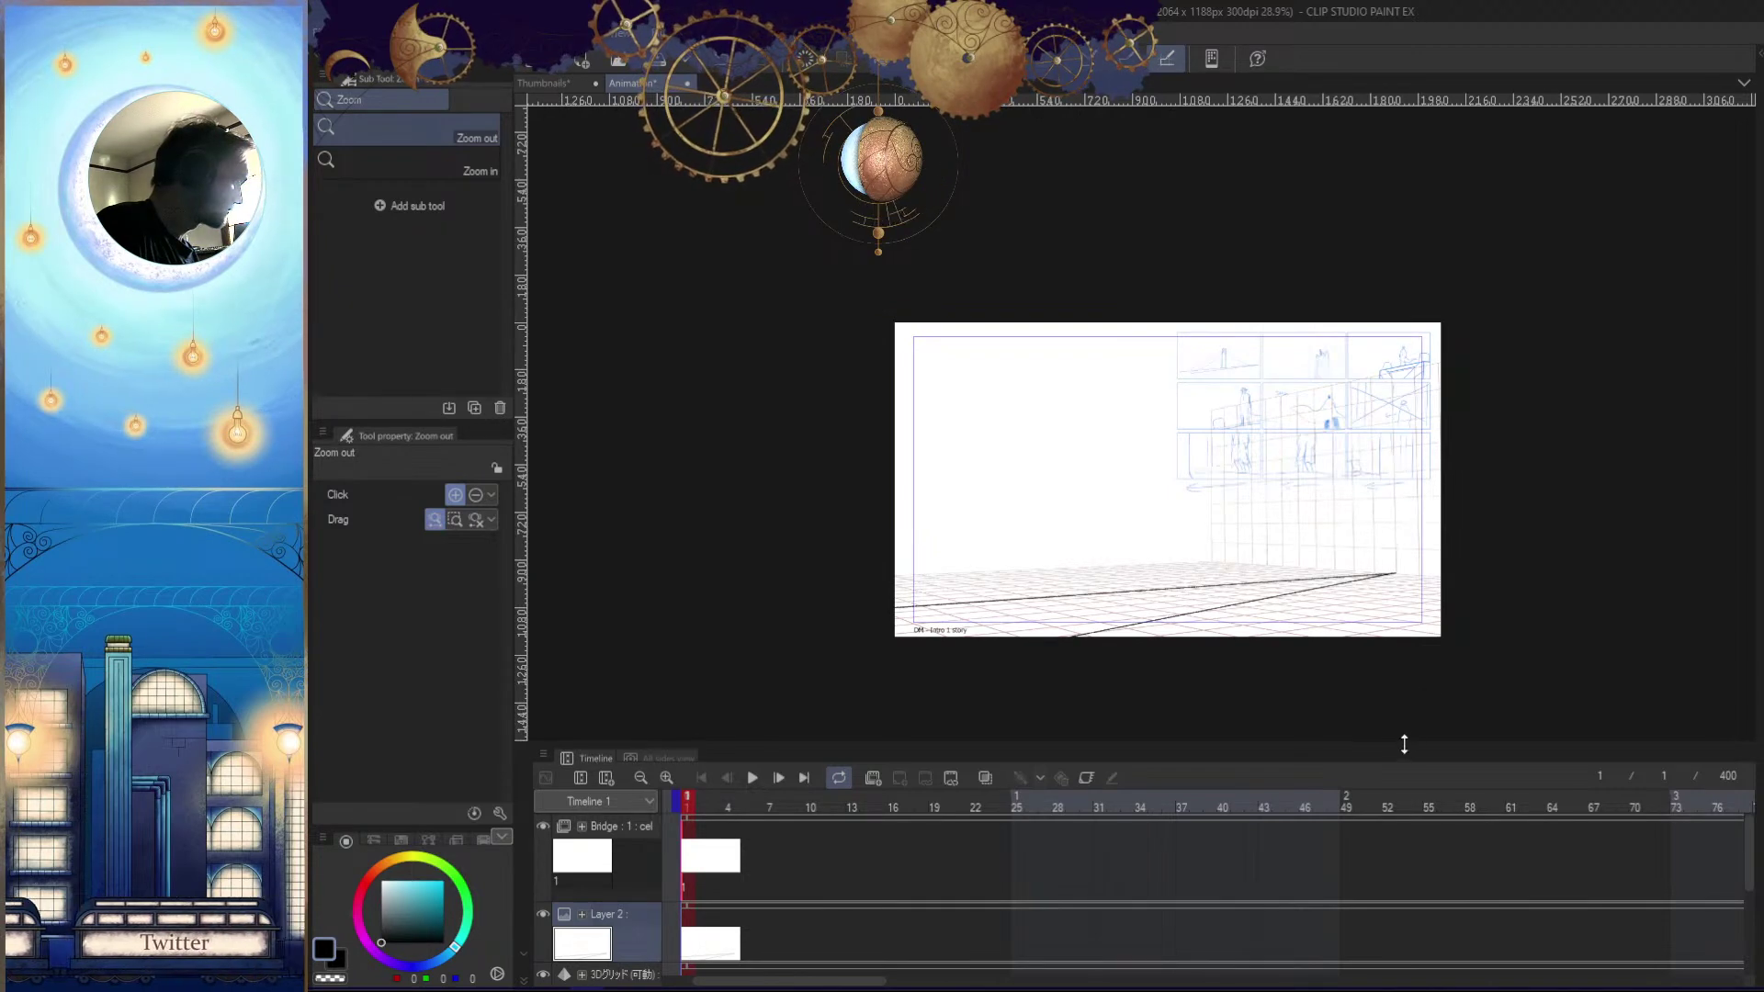
{"action": "key", "text": "h"}
{"action": "key", "text": "h"}
{"action": "left_click_drag", "start_coordinate": [1409, 703], "coordinate": [1386, 709]}
{"action": "left_click_drag", "start_coordinate": [1342, 593], "coordinate": [1384, 641]}
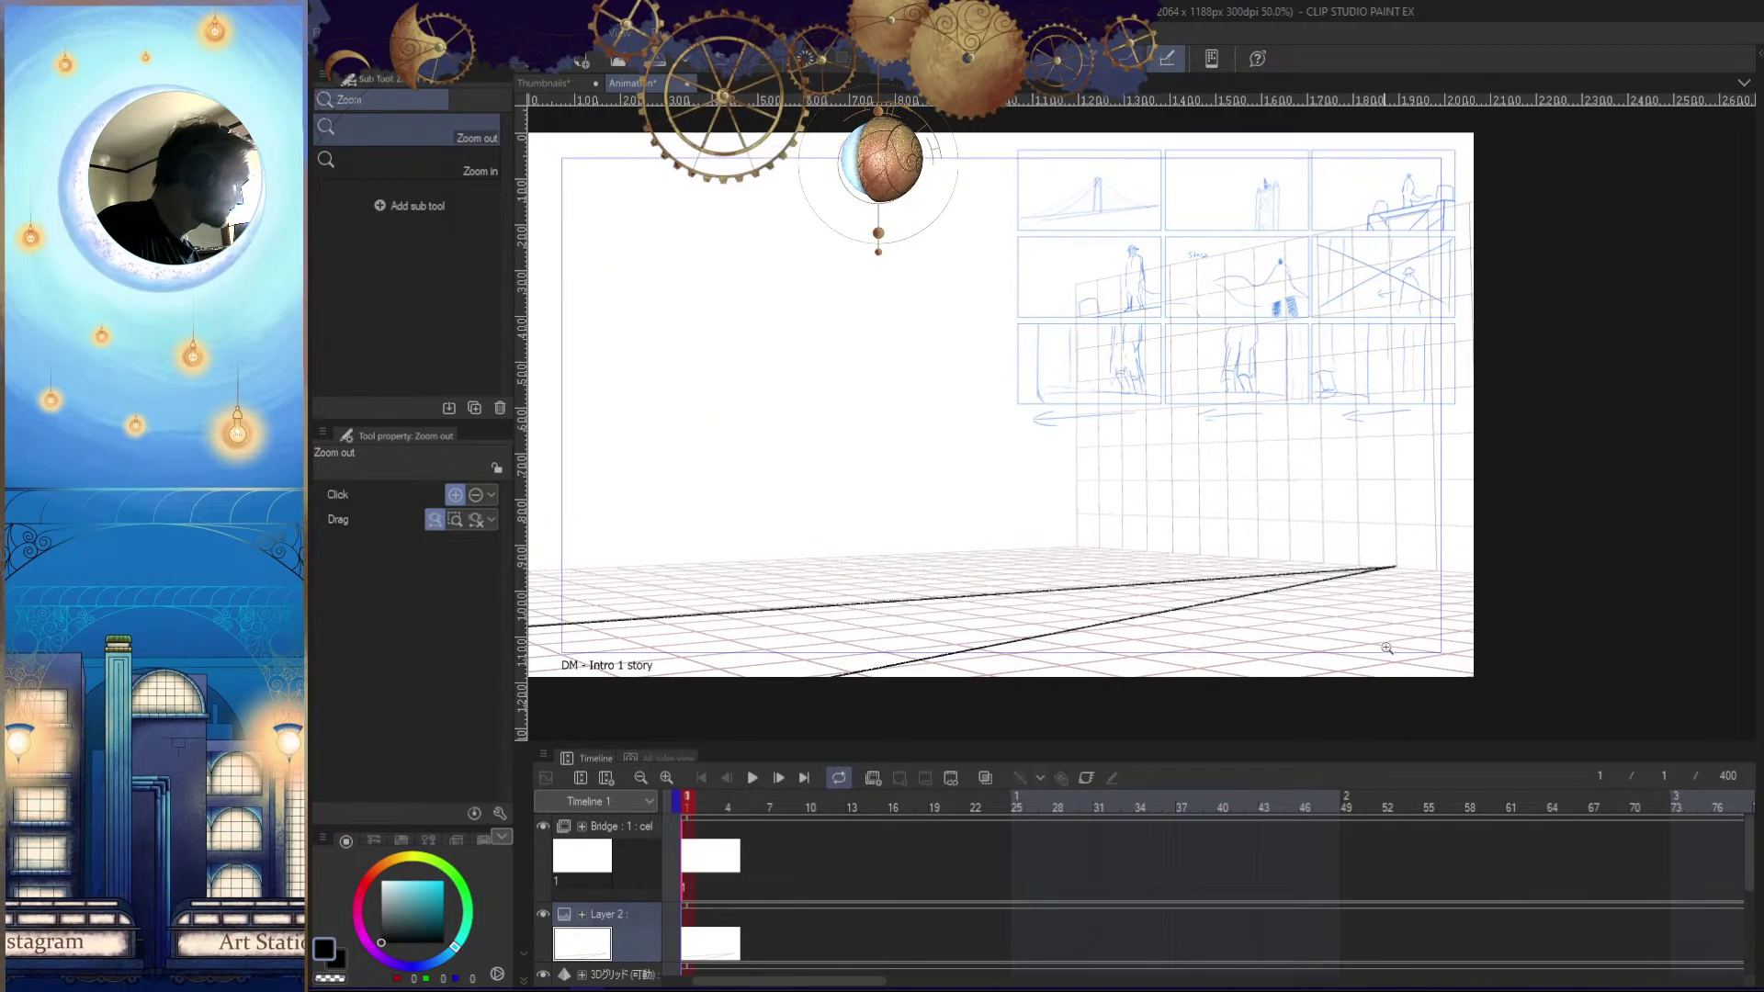
{"action": "left_click_drag", "start_coordinate": [1384, 710], "coordinate": [1554, 638]}
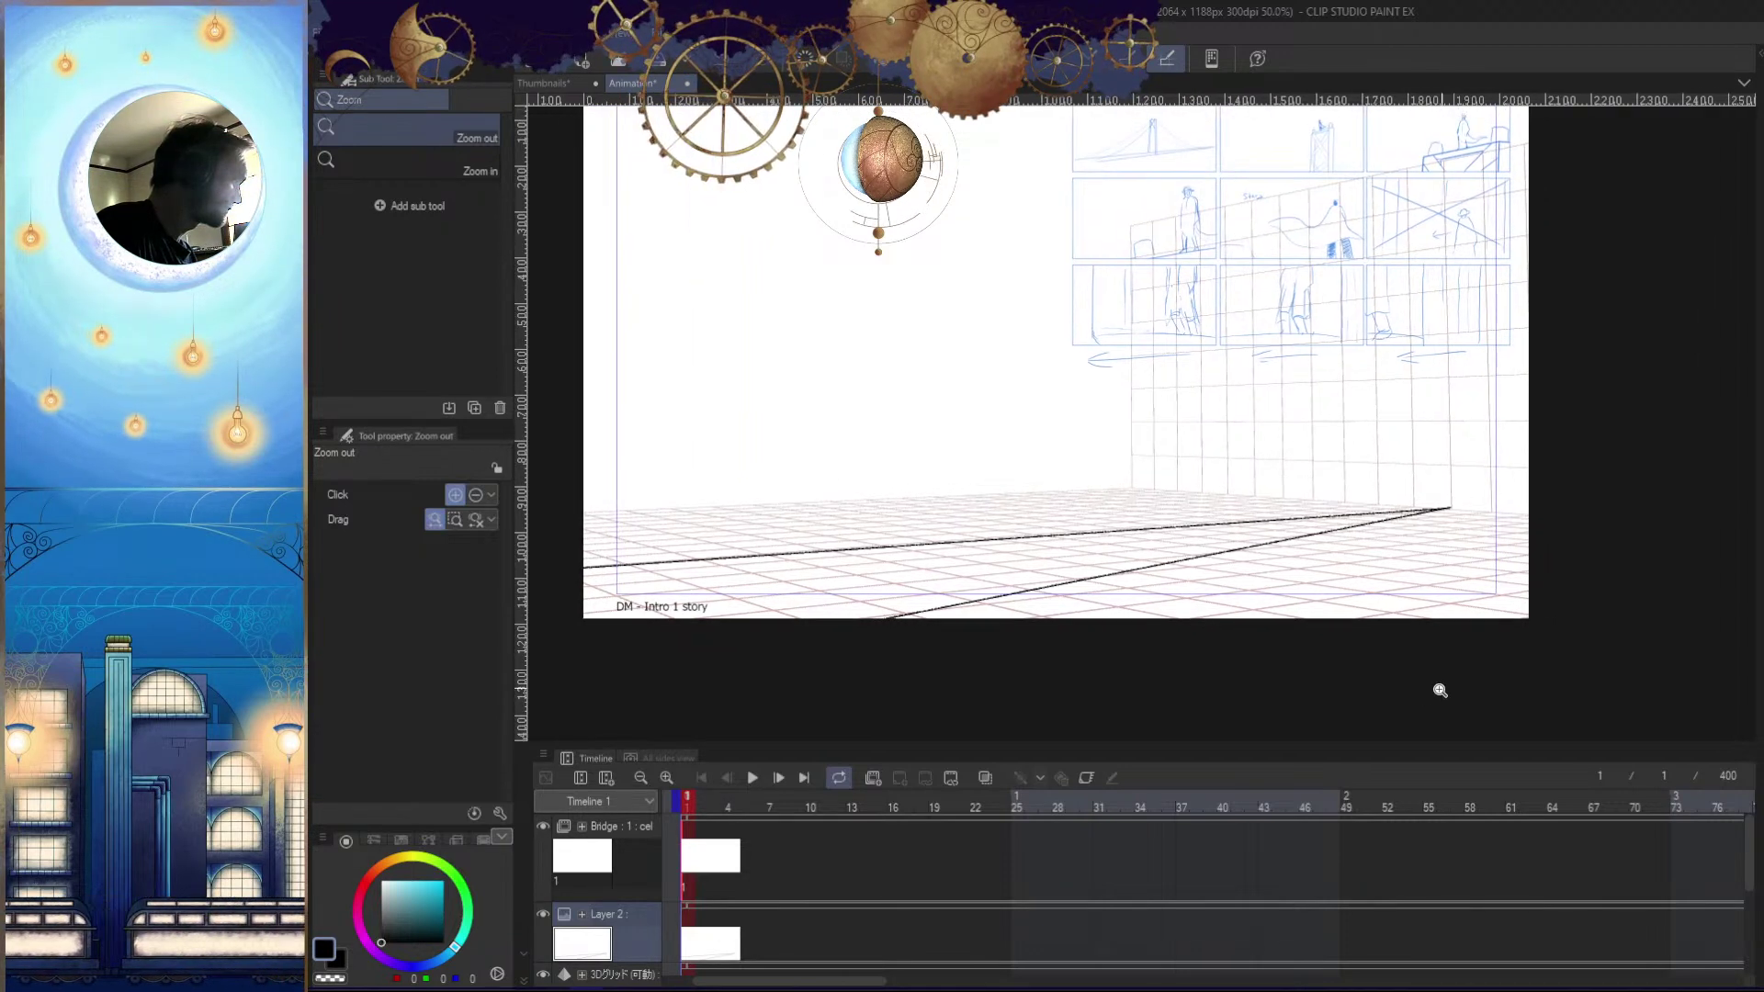
{"action": "scroll", "coordinate": [1249, 624], "scroll_direction": "down", "scroll_amount": 2}
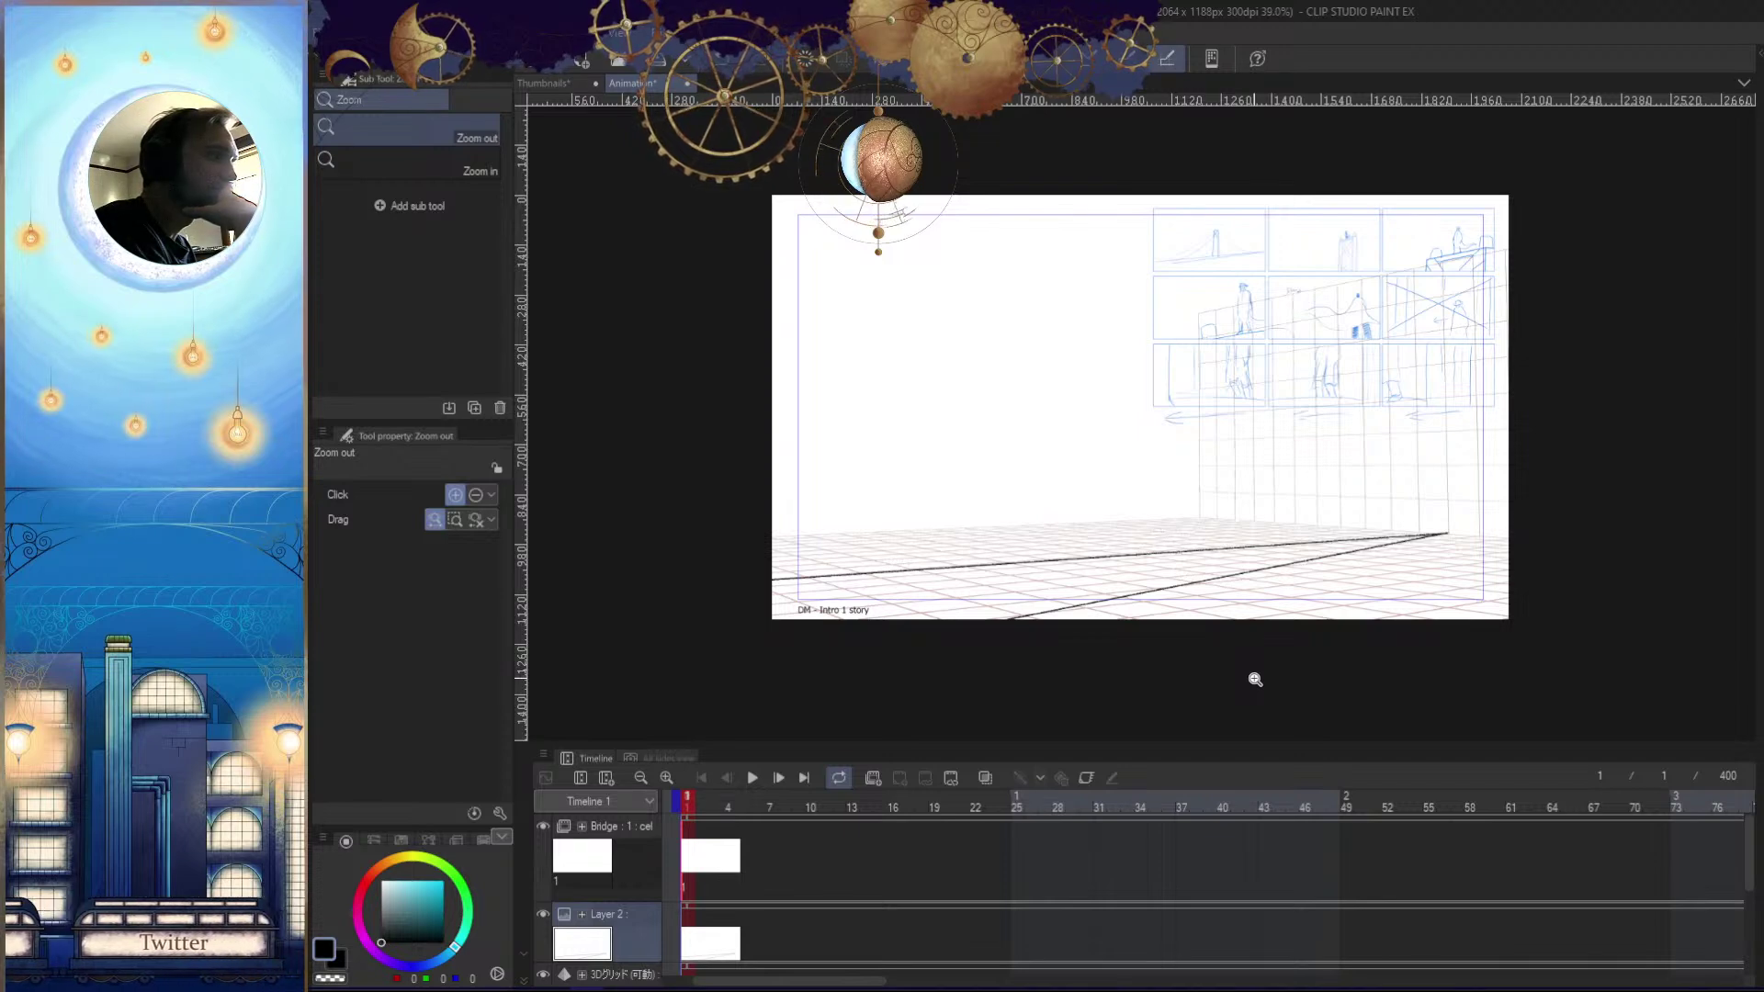
{"action": "left_click_drag", "start_coordinate": [1423, 588], "coordinate": [1351, 618]}
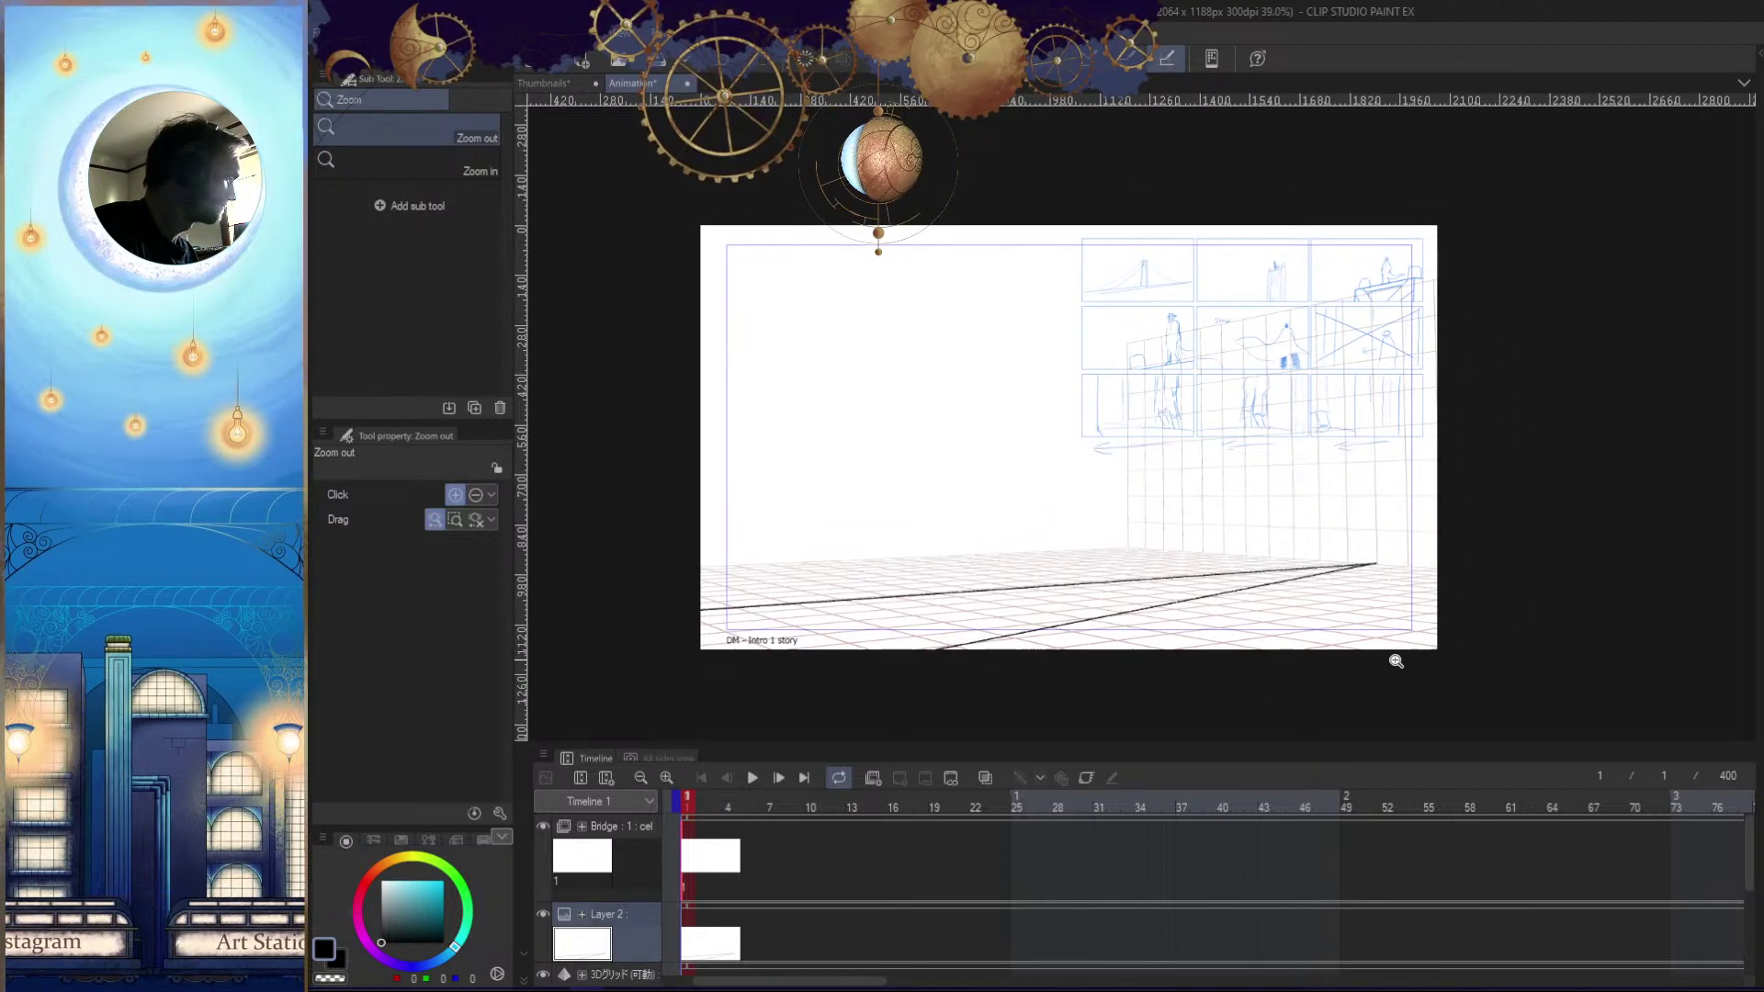
{"action": "left_click_drag", "start_coordinate": [1424, 674], "coordinate": [1448, 674]}
{"action": "key", "text": "ctrl+z"}
{"action": "key", "text": "ctrl+z"}
Rotate and reposition the 3D grid so its large wall spans the right three quarters of the frame above a low floor
{"action": "key", "text": "o"}
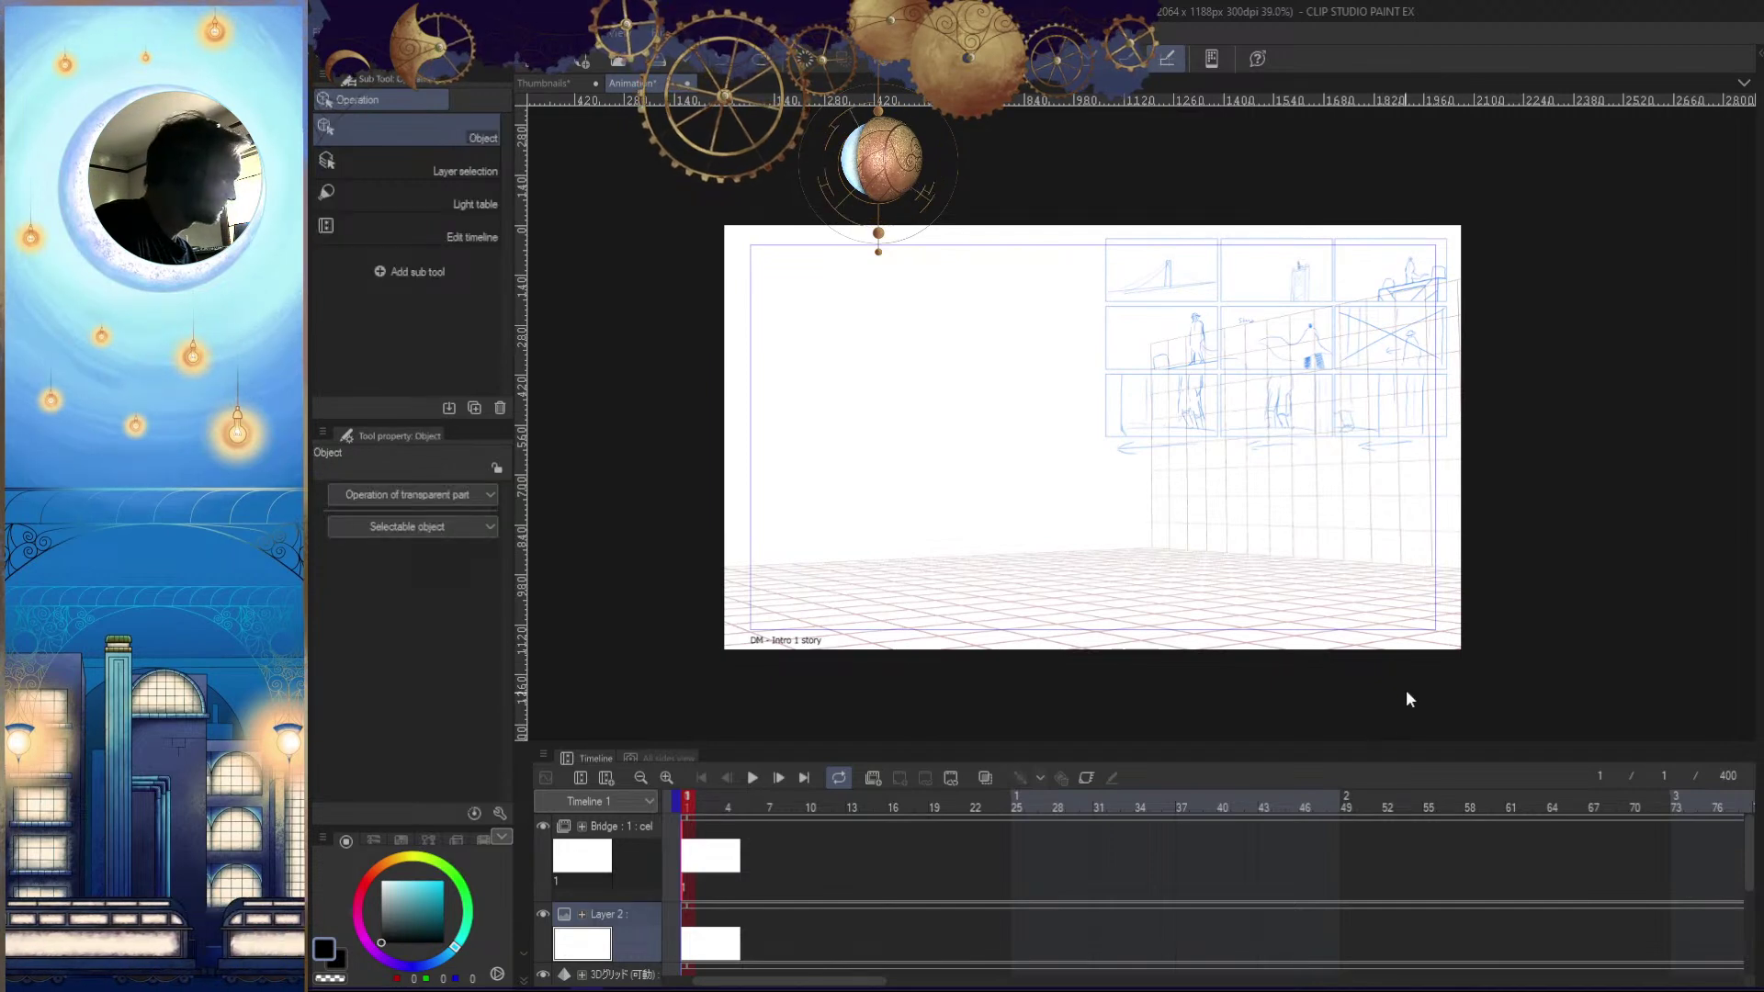
{"action": "left_click", "coordinate": [1119, 570]}
{"action": "left_click_drag", "start_coordinate": [1283, 588], "coordinate": [1358, 744]}
{"action": "left_click_drag", "start_coordinate": [1421, 582], "coordinate": [874, 604]}
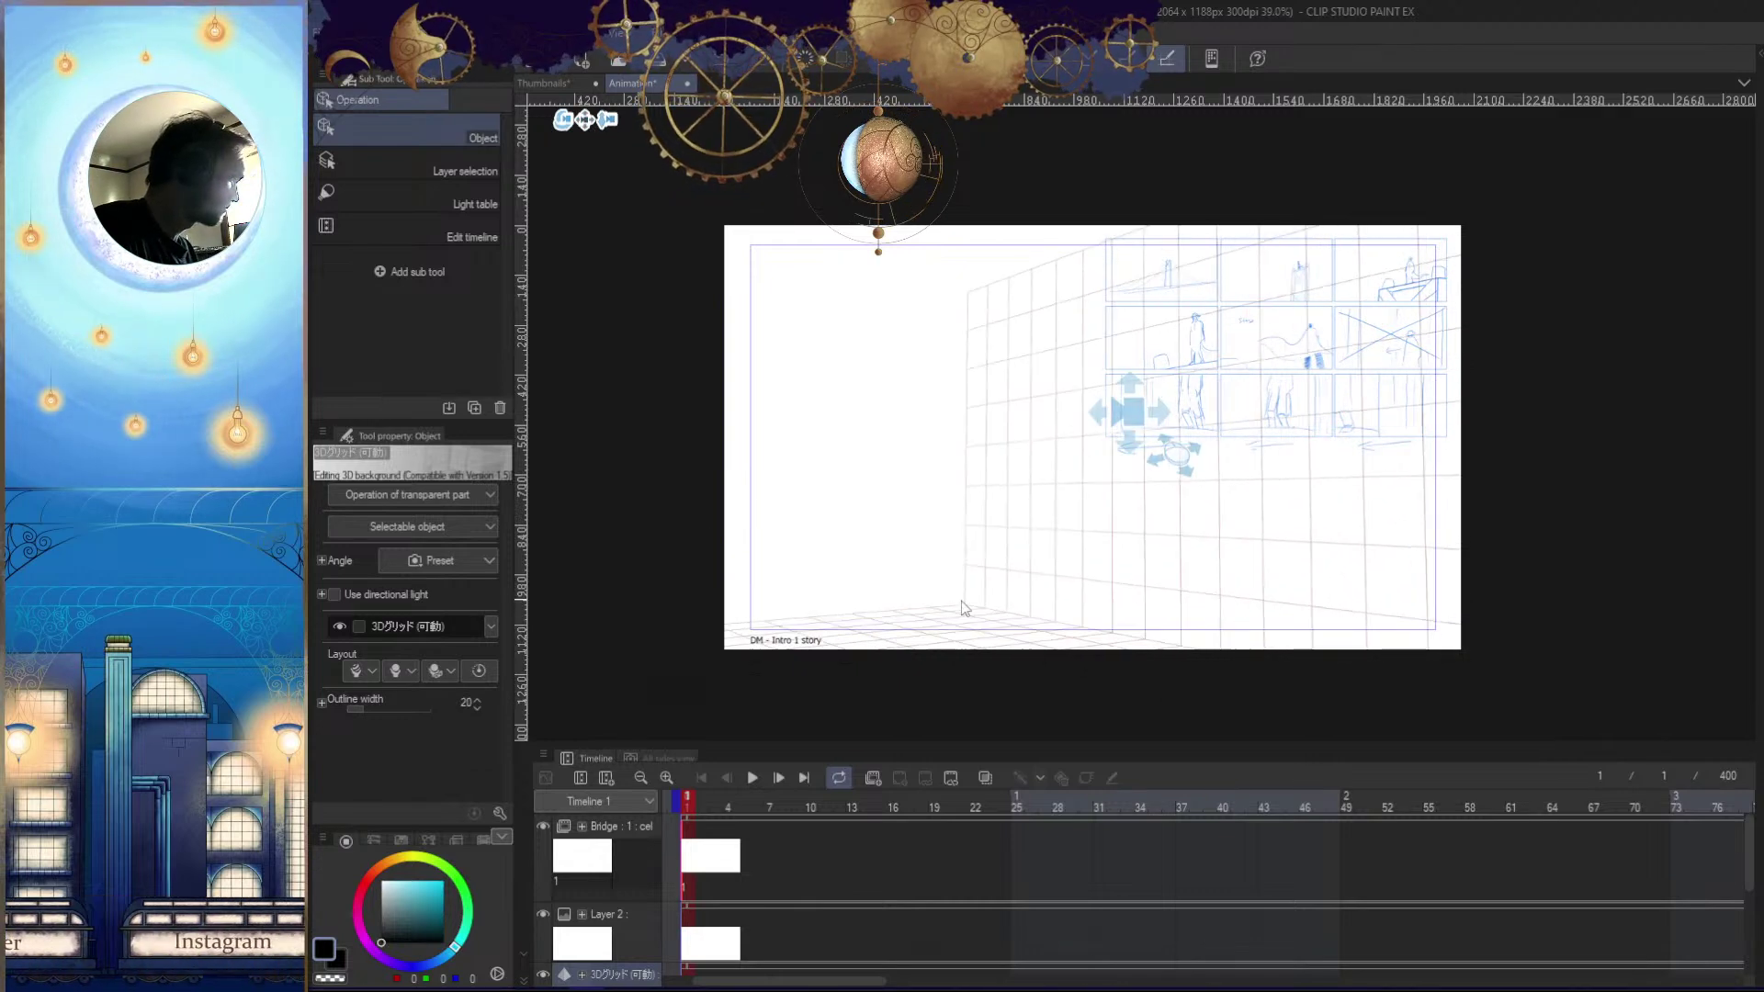
{"action": "left_click_drag", "start_coordinate": [1264, 591], "coordinate": [1208, 607]}
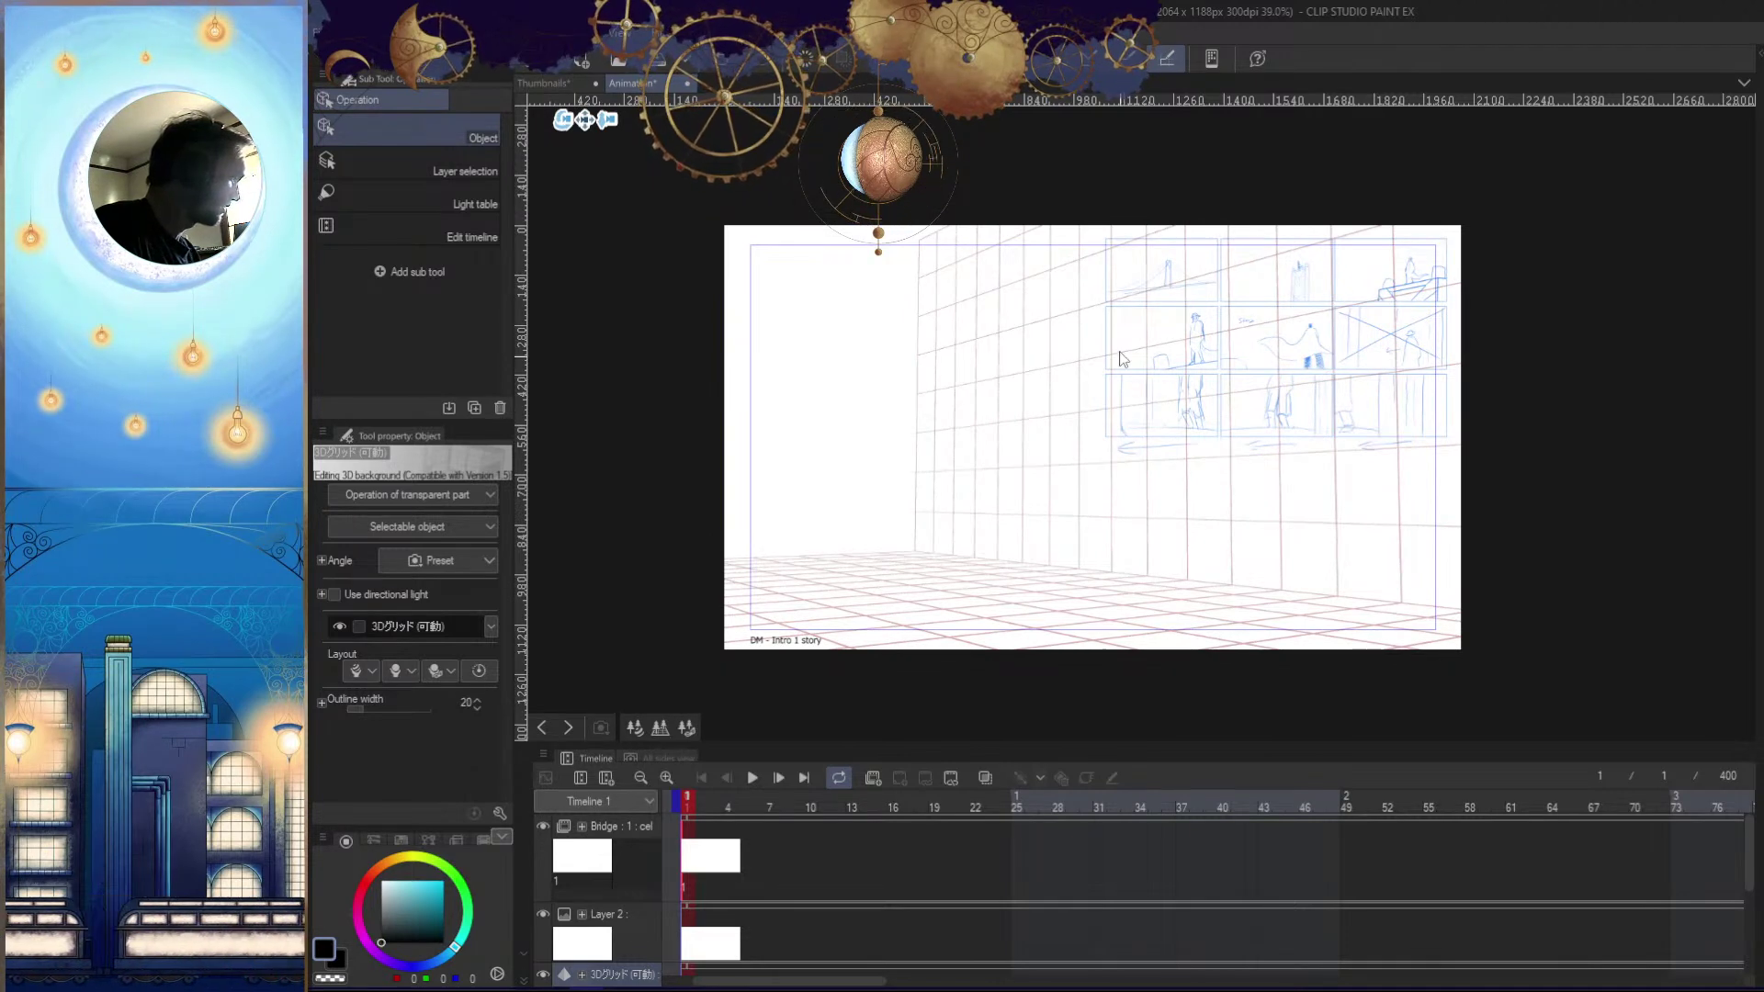
On Layer 2, draw the tower's slanted top edge along the wall grid and its left vertical edge down to the floor
{"action": "key", "text": "ctrl+space"}
{"action": "left_click_drag", "start_coordinate": [1132, 297], "coordinate": [1207, 287]}
{"action": "key", "text": "b"}
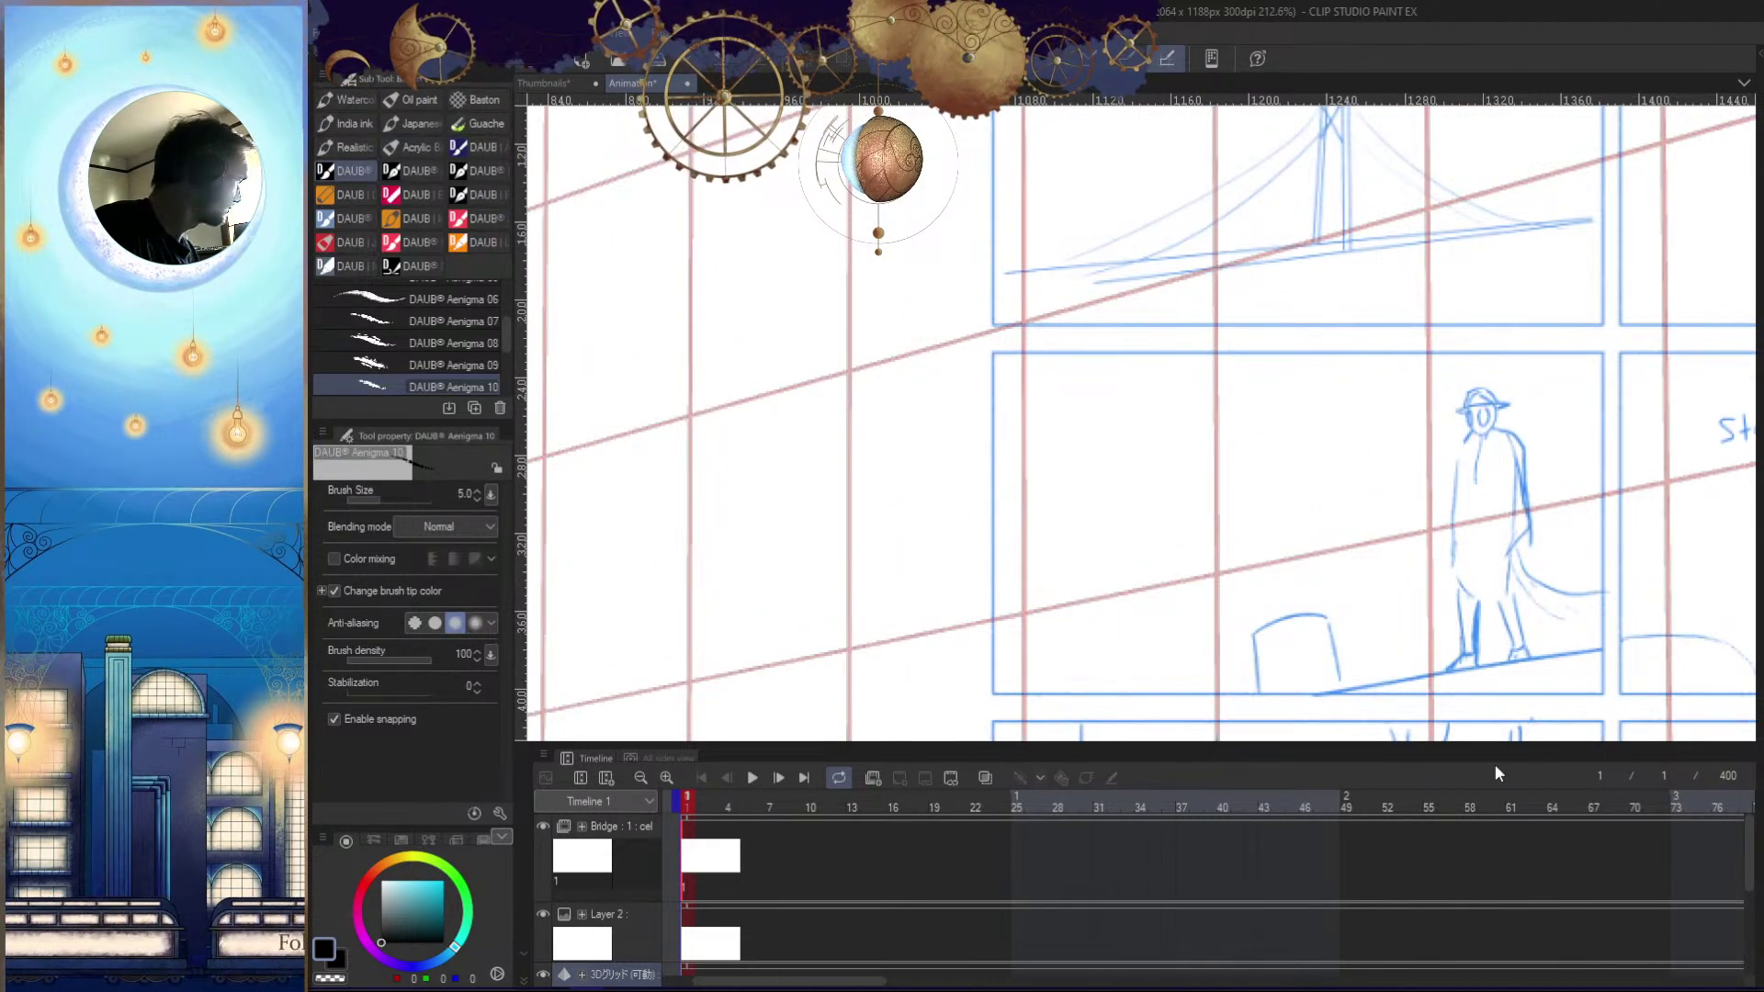
{"action": "left_click", "coordinate": [617, 929]}
{"action": "left_click", "coordinate": [1217, 270]}
{"action": "left_click", "coordinate": [848, 372], "text": "shift"}
{"action": "key", "text": "ctrl+space"}
{"action": "mouse_move", "coordinate": [1052, 303]}
{"action": "left_mouse_down"}
{"action": "mouse_move", "coordinate": [964, 643]}
{"action": "mouse_move", "coordinate": [1012, 488]}
{"action": "left_mouse_up"}
{"action": "left_click_drag", "start_coordinate": [980, 389], "coordinate": [1046, 389]}
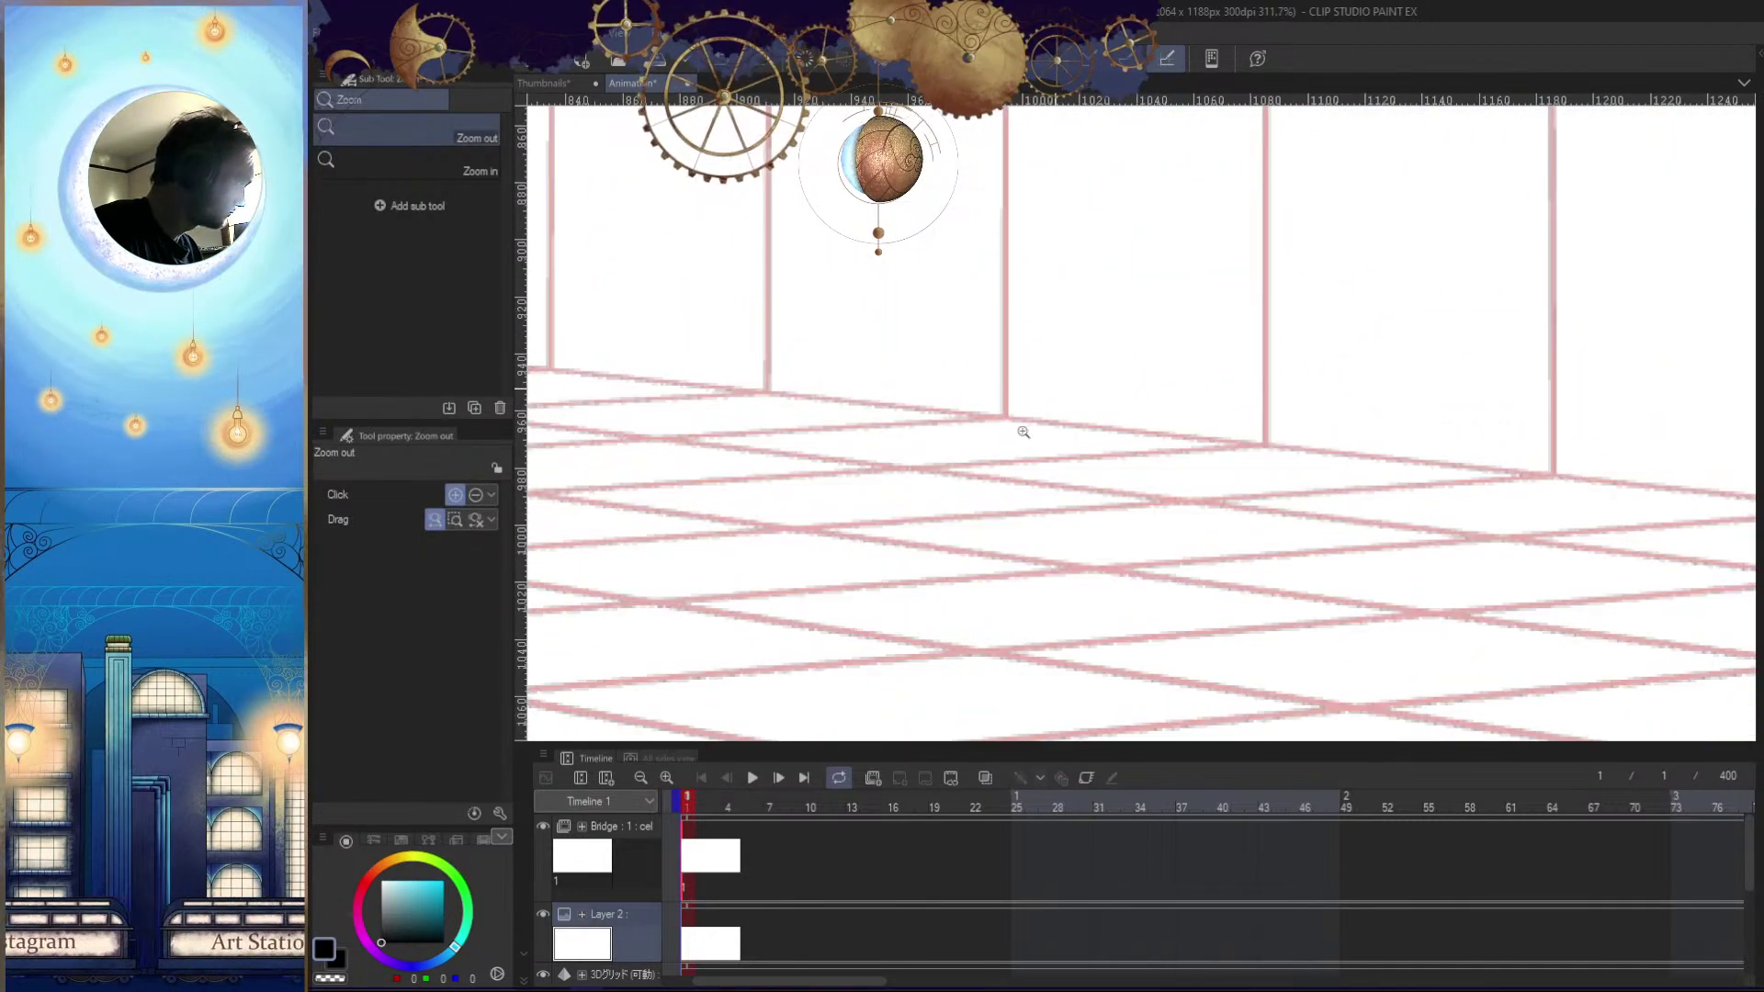
{"action": "left_click", "coordinate": [1005, 417], "text": "shift"}
Draw the tower's right vertical edge from the slanted top down to the floor grid
{"action": "key", "text": "ctrl+space"}
{"action": "left_click_drag", "start_coordinate": [1148, 490], "coordinate": [1095, 560]}
{"action": "left_click_drag", "start_coordinate": [1370, 343], "coordinate": [1145, 680]}
{"action": "key", "text": "ctrl+space"}
{"action": "left_click_drag", "start_coordinate": [1003, 266], "coordinate": [1052, 262]}
{"action": "key", "text": "ctrl+space"}
{"action": "left_click_drag", "start_coordinate": [998, 128], "coordinate": [948, 147]}
{"action": "left_click_drag", "start_coordinate": [1001, 700], "coordinate": [1247, 632]}
{"action": "left_click", "coordinate": [1090, 561], "text": "shift"}
Draw a long straight bridge line from the canvas's left edge past the tower's base and beyond the right edge
{"action": "key", "text": "ctrl+space"}
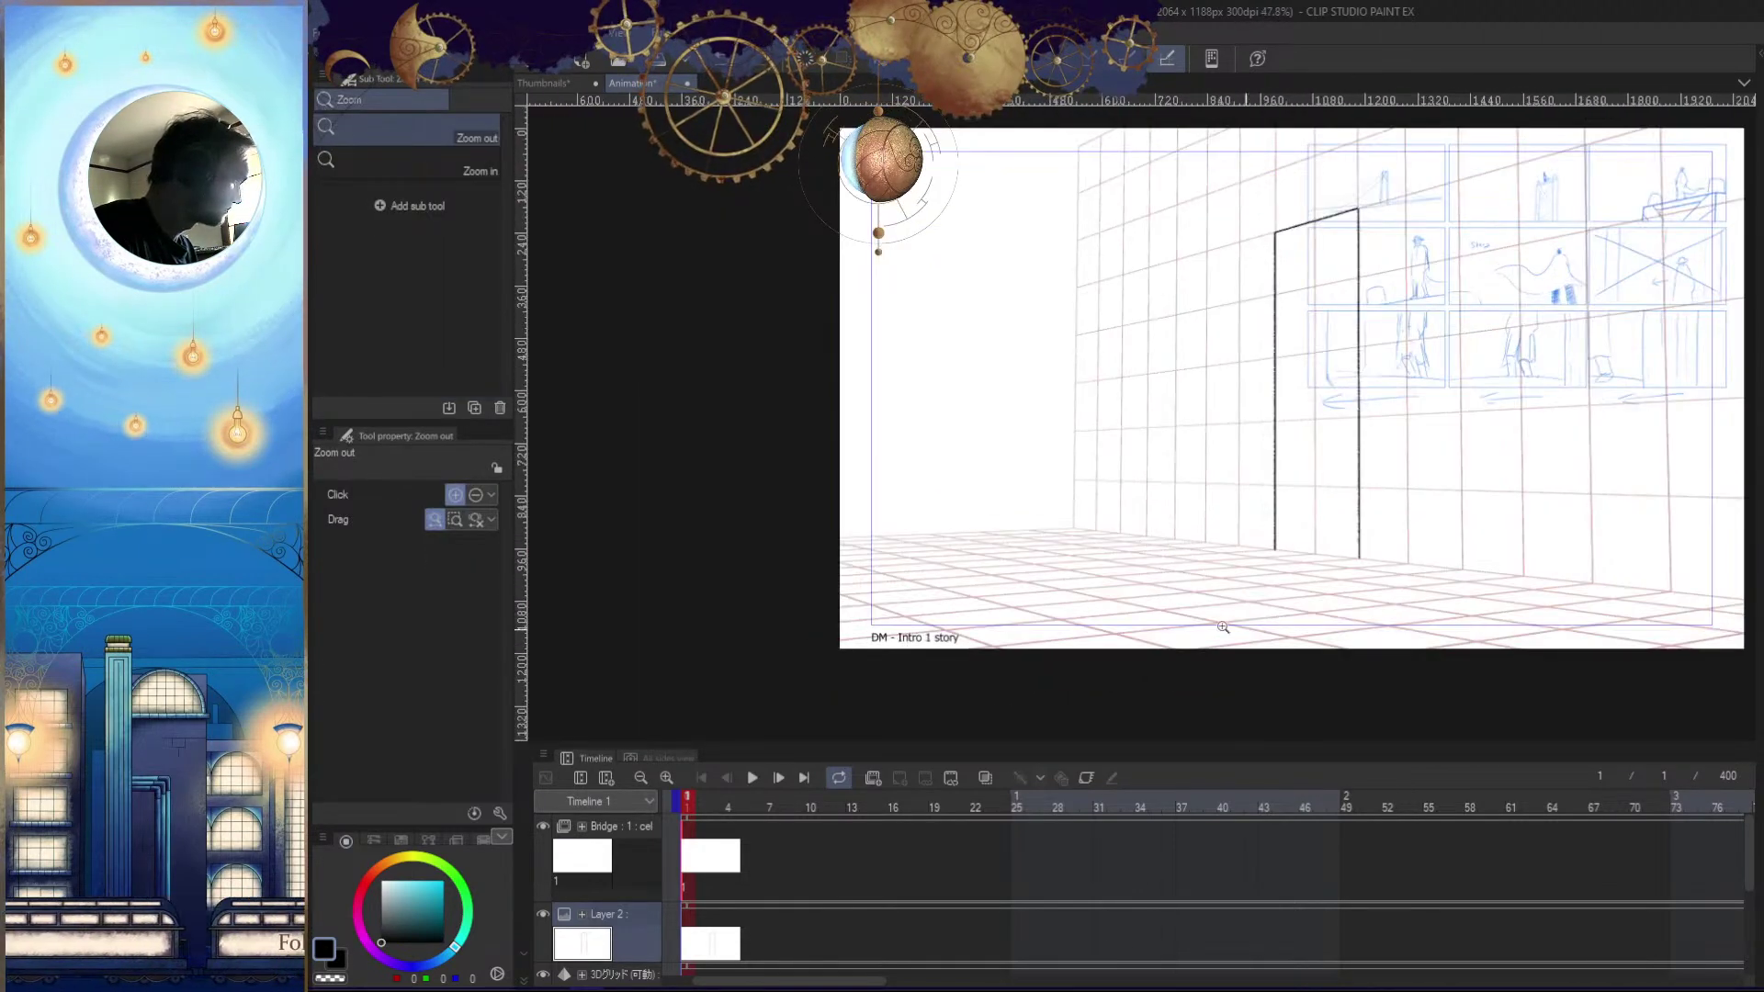
{"action": "left_click_drag", "start_coordinate": [1398, 584], "coordinate": [1332, 530]}
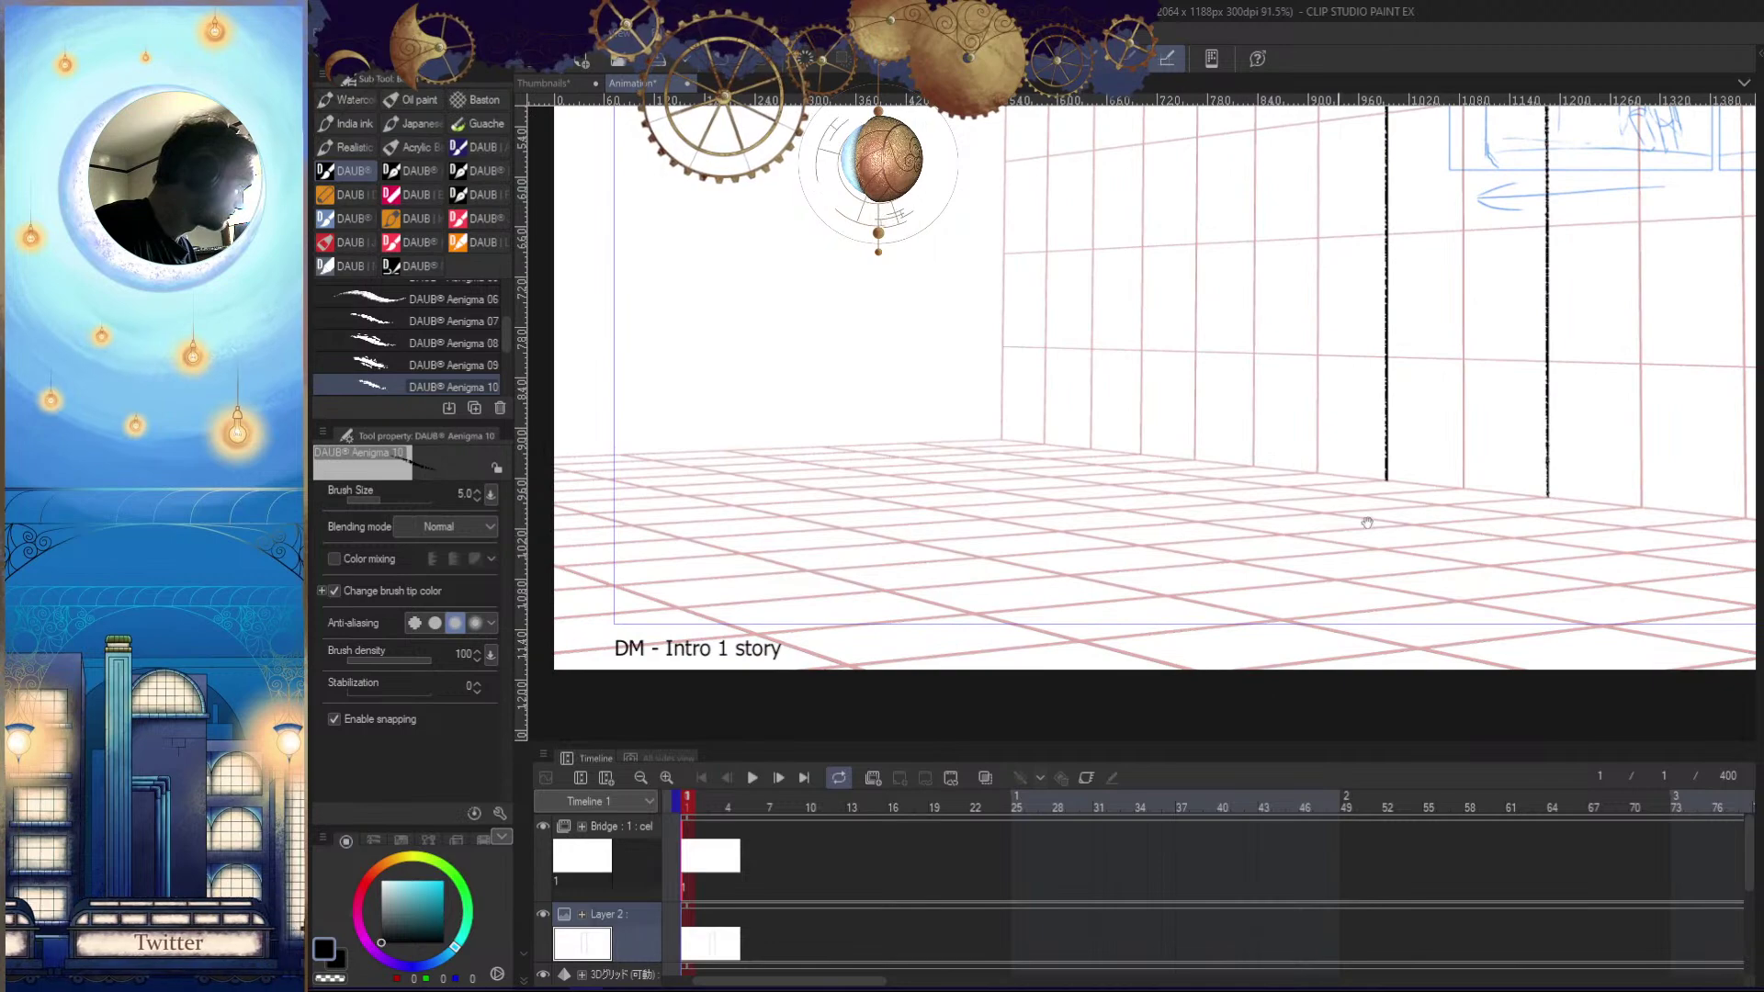
{"action": "left_click_drag", "start_coordinate": [572, 567], "coordinate": [656, 557]}
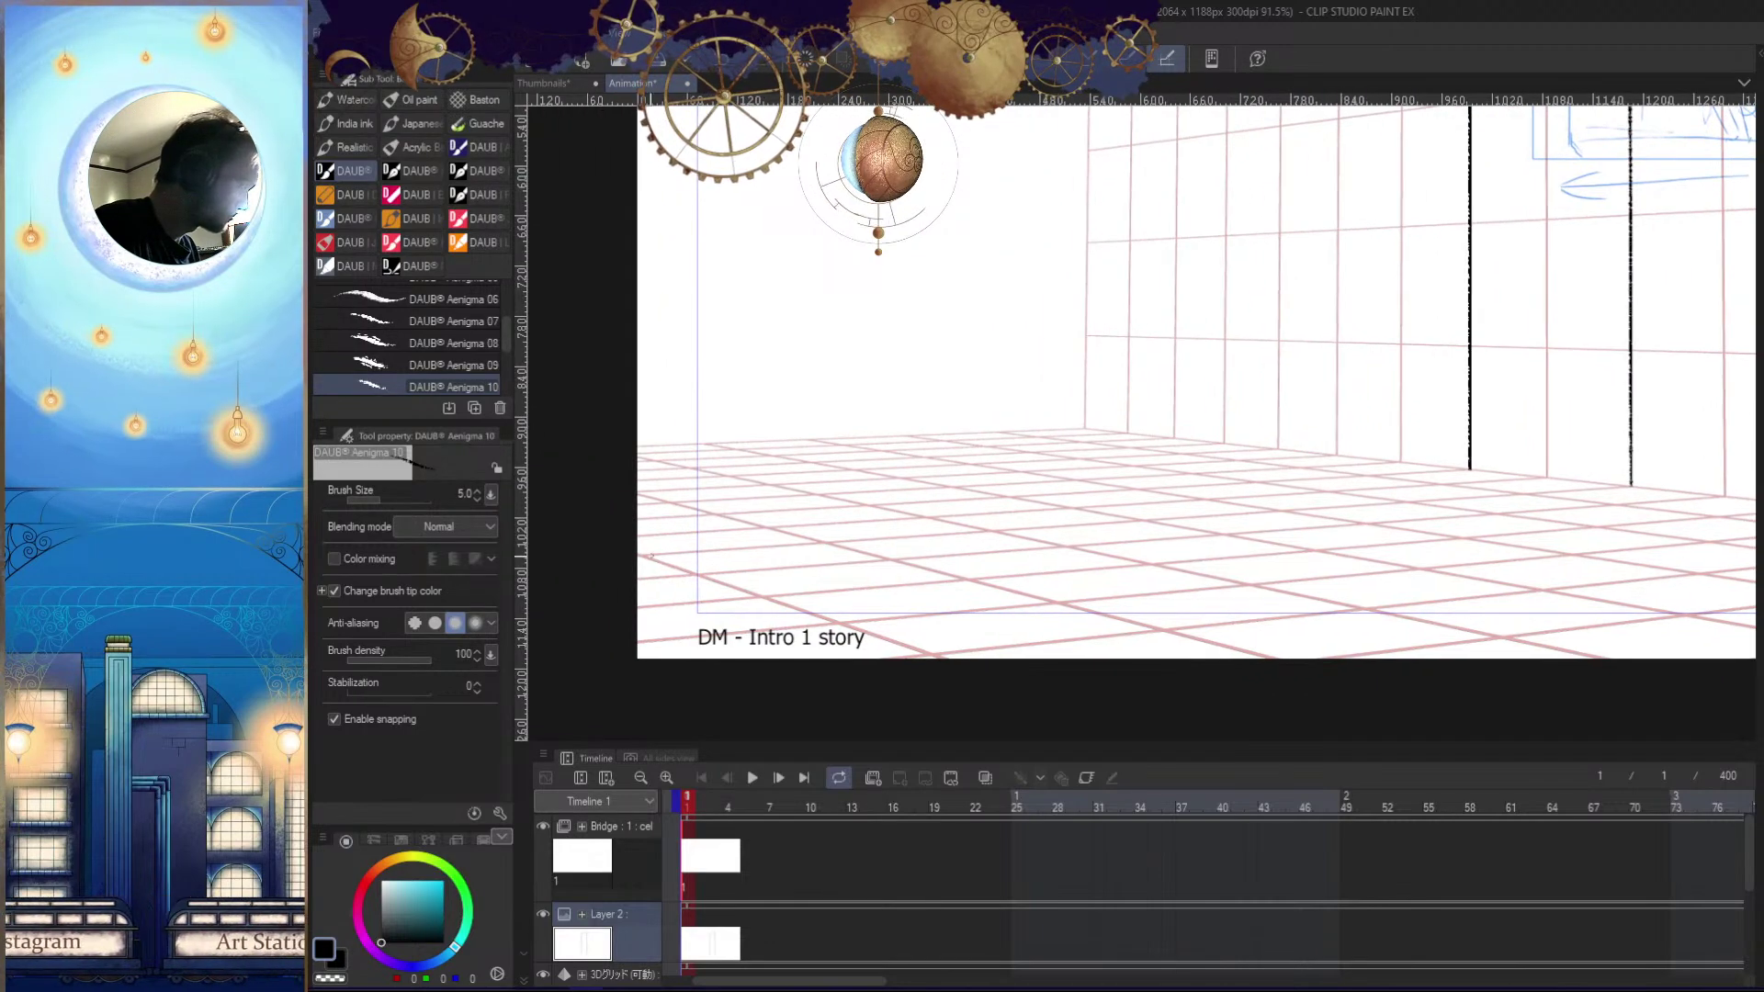
{"action": "key", "text": "ctrl+space"}
{"action": "left_click_drag", "start_coordinate": [922, 572], "coordinate": [906, 583]}
{"action": "left_click_drag", "start_coordinate": [1552, 528], "coordinate": [1018, 652]}
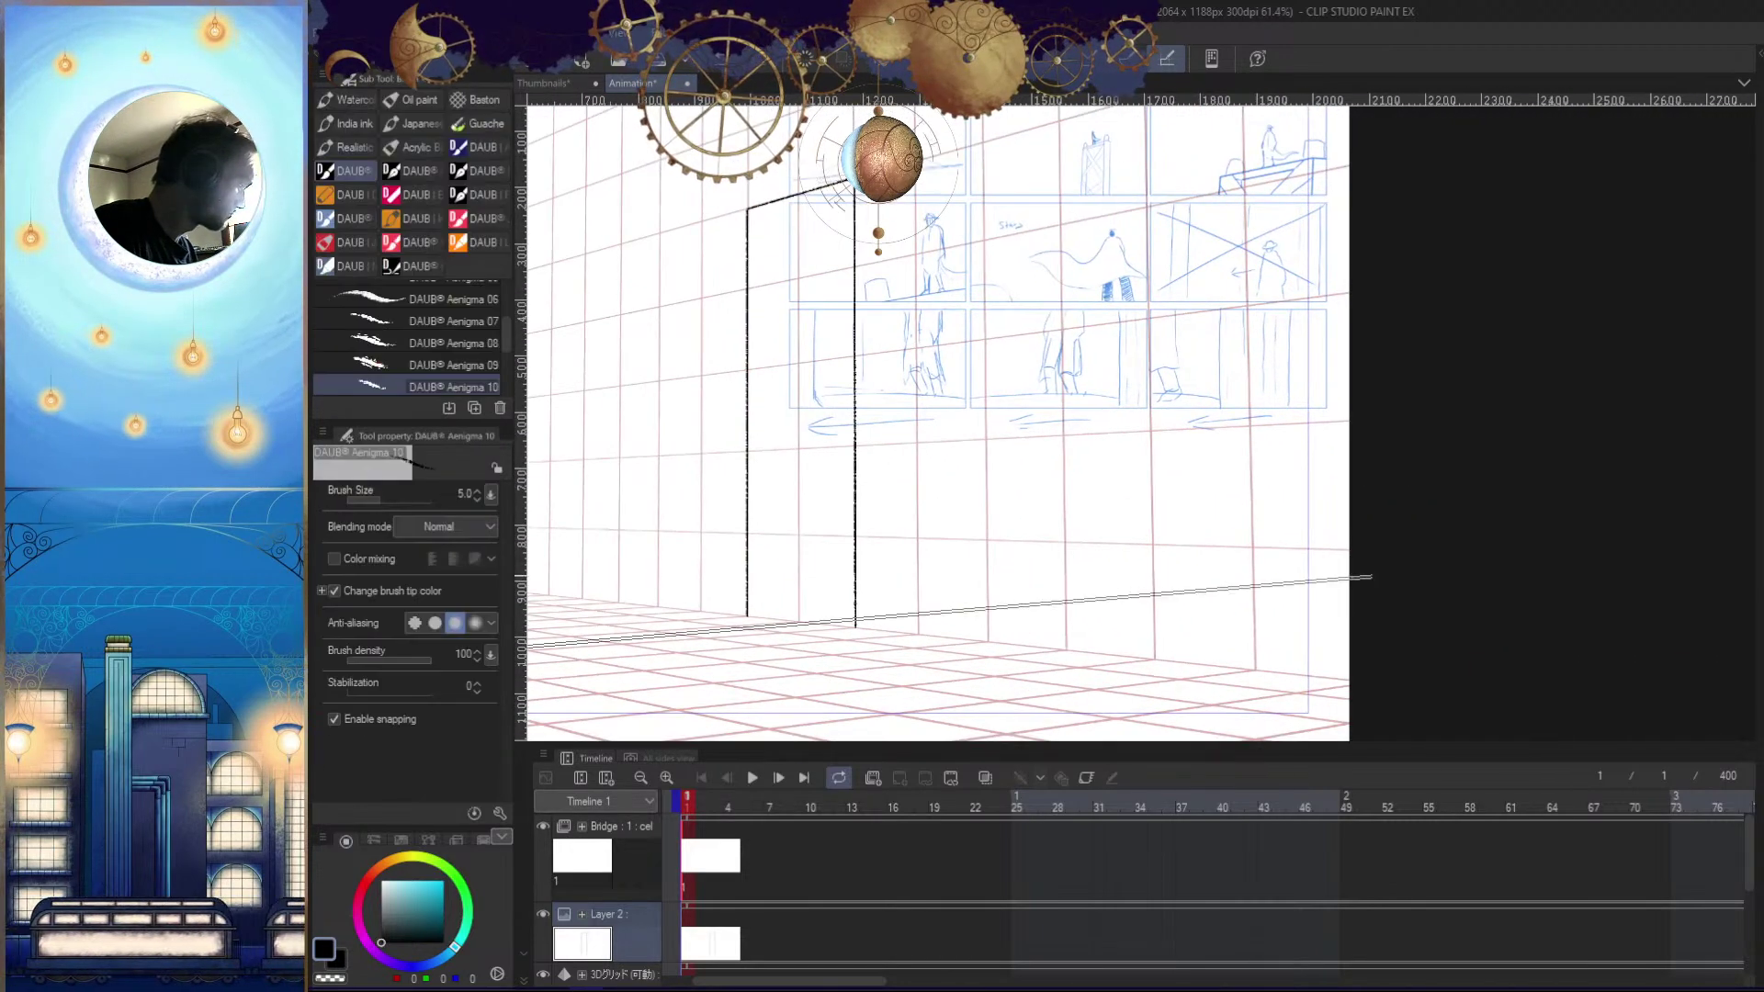
{"action": "left_click", "coordinate": [1425, 586], "text": "shift"}
Draw a second full-width bridge line just behind the first one, passing the tower's base
{"action": "left_click_drag", "start_coordinate": [781, 726], "coordinate": [1407, 616]}
{"action": "key", "text": "ctrl+space"}
{"action": "left_click", "coordinate": [1225, 582]}
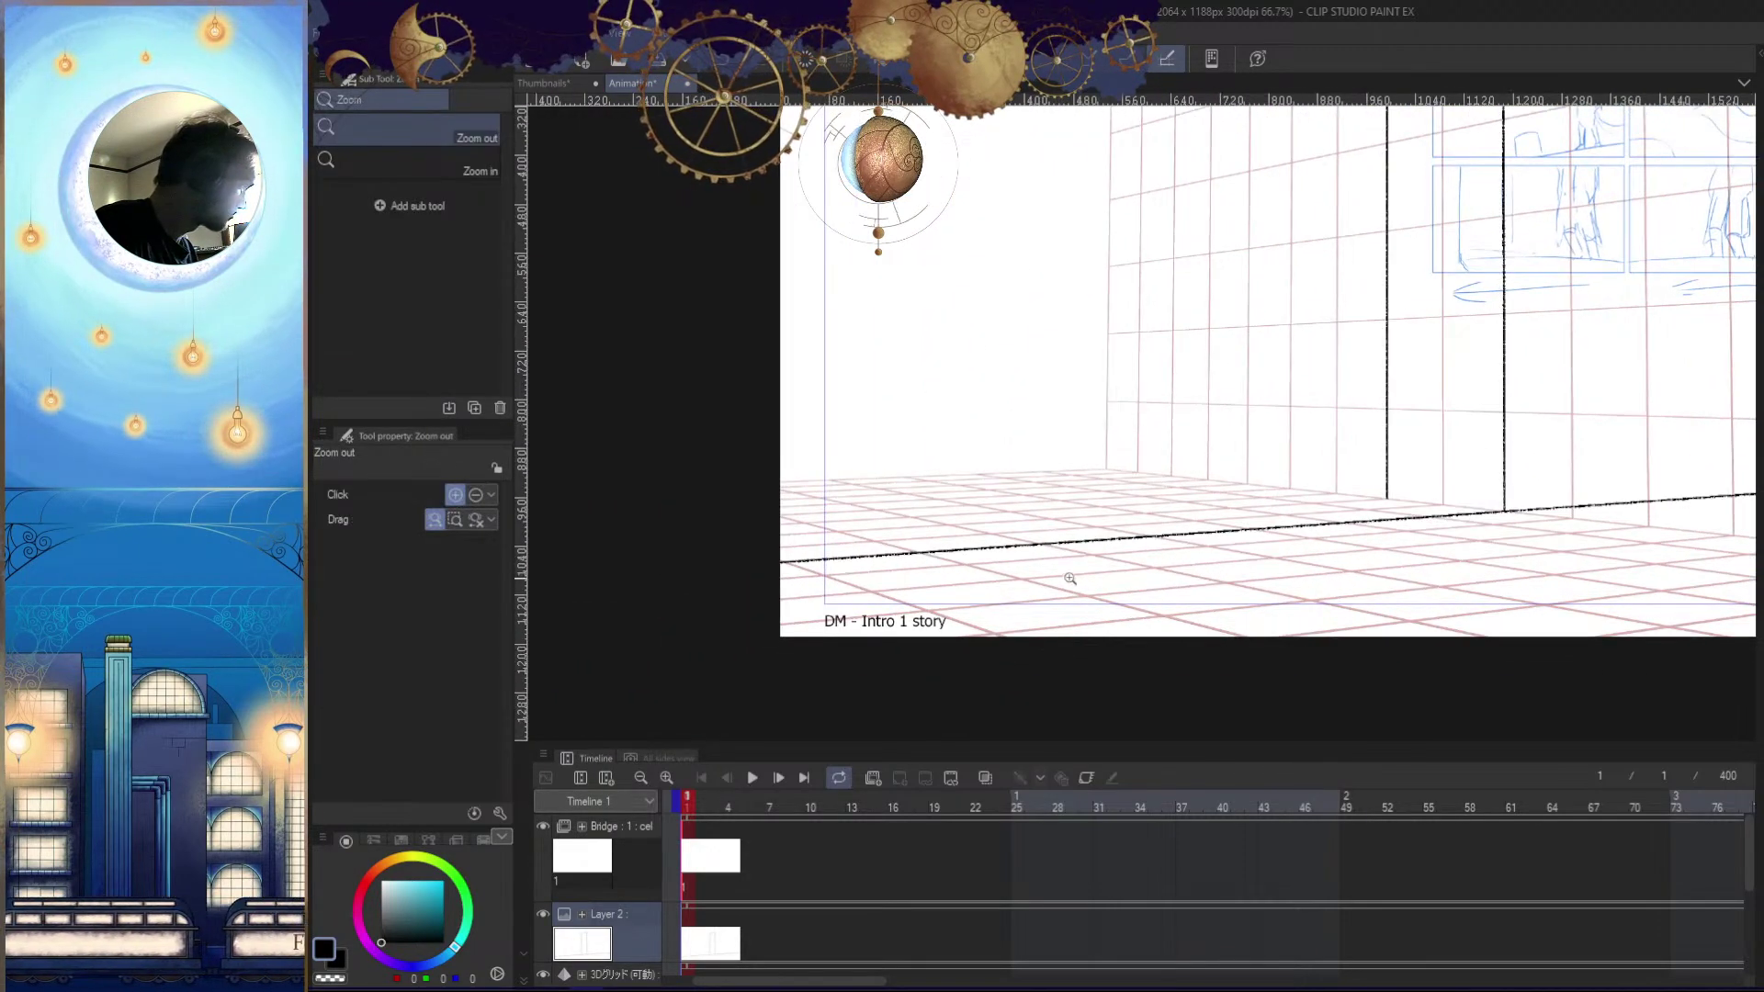
{"action": "left_click", "coordinate": [836, 560]}
{"action": "left_click", "coordinate": [725, 510]}
{"action": "key", "text": "ctrl+space"}
{"action": "left_click_drag", "start_coordinate": [1152, 549], "coordinate": [1038, 560]}
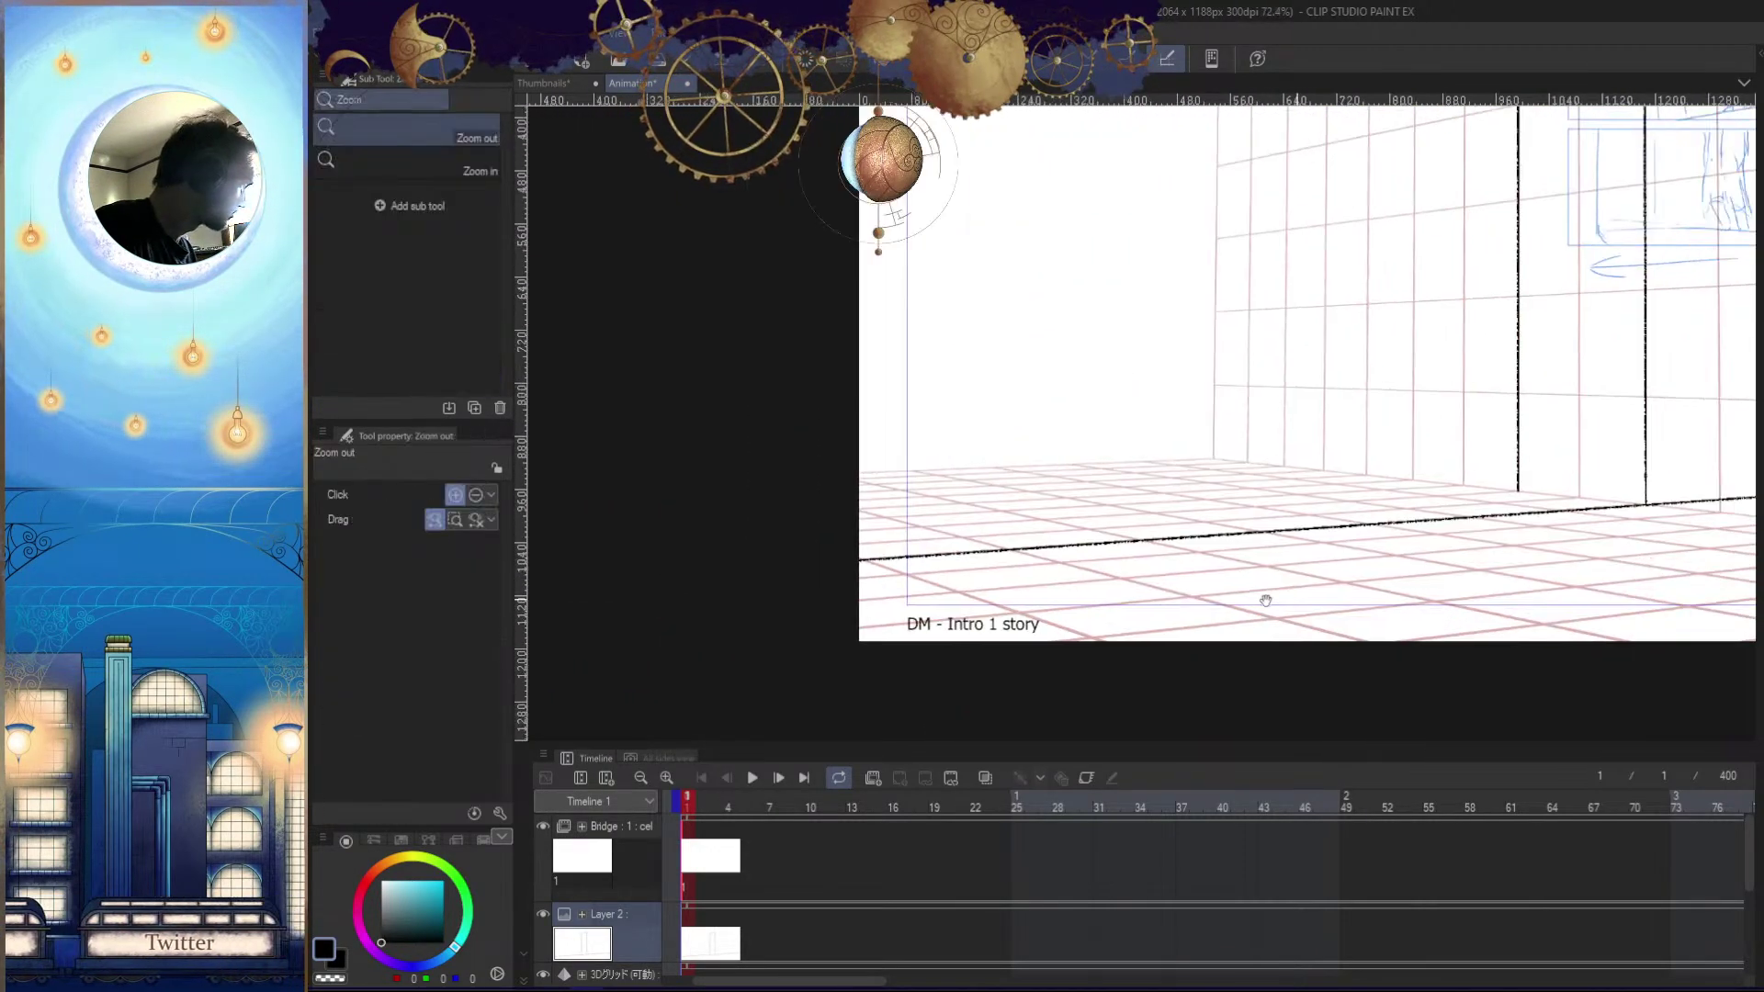
{"action": "left_click_drag", "start_coordinate": [1736, 576], "coordinate": [925, 646]}
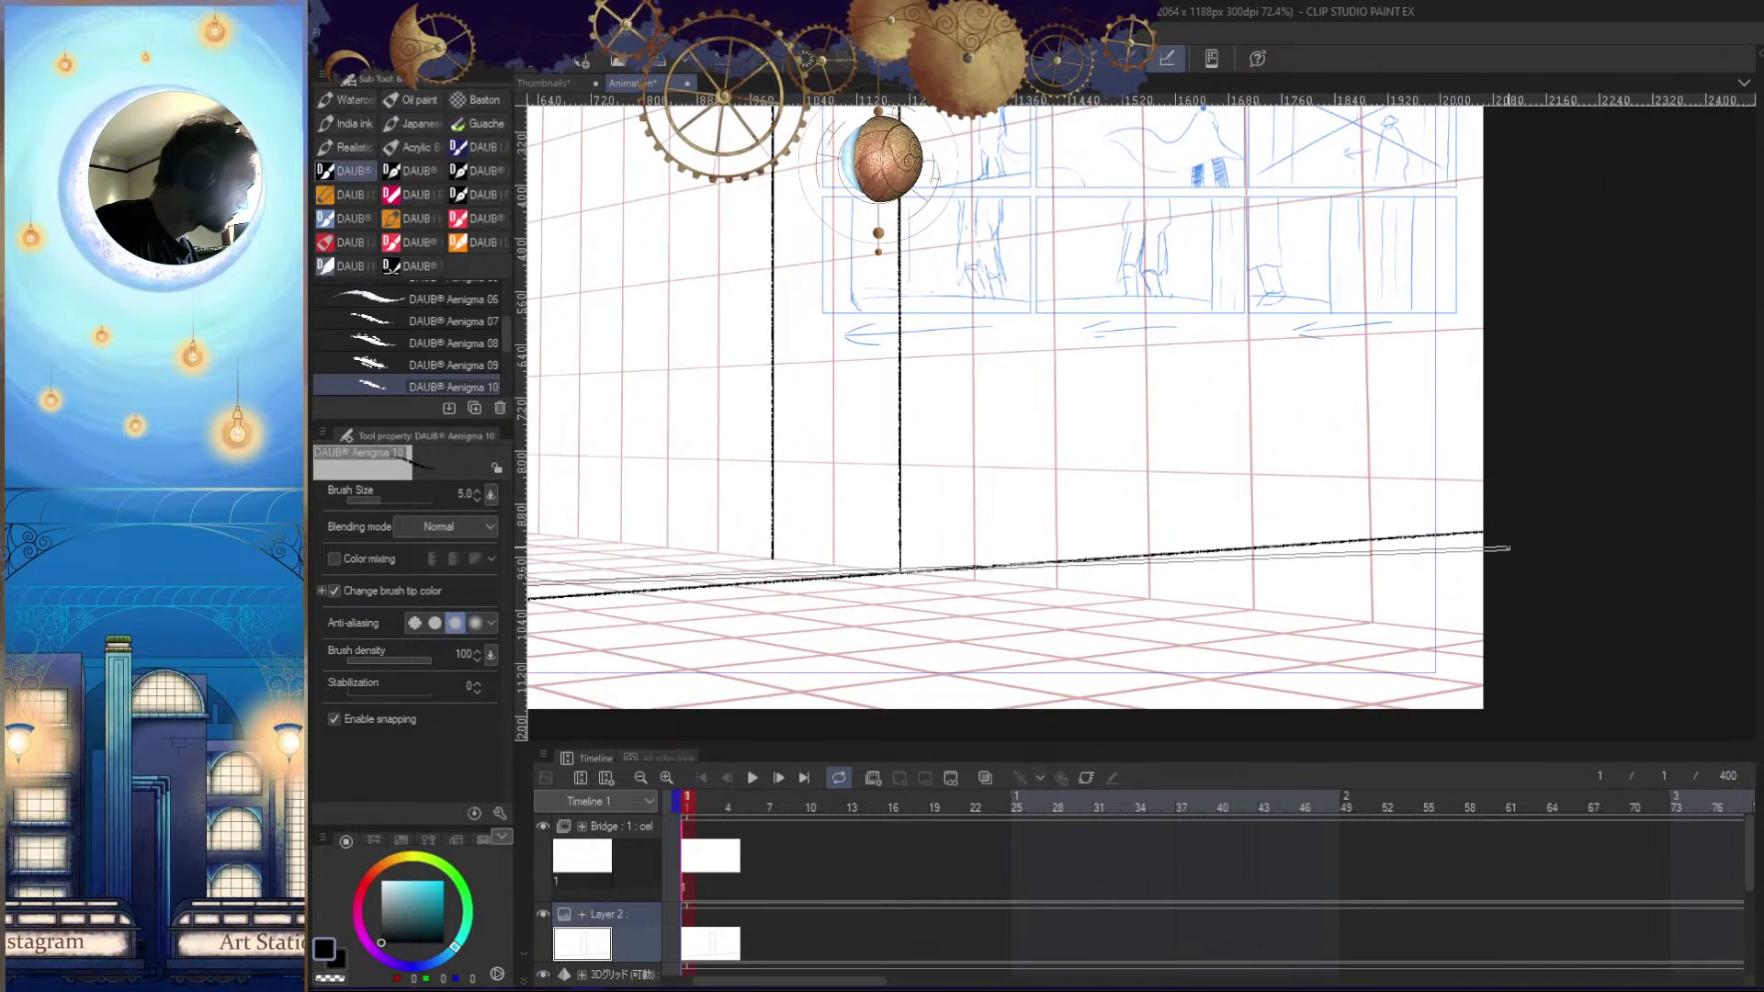
{"action": "left_click", "coordinate": [1527, 511], "text": "shift"}
Hide the 3D grid and the thumbnail reference to review the tower and bridge lines alone
{"action": "left_click", "coordinate": [1470, 589], "text": "ctrl+alt"}
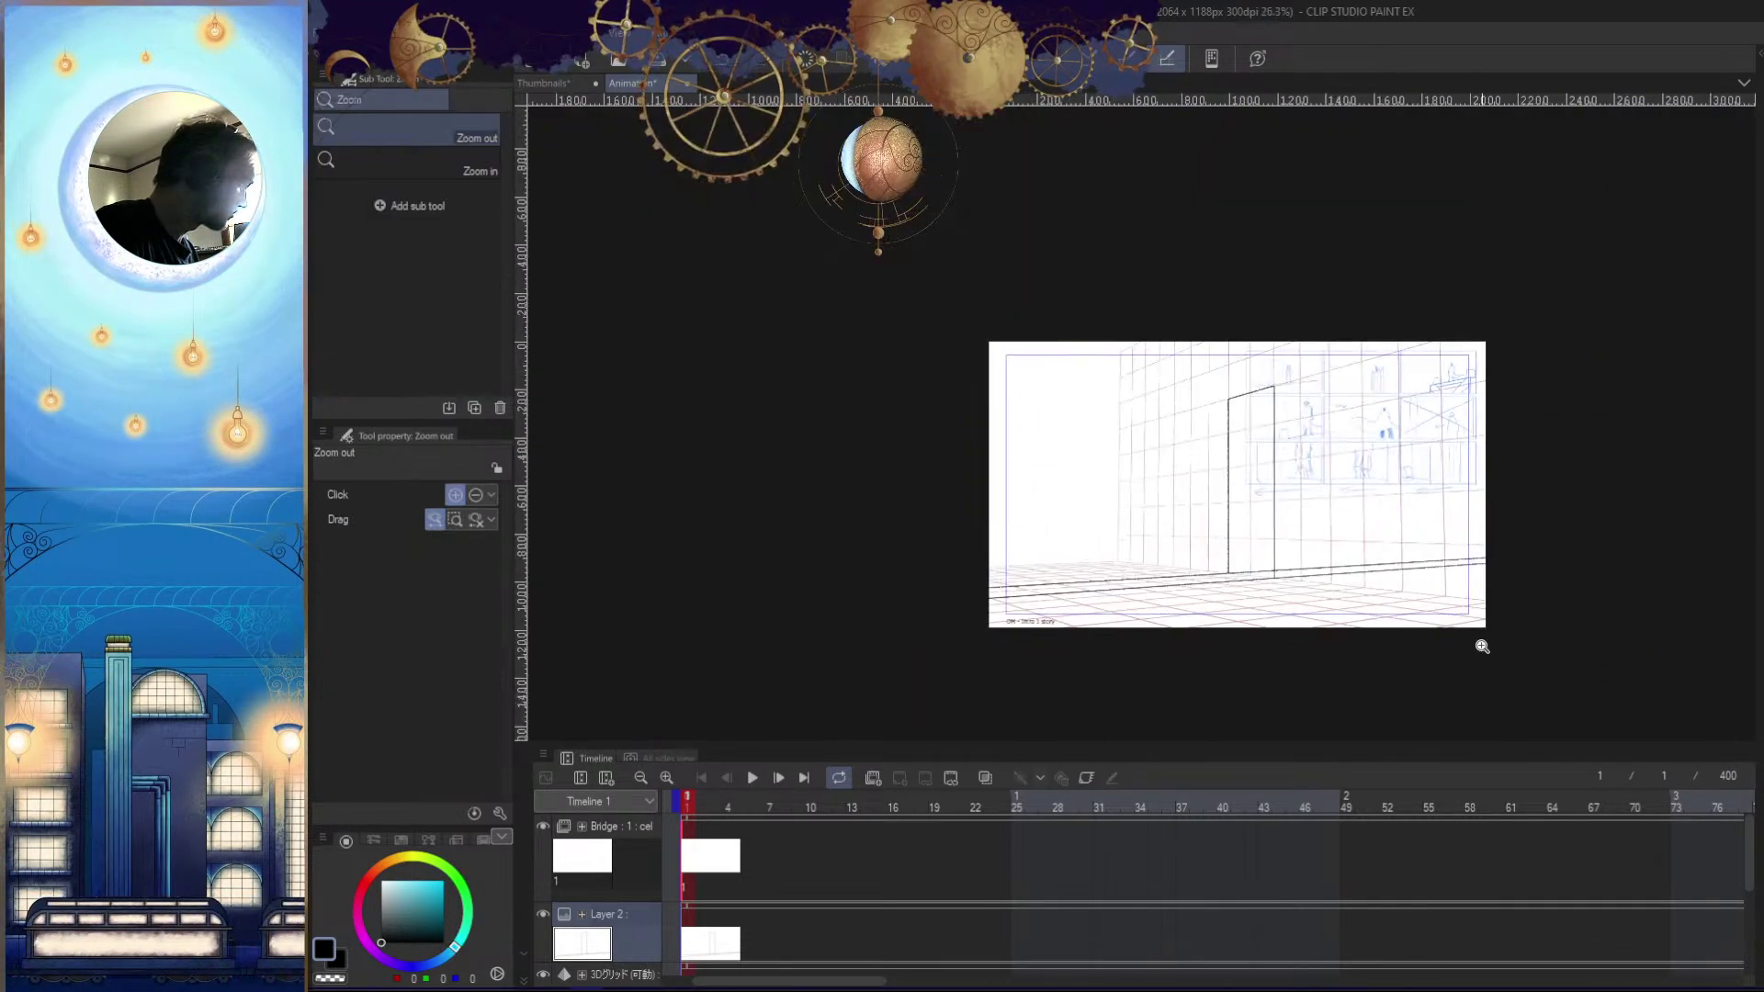
{"action": "left_click_drag", "start_coordinate": [1438, 694], "coordinate": [1286, 686]}
{"action": "scroll", "coordinate": [1424, 654], "scroll_direction": "up", "scroll_amount": 2}
{"action": "scroll", "coordinate": [1463, 763], "scroll_direction": "down", "scroll_amount": 1}
{"action": "left_click_drag", "start_coordinate": [1463, 762], "coordinate": [1411, 704]}
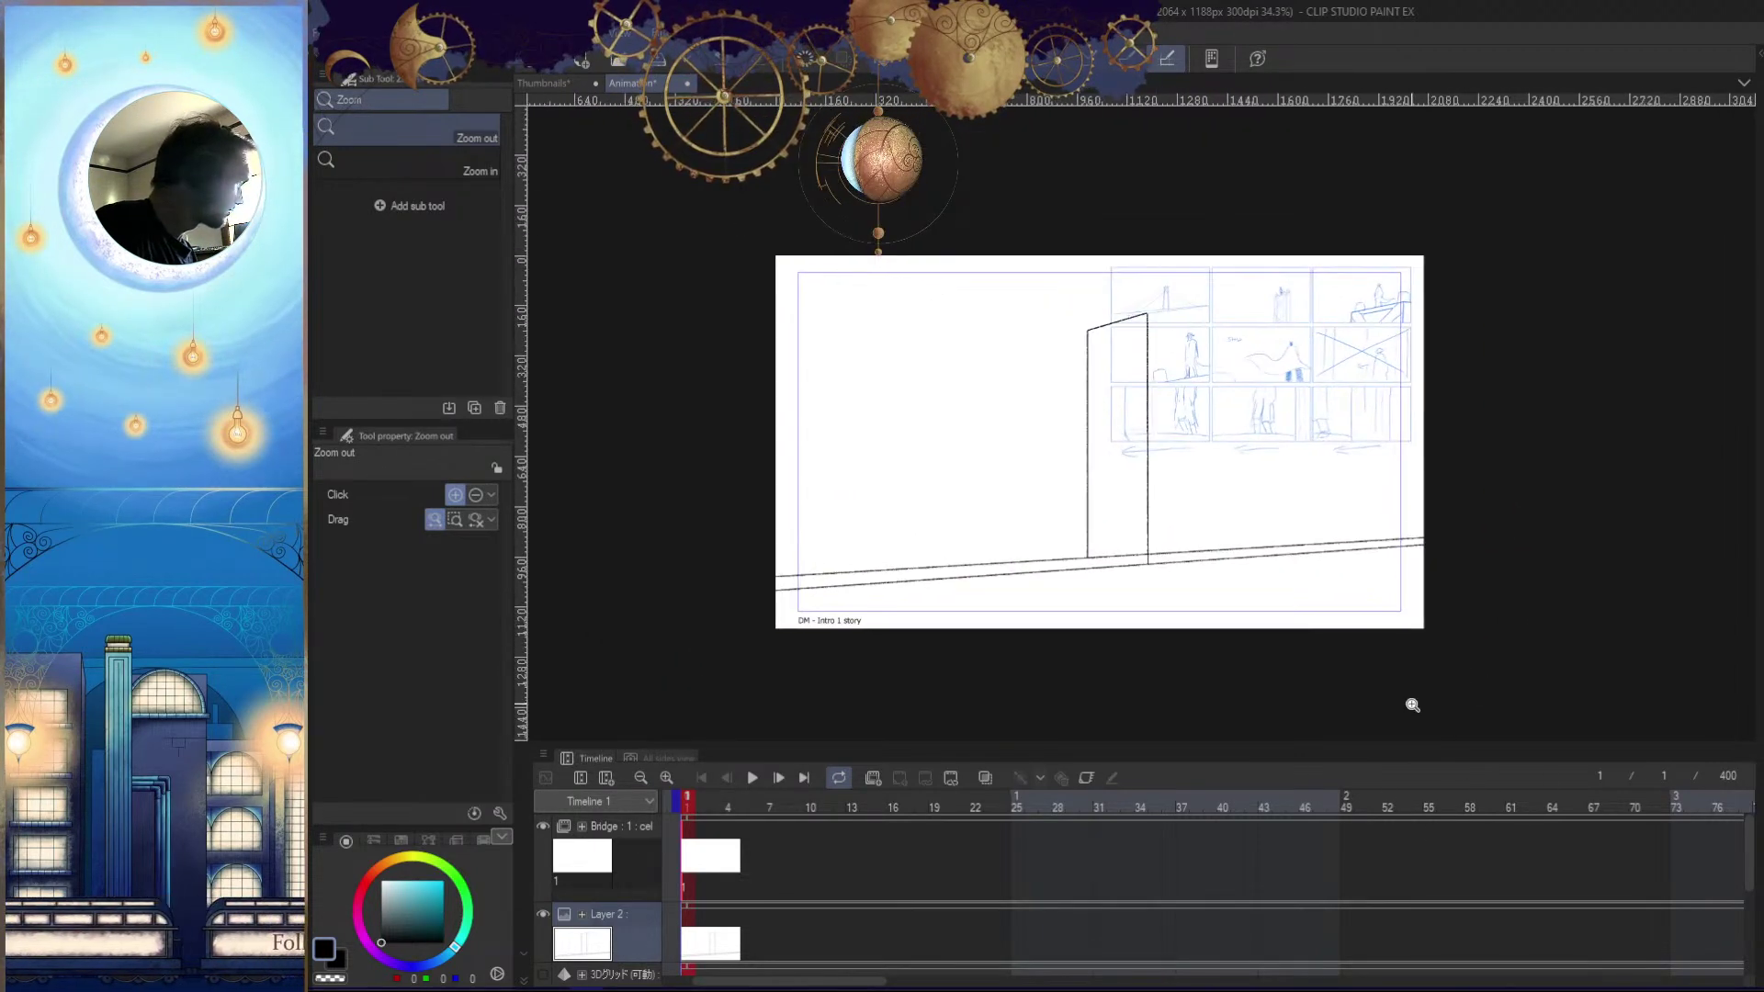
{"action": "scroll", "coordinate": [1477, 692], "scroll_direction": "down", "scroll_amount": 1}
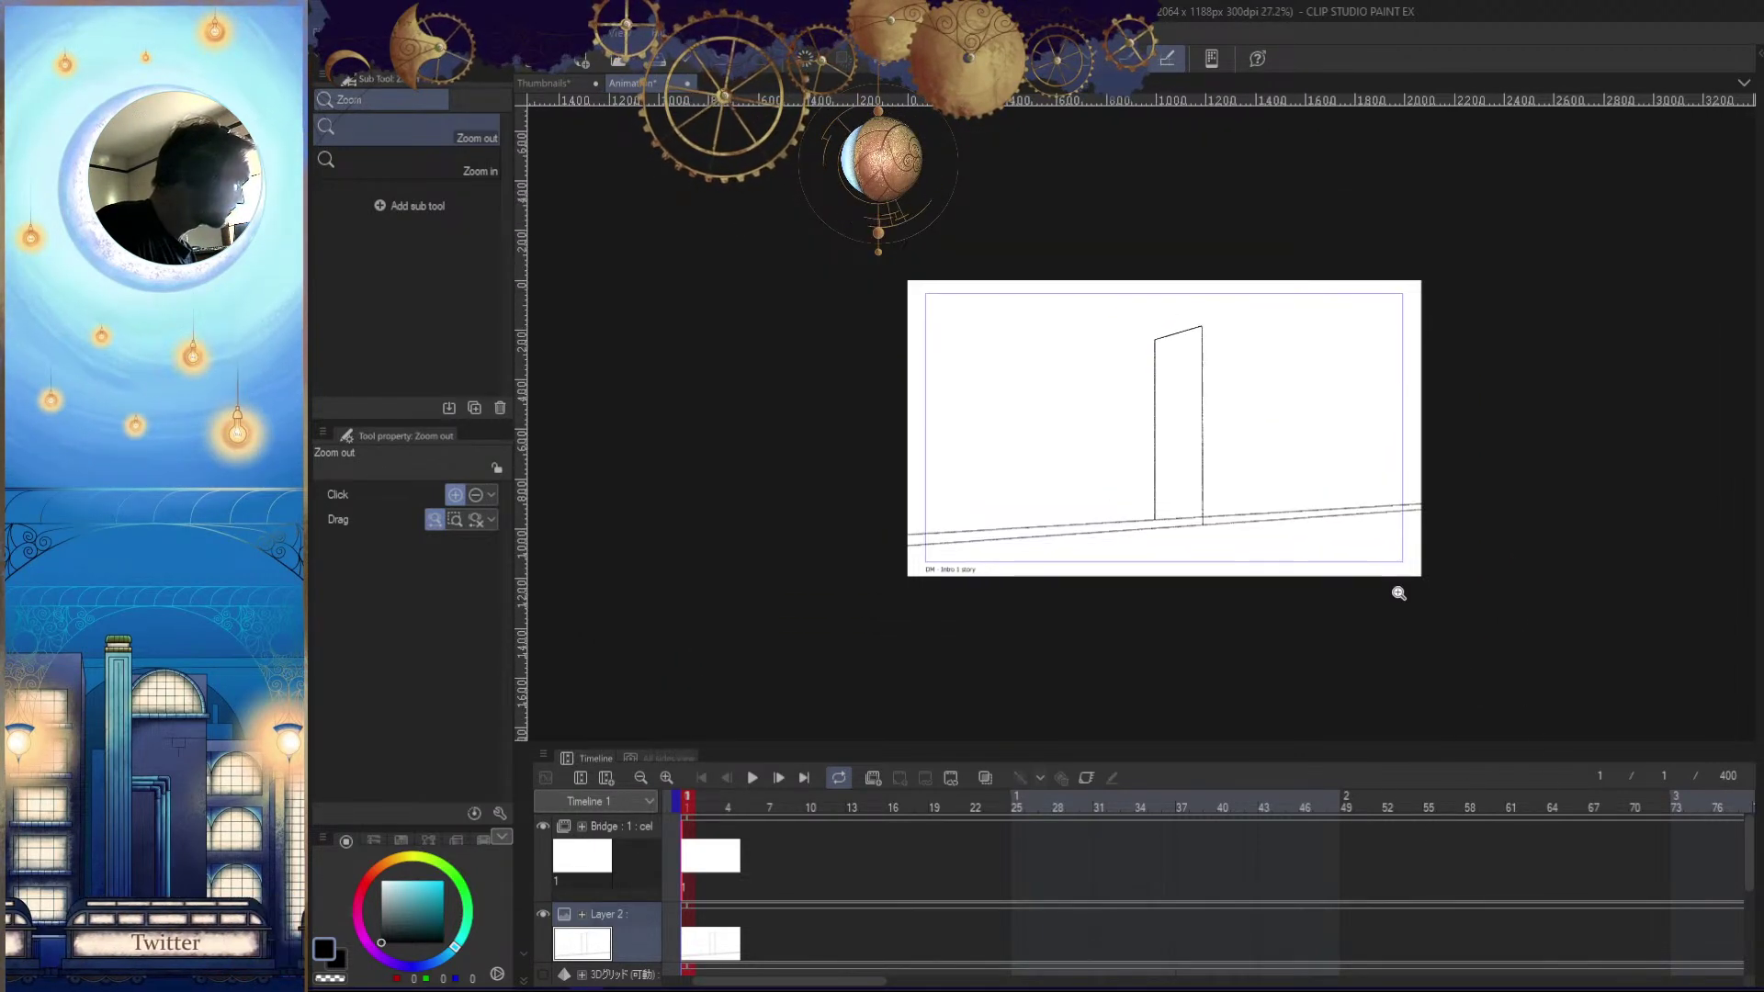
{"action": "scroll", "coordinate": [1359, 616], "scroll_direction": "up", "scroll_amount": 1}
{"action": "scroll", "coordinate": [1312, 619], "scroll_direction": "up", "scroll_amount": 1}
Move the tower and bridge drawing on Layer 2 downward so the bridge lines sit at the canvas's lower edge
{"action": "key", "text": "k"}
{"action": "left_click_drag", "start_coordinate": [1287, 519], "coordinate": [1287, 581]}
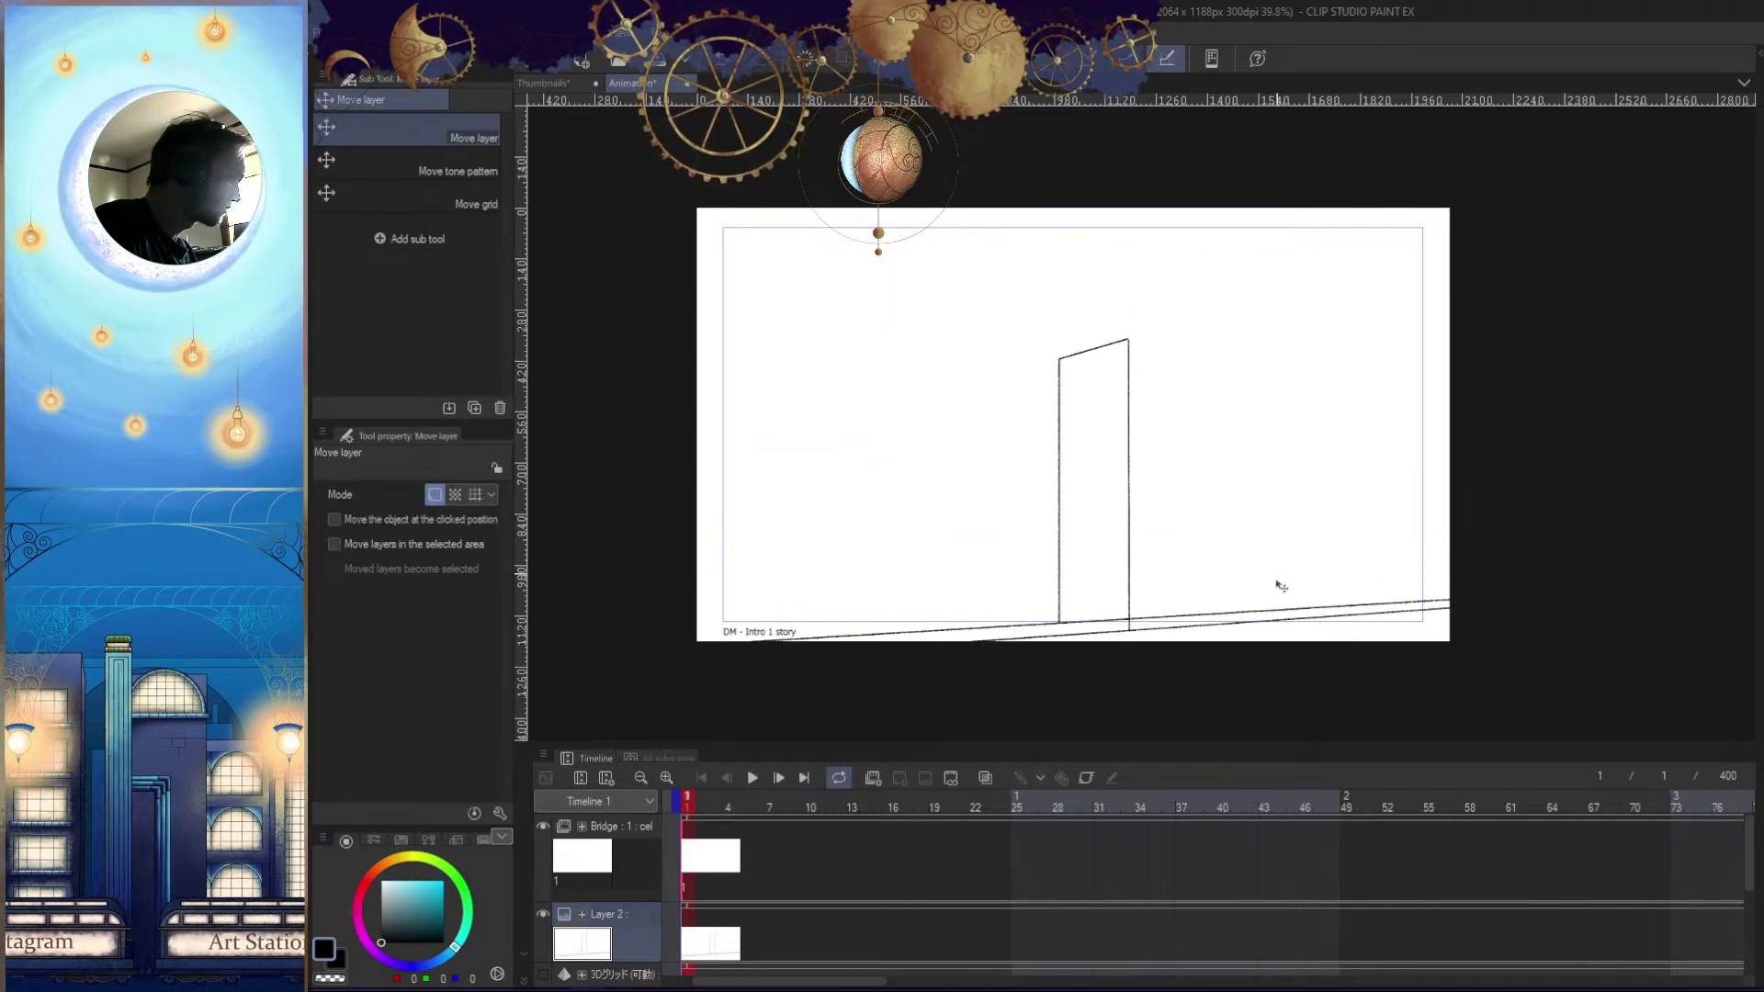
{"action": "left_click_drag", "start_coordinate": [1342, 689], "coordinate": [1366, 677]}
Undo the layer move and all the tower and bridge lines to leave Layer 2 empty
{"action": "key", "text": "ctrl+z"}
{"action": "key", "text": "ctrl+z"}
{"action": "key", "text": "ctrl+z"}
{"action": "key", "text": "ctrl+z"}
{"action": "key", "text": "ctrl+z"}
{"action": "key", "text": "ctrl+z"}
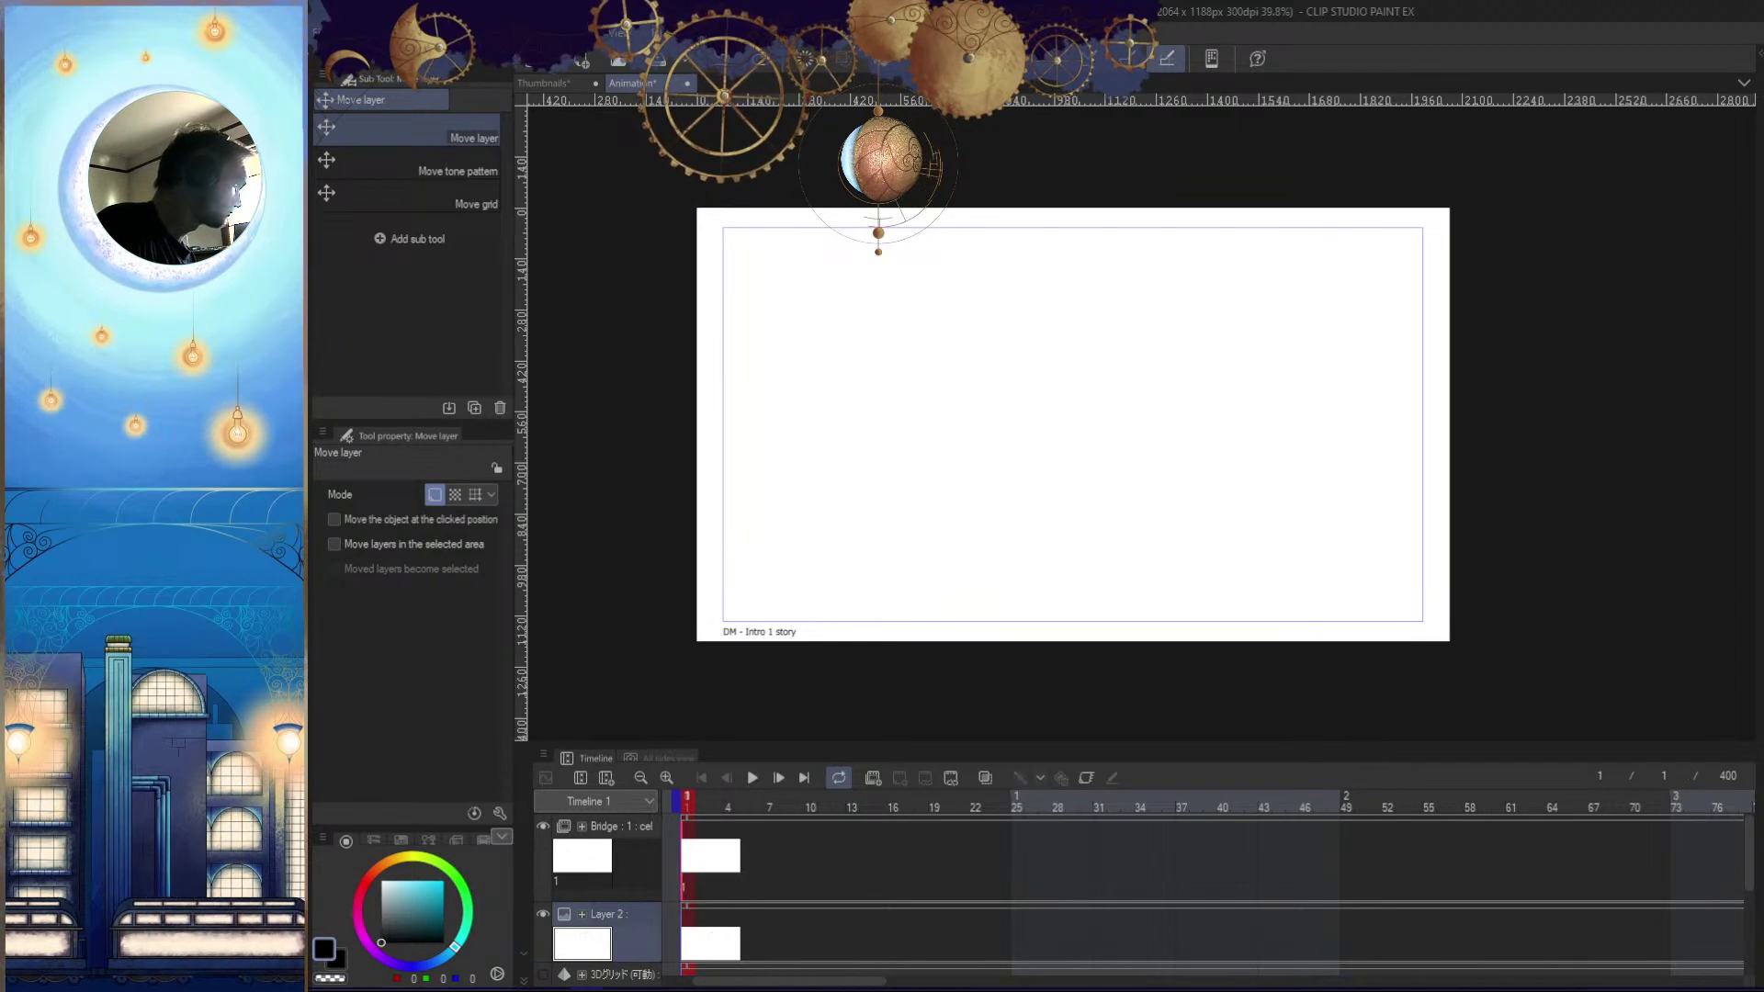
{"action": "key", "text": "ctrl+z"}
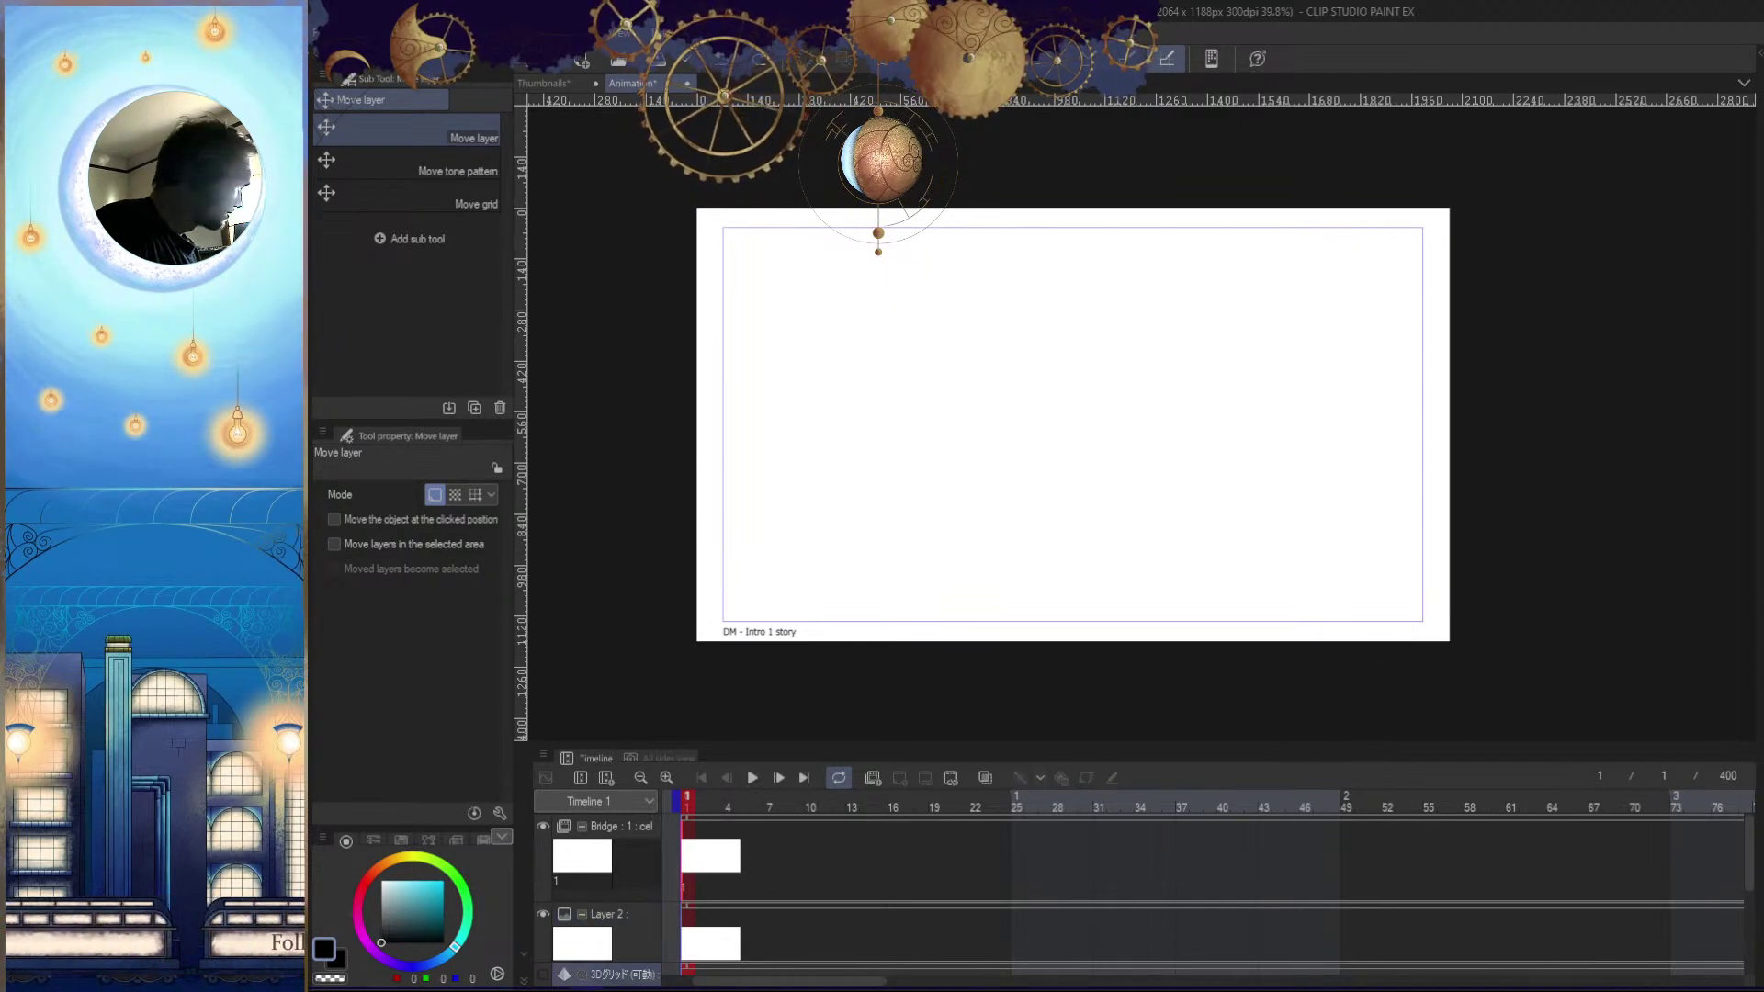
Restore the undone tower and both bridge lines on Layer 2 at their unmoved position, with the 3D grid visible
{"action": "key", "text": "ctrl+z"}
{"action": "key", "text": "o"}
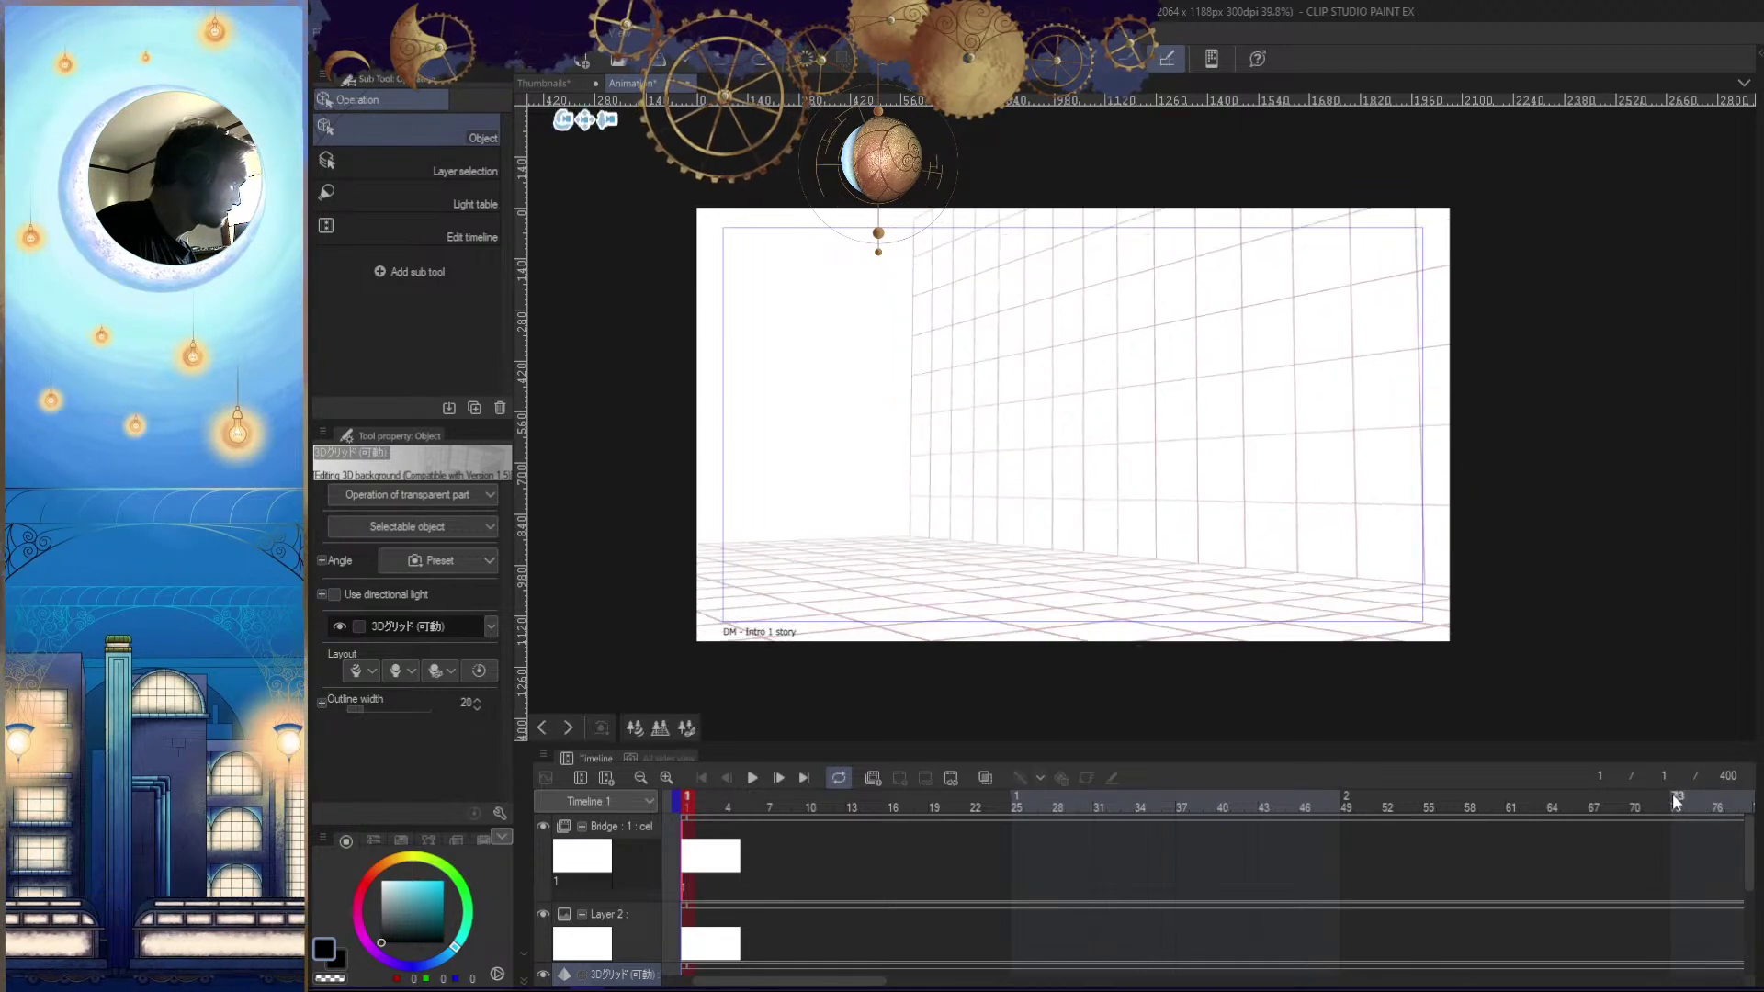
{"action": "key", "text": "ctrl+y"}
{"action": "key", "text": "ctrl+y"}
{"action": "key", "text": "ctrl+y"}
{"action": "key", "text": "ctrl+y"}
{"action": "key", "text": "ctrl+y"}
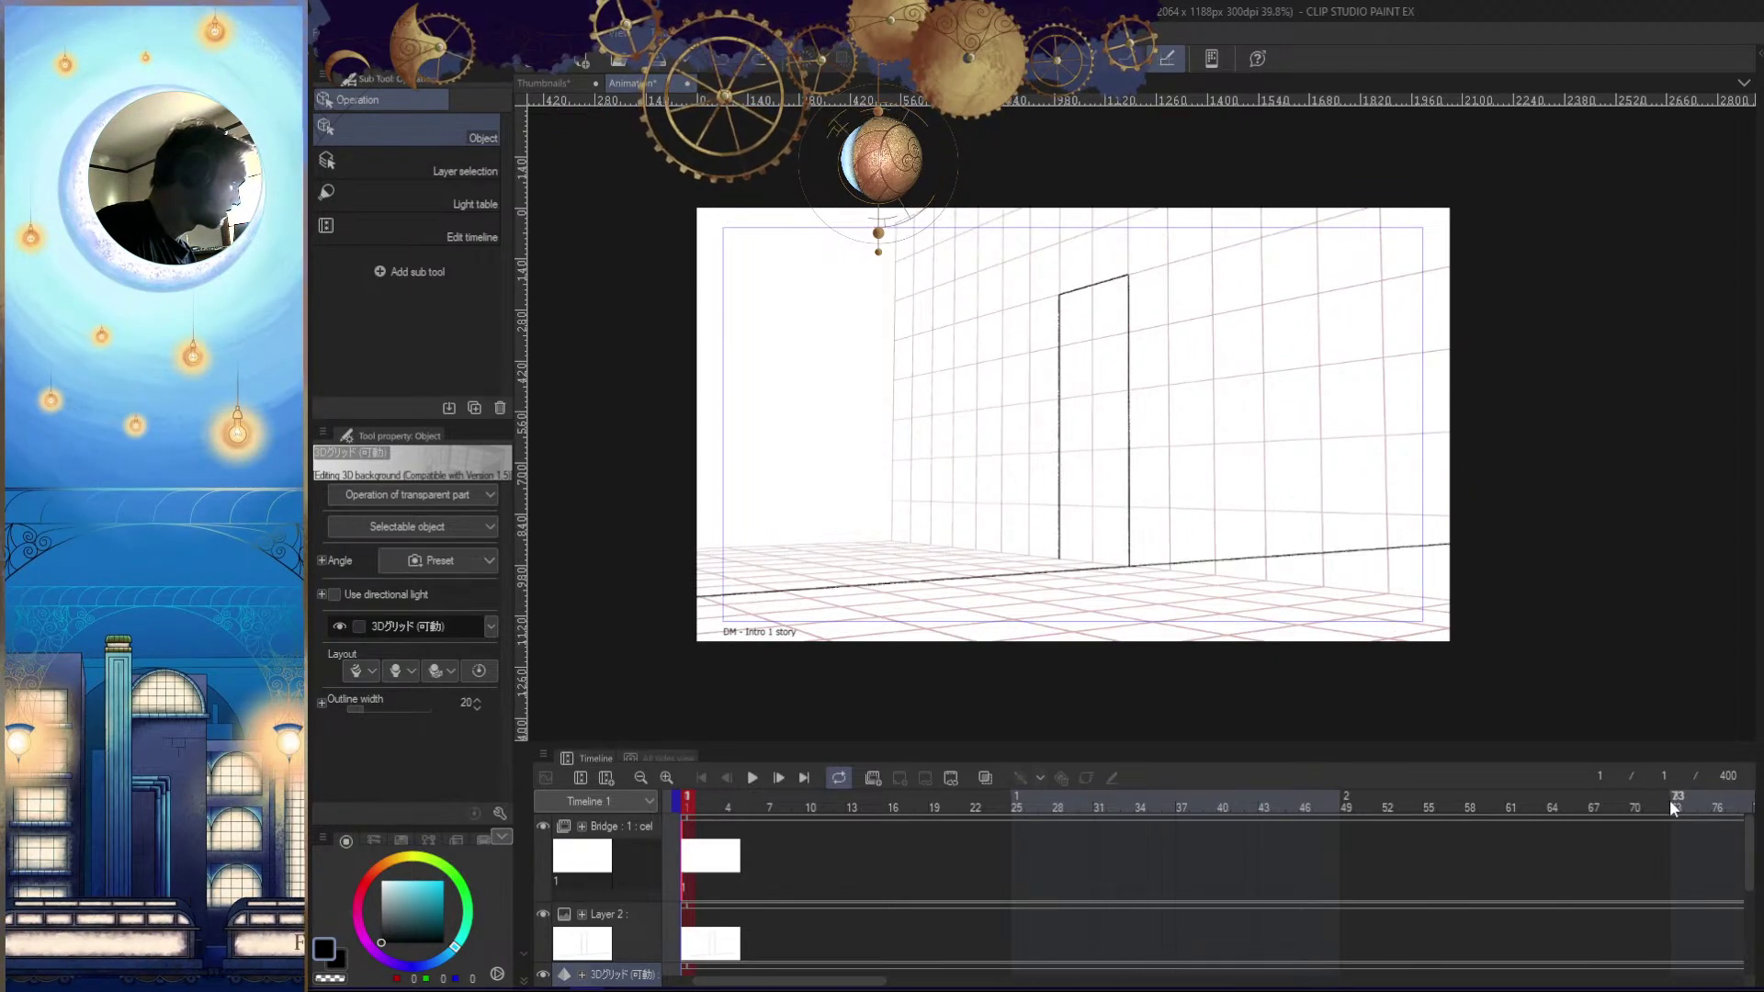
{"action": "key", "text": "ctrl+space"}
{"action": "left_click_drag", "start_coordinate": [1177, 350], "coordinate": [1380, 582]}
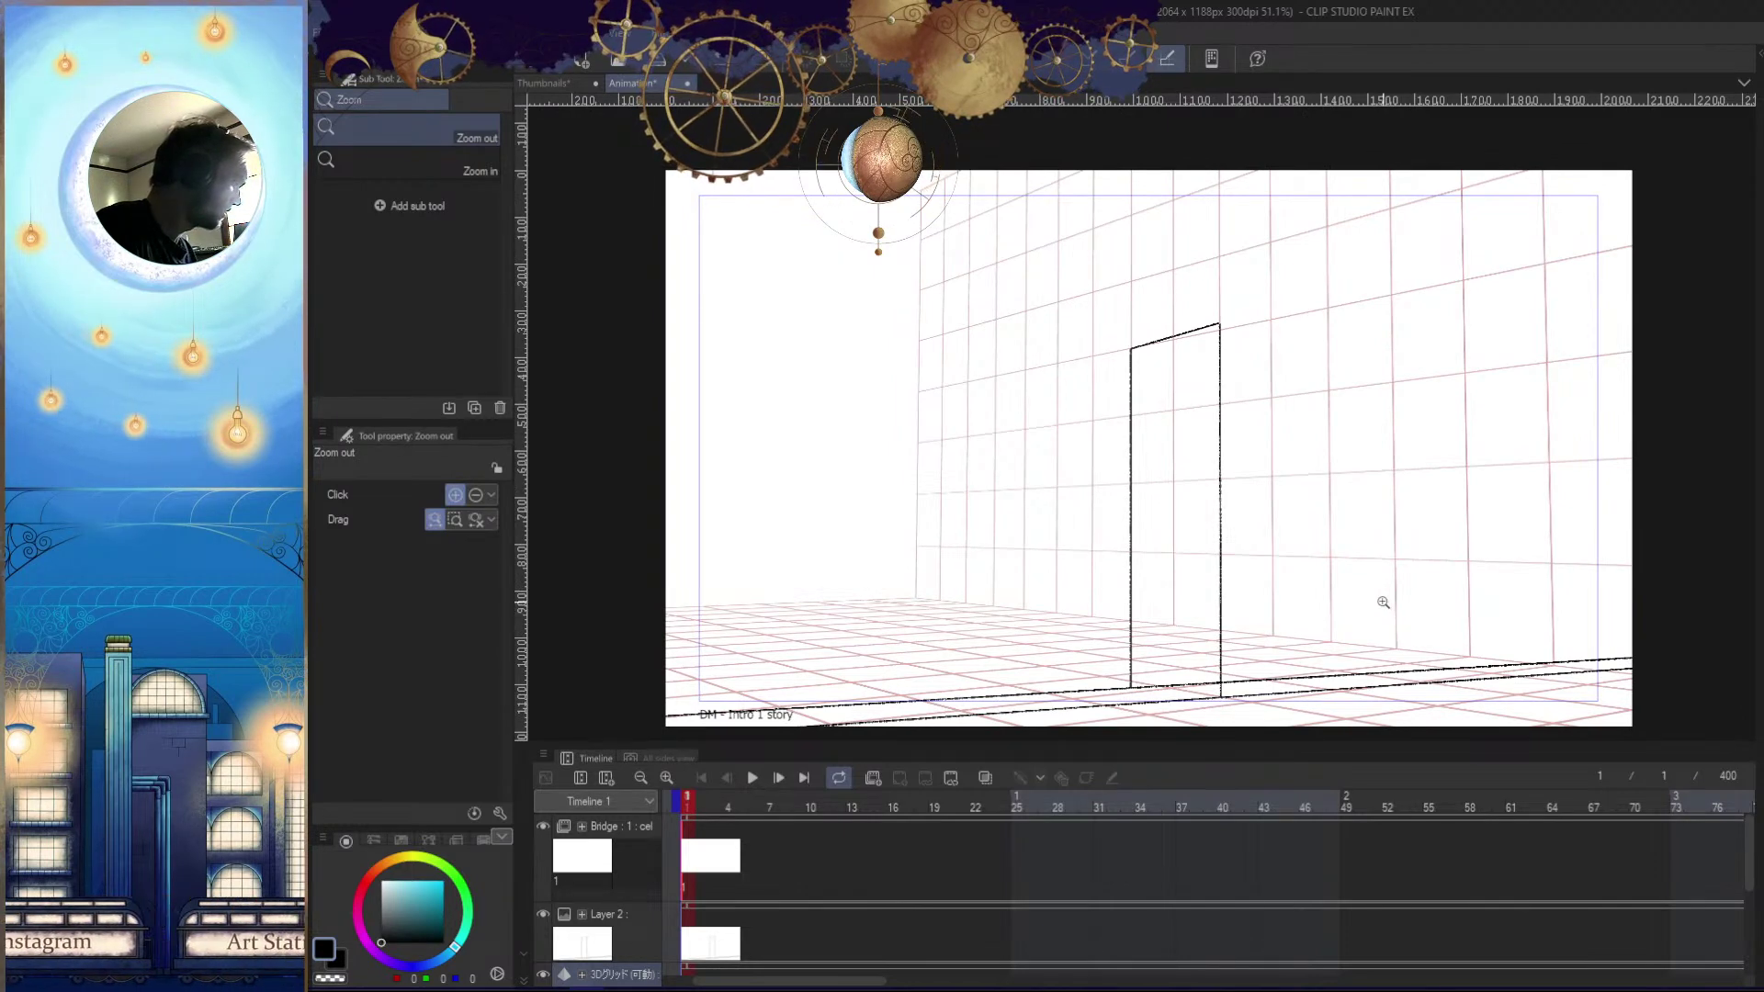
{"action": "key", "text": "ctrl+y"}
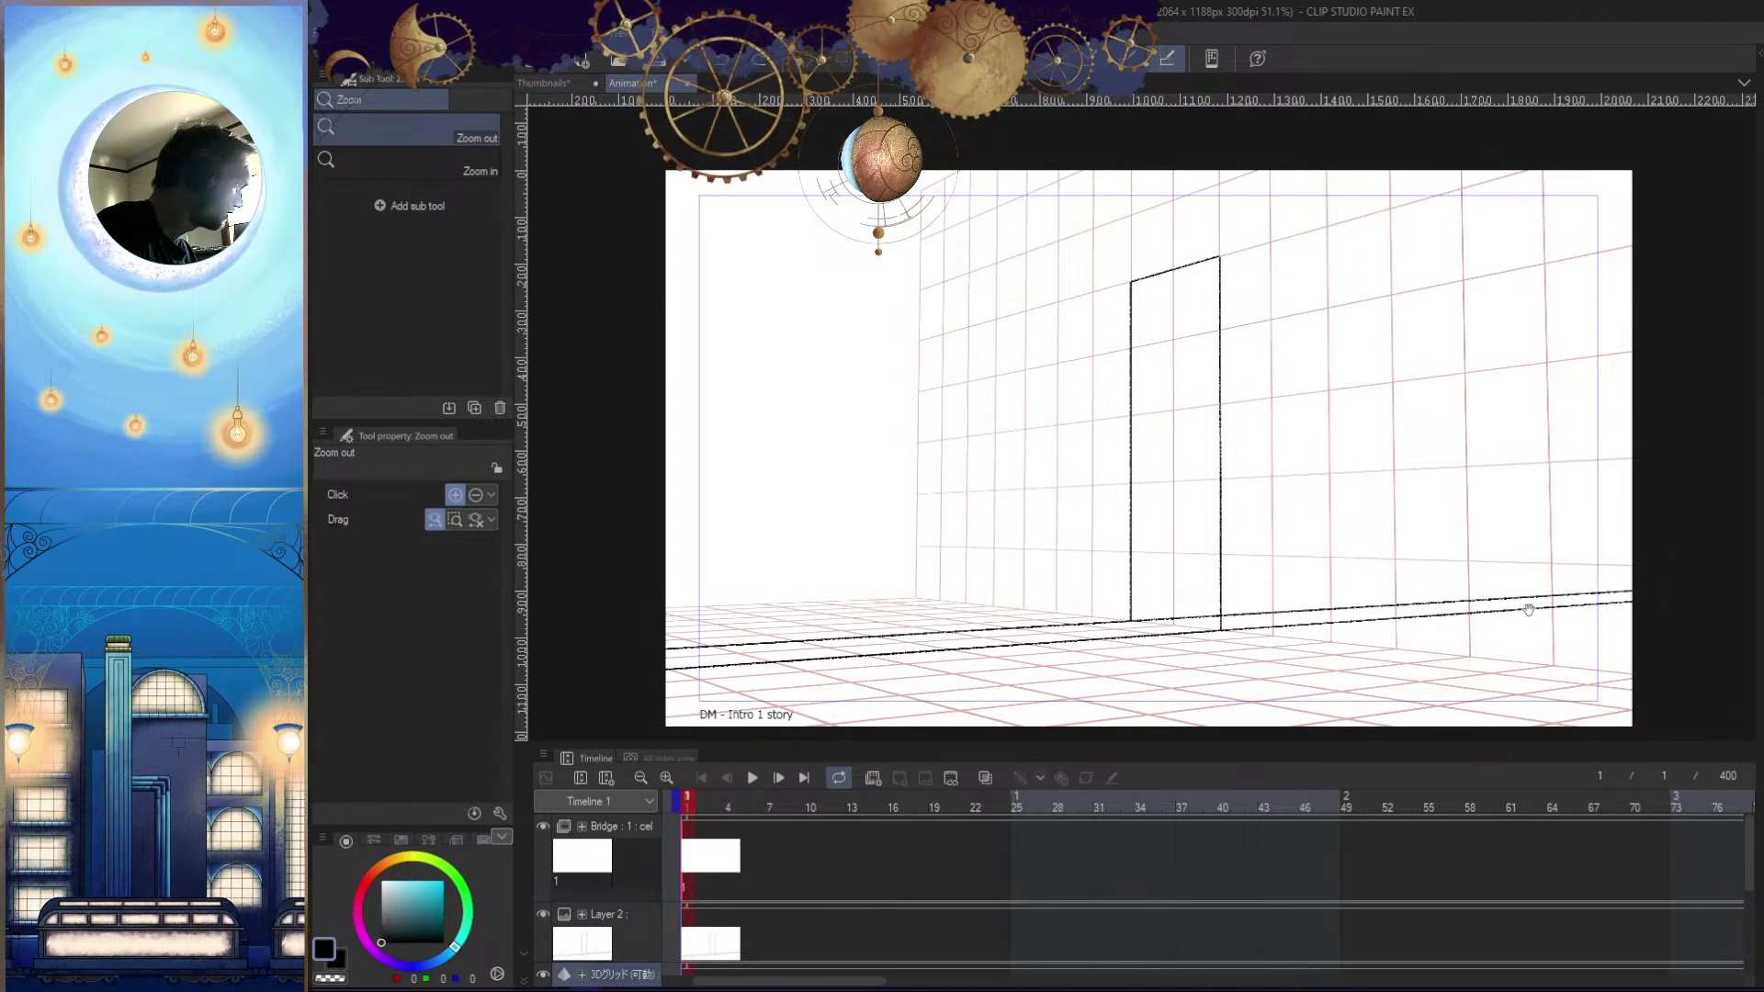
Erase the tower's top on Layer 2 and redraw its slanted top edge one grid row lower
{"action": "scroll", "coordinate": [1204, 294], "scroll_direction": "up", "scroll_amount": 4}
{"action": "key", "text": "e"}
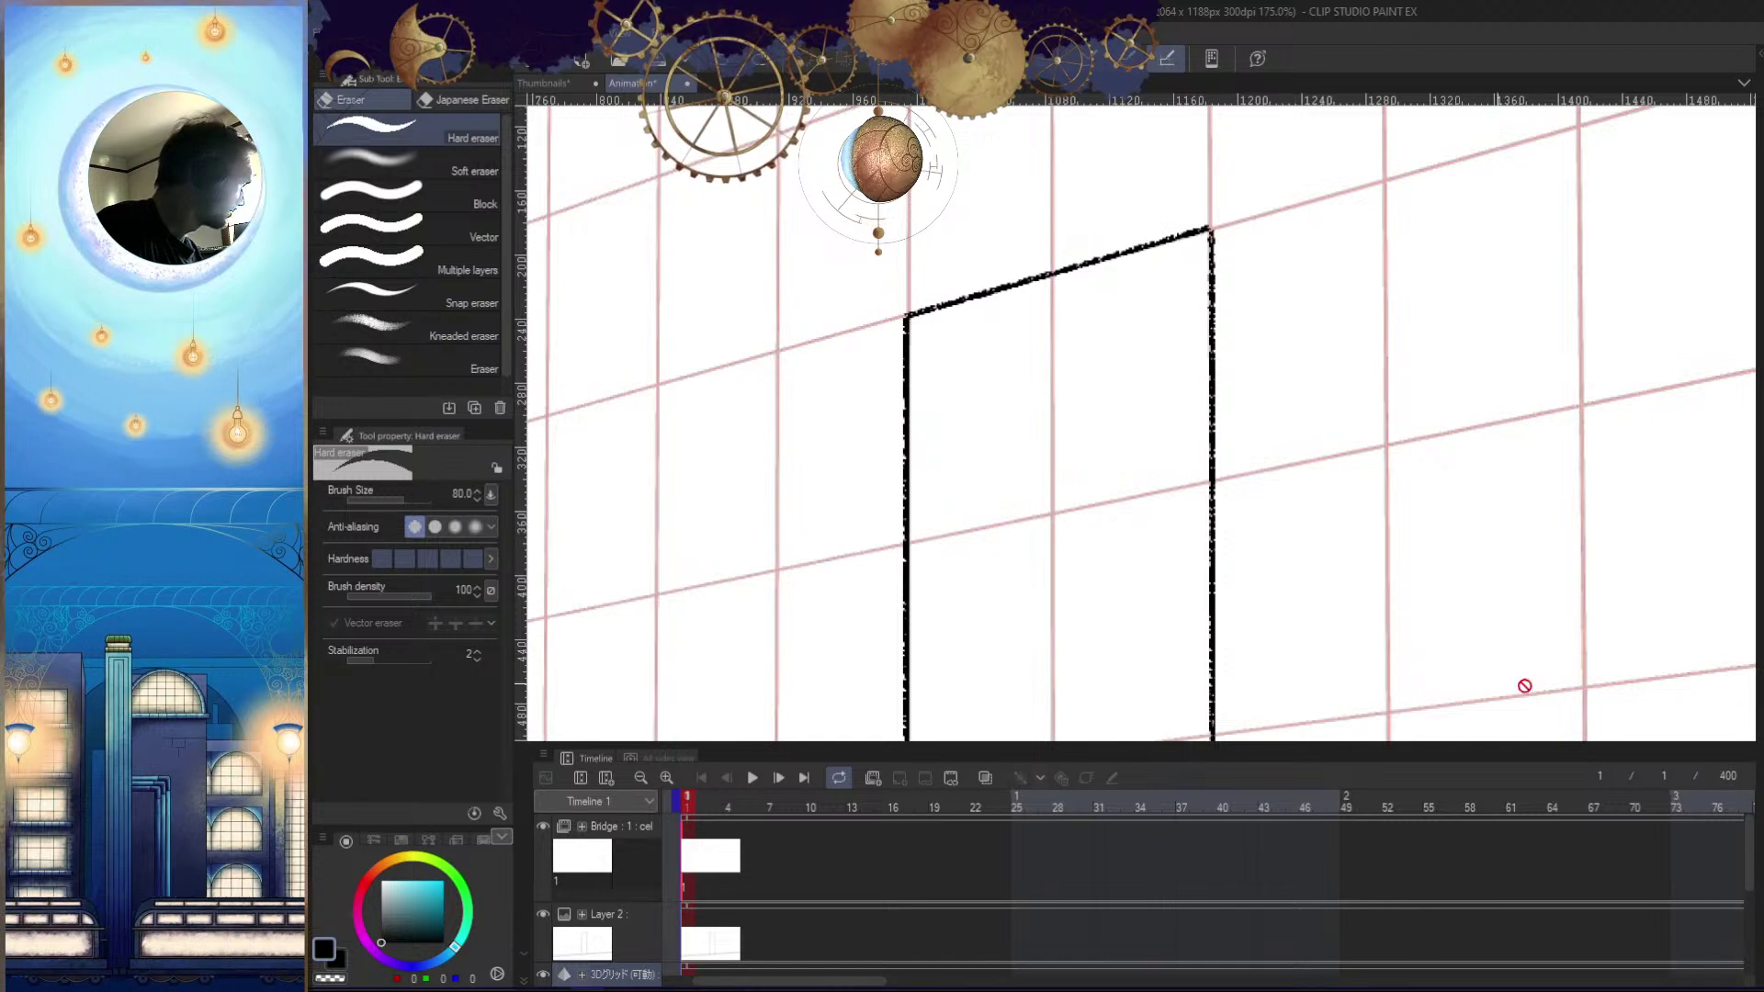
{"action": "left_click", "coordinate": [608, 916]}
{"action": "mouse_move", "coordinate": [1283, 342]}
{"action": "left_mouse_down"}
{"action": "mouse_move", "coordinate": [1189, 224]}
{"action": "mouse_move", "coordinate": [894, 382]}
{"action": "mouse_move", "coordinate": [973, 460]}
{"action": "mouse_move", "coordinate": [1215, 374]}
{"action": "mouse_move", "coordinate": [1215, 482]}
{"action": "left_mouse_up"}
{"action": "key", "text": "b"}
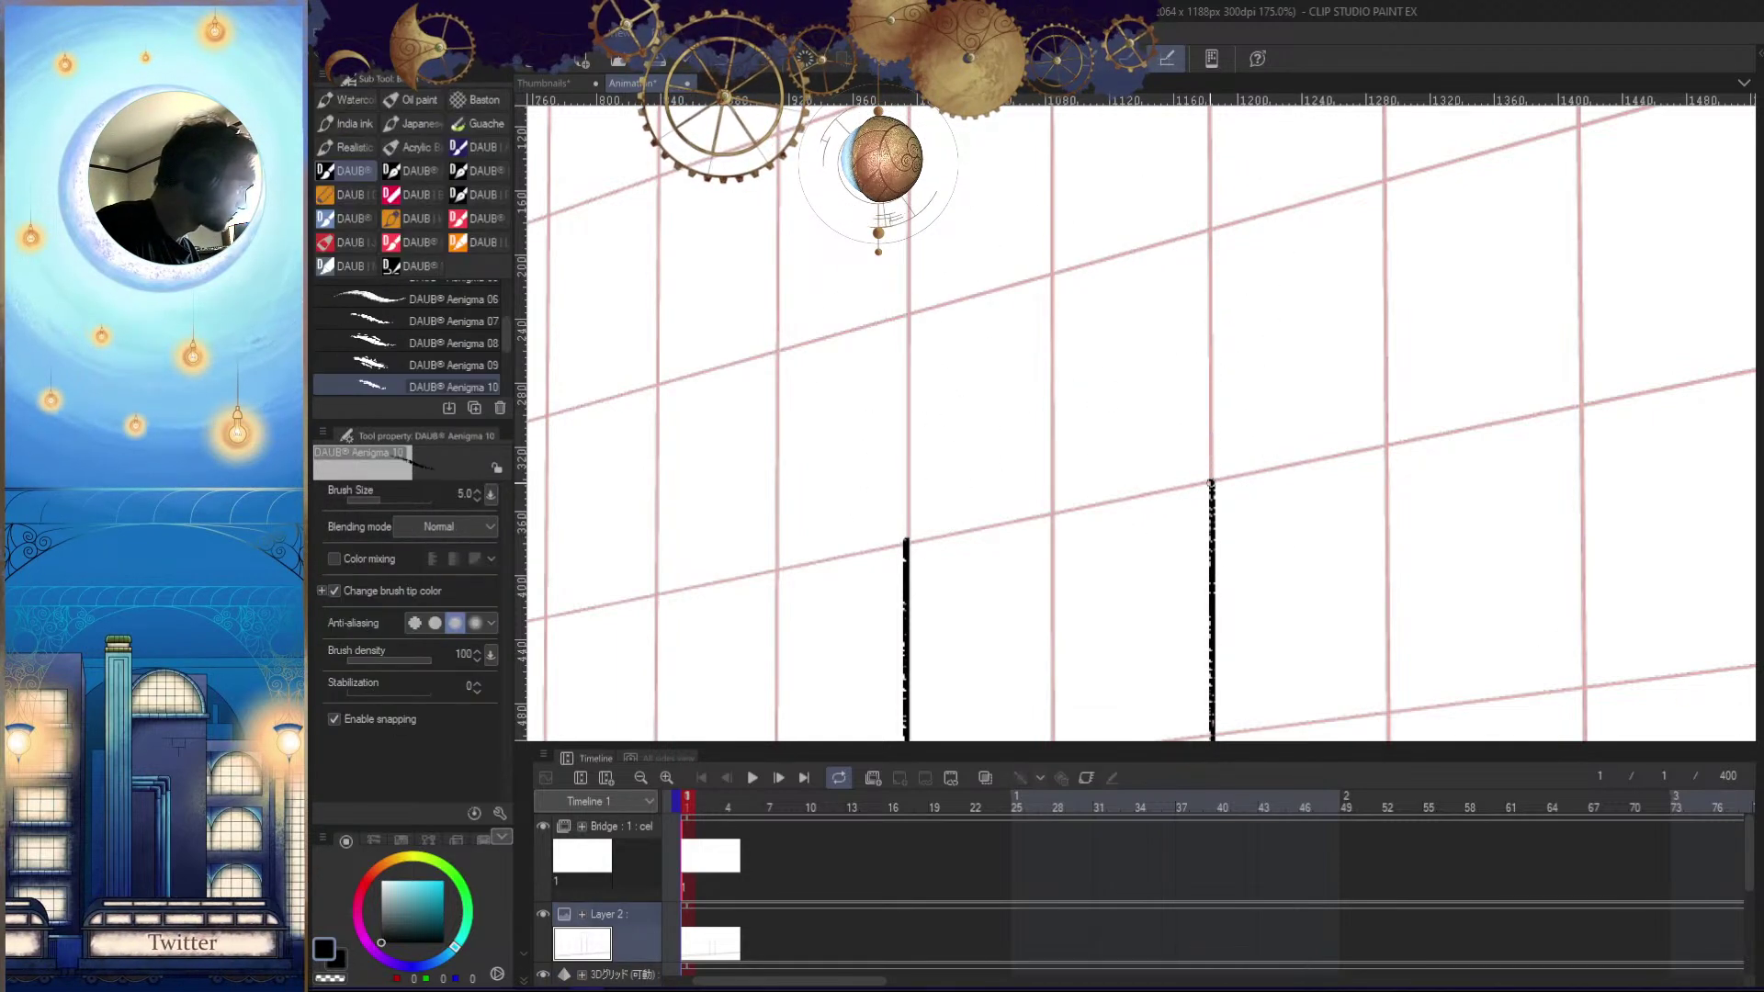
{"action": "left_click", "coordinate": [1213, 482], "text": "shift"}
Give the tower's right post thickness with a short slanted top edge and a parallel vertical line down to the bridge
{"action": "mouse_move", "coordinate": [1152, 570]}
{"action": "left_mouse_down"}
{"action": "mouse_move", "coordinate": [1035, 657]}
{"action": "mouse_move", "coordinate": [1027, 591]}
{"action": "left_mouse_up"}
{"action": "left_click_drag", "start_coordinate": [1283, 654], "coordinate": [1266, 661]}
{"action": "left_click_drag", "start_coordinate": [1211, 592], "coordinate": [1287, 618]}
{"action": "left_click_drag", "start_coordinate": [1176, 418], "coordinate": [1133, 374]}
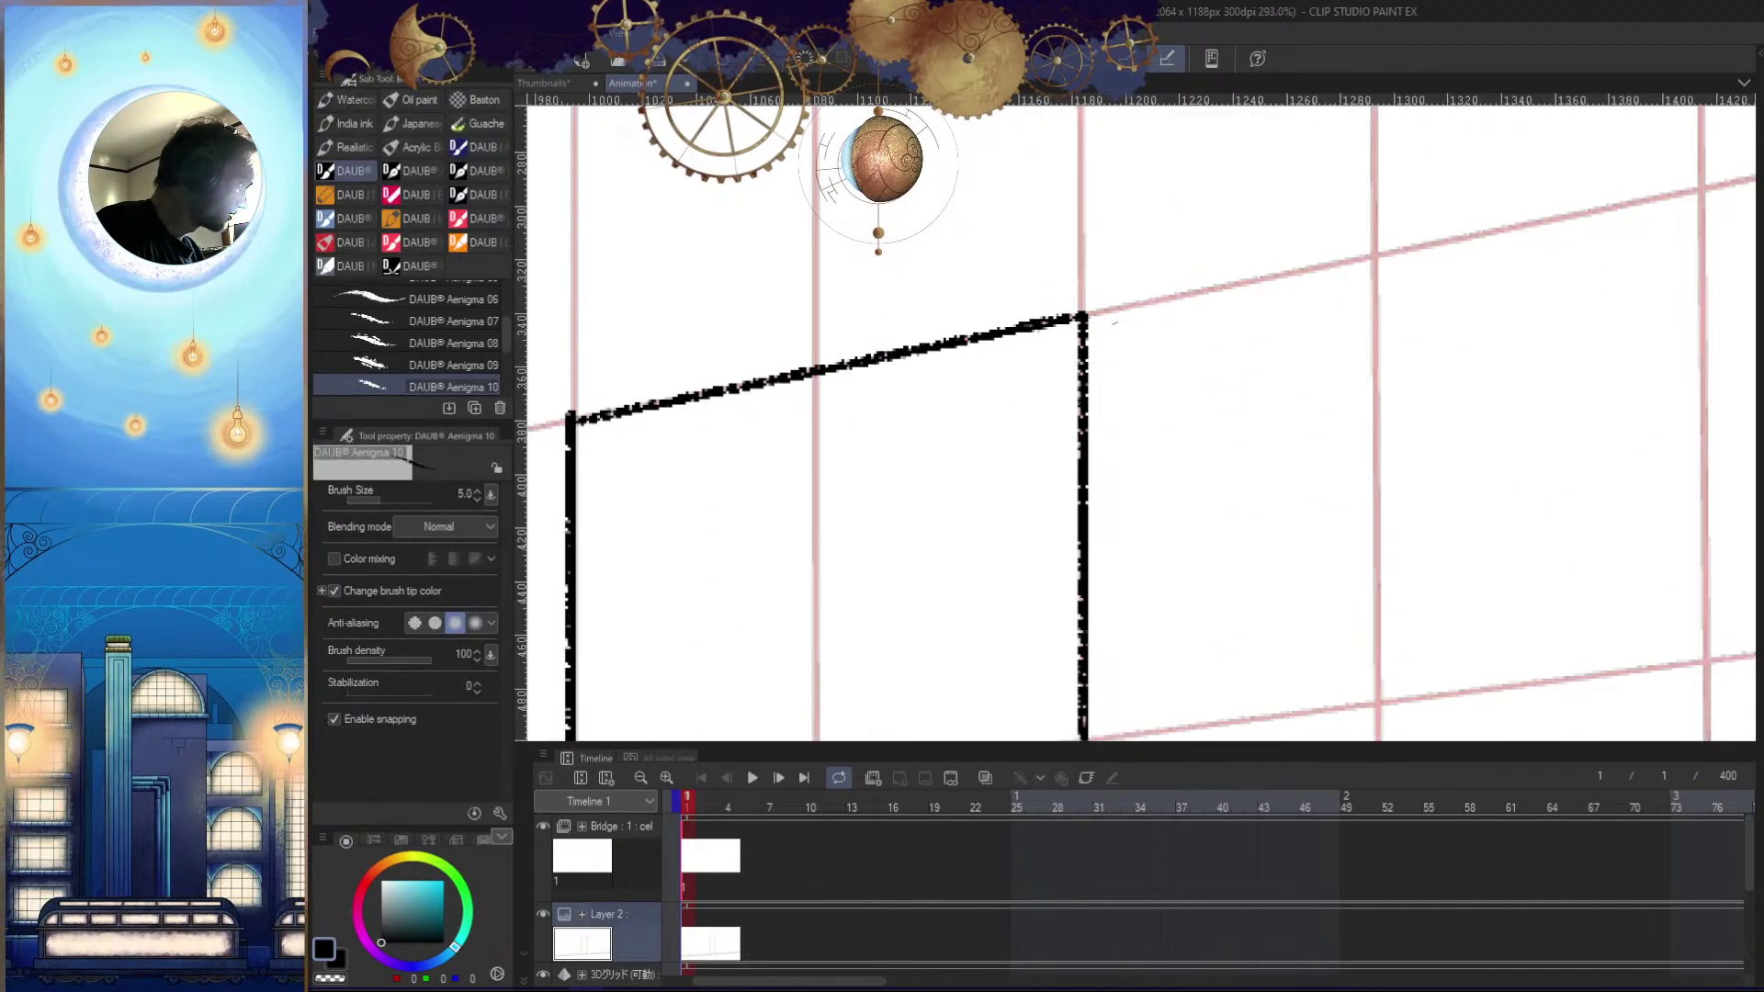
{"action": "left_click", "coordinate": [1125, 341], "text": "shift"}
{"action": "left_click_drag", "start_coordinate": [1219, 533], "coordinate": [1126, 705]}
{"action": "left_click_drag", "start_coordinate": [1243, 635], "coordinate": [1205, 304]}
{"action": "left_click_drag", "start_coordinate": [1171, 469], "coordinate": [1258, 464]}
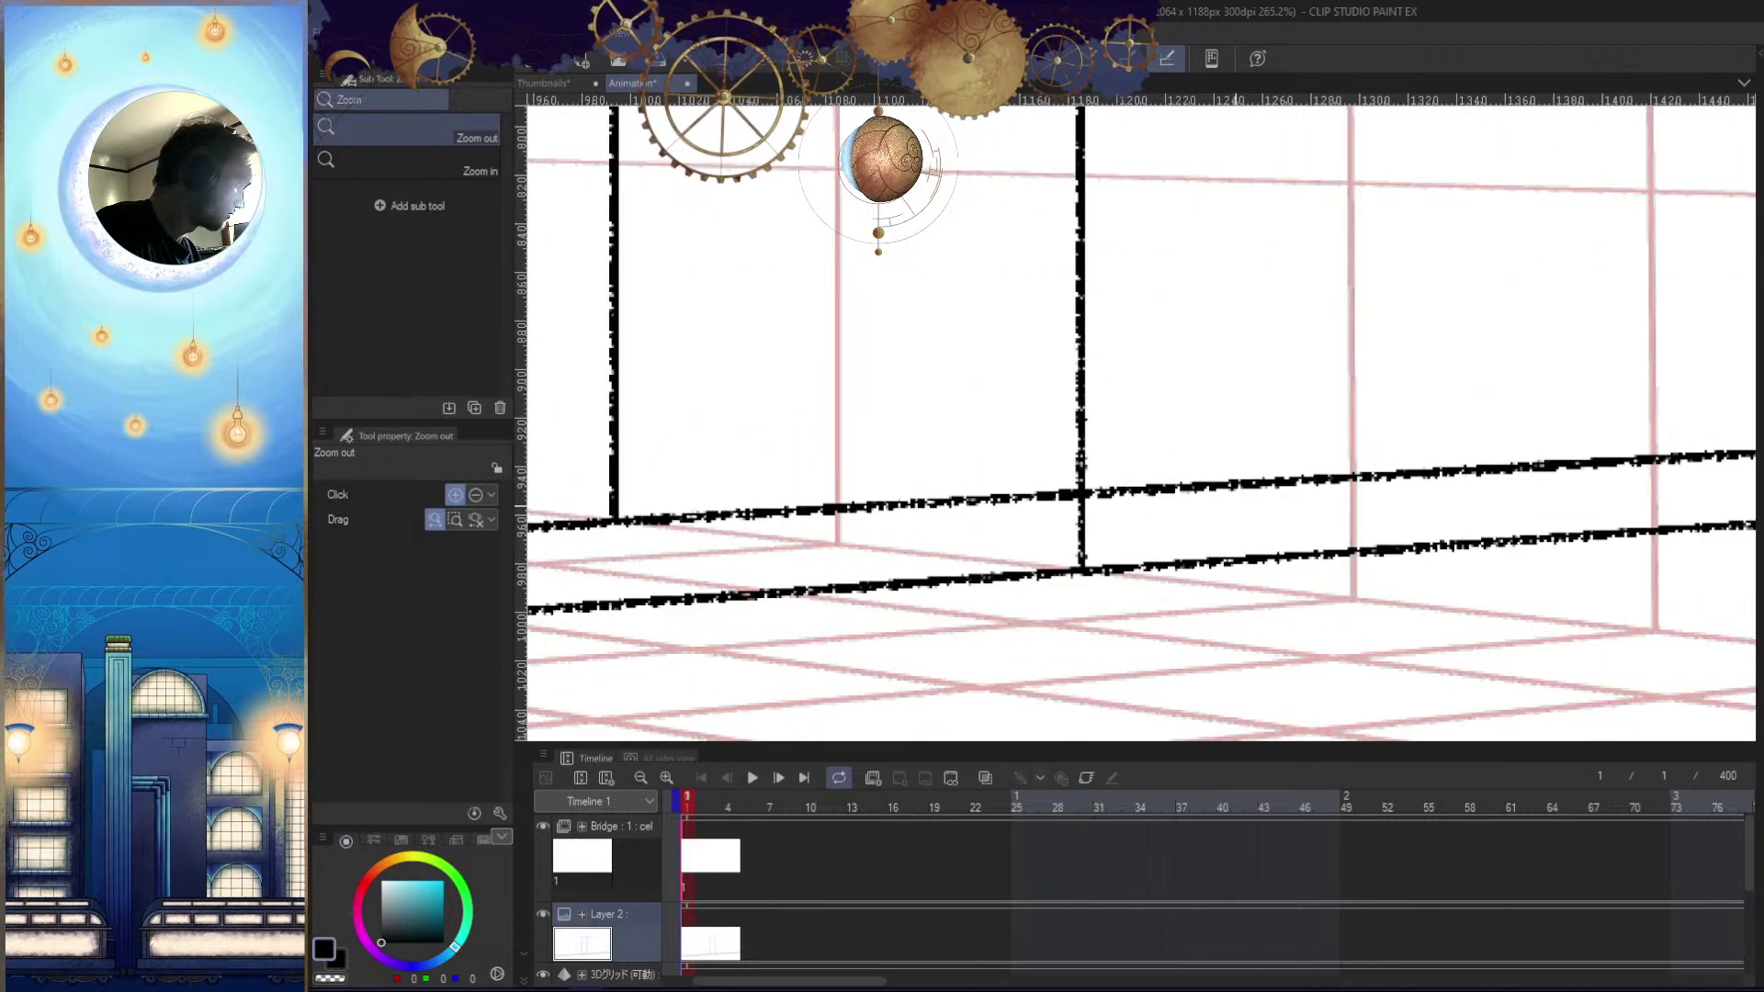
{"action": "left_click", "coordinate": [1114, 569], "text": "shift"}
{"action": "left_click_drag", "start_coordinate": [1204, 580], "coordinate": [1205, 643]}
{"action": "left_click_drag", "start_coordinate": [1065, 211], "coordinate": [1142, 179]}
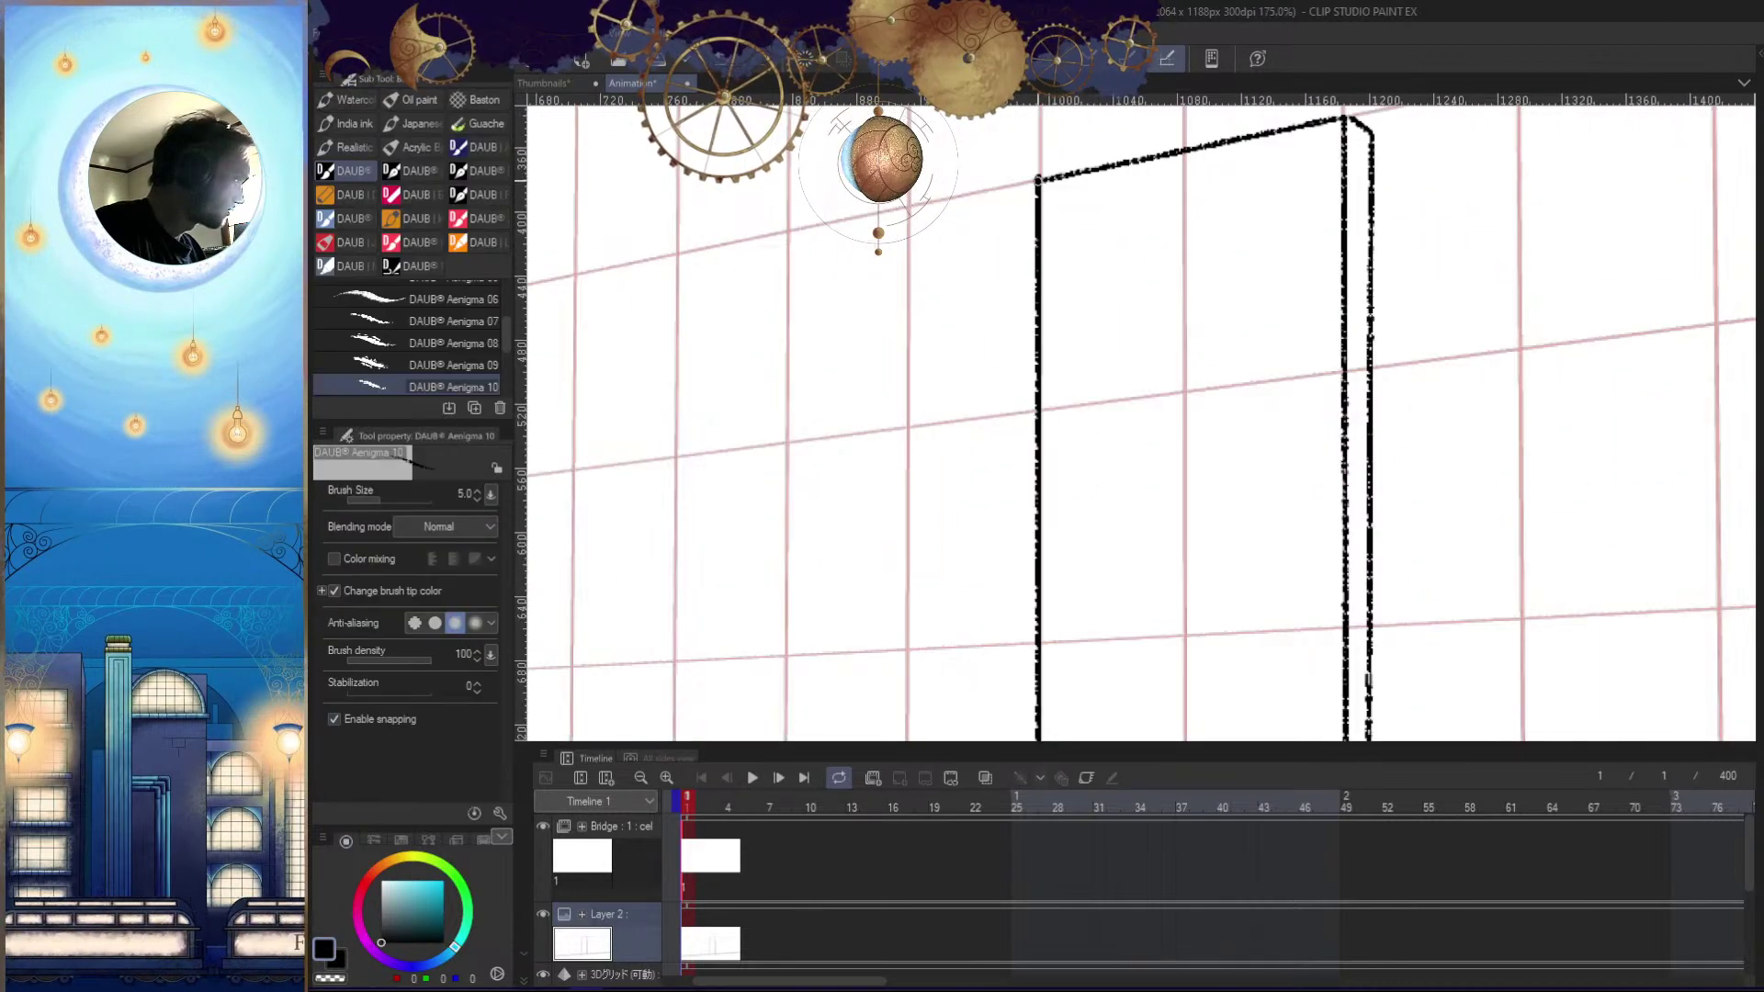
Add a parallel inner line to the tower's left post and a second slanted line under the top edge to form a beam
{"action": "left_click", "coordinate": [1063, 175]}
{"action": "left_click_drag", "start_coordinate": [1111, 496], "coordinate": [1135, 225]}
{"action": "mouse_move", "coordinate": [1118, 563]}
{"action": "left_mouse_down"}
{"action": "mouse_move", "coordinate": [1162, 551]}
{"action": "mouse_move", "coordinate": [1360, 657]}
{"action": "left_mouse_up"}
{"action": "left_click", "coordinate": [1116, 589], "text": "shift"}
{"action": "left_click_drag", "start_coordinate": [1151, 370], "coordinate": [1222, 354]}
{"action": "left_click", "coordinate": [1015, 436]}
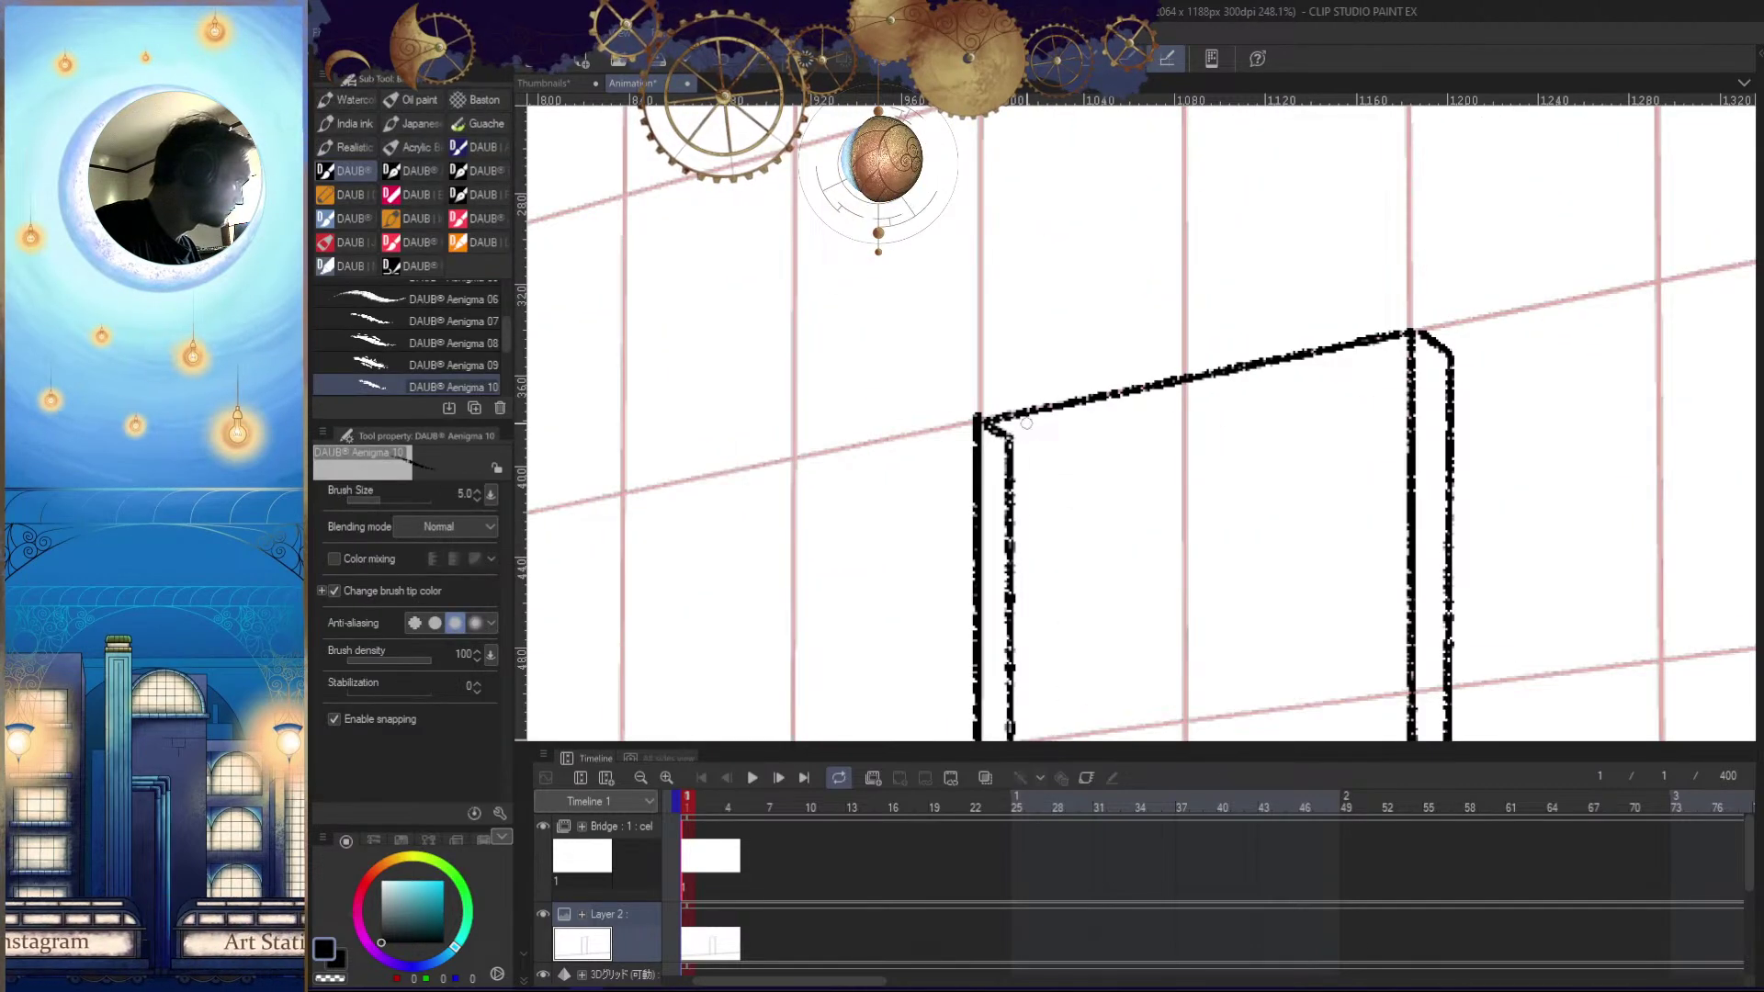
{"action": "left_click", "coordinate": [1448, 351], "text": "shift"}
Draw two stacked X-shaped braces between the posts in the upper half of the tower
{"action": "left_click_drag", "start_coordinate": [1407, 470], "coordinate": [1331, 645]}
{"action": "left_click_drag", "start_coordinate": [1325, 549], "coordinate": [1314, 653]}
{"action": "left_click_drag", "start_coordinate": [1278, 477], "coordinate": [1307, 401]}
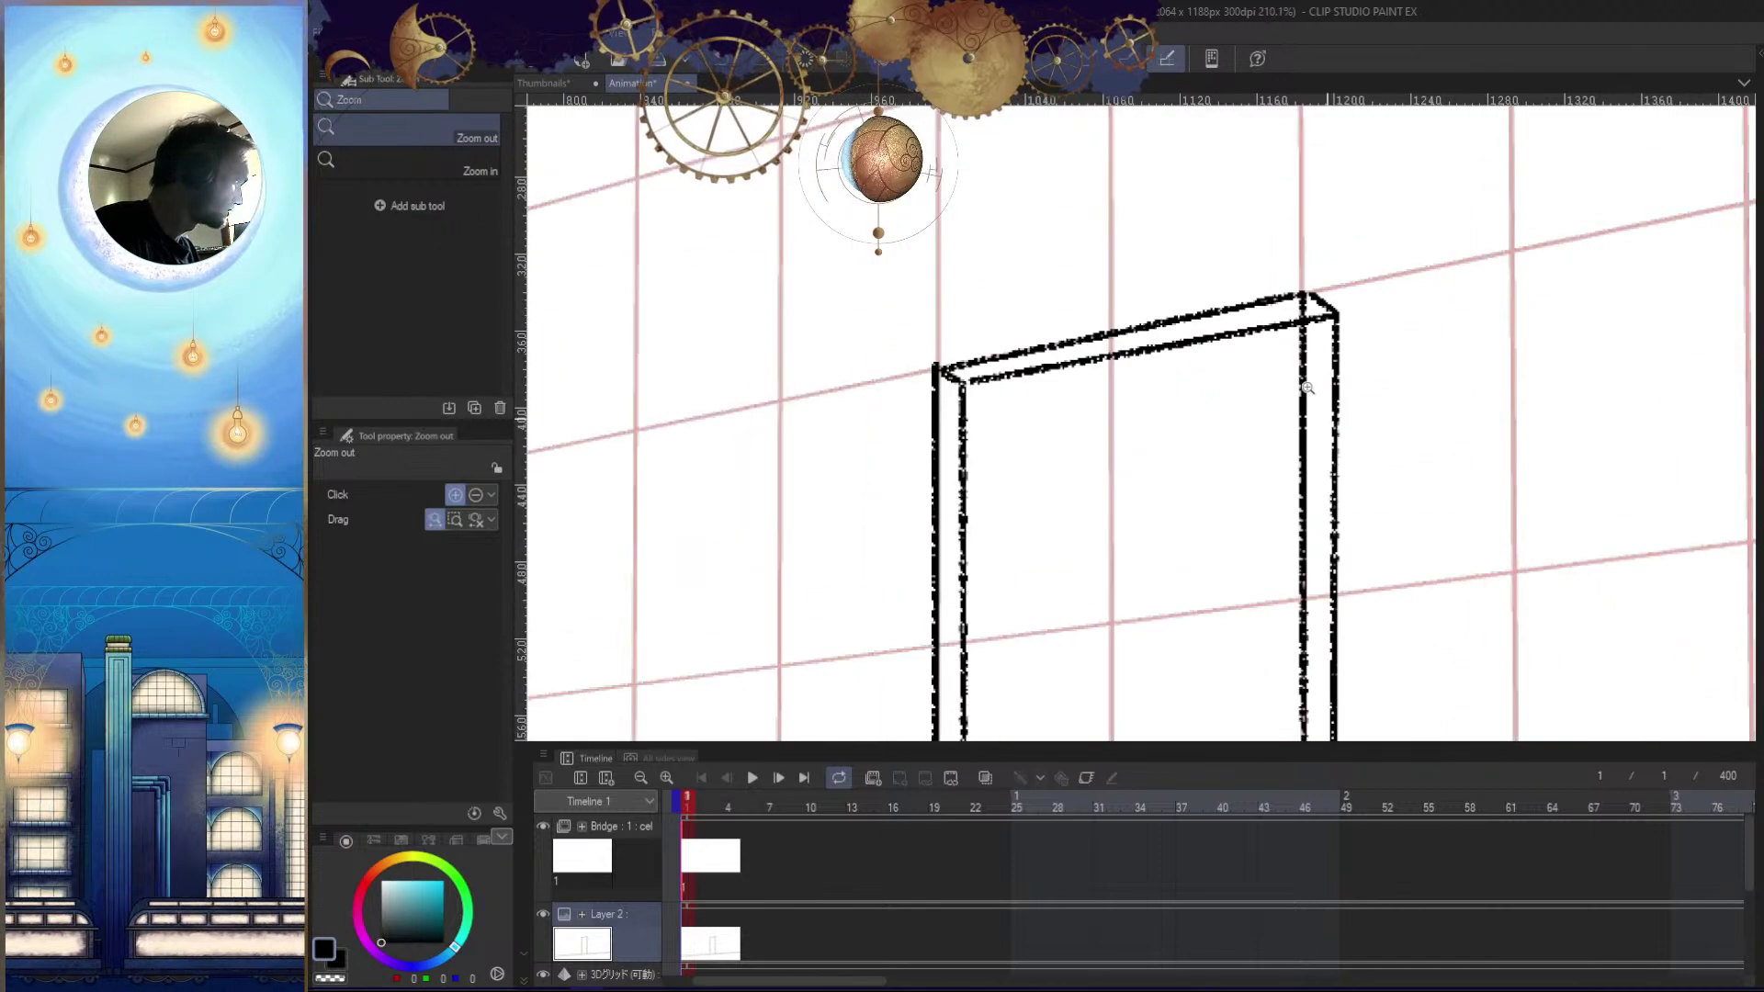
{"action": "left_click_drag", "start_coordinate": [1013, 609], "coordinate": [1160, 329]}
{"action": "left_click_drag", "start_coordinate": [1179, 479], "coordinate": [1220, 585]}
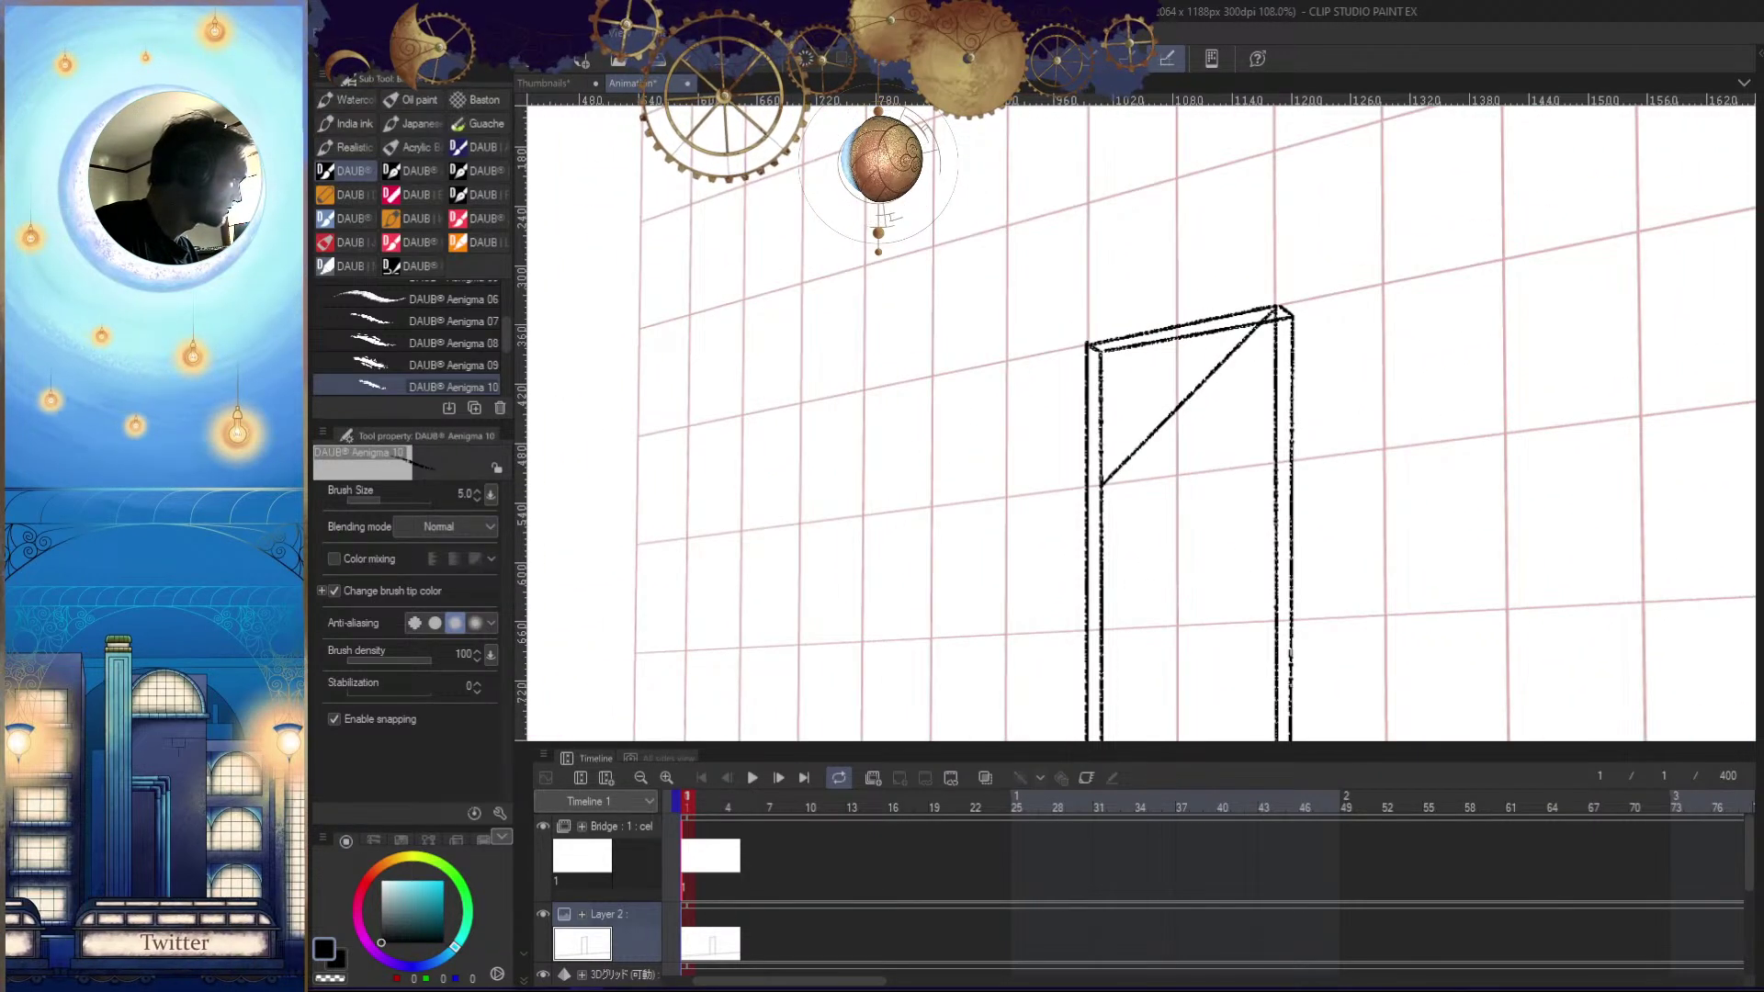
{"action": "left_click", "coordinate": [1280, 461], "text": "shift"}
{"action": "mouse_move", "coordinate": [1313, 565]}
{"action": "left_mouse_down"}
{"action": "mouse_move", "coordinate": [1299, 720]}
{"action": "mouse_move", "coordinate": [1272, 602]}
{"action": "left_mouse_up"}
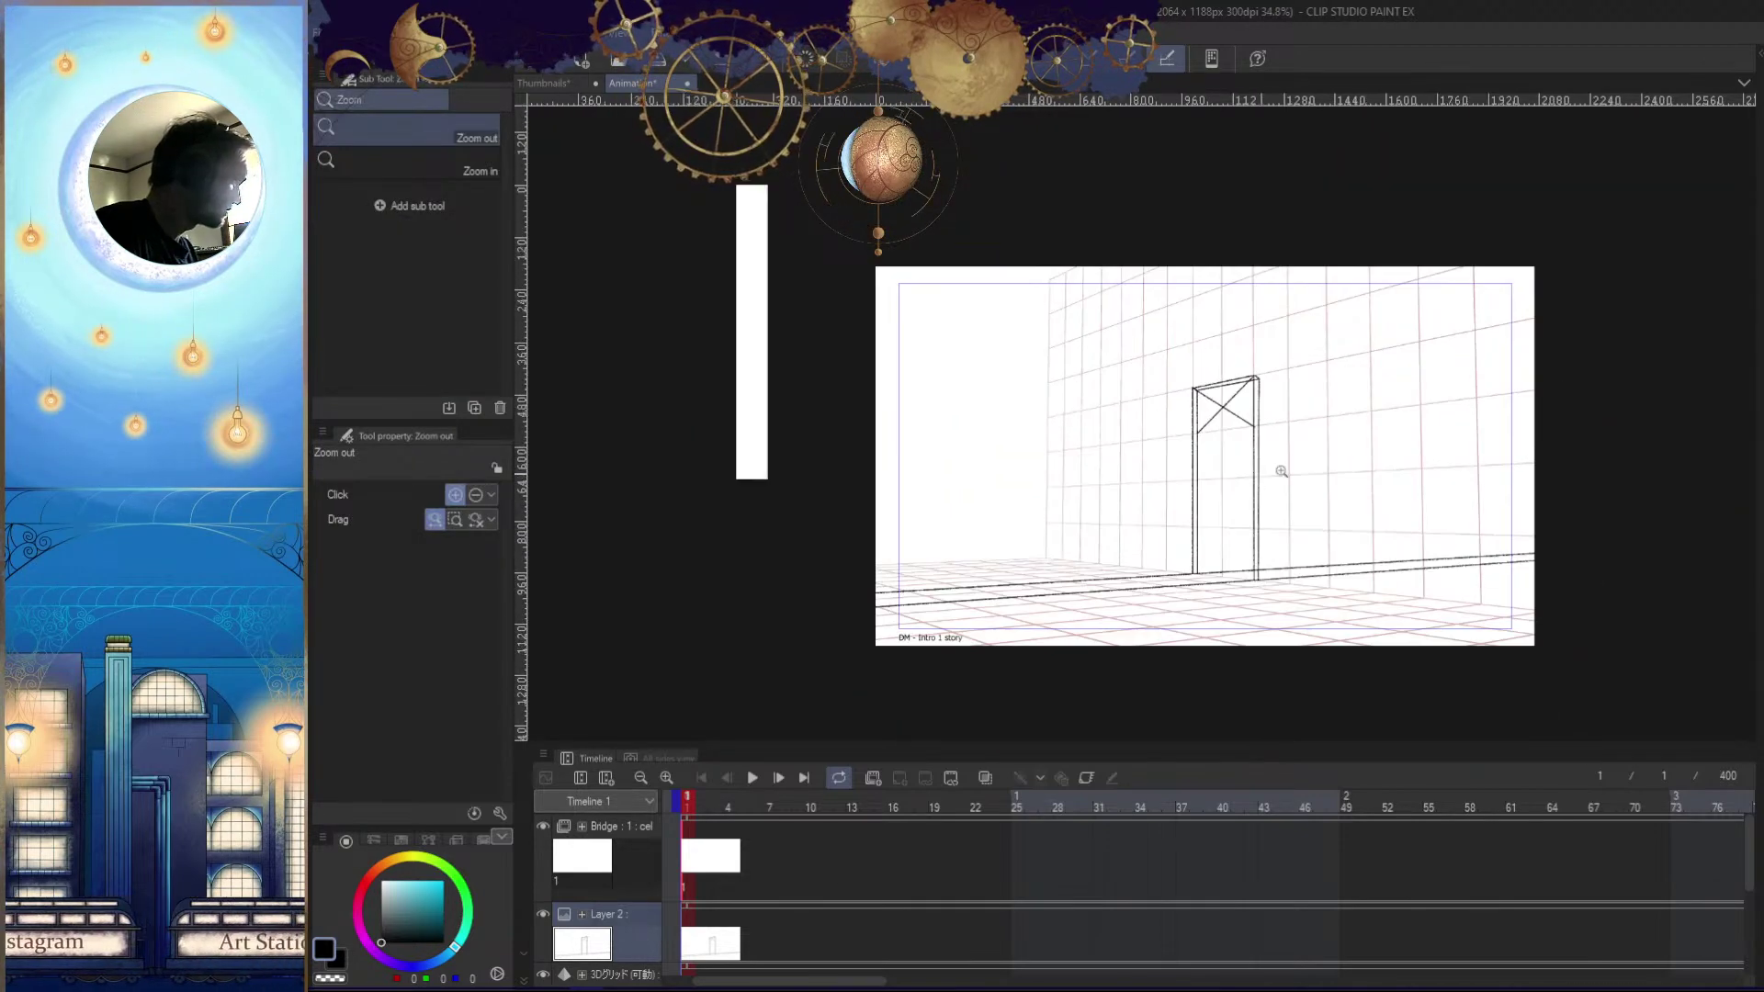
{"action": "left_click_drag", "start_coordinate": [1257, 480], "coordinate": [1271, 375]}
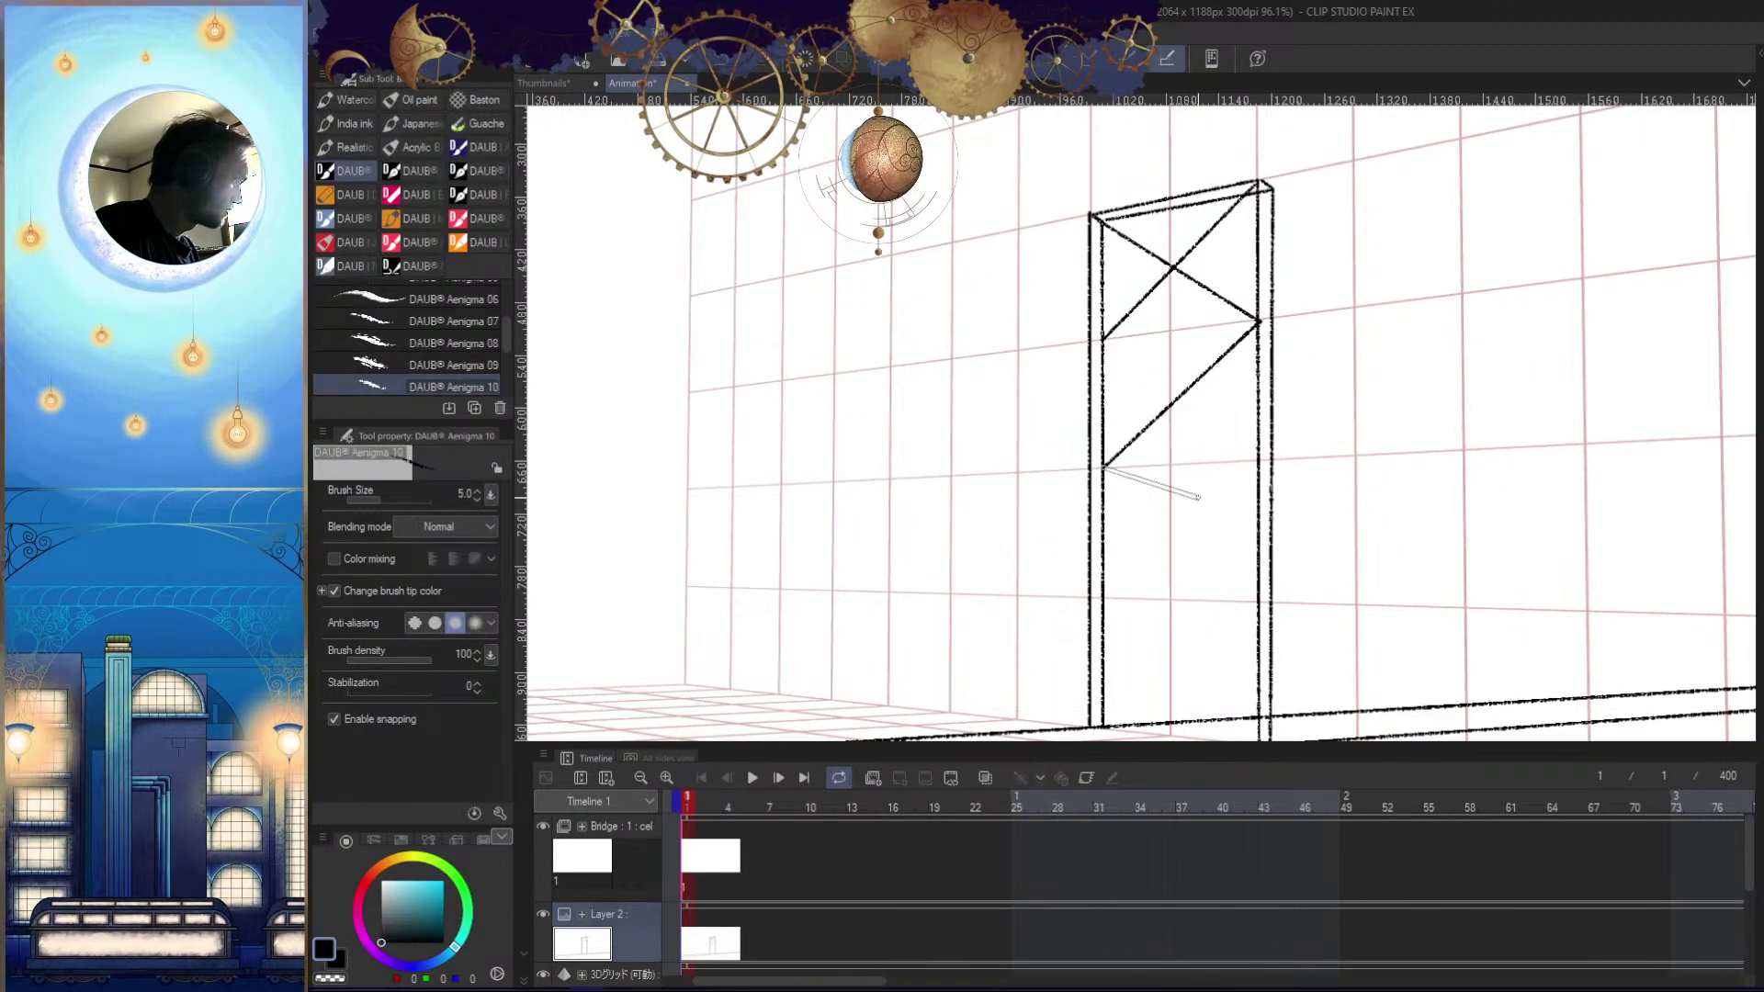
{"action": "left_click", "coordinate": [1260, 464], "text": "shift"}
{"action": "mouse_move", "coordinate": [1309, 549]}
{"action": "left_mouse_down"}
{"action": "mouse_move", "coordinate": [1311, 670]}
{"action": "mouse_move", "coordinate": [1293, 562]}
{"action": "left_mouse_up"}
Double both bridge lines with closely spaced parallel lines across the full canvas width
{"action": "left_click_drag", "start_coordinate": [1620, 518], "coordinate": [794, 576]}
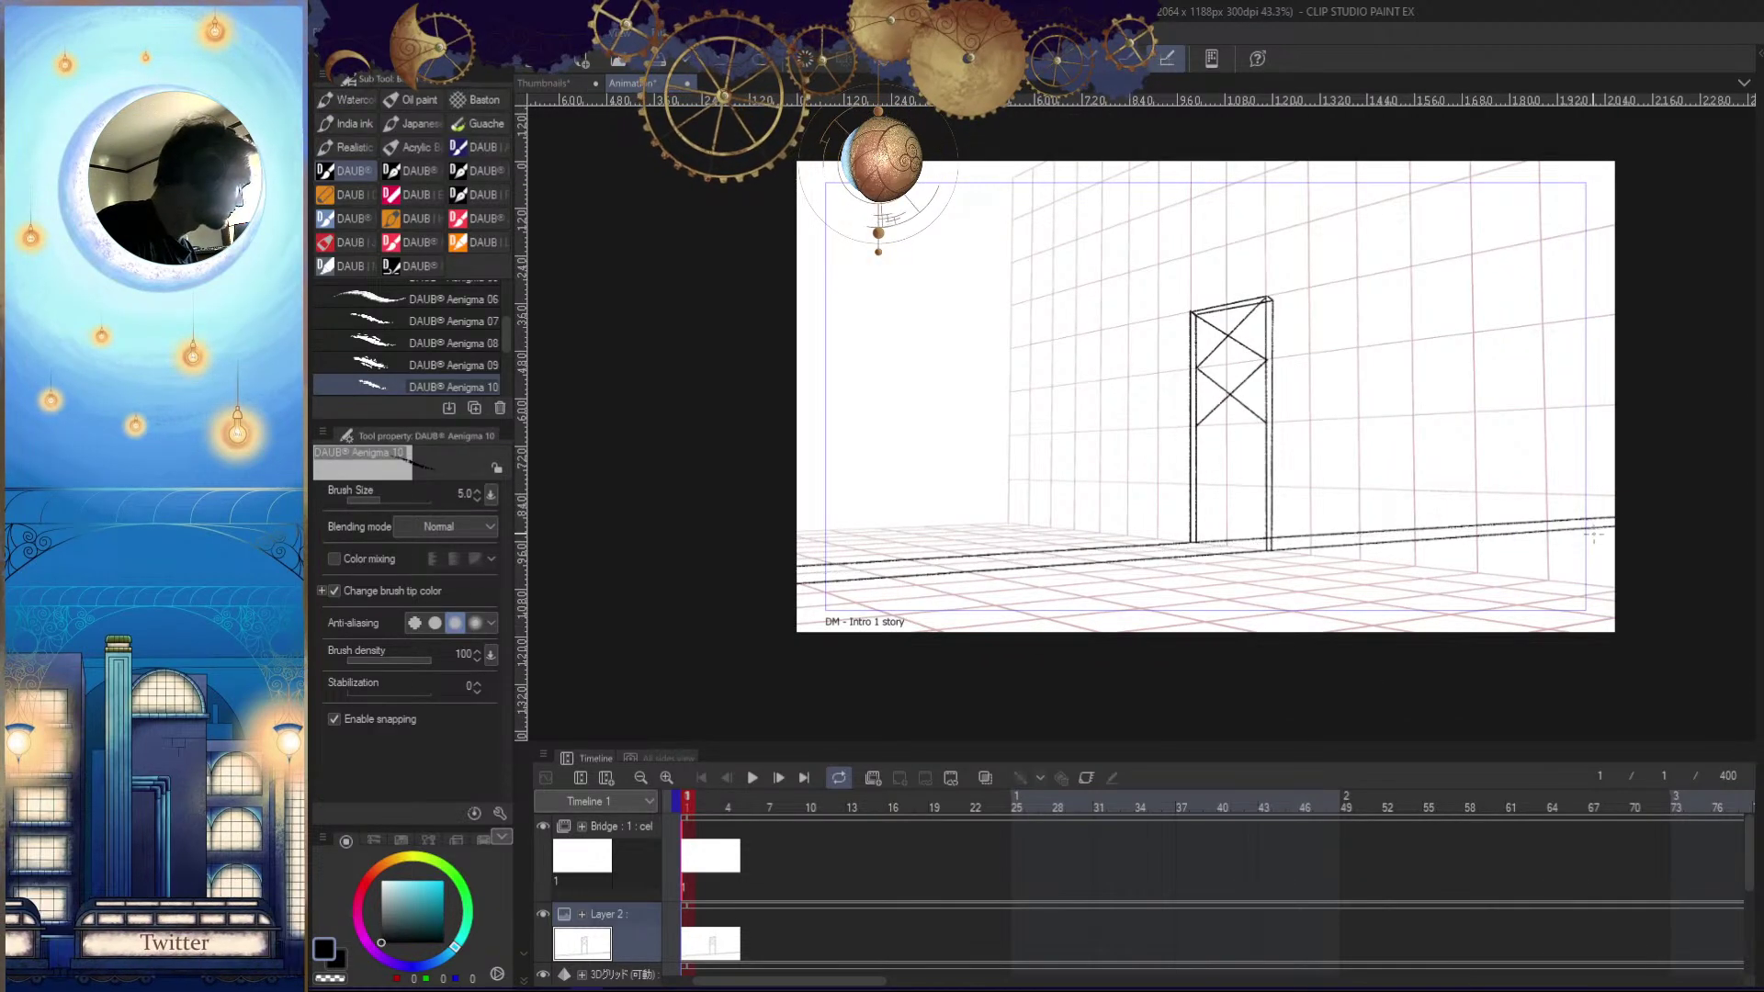
{"action": "left_click", "coordinate": [1580, 547], "text": "ctrl"}
{"action": "left_click", "coordinate": [1632, 512]}
{"action": "left_click_drag", "start_coordinate": [1169, 460], "coordinate": [1506, 454]}
{"action": "left_click", "coordinate": [807, 590], "text": "shift"}
{"action": "left_click_drag", "start_coordinate": [1392, 413], "coordinate": [1129, 452]}
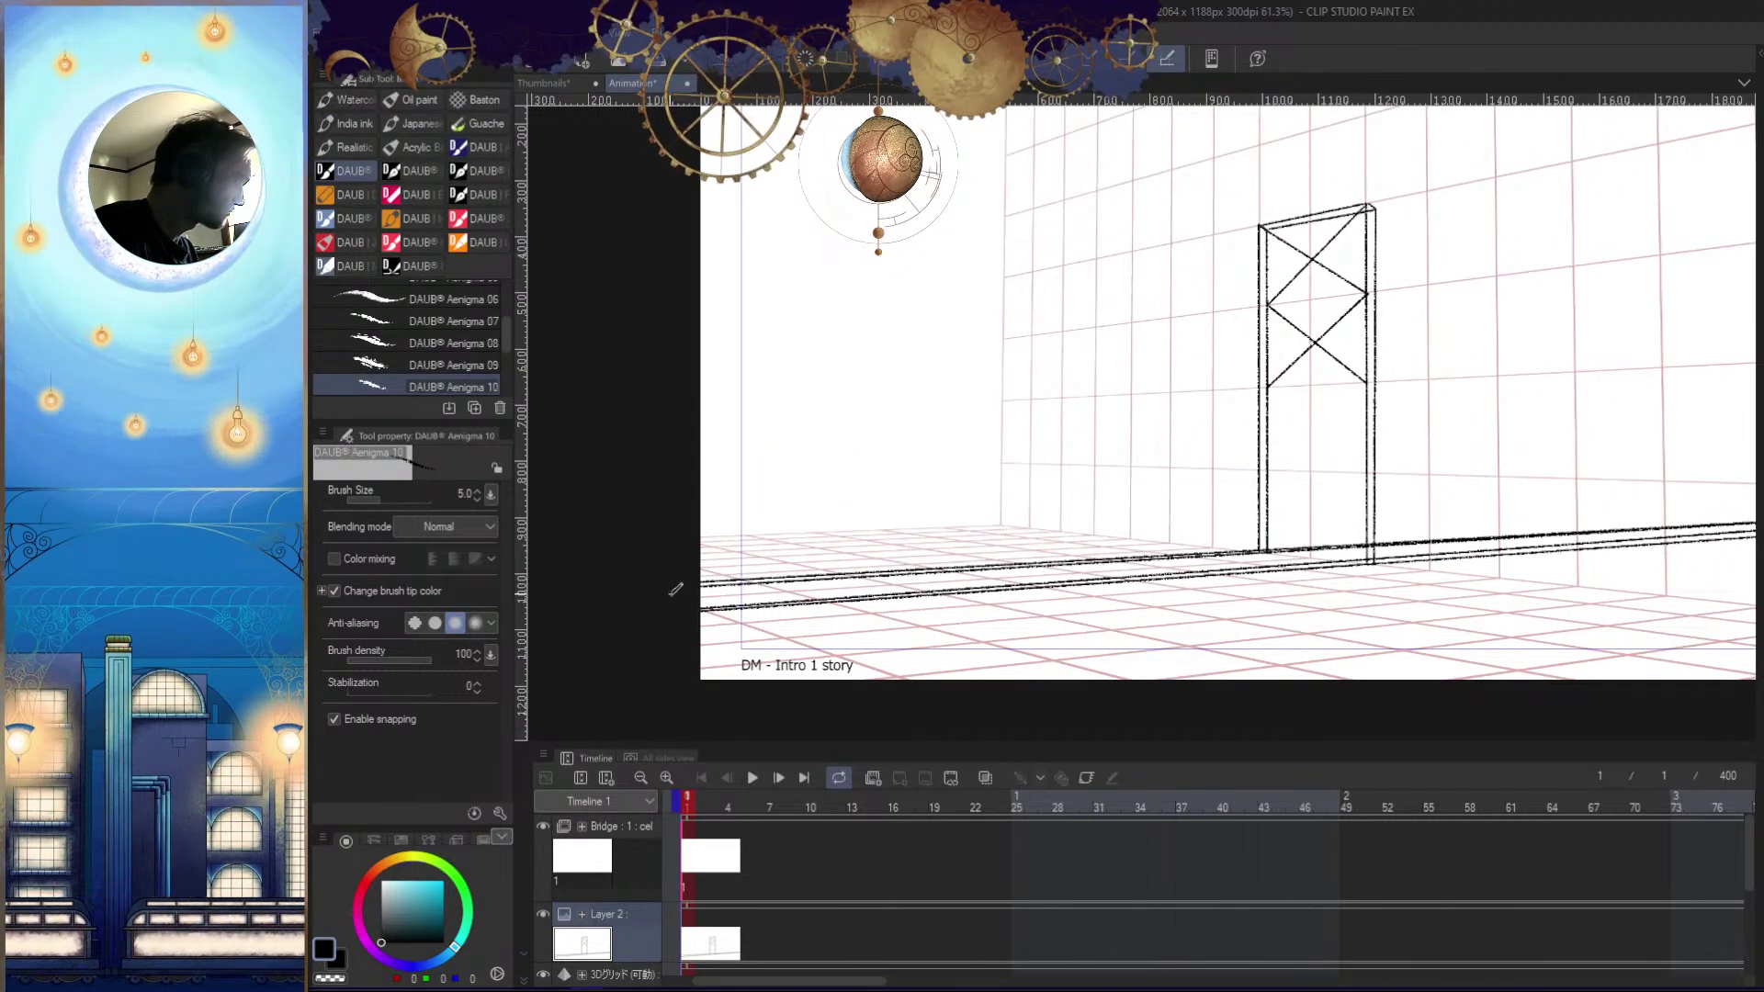
Clear the bridge line segments that cut through the insides of the tower's two posts
{"action": "left_click", "coordinate": [1076, 661], "text": "alt"}
{"action": "left_click_drag", "start_coordinate": [1075, 660], "coordinate": [929, 639]}
{"action": "left_click_drag", "start_coordinate": [1088, 572], "coordinate": [1235, 588]}
{"action": "key", "text": "e"}
{"action": "left_click", "coordinate": [1164, 634]}
{"action": "key", "text": "ctrl+z"}
{"action": "scroll", "coordinate": [1161, 557], "scroll_direction": "up", "scroll_amount": 2}
{"action": "key", "text": "b"}
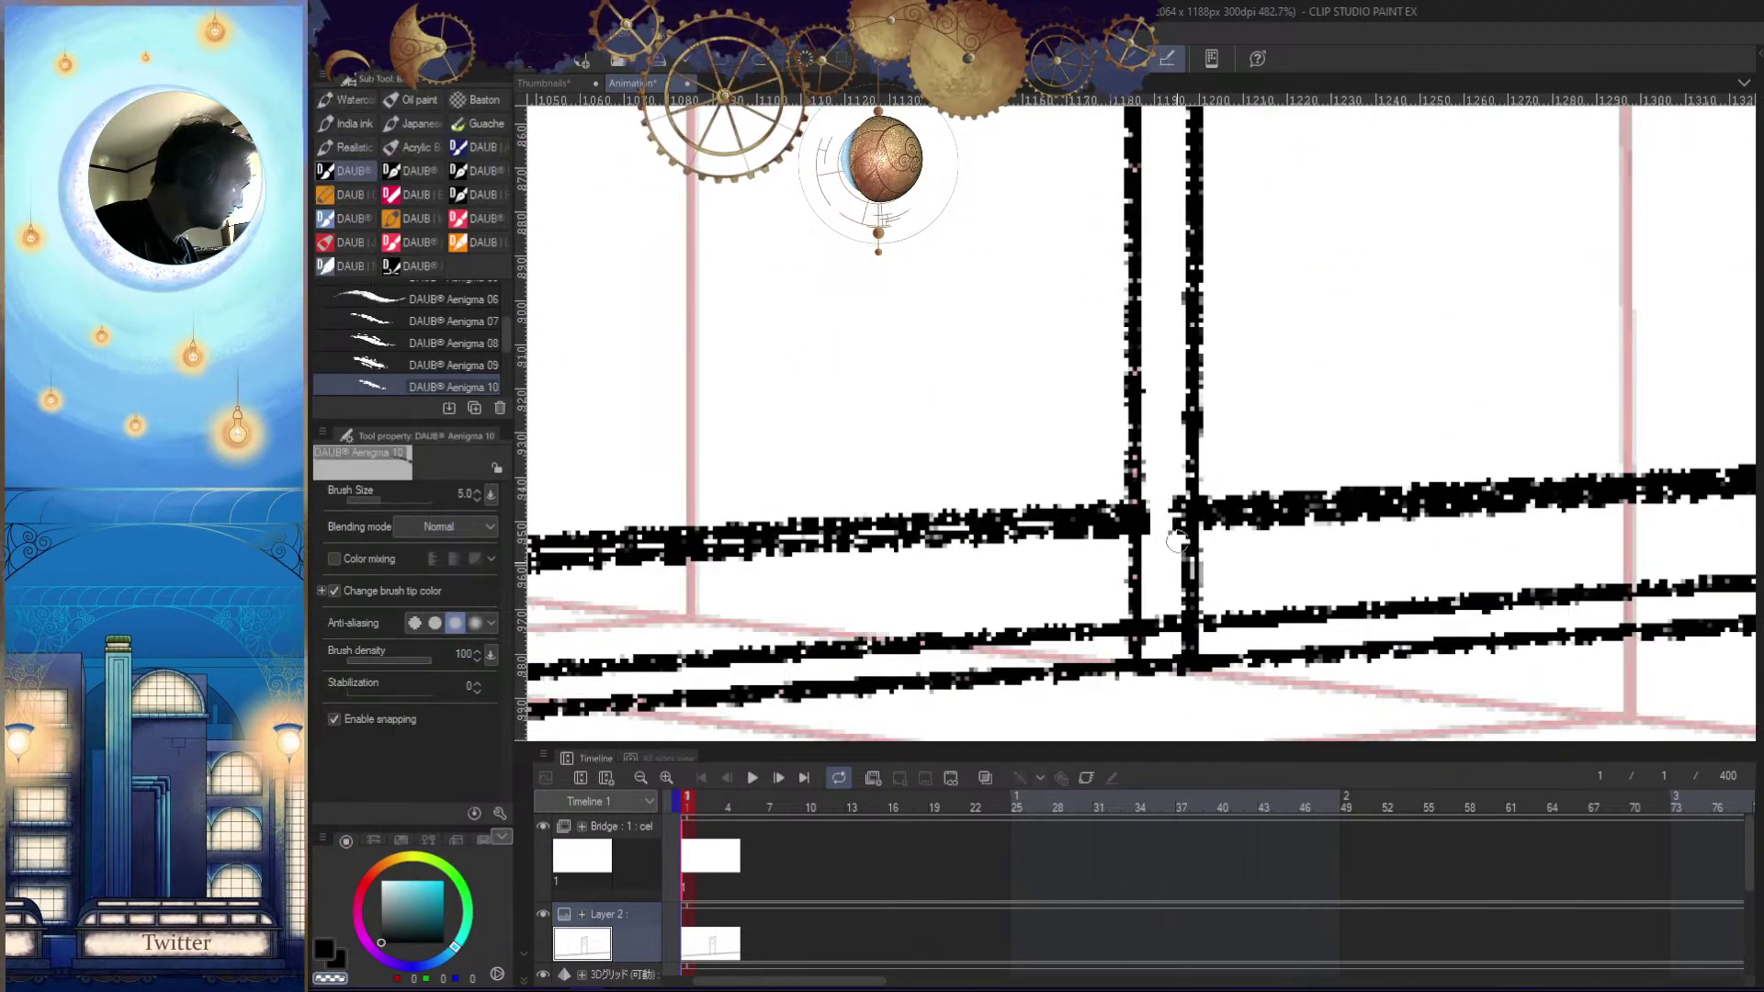
{"action": "left_click_drag", "start_coordinate": [1308, 554], "coordinate": [1281, 601]}
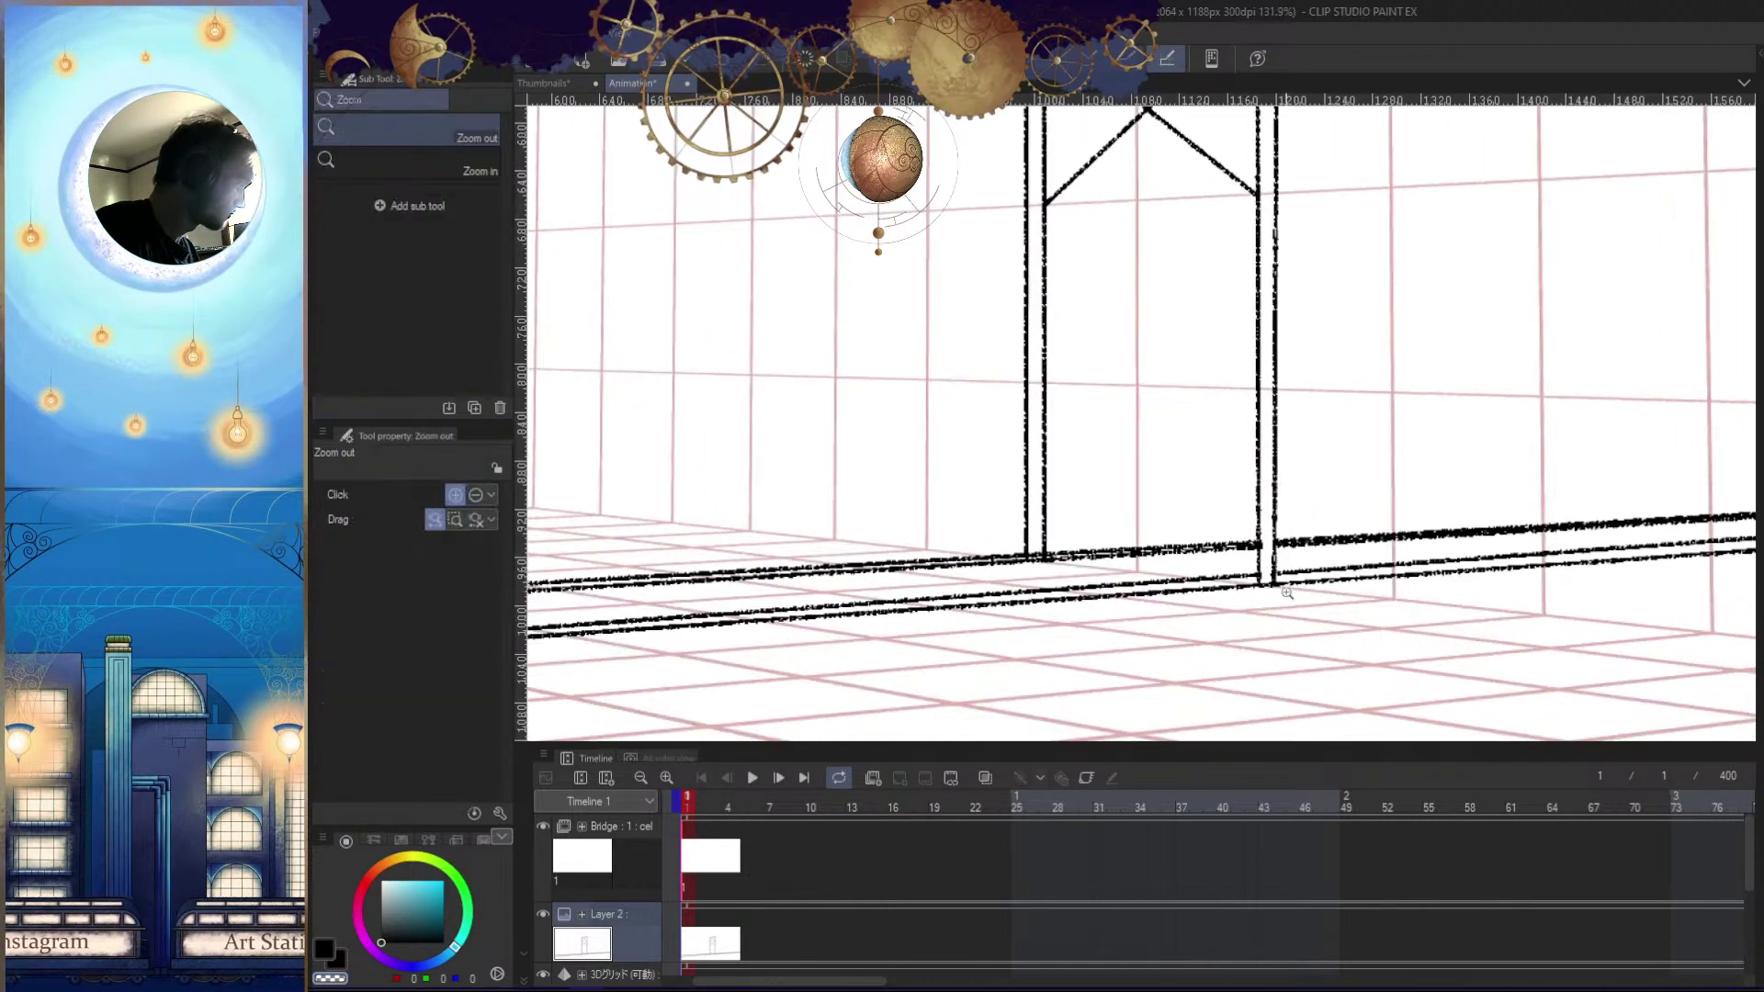
{"action": "left_click_drag", "start_coordinate": [1042, 543], "coordinate": [1112, 560]}
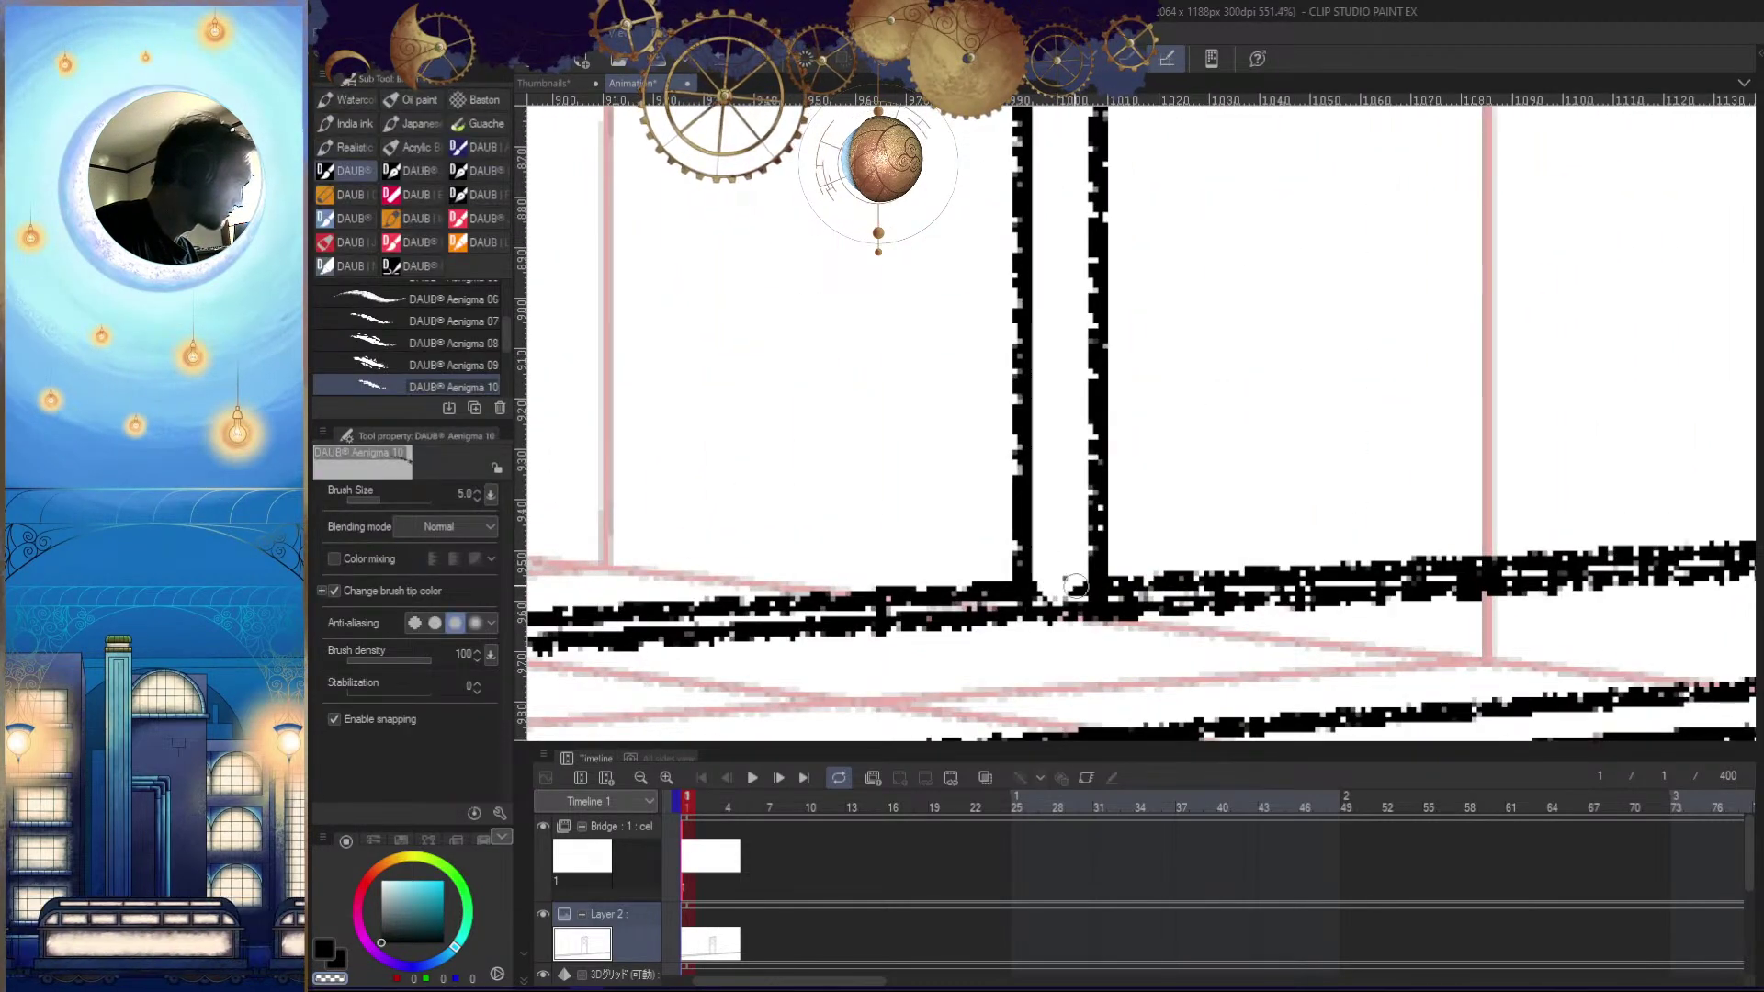
Draw a small rounded dome on top of each of the tower's two posts
{"action": "left_click_drag", "start_coordinate": [1178, 626], "coordinate": [1241, 852]}
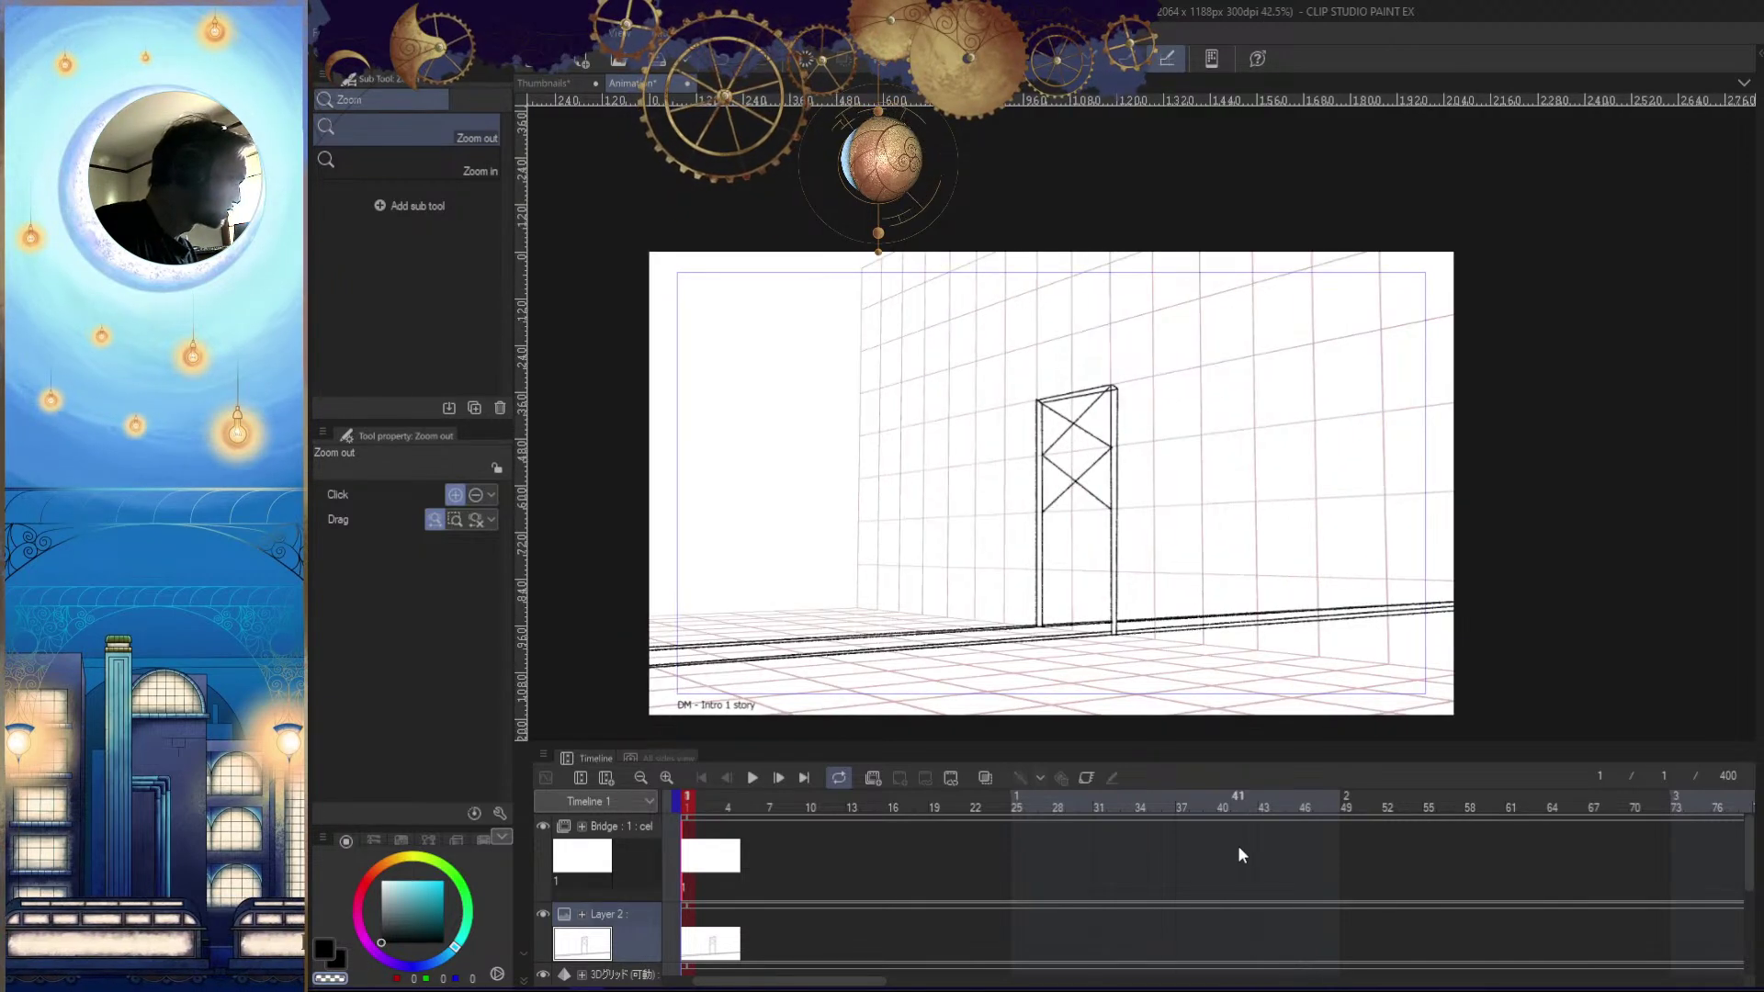
{"action": "left_click_drag", "start_coordinate": [1237, 598], "coordinate": [1251, 669]}
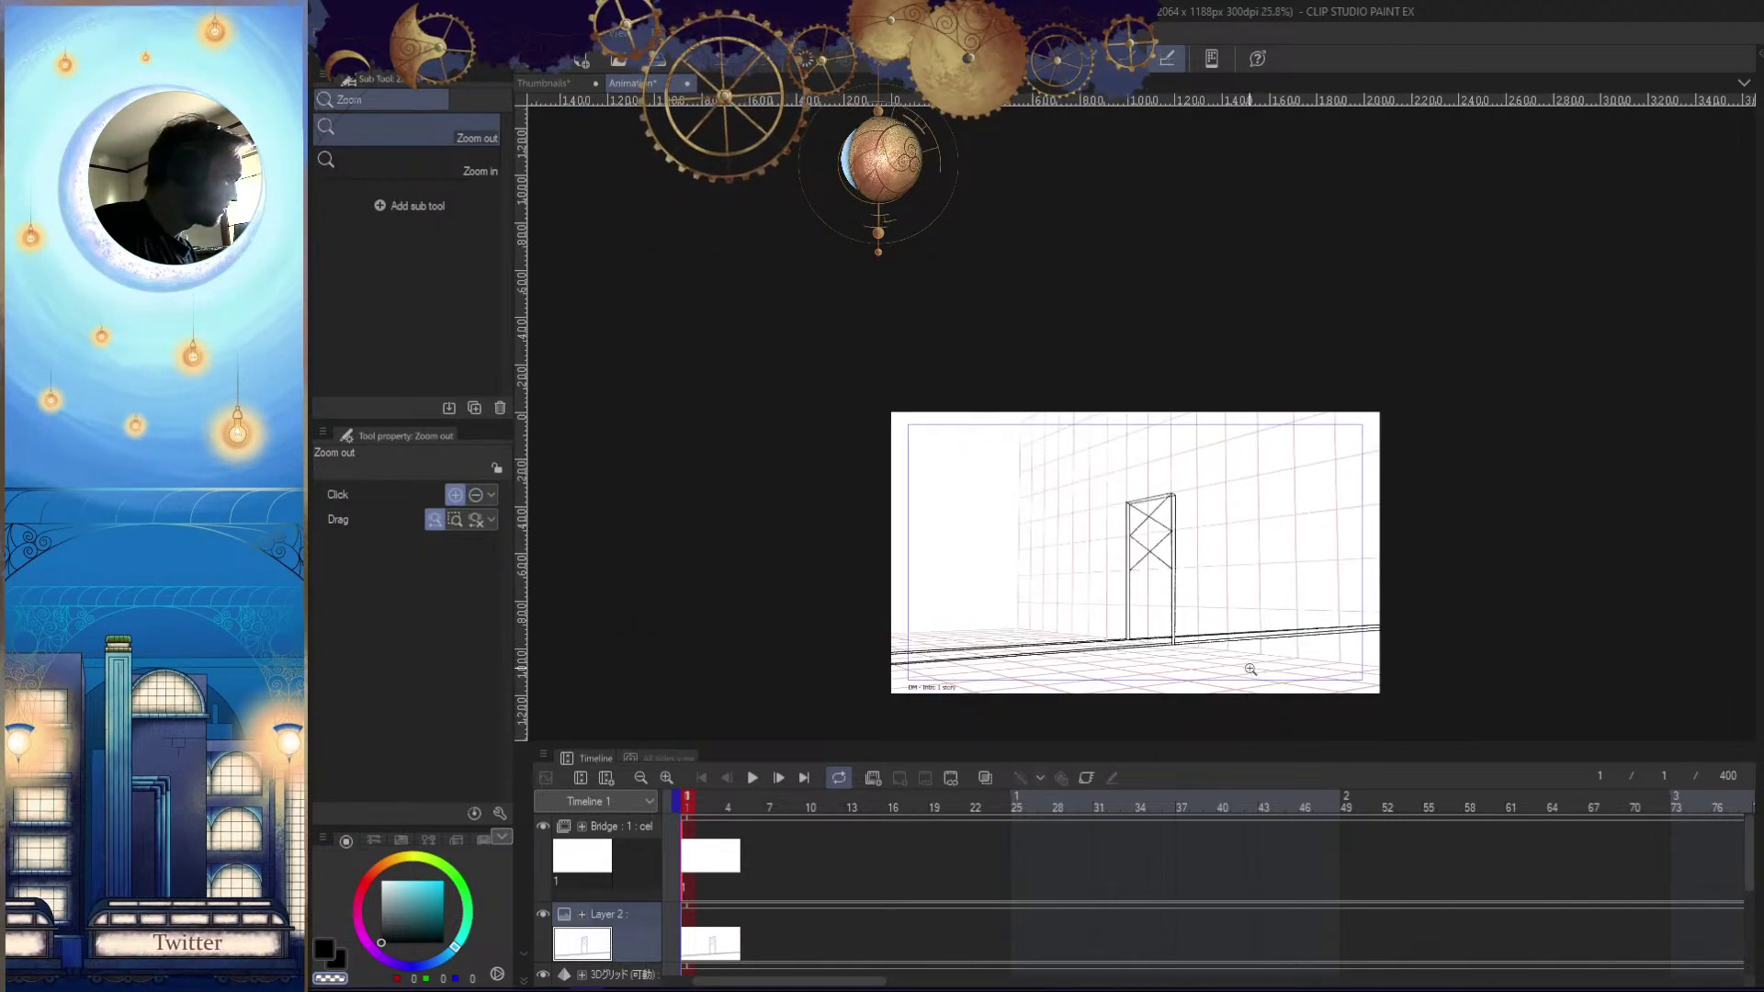
{"action": "left_click_drag", "start_coordinate": [1271, 738], "coordinate": [1266, 651]}
{"action": "left_click_drag", "start_coordinate": [1263, 590], "coordinate": [1261, 705]}
{"action": "left_click_drag", "start_coordinate": [1136, 508], "coordinate": [1268, 473]}
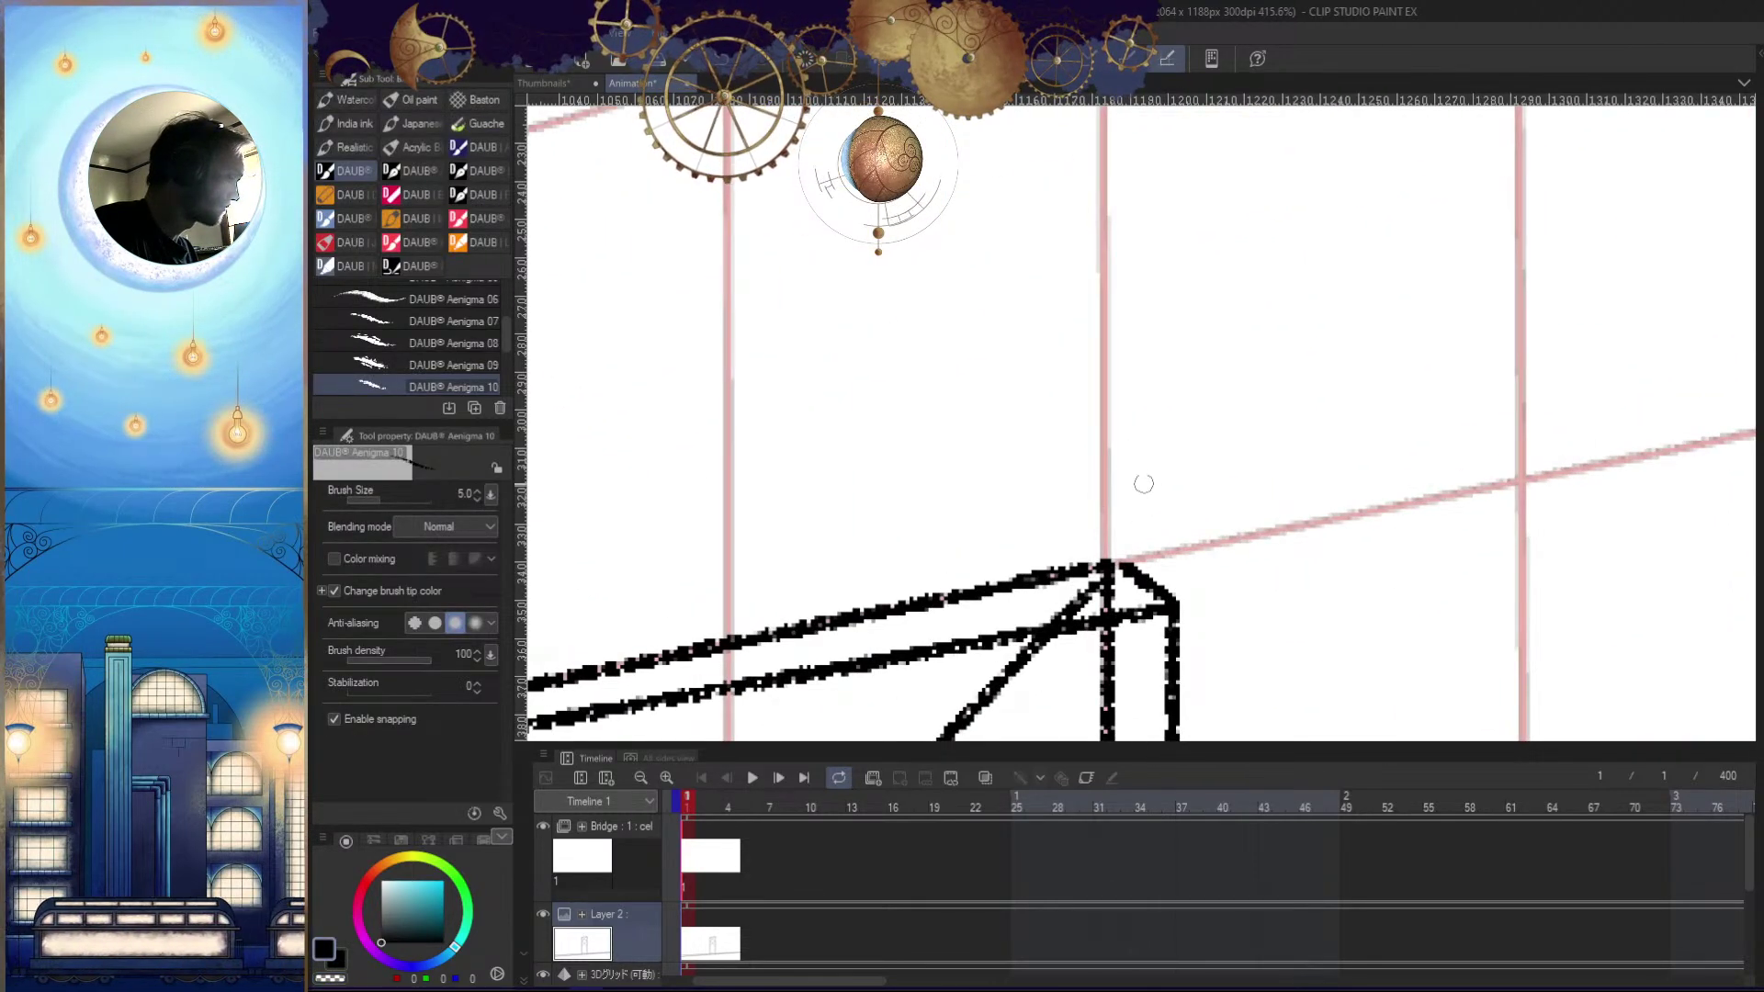
{"action": "mouse_move", "coordinate": [1159, 479]}
{"action": "left_mouse_down"}
{"action": "mouse_move", "coordinate": [1073, 474]}
{"action": "mouse_move", "coordinate": [1041, 576]}
{"action": "left_mouse_up"}
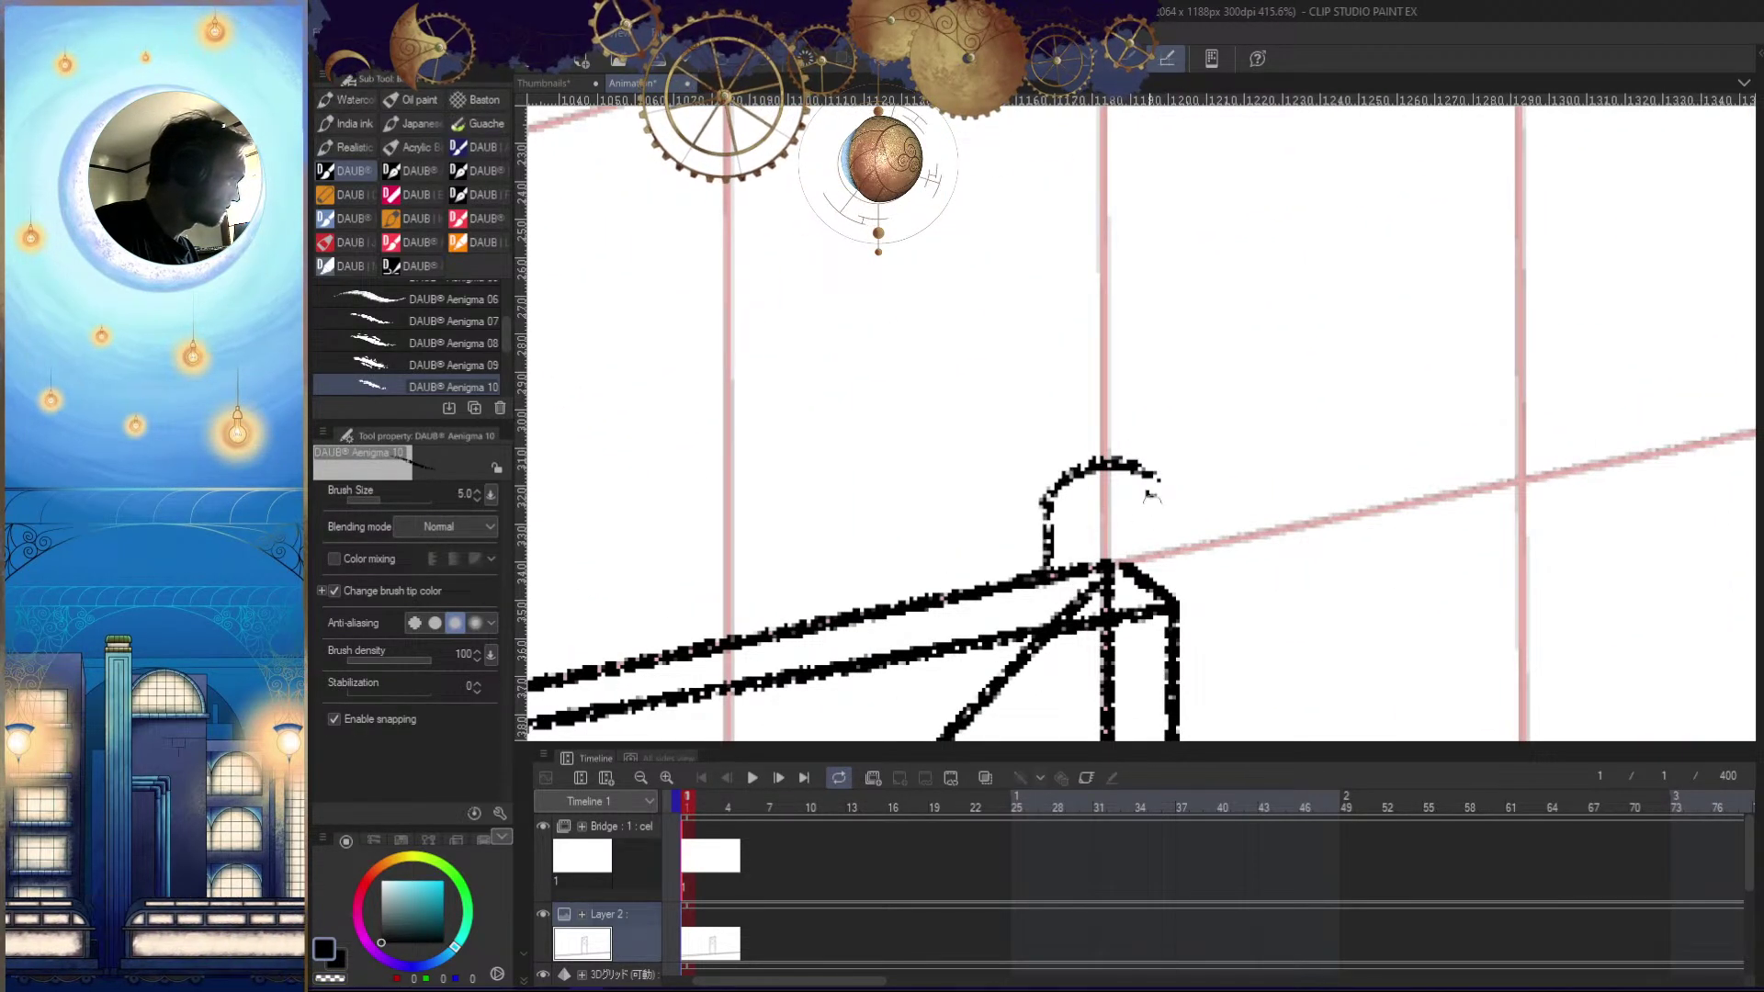
{"action": "left_click_drag", "start_coordinate": [1150, 487], "coordinate": [1151, 591]}
{"action": "left_click_drag", "start_coordinate": [1176, 597], "coordinate": [1125, 599]}
{"action": "left_click_drag", "start_coordinate": [882, 602], "coordinate": [1126, 537]}
{"action": "left_click_drag", "start_coordinate": [1130, 540], "coordinate": [1189, 562]}
{"action": "left_click_drag", "start_coordinate": [1095, 563], "coordinate": [1029, 663]}
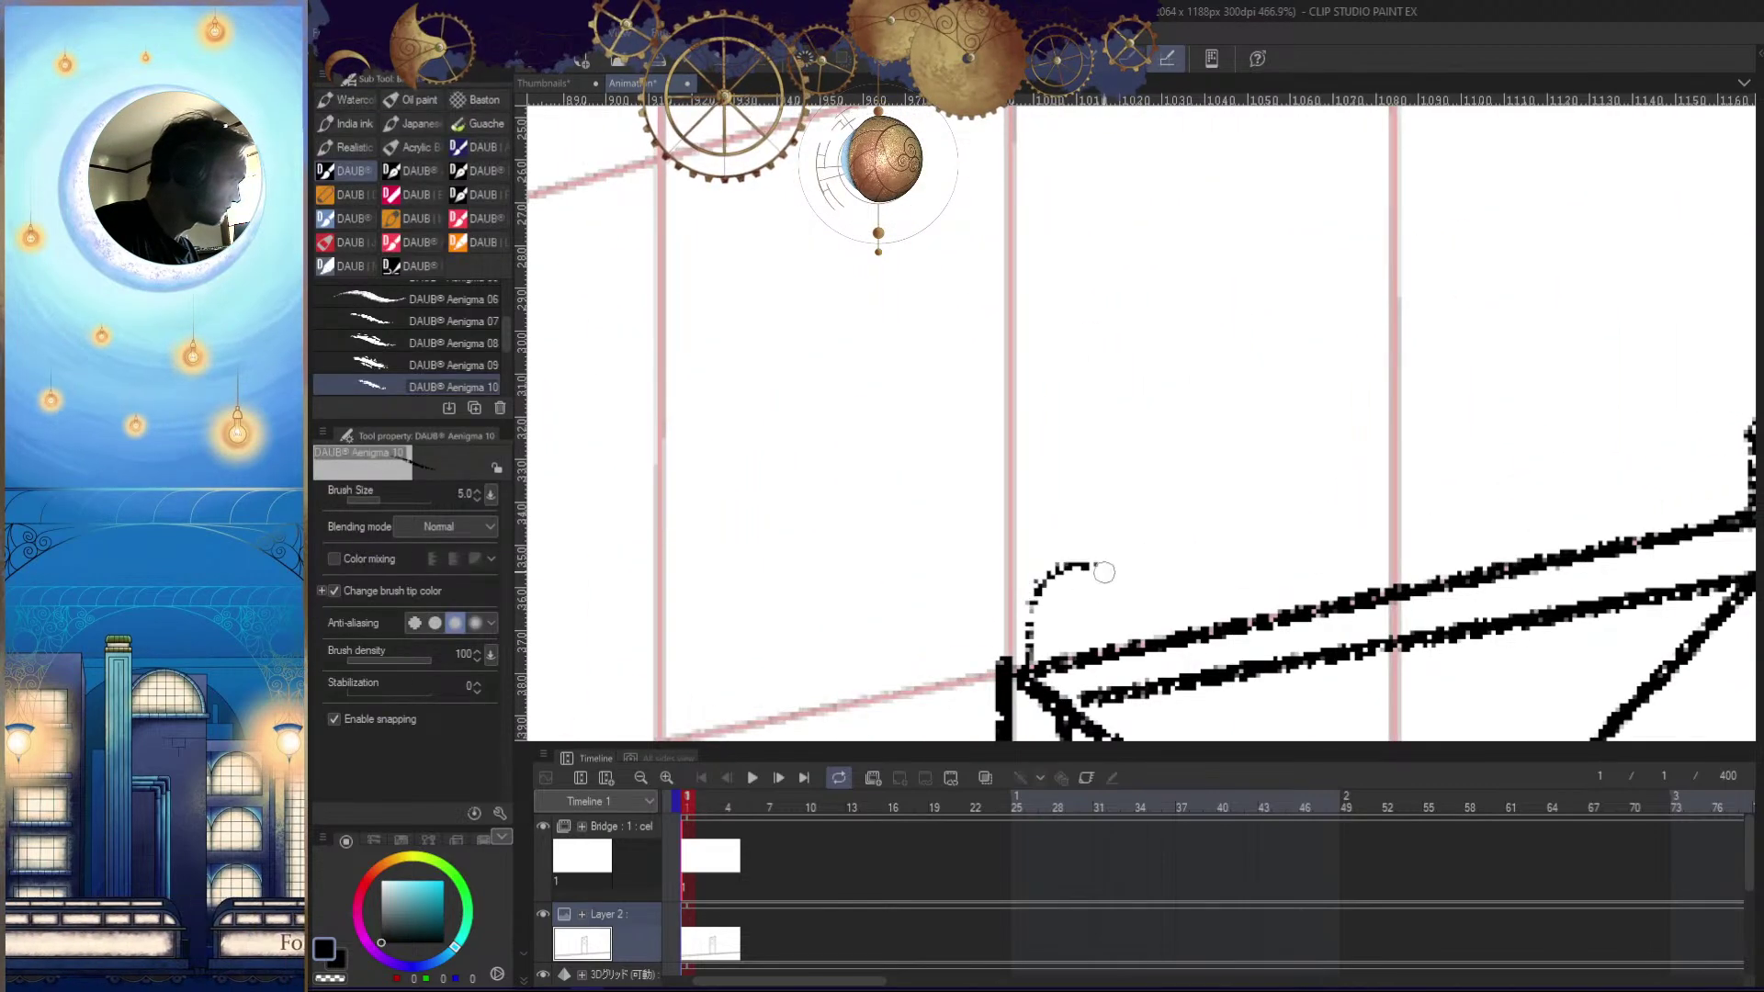
{"action": "left_click_drag", "start_coordinate": [1176, 641], "coordinate": [1052, 704]}
{"action": "left_click_drag", "start_coordinate": [1319, 701], "coordinate": [1266, 703]}
{"action": "left_click_drag", "start_coordinate": [1329, 732], "coordinate": [1196, 554]}
{"action": "left_click_drag", "start_coordinate": [1215, 489], "coordinate": [1315, 538]}
Save the animation document in CLIP STUDIO FORMAT in the Detective Mothman Intro folder
{"action": "key", "text": "ctrl+s"}
{"action": "left_click", "coordinate": [1661, 759]}
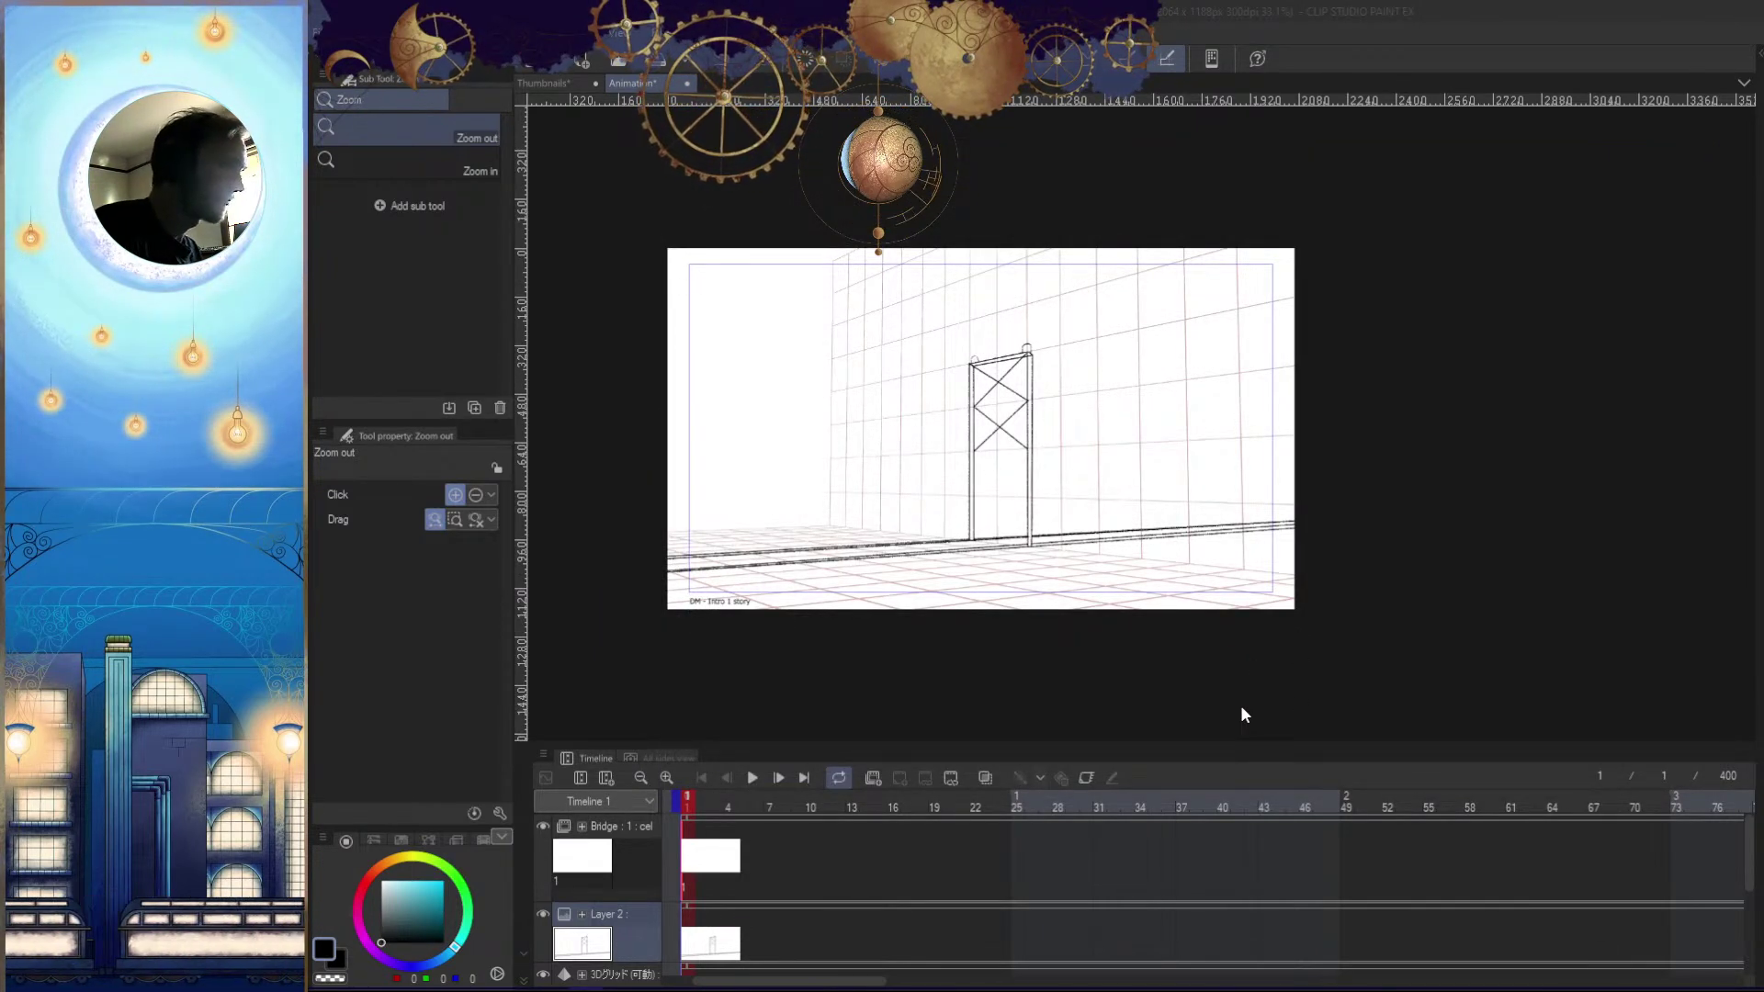
{"action": "key", "text": "ctrl+s"}
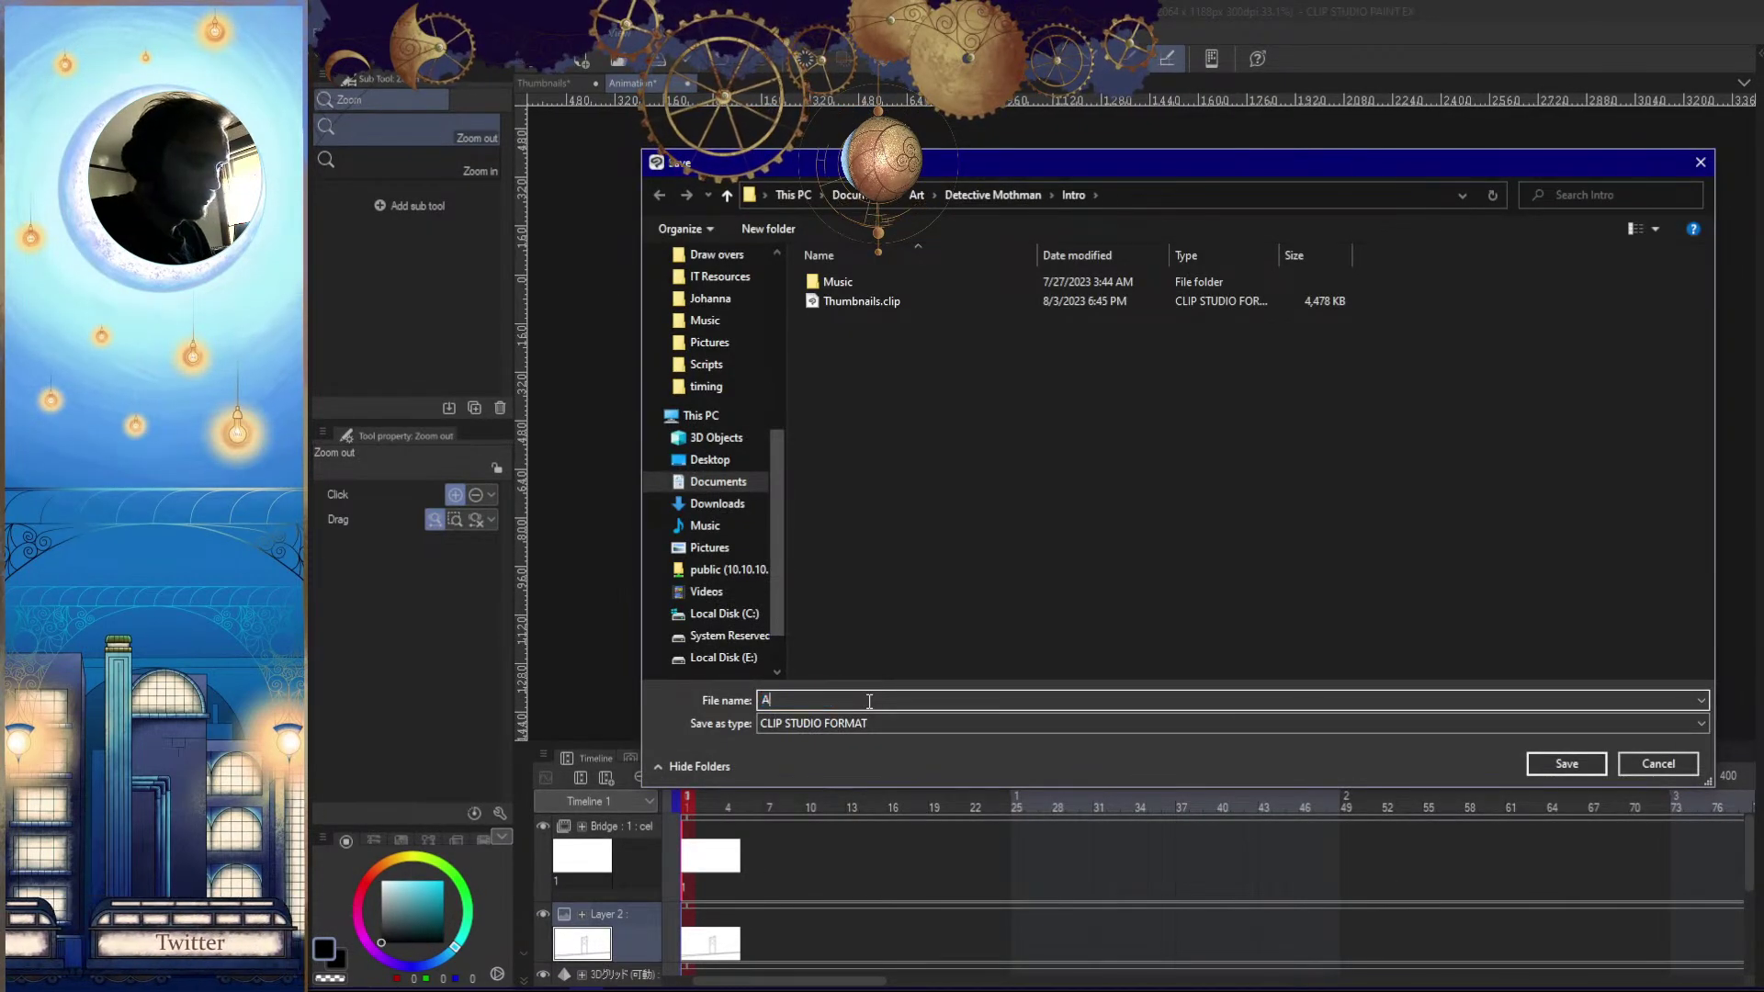
{"action": "left_click", "coordinate": [1566, 764]}
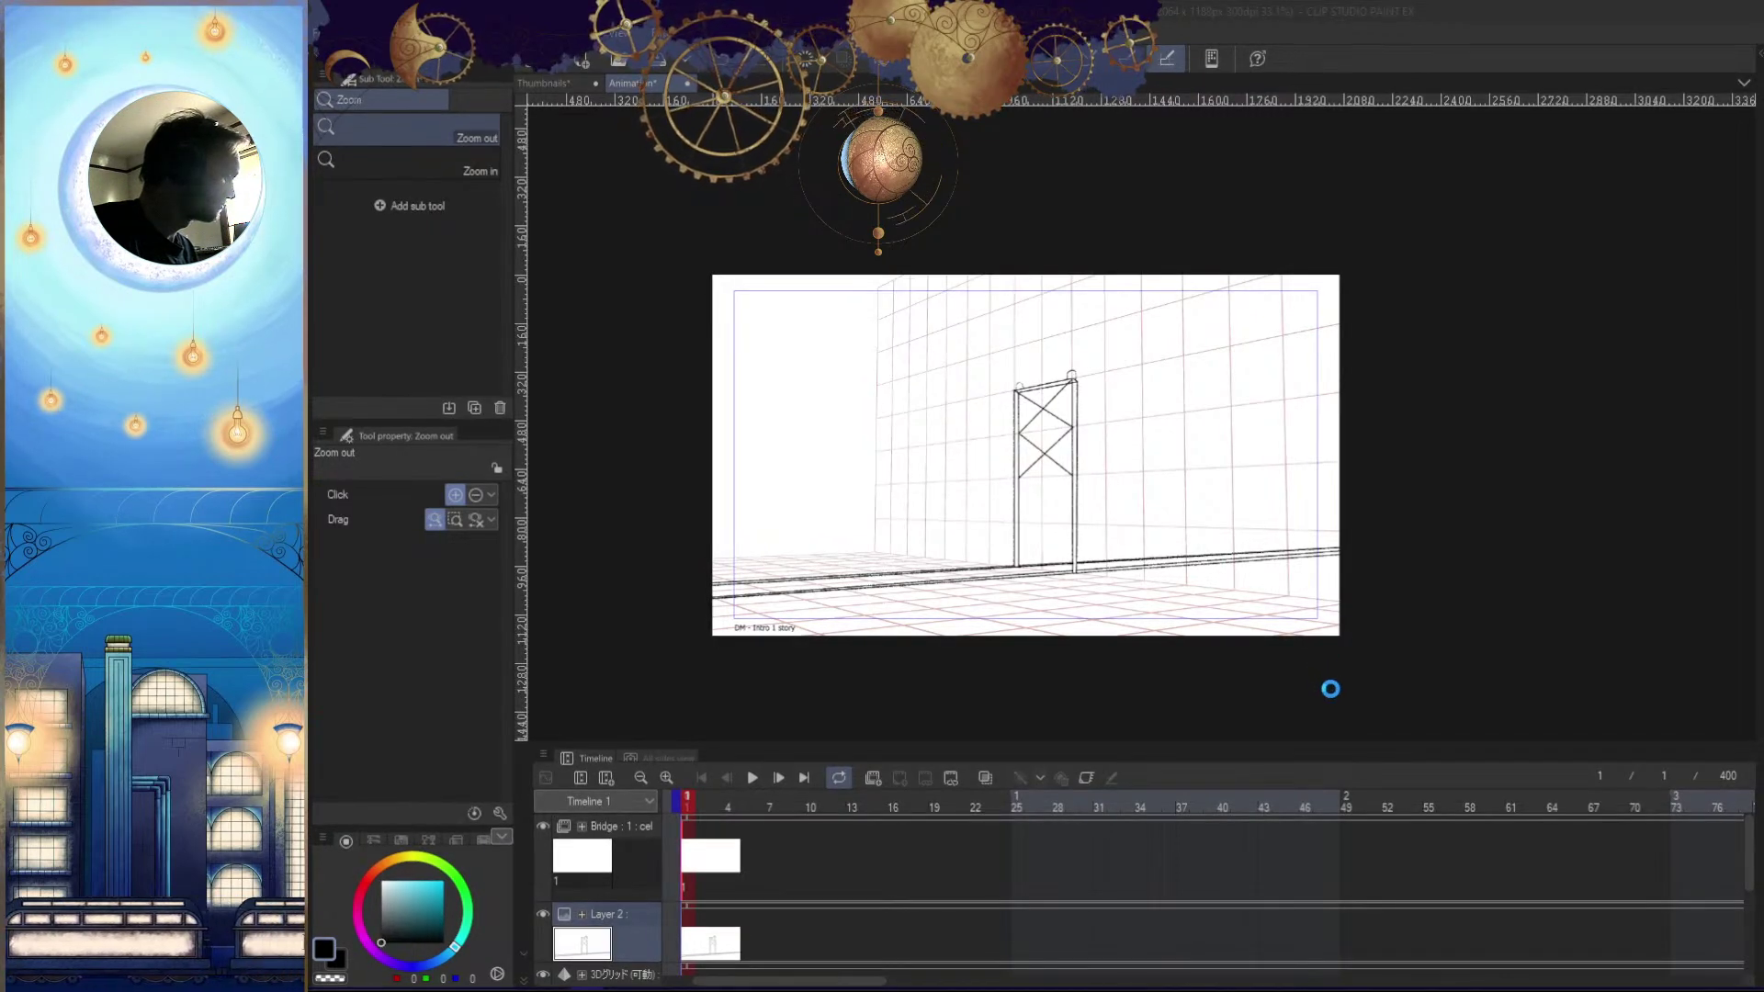
Hide the 3D grid and show the thumbnail reference to compare the bridge sketch with the storyboard panels
{"action": "left_click", "coordinate": [543, 974]}
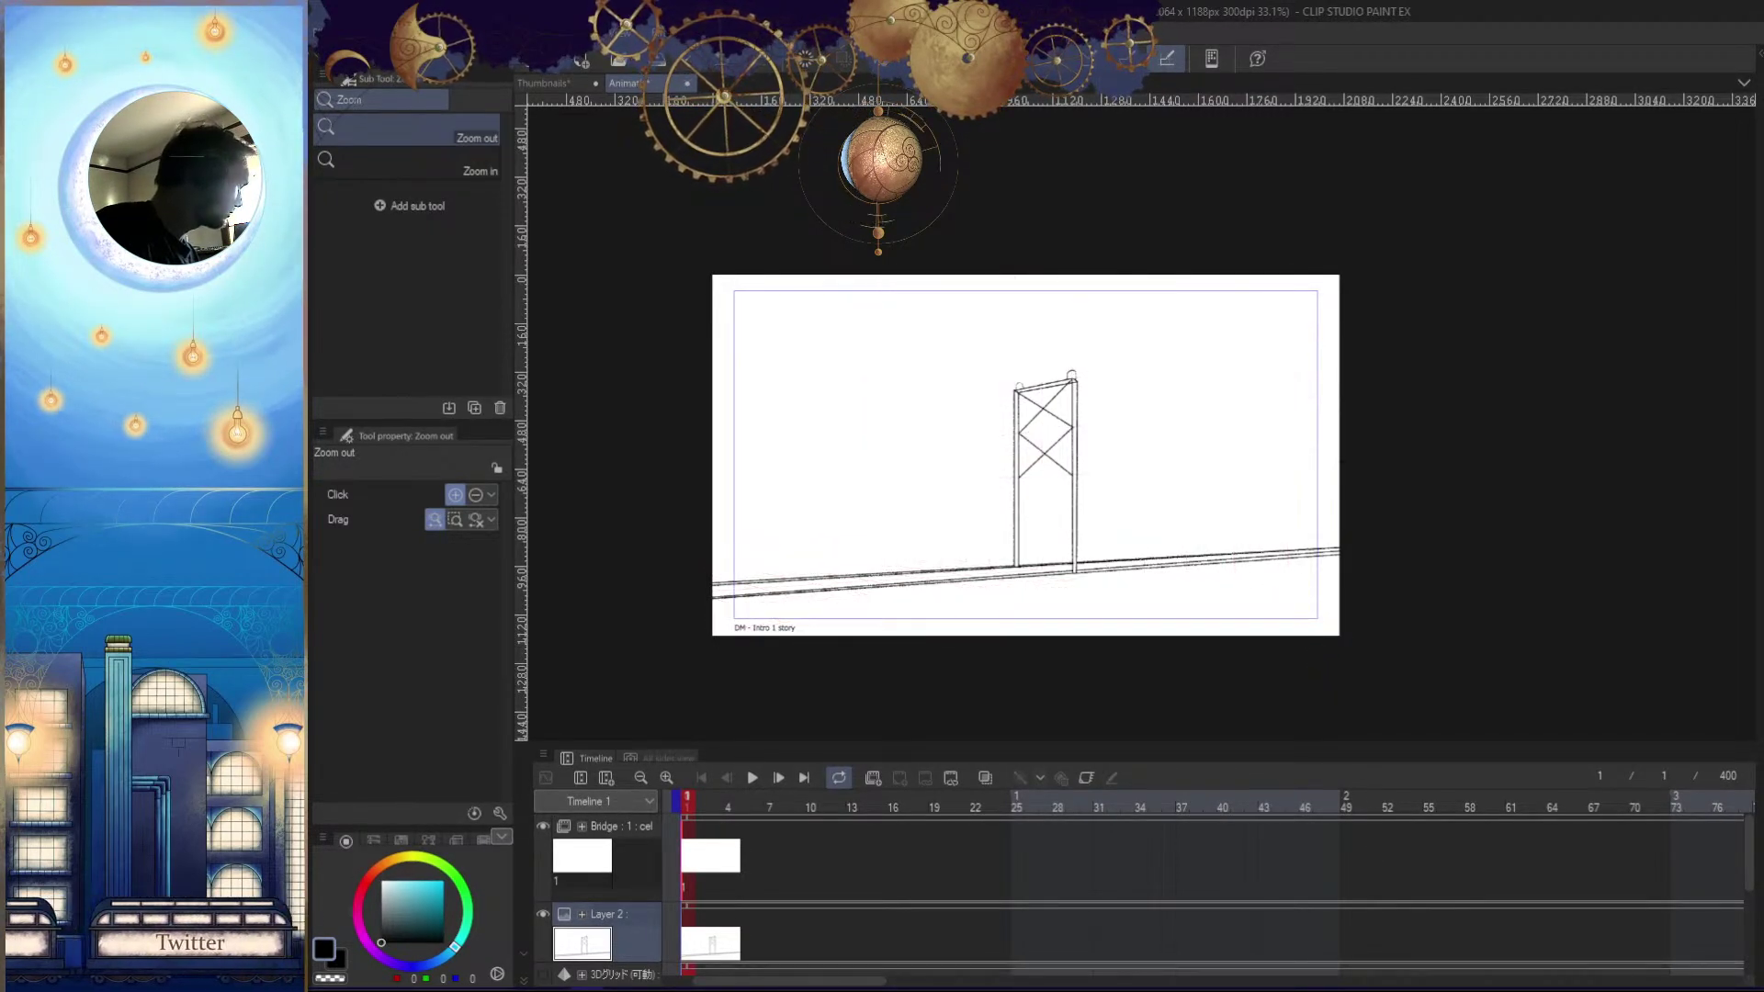
{"action": "left_click_drag", "start_coordinate": [1365, 633], "coordinate": [1524, 692]}
{"action": "left_click", "coordinate": [543, 974]}
{"action": "left_click", "coordinate": [543, 974]}
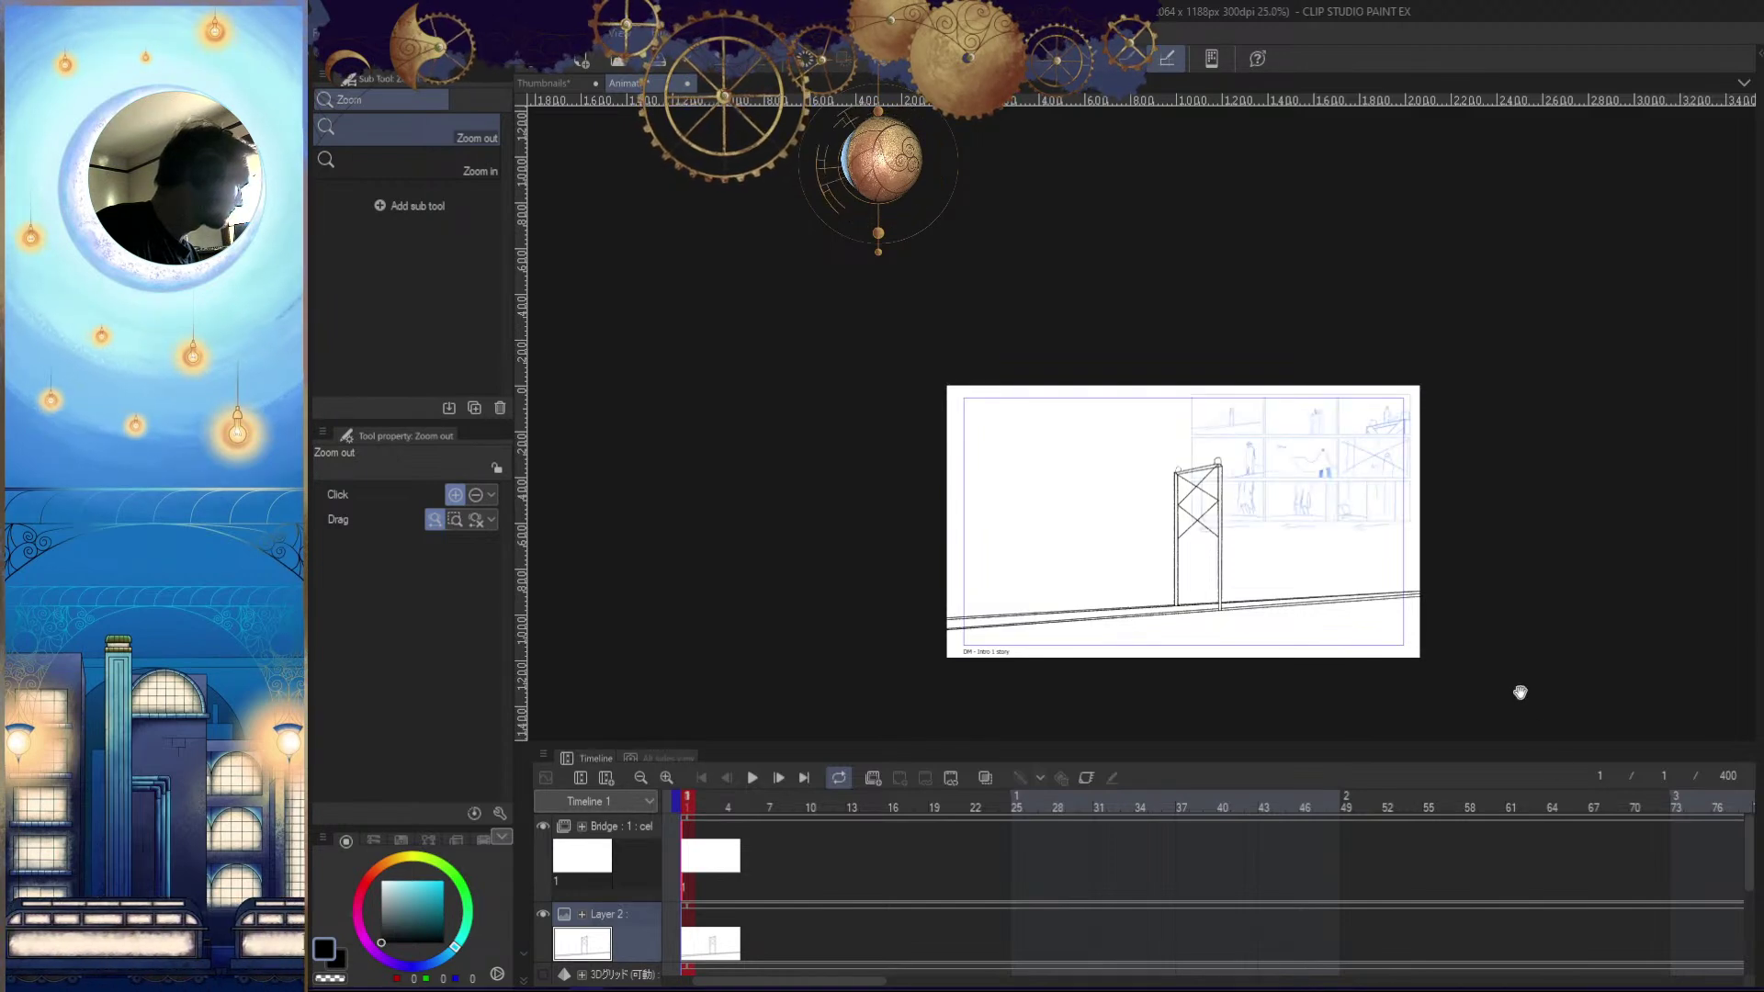
{"action": "left_click_drag", "start_coordinate": [1240, 427], "coordinate": [1345, 438]}
{"action": "left_click_drag", "start_coordinate": [1375, 506], "coordinate": [1284, 521]}
{"action": "left_click_drag", "start_coordinate": [1333, 612], "coordinate": [1366, 552]}
{"action": "left_click_drag", "start_coordinate": [1419, 631], "coordinate": [1289, 630]}
{"action": "mouse_move", "coordinate": [1340, 474]}
{"action": "left_mouse_down"}
{"action": "mouse_move", "coordinate": [1452, 572]}
{"action": "mouse_move", "coordinate": [1378, 686]}
{"action": "mouse_move", "coordinate": [1436, 584]}
{"action": "mouse_move", "coordinate": [1323, 613]}
{"action": "left_mouse_up"}
{"action": "left_click", "coordinate": [1430, 591]}
Show the 3D grid again behind the tower and bridge drawing
{"action": "left_click", "coordinate": [543, 974]}
{"action": "left_click_drag", "start_coordinate": [1460, 620], "coordinate": [1350, 656]}
{"action": "left_click_drag", "start_coordinate": [1317, 591], "coordinate": [1291, 681]}
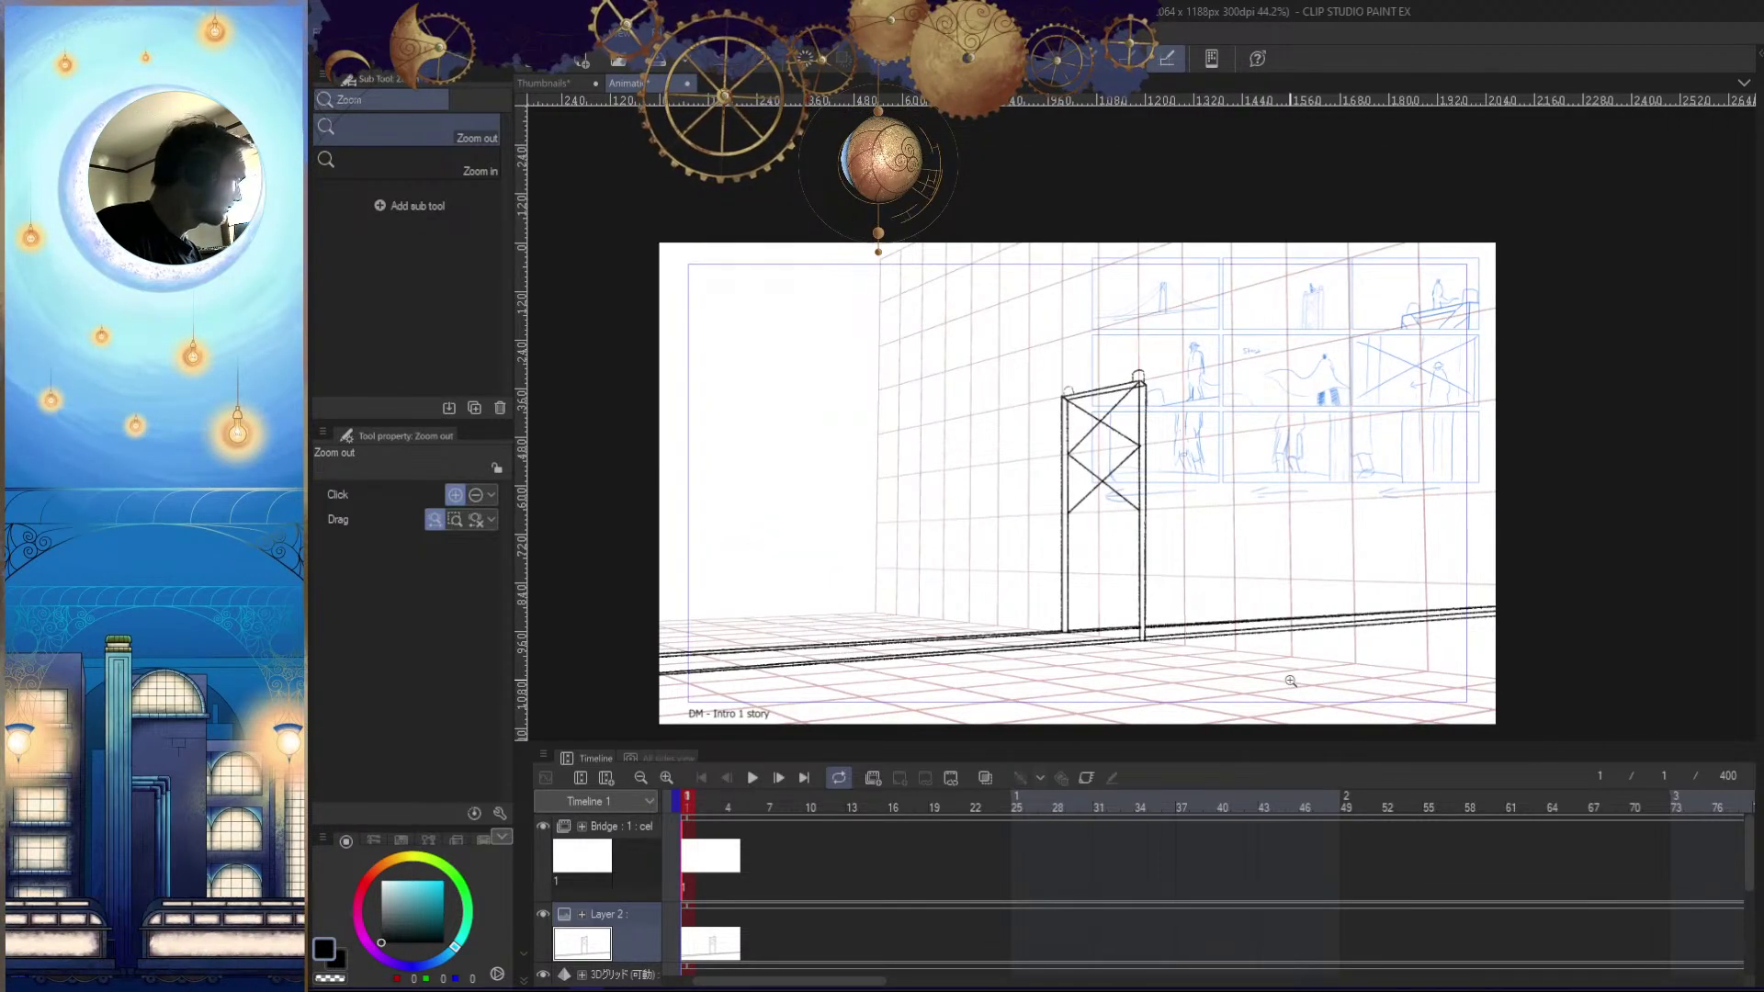
Rename the Bridge animation folder in the timeline to Mothman
{"action": "left_click", "coordinate": [588, 859]}
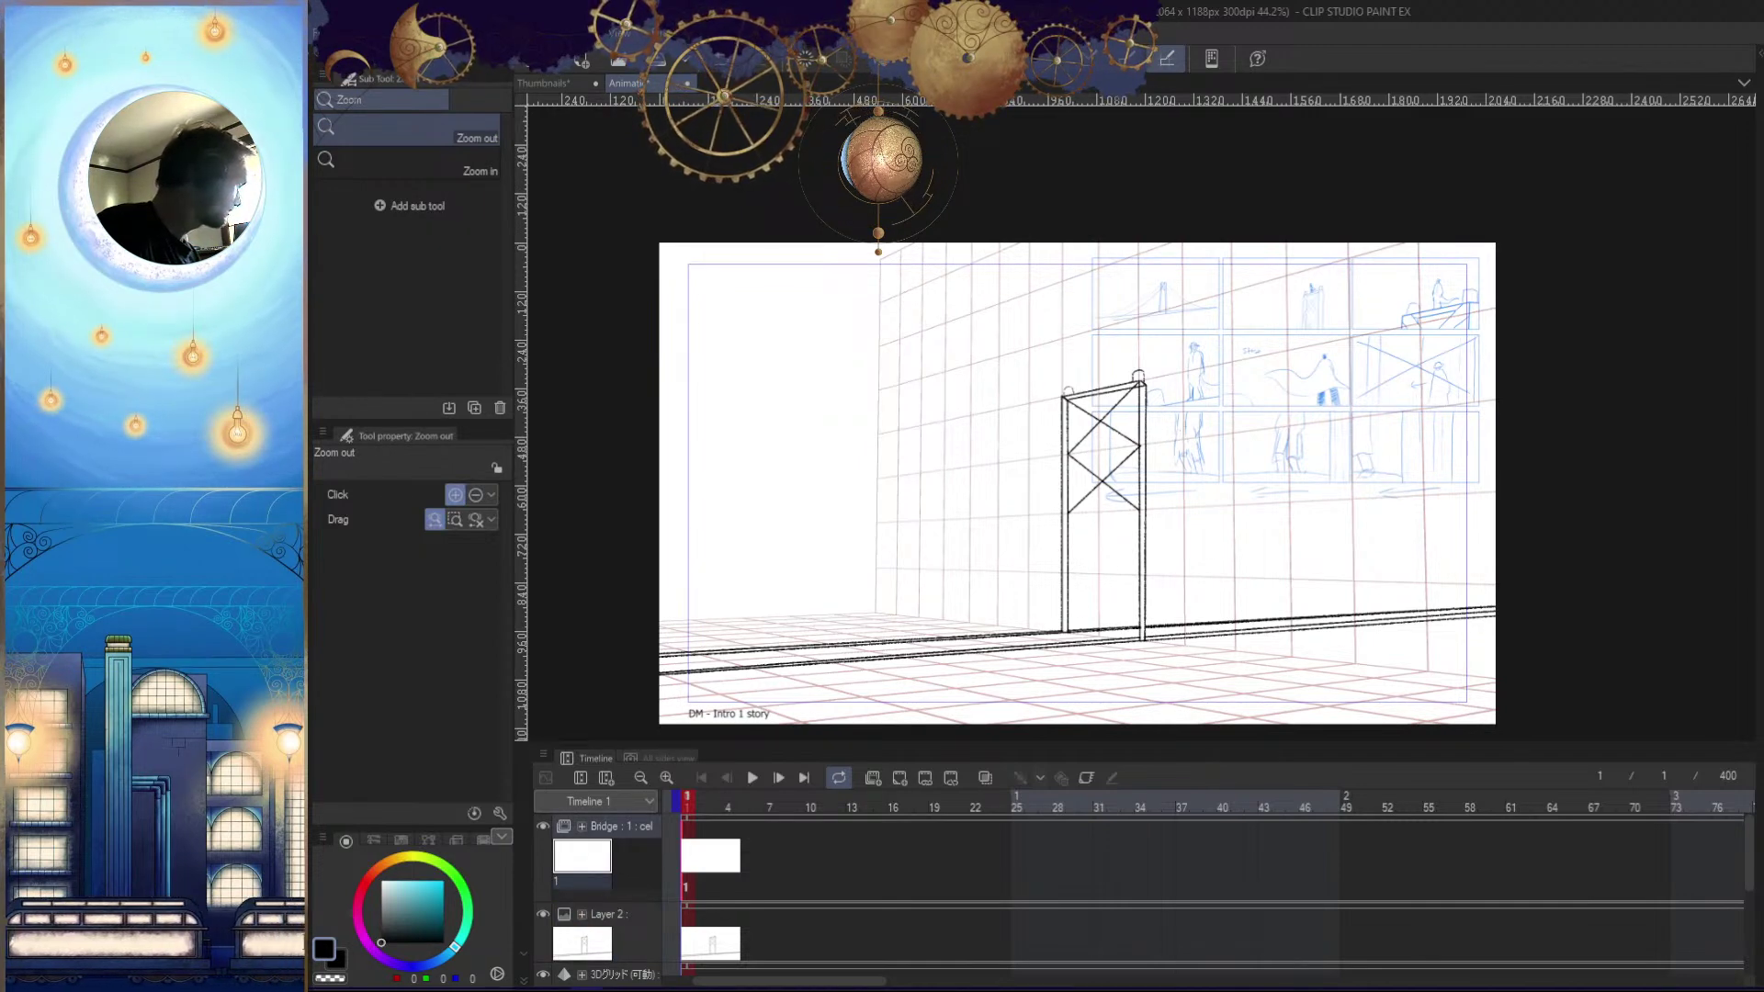
{"action": "double_click", "coordinate": [616, 825]}
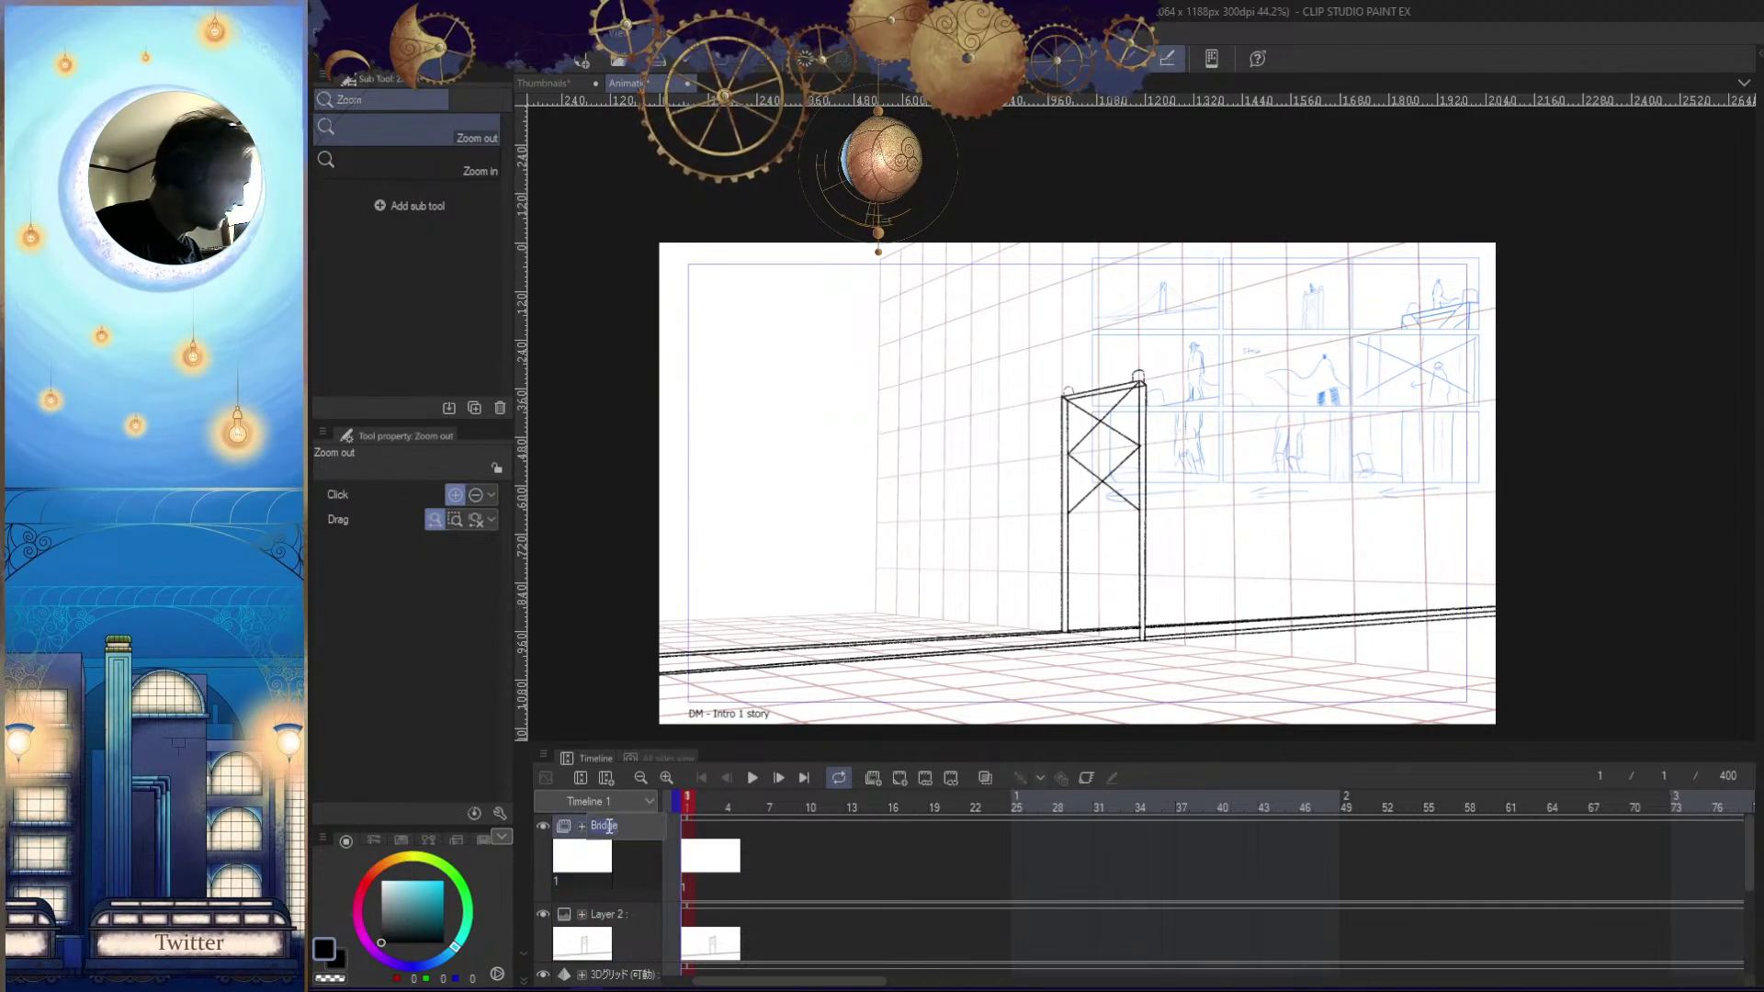
{"action": "type", "text": "Mothman"}
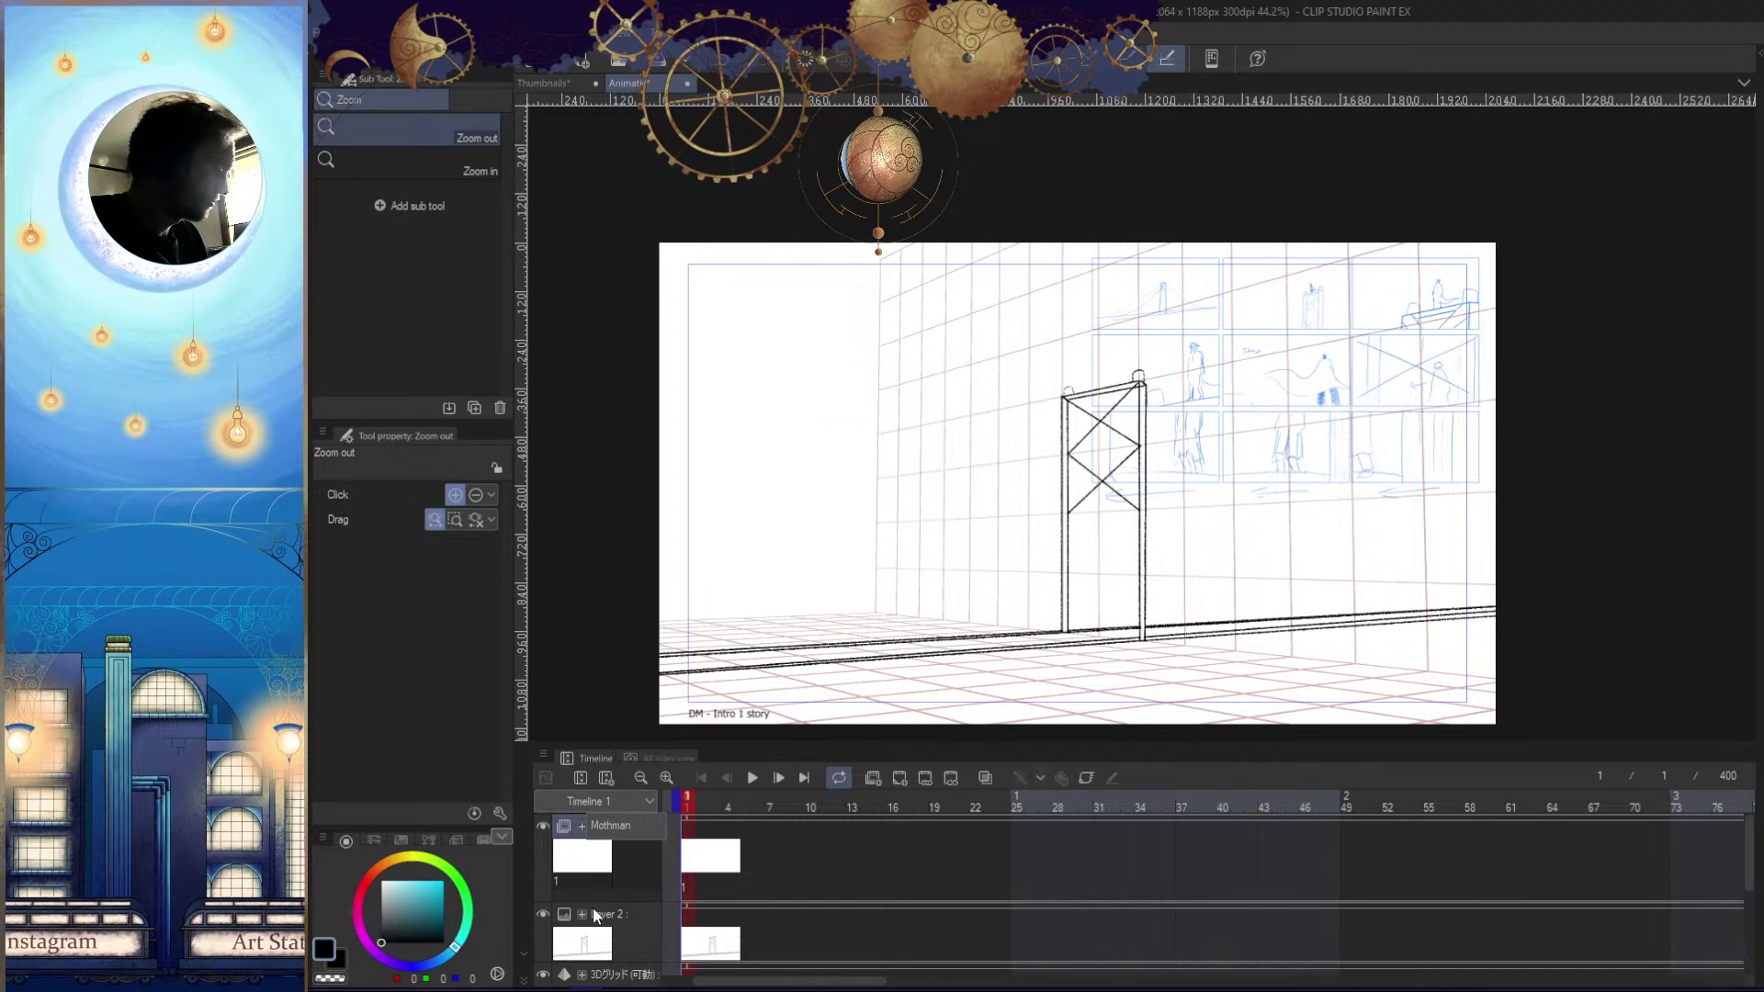
{"action": "key", "text": "Return"}
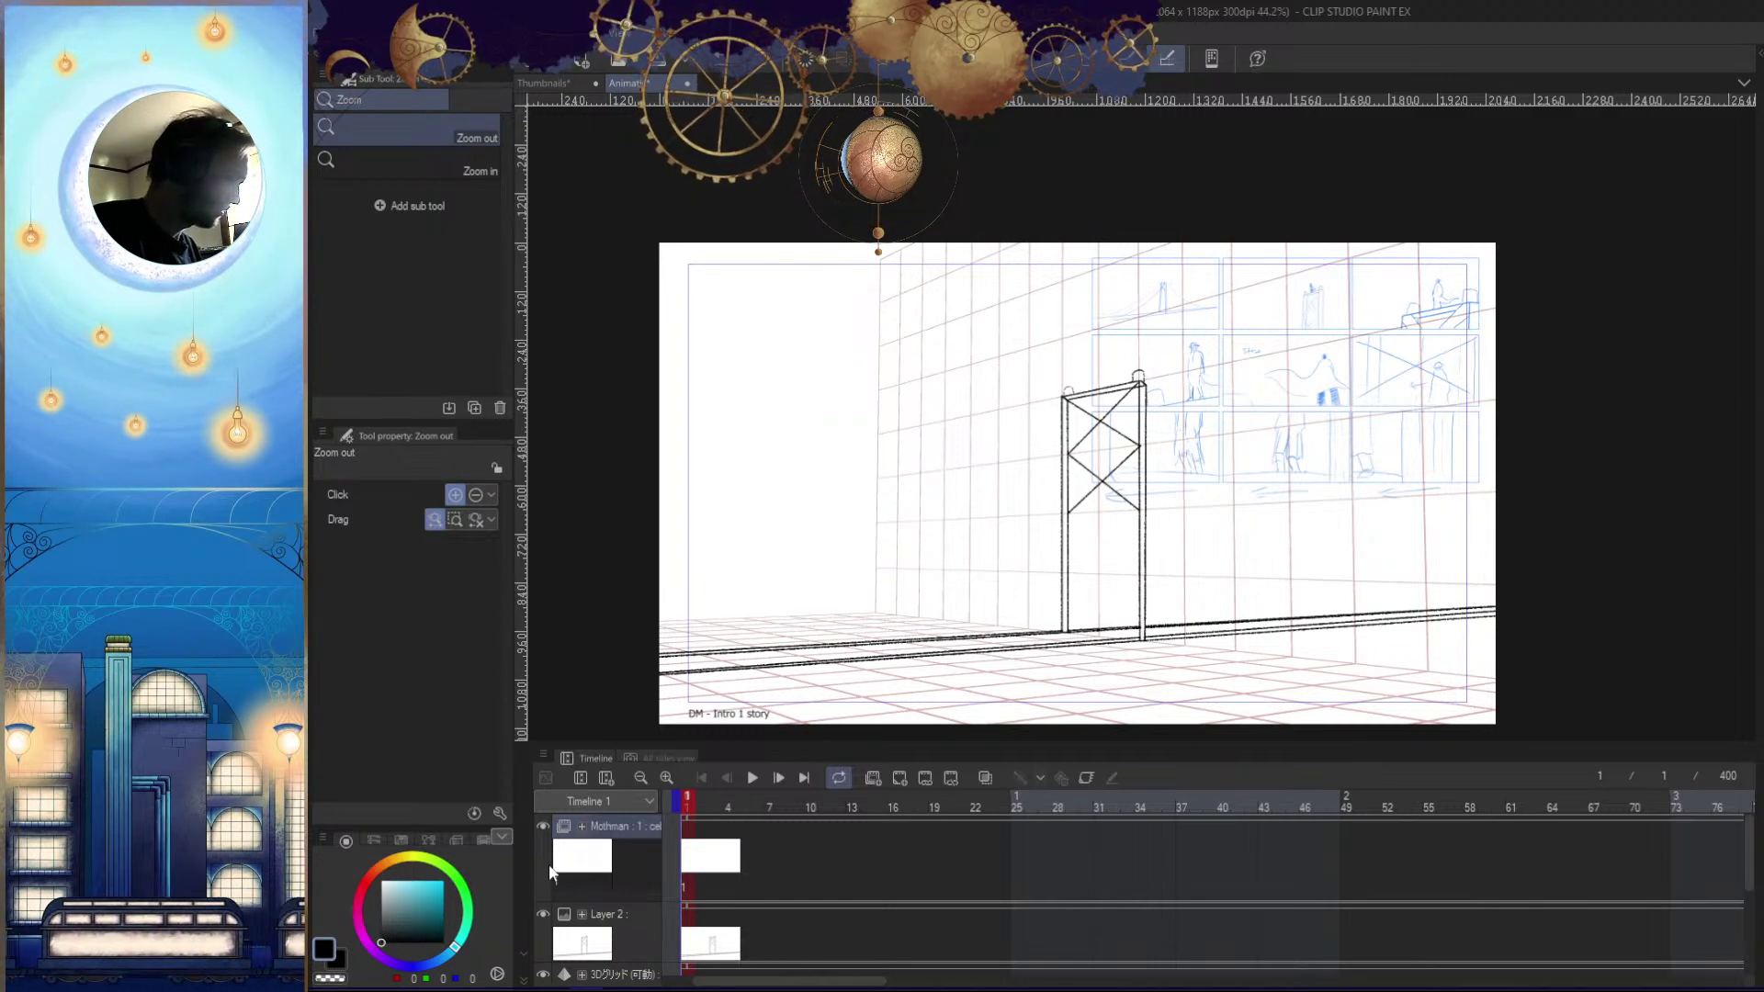
{"action": "left_click_drag", "start_coordinate": [1006, 603], "coordinate": [1155, 618]}
{"action": "scroll", "coordinate": [1155, 619], "scroll_direction": "up", "scroll_amount": 3}
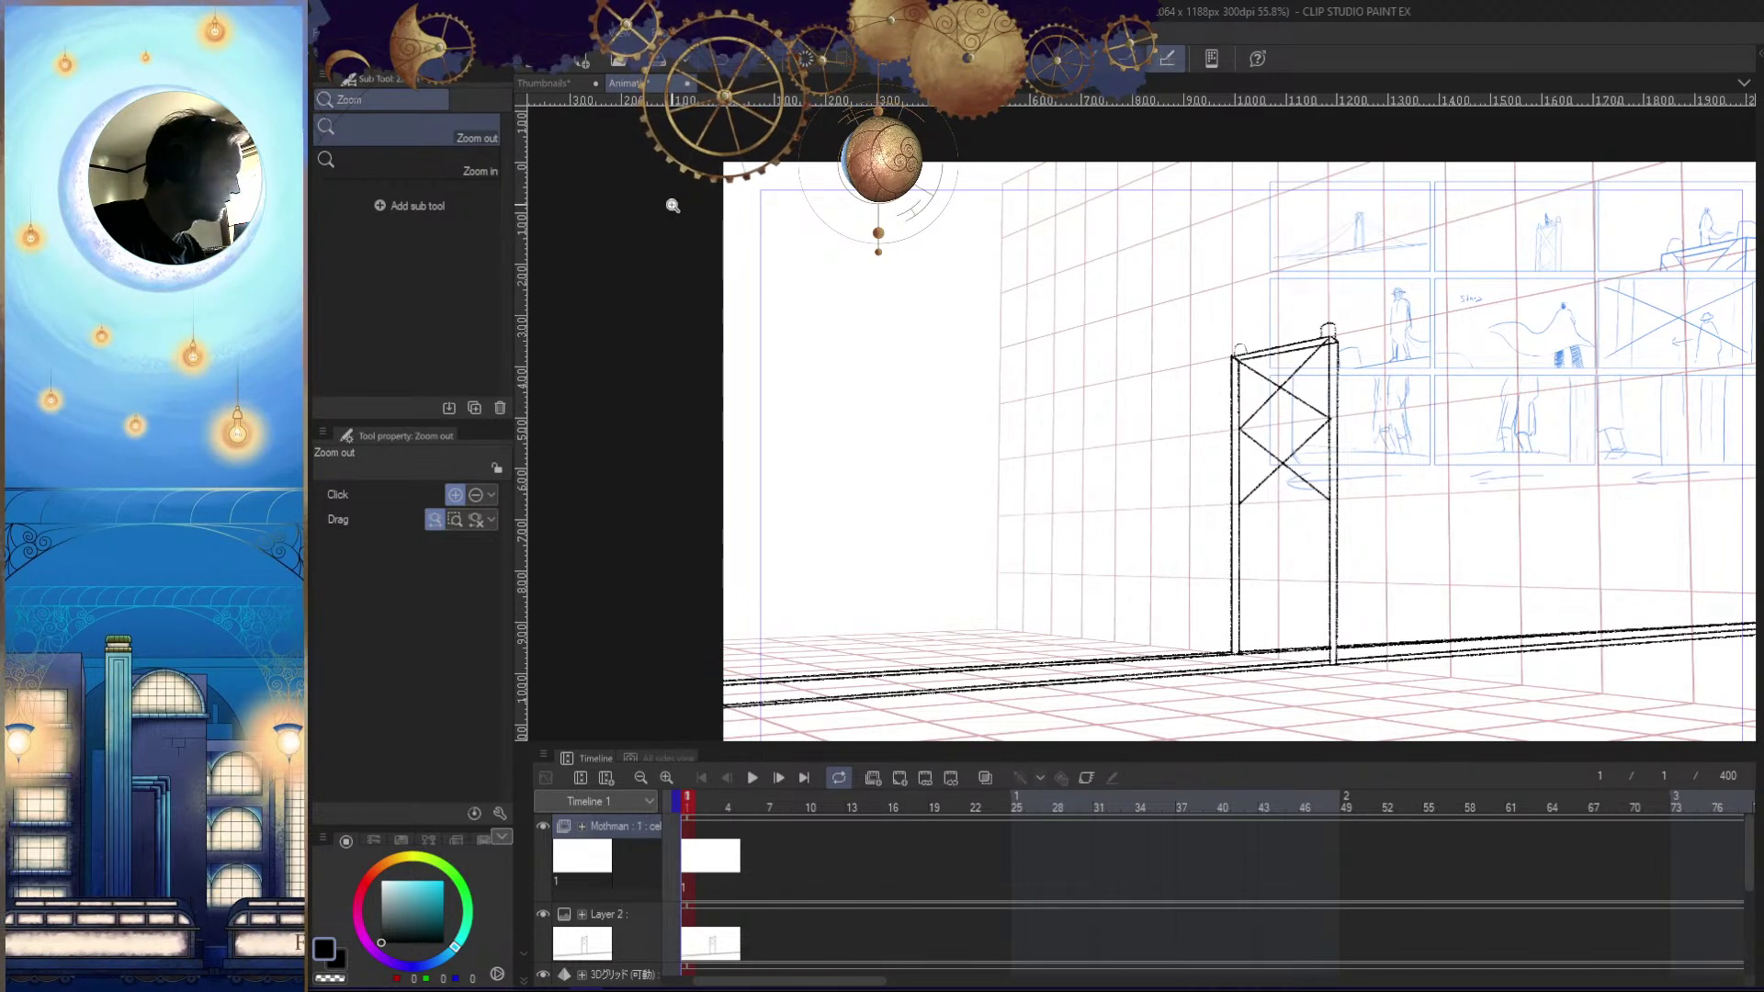
Add a 2D camera folder to the animation timeline
{"action": "left_click", "coordinate": [360, 34]}
{"action": "mouse_move", "coordinate": [467, 34]}
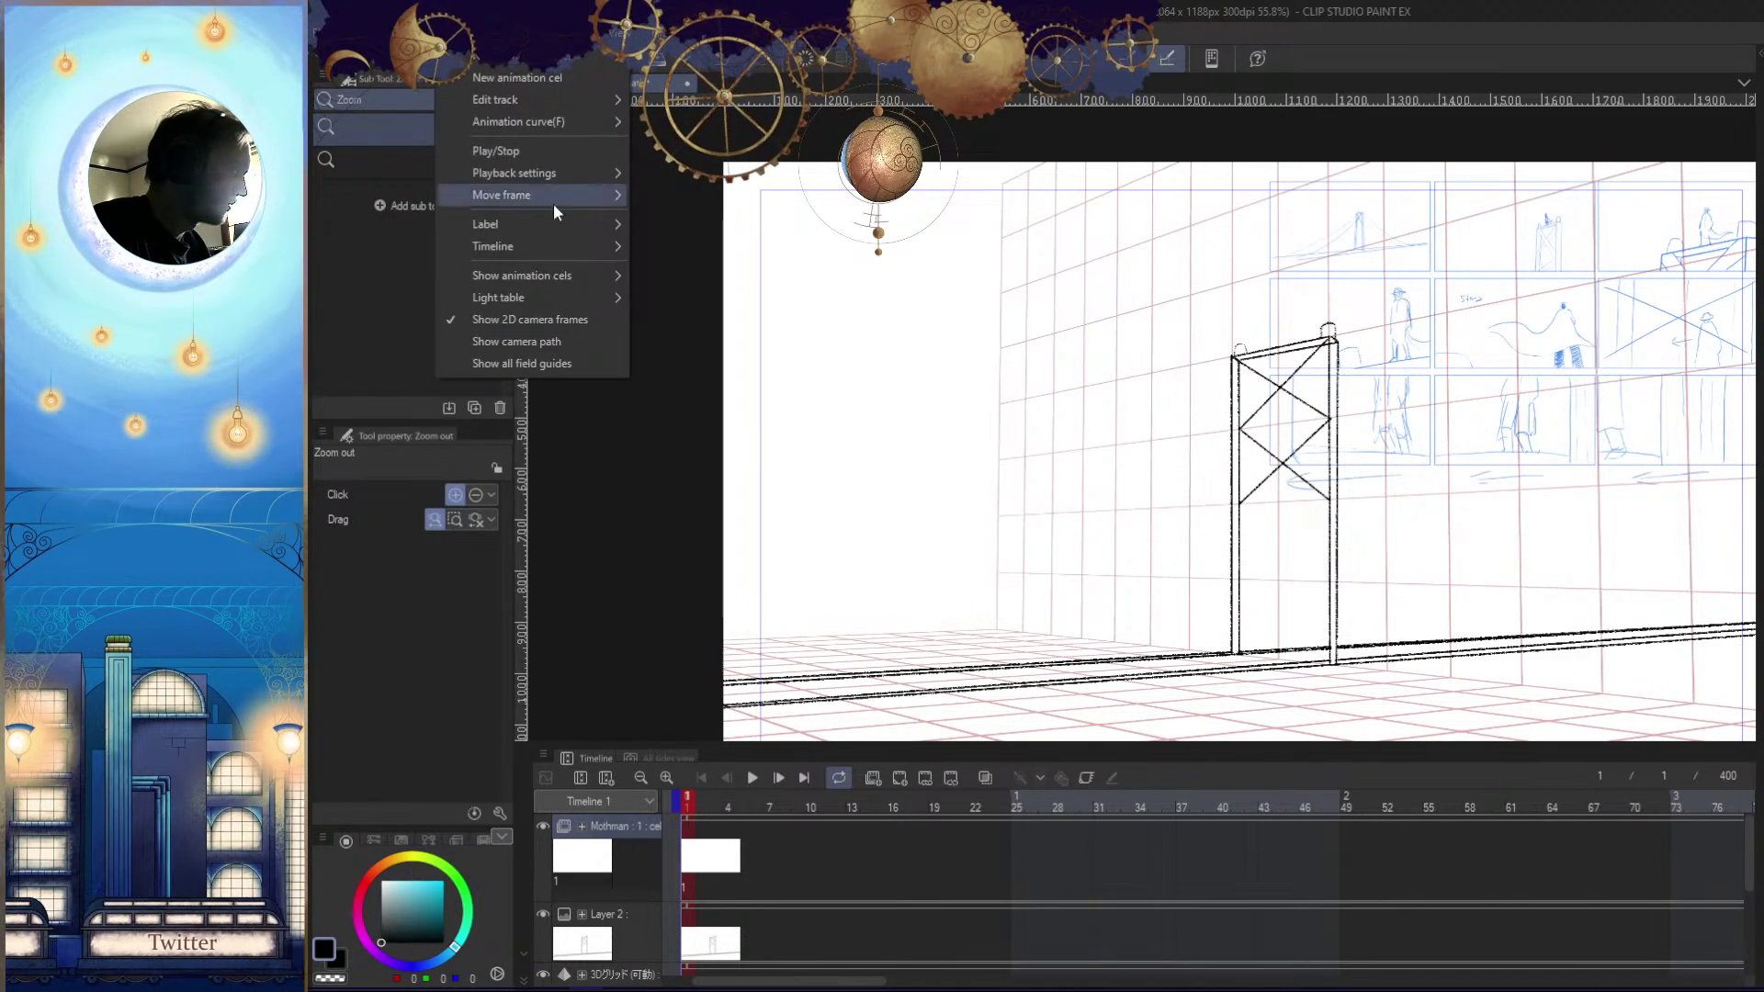
{"action": "mouse_move", "coordinate": [593, 223]}
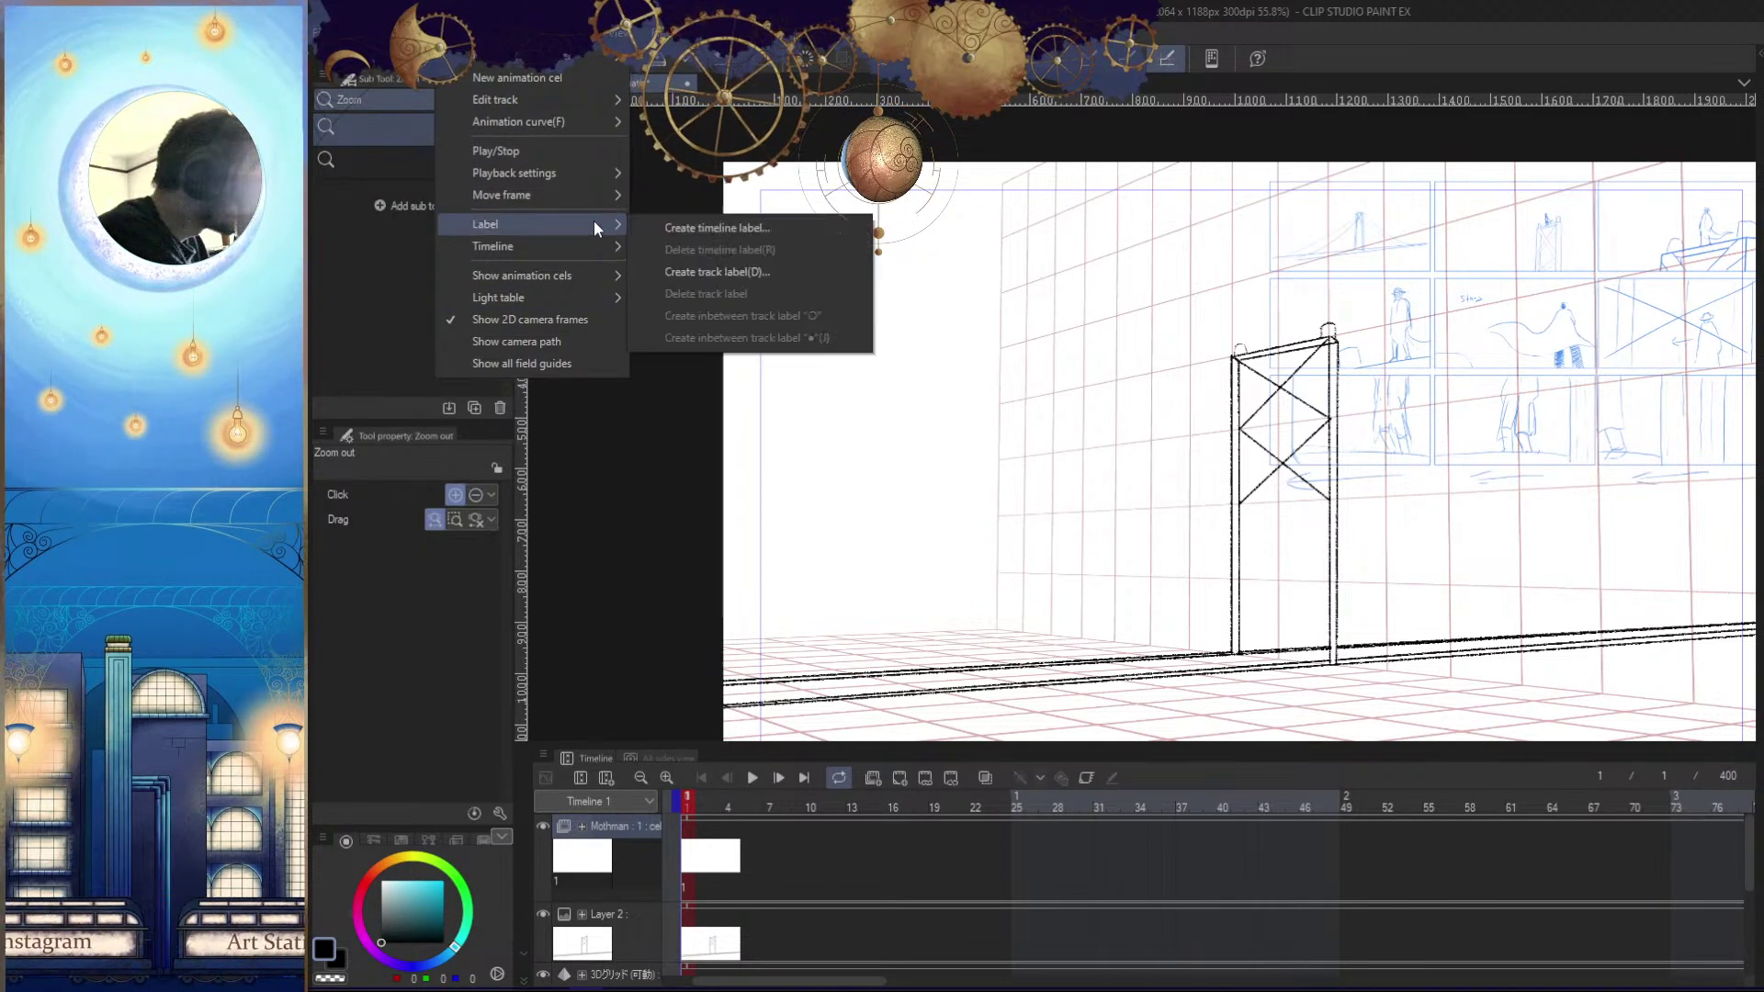
{"action": "mouse_move", "coordinate": [607, 57]}
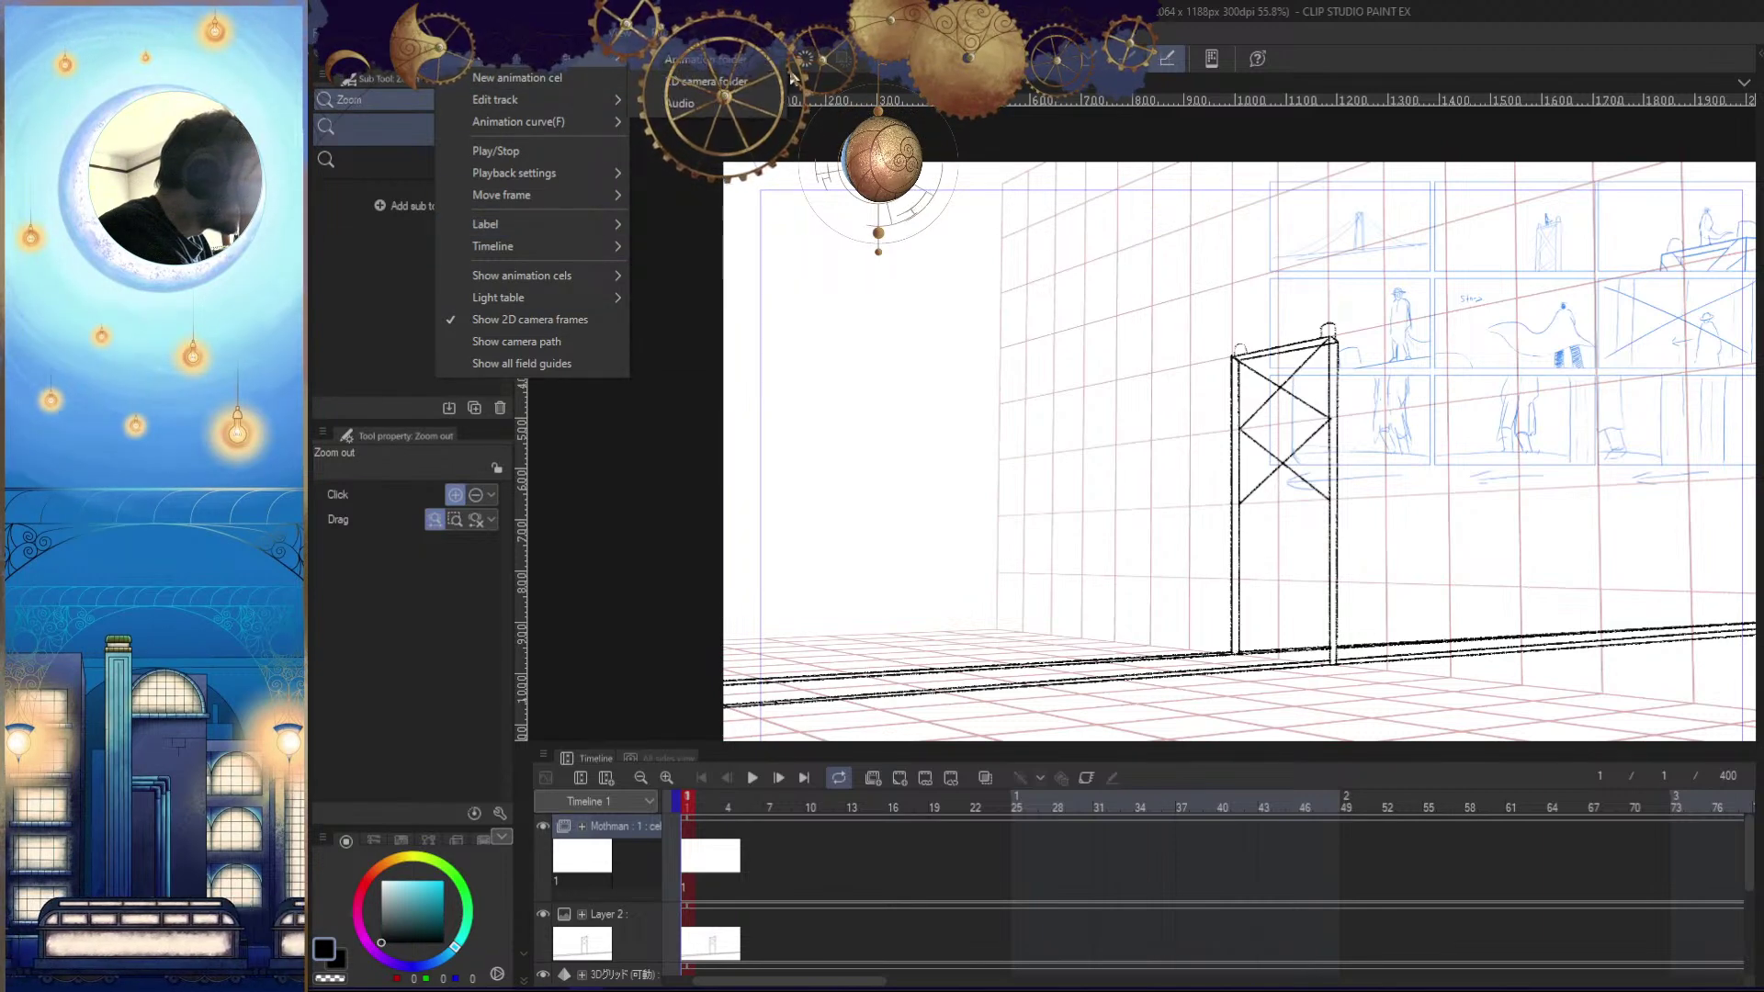
{"action": "left_click", "coordinate": [760, 89]}
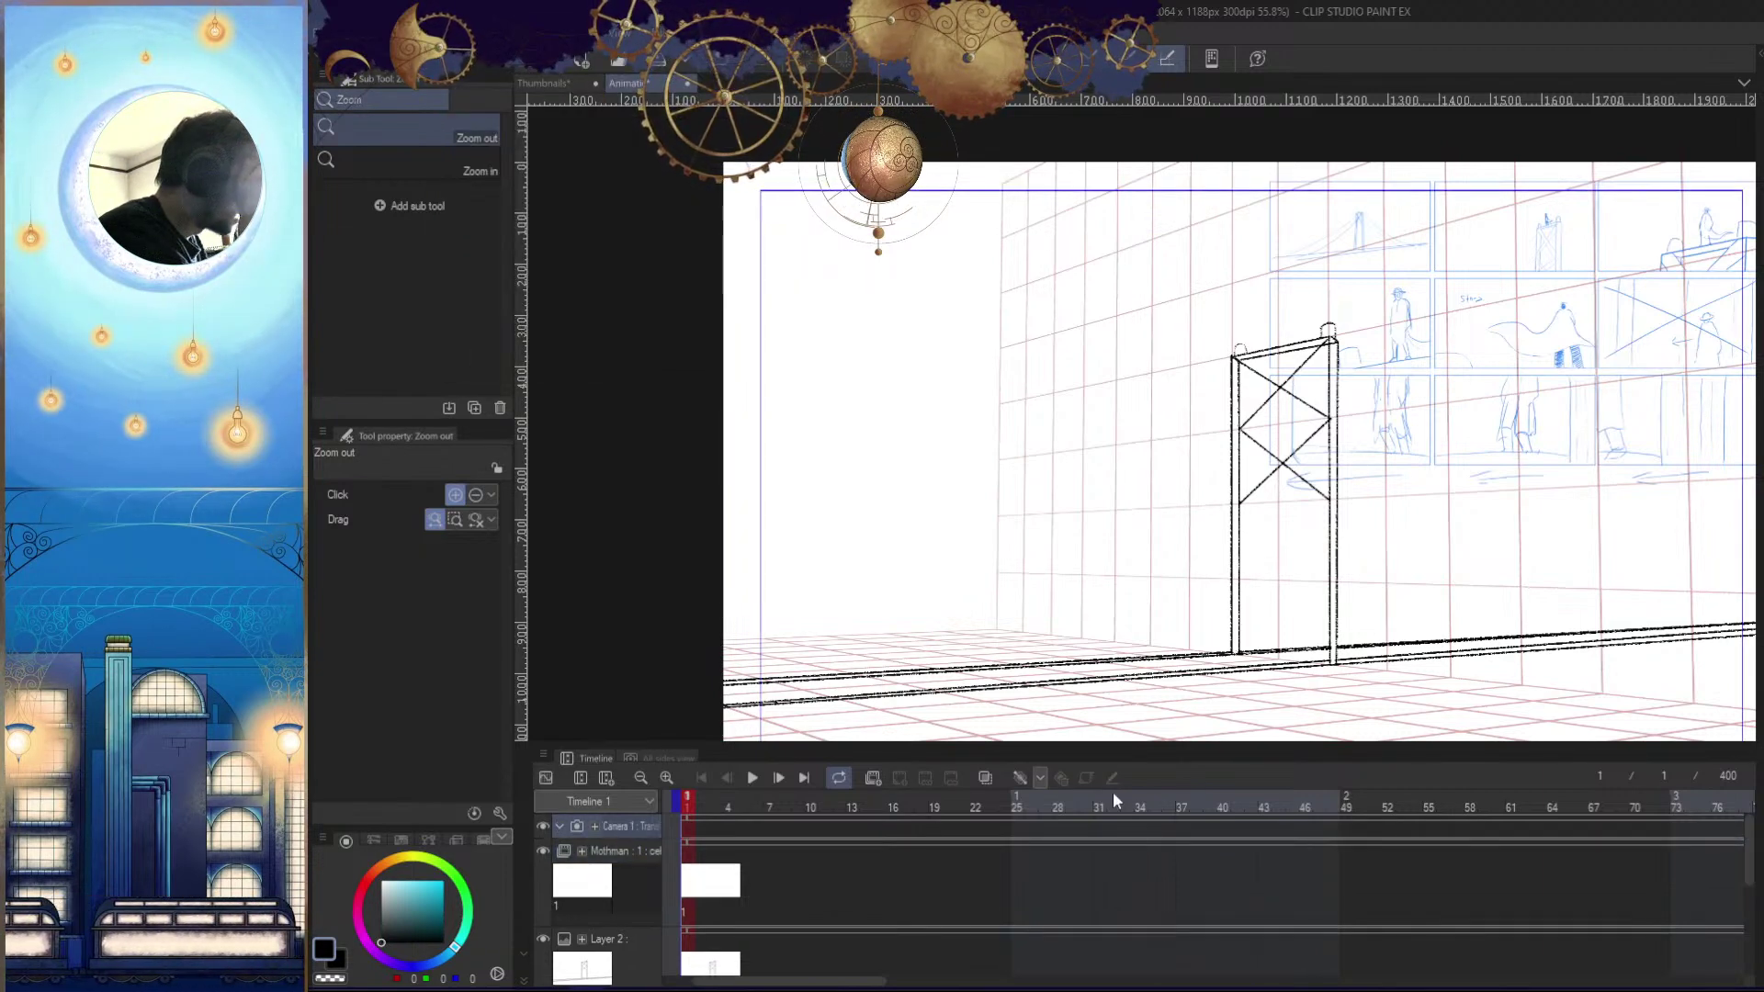
Move the Mothman animation folder into the camera folder and rename the camera folder MCam
{"action": "left_click", "coordinate": [594, 826]}
{"action": "left_click_drag", "start_coordinate": [619, 853], "coordinate": [630, 827]}
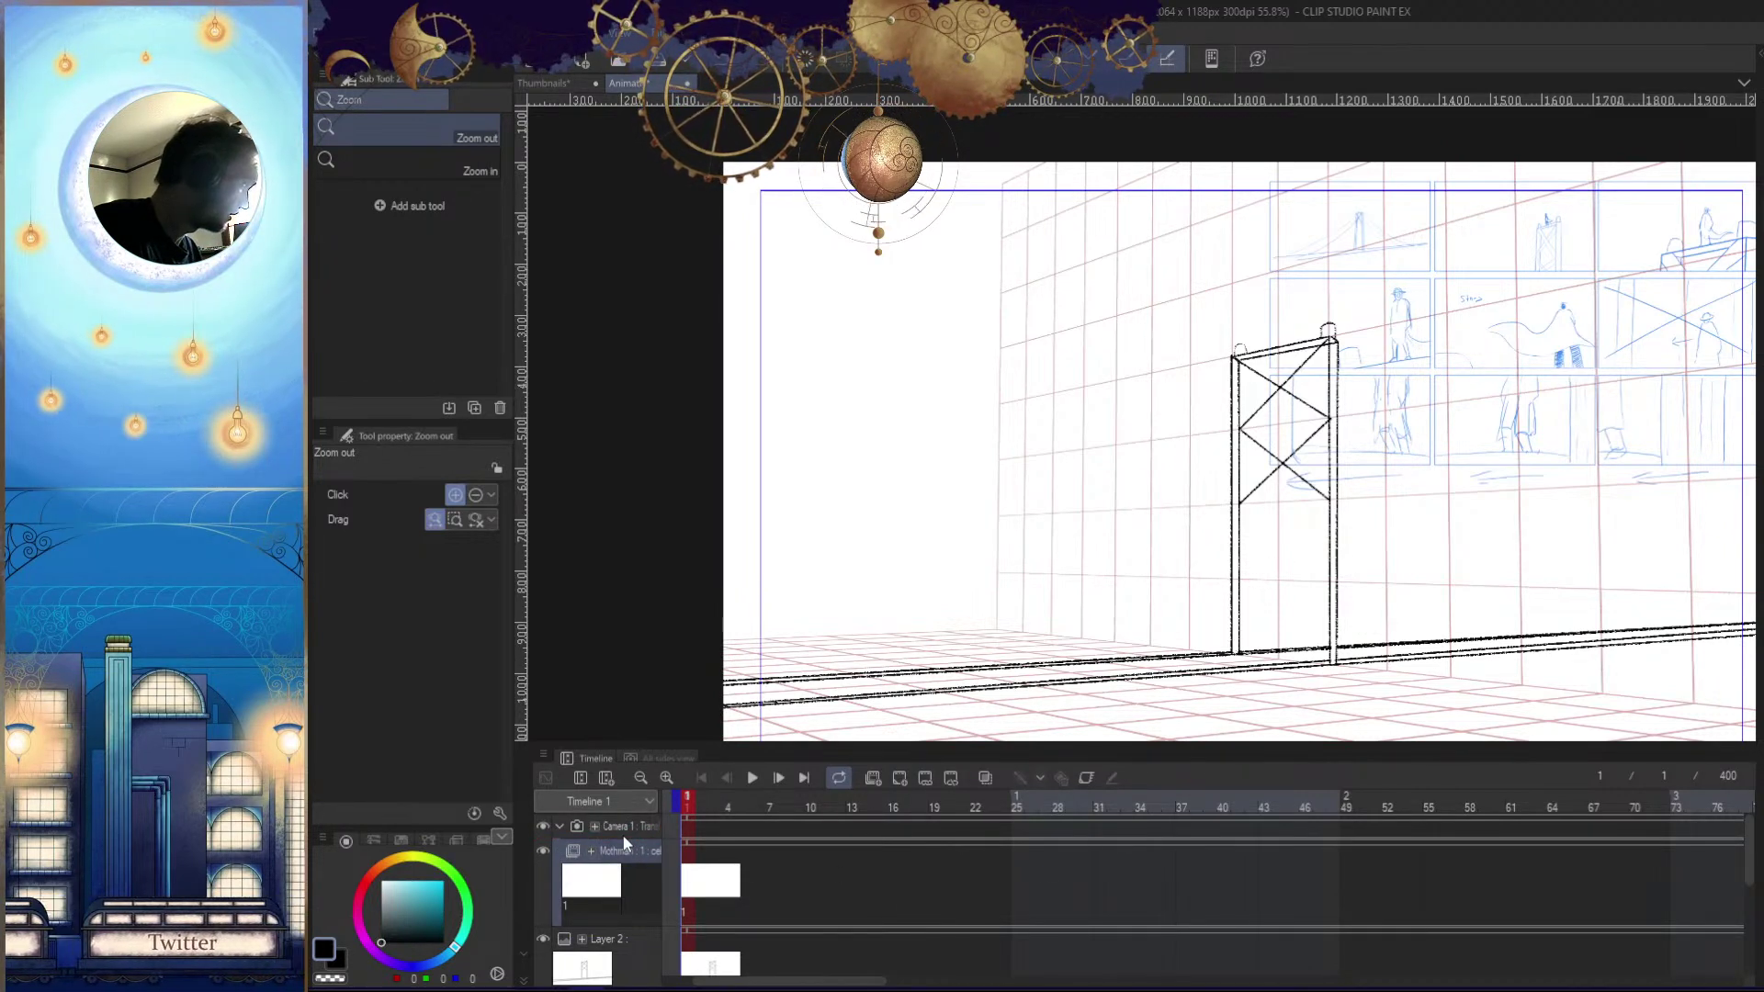
{"action": "left_click", "coordinate": [628, 939]}
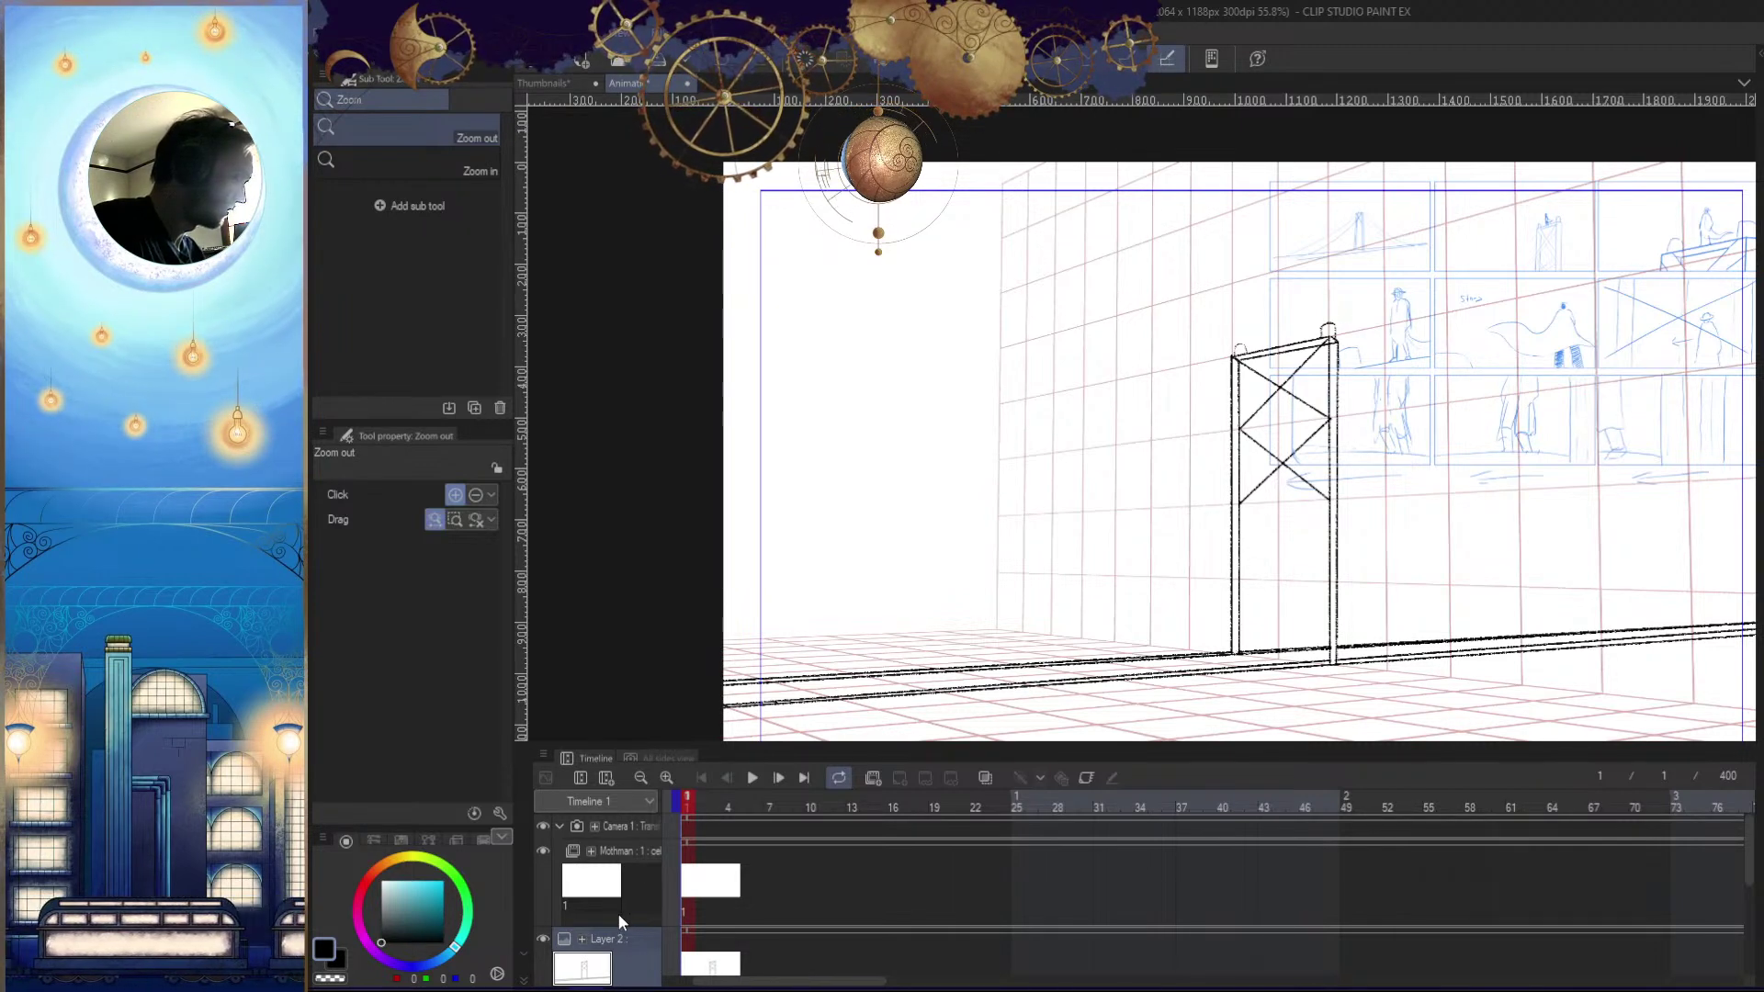
{"action": "left_click_drag", "start_coordinate": [1750, 857], "coordinate": [1750, 843]}
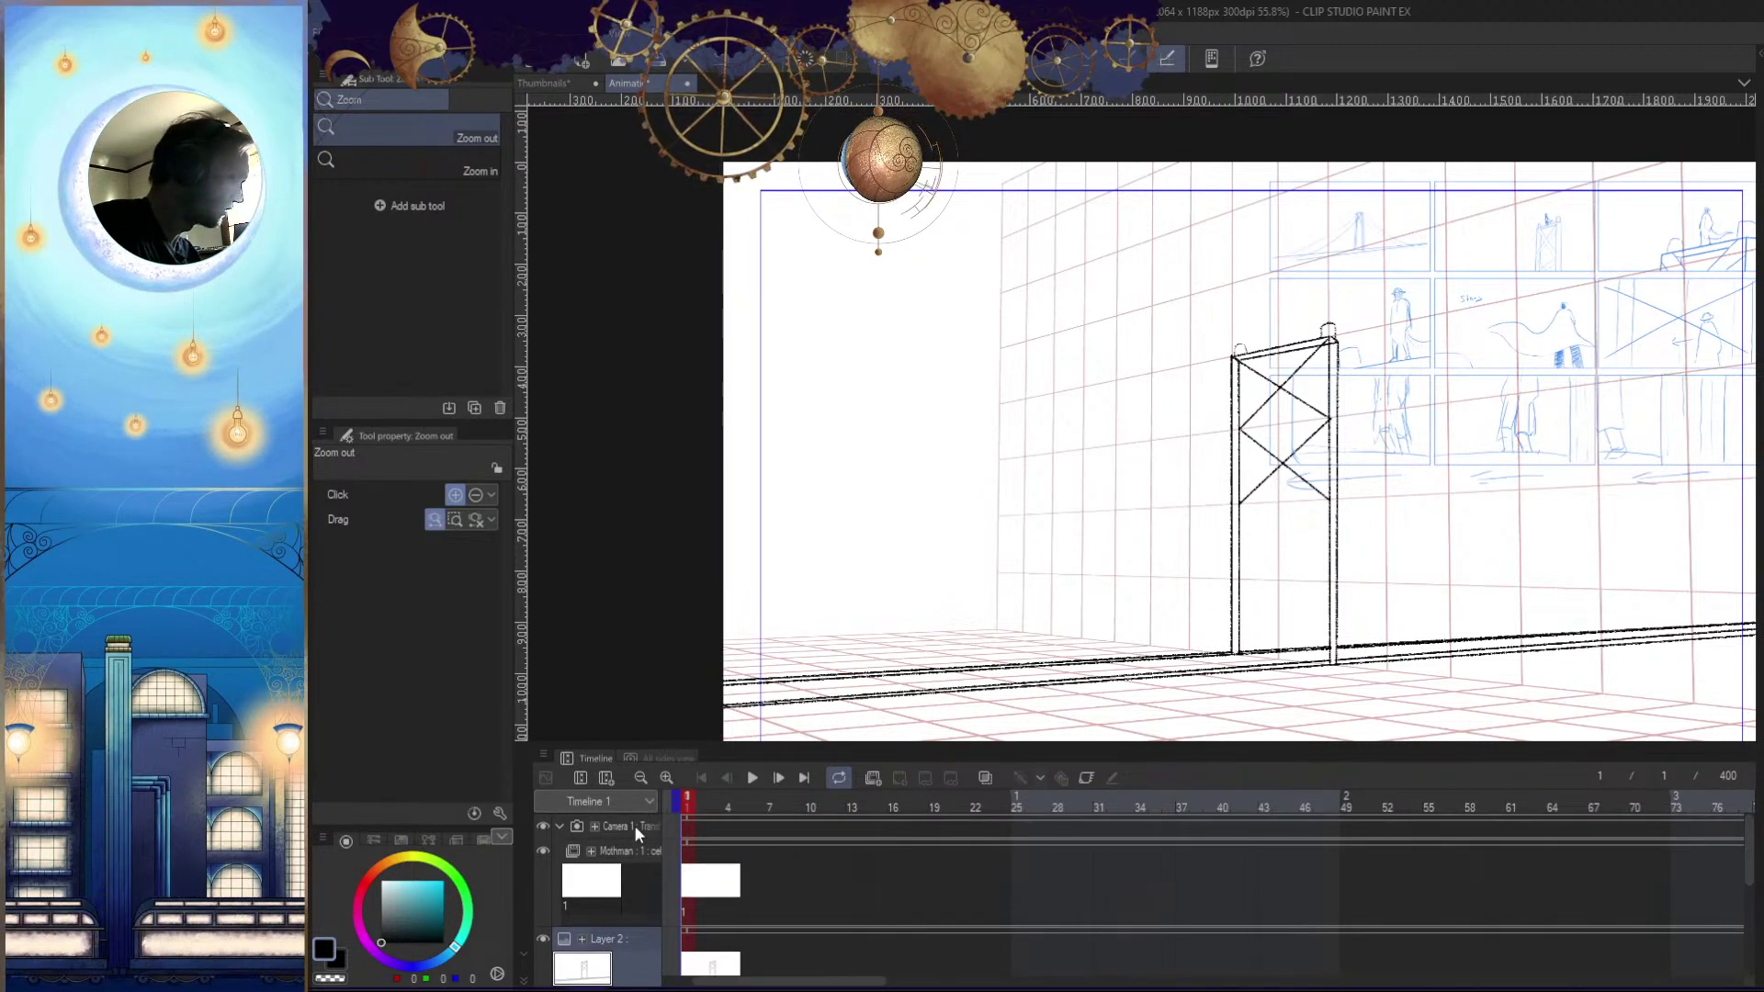
{"action": "double_click", "coordinate": [623, 826]}
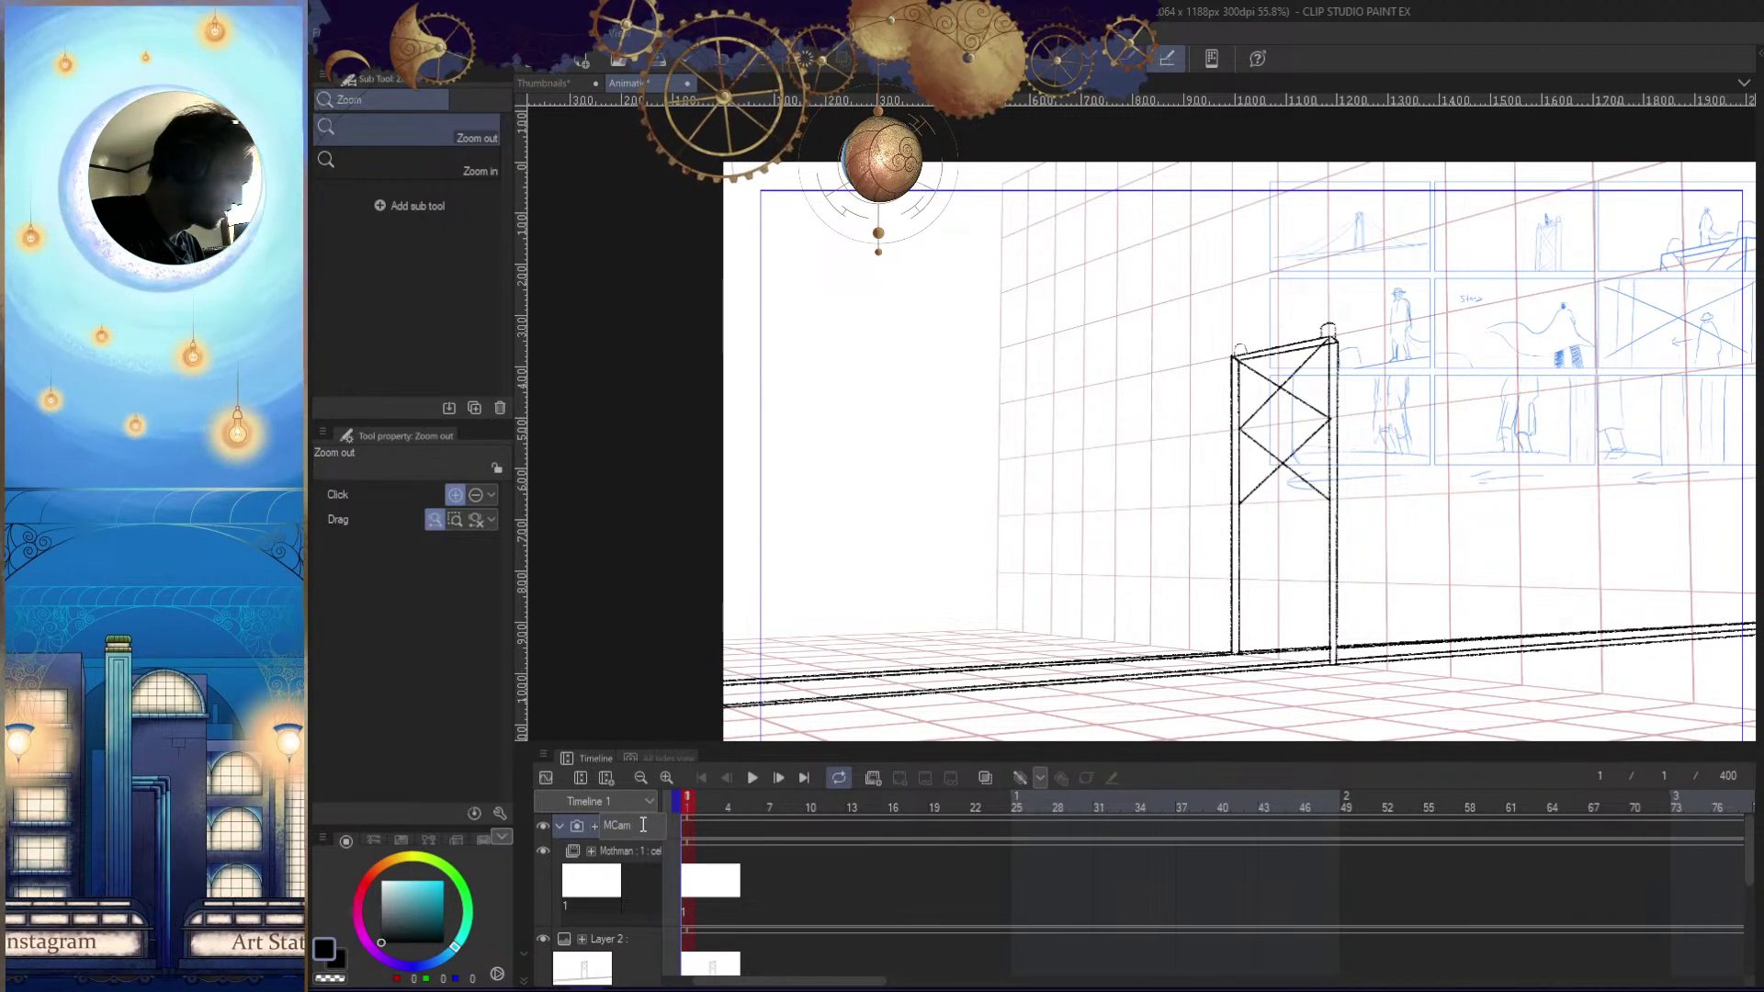
{"action": "key", "text": "Return"}
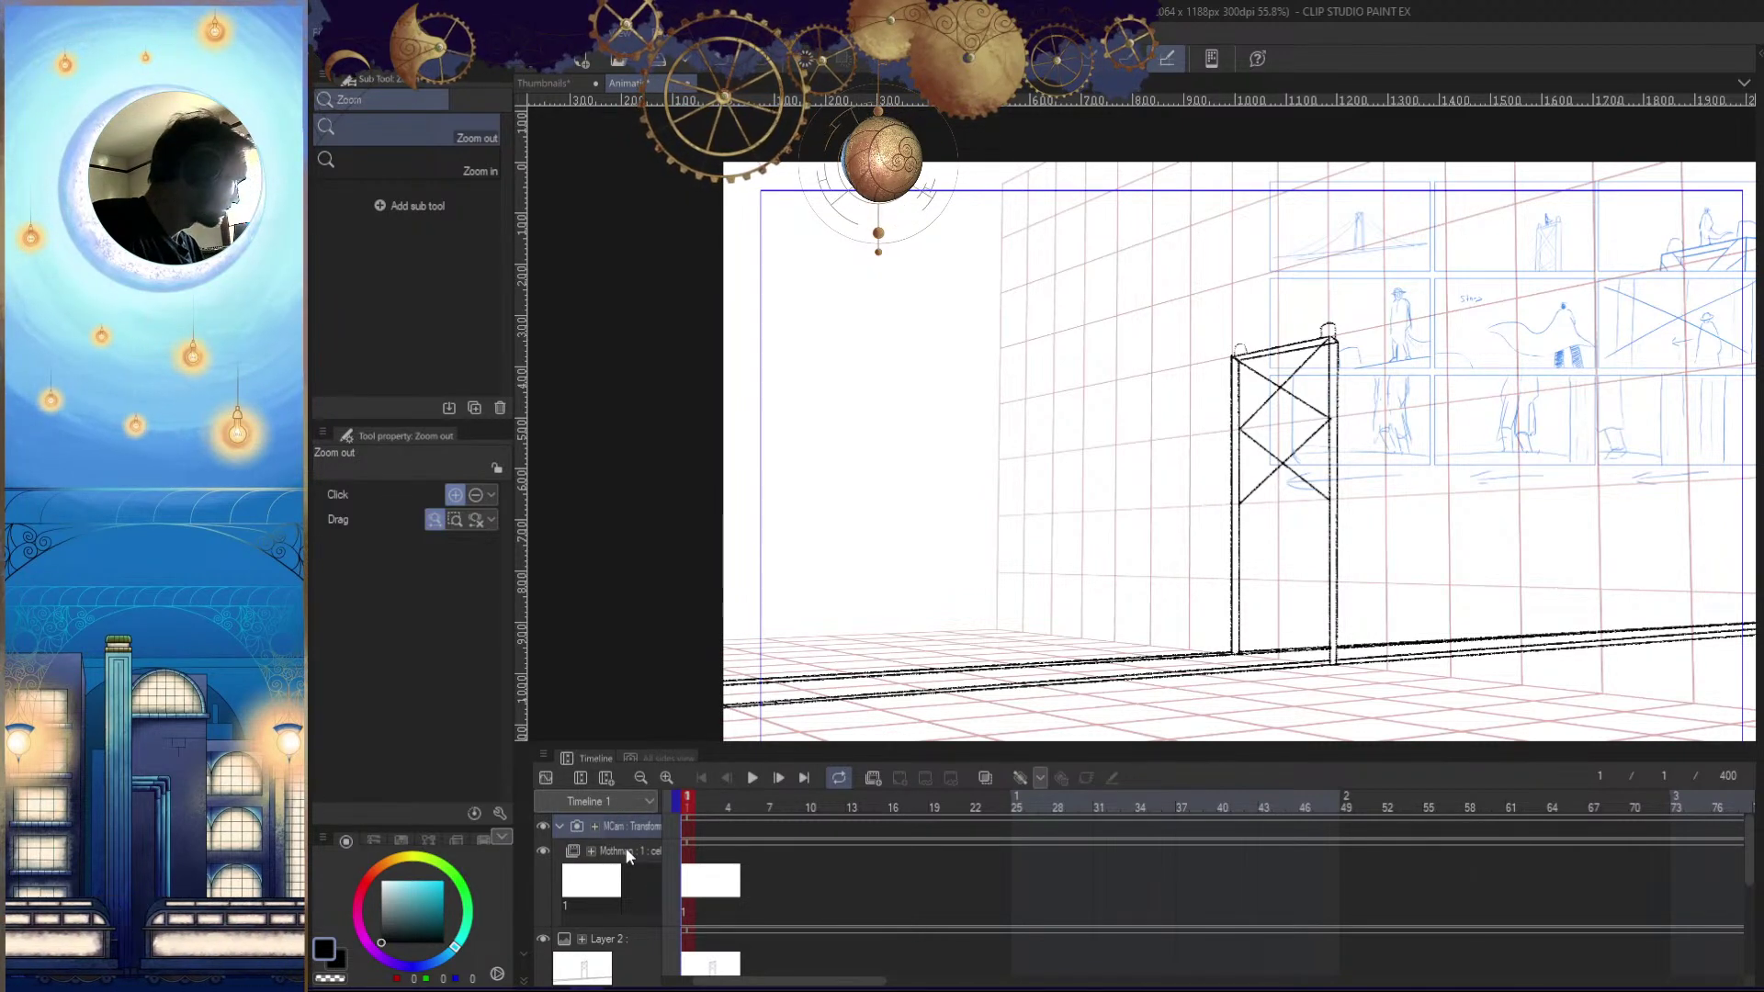
Select cel 1 of the Mothman folder and ready the DAUB Aenigma 10 brush at size 12 for drawing
{"action": "left_click", "coordinate": [1215, 621]}
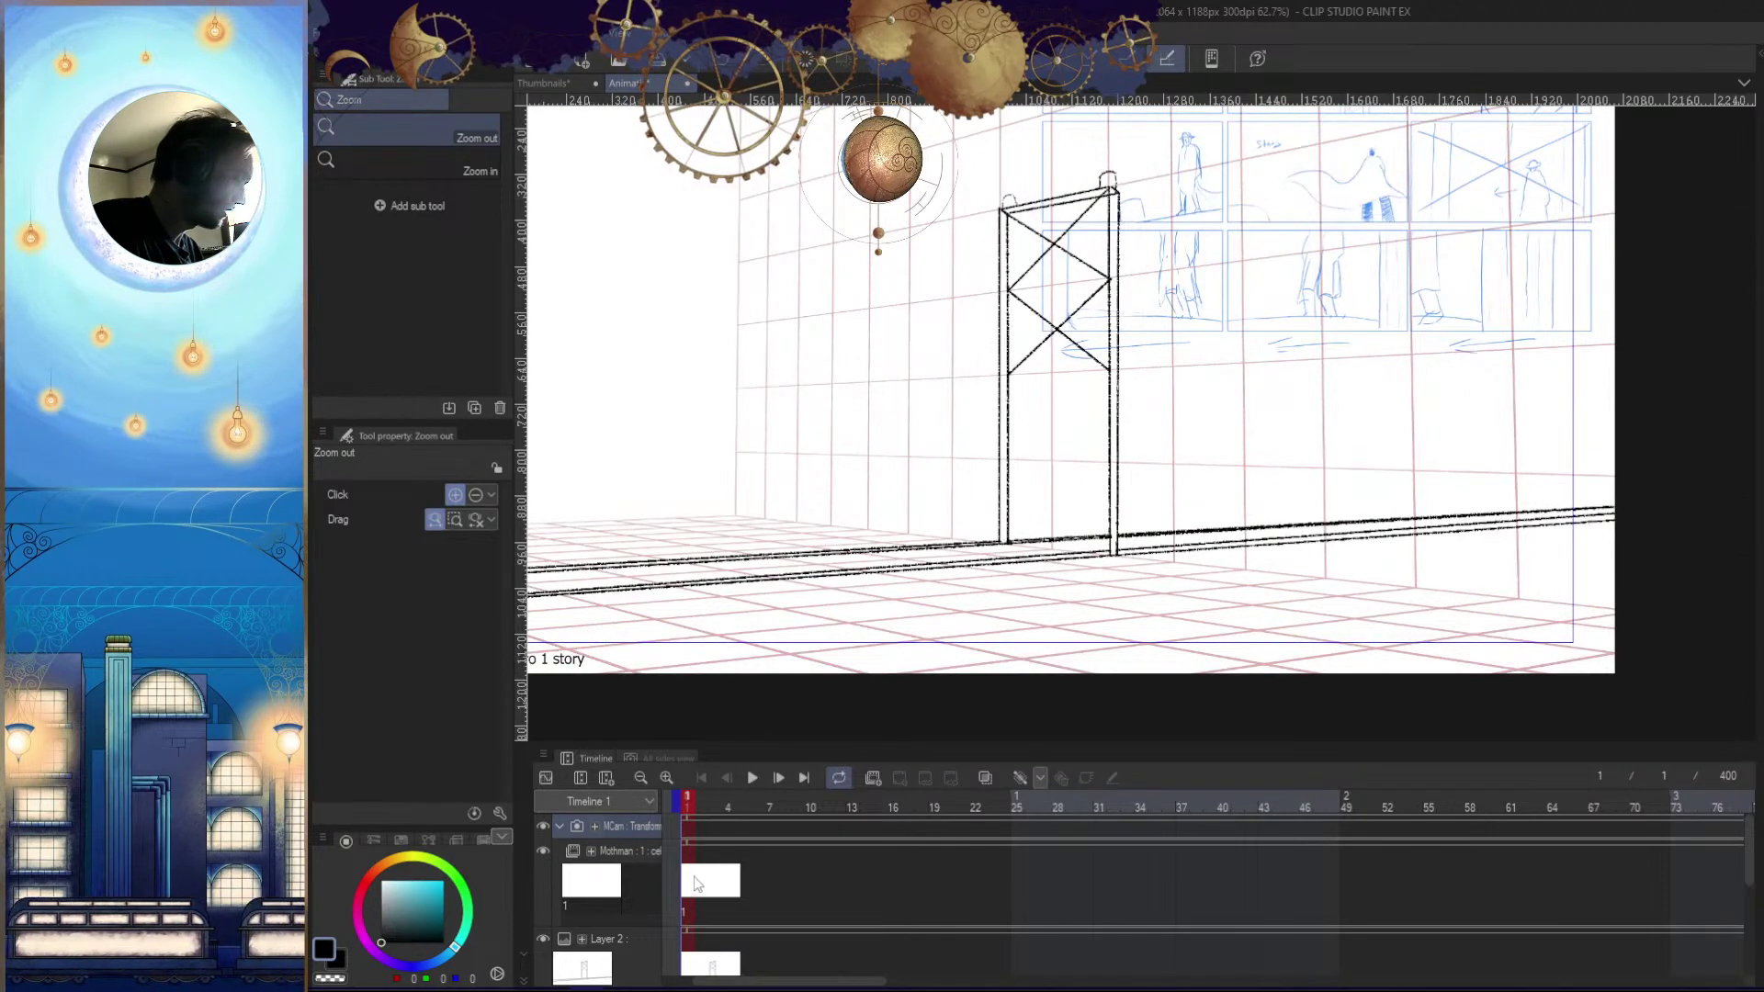
{"action": "left_click", "coordinate": [697, 883]}
{"action": "left_click_drag", "start_coordinate": [871, 487], "coordinate": [1083, 669]}
{"action": "left_click_drag", "start_coordinate": [972, 450], "coordinate": [1056, 410]}
{"action": "key", "text": "b"}
{"action": "mouse_move", "coordinate": [961, 333]}
{"action": "left_mouse_down"}
{"action": "mouse_move", "coordinate": [929, 342]}
{"action": "mouse_move", "coordinate": [955, 324]}
{"action": "left_mouse_up"}
{"action": "key", "text": "ctrl+z"}
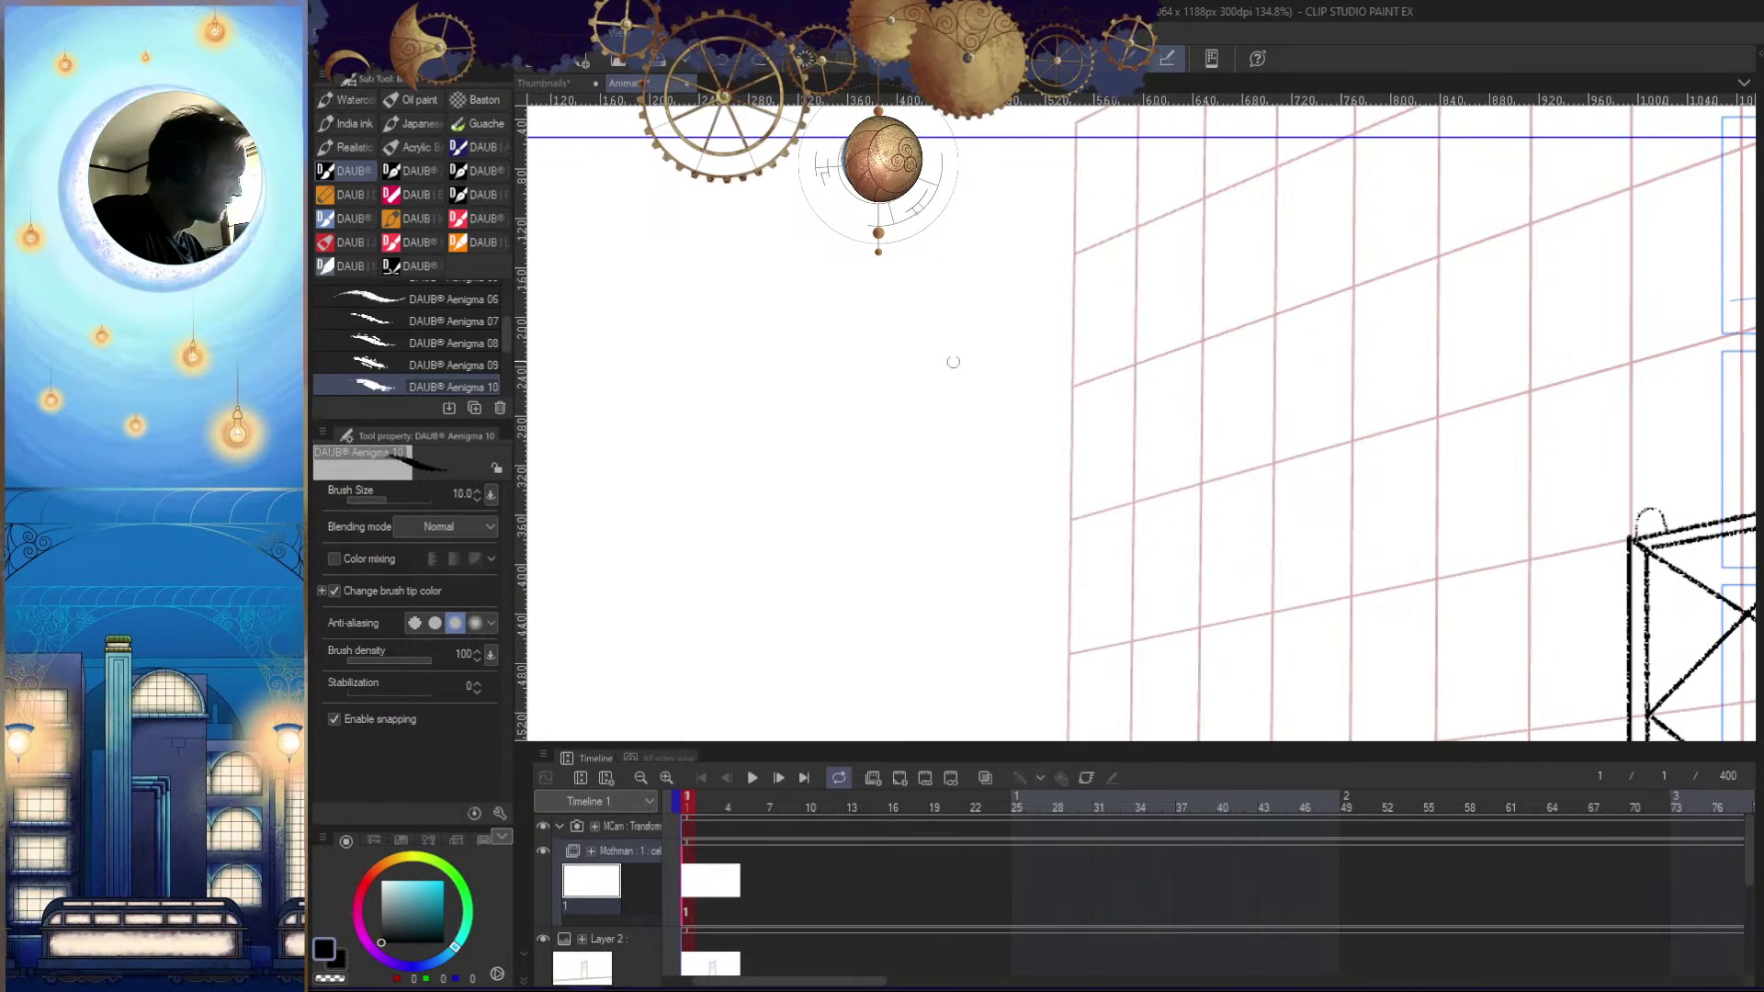
{"action": "scroll", "coordinate": [964, 420], "scroll_direction": "left", "scroll_amount": 2}
{"action": "key", "text": "ctrl+z"}
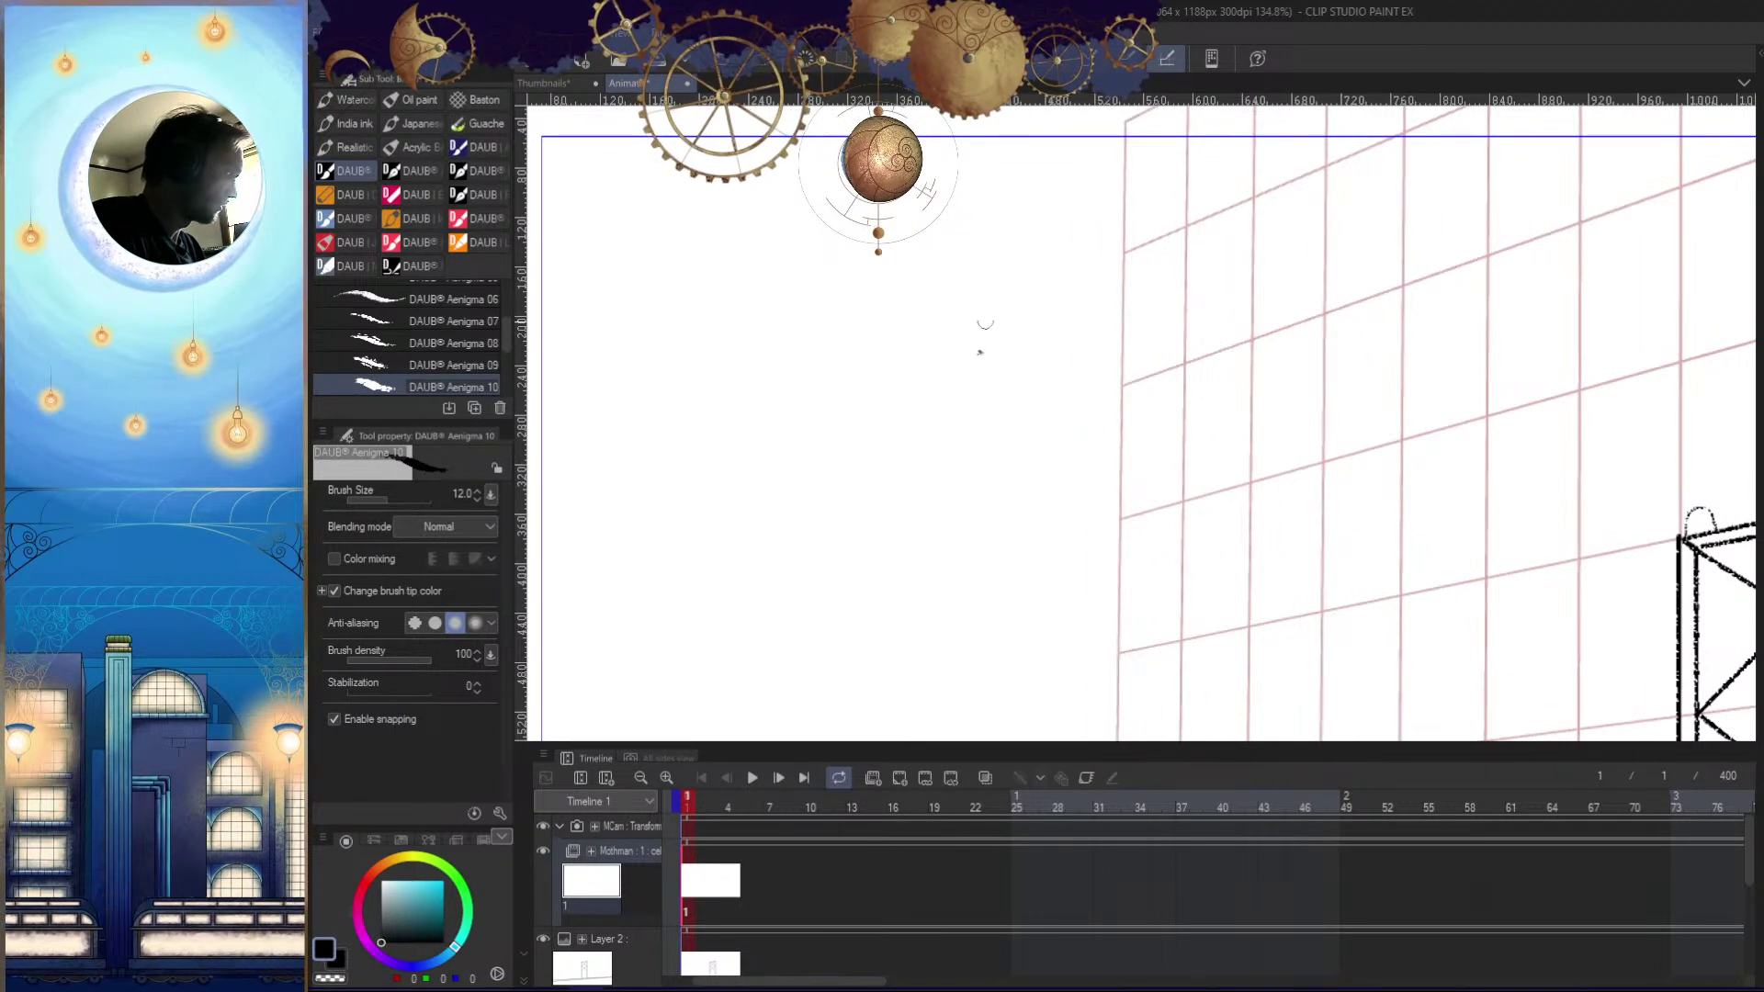
{"action": "key", "text": "ctrl+z"}
Sketch an oval head and short shoulder strokes for Mothman in the empty area beside the wall grid
{"action": "mouse_move", "coordinate": [939, 326]}
{"action": "left_mouse_down"}
{"action": "mouse_move", "coordinate": [984, 292]}
{"action": "mouse_move", "coordinate": [974, 281]}
{"action": "mouse_move", "coordinate": [914, 303]}
{"action": "mouse_move", "coordinate": [944, 350]}
{"action": "left_mouse_up"}
{"action": "left_click", "coordinate": [1007, 343]}
{"action": "key", "text": "ctrl+z"}
{"action": "mouse_move", "coordinate": [957, 246]}
{"action": "left_mouse_down"}
{"action": "mouse_move", "coordinate": [928, 307]}
{"action": "mouse_move", "coordinate": [940, 282]}
{"action": "mouse_move", "coordinate": [1008, 299]}
{"action": "mouse_move", "coordinate": [1010, 414]}
{"action": "left_mouse_up"}
{"action": "key", "text": "ctrl+z"}
{"action": "key", "text": "ctrl+z"}
{"action": "left_click_drag", "start_coordinate": [1026, 258], "coordinate": [1020, 277]}
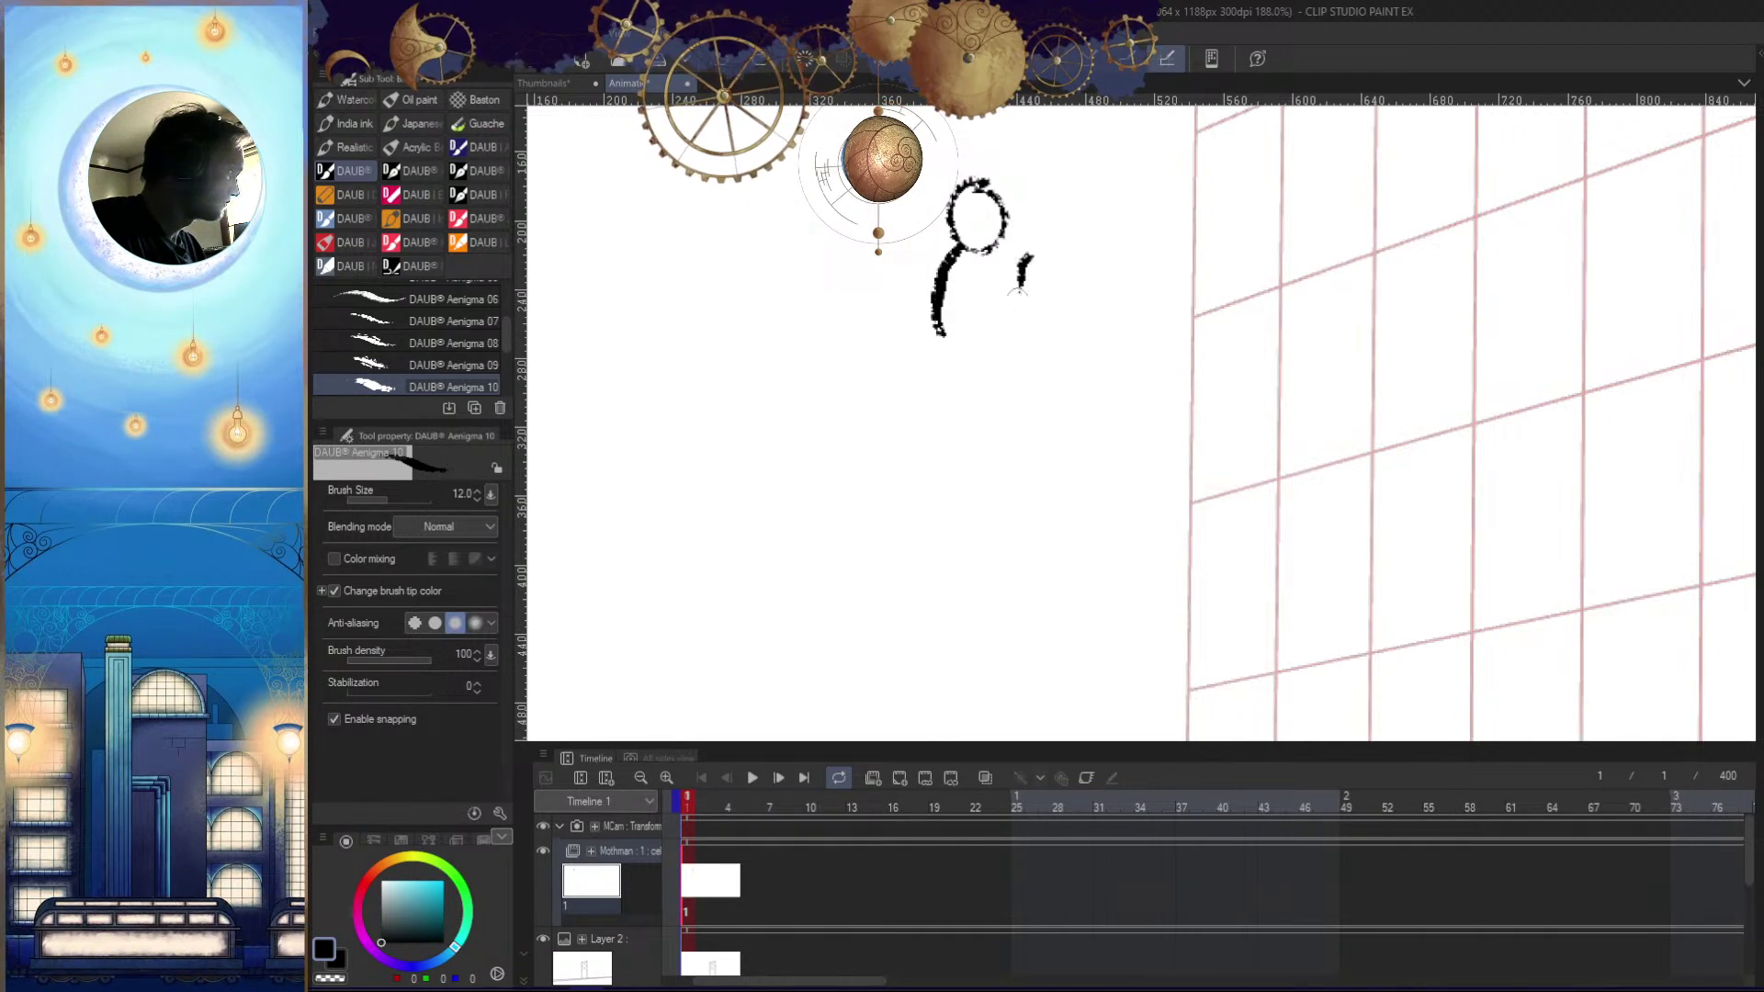
Block in Mothman's head in black and carve out two large oval eyes
{"action": "scroll", "coordinate": [956, 232], "scroll_direction": "up", "scroll_amount": 3}
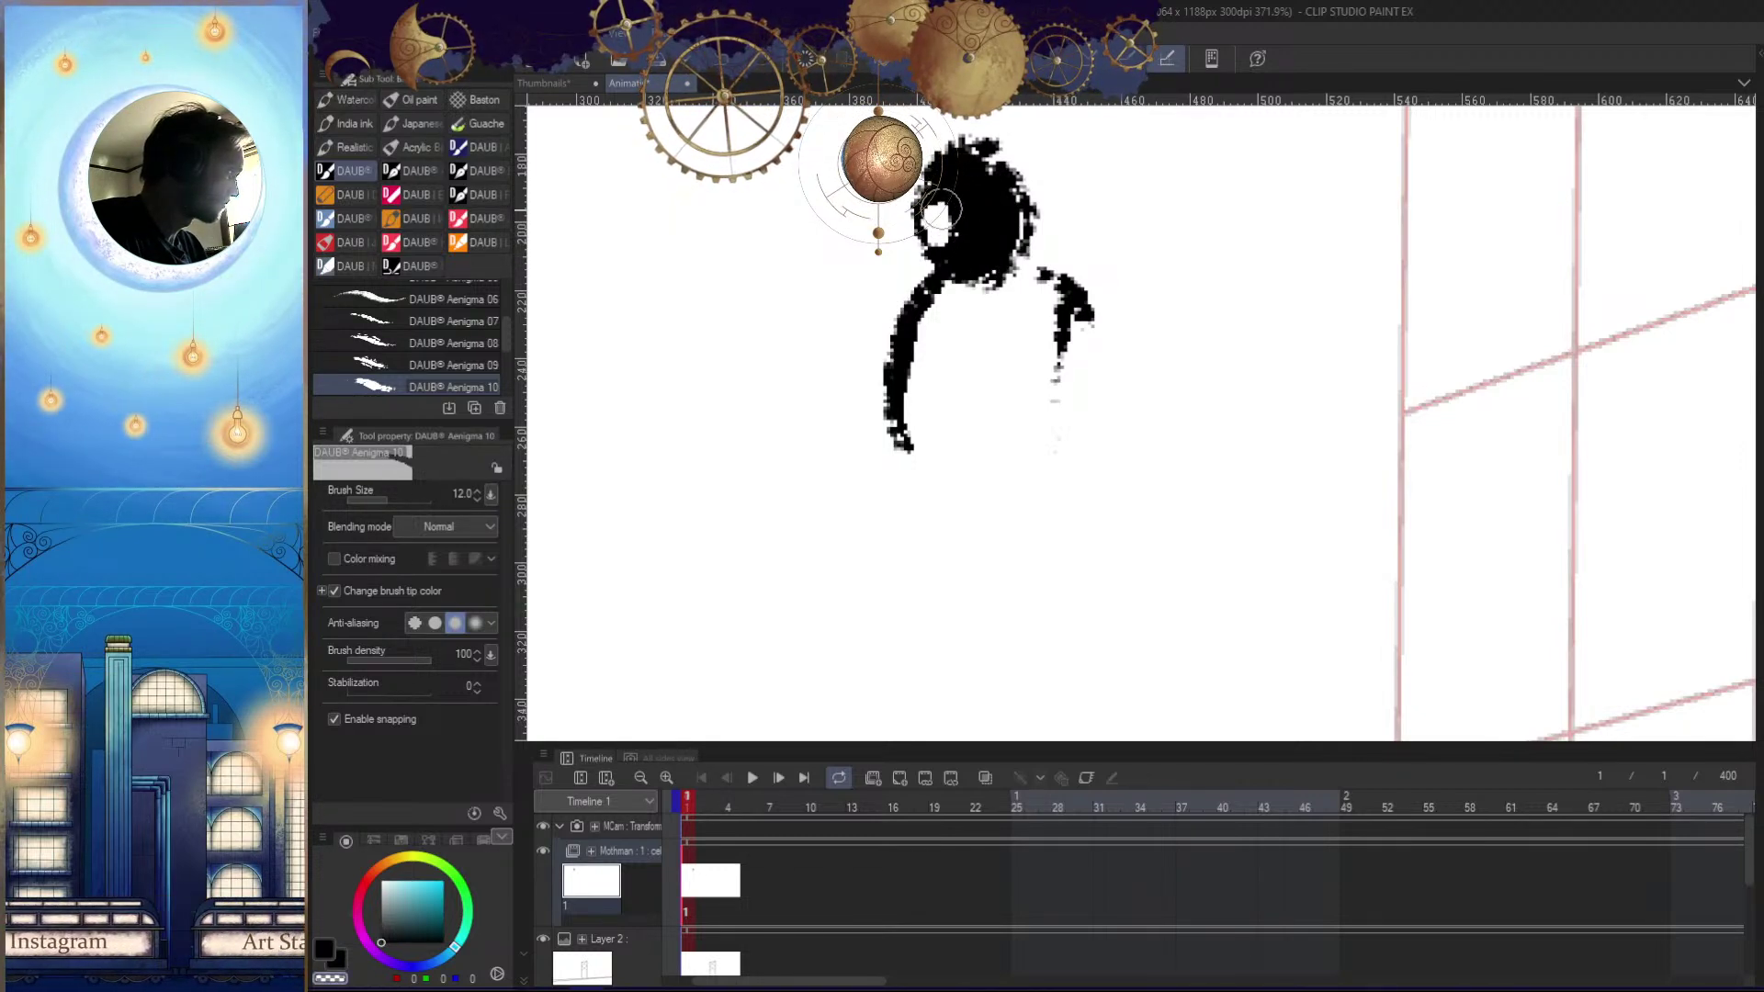
{"action": "mouse_move", "coordinate": [1011, 277]}
{"action": "left_mouse_down"}
{"action": "mouse_move", "coordinate": [898, 437]}
{"action": "mouse_move", "coordinate": [1118, 276]}
{"action": "mouse_move", "coordinate": [1167, 280]}
{"action": "left_mouse_up"}
{"action": "left_click_drag", "start_coordinate": [1020, 394], "coordinate": [1127, 386]}
{"action": "key", "text": "ctrl+z"}
{"action": "key", "text": "c"}
{"action": "mouse_move", "coordinate": [937, 378]}
{"action": "left_mouse_down"}
{"action": "mouse_move", "coordinate": [1175, 361]}
{"action": "mouse_move", "coordinate": [1272, 312]}
{"action": "left_mouse_up"}
{"action": "key", "text": "ctrl+z"}
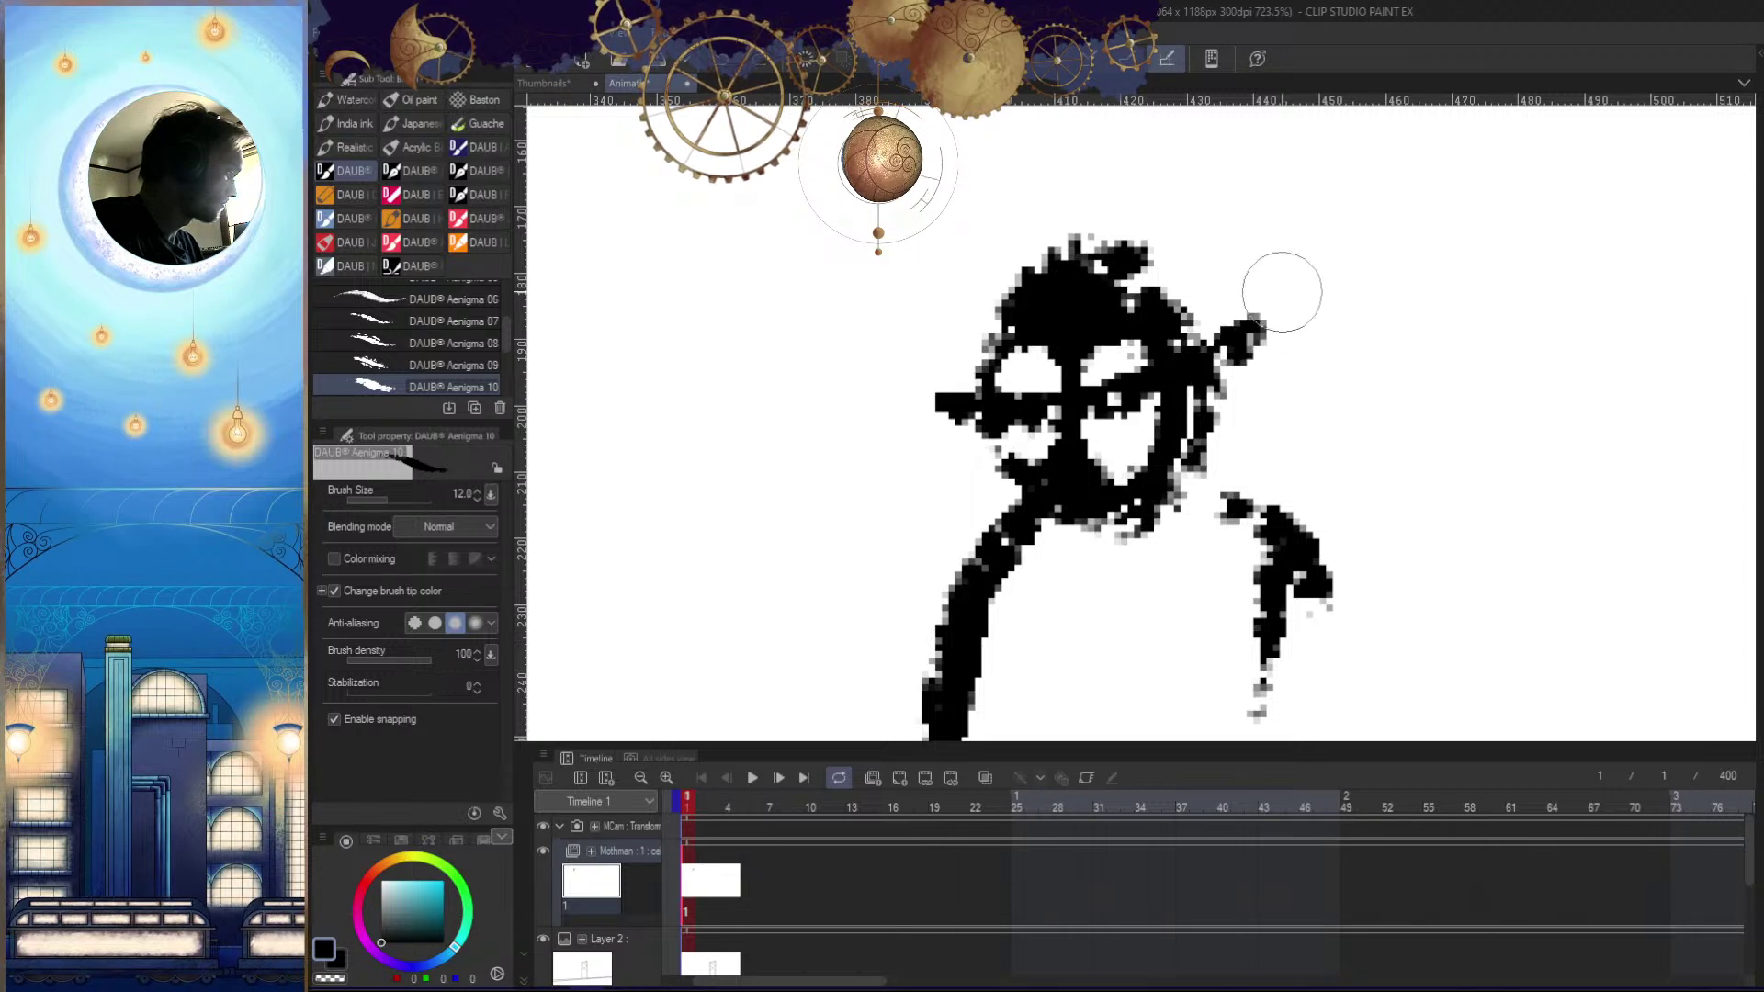
{"action": "key", "text": "ctrl+z"}
{"action": "mouse_move", "coordinate": [927, 354]}
{"action": "left_mouse_down"}
{"action": "mouse_move", "coordinate": [1287, 354]}
{"action": "mouse_move", "coordinate": [899, 353]}
{"action": "left_mouse_up"}
{"action": "key", "text": "ctrl+z"}
{"action": "key", "text": "ctrl+z"}
Draw a drooping hat brim across the forehead and build up the hat's crown above it
{"action": "left_click_drag", "start_coordinate": [1255, 355], "coordinate": [905, 365]}
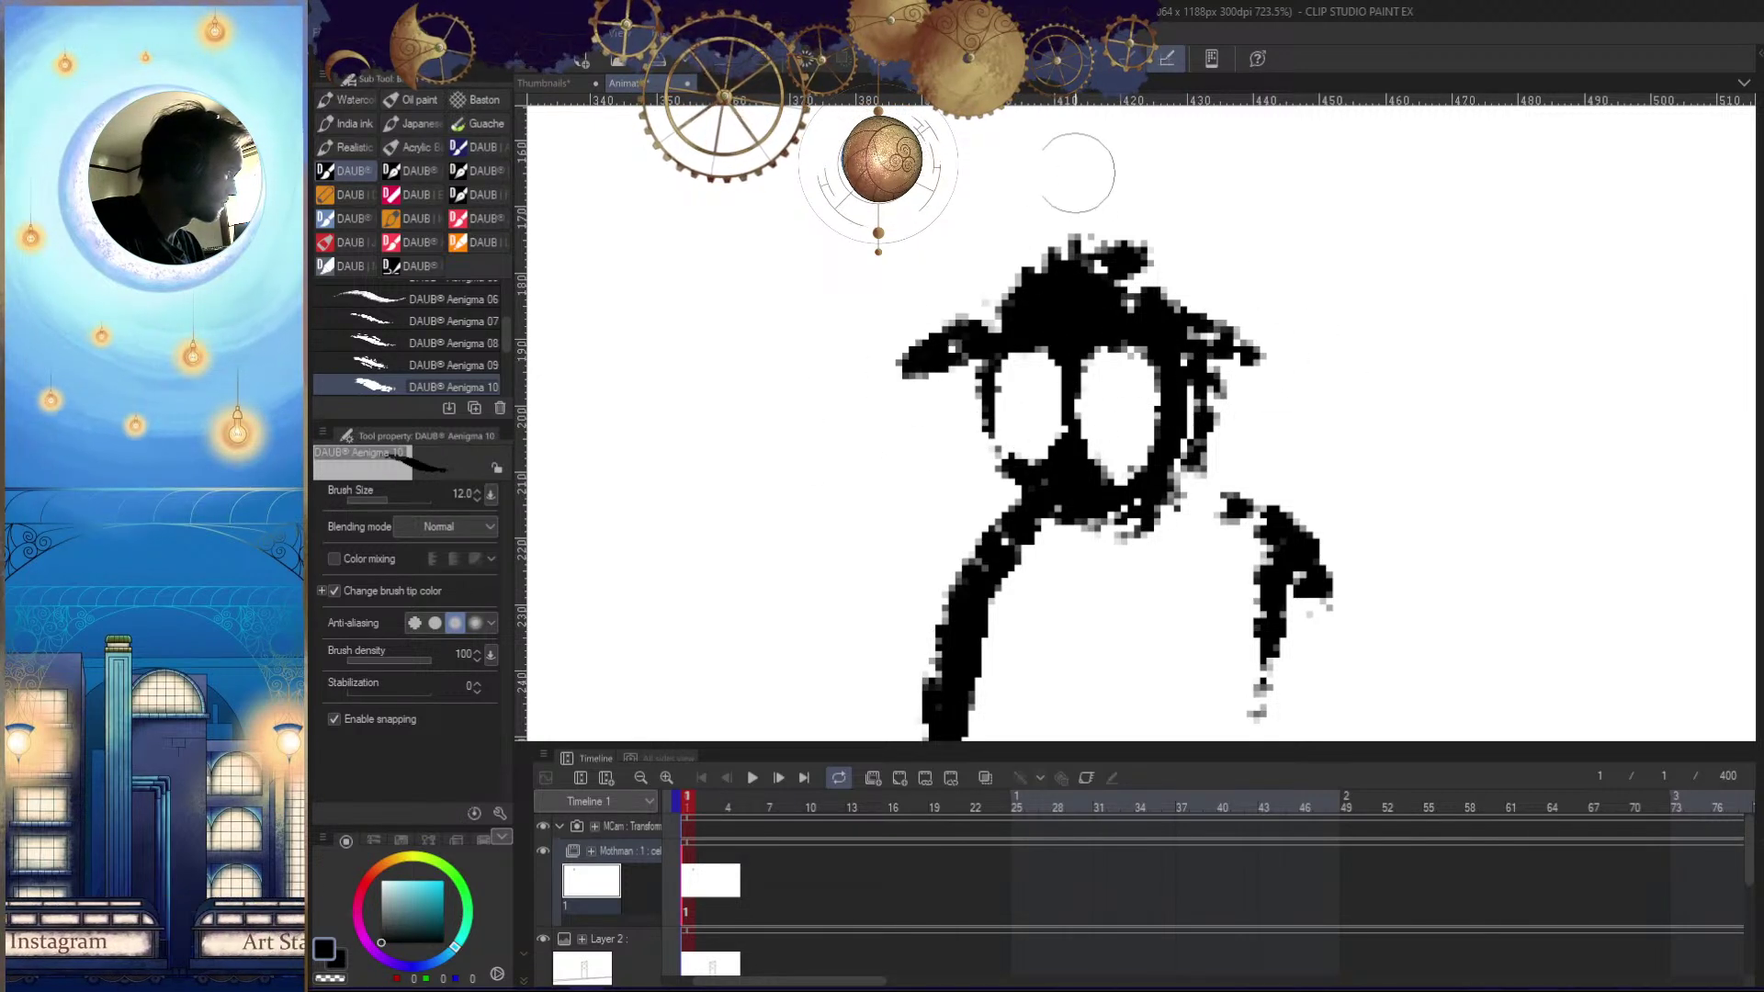
{"action": "left_click_drag", "start_coordinate": [1093, 188], "coordinate": [983, 317]}
{"action": "left_click_drag", "start_coordinate": [1066, 244], "coordinate": [1195, 174]}
{"action": "left_click_drag", "start_coordinate": [1162, 234], "coordinate": [1281, 372]}
Refine the sides of the face and hat, and clear the old left shoulder stroke below the head
{"action": "left_click_drag", "start_coordinate": [1249, 312], "coordinate": [1194, 455]}
{"action": "left_click_drag", "start_coordinate": [1149, 495], "coordinate": [1025, 569]}
{"action": "left_click_drag", "start_coordinate": [1242, 577], "coordinate": [1193, 485]}
{"action": "left_click_drag", "start_coordinate": [1087, 407], "coordinate": [1139, 442]}
{"action": "left_click", "coordinate": [1083, 445]}
{"action": "left_click_drag", "start_coordinate": [1052, 386], "coordinate": [993, 559]}
{"action": "left_click_drag", "start_coordinate": [1125, 565], "coordinate": [1141, 373]}
{"action": "key", "text": "ctrl+z"}
{"action": "key", "text": "c"}
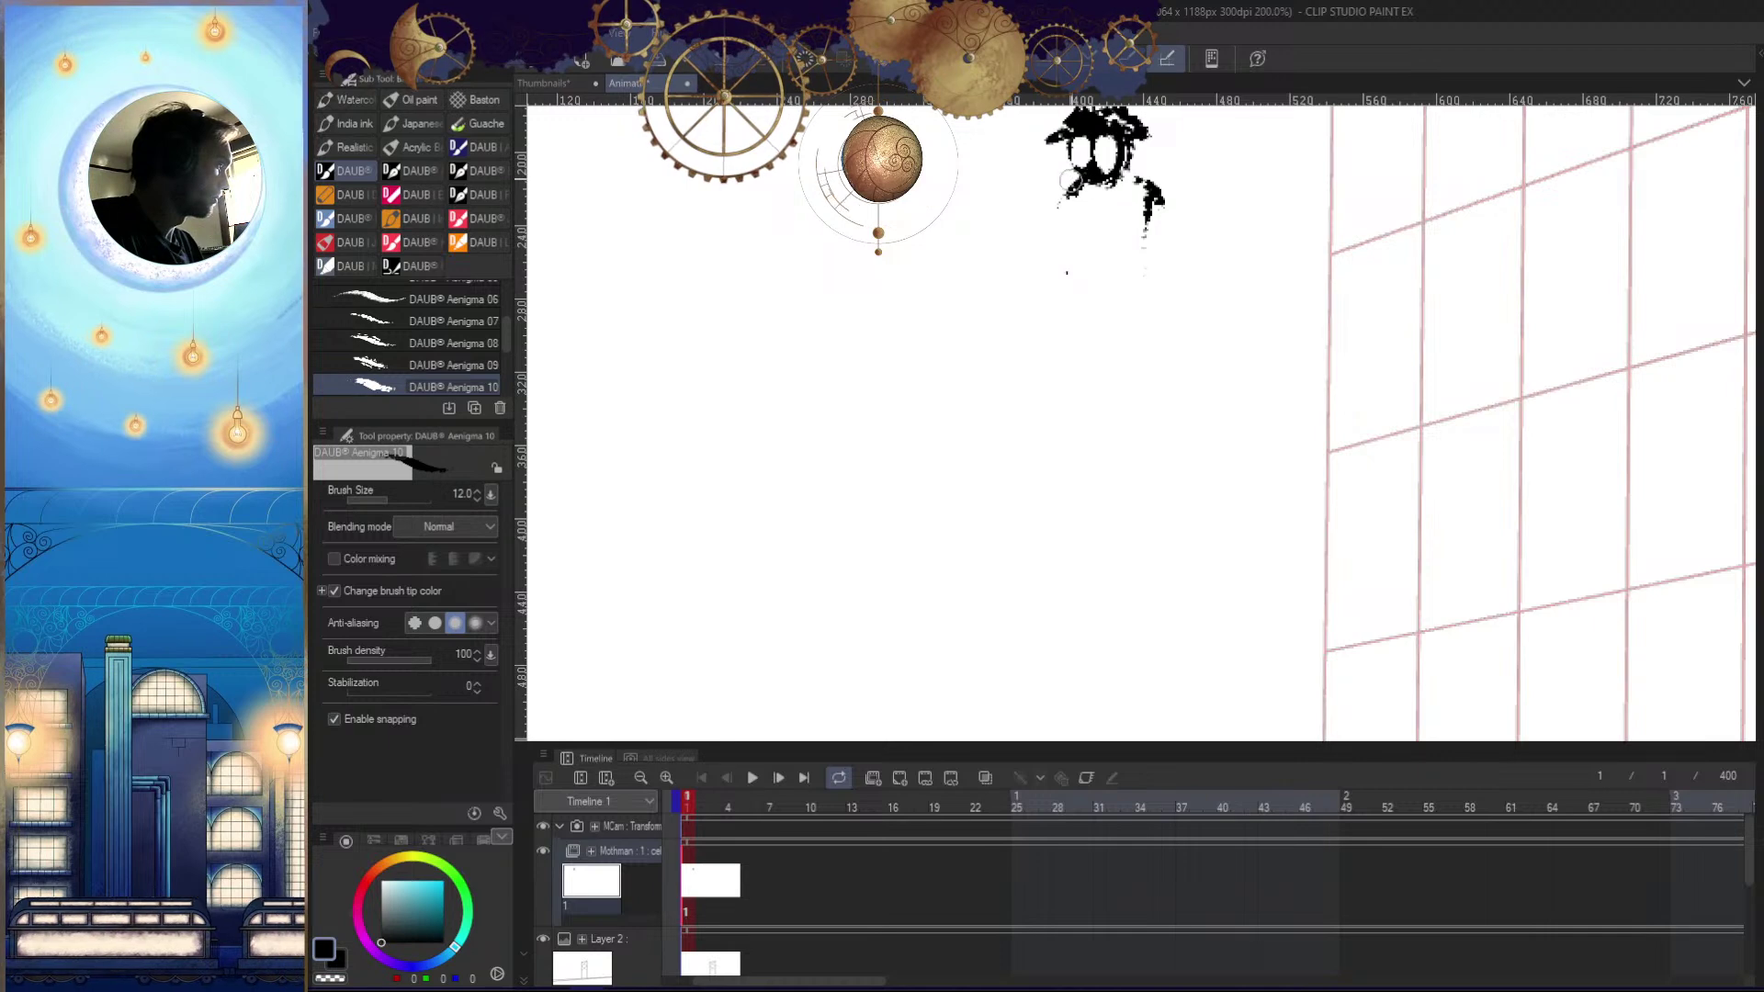
Sketch the coat's long slanted left edge and the first strokes of the right shoulder and arm
{"action": "left_click_drag", "start_coordinate": [1150, 184], "coordinate": [1116, 395]}
{"action": "key", "text": "ctrl+z"}
{"action": "mouse_move", "coordinate": [1144, 188]}
{"action": "left_mouse_down"}
{"action": "mouse_move", "coordinate": [1119, 351]}
{"action": "mouse_move", "coordinate": [1180, 317]}
{"action": "mouse_move", "coordinate": [1176, 555]}
{"action": "left_mouse_up"}
{"action": "left_click_drag", "start_coordinate": [1186, 348], "coordinate": [1292, 354]}
{"action": "left_click_drag", "start_coordinate": [1159, 181], "coordinate": [1057, 586]}
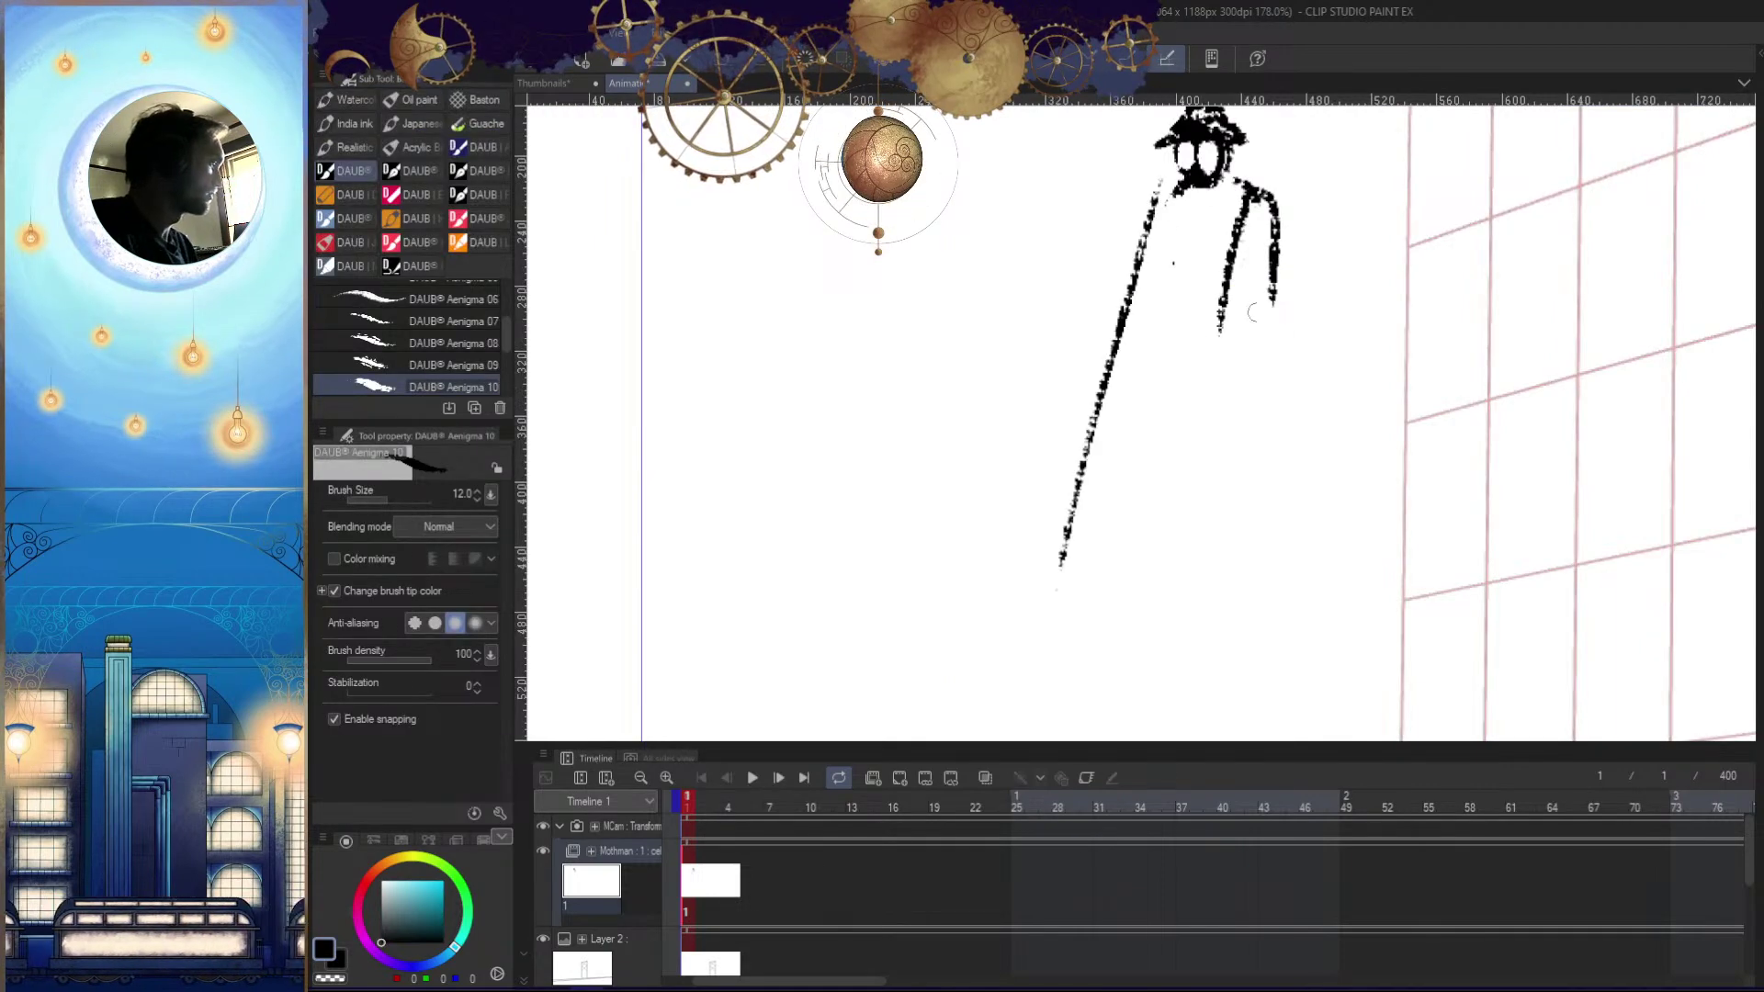
Extend the coat's right edge and the inner line beside it down the body
{"action": "left_click_drag", "start_coordinate": [1277, 247], "coordinate": [1260, 517]}
{"action": "left_click_drag", "start_coordinate": [1220, 335], "coordinate": [1190, 548]}
{"action": "key", "text": "h"}
{"action": "left_click_drag", "start_coordinate": [1288, 407], "coordinate": [1217, 566]}
{"action": "key", "text": "h"}
{"action": "left_click_drag", "start_coordinate": [1061, 398], "coordinate": [1167, 404]}
{"action": "mouse_move", "coordinate": [1077, 520]}
{"action": "left_mouse_down"}
{"action": "mouse_move", "coordinate": [1125, 458]}
{"action": "mouse_move", "coordinate": [1122, 493]}
{"action": "mouse_move", "coordinate": [1176, 493]}
{"action": "mouse_move", "coordinate": [1356, 566]}
{"action": "mouse_move", "coordinate": [1420, 528]}
{"action": "left_mouse_up"}
{"action": "key", "text": "h"}
{"action": "key", "text": "ctrl+z"}
{"action": "left_click", "coordinate": [1162, 395]}
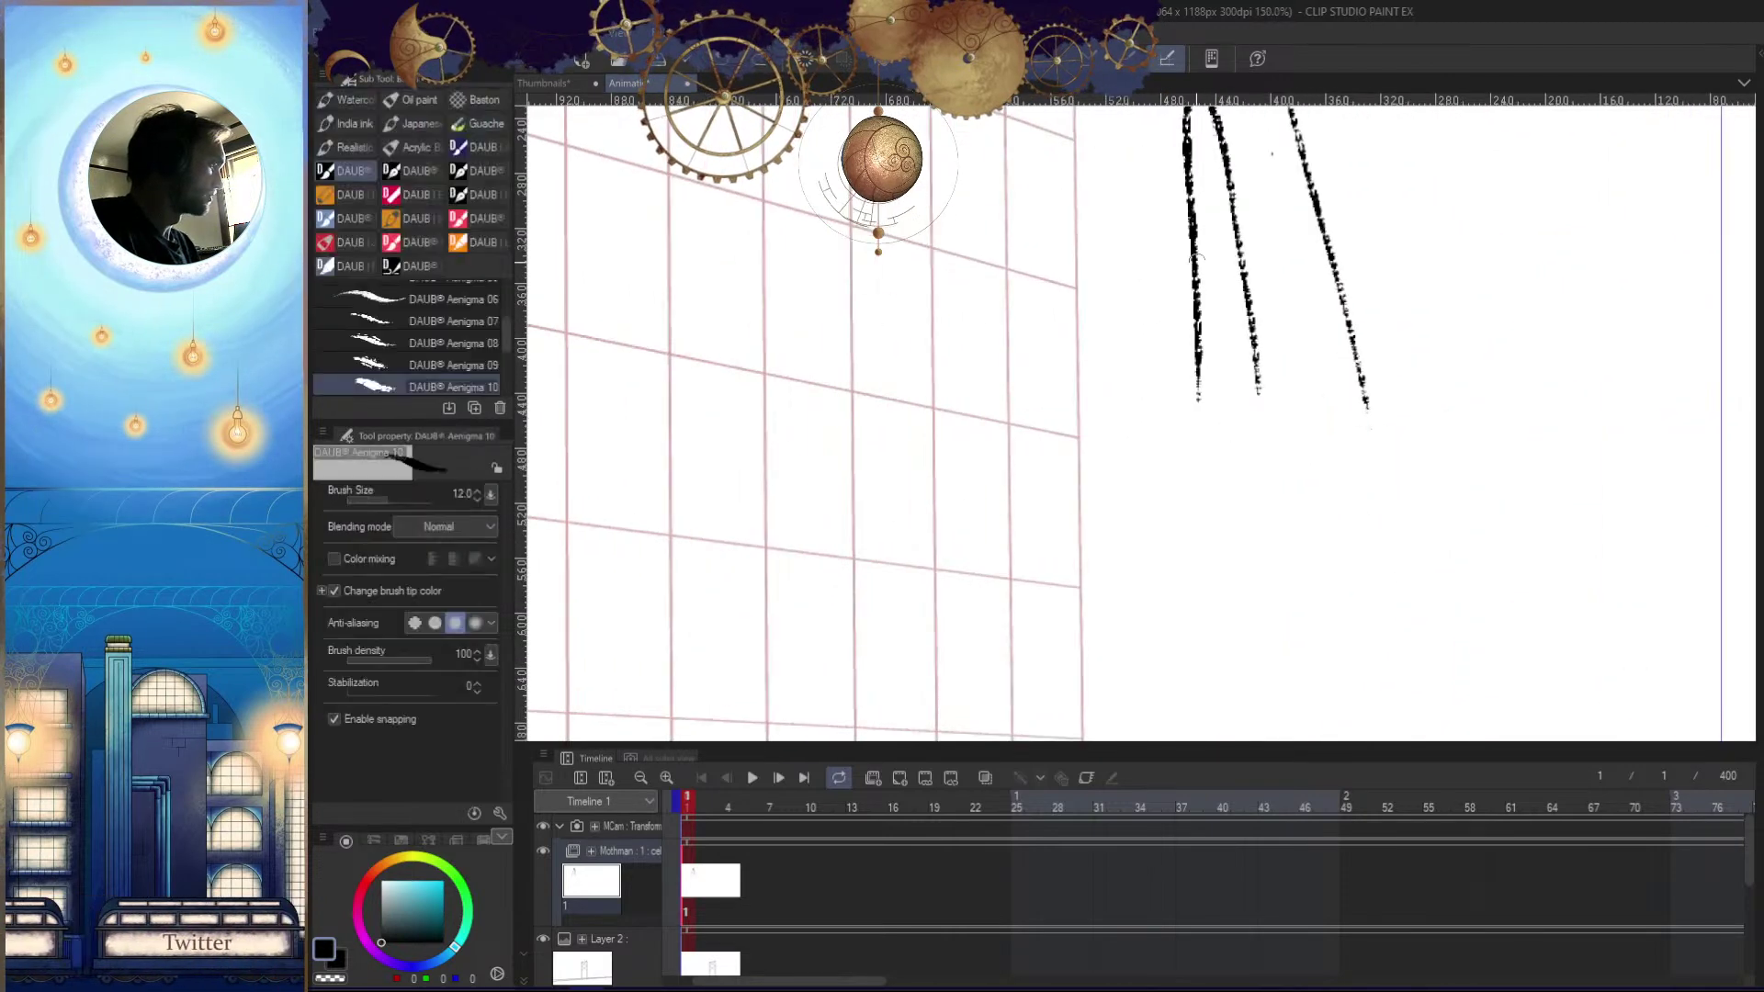
Draw a flared coat tail sweeping out from the right side, with a light hem line beneath it
{"action": "left_click_drag", "start_coordinate": [1194, 268], "coordinate": [864, 524]}
{"action": "key", "text": "ctrl+z"}
{"action": "mouse_move", "coordinate": [1191, 181]}
{"action": "left_mouse_down"}
{"action": "mouse_move", "coordinate": [1150, 336]}
{"action": "mouse_move", "coordinate": [1025, 441]}
{"action": "left_mouse_up"}
{"action": "left_click_drag", "start_coordinate": [1056, 442], "coordinate": [1197, 413]}
{"action": "key", "text": "h"}
Paint out the inner line running down the body with transparent strokes
{"action": "mouse_move", "coordinate": [1120, 187]}
{"action": "left_mouse_down"}
{"action": "mouse_move", "coordinate": [1176, 241]}
{"action": "mouse_move", "coordinate": [1164, 421]}
{"action": "left_mouse_up"}
{"action": "left_click", "coordinate": [1174, 248]}
{"action": "key", "text": "c"}
{"action": "left_click_drag", "start_coordinate": [1131, 301], "coordinate": [1107, 405]}
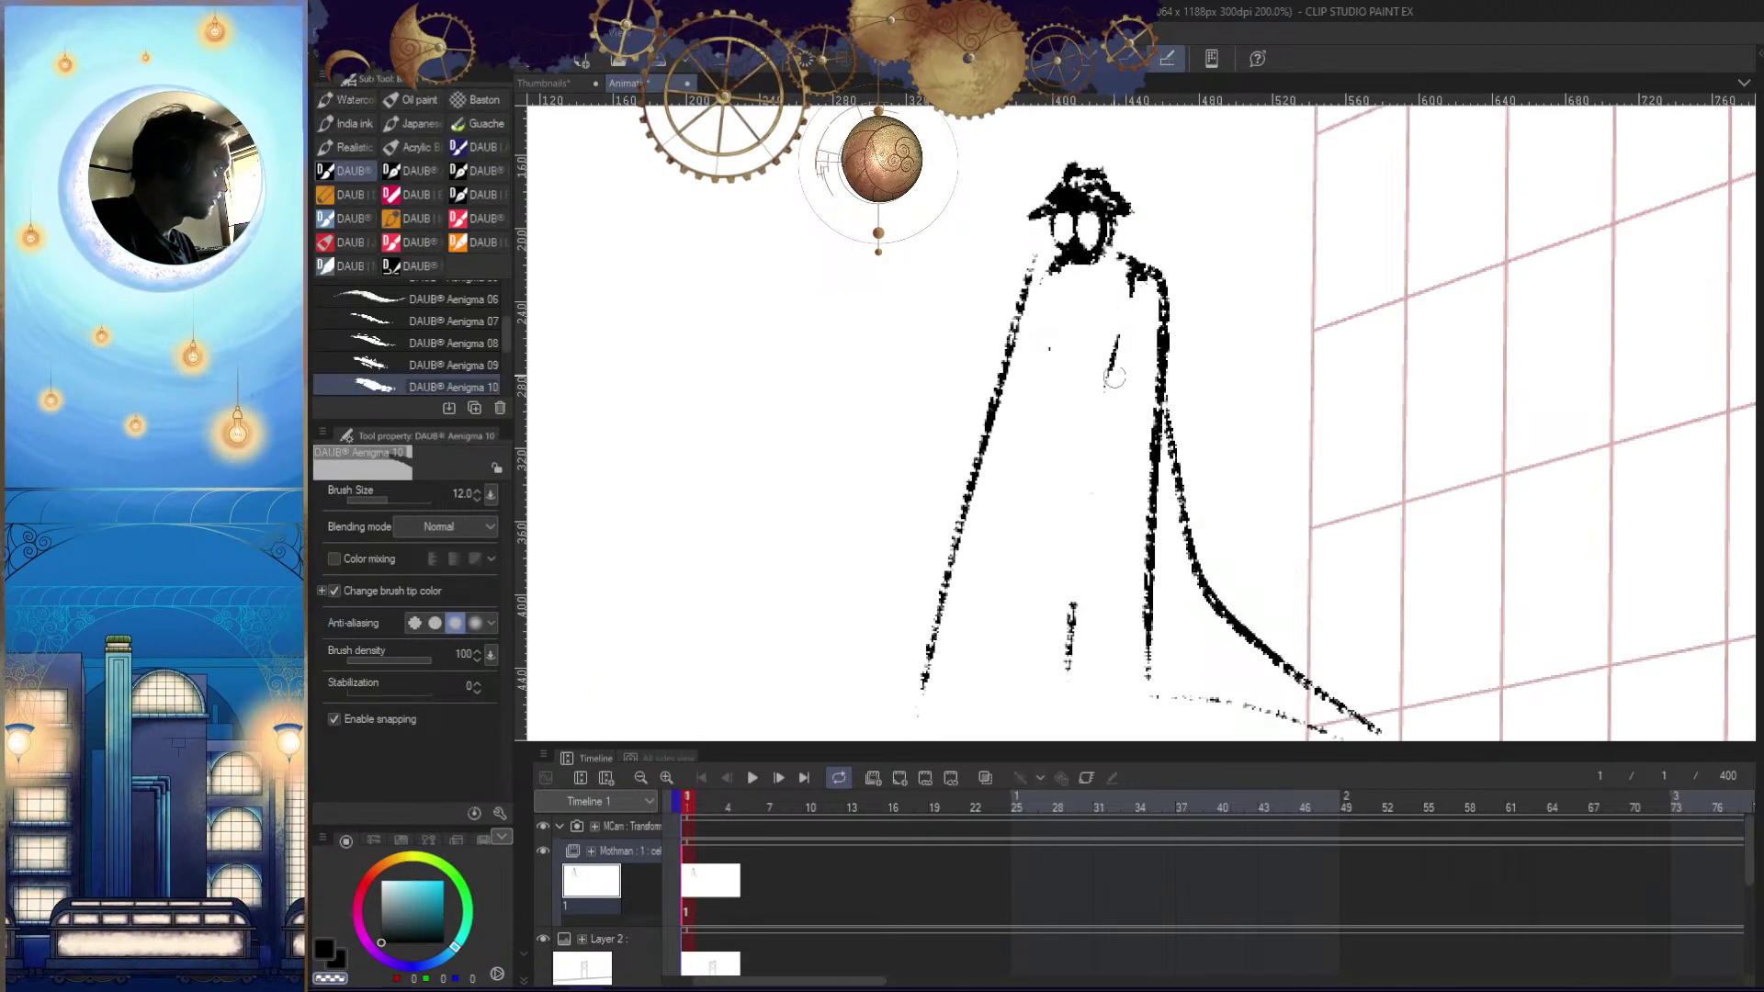
{"action": "left_click_drag", "start_coordinate": [1118, 333], "coordinate": [1111, 370]}
{"action": "left_click_drag", "start_coordinate": [1107, 628], "coordinate": [1146, 422]}
{"action": "key", "text": "c"}
Clear the coat's old lower left edge and try new strokes for its front opening
{"action": "left_click_drag", "start_coordinate": [1001, 320], "coordinate": [957, 487]}
{"action": "mouse_move", "coordinate": [990, 360]}
{"action": "left_mouse_down"}
{"action": "mouse_move", "coordinate": [942, 529]}
{"action": "mouse_move", "coordinate": [949, 582]}
{"action": "mouse_move", "coordinate": [1044, 315]}
{"action": "mouse_move", "coordinate": [1066, 588]}
{"action": "left_mouse_up"}
{"action": "key", "text": "ctrl+z"}
{"action": "key", "text": "ctrl+z"}
{"action": "key", "text": "e"}
{"action": "key", "text": "b"}
{"action": "key", "text": "ctrl+z"}
{"action": "mouse_move", "coordinate": [1009, 314]}
{"action": "left_mouse_down"}
{"action": "mouse_move", "coordinate": [1025, 571]}
{"action": "mouse_move", "coordinate": [995, 407]}
{"action": "mouse_move", "coordinate": [1020, 569]}
{"action": "left_mouse_up"}
{"action": "key", "text": "ctrl+z"}
{"action": "key", "text": "ctrl+z"}
{"action": "key", "text": "ctrl+z"}
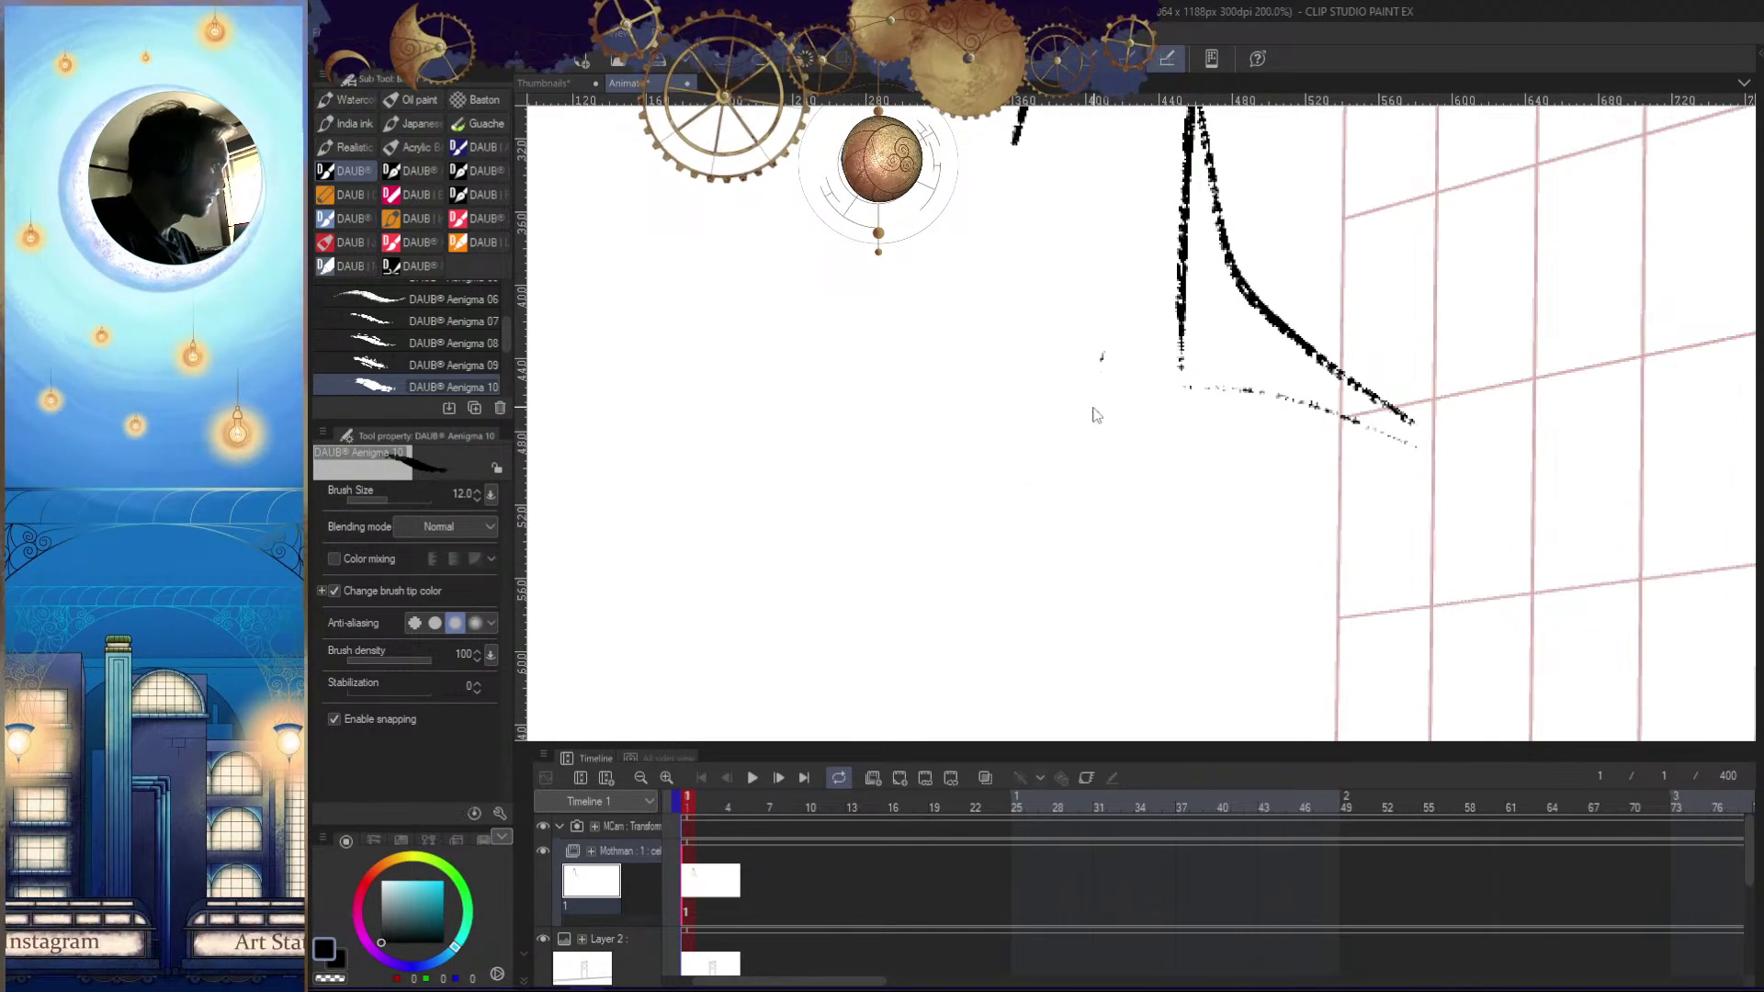
Sketch the coat's left front panel down to its hem and add the left leg below it
{"action": "mouse_move", "coordinate": [963, 372]}
{"action": "left_mouse_down"}
{"action": "mouse_move", "coordinate": [954, 507]}
{"action": "mouse_move", "coordinate": [1133, 545]}
{"action": "mouse_move", "coordinate": [1082, 419]}
{"action": "left_mouse_up"}
{"action": "key", "text": "h"}
{"action": "key", "text": "h"}
{"action": "left_click_drag", "start_coordinate": [1108, 323], "coordinate": [1133, 178]}
{"action": "left_click_drag", "start_coordinate": [1132, 180], "coordinate": [1084, 408]}
{"action": "mouse_move", "coordinate": [1072, 587]}
{"action": "left_mouse_down"}
{"action": "mouse_move", "coordinate": [1079, 434]}
{"action": "mouse_move", "coordinate": [1028, 552]}
{"action": "left_mouse_up"}
{"action": "key", "text": "ctrl+z"}
{"action": "left_click_drag", "start_coordinate": [1016, 418], "coordinate": [1019, 553]}
{"action": "key", "text": "h"}
{"action": "mouse_move", "coordinate": [1167, 384]}
{"action": "left_mouse_down"}
{"action": "mouse_move", "coordinate": [1184, 559]}
{"action": "mouse_move", "coordinate": [1269, 499]}
{"action": "left_mouse_up"}
{"action": "key", "text": "ctrl+z"}
{"action": "mouse_move", "coordinate": [1092, 322]}
{"action": "left_mouse_down"}
{"action": "mouse_move", "coordinate": [1083, 521]}
{"action": "mouse_move", "coordinate": [1084, 445]}
{"action": "left_mouse_up"}
{"action": "key", "text": "ctrl+z"}
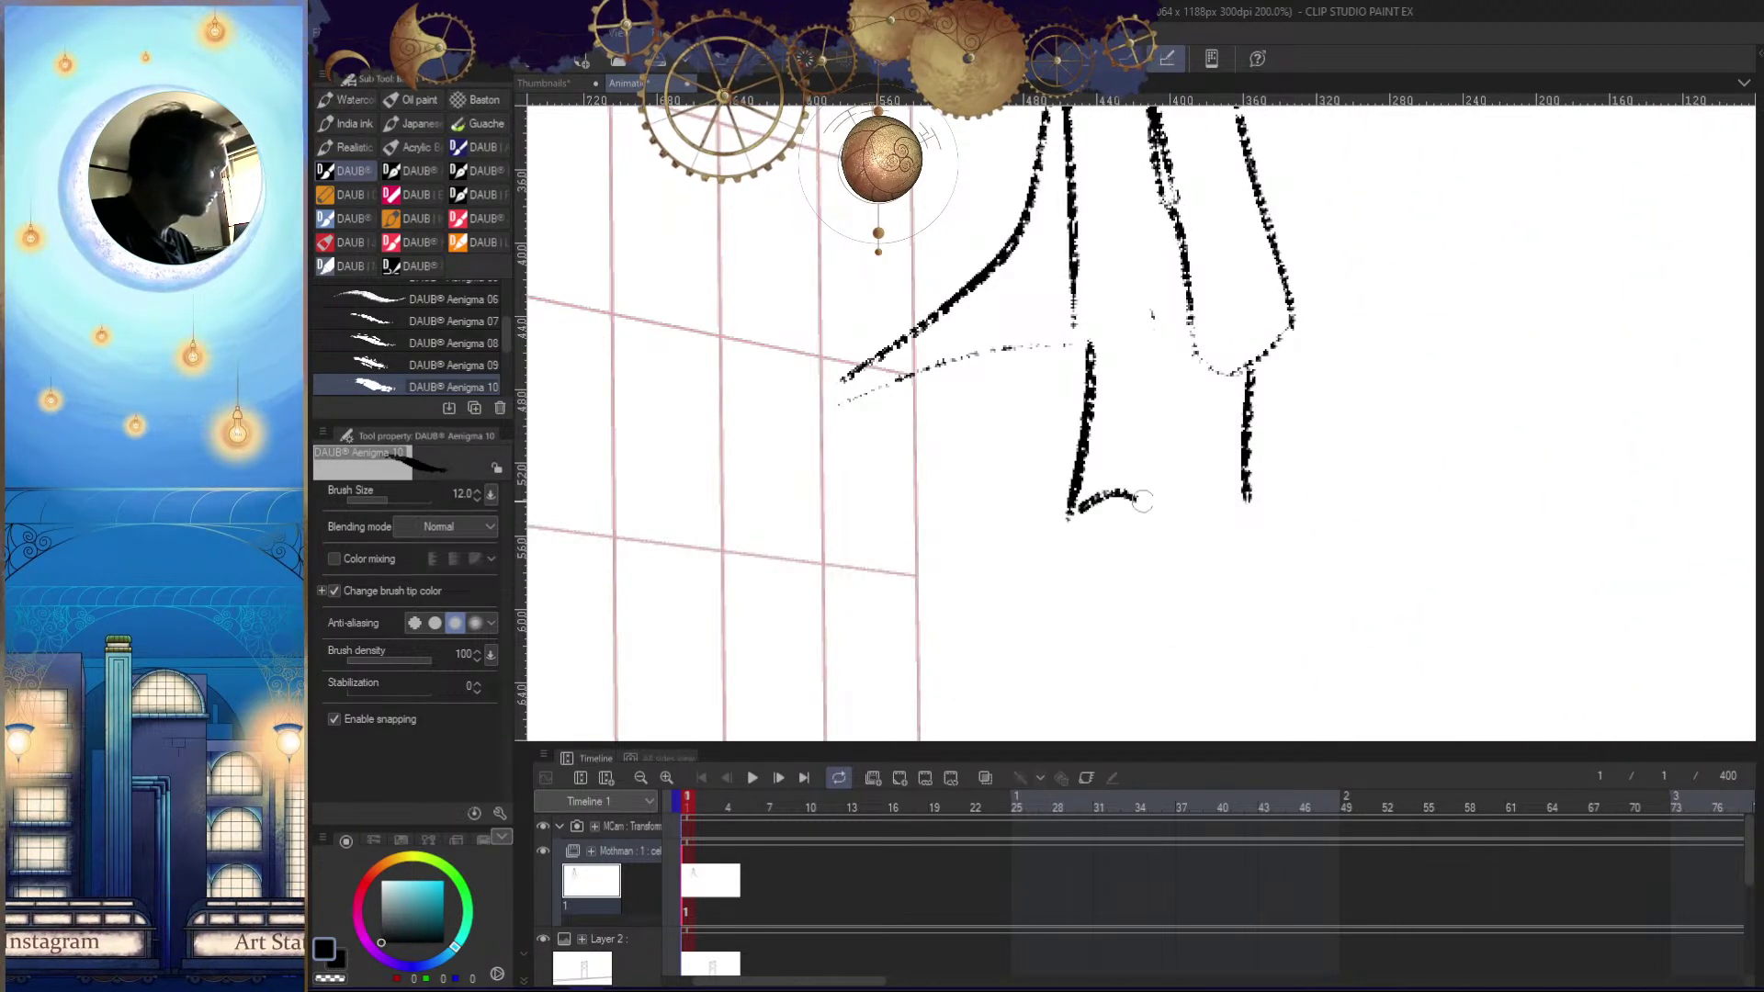
{"action": "key", "text": "ctrl+z"}
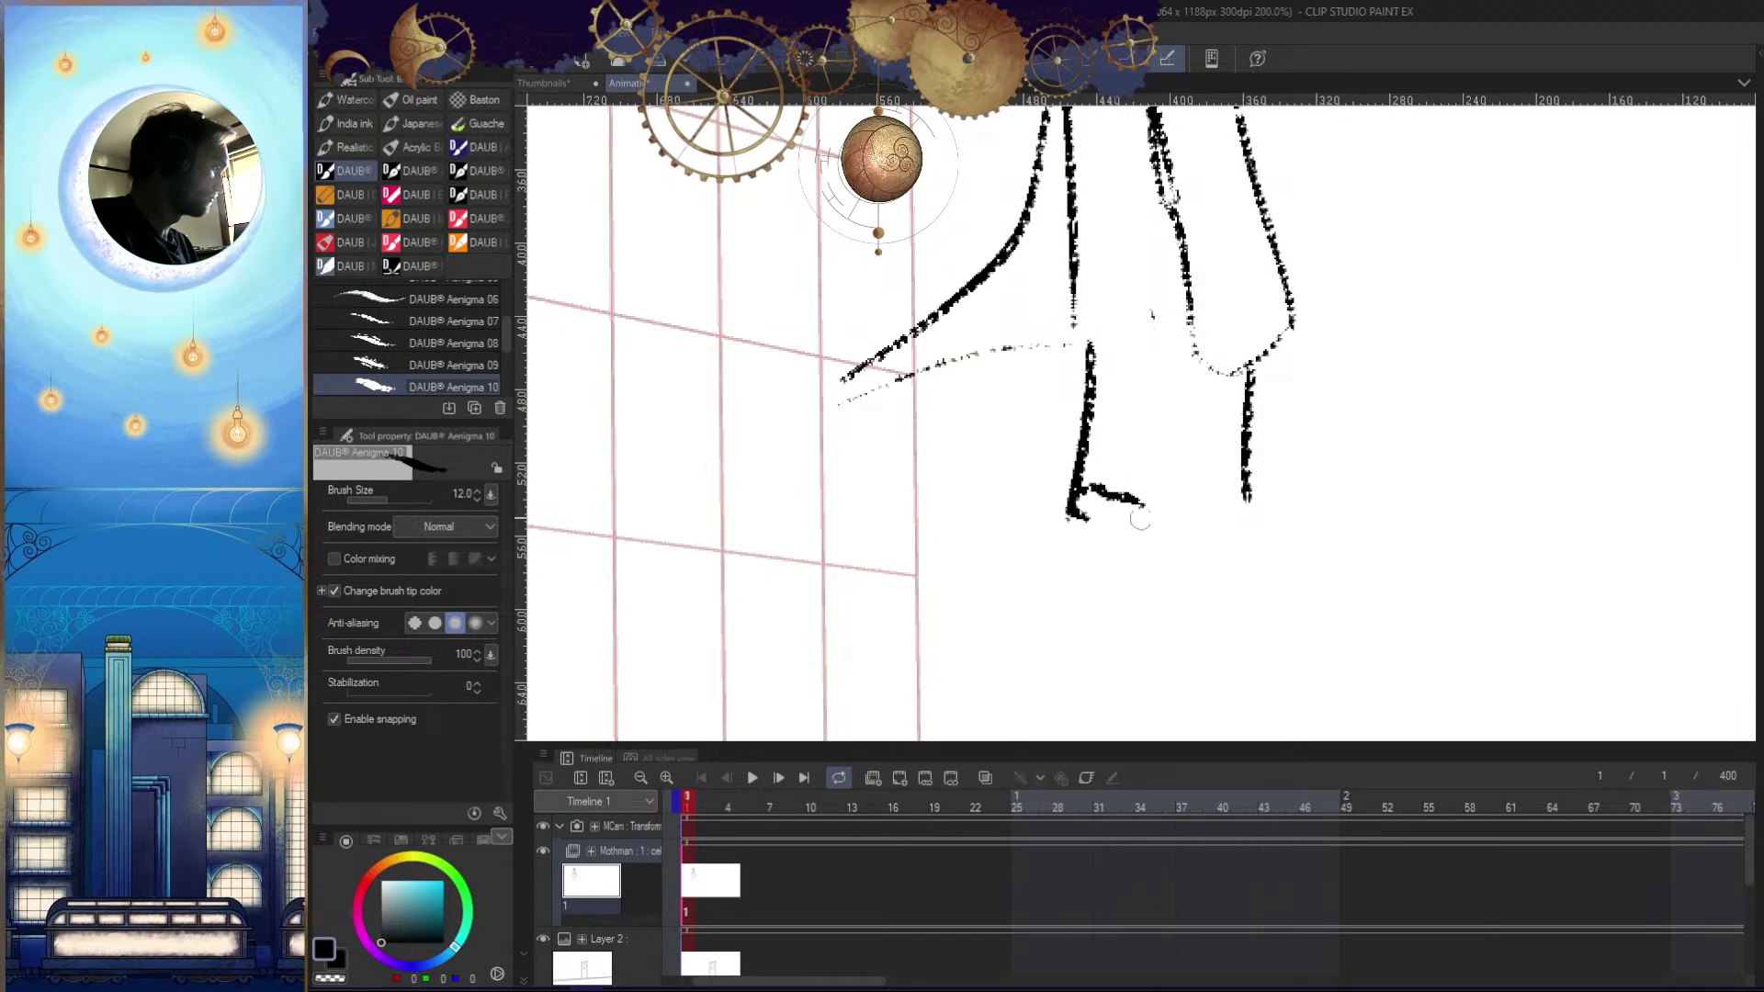
{"action": "key", "text": "h"}
{"action": "left_click_drag", "start_coordinate": [1164, 340], "coordinate": [1144, 500]}
{"action": "key", "text": "ctrl+z"}
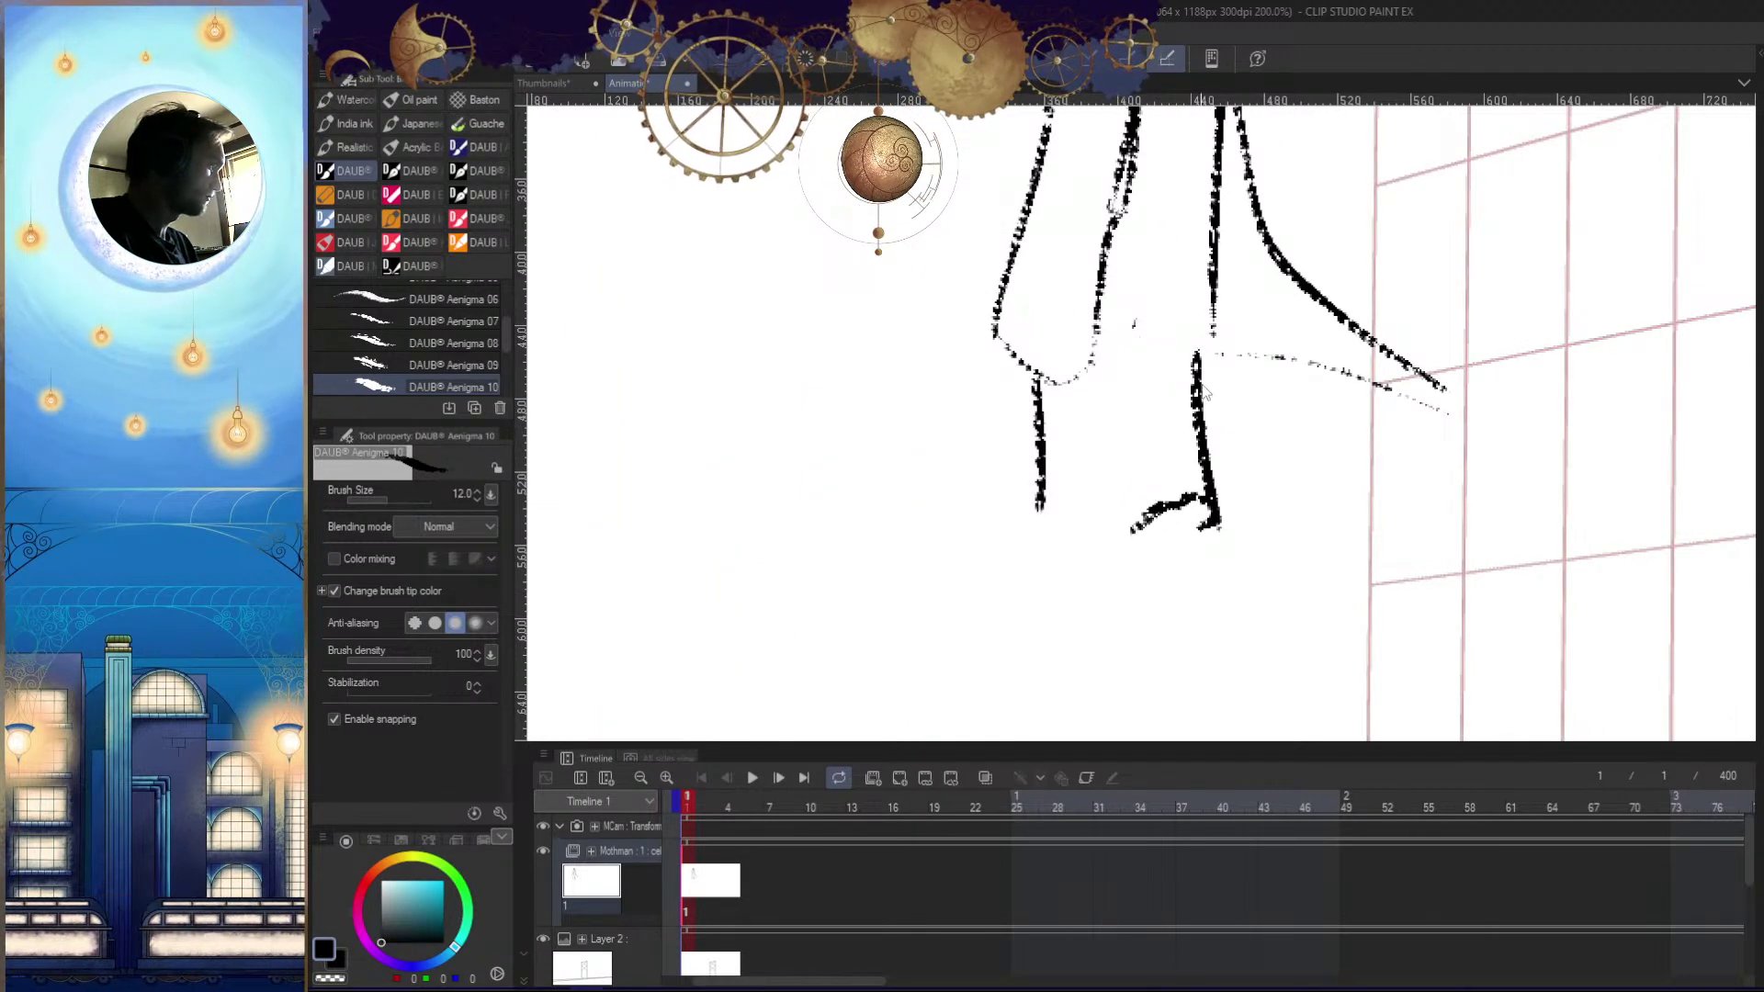
{"action": "key", "text": "ctrl+z"}
{"action": "key", "text": "ctrl+z"}
Draw a straight right leg, thicken the left leg, add the shoes, and check the figure mirrored at full-canvas view
{"action": "left_click_drag", "start_coordinate": [1211, 322], "coordinate": [1210, 538]}
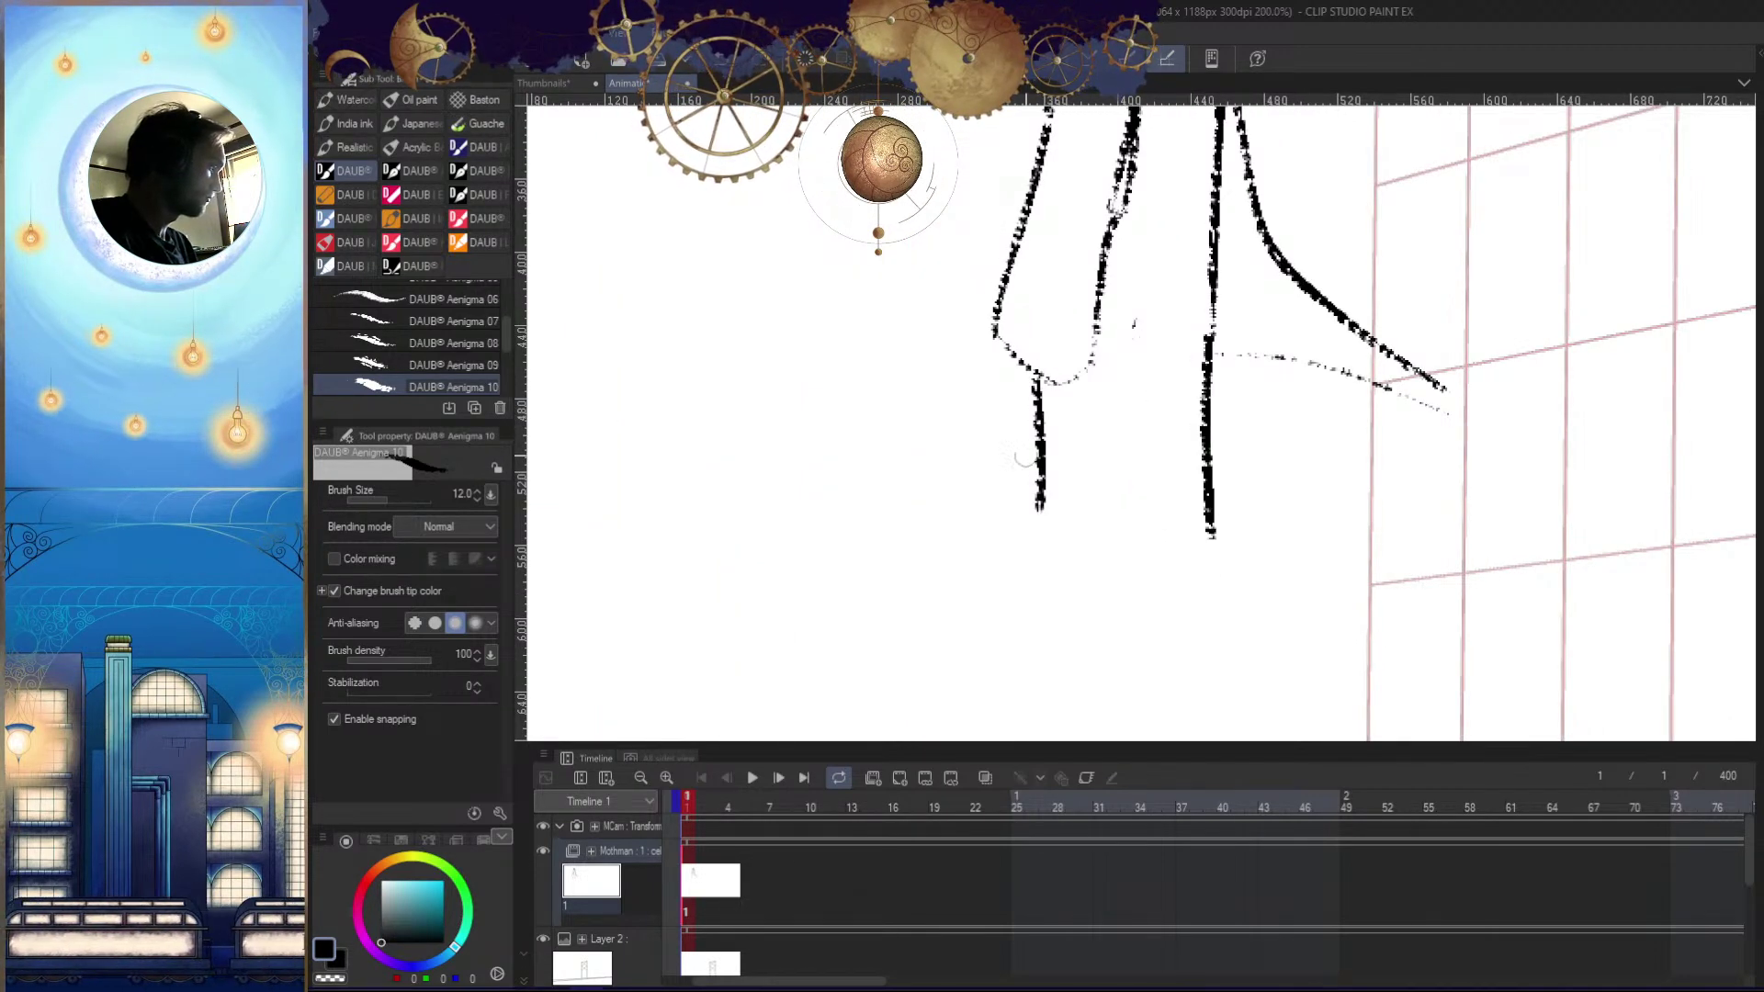
{"action": "left_click_drag", "start_coordinate": [1036, 368], "coordinate": [1027, 540]}
{"action": "key", "text": "h"}
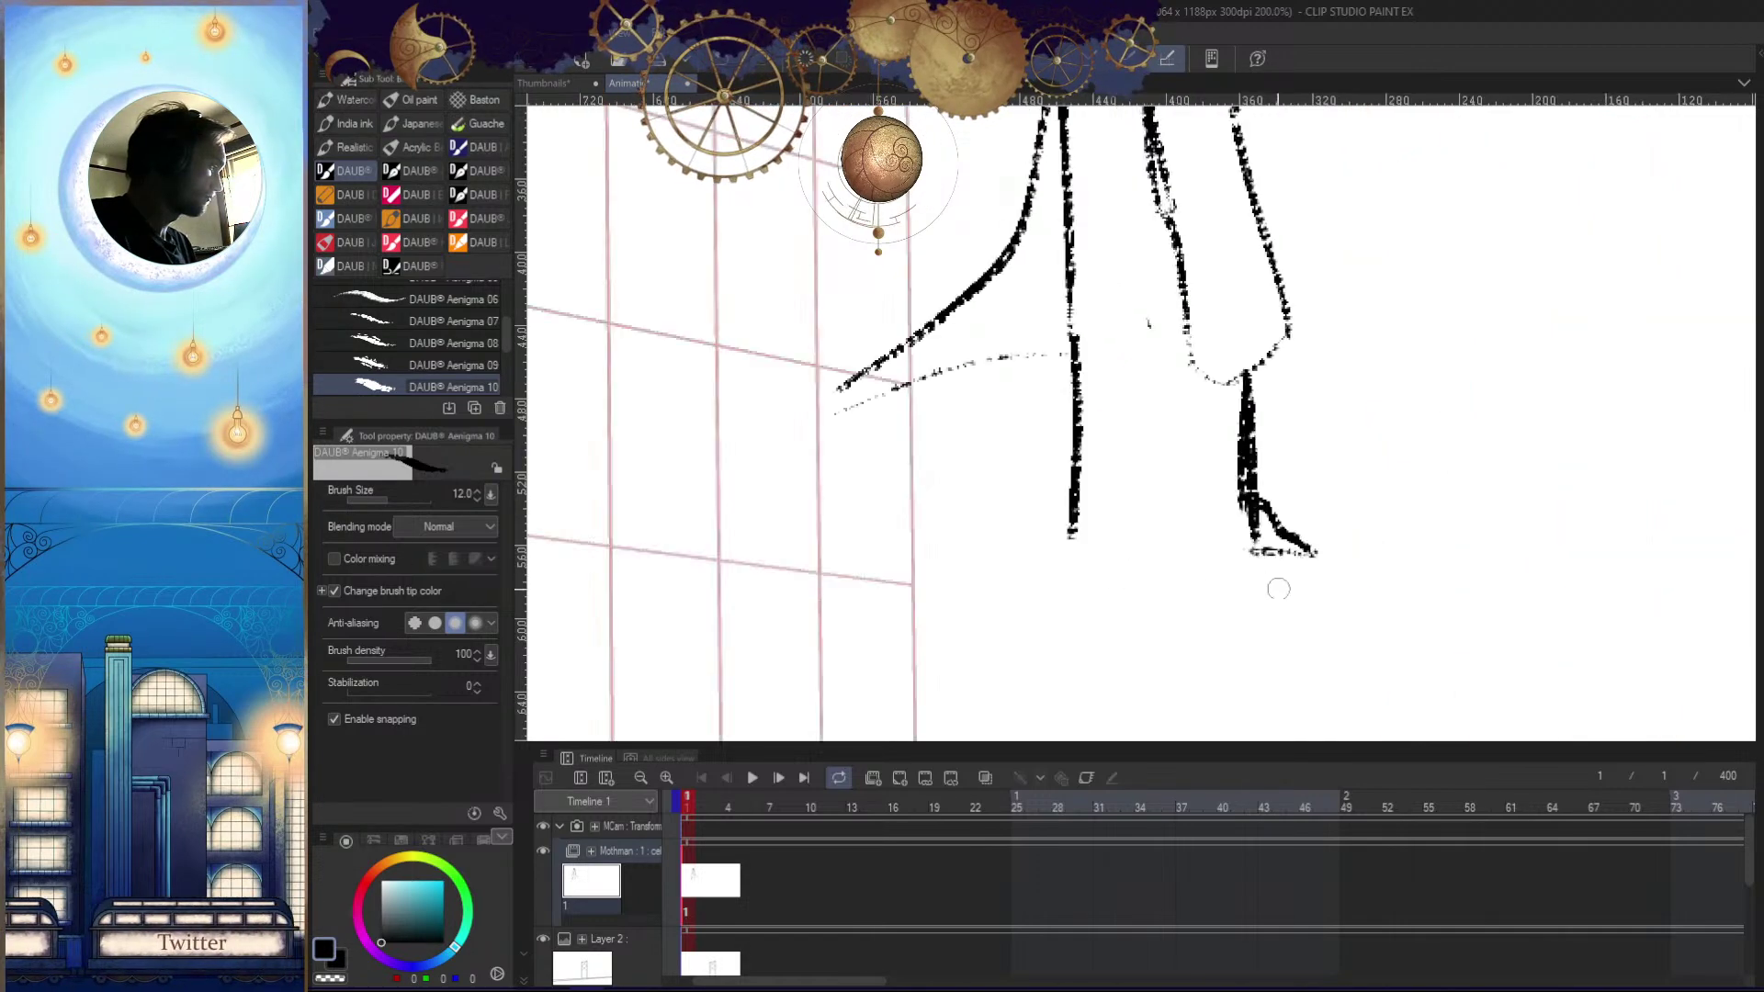
{"action": "left_click_drag", "start_coordinate": [1142, 480], "coordinate": [1176, 510]}
{"action": "left_click_drag", "start_coordinate": [1176, 512], "coordinate": [1084, 515]}
{"action": "key", "text": "slash"}
{"action": "left_click_drag", "start_coordinate": [1224, 548], "coordinate": [1169, 551]}
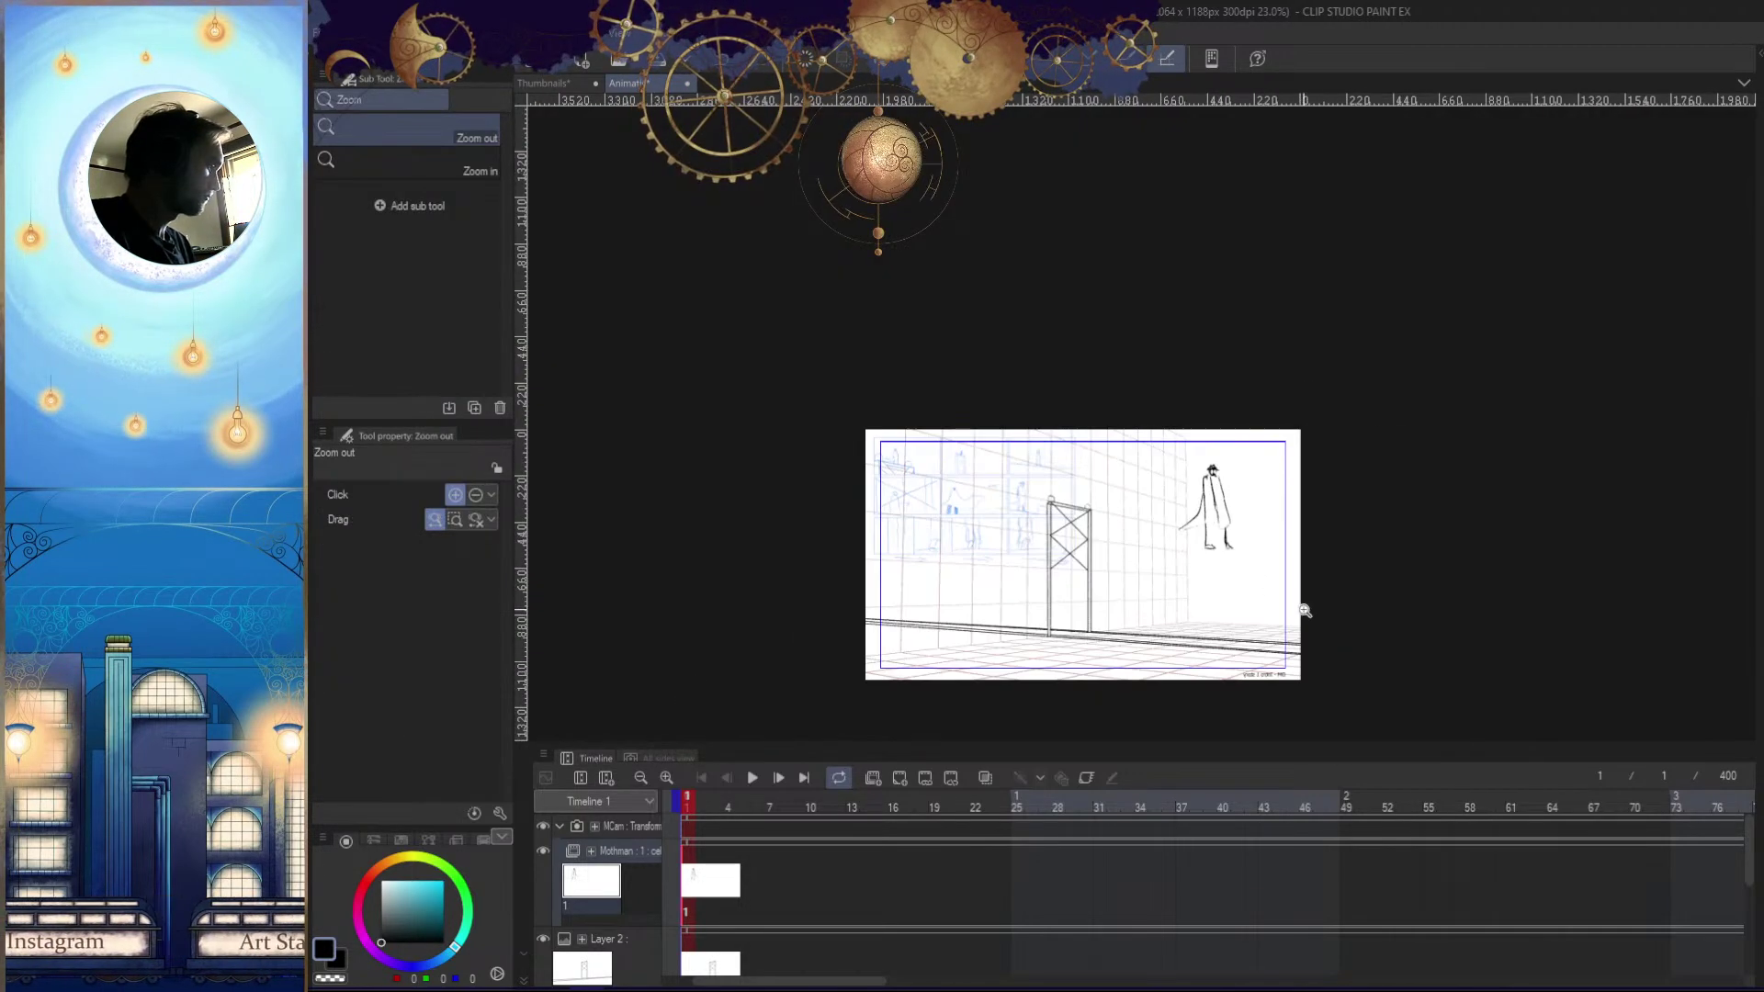
{"action": "key", "text": "h"}
{"action": "left_click_drag", "start_coordinate": [1072, 519], "coordinate": [1144, 588]}
{"action": "key", "text": "b"}
{"action": "mouse_move", "coordinate": [1078, 455]}
{"action": "left_mouse_down"}
{"action": "mouse_move", "coordinate": [1082, 622]}
{"action": "mouse_move", "coordinate": [1081, 533]}
{"action": "left_mouse_up"}
{"action": "key", "text": "ctrl+z"}
{"action": "mouse_move", "coordinate": [1047, 461]}
{"action": "left_mouse_down"}
{"action": "mouse_move", "coordinate": [1174, 488]}
{"action": "mouse_move", "coordinate": [1050, 378]}
{"action": "left_mouse_up"}
{"action": "key", "text": "ctrl+z"}
{"action": "key", "text": "h"}
Erase stray strokes on the figure's right side and redraw the coat's front line
{"action": "key", "text": "e"}
{"action": "mouse_move", "coordinate": [1168, 289]}
{"action": "left_mouse_down"}
{"action": "mouse_move", "coordinate": [1188, 402]}
{"action": "mouse_move", "coordinate": [1161, 533]}
{"action": "mouse_move", "coordinate": [1120, 506]}
{"action": "left_mouse_up"}
{"action": "key", "text": "slash"}
{"action": "key", "text": "h"}
{"action": "key", "text": "b"}
{"action": "left_click_drag", "start_coordinate": [1083, 278], "coordinate": [1043, 449]}
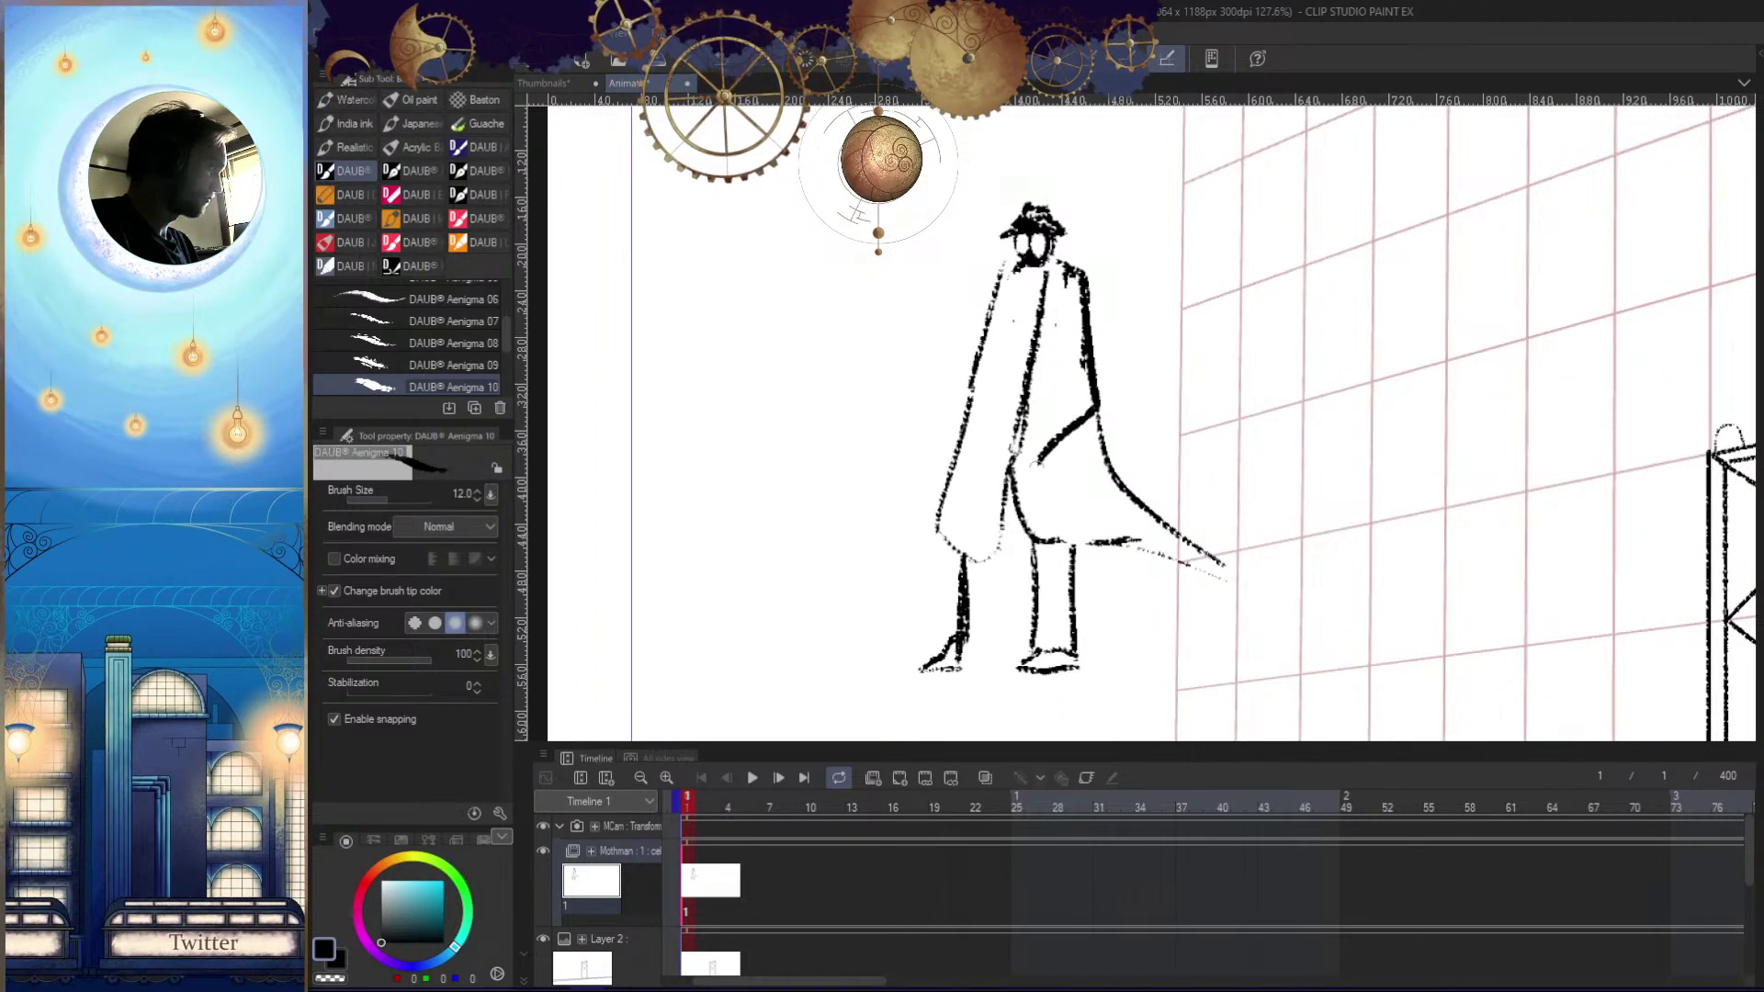
Erase the flared coat tail and redraw the coat's right edge falling close to the body
{"action": "key", "text": "e"}
{"action": "left_click_drag", "start_coordinate": [1095, 394], "coordinate": [1281, 643]}
{"action": "key", "text": "b"}
{"action": "left_click_drag", "start_coordinate": [1073, 266], "coordinate": [1135, 564]}
Erase the coat's upper front line to make way for a cleaner front opening
{"action": "key", "text": "e"}
{"action": "mouse_move", "coordinate": [1043, 298]}
{"action": "left_mouse_down"}
{"action": "mouse_move", "coordinate": [1037, 450]}
{"action": "mouse_move", "coordinate": [1010, 421]}
{"action": "left_mouse_up"}
{"action": "key", "text": "b"}
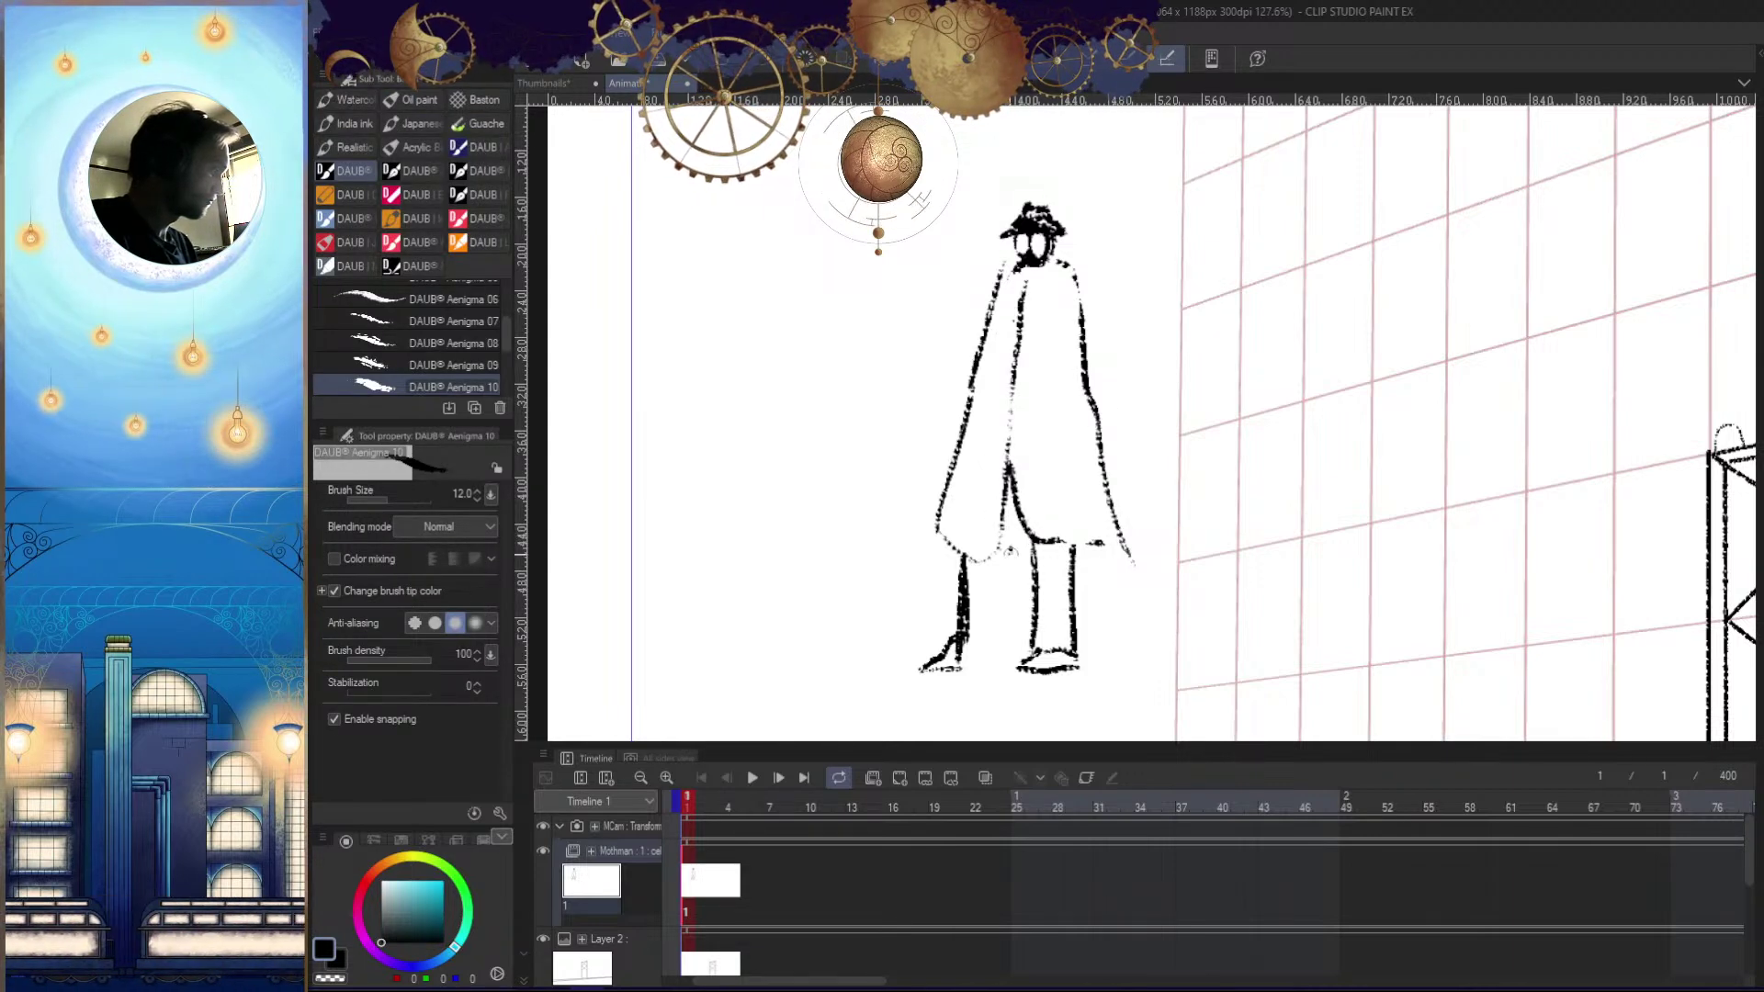
Draw the right arm bent at the elbow with the forearm reaching in across the coat
{"action": "key", "text": "z"}
{"action": "mouse_move", "coordinate": [1003, 645]}
{"action": "left_mouse_down"}
{"action": "mouse_move", "coordinate": [972, 663]}
{"action": "mouse_move", "coordinate": [1143, 610]}
{"action": "mouse_move", "coordinate": [1090, 570]}
{"action": "mouse_move", "coordinate": [1095, 590]}
{"action": "left_mouse_up"}
{"action": "key", "text": "h"}
{"action": "key", "text": "h"}
{"action": "key", "text": "b"}
{"action": "left_click_drag", "start_coordinate": [1084, 259], "coordinate": [1107, 428]}
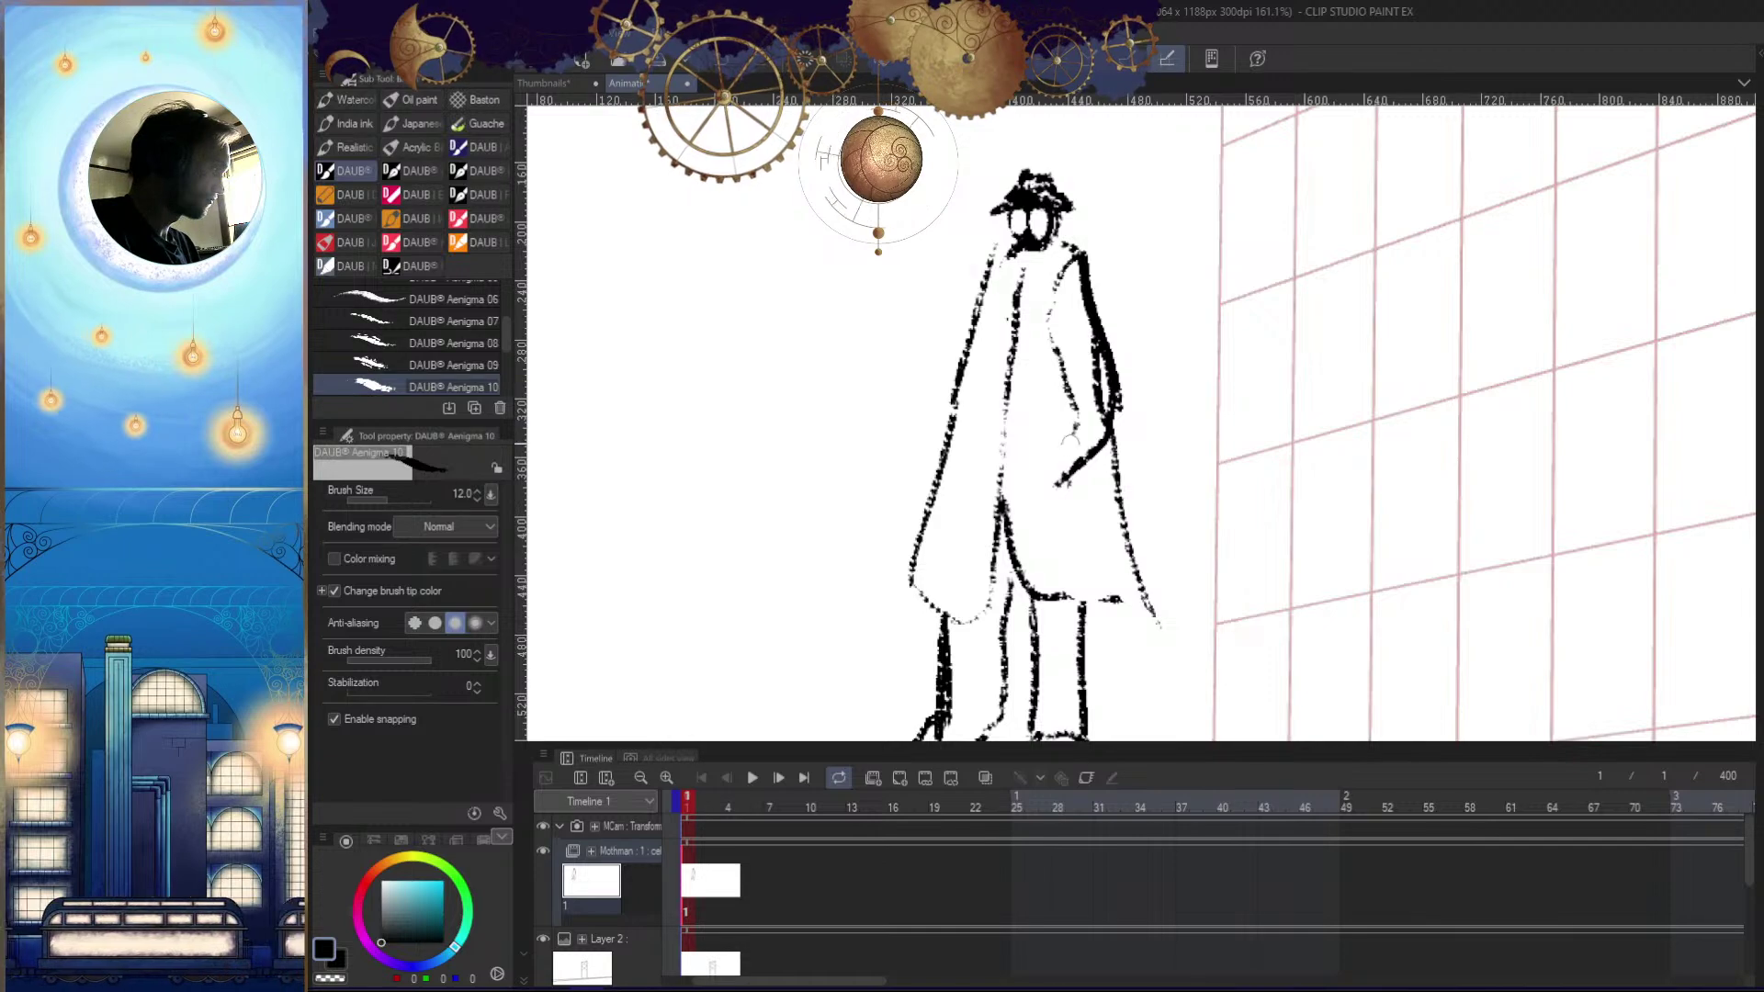
{"action": "left_click_drag", "start_coordinate": [1040, 425], "coordinate": [1054, 482]}
Check the figure mirrored, then erase the coat's left edge for redrawing
{"action": "key", "text": "h"}
{"action": "key", "text": "z"}
{"action": "key", "text": "h"}
{"action": "mouse_move", "coordinate": [1183, 538]}
{"action": "left_mouse_down"}
{"action": "mouse_move", "coordinate": [1093, 543]}
{"action": "mouse_move", "coordinate": [1176, 519]}
{"action": "left_mouse_up"}
{"action": "key", "text": "b"}
{"action": "key", "text": "e"}
{"action": "mouse_move", "coordinate": [1047, 295]}
{"action": "left_mouse_down"}
{"action": "mouse_move", "coordinate": [987, 558]}
{"action": "mouse_move", "coordinate": [1046, 449]}
{"action": "left_mouse_up"}
{"action": "key", "text": "b"}
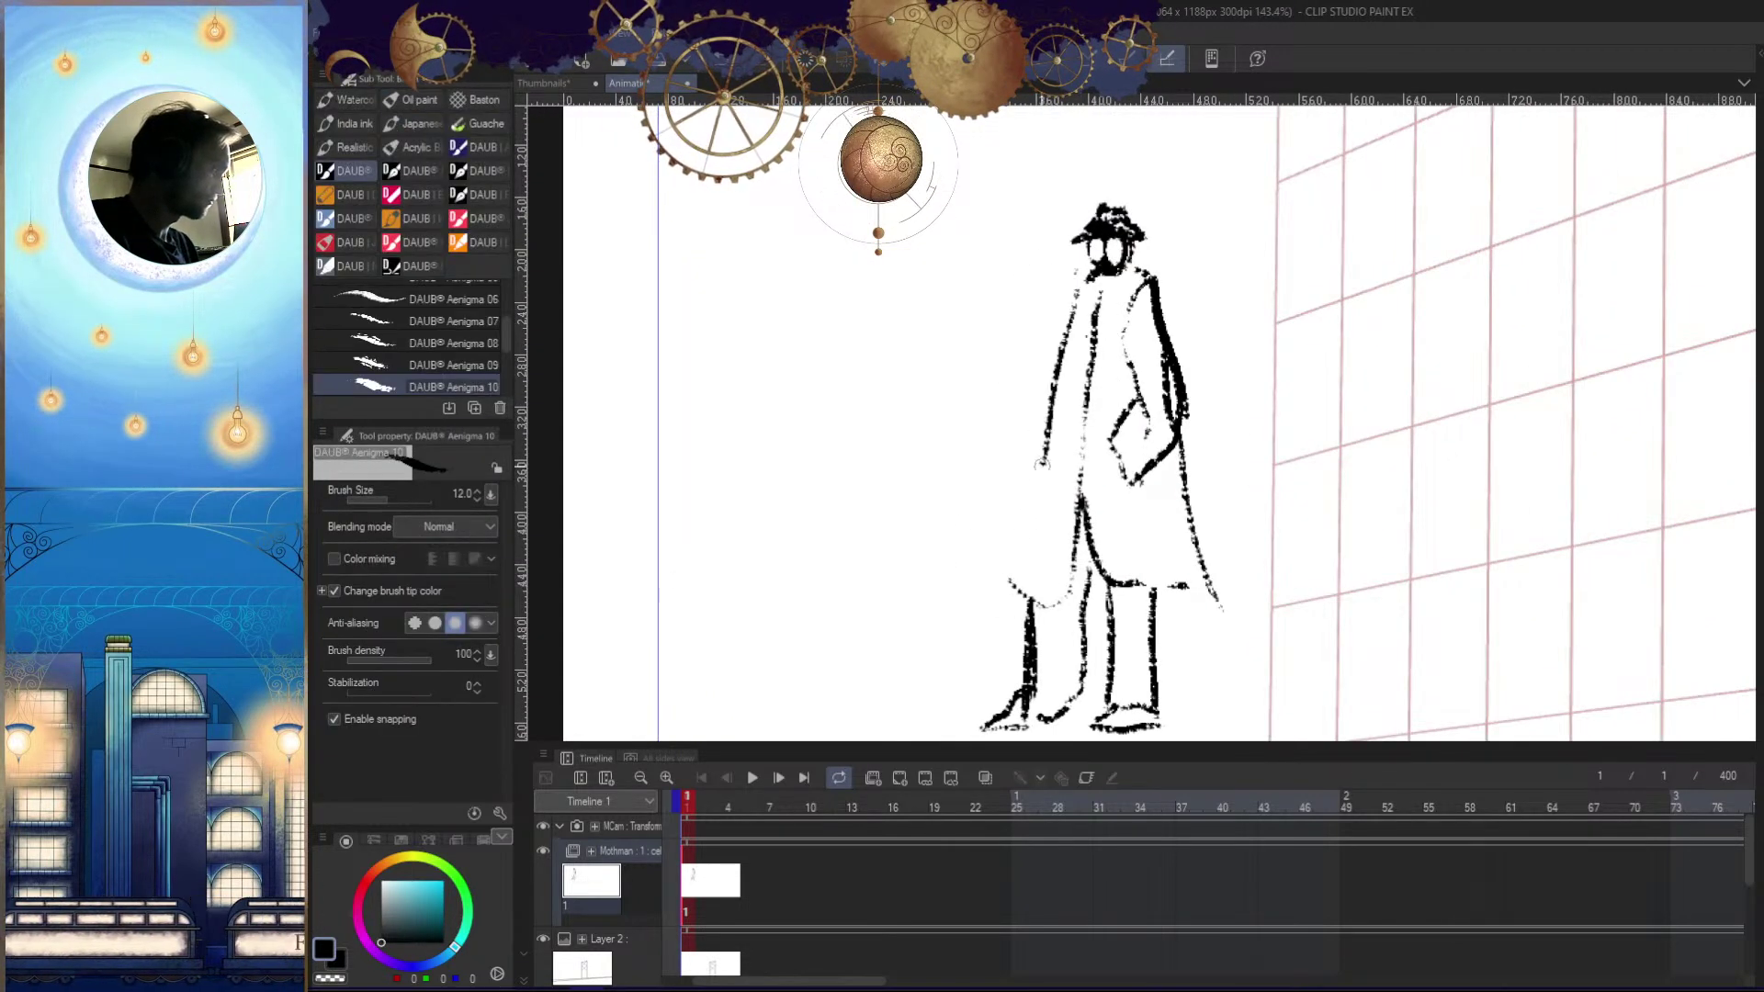
Redraw the coat's left edge down to the hem above the left leg
{"action": "key", "text": "z"}
{"action": "left_click_drag", "start_coordinate": [1057, 626], "coordinate": [970, 639]}
{"action": "key", "text": "h"}
{"action": "key", "text": "h"}
{"action": "left_click_drag", "start_coordinate": [1160, 664], "coordinate": [1088, 646]}
{"action": "left_click_drag", "start_coordinate": [973, 618], "coordinate": [1036, 603]}
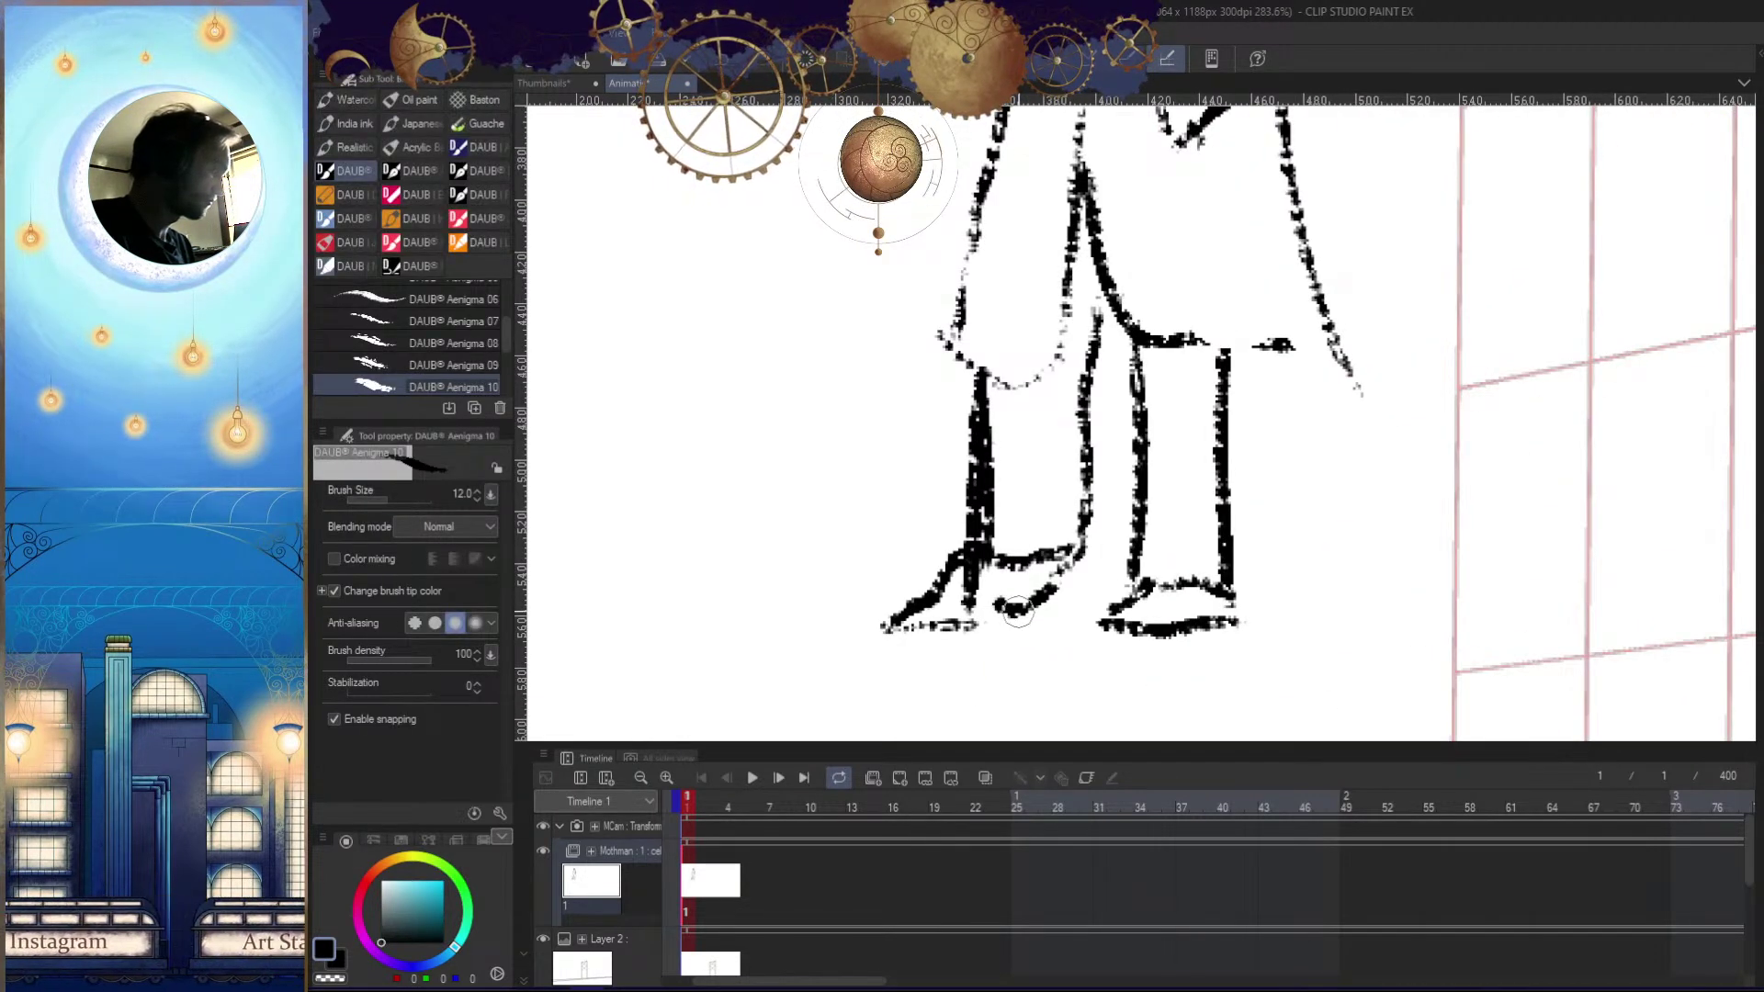
Erase the rough left shoe outline and redraw the shoe with a clean top and sole
{"action": "key", "text": "e"}
{"action": "left_click_drag", "start_coordinate": [1029, 611], "coordinate": [971, 621]}
{"action": "key", "text": "b"}
{"action": "left_click_drag", "start_coordinate": [971, 553], "coordinate": [899, 608]}
{"action": "left_click_drag", "start_coordinate": [1086, 543], "coordinate": [1036, 601]}
{"action": "left_click_drag", "start_coordinate": [889, 608], "coordinate": [1046, 599]}
Examine the figure's size and silhouette within the whole bridge scene, both mirrored and unmirrored
{"action": "key", "text": "ctrl+space"}
{"action": "left_click_drag", "start_coordinate": [1197, 630], "coordinate": [1001, 712]}
{"action": "key", "text": "h"}
{"action": "key", "text": "h"}
{"action": "left_click_drag", "start_coordinate": [1166, 642], "coordinate": [1230, 673]}
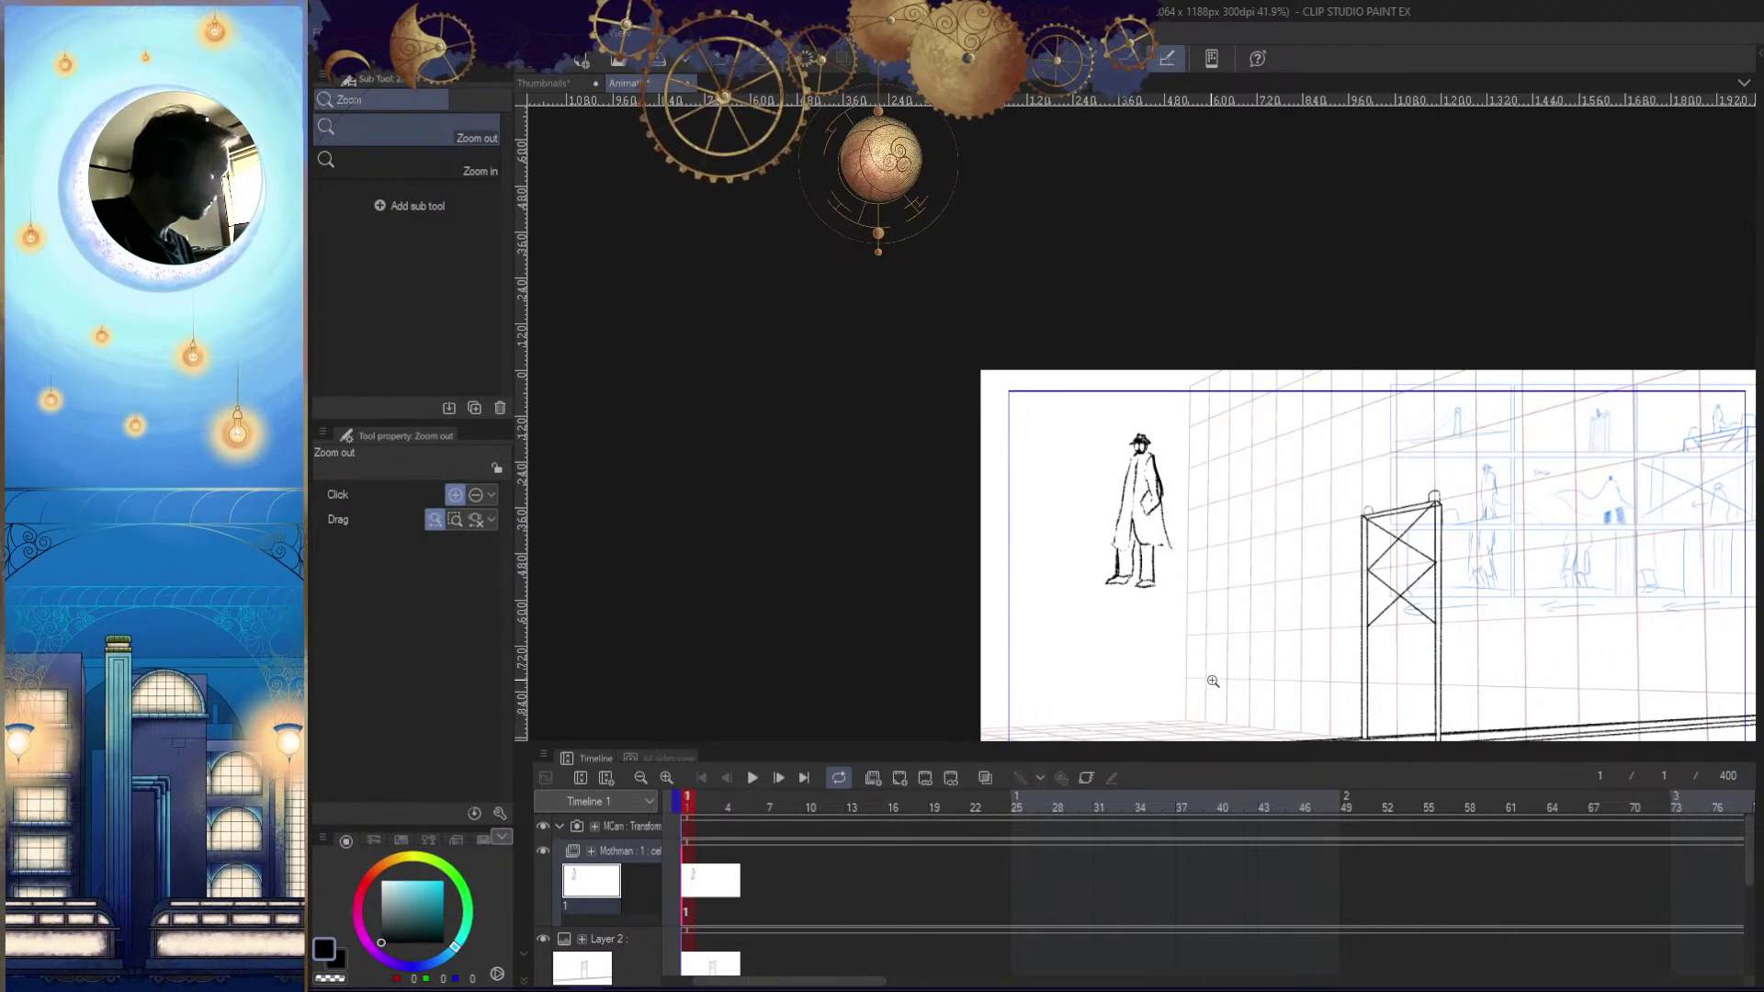
{"action": "left_click_drag", "start_coordinate": [1135, 591], "coordinate": [1215, 597]}
{"action": "mouse_move", "coordinate": [1131, 508]}
{"action": "left_mouse_down"}
{"action": "mouse_move", "coordinate": [1122, 551]}
{"action": "mouse_move", "coordinate": [1082, 557]}
{"action": "left_mouse_up"}
{"action": "key", "text": "ctrl+space"}
{"action": "left_click_drag", "start_coordinate": [1156, 630], "coordinate": [1085, 655]}
{"action": "left_click_drag", "start_coordinate": [1235, 650], "coordinate": [1208, 654]}
{"action": "left_click_drag", "start_coordinate": [1259, 705], "coordinate": [1119, 610]}
{"action": "left_click_drag", "start_coordinate": [1233, 660], "coordinate": [1196, 659]}
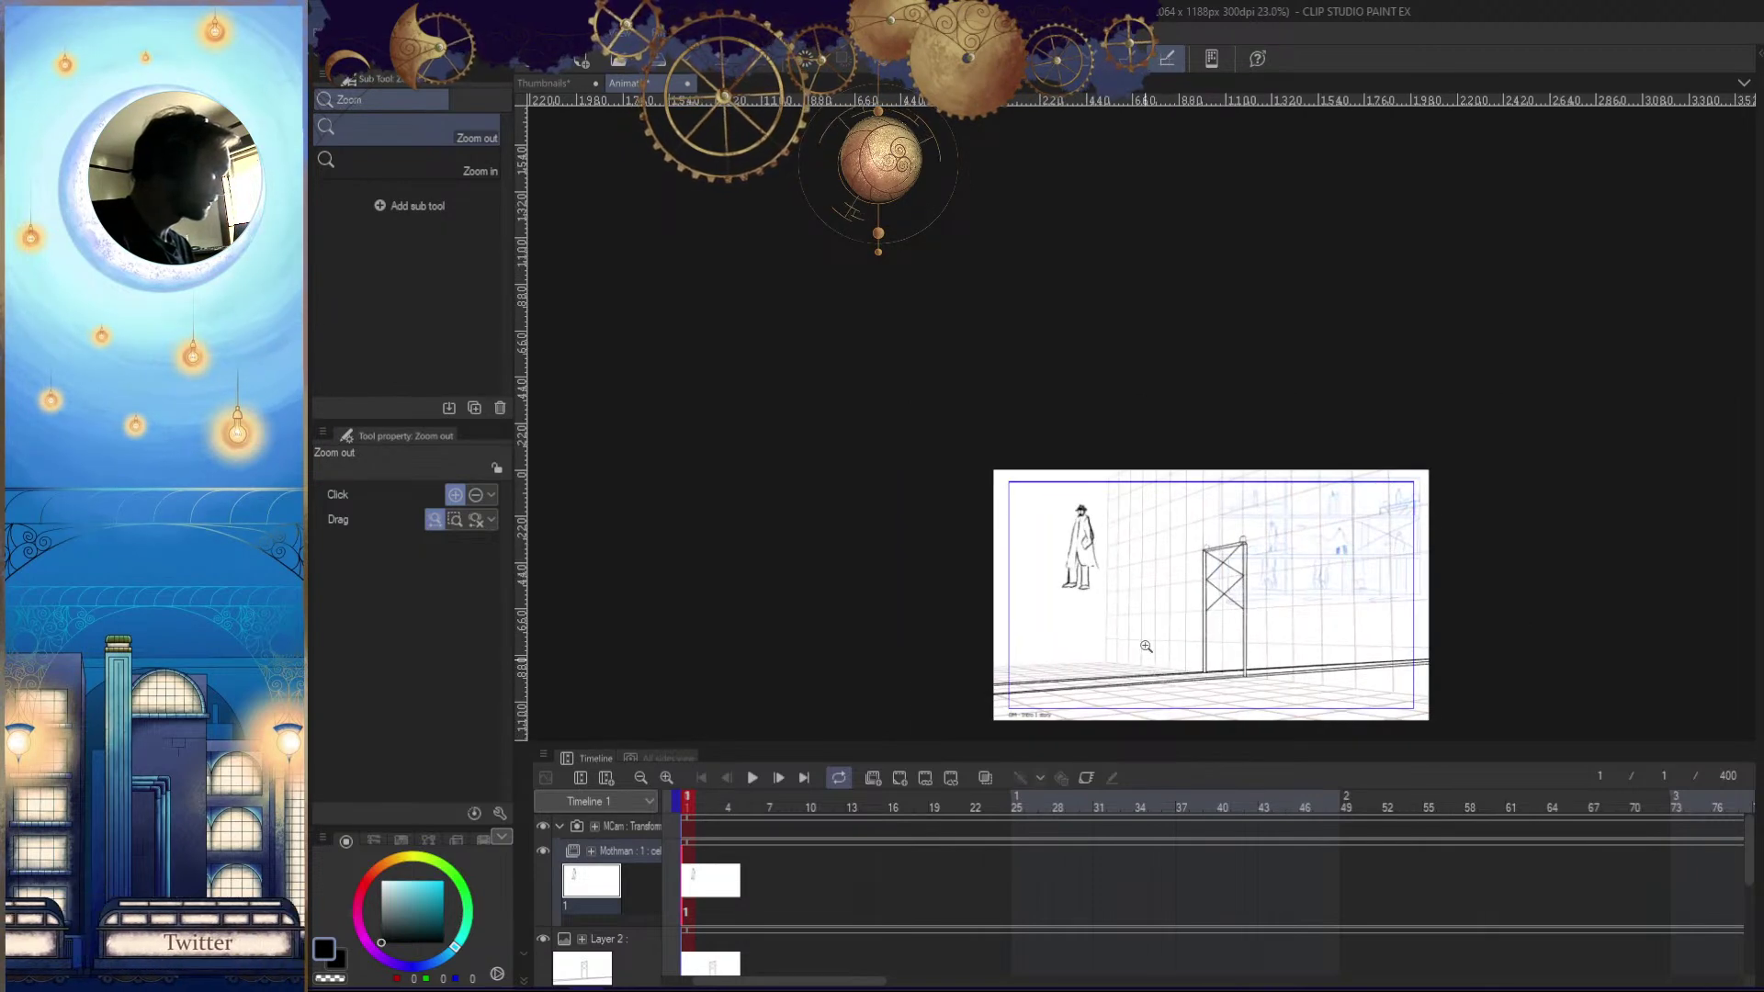
{"action": "left_click_drag", "start_coordinate": [1110, 554], "coordinate": [1191, 574]}
Erase the coat's back edge below the elbow and draw the upper edge of a tail billowing out behind the figure
{"action": "key", "text": "h"}
{"action": "left_click_drag", "start_coordinate": [1311, 636], "coordinate": [1354, 641]}
{"action": "key", "text": "e"}
{"action": "left_click_drag", "start_coordinate": [1157, 494], "coordinate": [1114, 583]}
{"action": "key", "text": "b"}
{"action": "mouse_move", "coordinate": [1160, 433]}
{"action": "left_mouse_down"}
{"action": "mouse_move", "coordinate": [1058, 575]}
{"action": "mouse_move", "coordinate": [1248, 549]}
{"action": "left_mouse_up"}
{"action": "key", "text": "ctrl+z"}
{"action": "key", "text": "ctrl+z"}
{"action": "mouse_move", "coordinate": [1163, 384]}
{"action": "left_mouse_down"}
{"action": "mouse_move", "coordinate": [1090, 448]}
{"action": "mouse_move", "coordinate": [946, 501]}
{"action": "left_mouse_up"}
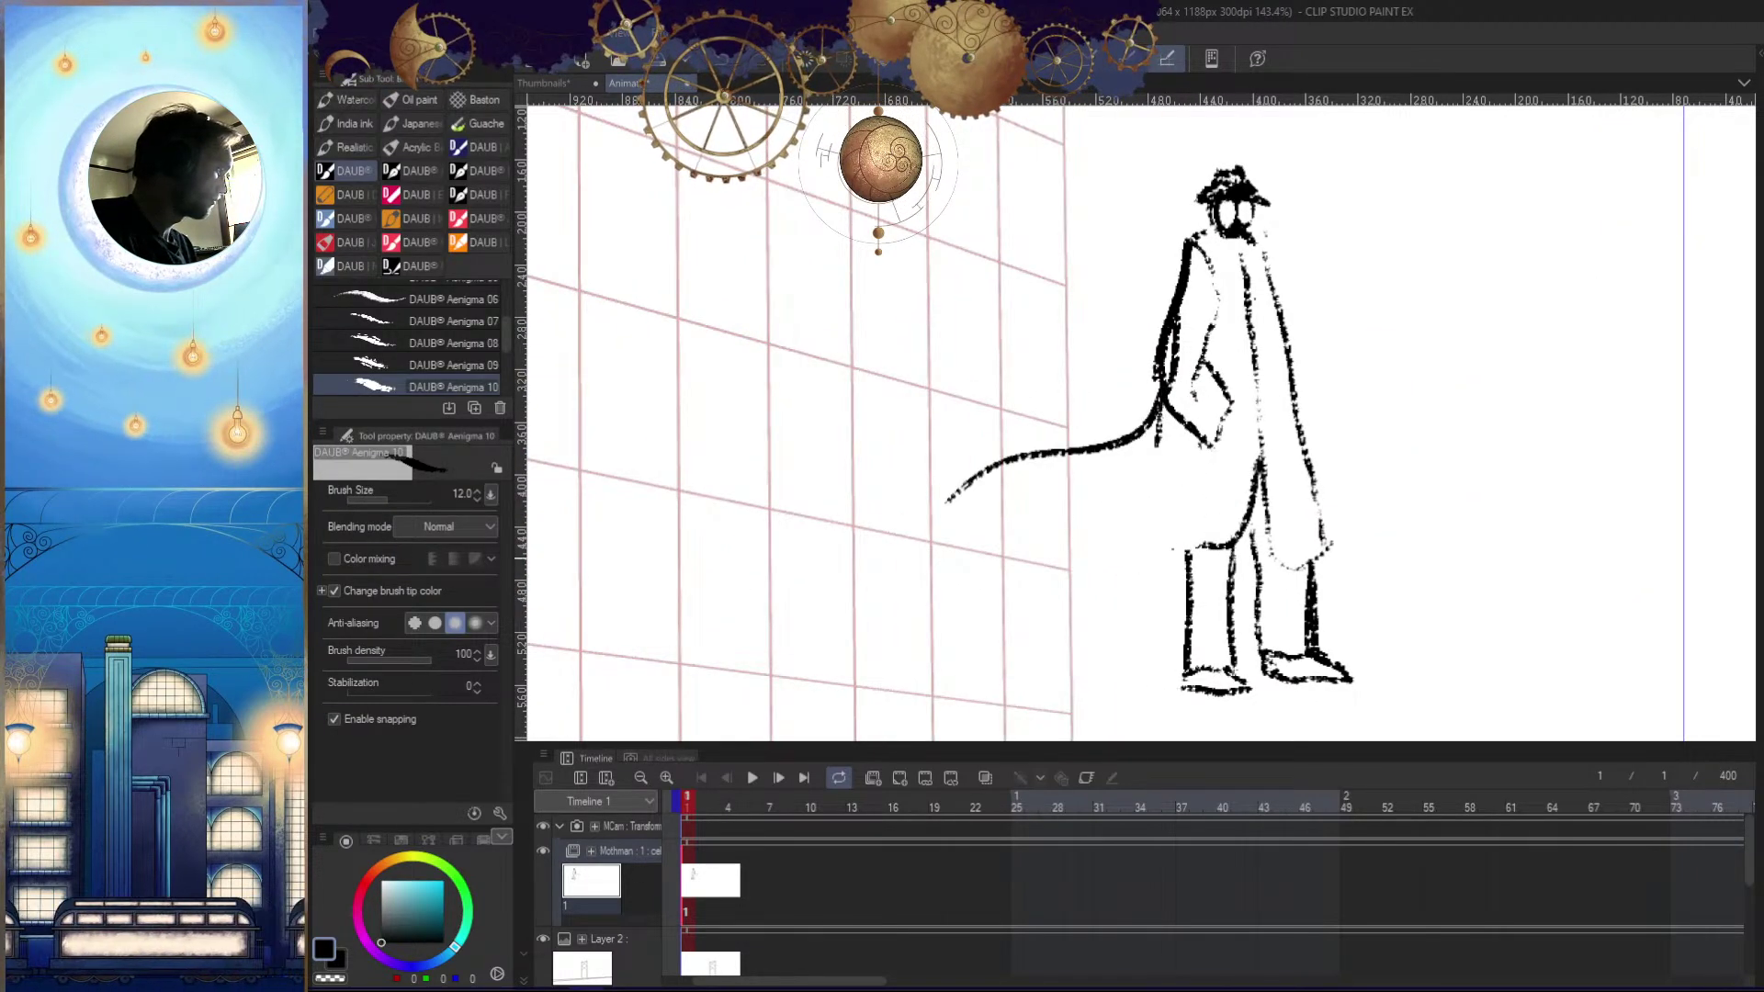
Erase the old coat lines over the legs and draw the billowing tail's lower edge out from the front opening
{"action": "left_click_drag", "start_coordinate": [1202, 540], "coordinate": [951, 529]}
{"action": "key", "text": "h"}
{"action": "key", "text": "ctrl+z"}
{"action": "key", "text": "h"}
{"action": "key", "text": "e"}
{"action": "left_click_drag", "start_coordinate": [1254, 471], "coordinate": [1194, 546]}
{"action": "key", "text": "b"}
{"action": "mouse_move", "coordinate": [1240, 432]}
{"action": "left_mouse_down"}
{"action": "mouse_move", "coordinate": [1033, 481]}
{"action": "mouse_move", "coordinate": [1111, 482]}
{"action": "mouse_move", "coordinate": [952, 497]}
{"action": "mouse_move", "coordinate": [1301, 510]}
{"action": "mouse_move", "coordinate": [1013, 534]}
{"action": "mouse_move", "coordinate": [1056, 461]}
{"action": "mouse_move", "coordinate": [973, 530]}
{"action": "left_mouse_up"}
Redraw the coat's left front flap as two lines tapering to a point above the left leg
{"action": "key", "text": "h"}
{"action": "key", "text": "e"}
{"action": "key", "text": "b"}
{"action": "left_click_drag", "start_coordinate": [1071, 427], "coordinate": [1029, 475]}
{"action": "key", "text": "ctrl+z"}
{"action": "left_click_drag", "start_coordinate": [1071, 411], "coordinate": [1008, 533]}
{"action": "left_click_drag", "start_coordinate": [1030, 439], "coordinate": [1002, 551]}
{"action": "key", "text": "h"}
{"action": "left_click_drag", "start_coordinate": [1105, 591], "coordinate": [1150, 532]}
{"action": "key", "text": "h"}
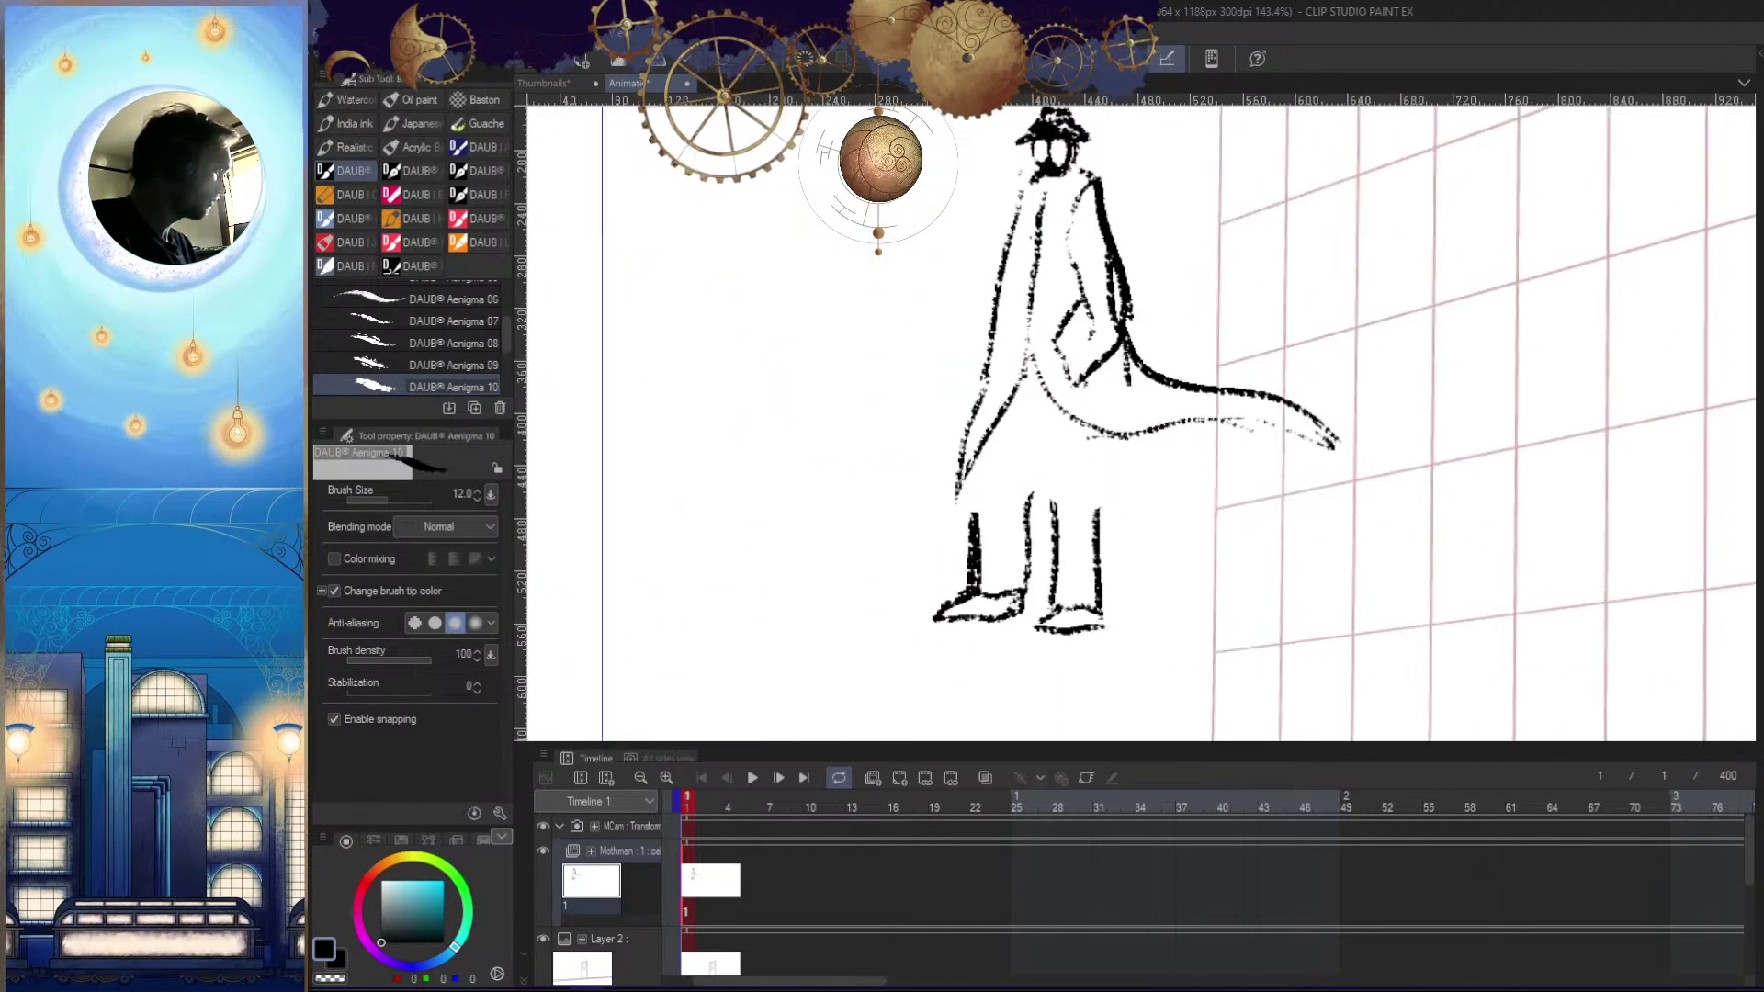
Draw the coat's rear hem from the tail tip back to the leg and extend the trouser lines up to the coat
{"action": "left_click_drag", "start_coordinate": [1295, 448], "coordinate": [1102, 514]}
{"action": "mouse_move", "coordinate": [1096, 429]}
{"action": "left_mouse_down"}
{"action": "mouse_move", "coordinate": [1048, 459]}
{"action": "mouse_move", "coordinate": [1052, 567]}
{"action": "left_mouse_up"}
{"action": "left_click_drag", "start_coordinate": [1033, 406], "coordinate": [1036, 523]}
{"action": "scroll", "coordinate": [1236, 677], "scroll_direction": "down", "scroll_amount": 8}
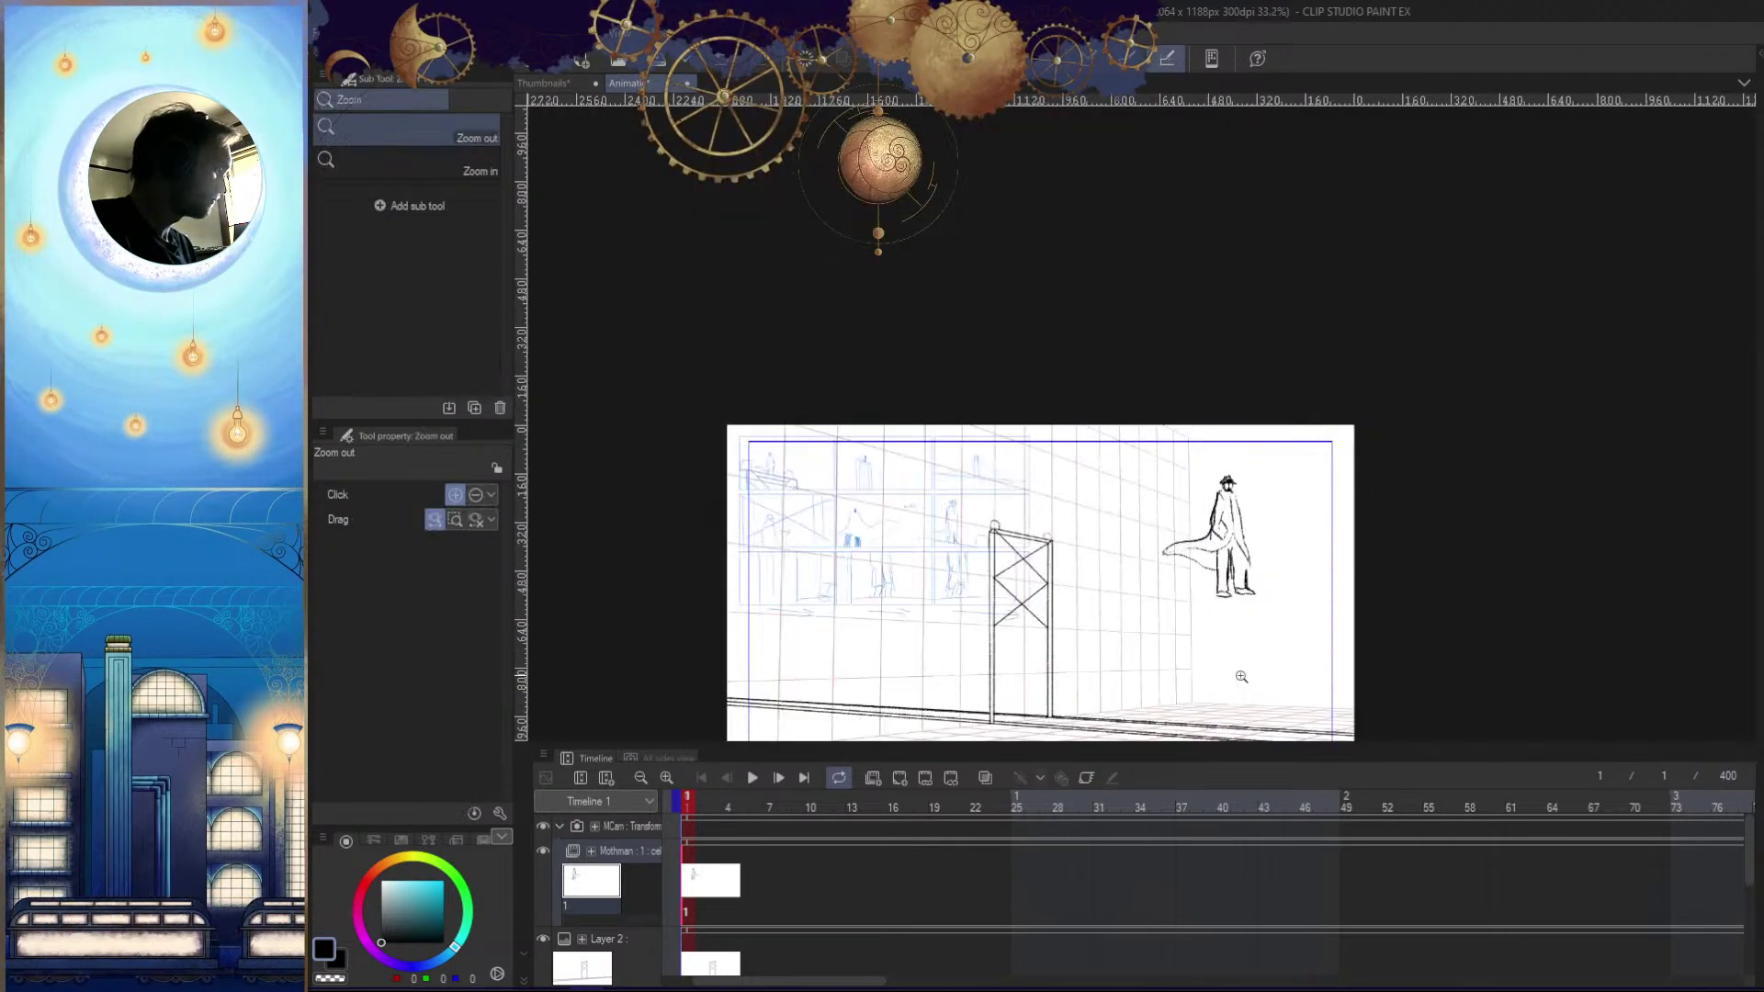
{"action": "scroll", "coordinate": [1252, 606], "scroll_direction": "up", "scroll_amount": 8}
{"action": "left_click_drag", "start_coordinate": [1105, 622], "coordinate": [1174, 523]}
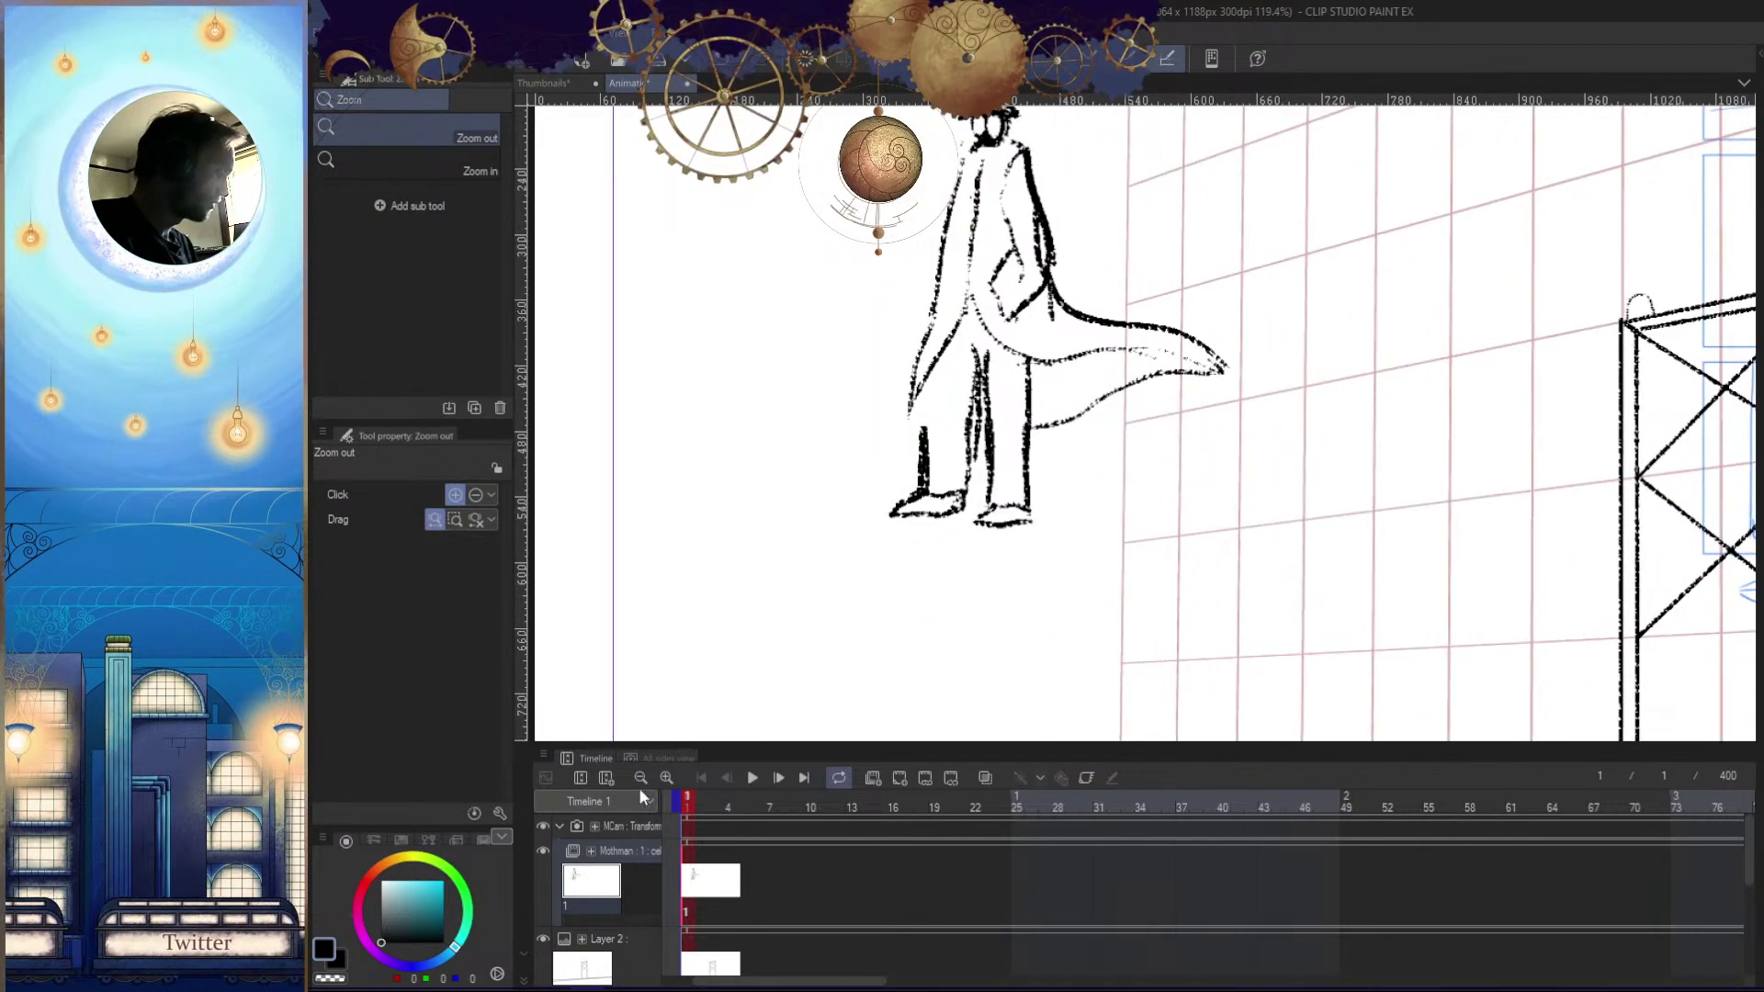
Add a second Mothman cel copied from the first drawing and place it at frame 7
{"action": "key", "text": "ctrl+v"}
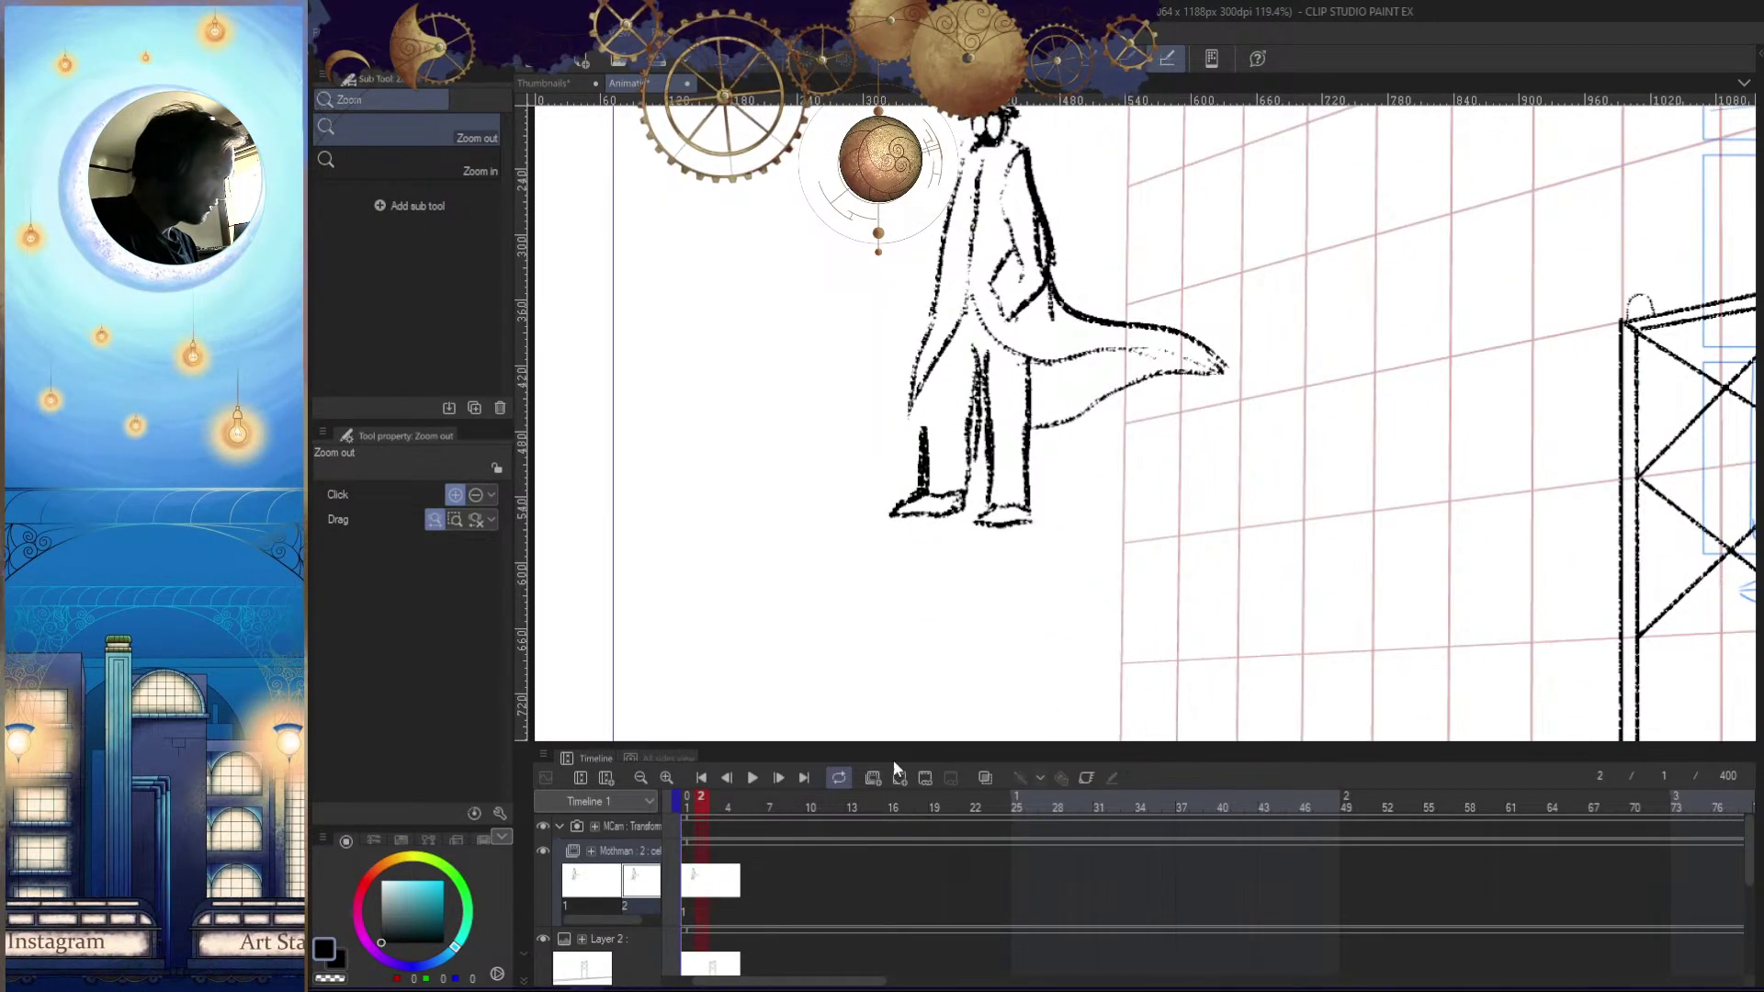
{"action": "left_click", "coordinate": [728, 868]}
{"action": "right_click", "coordinate": [725, 845]}
{"action": "left_click", "coordinate": [757, 526]}
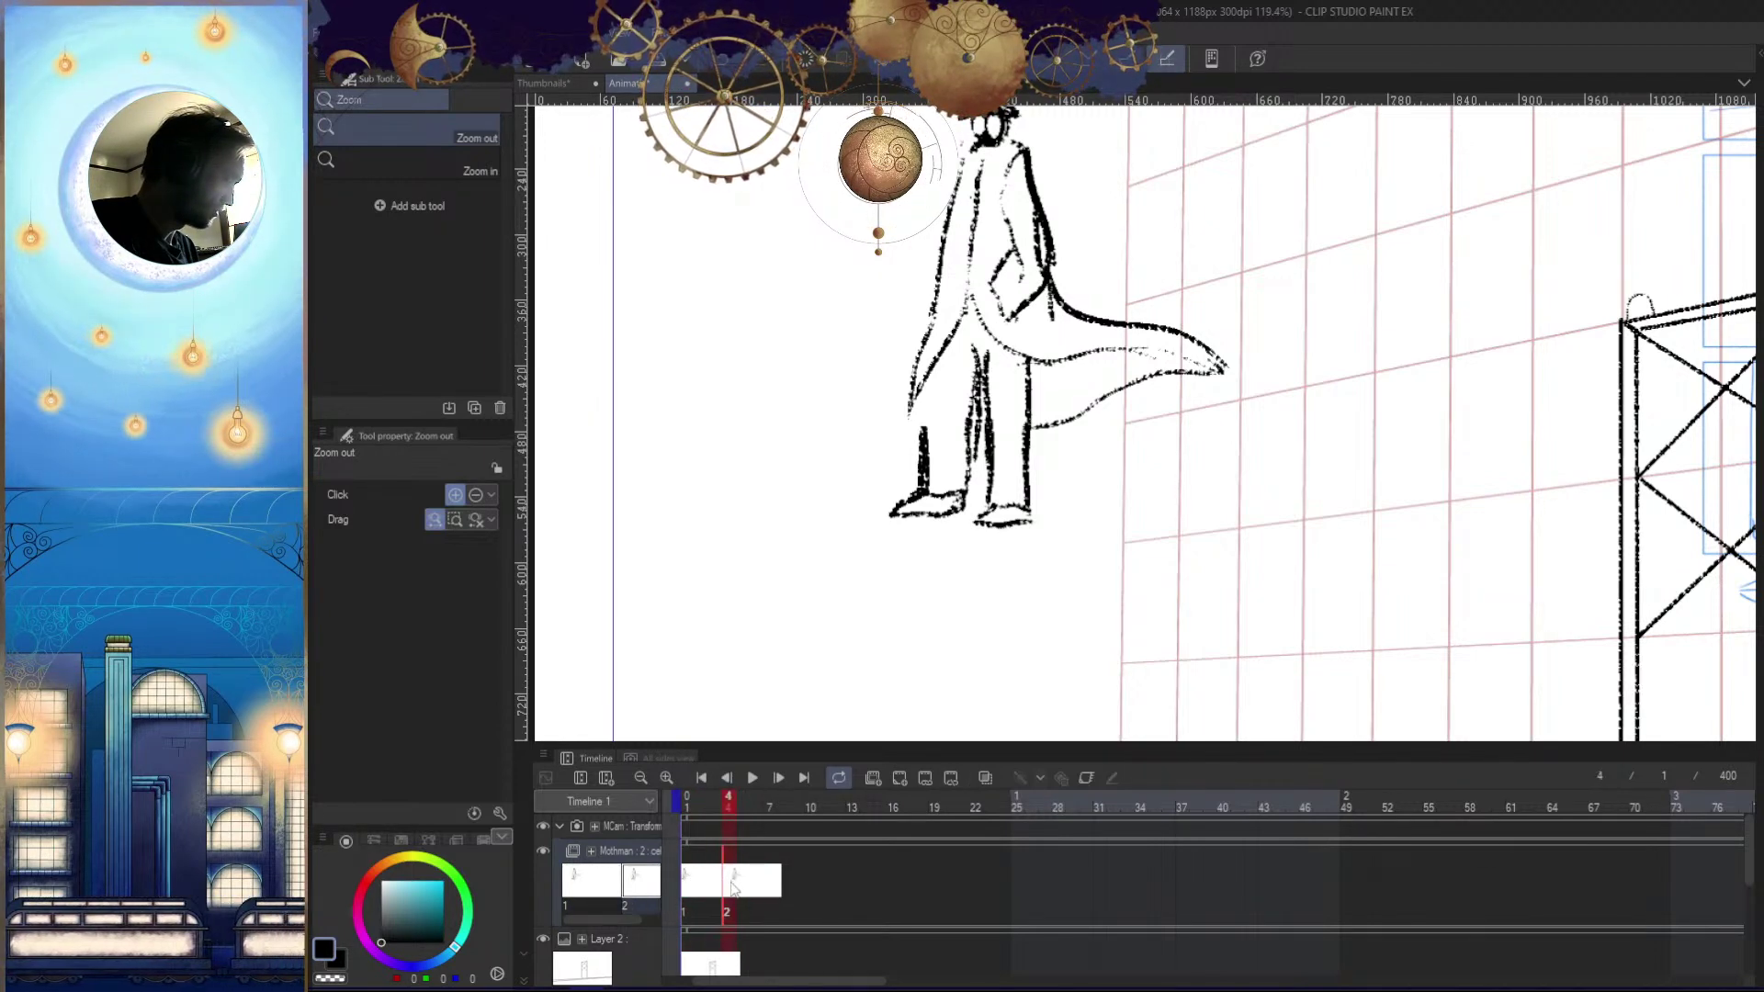
{"action": "left_click_drag", "start_coordinate": [768, 888], "coordinate": [949, 842]}
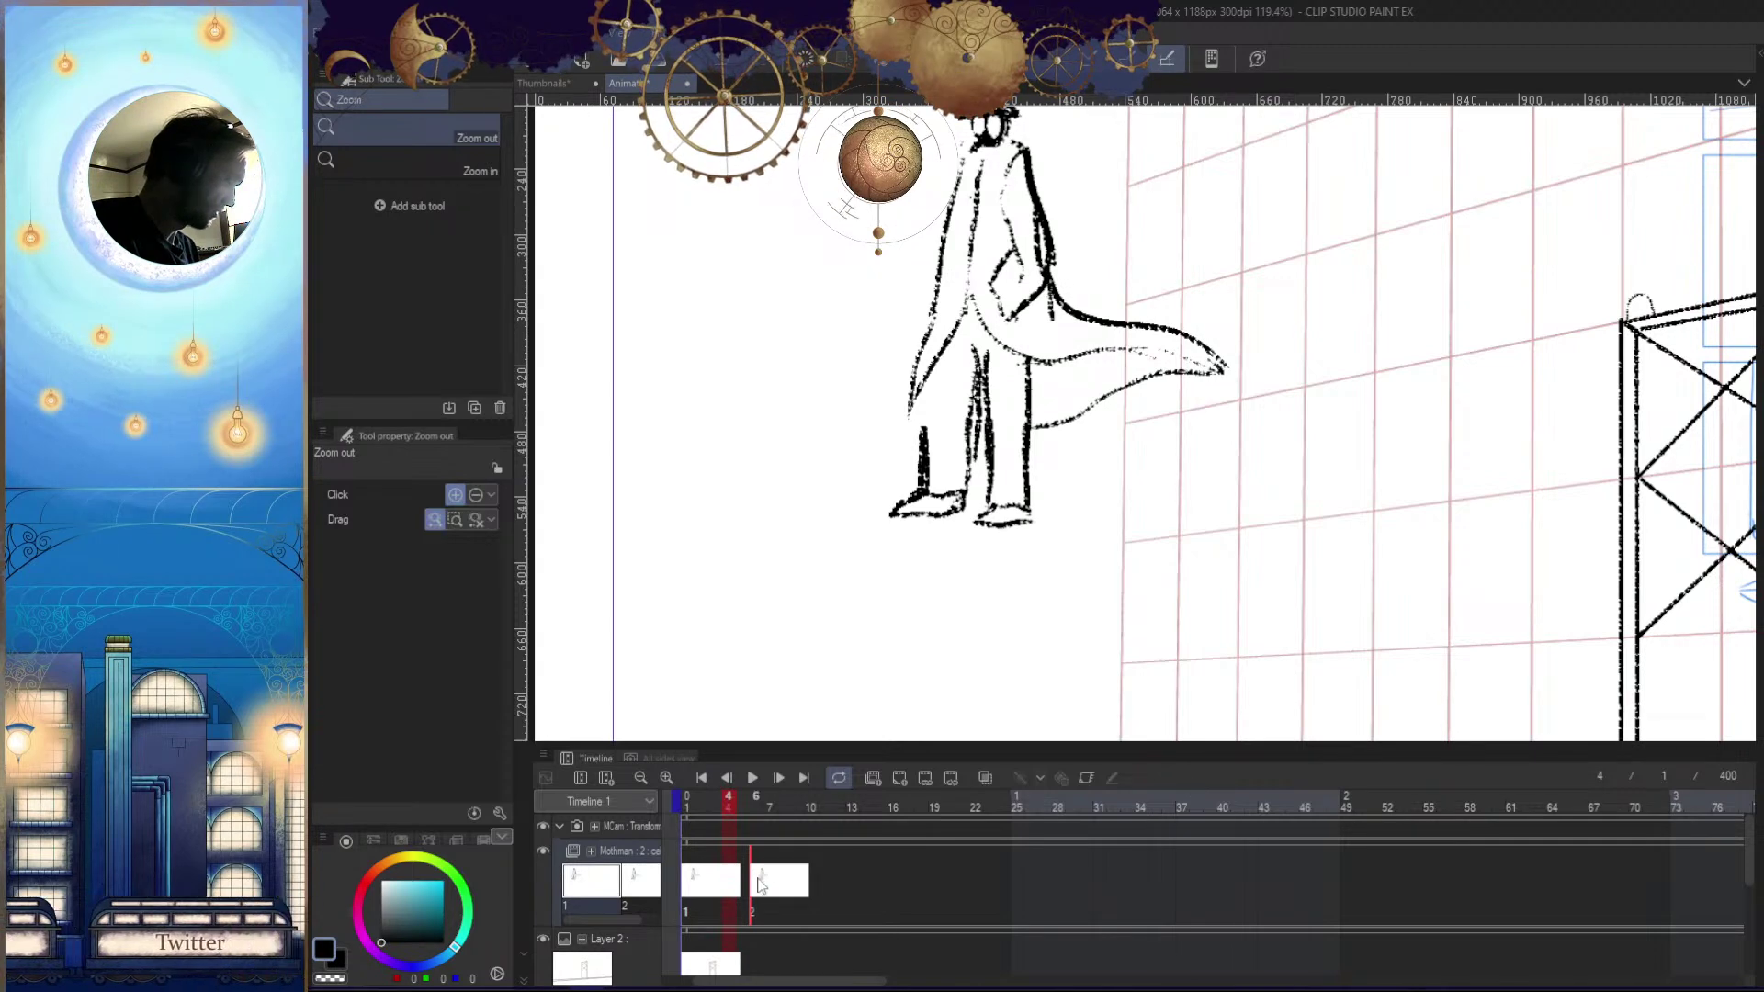
{"action": "left_click_drag", "start_coordinate": [770, 888], "coordinate": [782, 886]}
Erase the billowing coat tail on cel 2 in the mirrored view
{"action": "key", "text": "h"}
{"action": "left_click_drag", "start_coordinate": [1206, 451], "coordinate": [1161, 505]}
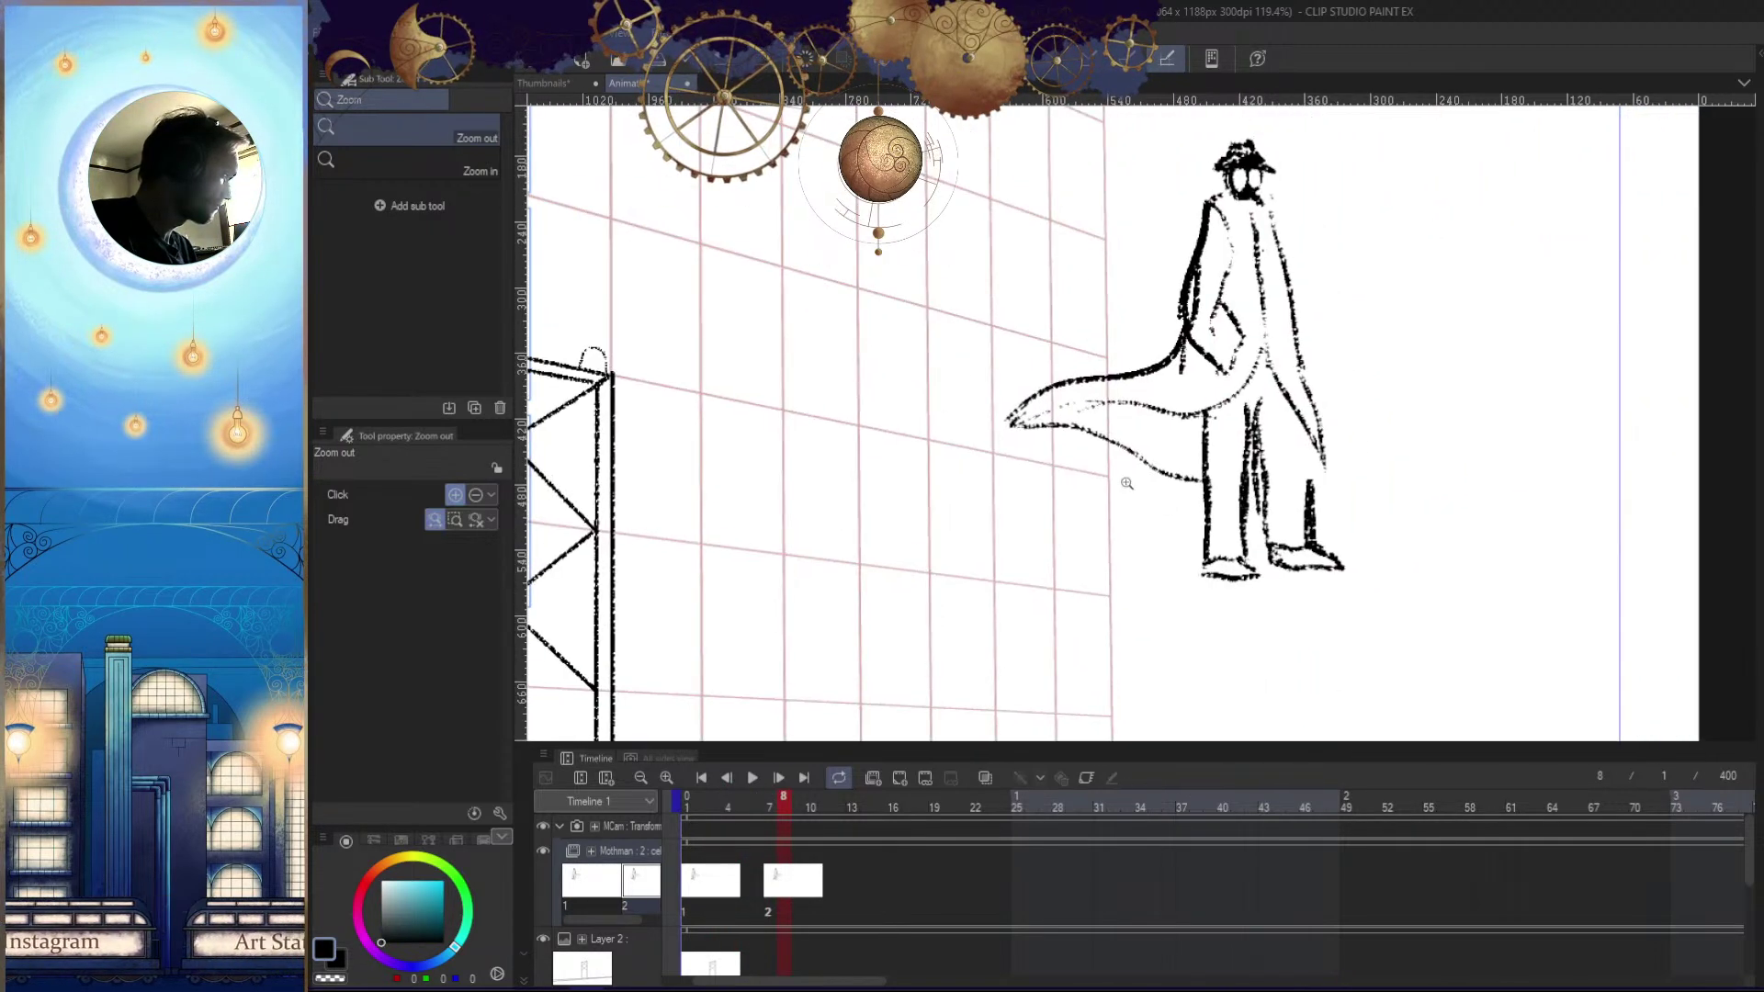
{"action": "scroll", "coordinate": [1145, 478], "scroll_direction": "up", "scroll_amount": 2}
{"action": "key", "text": "e"}
{"action": "mouse_move", "coordinate": [1145, 332]}
{"action": "left_mouse_down"}
{"action": "mouse_move", "coordinate": [922, 394]}
{"action": "mouse_move", "coordinate": [1068, 478]}
{"action": "mouse_move", "coordinate": [1161, 476]}
{"action": "left_mouse_up"}
Try different upper edges for the coat tail on cel 2, comparing them with cel 1, and undo them
{"action": "scroll", "coordinate": [1161, 474], "scroll_direction": "up", "scroll_amount": 1}
{"action": "mouse_move", "coordinate": [1206, 355]}
{"action": "left_mouse_down"}
{"action": "mouse_move", "coordinate": [1150, 430]}
{"action": "mouse_move", "coordinate": [854, 538]}
{"action": "left_mouse_up"}
{"action": "key", "text": "b"}
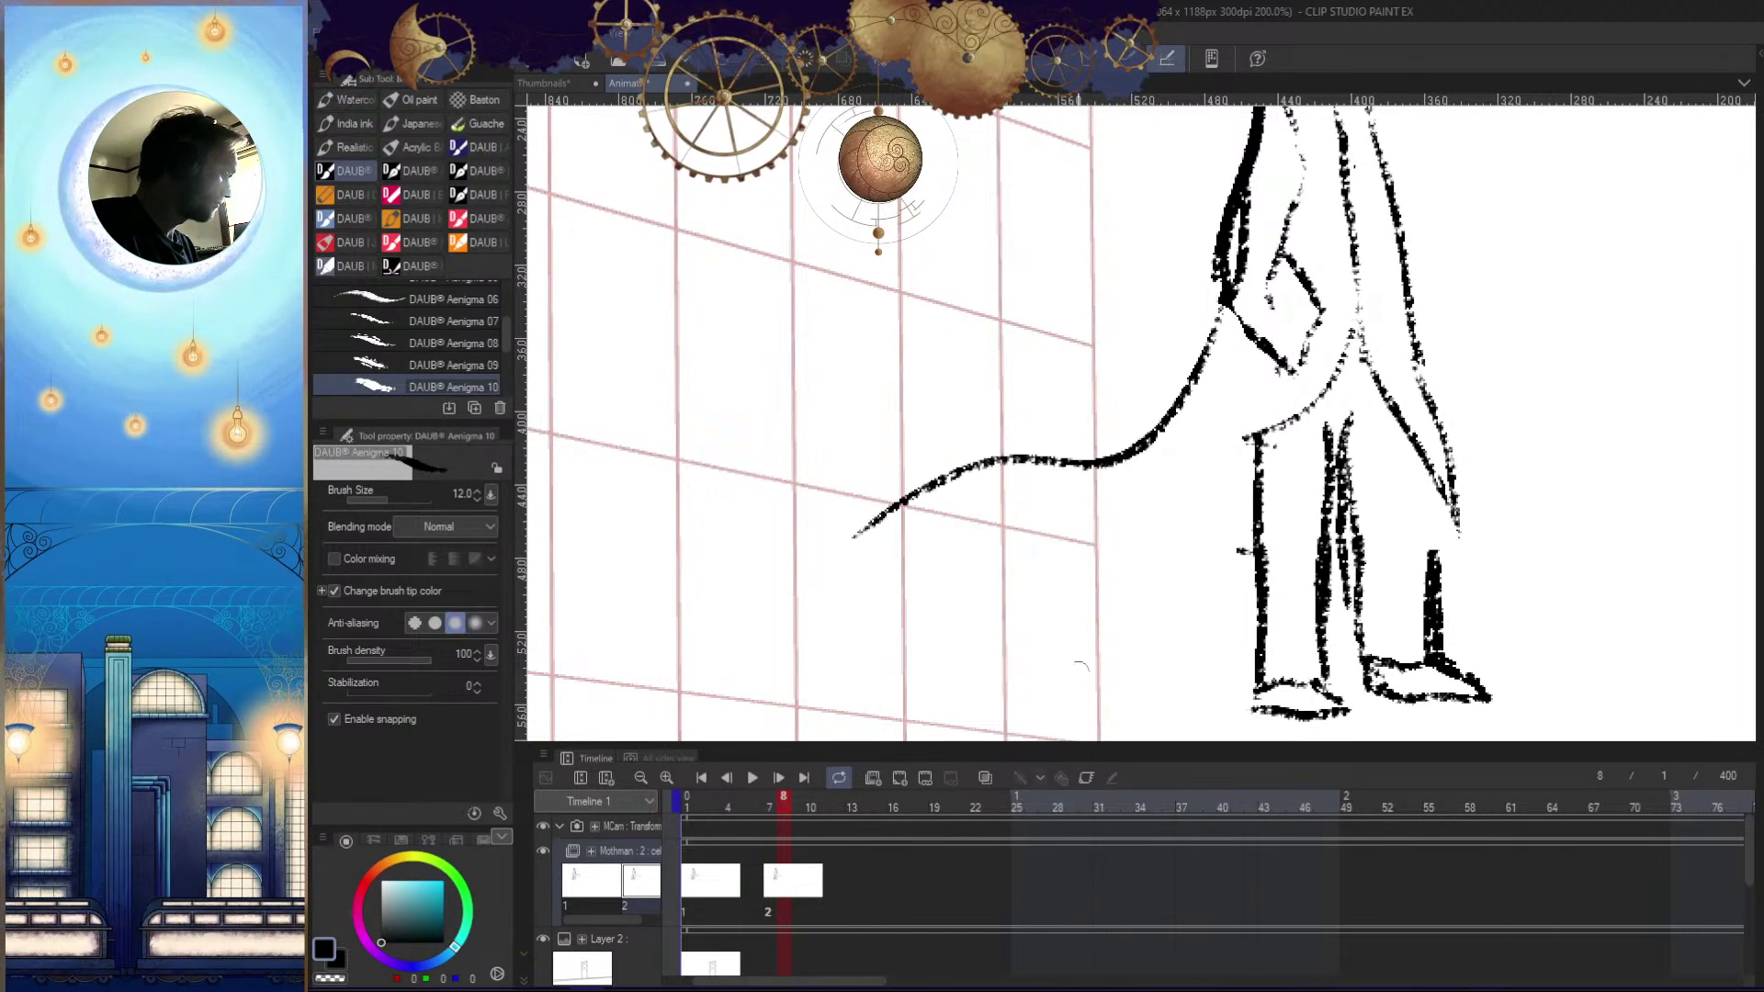
{"action": "key", "text": "comma"}
{"action": "key", "text": "comma"}
{"action": "key", "text": "period"}
{"action": "key", "text": "comma"}
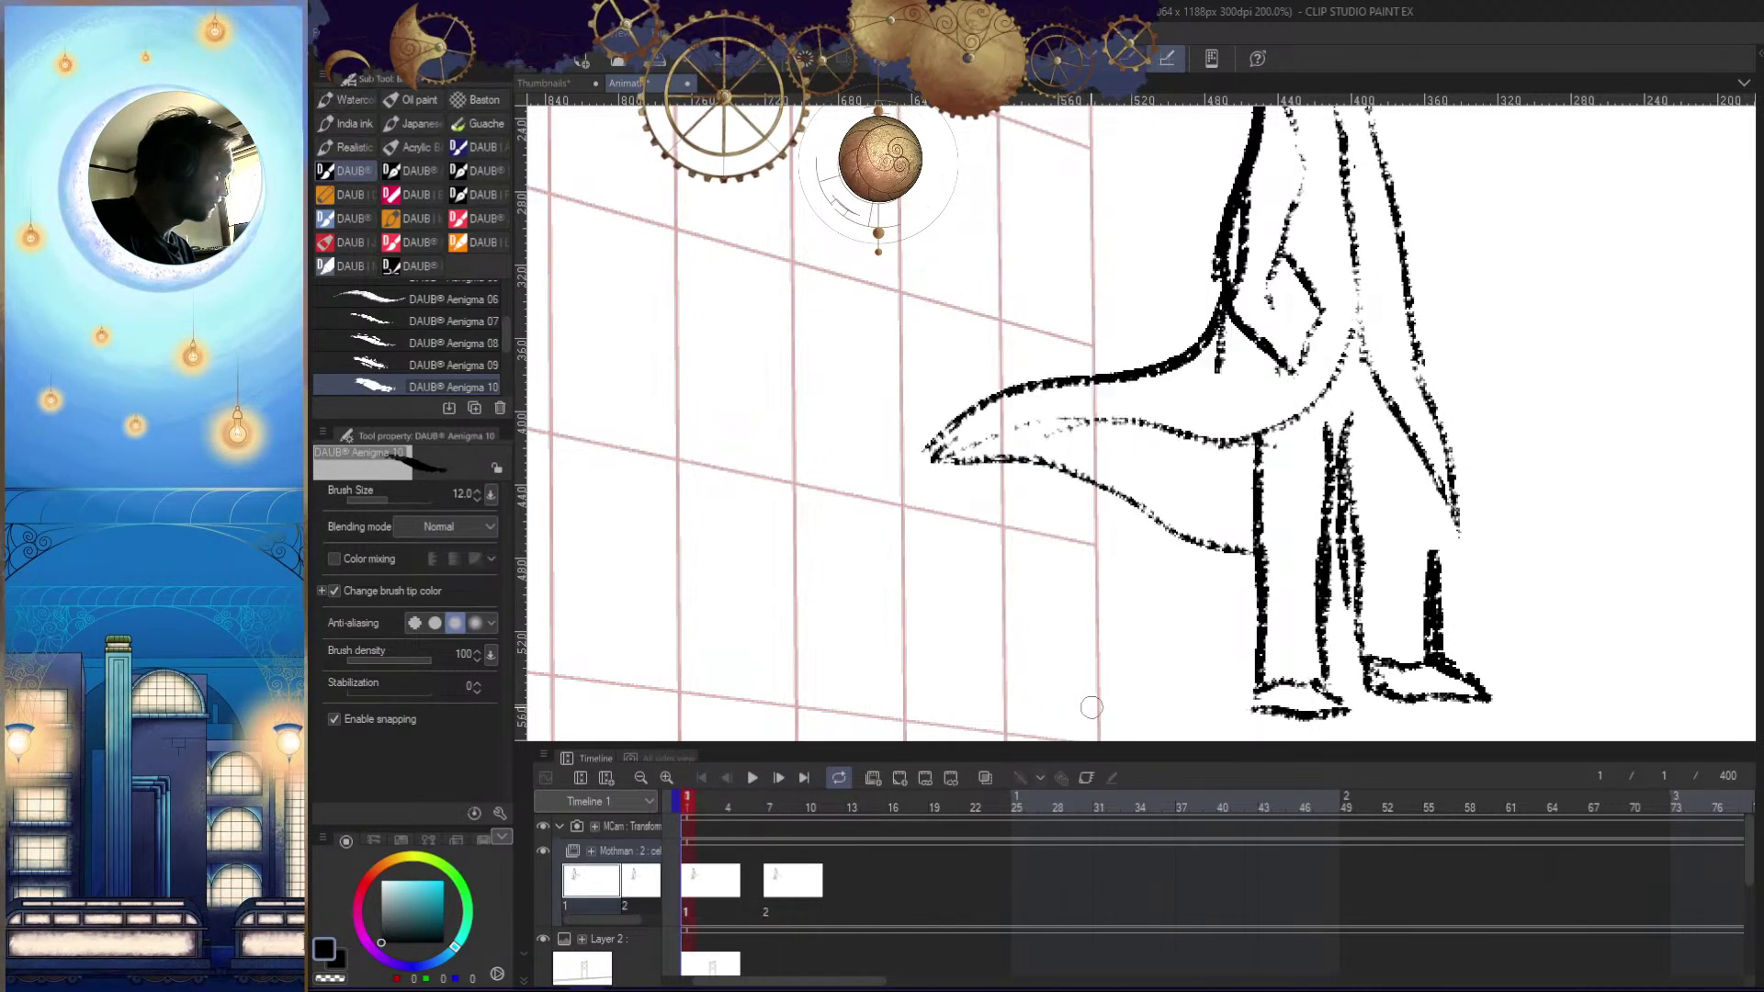
{"action": "key", "text": "period"}
{"action": "key", "text": "ctrl+z"}
{"action": "left_click_drag", "start_coordinate": [1226, 294], "coordinate": [1015, 550]}
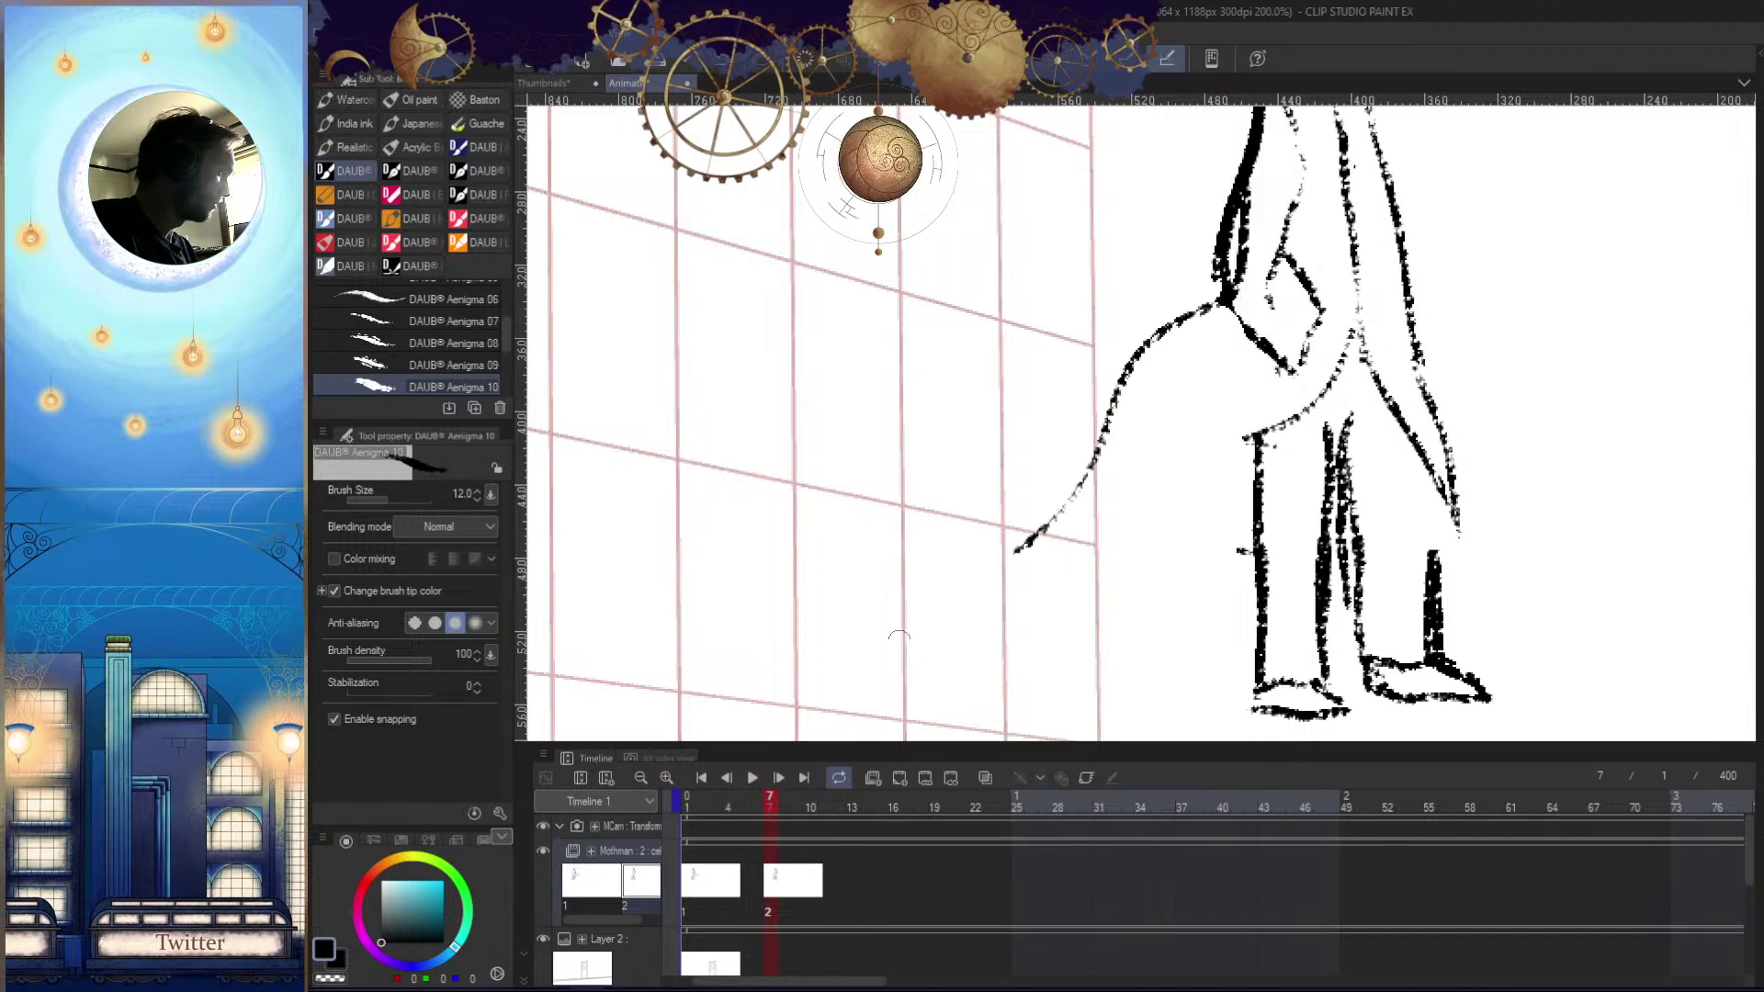
{"action": "key", "text": "ctrl+z"}
Draw cel 2's coat tail swept lower behind the figure, replacing its upper and lower edges
{"action": "mouse_move", "coordinate": [1230, 294]}
{"action": "left_mouse_down"}
{"action": "mouse_move", "coordinate": [906, 523]}
{"action": "mouse_move", "coordinate": [1195, 549]}
{"action": "mouse_move", "coordinate": [1240, 559]}
{"action": "left_mouse_up"}
{"action": "key", "text": "h"}
{"action": "left_click_drag", "start_coordinate": [1264, 576], "coordinate": [1268, 603]}
{"action": "key", "text": "h"}
{"action": "key", "text": "e"}
{"action": "mouse_move", "coordinate": [1329, 404]}
{"action": "left_mouse_down"}
{"action": "mouse_move", "coordinate": [1322, 422]}
{"action": "mouse_move", "coordinate": [1169, 456]}
{"action": "mouse_move", "coordinate": [1102, 521]}
{"action": "mouse_move", "coordinate": [1026, 542]}
{"action": "left_mouse_up"}
{"action": "key", "text": "b"}
{"action": "key", "text": "h"}
{"action": "key", "text": "h"}
{"action": "mouse_move", "coordinate": [1185, 569]}
{"action": "left_mouse_down"}
{"action": "mouse_move", "coordinate": [1087, 569]}
{"action": "mouse_move", "coordinate": [1142, 551]}
{"action": "mouse_move", "coordinate": [1011, 533]}
{"action": "left_mouse_up"}
Erase the pointed front flap on cel 2 and redraw it hanging closer to the left leg
{"action": "key", "text": "e"}
{"action": "key", "text": "b"}
{"action": "key", "text": "h"}
{"action": "key", "text": "h"}
{"action": "key", "text": "h"}
{"action": "key", "text": "e"}
{"action": "left_click_drag", "start_coordinate": [922, 485], "coordinate": [949, 452]}
{"action": "key", "text": "b"}
{"action": "left_click_drag", "start_coordinate": [940, 385], "coordinate": [910, 567]}
{"action": "left_click_drag", "start_coordinate": [986, 401], "coordinate": [929, 544]}
Flip back and forth between cels 1 and 2 to examine the coat's movement, mirrored and unmirrored
{"action": "key", "text": "Left"}
{"action": "key", "text": "Right"}
{"action": "key", "text": "h"}
{"action": "mouse_move", "coordinate": [1254, 516]}
{"action": "left_mouse_down"}
{"action": "mouse_move", "coordinate": [1185, 602]}
{"action": "mouse_move", "coordinate": [1207, 528]}
{"action": "mouse_move", "coordinate": [1152, 574]}
{"action": "left_mouse_up"}
{"action": "key", "text": "Left"}
{"action": "key", "text": "Right"}
{"action": "key", "text": "h"}
{"action": "key", "text": "Left"}
{"action": "key", "text": "Right"}
{"action": "key", "text": "Left"}
{"action": "key", "text": "Right"}
{"action": "key", "text": "Left"}
{"action": "key", "text": "Right"}
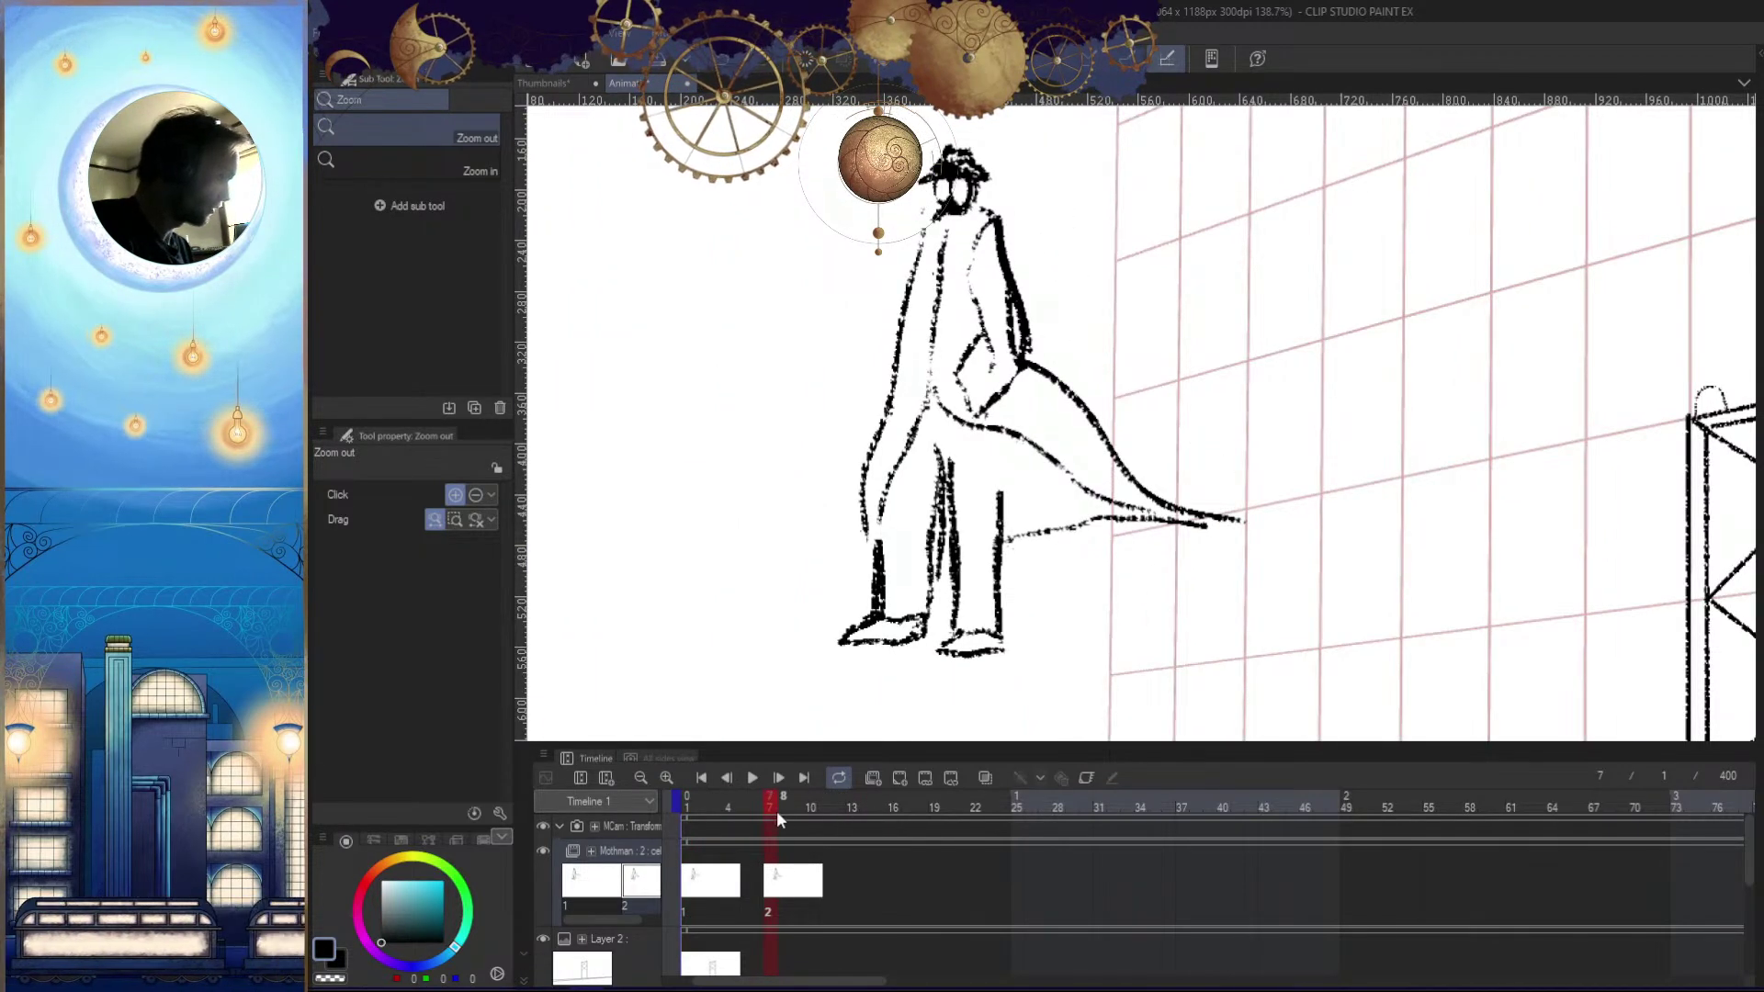
{"action": "left_click", "coordinate": [732, 808]}
{"action": "left_click", "coordinate": [825, 806]}
{"action": "left_click_drag", "start_coordinate": [838, 808], "coordinate": [827, 812]}
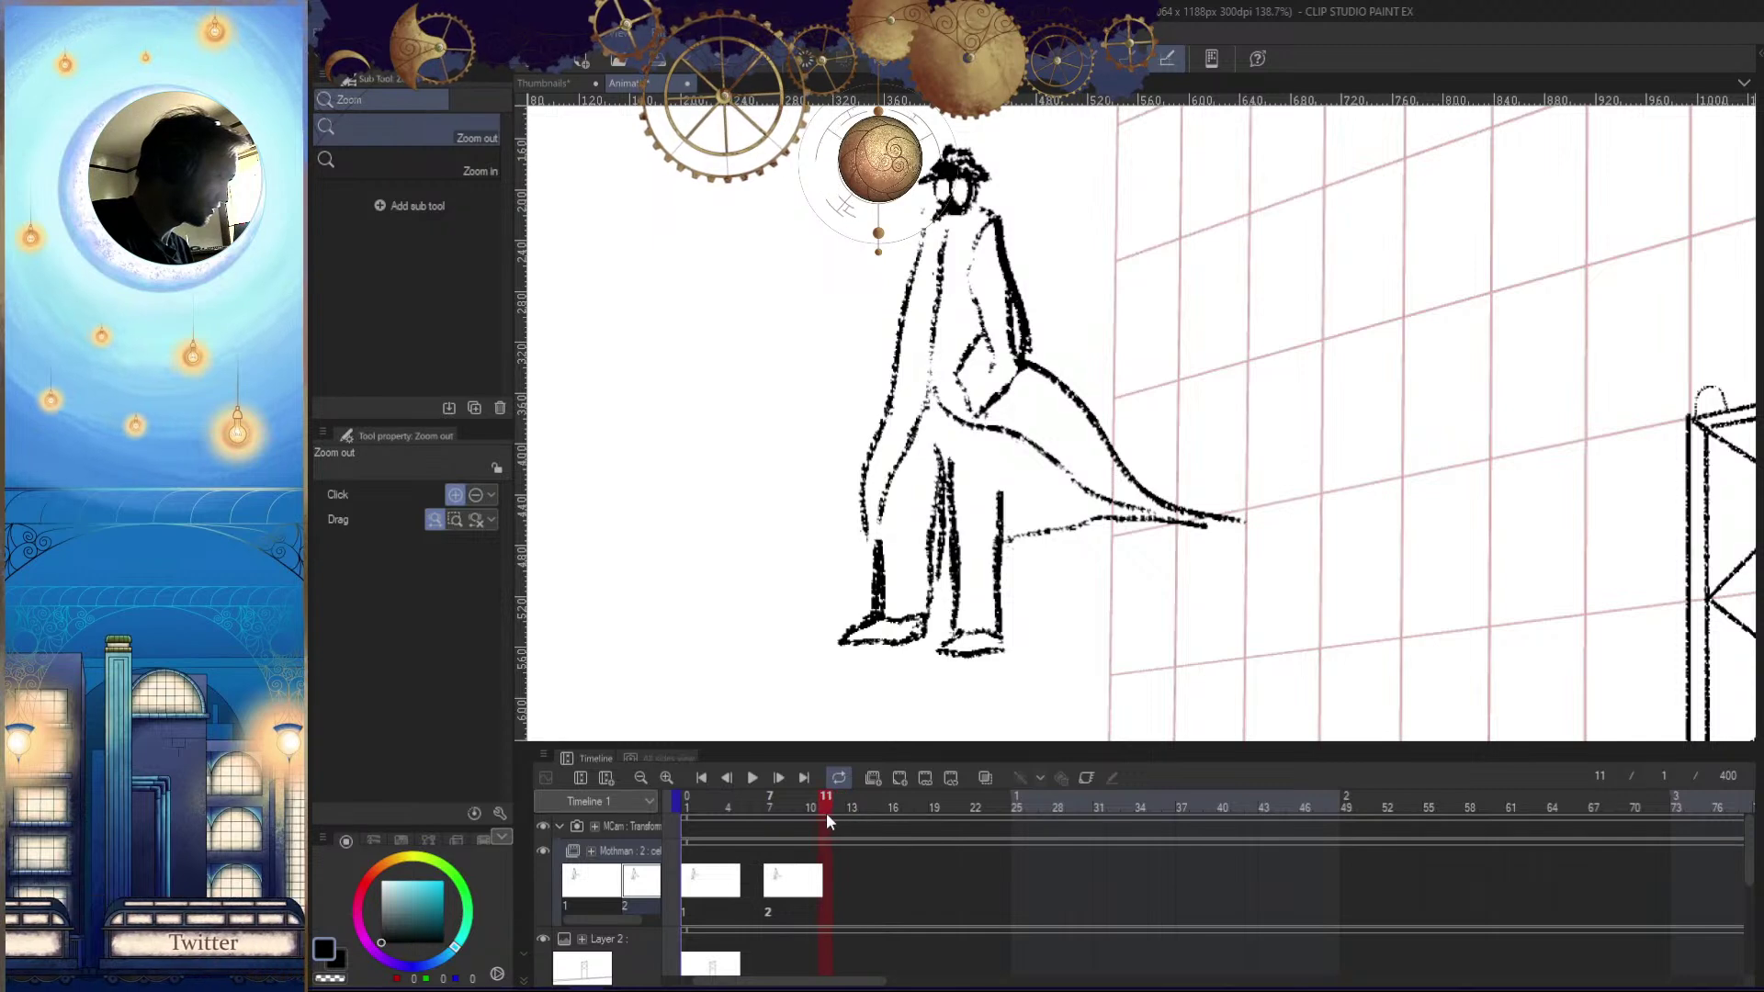
Add a third Mothman cel copied from cel 2 and place it at frame 13
{"action": "left_click", "coordinate": [783, 880]}
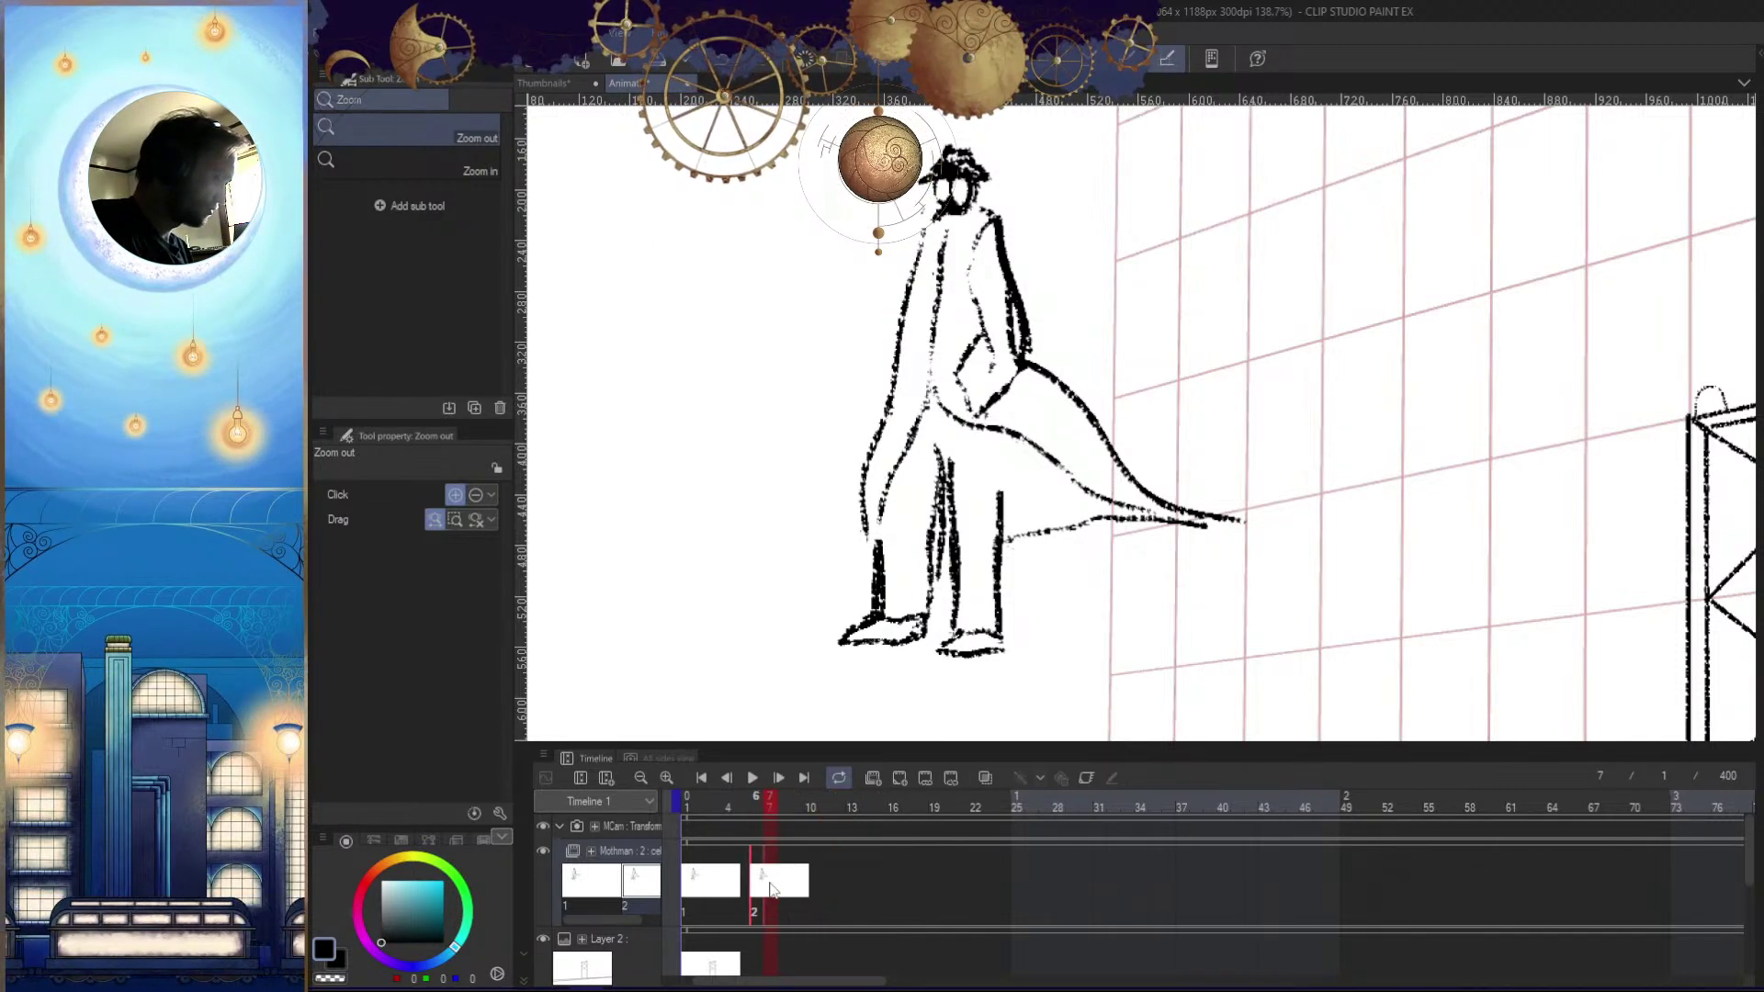
{"action": "left_click_drag", "start_coordinate": [770, 889], "coordinate": [805, 909]}
{"action": "left_click", "coordinate": [826, 891]}
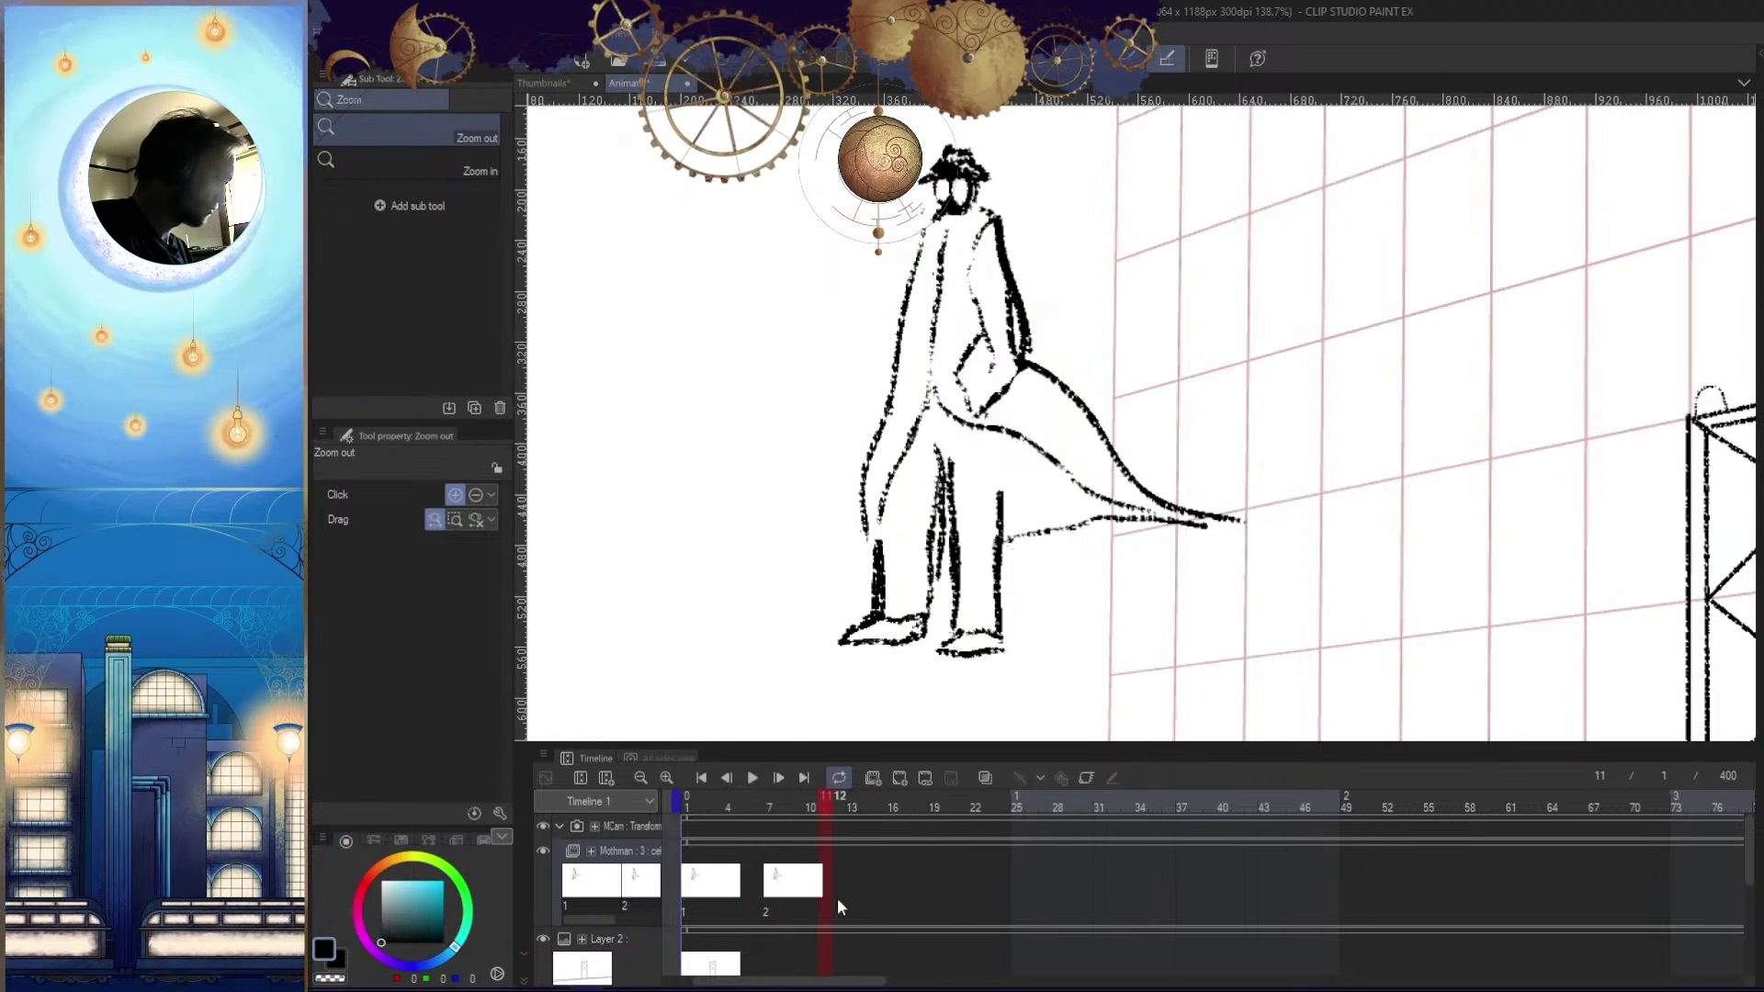
{"action": "left_click", "coordinate": [840, 890]}
{"action": "right_click", "coordinate": [838, 891]}
{"action": "left_click", "coordinate": [864, 542]}
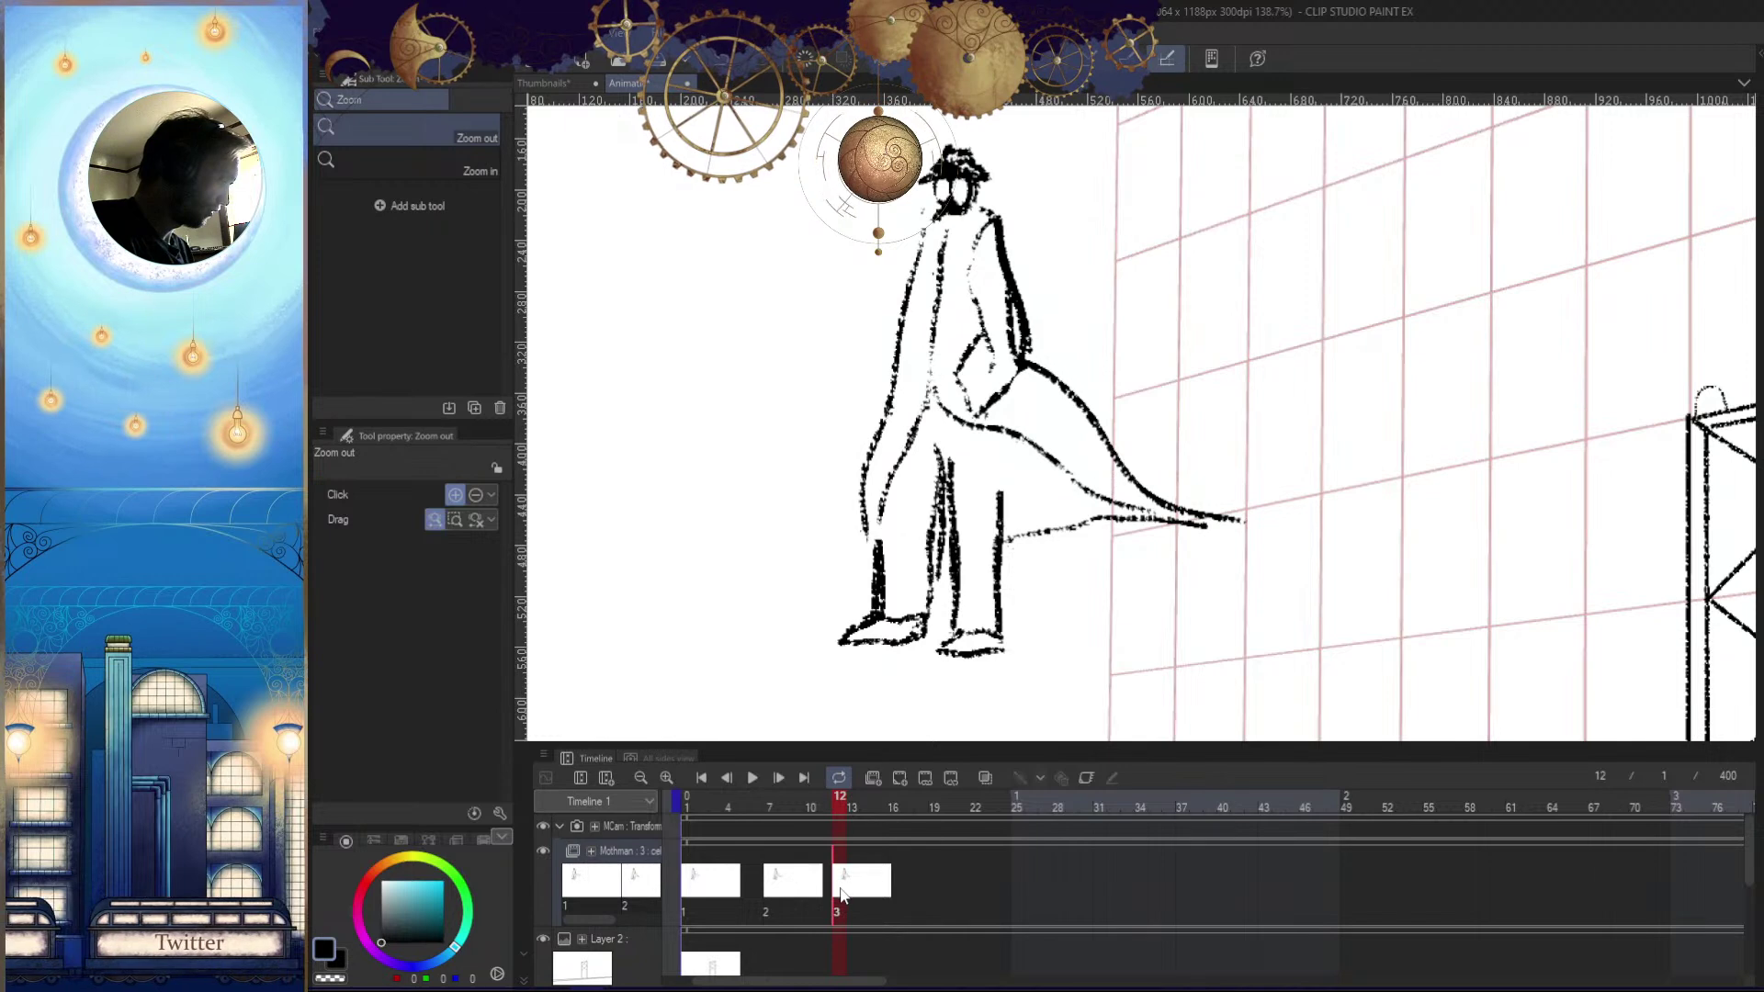
{"action": "left_click_drag", "start_coordinate": [842, 895], "coordinate": [847, 900]}
{"action": "left_click", "coordinate": [855, 884]}
Erase the coat tail's upper edge on cel 3 and redraw it as a wavier curve
{"action": "key", "text": "h"}
{"action": "left_click_drag", "start_coordinate": [1194, 533], "coordinate": [1118, 528]}
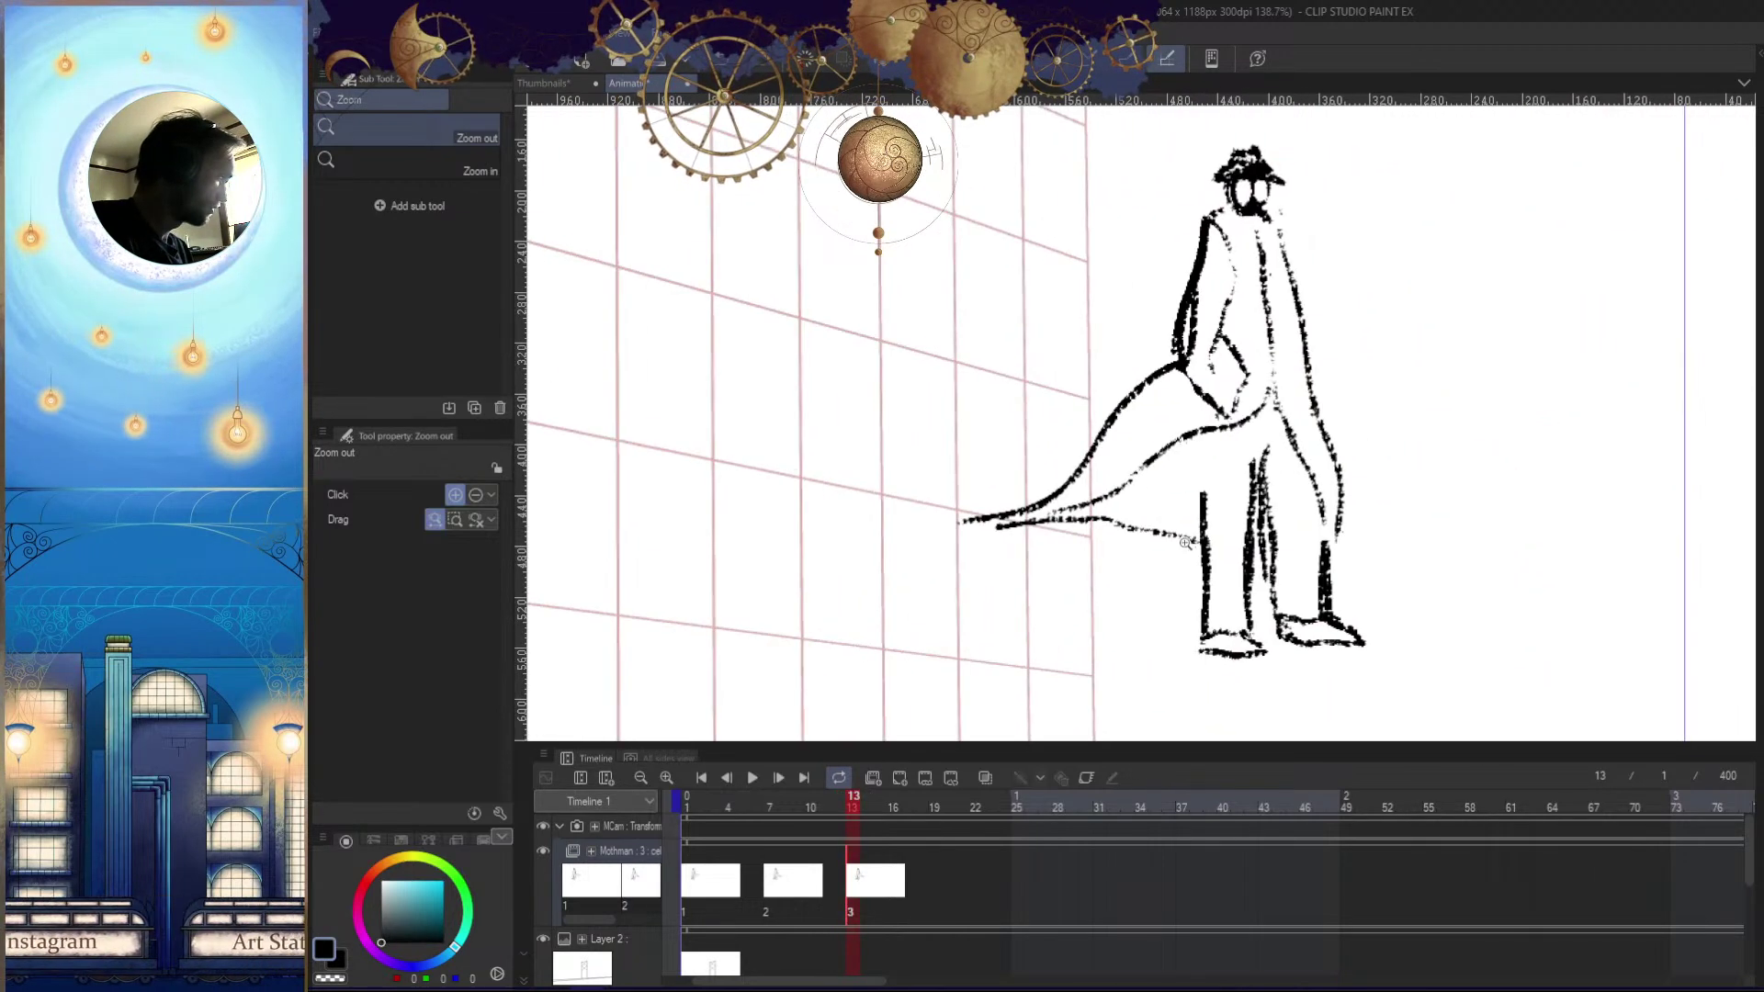
{"action": "left_click", "coordinate": [1158, 498]}
{"action": "key", "text": "e"}
{"action": "mouse_move", "coordinate": [1161, 365]}
{"action": "left_mouse_down"}
{"action": "mouse_move", "coordinate": [1049, 470]}
{"action": "mouse_move", "coordinate": [1125, 449]}
{"action": "mouse_move", "coordinate": [1066, 413]}
{"action": "mouse_move", "coordinate": [1179, 374]}
{"action": "mouse_move", "coordinate": [1195, 389]}
{"action": "mouse_move", "coordinate": [1073, 414]}
{"action": "mouse_move", "coordinate": [941, 524]}
{"action": "left_mouse_up"}
{"action": "key", "text": "b"}
{"action": "key", "text": "h"}
{"action": "key", "text": "h"}
Erase the tail's old inner edge on cel 3 and redraw it from the front opening to the tail tip
{"action": "key", "text": "e"}
{"action": "scroll", "coordinate": [1191, 434], "scroll_direction": "up", "scroll_amount": 1}
{"action": "left_click_drag", "start_coordinate": [1167, 459], "coordinate": [942, 517]}
{"action": "key", "text": "b"}
{"action": "key", "text": "ctrl+z"}
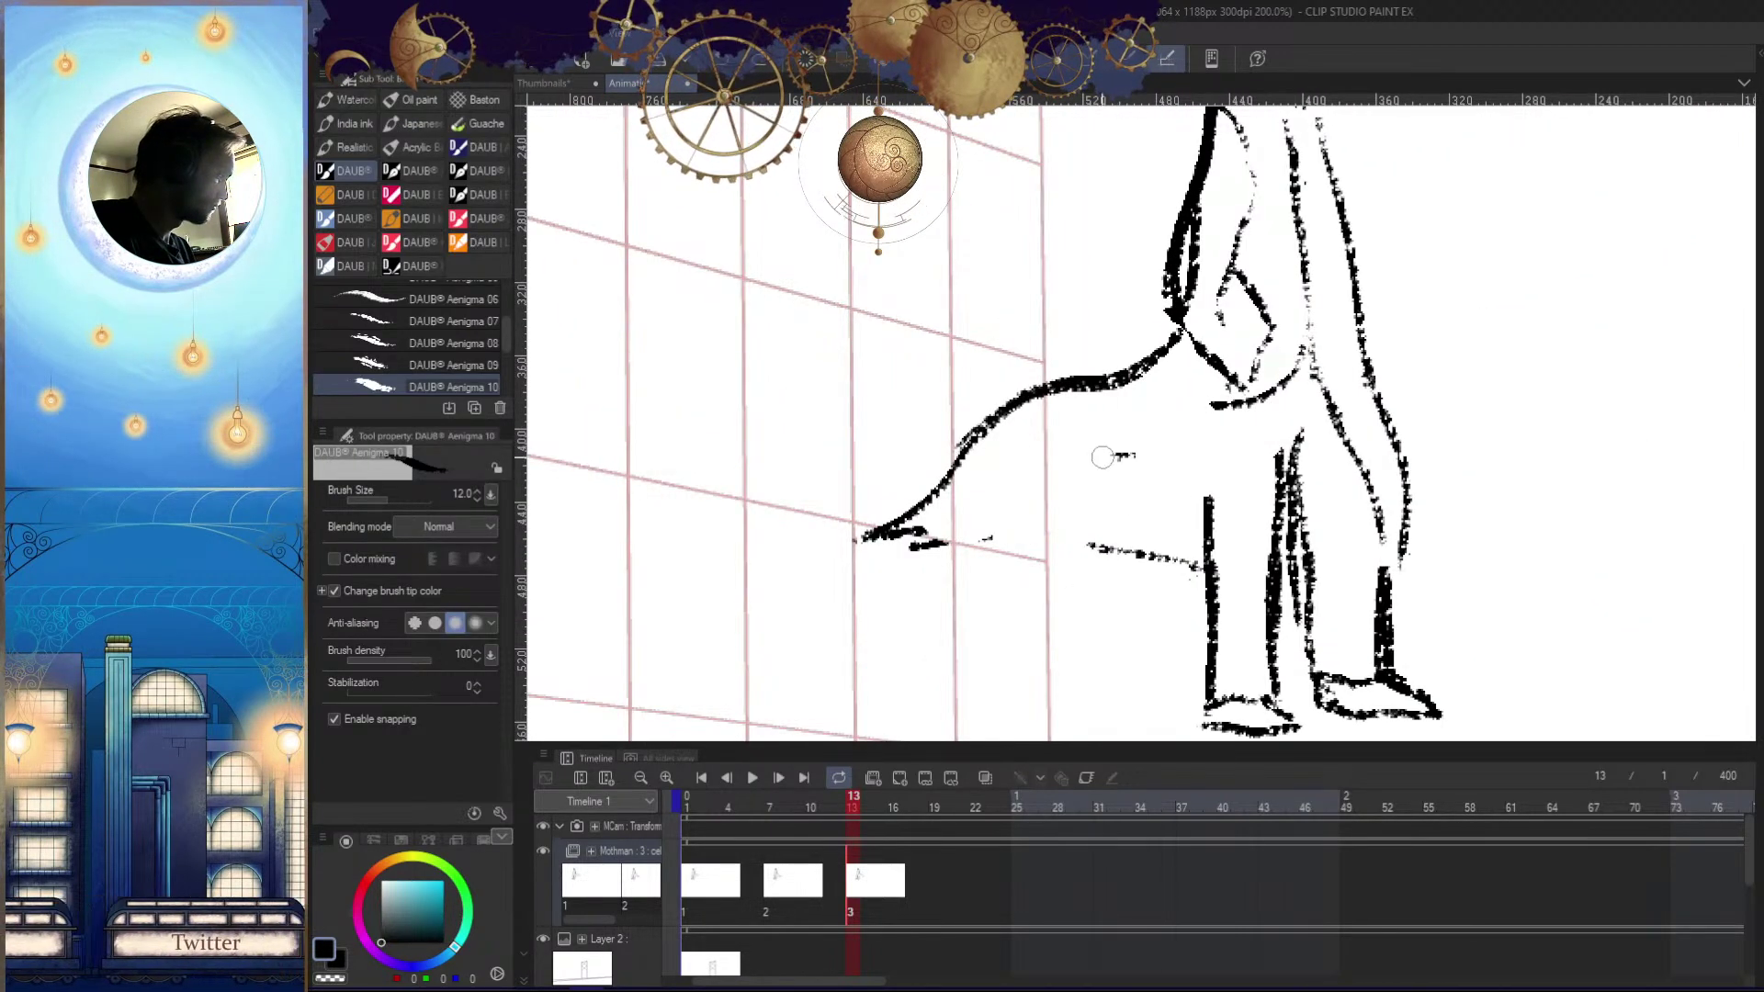
{"action": "left_click_drag", "start_coordinate": [1133, 447], "coordinate": [919, 537]}
{"action": "mouse_move", "coordinate": [1209, 445]}
{"action": "left_mouse_down"}
{"action": "mouse_move", "coordinate": [1309, 375]}
{"action": "mouse_move", "coordinate": [1061, 472]}
{"action": "left_mouse_up"}
Erase and redraw the coat's rear hem on cel 3, and rework its left front edge
{"action": "key", "text": "e"}
{"action": "mouse_move", "coordinate": [1149, 551]}
{"action": "left_mouse_down"}
{"action": "mouse_move", "coordinate": [1201, 564]}
{"action": "mouse_move", "coordinate": [896, 536]}
{"action": "mouse_move", "coordinate": [965, 465]}
{"action": "mouse_move", "coordinate": [947, 576]}
{"action": "left_mouse_up"}
{"action": "key", "text": "b"}
{"action": "key", "text": "h"}
{"action": "key", "text": "e"}
{"action": "key", "text": "b"}
{"action": "left_click_drag", "start_coordinate": [985, 425], "coordinate": [958, 560]}
Place cel 1 again at frame 19 of the Mothman track to close the coat cycle
{"action": "key", "text": "ctrl+space"}
{"action": "left_click_drag", "start_coordinate": [1068, 622], "coordinate": [970, 683]}
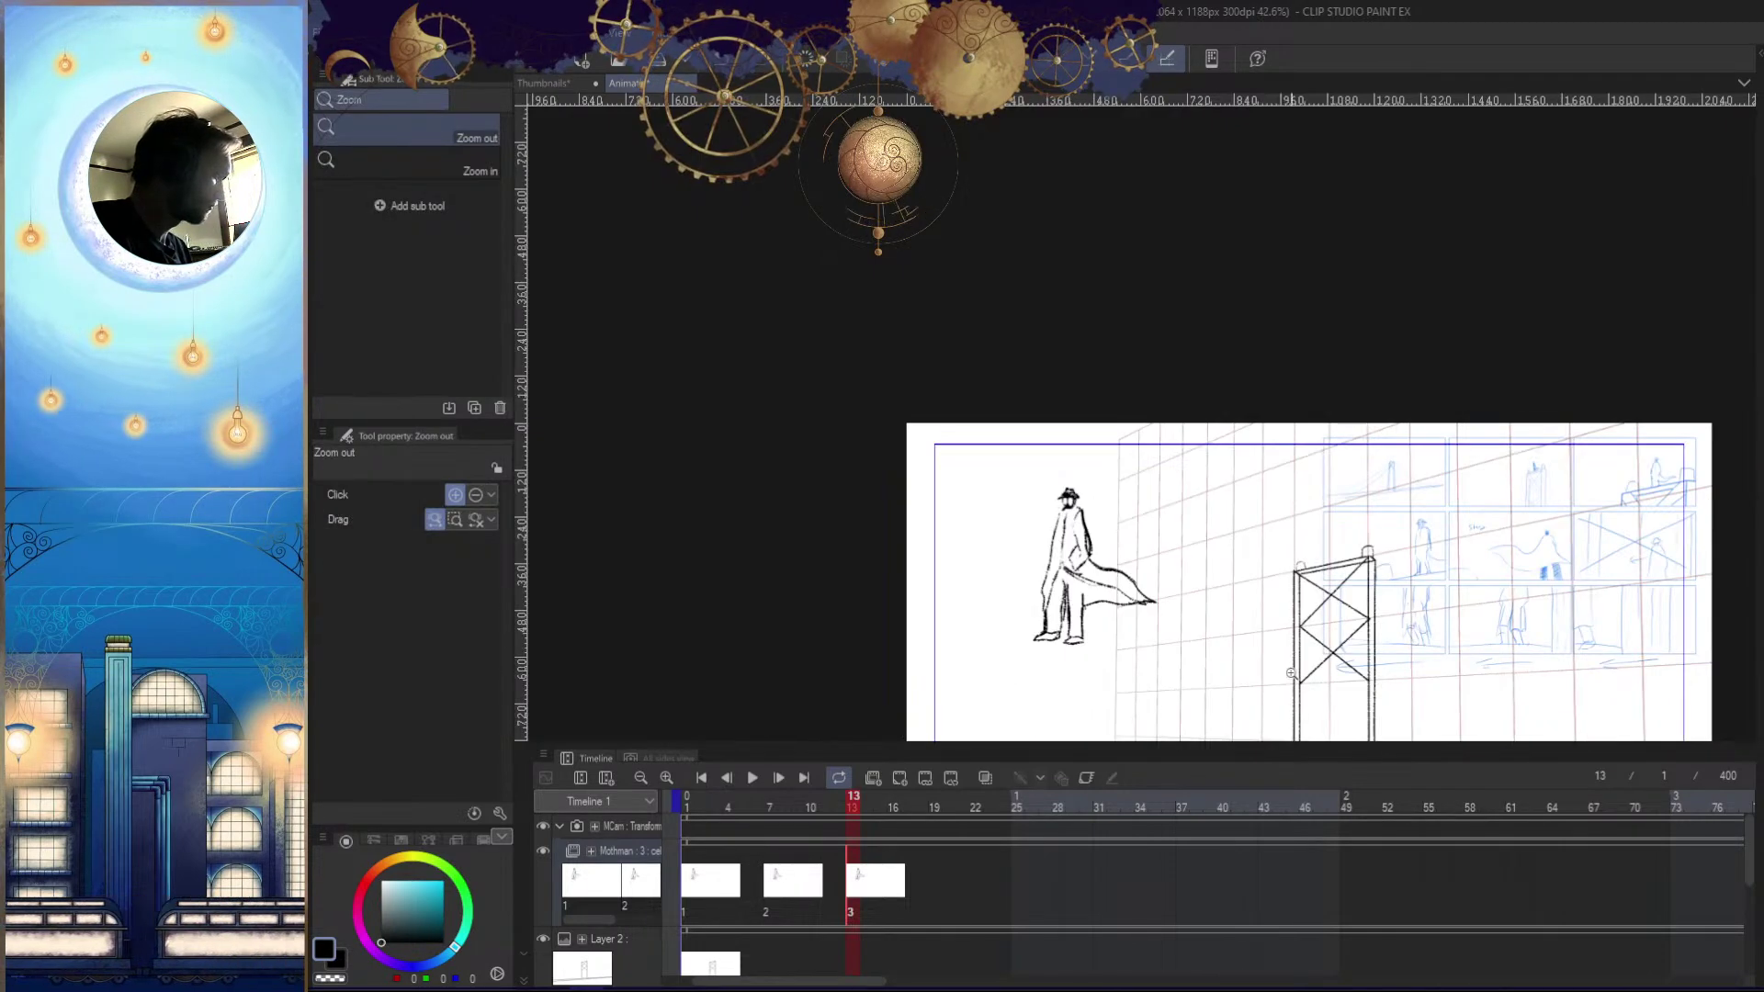
{"action": "key", "text": "h"}
{"action": "left_click_drag", "start_coordinate": [1185, 615], "coordinate": [1236, 614]}
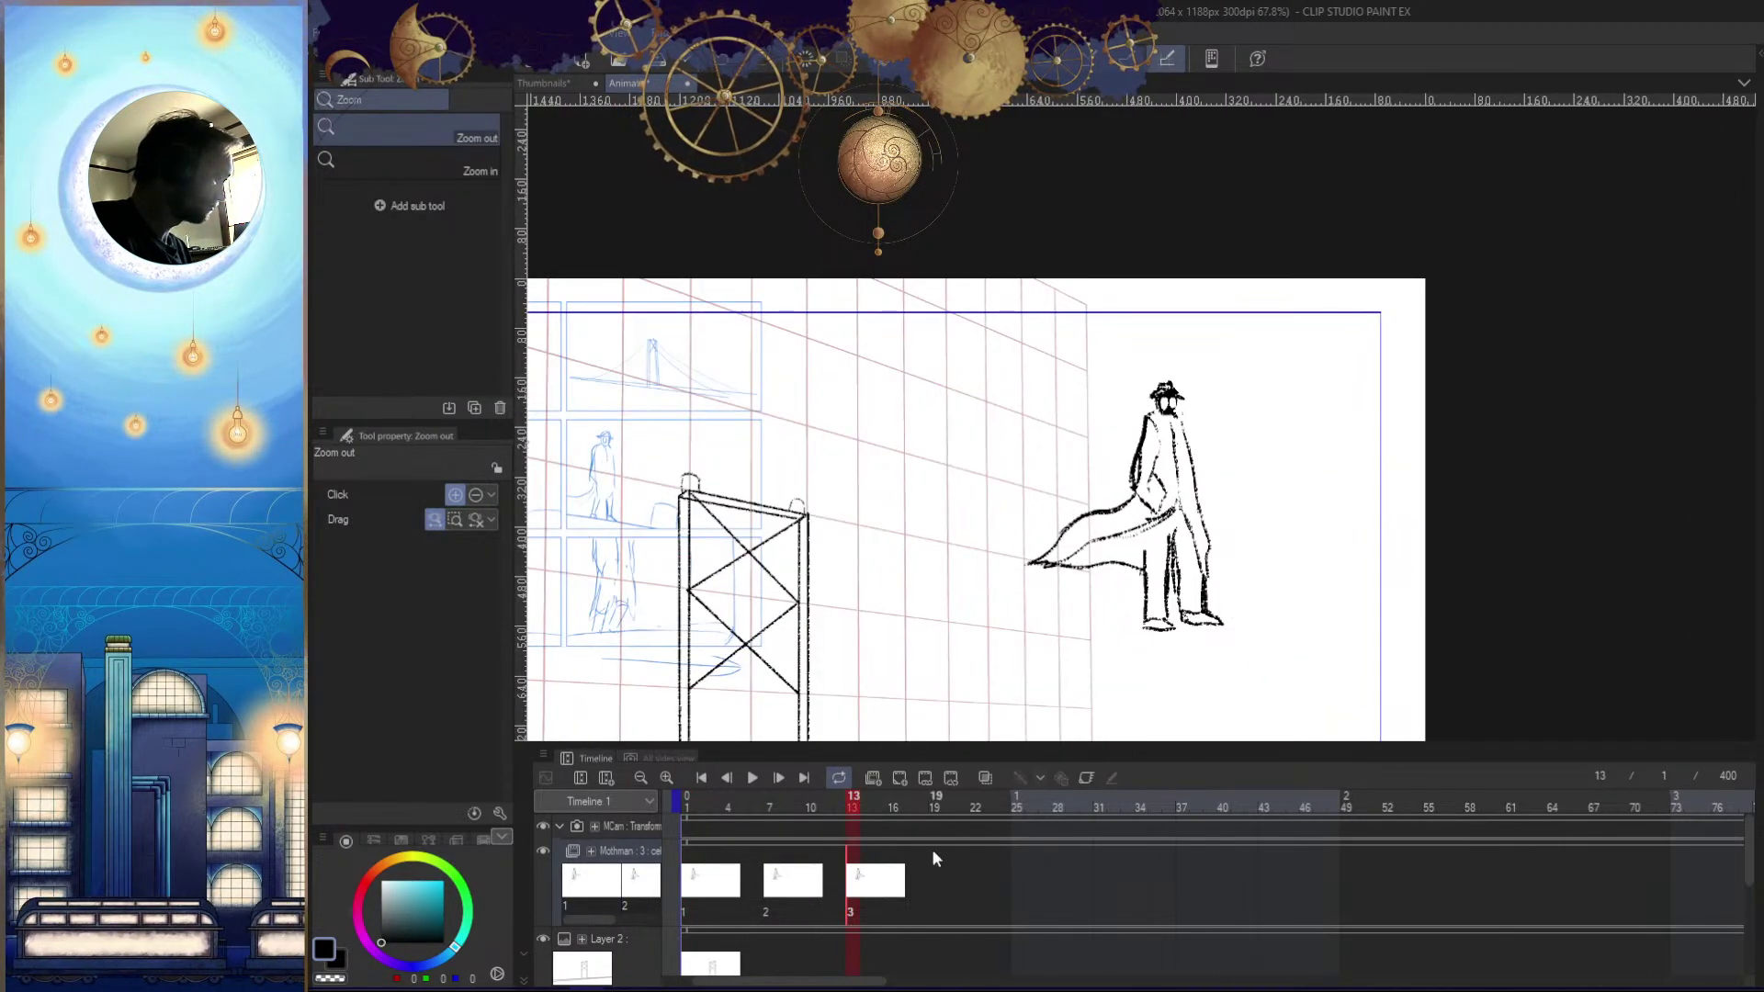
{"action": "left_click", "coordinate": [922, 896]}
{"action": "right_click", "coordinate": [935, 896]}
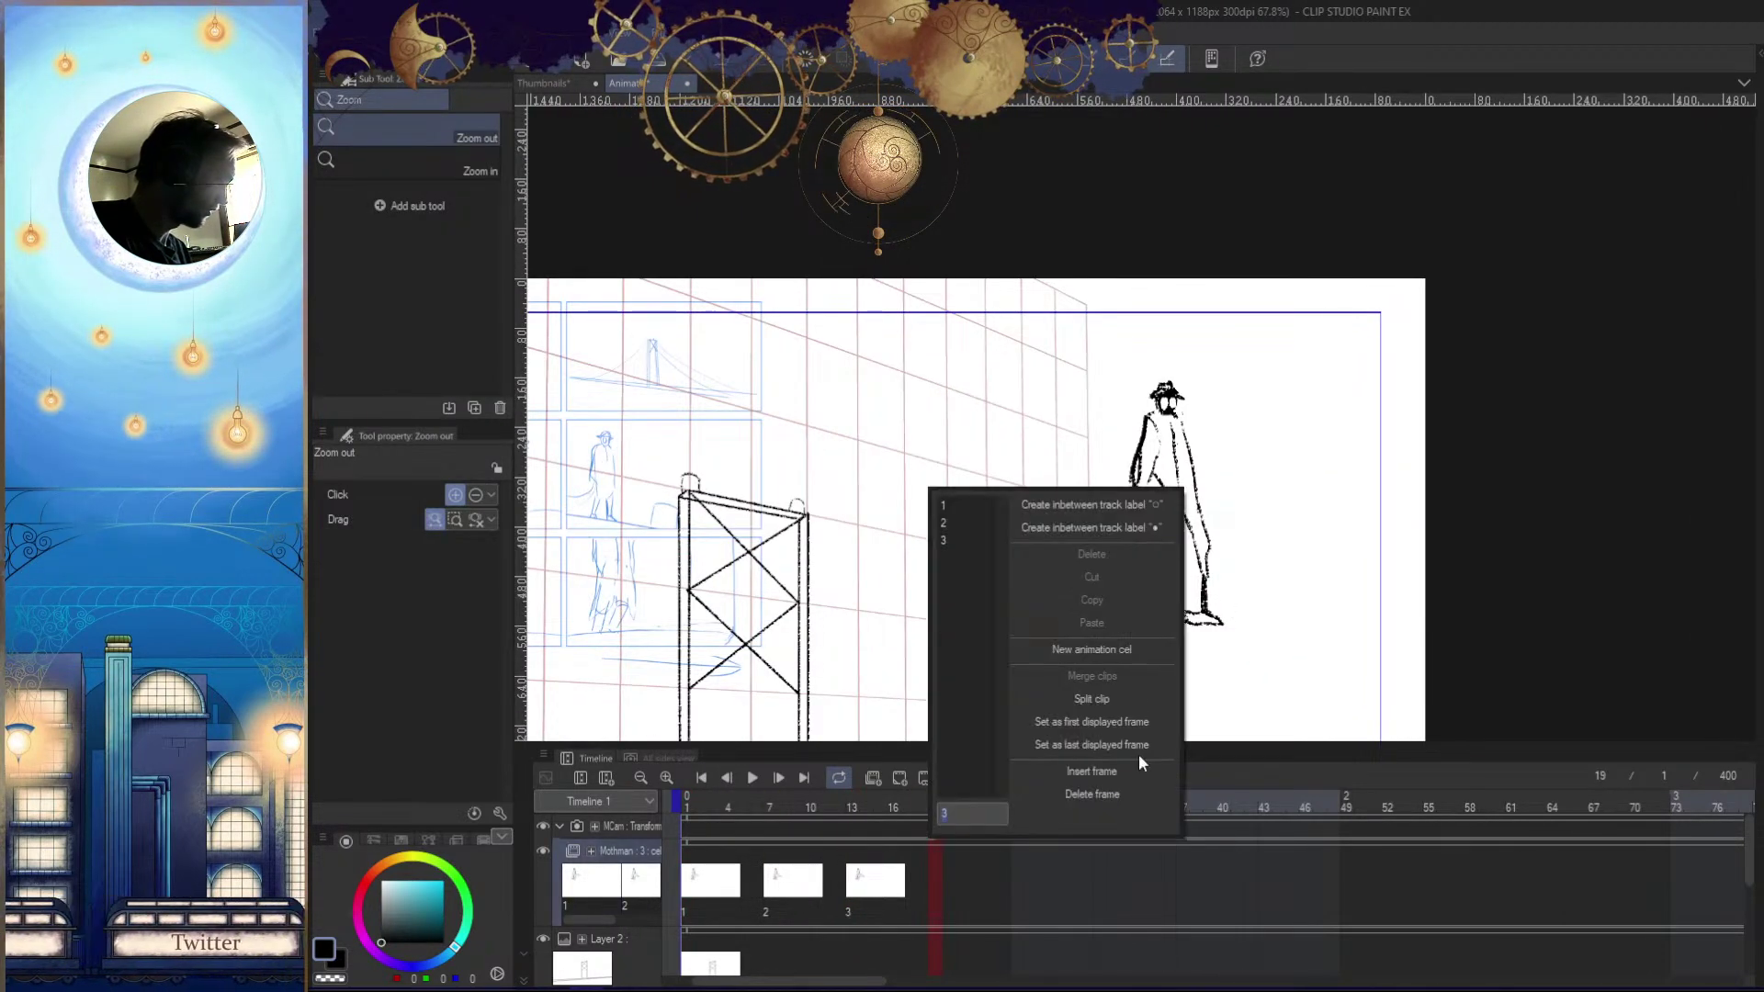
{"action": "left_click", "coordinate": [976, 532]}
Play back the coat animation, return to frame 1 and view the figure in the full unmirrored scene
{"action": "left_click", "coordinate": [880, 805]}
{"action": "left_click", "coordinate": [752, 777]}
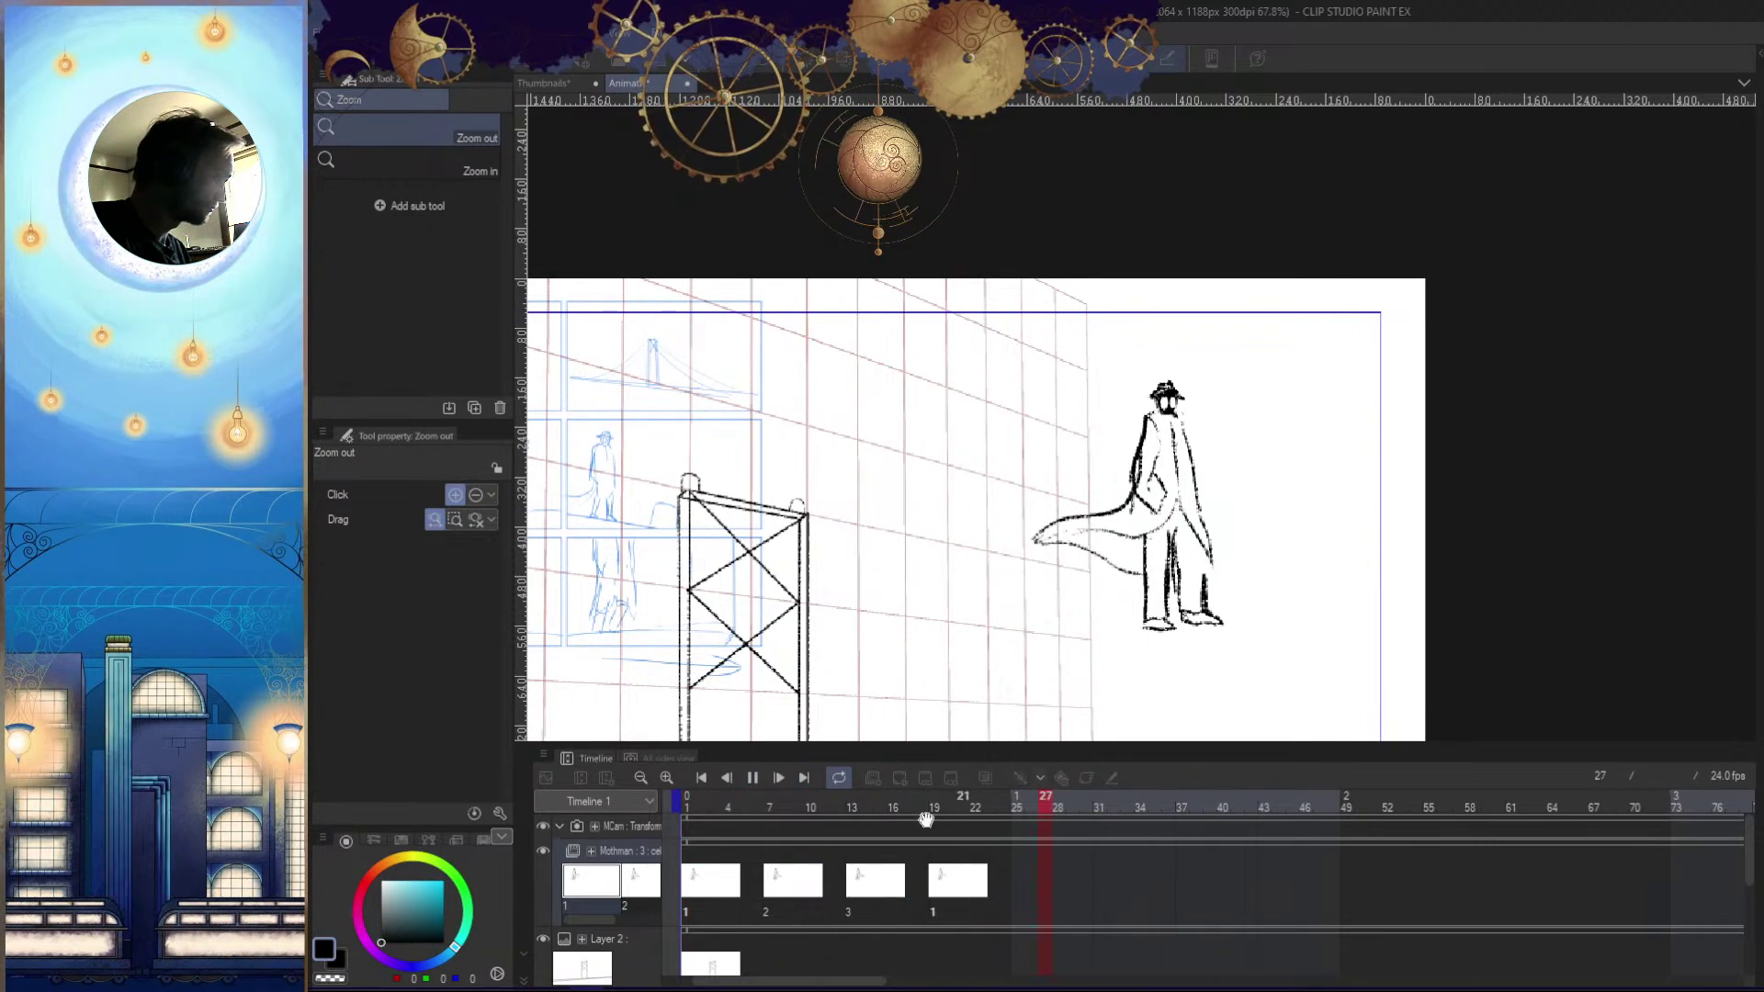
{"action": "left_click", "coordinate": [754, 778]}
{"action": "left_click_drag", "start_coordinate": [930, 803], "coordinate": [491, 850]}
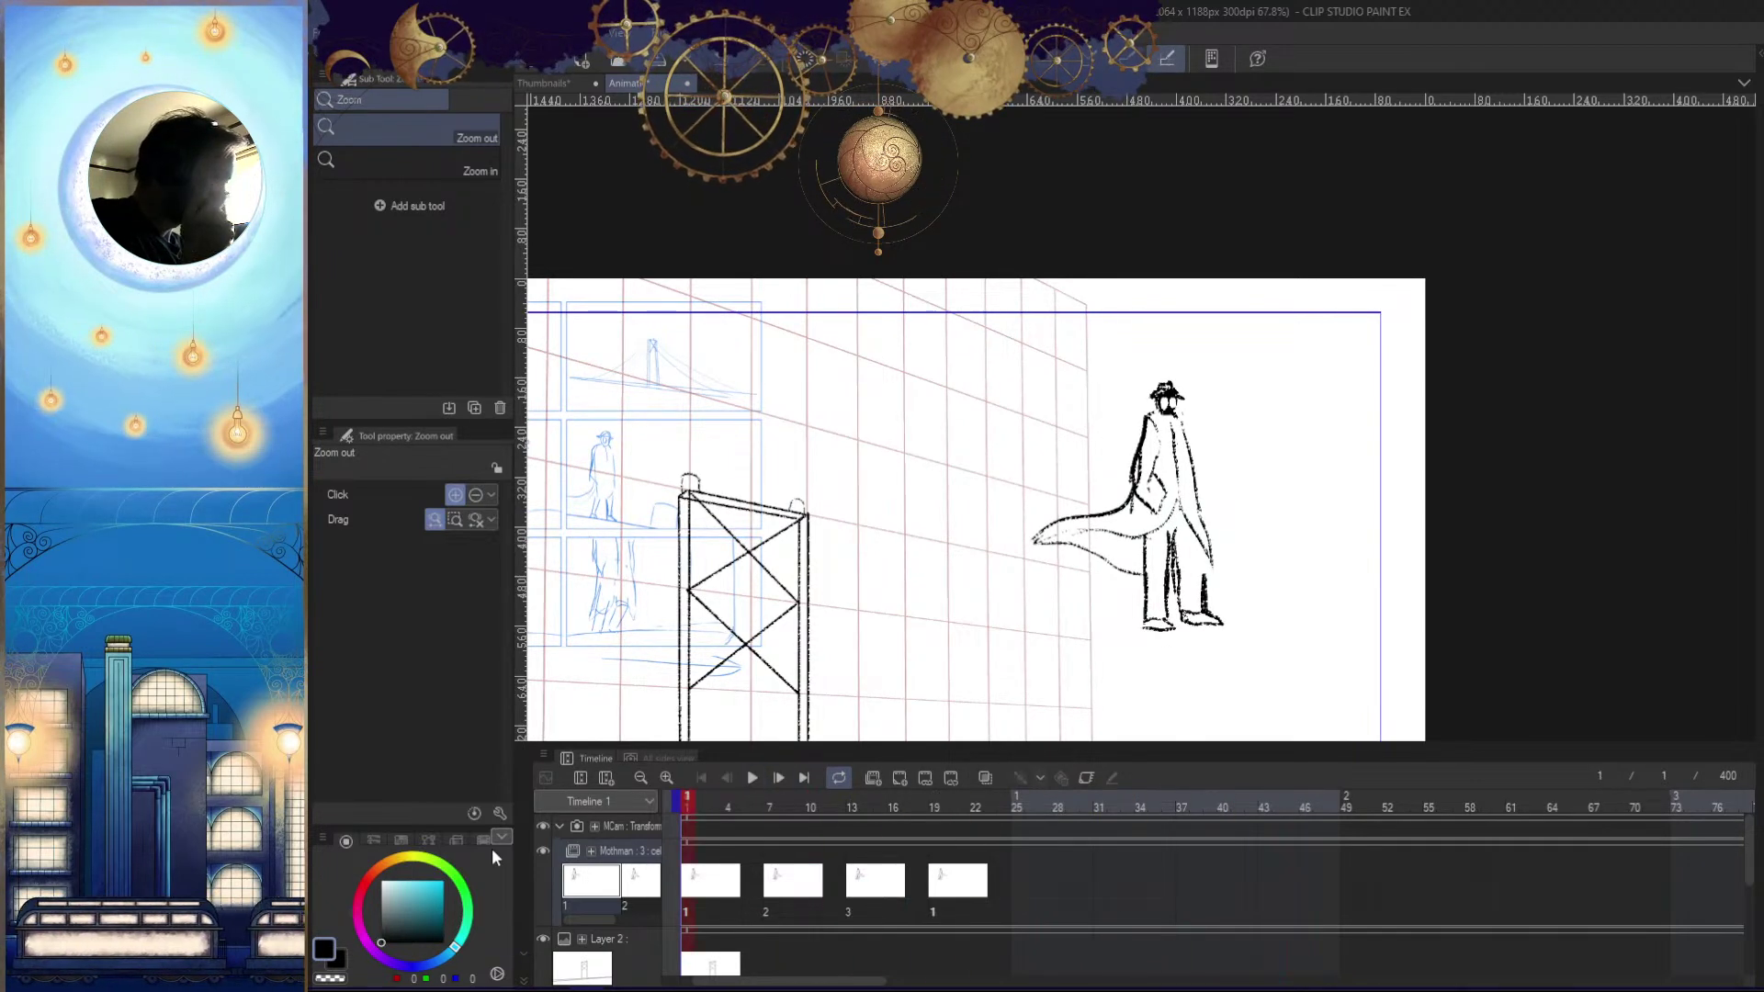
{"action": "left_click", "coordinate": [1111, 618]}
{"action": "key", "text": "h"}
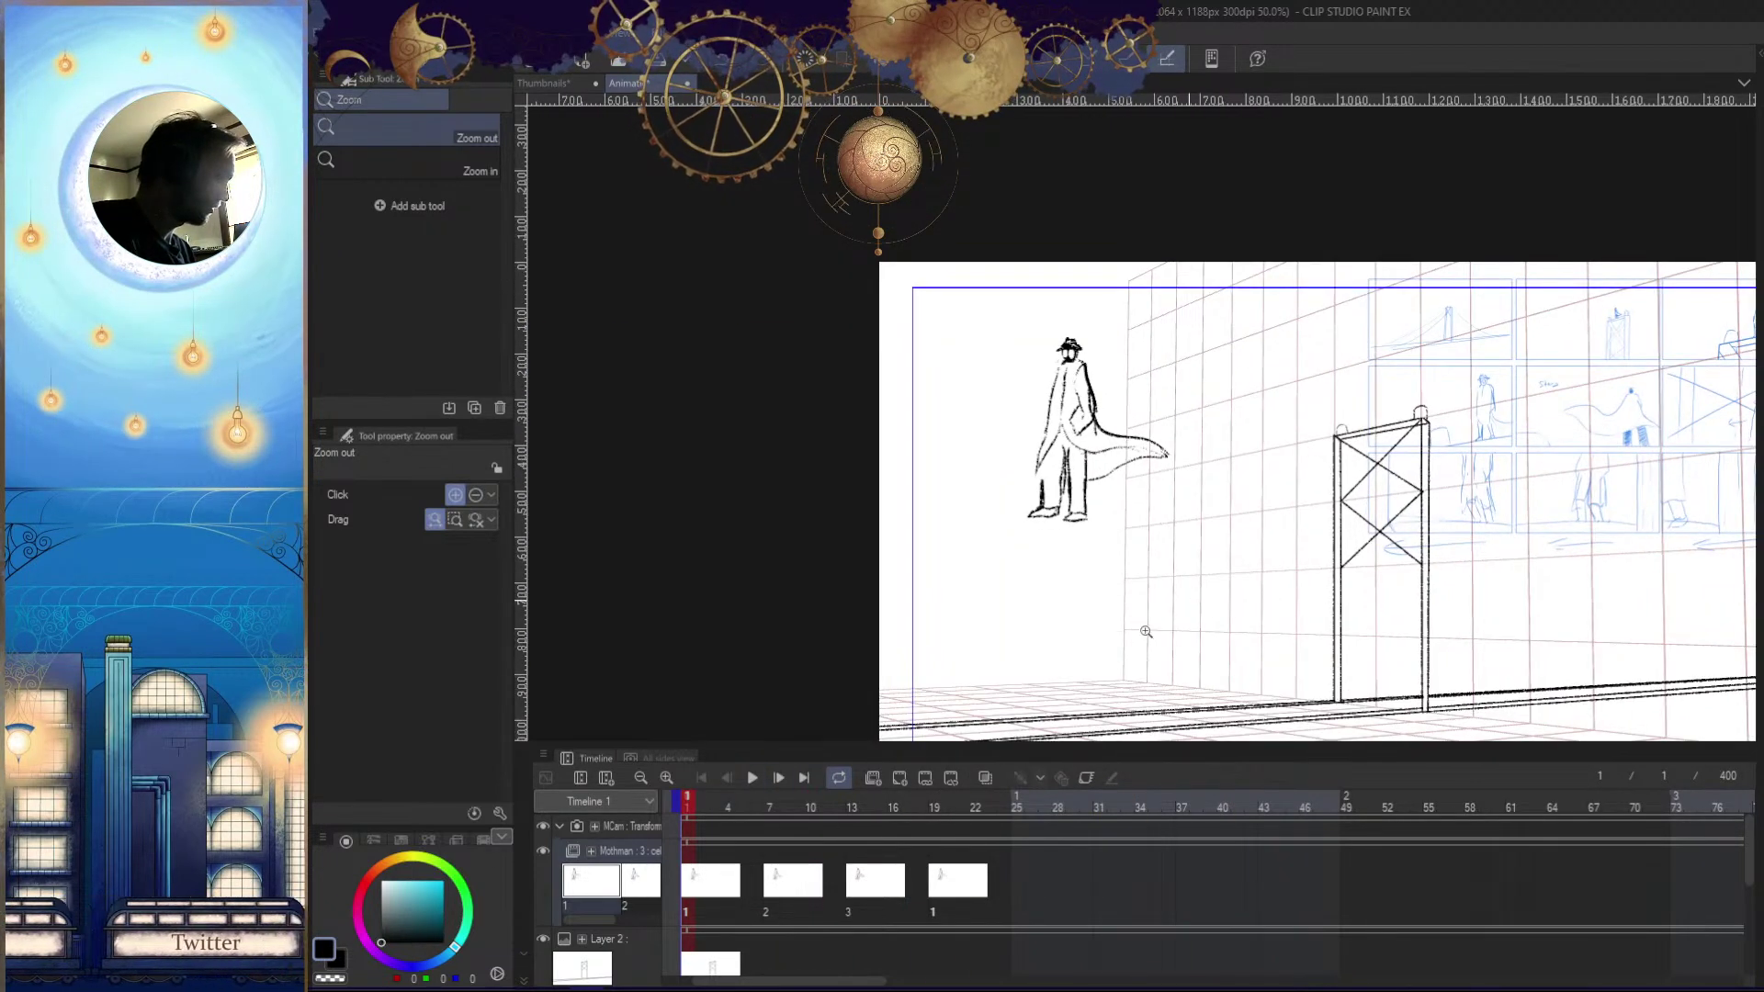
{"action": "left_click", "coordinate": [1135, 569]}
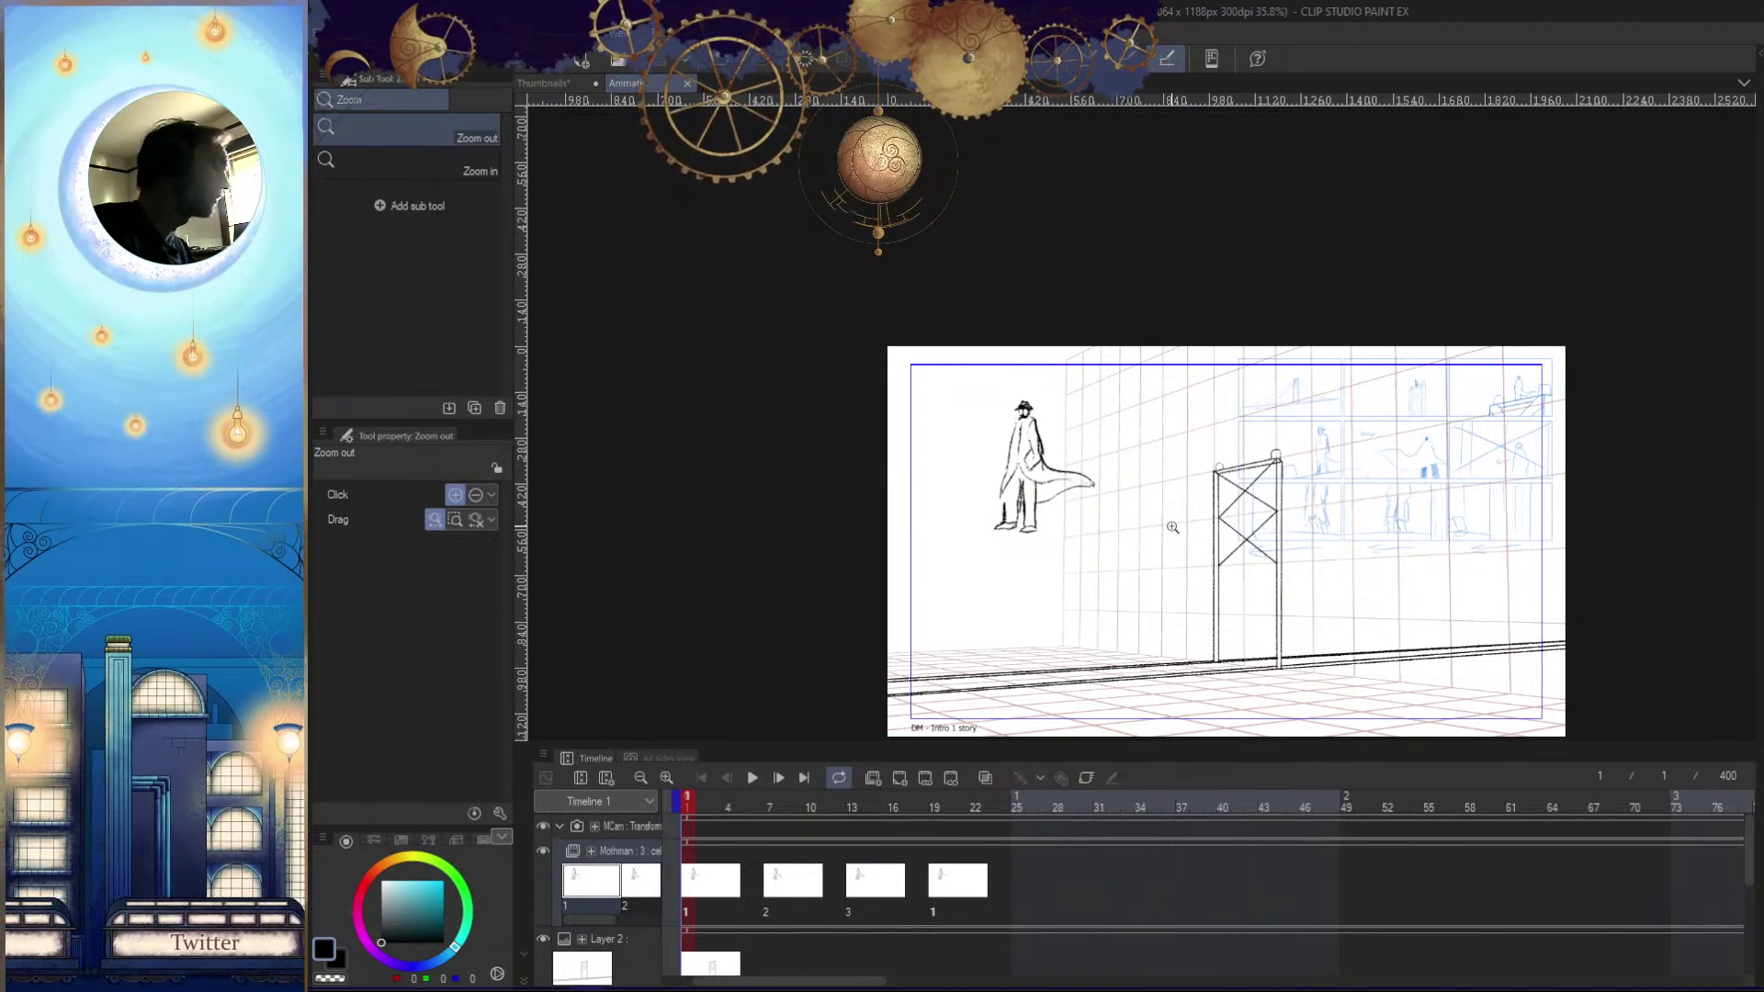
Select the MCam camera folder and try resizing its 2D camera frame from the lower corner and the top edge, undoing both attempts
{"action": "left_click_drag", "start_coordinate": [1119, 520], "coordinate": [889, 649]}
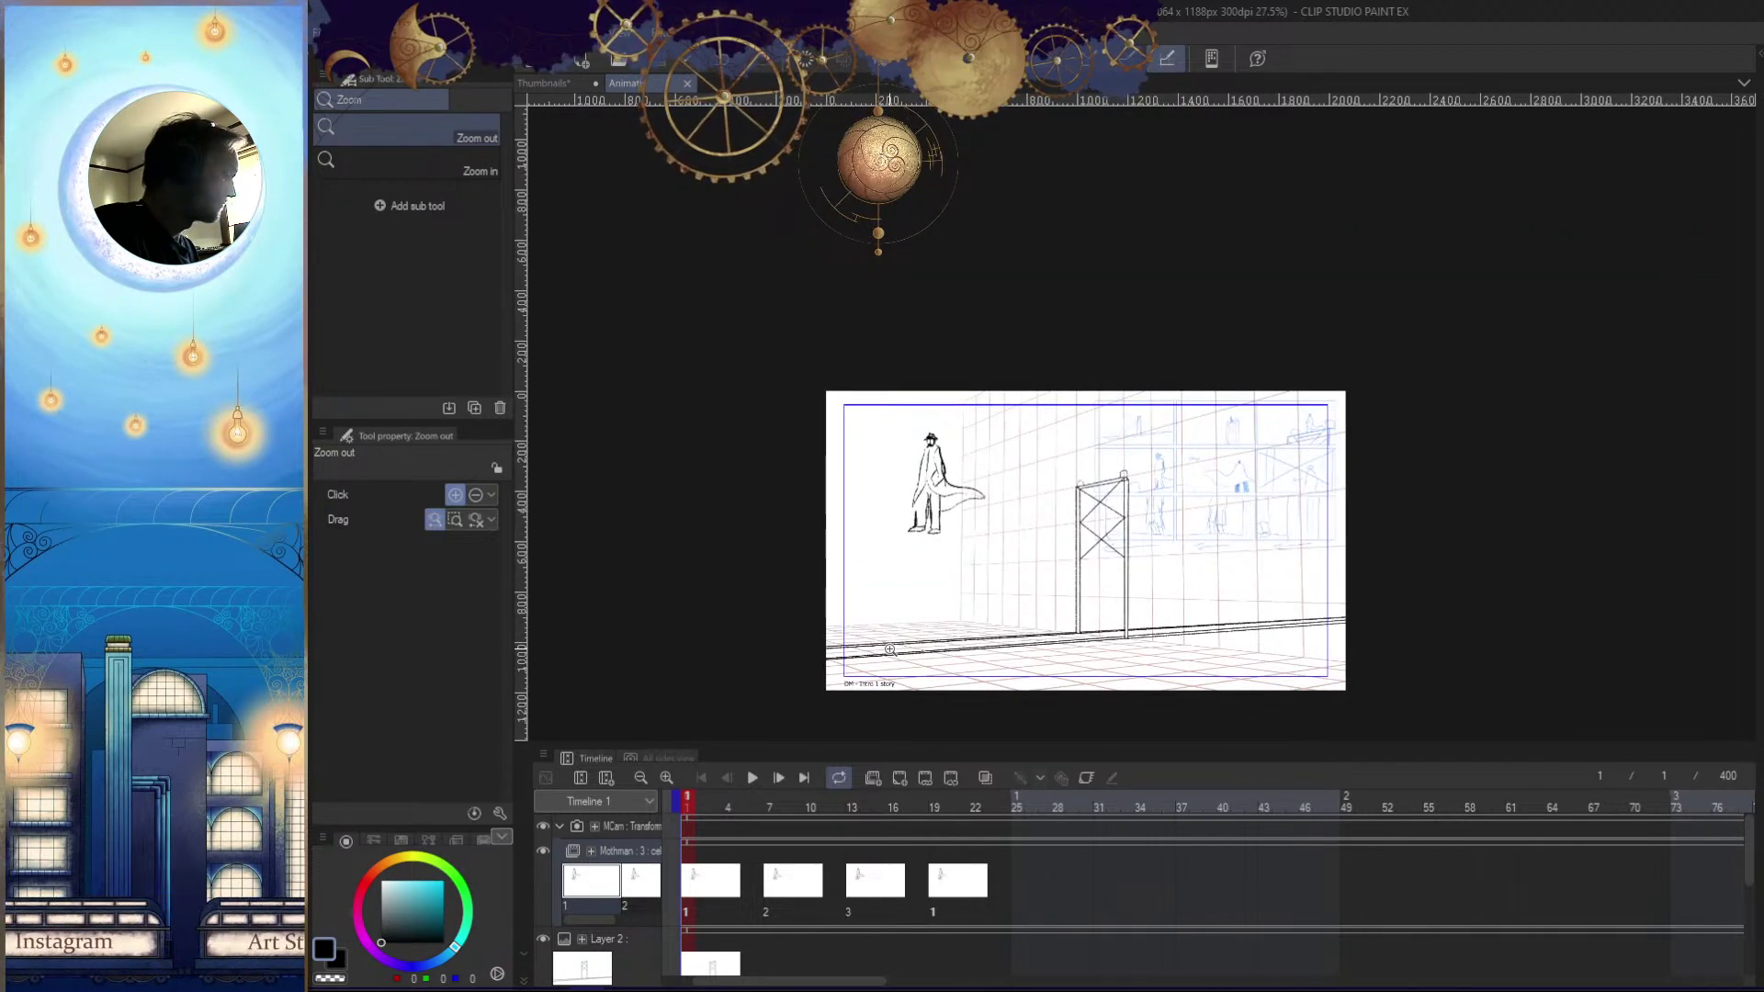
{"action": "left_click_drag", "start_coordinate": [1127, 615], "coordinate": [1196, 625]}
{"action": "left_click_drag", "start_coordinate": [1122, 569], "coordinate": [1081, 571]}
{"action": "left_click_drag", "start_coordinate": [995, 518], "coordinate": [1096, 557]}
{"action": "left_click", "coordinate": [643, 822]}
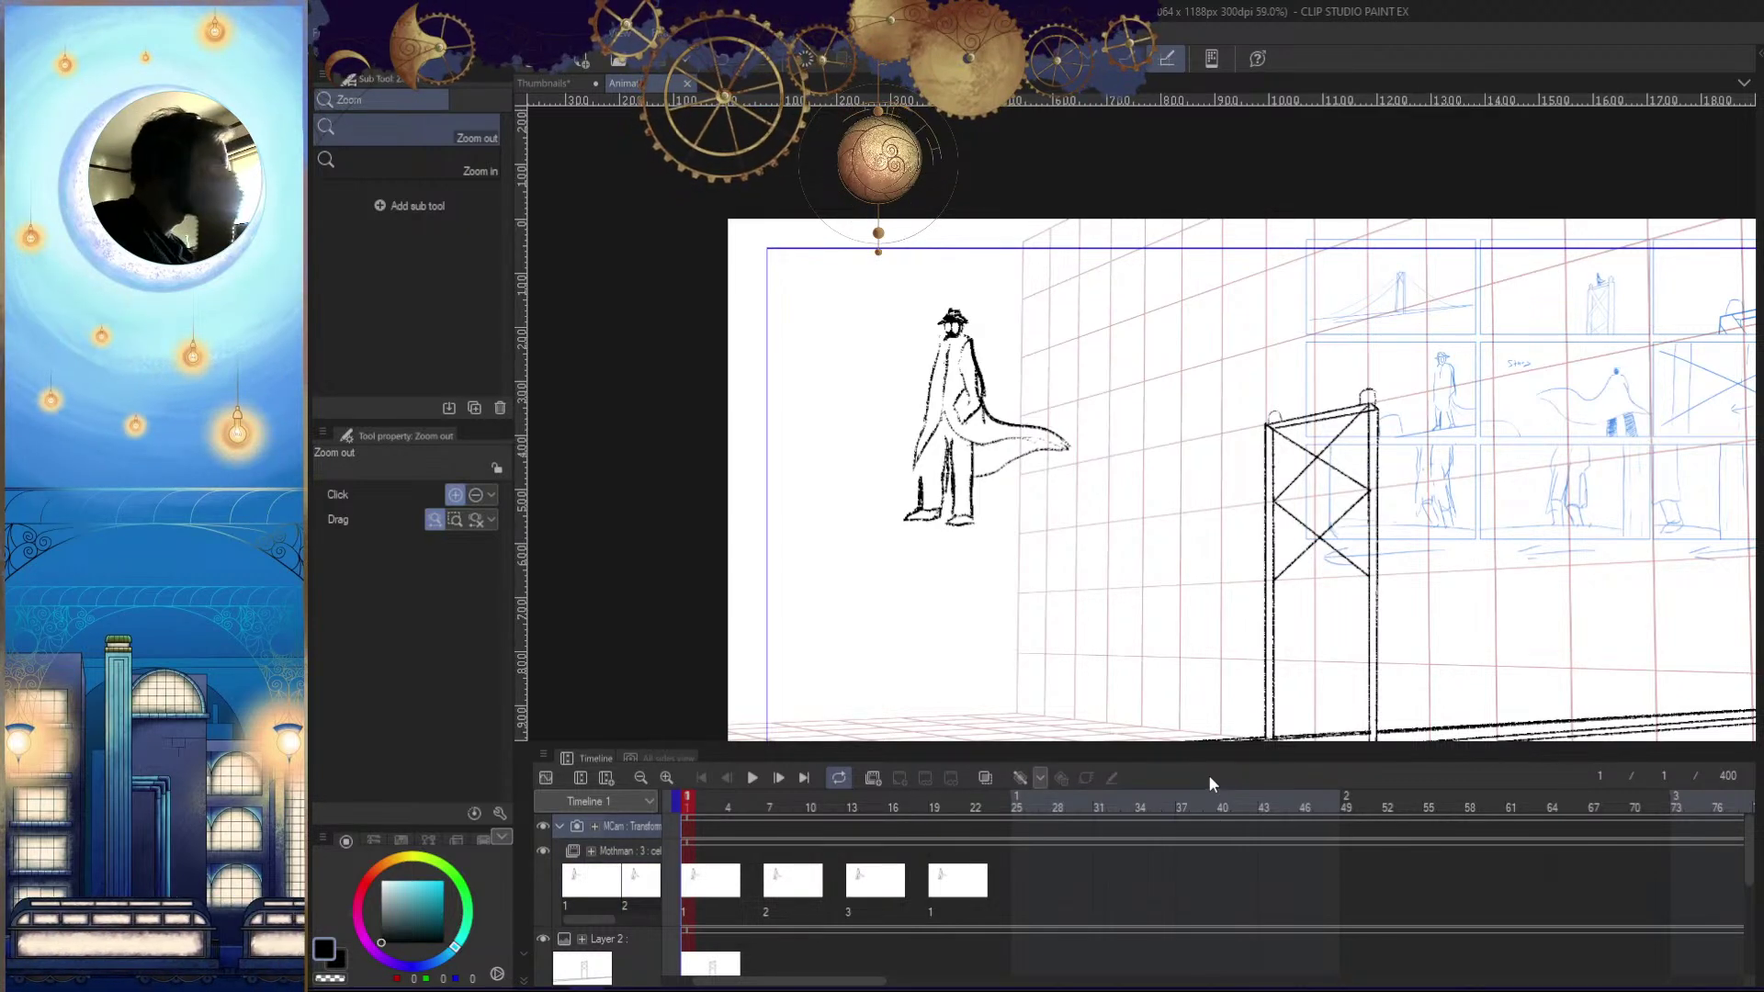
{"action": "key", "text": "o"}
{"action": "left_click_drag", "start_coordinate": [1507, 617], "coordinate": [1287, 412]}
{"action": "left_click_drag", "start_coordinate": [1354, 614], "coordinate": [1347, 634]}
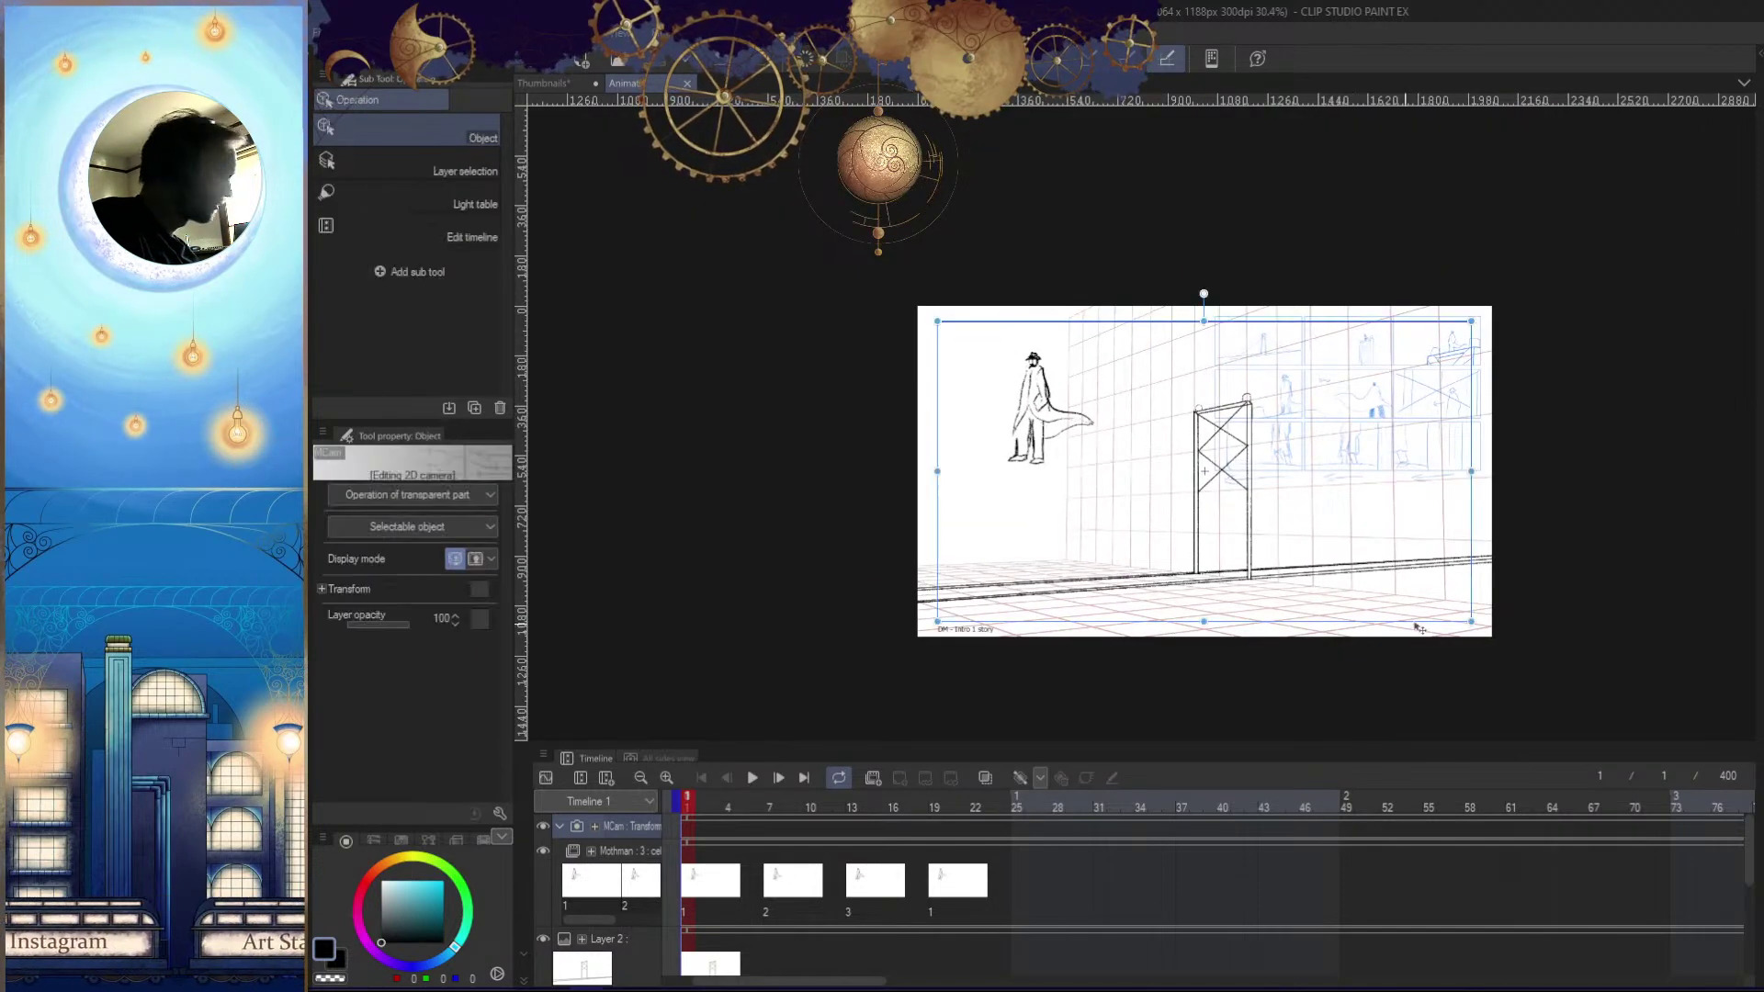
{"action": "left_click_drag", "start_coordinate": [1470, 618], "coordinate": [1284, 605]}
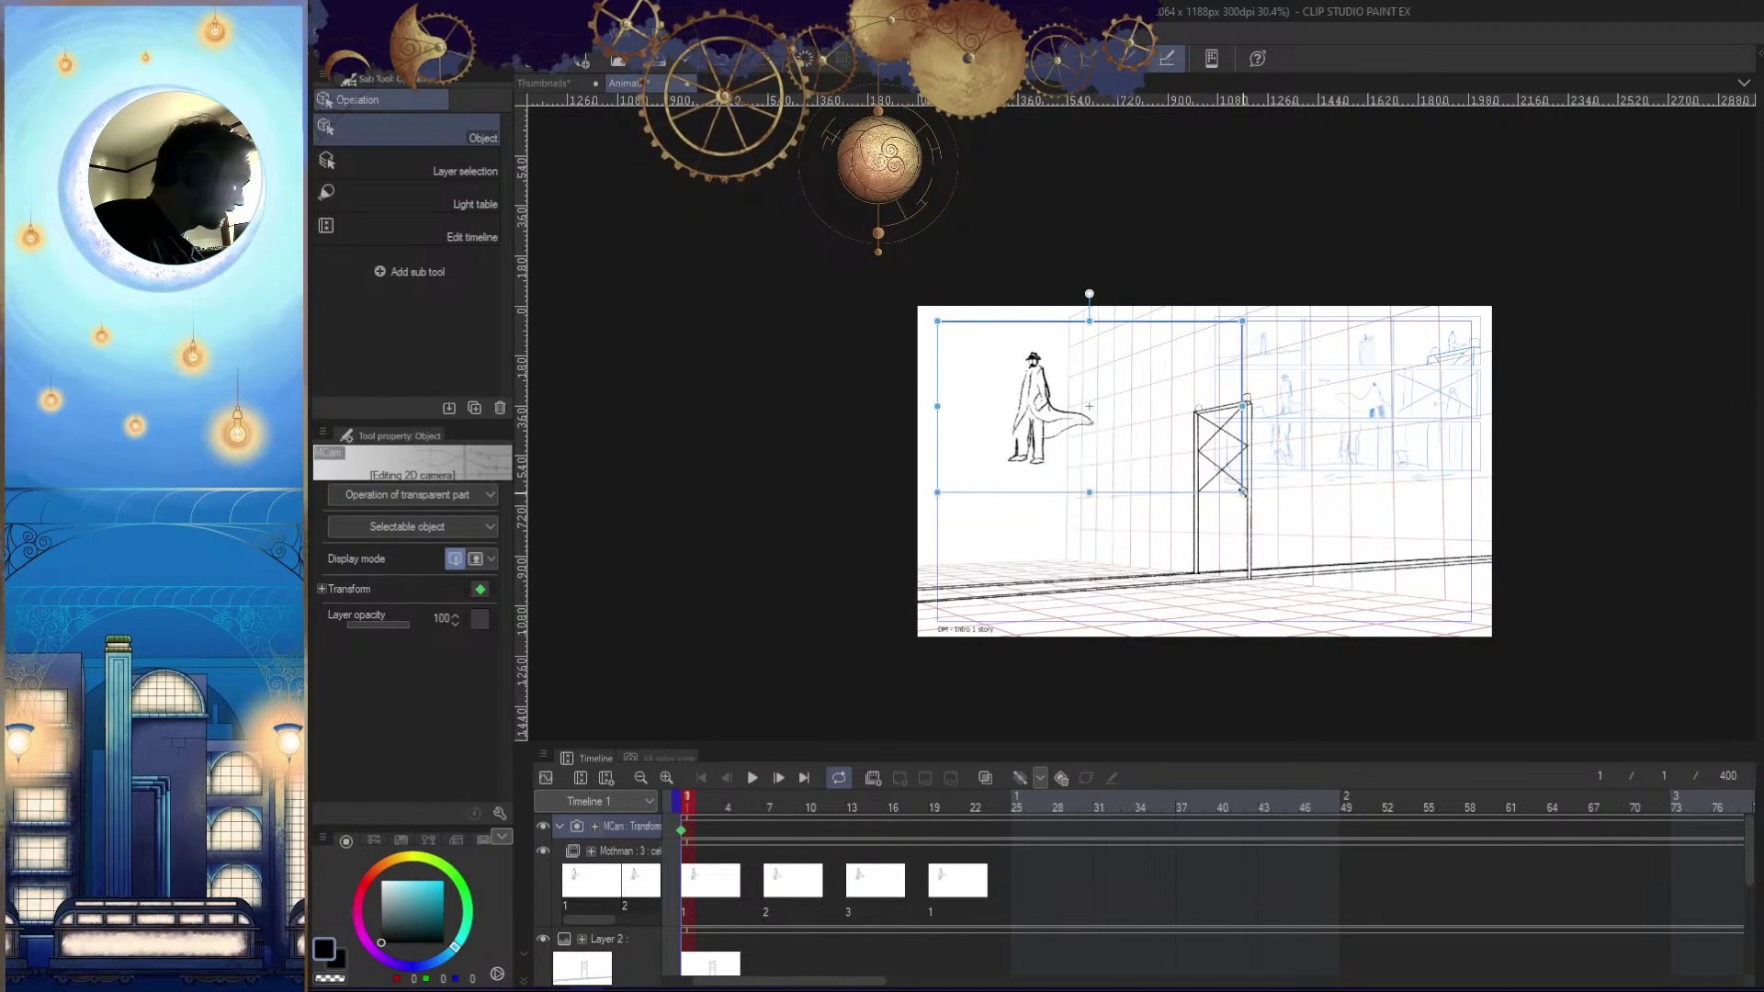
{"action": "key", "text": "ctrl+z"}
{"action": "left_click_drag", "start_coordinate": [1204, 323], "coordinate": [1210, 554]}
{"action": "key", "text": "ctrl+z"}
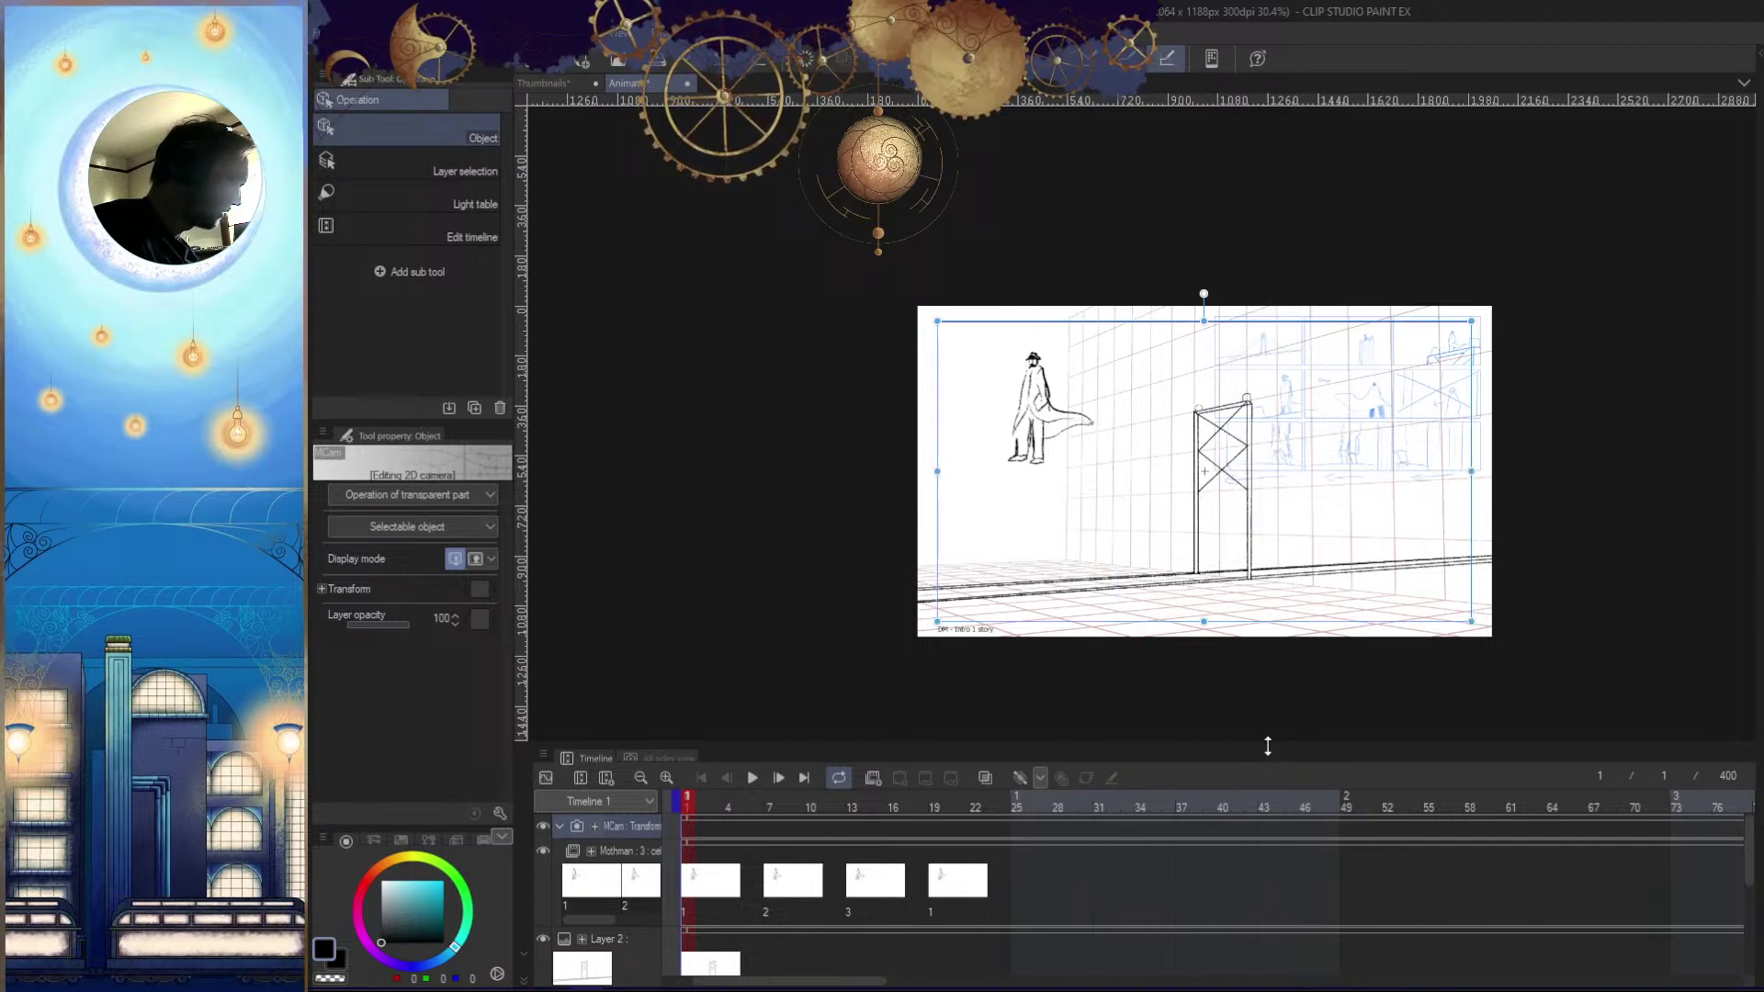
{"action": "left_click", "coordinate": [626, 852]}
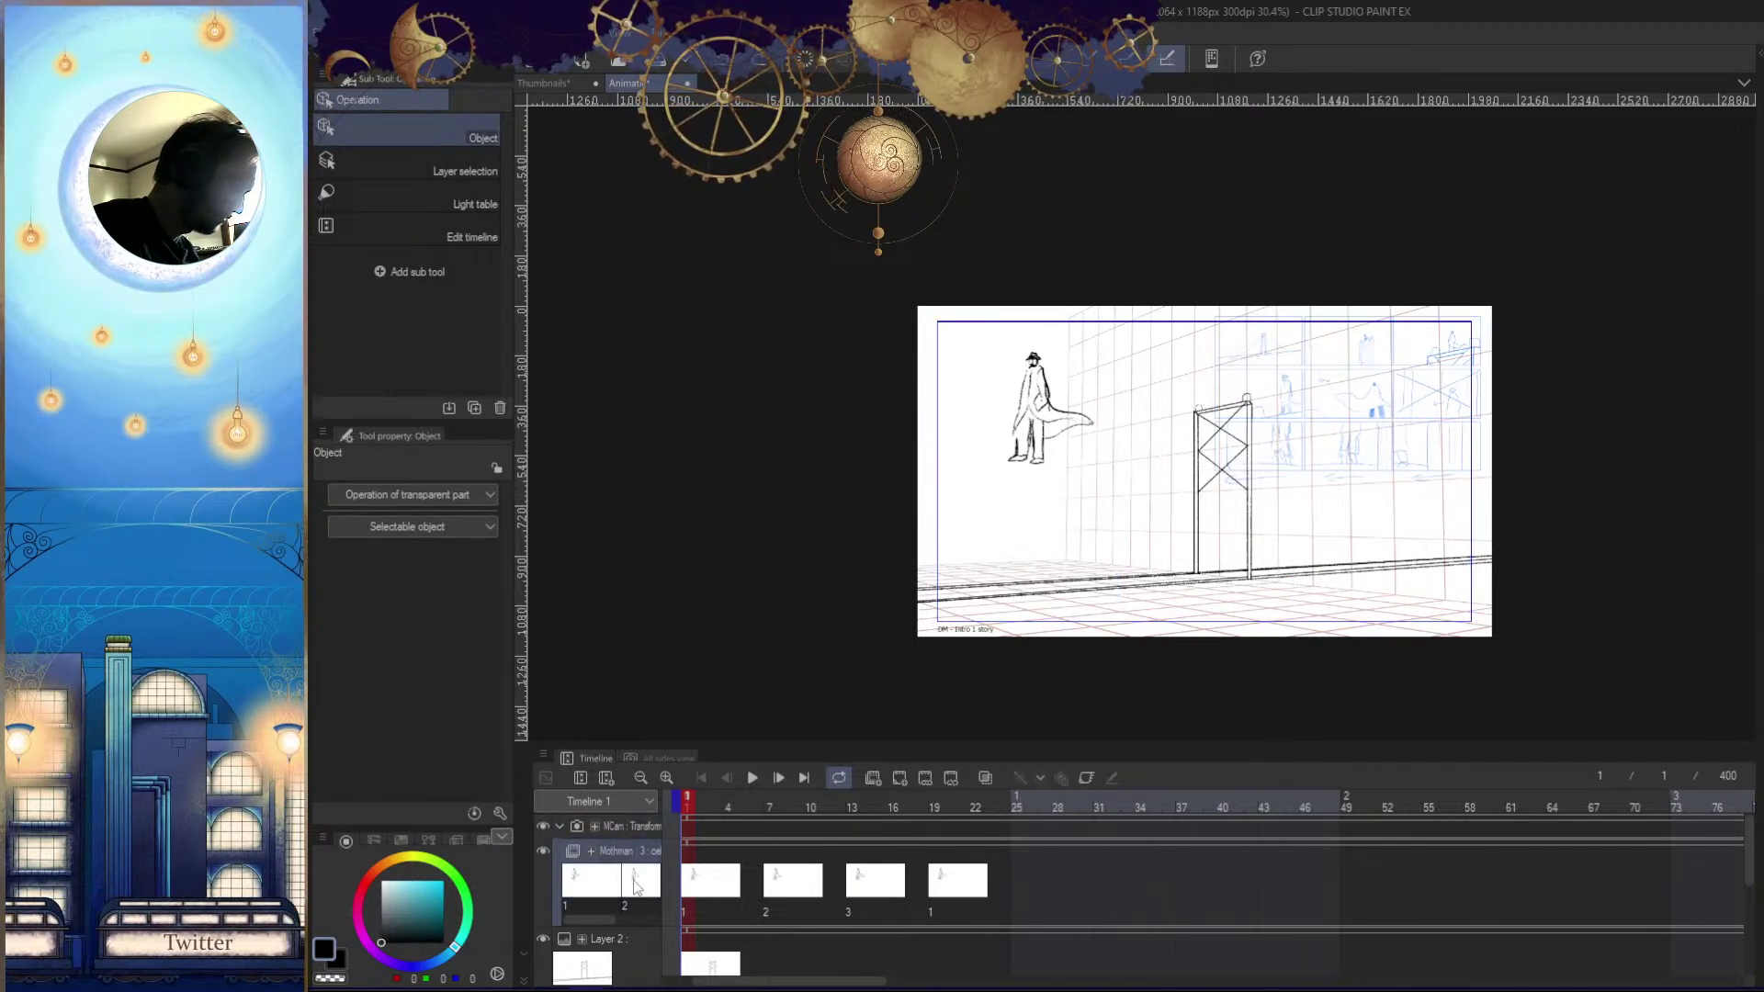
{"action": "left_click", "coordinate": [562, 826]}
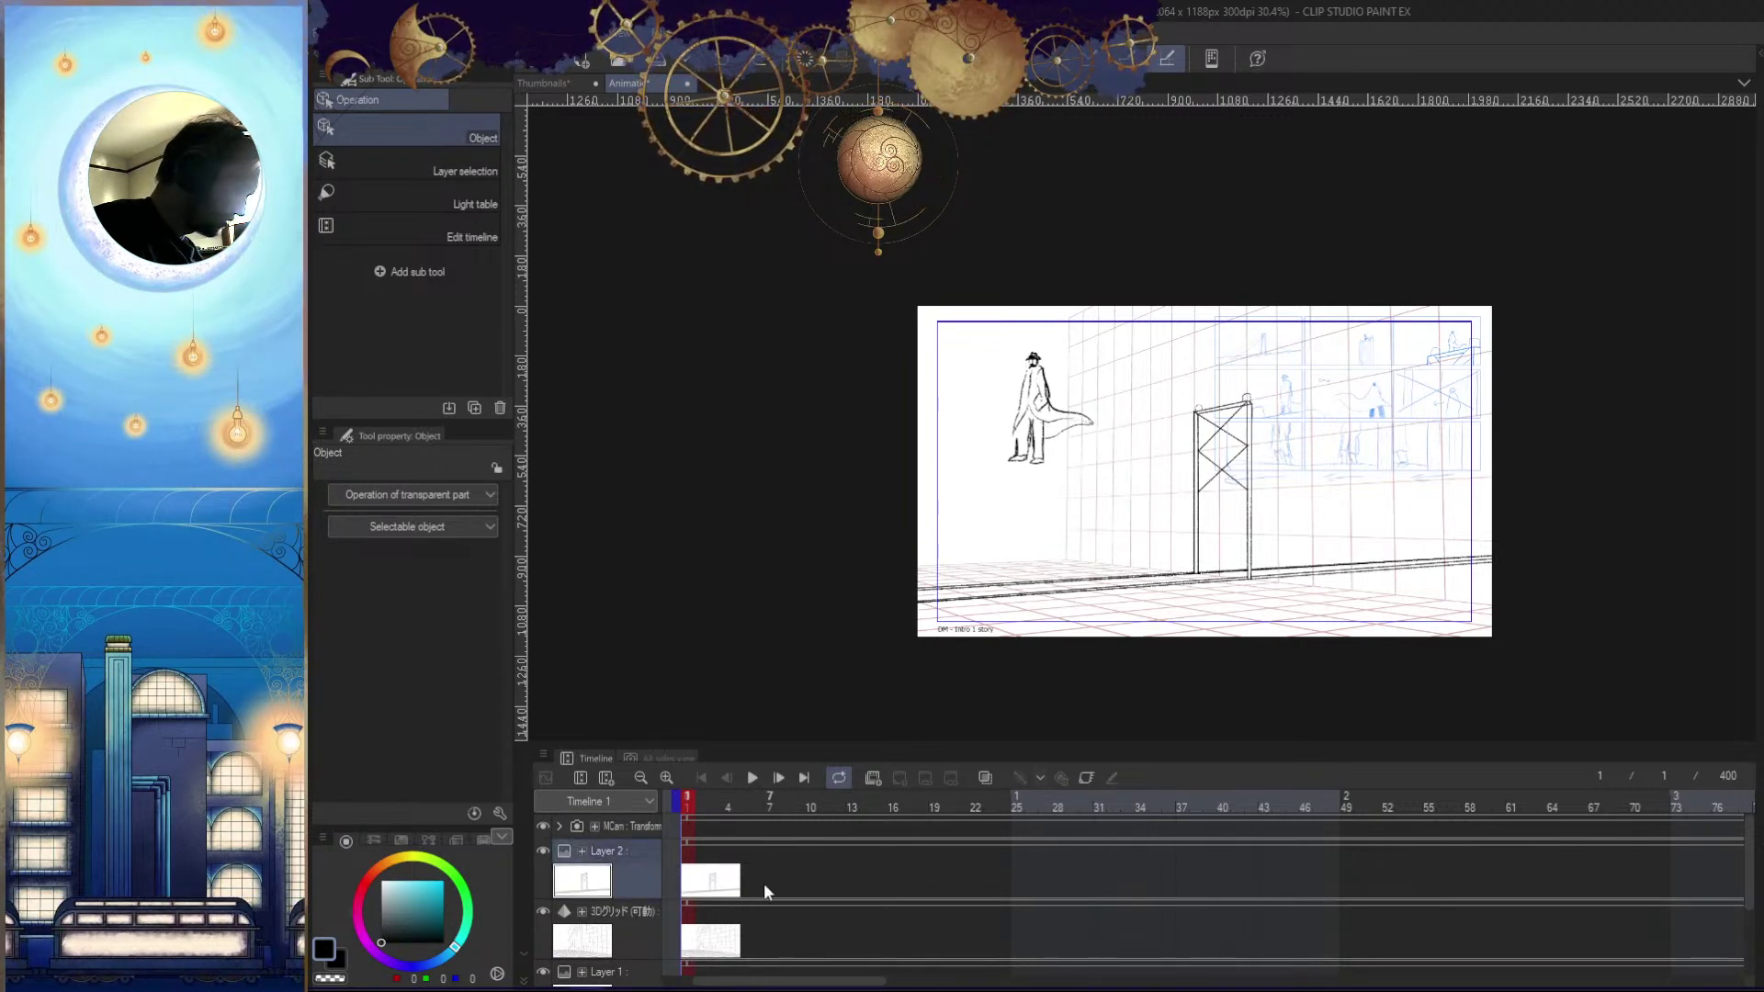
{"action": "left_click", "coordinate": [616, 833]}
{"action": "left_click", "coordinate": [559, 825]}
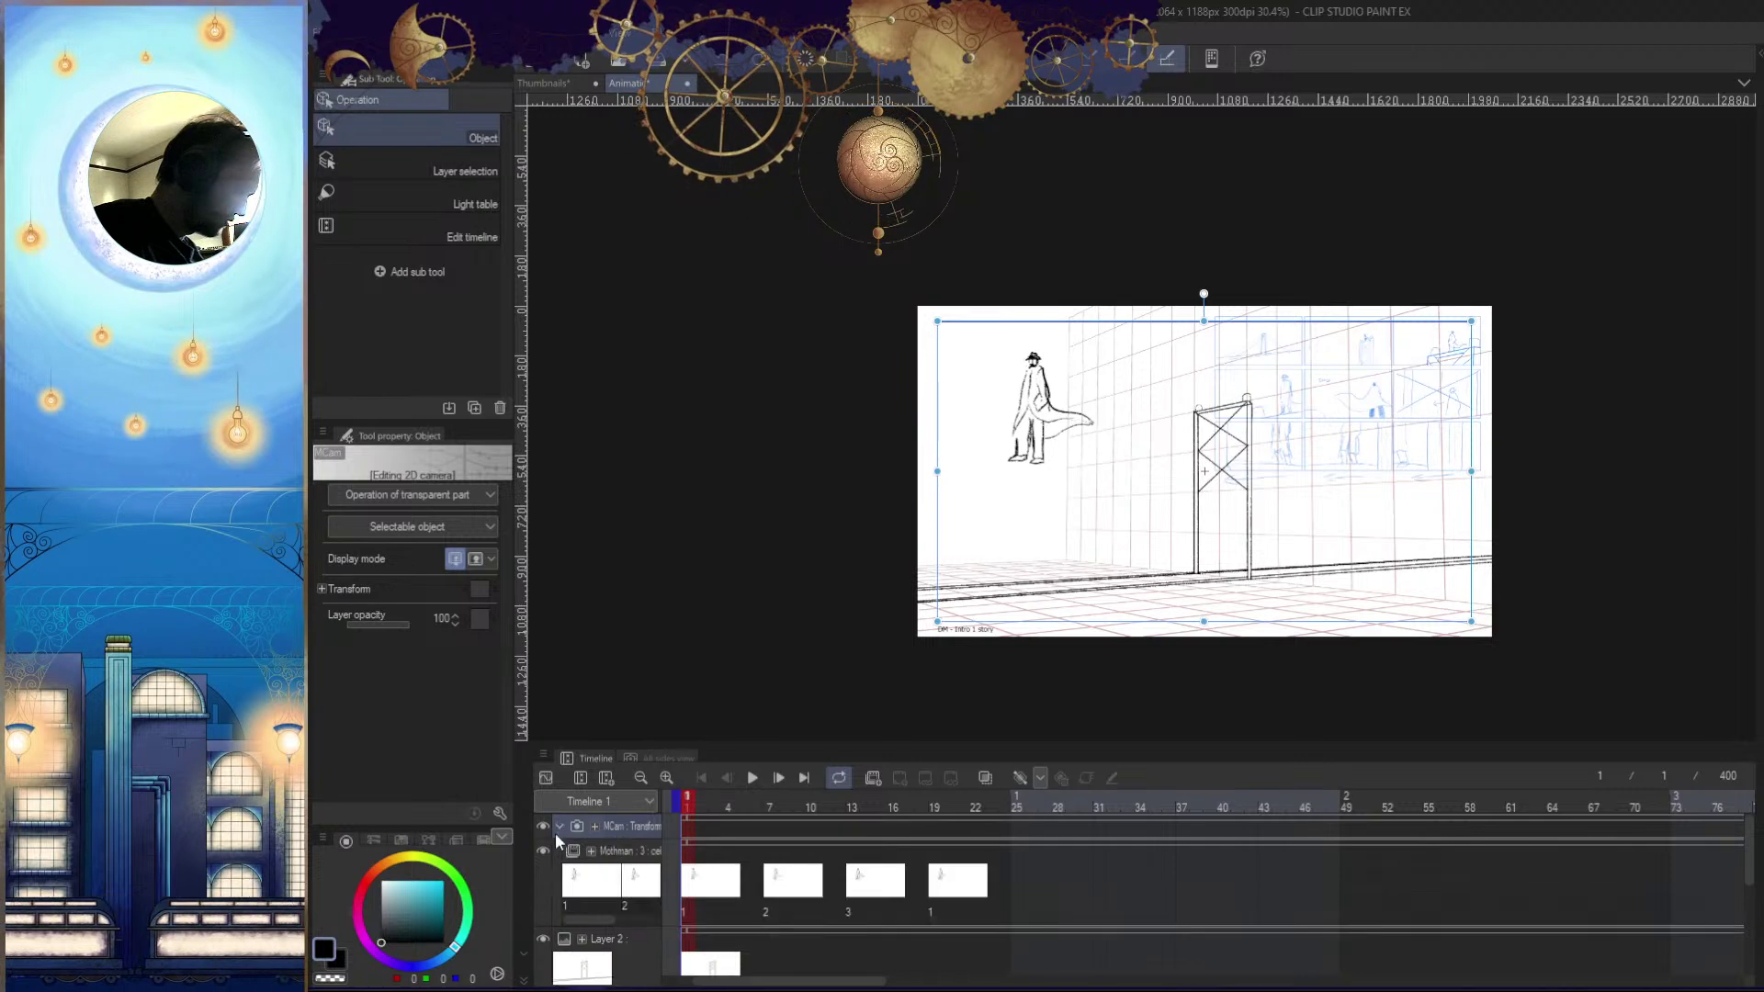
{"action": "key", "text": "ctrl+alt+space"}
{"action": "left_click_drag", "start_coordinate": [1027, 481], "coordinate": [1039, 555]}
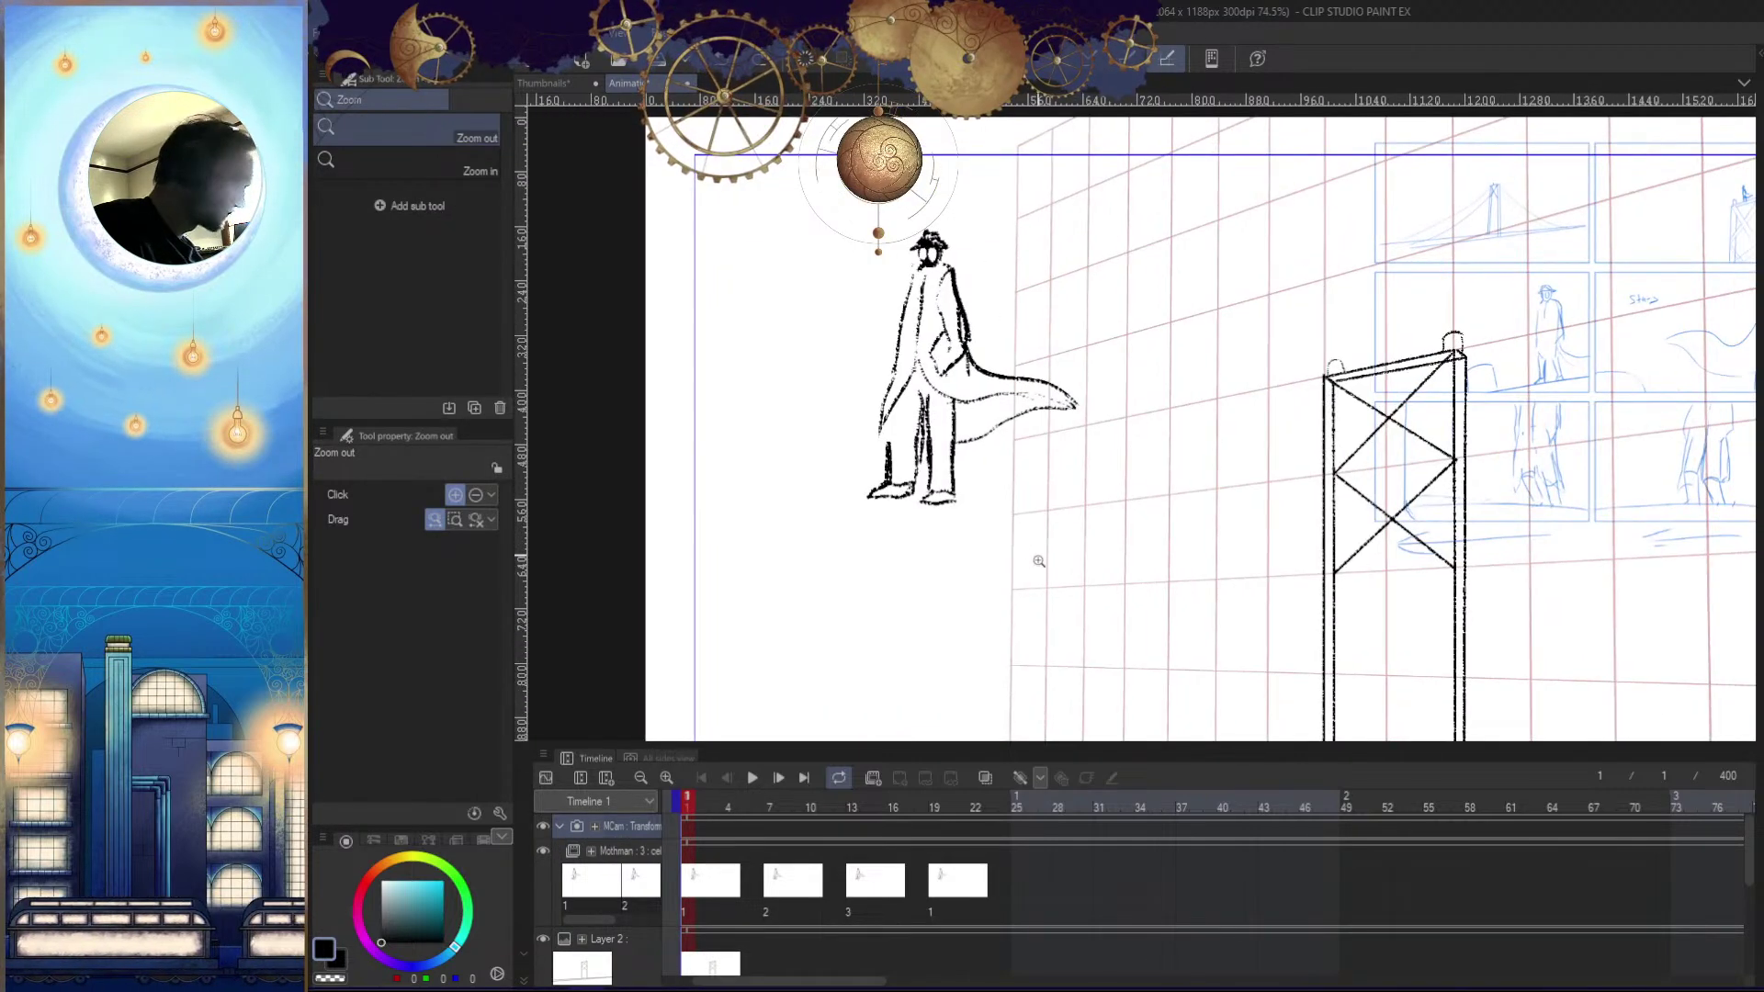
{"action": "left_click", "coordinate": [706, 872]}
{"action": "left_click", "coordinate": [687, 797]}
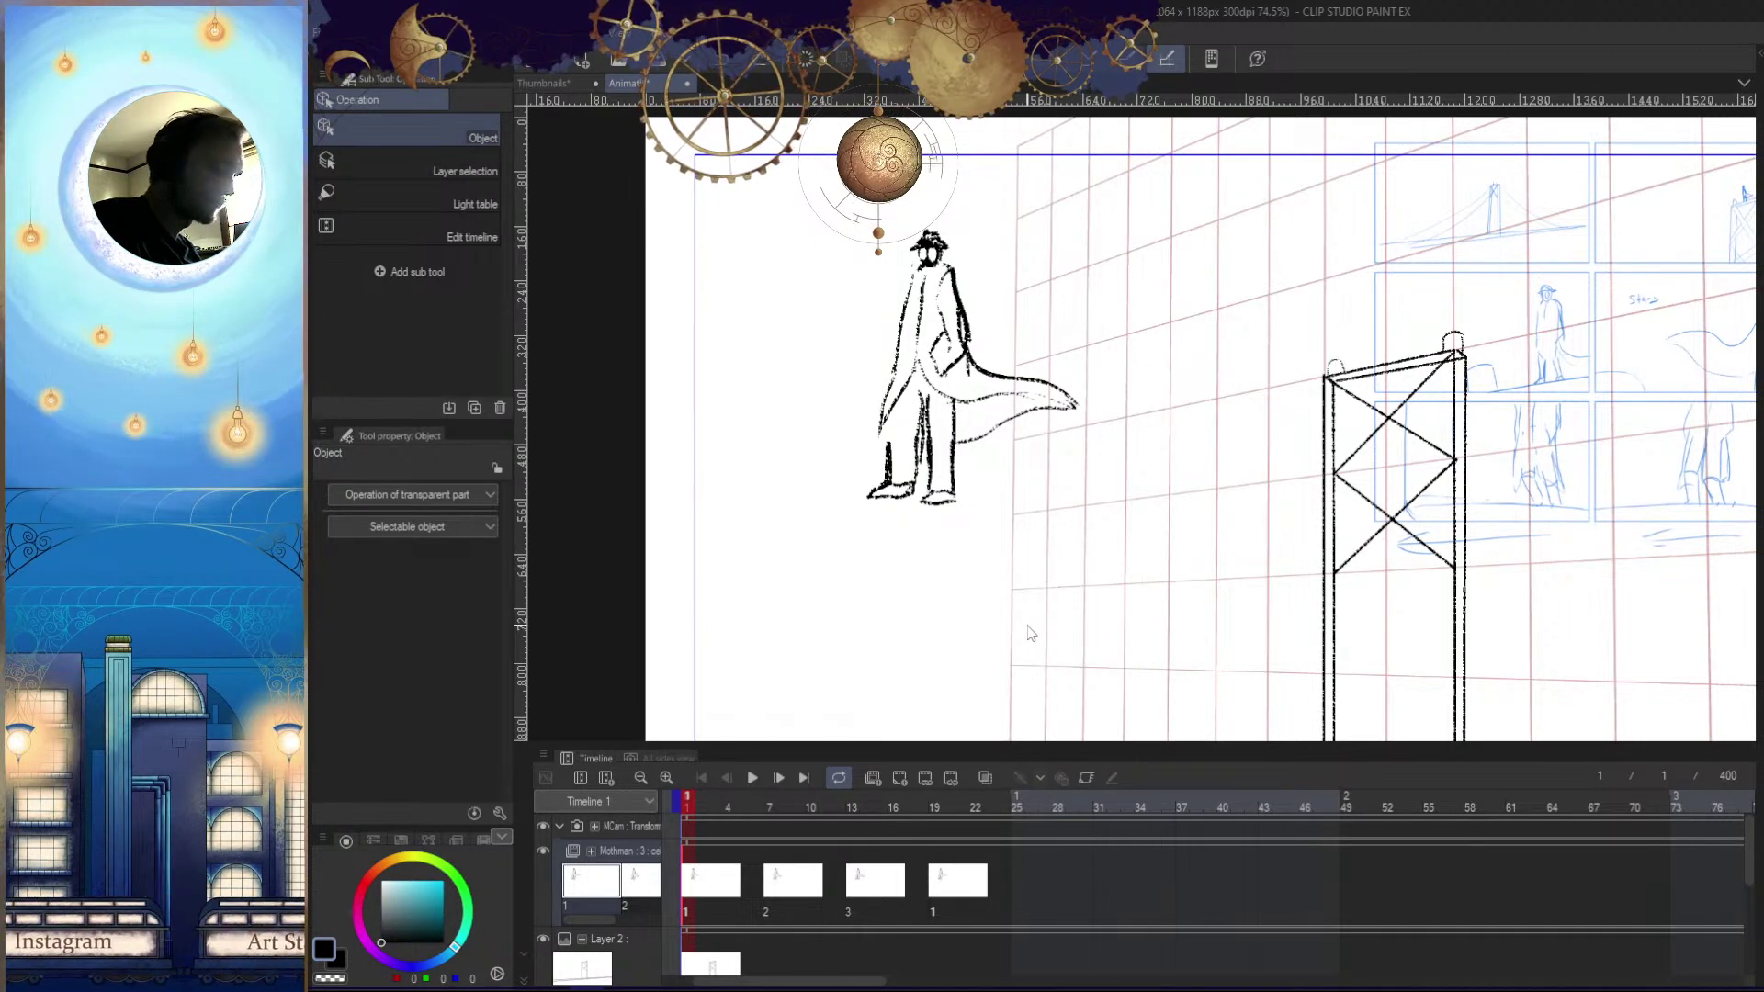
{"action": "left_click", "coordinate": [950, 701]}
{"action": "left_click_drag", "start_coordinate": [1124, 555], "coordinate": [1008, 575]}
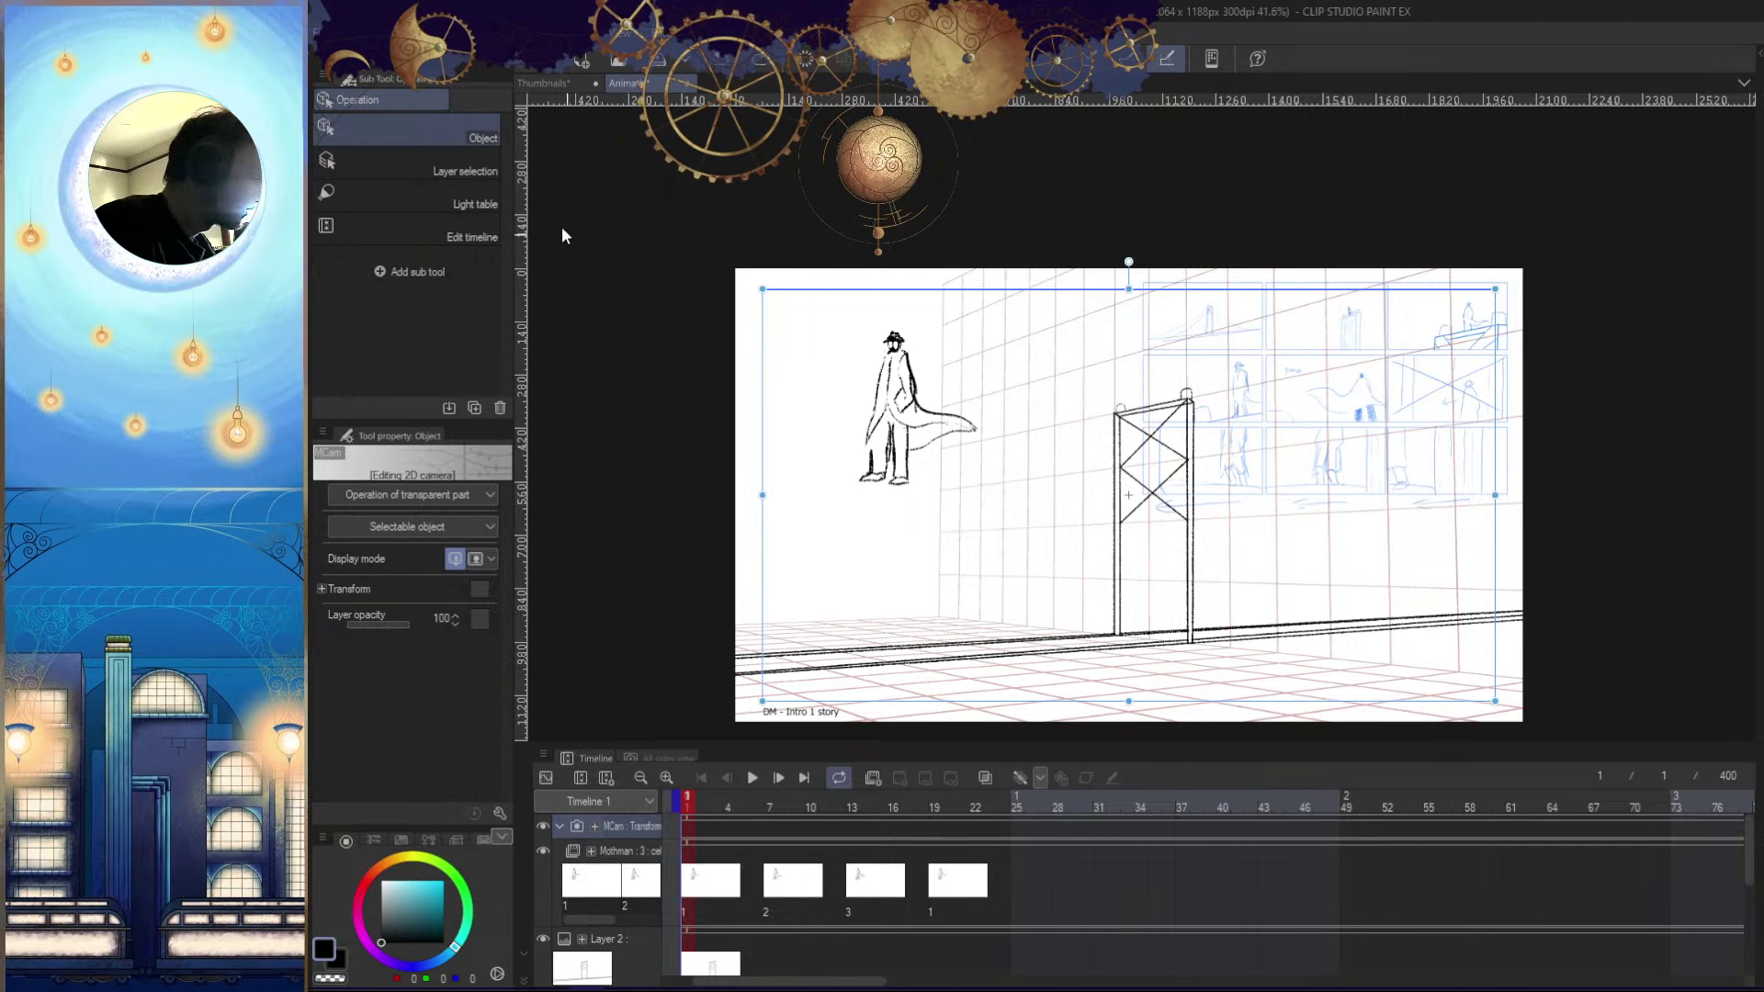
Try scaling the MCam camera frame from its lower corner with the Object tool, and undo it
{"action": "left_click", "coordinate": [488, 233]}
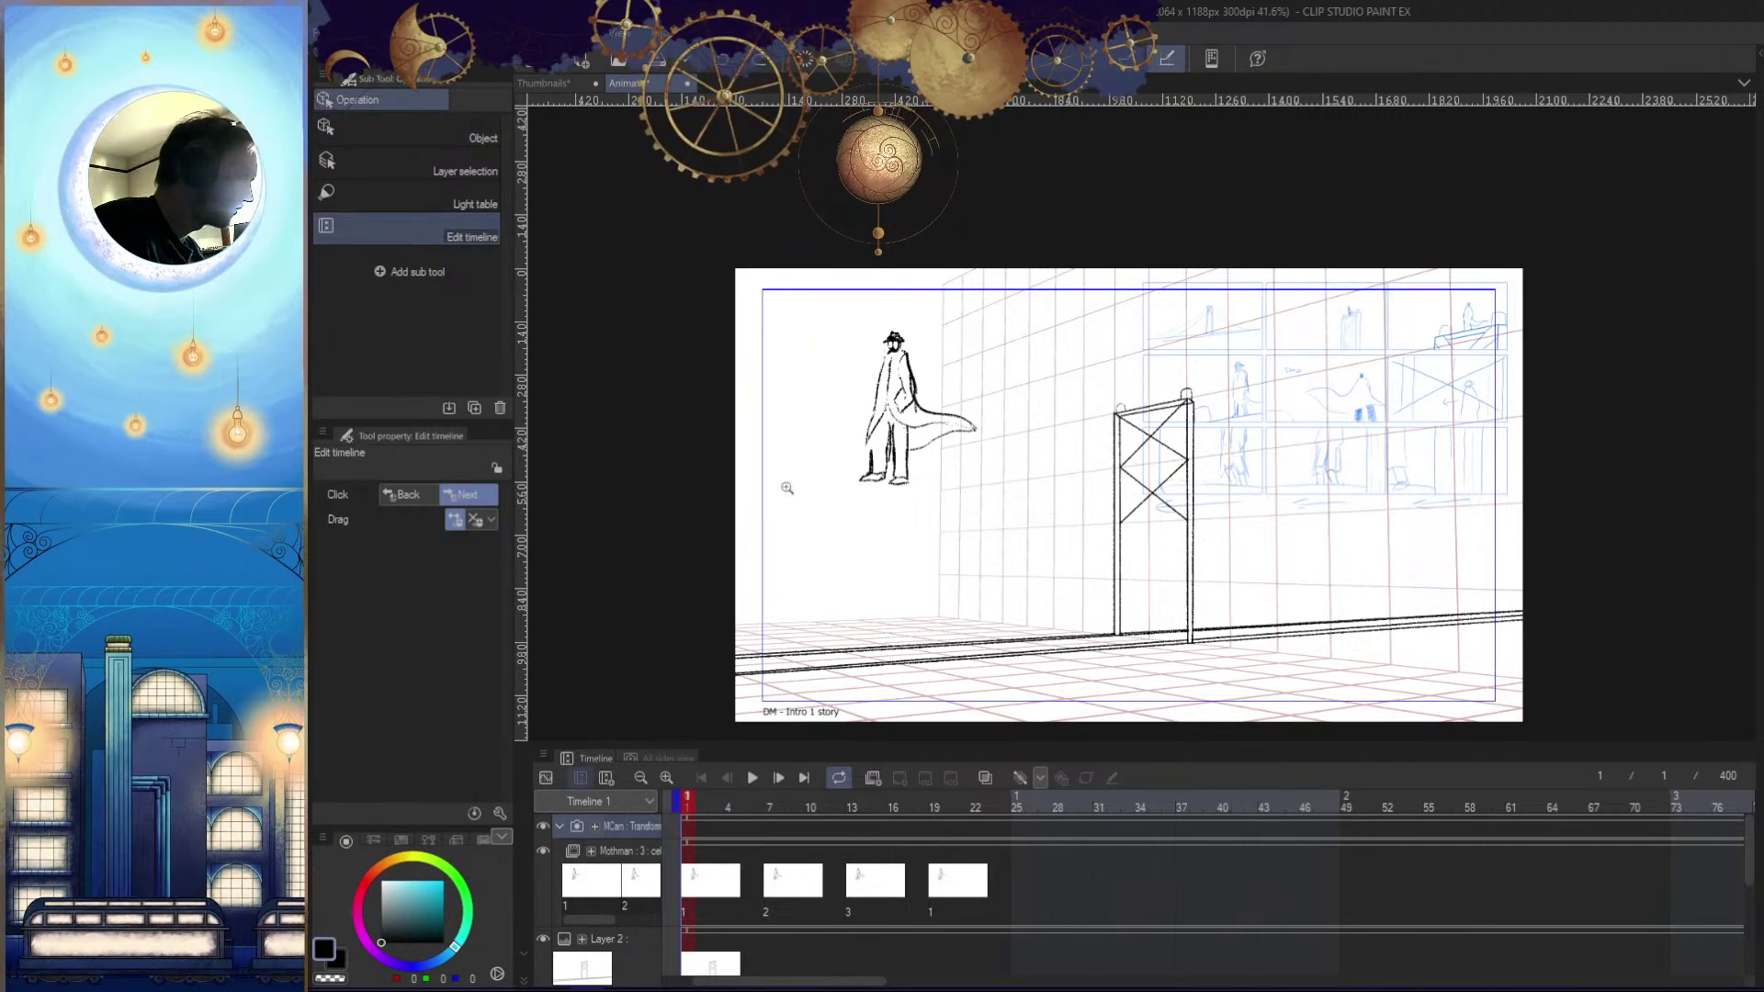
{"action": "left_click", "coordinate": [465, 135]}
{"action": "left_click_drag", "start_coordinate": [1397, 688], "coordinate": [939, 559]}
{"action": "key", "text": "ctrl+z"}
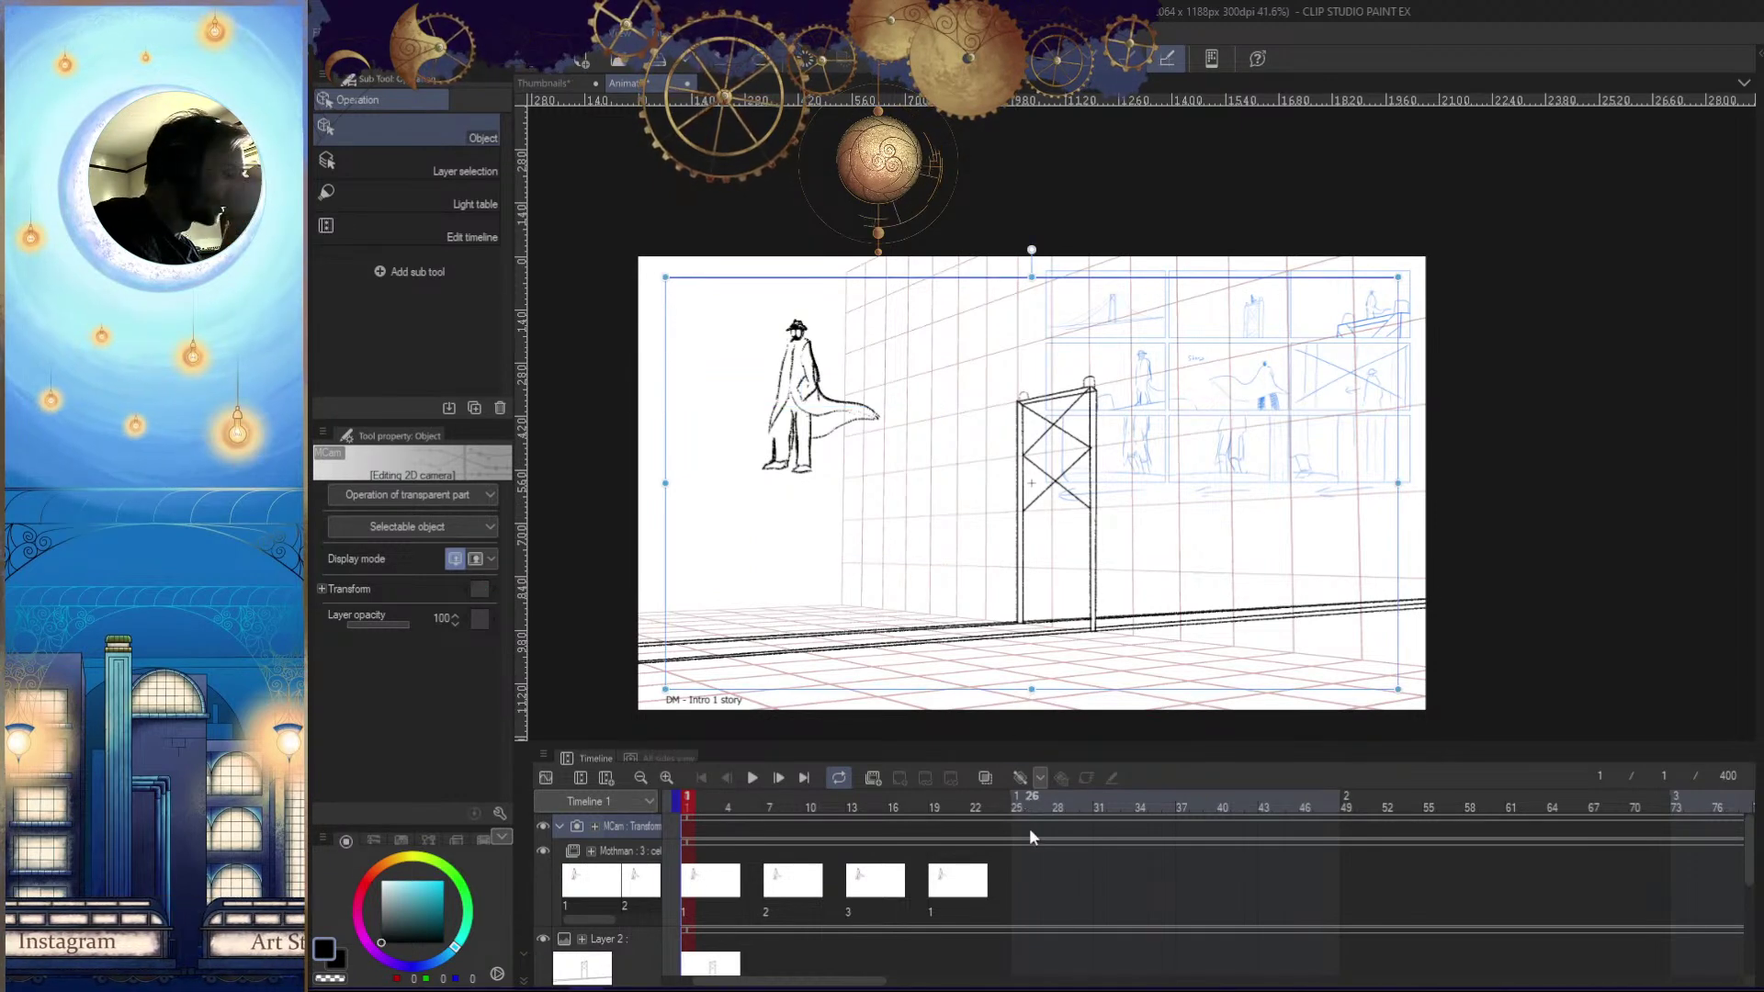
Examine the MCam track's properties, including the position, scale ratio and rotation entries under its transform
{"action": "left_click", "coordinate": [594, 827]}
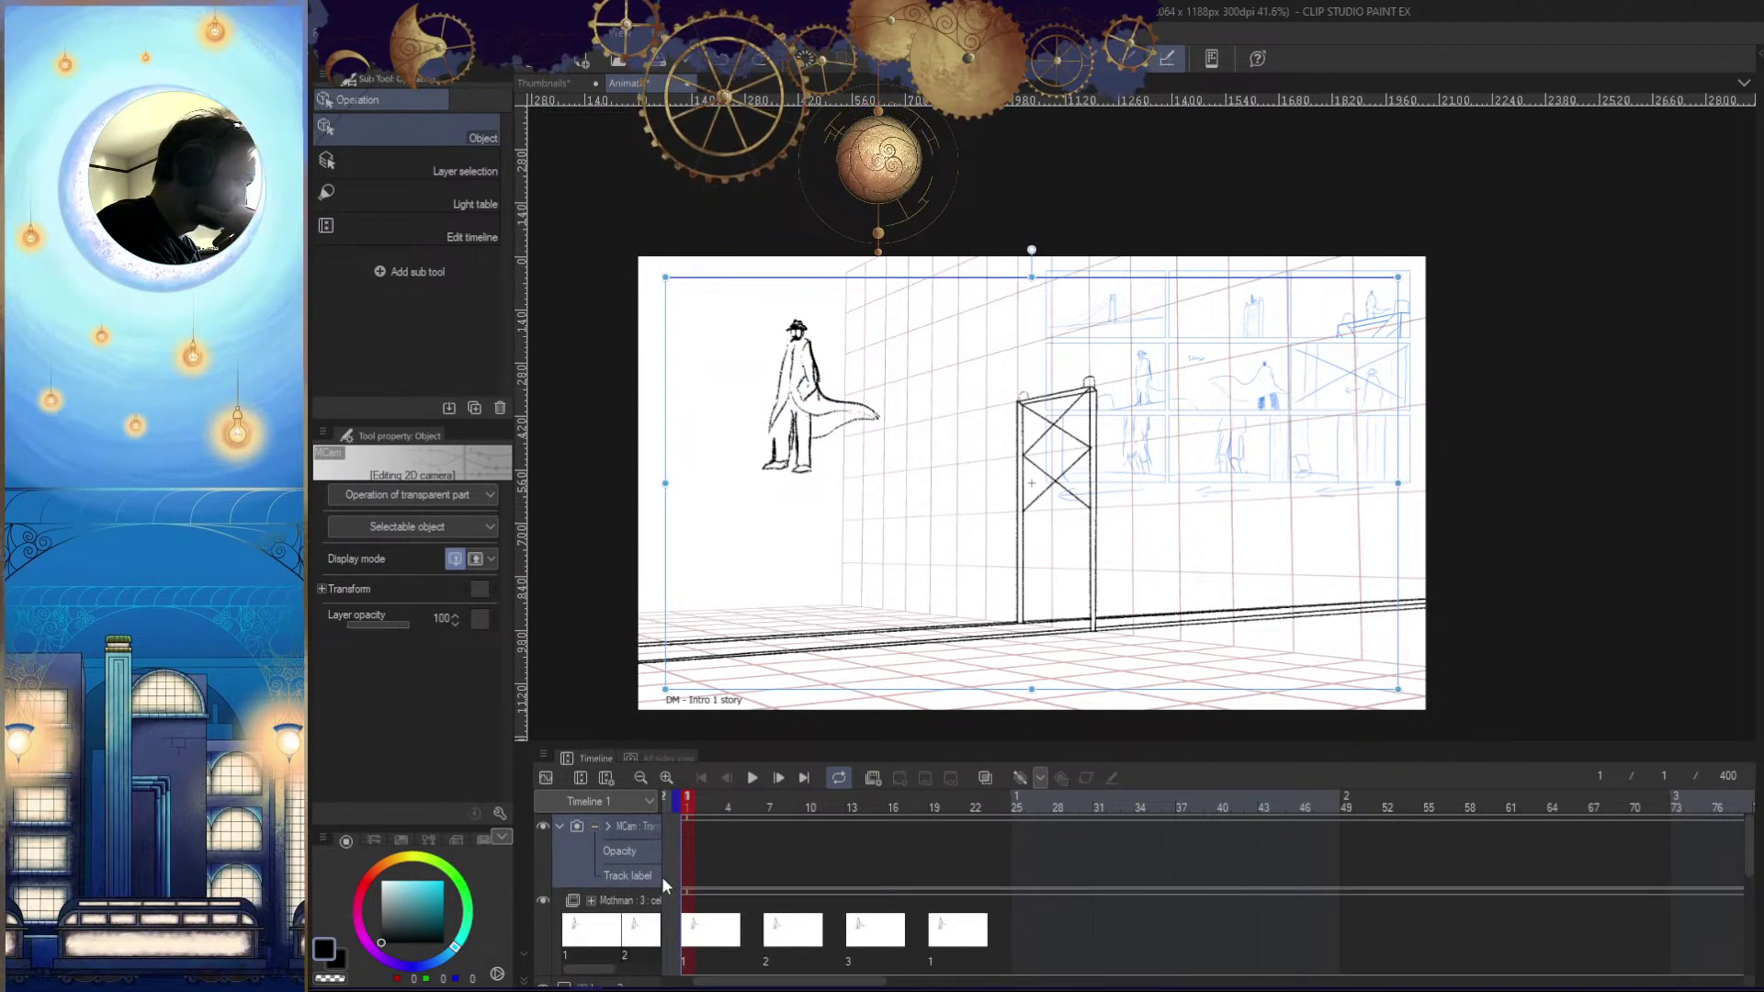
{"action": "left_click", "coordinate": [608, 826]}
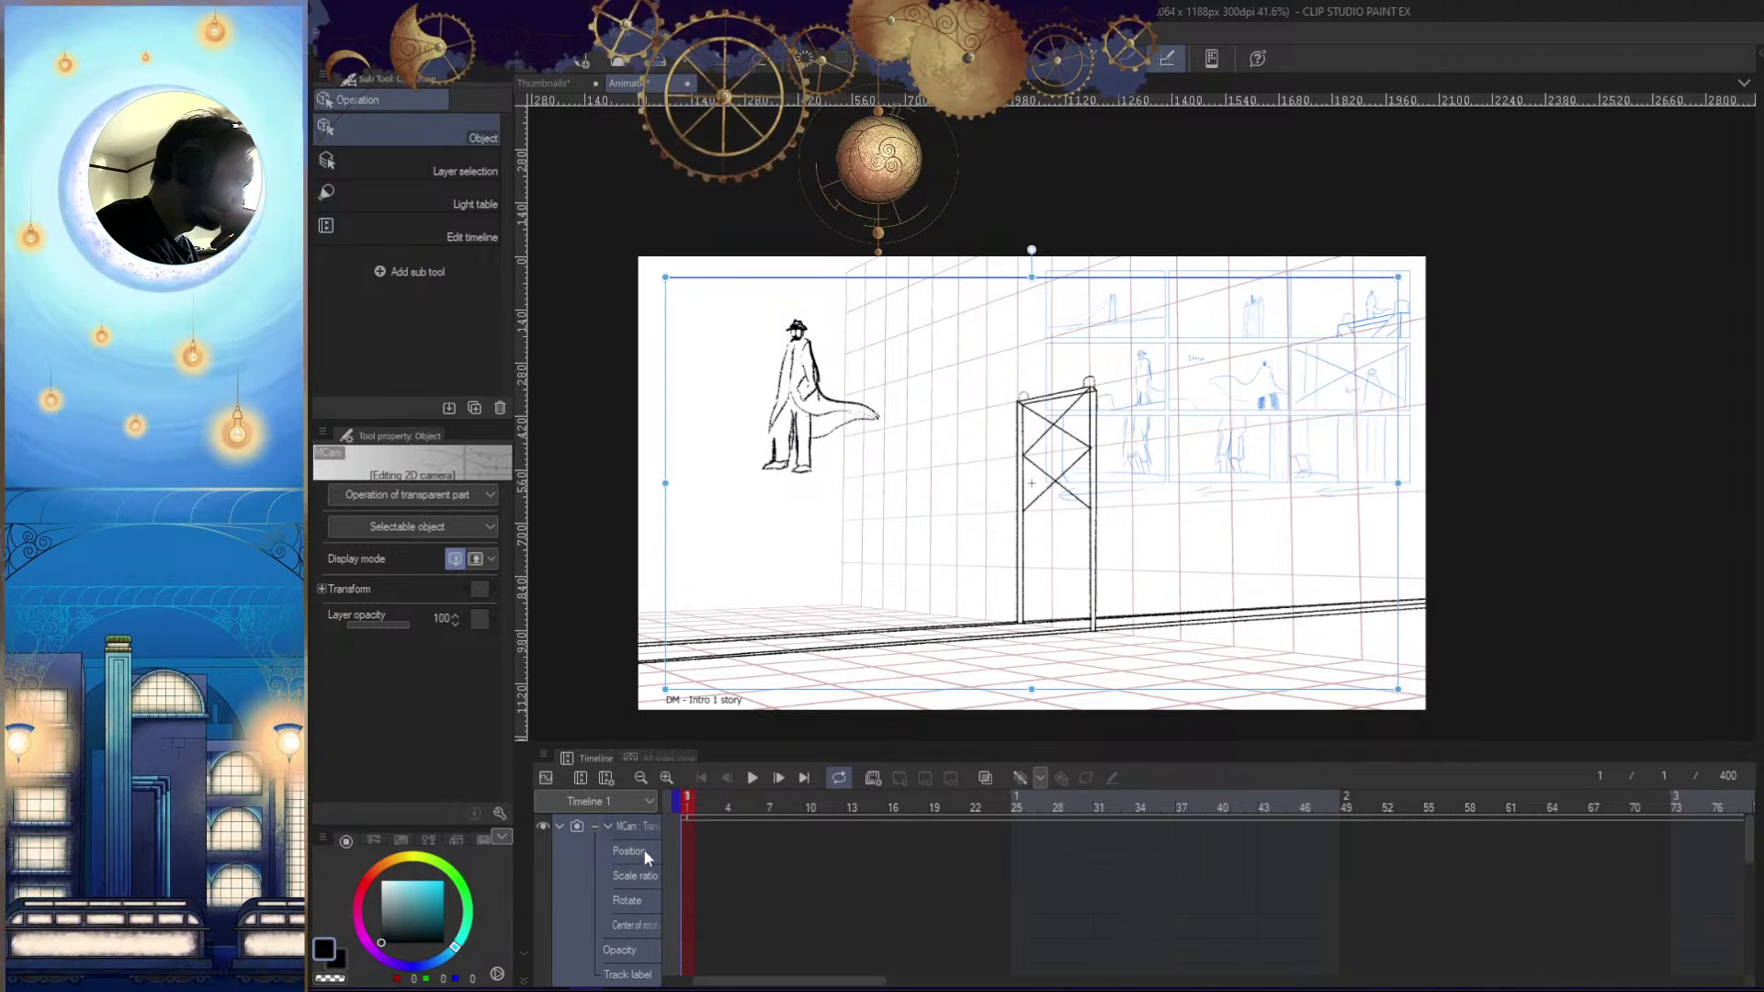
{"action": "left_click", "coordinate": [607, 826]}
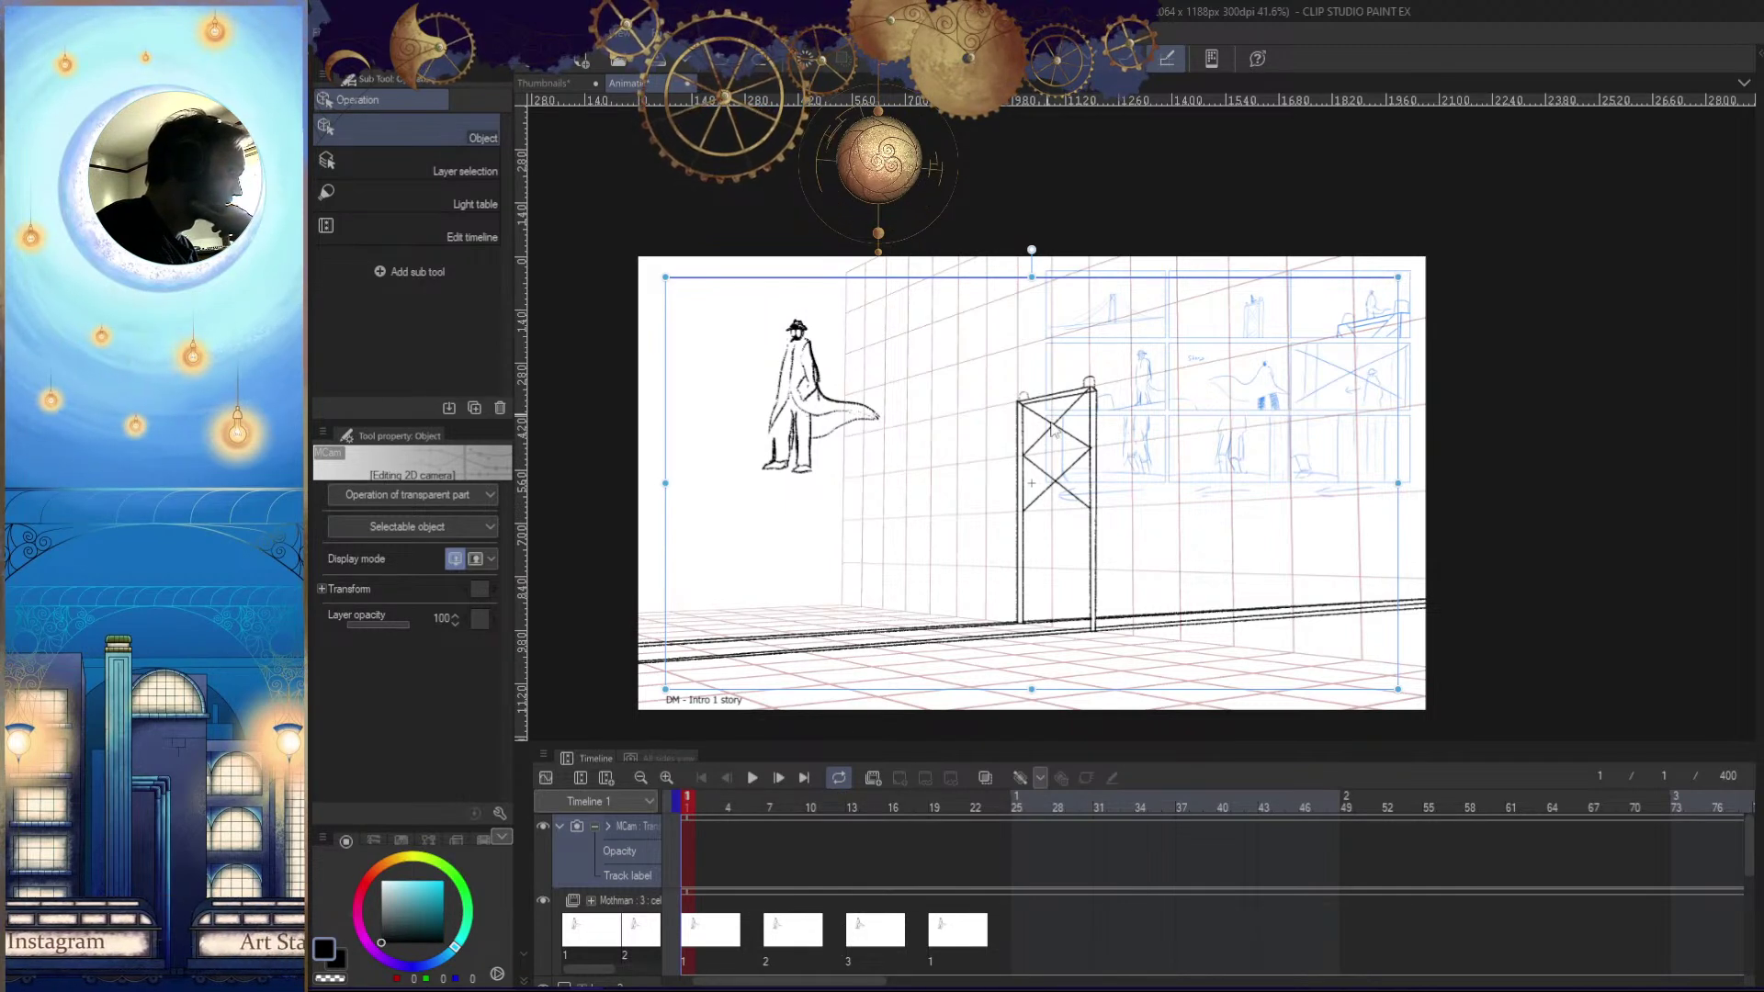
{"action": "left_click", "coordinate": [675, 931]}
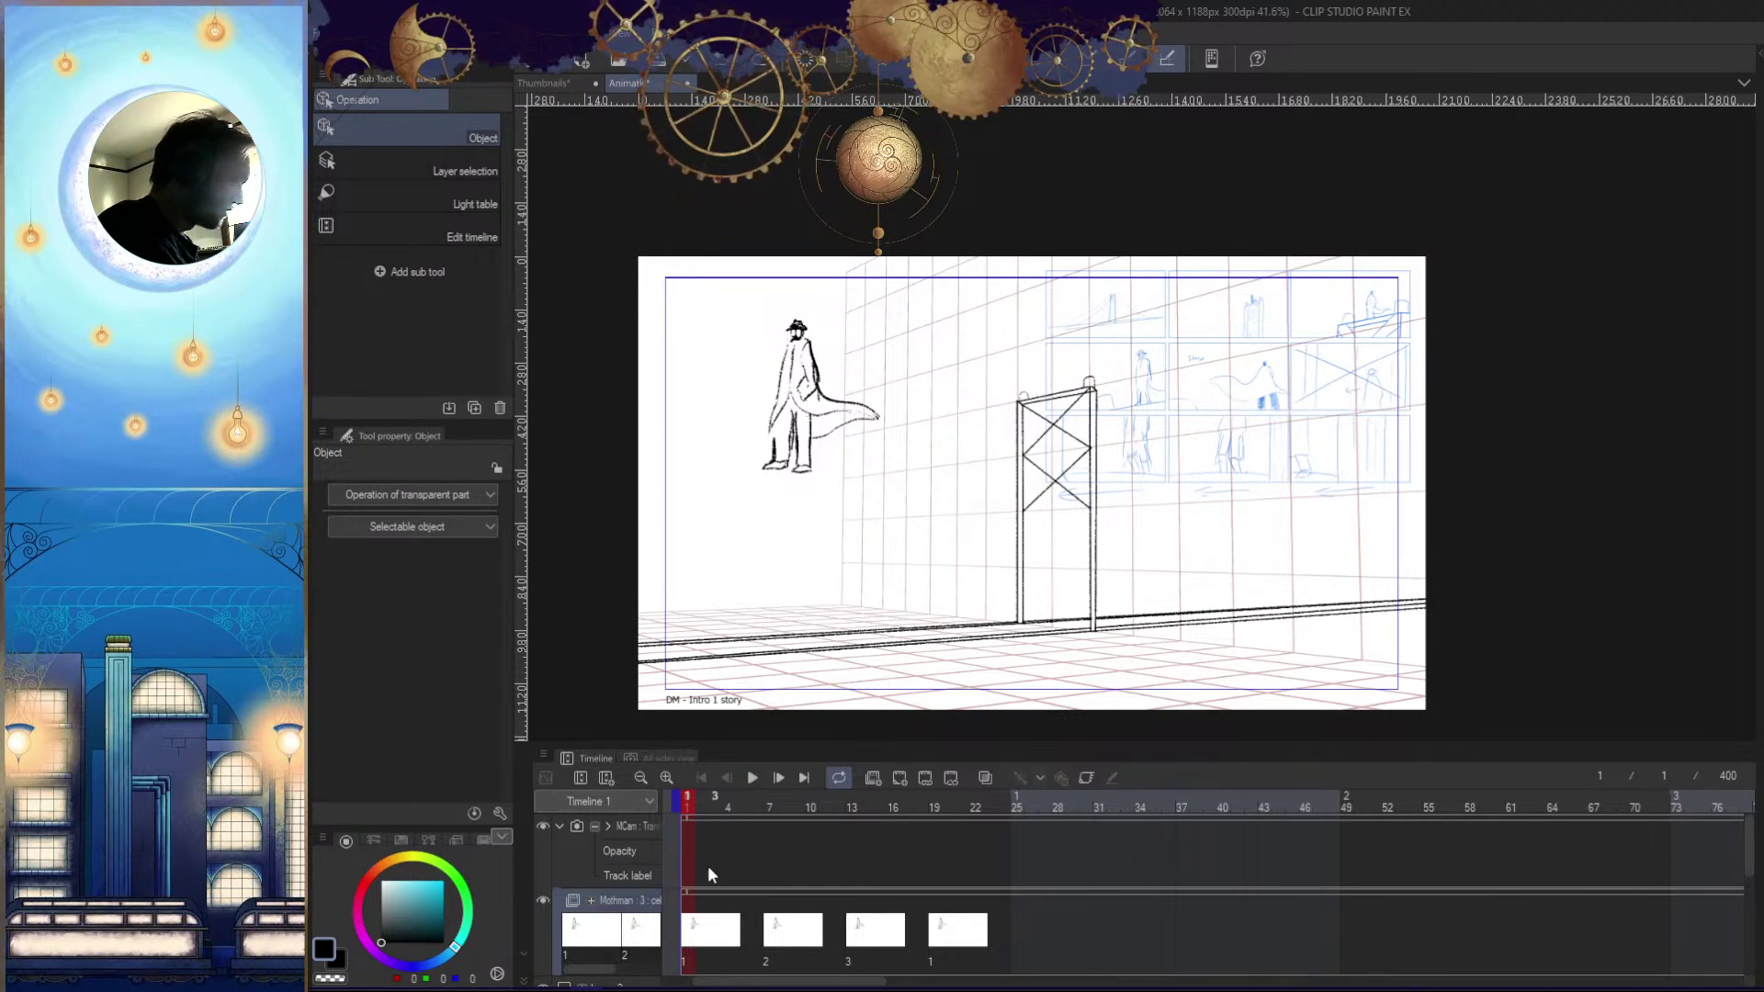
Try shrinking the MCam camera frame from its side edge, and undo the change
{"action": "left_click", "coordinate": [640, 836]}
{"action": "left_click_drag", "start_coordinate": [1398, 484], "coordinate": [879, 501]}
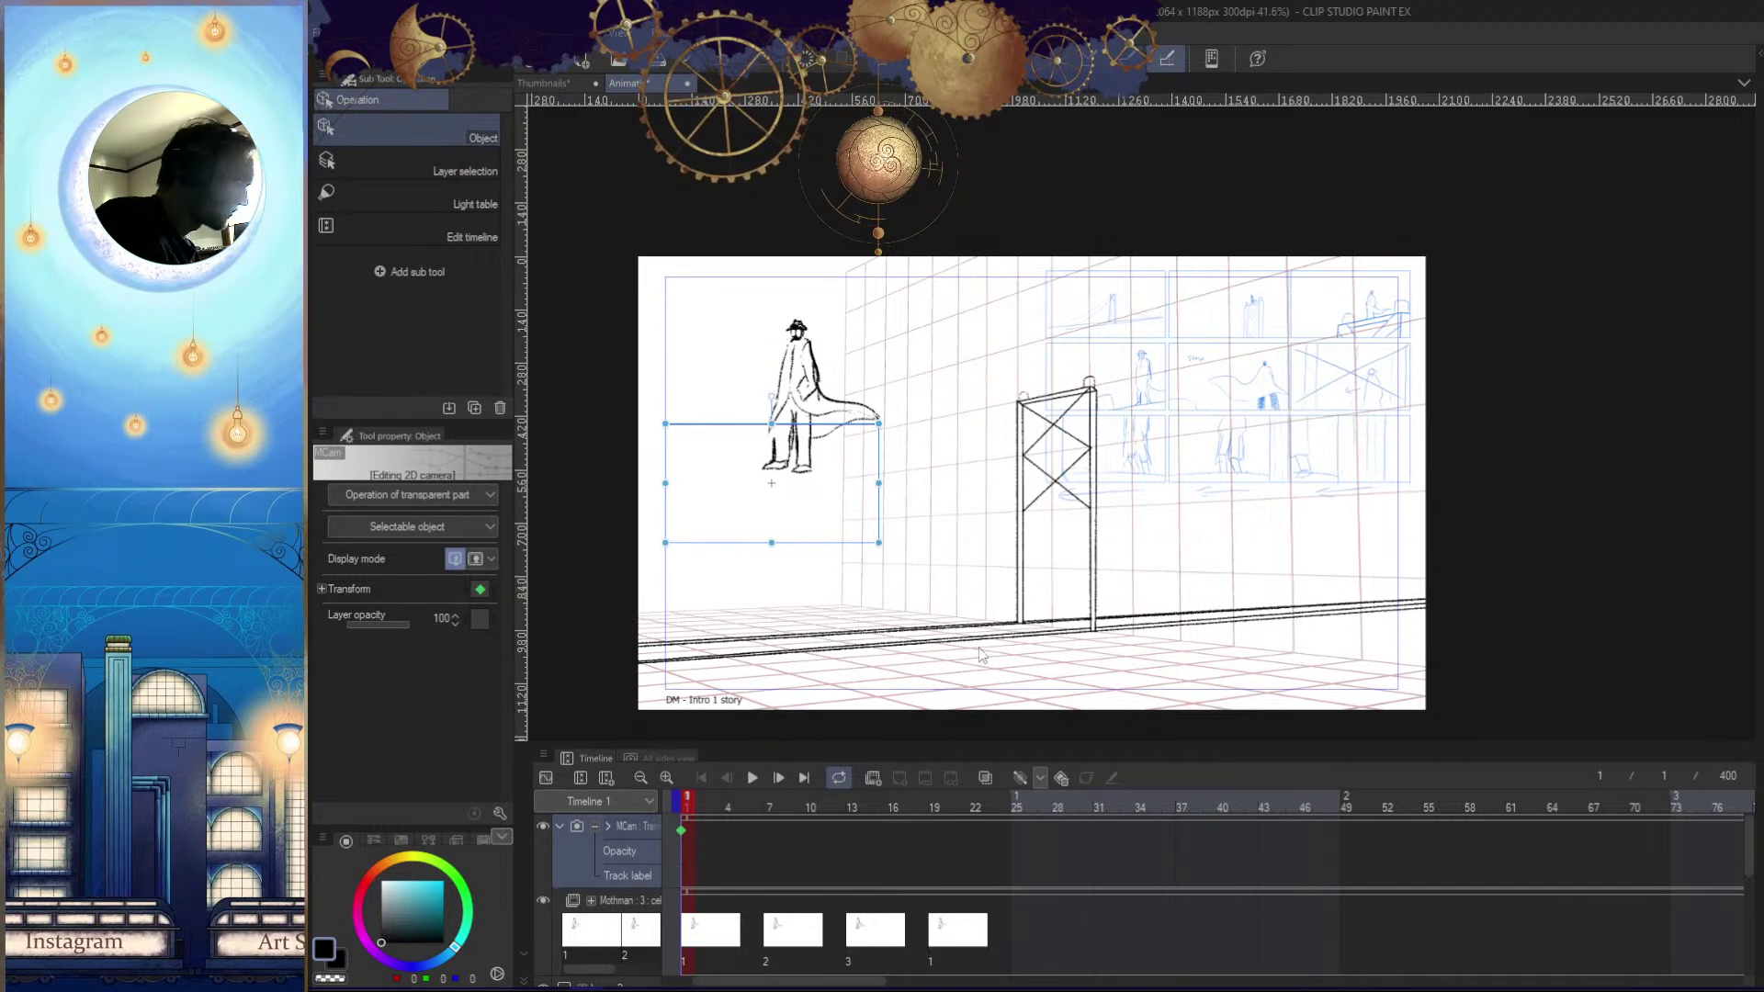
{"action": "key", "text": "ctrl+z"}
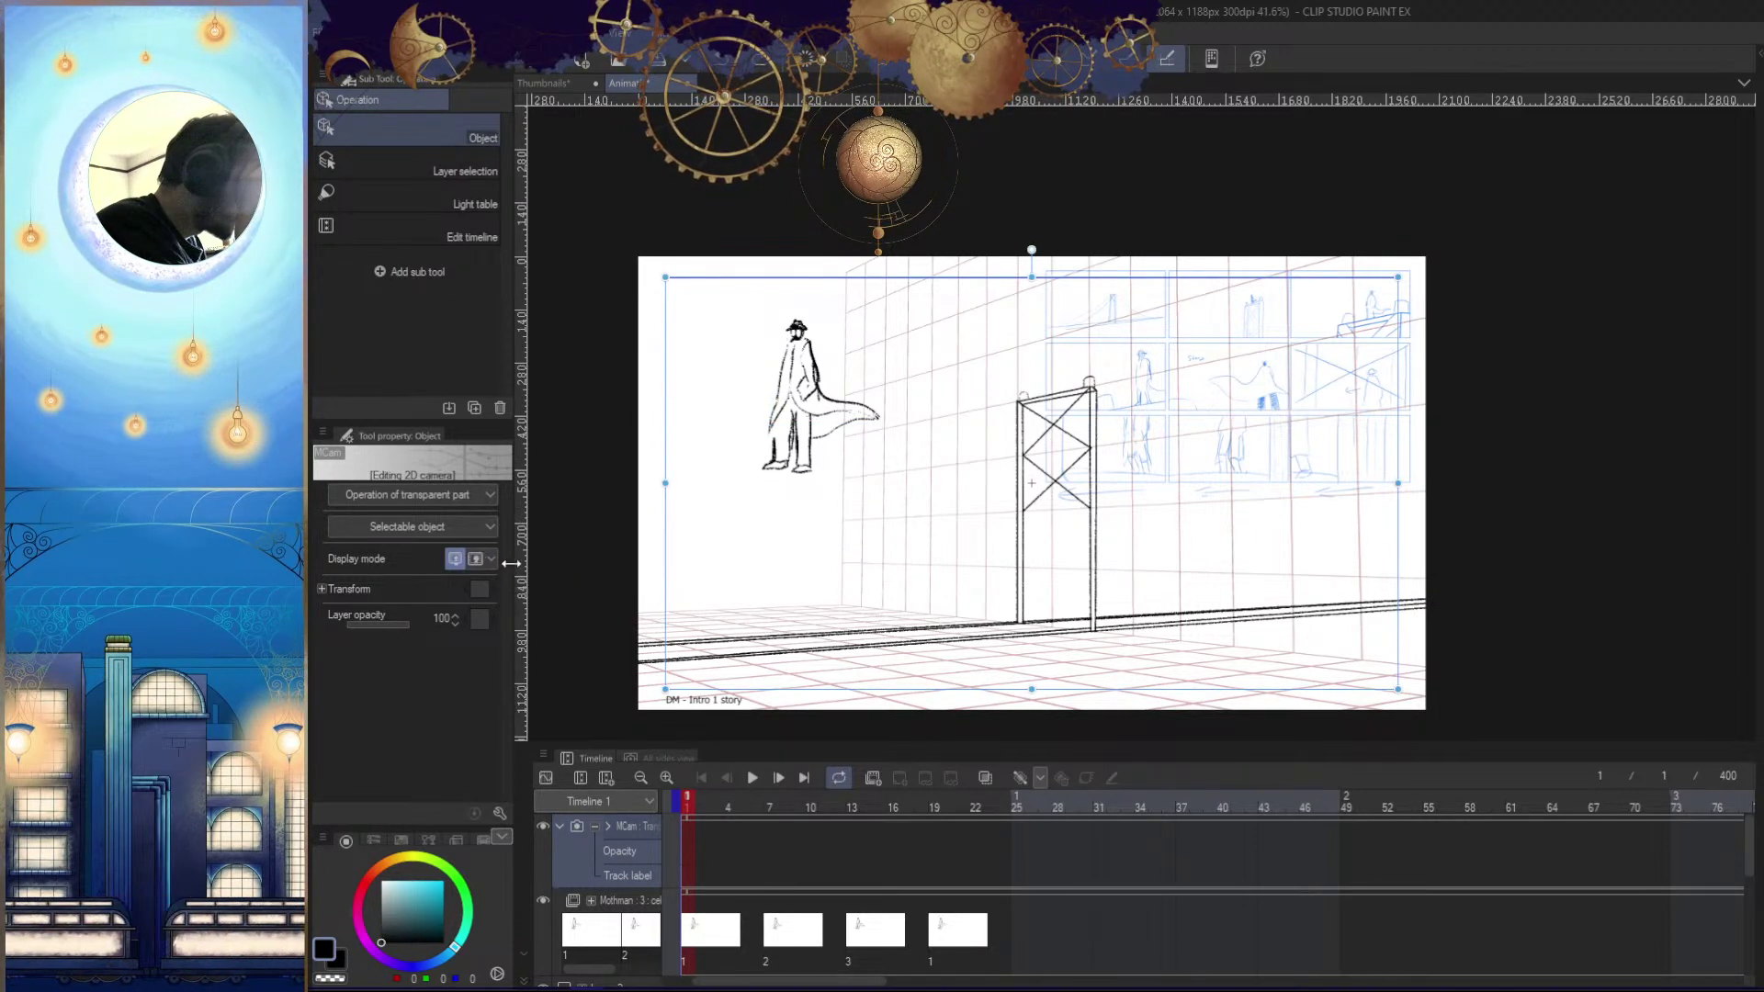
Try the camera frame with moving within the transformation frame enabled on all layers, and turn that option off again
{"action": "left_click", "coordinate": [464, 529]}
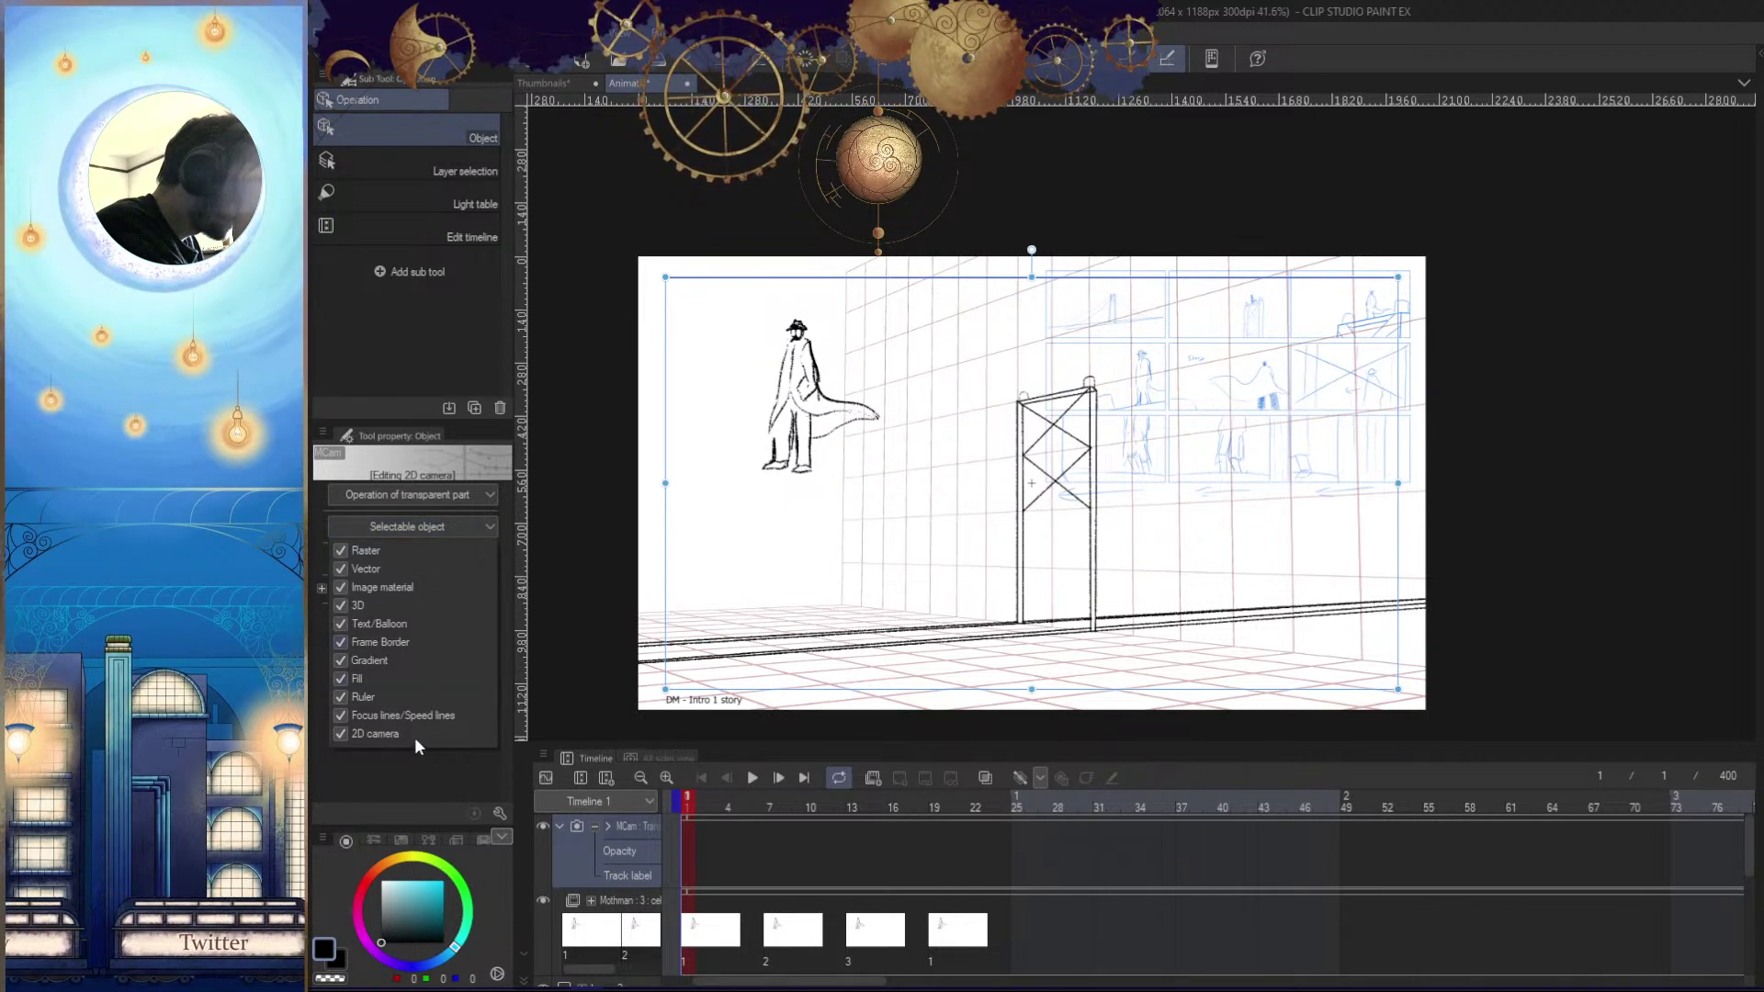
{"action": "left_click", "coordinate": [482, 522]}
{"action": "left_click", "coordinate": [489, 497]}
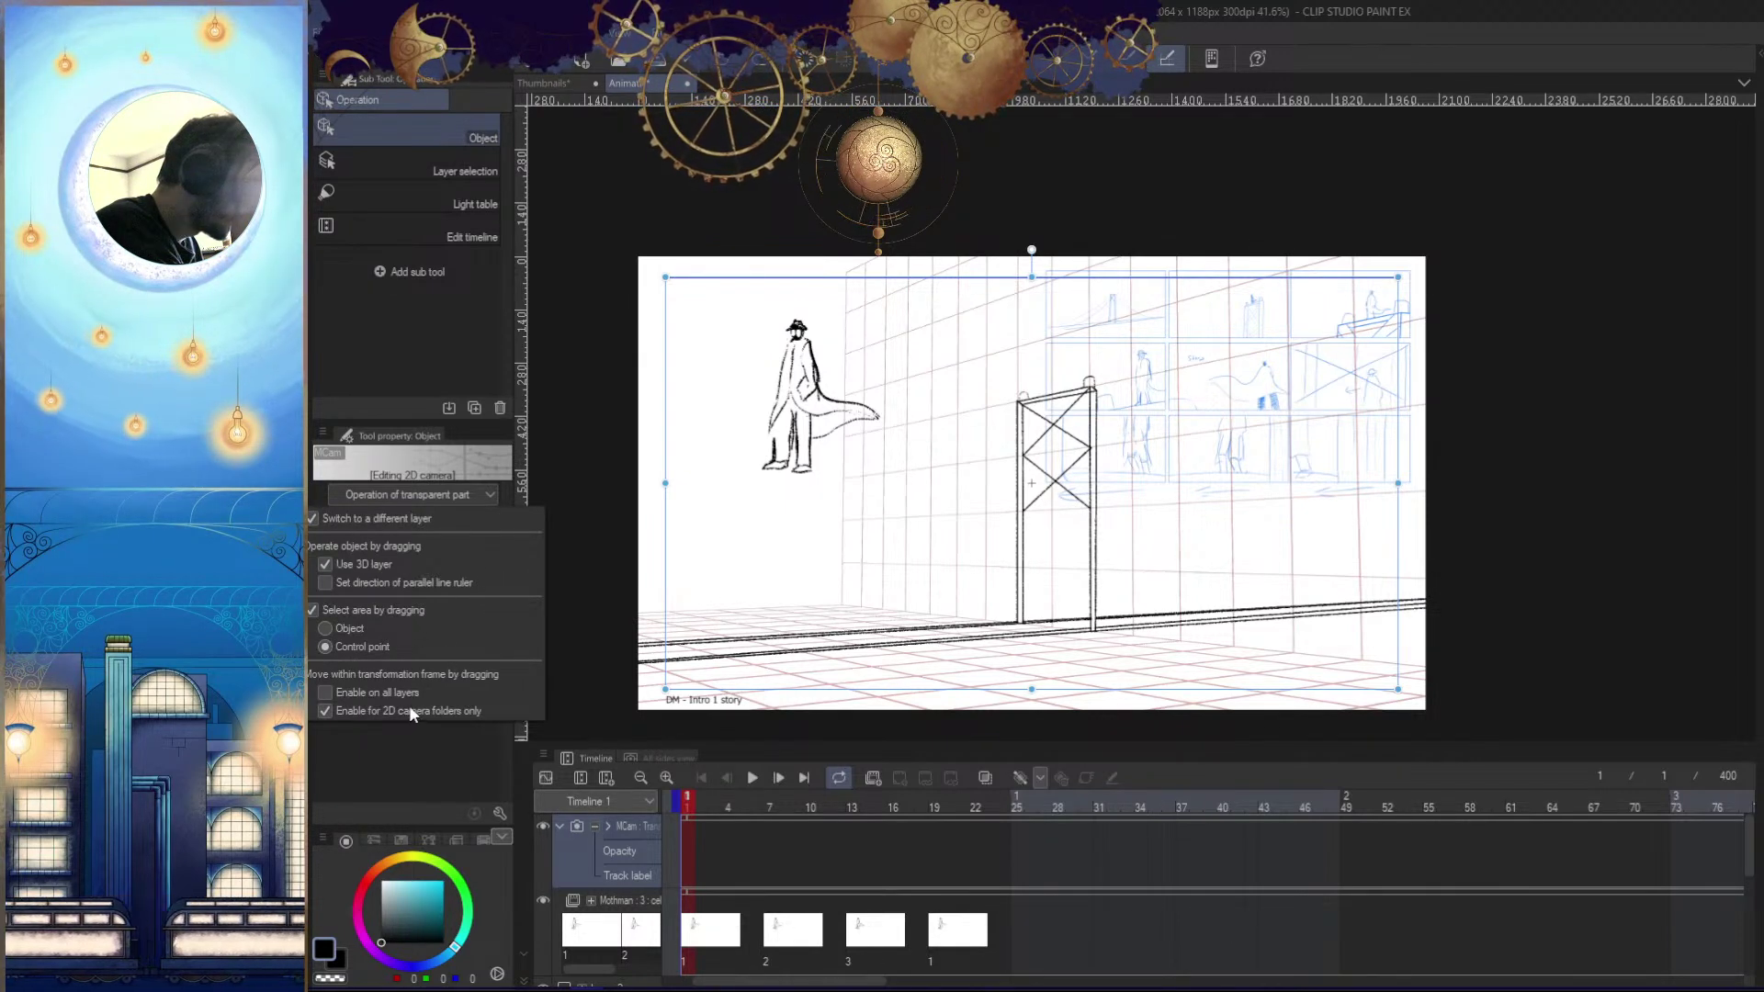
{"action": "left_click", "coordinate": [325, 692]}
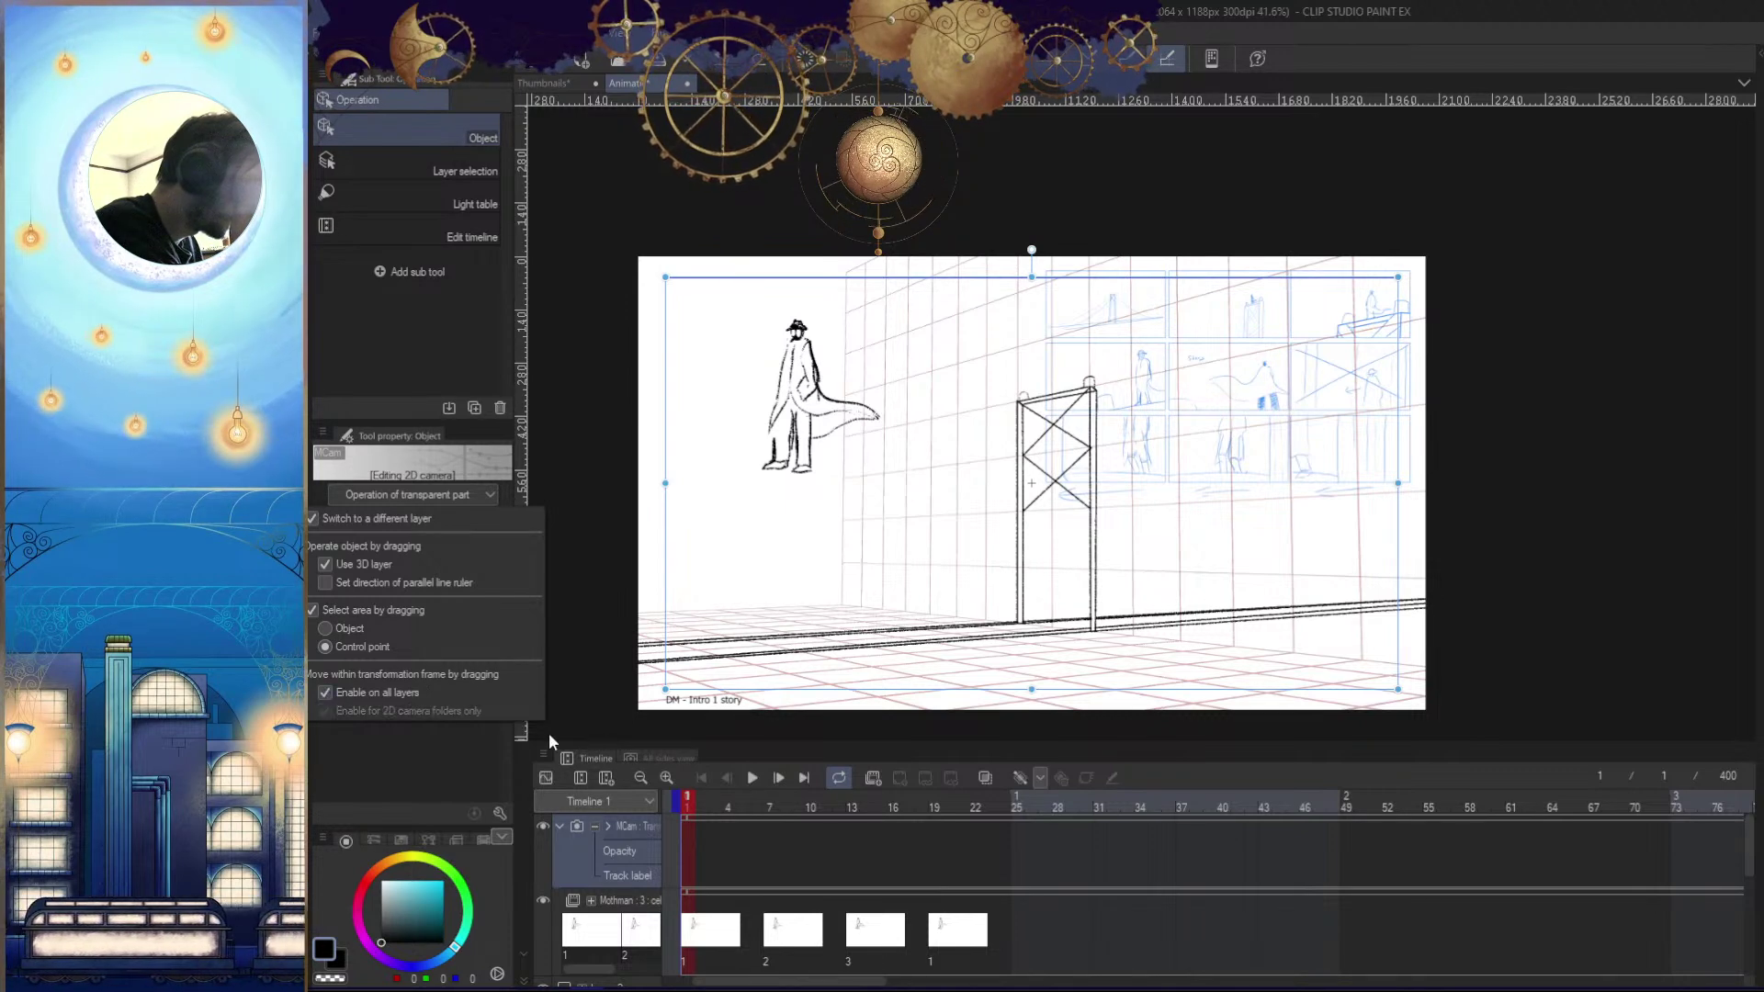
{"action": "left_click_drag", "start_coordinate": [1415, 491], "coordinate": [1132, 621]}
{"action": "left_click", "coordinate": [1188, 675]}
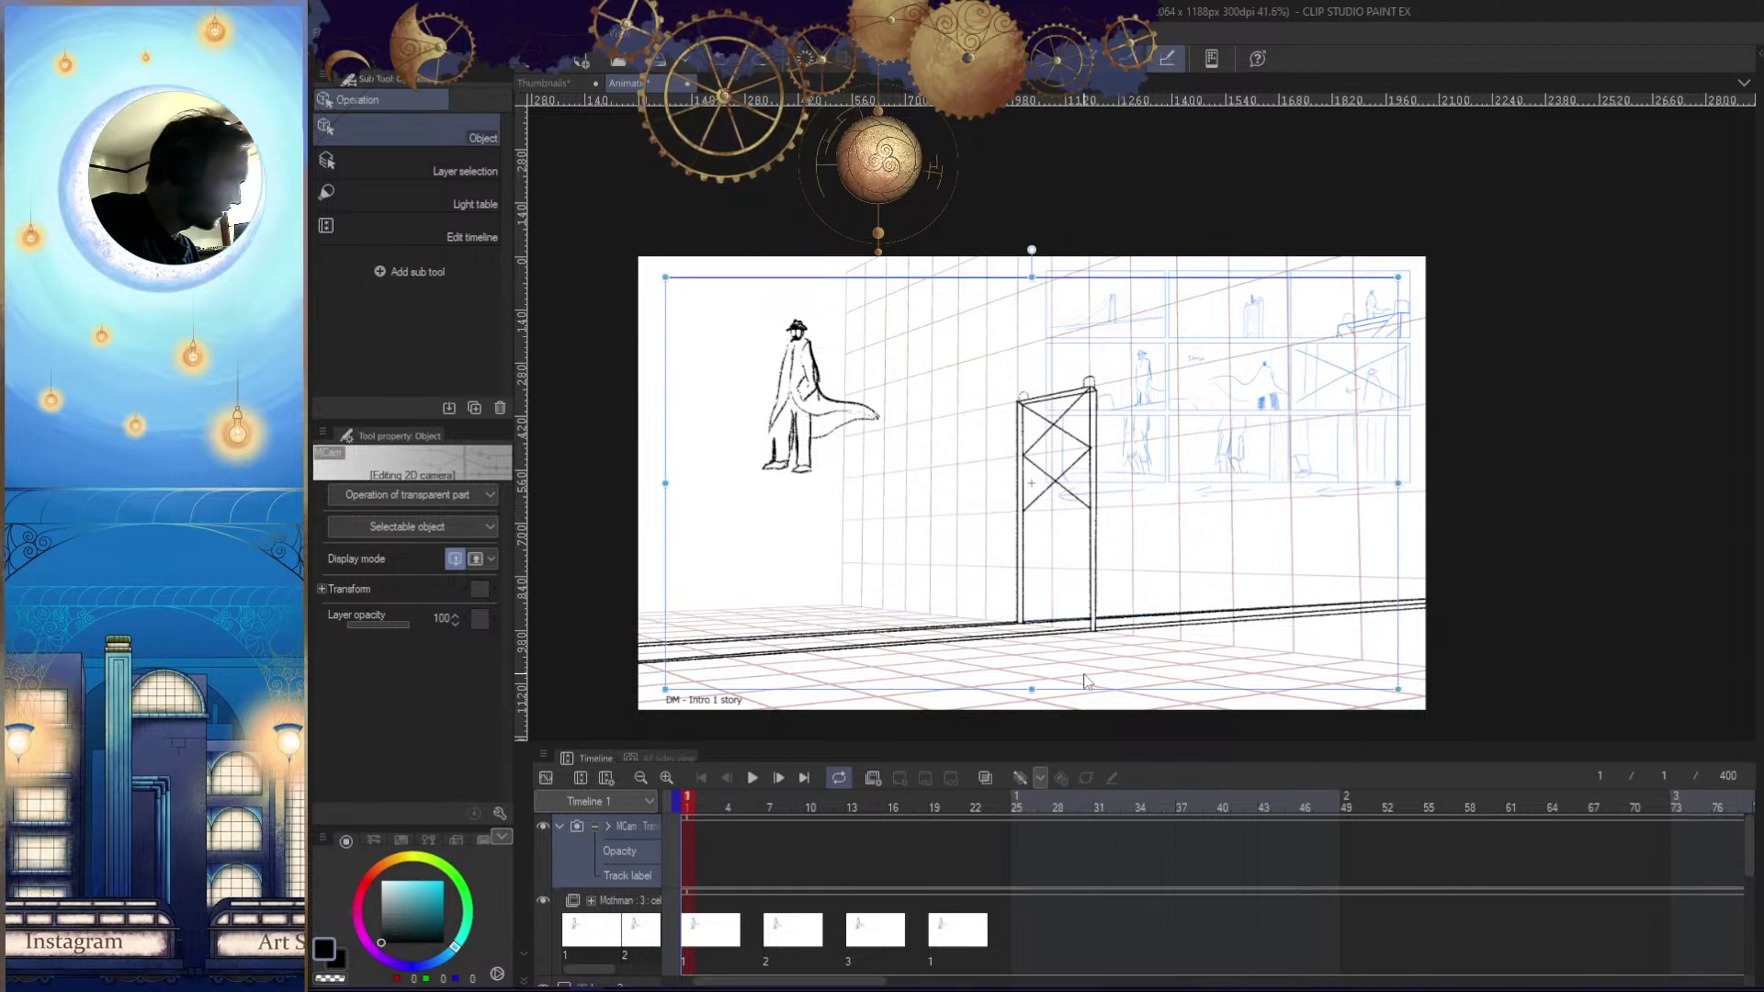
{"action": "left_click", "coordinate": [474, 494]}
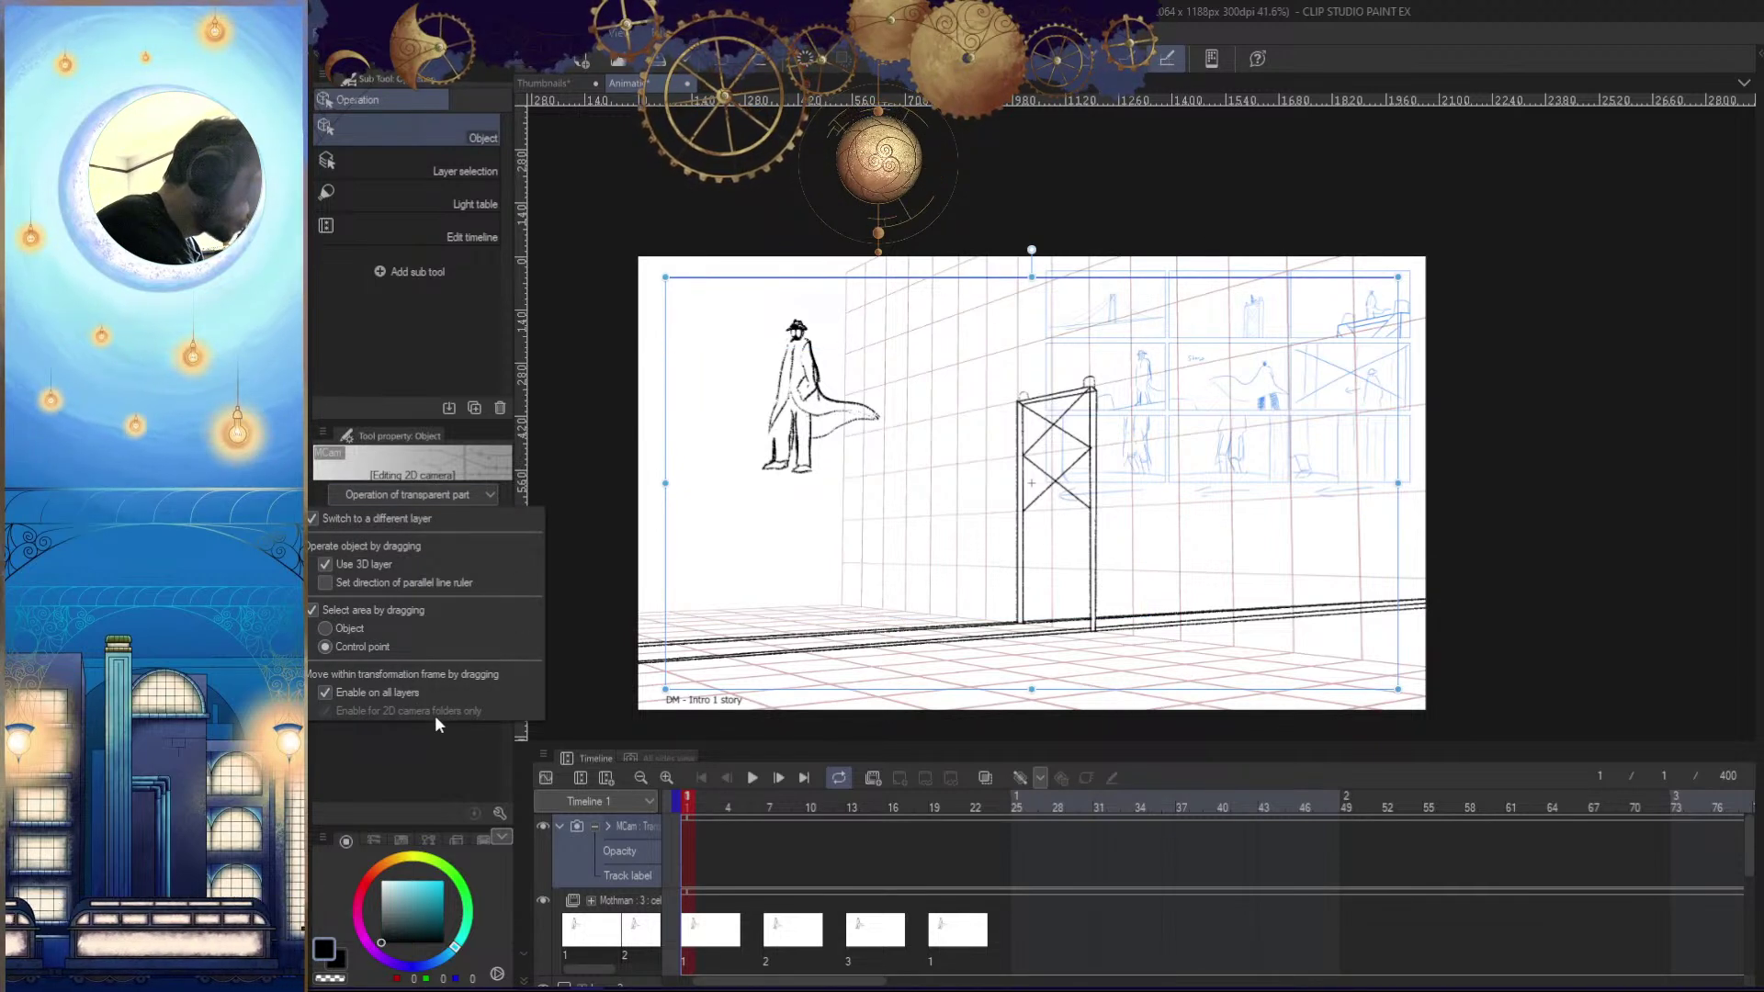
{"action": "left_click", "coordinate": [327, 694]}
{"action": "left_click", "coordinate": [463, 776]}
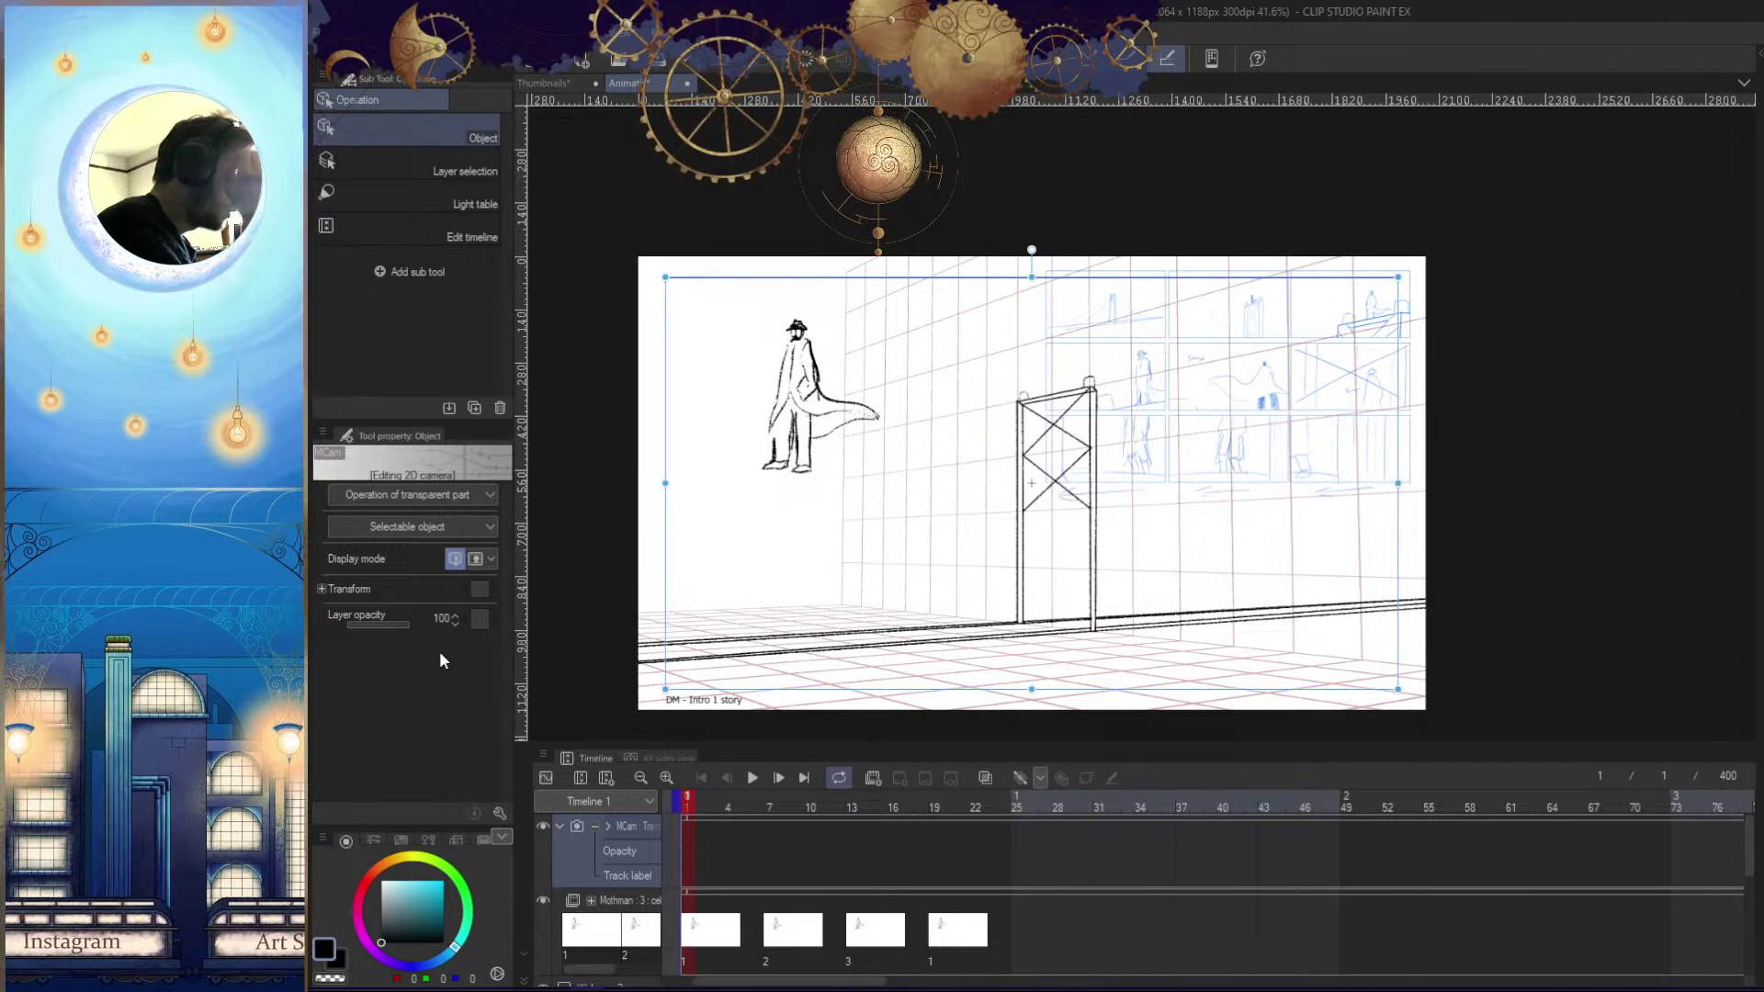
{"action": "mouse_move", "coordinate": [406, 624]}
{"action": "left_mouse_down"}
{"action": "mouse_move", "coordinate": [353, 643]}
{"action": "mouse_move", "coordinate": [422, 625]}
{"action": "left_mouse_up"}
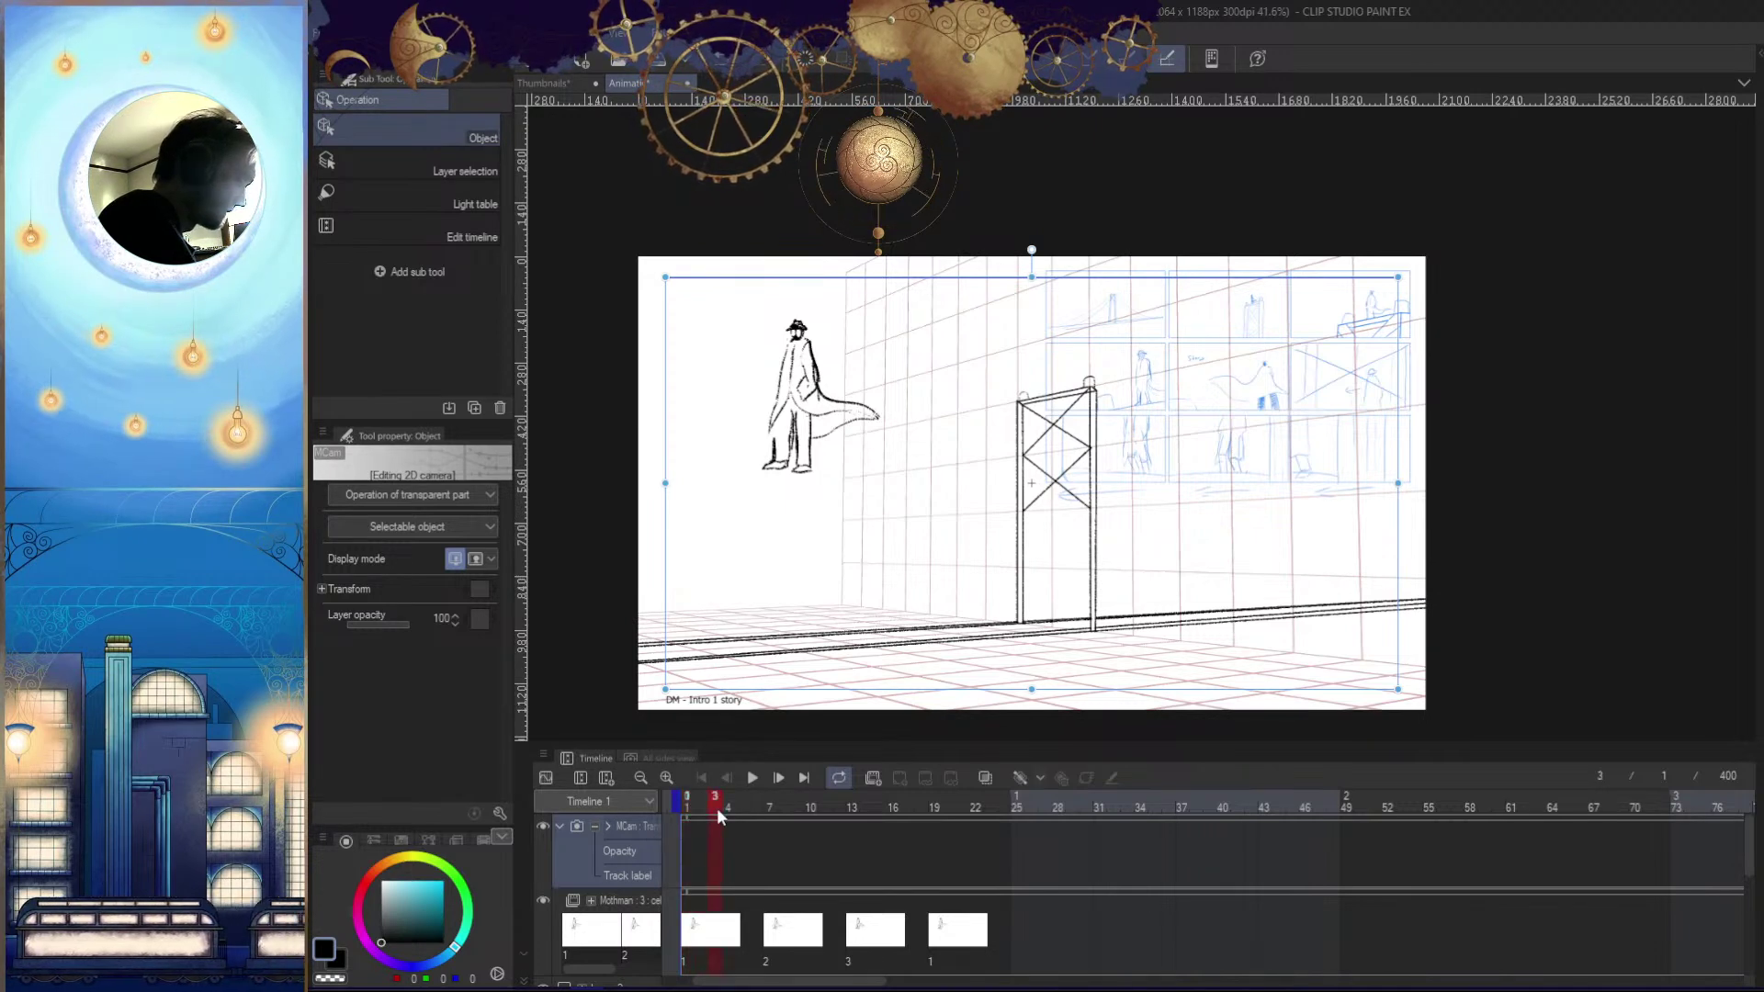
Try resizing the camera frame with the Mothman folder moved out of MCam, undo it and move the folder back into MCam
{"action": "left_click", "coordinate": [637, 903]}
{"action": "left_click_drag", "start_coordinate": [639, 904], "coordinate": [647, 811]}
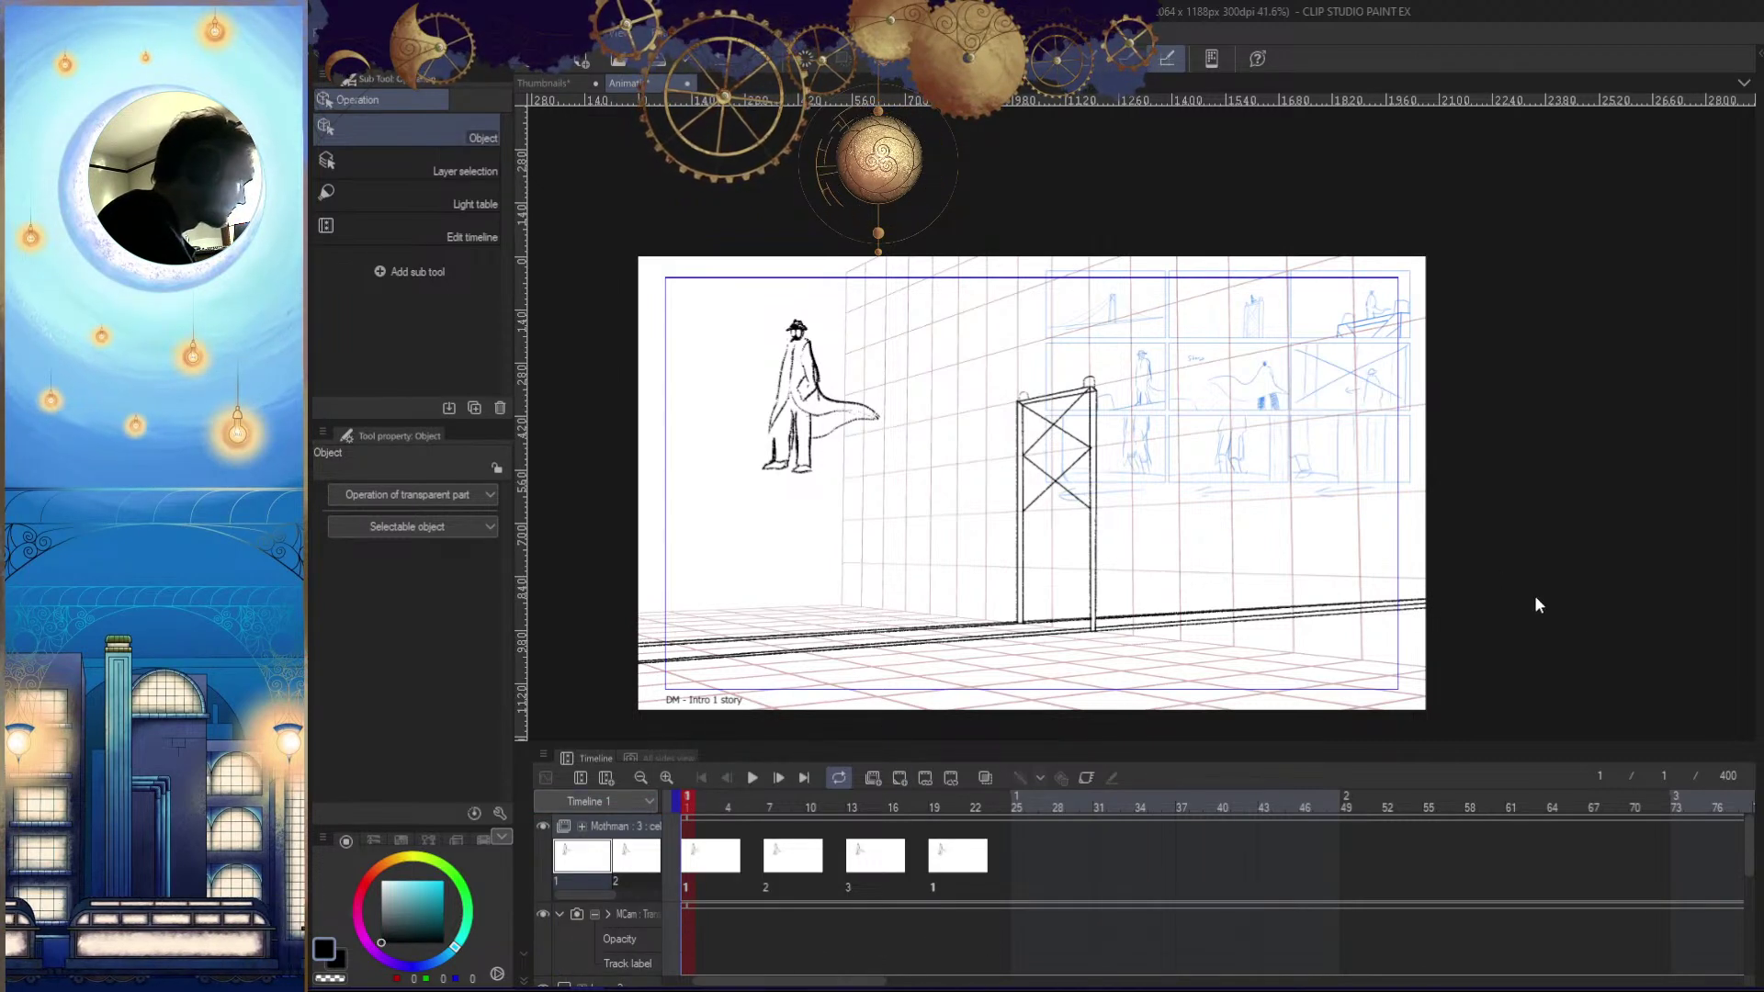
{"action": "left_click", "coordinate": [626, 908]}
{"action": "left_click_drag", "start_coordinate": [1401, 484], "coordinate": [1194, 500]}
{"action": "key", "text": "ctrl+z"}
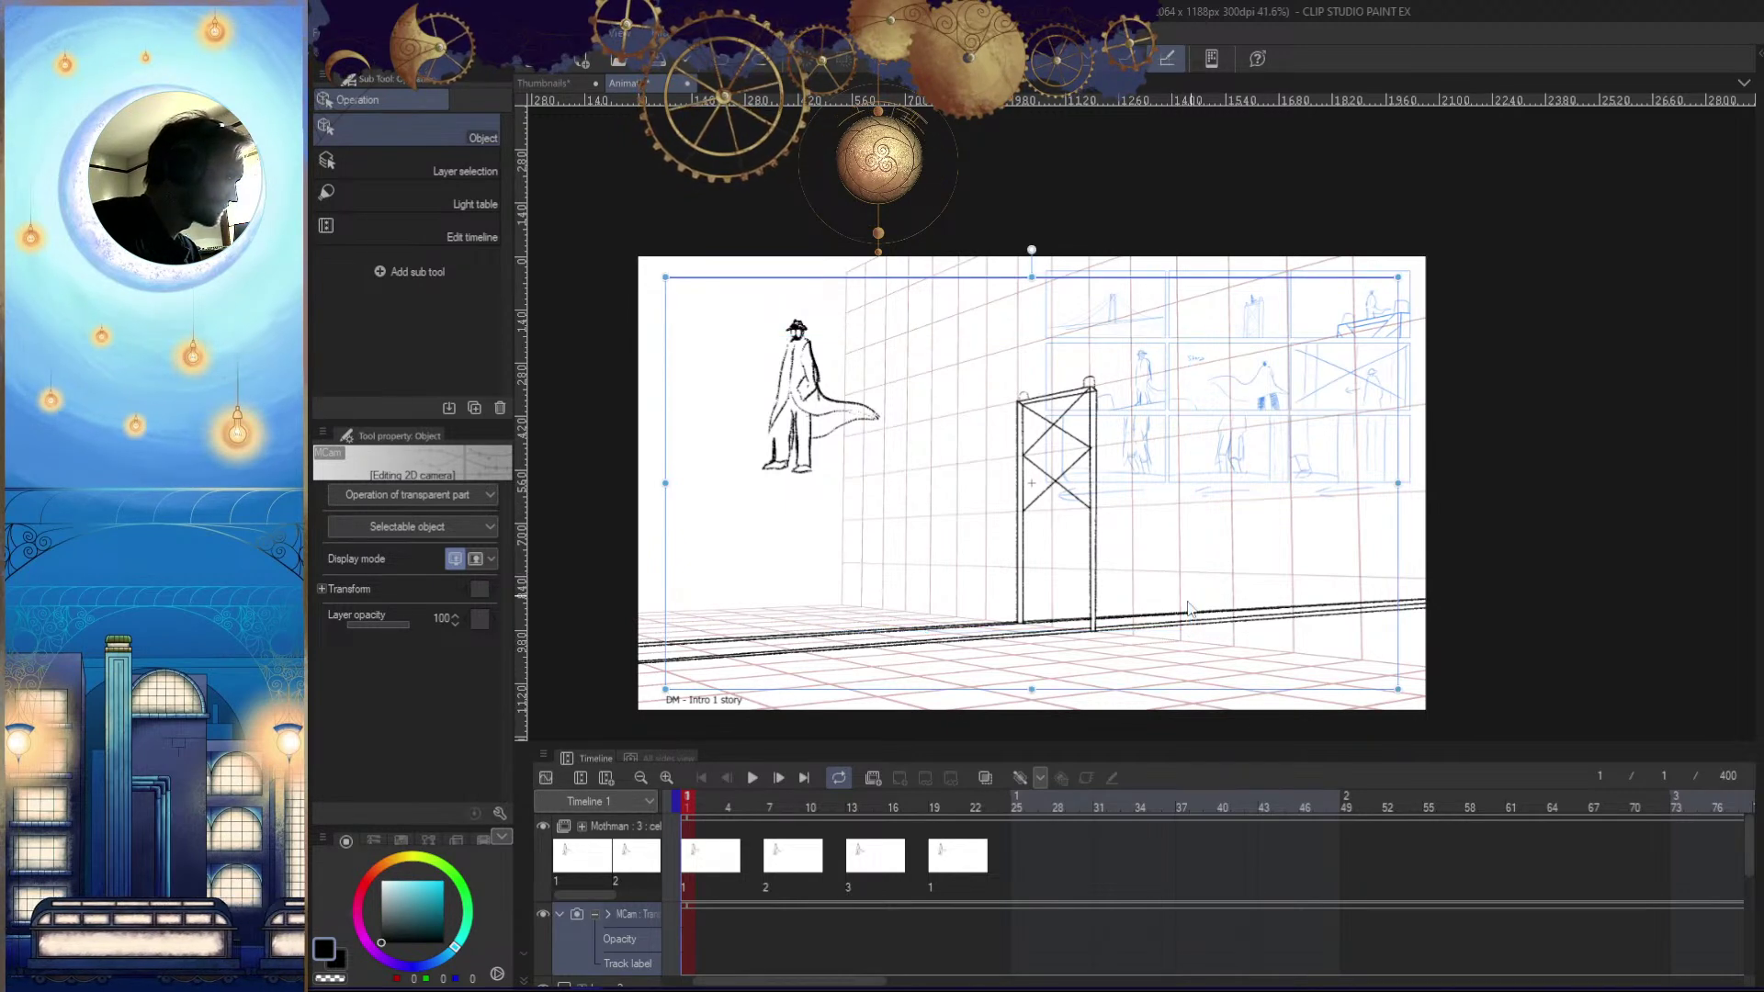
{"action": "left_click", "coordinate": [611, 826]}
{"action": "left_click_drag", "start_coordinate": [611, 826], "coordinate": [632, 921]}
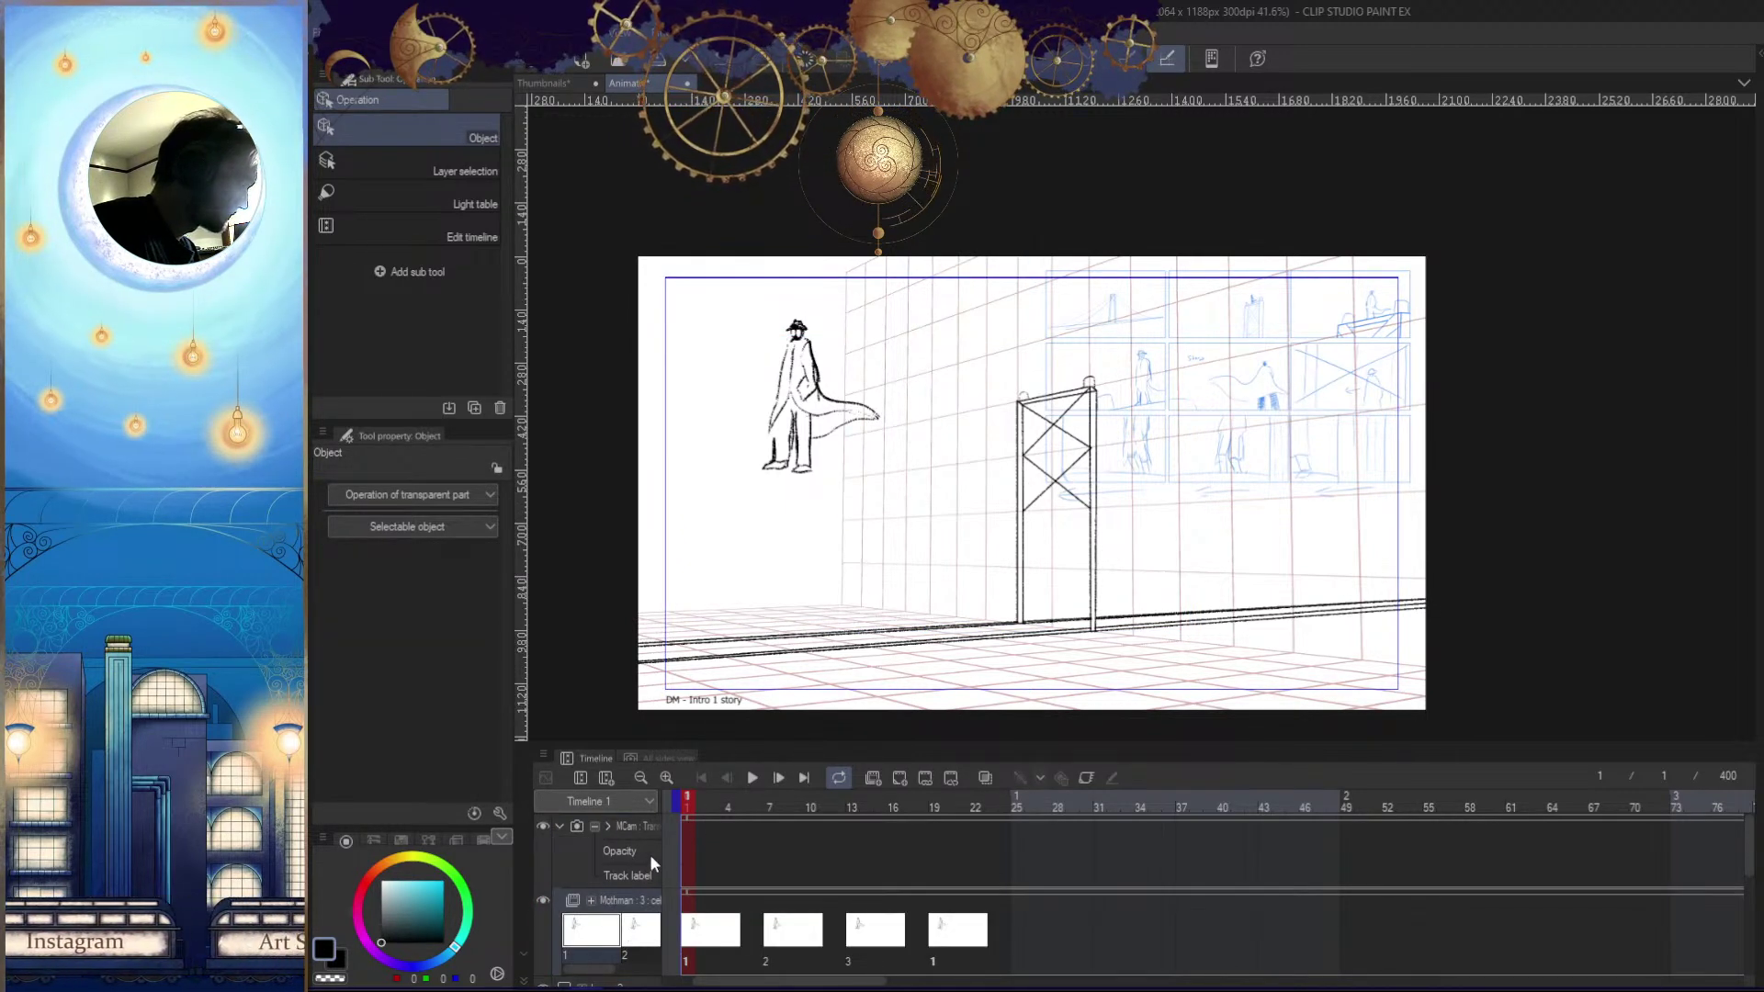
Try resizing the MCam frame with the display mode set to show field guides, and undo the change
{"action": "left_click", "coordinate": [639, 823]}
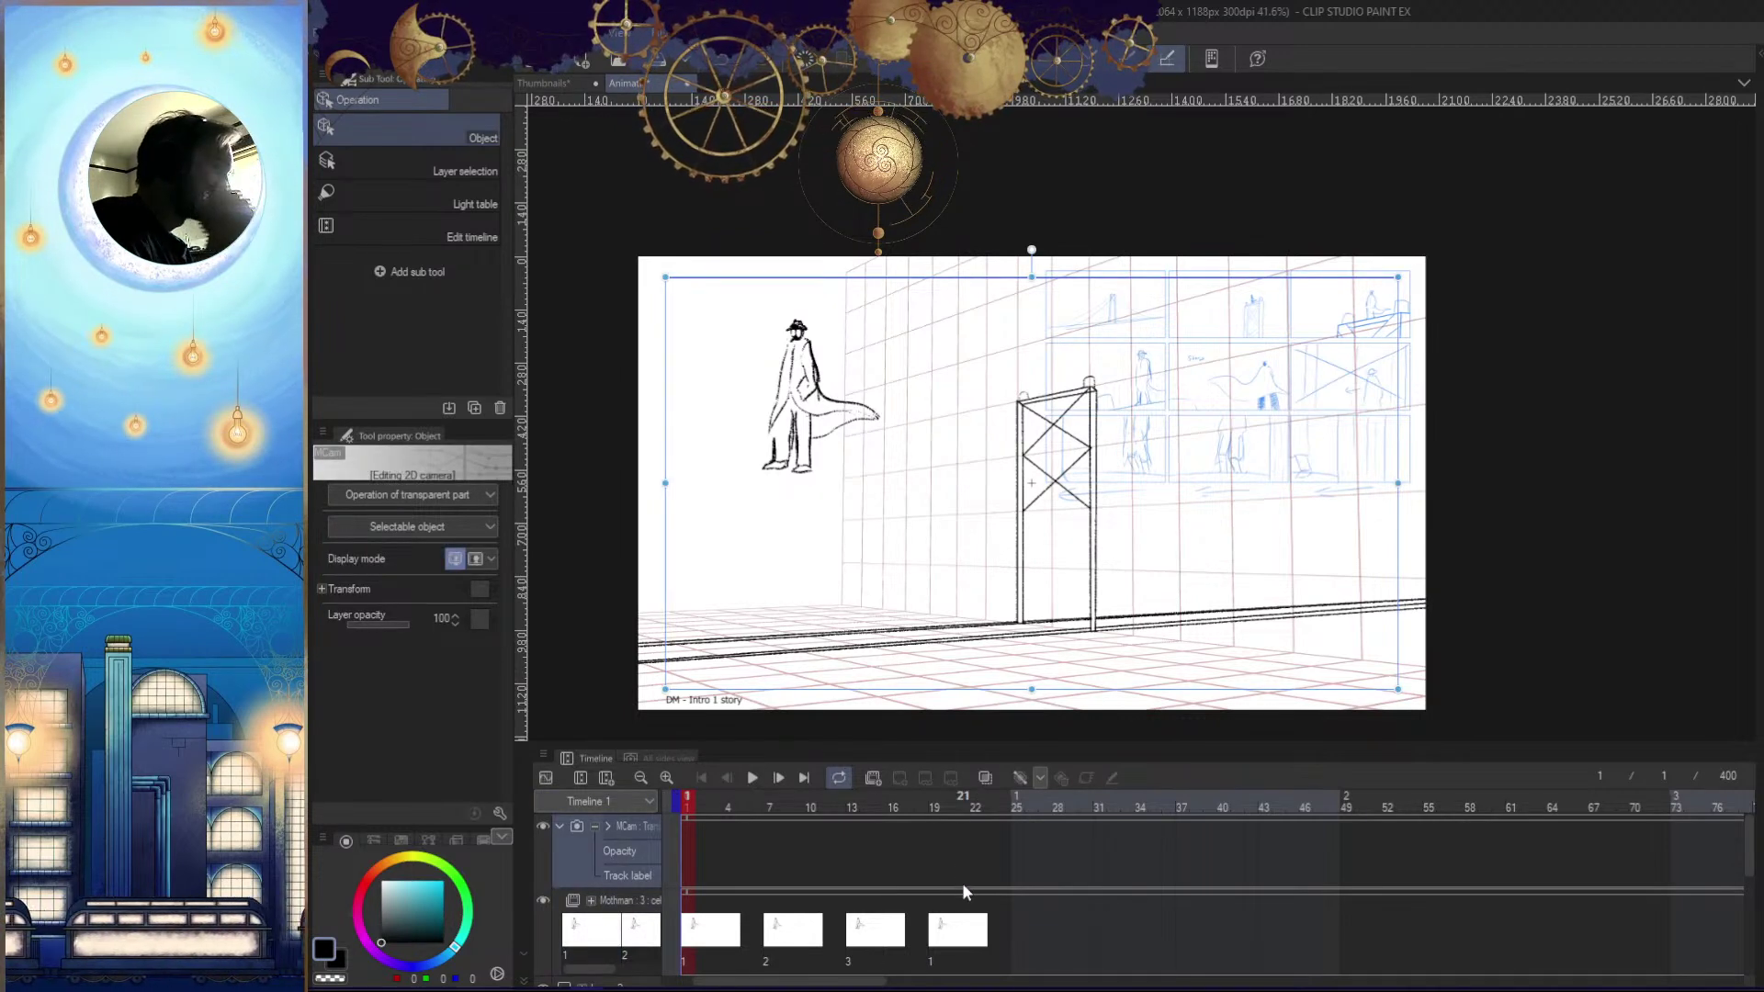
{"action": "left_click", "coordinate": [475, 559]}
{"action": "left_click_drag", "start_coordinate": [1421, 483], "coordinate": [1039, 542]}
{"action": "key", "text": "ctrl+z"}
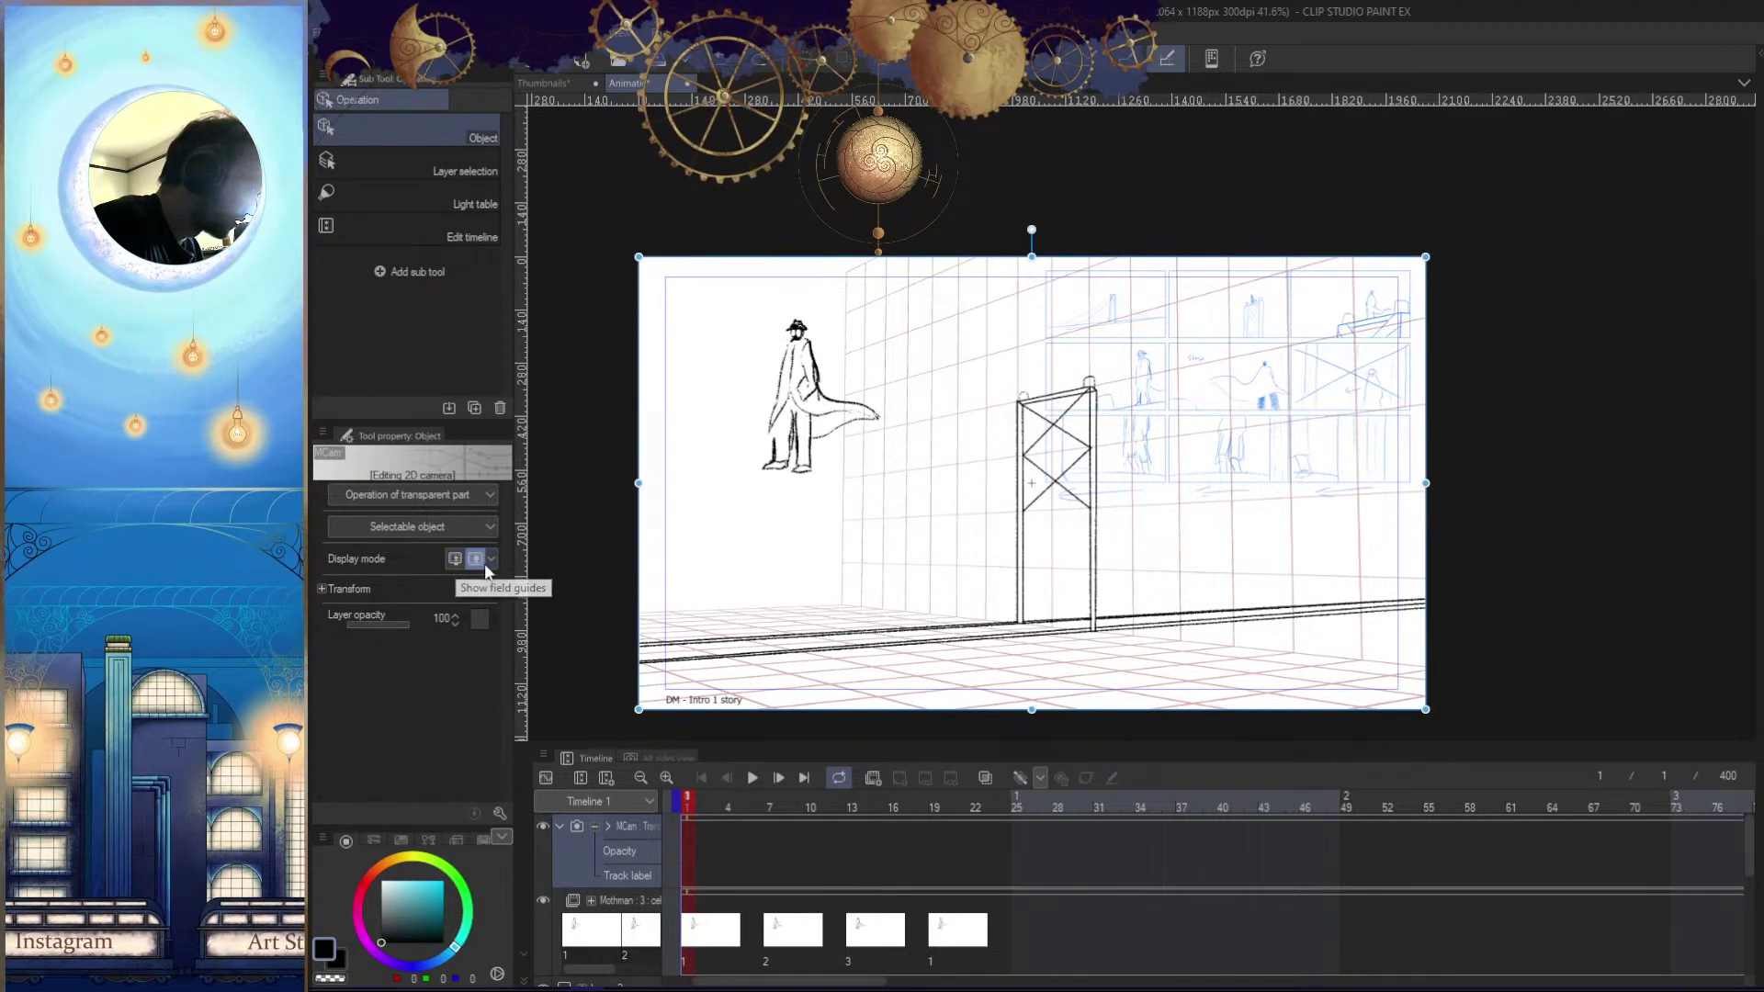
Return to the camera frame display, shrink the MCam frame closely around the Mothman figure, and remove its transform keyframe at frame 1
{"action": "left_click", "coordinate": [456, 559]}
{"action": "left_click_drag", "start_coordinate": [1398, 483], "coordinate": [889, 434]}
{"action": "mouse_move", "coordinate": [658, 395]}
{"action": "left_mouse_down"}
{"action": "mouse_move", "coordinate": [719, 404]}
{"action": "mouse_move", "coordinate": [680, 413]}
{"action": "left_mouse_up"}
{"action": "key", "text": "x"}
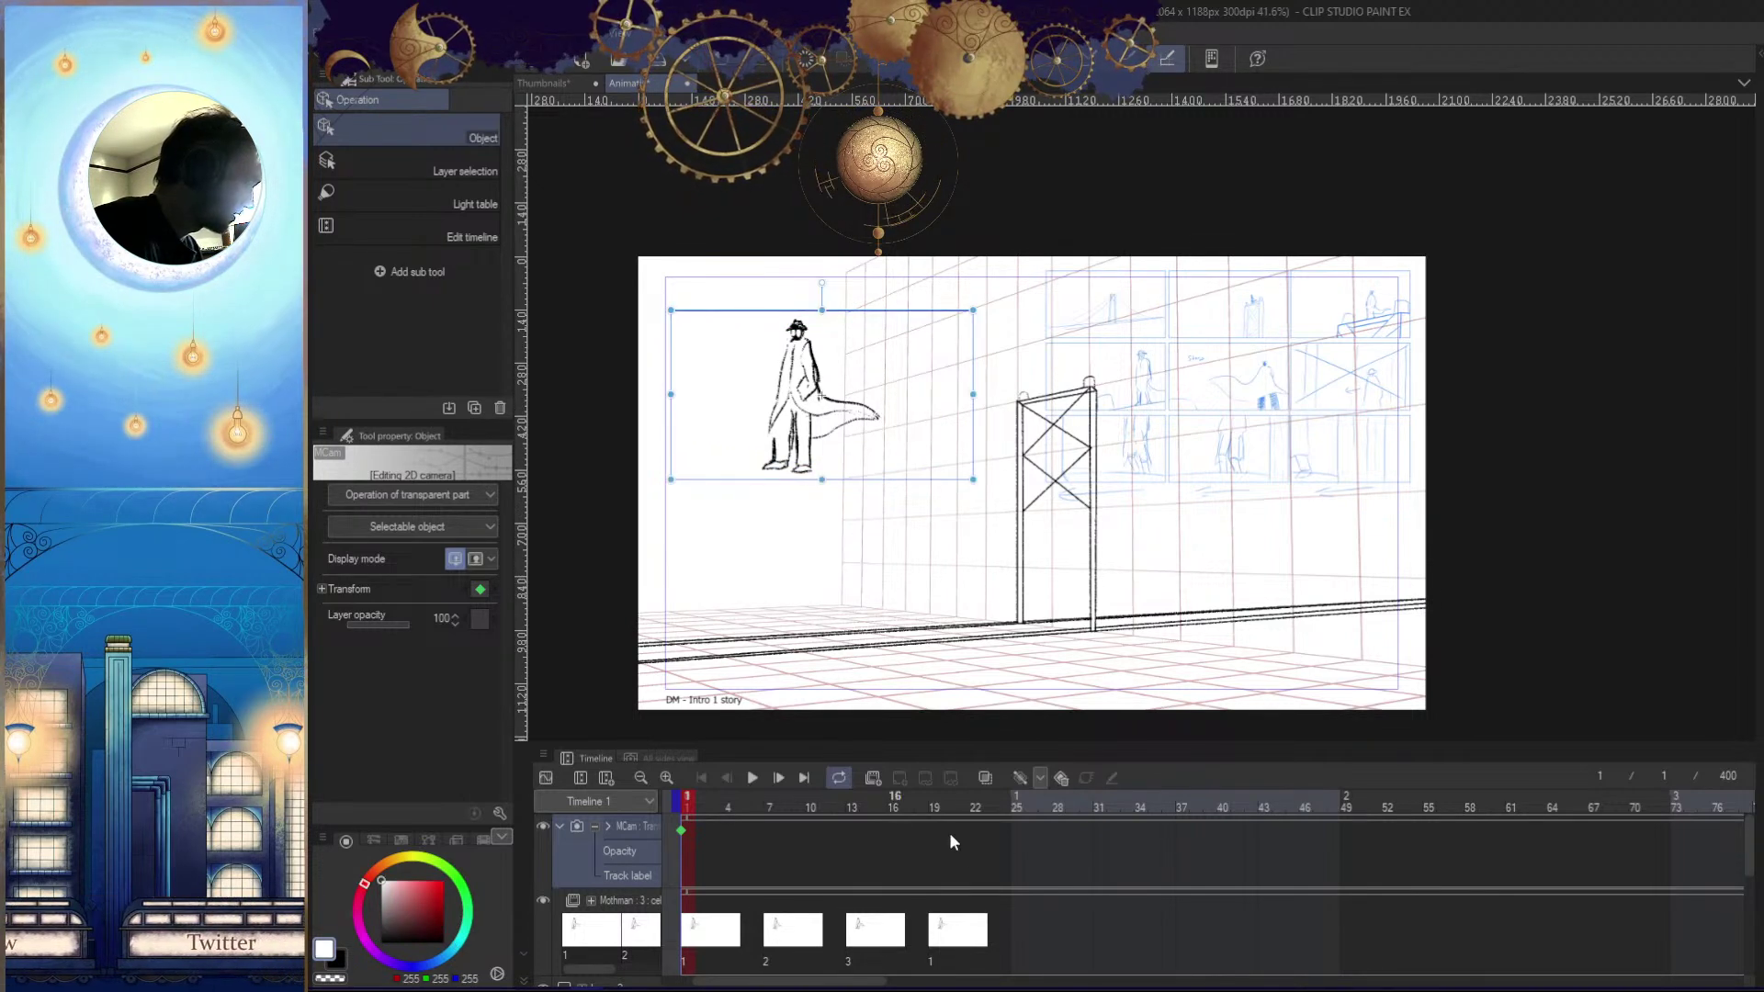
{"action": "left_click", "coordinate": [479, 589]}
{"action": "key", "text": "x"}
Try shrinking the camera frame around the Mothman further from both side edges, and undo each attempt
{"action": "left_click_drag", "start_coordinate": [671, 393], "coordinate": [706, 394]}
{"action": "key", "text": "ctrl+z"}
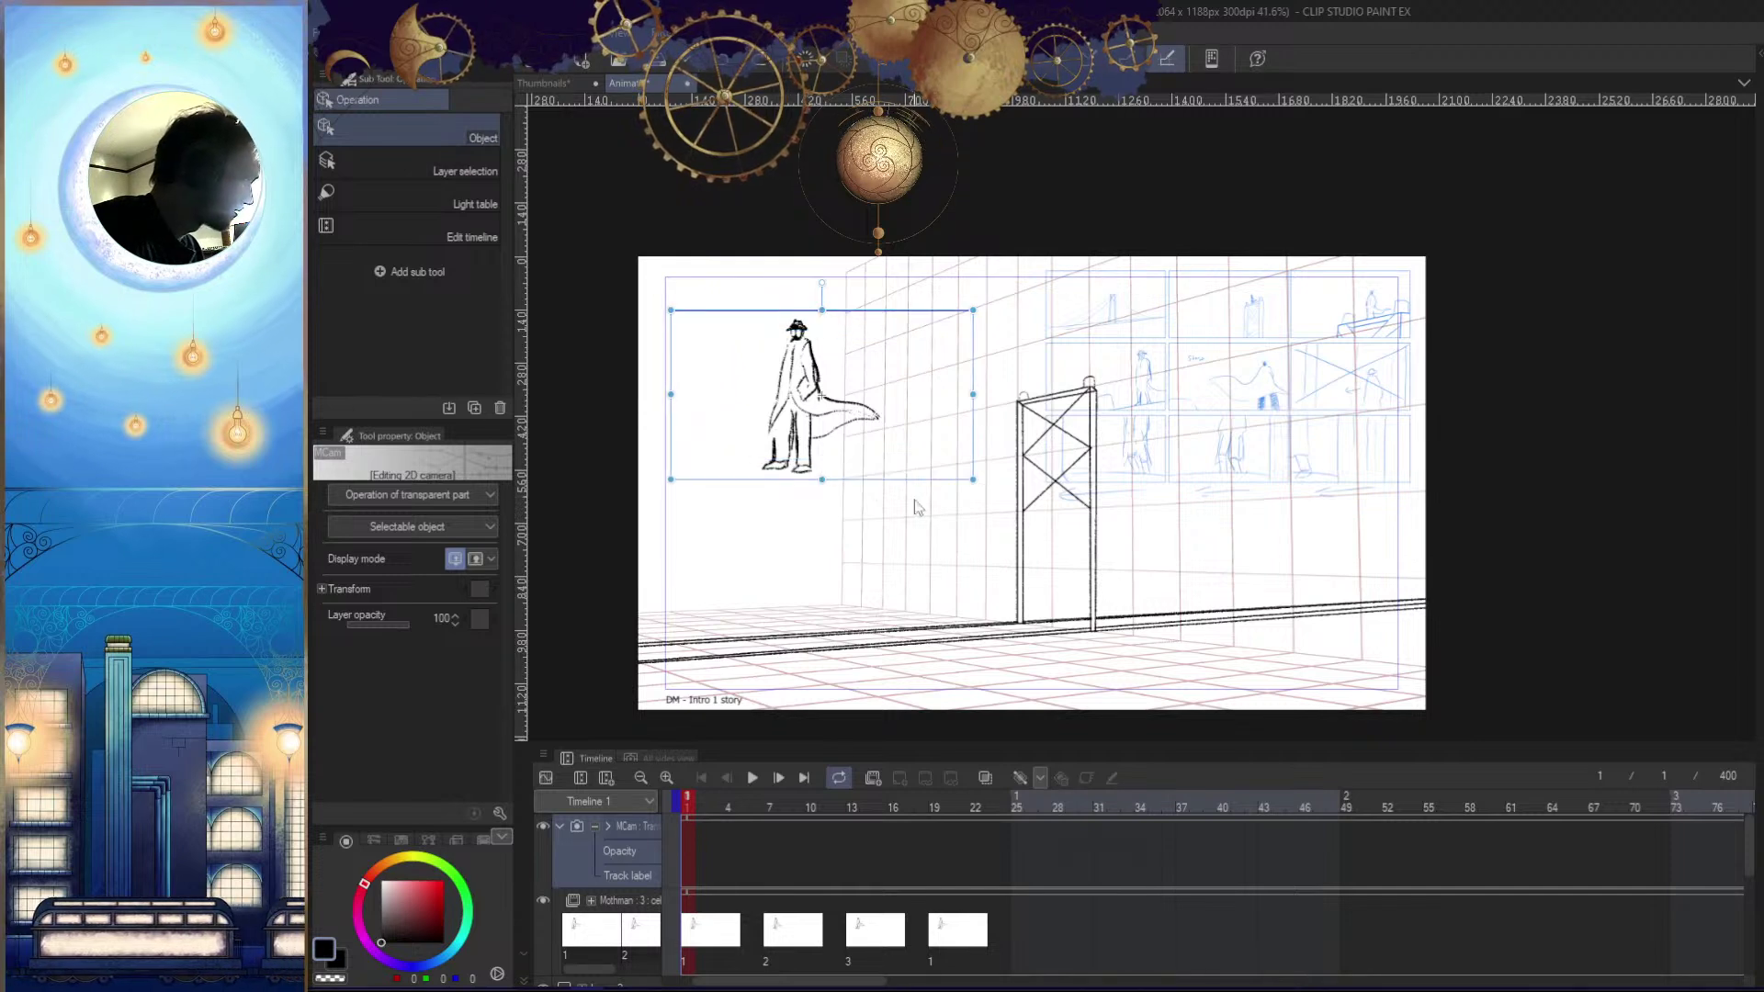
{"action": "left_click_drag", "start_coordinate": [976, 397], "coordinate": [923, 395]}
{"action": "key", "text": "ctrl+z"}
{"action": "key", "text": "ctrl+z"}
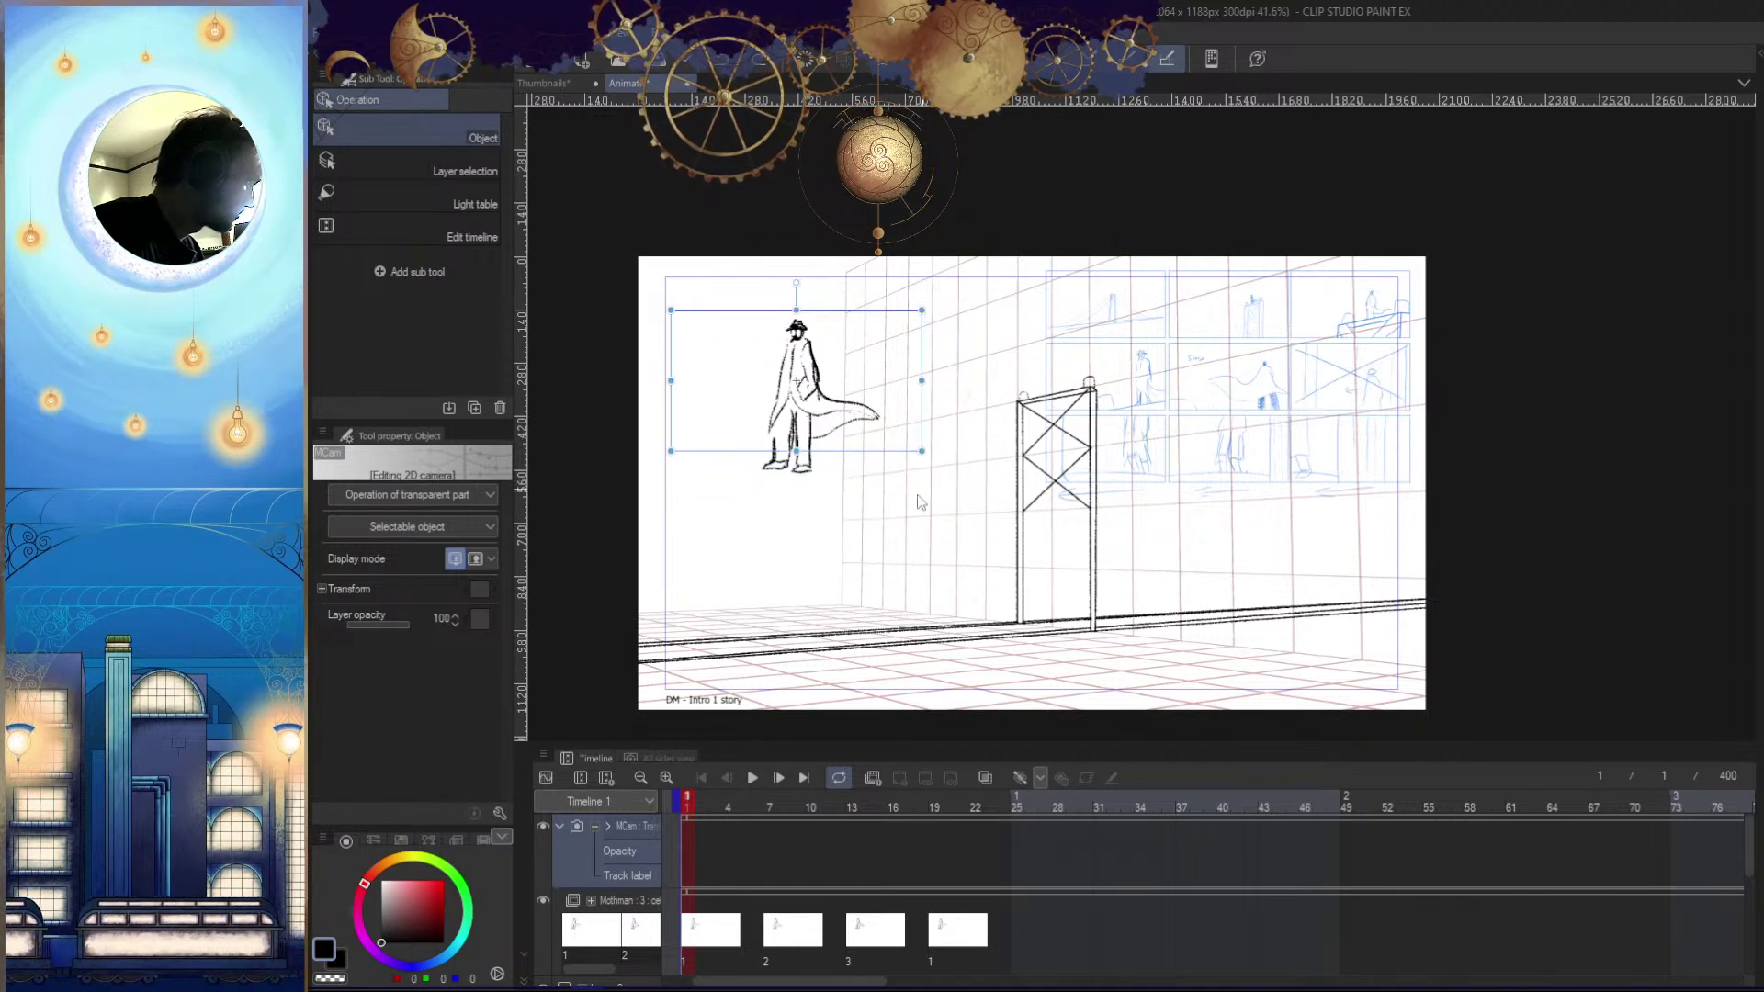
{"action": "left_click_drag", "start_coordinate": [971, 395], "coordinate": [933, 395]}
{"action": "key", "text": "ctrl+z"}
Set the MCam camera's display mode to show field guides
{"action": "left_click", "coordinate": [475, 558]}
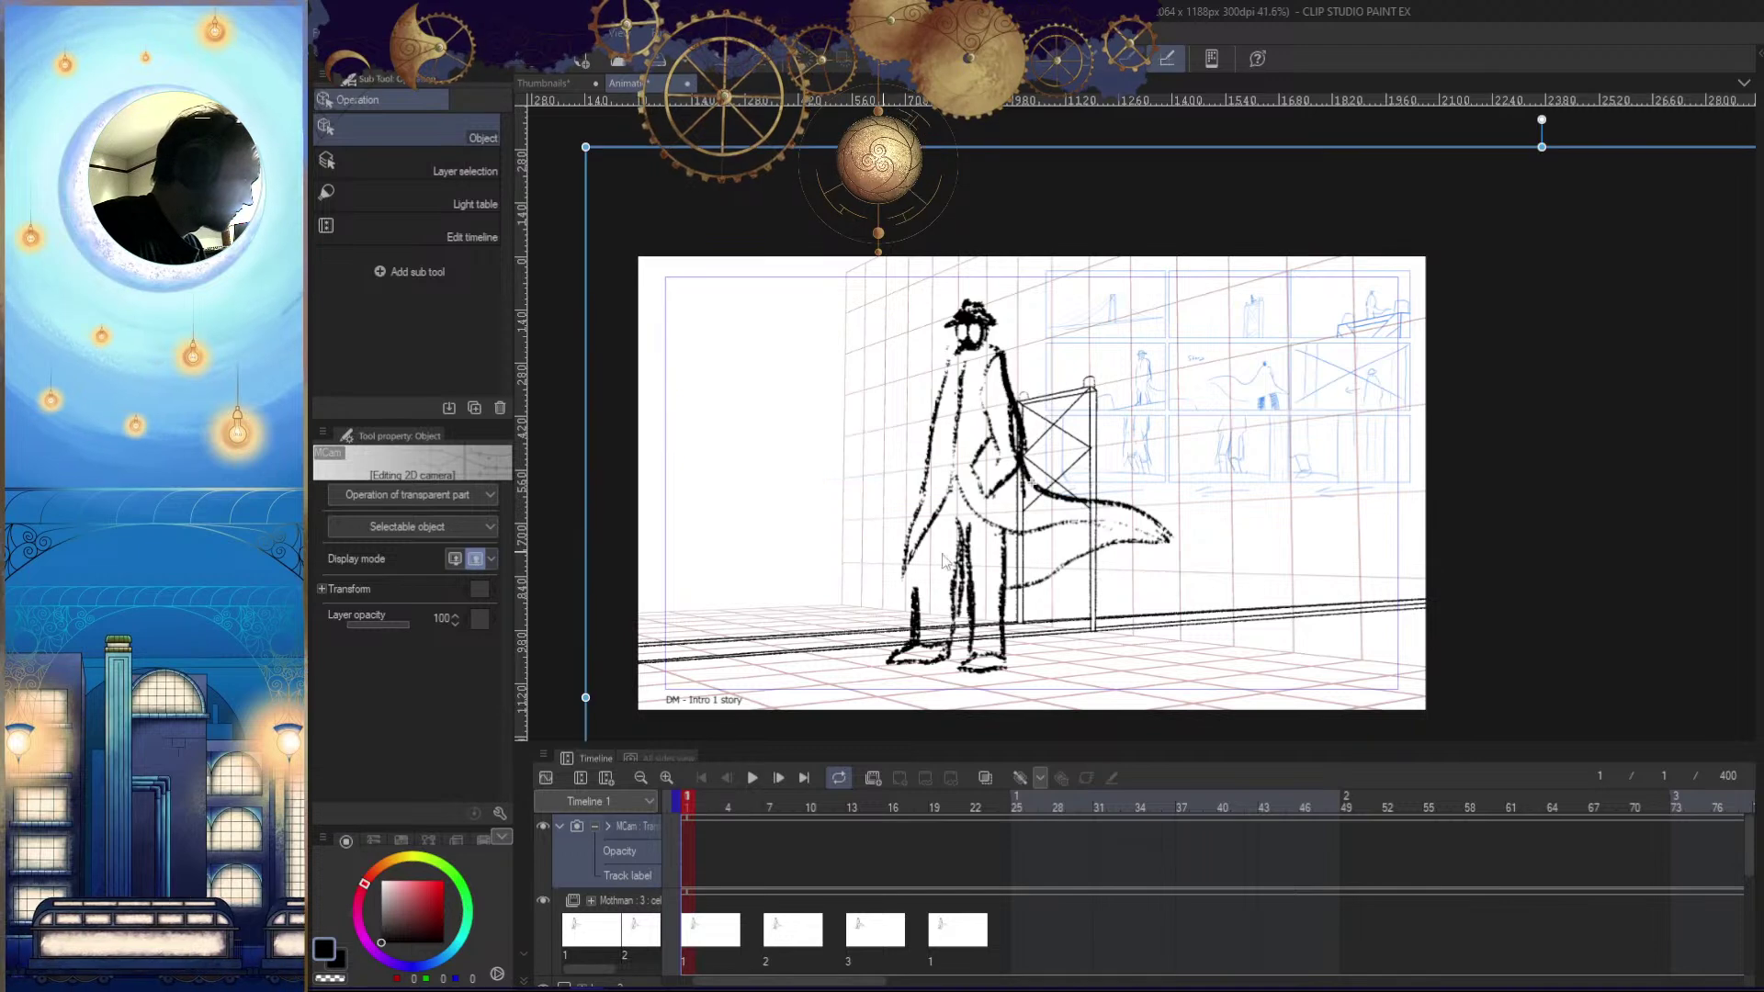
Shrink the MCam camera frame and move it so the Mothman sits small just above the bridge tower
{"action": "scroll", "coordinate": [1106, 632], "scroll_direction": "down", "scroll_amount": 3}
{"action": "scroll", "coordinate": [1107, 632], "scroll_direction": "down", "scroll_amount": 5}
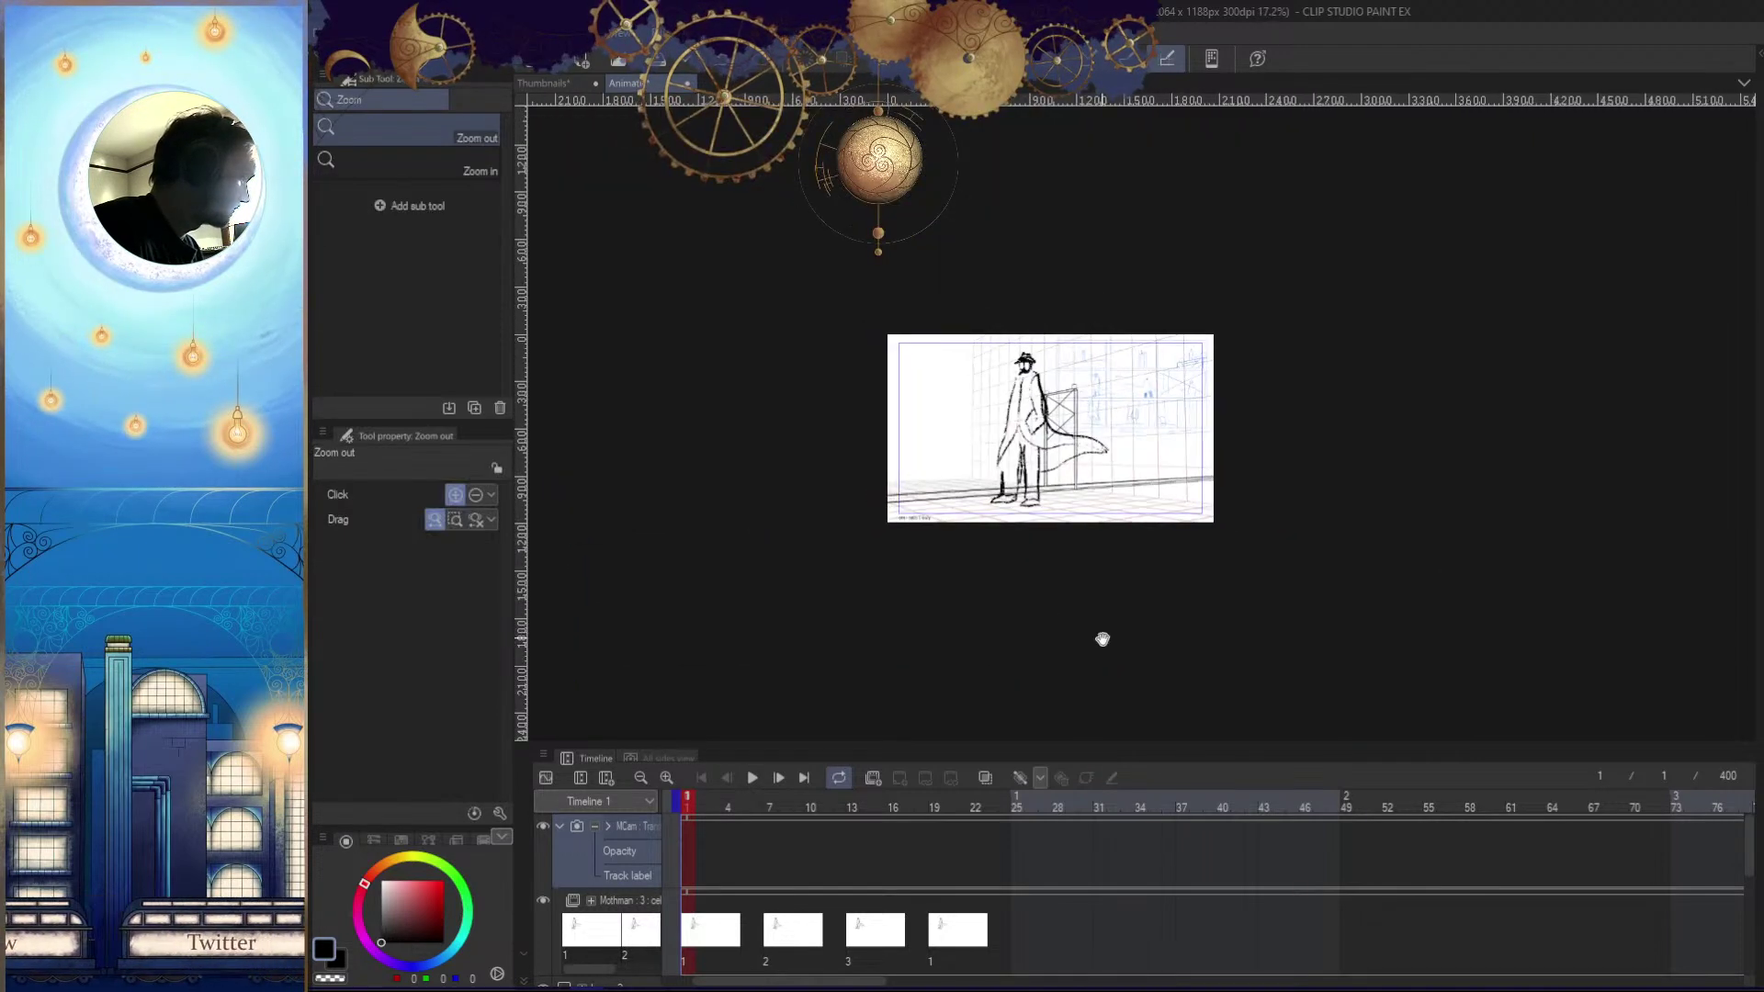
{"action": "left_click_drag", "start_coordinate": [1570, 722], "coordinate": [1060, 432]}
{"action": "left_click_drag", "start_coordinate": [935, 396], "coordinate": [1042, 441]}
{"action": "left_click_drag", "start_coordinate": [1163, 470], "coordinate": [1013, 458]}
Shrink the MCam frame further to stand the Mothman on the tower's top beam, and remove its transform keyframe at frame 1
{"action": "key", "text": "slash"}
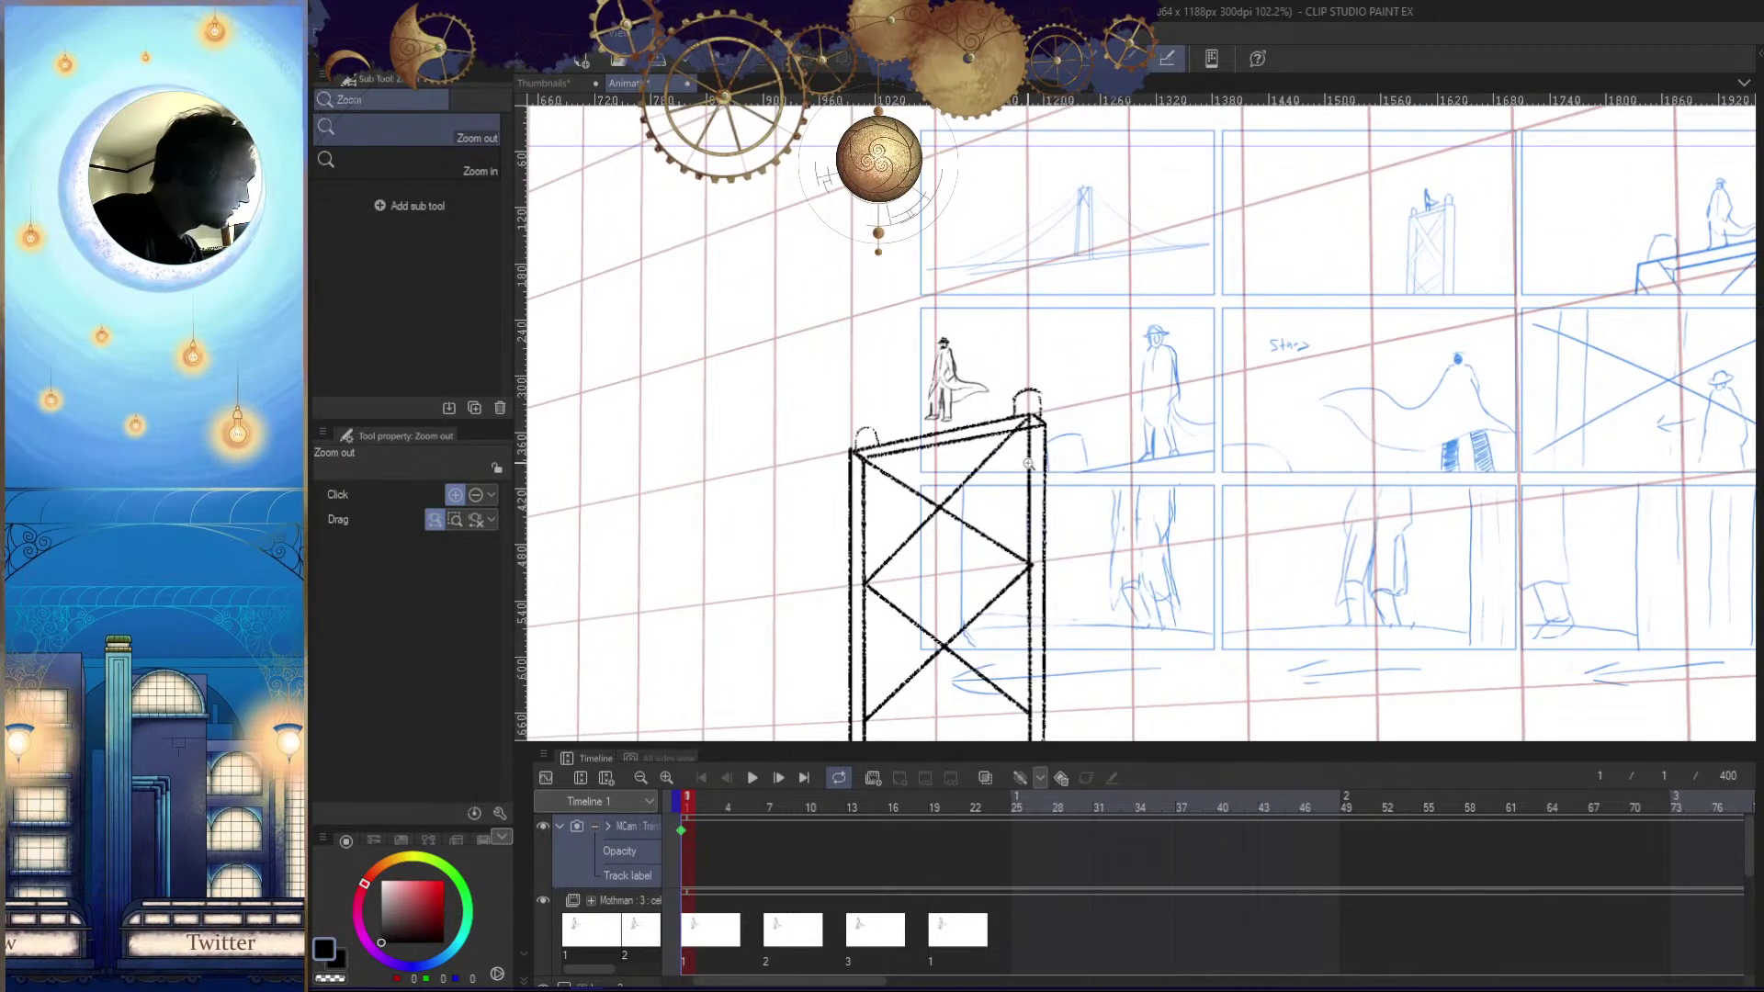
{"action": "key", "text": "o"}
{"action": "left_click_drag", "start_coordinate": [1257, 532], "coordinate": [1093, 505]}
{"action": "left_click_drag", "start_coordinate": [1012, 440], "coordinate": [1016, 457]}
{"action": "left_click", "coordinate": [1016, 457]}
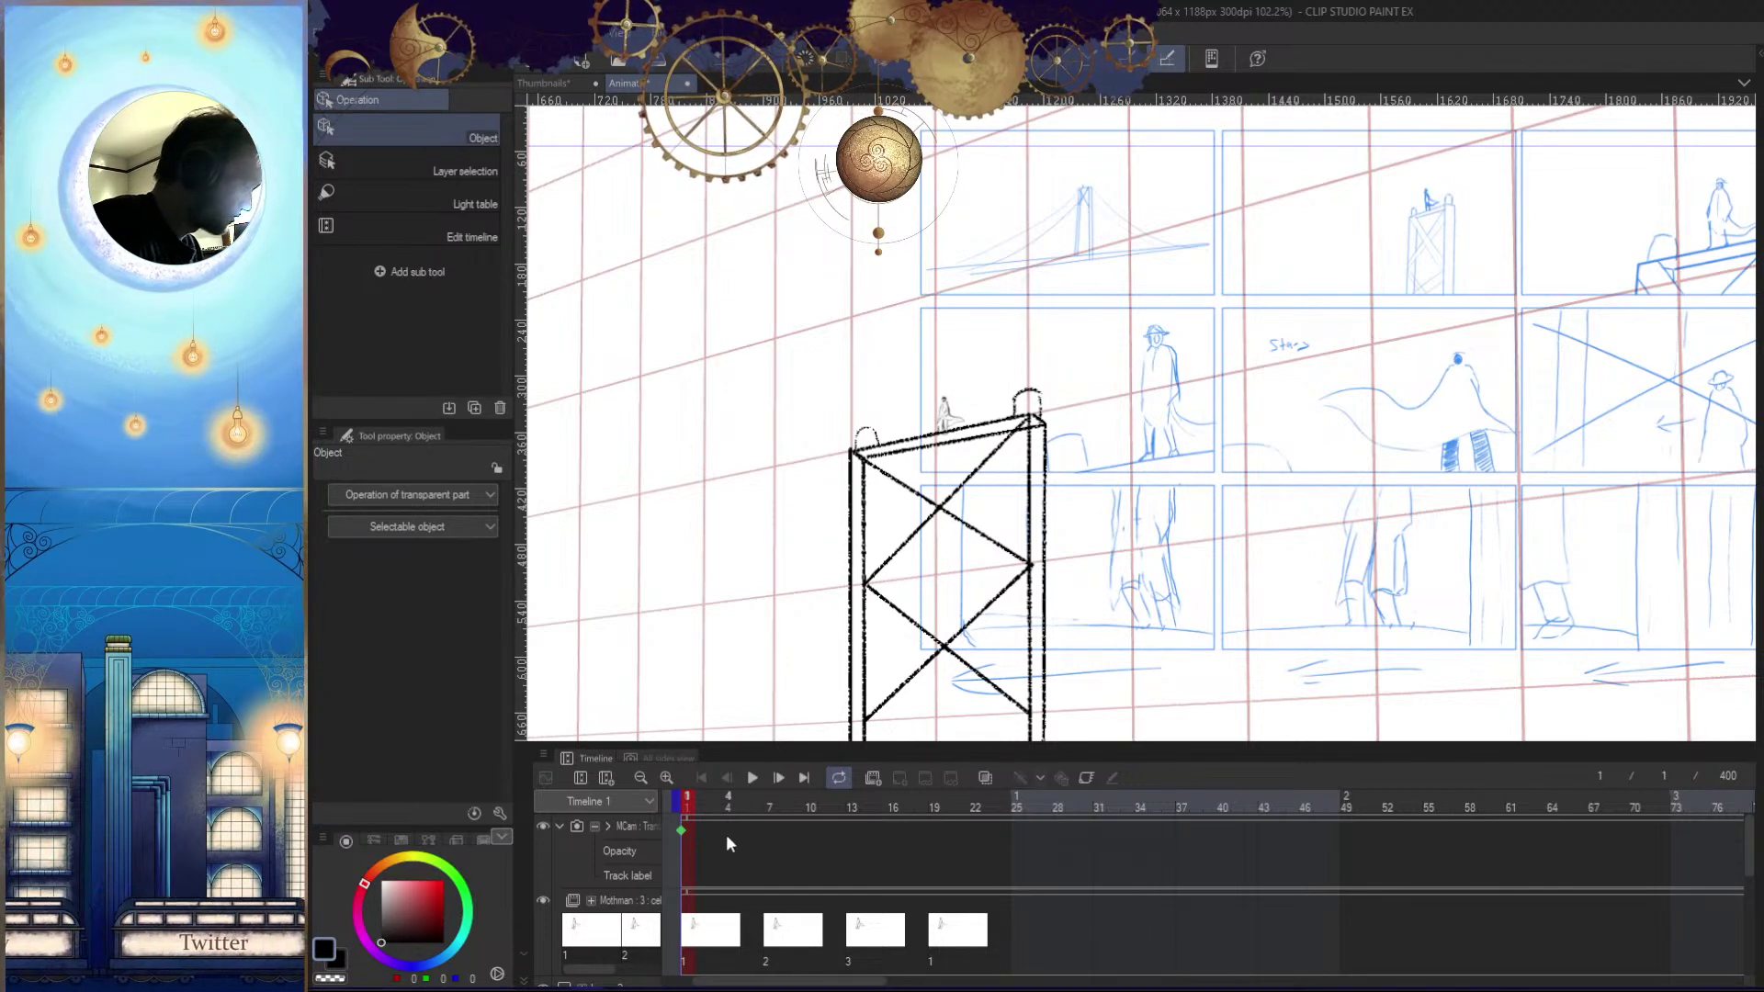
{"action": "left_click", "coordinate": [625, 838]}
{"action": "left_click", "coordinate": [480, 590]}
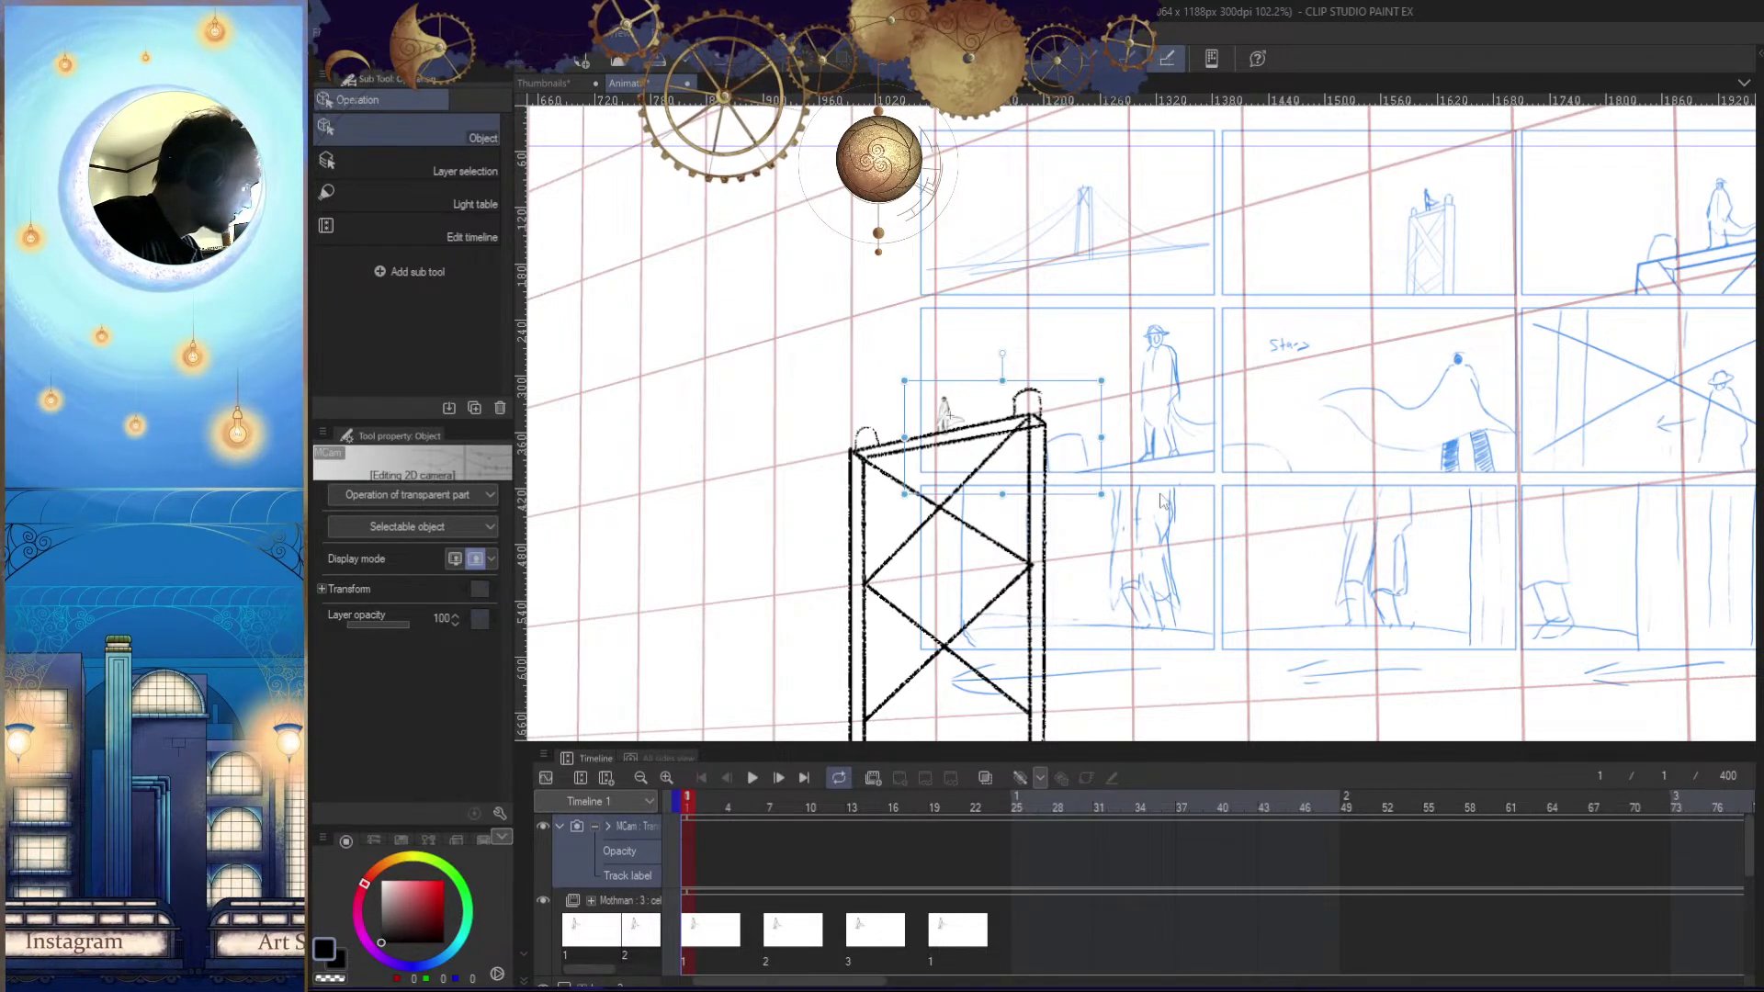
Scale the MCam frame down slightly, reposition it on the tower top, and rotate it slightly counterclockwise to follow the beam's slope
{"action": "left_click_drag", "start_coordinate": [975, 420], "coordinate": [970, 418]}
{"action": "left_click_drag", "start_coordinate": [1096, 495], "coordinate": [1073, 478]}
{"action": "left_click_drag", "start_coordinate": [982, 421], "coordinate": [982, 428]}
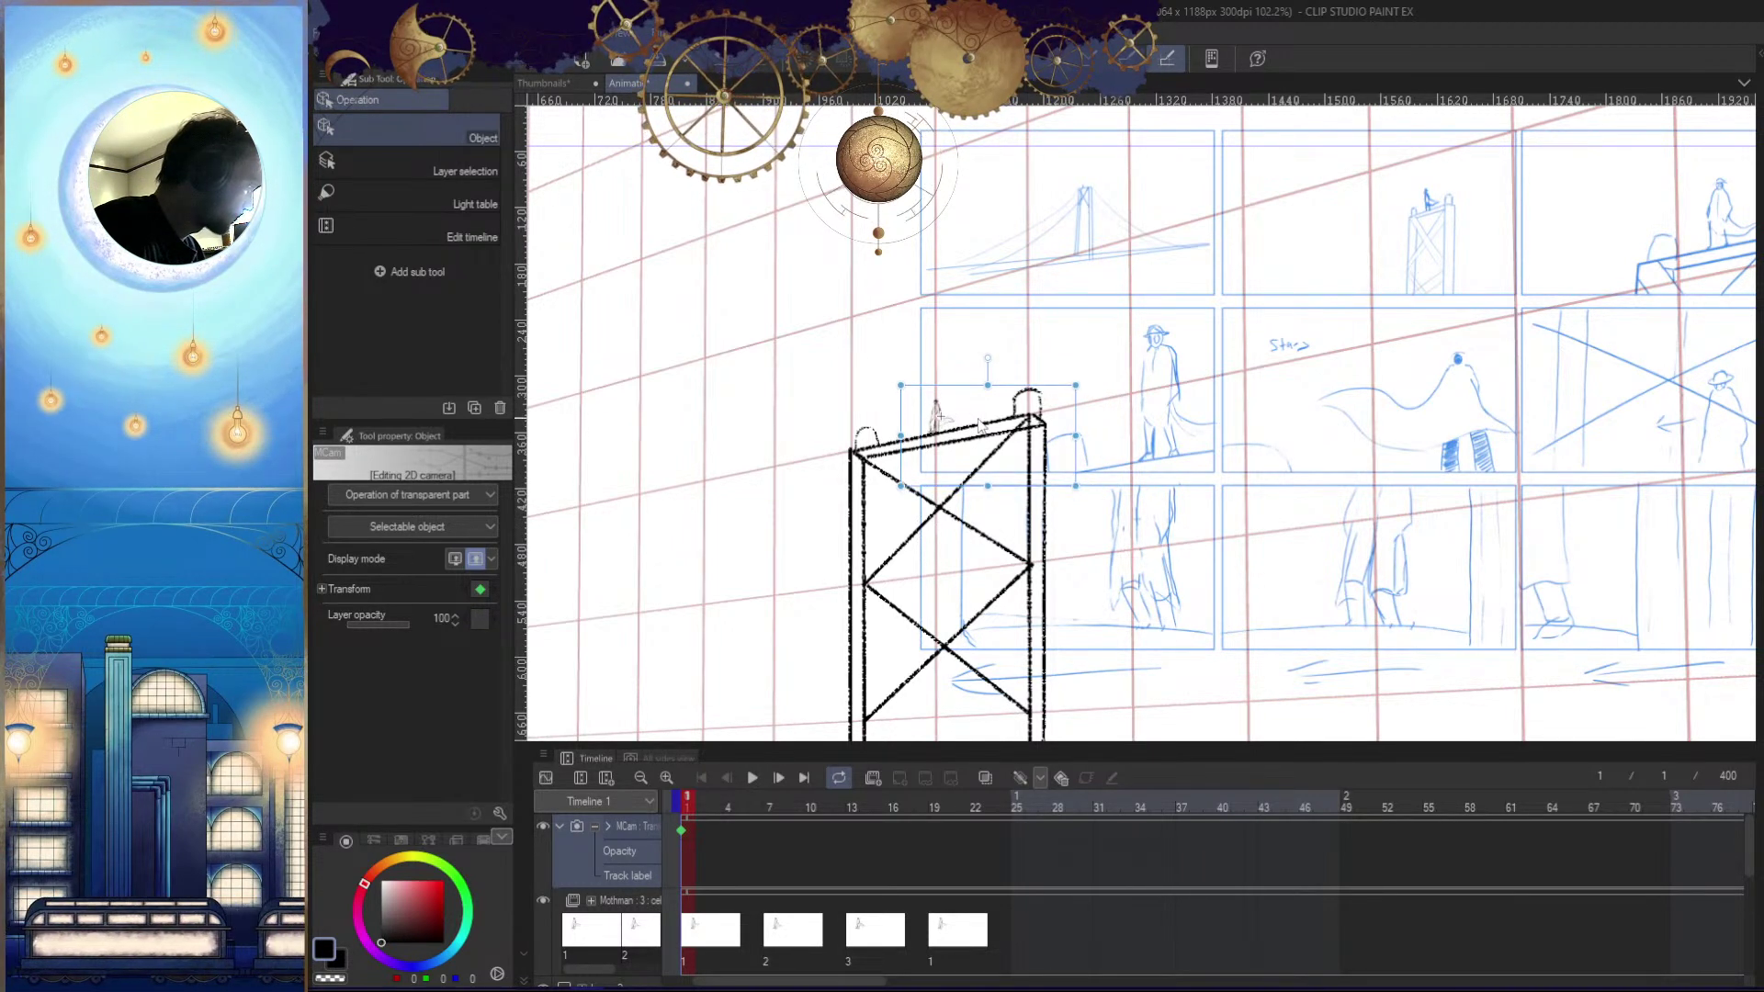
{"action": "left_click_drag", "start_coordinate": [989, 356], "coordinate": [980, 353]}
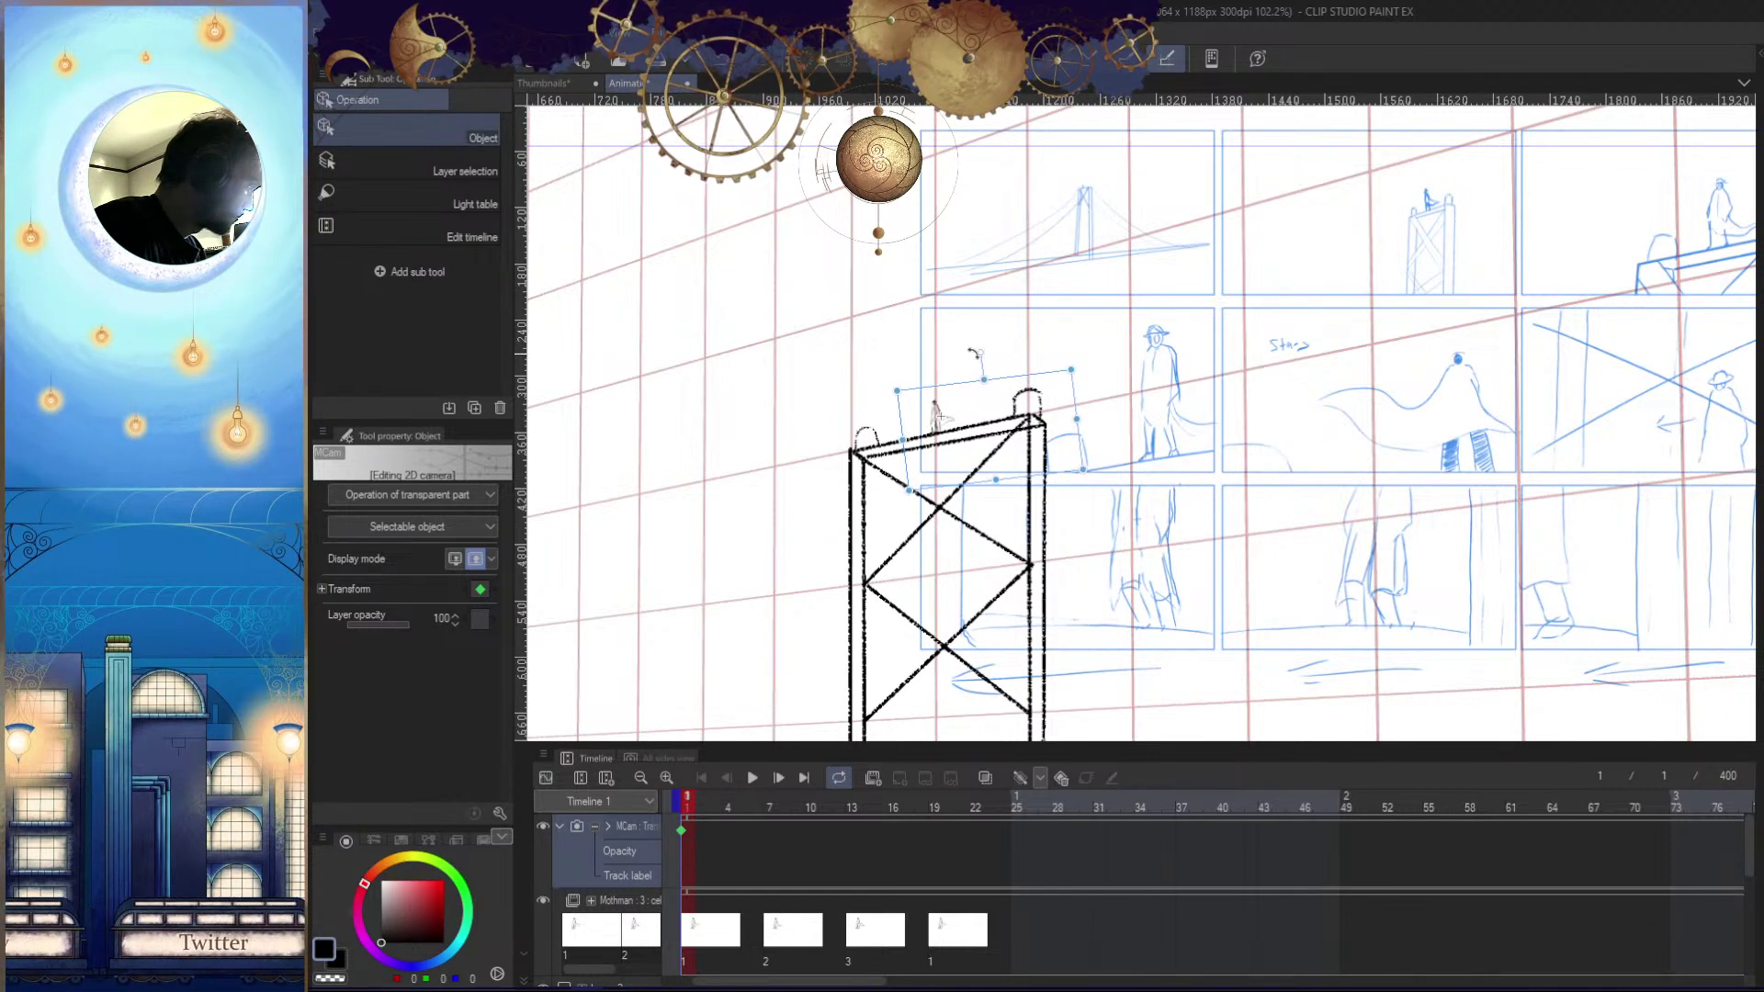
{"action": "left_click_drag", "start_coordinate": [686, 818], "coordinate": [638, 801]}
{"action": "left_click_drag", "start_coordinate": [923, 512], "coordinate": [827, 413]}
{"action": "mouse_move", "coordinate": [1185, 601]}
{"action": "left_mouse_down"}
{"action": "mouse_move", "coordinate": [1258, 664]}
{"action": "mouse_move", "coordinate": [1217, 612]}
{"action": "left_mouse_up"}
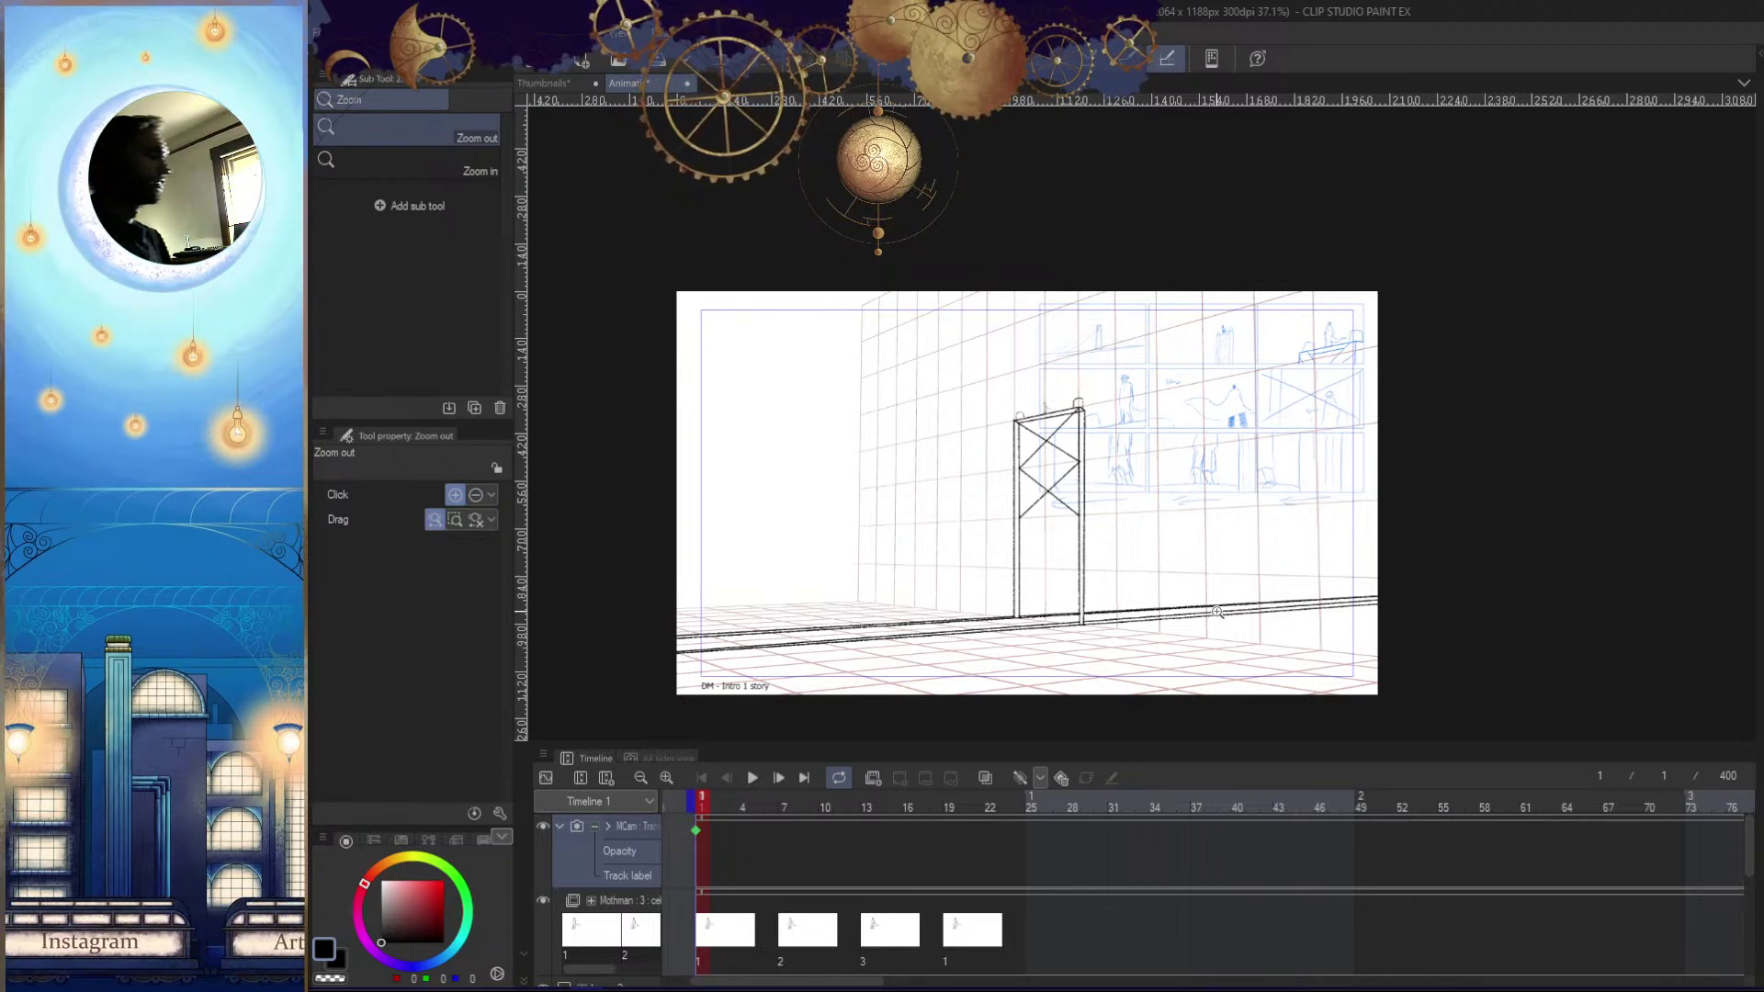
Remove the MCam folder's transform keyframe at frame 1 again, keeping the rotated frame on the tower
{"action": "scroll", "coordinate": [1161, 473], "scroll_direction": "up", "scroll_amount": 4}
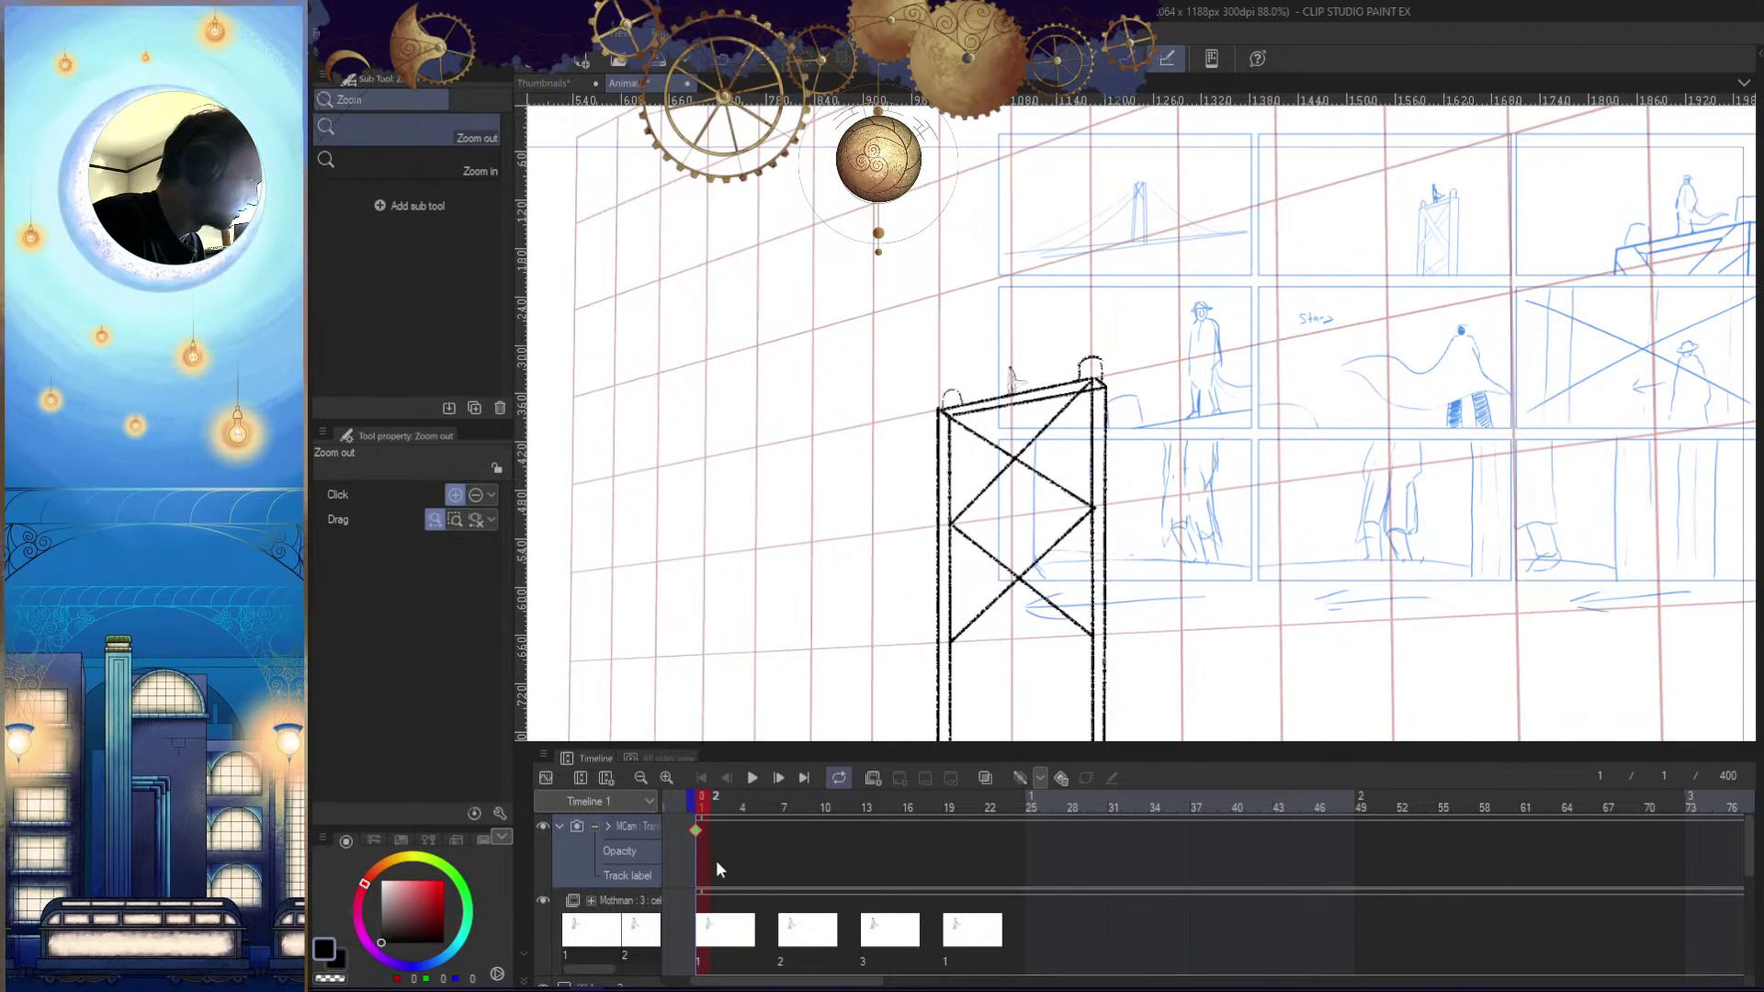
{"action": "key", "text": "o"}
{"action": "left_click", "coordinate": [480, 590]}
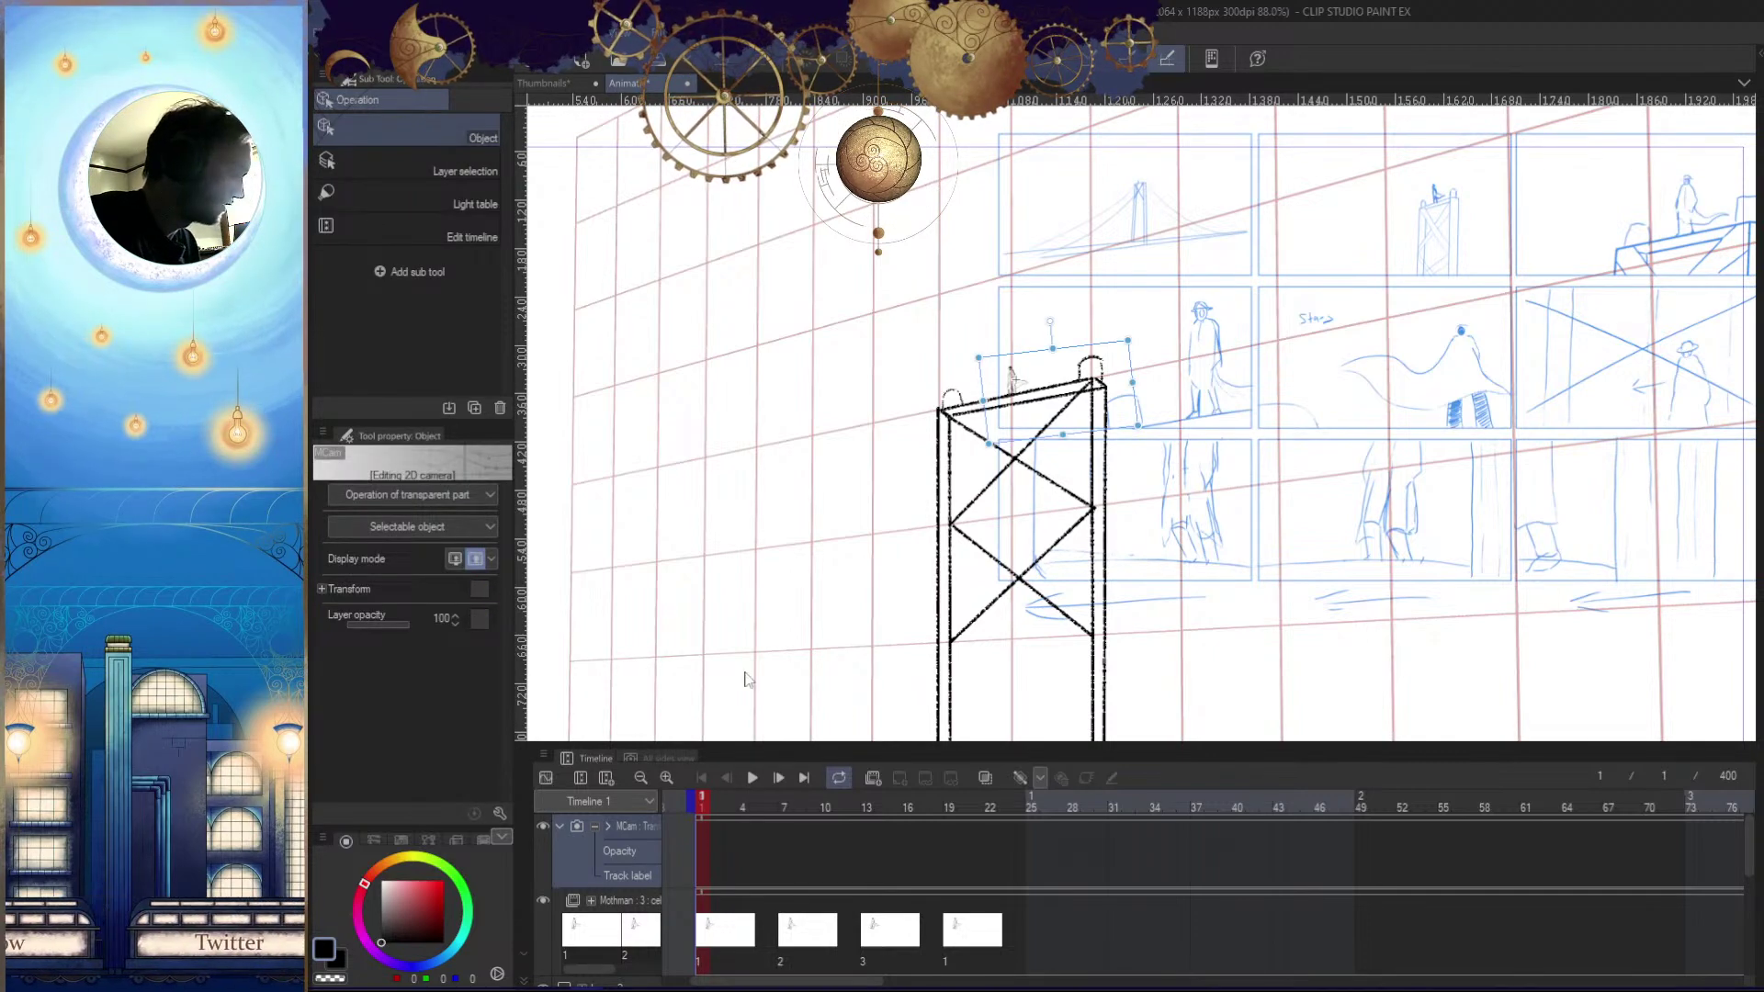
{"action": "left_click_drag", "start_coordinate": [1175, 671], "coordinate": [1218, 536]}
{"action": "key", "text": "slash"}
{"action": "left_click_drag", "start_coordinate": [1046, 395], "coordinate": [910, 413]}
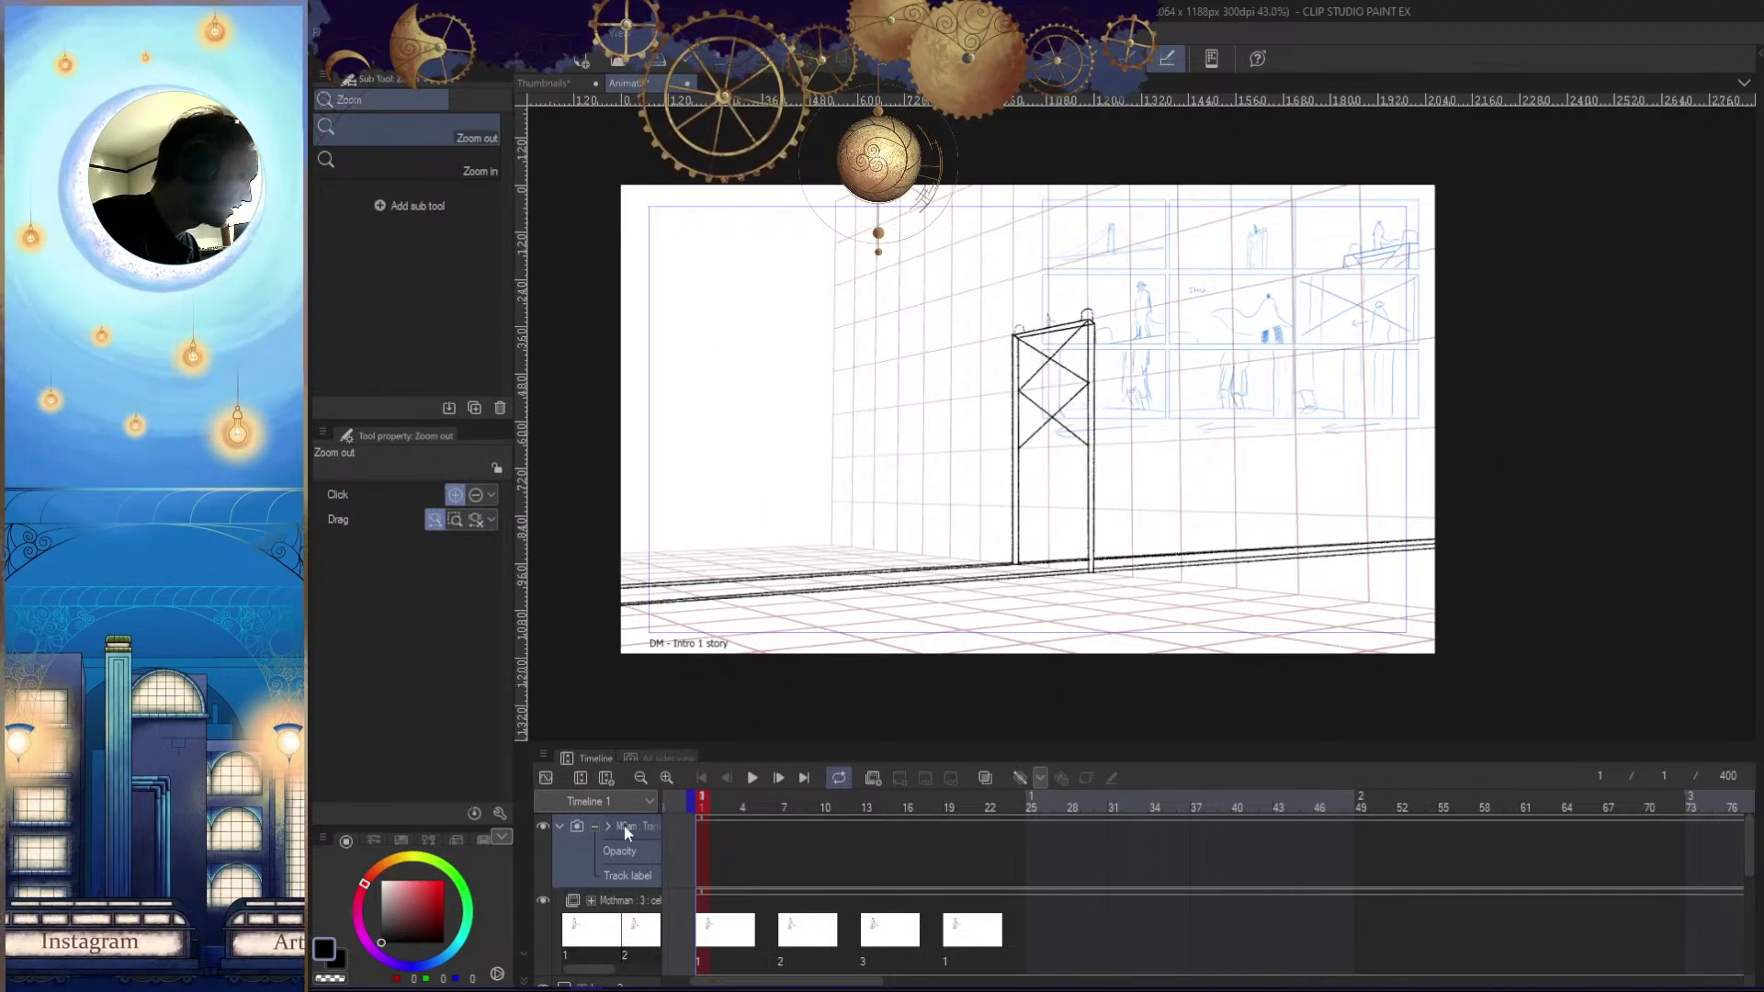
Create a new 2D camera folder above the MCam folder on the timeline
{"action": "left_click", "coordinate": [459, 32]}
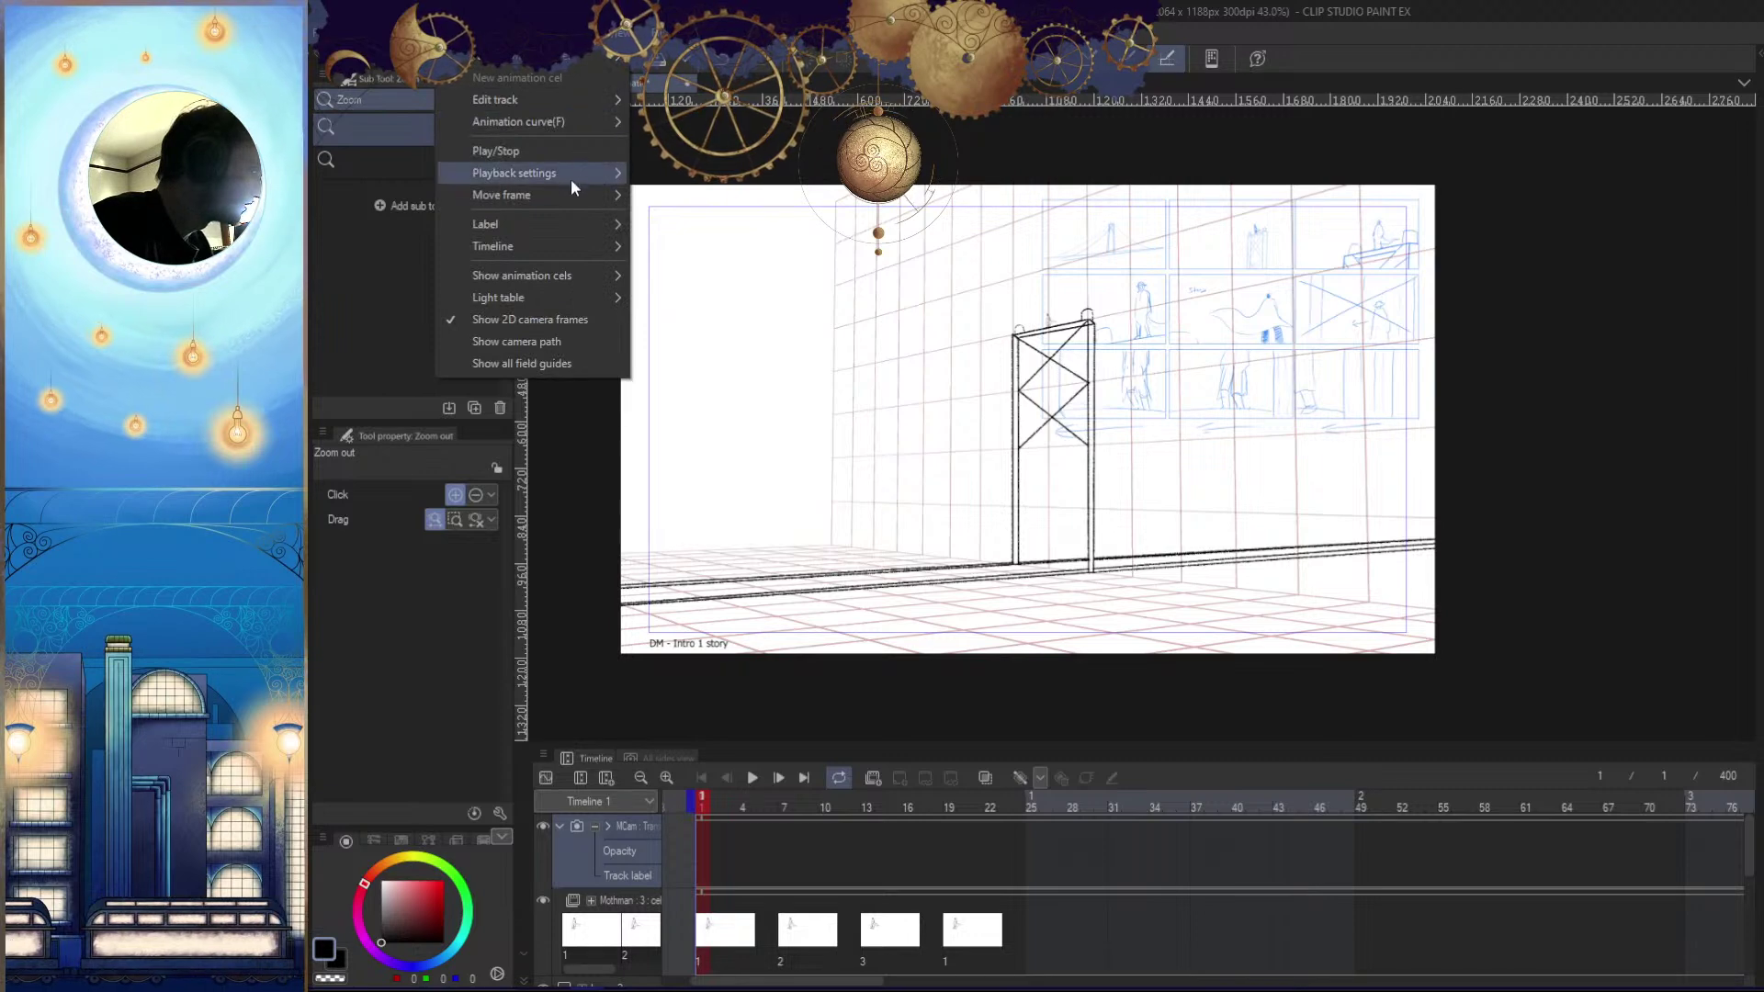
{"action": "mouse_move", "coordinate": [582, 57]}
{"action": "left_click", "coordinate": [742, 85]}
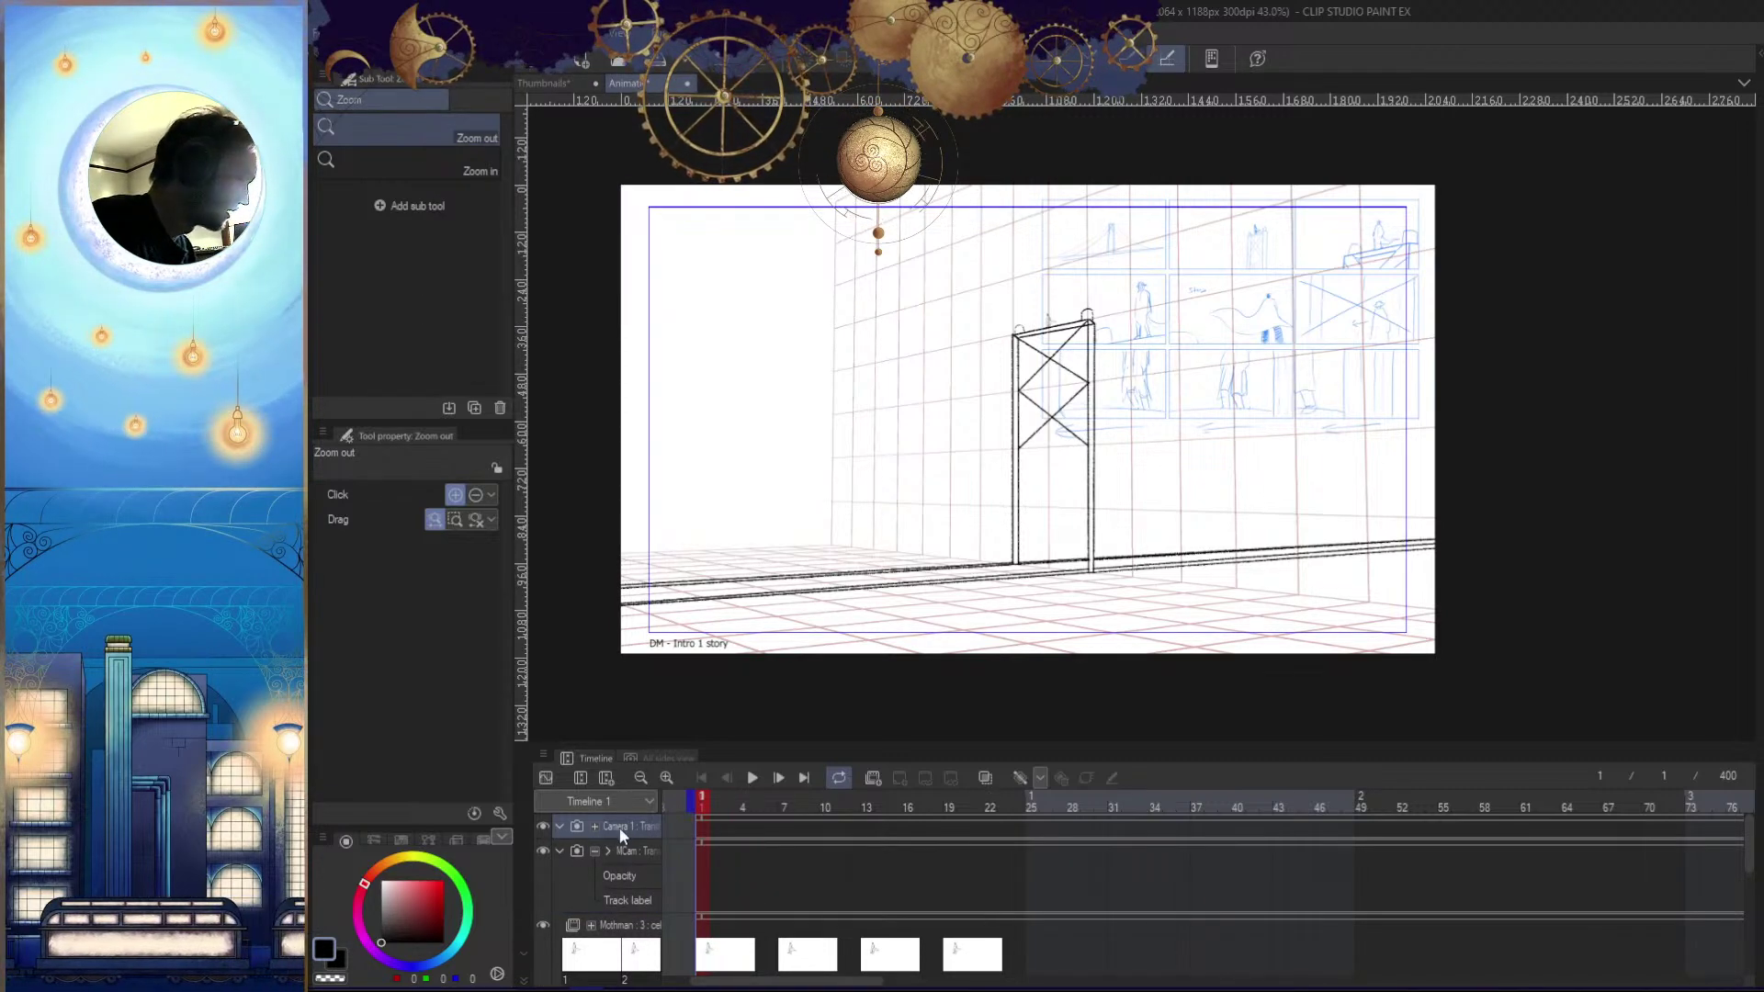
Rename the two 2D camera folders as Main Cam and Character Cam
{"action": "type", "text": "Main Cam : Tran"}
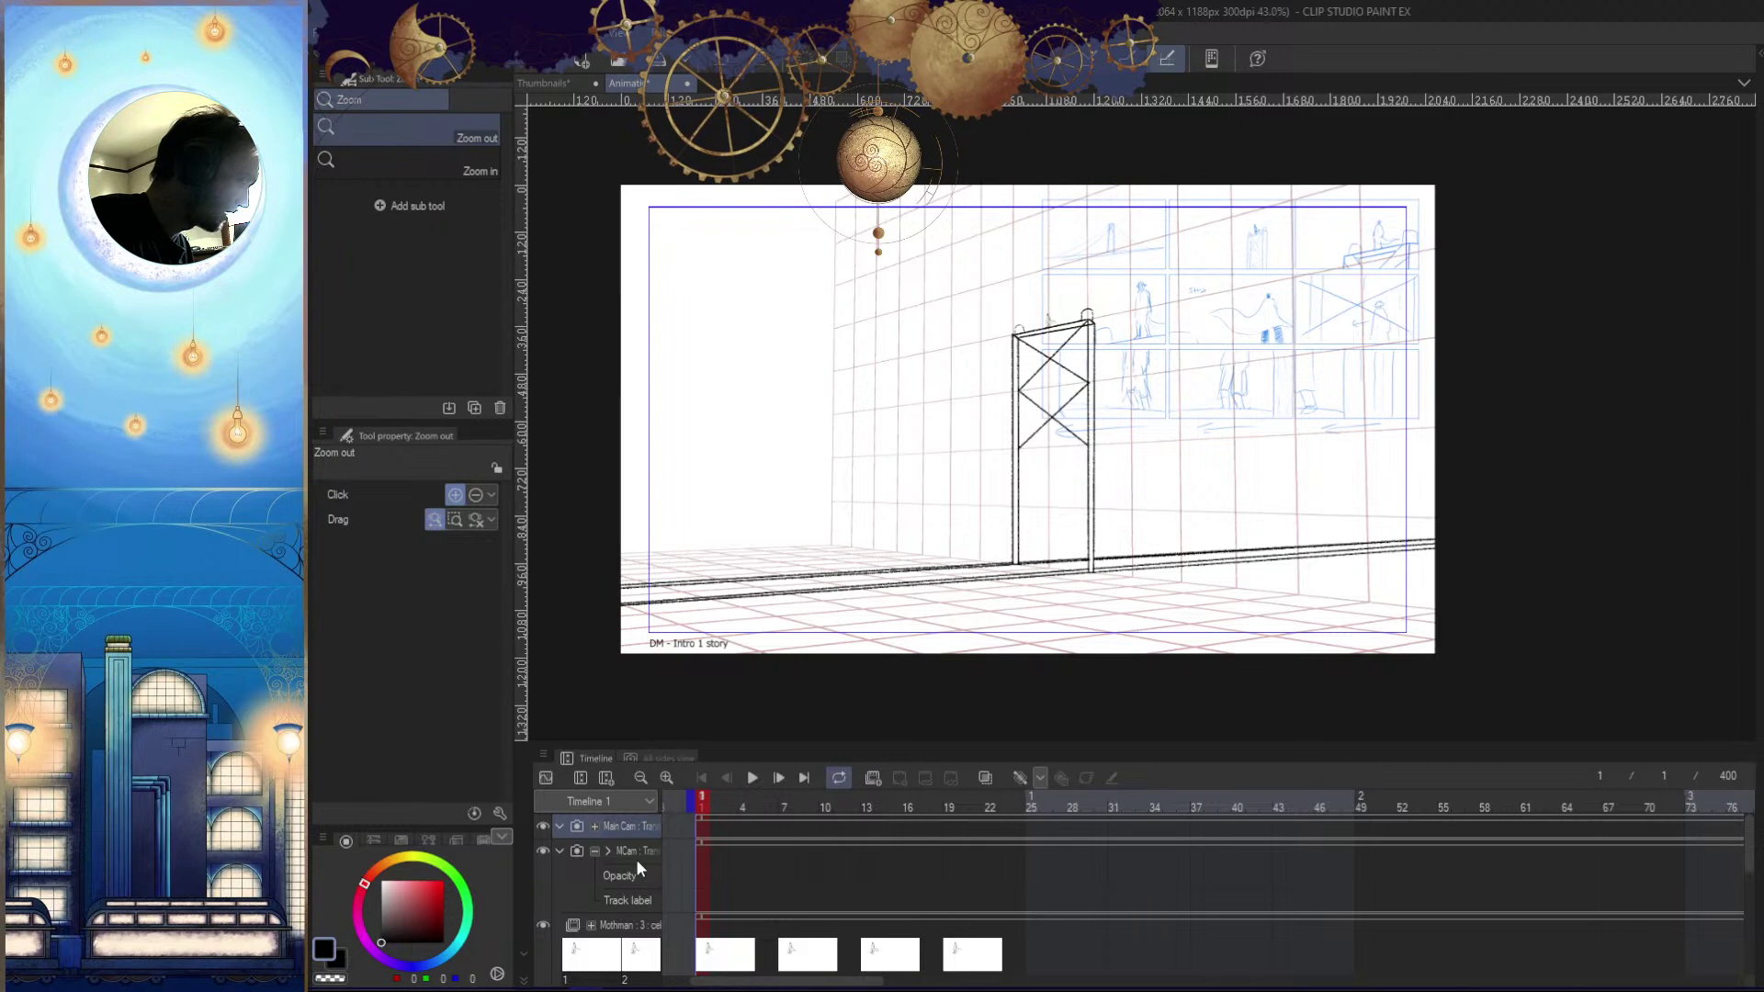
{"action": "double_click", "coordinate": [621, 853]}
{"action": "type", "text": "Charact"}
{"action": "type", "text": "er"}
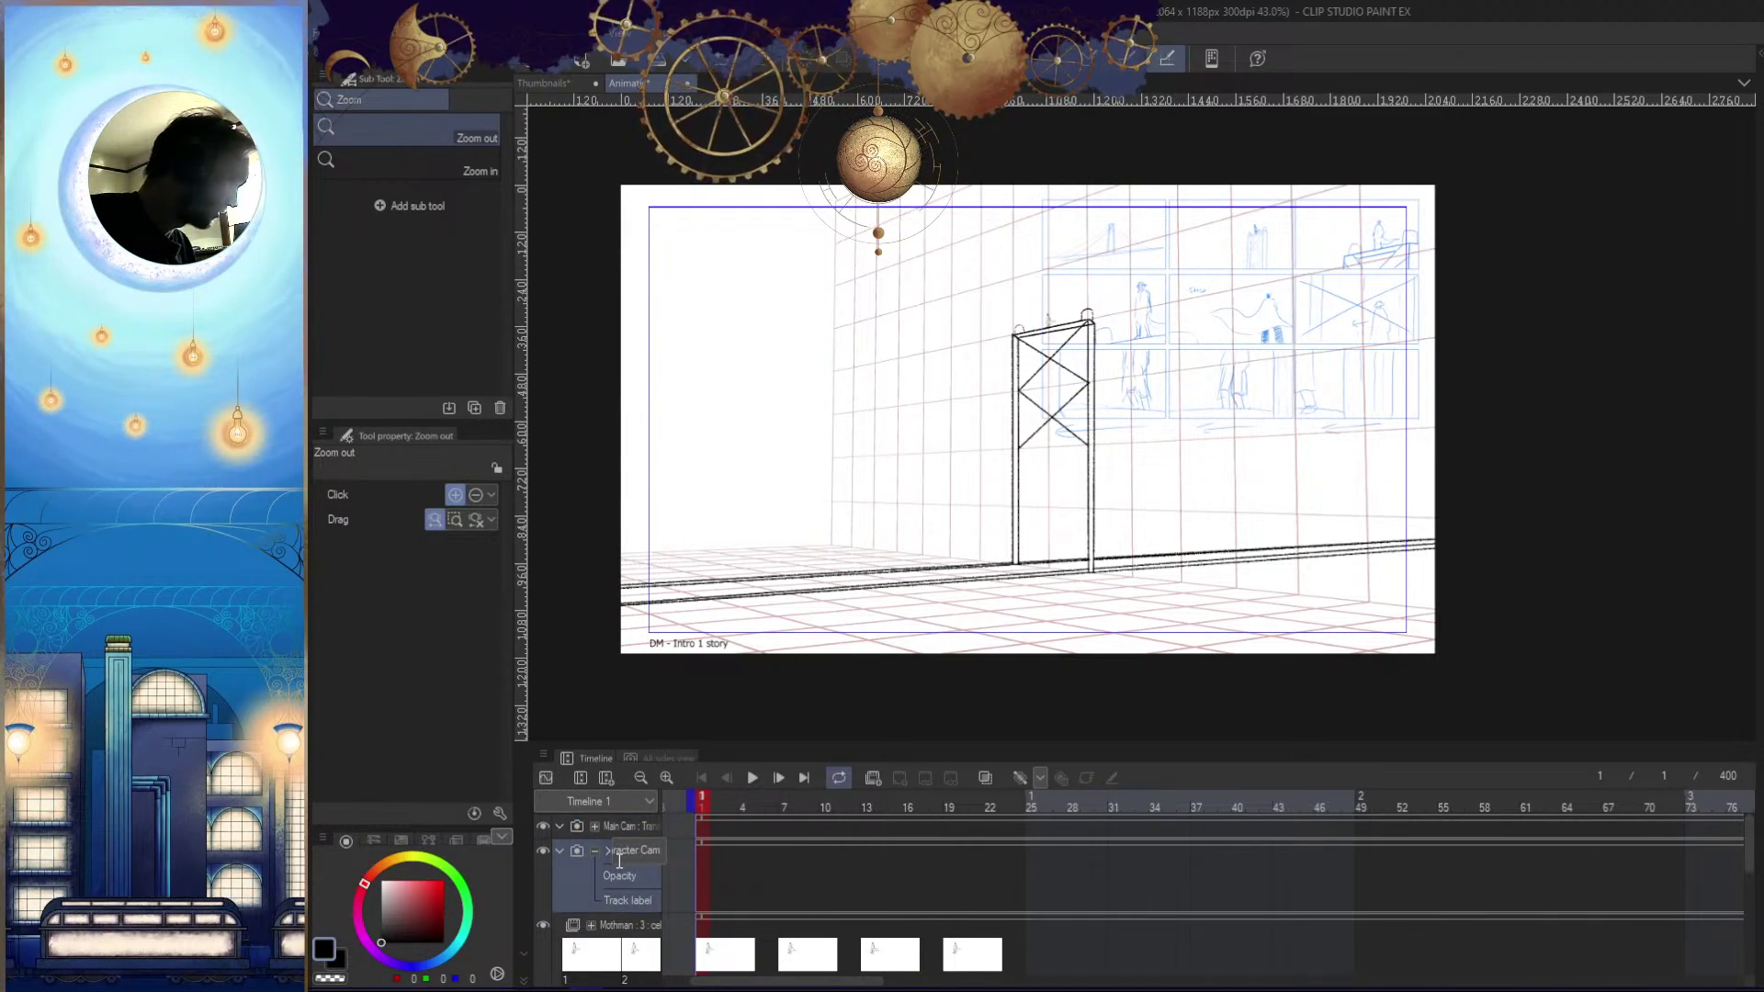
{"action": "key", "text": "Return"}
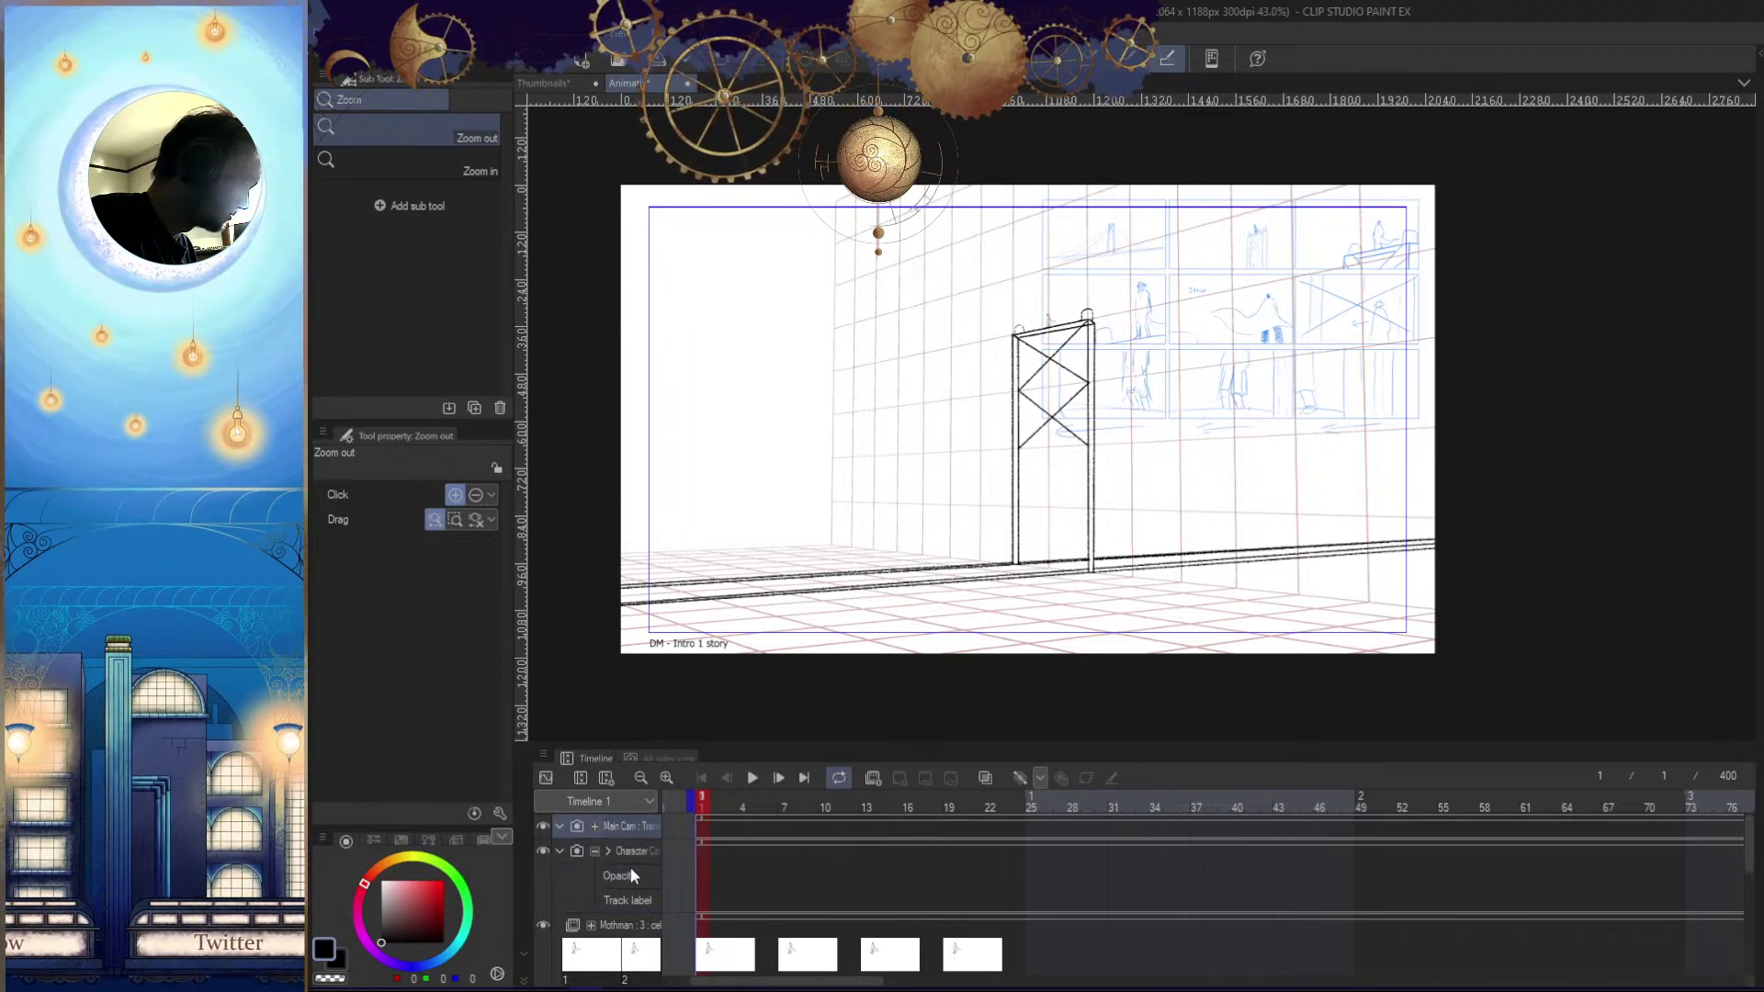
Nest the Character Cam folder and Layer 2 inside the Main Cam folder
{"action": "left_click_drag", "start_coordinate": [631, 853], "coordinate": [631, 829]}
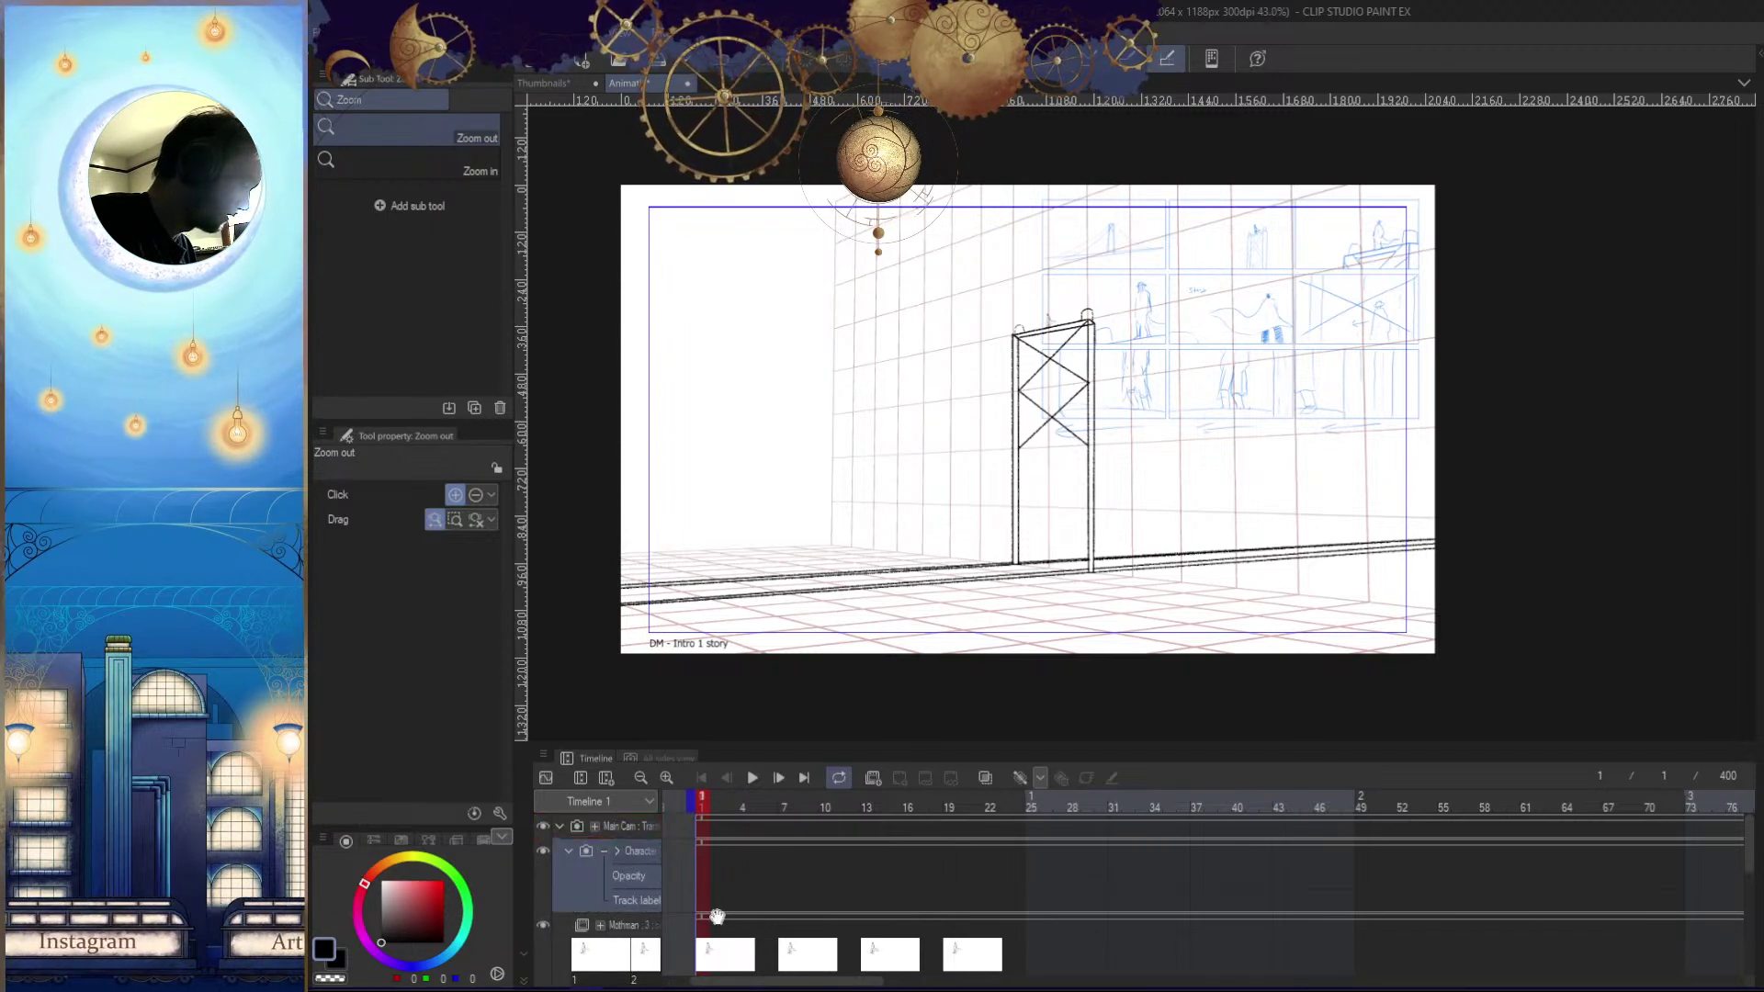
{"action": "scroll", "coordinate": [1057, 905], "scroll_direction": "down", "scroll_amount": 3}
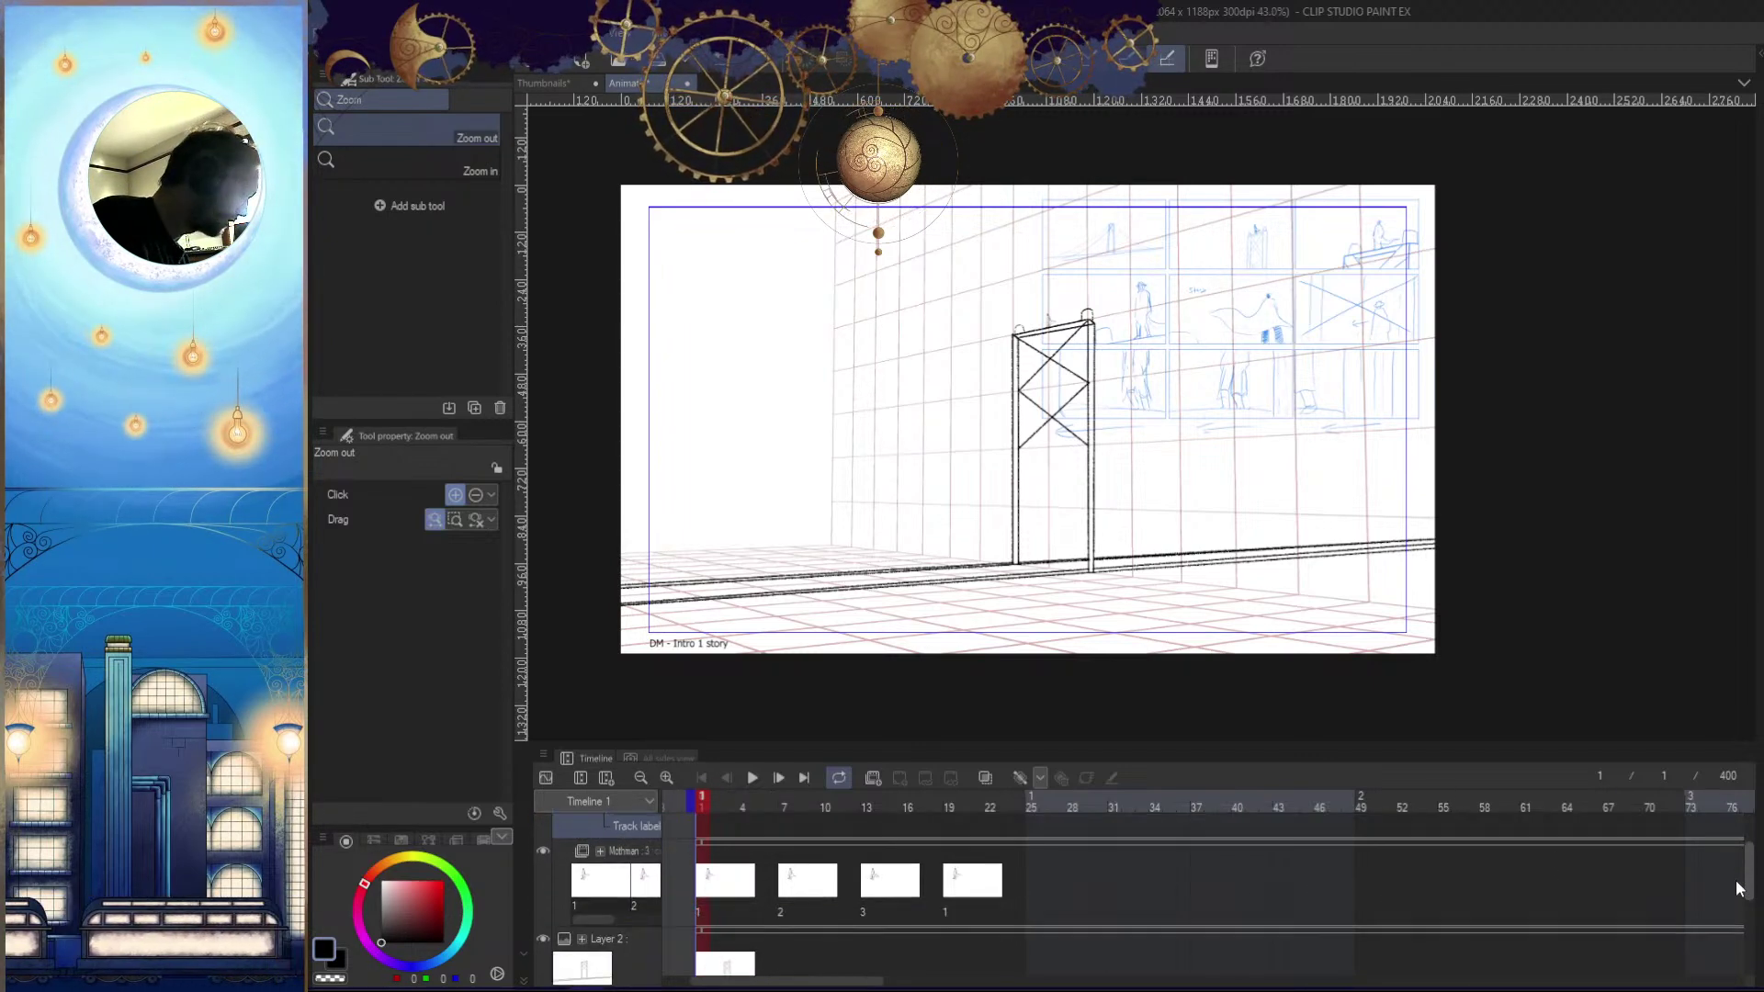
{"action": "left_click_drag", "start_coordinate": [640, 905], "coordinate": [623, 823]}
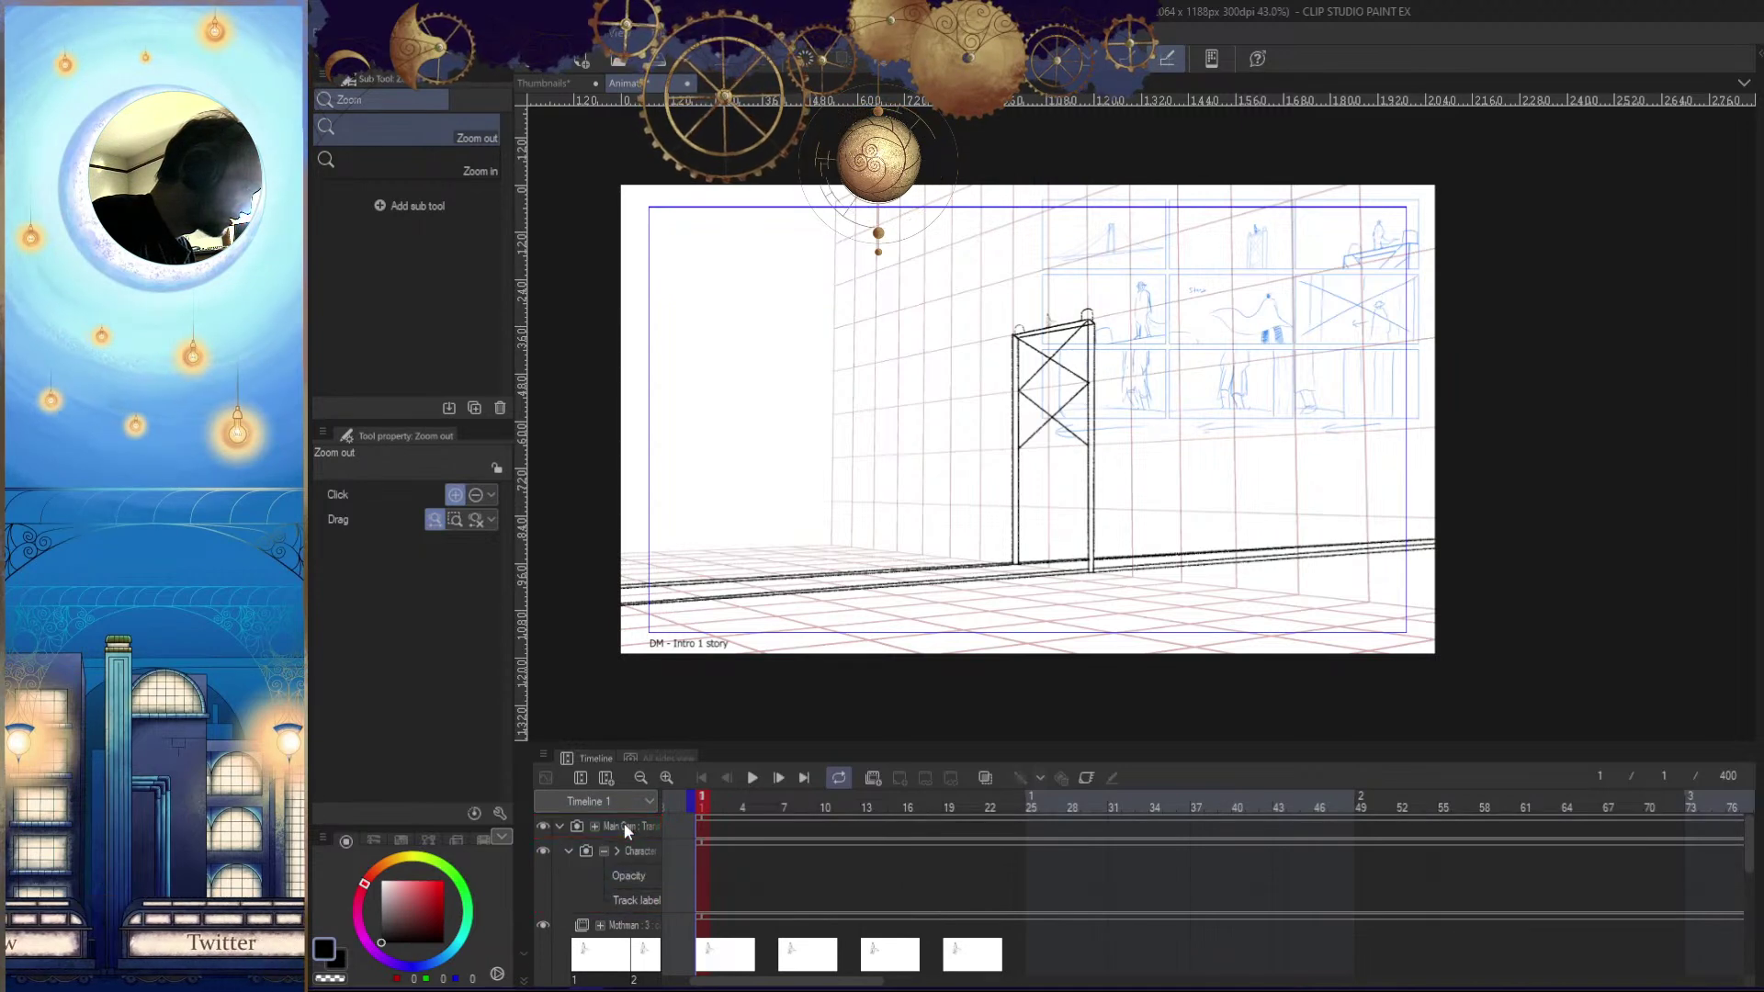
Hide the 3D perspective grid layer, leaving the Layer 2 tower drawing visible
{"action": "mouse_move", "coordinate": [1749, 860]}
{"action": "left_mouse_down"}
{"action": "mouse_move", "coordinate": [1731, 955]}
{"action": "mouse_move", "coordinate": [1758, 891]}
{"action": "left_mouse_up"}
{"action": "left_click", "coordinate": [1762, 832]}
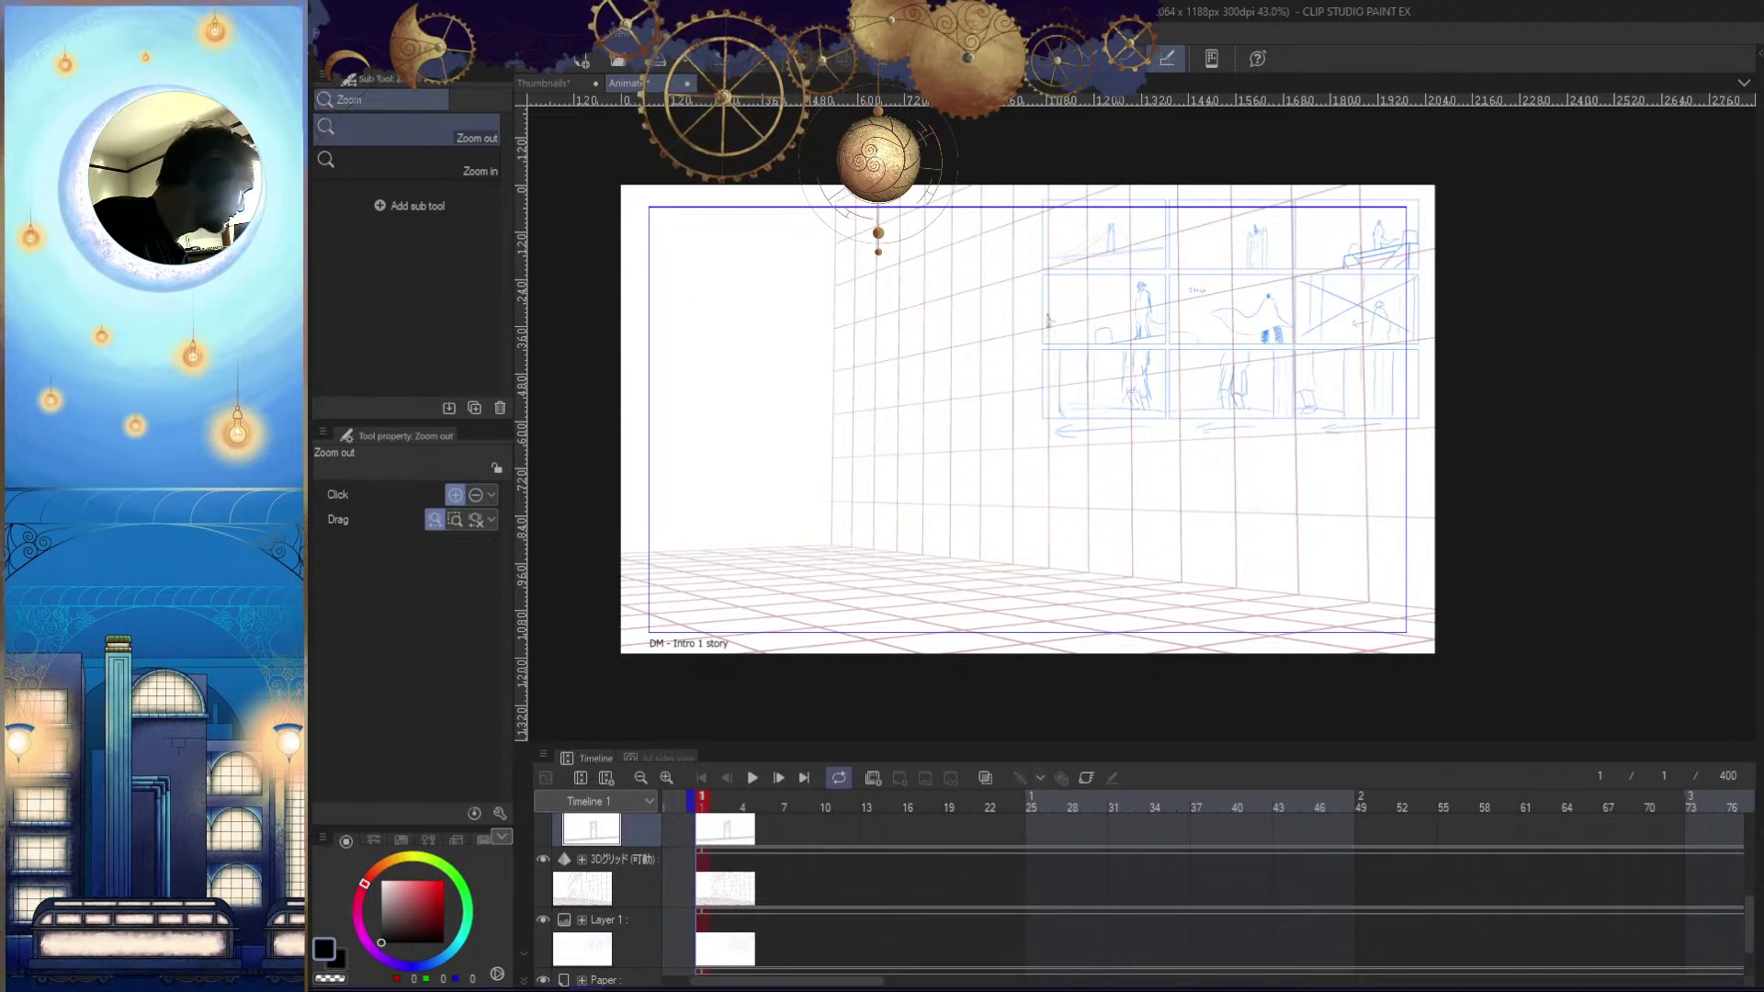
{"action": "left_click", "coordinate": [1762, 835]}
{"action": "left_click_drag", "start_coordinate": [1224, 626], "coordinate": [1268, 566]}
{"action": "left_click_drag", "start_coordinate": [1261, 595], "coordinate": [1191, 656]}
{"action": "left_click_drag", "start_coordinate": [1139, 572], "coordinate": [1123, 687]}
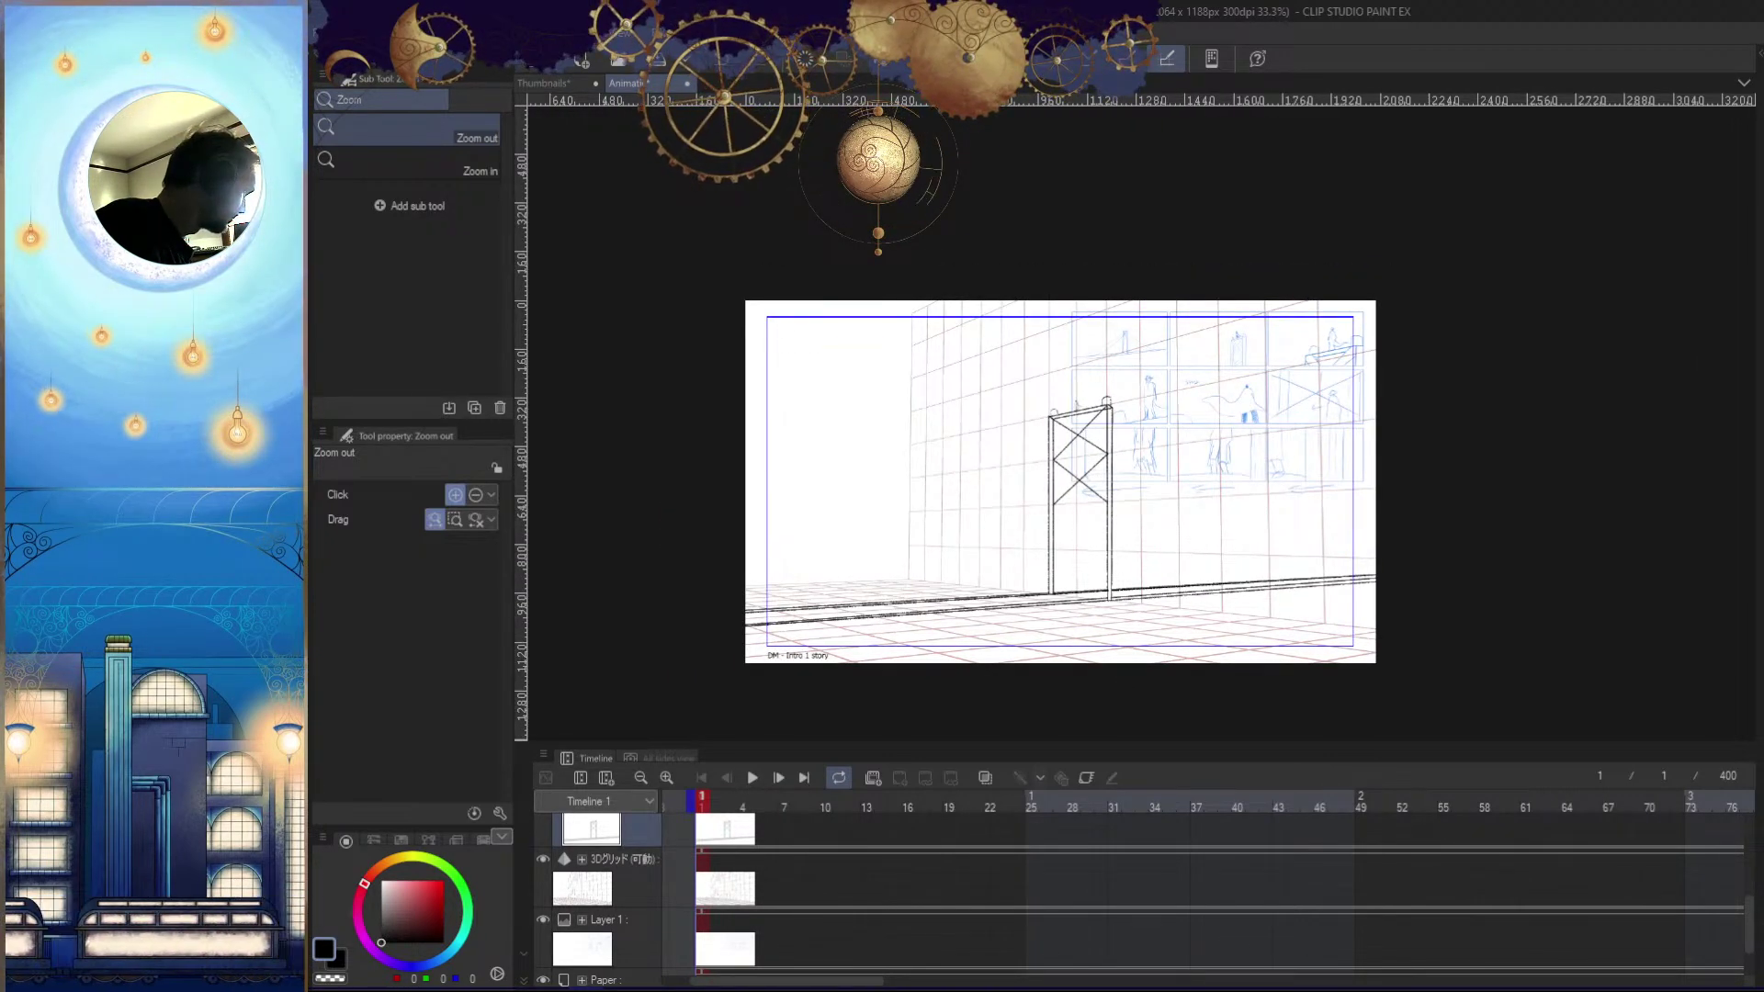
{"action": "left_click", "coordinate": [1762, 863]}
{"action": "left_click_drag", "start_coordinate": [1302, 651], "coordinate": [1285, 684]}
{"action": "left_click_drag", "start_coordinate": [1086, 594], "coordinate": [1183, 582]}
{"action": "left_click_drag", "start_coordinate": [1747, 919], "coordinate": [1742, 825]}
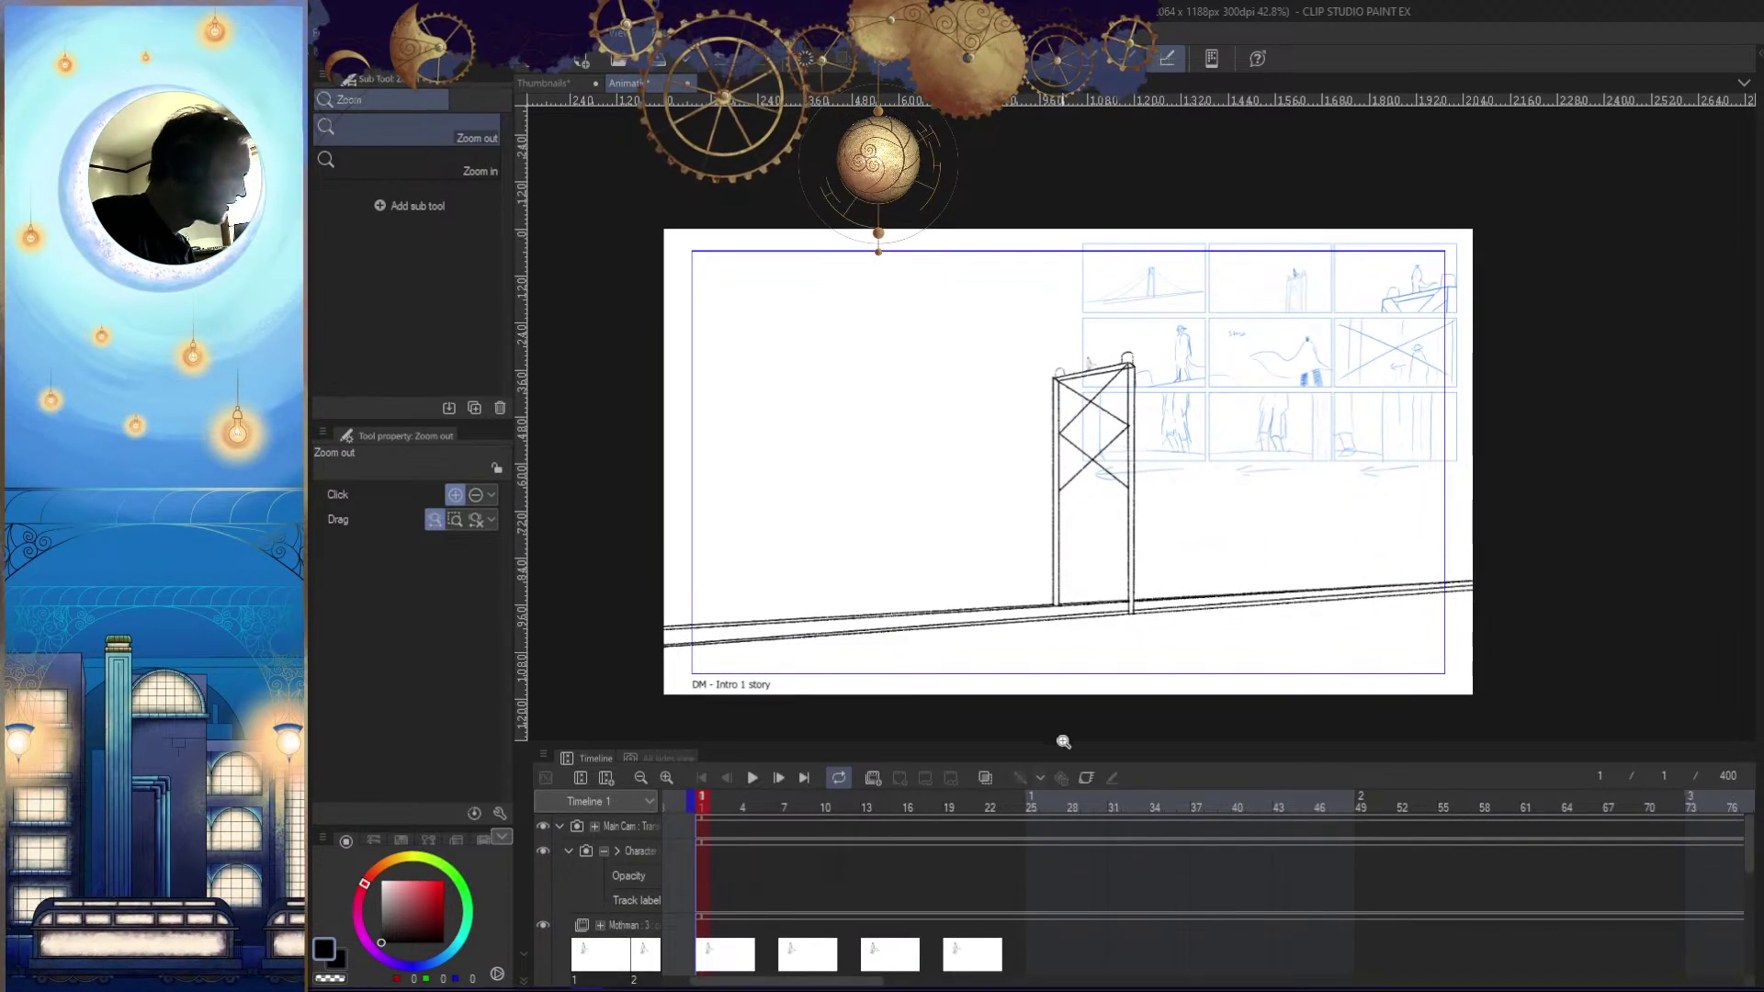
Collapse Character Cam, select Main Cam with the Object tool and create its transform keyframe at frame 1
{"action": "left_click", "coordinate": [617, 851]}
{"action": "left_click", "coordinate": [569, 851]}
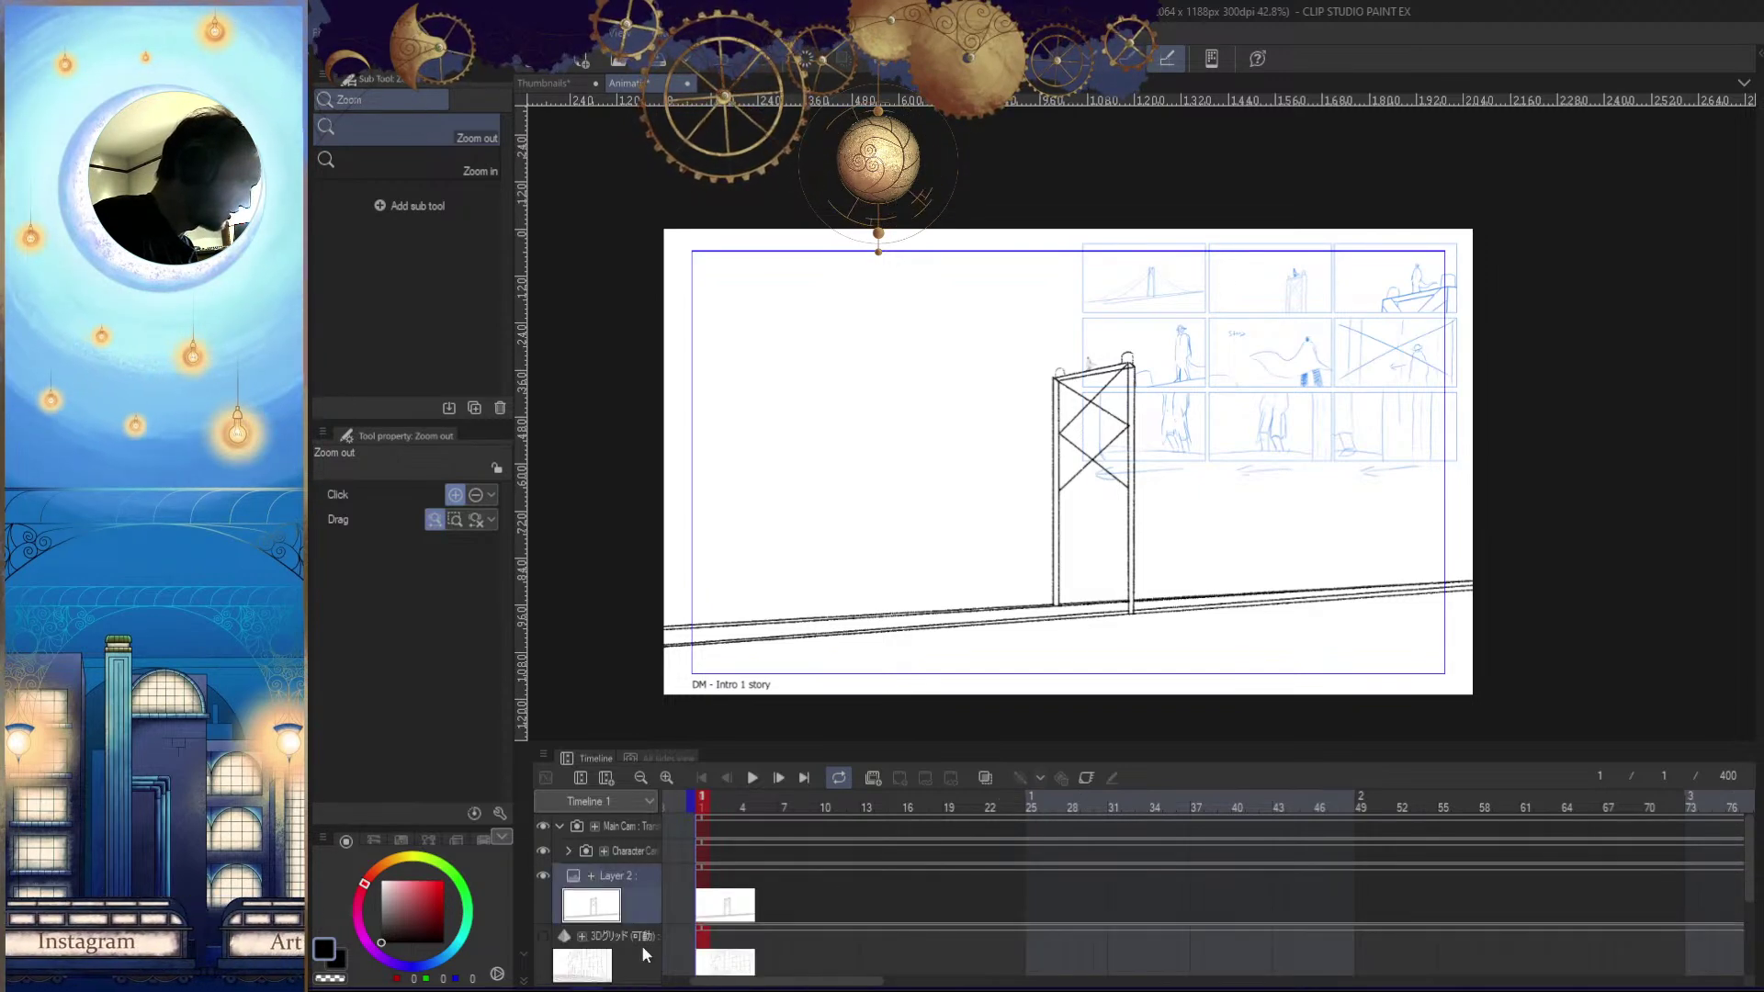
{"action": "left_click", "coordinate": [597, 826]}
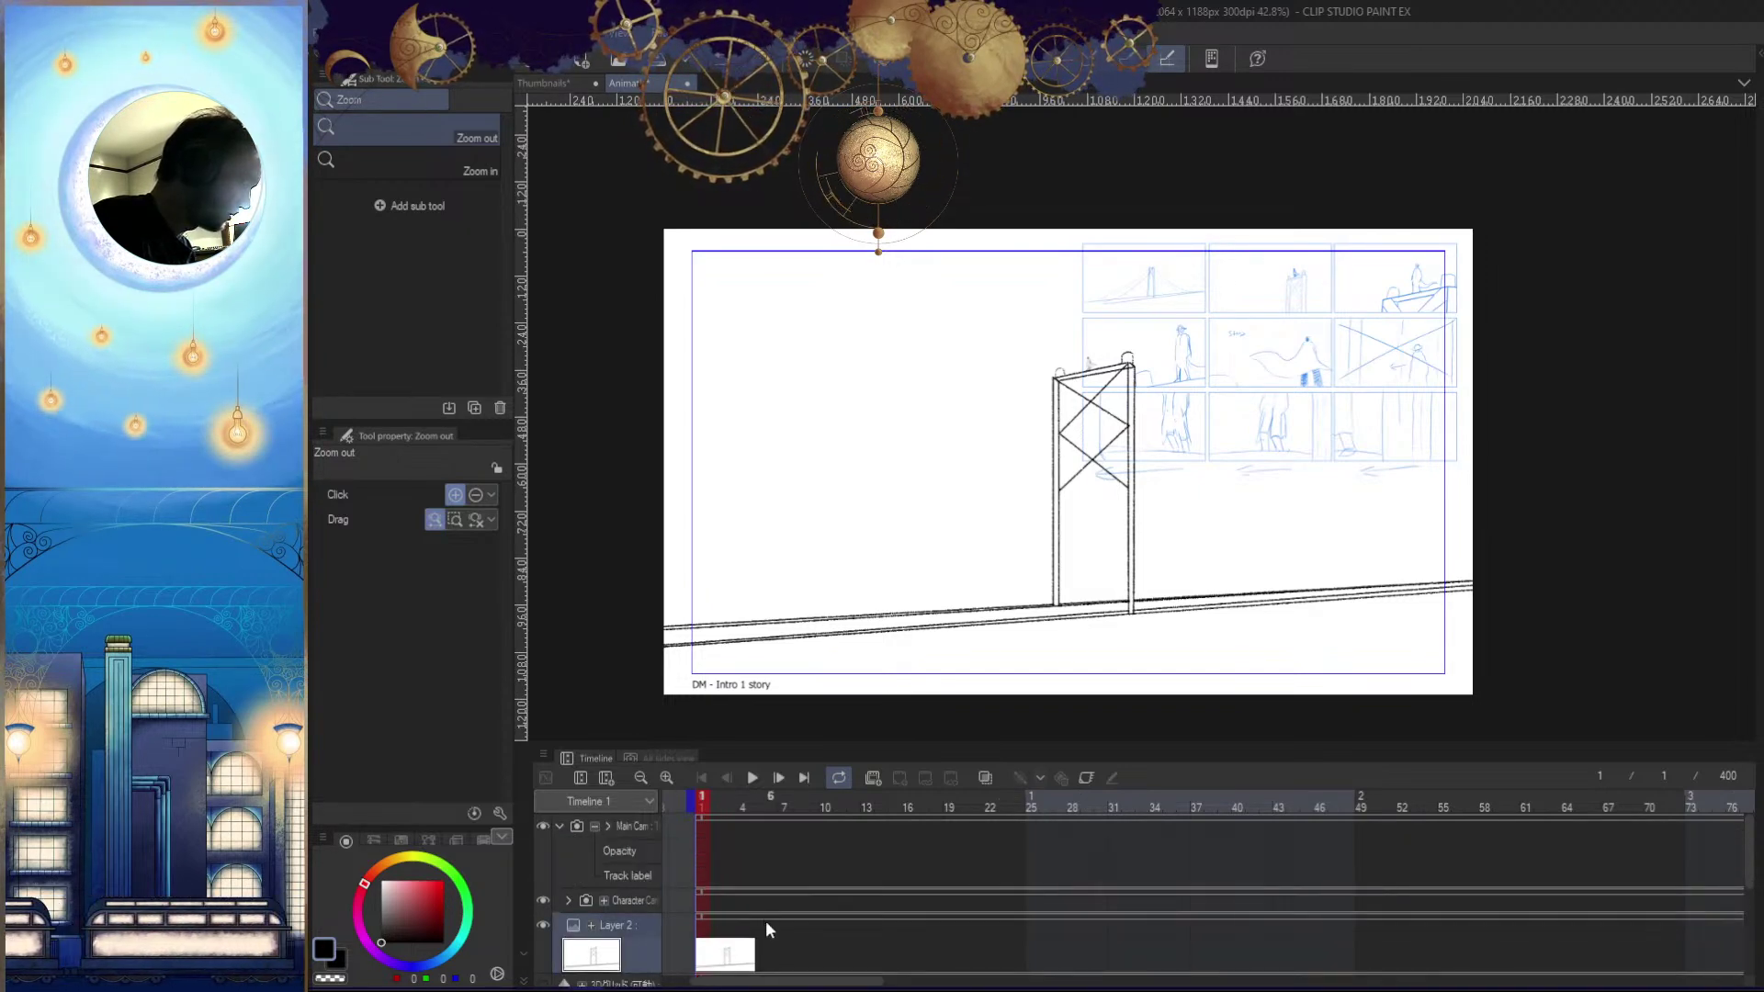
{"action": "key", "text": "o"}
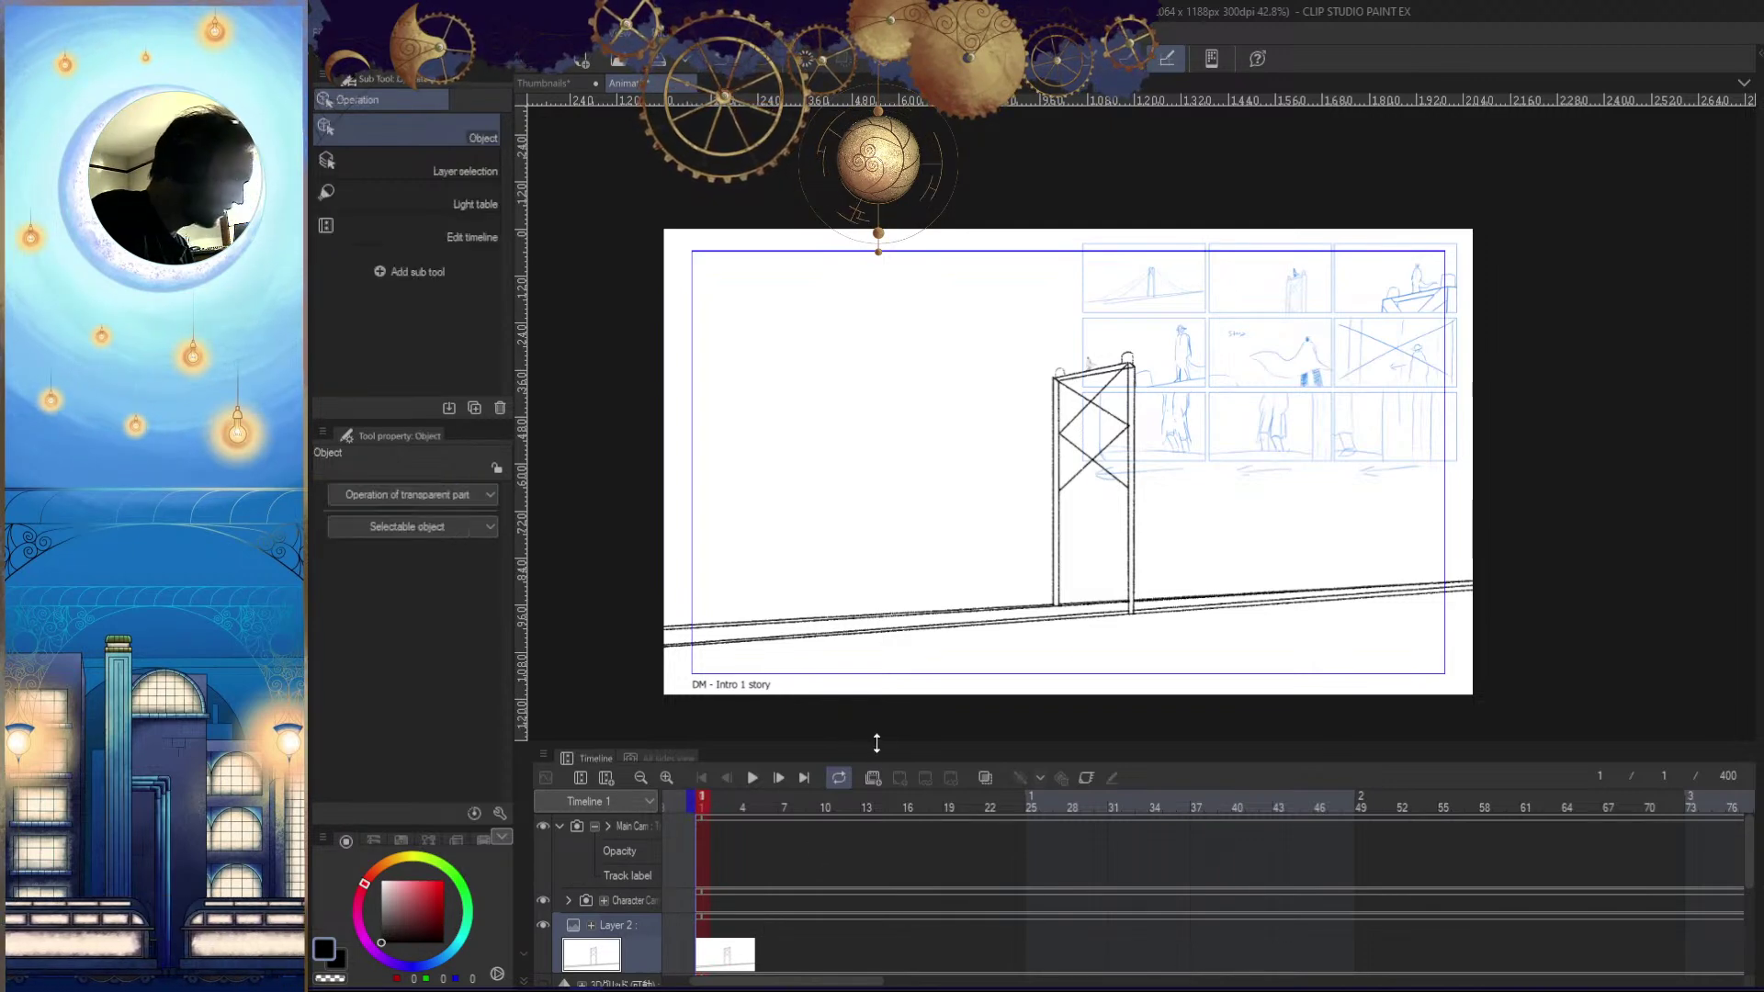
{"action": "left_click", "coordinate": [641, 824]}
{"action": "left_click", "coordinate": [476, 560]}
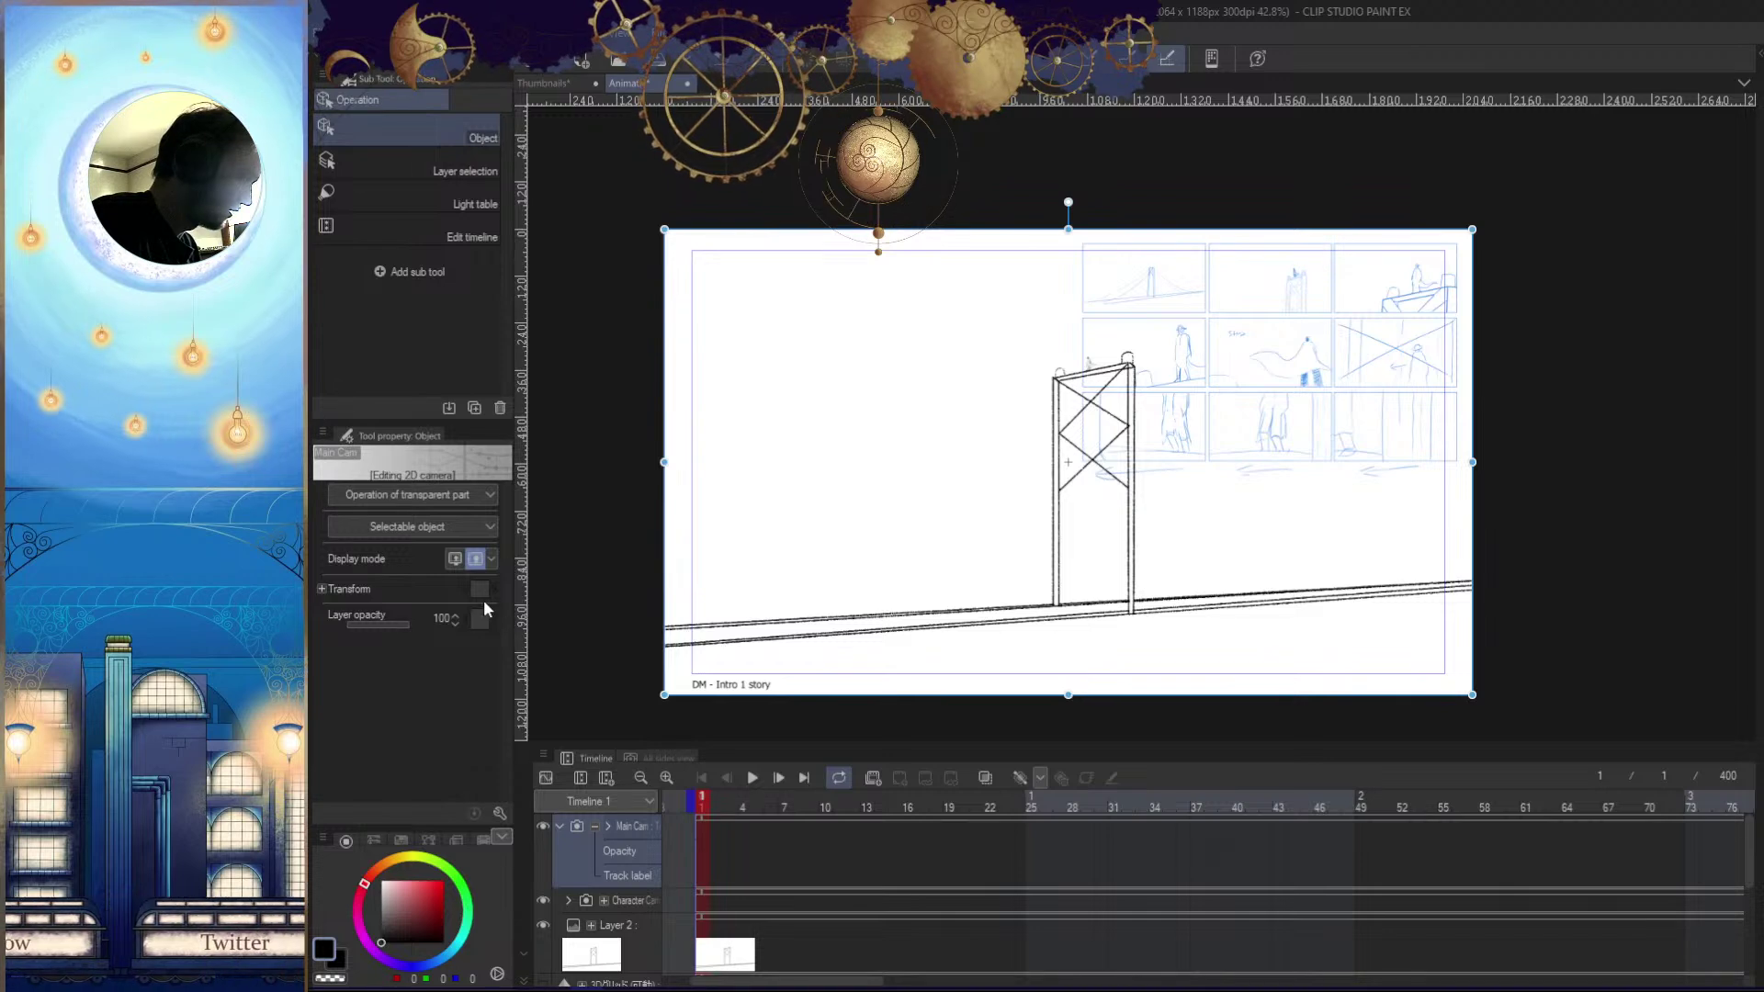
{"action": "left_click", "coordinate": [726, 805]}
At frame 41, enlarge and shift the Main Cam frame to push in on the tower
{"action": "left_click", "coordinate": [1174, 805]}
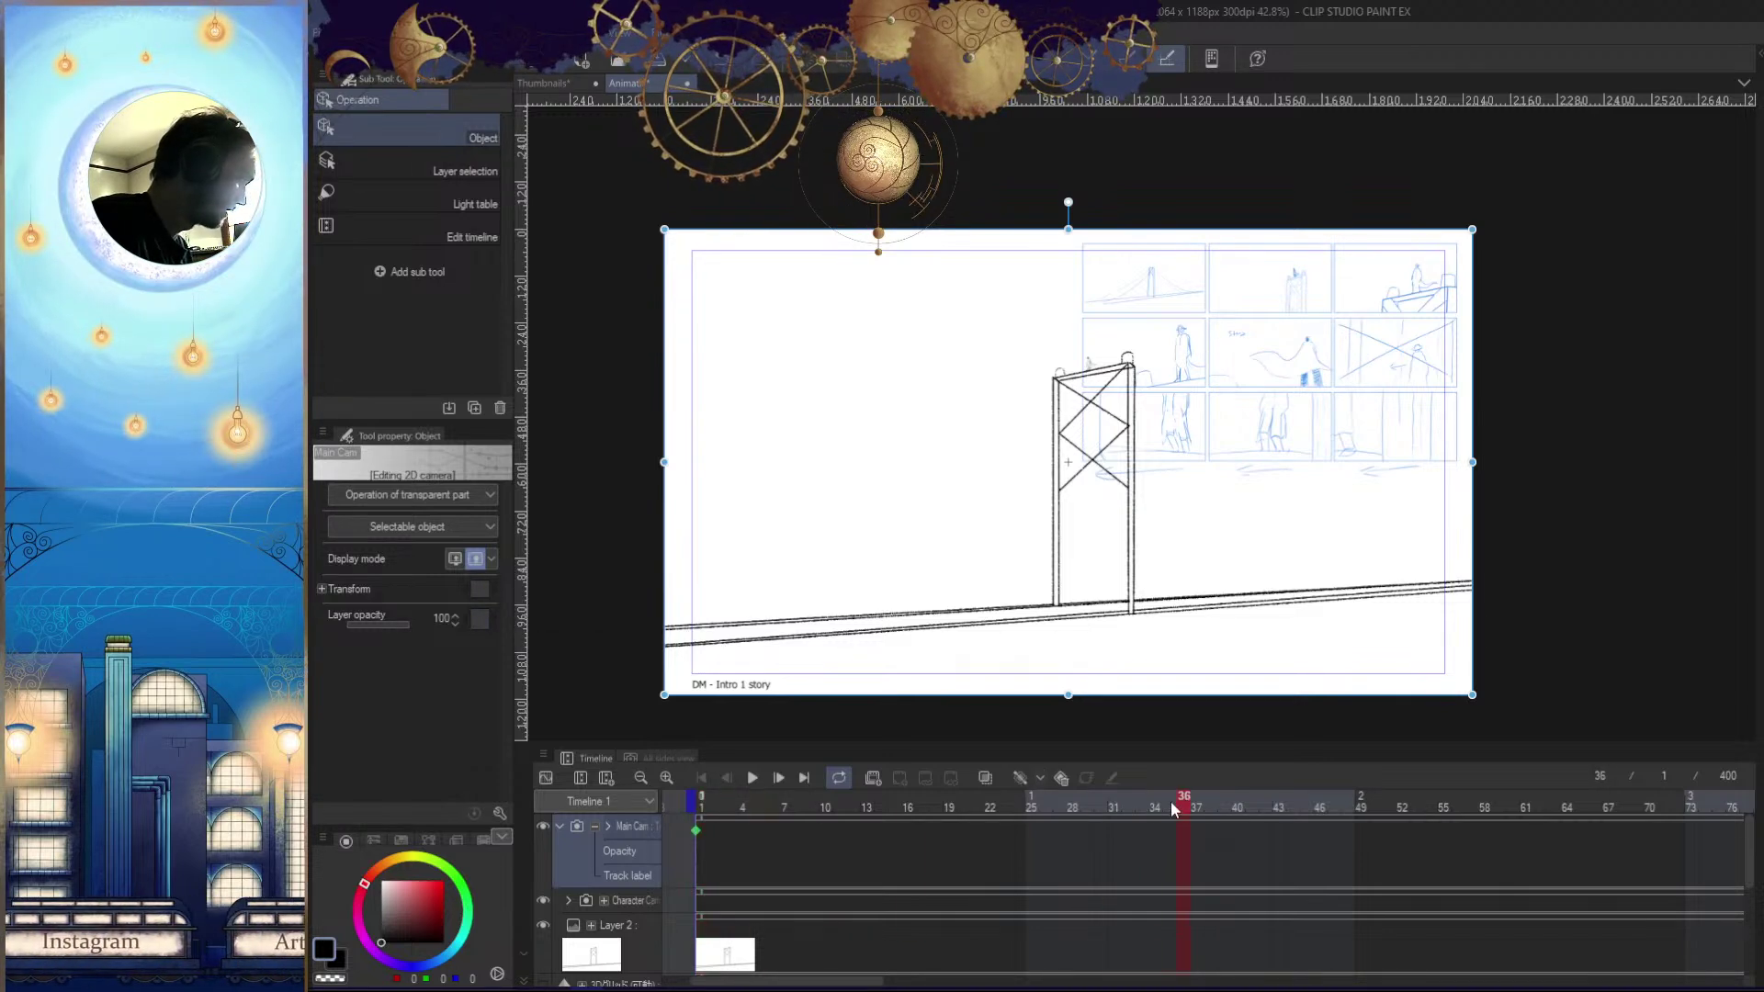
{"action": "left_click", "coordinate": [1252, 806]}
{"action": "mouse_move", "coordinate": [1473, 461]}
{"action": "left_mouse_down"}
{"action": "mouse_move", "coordinate": [1525, 533]}
{"action": "mouse_move", "coordinate": [1496, 593]}
{"action": "left_mouse_up"}
{"action": "left_click_drag", "start_coordinate": [1371, 547], "coordinate": [1168, 591]}
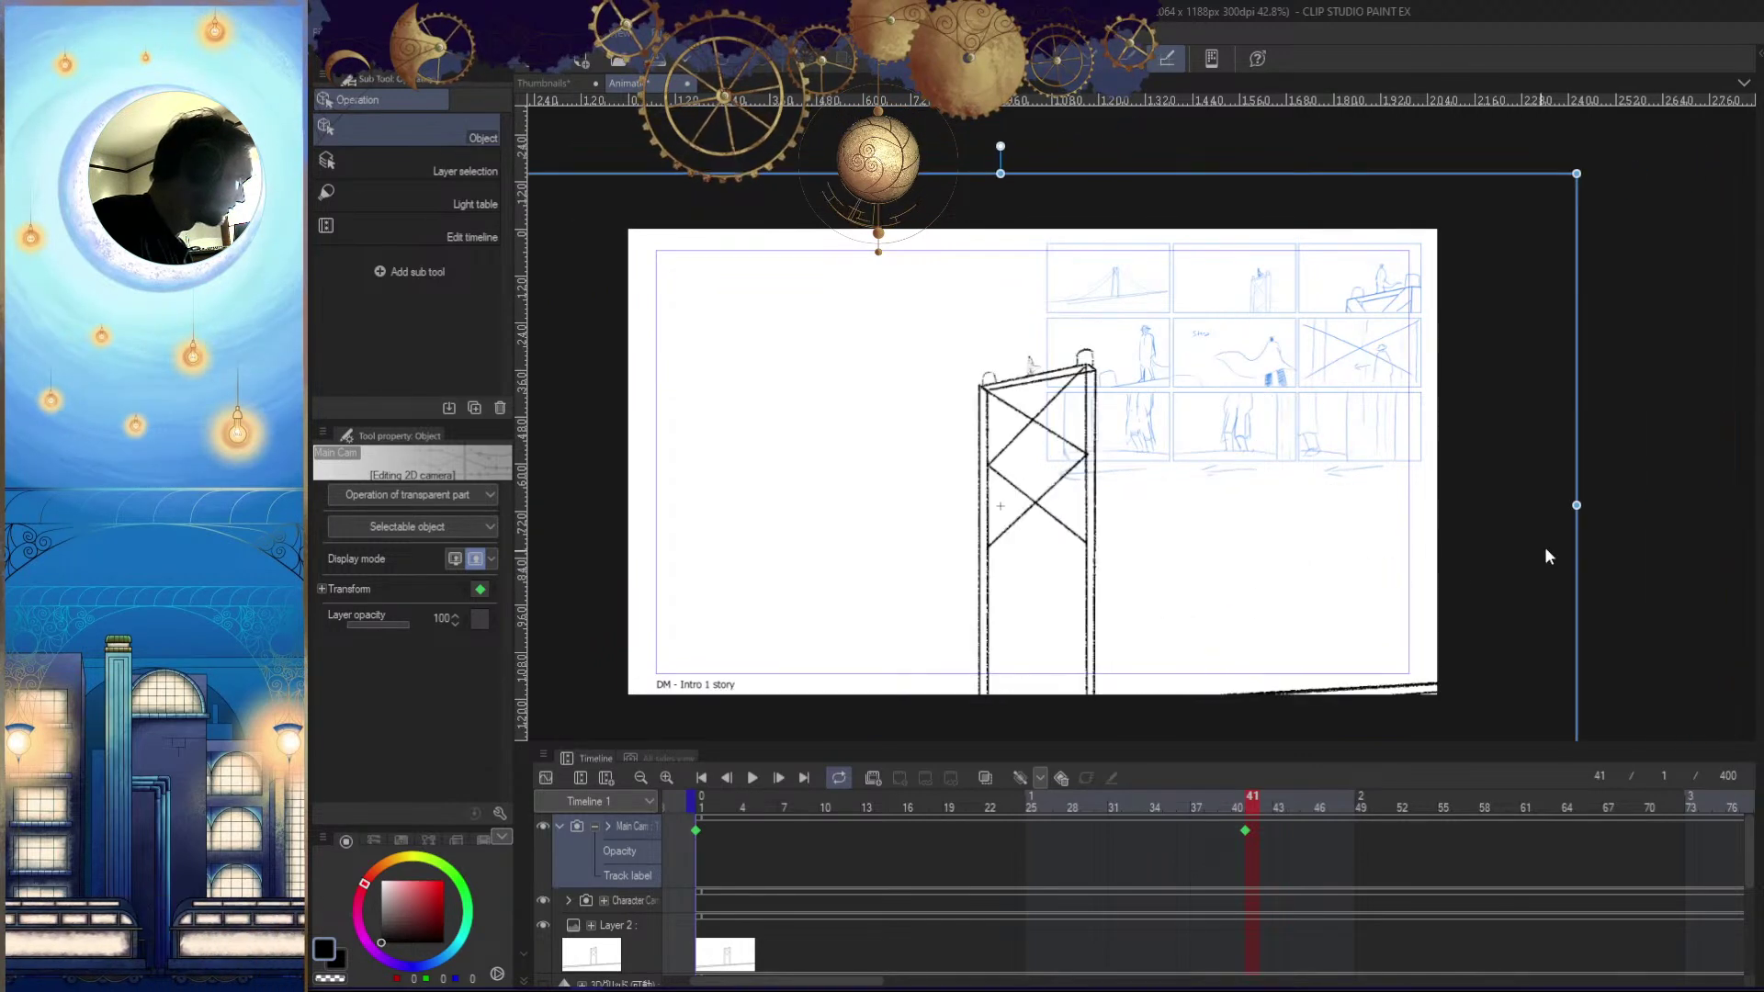
{"action": "left_click_drag", "start_coordinate": [1577, 506], "coordinate": [1759, 515]}
{"action": "mouse_move", "coordinate": [1323, 551]}
{"action": "left_mouse_down"}
{"action": "mouse_move", "coordinate": [1040, 584]}
{"action": "mouse_move", "coordinate": [1030, 603]}
{"action": "left_mouse_up"}
{"action": "left_click_drag", "start_coordinate": [1592, 583], "coordinate": [1707, 592]}
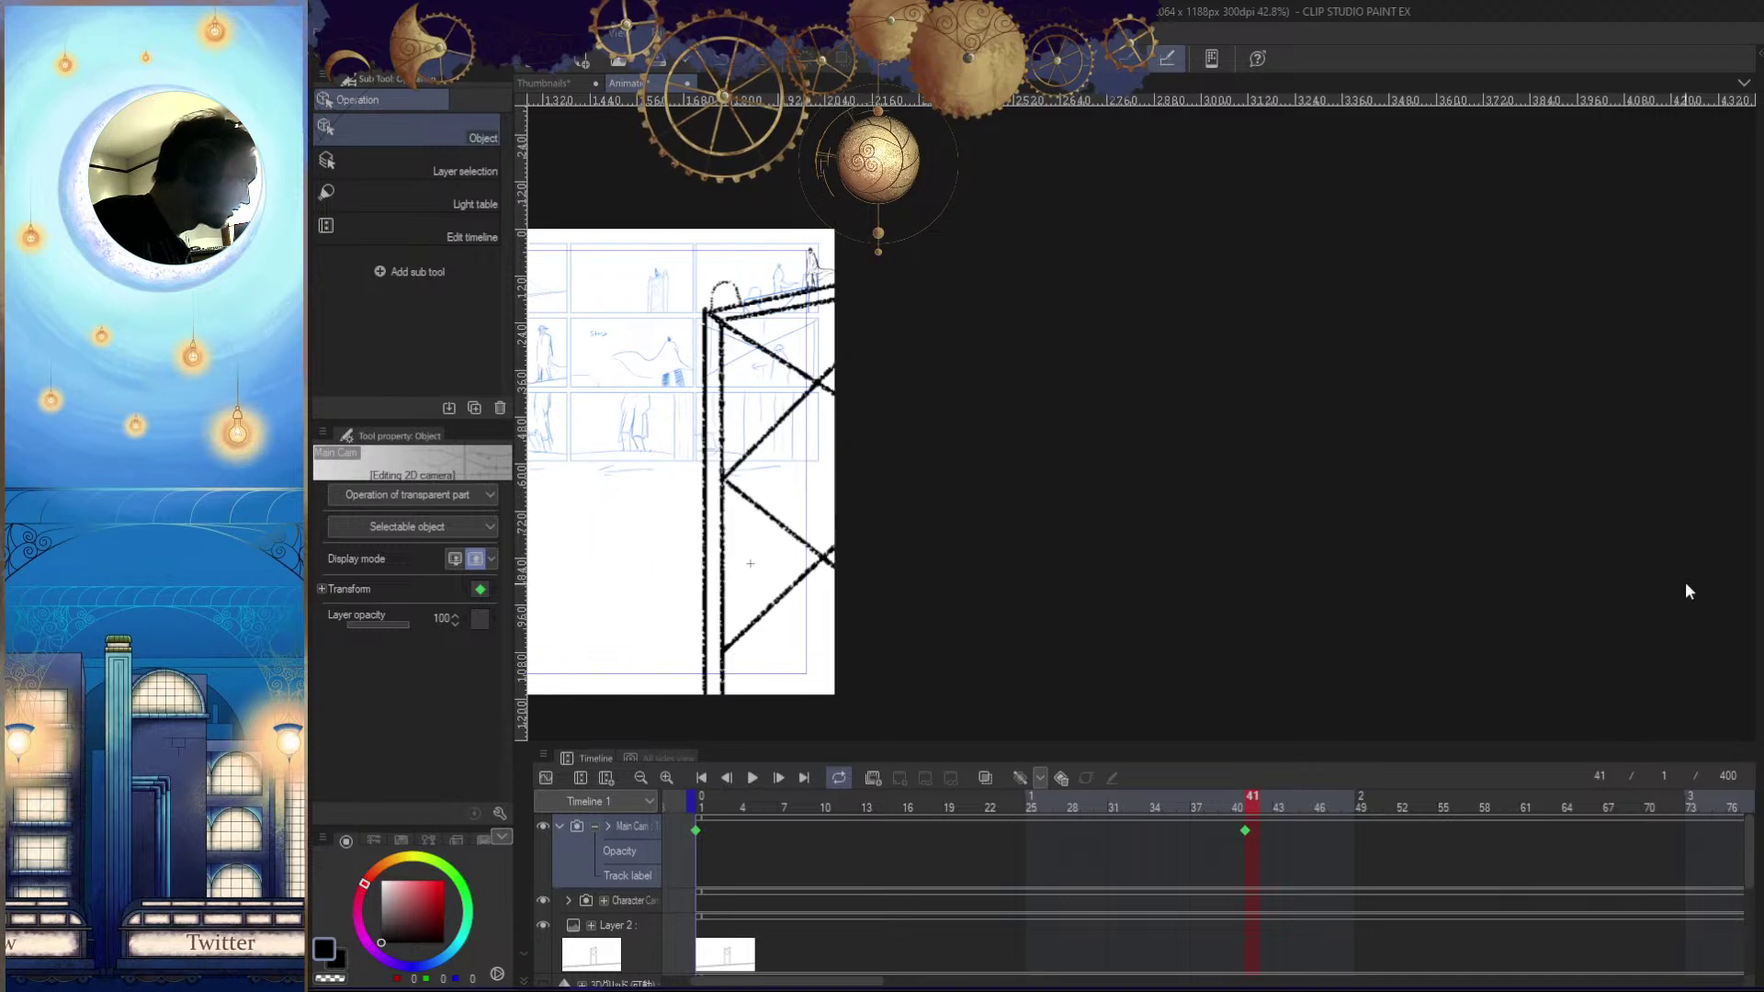
Enlarge the Main Cam frame further at frame 41 and move it toward the tower's top beam
{"action": "mouse_move", "coordinate": [921, 554]}
{"action": "left_mouse_down"}
{"action": "mouse_move", "coordinate": [767, 625]}
{"action": "mouse_move", "coordinate": [1324, 562]}
{"action": "left_mouse_up"}
{"action": "mouse_move", "coordinate": [1247, 520]}
{"action": "left_mouse_down"}
{"action": "mouse_move", "coordinate": [1196, 608]}
{"action": "mouse_move", "coordinate": [1226, 600]}
{"action": "left_mouse_up"}
{"action": "left_click_drag", "start_coordinate": [1283, 665], "coordinate": [1087, 563]}
{"action": "key", "text": "o"}
{"action": "left_click_drag", "start_coordinate": [1329, 485], "coordinate": [1231, 576]}
{"action": "left_click_drag", "start_coordinate": [1019, 295], "coordinate": [1022, 66]}
{"action": "left_click_drag", "start_coordinate": [1161, 437], "coordinate": [1145, 637]}
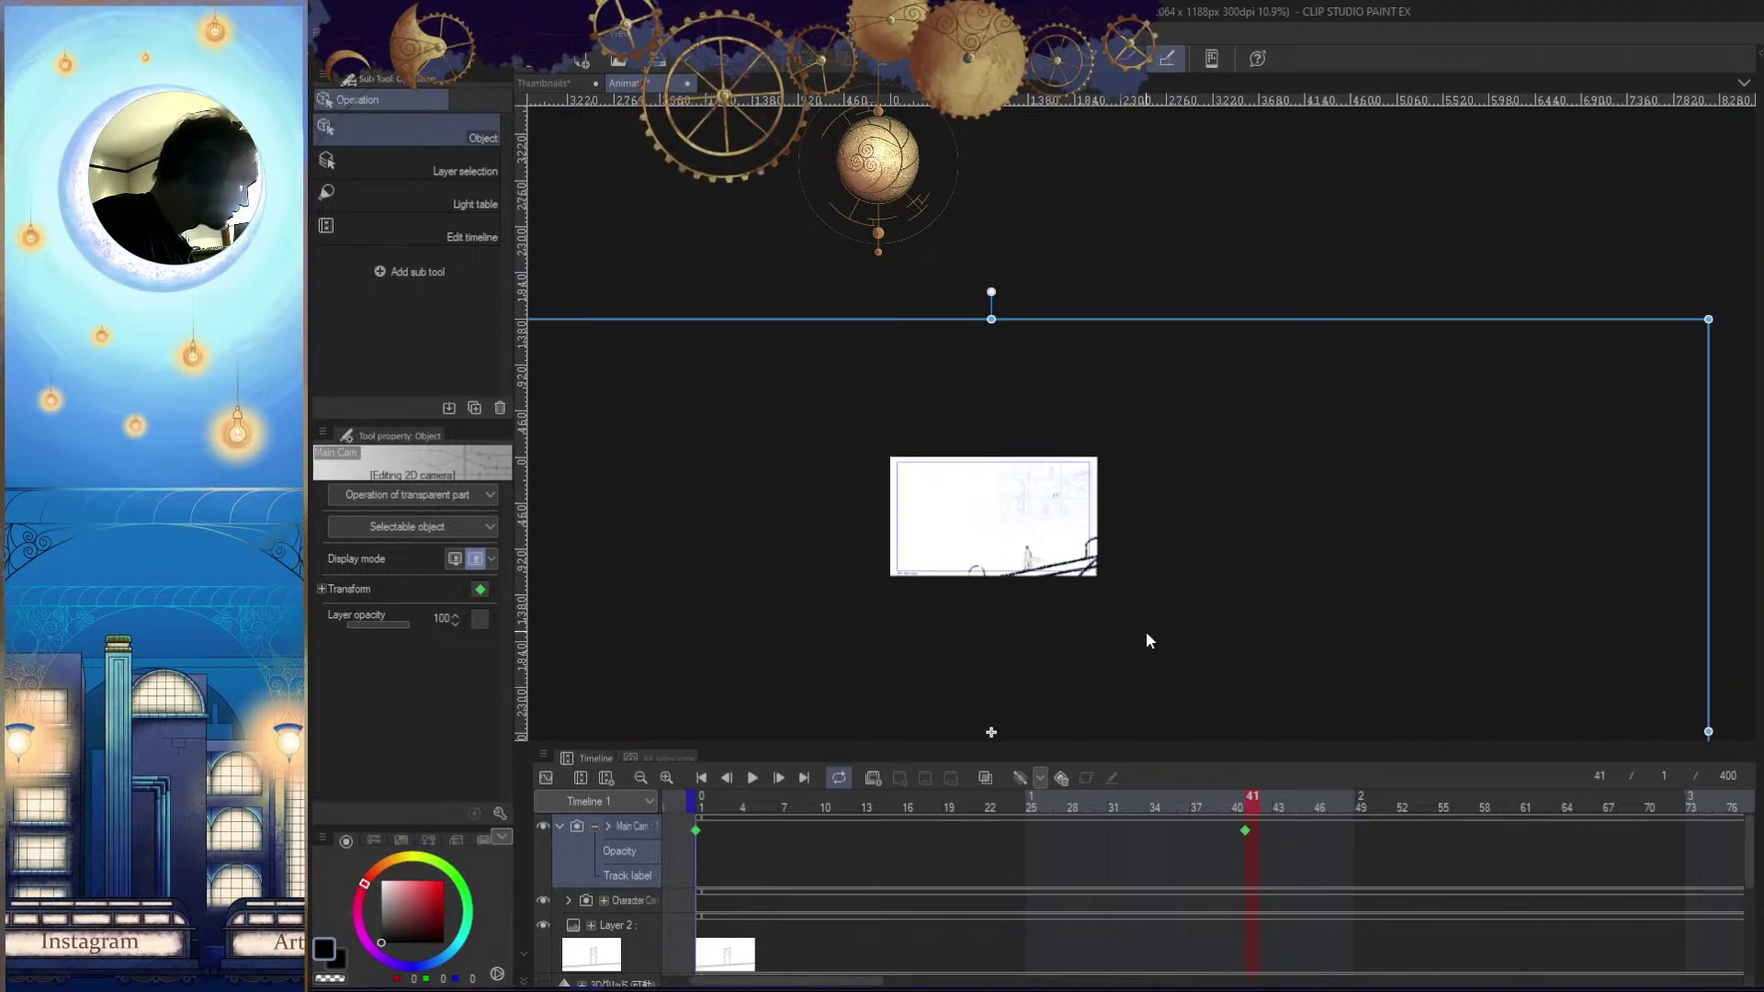
Scale and reposition Main Cam at frame 41 for a close-up of the figure on the top beam
{"action": "left_click_drag", "start_coordinate": [993, 322], "coordinate": [994, 79]}
{"action": "left_click_drag", "start_coordinate": [1127, 549], "coordinate": [1119, 747]}
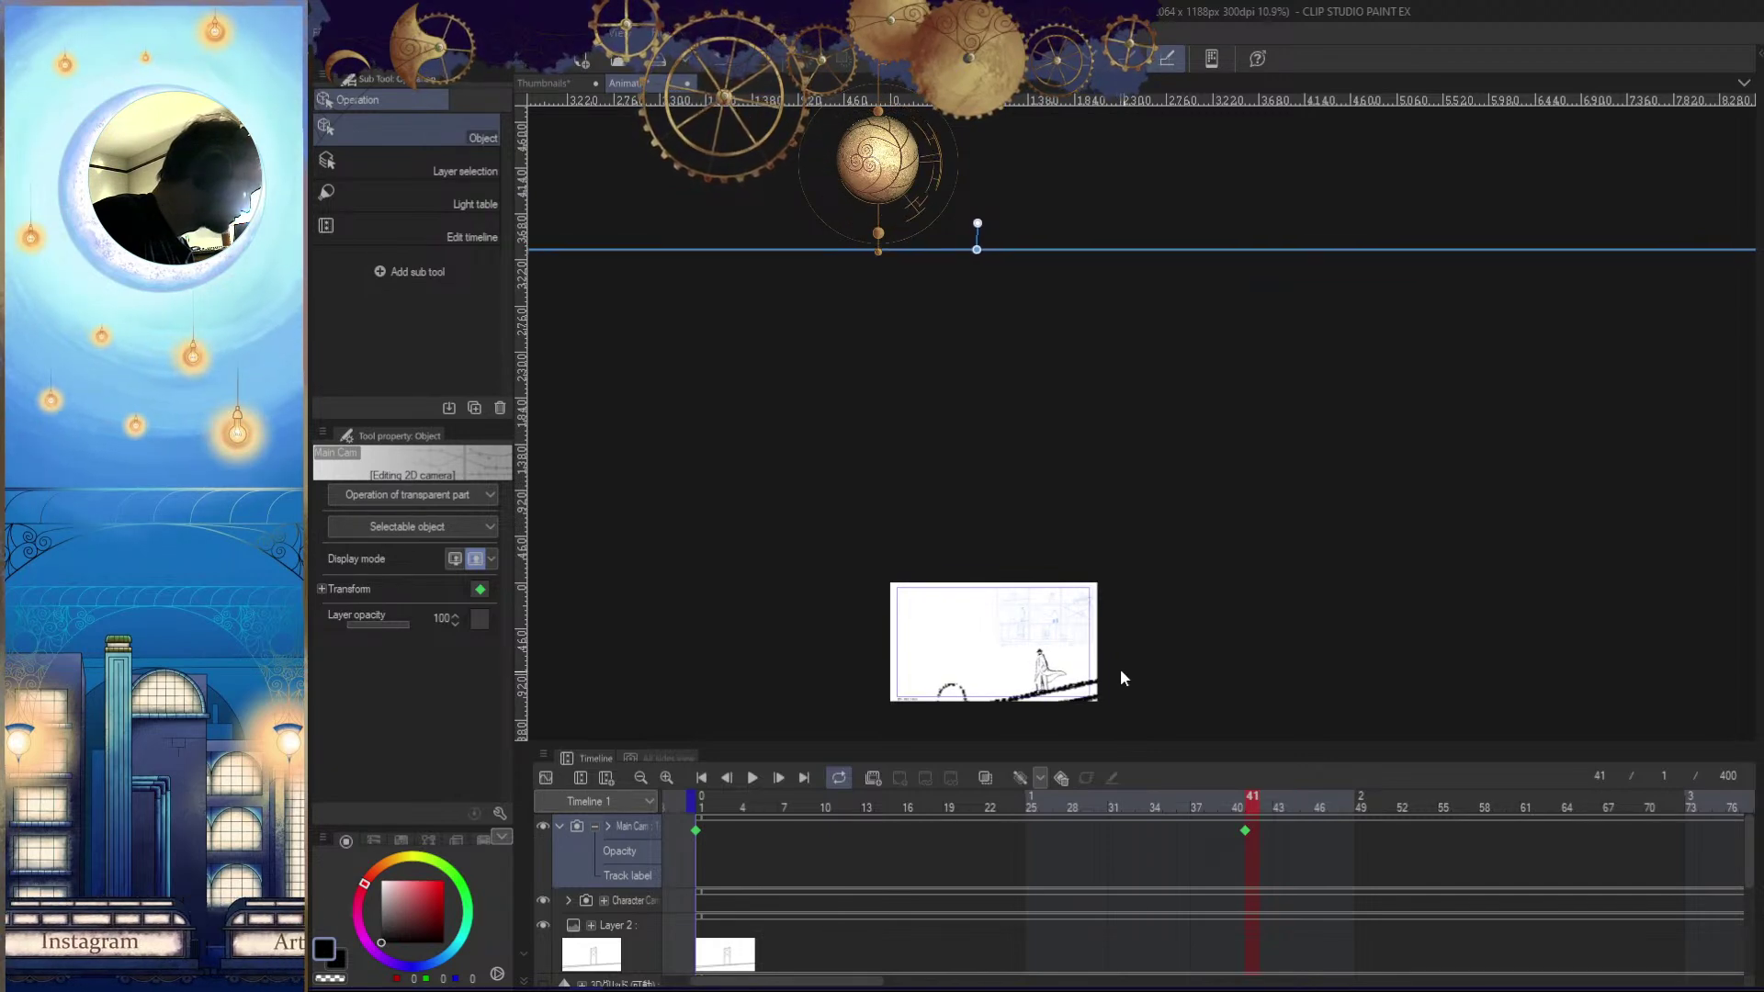
{"action": "left_click_drag", "start_coordinate": [978, 245], "coordinate": [978, 143]}
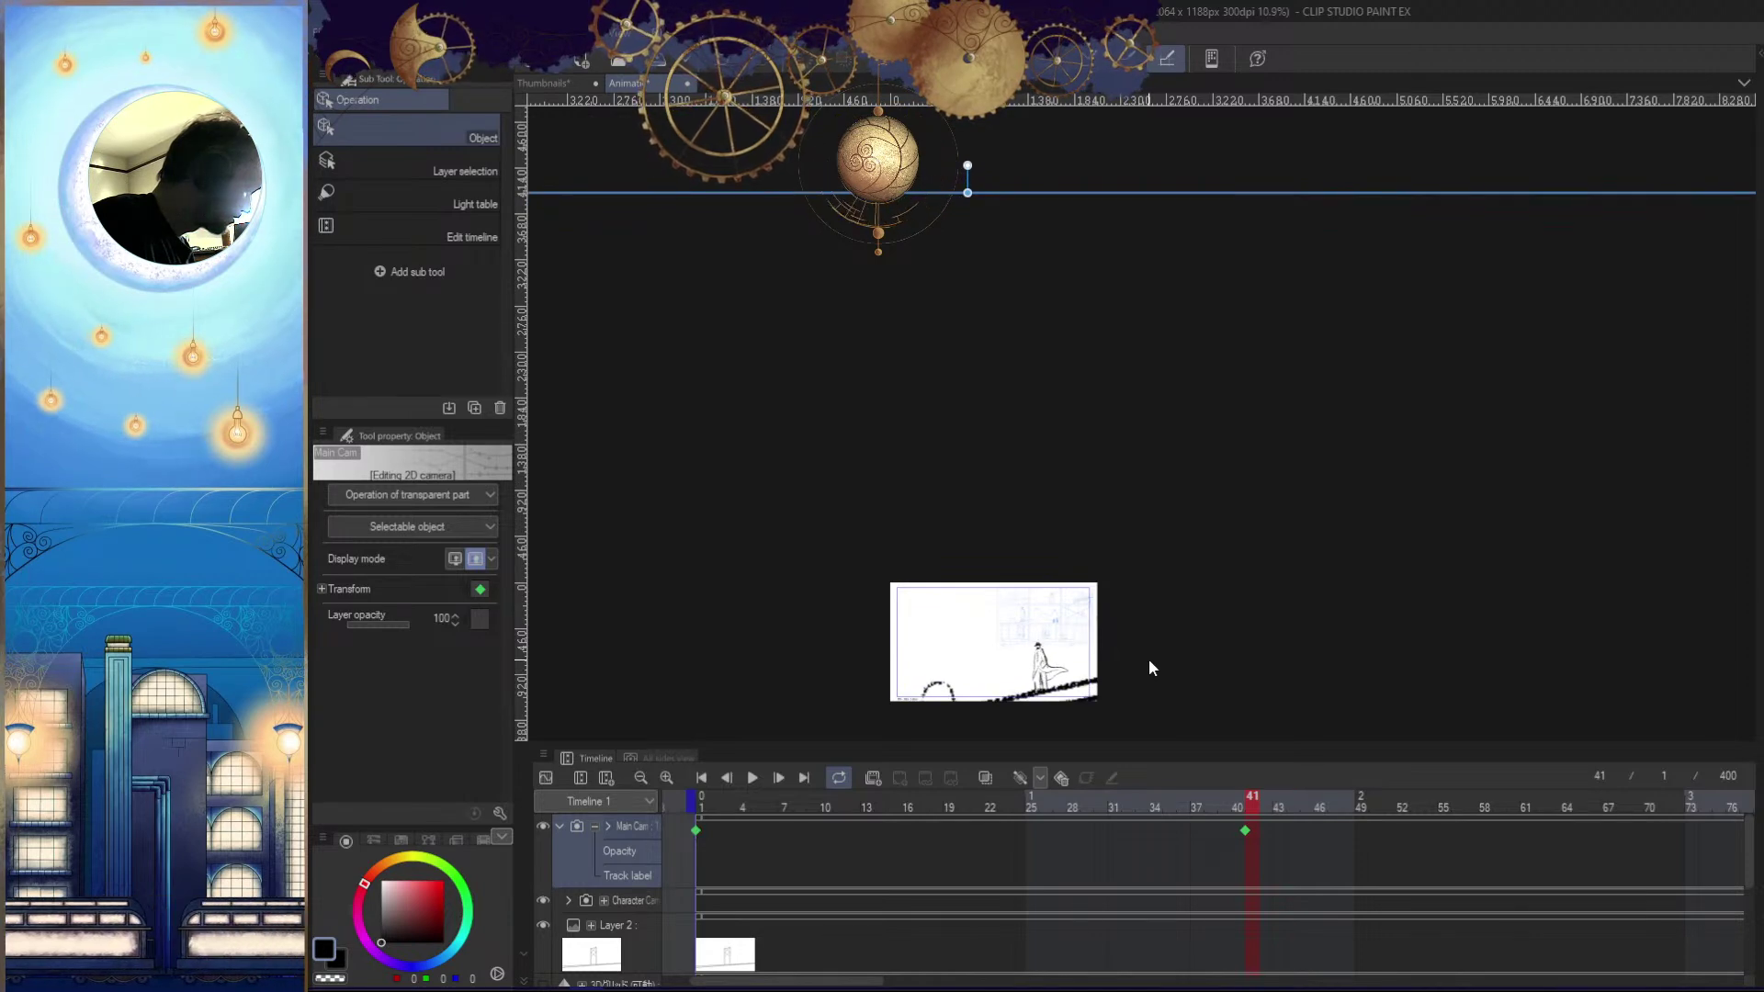
{"action": "left_click_drag", "start_coordinate": [976, 207], "coordinate": [985, 147]}
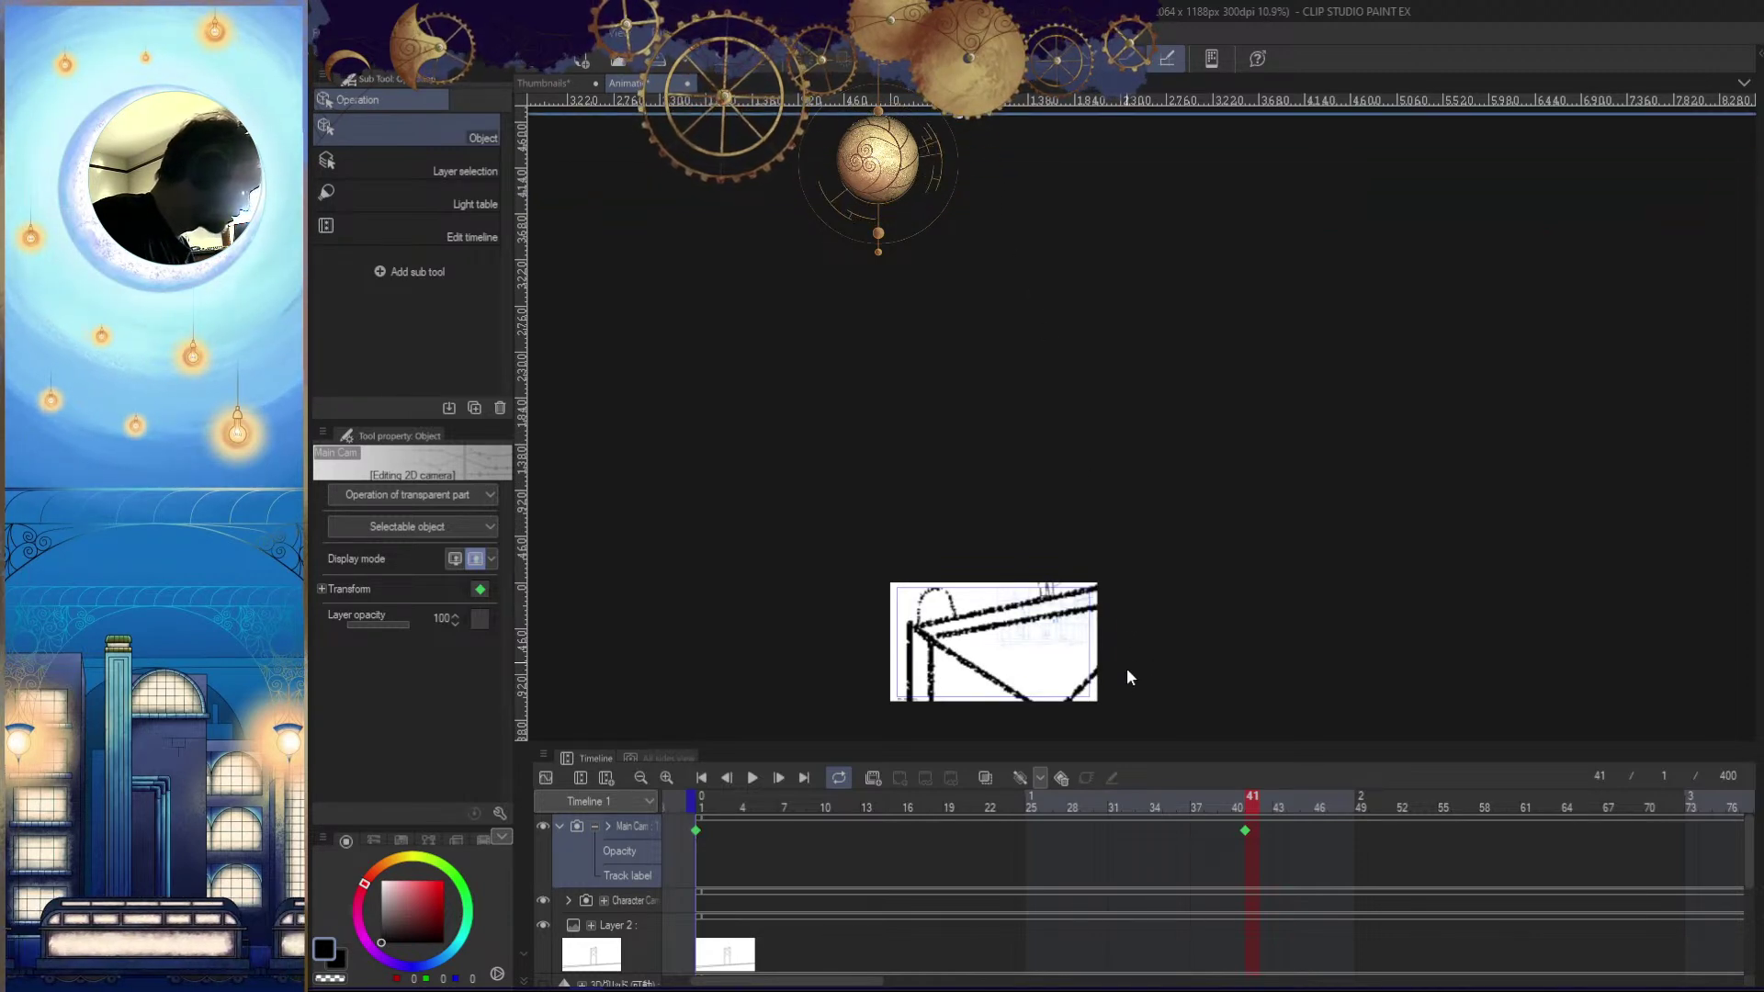
Scrub back to frame 1 to preview the Main Cam move and bring the whole canvas into view
{"action": "left_click_drag", "start_coordinate": [1183, 807], "coordinate": [664, 874]}
{"action": "left_click_drag", "start_coordinate": [1122, 654], "coordinate": [1107, 424]}
{"action": "left_click_drag", "start_coordinate": [985, 432], "coordinate": [1103, 487]}
{"action": "left_click_drag", "start_coordinate": [1133, 615], "coordinate": [1158, 641]}
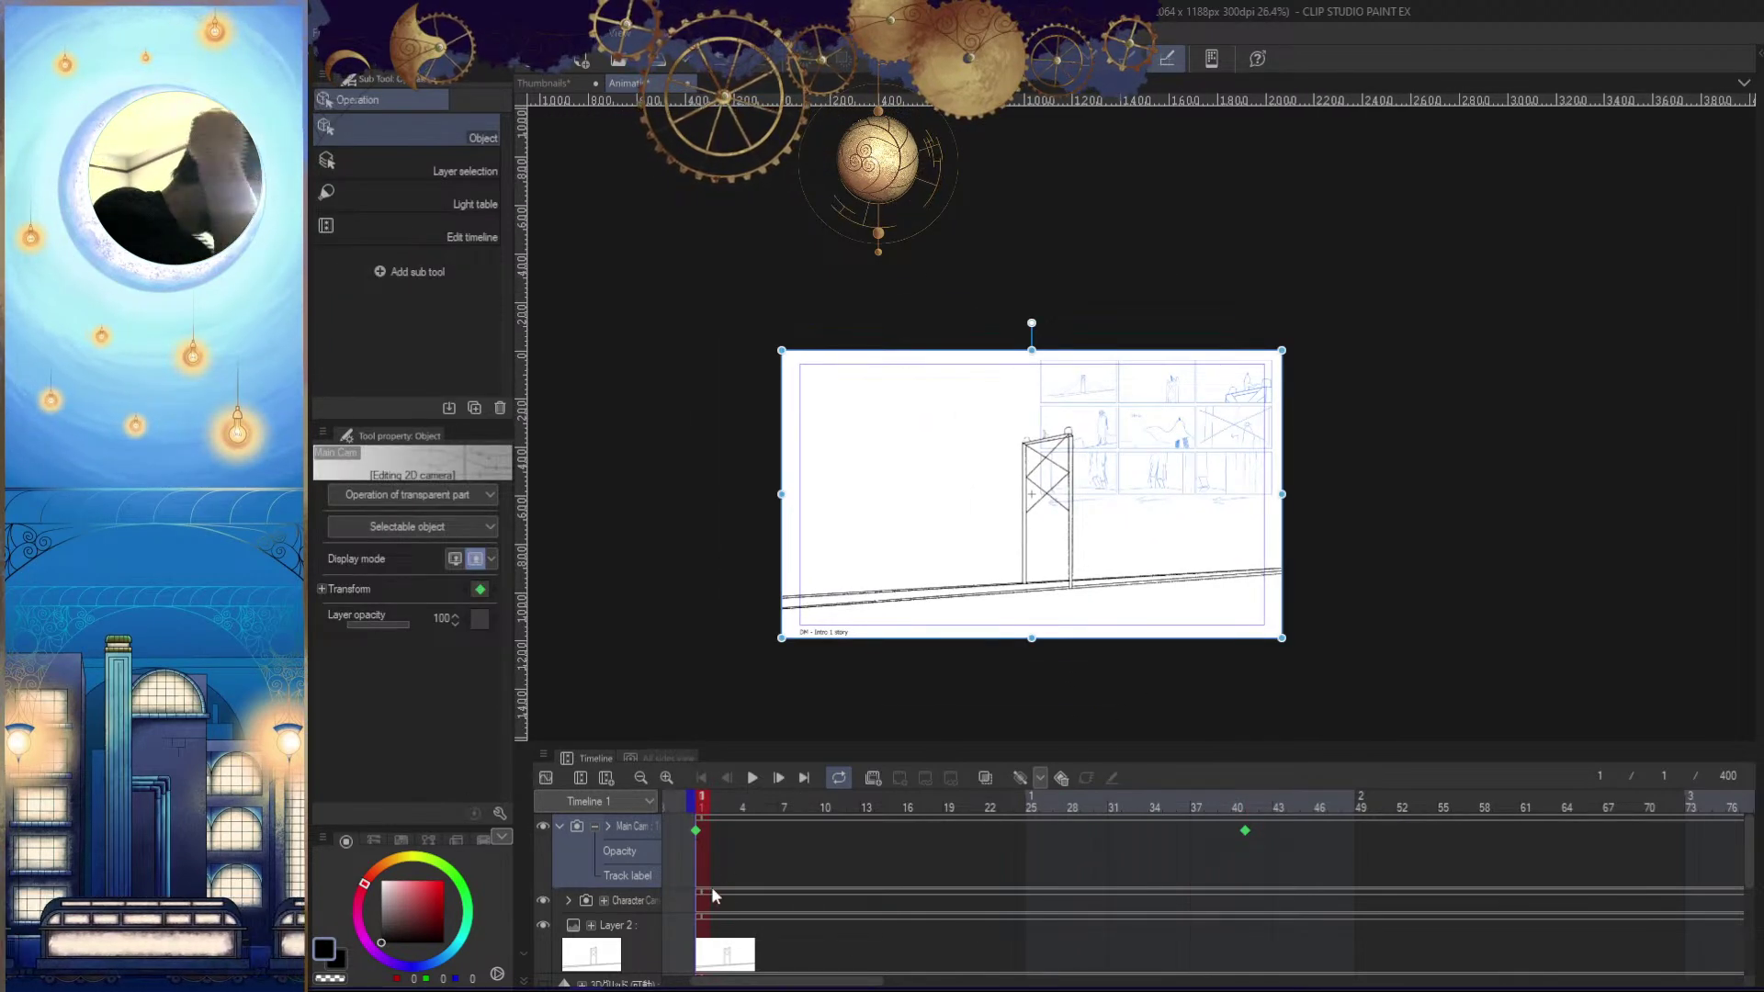
Expand Main Cam's Transform track, check the keyframe interpolation options and widen the track name column
{"action": "left_click", "coordinate": [609, 826]}
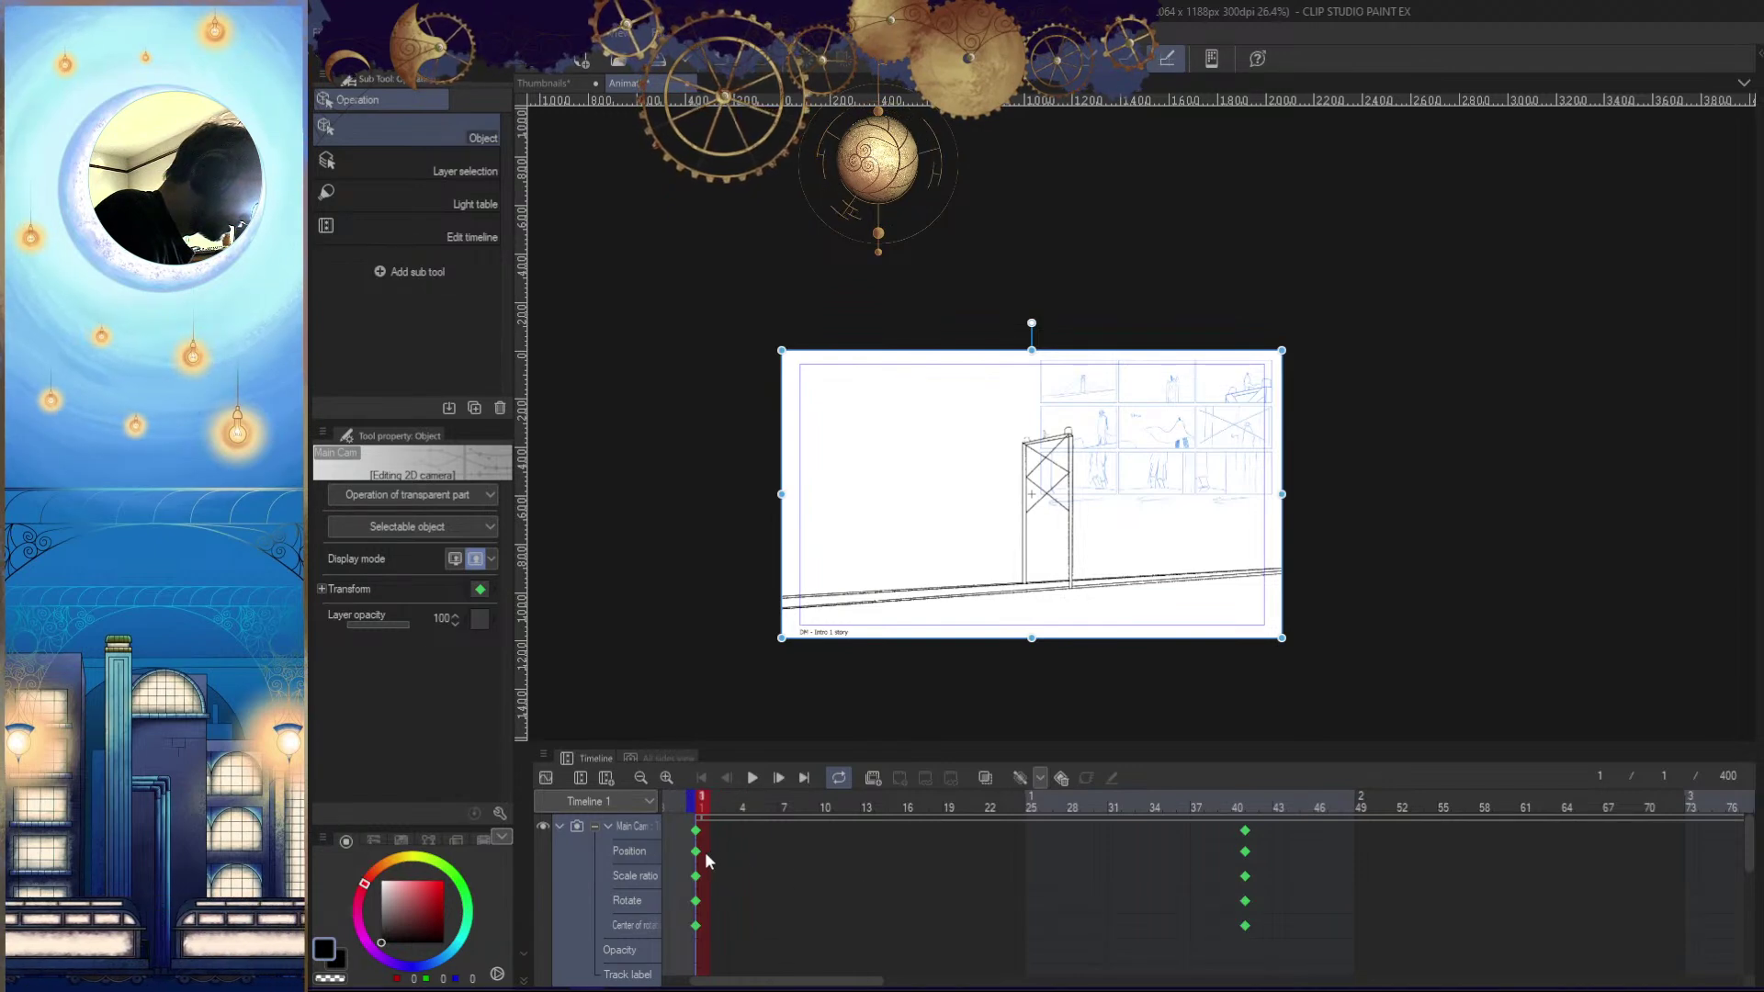
{"action": "left_click", "coordinate": [1039, 777]}
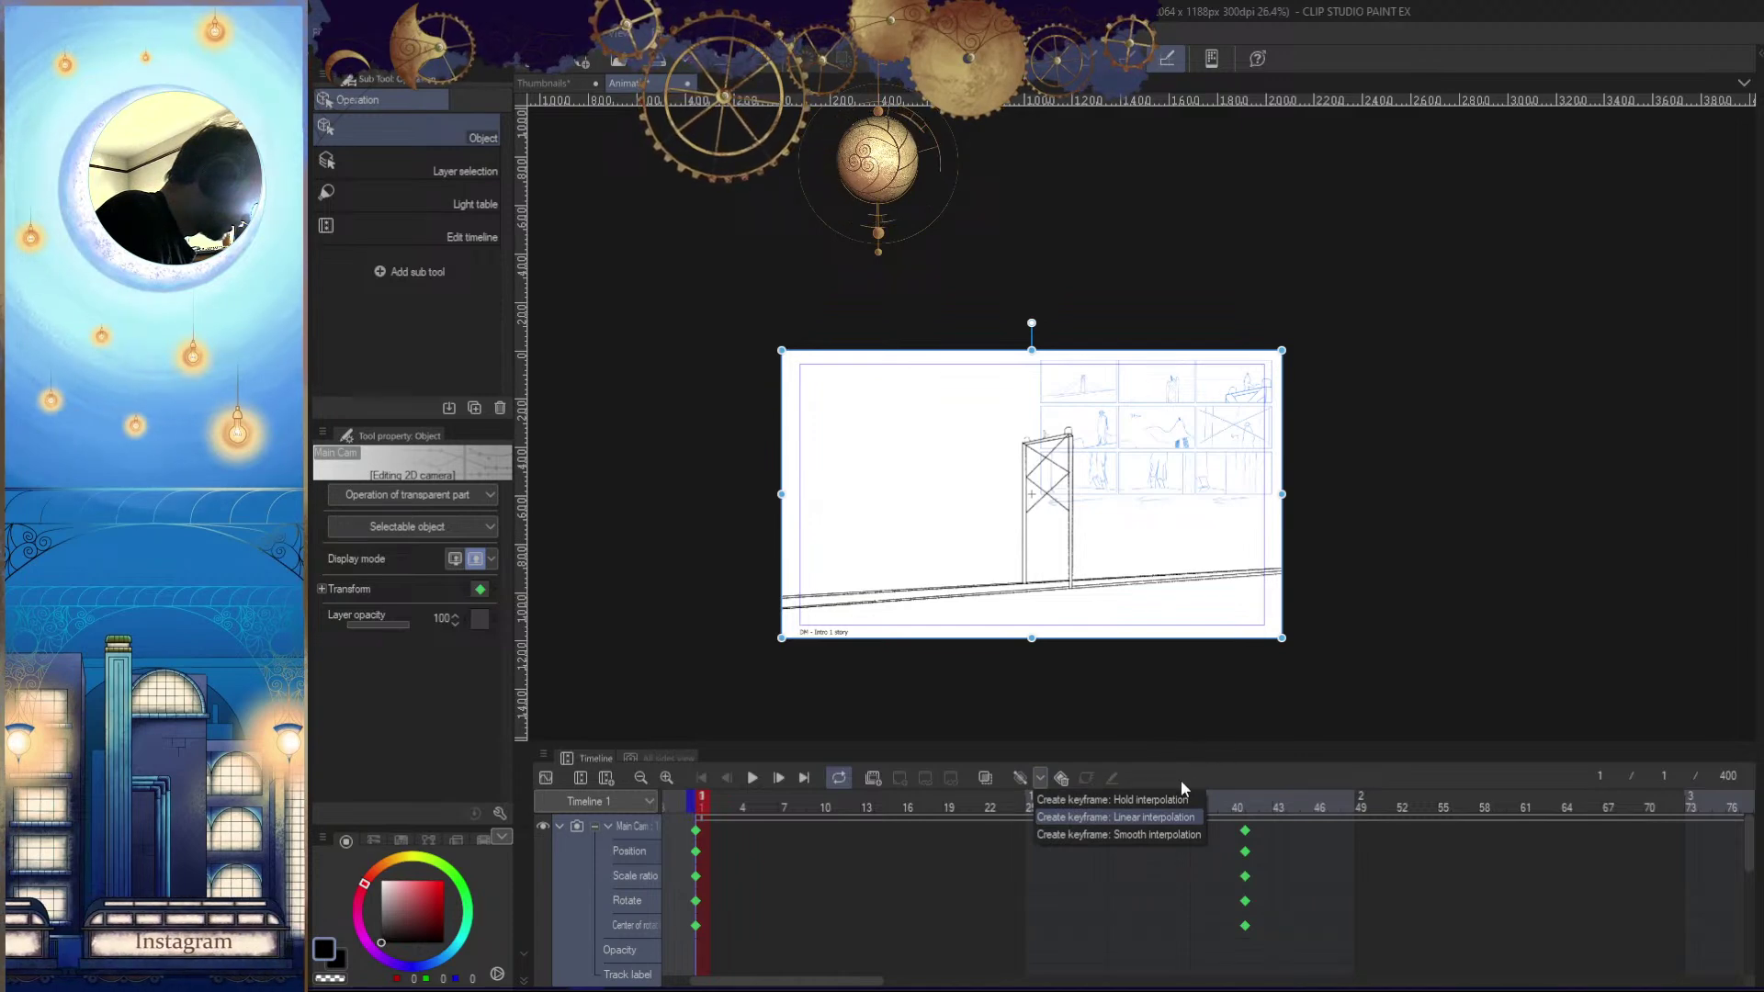
{"action": "left_click", "coordinate": [1041, 777]}
{"action": "left_click_drag", "start_coordinate": [717, 812], "coordinate": [907, 832]}
{"action": "left_click", "coordinate": [706, 871]}
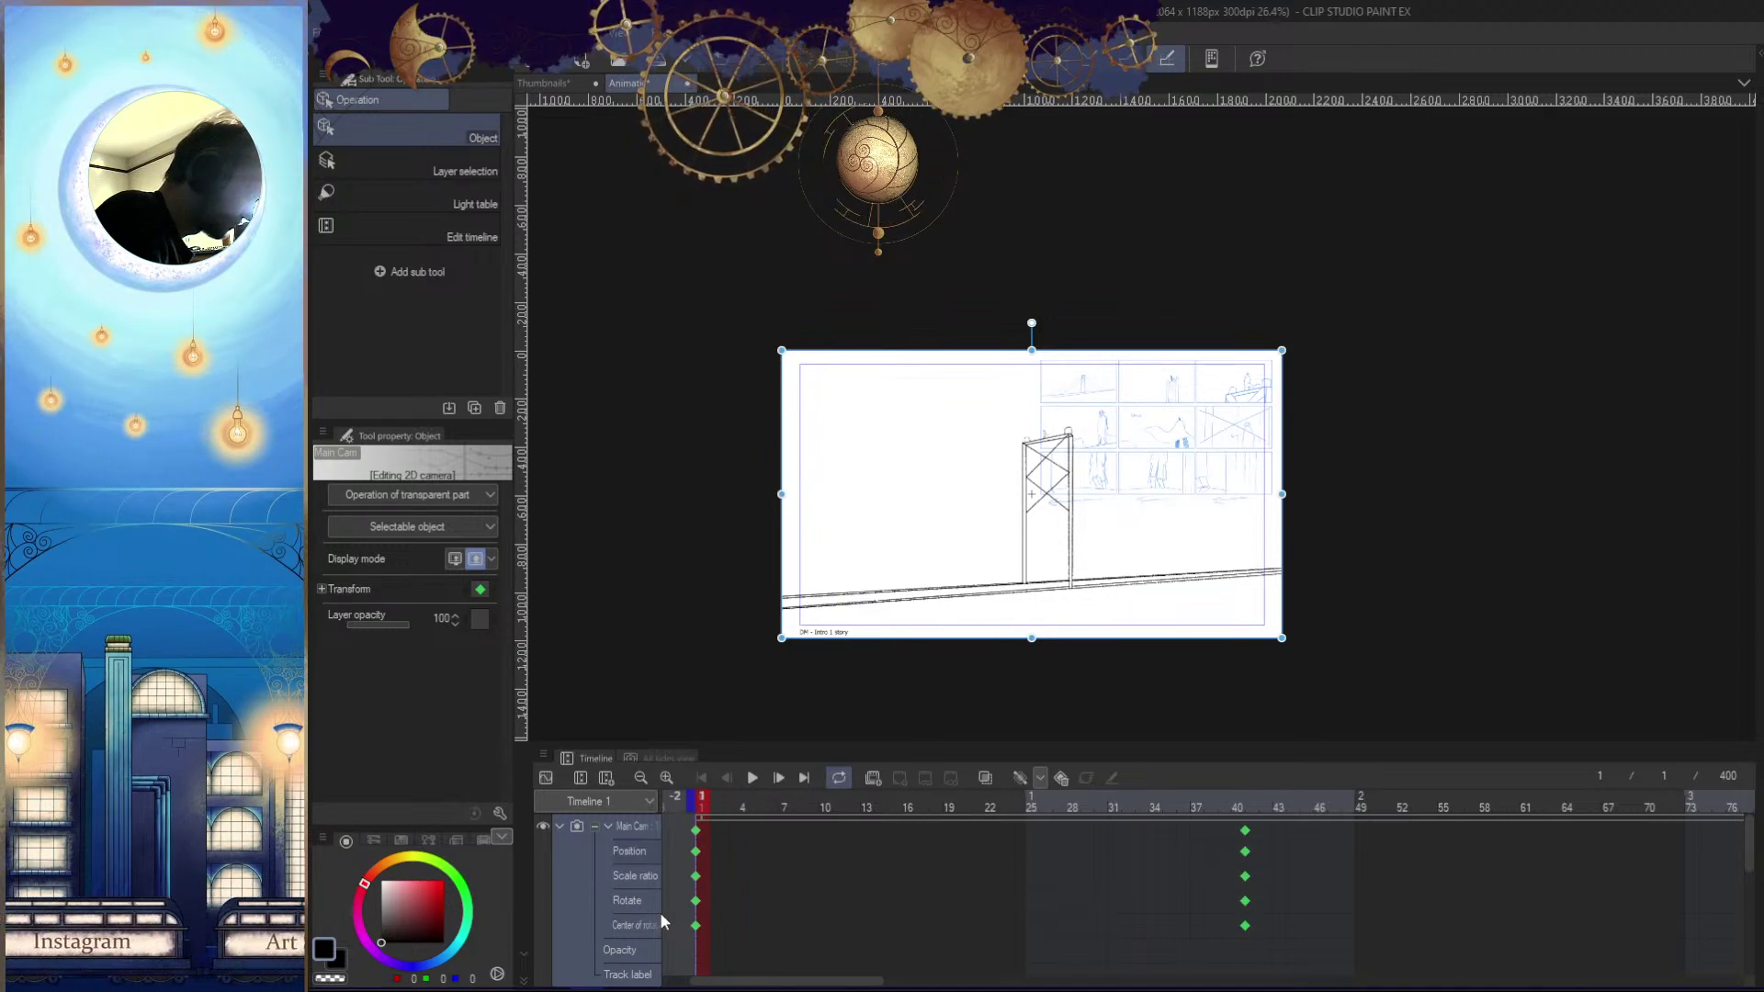
{"action": "left_click_drag", "start_coordinate": [662, 826], "coordinate": [710, 826]}
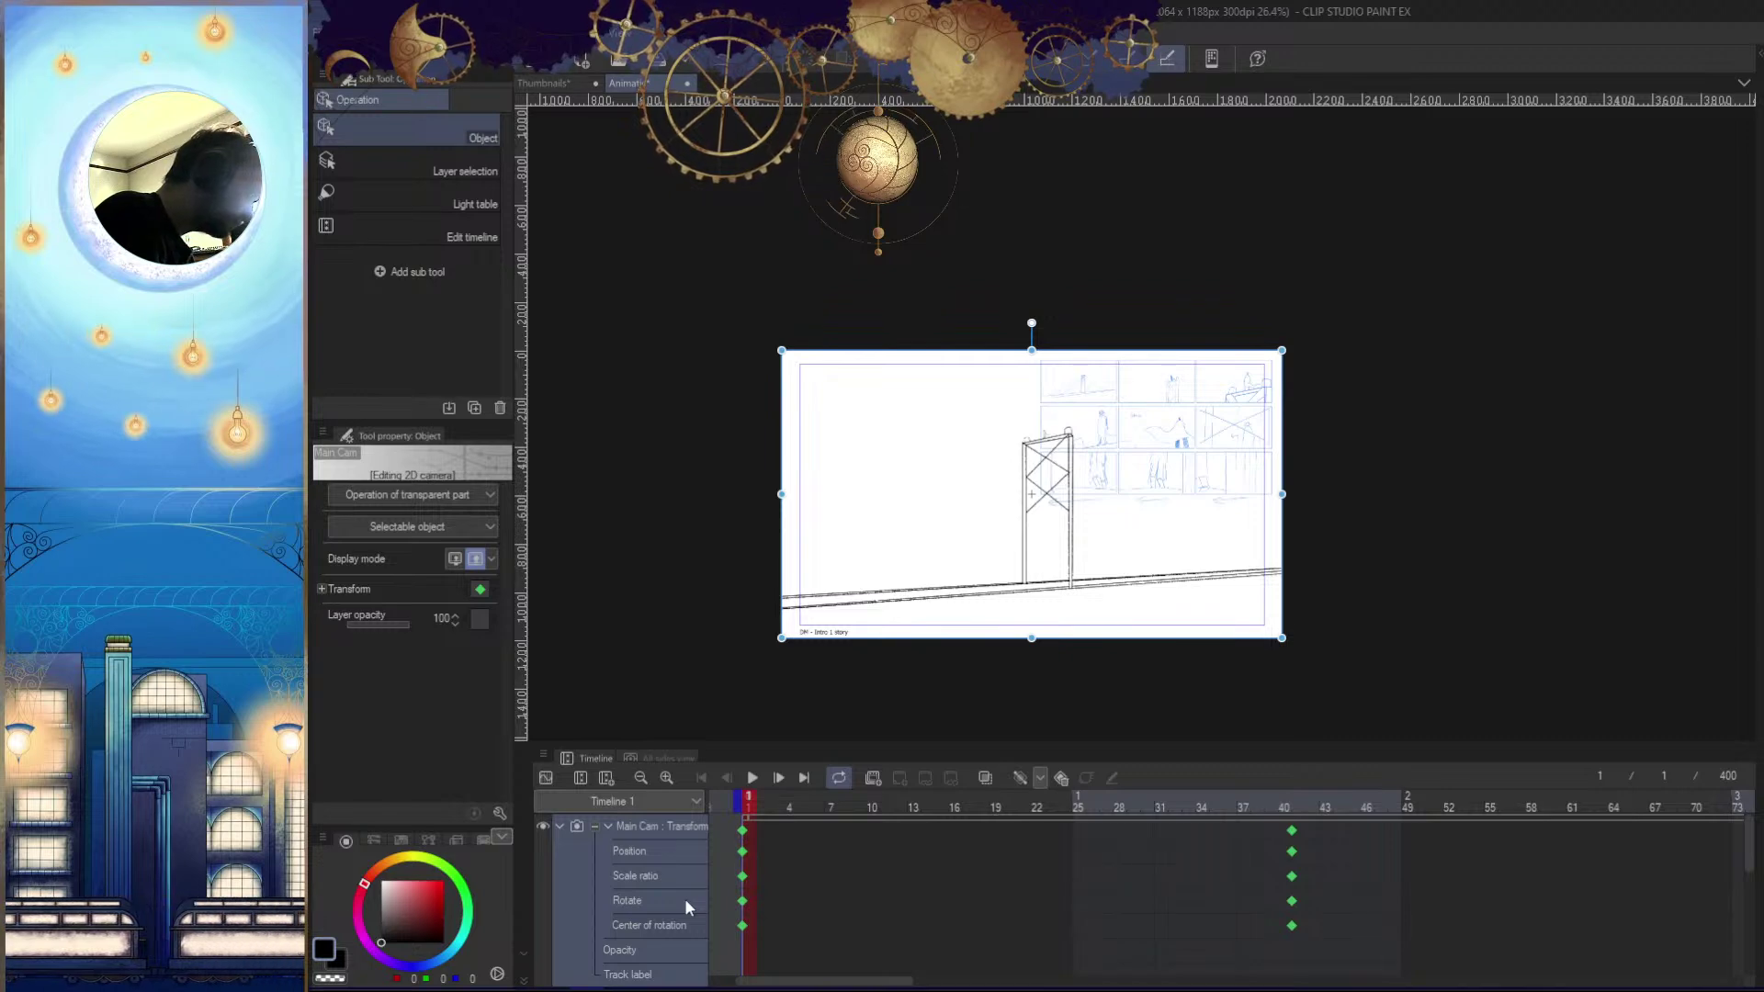
Select Main Cam's Position keyframe at frame 1 and open its curve in the graph editor
{"action": "left_click", "coordinate": [742, 850]}
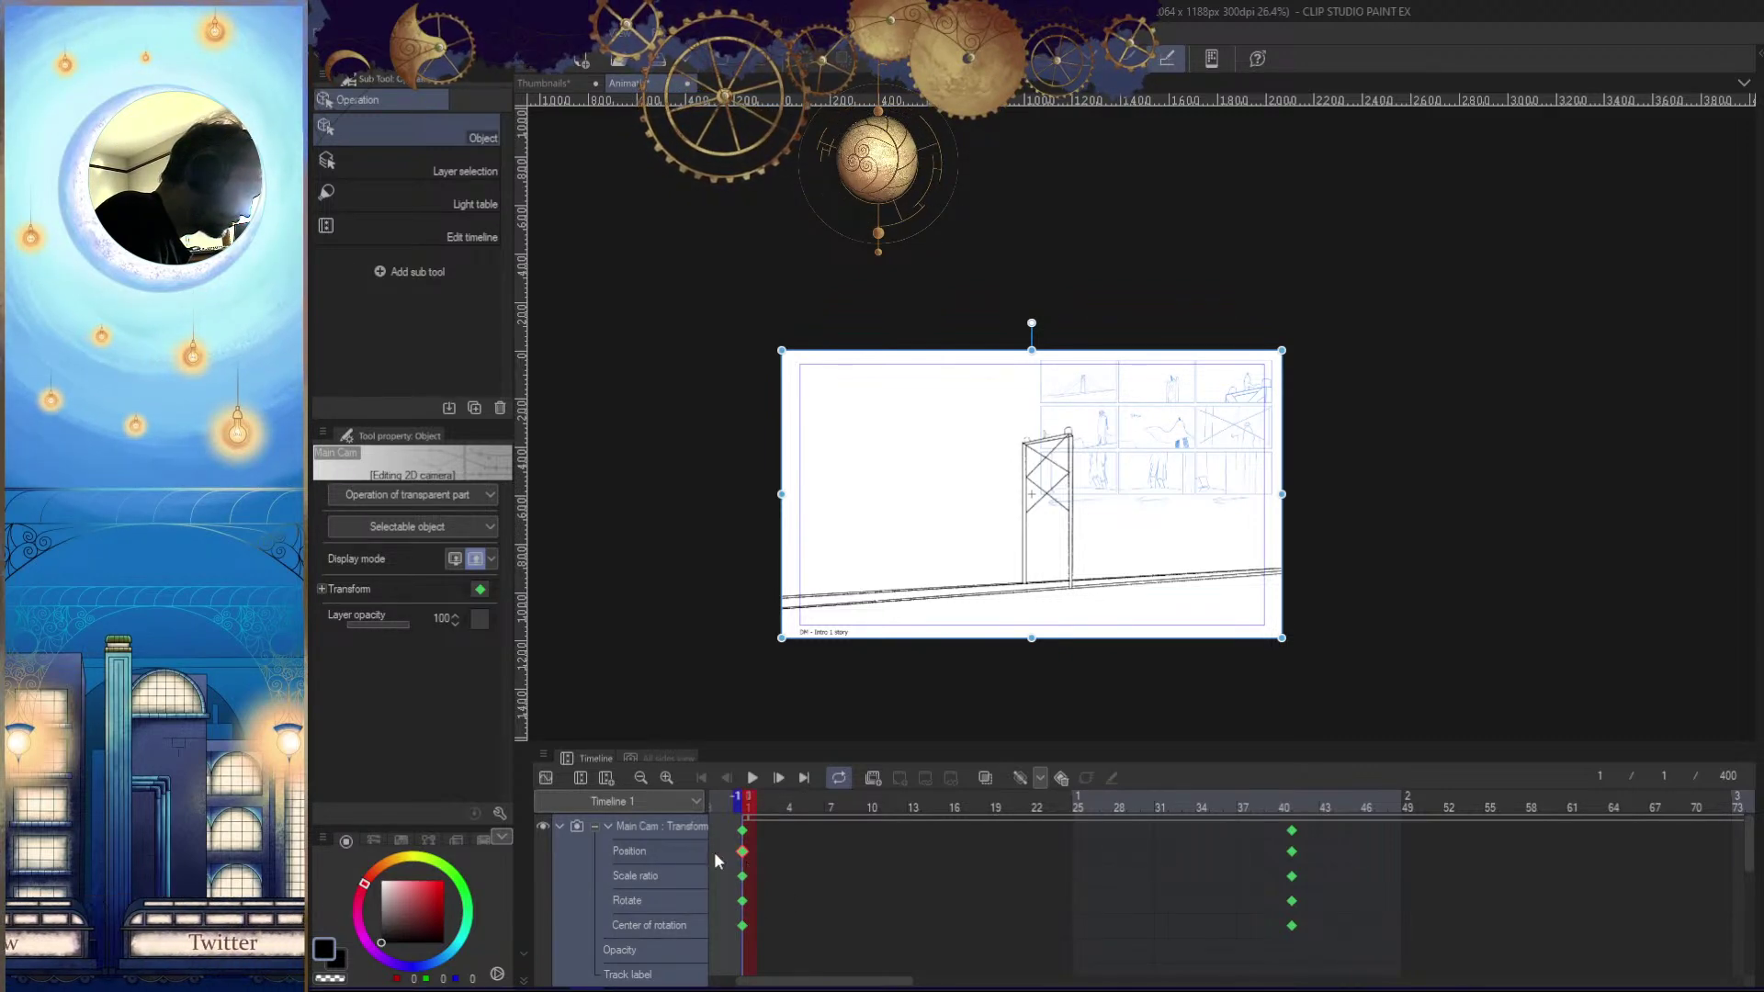
{"action": "left_click", "coordinate": [546, 778]}
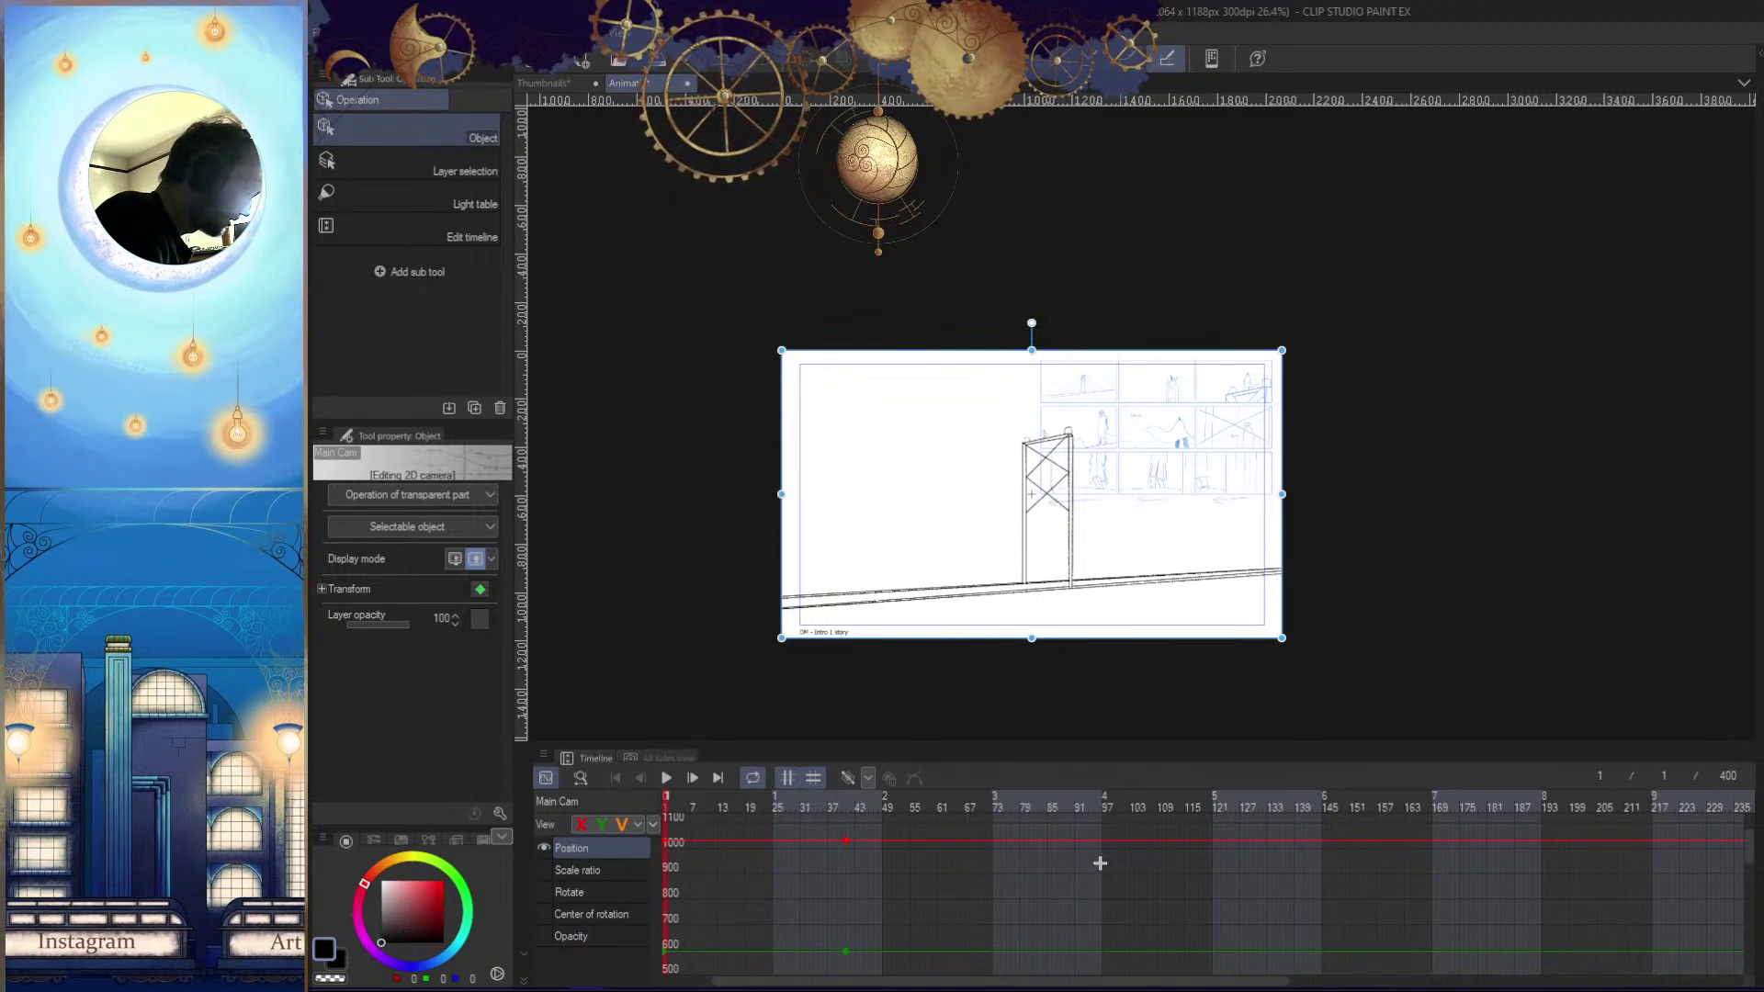
{"action": "mouse_move", "coordinate": [689, 817]}
{"action": "left_mouse_down"}
{"action": "mouse_move", "coordinate": [742, 802]}
{"action": "mouse_move", "coordinate": [847, 823]}
{"action": "mouse_move", "coordinate": [673, 854]}
{"action": "left_mouse_up"}
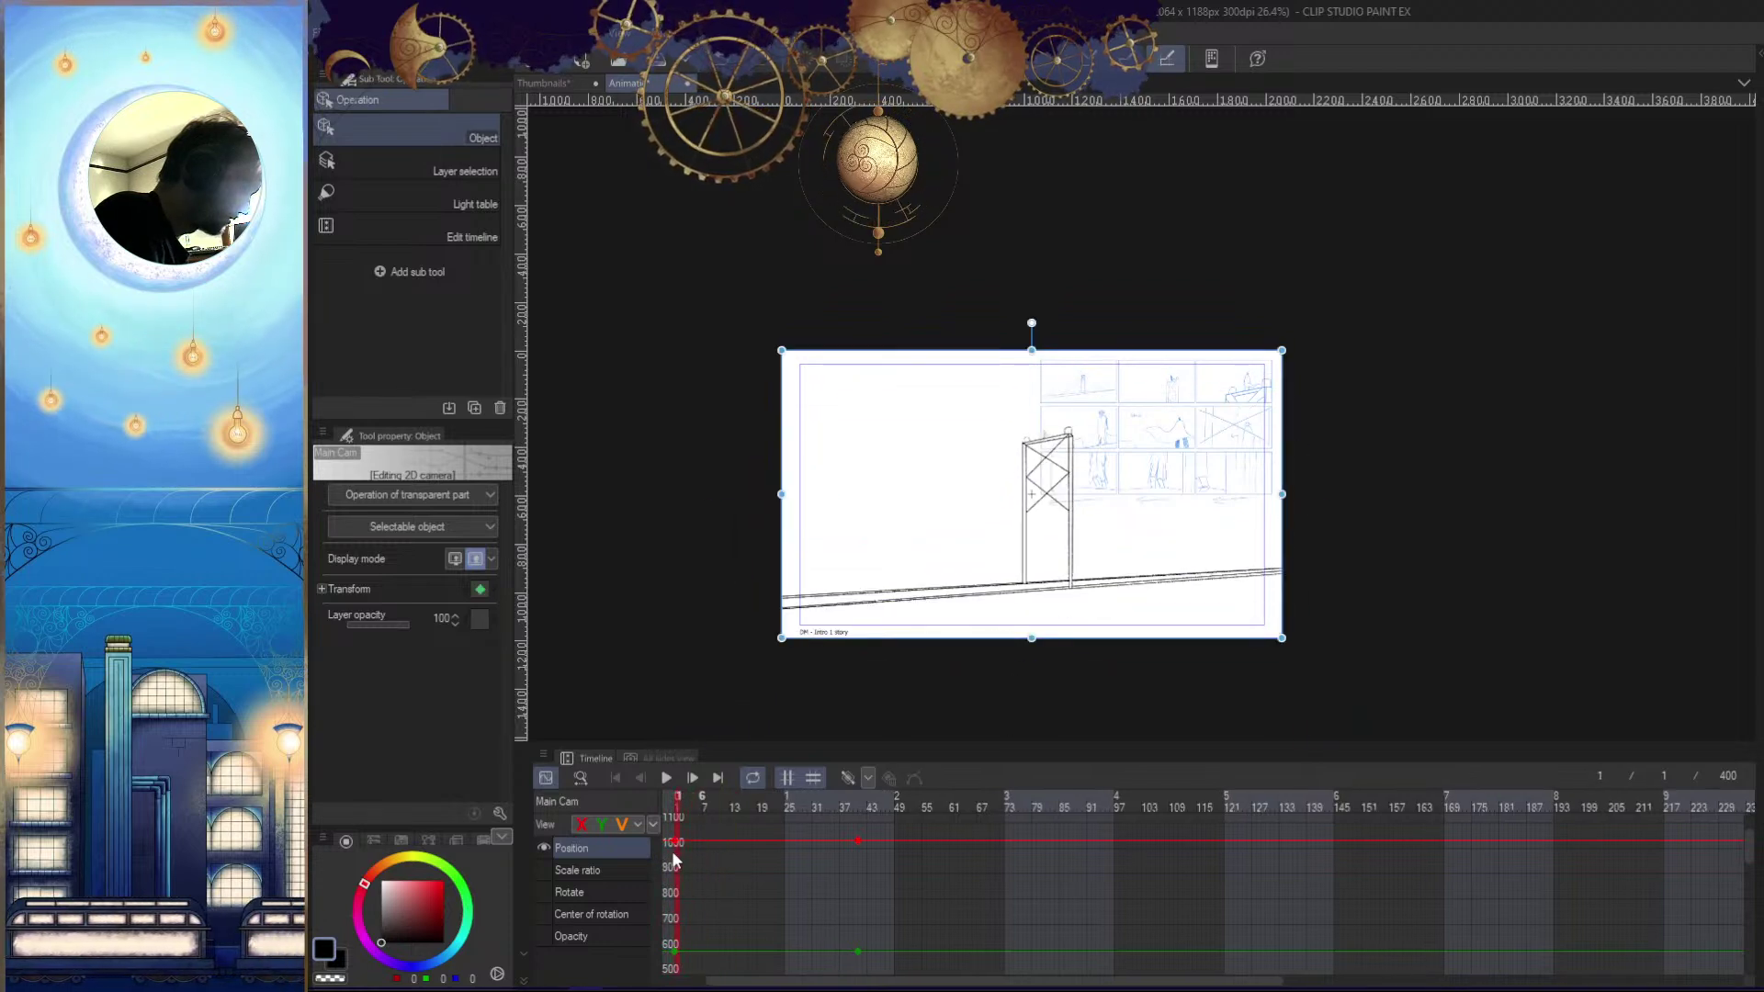
Try raising Main Cam's frame 41 Scale ratio keyframe in the graph, and undo the change
{"action": "left_click", "coordinate": [617, 871]}
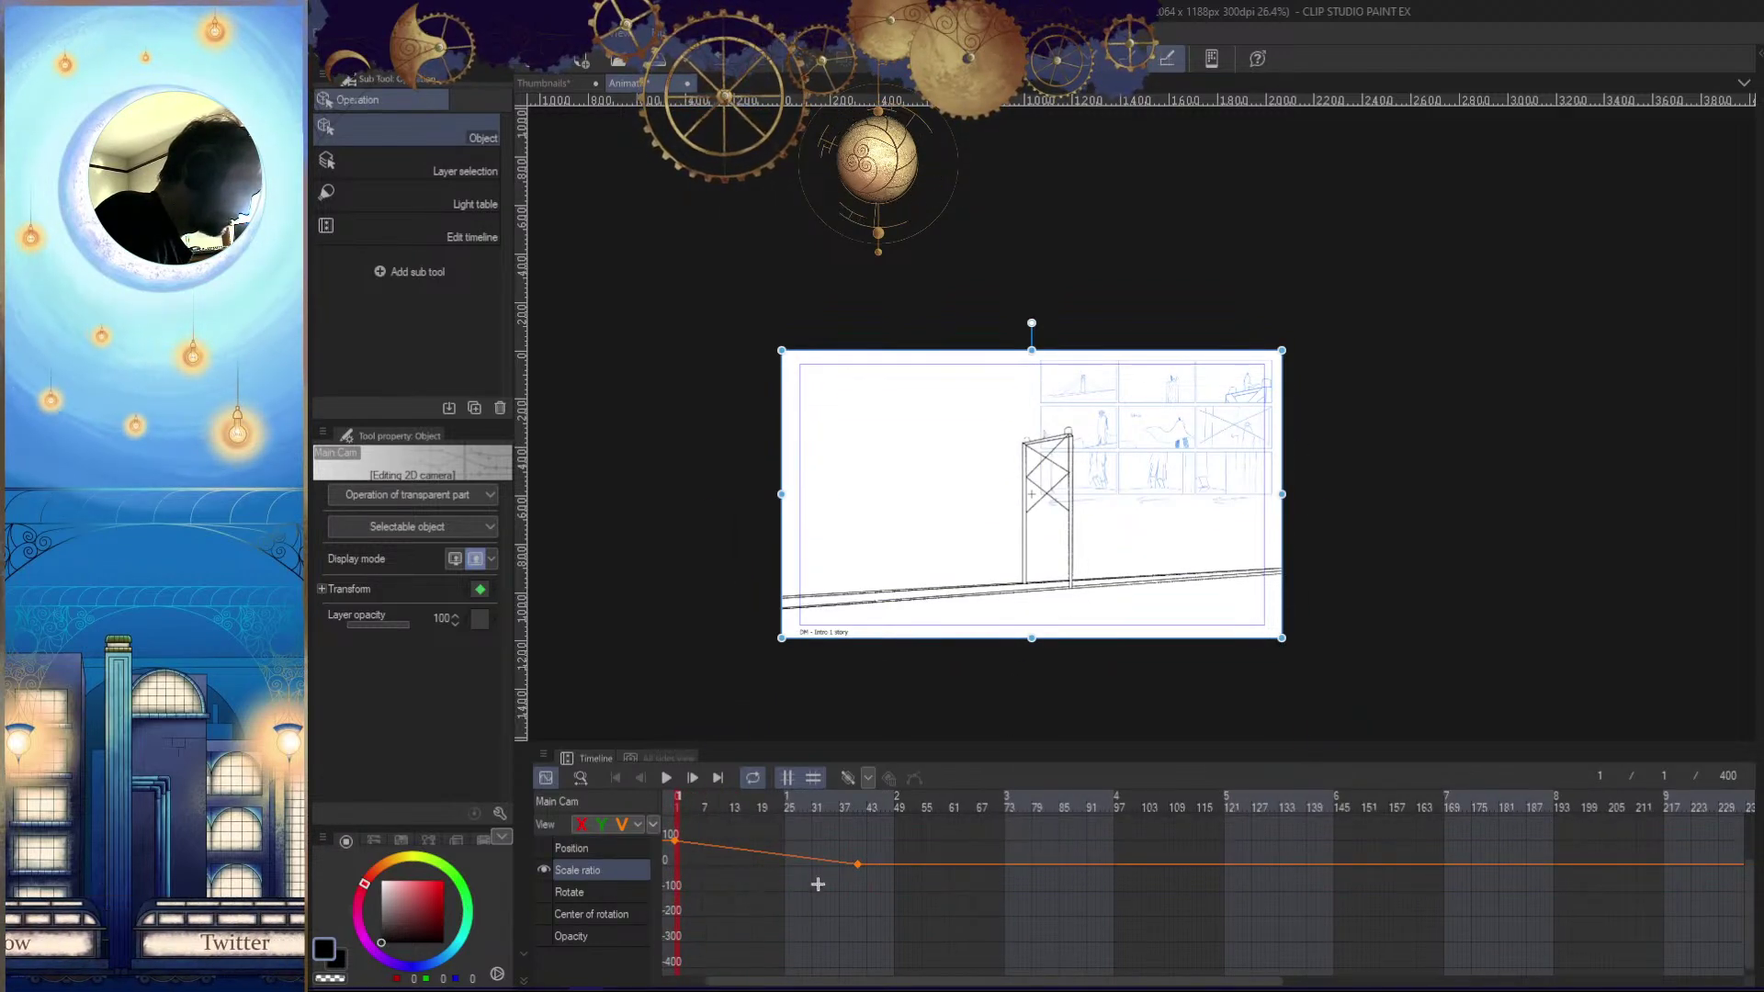
{"action": "left_click_drag", "start_coordinate": [854, 867], "coordinate": [858, 842]}
{"action": "key", "text": "ctrl+z"}
{"action": "mouse_move", "coordinate": [675, 844]}
{"action": "left_mouse_down"}
{"action": "mouse_move", "coordinate": [676, 861]}
{"action": "mouse_move", "coordinate": [675, 820]}
{"action": "mouse_move", "coordinate": [676, 842]}
{"action": "left_mouse_up"}
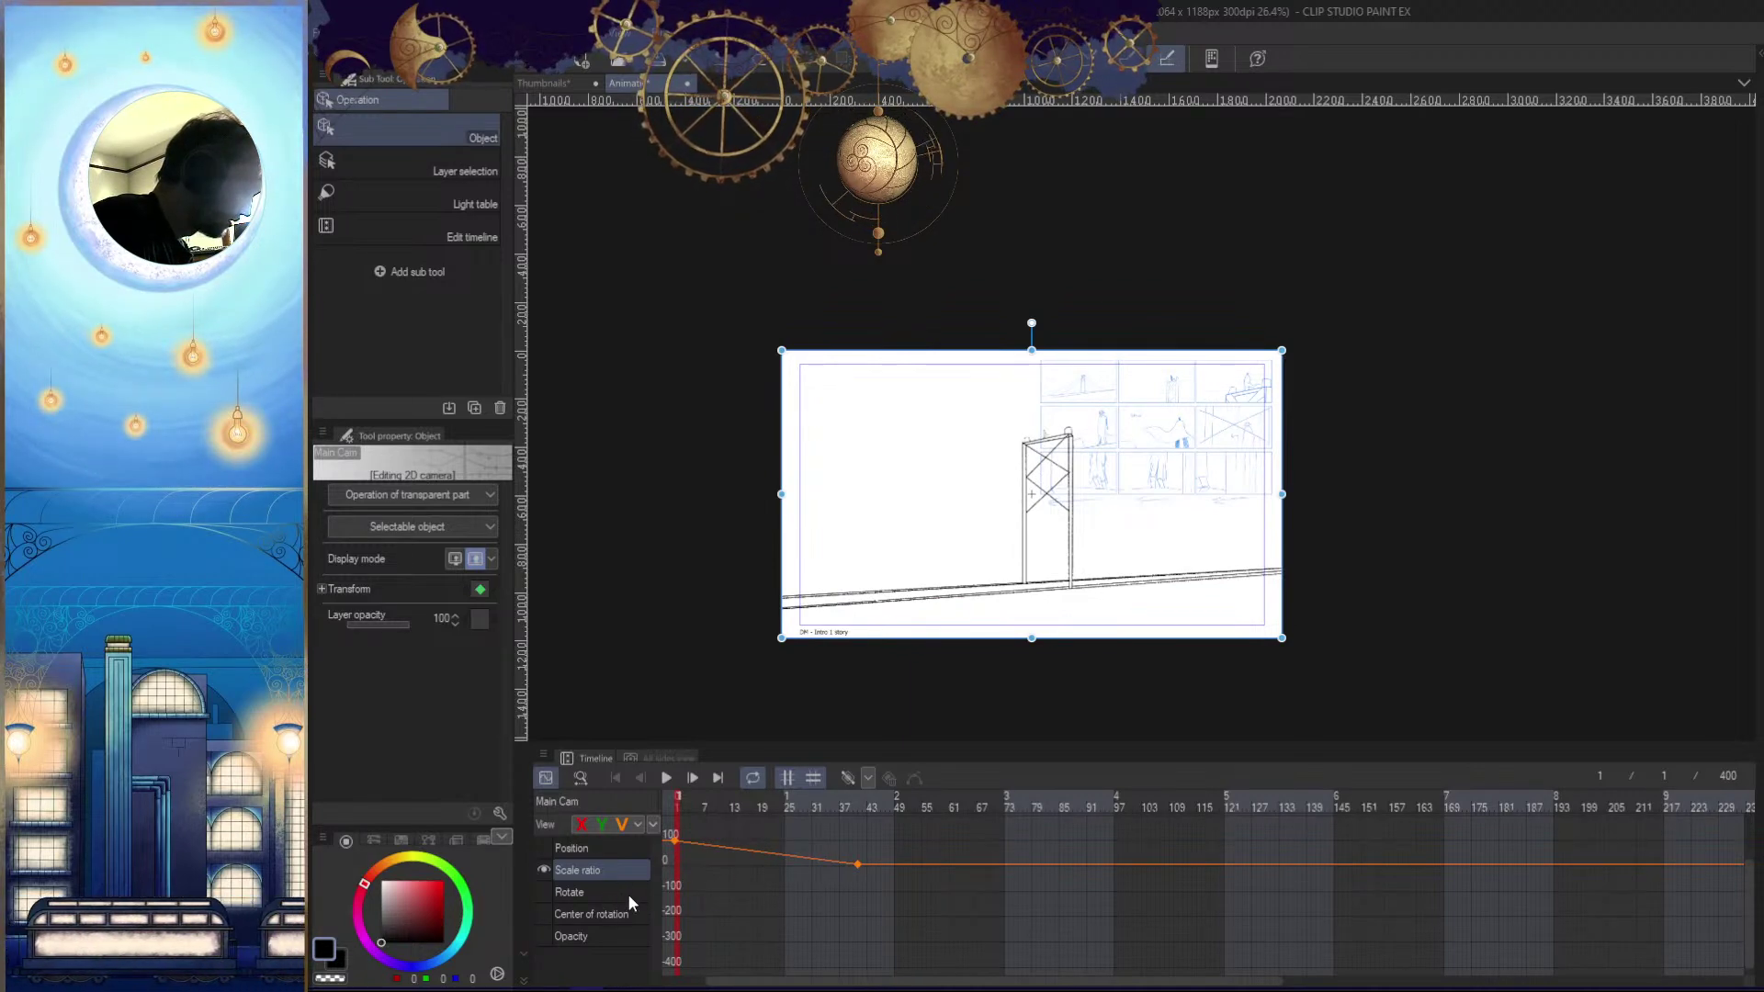
Examine Main Cam's Position, Scale ratio, Rotate, Center of rotation and Opacity curves in the graph editor
{"action": "left_click", "coordinate": [610, 850]}
{"action": "left_click_drag", "start_coordinate": [694, 816], "coordinate": [675, 859]}
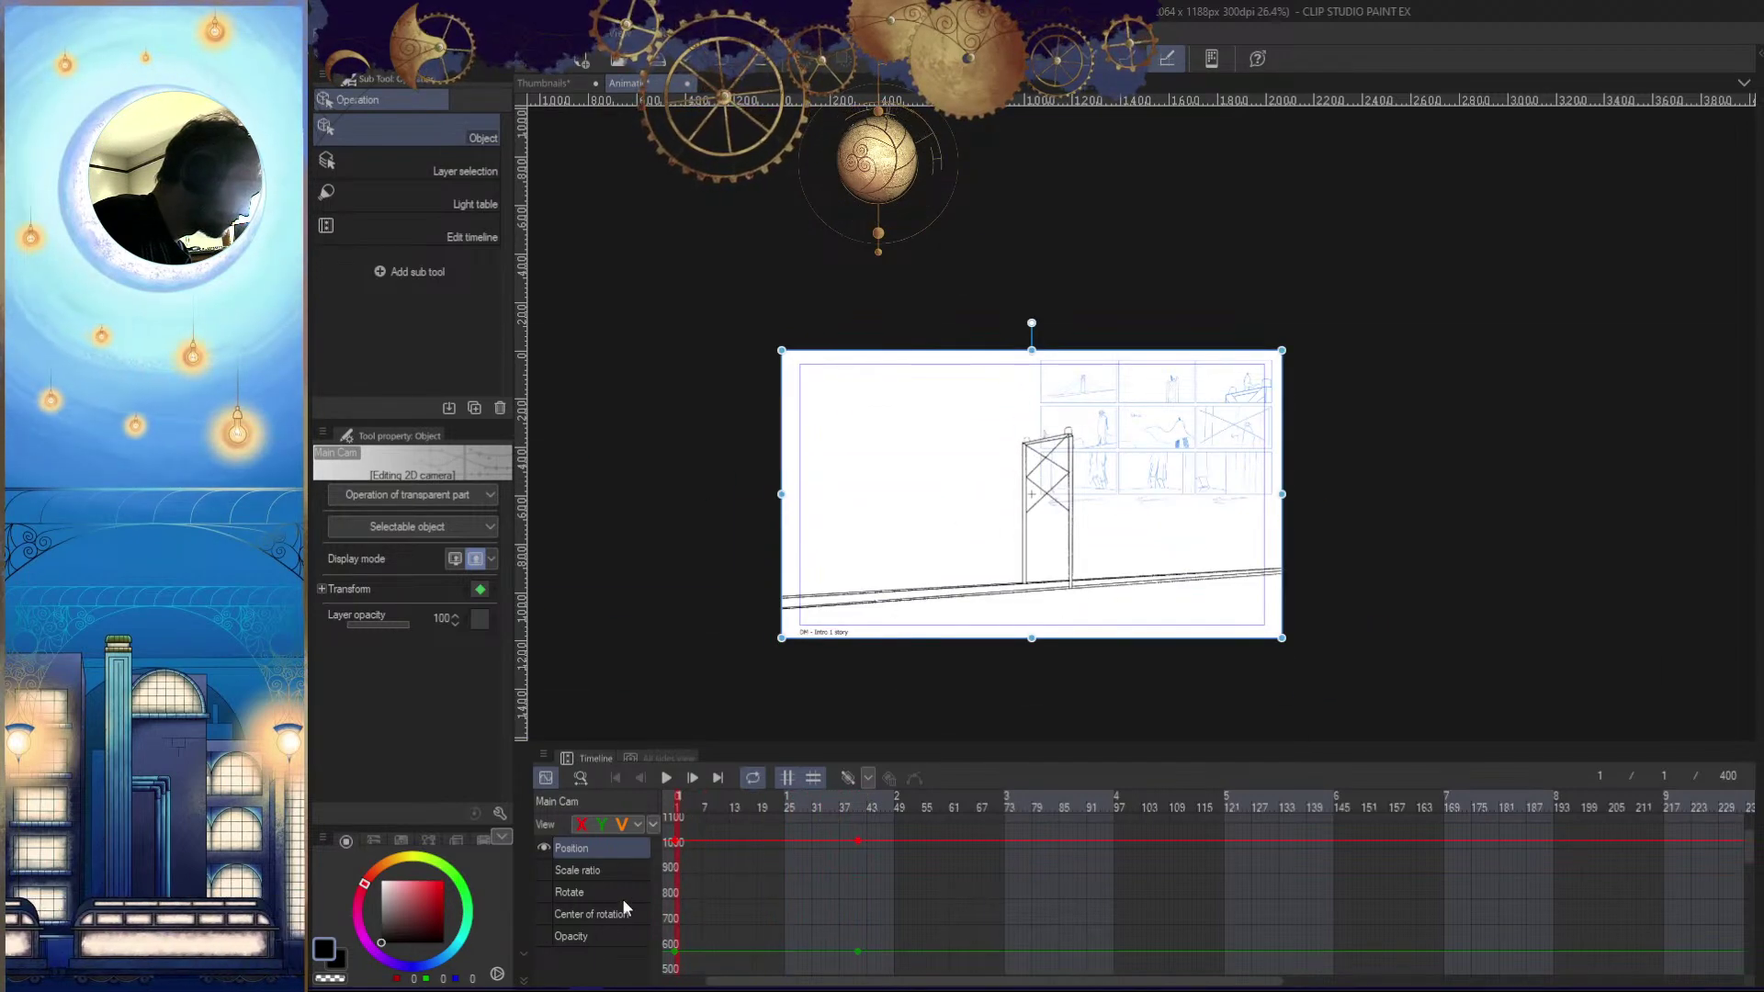
{"action": "left_click", "coordinate": [622, 871]}
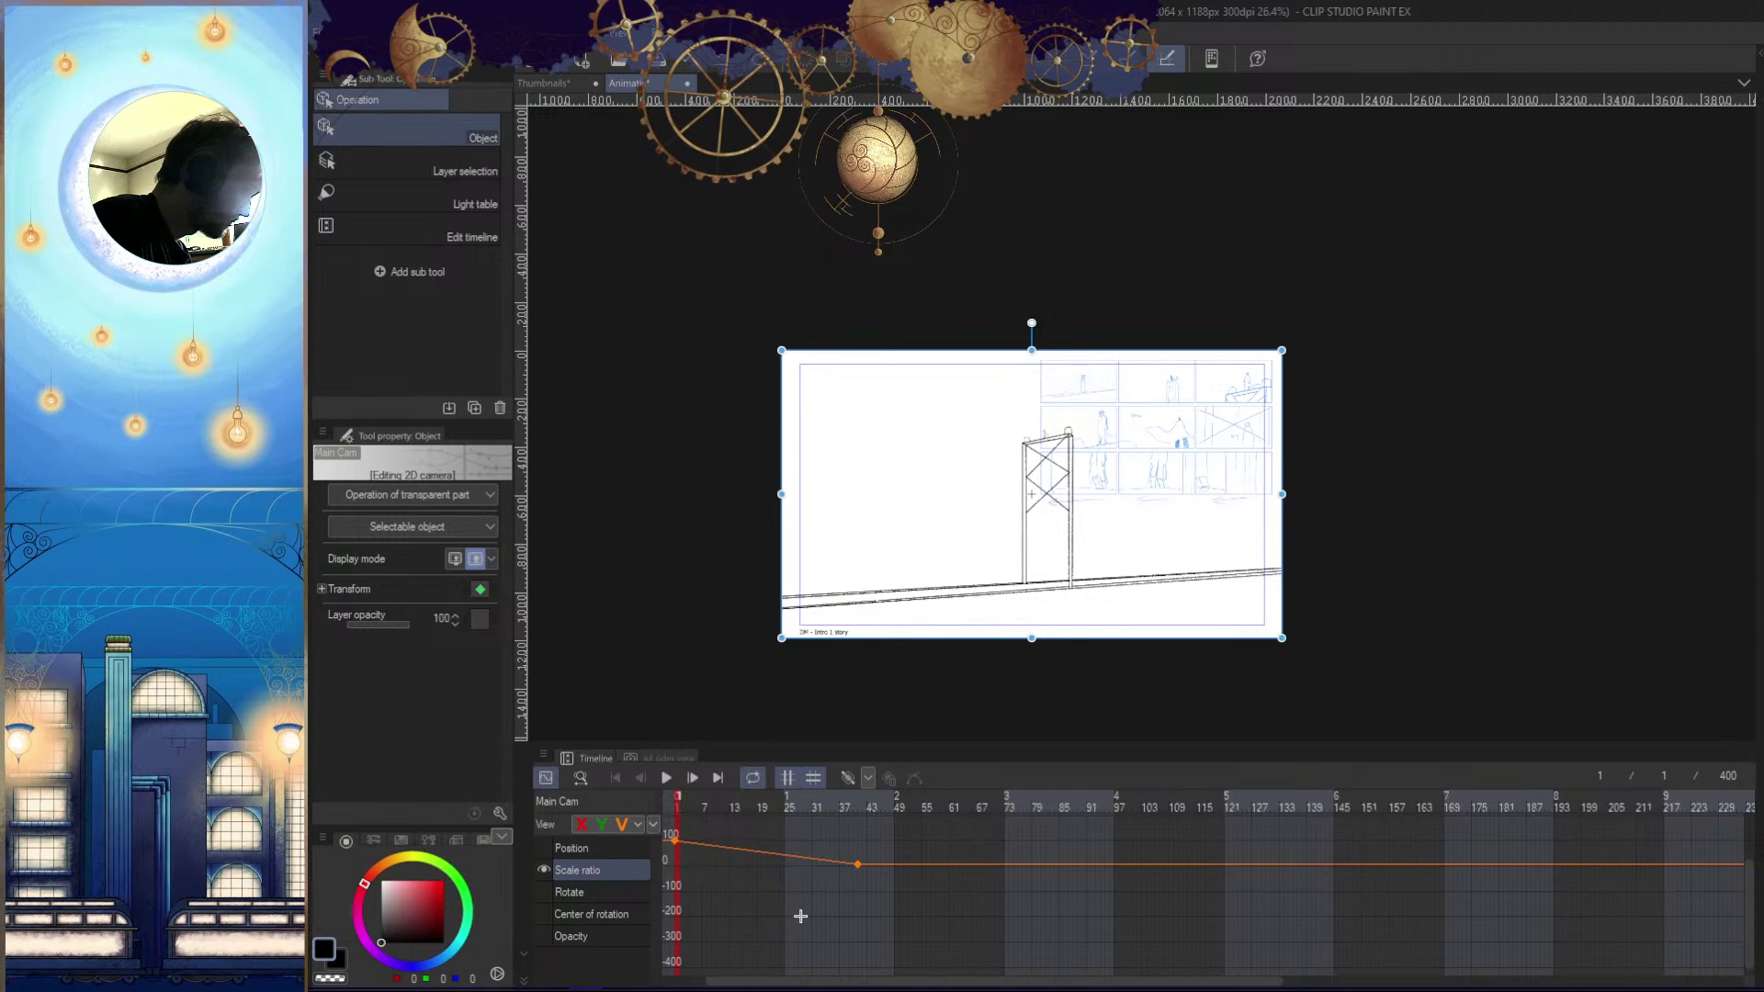
{"action": "left_click", "coordinate": [615, 895]}
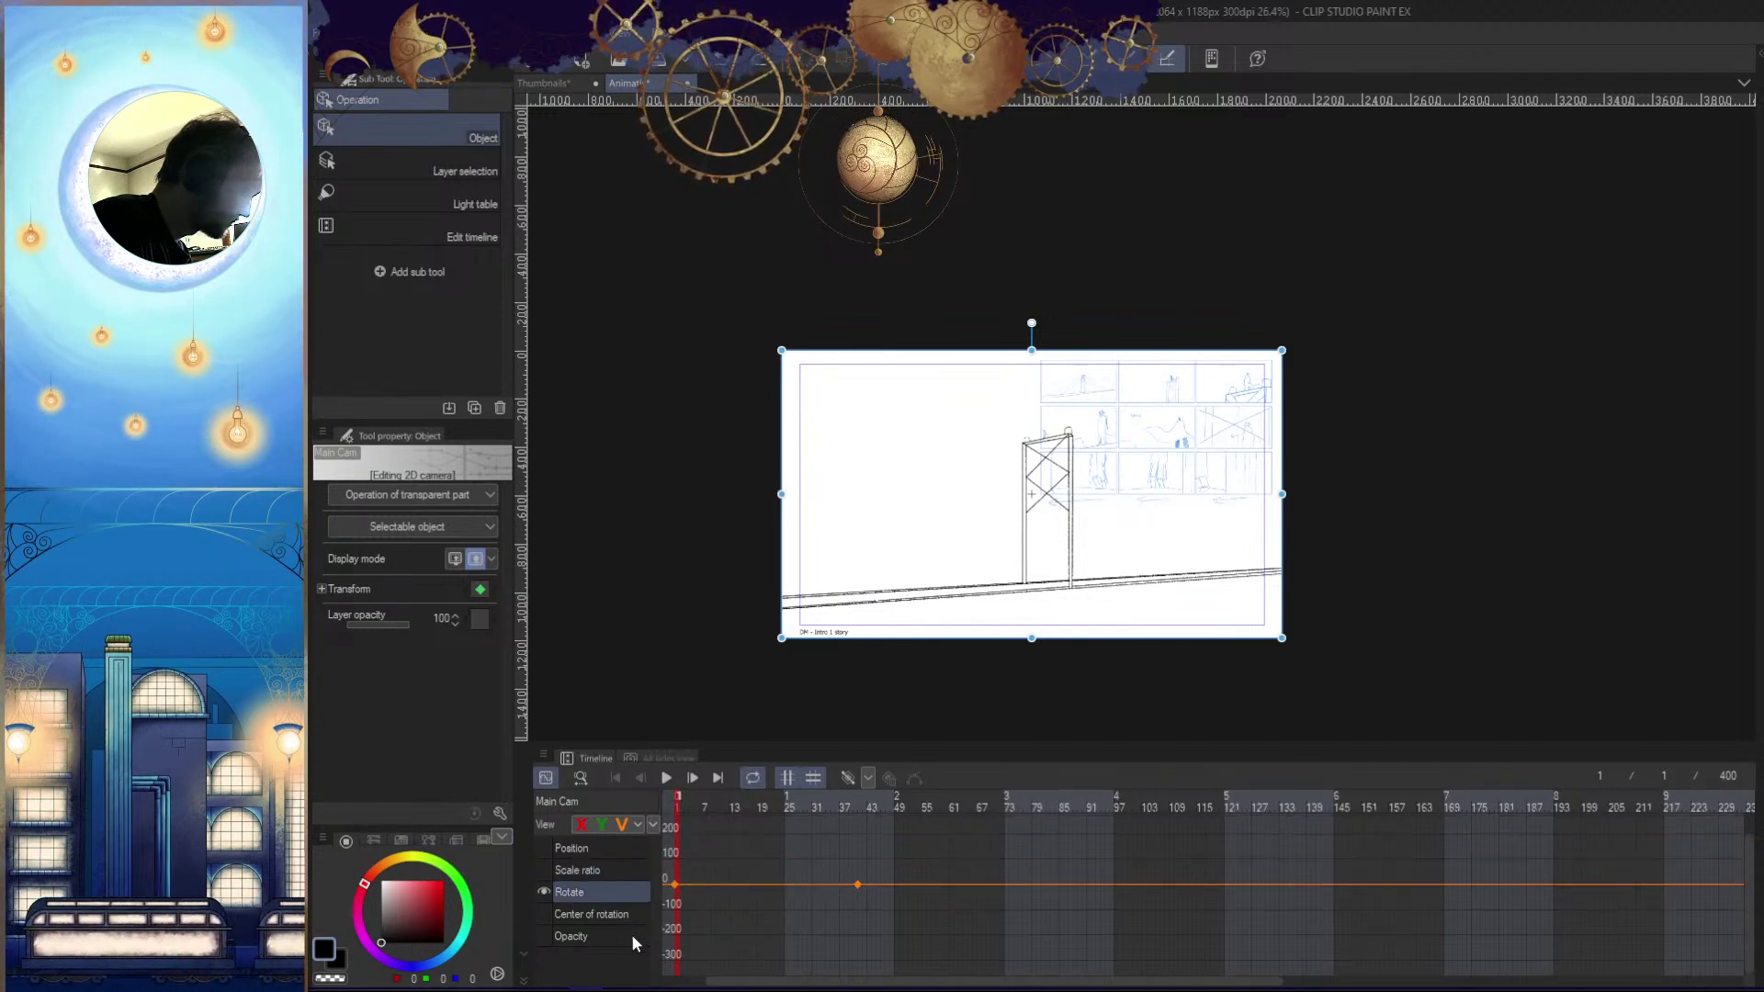
{"action": "left_click", "coordinate": [613, 915]}
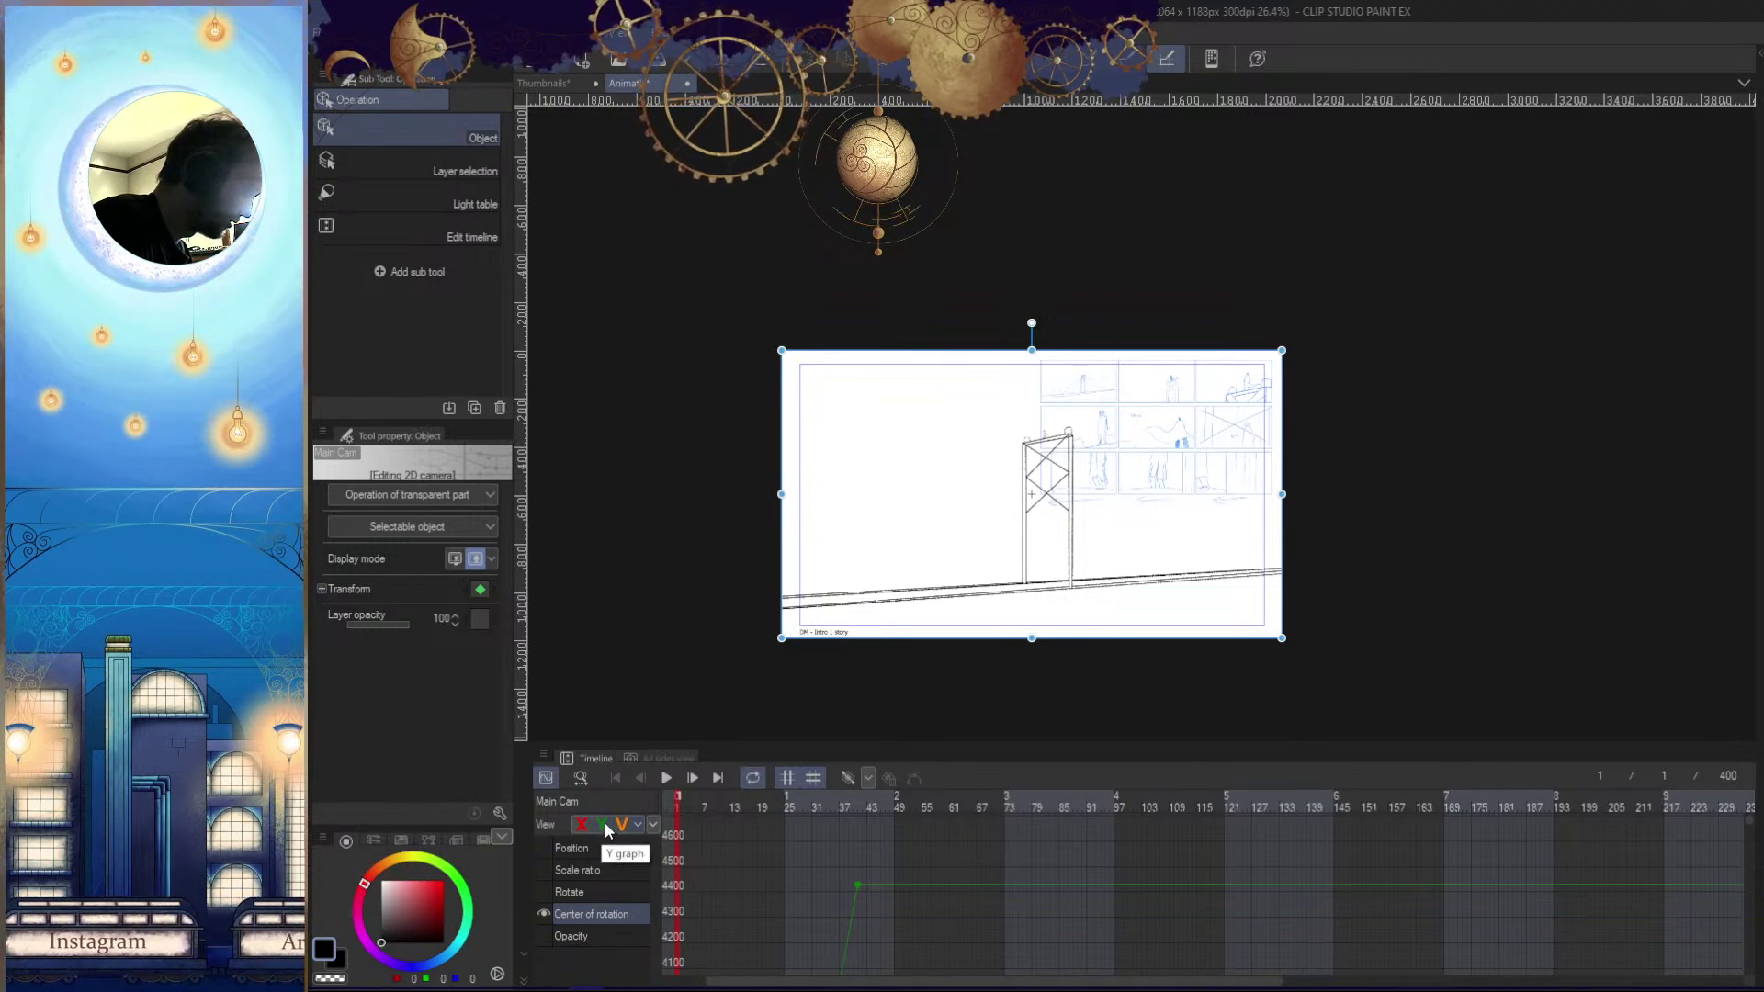
{"action": "left_click", "coordinate": [611, 937]}
{"action": "left_click", "coordinate": [611, 914]}
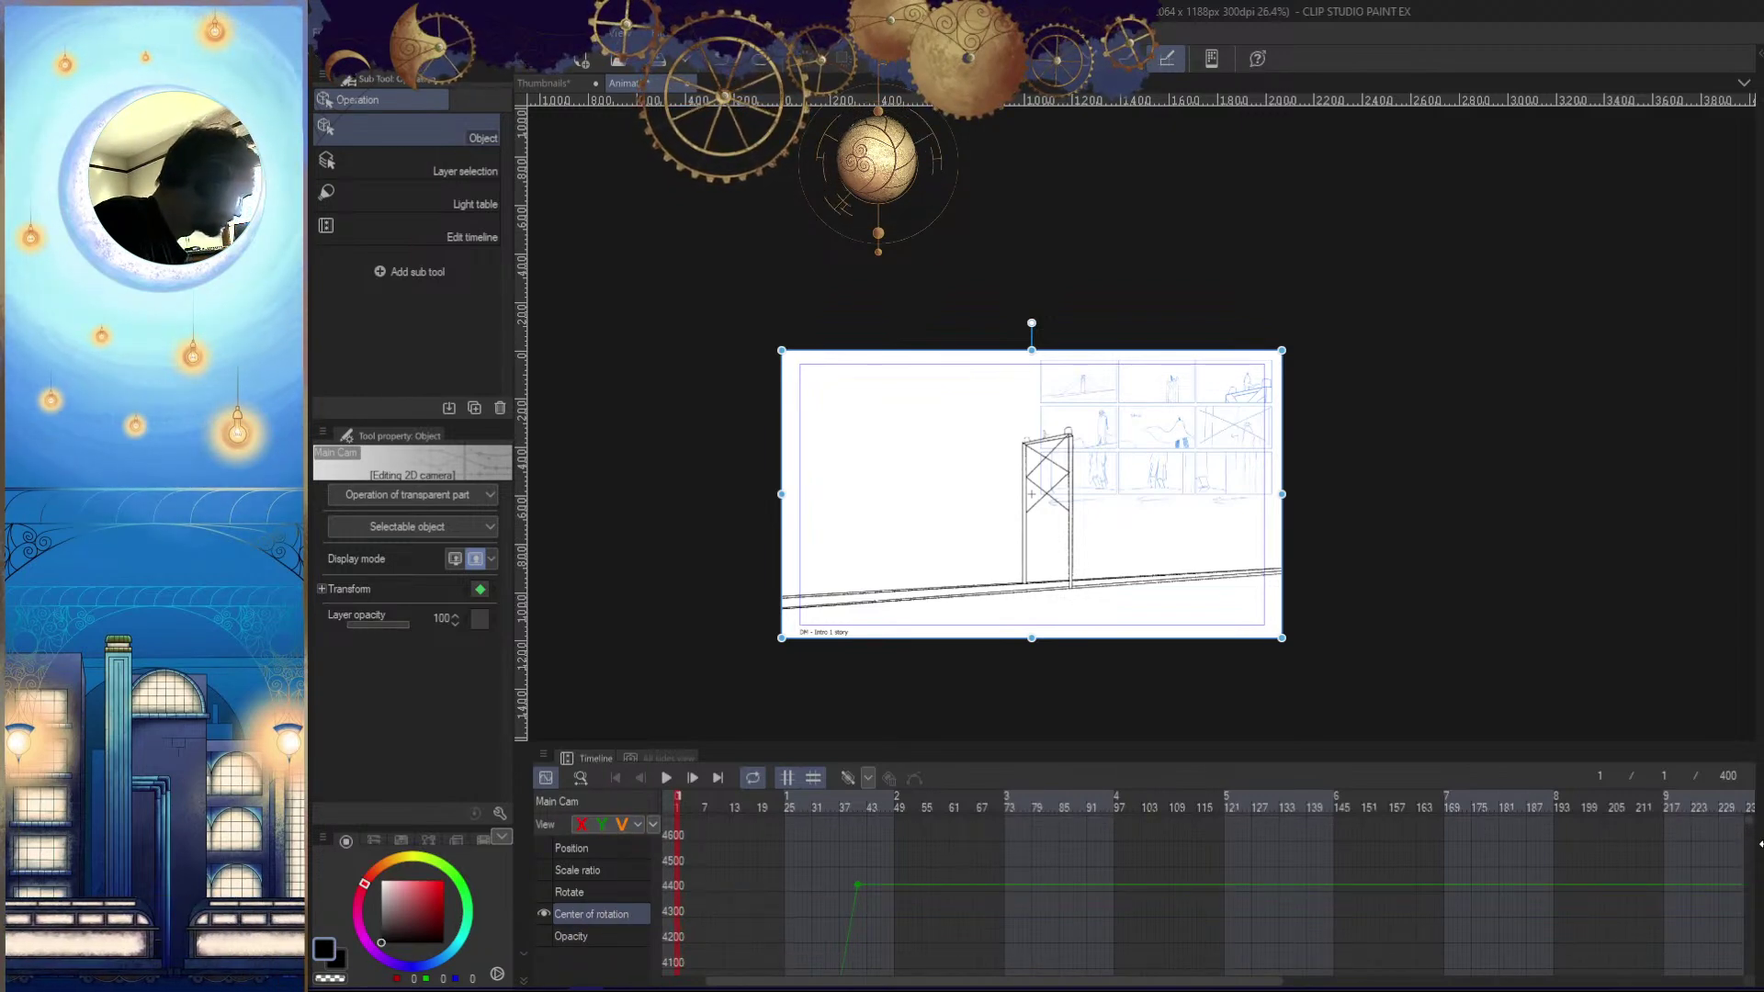
Try to move Main Cam's Center of rotation keyframe at frame 41 in the graph editor, and undo the move
{"action": "mouse_move", "coordinate": [1753, 829]}
{"action": "left_mouse_down"}
{"action": "mouse_move", "coordinate": [1743, 894]}
{"action": "mouse_move", "coordinate": [1749, 818]}
{"action": "left_mouse_up"}
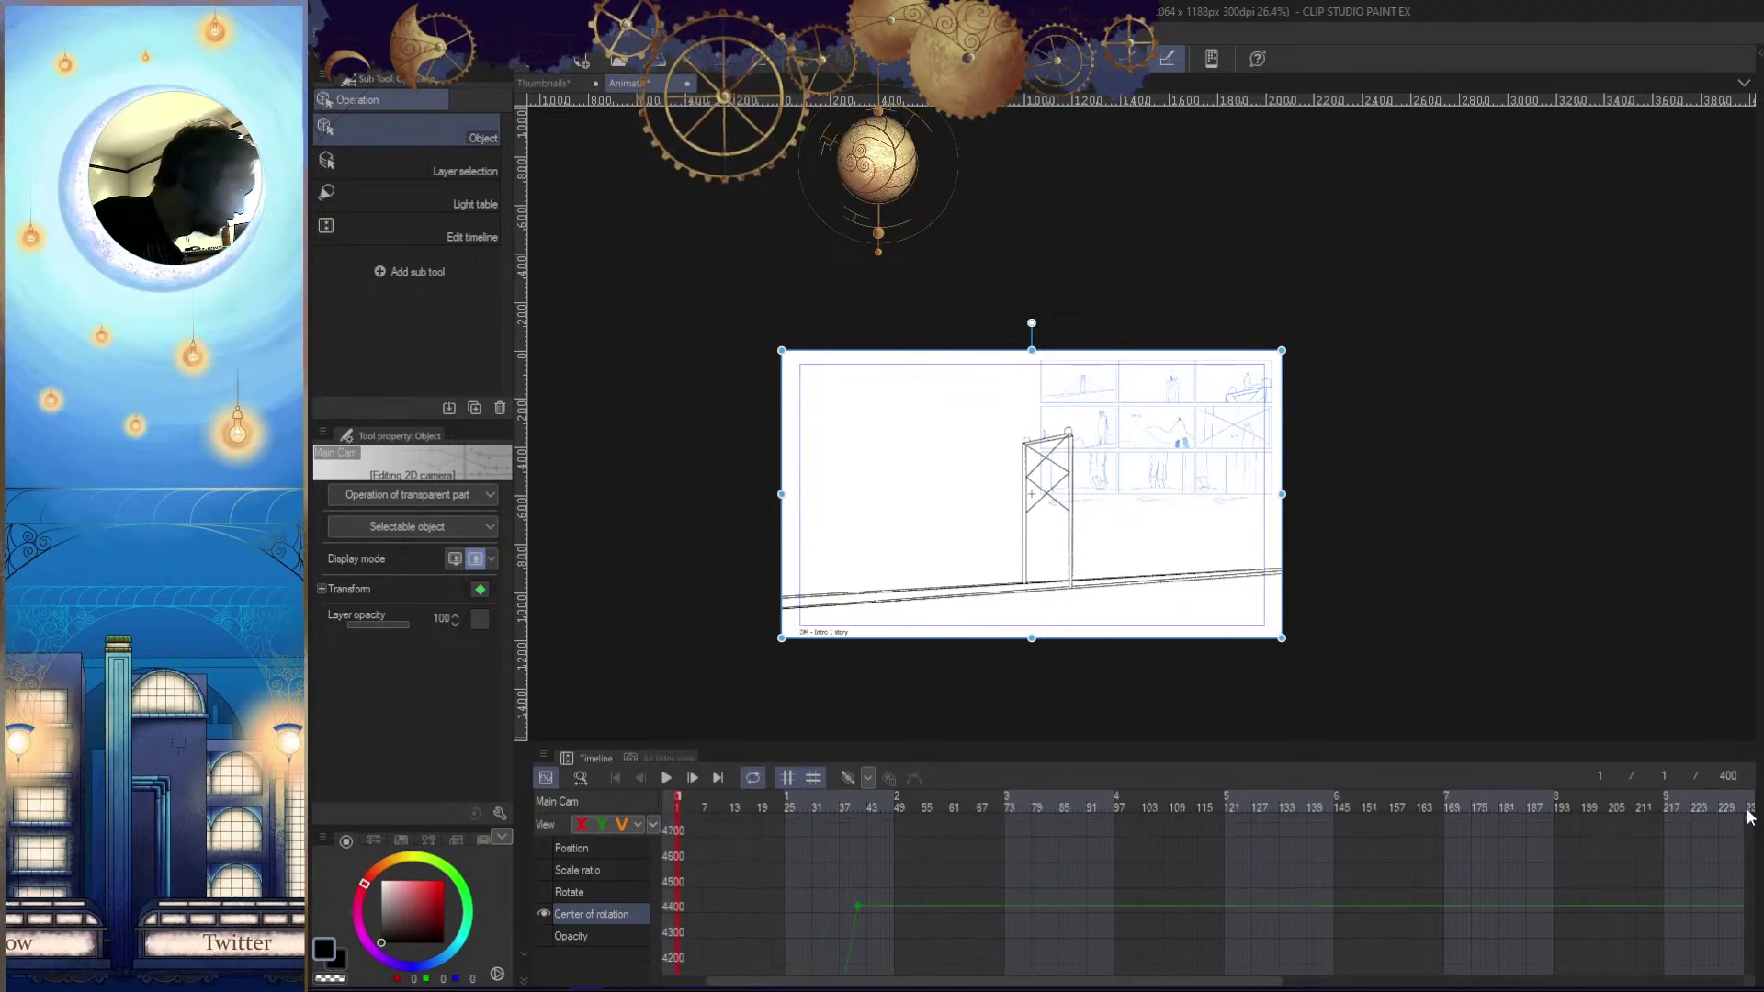
{"action": "left_click_drag", "start_coordinate": [856, 908], "coordinate": [860, 977]}
{"action": "key", "text": "ctrl+z"}
{"action": "left_click_drag", "start_coordinate": [860, 906], "coordinate": [956, 864]}
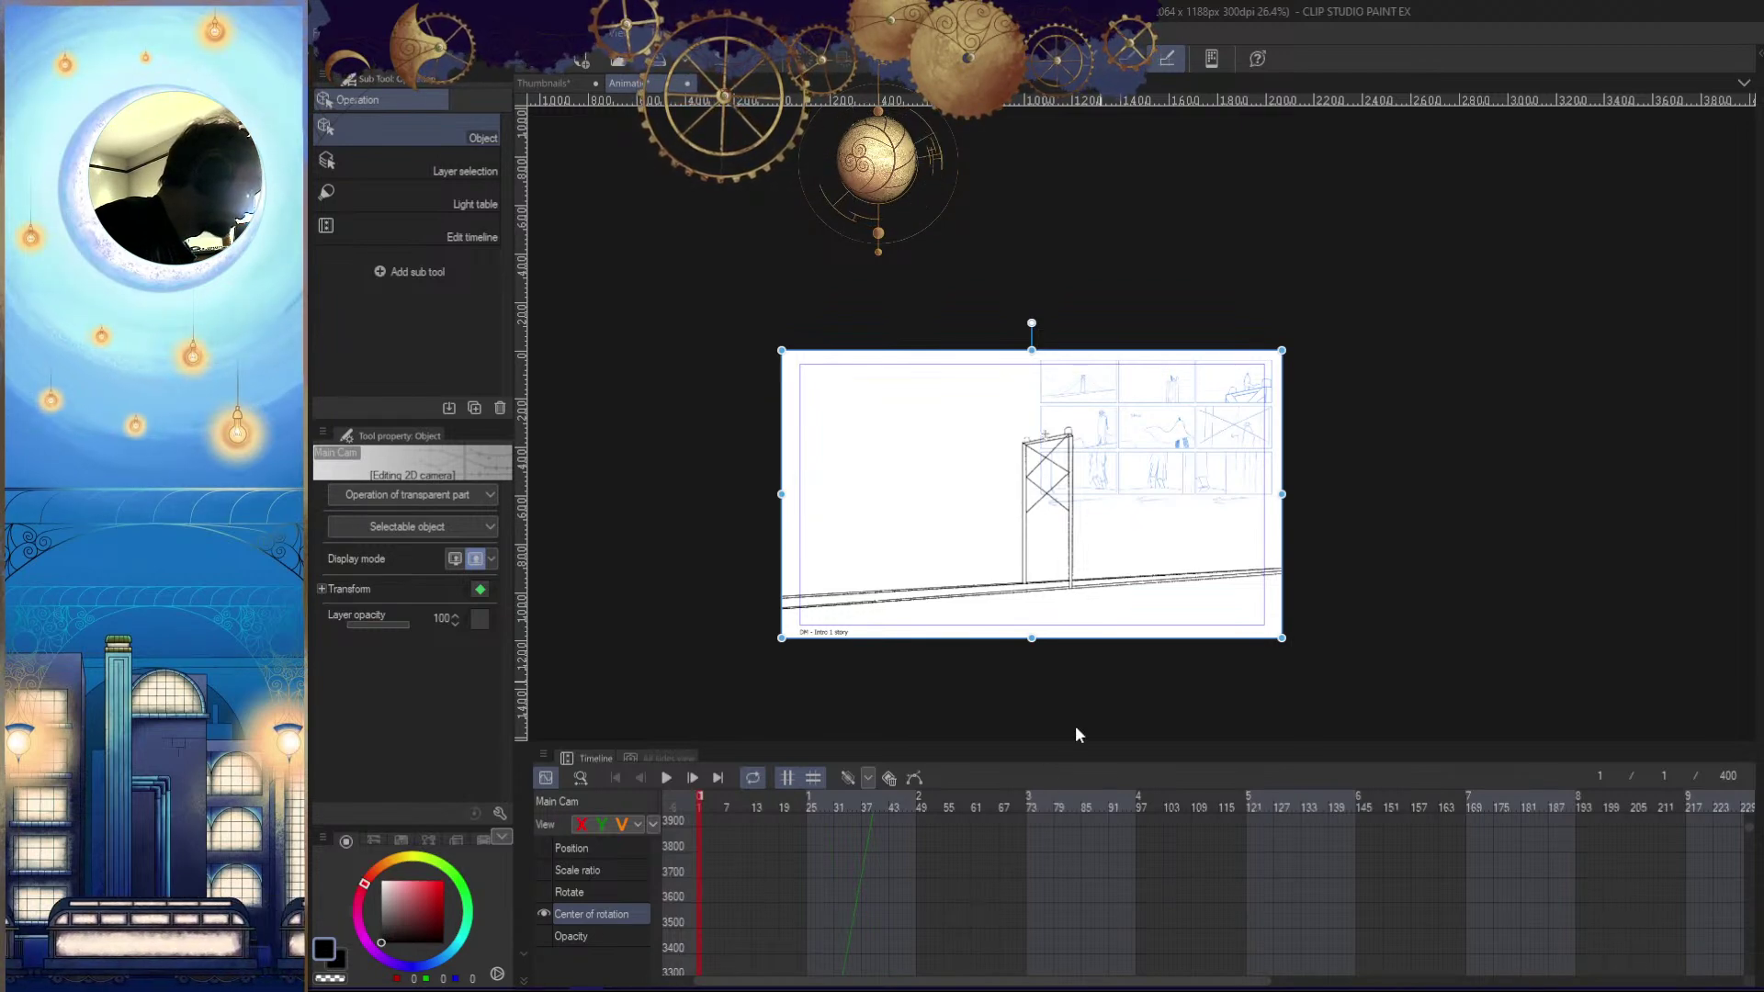
Undo Main Cam's earlier transform edits until only the frame 1 keyframe remains on the Center of rotation curve
{"action": "mouse_move", "coordinate": [707, 814]}
{"action": "left_mouse_down"}
{"action": "mouse_move", "coordinate": [781, 814]}
{"action": "mouse_move", "coordinate": [736, 812]}
{"action": "left_mouse_up"}
{"action": "key", "text": "ctrl+z"}
{"action": "key", "text": "ctrl+z"}
{"action": "key", "text": "ctrl+z"}
{"action": "key", "text": "ctrl+z"}
{"action": "key", "text": "ctrl+z"}
{"action": "key", "text": "ctrl+z"}
{"action": "key", "text": "ctrl+z"}
{"action": "key", "text": "ctrl+z"}
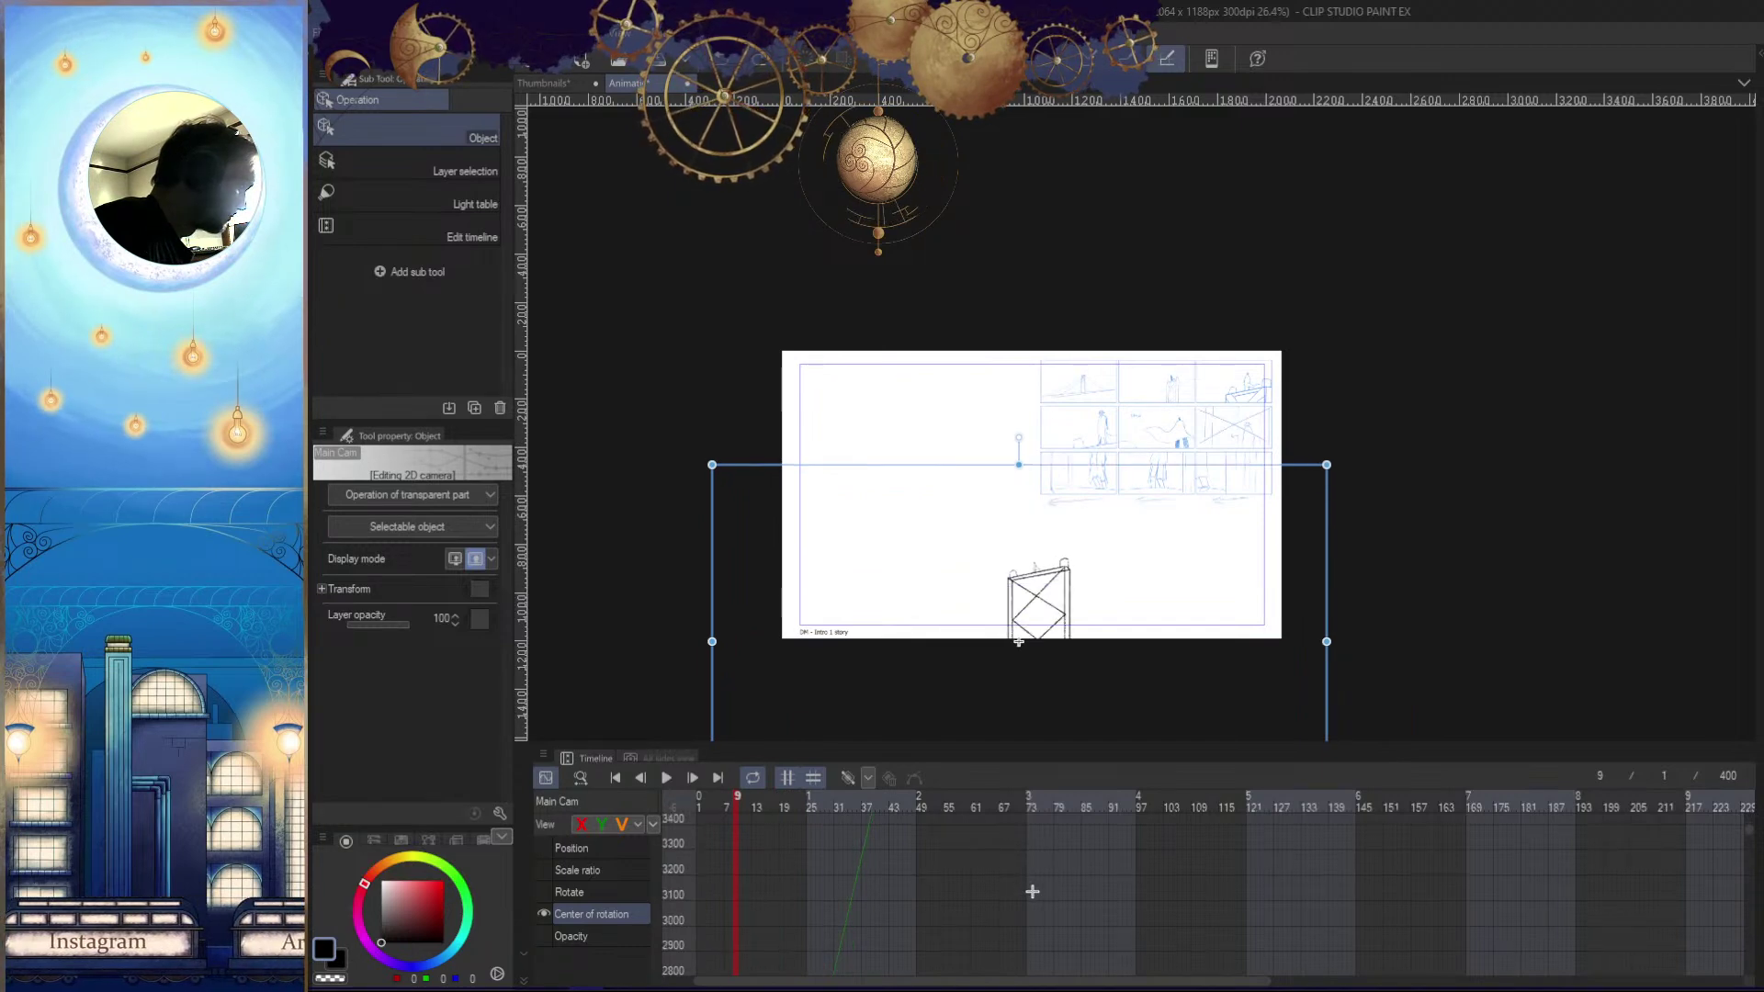
{"action": "key", "text": "ctrl+z"}
{"action": "key", "text": "ctrl+z"}
{"action": "key", "text": "ctrl+z"}
{"action": "key", "text": "ctrl+z"}
{"action": "key", "text": "ctrl+z"}
{"action": "key", "text": "ctrl+z"}
{"action": "key", "text": "ctrl+z"}
{"action": "key", "text": "ctrl+z"}
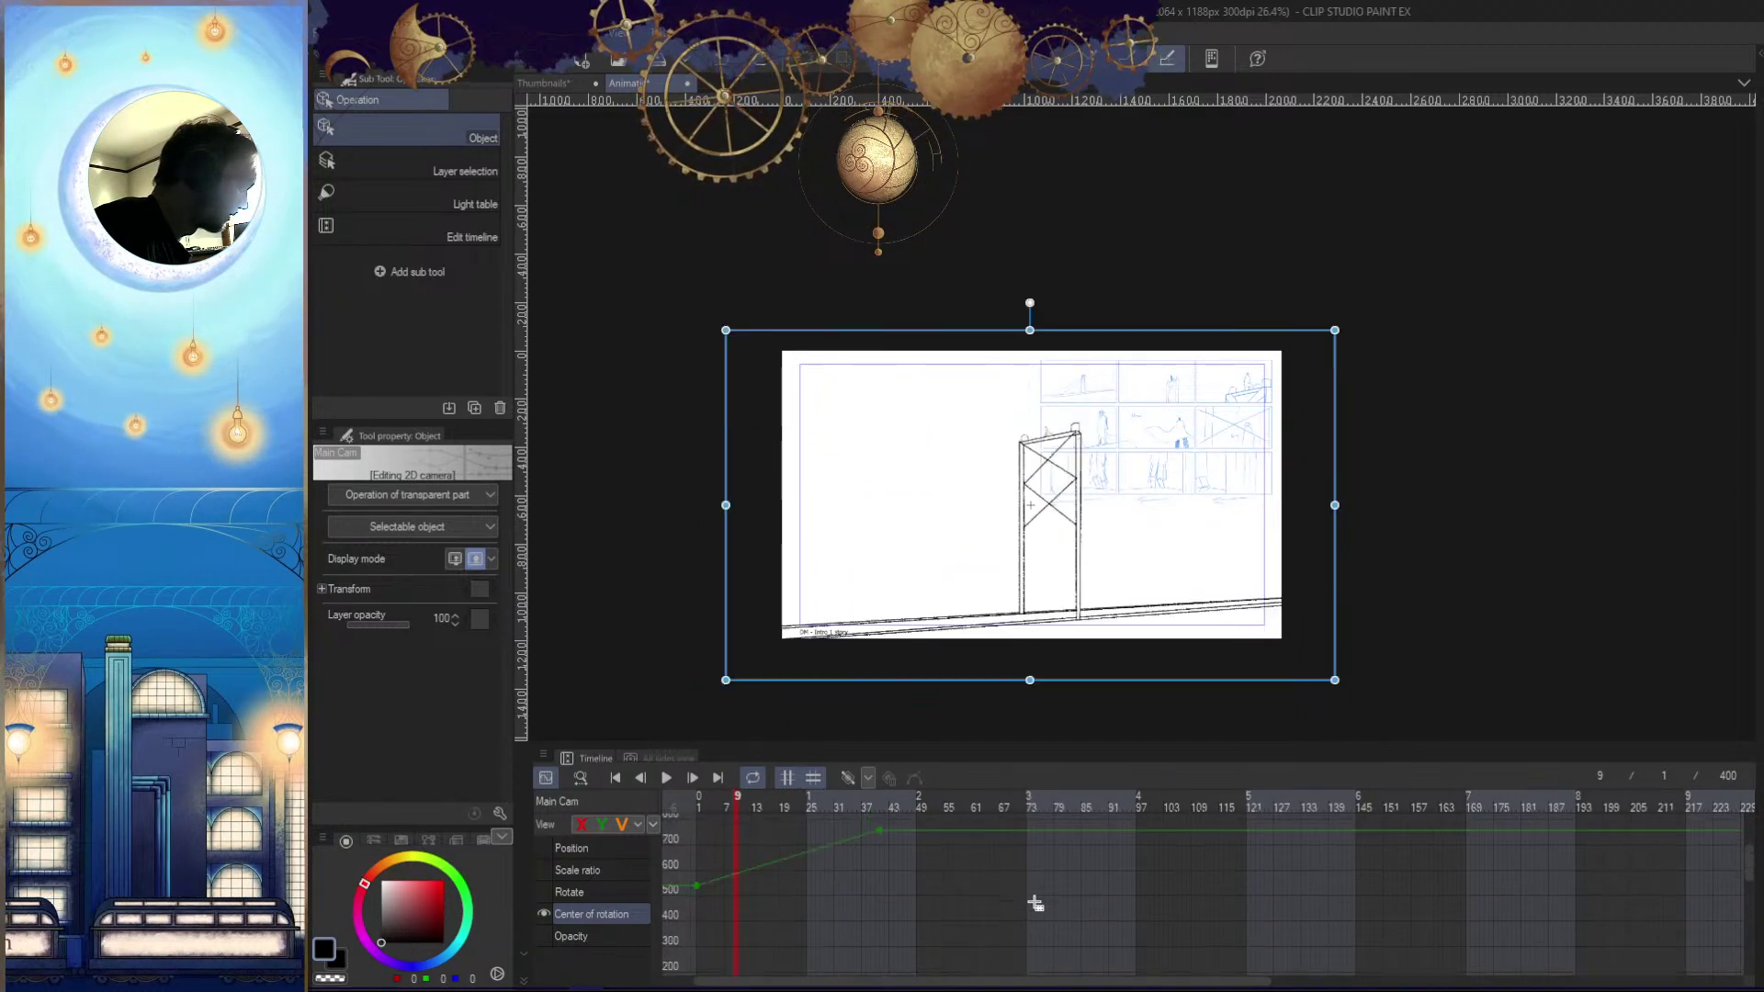
{"action": "key", "text": "ctrl+z"}
{"action": "key", "text": "ctrl+z"}
{"action": "key", "text": "ctrl+z"}
{"action": "key", "text": "ctrl+z"}
{"action": "key", "text": "ctrl+z"}
{"action": "key", "text": "ctrl+z"}
{"action": "key", "text": "ctrl+z"}
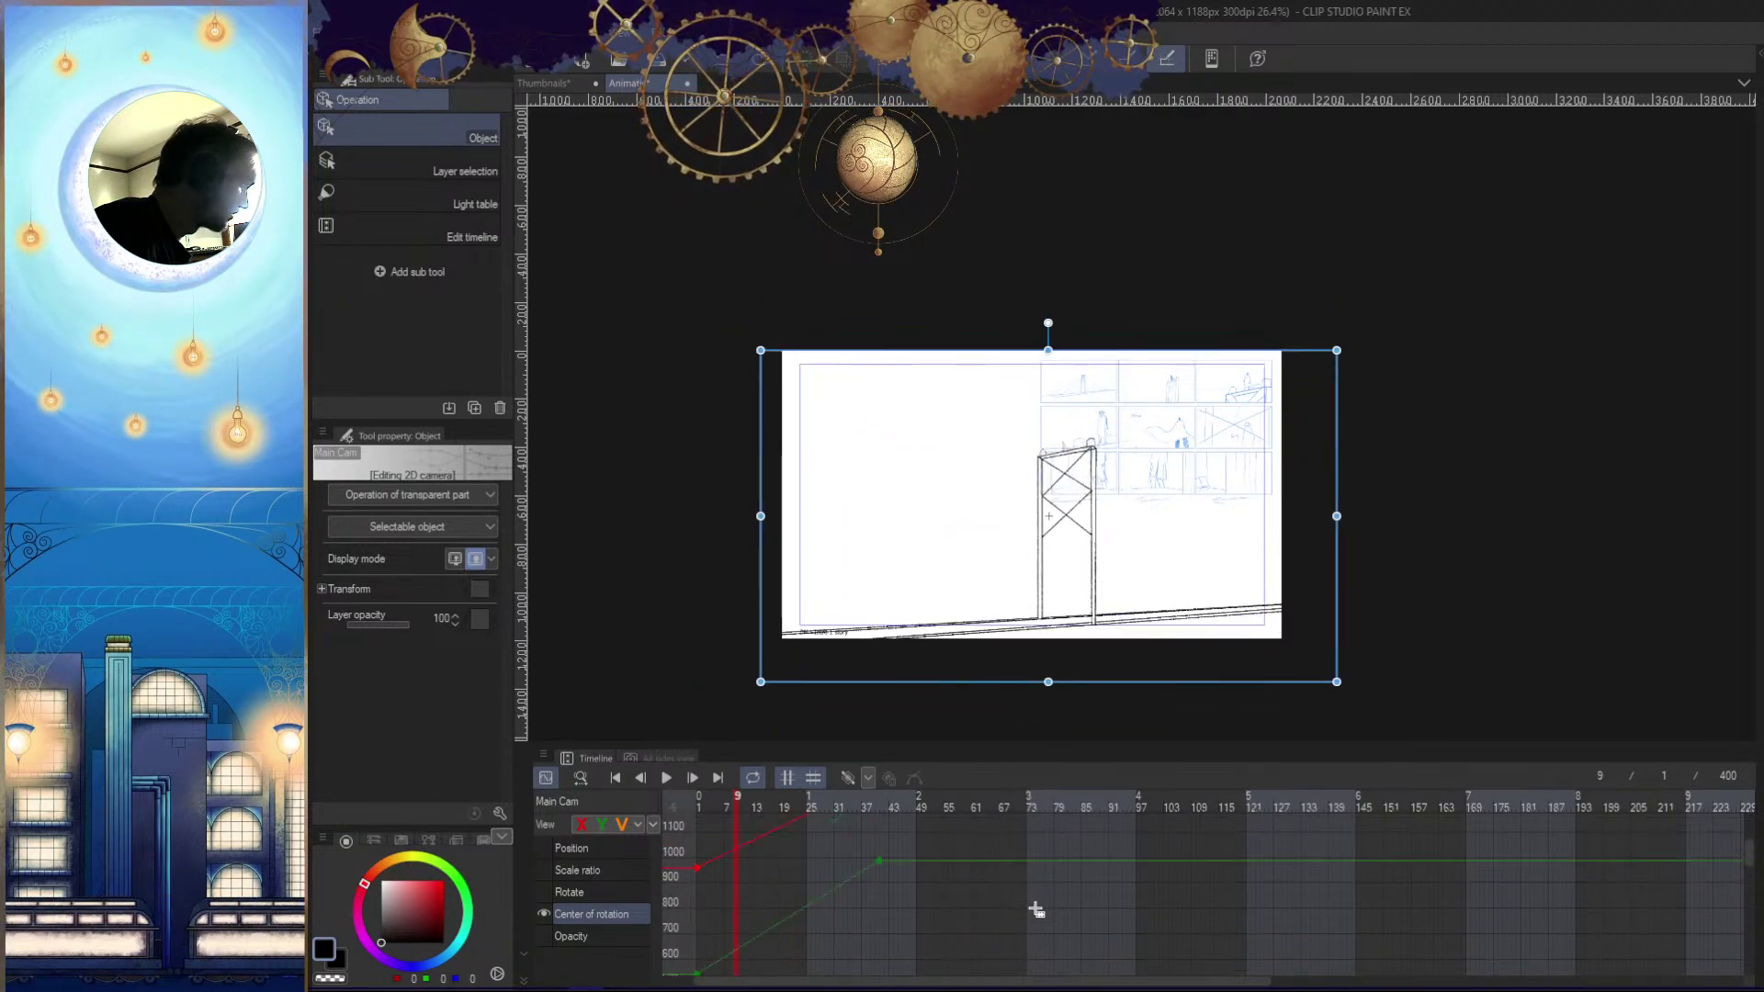
{"action": "key", "text": "ctrl+z"}
{"action": "key", "text": "ctrl+z"}
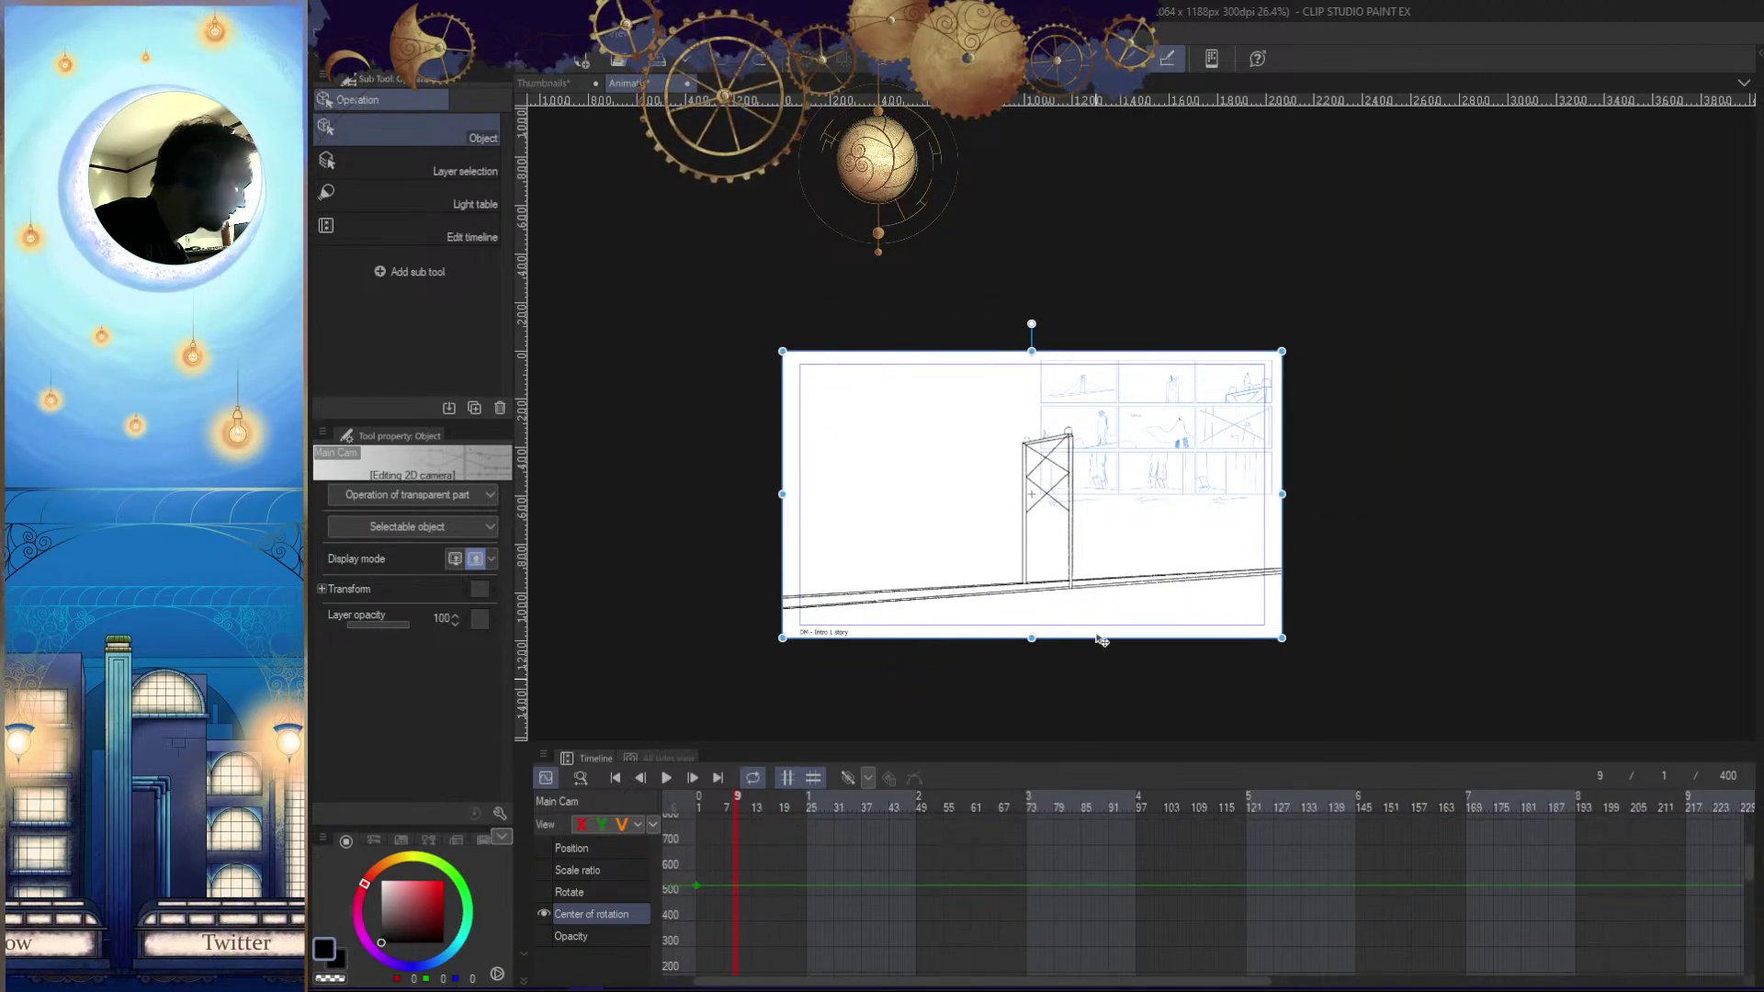
Try to move Main Cam's center of rotation onto the tower's top at frame 9, and undo the move
{"action": "left_click_drag", "start_coordinate": [1045, 433], "coordinate": [1046, 432]}
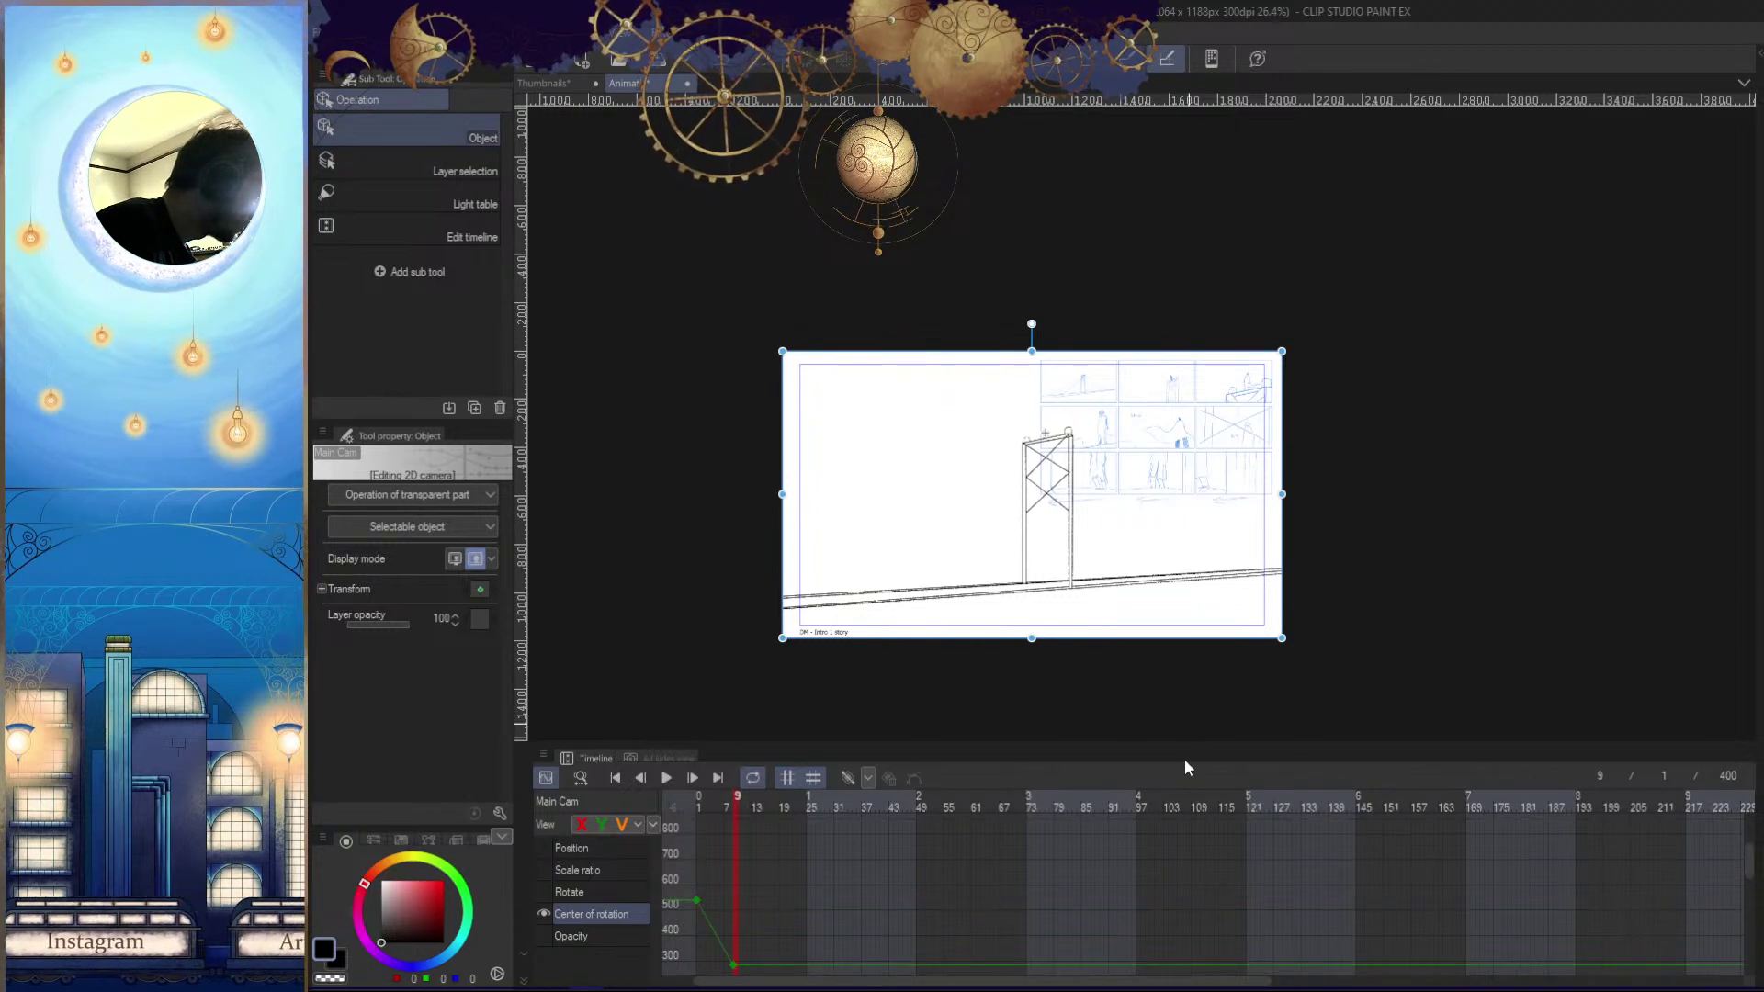
{"action": "left_click_drag", "start_coordinate": [1052, 812], "coordinate": [942, 813]}
{"action": "key", "text": "ctrl+z"}
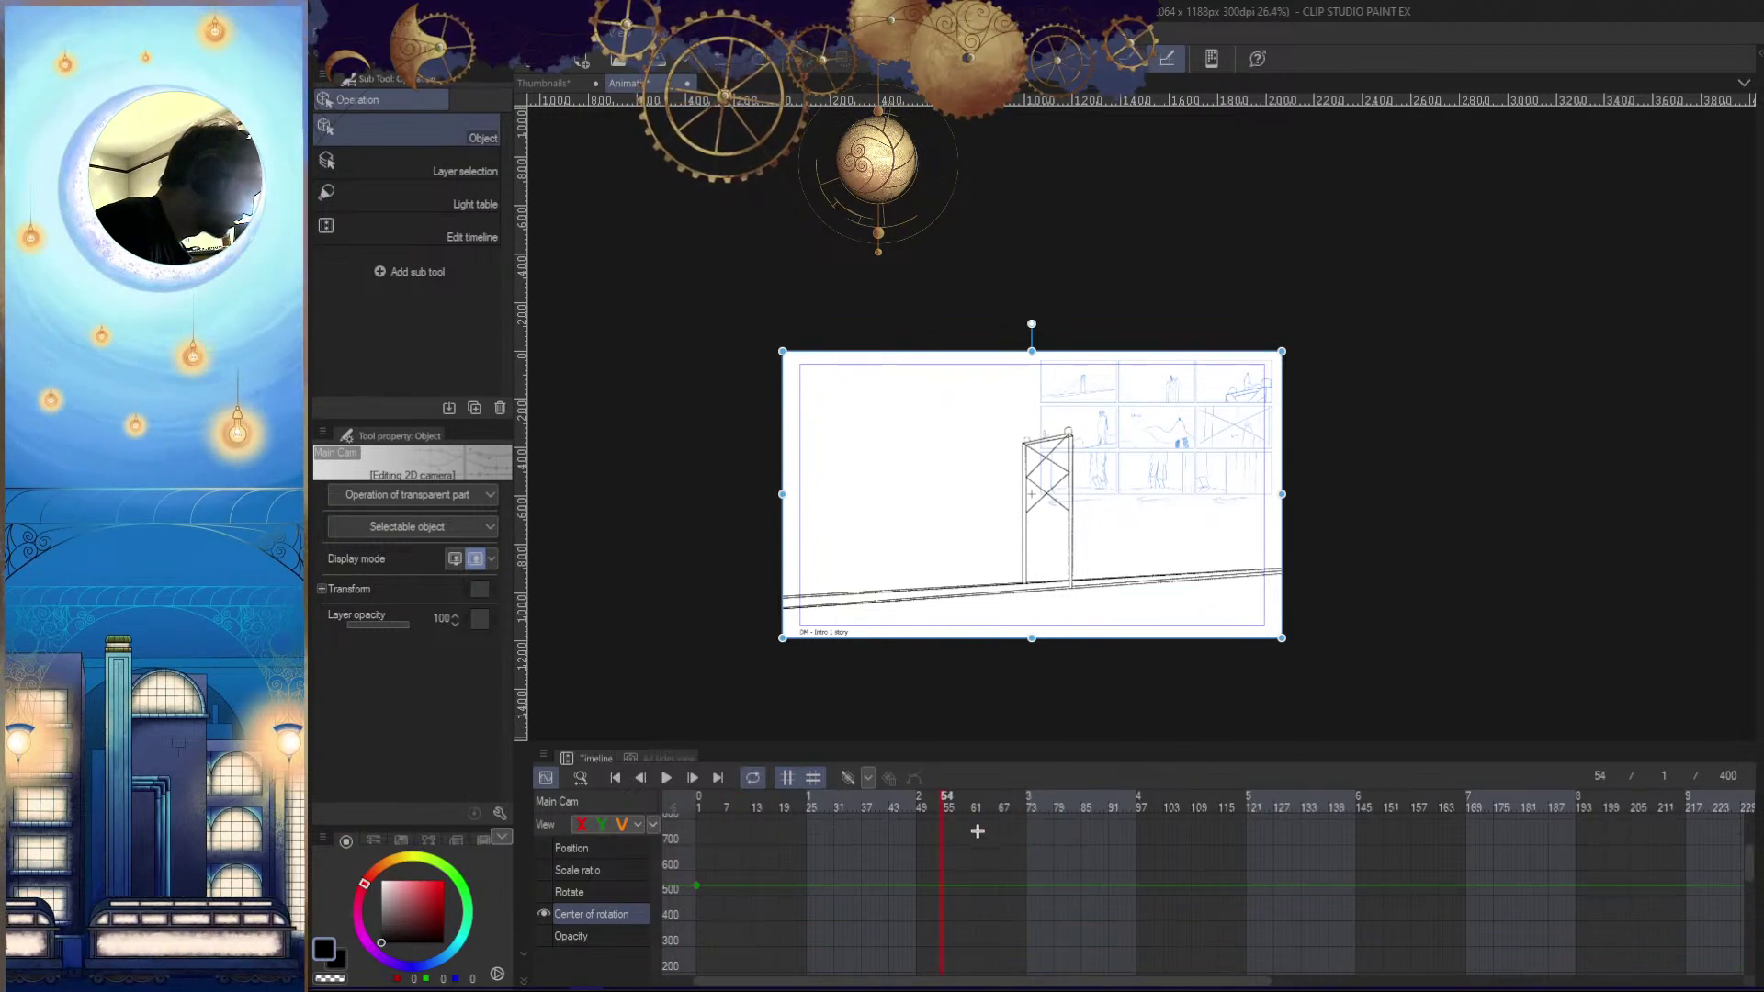
Move Main Cam's center of rotation to the tower's top at frame 1, and display the Position curve
{"action": "left_click", "coordinate": [687, 829]}
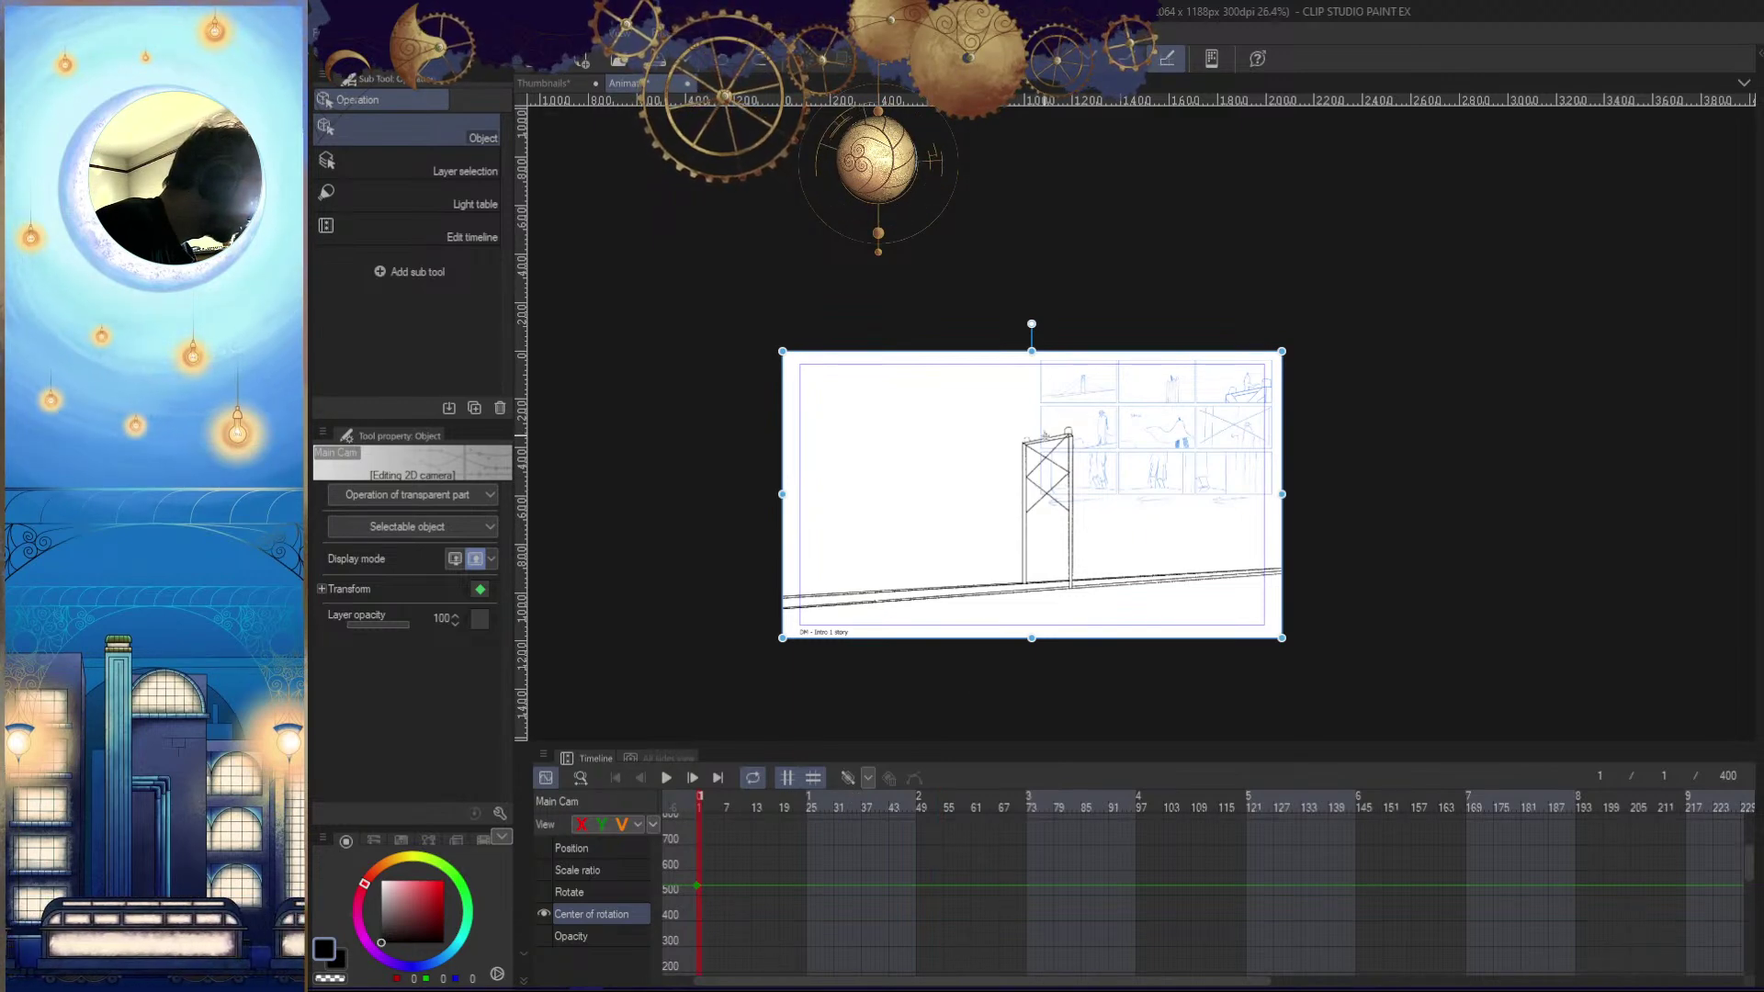
{"action": "left_click_drag", "start_coordinate": [1044, 436], "coordinate": [1046, 434]}
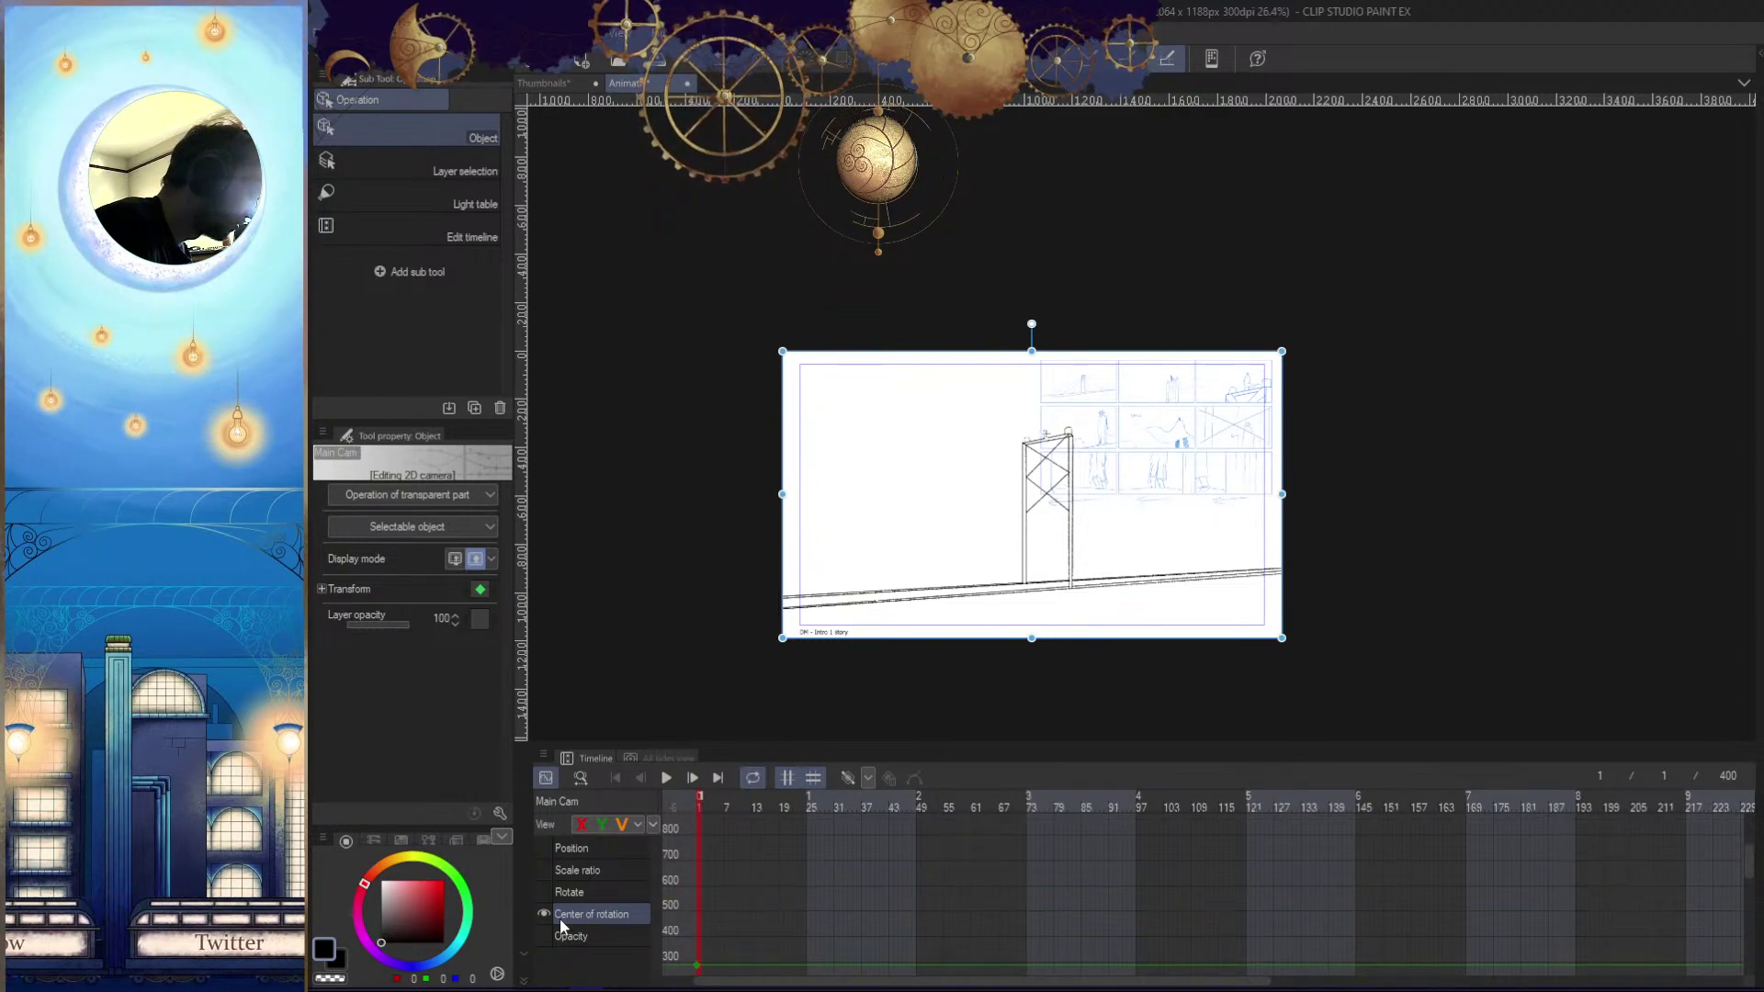
{"action": "left_click", "coordinate": [572, 848]}
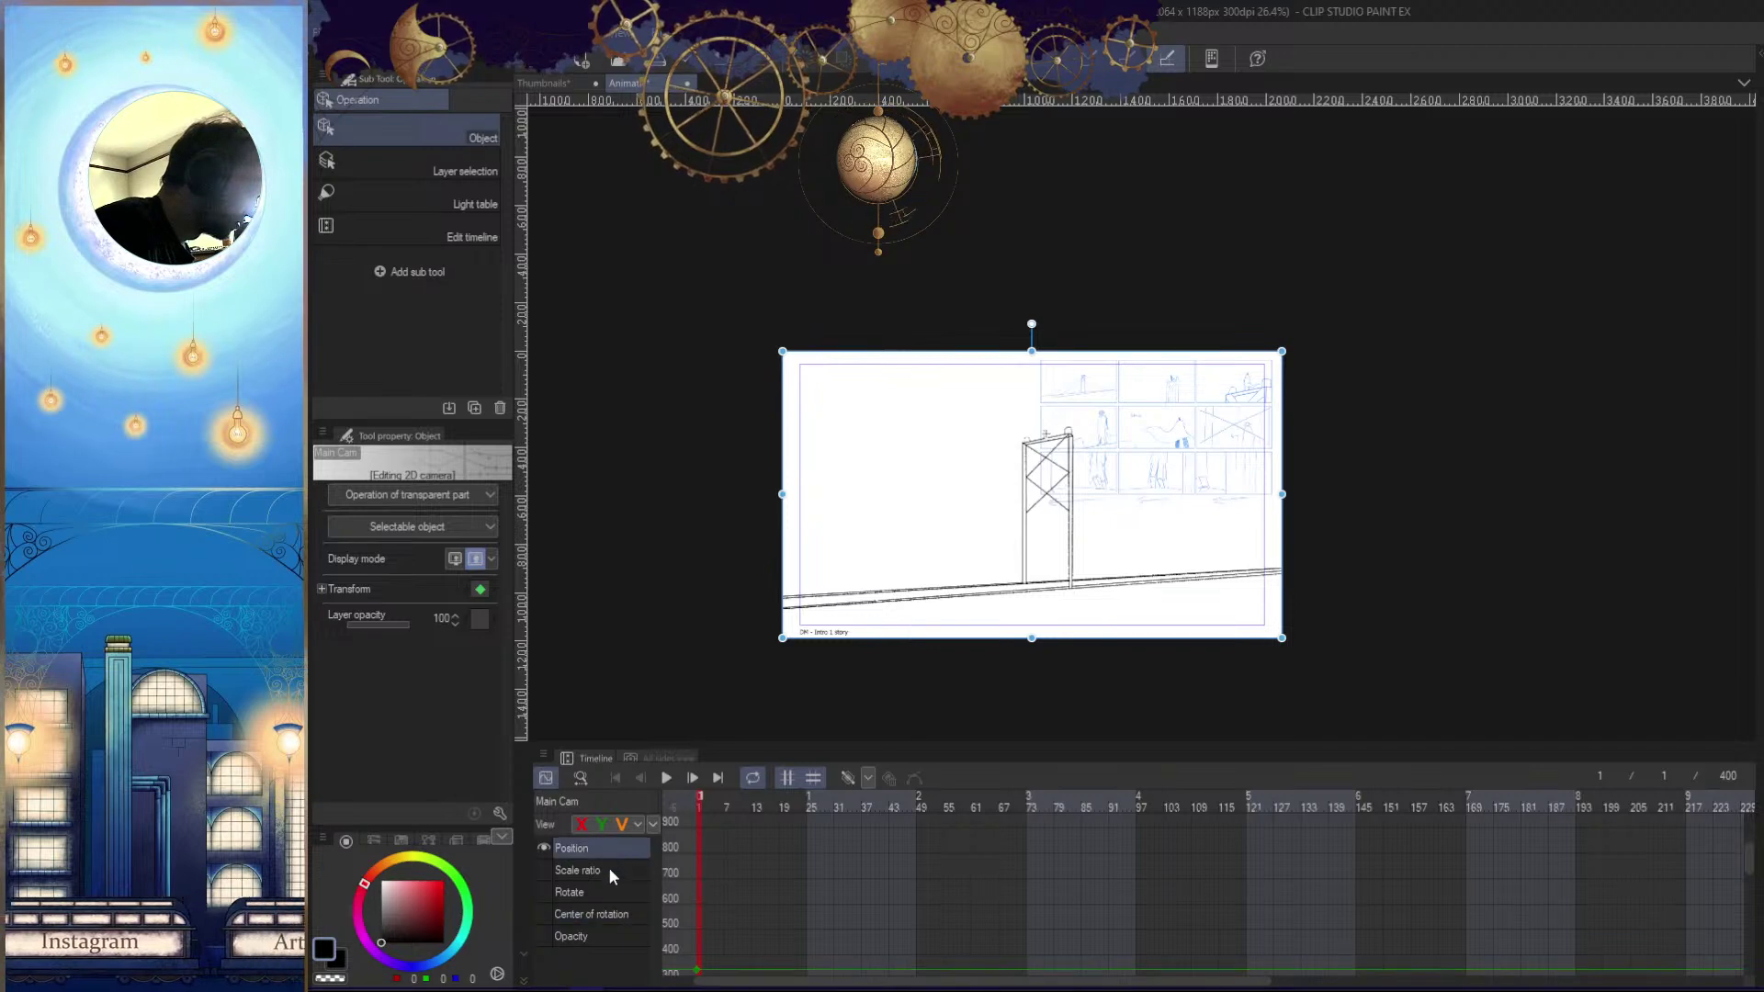
Show the Scale ratio curve and, at frame 163, enlarge Main Cam's frame and move it to show the tower's upper part
{"action": "left_click", "coordinate": [577, 870]}
{"action": "left_click", "coordinate": [978, 806]}
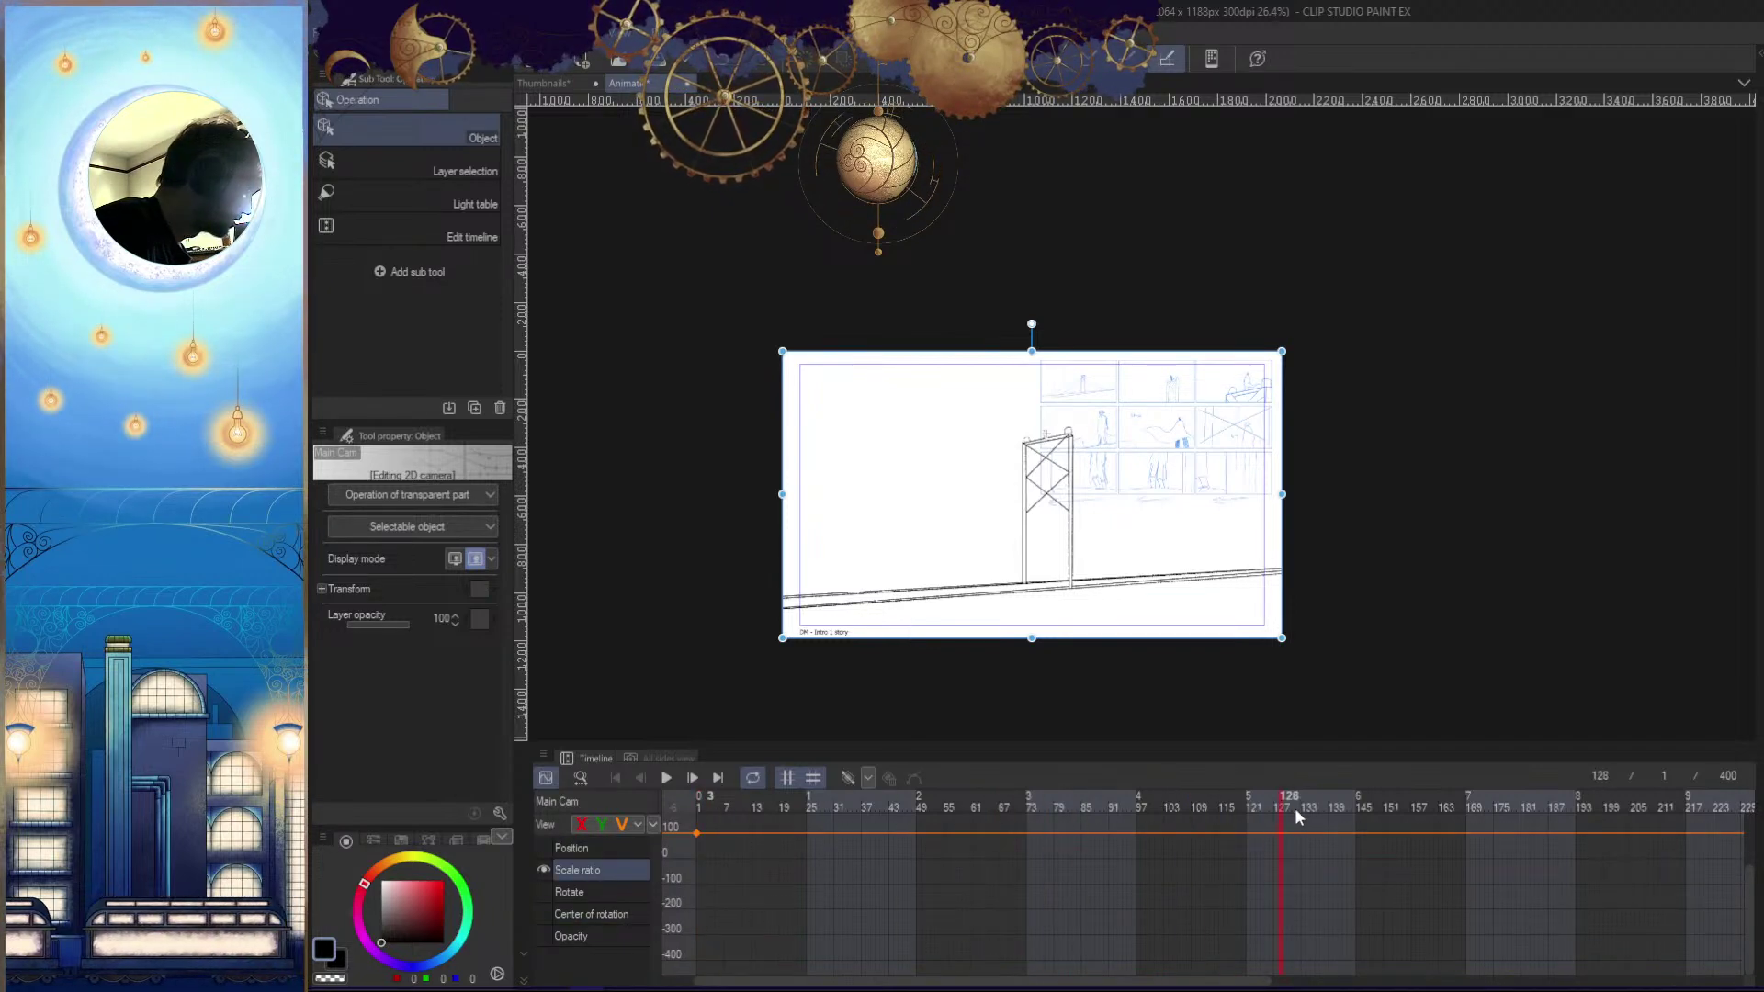
{"action": "left_click_drag", "start_coordinate": [1431, 806], "coordinate": [1439, 807]}
{"action": "left_click_drag", "start_coordinate": [1281, 640], "coordinate": [1579, 781]}
{"action": "left_click_drag", "start_coordinate": [1310, 528], "coordinate": [1318, 672]}
{"action": "key", "text": "ctrl+z"}
{"action": "left_click_drag", "start_coordinate": [973, 462], "coordinate": [1010, 787]}
{"action": "left_click_drag", "start_coordinate": [1045, 516], "coordinate": [1017, 724]}
{"action": "left_click_drag", "start_coordinate": [942, 420], "coordinate": [972, 272]}
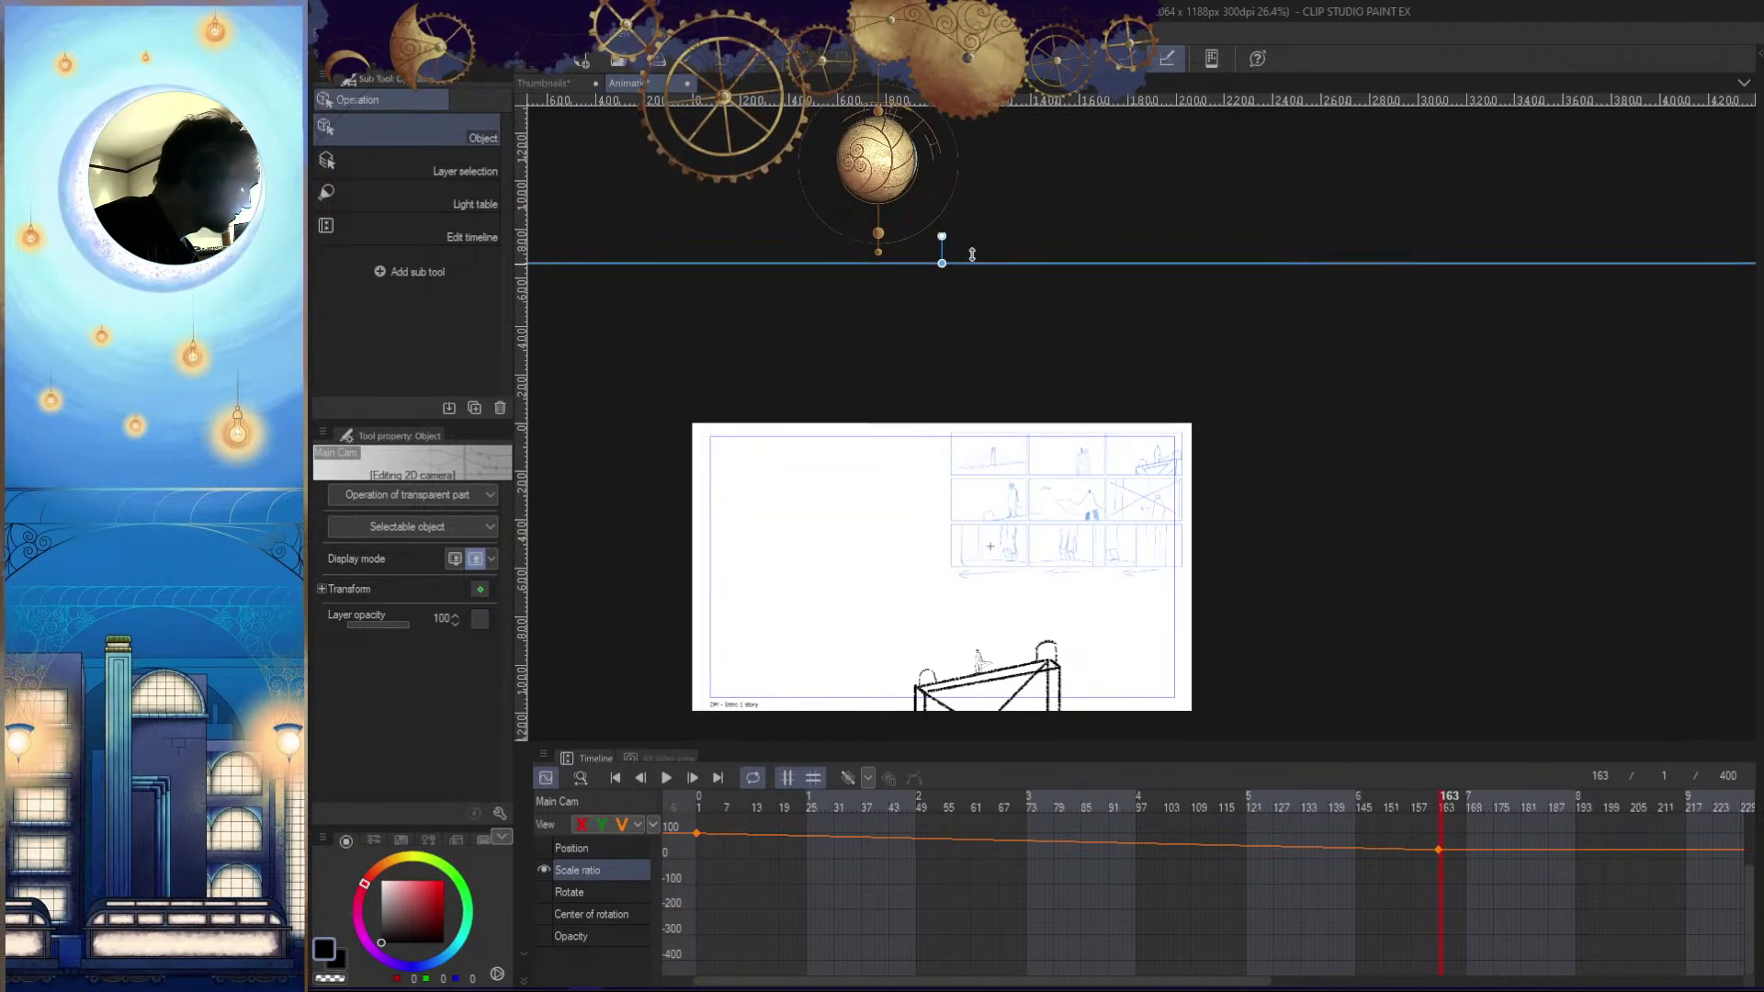
Enlarge Main Cam's frame further at frame 163 and shift it towards a close view of the tower platform
{"action": "scroll", "coordinate": [1057, 221], "scroll_direction": "down", "scroll_amount": 10}
{"action": "left_click_drag", "start_coordinate": [1157, 540], "coordinate": [1007, 608]}
{"action": "left_click_drag", "start_coordinate": [1091, 452], "coordinate": [1110, 602]}
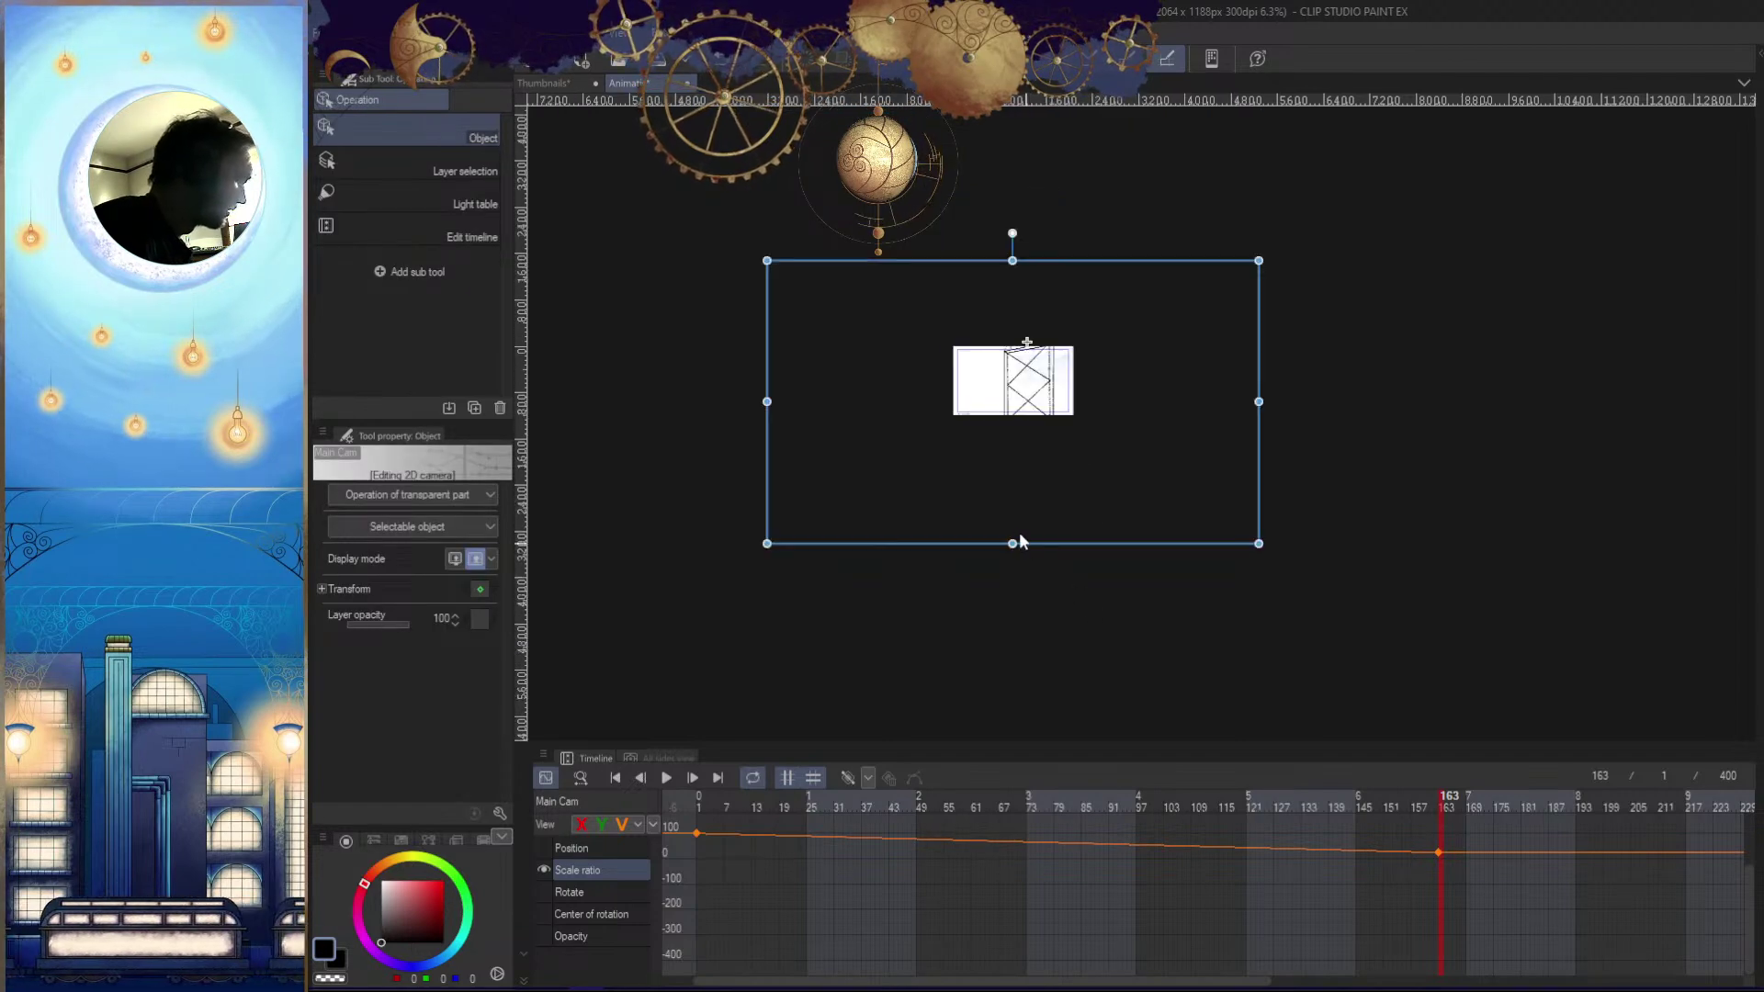
{"action": "left_click_drag", "start_coordinate": [1031, 548], "coordinate": [1075, 681]}
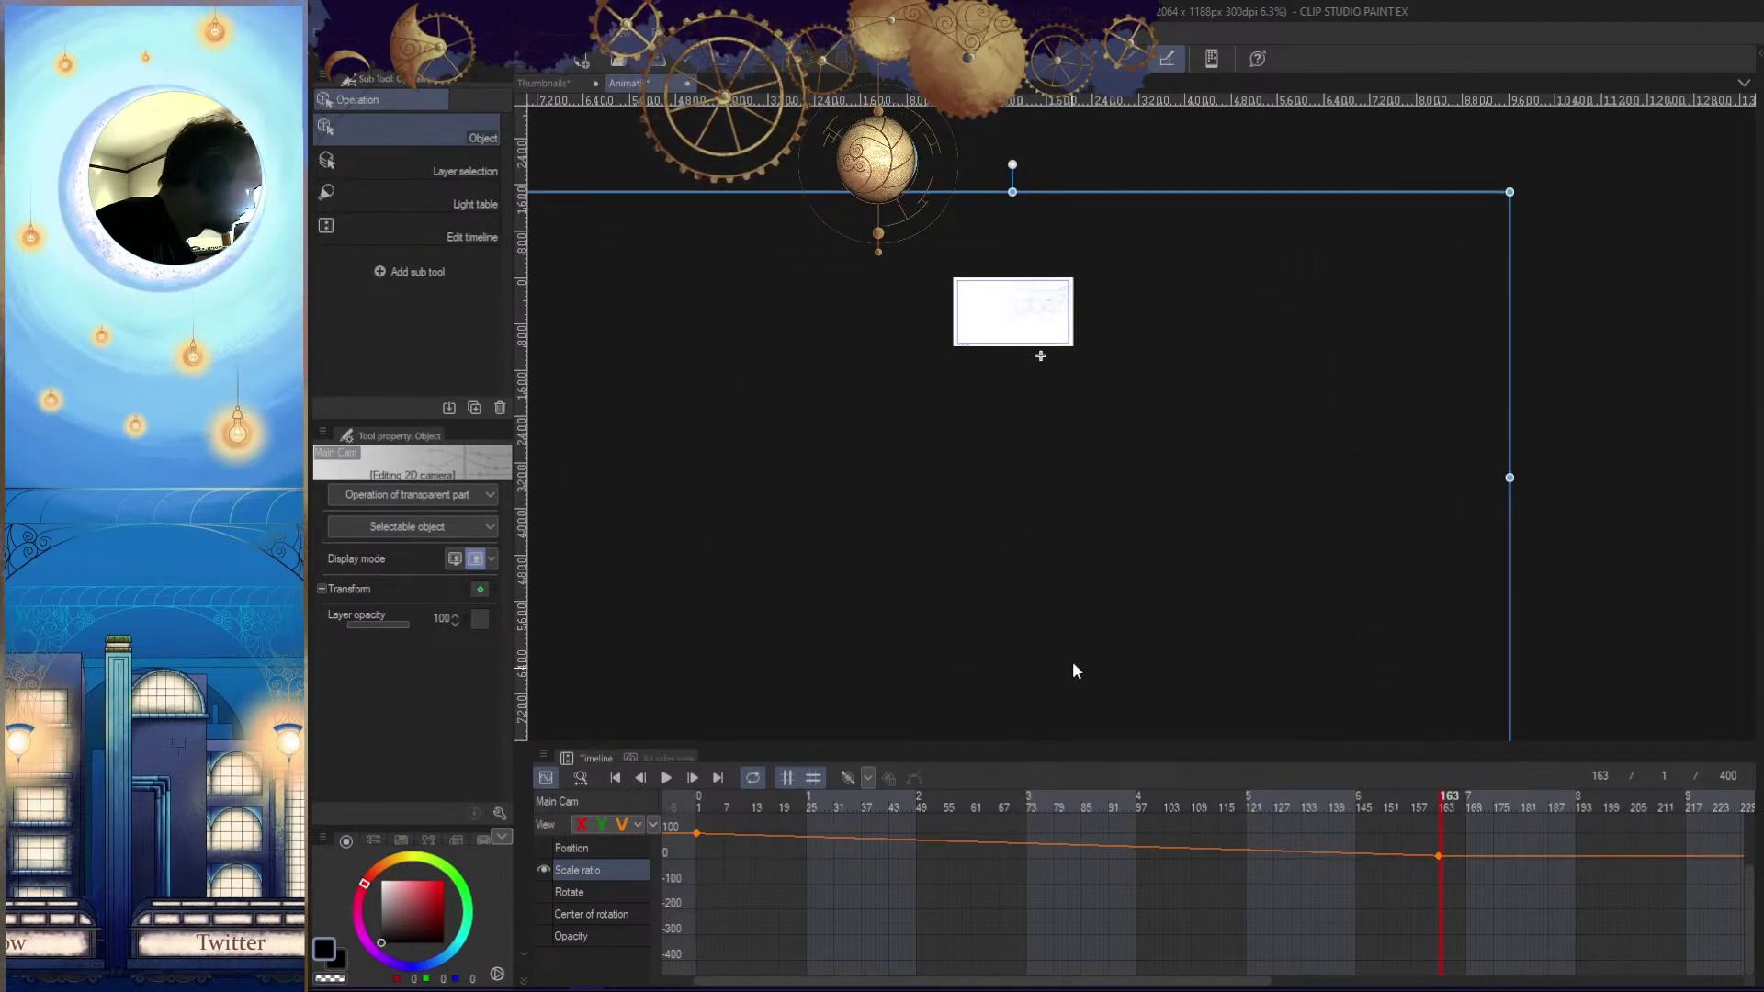
{"action": "left_click_drag", "start_coordinate": [1012, 192], "coordinate": [1013, 162]}
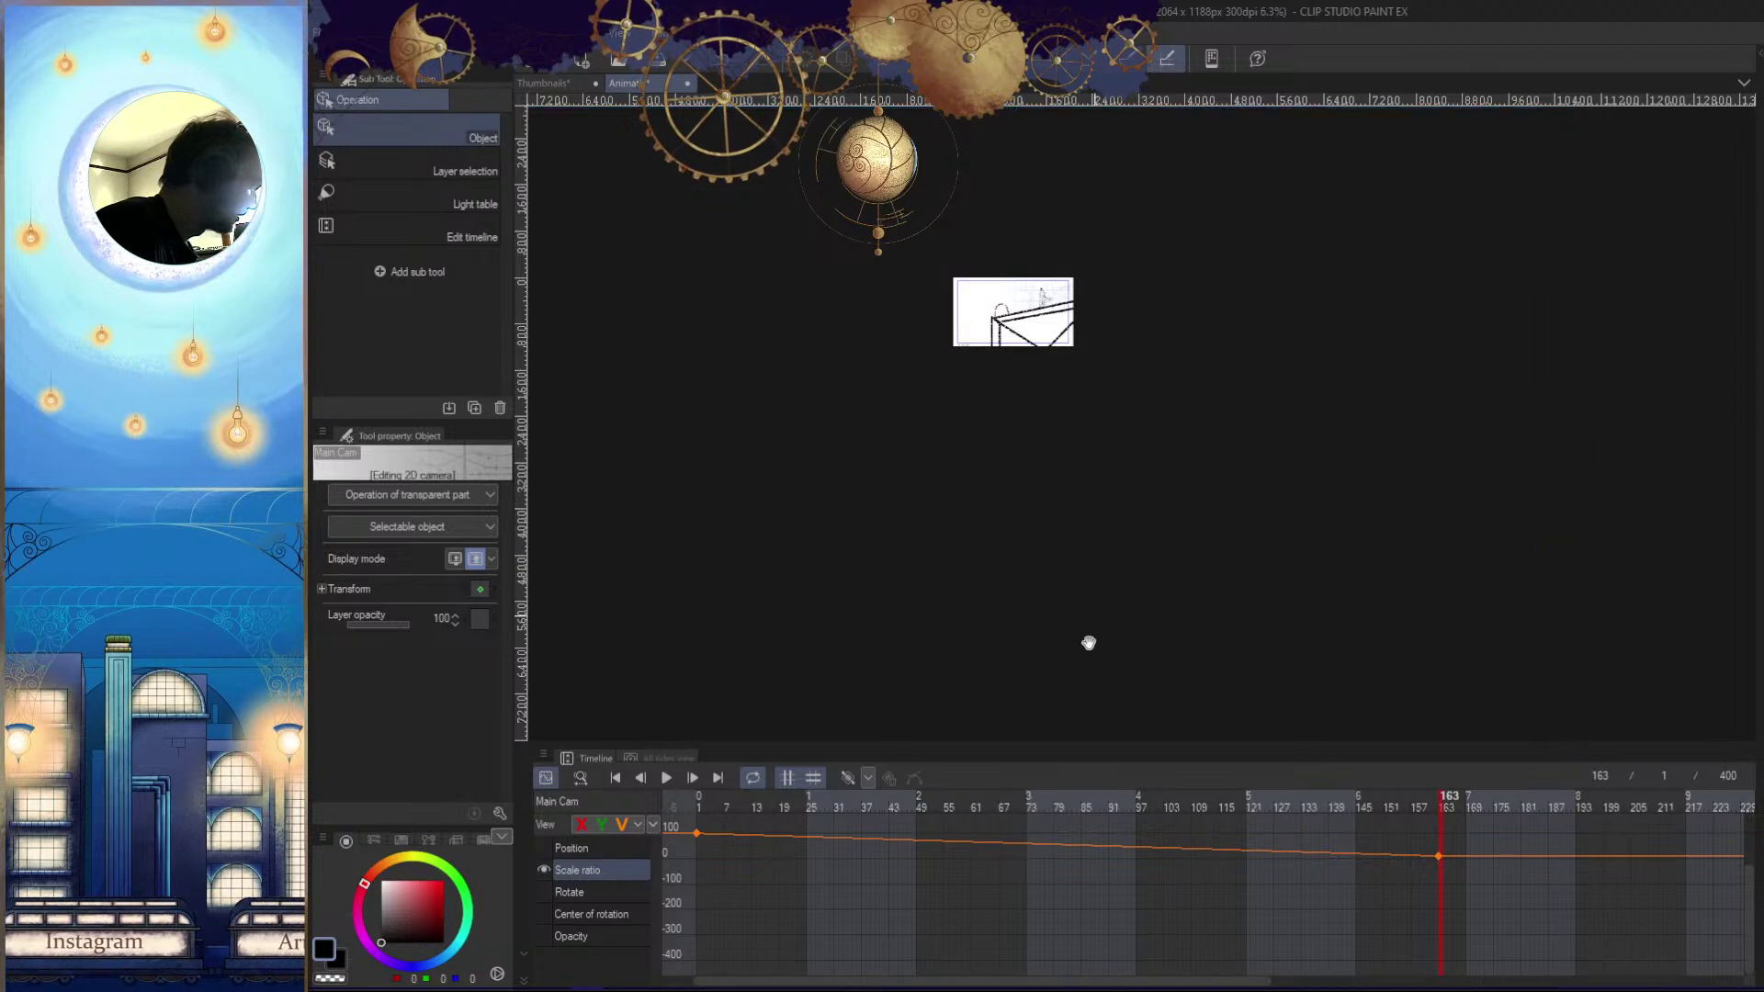
{"action": "left_click_drag", "start_coordinate": [1094, 617], "coordinate": [1127, 405]}
Keep scaling and repositioning Main Cam's frame at frame 163 until the standing figure on the tower is in close-up
{"action": "key", "text": "ctrl+space"}
{"action": "left_click_drag", "start_coordinate": [1154, 582], "coordinate": [1086, 641]}
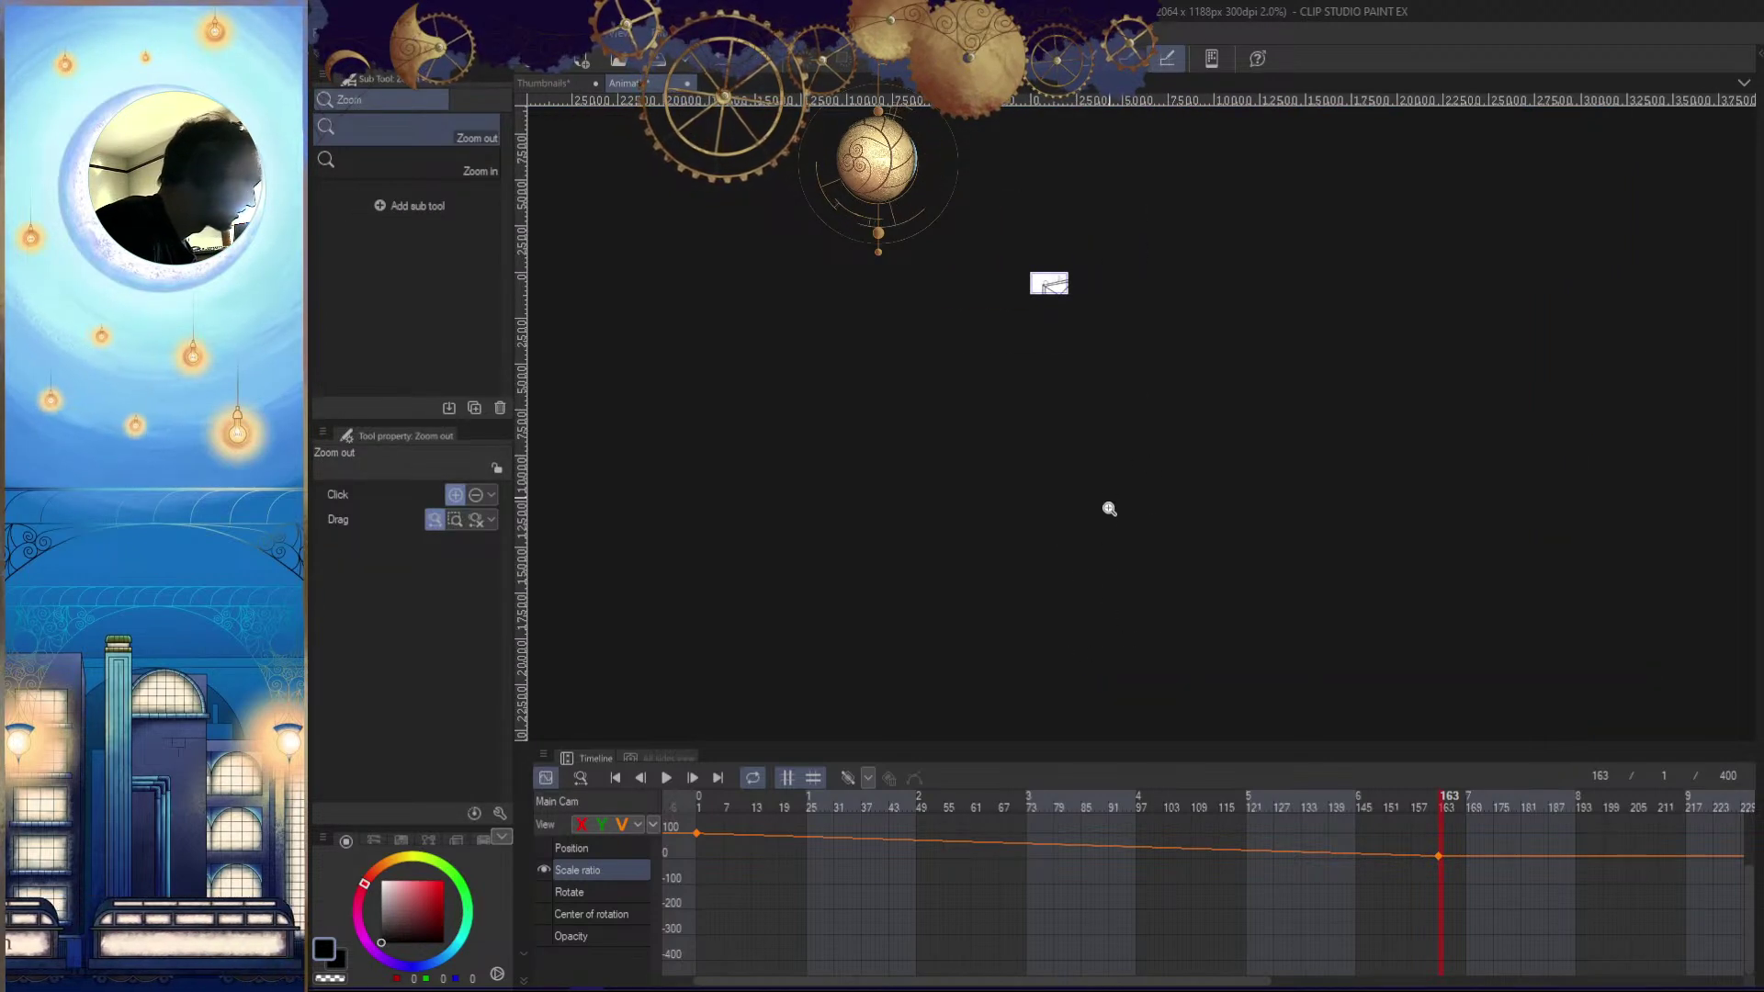
{"action": "key", "text": "o"}
{"action": "left_click_drag", "start_coordinate": [1049, 427], "coordinate": [1049, 469]}
{"action": "left_click_drag", "start_coordinate": [1050, 213], "coordinate": [1049, 180]}
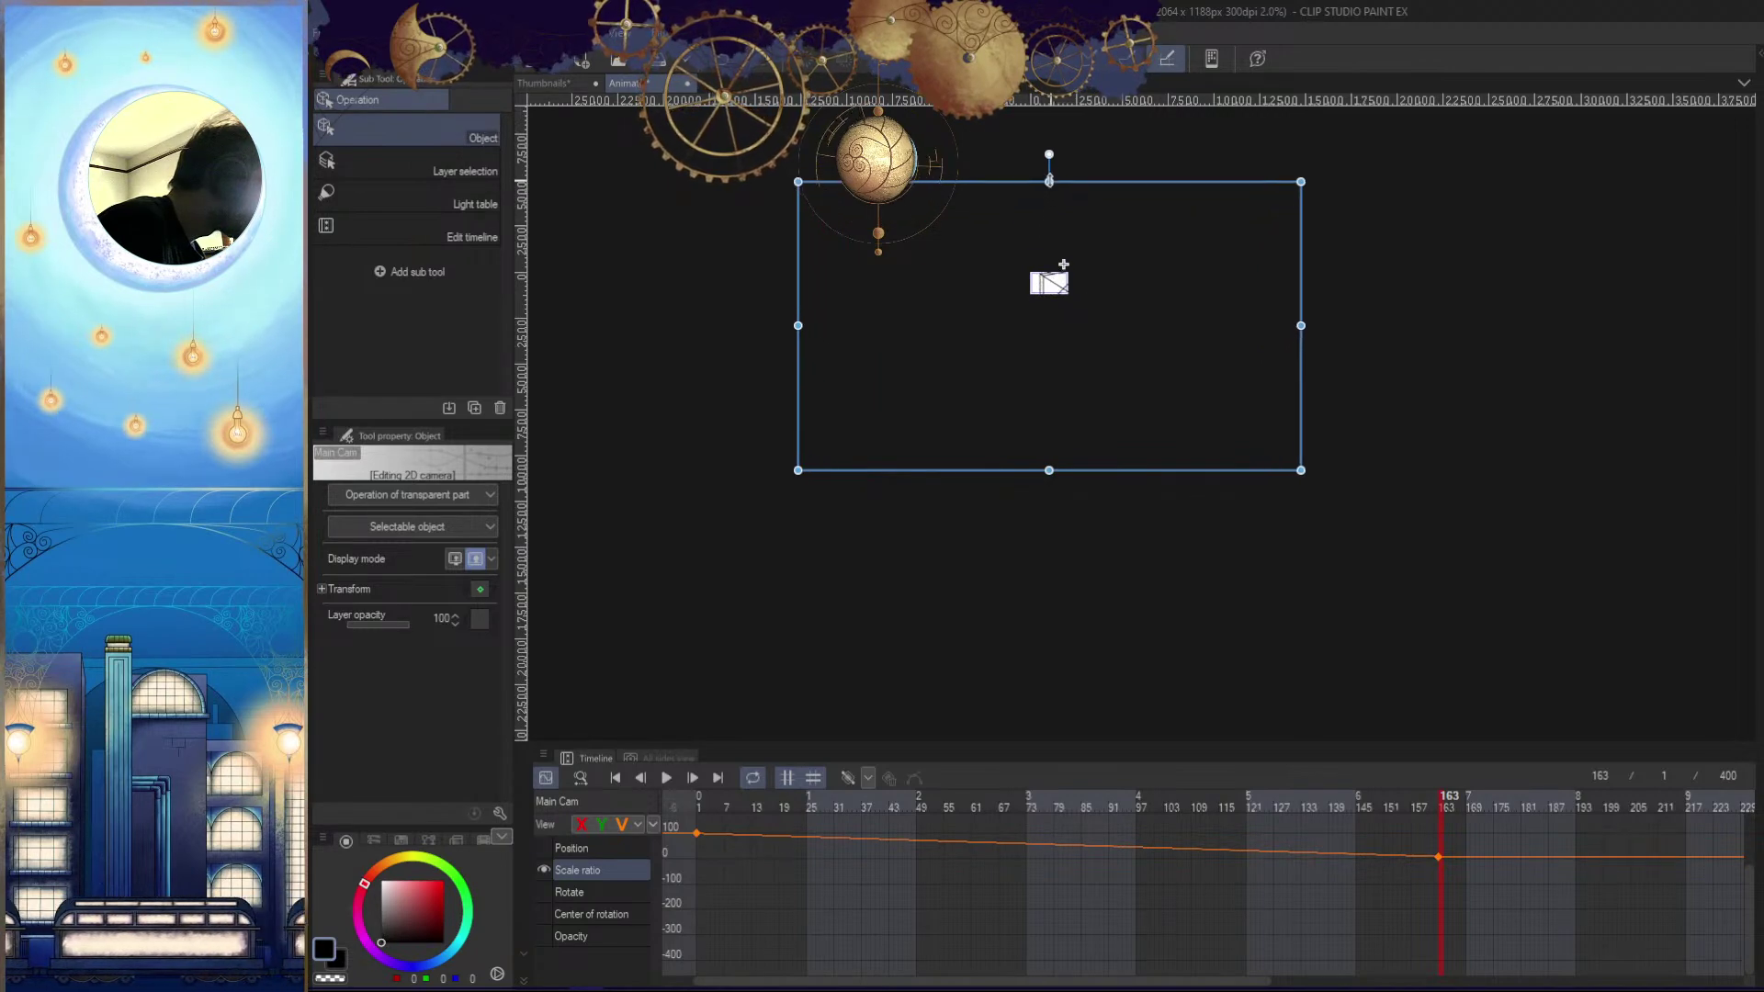
{"action": "left_click_drag", "start_coordinate": [1049, 471], "coordinate": [1042, 551]}
{"action": "left_click_drag", "start_coordinate": [1049, 184], "coordinate": [1049, 172]}
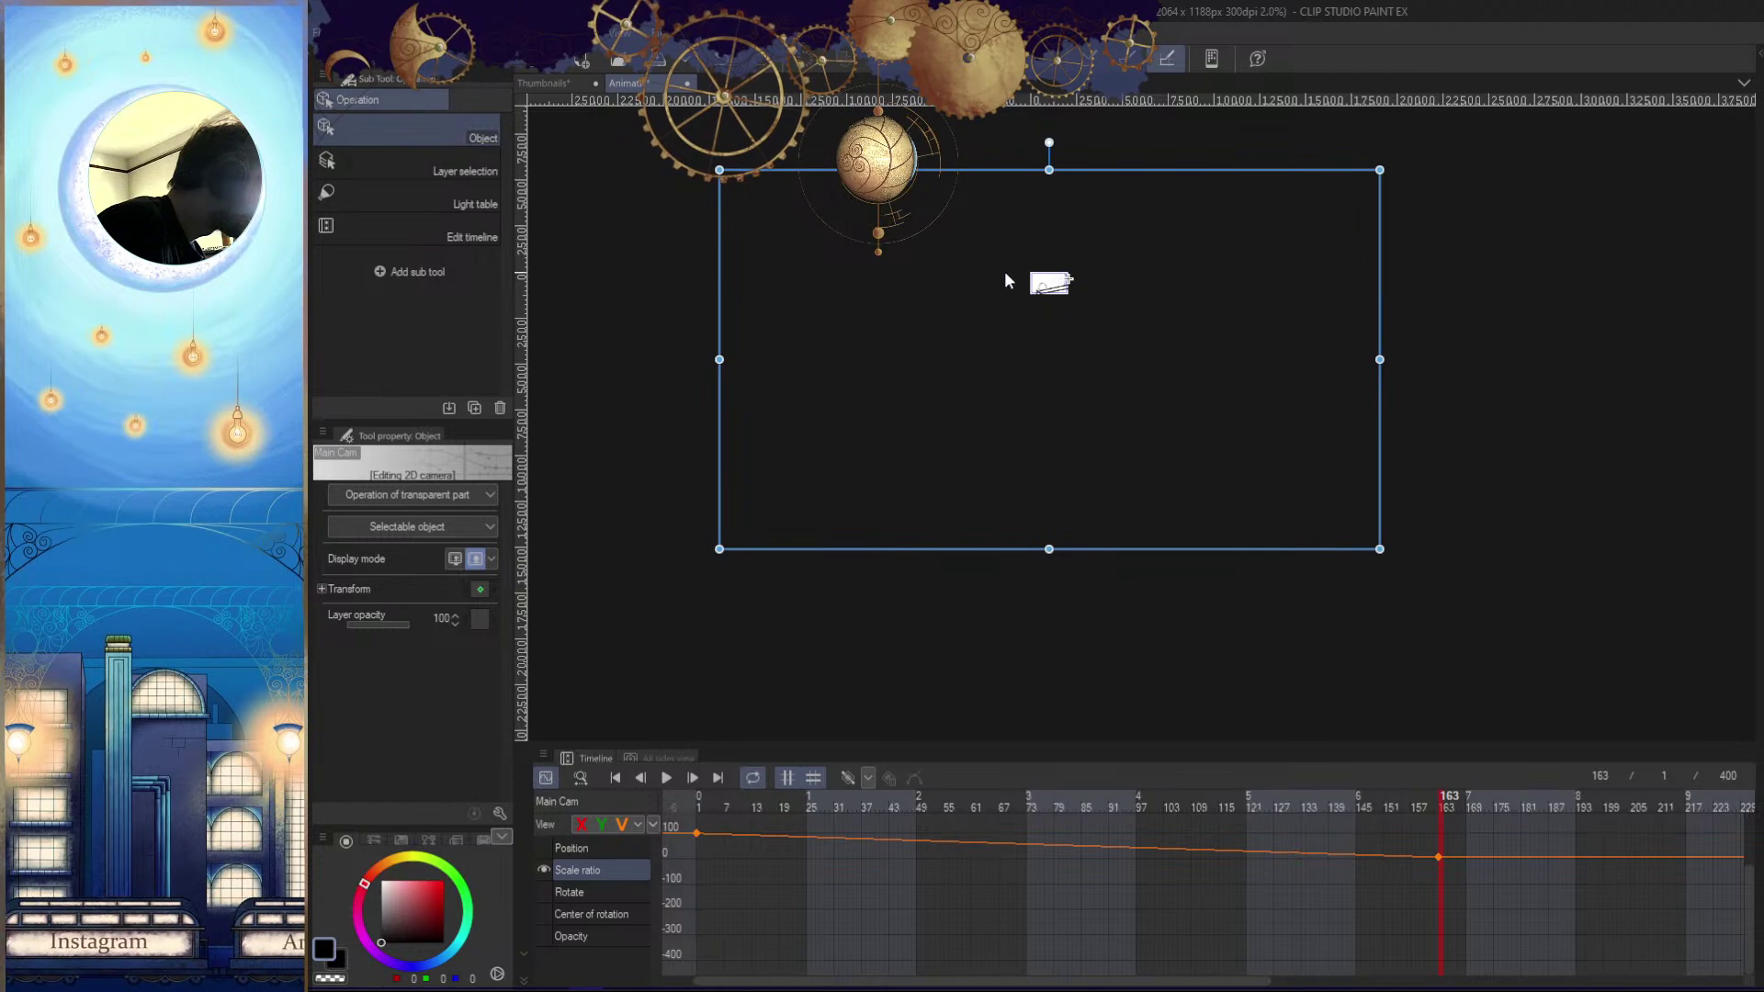
{"action": "left_click_drag", "start_coordinate": [721, 361], "coordinate": [701, 359]}
{"action": "left_click_drag", "start_coordinate": [1040, 555], "coordinate": [1038, 585]}
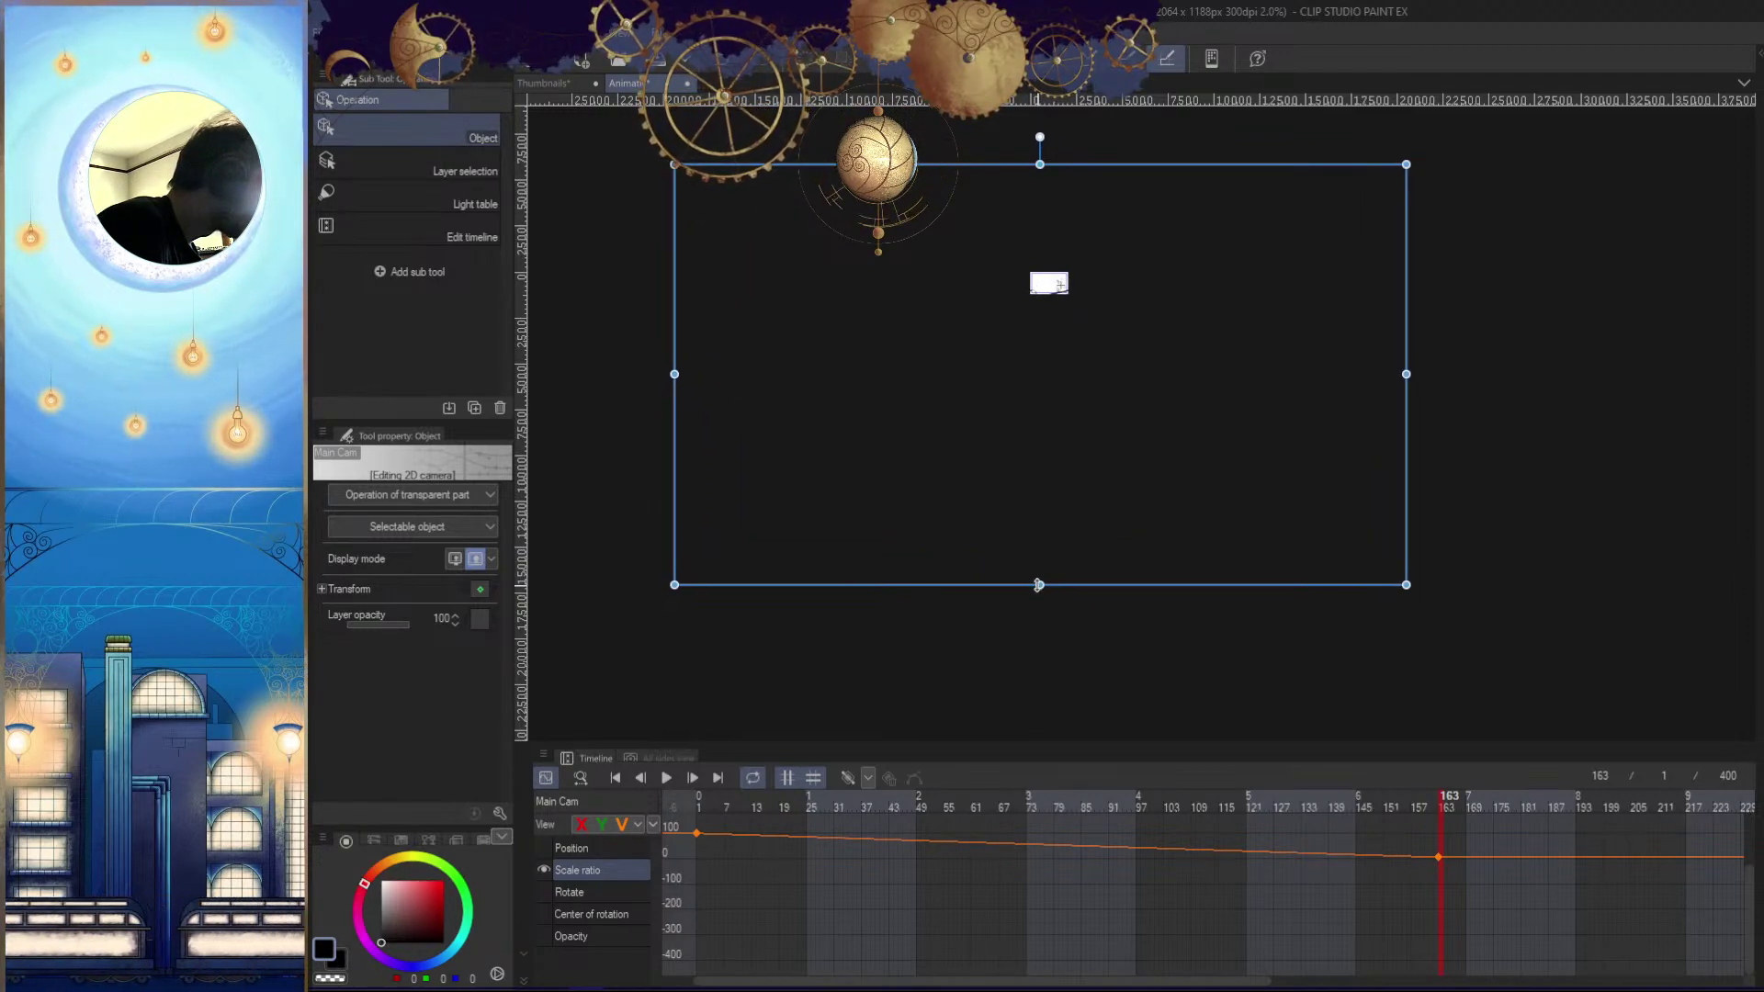
Play the camera push-in from the start of the timeline to check the move
{"action": "left_click_drag", "start_coordinate": [1436, 814], "coordinate": [668, 880]}
{"action": "left_click_drag", "start_coordinate": [1101, 343], "coordinate": [1128, 581]}
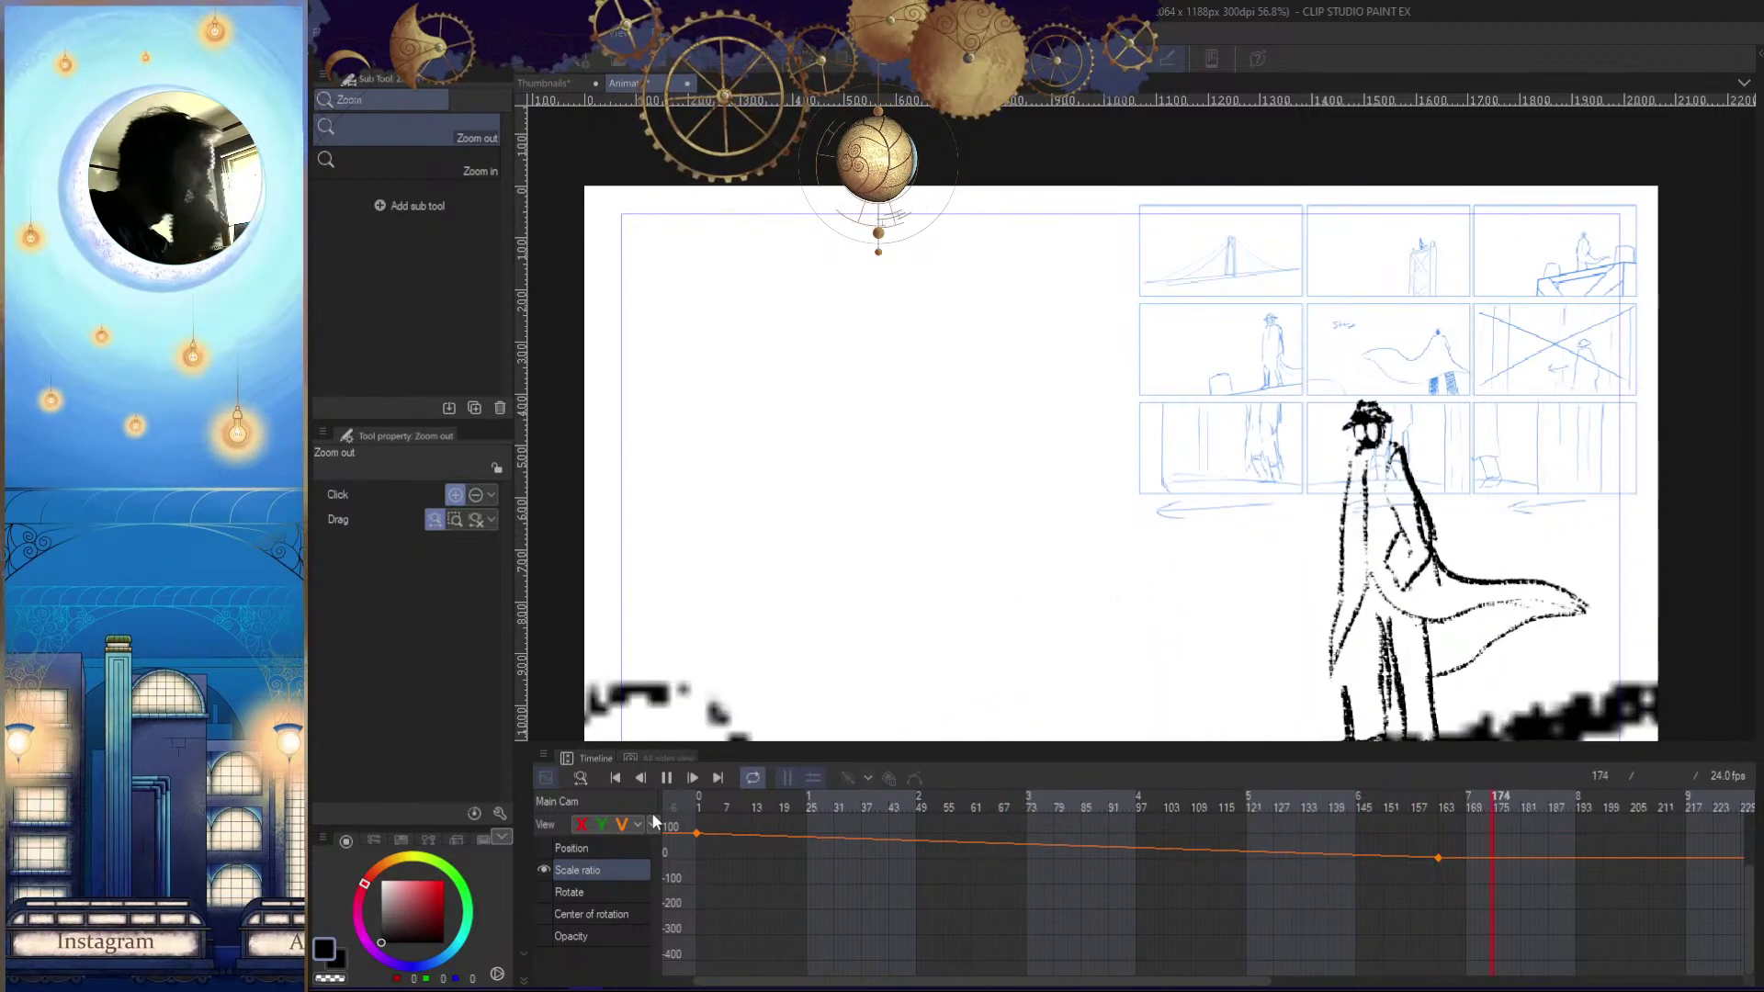
Select Main Cam's Scale ratio keyframe at frame 163 and choose Smooth interpolation
{"action": "left_click", "coordinate": [1443, 794]}
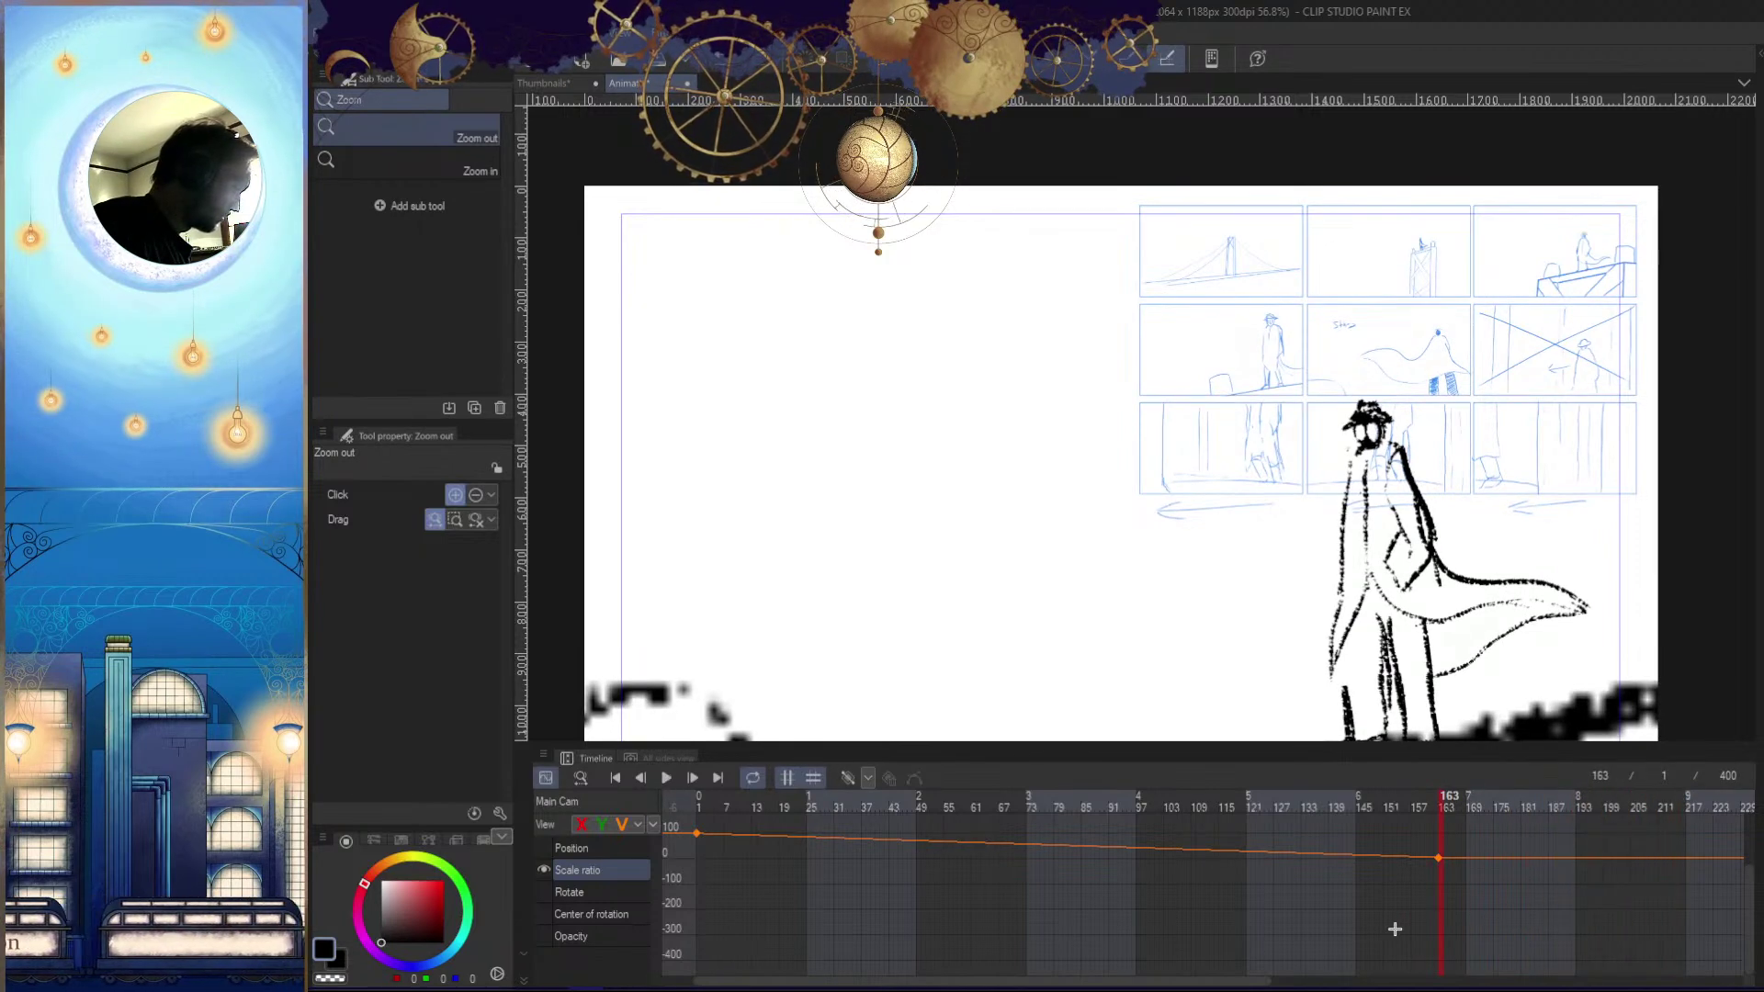
{"action": "left_click", "coordinate": [1435, 855]}
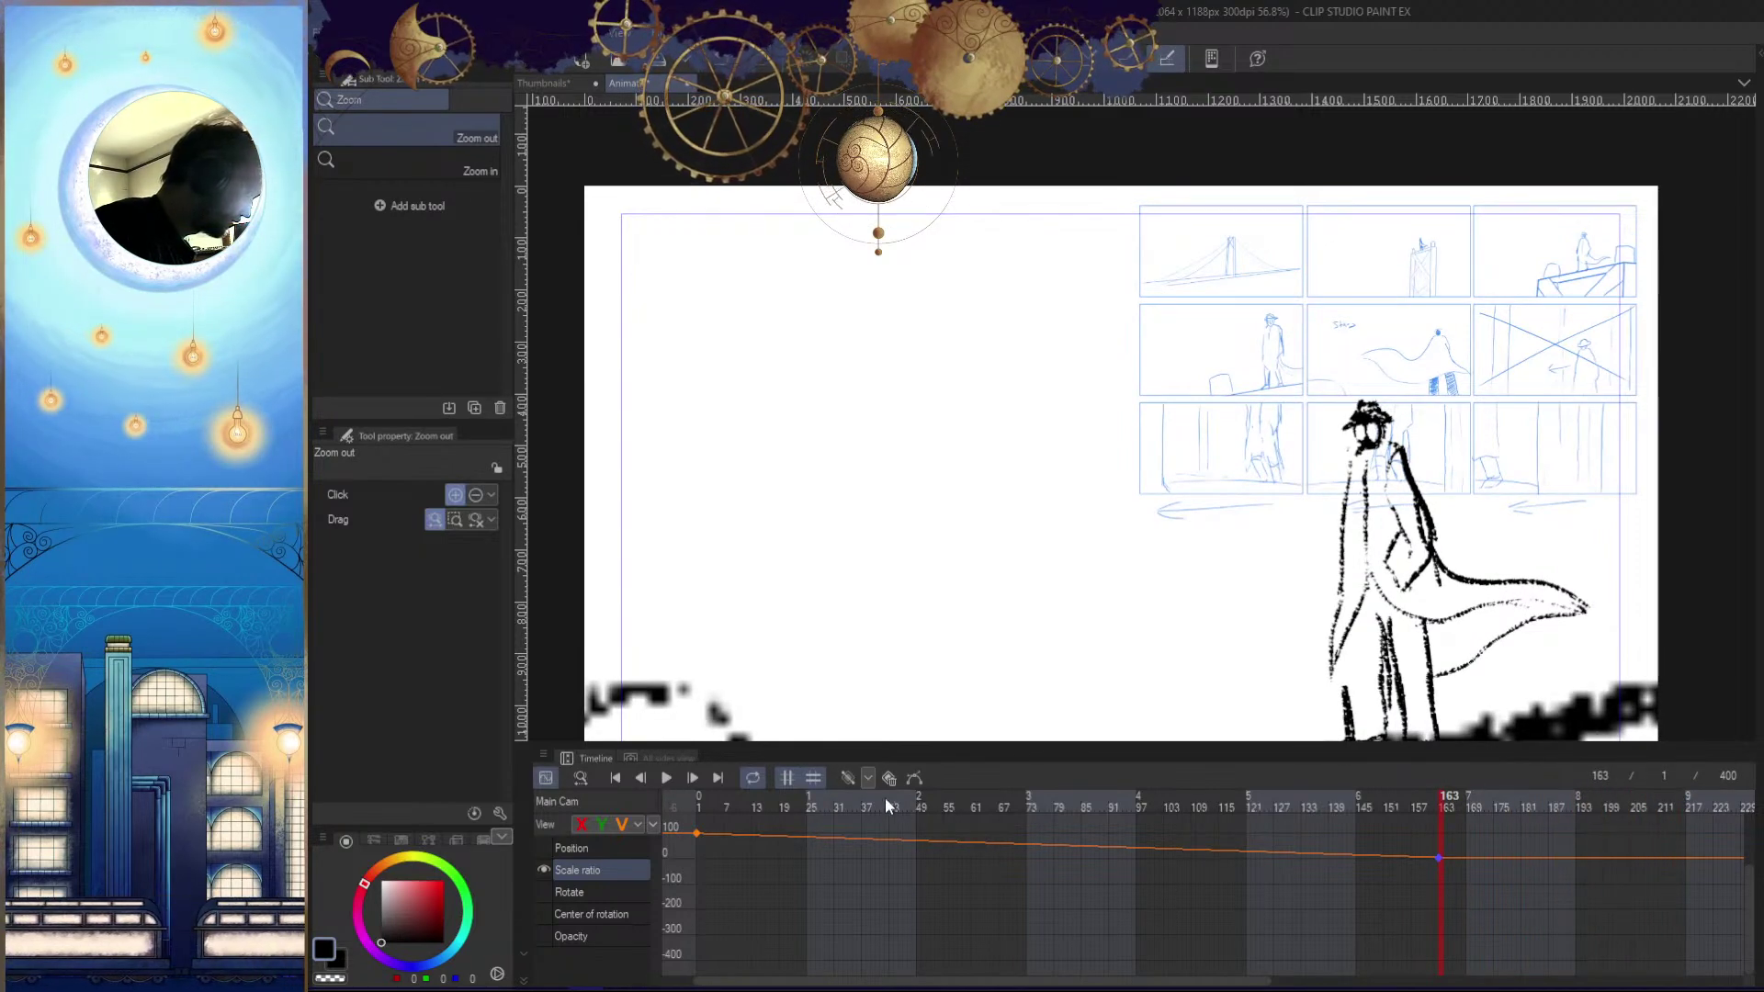
{"action": "left_click", "coordinate": [868, 778]}
{"action": "left_click", "coordinate": [939, 836]}
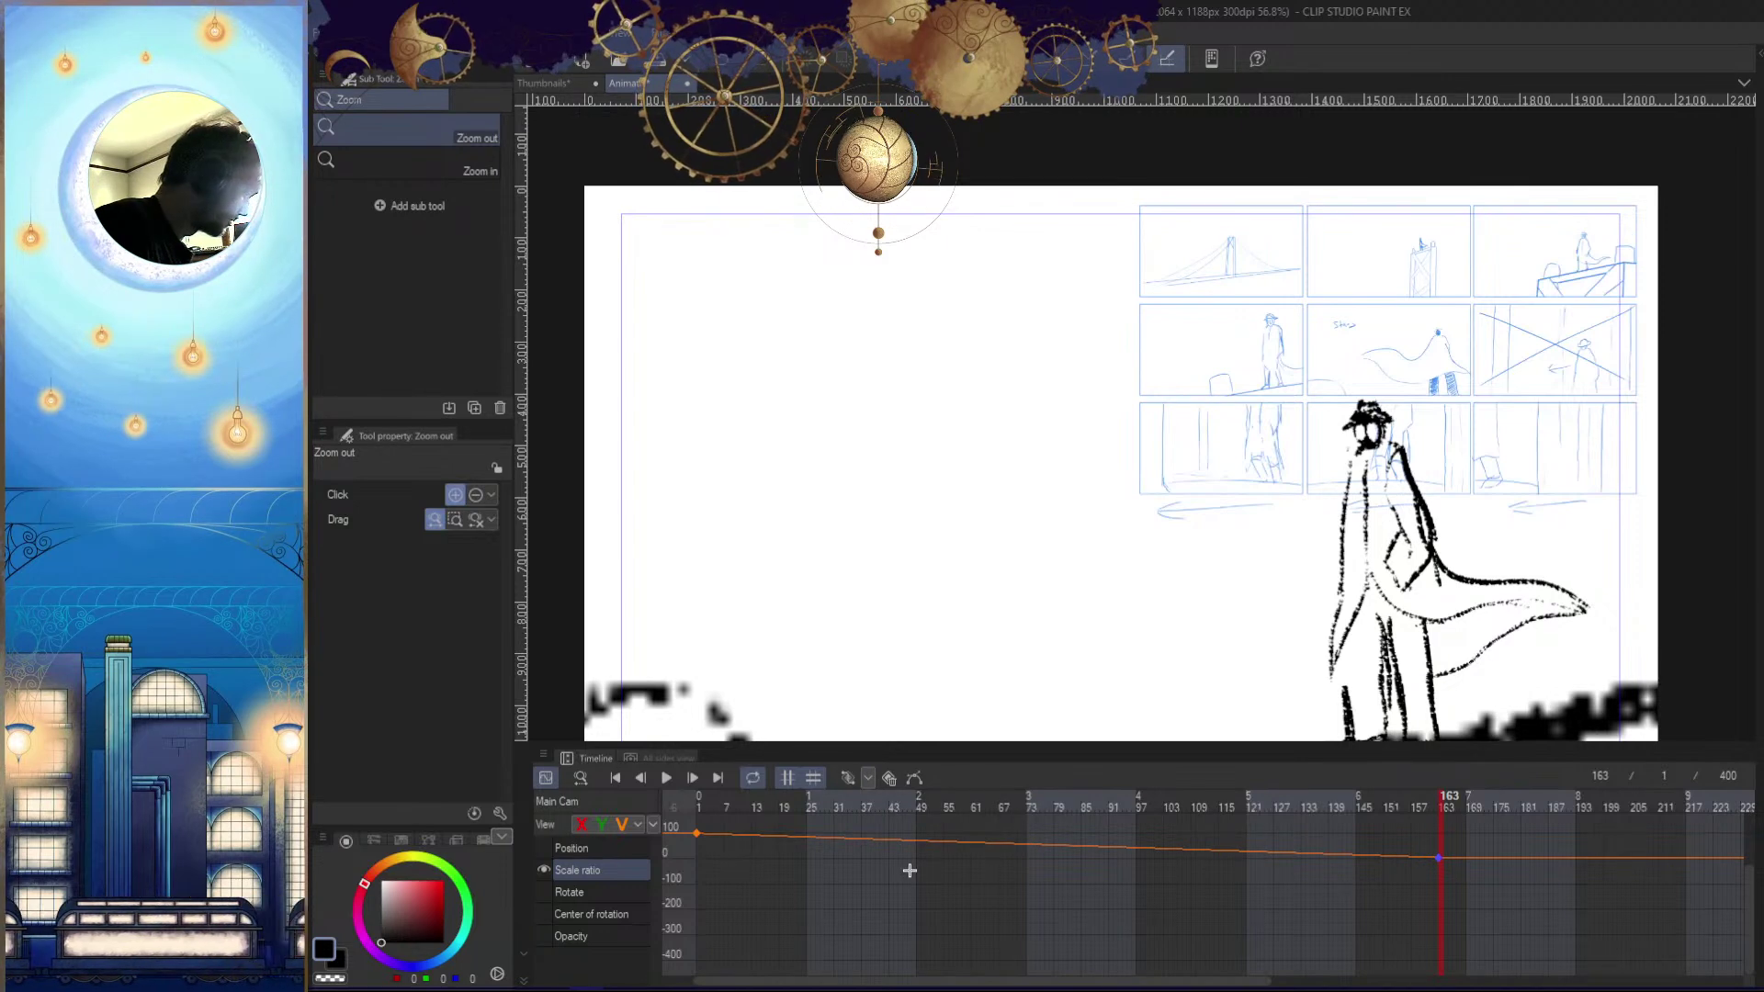
Play the push-in from frame 63 to review the end of the camera move
{"action": "left_click_drag", "start_coordinate": [1402, 808], "coordinate": [985, 813]}
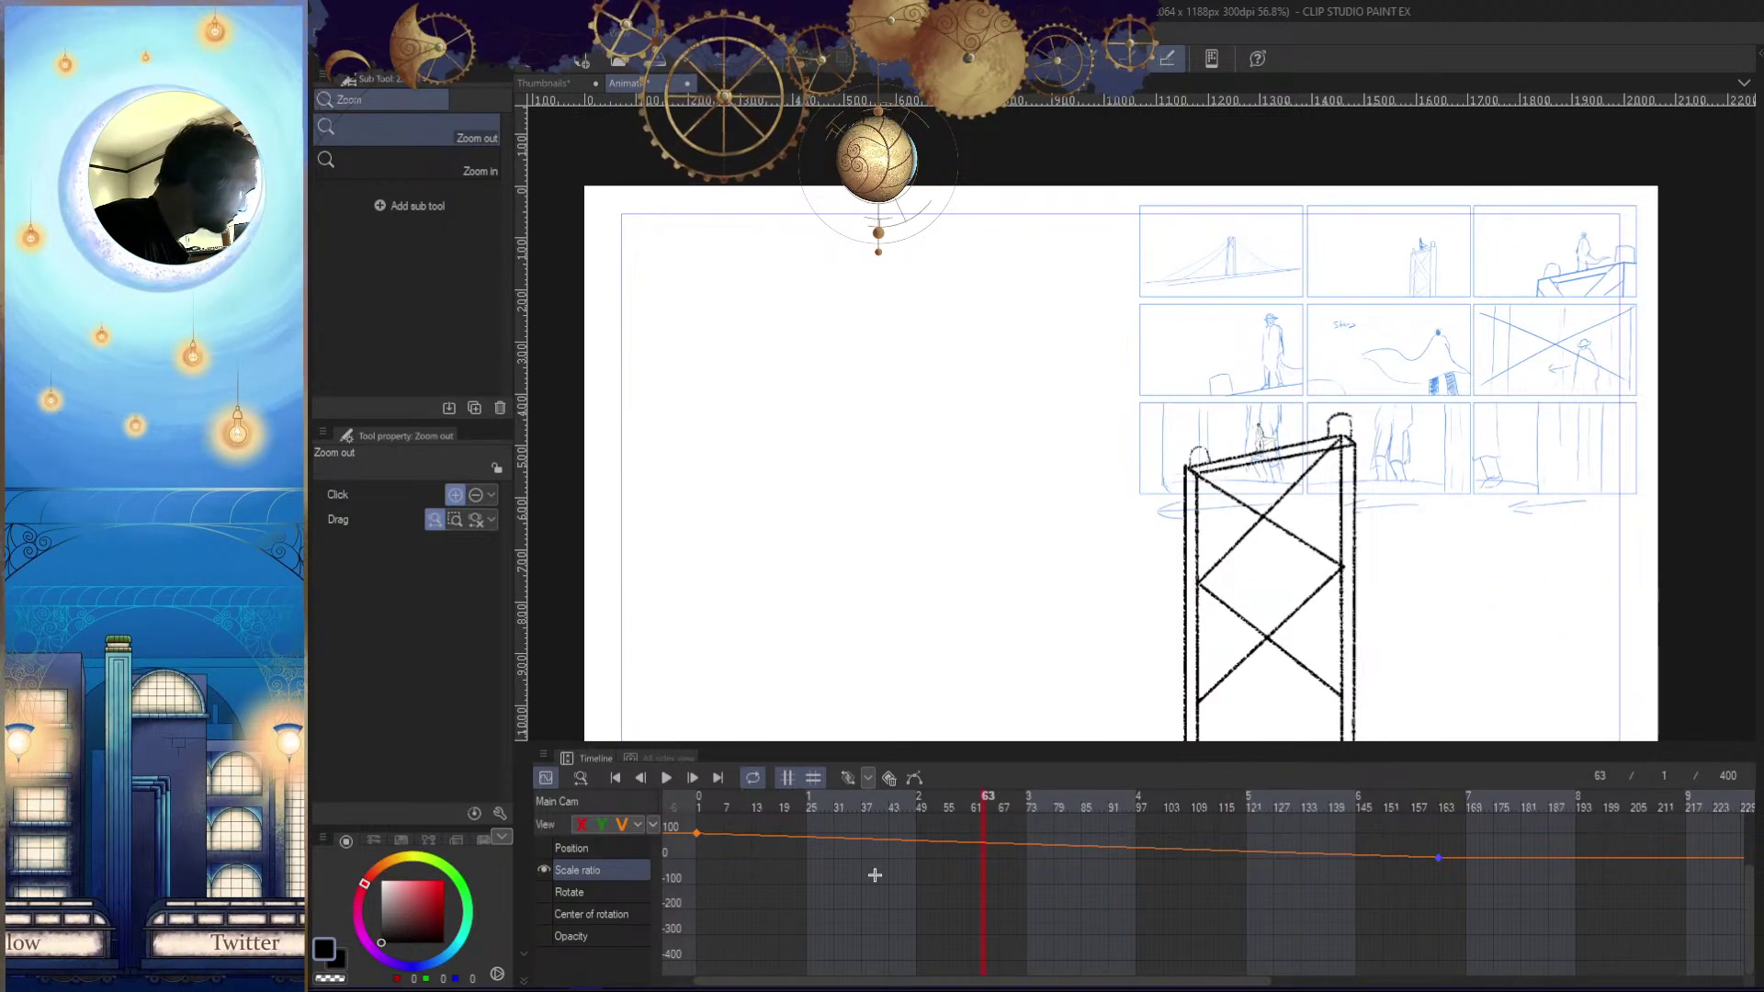
{"action": "left_click", "coordinate": [667, 783]}
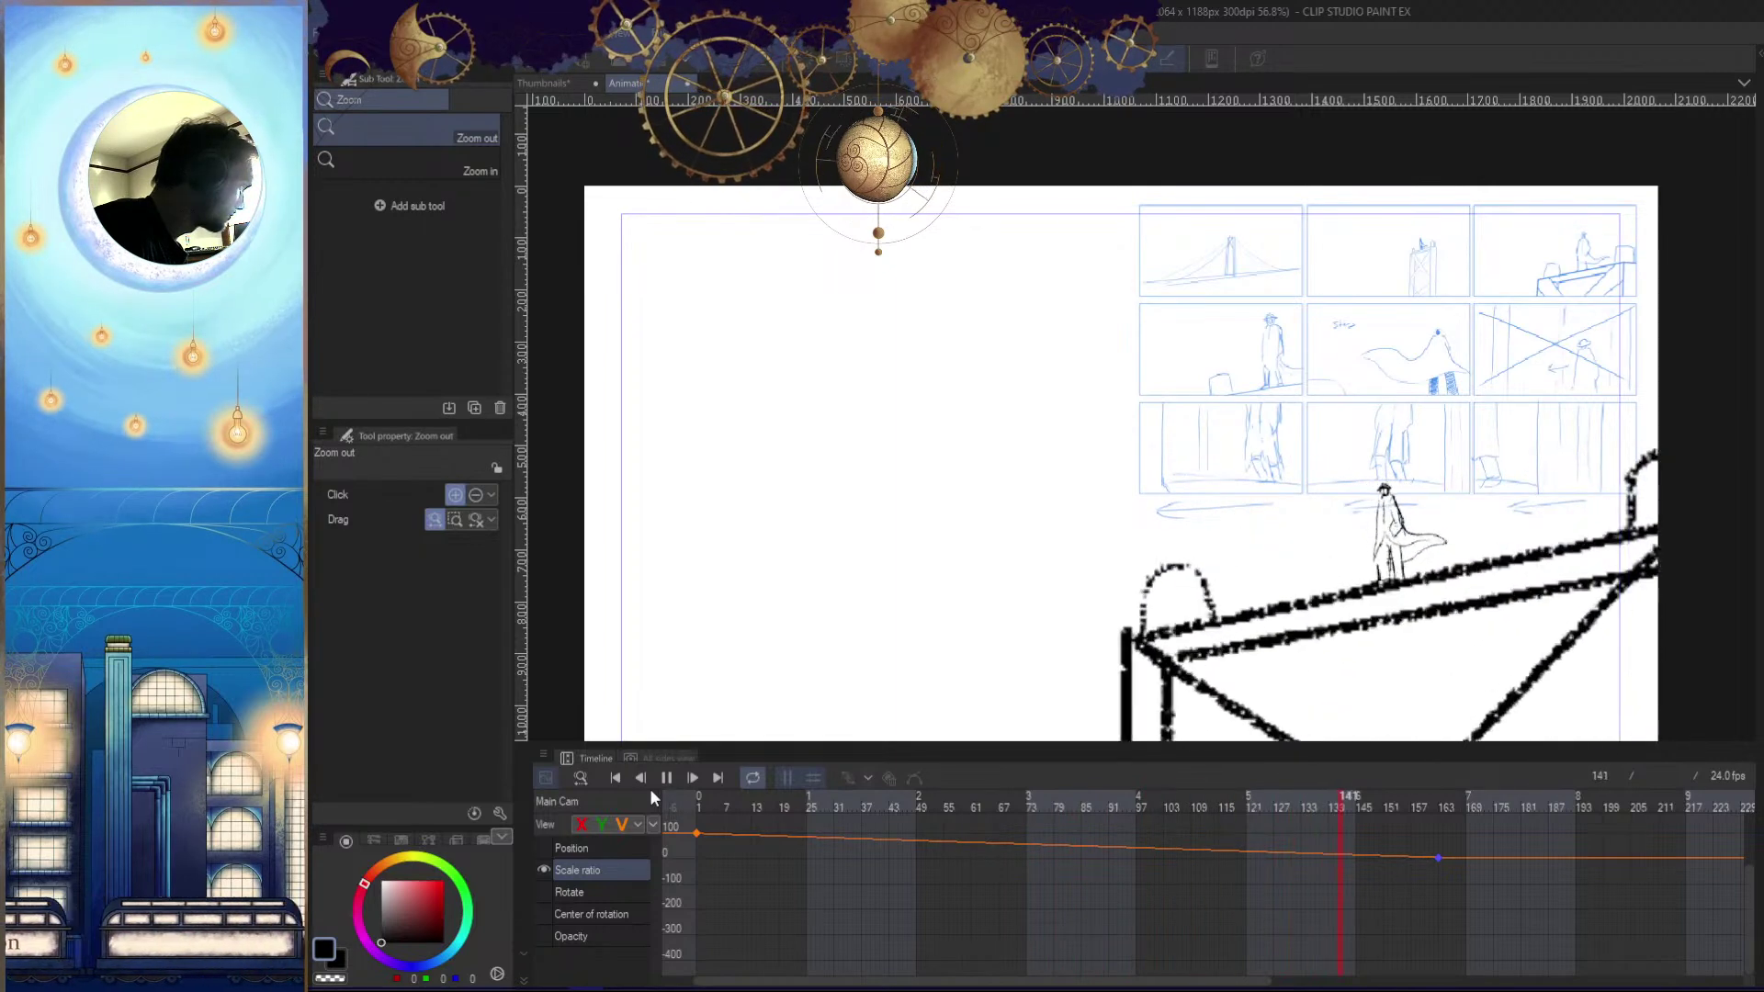
{"action": "left_click", "coordinate": [667, 780]}
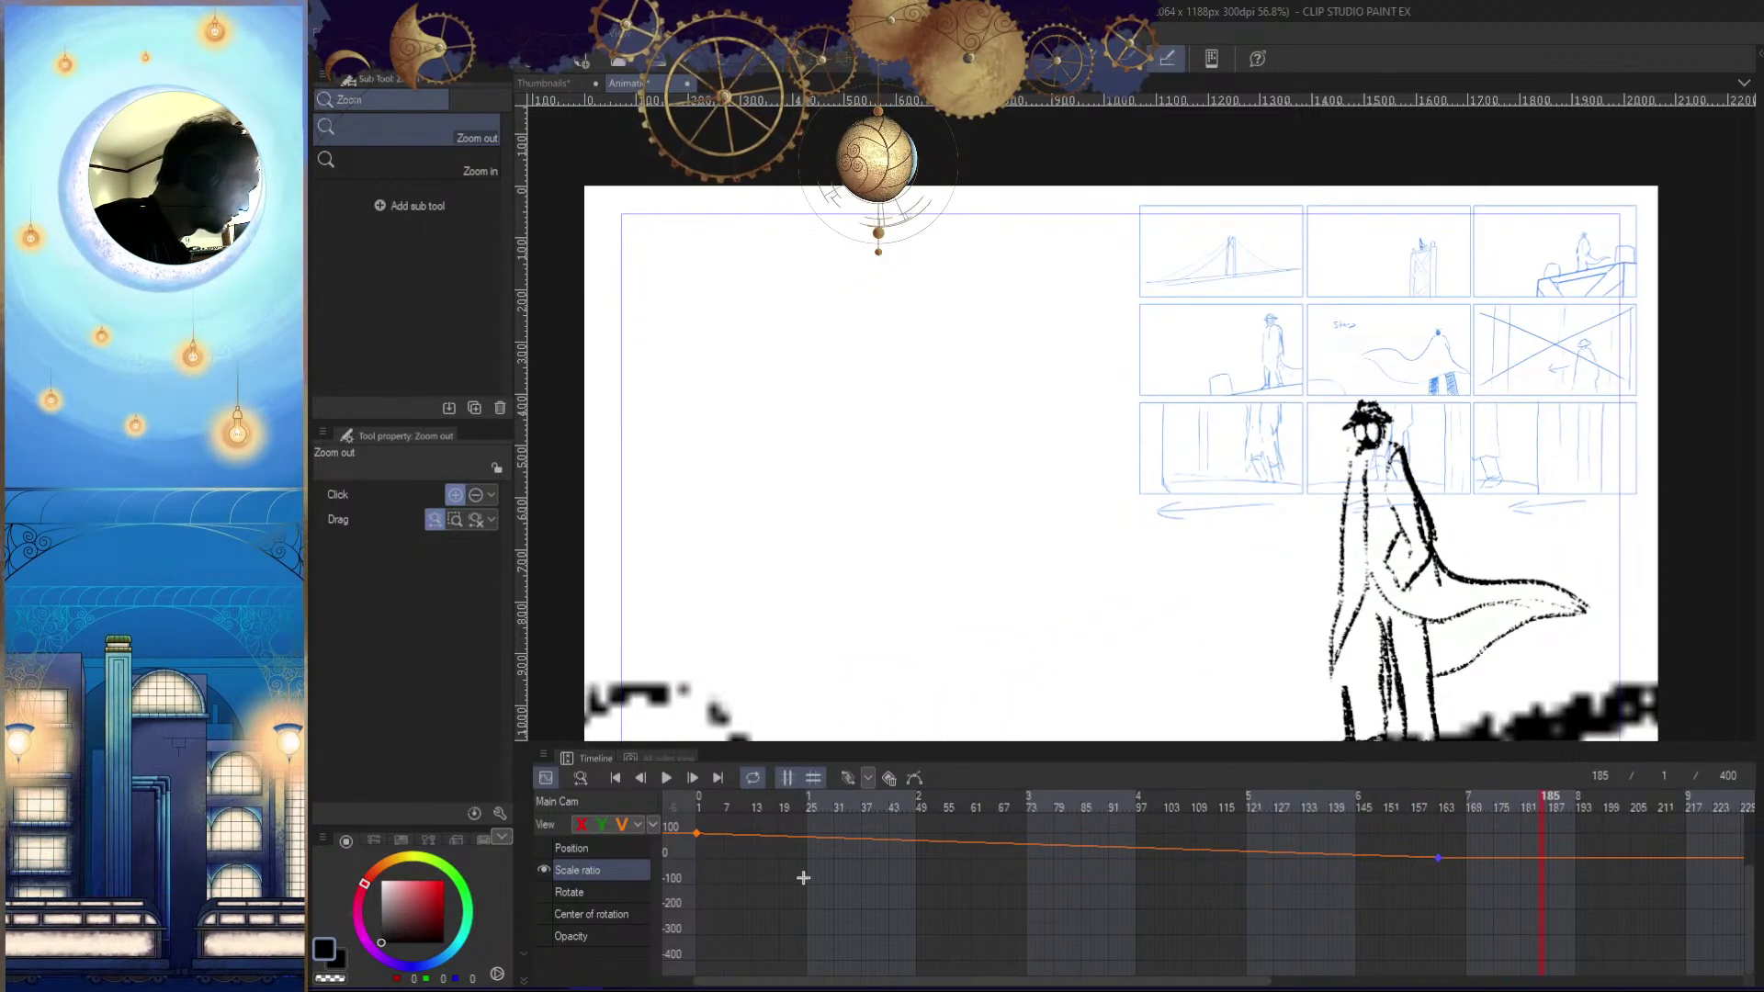
Select both Scale ratio keyframes, at frames 1 and 163, and choose Smooth interpolation for them
{"action": "left_click_drag", "start_coordinate": [1529, 932], "coordinate": [698, 806]}
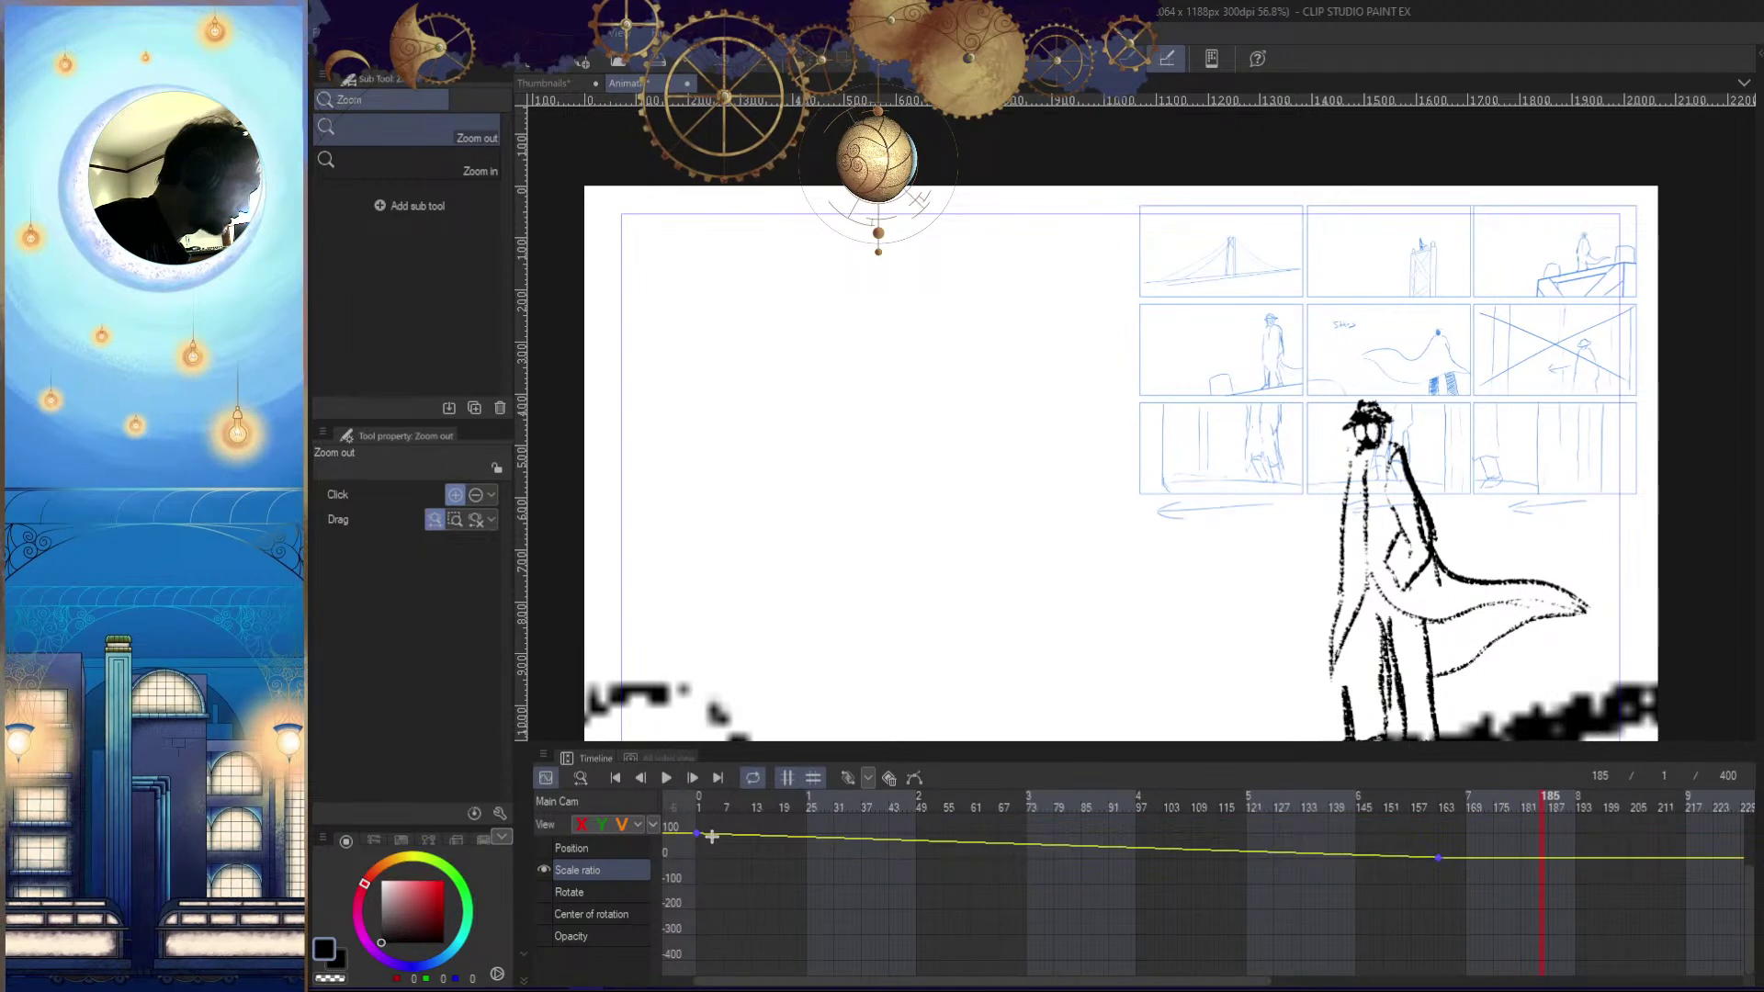
{"action": "left_click", "coordinate": [869, 781]}
{"action": "left_click", "coordinate": [954, 833]}
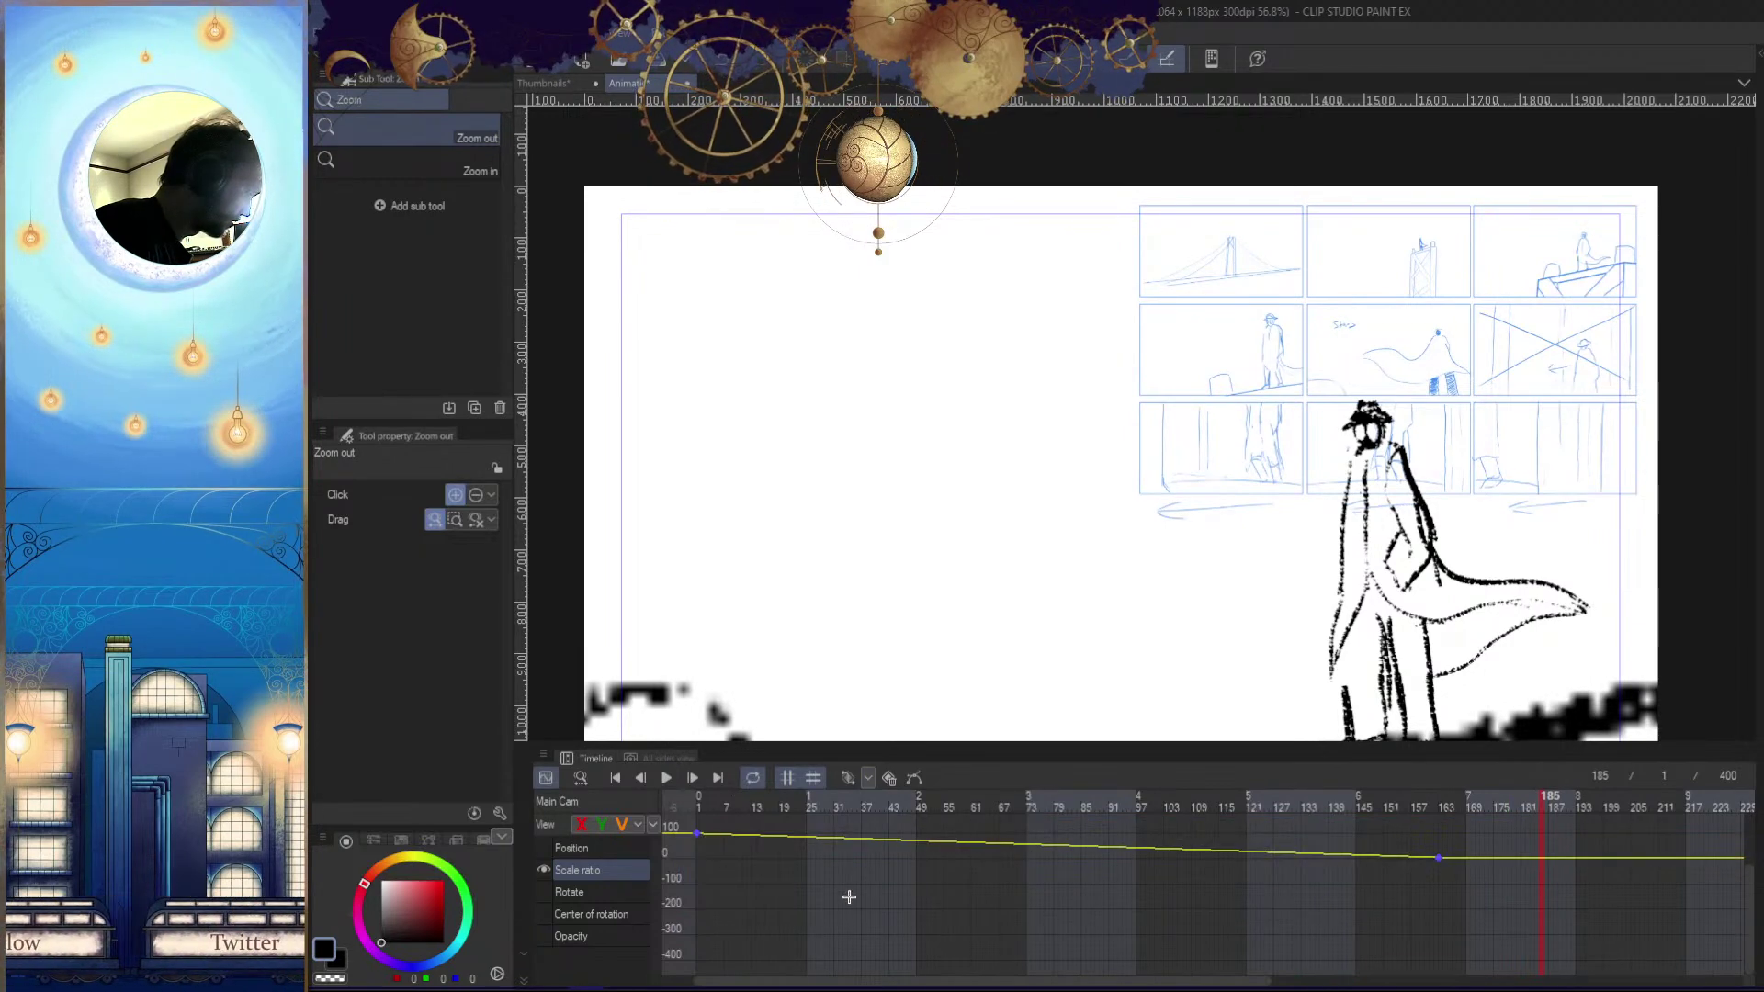
Play the push-in from frame 6, view the whole frame, and scrub back to frame 51
{"action": "left_click", "coordinate": [710, 840]}
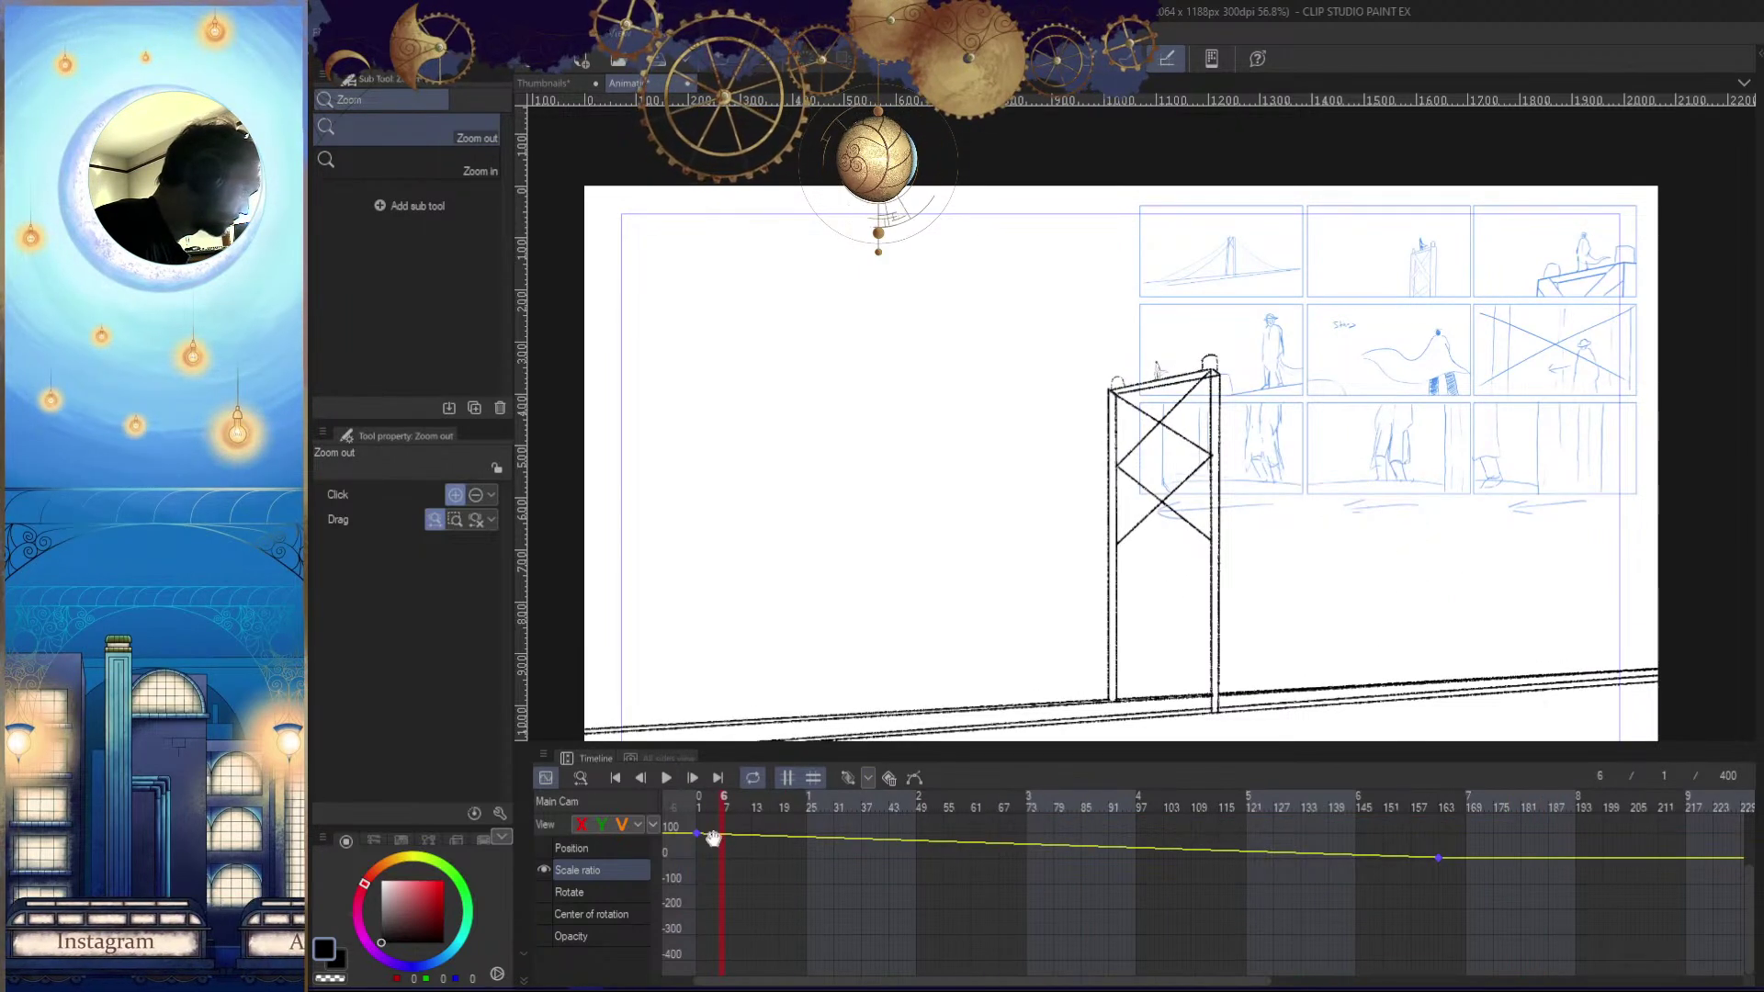
{"action": "left_click", "coordinate": [678, 778]}
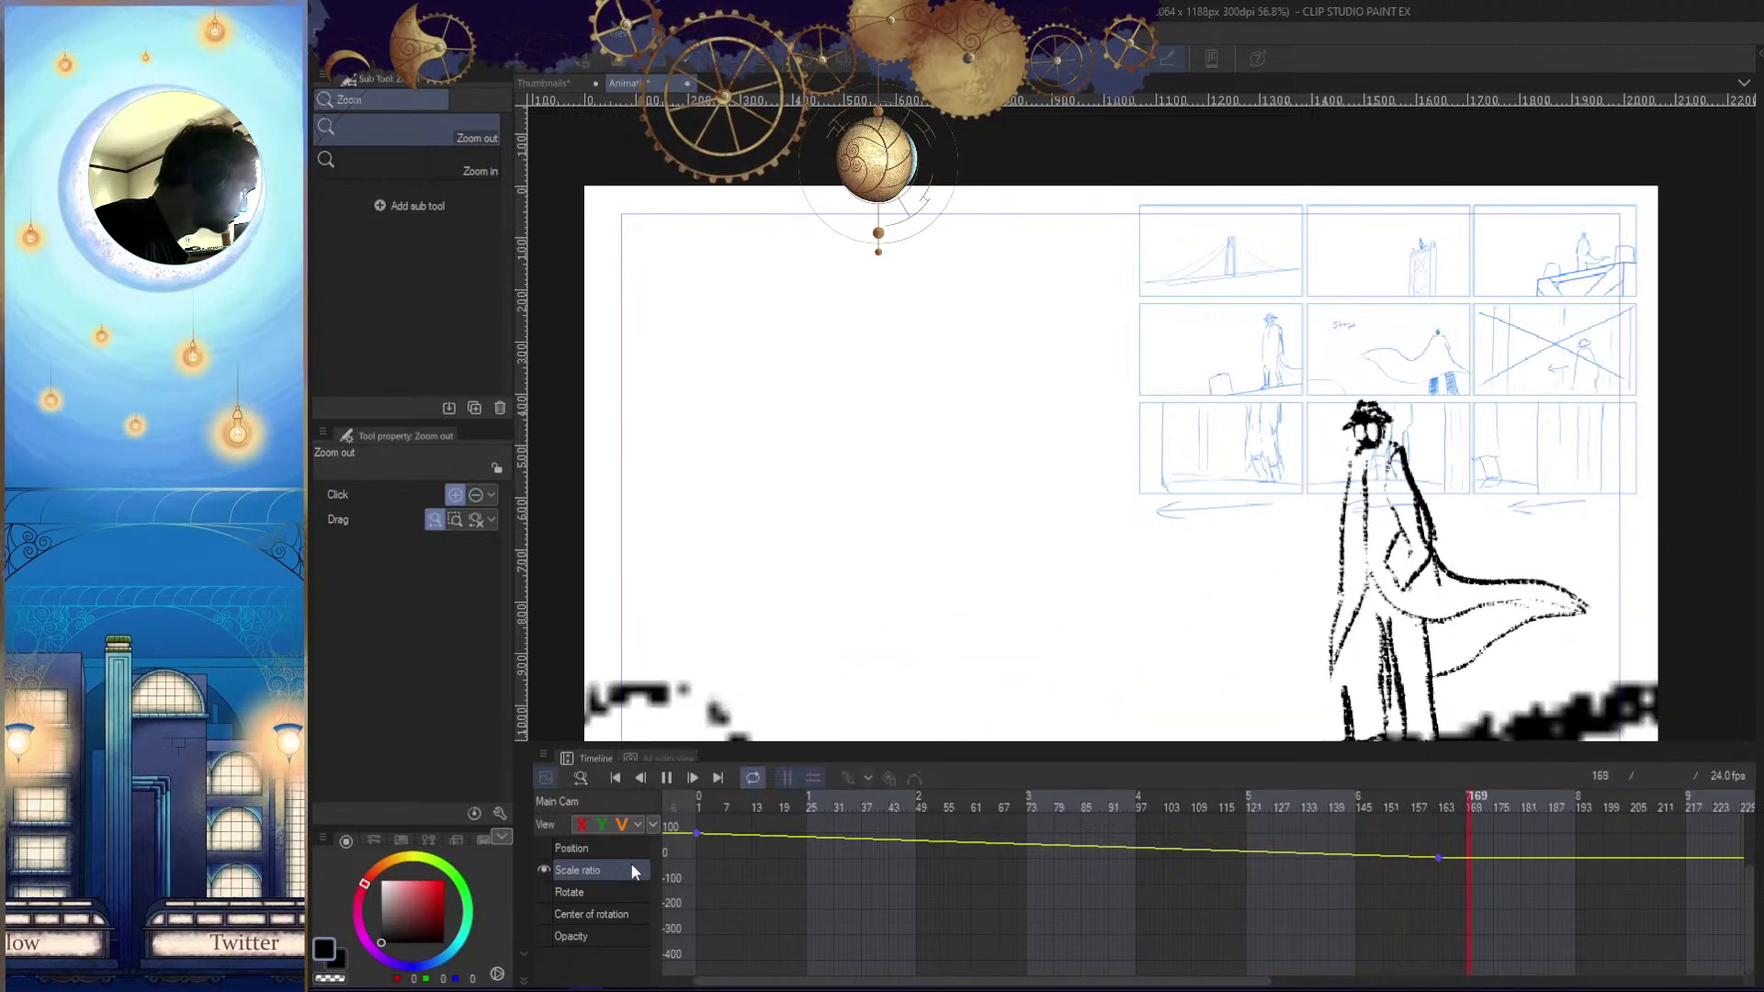
{"action": "left_click", "coordinate": [667, 778]}
{"action": "left_click_drag", "start_coordinate": [1252, 666], "coordinate": [1212, 461]}
{"action": "left_click_drag", "start_coordinate": [1303, 622], "coordinate": [1214, 659]}
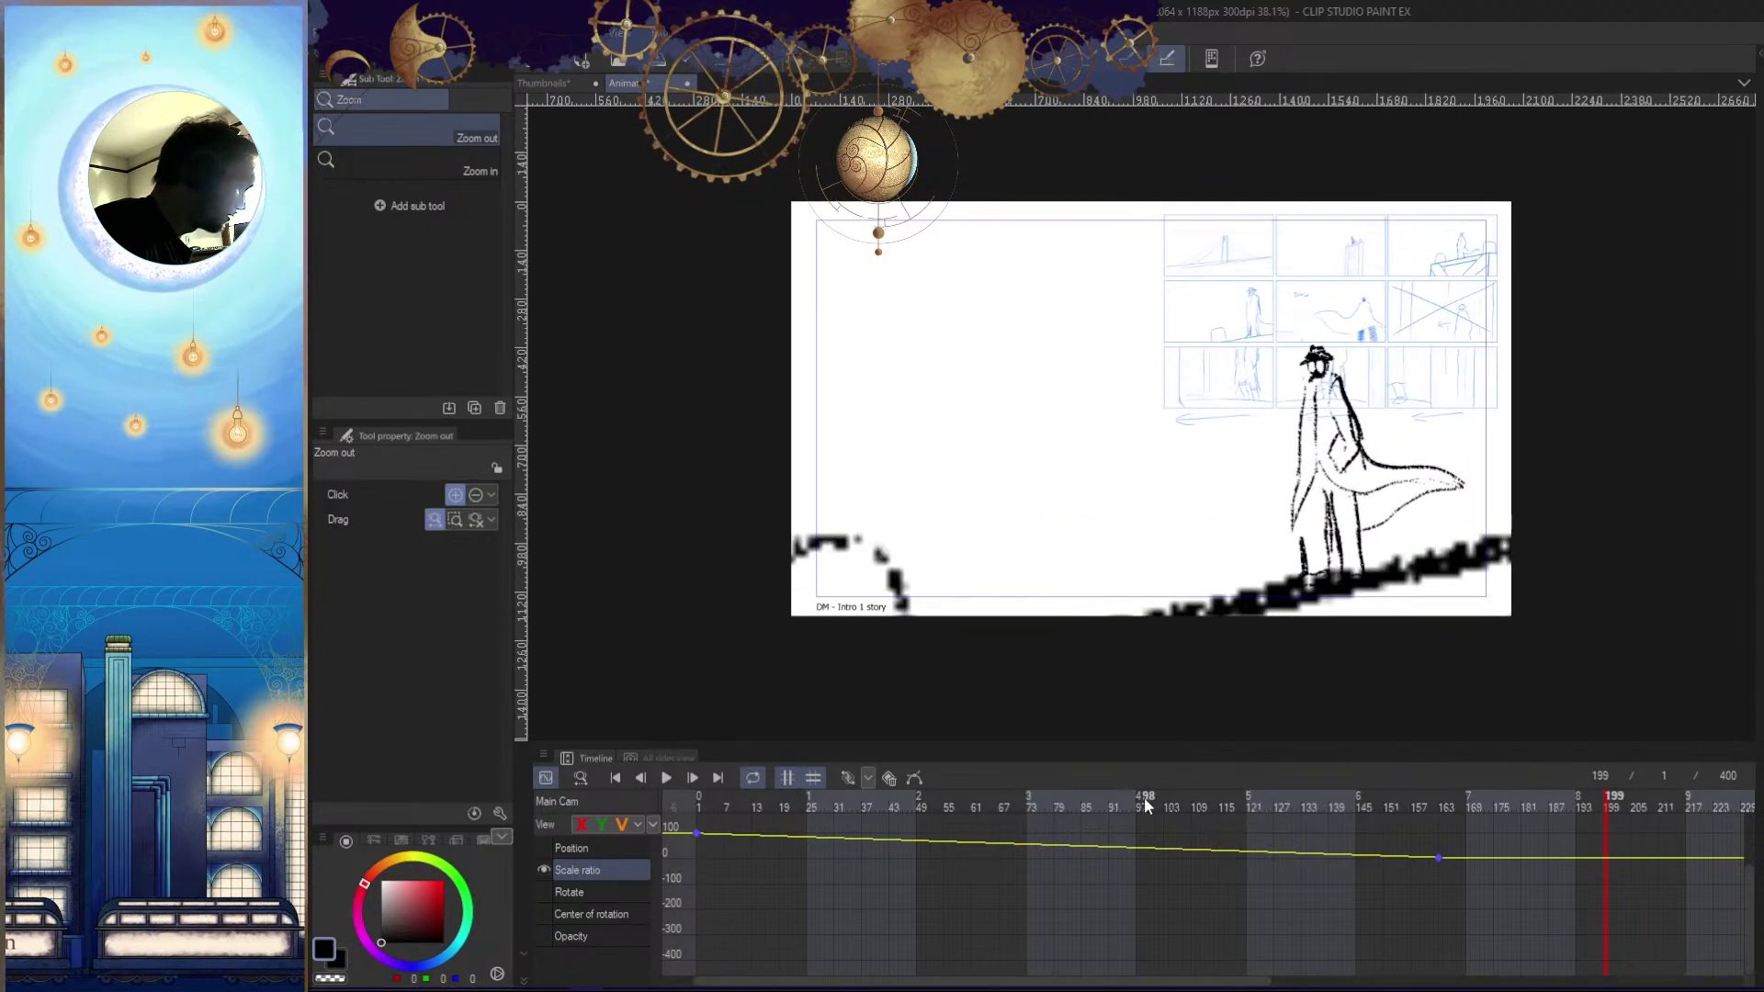
{"action": "left_click_drag", "start_coordinate": [1141, 808], "coordinate": [929, 807]}
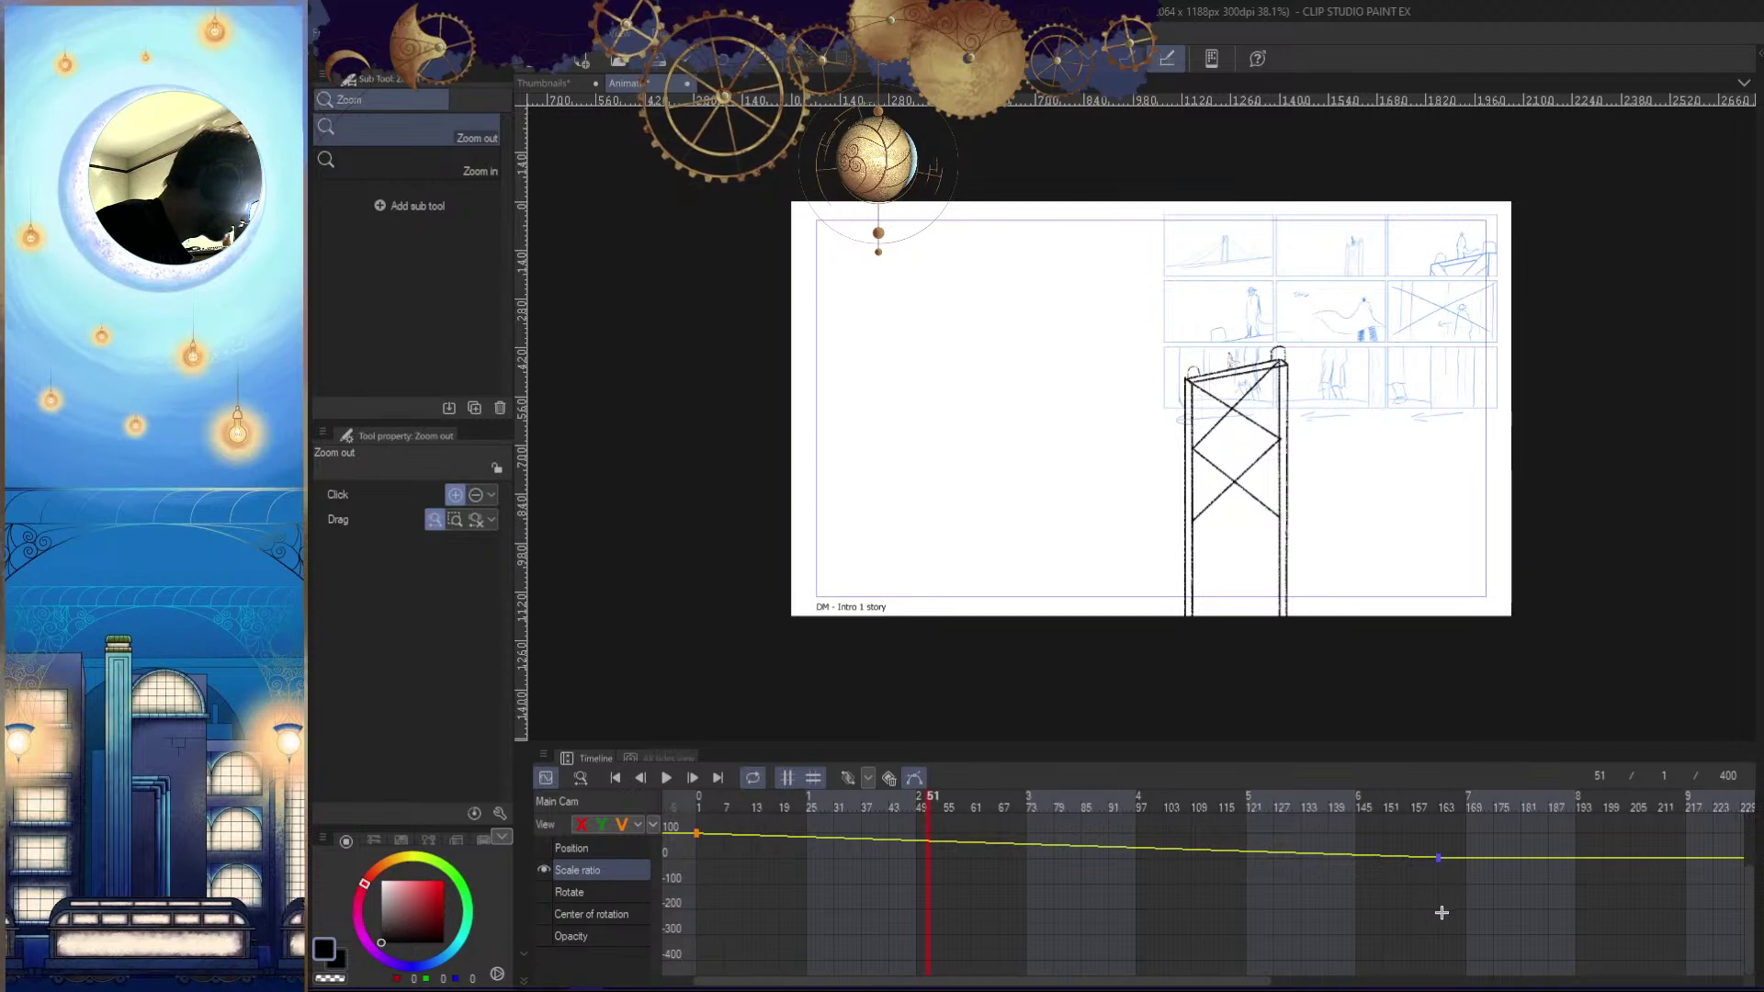
Try to reshape Main Cam's Scale ratio curve near the frame 163 keyframe, and undo the change
{"action": "left_click_drag", "start_coordinate": [1400, 898], "coordinate": [1340, 900]}
{"action": "left_click", "coordinate": [1363, 878]}
{"action": "key", "text": "ctrl+z"}
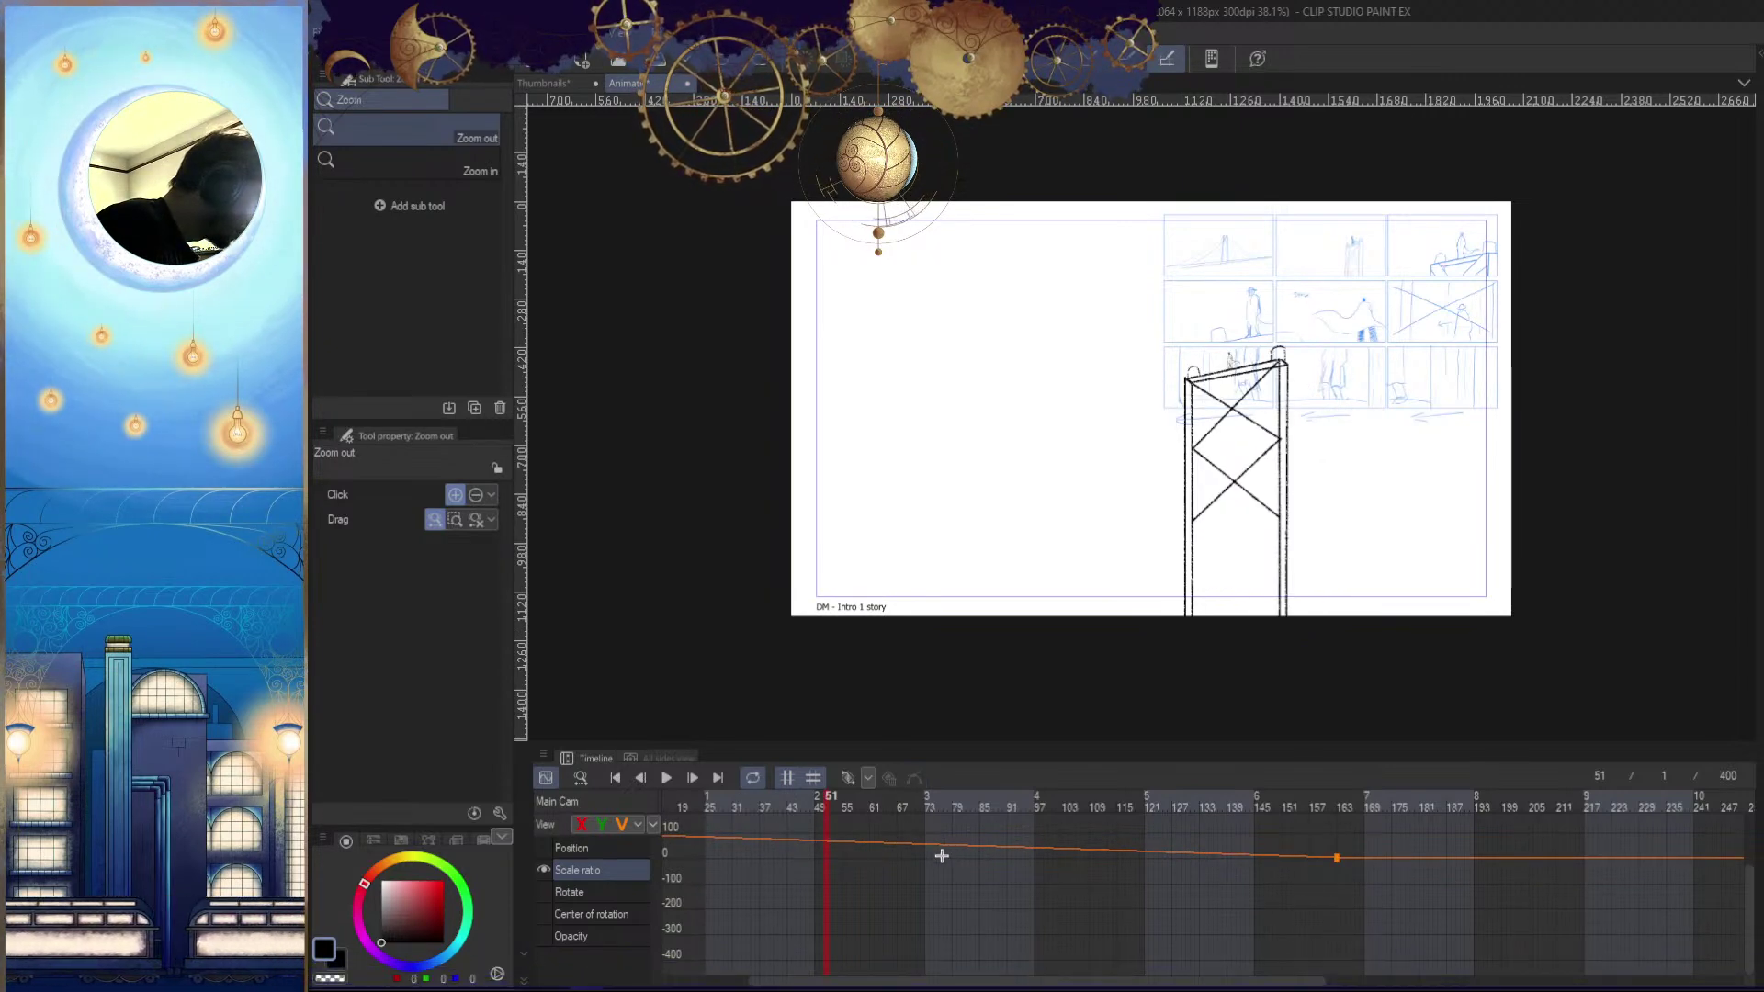
Try to adjust Main Cam's Scale ratio curve near the frame 1 keyframe, and undo the change
{"action": "left_click", "coordinate": [870, 777]}
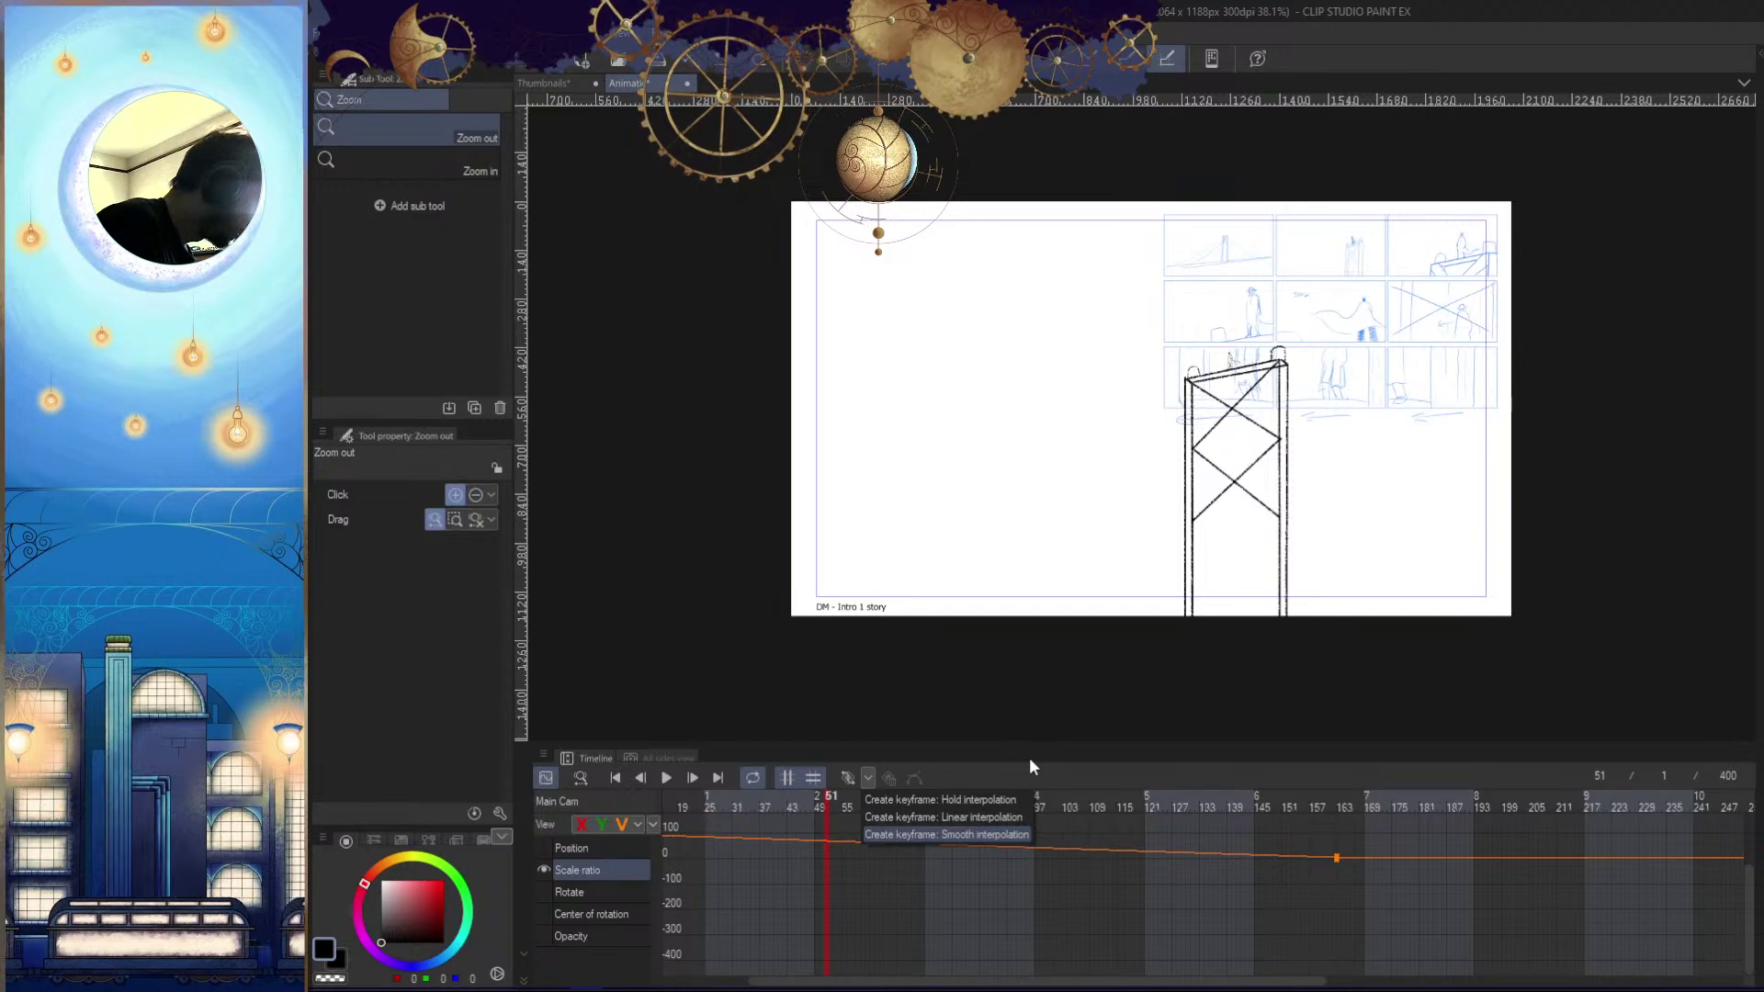
{"action": "left_click", "coordinate": [868, 777]}
{"action": "left_click_drag", "start_coordinate": [1385, 900], "coordinate": [1100, 773]}
{"action": "left_click_drag", "start_coordinate": [1061, 852], "coordinate": [1023, 891]}
{"action": "left_click_drag", "start_coordinate": [763, 854], "coordinate": [780, 843]}
{"action": "key", "text": "ctrl+z"}
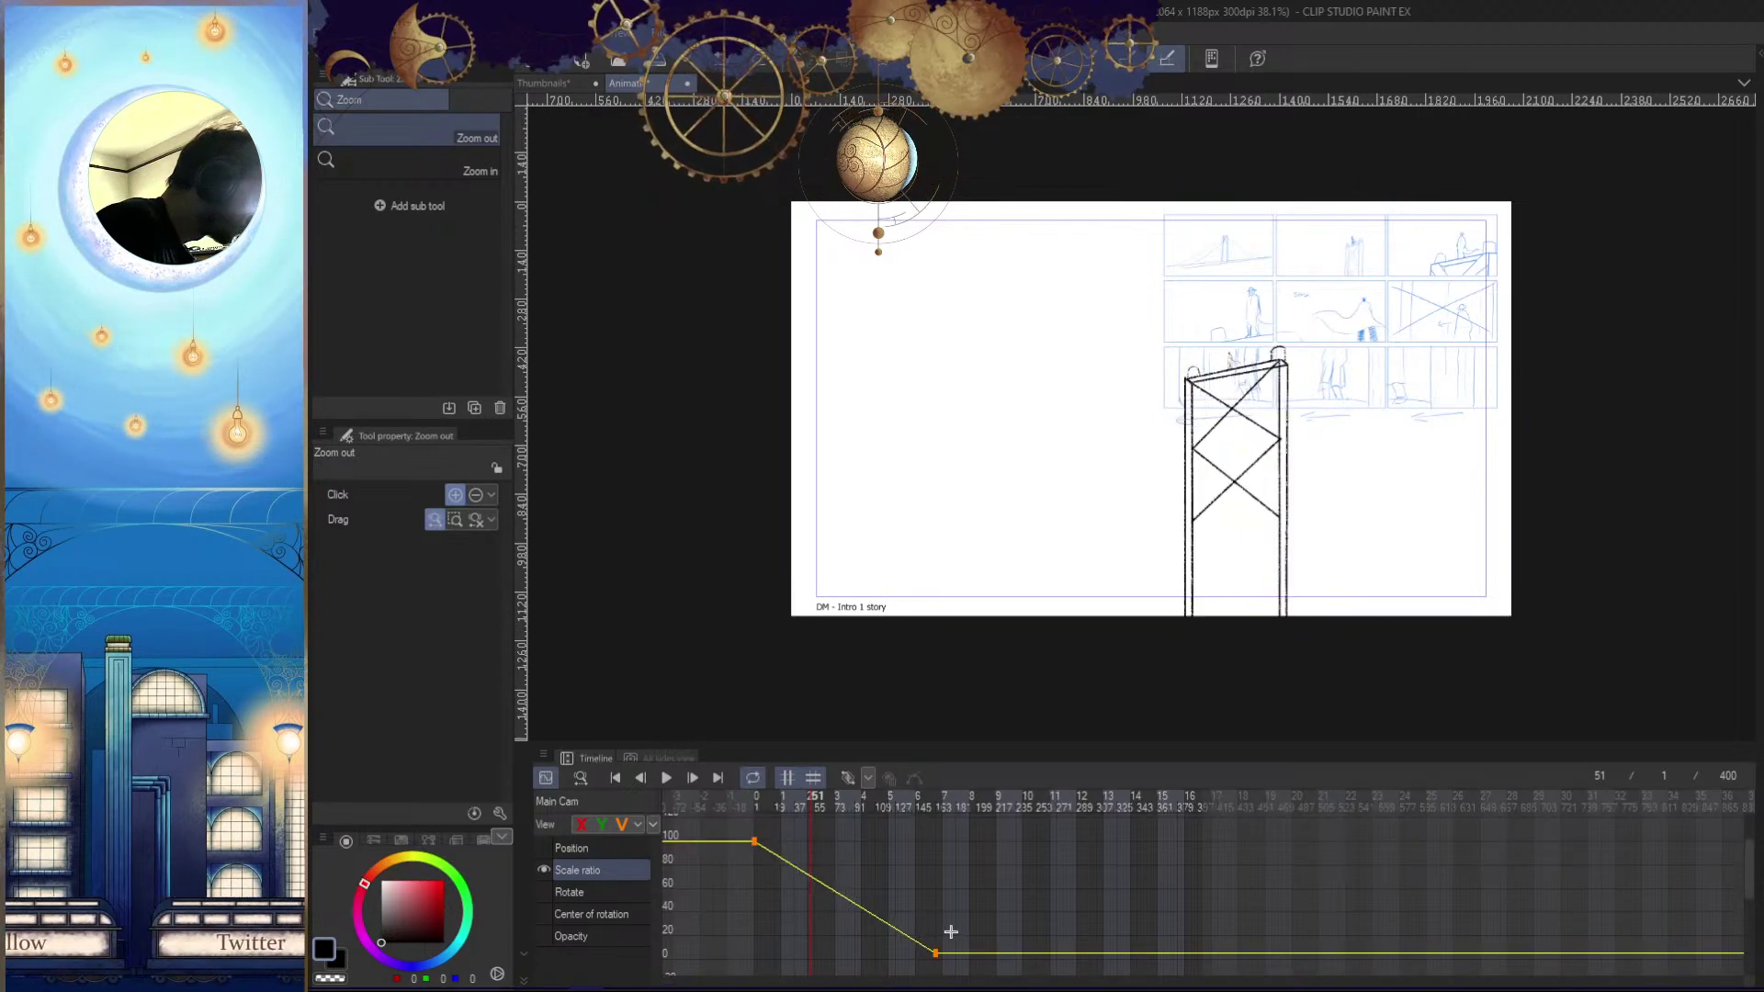
Apply Smooth interpolation to the Scale ratio keyframe at frame 1
{"action": "left_click", "coordinate": [935, 955]}
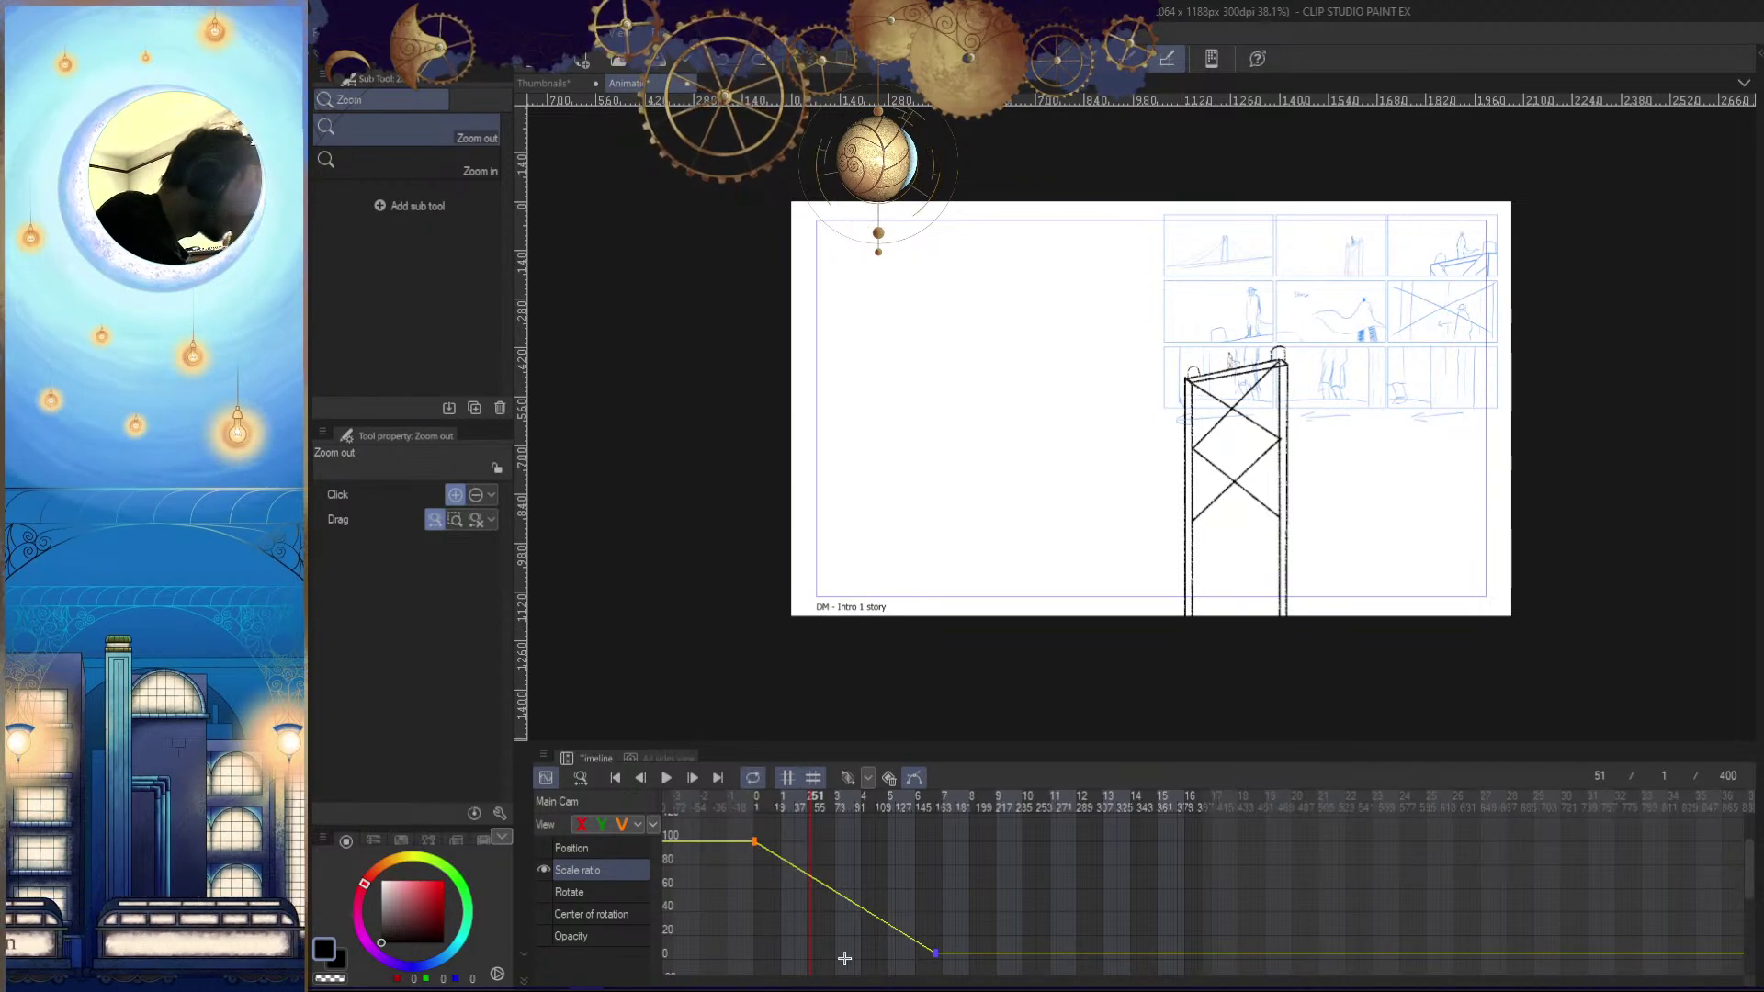
{"action": "left_click_drag", "start_coordinate": [815, 817], "coordinate": [540, 874]}
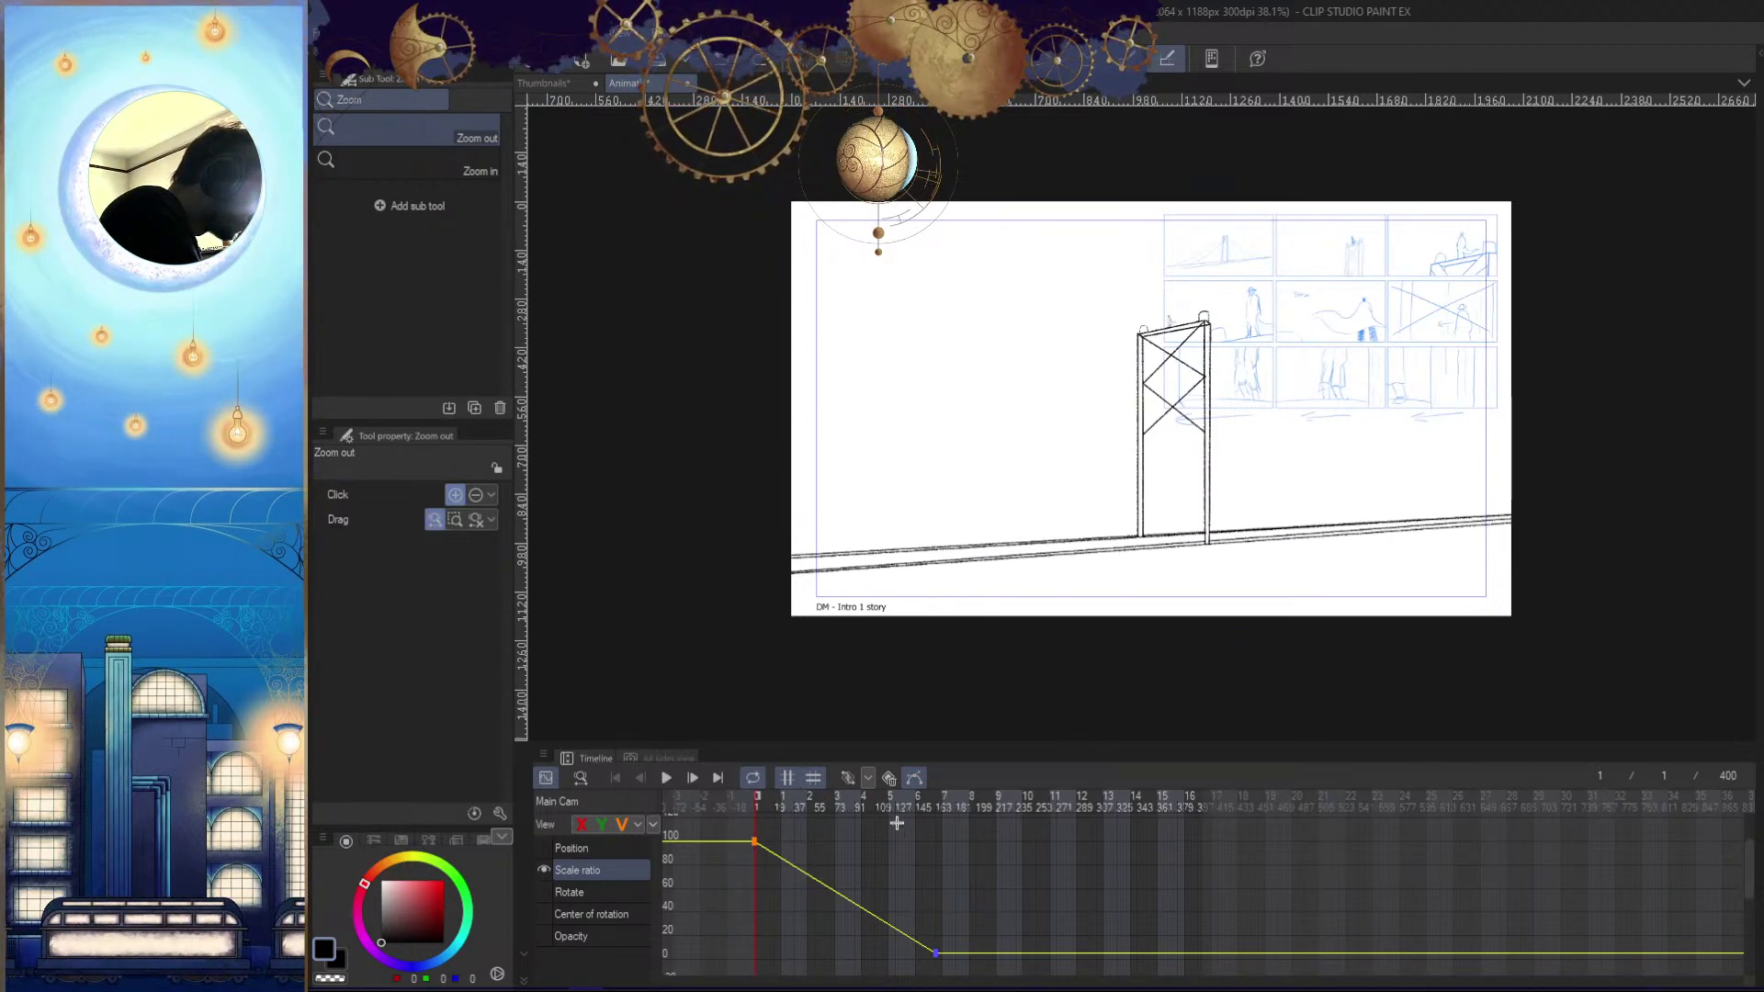
{"action": "left_click", "coordinate": [851, 777]}
{"action": "left_click", "coordinate": [910, 796]}
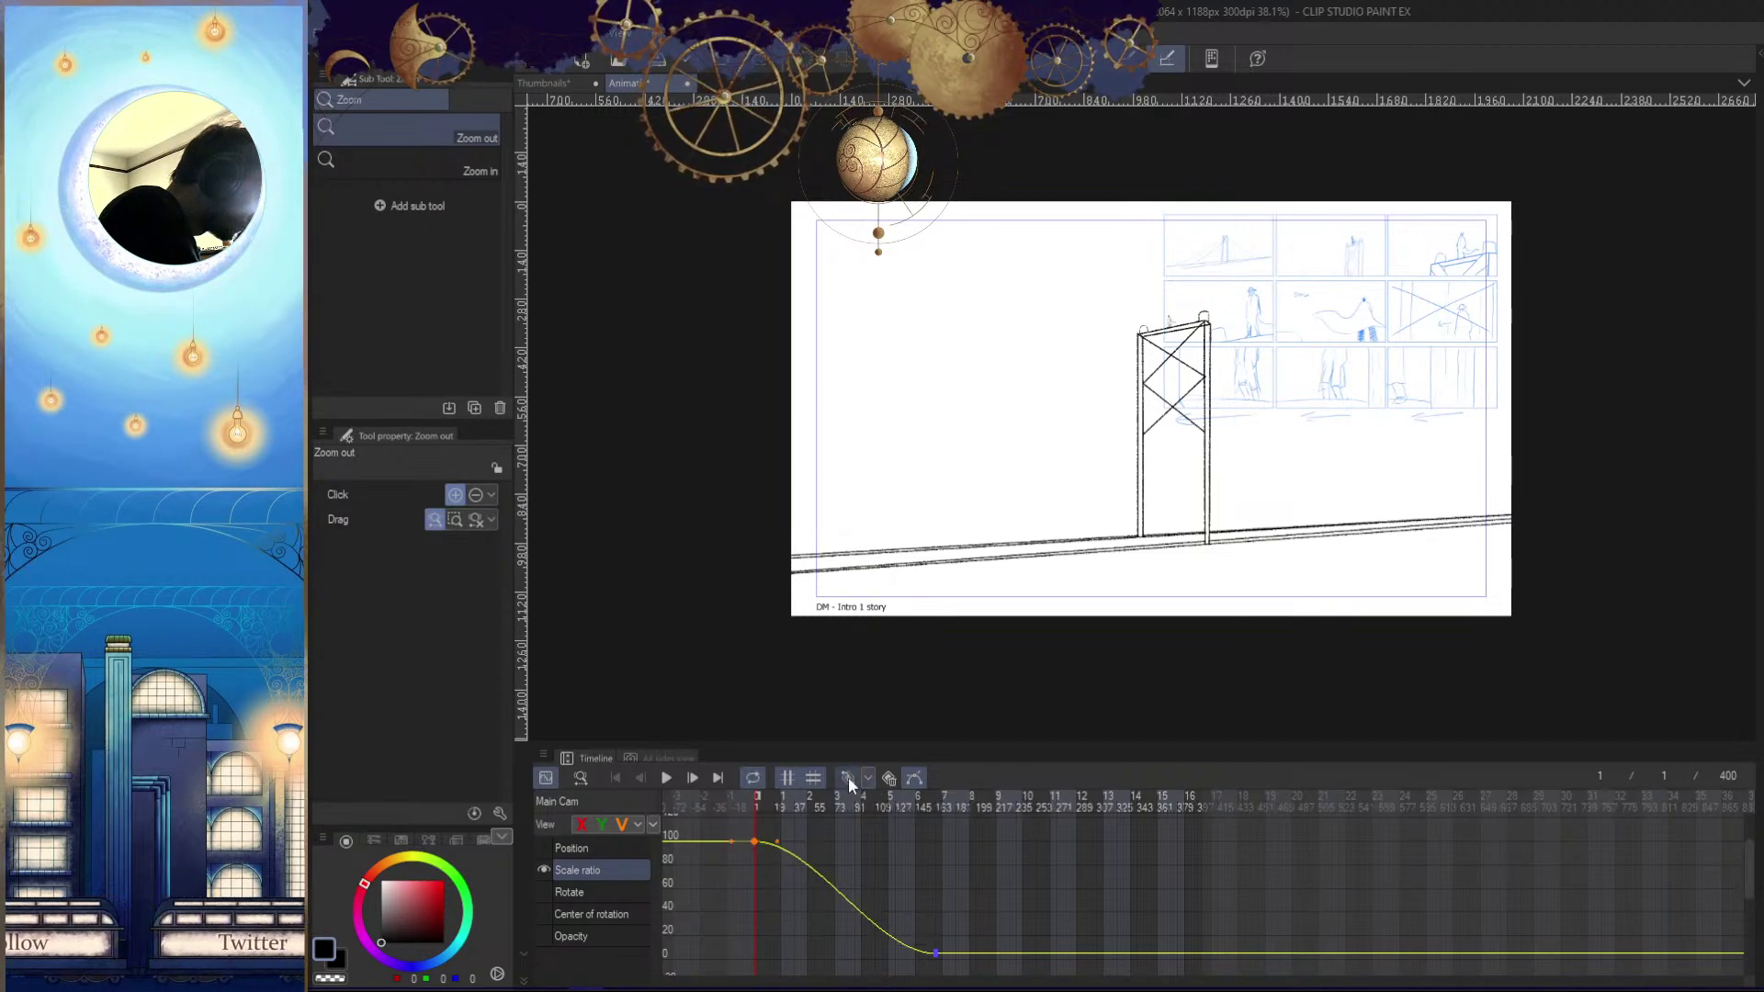
{"action": "left_click_drag", "start_coordinate": [757, 801], "coordinate": [744, 838]}
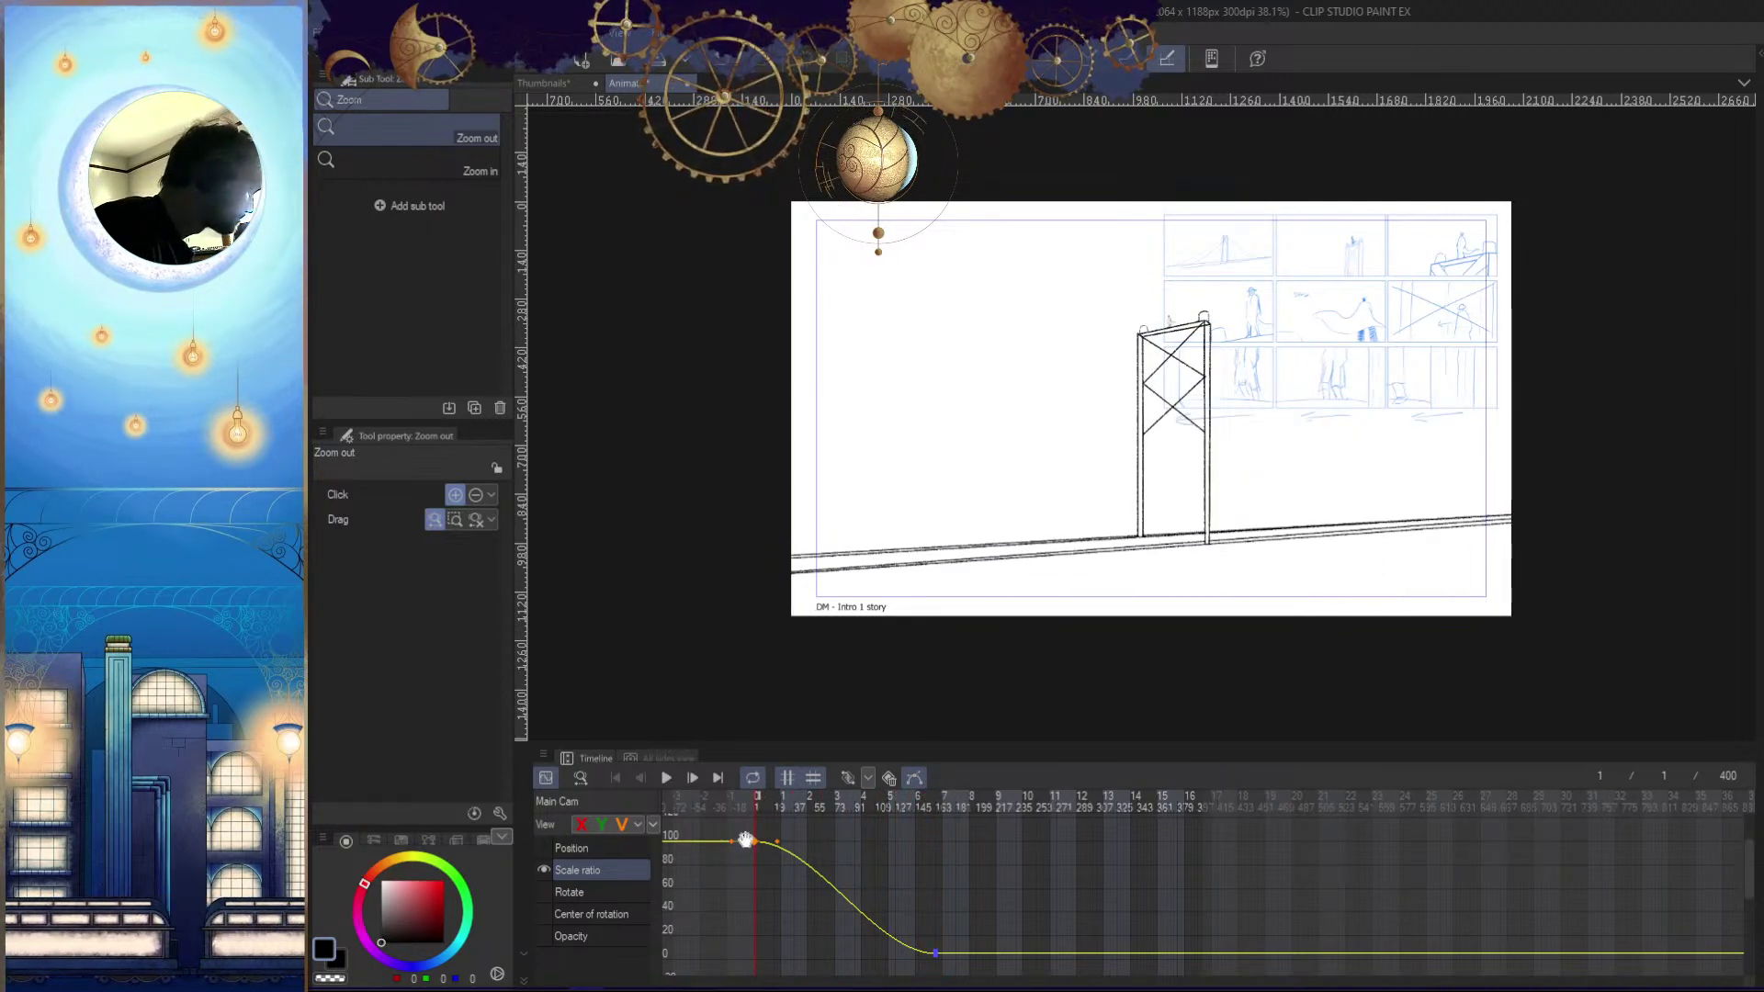
Play the push-in from frame 1 past the end keyframe, check frame 167, and return to the start
{"action": "left_click", "coordinate": [666, 778]}
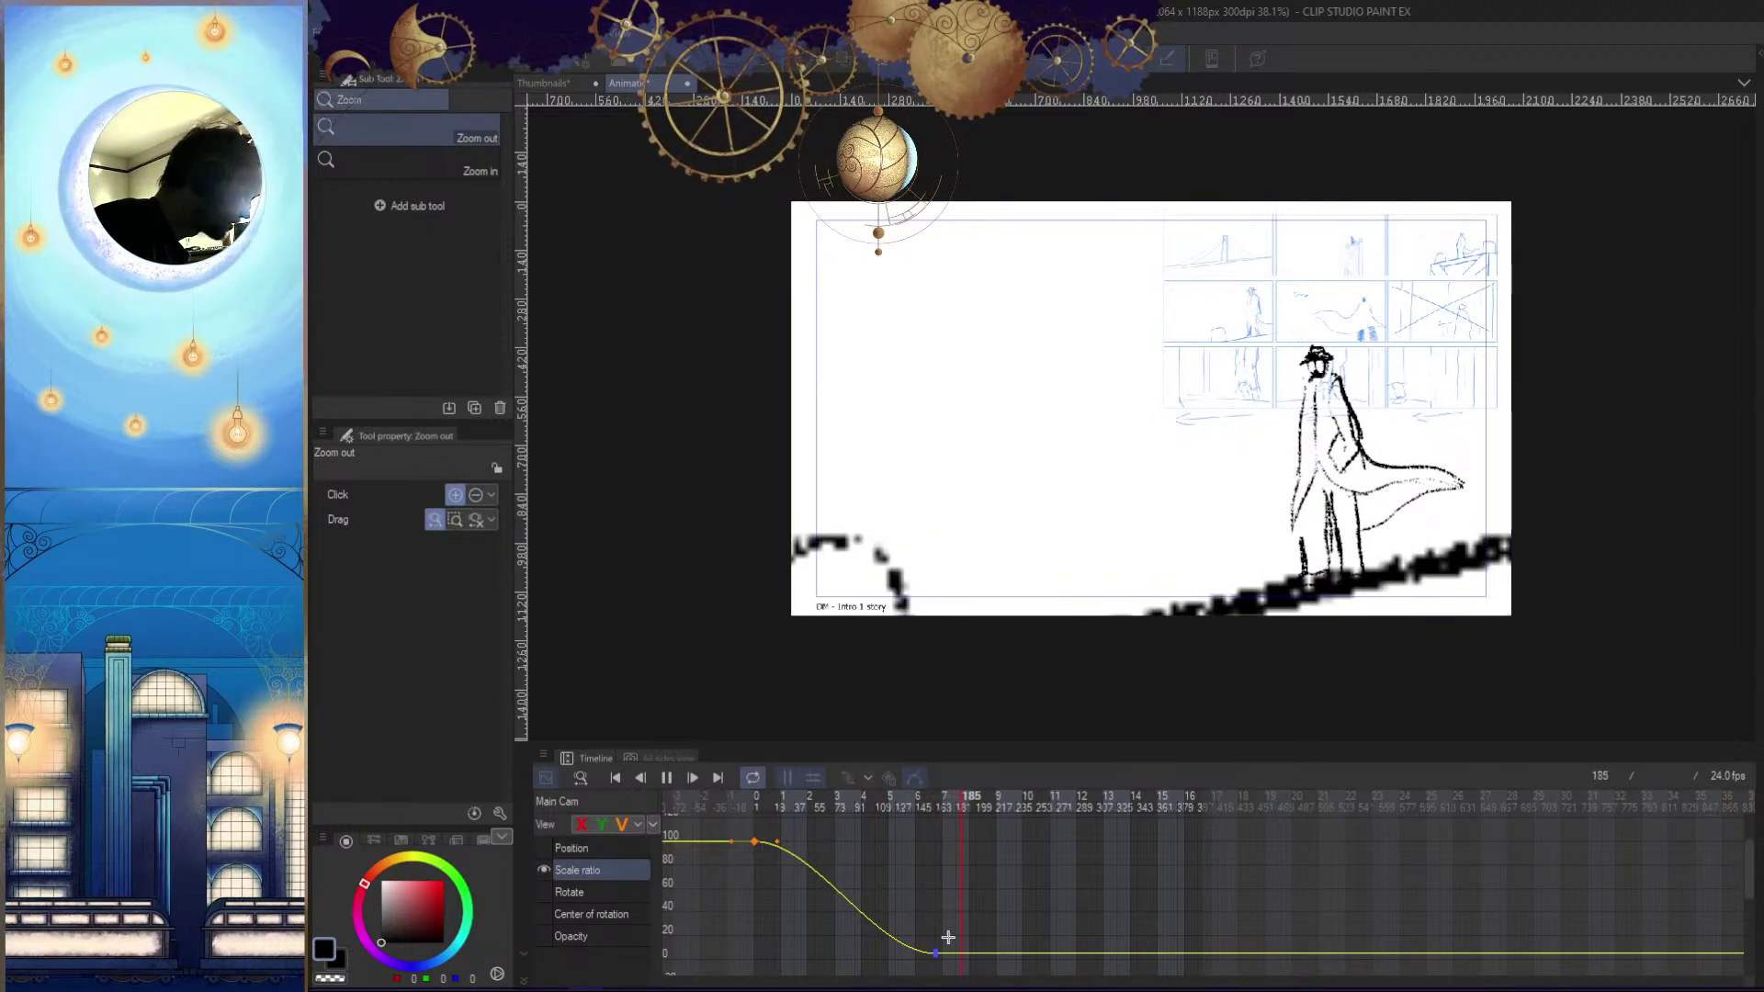
{"action": "left_click", "coordinate": [669, 777]}
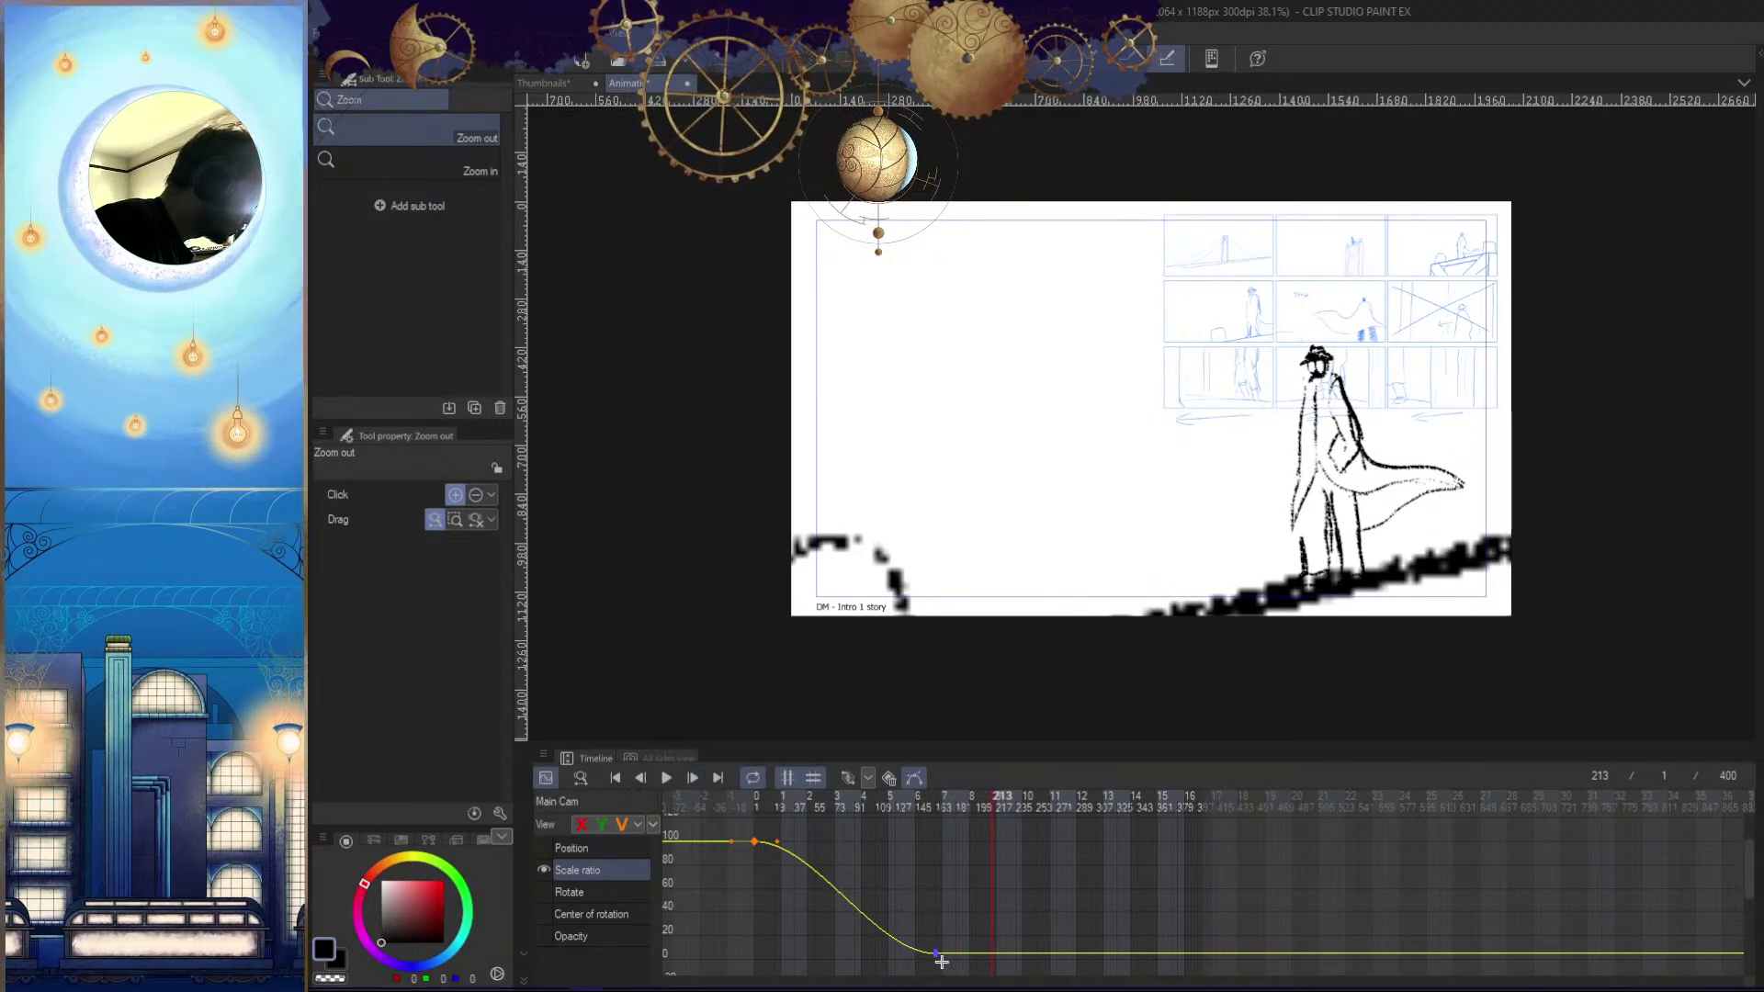
{"action": "left_click", "coordinate": [754, 842]}
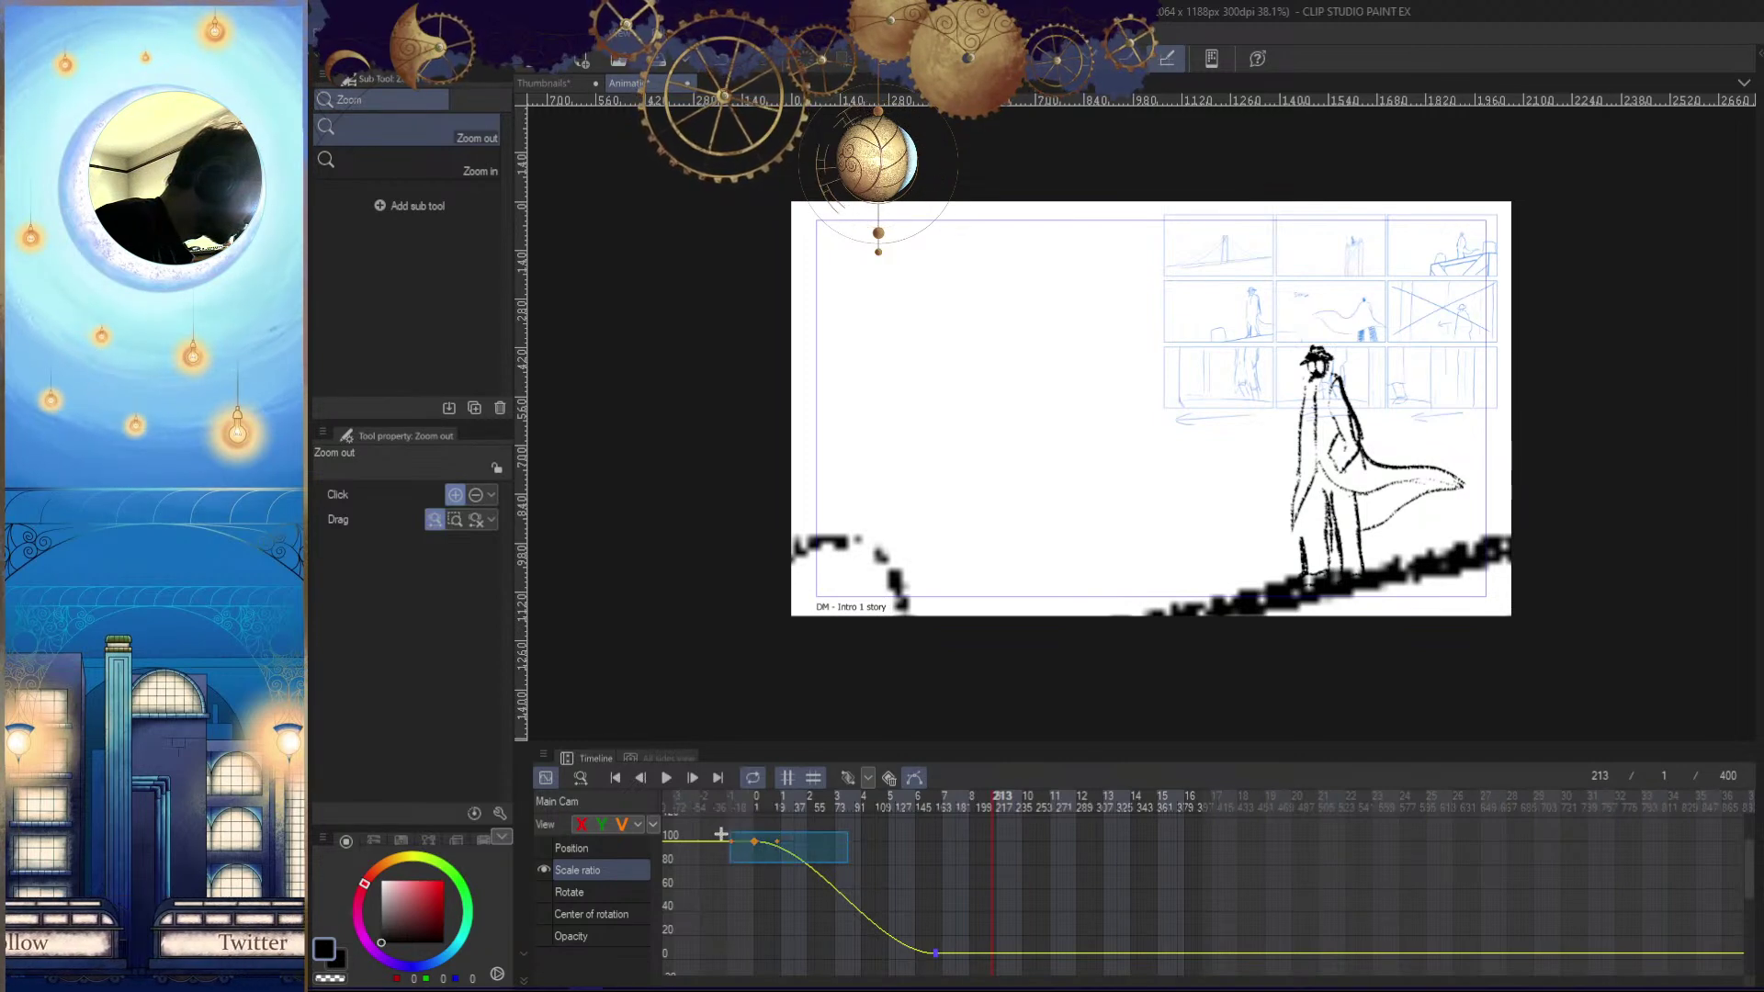
{"action": "left_click", "coordinate": [936, 953]}
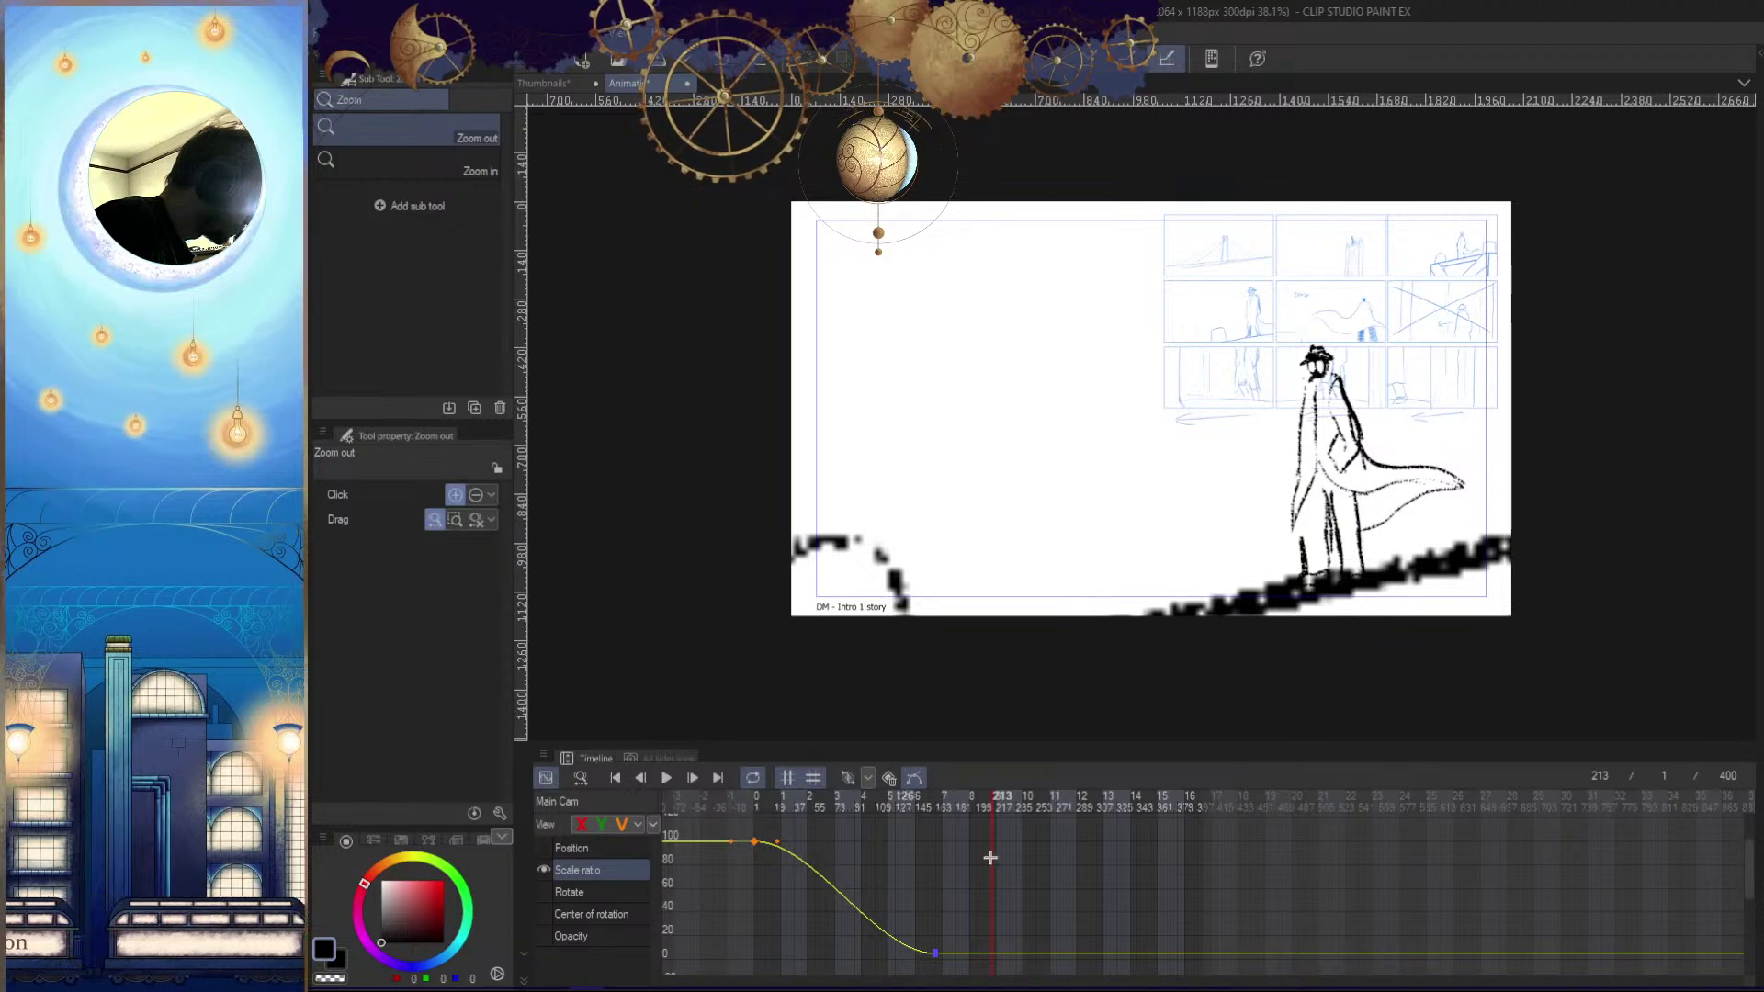
{"action": "left_click_drag", "start_coordinate": [934, 821], "coordinate": [940, 827]}
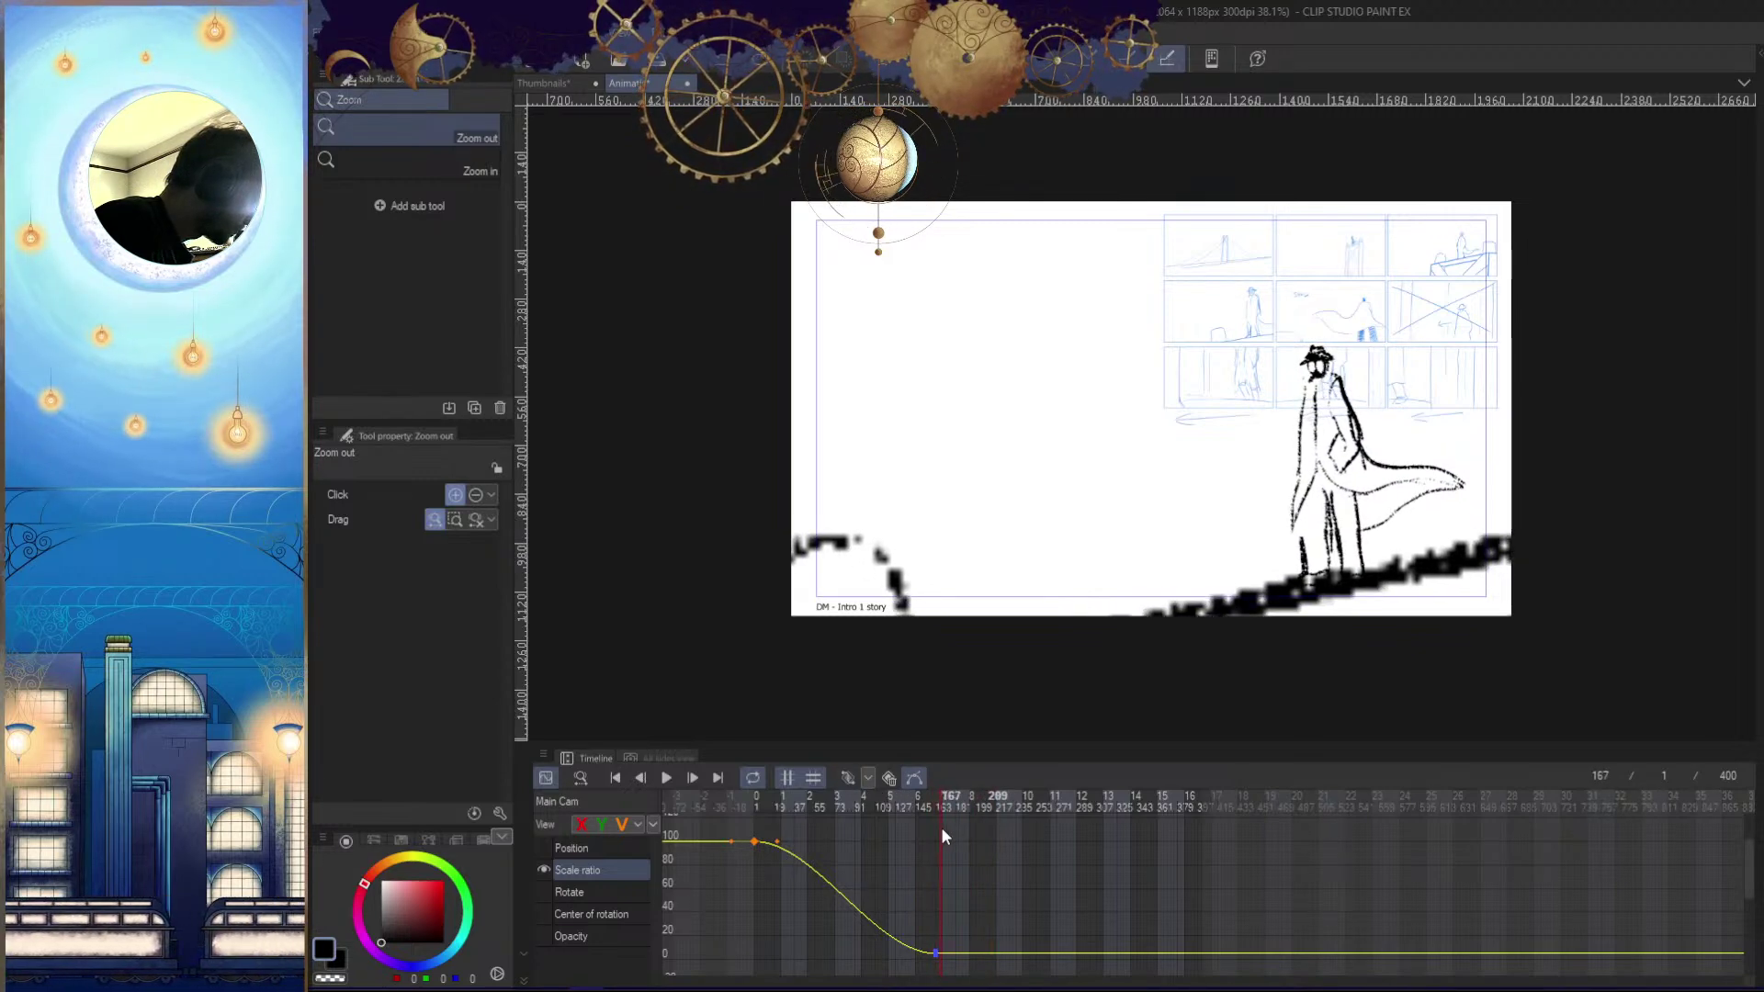
{"action": "left_click", "coordinate": [616, 779]}
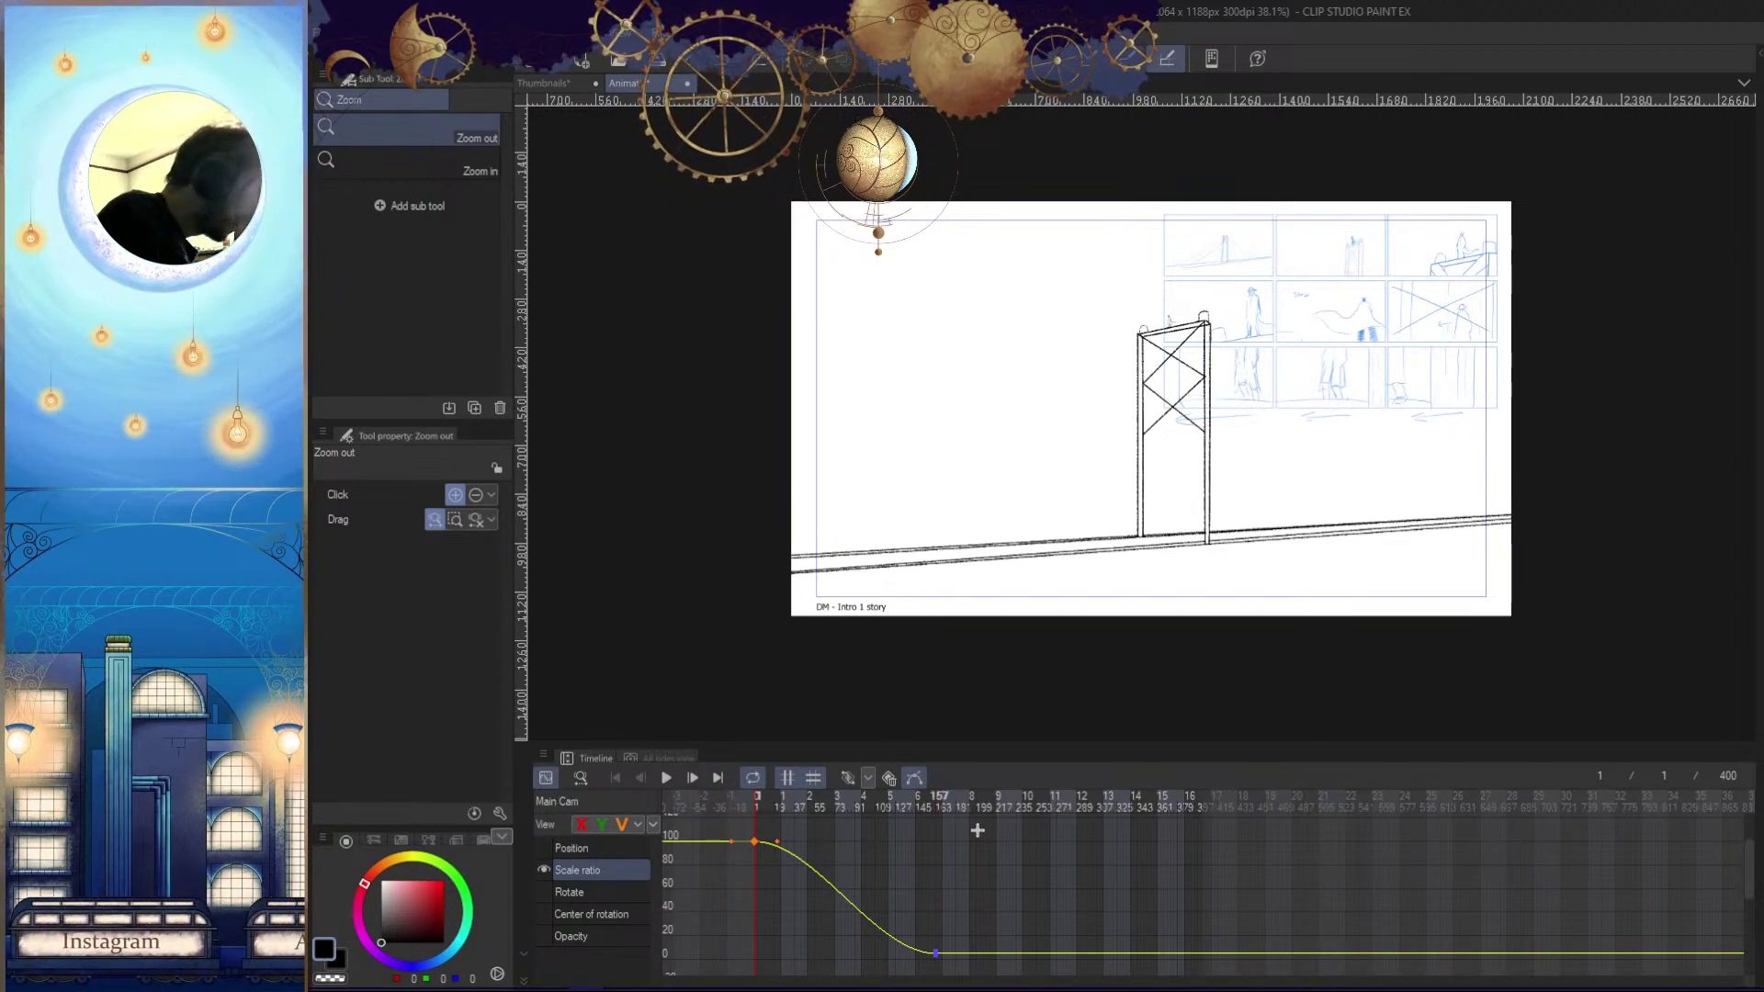
Apply Smooth interpolation to the Scale ratio keyframe at frame 163 and fine-tune the curve's ease there
{"action": "left_click_drag", "start_coordinate": [921, 801], "coordinate": [936, 808]}
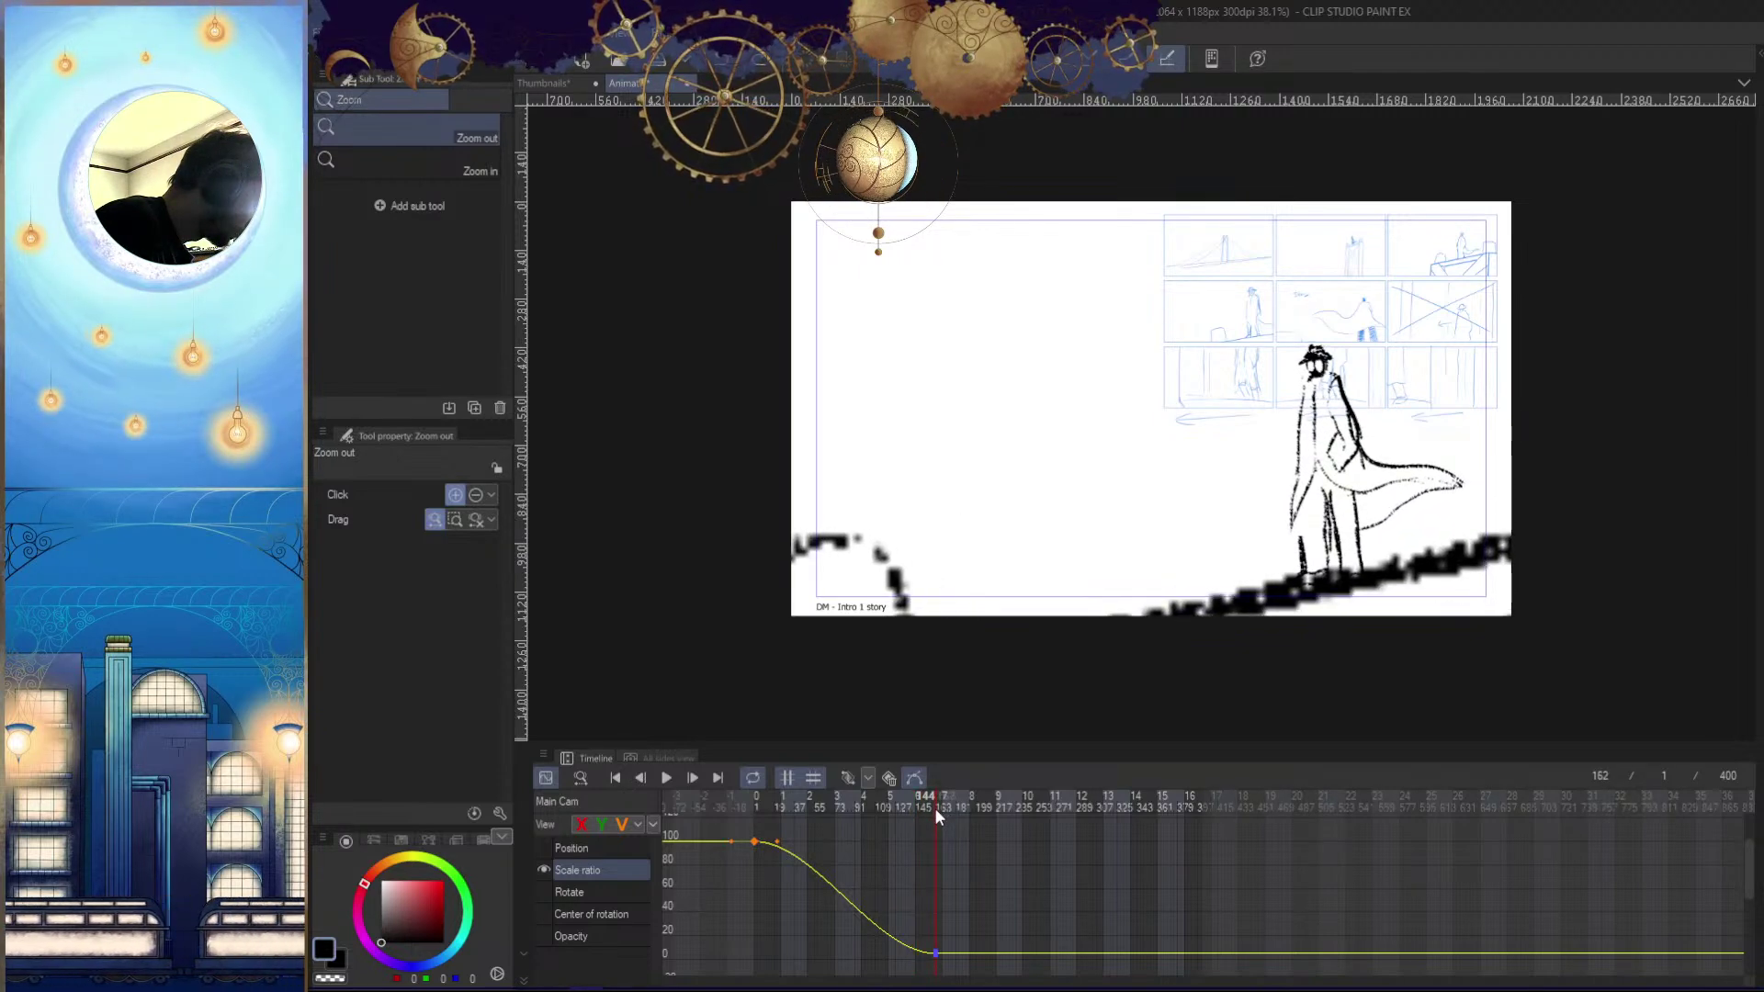
{"action": "left_click", "coordinate": [847, 778]}
{"action": "left_click", "coordinate": [869, 778]}
{"action": "left_click_drag", "start_coordinate": [976, 959], "coordinate": [1720, 928]}
{"action": "left_click", "coordinate": [1180, 811]}
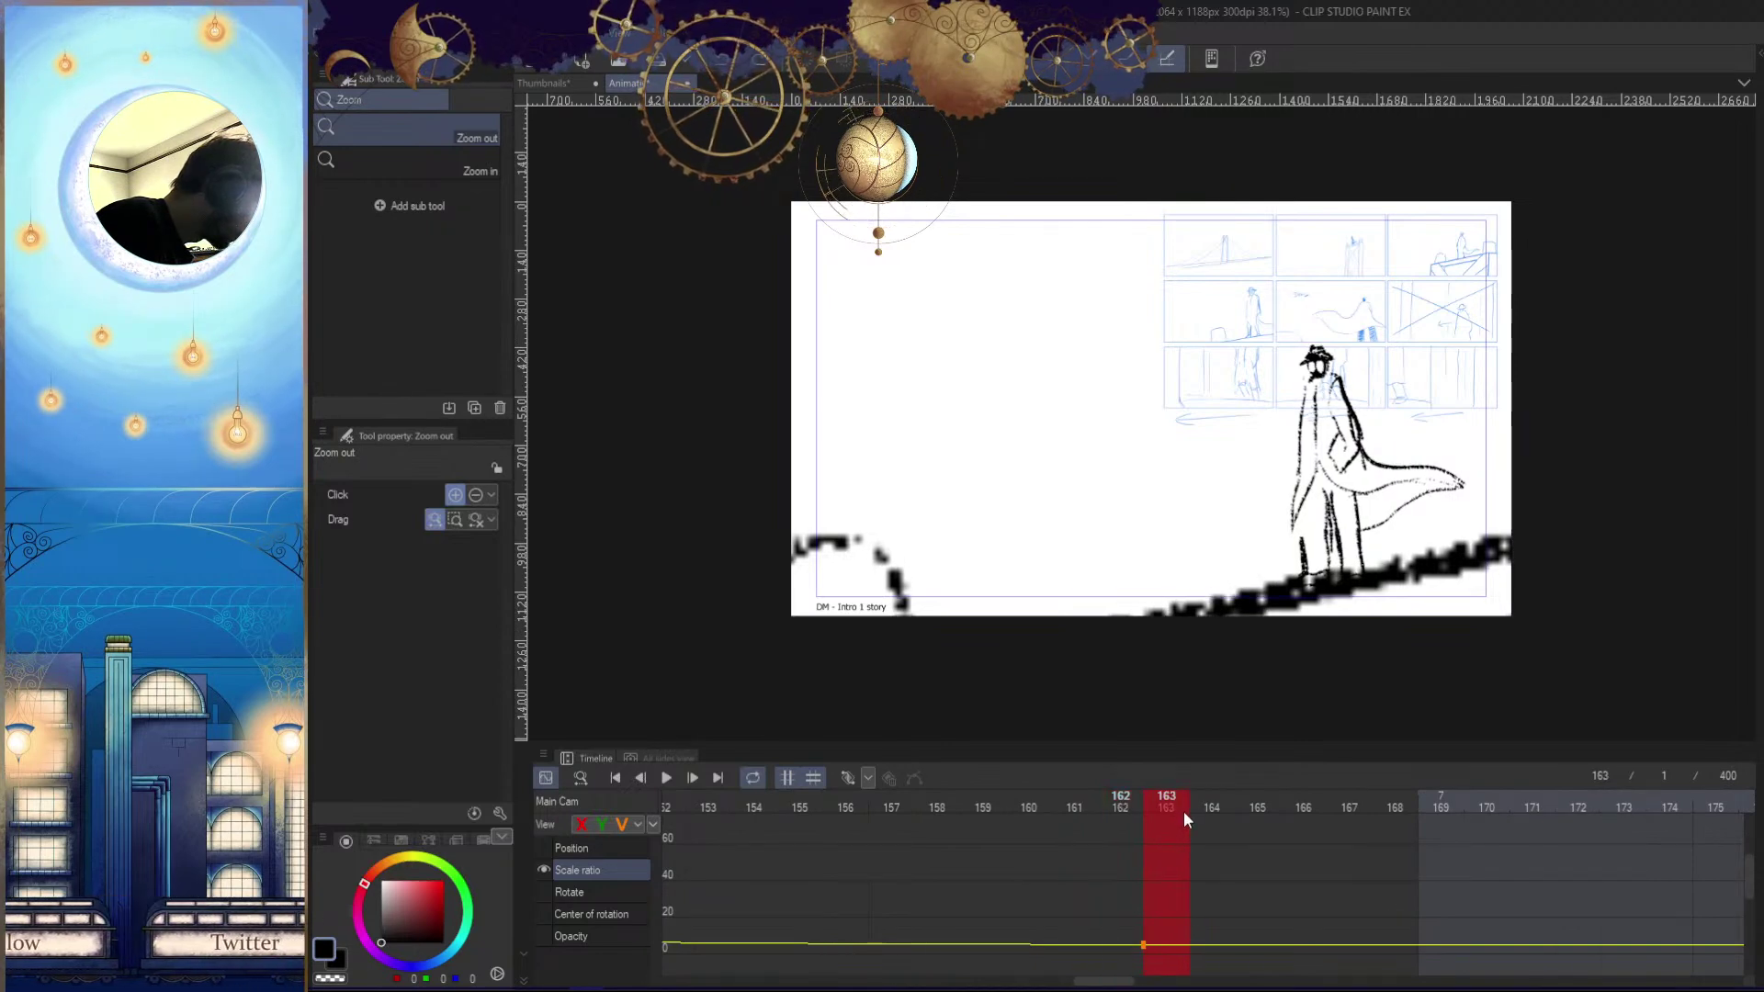
{"action": "left_click", "coordinate": [866, 777]}
{"action": "left_click", "coordinate": [860, 776]}
{"action": "left_click", "coordinate": [855, 777]}
{"action": "mouse_move", "coordinate": [1273, 879]}
{"action": "left_mouse_down"}
{"action": "mouse_move", "coordinate": [1185, 881]}
{"action": "mouse_move", "coordinate": [1209, 894]}
{"action": "mouse_move", "coordinate": [1167, 909]}
{"action": "left_mouse_up"}
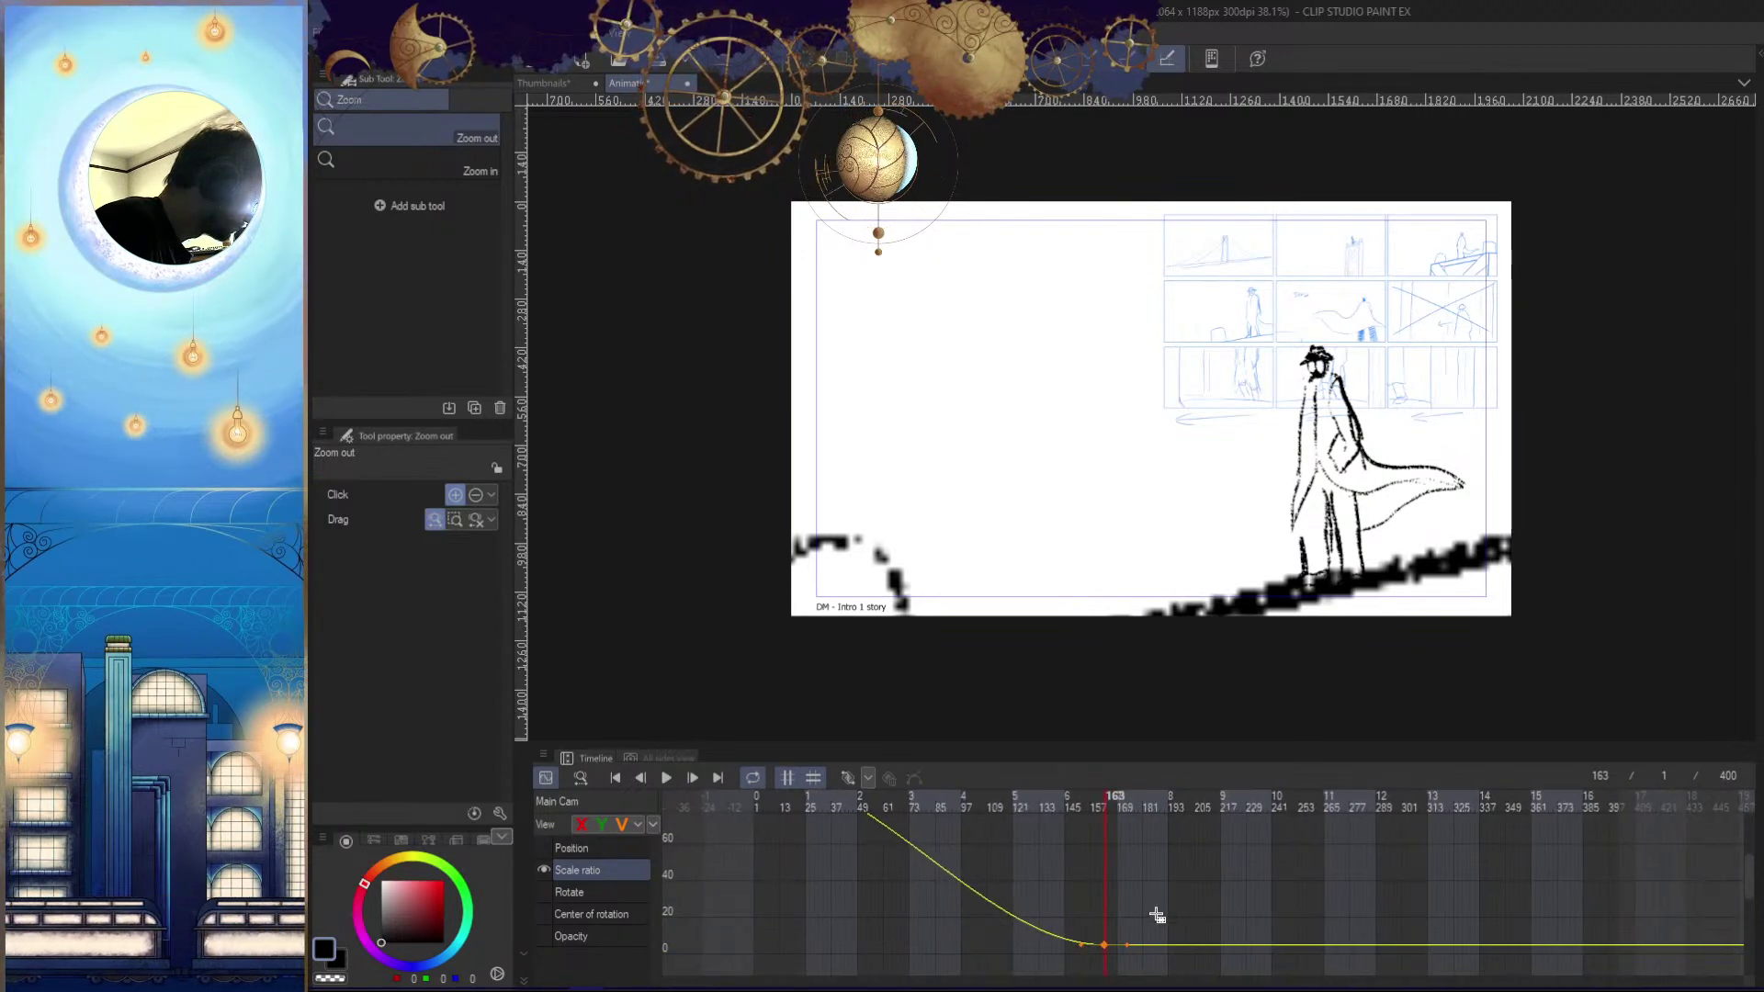
{"action": "mouse_move", "coordinate": [1079, 948]}
{"action": "left_mouse_down"}
{"action": "mouse_move", "coordinate": [1043, 947]}
{"action": "mouse_move", "coordinate": [1081, 944]}
{"action": "left_mouse_up"}
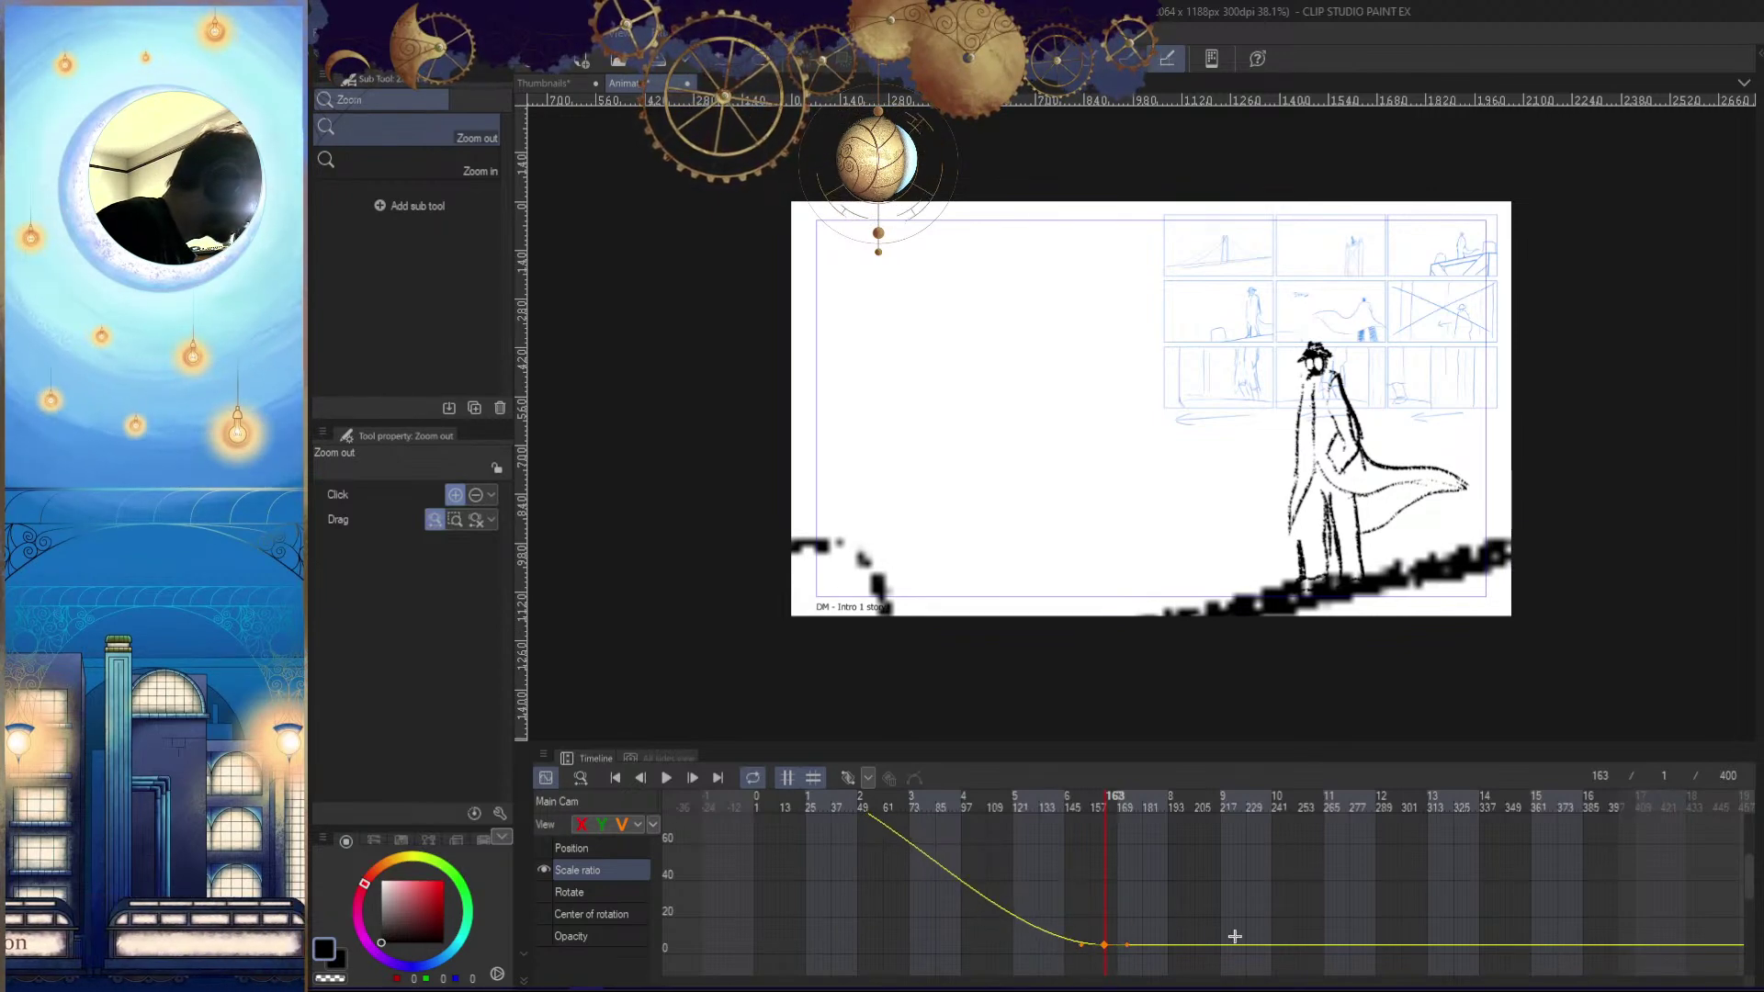
{"action": "scroll", "coordinate": [1129, 895], "scroll_direction": "down", "scroll_amount": 3}
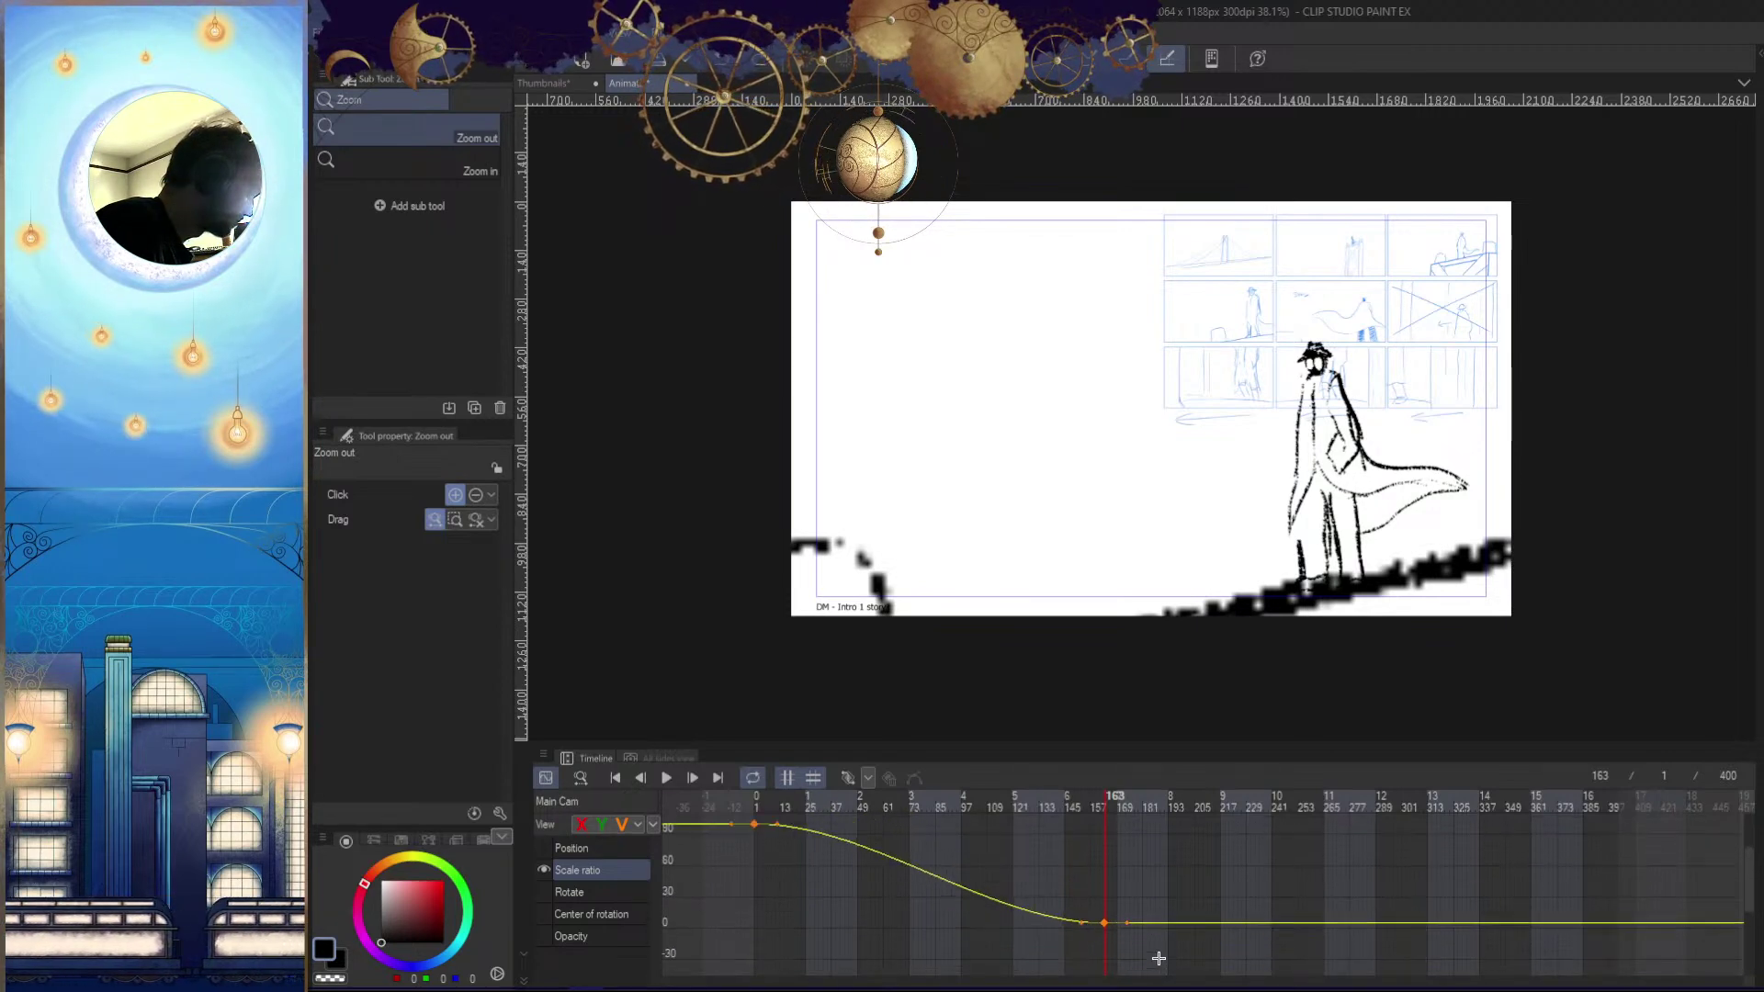
Move the end Scale ratio keyframe from frame 163 to about frame 392 and check the camera view there
{"action": "left_click_drag", "start_coordinate": [1104, 918], "coordinate": [1599, 922]}
{"action": "left_click_drag", "start_coordinate": [1117, 831], "coordinate": [1541, 827]}
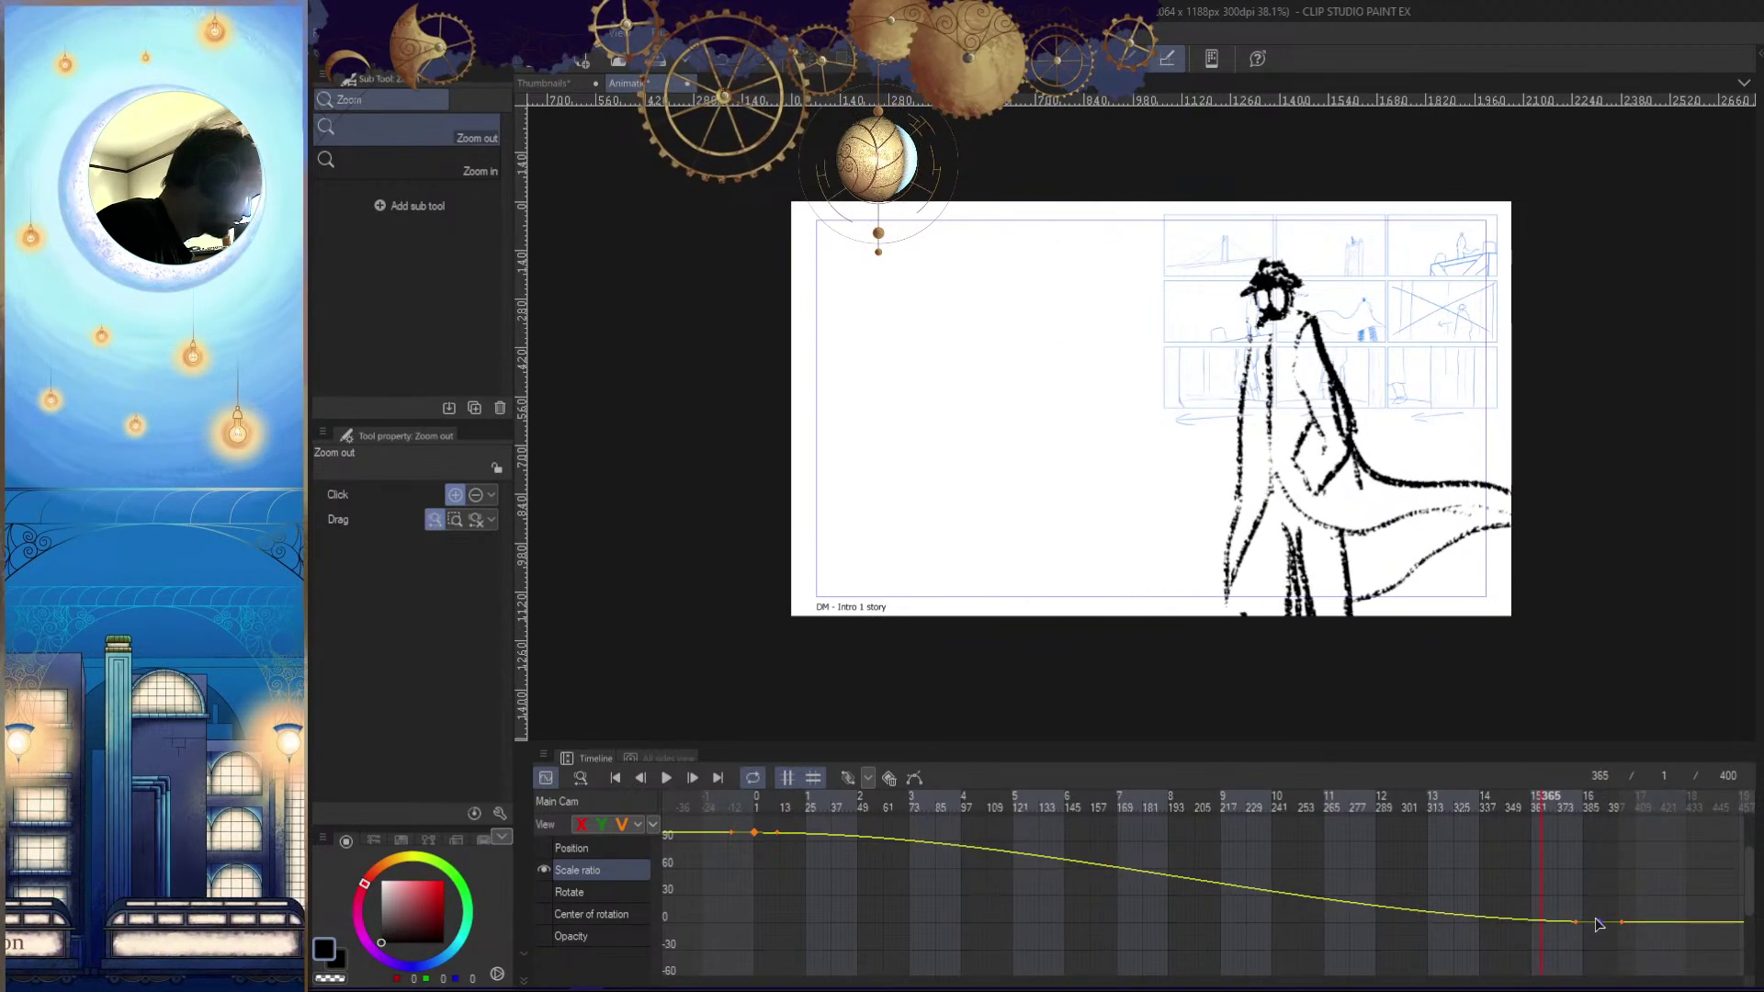
{"action": "left_click", "coordinate": [1606, 817]}
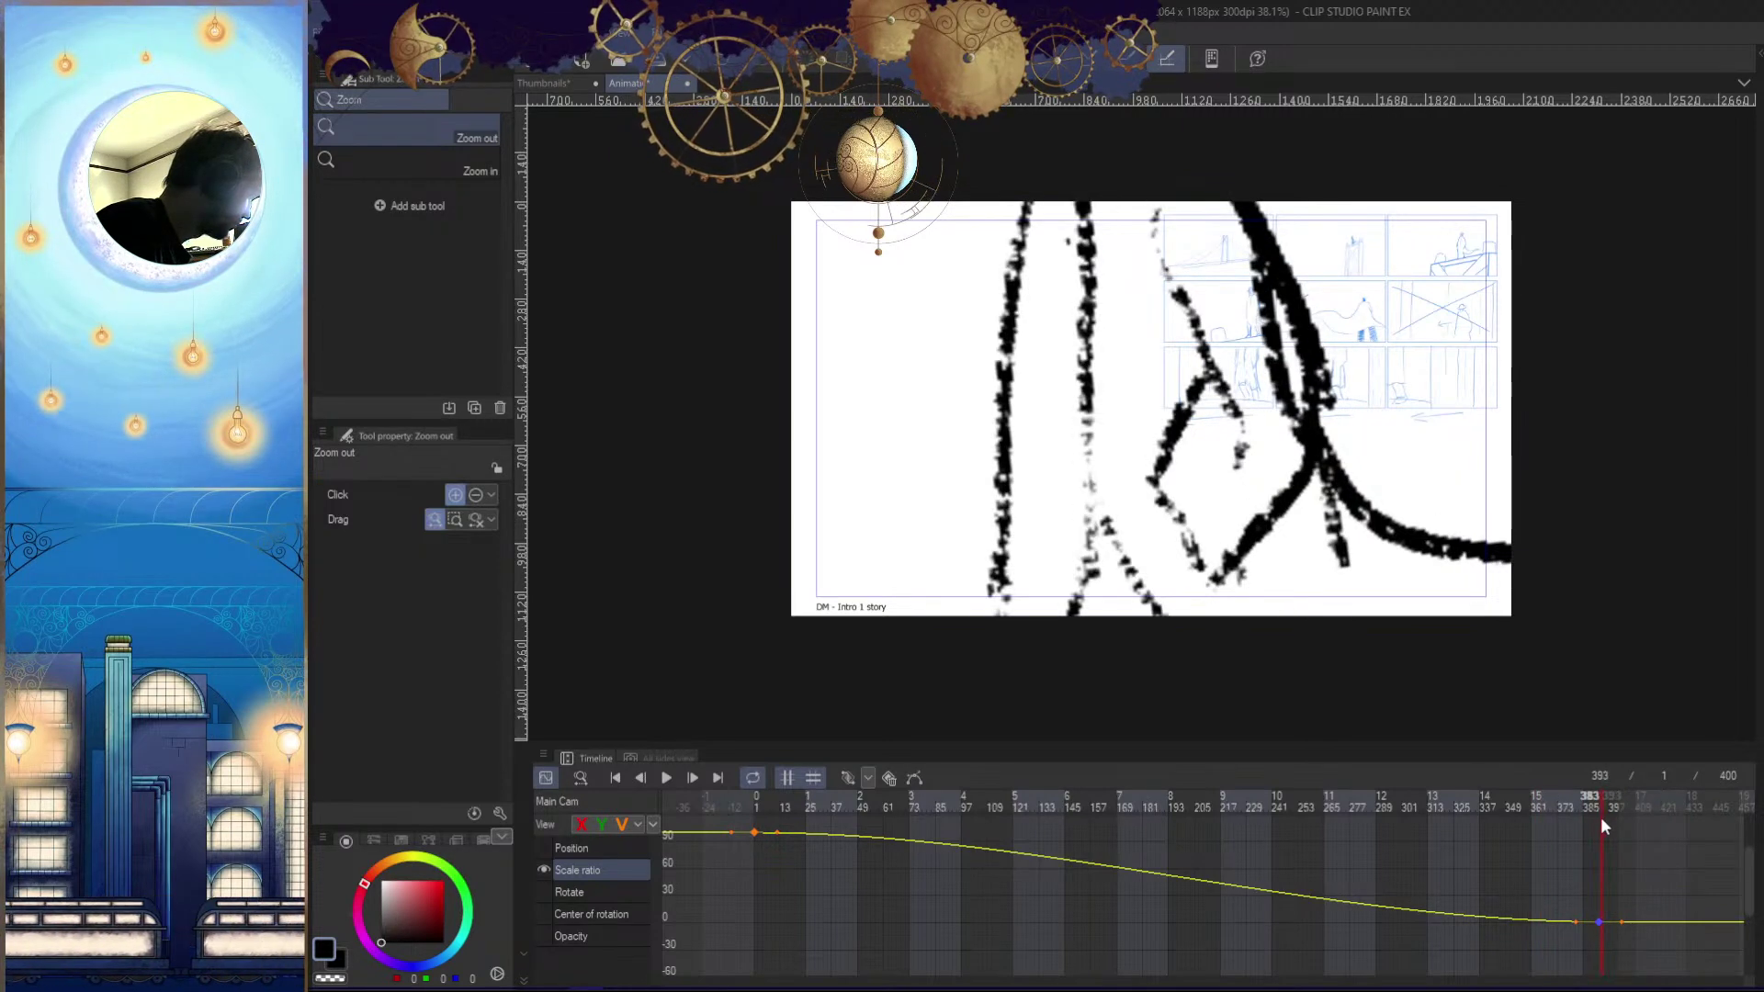
Adjust the Scale ratio keyframe at frame 392 to a value of about 4.5
{"action": "left_click_drag", "start_coordinate": [1599, 921], "coordinate": [1600, 922]}
{"action": "left_click_drag", "start_coordinate": [1600, 924], "coordinate": [1598, 922]}
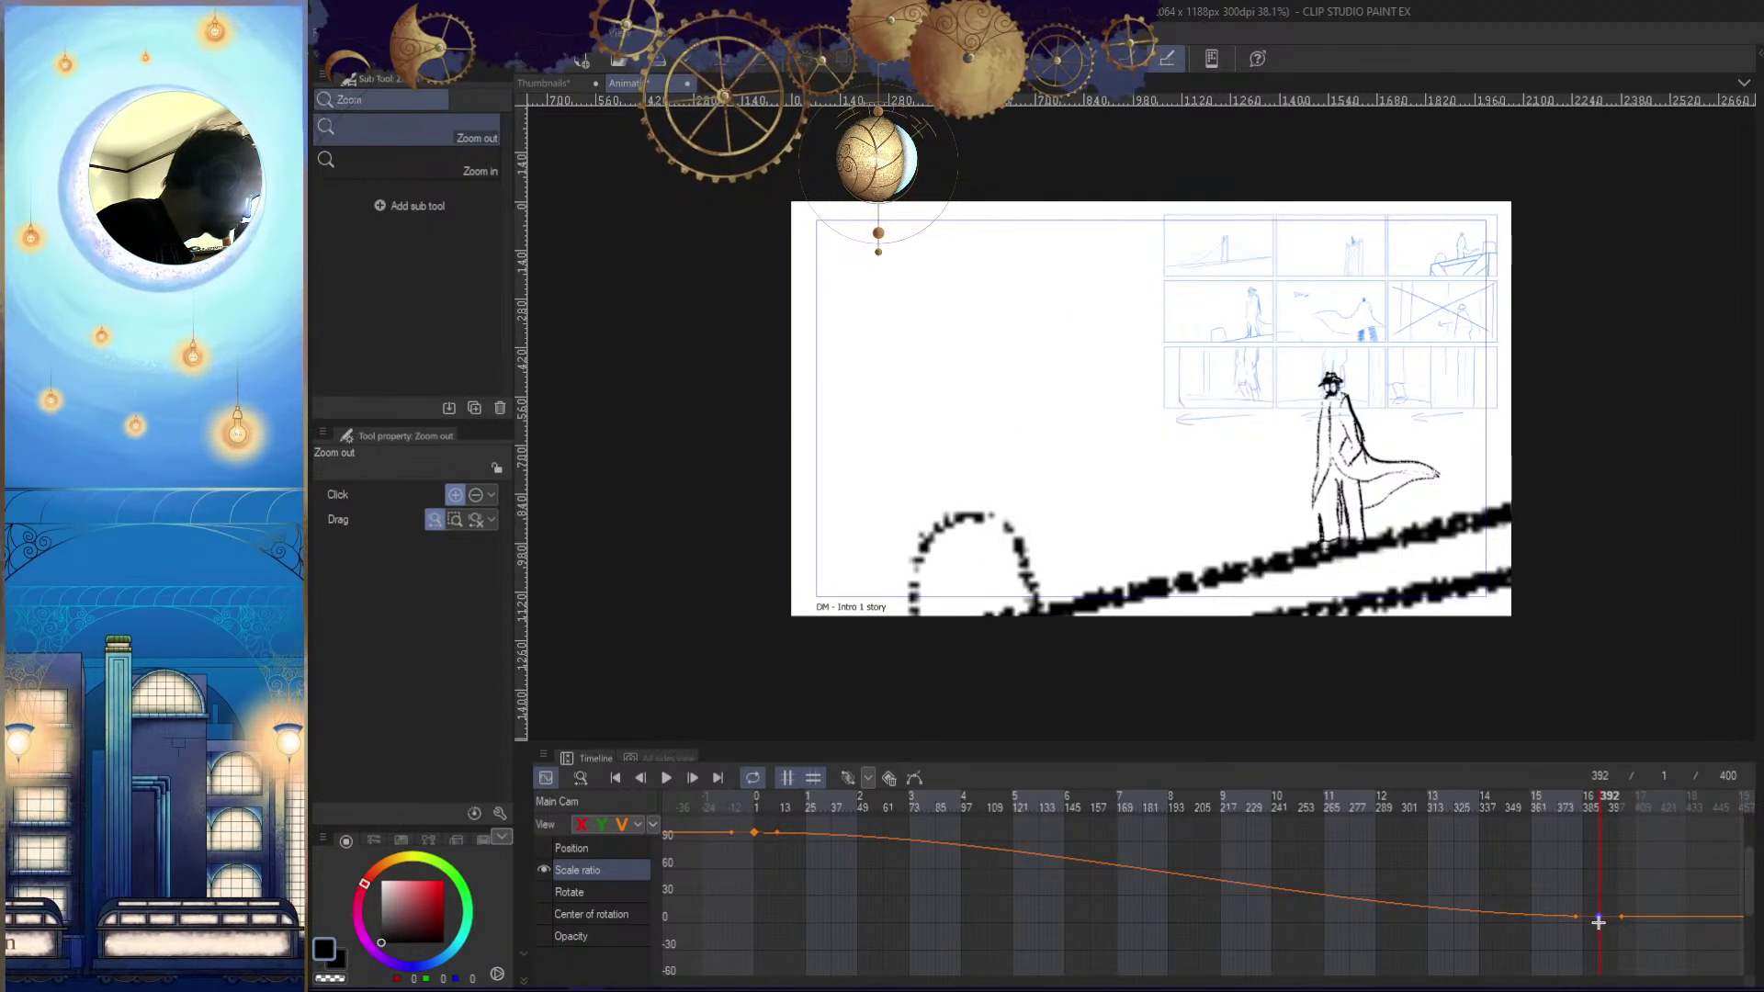
{"action": "left_click", "coordinate": [1599, 922]}
{"action": "mouse_move", "coordinate": [1604, 932]}
{"action": "left_mouse_down"}
{"action": "mouse_move", "coordinate": [1622, 893]}
{"action": "mouse_move", "coordinate": [1599, 918]}
{"action": "mouse_move", "coordinate": [1607, 858]}
{"action": "mouse_move", "coordinate": [1597, 954]}
{"action": "left_mouse_up"}
{"action": "mouse_move", "coordinate": [1597, 871]}
{"action": "left_mouse_down"}
{"action": "mouse_move", "coordinate": [1591, 930]}
{"action": "mouse_move", "coordinate": [1619, 850]}
{"action": "left_mouse_up"}
{"action": "mouse_move", "coordinate": [1591, 907]}
{"action": "left_mouse_down"}
{"action": "mouse_move", "coordinate": [1586, 951]}
{"action": "mouse_move", "coordinate": [1589, 932]}
{"action": "left_mouse_up"}
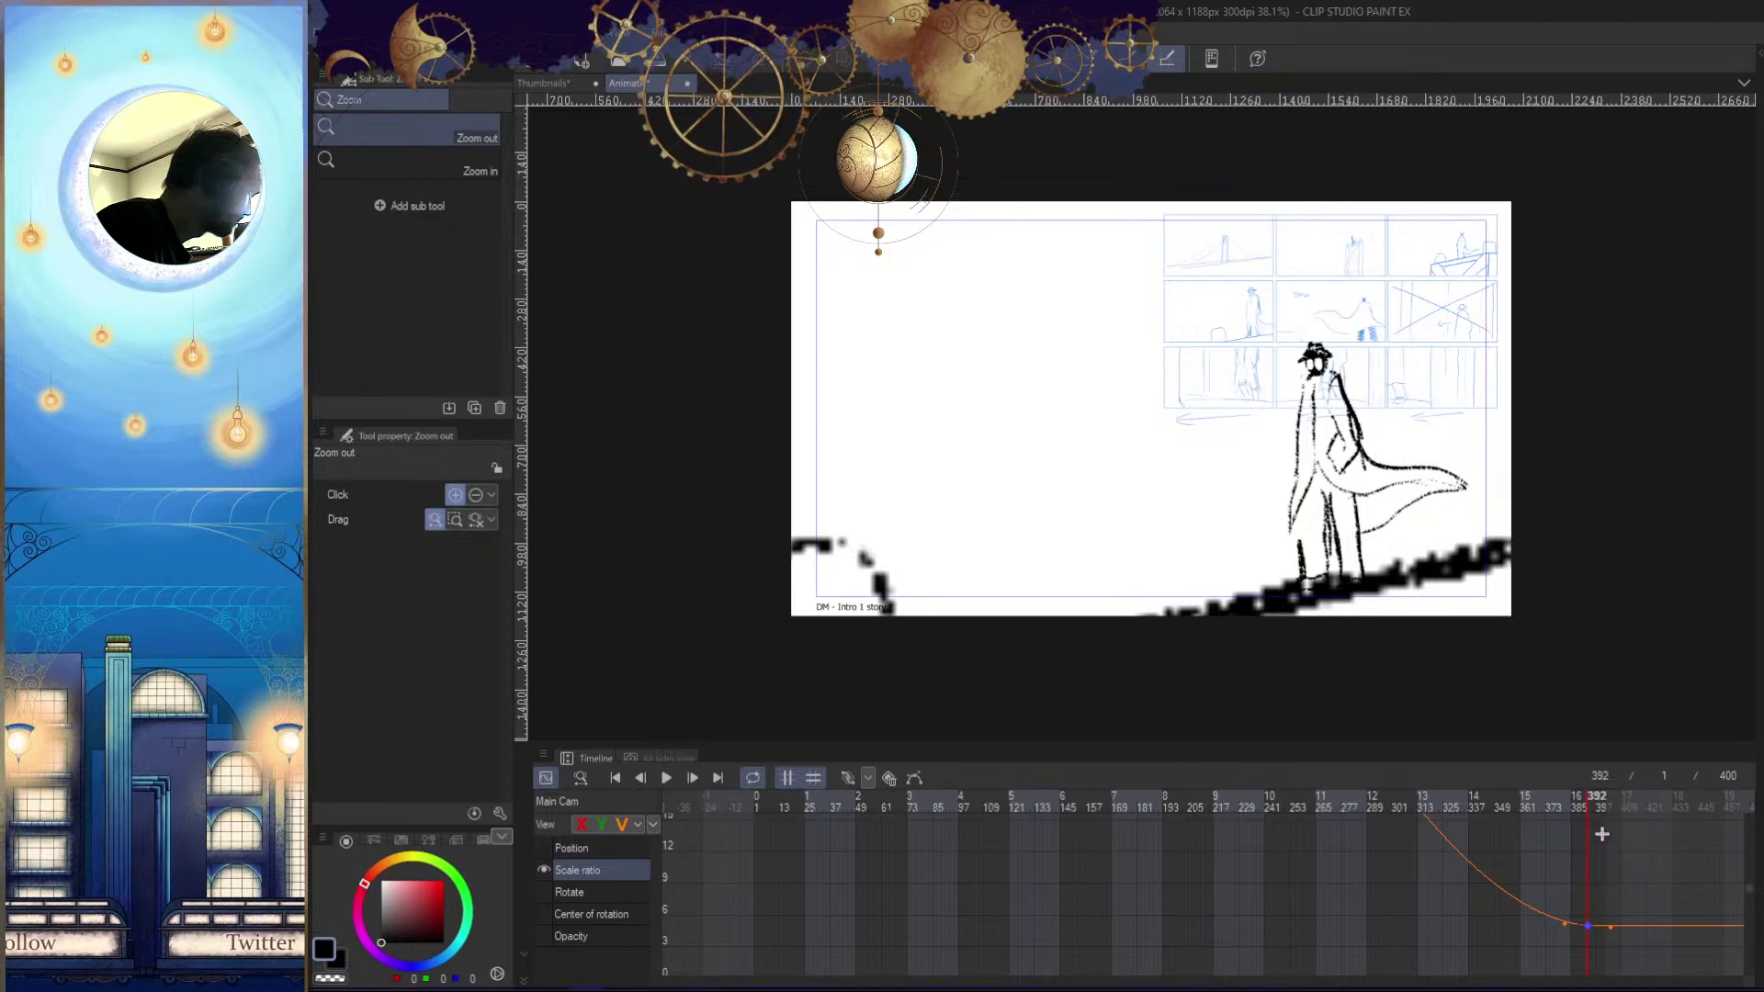
Play the lengthened push-in from frame 55 to review its timing
{"action": "left_click_drag", "start_coordinate": [1579, 811], "coordinate": [868, 832]}
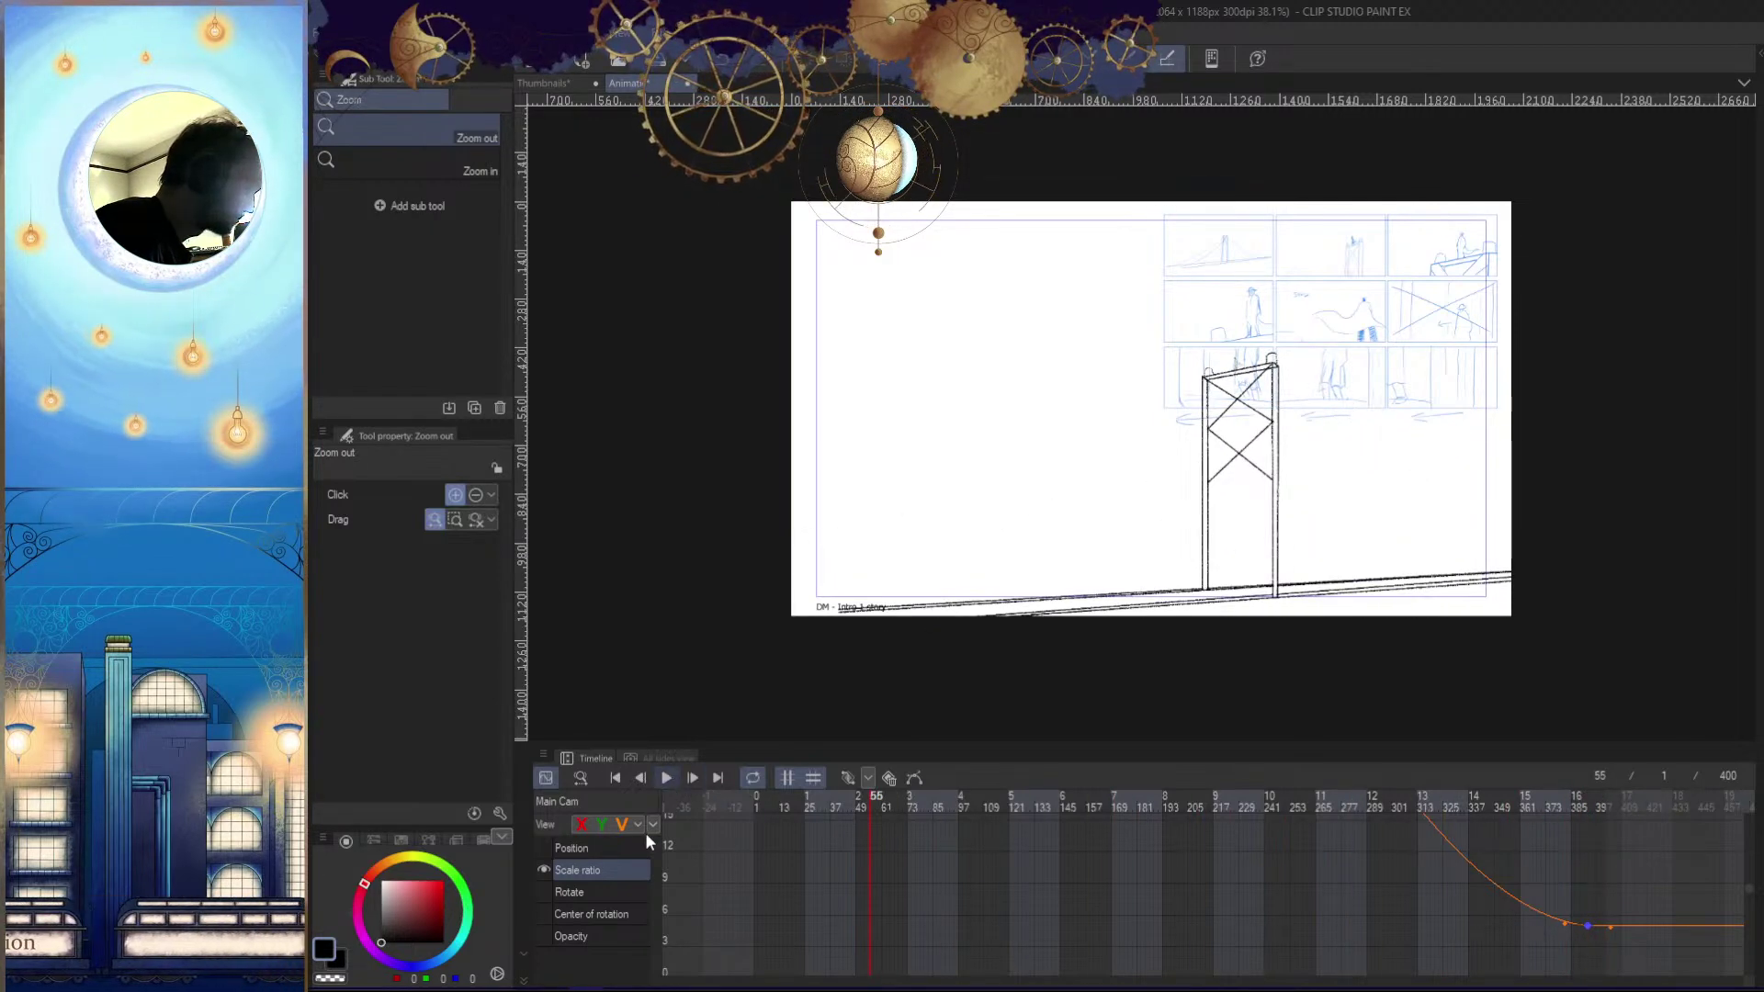
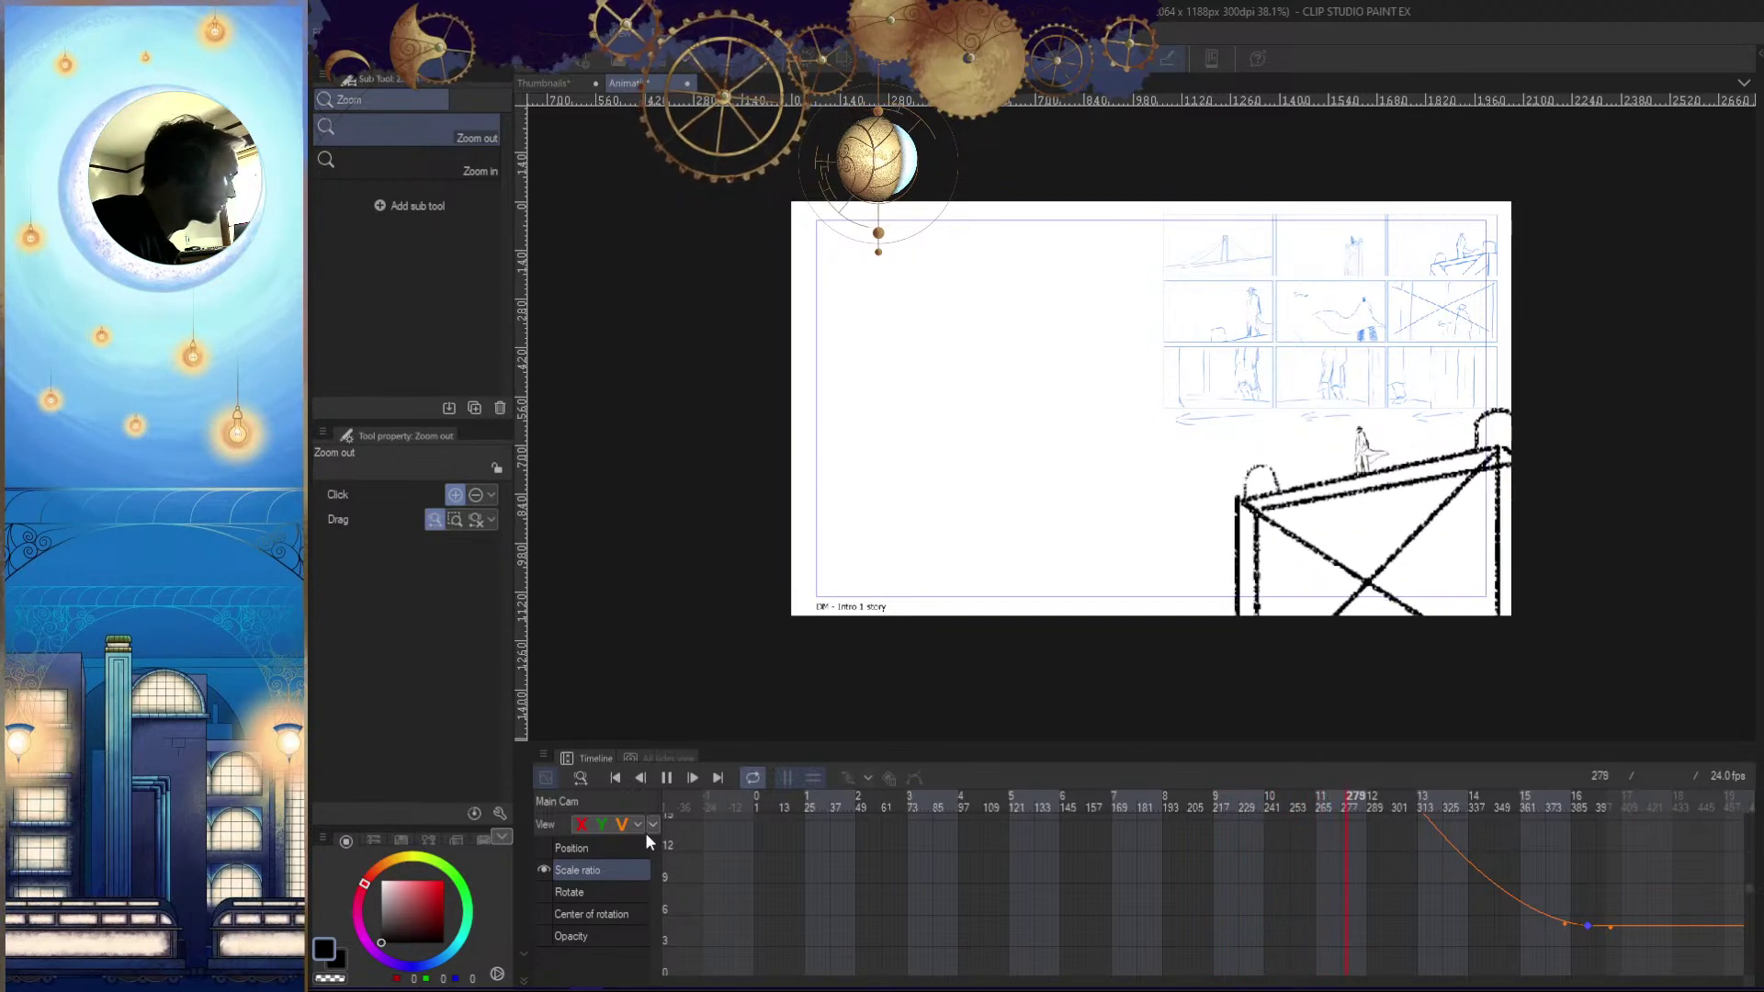
{"action": "left_click", "coordinate": [666, 777]}
{"action": "key", "text": "space"}
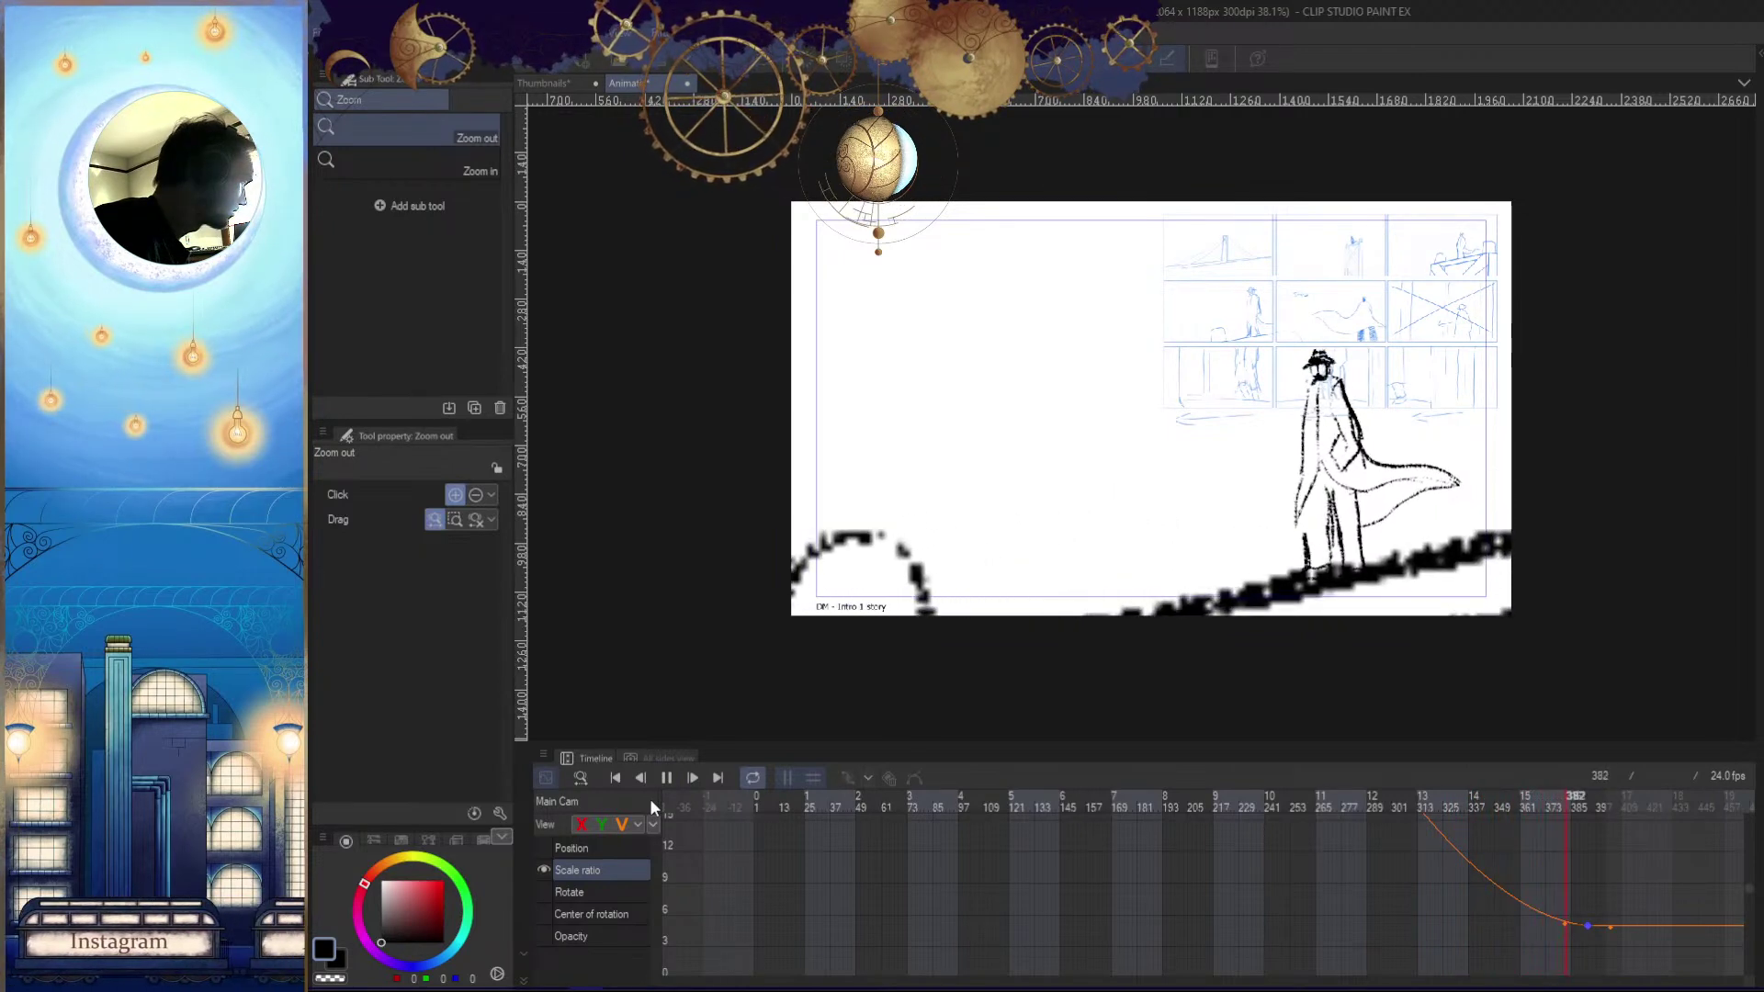
{"action": "left_click", "coordinate": [679, 779]}
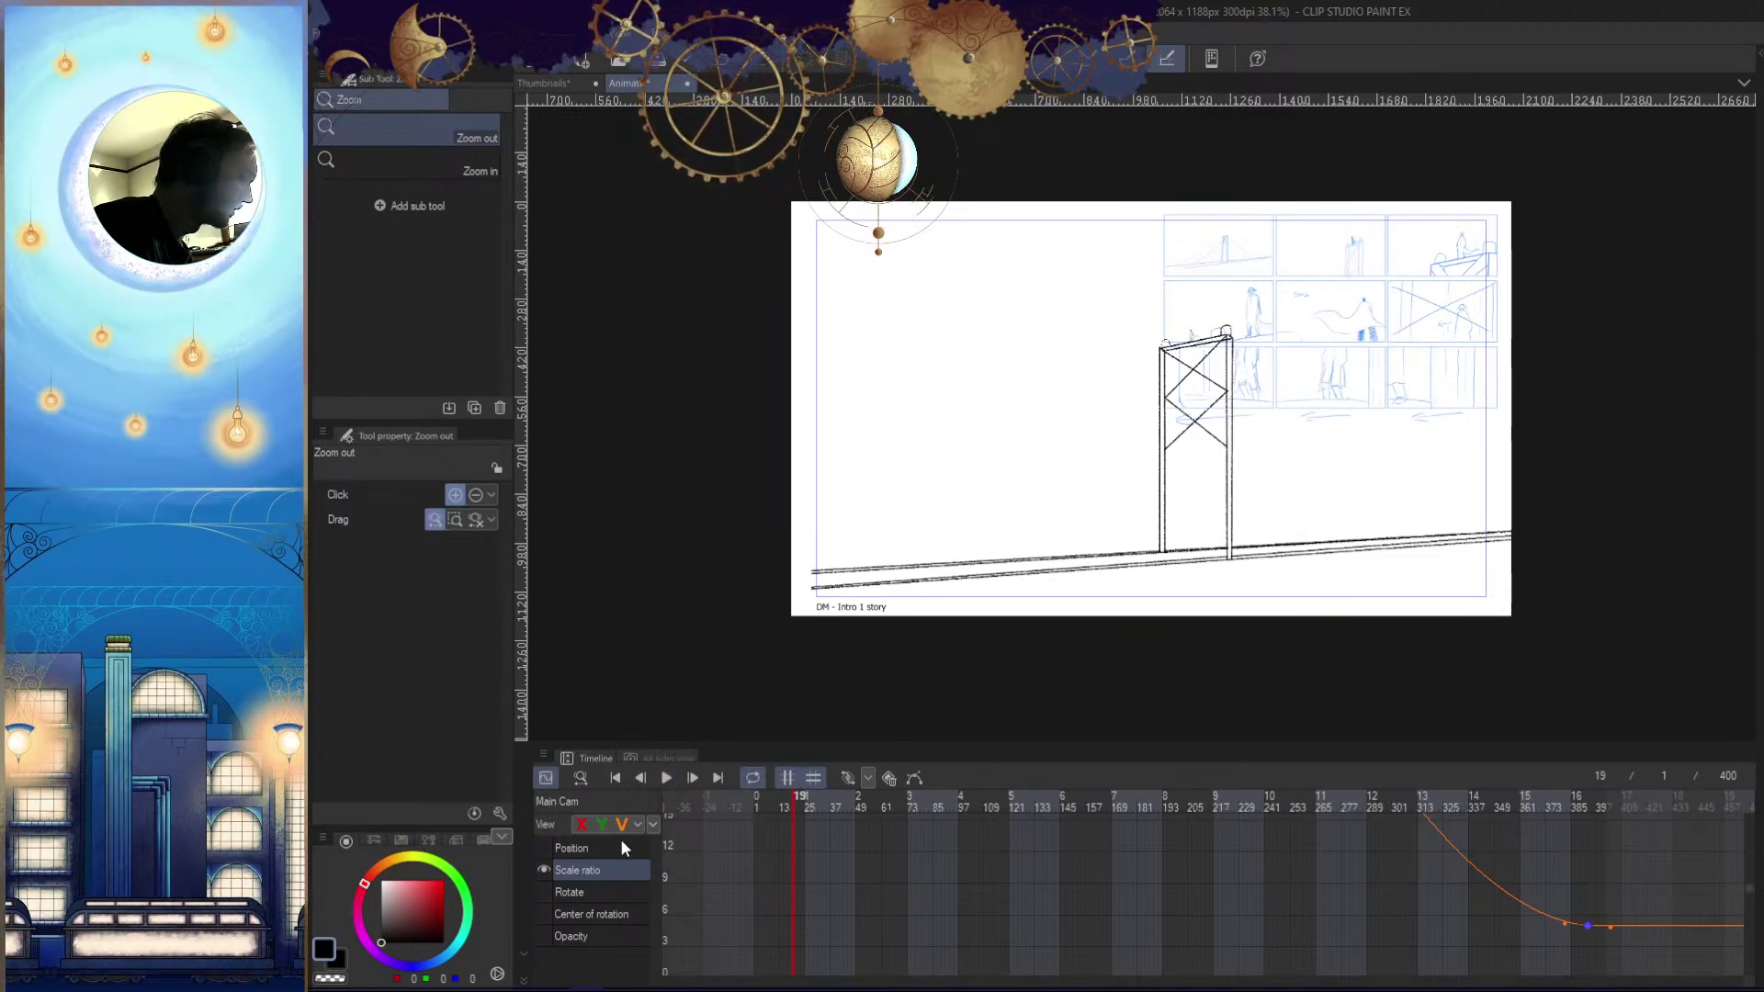
Examine the whole Scale ratio curve and Main Cam's Position, Rotate and Center of rotation graphs for their keyframes
{"action": "scroll", "coordinate": [1239, 876], "scroll_direction": "down", "scroll_amount": 4}
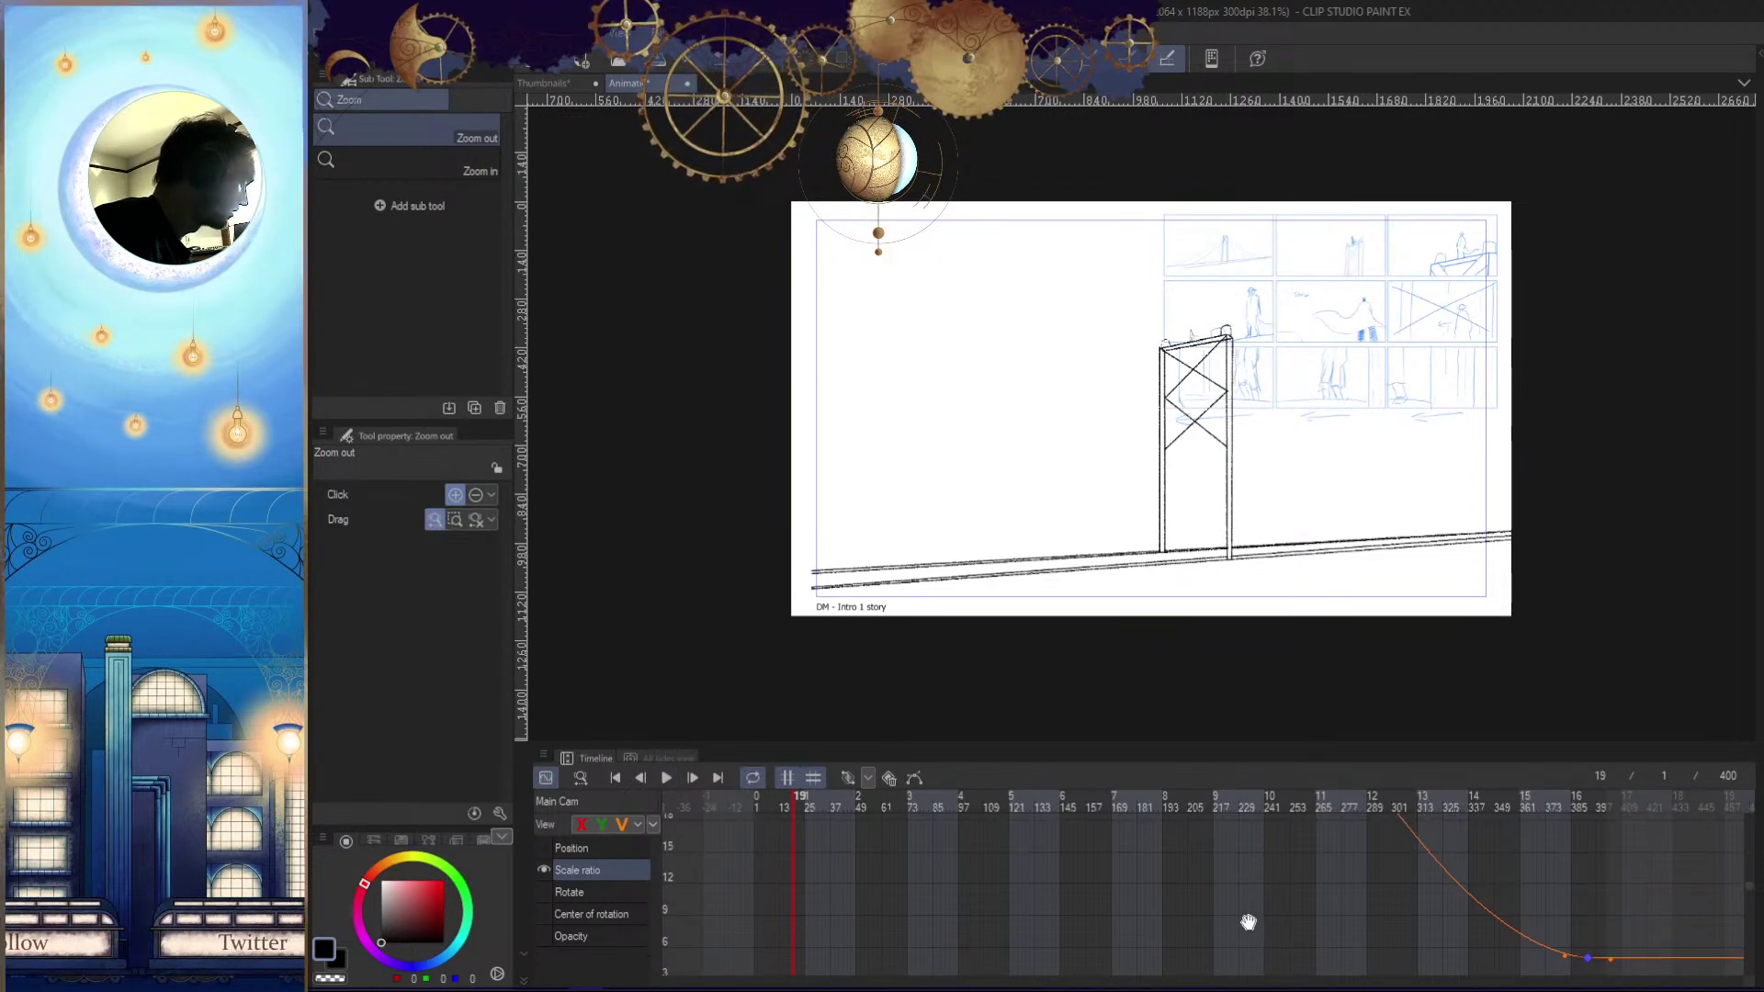
{"action": "scroll", "coordinate": [1242, 879], "scroll_direction": "down", "scroll_amount": 5}
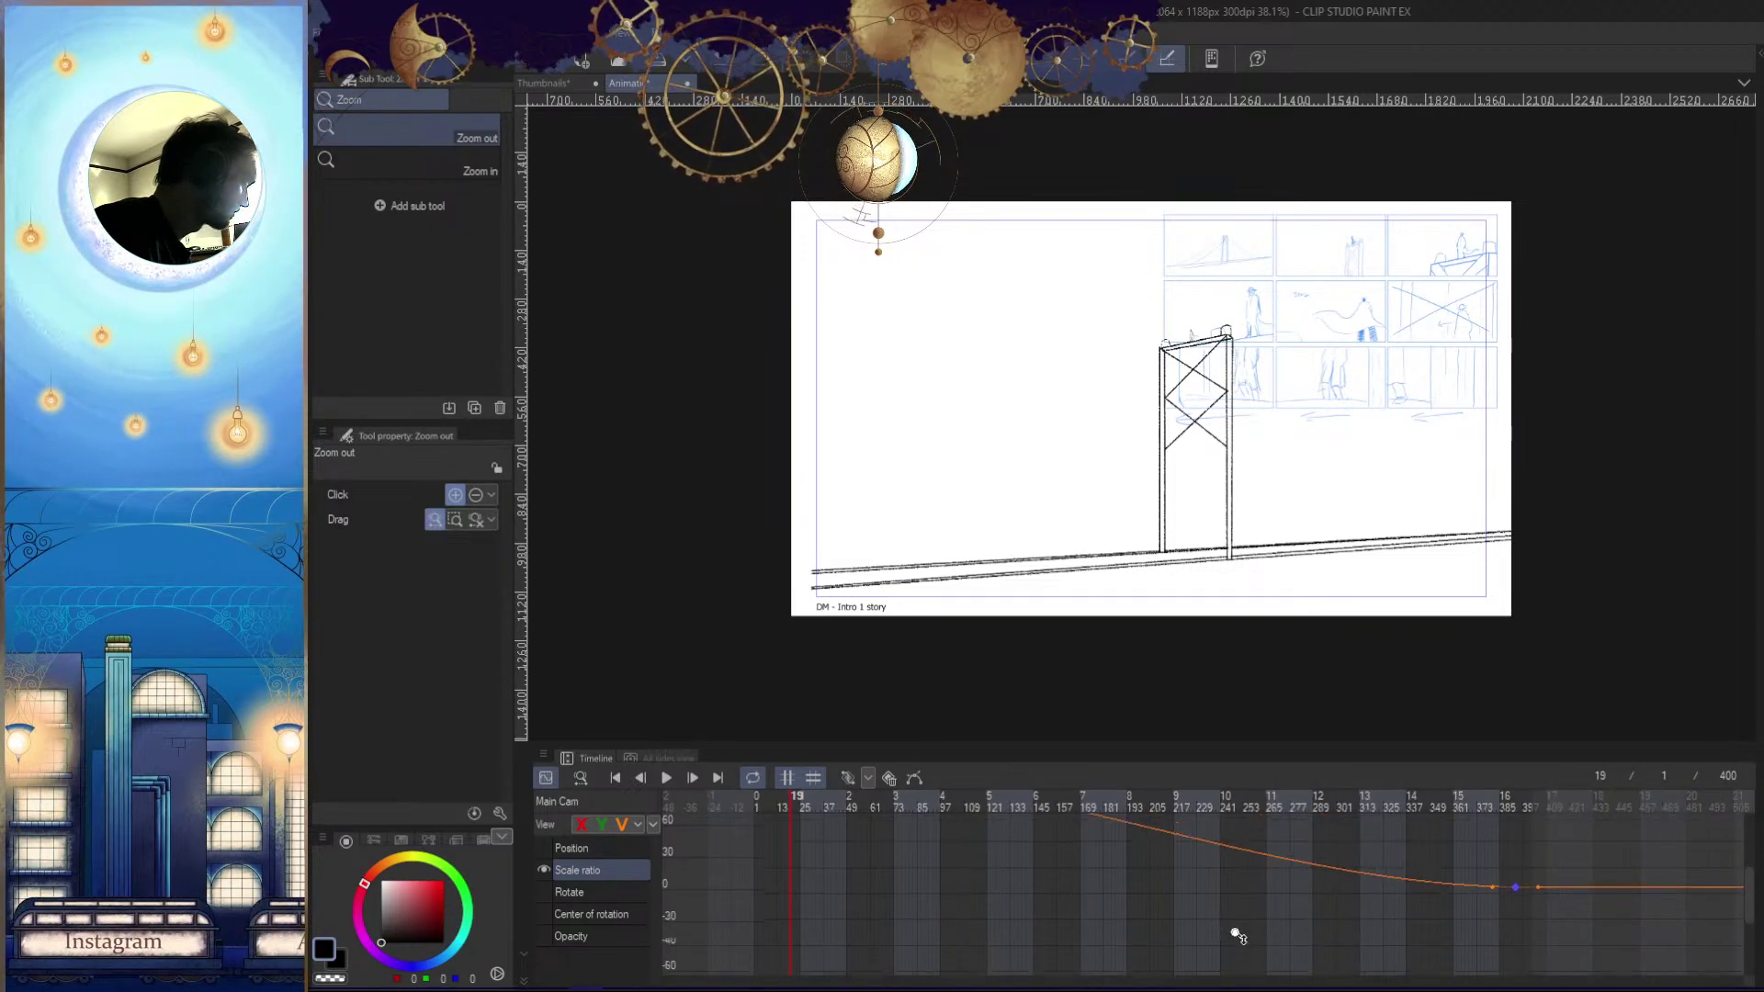
{"action": "scroll", "coordinate": [1094, 915], "scroll_direction": "down", "scroll_amount": 3}
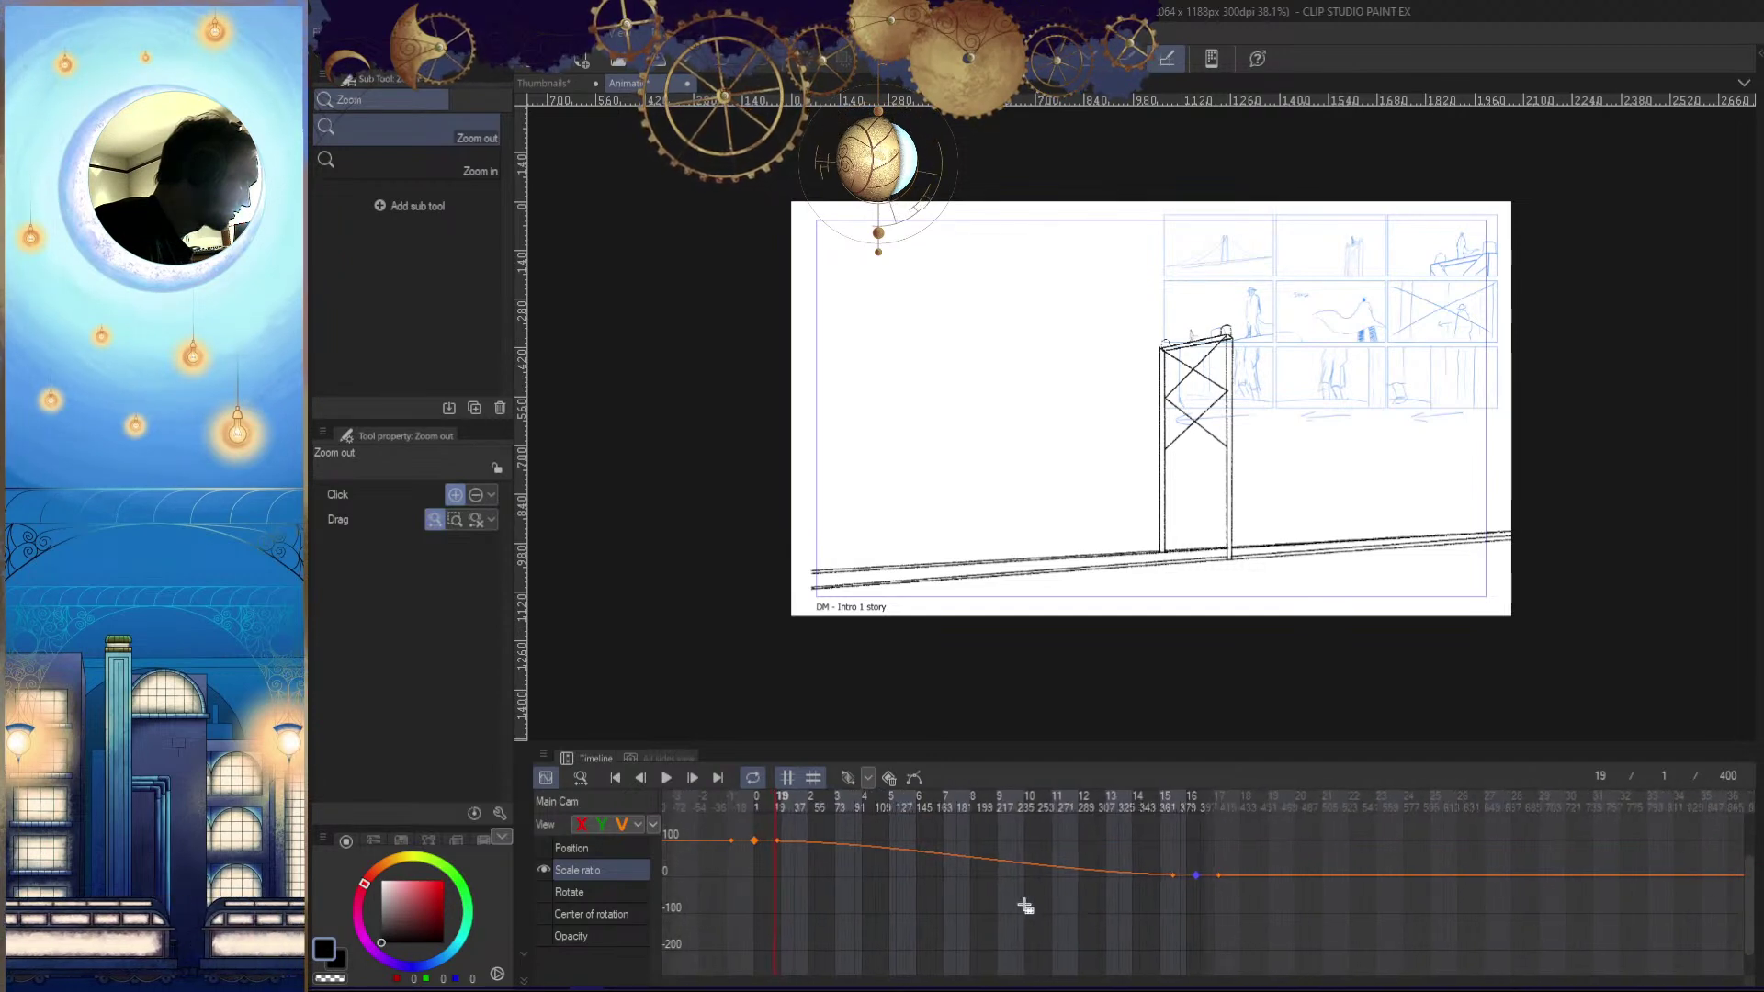
{"action": "left_click", "coordinate": [588, 847]}
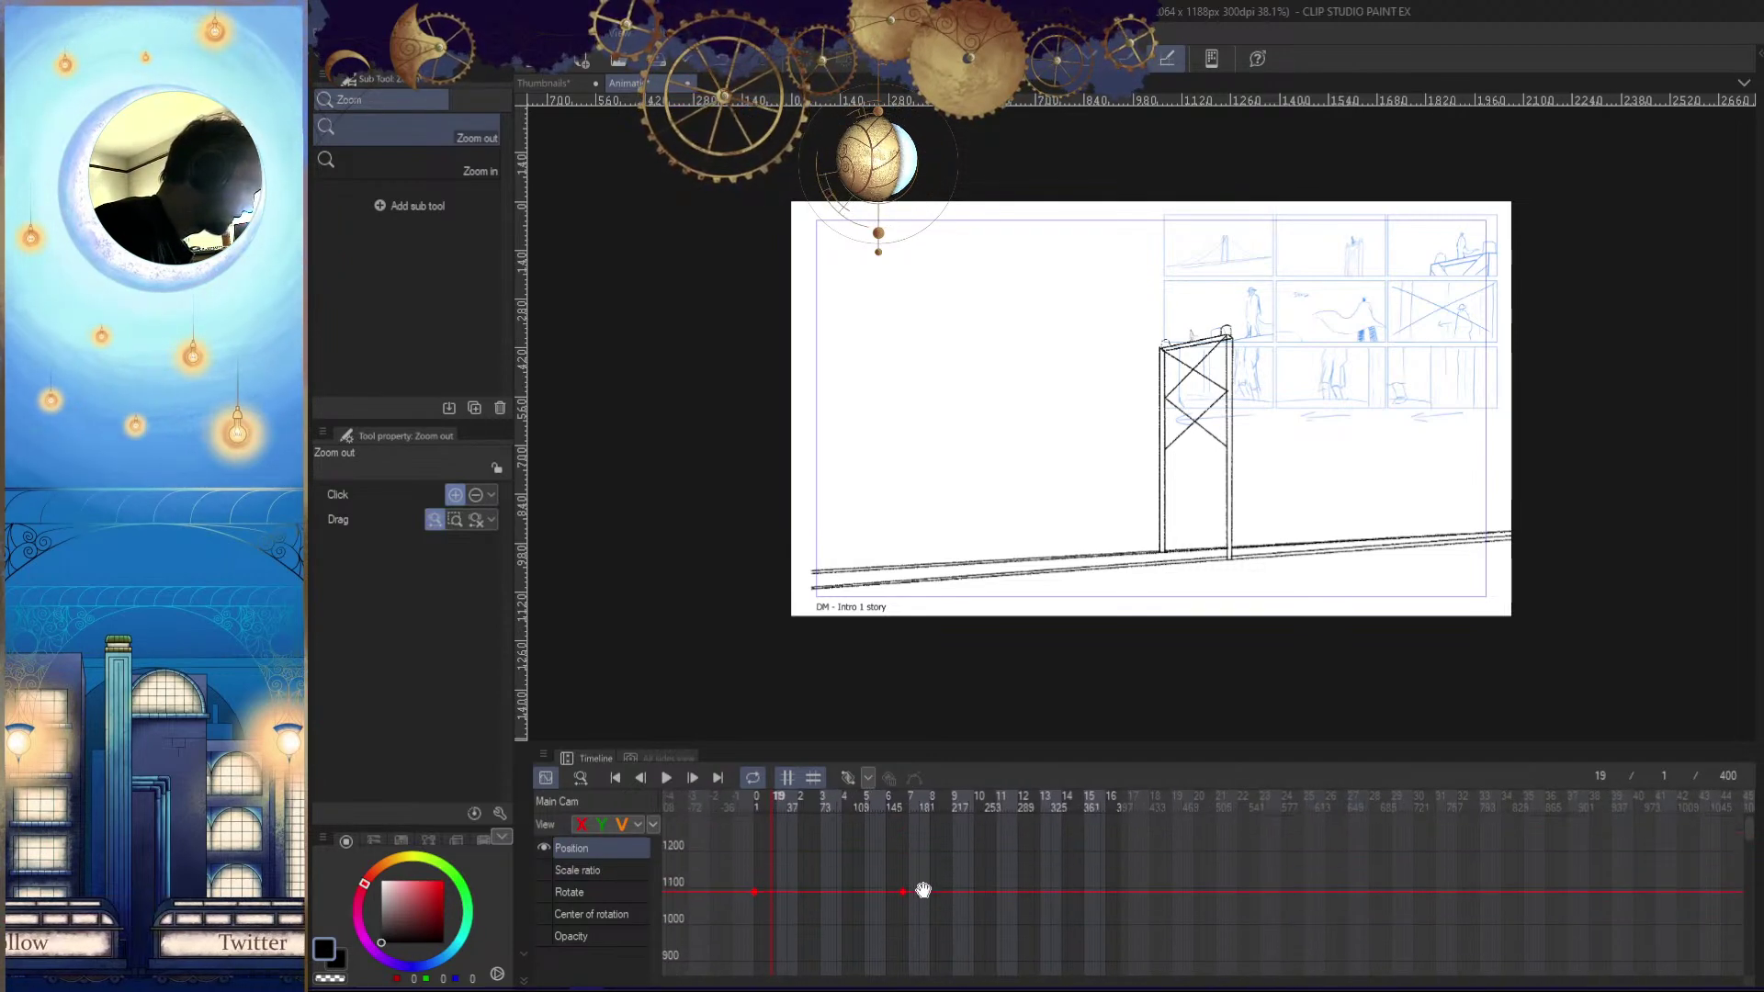
{"action": "left_click_drag", "start_coordinate": [945, 929], "coordinate": [931, 827]}
{"action": "mouse_move", "coordinate": [935, 969]}
{"action": "left_mouse_down"}
{"action": "mouse_move", "coordinate": [937, 898]}
{"action": "mouse_move", "coordinate": [941, 945]}
{"action": "mouse_move", "coordinate": [965, 966]}
{"action": "left_mouse_up"}
{"action": "left_click_drag", "start_coordinate": [980, 864], "coordinate": [974, 934]}
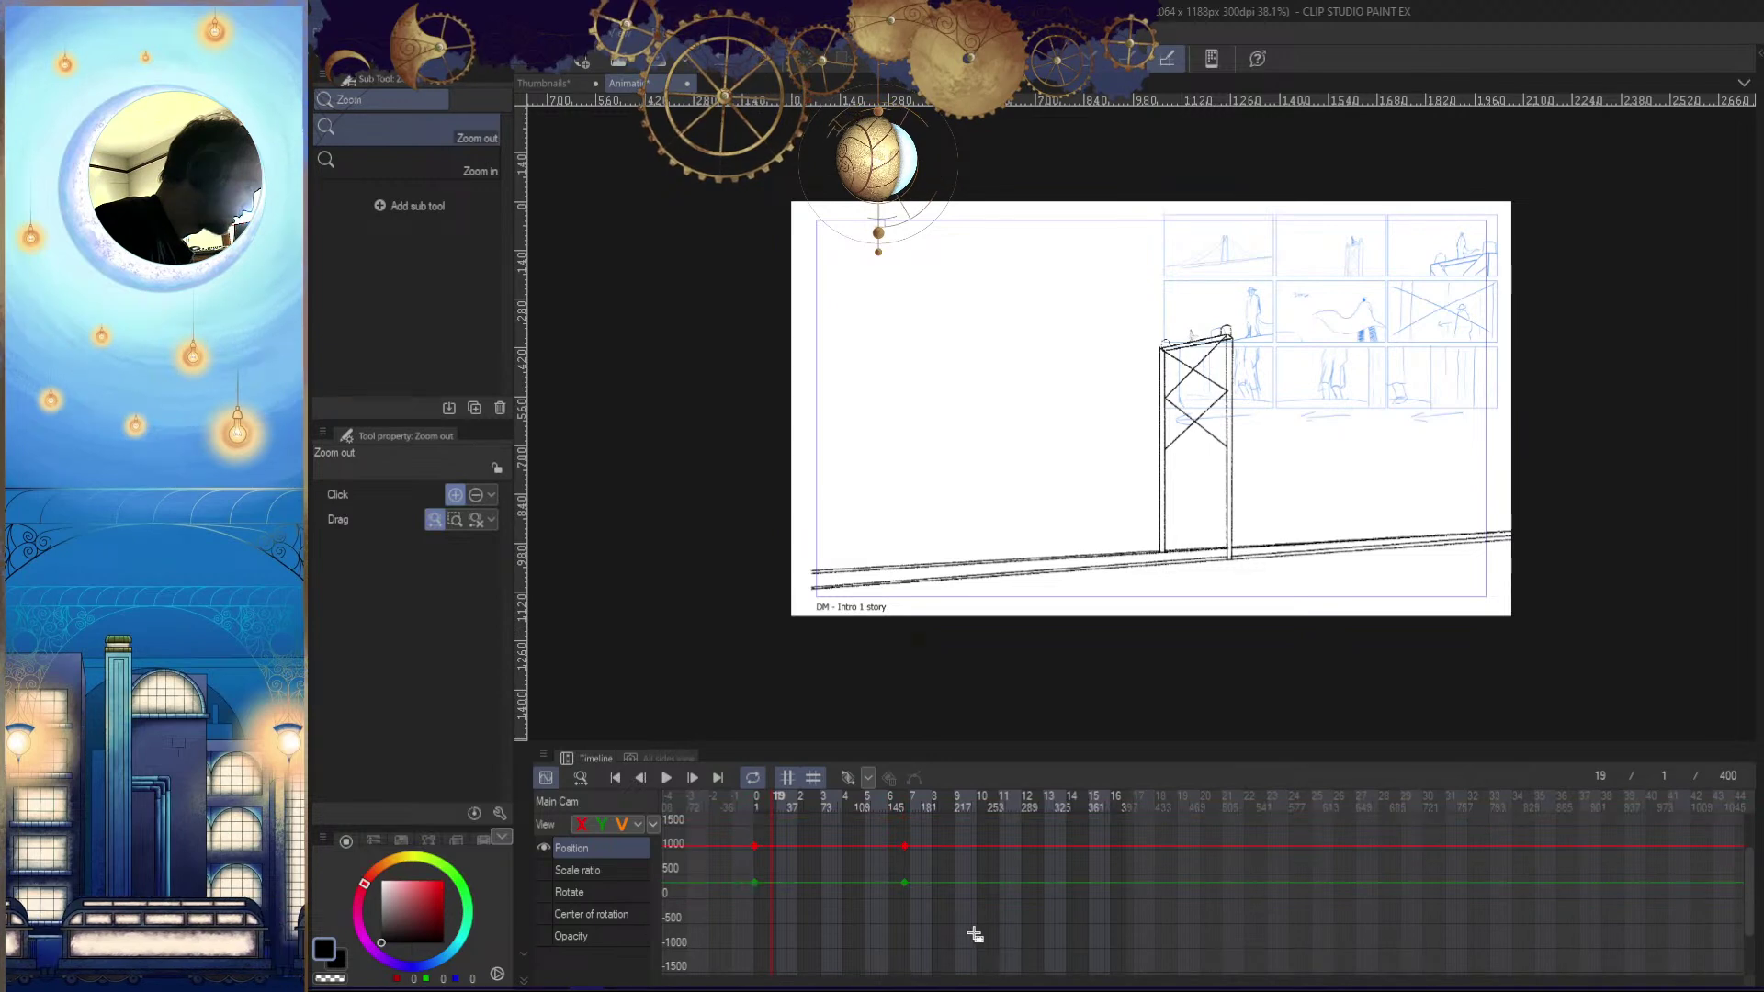
{"action": "left_click", "coordinate": [617, 896]}
{"action": "left_click", "coordinate": [620, 915]}
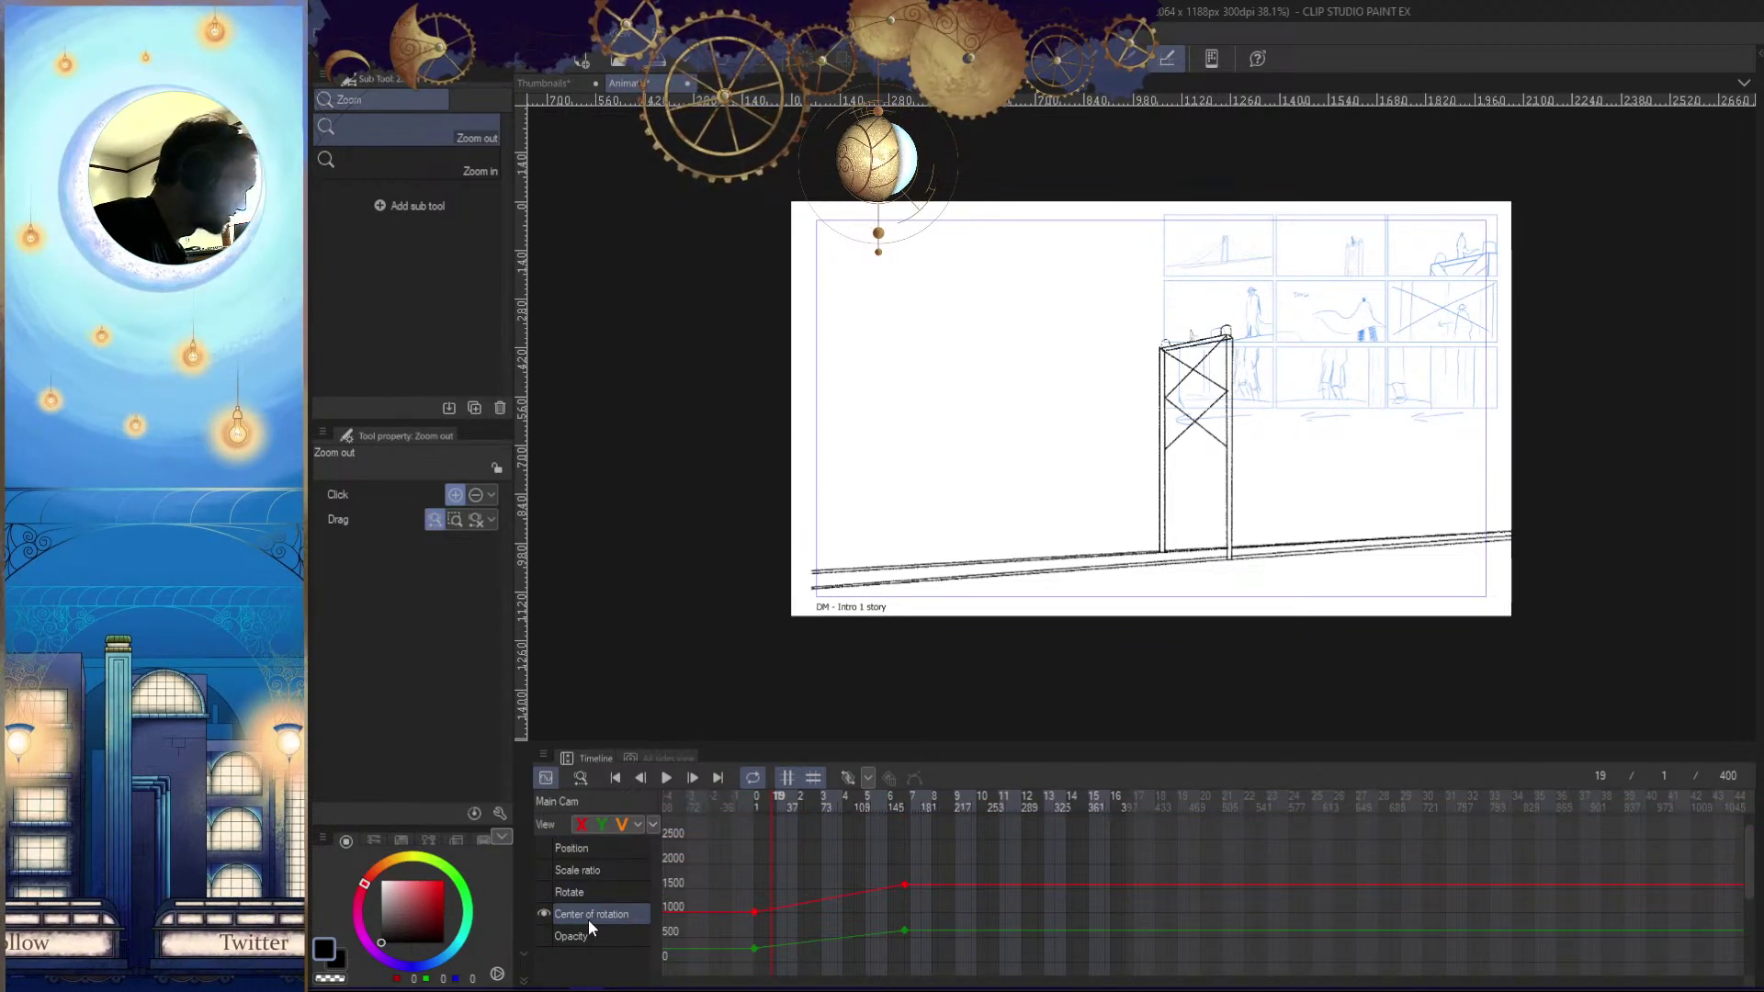
Try deleting both Center of rotation keyframes at frame 1, check the camera view, and undo the deletion
{"action": "left_click_drag", "start_coordinate": [823, 807], "coordinate": [909, 864]}
{"action": "left_click_drag", "start_coordinate": [783, 963], "coordinate": [739, 904]}
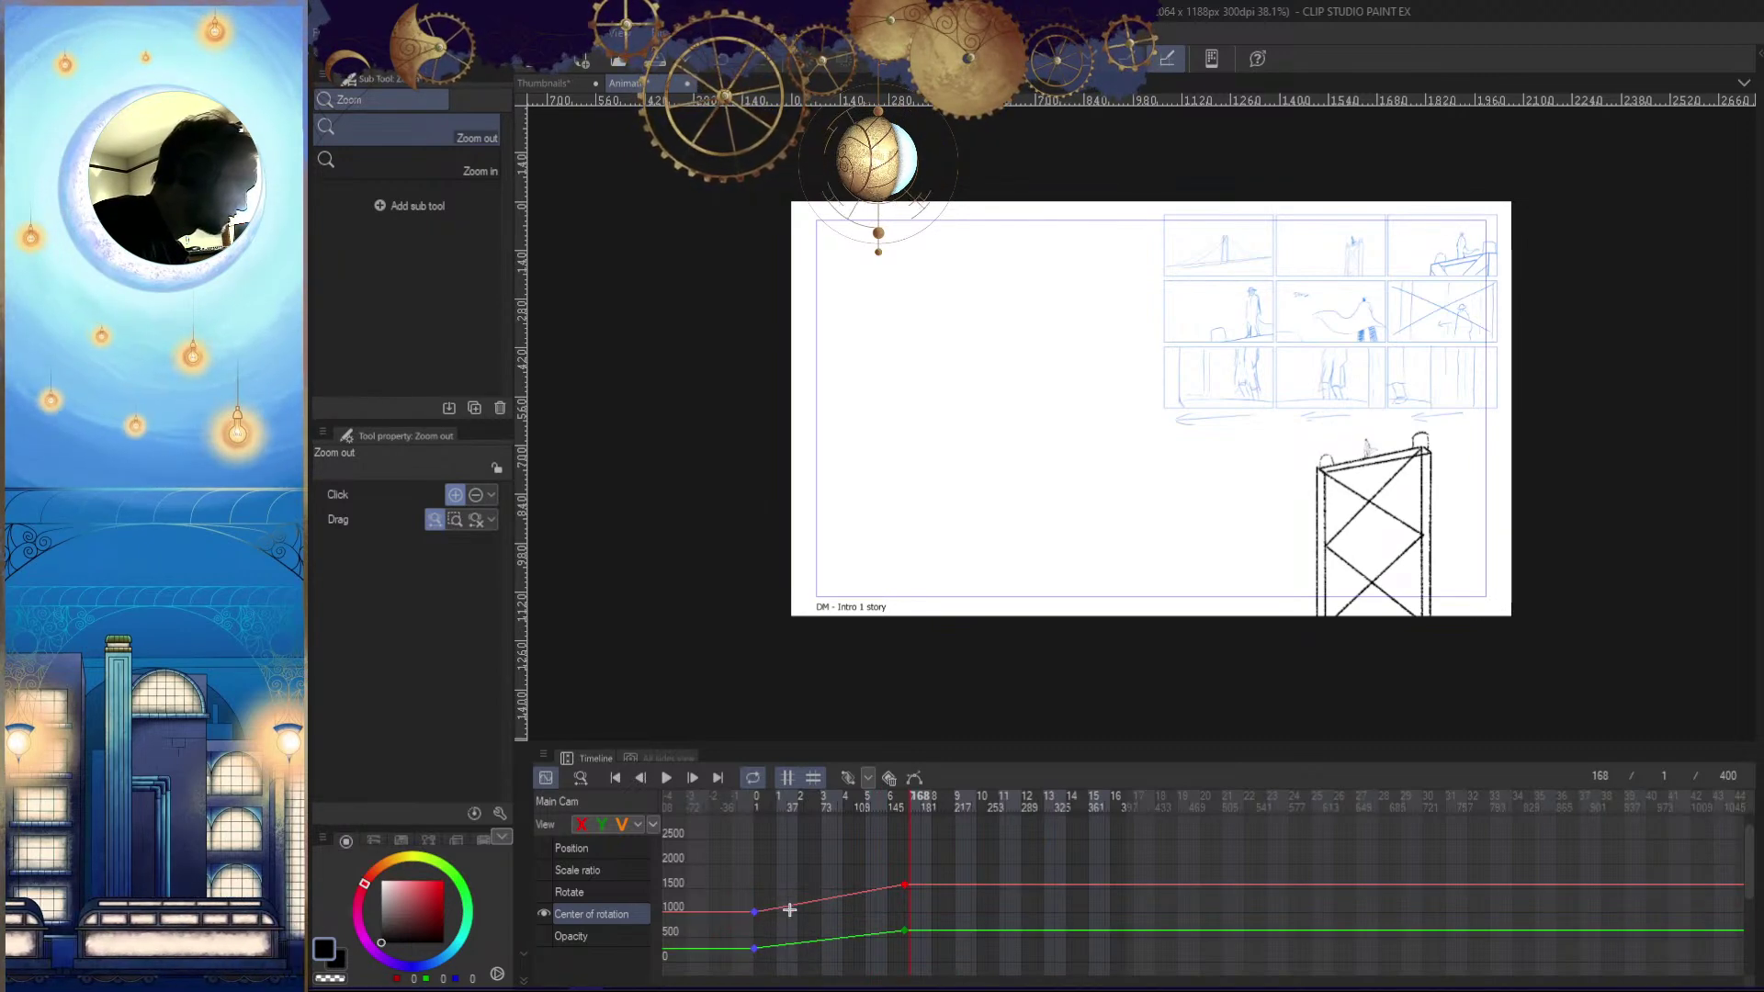
{"action": "left_click", "coordinate": [889, 778]}
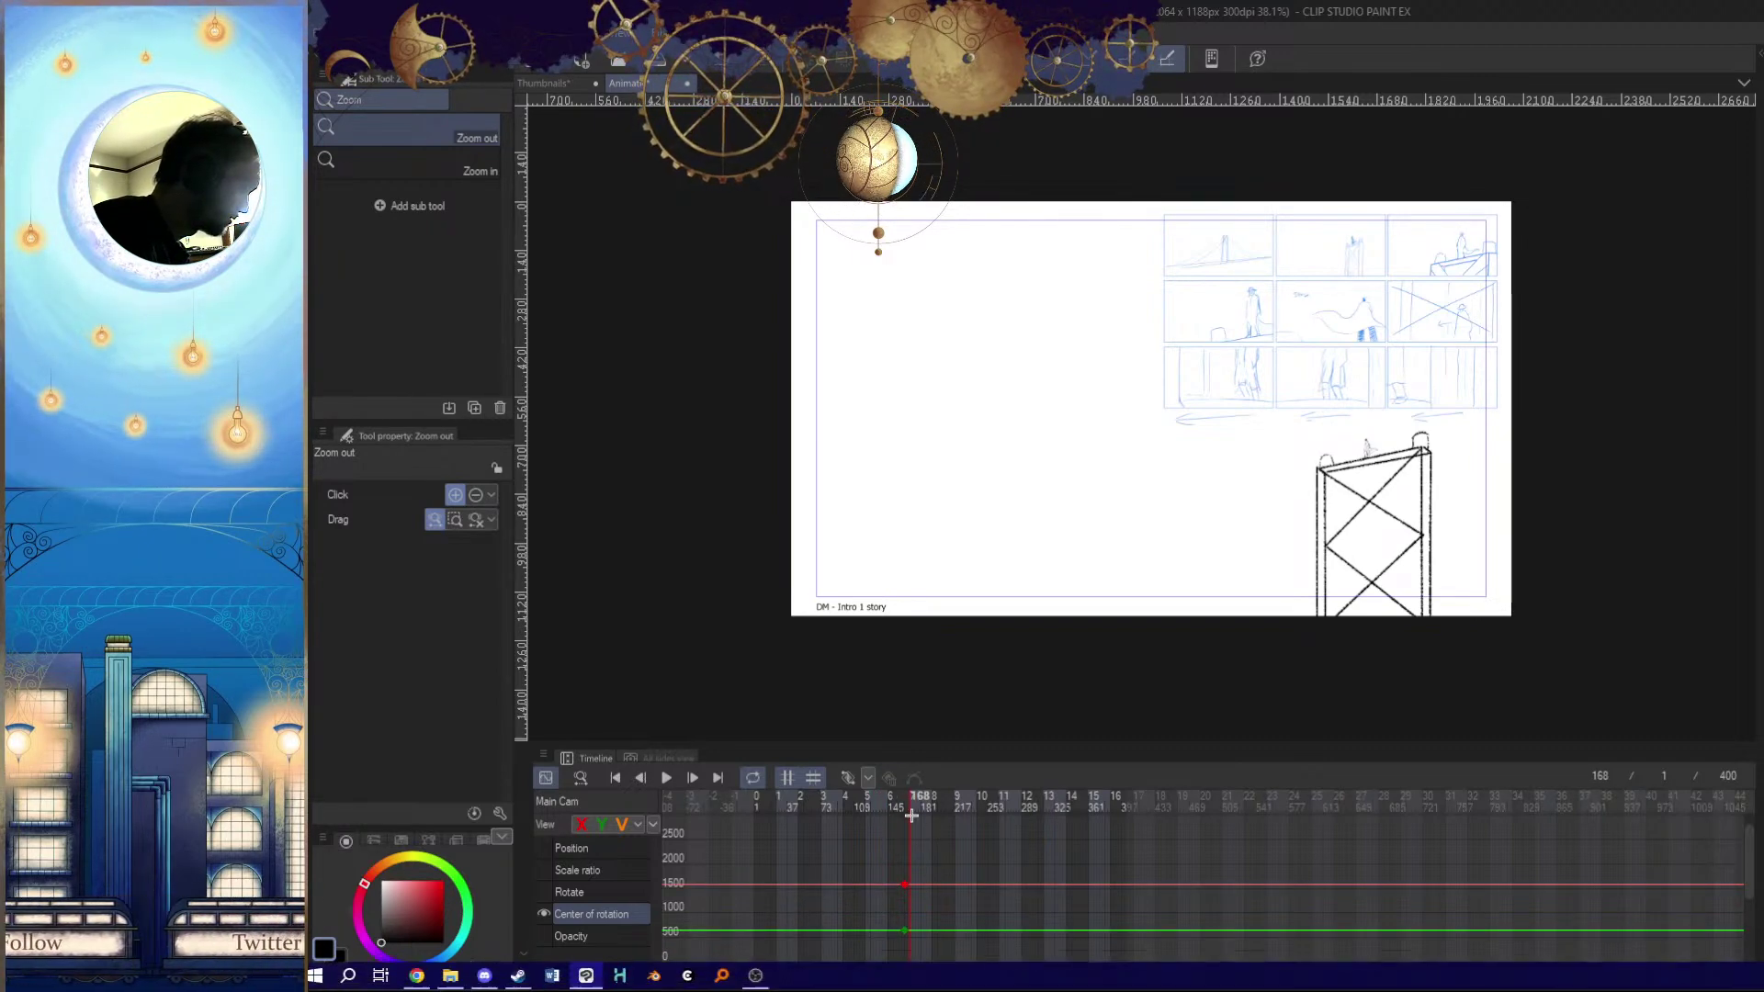
{"action": "left_click", "coordinate": [756, 808]}
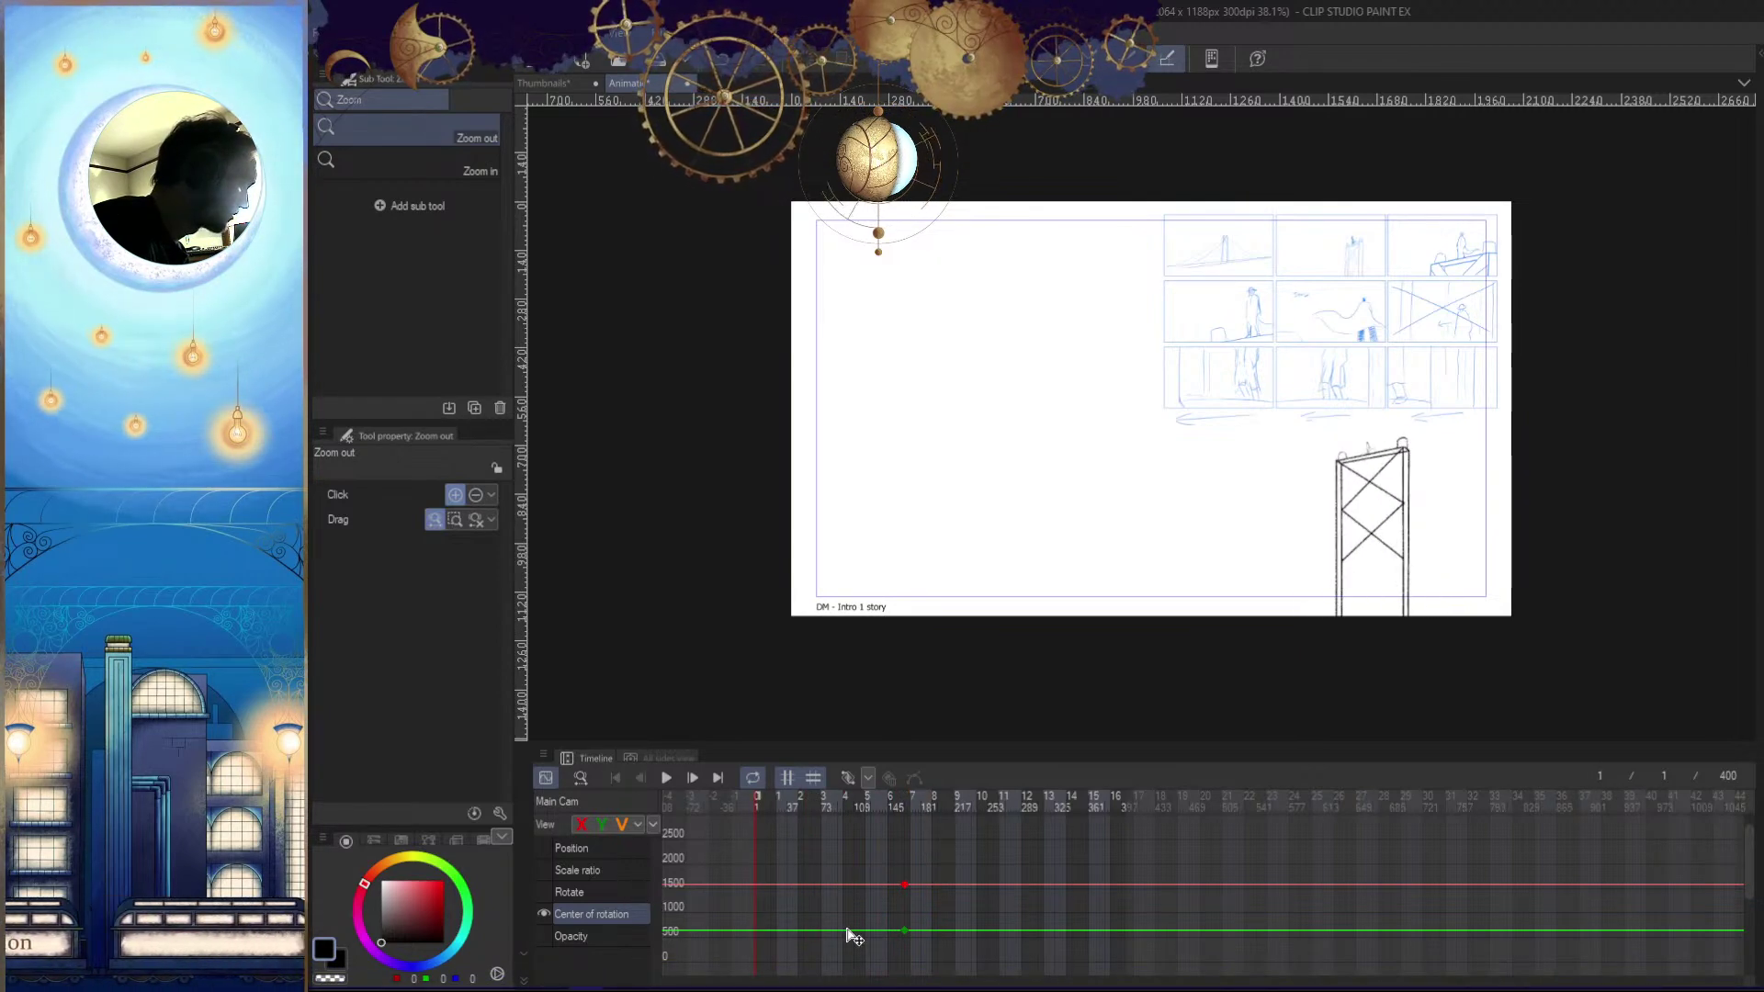
{"action": "key", "text": "ctrl+z"}
Delete Main Cam's later pair of Center of rotation keyframes, keeping the pair at frame 1
{"action": "left_click_drag", "start_coordinate": [933, 956], "coordinate": [876, 859]}
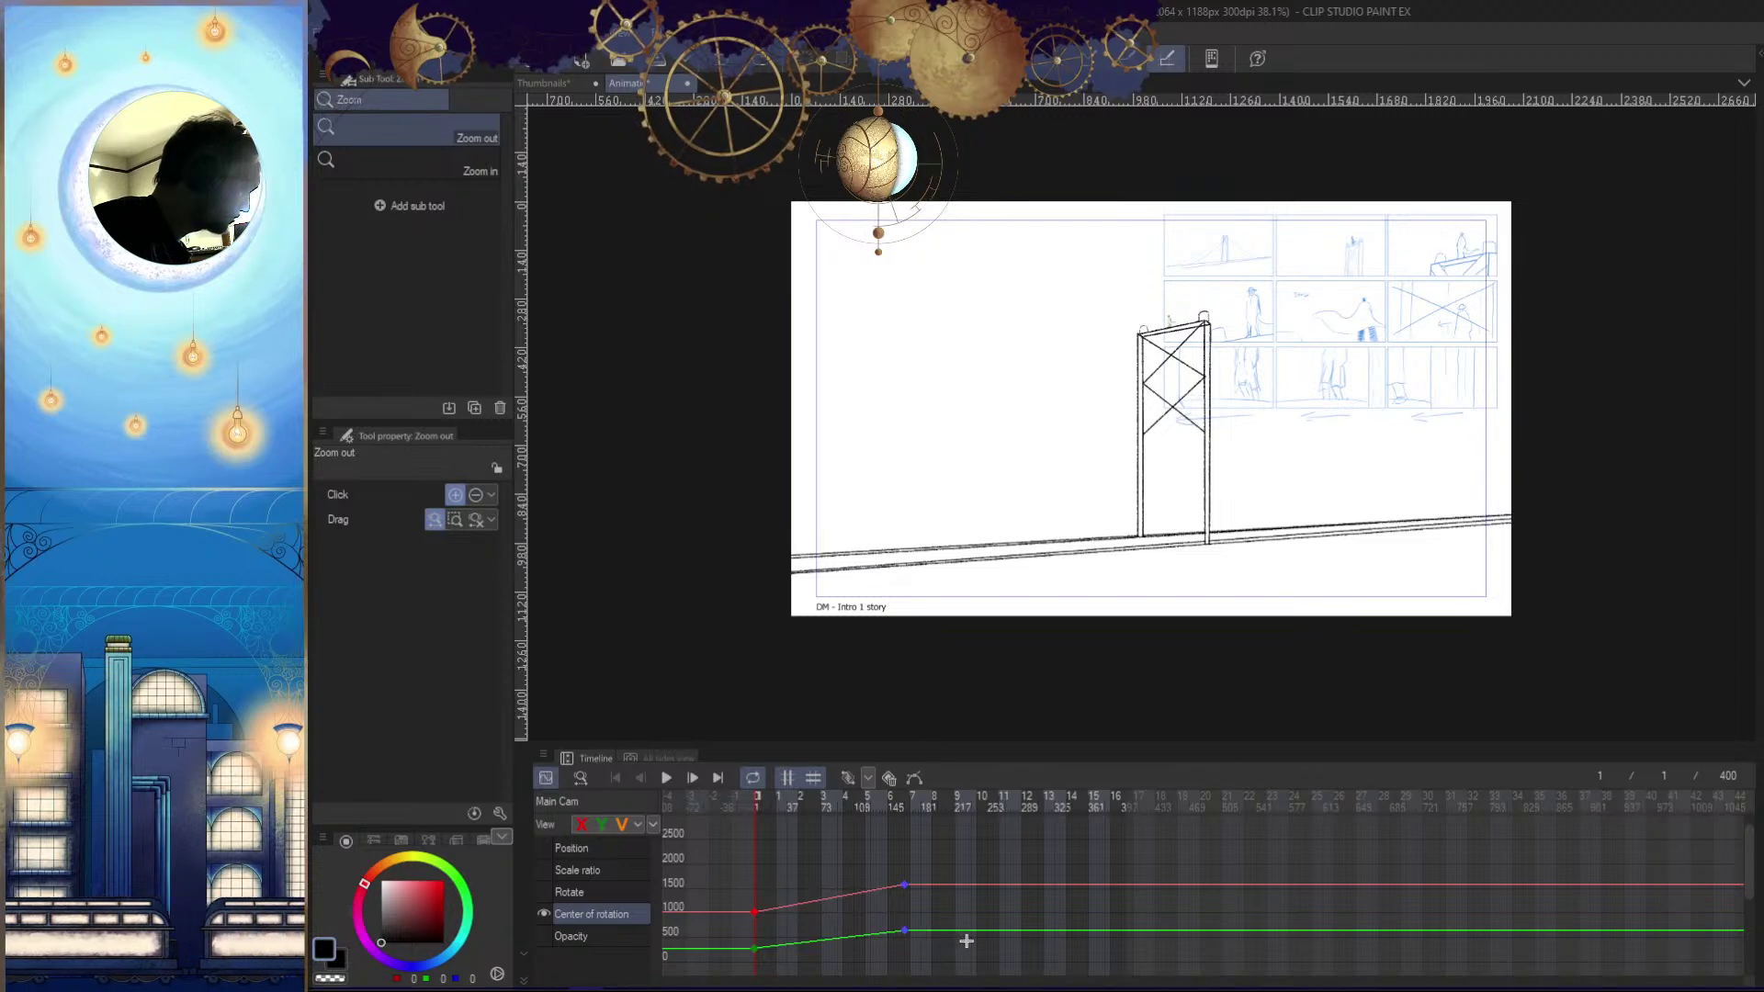
{"action": "key", "text": "Delete"}
{"action": "left_click_drag", "start_coordinate": [770, 807], "coordinate": [706, 902]}
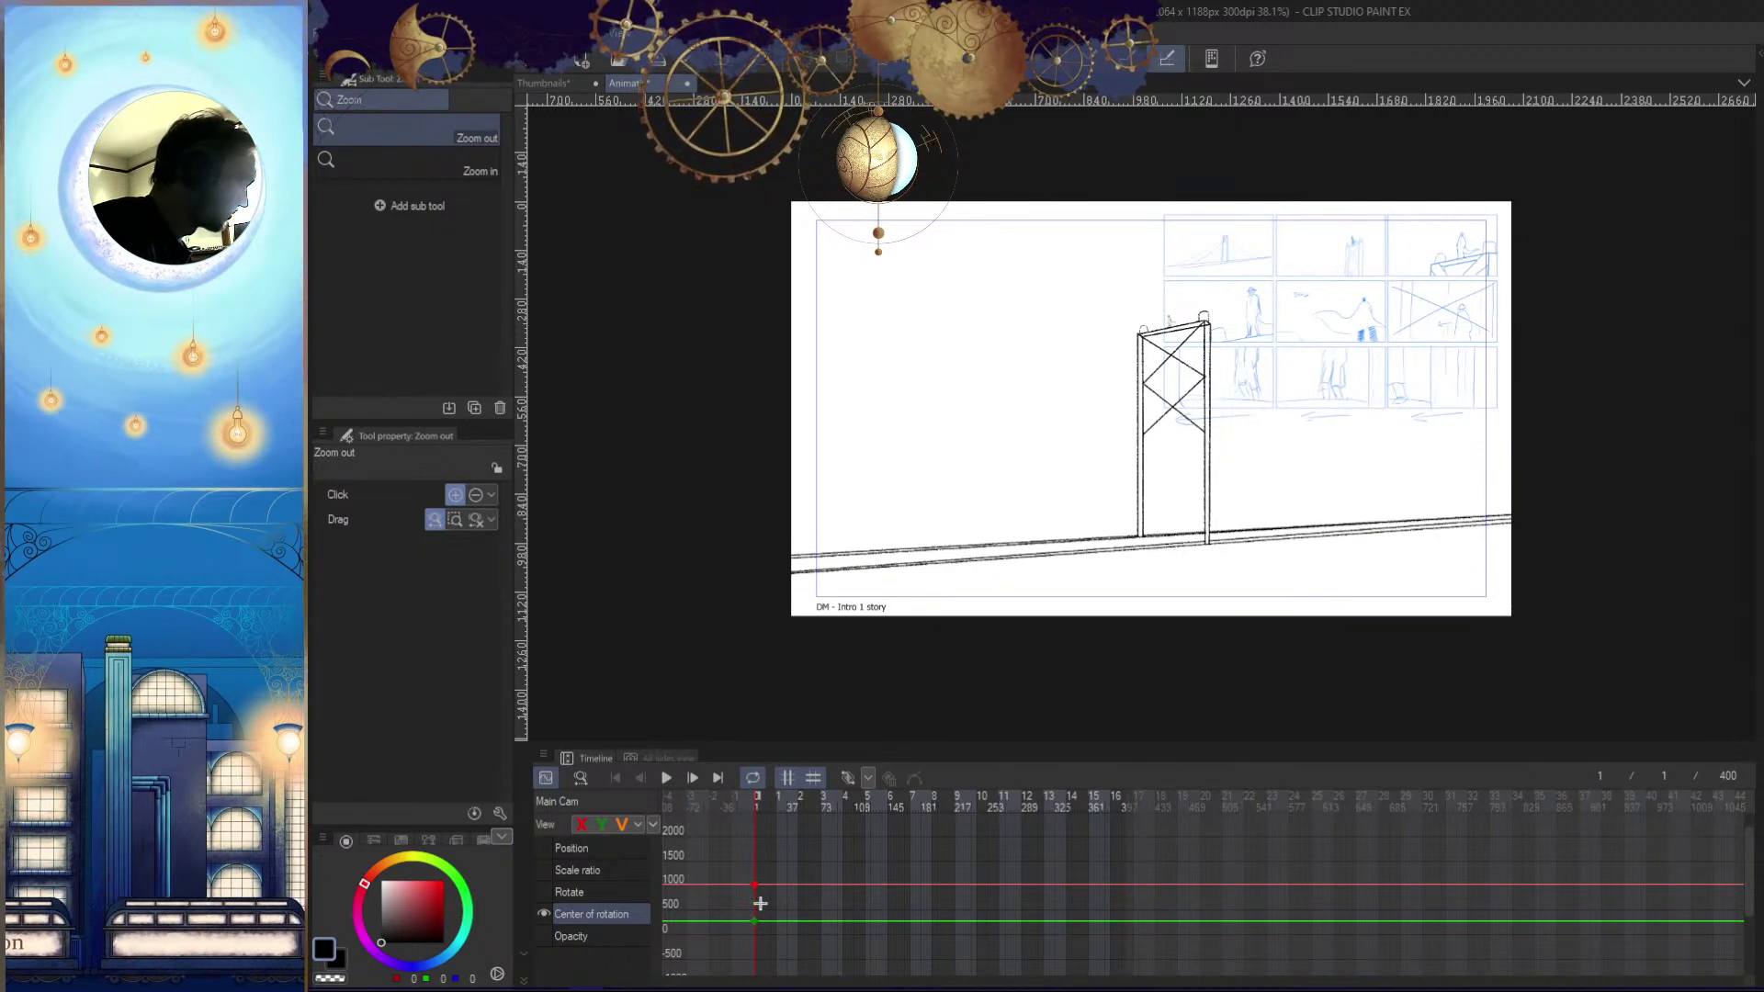
Display Main Cam's Position graph and set the current frame to 400
{"action": "left_click", "coordinate": [577, 848]}
{"action": "left_click_drag", "start_coordinate": [893, 805], "coordinate": [1126, 830]}
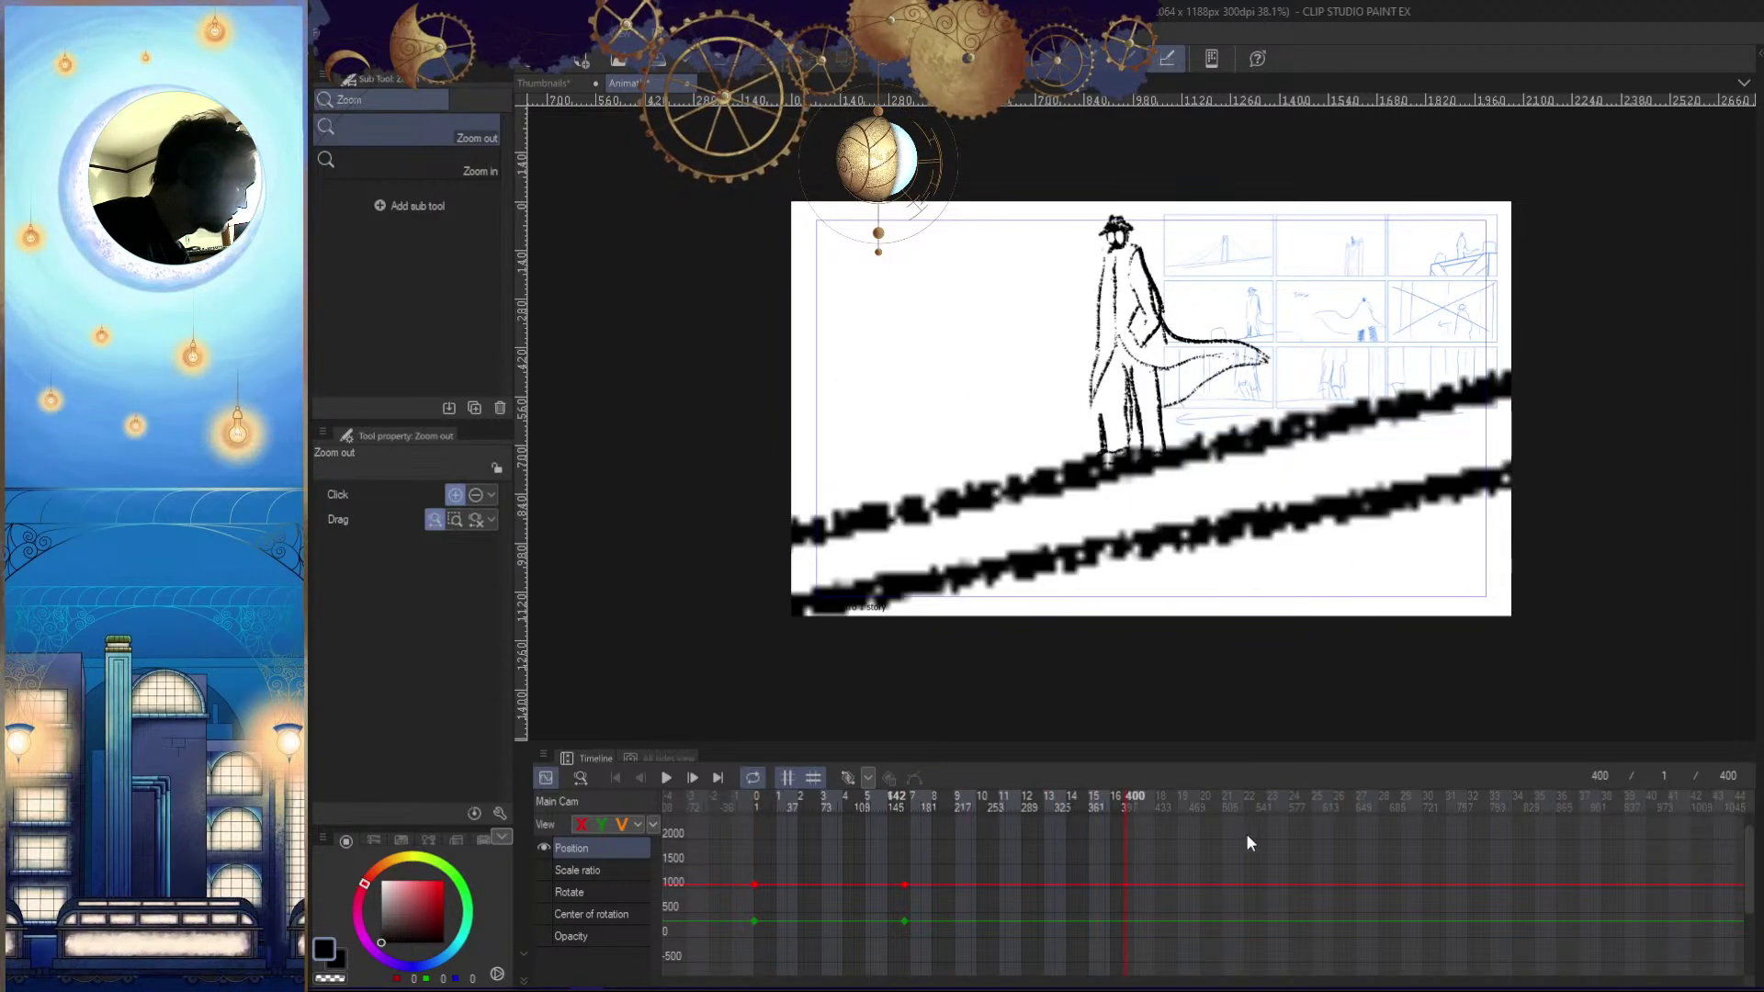
Try to move Main Cam's second pair of Position keyframes to frame 400, and undo each attempt
{"action": "left_click", "coordinate": [919, 901]}
{"action": "left_click_drag", "start_coordinate": [906, 922], "coordinate": [1128, 925]}
{"action": "key", "text": "ctrl+z"}
{"action": "left_click_drag", "start_coordinate": [919, 946], "coordinate": [1152, 921]}
{"action": "key", "text": "ctrl+z"}
Delete Main Cam's second pair of Position keyframes and create smooth-interpolation Position keyframes at frame 400 instead
{"action": "left_click_drag", "start_coordinate": [931, 951], "coordinate": [890, 898]}
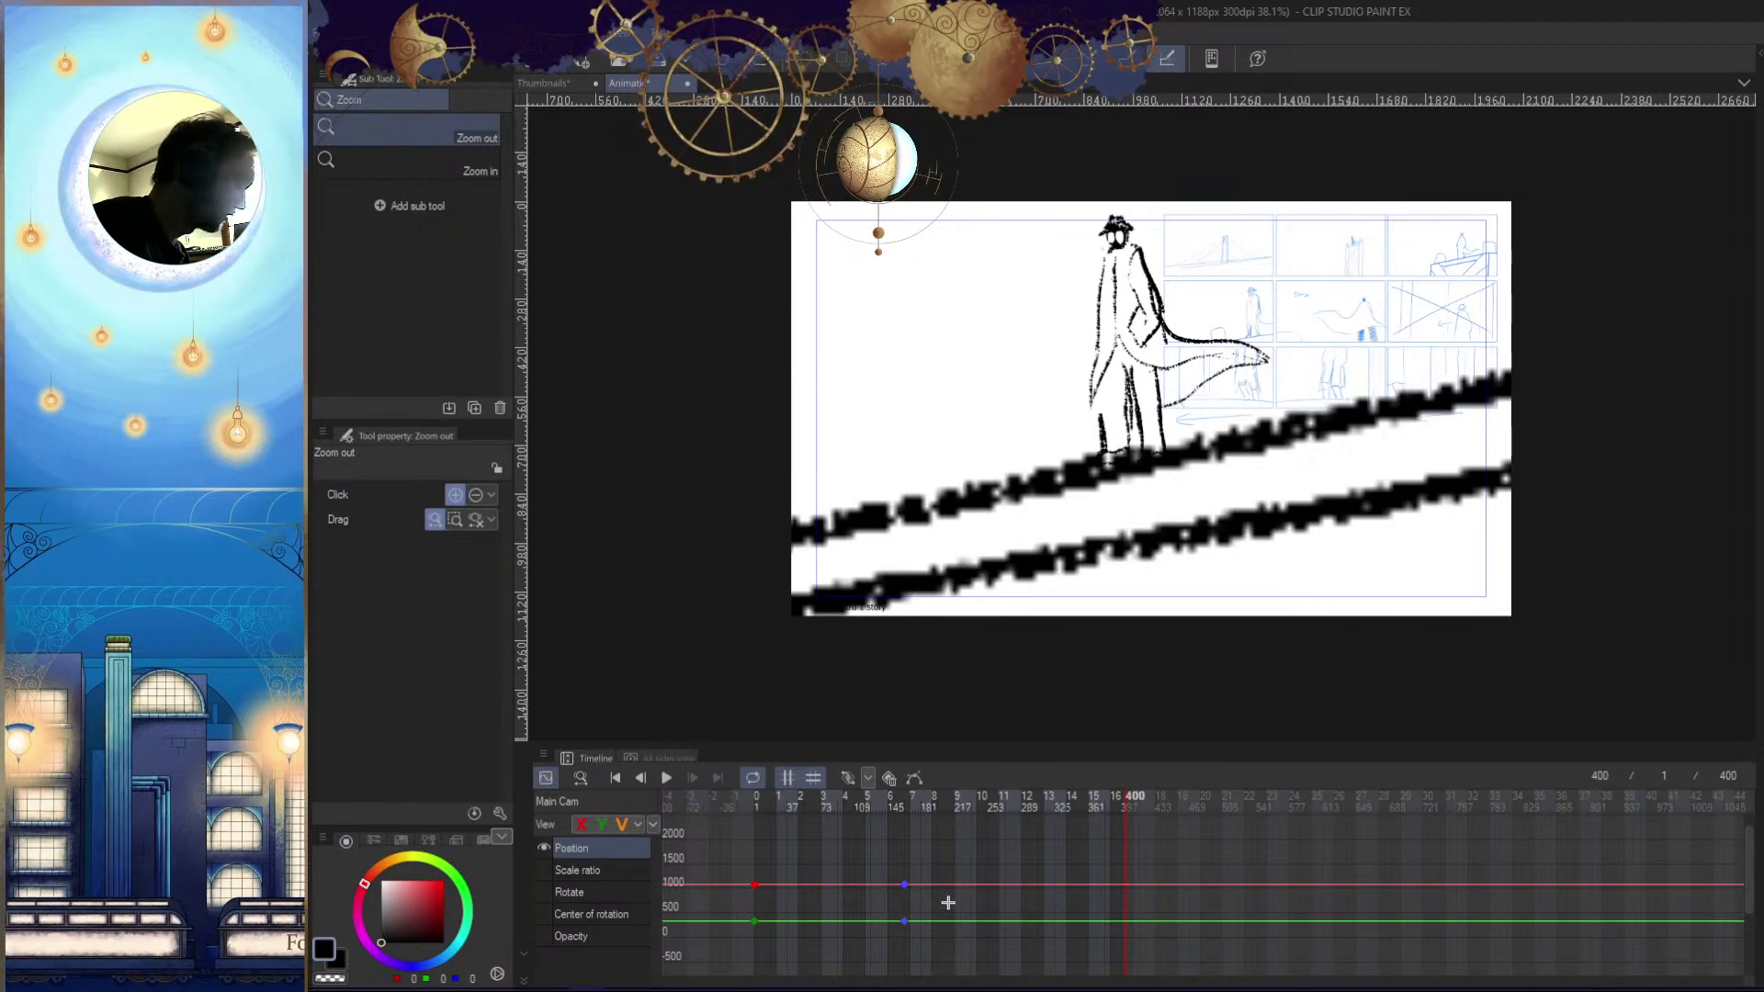
{"action": "left_click", "coordinate": [867, 779]}
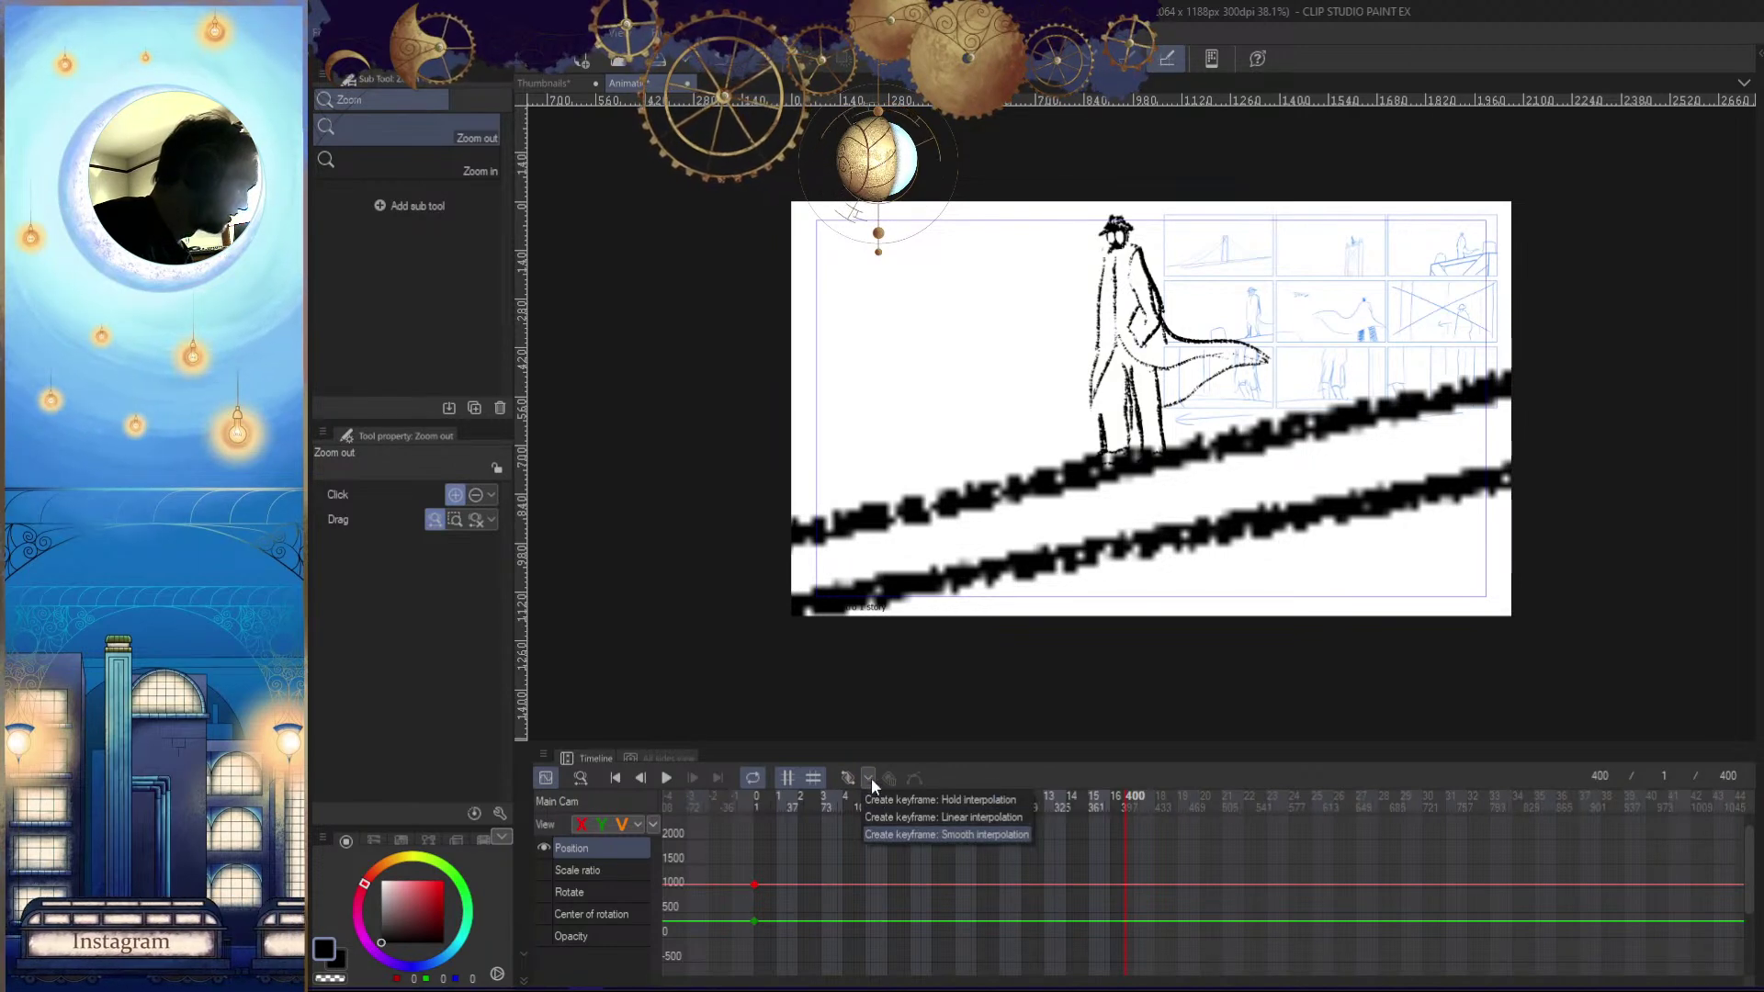
{"action": "left_click", "coordinate": [846, 776]}
{"action": "left_click", "coordinate": [847, 777]}
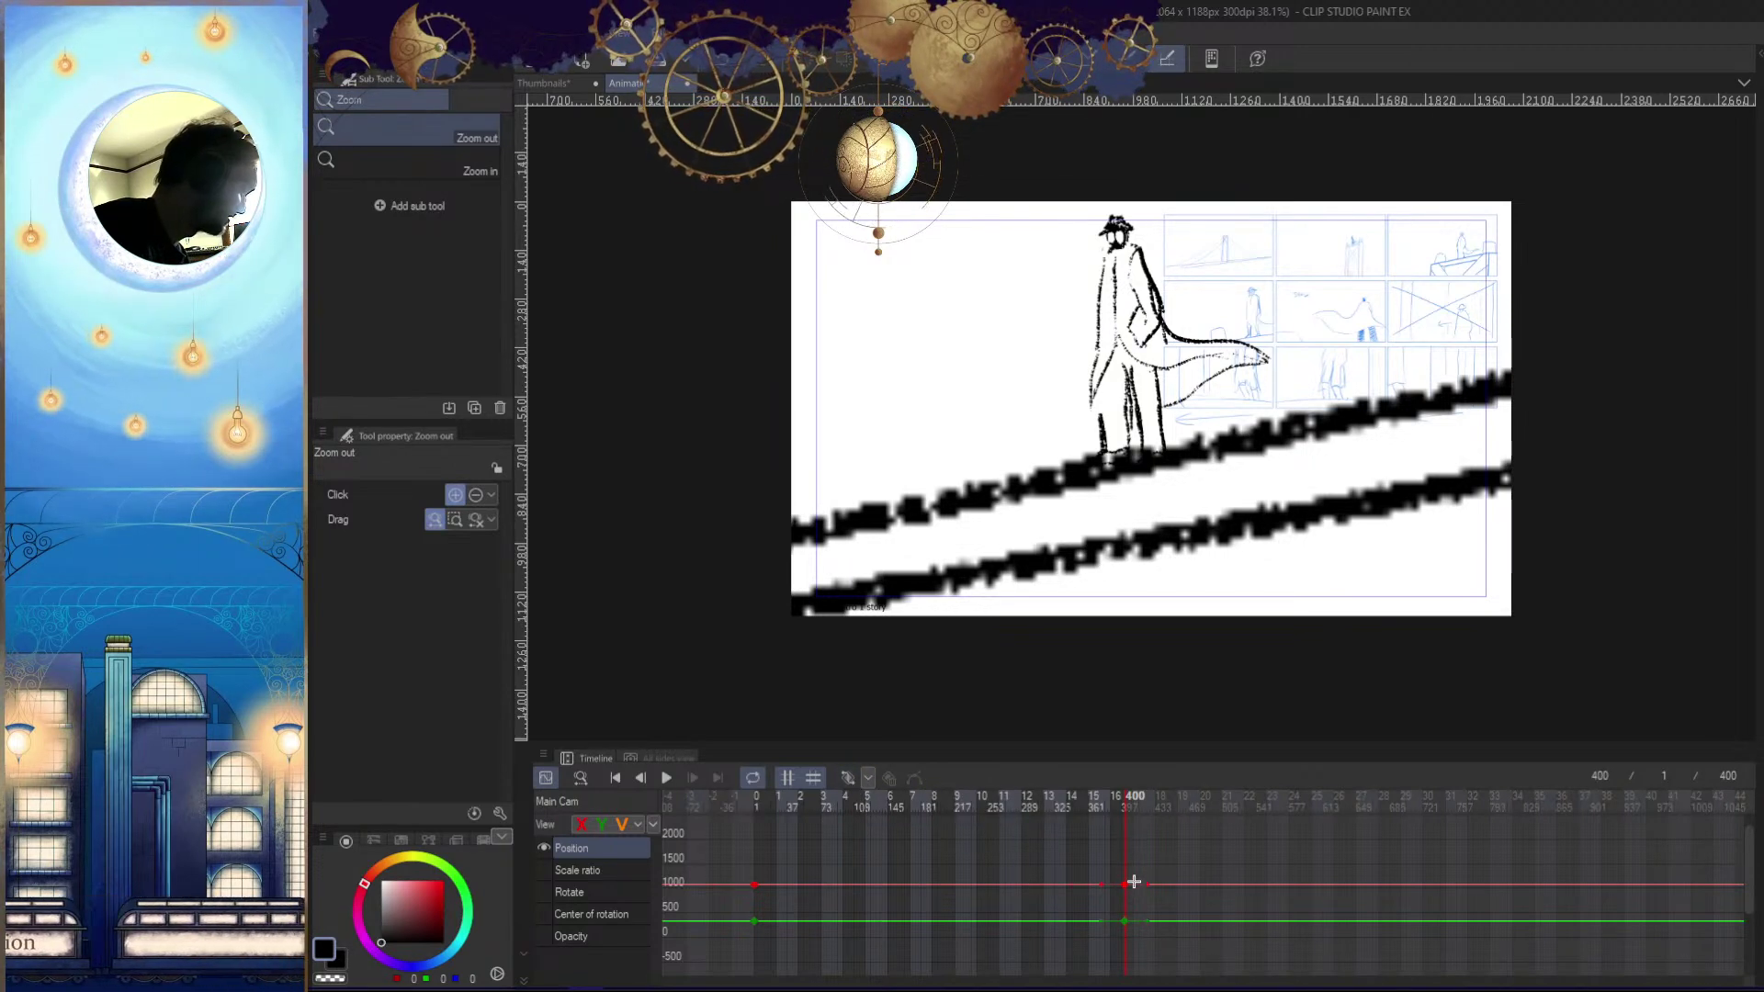
Move the Main Cam image at frame 400 with the Object tool so the figure stands in the canvas's lower right
{"action": "left_click_drag", "start_coordinate": [1144, 881], "coordinate": [1149, 905]}
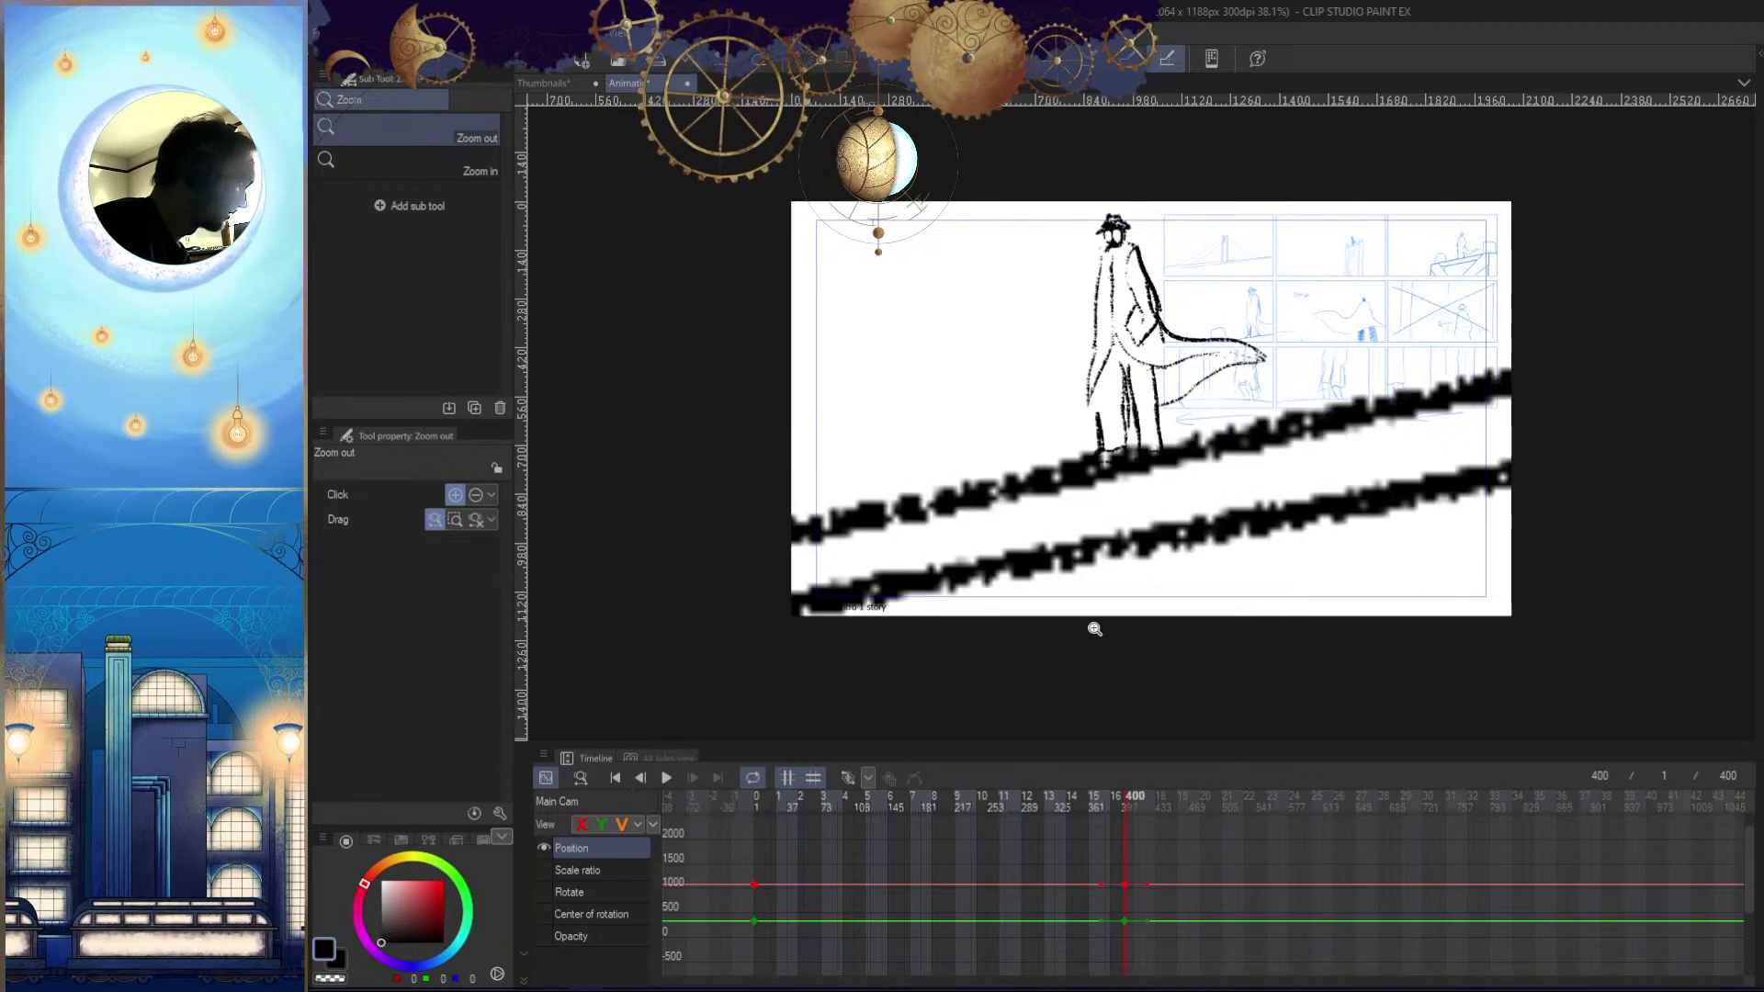
{"action": "key", "text": "o"}
{"action": "left_click_drag", "start_coordinate": [1285, 523], "coordinate": [1407, 582]}
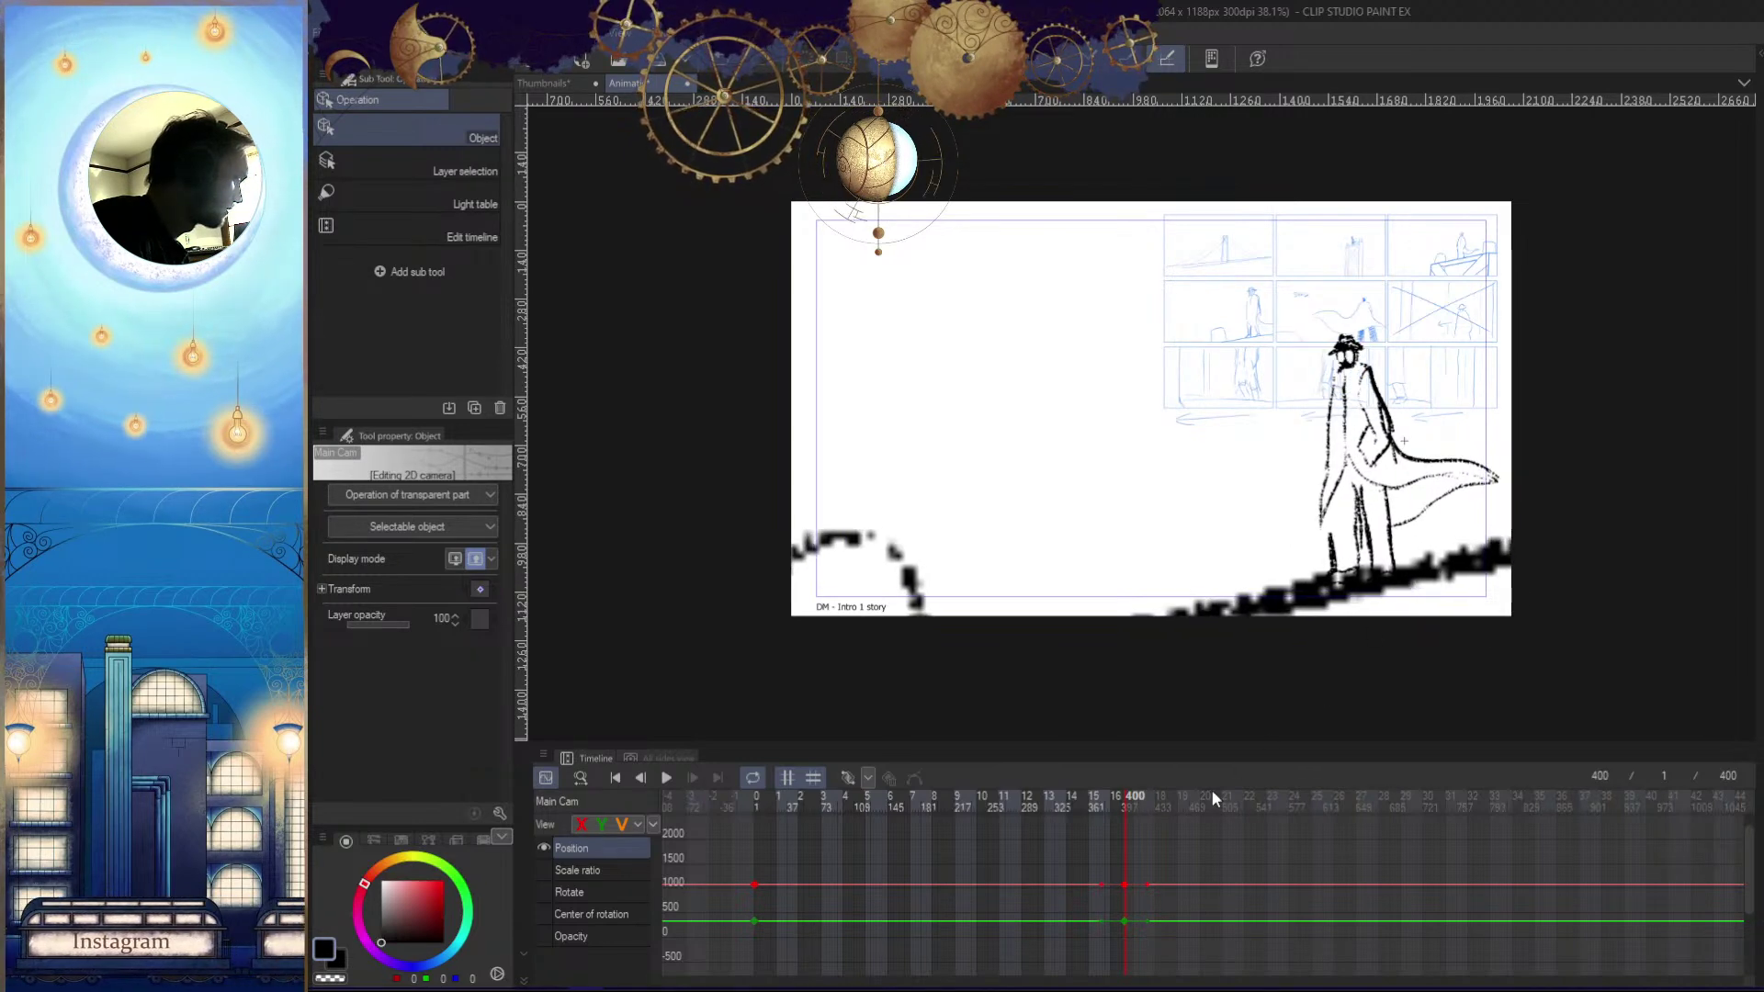
Check the camera framing at frame 100, play the push-in from frame 1 and return to frame 1
{"action": "left_click", "coordinate": [849, 805]}
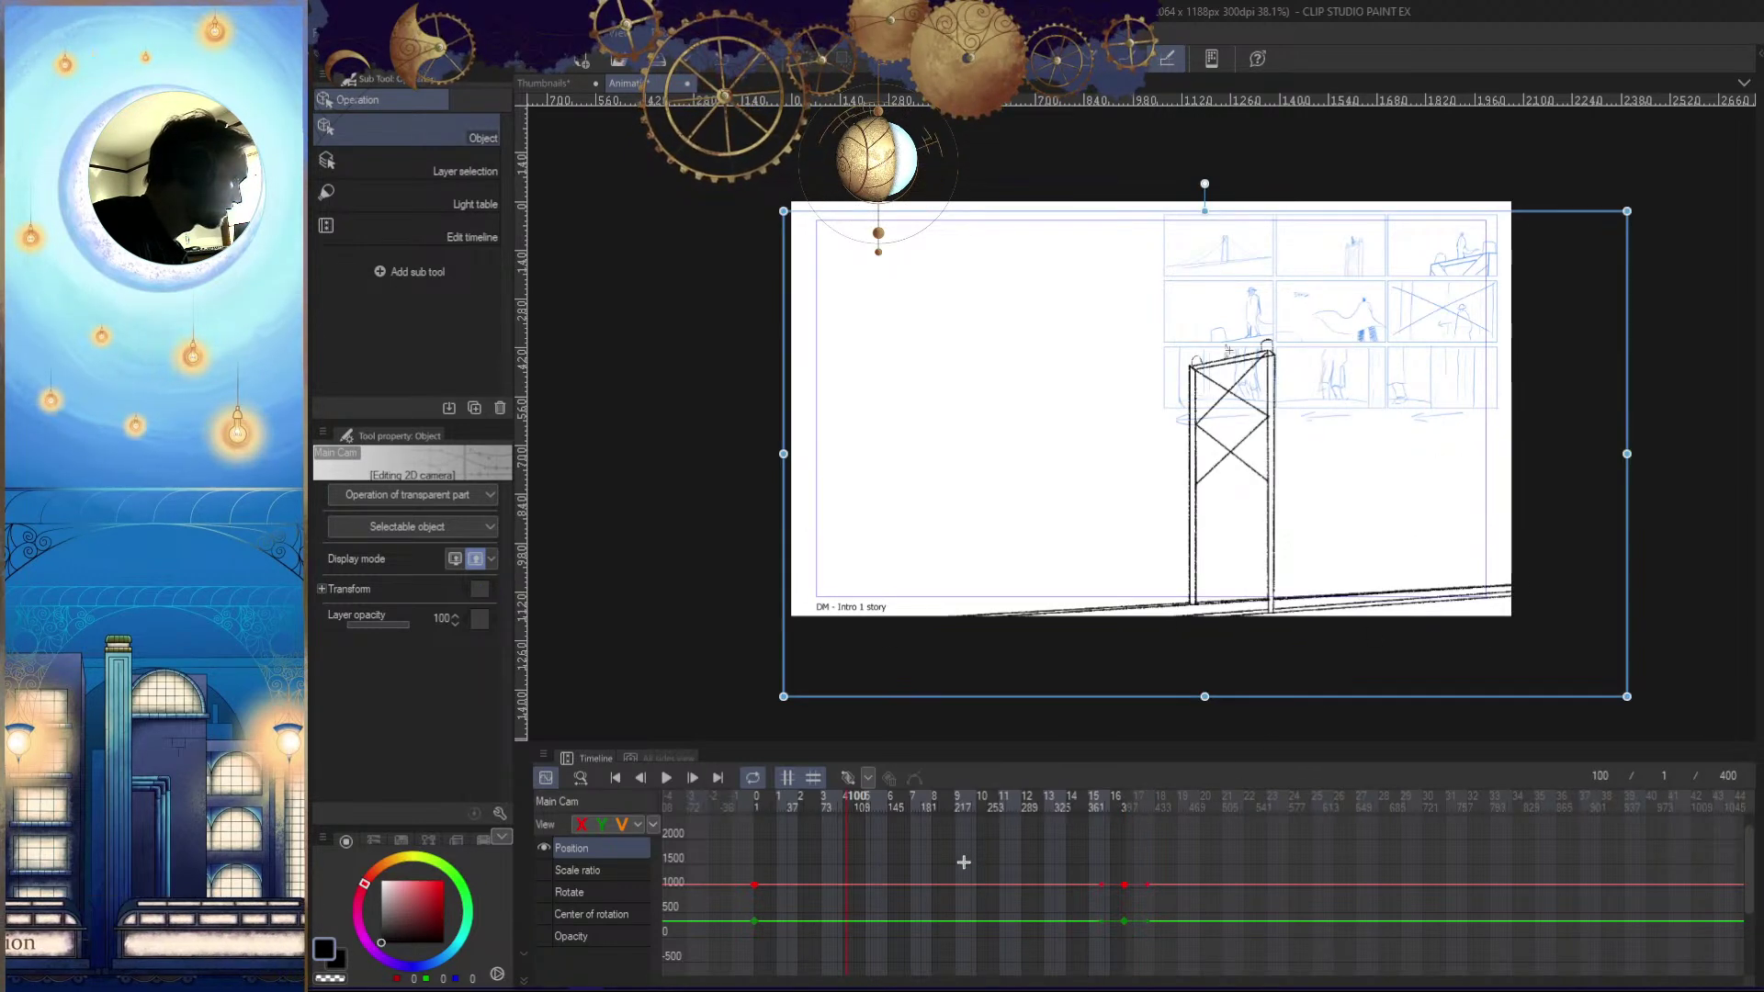
{"action": "left_click", "coordinate": [754, 807]}
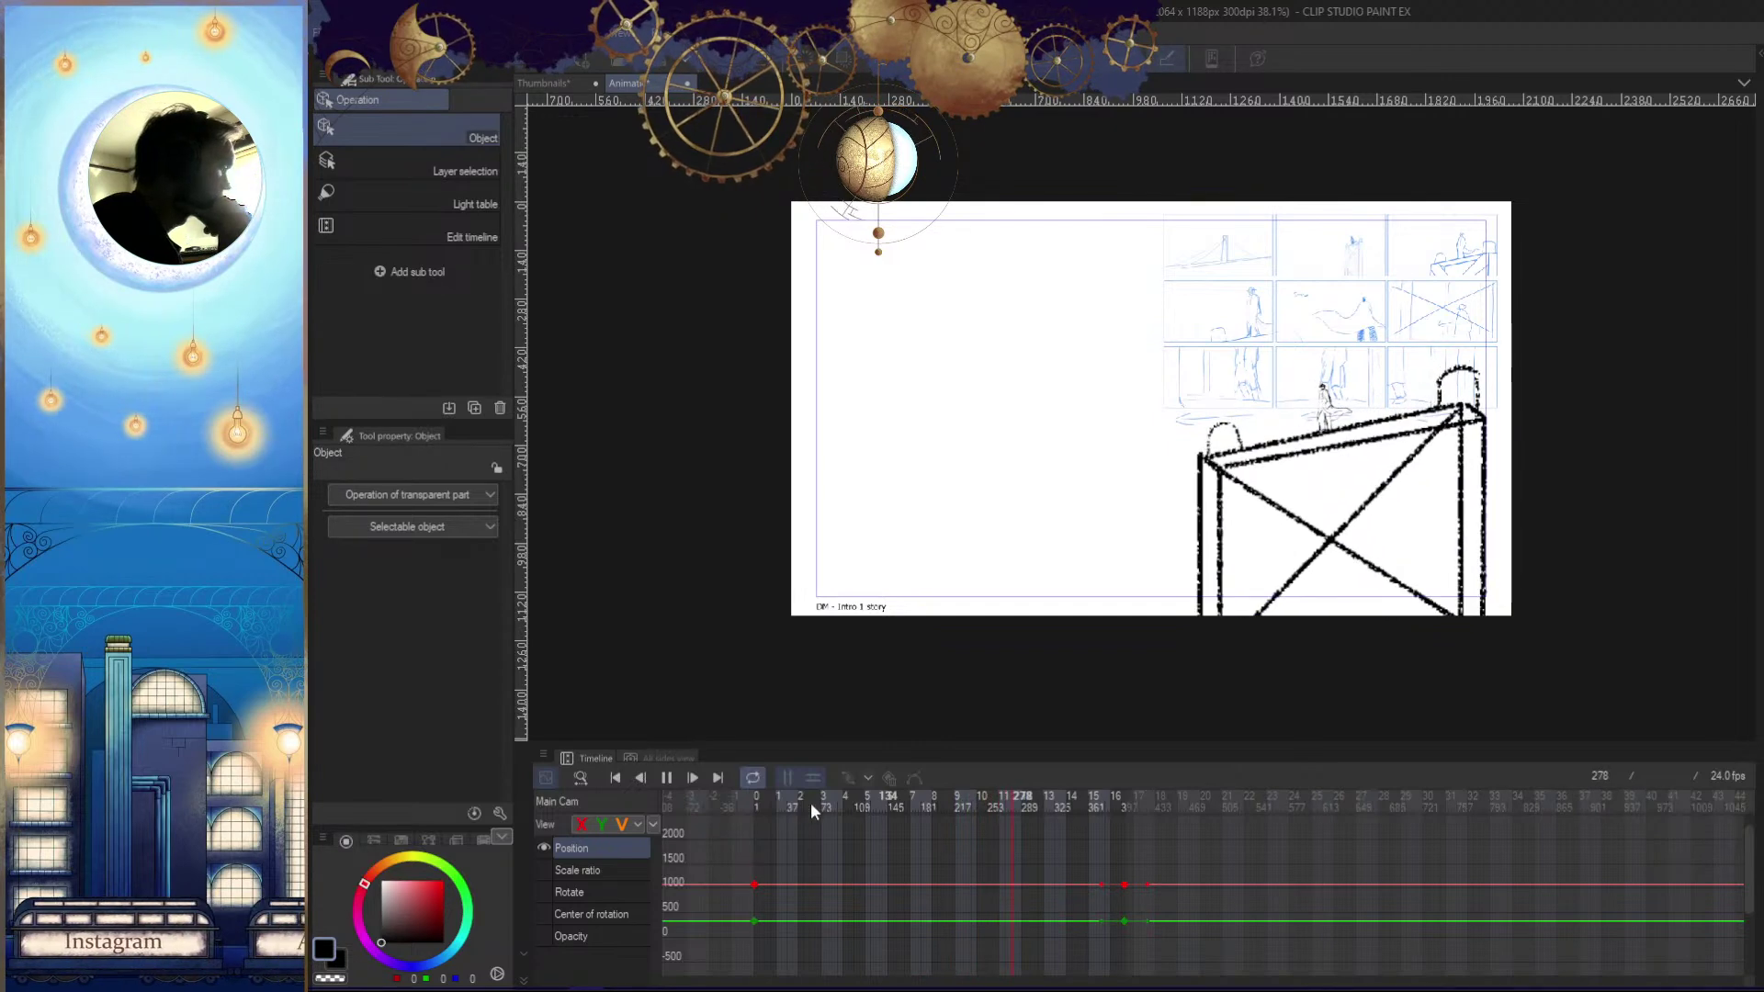
{"action": "left_click", "coordinate": [756, 801]}
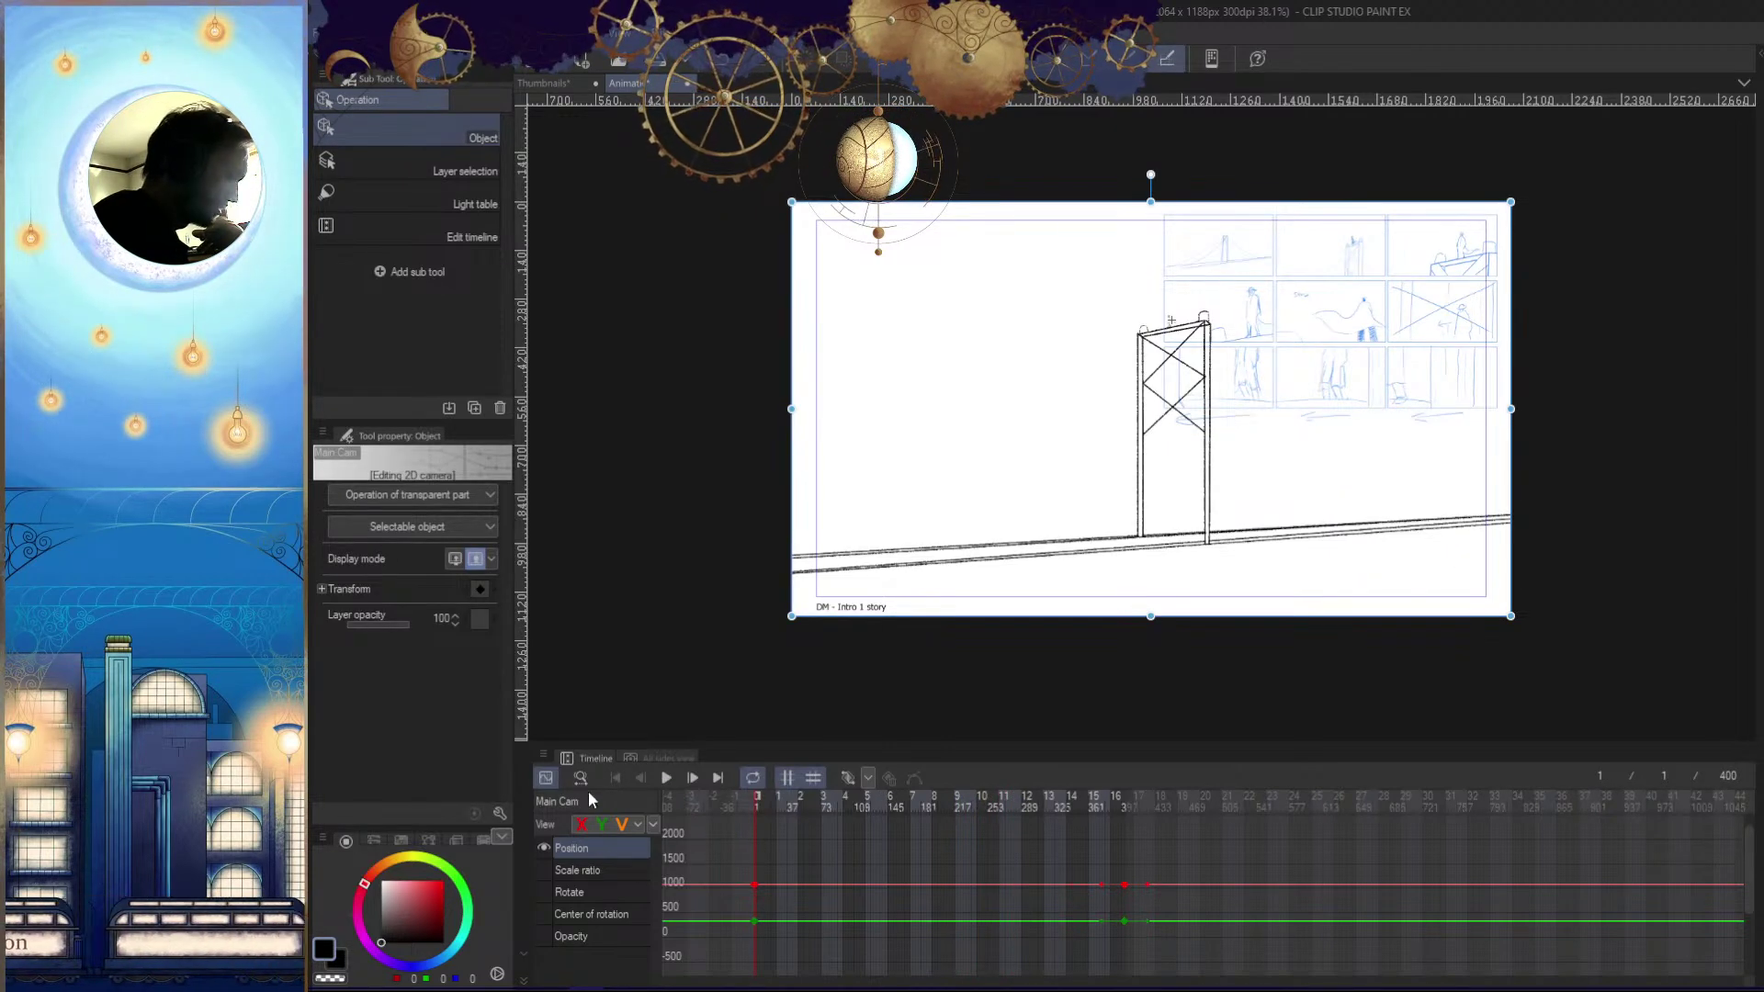
Leave the graph editor, expand Character Cam and select its Mothman cel track with the start of the timeline in view
{"action": "left_click", "coordinate": [546, 778]}
{"action": "left_click", "coordinate": [607, 827]}
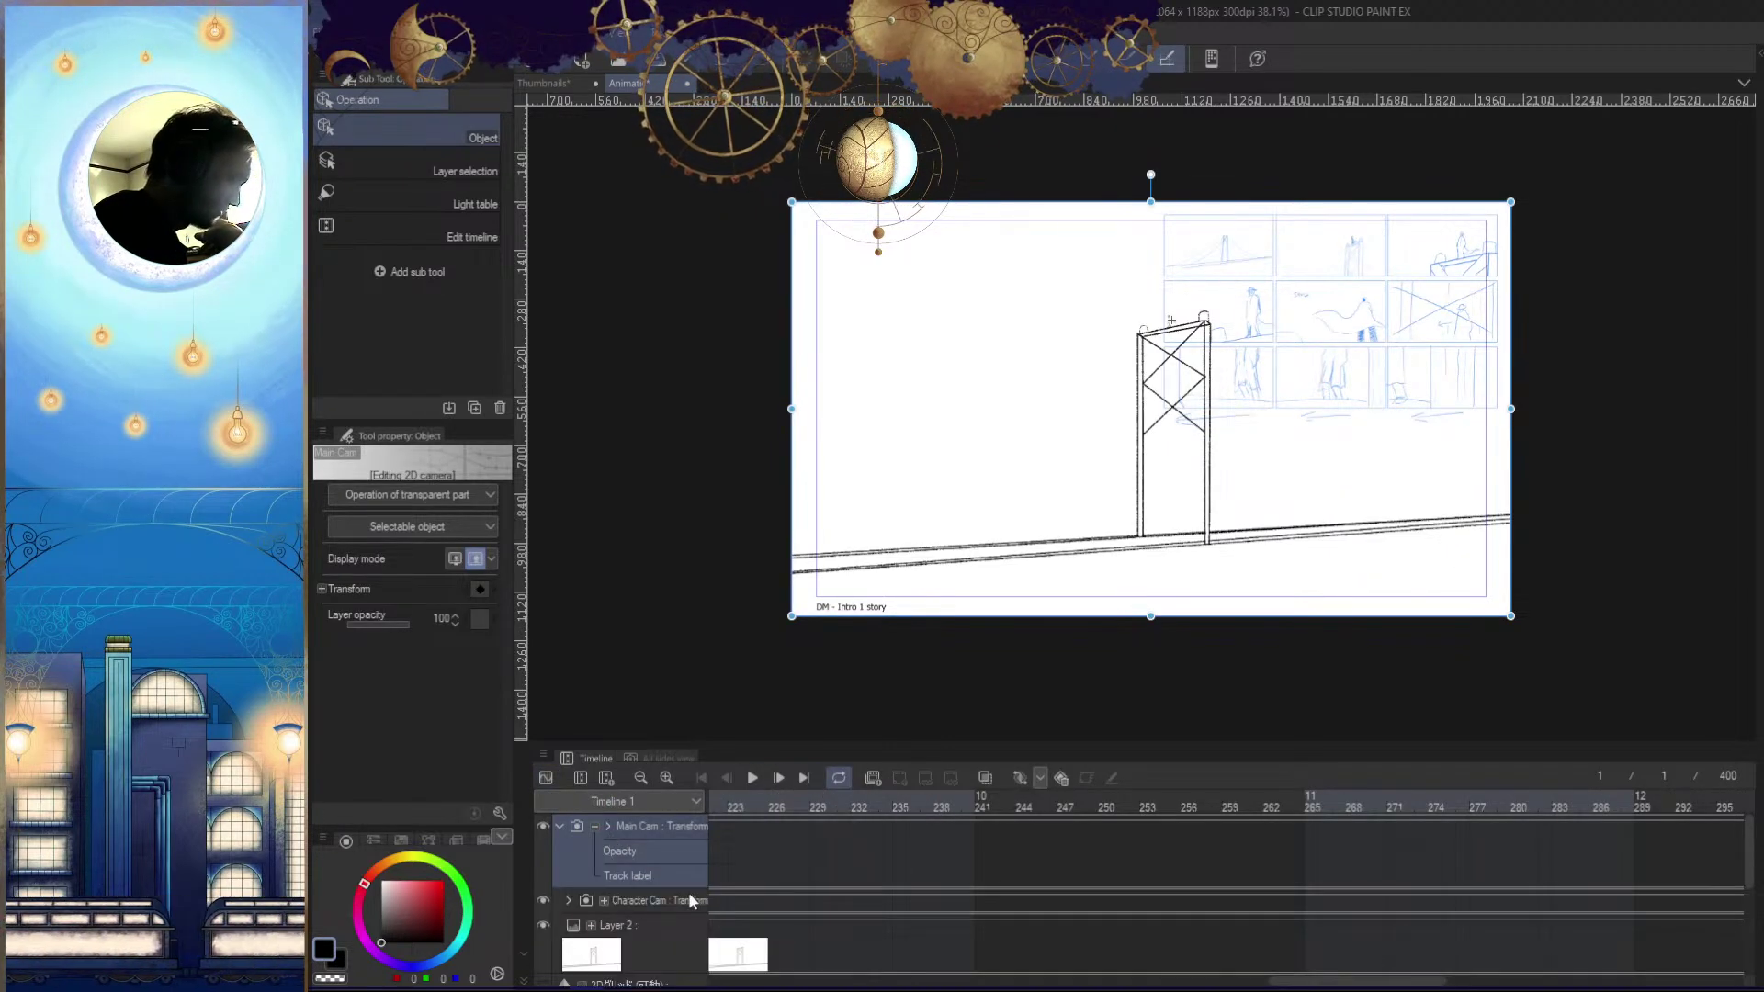
{"action": "left_click", "coordinate": [669, 908]}
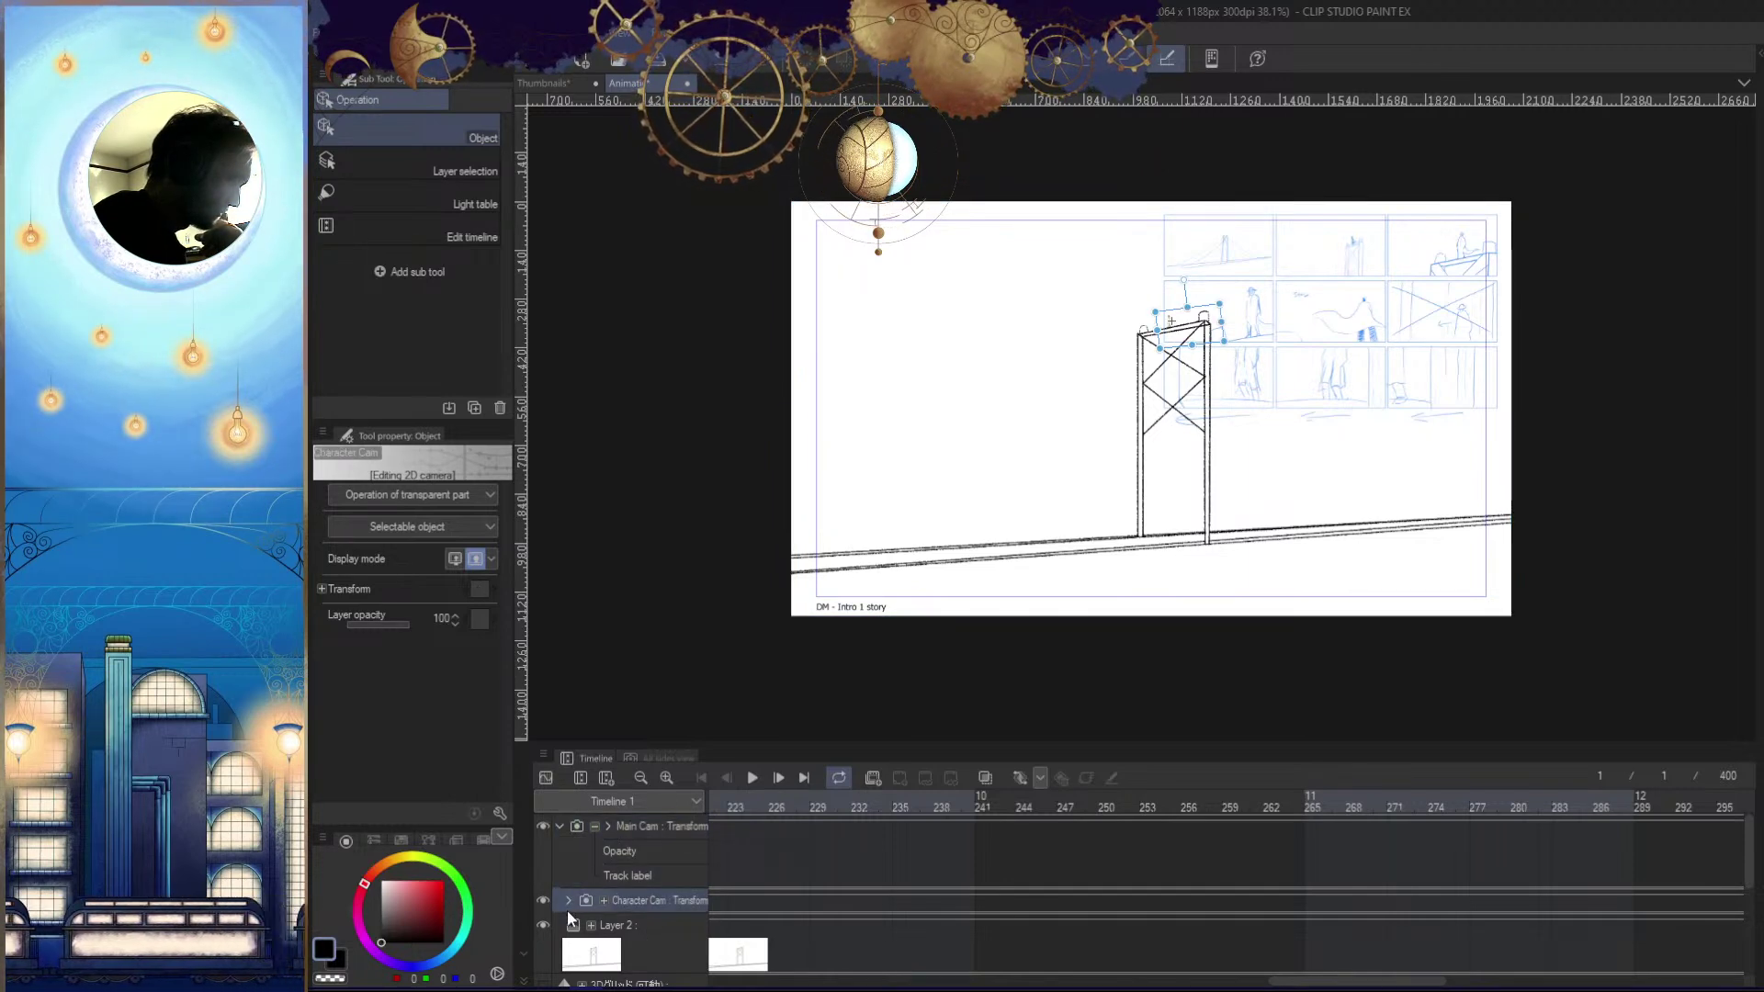
{"action": "left_click", "coordinate": [569, 901]}
{"action": "left_click", "coordinate": [693, 928]}
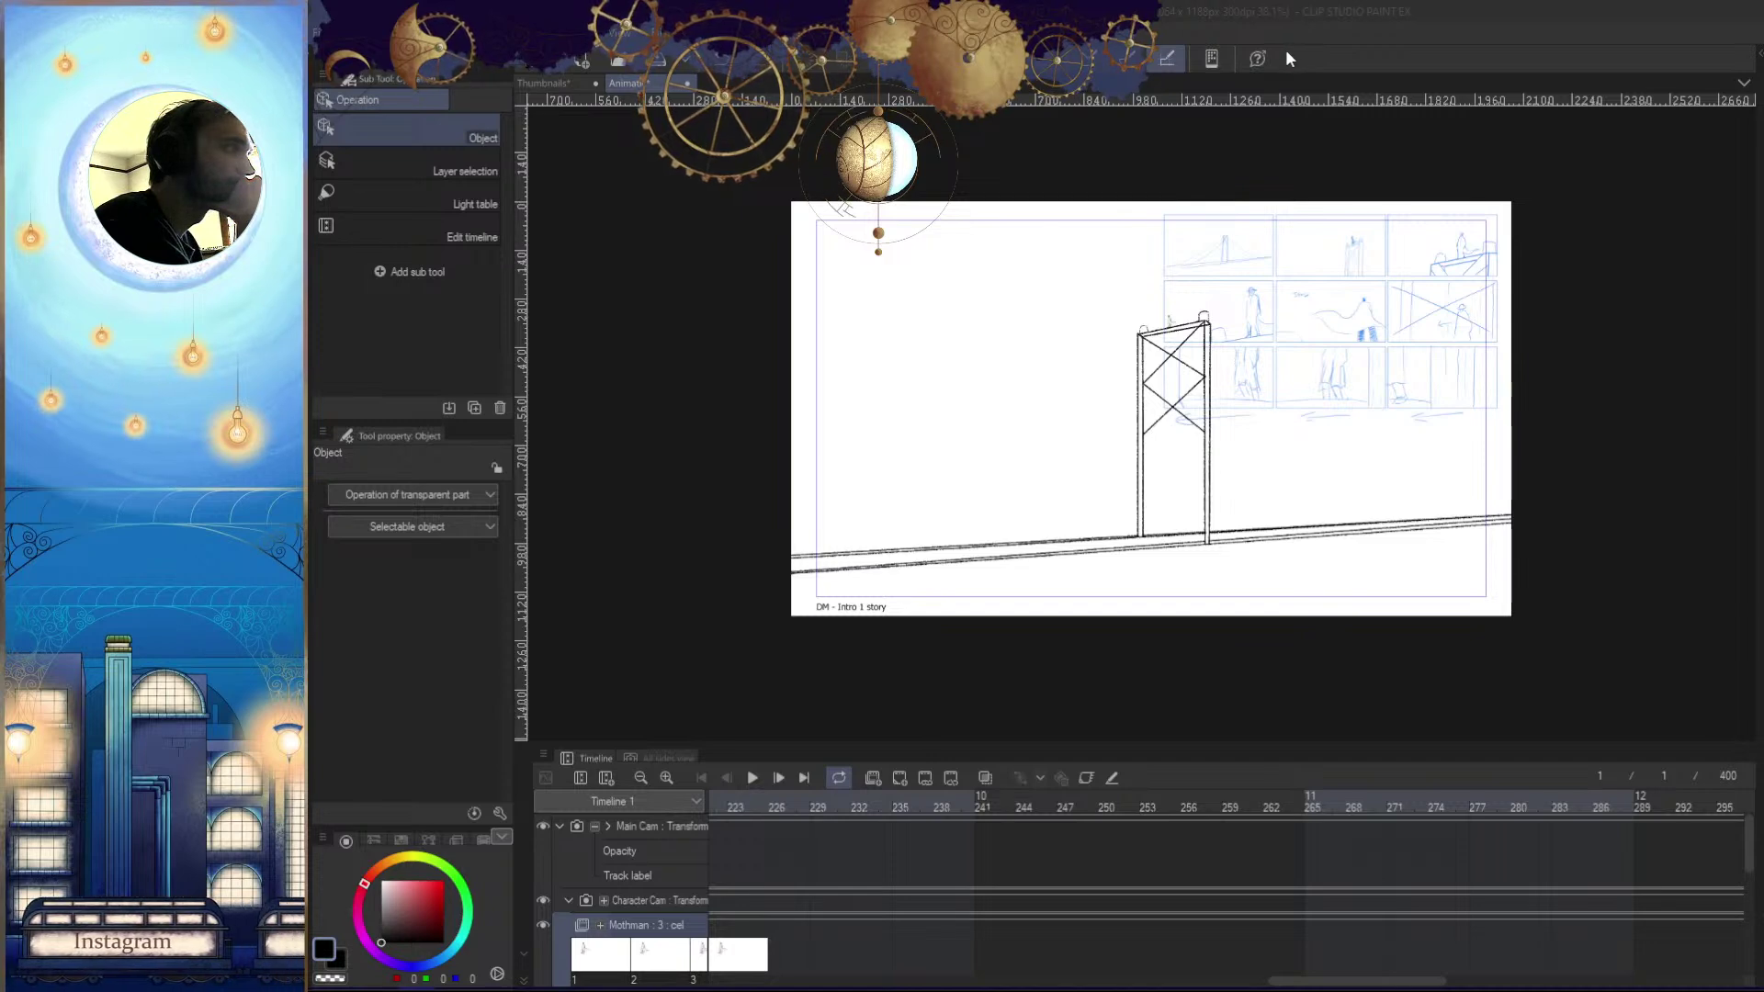
{"action": "left_click_drag", "start_coordinate": [1275, 606], "coordinate": [1255, 669]}
{"action": "scroll", "coordinate": [1748, 846], "scroll_direction": "down", "scroll_amount": 3}
{"action": "left_click_drag", "start_coordinate": [1393, 974], "coordinate": [835, 980]}
Try pasting a copy of all four Mothman cels at frame 25, and undo the paste
{"action": "left_click_drag", "start_coordinate": [1254, 857], "coordinate": [900, 874]}
{"action": "right_click", "coordinate": [1066, 884]}
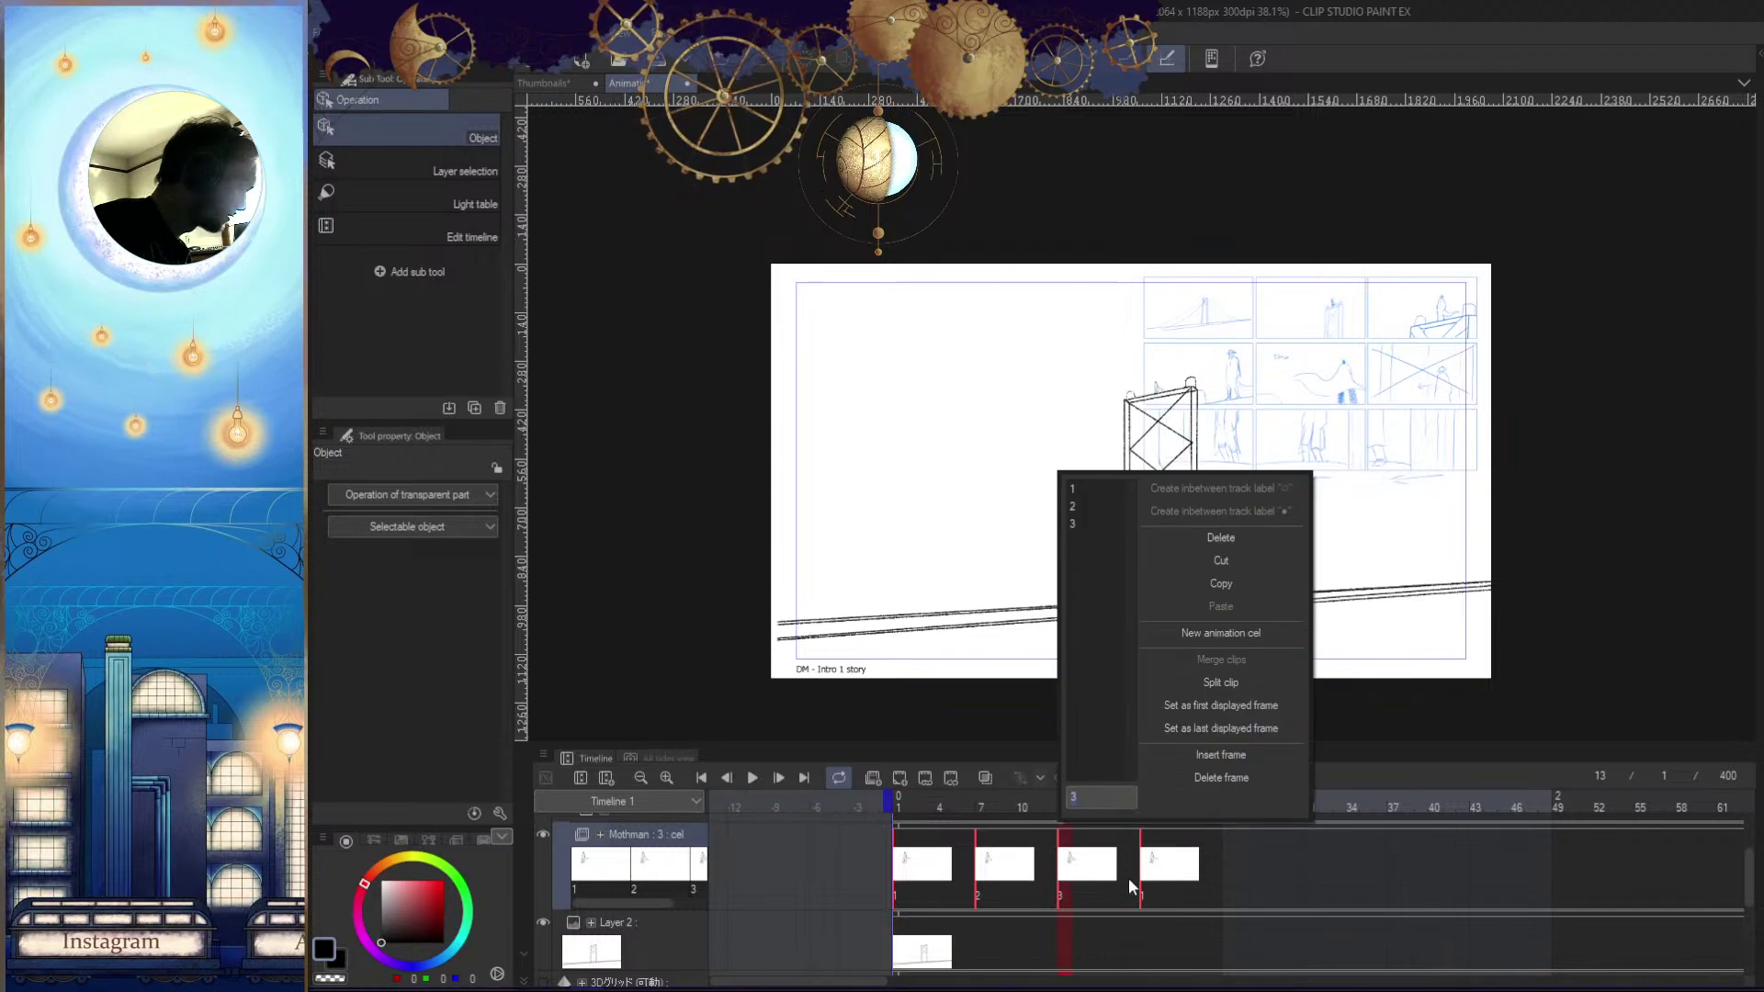
{"action": "left_click", "coordinate": [1221, 583]}
{"action": "left_click", "coordinate": [1216, 863]}
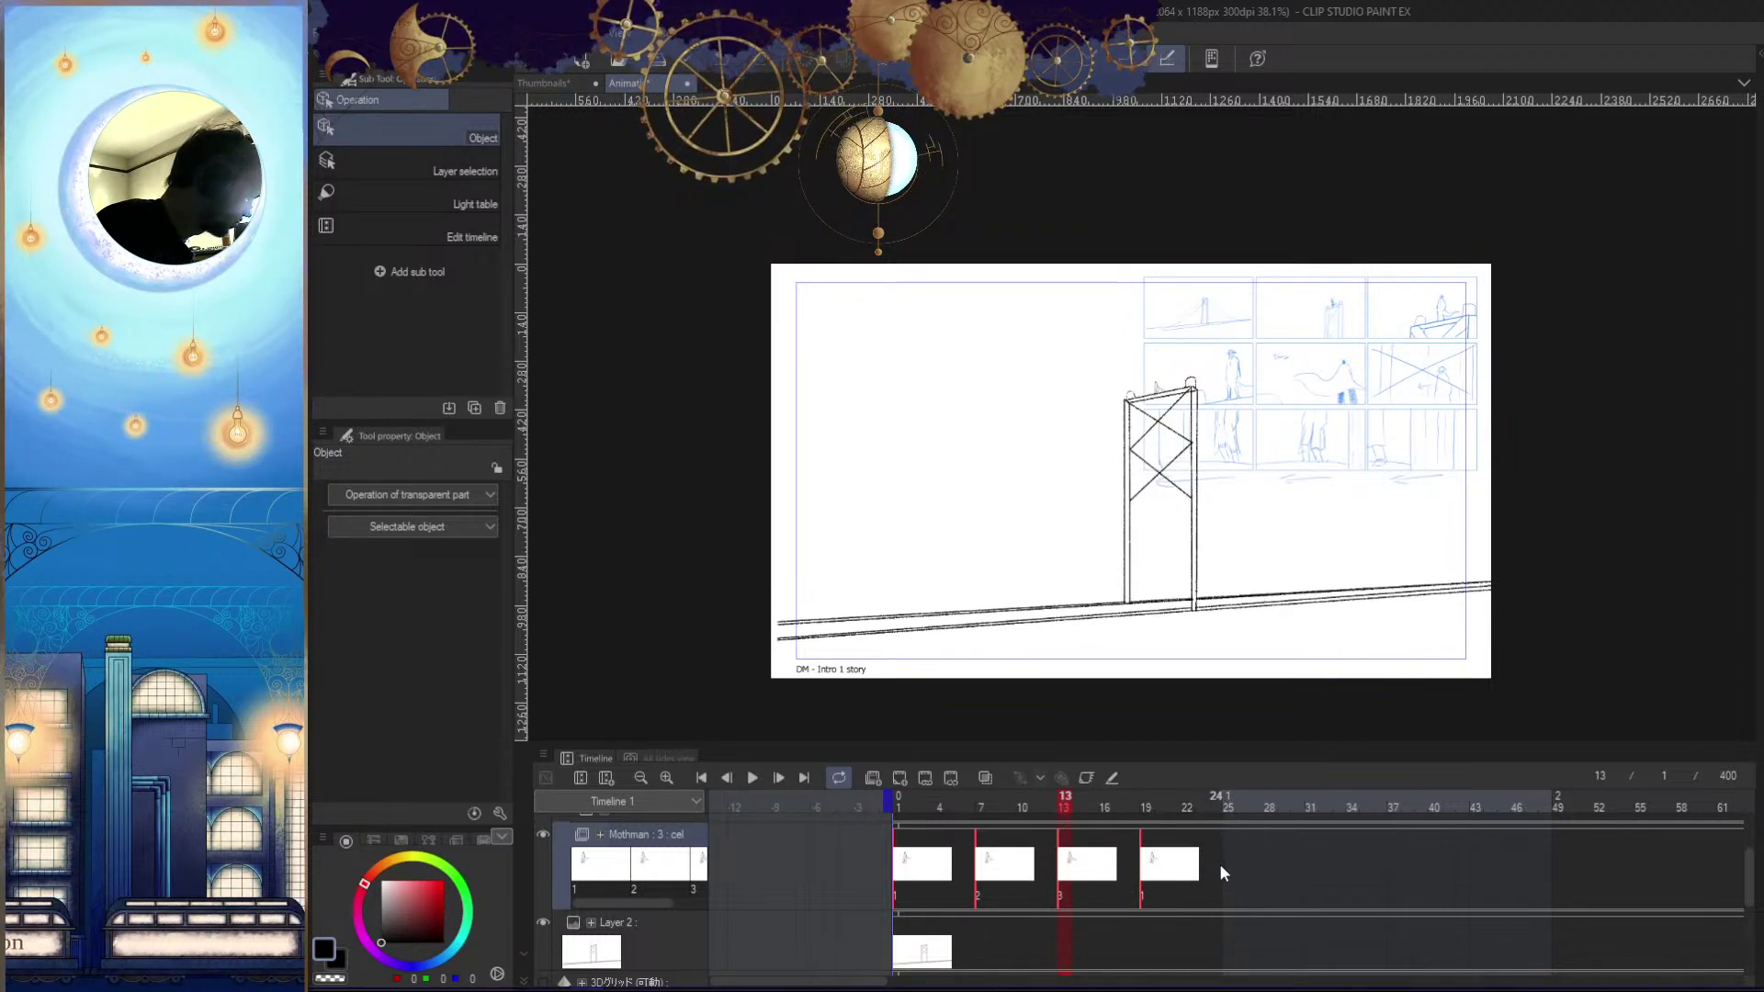
{"action": "right_click", "coordinate": [1228, 873]}
{"action": "left_click", "coordinate": [1350, 606]}
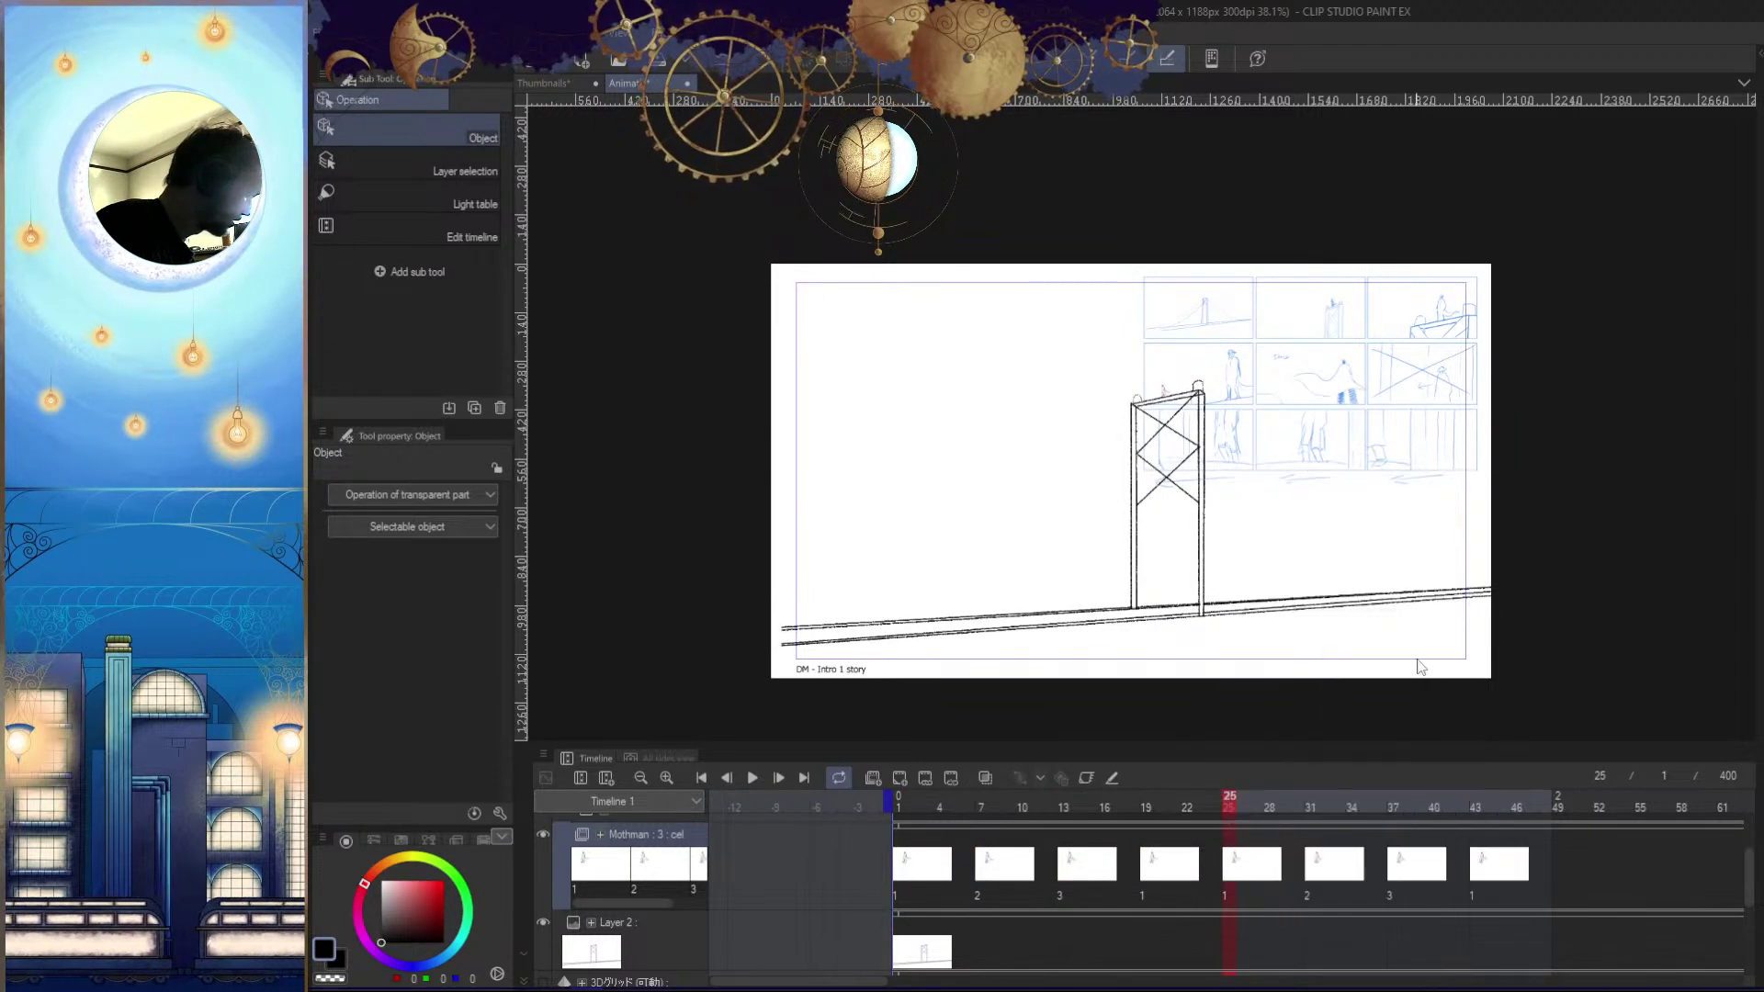
{"action": "key", "text": "ctrl+z"}
Copy the Mothman cels at frames 7, 13 and 19 and paste them at frame 25
{"action": "left_click_drag", "start_coordinate": [1265, 869], "coordinate": [978, 882]}
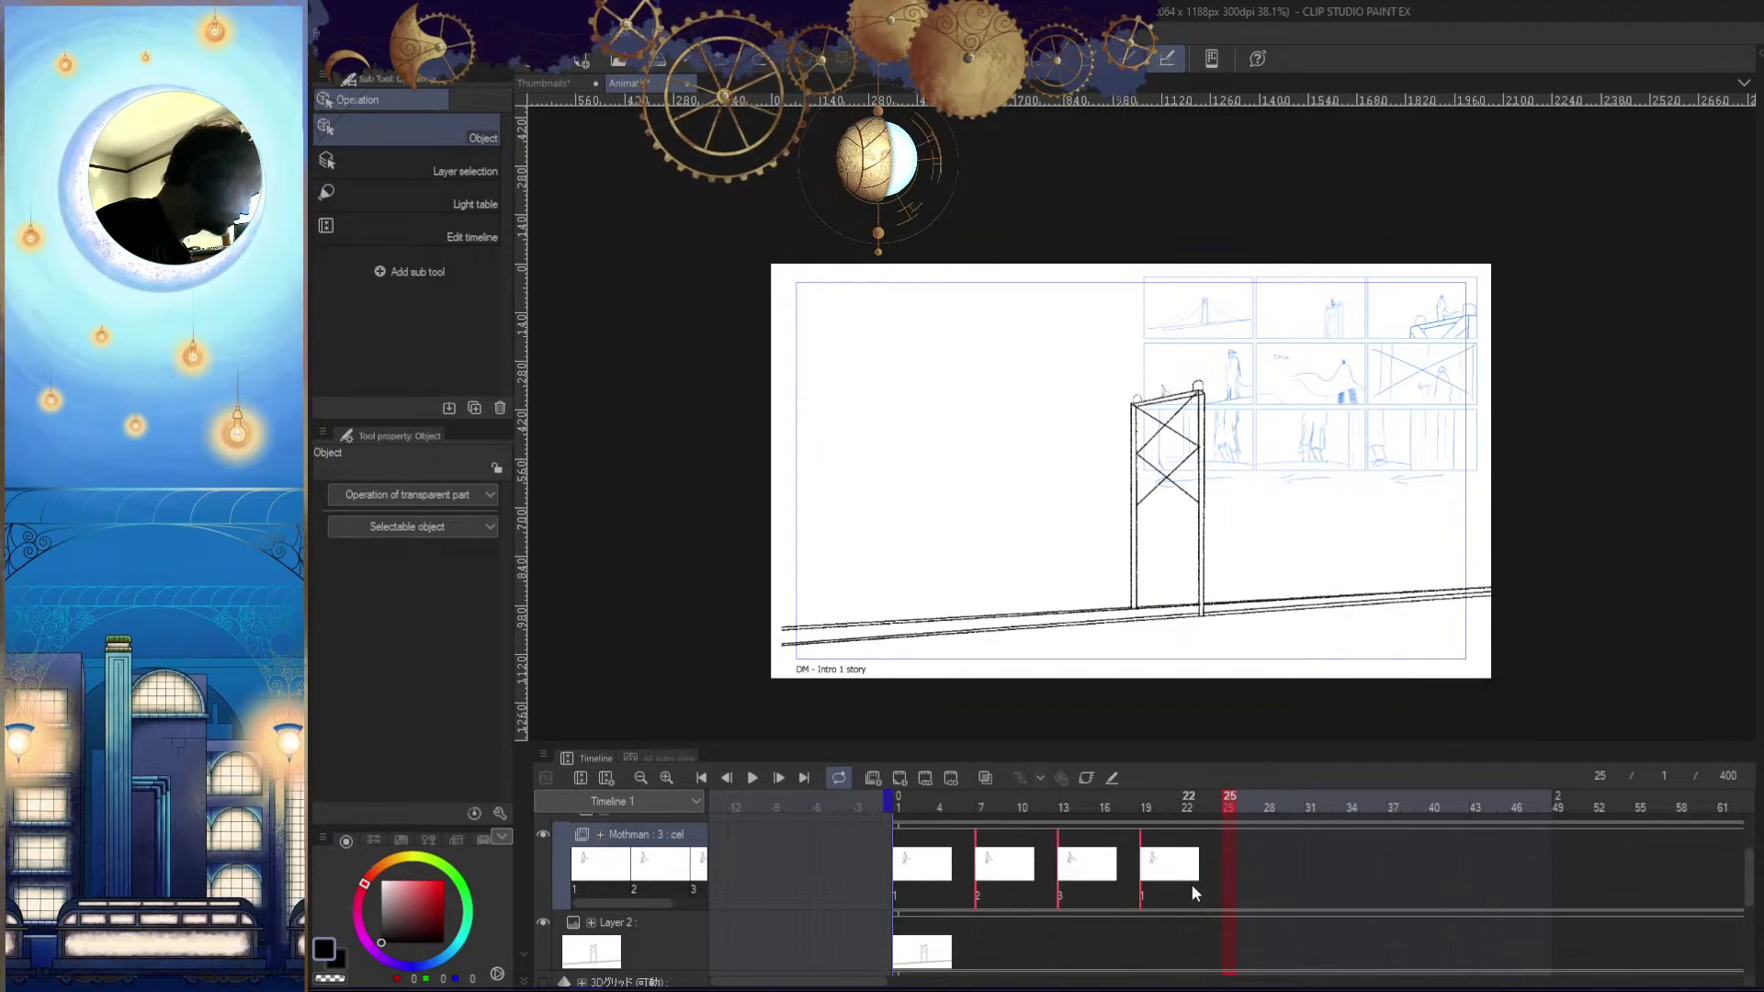
{"action": "right_click", "coordinate": [1147, 875]}
{"action": "left_click", "coordinate": [1325, 583]}
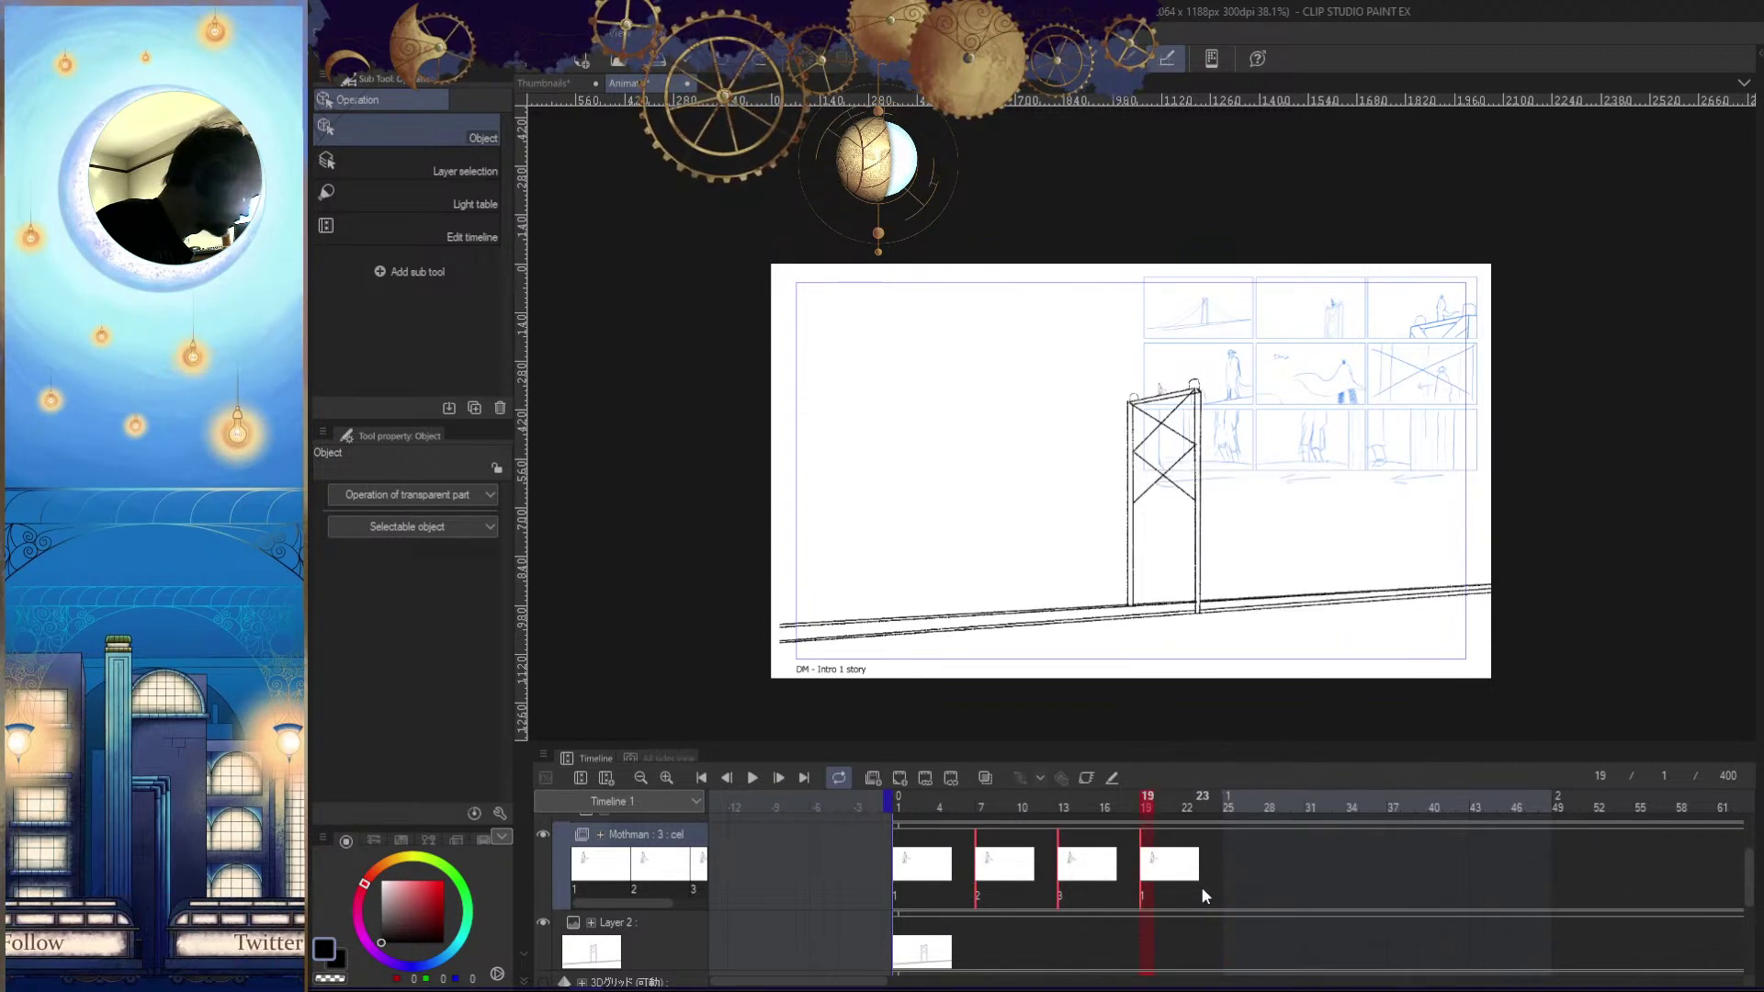
{"action": "left_click", "coordinate": [1206, 887]}
{"action": "left_click", "coordinate": [1227, 881]}
{"action": "right_click", "coordinate": [1235, 874]}
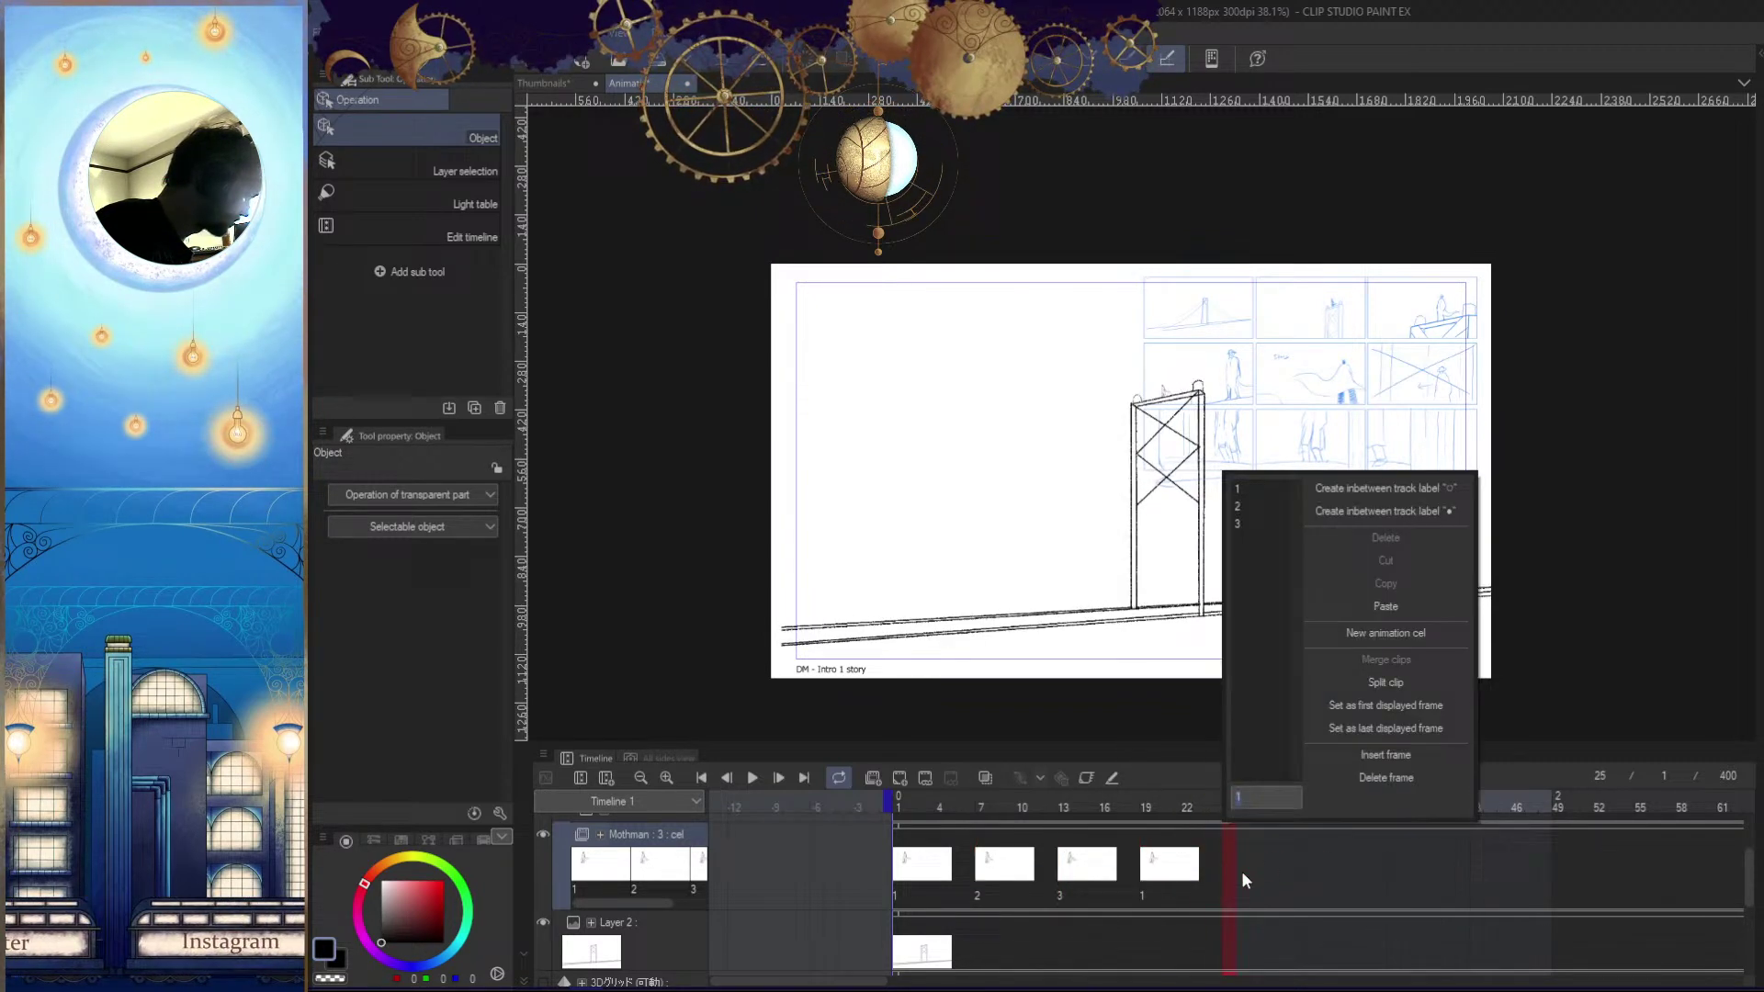
{"action": "left_click", "coordinate": [1378, 609]}
Copy the six Mothman cels from frame 7 to frame 37 and paste them at frame 43
{"action": "left_click_drag", "start_coordinate": [1518, 873], "coordinate": [955, 890]}
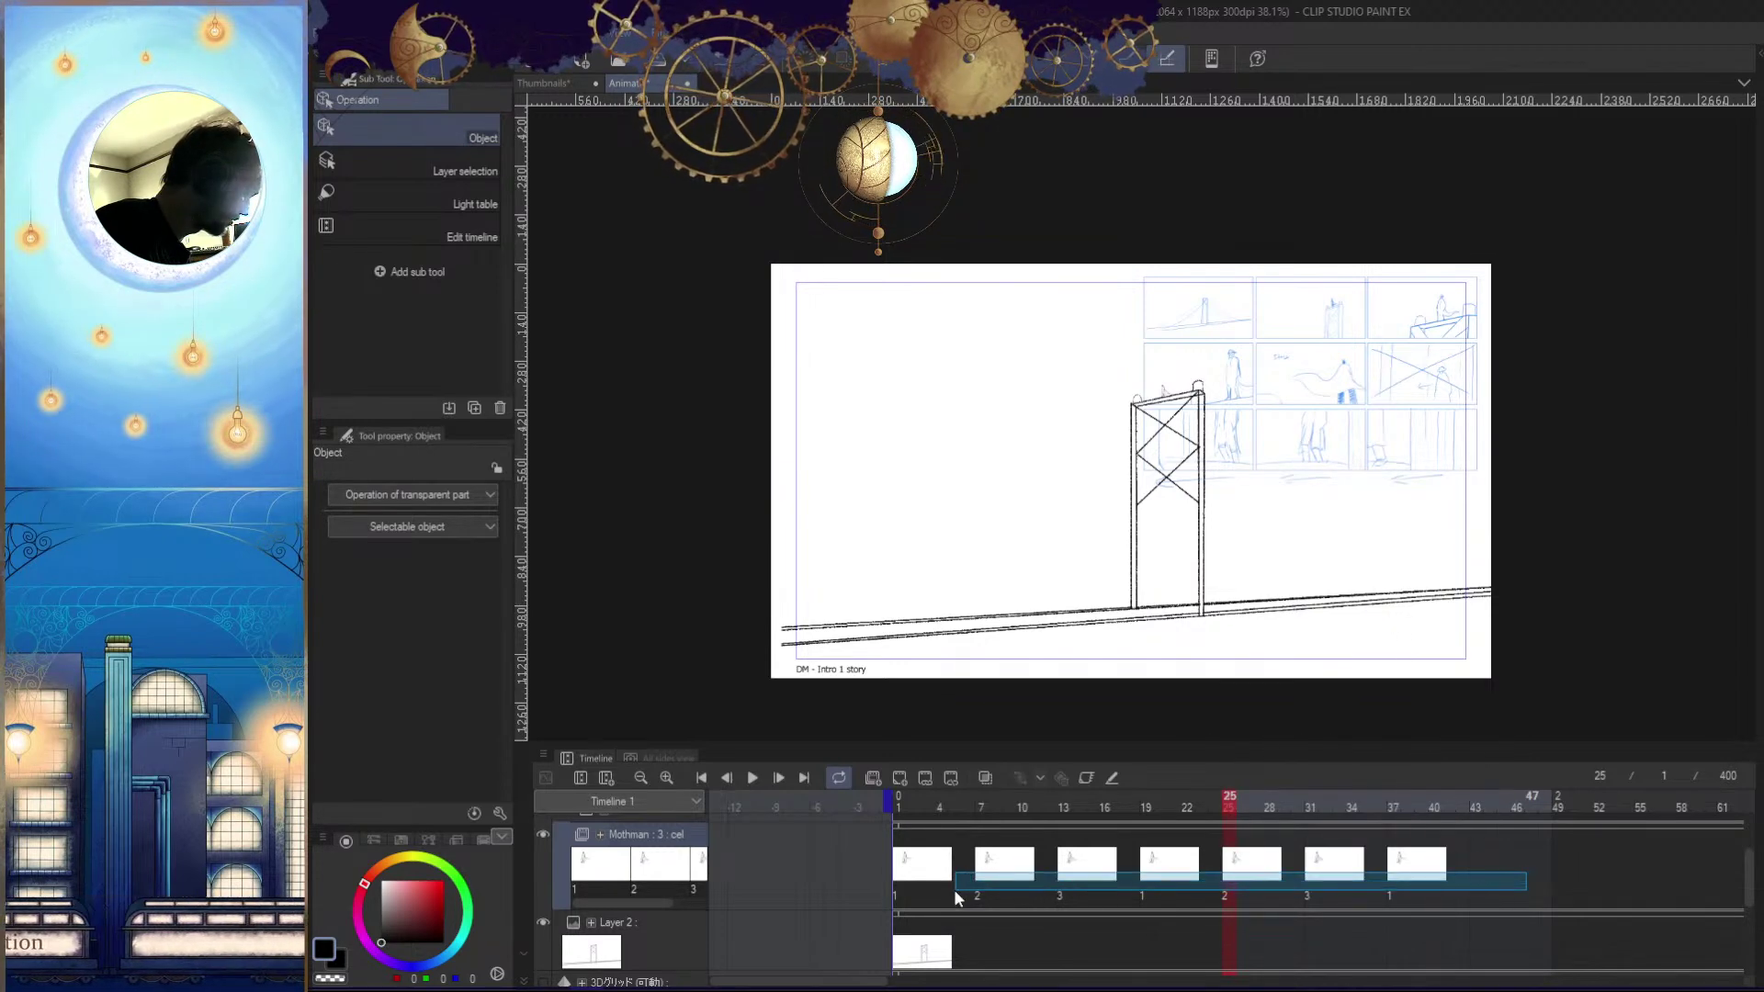
{"action": "right_click", "coordinate": [1394, 878]}
{"action": "left_click", "coordinate": [1574, 588]}
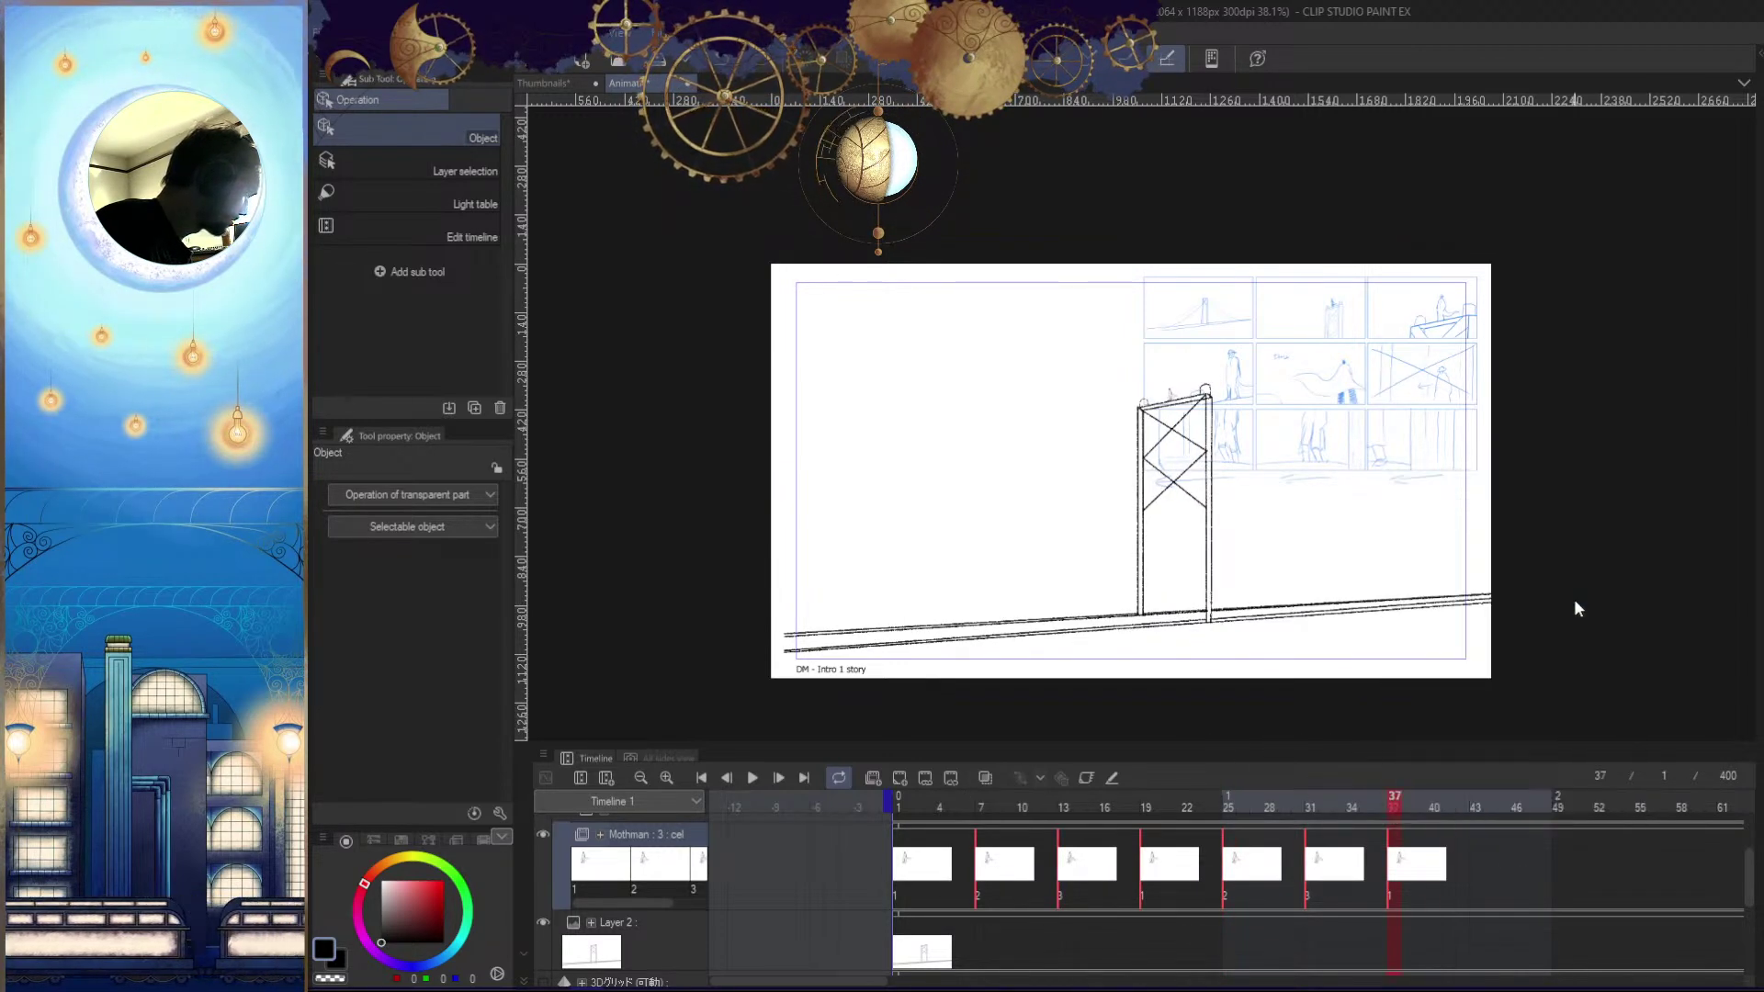
{"action": "left_click", "coordinate": [1474, 873]}
{"action": "right_click", "coordinate": [1474, 873]}
{"action": "left_click", "coordinate": [1640, 611]}
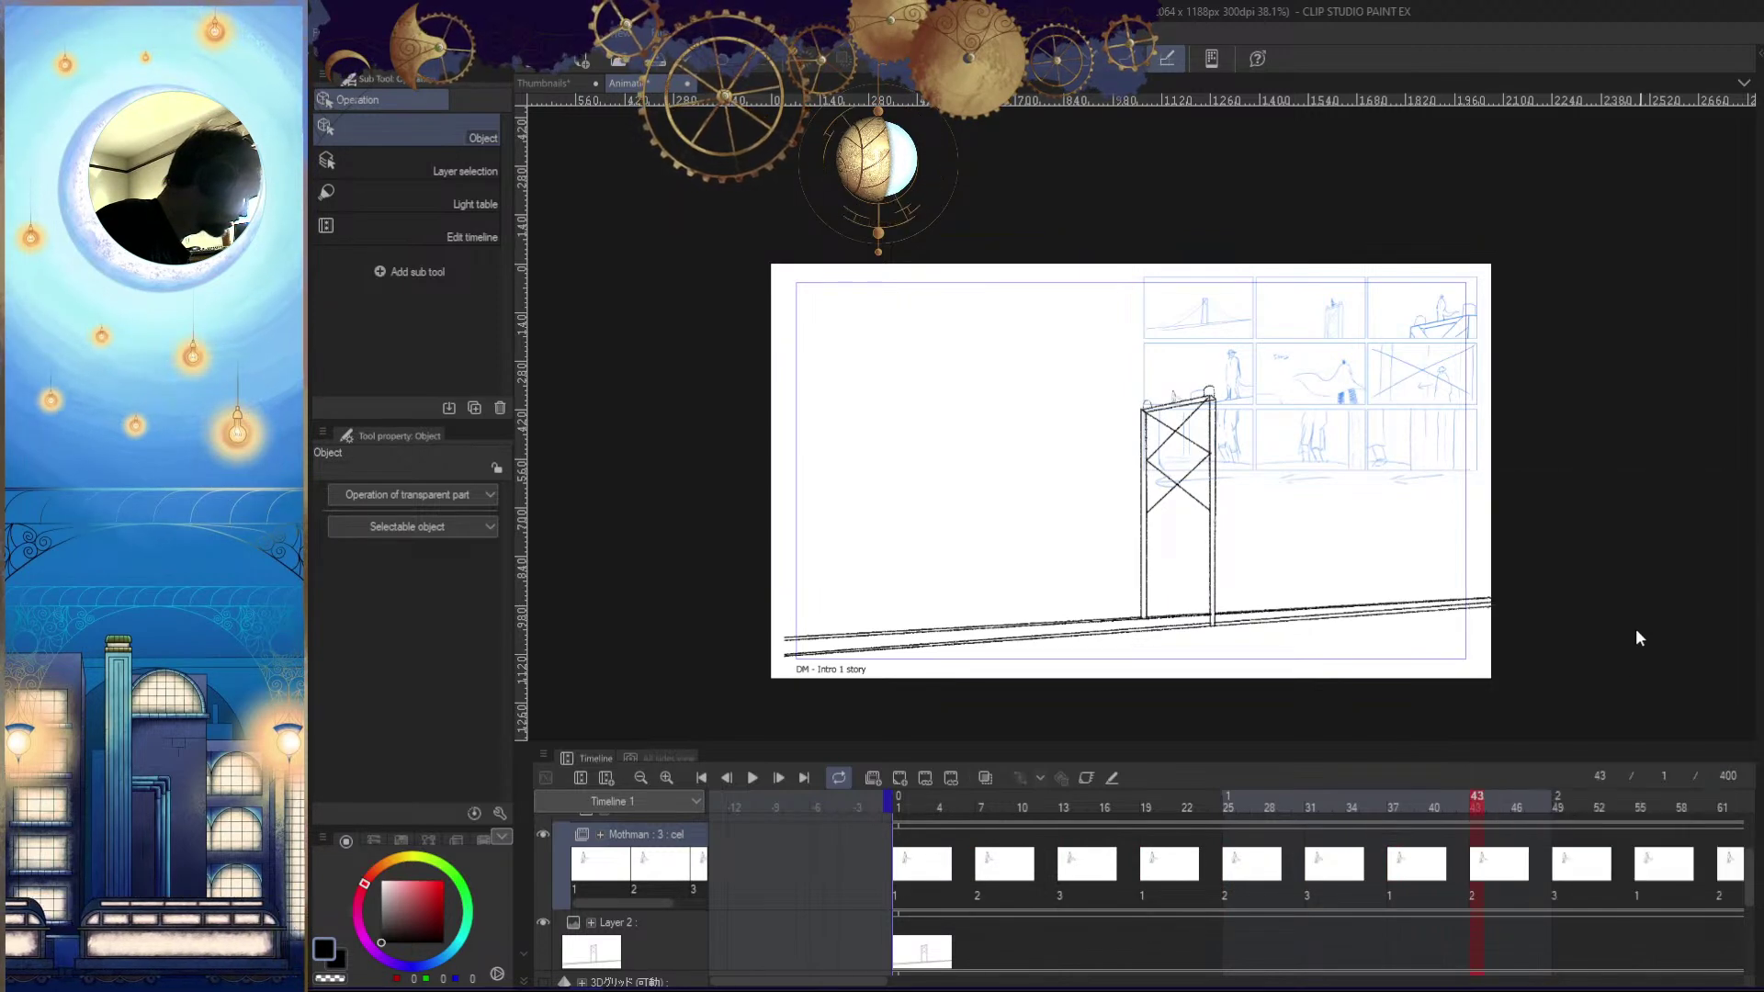
Copy the Mothman cels from frame 7 to frame 73 and paste them at frame 79
{"action": "left_click_drag", "start_coordinate": [1509, 879], "coordinate": [1225, 854]}
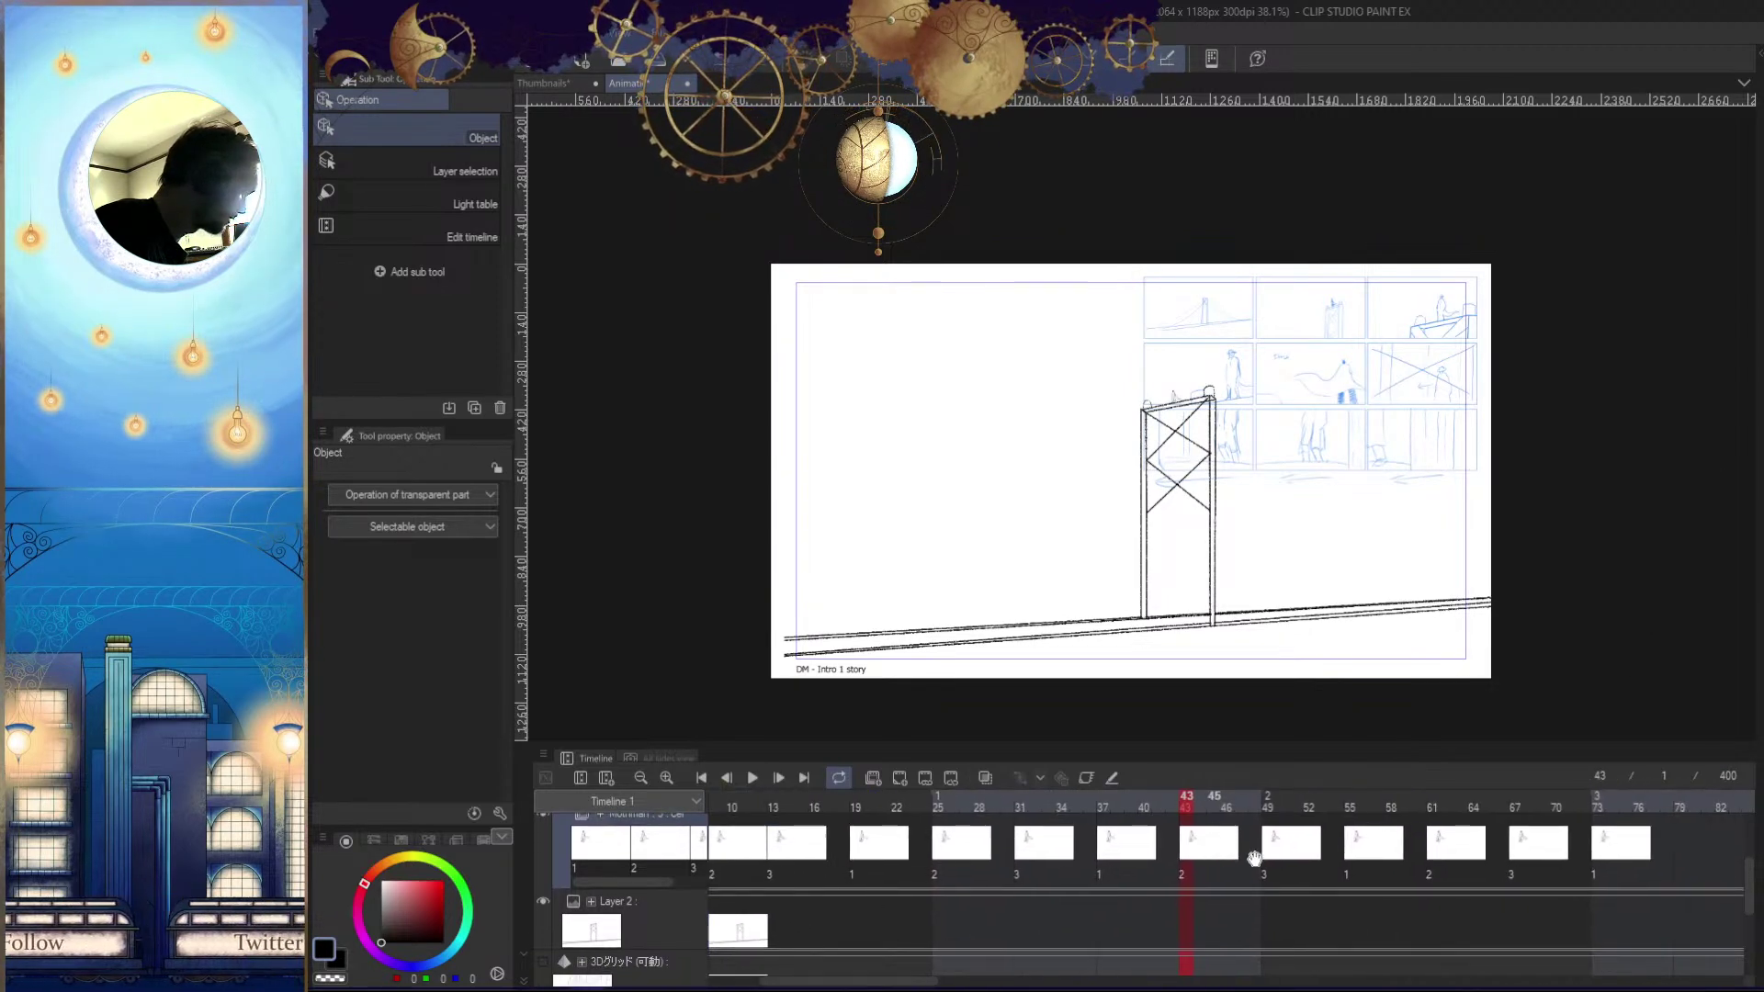
{"action": "left_click", "coordinate": [648, 777]}
{"action": "left_click_drag", "start_coordinate": [1319, 859], "coordinate": [905, 851]}
{"action": "left_click", "coordinate": [1387, 864]}
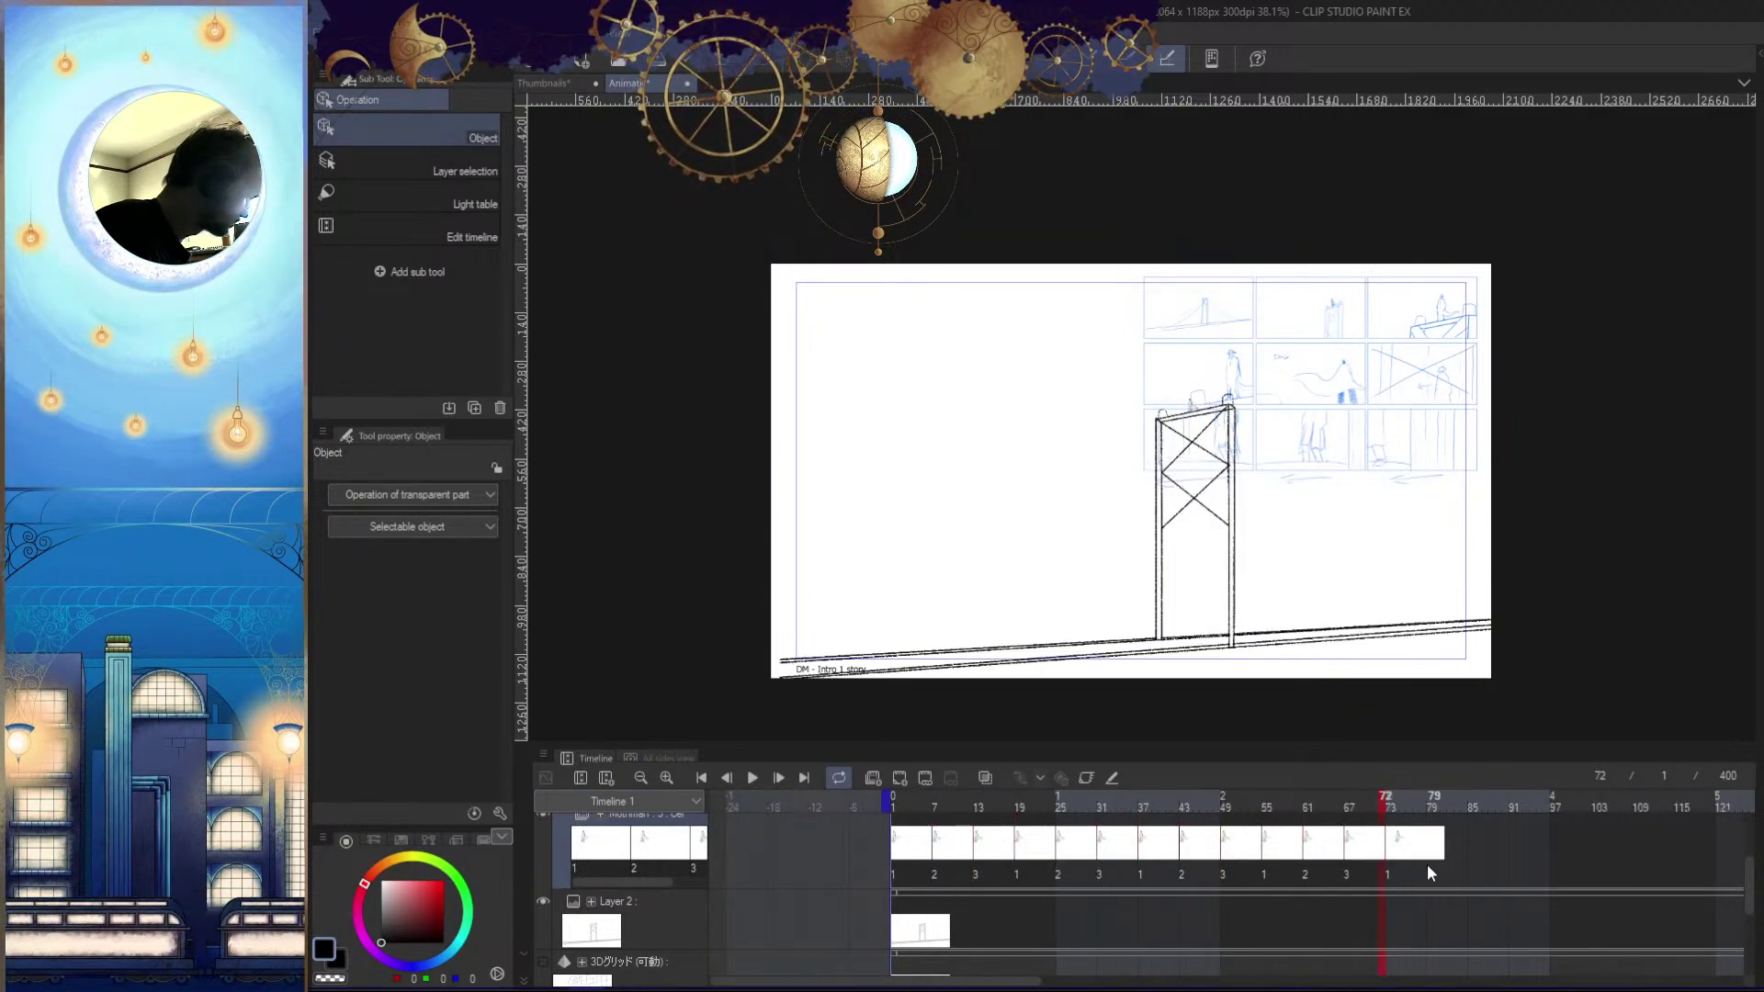
{"action": "right_click", "coordinate": [1387, 860]}
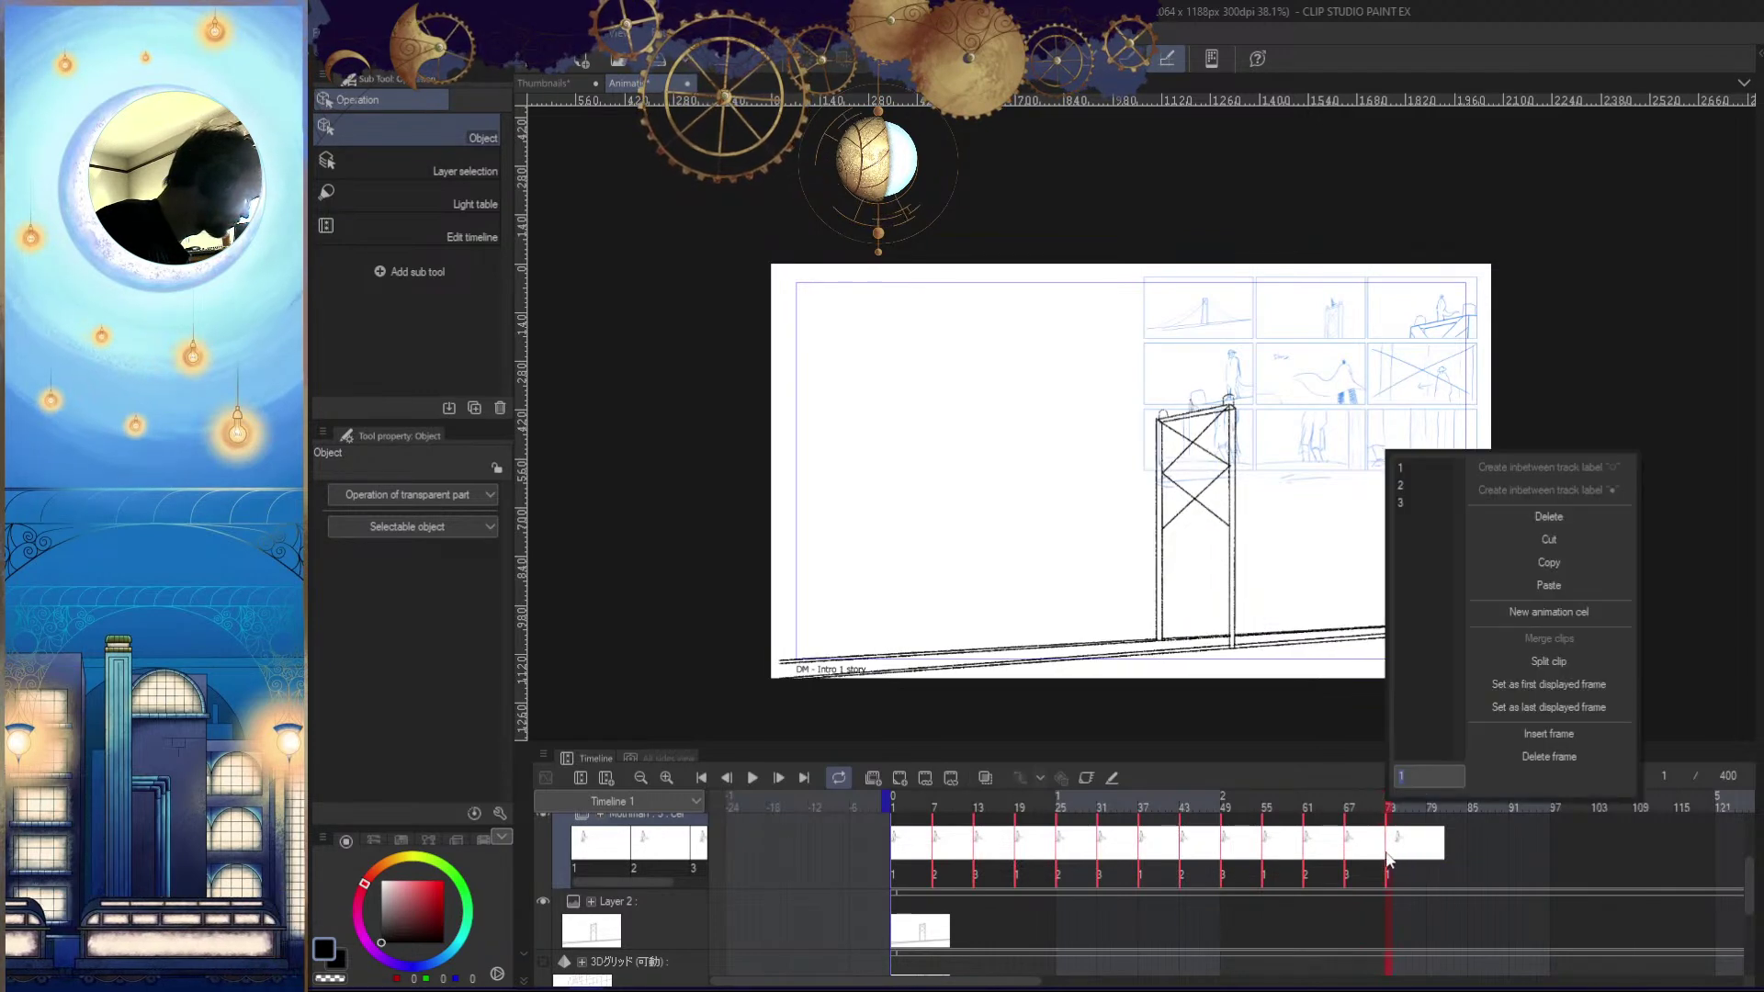
{"action": "left_click", "coordinate": [1562, 579]}
{"action": "left_click", "coordinate": [1450, 856]}
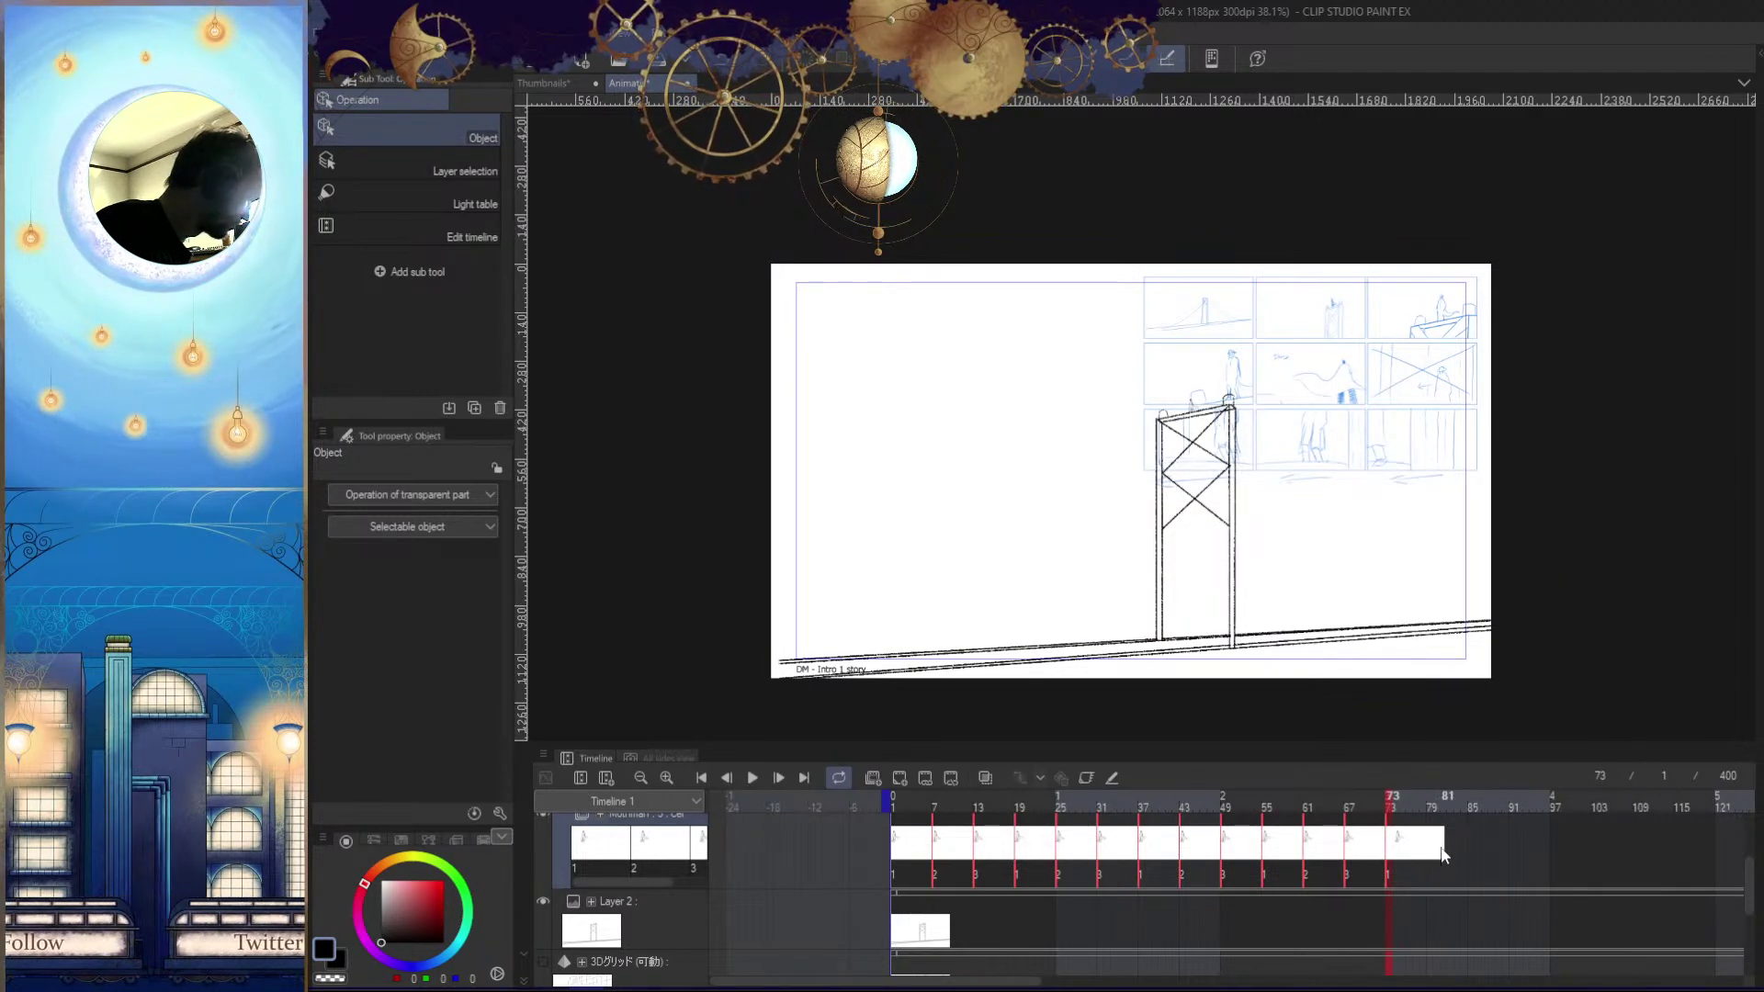
{"action": "left_click_drag", "start_coordinate": [1447, 863], "coordinate": [1430, 858]}
{"action": "right_click", "coordinate": [1430, 858]}
{"action": "left_click", "coordinate": [1615, 597]}
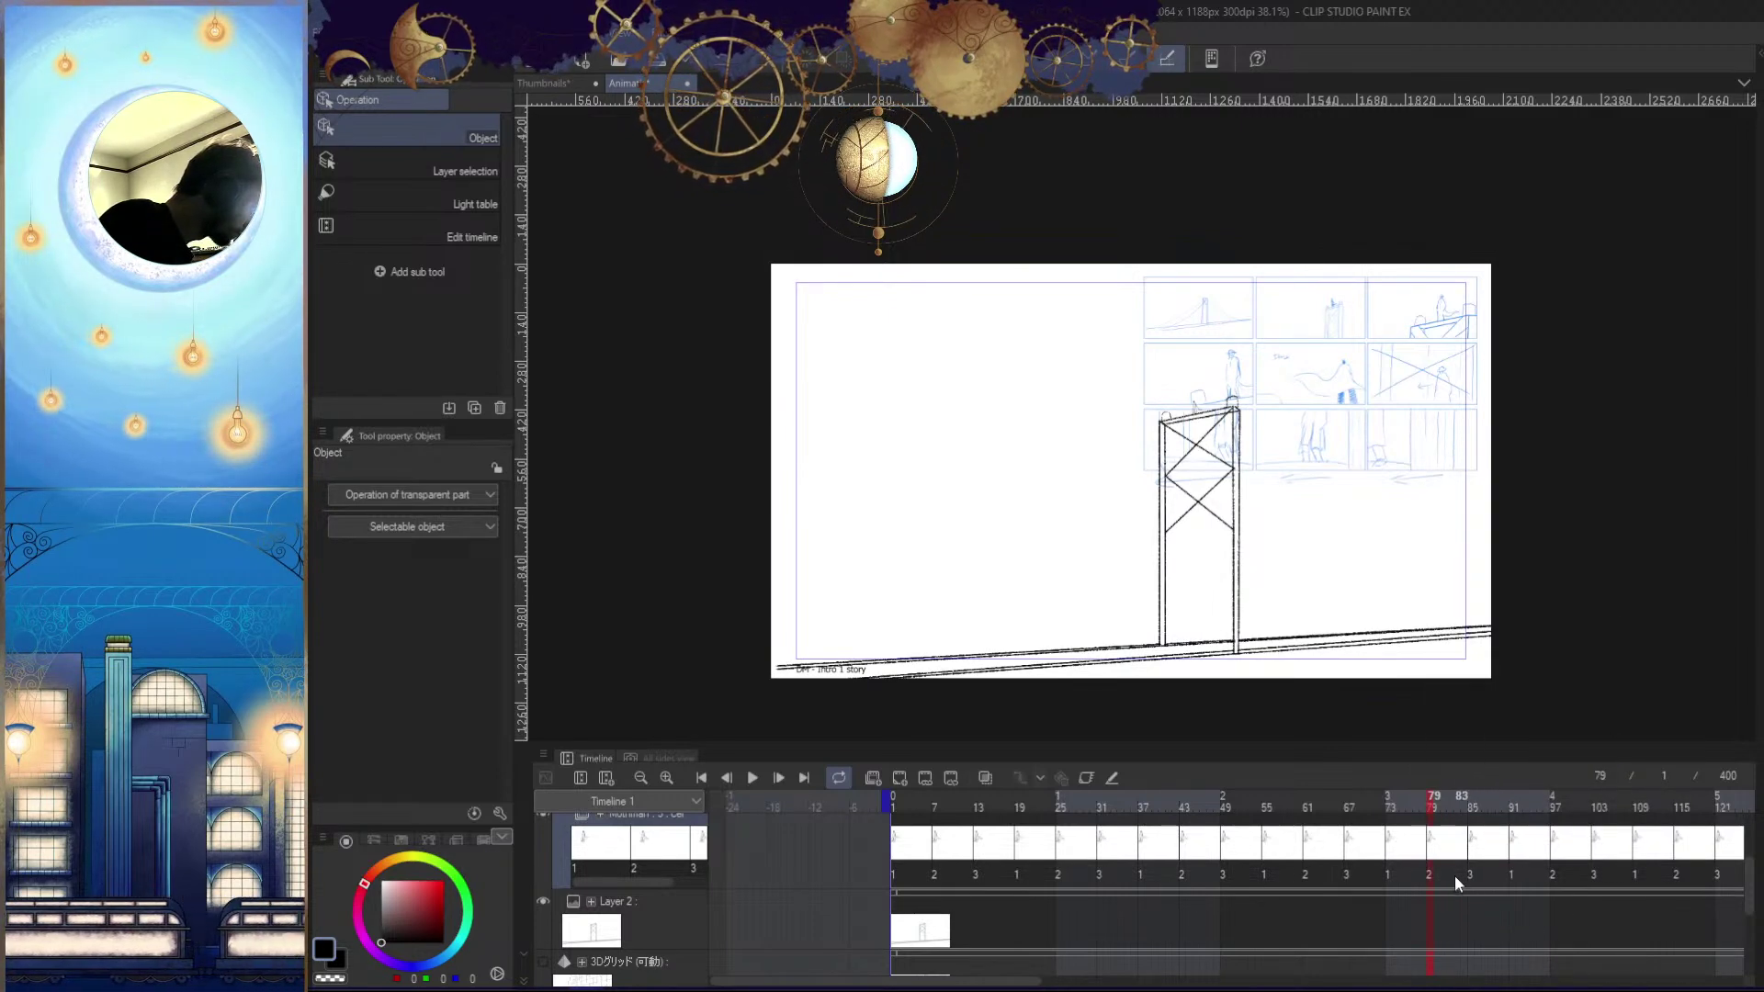
Play the animation from the start to review the repeated Mothman cels, stopping around frame 168
{"action": "left_click_drag", "start_coordinate": [1430, 818], "coordinate": [887, 845]}
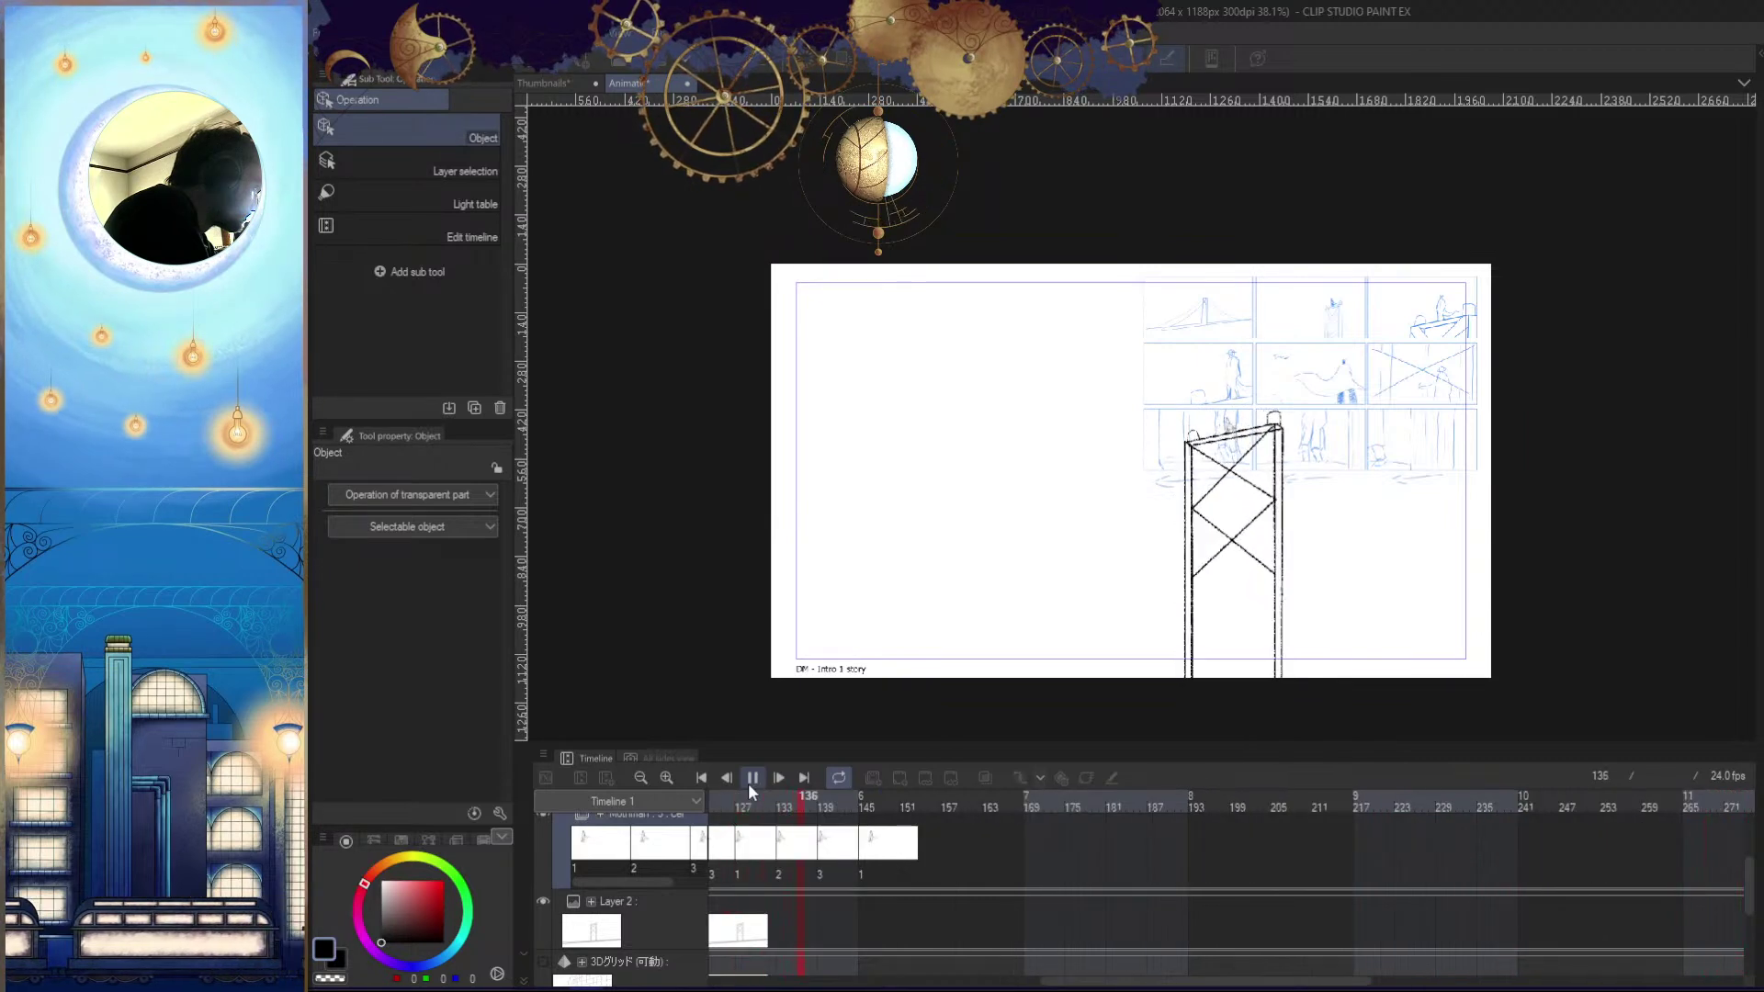
{"action": "left_click", "coordinate": [1018, 800]}
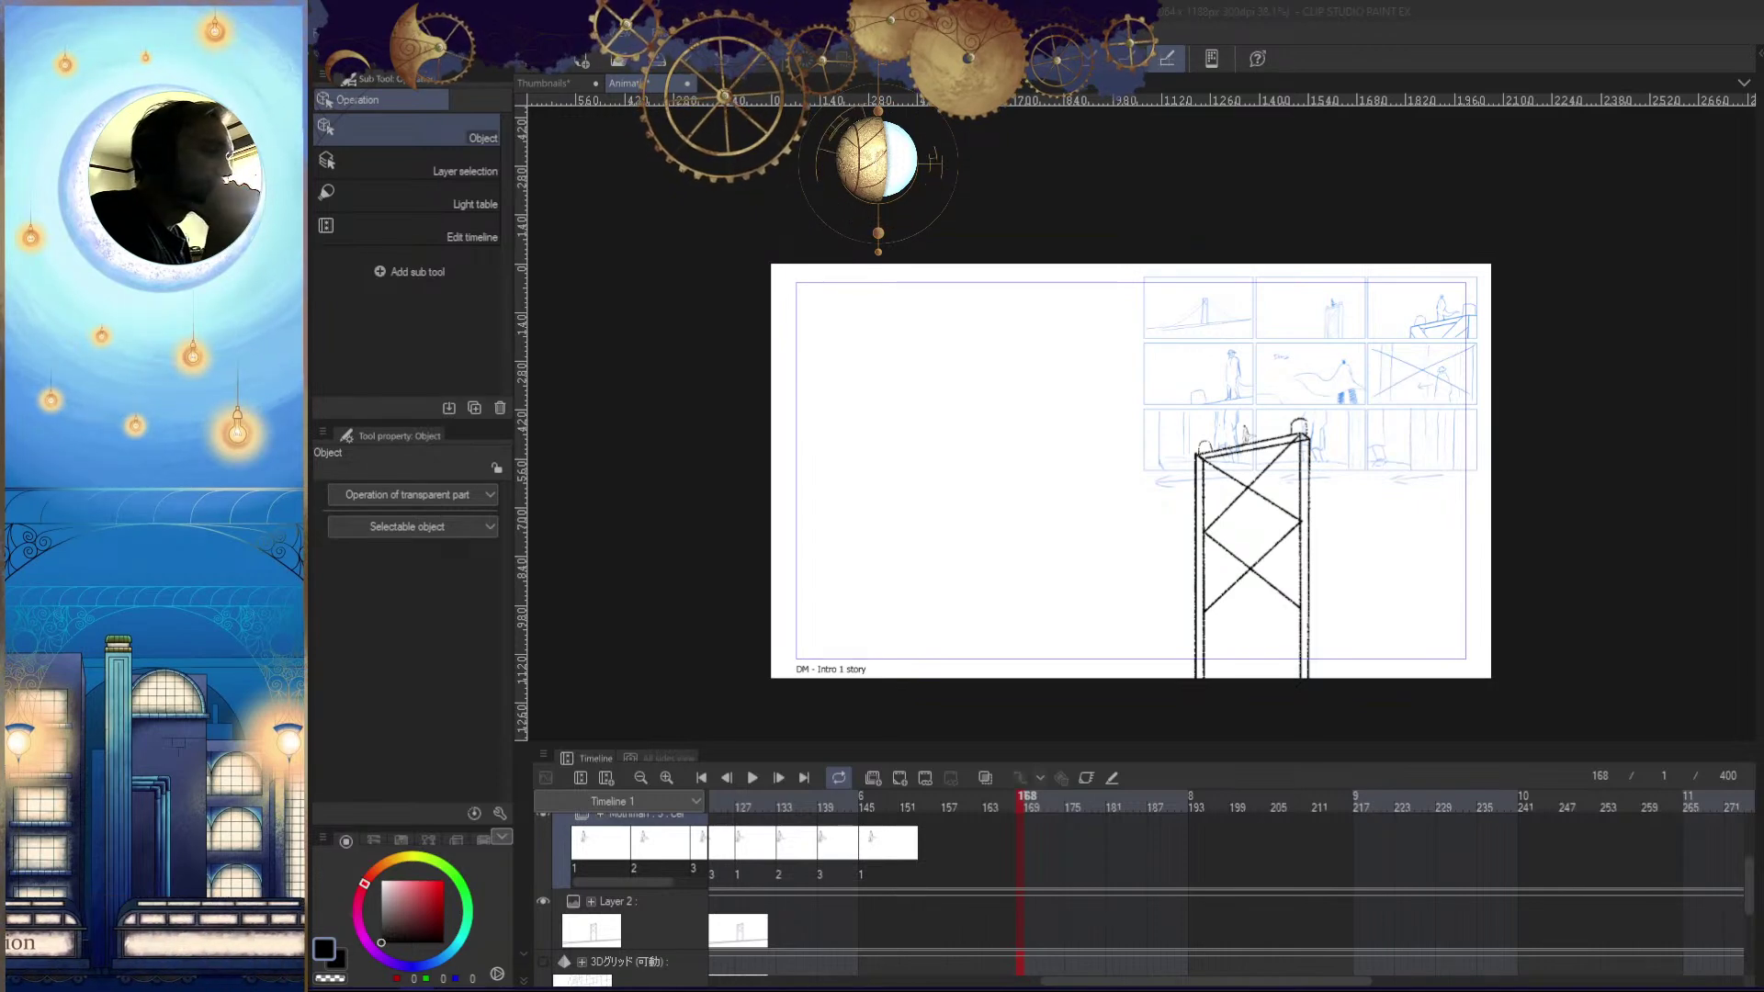
Try to import an audio file, browsing This PC and the Documents folder for it
{"action": "left_click", "coordinate": [323, 32]}
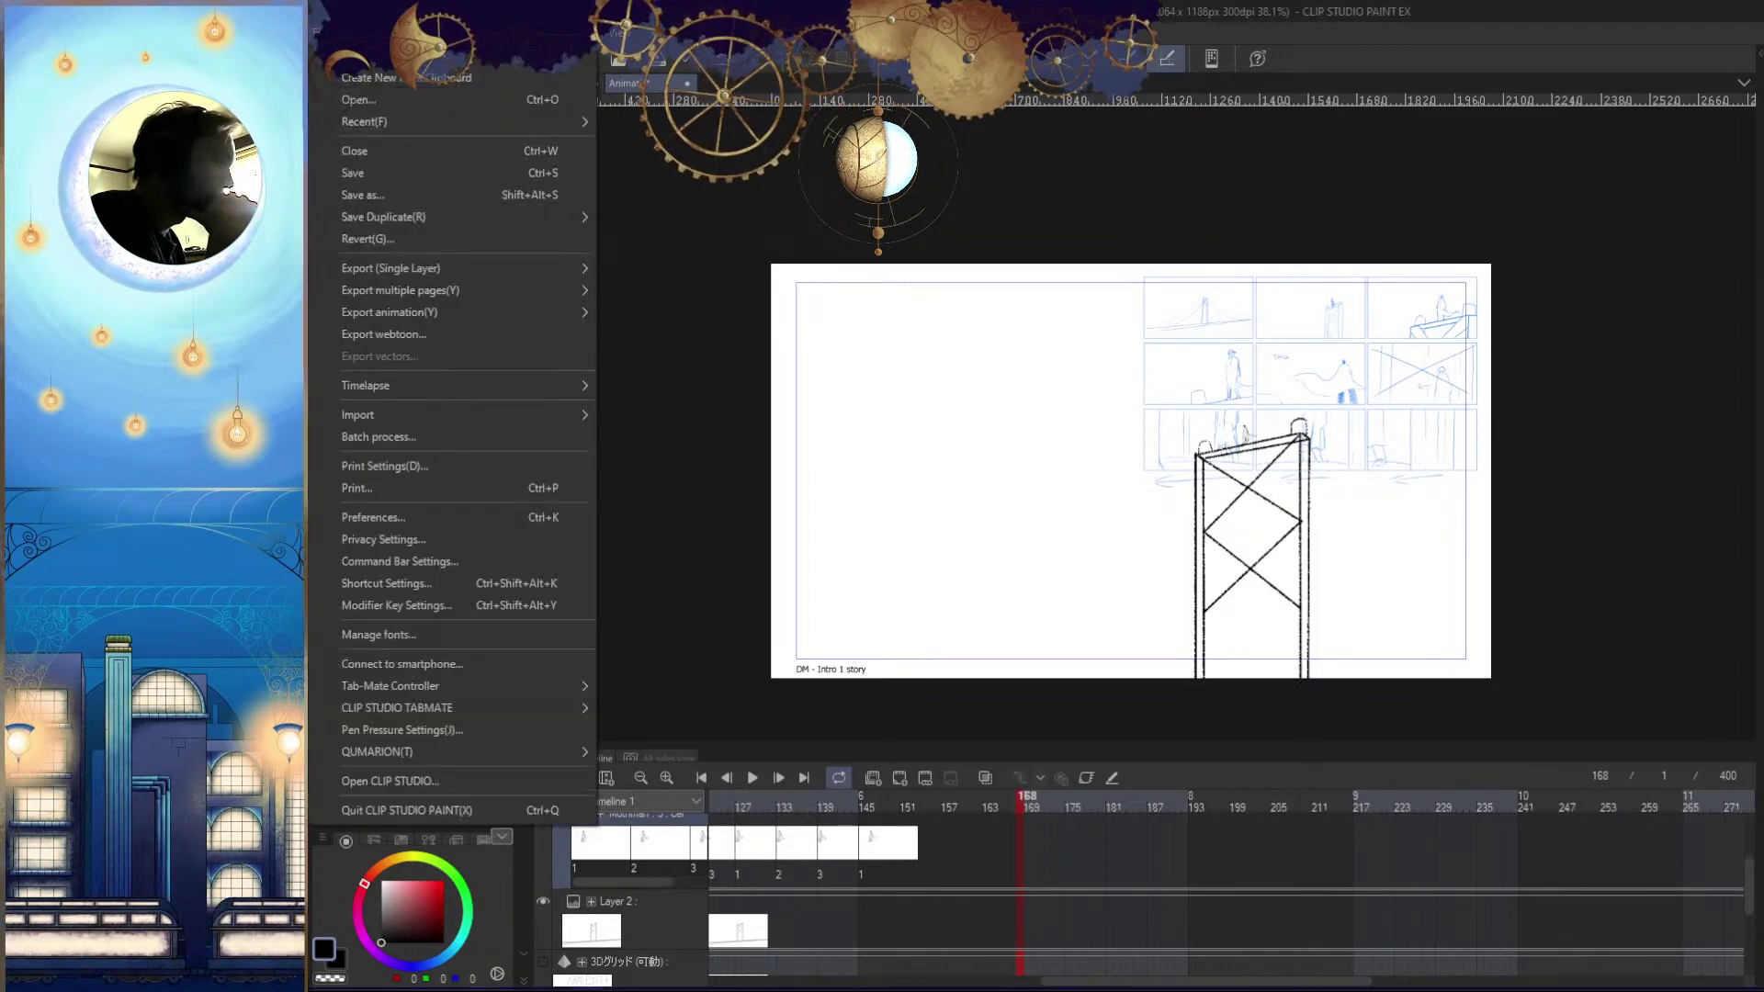
{"action": "mouse_move", "coordinate": [410, 422]}
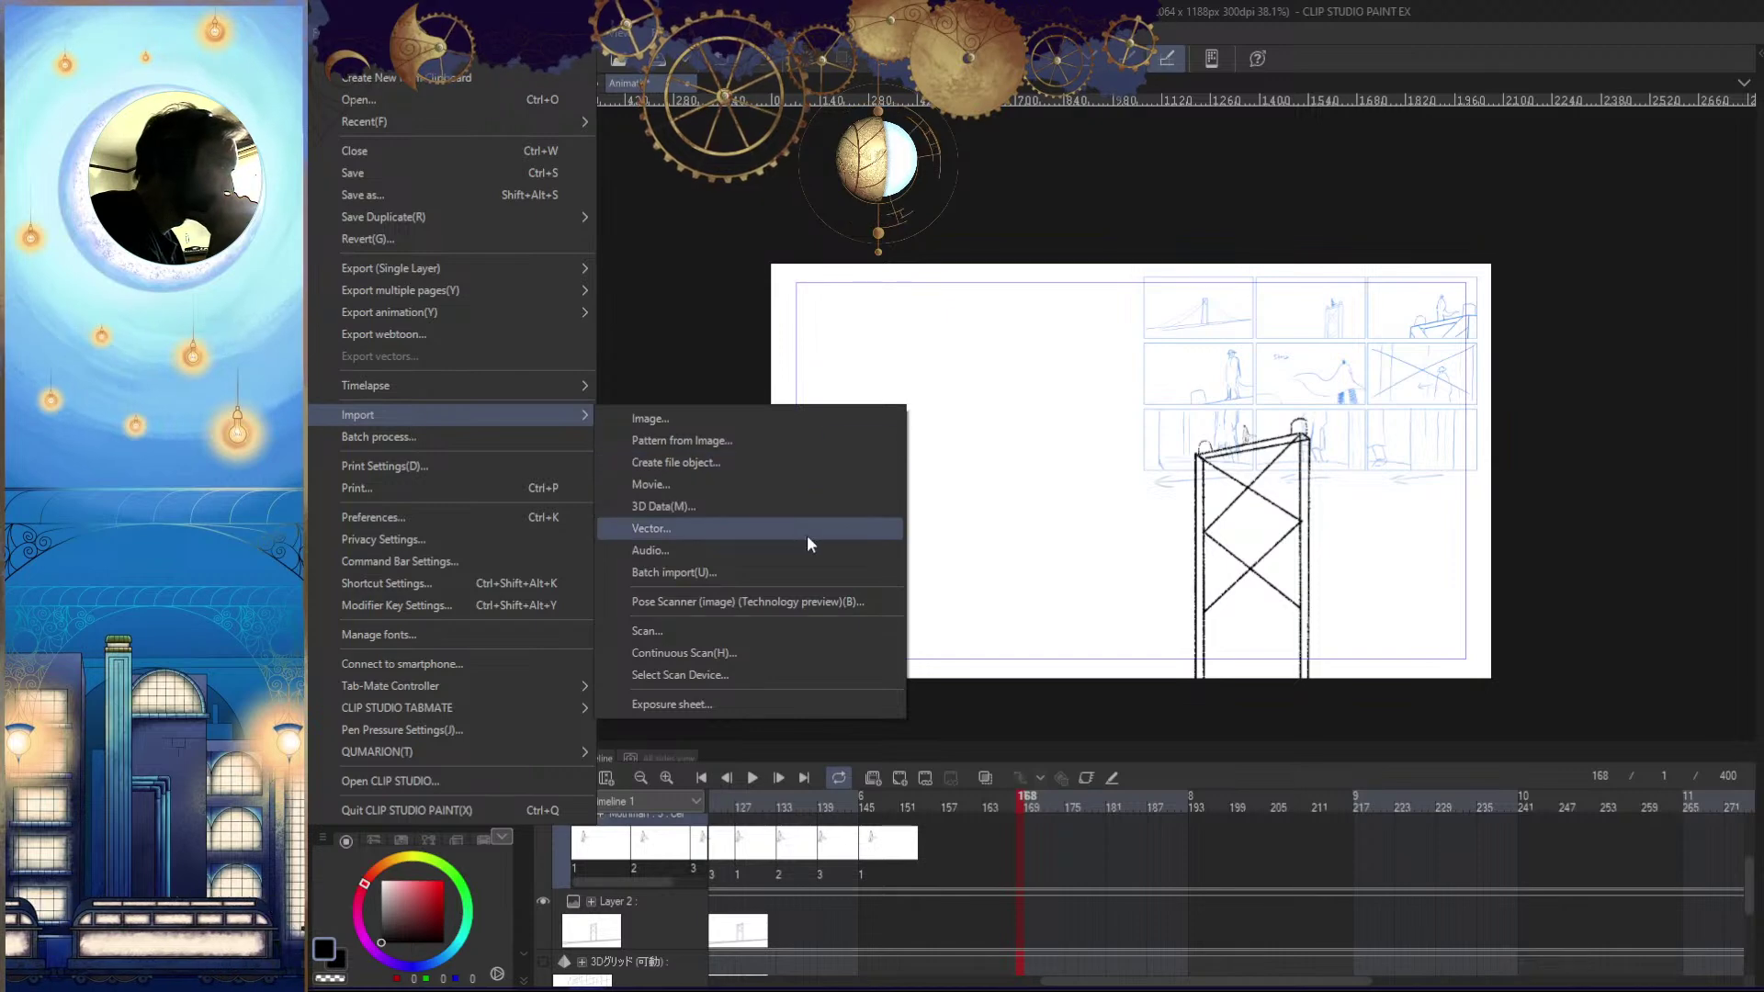
{"action": "left_click", "coordinate": [730, 554]}
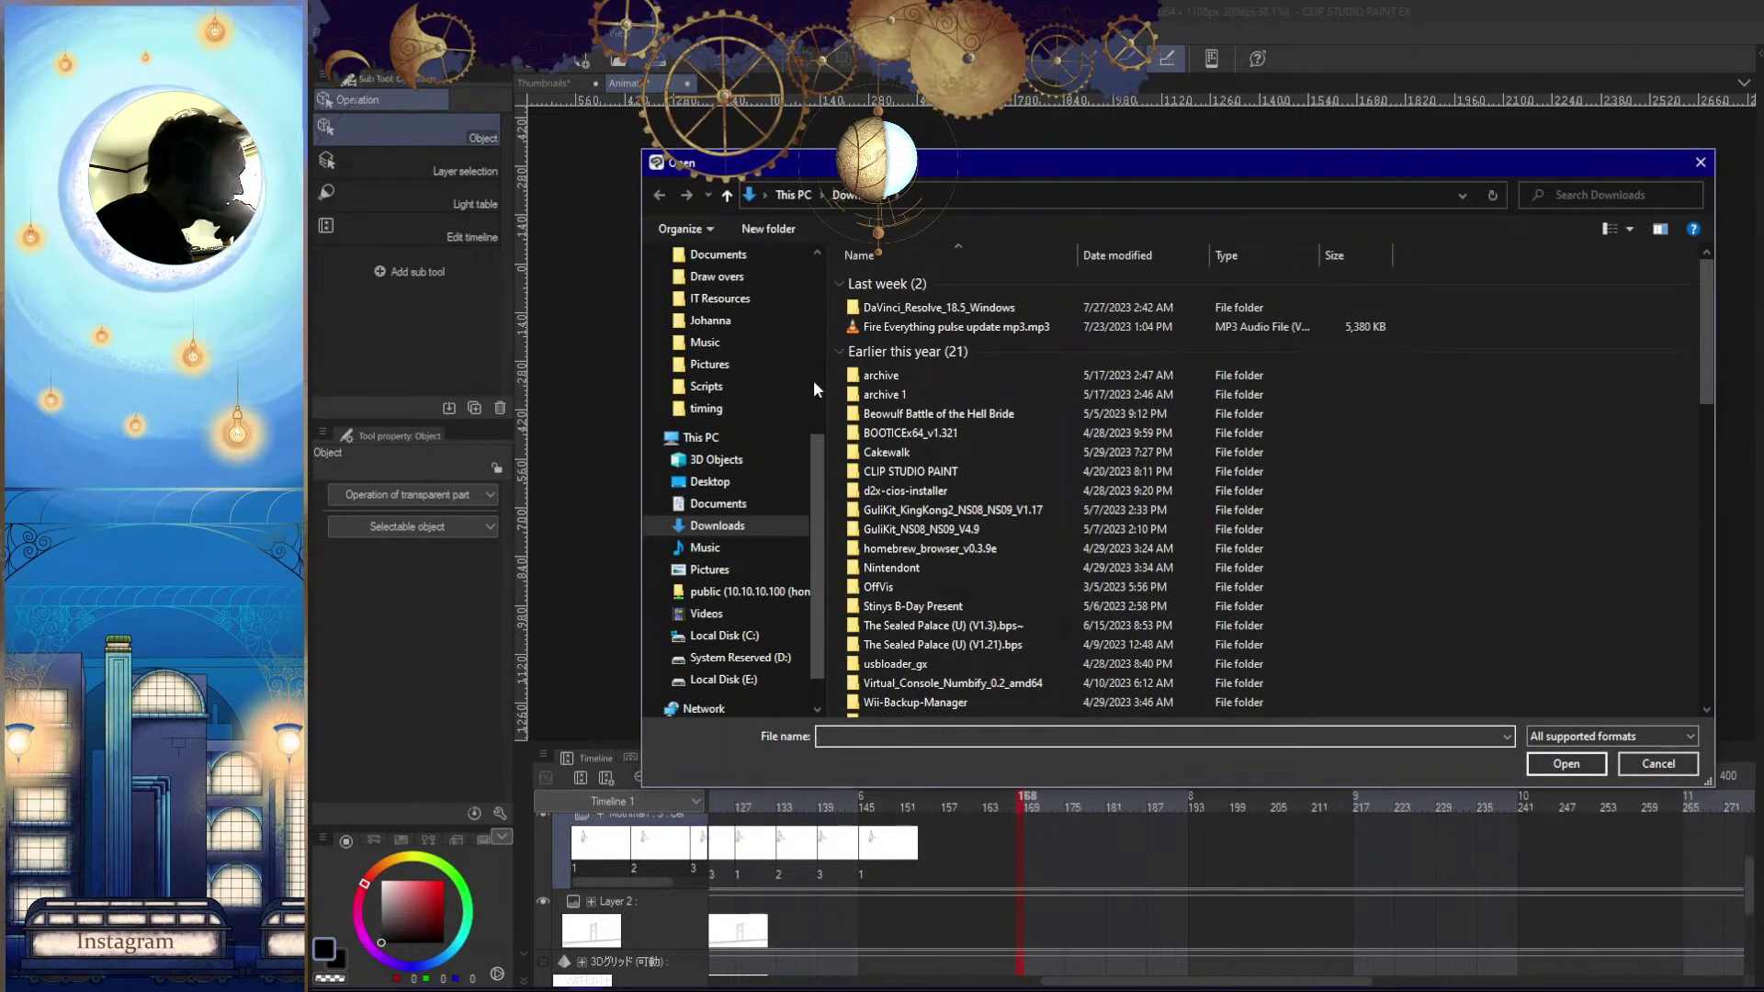
{"action": "scroll", "coordinate": [812, 383], "scroll_direction": "up", "scroll_amount": 2}
{"action": "scroll", "coordinate": [805, 393], "scroll_direction": "down", "scroll_amount": 3}
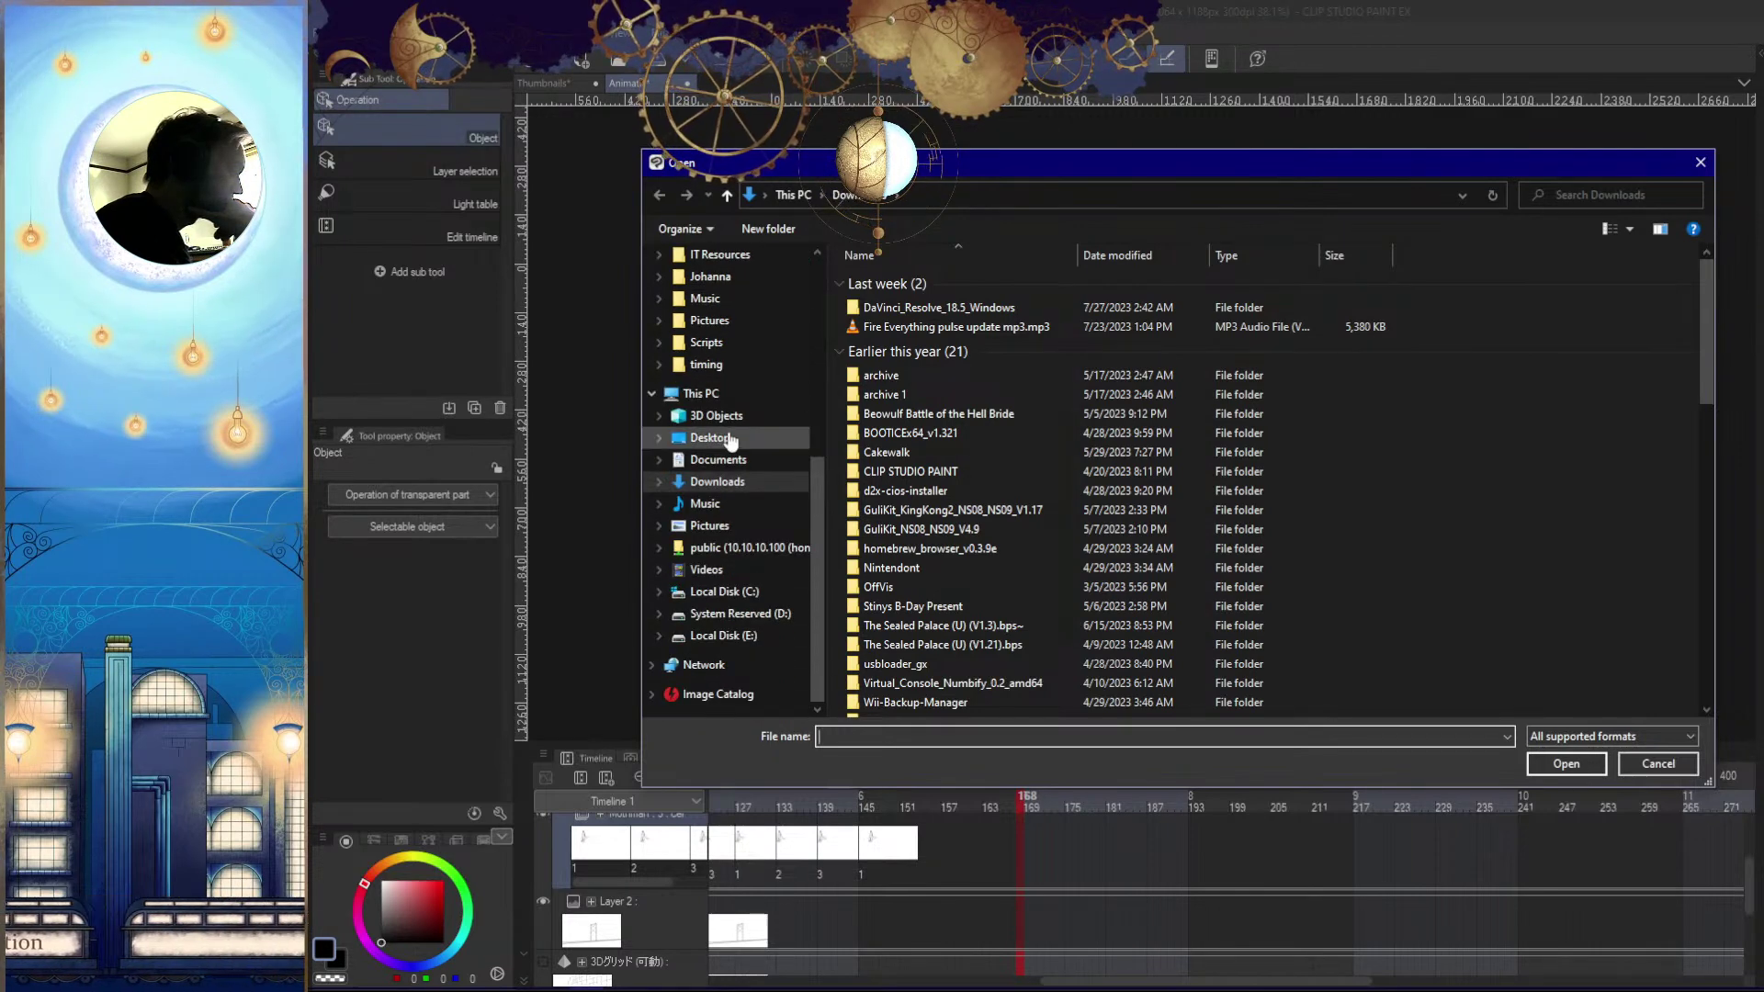
{"action": "left_click", "coordinate": [727, 395]}
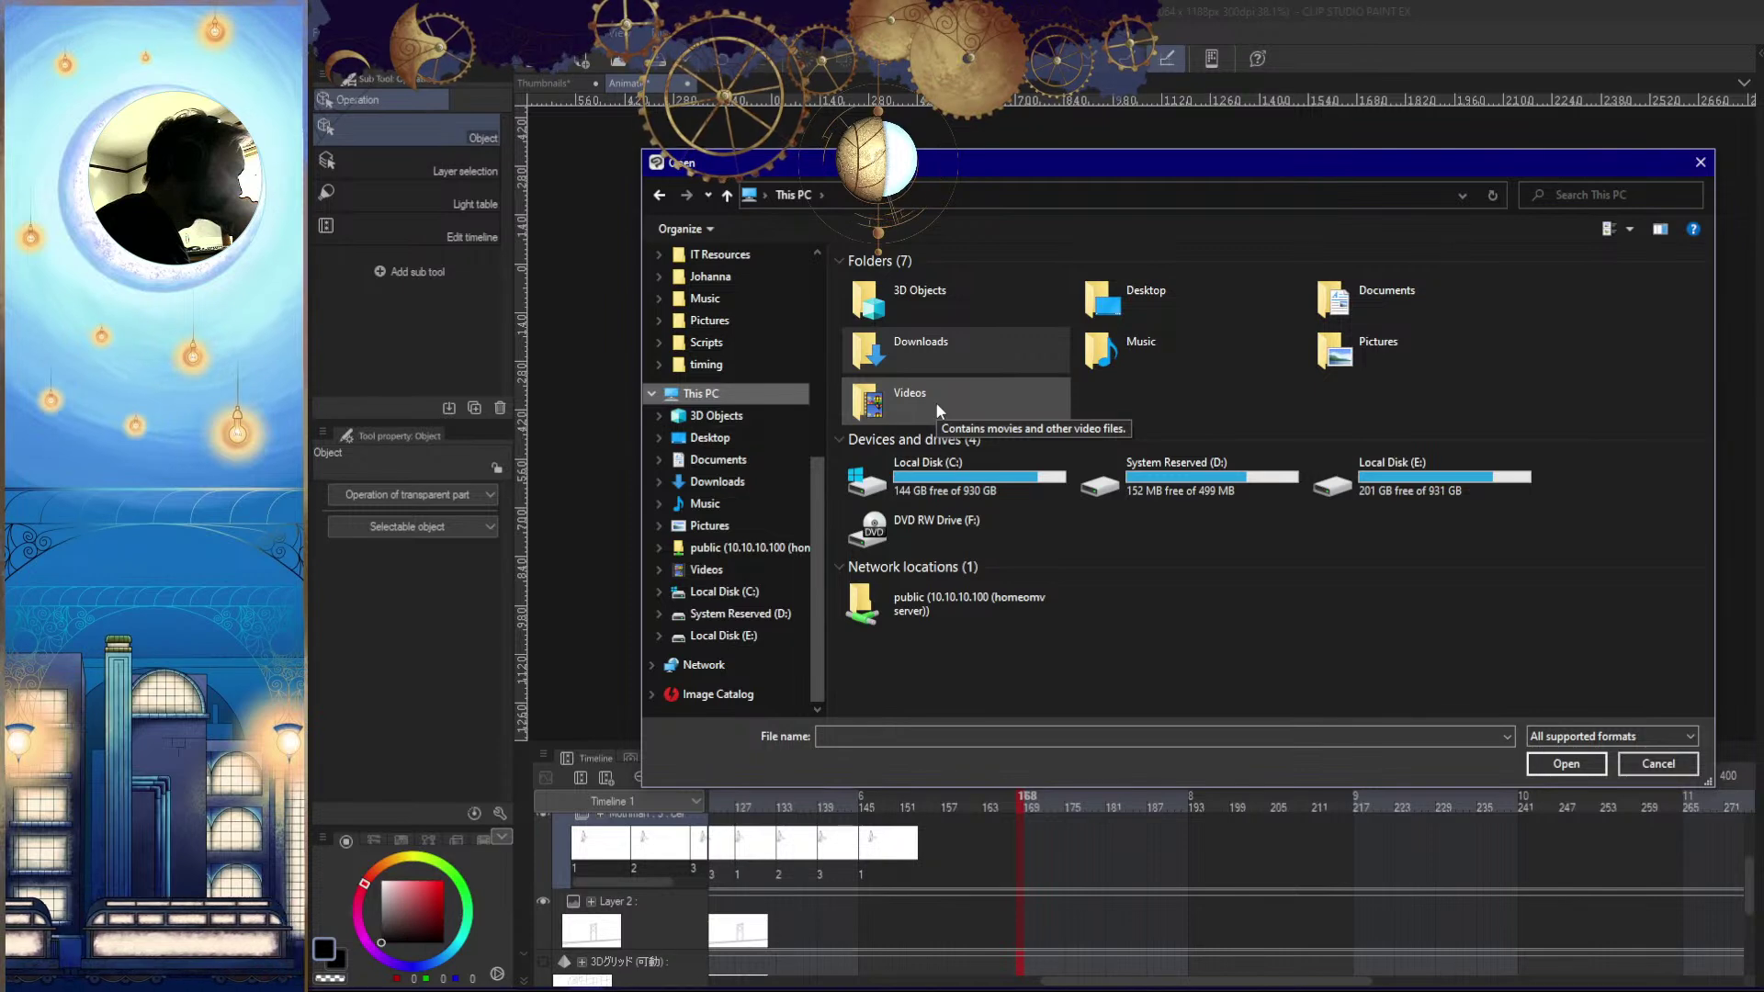
{"action": "scroll", "coordinate": [748, 410], "scroll_direction": "up", "scroll_amount": 6}
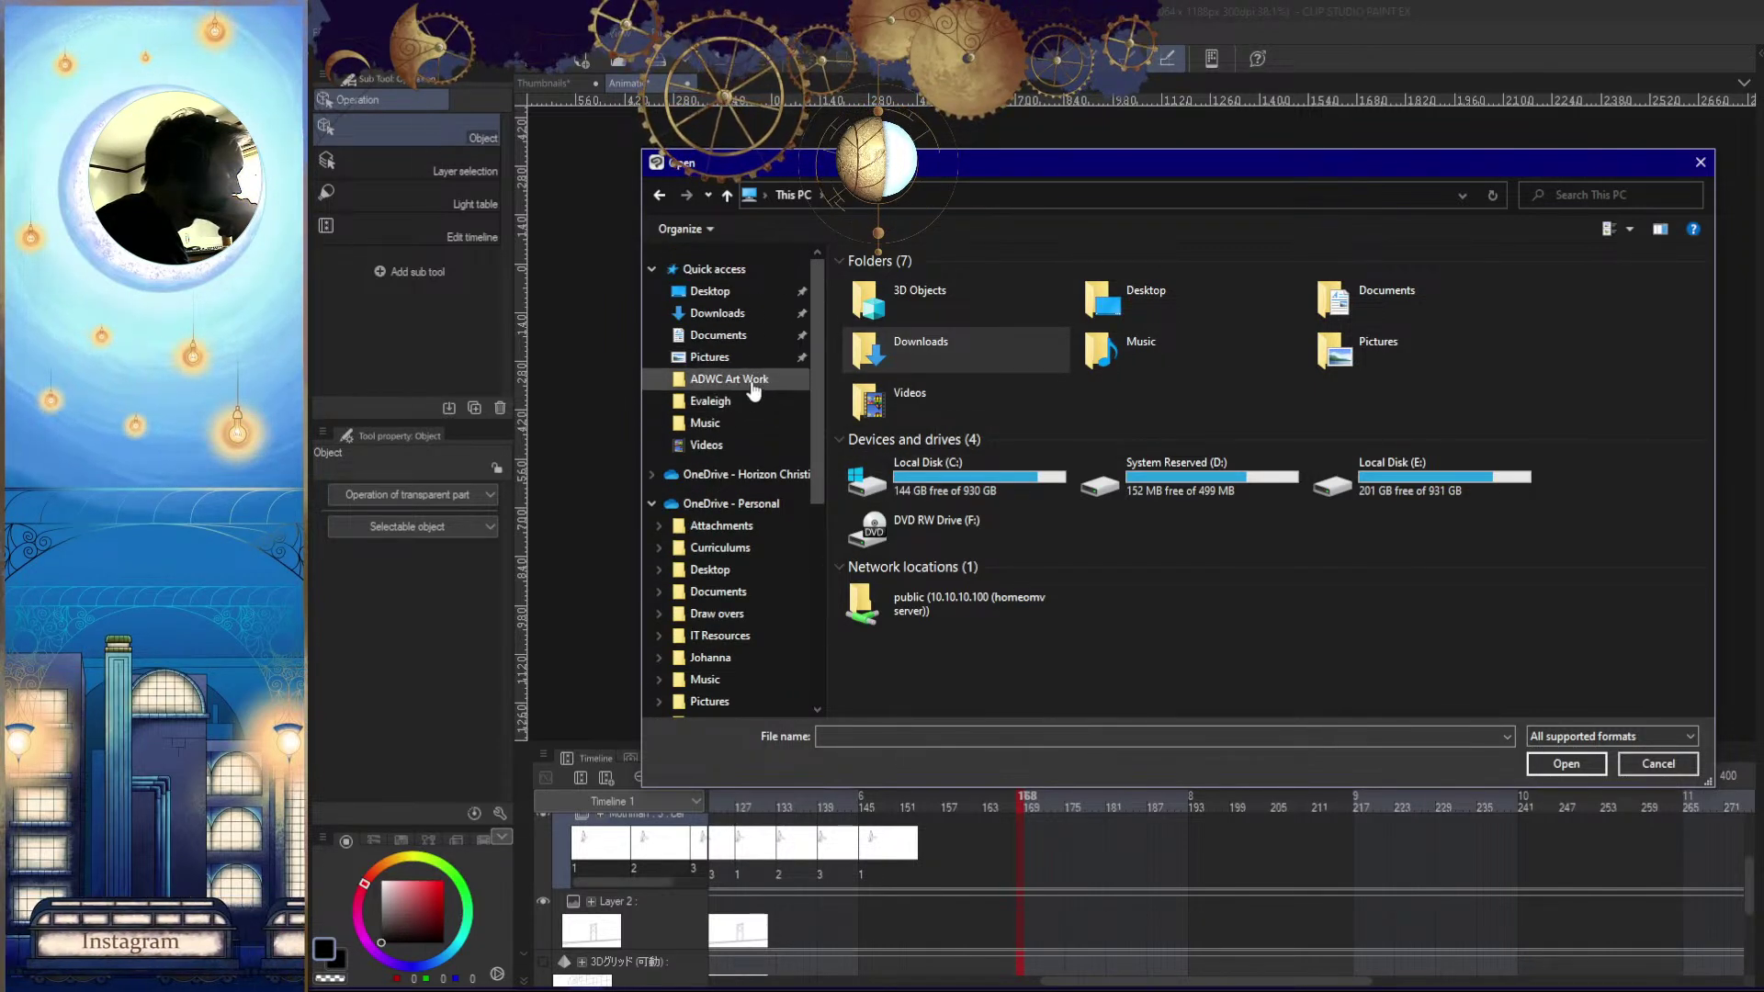
{"action": "left_click", "coordinate": [726, 335]}
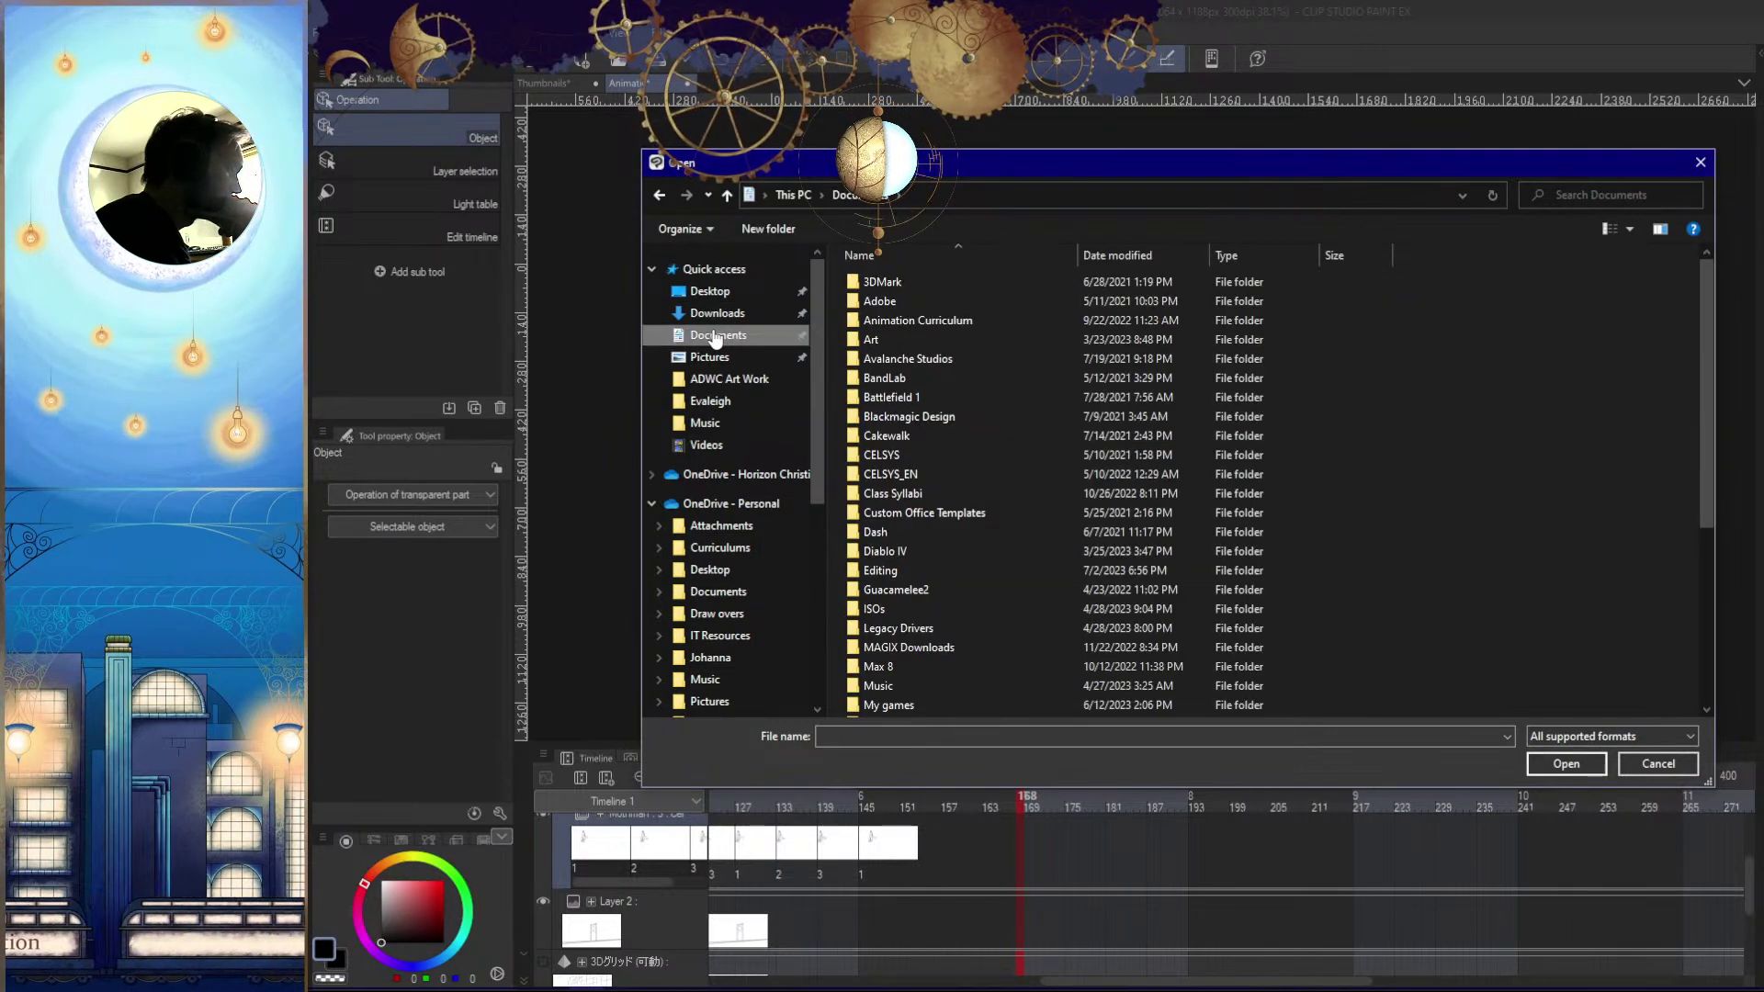
{"action": "scroll", "coordinate": [742, 434], "scroll_direction": "down", "scroll_amount": 2}
{"action": "key", "text": "Escape"}
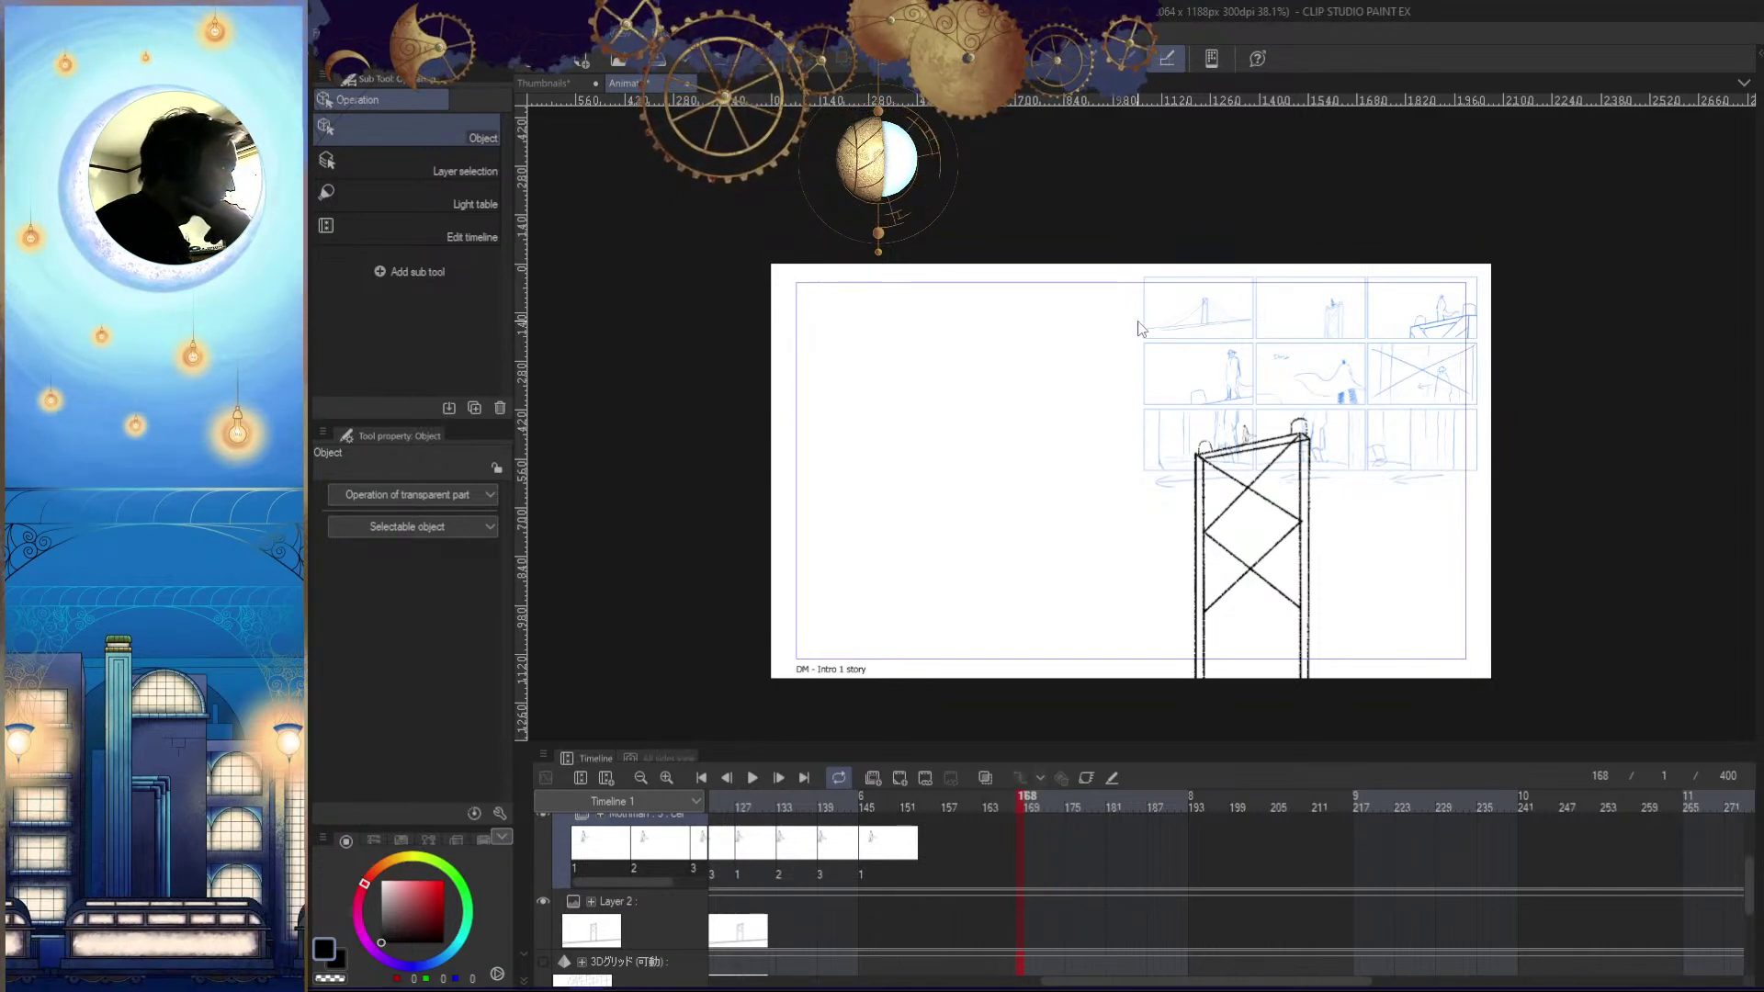
Look through the timeline tracks from Main Cam down to Paper for an audio track
{"action": "scroll", "coordinate": [808, 910], "scroll_direction": "down", "scroll_amount": 5}
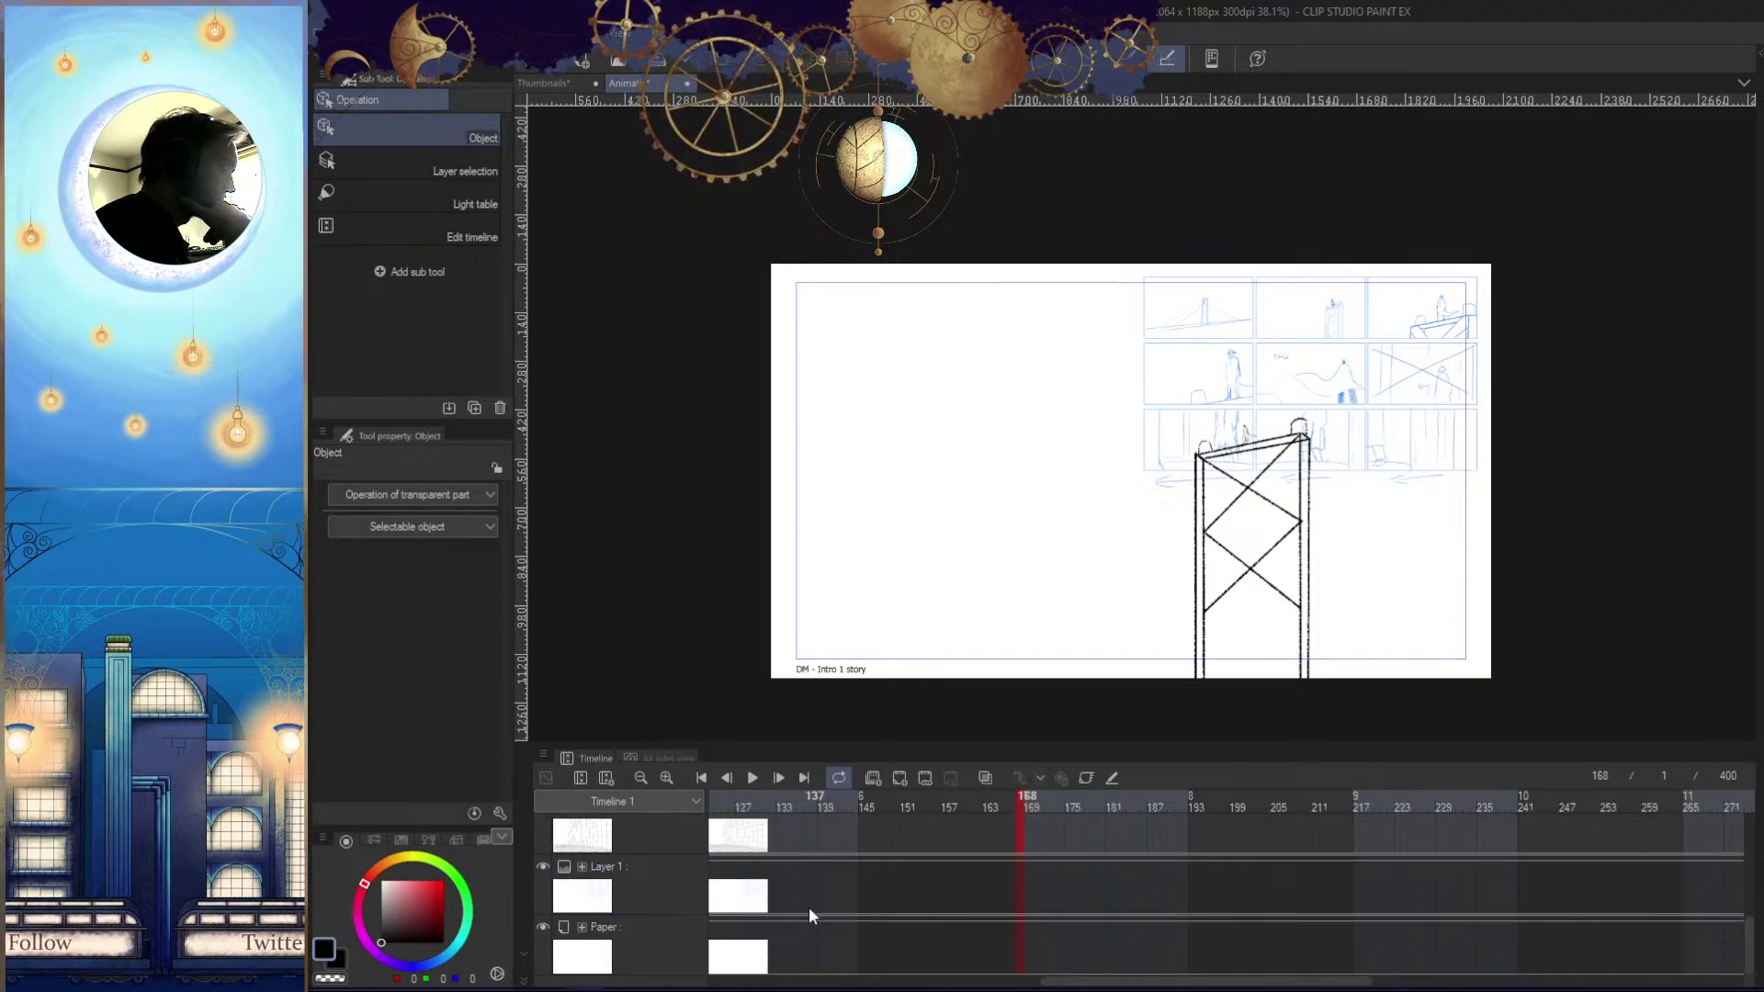
{"action": "scroll", "coordinate": [809, 906], "scroll_direction": "up", "scroll_amount": 5}
{"action": "scroll", "coordinate": [811, 912], "scroll_direction": "down", "scroll_amount": 5}
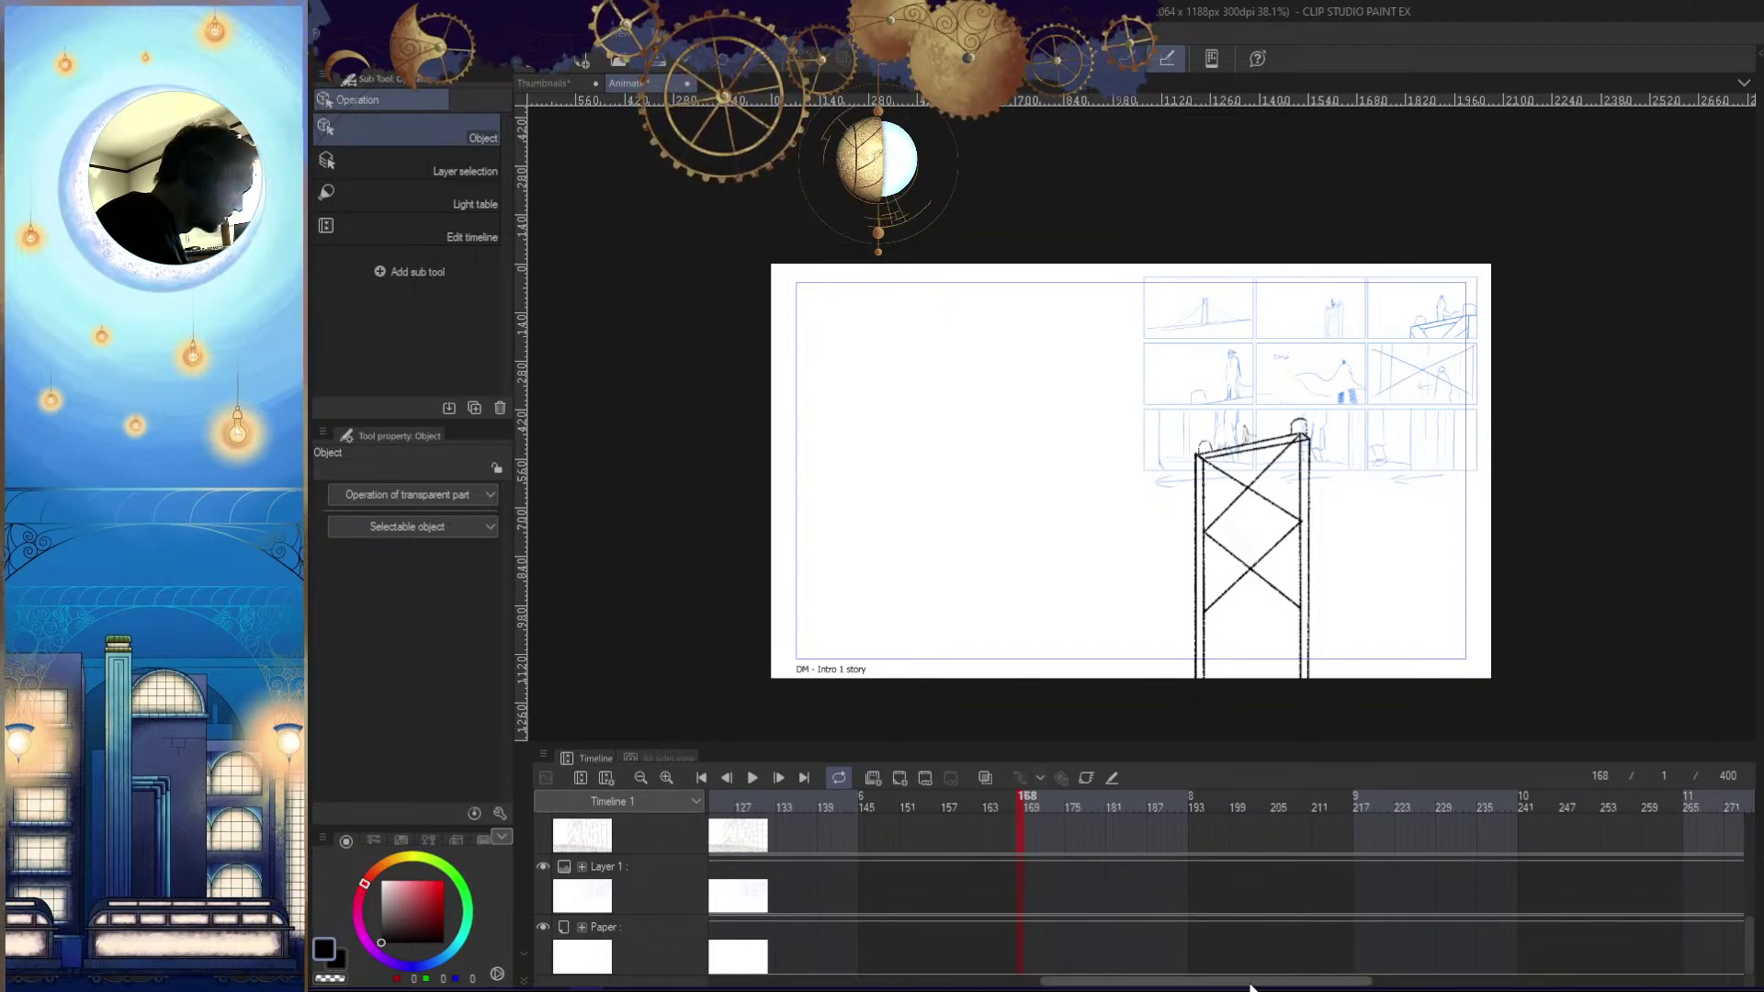
{"action": "scroll", "coordinate": [1040, 893], "scroll_direction": "left", "scroll_amount": 1}
{"action": "scroll", "coordinate": [1040, 893], "scroll_direction": "up", "scroll_amount": 5}
{"action": "scroll", "coordinate": [1042, 892], "scroll_direction": "up", "scroll_amount": 3}
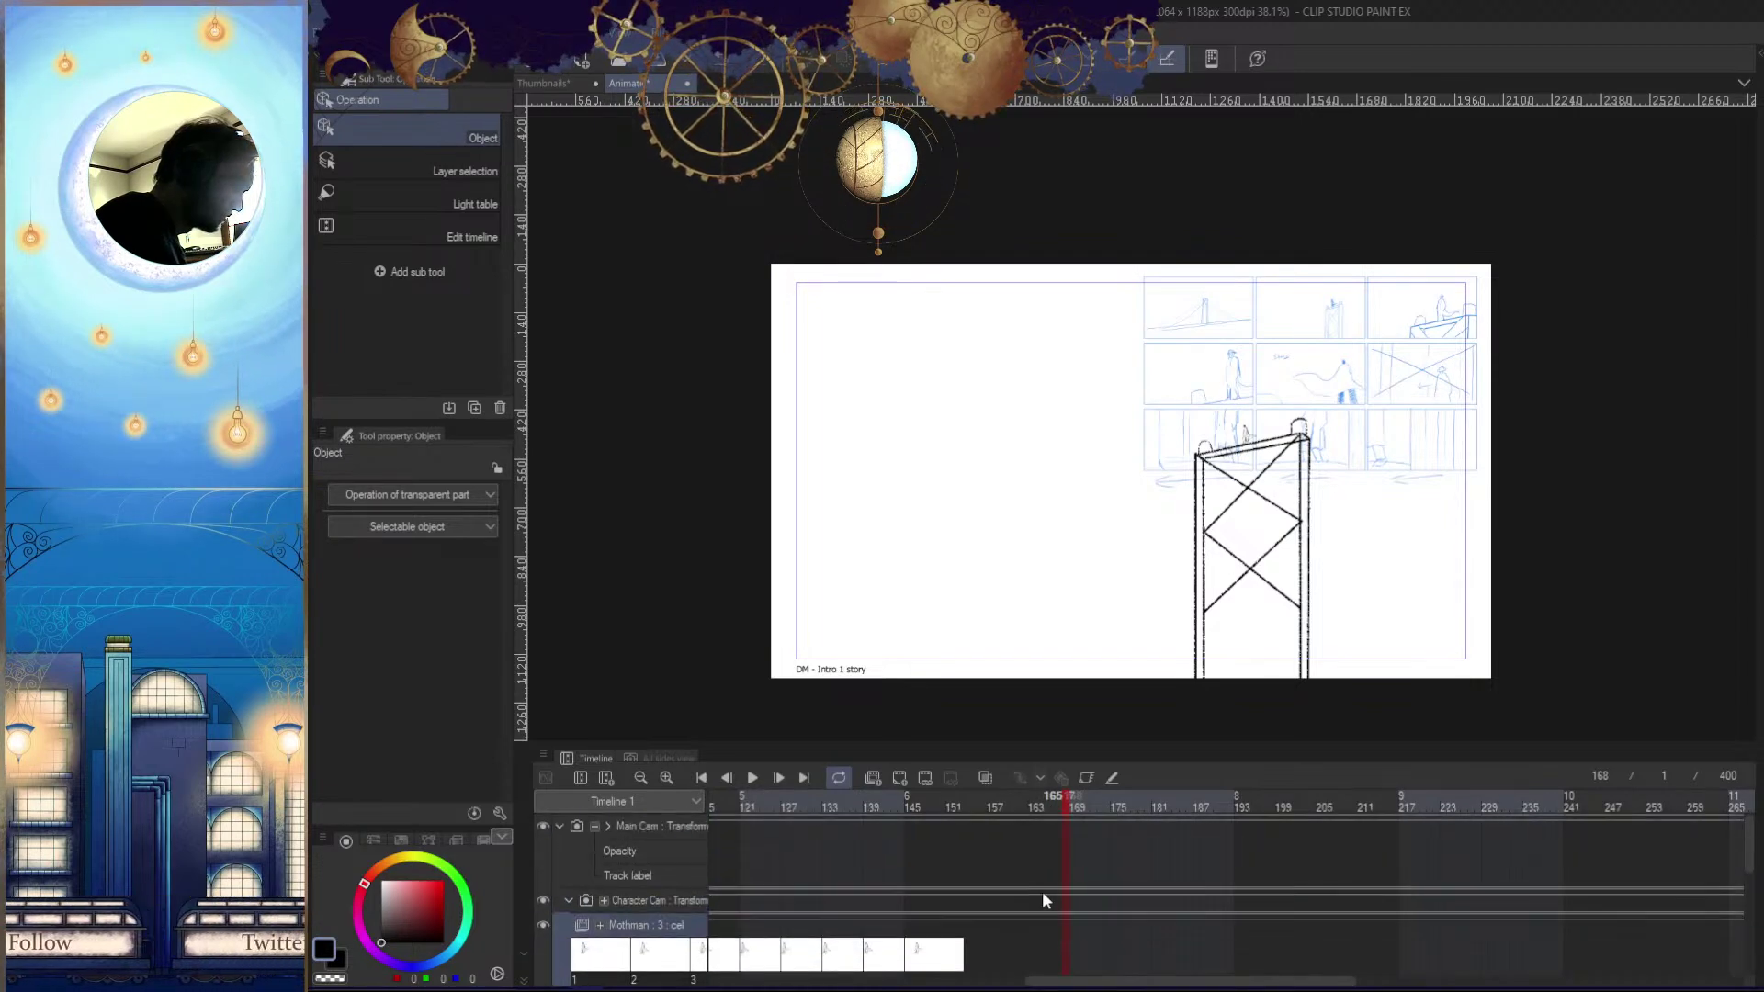
{"action": "scroll", "coordinate": [715, 875], "scroll_direction": "down", "scroll_amount": 4}
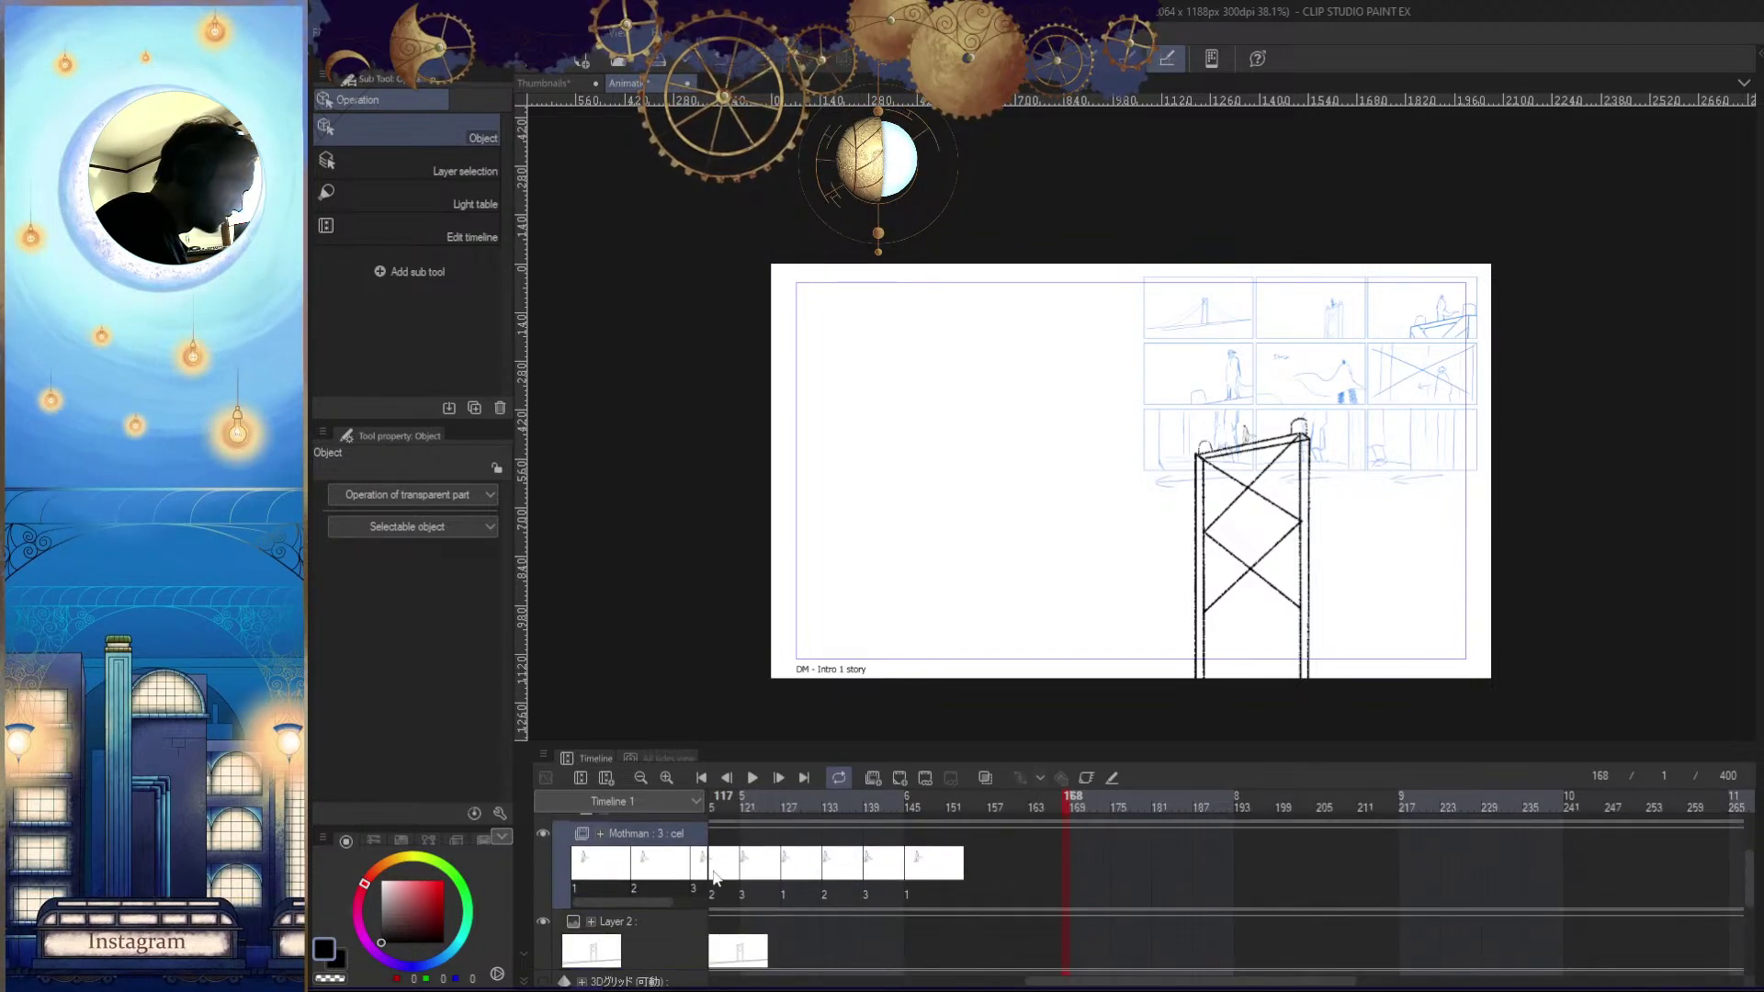
{"action": "scroll", "coordinate": [740, 879], "scroll_direction": "down", "scroll_amount": 3}
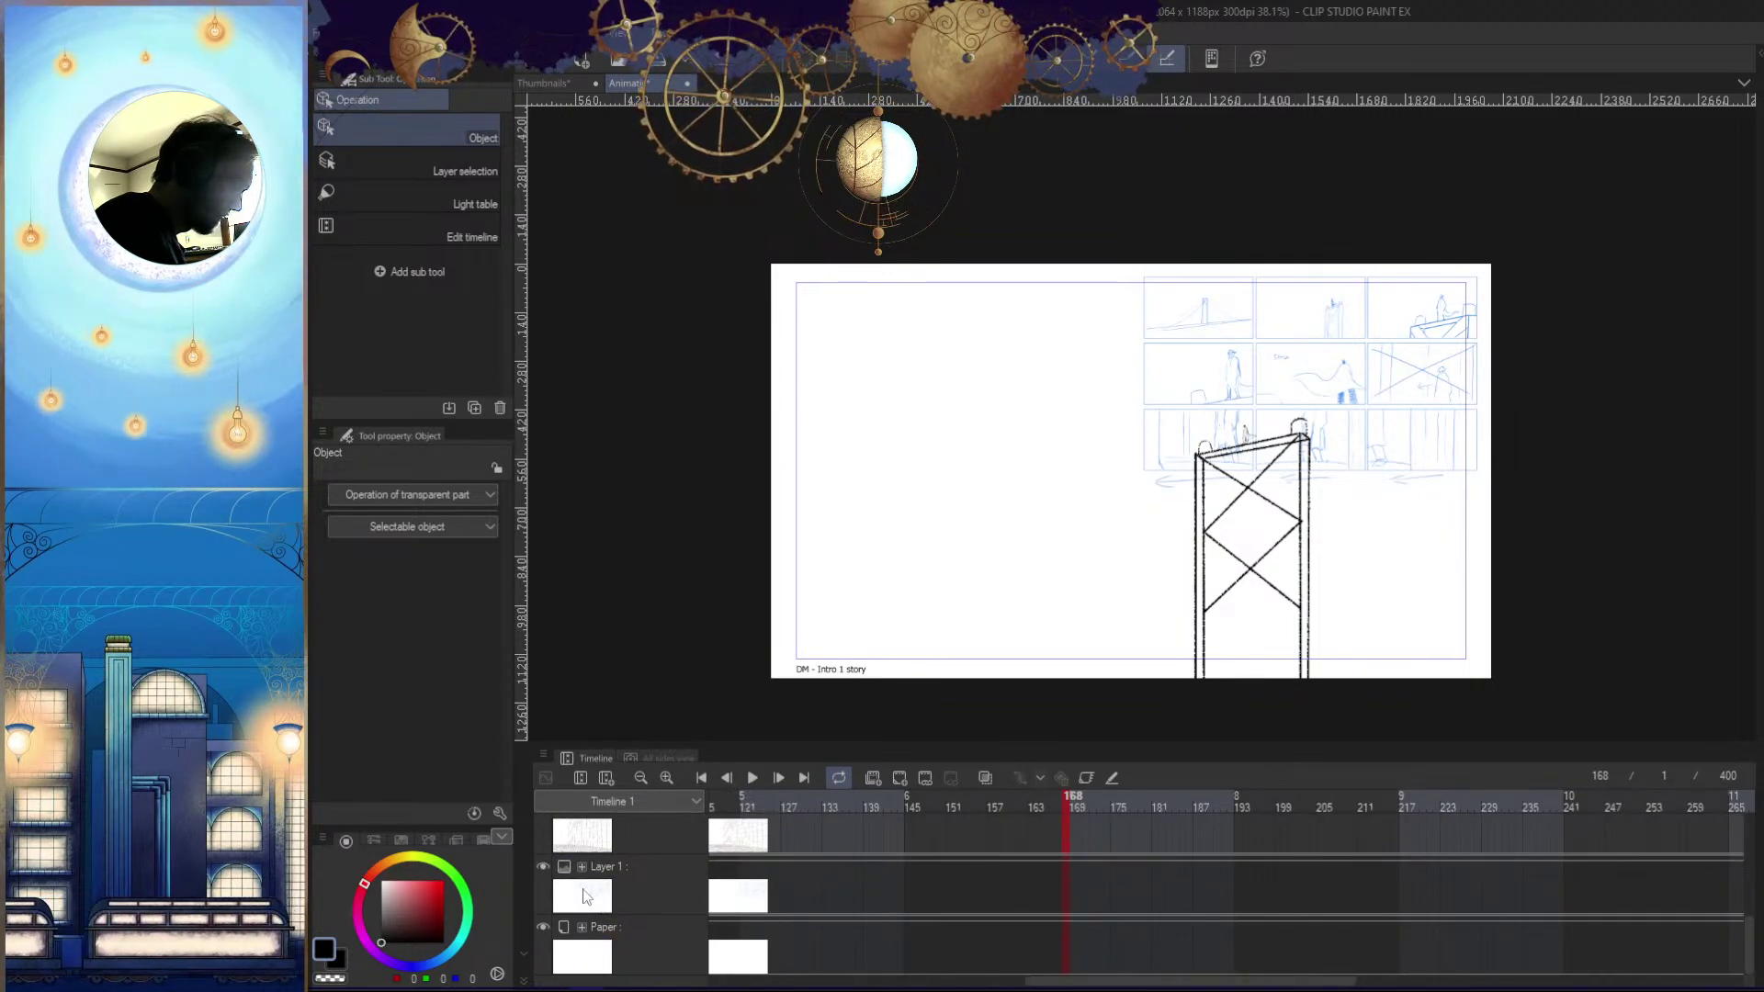
{"action": "scroll", "coordinate": [542, 862], "scroll_direction": "up", "scroll_amount": 2}
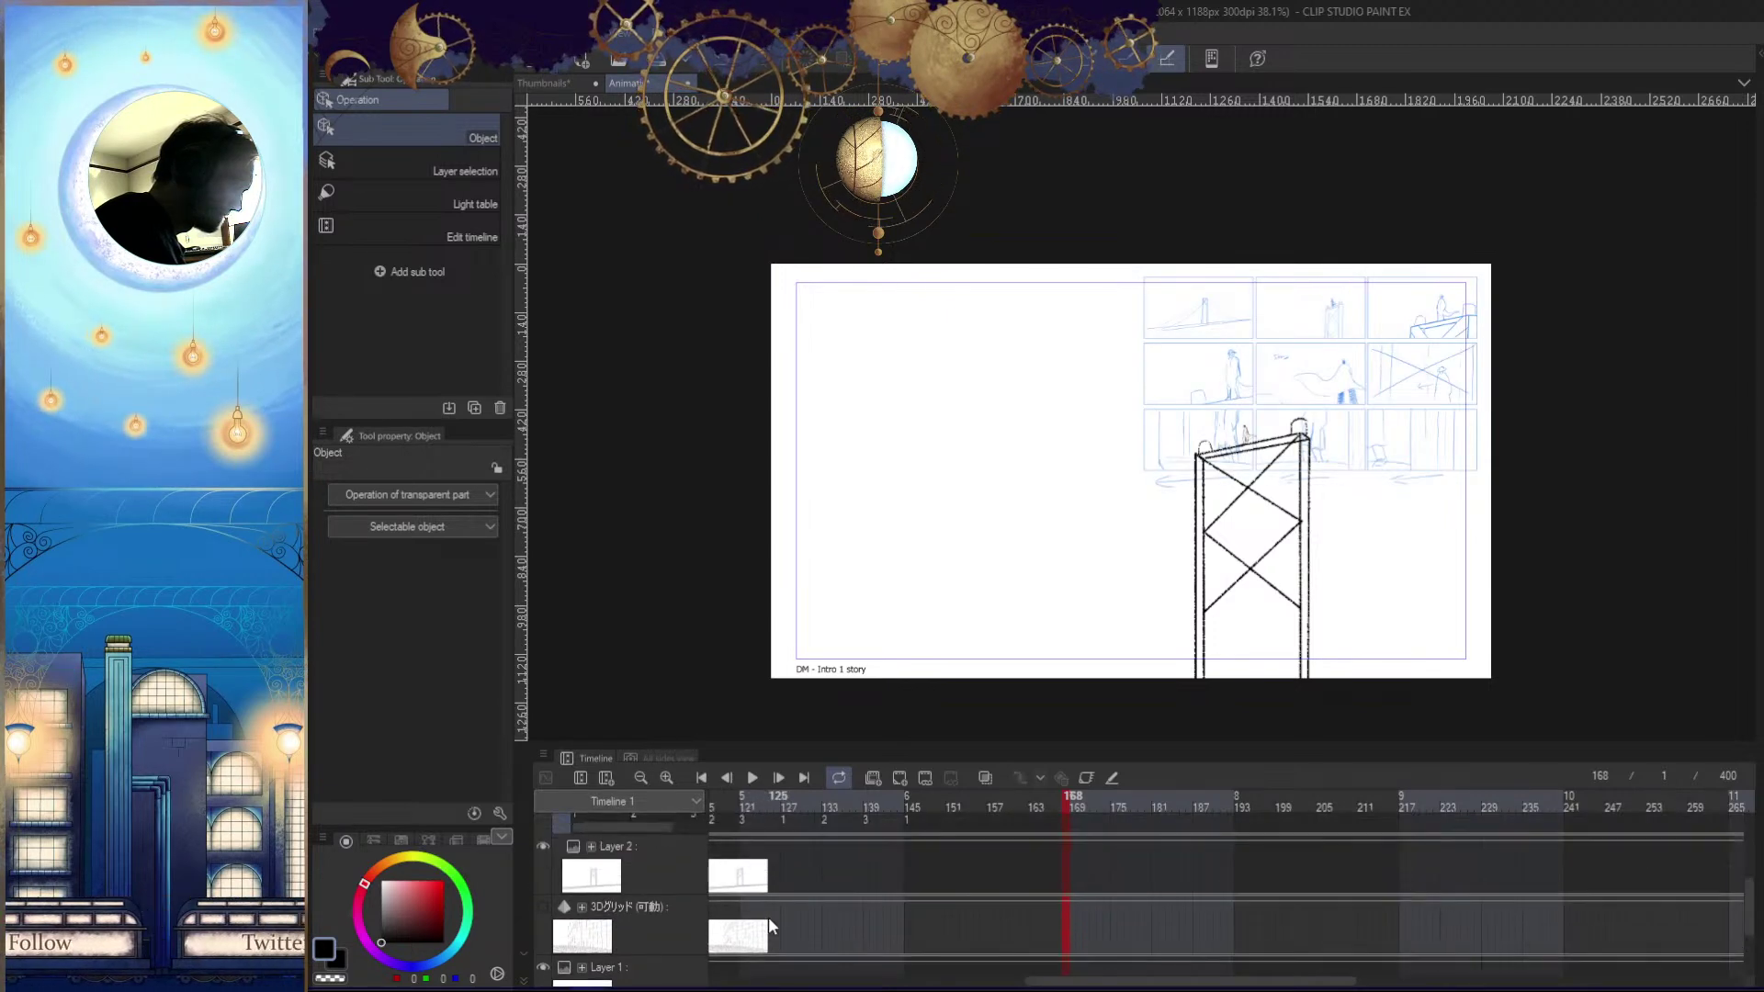
{"action": "scroll", "coordinate": [768, 917], "scroll_direction": "up", "scroll_amount": 5}
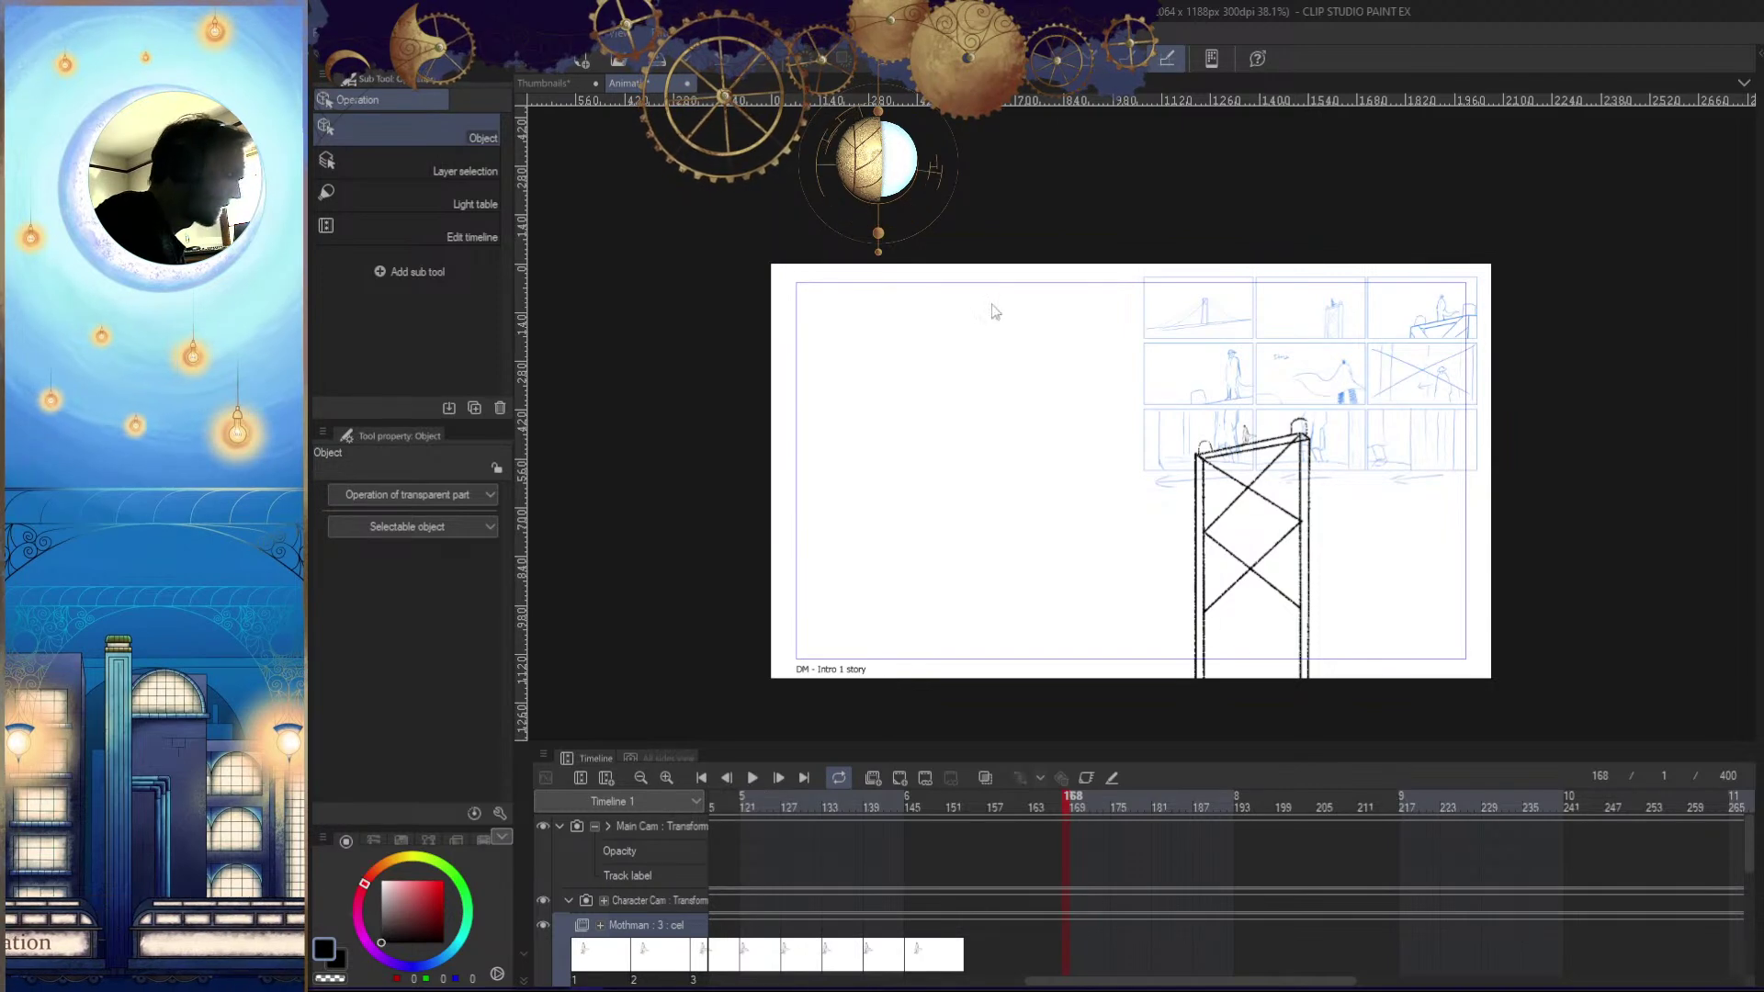
{"action": "scroll", "coordinate": [914, 660], "scroll_direction": "down", "scroll_amount": 2}
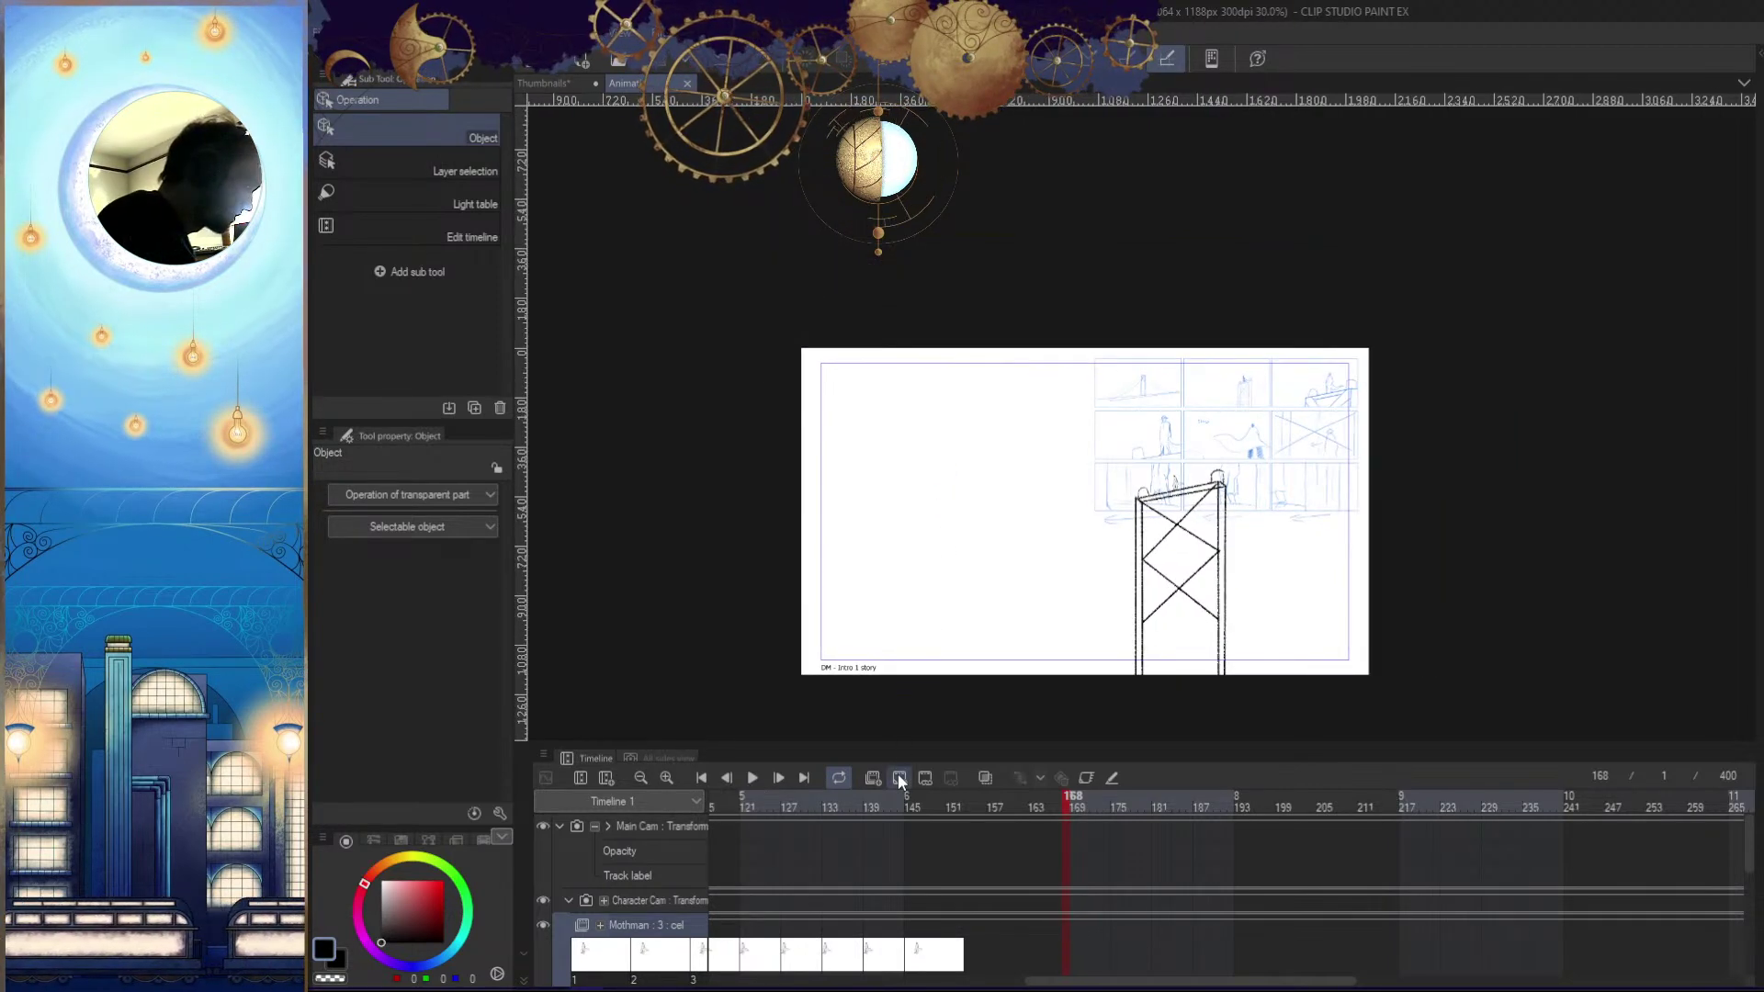
{"action": "scroll", "coordinate": [1022, 606], "scroll_direction": "up", "scroll_amount": 2}
{"action": "scroll", "coordinate": [917, 847], "scroll_direction": "down", "scroll_amount": 2}
{"action": "scroll", "coordinate": [917, 847], "scroll_direction": "up", "scroll_amount": 2}
{"action": "scroll", "coordinate": [906, 856], "scroll_direction": "down", "scroll_amount": 2}
{"action": "scroll", "coordinate": [904, 852], "scroll_direction": "up", "scroll_amount": 2}
{"action": "left_click", "coordinate": [656, 801]}
{"action": "left_click", "coordinate": [656, 800]}
{"action": "scroll", "coordinate": [781, 868], "scroll_direction": "down", "scroll_amount": 5}
{"action": "scroll", "coordinate": [797, 878], "scroll_direction": "up", "scroll_amount": 6}
{"action": "scroll", "coordinate": [798, 879], "scroll_direction": "down", "scroll_amount": 5}
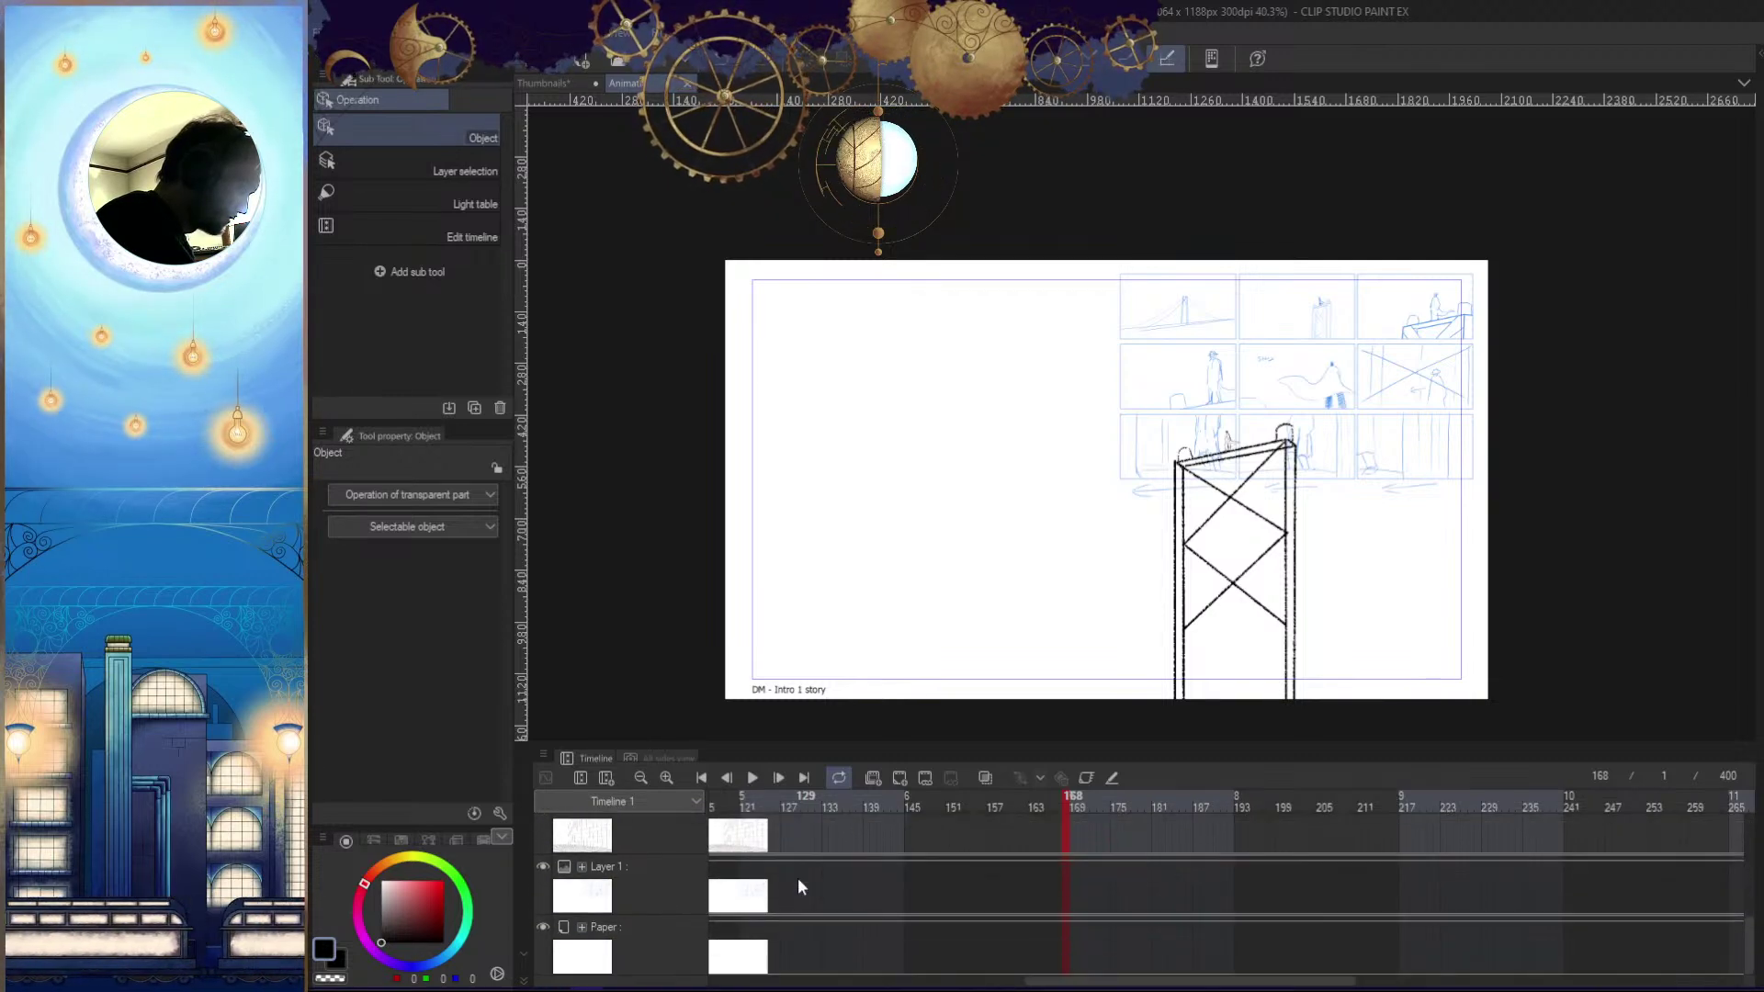
Select the Paper layer and import an audio file
{"action": "left_click", "coordinate": [636, 951]}
{"action": "left_click", "coordinate": [323, 32]}
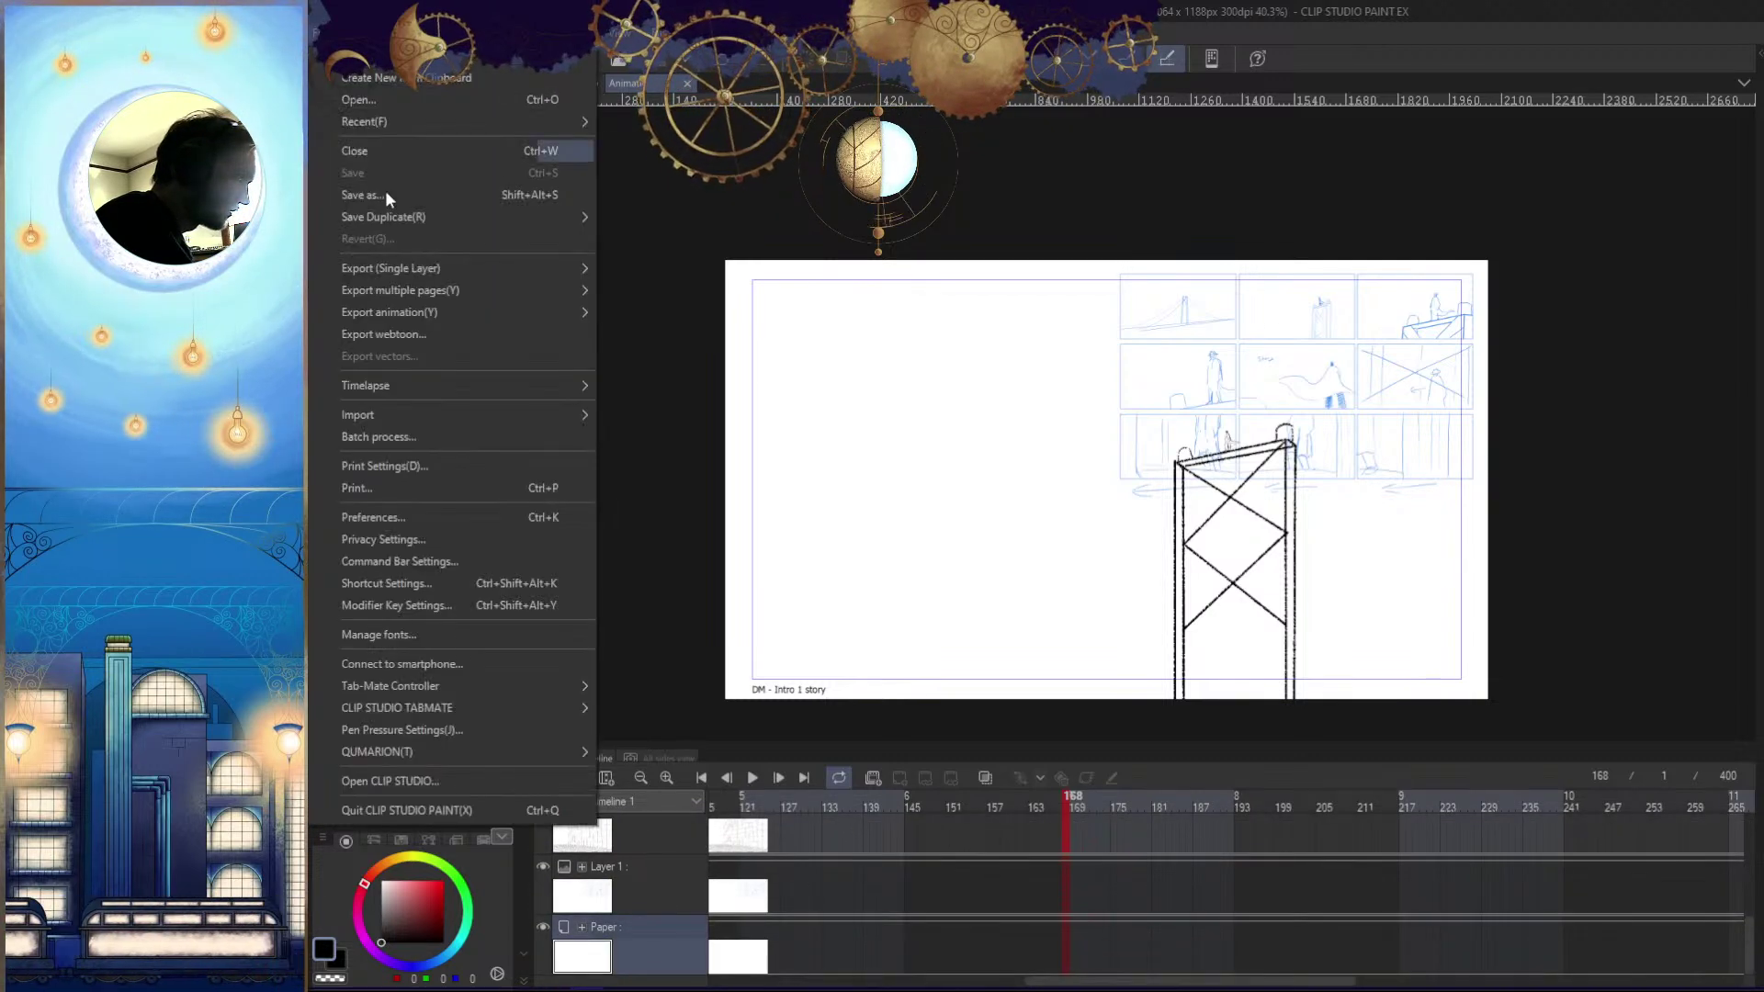
{"action": "mouse_move", "coordinate": [362, 419]}
{"action": "left_click", "coordinate": [649, 542]}
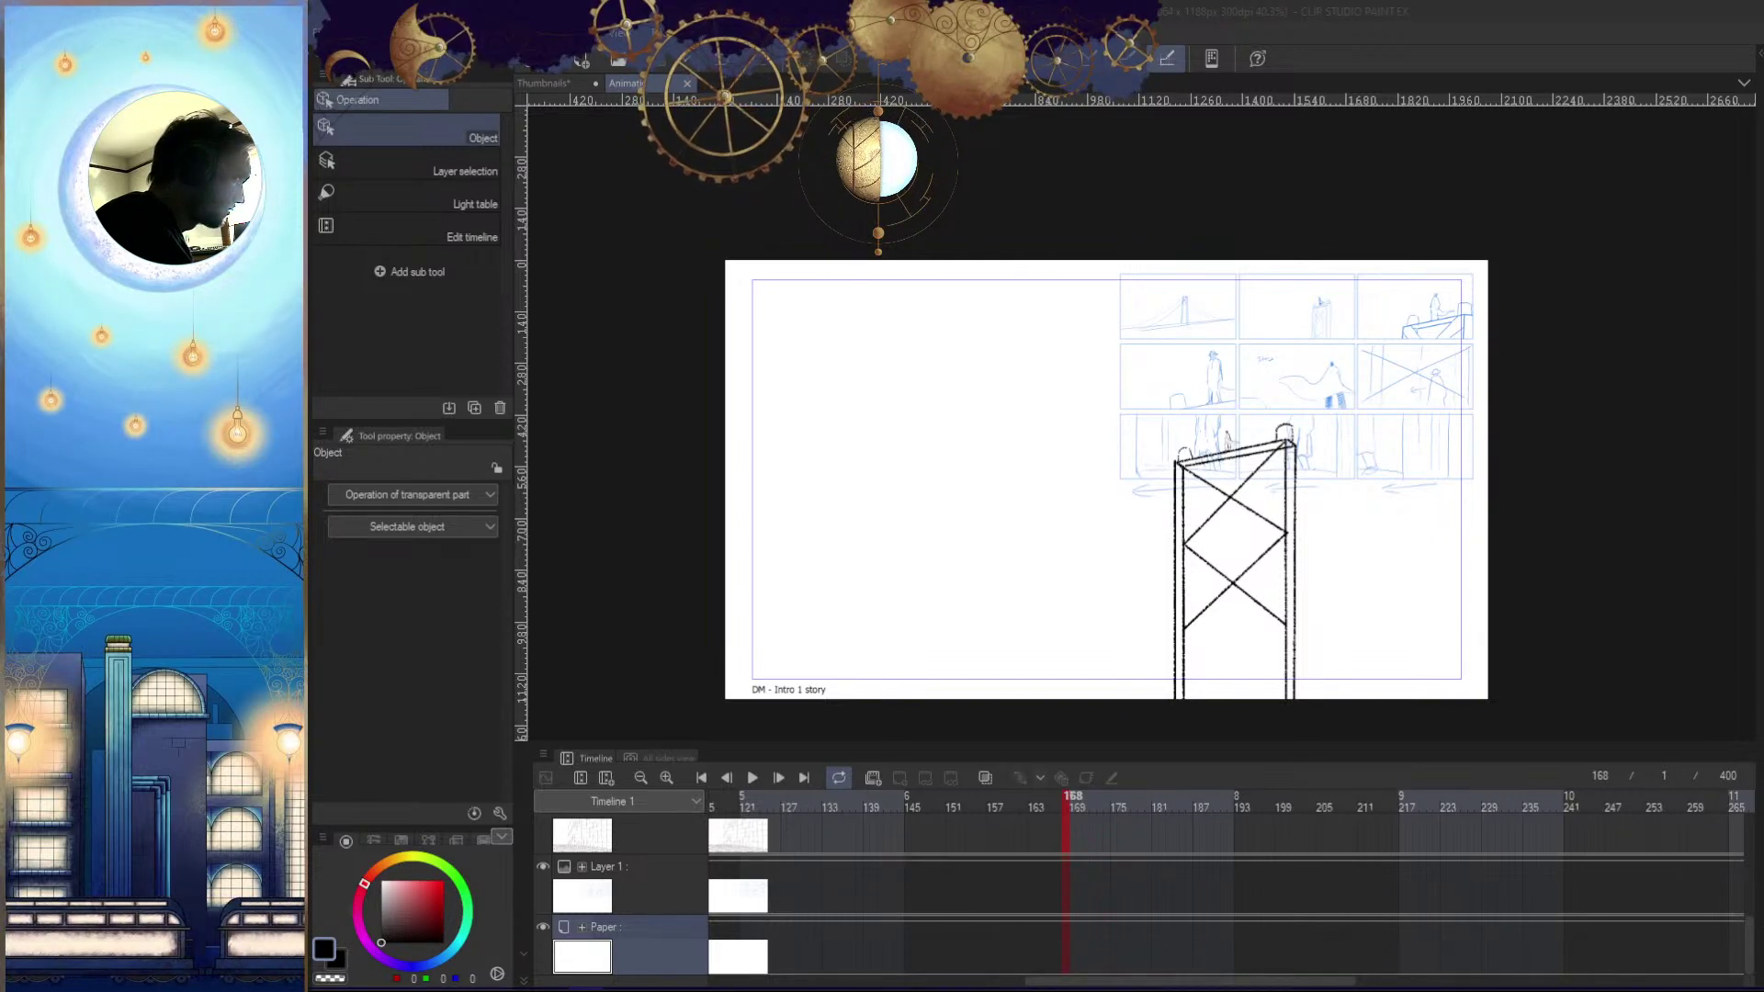
{"action": "left_click", "coordinate": [1074, 233]}
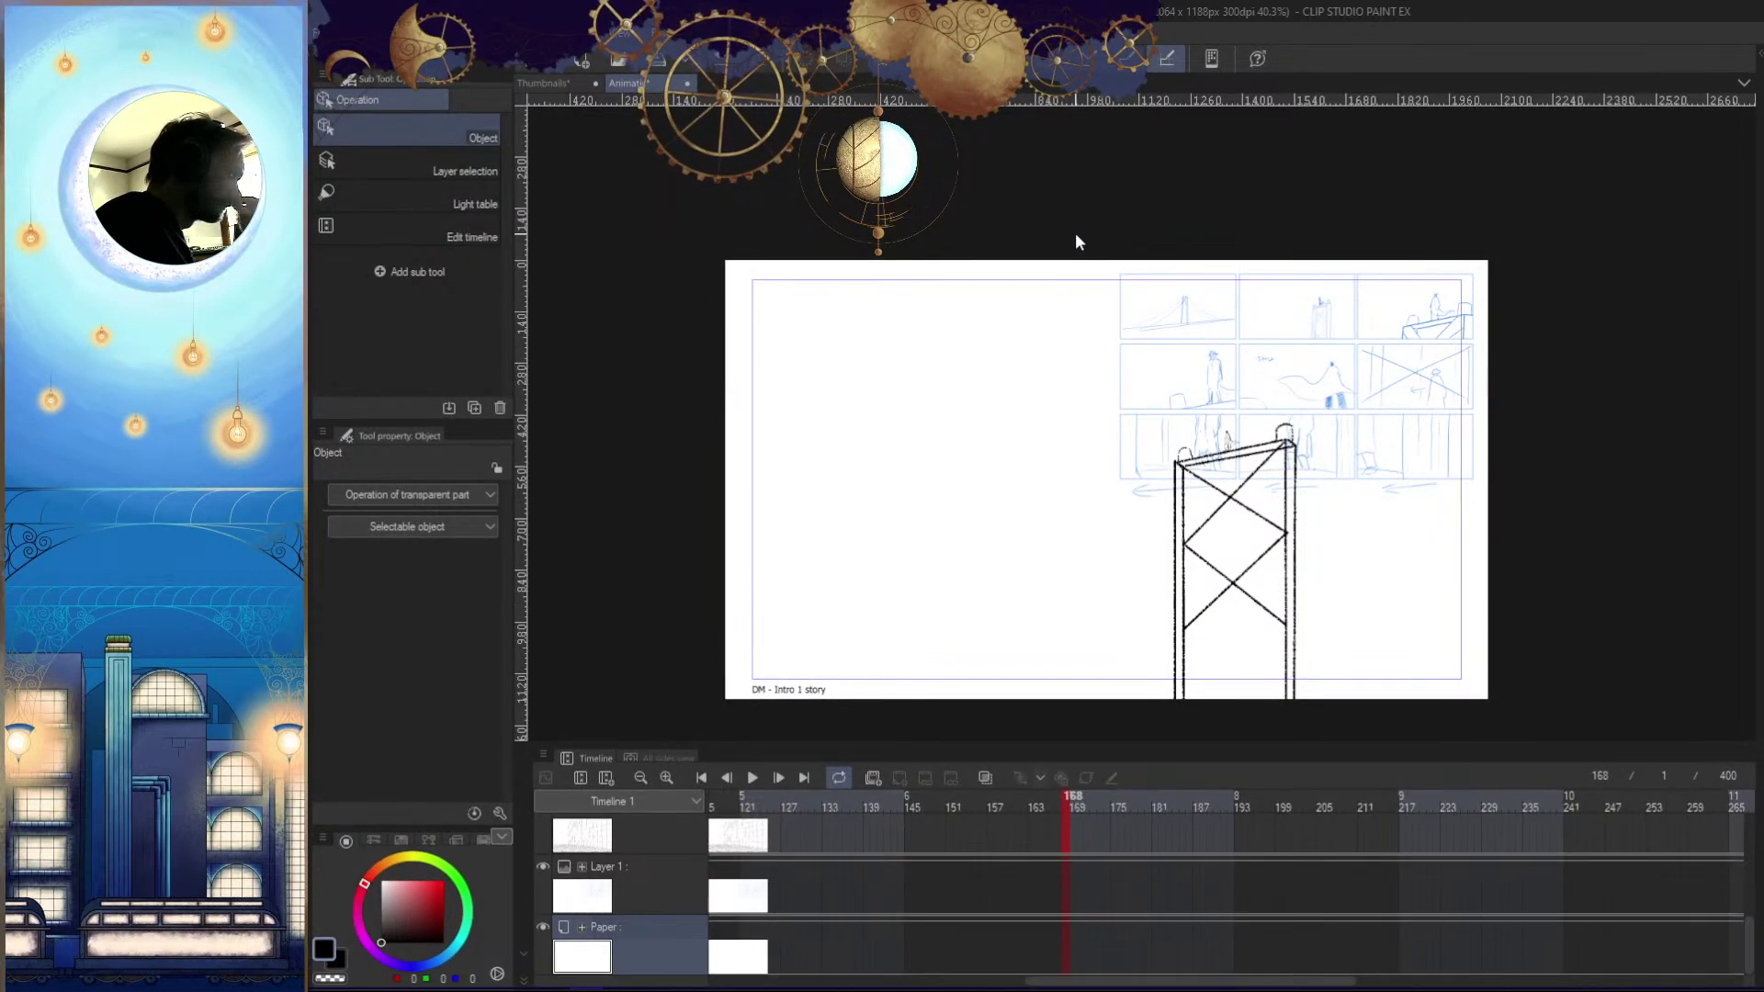
Collapse the Character Cam folder in the timeline
{"action": "scroll", "coordinate": [847, 889], "scroll_direction": "up", "scroll_amount": 5}
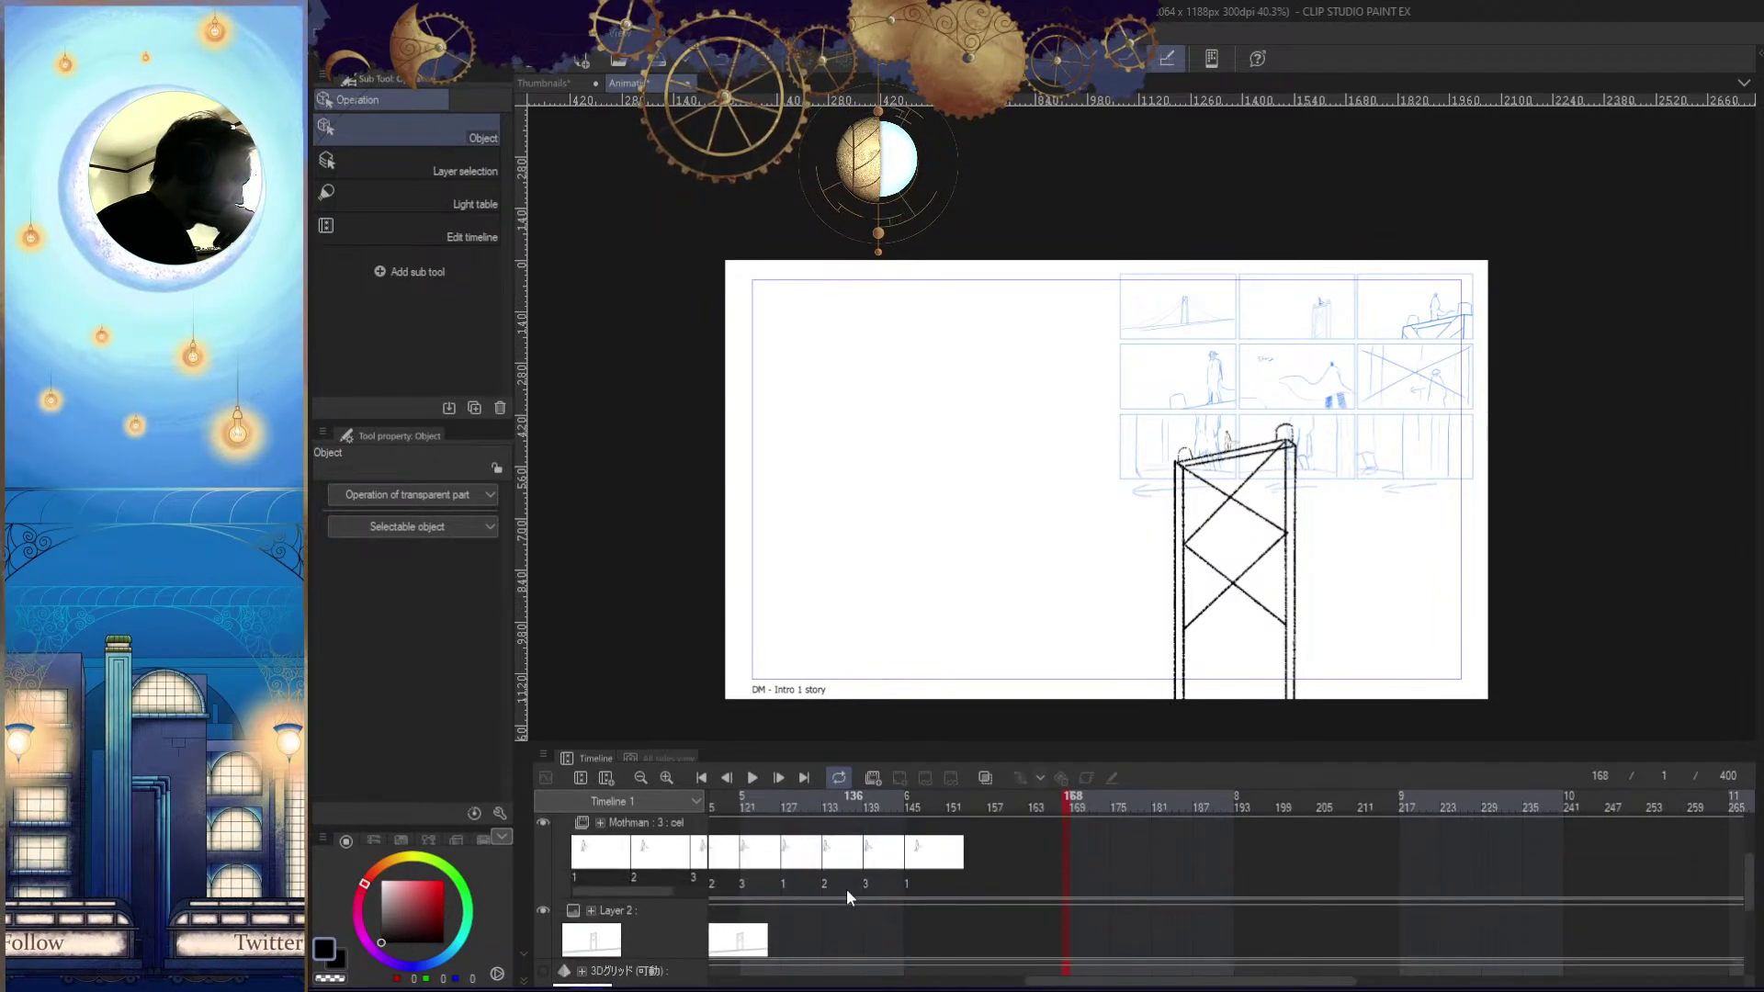
{"action": "scroll", "coordinate": [846, 889], "scroll_direction": "up", "scroll_amount": 3}
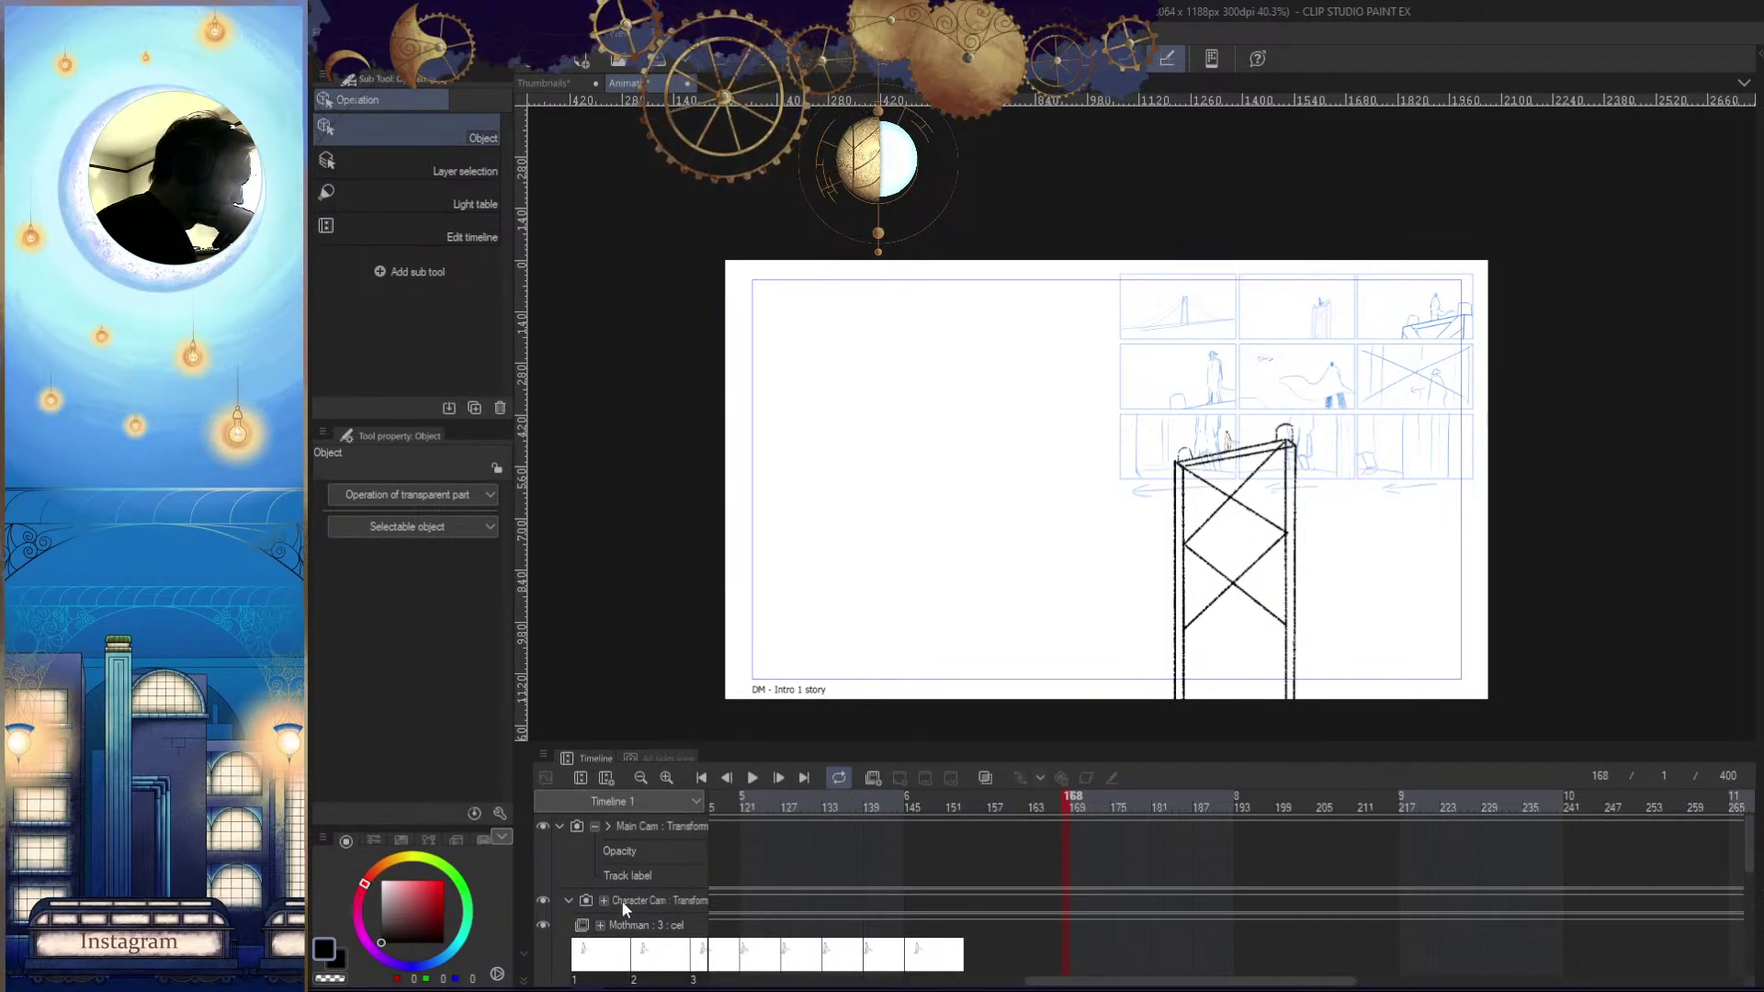
{"action": "left_click", "coordinate": [564, 897]}
{"action": "left_click", "coordinate": [568, 901]}
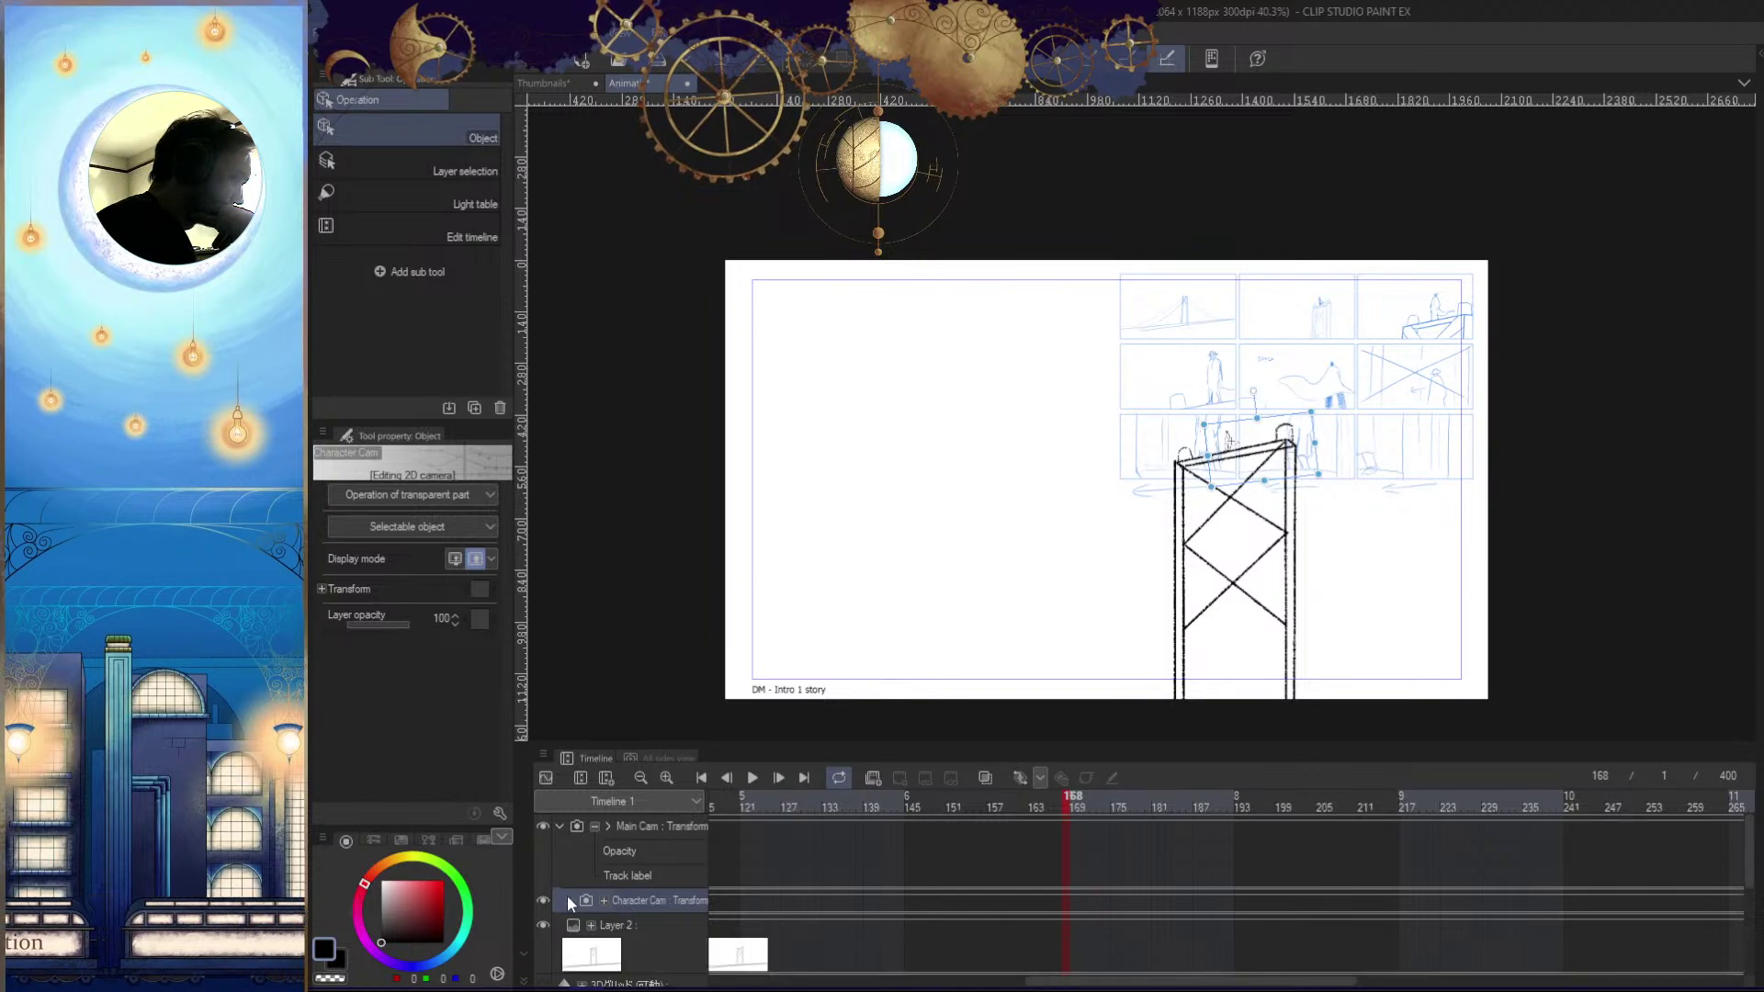
{"action": "scroll", "coordinate": [569, 900], "scroll_direction": "down", "scroll_amount": 6}
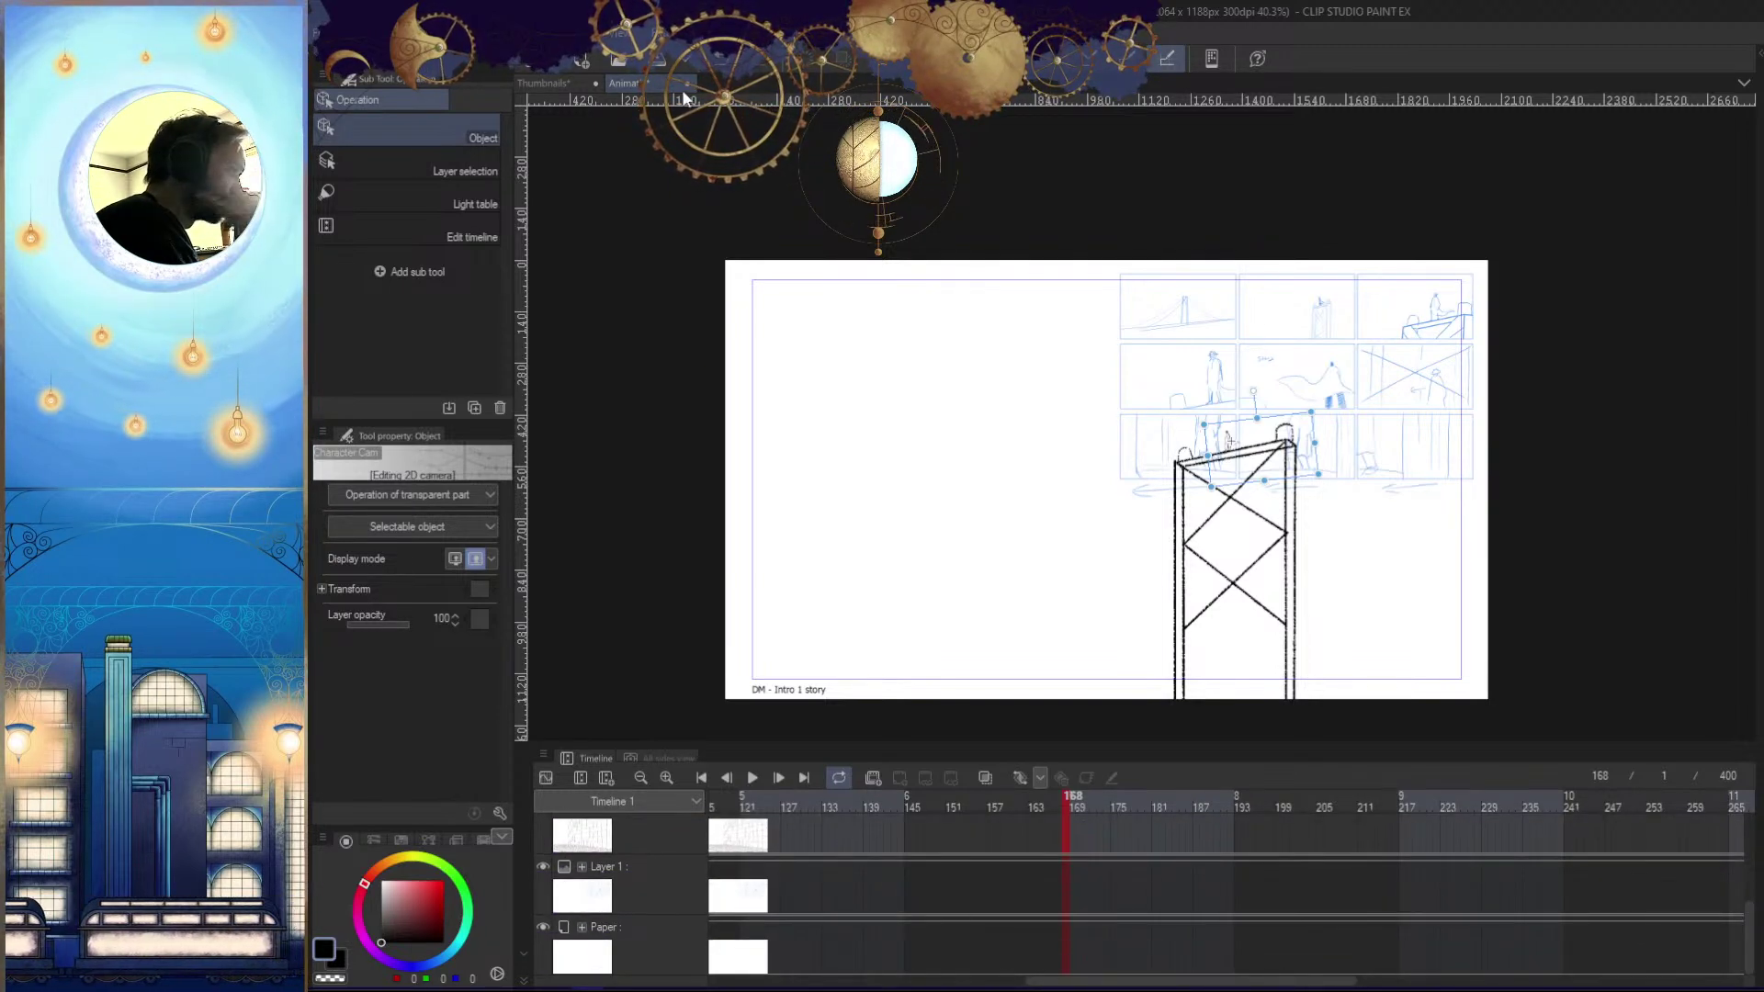
Check the shortened timeline track list between Main Cam and Paper for the imported audio
{"action": "left_click", "coordinate": [322, 34]}
{"action": "left_click", "coordinate": [322, 34]}
{"action": "left_click", "coordinate": [321, 34]}
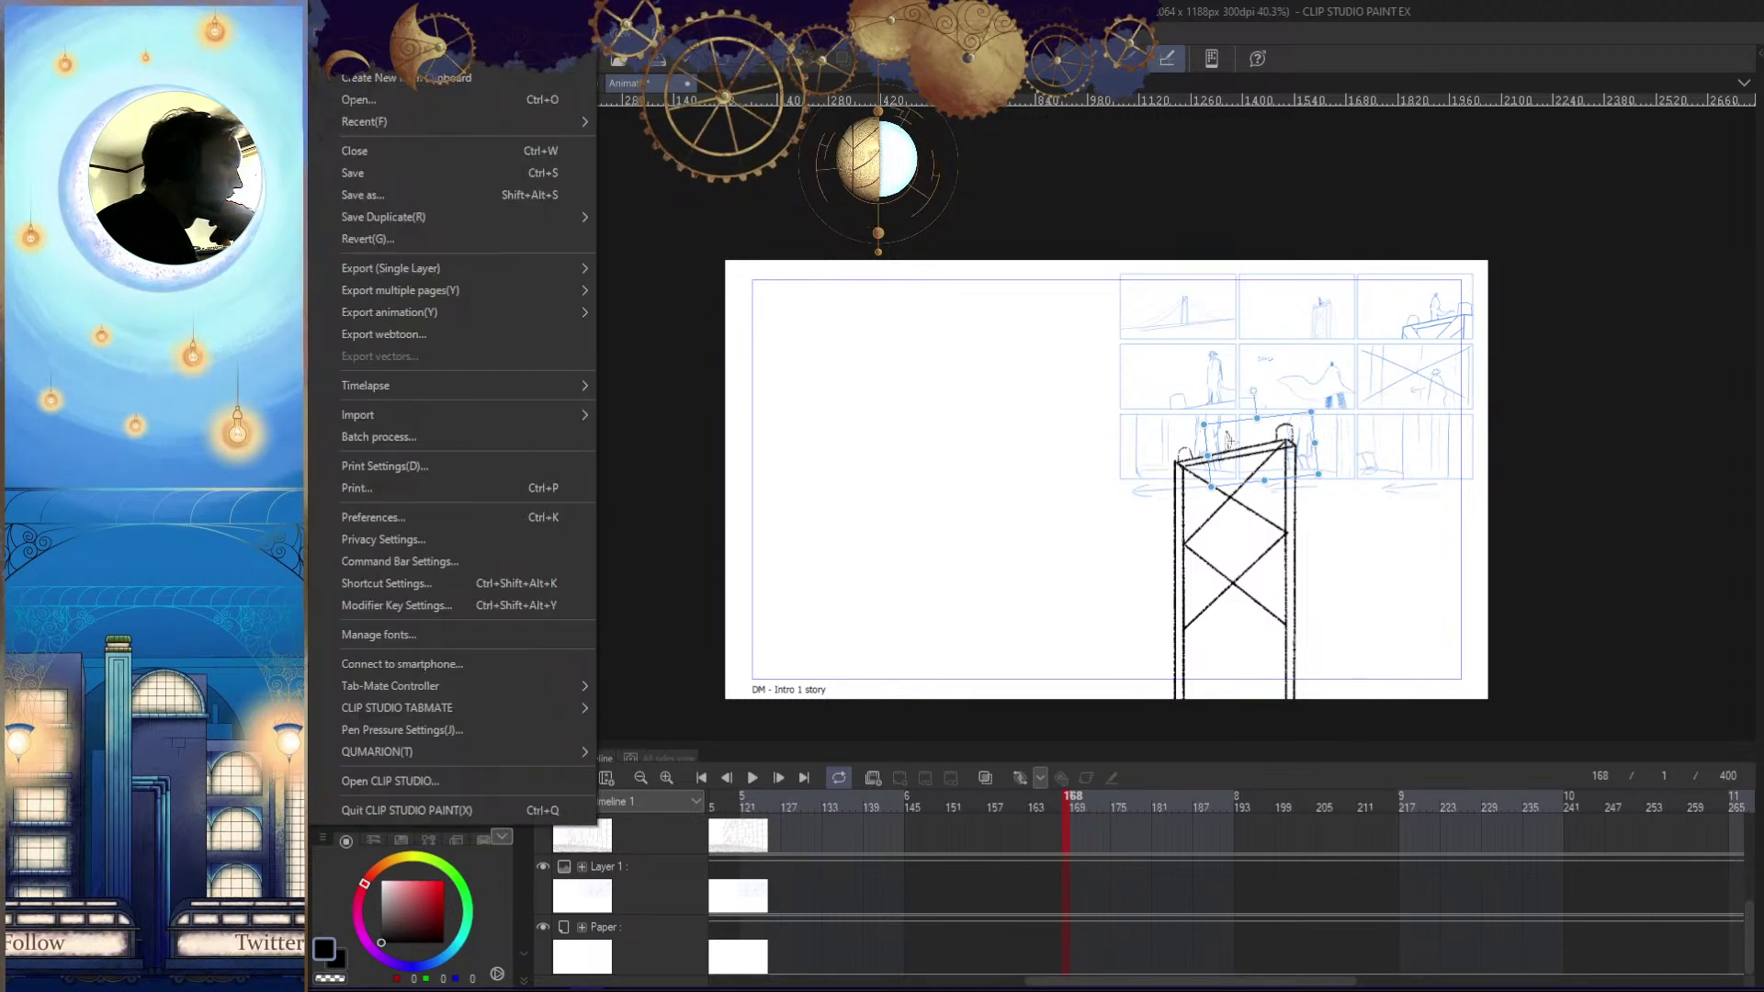
{"action": "left_click", "coordinate": [322, 34]}
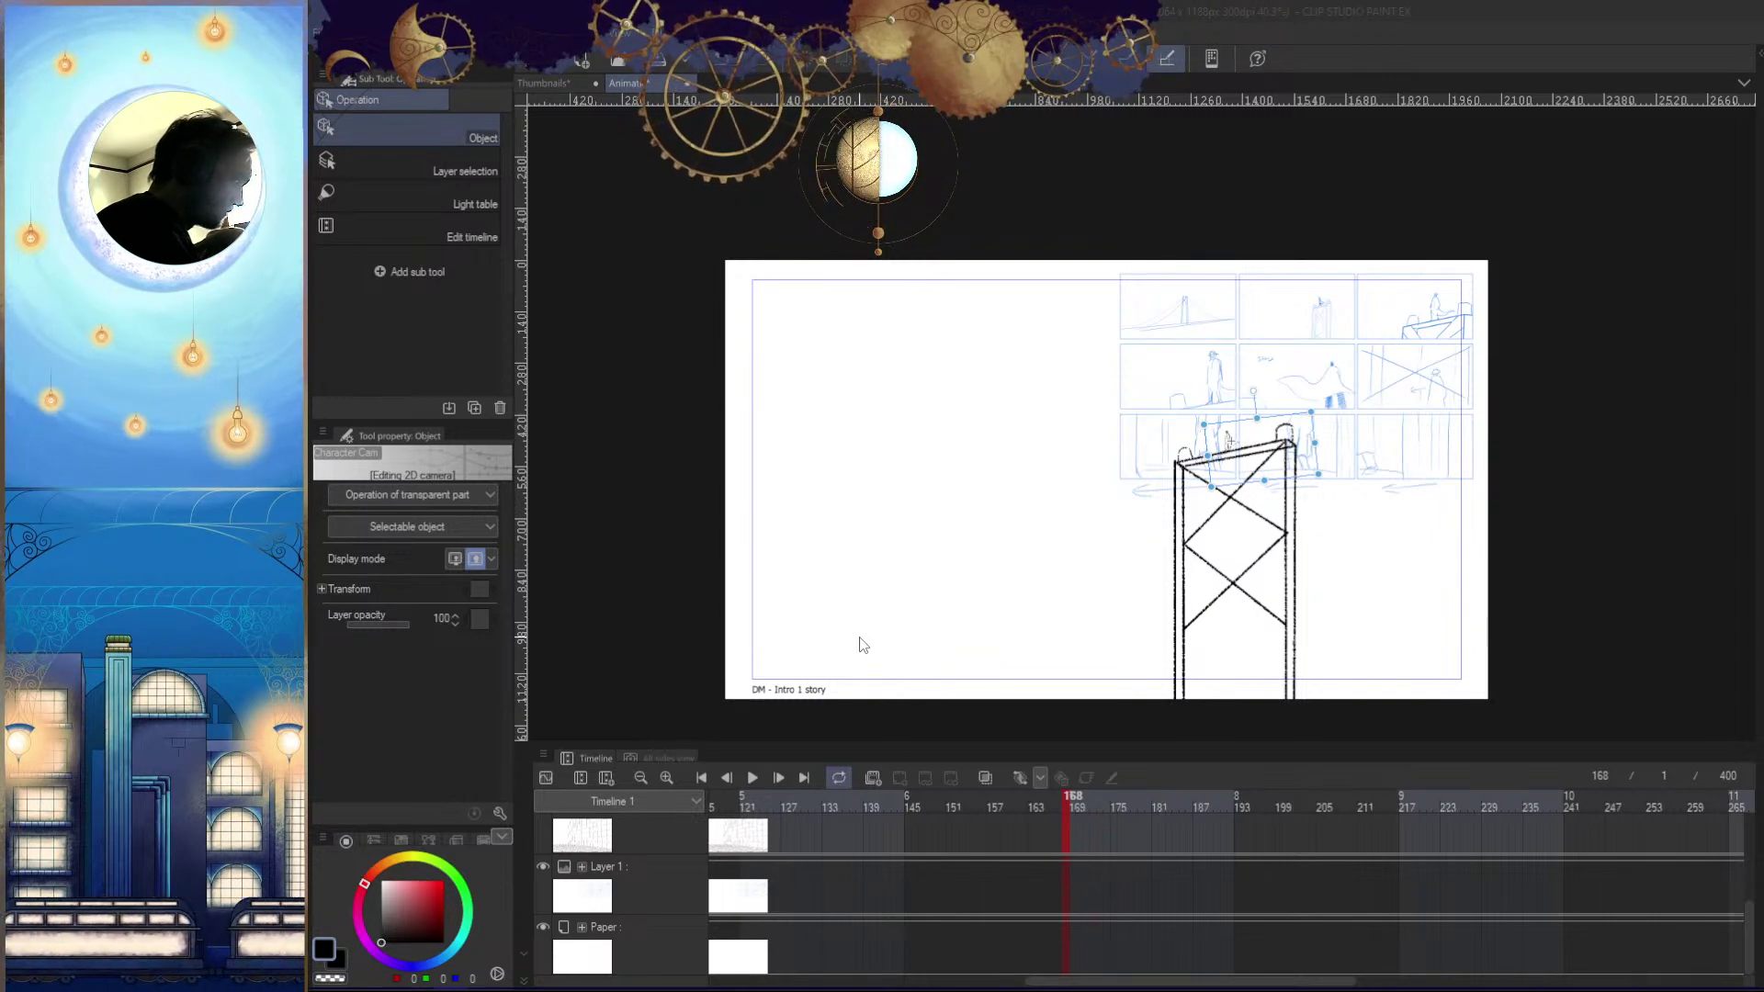
{"action": "scroll", "coordinate": [860, 641], "scroll_direction": "down", "scroll_amount": 2}
{"action": "scroll", "coordinate": [860, 640], "scroll_direction": "up", "scroll_amount": 1}
{"action": "scroll", "coordinate": [800, 858], "scroll_direction": "up", "scroll_amount": 5}
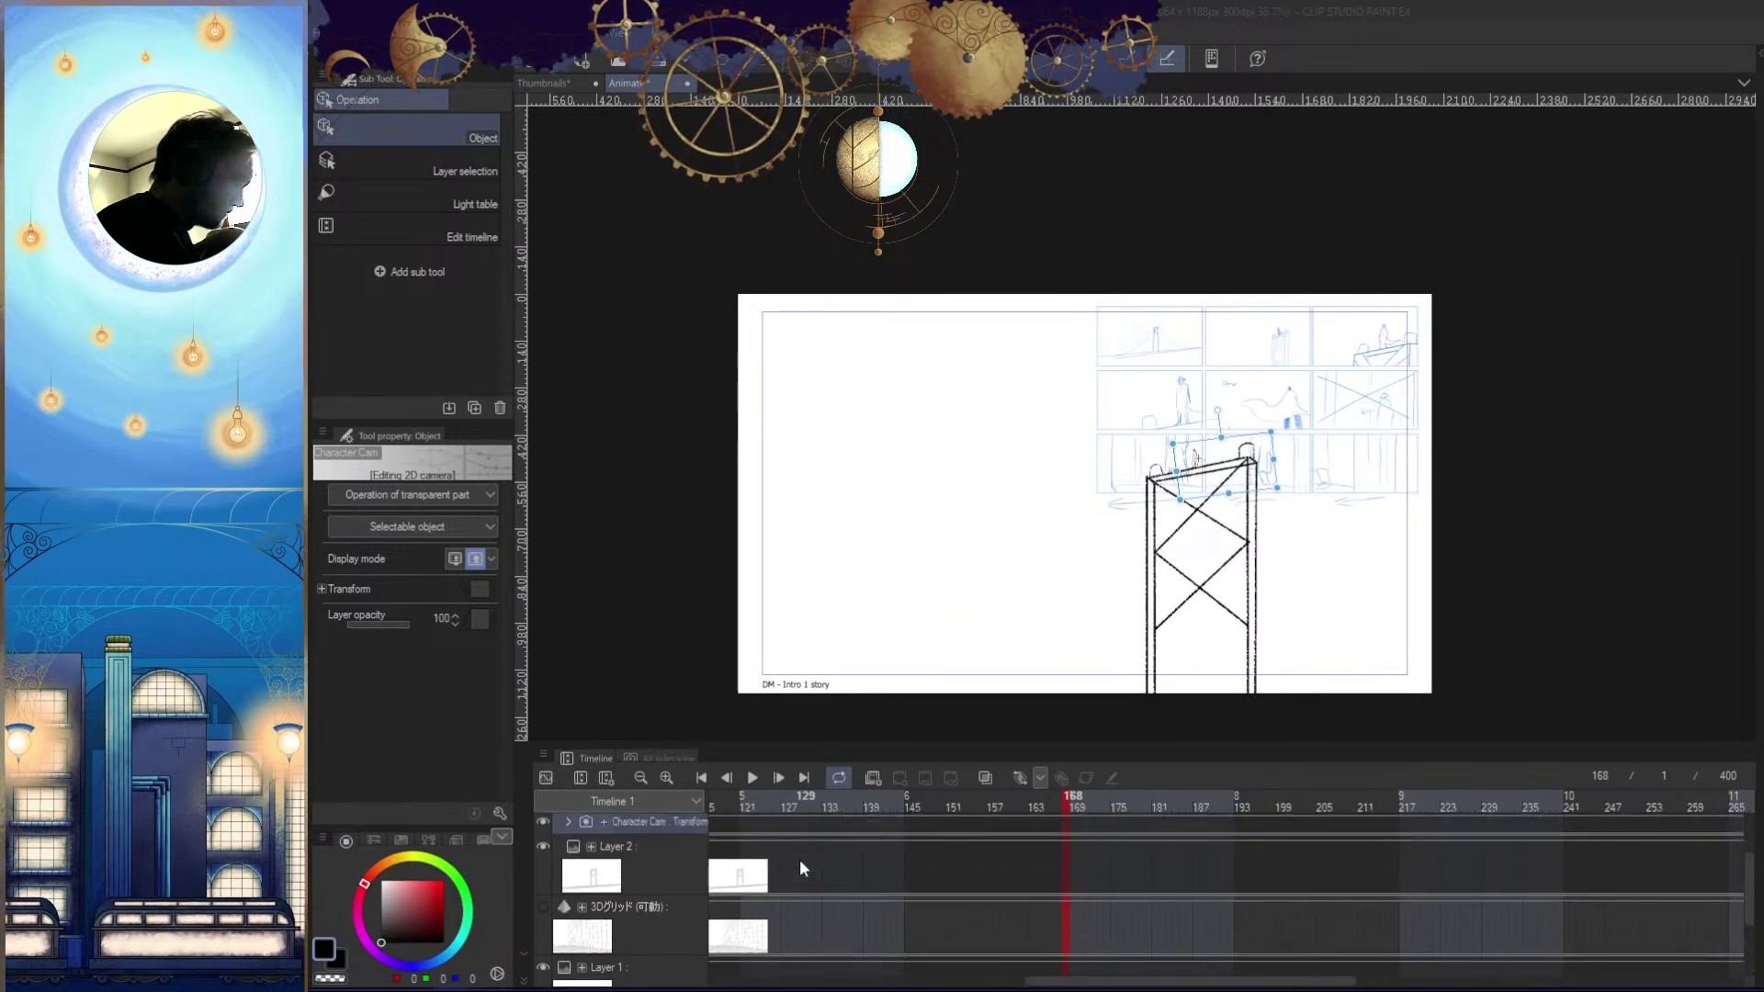
{"action": "scroll", "coordinate": [799, 858], "scroll_direction": "up", "scroll_amount": 2}
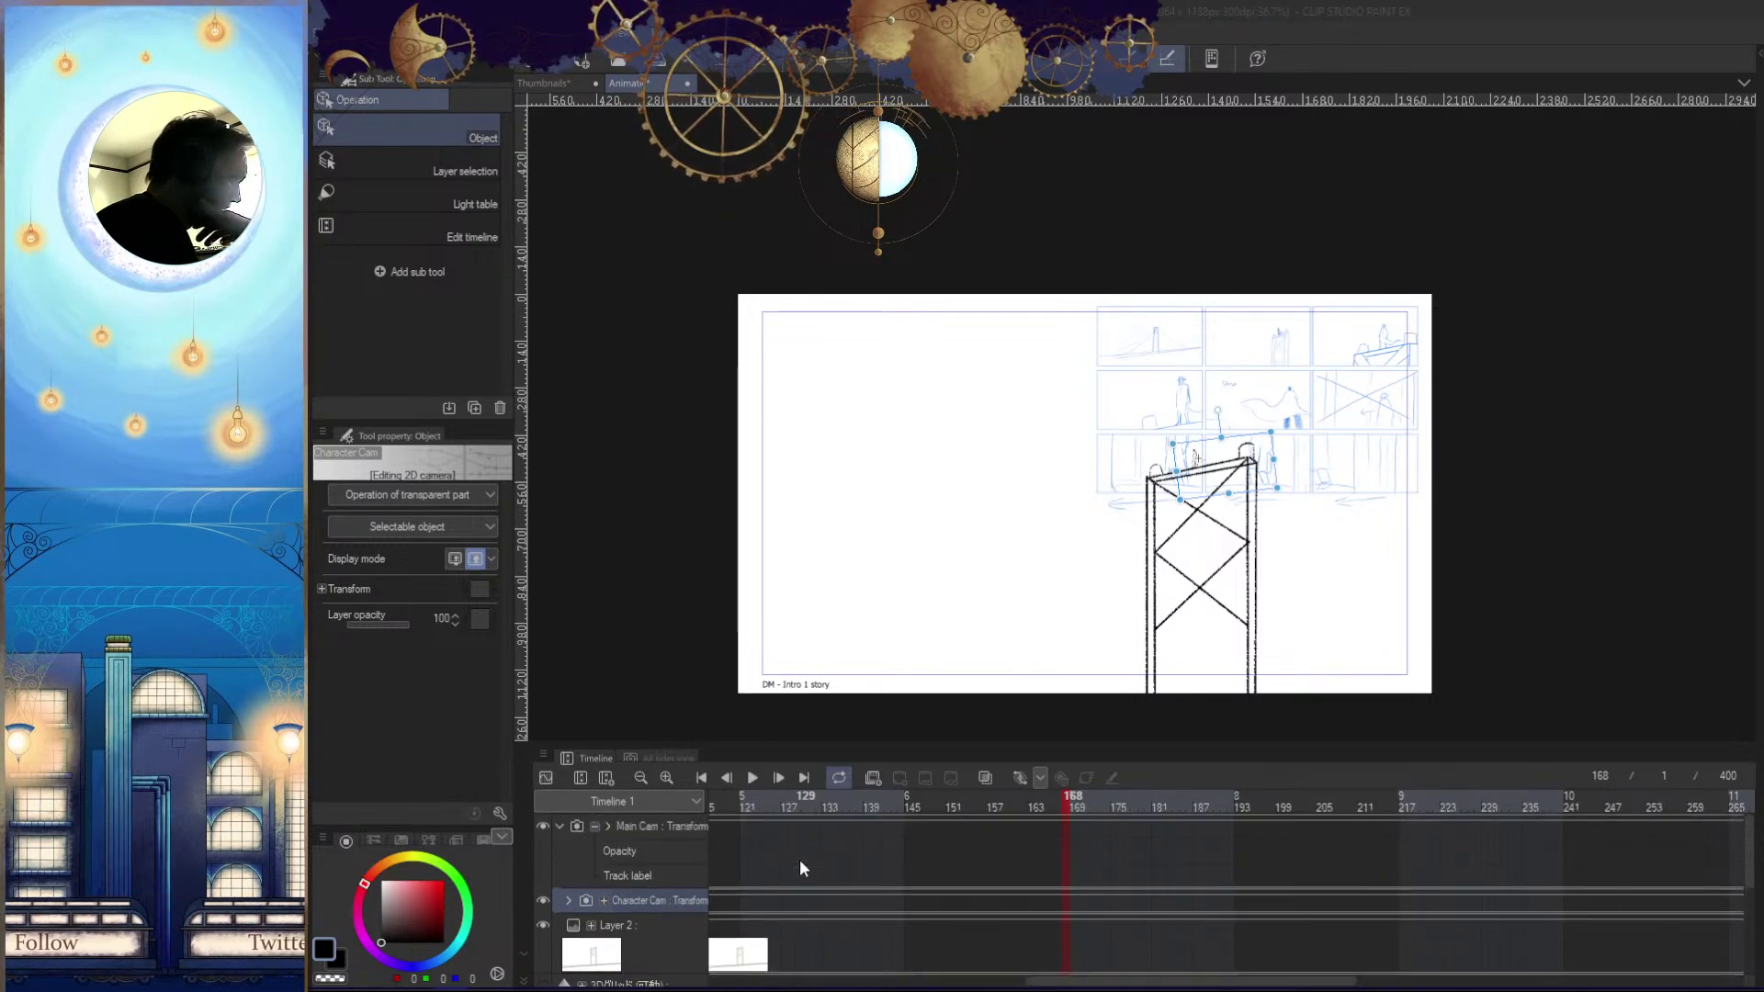
{"action": "scroll", "coordinate": [1712, 924], "scroll_direction": "down", "scroll_amount": 6}
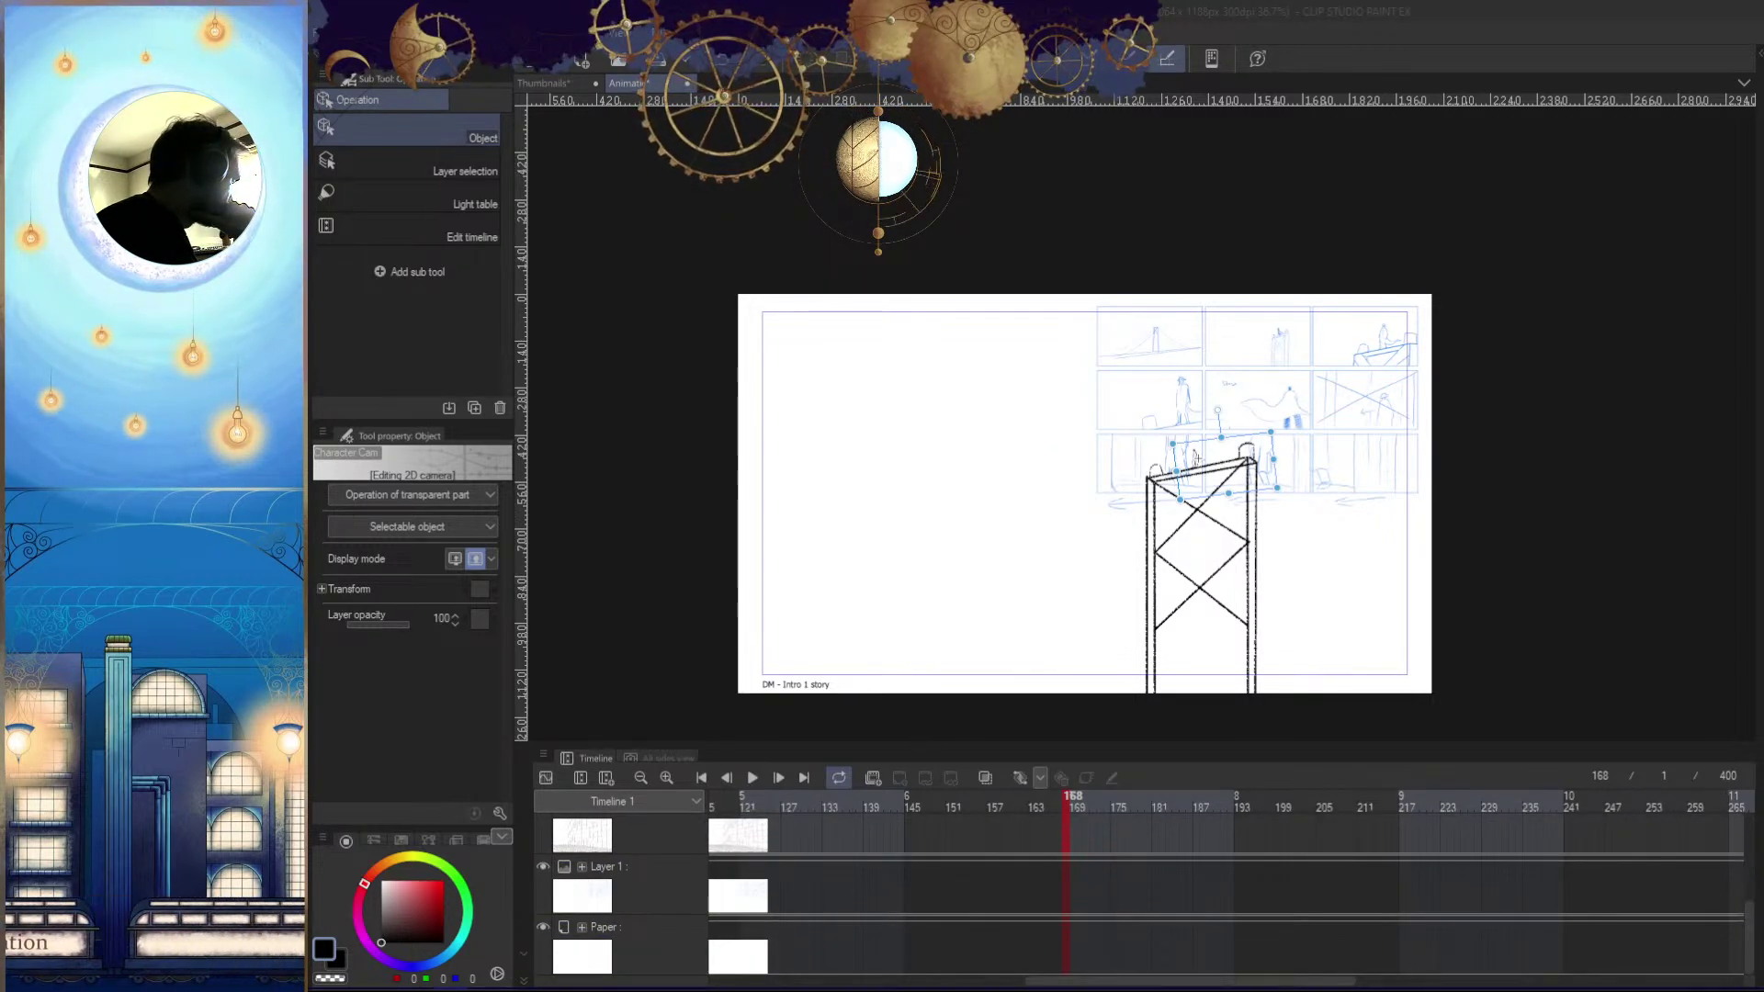
{"action": "left_click", "coordinate": [1195, 457]}
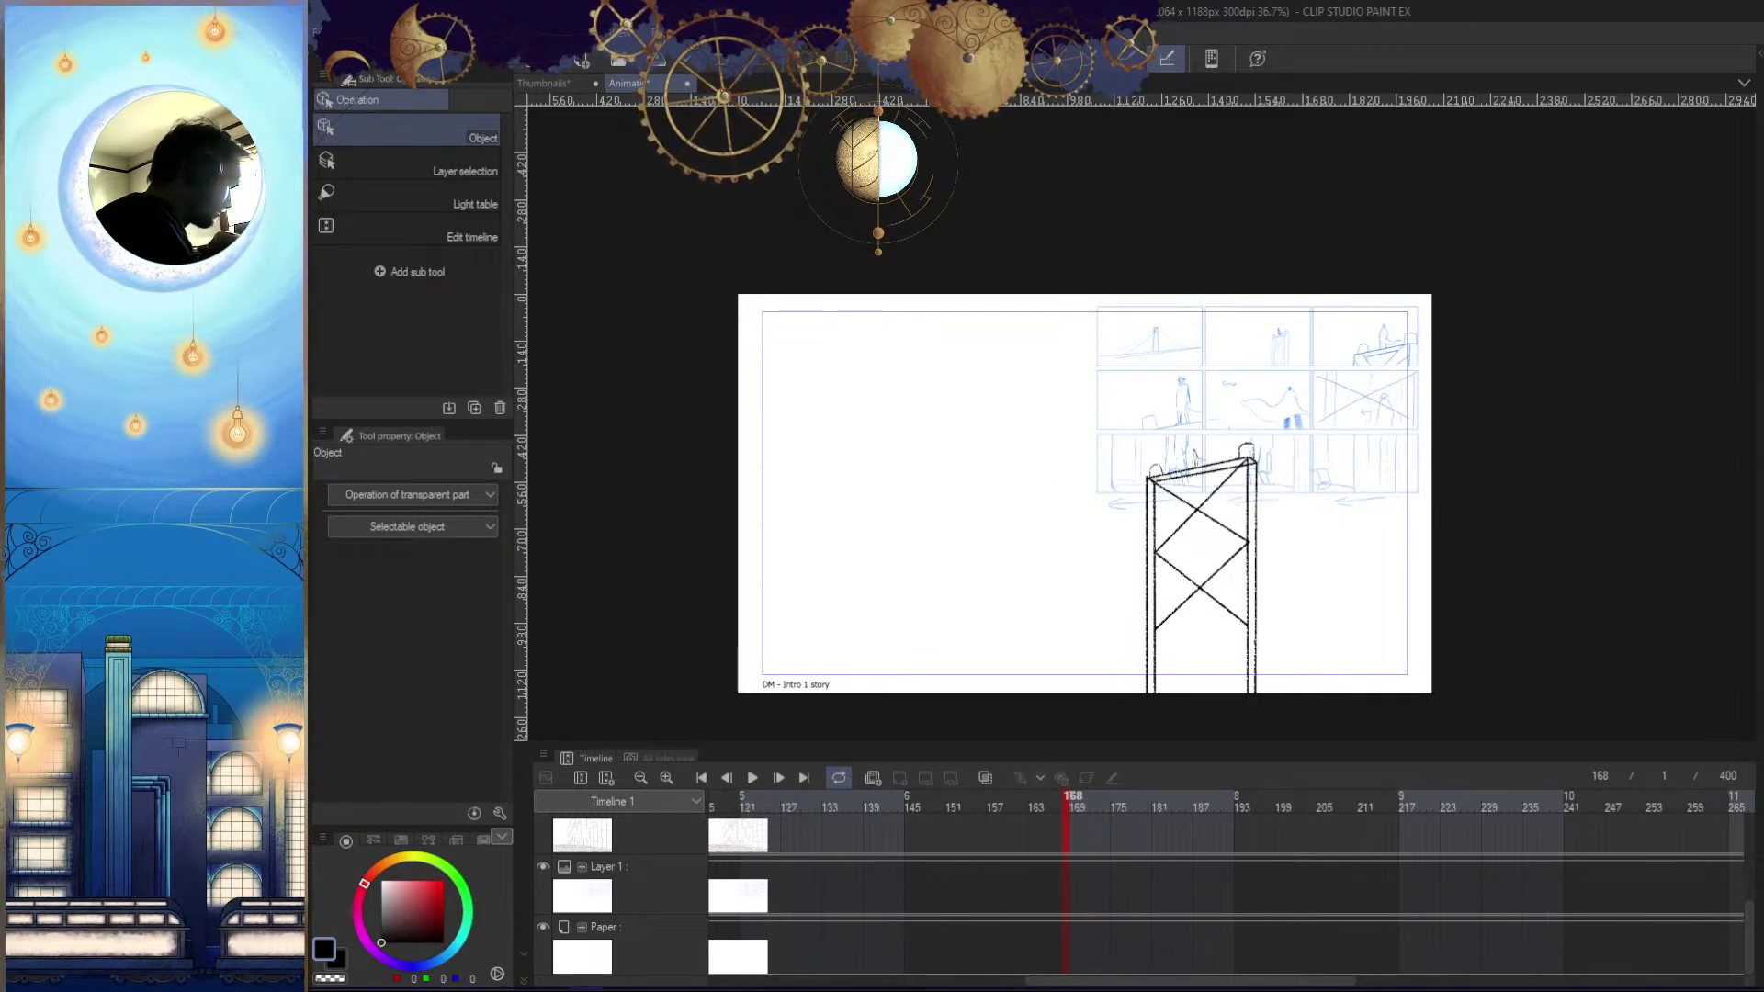
{"action": "scroll", "coordinate": [976, 926], "scroll_direction": "up", "scroll_amount": 4}
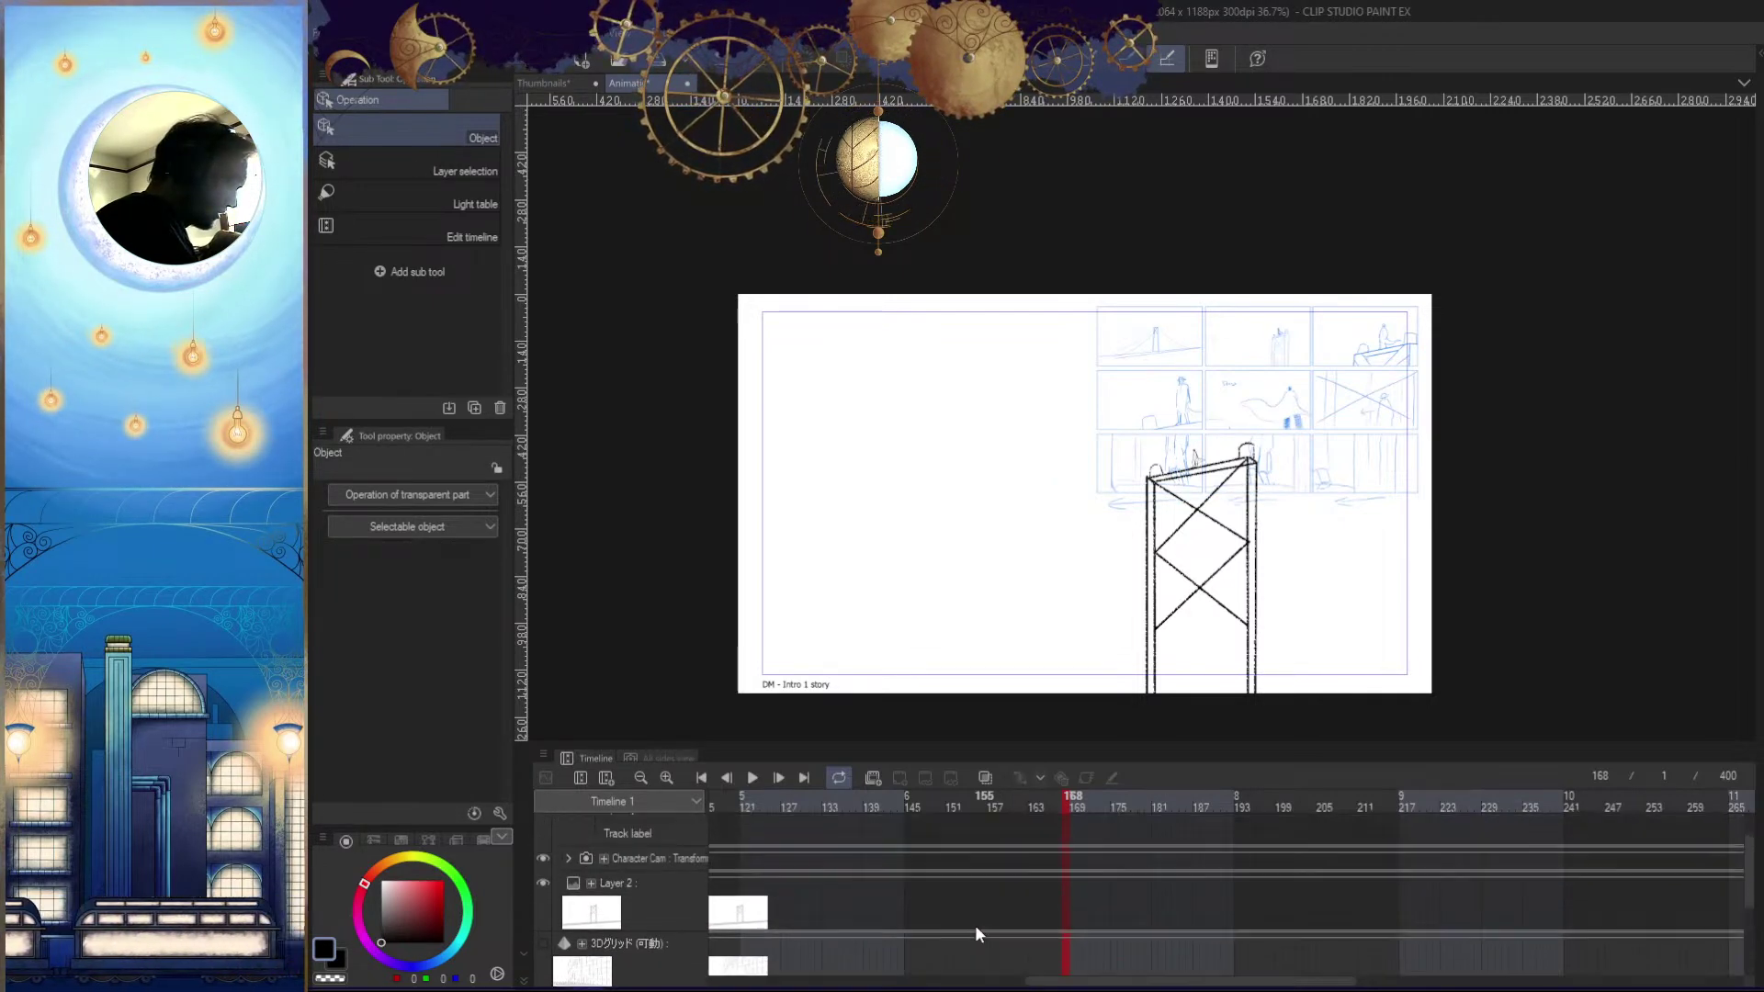
{"action": "scroll", "coordinate": [975, 927], "scroll_direction": "down", "scroll_amount": 5}
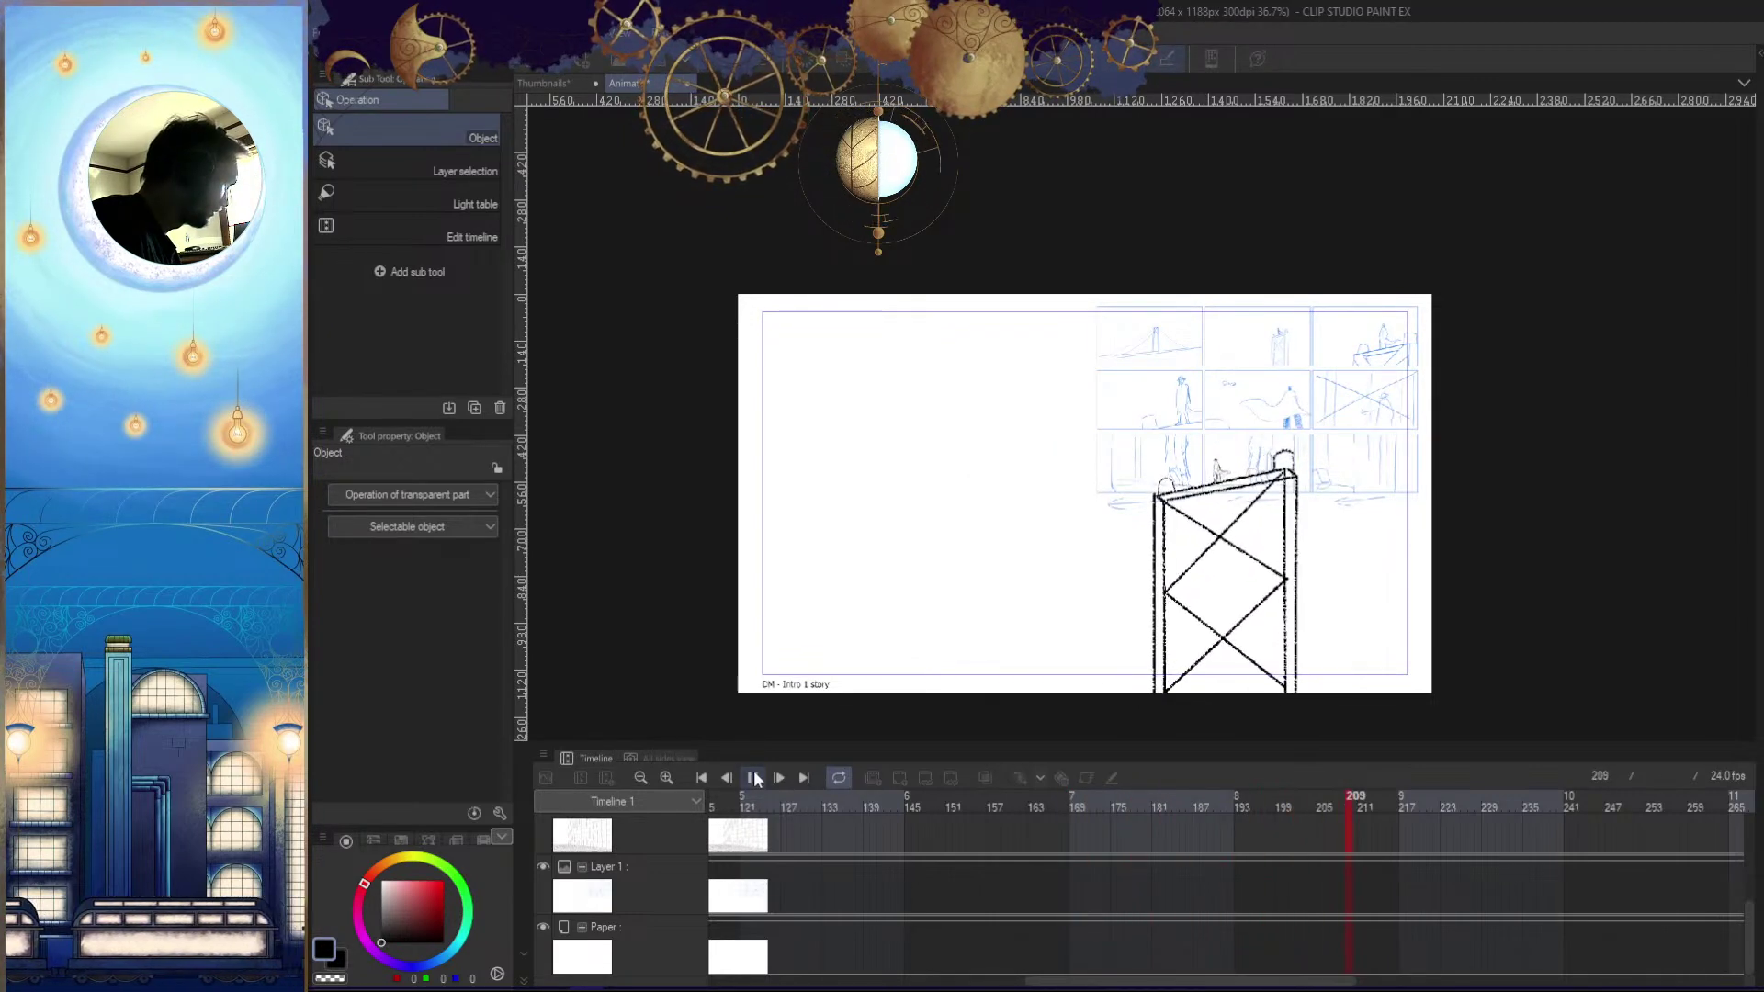
Play the animation onward from frame 168 and stop it at frame 210
{"action": "left_click", "coordinate": [755, 779]}
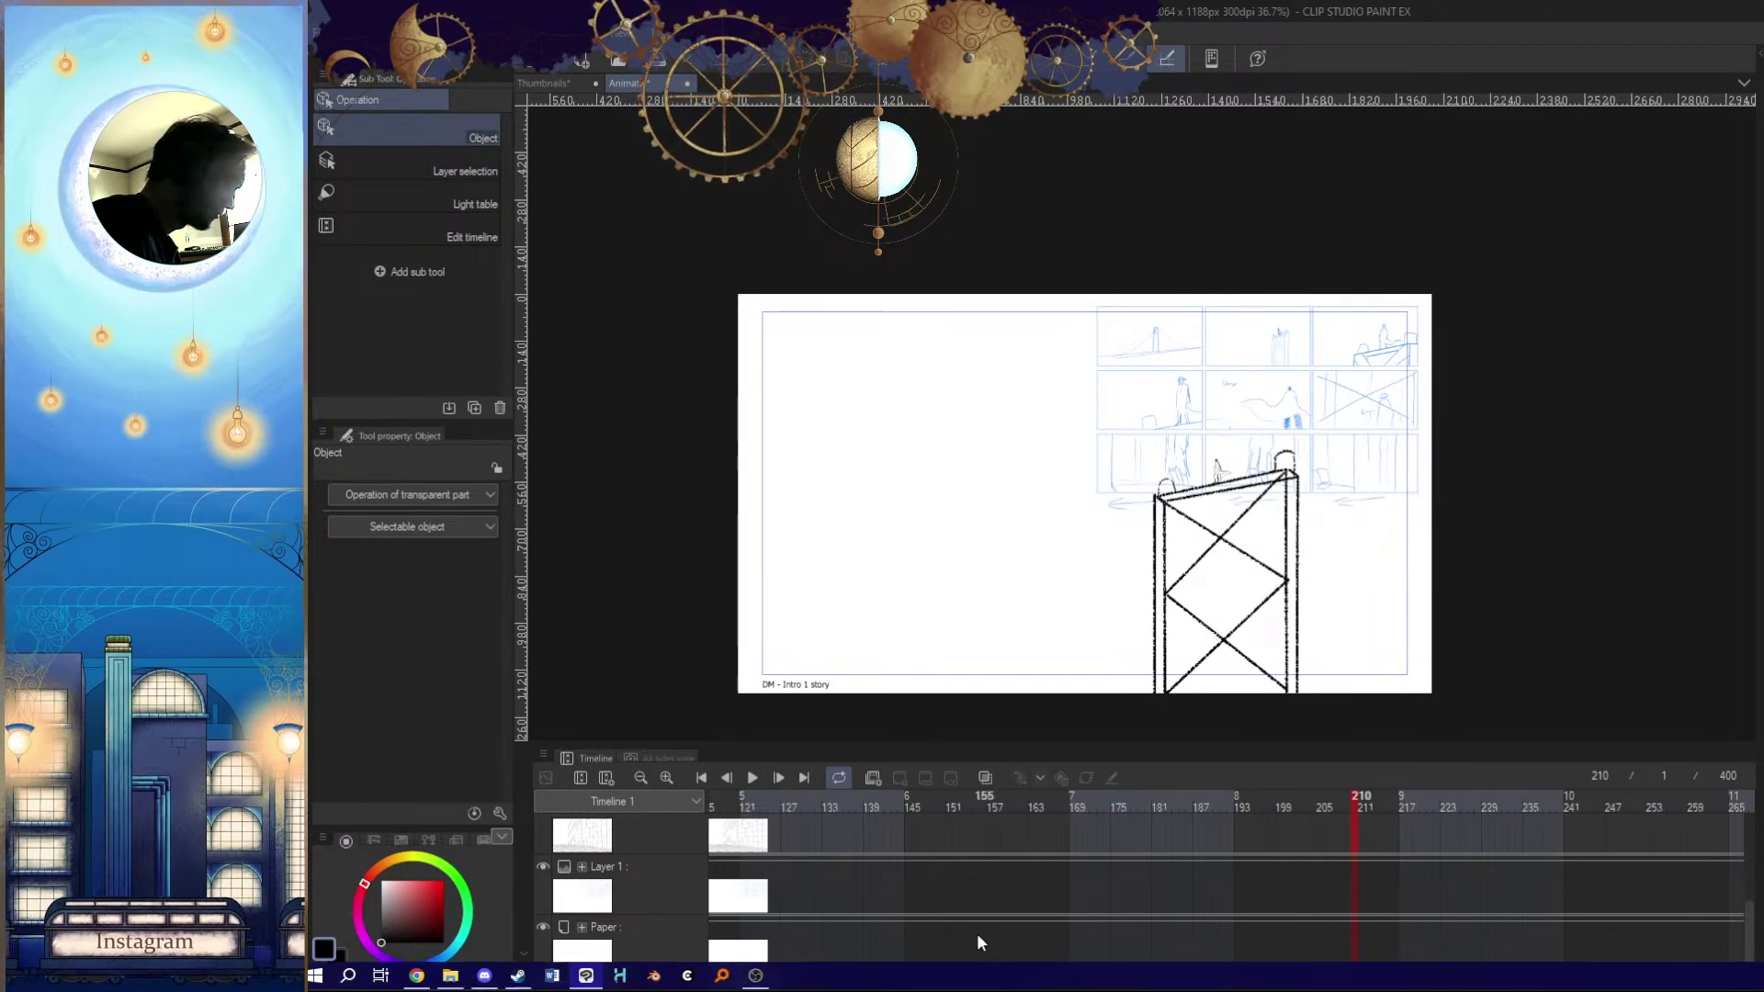
{"action": "scroll", "coordinate": [978, 935], "scroll_direction": "up", "scroll_amount": 3}
{"action": "scroll", "coordinate": [977, 932], "scroll_direction": "up", "scroll_amount": 3}
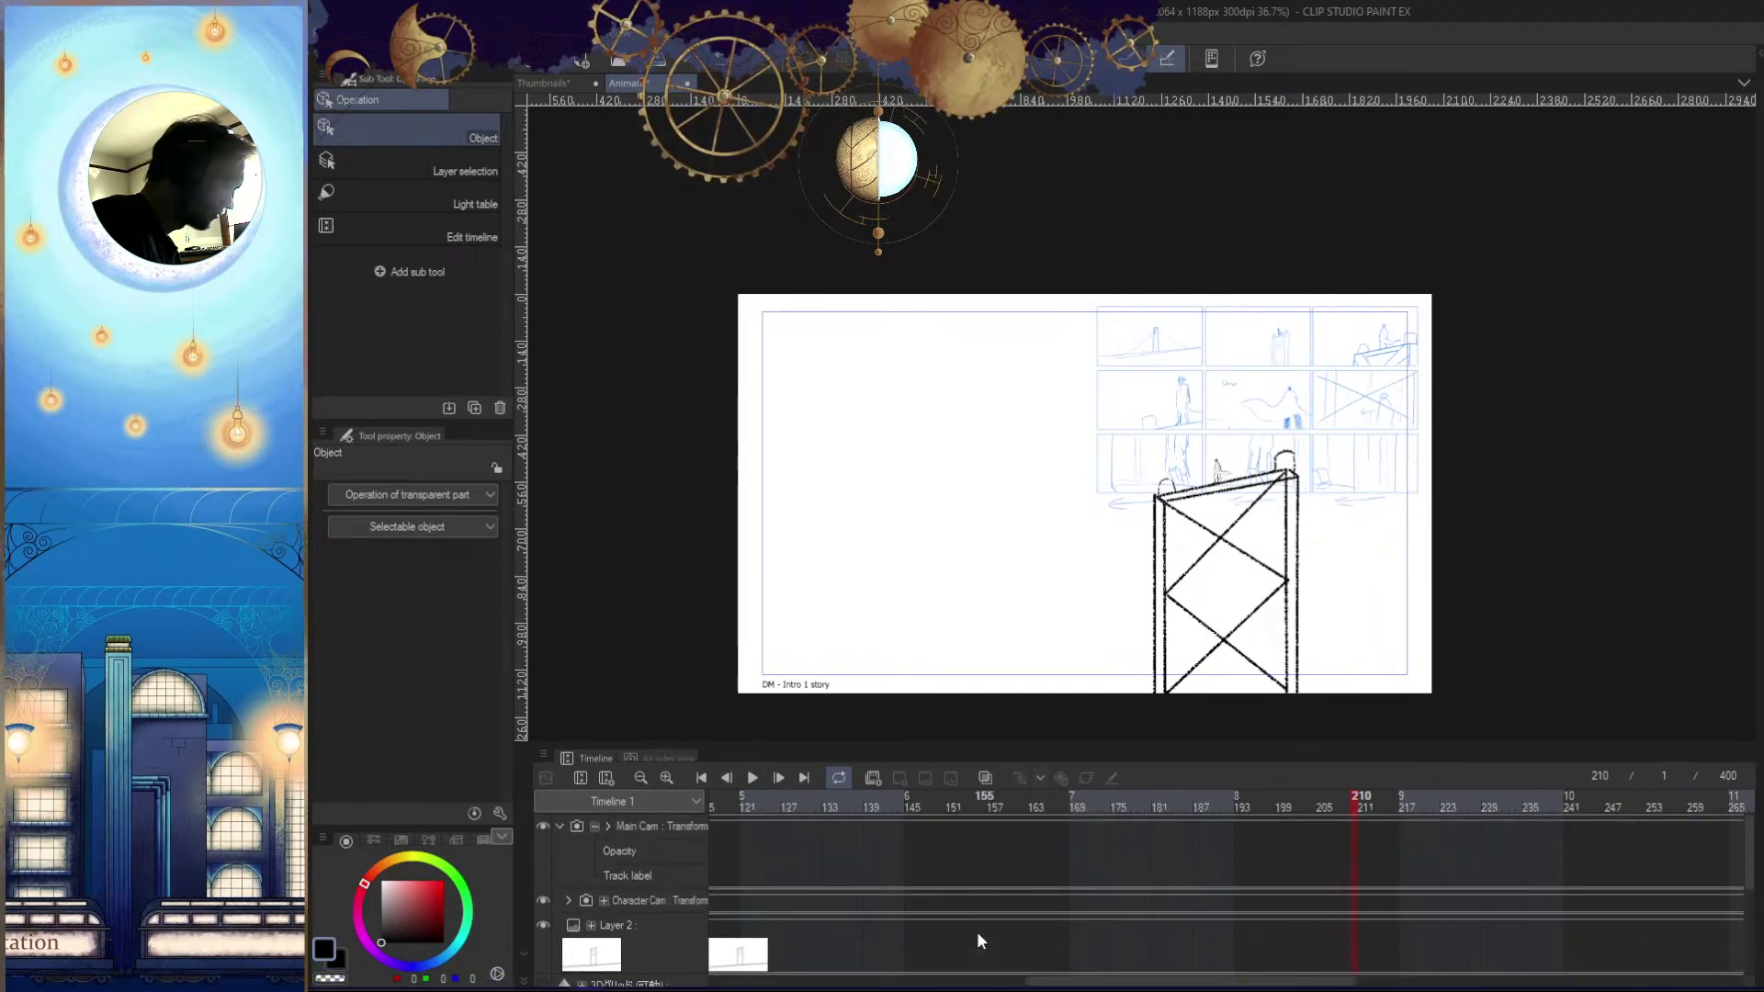
{"action": "scroll", "coordinate": [978, 931], "scroll_direction": "up", "scroll_amount": 1}
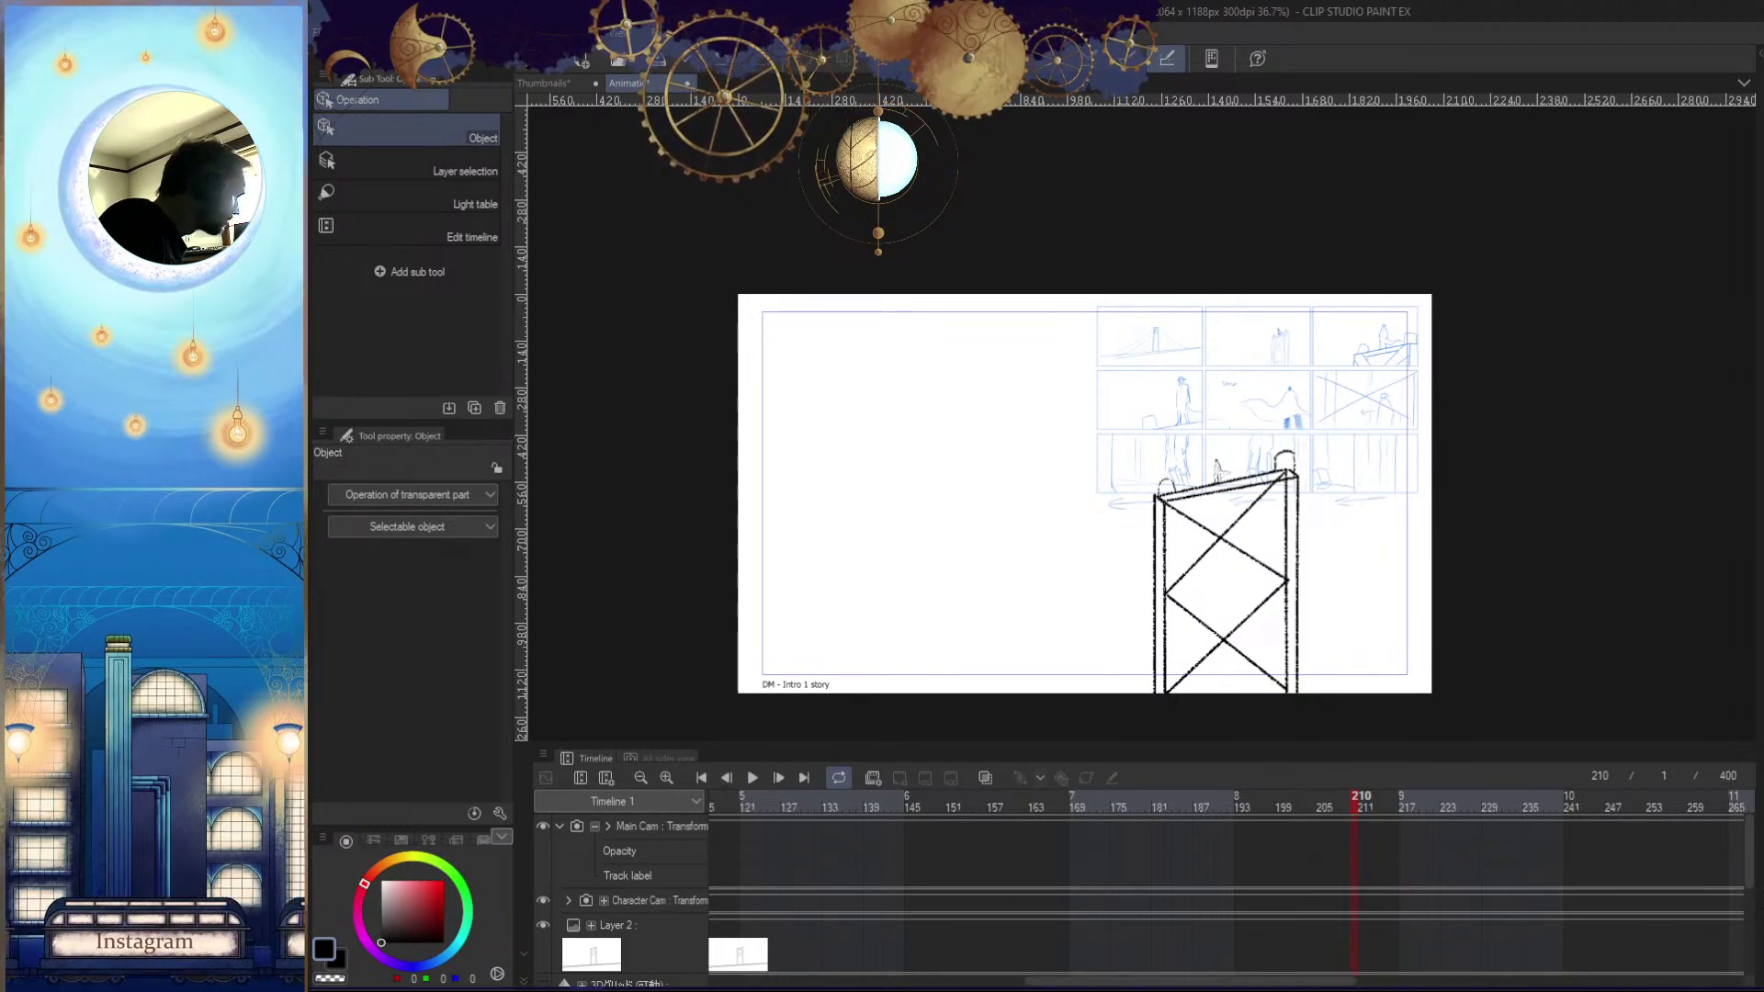
Delete the two selected audio layers one after the other
{"action": "mouse_move", "coordinate": [1760, 833]}
{"action": "left_mouse_down"}
{"action": "mouse_move", "coordinate": [1571, 787]}
{"action": "mouse_move", "coordinate": [1167, 613]}
{"action": "mouse_move", "coordinate": [937, 751]}
{"action": "mouse_move", "coordinate": [870, 944]}
{"action": "mouse_move", "coordinate": [1760, 804]}
{"action": "left_mouse_up"}
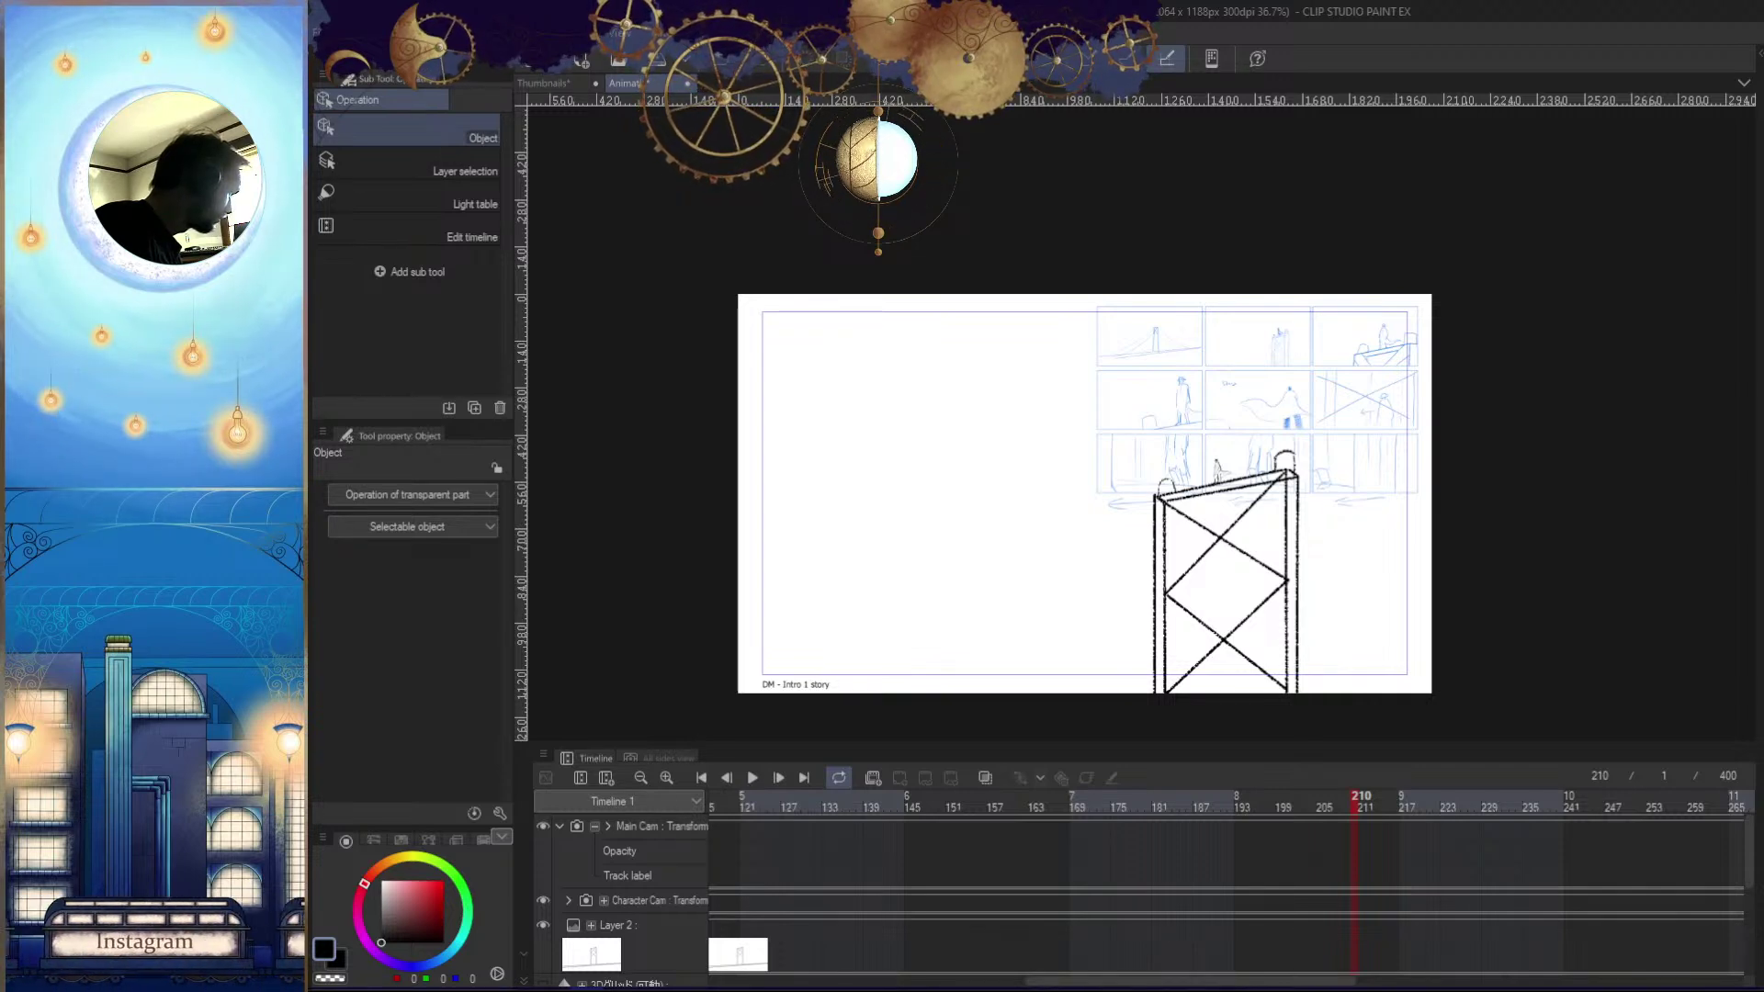
{"action": "key", "text": "Delete"}
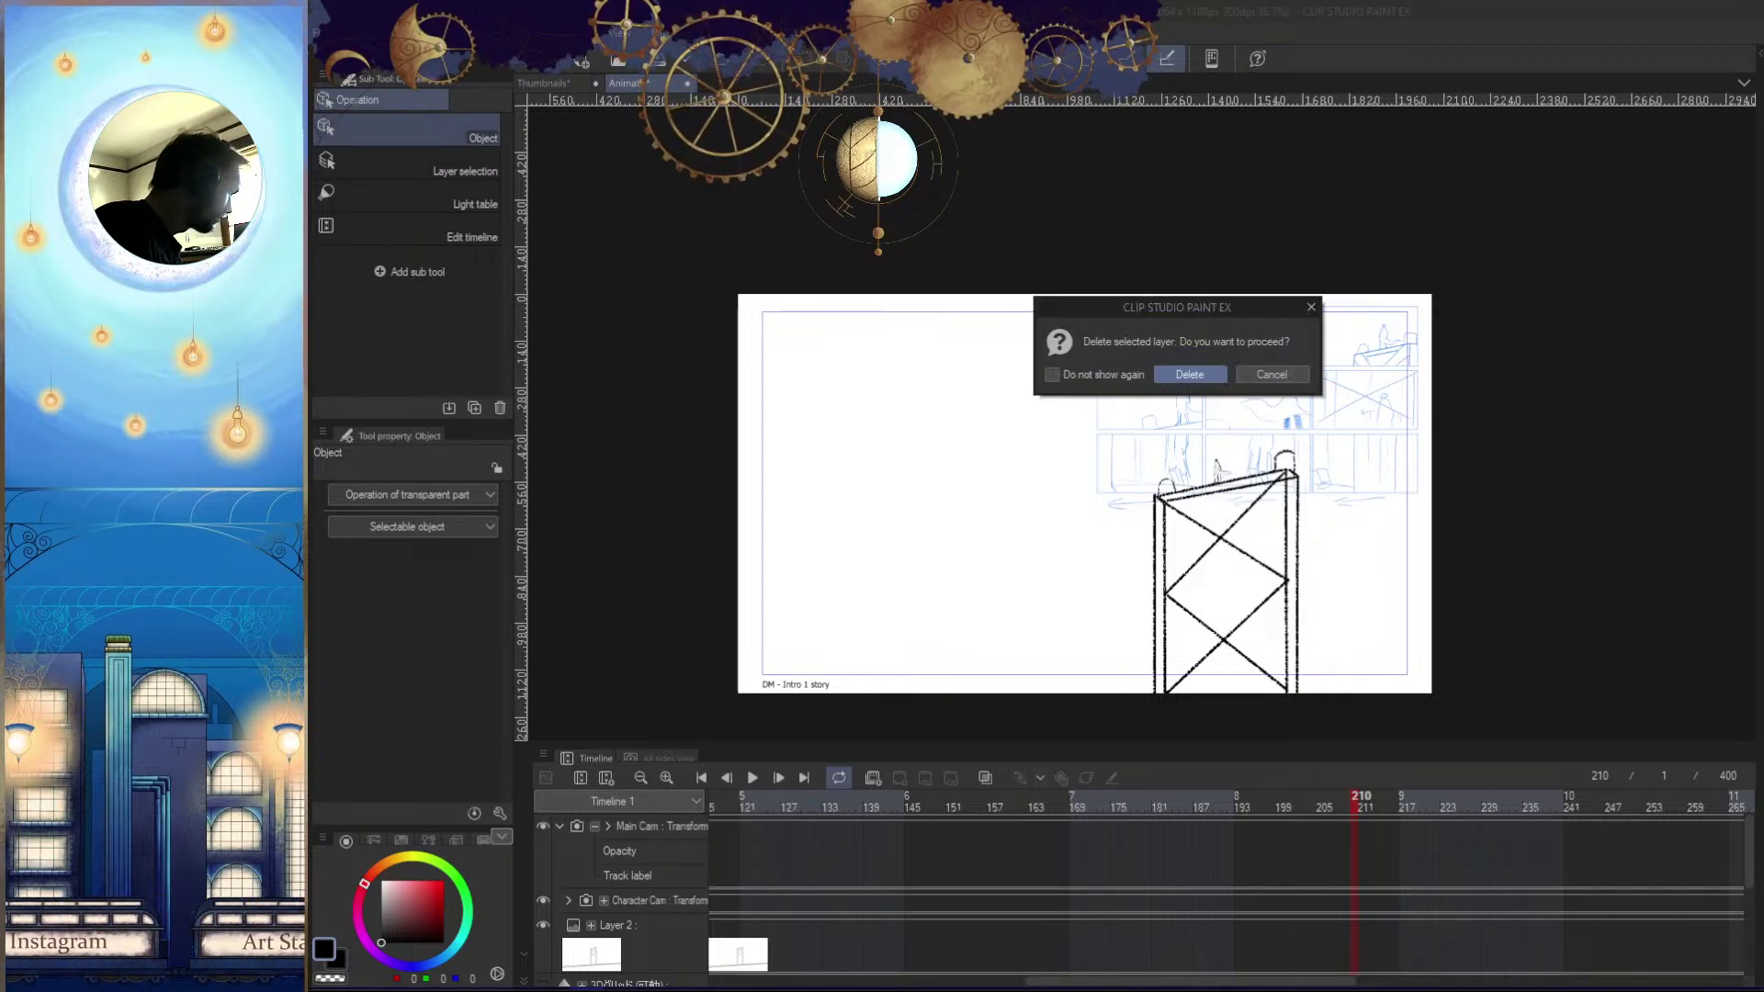
{"action": "left_click", "coordinate": [1214, 377]}
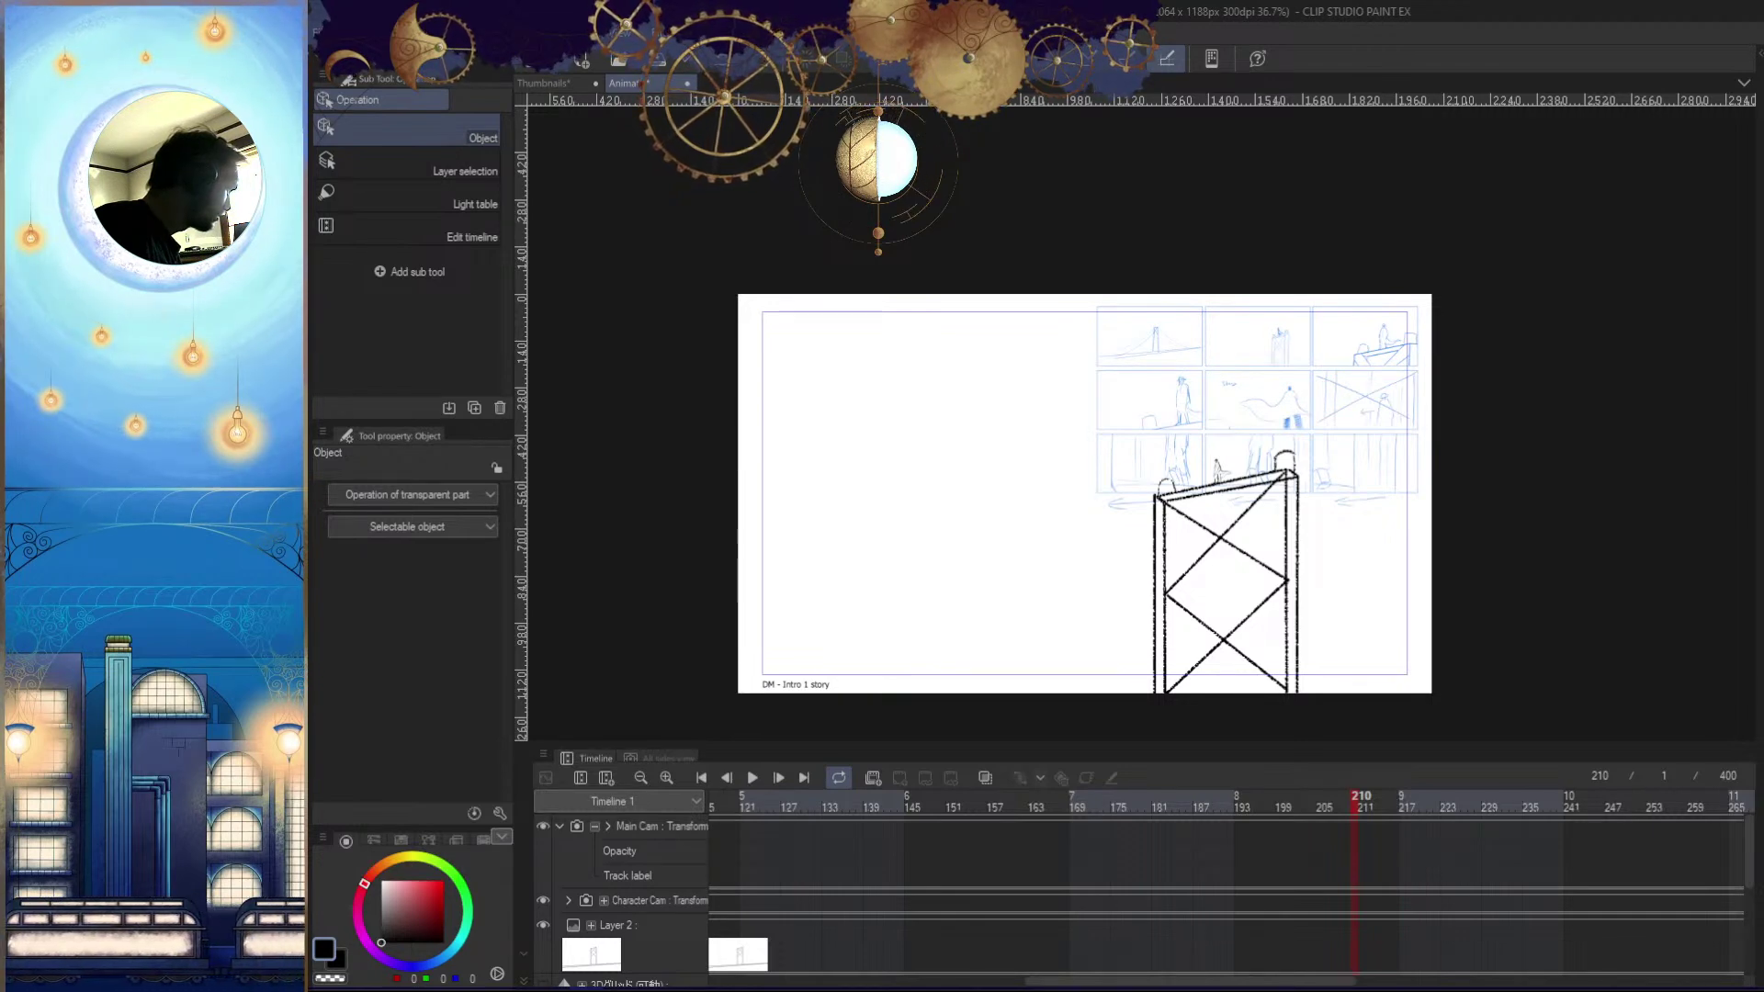
{"action": "key", "text": "Delete"}
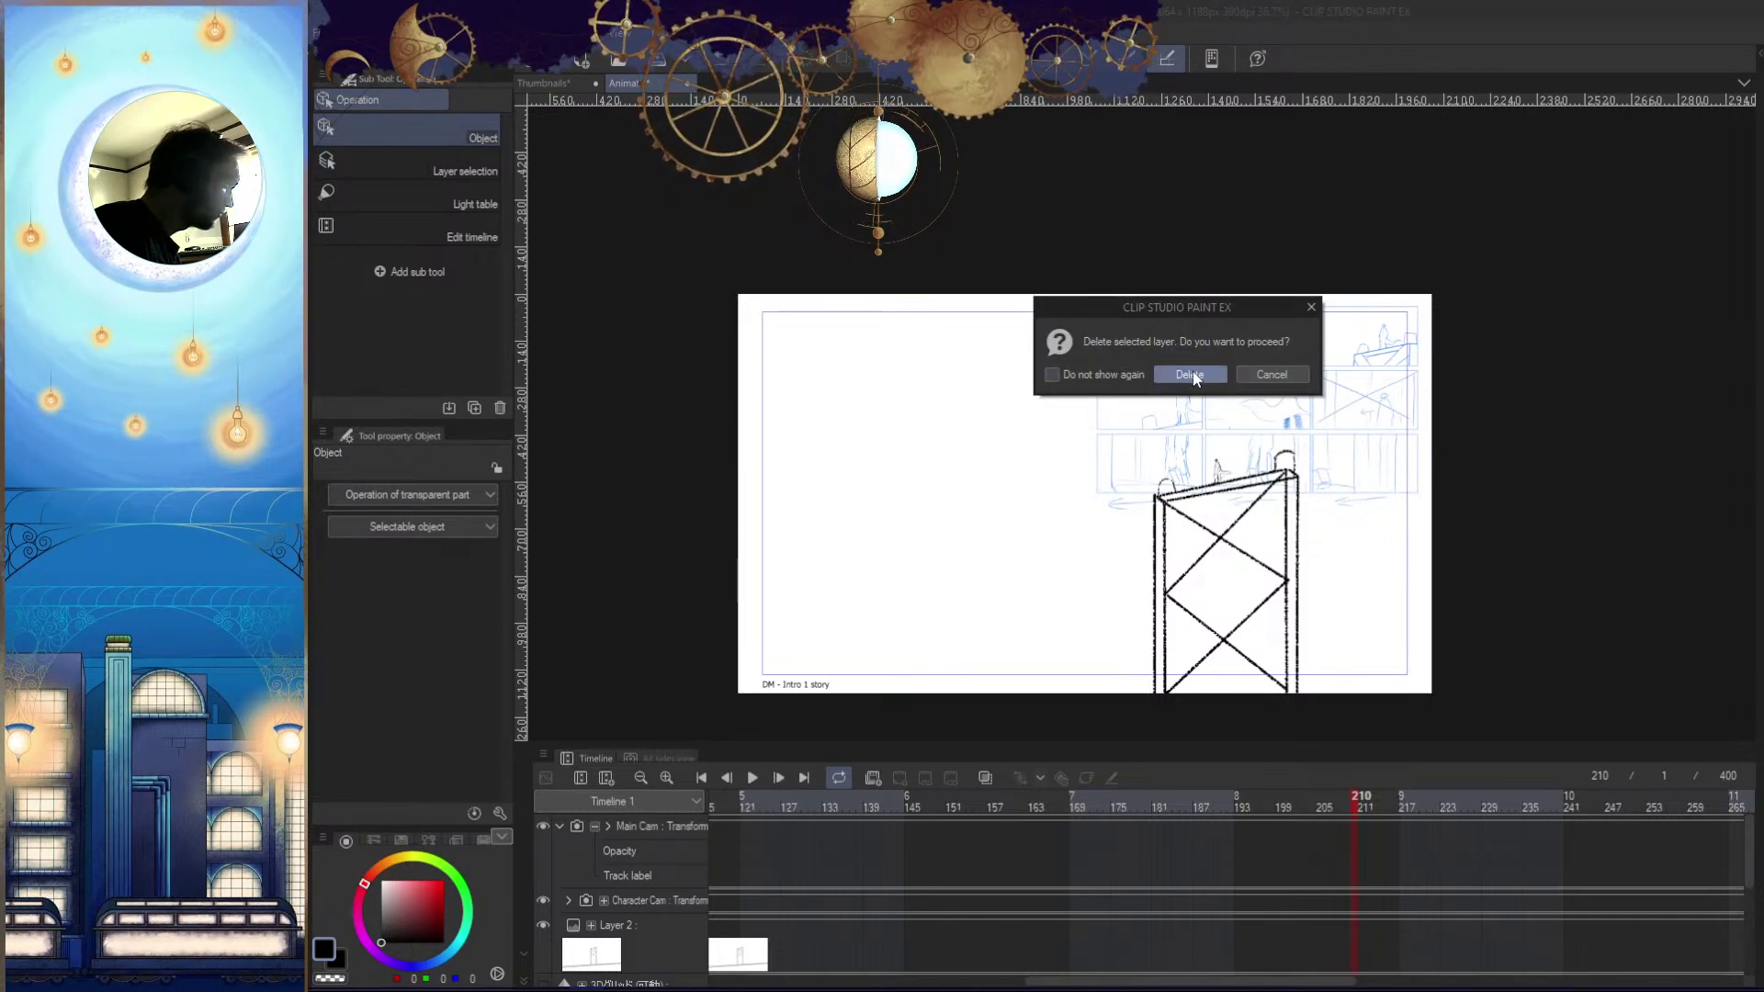
{"action": "left_click", "coordinate": [1192, 377]}
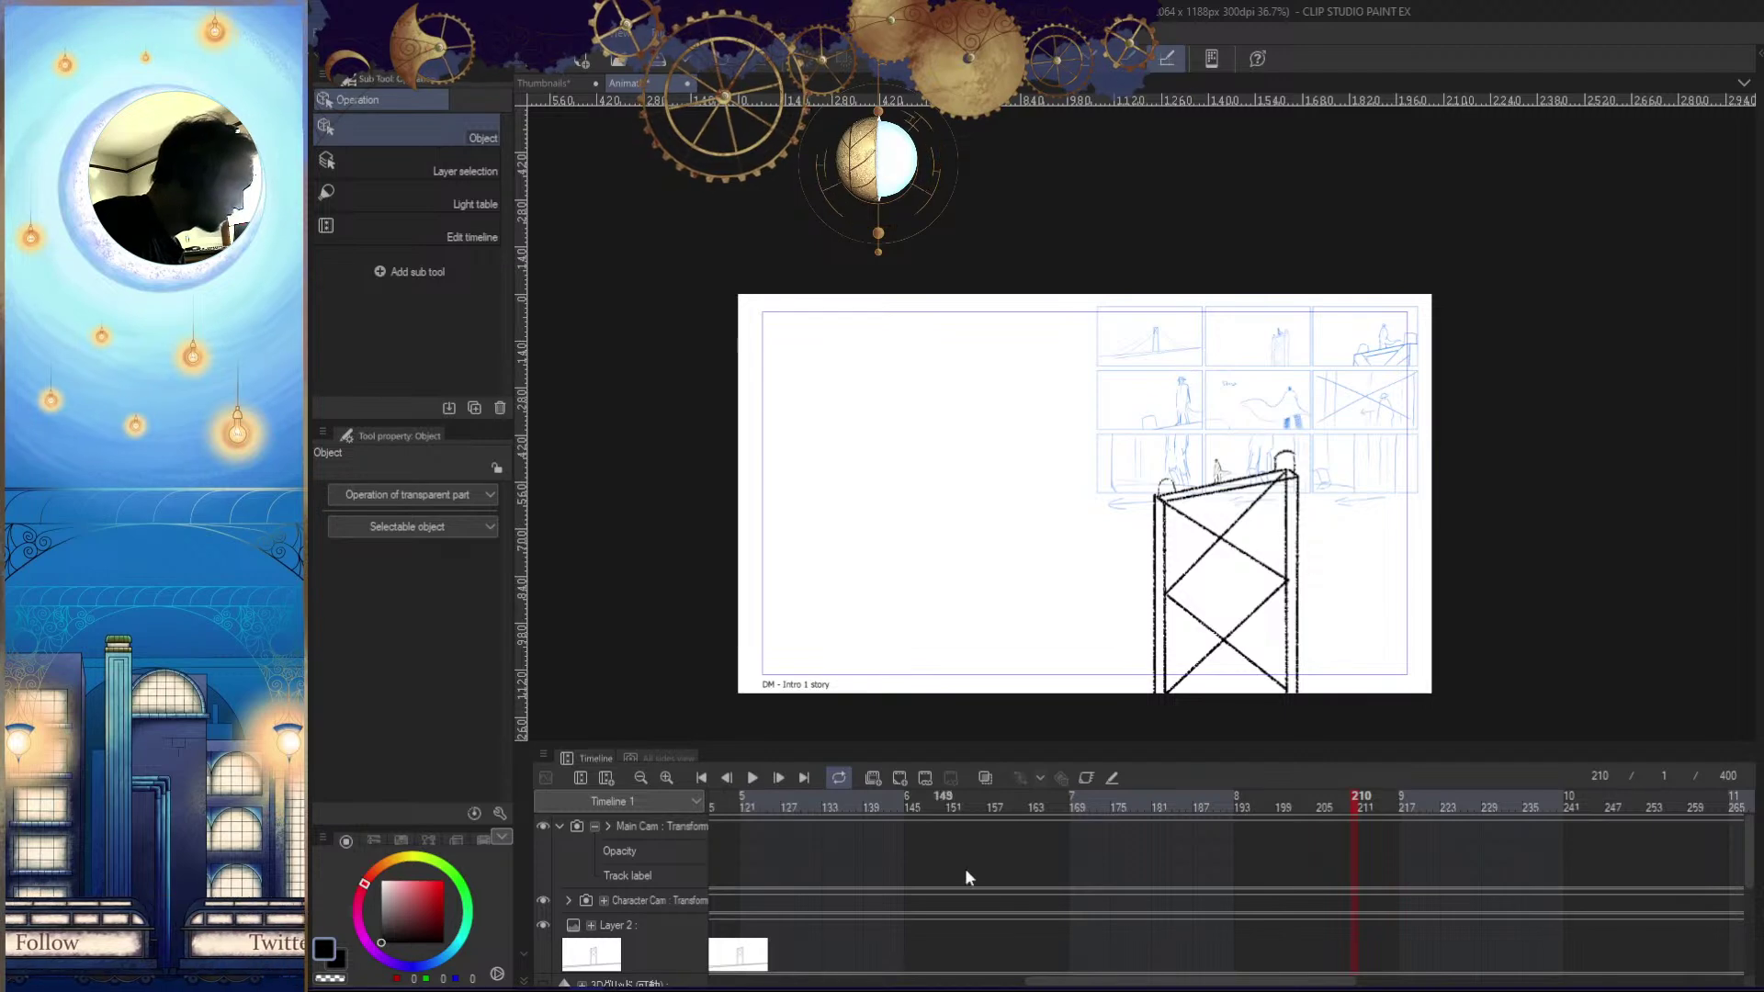
Move the playhead to frame 54 and switch the camera path display on and off again
{"action": "left_click_drag", "start_coordinate": [1326, 806], "coordinate": [520, 858]}
{"action": "left_click", "coordinate": [457, 33]}
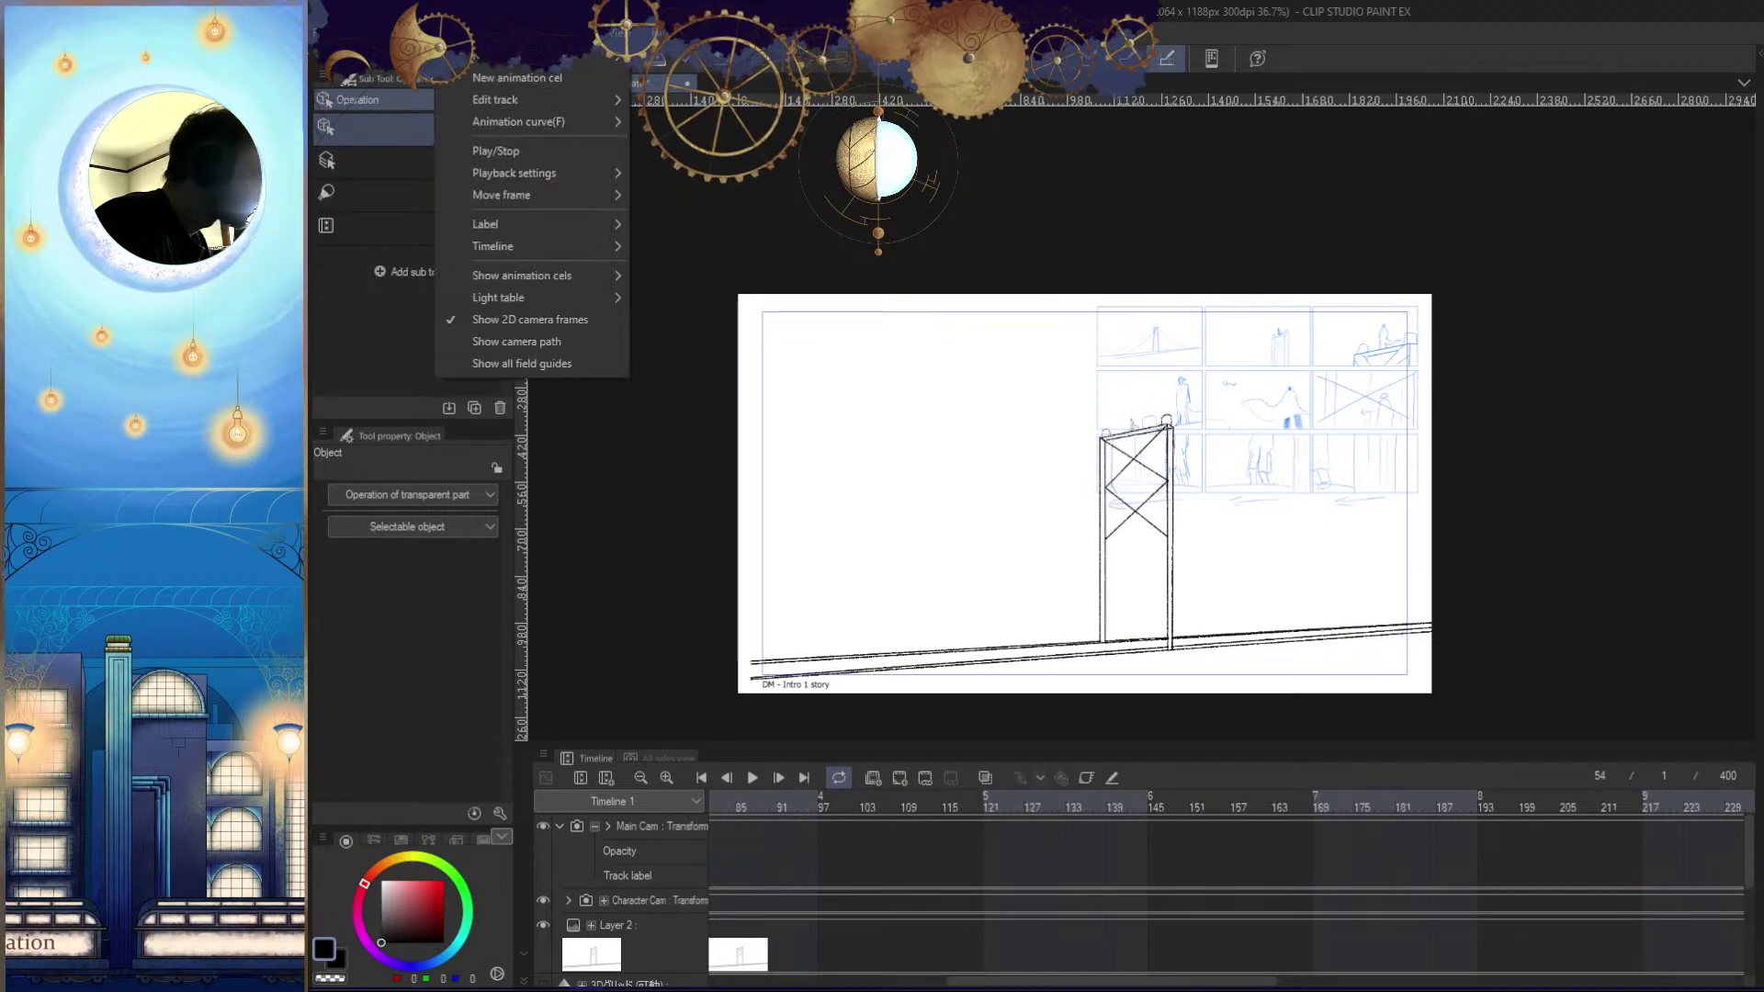
{"action": "mouse_move", "coordinate": [542, 95]}
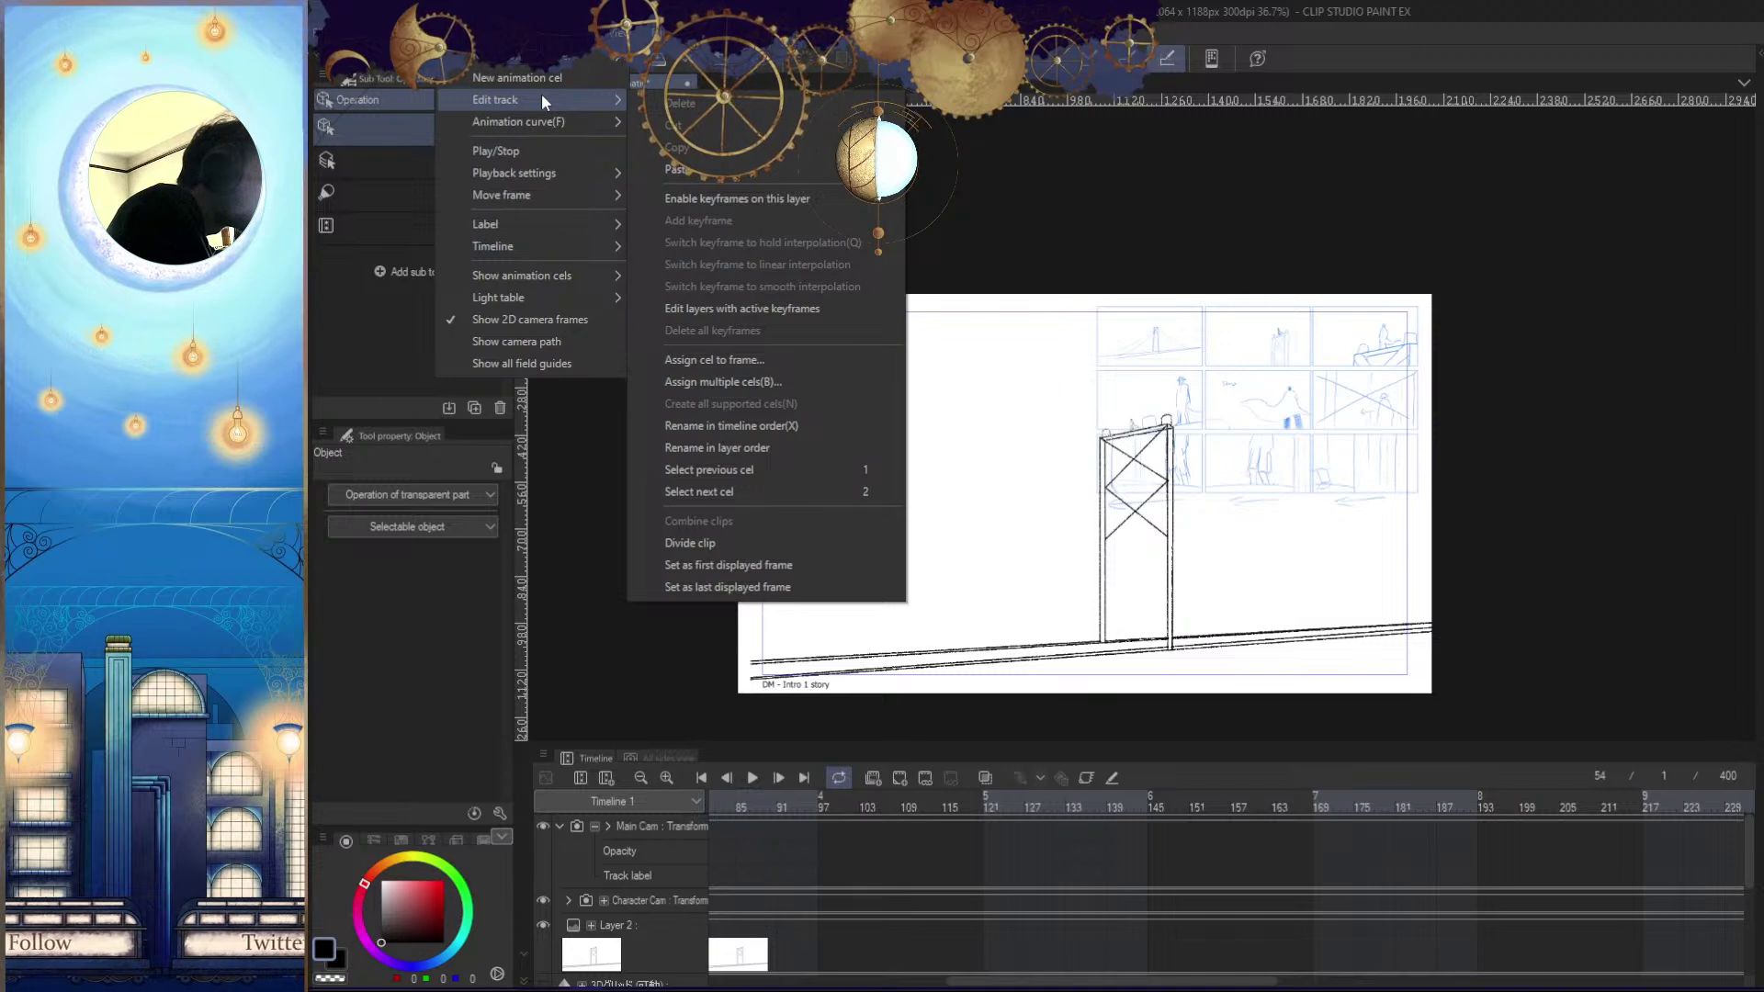
{"action": "mouse_move", "coordinate": [566, 292]}
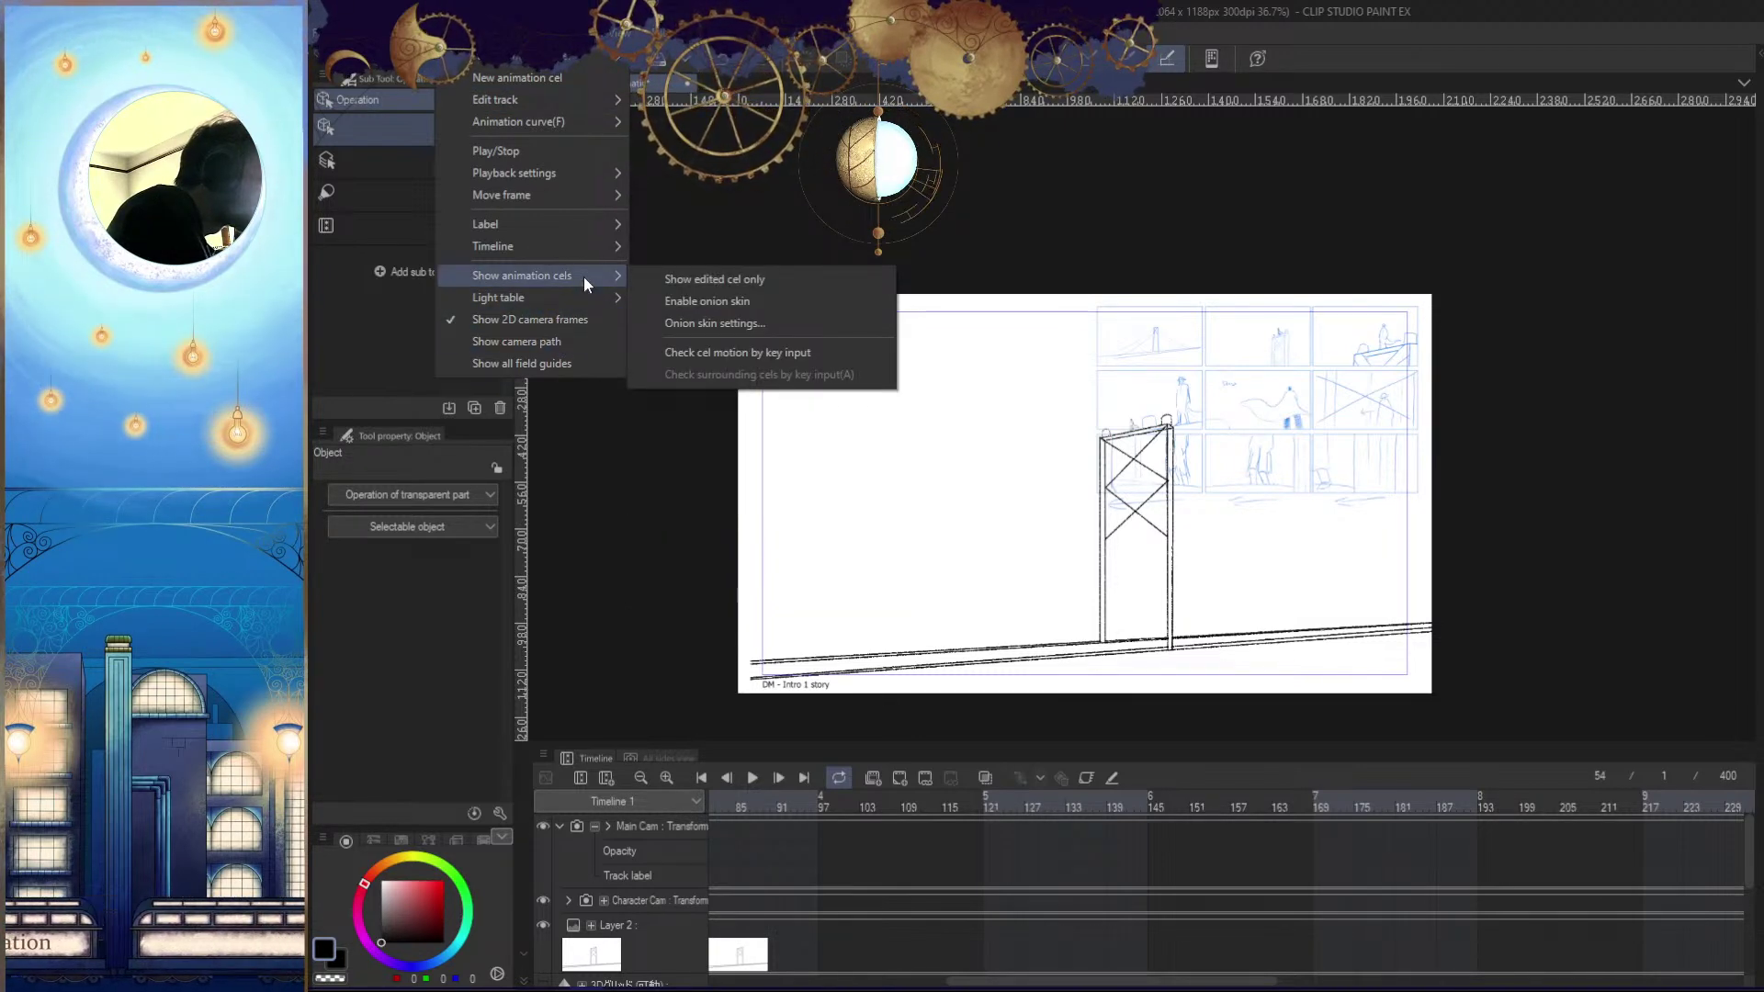
{"action": "left_click", "coordinate": [575, 338]}
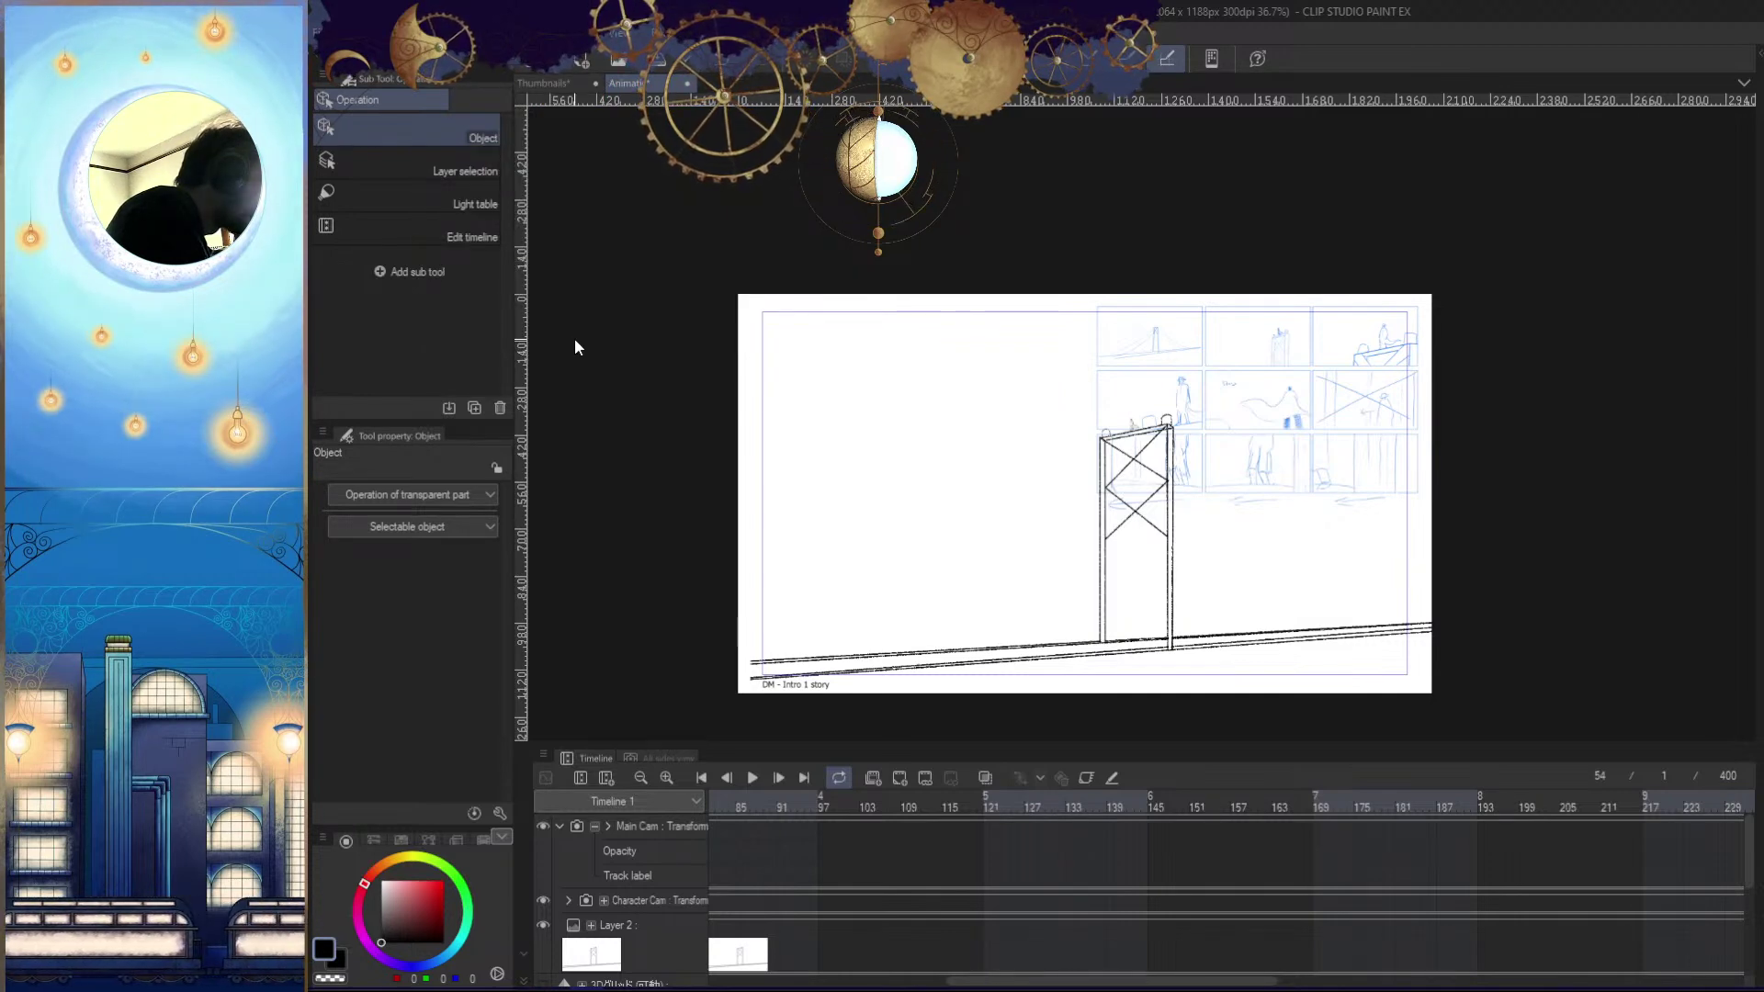
{"action": "left_click", "coordinate": [461, 33]}
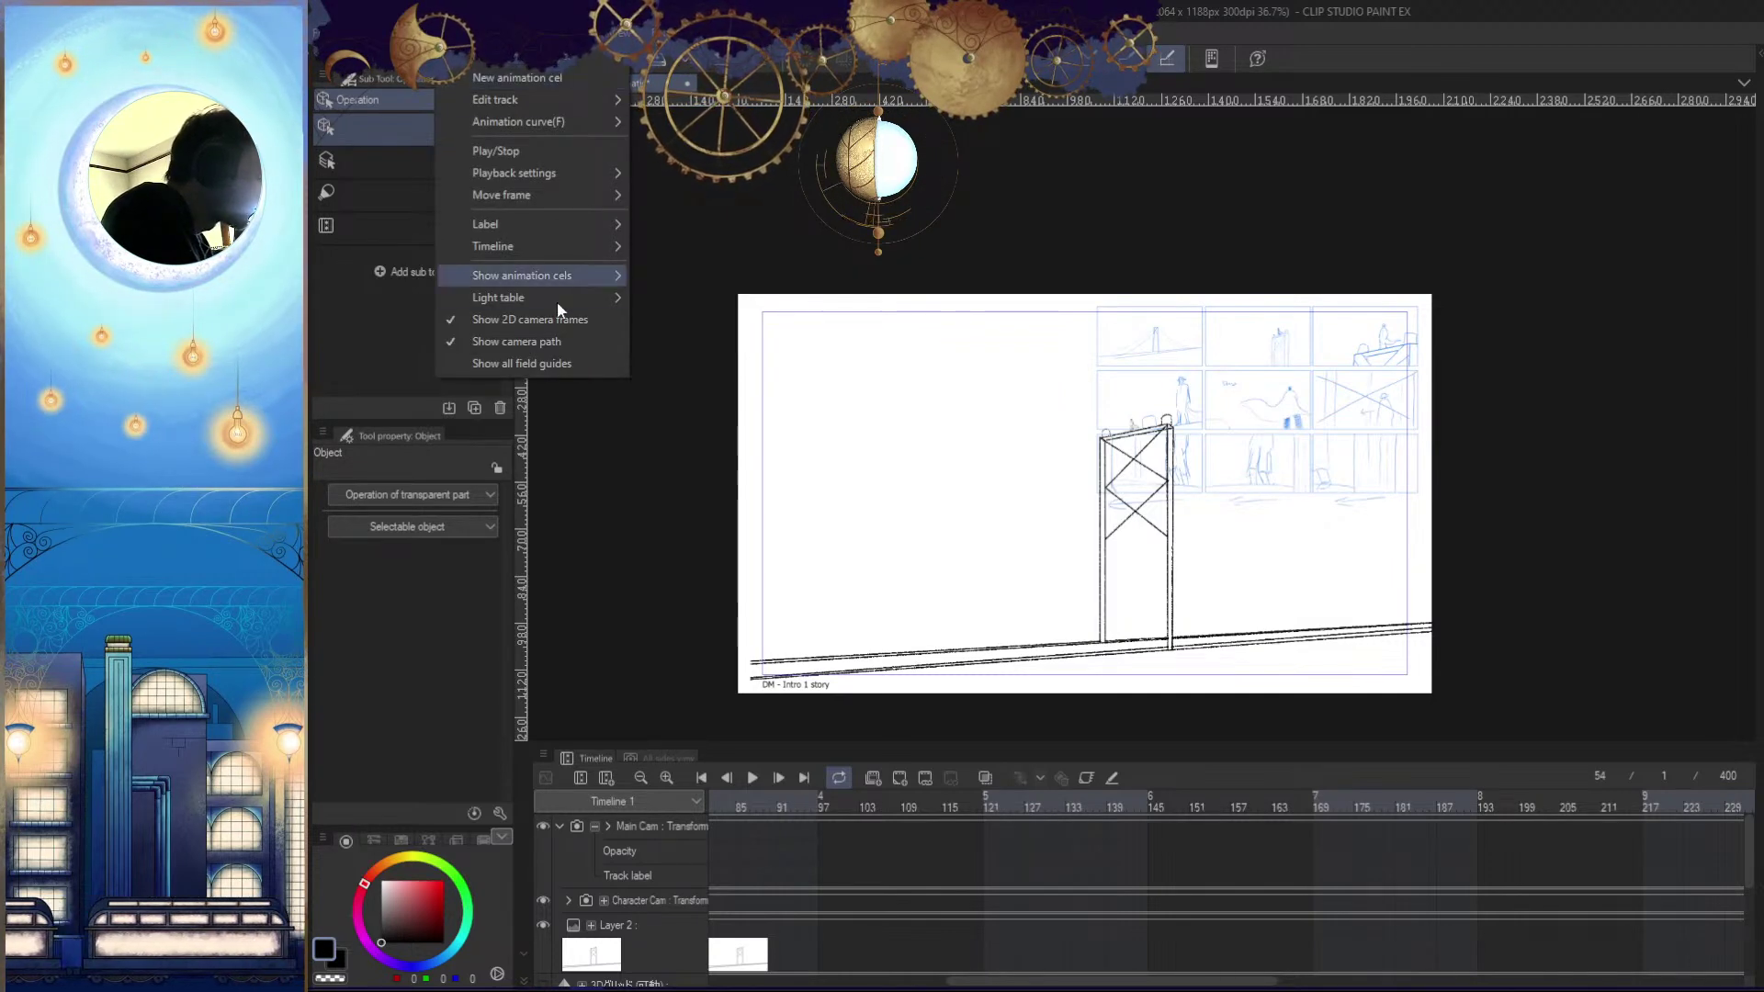
{"action": "left_click", "coordinate": [576, 341]}
Try adding a new audio layer to the timeline and undo it
{"action": "left_click", "coordinate": [461, 33]}
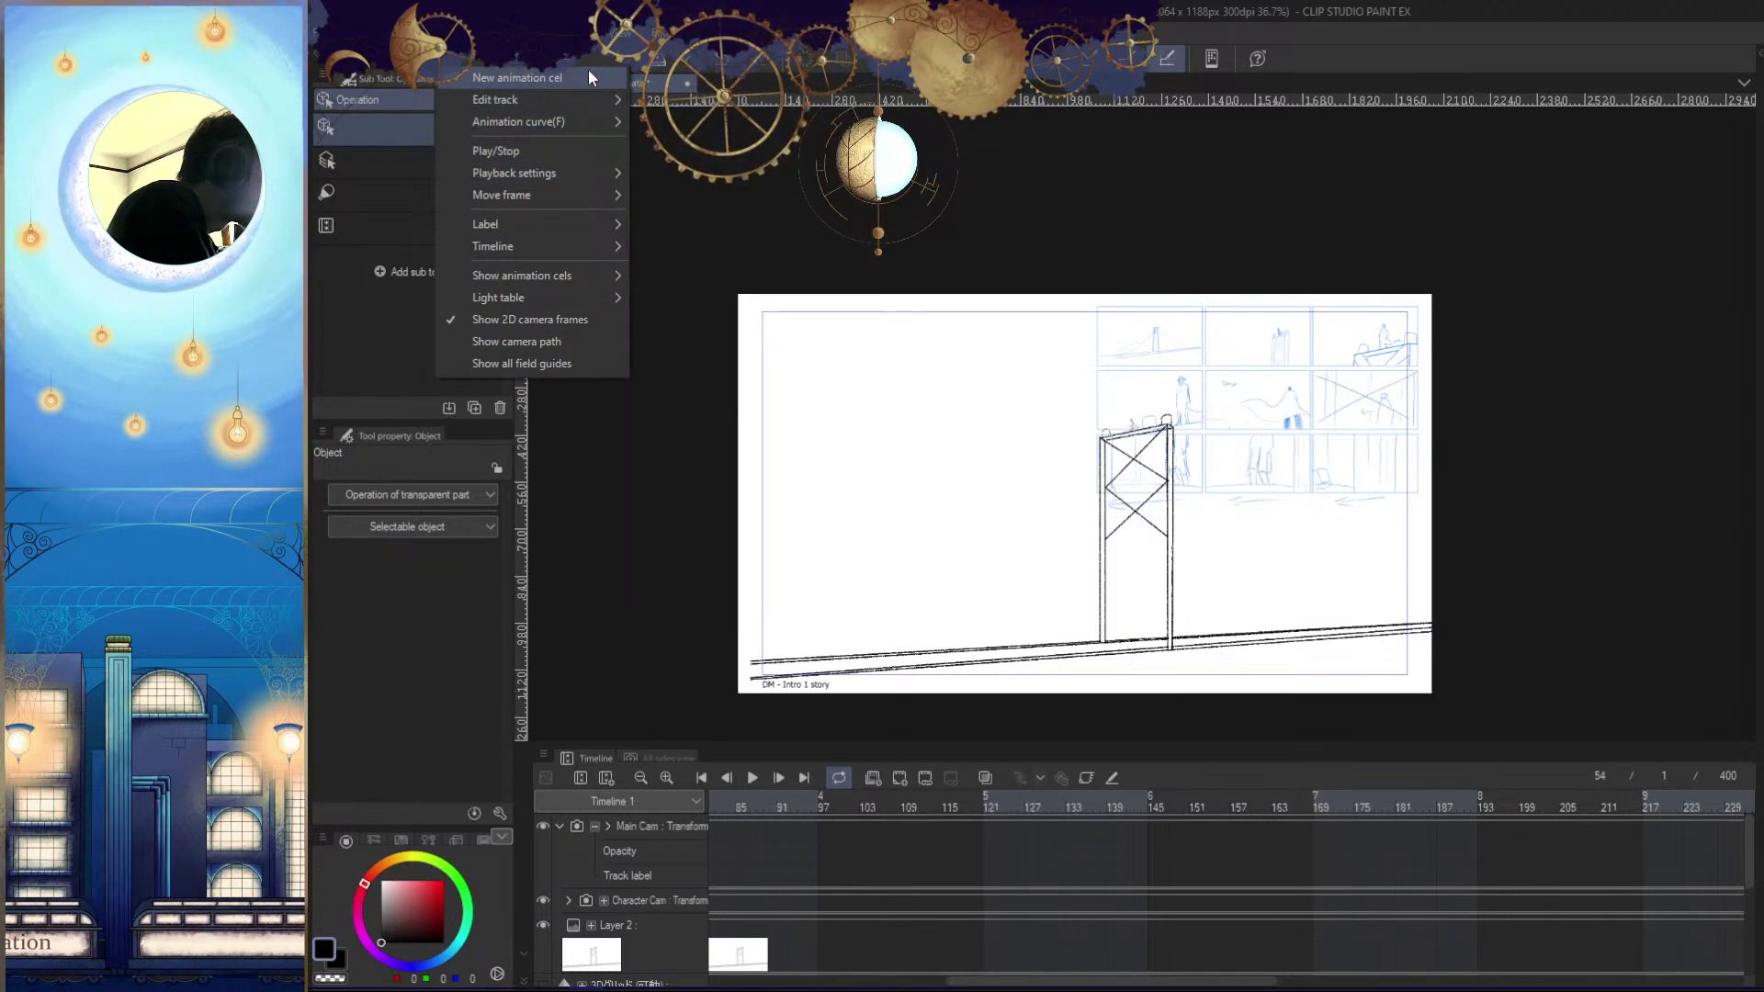
{"action": "mouse_move", "coordinate": [592, 75]}
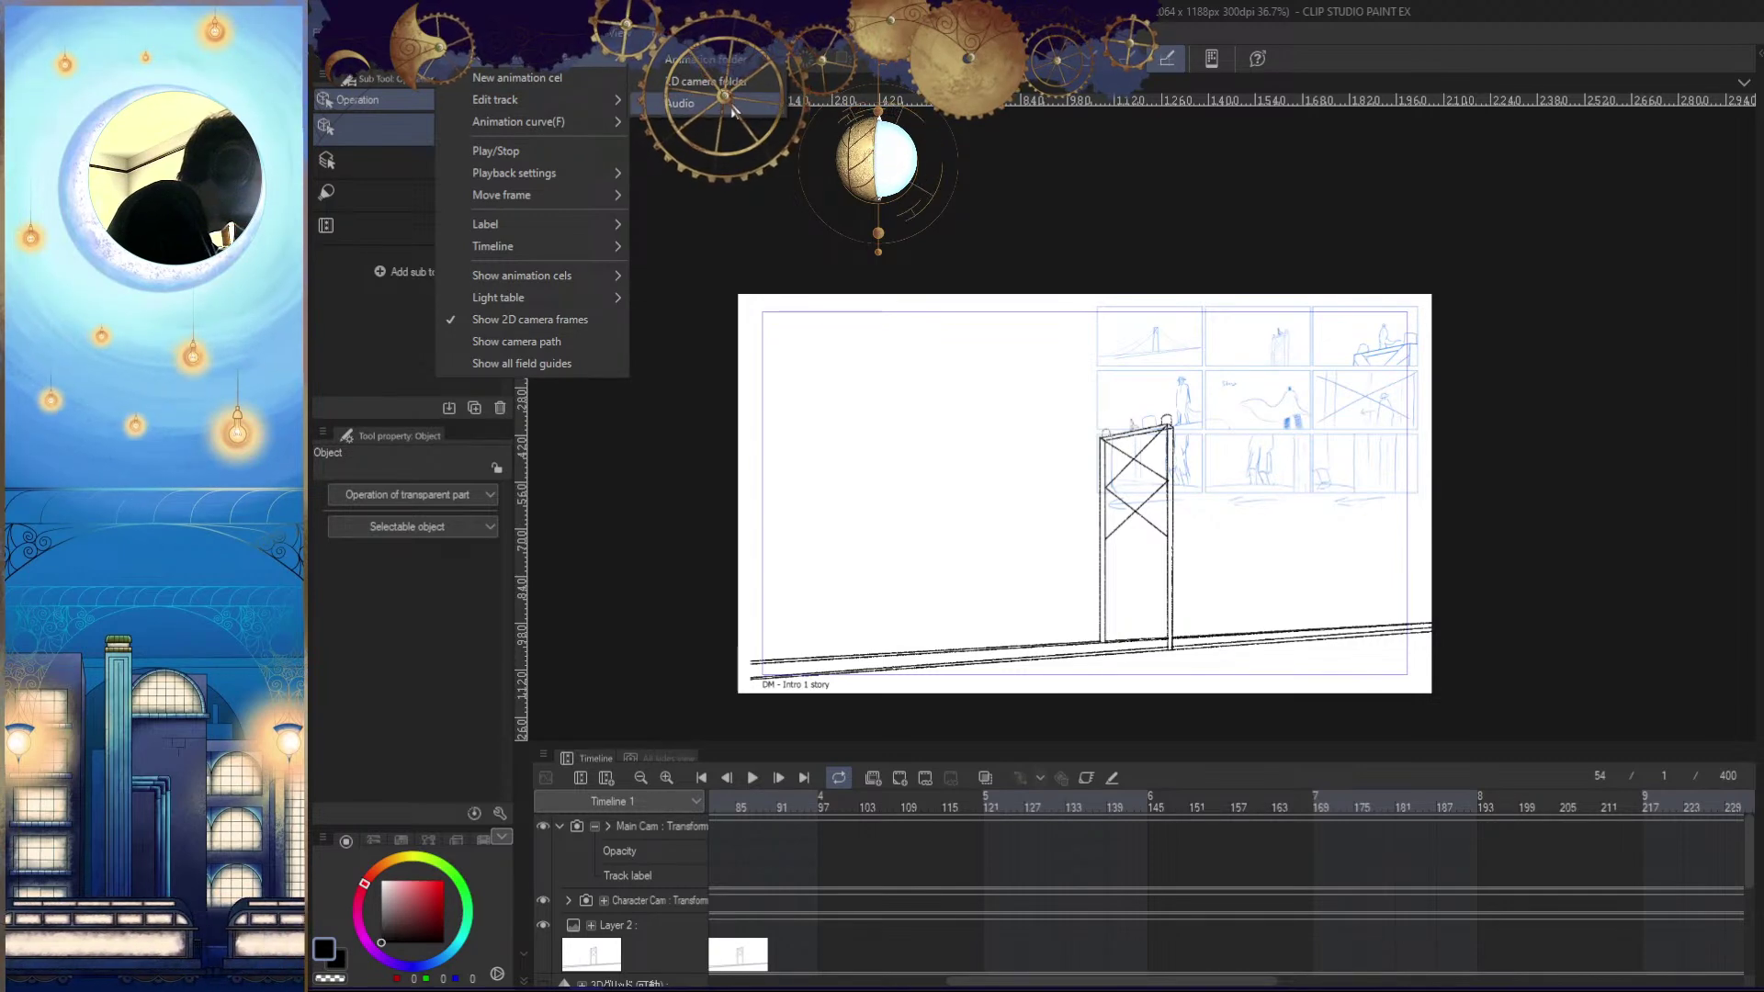
{"action": "left_click", "coordinate": [681, 102]}
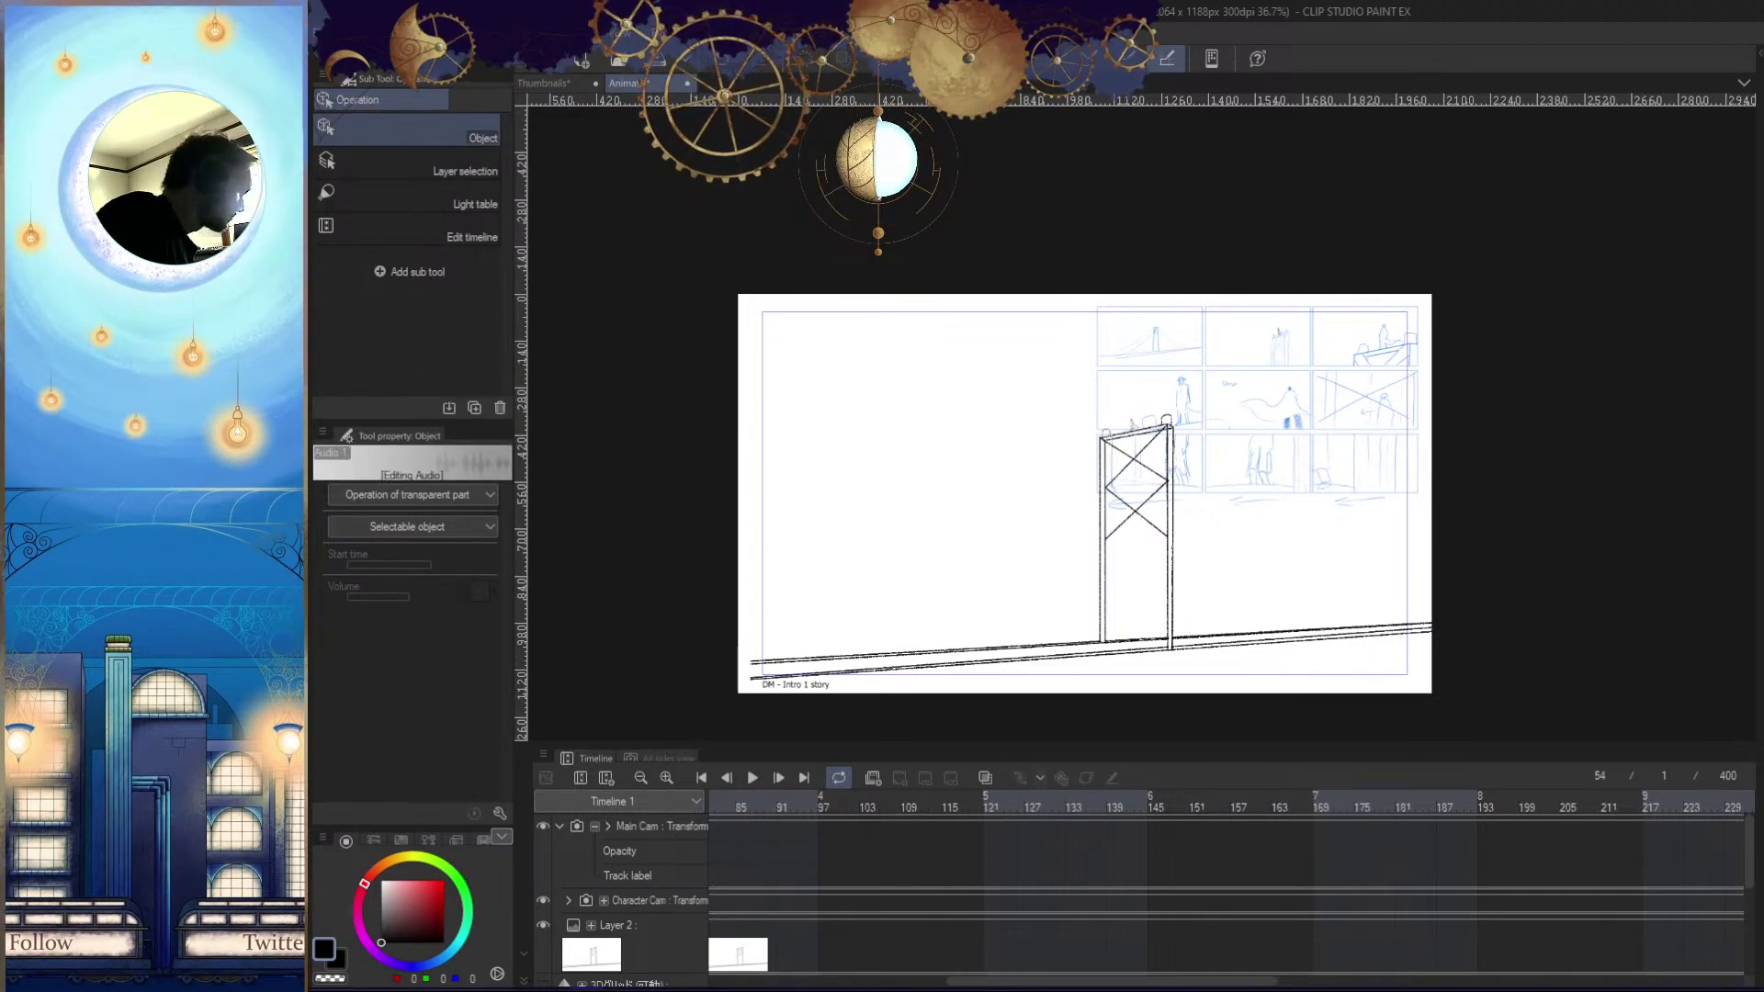
{"action": "key", "text": "ctrl+z"}
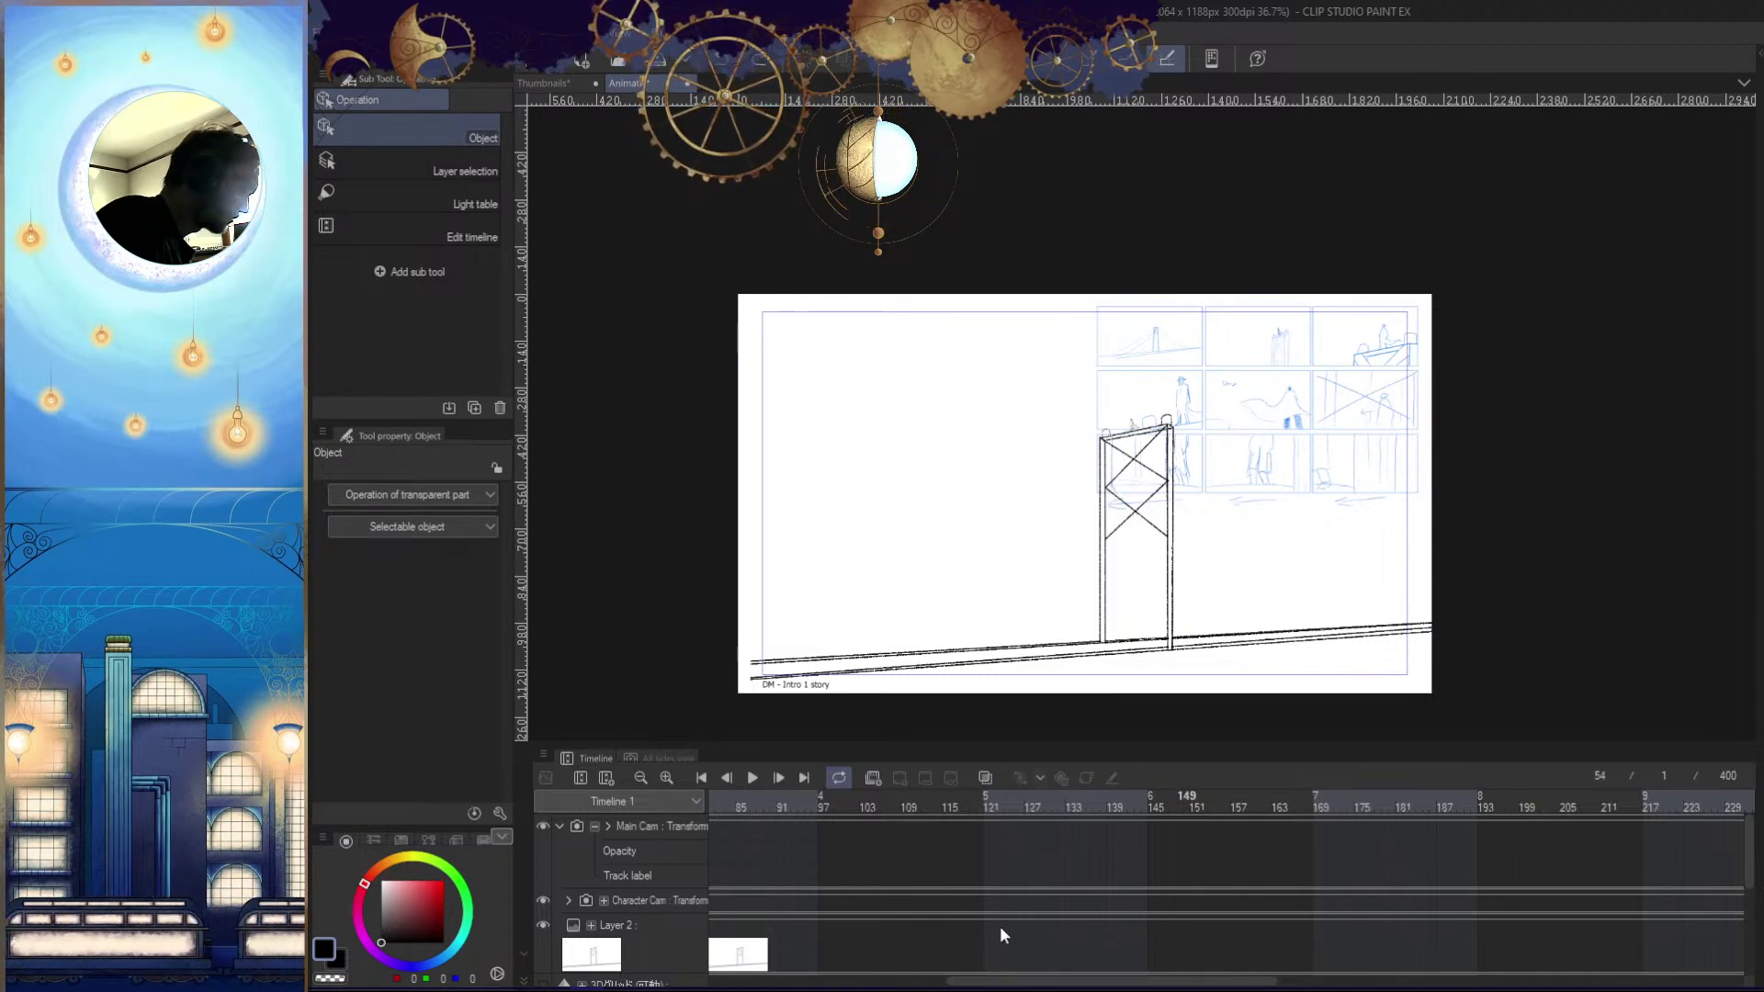
Examine the timeline tracks from Main Cam down to Paper, including the expanded Layer 2 track
{"action": "left_click_drag", "start_coordinate": [1749, 867], "coordinate": [1737, 965]}
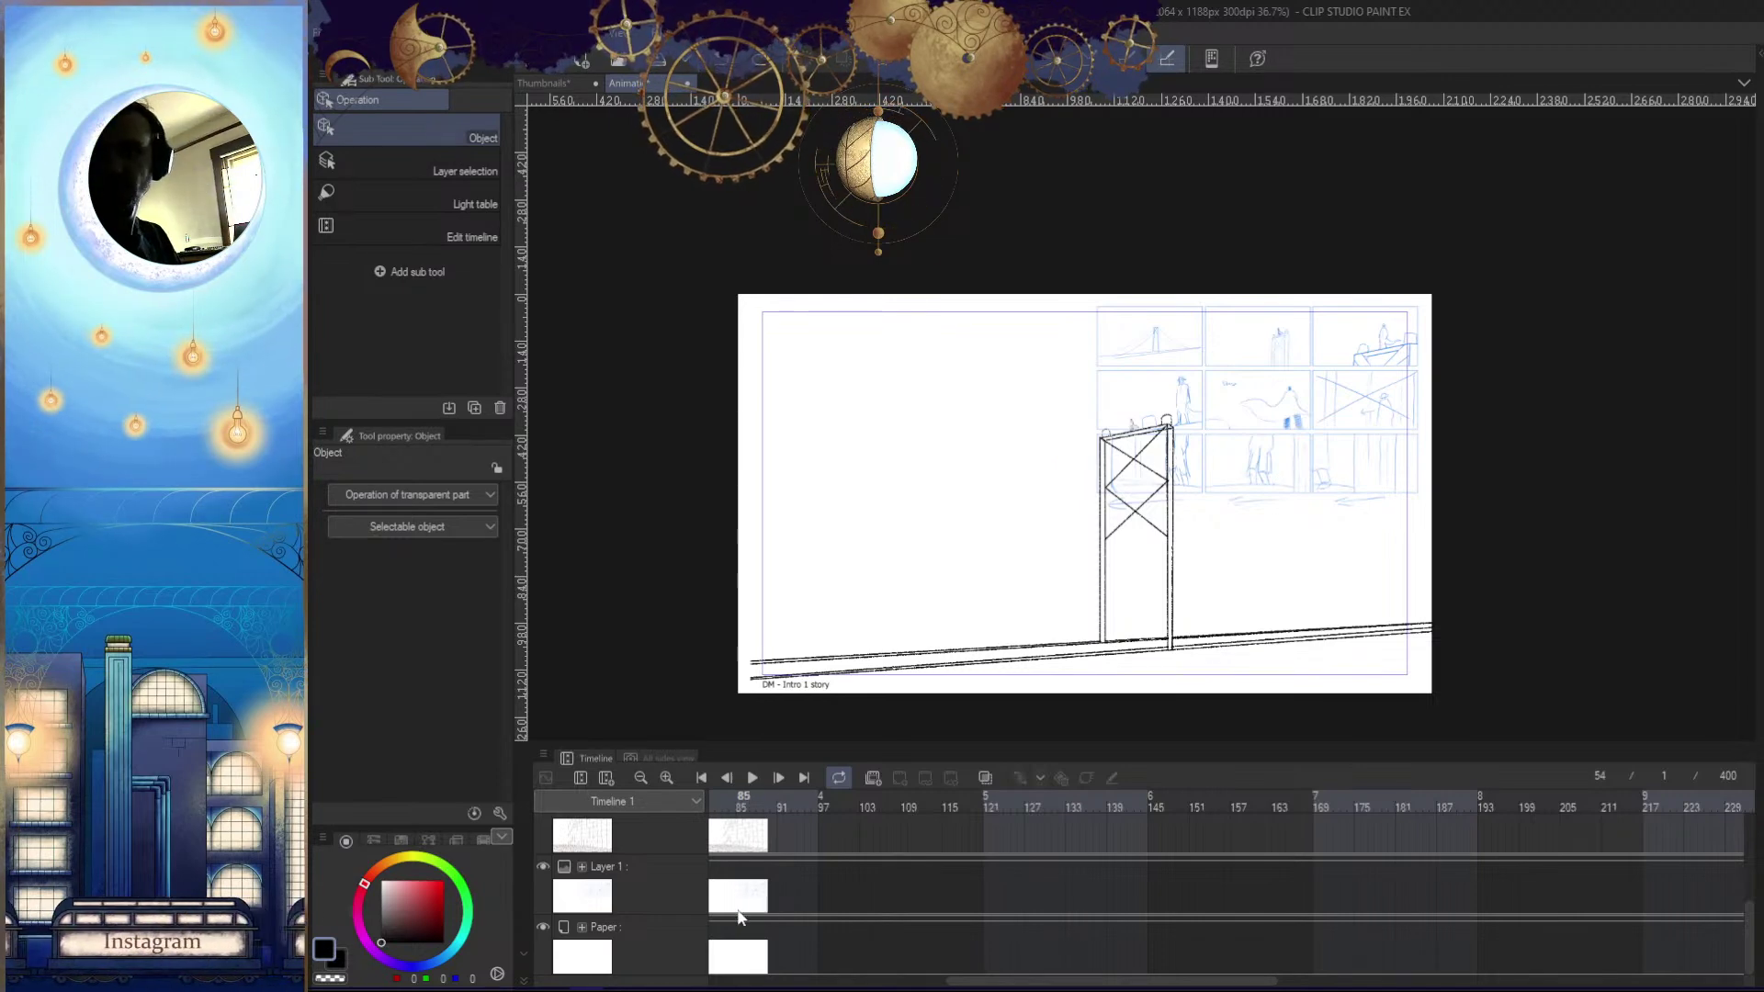
{"action": "scroll", "coordinate": [908, 650], "scroll_direction": "up", "scroll_amount": 1}
{"action": "scroll", "coordinate": [1424, 656], "scroll_direction": "down", "scroll_amount": 2}
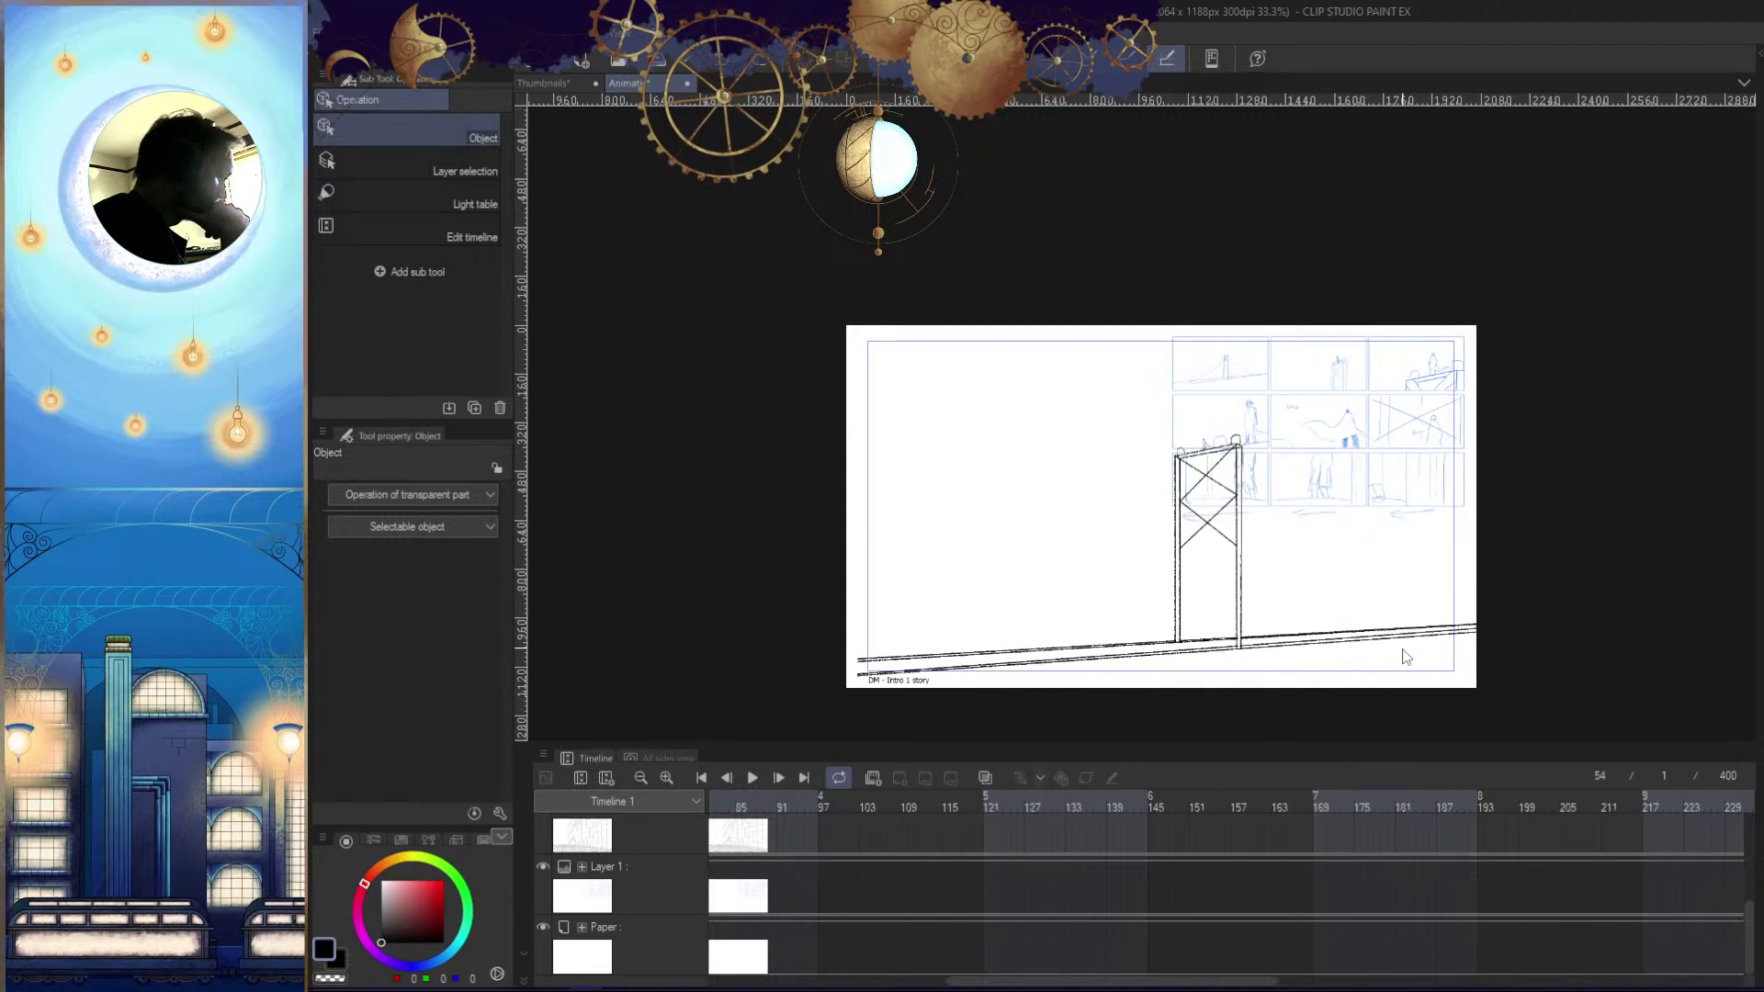
{"action": "scroll", "coordinate": [1053, 882], "scroll_direction": "up", "scroll_amount": 4}
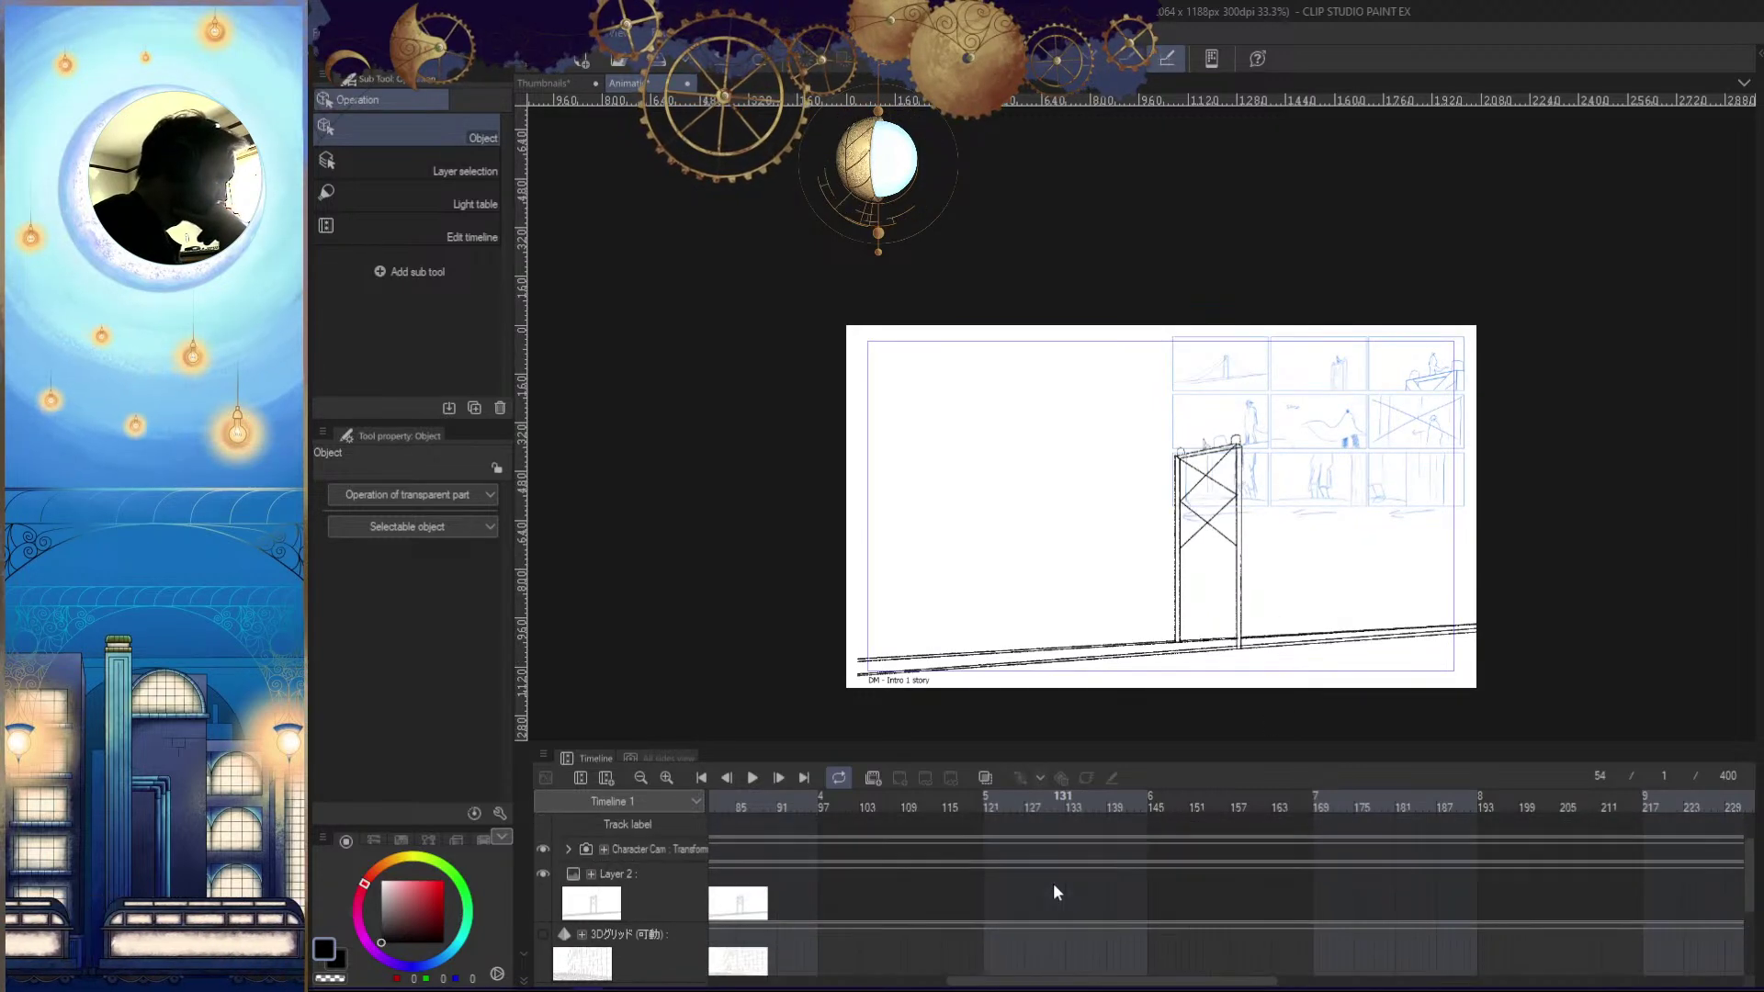
{"action": "scroll", "coordinate": [1053, 884], "scroll_direction": "down", "scroll_amount": 4}
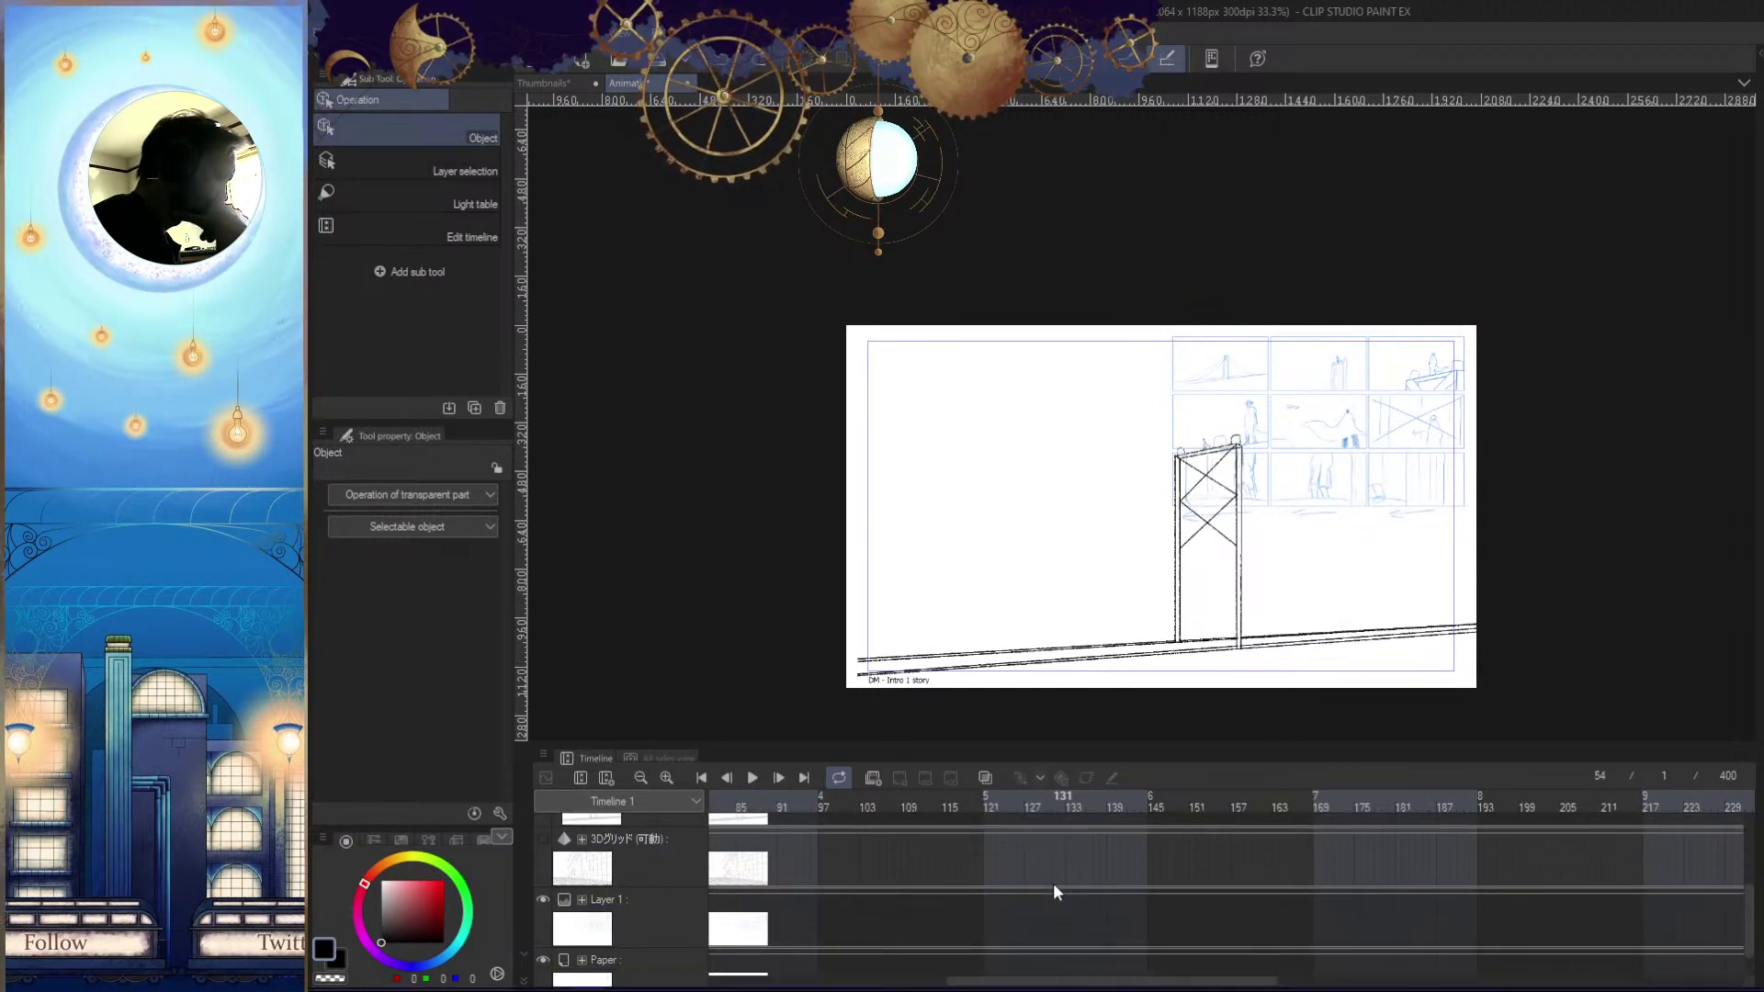
{"action": "scroll", "coordinate": [1053, 884], "scroll_direction": "up", "scroll_amount": 2}
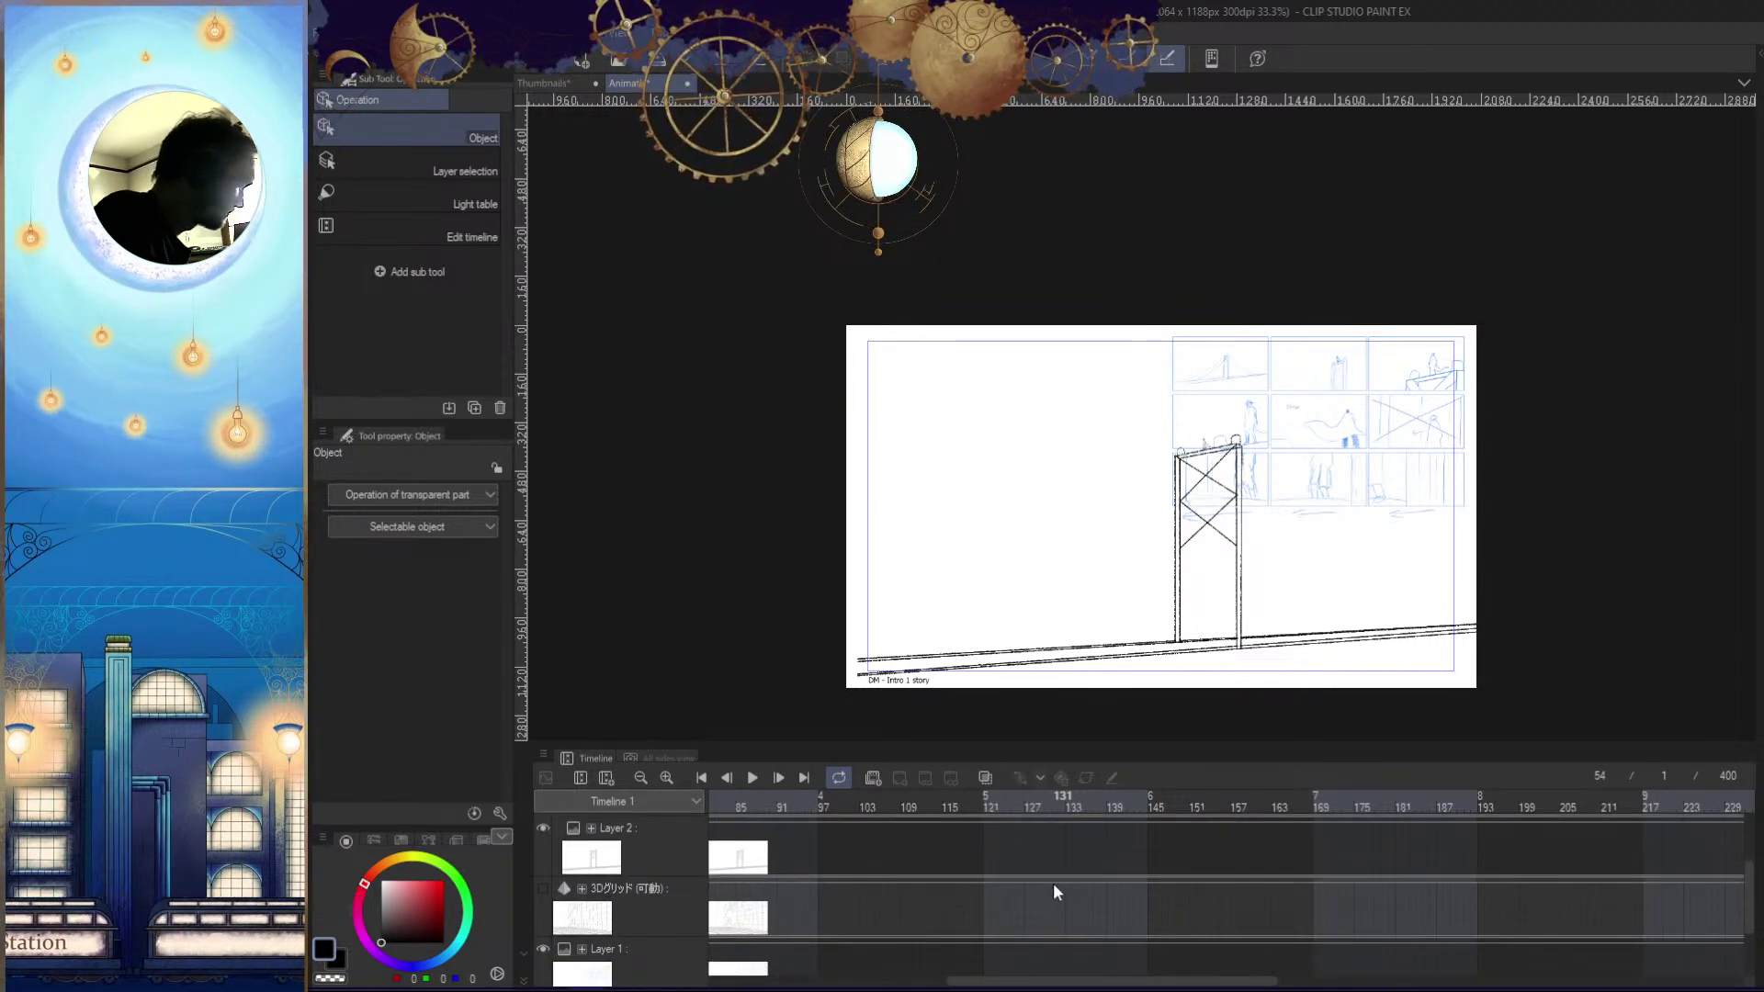
{"action": "scroll", "coordinate": [1690, 880], "scroll_direction": "up", "scroll_amount": 2}
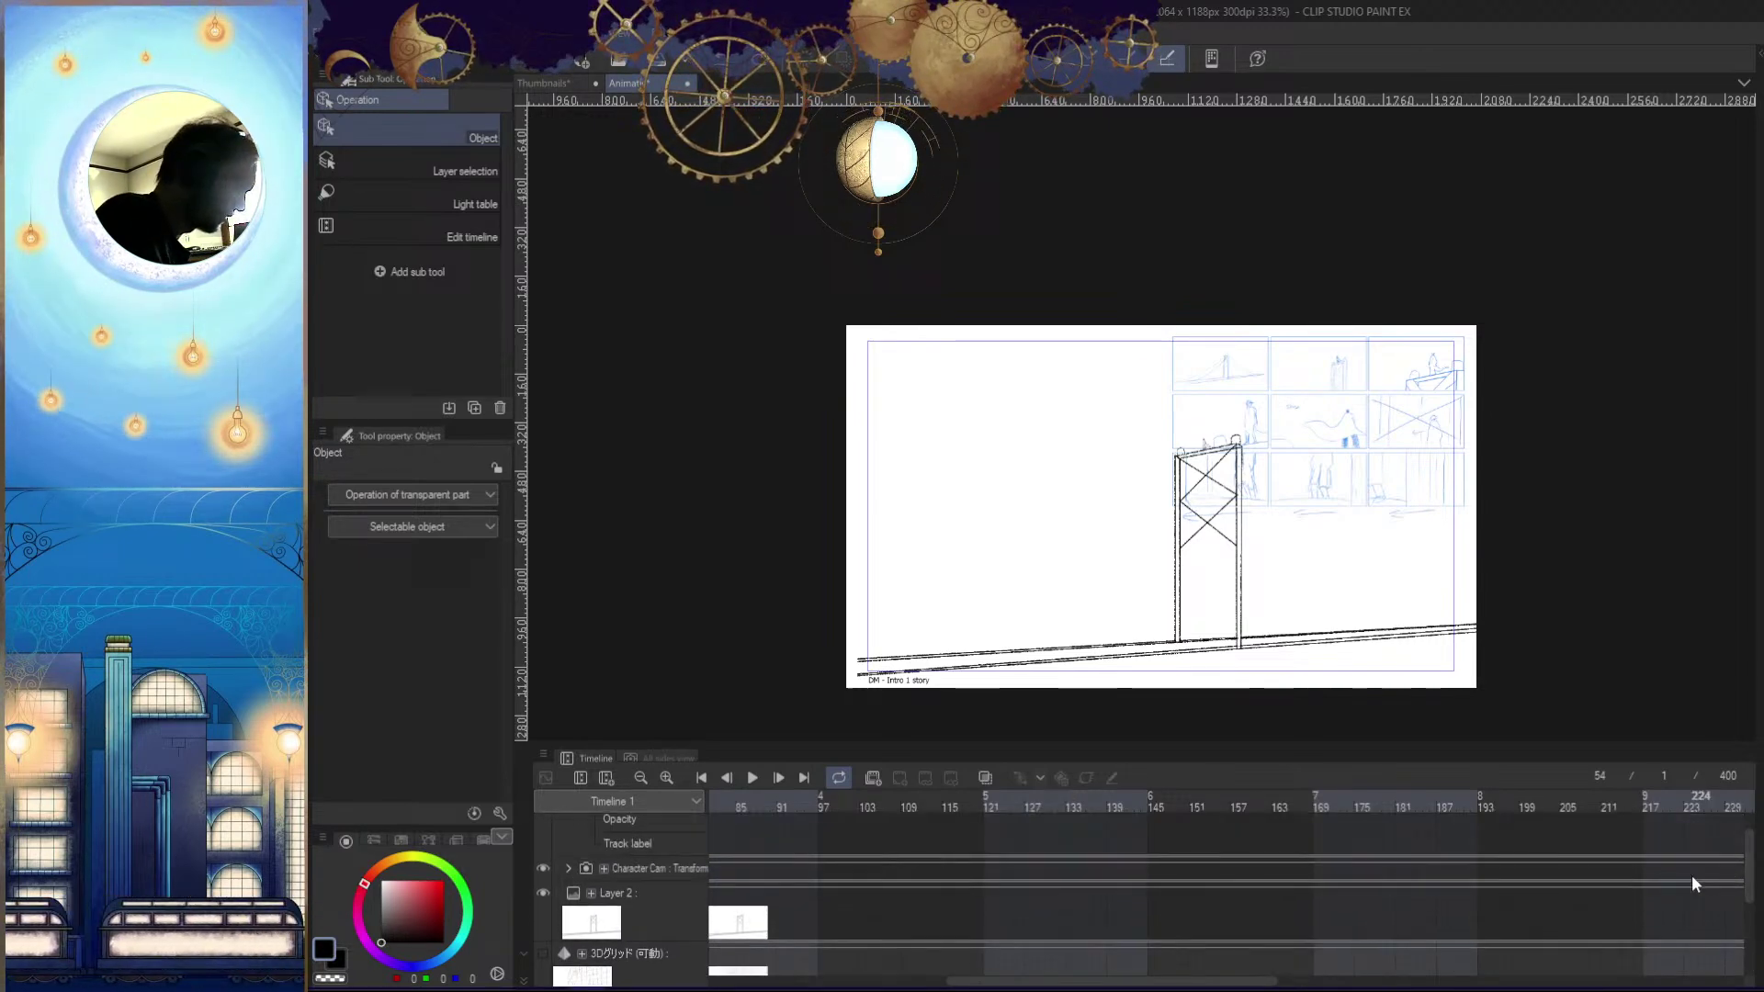
{"action": "left_click", "coordinate": [592, 894]}
{"action": "scroll", "coordinate": [1691, 900], "scroll_direction": "down", "scroll_amount": 3}
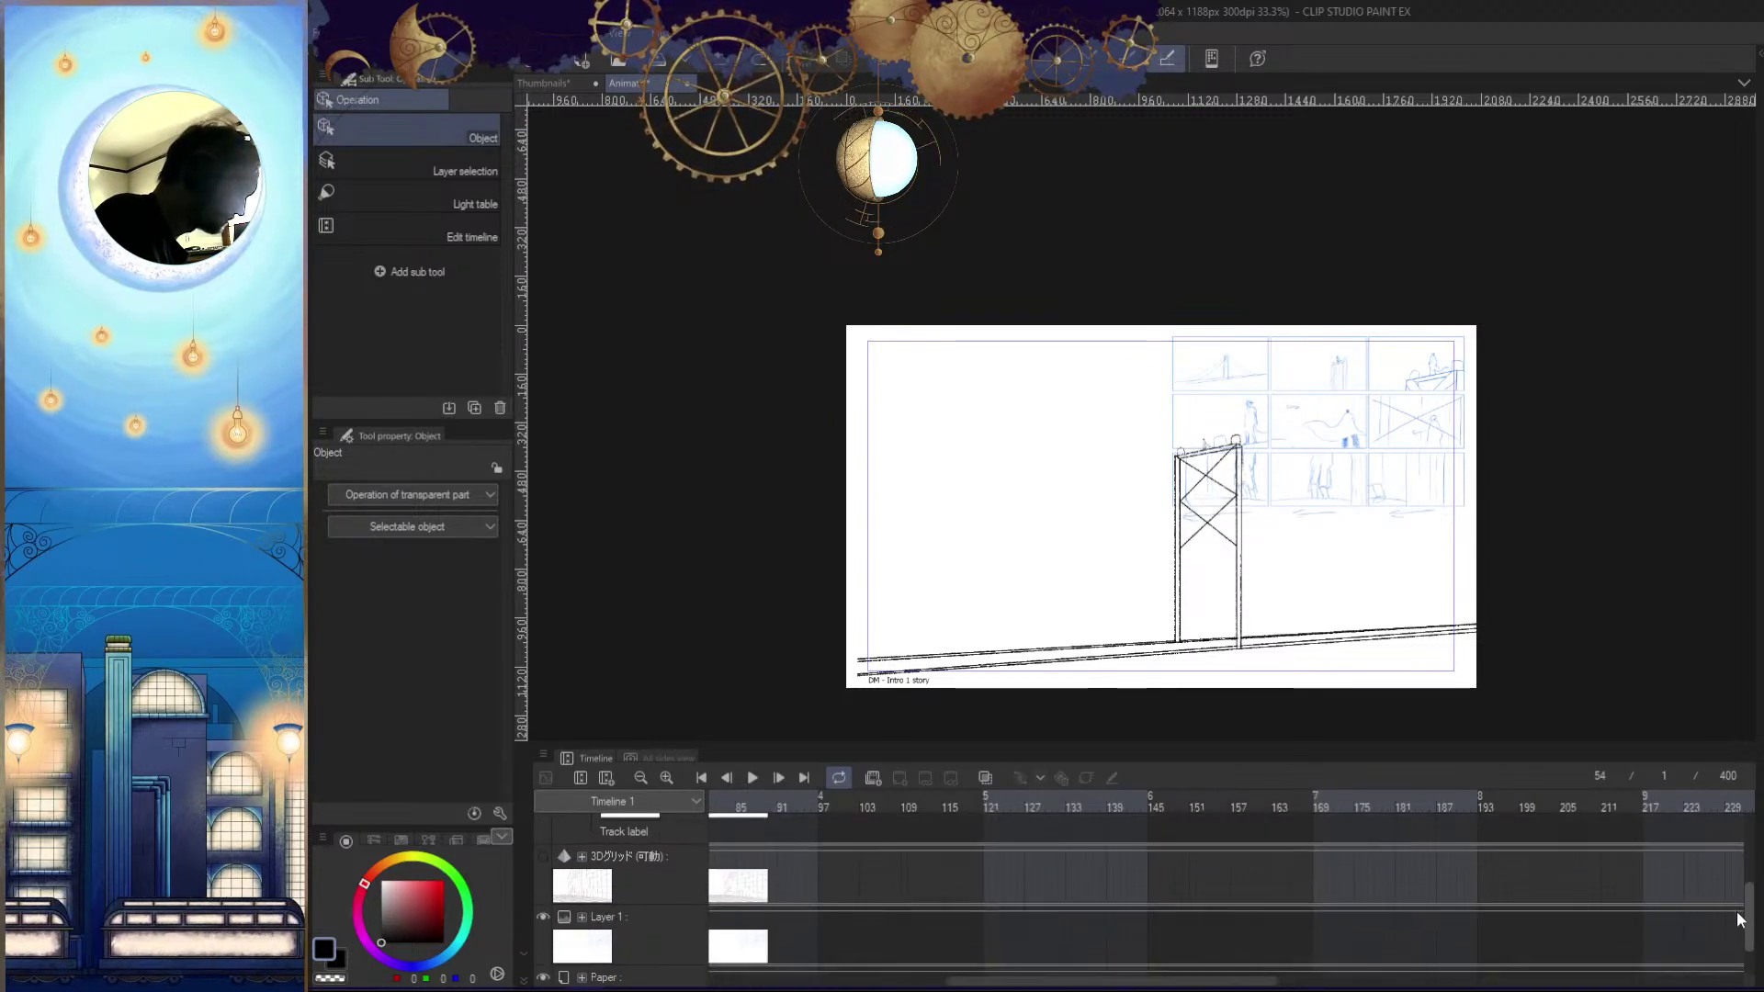
{"action": "left_click_drag", "start_coordinate": [1245, 981], "coordinate": [1059, 972]}
{"action": "left_click_drag", "start_coordinate": [1753, 910], "coordinate": [1750, 845]}
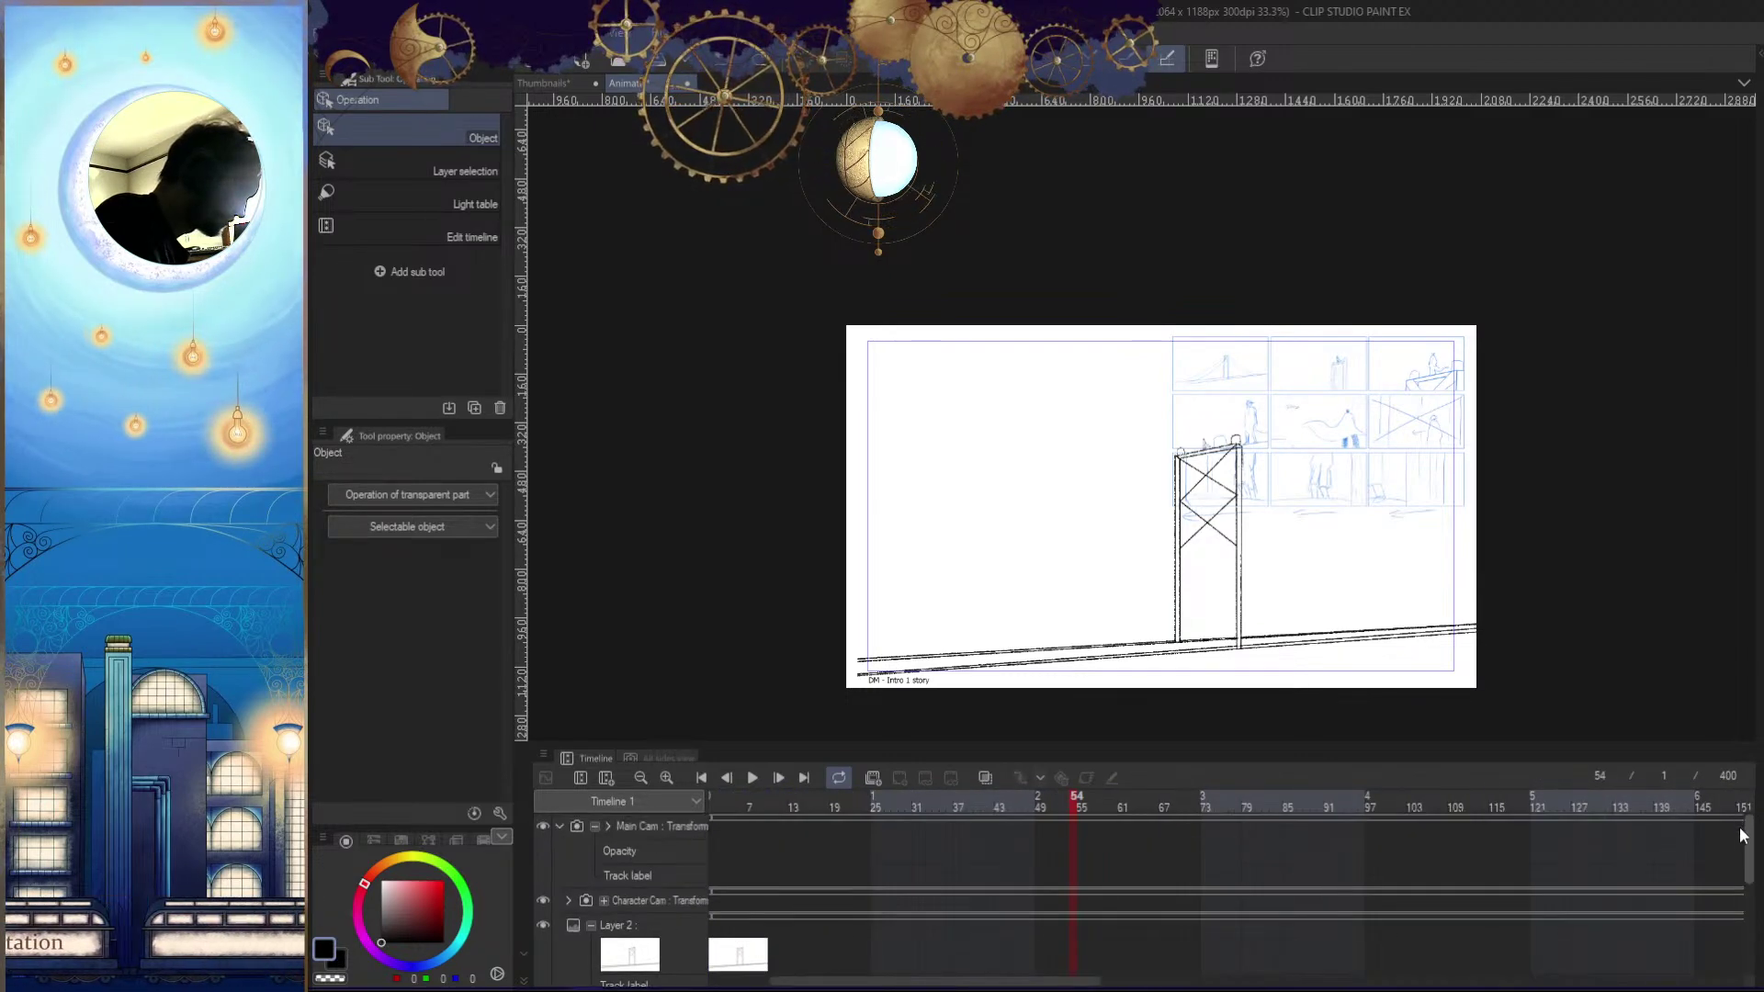
Expand the Character Cam folder and copy the run of Mothman cels up to frame 145
{"action": "left_click", "coordinate": [570, 901]}
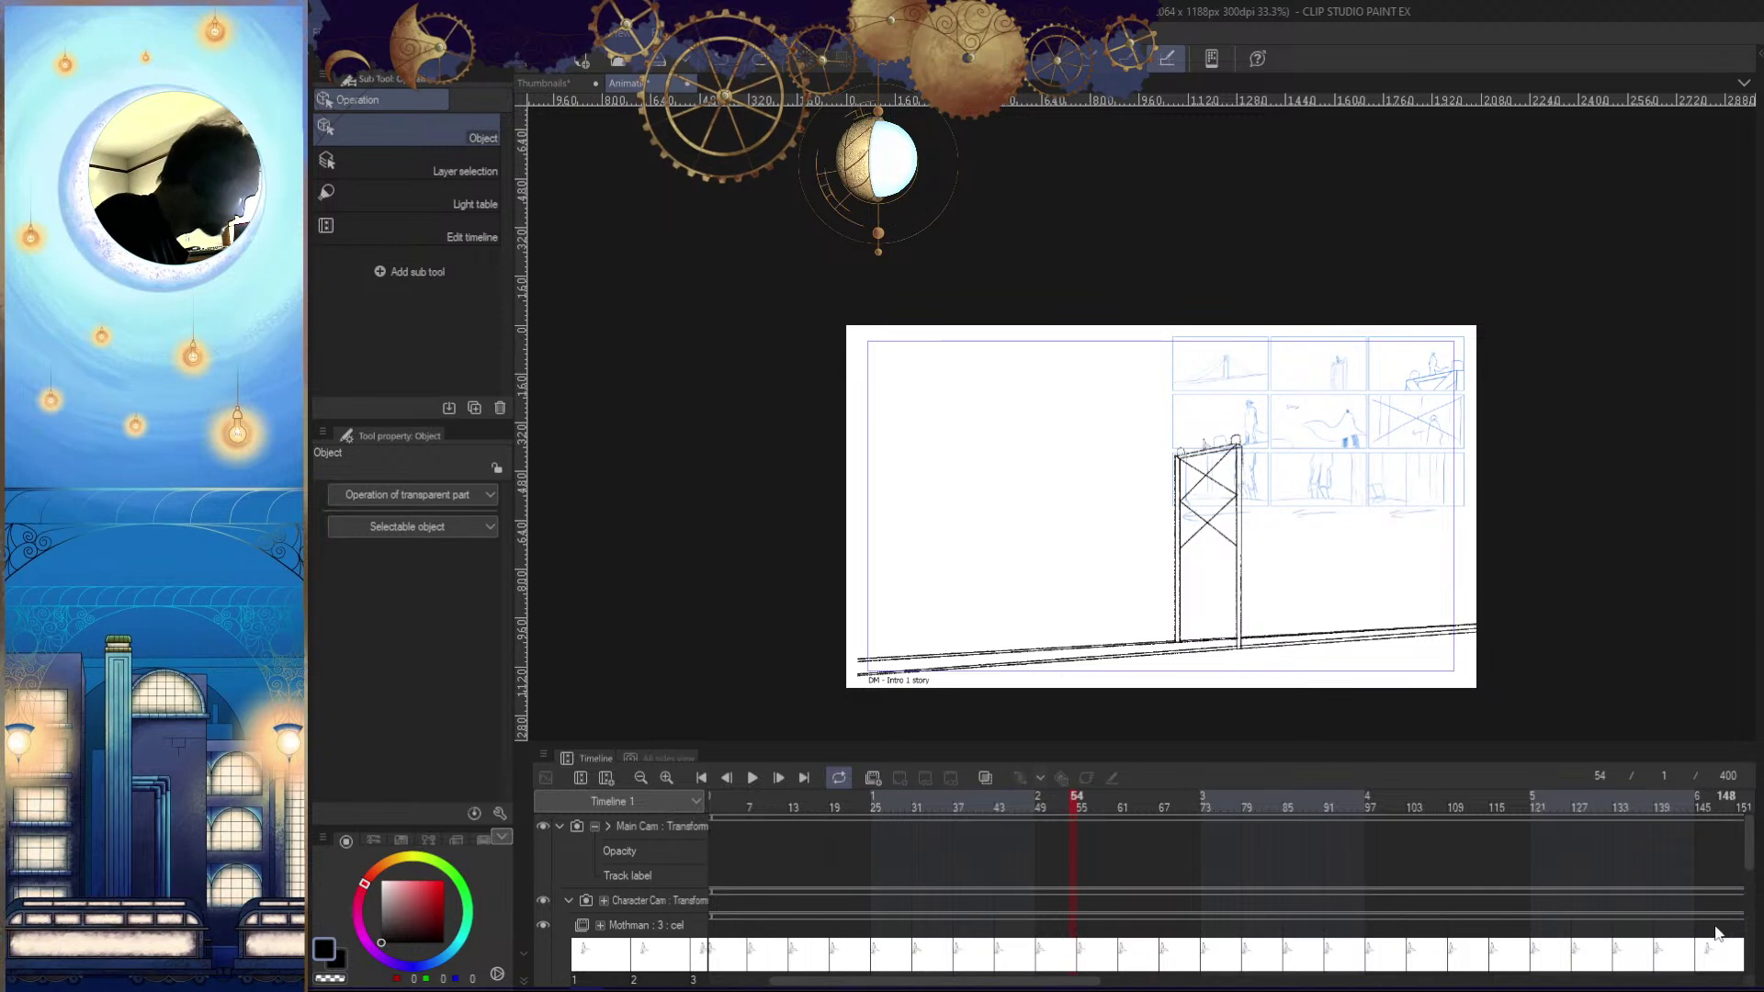
{"action": "mouse_move", "coordinate": [1064, 983]}
{"action": "left_mouse_down"}
{"action": "mouse_move", "coordinate": [1112, 981]}
{"action": "mouse_move", "coordinate": [1015, 987]}
{"action": "mouse_move", "coordinate": [1076, 985]}
{"action": "mouse_move", "coordinate": [1055, 981]}
{"action": "left_mouse_up"}
{"action": "left_click_drag", "start_coordinate": [744, 938], "coordinate": [1716, 940]}
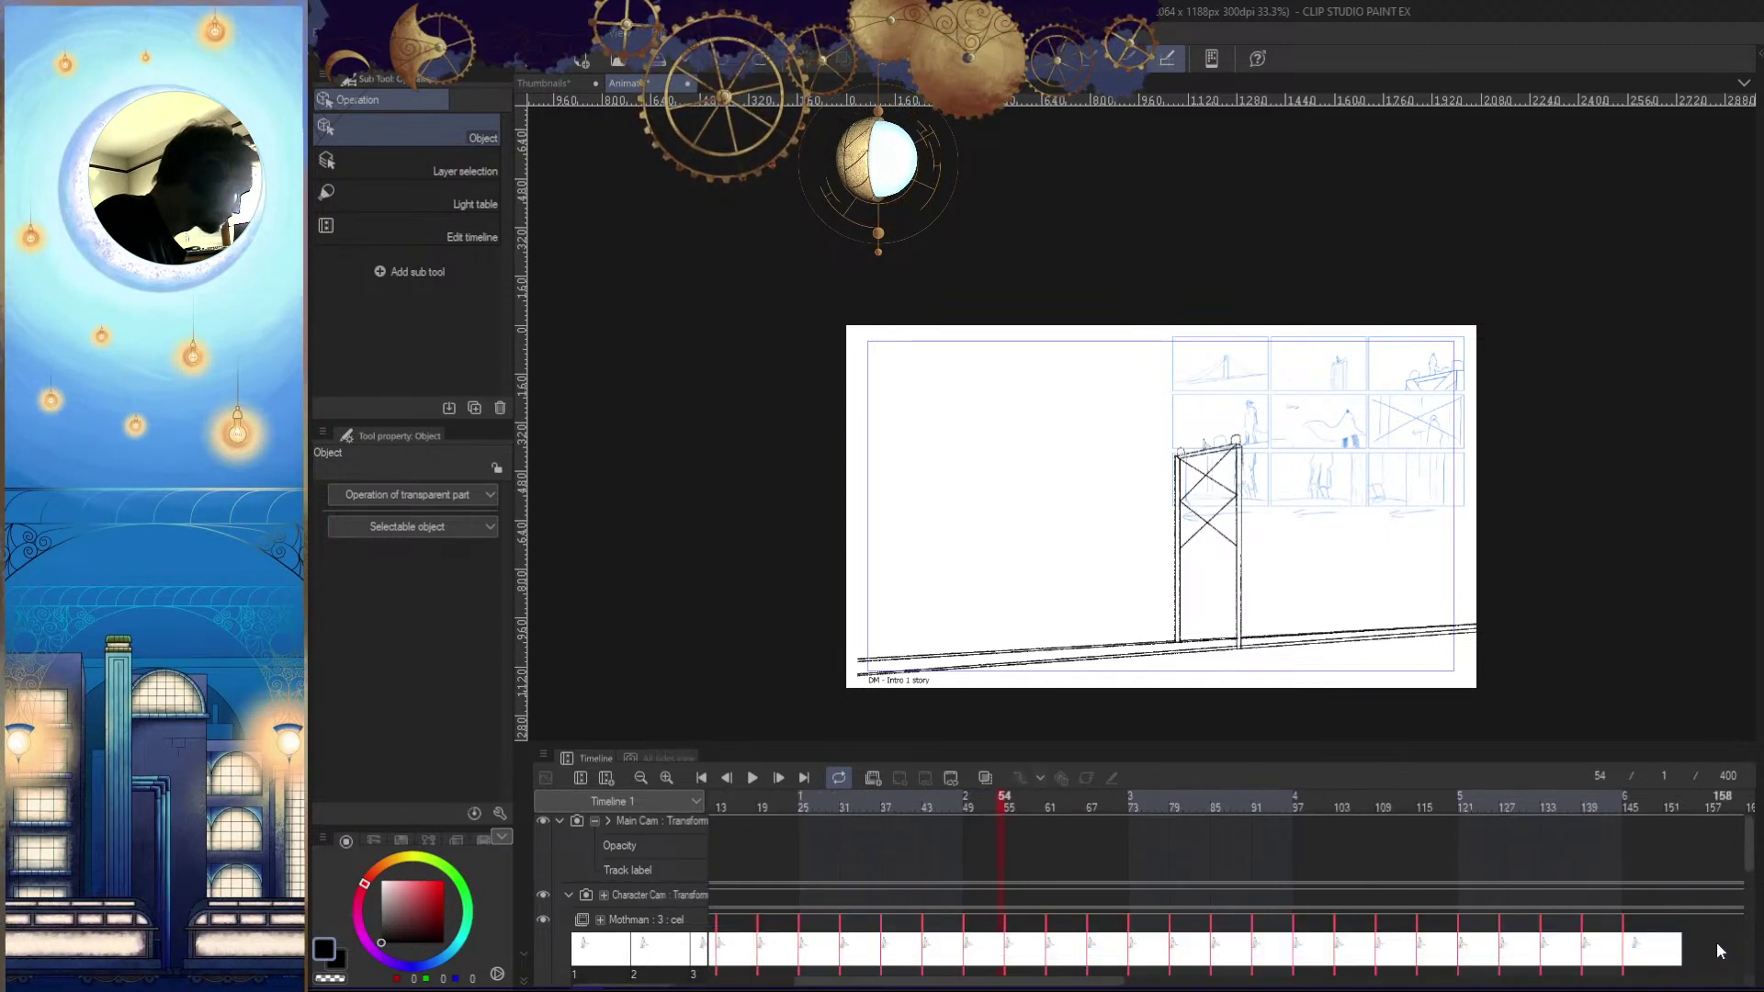
{"action": "right_click", "coordinate": [1629, 946]}
{"action": "left_click", "coordinate": [1734, 669]}
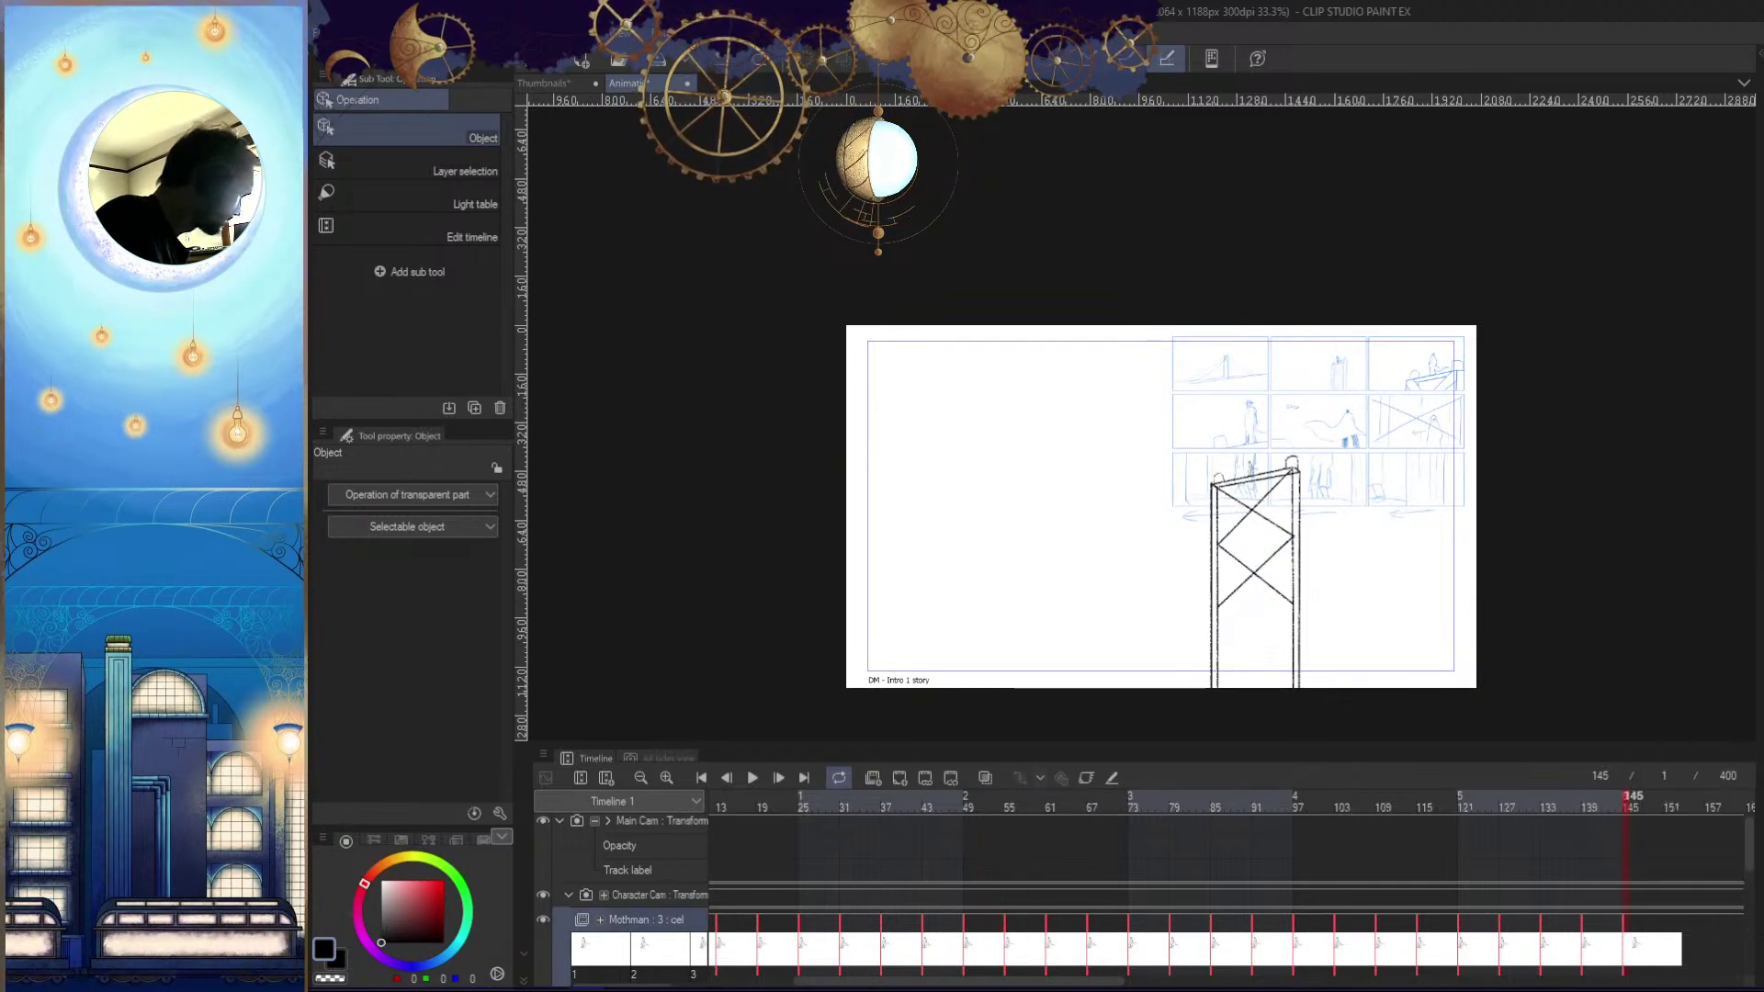
Paste the copied Mothman cels at the end of the existing cel run, at frame 151
{"action": "left_click_drag", "start_coordinate": [1632, 805], "coordinate": [1672, 827]}
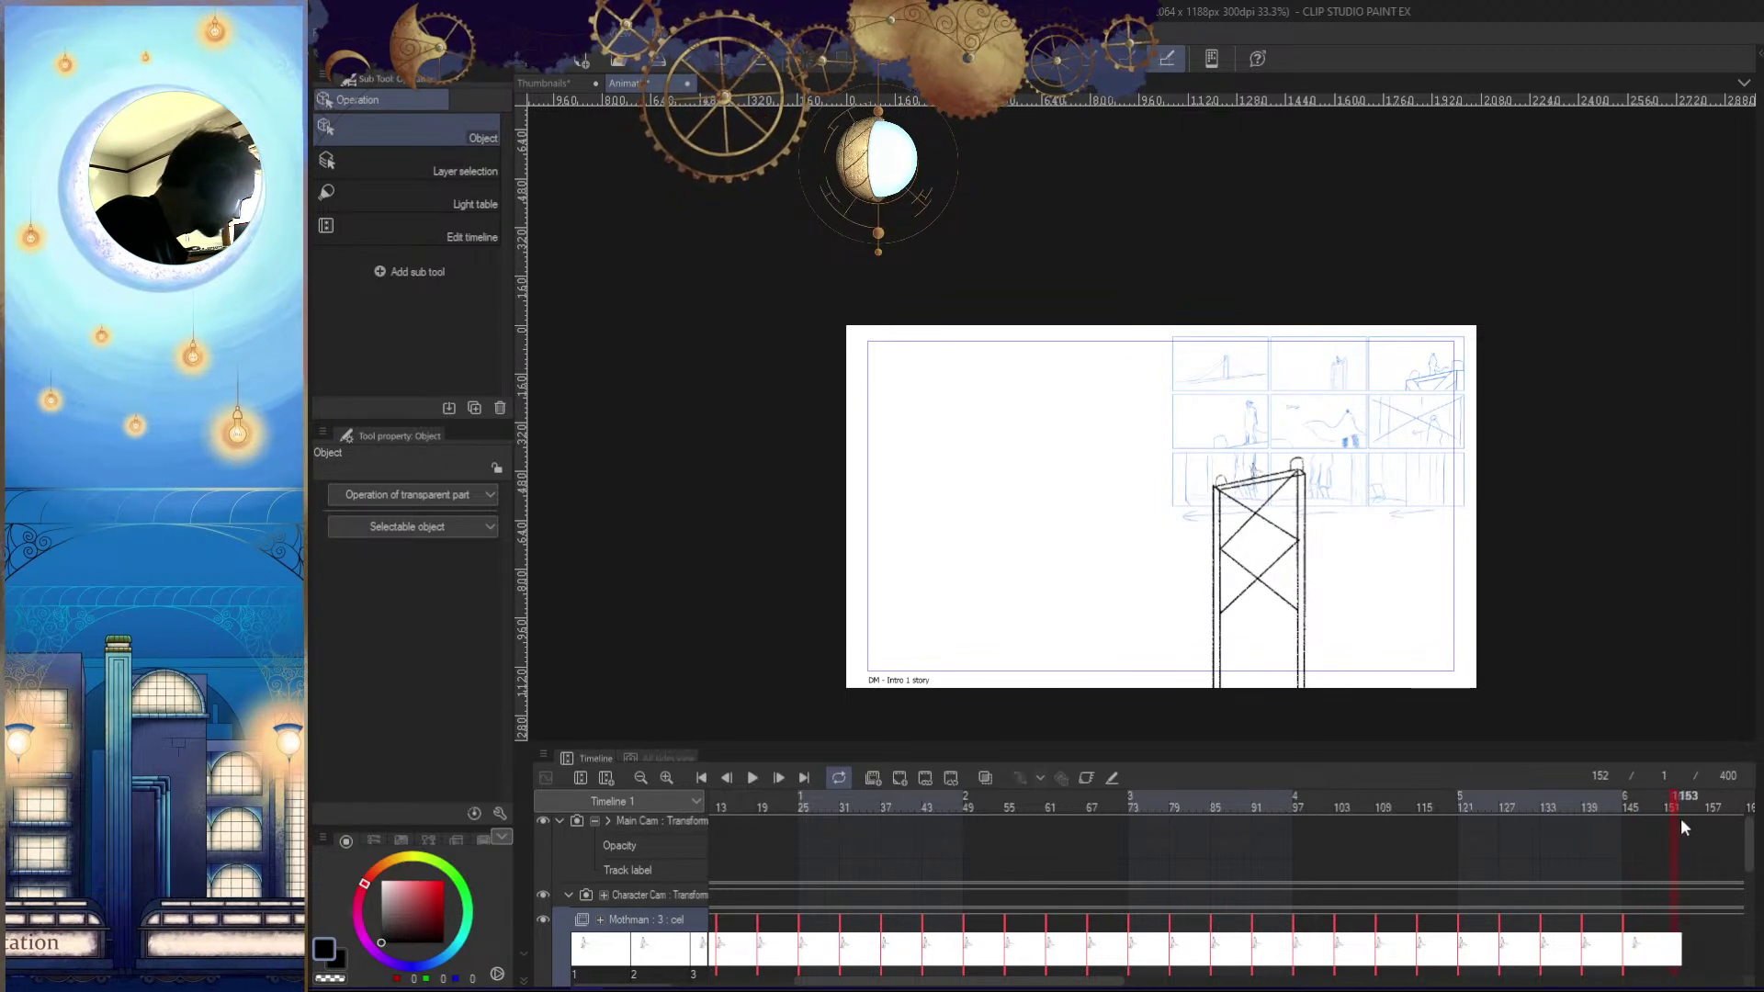
{"action": "left_click", "coordinate": [1677, 933]}
{"action": "key", "text": "Return"}
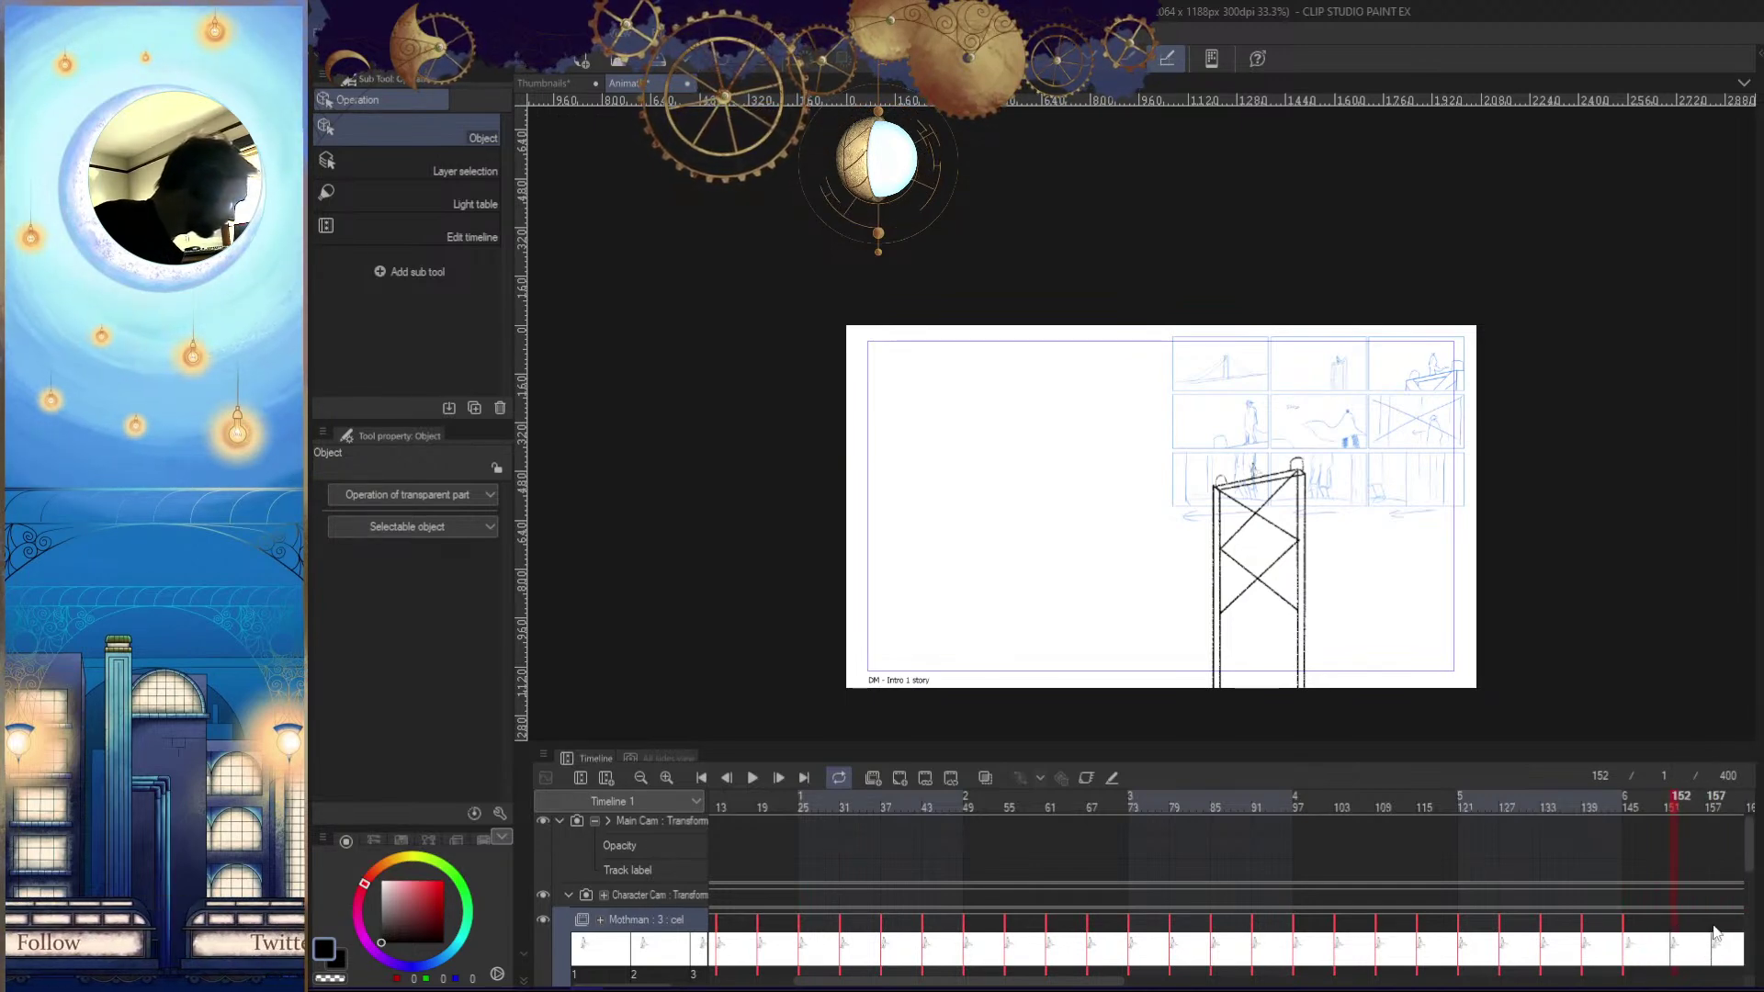
{"action": "left_click", "coordinate": [1671, 944]}
{"action": "left_click", "coordinate": [1667, 935]}
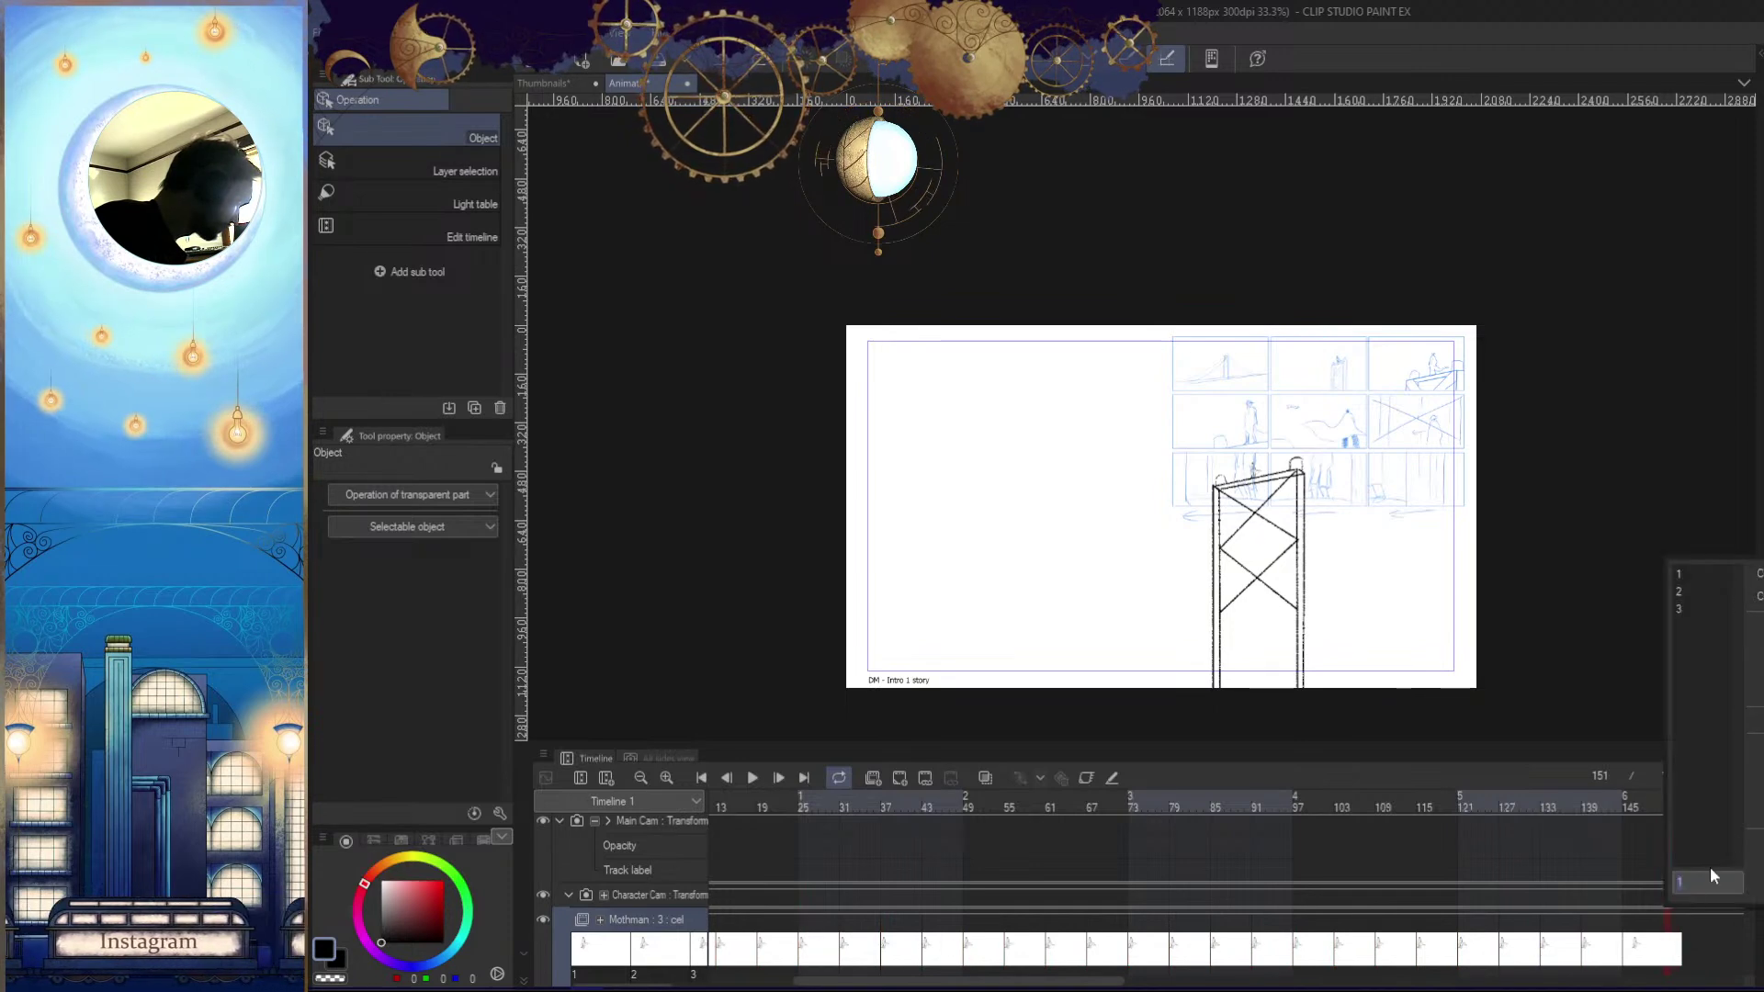
{"action": "key", "text": "Return"}
Play the animation to frame 399, and paste the copied Mothman cels again at frame 295 to extend the loop
{"action": "left_click_drag", "start_coordinate": [1628, 797], "coordinate": [849, 845]}
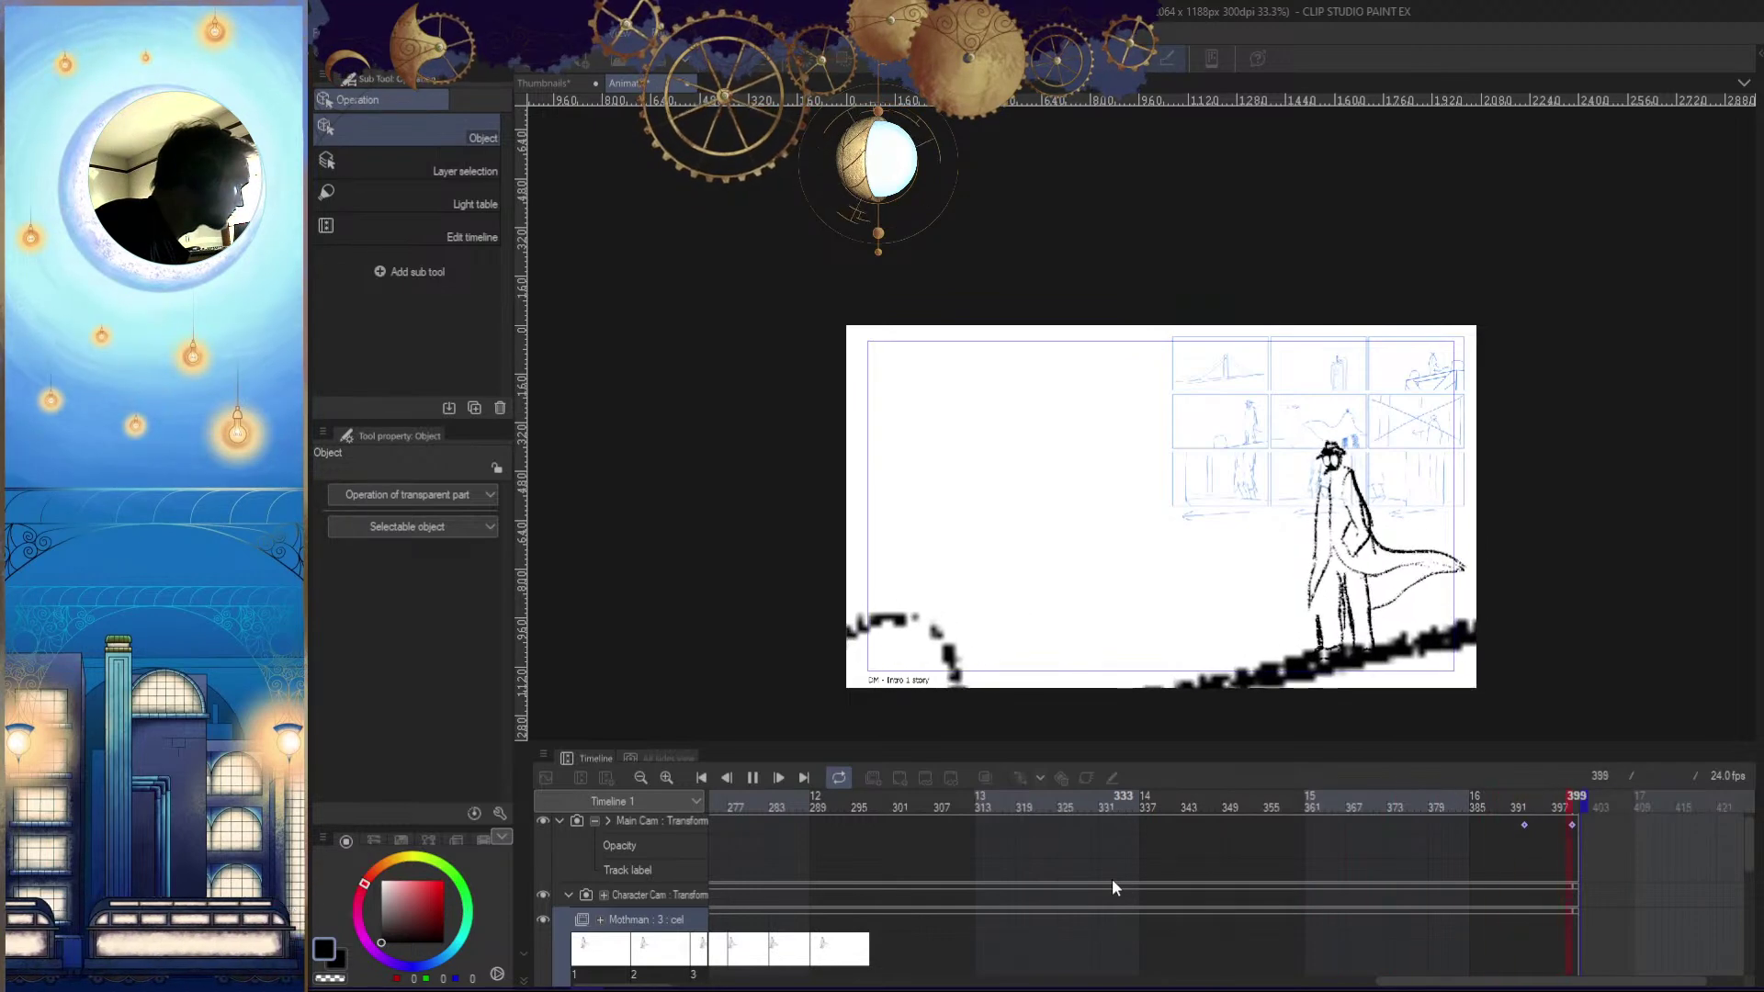
{"action": "left_click", "coordinate": [752, 780]}
{"action": "left_click_drag", "start_coordinate": [1071, 980], "coordinate": [1588, 986]}
{"action": "left_click", "coordinate": [1165, 958]}
{"action": "right_click", "coordinate": [1156, 930]}
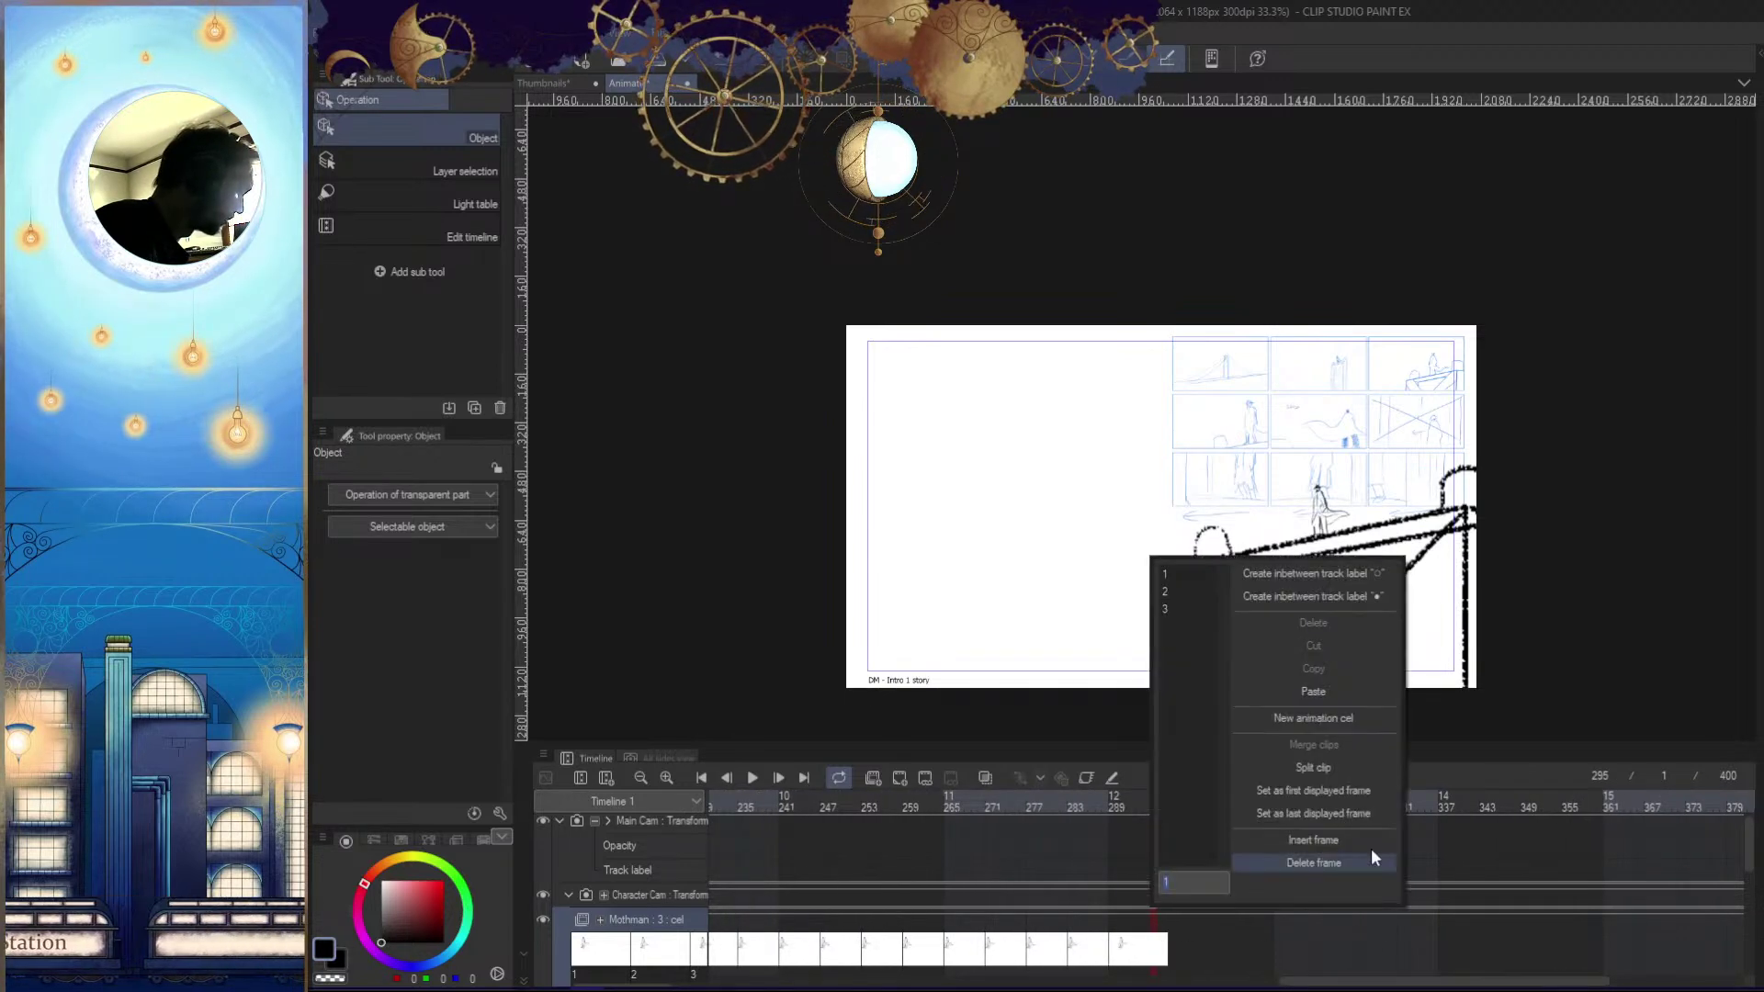
{"action": "left_click", "coordinate": [1336, 694]}
{"action": "left_click_drag", "start_coordinate": [1371, 981], "coordinate": [1565, 960]}
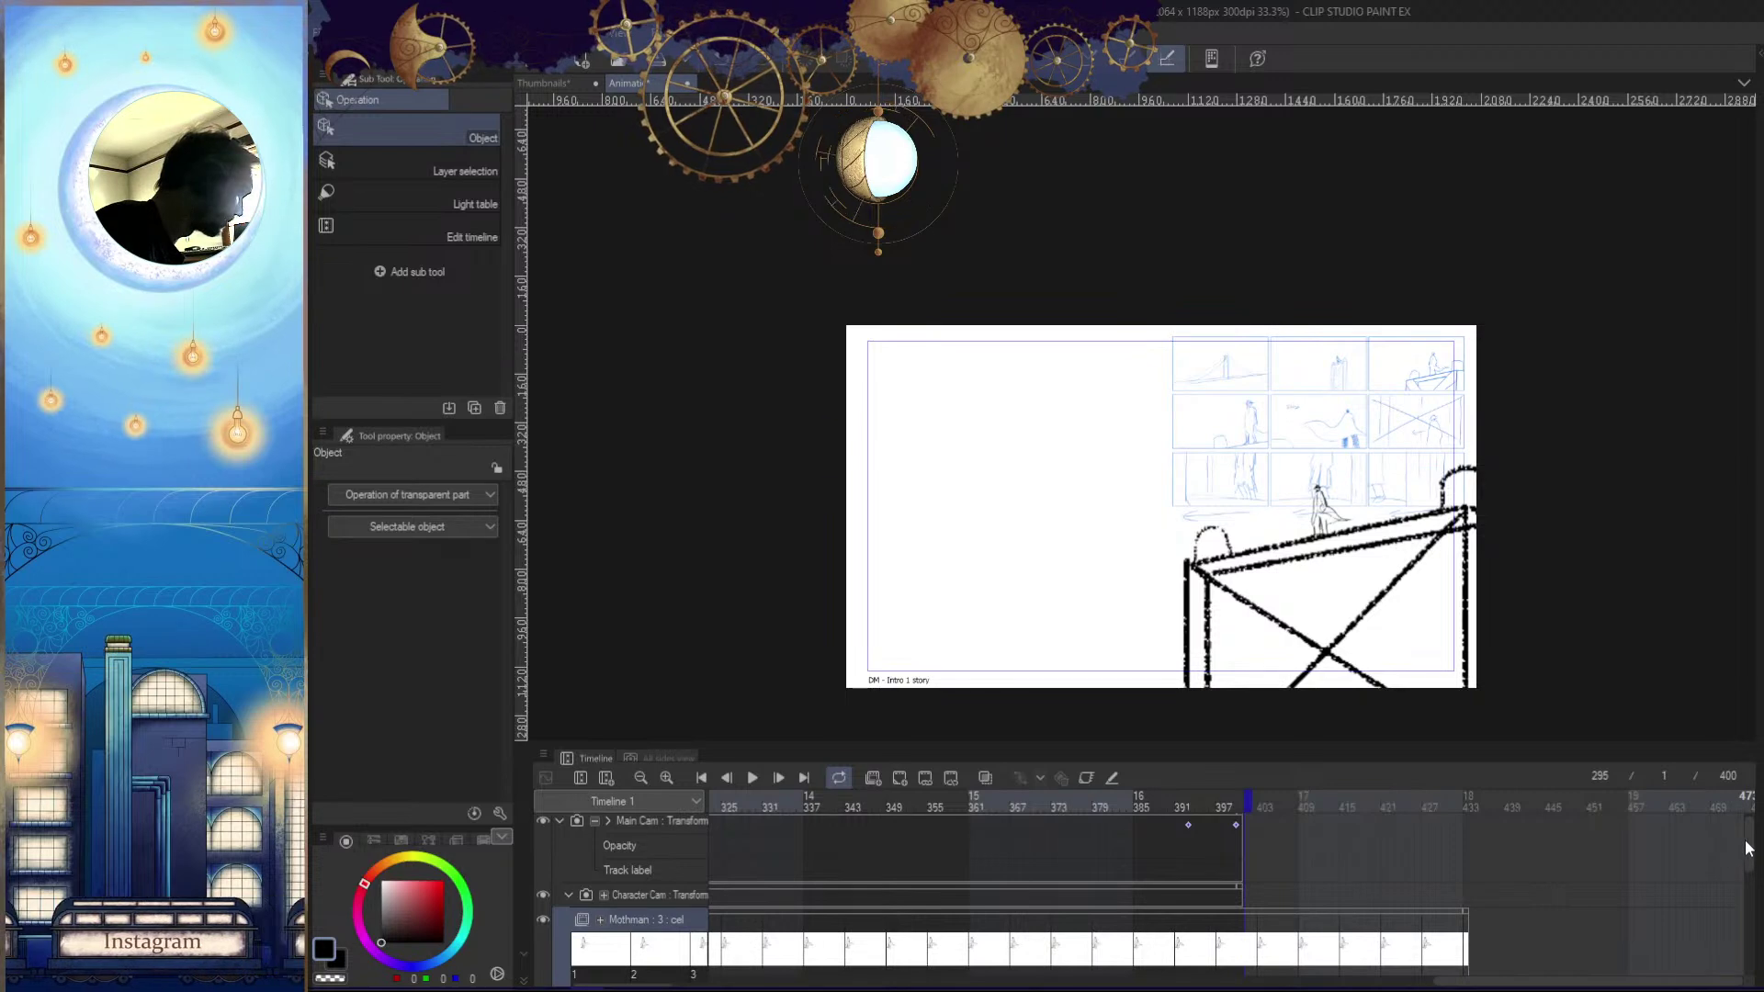
Select the Main Cam track at frame 365 and inspect its transform curves in the graph view before returning to the track view
{"action": "left_click_drag", "start_coordinate": [1745, 847], "coordinate": [1696, 820]}
{"action": "left_click", "coordinate": [1000, 842]}
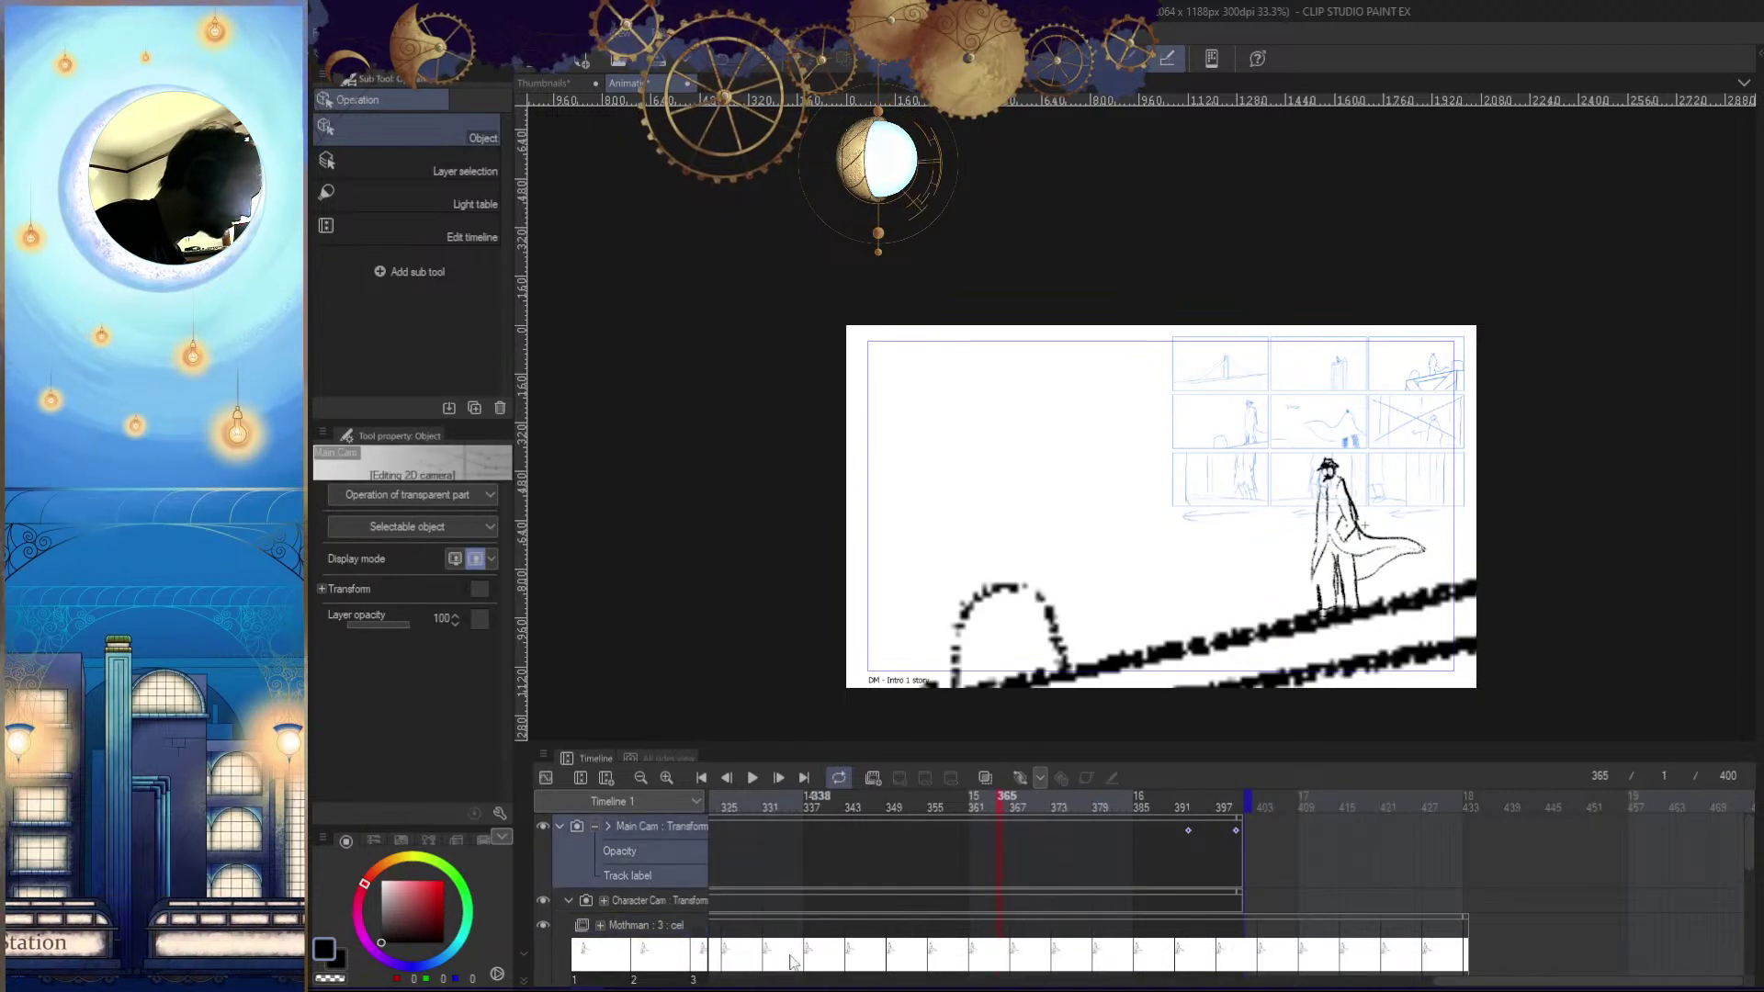
{"action": "left_click", "coordinate": [551, 778]}
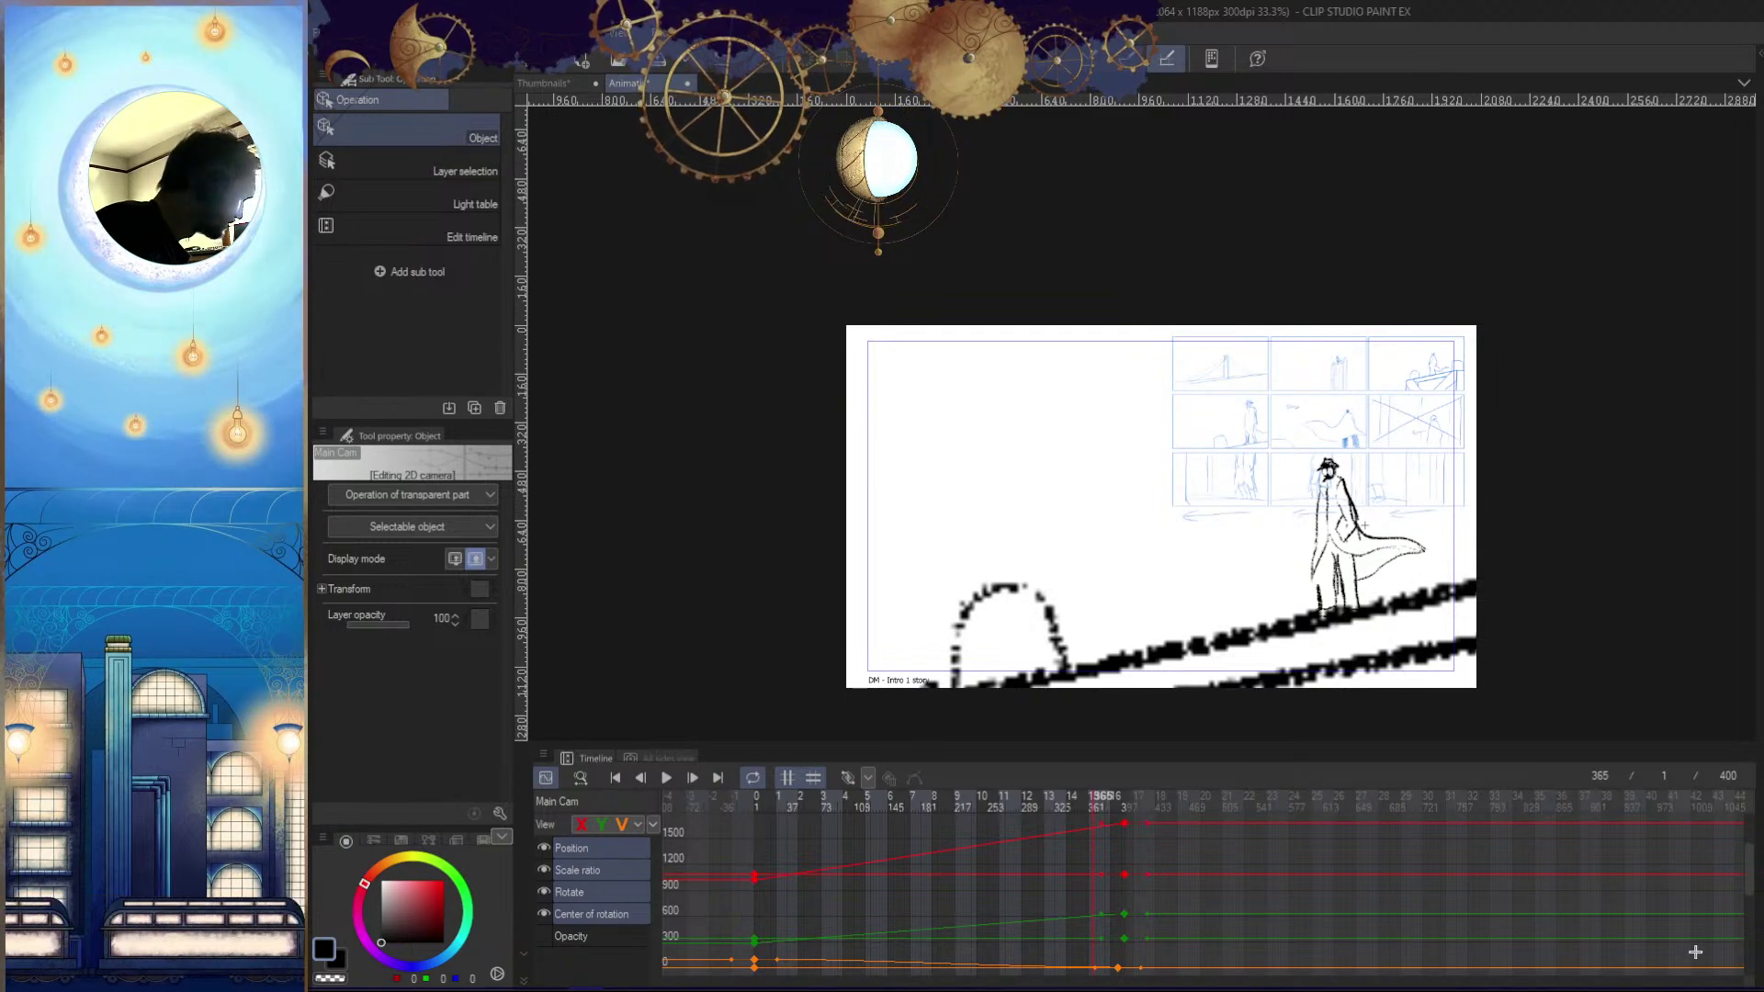
{"action": "left_click_drag", "start_coordinate": [1522, 882], "coordinate": [1356, 772]}
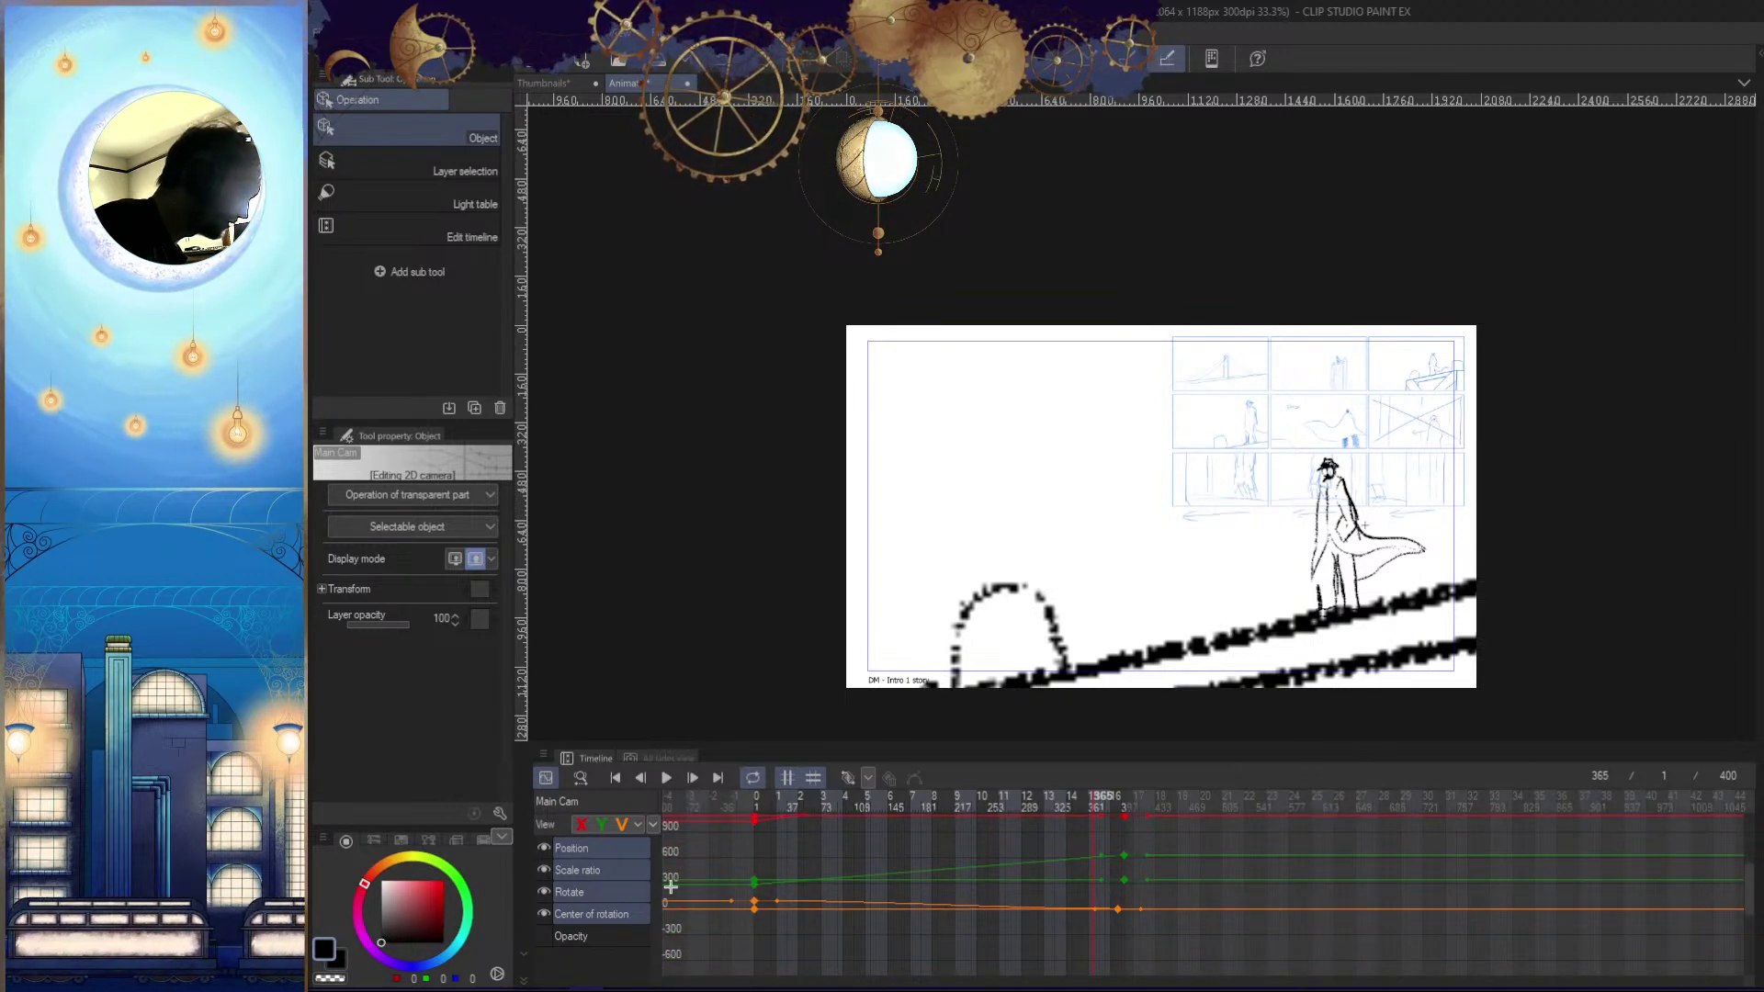
{"action": "left_click", "coordinate": [550, 779]}
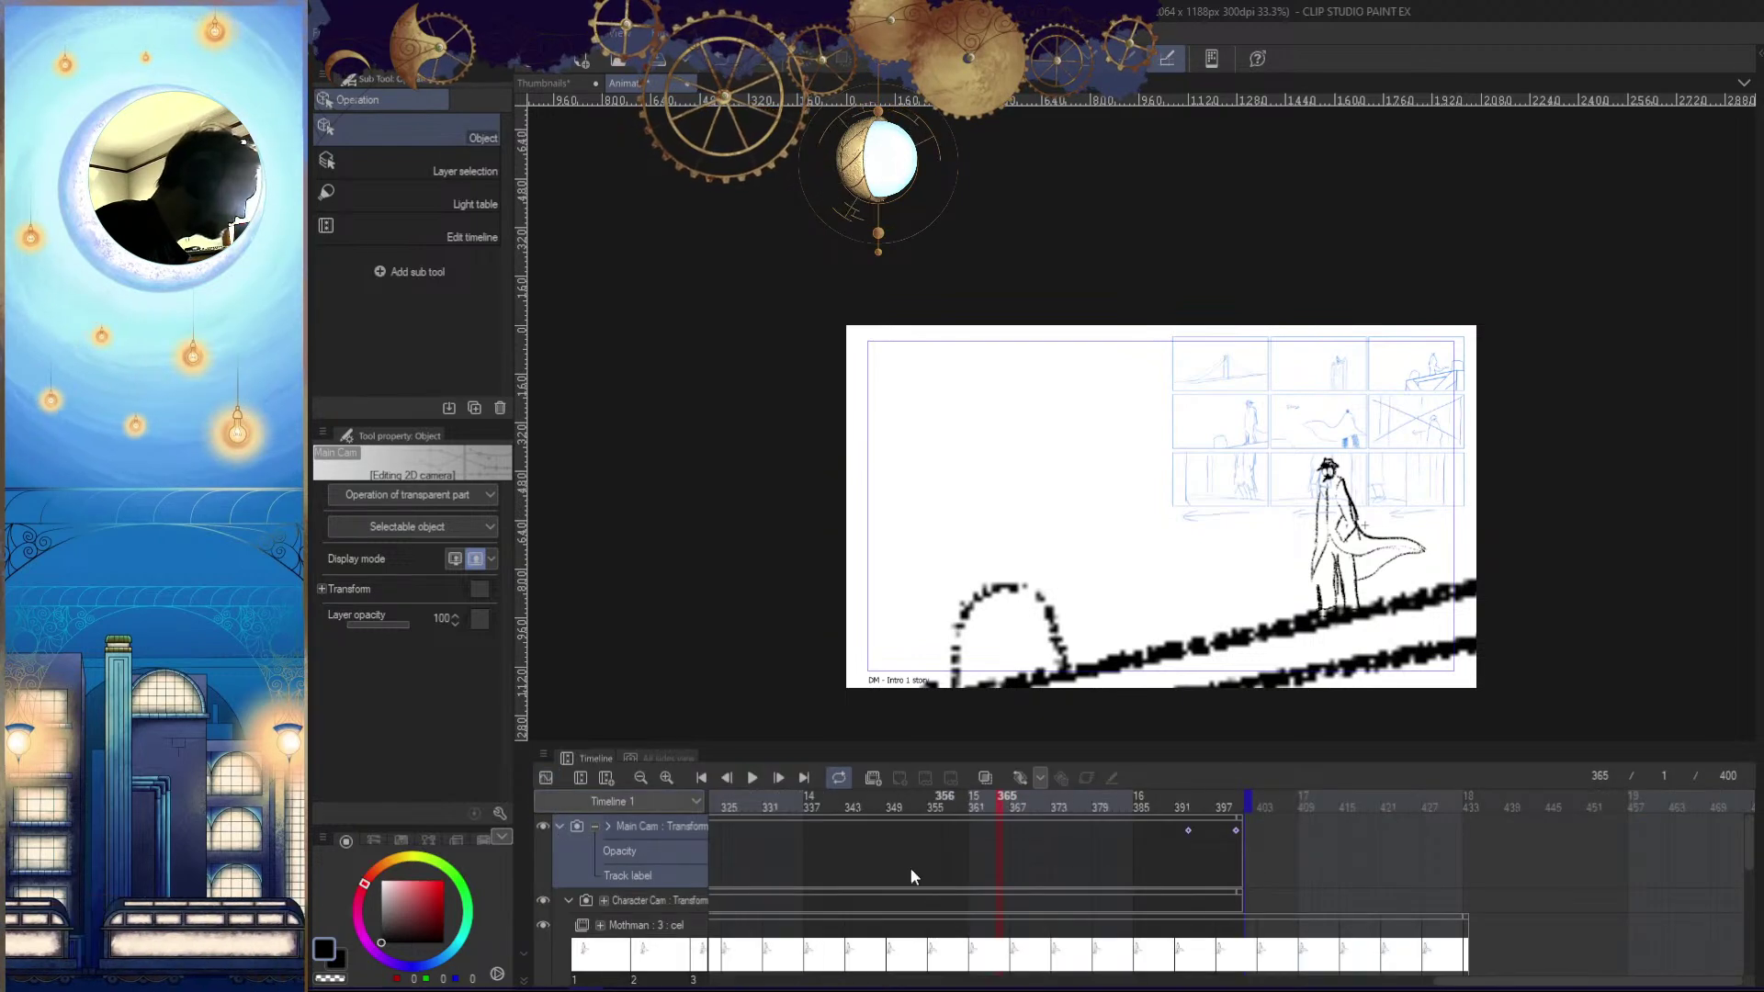
Expand the Main Cam transform properties and move the final Position and Center of rotation keyframes to frame 393, aligned with the Scale ratio keyframe
{"action": "left_click", "coordinate": [1188, 831]}
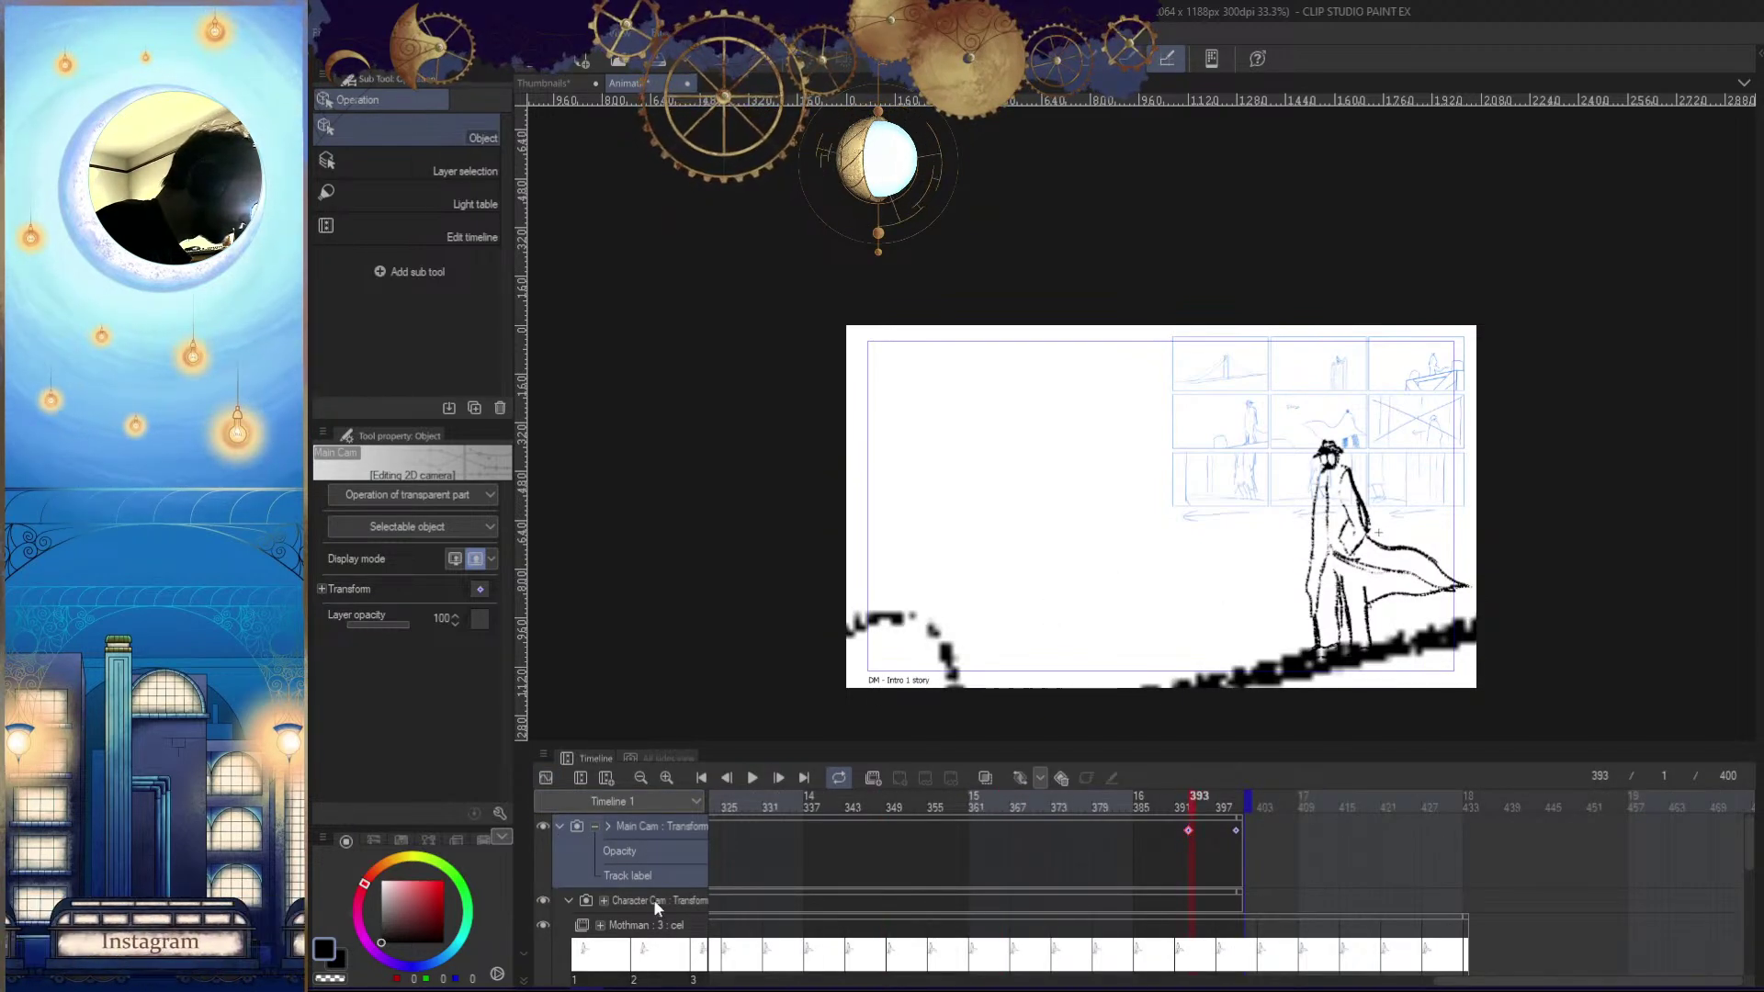
{"action": "left_click", "coordinate": [608, 826]}
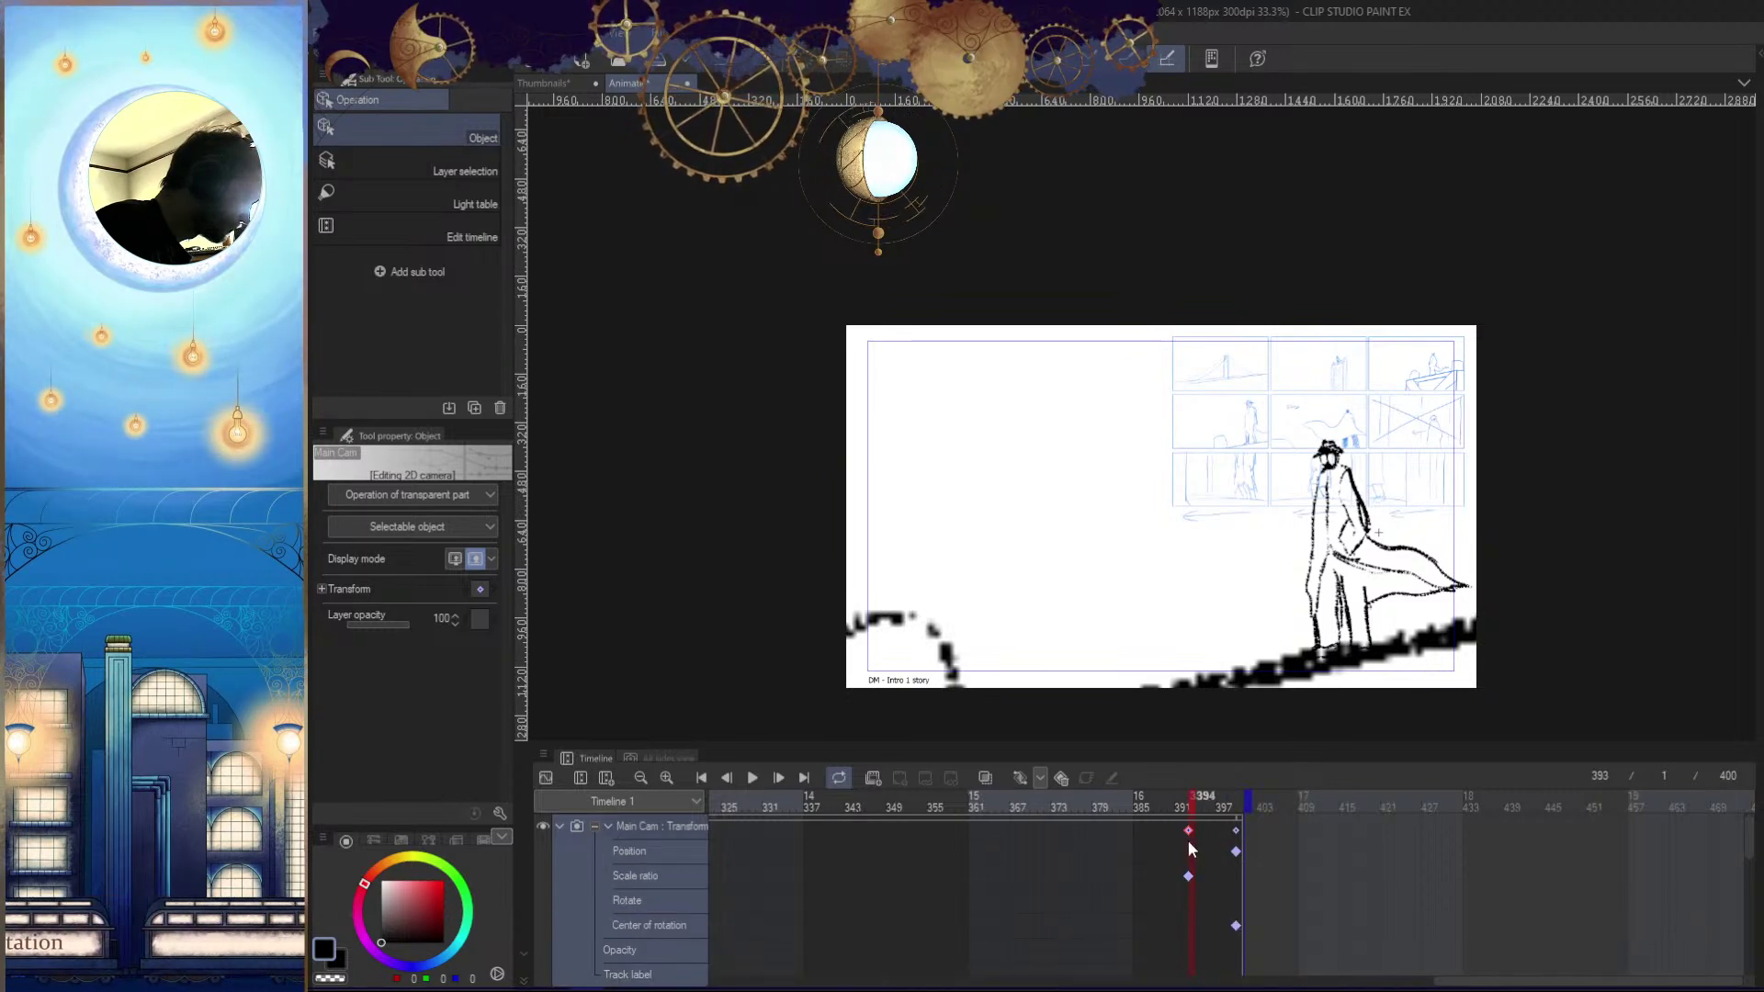
{"action": "scroll", "coordinate": [1746, 852], "scroll_direction": "down", "scroll_amount": 3}
{"action": "scroll", "coordinate": [1752, 847], "scroll_direction": "up", "scroll_amount": 3}
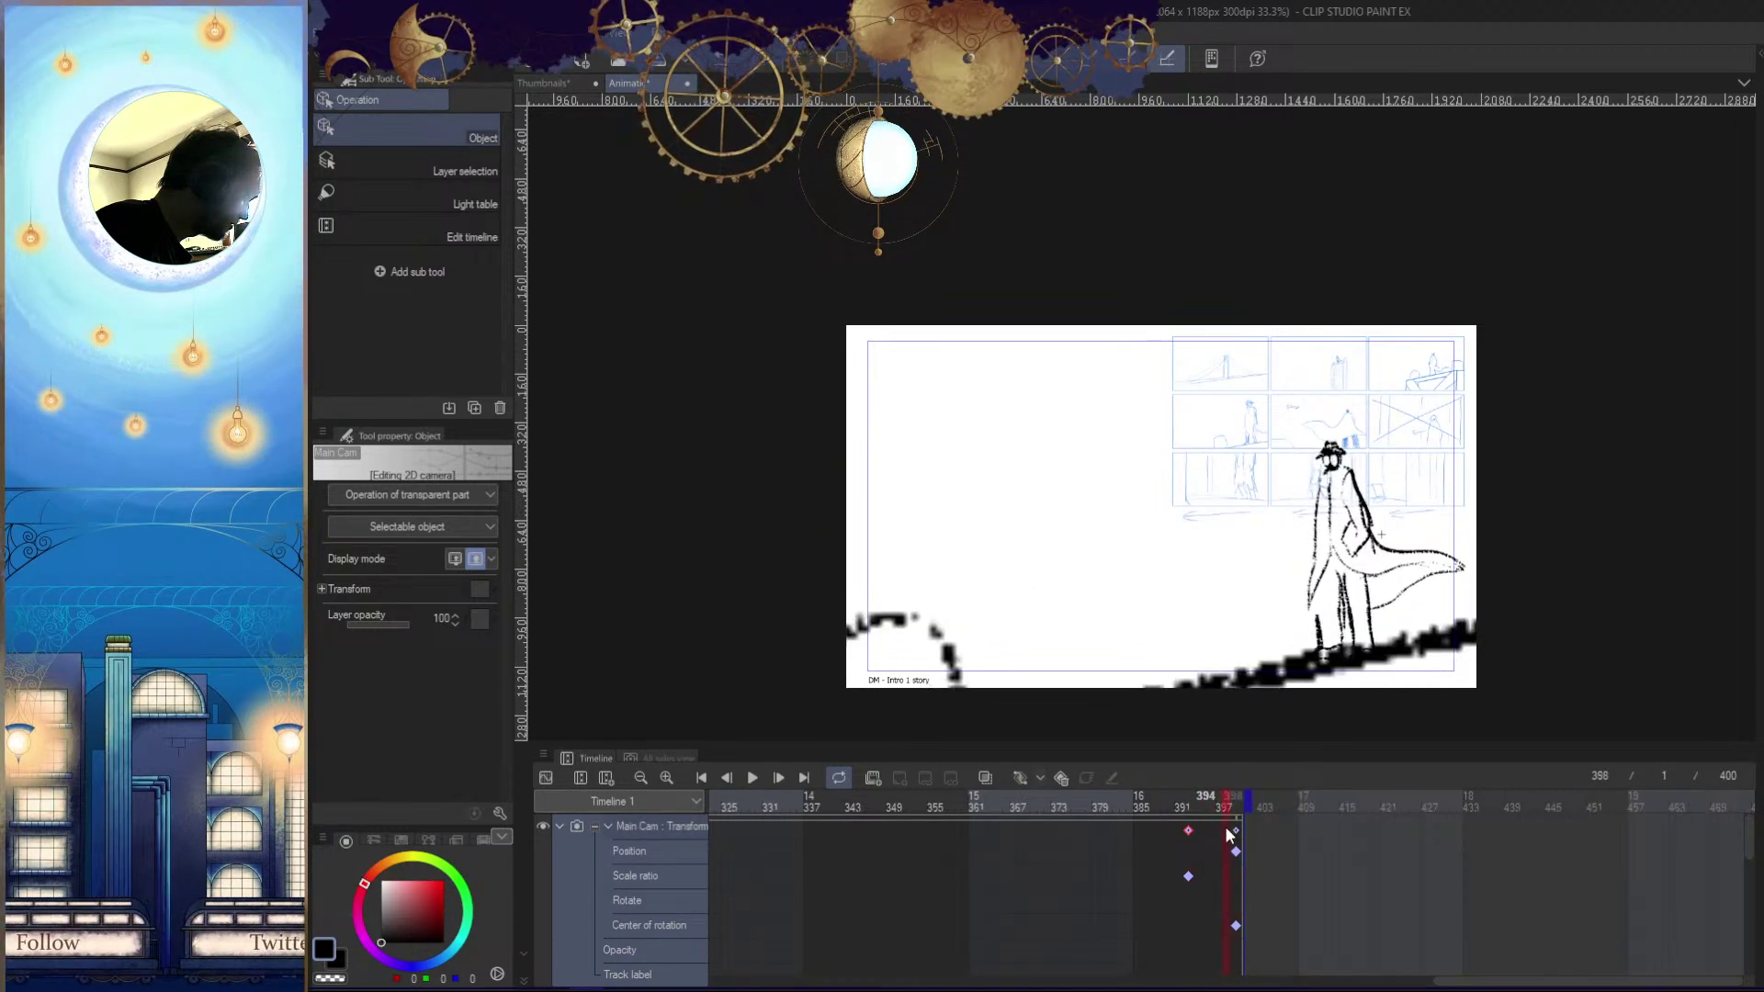
{"action": "left_click_drag", "start_coordinate": [1243, 875], "coordinate": [1247, 873]}
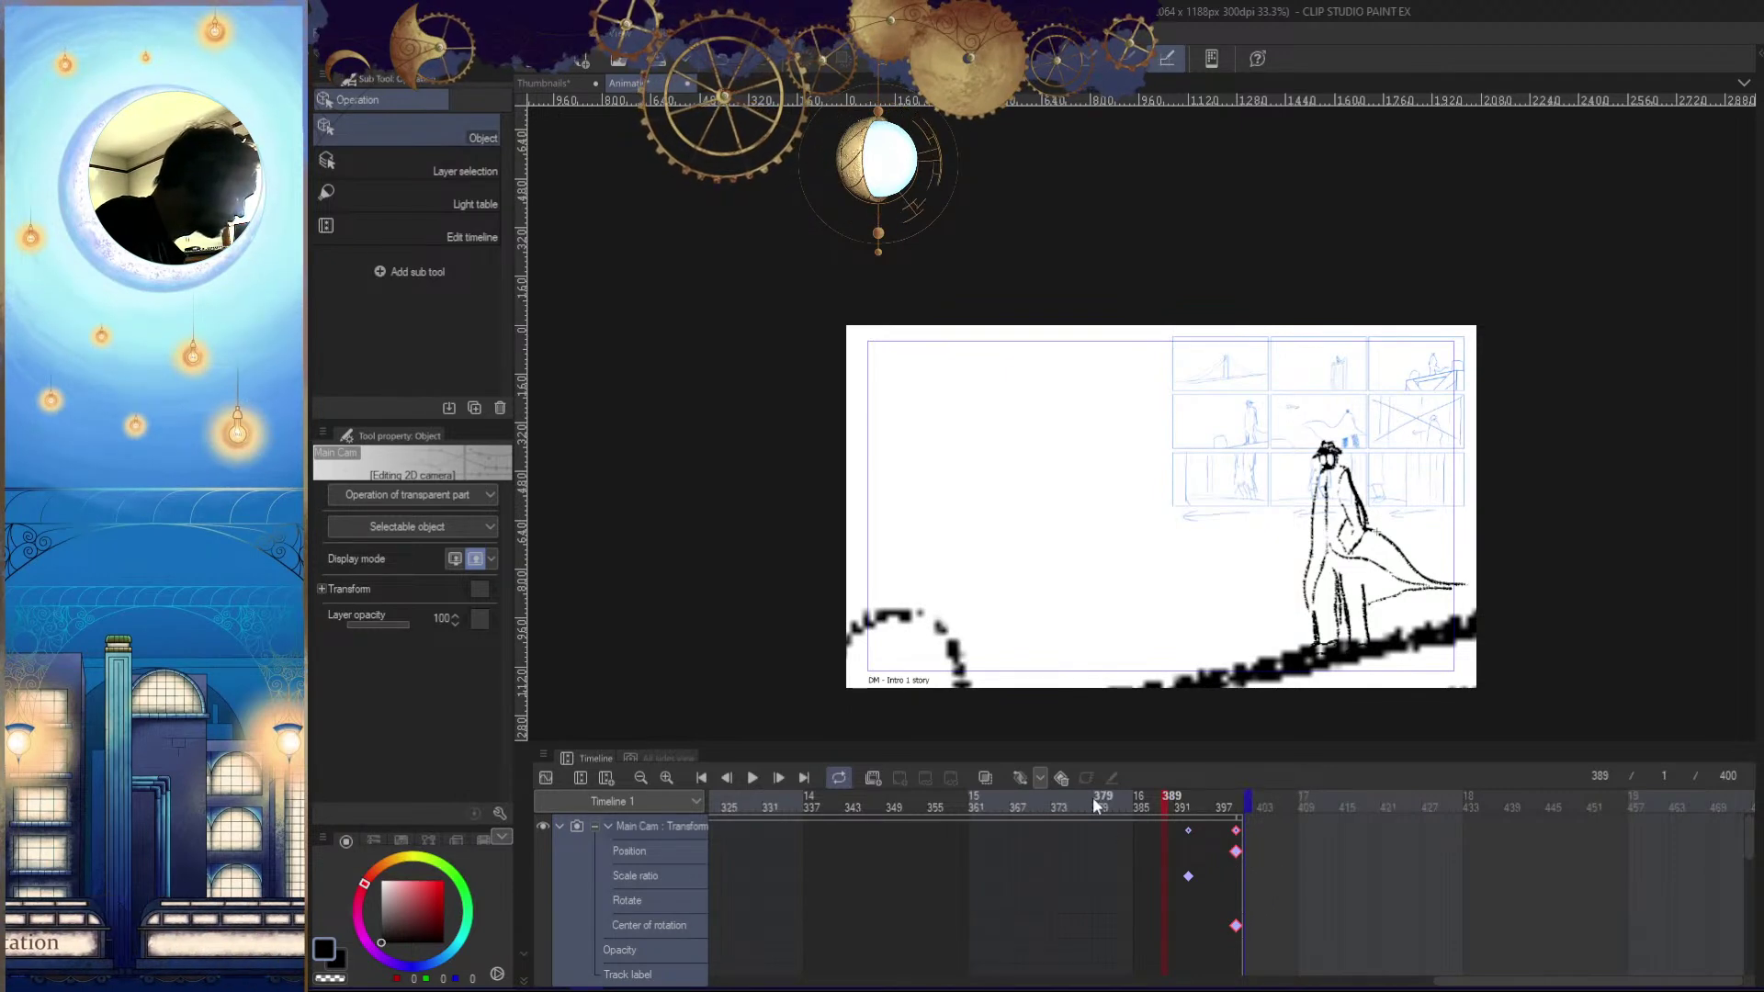
{"action": "left_click", "coordinate": [1064, 777]}
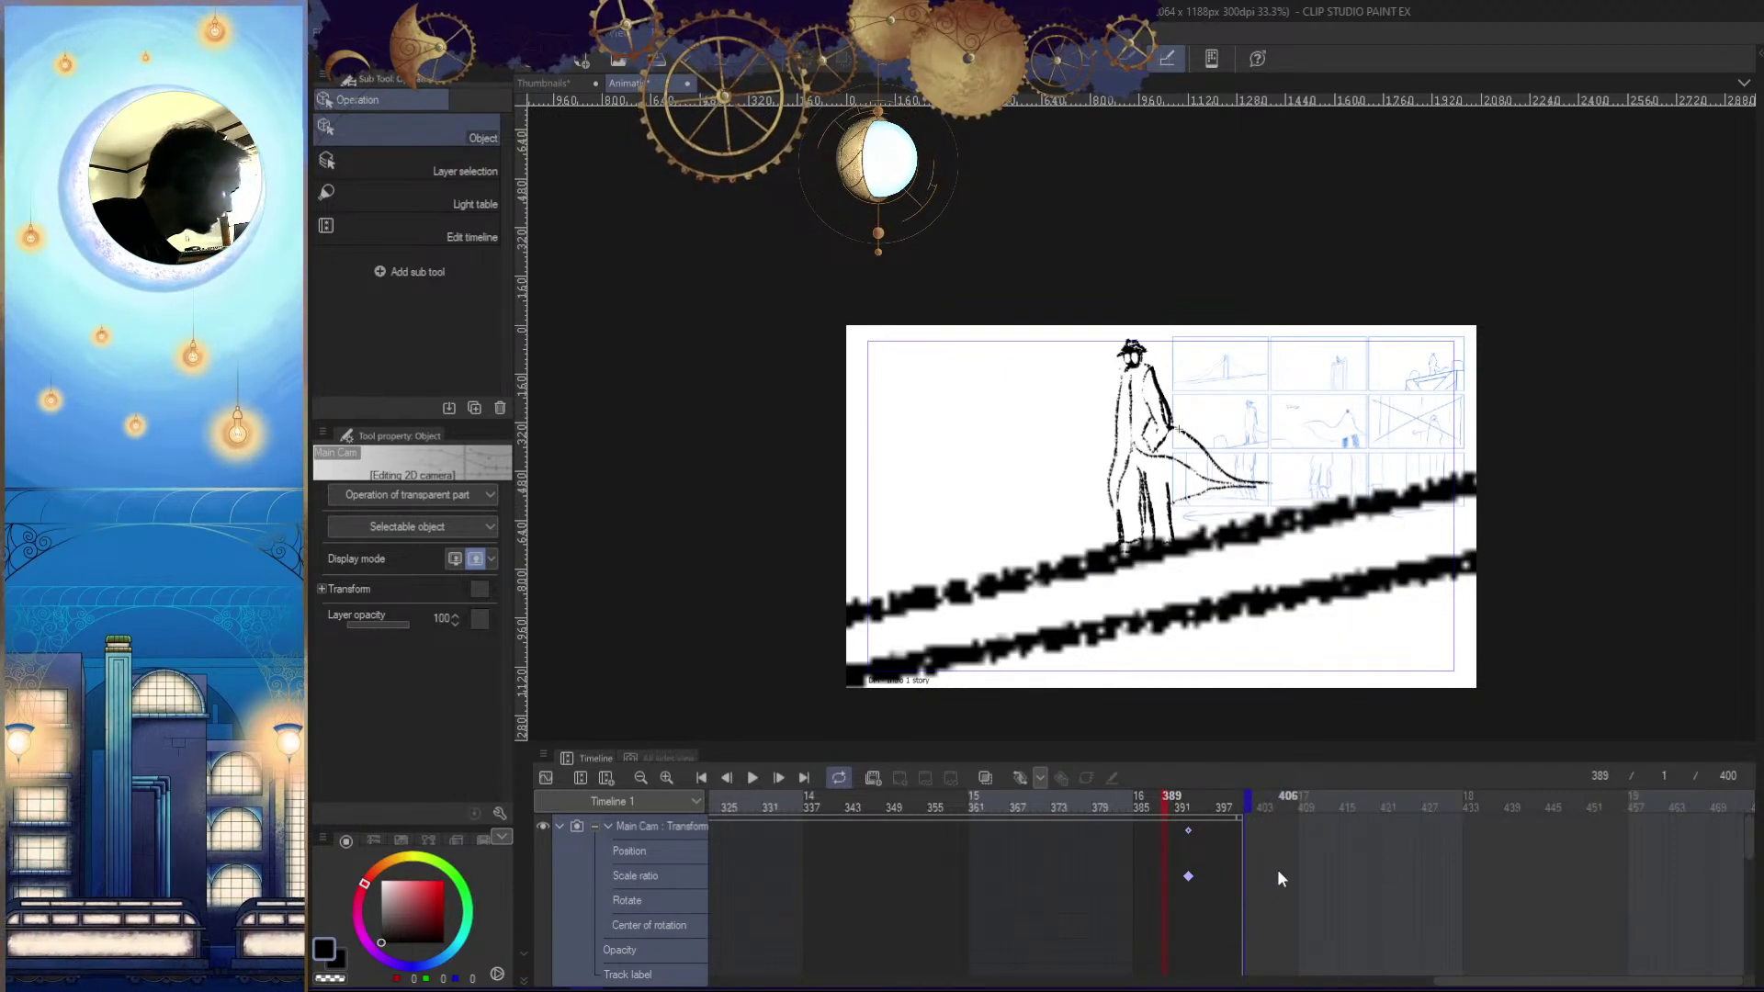
{"action": "key", "text": "ctrl+z"}
{"action": "left_click_drag", "start_coordinate": [1227, 945], "coordinate": [1235, 890]}
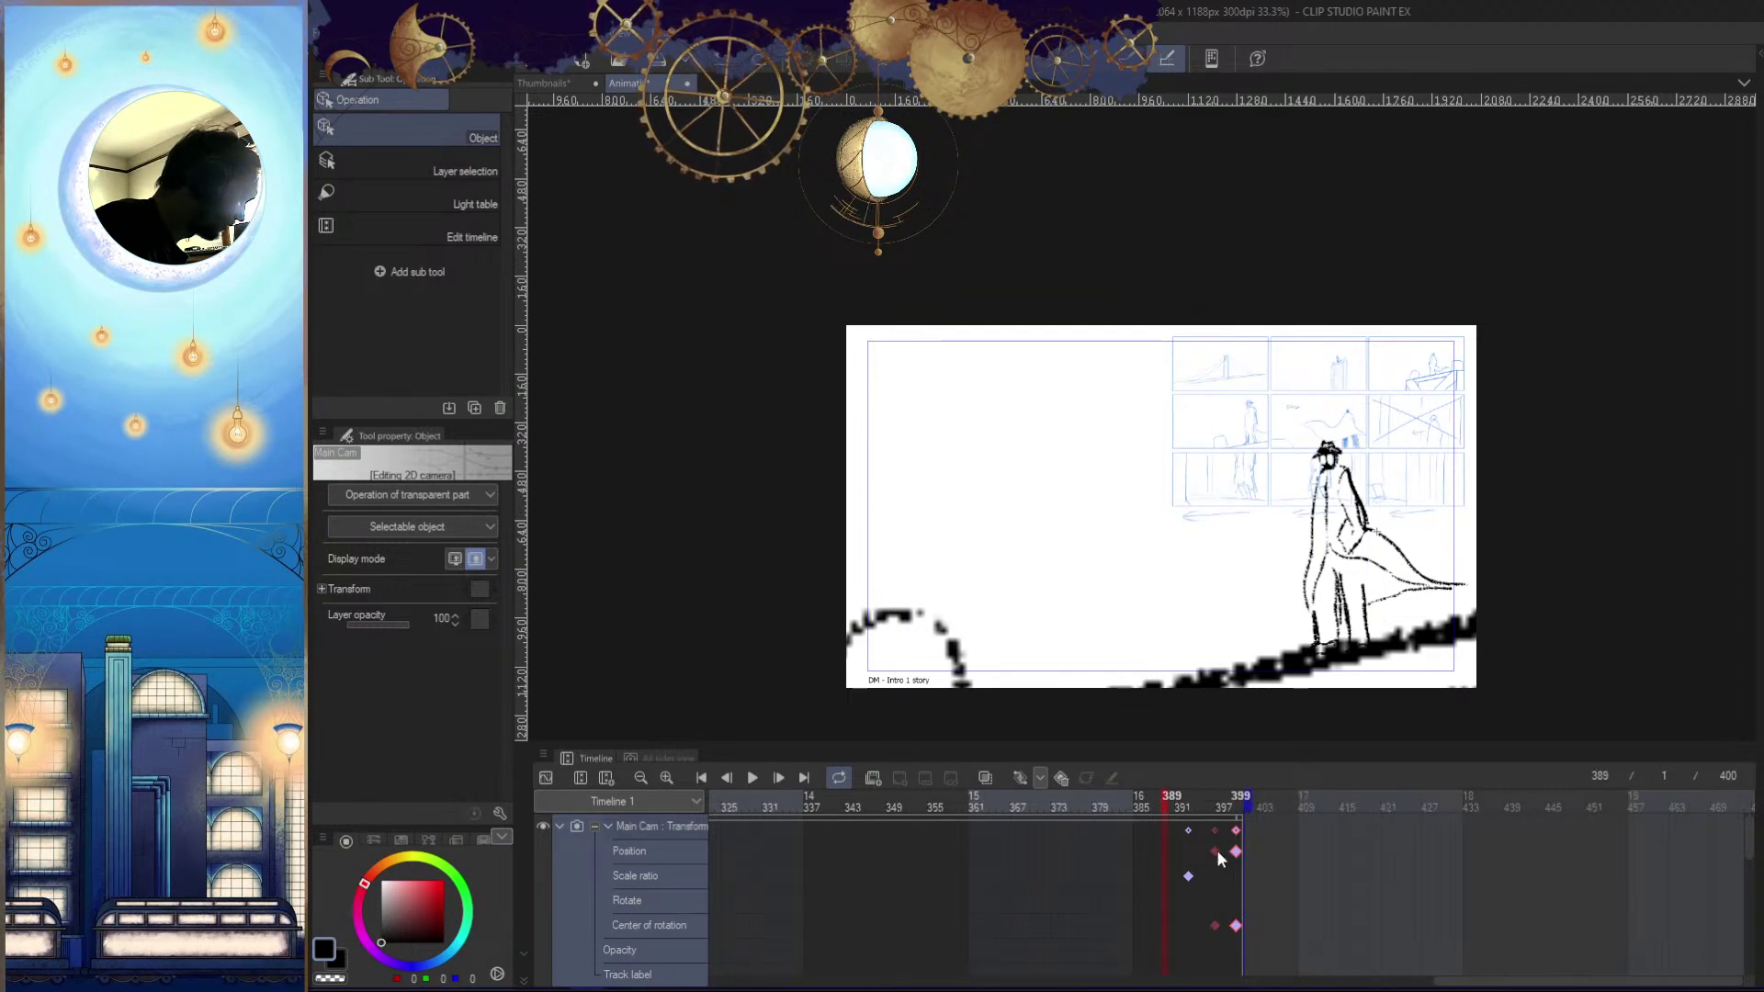
{"action": "key", "text": "Delete"}
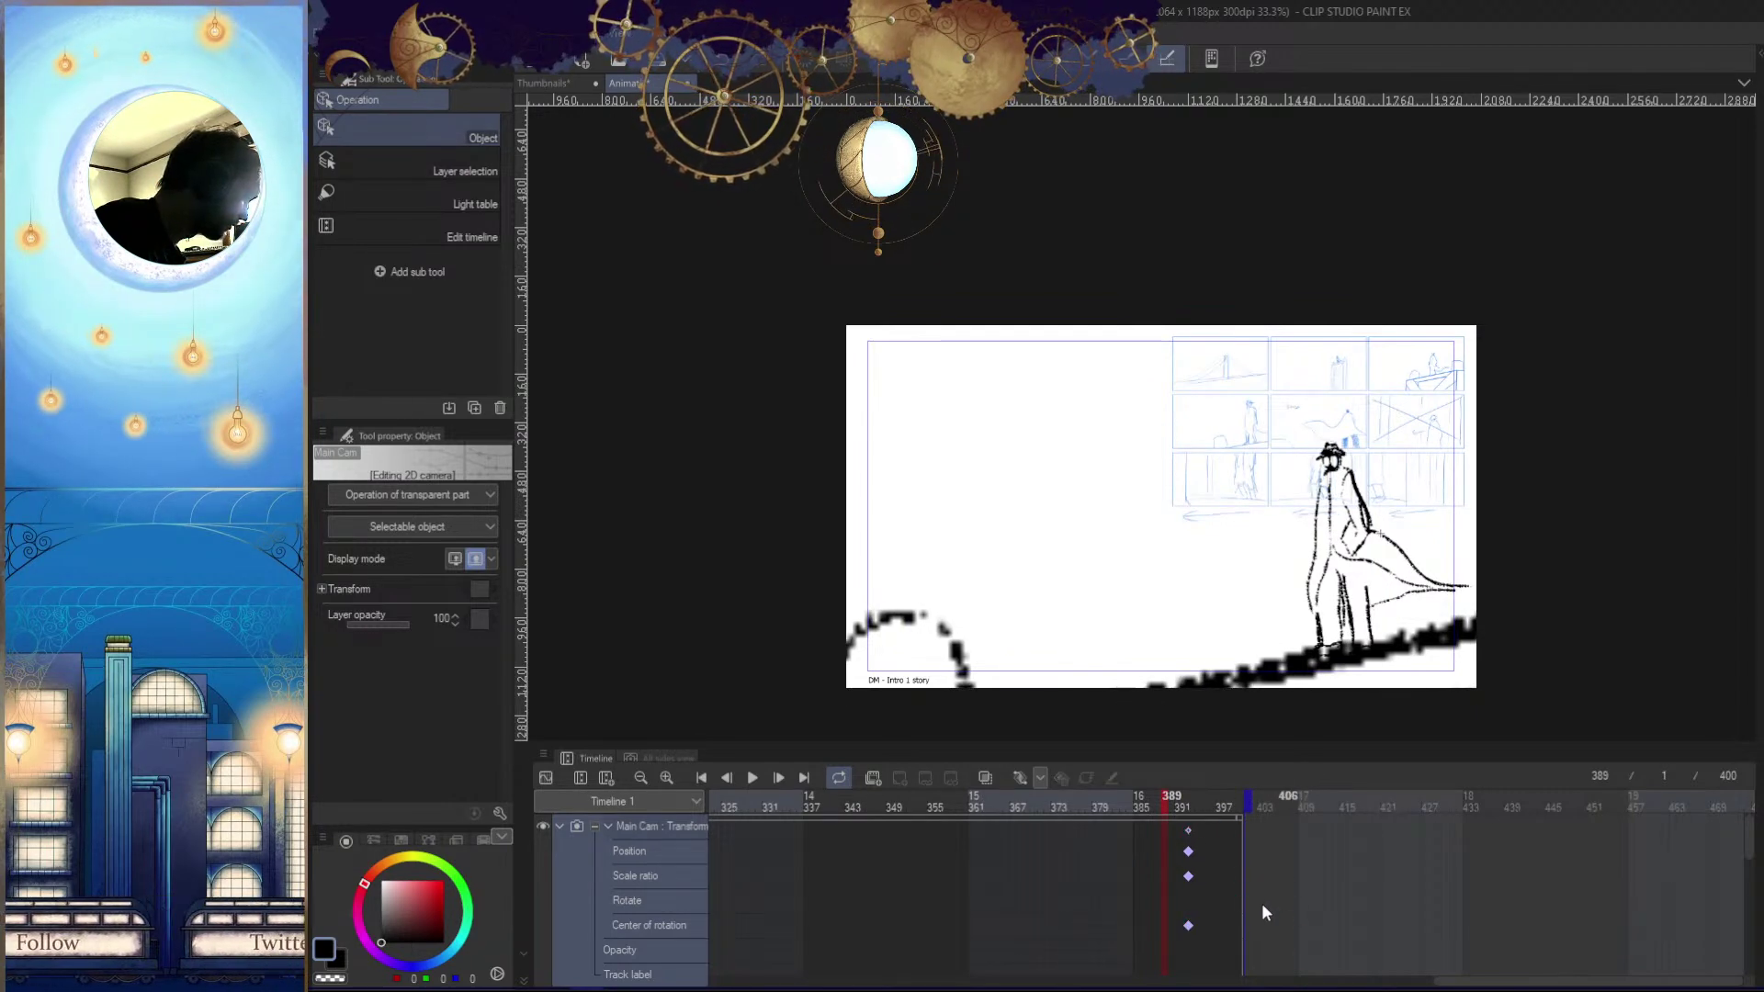
Return to frame 1 and play the camera push-in with the palettes hidden, restoring them at the end
{"action": "scroll", "coordinate": [1748, 857], "scroll_direction": "up", "scroll_amount": 2}
{"action": "scroll", "coordinate": [1748, 858], "scroll_direction": "down", "scroll_amount": 2}
{"action": "left_click_drag", "start_coordinate": [1173, 803], "coordinate": [398, 919]}
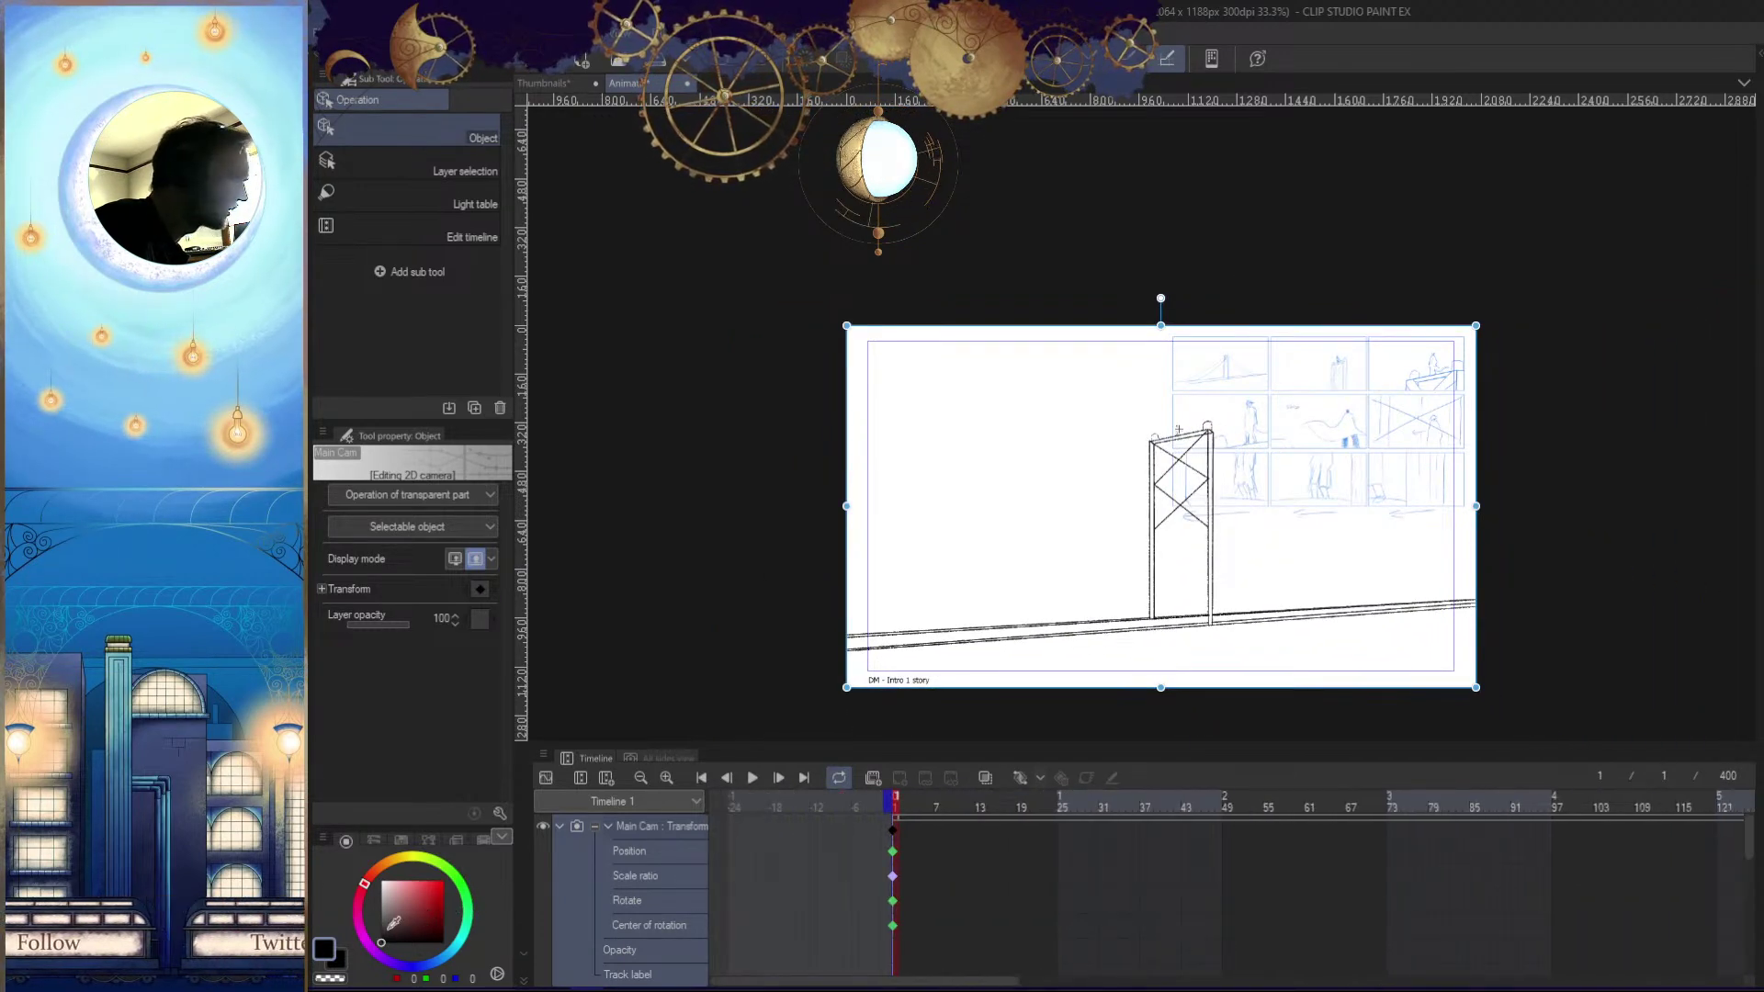
{"action": "mouse_move", "coordinate": [1753, 850]}
{"action": "left_mouse_down"}
{"action": "mouse_move", "coordinate": [1750, 923]}
{"action": "mouse_move", "coordinate": [1749, 827]}
{"action": "left_mouse_up"}
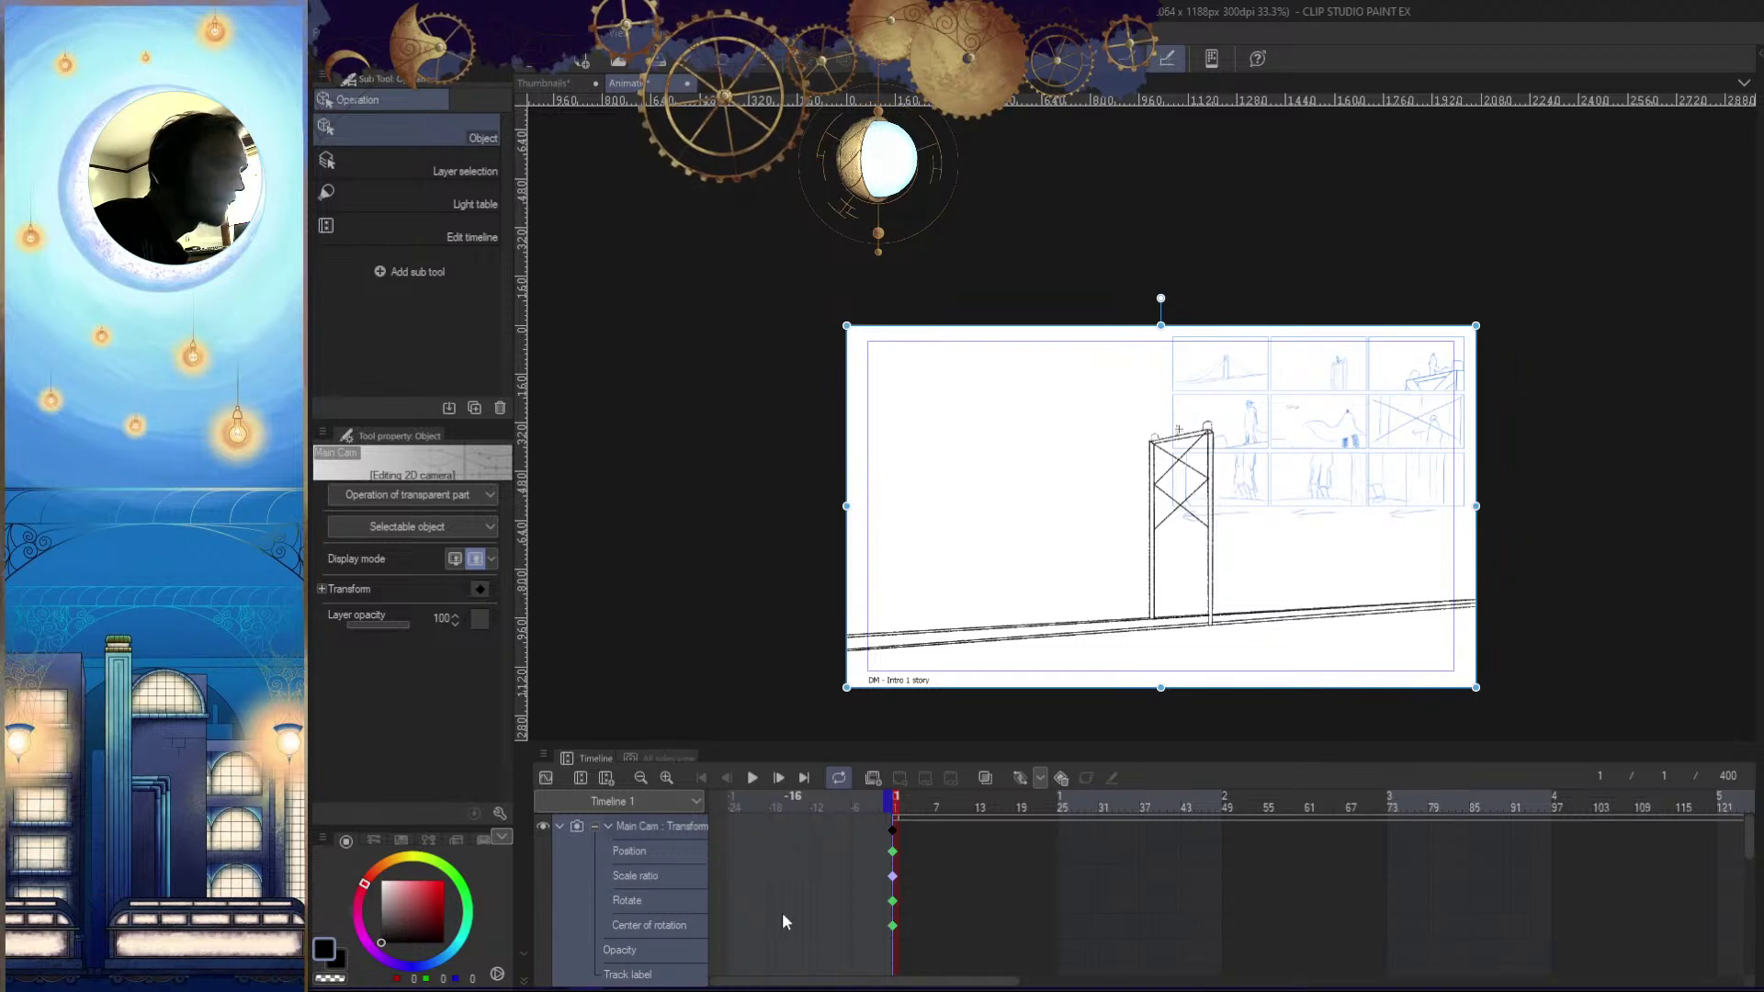
{"action": "mouse_move", "coordinate": [793, 989]}
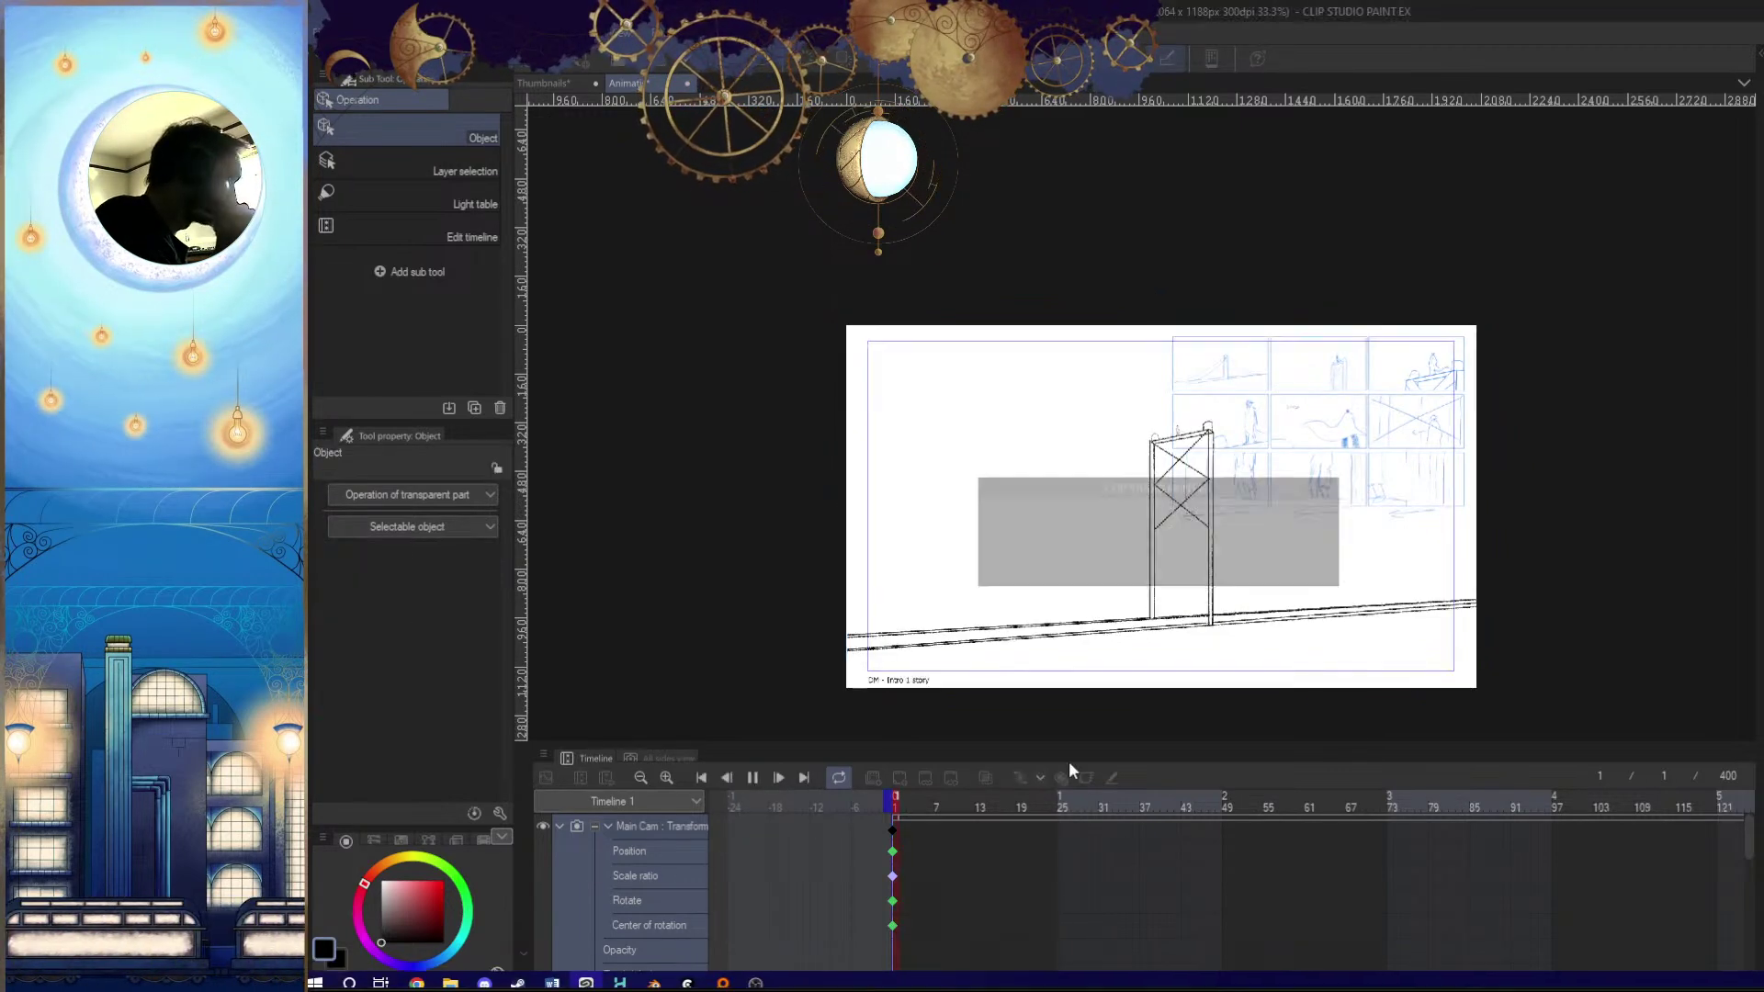
{"action": "key", "text": "Tab"}
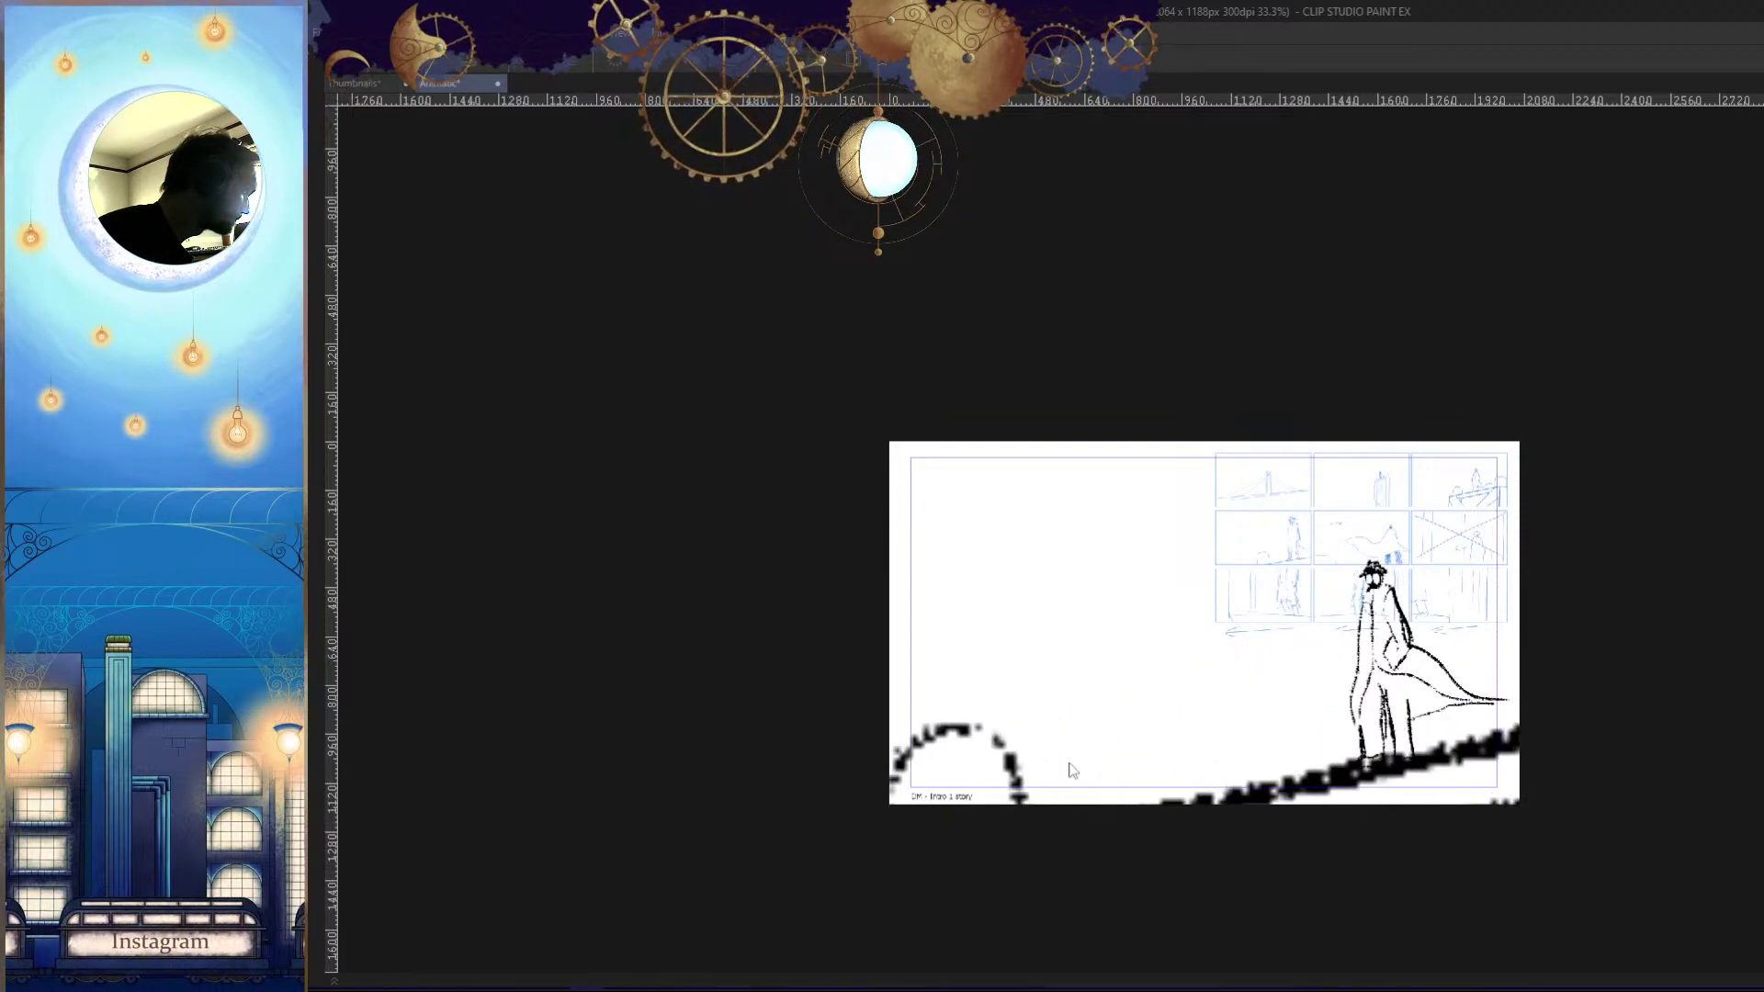
{"action": "key", "text": "Tab"}
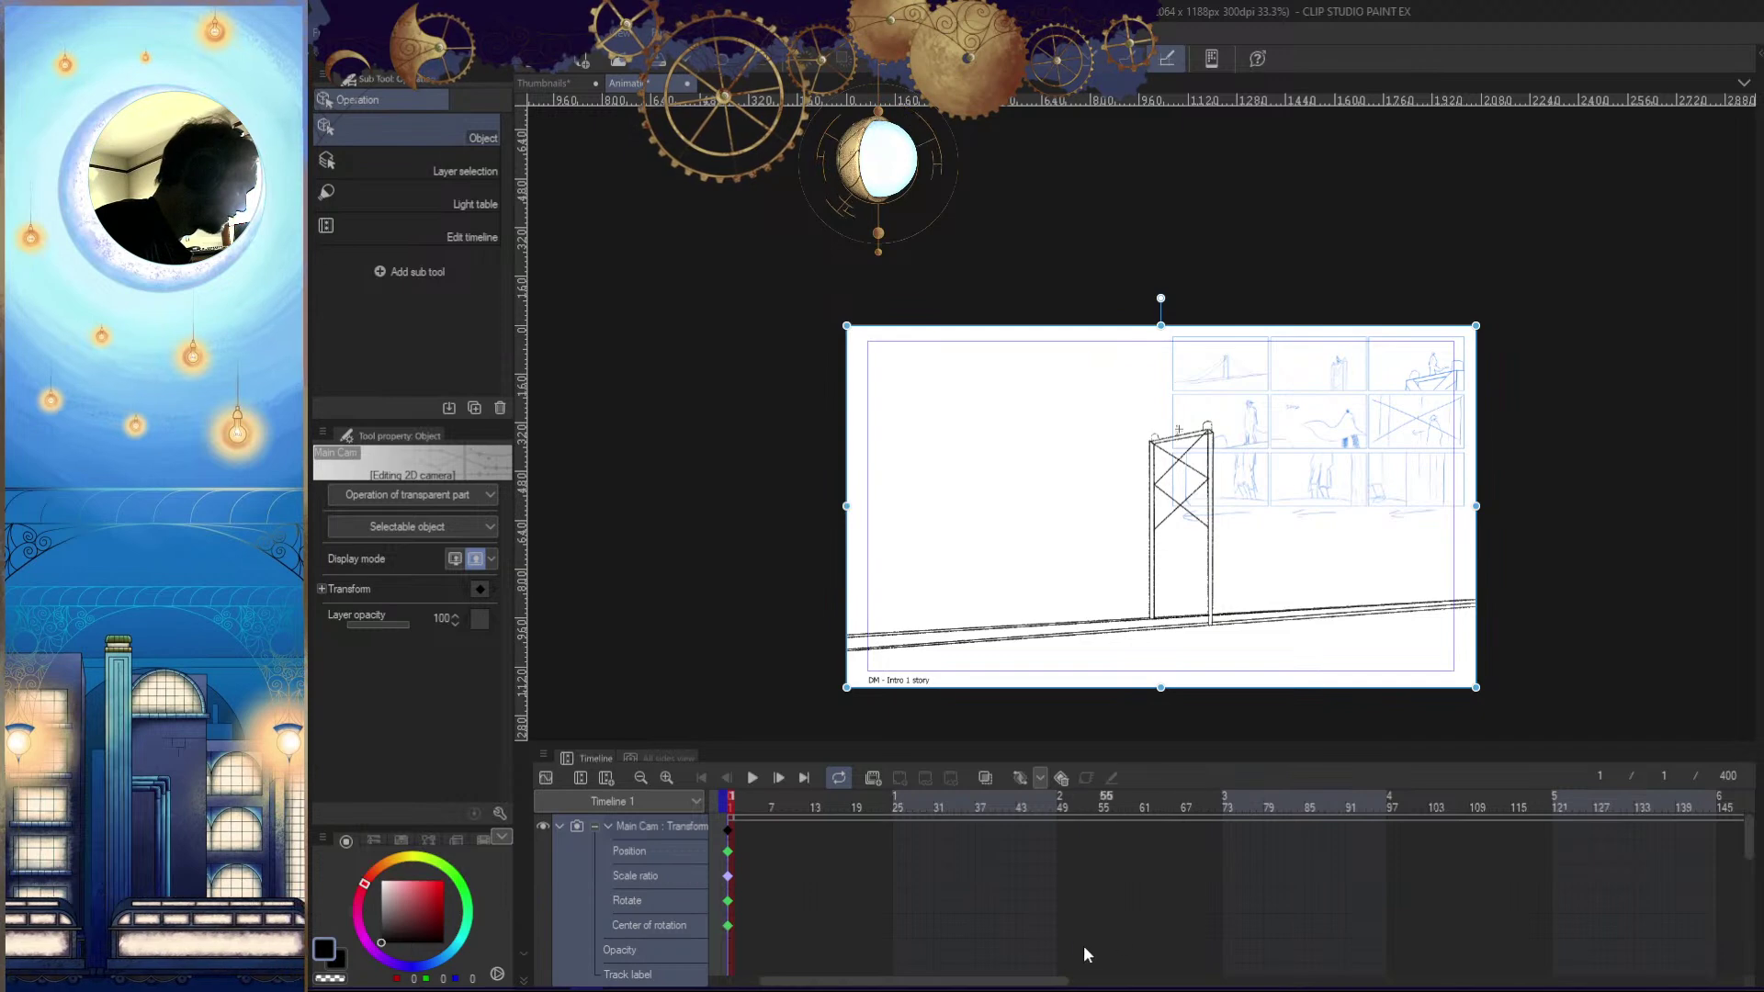
Move the Main Cam Position, Scale ratio and Center of rotation keyframes at frame 393 to frame 256, and go to that frame
{"action": "left_click_drag", "start_coordinate": [1051, 980], "coordinate": [1659, 981]}
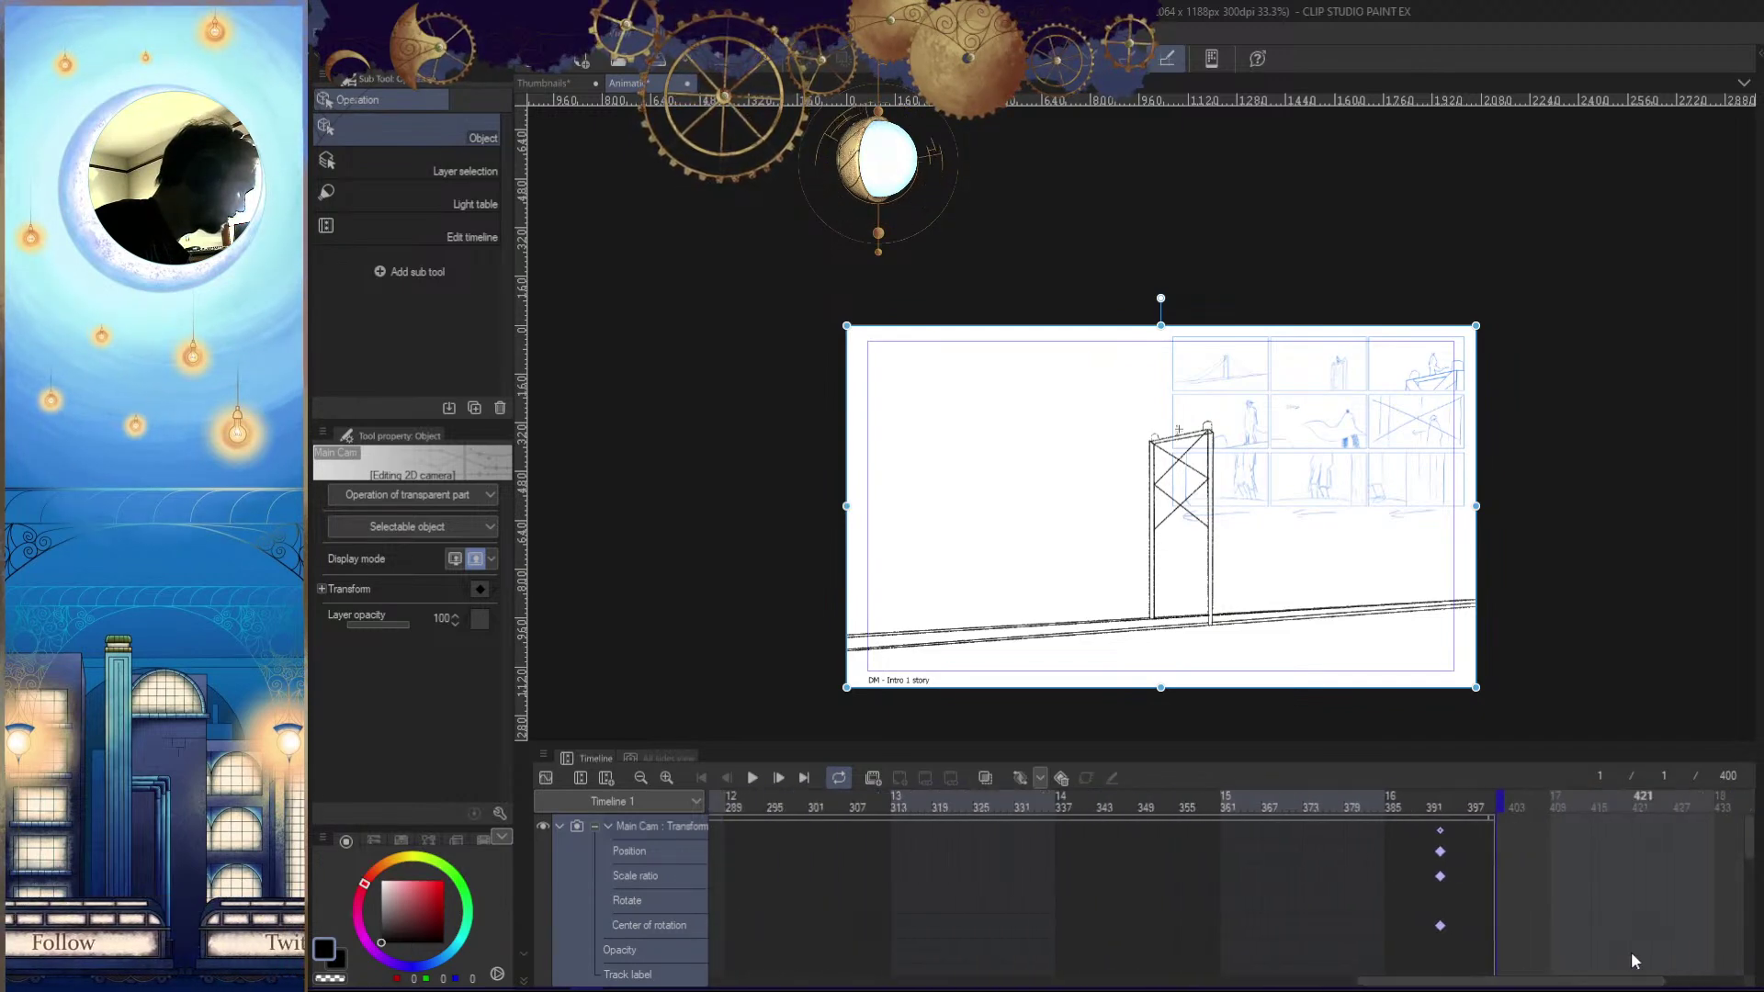
{"action": "left_click_drag", "start_coordinate": [1464, 946], "coordinate": [1053, 875]}
{"action": "left_click_drag", "start_coordinate": [1462, 977], "coordinate": [1347, 904]}
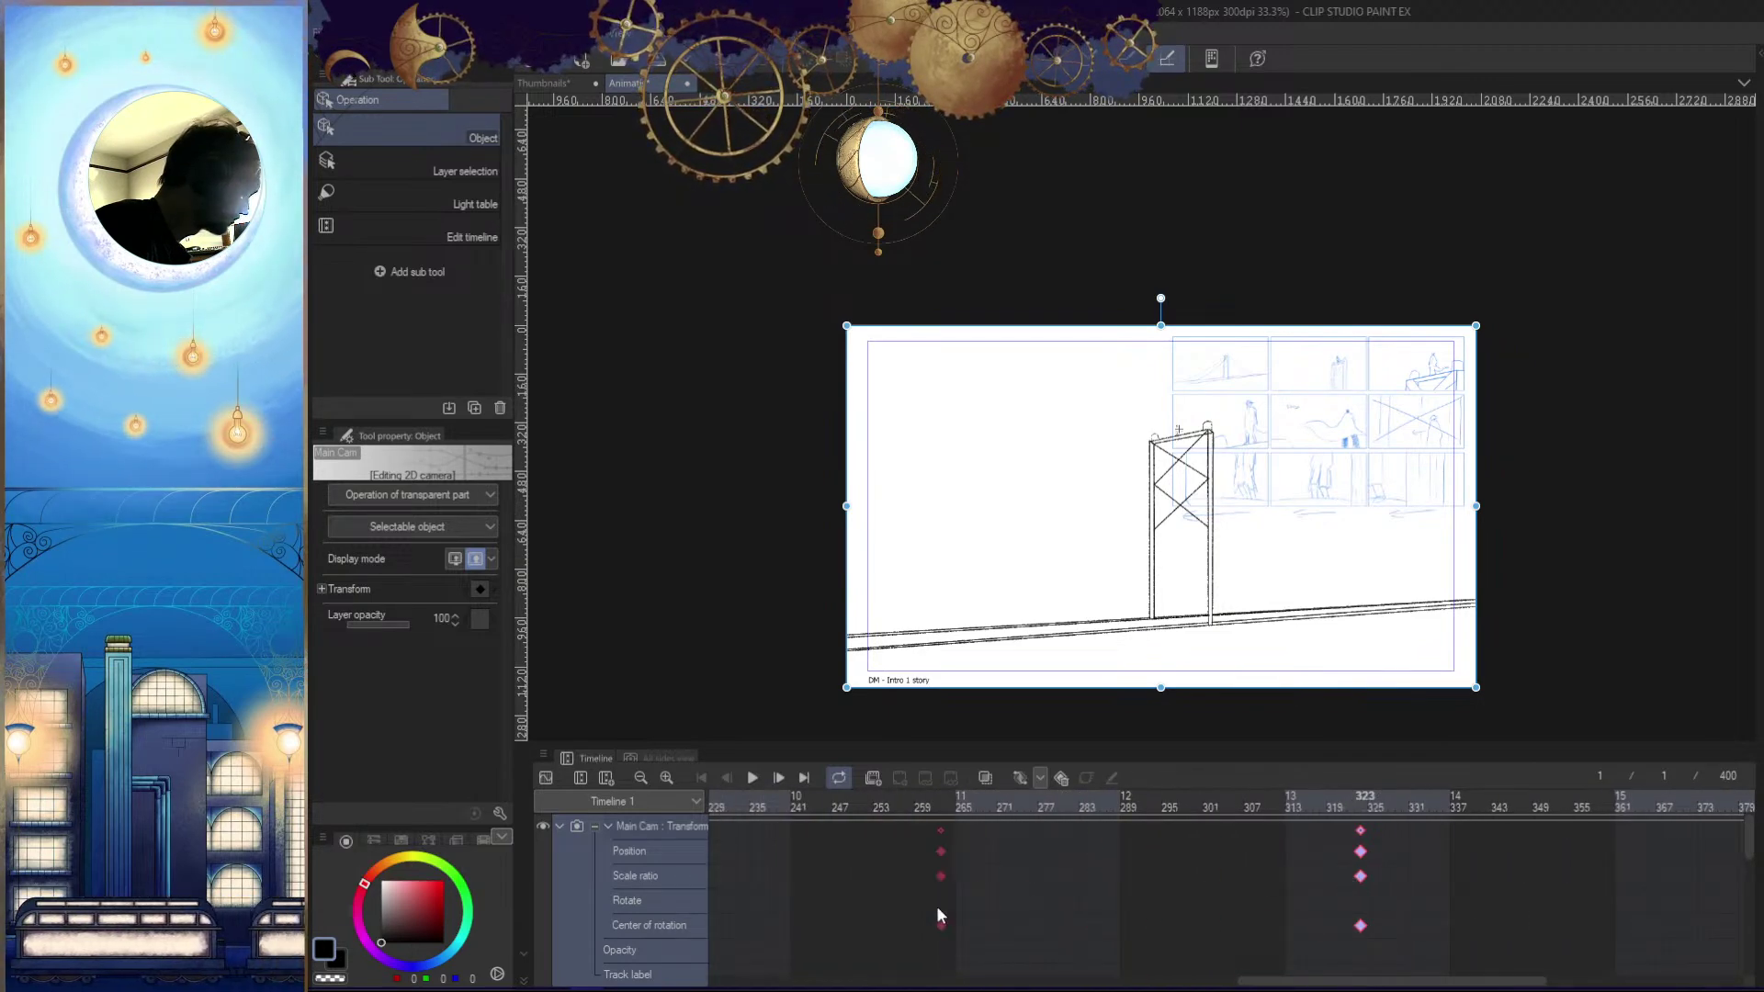
{"action": "left_click_drag", "start_coordinate": [1356, 981], "coordinate": [1286, 955]}
{"action": "left_click", "coordinate": [1188, 799]}
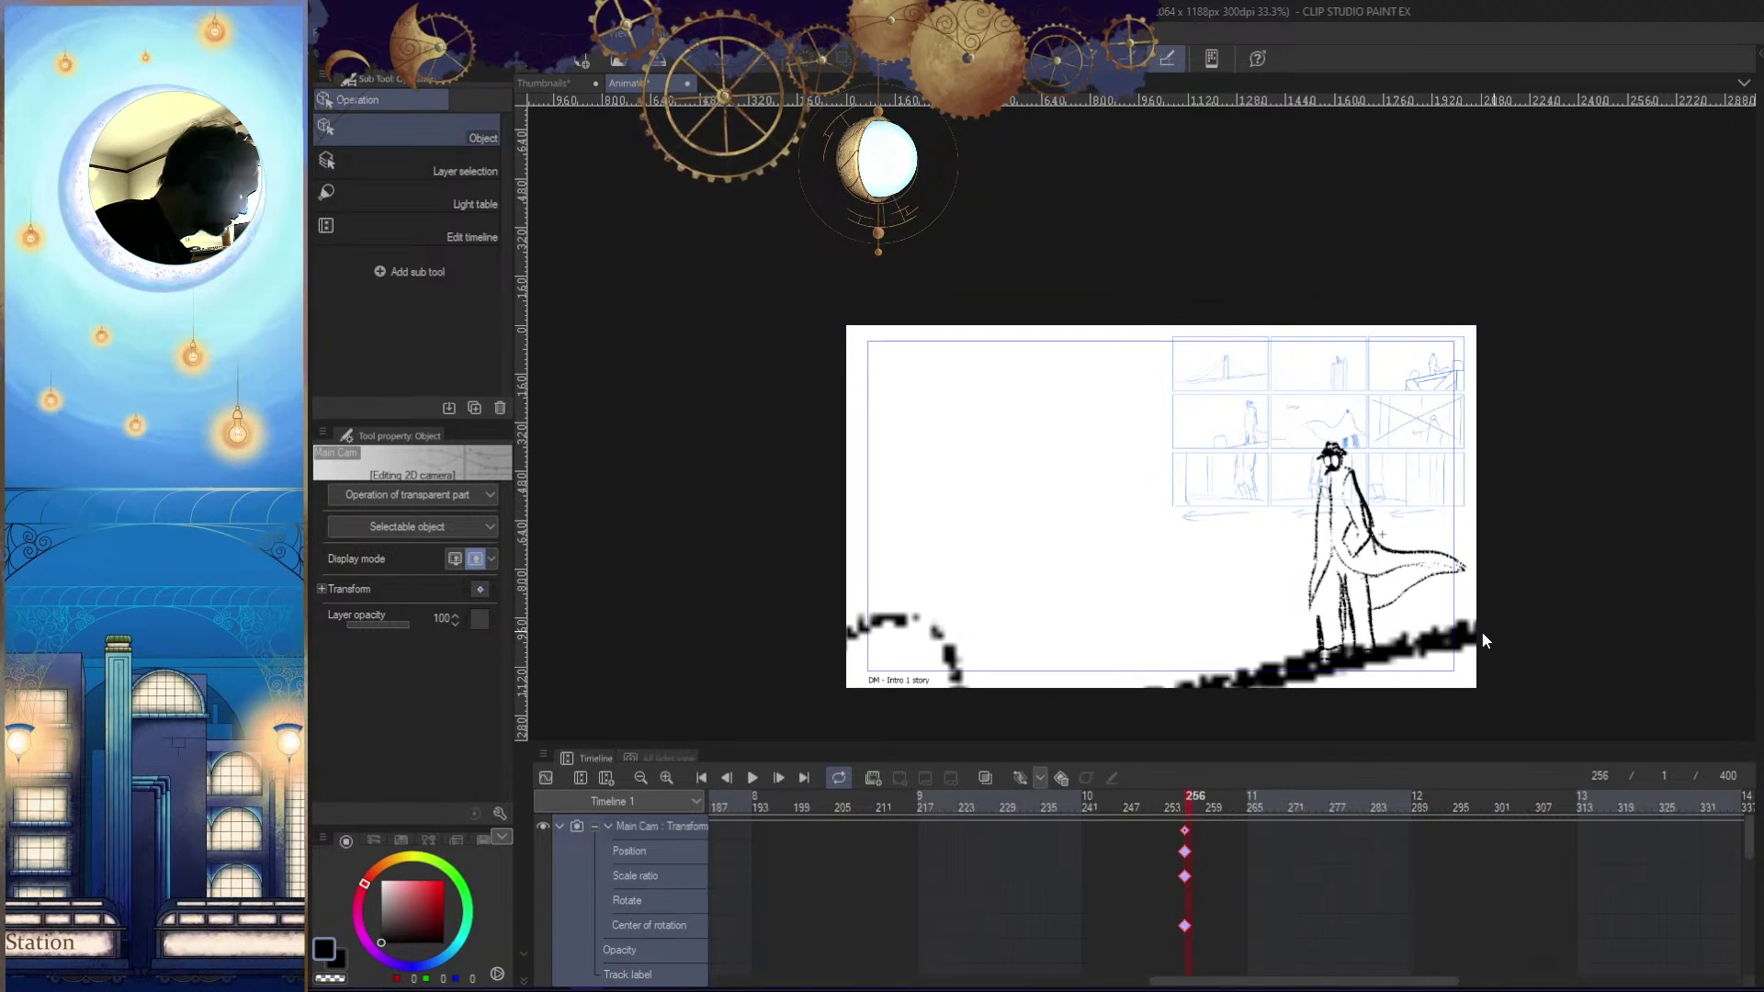
Shift the camera framing at the frame 256 Position keyframe so the character sits slightly further left, and scrub back to frame 1
{"action": "left_click", "coordinate": [1186, 877]}
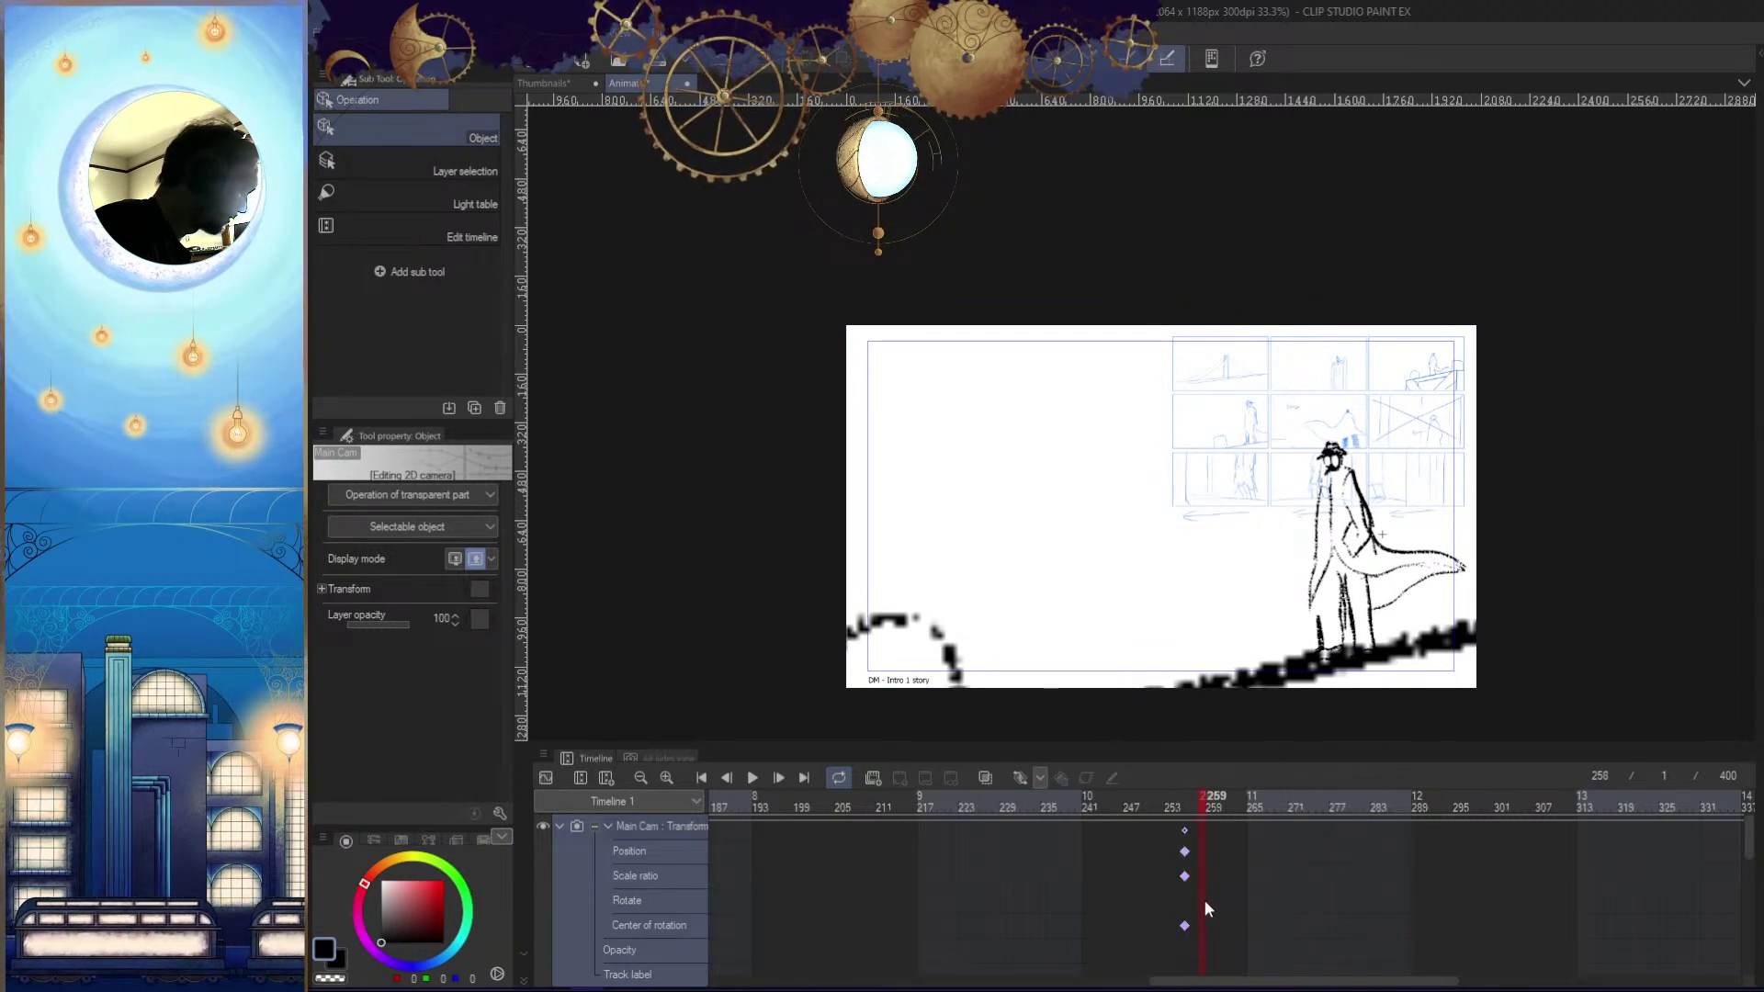
{"action": "left_click", "coordinate": [1185, 851]}
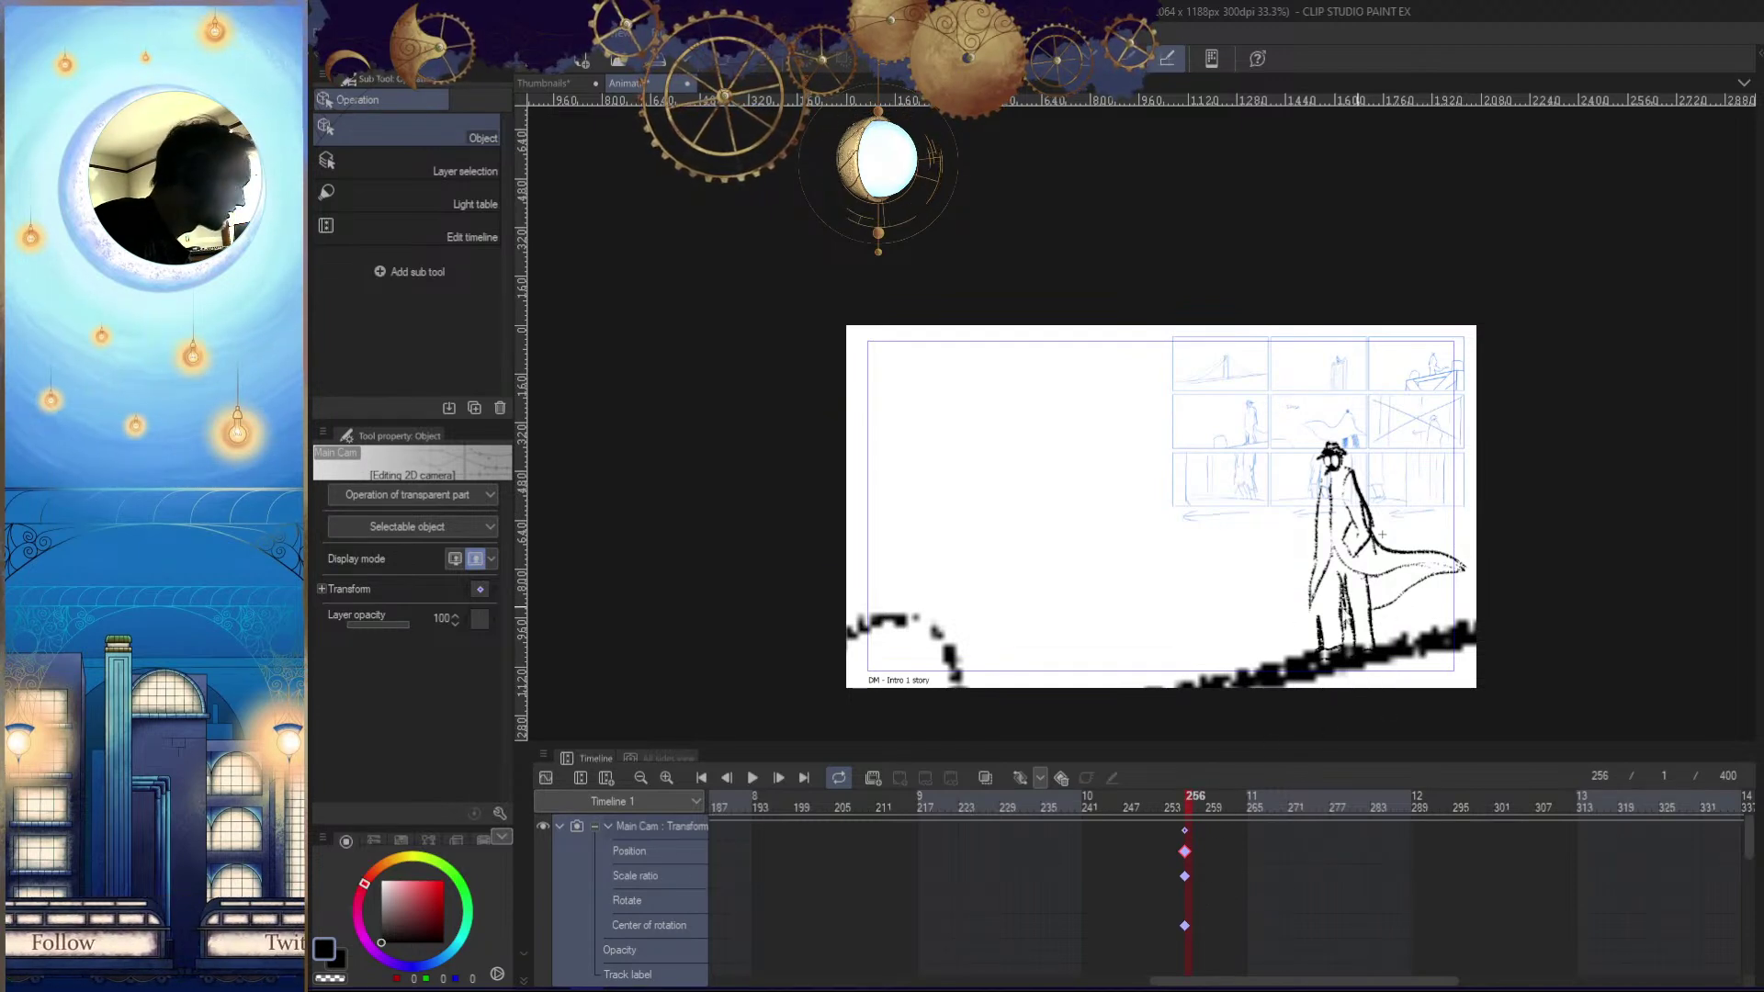
{"action": "left_click_drag", "start_coordinate": [1509, 609], "coordinate": [1456, 614]}
{"action": "left_click_drag", "start_coordinate": [1196, 799], "coordinate": [1100, 801]}
{"action": "left_click_drag", "start_coordinate": [898, 837], "coordinate": [313, 895]}
{"action": "left_click_drag", "start_coordinate": [1331, 981], "coordinate": [925, 984]}
{"action": "left_click_drag", "start_coordinate": [1124, 801], "coordinate": [643, 810]}
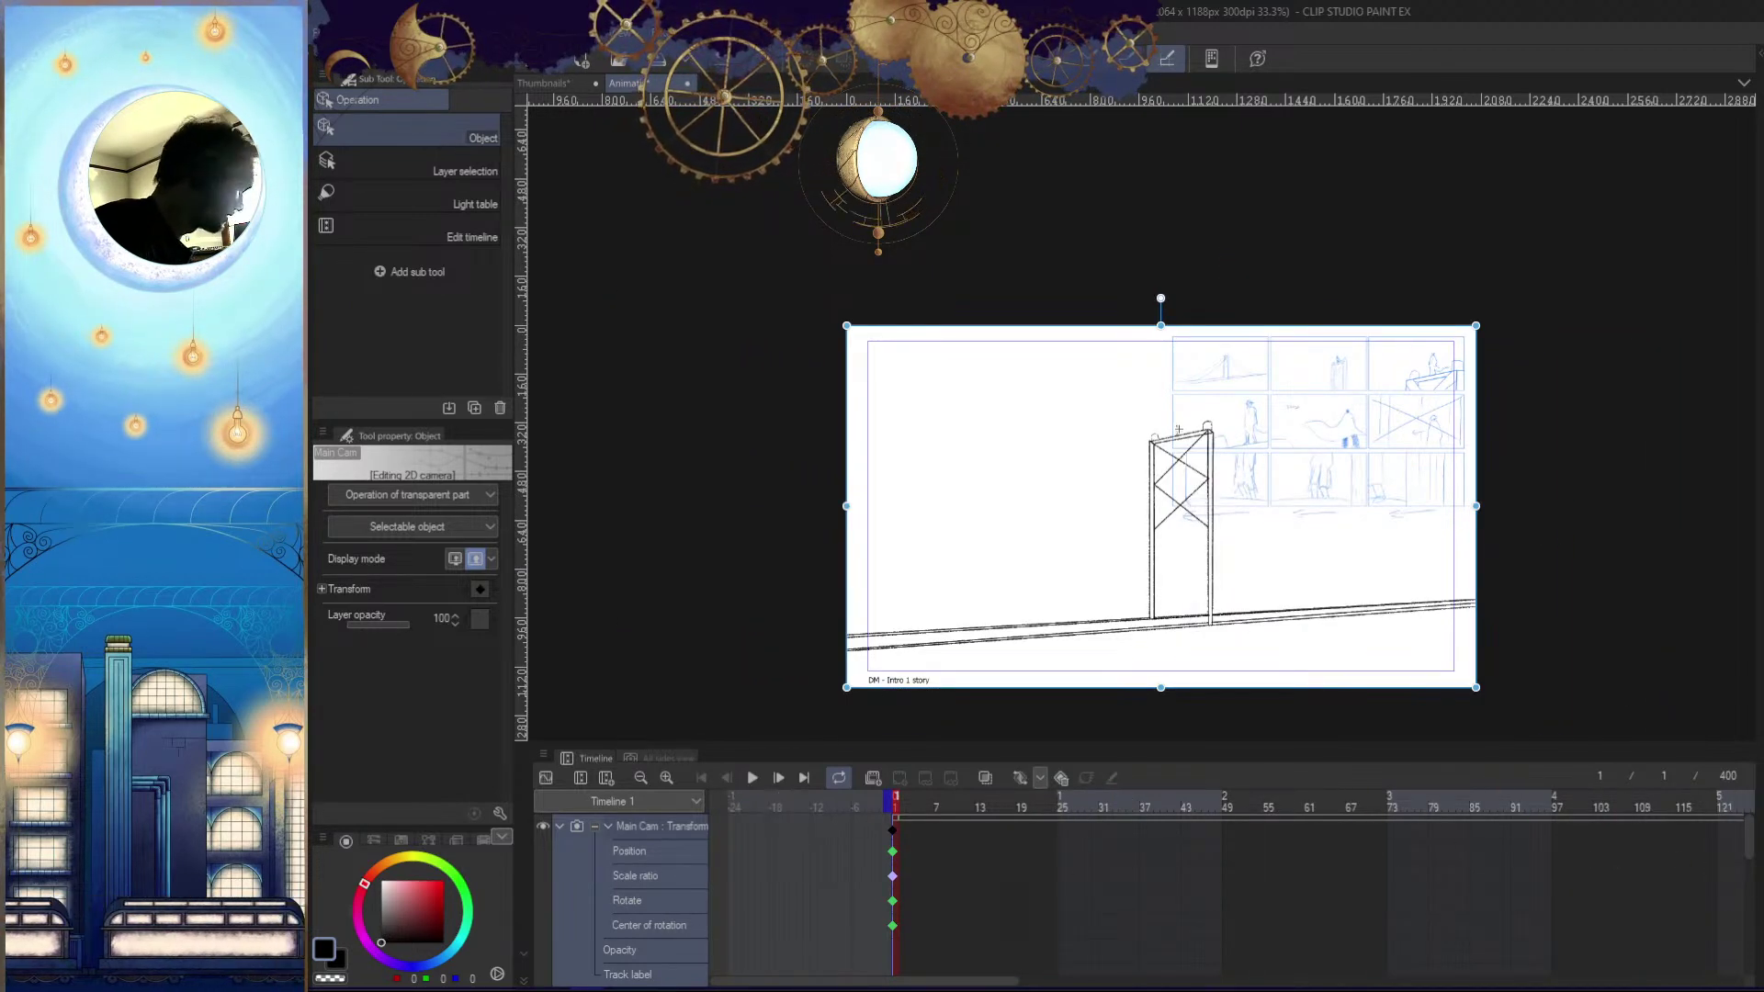
Collapse the Main Cam properties, the Character Cam folder and the Layer 2 track in the timeline
{"action": "left_click", "coordinate": [608, 825]}
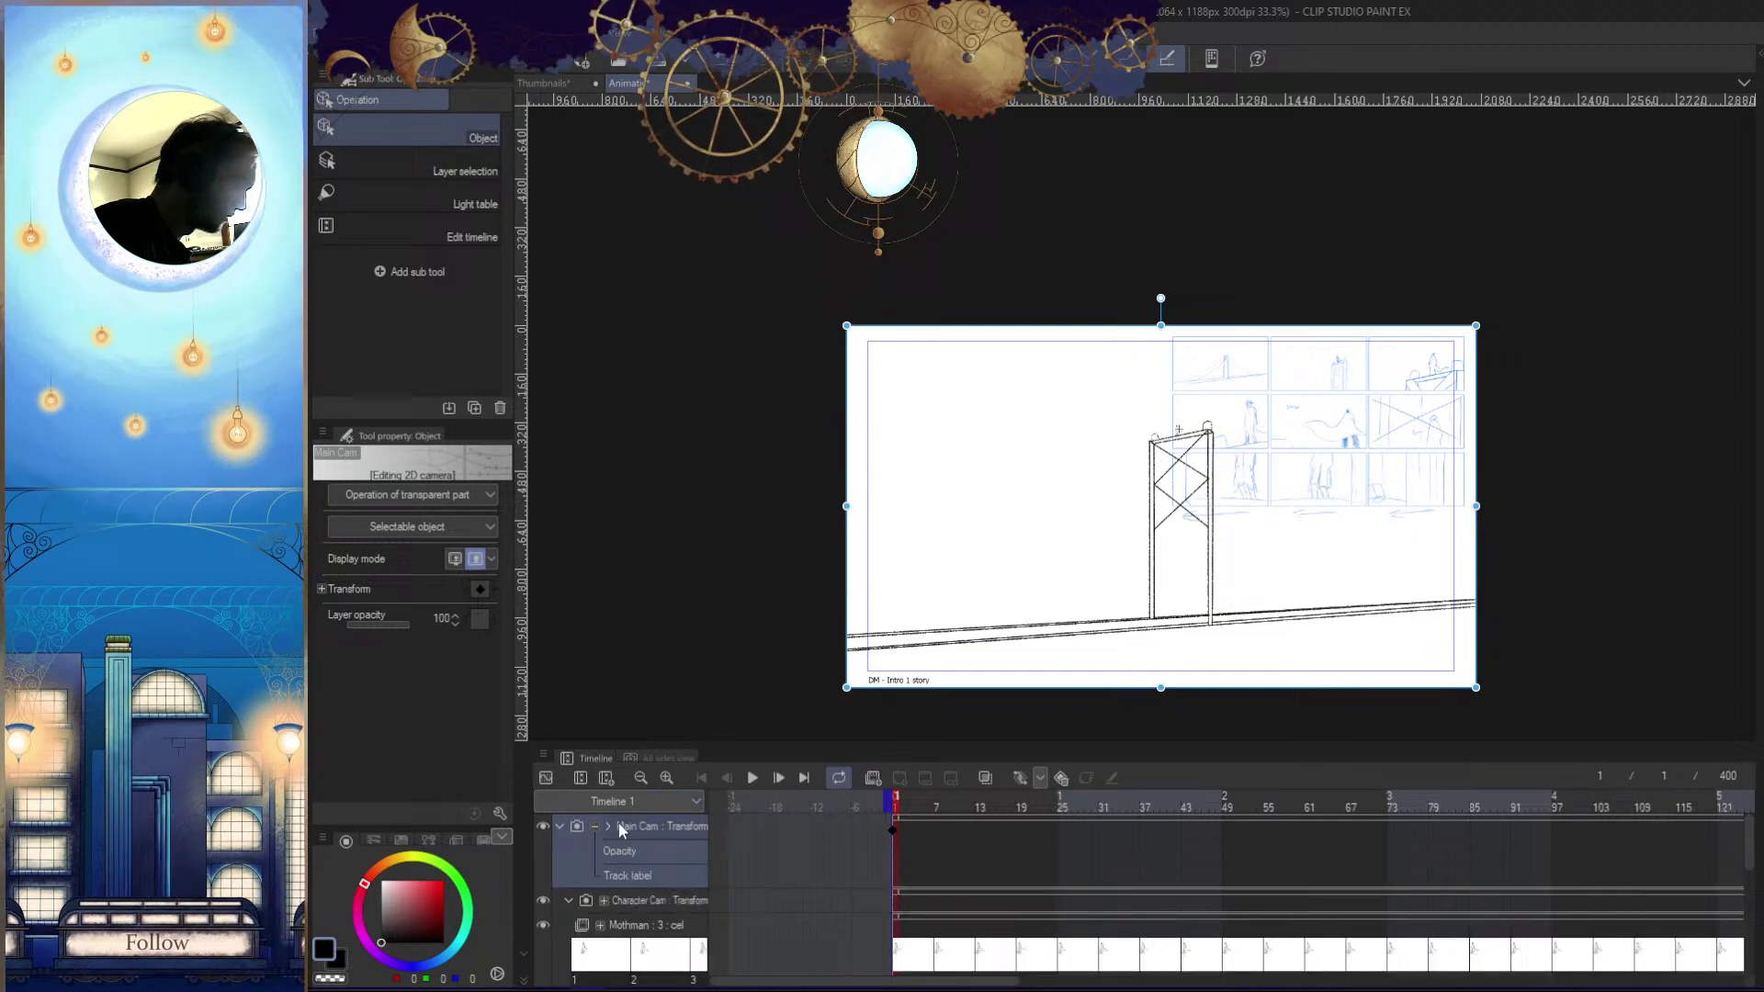
{"action": "left_click", "coordinate": [560, 826]}
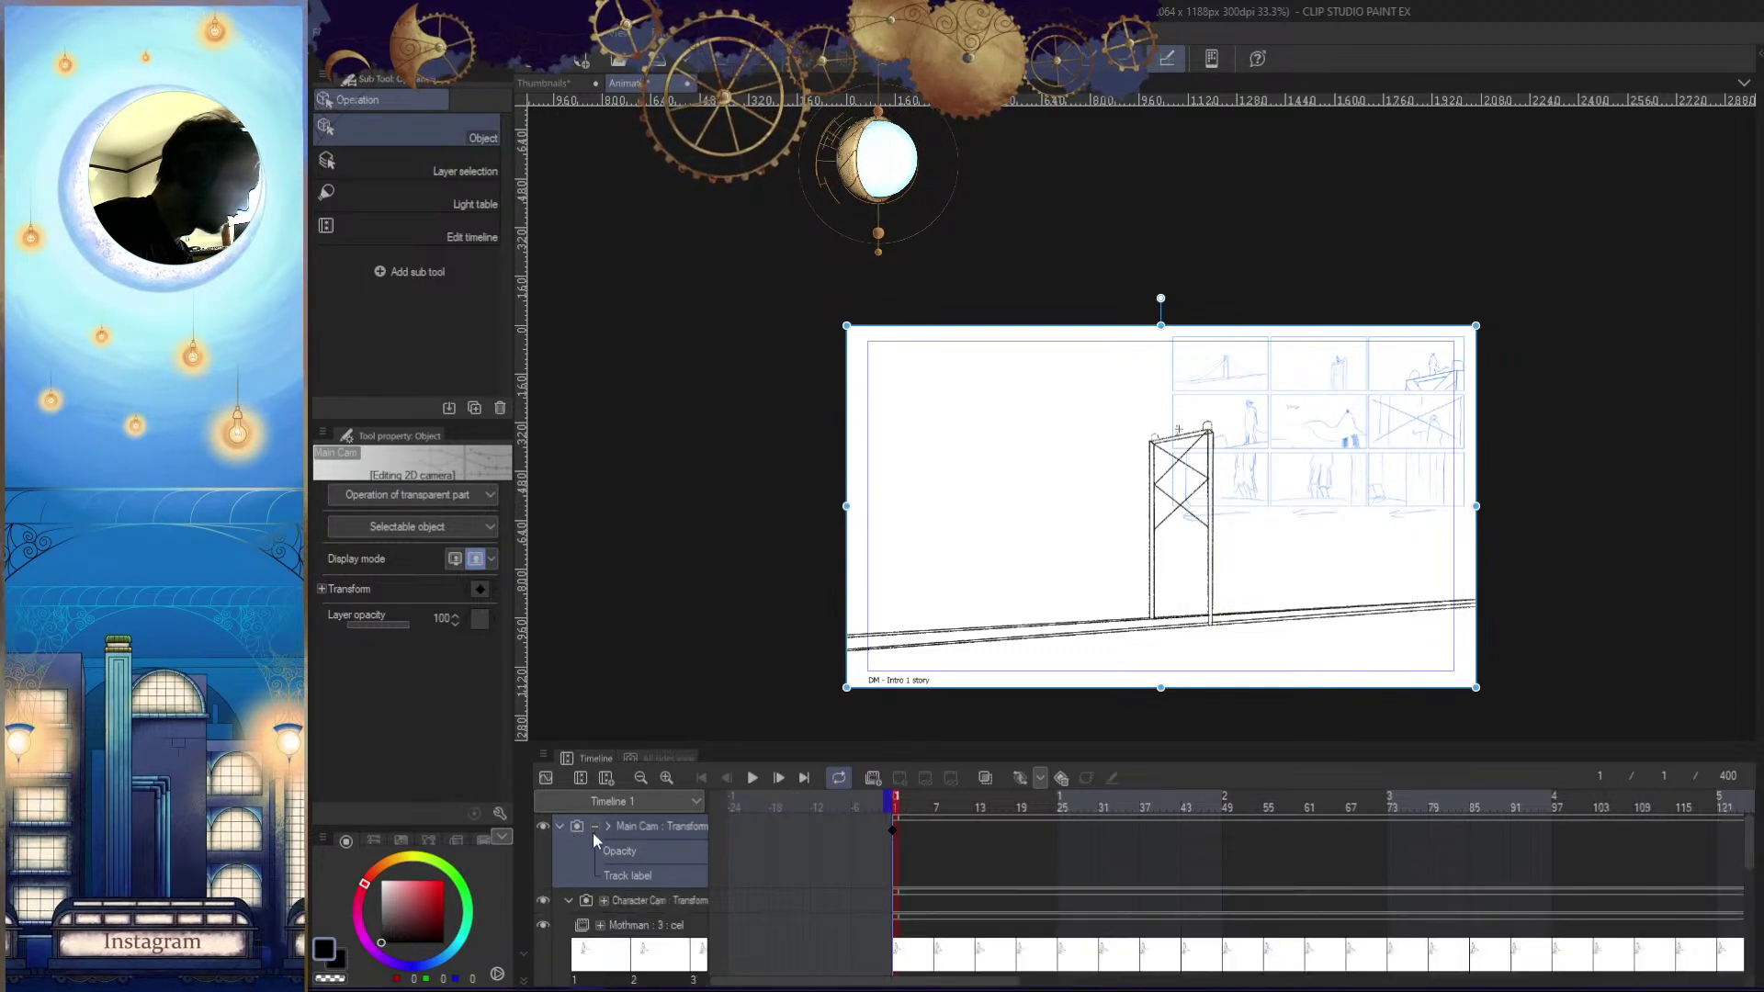
{"action": "left_click", "coordinate": [570, 854]}
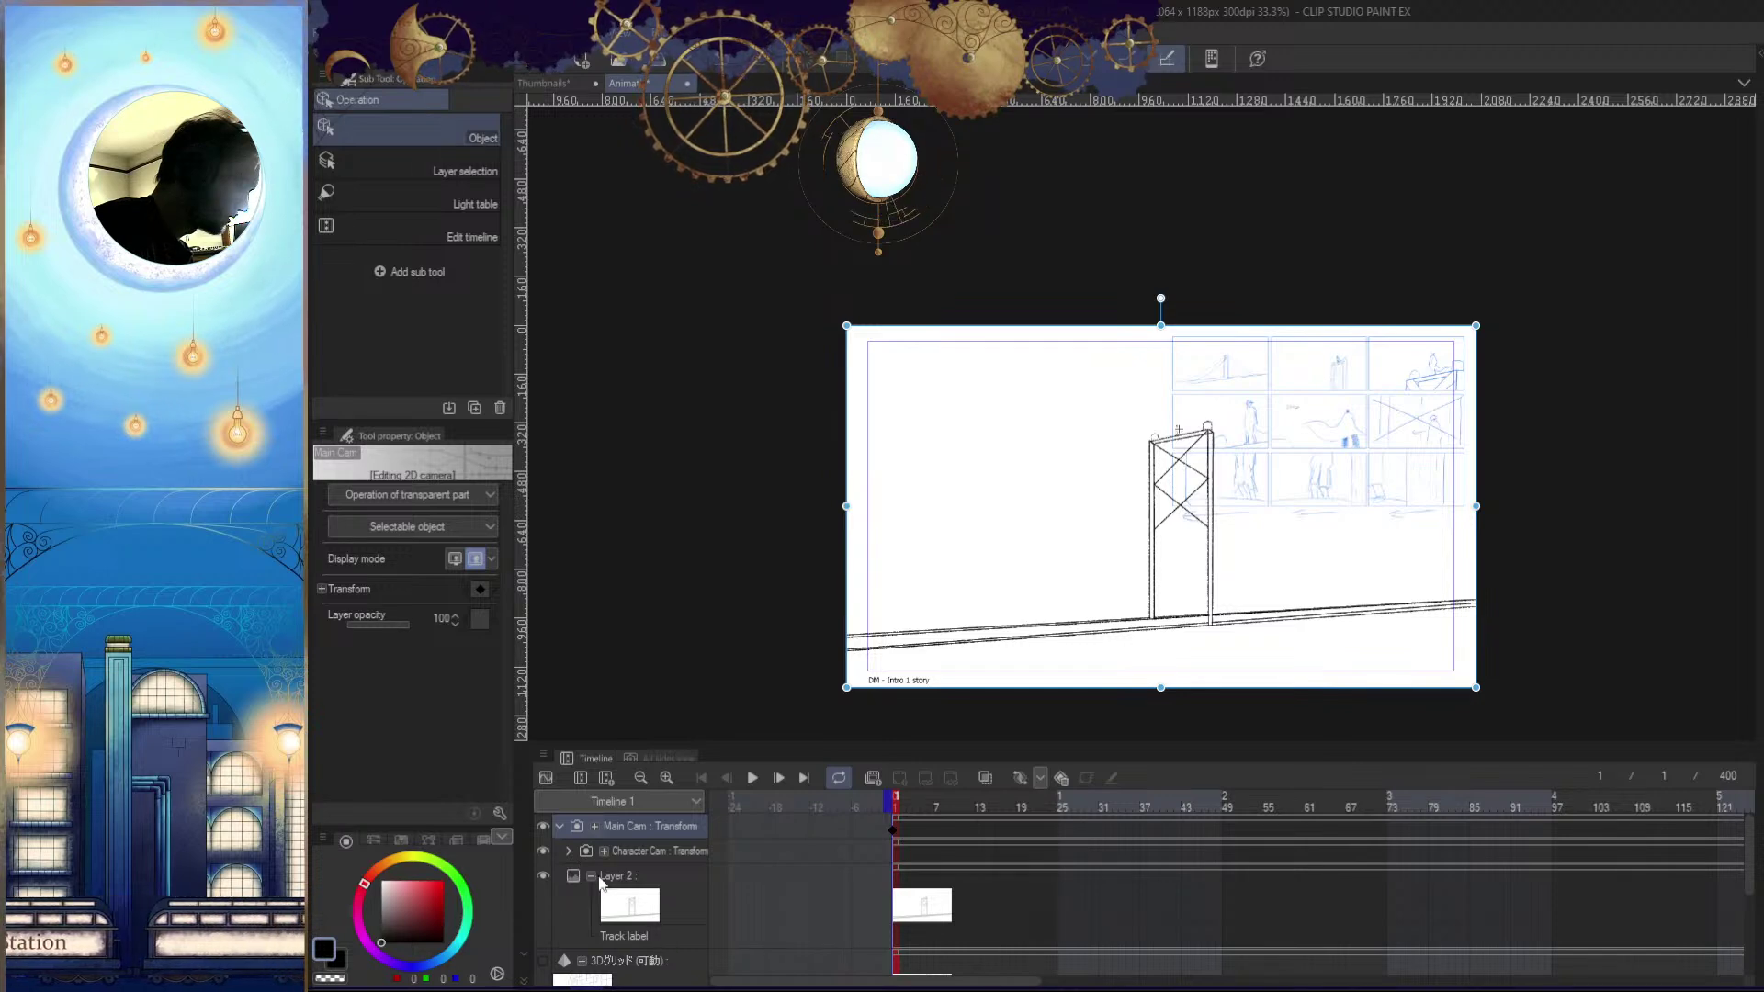
{"action": "left_click", "coordinate": [591, 877]}
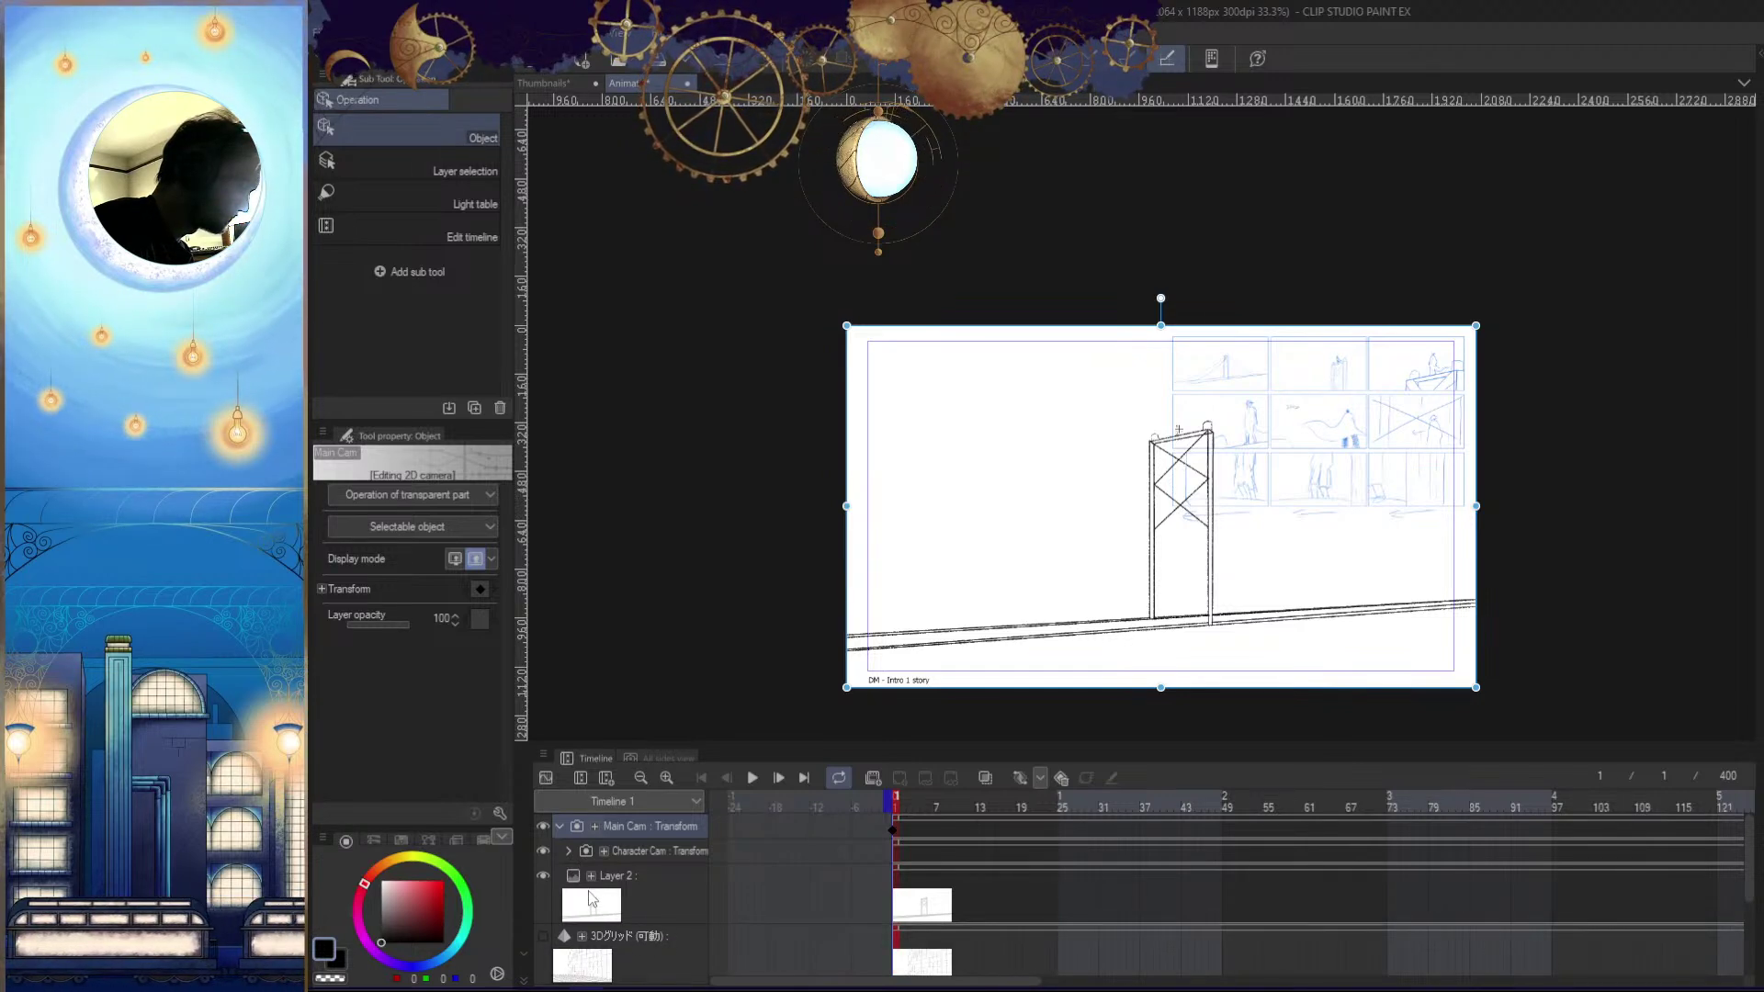
{"action": "scroll", "coordinate": [1750, 910], "scroll_direction": "down", "scroll_amount": 5}
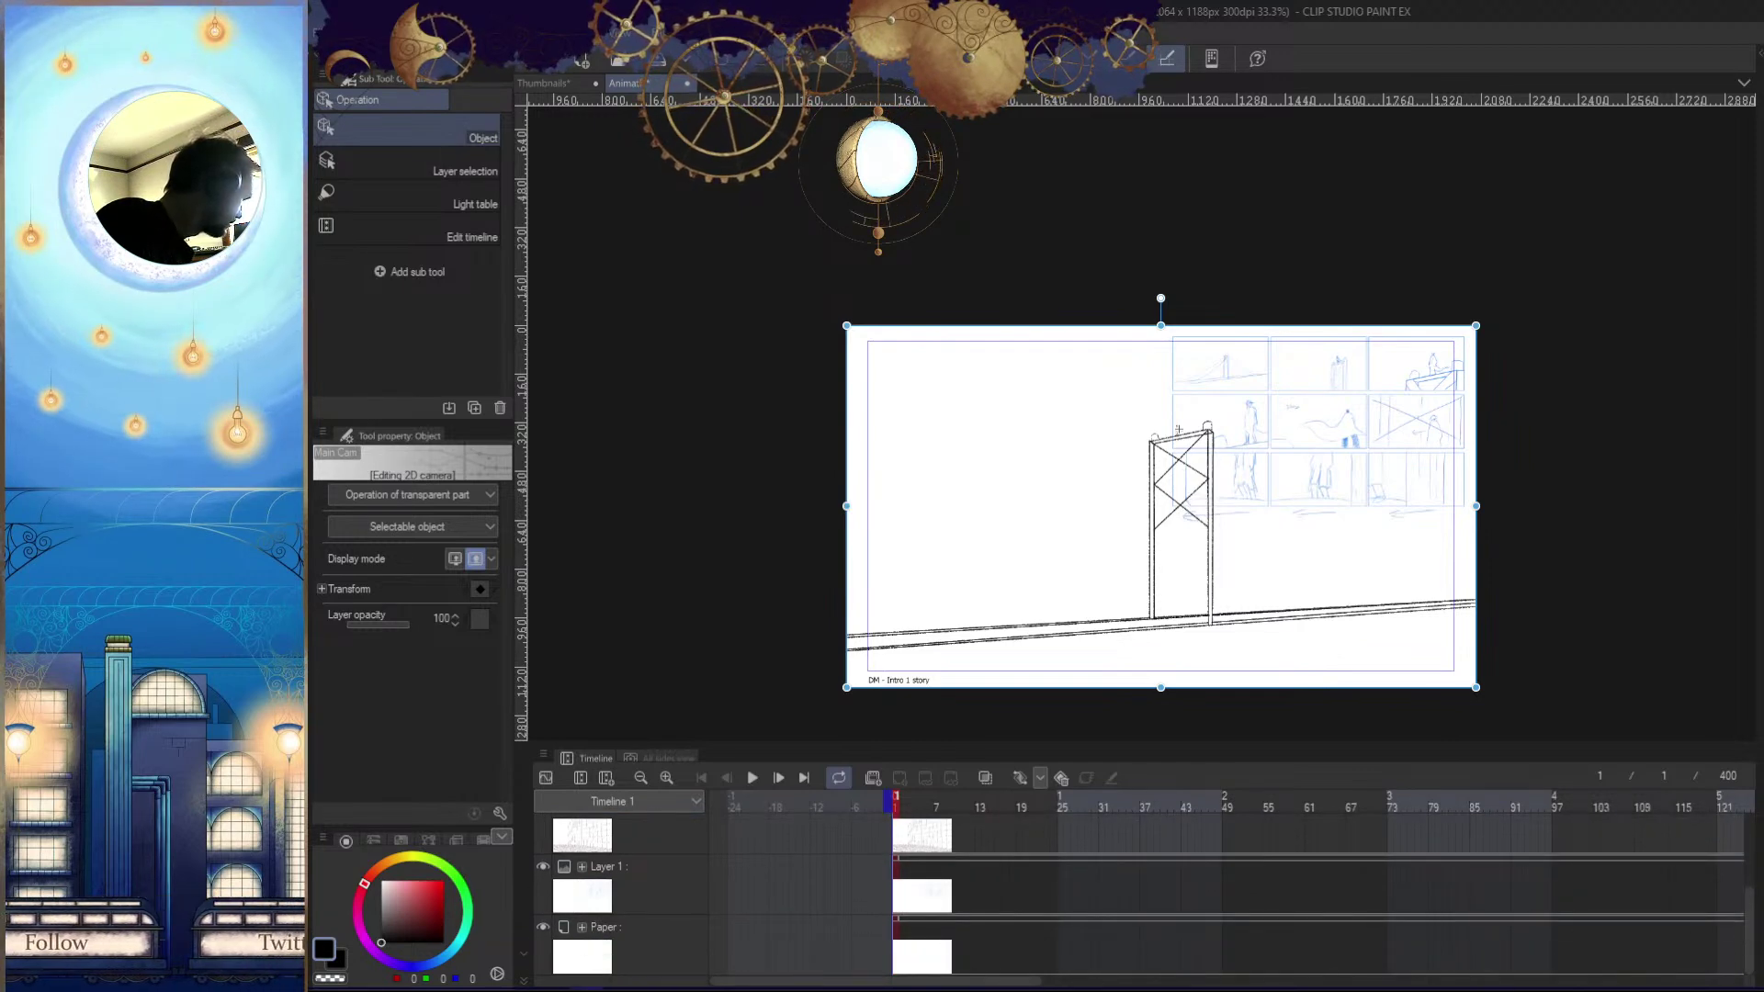
Deselect the camera and play the animation from frame 1, stopping after the push-in has settled
{"action": "left_click", "coordinate": [1179, 429]}
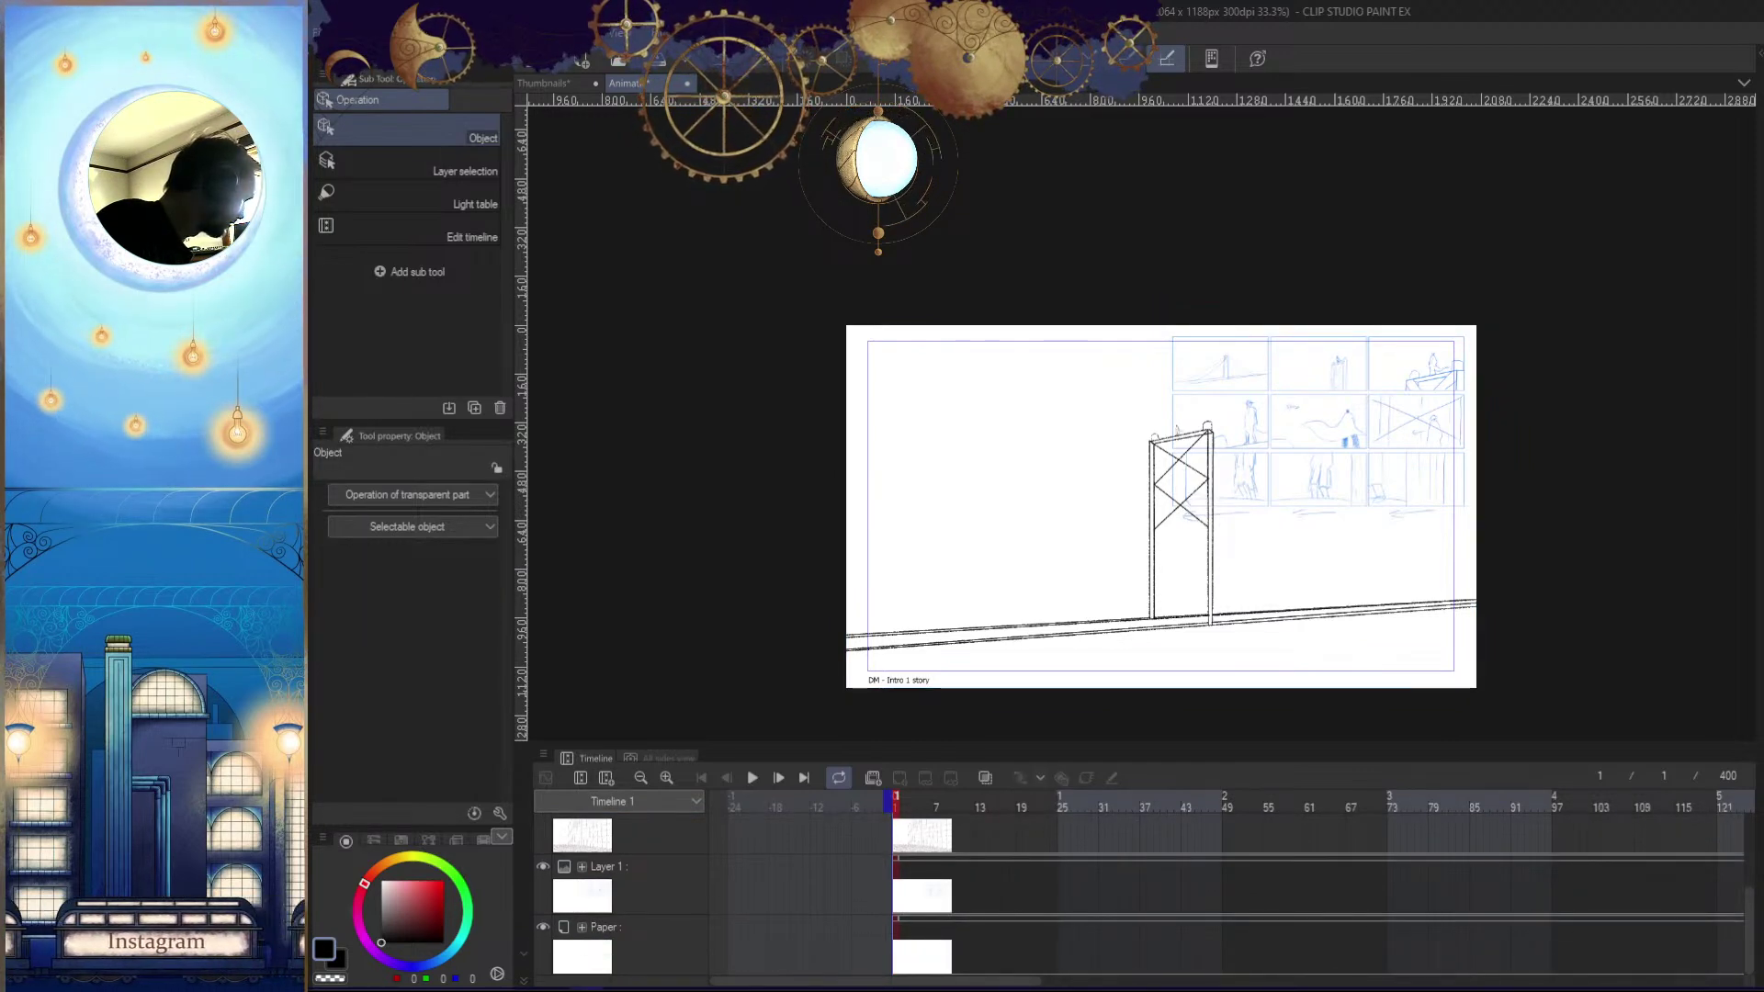
{"action": "left_click", "coordinate": [748, 777]}
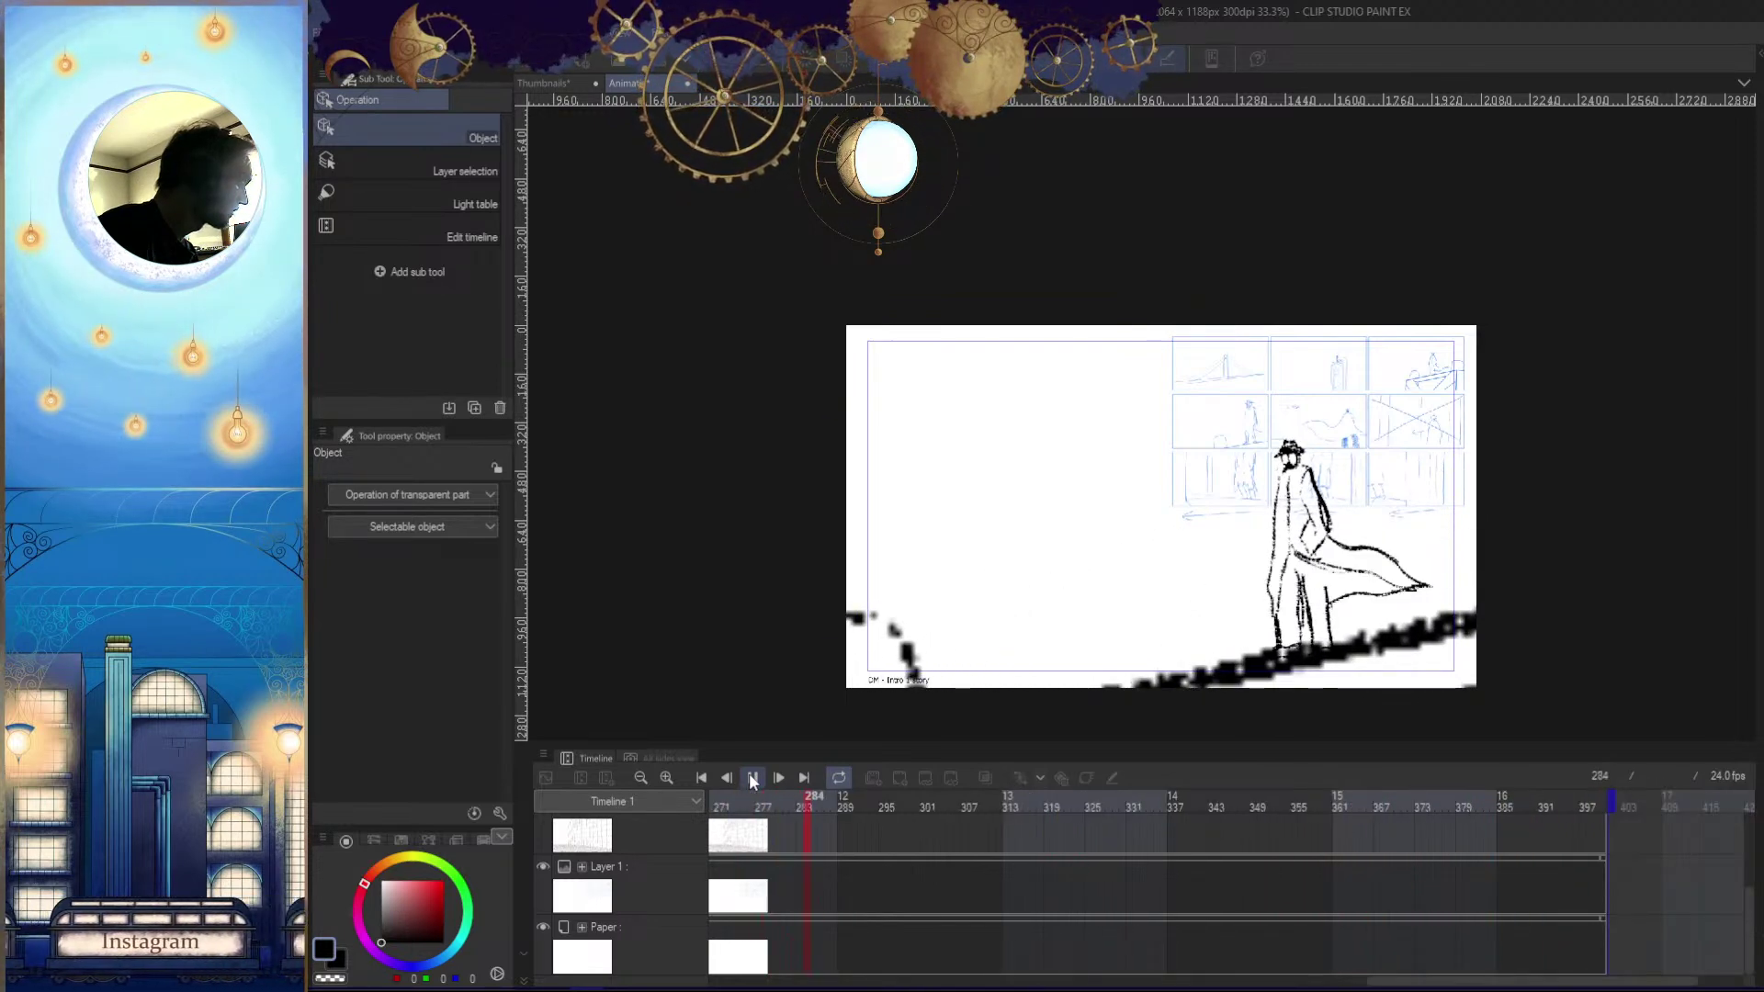
{"action": "left_click", "coordinate": [752, 779]}
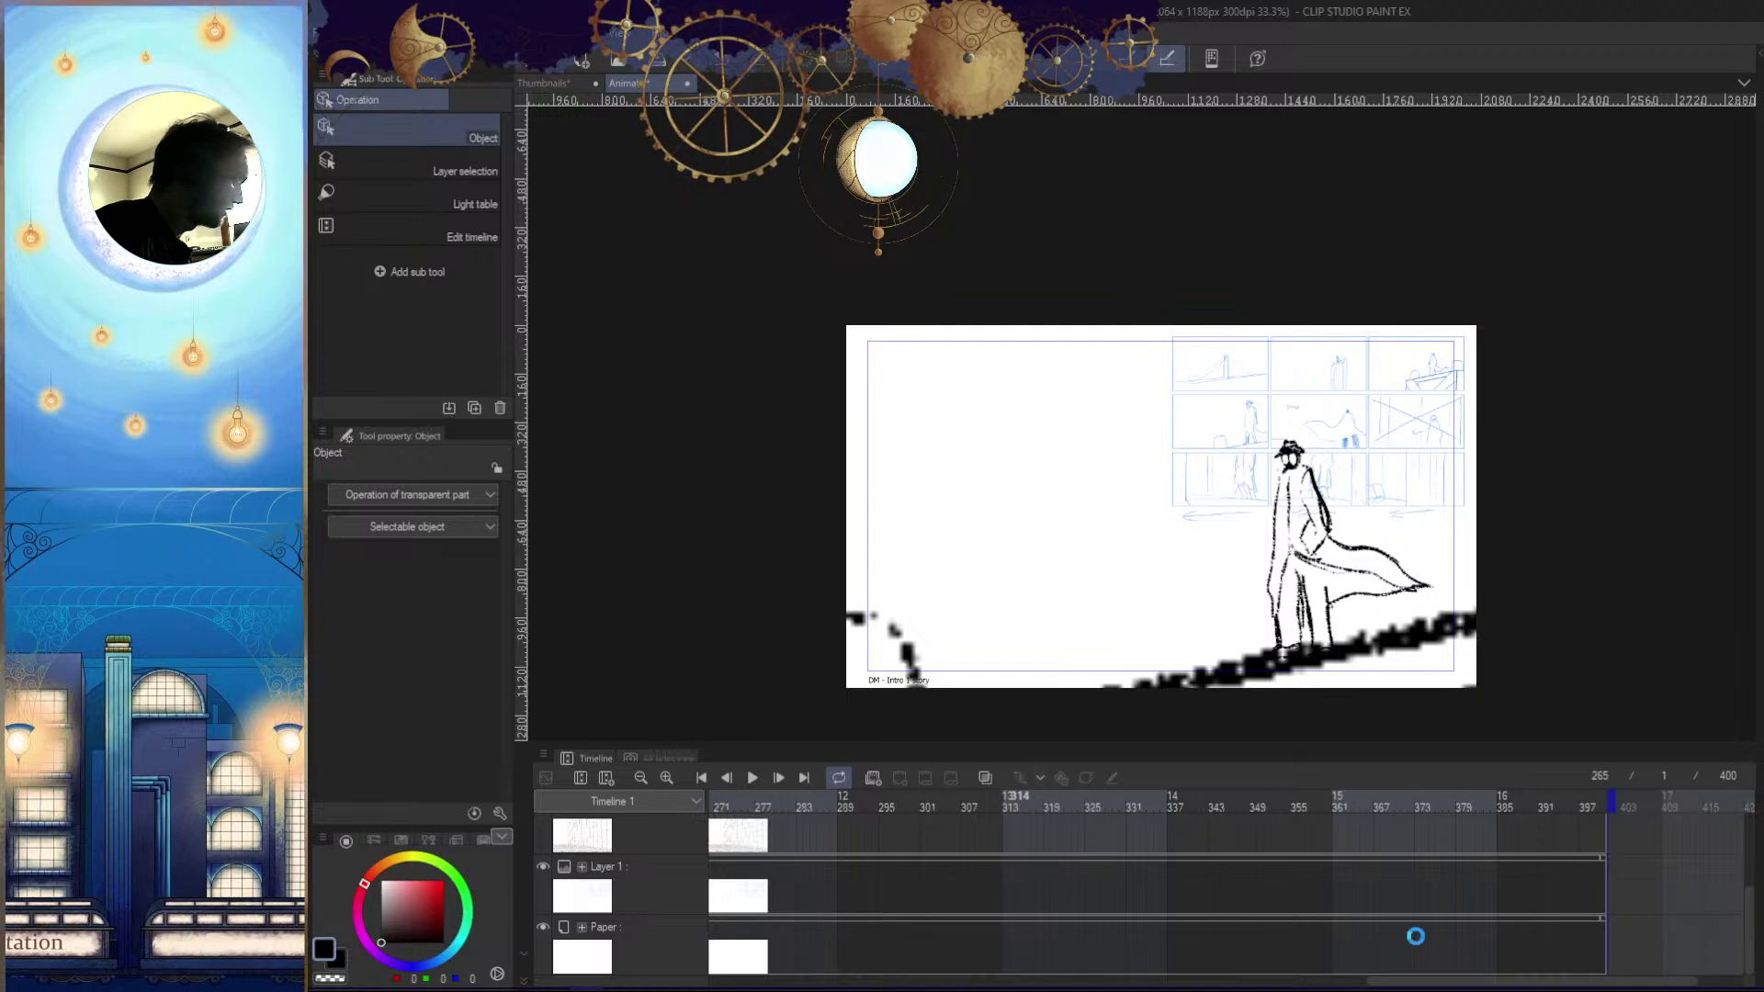
Select the Main Cam track and examine its transform curves around the ending keyframes in the graph view
{"action": "left_click_drag", "start_coordinate": [1457, 981], "coordinate": [1249, 980]}
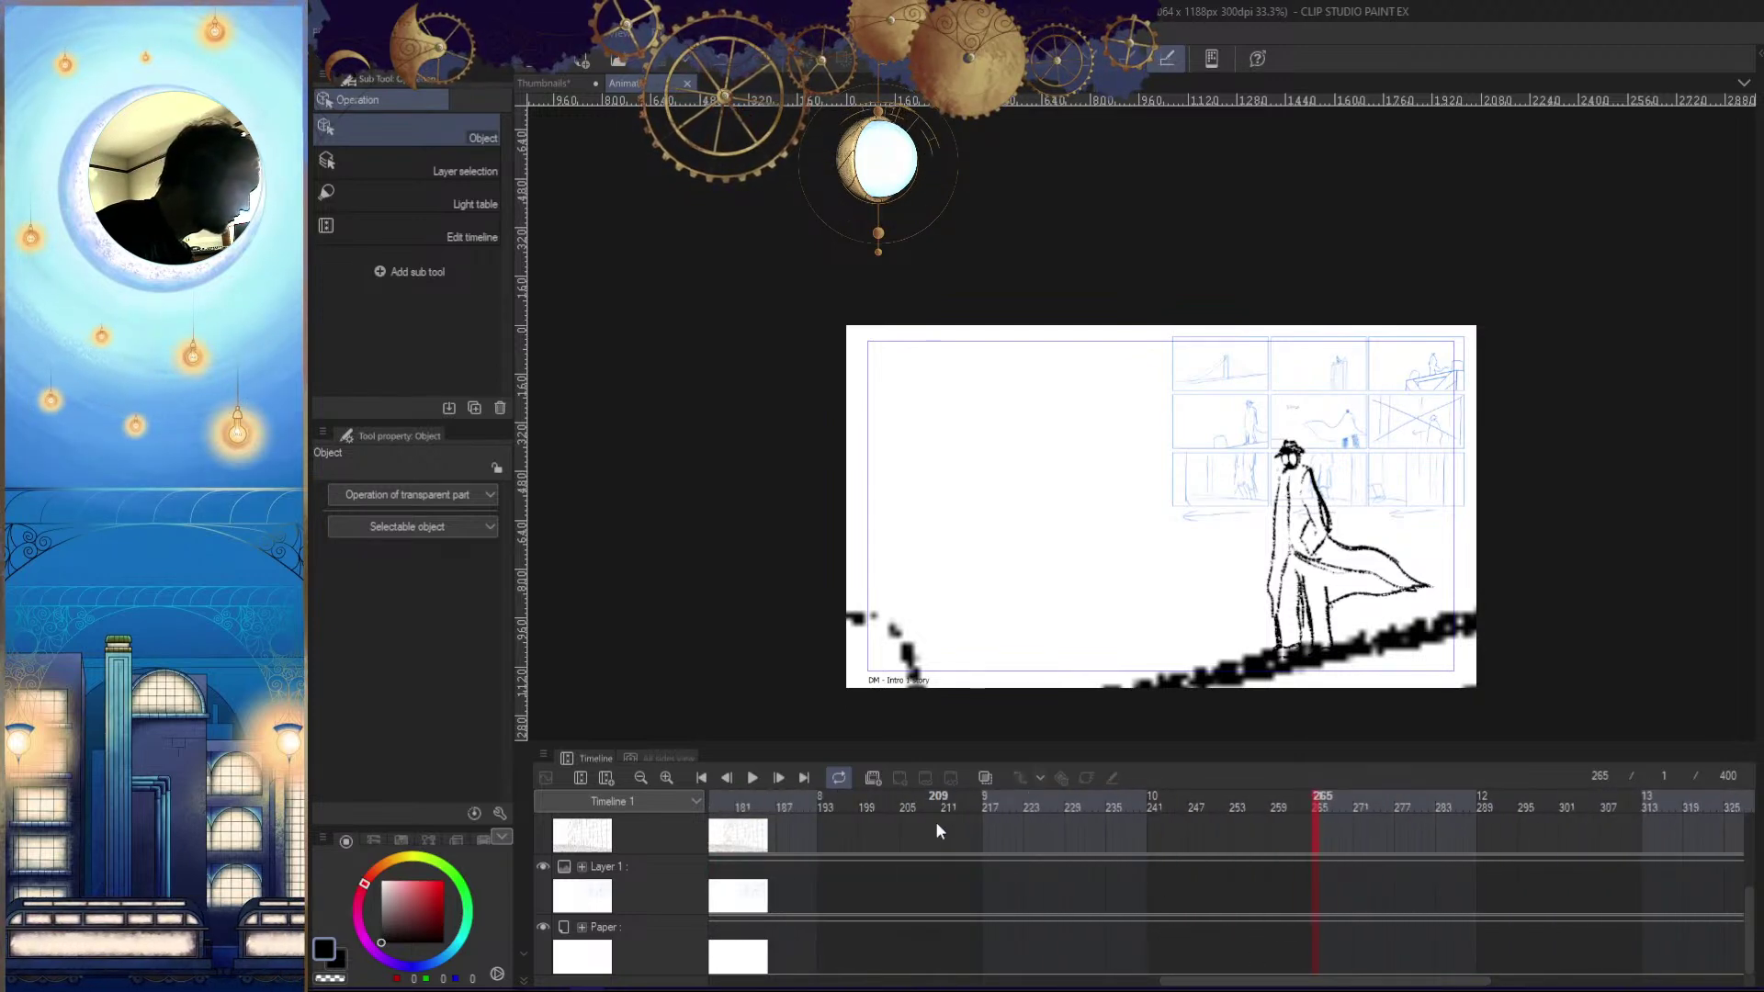
{"action": "left_click", "coordinate": [685, 848]}
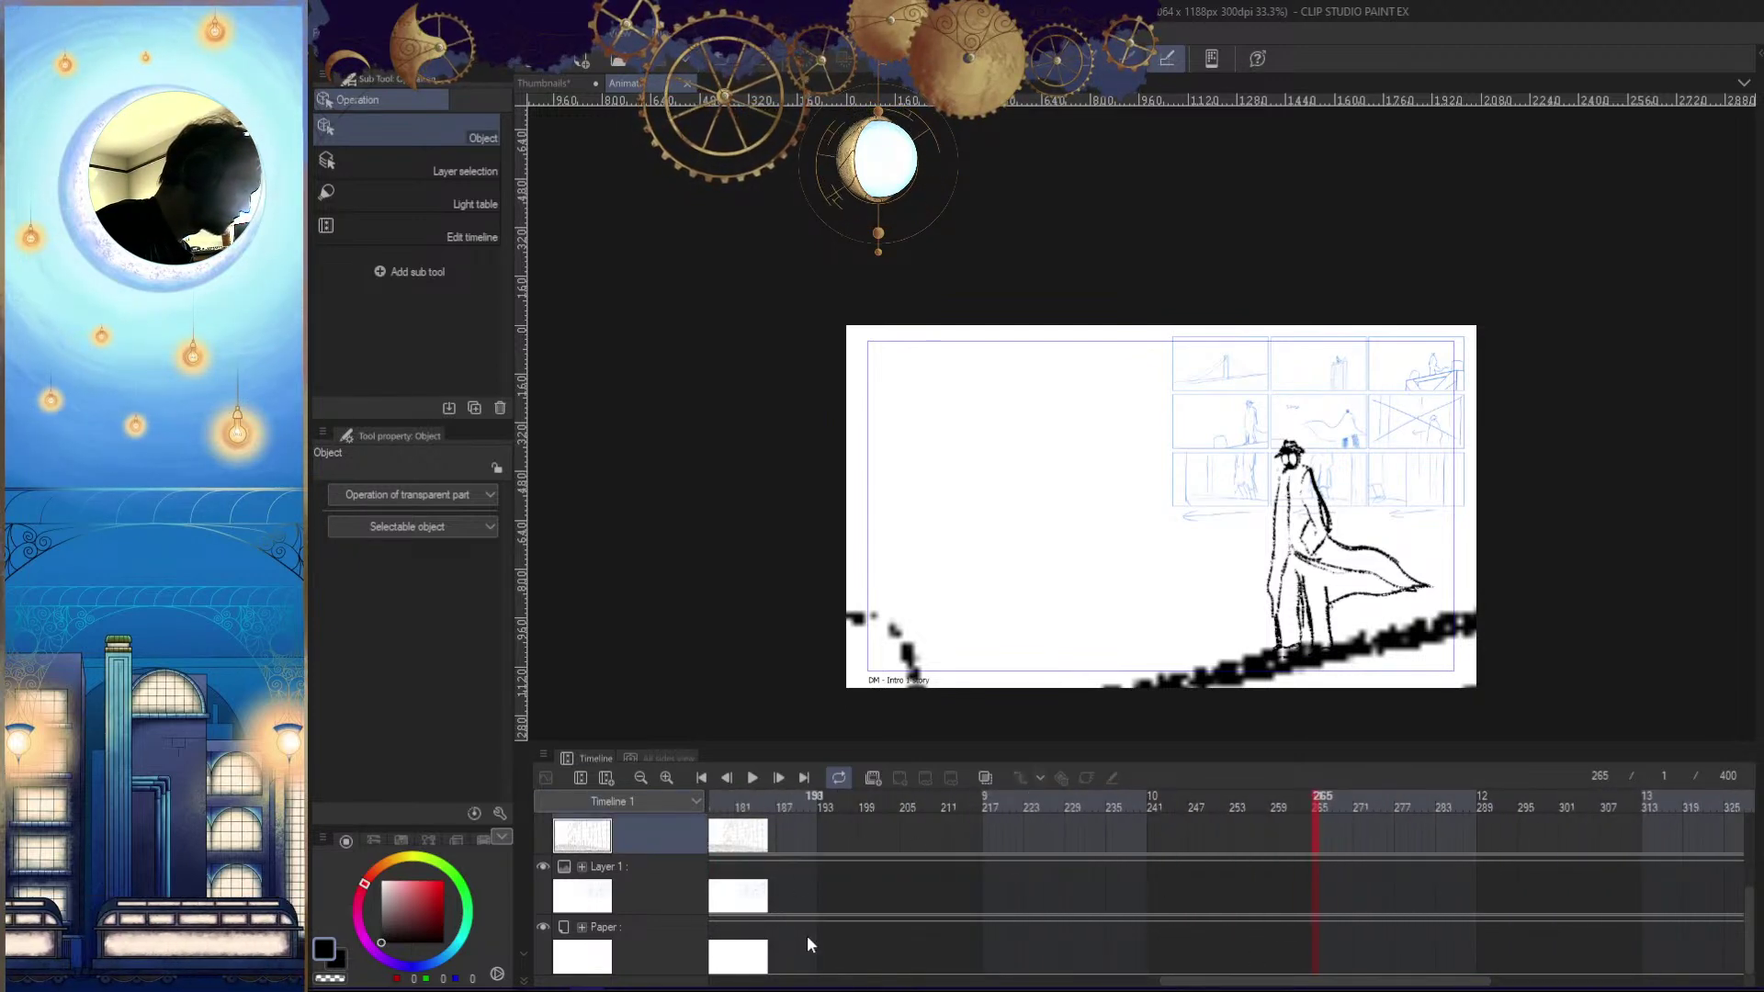
{"action": "left_click_drag", "start_coordinate": [1748, 915], "coordinate": [1748, 825]}
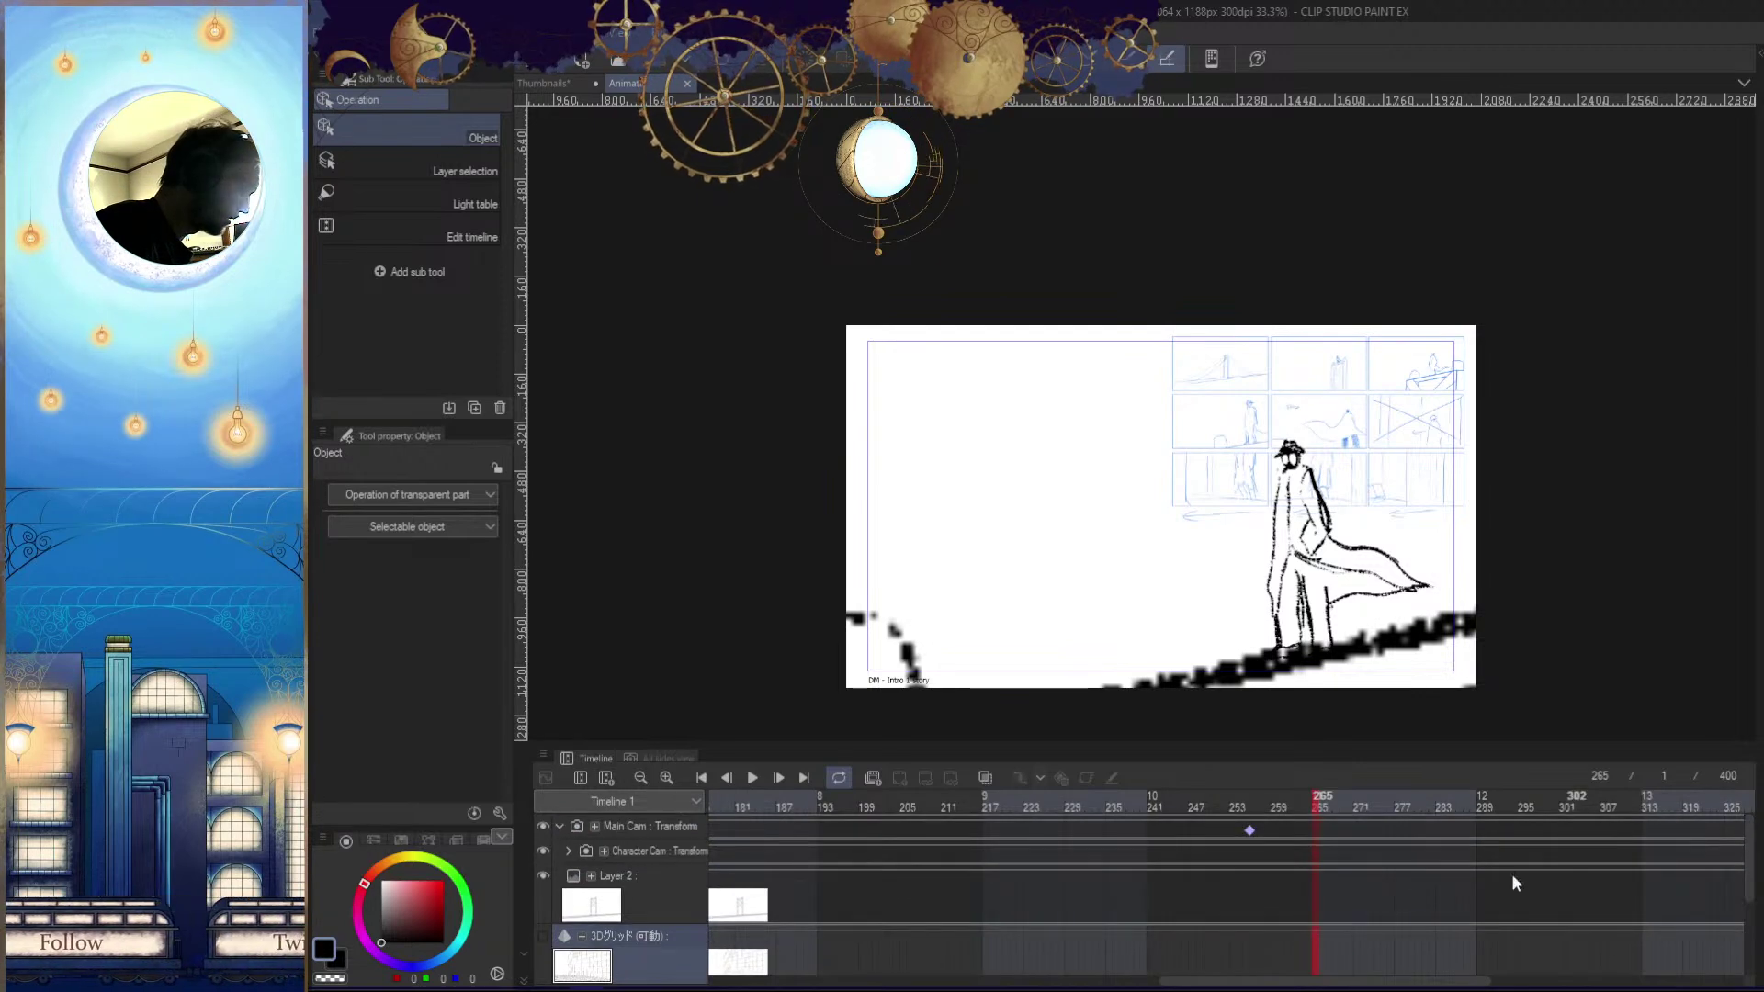
{"action": "left_click", "coordinate": [669, 825]}
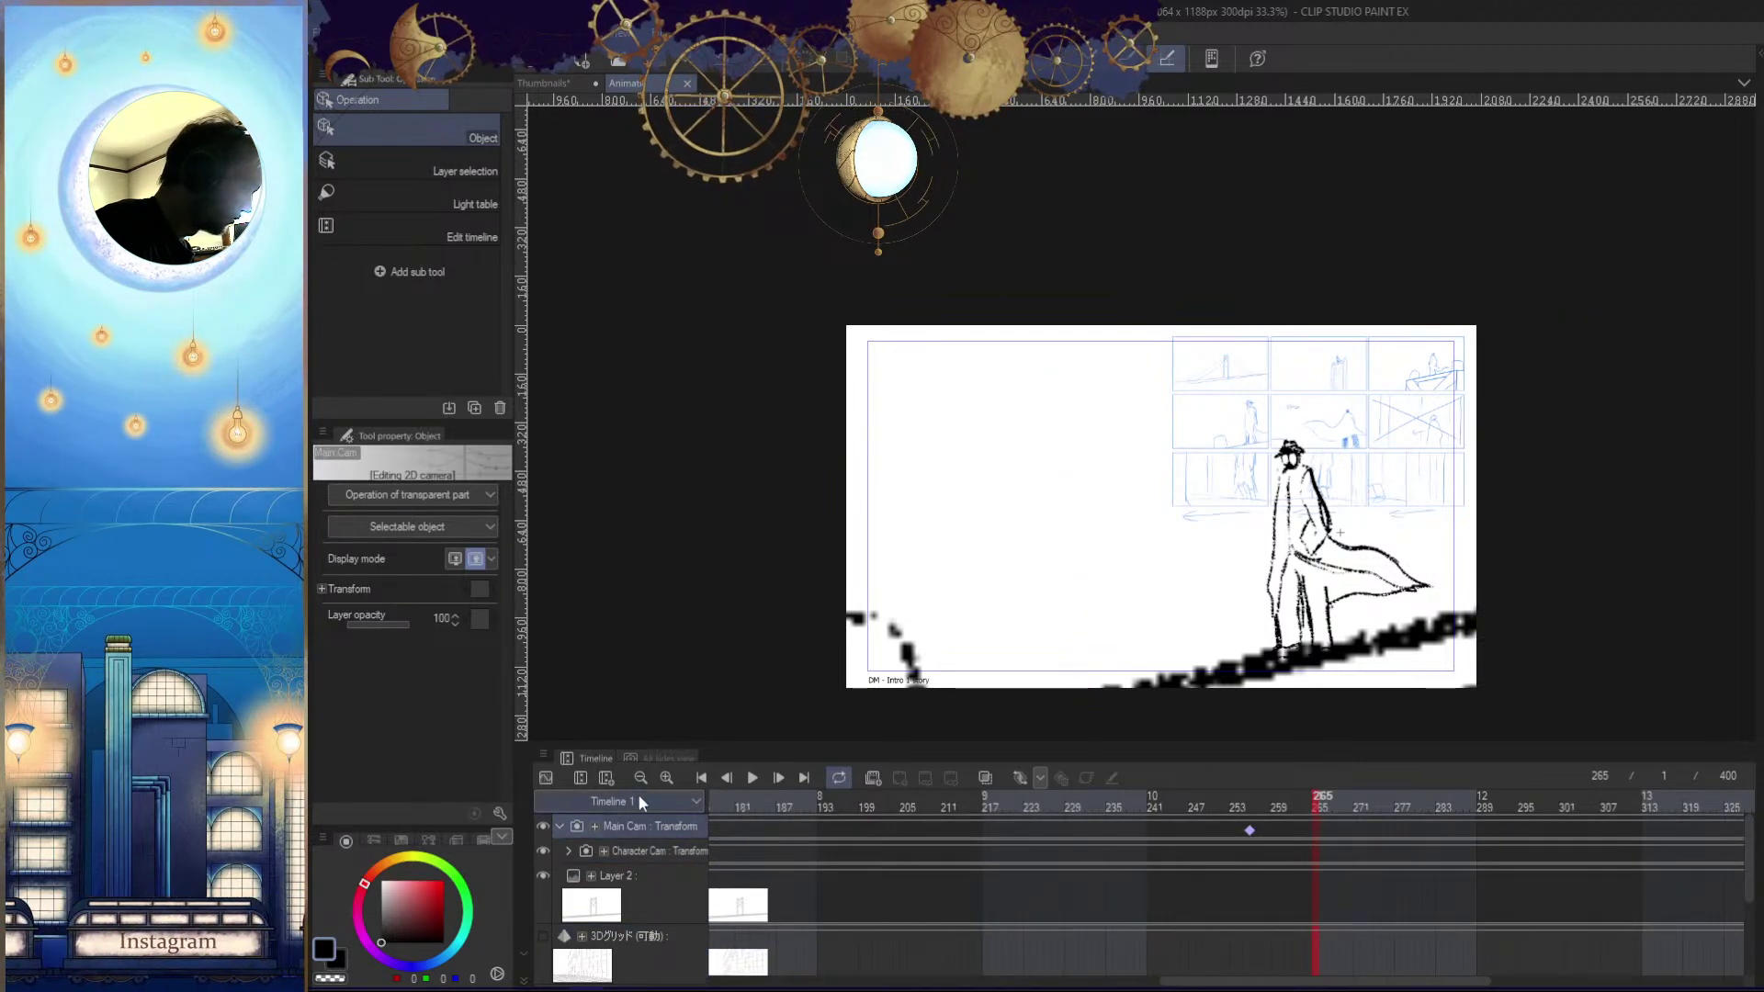
{"action": "left_click", "coordinate": [545, 777]}
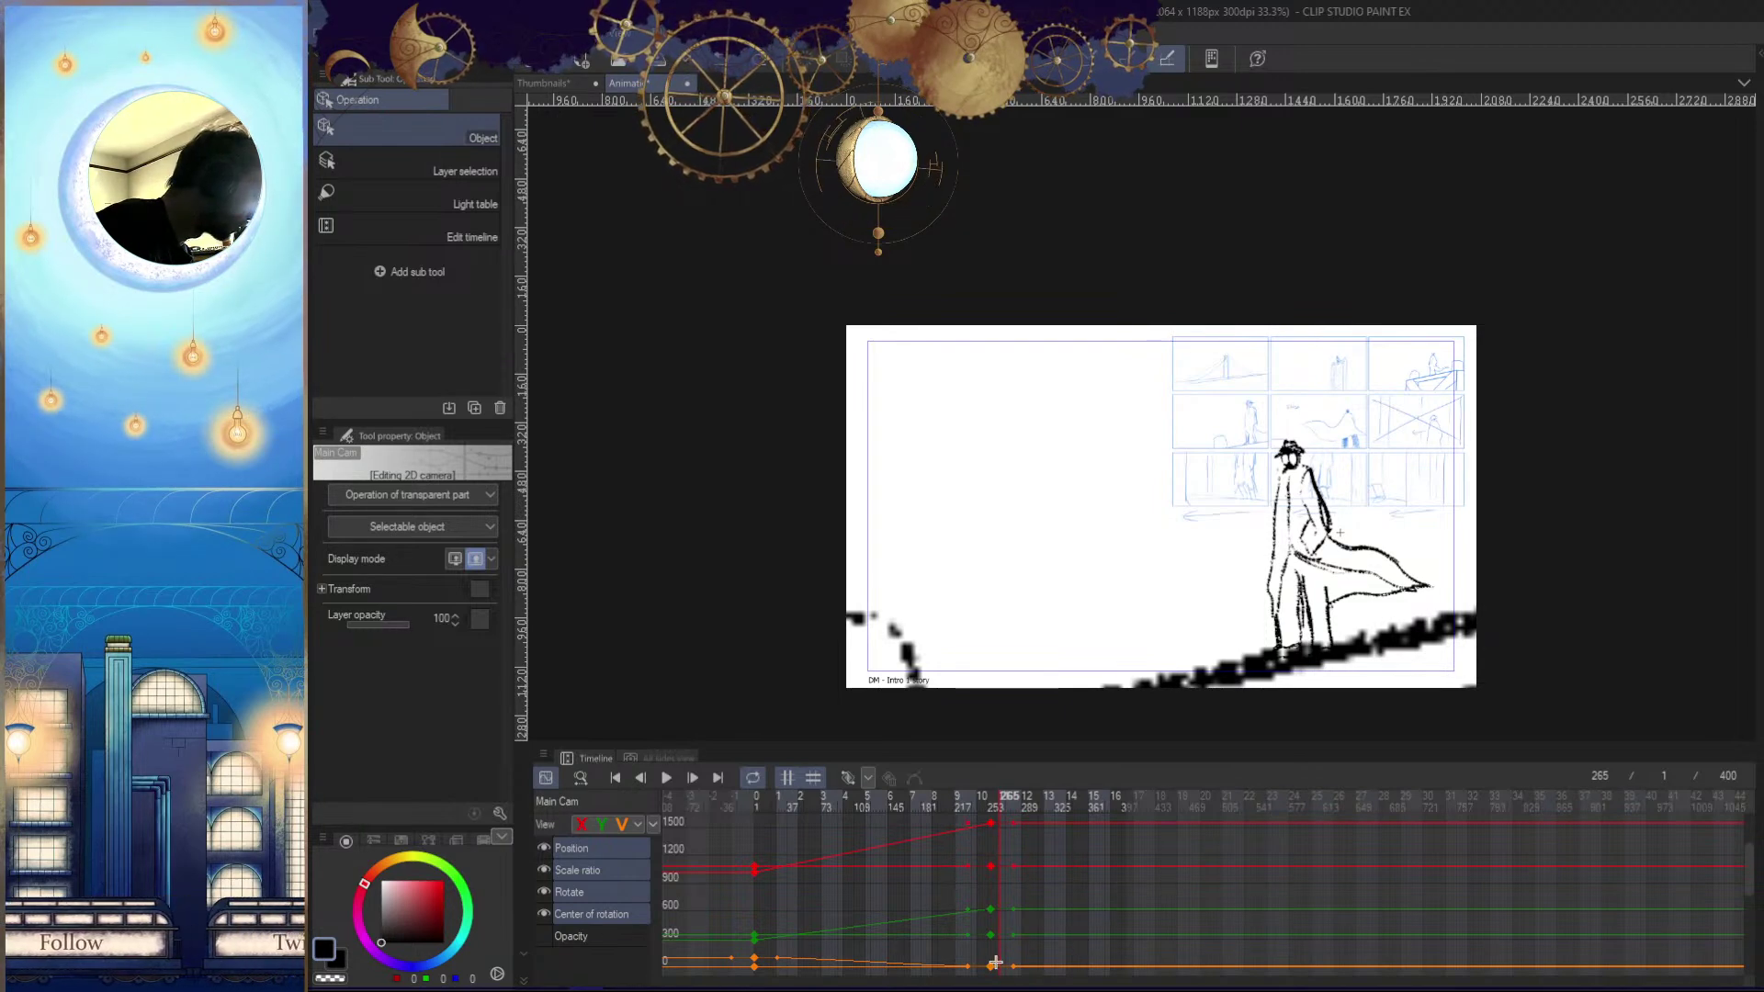
{"action": "left_click_drag", "start_coordinate": [1035, 909], "coordinate": [998, 950]}
{"action": "left_click_drag", "start_coordinate": [935, 818], "coordinate": [981, 964]}
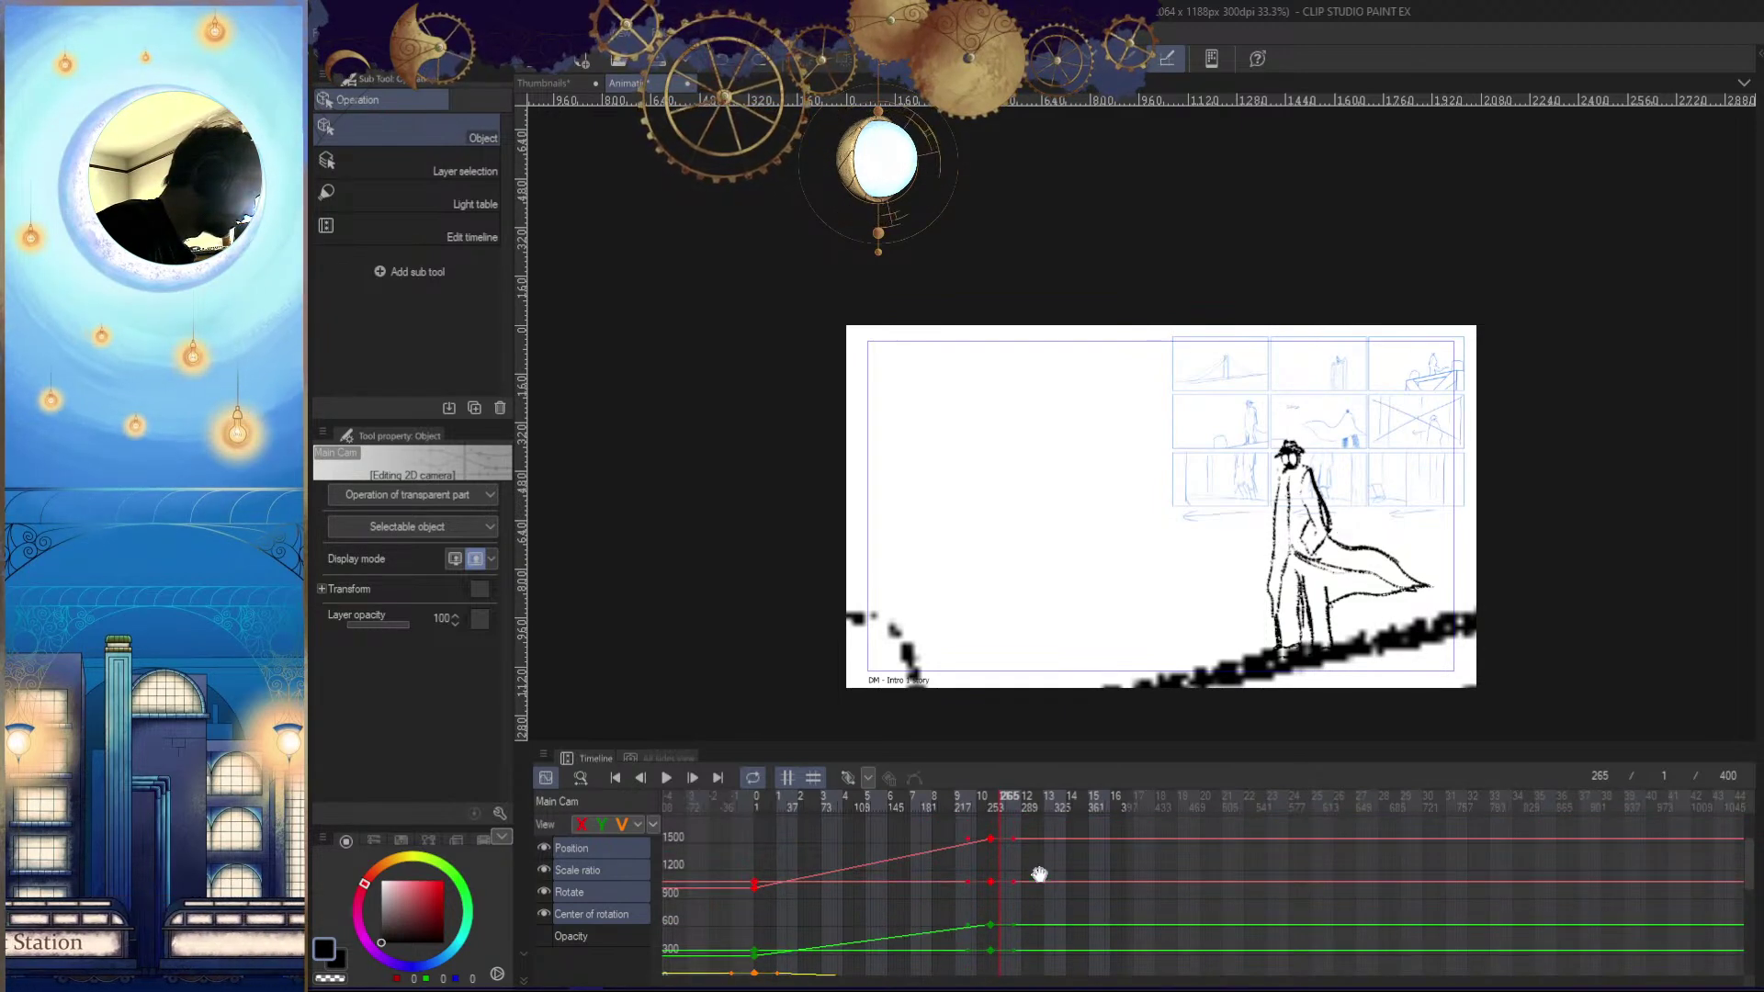
{"action": "left_click_drag", "start_coordinate": [1038, 905], "coordinate": [1017, 873]}
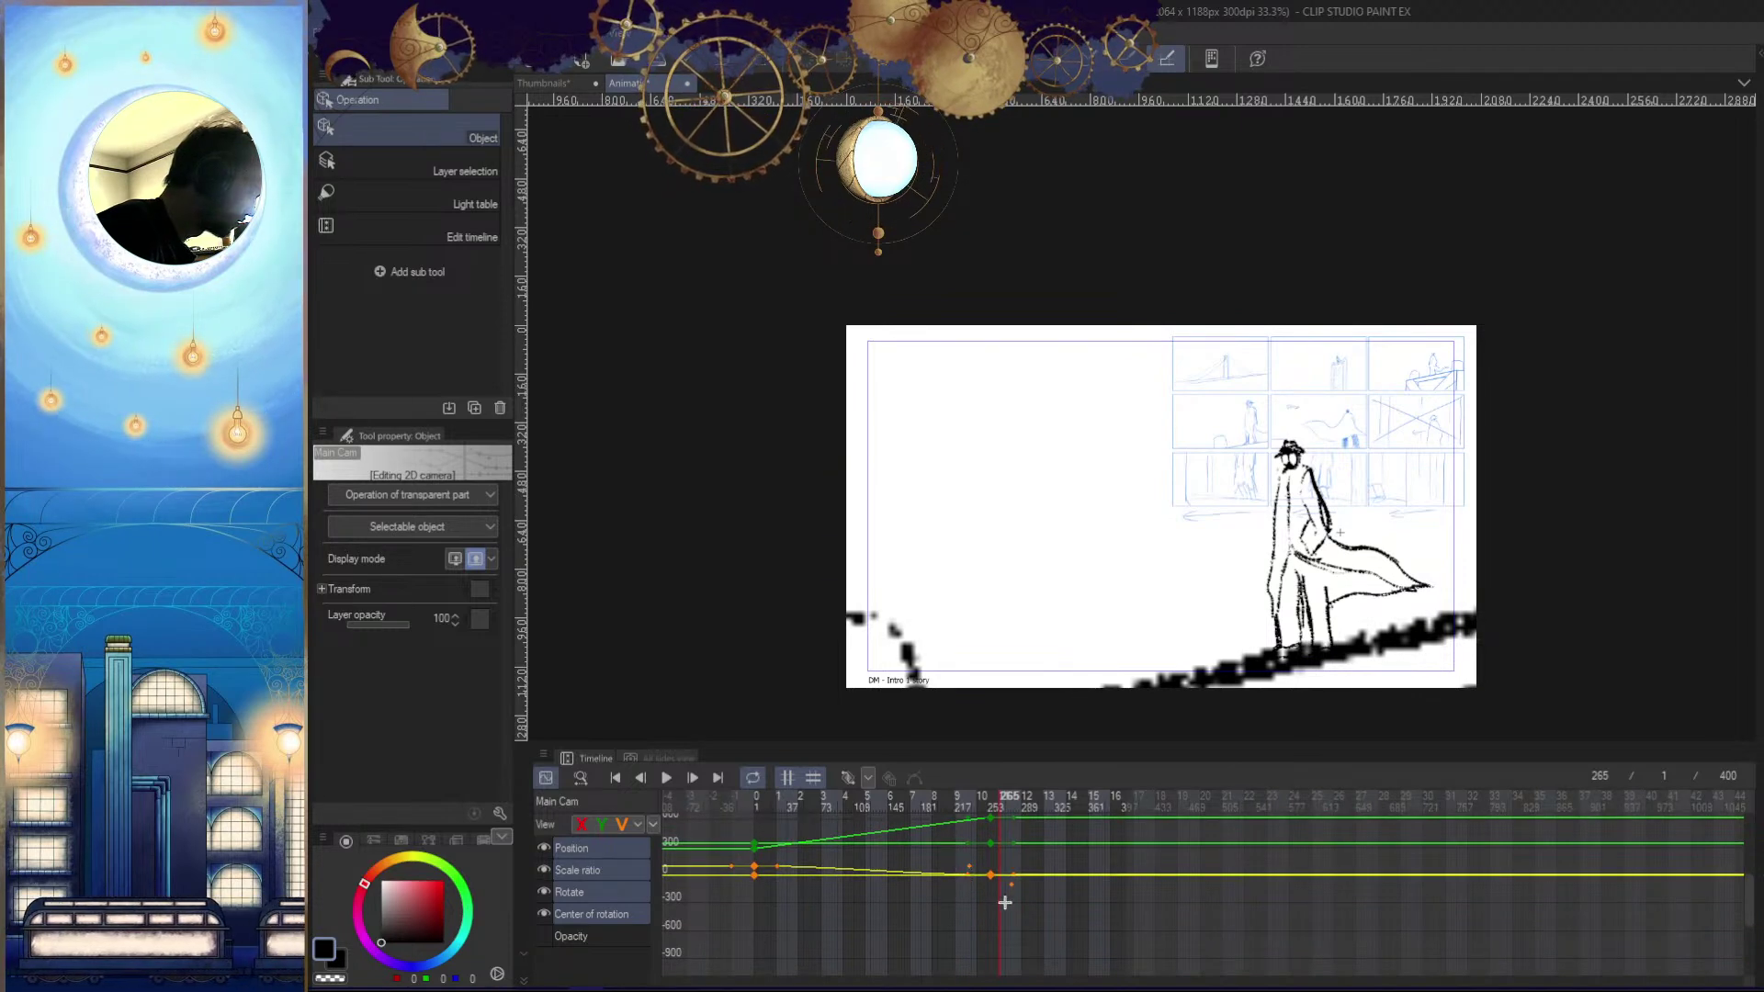
{"action": "scroll", "coordinate": [1011, 951], "scroll_direction": "up", "scroll_amount": 5}
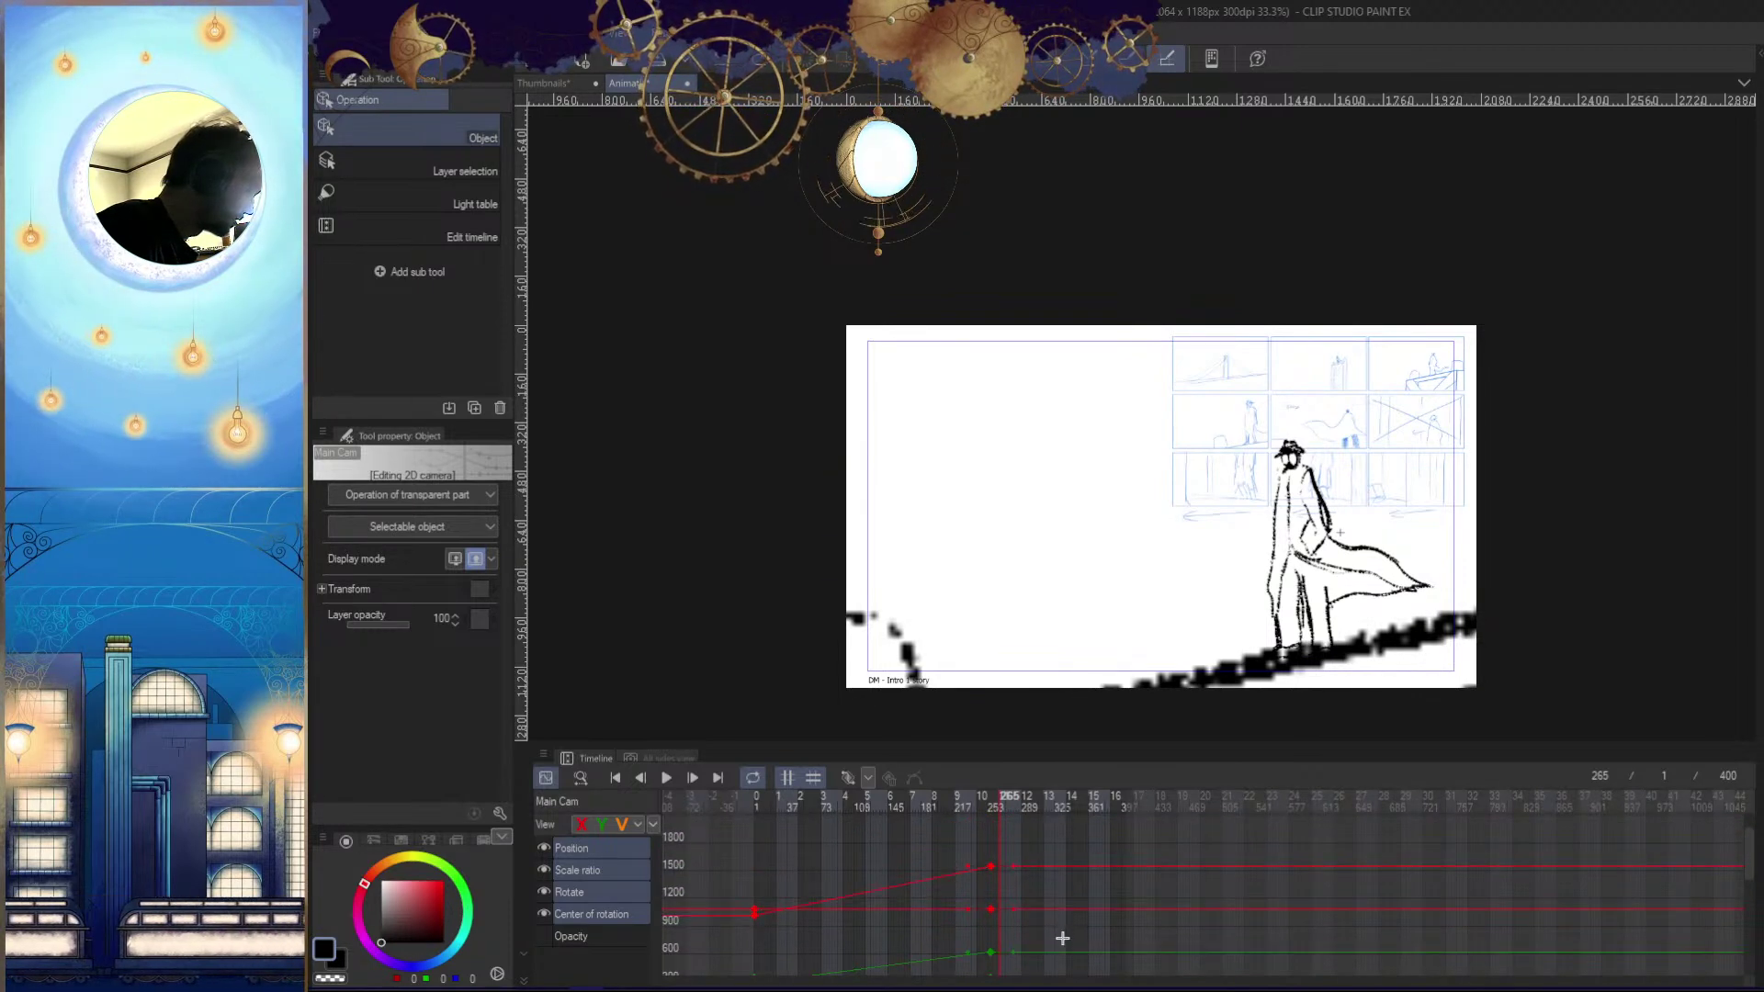
{"action": "left_click_drag", "start_coordinate": [1058, 907], "coordinate": [1091, 855]}
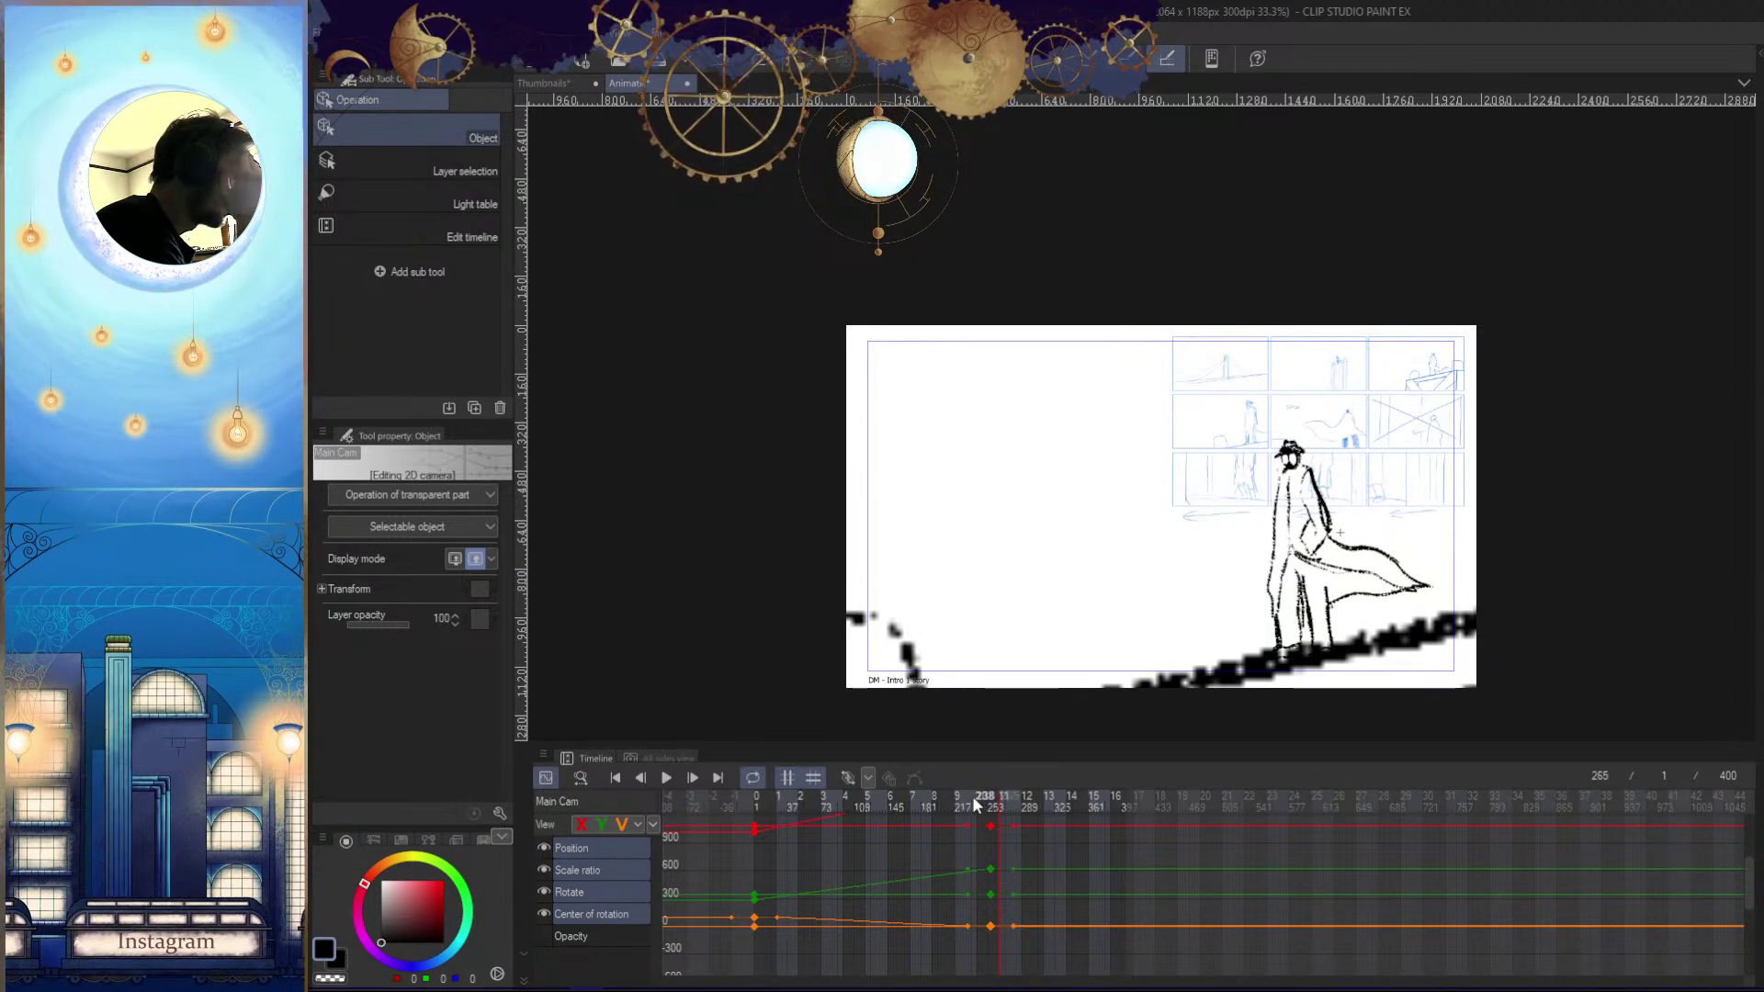
Scrub back to frame 1, play the camera push-in through to its end, and return to frame 1
{"action": "left_click", "coordinate": [889, 810]}
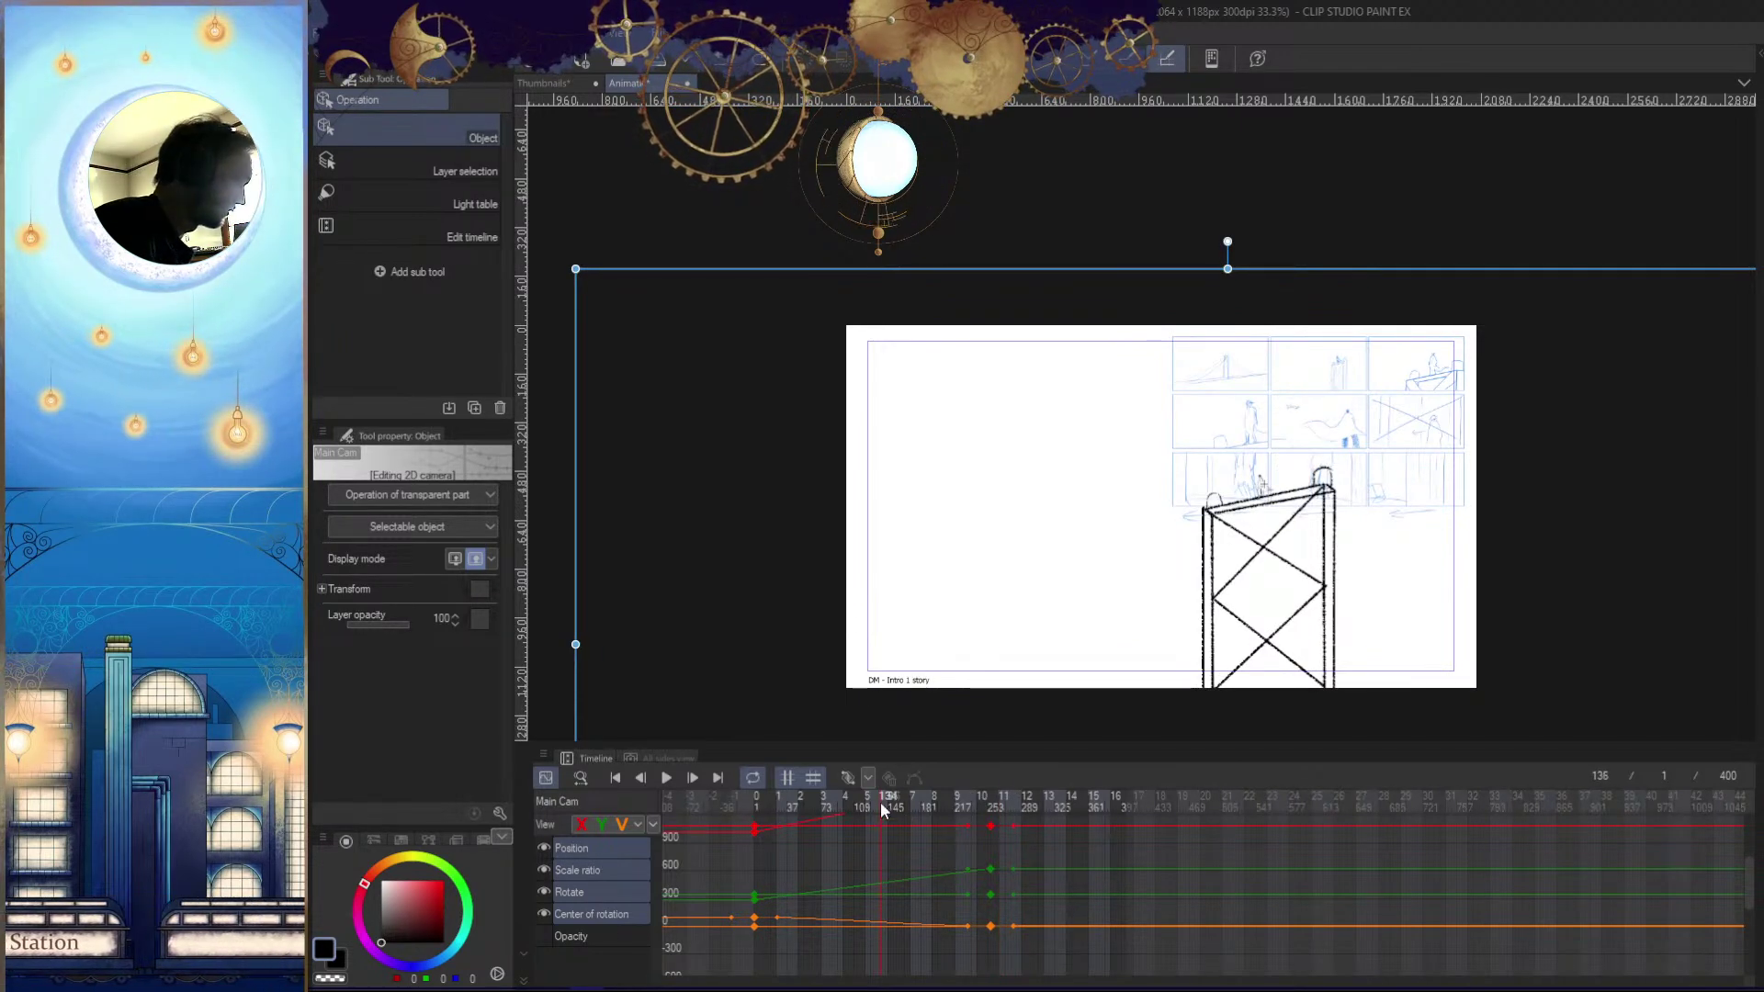
{"action": "left_click_drag", "start_coordinate": [878, 808], "coordinate": [676, 827]}
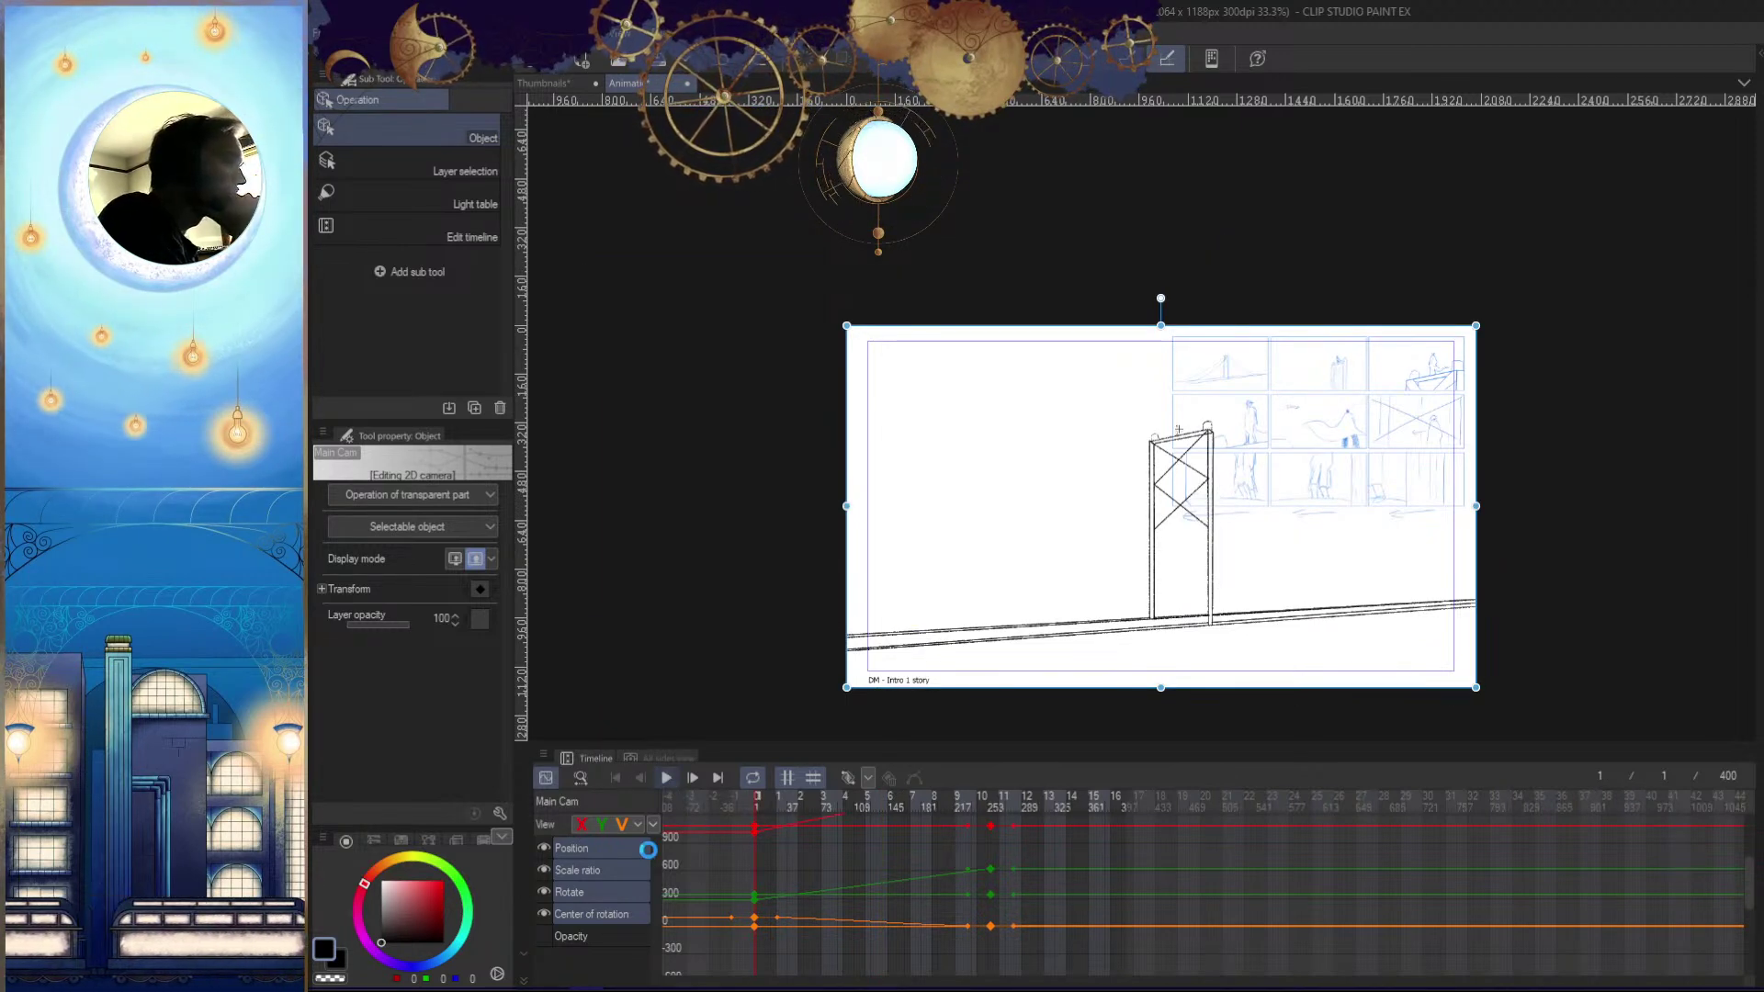
{"action": "key", "text": "space"}
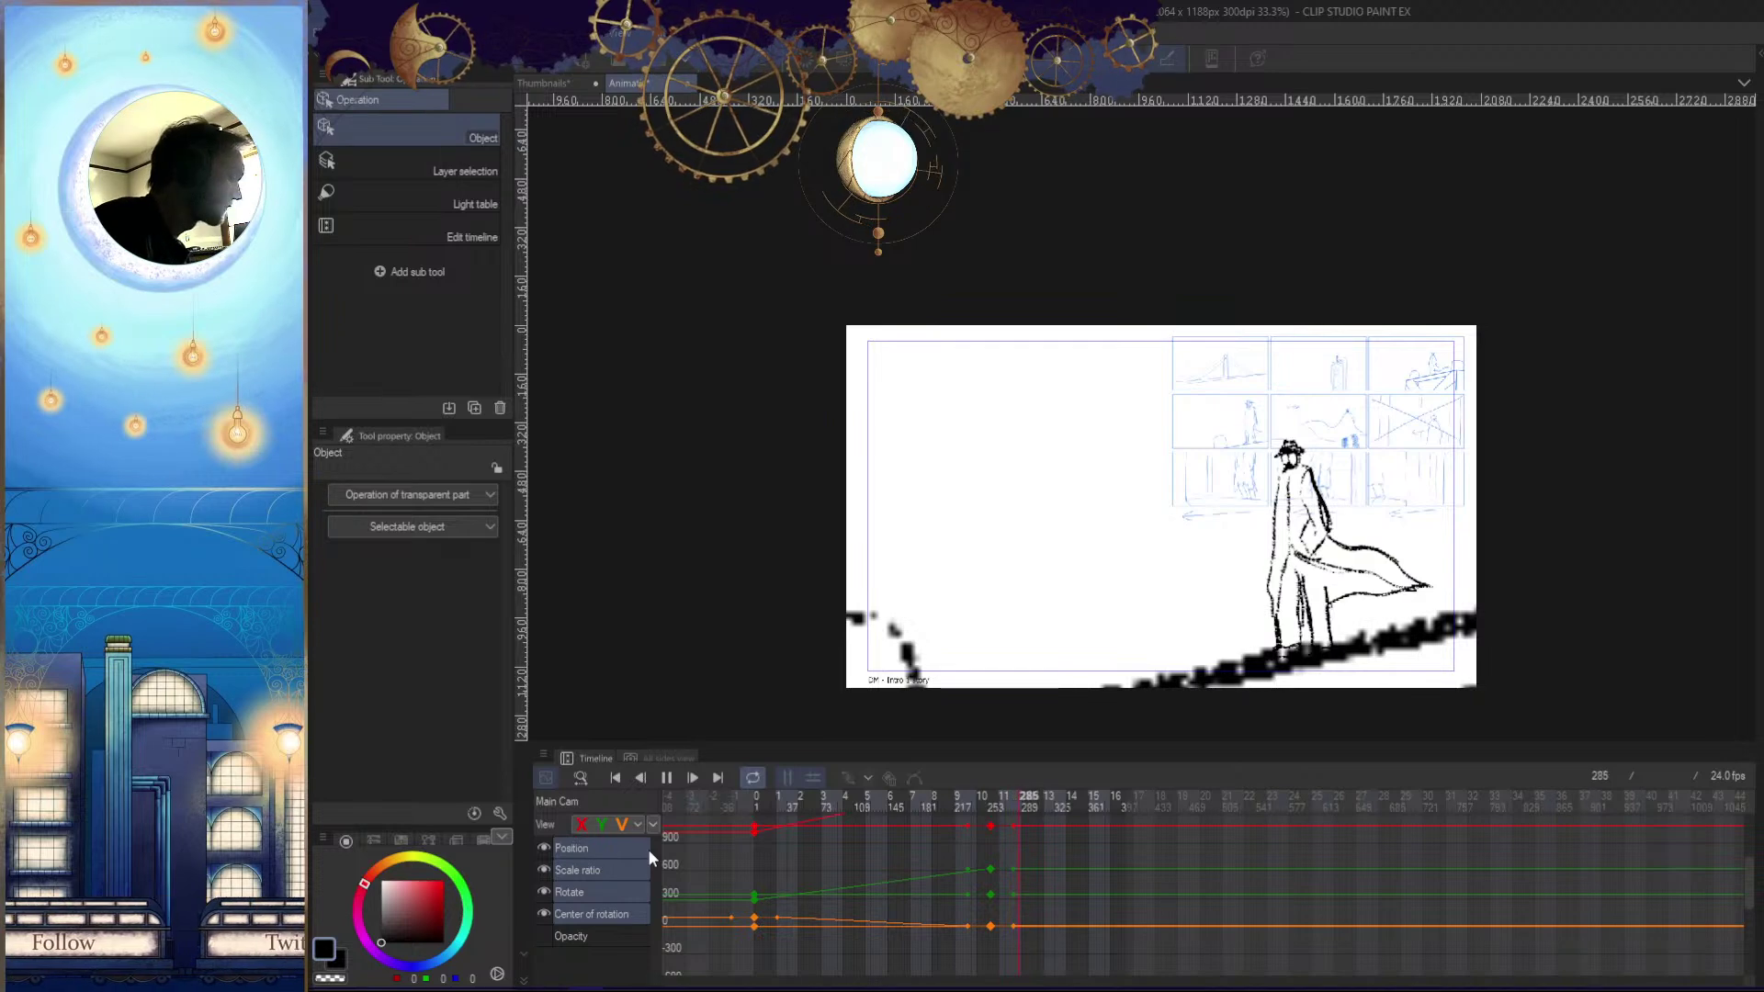
{"action": "left_click_drag", "start_coordinate": [913, 802], "coordinate": [448, 955]}
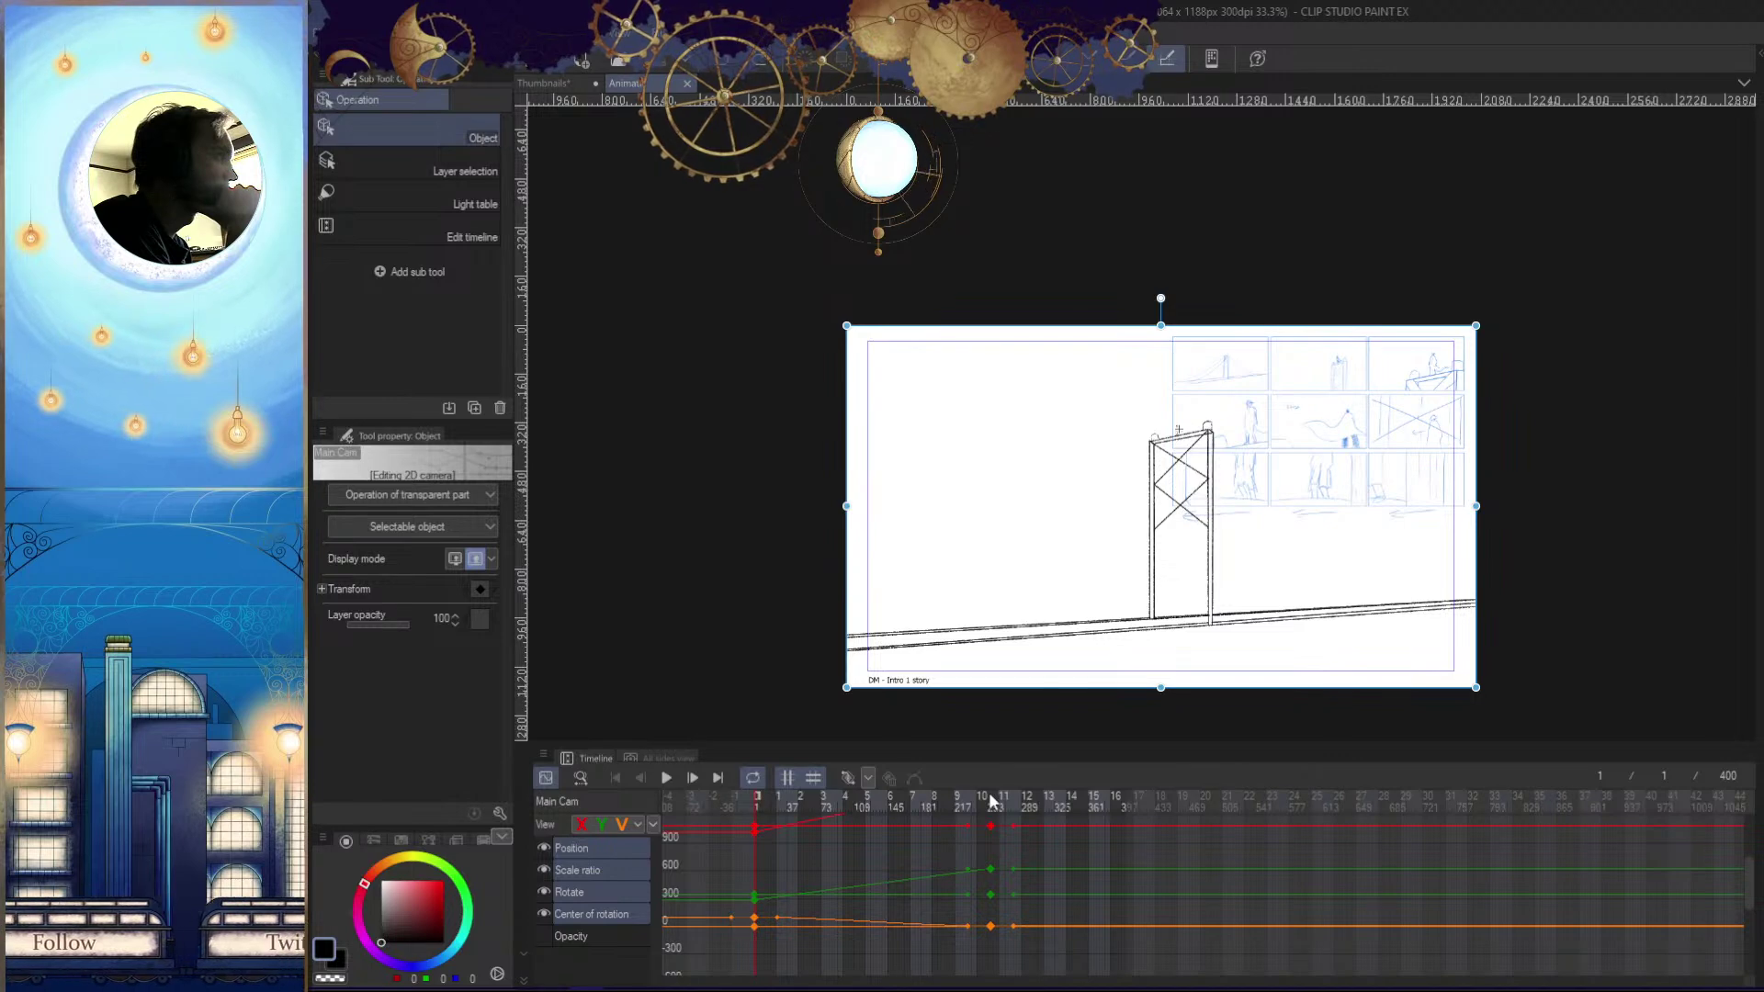
{"action": "mouse_move", "coordinate": [1095, 990]}
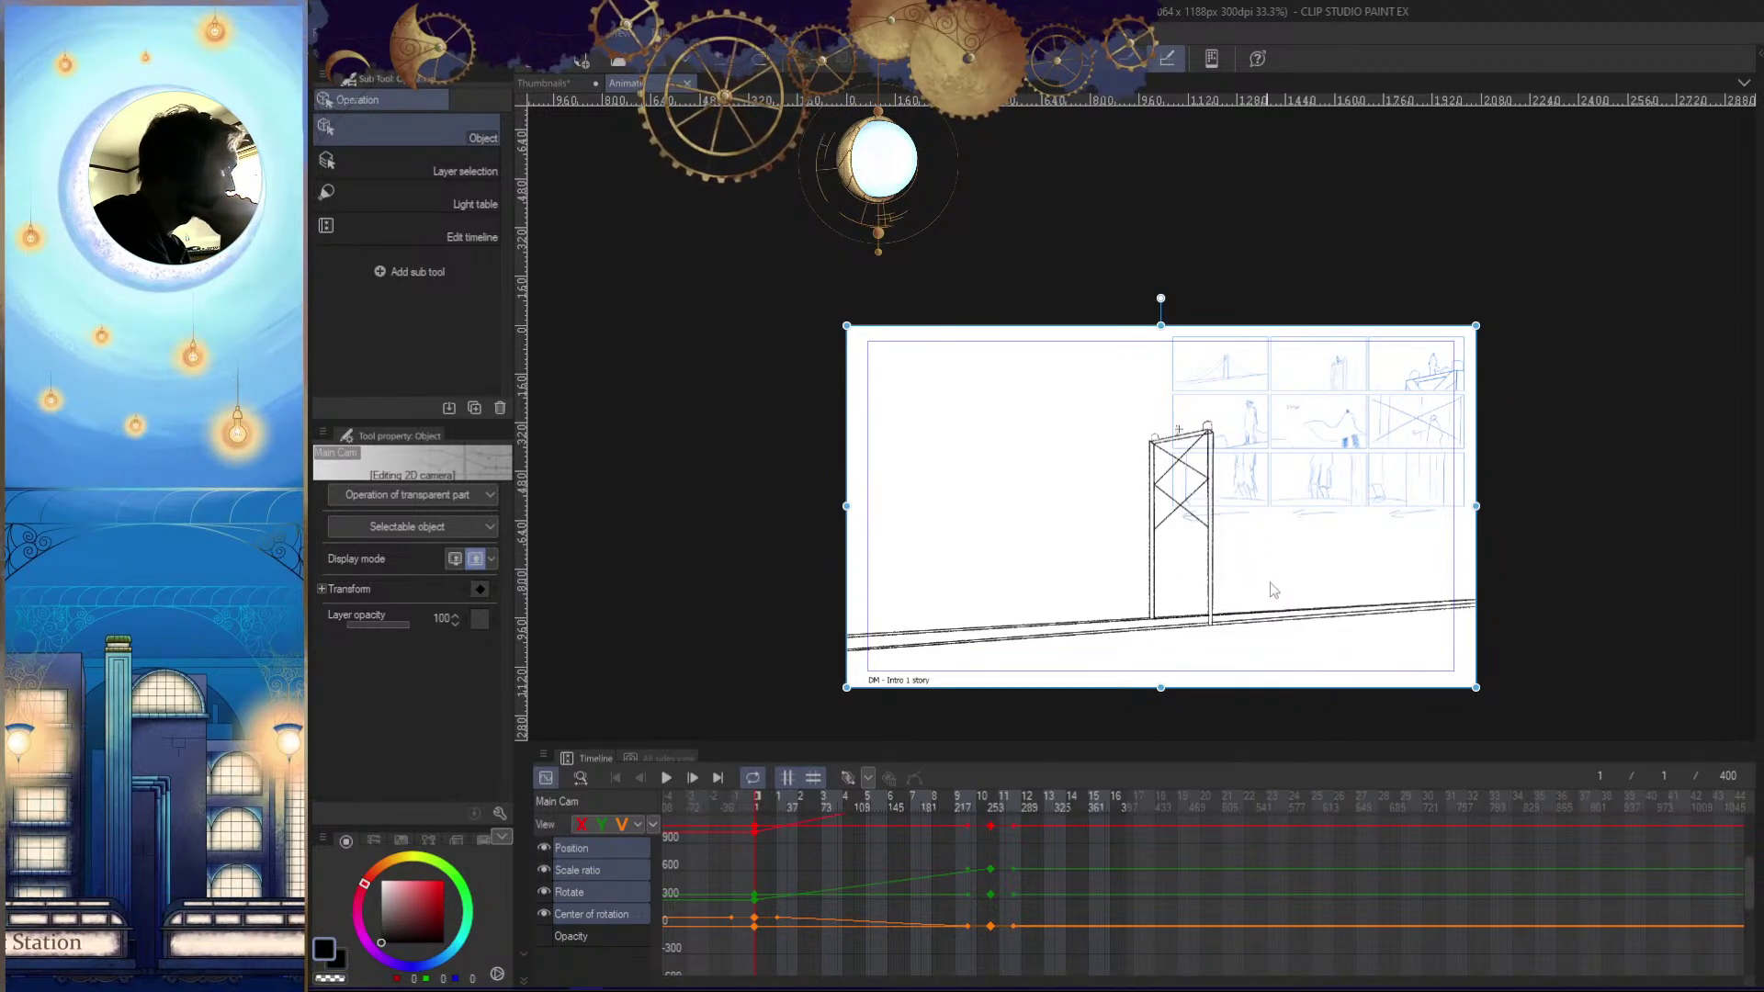
Inspect the upper Main Cam Position curves and switch the timeline from the graph back to the track view
{"action": "left_click_drag", "start_coordinate": [1242, 571], "coordinate": [1312, 567]}
{"action": "key", "text": "ctrl+alt+space"}
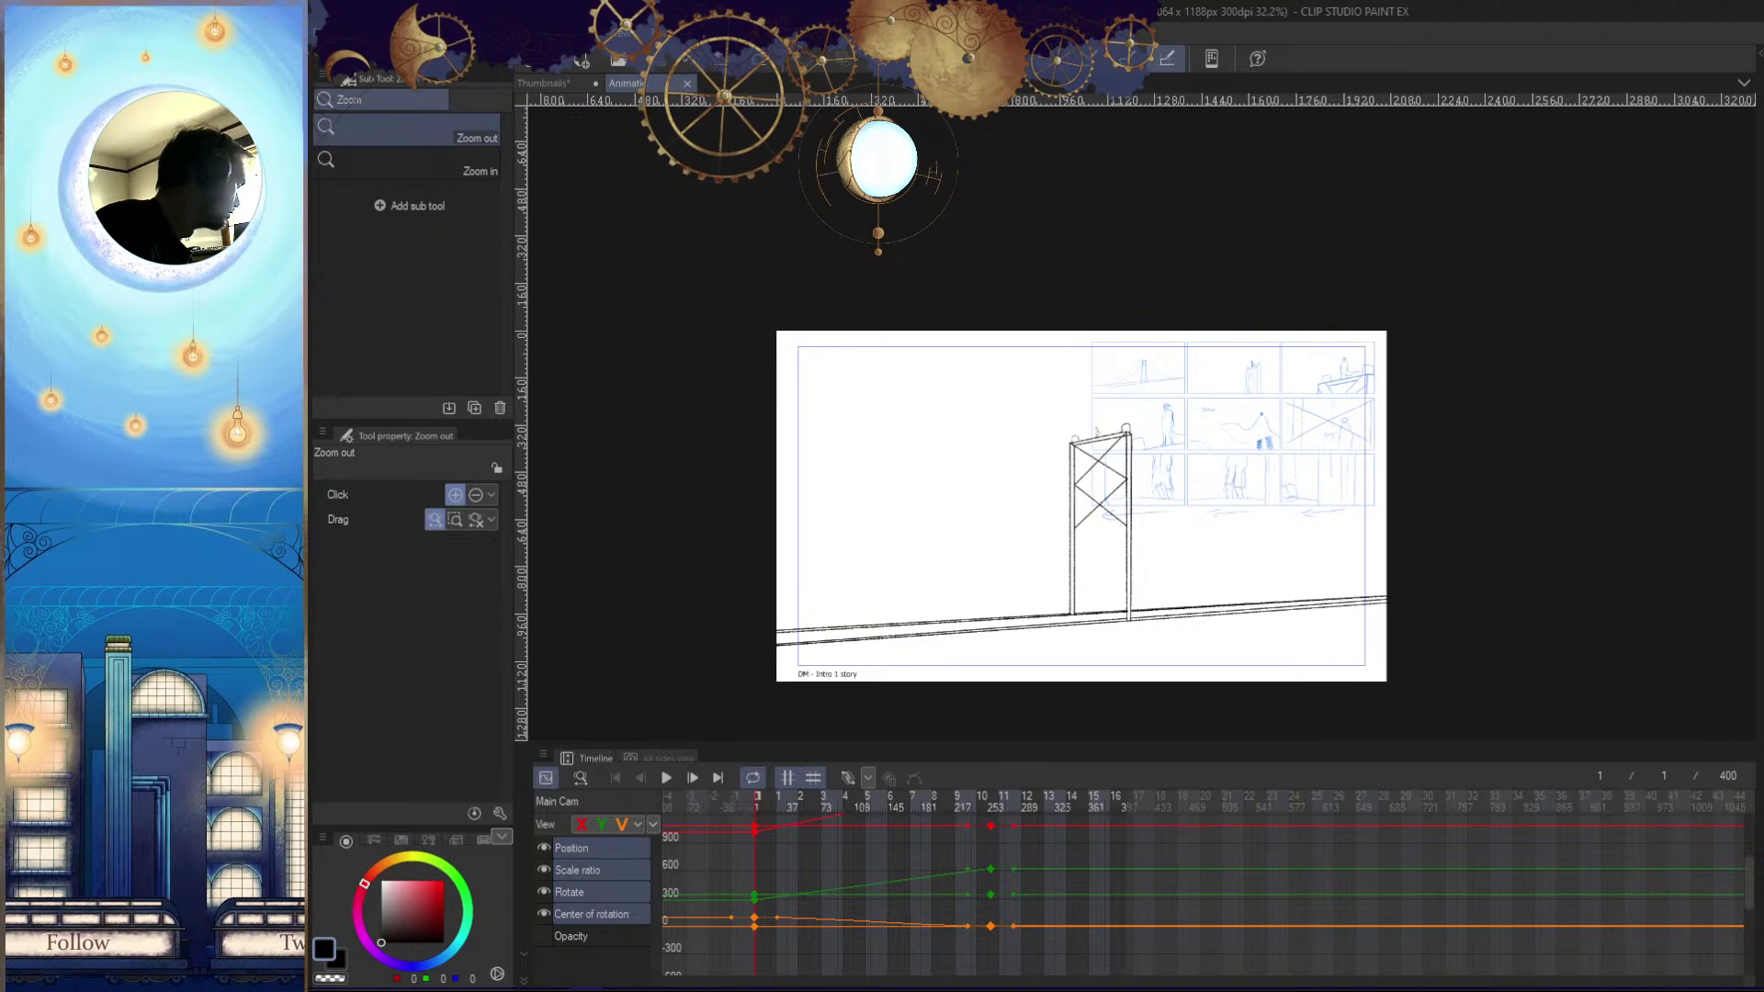
{"action": "left_click_drag", "start_coordinate": [1156, 545], "coordinate": [1112, 708]}
{"action": "left_click_drag", "start_coordinate": [1751, 884], "coordinate": [1729, 830]}
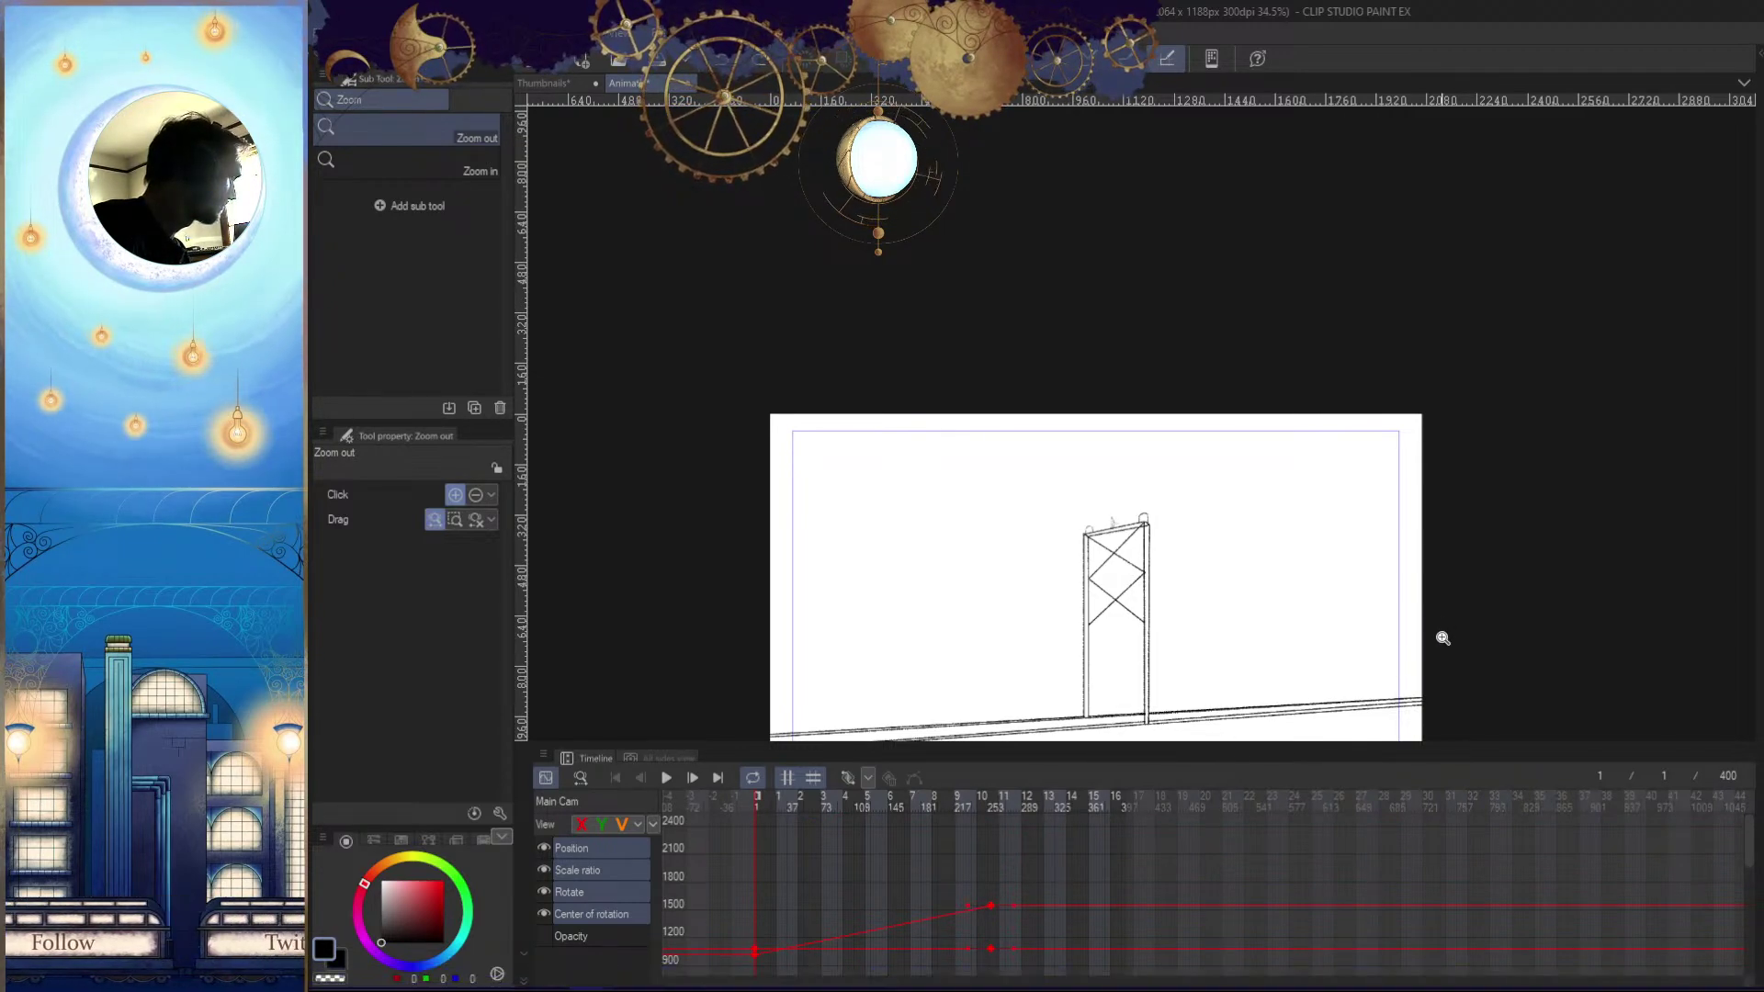
{"action": "left_click", "coordinate": [1419, 569]}
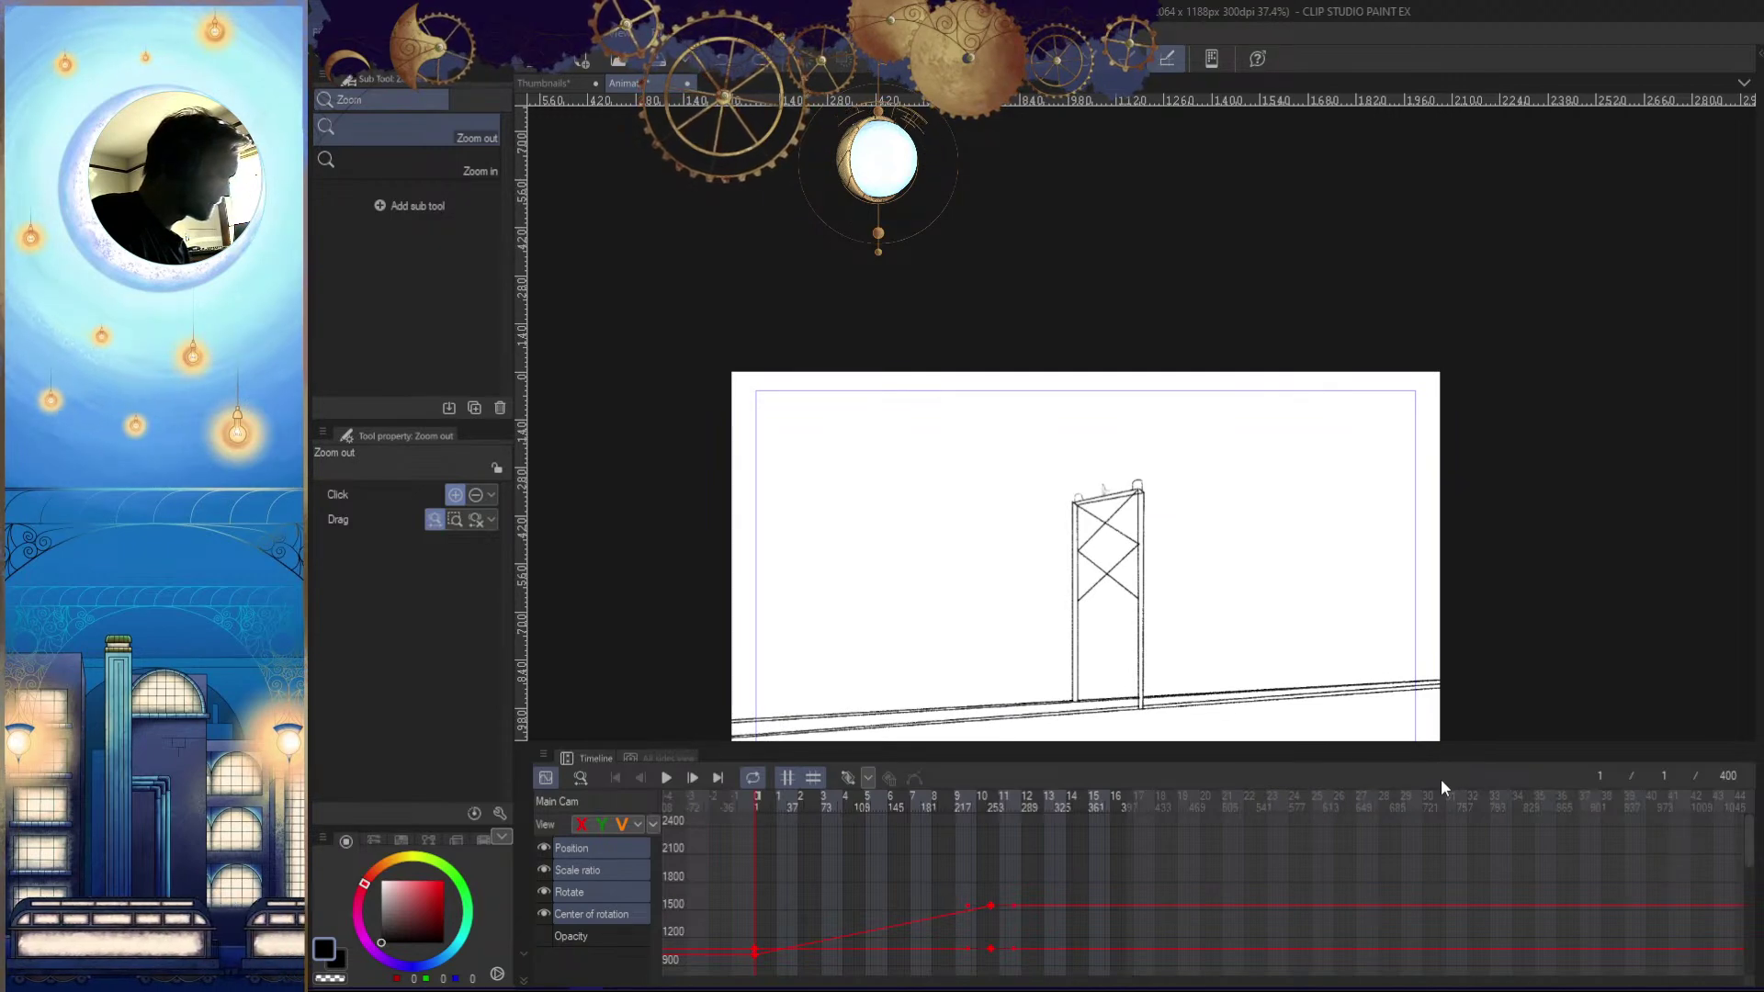
{"action": "left_click", "coordinate": [545, 778]}
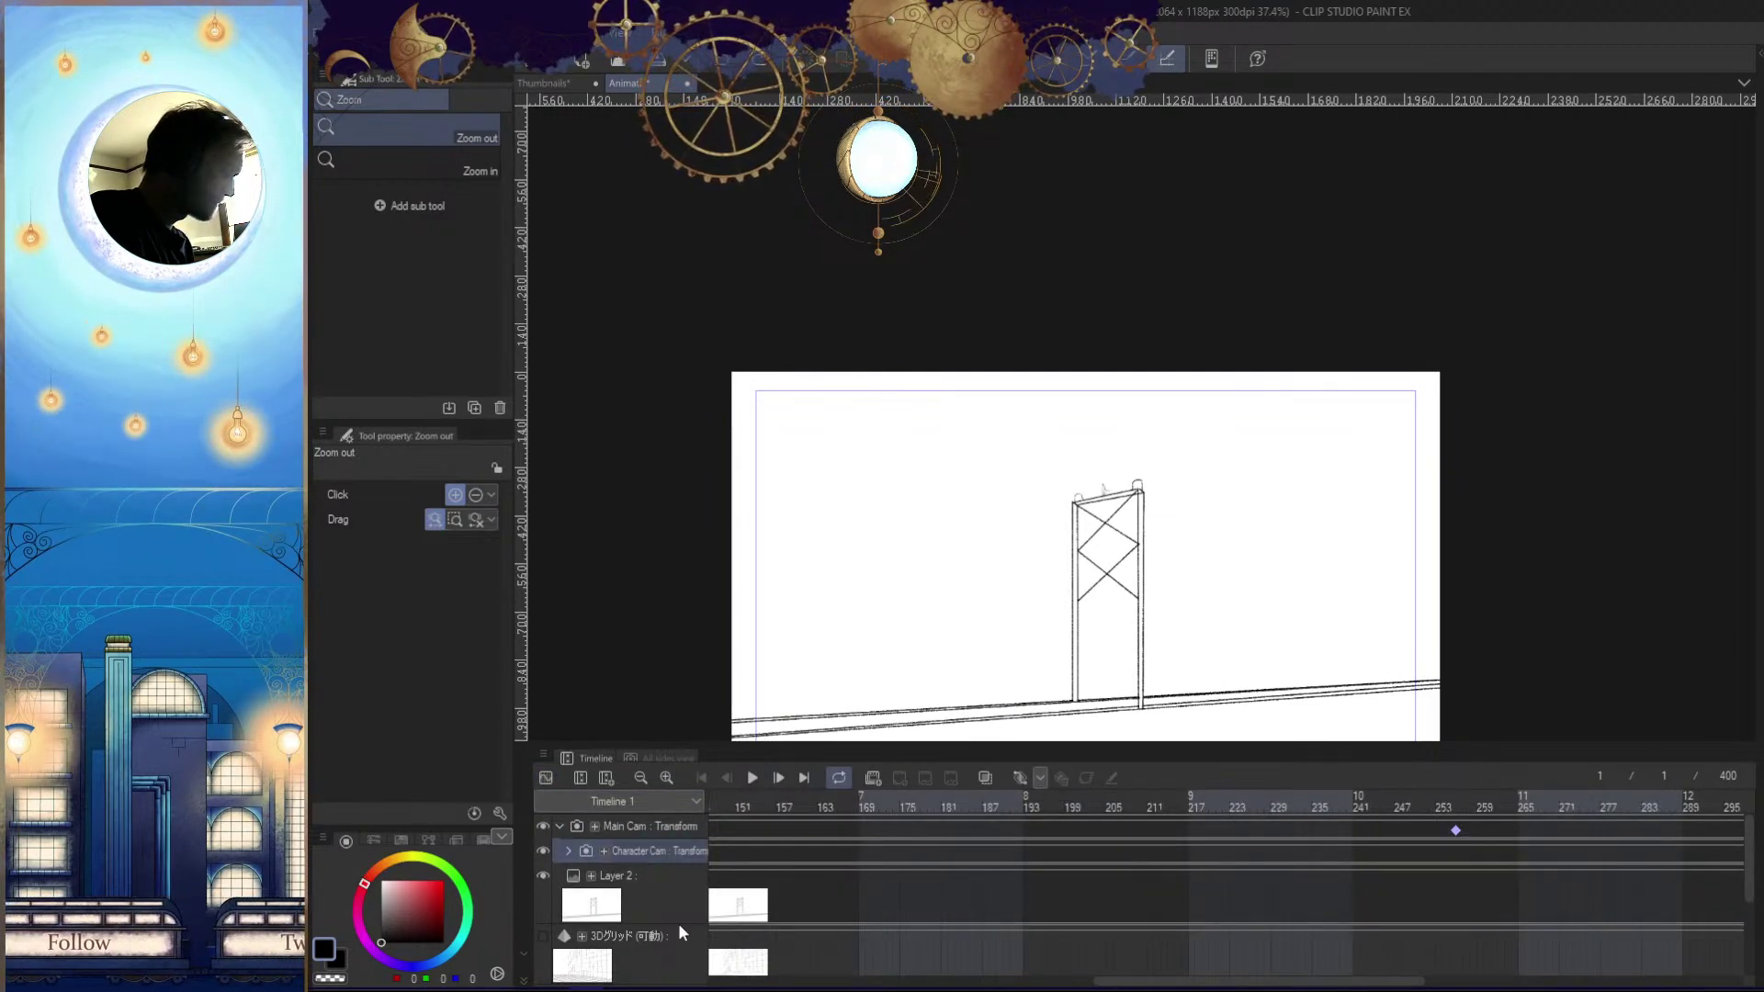
Try to move the Character Cam folder out of Main Cam by placing it below Layer 2
{"action": "left_click", "coordinate": [641, 854]}
{"action": "left_click_drag", "start_coordinate": [640, 851], "coordinate": [680, 847]}
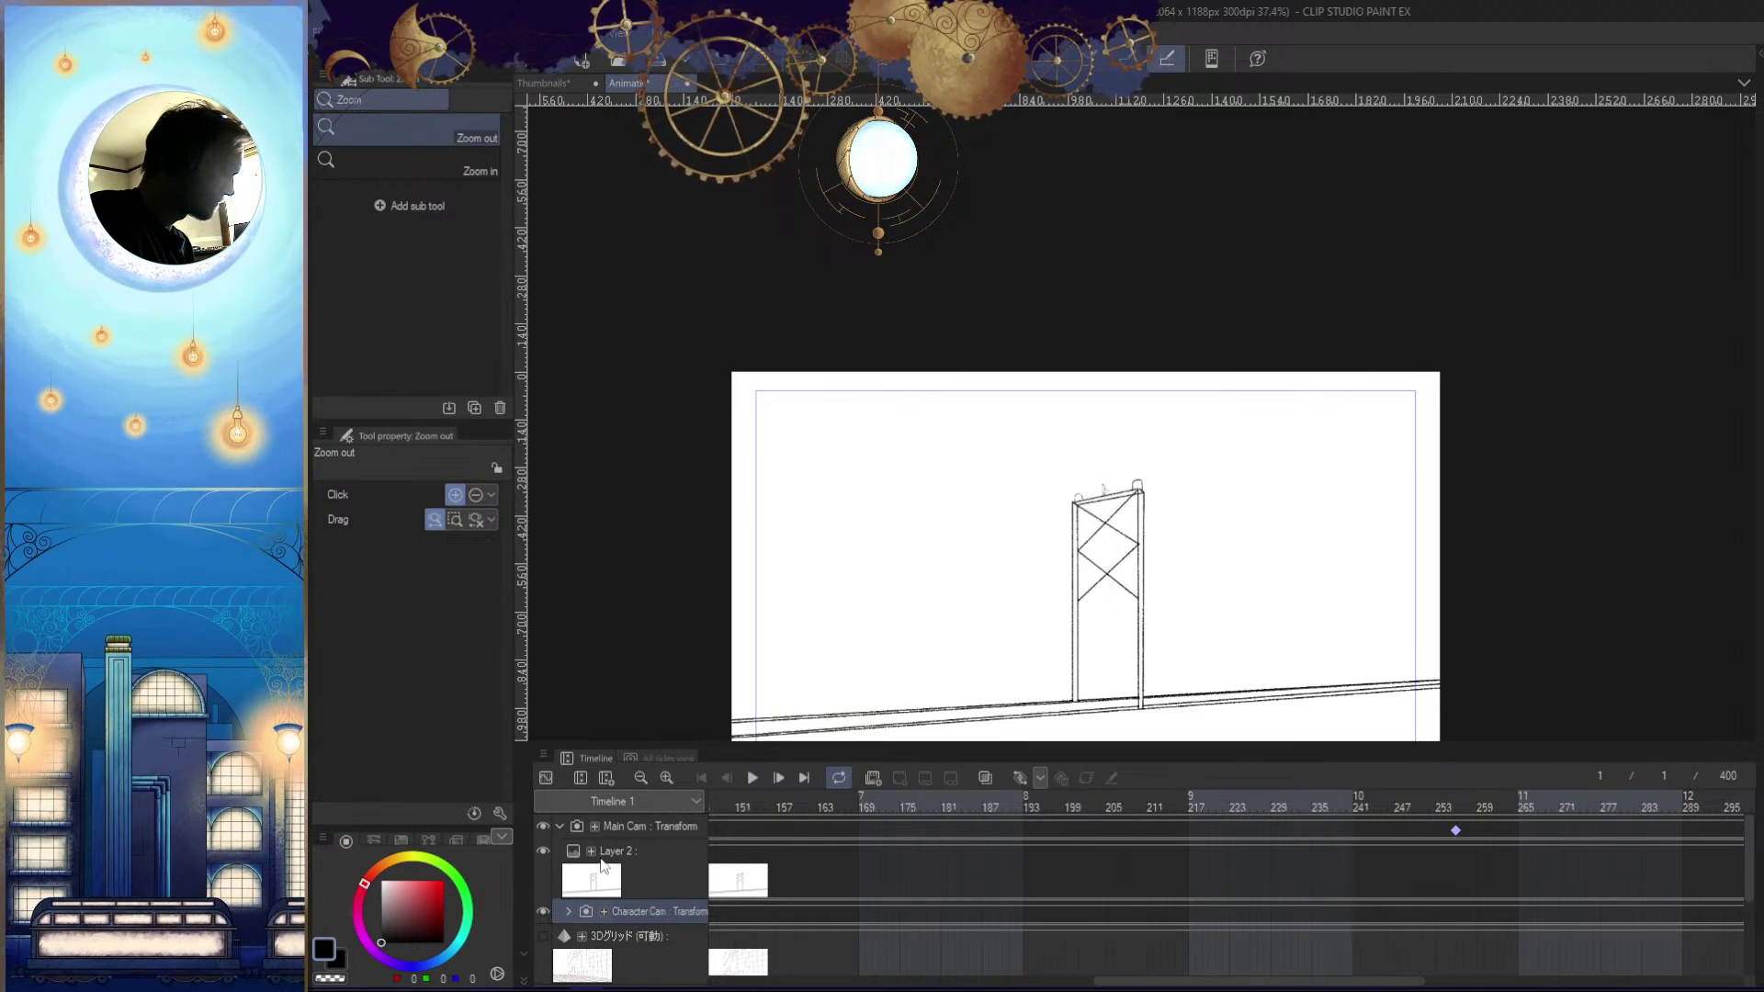
{"action": "left_click", "coordinate": [560, 827]}
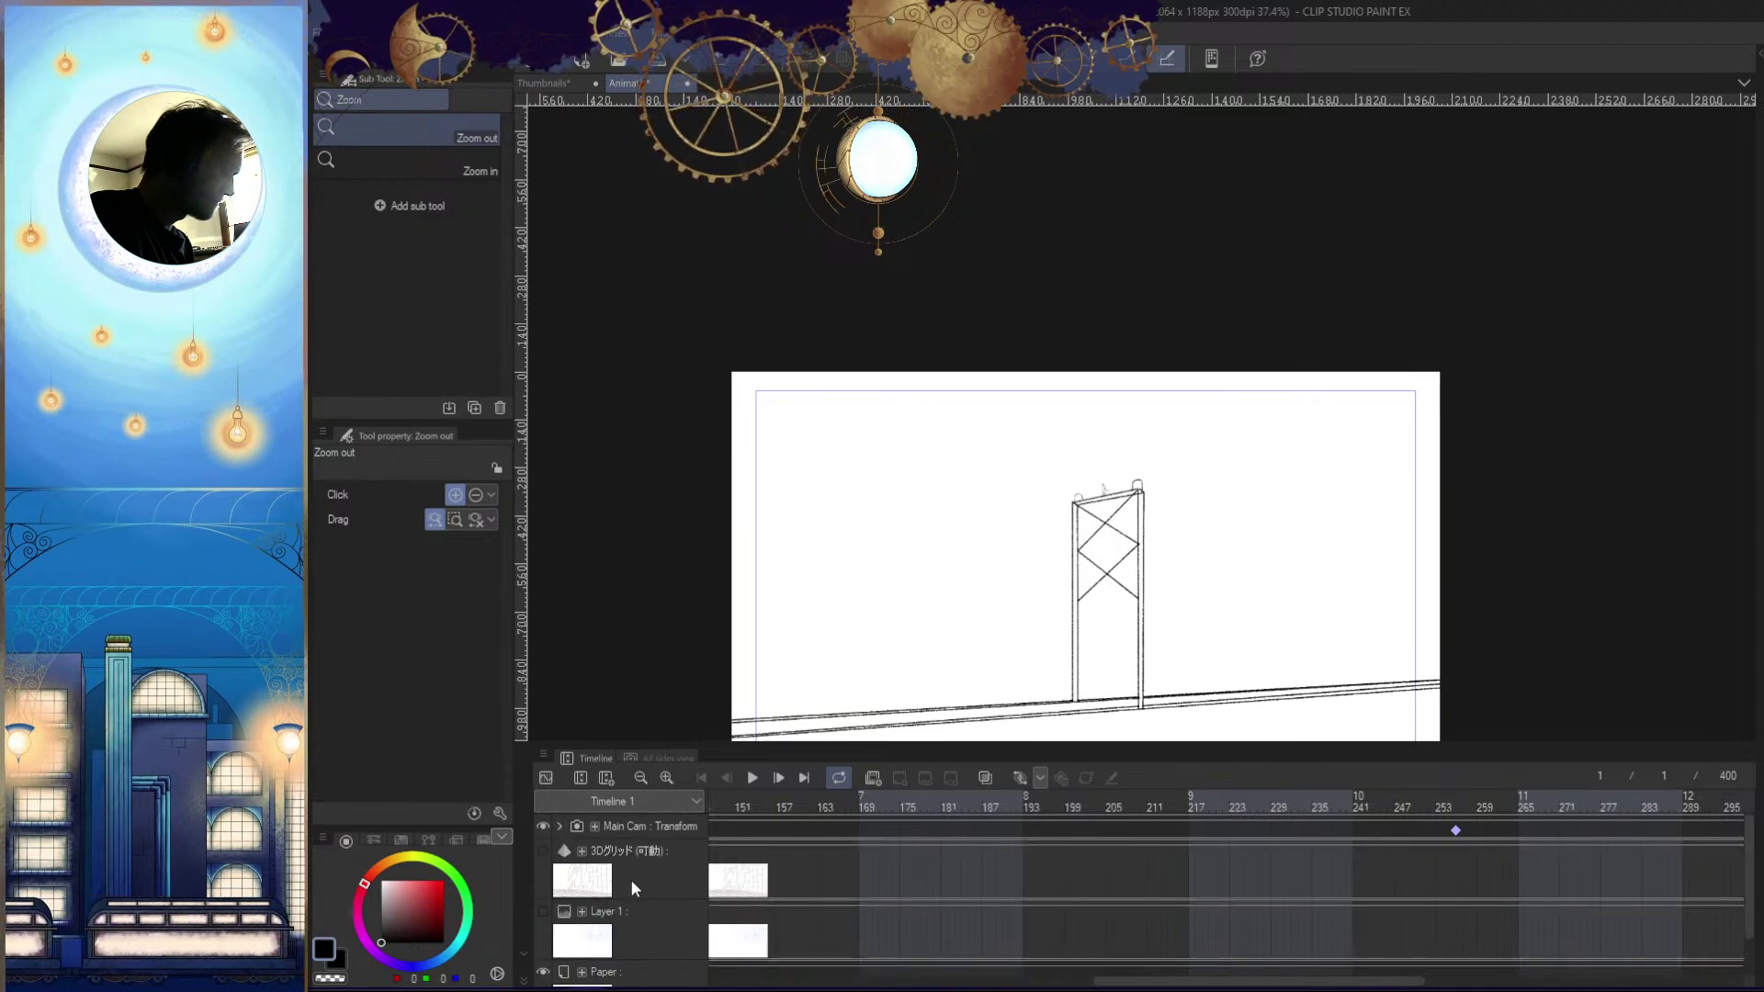
{"action": "left_click", "coordinate": [560, 827]}
Move the Character Cam folder out of Main Cam to the top of the track stack
{"action": "left_click_drag", "start_coordinate": [819, 797], "coordinate": [345, 900]}
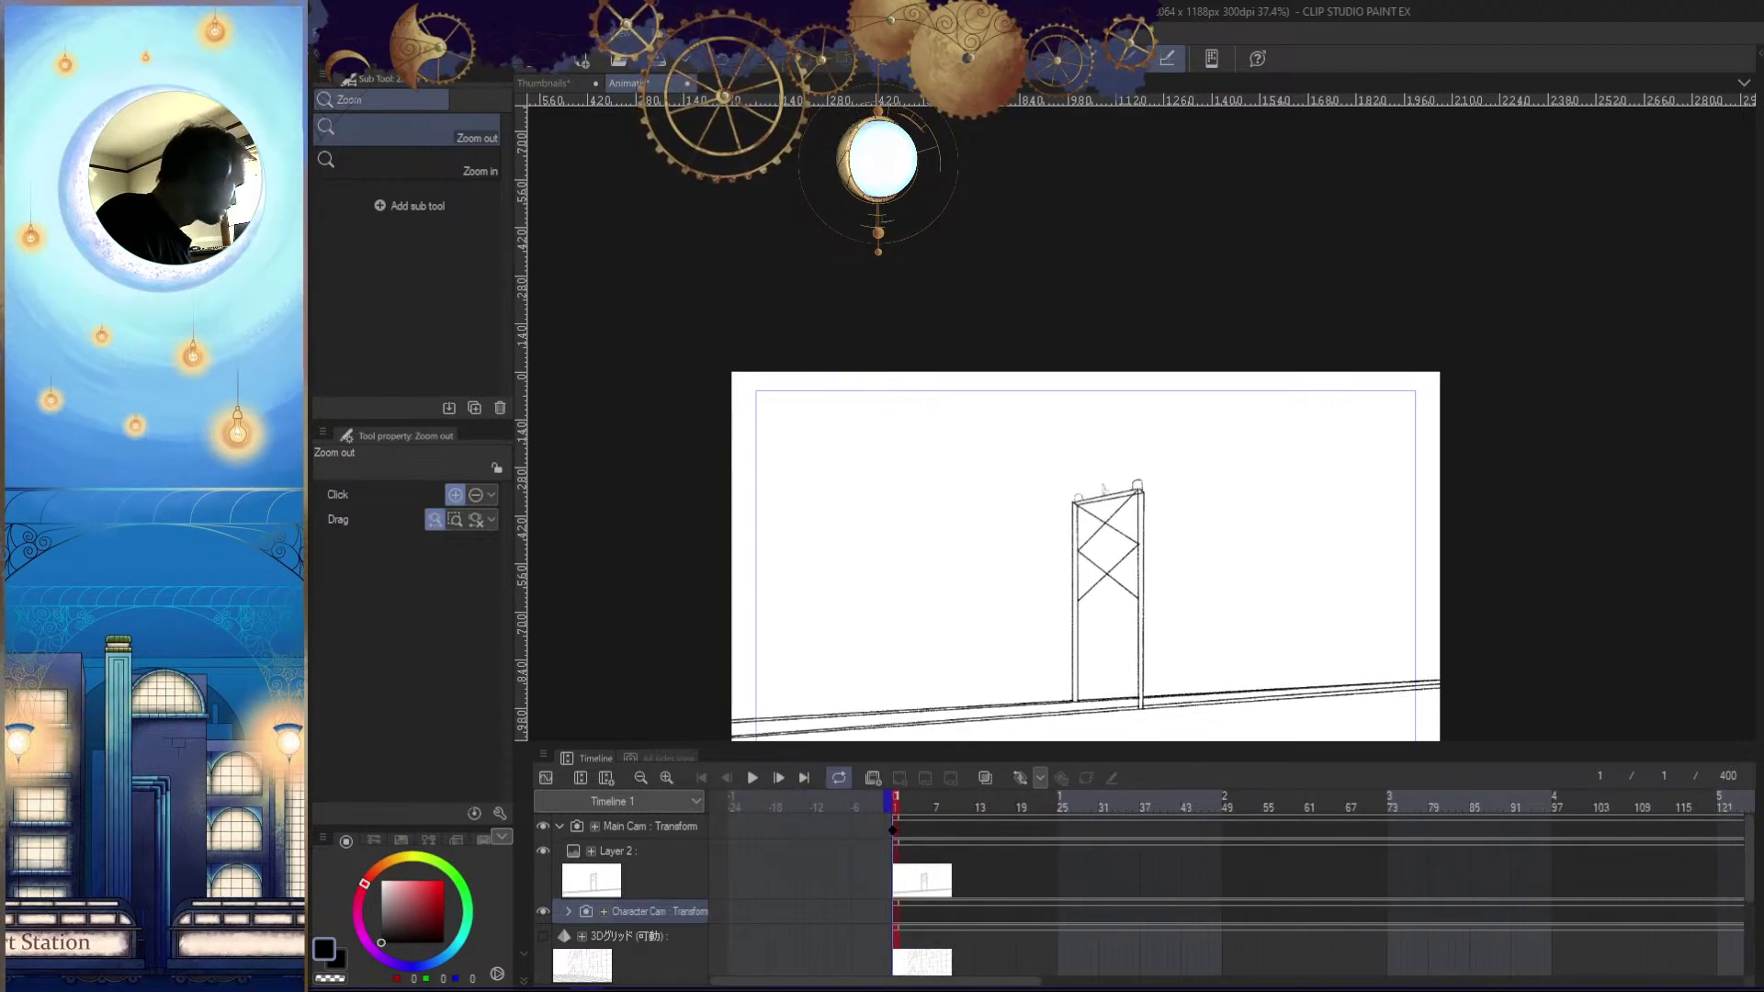
{"action": "left_click", "coordinate": [311, 909]}
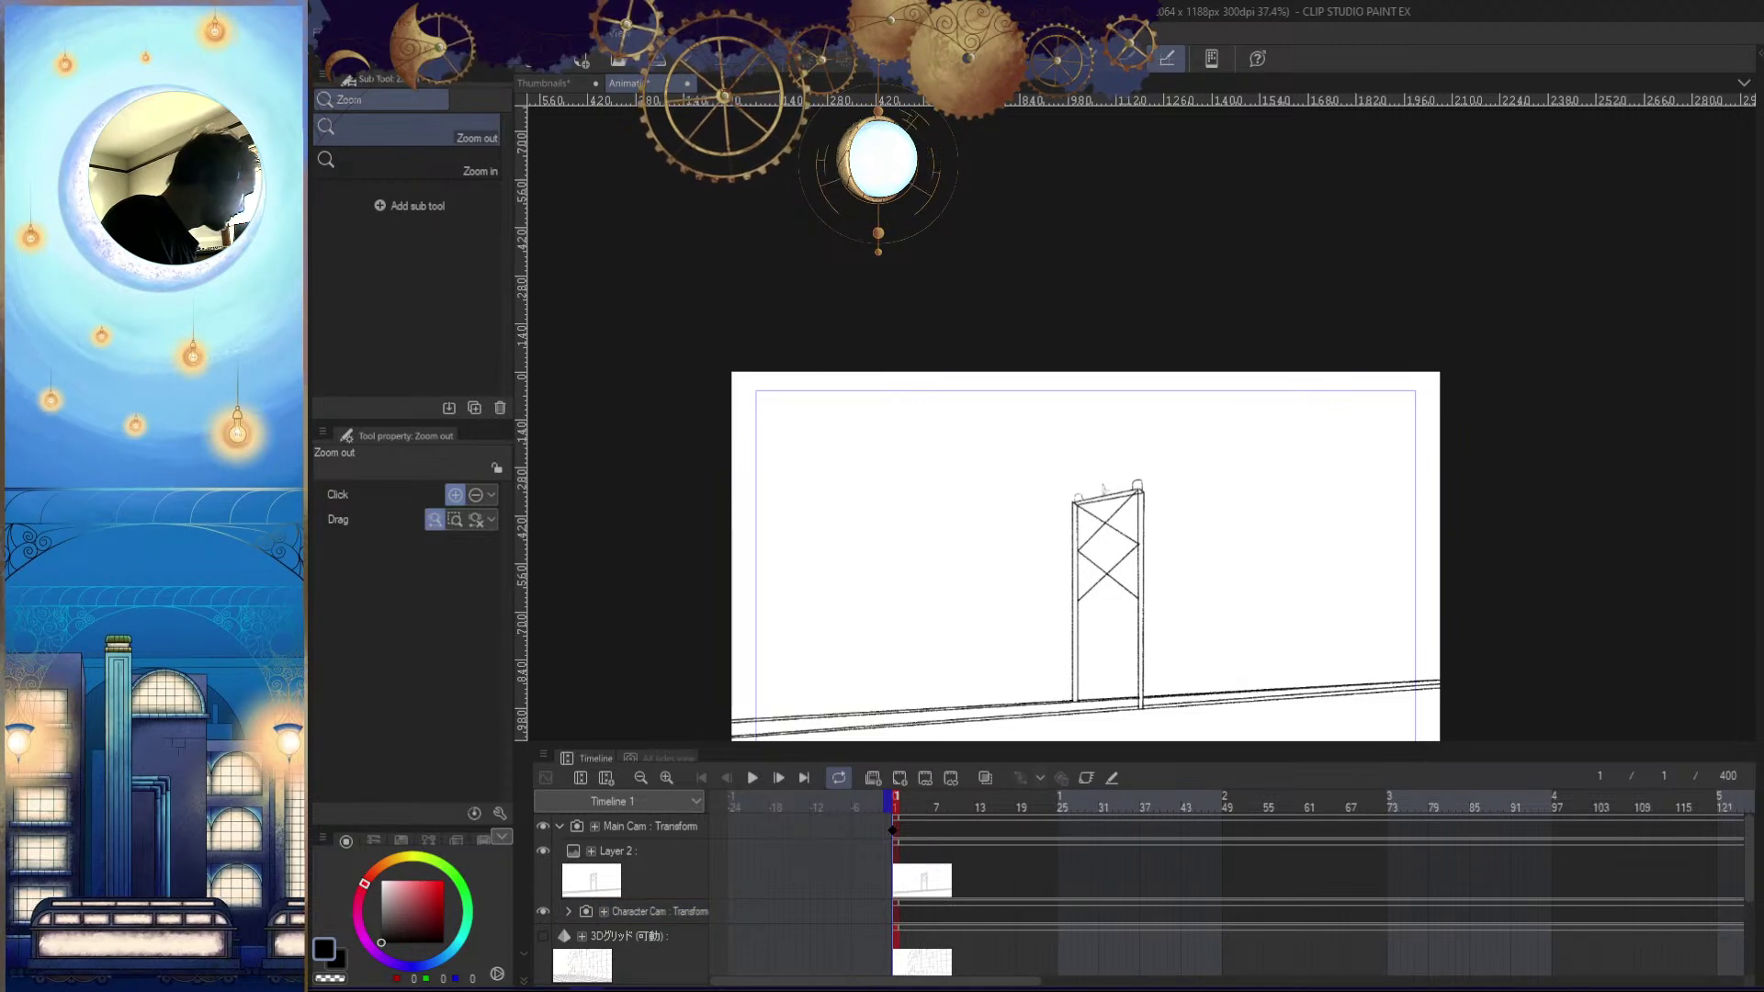
{"action": "left_click", "coordinate": [657, 912]}
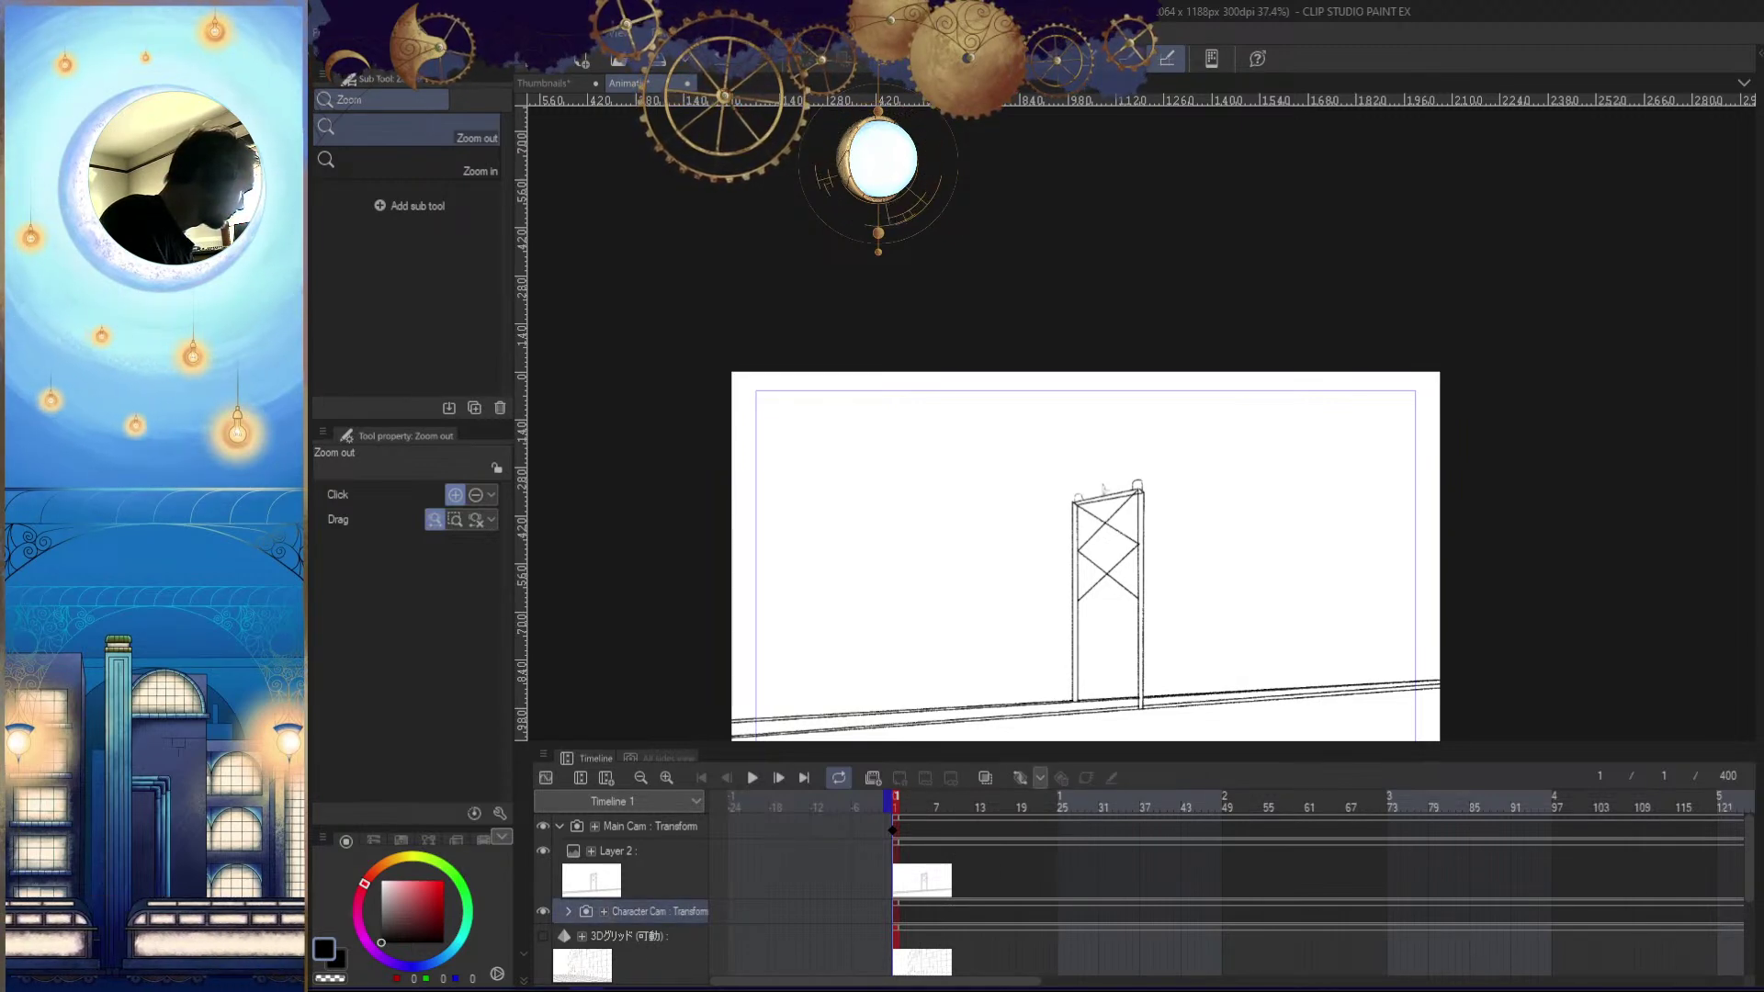
{"action": "left_click_drag", "start_coordinate": [657, 911], "coordinate": [658, 826]}
{"action": "left_click_drag", "start_coordinate": [935, 809], "coordinate": [743, 830]}
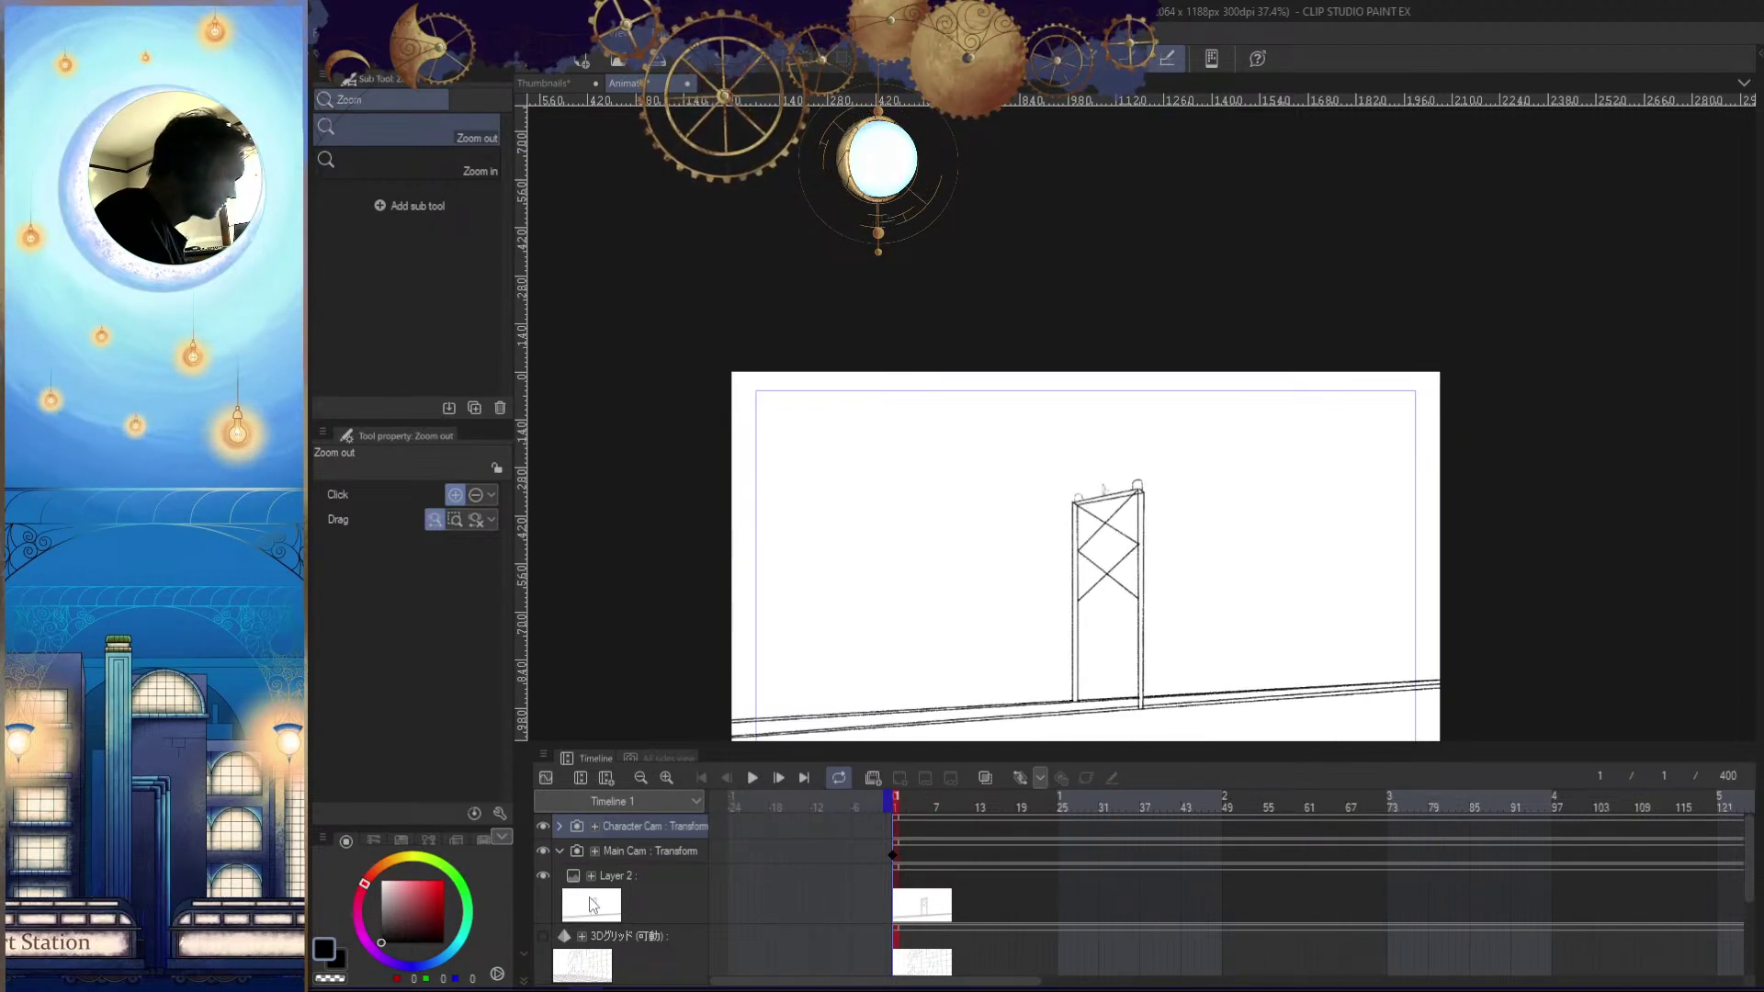
Check the Main Cam folder's contents and expand the transform properties of both Main Cam and Character Cam
{"action": "left_click", "coordinate": [559, 851]}
{"action": "left_click", "coordinate": [574, 855]}
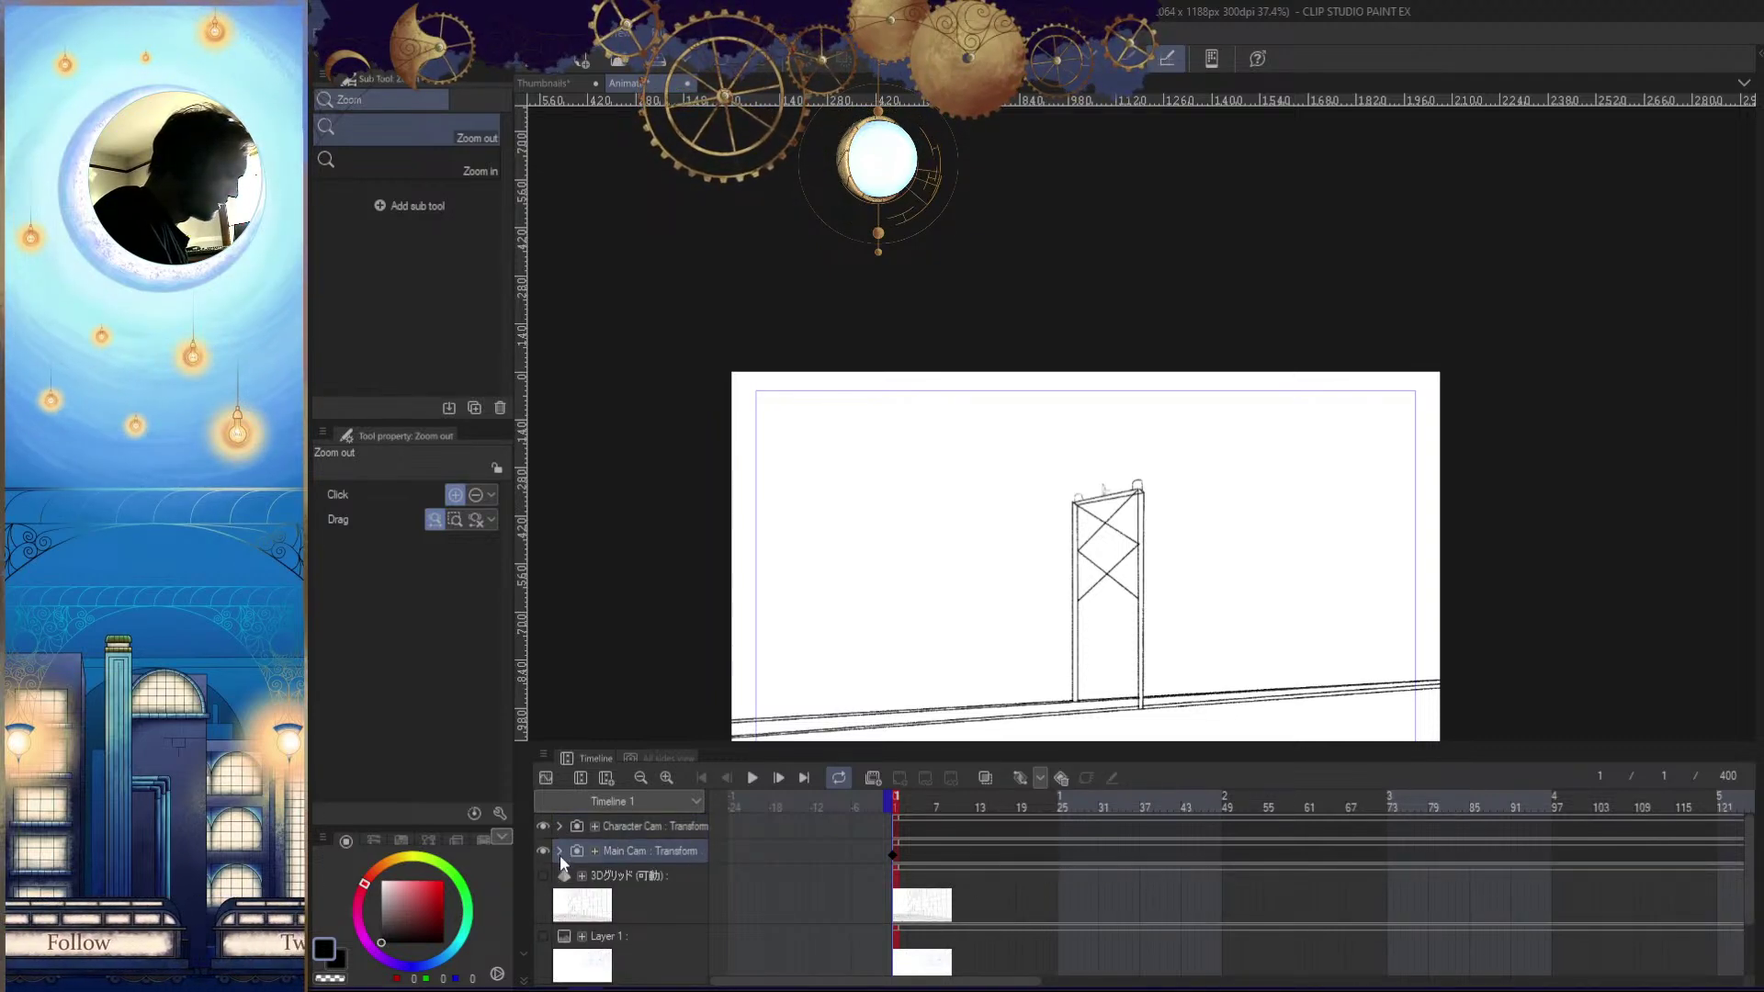
{"action": "left_click", "coordinate": [559, 851]}
{"action": "left_click", "coordinate": [593, 852]}
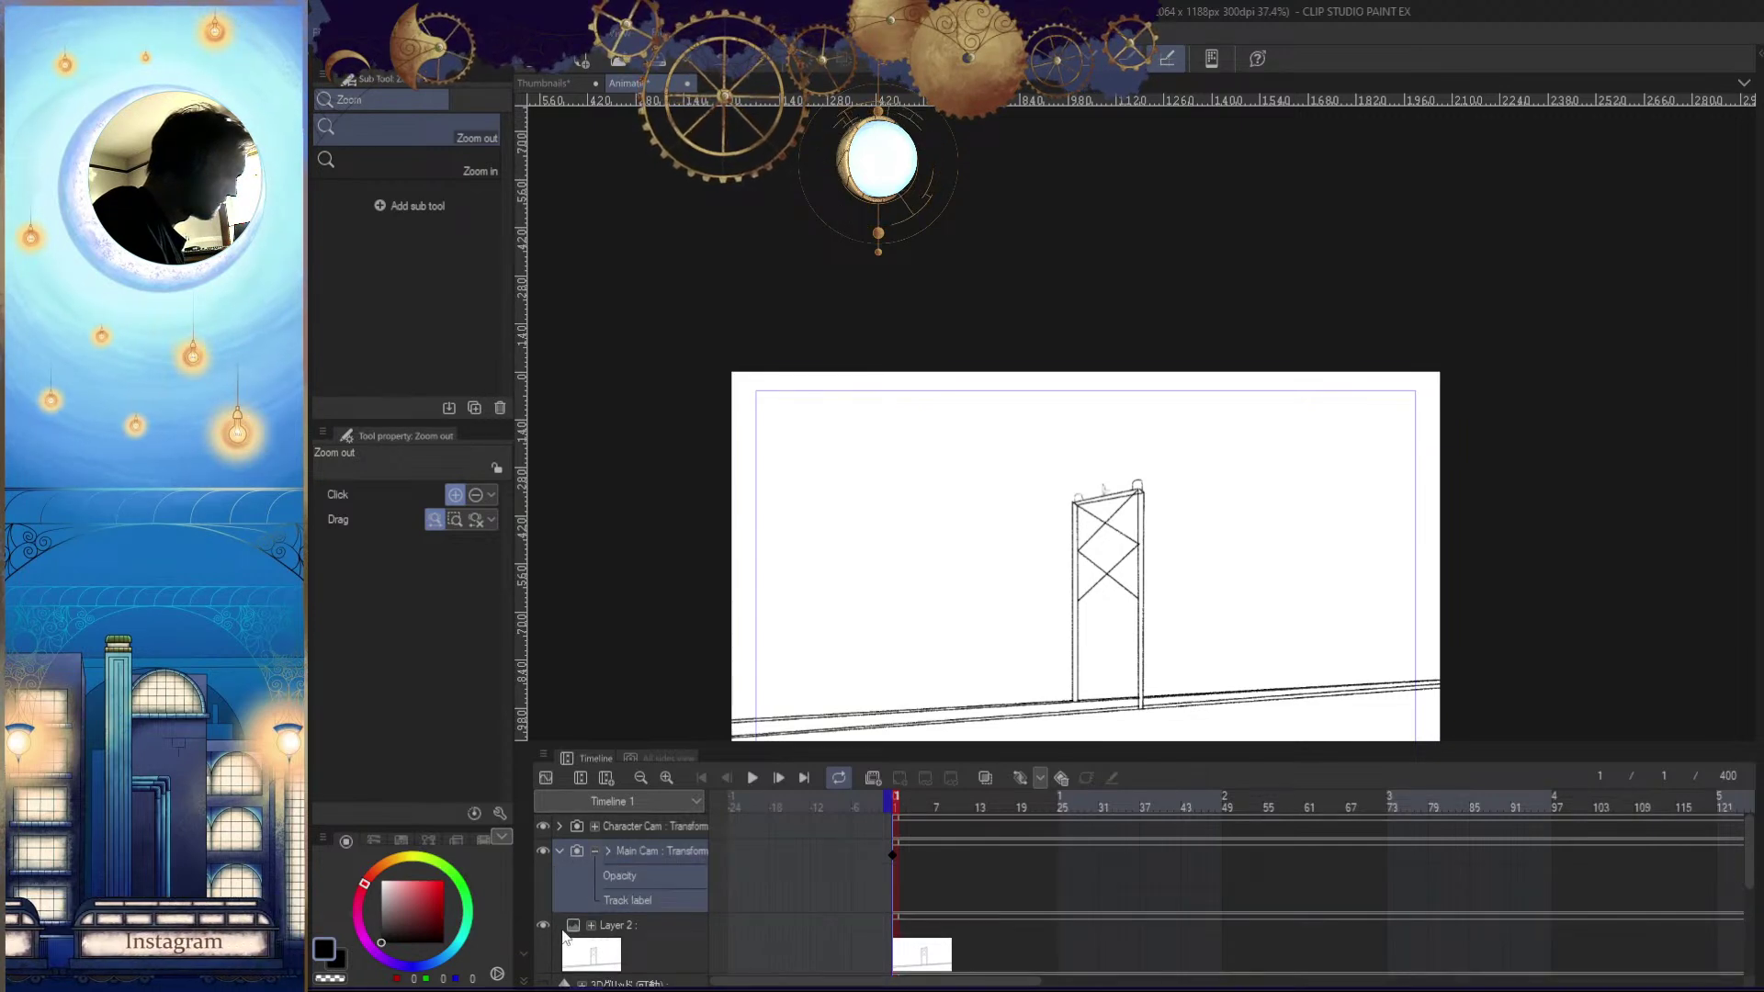
{"action": "left_click", "coordinate": [608, 851]}
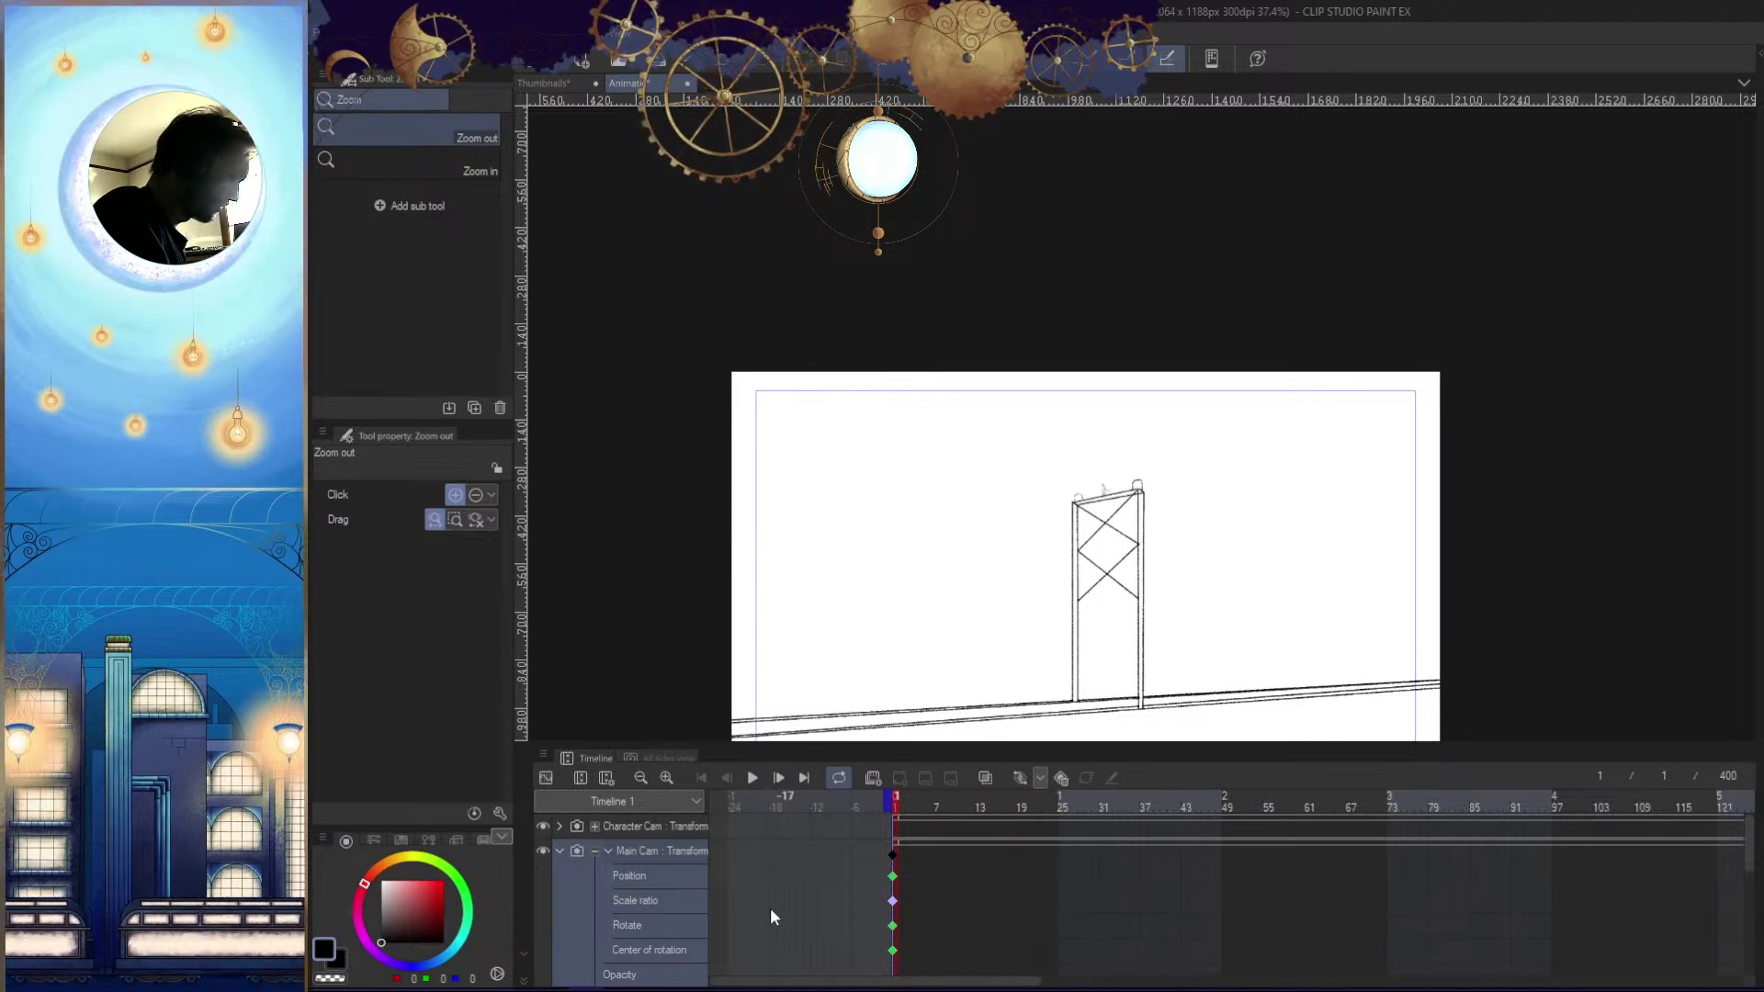
{"action": "left_click", "coordinate": [595, 827]}
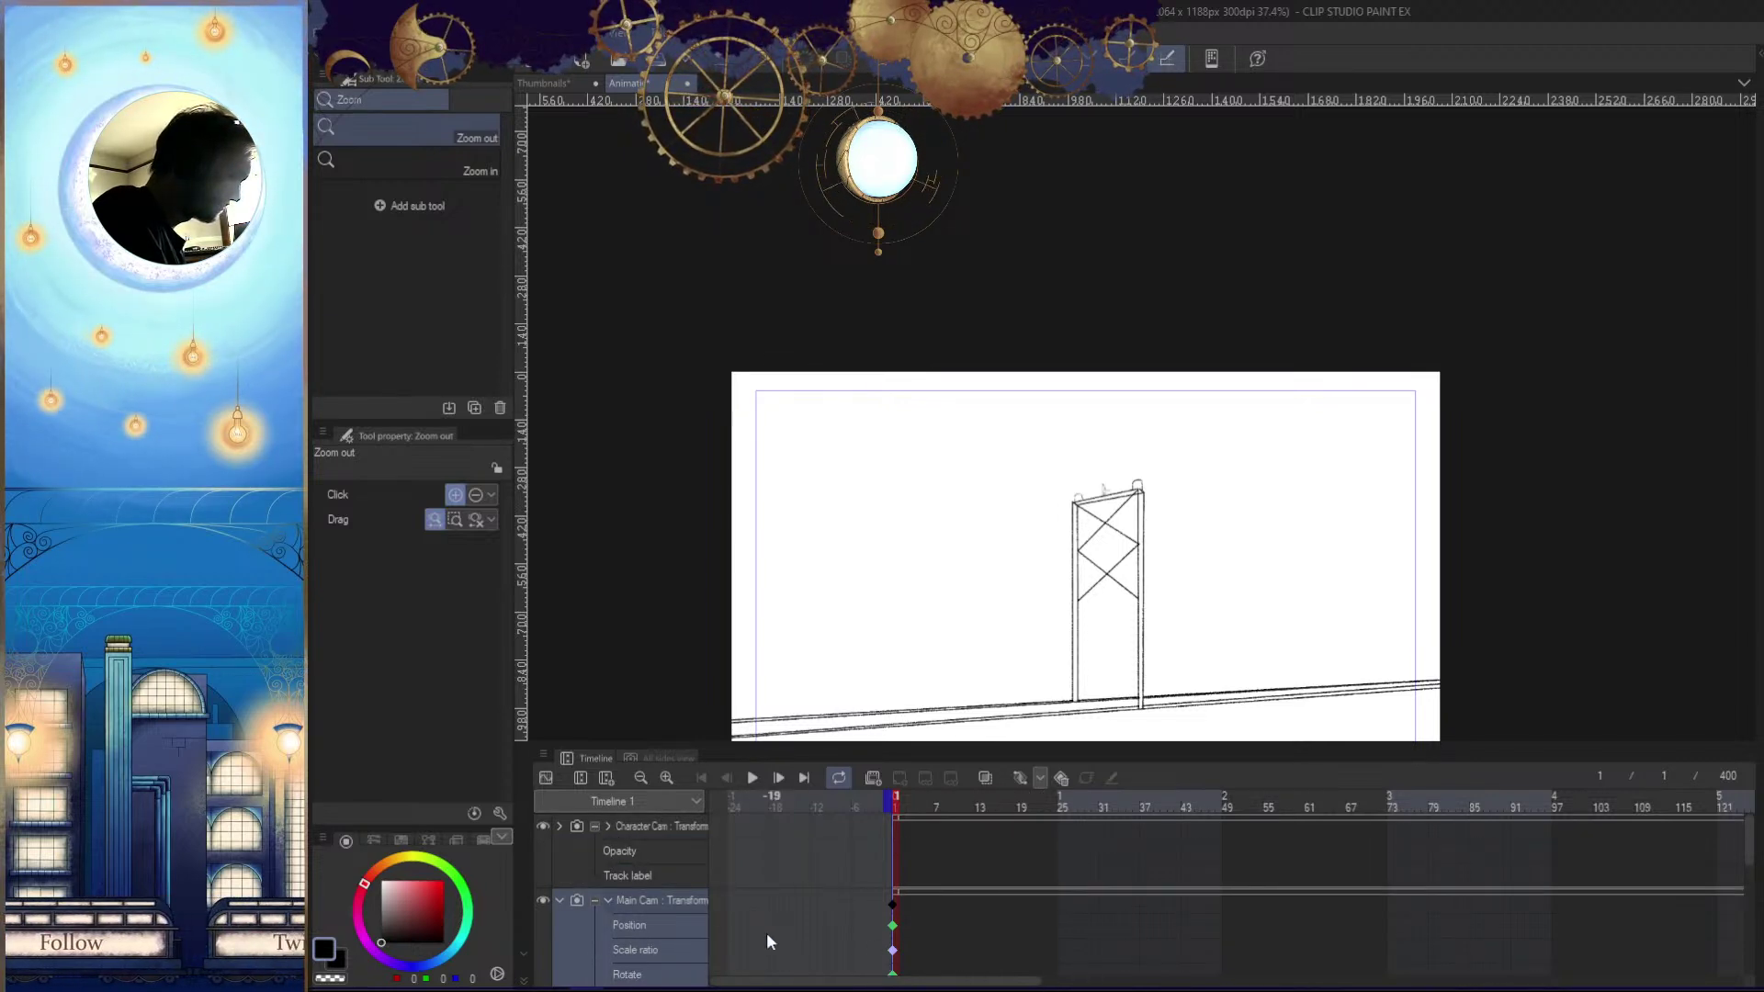
{"action": "left_click", "coordinate": [606, 827]}
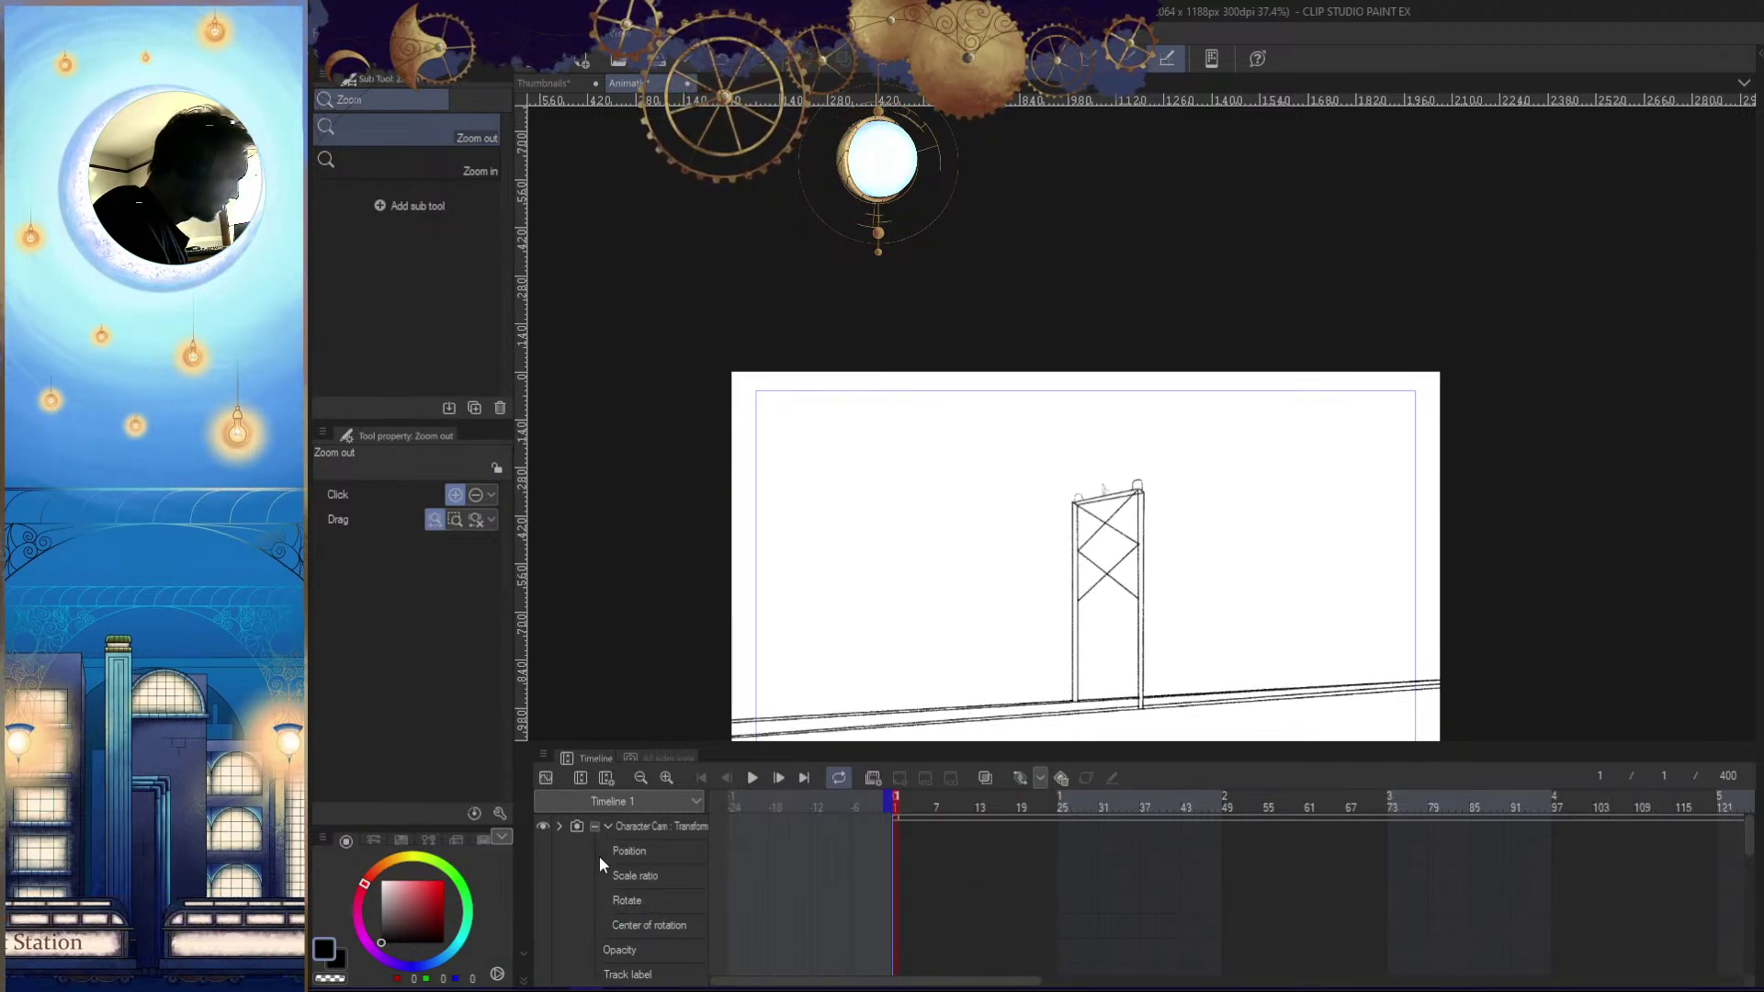
Enlarge and reposition the Character Cam at frame 1 so the character stands beside the tower
{"action": "key", "text": "o"}
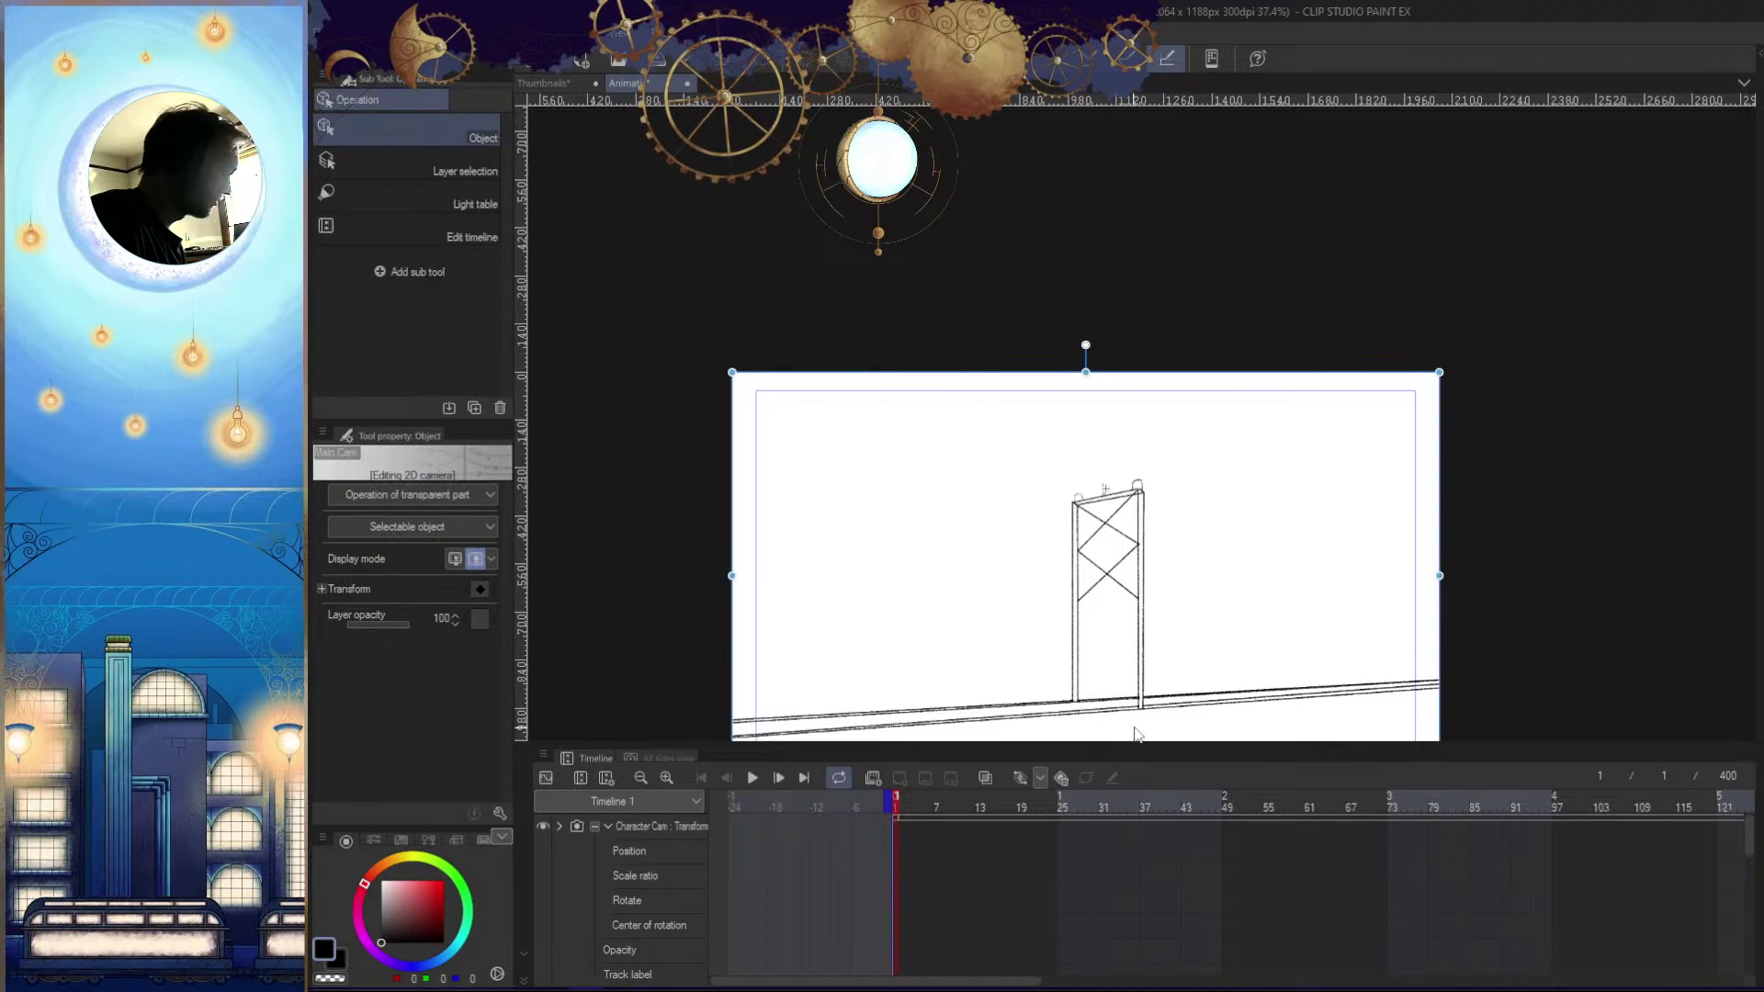
{"action": "left_click_drag", "start_coordinate": [1463, 586], "coordinate": [1606, 640]}
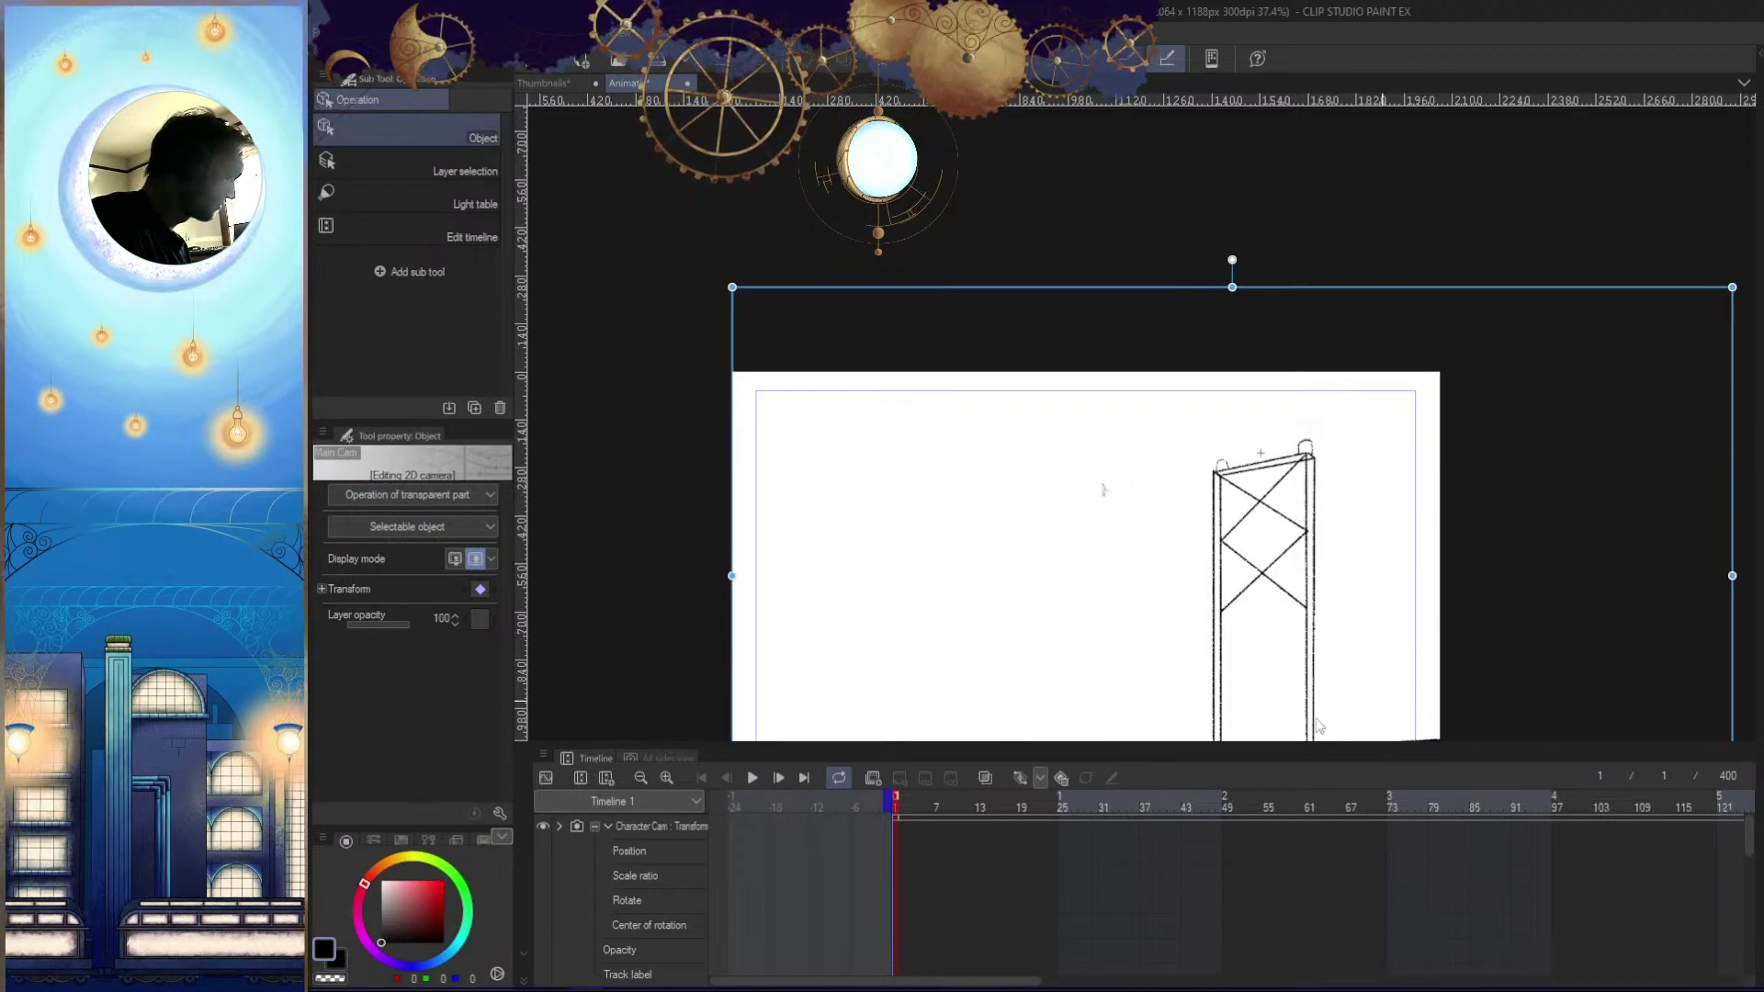
{"action": "left_click", "coordinate": [661, 826]}
{"action": "left_click_drag", "start_coordinate": [1156, 490], "coordinate": [1516, 449]}
{"action": "left_click_drag", "start_coordinate": [1288, 322], "coordinate": [1298, 326]}
{"action": "left_click_drag", "start_coordinate": [1263, 464], "coordinate": [962, 610]}
{"action": "left_click_drag", "start_coordinate": [1193, 510], "coordinate": [1666, 240]}
{"action": "left_click_drag", "start_coordinate": [1436, 447], "coordinate": [1292, 701]}
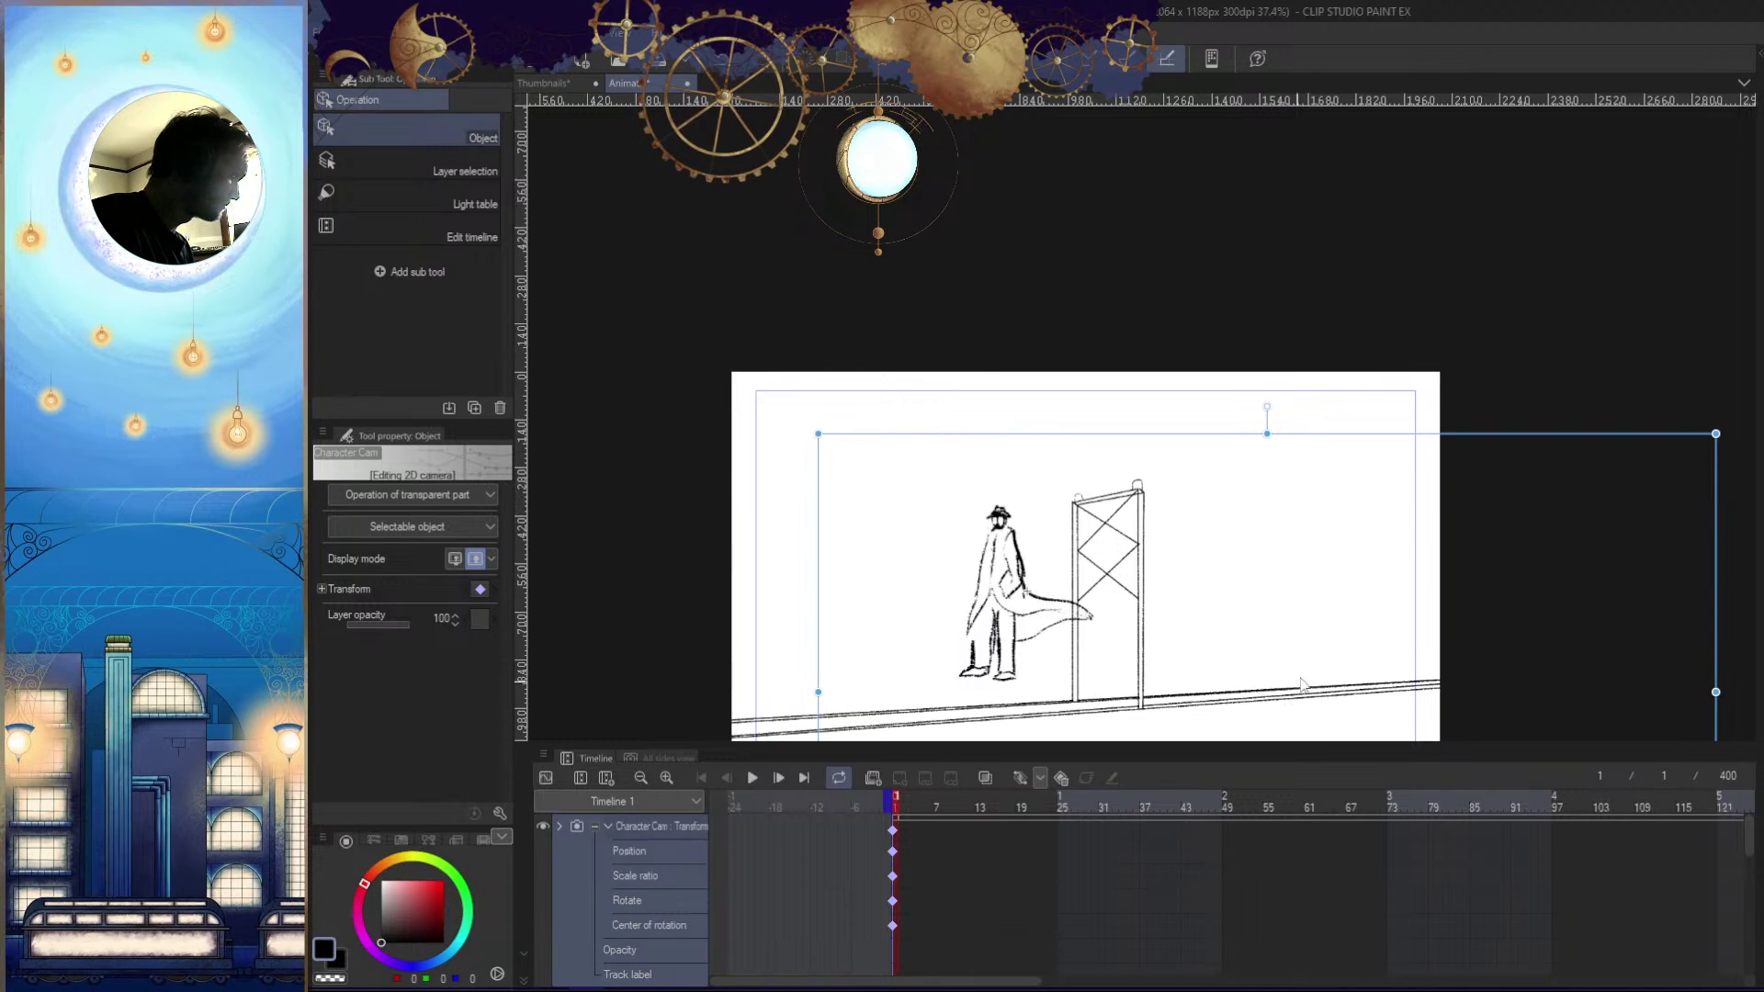
Scale the Character Cam up further and reposition it so the full character fills most of the canvas height near its center
{"action": "left_click_drag", "start_coordinate": [1297, 491], "coordinate": [1236, 541]}
{"action": "left_click_drag", "start_coordinate": [1197, 604], "coordinate": [1184, 423]}
{"action": "left_click_drag", "start_coordinate": [1156, 705], "coordinate": [1158, 370]}
{"action": "left_click_drag", "start_coordinate": [1165, 363], "coordinate": [1226, 936]}
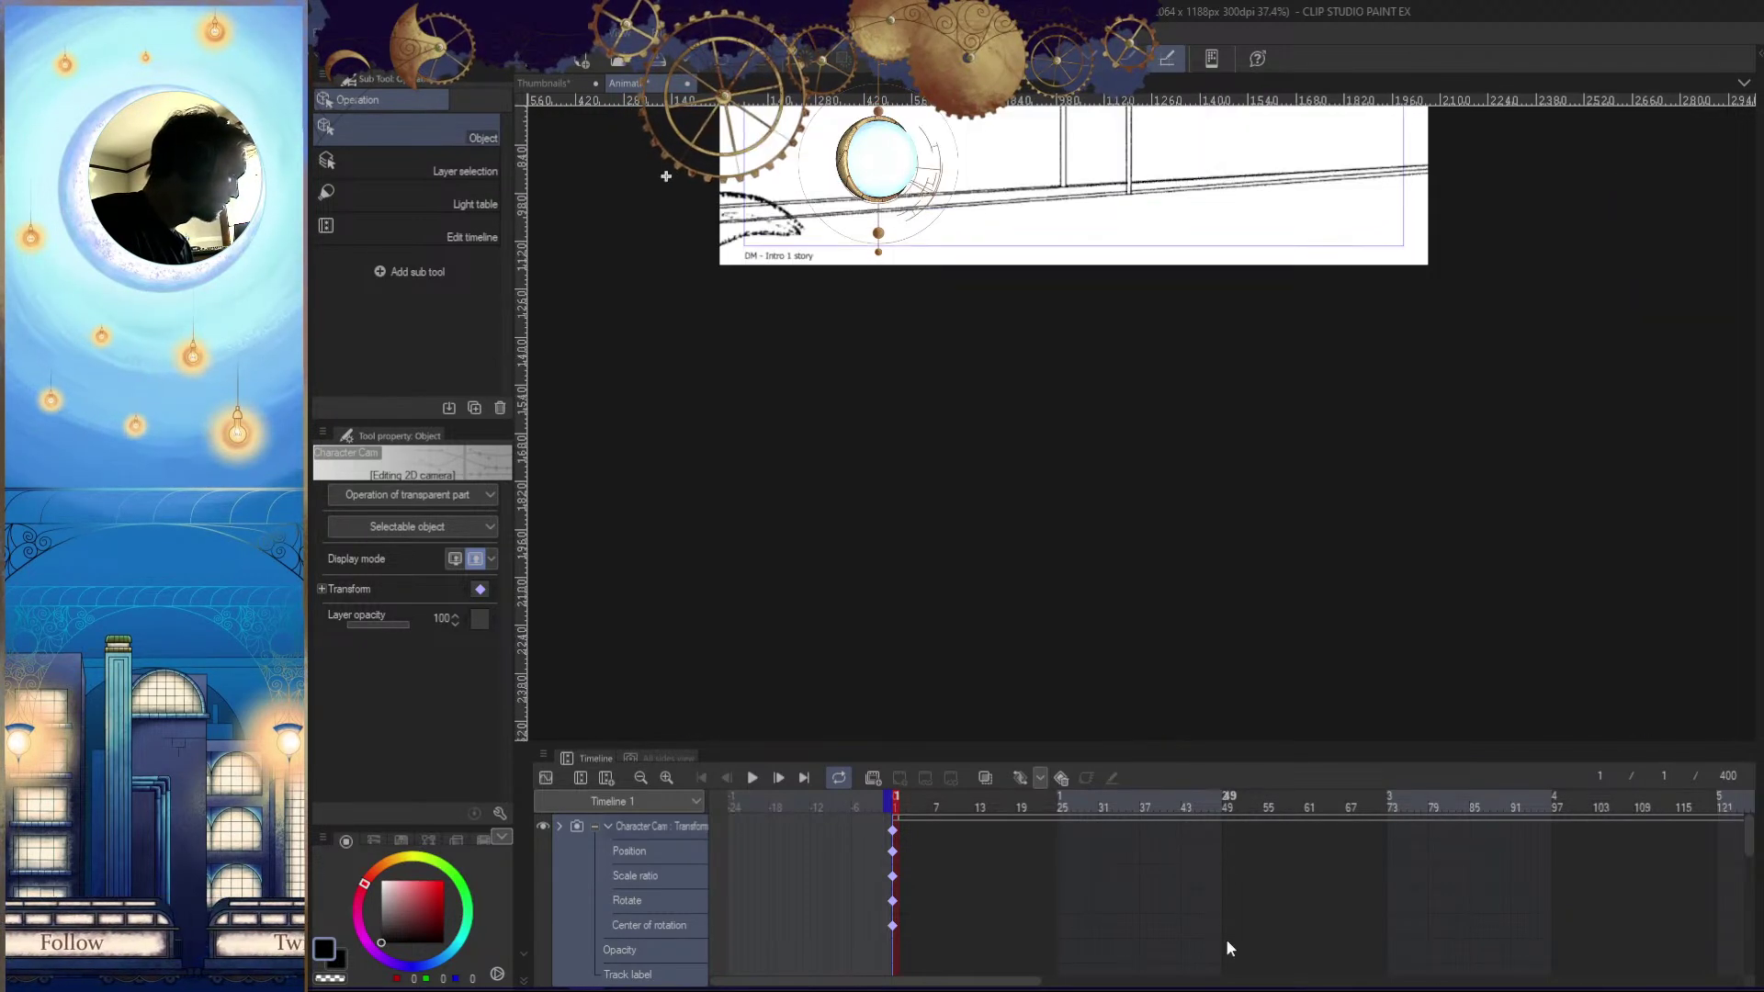
{"action": "left_click_drag", "start_coordinate": [1146, 433], "coordinate": [1161, 774]}
{"action": "left_click_drag", "start_coordinate": [1015, 565], "coordinate": [1293, 433]}
{"action": "left_click_drag", "start_coordinate": [1132, 522], "coordinate": [1286, 534]}
{"action": "left_click_drag", "start_coordinate": [1271, 441], "coordinate": [1263, 696]}
{"action": "left_click_drag", "start_coordinate": [1623, 325], "coordinate": [1620, 401]}
{"action": "left_click_drag", "start_coordinate": [1336, 664], "coordinate": [1328, 409]}
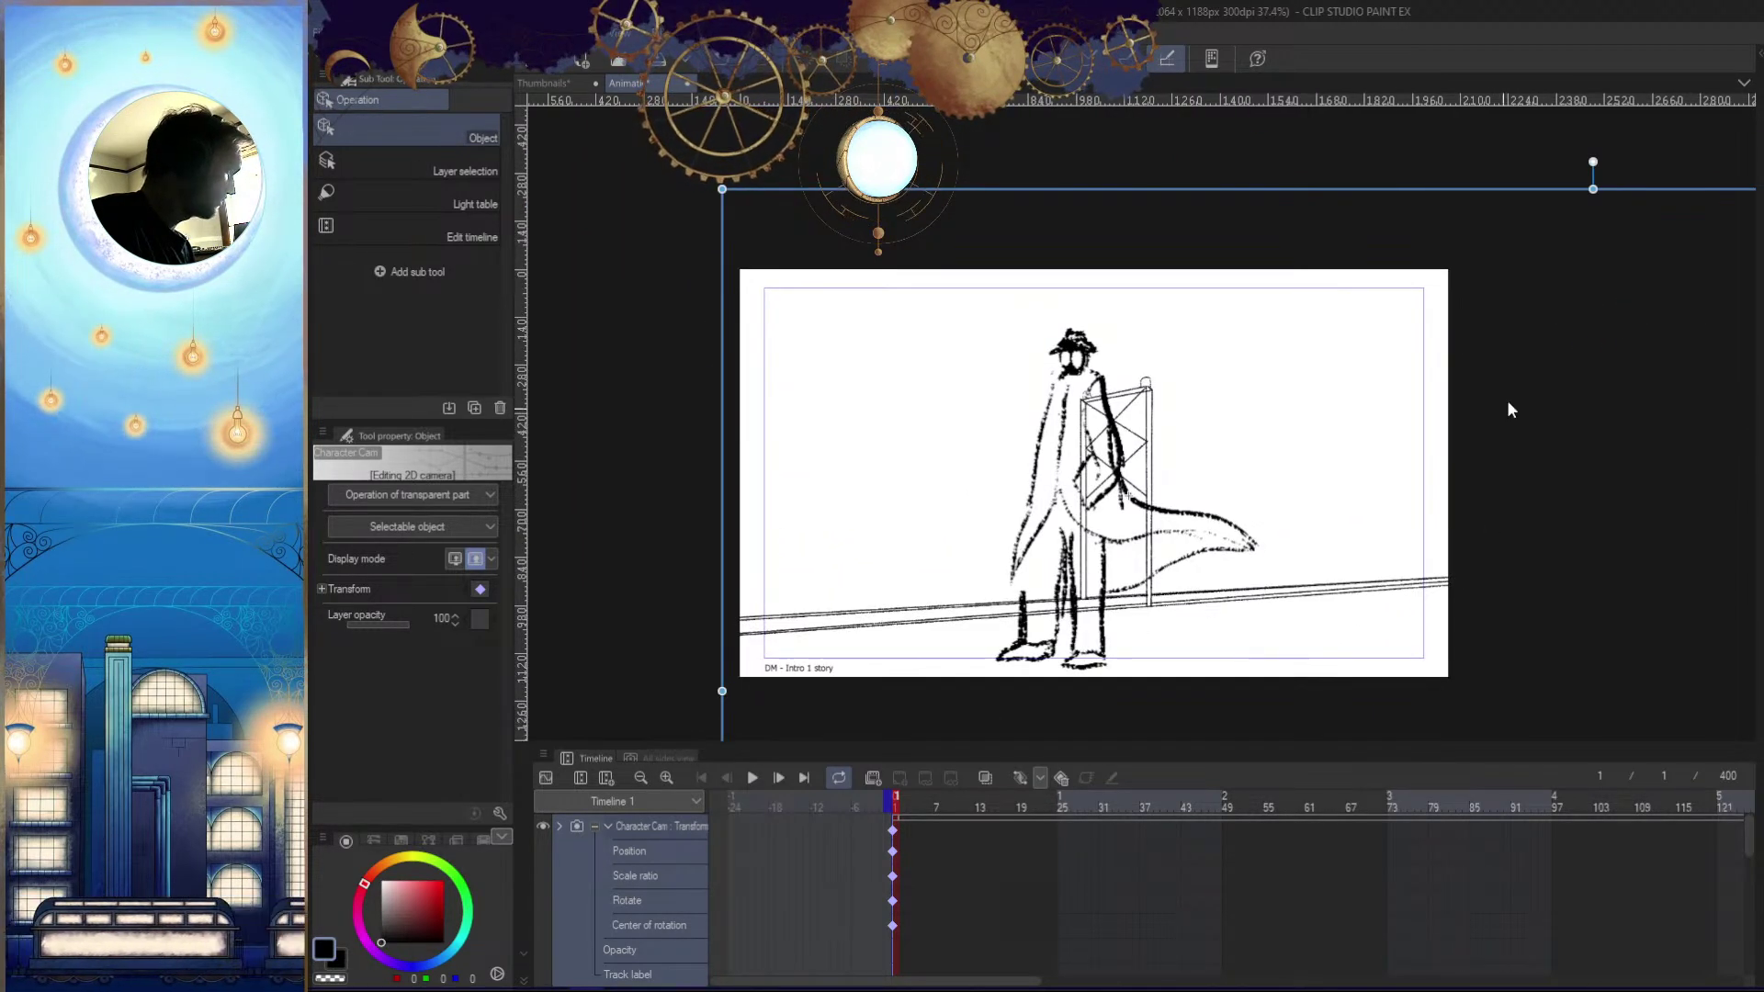
{"action": "left_click_drag", "start_coordinate": [1593, 189], "coordinate": [1592, 255]}
{"action": "left_click_drag", "start_coordinate": [1411, 542], "coordinate": [1398, 445]}
Collapse the Character Cam and Main Cam transform properties and hide the Main Cam folder
{"action": "left_click", "coordinate": [595, 826]}
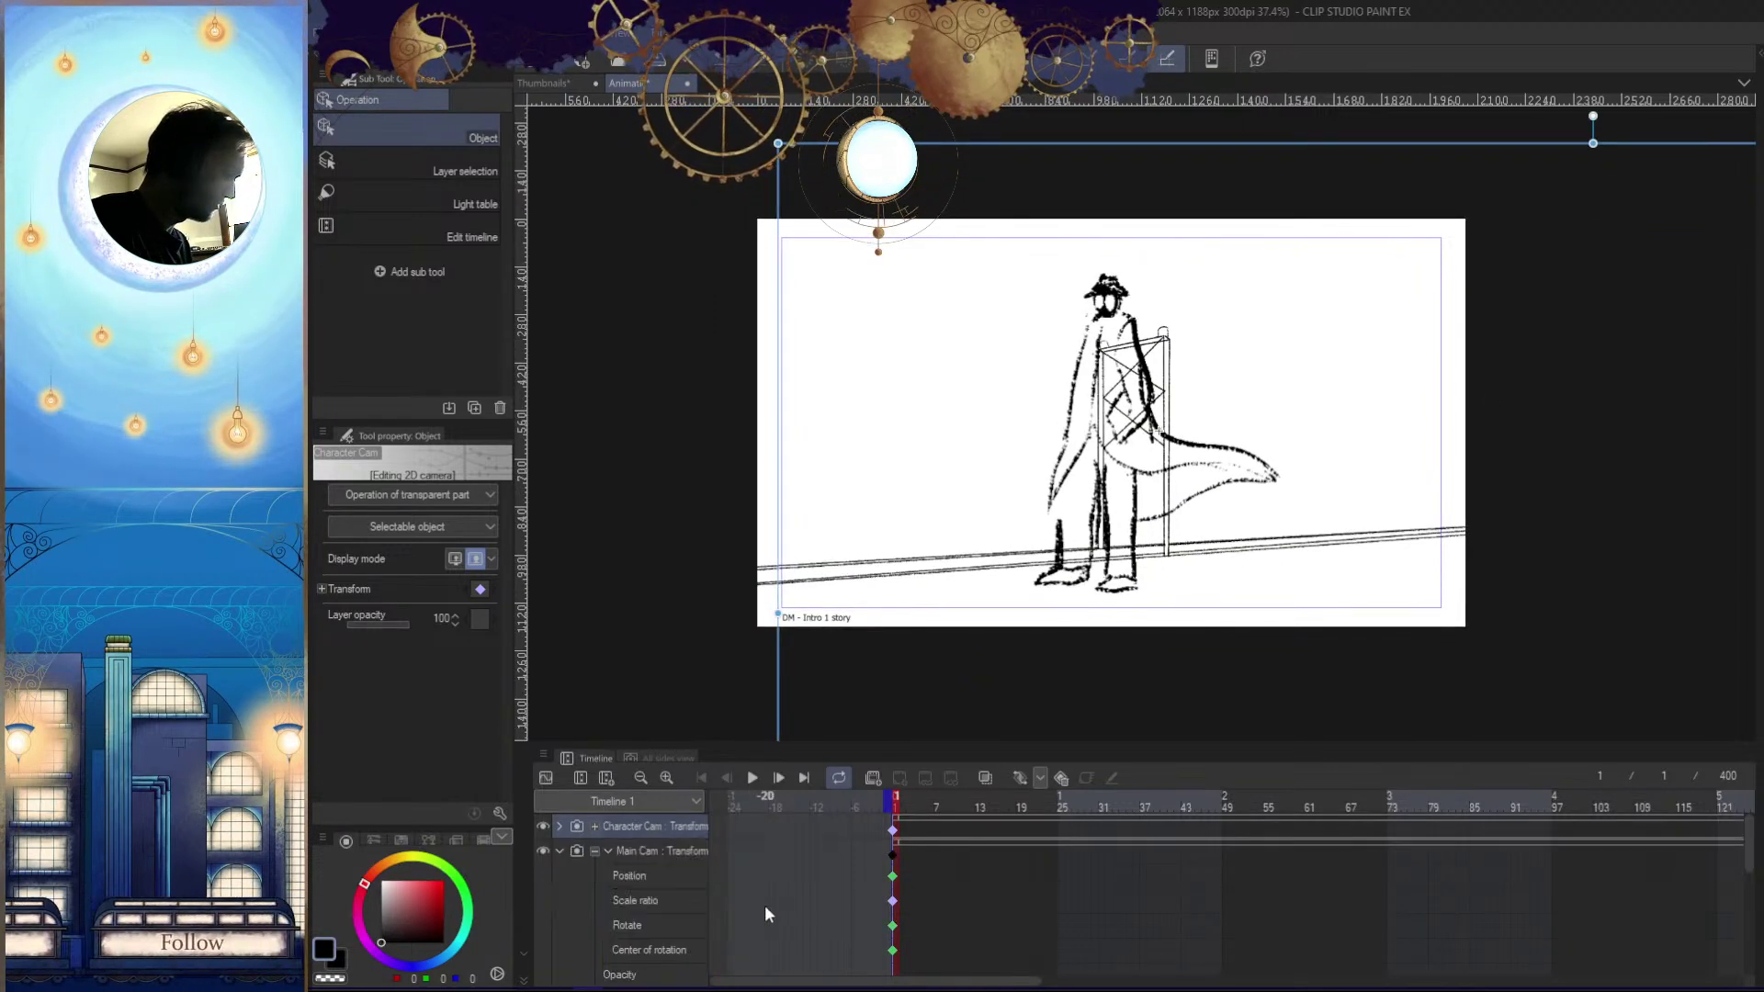
{"action": "left_click", "coordinate": [594, 851]}
{"action": "left_click", "coordinate": [541, 852]}
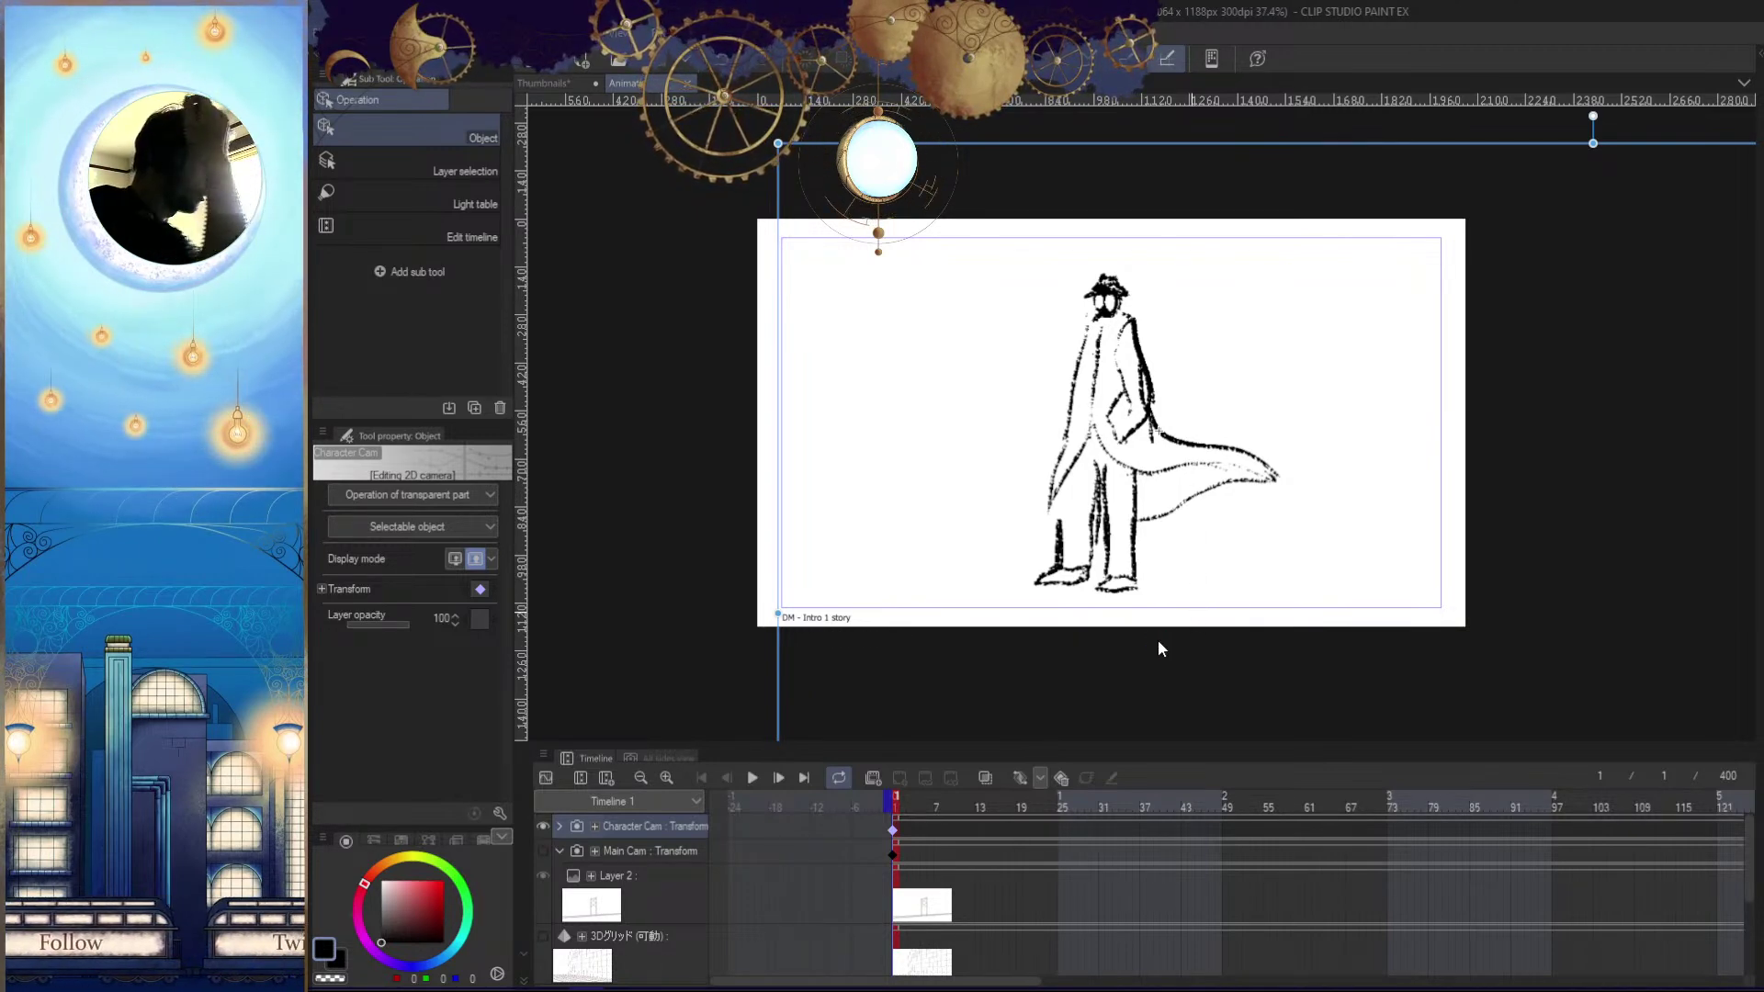
{"action": "left_click", "coordinate": [322, 34]}
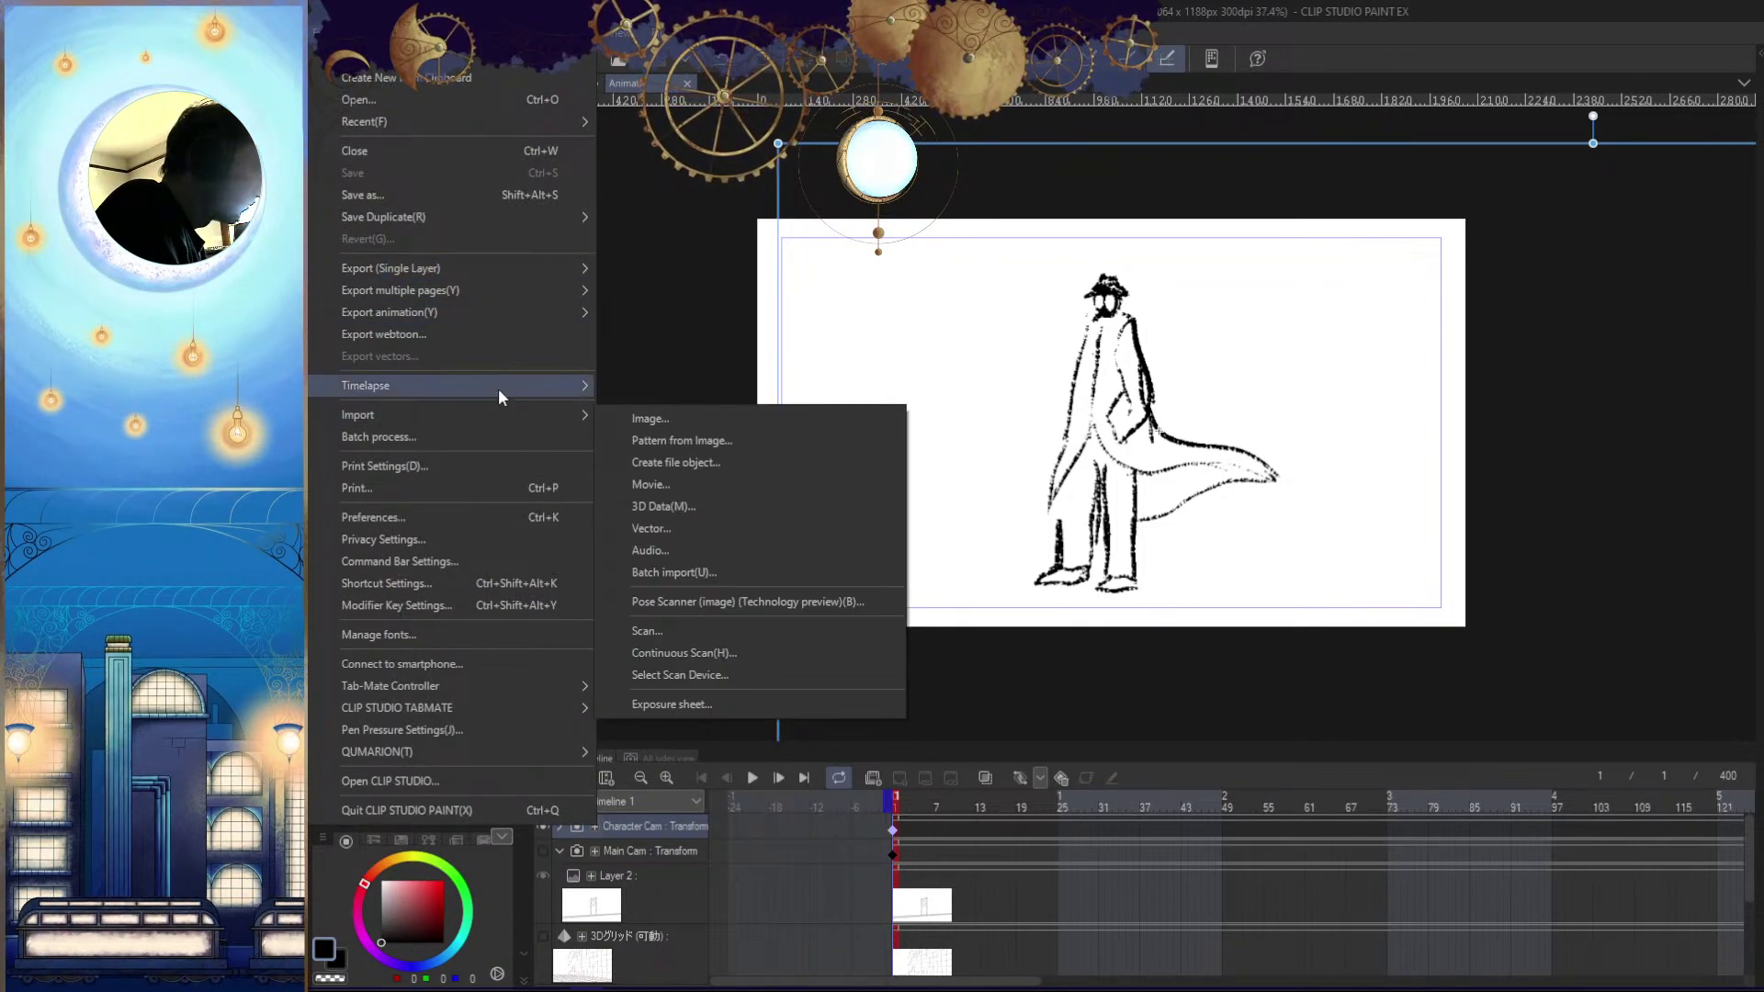
{"action": "mouse_move", "coordinate": [503, 312]}
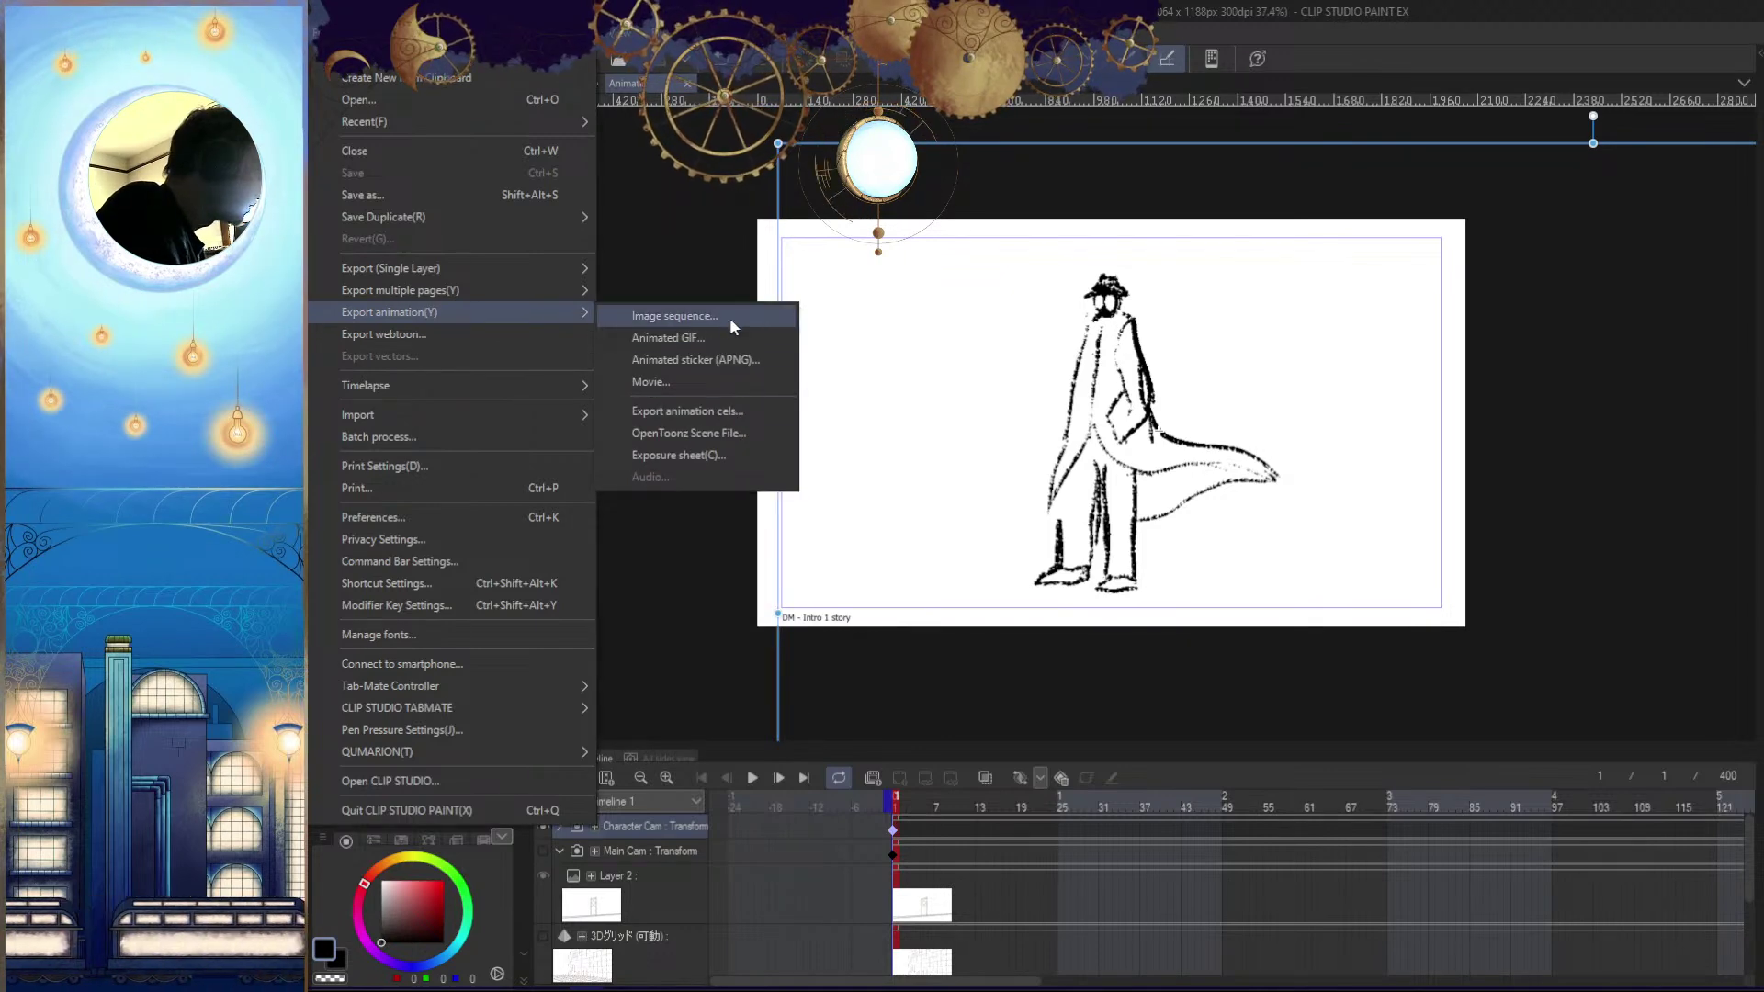
{"action": "left_click", "coordinate": [729, 316]}
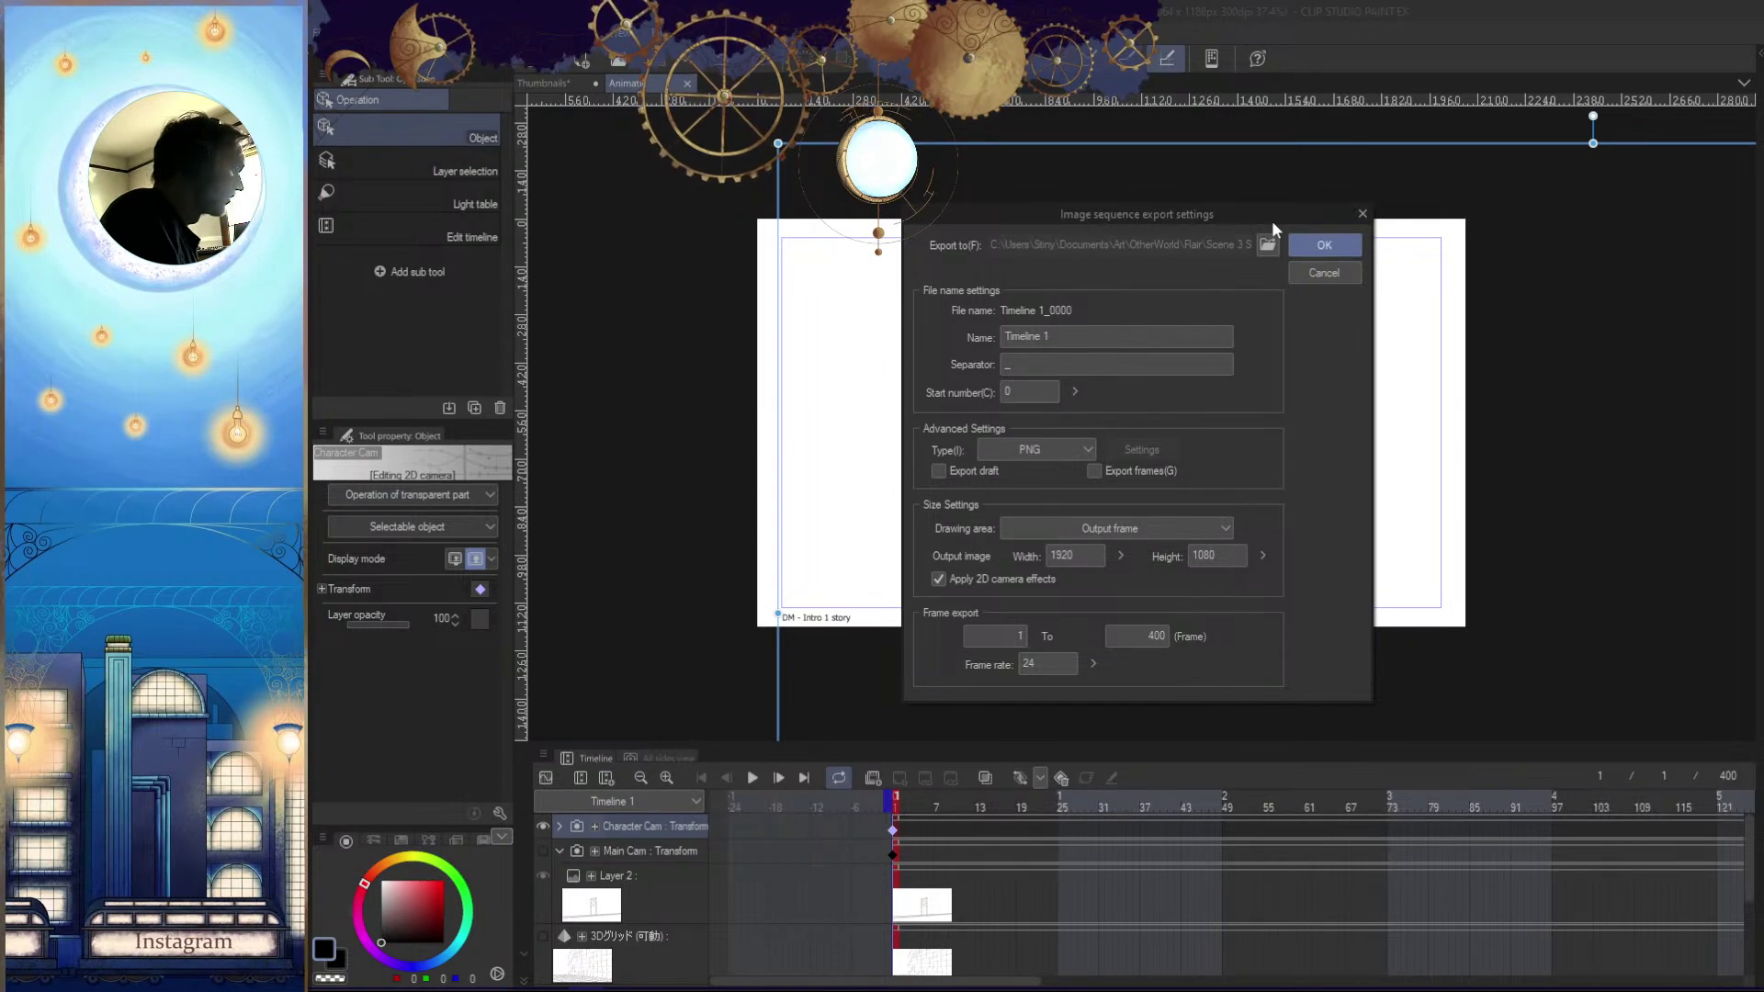
{"action": "left_click", "coordinate": [1265, 245]}
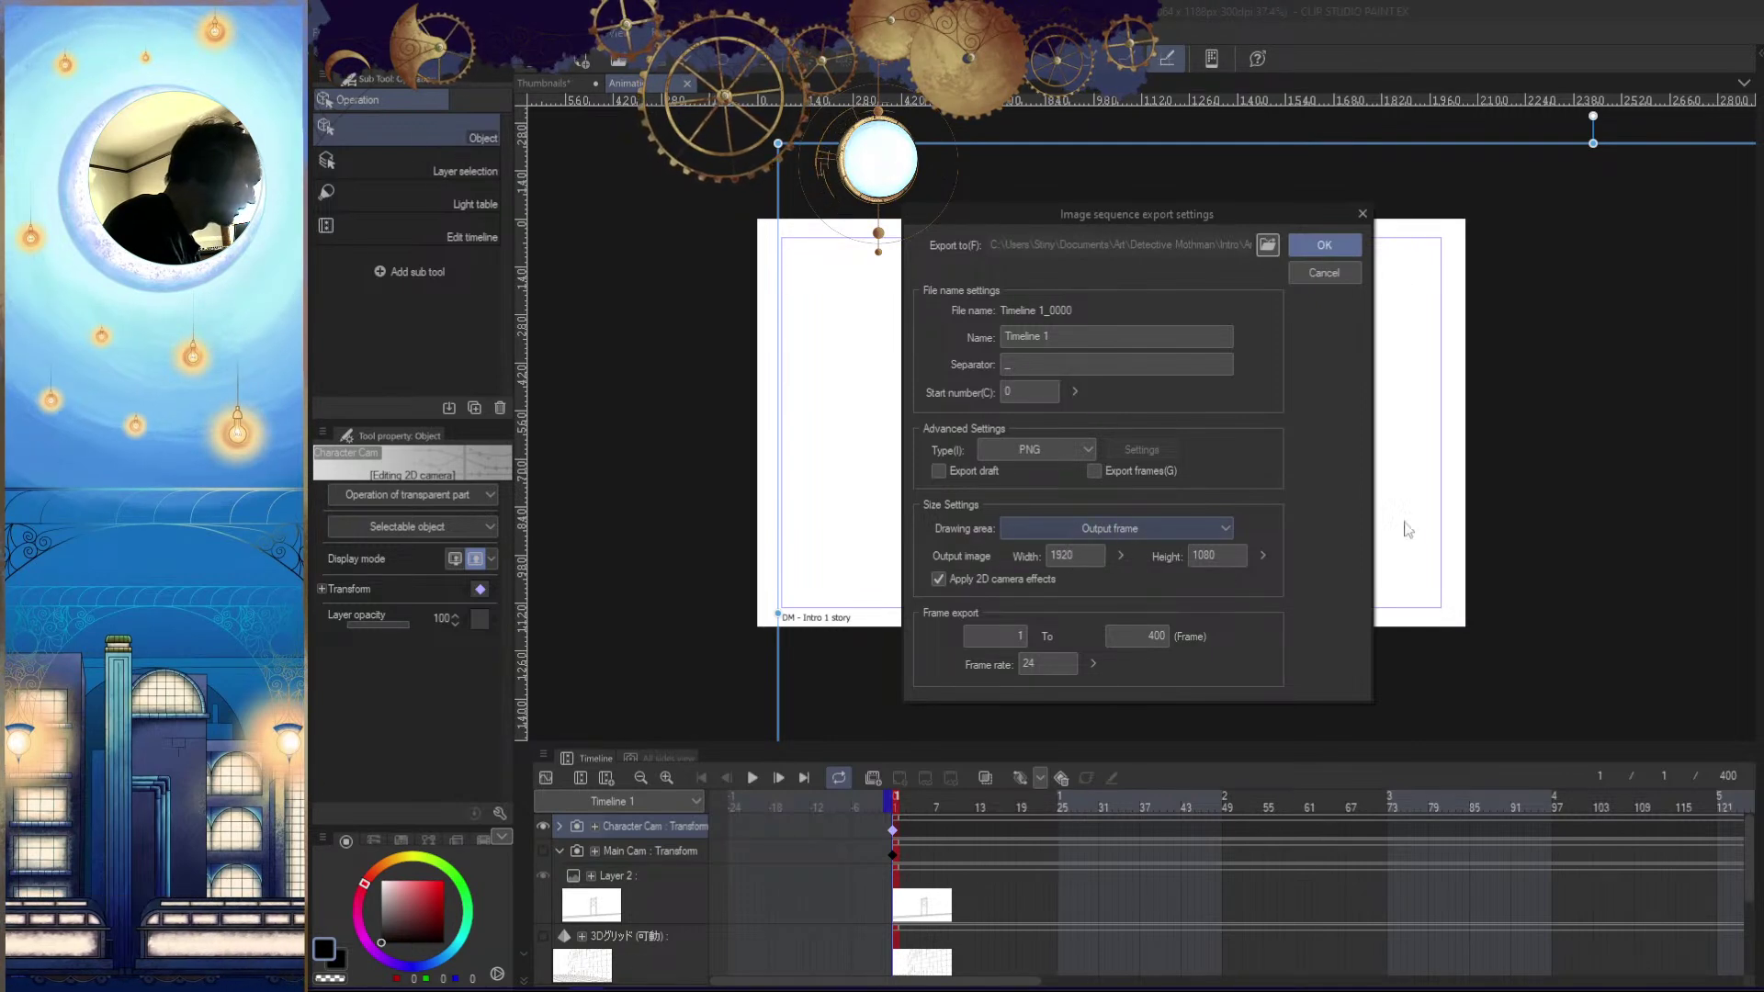
{"action": "left_click_drag", "start_coordinate": [1324, 217], "coordinate": [1242, 188]}
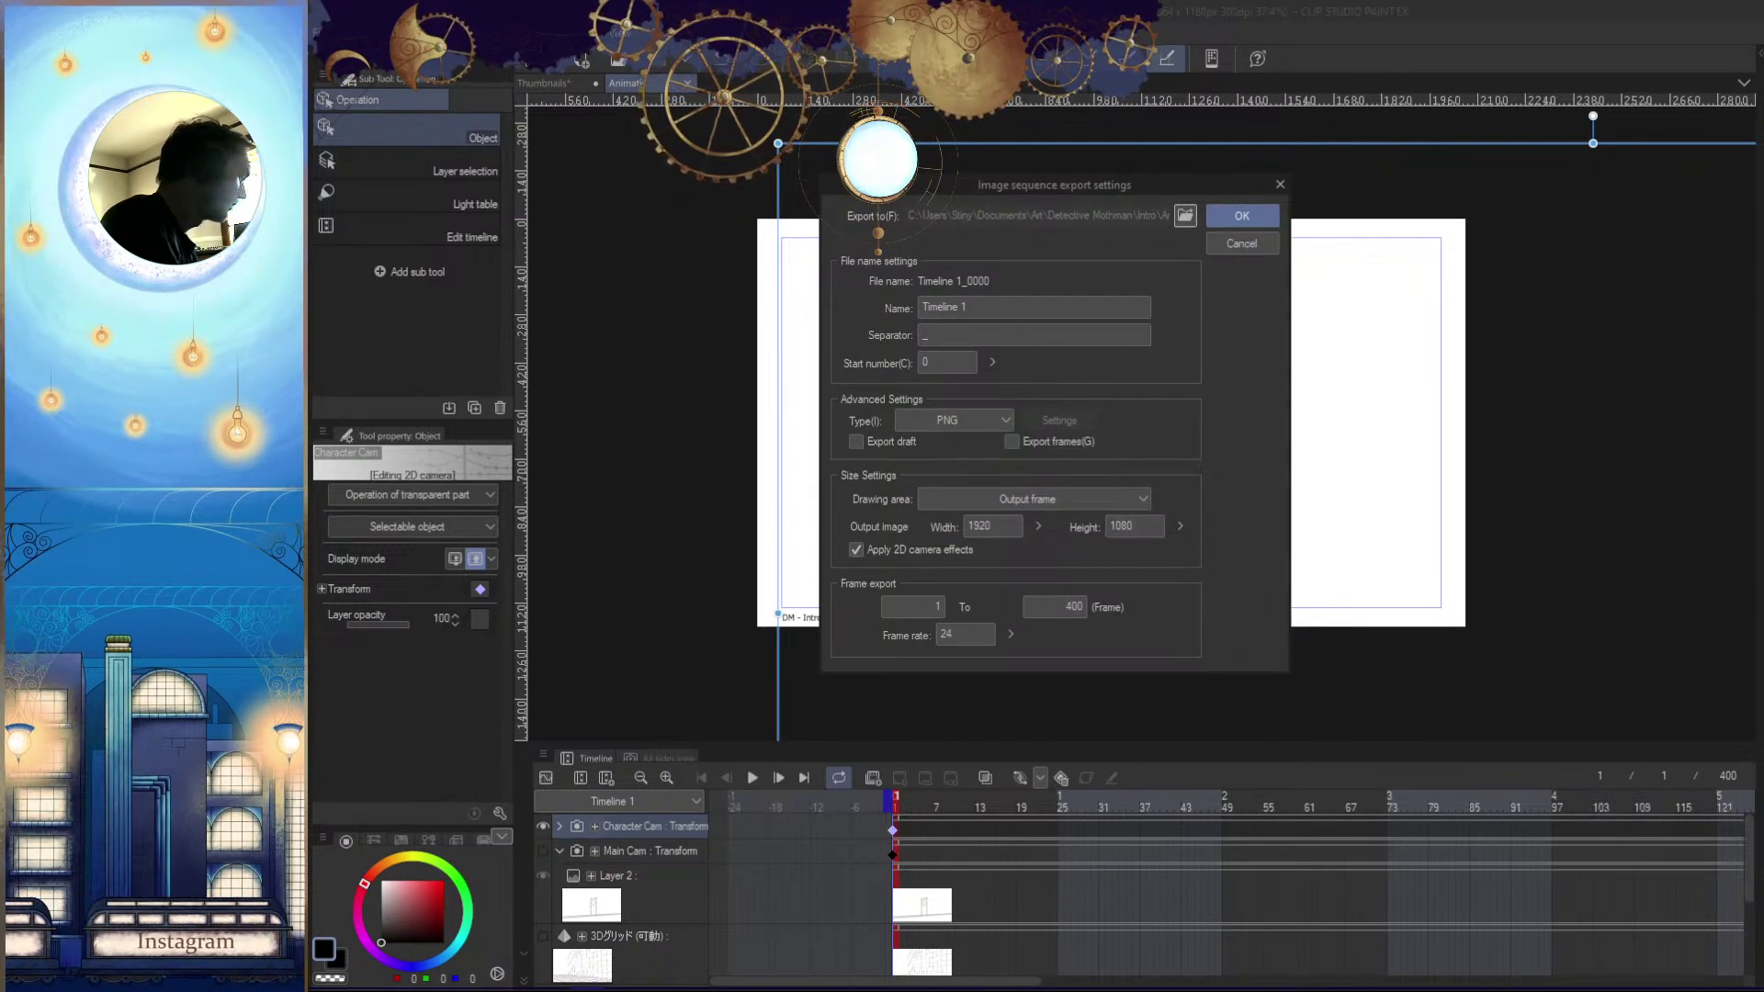
{"action": "left_click", "coordinate": [1244, 245]}
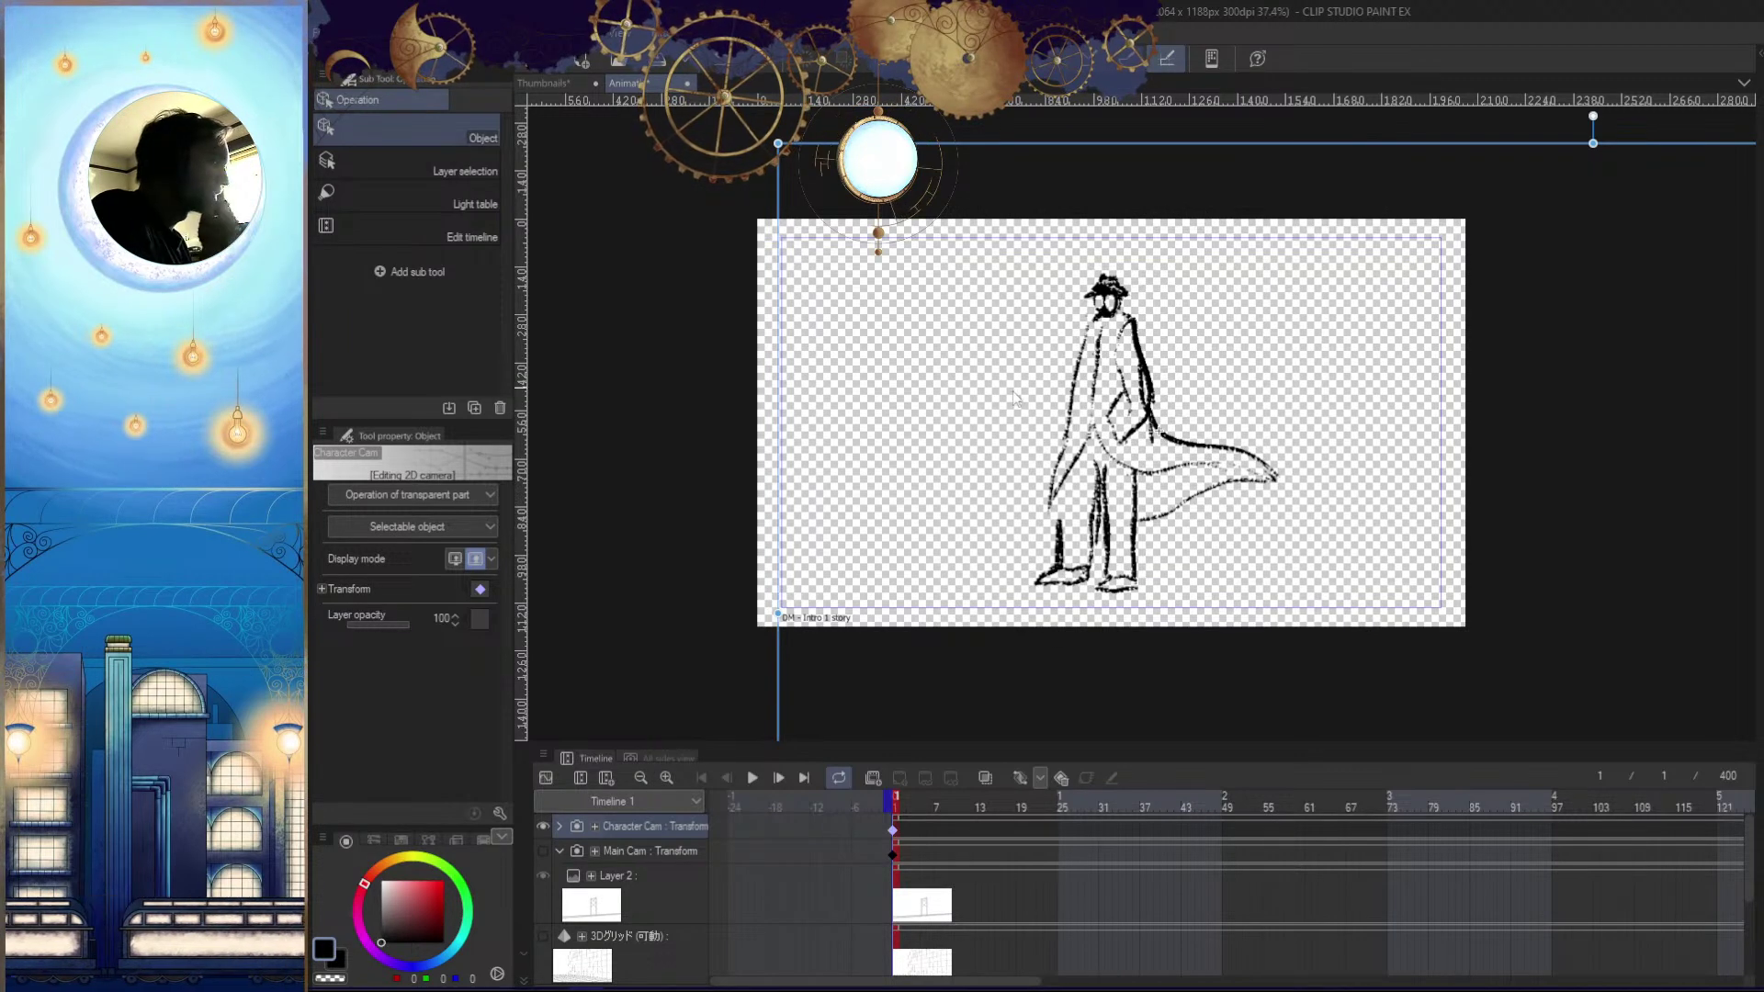
Start exporting the animation as an image sequence and choose the Detective Mothman intro's Animatic Resources folder as the destination
{"action": "left_click", "coordinate": [321, 34]}
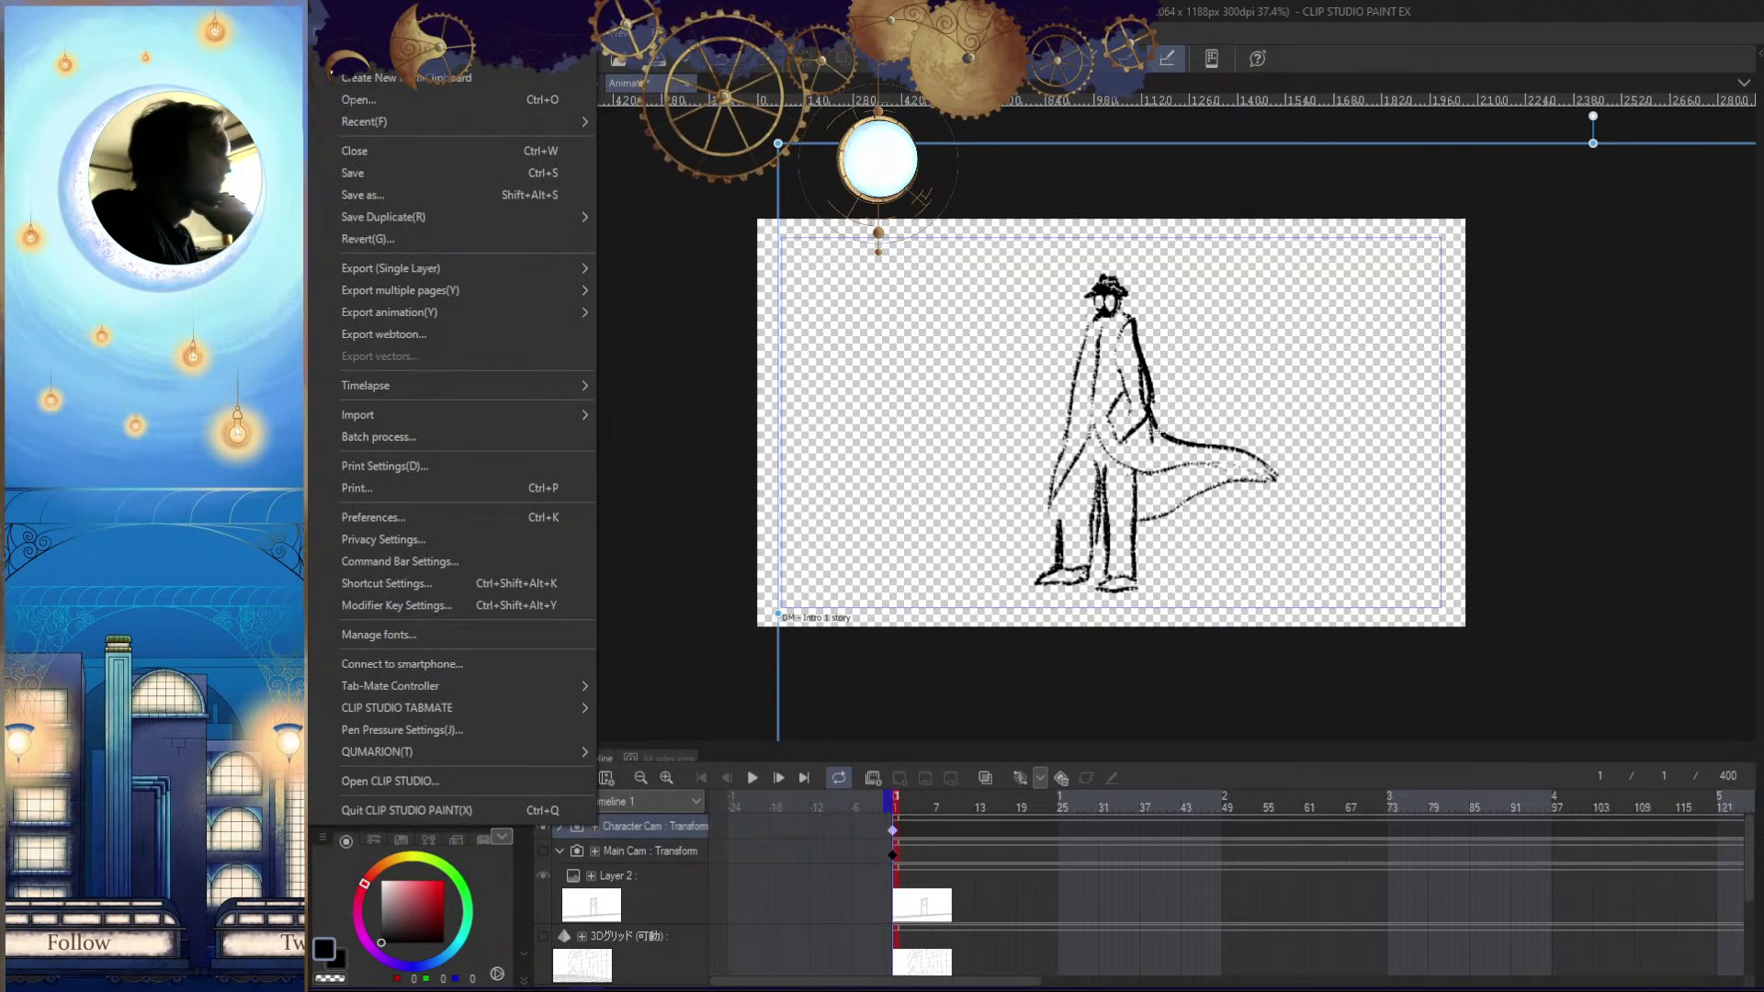
{"action": "mouse_move", "coordinate": [432, 313]}
{"action": "left_click", "coordinate": [674, 317]}
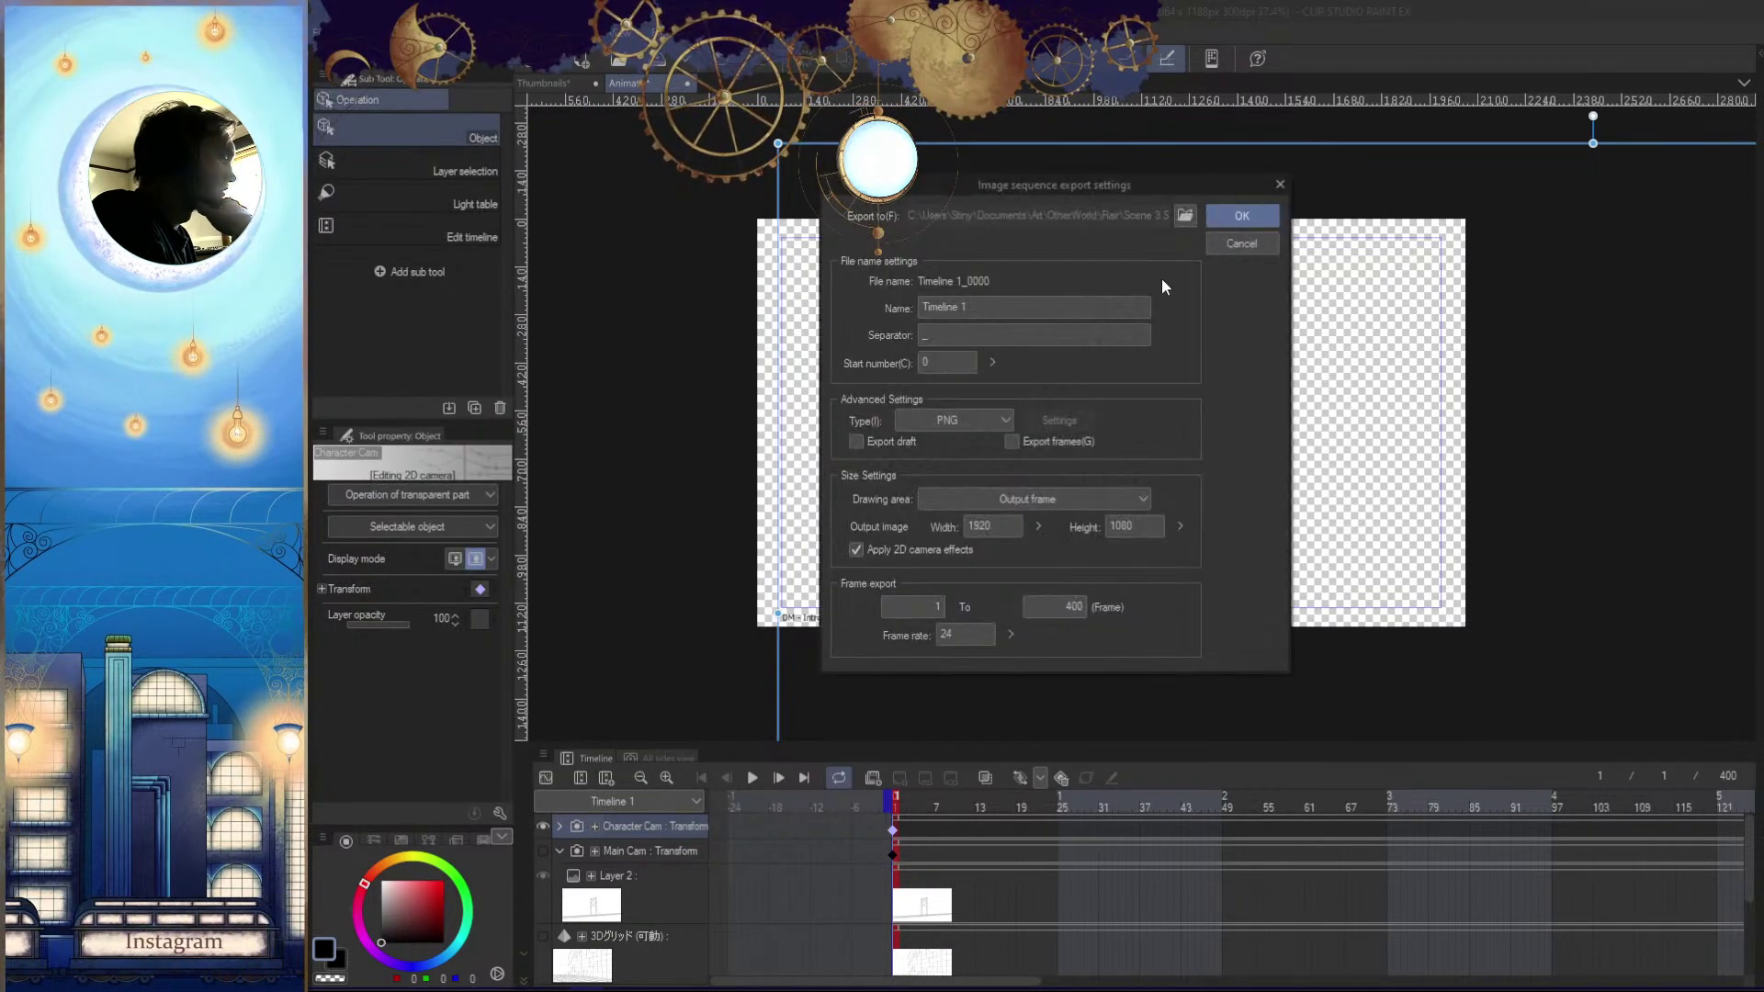
{"action": "left_click", "coordinate": [1176, 220]}
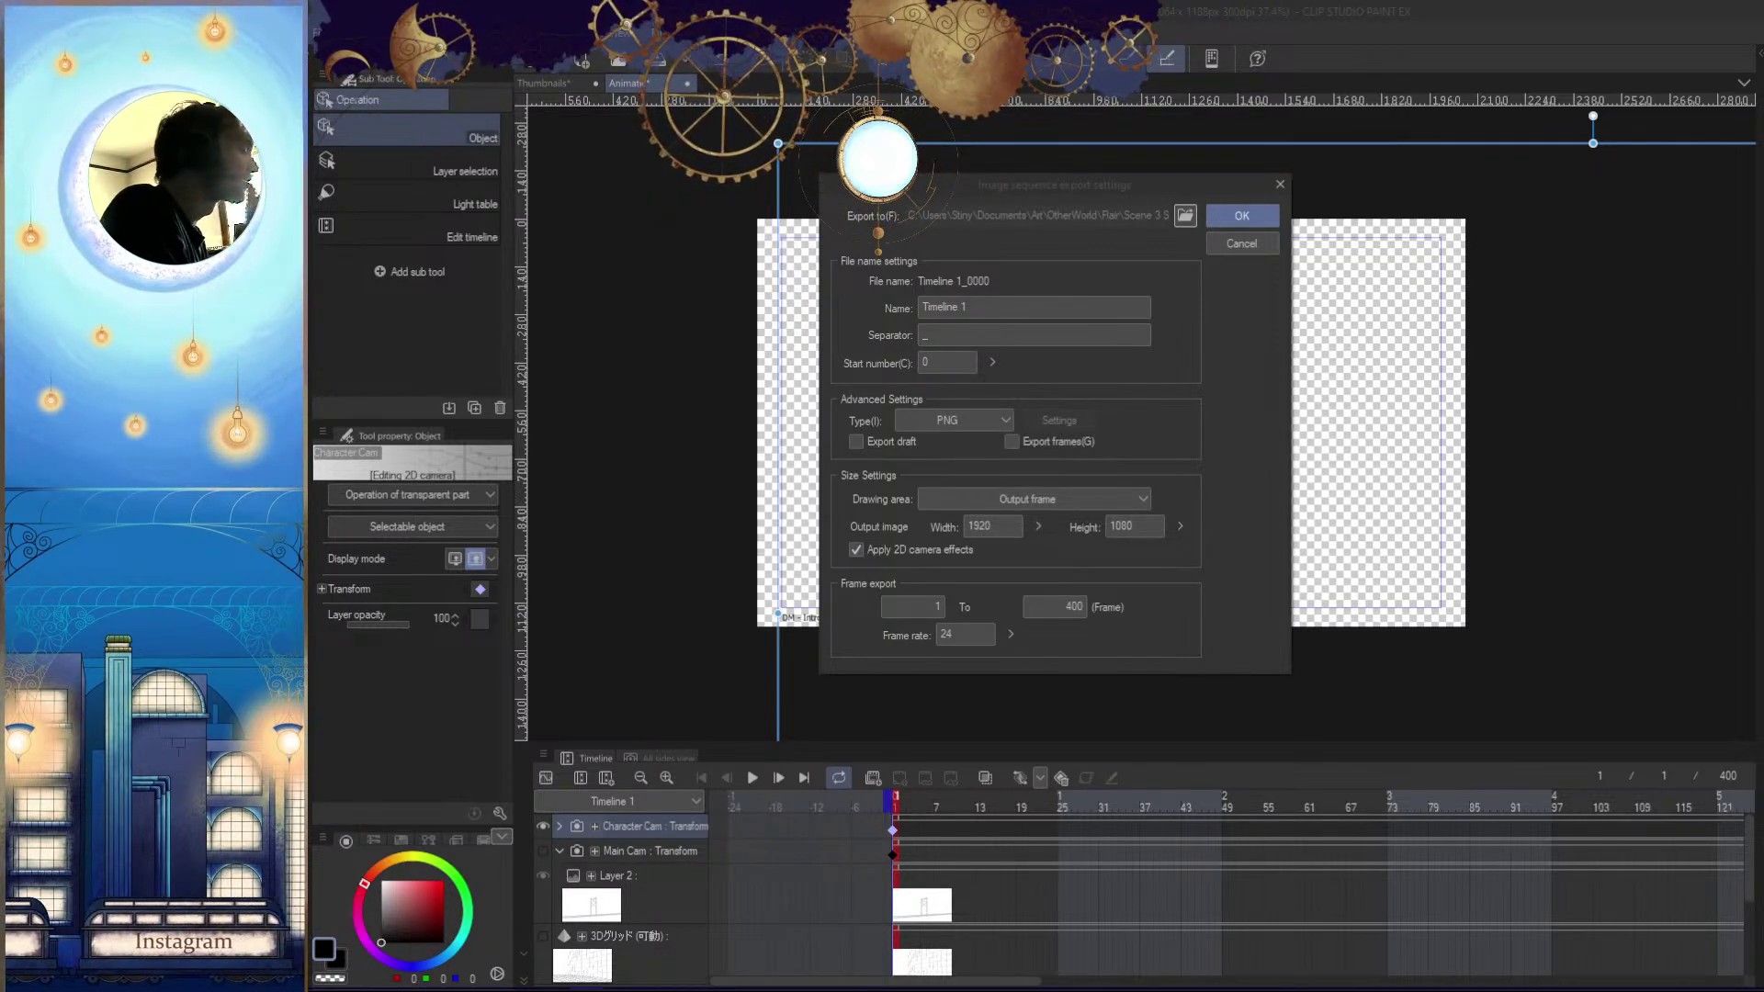
Name the sequence Mothman_SC_1 and export frames 1 to 400 as PNG at 1920 x 1080 and 24 fps, using the output frame
{"action": "left_click", "coordinate": [970, 307]}
{"action": "left_click_drag", "start_coordinate": [971, 307], "coordinate": [882, 309]}
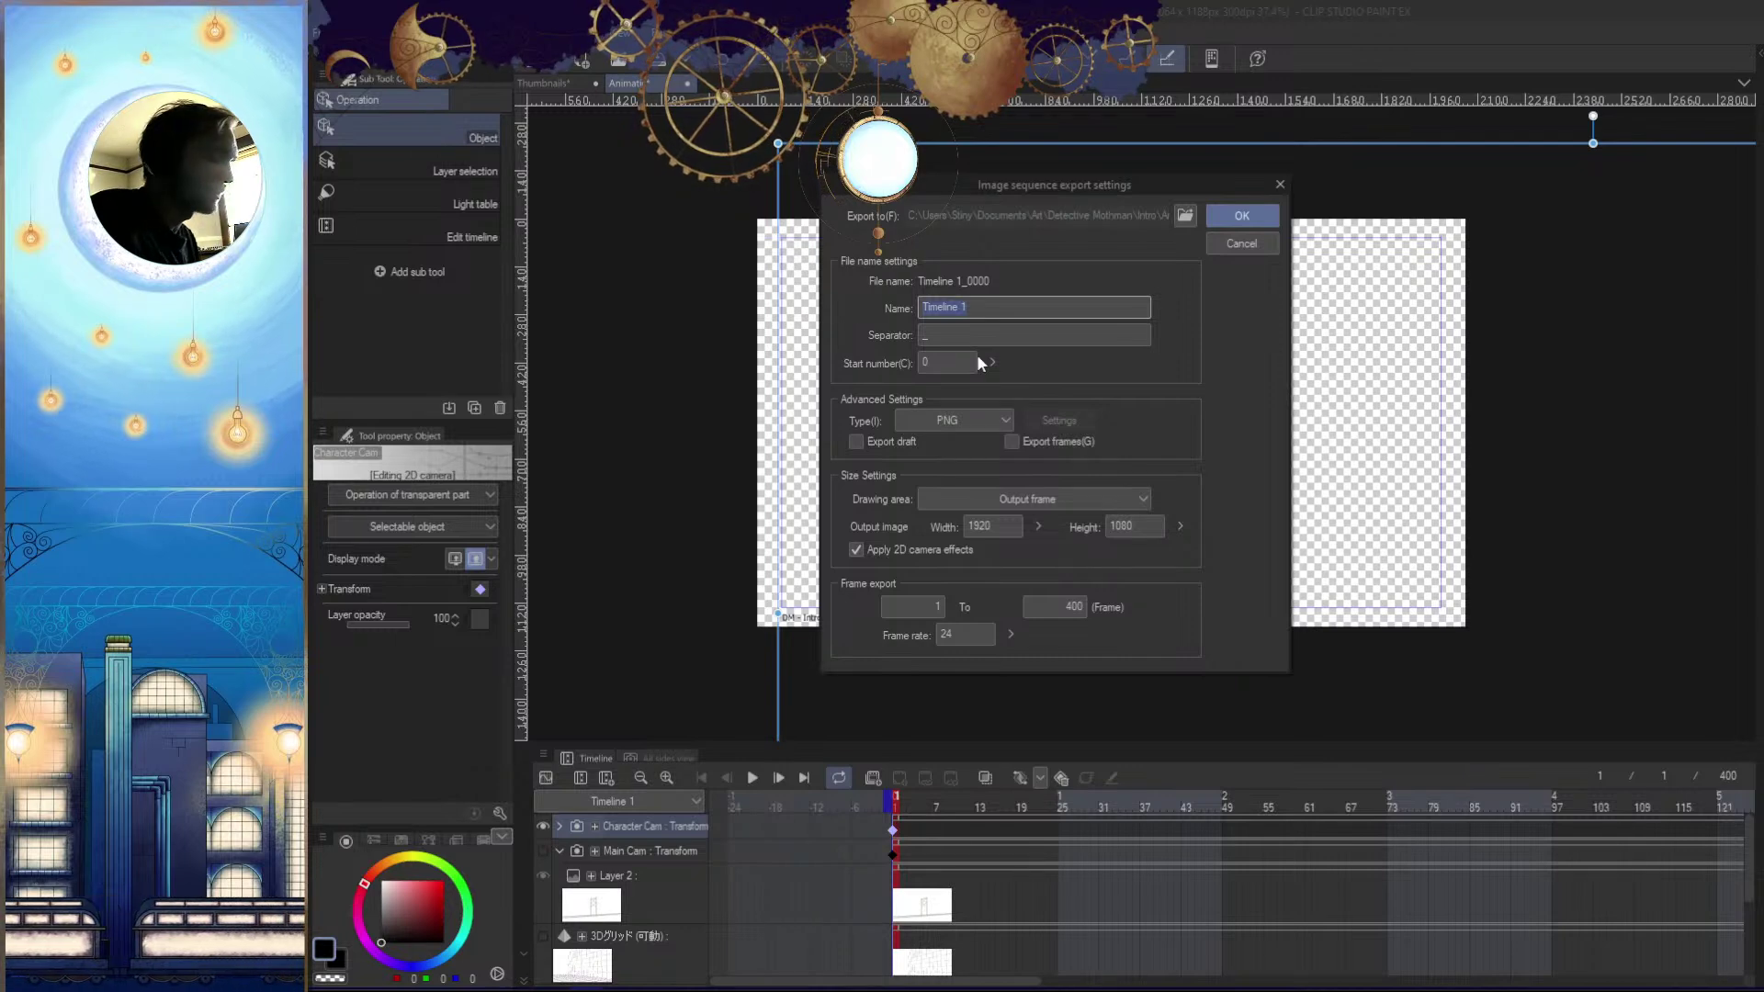
{"action": "type", "text": "Mothman"}
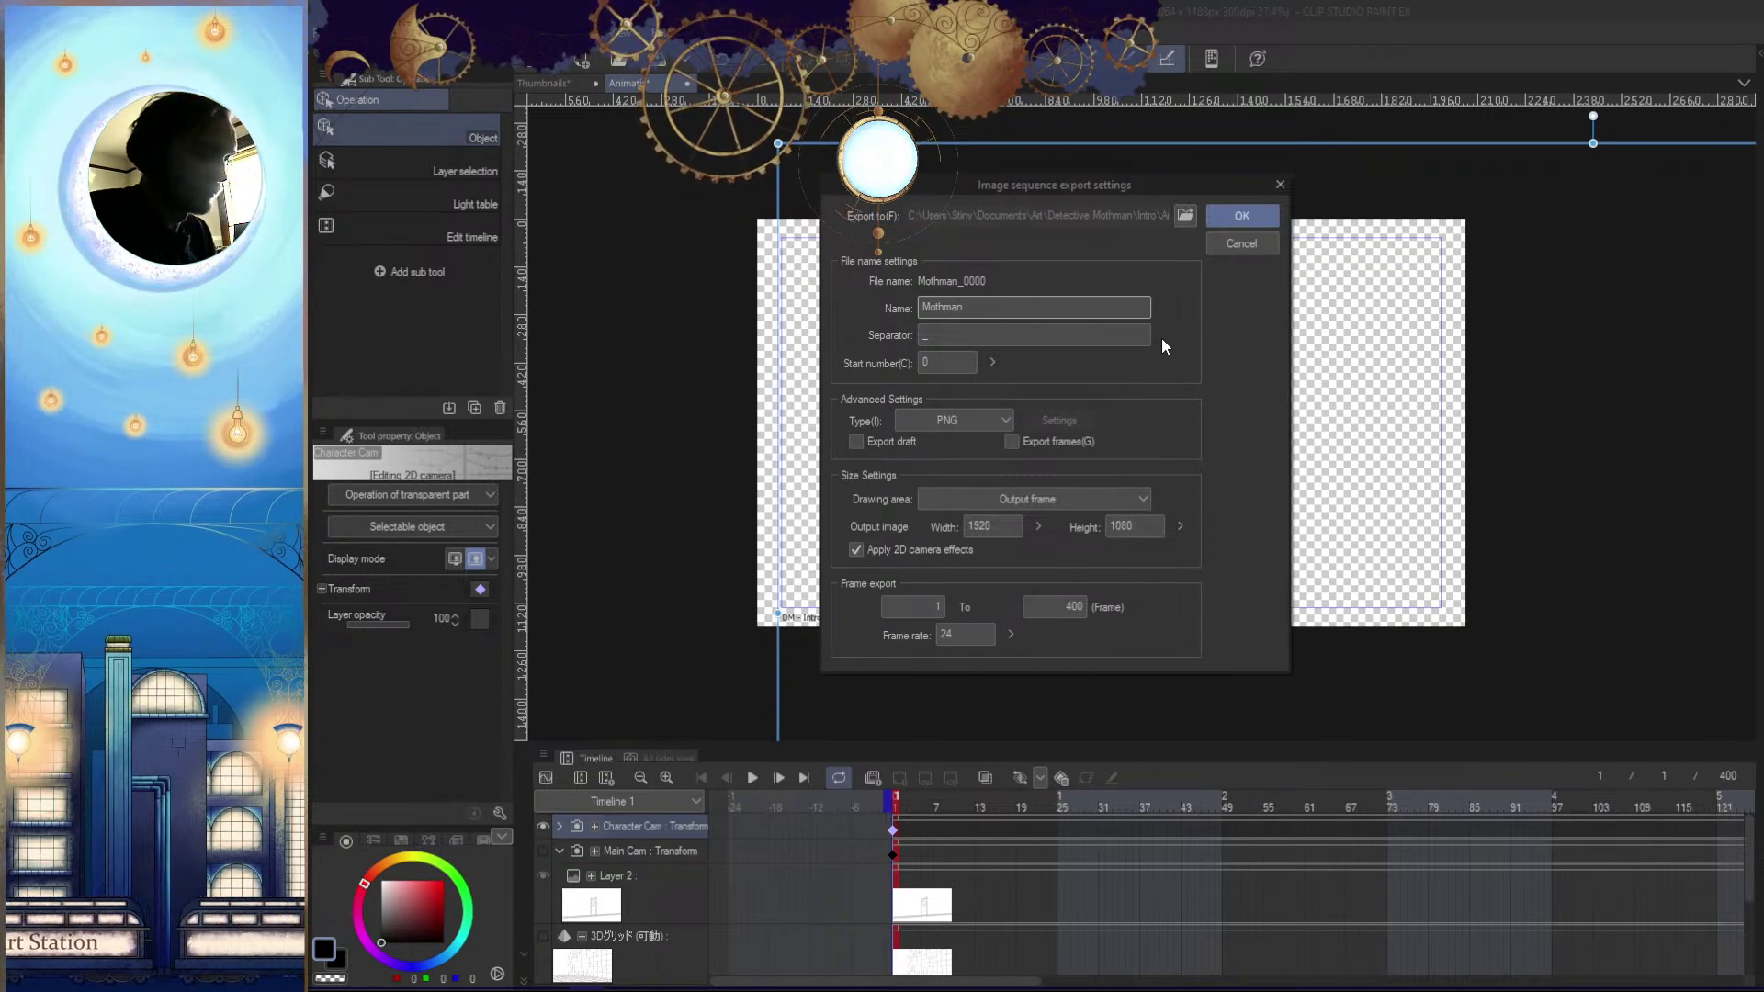
{"action": "type", "text": "_SC_1"}
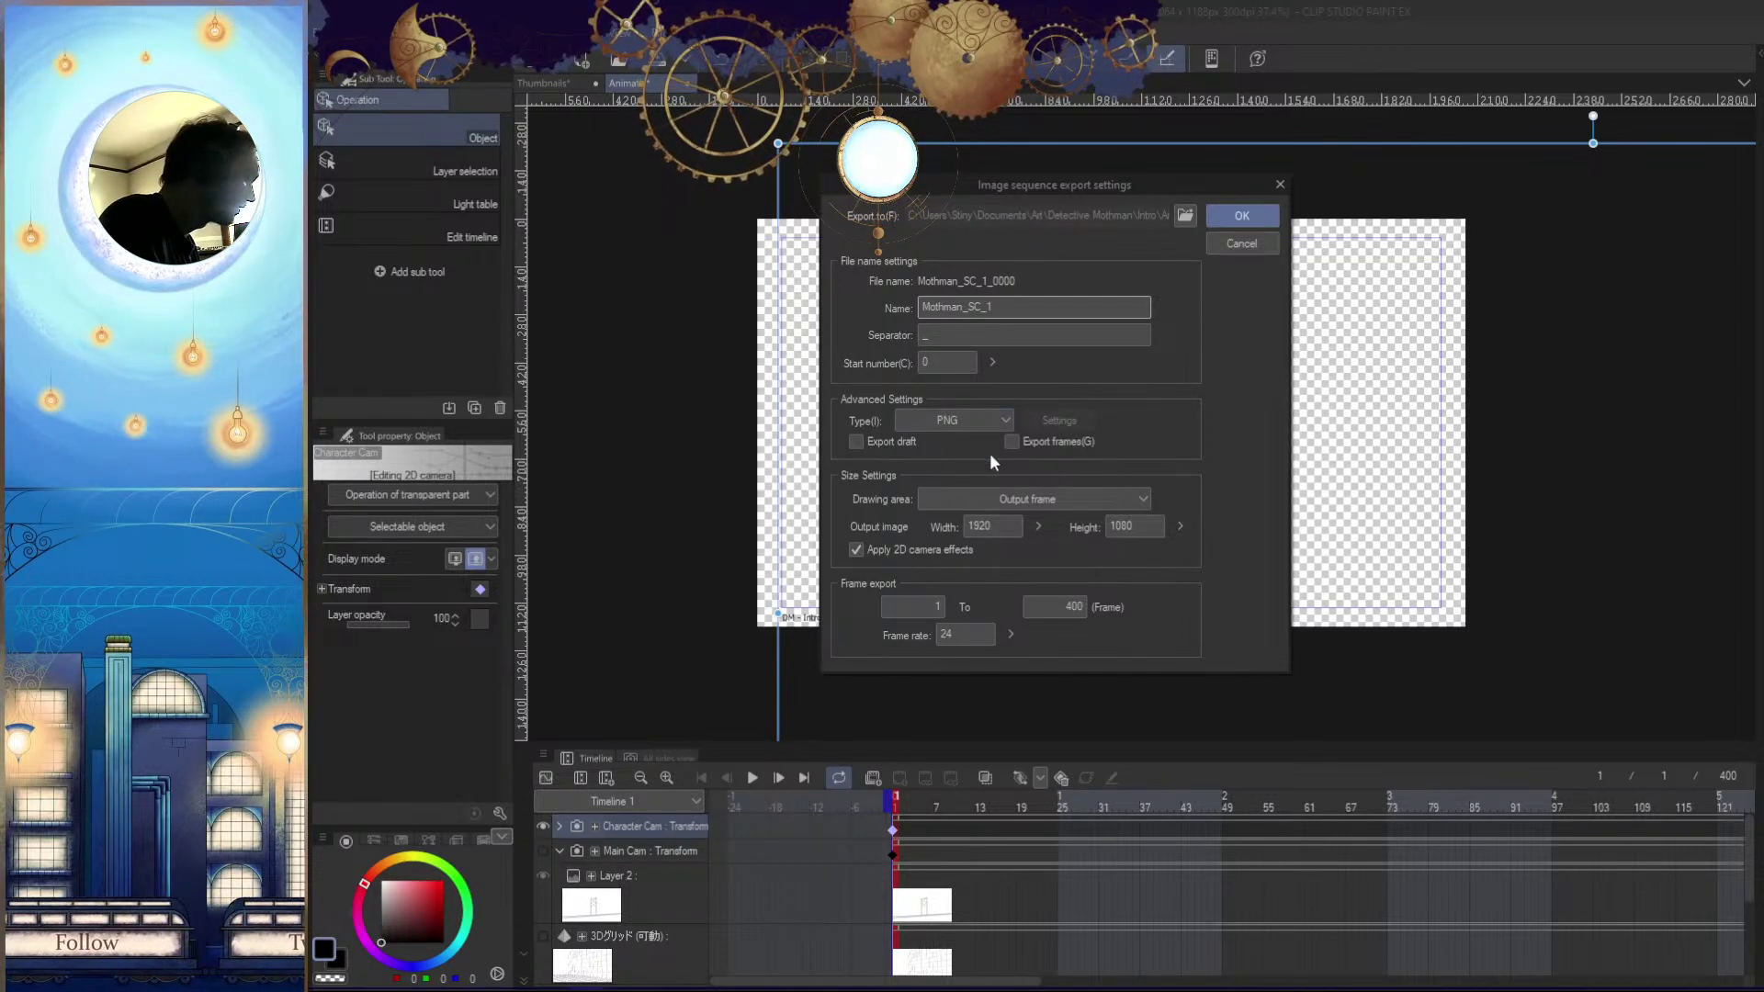
{"action": "left_click", "coordinate": [1087, 506]}
{"action": "left_click", "coordinate": [1087, 506]}
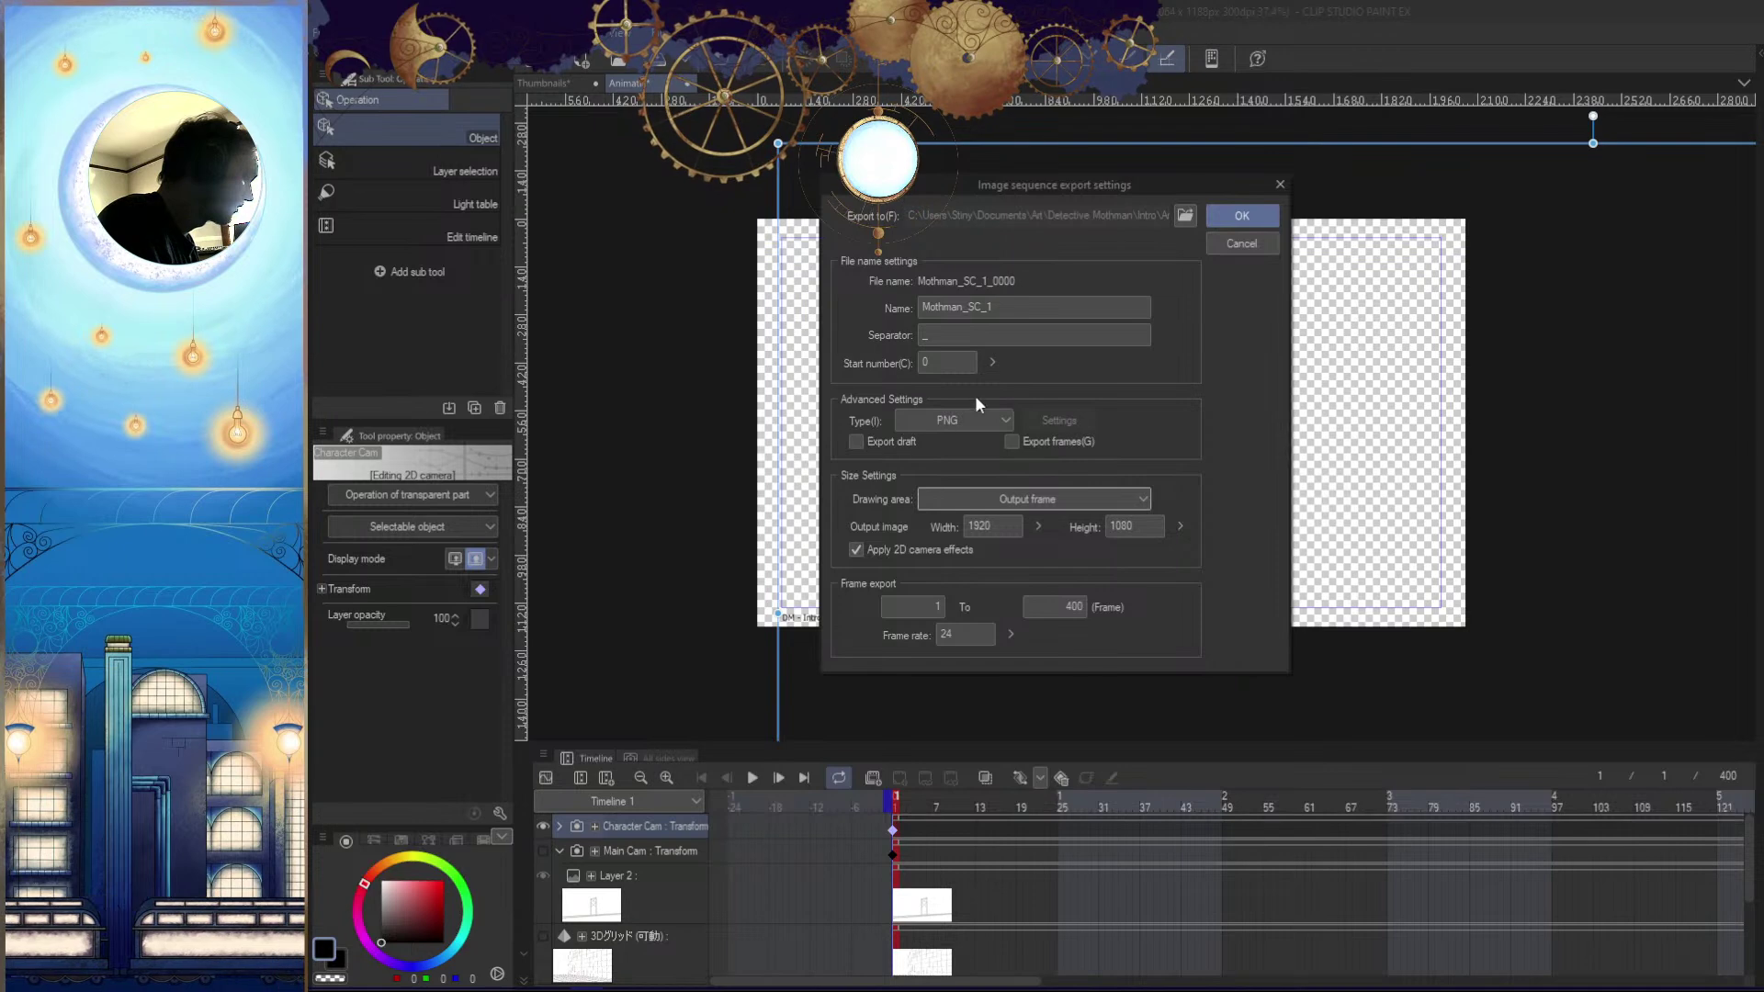
{"action": "left_click", "coordinate": [1241, 216]}
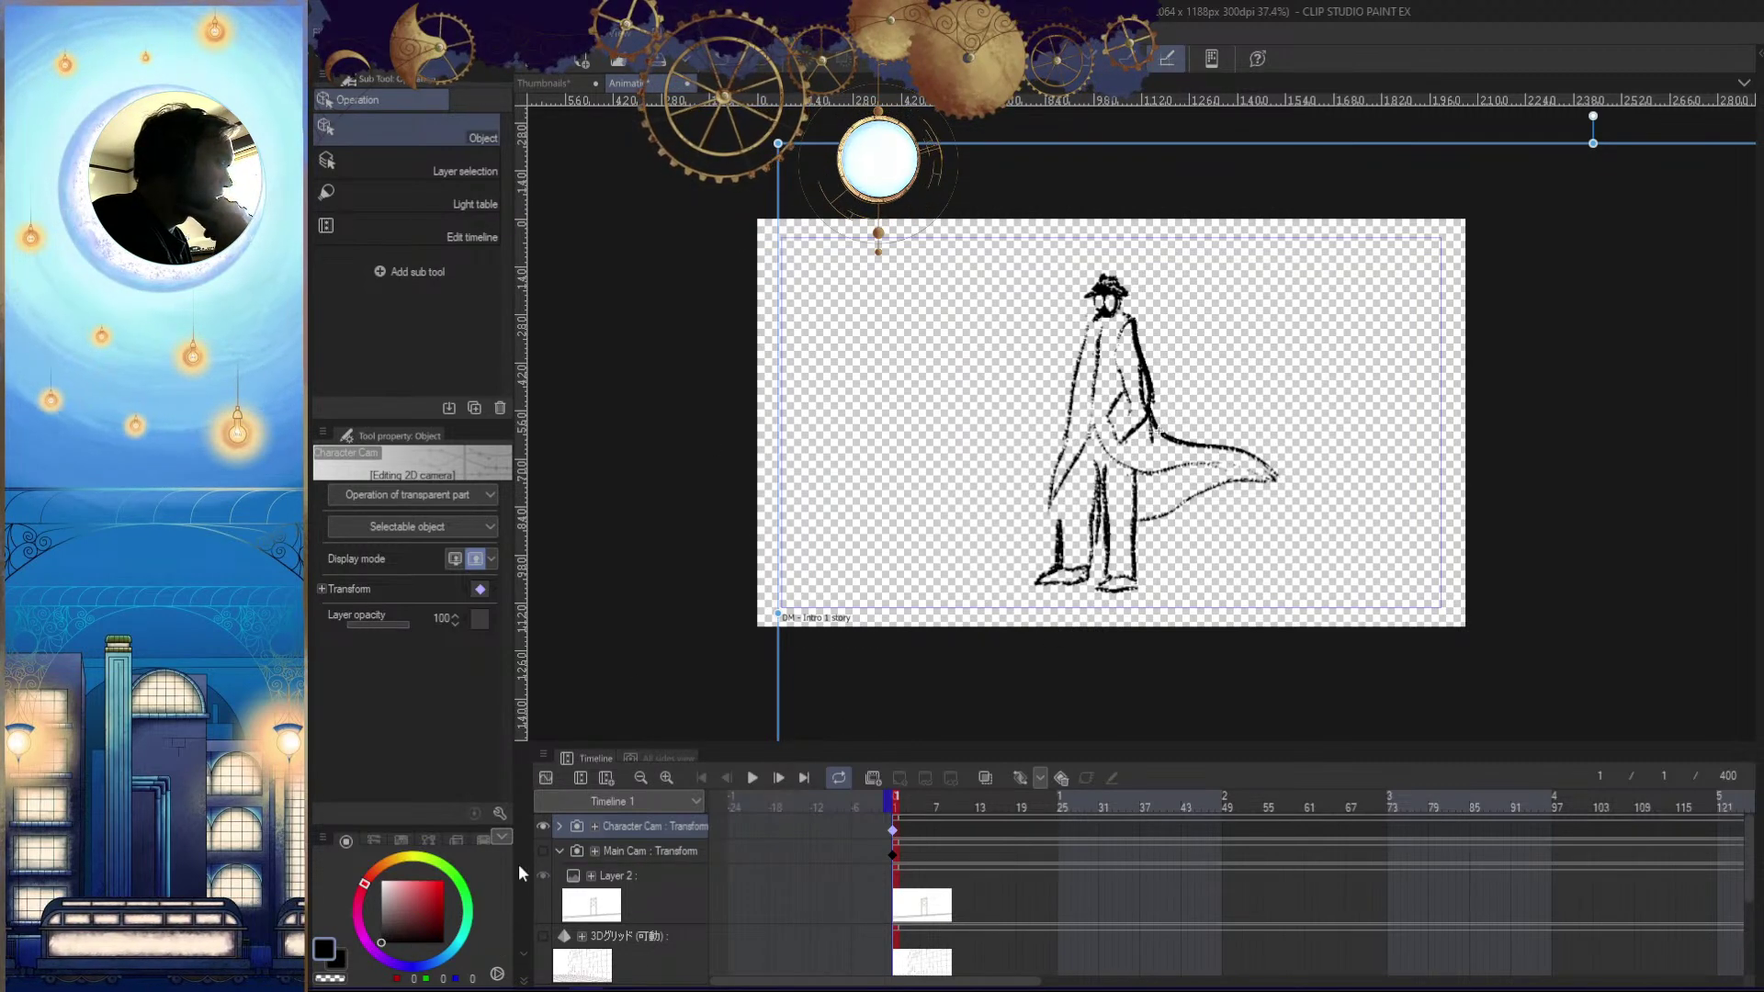
Hide the Character Cam folder, show the Main Cam folder, and save the tower scene as the flattened JPEG SC_1_Background.jpg
{"action": "left_click", "coordinate": [544, 829]}
{"action": "key", "text": "Delete"}
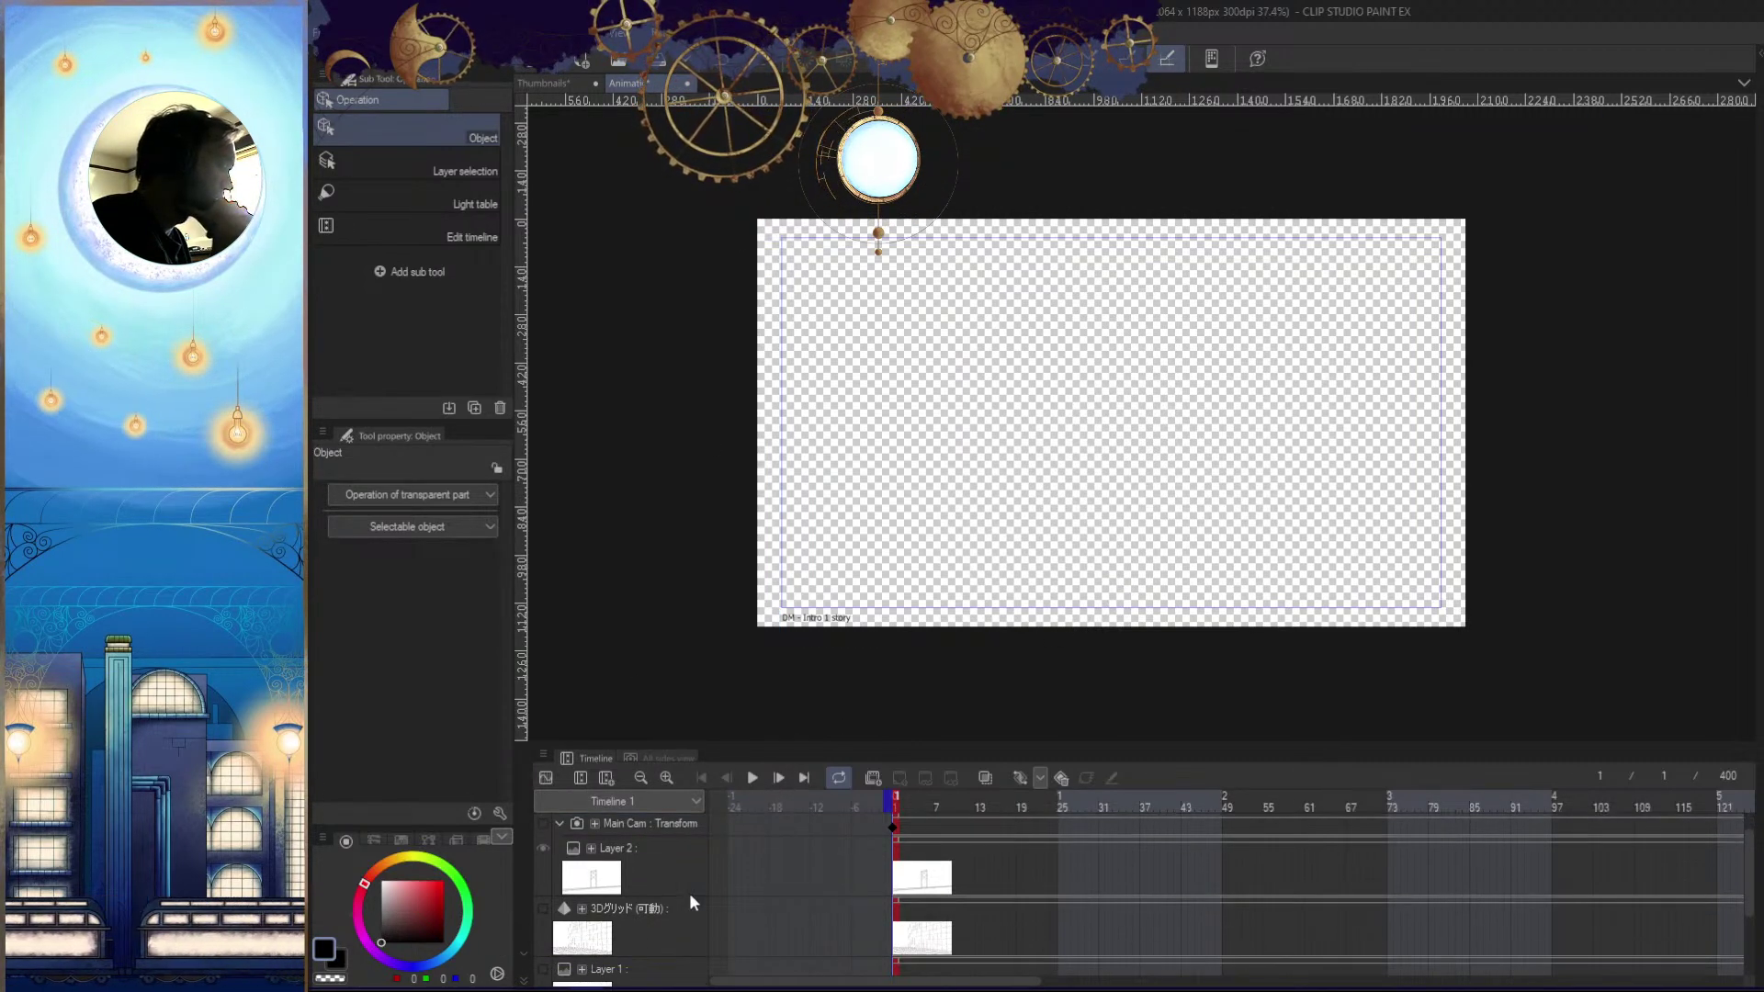
{"action": "key", "text": "ctrl+z"}
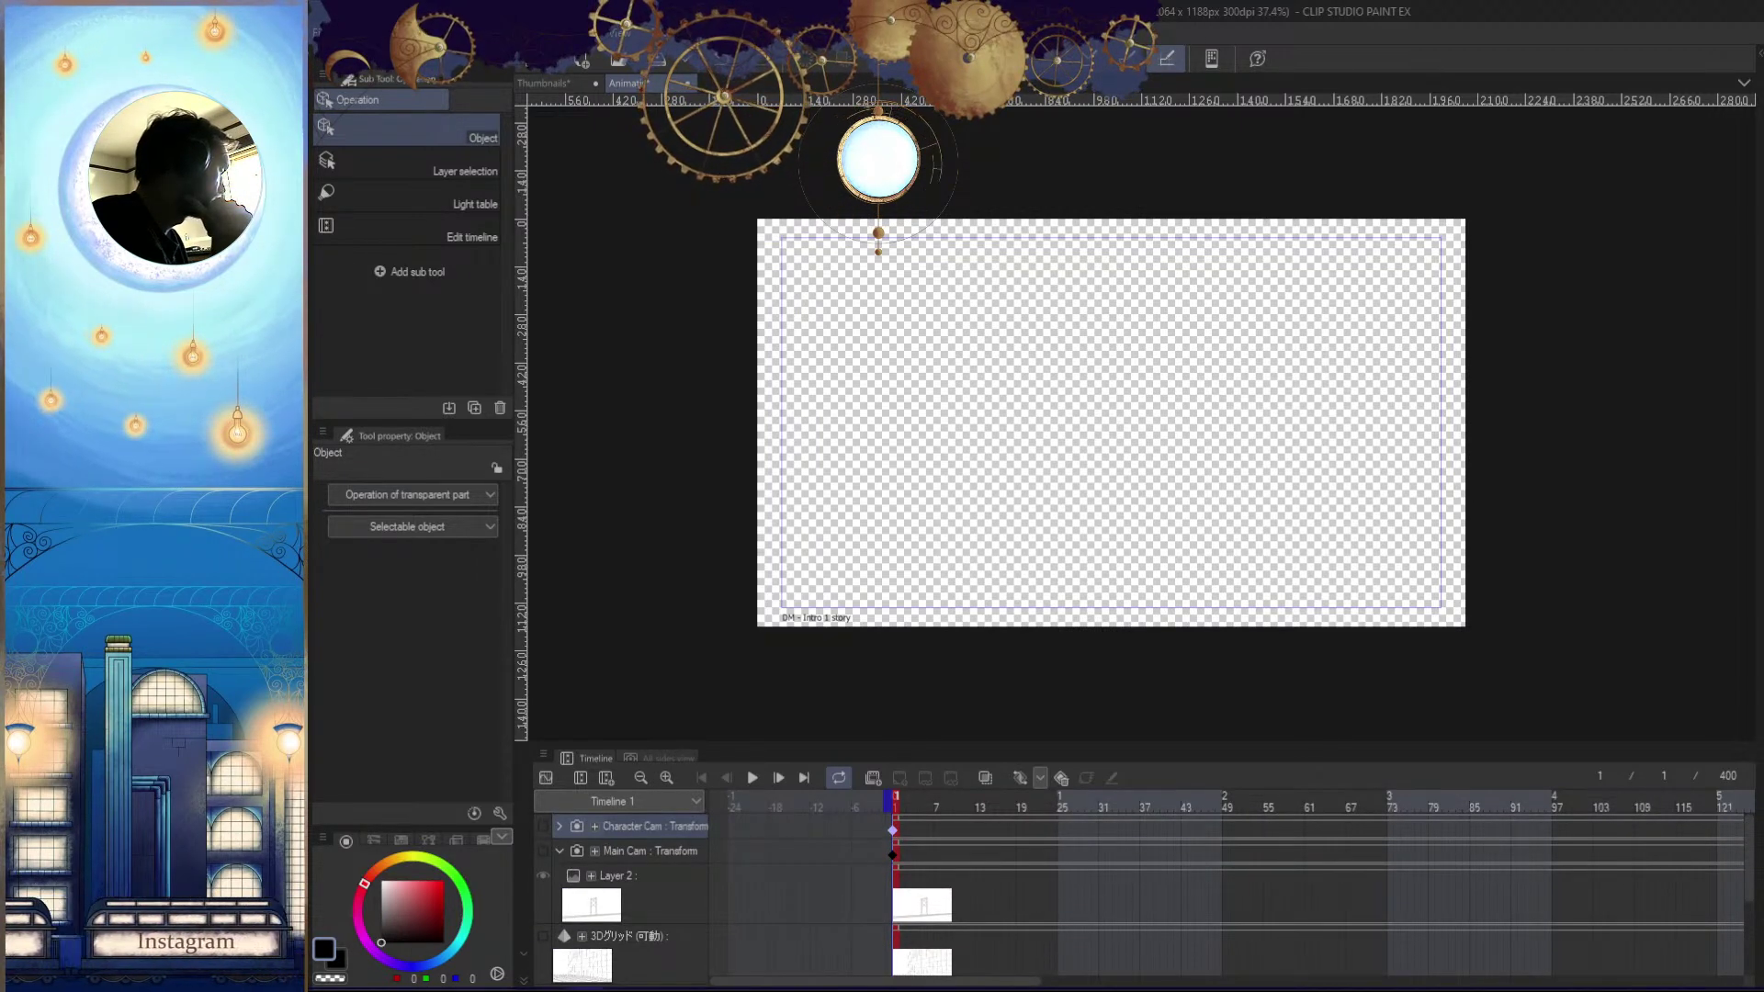
{"action": "left_click", "coordinate": [542, 851]}
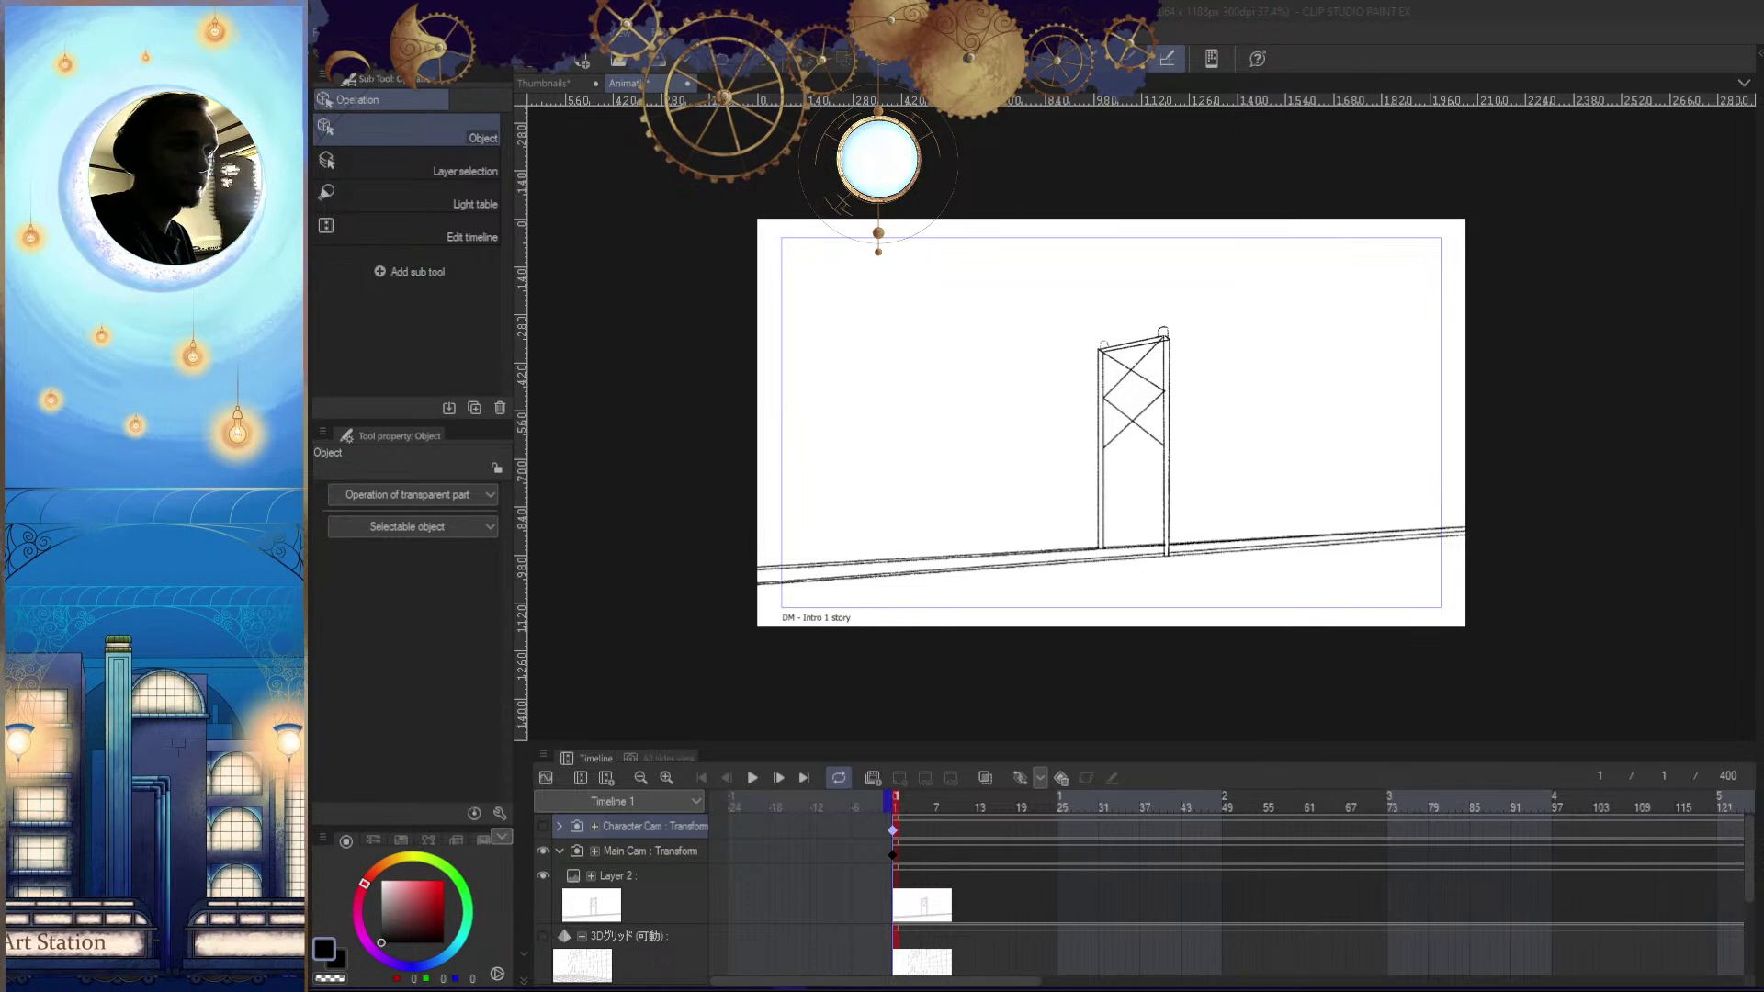
{"action": "key", "text": "ctrl+s"}
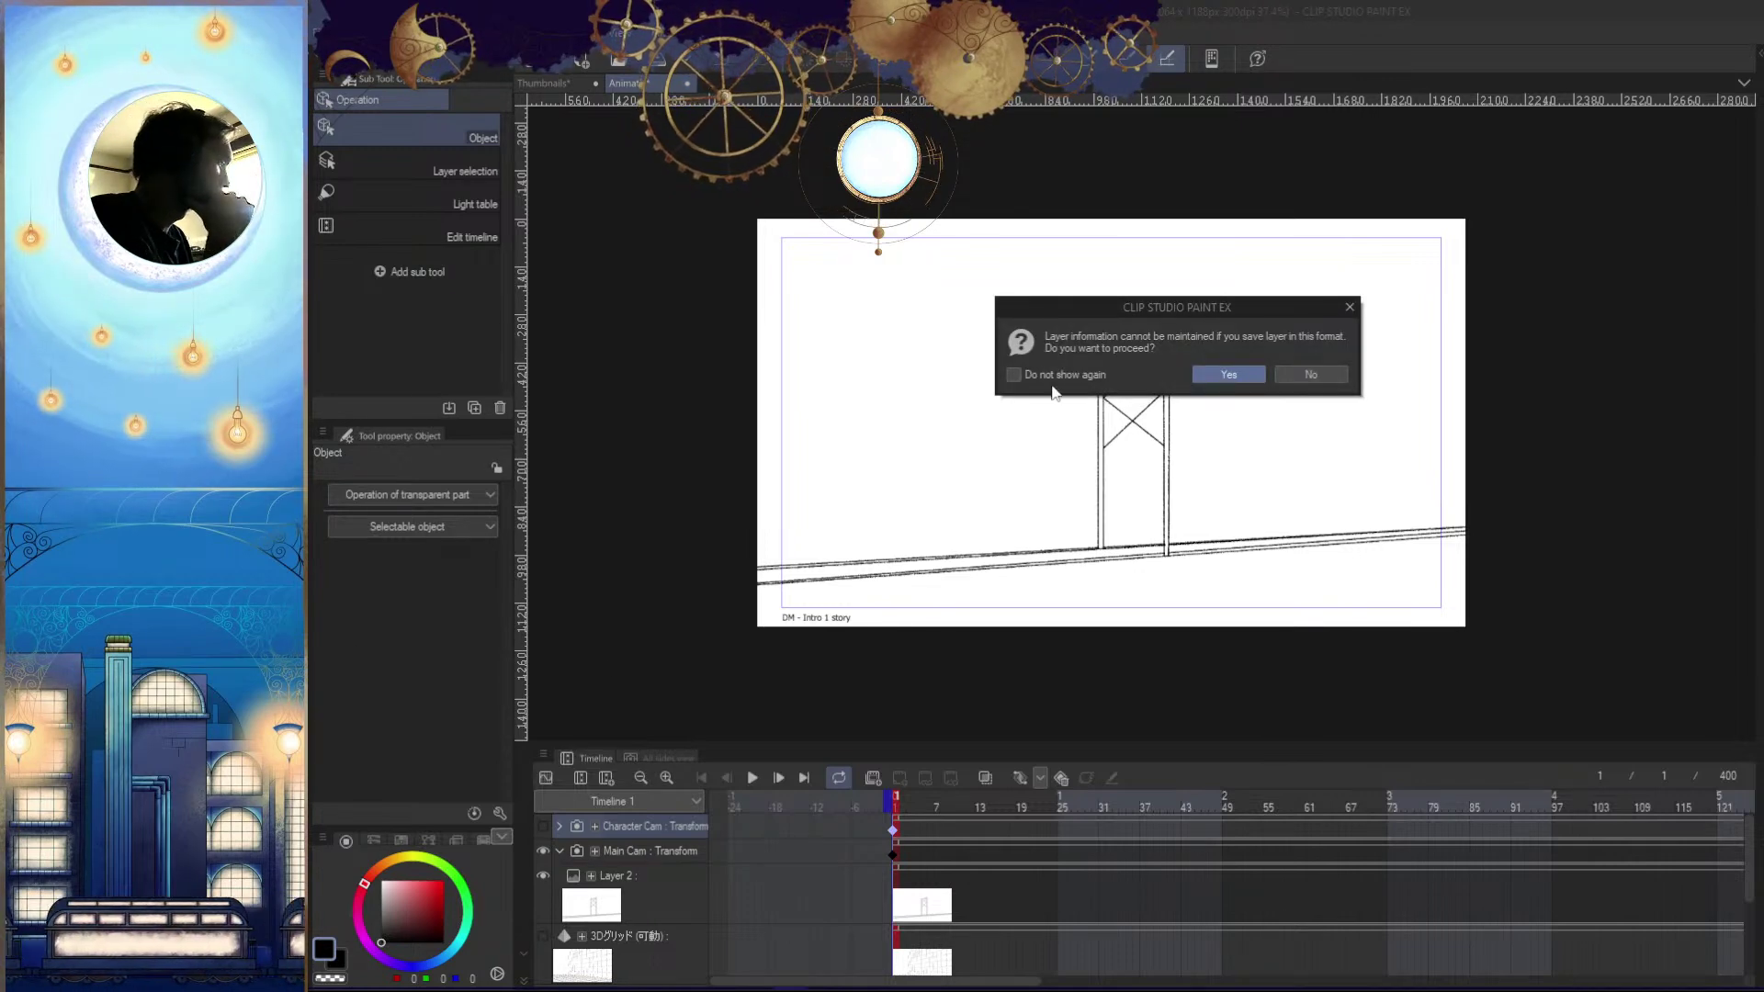
{"action": "left_click", "coordinate": [1231, 374]}
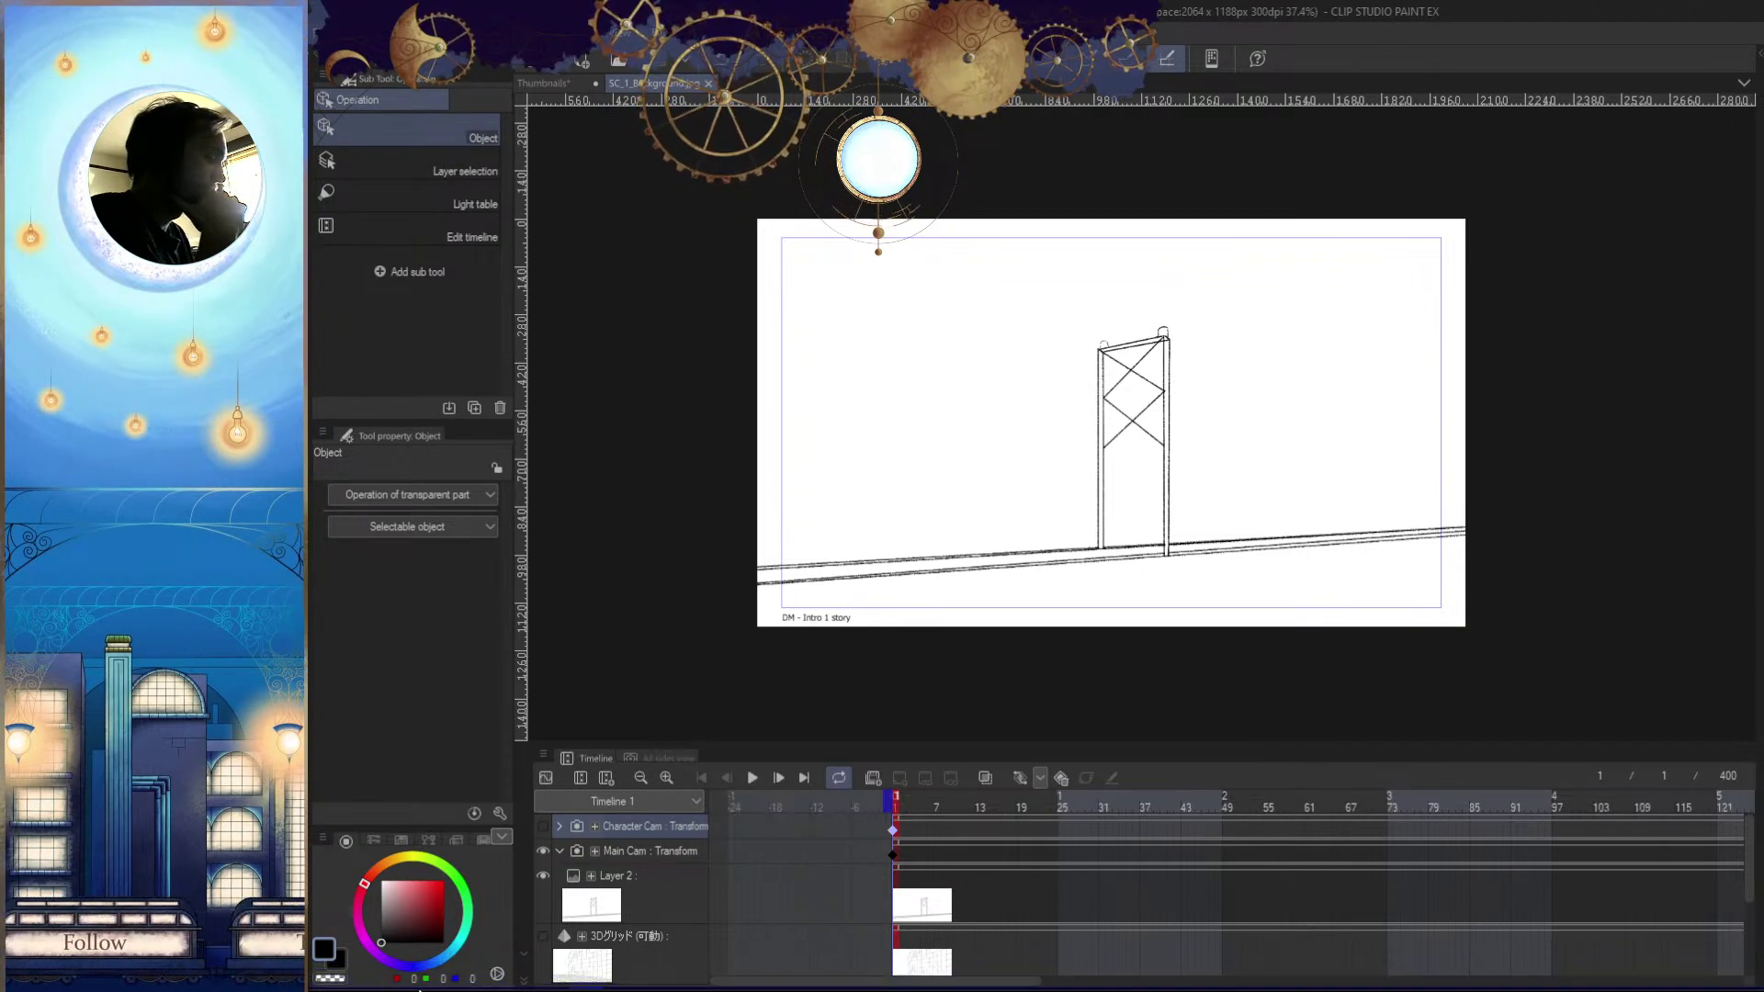
Switch to DaVinci Resolve and browse the media storage to the exported Mothman_SC_1 image sequence
{"action": "left_click", "coordinate": [438, 987]}
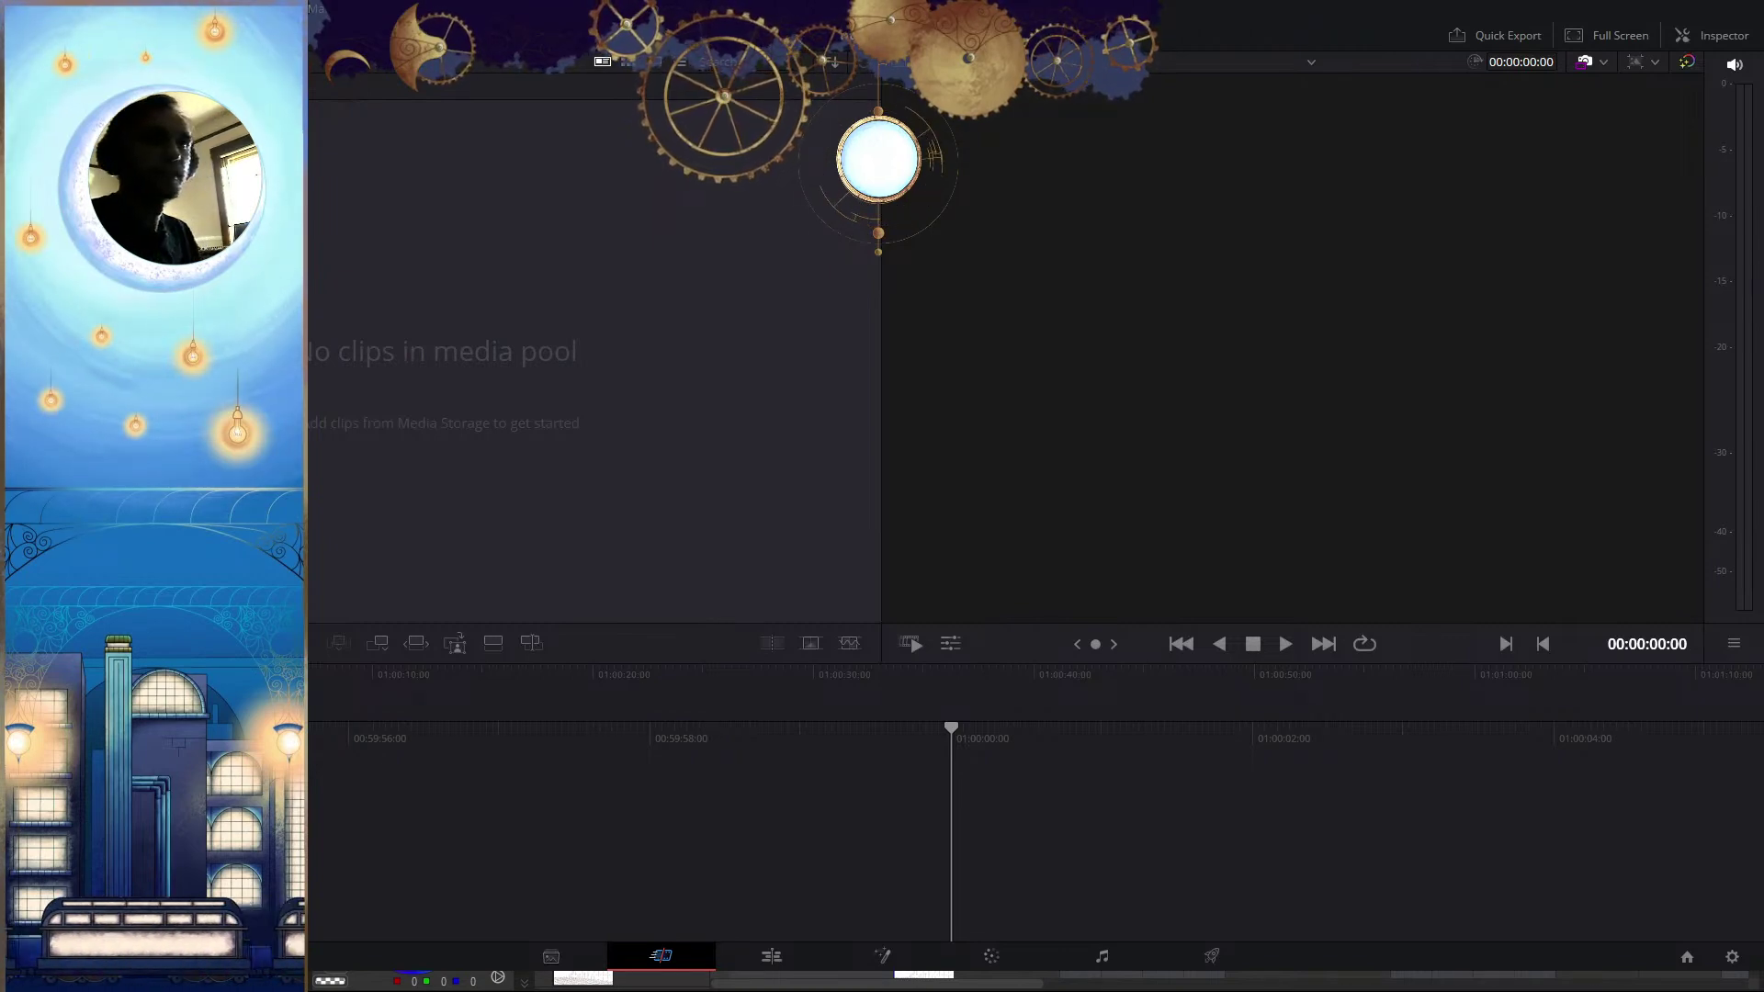
{"action": "left_click", "coordinate": [551, 956]}
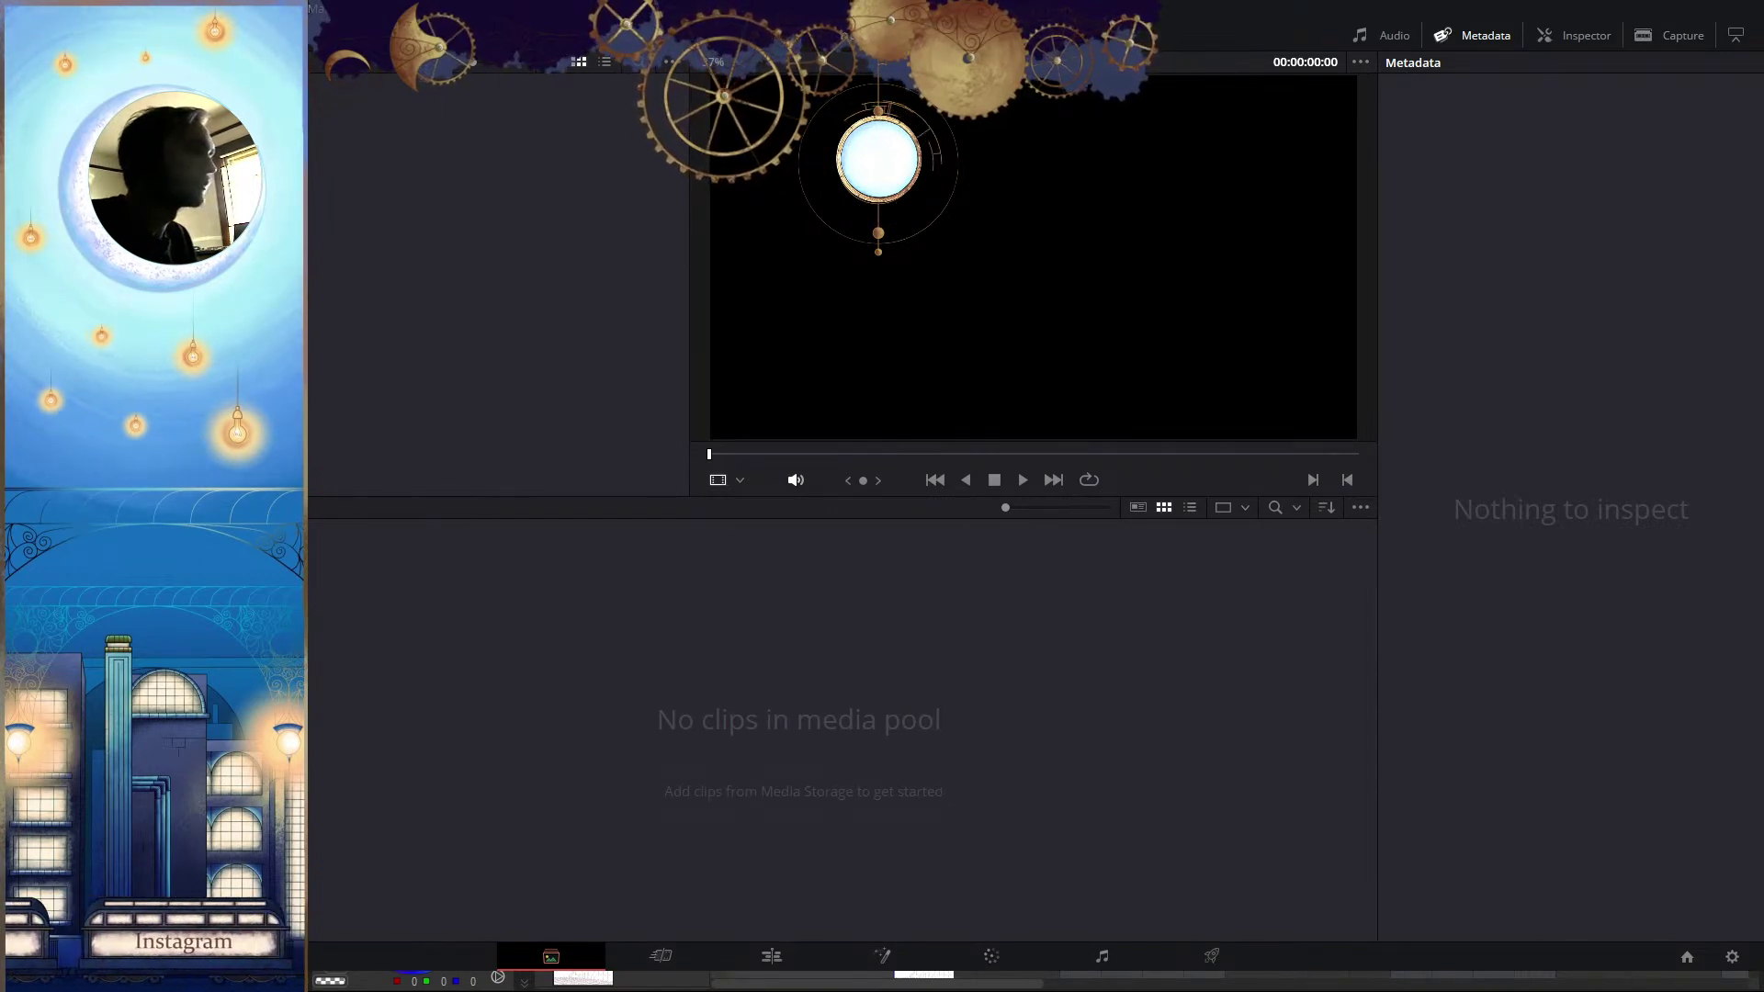
{"action": "left_click", "coordinate": [336, 117]}
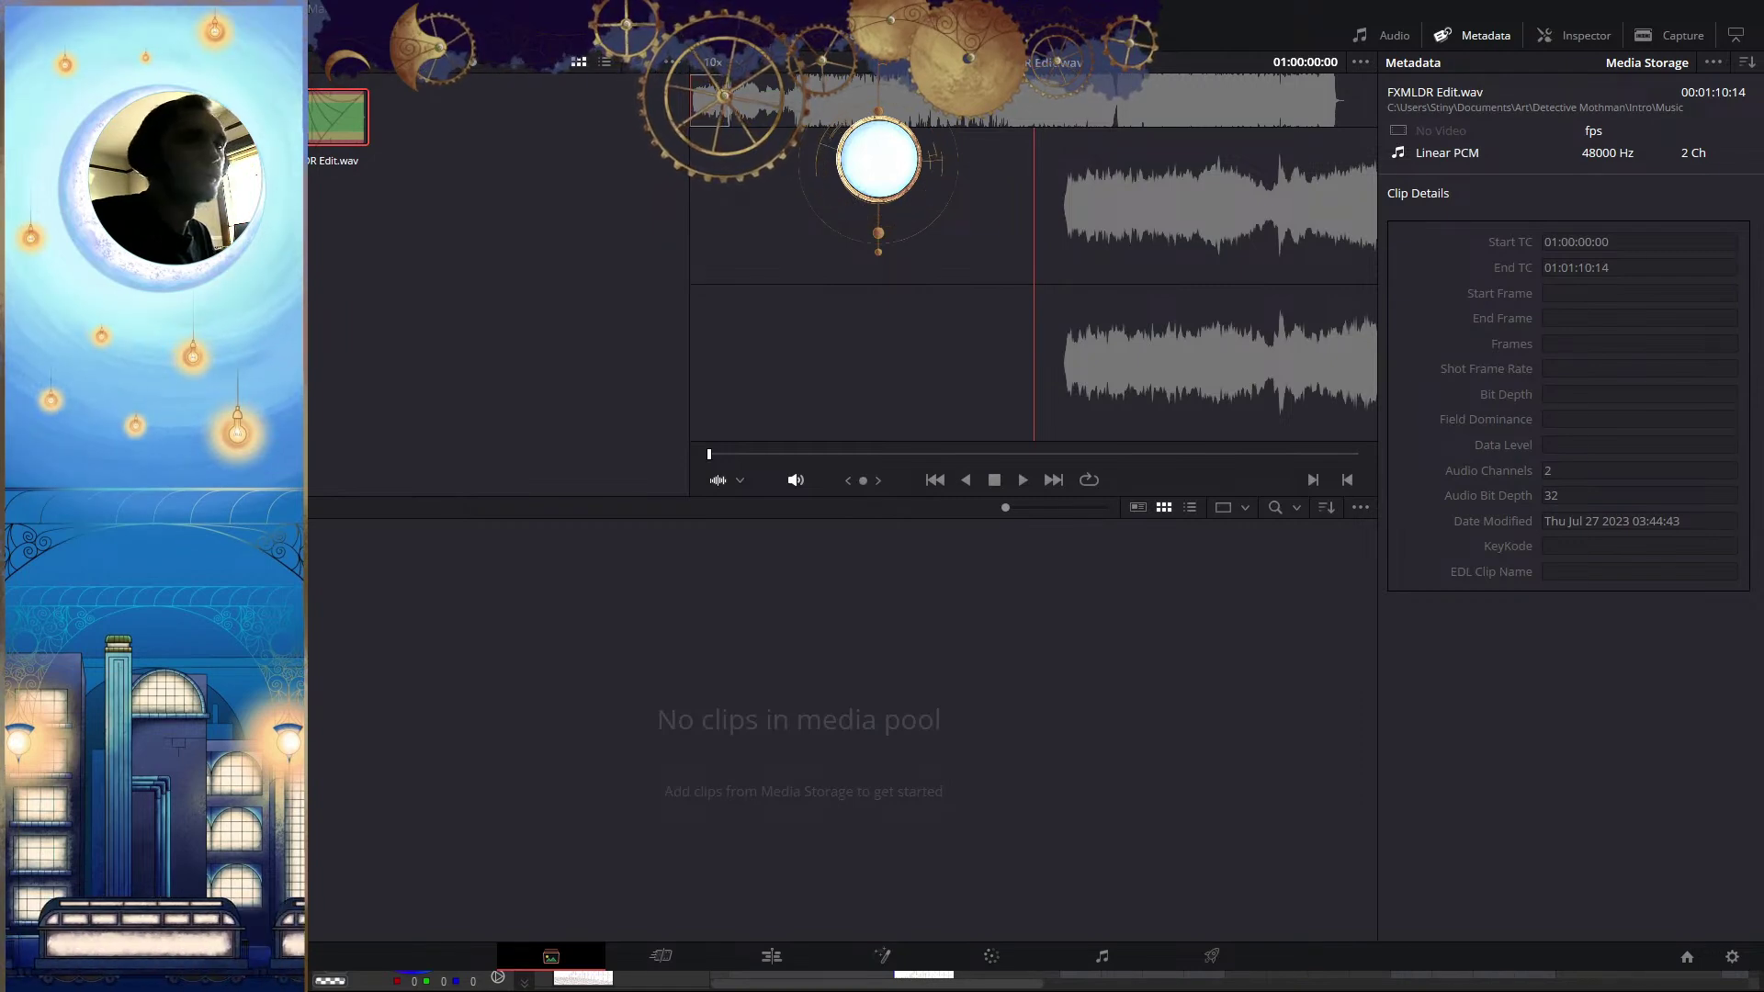
{"action": "left_click", "coordinate": [147, 276]}
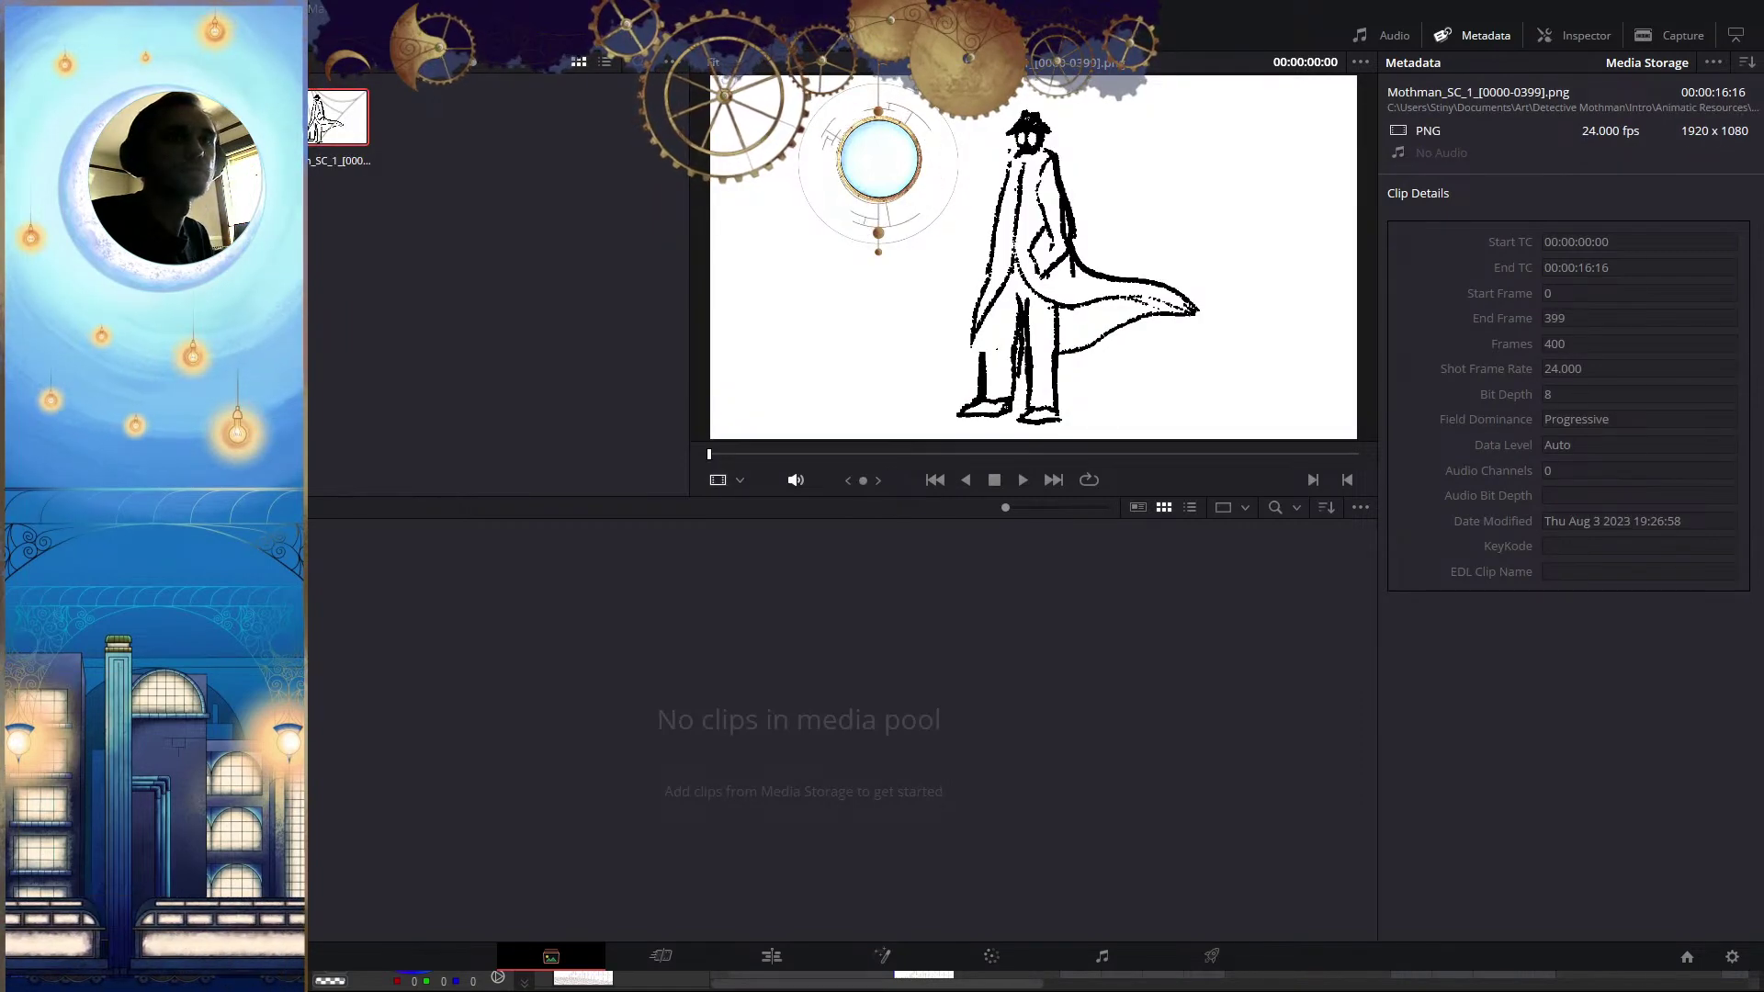
Try to import the Mothman_SC_1 image sequence into the empty media pool and check the editing workspaces for it
{"action": "left_click_drag", "start_coordinate": [317, 119], "coordinate": [521, 515]}
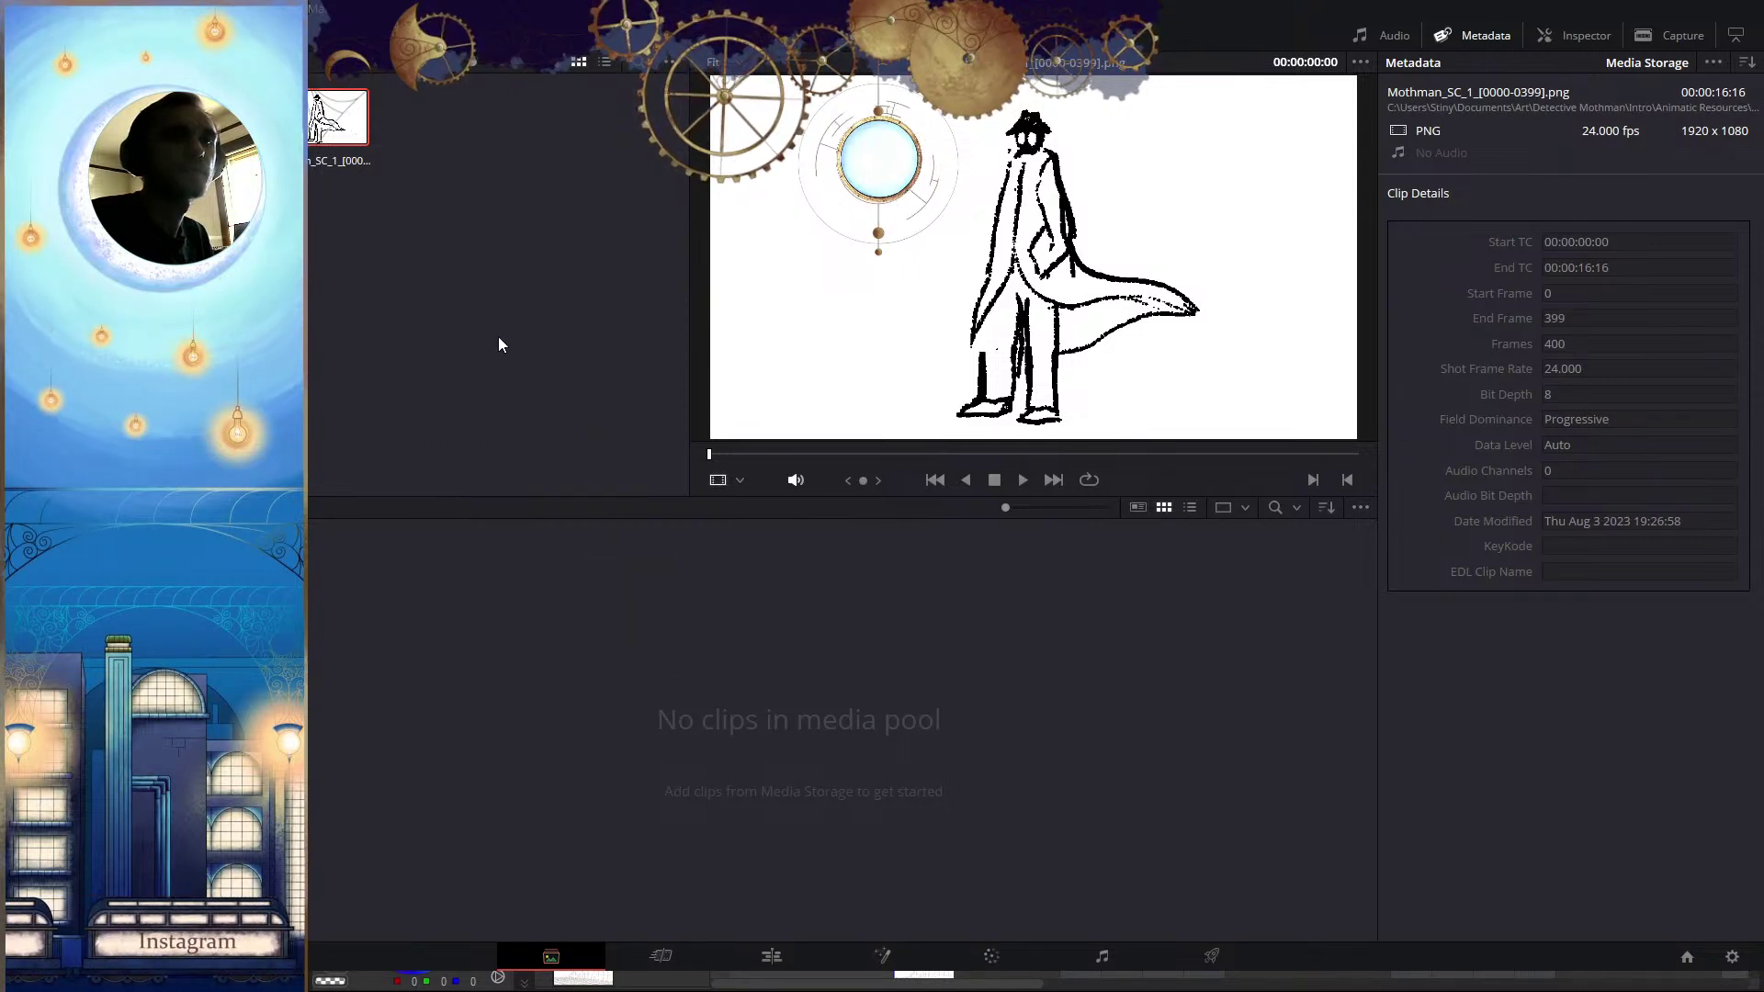
{"action": "left_click", "coordinate": [772, 956]}
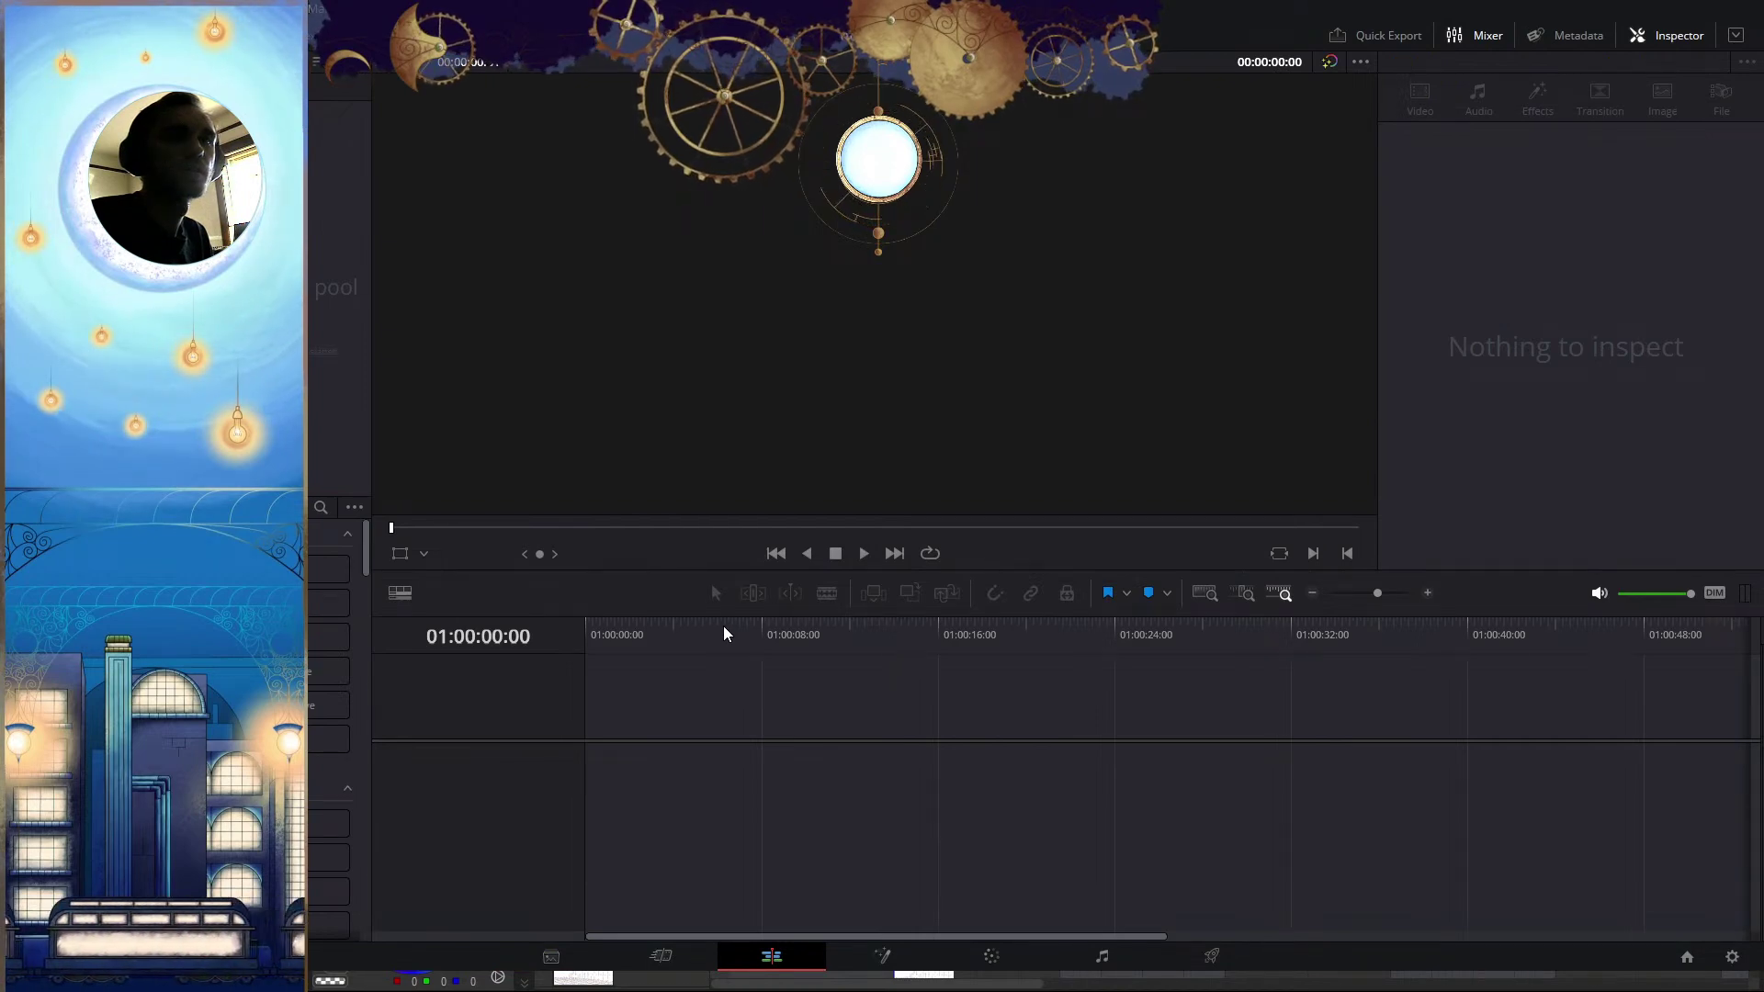
{"action": "left_click", "coordinate": [593, 948]}
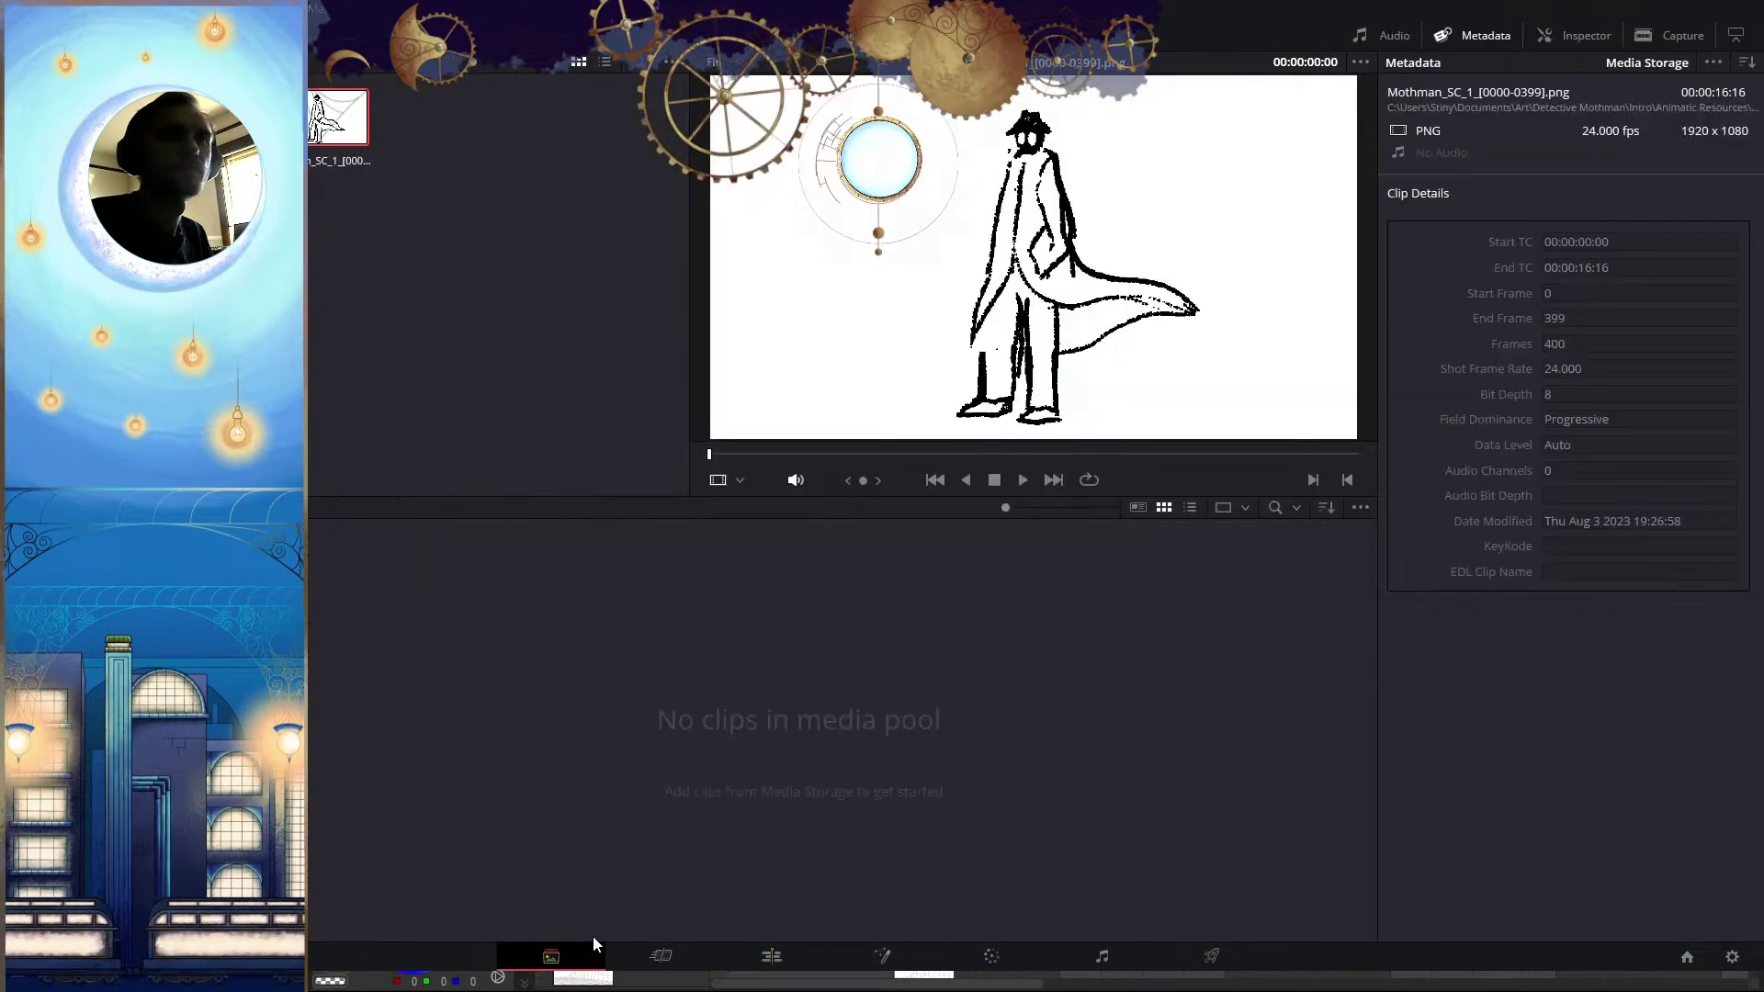
{"action": "left_click", "coordinate": [488, 373]}
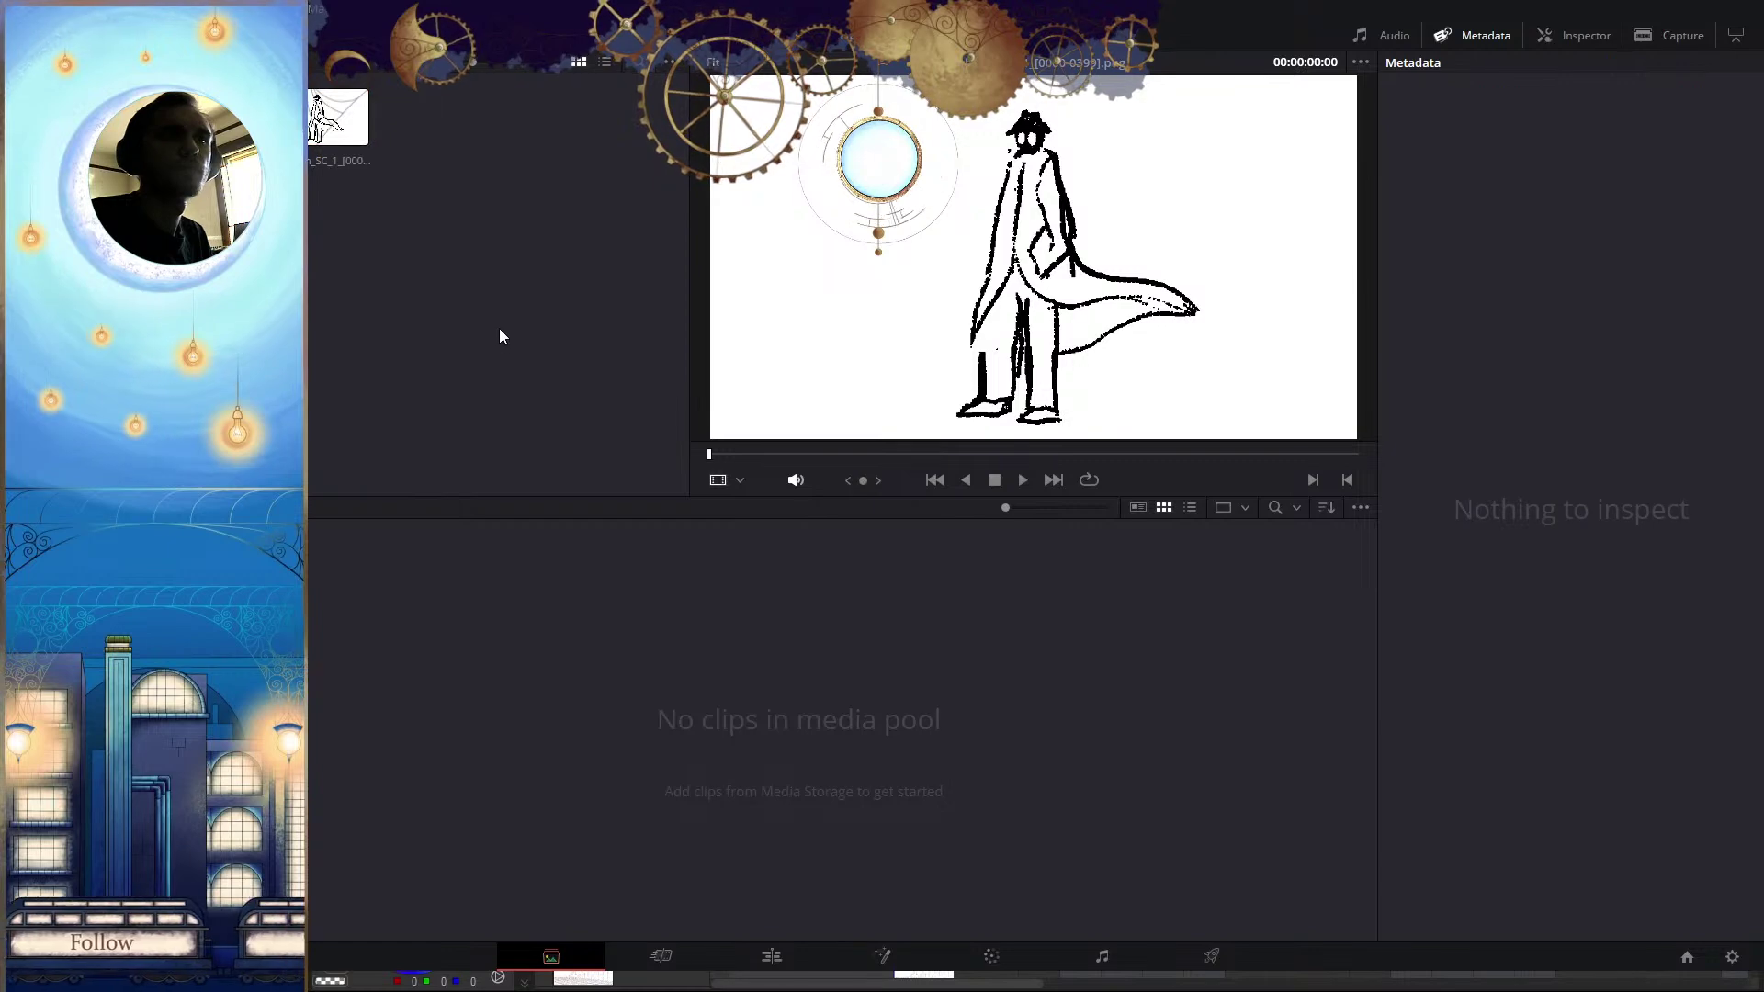
{"action": "left_click", "coordinate": [746, 952]}
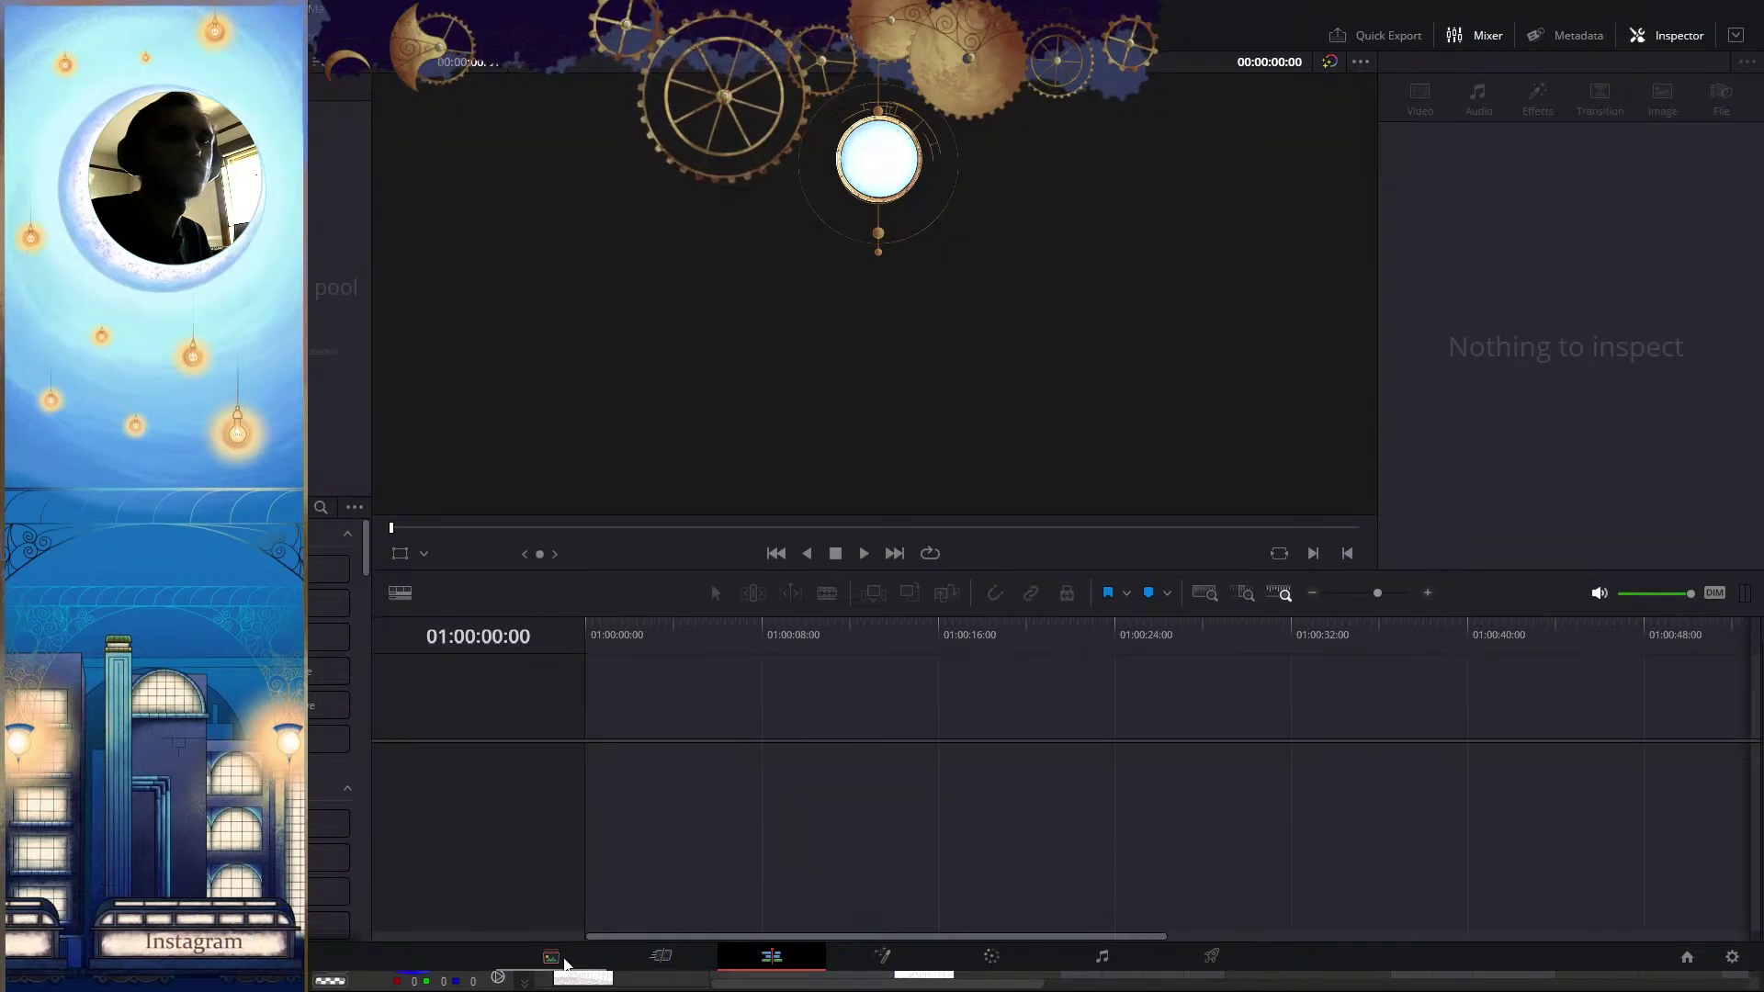
{"action": "left_click", "coordinate": [593, 959]}
{"action": "left_click", "coordinate": [661, 956]}
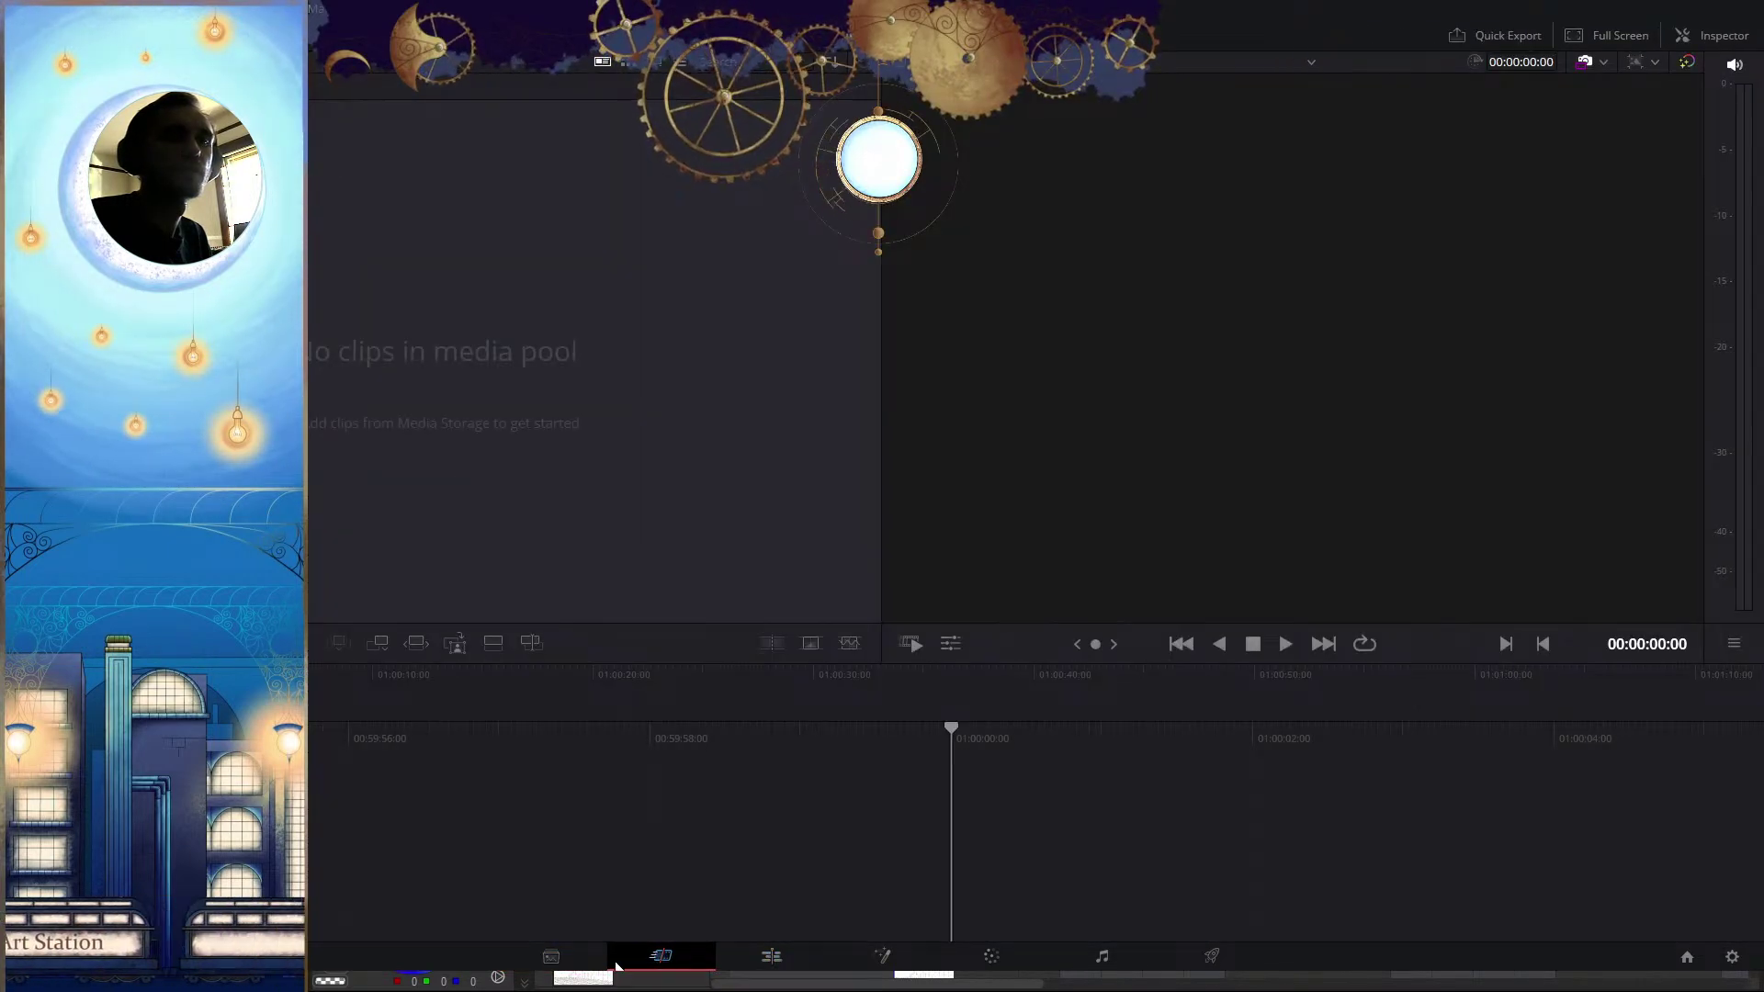
{"action": "left_click", "coordinate": [551, 956]}
{"action": "left_click", "coordinate": [338, 118]}
{"action": "left_click_drag", "start_coordinate": [338, 118], "coordinate": [480, 405]}
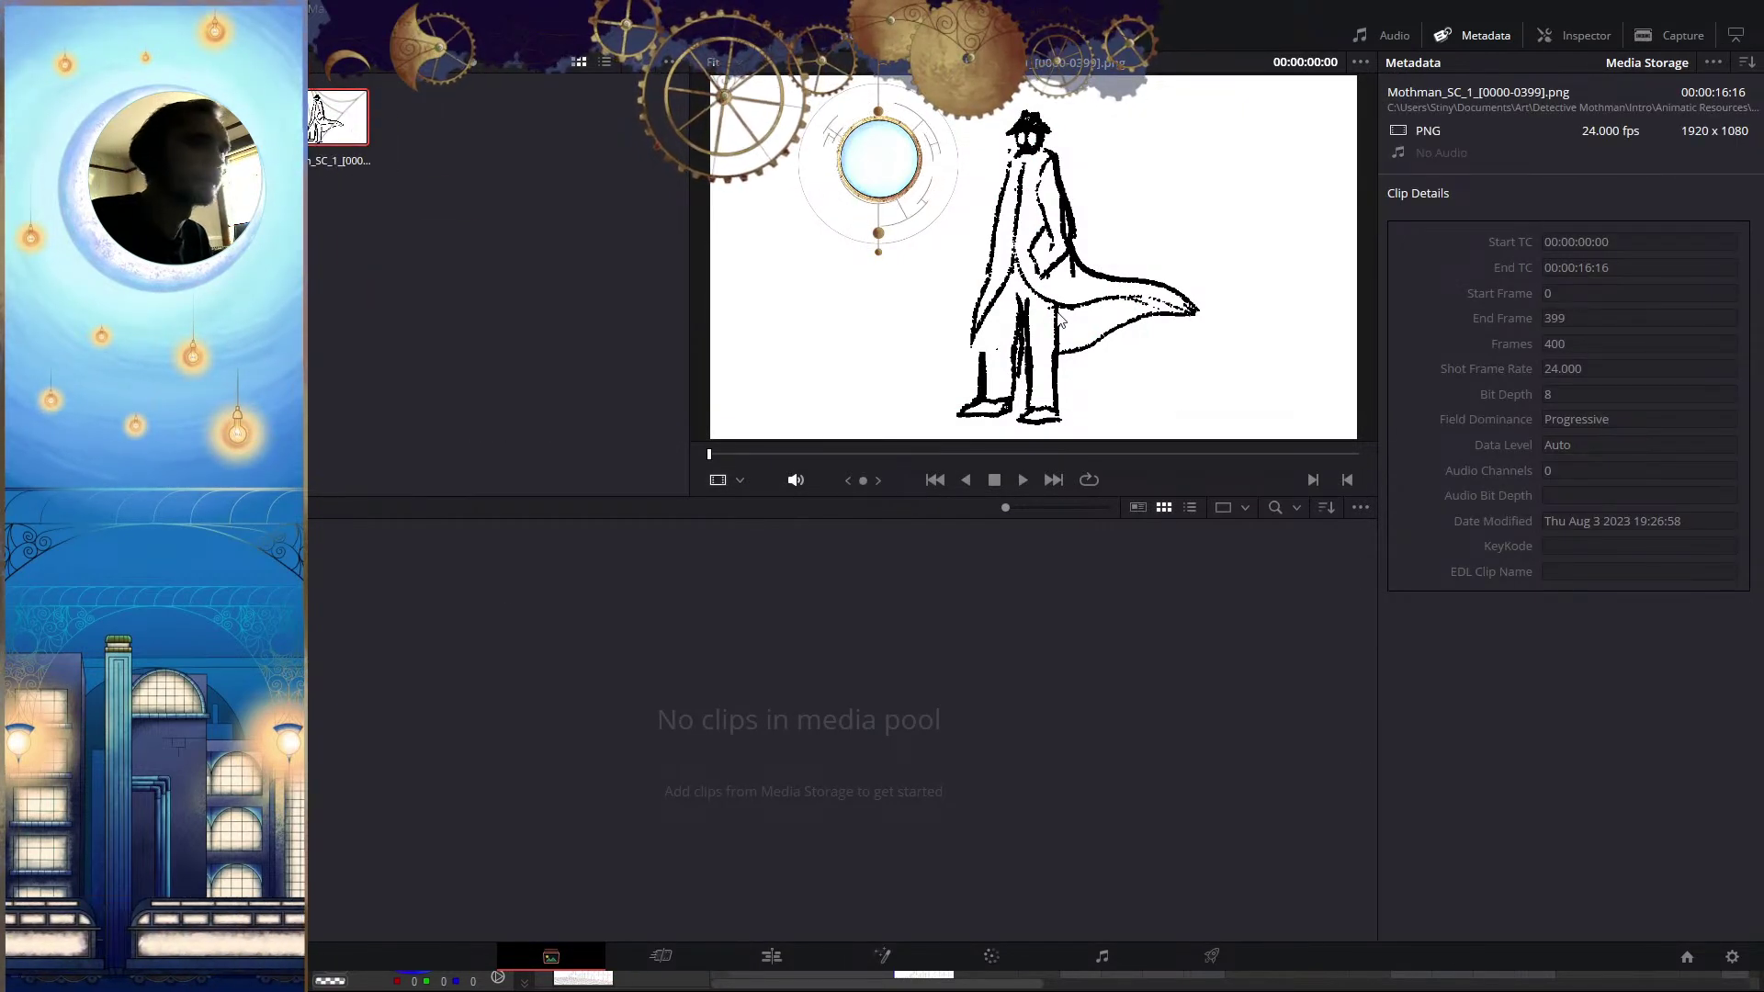
{"action": "left_click", "coordinate": [469, 260]}
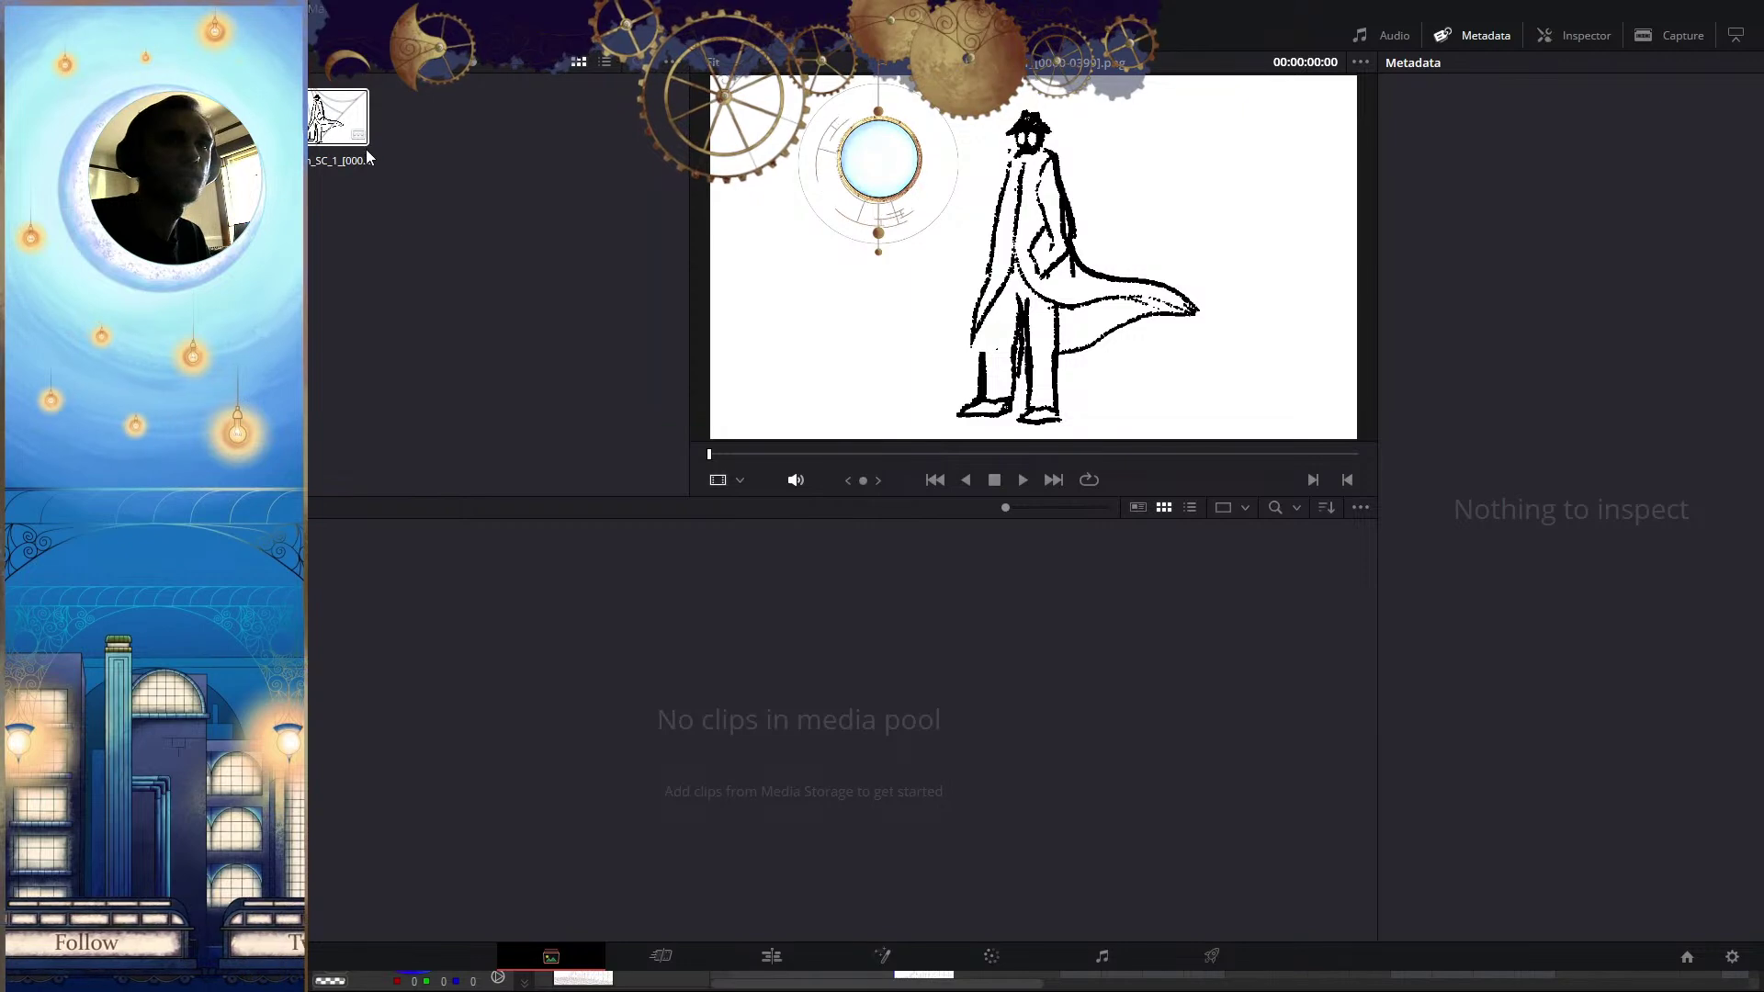
{"action": "left_click", "coordinate": [772, 956]}
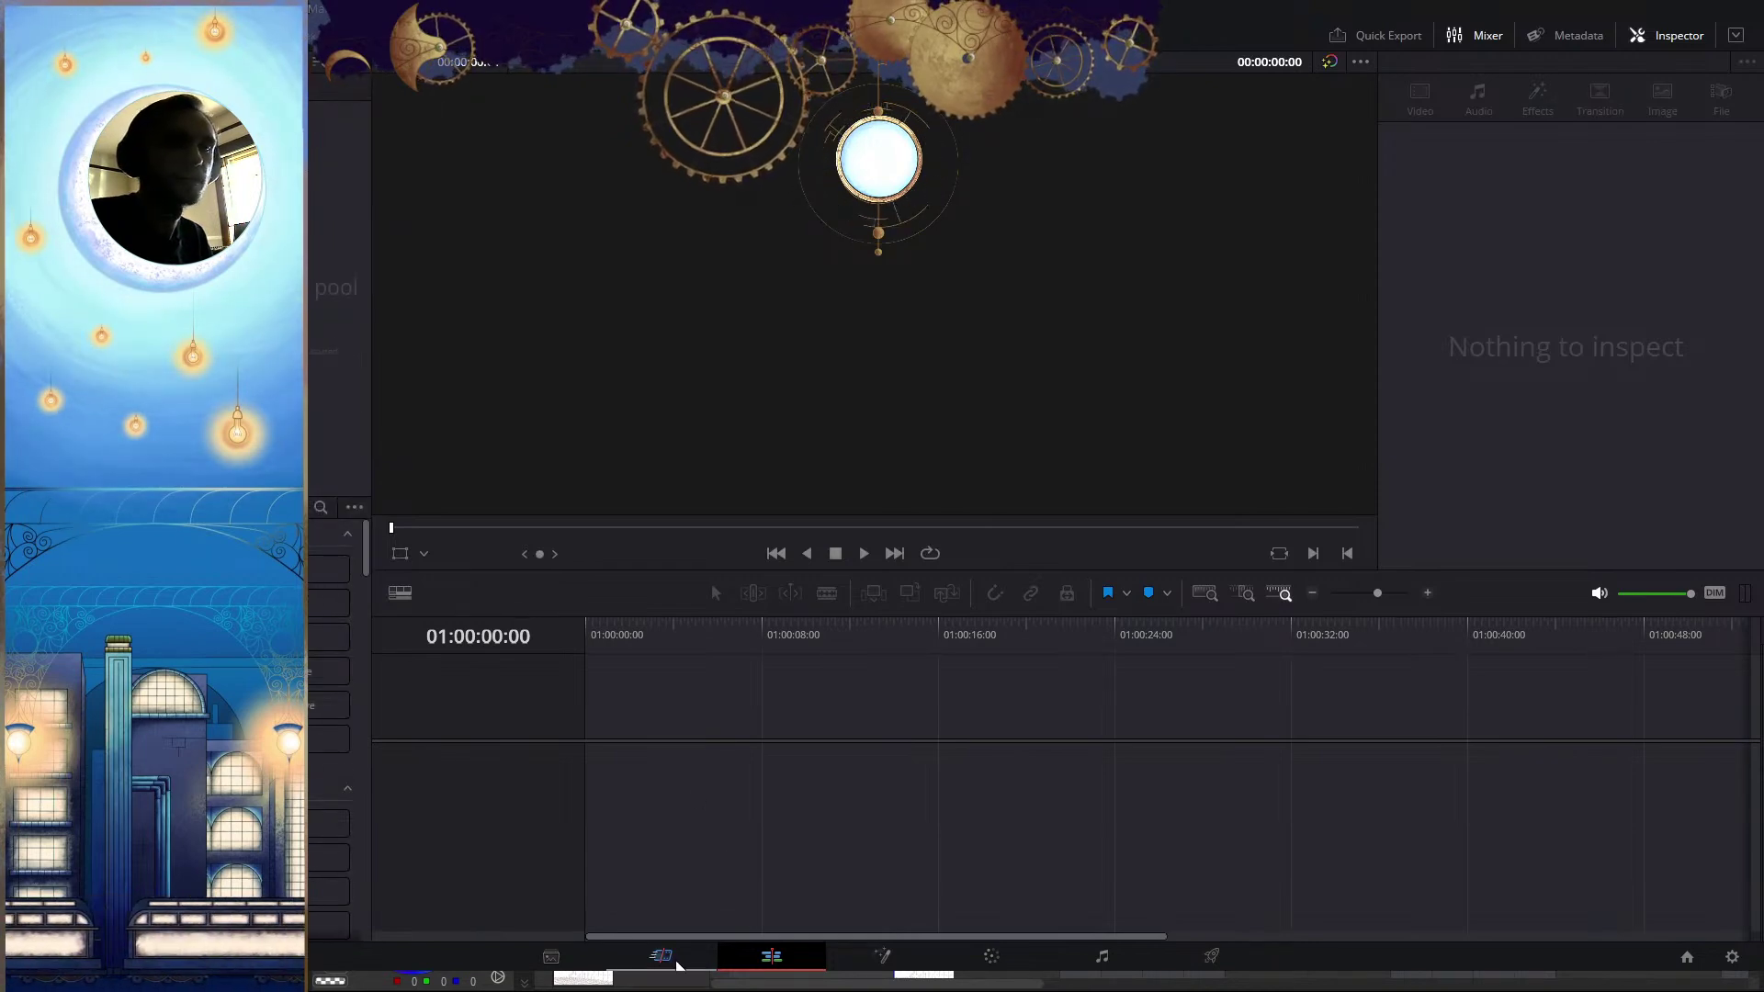
{"action": "left_click", "coordinate": [554, 956]}
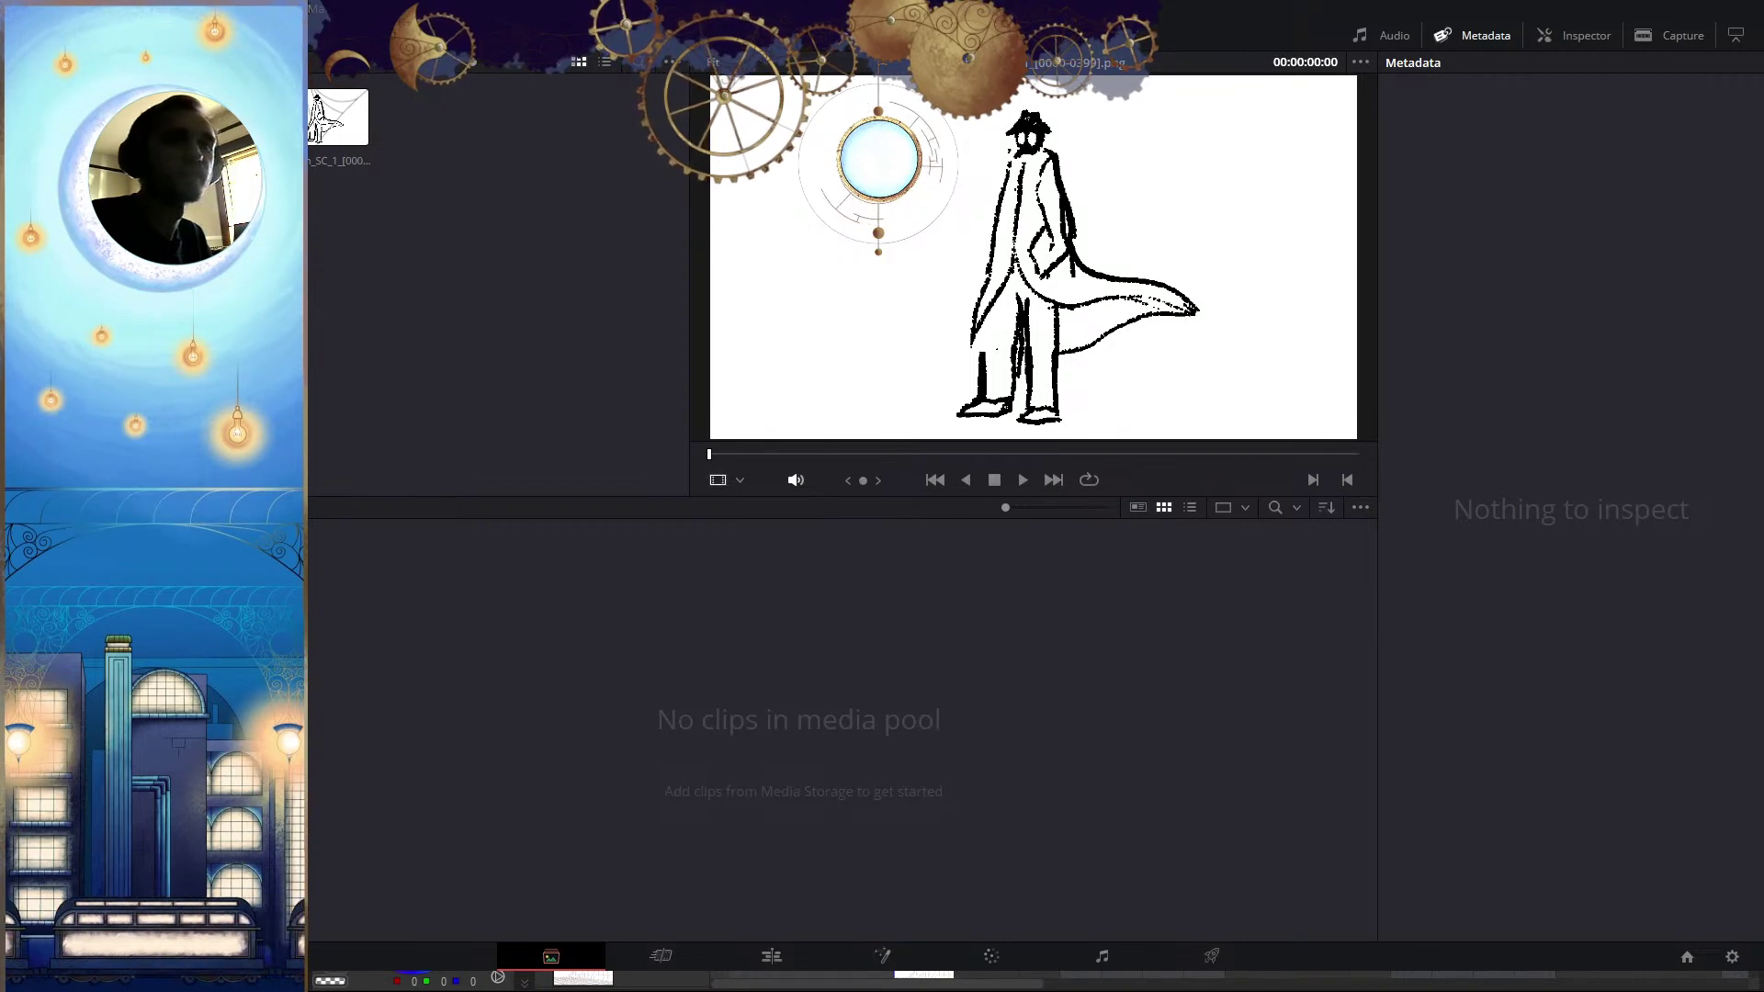
Try to import the FXMLDR Edit.wav music file from the Music folder into the media pool
{"action": "left_click", "coordinate": [337, 117]}
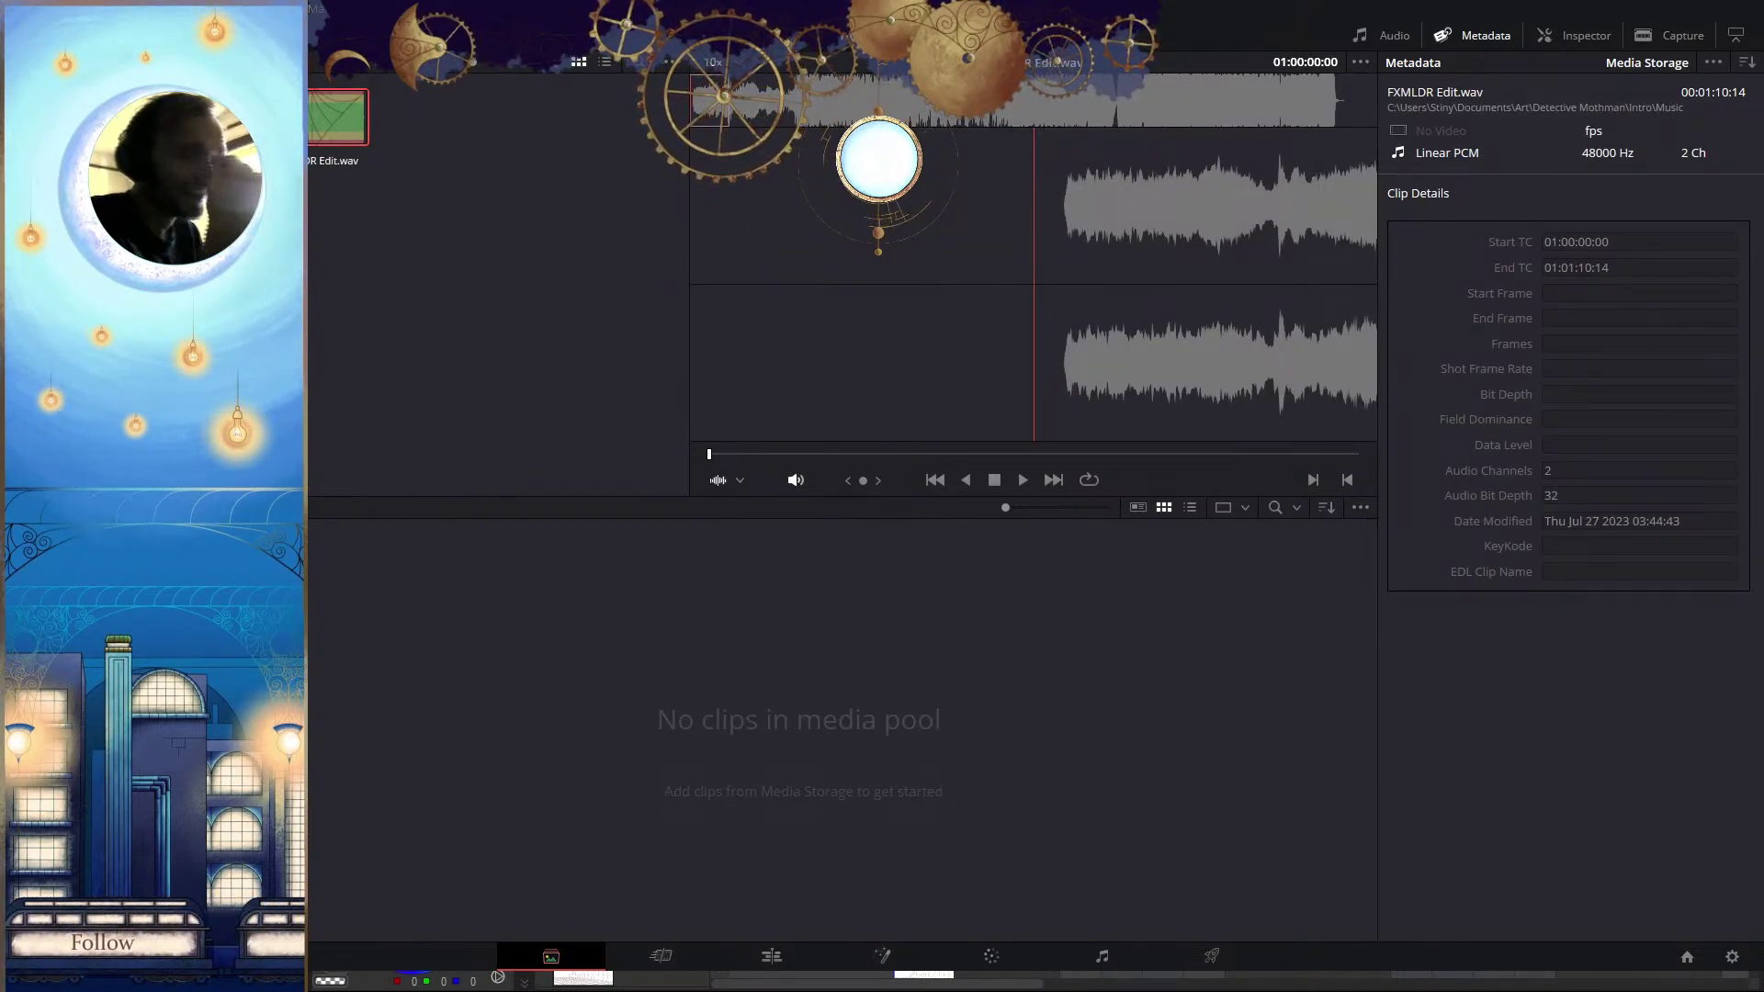
{"action": "left_click", "coordinate": [488, 266]}
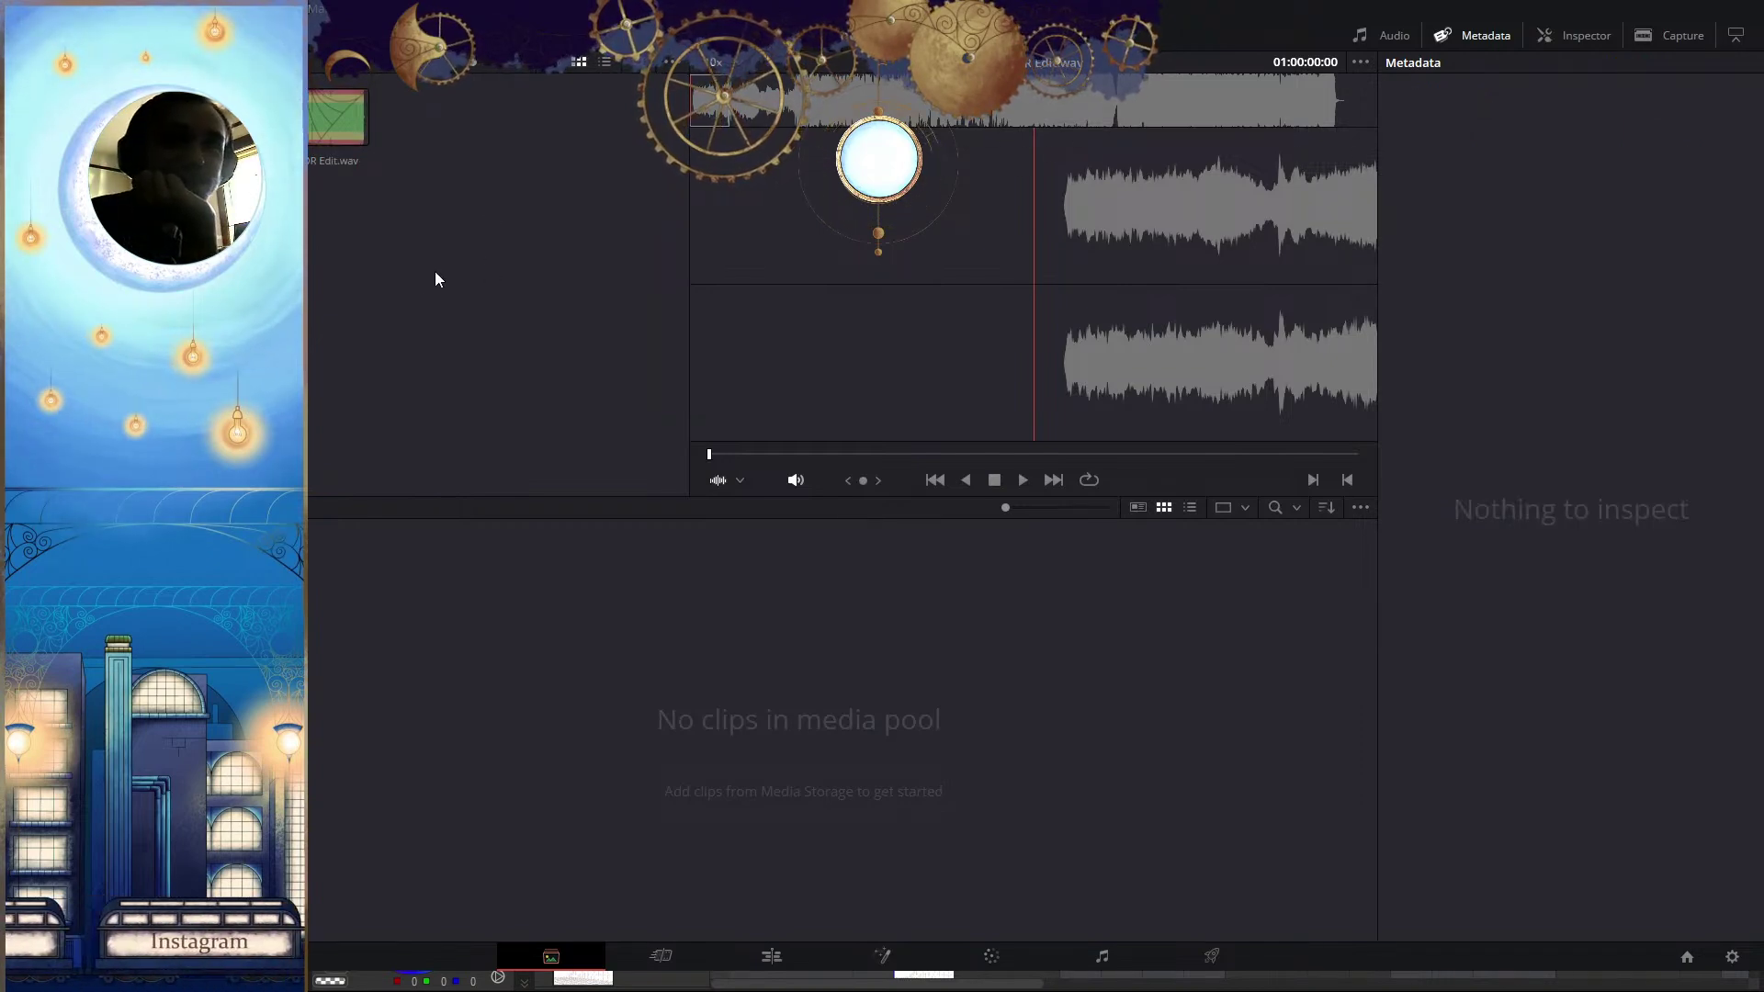
{"action": "left_click_drag", "start_coordinate": [345, 118], "coordinate": [701, 808]}
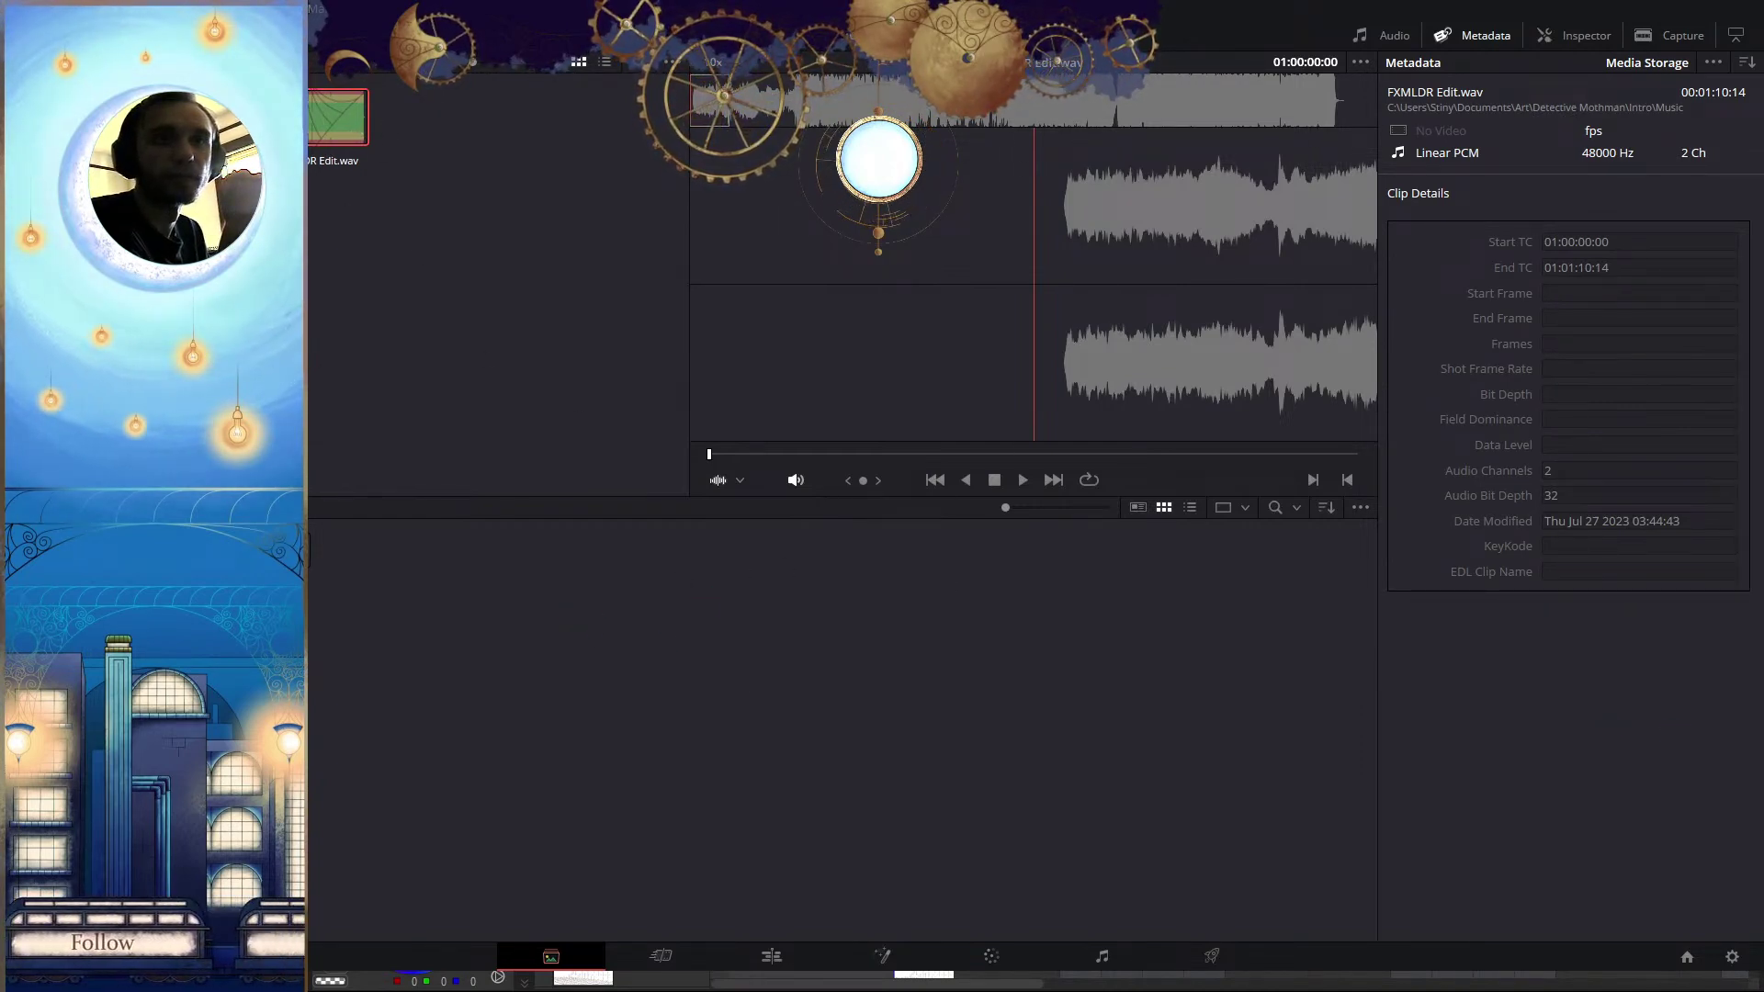
Import the Mothman_SC_1 image sequence and SC_1_Background.jpg into the media pool
{"action": "left_click", "coordinate": [313, 158]}
{"action": "left_click_drag", "start_coordinate": [312, 158], "coordinate": [359, 552]}
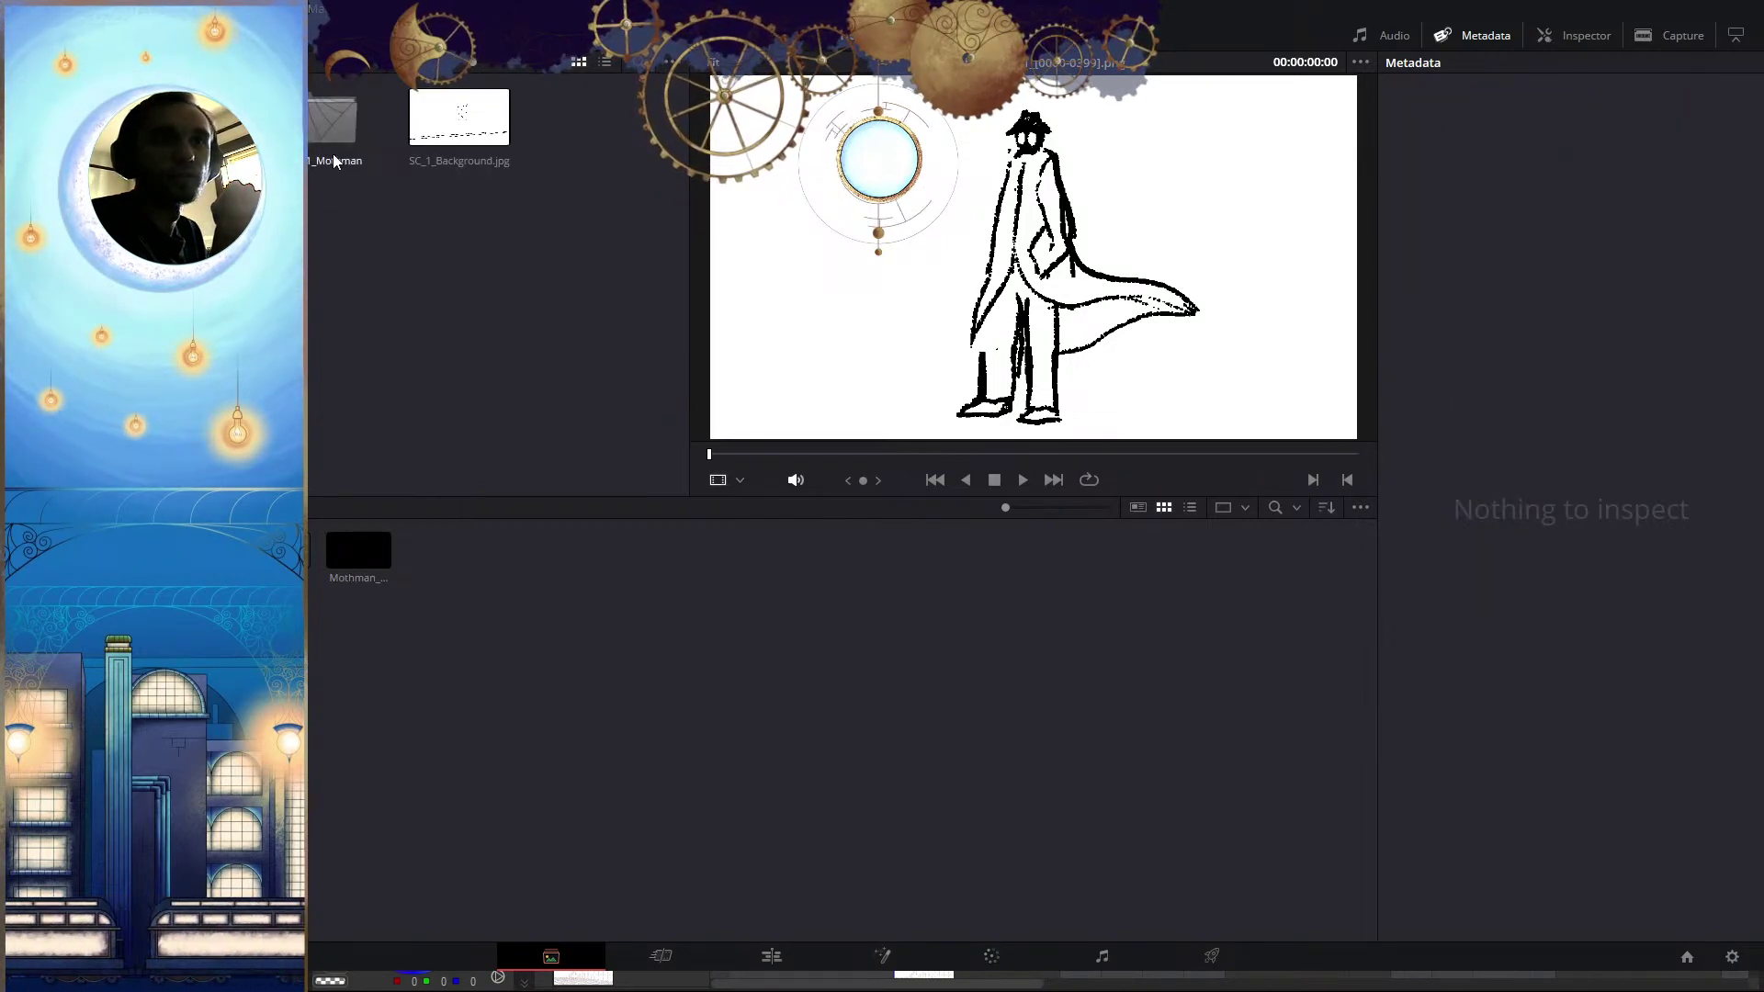
{"action": "left_click", "coordinate": [437, 115]}
{"action": "left_click_drag", "start_coordinate": [456, 107], "coordinate": [588, 703]}
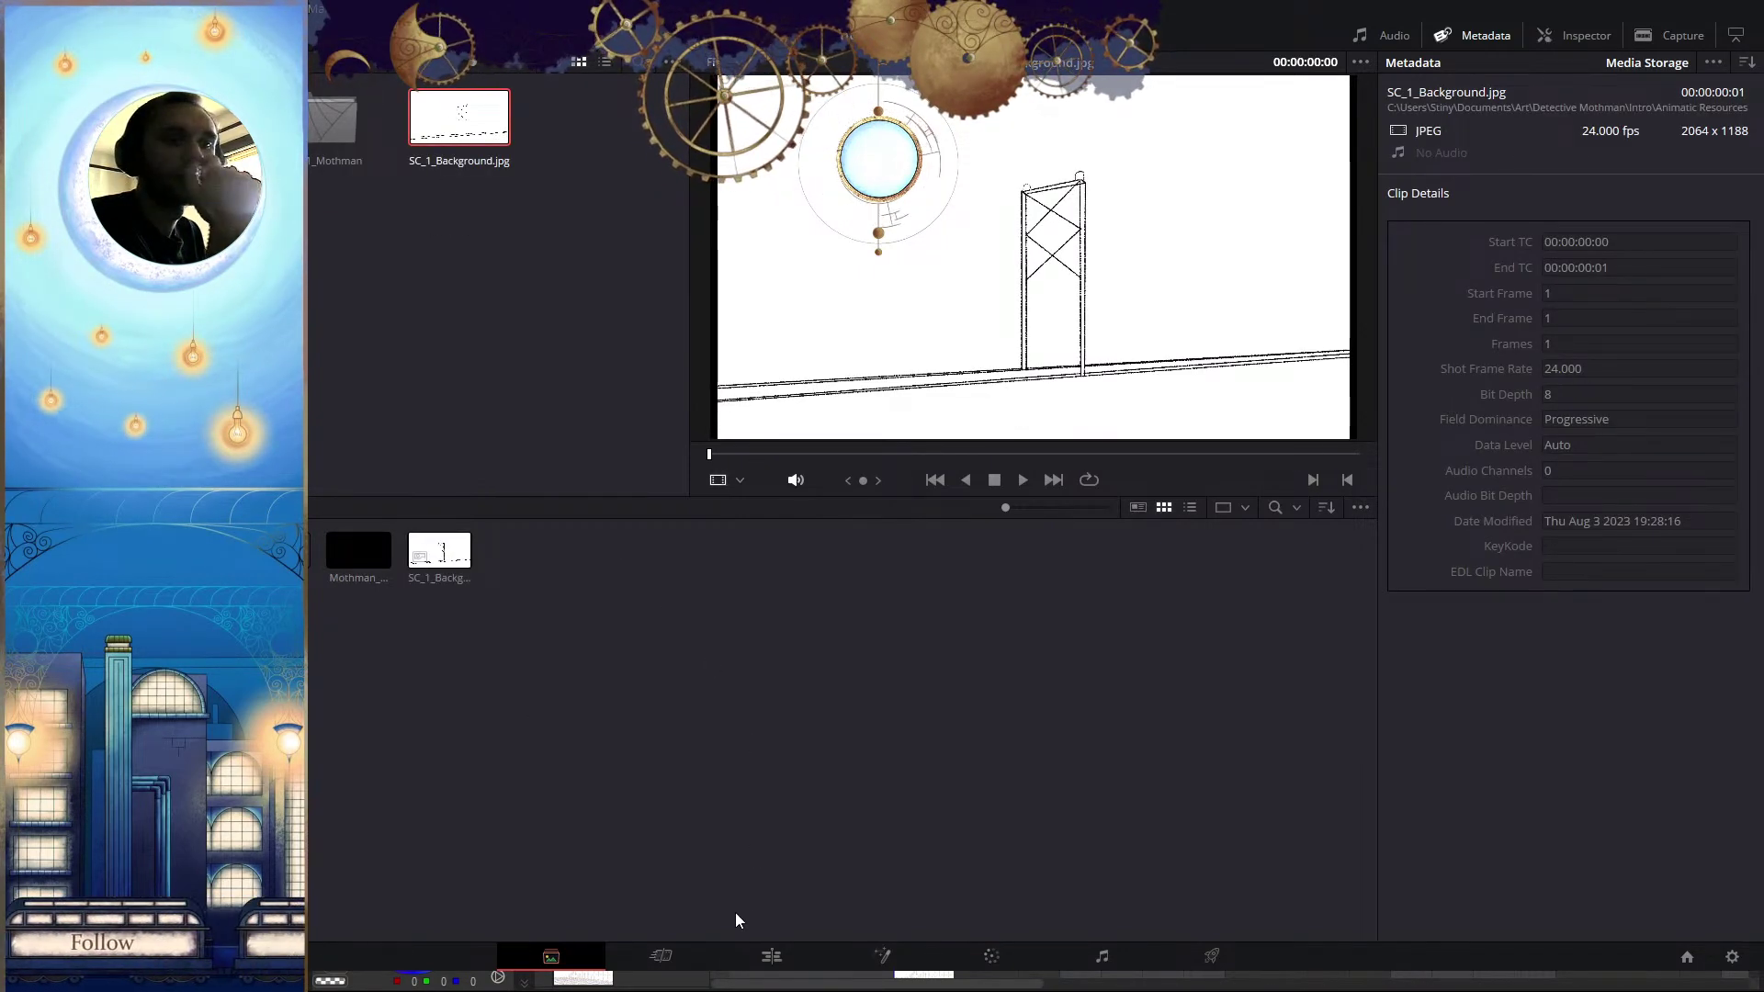
Place SC_1_Background.jpg at the start of a new timeline and select the clip in the Edit workspace
{"action": "left_click", "coordinate": [686, 966]}
{"action": "left_click_drag", "start_coordinate": [212, 241], "coordinate": [1007, 836]}
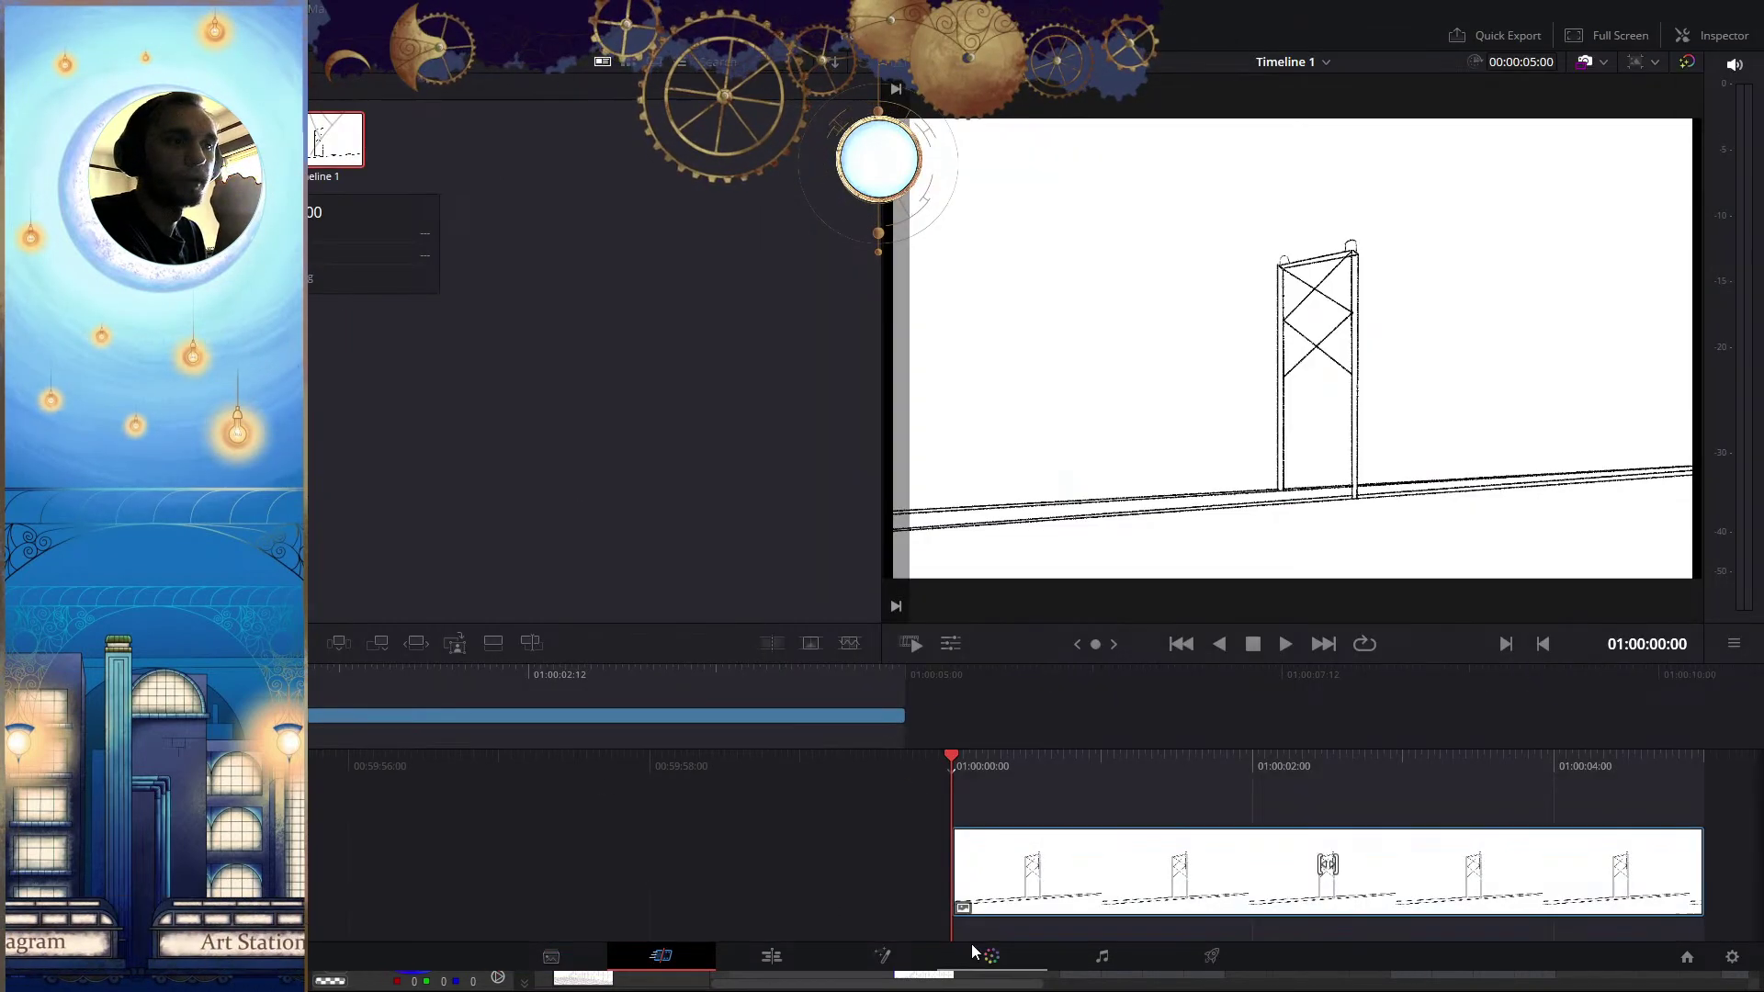
{"action": "left_click", "coordinate": [771, 954]}
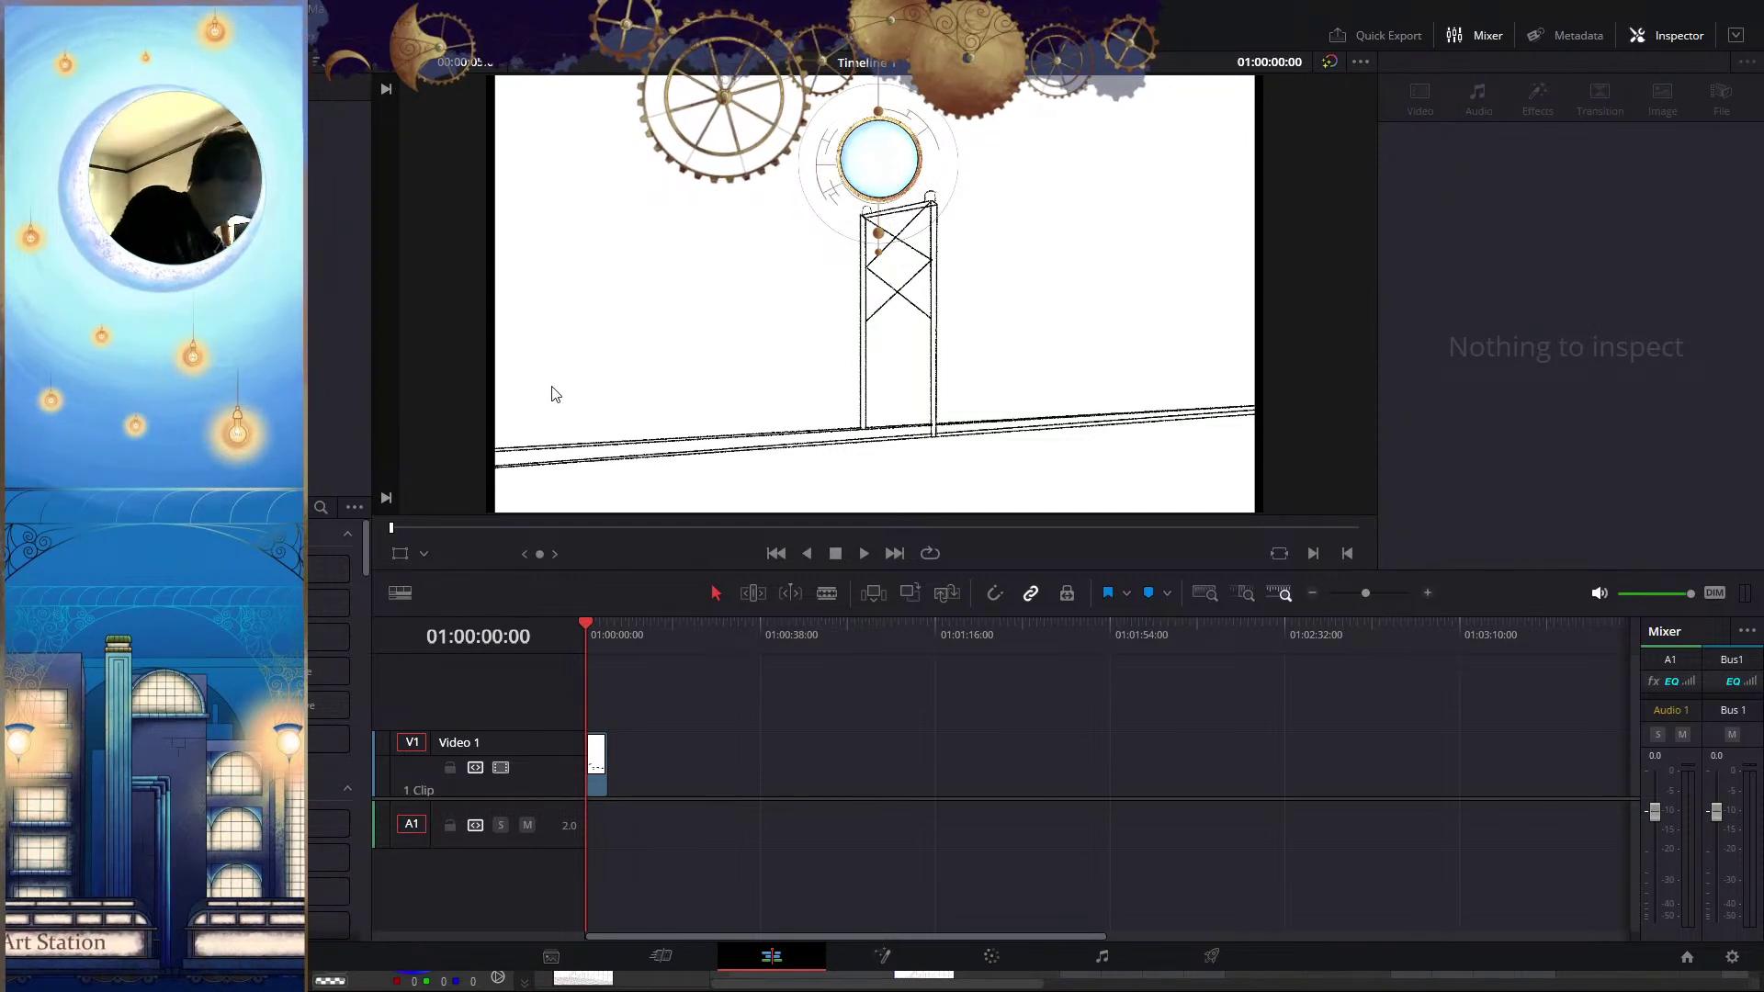
{"action": "left_click", "coordinate": [880, 222]}
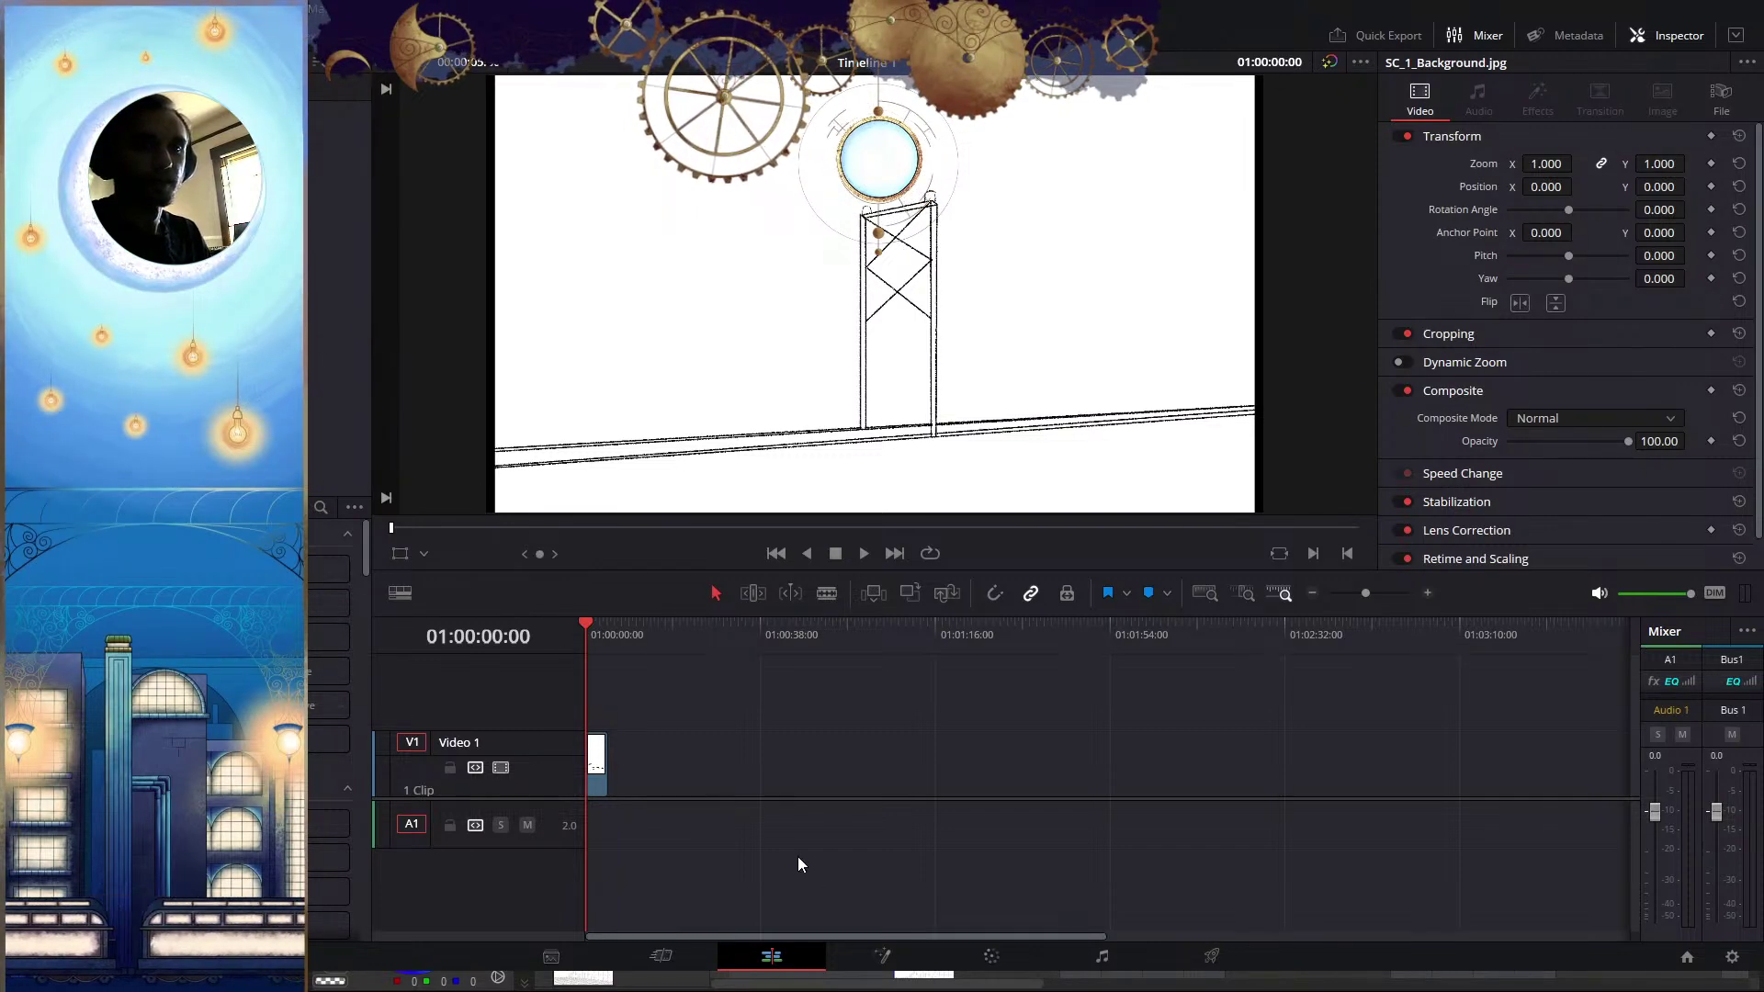
Extend the SC_1_Background.jpg clip to about 10.5 seconds and return the playhead to the start of the timeline
{"action": "scroll", "coordinate": [720, 742], "scroll_direction": "up", "scroll_amount": 5}
{"action": "key", "text": "space"}
{"action": "left_click_drag", "start_coordinate": [1022, 758], "coordinate": [1523, 859]}
{"action": "key", "text": "space"}
{"action": "left_click_drag", "start_coordinate": [706, 628], "coordinate": [584, 632]}
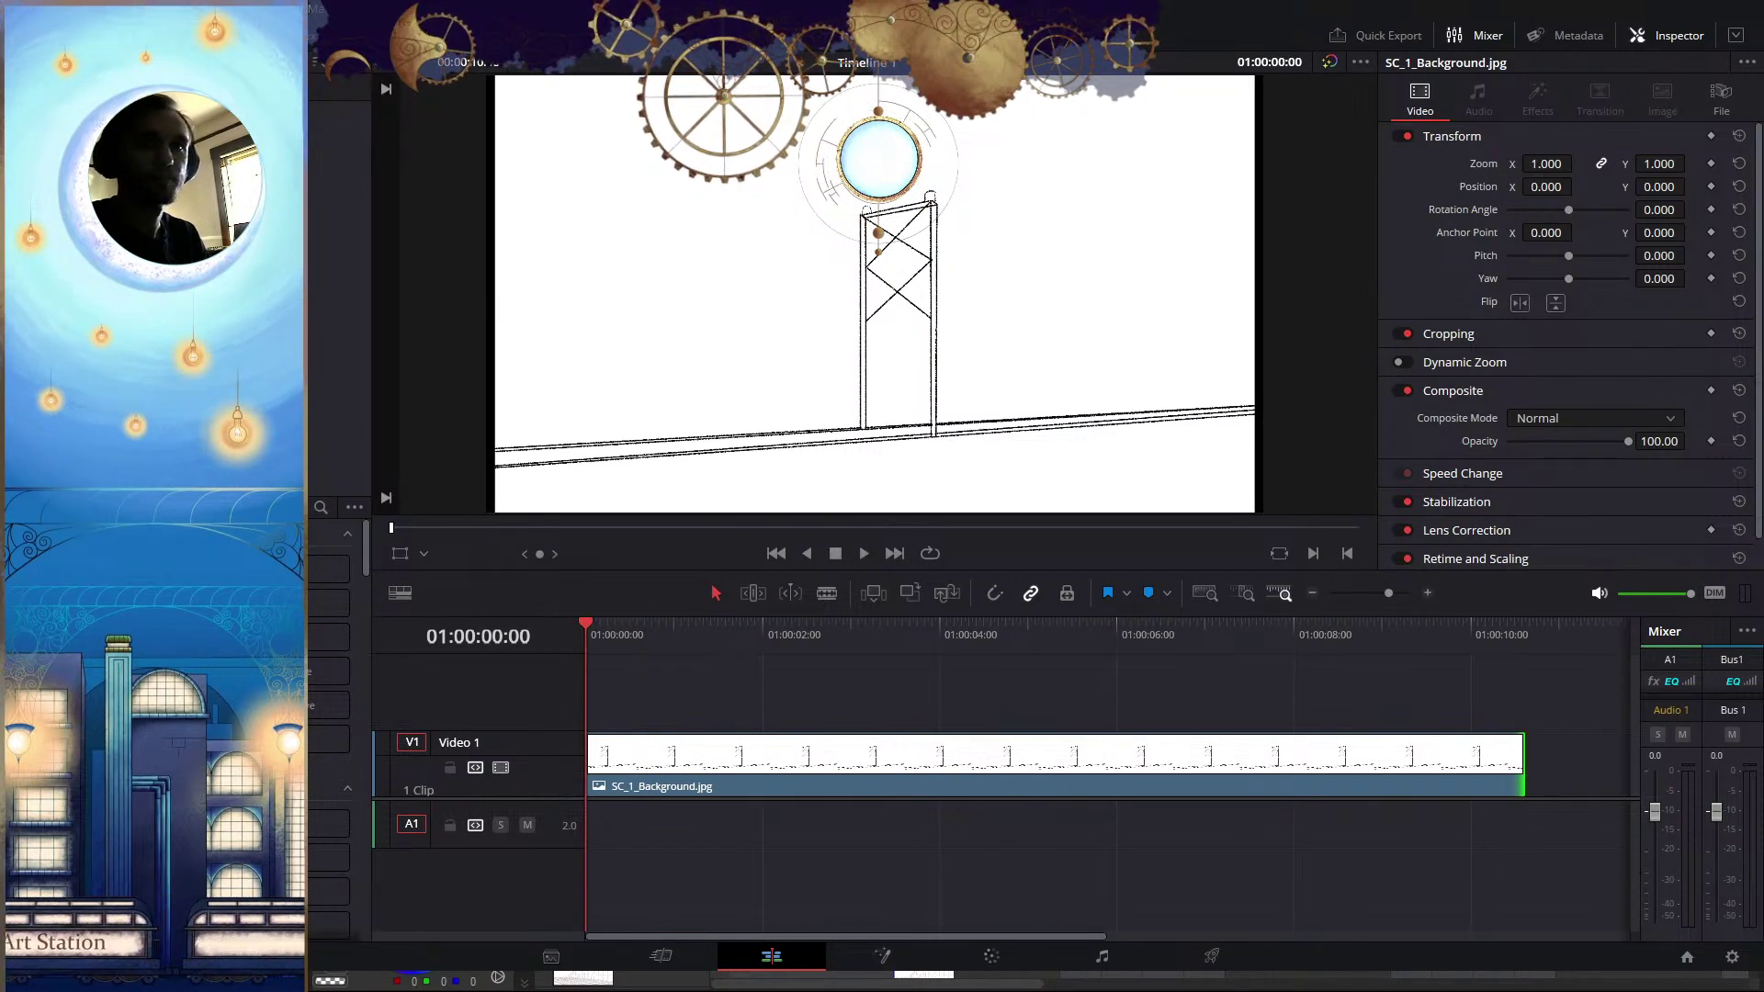
Place the Mothman_SC_1 sequence above the background at the timeline start, with zoom 0.030 and position X 60, Y 240
{"action": "left_click", "coordinate": [193, 151]}
{"action": "mouse_move", "coordinate": [193, 152]}
{"action": "left_mouse_down"}
{"action": "mouse_move", "coordinate": [569, 634]}
{"action": "mouse_move", "coordinate": [551, 721]}
{"action": "mouse_move", "coordinate": [588, 716]}
{"action": "left_mouse_up"}
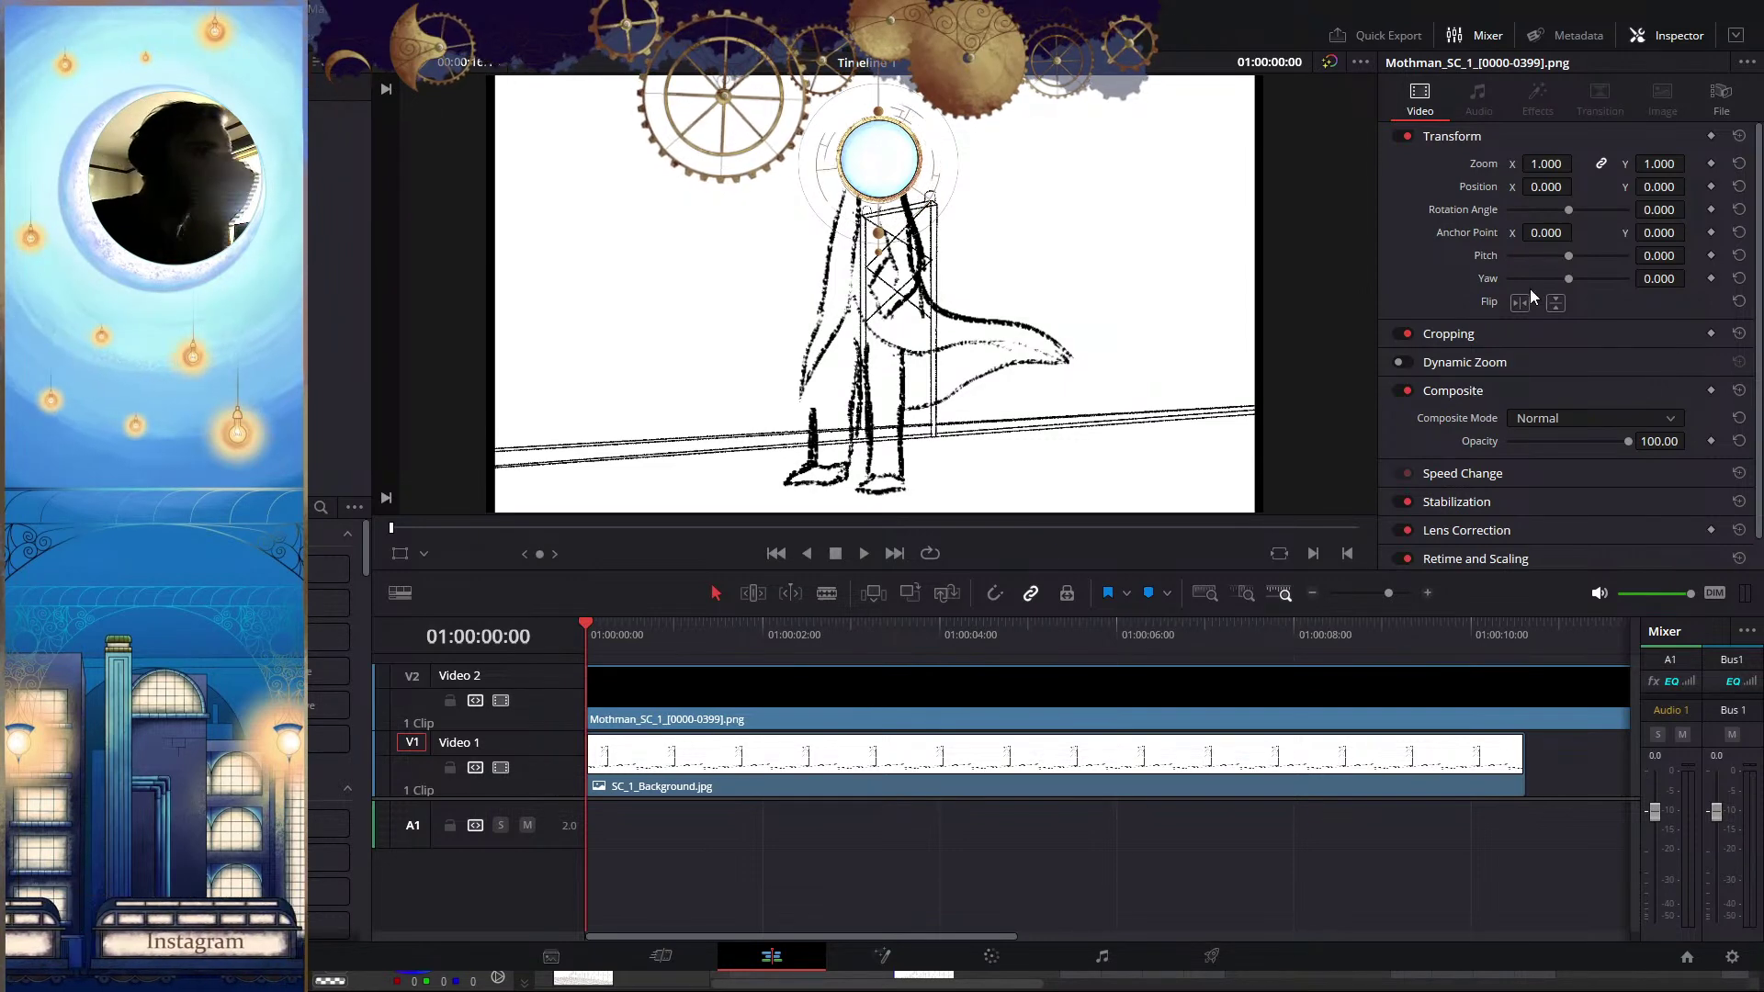
{"action": "left_click_drag", "start_coordinate": [1579, 164], "coordinate": [1686, 186]}
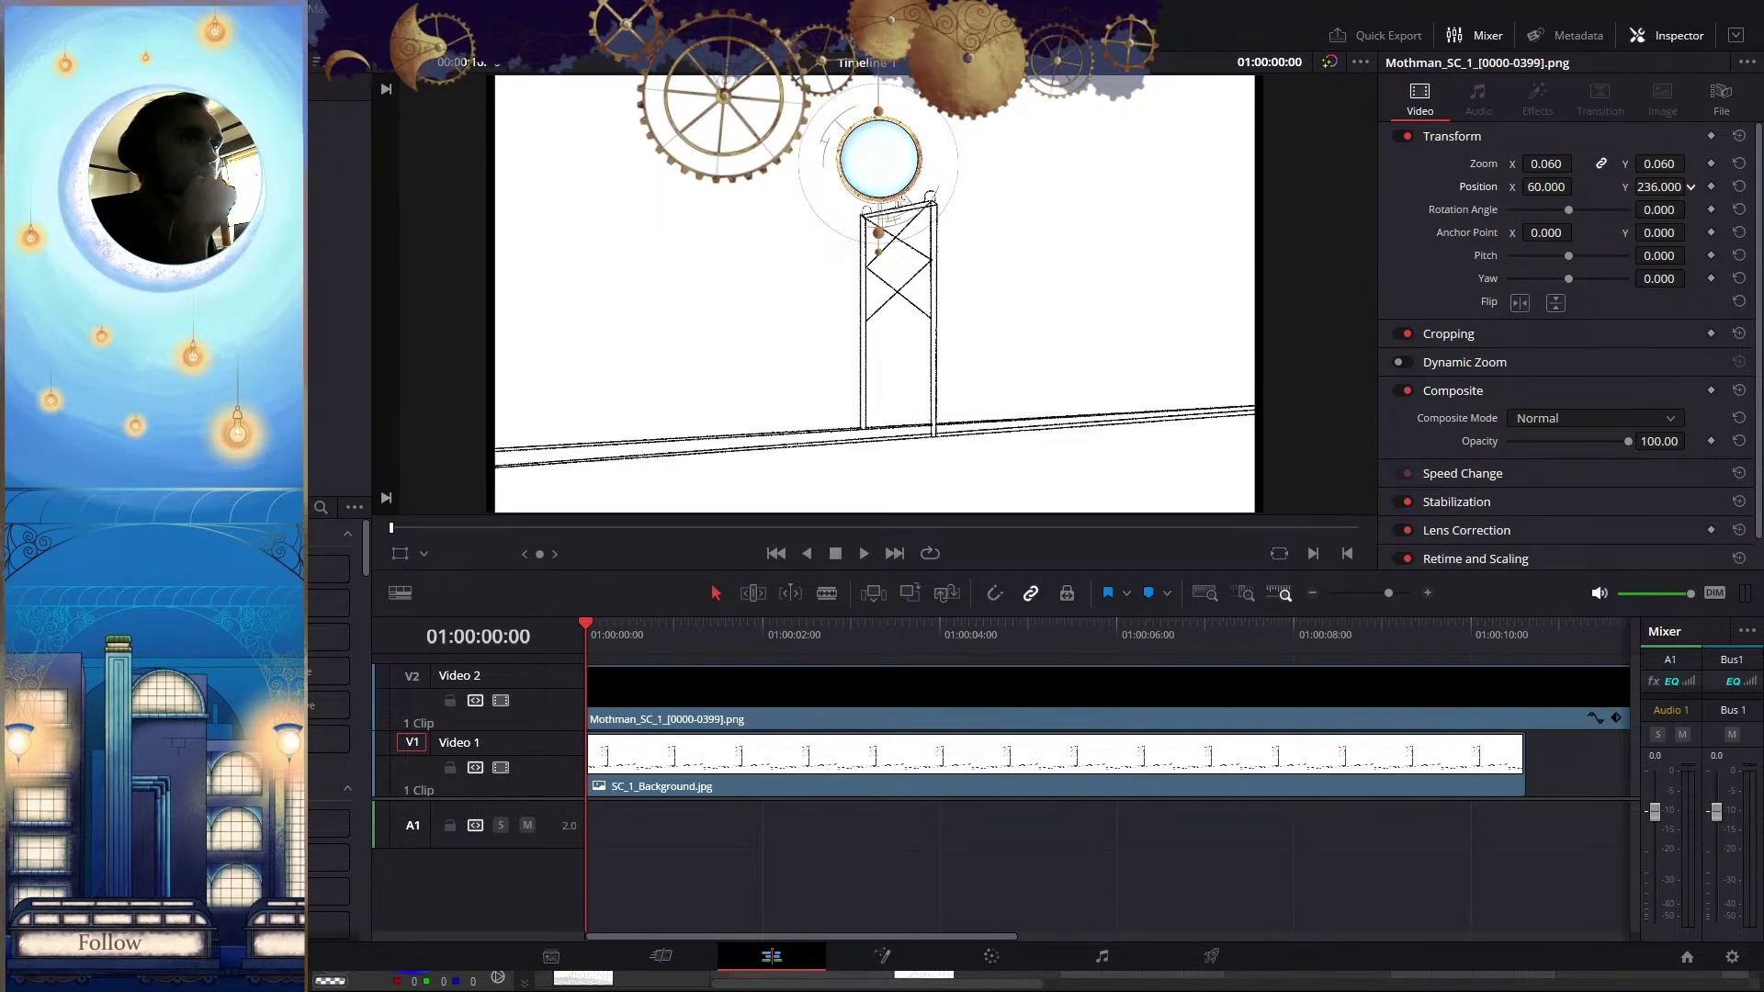
{"action": "left_click_drag", "start_coordinate": [1553, 164], "coordinate": [1578, 163]}
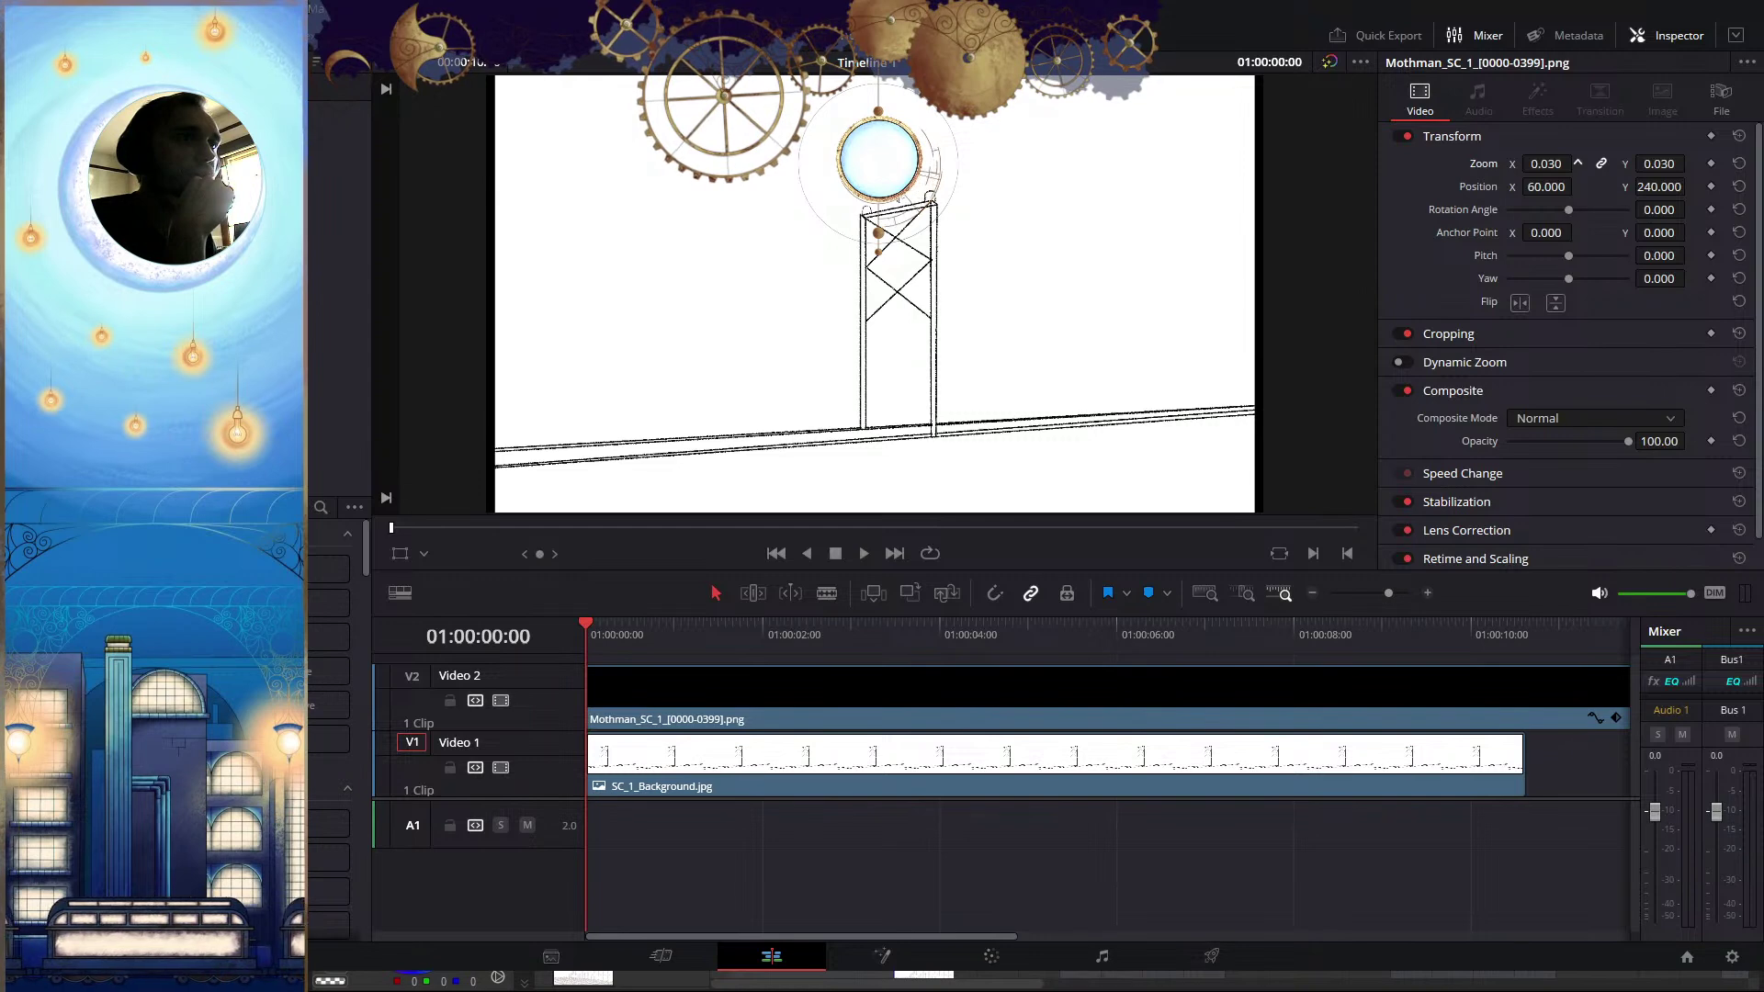
Fit the Mothman onto the tower's sloped top using on-screen transform: zoom 0.042, rotation about 8.9, position about X 46.8, Y 233.4
{"action": "scroll", "coordinate": [983, 197], "scroll_direction": "up", "scroll_amount": 4}
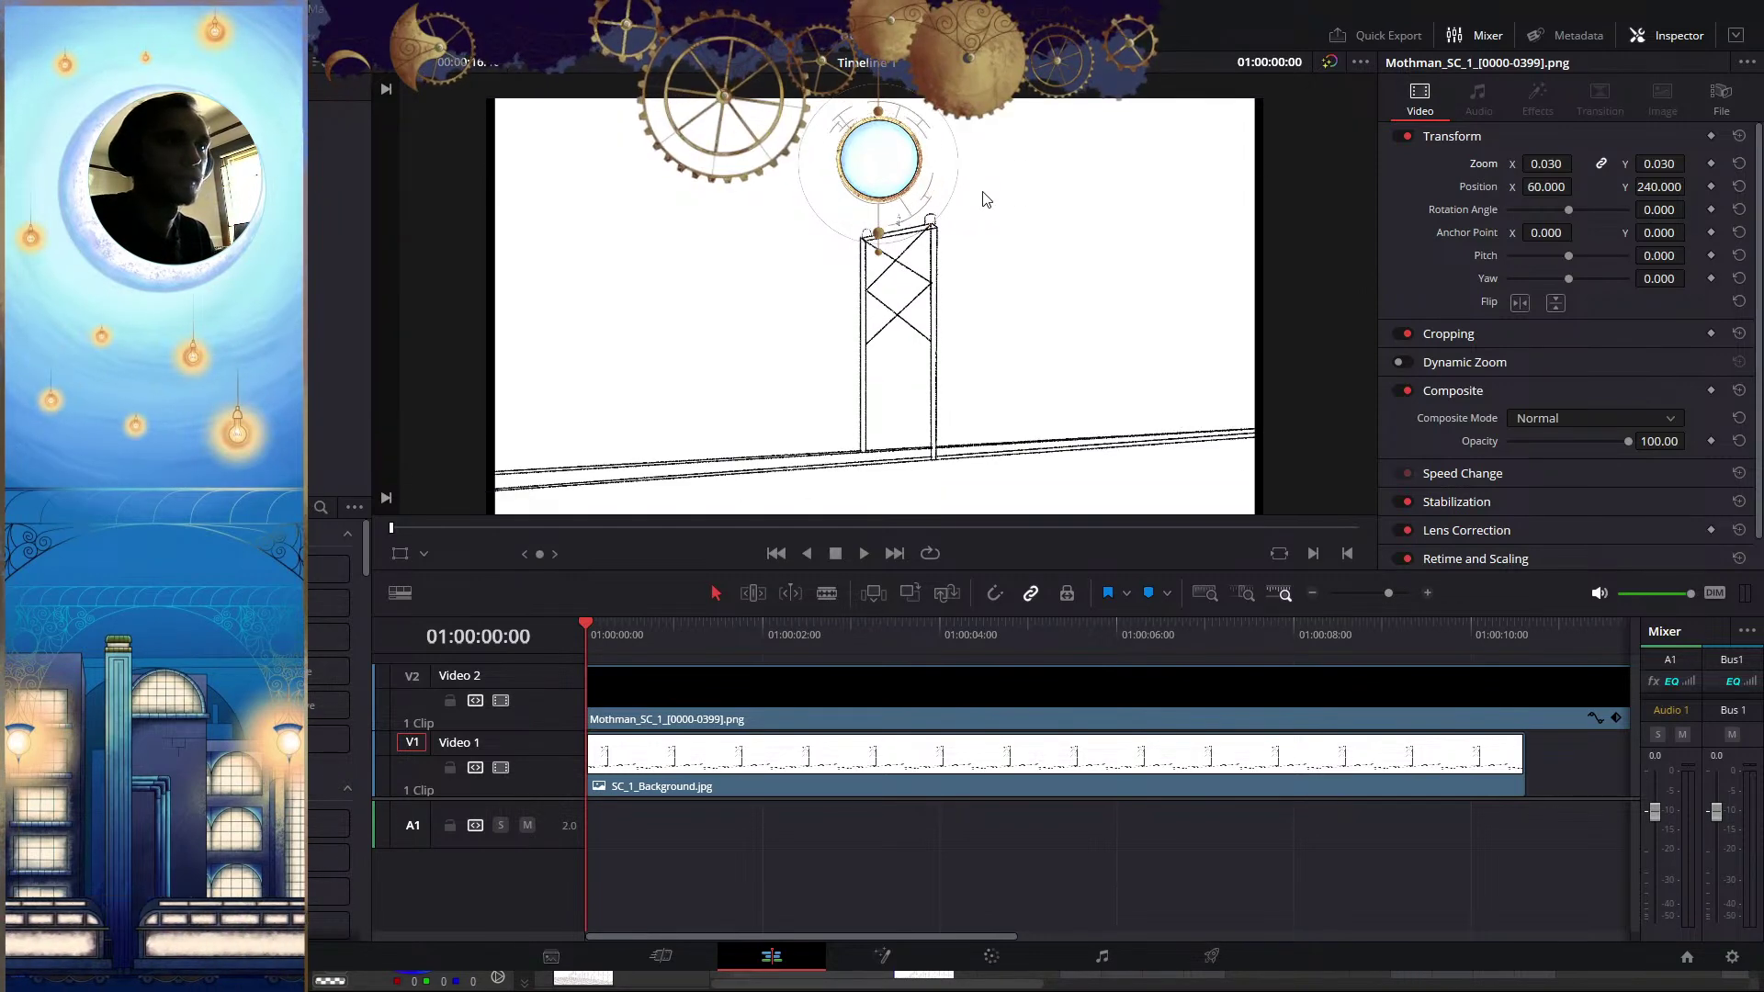
{"action": "scroll", "coordinate": [977, 290], "scroll_direction": "up", "scroll_amount": 1}
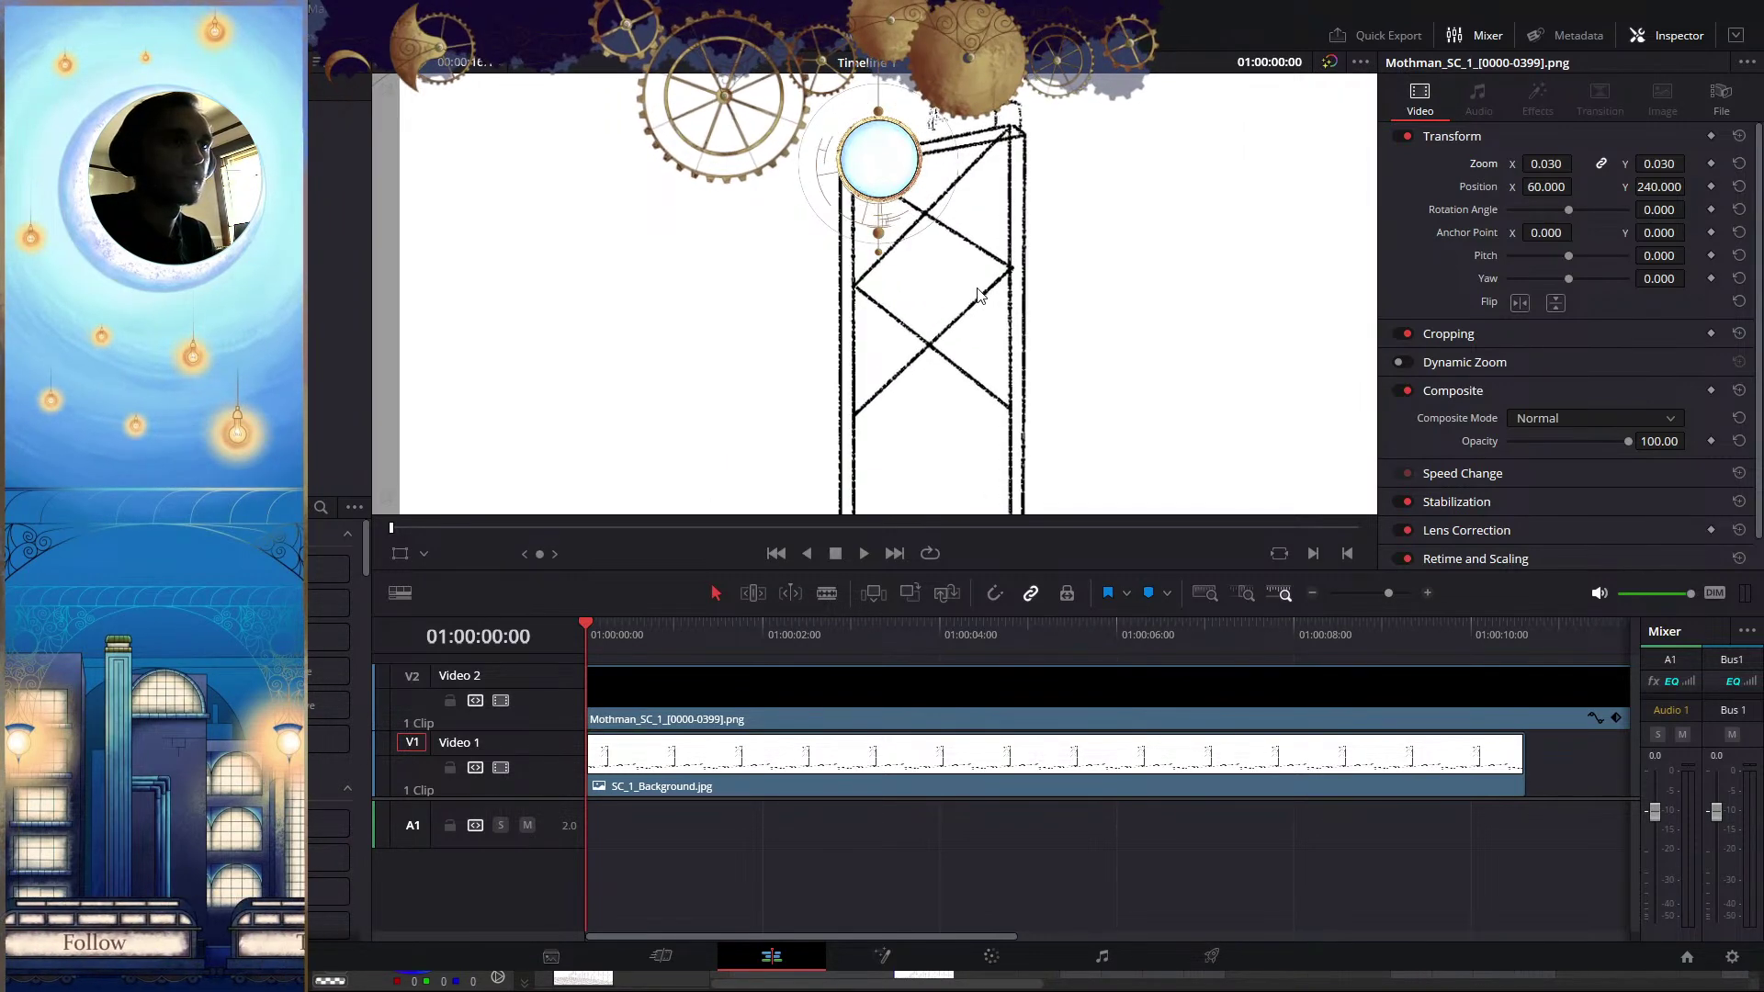
{"action": "left_click_drag", "start_coordinate": [977, 290], "coordinate": [891, 419]}
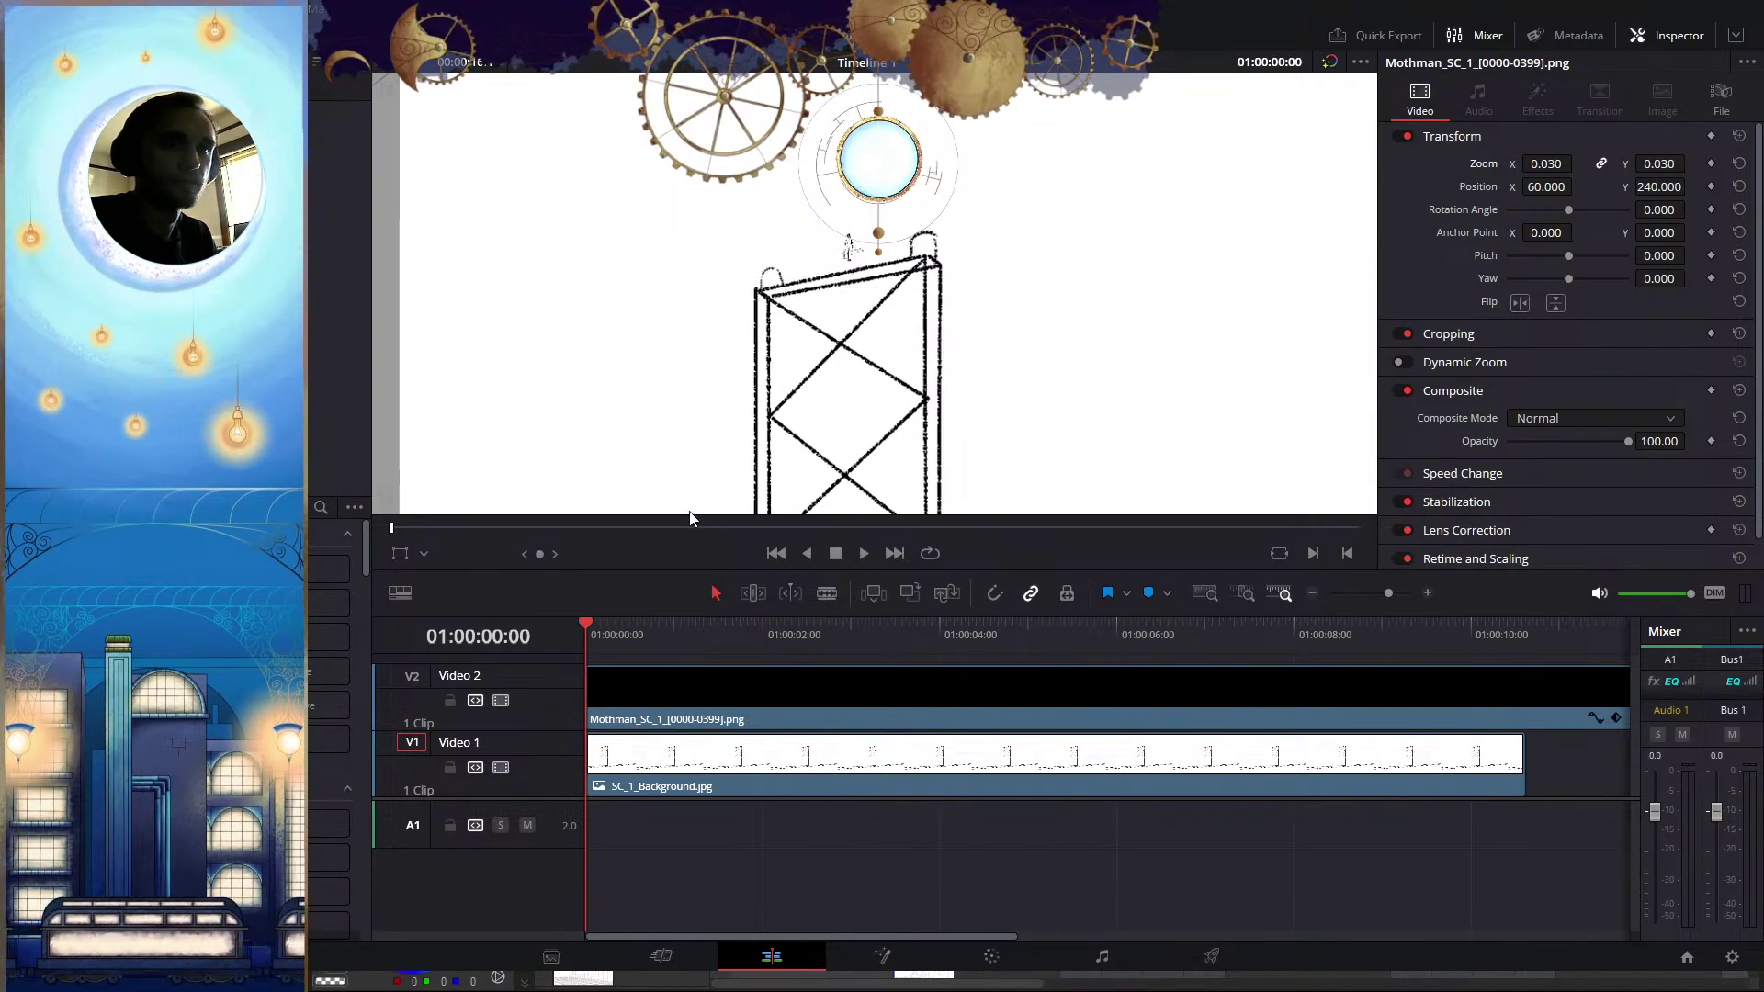
{"action": "left_click", "coordinate": [400, 553]}
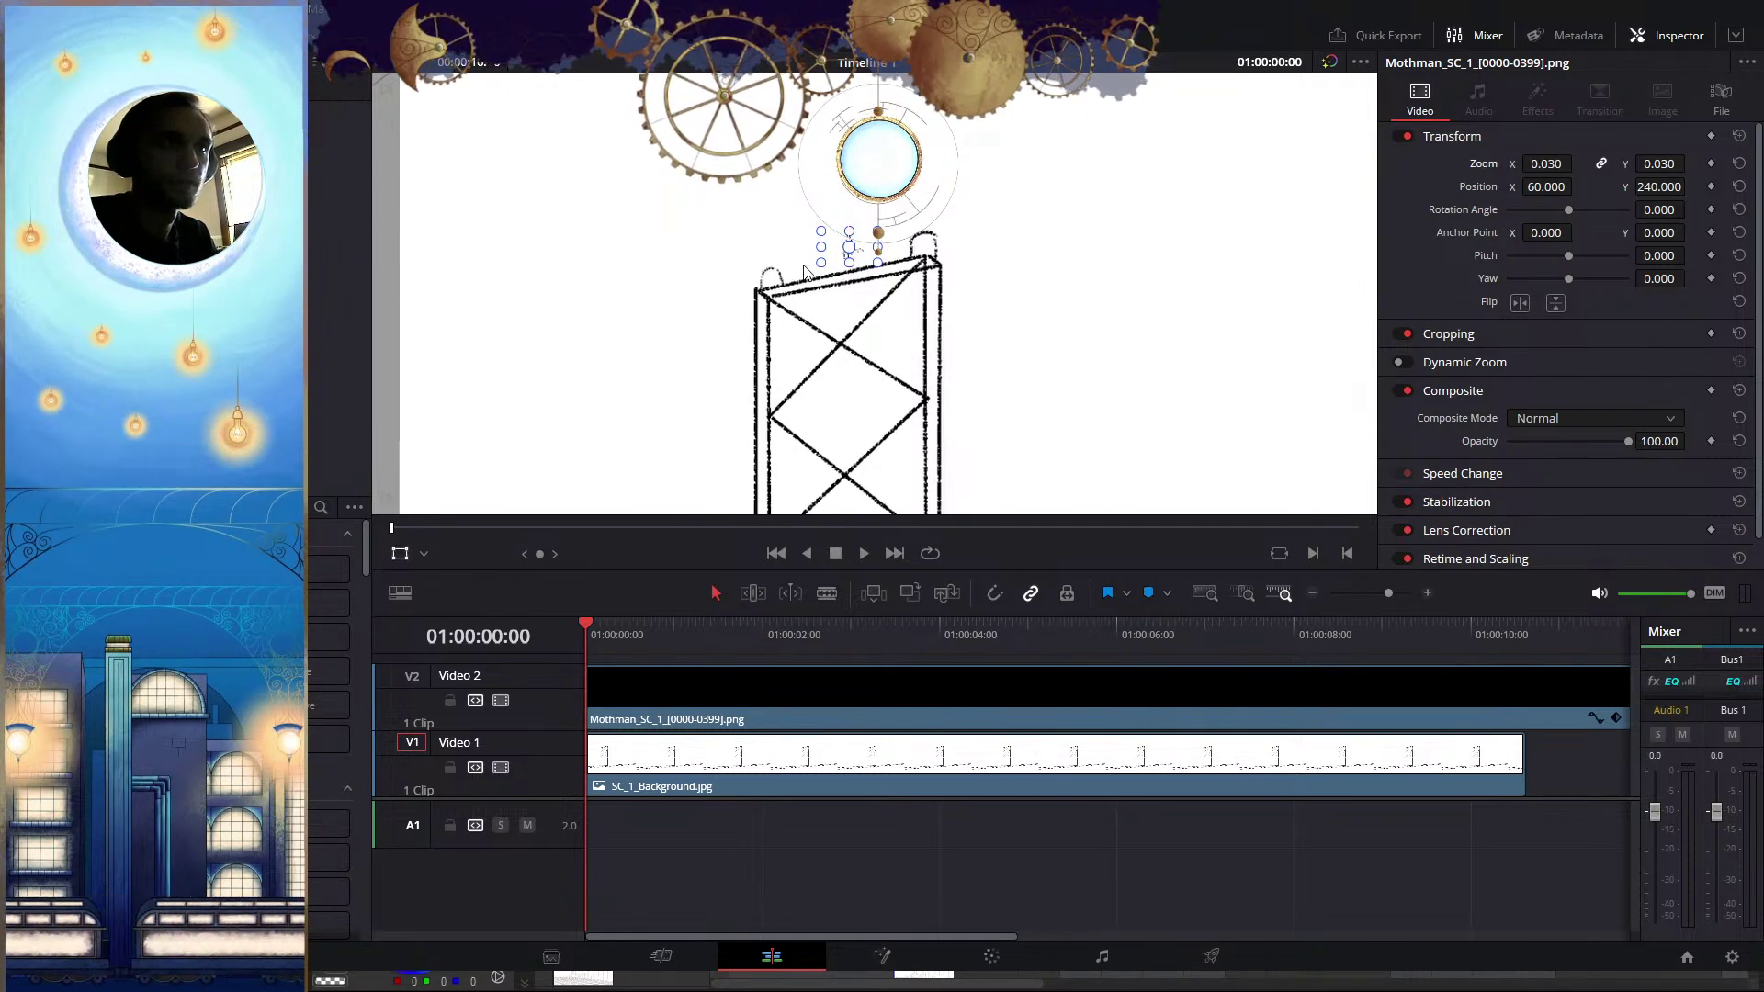
{"action": "left_click_drag", "start_coordinate": [853, 232], "coordinate": [849, 240]}
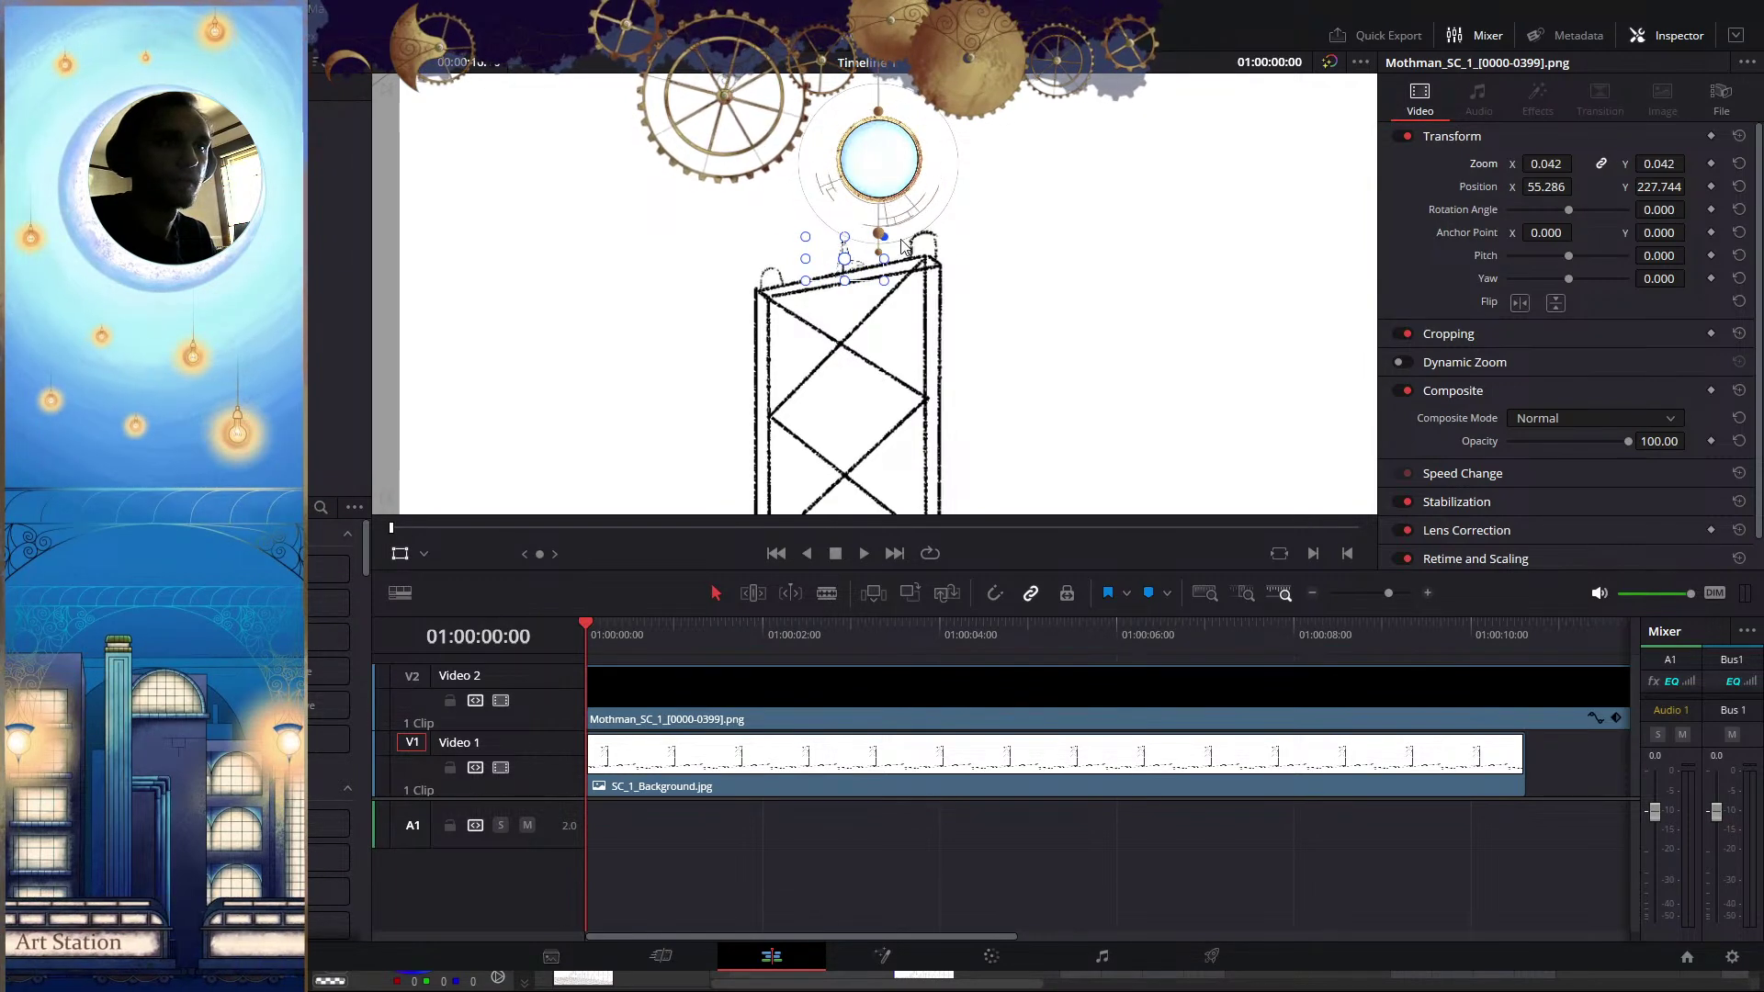
{"action": "left_click_drag", "start_coordinate": [861, 240], "coordinate": [855, 259]}
{"action": "mouse_move", "coordinate": [976, 322]}
{"action": "left_mouse_down"}
{"action": "mouse_move", "coordinate": [944, 324]}
{"action": "mouse_move", "coordinate": [959, 323]}
{"action": "left_mouse_up"}
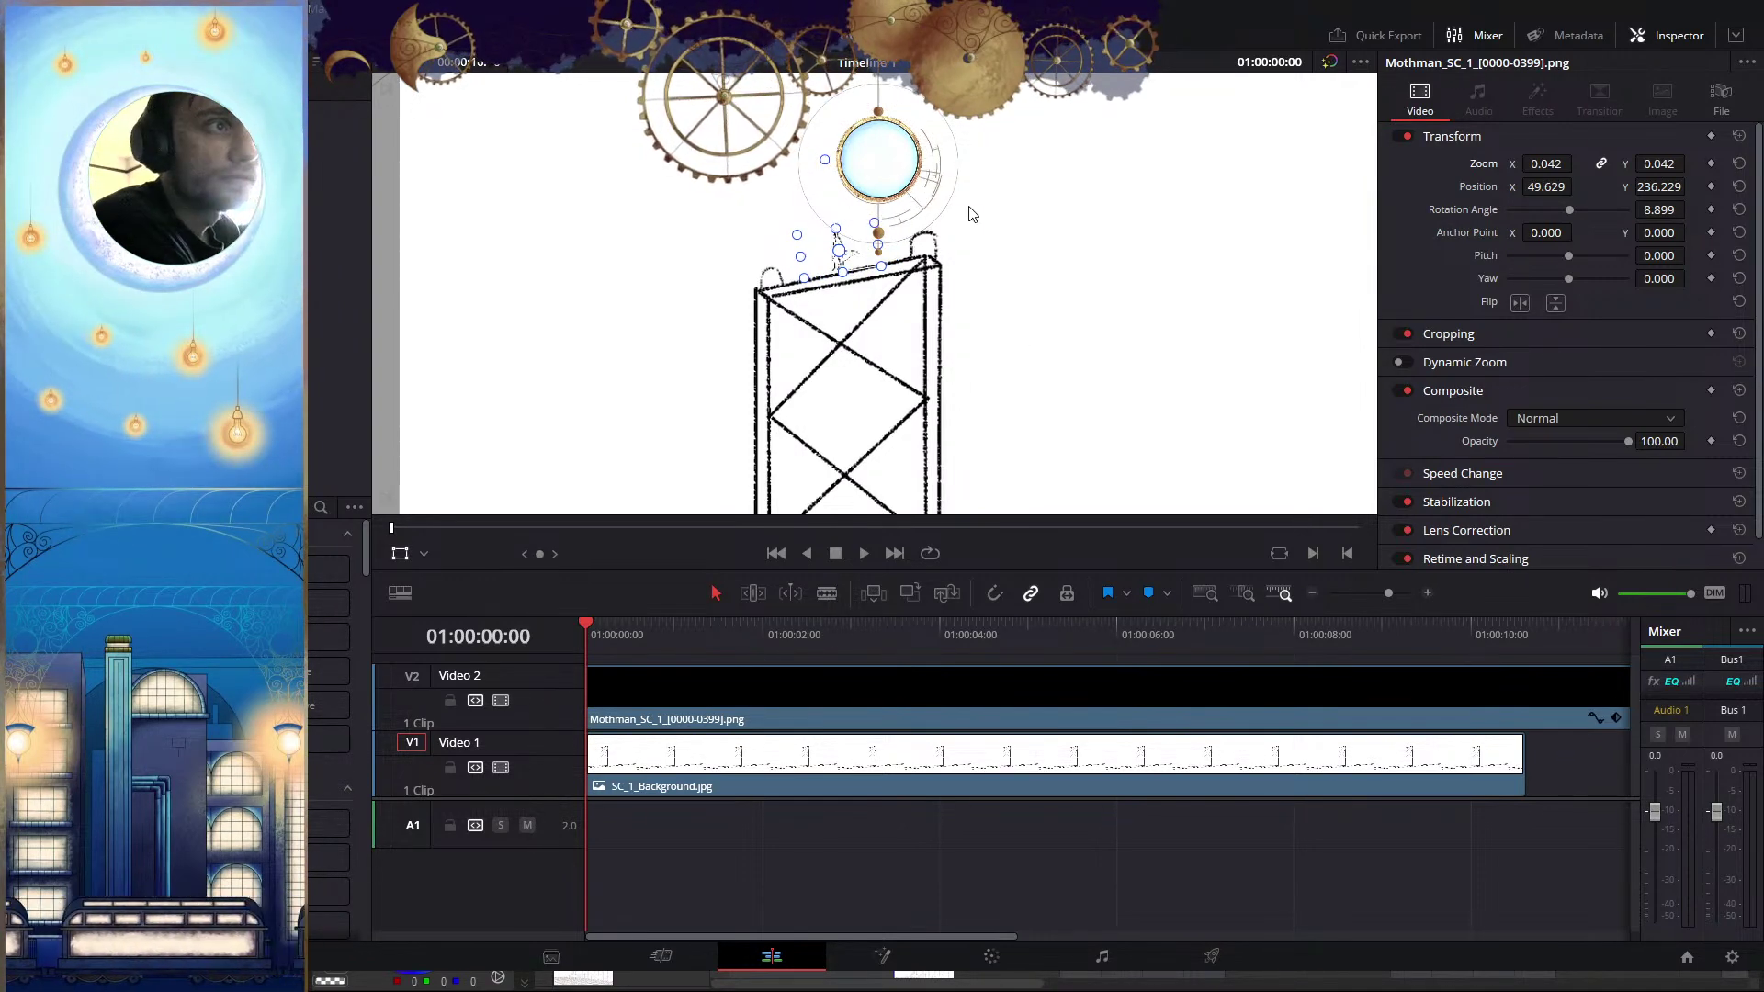
{"action": "left_click_drag", "start_coordinate": [972, 215], "coordinate": [969, 216]}
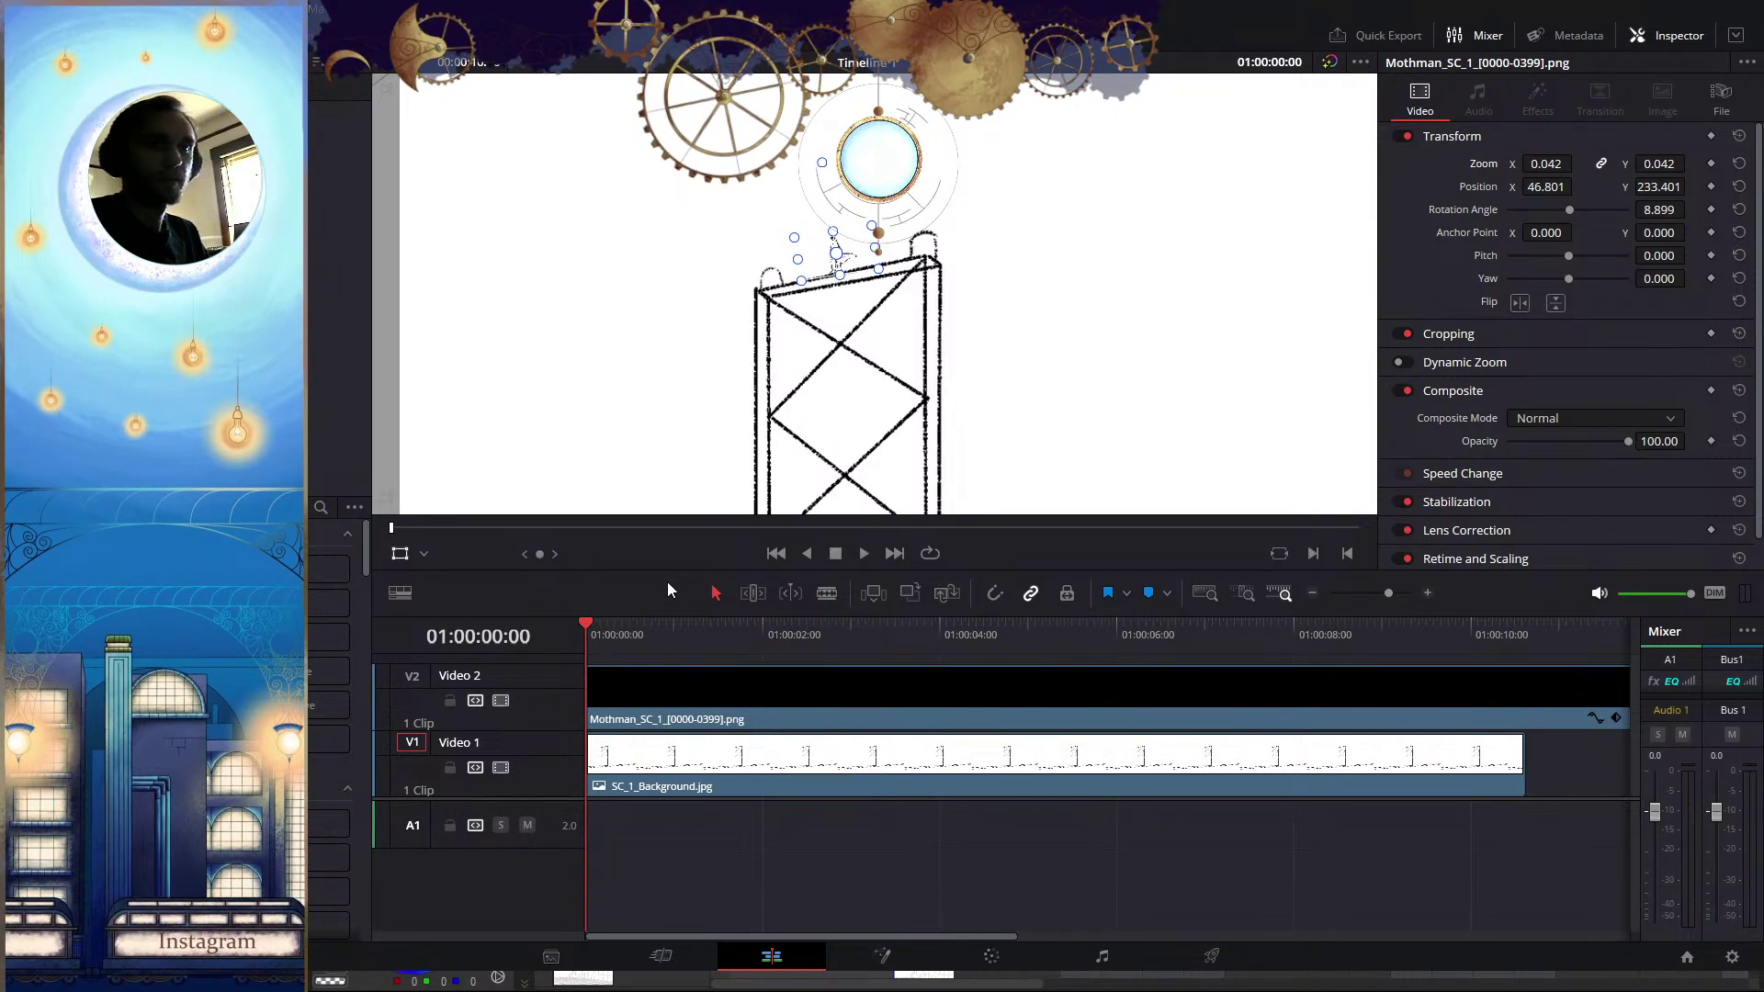
Scrub through the Mothman clip to about 2:19 and examine its video and file properties, ending back at the timeline start
{"action": "left_click_drag", "start_coordinate": [608, 626], "coordinate": [832, 625]}
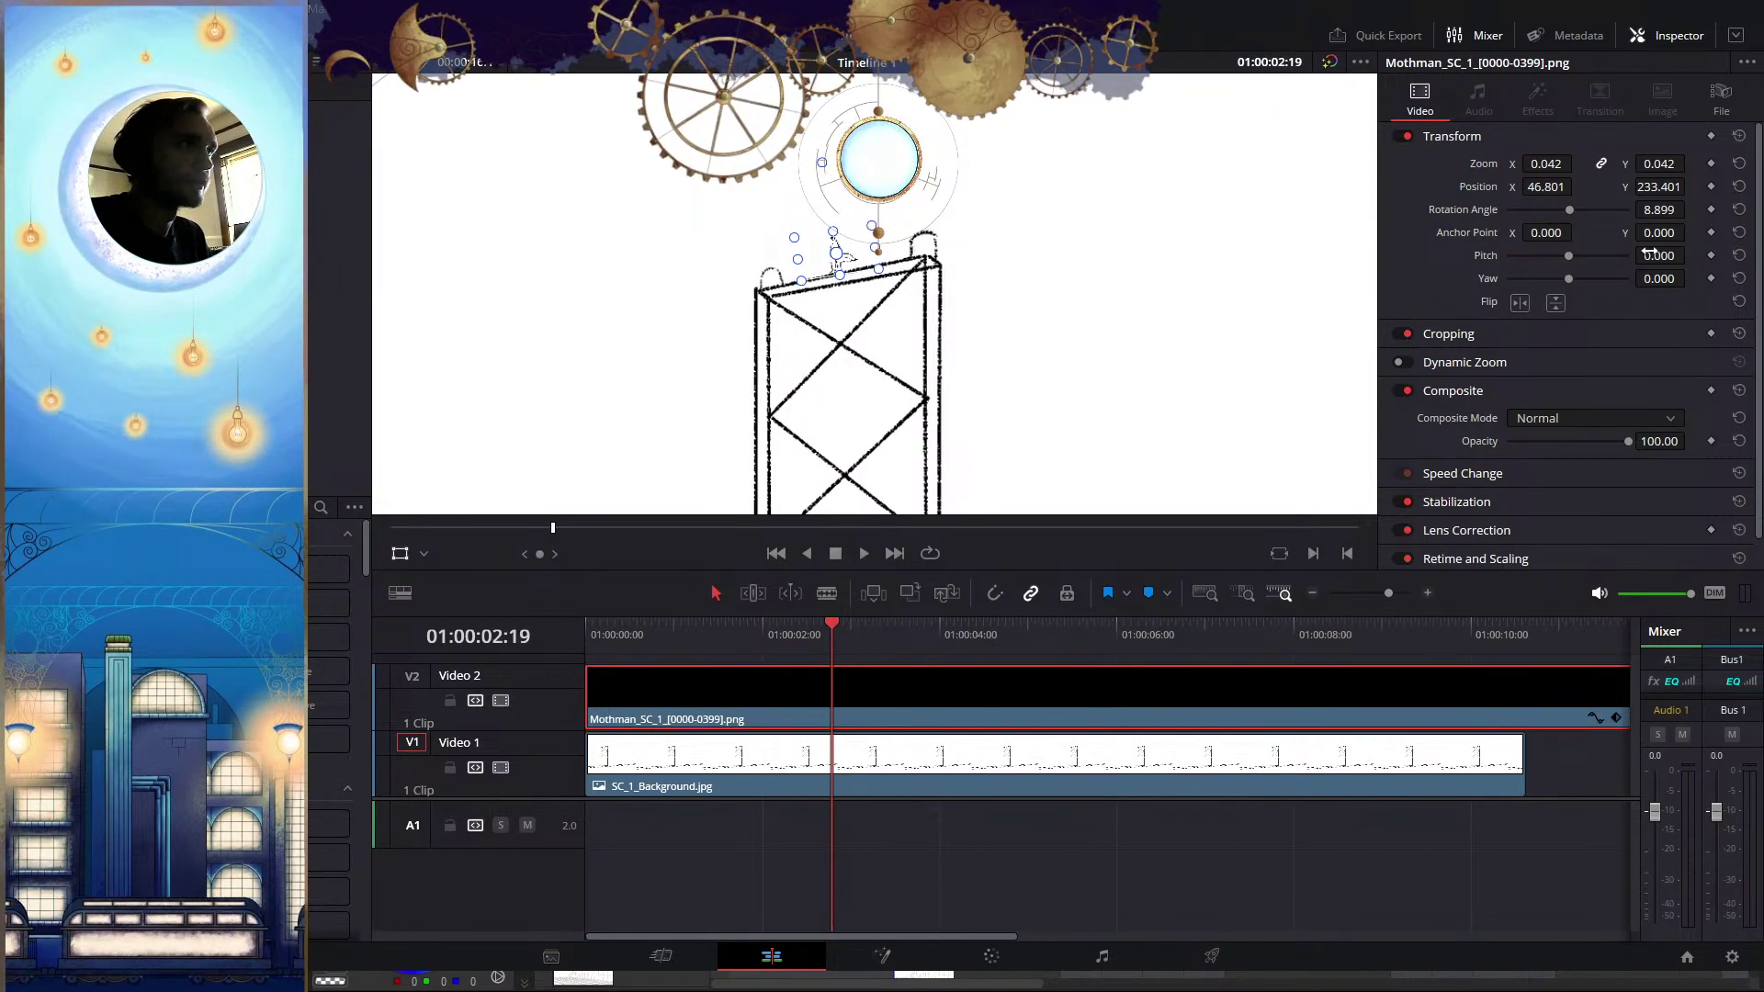
{"action": "scroll", "coordinate": [1626, 450], "scroll_direction": "down", "scroll_amount": 1}
{"action": "scroll", "coordinate": [1600, 468], "scroll_direction": "up", "scroll_amount": 1}
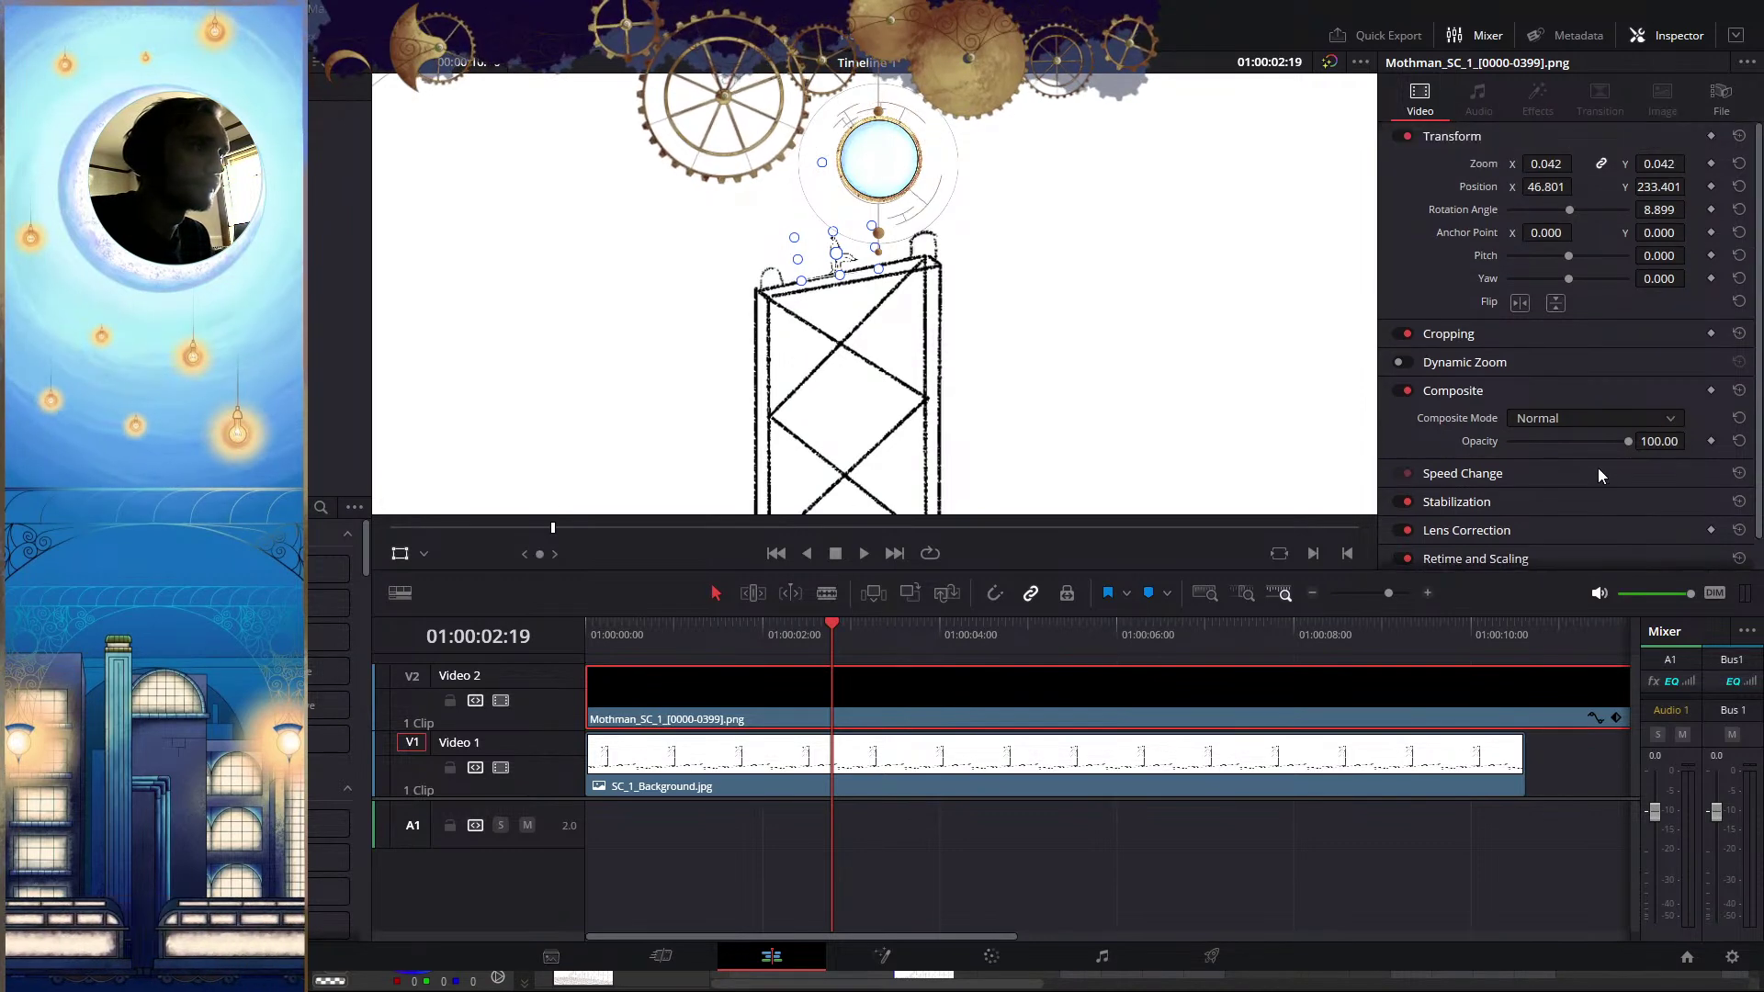
{"action": "left_click", "coordinate": [1718, 95]}
{"action": "scroll", "coordinate": [1609, 274], "scroll_direction": "down", "scroll_amount": 2}
{"action": "scroll", "coordinate": [1564, 279], "scroll_direction": "up", "scroll_amount": 2}
{"action": "left_click", "coordinate": [1422, 99]}
{"action": "left_click_drag", "start_coordinate": [831, 628], "coordinate": [586, 629]}
Add a zoom keyframe to SC_1_Background.jpg at the timeline start and undo a trial horizontal stretch of the clip
{"action": "scroll", "coordinate": [941, 382], "scroll_direction": "down", "scroll_amount": 3}
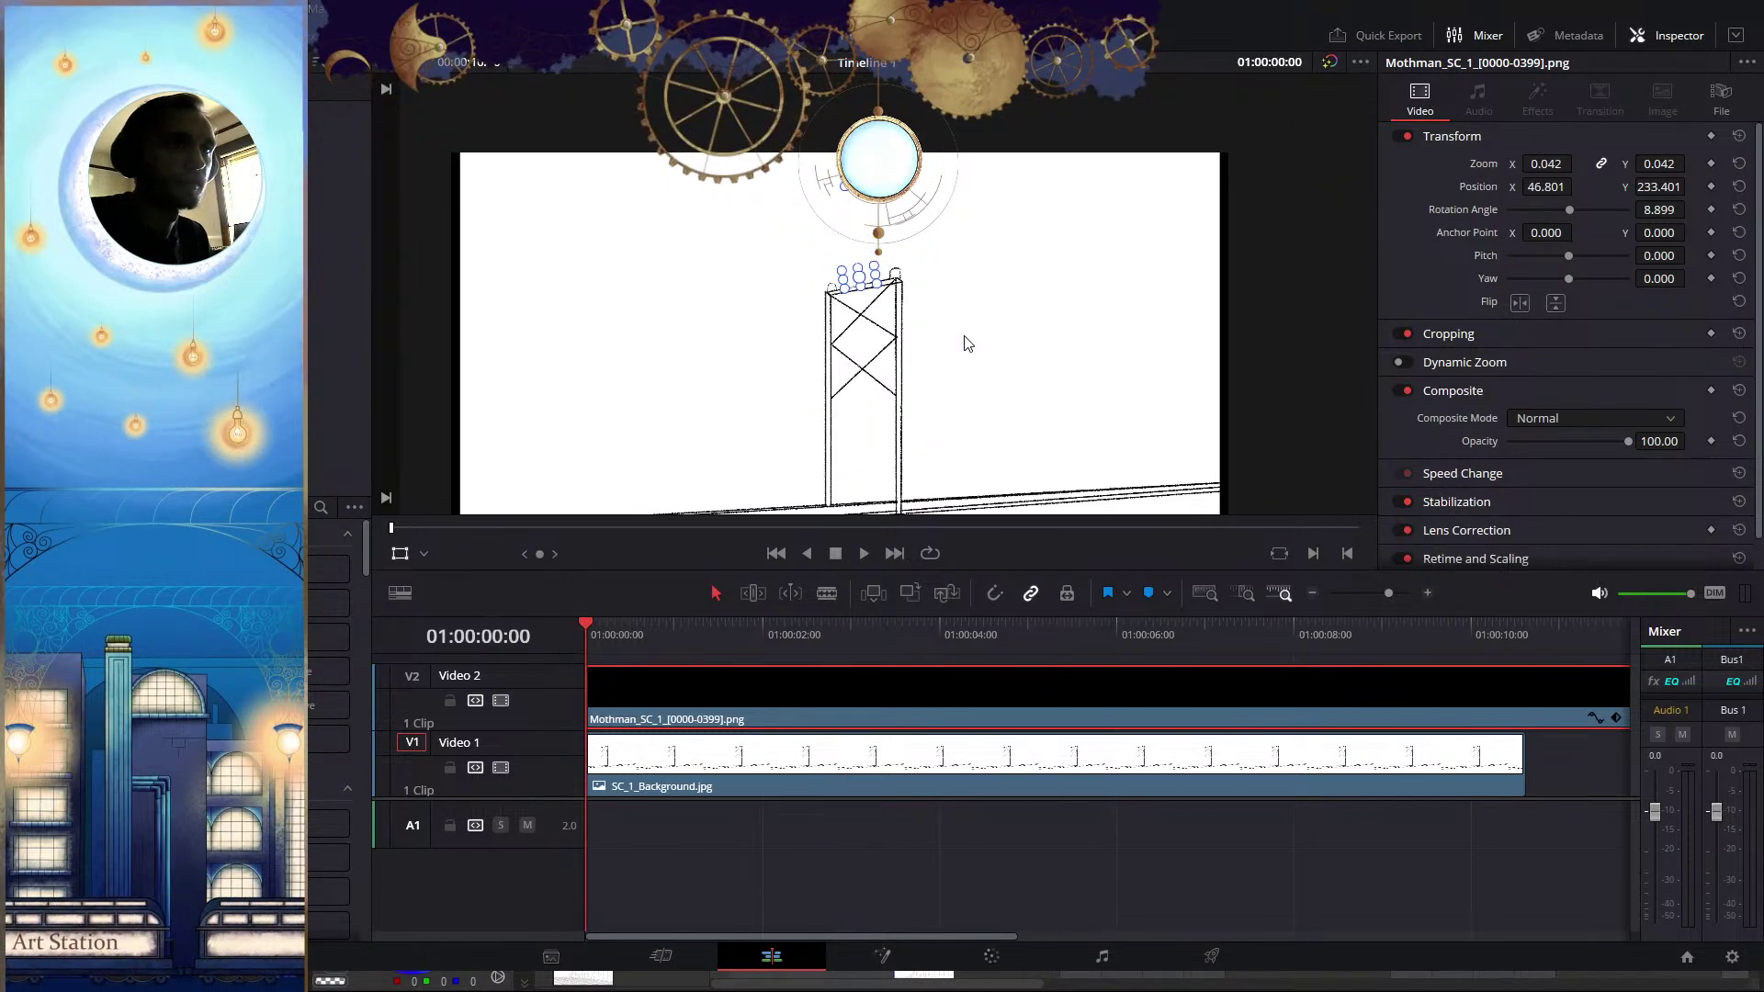
{"action": "scroll", "coordinate": [965, 337], "scroll_direction": "down", "scroll_amount": 1}
{"action": "left_click_drag", "start_coordinate": [970, 336], "coordinate": [1103, 273]}
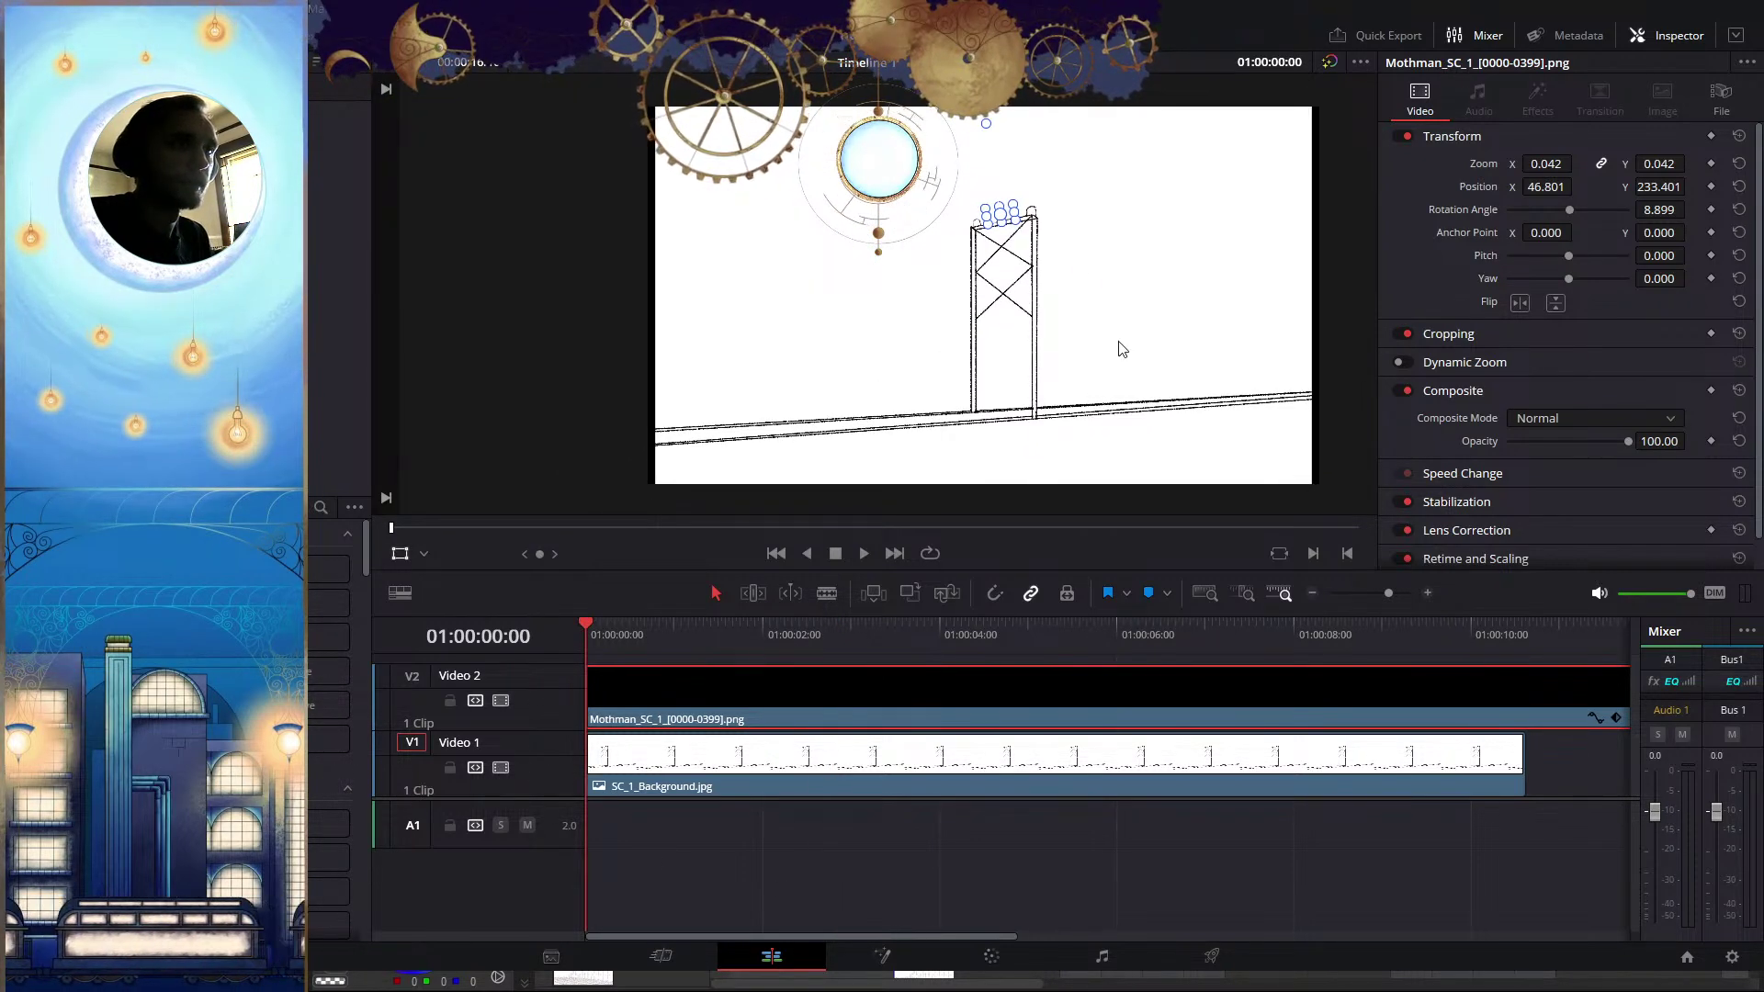
{"action": "left_click", "coordinate": [857, 790]}
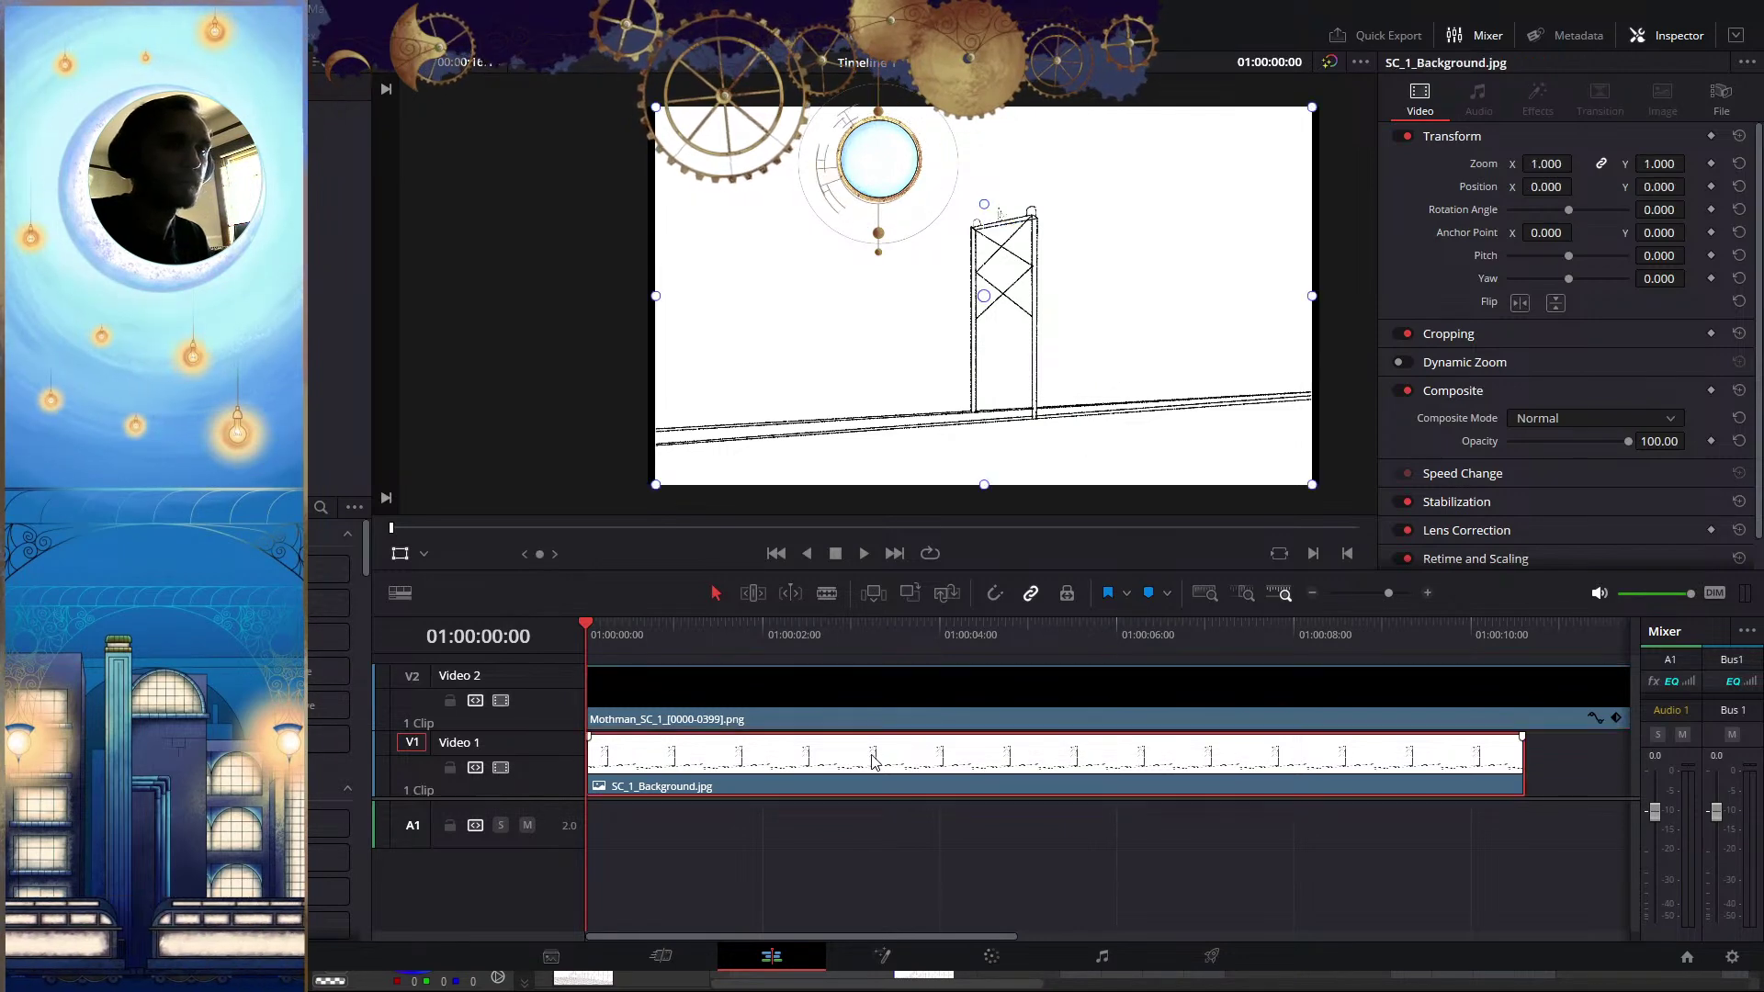
{"action": "left_click", "coordinate": [1710, 163]}
{"action": "left_click_drag", "start_coordinate": [1313, 296], "coordinate": [1336, 302]}
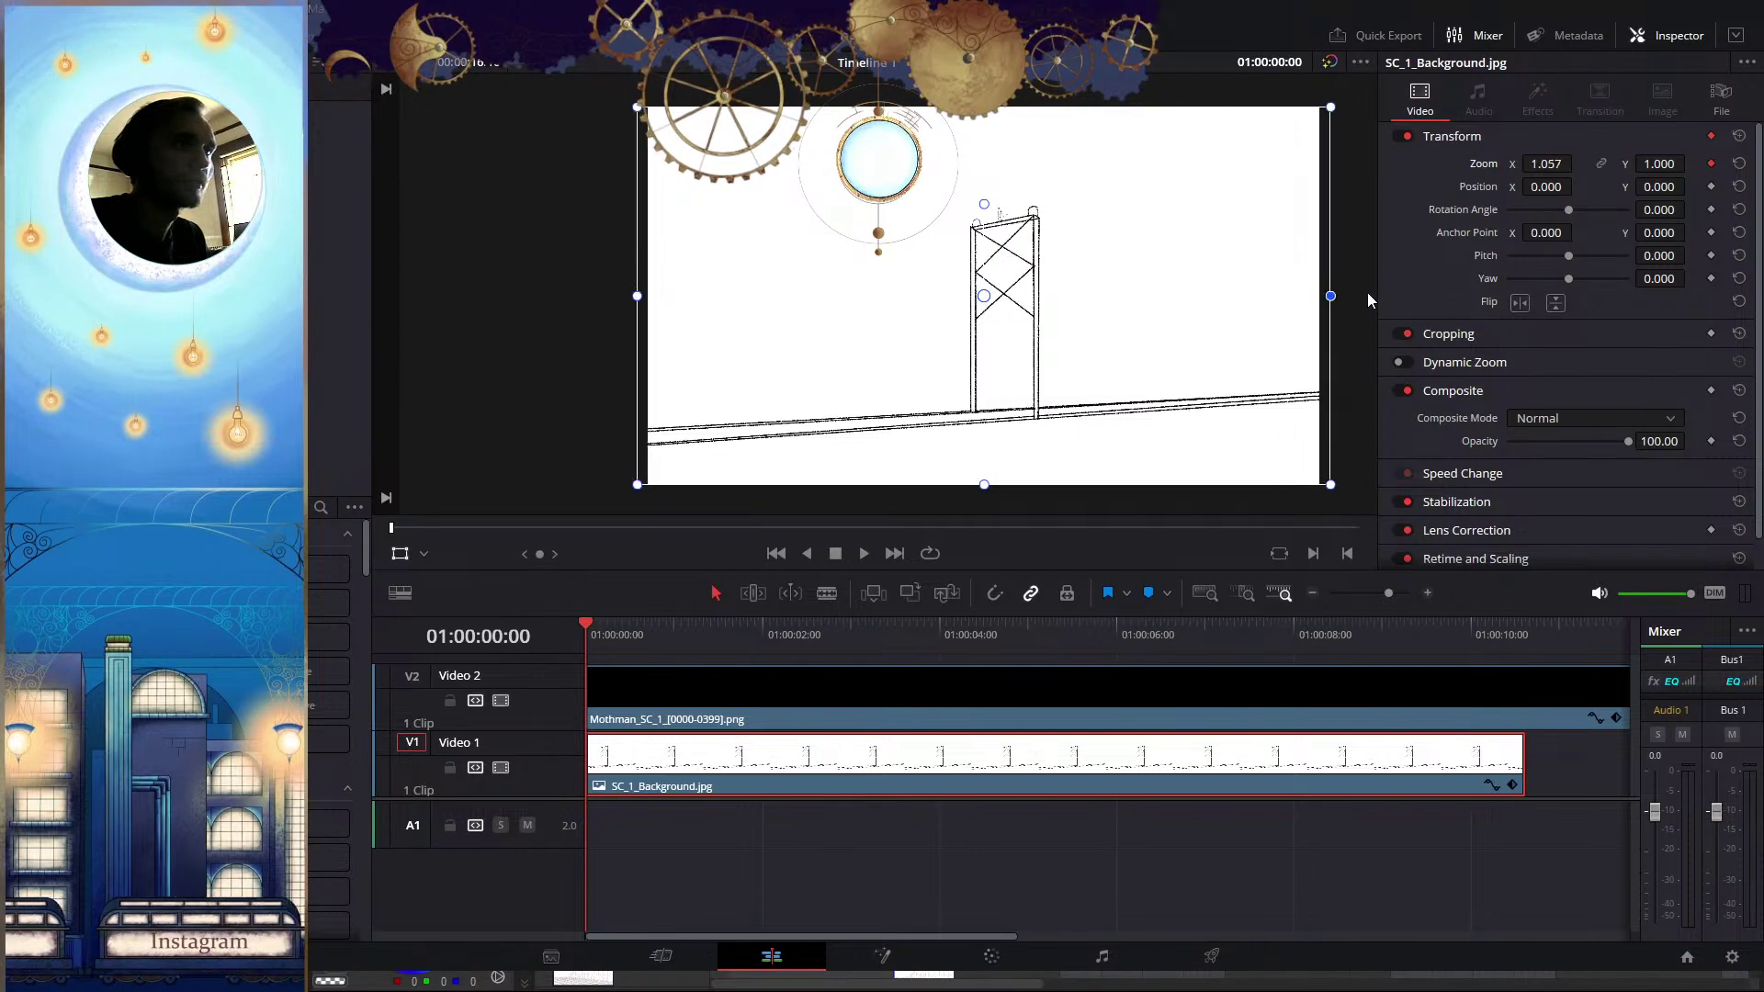
{"action": "key", "text": "ctrl+z"}
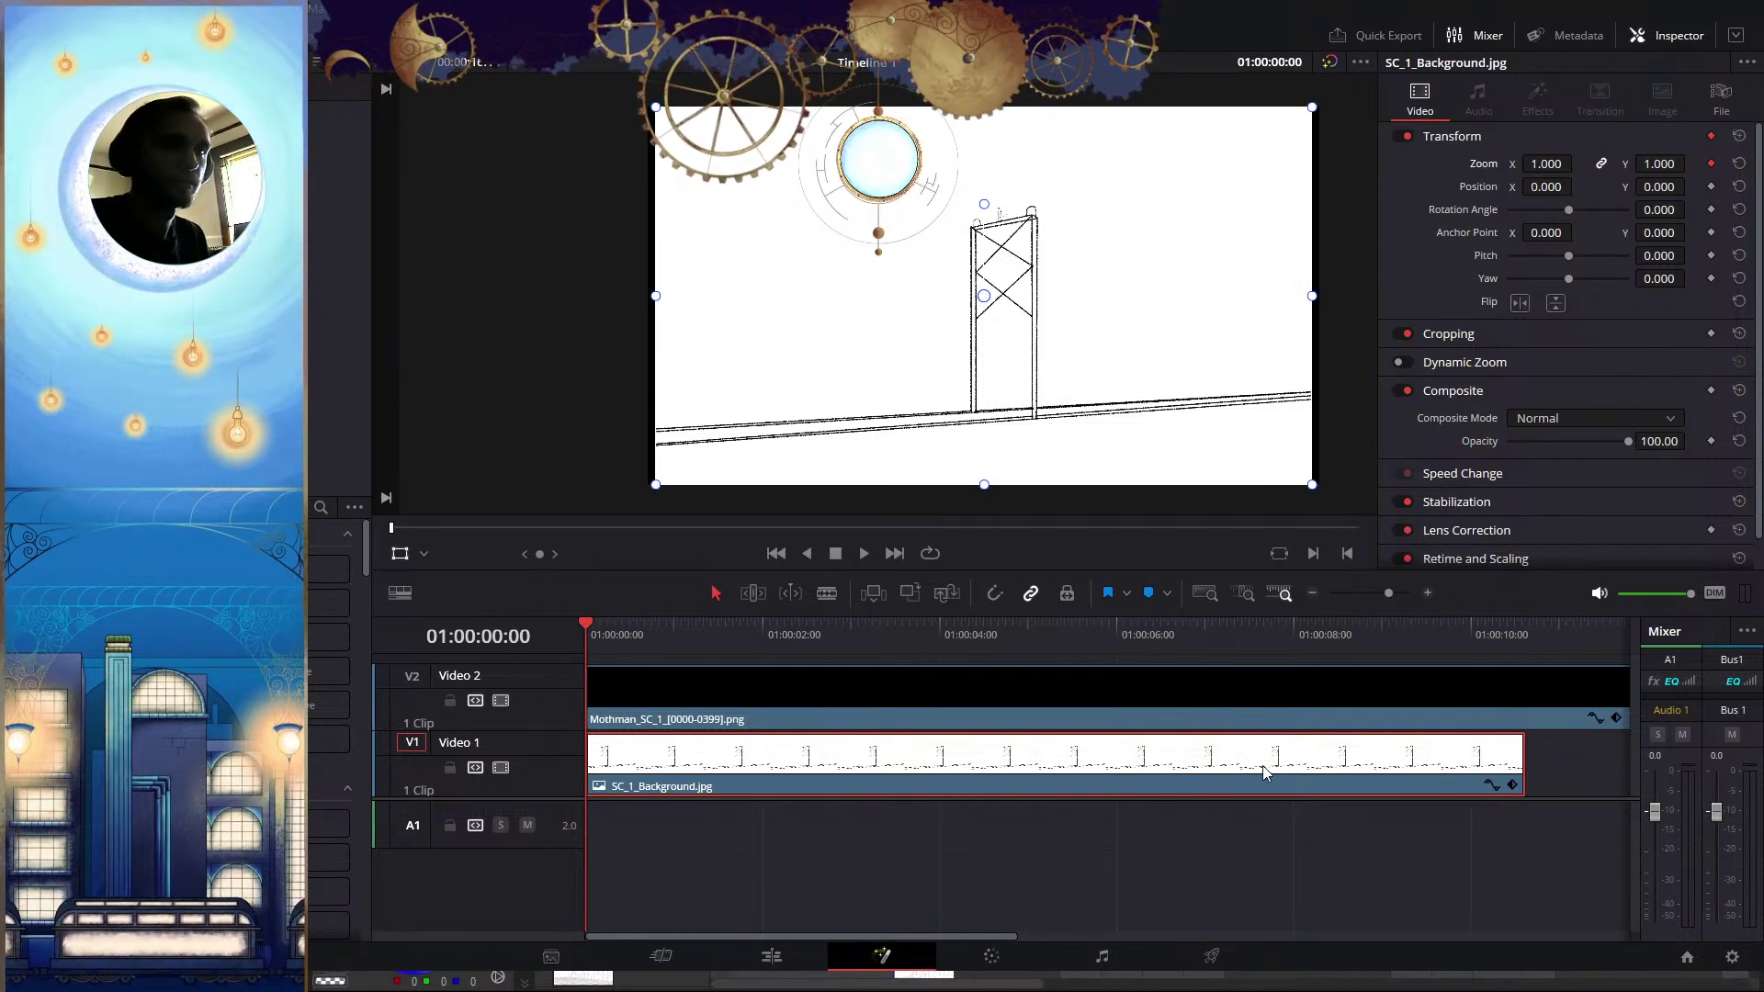
Open the SC_1_Background.jpg clip's node composition in the Fusion workspace
{"action": "left_click", "coordinate": [880, 957]}
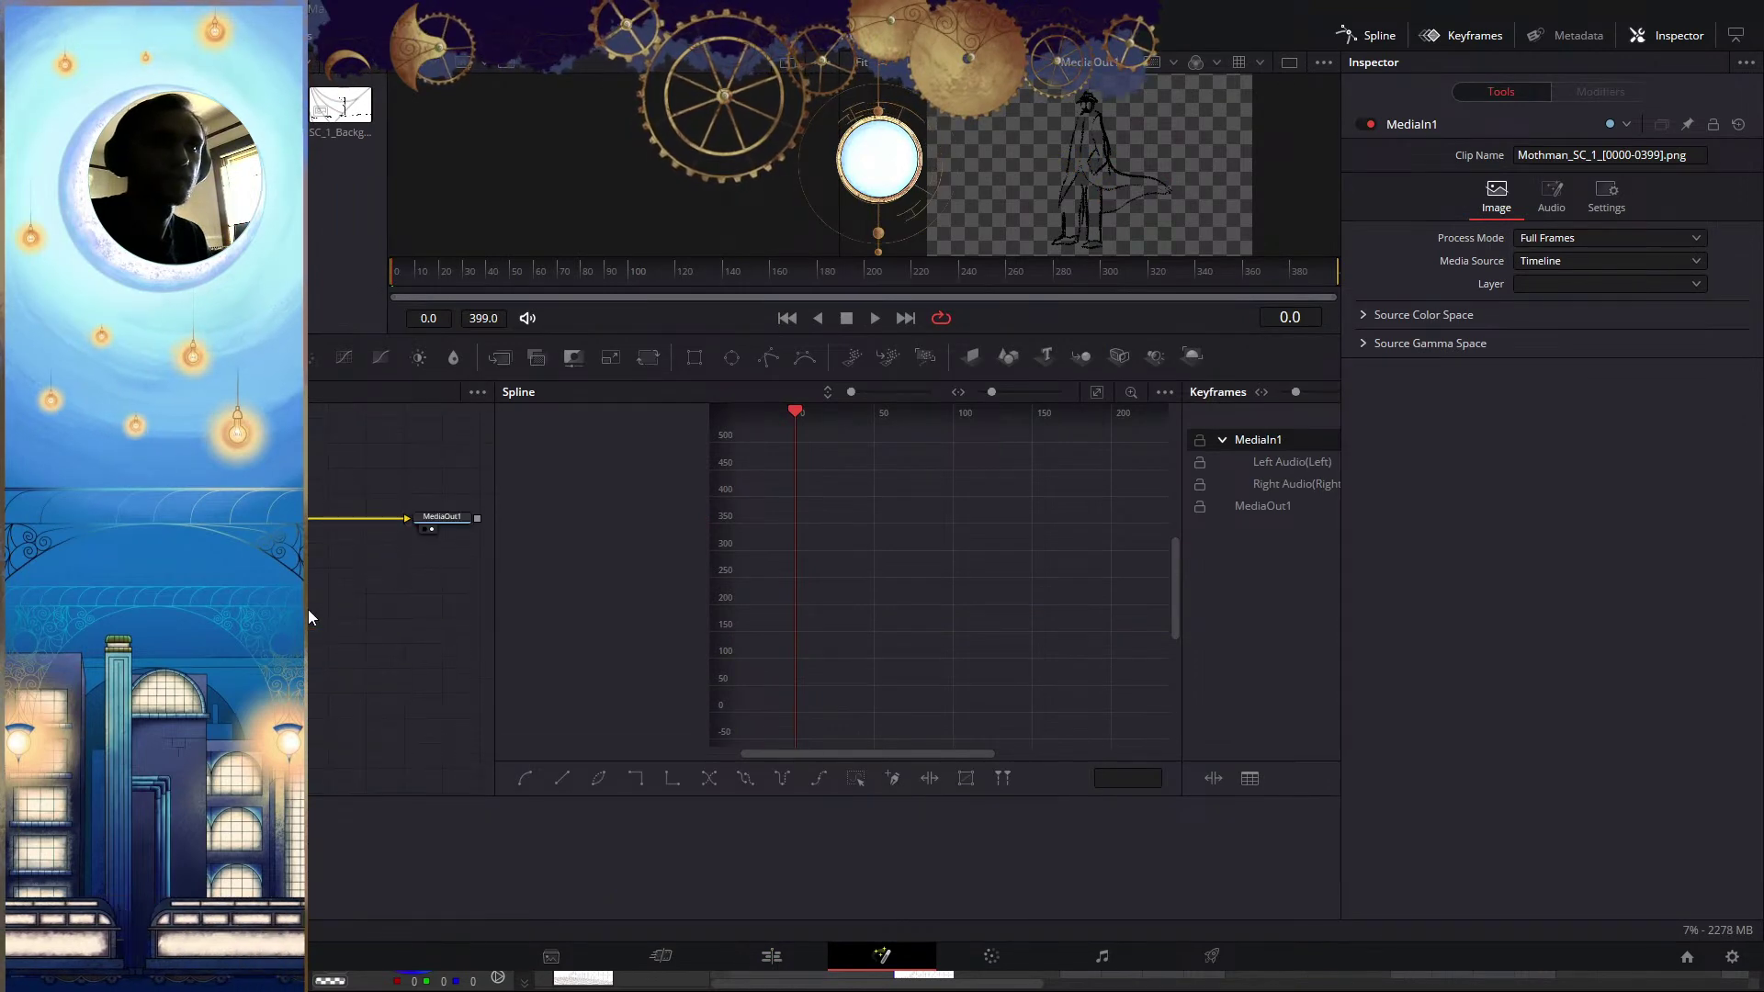
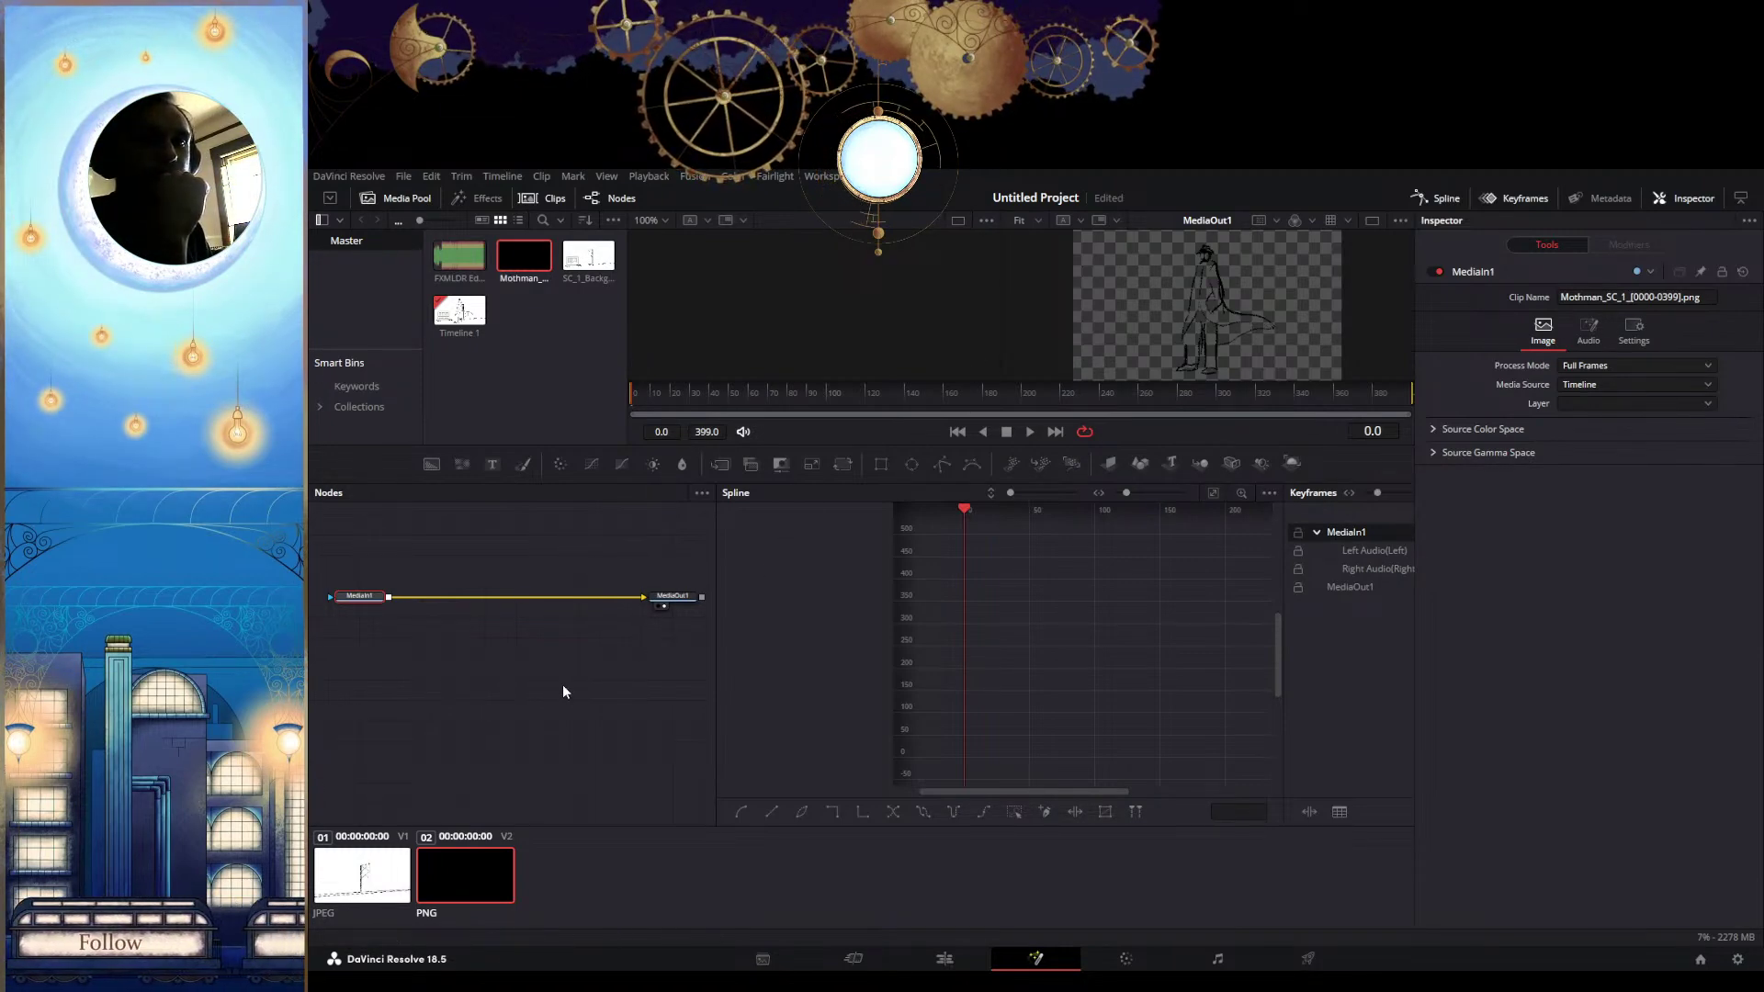
{"action": "left_click", "coordinate": [413, 844]}
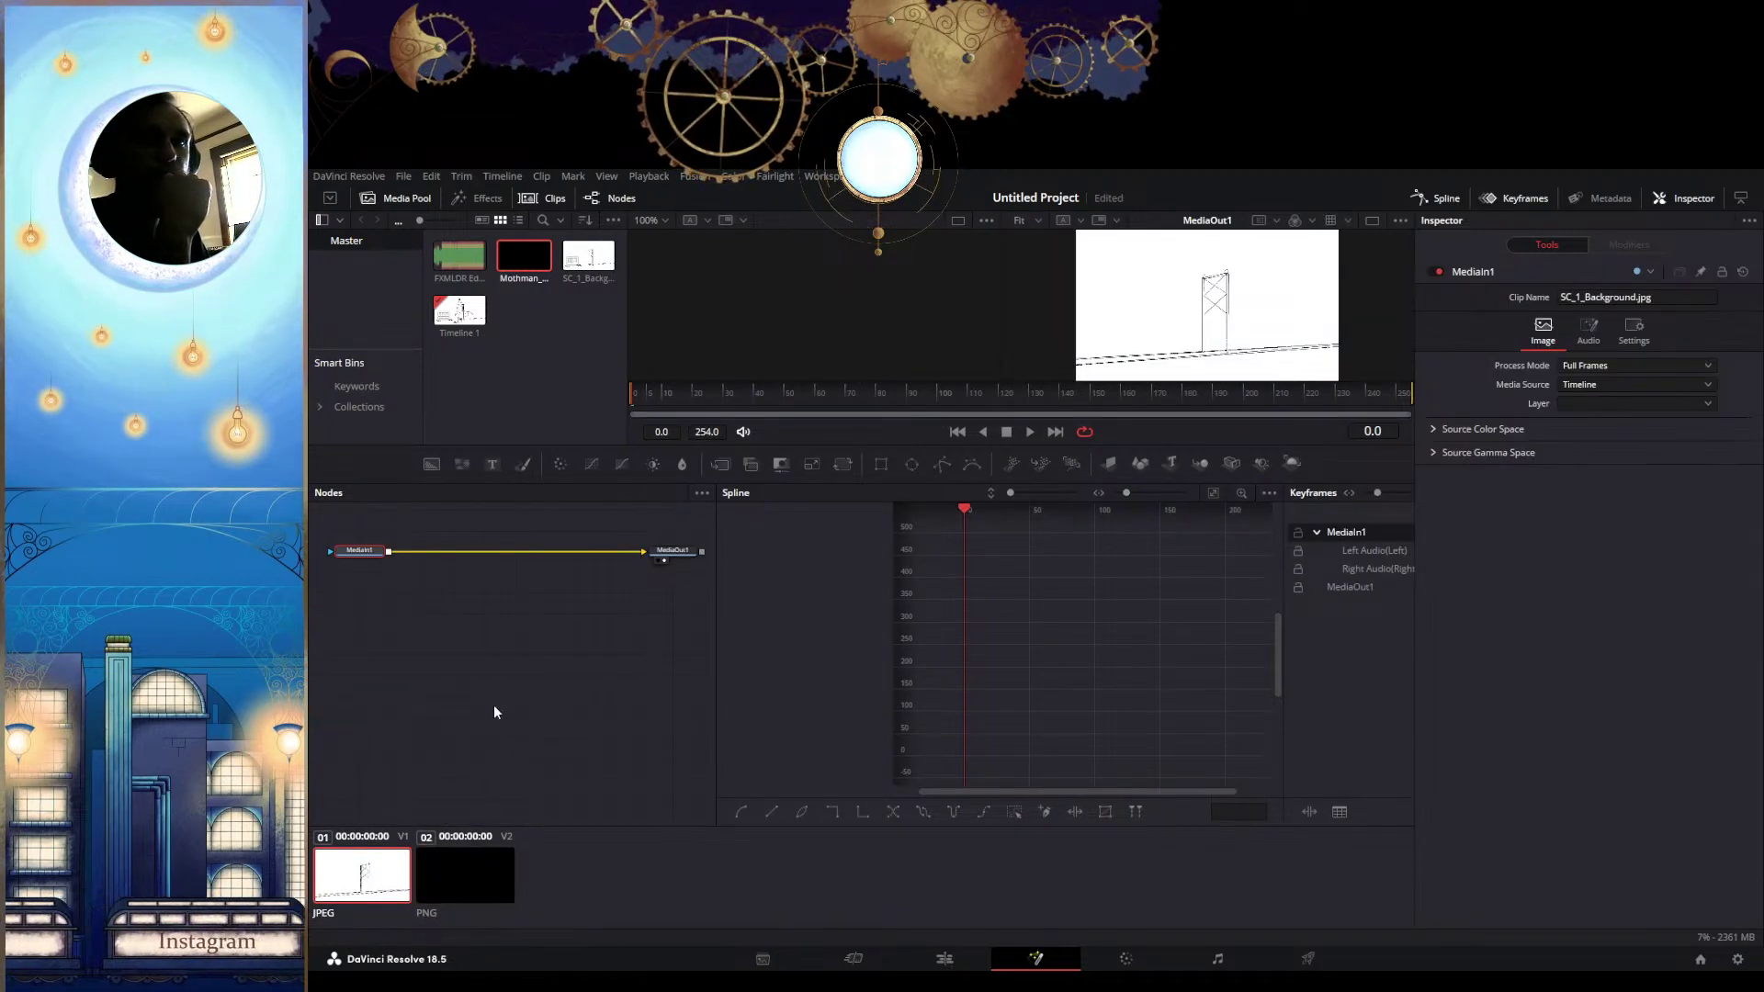
{"action": "left_click_drag", "start_coordinate": [547, 661], "coordinate": [506, 678]}
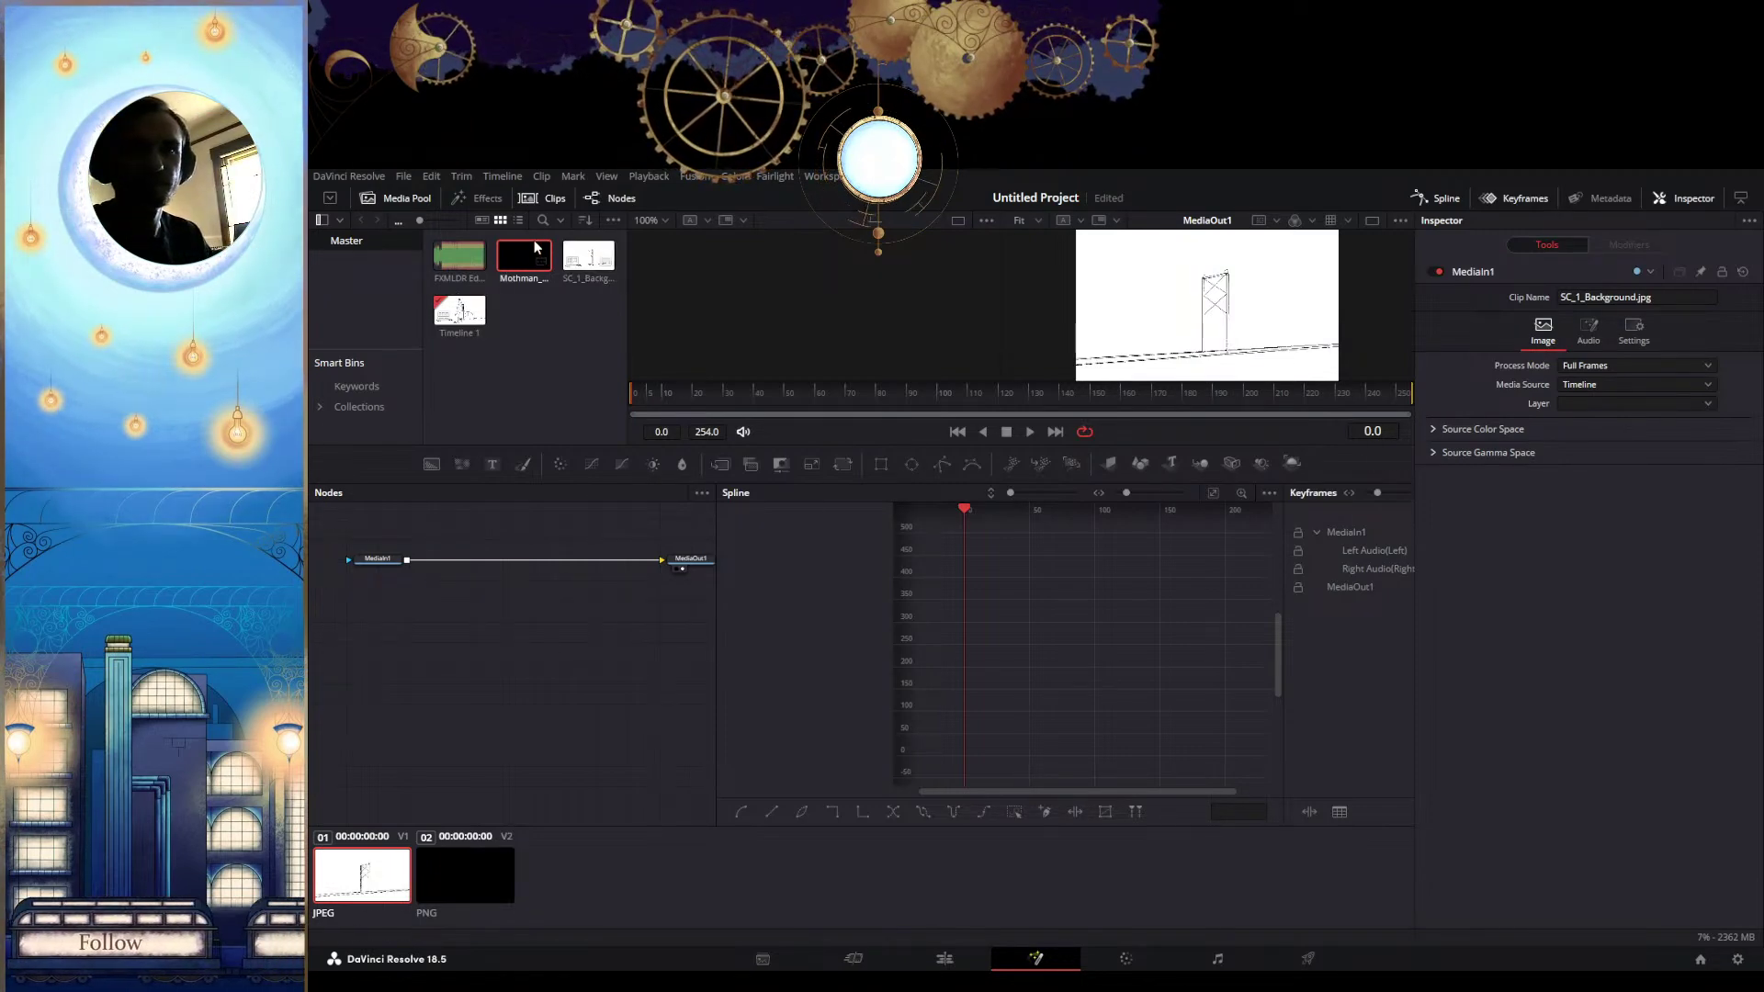
Add the Mothman_SC_1_[0000-0399].png sequence to the node graph, just above the background's media node
{"action": "left_click_drag", "start_coordinate": [520, 250], "coordinate": [397, 537]}
{"action": "left_click_drag", "start_coordinate": [471, 614], "coordinate": [554, 721]}
{"action": "left_click_drag", "start_coordinate": [480, 638], "coordinate": [463, 633]}
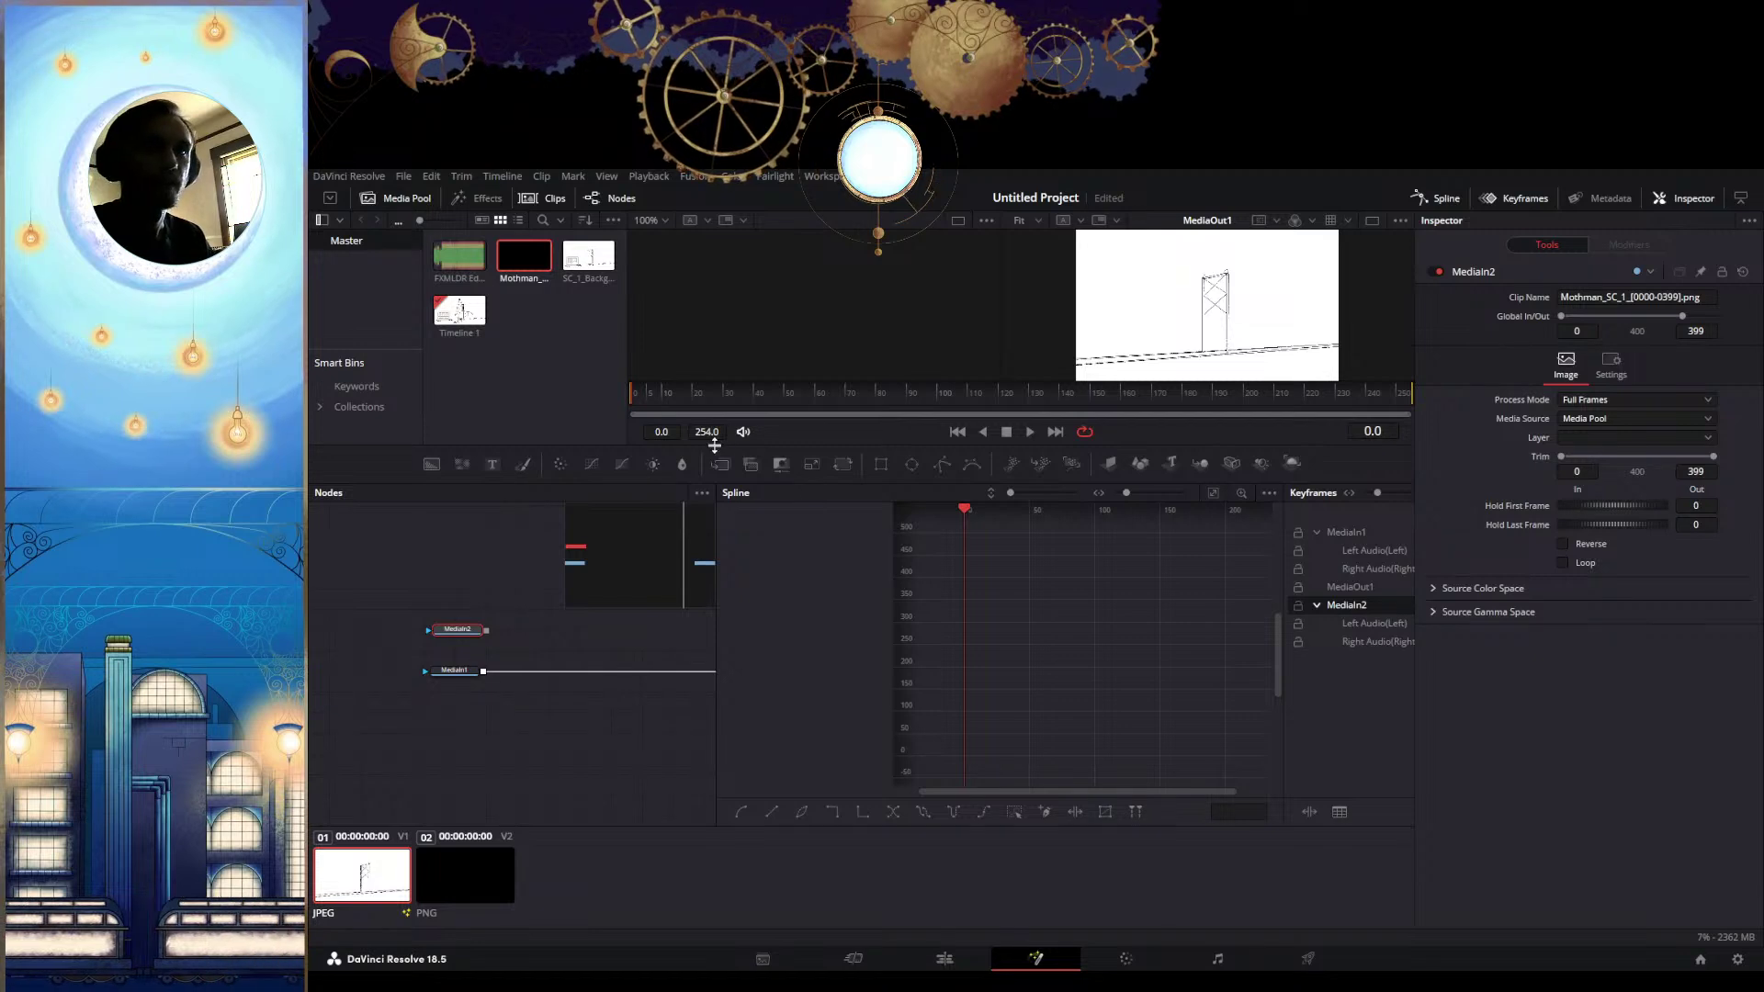
{"action": "left_click", "coordinate": [522, 625]}
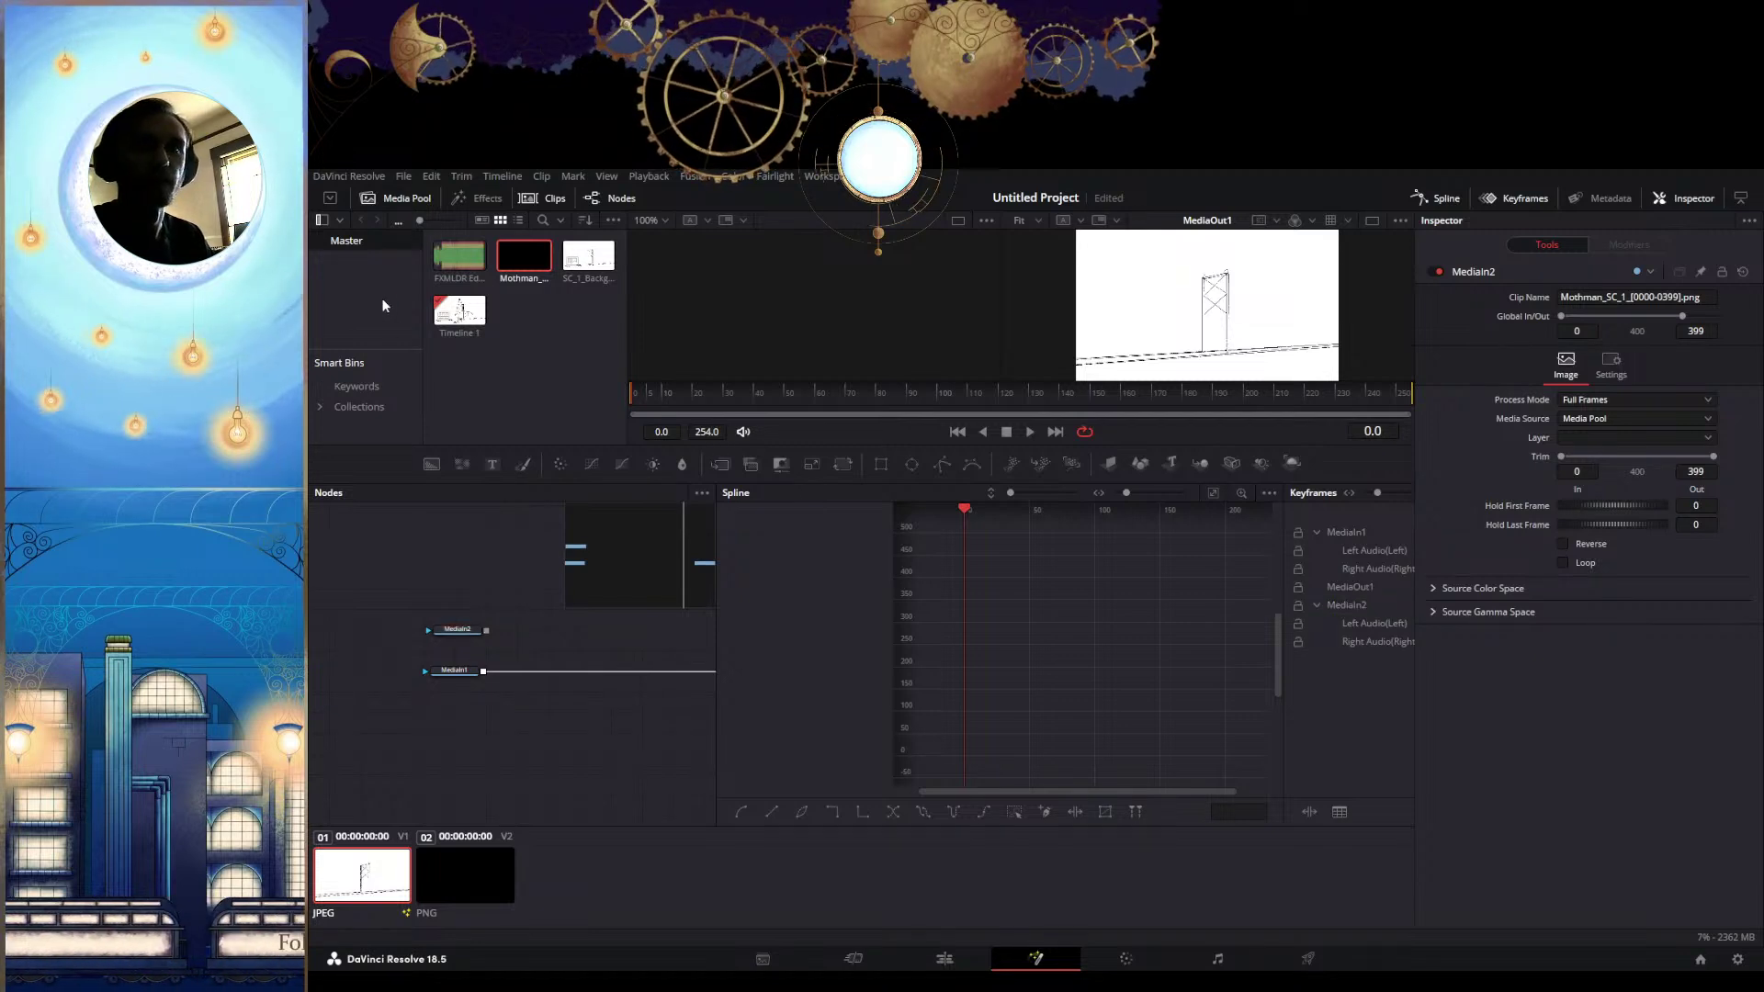
Add a Merge node that composites the Mothman sequence as foreground over the background and feeds MediaOut1
{"action": "left_click", "coordinate": [415, 200]}
{"action": "left_click", "coordinate": [404, 197]}
{"action": "left_click", "coordinate": [479, 197]}
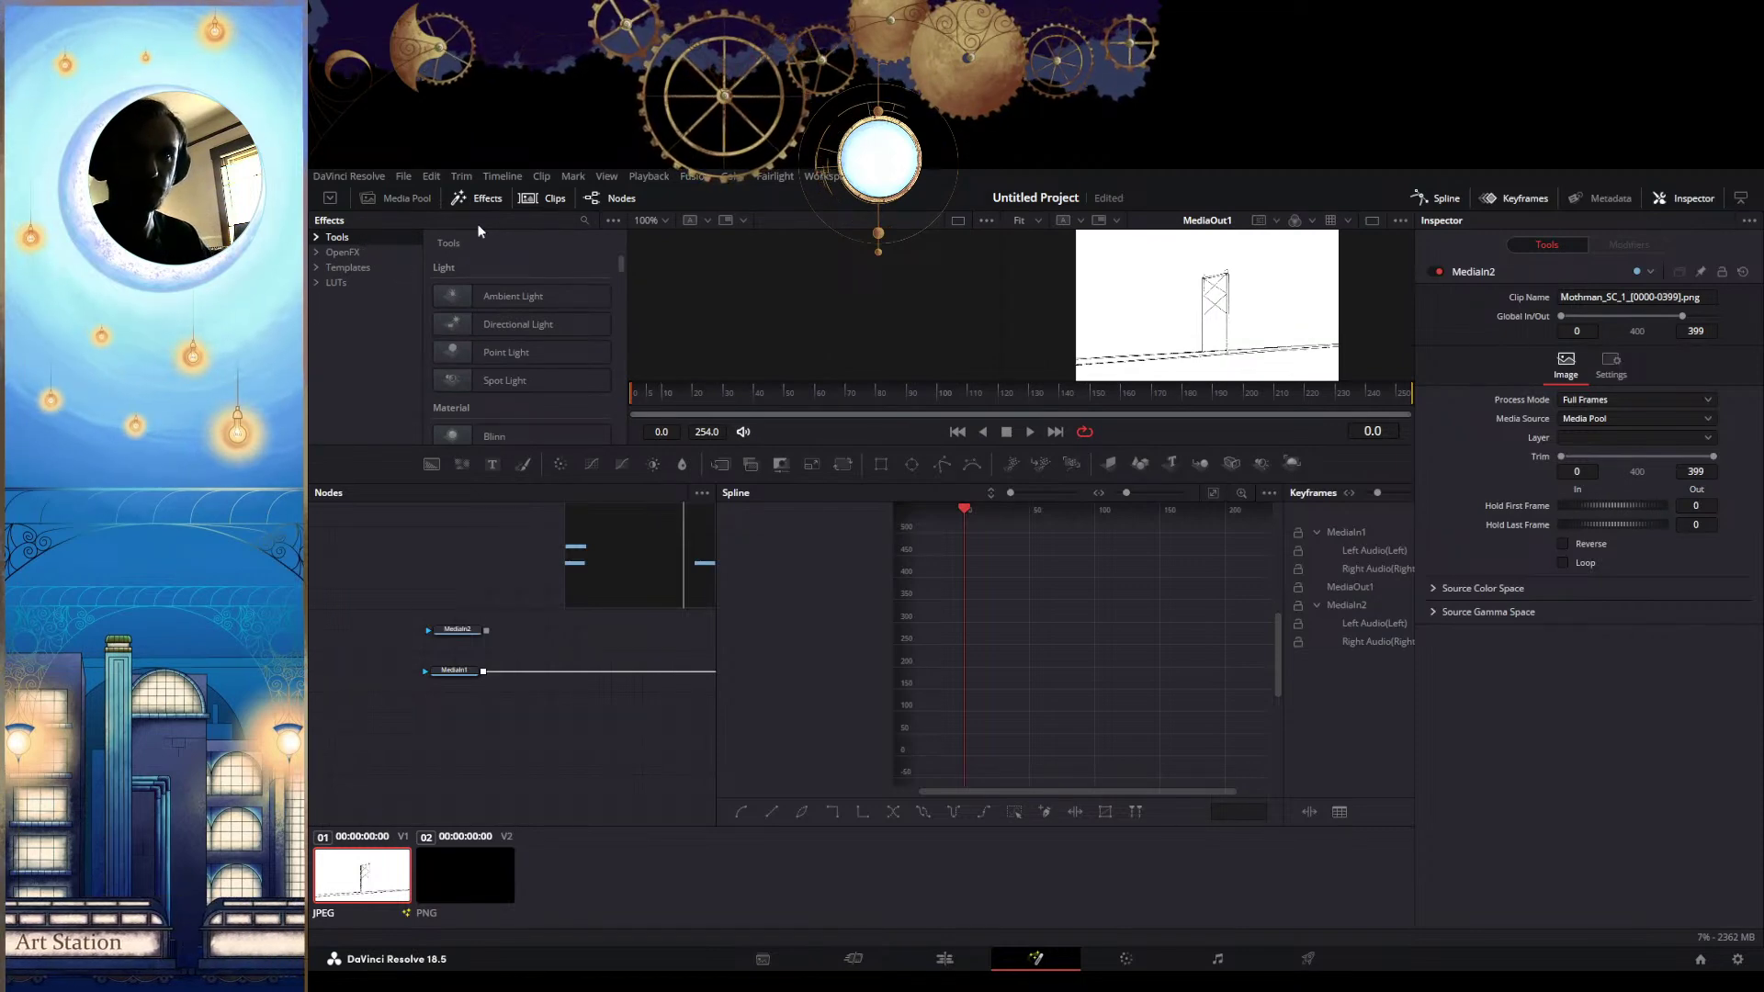
{"action": "left_click", "coordinate": [585, 221]}
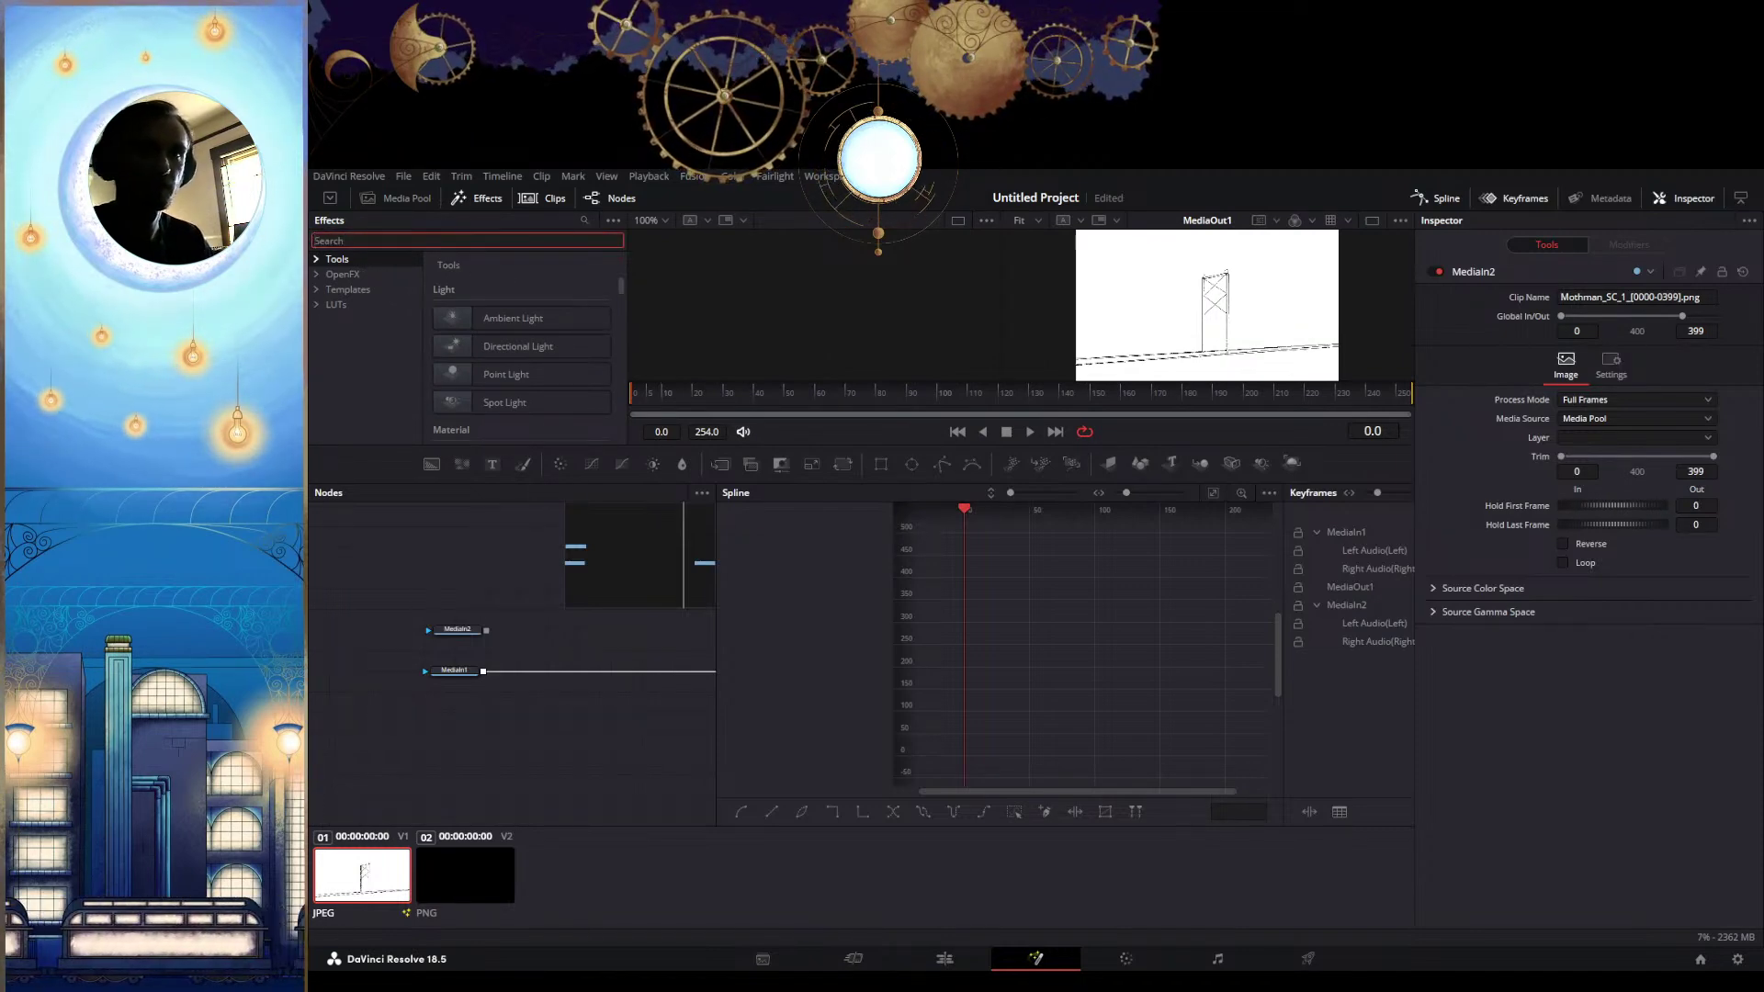
{"action": "type", "text": "merge"}
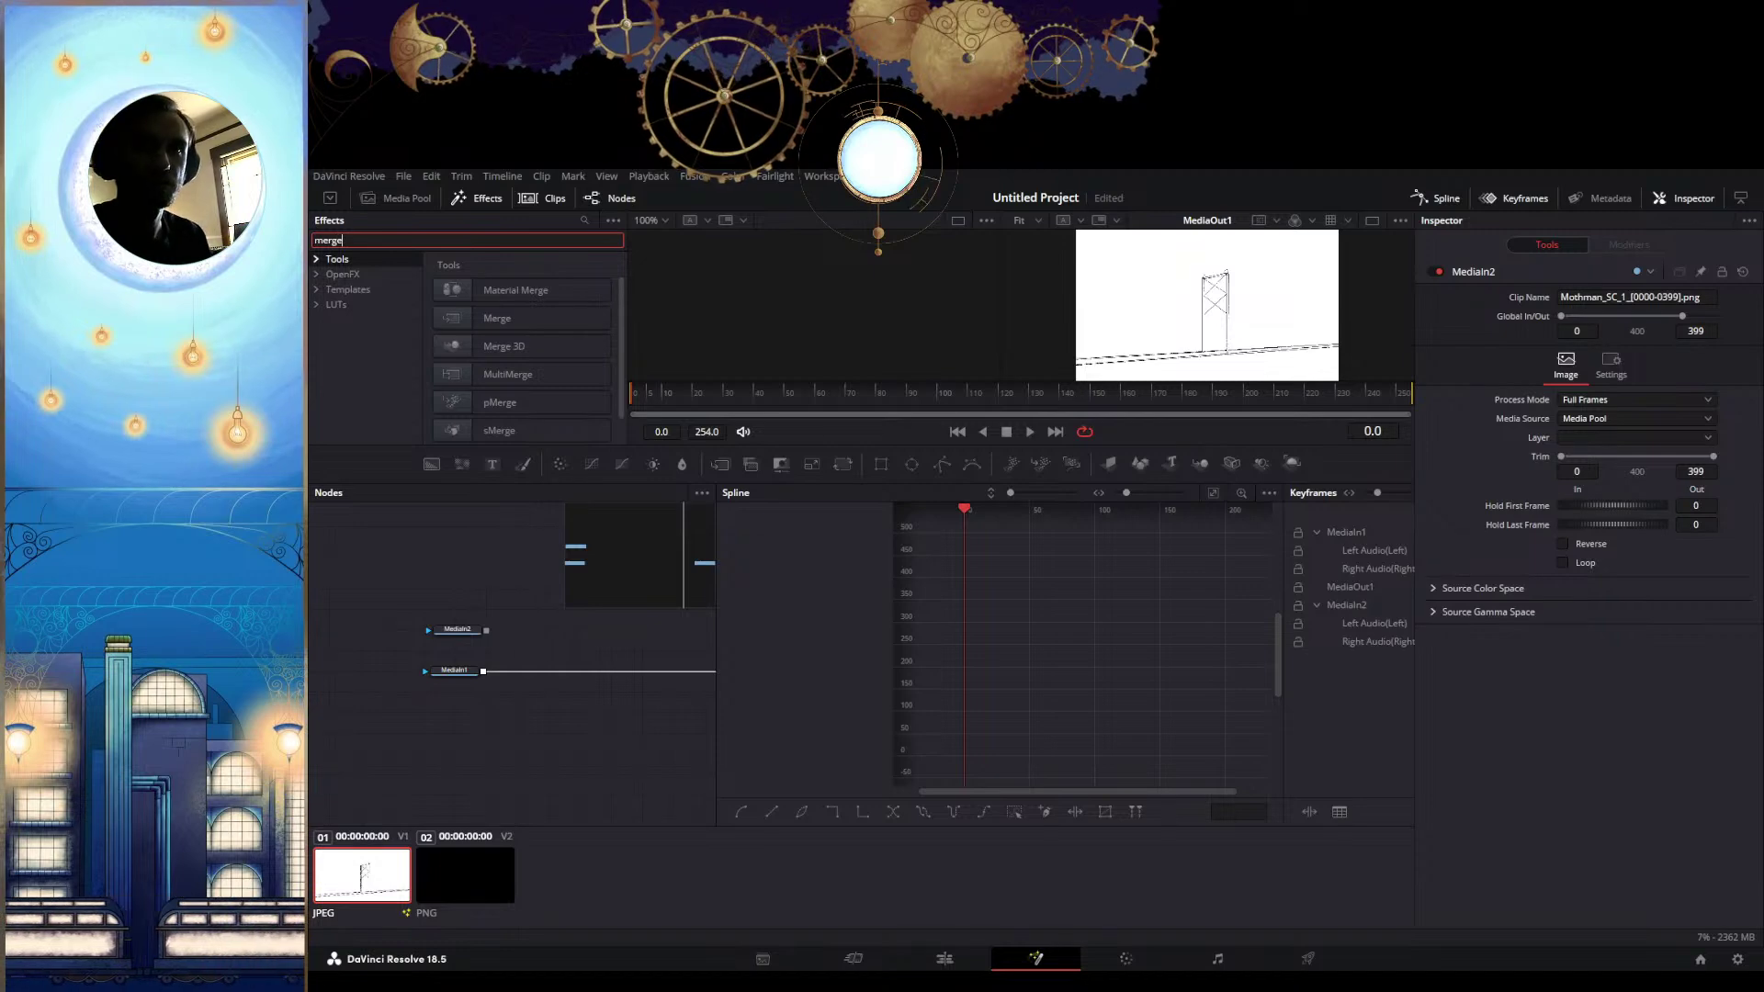
{"action": "left_click", "coordinate": [496, 318]}
{"action": "double_click", "coordinate": [496, 319]}
{"action": "mouse_move", "coordinate": [525, 629]}
{"action": "left_mouse_down"}
{"action": "mouse_move", "coordinate": [542, 654]}
{"action": "mouse_move", "coordinate": [513, 641]}
{"action": "mouse_move", "coordinate": [528, 633]}
{"action": "left_mouse_up"}
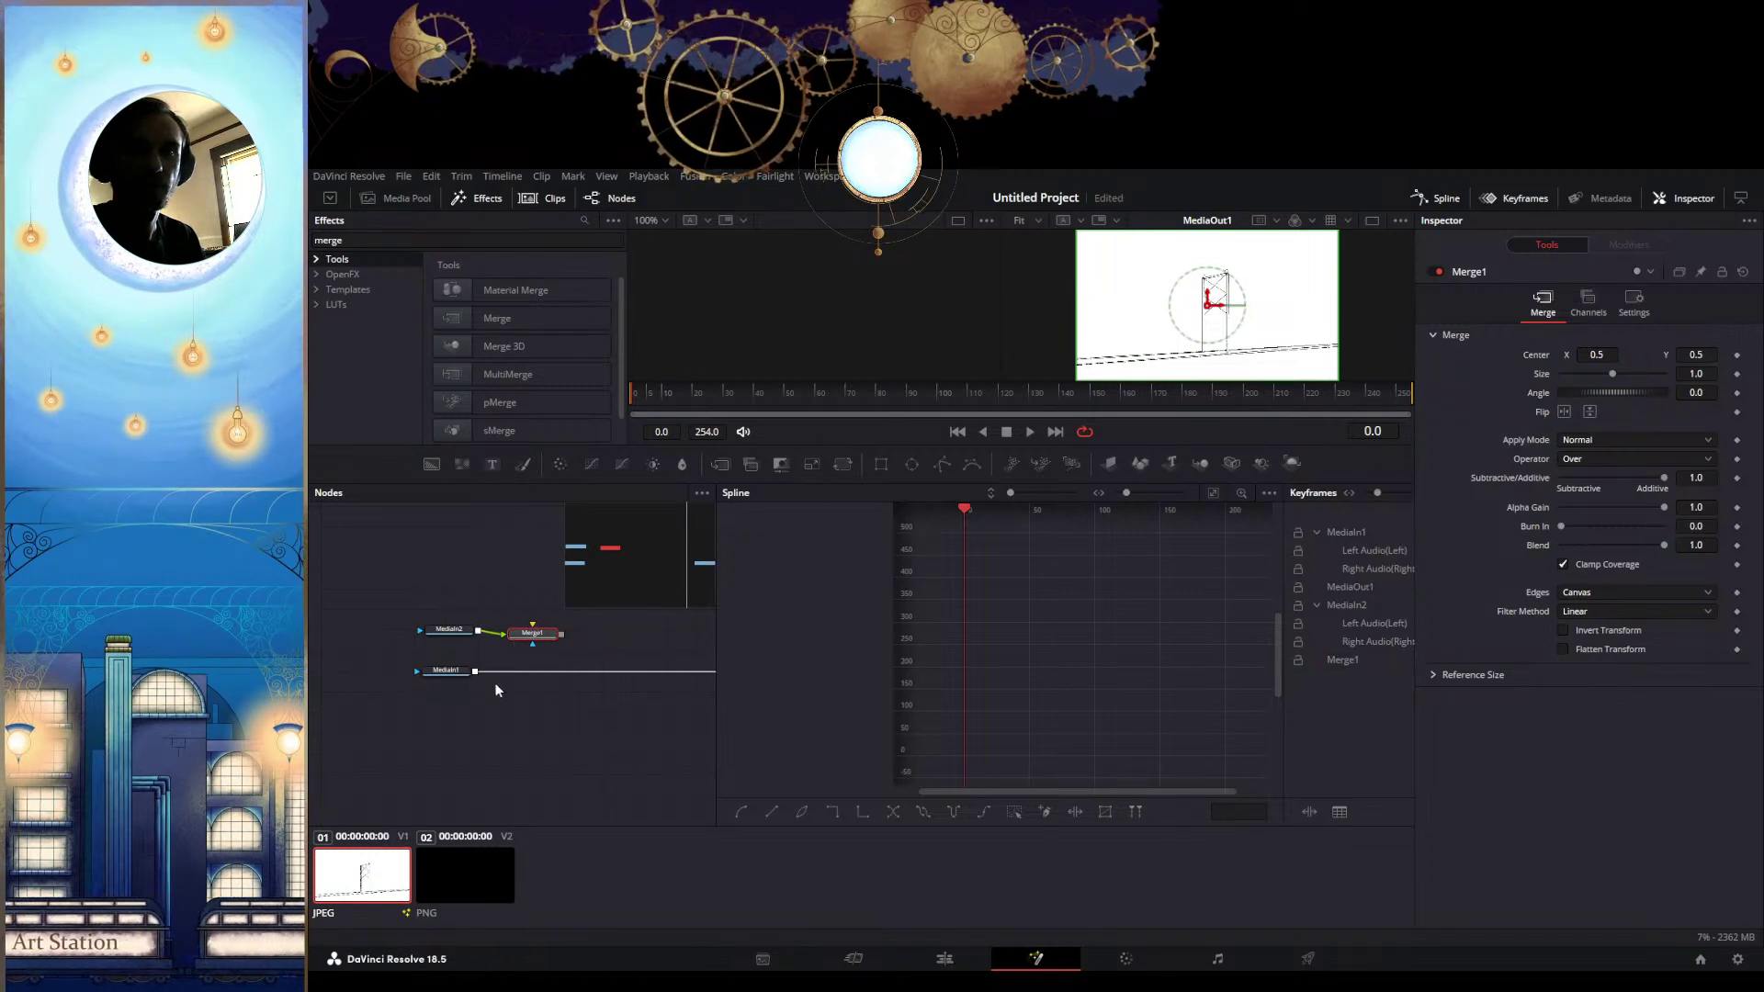
{"action": "left_click_drag", "start_coordinate": [686, 670], "coordinate": [594, 678]}
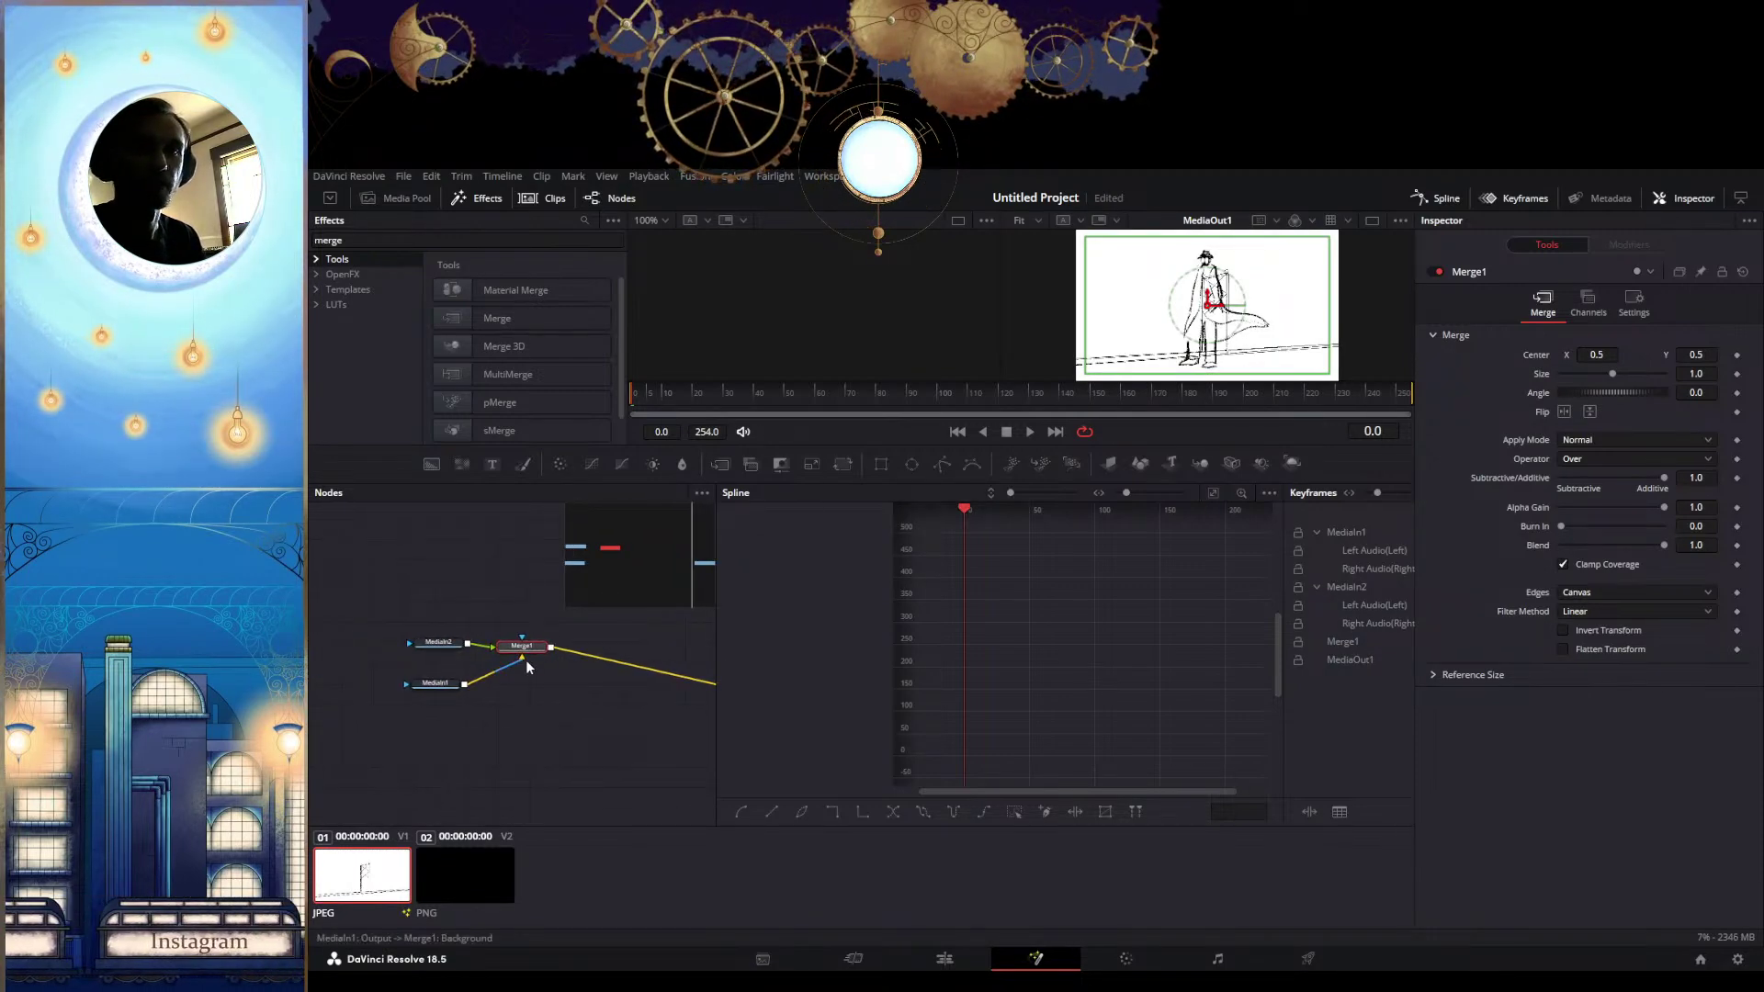
{"action": "left_click_drag", "start_coordinate": [538, 658], "coordinate": [572, 689]}
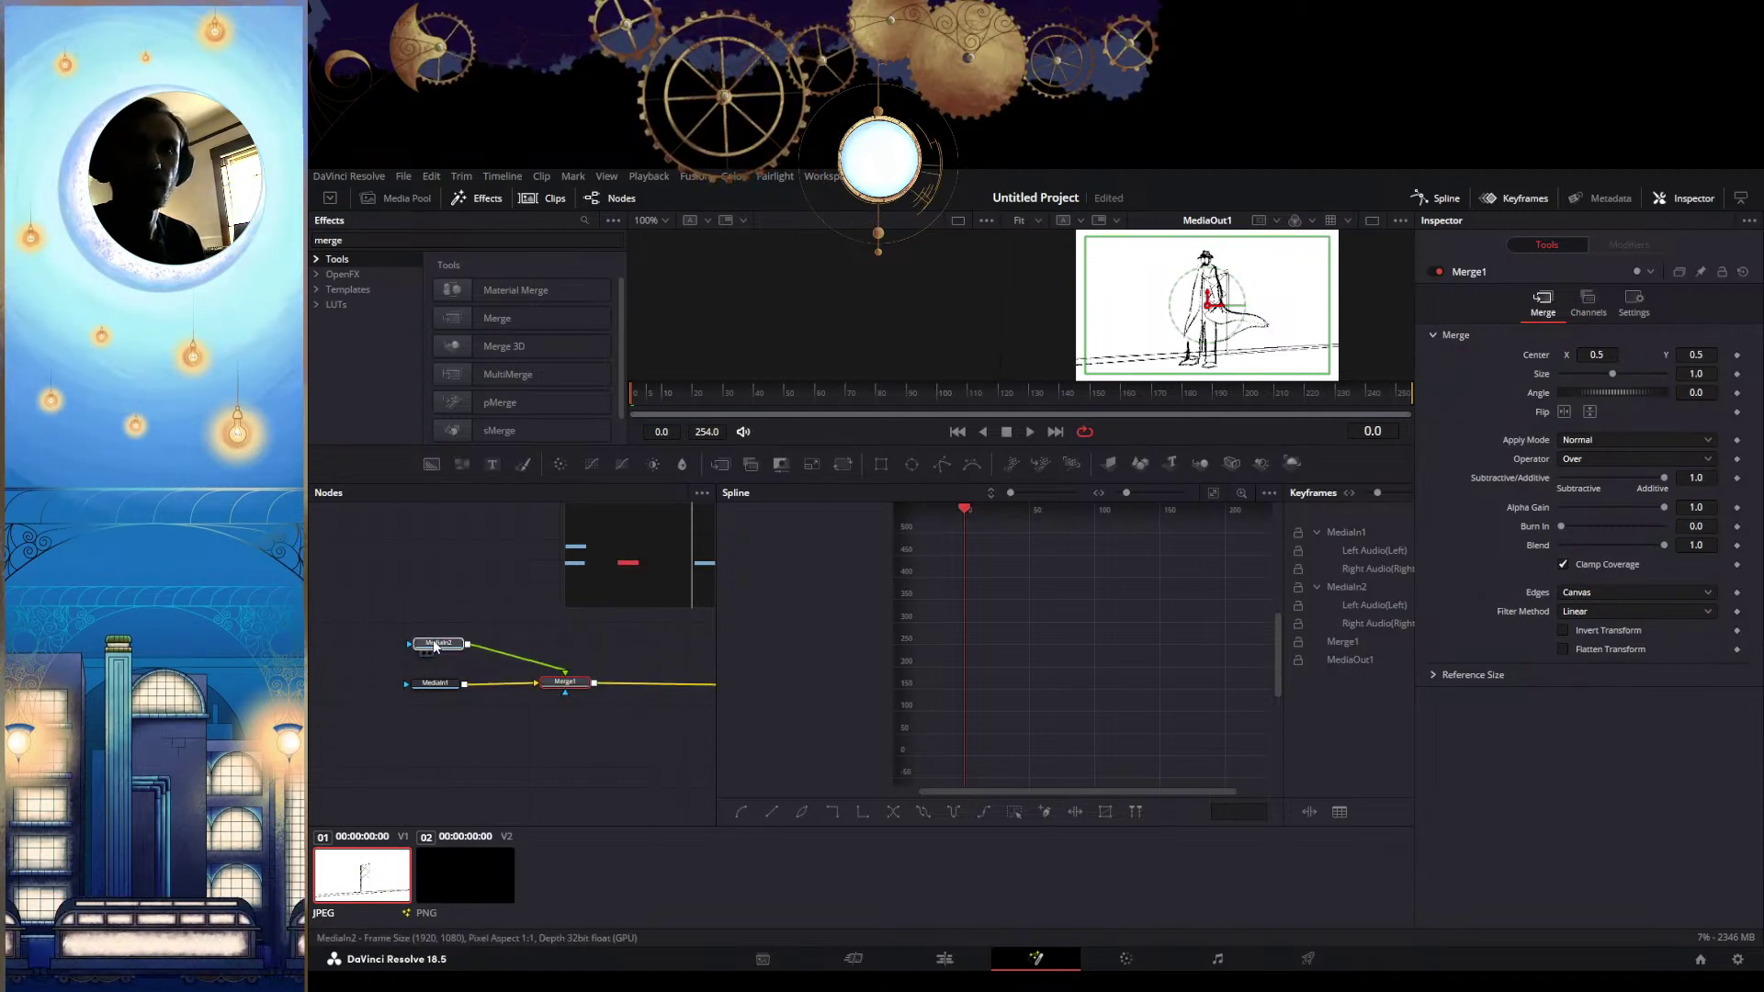
Insert a Transform node between the Mothman media node and the Merge node
{"action": "left_click", "coordinate": [438, 642]}
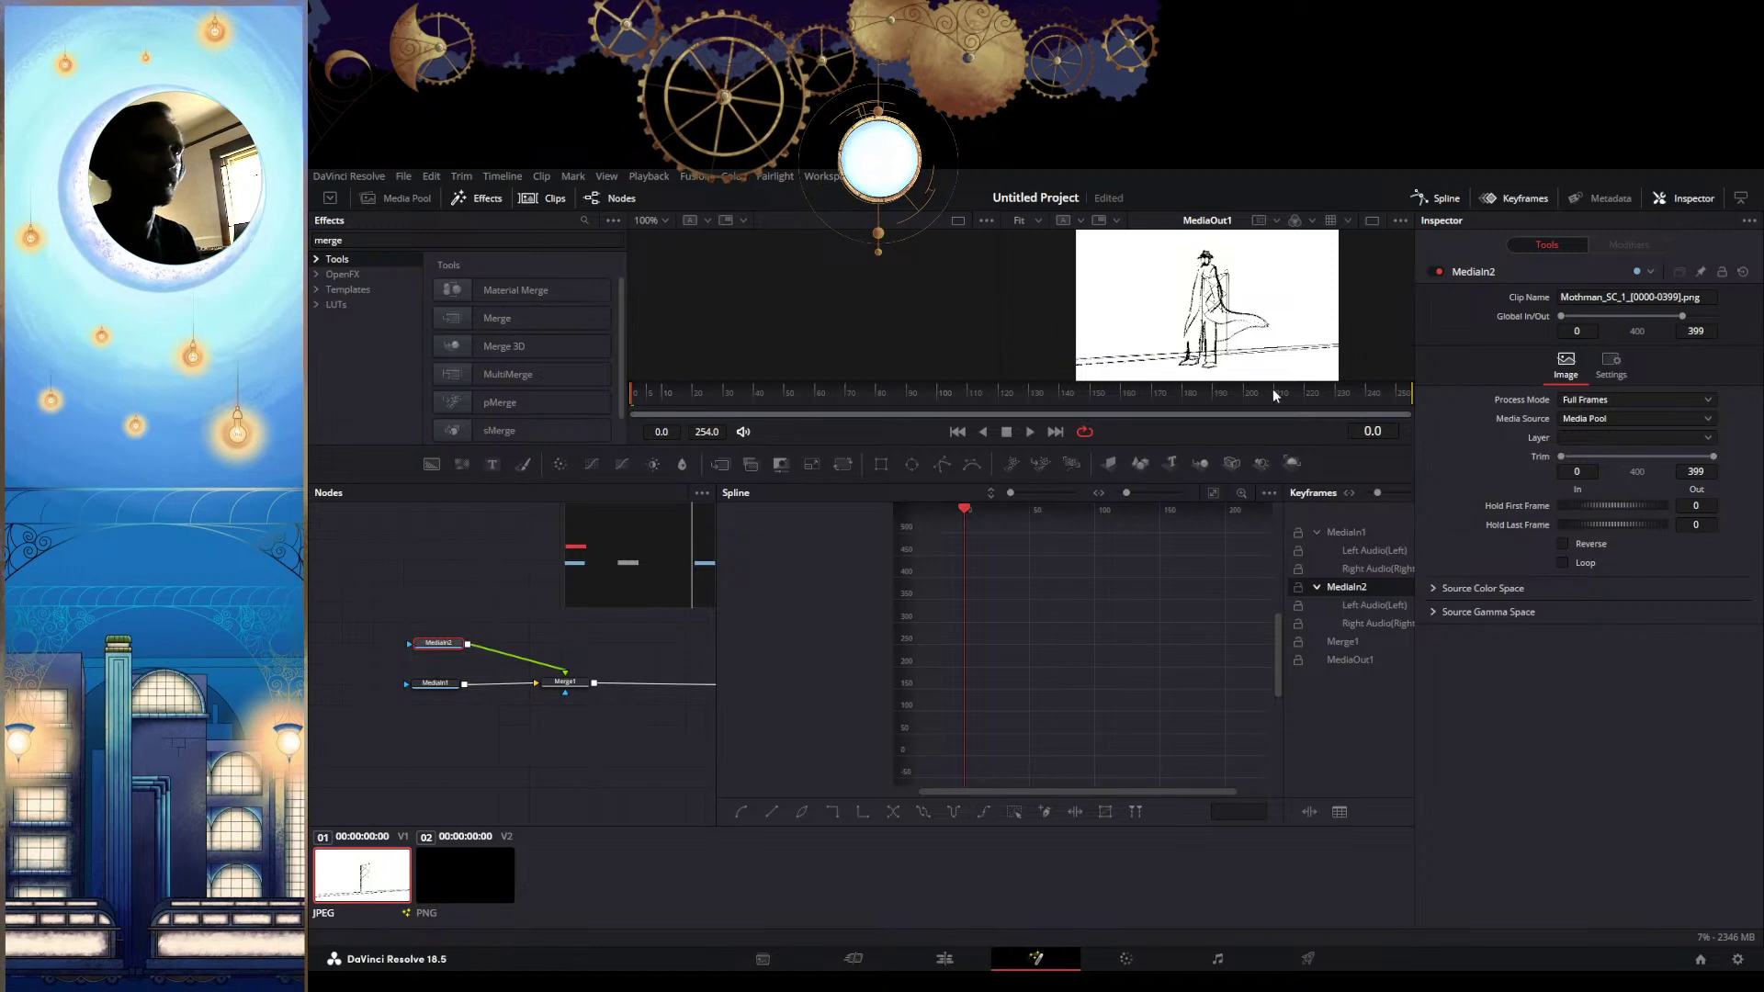
{"action": "double_click", "coordinate": [374, 236]}
{"action": "type", "text": "transform"}
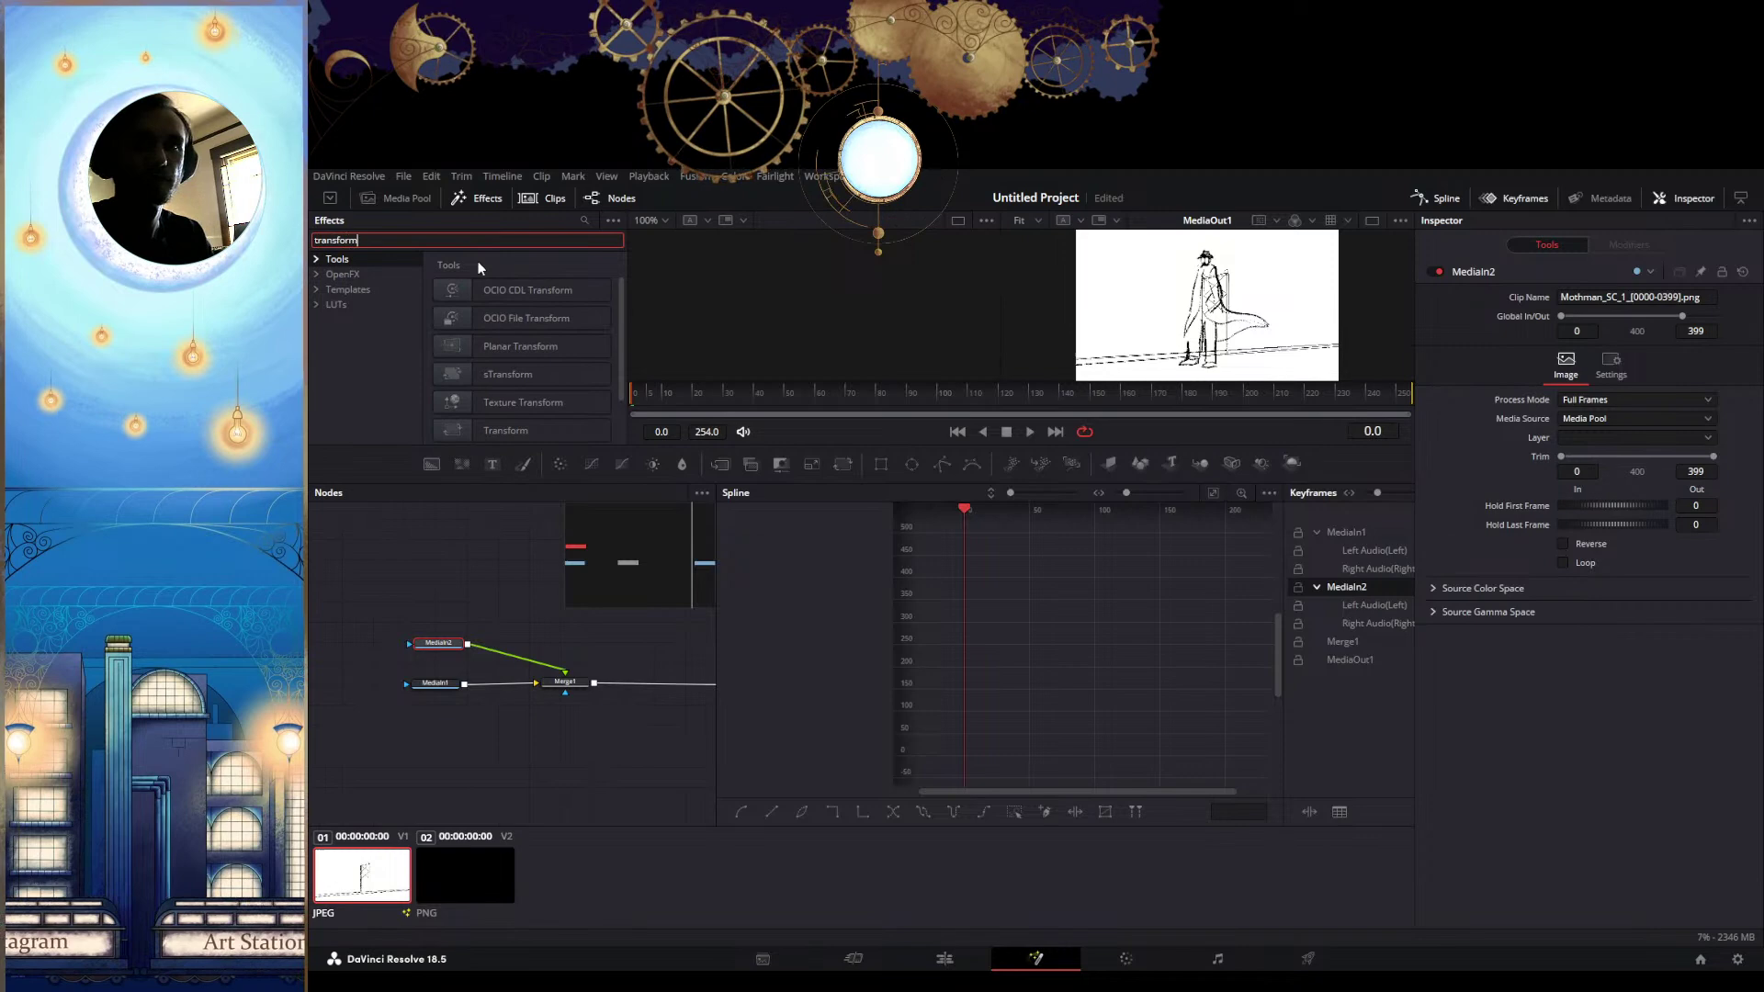
{"action": "left_click", "coordinate": [529, 436]}
{"action": "left_click_drag", "start_coordinate": [517, 644], "coordinate": [570, 641]}
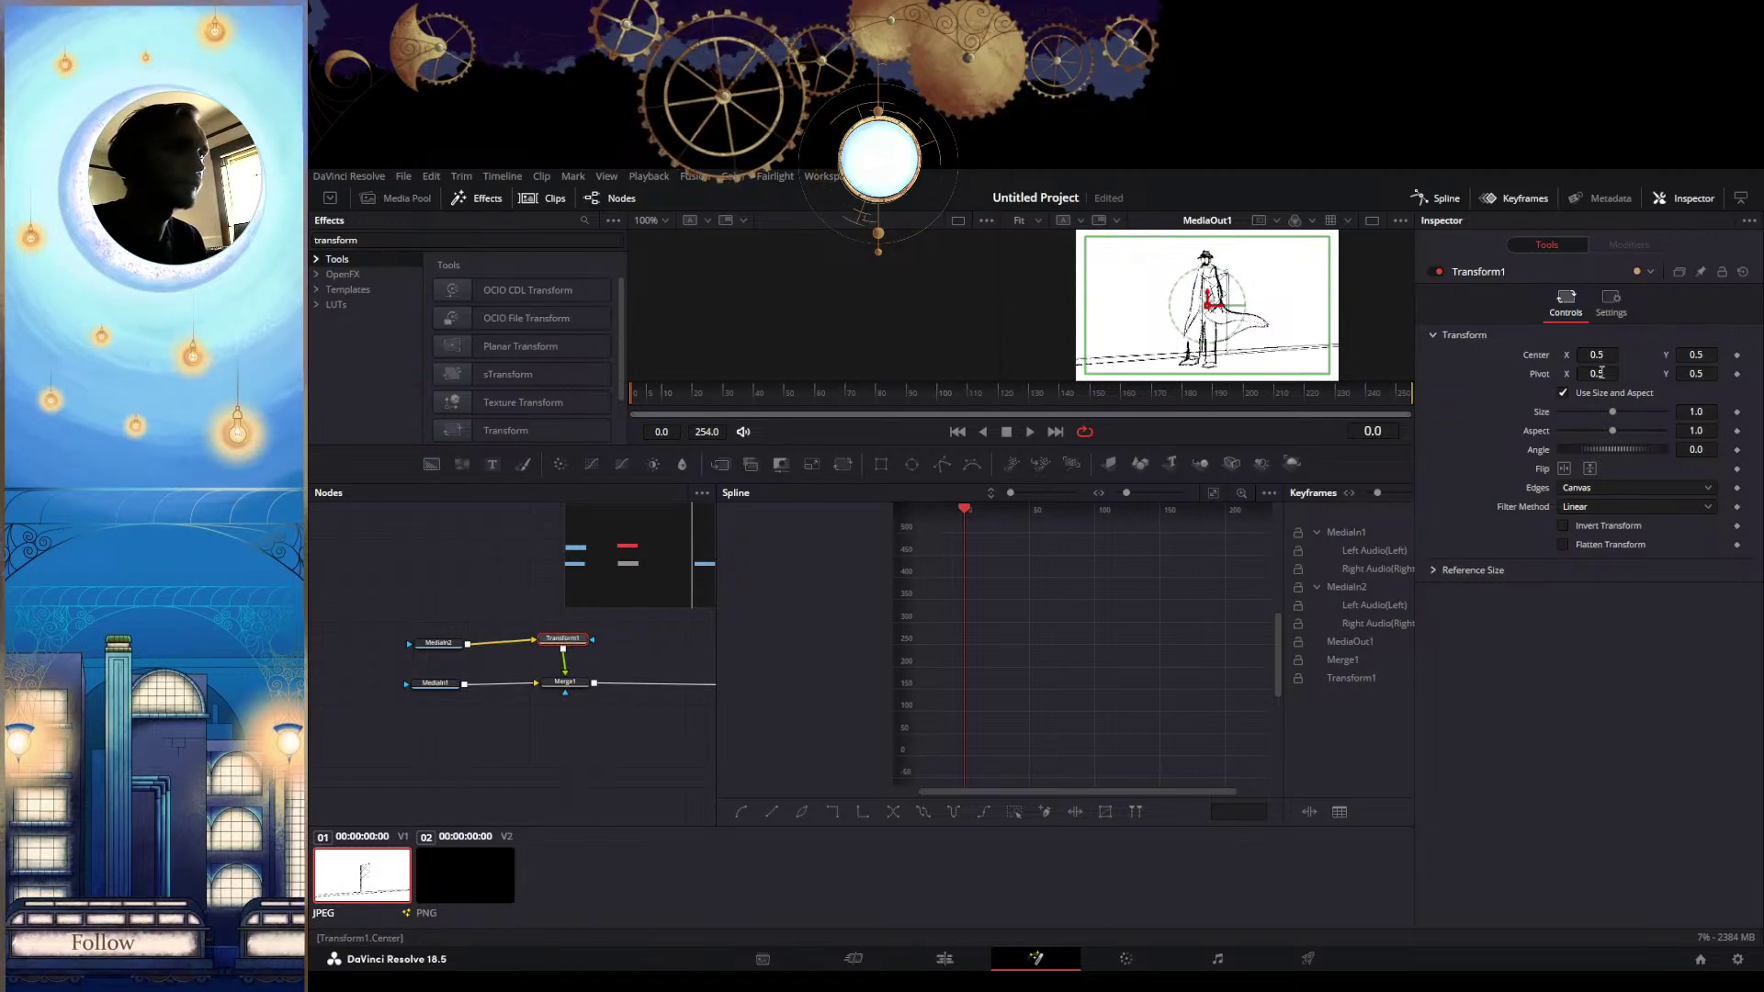
Reduce the Mothman Transform's size to 0.15 and make room for the viewer by hiding the spline and keyframe editors
{"action": "left_click_drag", "start_coordinate": [1610, 411], "coordinate": [1564, 415]}
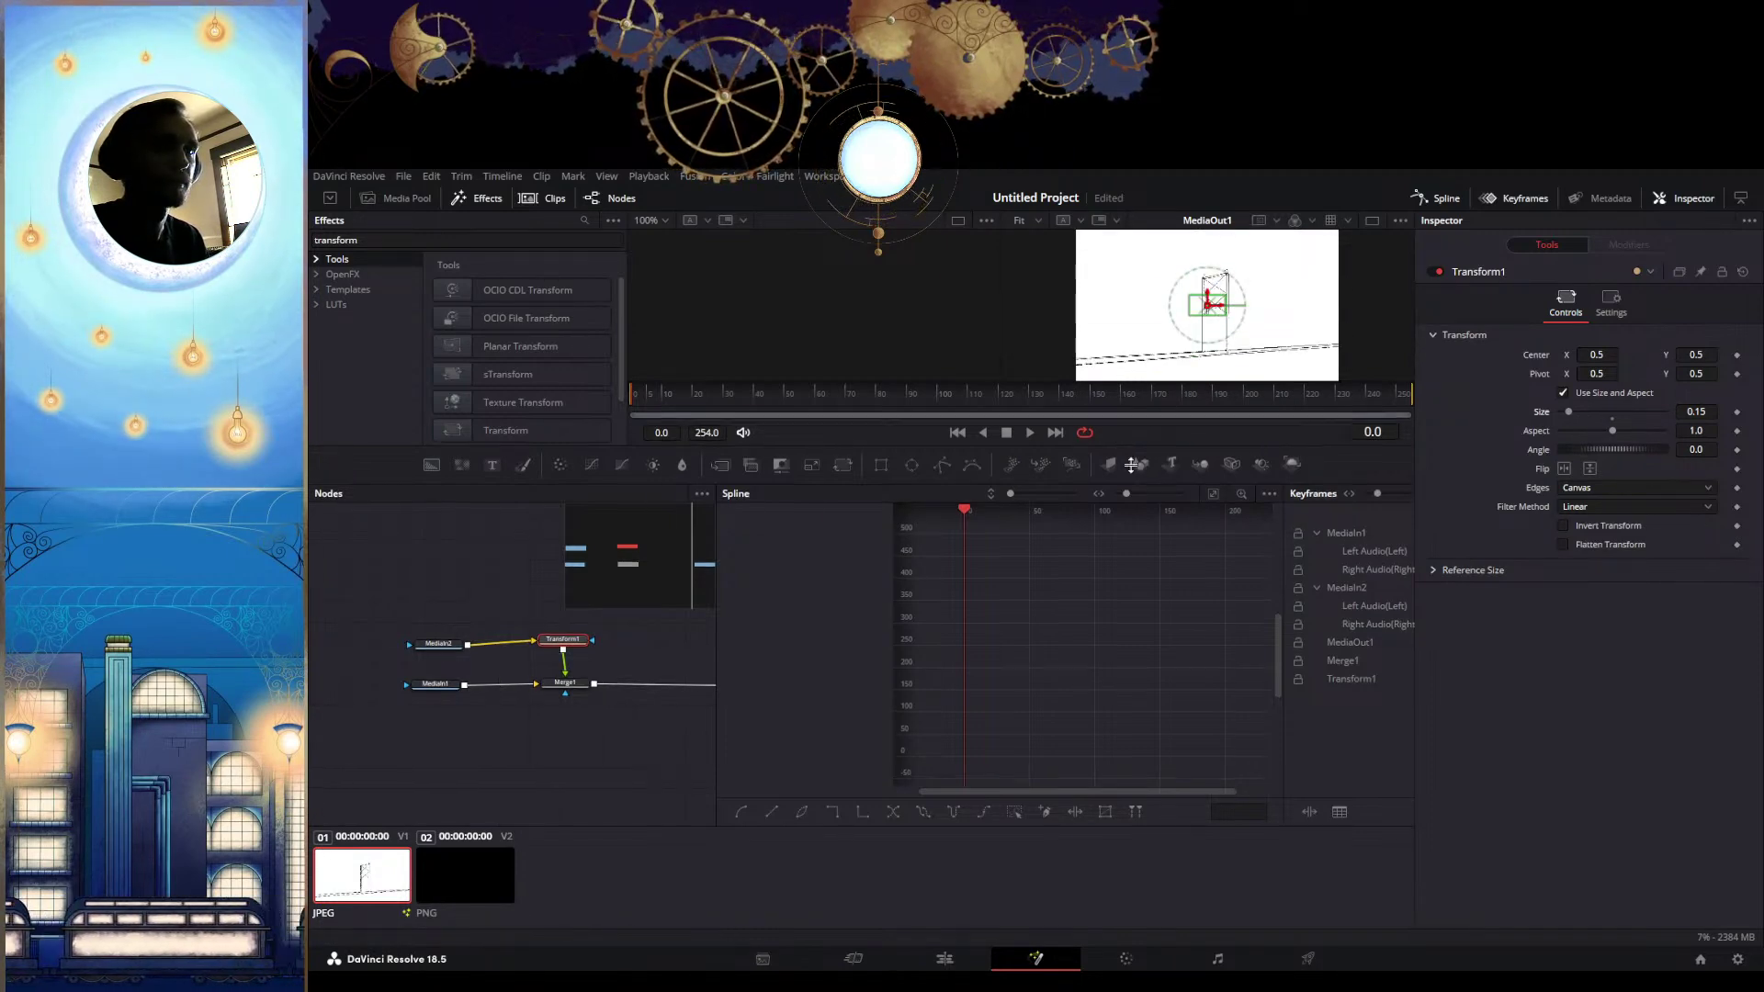
{"action": "left_click_drag", "start_coordinate": [1123, 445], "coordinate": [1122, 568]}
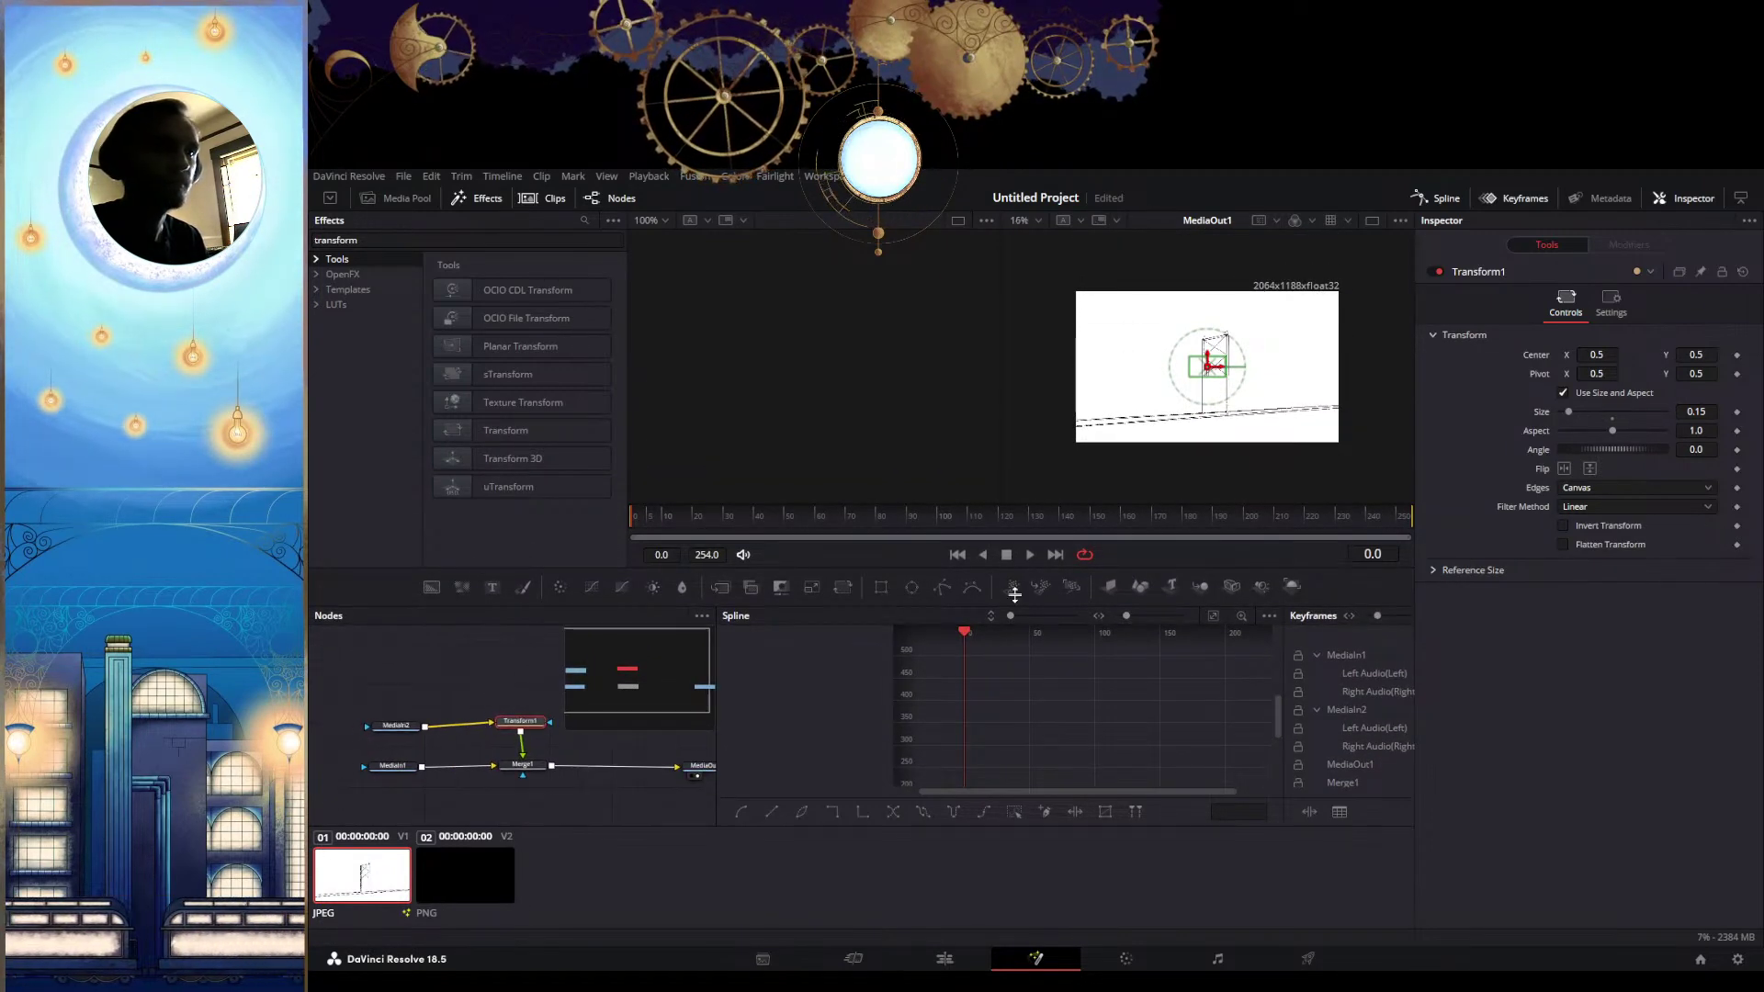
{"action": "left_click", "coordinate": [1489, 195]}
{"action": "left_click", "coordinate": [1435, 199]}
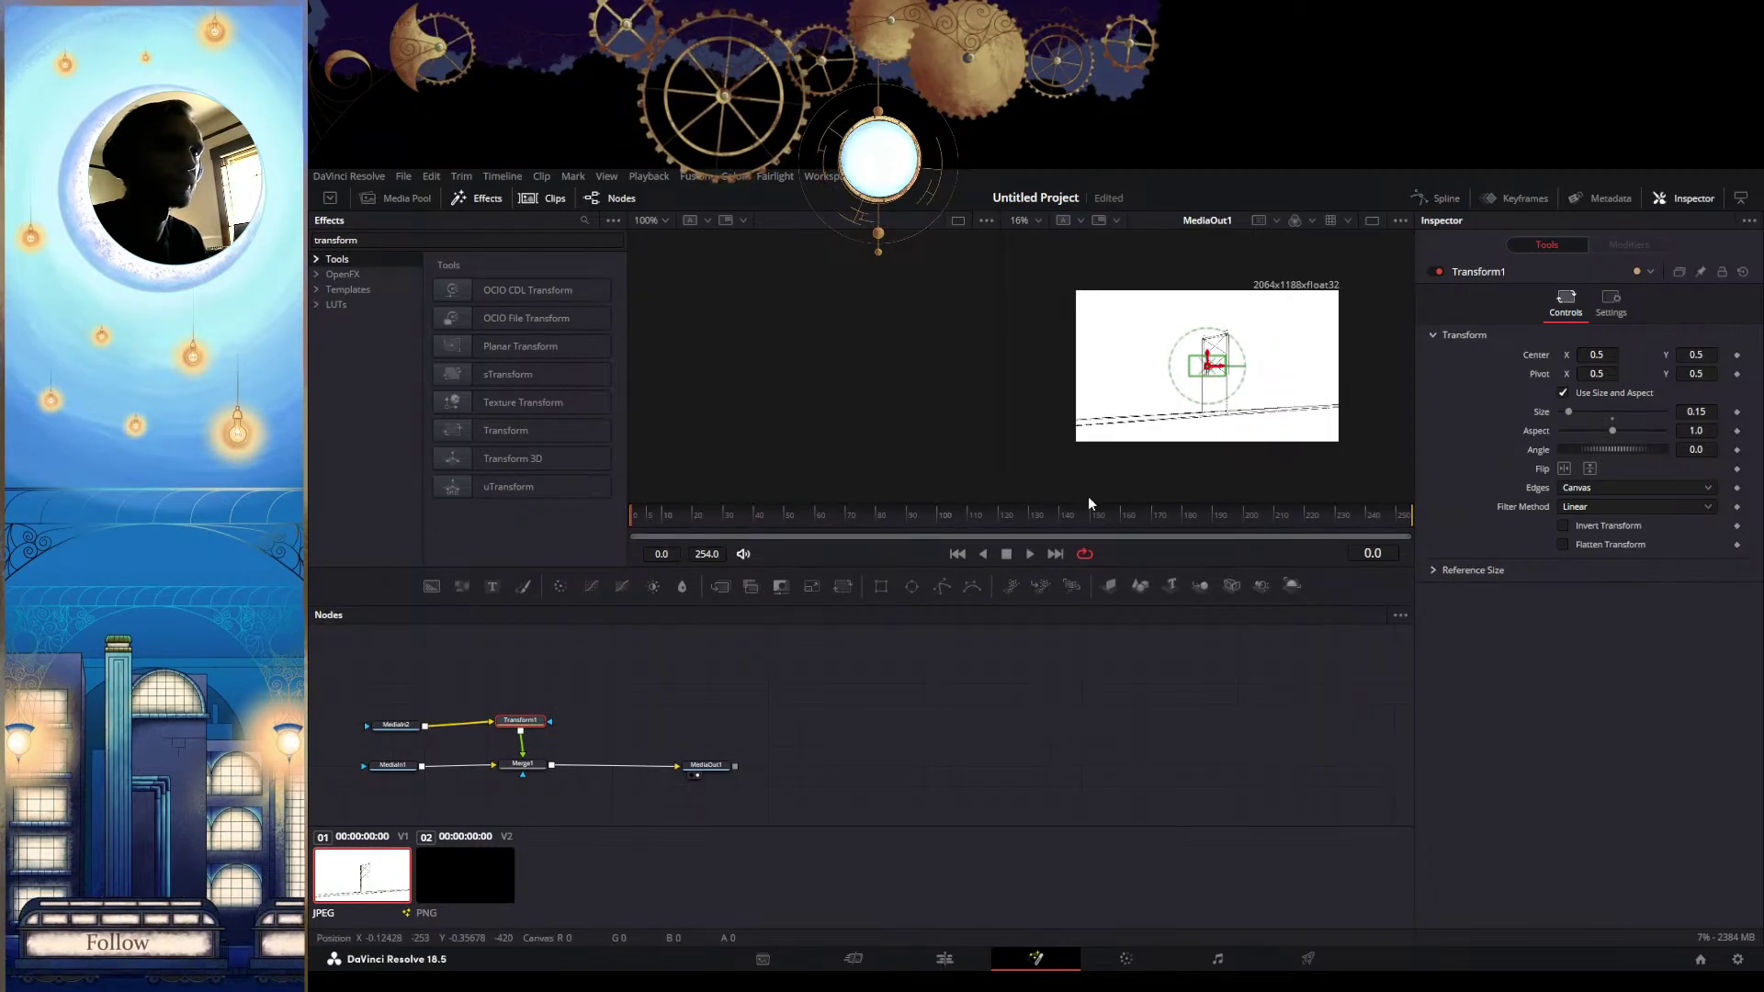
Place the Mothman figure on the tower's sloped top beam, with size about 0.043, angle about 11.7 and center about 0.534, 0.738
{"action": "scroll", "coordinate": [1262, 361], "scroll_direction": "up", "scroll_amount": 3}
{"action": "left_click_drag", "start_coordinate": [1194, 390], "coordinate": [1228, 301]}
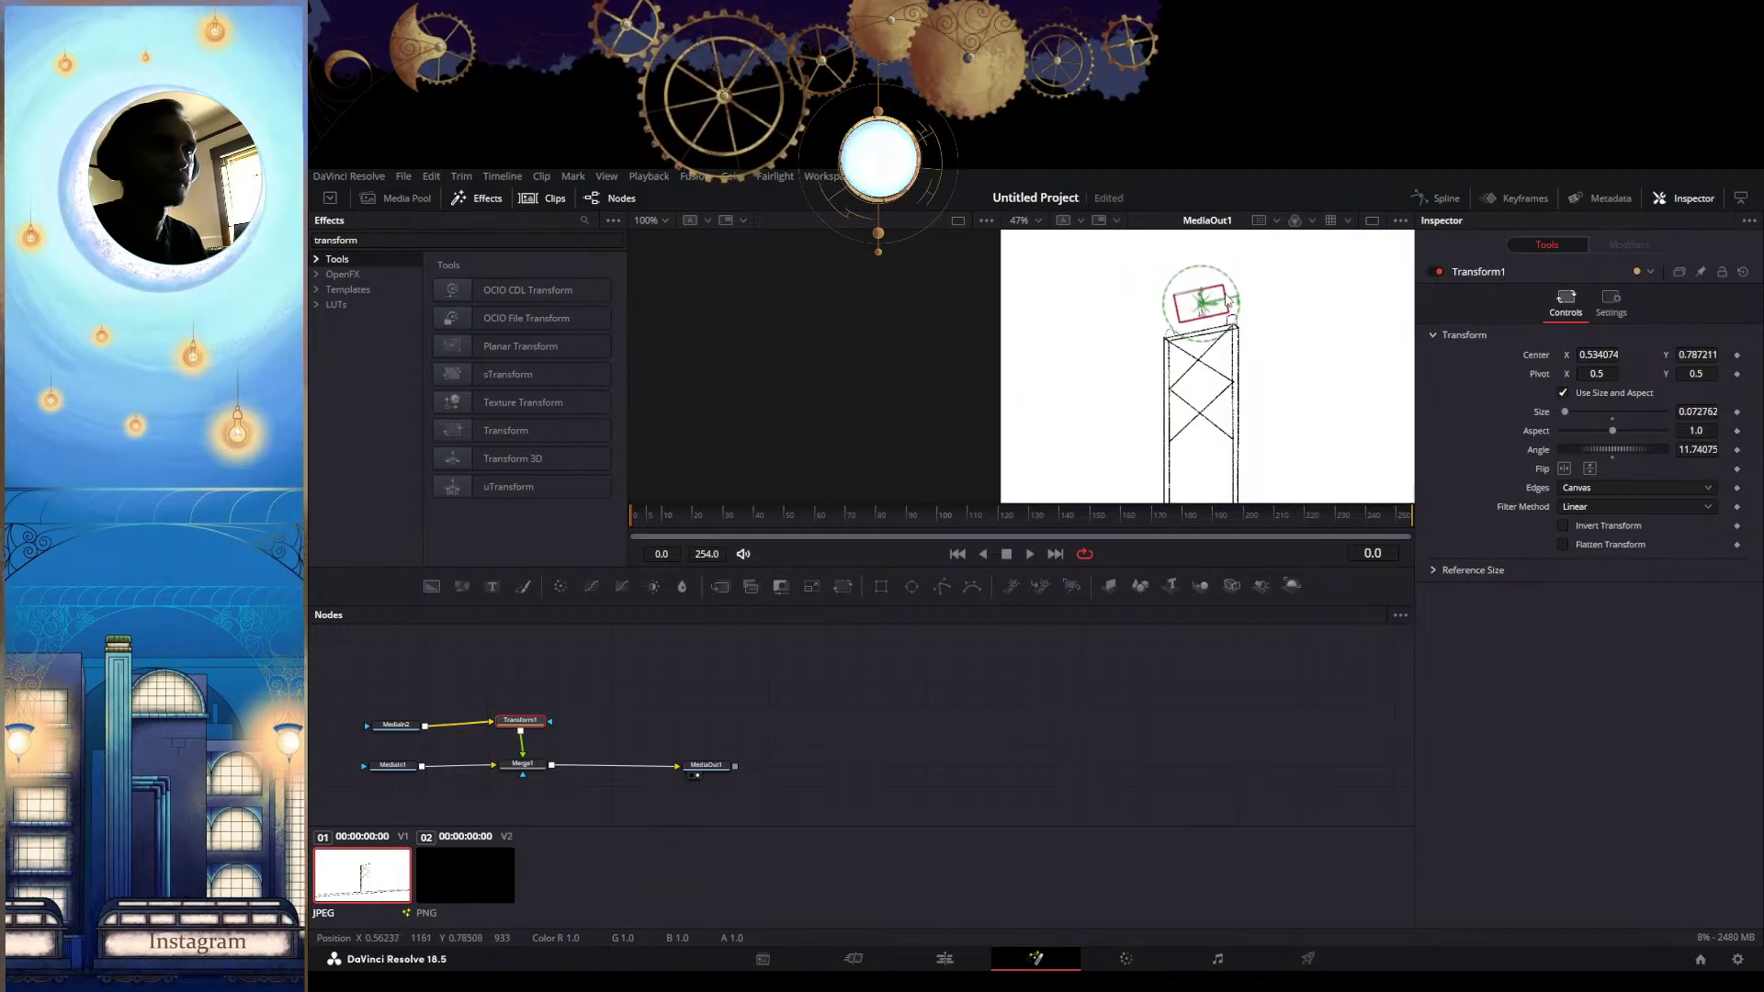
{"action": "scroll", "coordinate": [1227, 298], "scroll_direction": "up", "scroll_amount": 8}
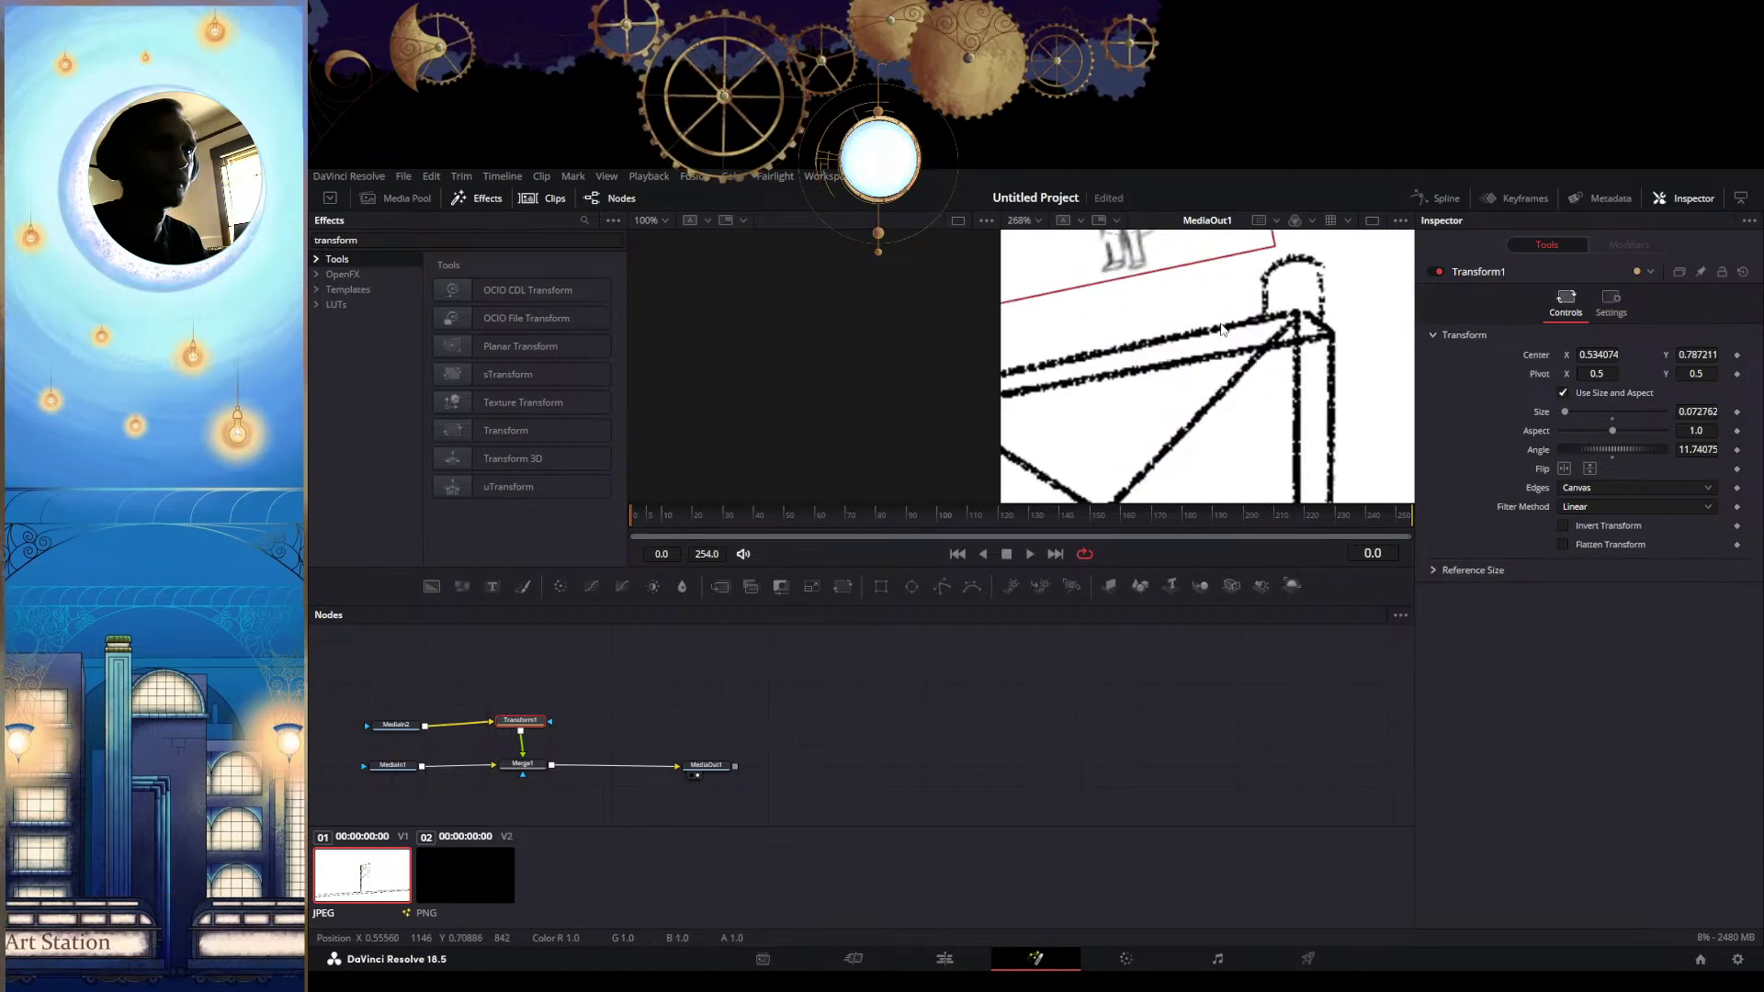
{"action": "scroll", "coordinate": [1287, 419], "scroll_direction": "down", "scroll_amount": 3}
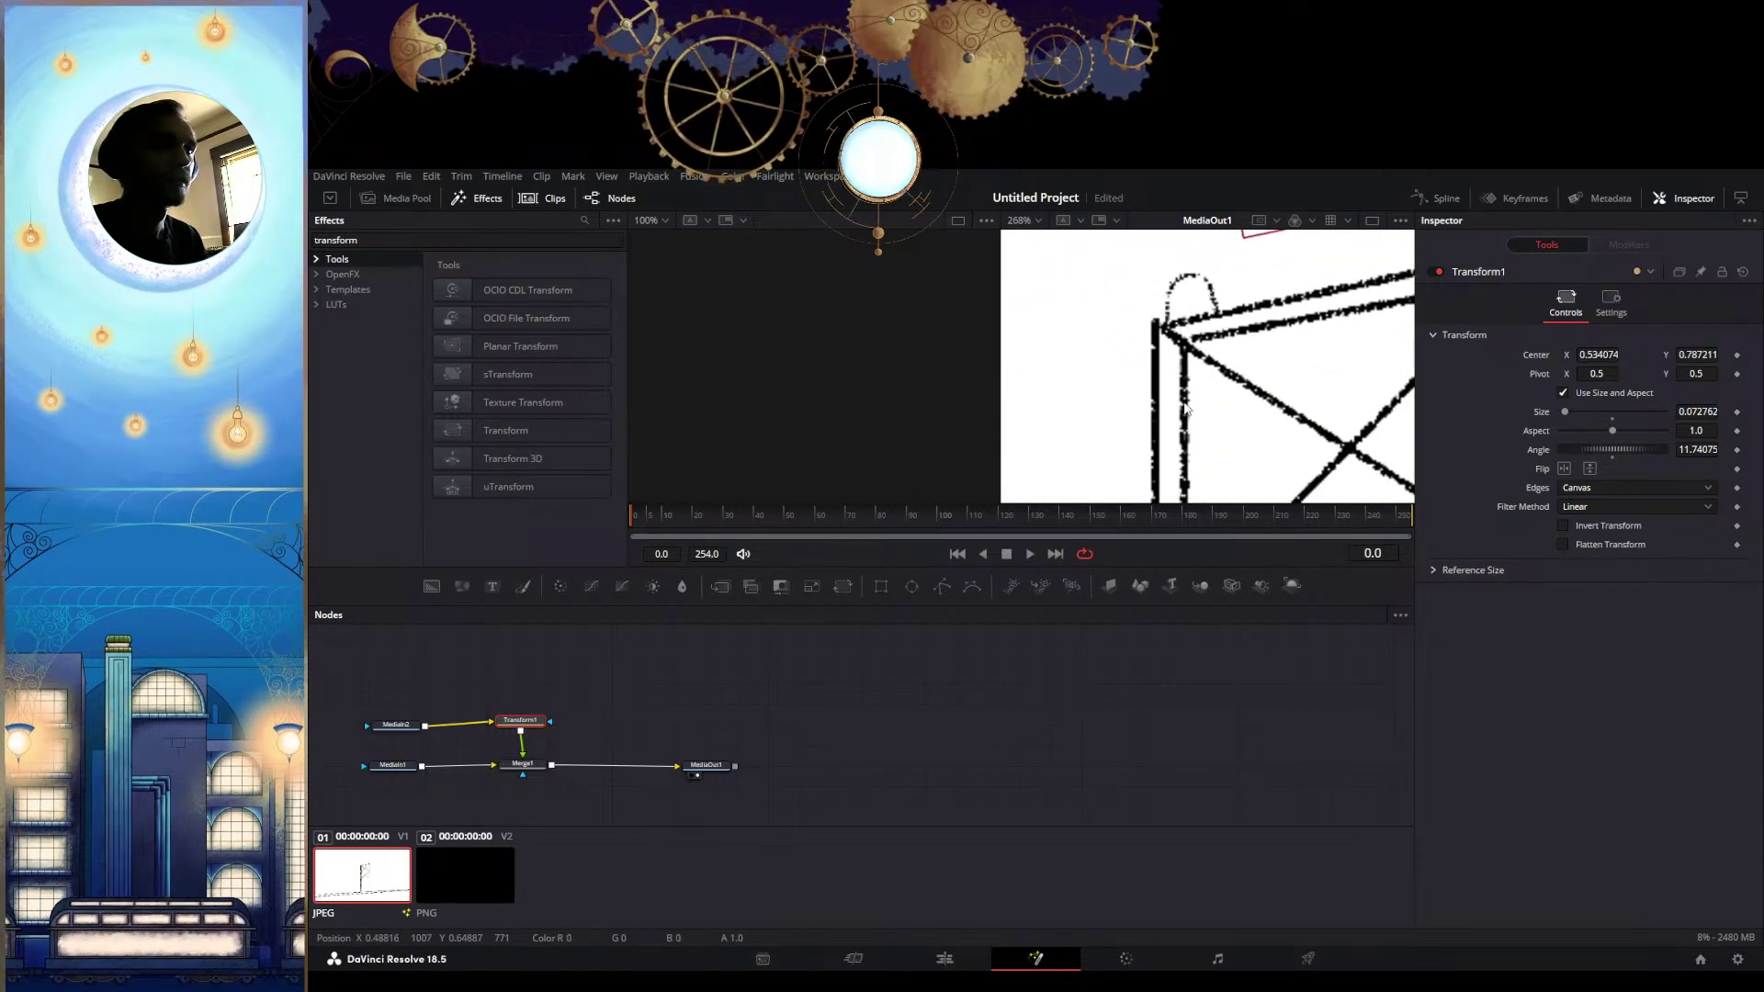
{"action": "left_click_drag", "start_coordinate": [1204, 397], "coordinate": [1096, 432]}
{"action": "left_click_drag", "start_coordinate": [1234, 295], "coordinate": [1172, 393]}
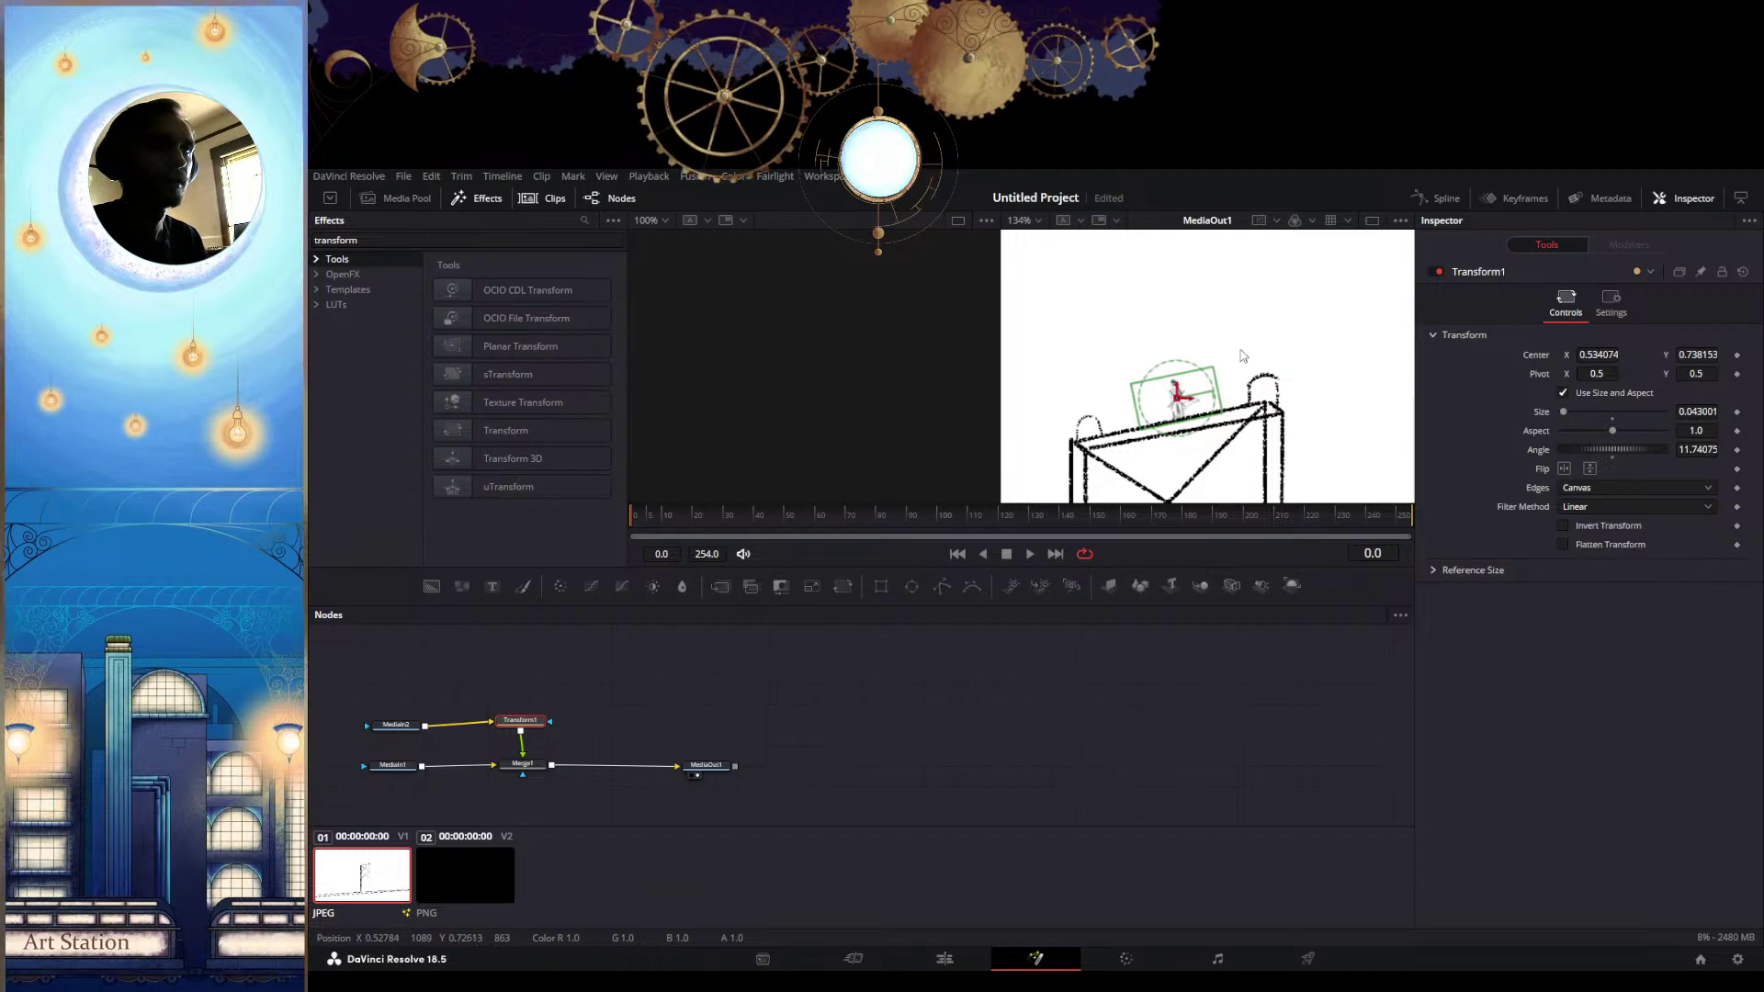
Move MediaOut1 farther from the Merge node and insert a second Transform node between them
{"action": "left_click_drag", "start_coordinate": [670, 745], "coordinate": [693, 720]}
{"action": "left_click", "coordinate": [693, 720]}
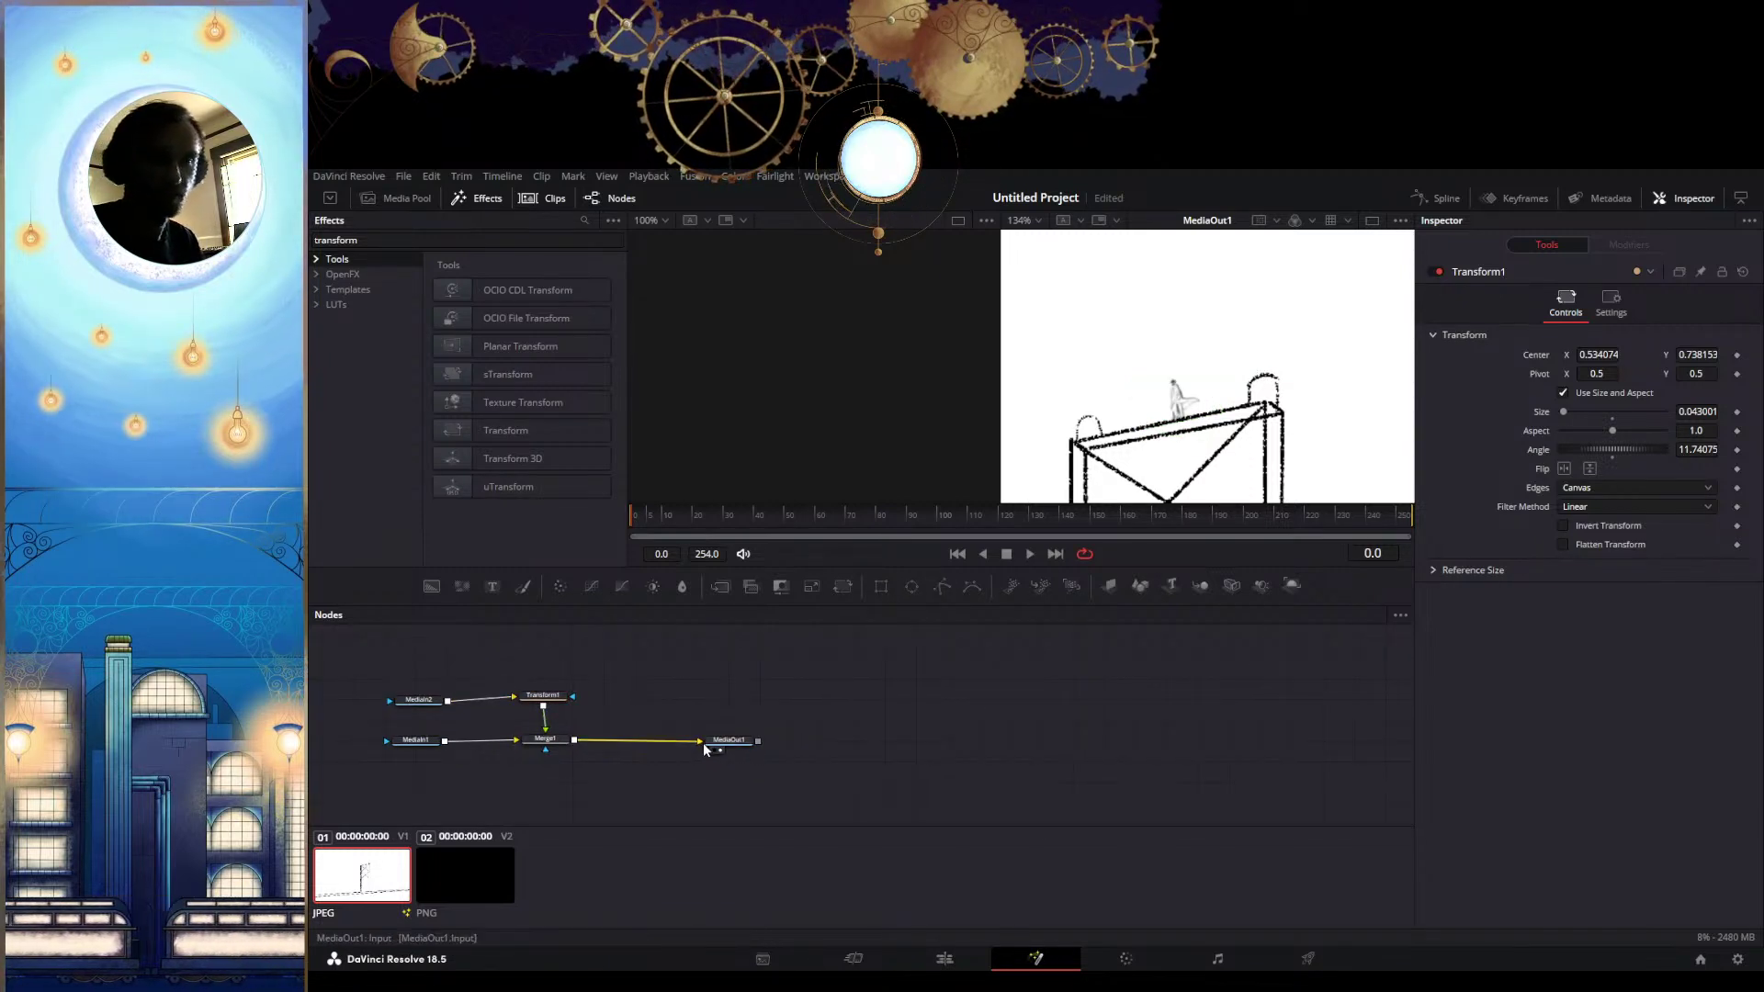
{"action": "left_click_drag", "start_coordinate": [731, 740], "coordinate": [843, 743]}
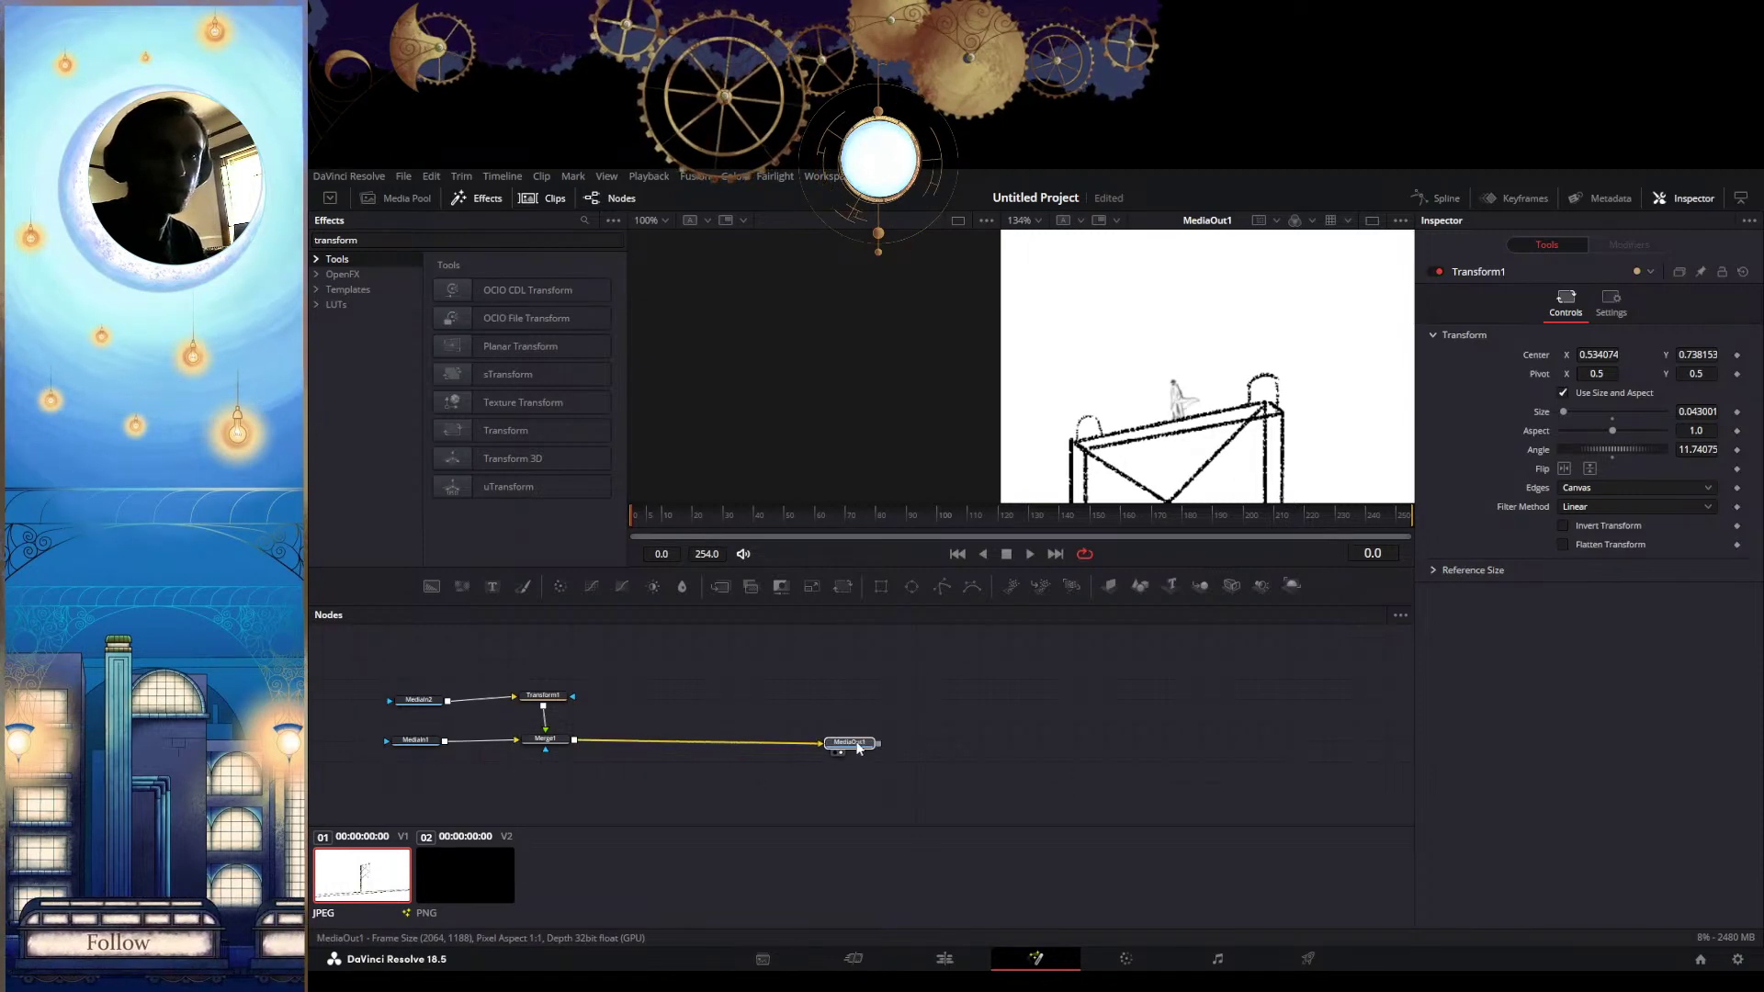
{"action": "left_click", "coordinate": [540, 741]}
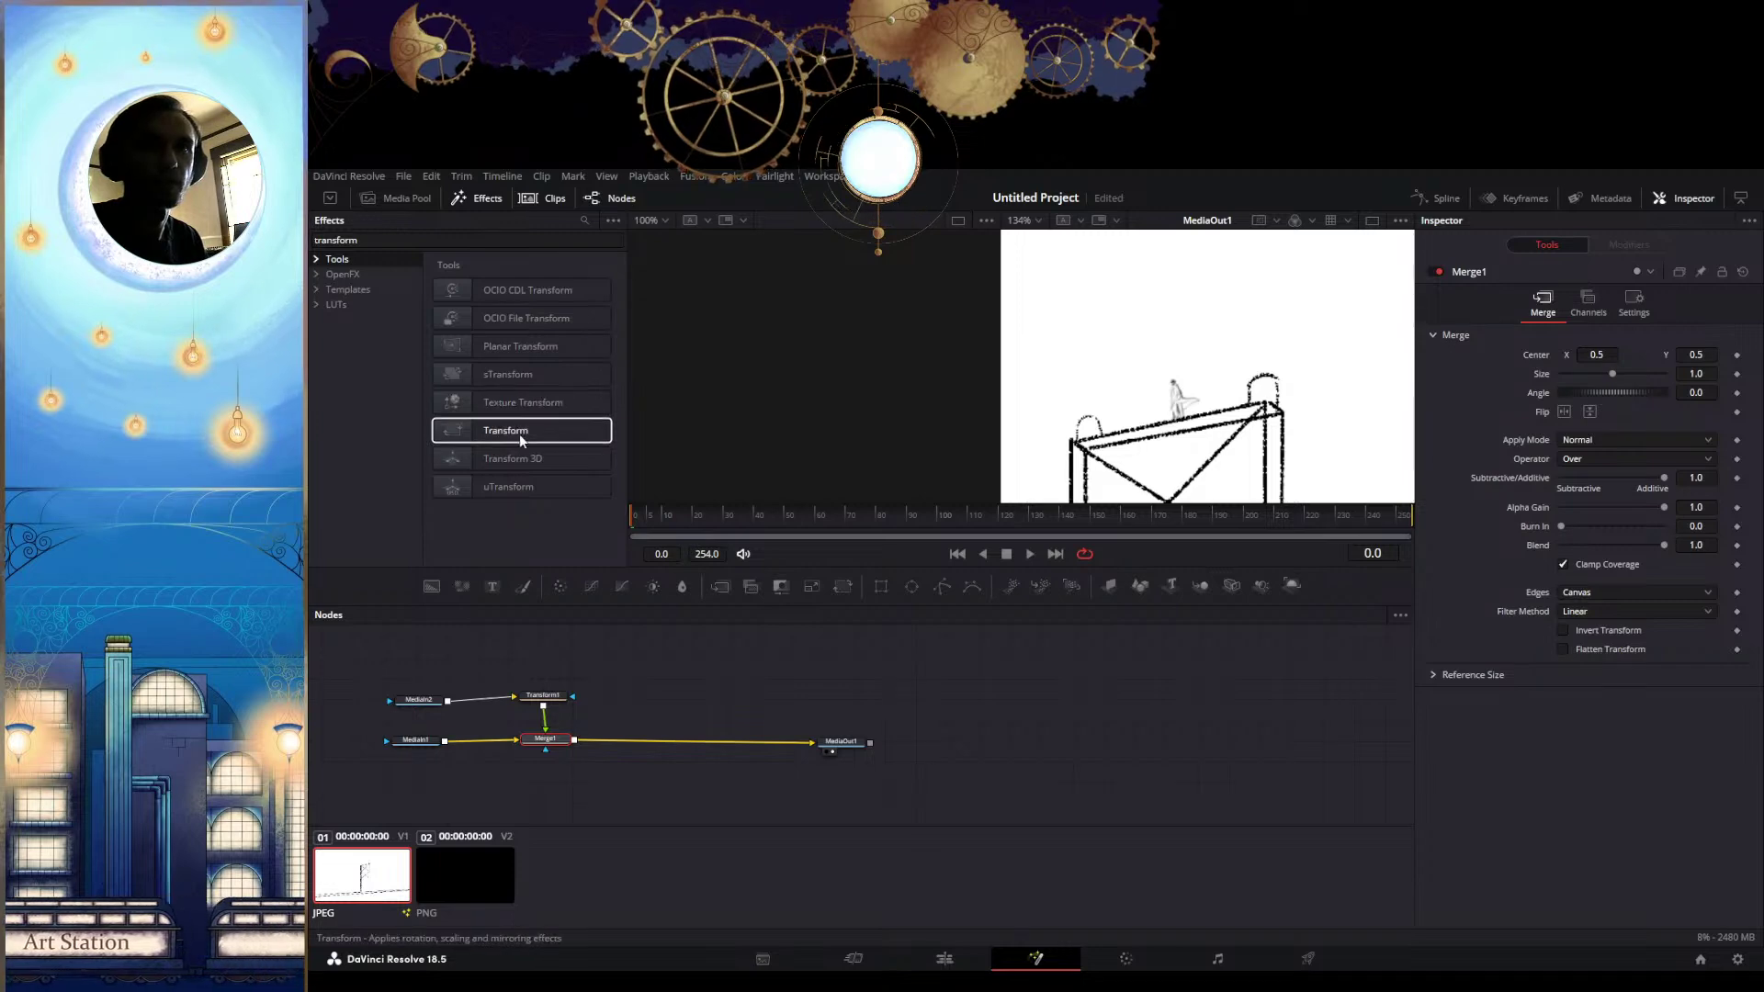
{"action": "left_click_drag", "start_coordinate": [519, 438], "coordinate": [690, 746]}
Try size 5.0 on the second Transform, reset it to 1.0 and keyframe the size at frame 0
{"action": "scroll", "coordinate": [1195, 386], "scroll_direction": "down", "scroll_amount": 5}
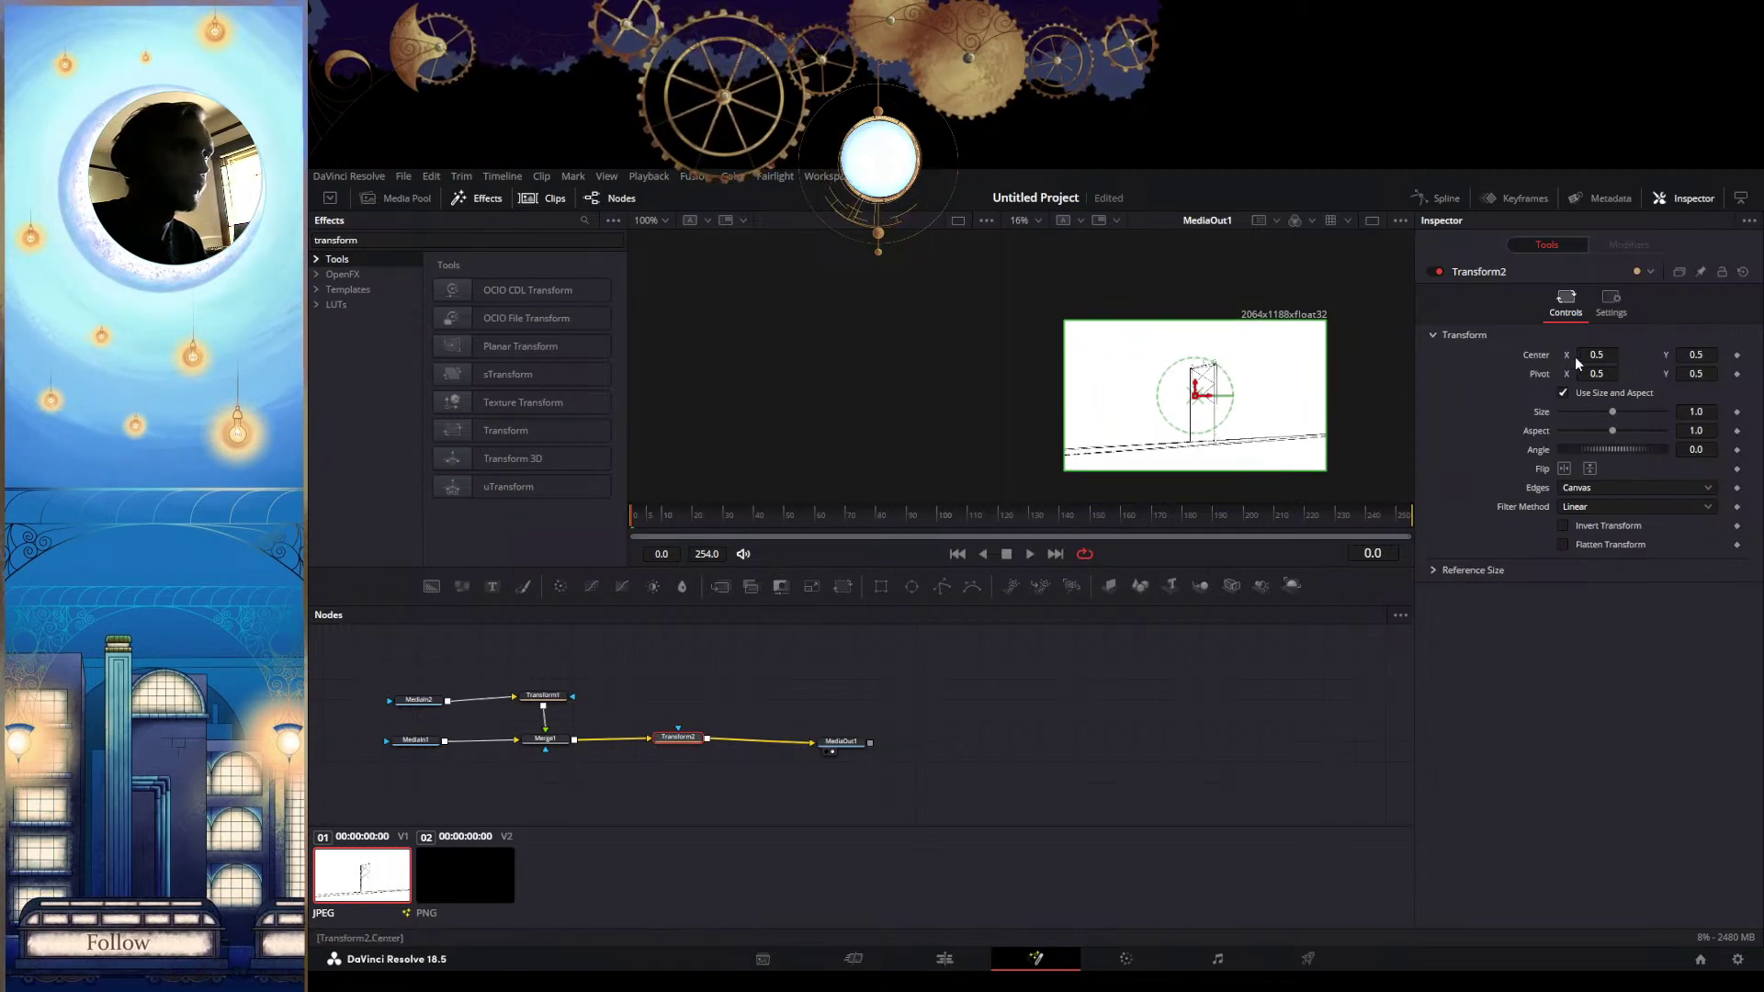
{"action": "left_click_drag", "start_coordinate": [1612, 412], "coordinate": [1664, 411]}
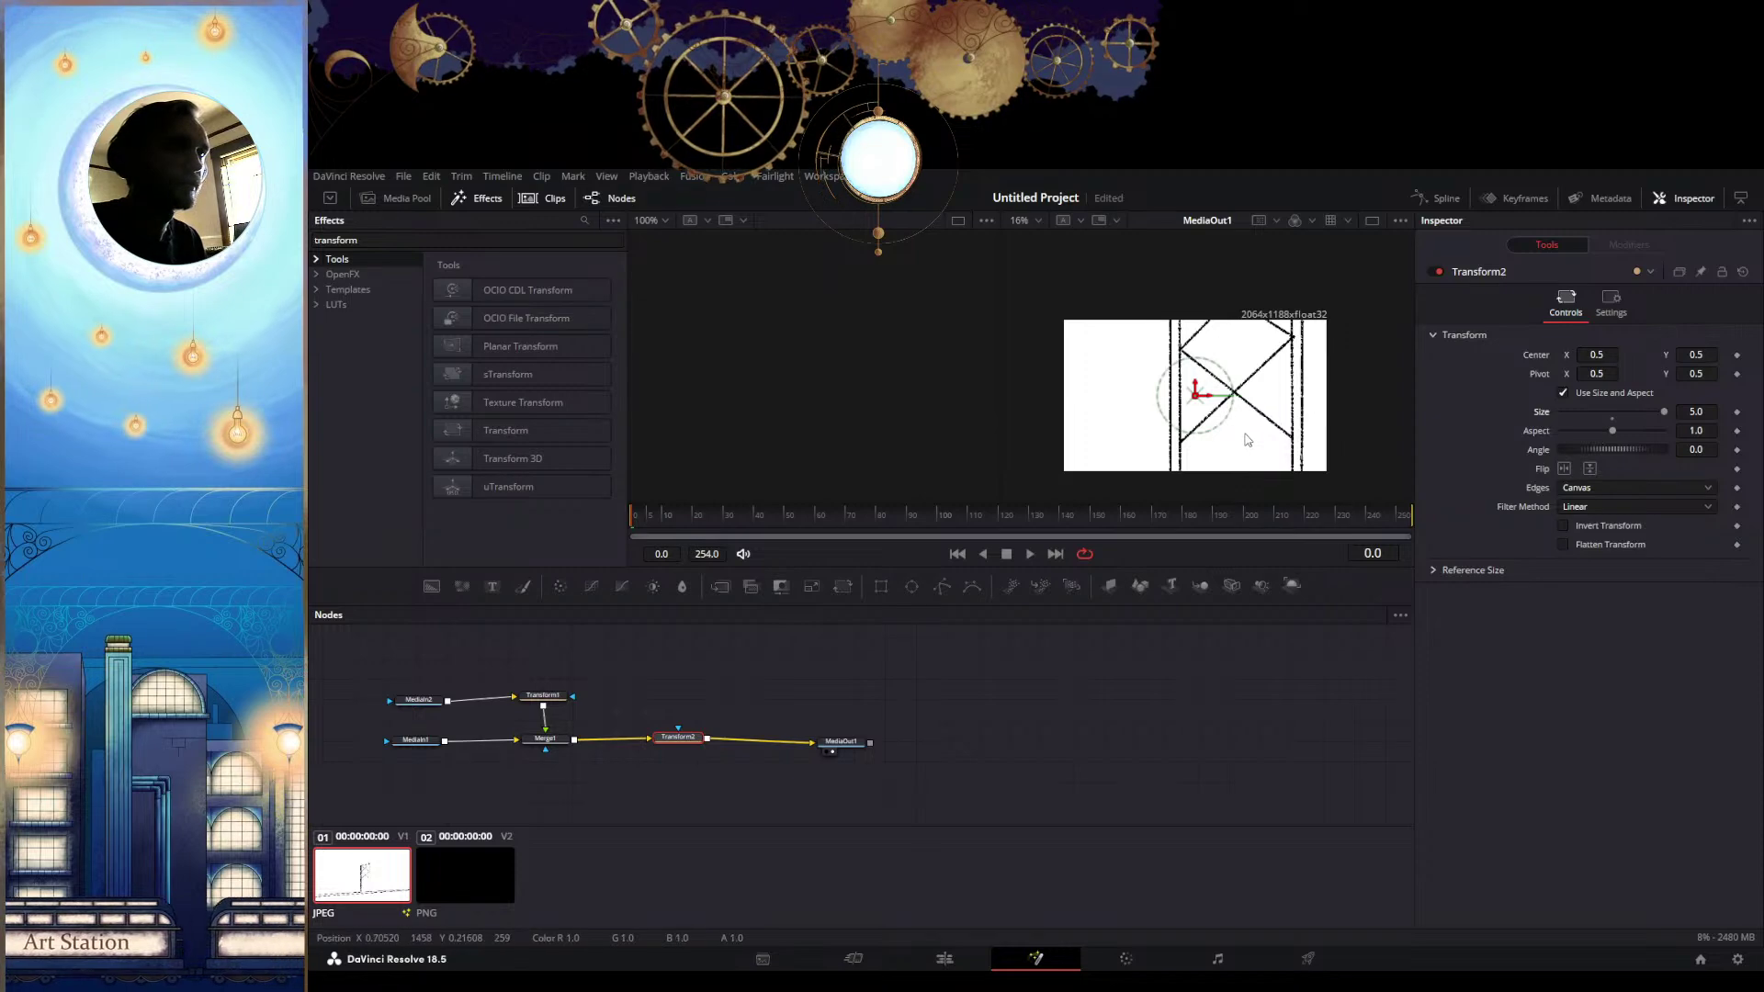
{"action": "left_click", "coordinate": [1612, 419]}
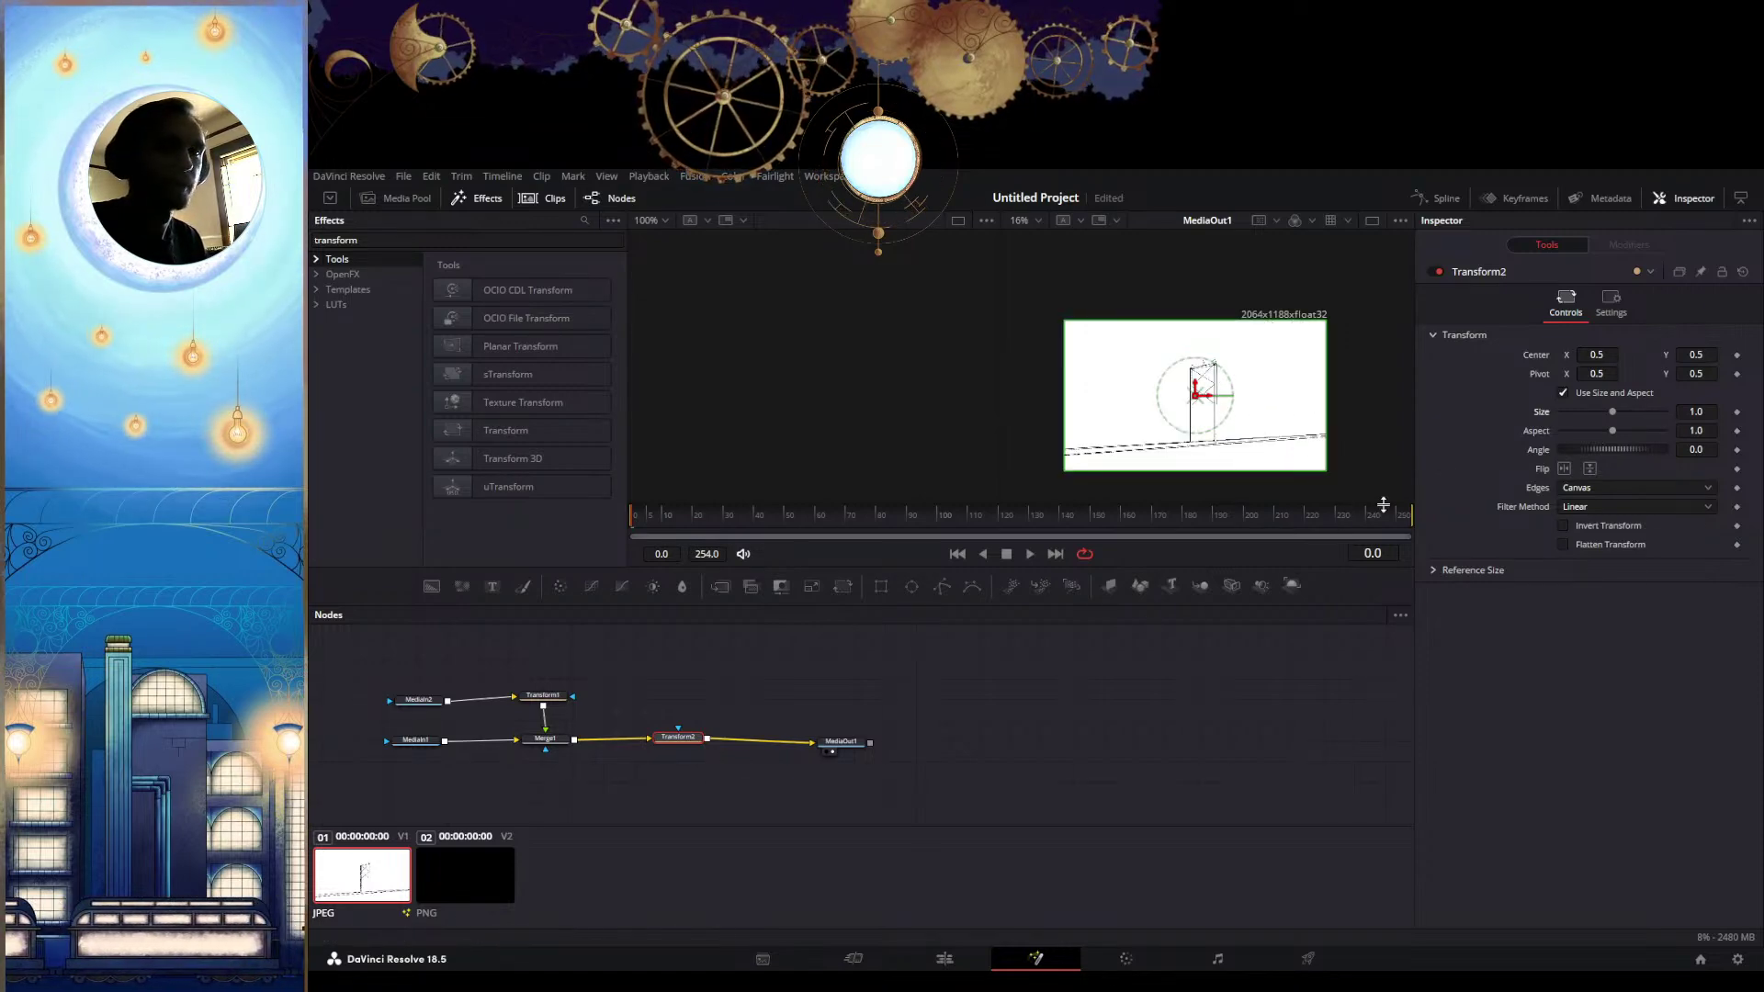
{"action": "left_click", "coordinate": [1737, 411]}
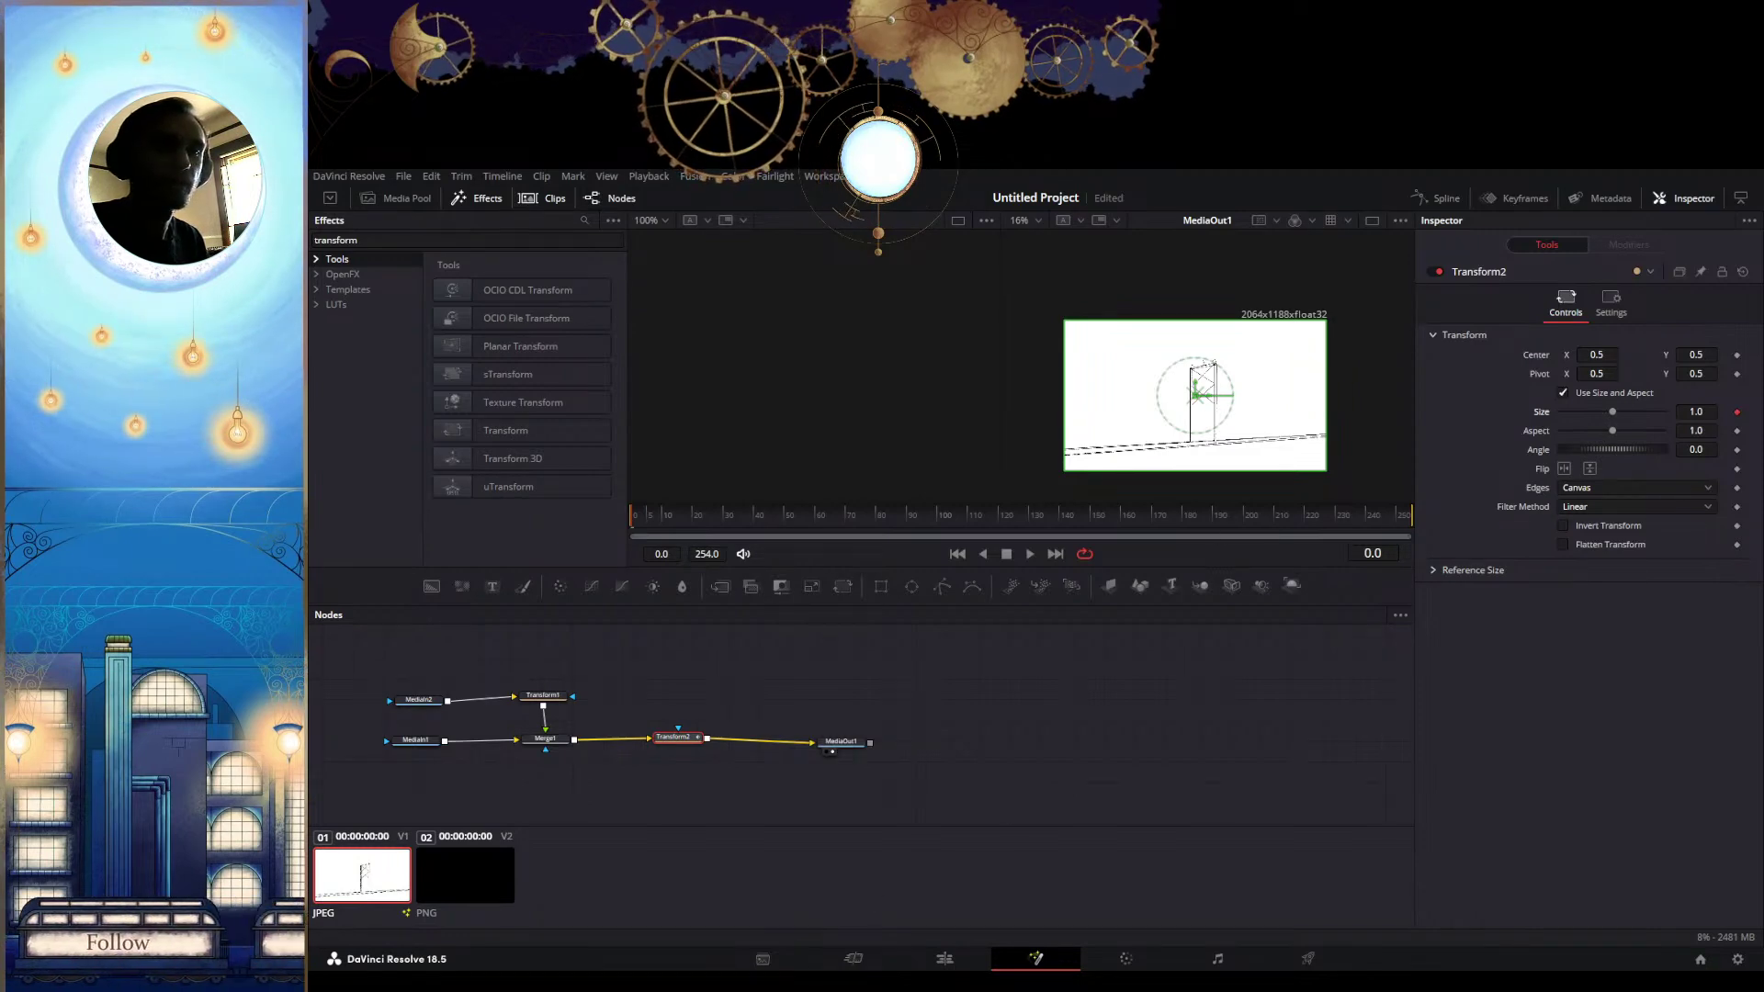
Switch to the Edit page and place FXMLDR Edit.wav on audio track A1 at the timeline start
{"action": "left_click", "coordinate": [852, 958]}
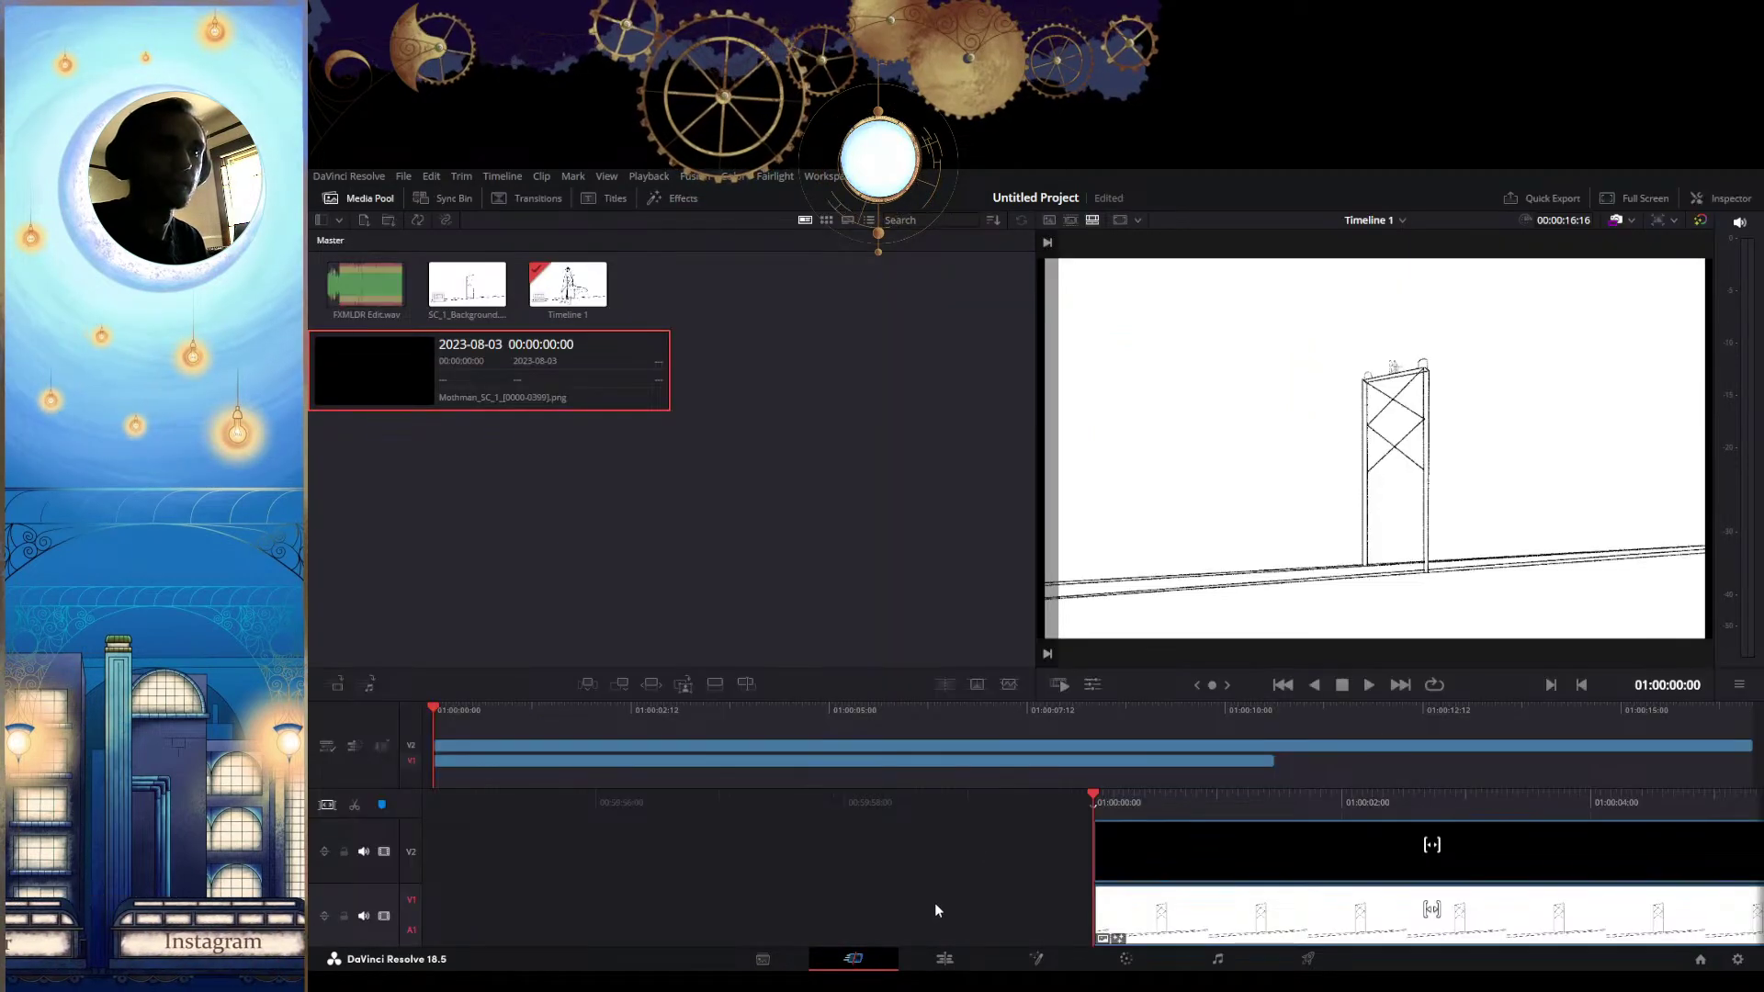
{"action": "left_click", "coordinate": [946, 958]}
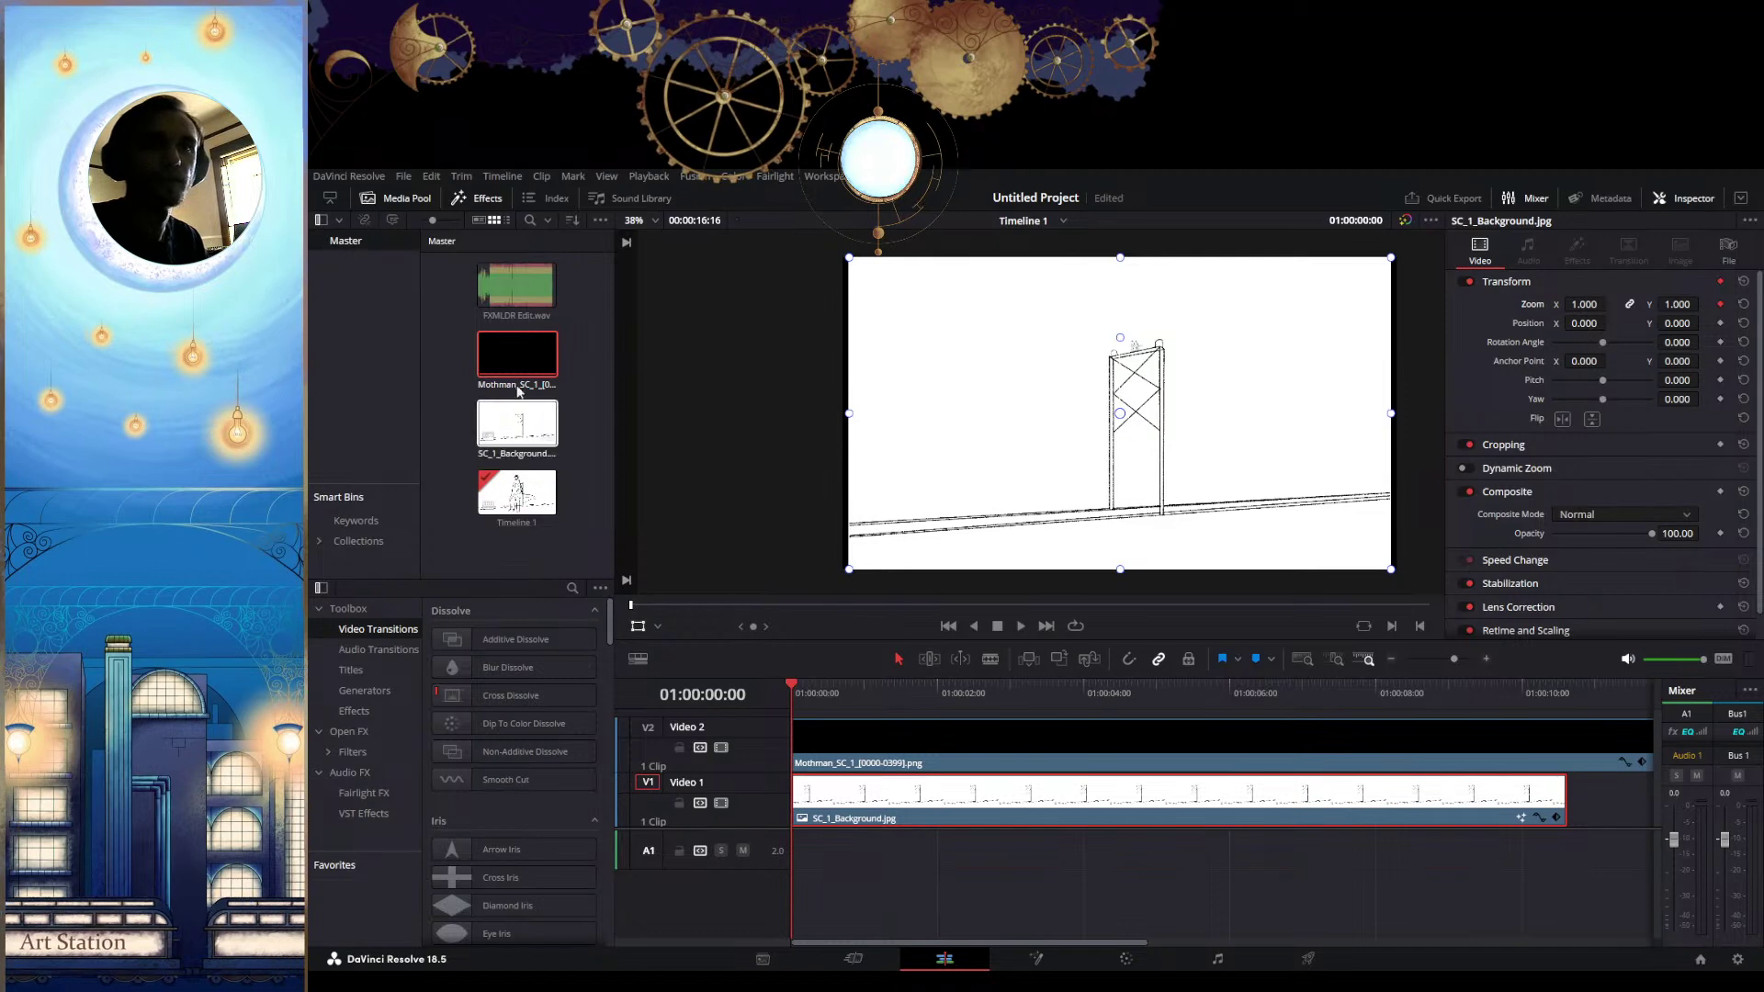
{"action": "mouse_move", "coordinate": [868, 860]}
{"action": "left_mouse_down"}
{"action": "mouse_move", "coordinate": [786, 856]}
{"action": "mouse_move", "coordinate": [845, 836]}
{"action": "left_mouse_up"}
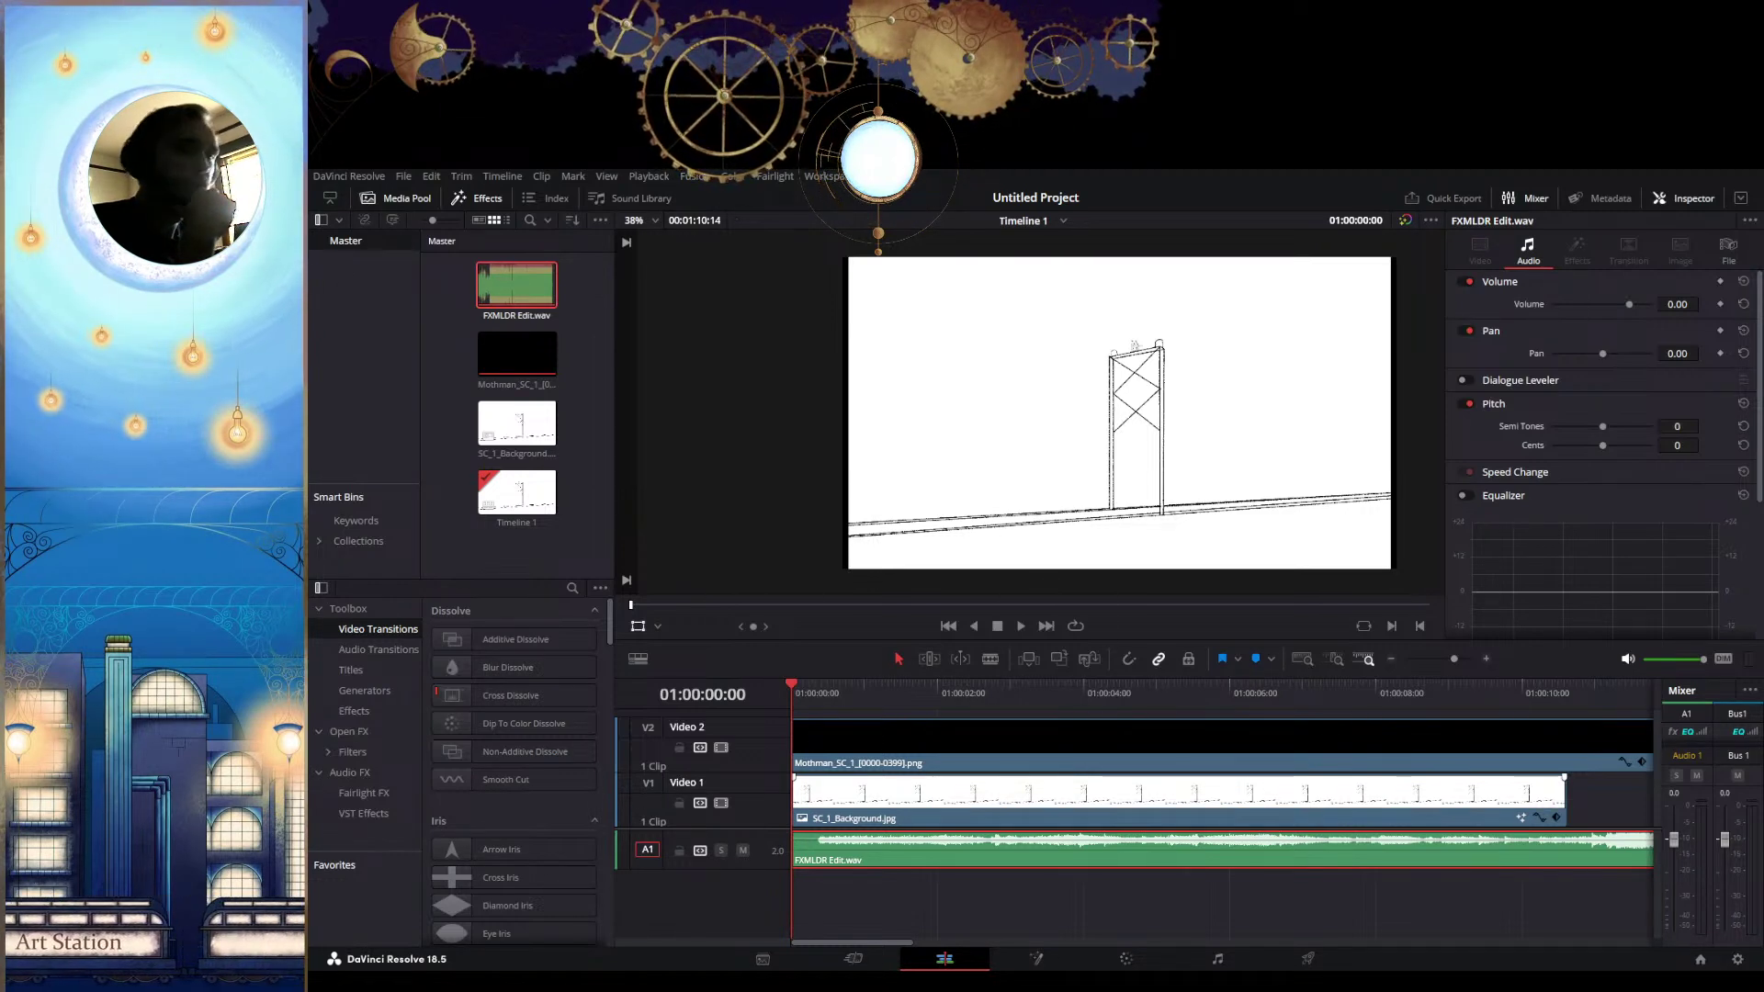
Play the timeline with the music, lower the monitoring volume and return the playhead to the start
{"action": "key", "text": "space"}
{"action": "left_click_drag", "start_coordinate": [1703, 659], "coordinate": [1677, 659]}
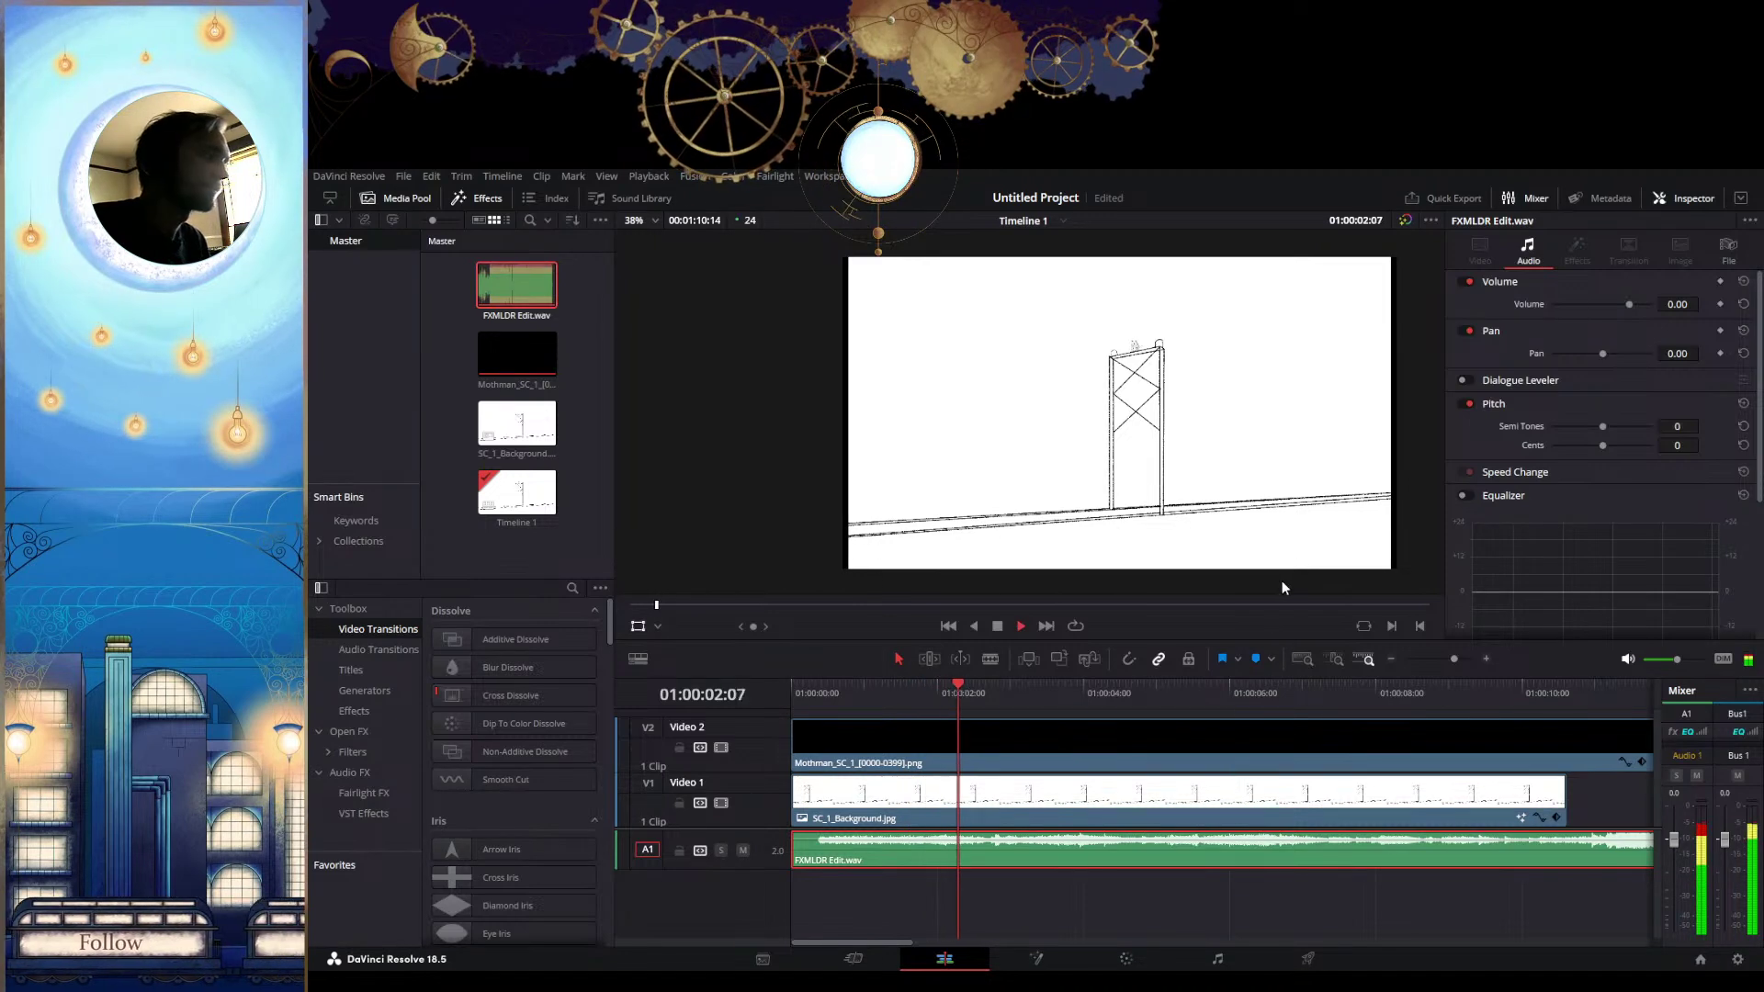
{"action": "key", "text": "space"}
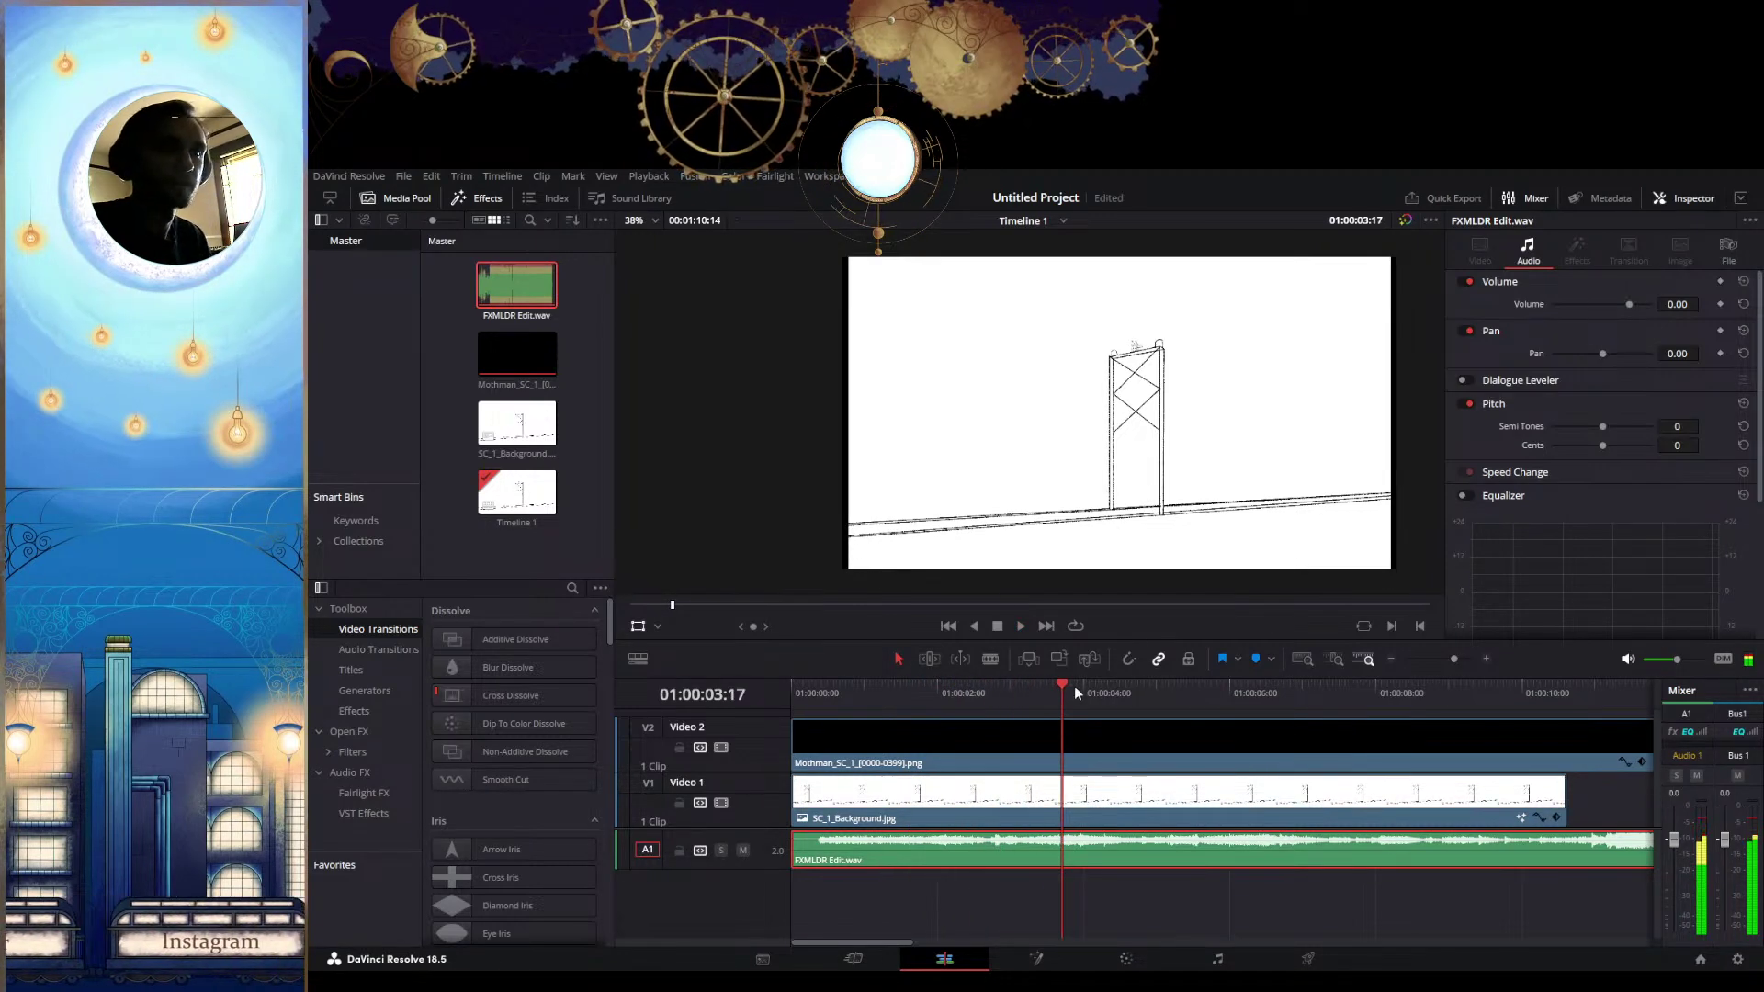
{"action": "left_click_drag", "start_coordinate": [1051, 689], "coordinate": [755, 693]}
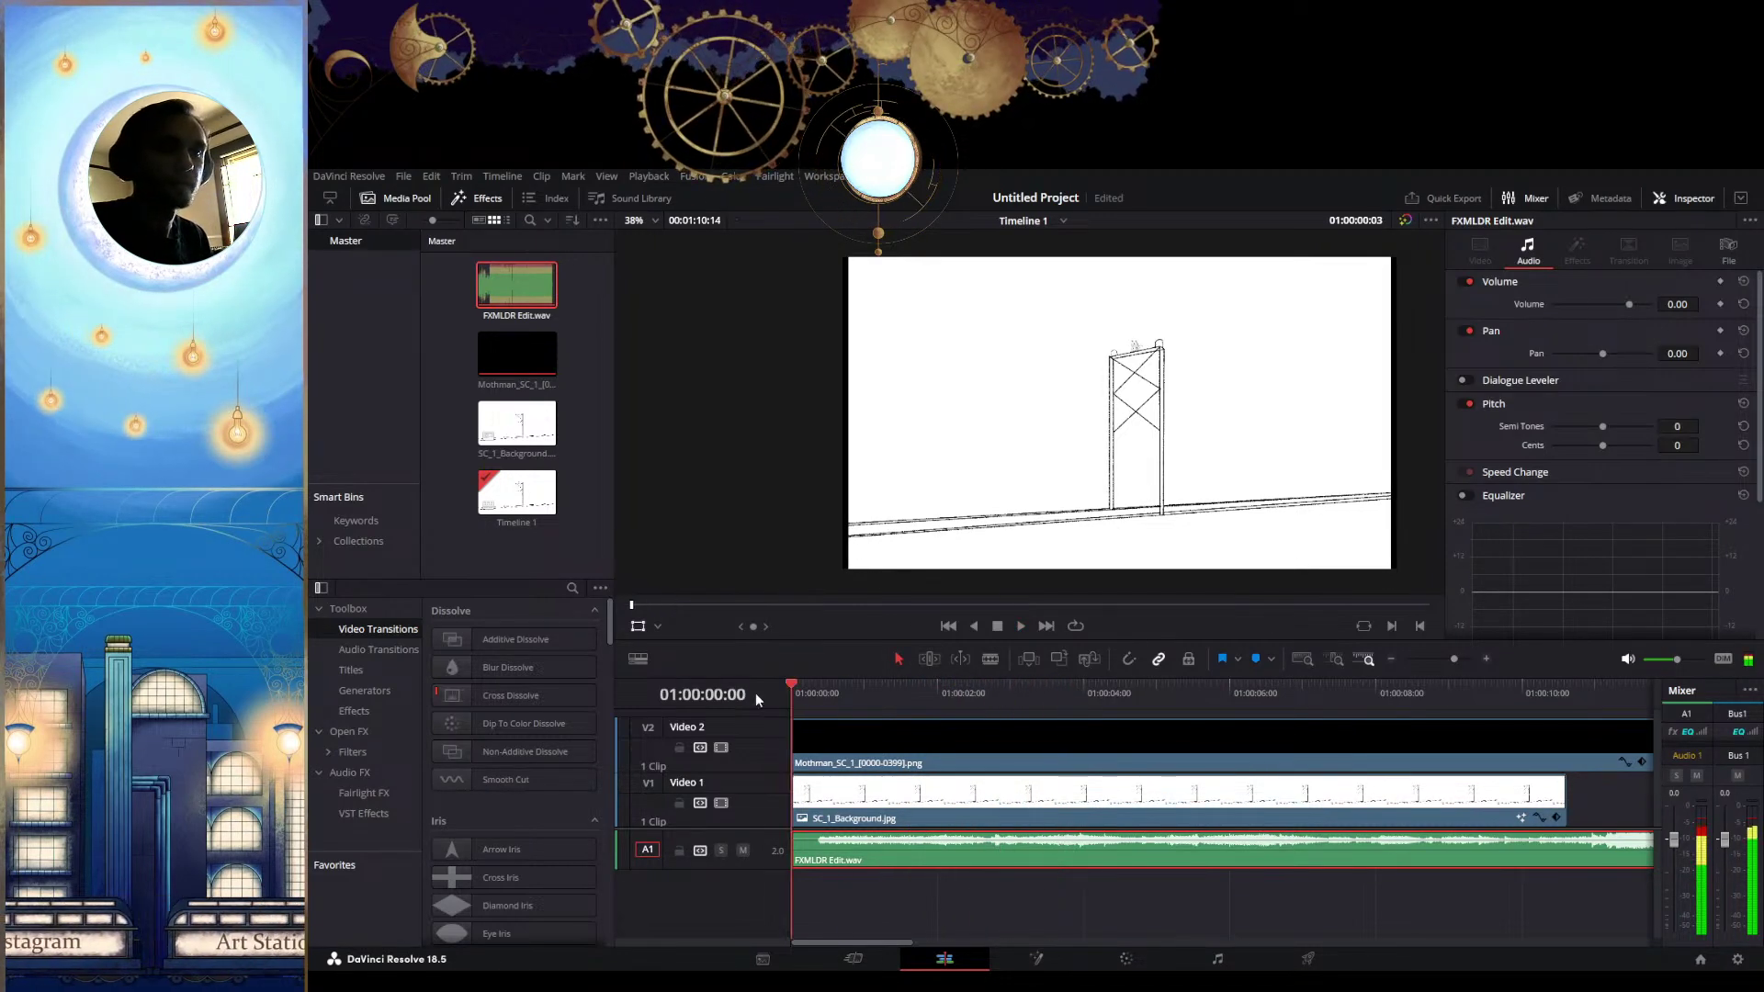
Return to the Fusion page, preview the composition and bring the playhead back to frame 0
{"action": "left_click", "coordinate": [1056, 964]}
{"action": "key", "text": "space"}
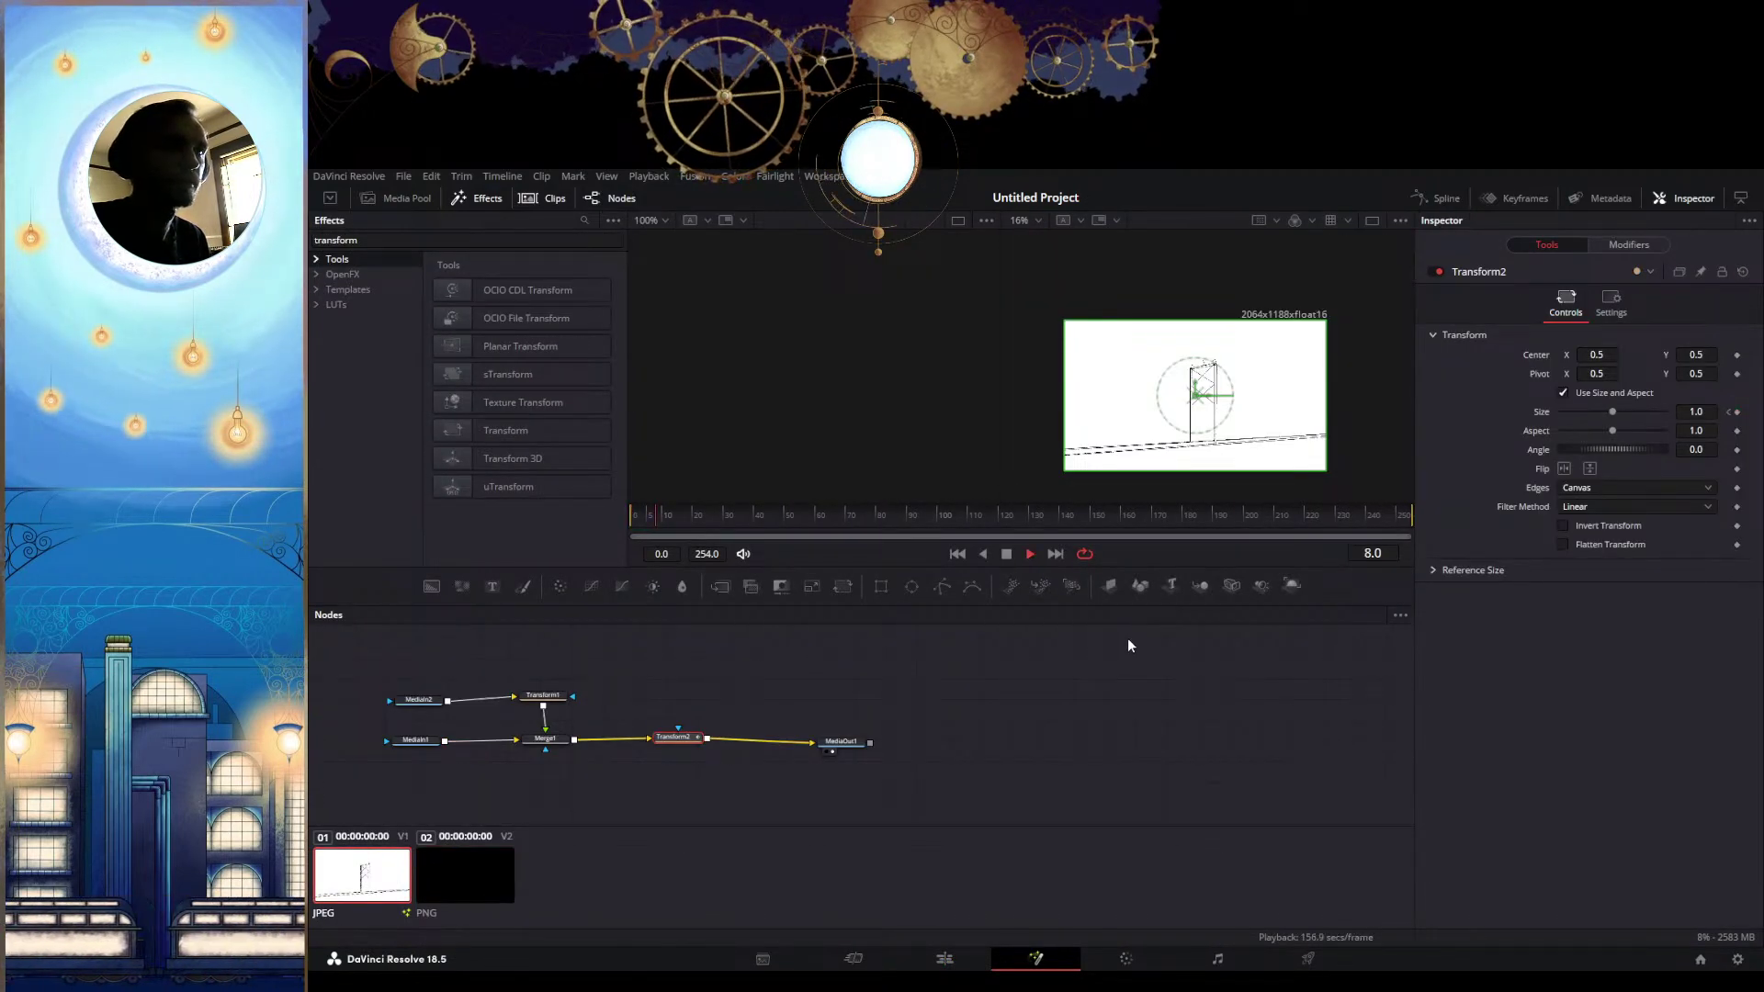
{"action": "left_click", "coordinate": [814, 522]}
{"action": "left_click_drag", "start_coordinate": [815, 522], "coordinate": [500, 508]}
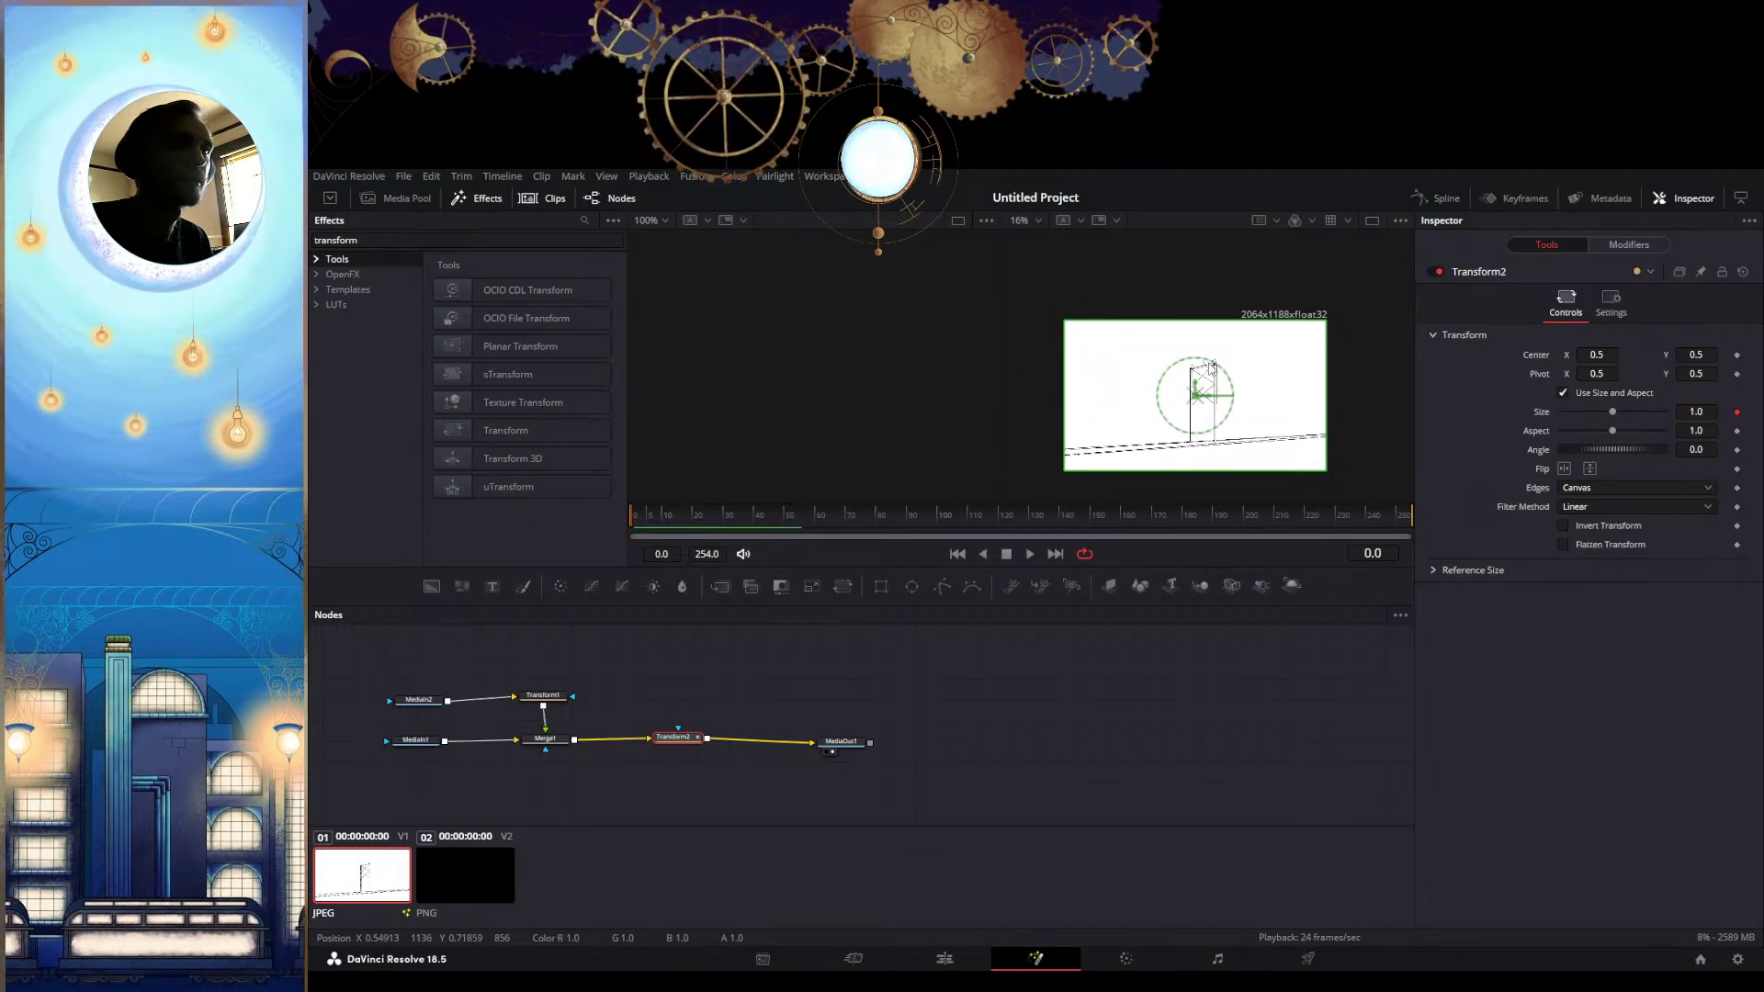
Show the Fusion keyframe editor, and on the Edit page lengthen the SC_1_Background.jpg clip past the end of the Mothman clip
{"action": "left_click", "coordinate": [1520, 198]}
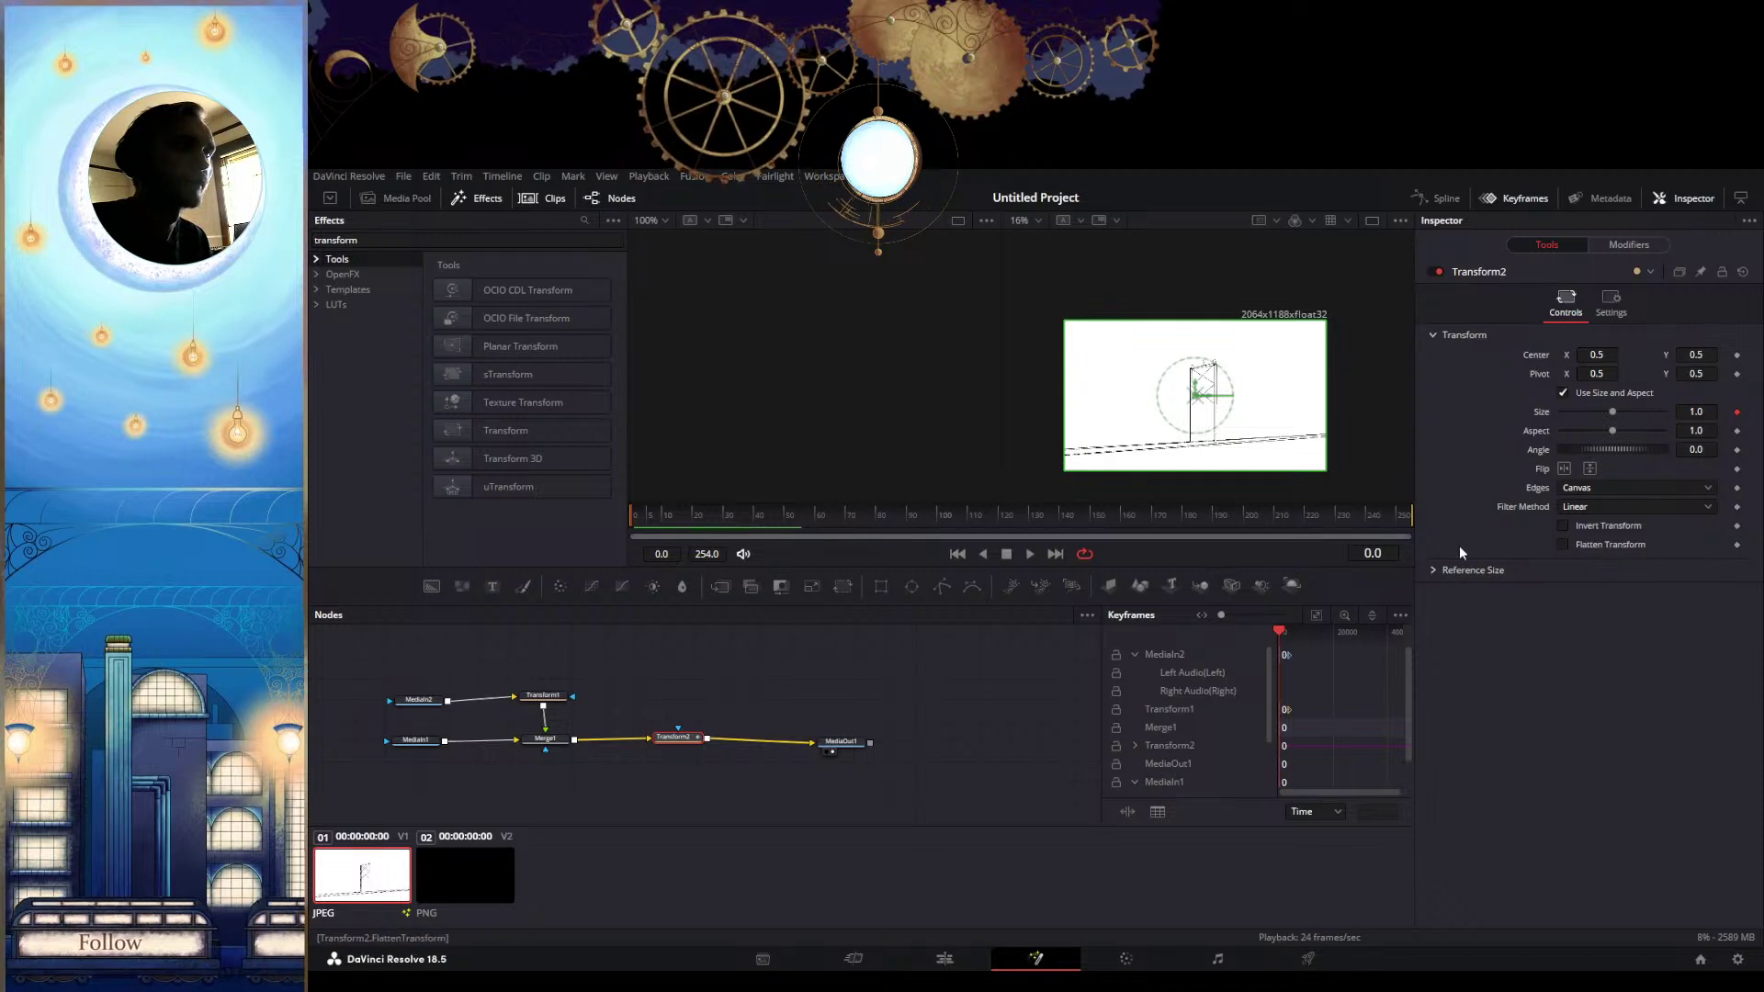
{"action": "key", "text": "space"}
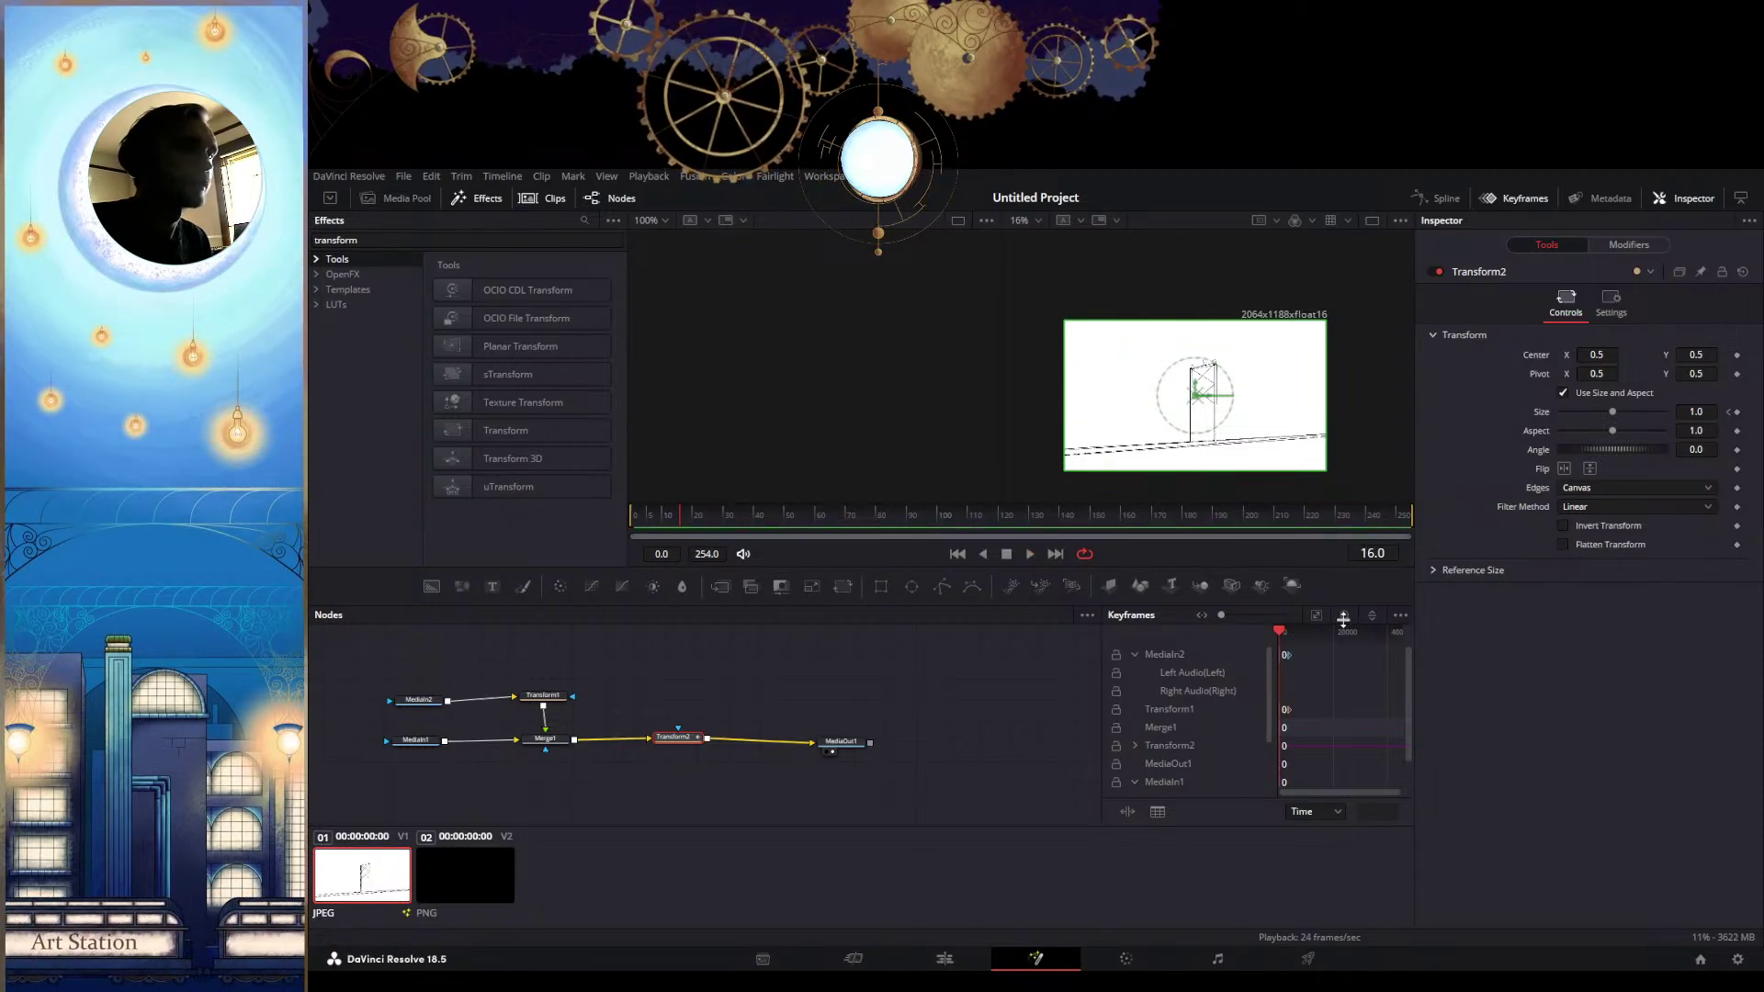
{"action": "left_click", "coordinate": [944, 958]}
{"action": "scroll", "coordinate": [1222, 833], "scroll_direction": "right", "scroll_amount": 8}
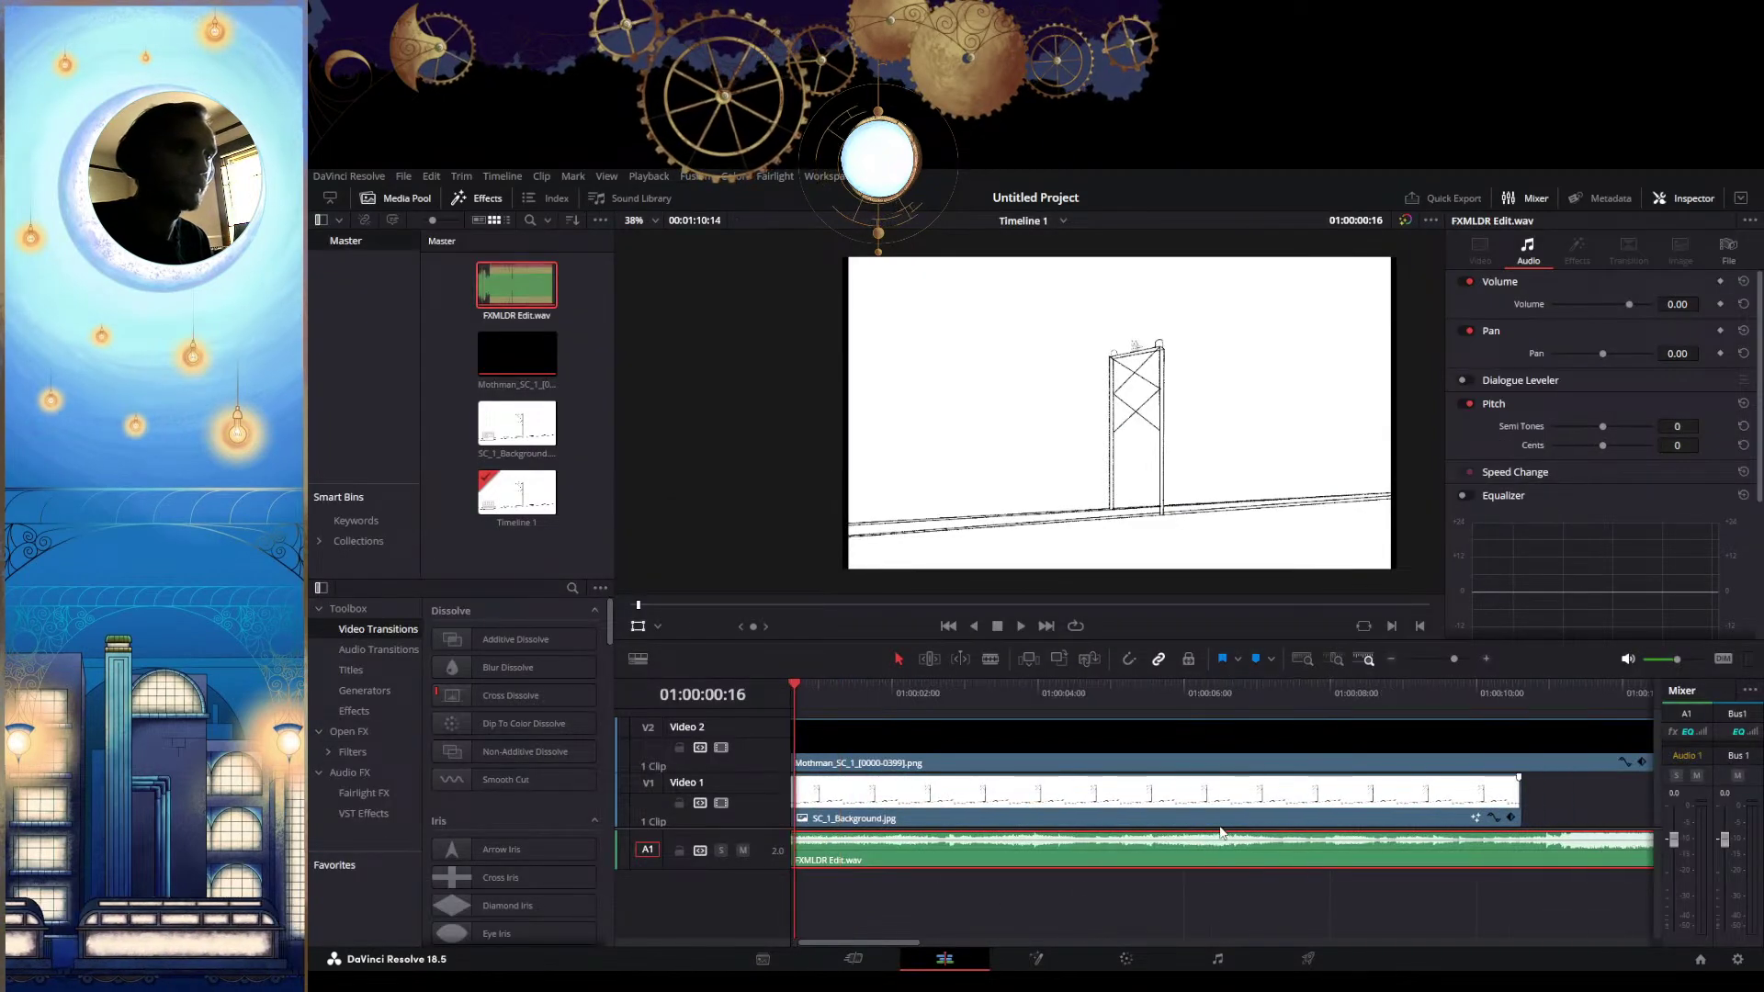
{"action": "scroll", "coordinate": [1222, 834], "scroll_direction": "down", "scroll_amount": 6}
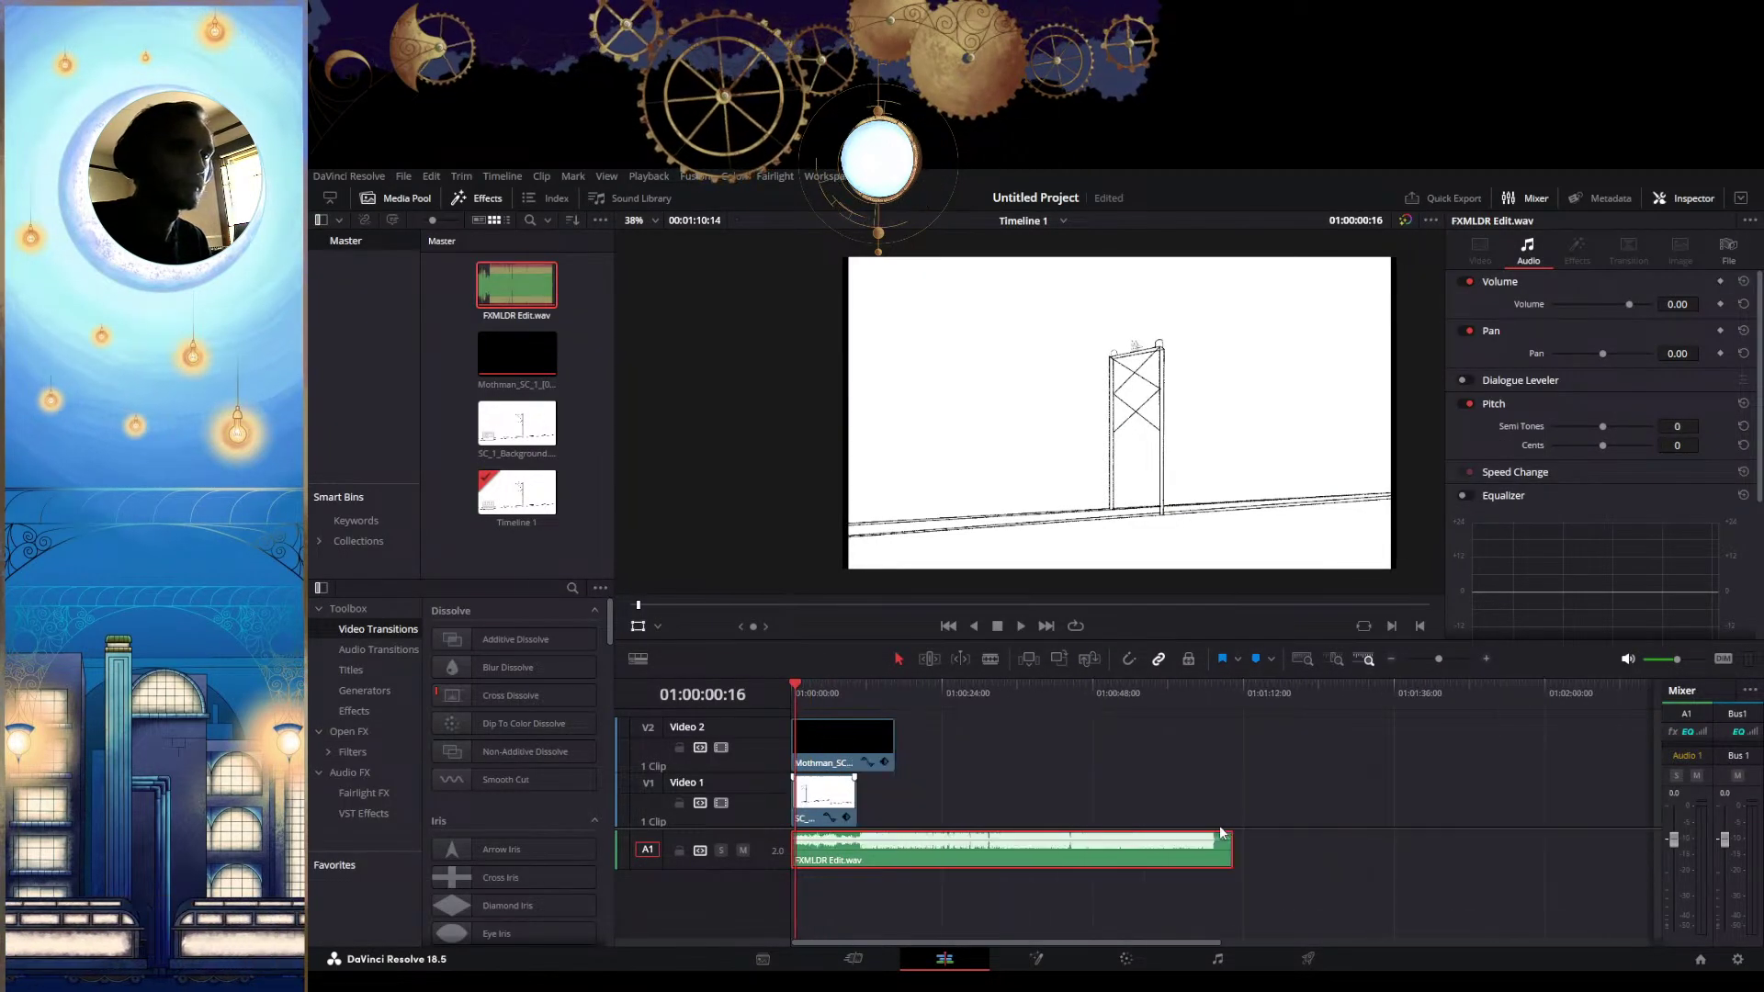
{"action": "left_click_drag", "start_coordinate": [894, 796], "coordinate": [955, 761]}
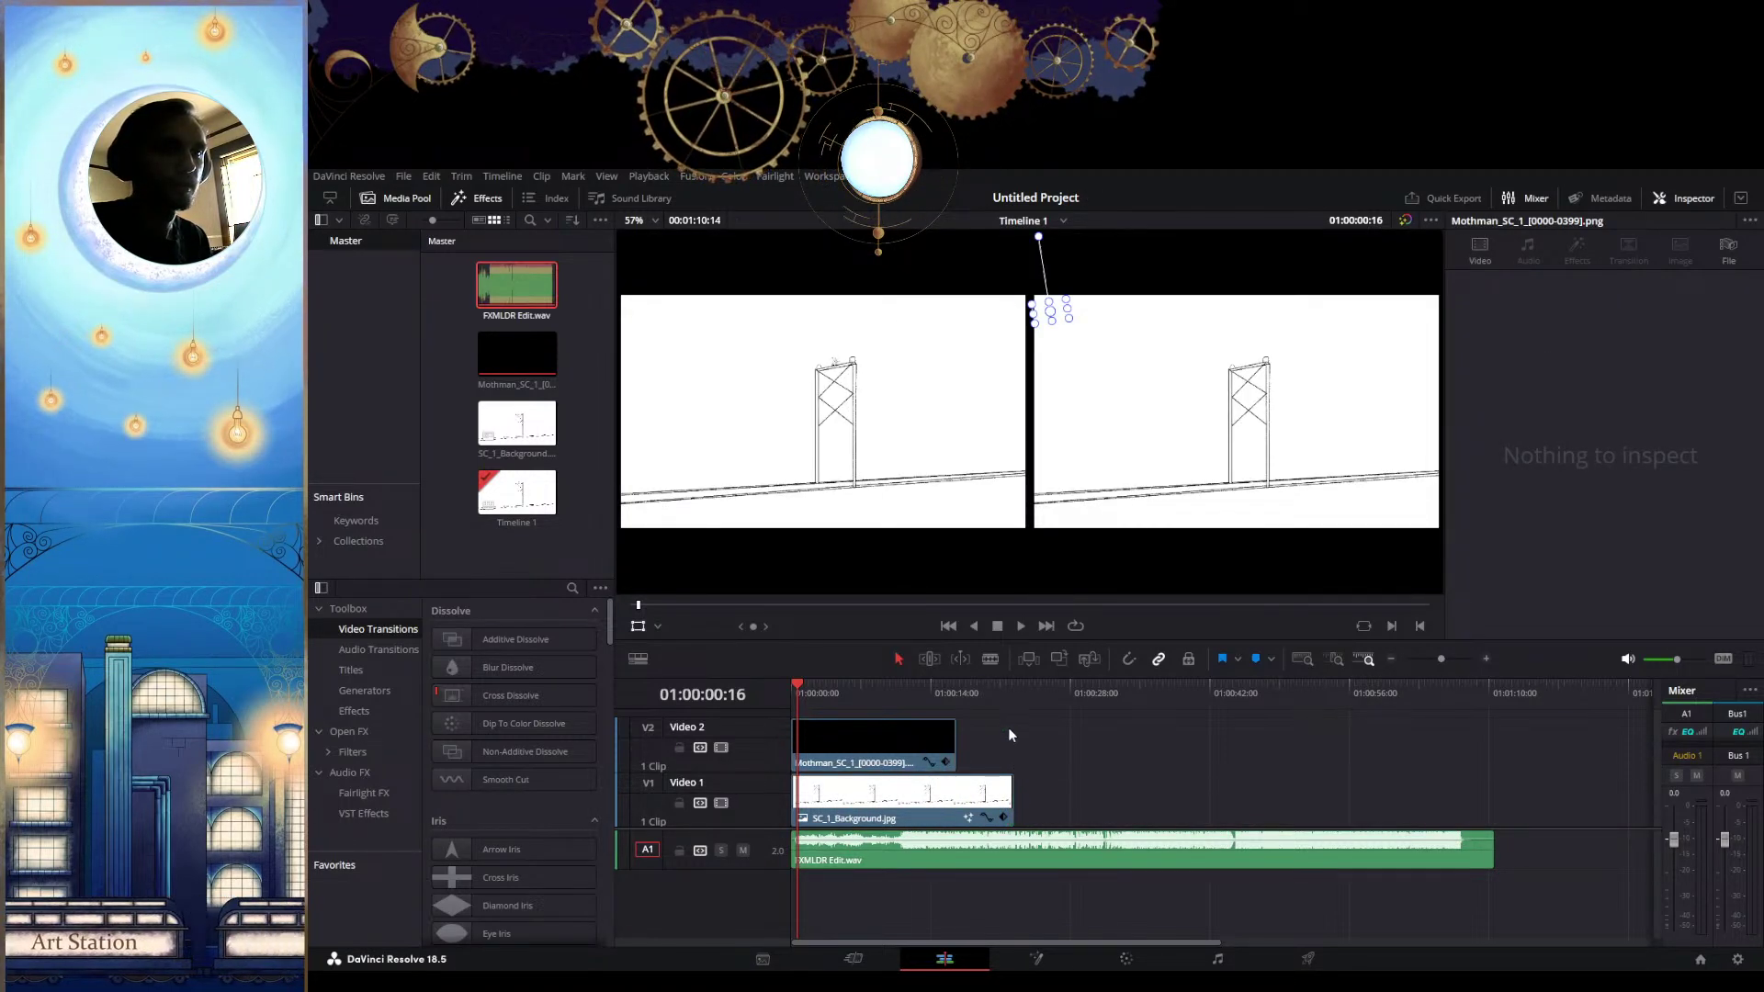
Reopen the background clip's composition in Fusion, play it from frame 0 and stop at frame 264
{"action": "left_click", "coordinate": [1028, 960]}
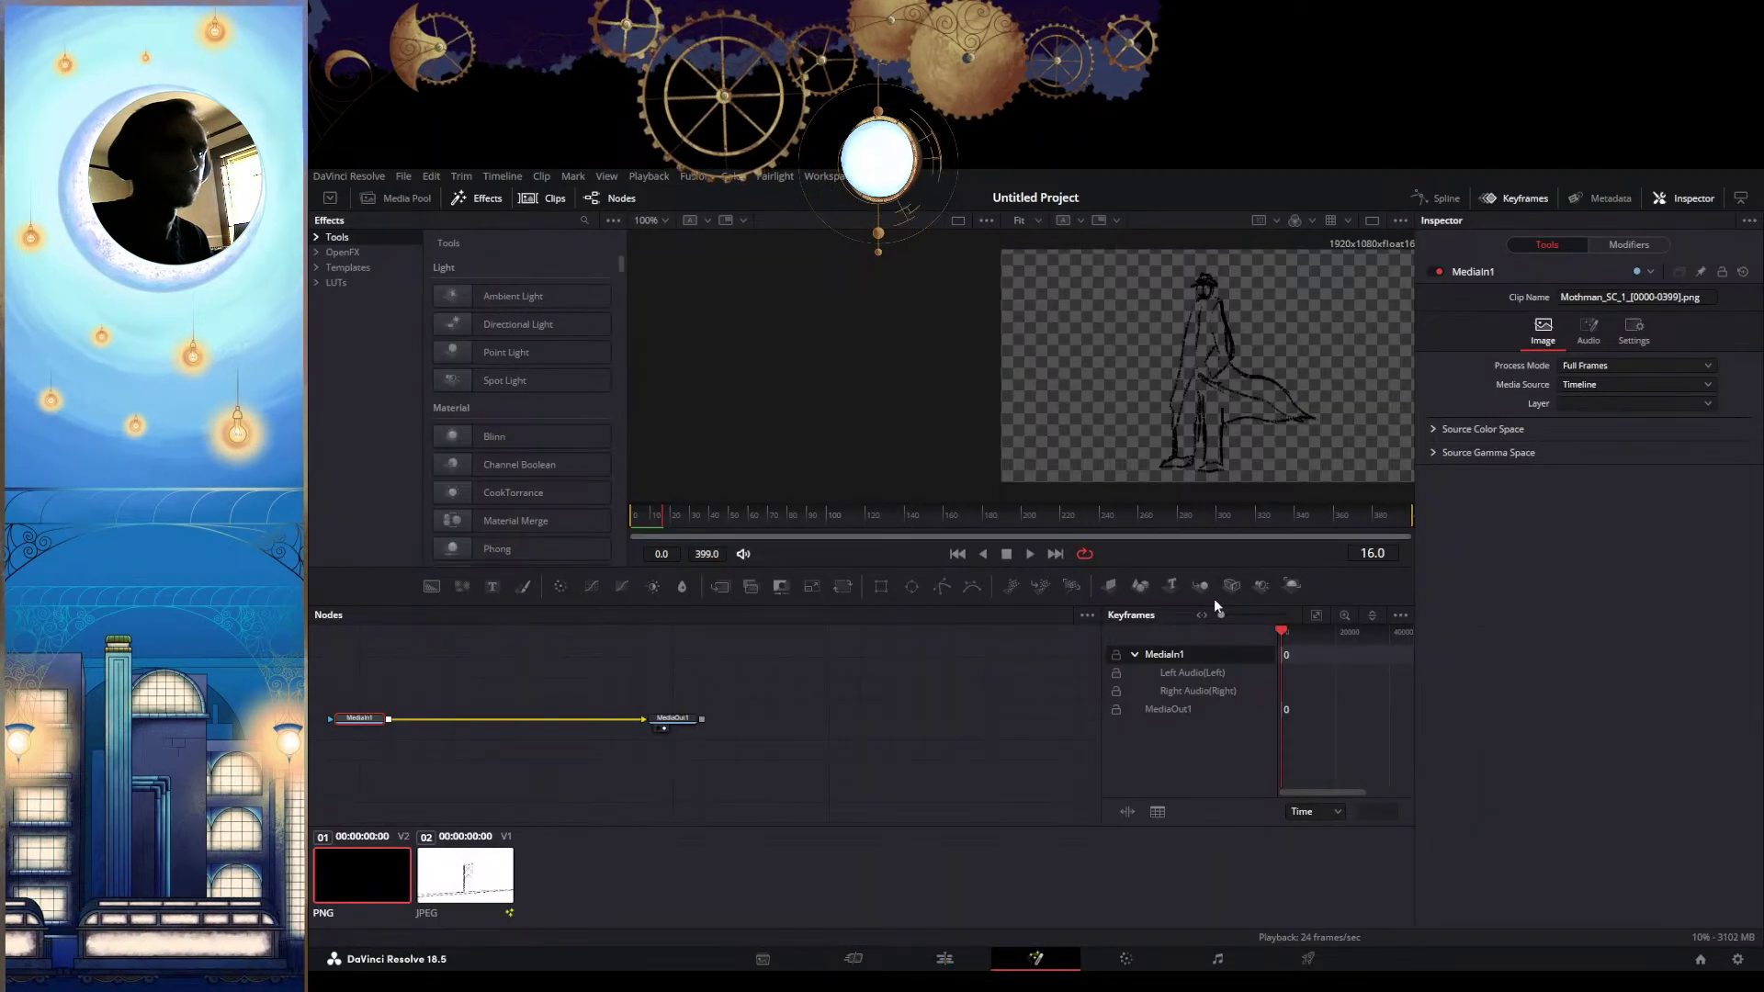
{"action": "left_click", "coordinate": [439, 864]}
{"action": "left_click_drag", "start_coordinate": [1209, 523], "coordinate": [542, 538]}
{"action": "key", "text": "space"}
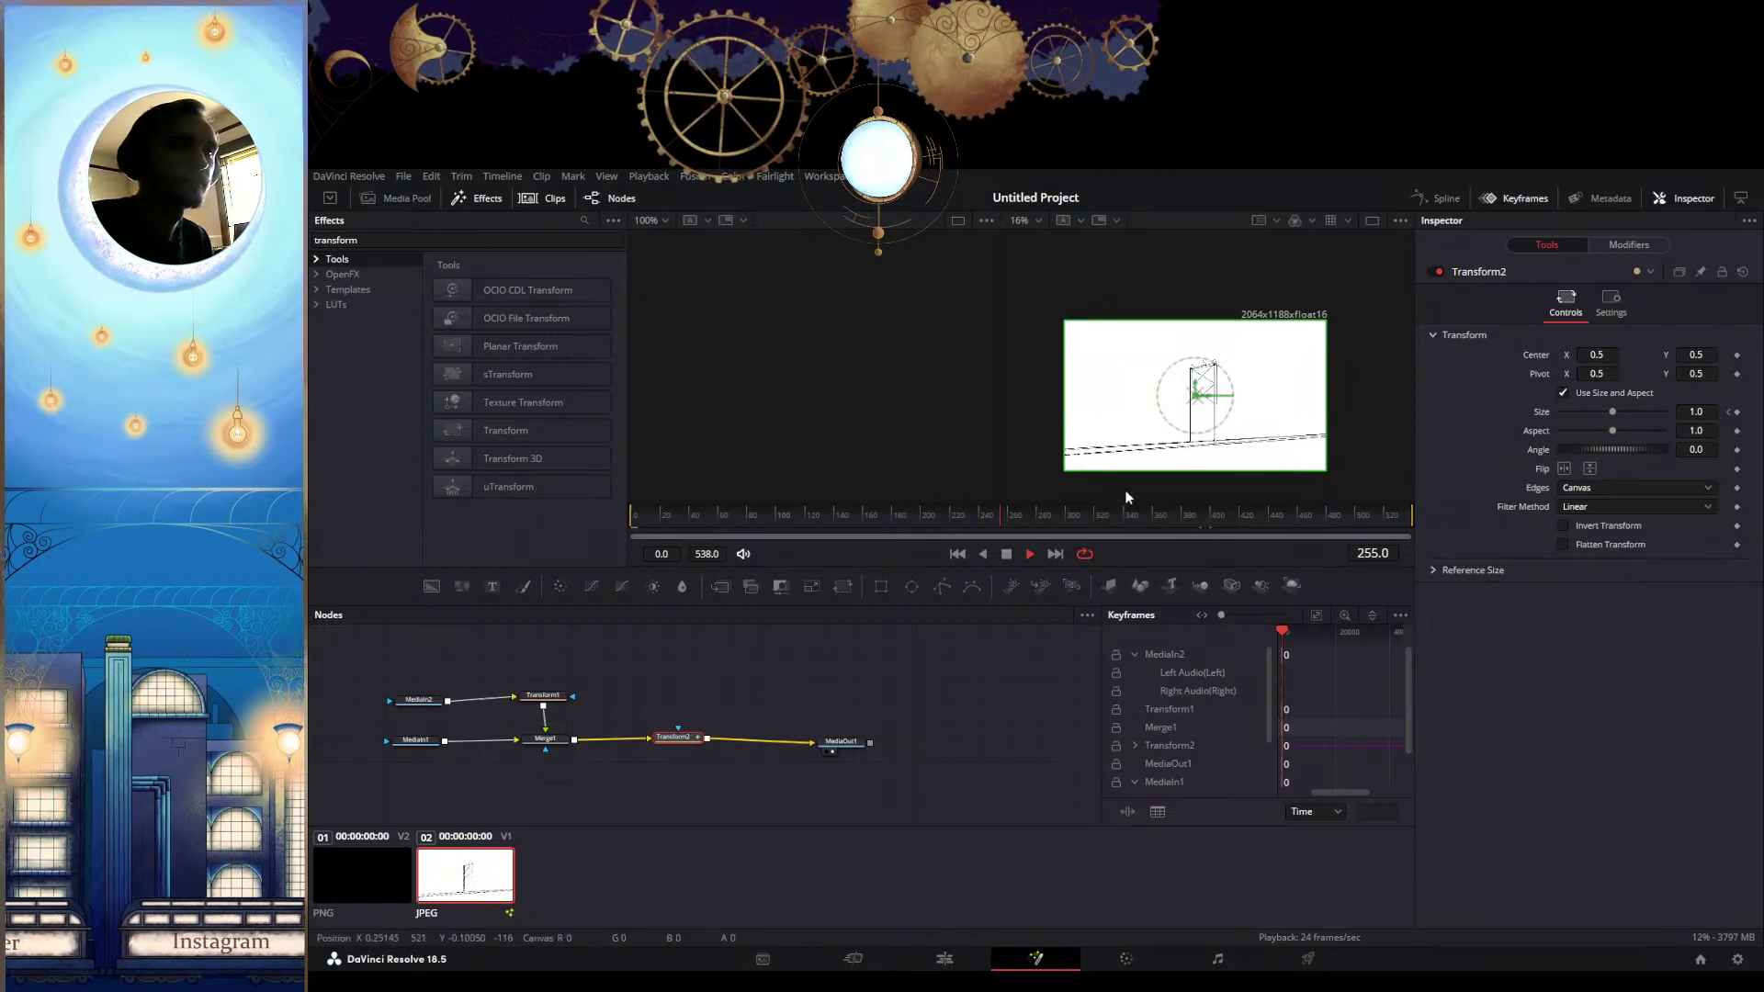
{"action": "left_click", "coordinate": [1005, 551]}
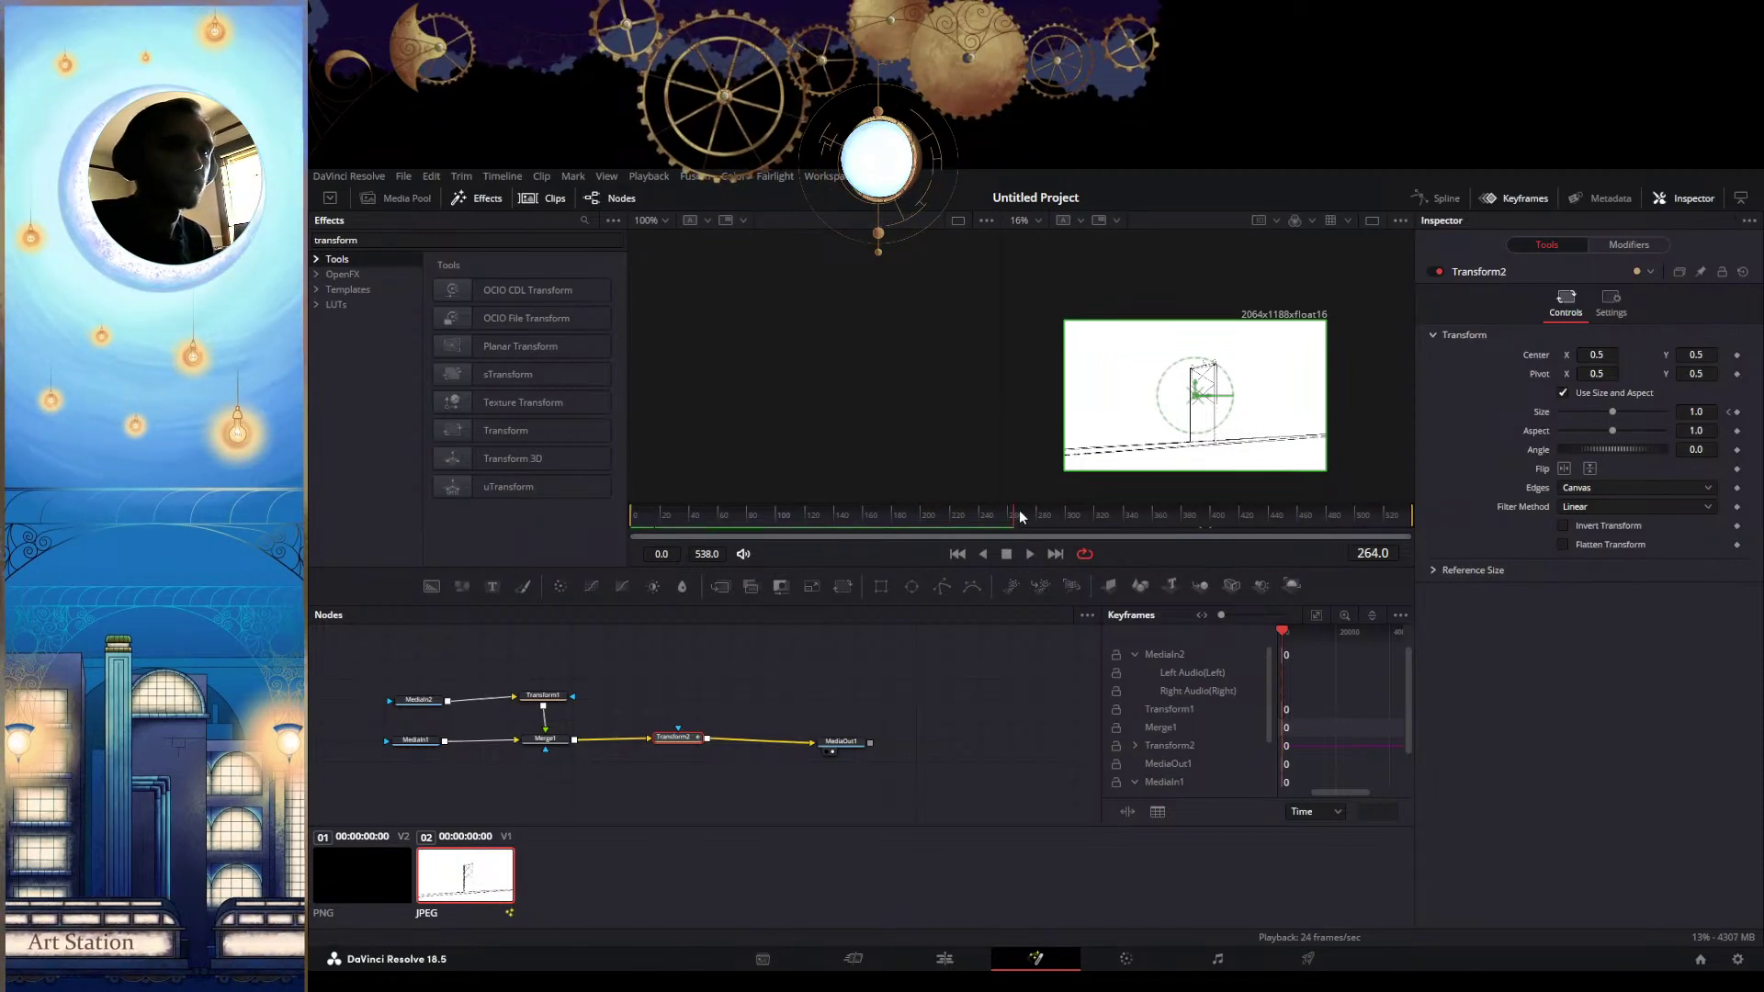
Keyframe the second Transform's size at frame 264 and set it to 6.0
{"action": "left_click", "coordinate": [1737, 412]}
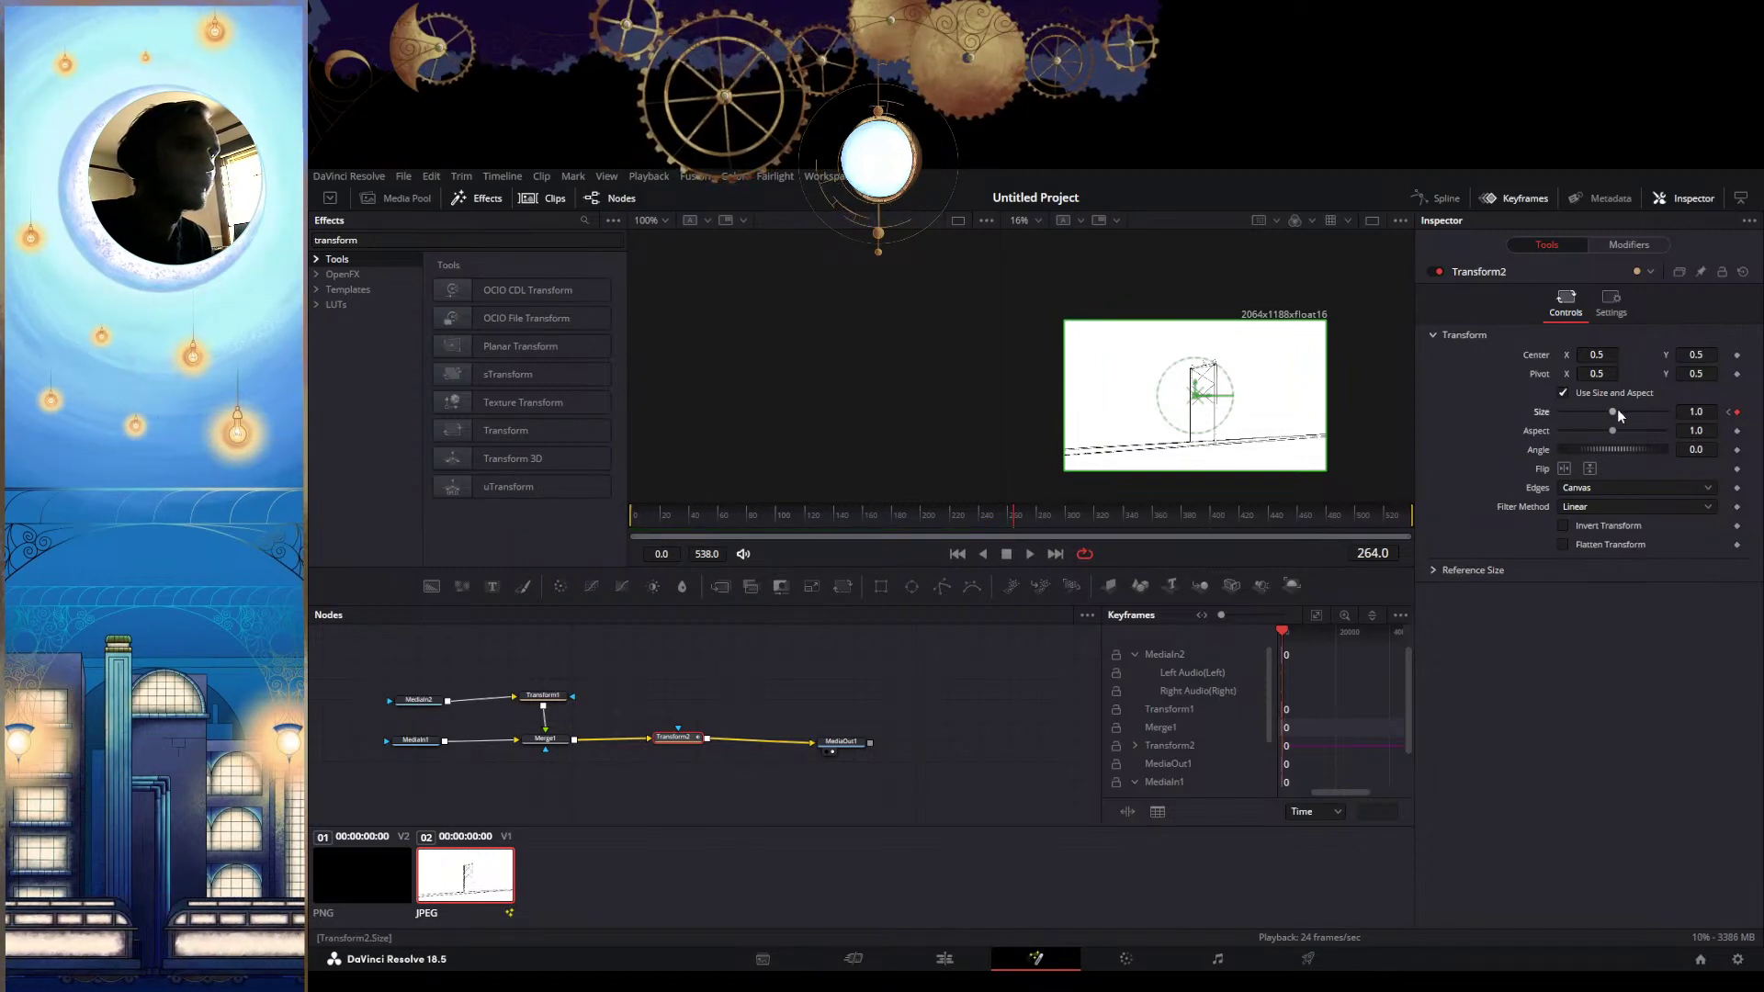
{"action": "left_click_drag", "start_coordinate": [1613, 413], "coordinate": [1674, 419]}
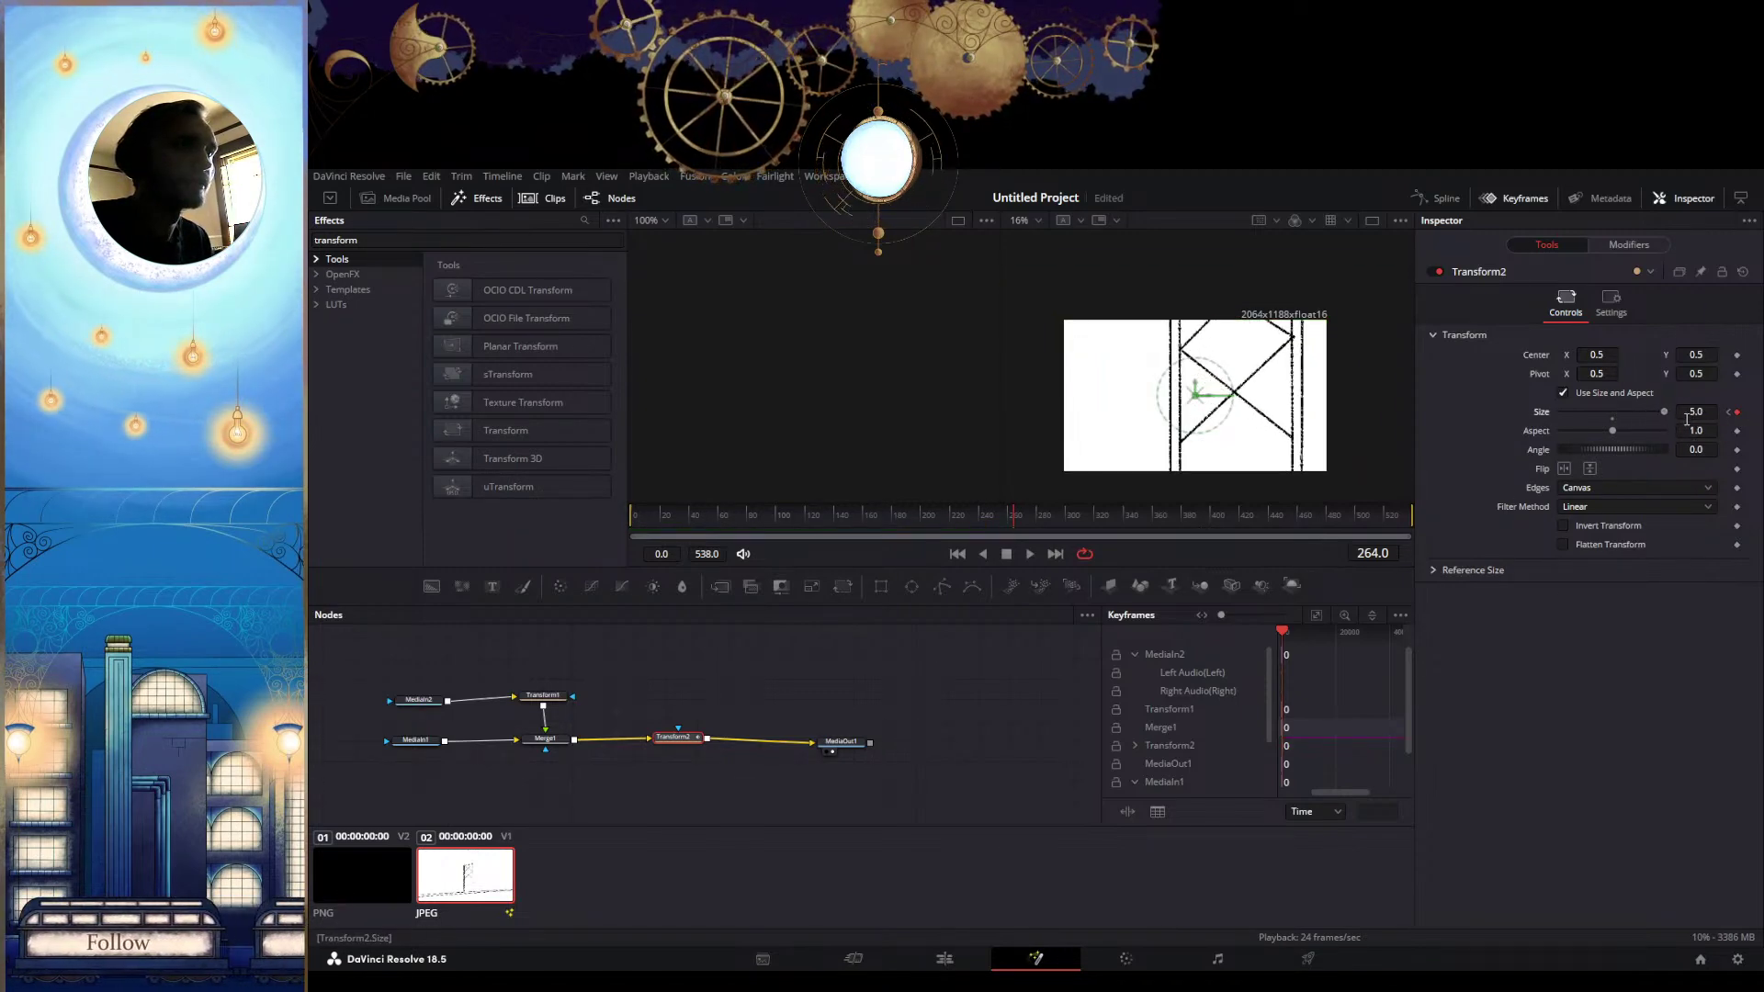
{"action": "left_click", "coordinate": [1692, 412]}
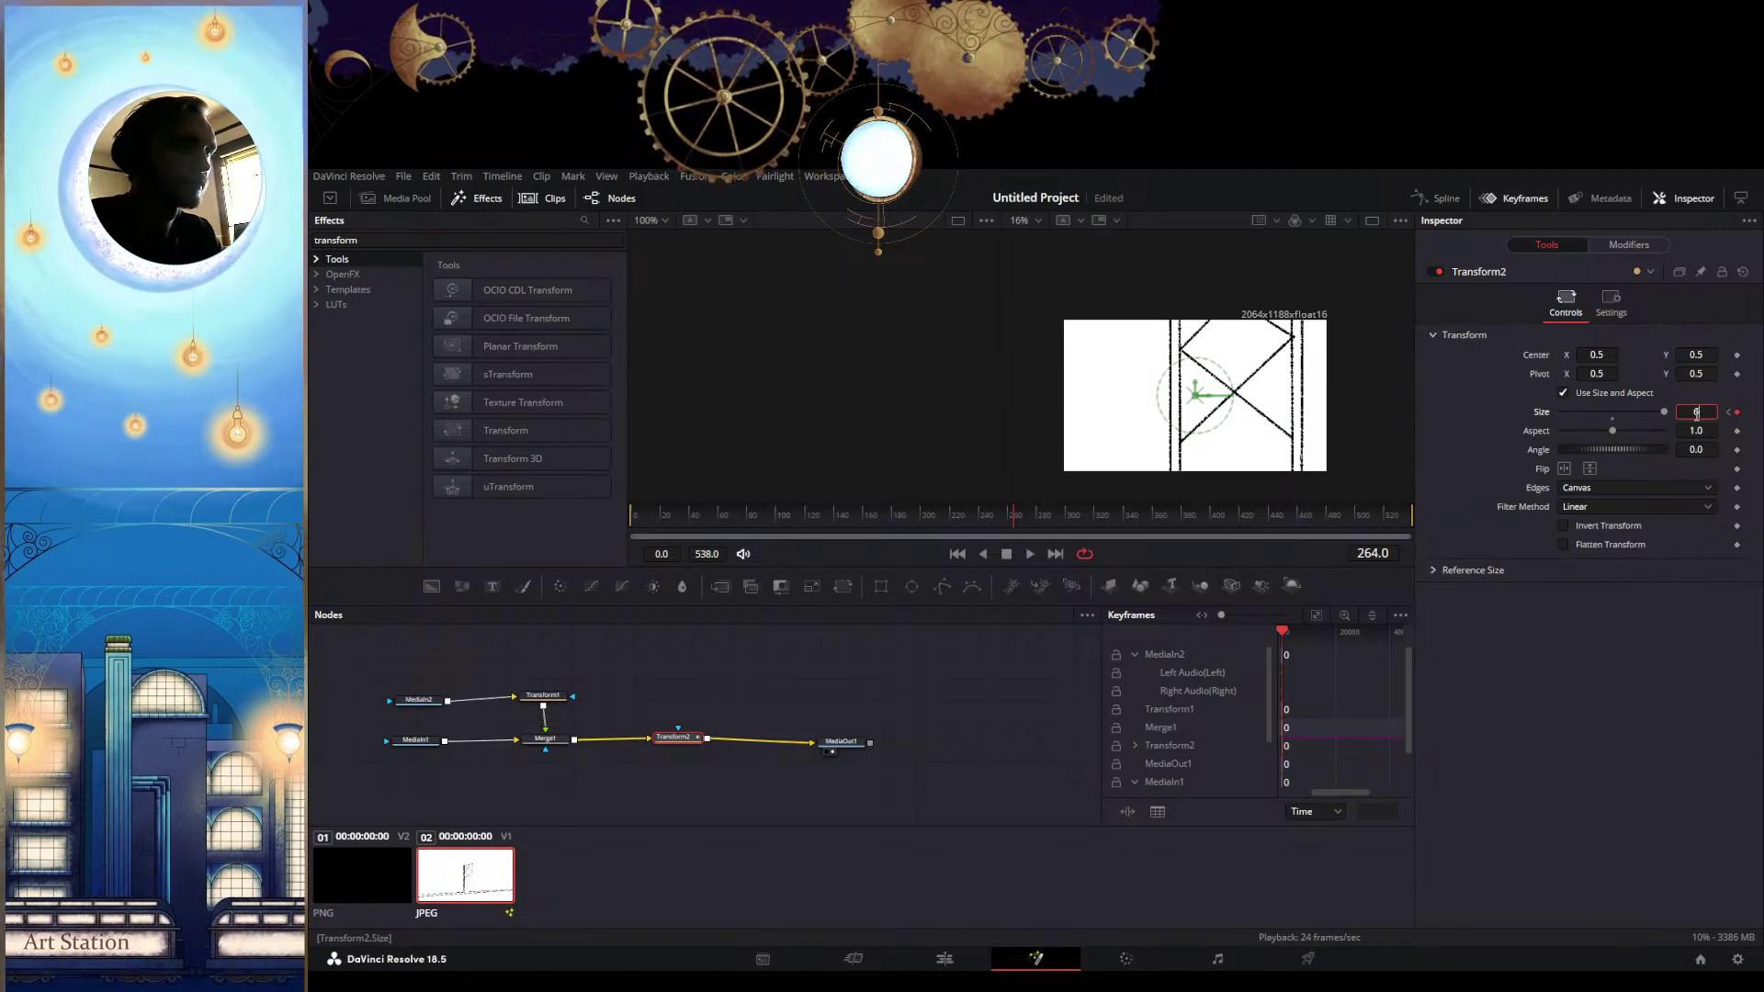
{"action": "type", "text": "6"}
{"action": "key", "text": "Tab"}
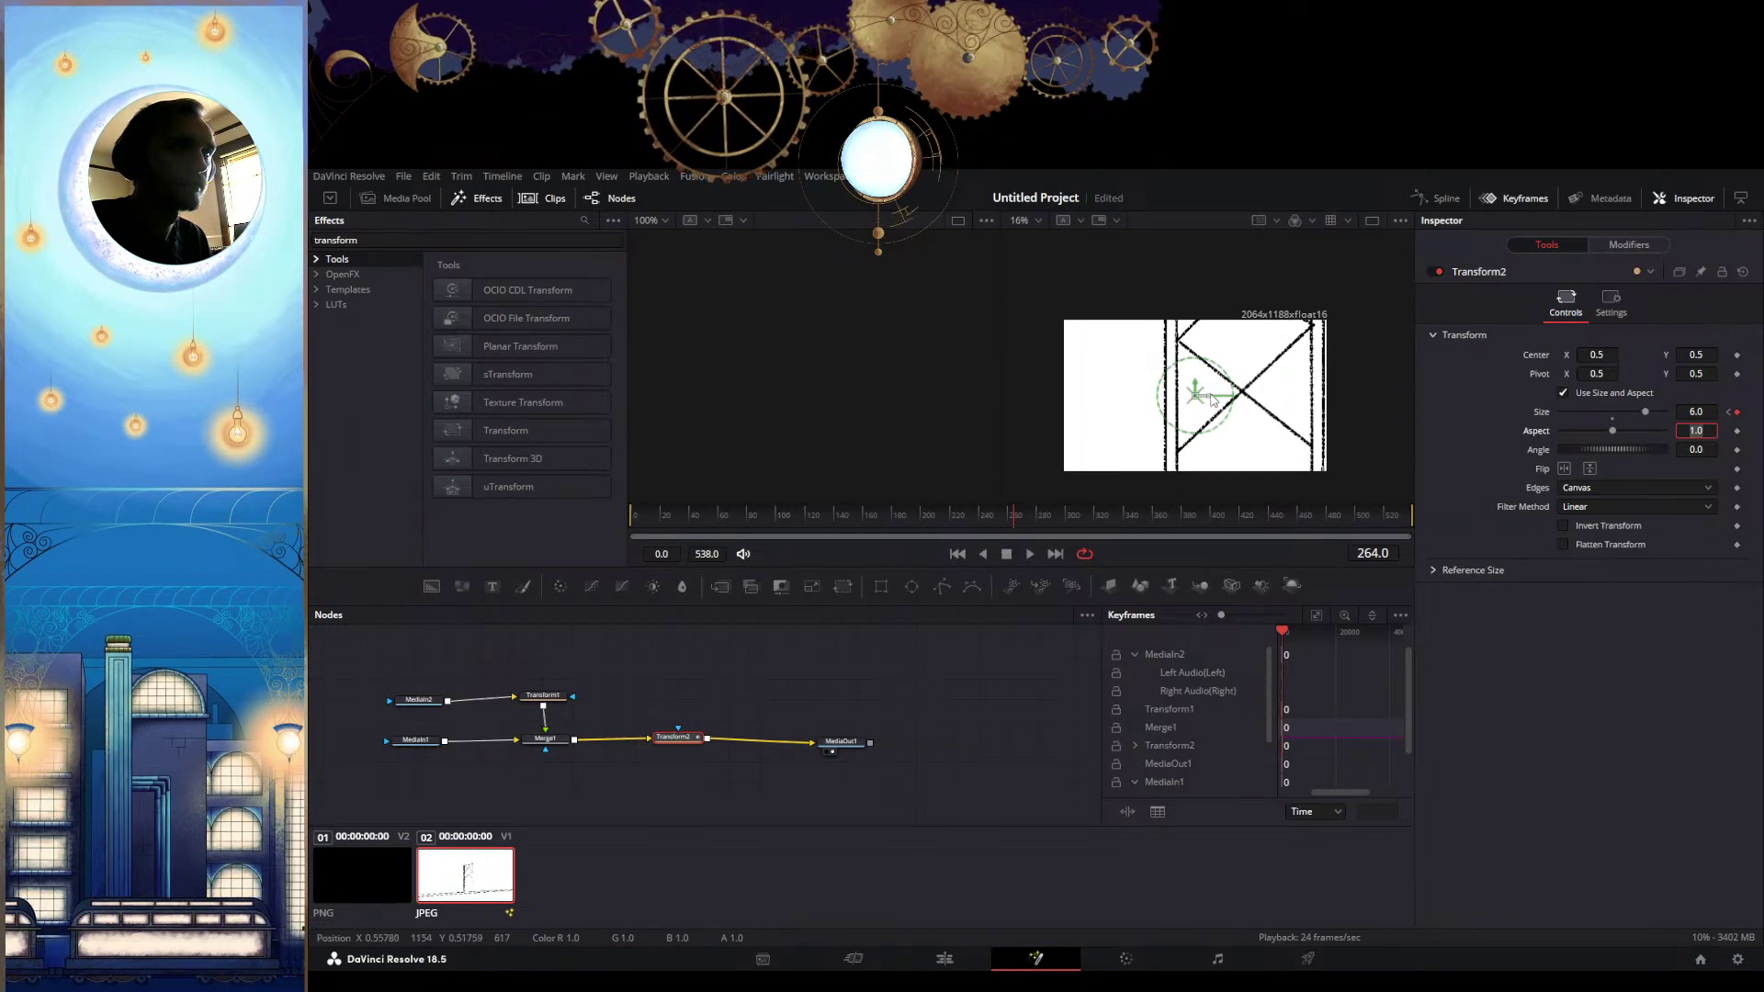
Undo the accidental viewer adjustment and scale the second Transform's frame outline up to a size of about 11.54
{"action": "left_click_drag", "start_coordinate": [1237, 389], "coordinate": [1238, 394]}
{"action": "key", "text": "ctrl+z"}
{"action": "scroll", "coordinate": [1240, 392], "scroll_direction": "down", "scroll_amount": 8}
{"action": "scroll", "coordinate": [1240, 392], "scroll_direction": "up", "scroll_amount": 3}
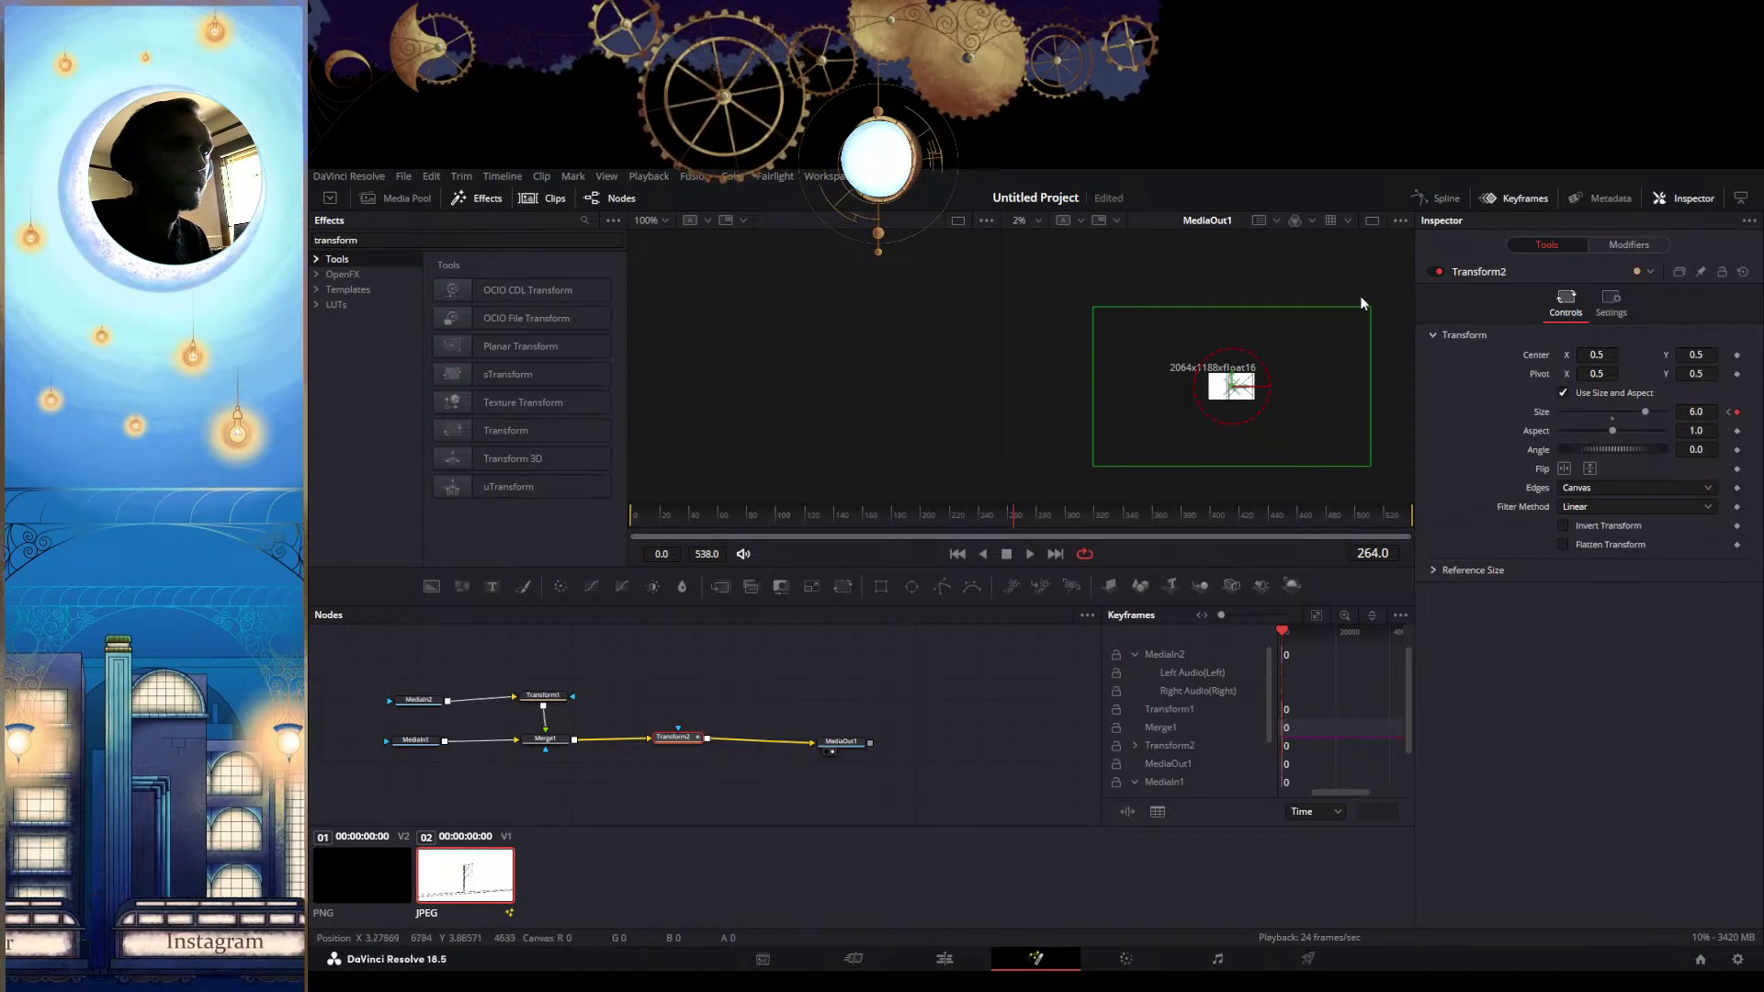
{"action": "left_click_drag", "start_coordinate": [1368, 316], "coordinate": [1461, 269]}
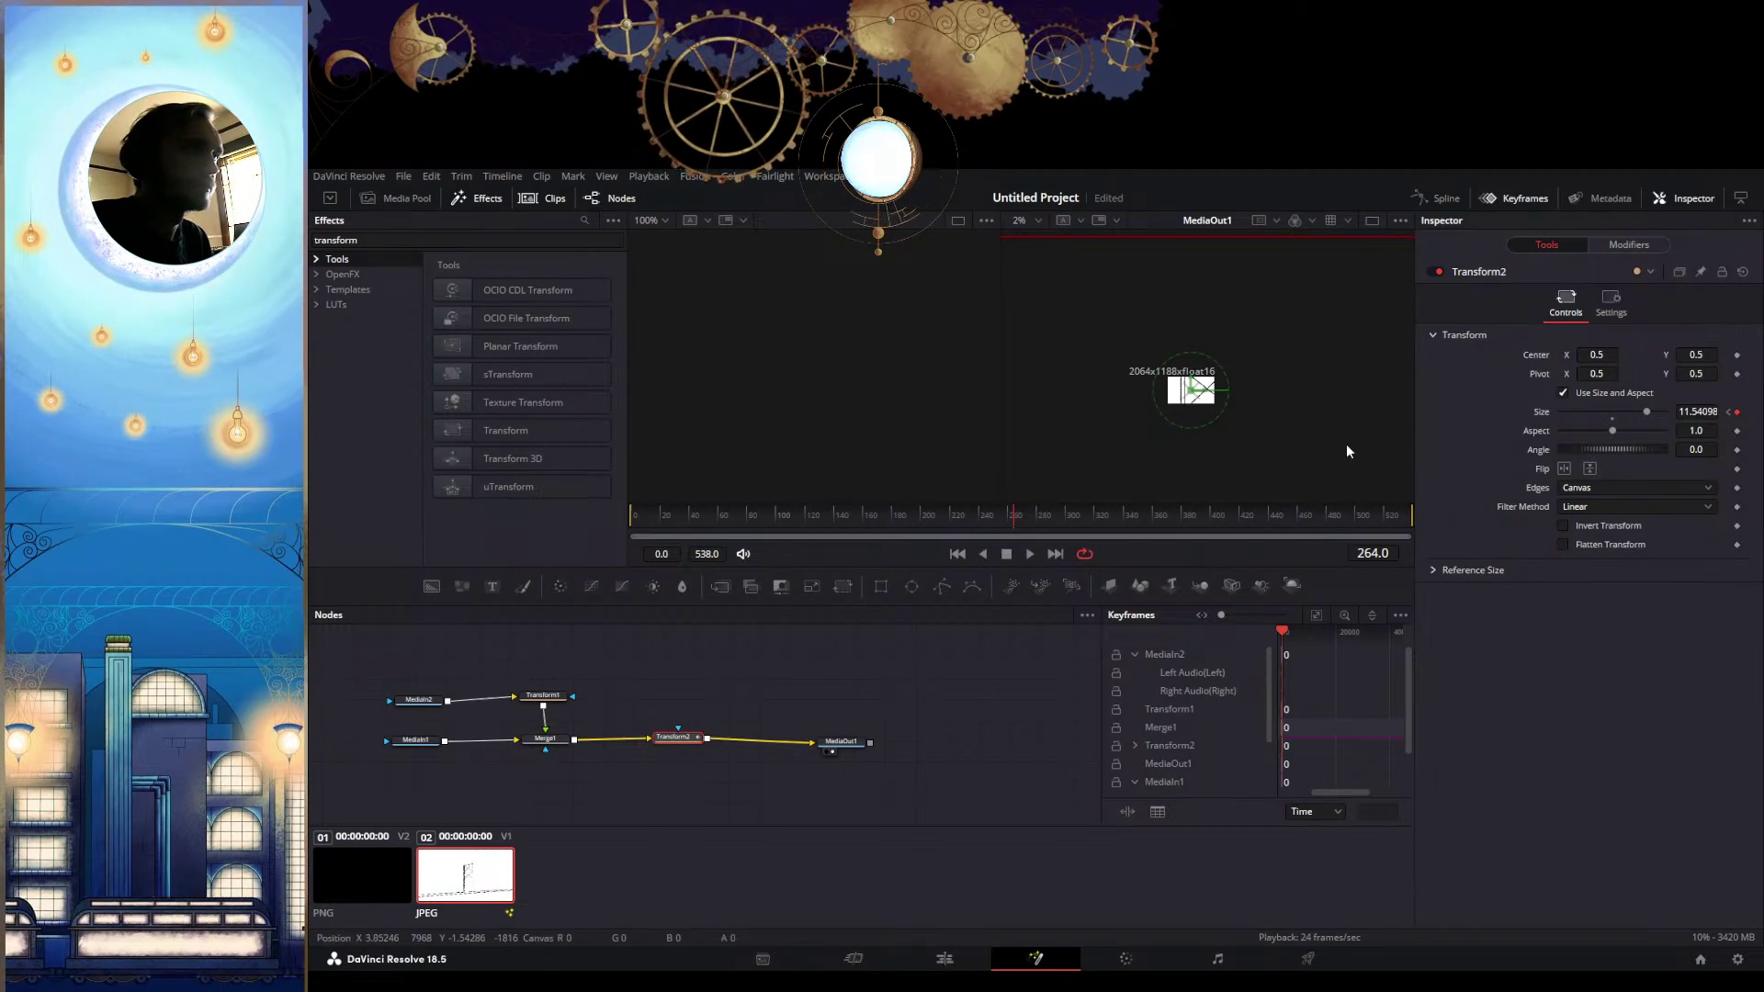
Return to frame 0 and keyframe the second Transform's center at 0.5, 0.5
{"action": "left_click_drag", "start_coordinate": [961, 518], "coordinate": [516, 509]}
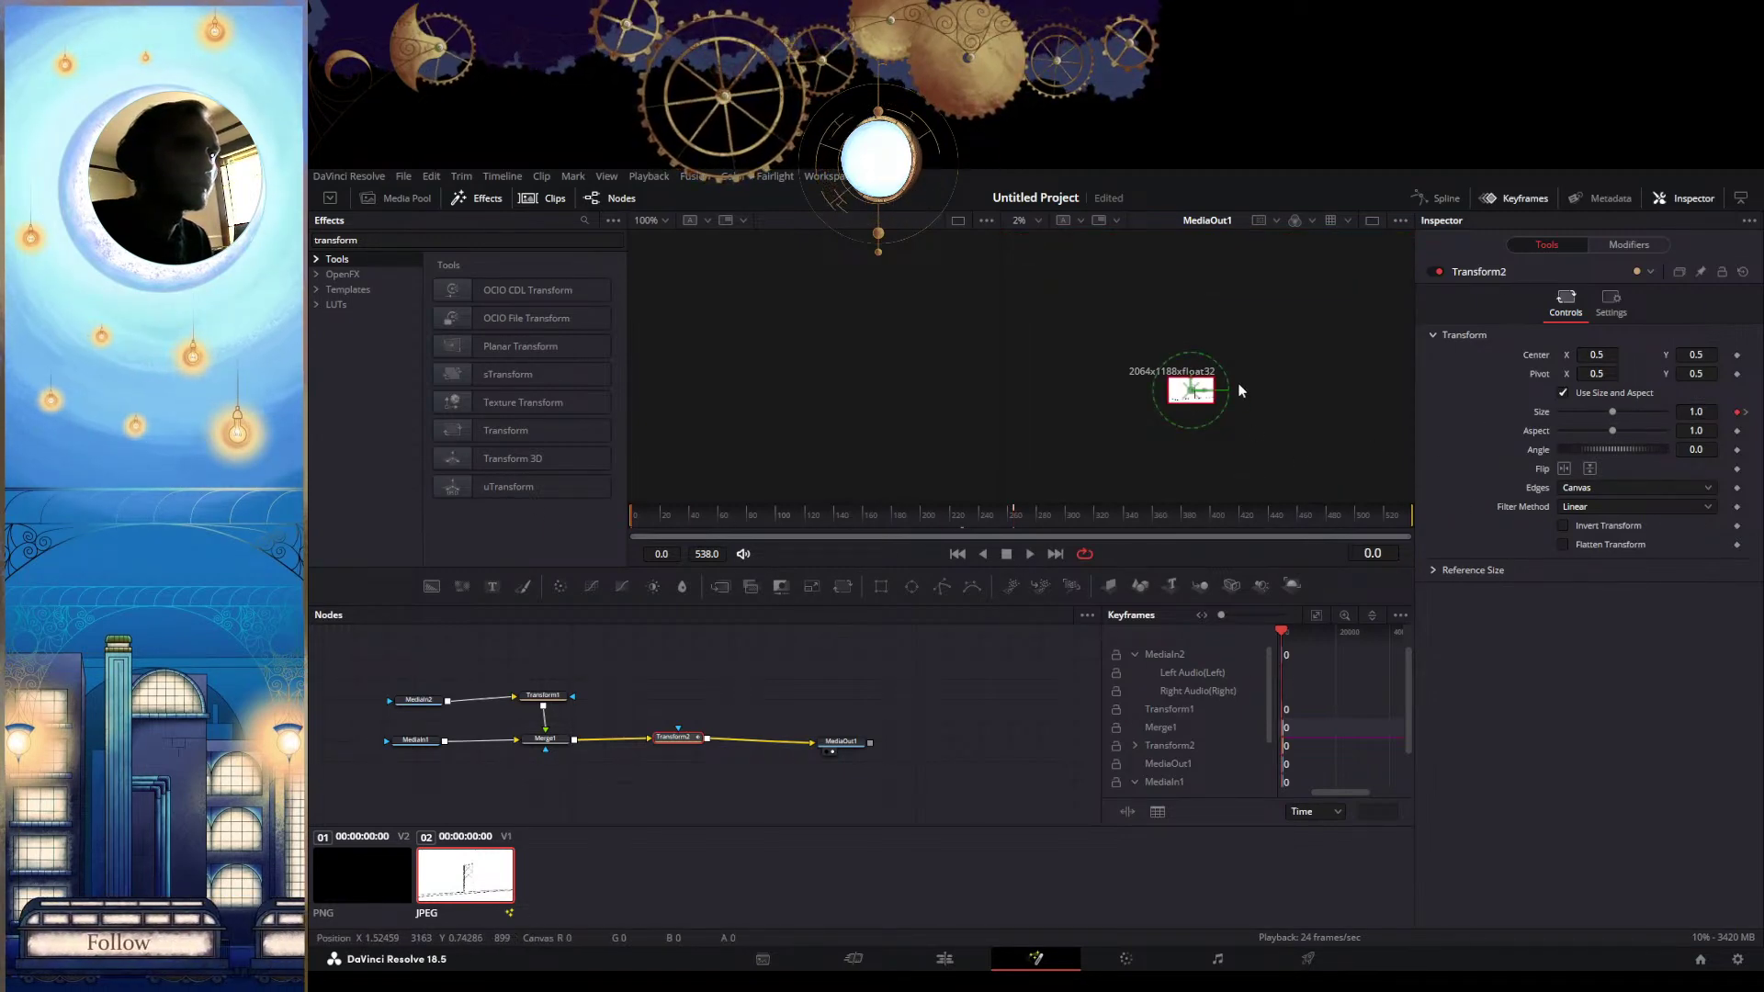
{"action": "scroll", "coordinate": [1238, 389], "scroll_direction": "up", "scroll_amount": 10}
{"action": "scroll", "coordinate": [1147, 431], "scroll_direction": "down", "scroll_amount": 1}
{"action": "left_click_drag", "start_coordinate": [1148, 431], "coordinate": [1627, 388]}
{"action": "left_click_drag", "start_coordinate": [1296, 400], "coordinate": [1073, 401]}
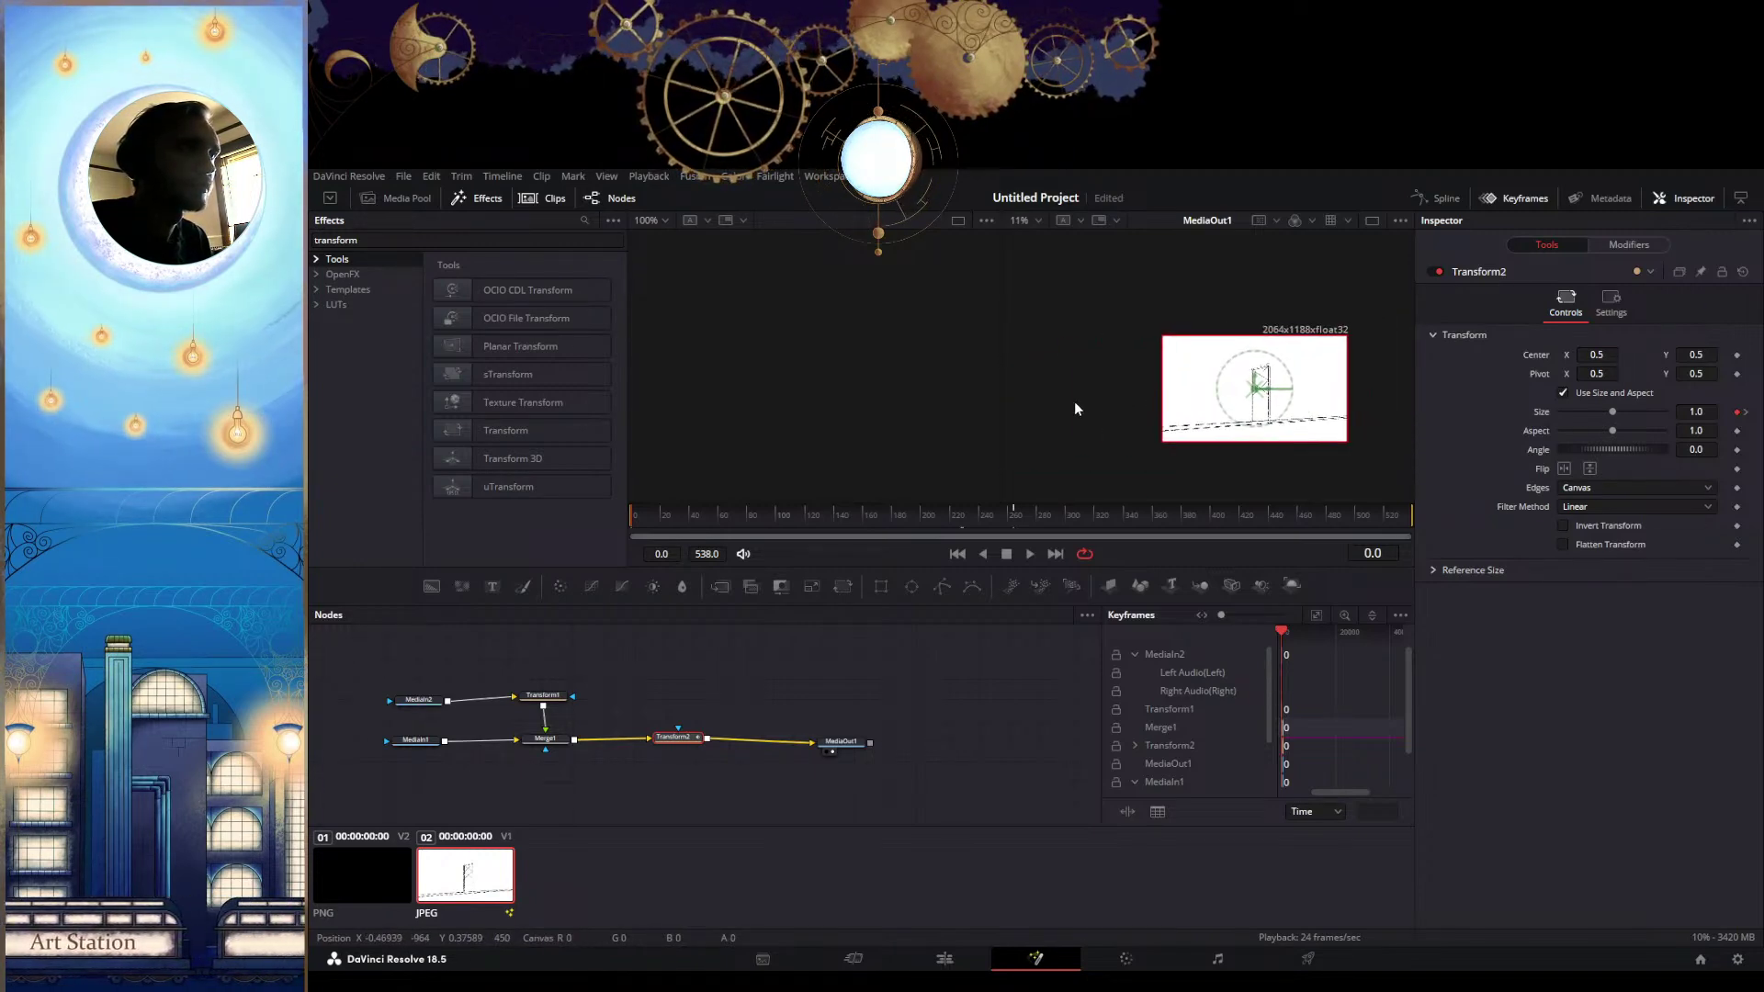
{"action": "left_click", "coordinate": [1738, 355]}
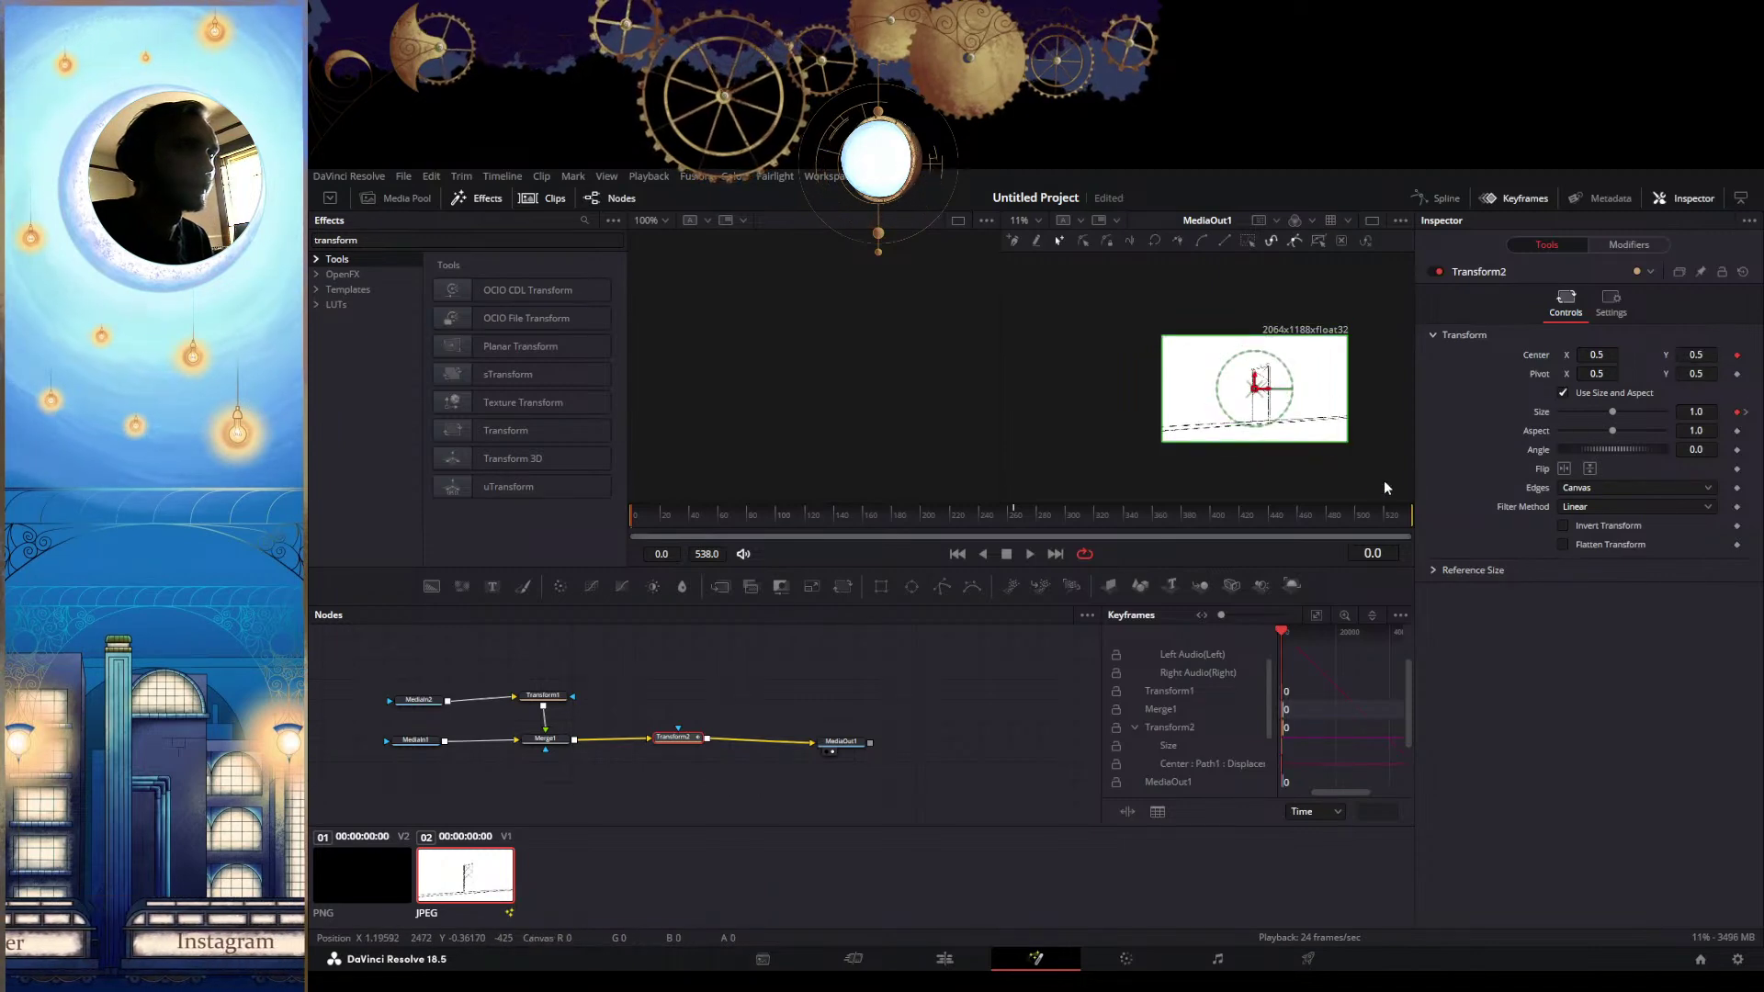
Go to the size keyframe at frame 264 and move the second Transform's center to about X 0.448, Y -2.25
{"action": "left_click", "coordinate": [1747, 413]}
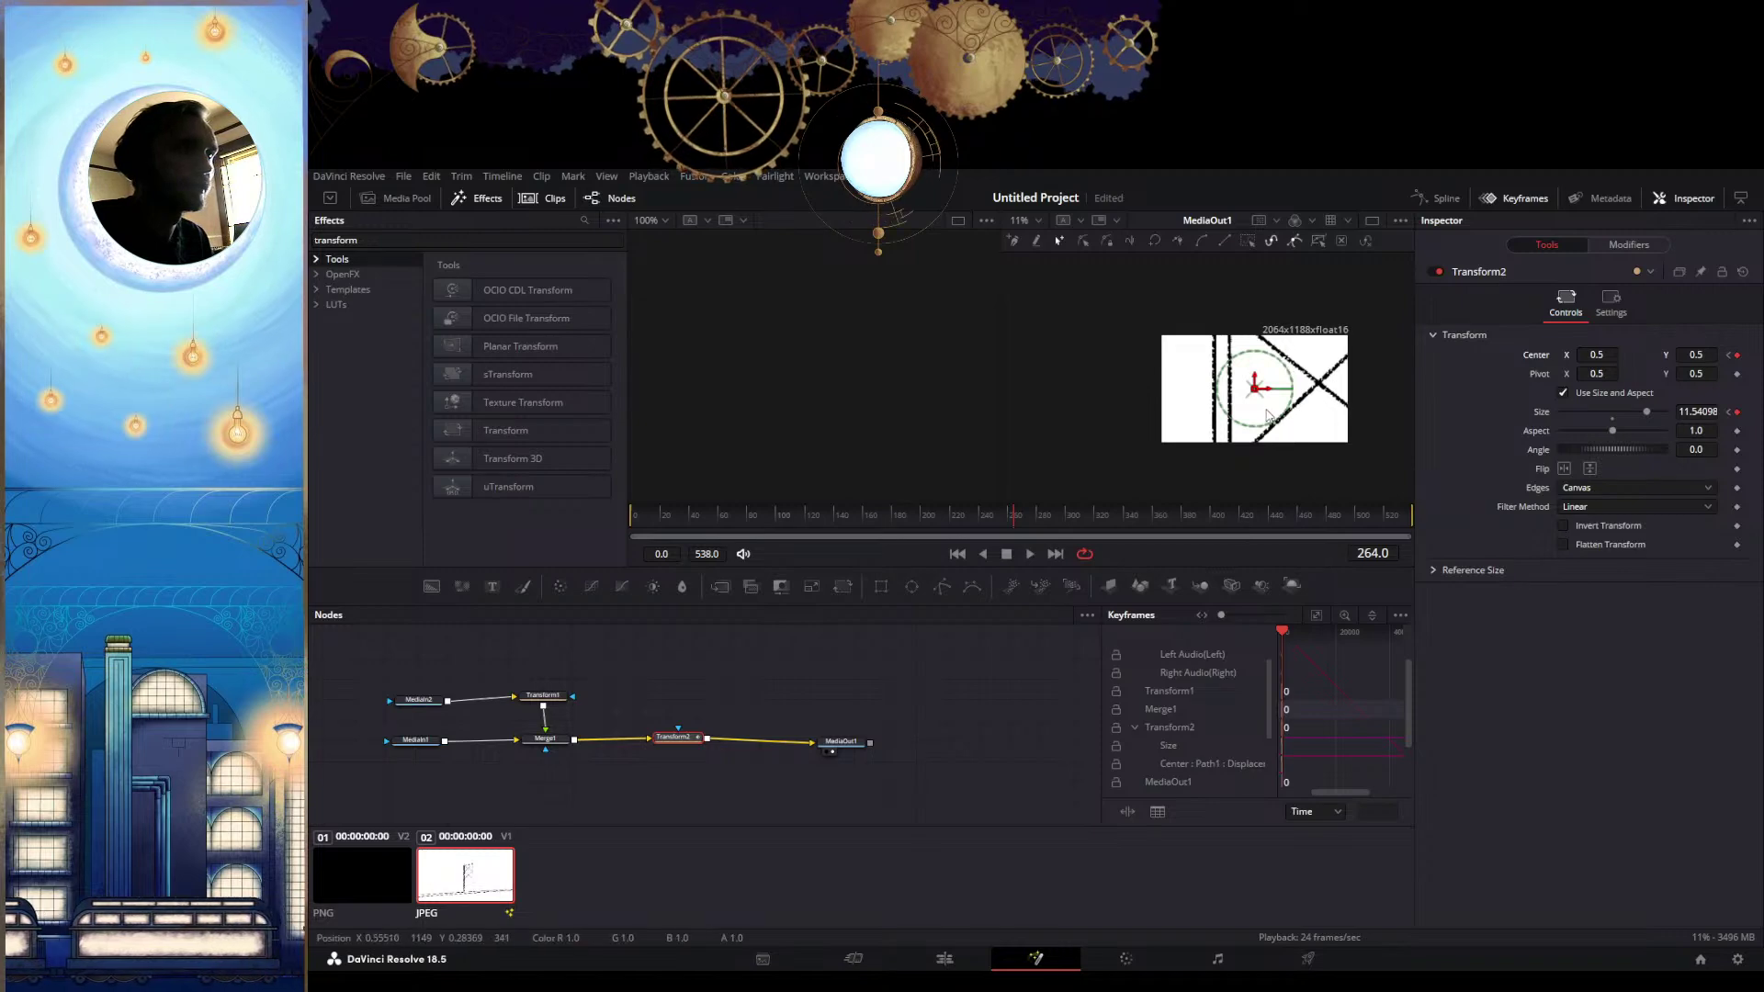
{"action": "left_click_drag", "start_coordinate": [1255, 384], "coordinate": [1220, 671]}
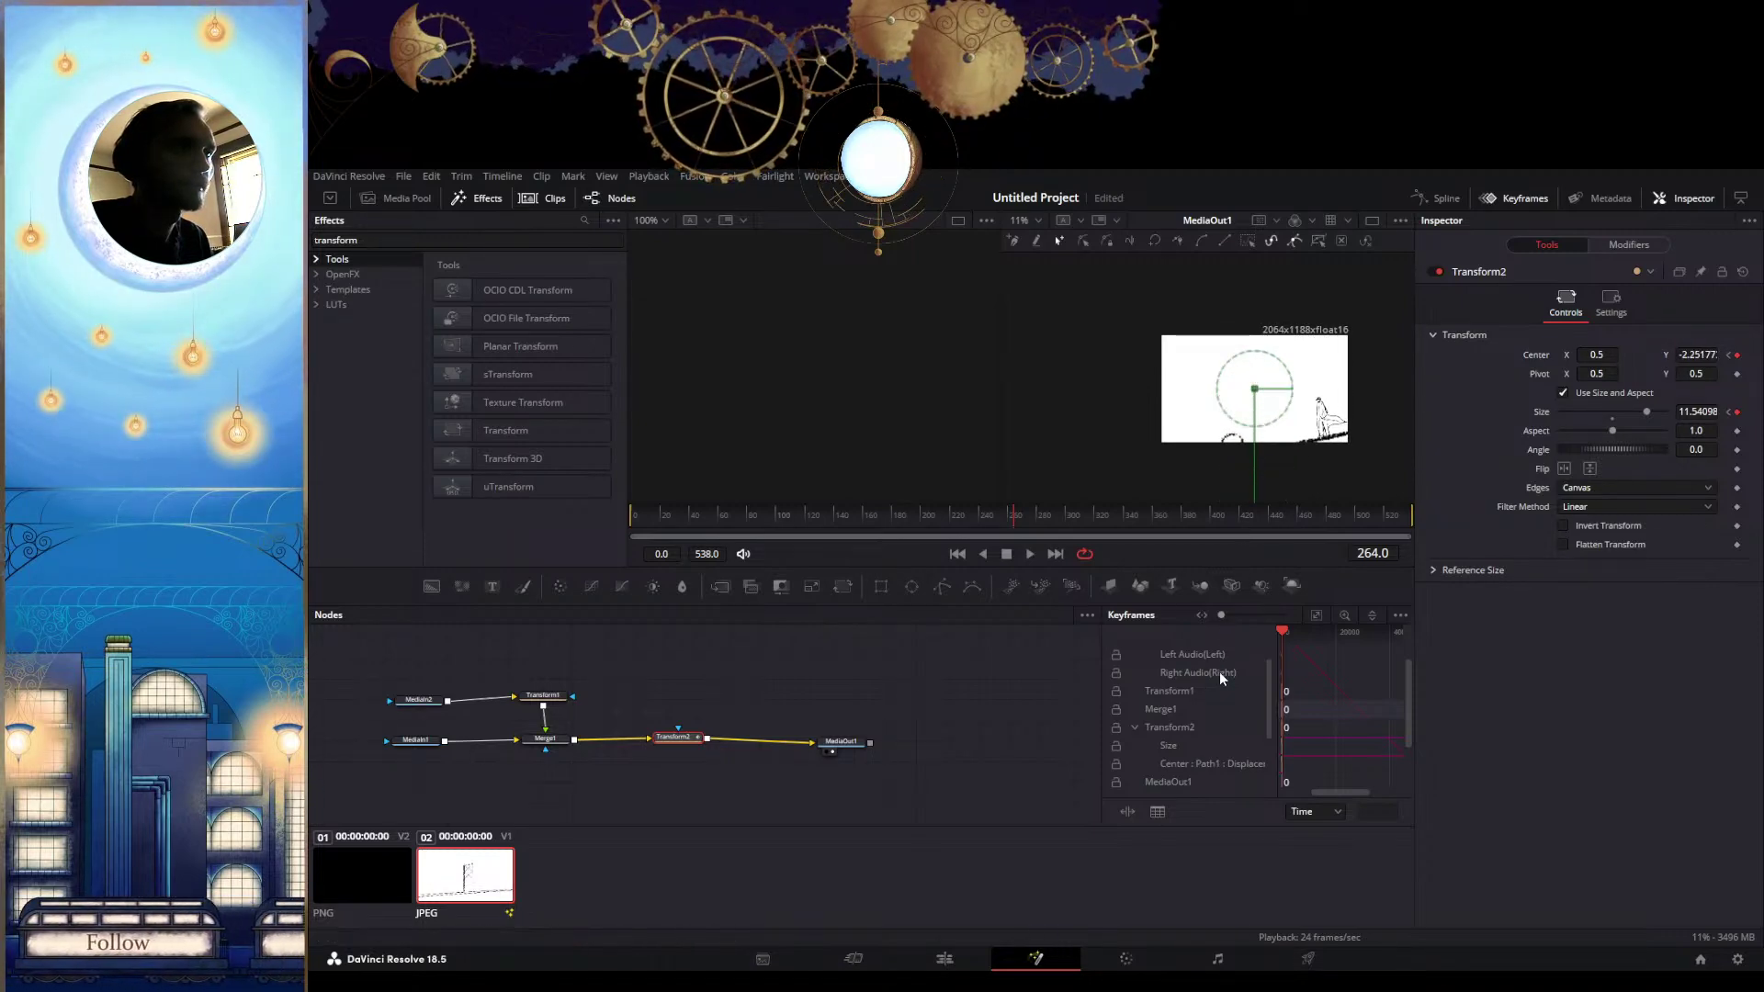
{"action": "scroll", "coordinate": [1280, 431], "scroll_direction": "down", "scroll_amount": 1}
{"action": "left_click_drag", "start_coordinate": [1278, 429], "coordinate": [1235, 290]}
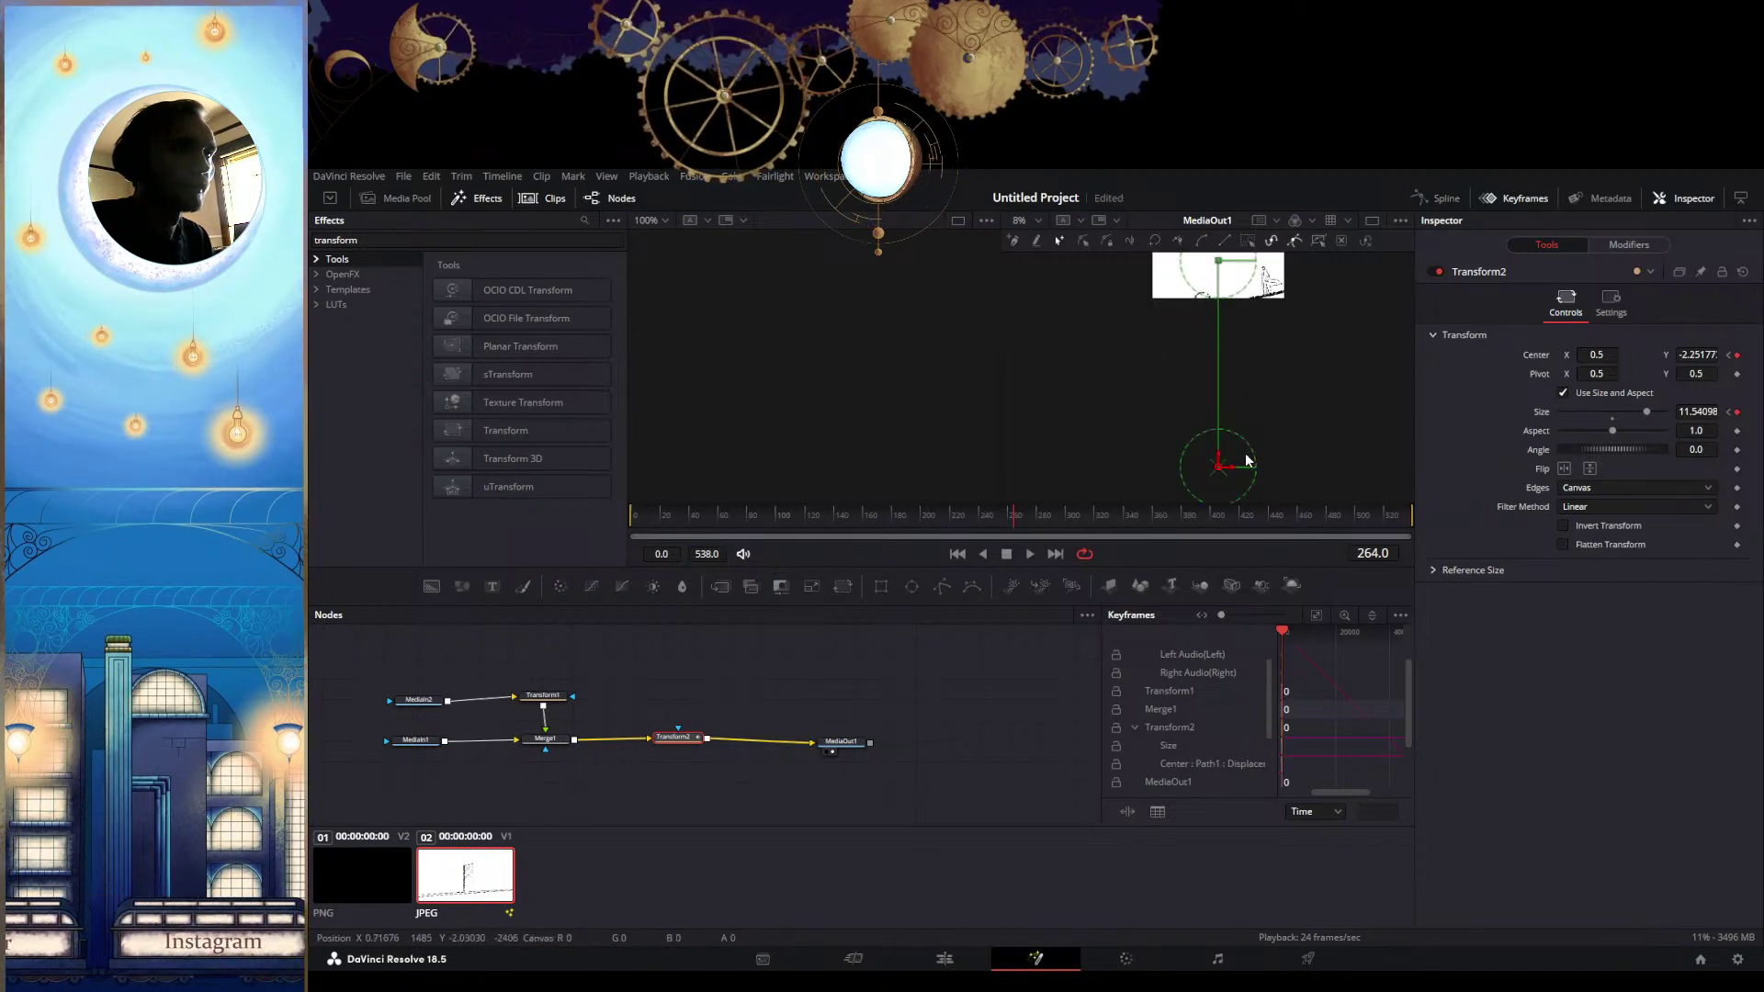
{"action": "left_click_drag", "start_coordinate": [1235, 472], "coordinate": [1231, 473]}
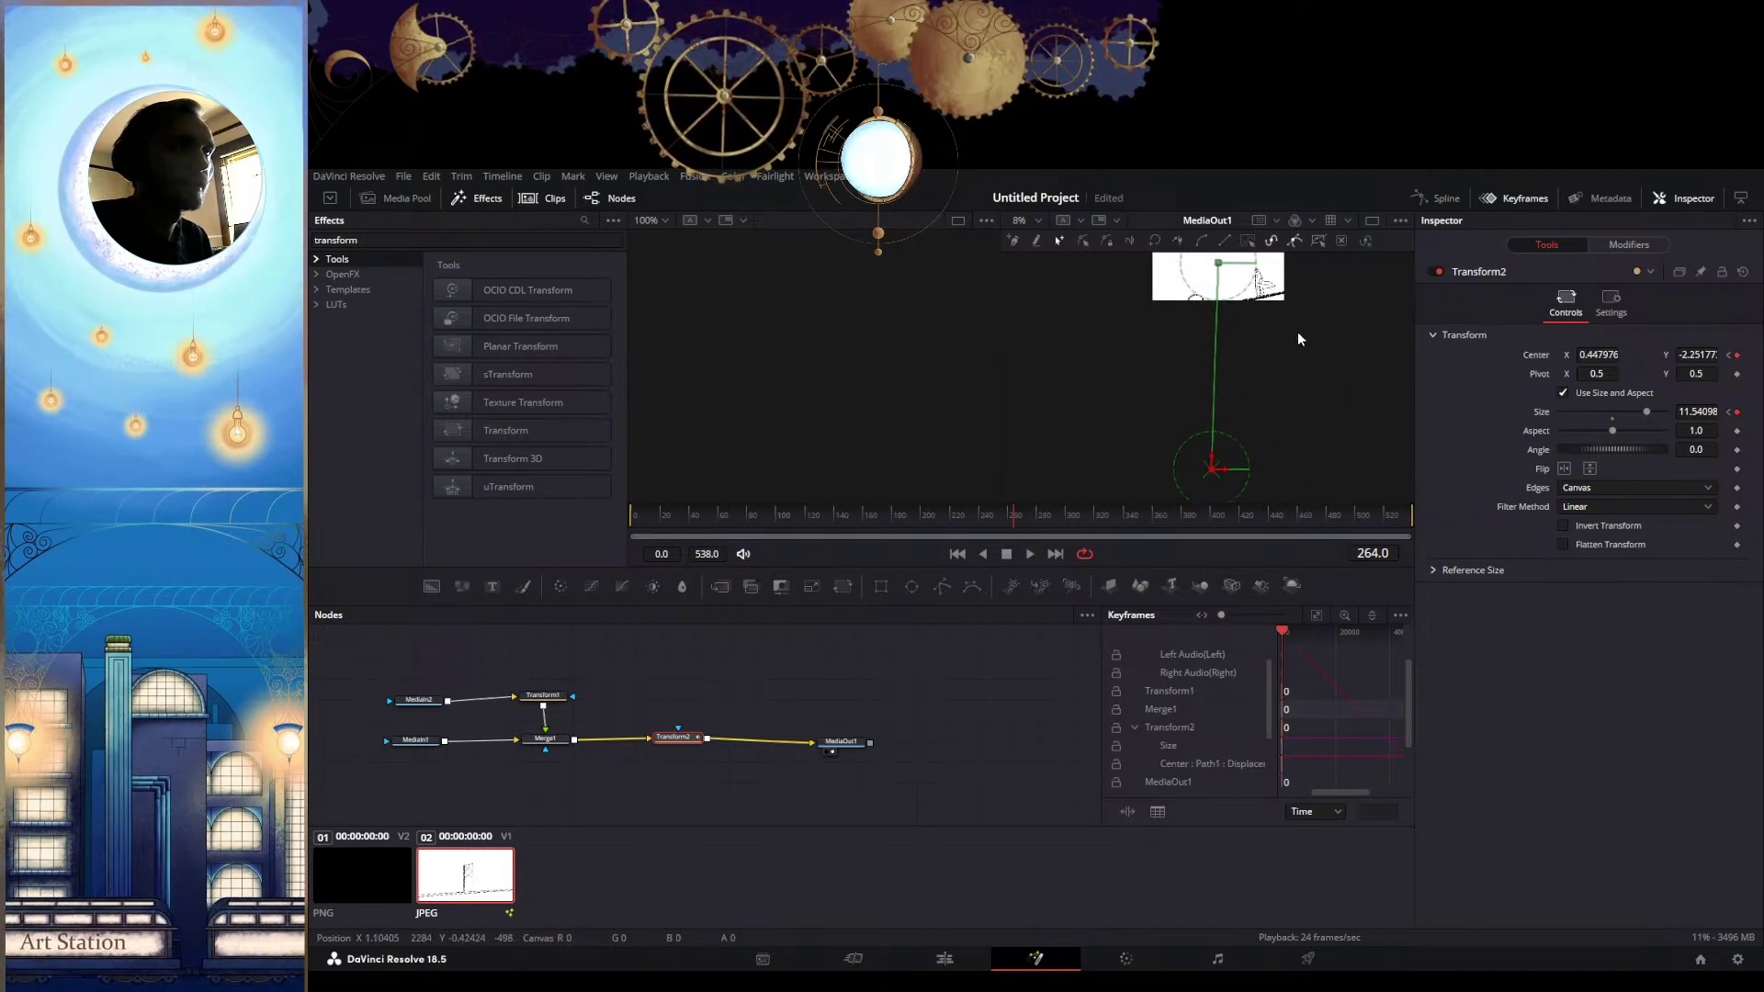
Scale the second Transform up to about 17.28 and lower its center to about Y -3.31 at frame 264
{"action": "left_click_drag", "start_coordinate": [1297, 331], "coordinate": [1279, 392]}
{"action": "scroll", "coordinate": [1278, 390], "scroll_direction": "down", "scroll_amount": 3}
{"action": "scroll", "coordinate": [1277, 391], "scroll_direction": "down", "scroll_amount": 6}
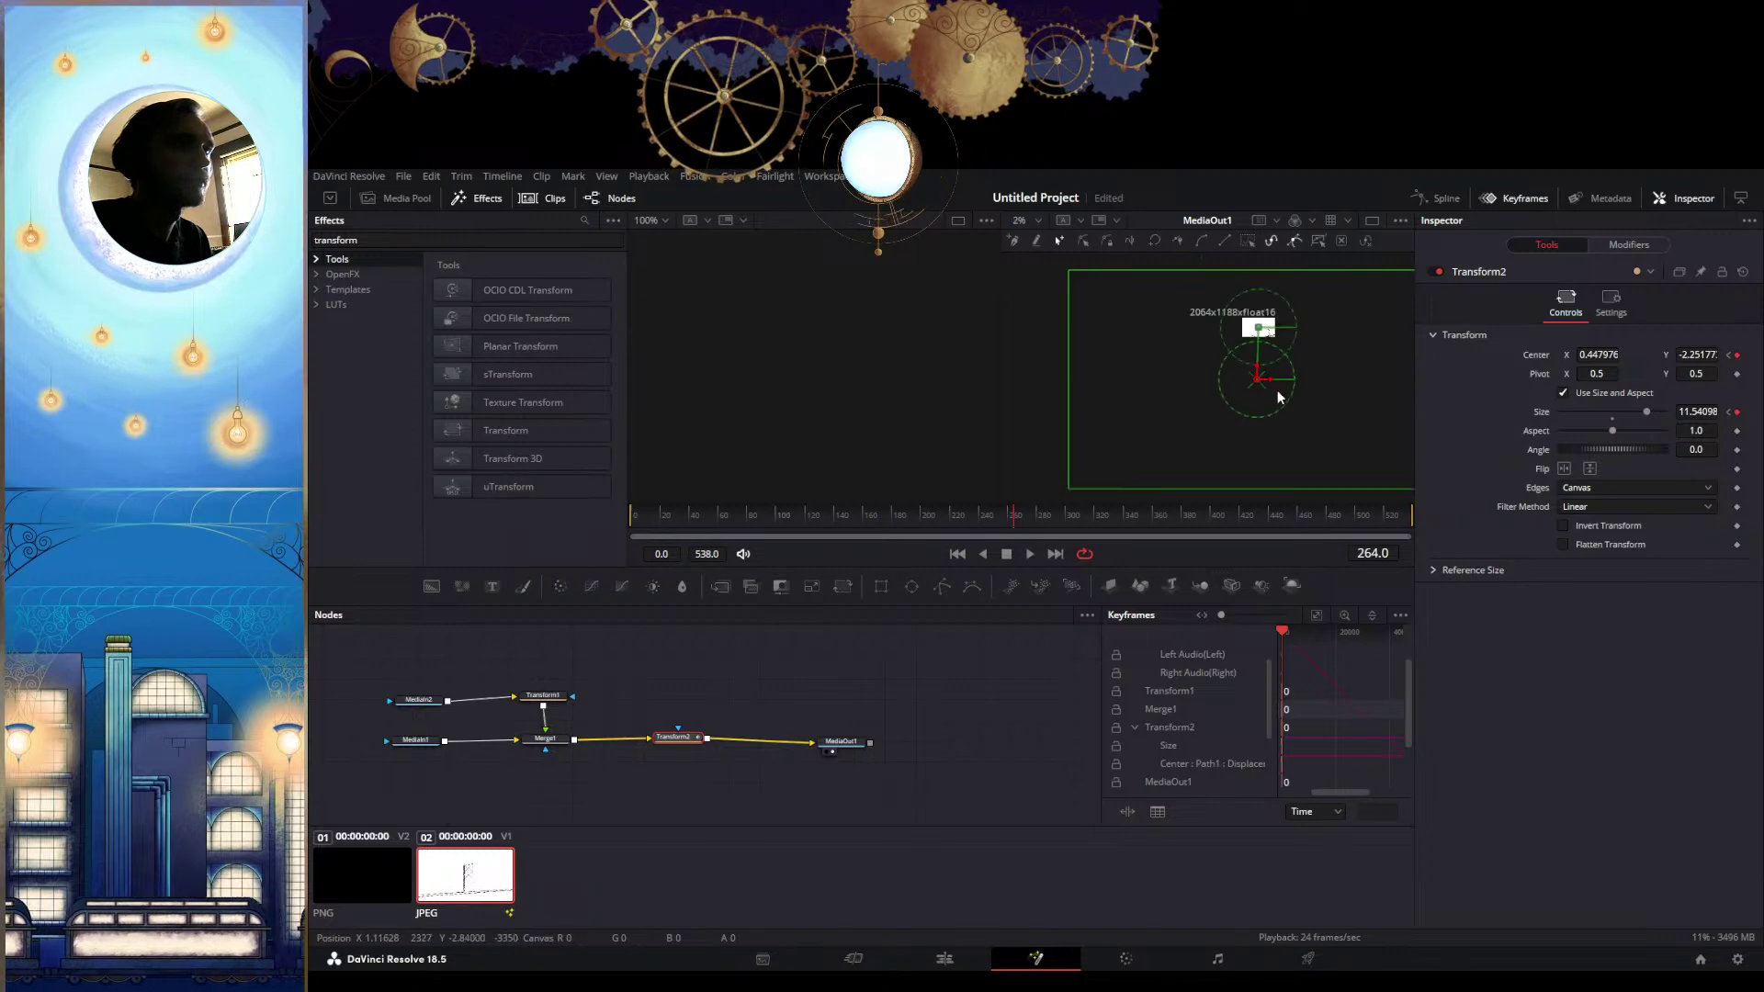
{"action": "scroll", "coordinate": [1278, 390], "scroll_direction": "up", "scroll_amount": 1}
{"action": "left_click_drag", "start_coordinate": [1359, 325], "coordinate": [1406, 306]}
{"action": "left_click_drag", "start_coordinate": [1214, 389], "coordinate": [1190, 399]}
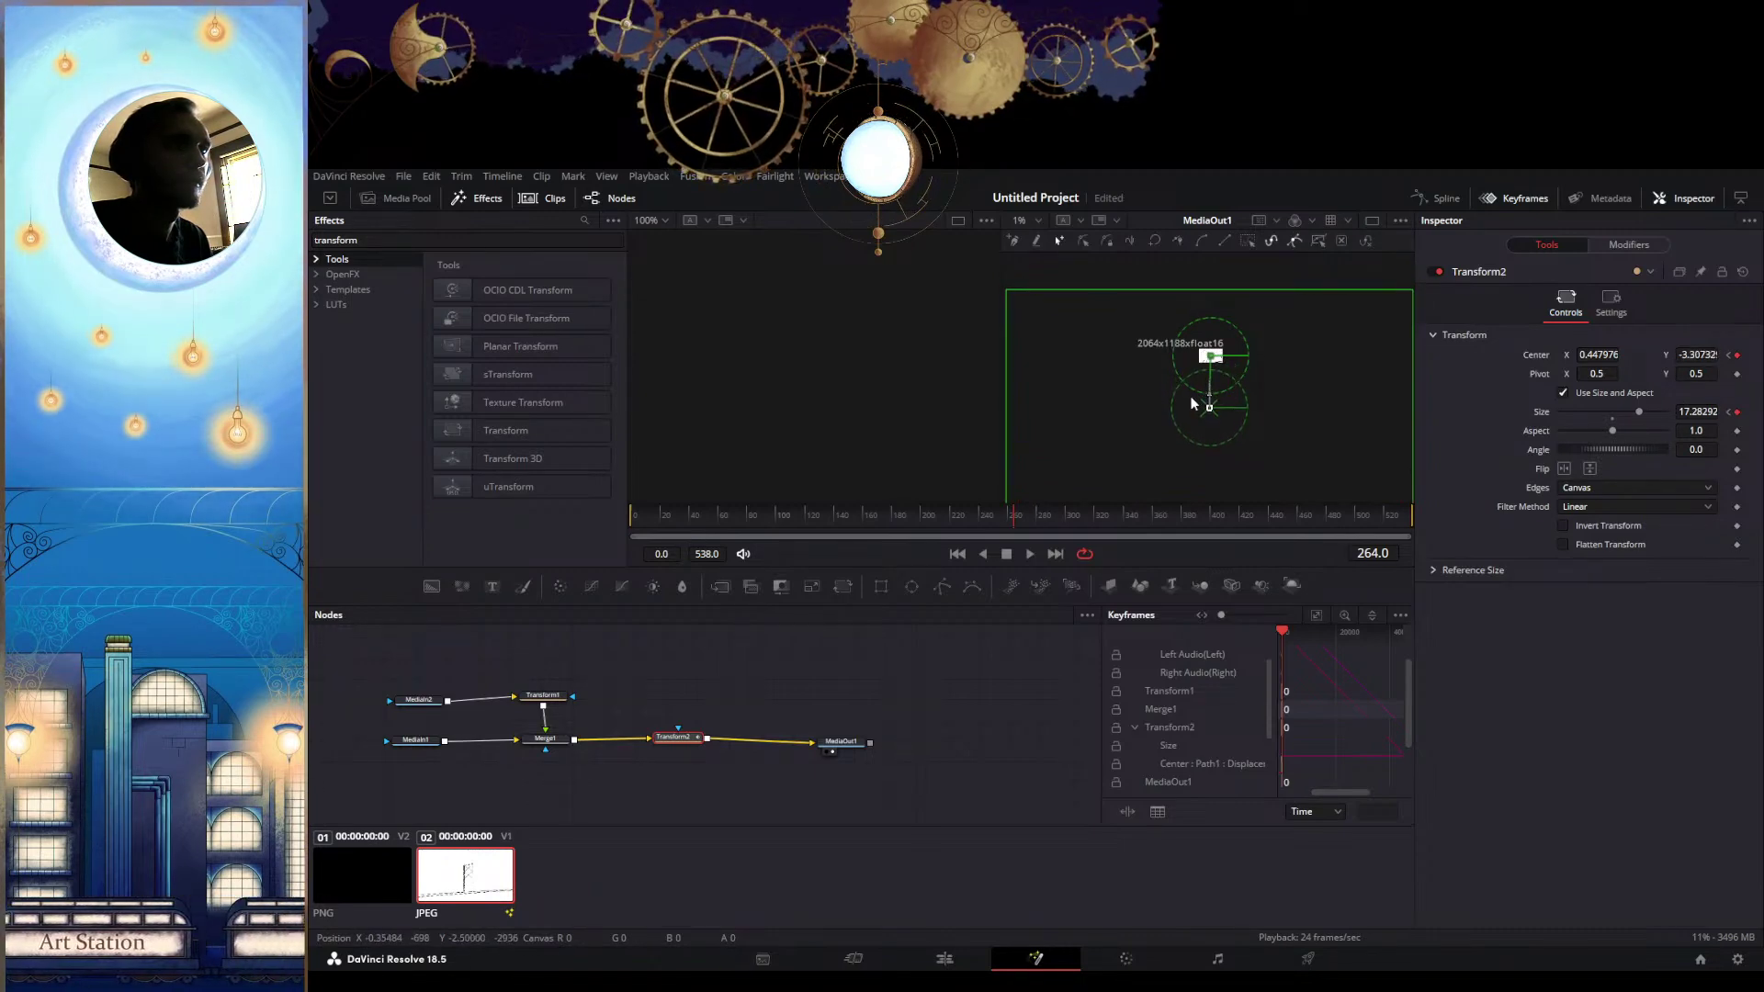
Shift the second Transform's center horizontally to about X 0.21 and check the character's framing in the viewer
{"action": "scroll", "coordinate": [1225, 354], "scroll_direction": "up", "scroll_amount": 4}
{"action": "scroll", "coordinate": [1226, 356], "scroll_direction": "down", "scroll_amount": 3}
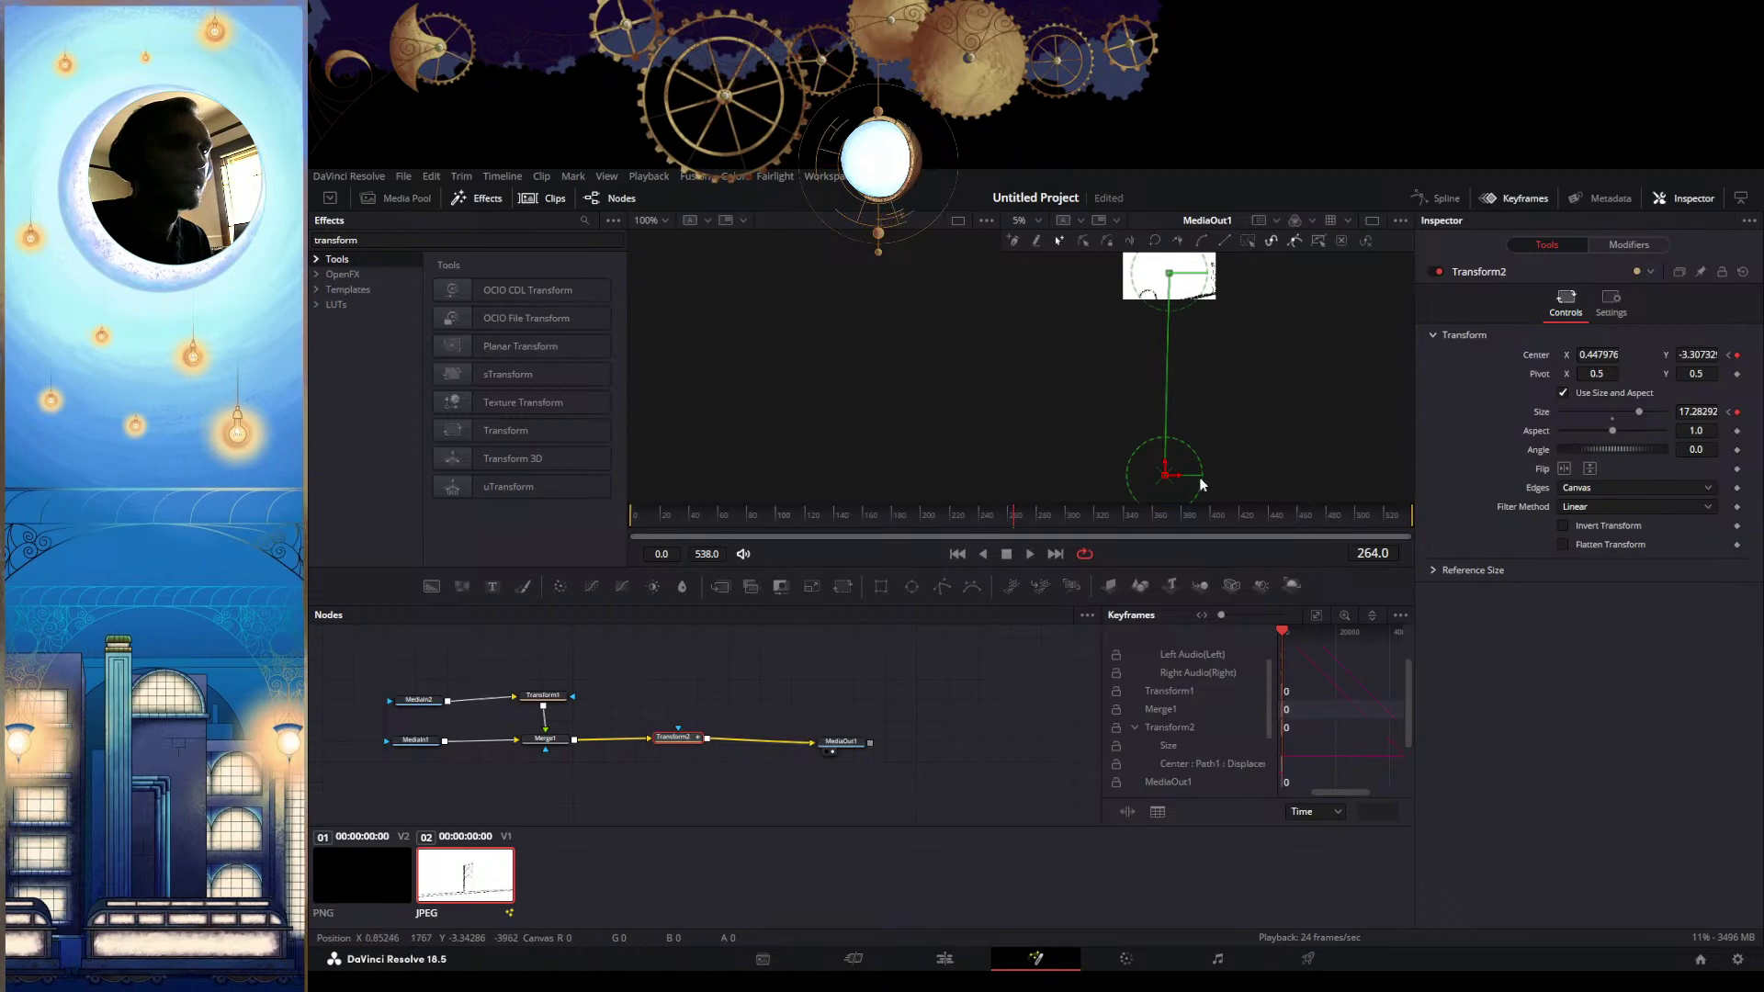
{"action": "left_click_drag", "start_coordinate": [1183, 484], "coordinate": [1162, 481]}
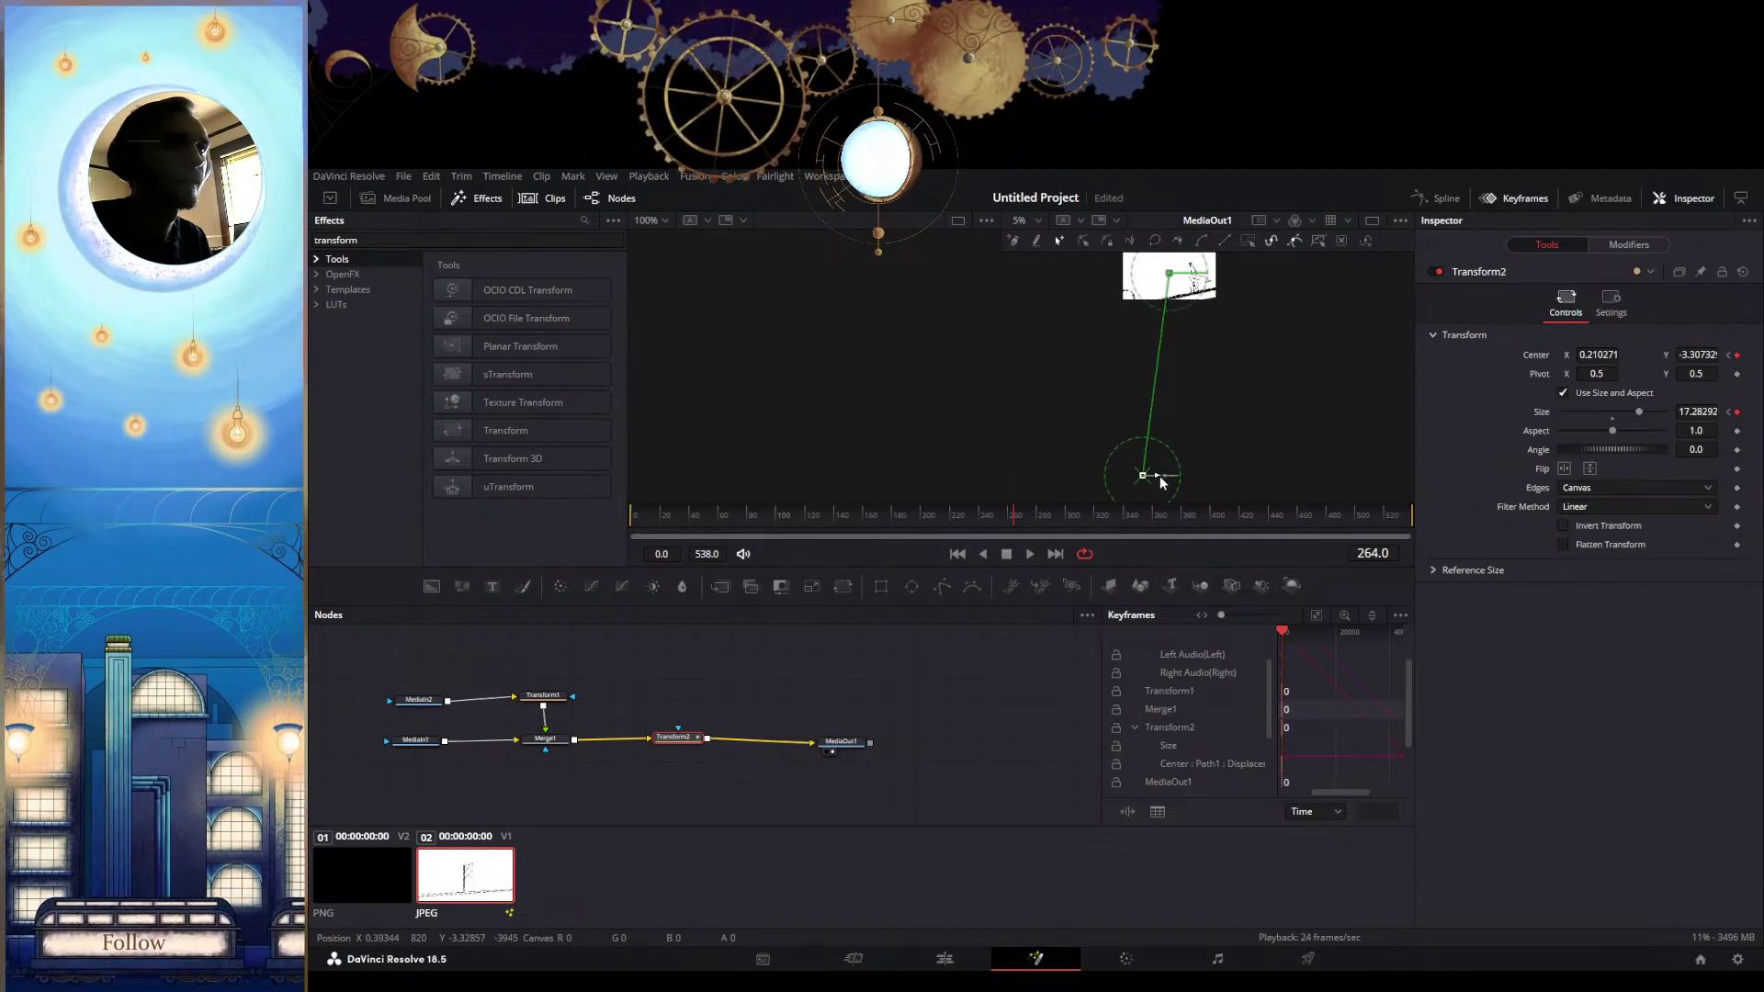
{"action": "left_click_drag", "start_coordinate": [1210, 354], "coordinate": [1688, 436]}
{"action": "scroll", "coordinate": [1290, 421], "scroll_direction": "up", "scroll_amount": 5}
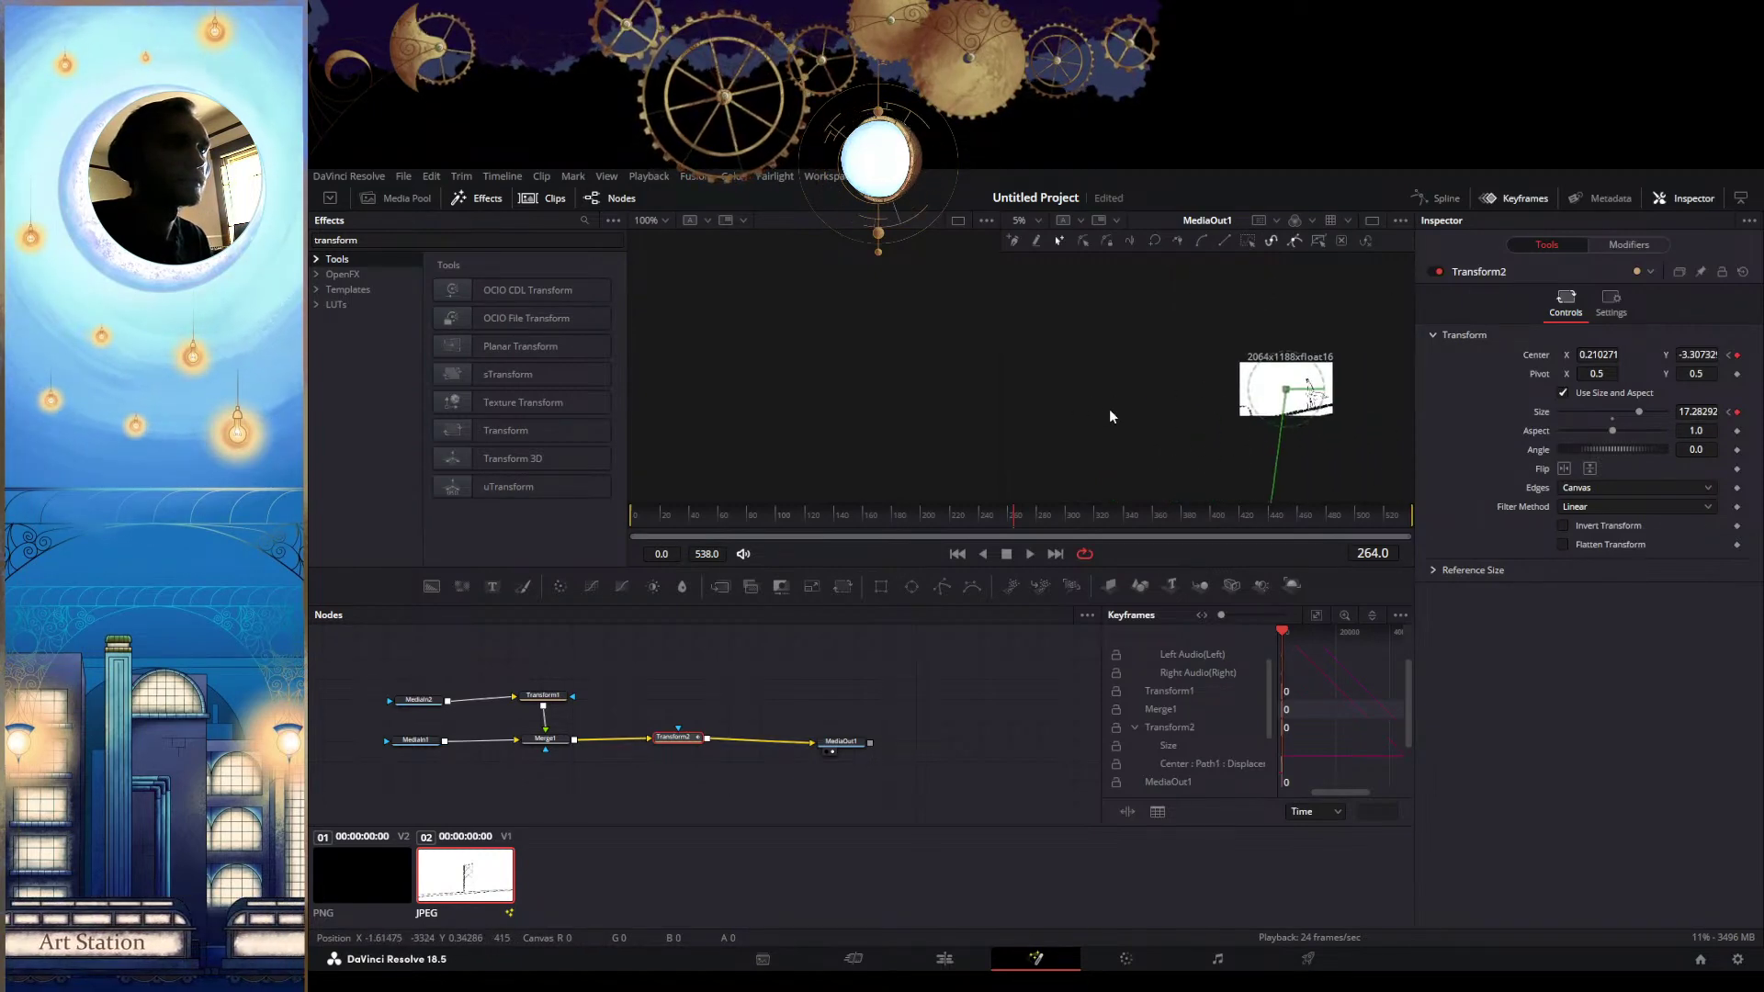
{"action": "left_click_drag", "start_coordinate": [1290, 417], "coordinate": [1395, 471]}
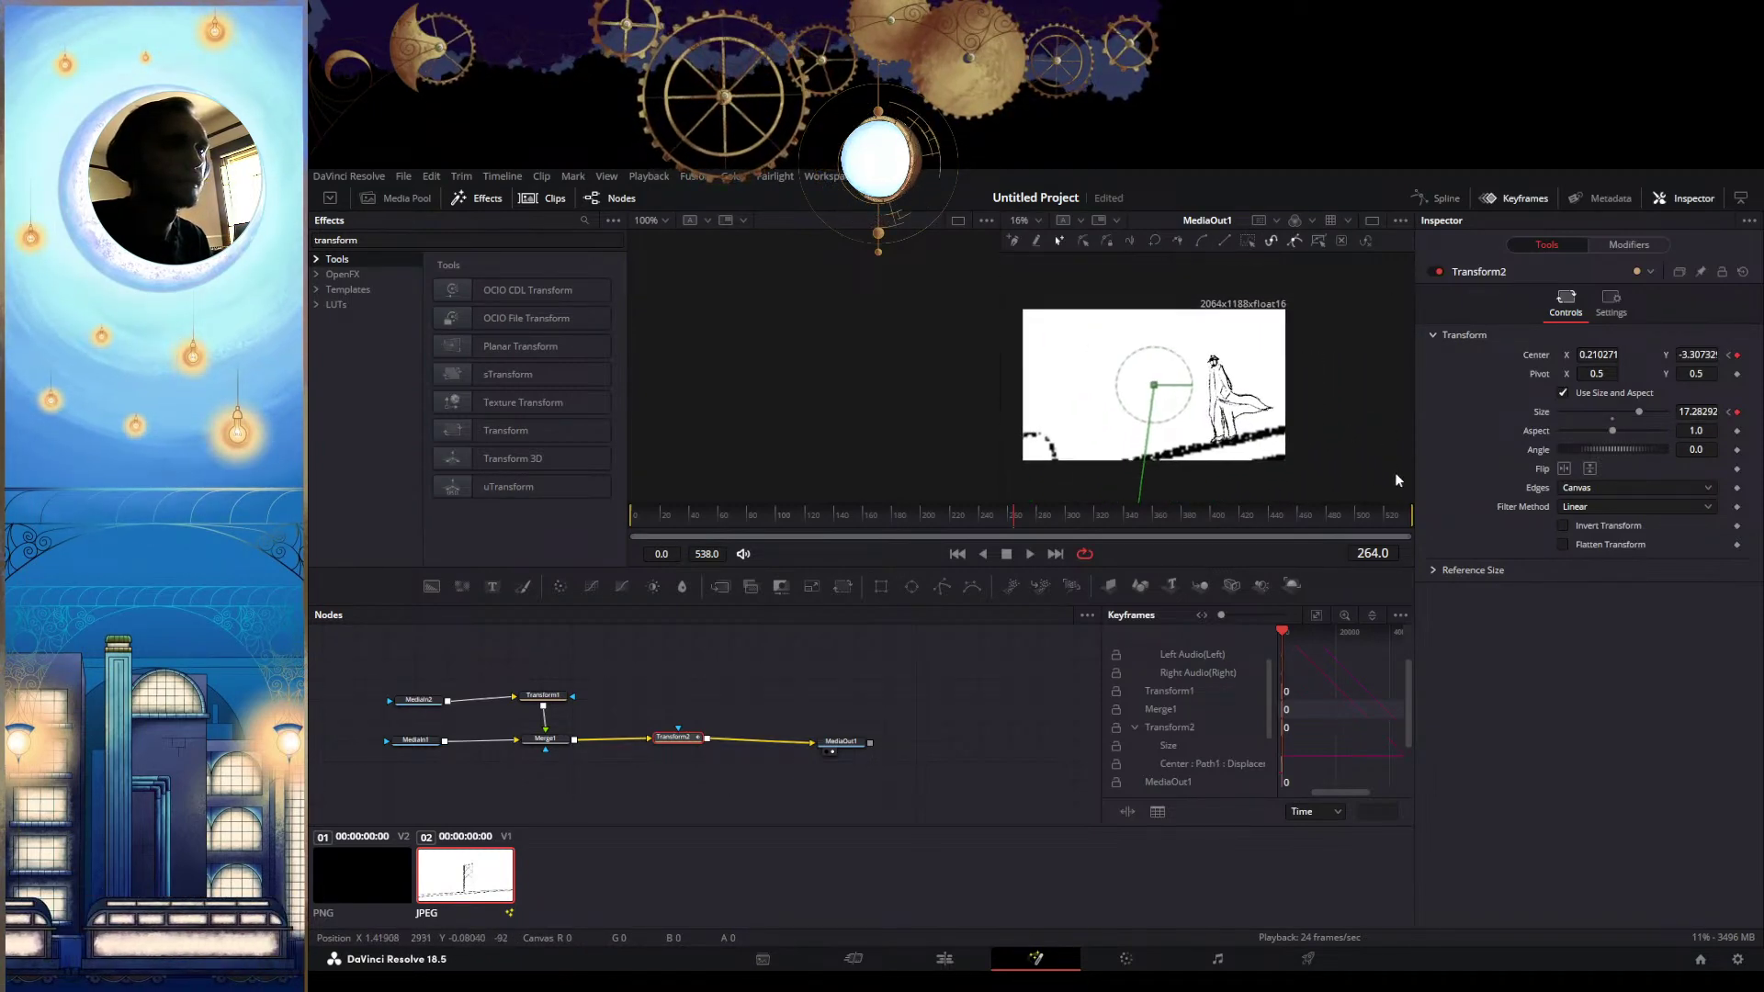
Play the camera zoom from frame 0 and stop at frame 270
{"action": "left_click_drag", "start_coordinate": [1013, 517], "coordinate": [388, 525]}
{"action": "key", "text": "space"}
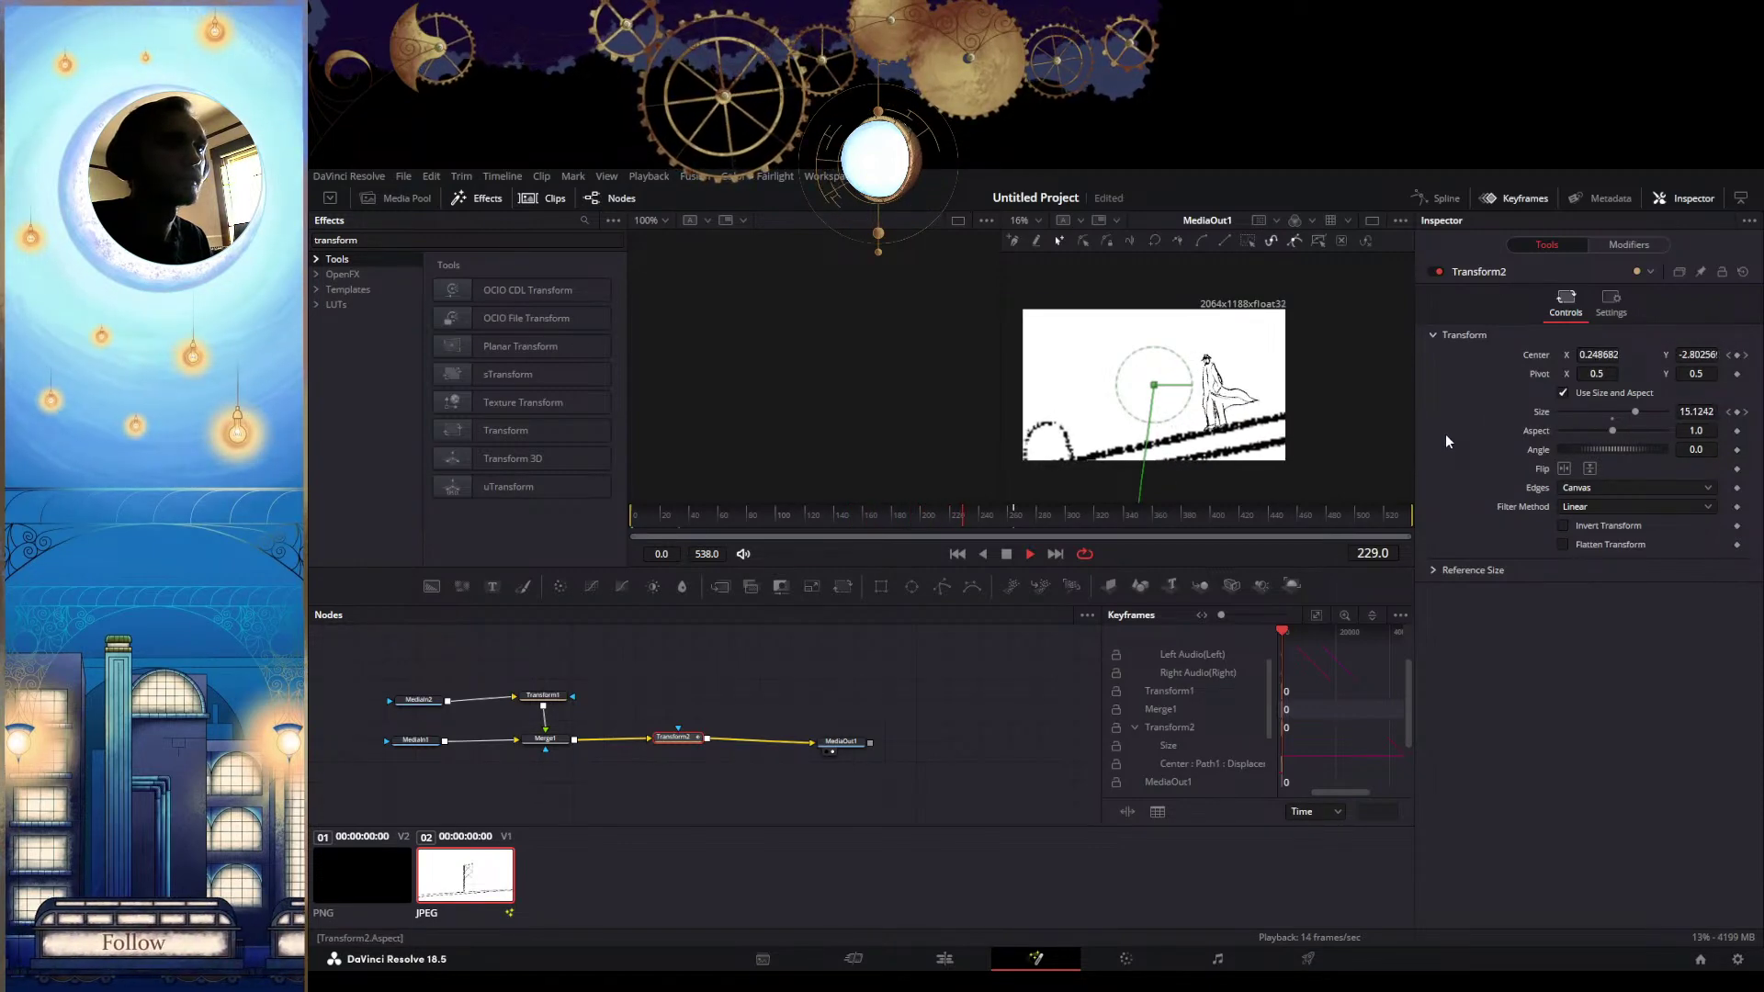
{"action": "key", "text": "space"}
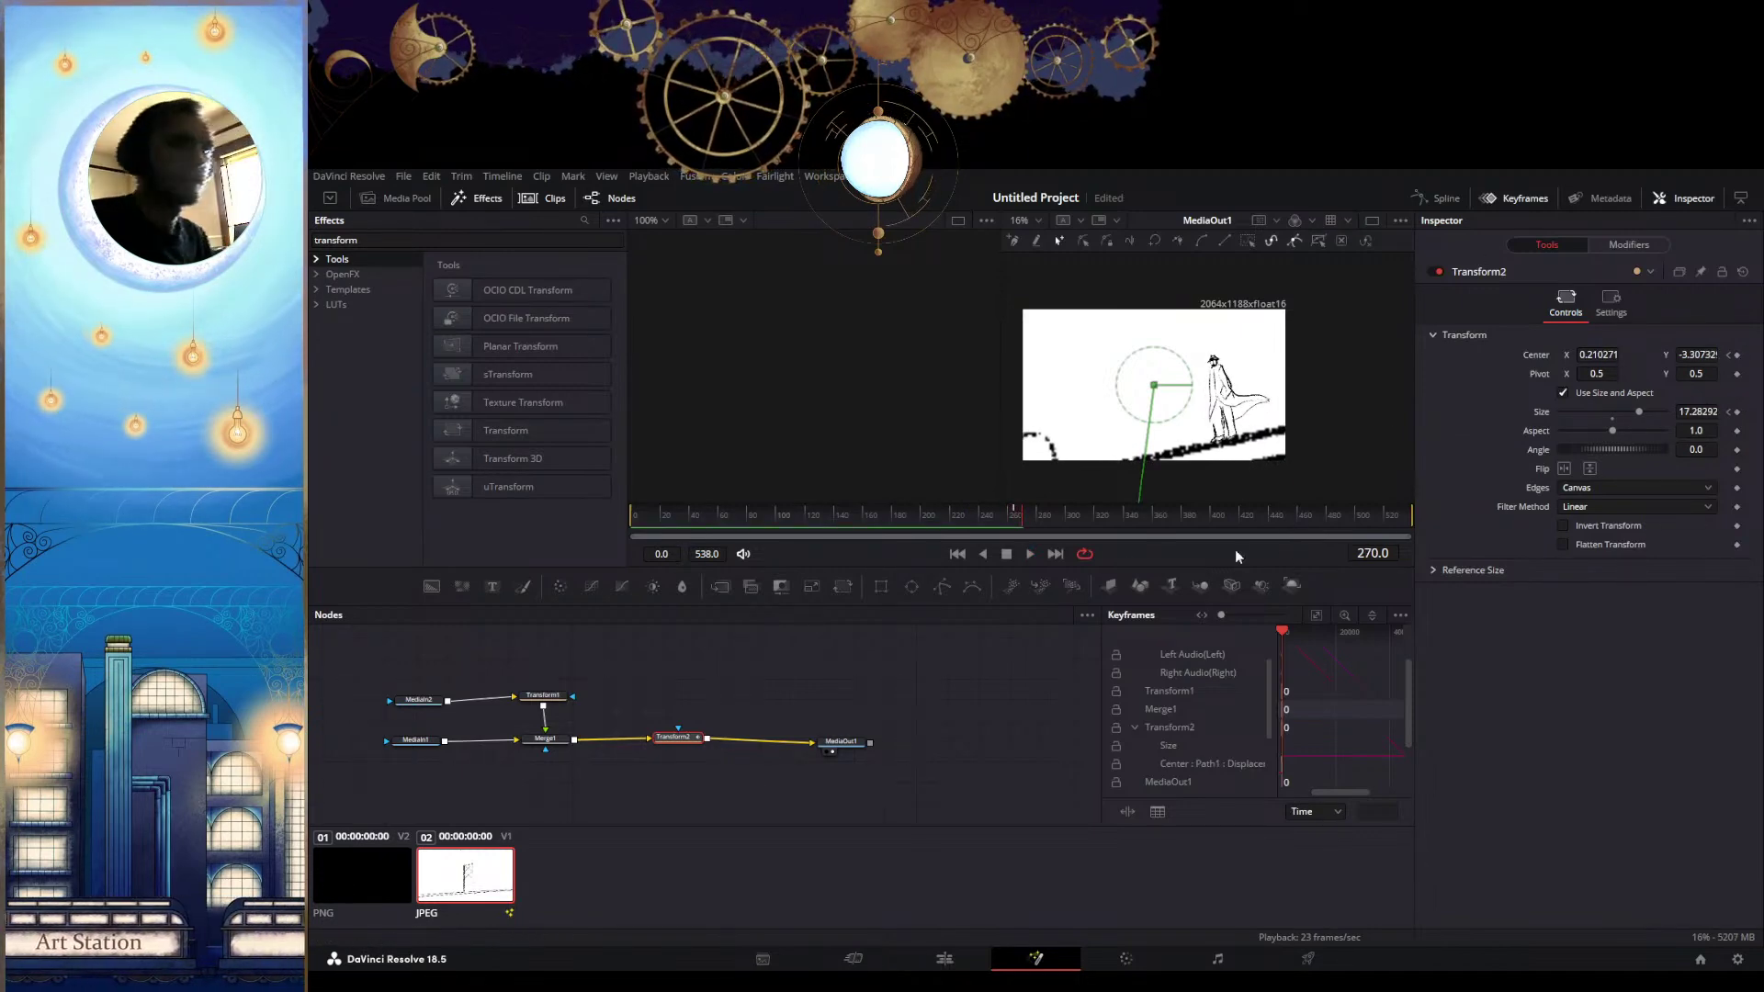
Move the second Transform's ending size and center keyframes to frame 252 in the keyframe editor
{"action": "scroll", "coordinate": [1346, 698], "scroll_direction": "down", "scroll_amount": 6}
{"action": "scroll", "coordinate": [1347, 703], "scroll_direction": "down", "scroll_amount": 5}
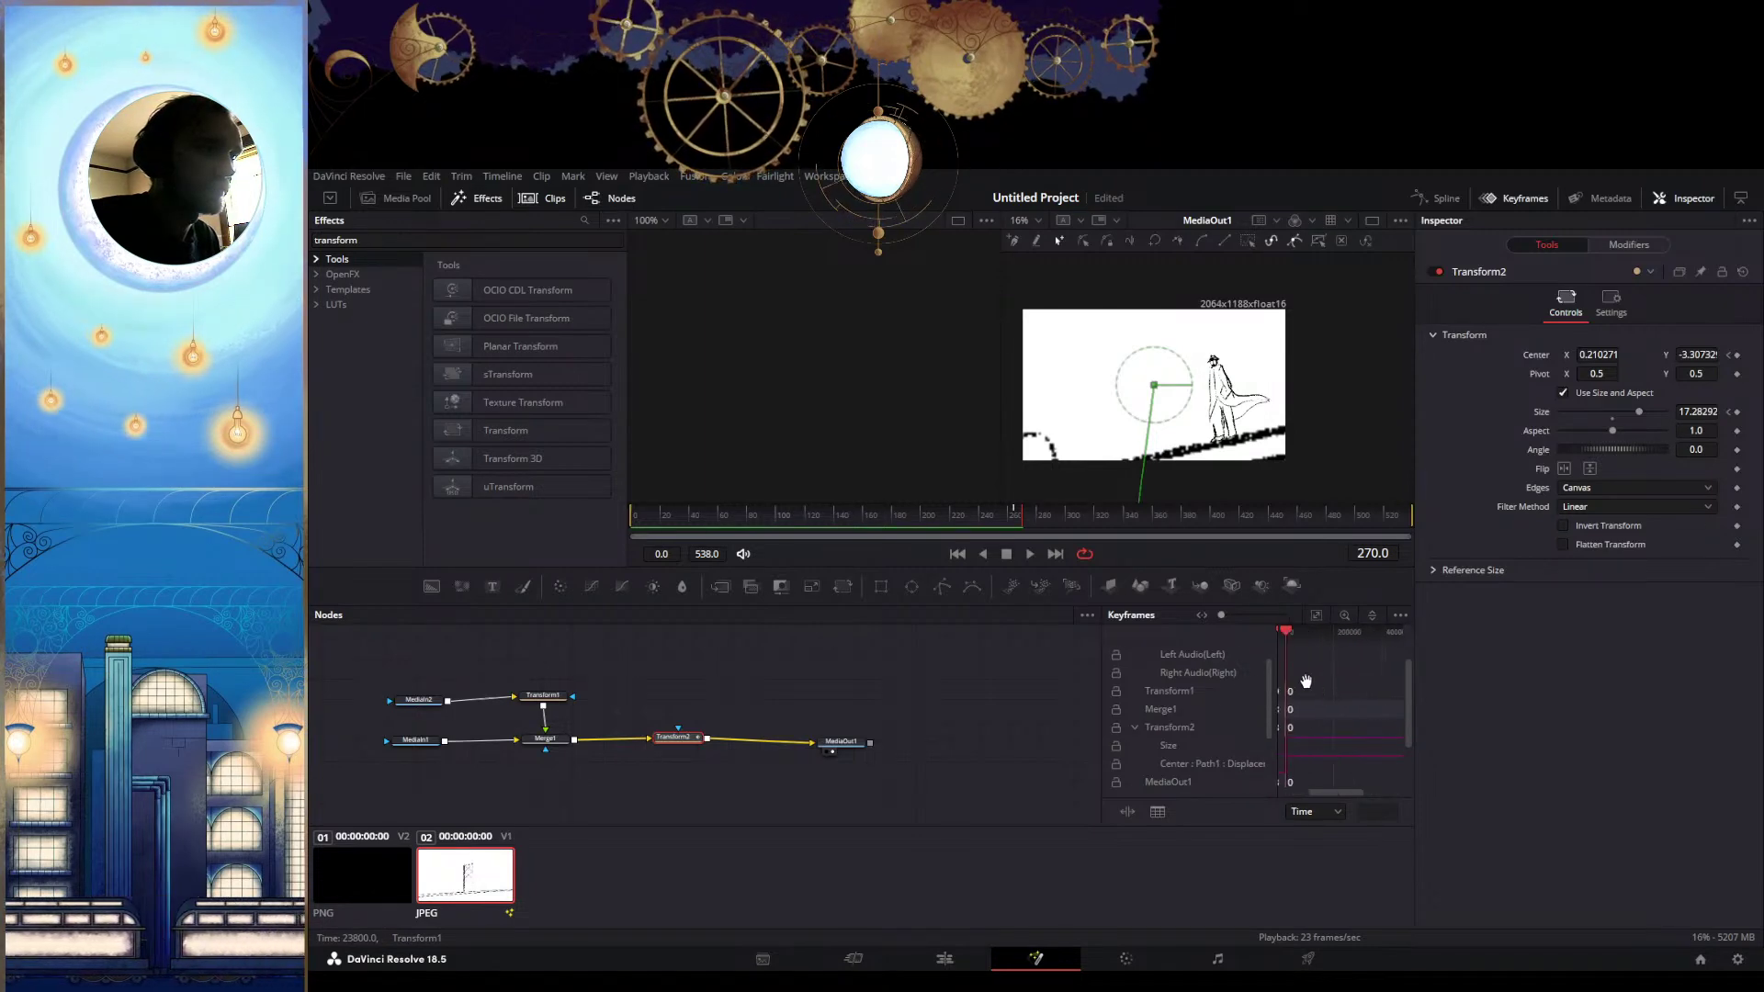
{"action": "left_click_drag", "start_coordinate": [1373, 764], "coordinate": [1237, 816]}
{"action": "scroll", "coordinate": [1315, 745], "scroll_direction": "up", "scroll_amount": 5}
{"action": "left_click_drag", "start_coordinate": [1314, 744], "coordinate": [1188, 719]}
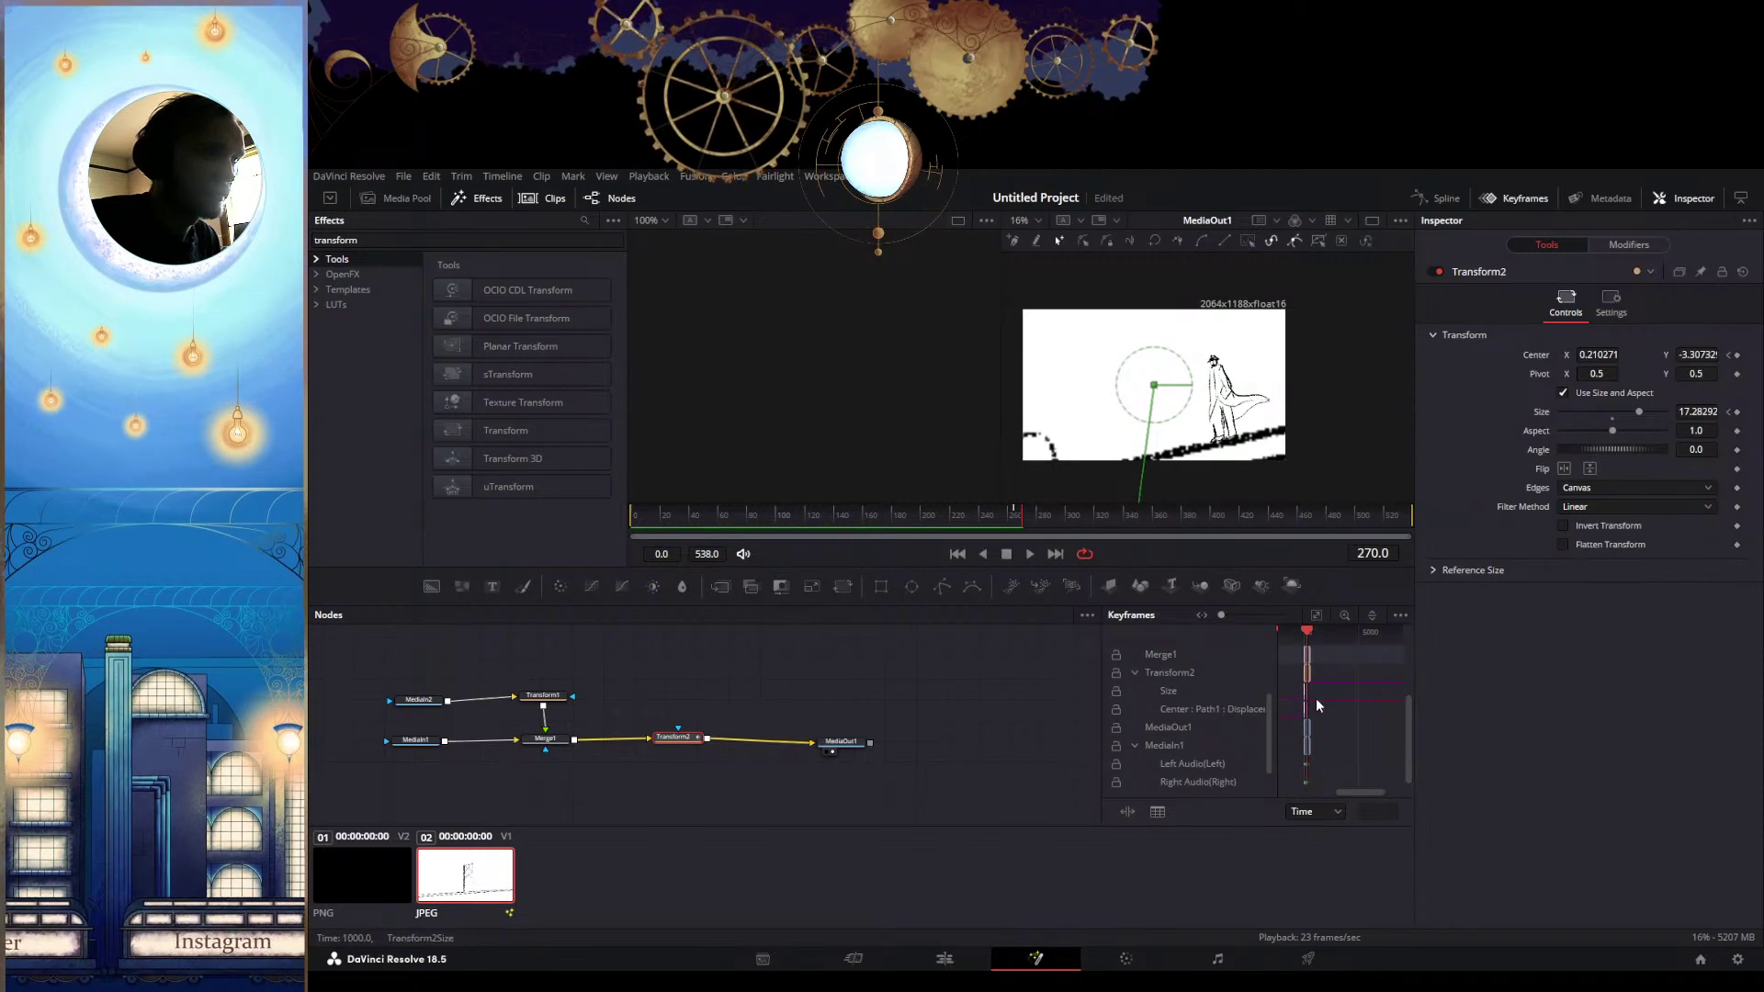
{"action": "scroll", "coordinate": [1305, 707], "scroll_direction": "up", "scroll_amount": 5}
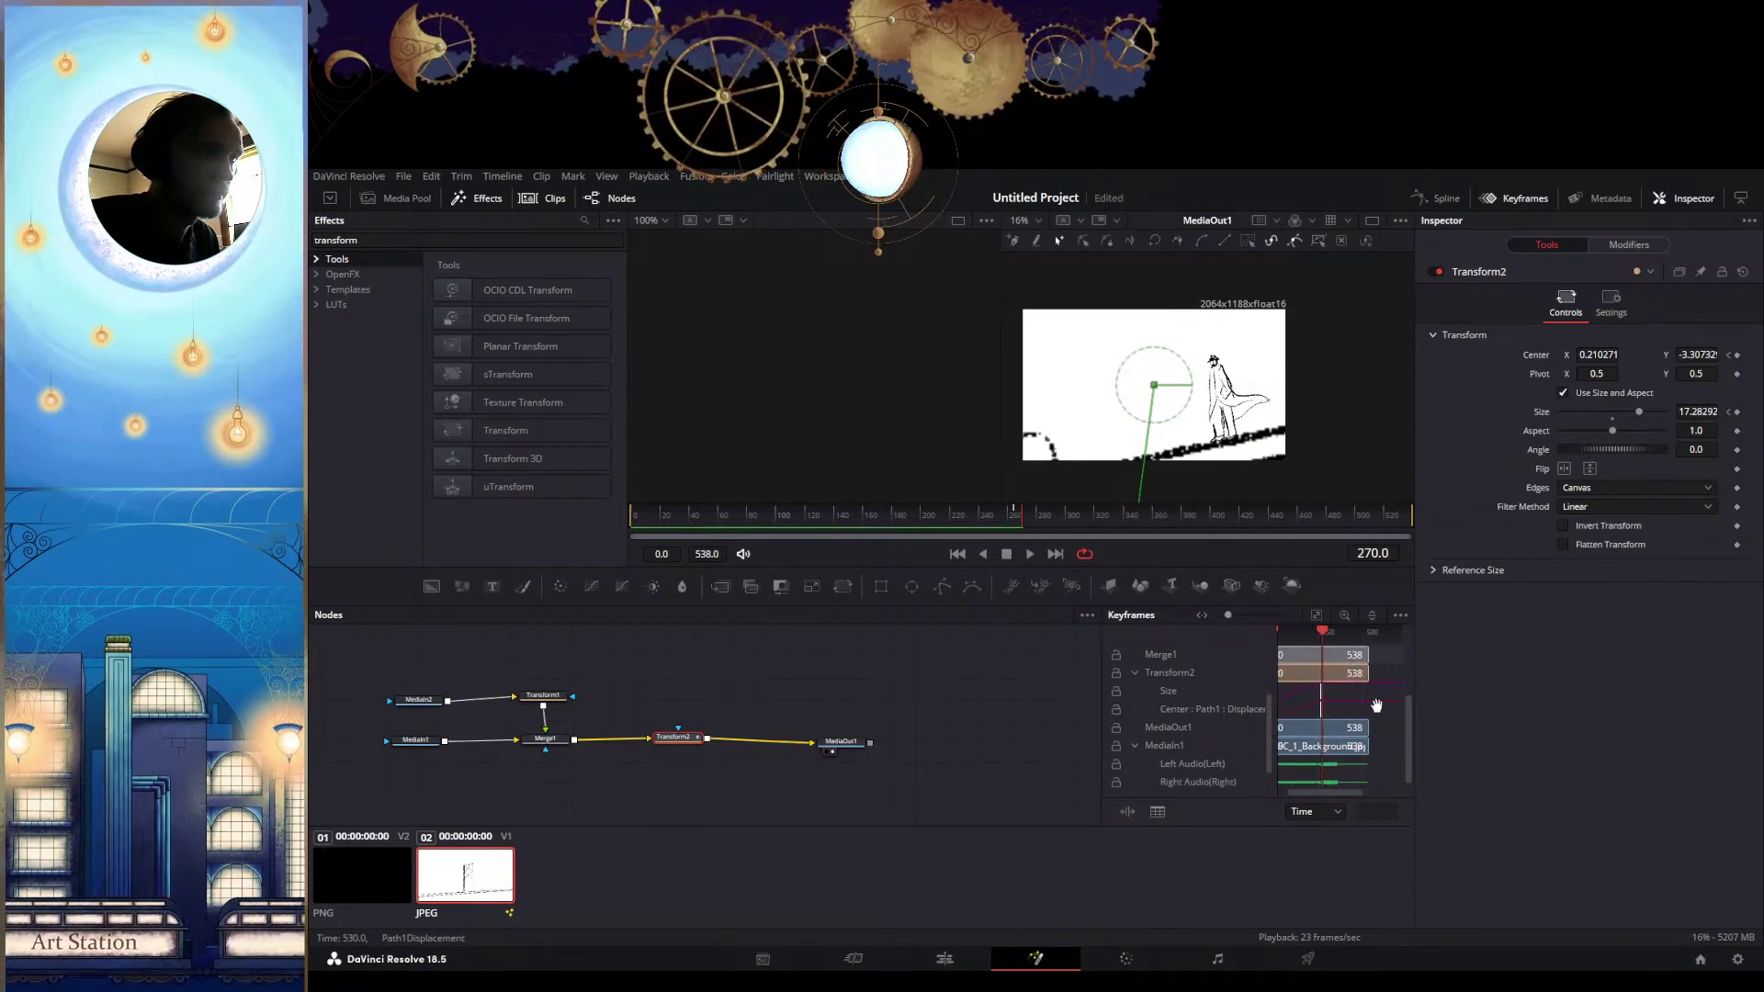
{"action": "scroll", "coordinate": [1347, 715], "scroll_direction": "up", "scroll_amount": 2}
{"action": "left_click_drag", "start_coordinate": [1345, 715], "coordinate": [1249, 708]}
{"action": "left_click_drag", "start_coordinate": [1336, 709], "coordinate": [1289, 701]}
{"action": "scroll", "coordinate": [1378, 705], "scroll_direction": "up", "scroll_amount": 4}
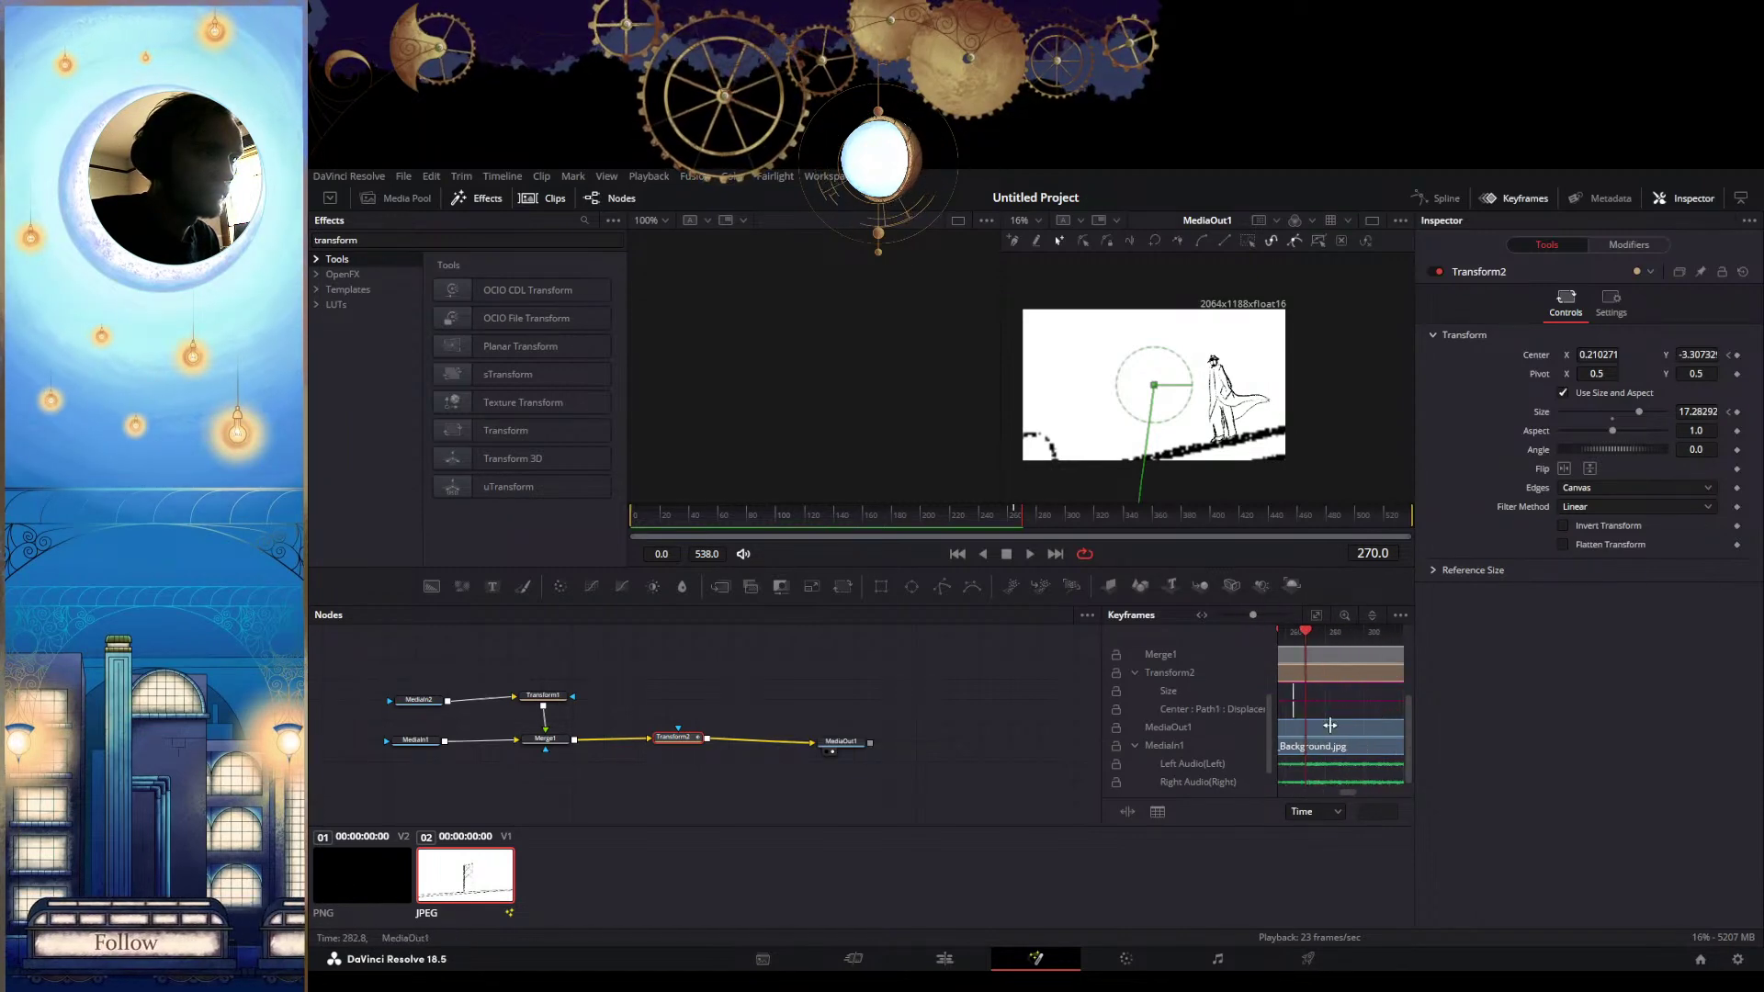
{"action": "scroll", "coordinate": [1359, 726], "scroll_direction": "up", "scroll_amount": 3}
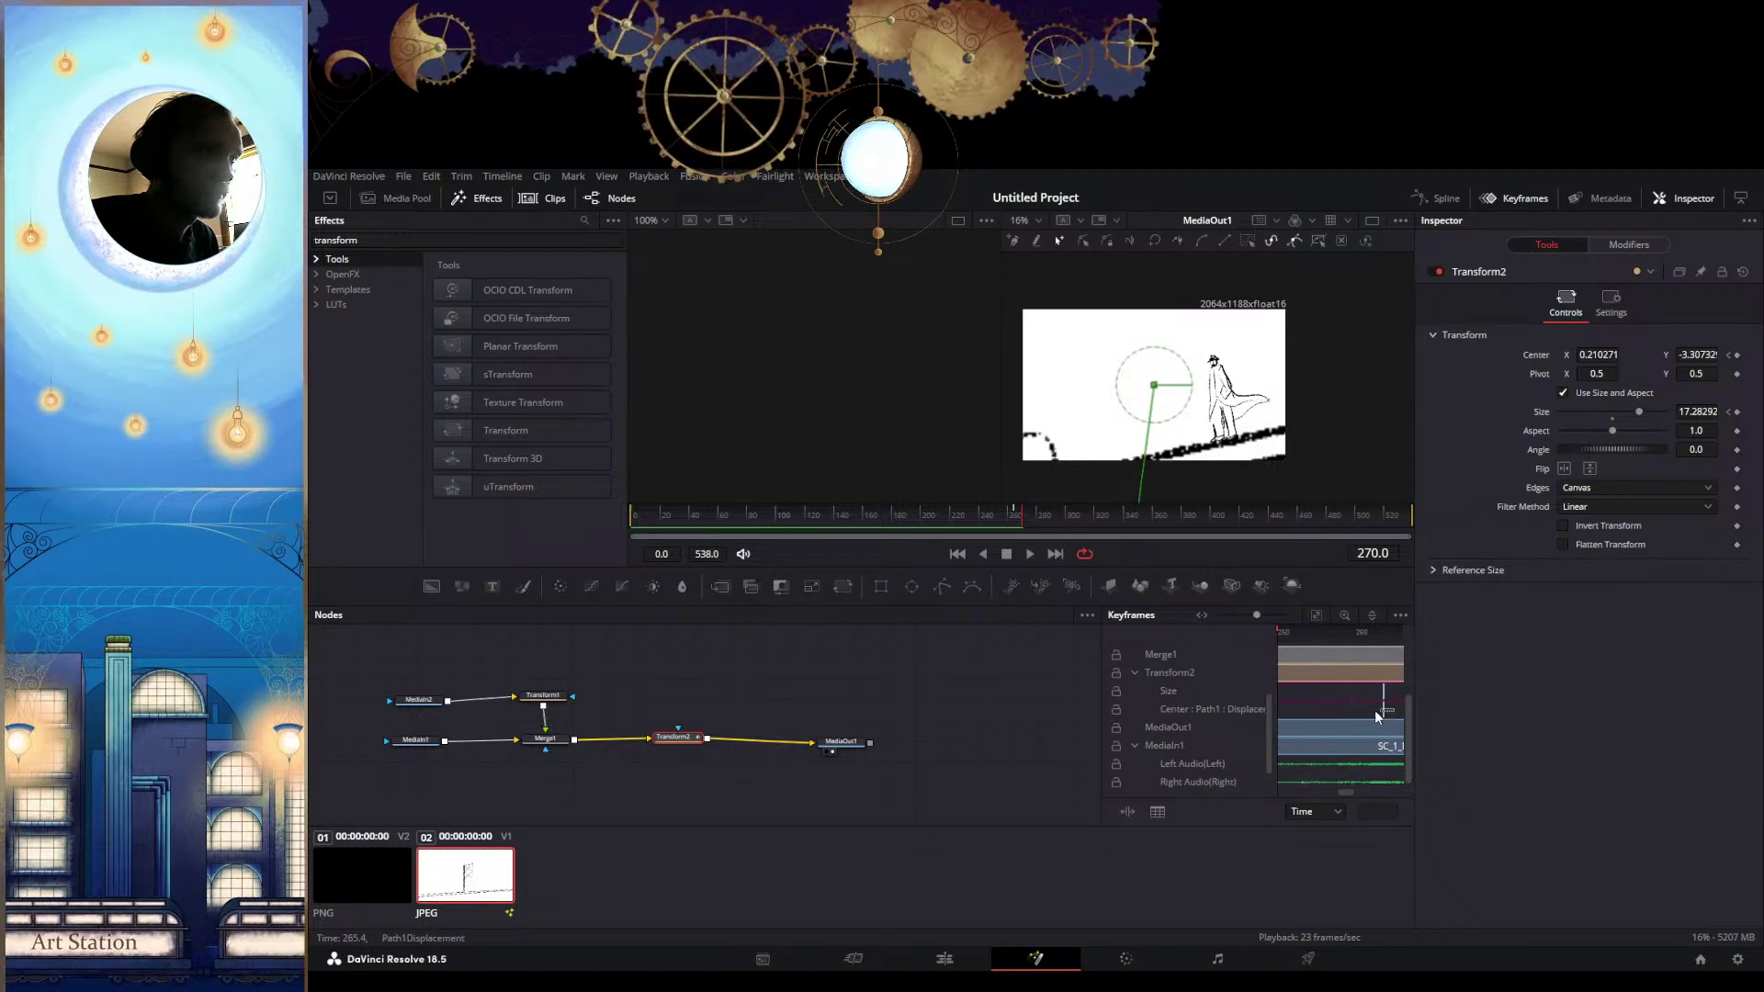
{"action": "left_click_drag", "start_coordinate": [1363, 703], "coordinate": [1327, 701]}
{"action": "scroll", "coordinate": [1337, 698], "scroll_direction": "down", "scroll_amount": 3}
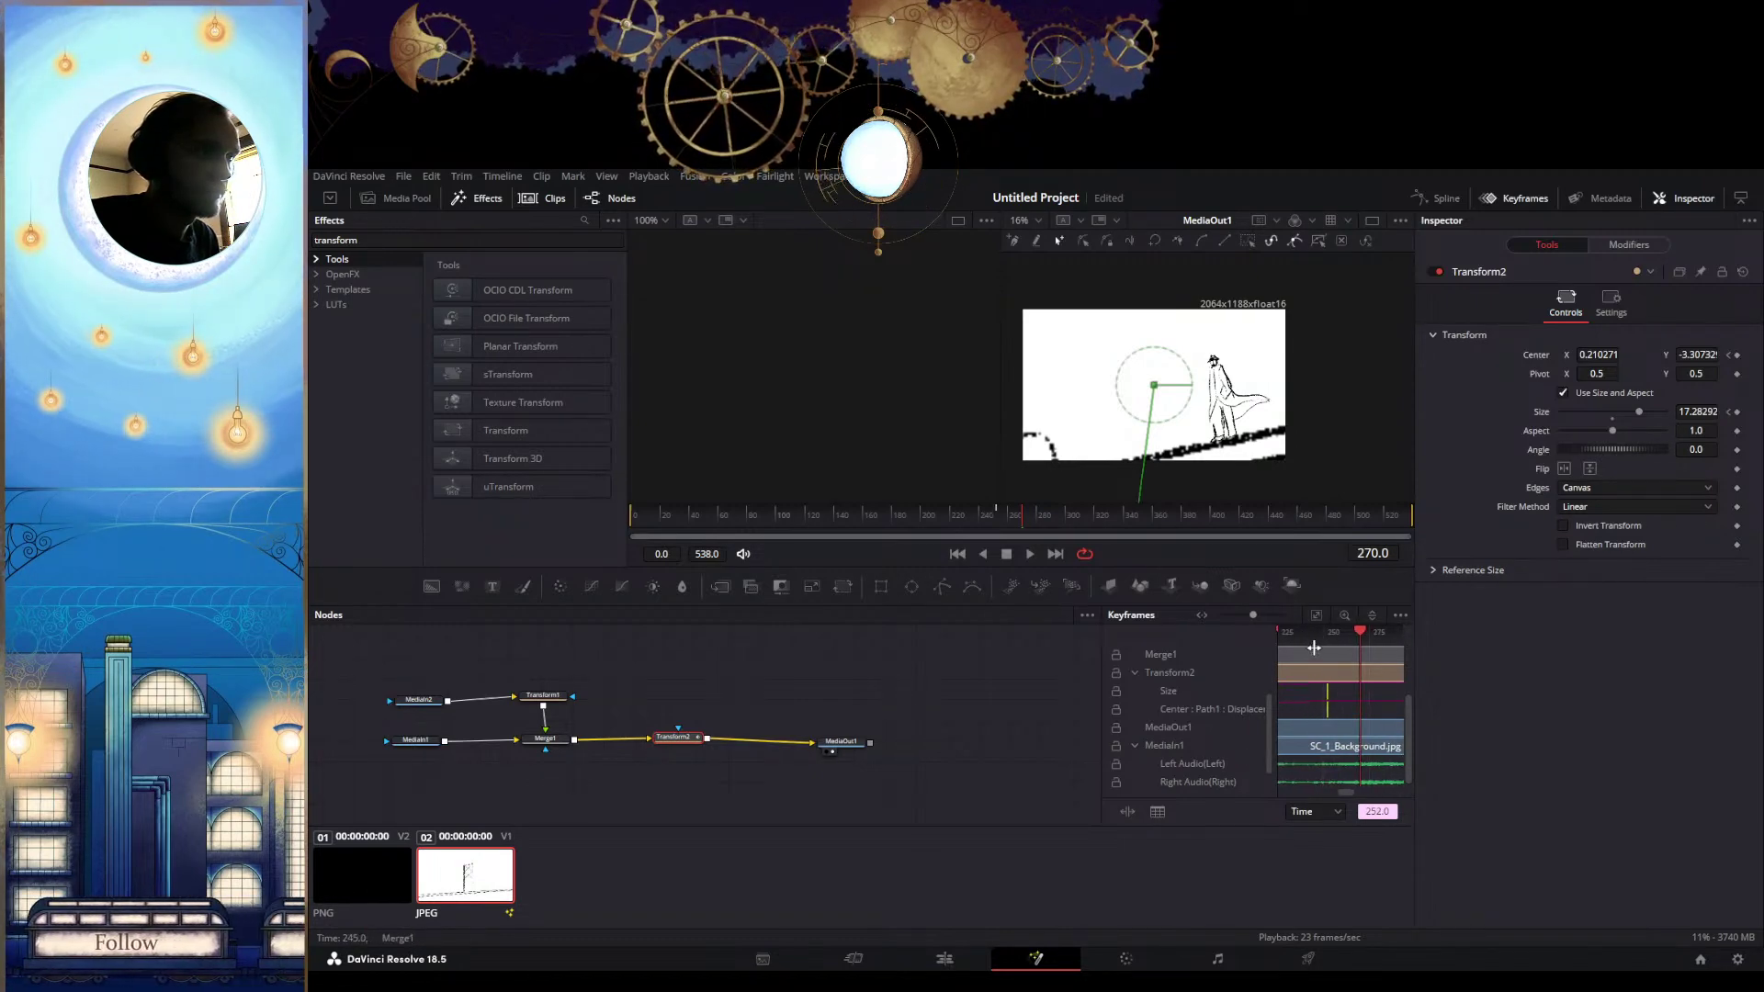
Replay the camera zoom from near the start and move the second Transform's ending size and center keyframes to frame 175
{"action": "scroll", "coordinate": [1313, 648], "scroll_direction": "down", "scroll_amount": 3}
{"action": "left_click_drag", "start_coordinate": [1321, 640], "coordinate": [1279, 641]}
{"action": "key", "text": "space"}
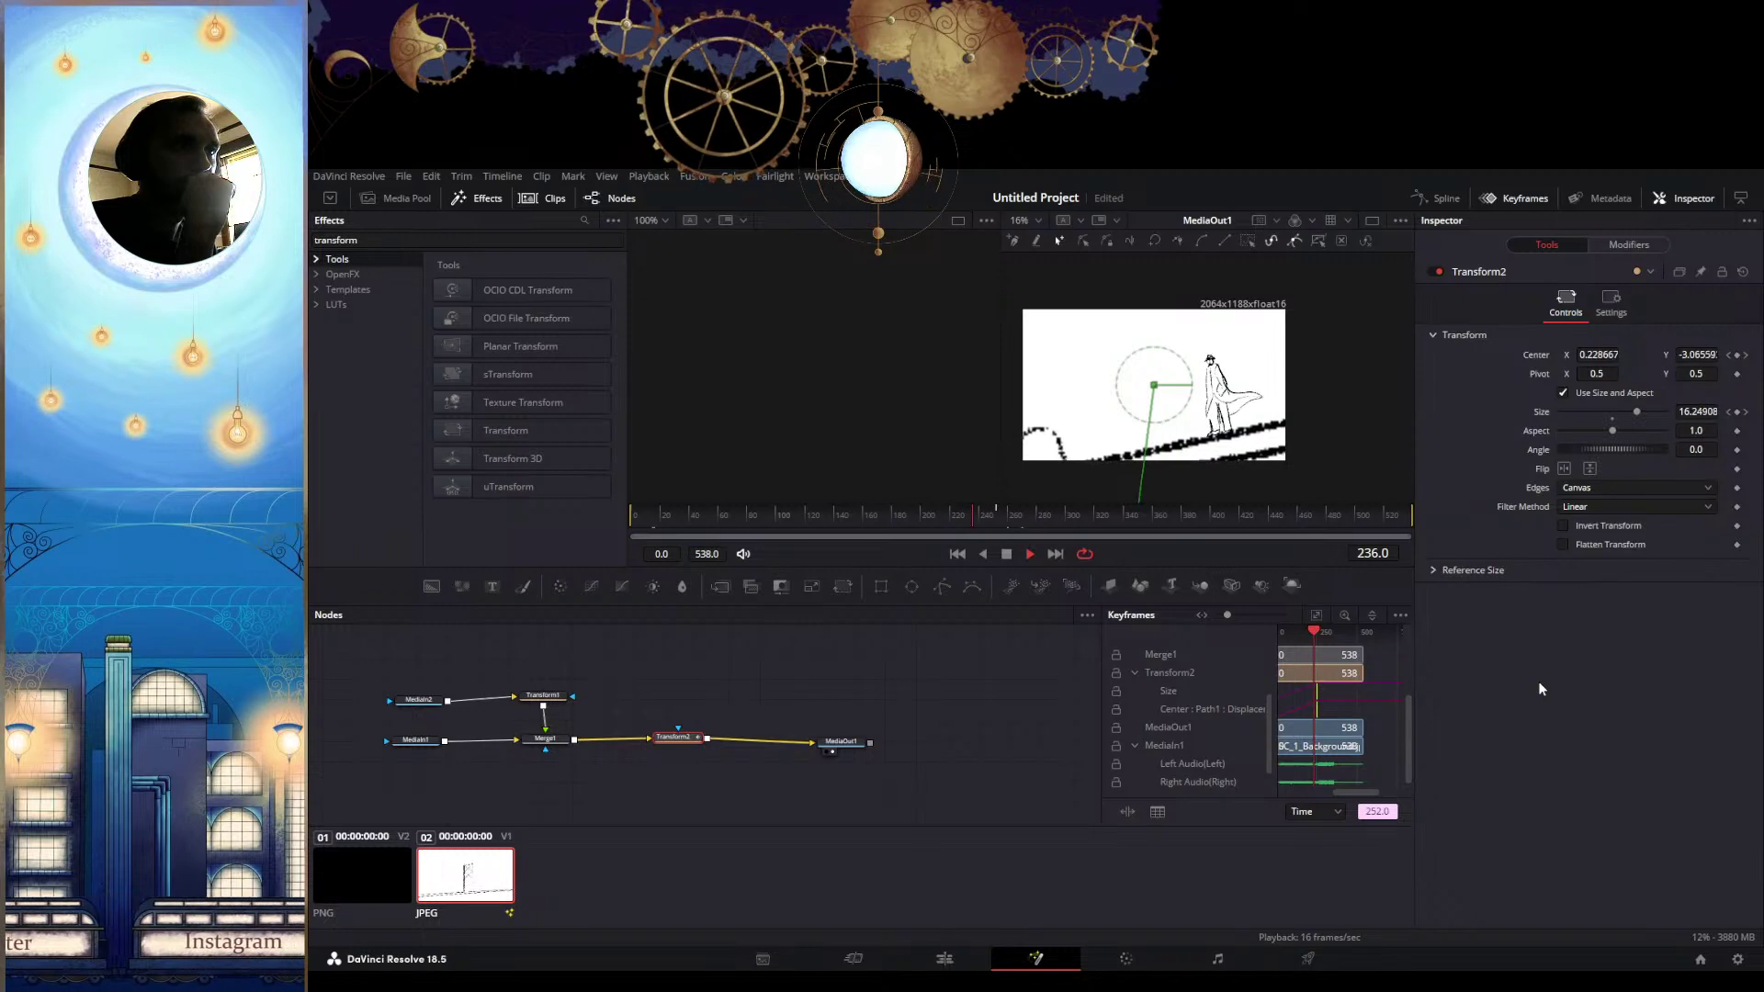
{"action": "key", "text": "space"}
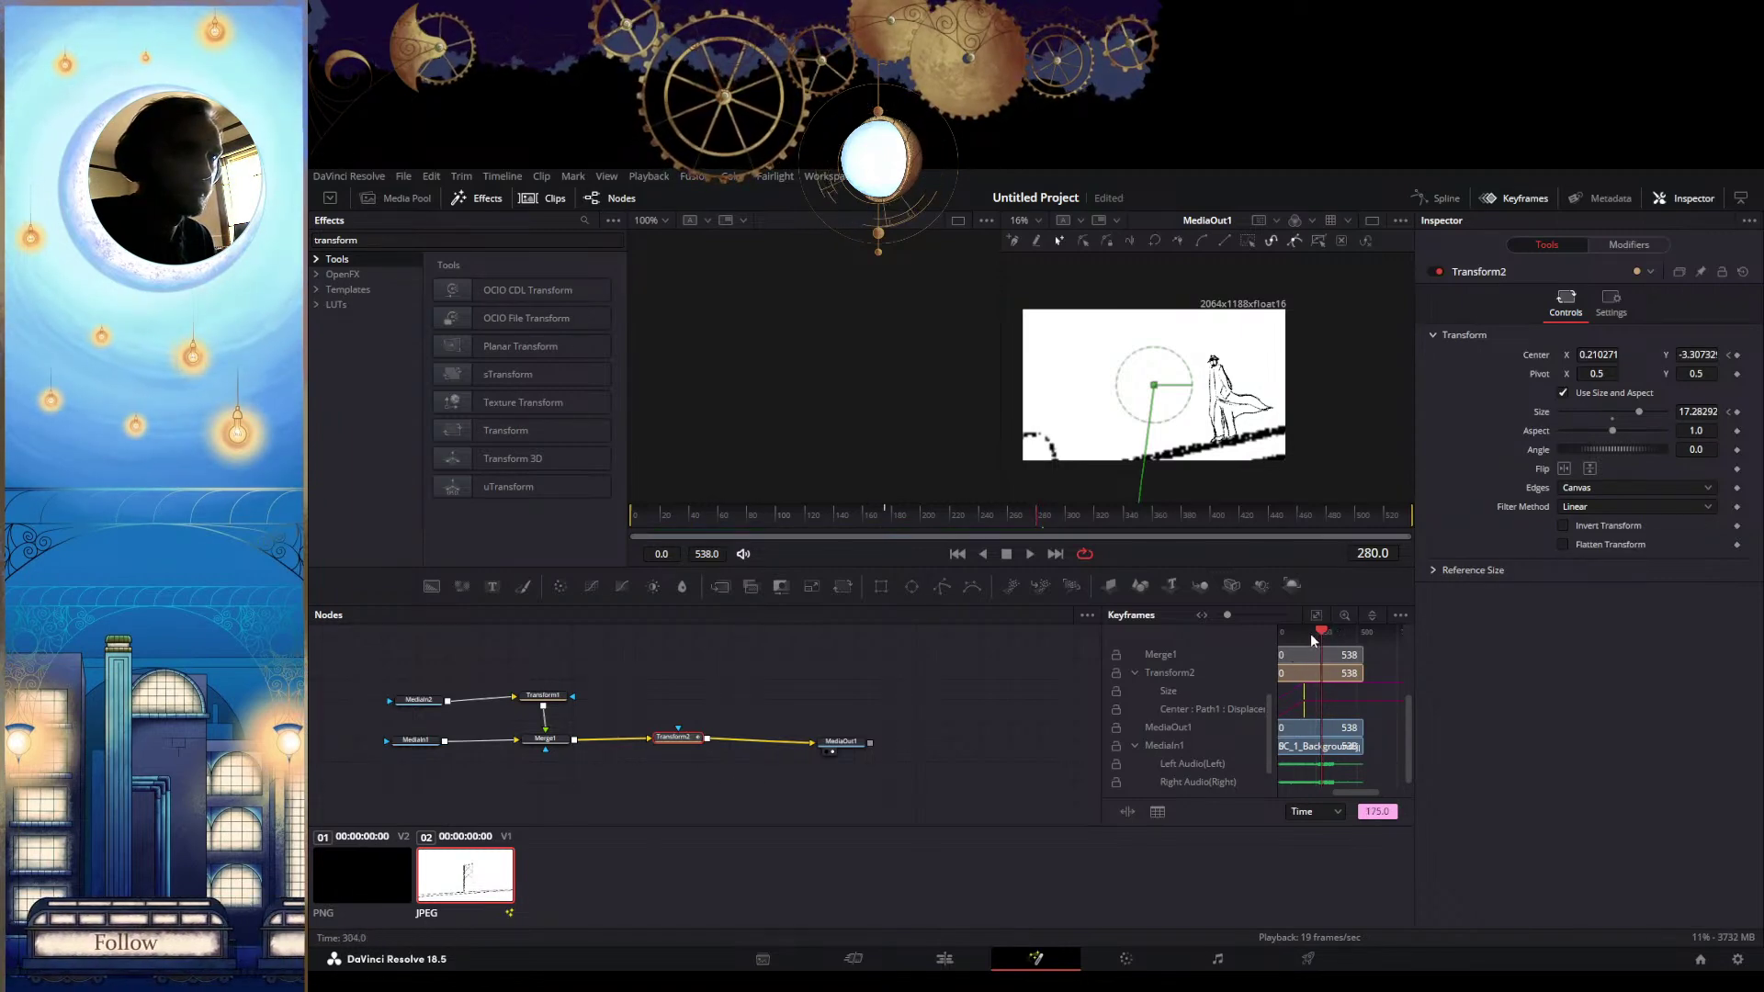
Replay the opening of the camera zoom, return to frame 25, and check the second Transform's full outline in the viewer
{"action": "left_click_drag", "start_coordinate": [1321, 632], "coordinate": [1168, 636]}
{"action": "key", "text": "space"}
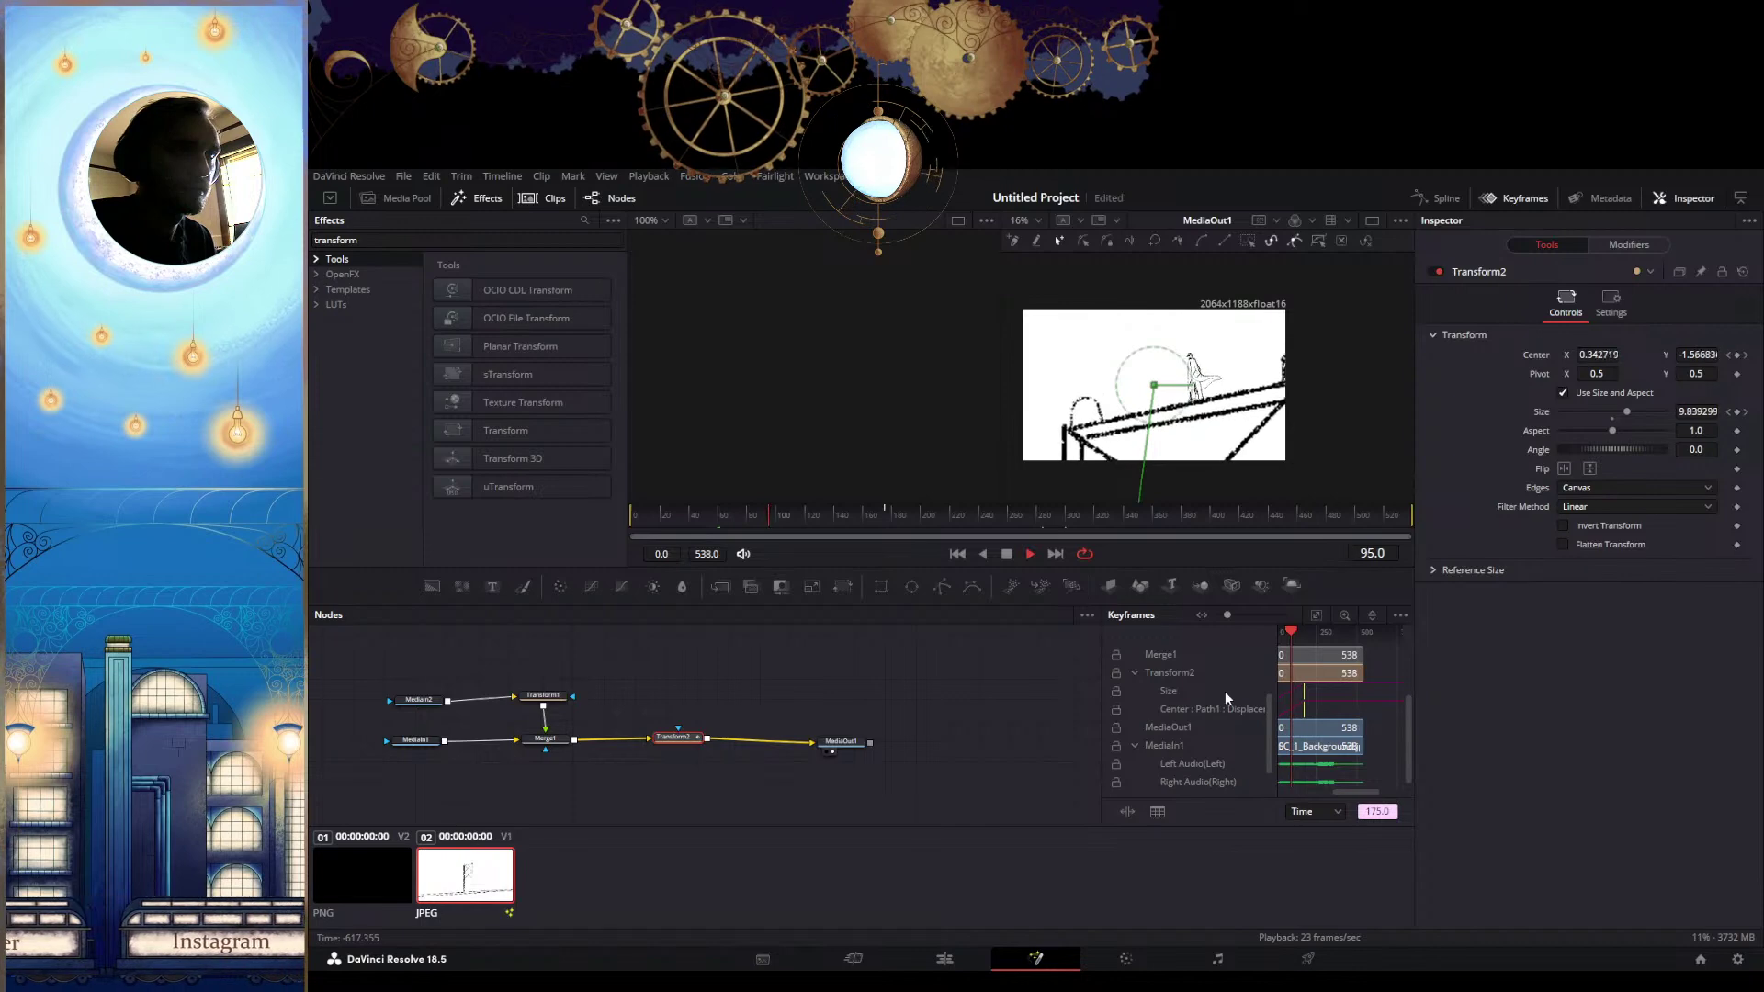
{"action": "key", "text": "space"}
{"action": "left_click_drag", "start_coordinate": [1295, 636], "coordinate": [1169, 641]}
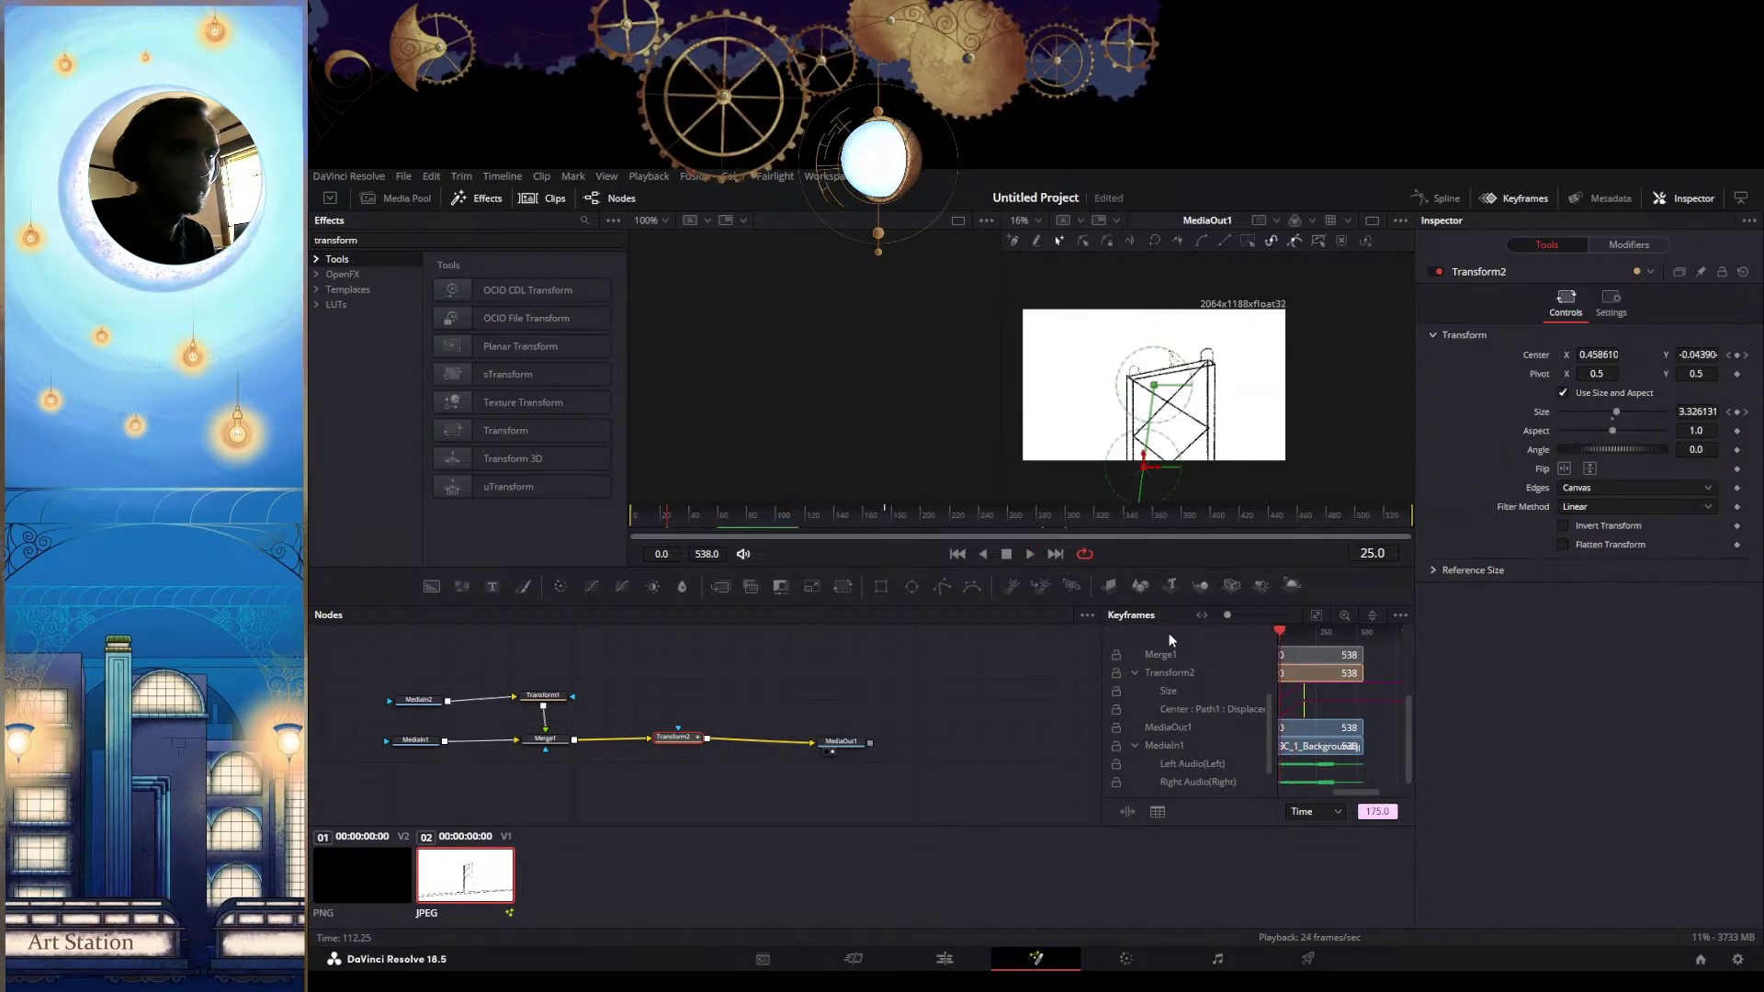
{"action": "scroll", "coordinate": [1294, 376], "scroll_direction": "down", "scroll_amount": 4}
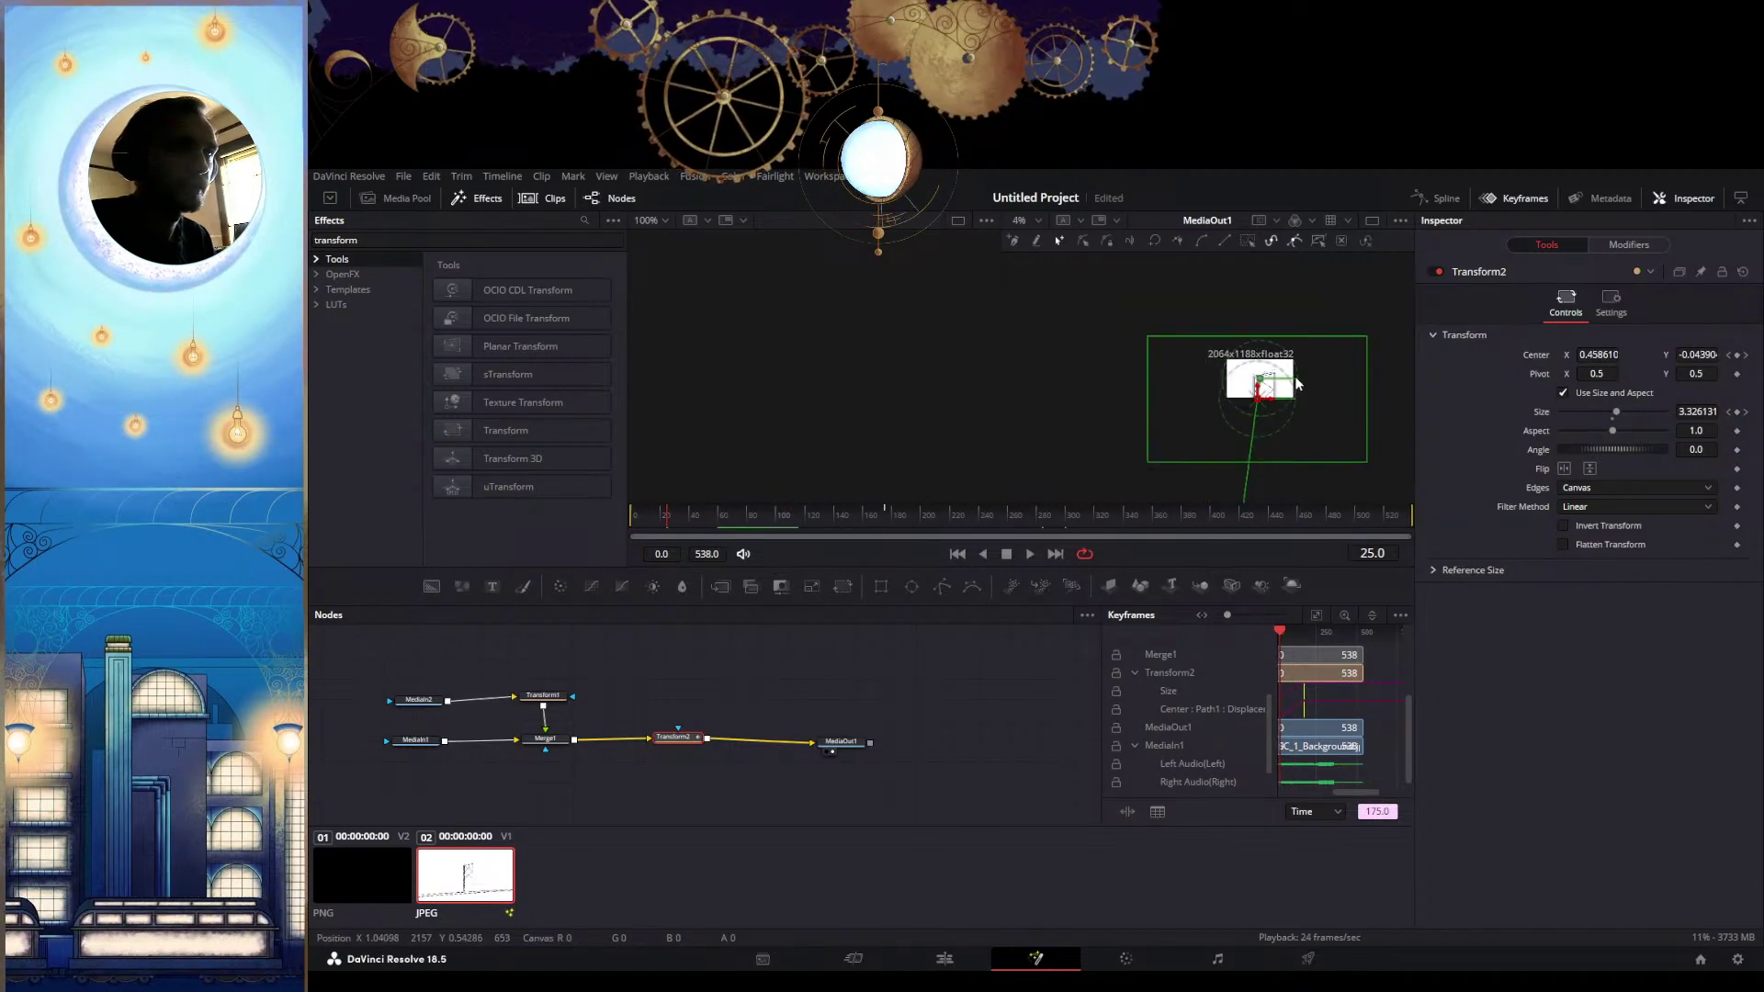
{"action": "scroll", "coordinate": [1313, 471], "scroll_direction": "down", "scroll_amount": 2}
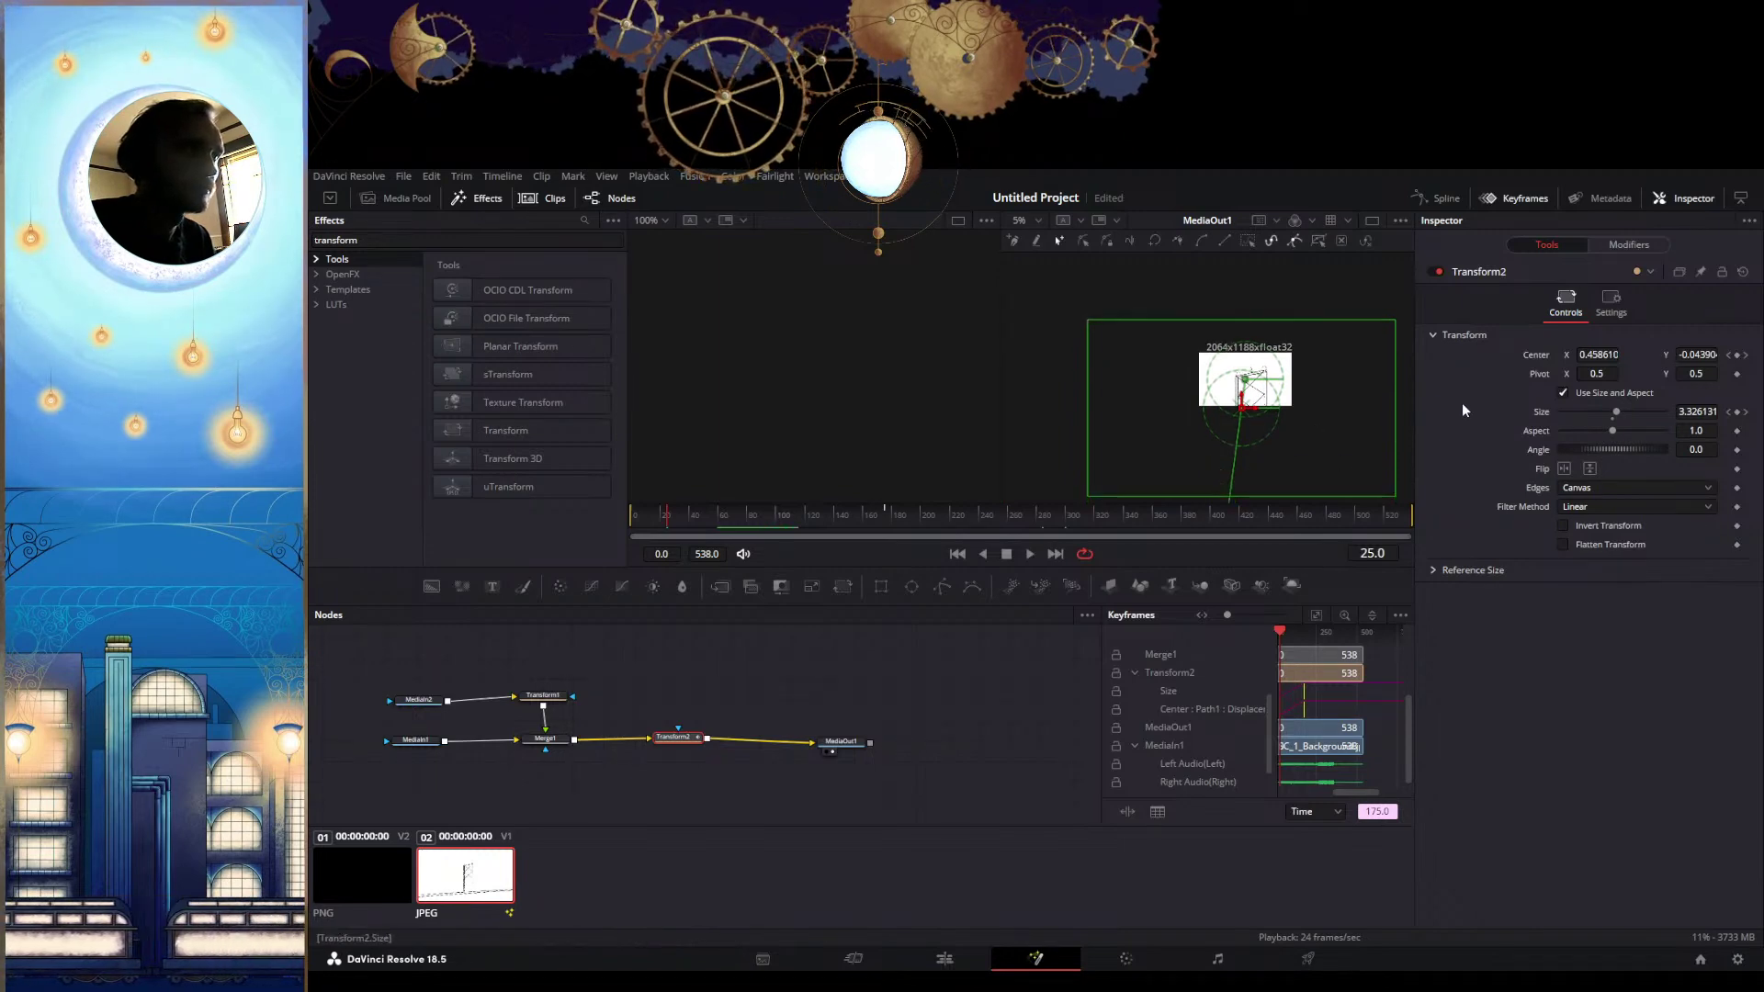
Widen the keyframe editor and step between the second Transform's center keyframes at frames 0 and 175
{"action": "left_click", "coordinate": [1728, 355]}
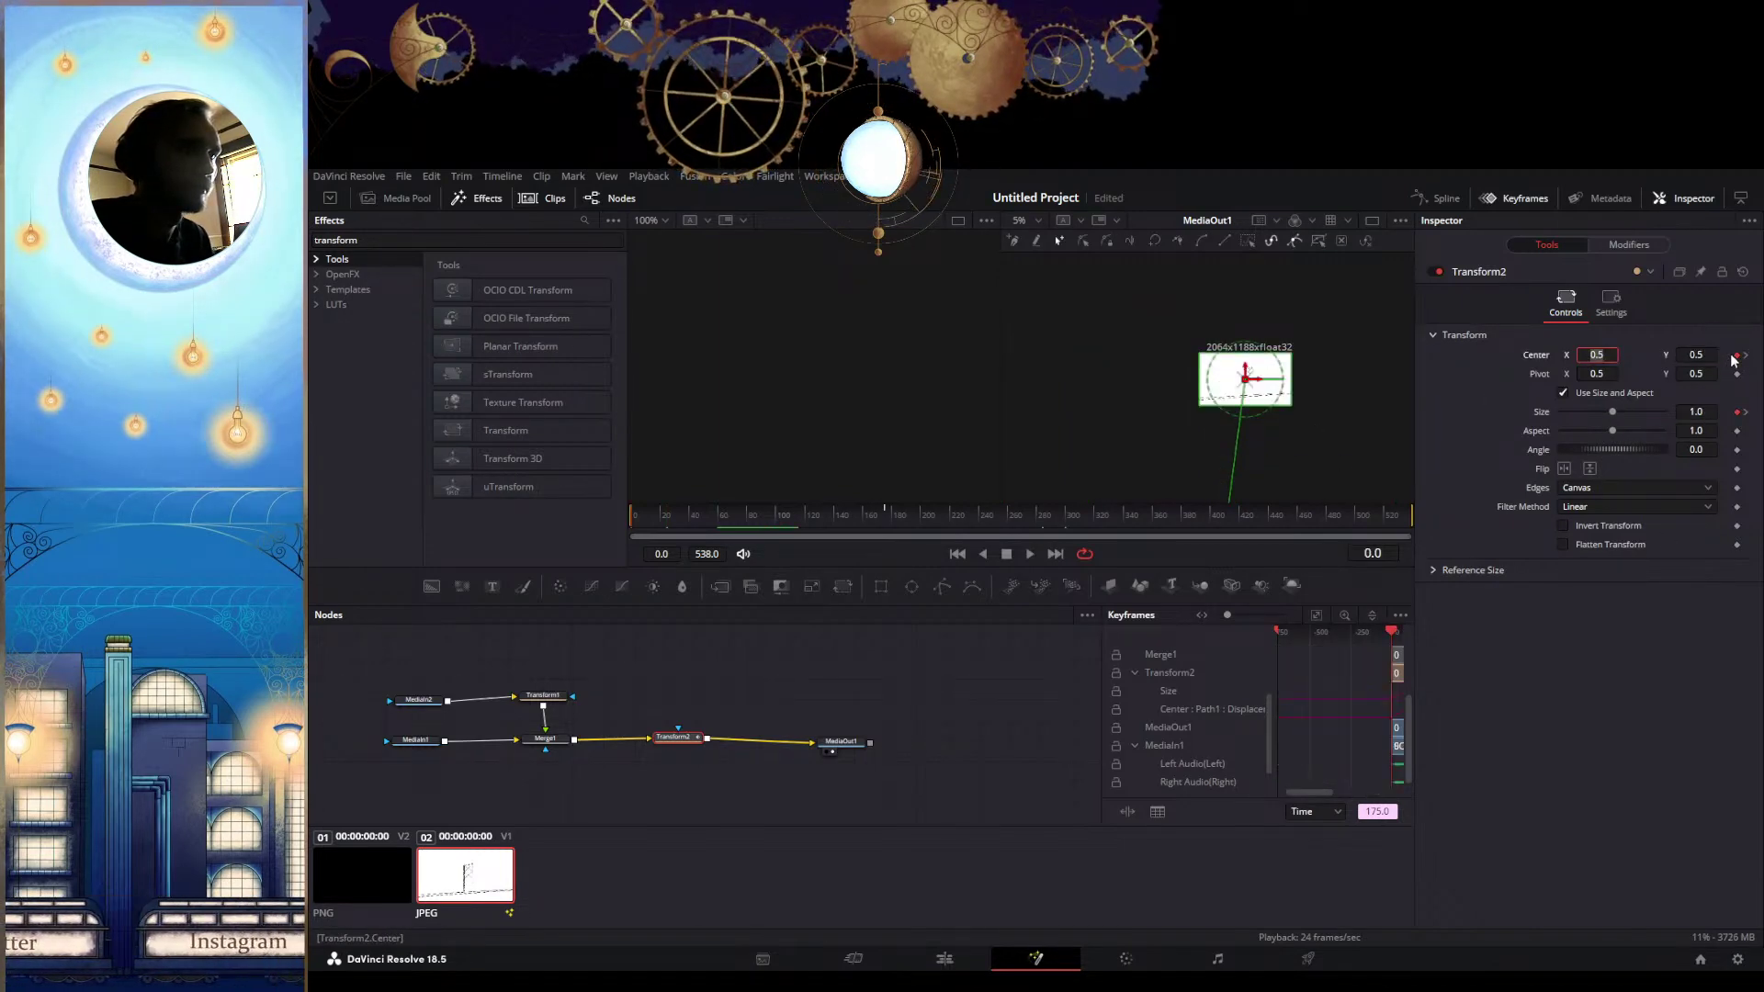
{"action": "scroll", "coordinate": [1299, 405], "scroll_direction": "up", "scroll_amount": 4}
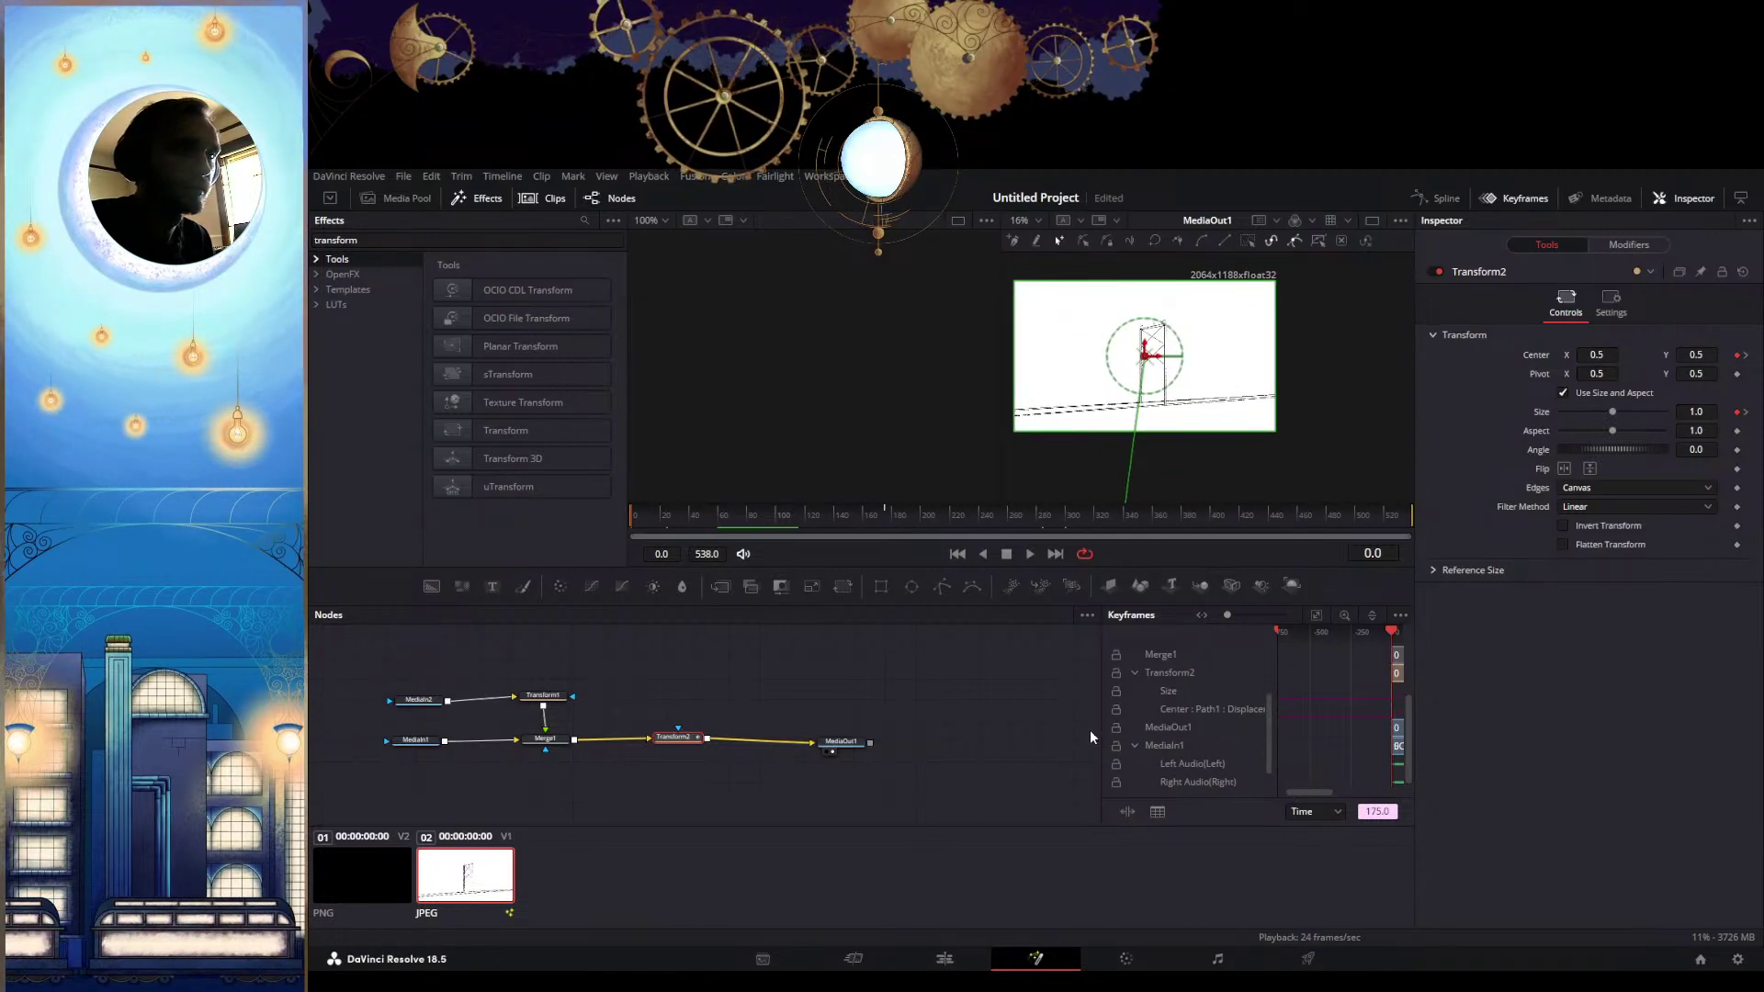
{"action": "left_click_drag", "start_coordinate": [1100, 727], "coordinate": [921, 729]}
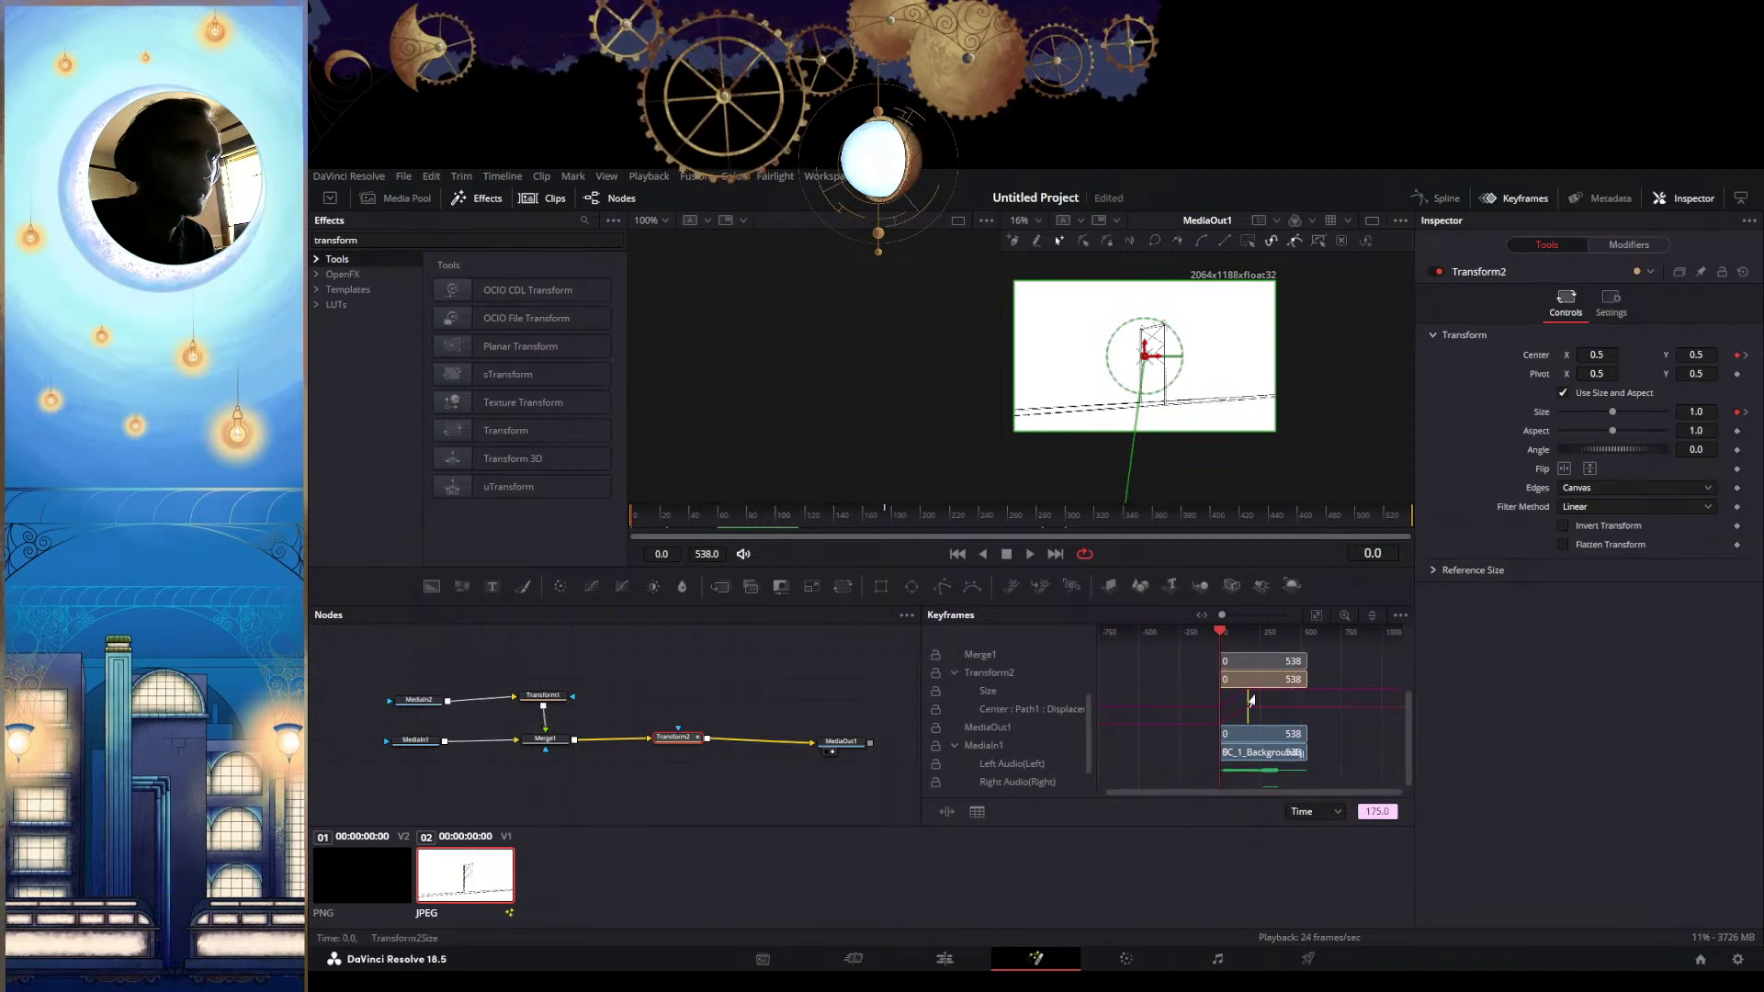
{"action": "left_click", "coordinate": [1746, 356]}
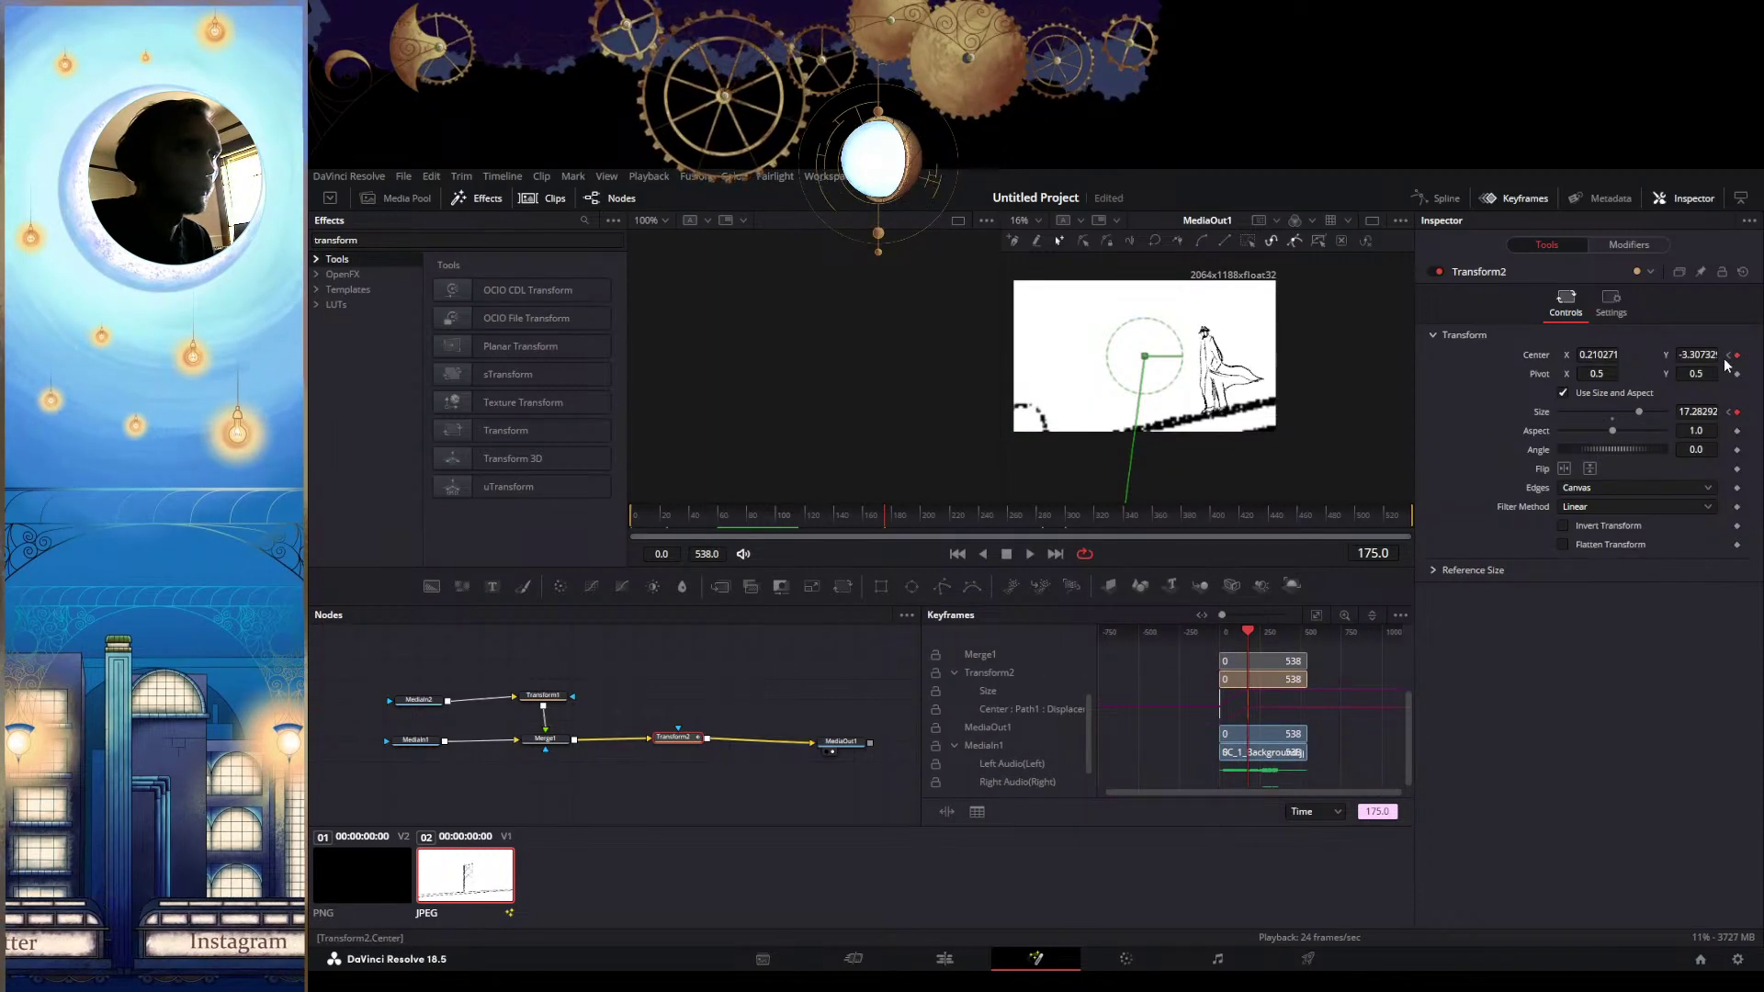
{"action": "left_click", "coordinate": [1729, 355]}
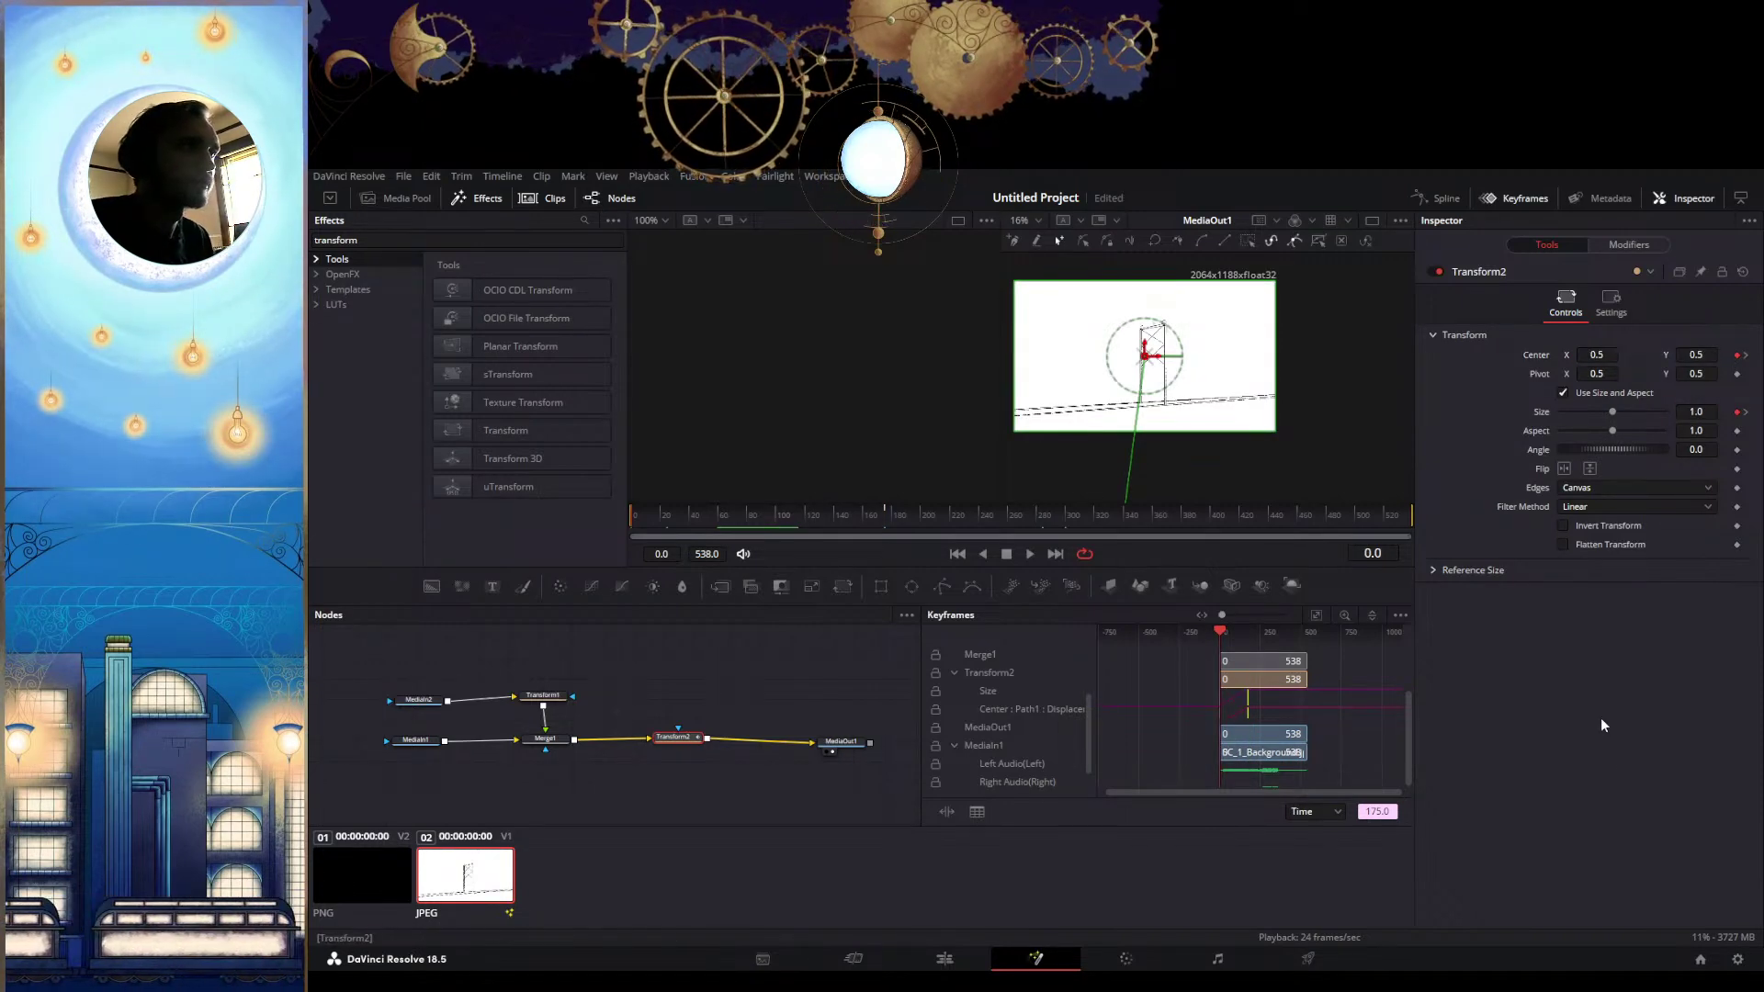
Play the camera zoom from frame 0 past its ending keyframes, stop, and return the playhead near the start
{"action": "key", "text": "space"}
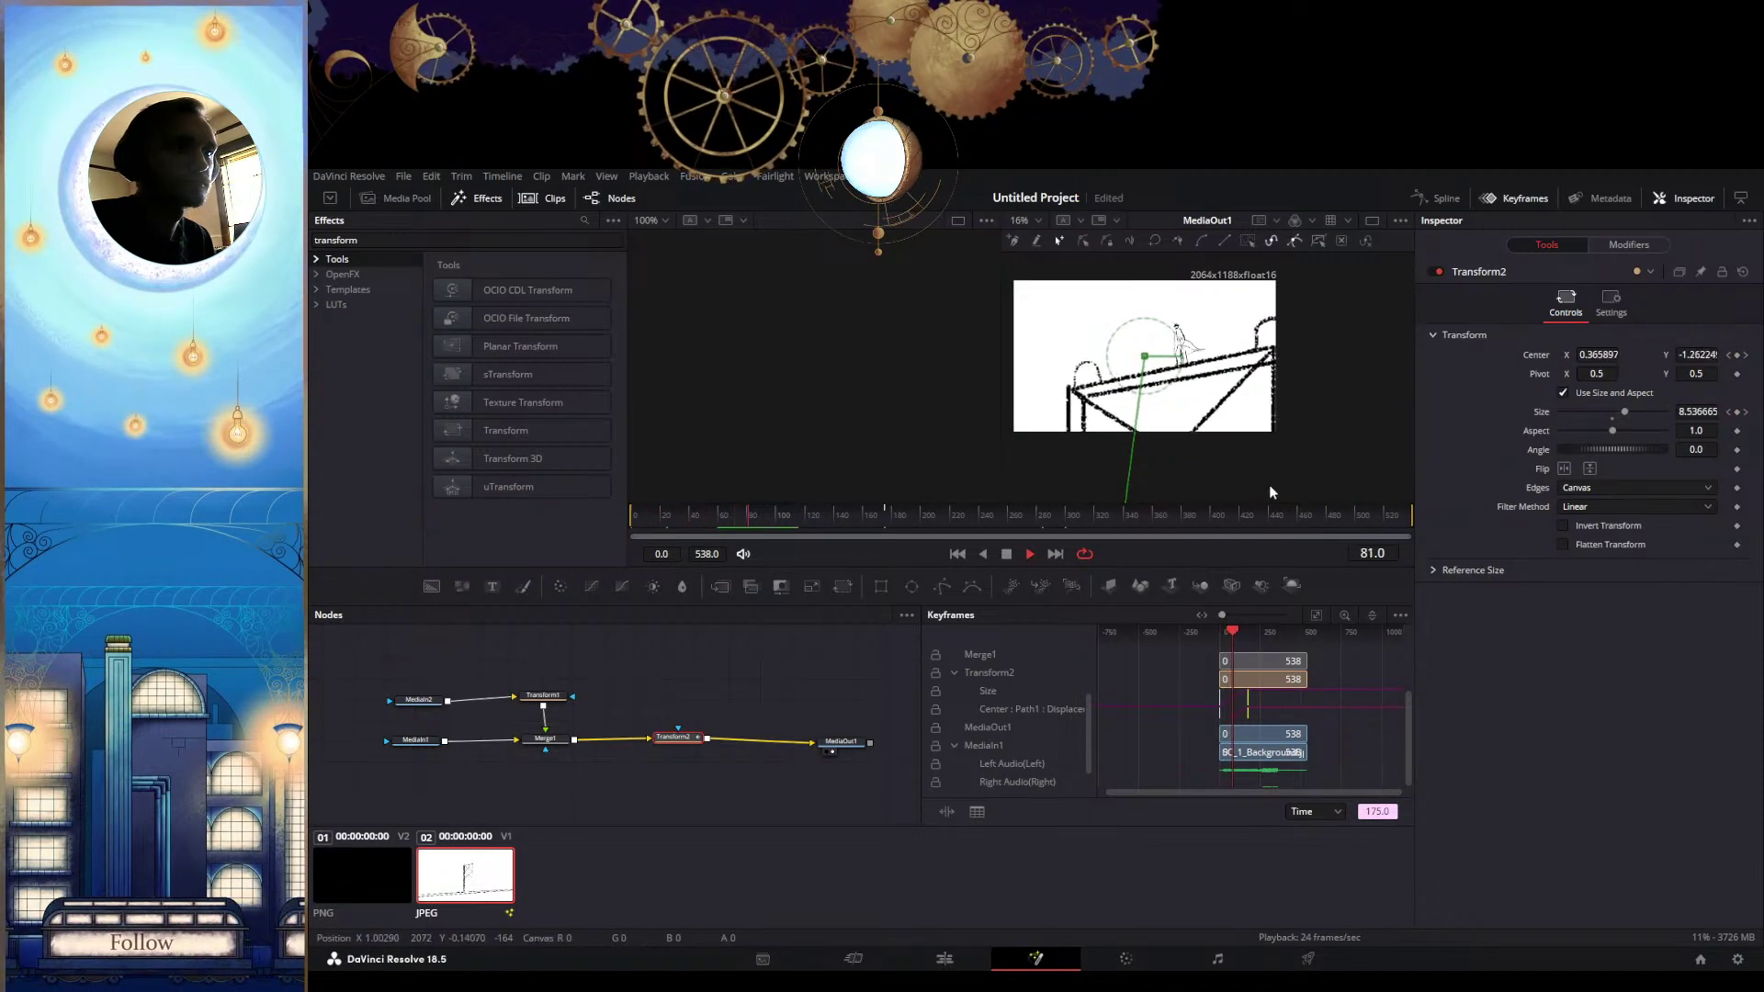
{"action": "scroll", "coordinate": [1276, 703], "scroll_direction": "up", "scroll_amount": 5}
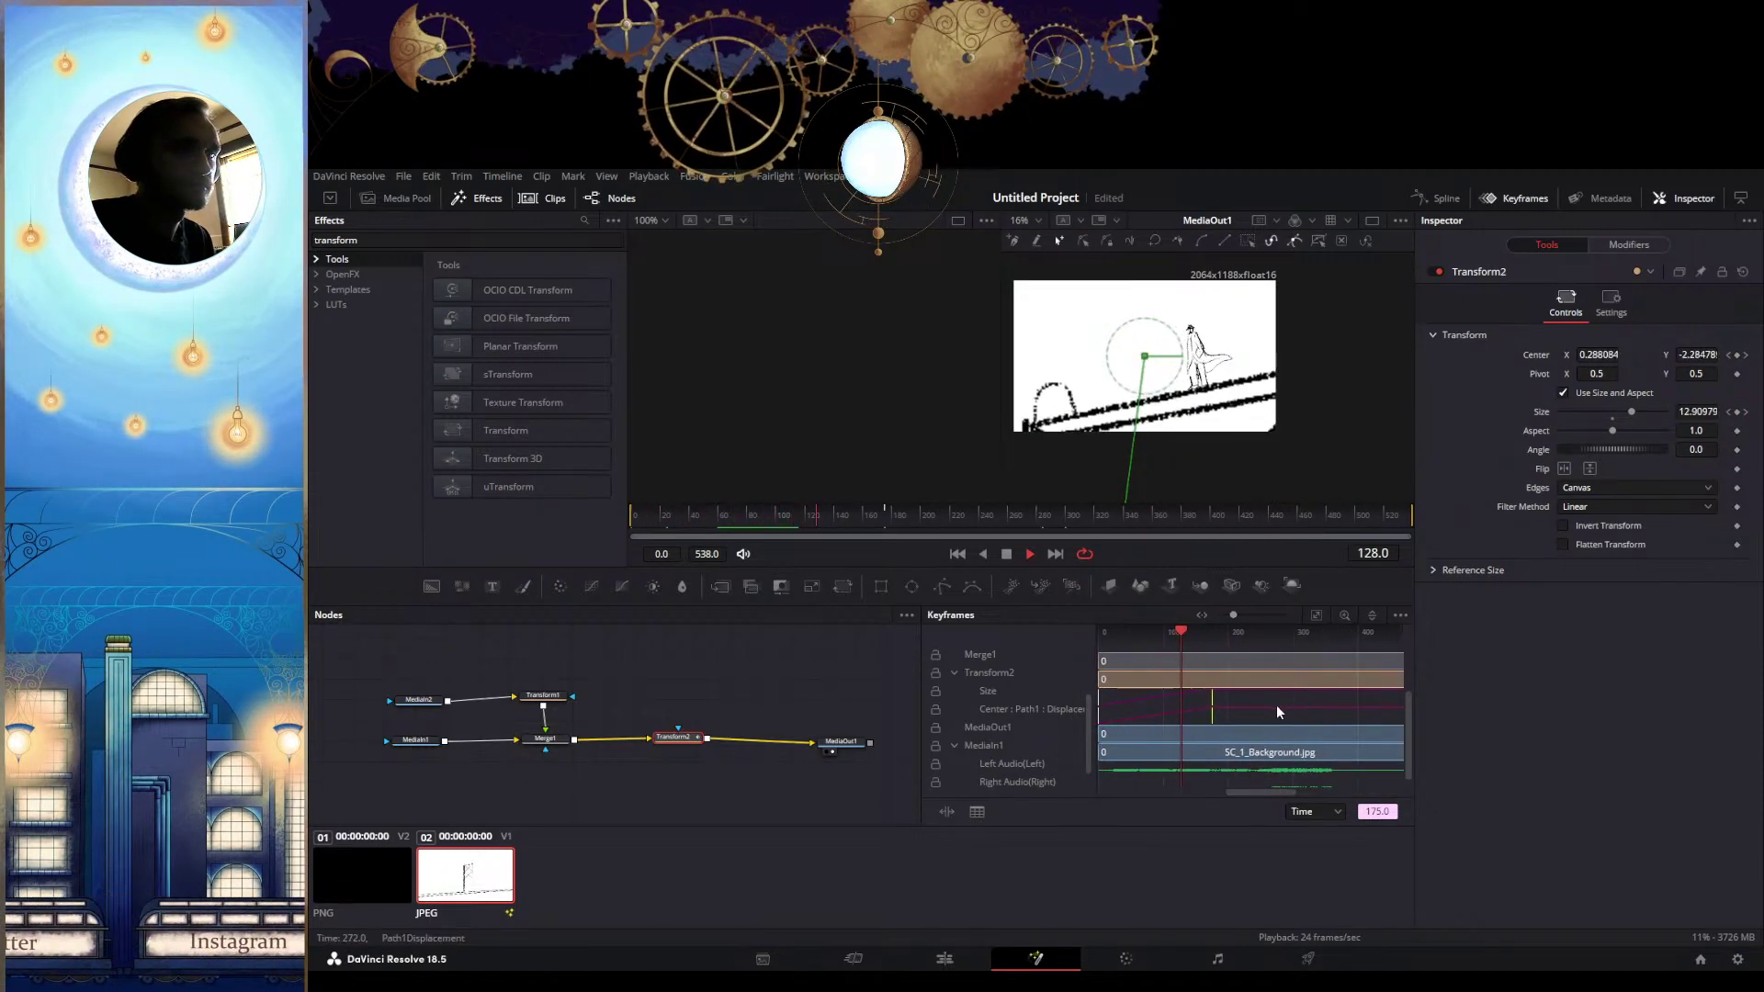
{"action": "left_click_drag", "start_coordinate": [1314, 709], "coordinate": [1300, 717]}
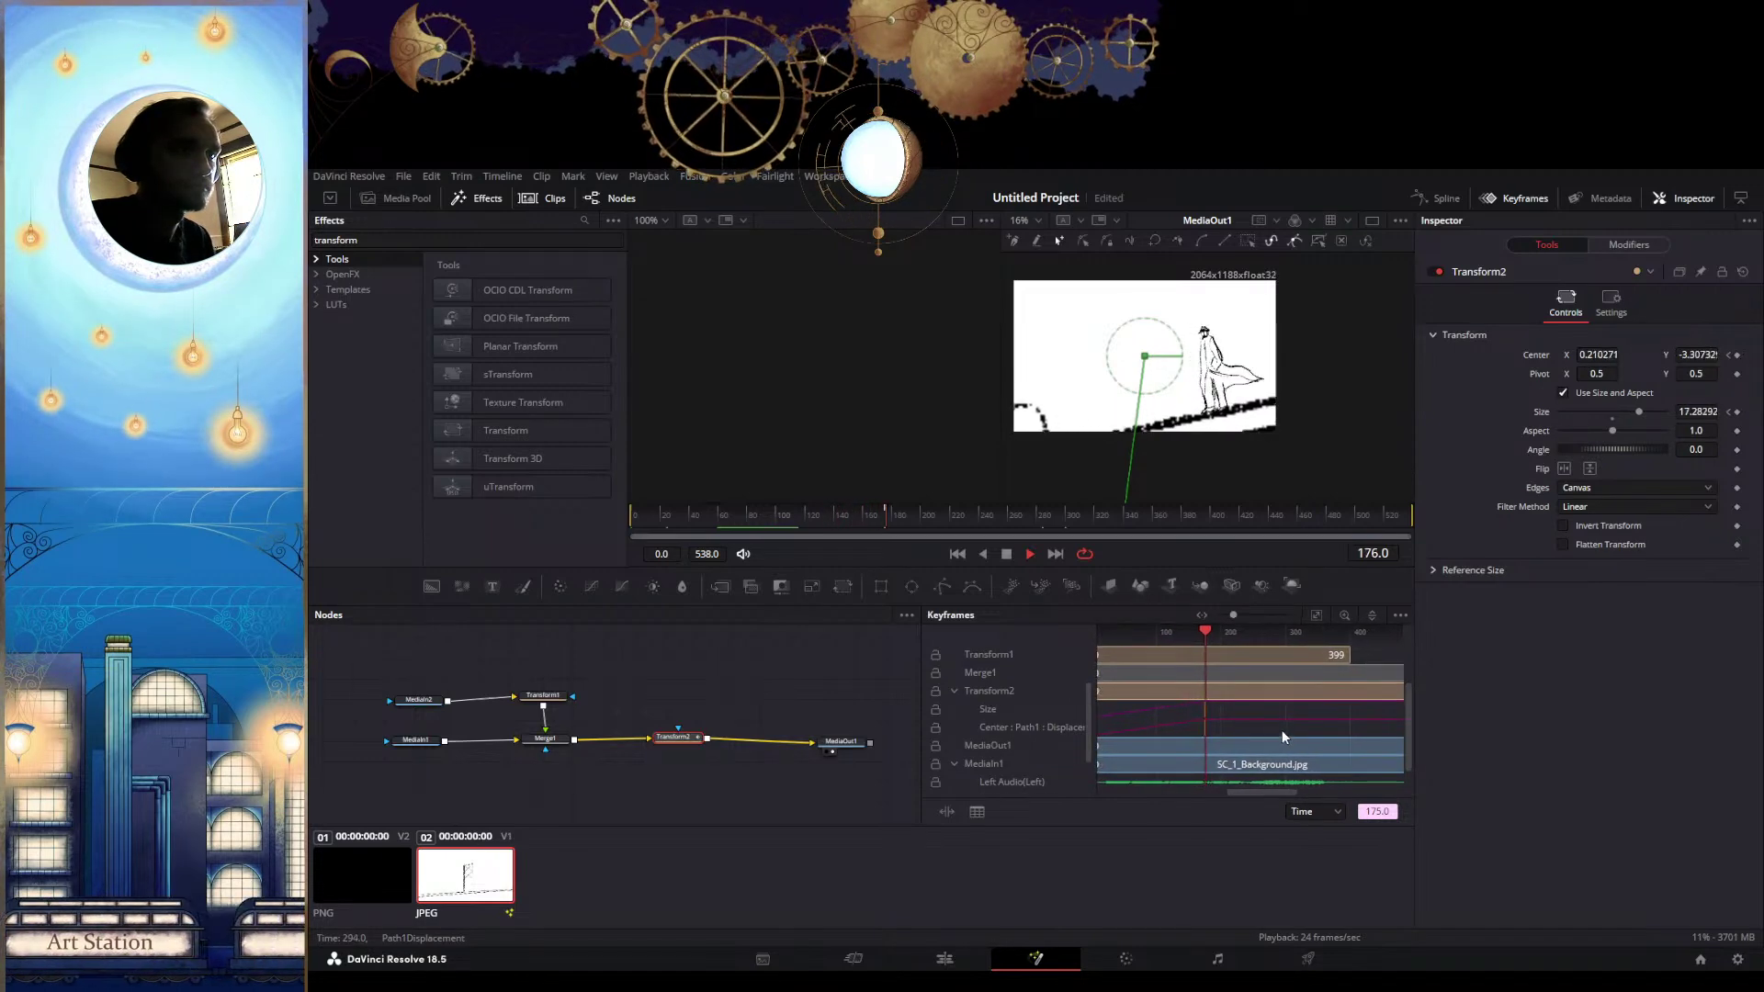
{"action": "left_click_drag", "start_coordinate": [1283, 735], "coordinate": [1279, 737]}
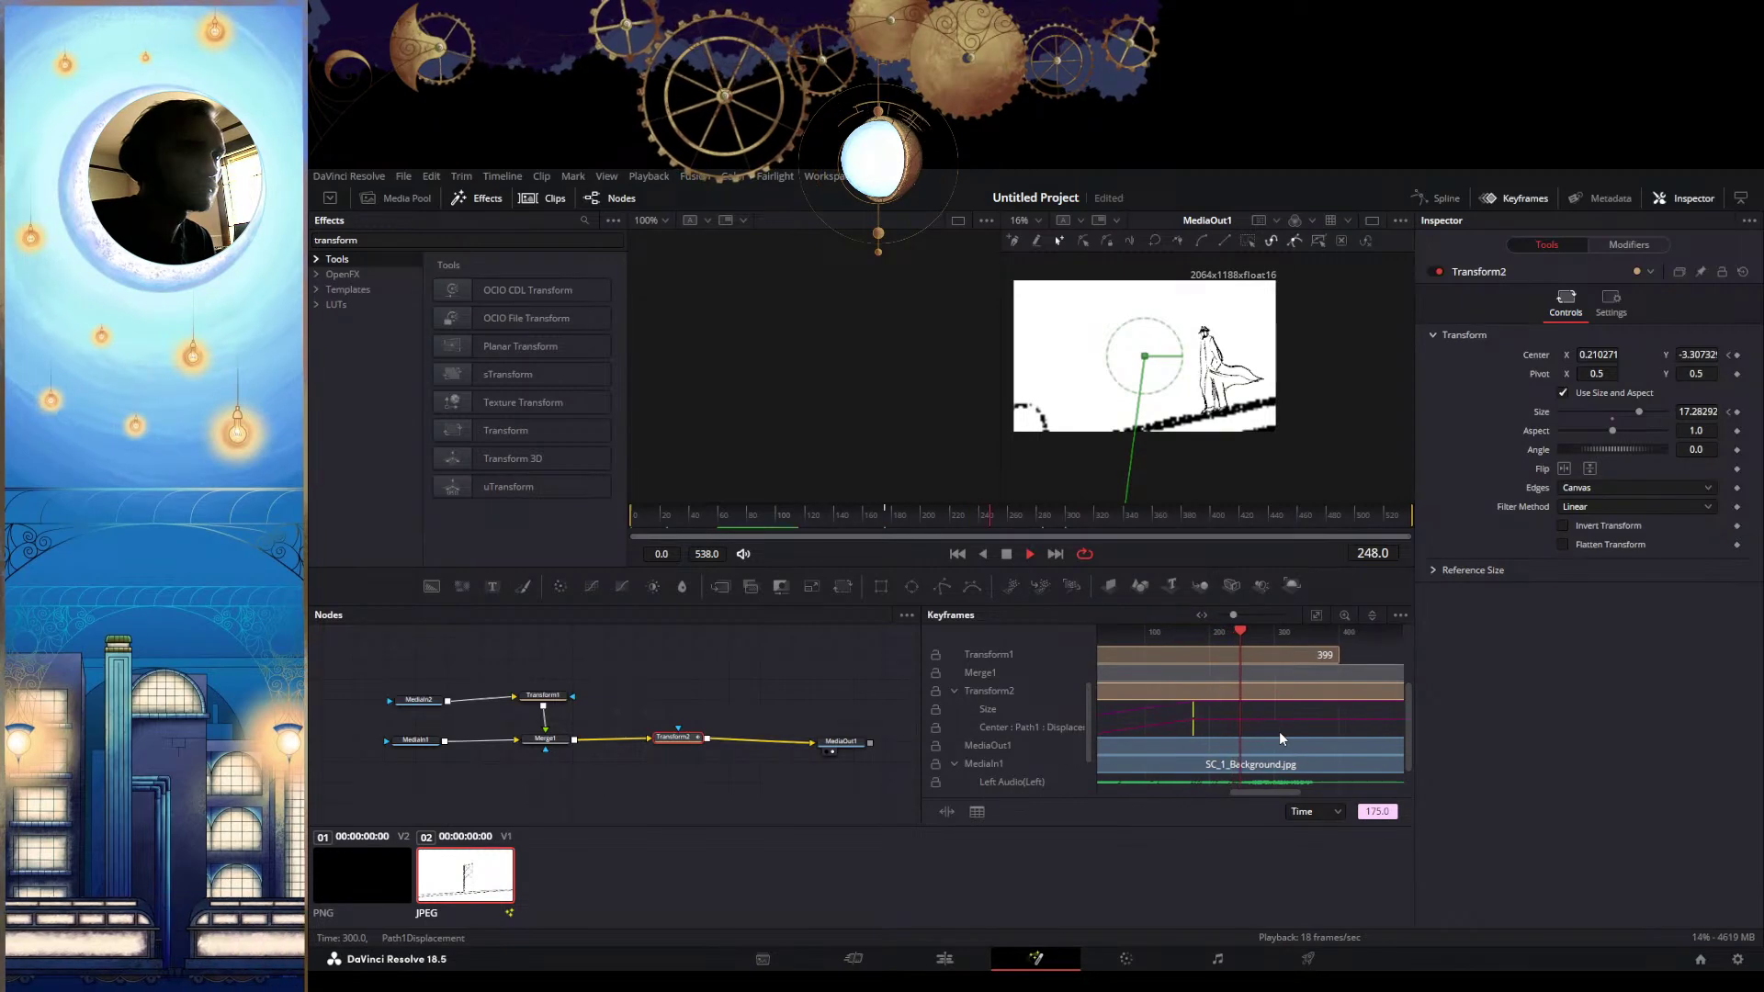
{"action": "key", "text": "space"}
{"action": "left_click_drag", "start_coordinate": [1243, 628], "coordinate": [957, 641]}
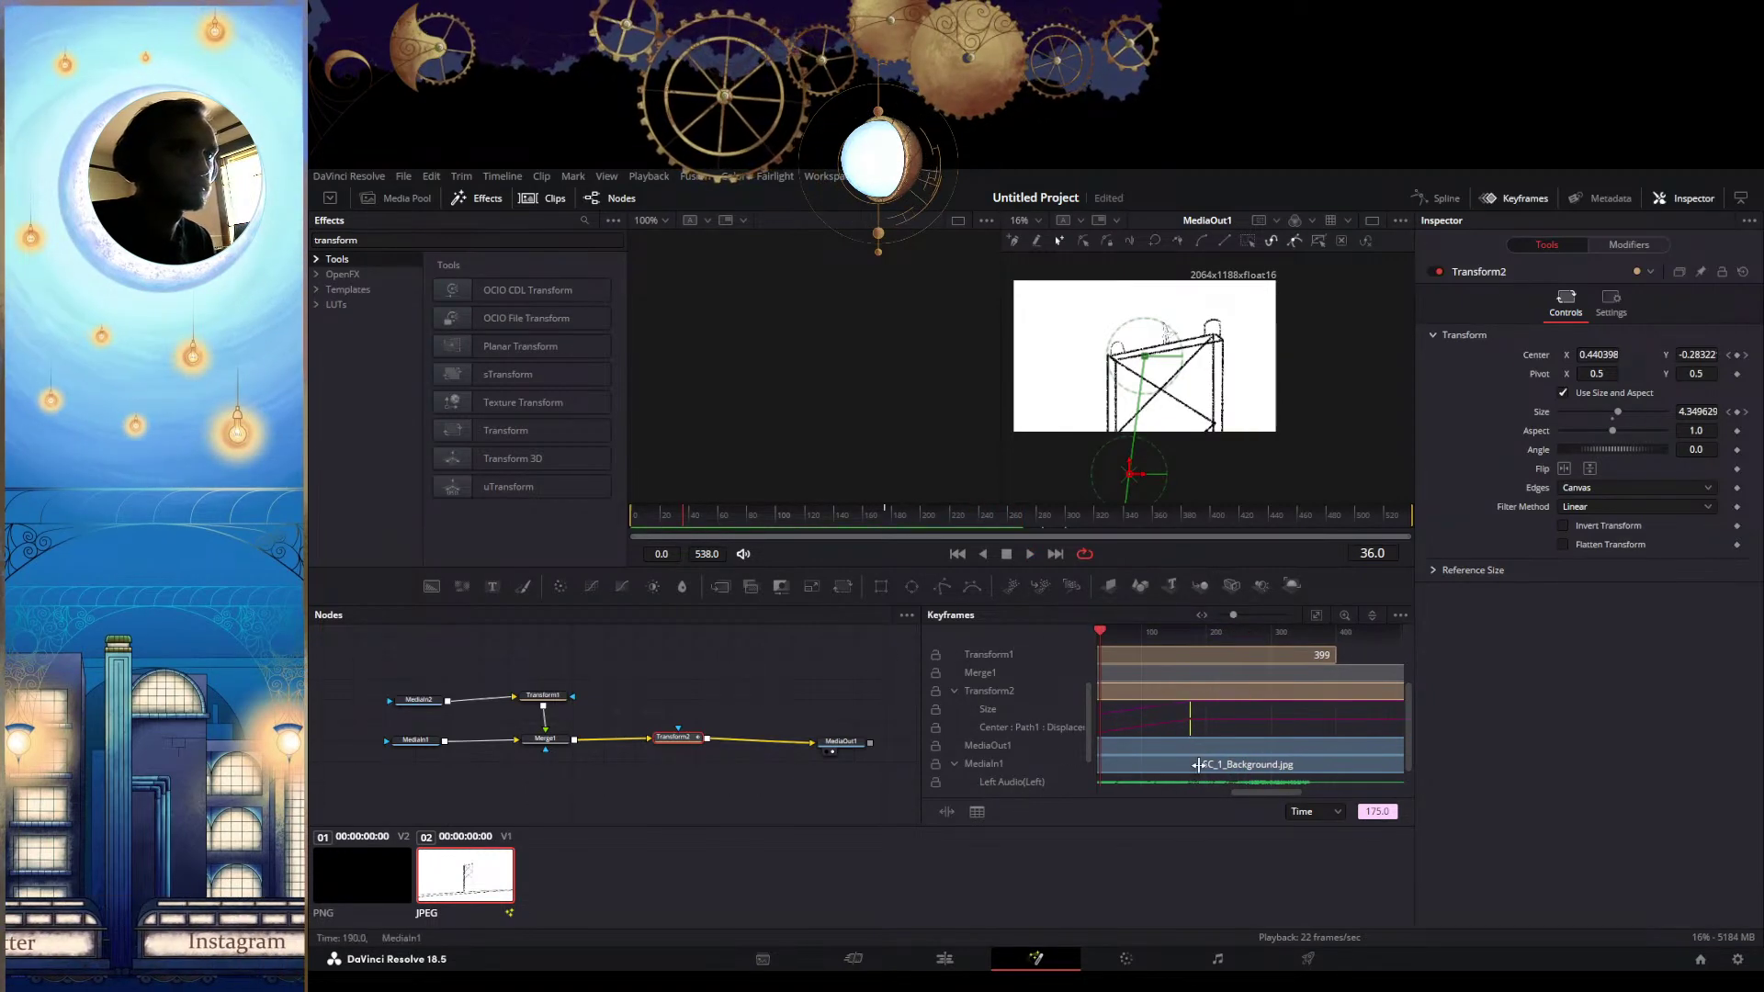
Examine the second Transform's keyframes alongside the clip and audio tracks, and return to frame 0
{"action": "scroll", "coordinate": [1241, 727], "scroll_direction": "down", "scroll_amount": 1}
{"action": "scroll", "coordinate": [1240, 727], "scroll_direction": "up", "scroll_amount": 2}
{"action": "scroll", "coordinate": [1241, 727], "scroll_direction": "down", "scroll_amount": 3}
{"action": "scroll", "coordinate": [1240, 727], "scroll_direction": "up", "scroll_amount": 1}
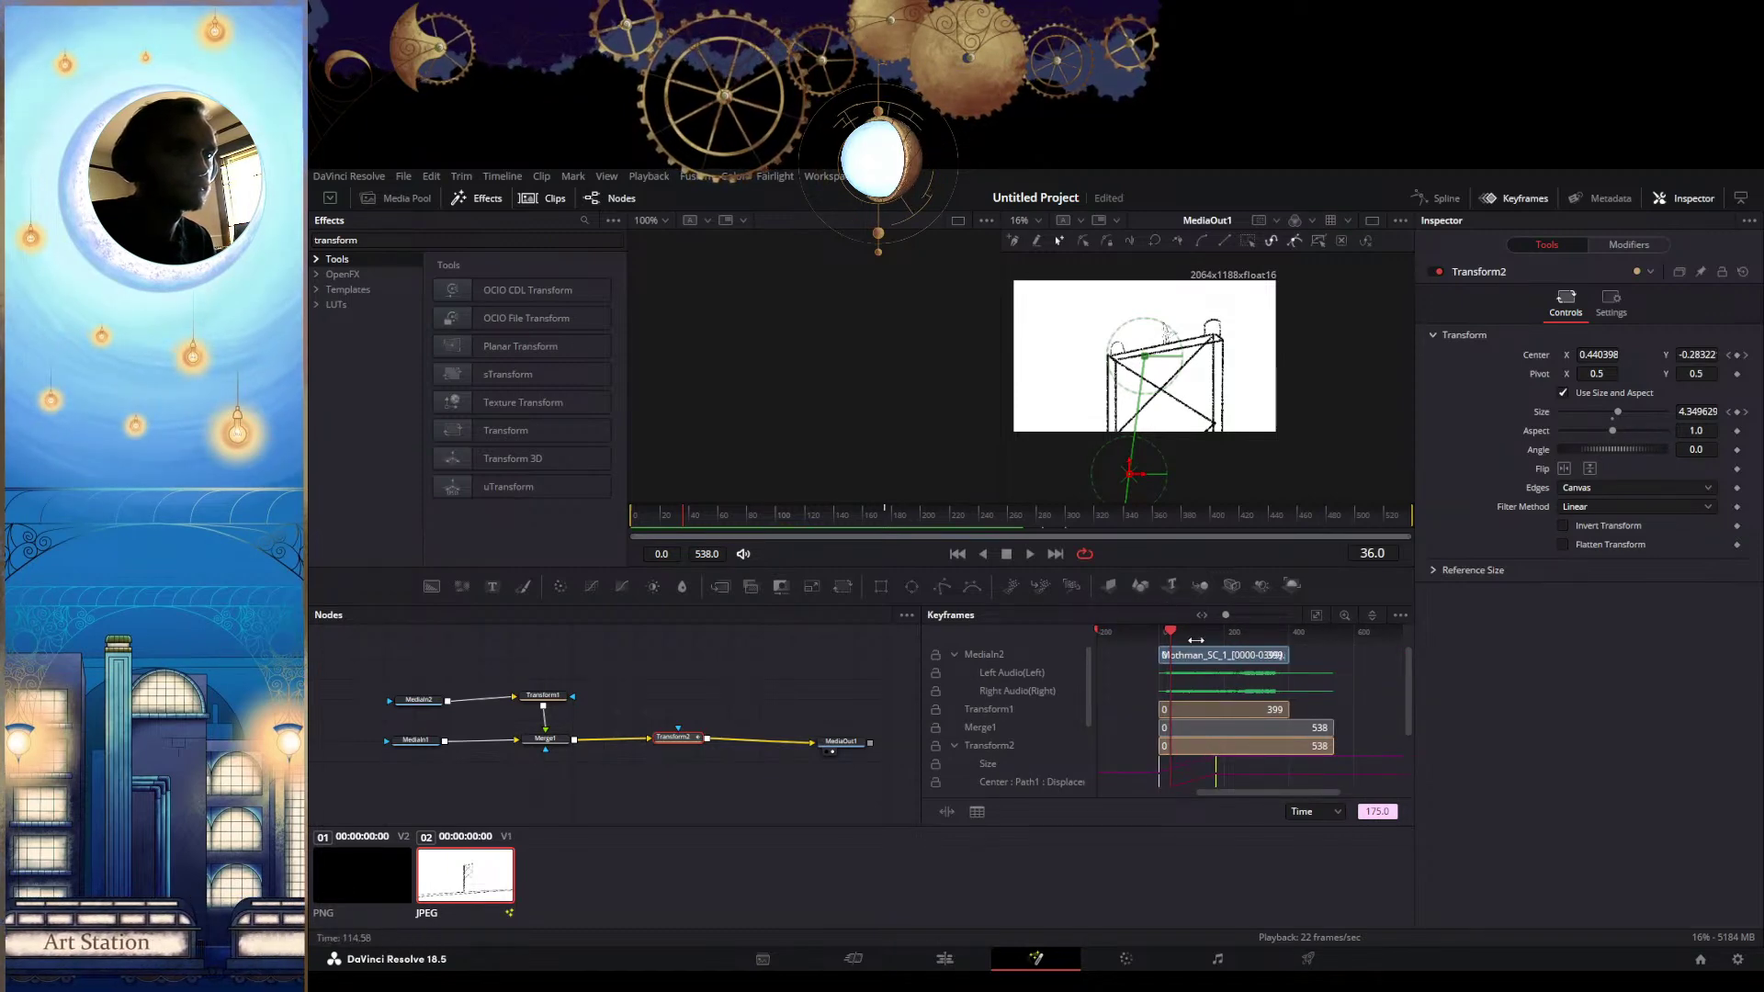
{"action": "scroll", "coordinate": [1173, 640], "scroll_direction": "down", "scroll_amount": 1}
{"action": "scroll", "coordinate": [1206, 717], "scroll_direction": "down", "scroll_amount": 1}
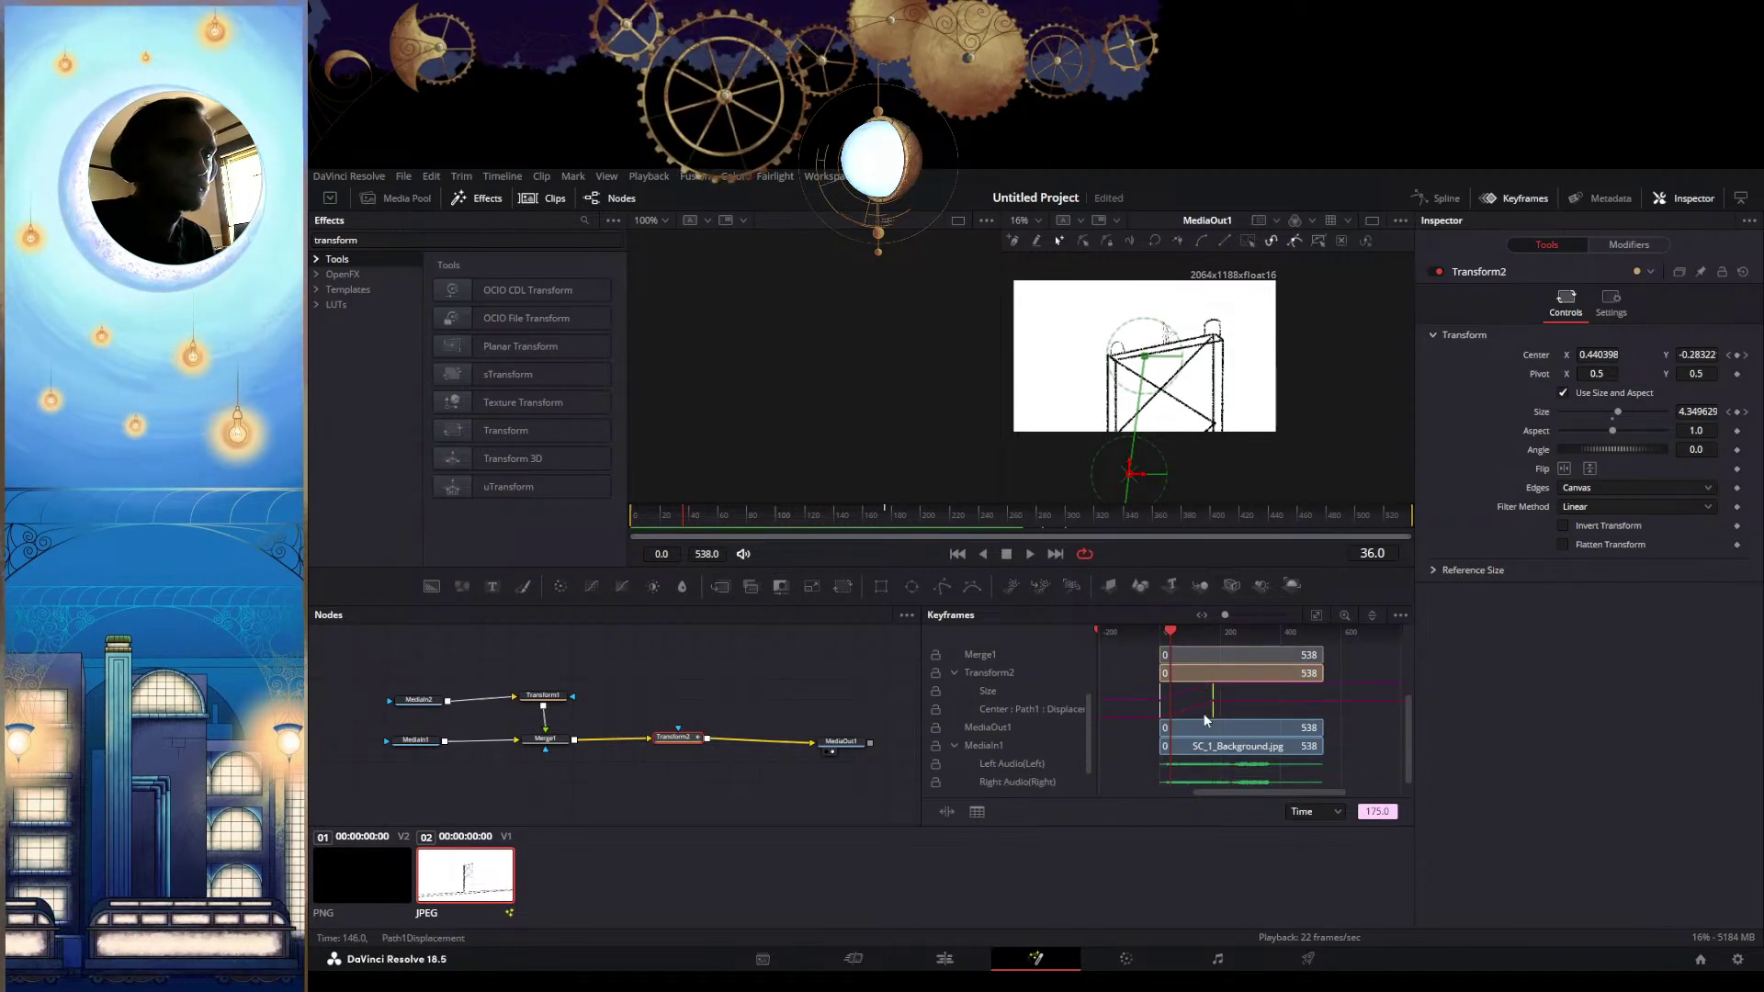
{"action": "left_click_drag", "start_coordinate": [1170, 636], "coordinate": [1161, 634]}
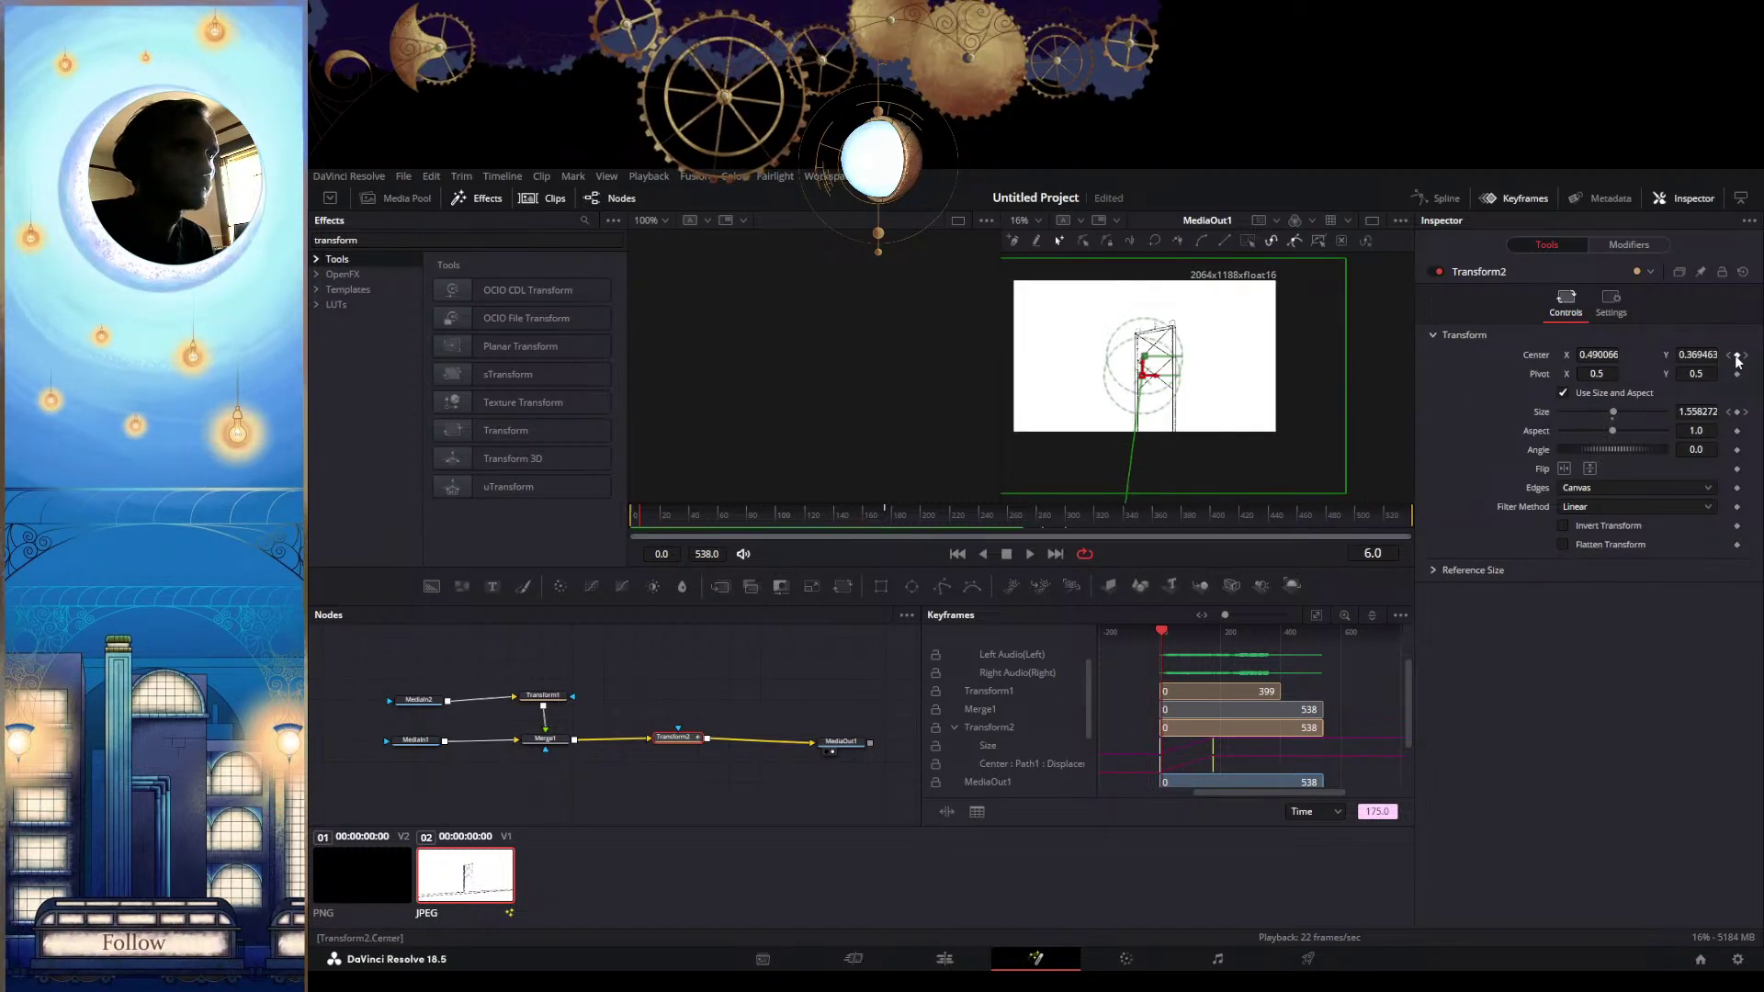
{"action": "key", "text": "Home"}
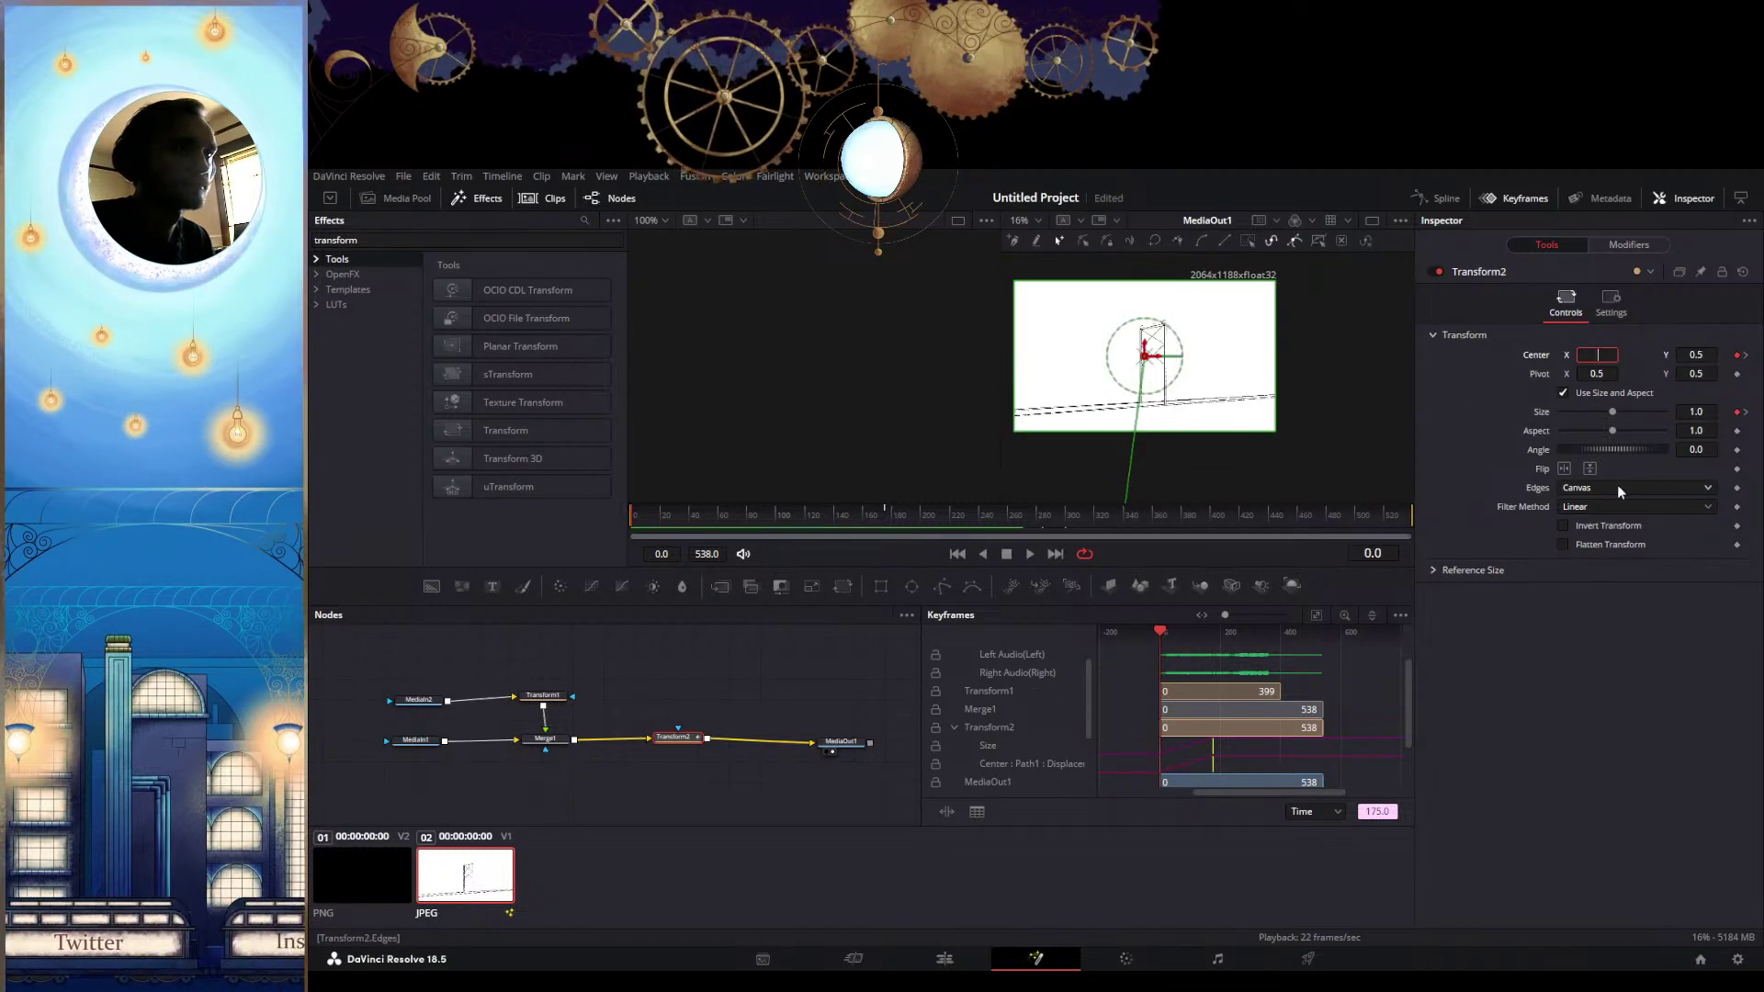
Replay the first part of the camera zoom twice and stop at frame 55
{"action": "key", "text": "space"}
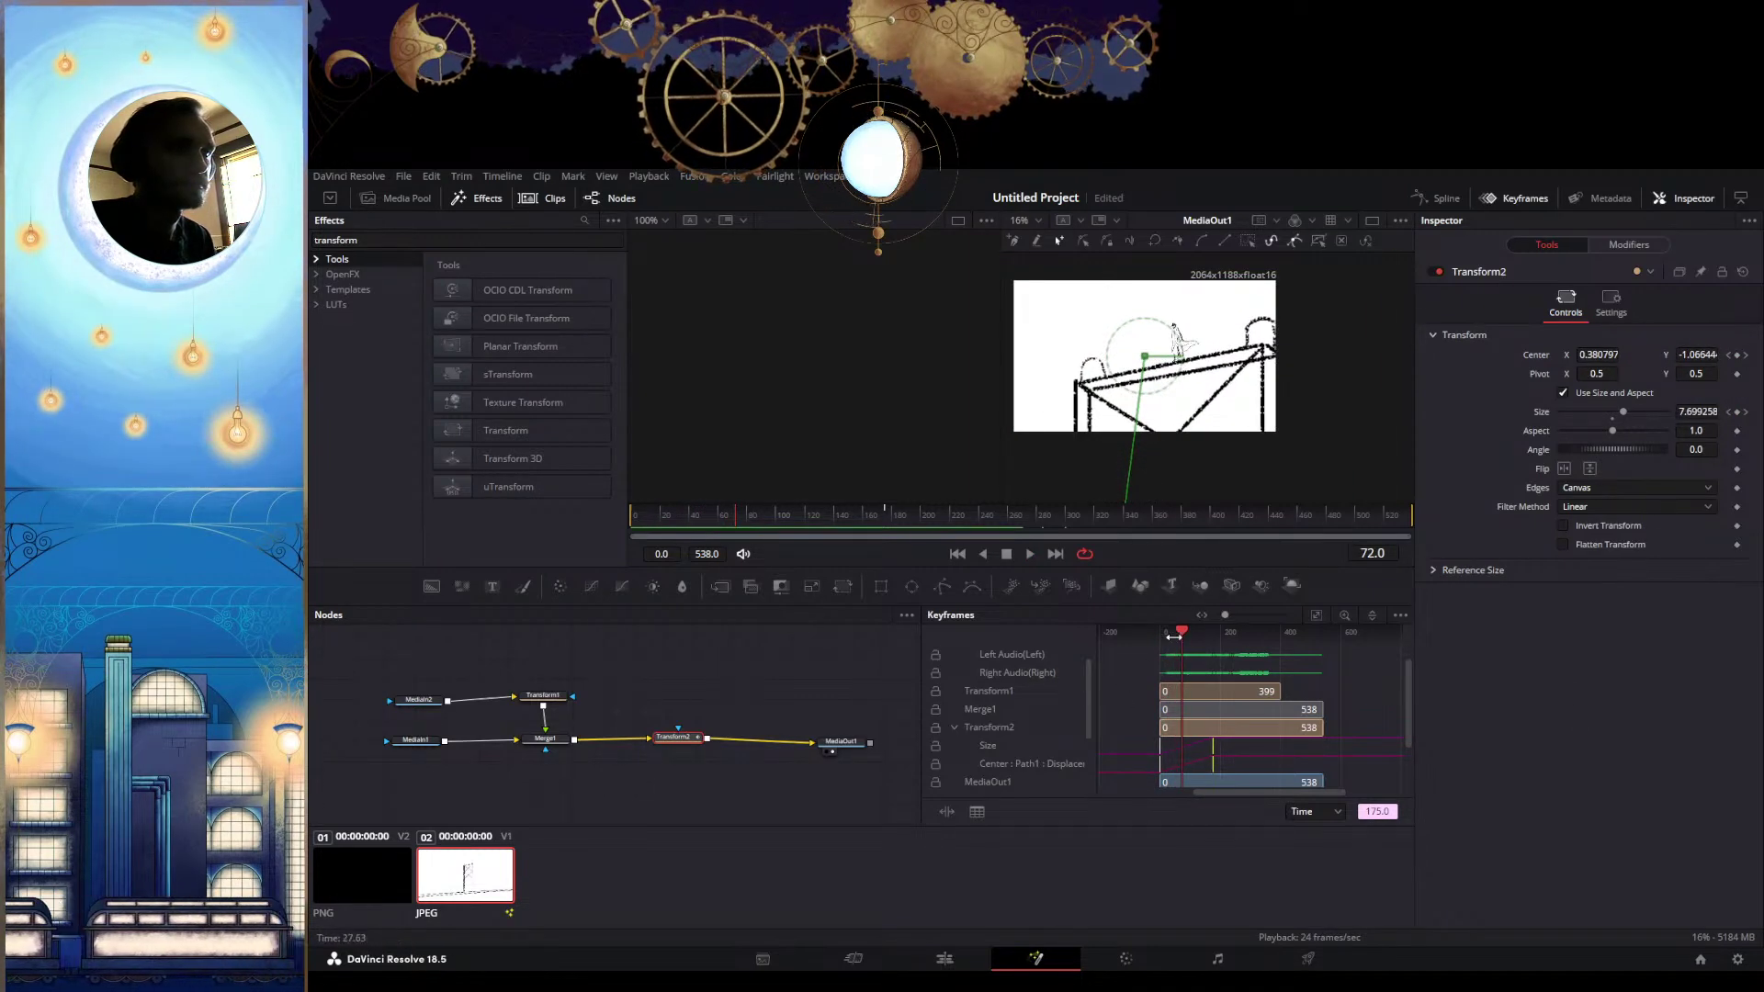
{"action": "left_click_drag", "start_coordinate": [1178, 632], "coordinate": [1160, 640]}
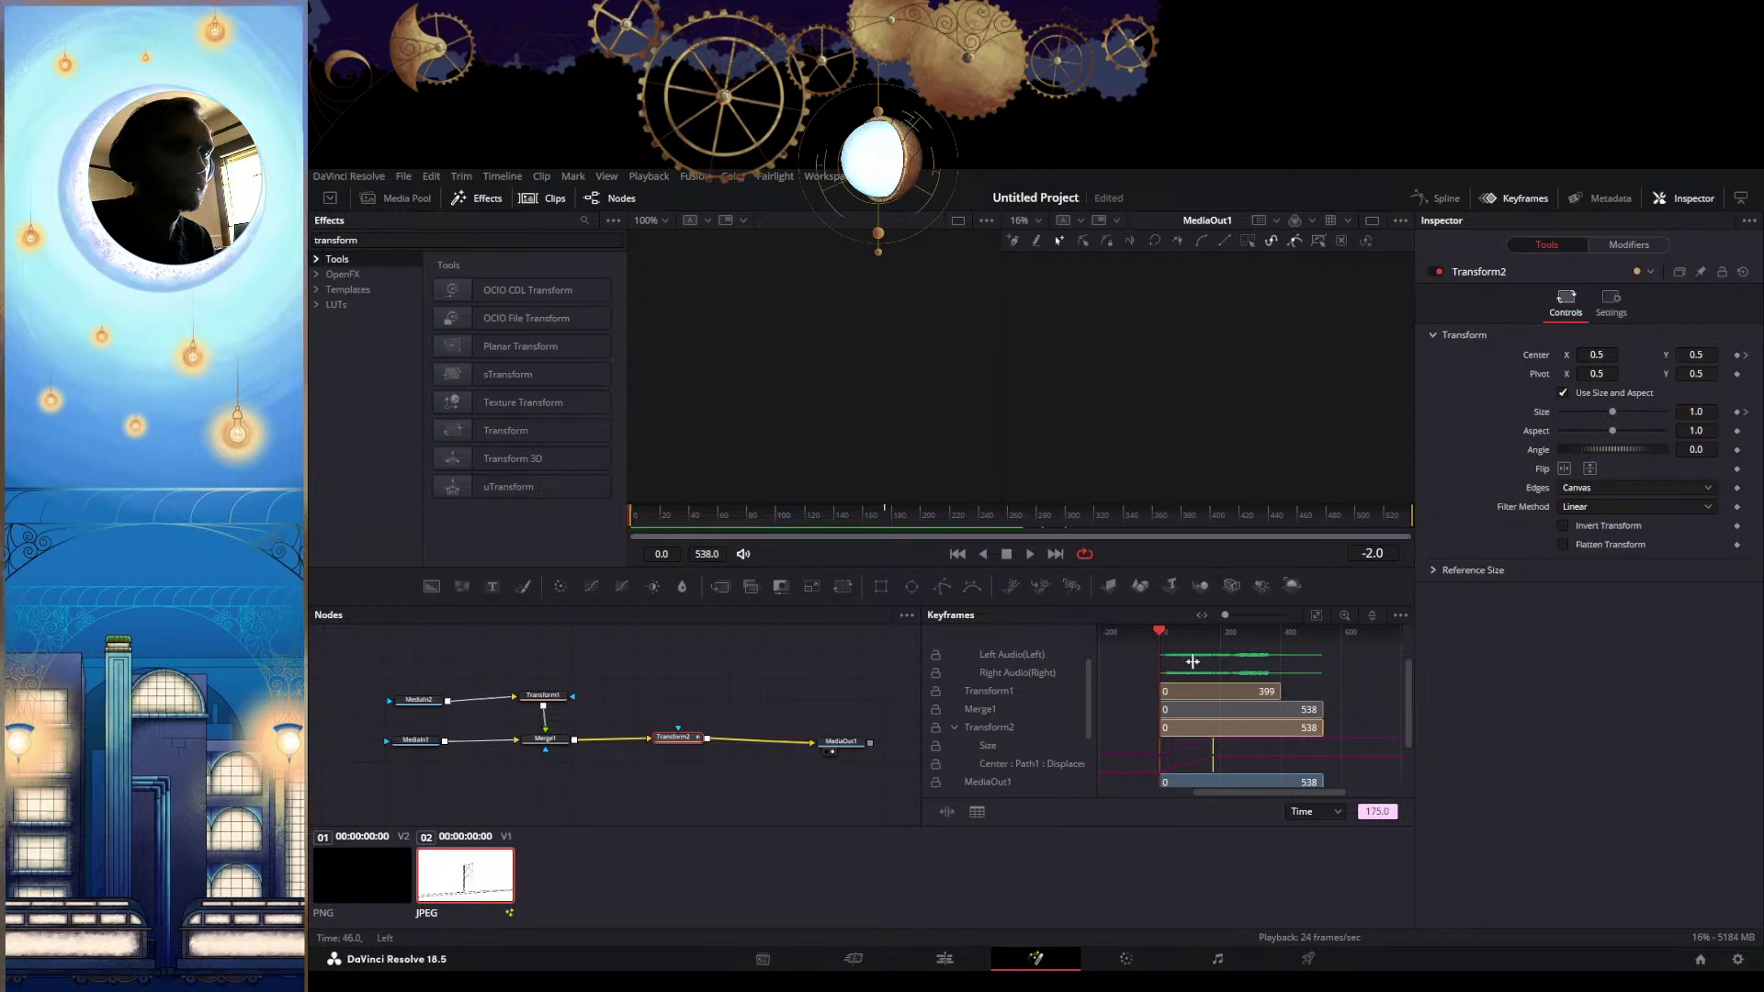
{"action": "key", "text": "space"}
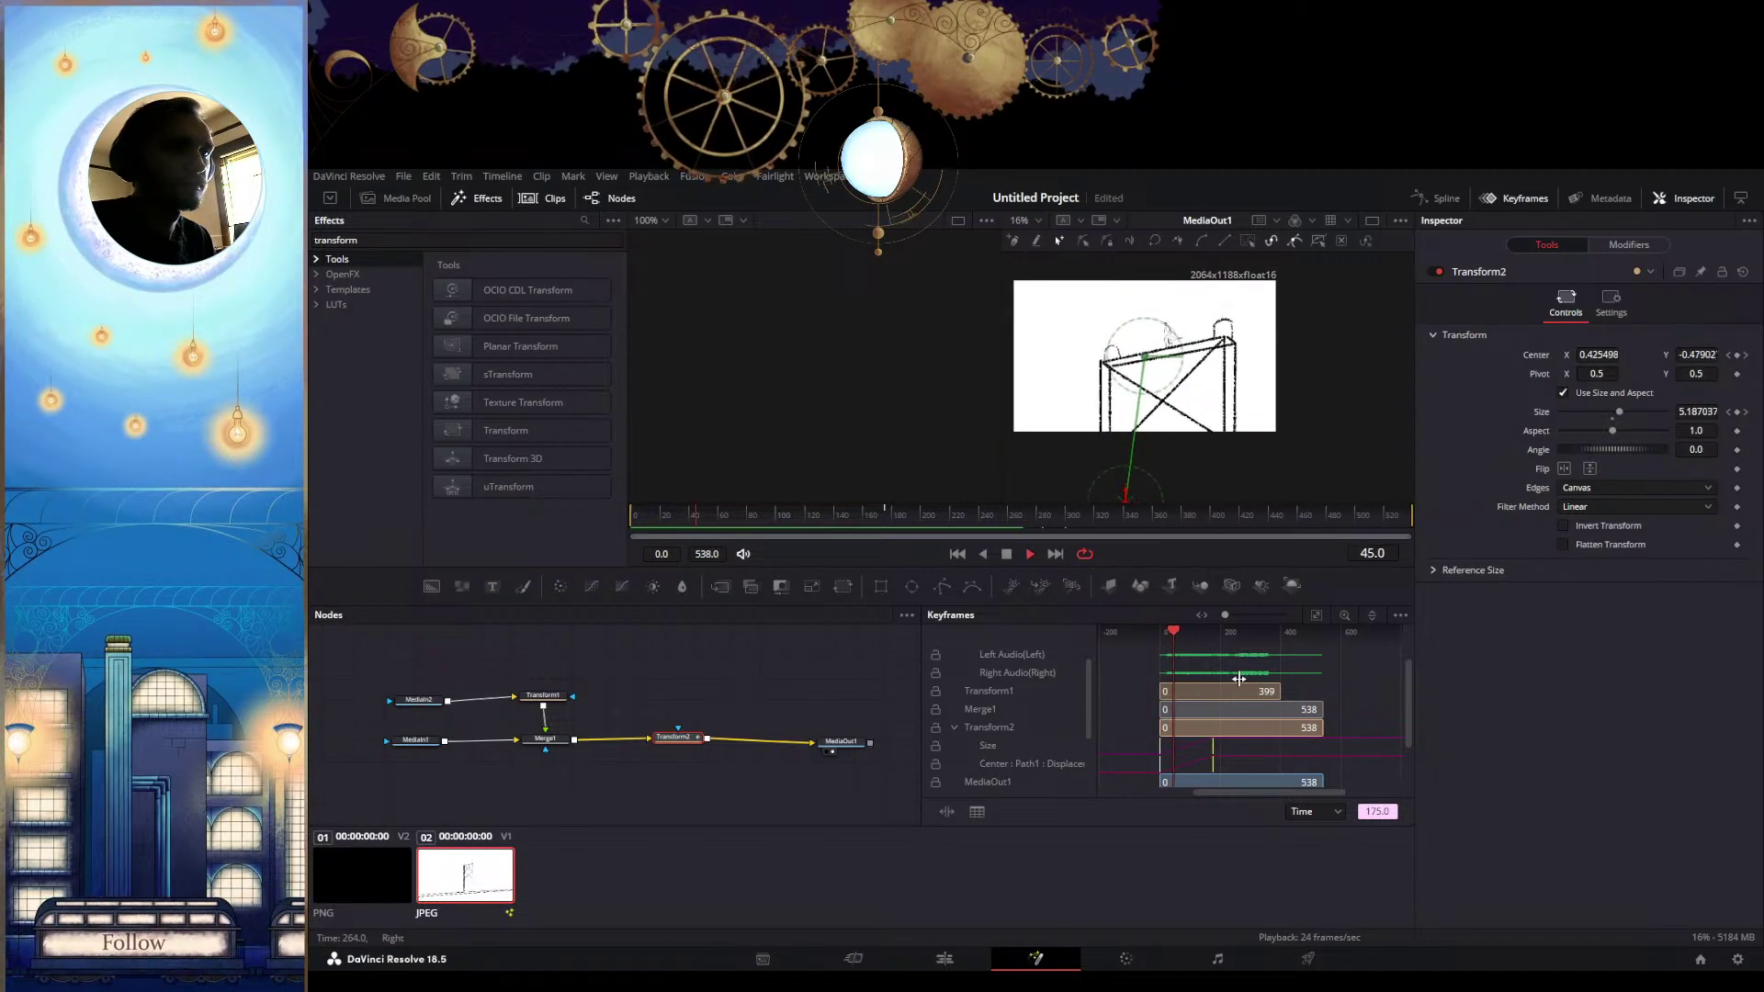
{"action": "key", "text": "space"}
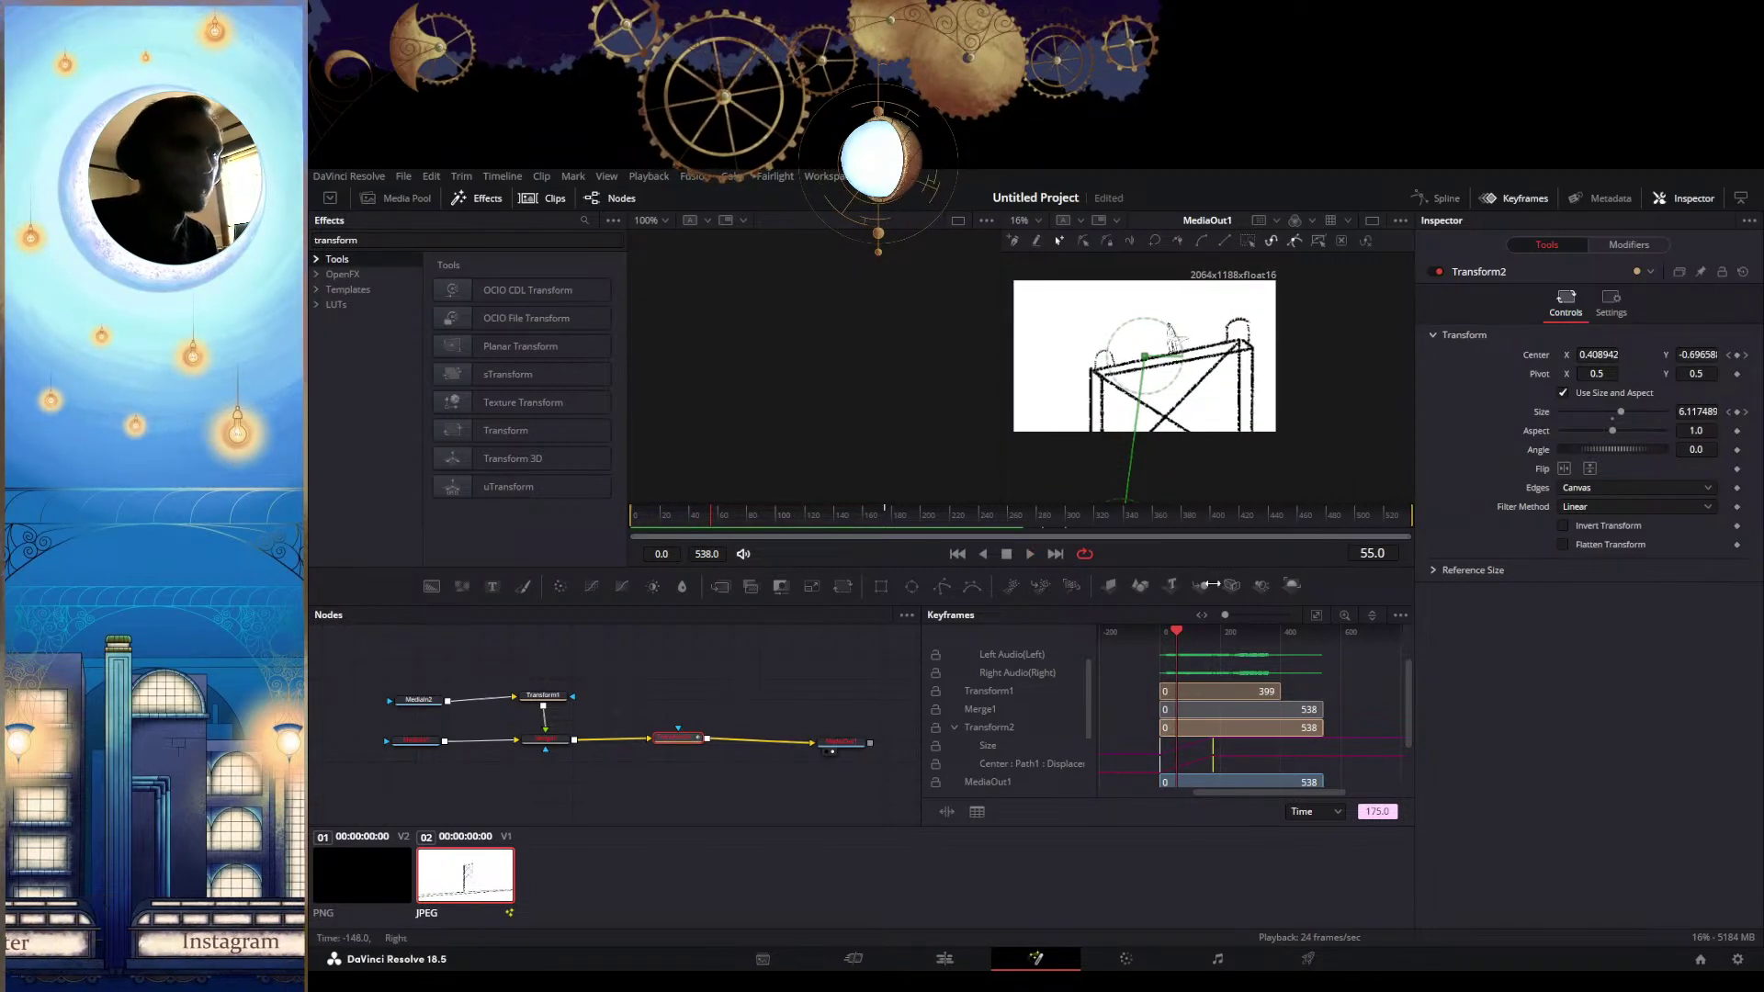
Replace the keyframe editor with the Spline editor, enable the second Transform's displacement and size curves, and make room for the node graph
{"action": "left_click", "coordinate": [1525, 199]}
{"action": "left_click", "coordinate": [1440, 198]}
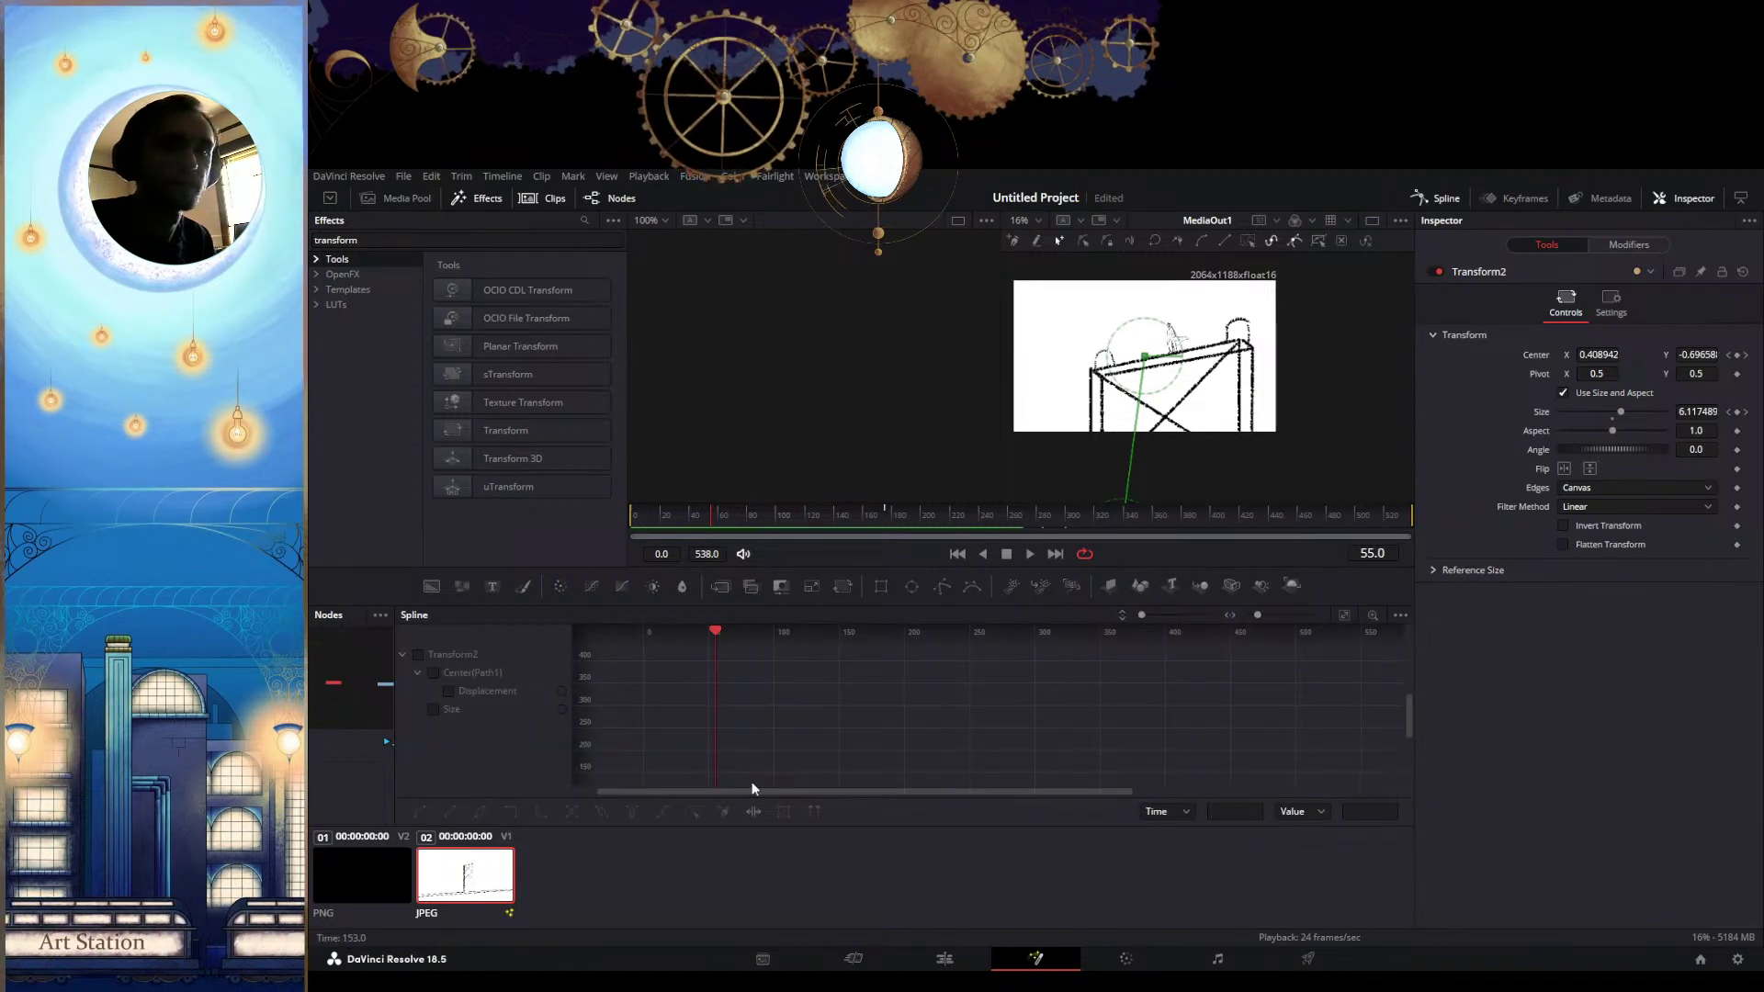
{"action": "left_click", "coordinate": [419, 654]}
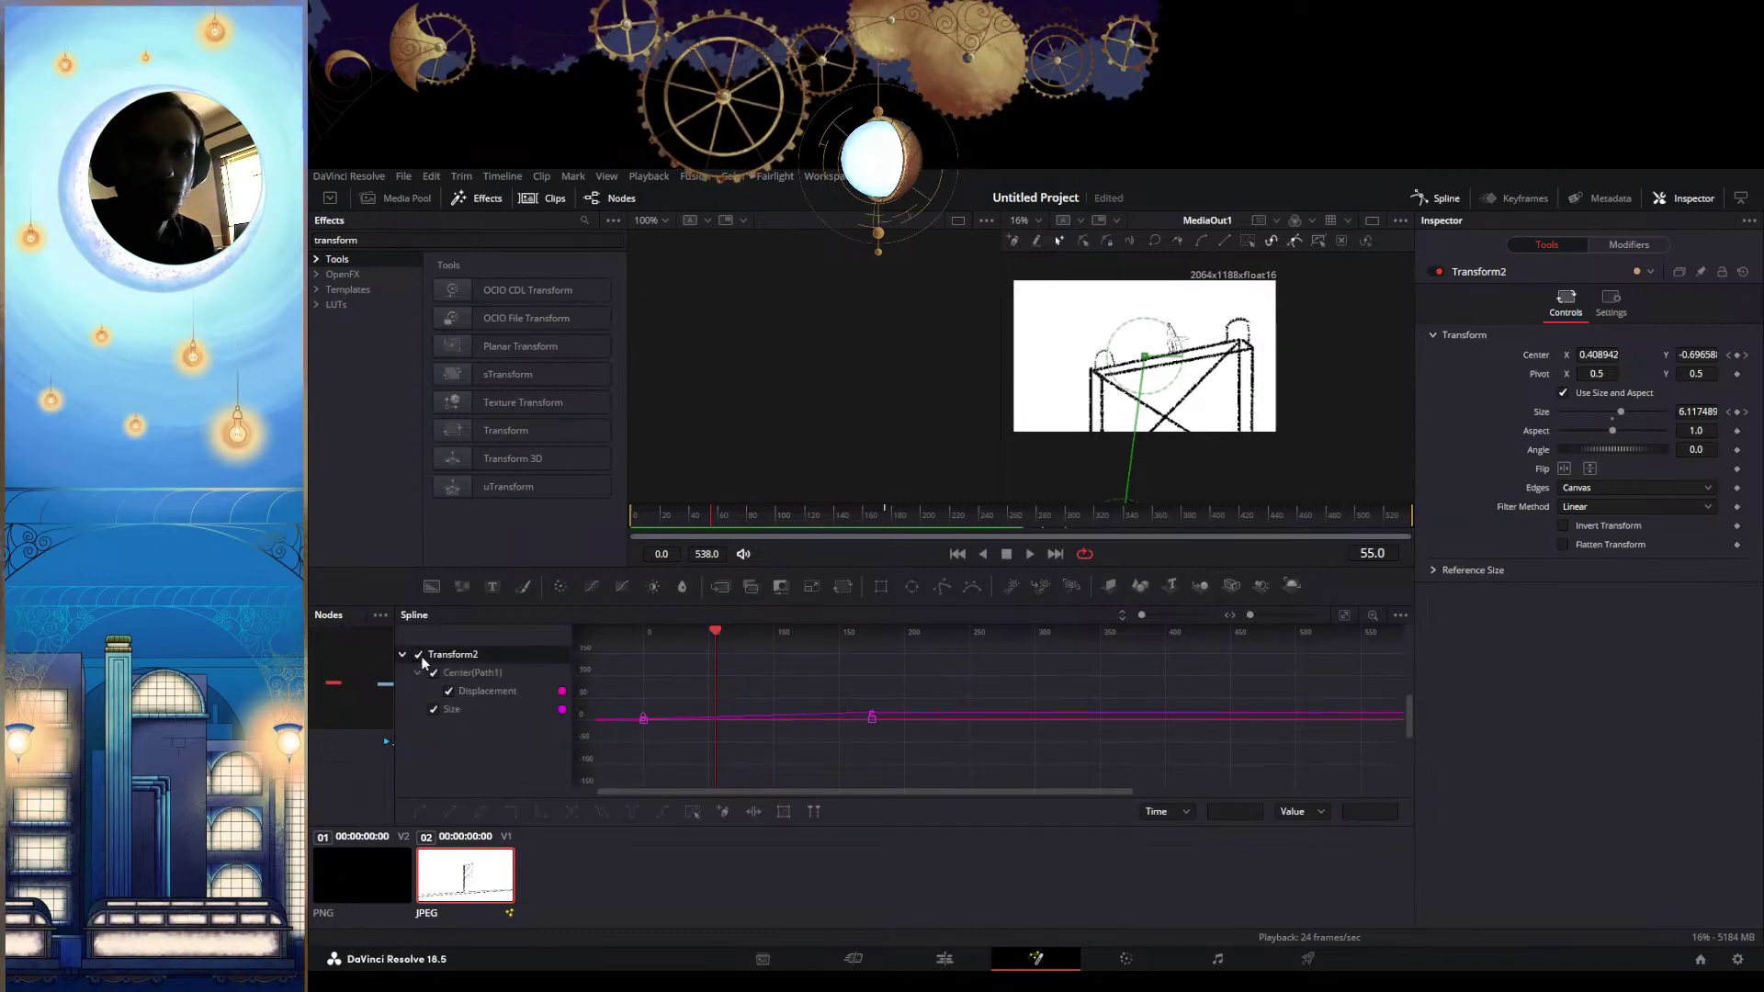
{"action": "scroll", "coordinate": [648, 731], "scroll_direction": "up", "scroll_amount": 5}
{"action": "scroll", "coordinate": [660, 737], "scroll_direction": "down", "scroll_amount": 3}
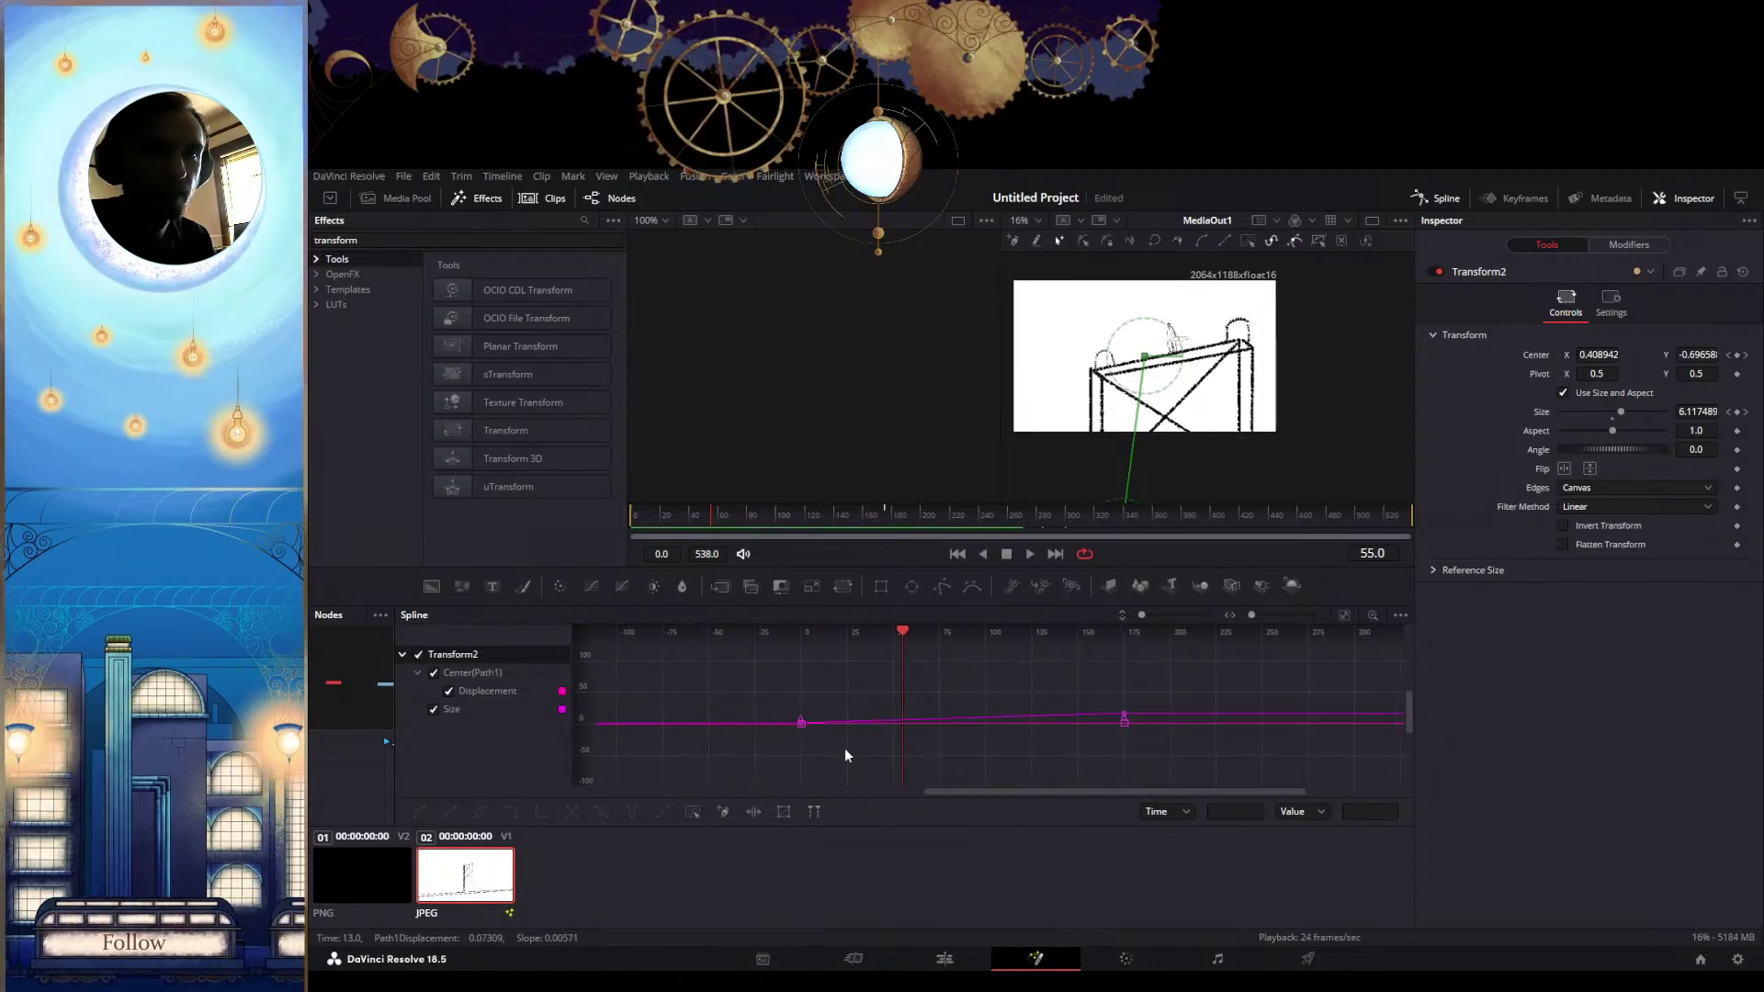
{"action": "left_click_drag", "start_coordinate": [396, 772], "coordinate": [794, 746]}
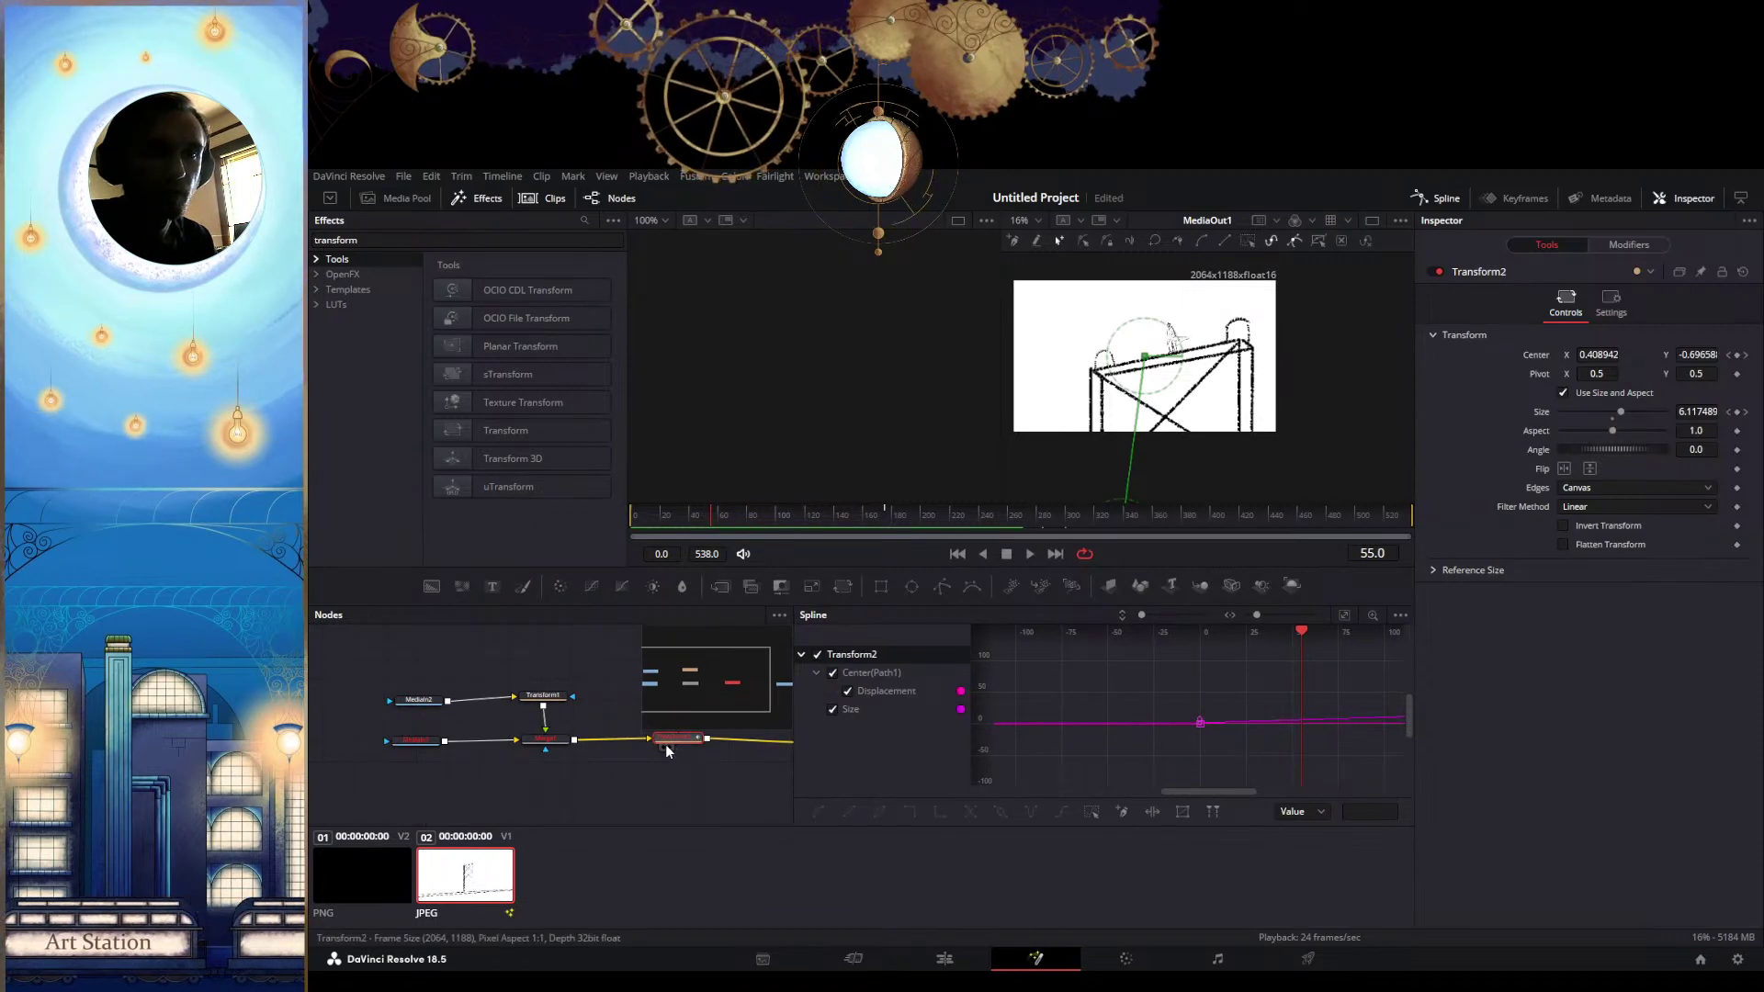
{"action": "left_click_drag", "start_coordinate": [686, 736], "coordinate": [680, 740]}
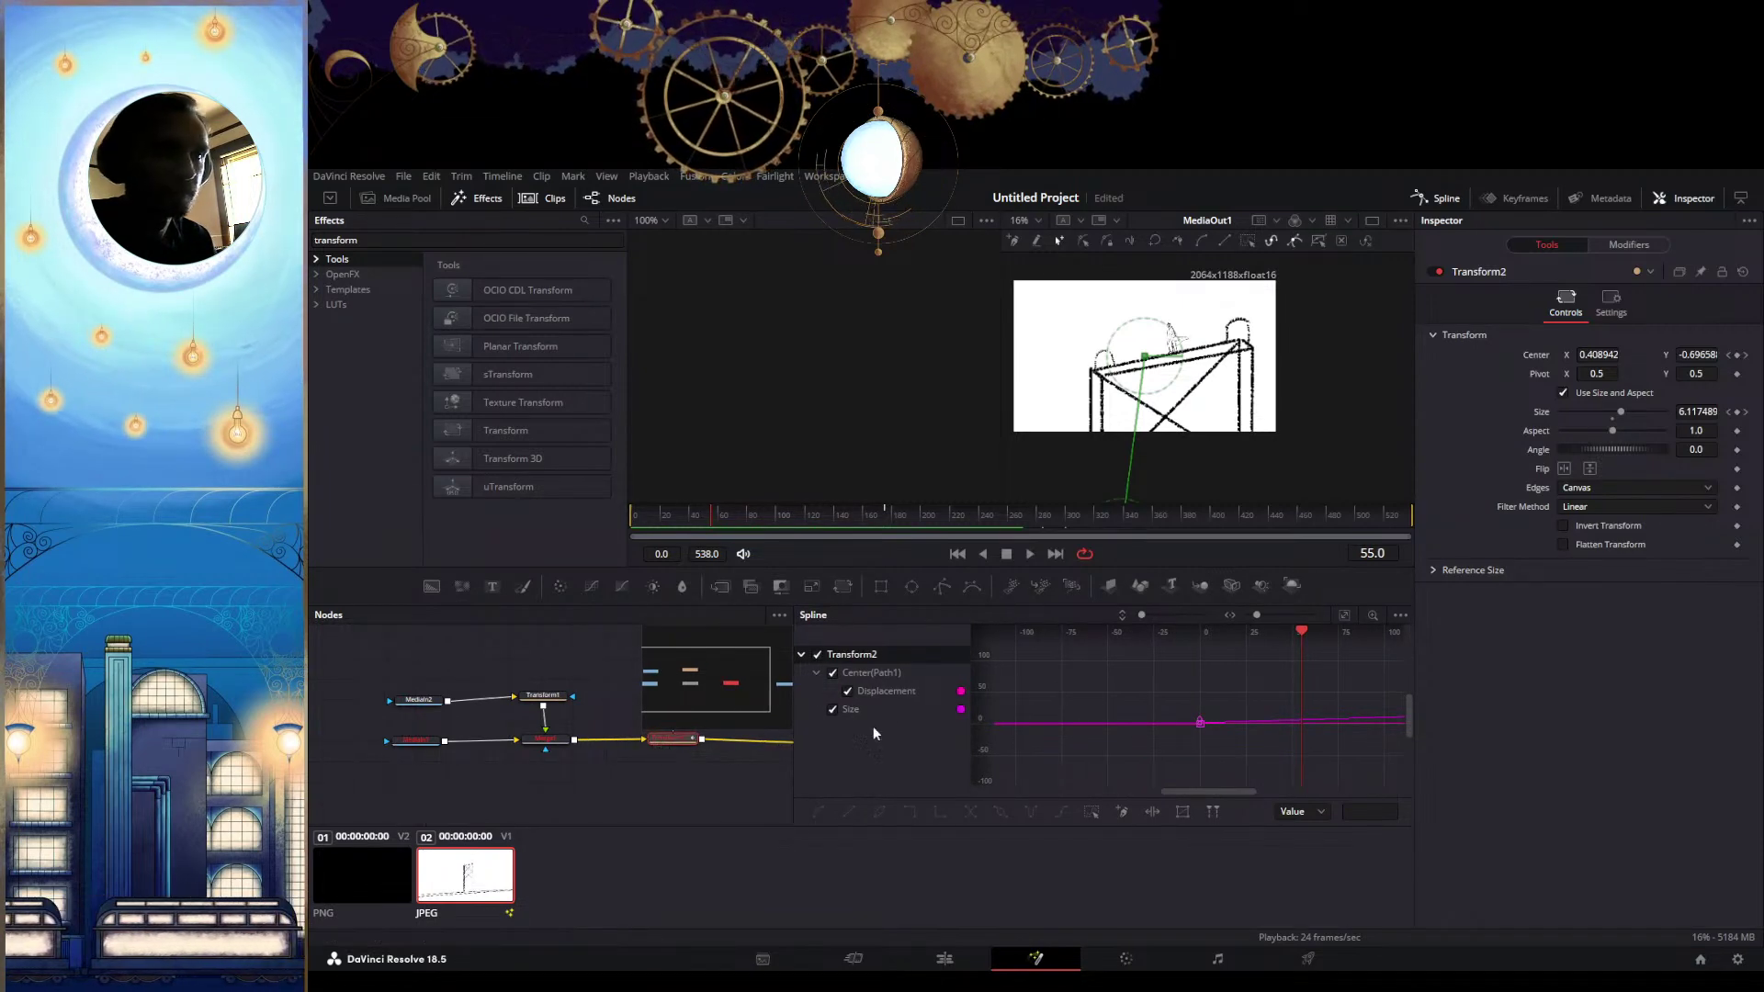
Examine the second Transform's displacement and size curves around their start and end keyframes in the spline graph
{"action": "scroll", "coordinate": [1110, 739], "scroll_direction": "down", "scroll_amount": 5}
{"action": "scroll", "coordinate": [1110, 739], "scroll_direction": "up", "scroll_amount": 2}
{"action": "scroll", "coordinate": [1199, 740], "scroll_direction": "up", "scroll_amount": 4}
{"action": "scroll", "coordinate": [1199, 739], "scroll_direction": "down", "scroll_amount": 2}
{"action": "scroll", "coordinate": [1198, 737], "scroll_direction": "down", "scroll_amount": 4}
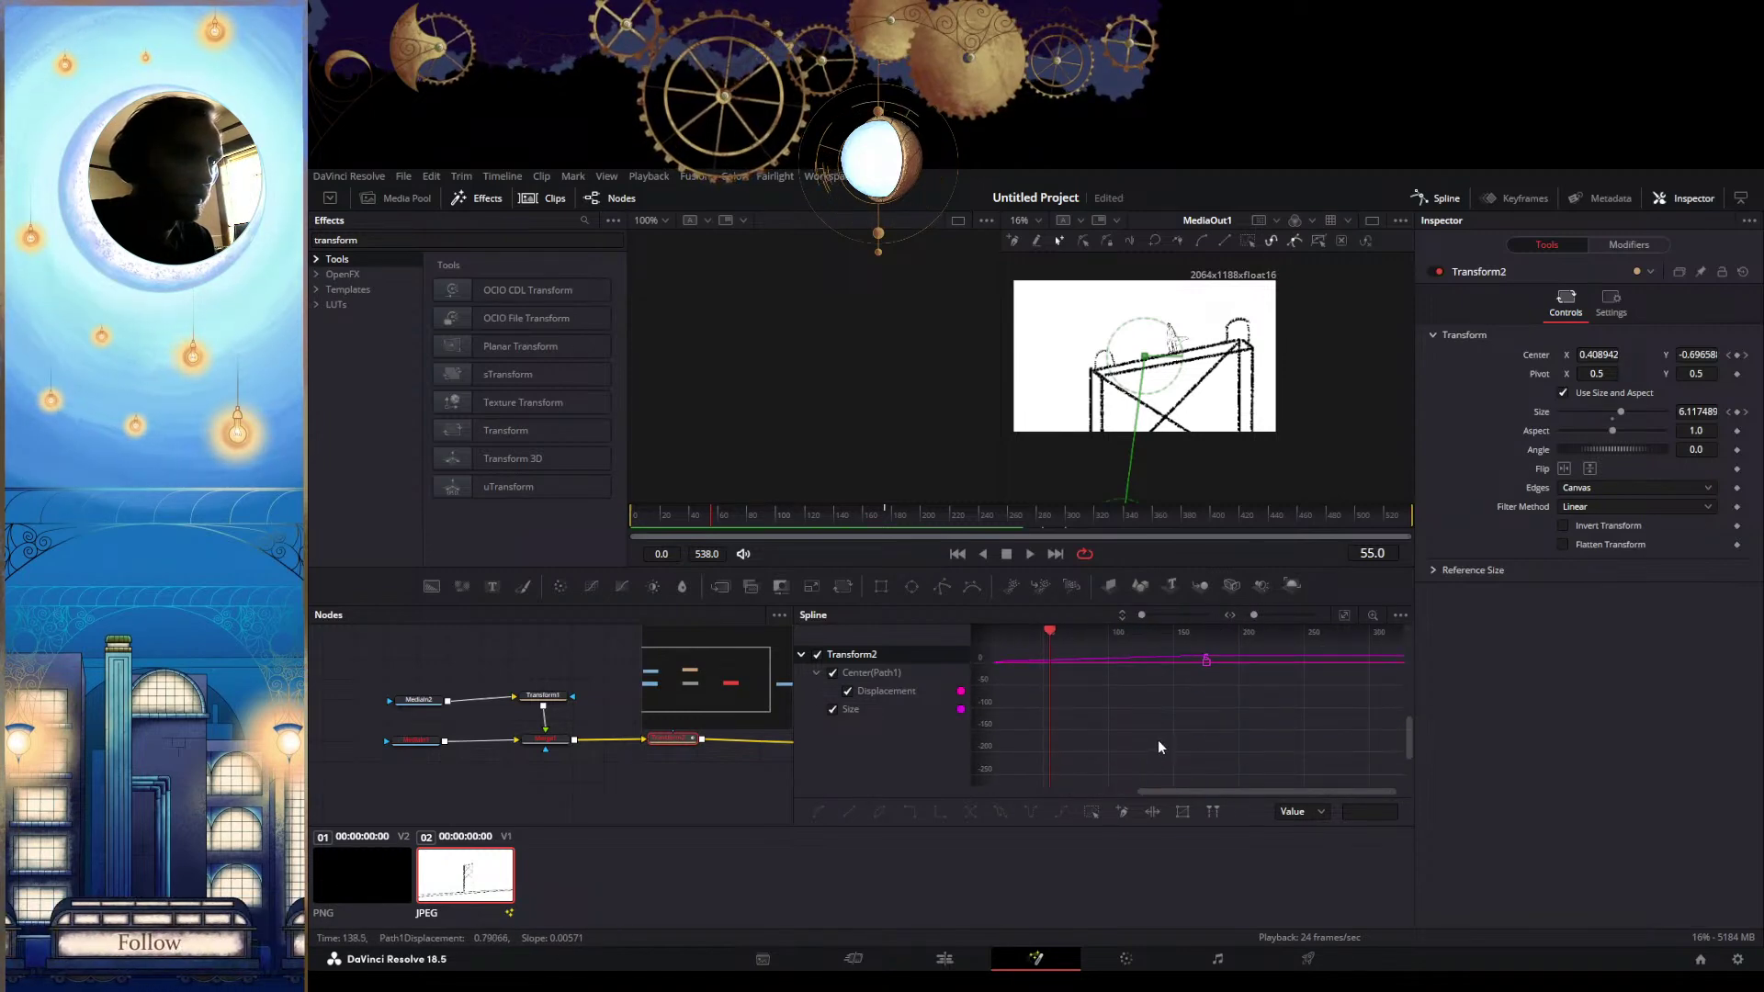
{"action": "left_click_drag", "start_coordinate": [1215, 733], "coordinate": [1307, 741]}
{"action": "scroll", "coordinate": [1253, 739], "scroll_direction": "up", "scroll_amount": 3}
{"action": "left_click_drag", "start_coordinate": [1116, 753], "coordinate": [1198, 768]}
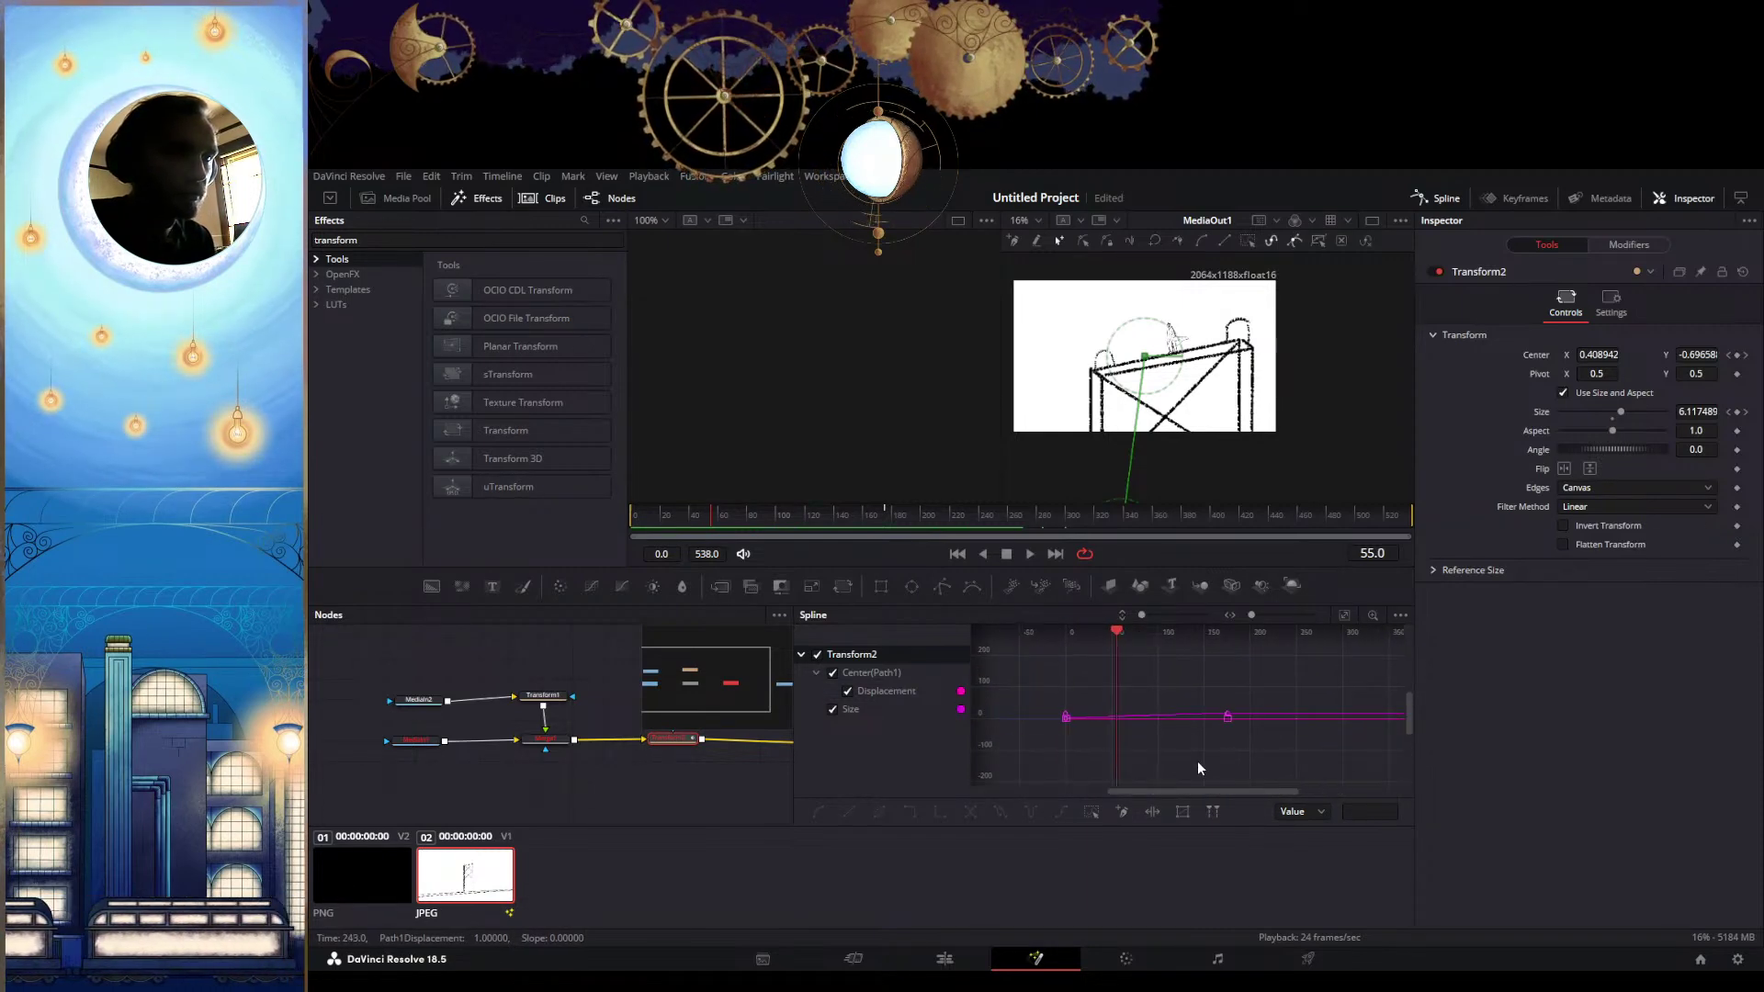
{"action": "scroll", "coordinate": [1198, 760], "scroll_direction": "up", "scroll_amount": 1}
{"action": "scroll", "coordinate": [1233, 735], "scroll_direction": "up", "scroll_amount": 2}
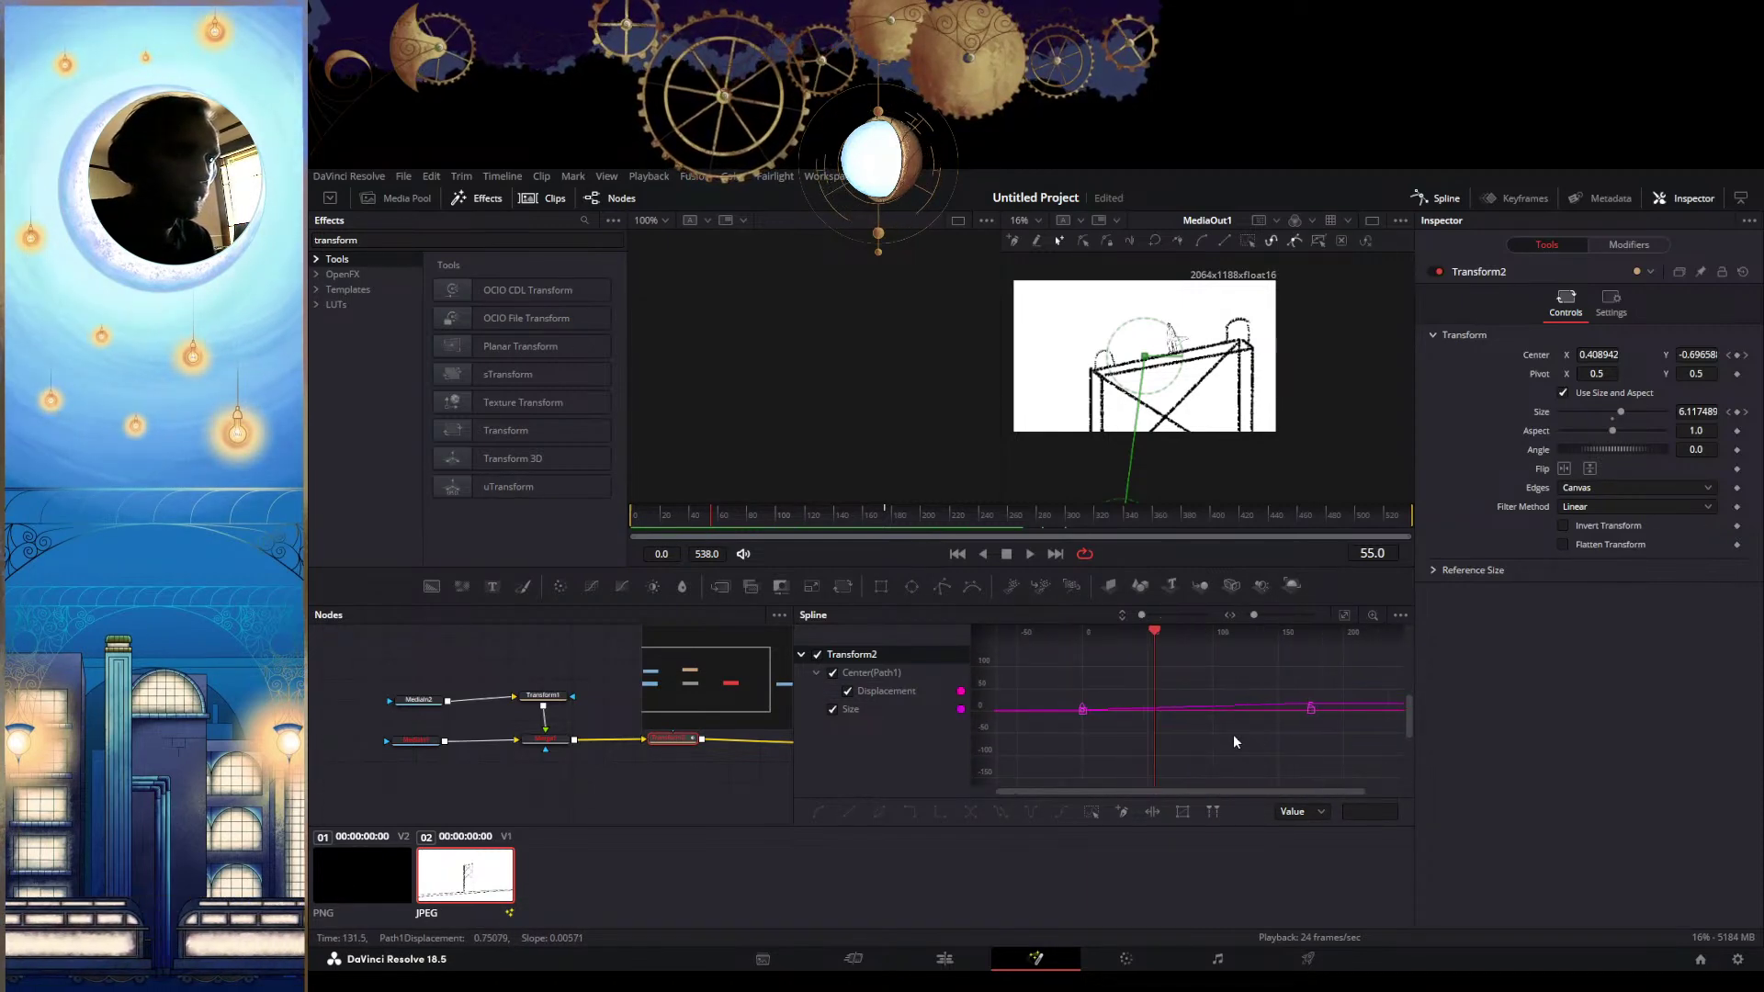
{"action": "scroll", "coordinate": [1233, 735], "scroll_direction": "up", "scroll_amount": 1}
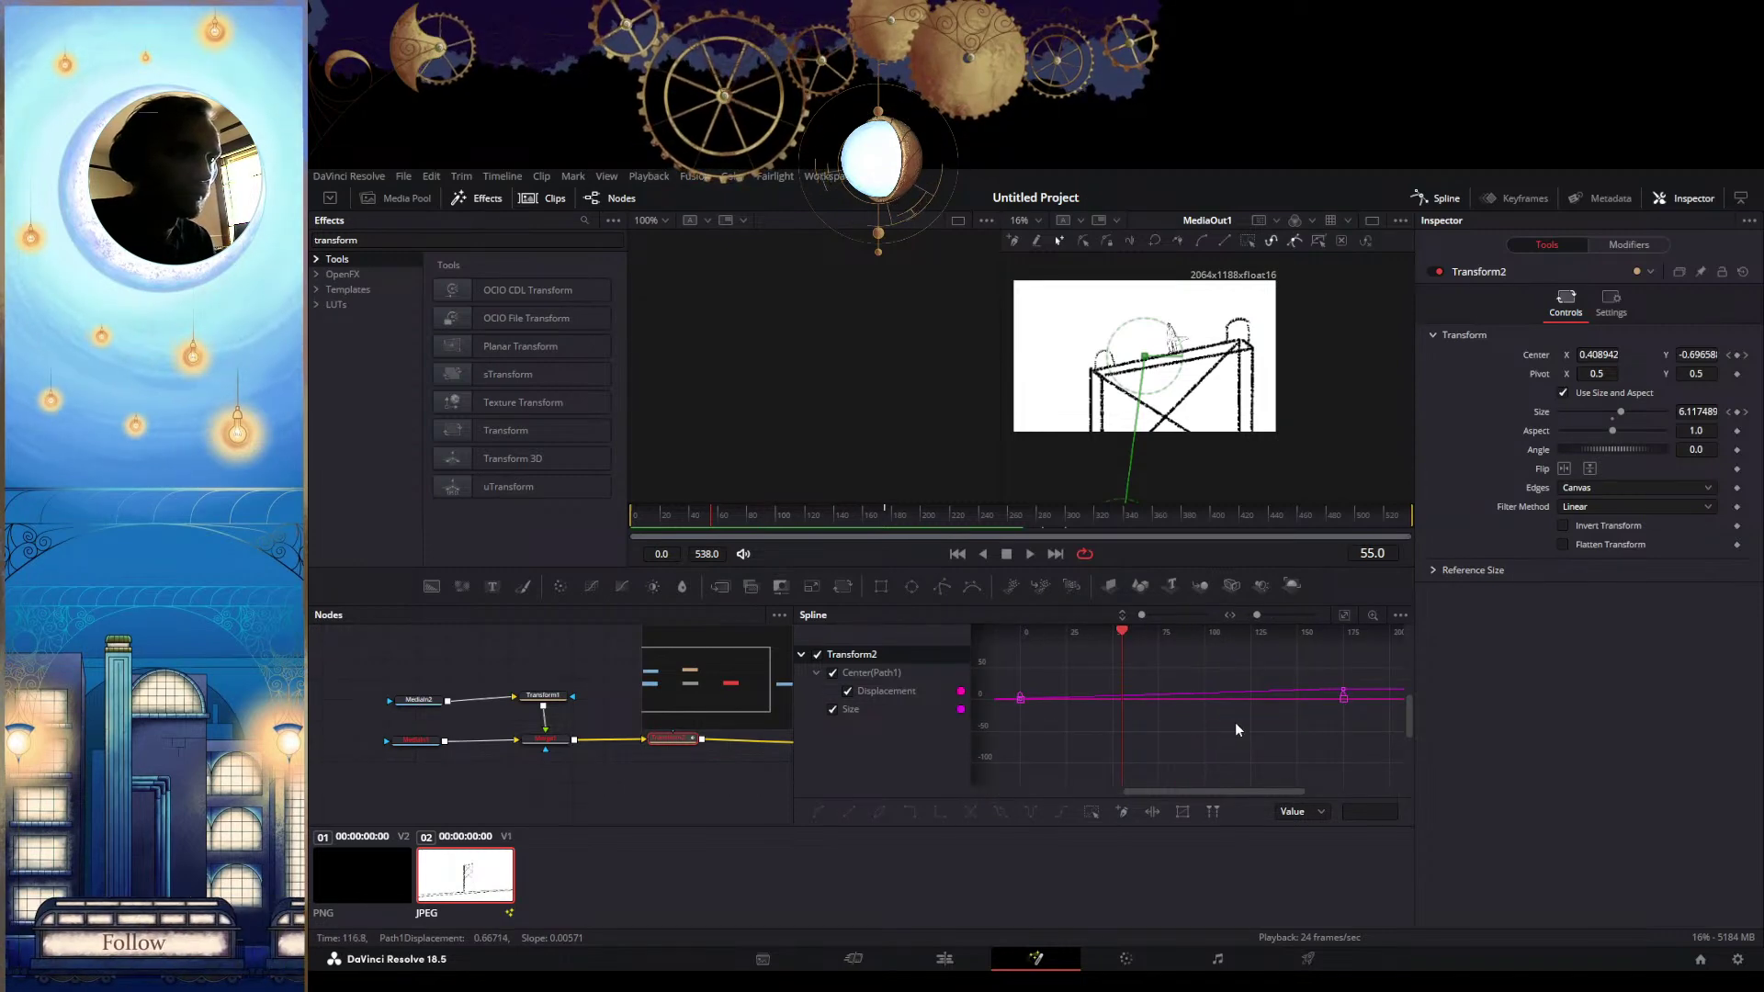
{"action": "left_click_drag", "start_coordinate": [1234, 727], "coordinate": [1230, 743]}
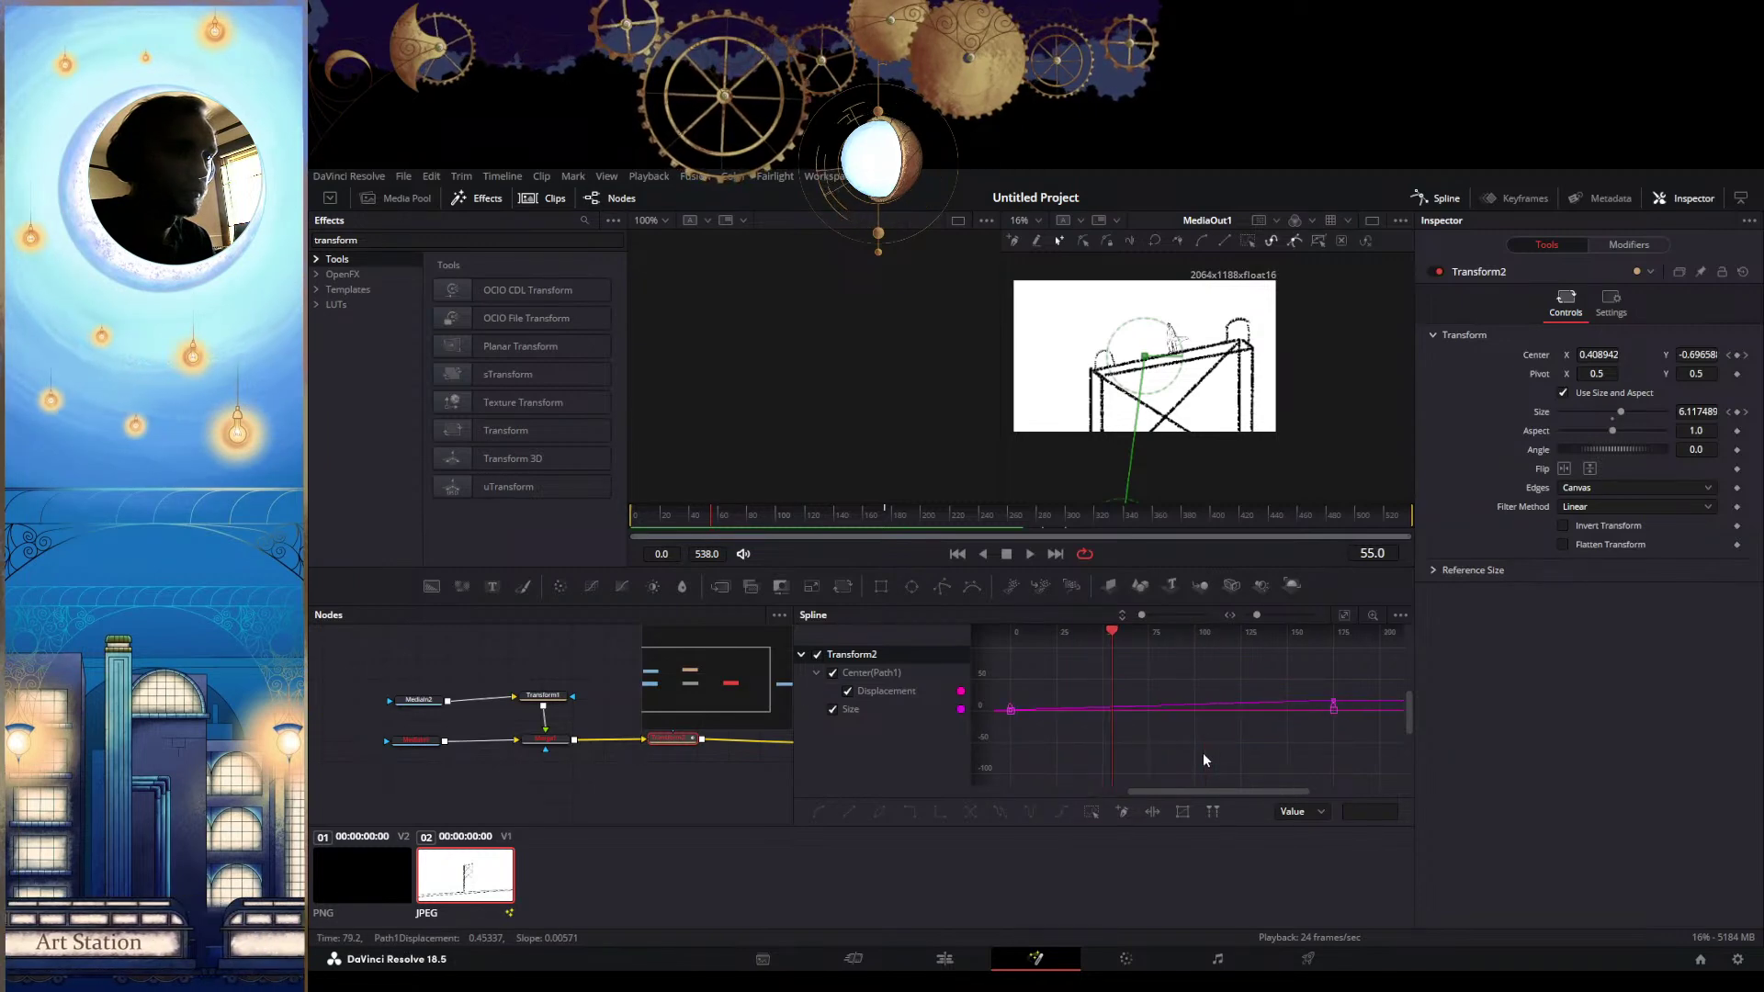
{"action": "scroll", "coordinate": [1203, 754], "scroll_direction": "right", "scroll_amount": 3}
{"action": "scroll", "coordinate": [1203, 754], "scroll_direction": "left", "scroll_amount": 2}
{"action": "scroll", "coordinate": [1203, 755], "scroll_direction": "right", "scroll_amount": 1}
{"action": "scroll", "coordinate": [1203, 754], "scroll_direction": "up", "scroll_amount": 2}
{"action": "scroll", "coordinate": [1203, 754], "scroll_direction": "down", "scroll_amount": 3}
{"action": "scroll", "coordinate": [1204, 754], "scroll_direction": "up", "scroll_amount": 5}
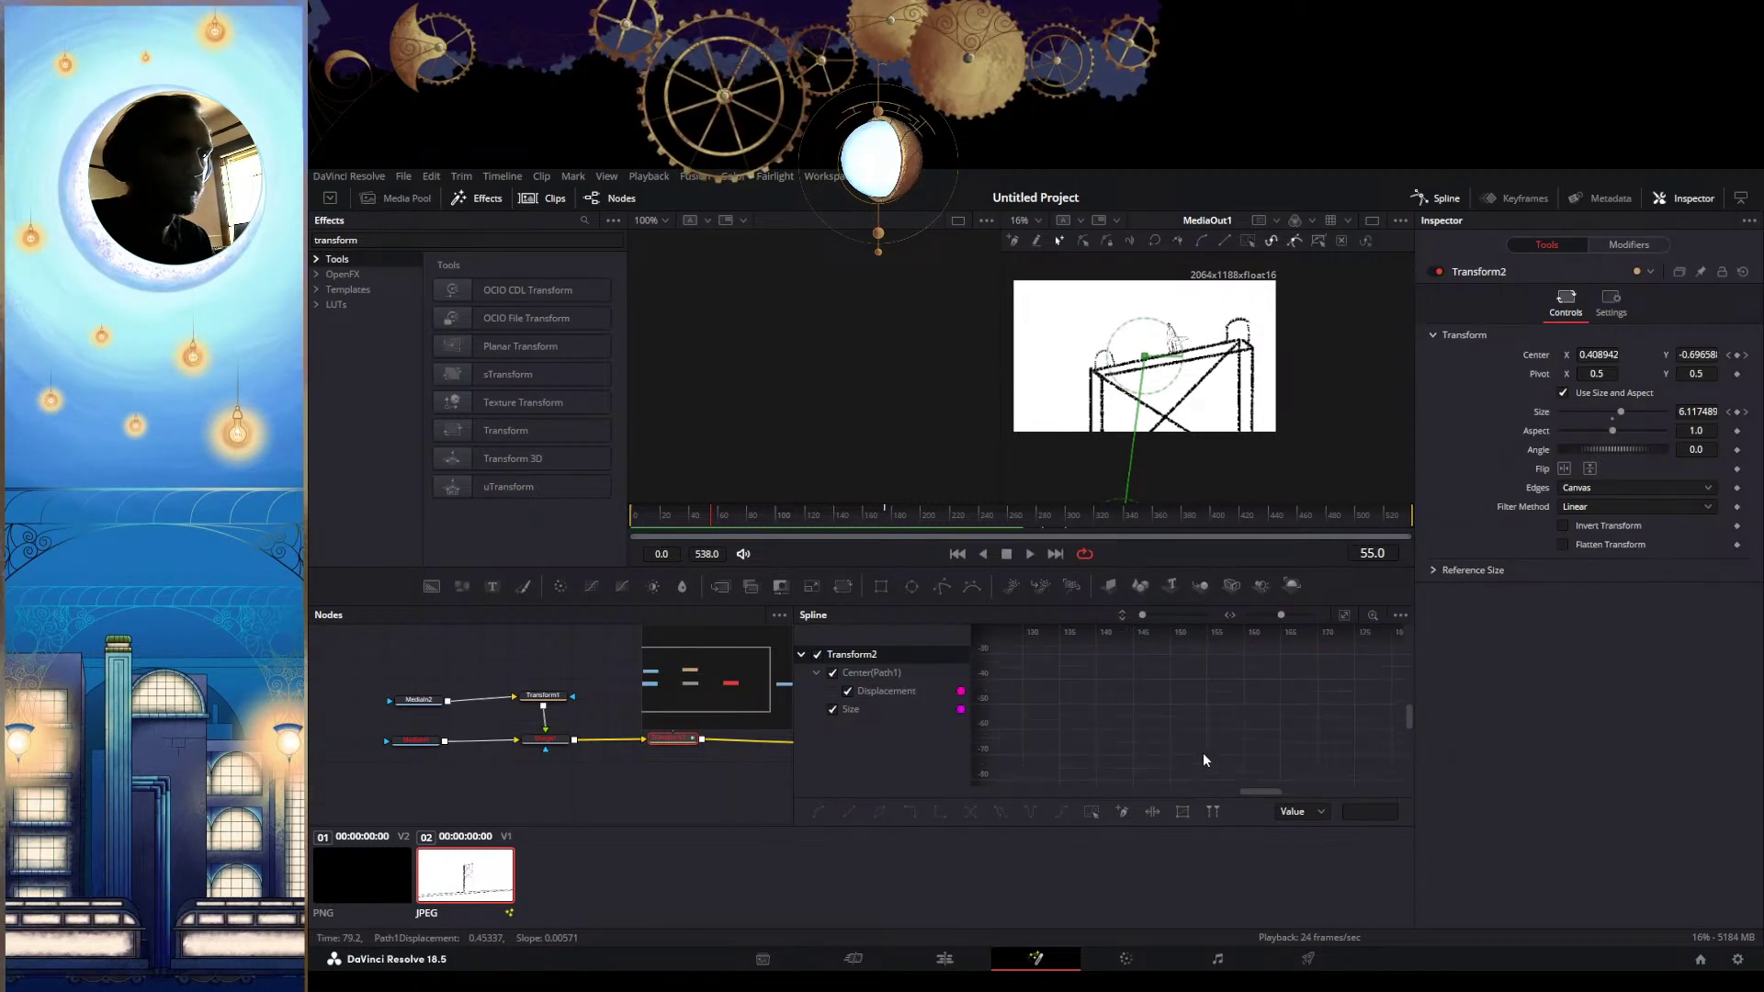
{"action": "scroll", "coordinate": [1209, 747], "scroll_direction": "down", "scroll_amount": 2}
{"action": "scroll", "coordinate": [1209, 747], "scroll_direction": "up", "scroll_amount": 3}
{"action": "scroll", "coordinate": [1209, 747], "scroll_direction": "down", "scroll_amount": 6}
Try to bend the size and displacement curves with the handles of their end keyframes, and undo each change
{"action": "left_click_drag", "start_coordinate": [1209, 747], "coordinate": [1262, 739]}
{"action": "left_click", "coordinate": [1312, 708]}
{"action": "left_click_drag", "start_coordinate": [1201, 708], "coordinate": [1184, 698]}
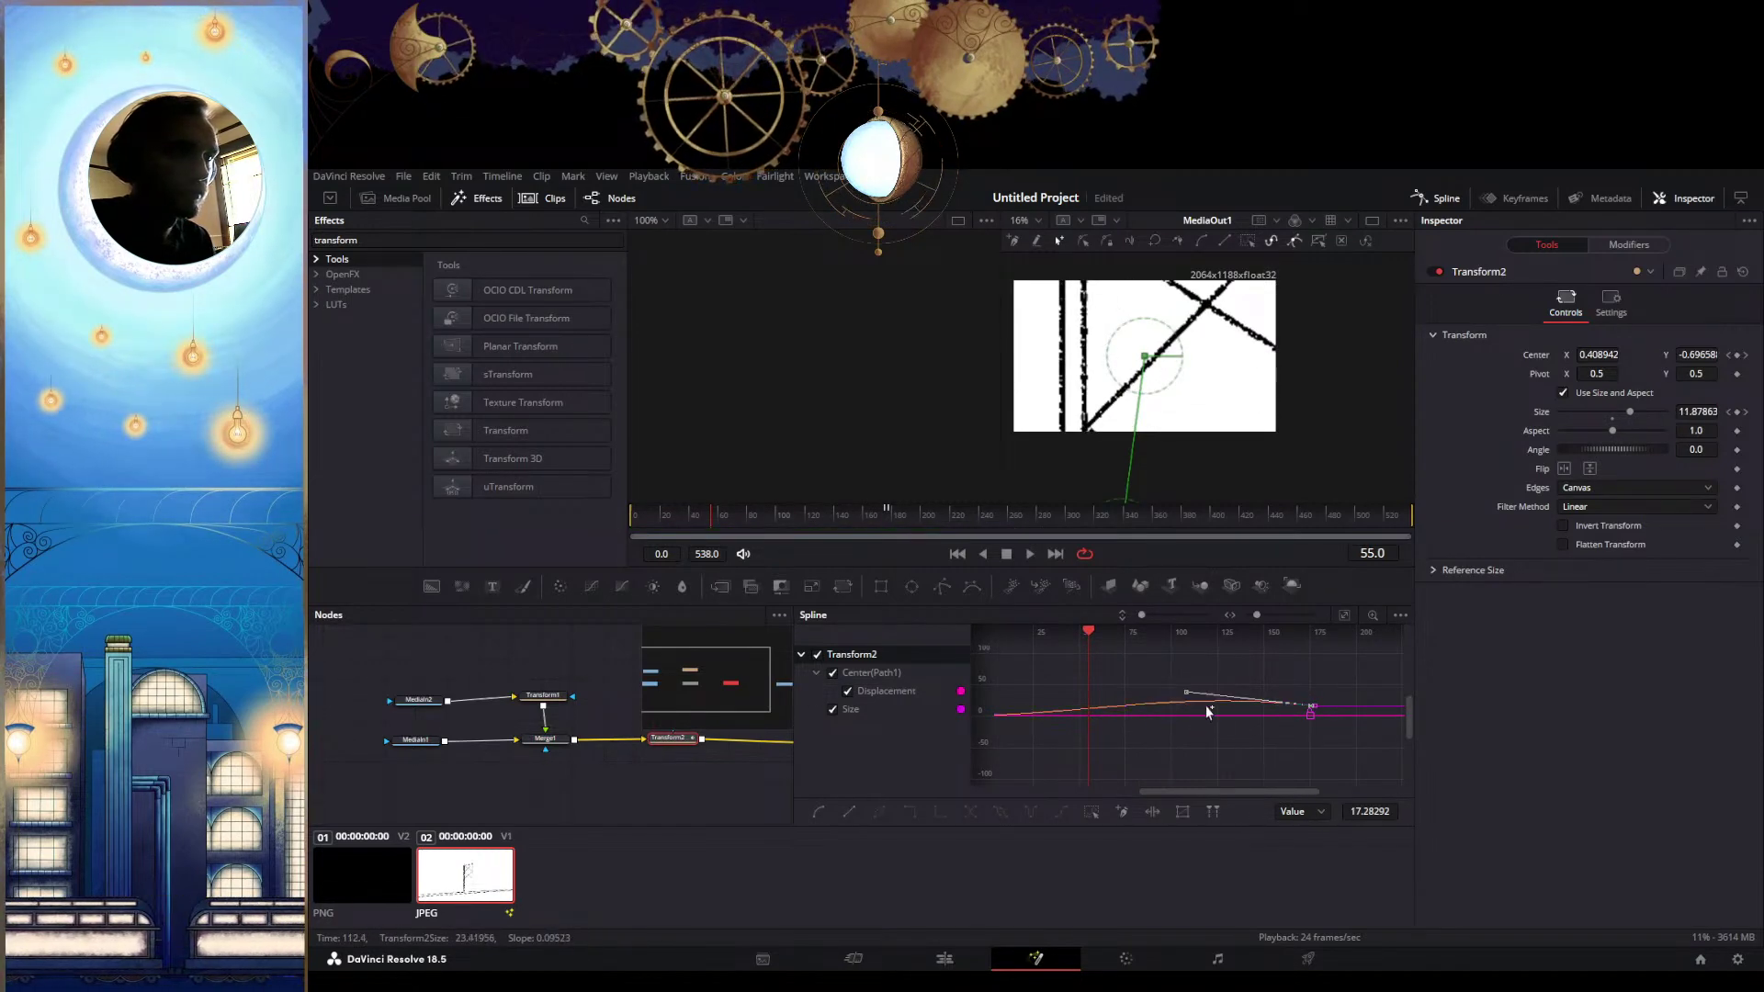
{"action": "key", "text": "ctrl+z"}
{"action": "left_click", "coordinate": [1309, 716]}
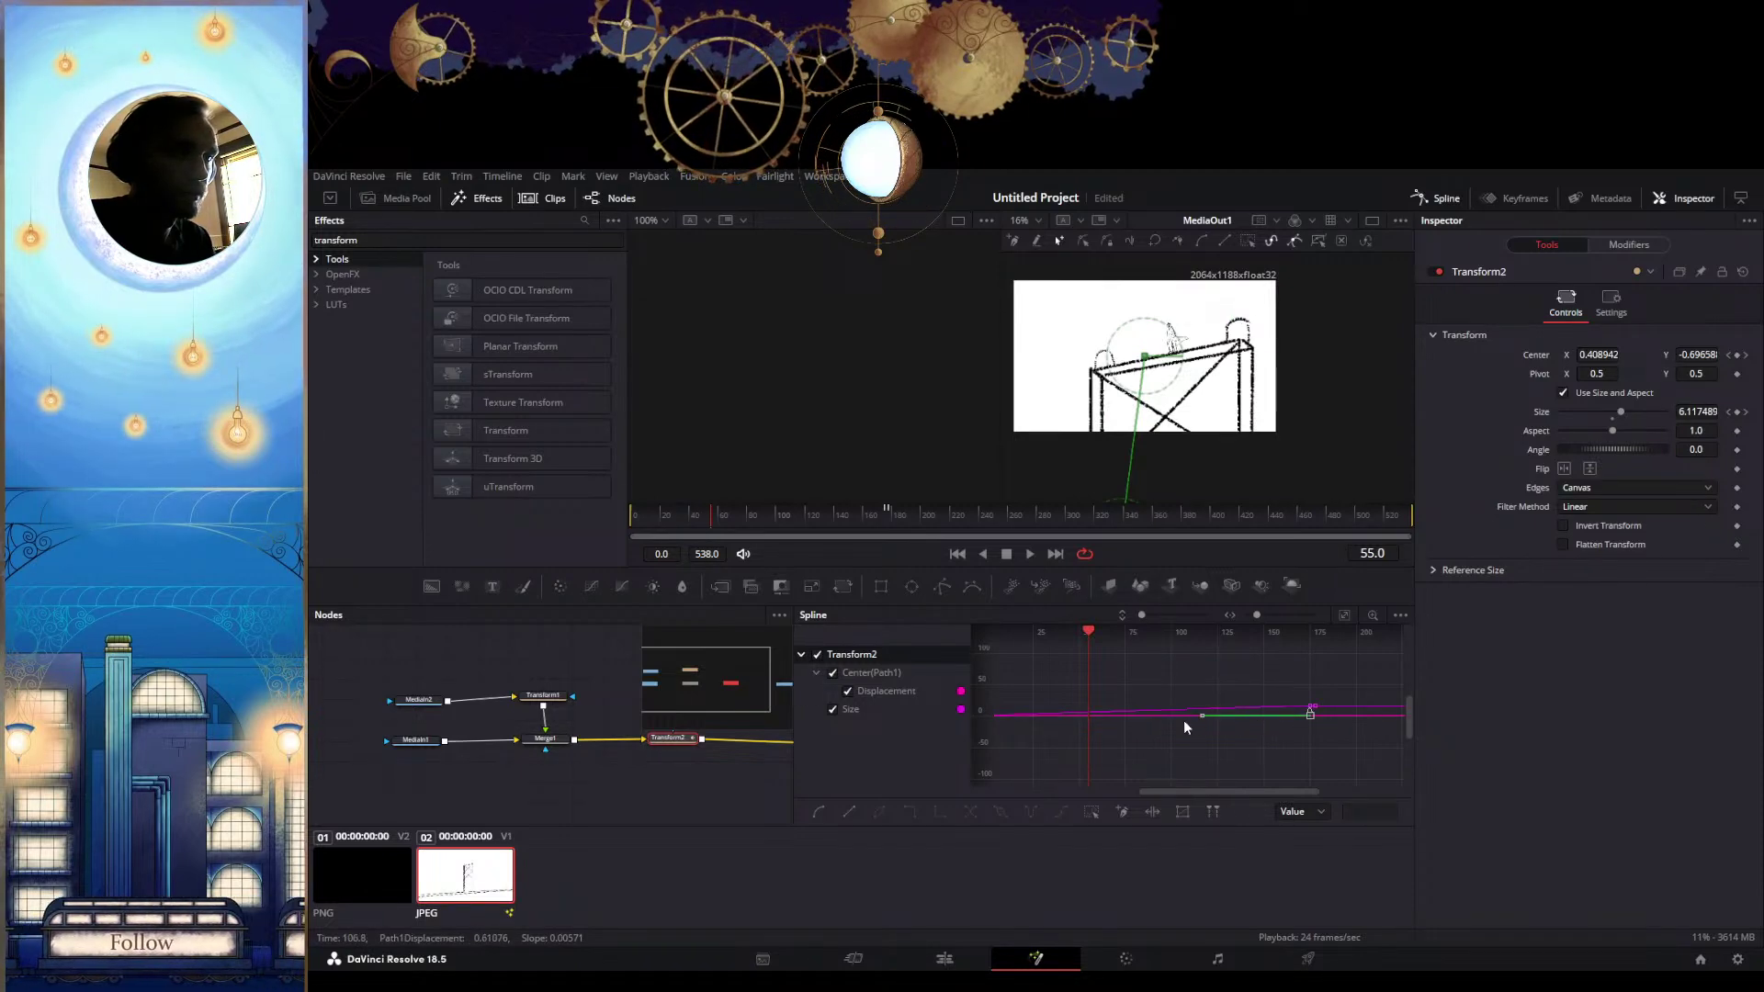
{"action": "mouse_move", "coordinate": [1201, 716]}
{"action": "left_mouse_down"}
{"action": "mouse_move", "coordinate": [1227, 721]}
{"action": "mouse_move", "coordinate": [1204, 732]}
{"action": "mouse_move", "coordinate": [1217, 740]}
{"action": "mouse_move", "coordinate": [1191, 737]}
{"action": "mouse_move", "coordinate": [1178, 711]}
{"action": "mouse_move", "coordinate": [1167, 725]}
{"action": "mouse_move", "coordinate": [1200, 715]}
{"action": "left_mouse_up"}
{"action": "key", "text": "ctrl+z"}
Rescale the spline graph to separate the size and displacement curves, and toggle the center path's curve off and on
{"action": "scroll", "coordinate": [1264, 734], "scroll_direction": "left", "scroll_amount": 2}
{"action": "scroll", "coordinate": [1266, 733], "scroll_direction": "down", "scroll_amount": 2}
{"action": "scroll", "coordinate": [1266, 733], "scroll_direction": "up", "scroll_amount": 1}
{"action": "scroll", "coordinate": [1266, 734], "scroll_direction": "down", "scroll_amount": 3}
{"action": "scroll", "coordinate": [1266, 731], "scroll_direction": "up", "scroll_amount": 3}
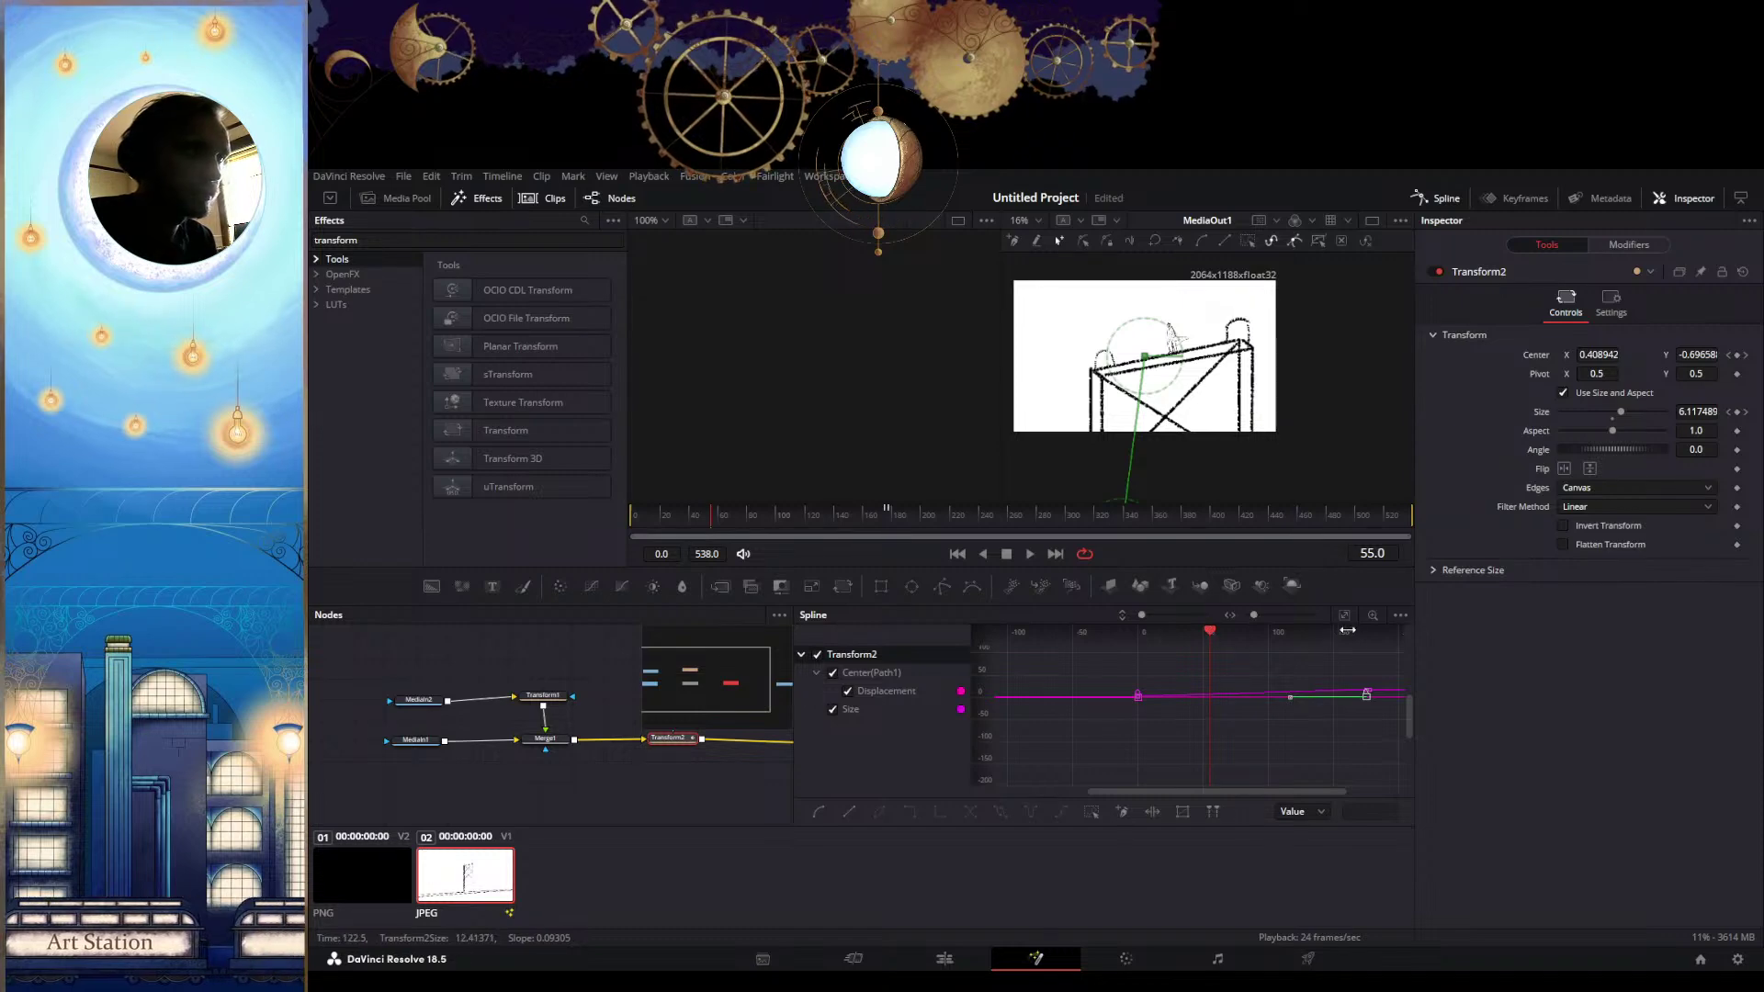
{"action": "left_click_drag", "start_coordinate": [1141, 616], "coordinate": [1180, 616]}
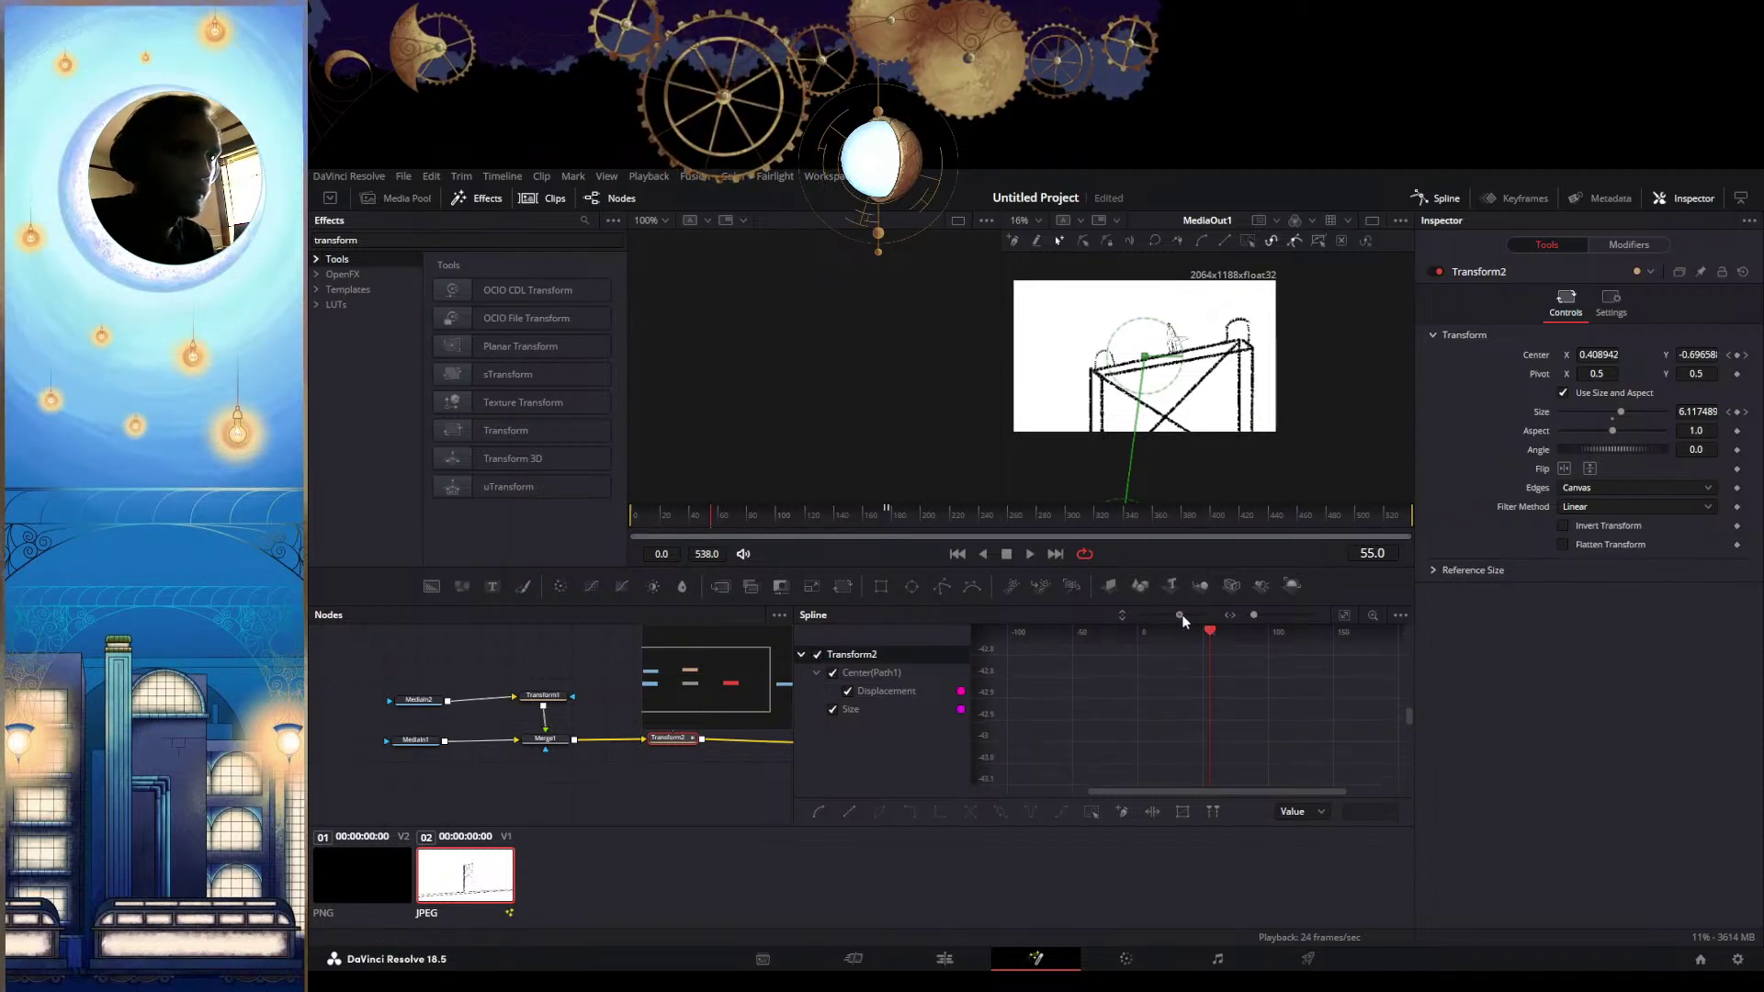
{"action": "scroll", "coordinate": [1214, 704], "scroll_direction": "up", "scroll_amount": 4}
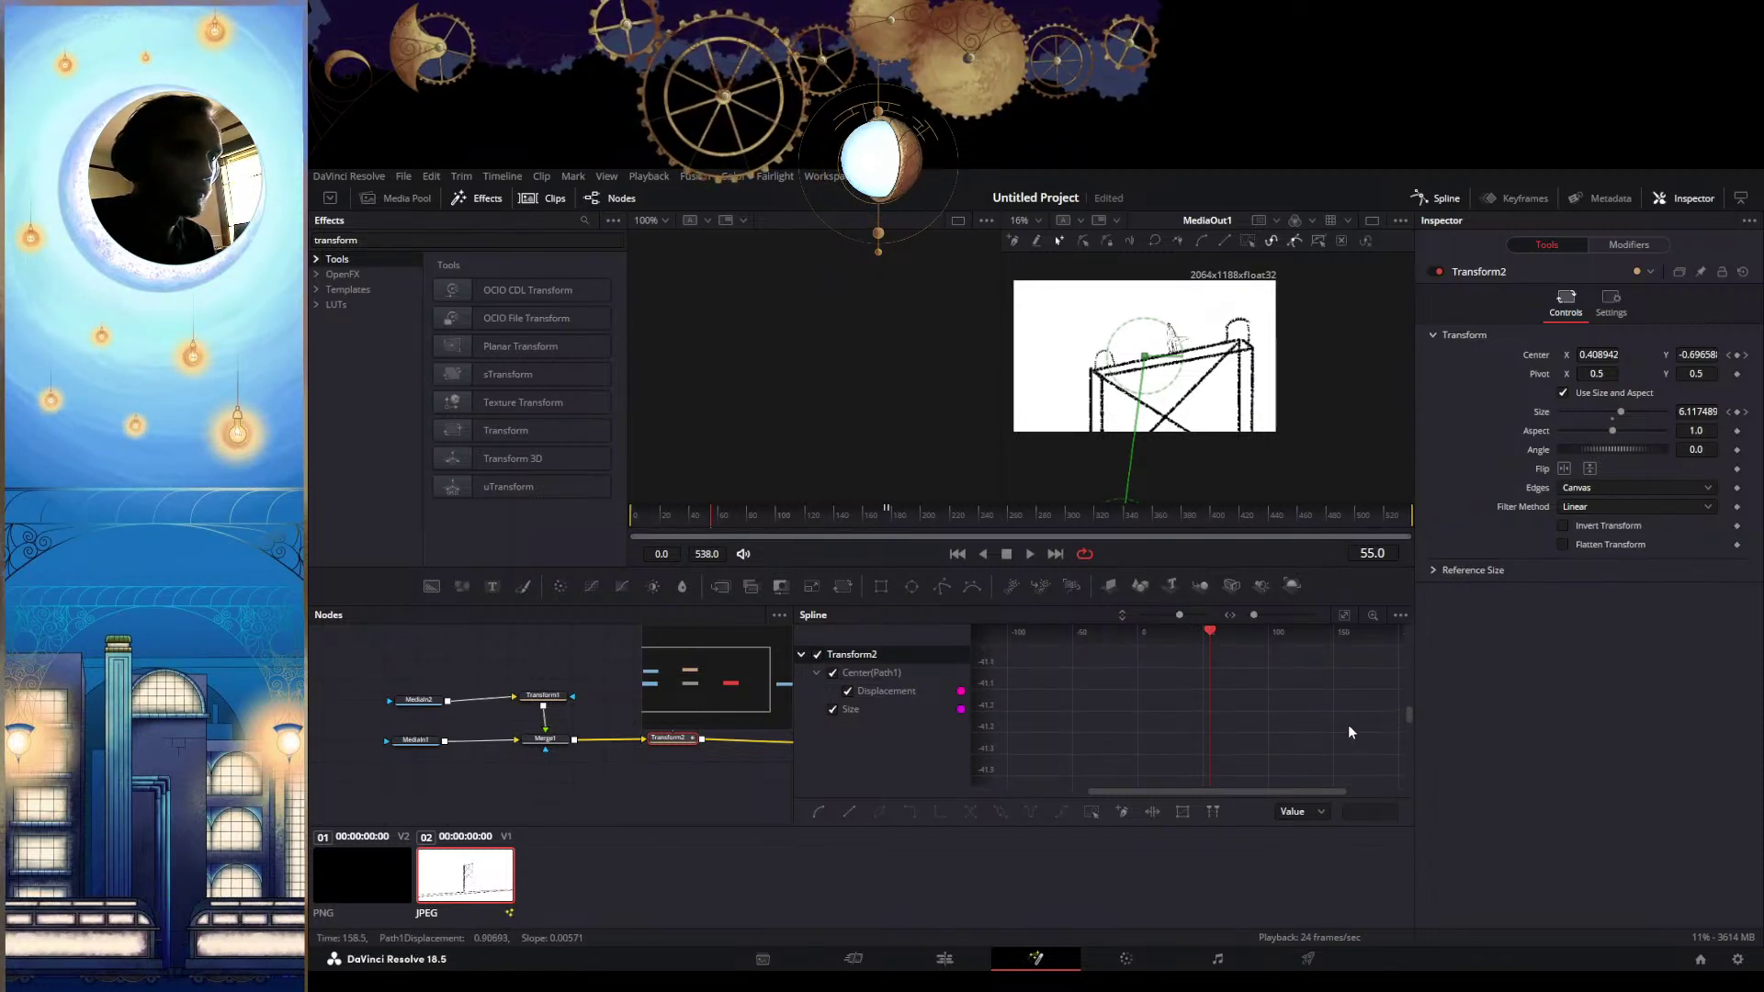
{"action": "left_click_drag", "start_coordinate": [1404, 718], "coordinate": [1424, 637]}
{"action": "scroll", "coordinate": [1399, 670], "scroll_direction": "down", "scroll_amount": 10}
{"action": "scroll", "coordinate": [1291, 707], "scroll_direction": "down", "scroll_amount": 3}
{"action": "left_click_drag", "start_coordinate": [1175, 615], "coordinate": [1144, 615]}
{"action": "left_click_drag", "start_coordinate": [1211, 672], "coordinate": [1122, 675]}
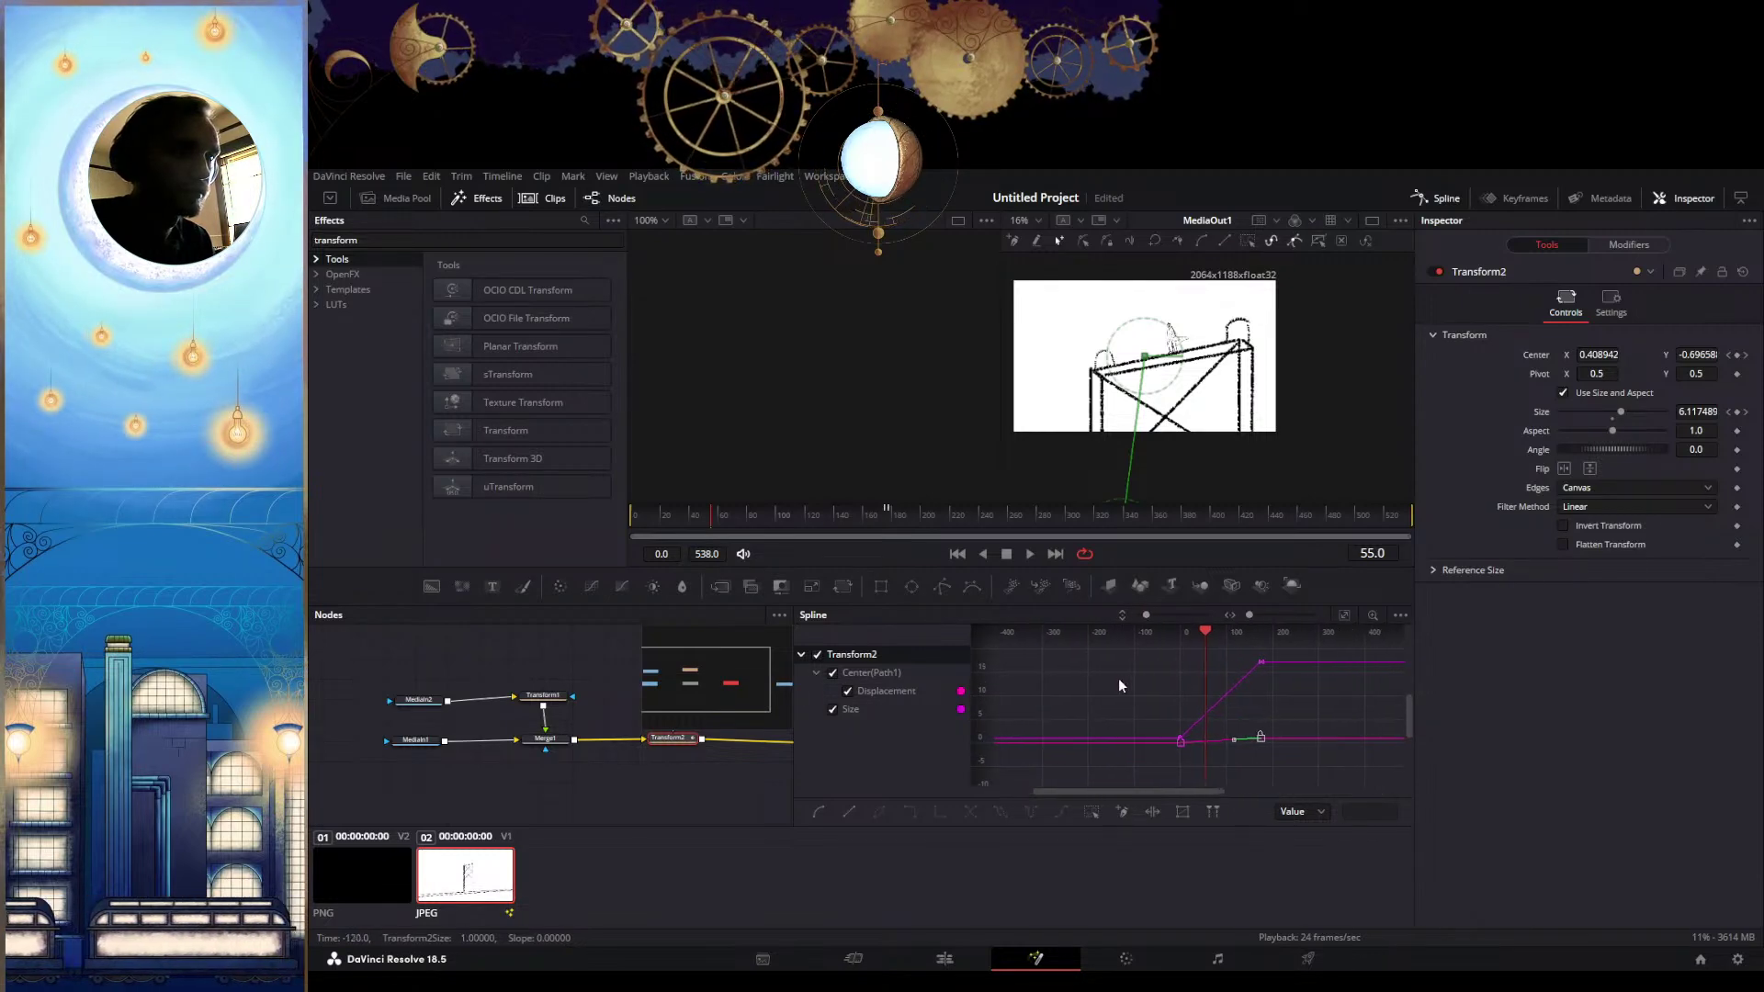
{"action": "left_click", "coordinate": [837, 681]}
{"action": "left_click", "coordinate": [834, 674]}
{"action": "left_click", "coordinate": [833, 673]}
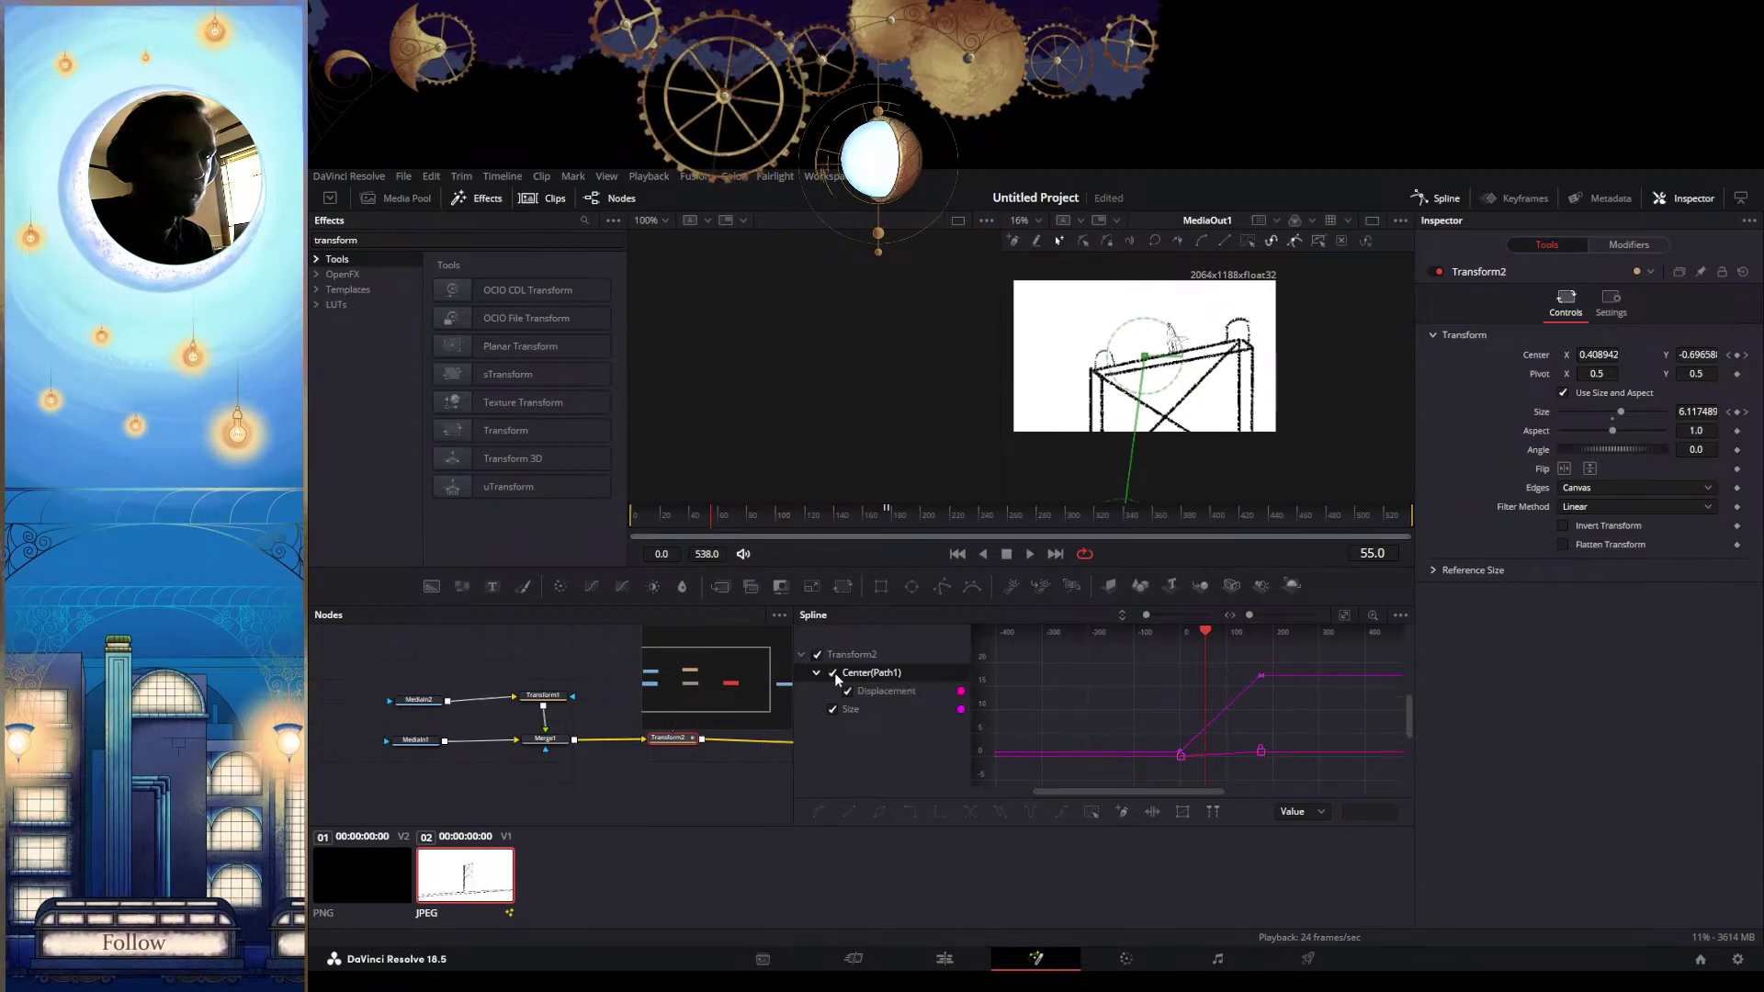
Try an extra mid-curve key at size 11.2 and one on the displacement curve, play the result, and remove both keys
{"action": "left_click_drag", "start_coordinate": [1221, 714], "coordinate": [1210, 704]}
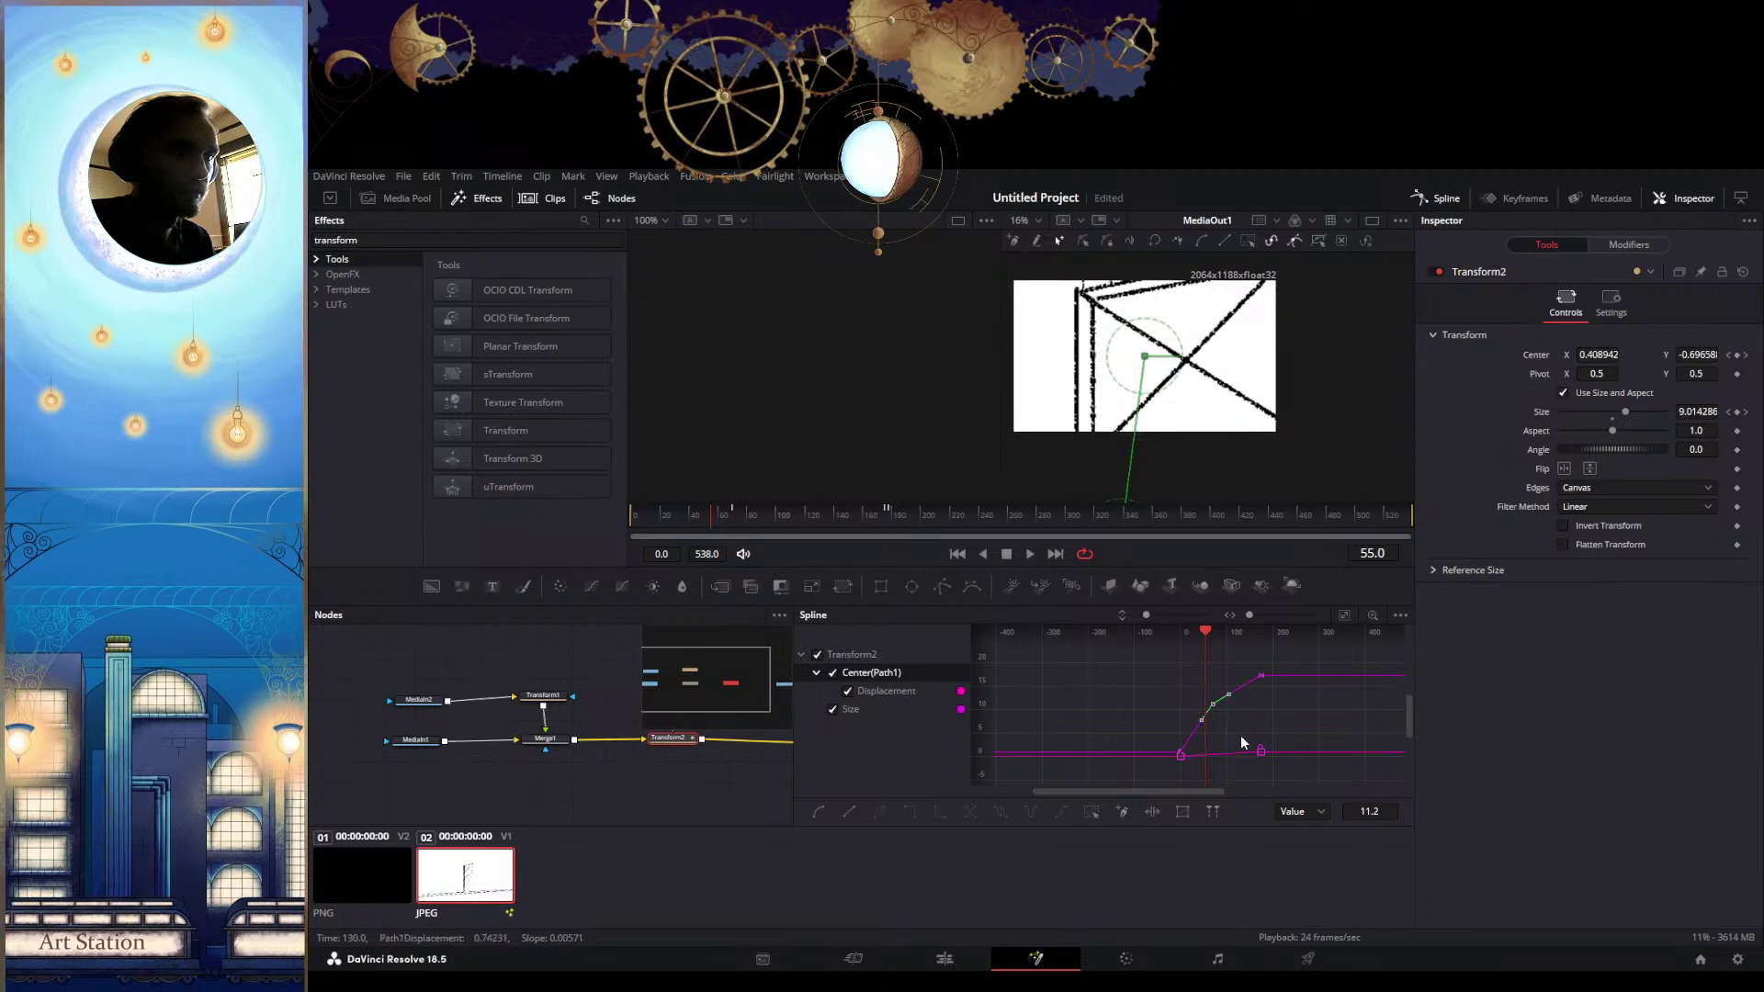
{"action": "left_click", "coordinate": [1222, 755]}
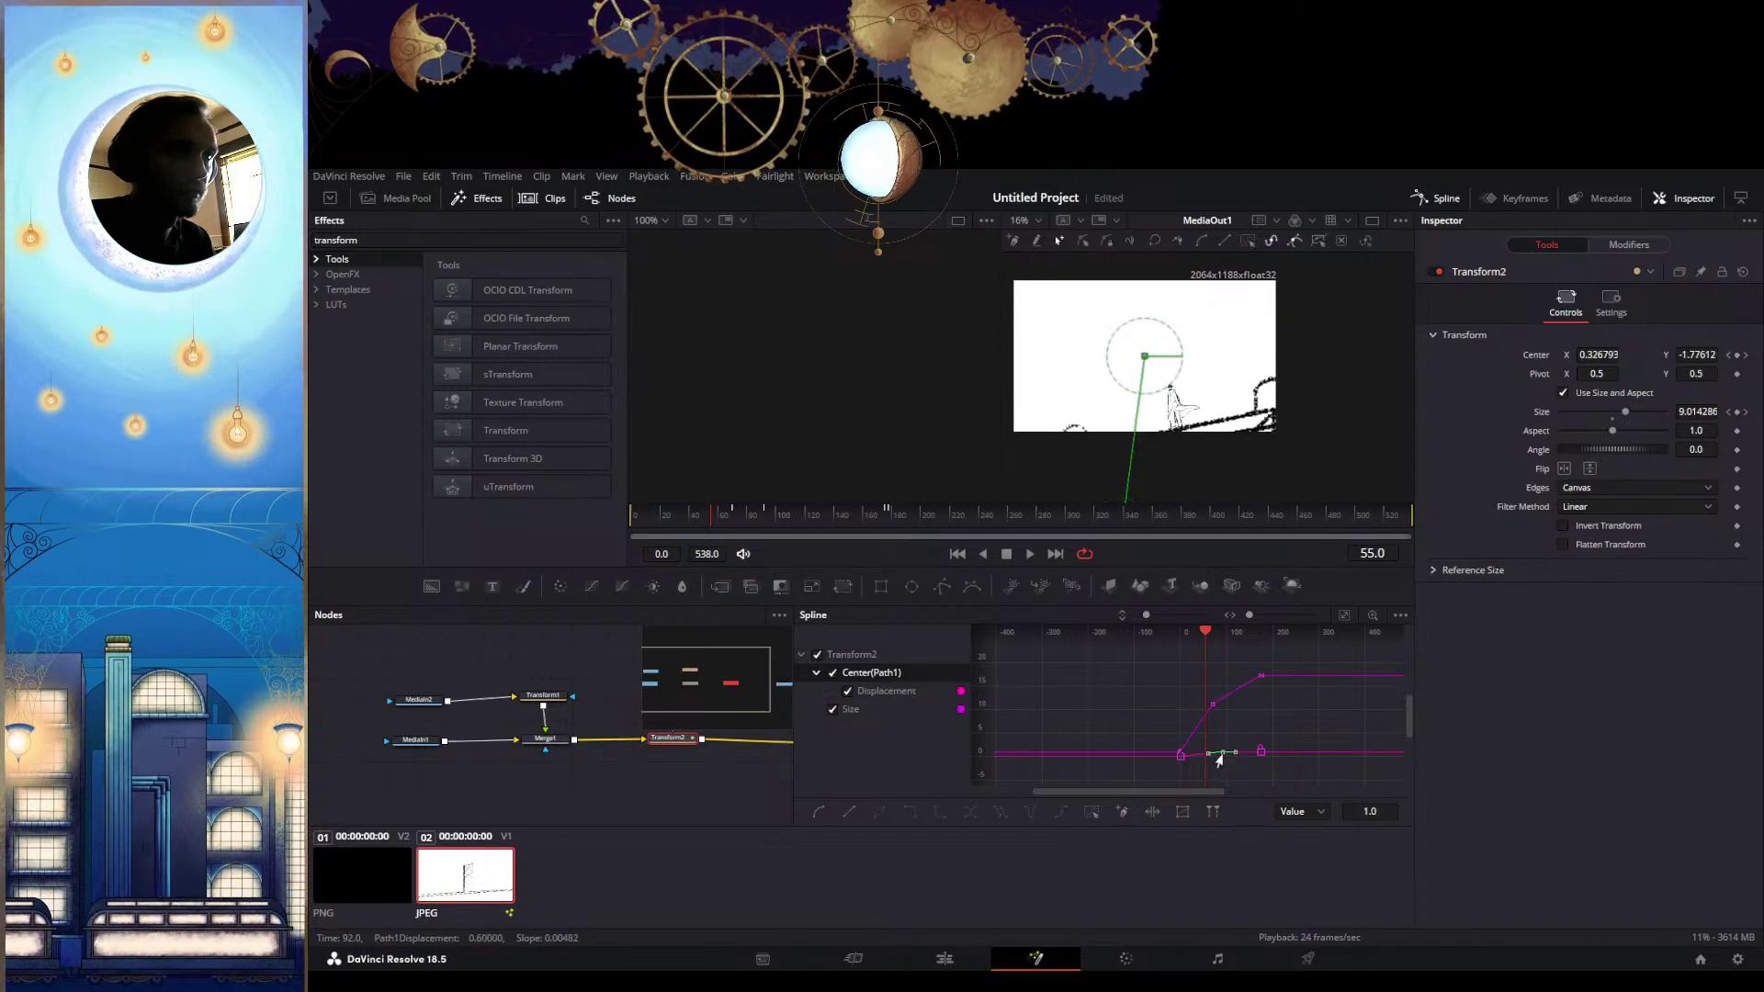
{"action": "key", "text": "space"}
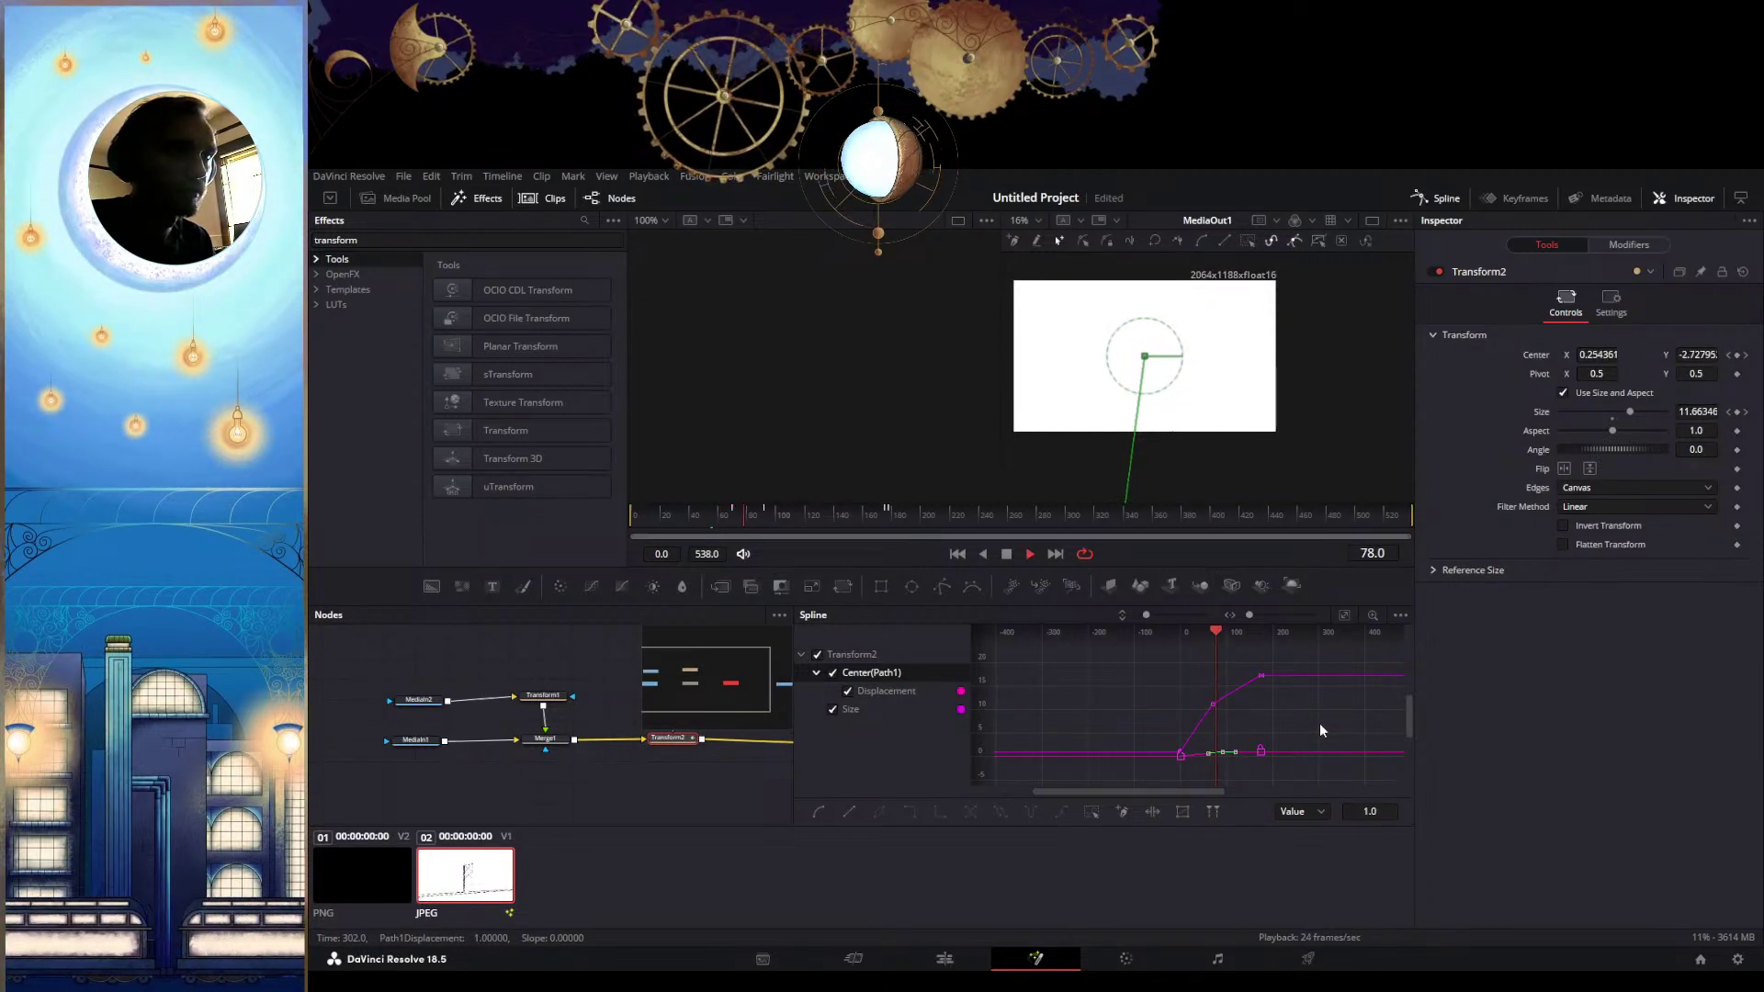
{"action": "key", "text": "Delete"}
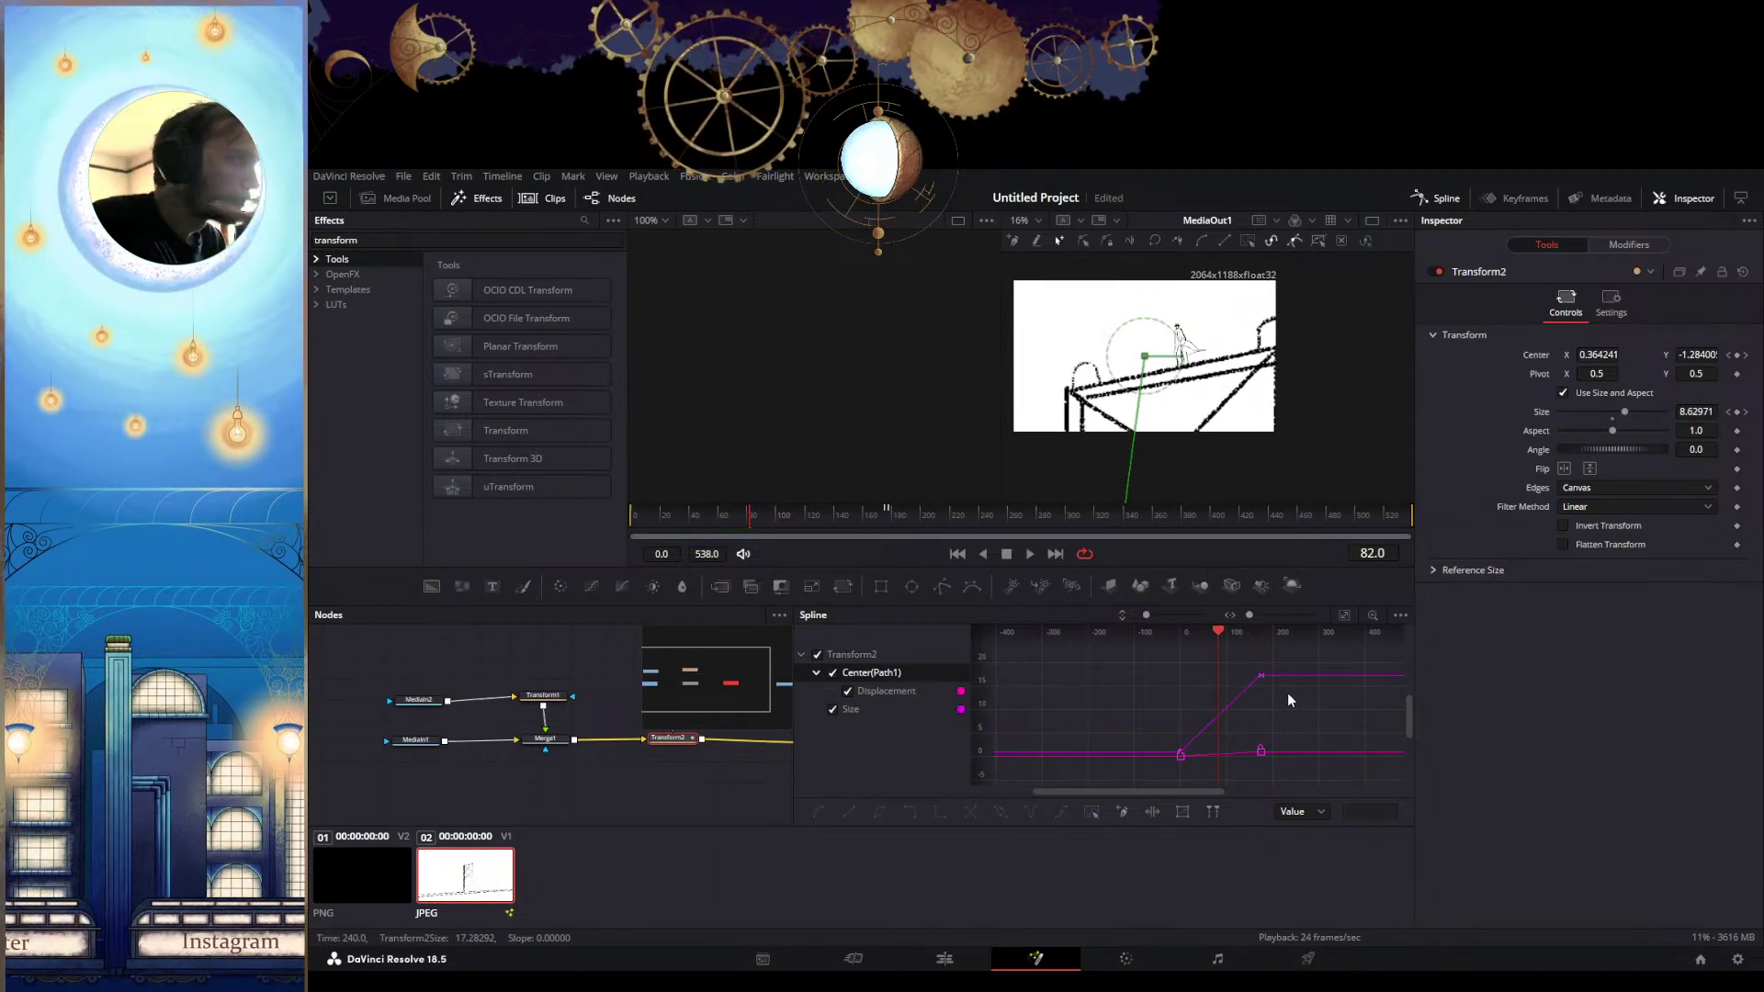
Play the camera zoom to its end keyframes, scrub back to the start, replay, and stop at frame 64
{"action": "key", "text": "space"}
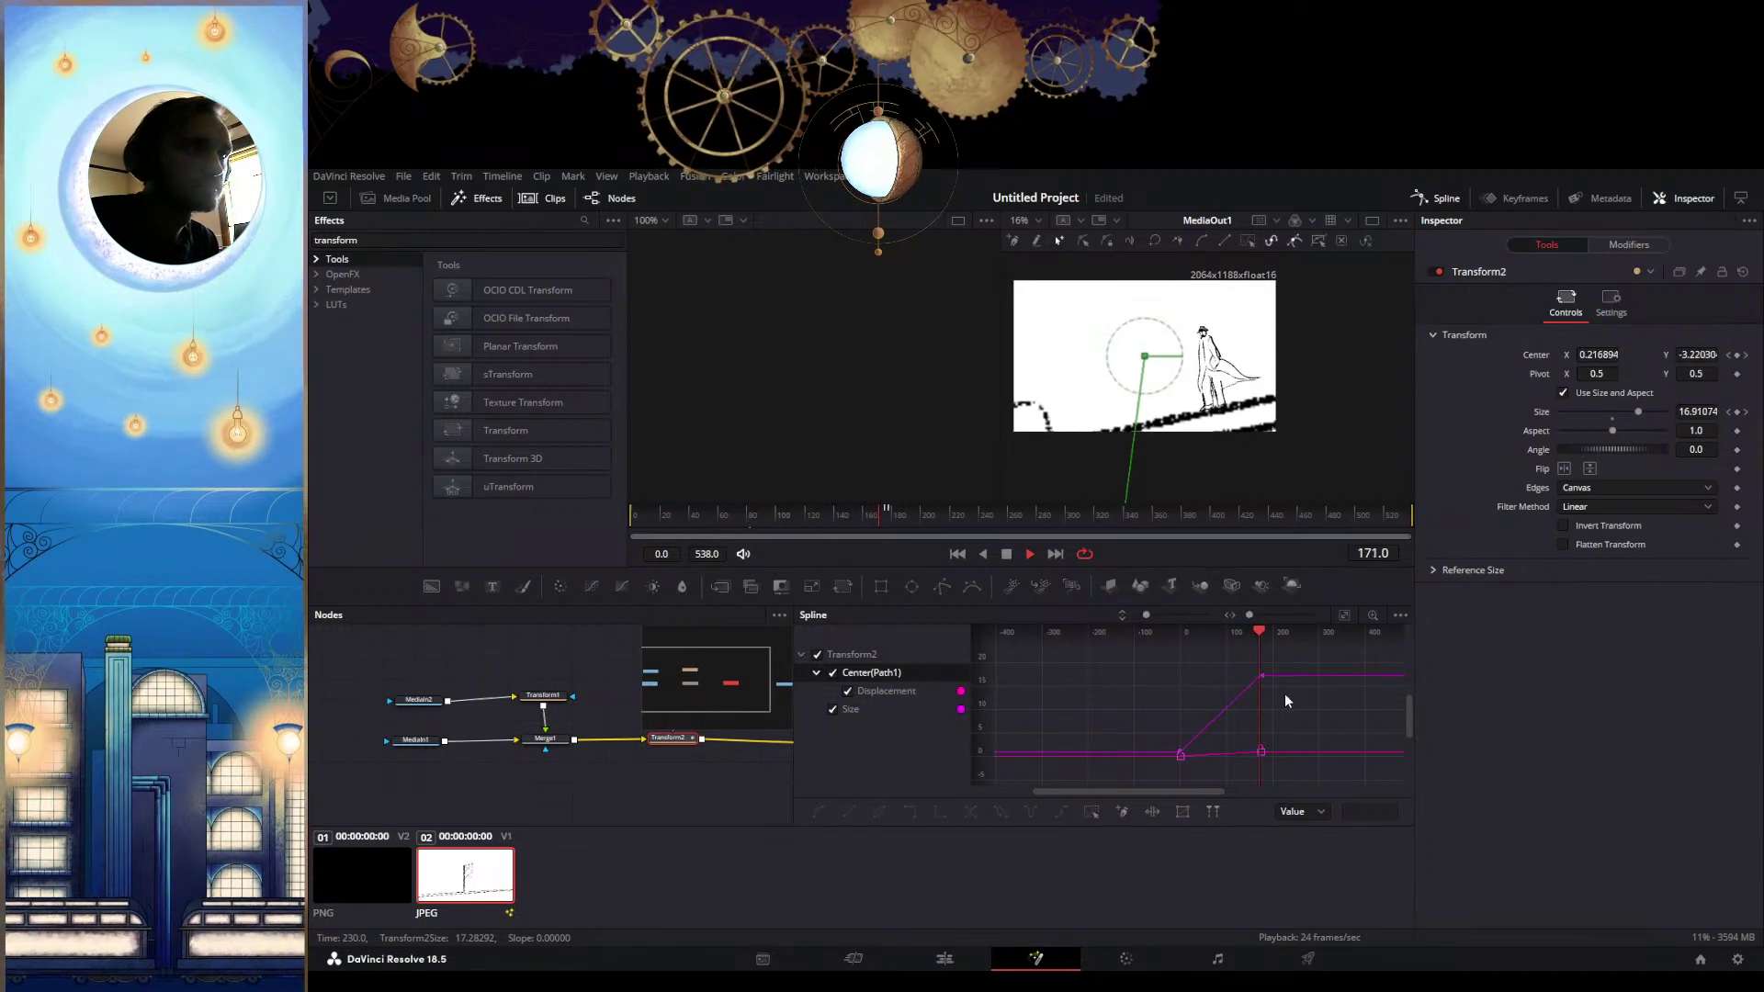
{"action": "key", "text": "space"}
{"action": "mouse_move", "coordinate": [1250, 636]}
{"action": "left_mouse_down"}
{"action": "mouse_move", "coordinate": [1221, 640]}
{"action": "mouse_move", "coordinate": [1236, 636]}
{"action": "left_mouse_up"}
{"action": "left_click_drag", "start_coordinate": [985, 691], "coordinate": [1017, 657]}
{"action": "left_click_drag", "start_coordinate": [1234, 632], "coordinate": [1489, 643]}
{"action": "left_click_drag", "start_coordinate": [1284, 631], "coordinate": [1043, 637]}
{"action": "key", "text": "space"}
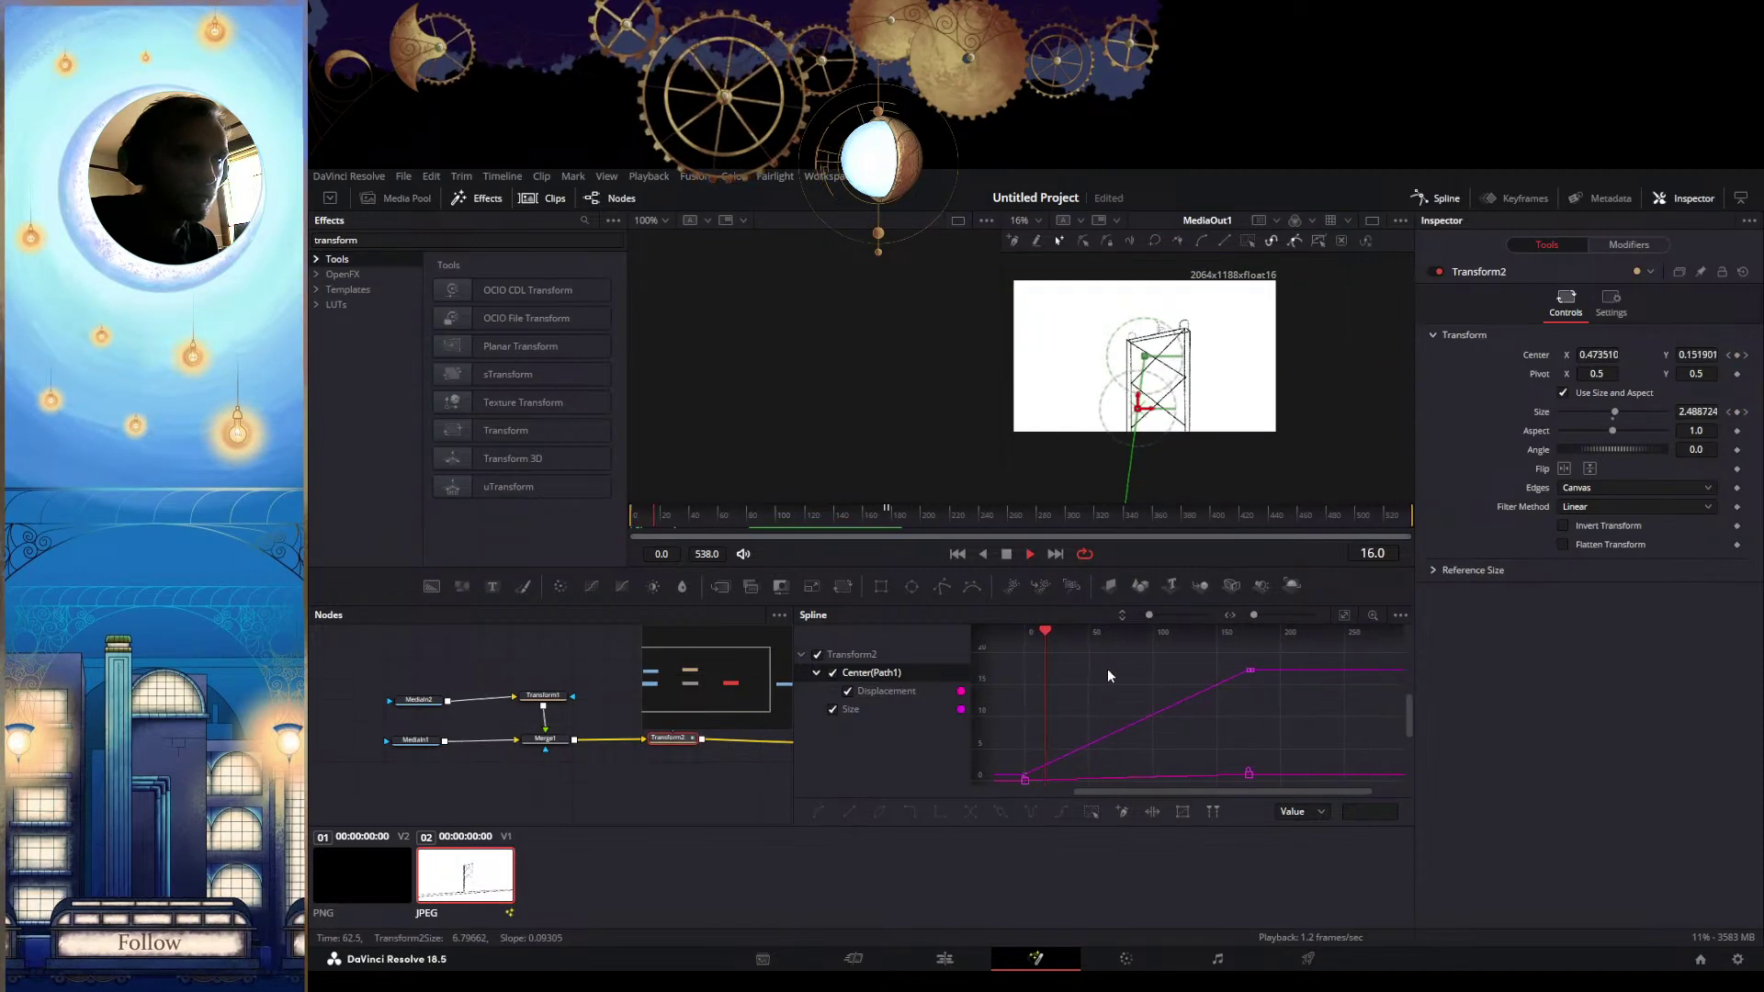
{"action": "key", "text": "space"}
Hide the center path's displacement curve and leave only the second Transform's size curve enabled in the Spline editor
{"action": "left_click_drag", "start_coordinate": [1160, 724], "coordinate": [1237, 721]}
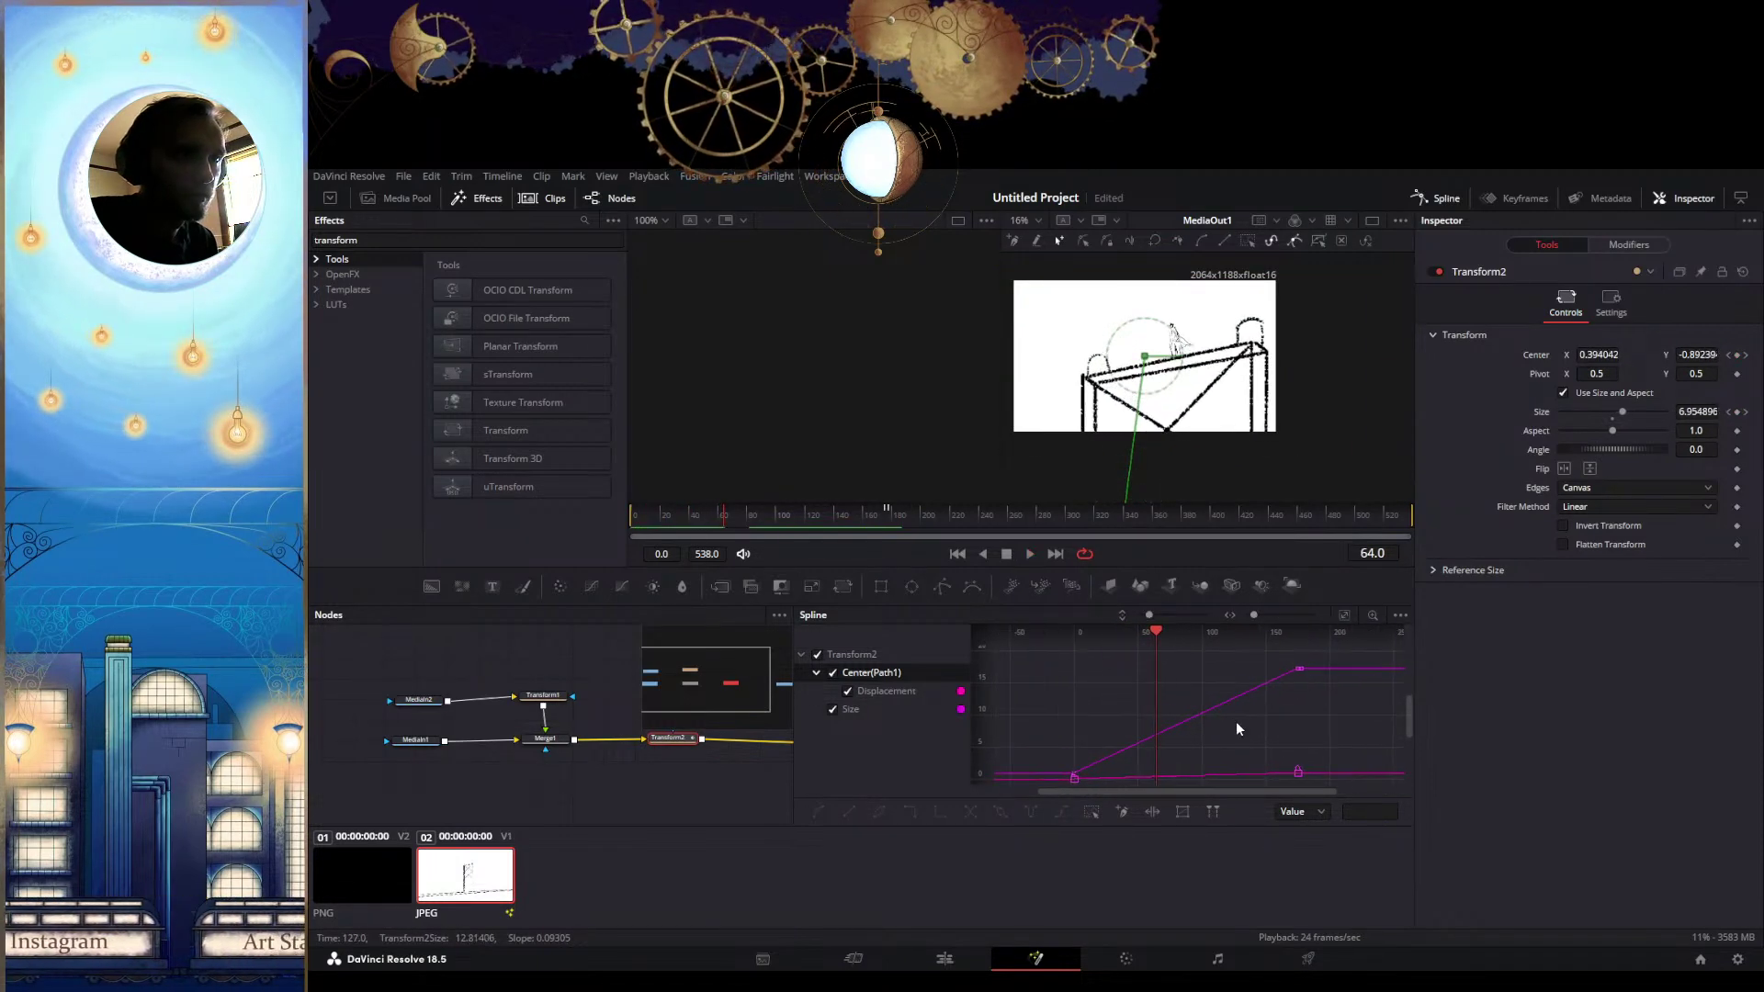
{"action": "left_click", "coordinate": [886, 692]}
{"action": "left_click", "coordinate": [848, 690]}
{"action": "left_click", "coordinate": [849, 691]}
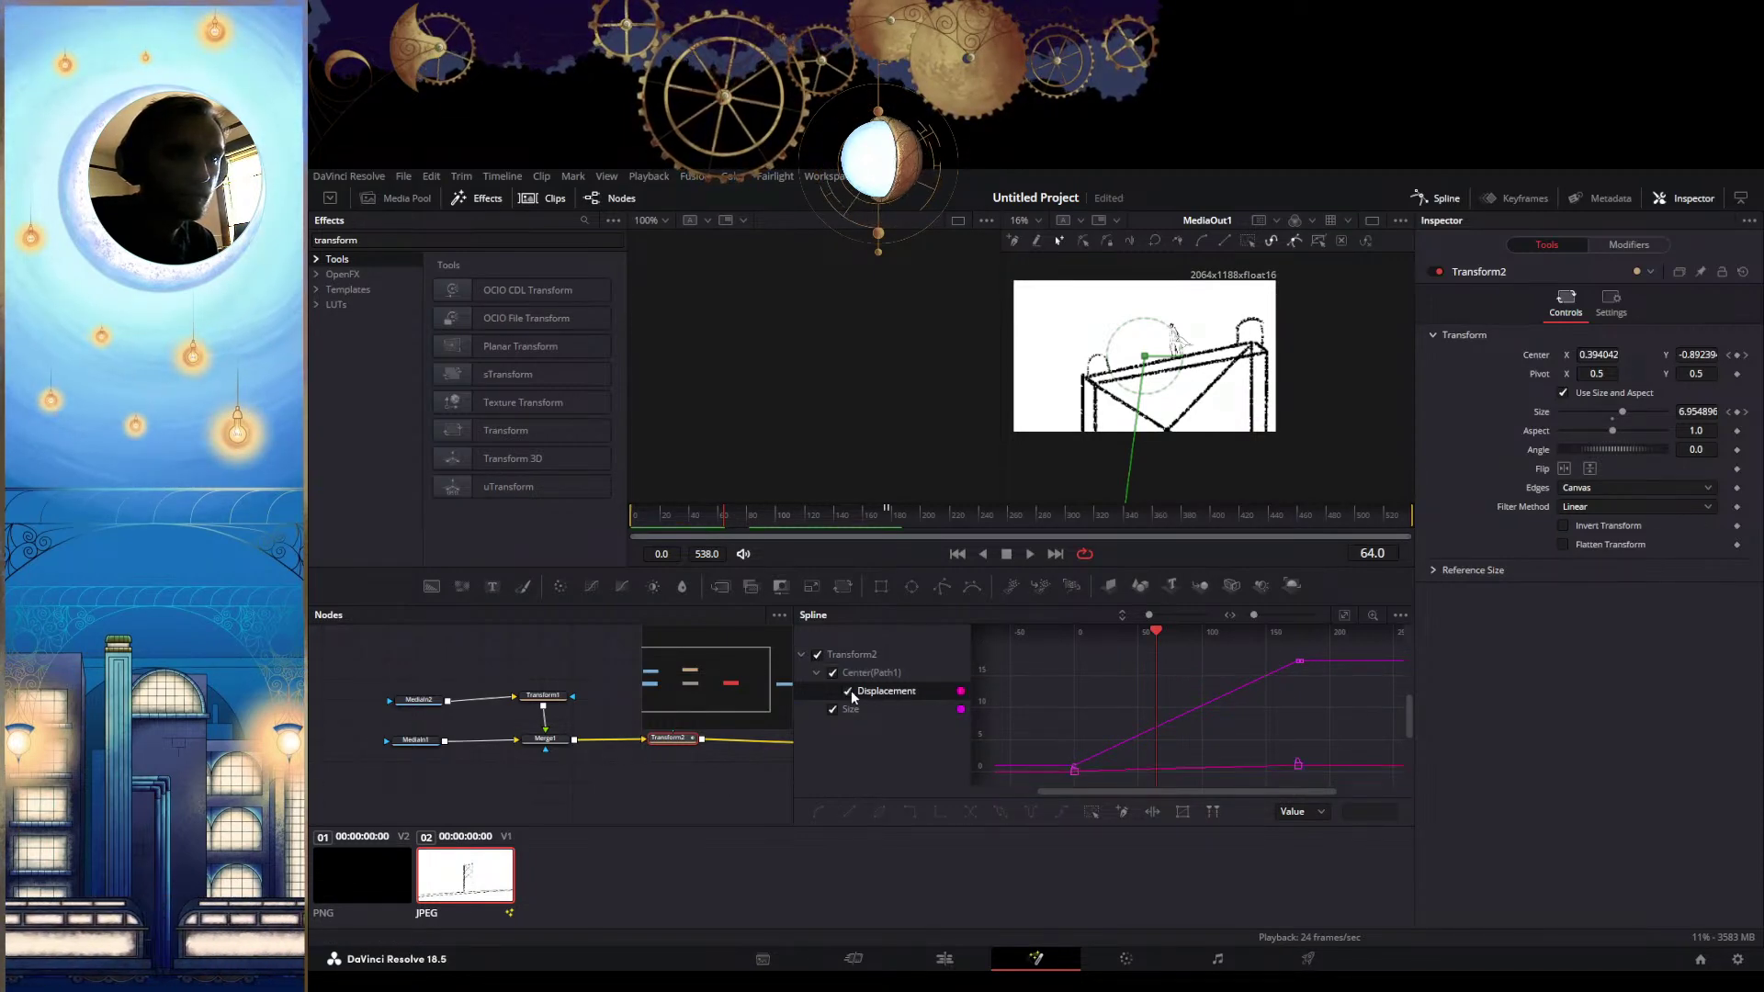
{"action": "left_click", "coordinate": [849, 691]}
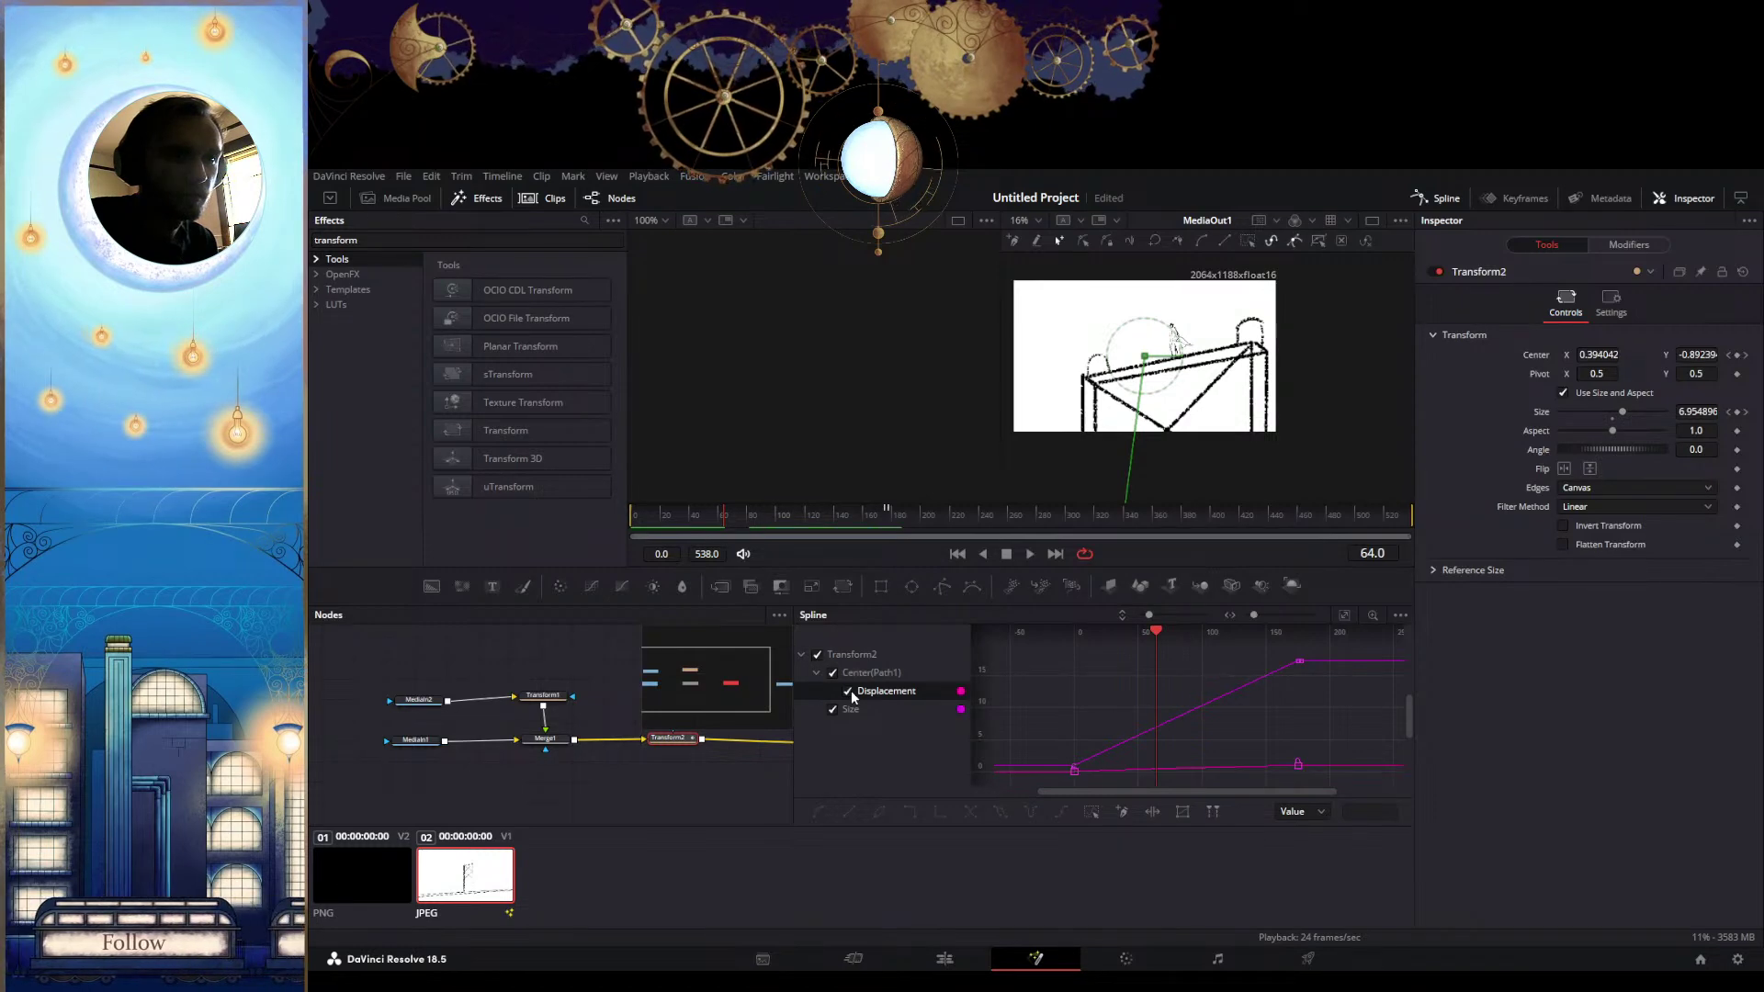
{"action": "left_click", "coordinate": [831, 710]}
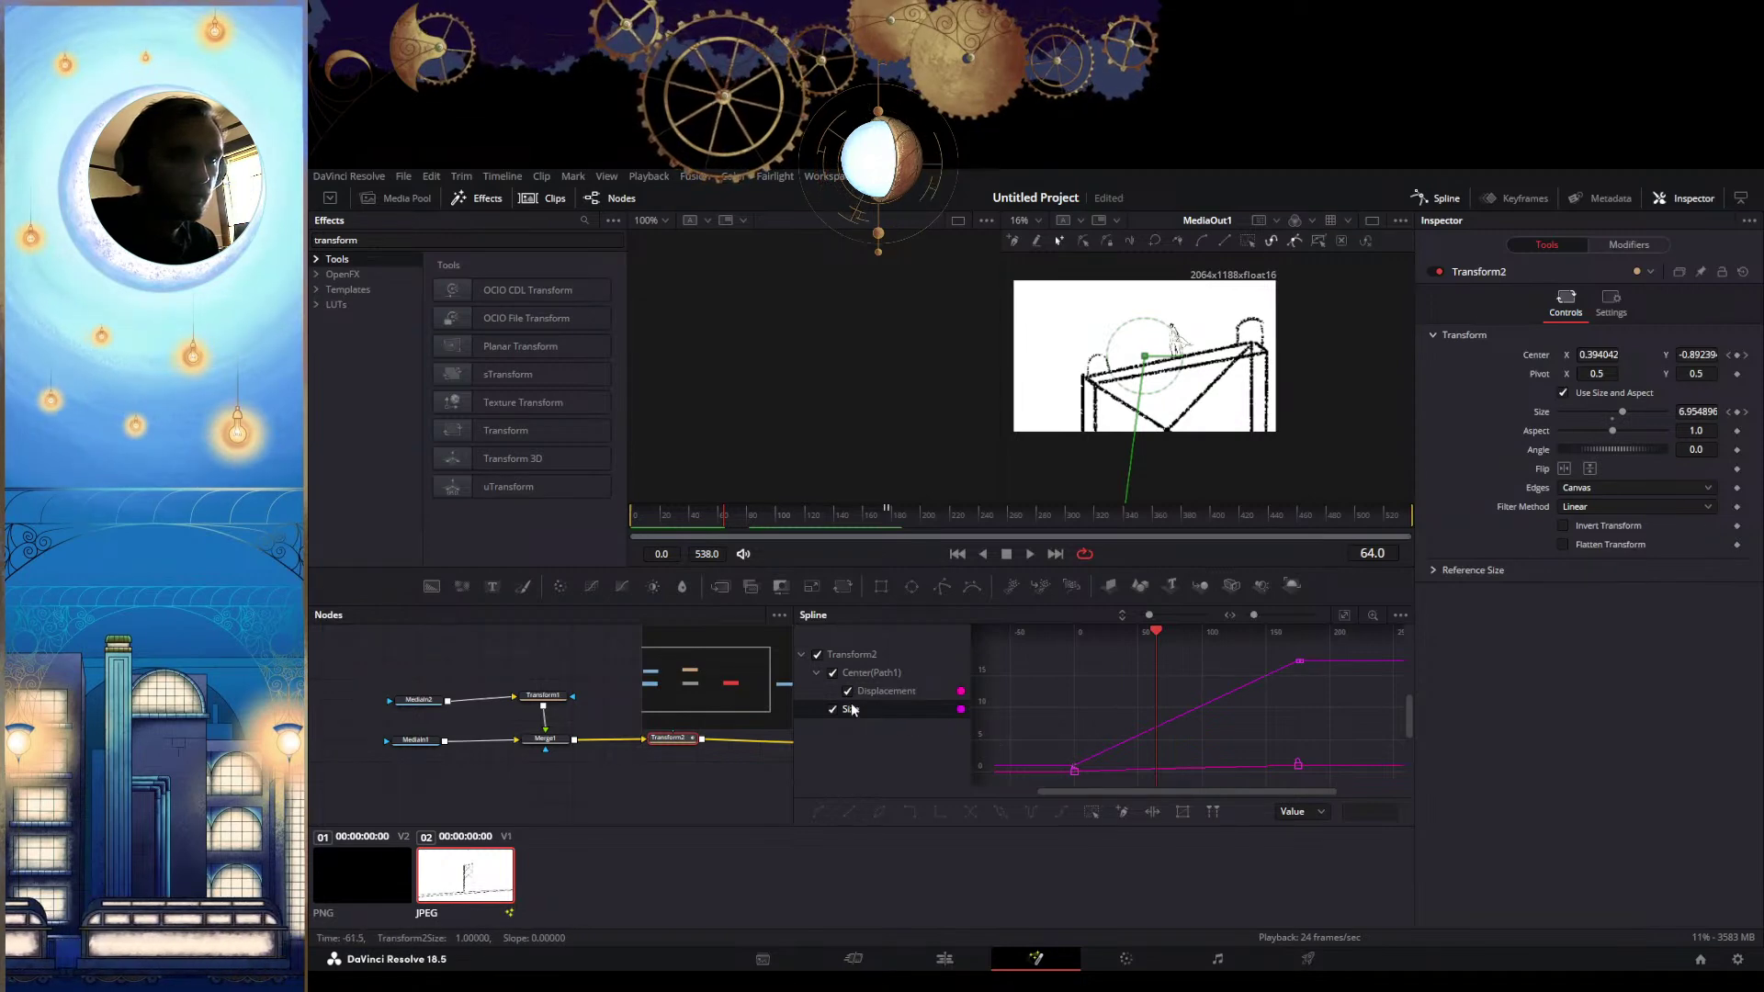
{"action": "left_click", "coordinate": [815, 656]}
{"action": "left_click", "coordinate": [817, 656]}
{"action": "left_click", "coordinate": [818, 656]}
{"action": "left_click", "coordinate": [831, 674]}
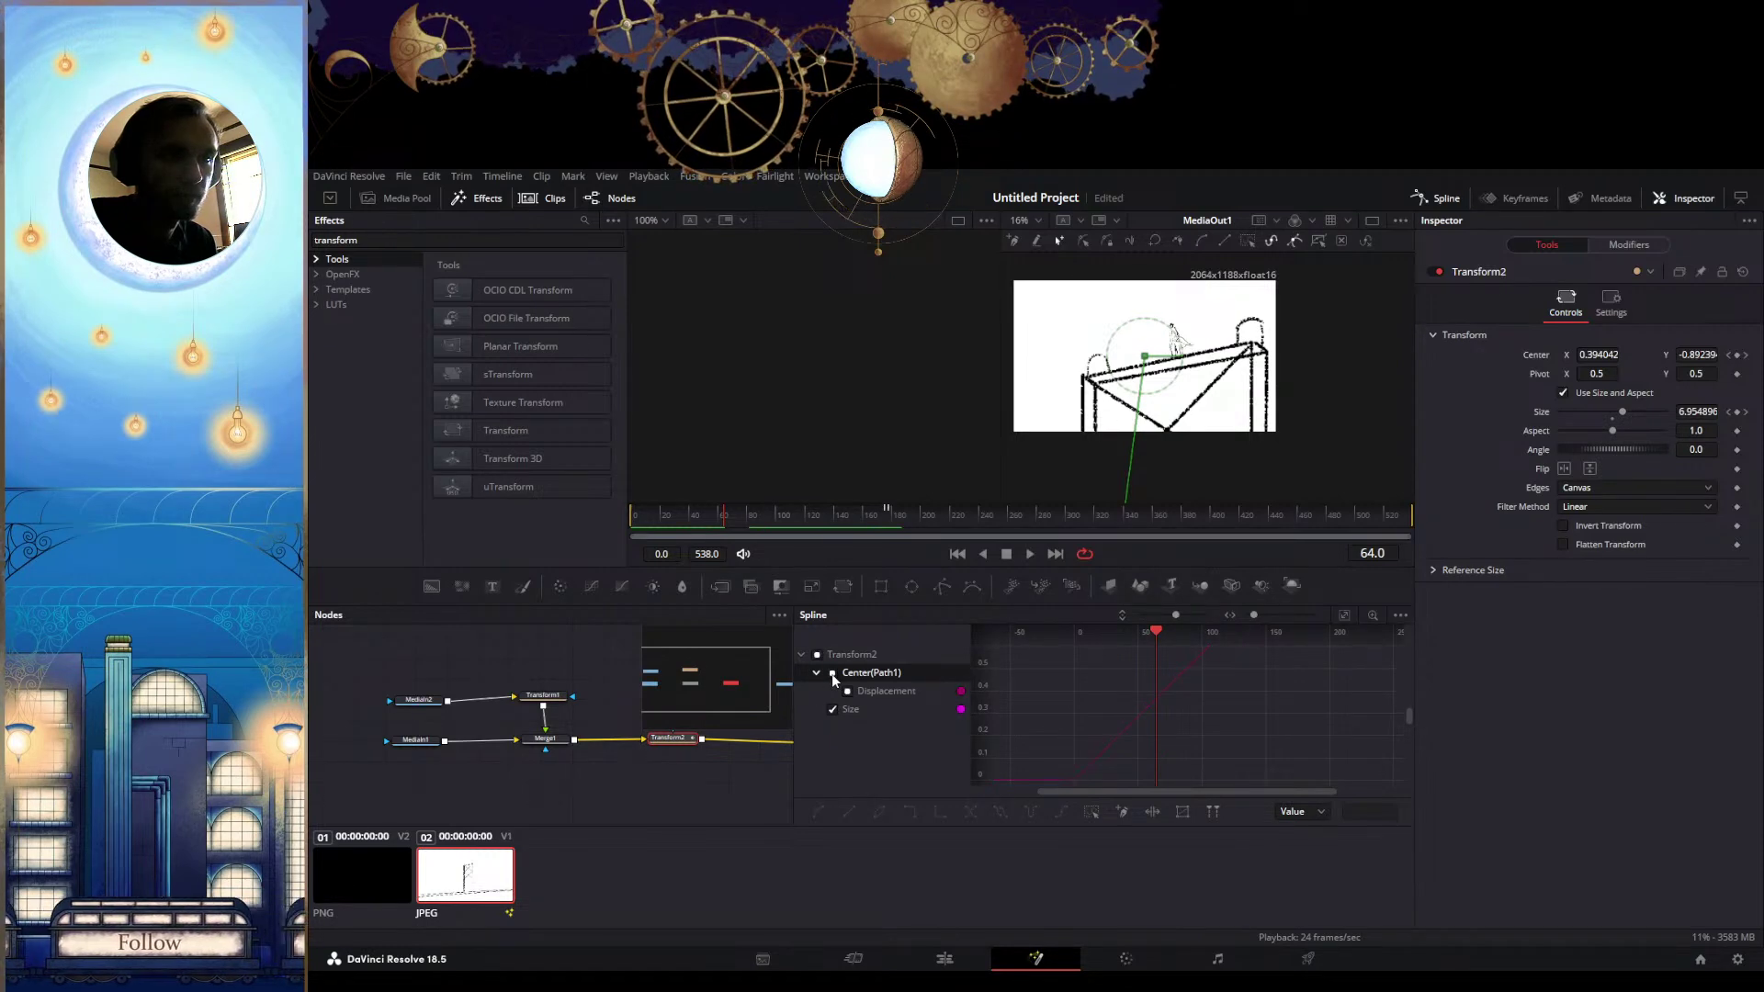
Bend the start of the size curve slightly with the handle of its frame 0 key
{"action": "scroll", "coordinate": [1130, 724], "scroll_direction": "up", "scroll_amount": 6}
{"action": "scroll", "coordinate": [1148, 724], "scroll_direction": "down", "scroll_amount": 5}
{"action": "scroll", "coordinate": [1148, 725], "scroll_direction": "down", "scroll_amount": 10}
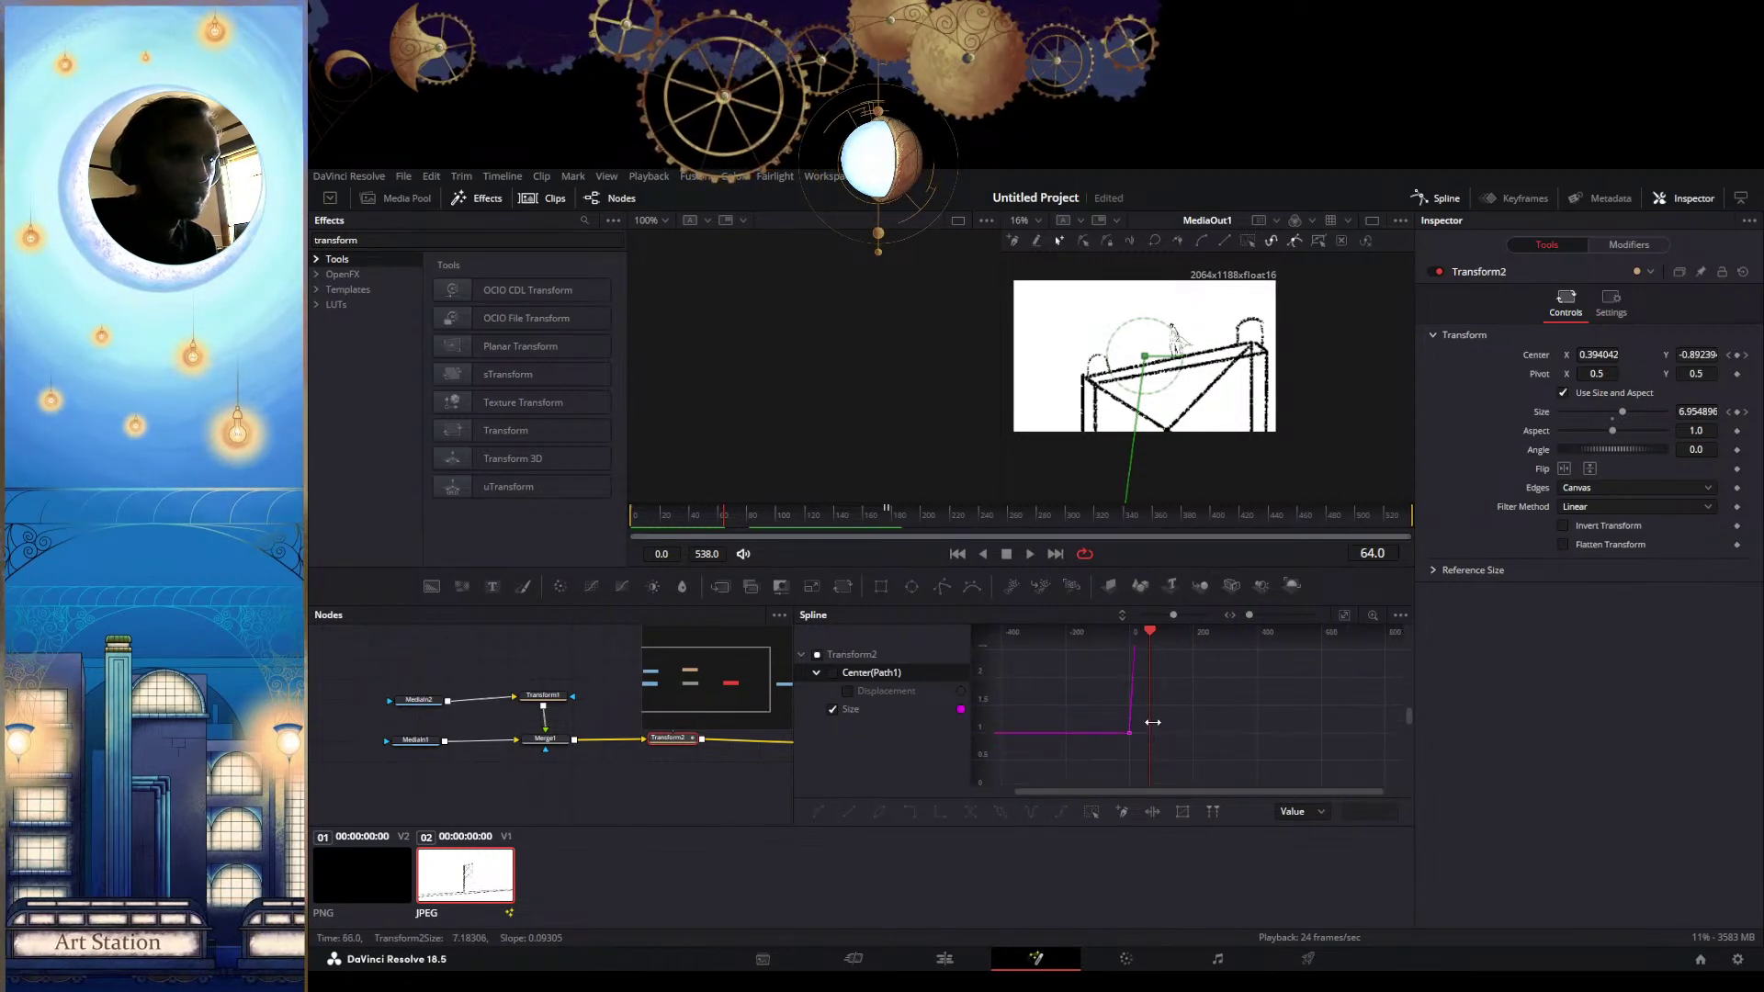
{"action": "scroll", "coordinate": [1204, 749], "scroll_direction": "up", "scroll_amount": 4}
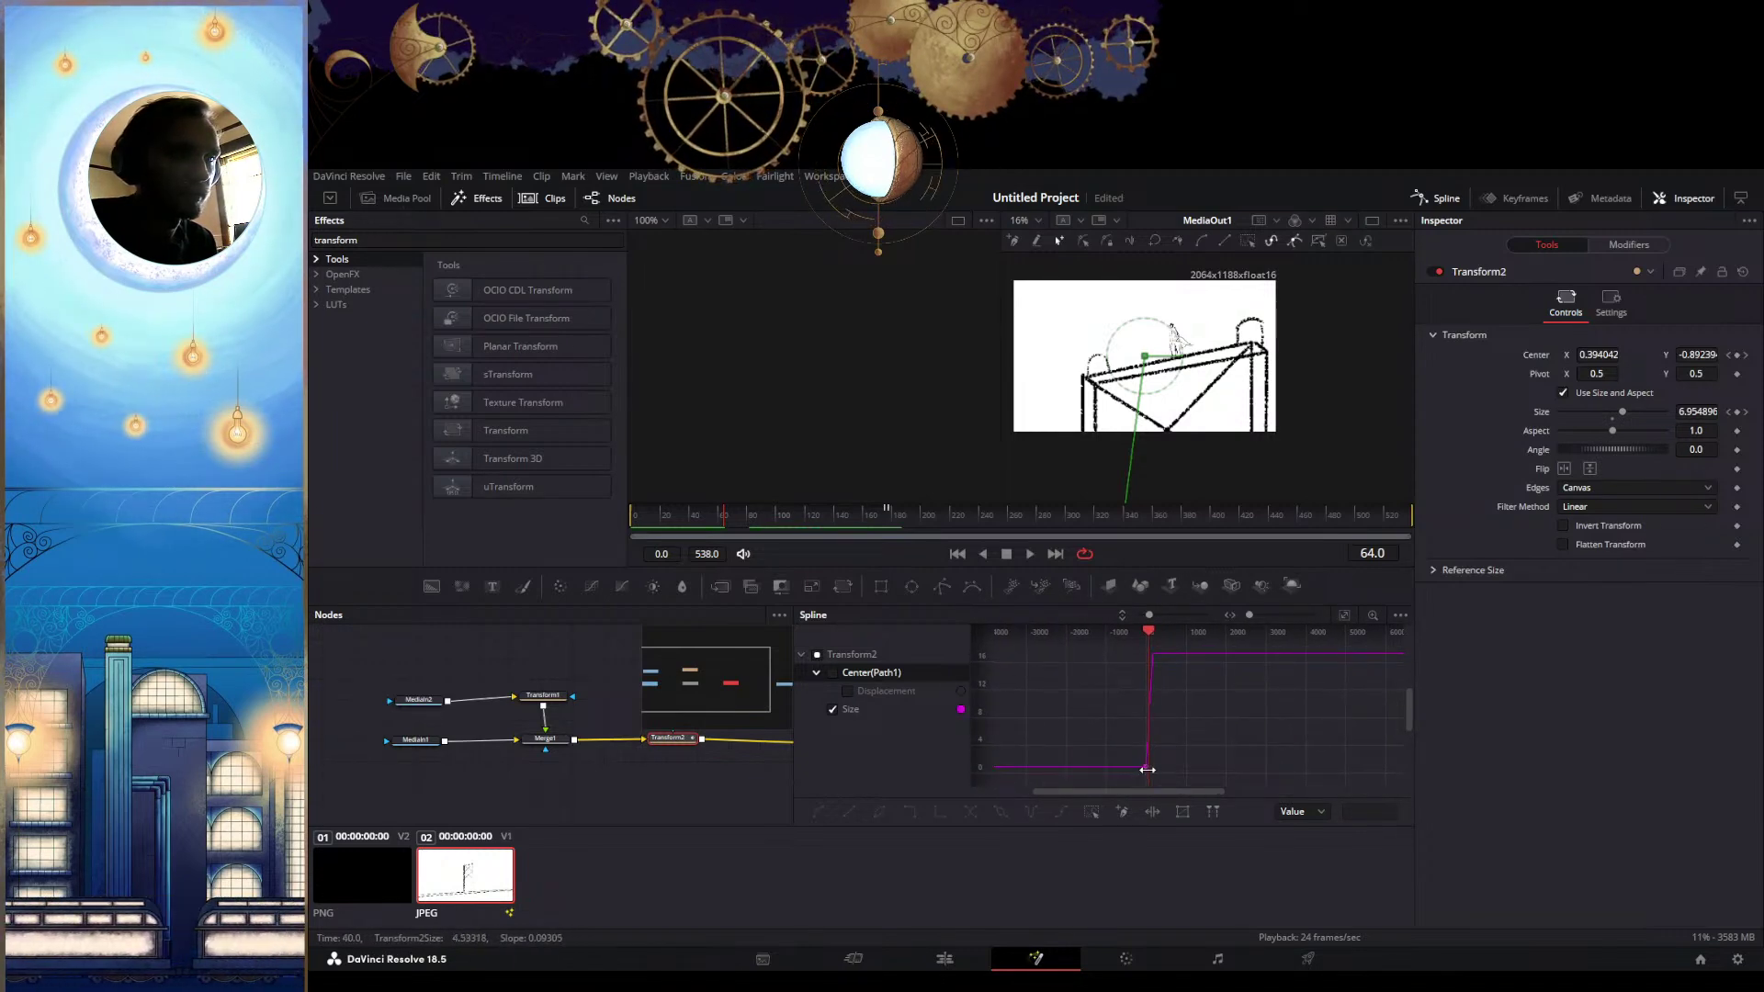
{"action": "left_click", "coordinate": [1145, 767]}
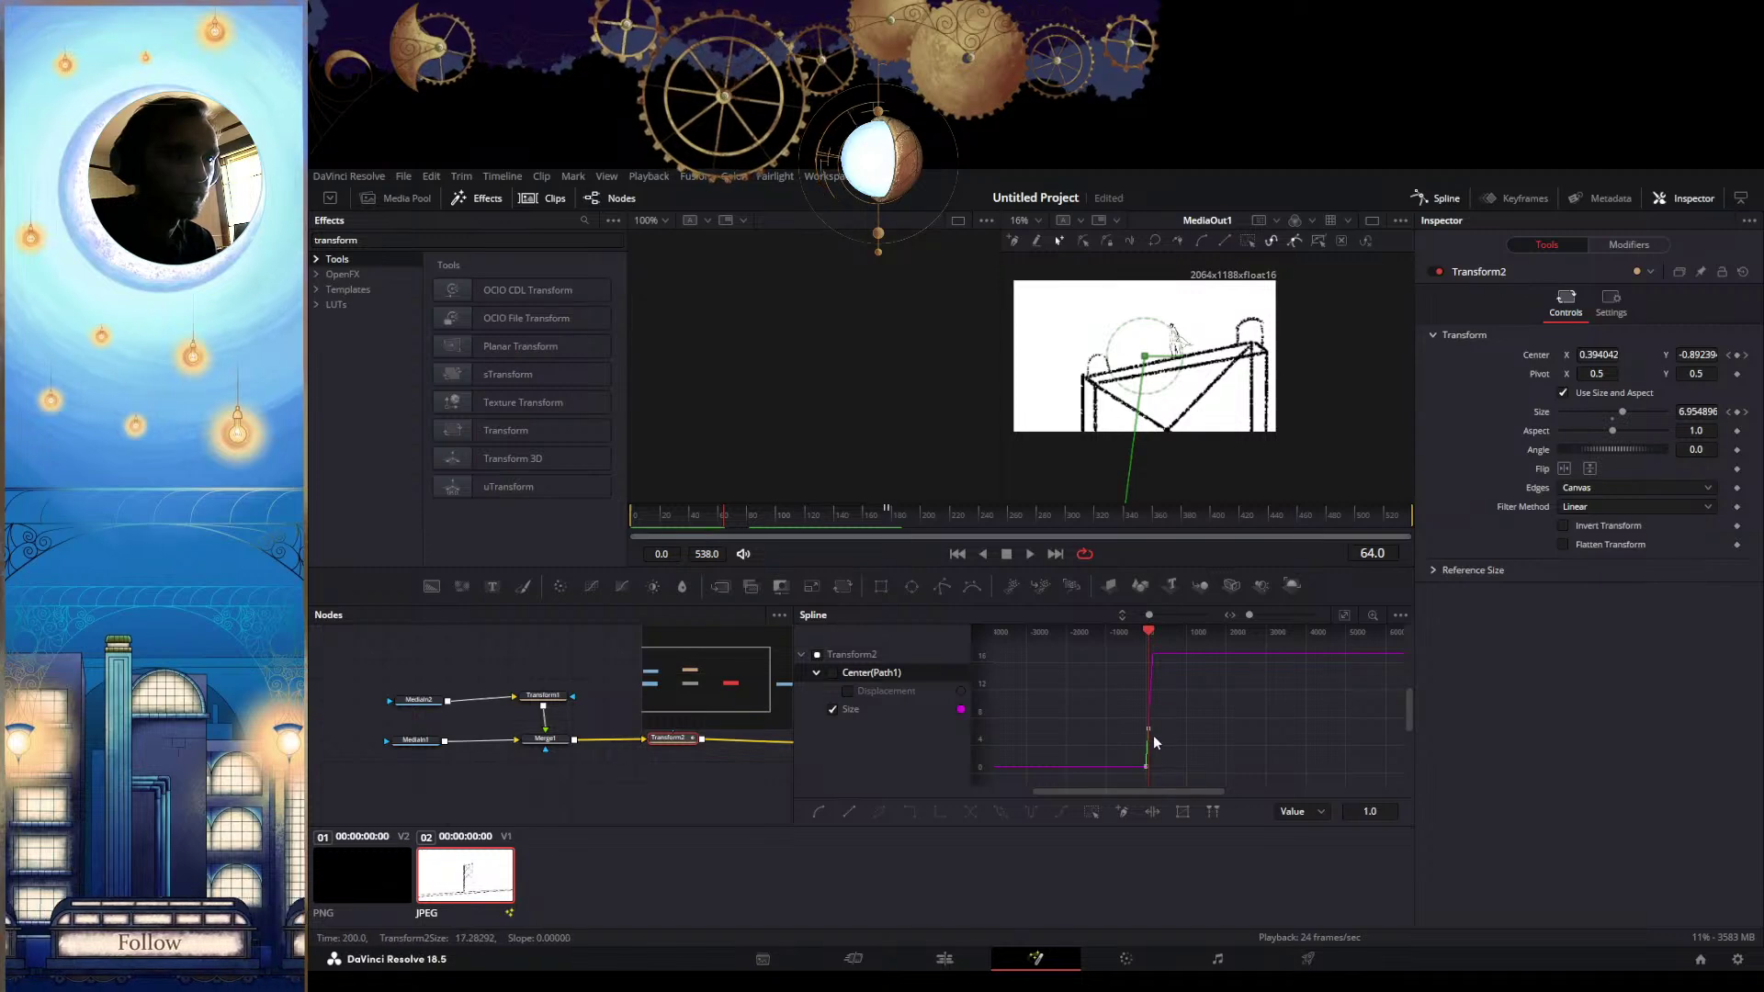
{"action": "left_click_drag", "start_coordinate": [1145, 733], "coordinate": [1146, 732]}
Play the adjusted zoom, return to frame 0, replay, and stop at frame 25
{"action": "key", "text": "space"}
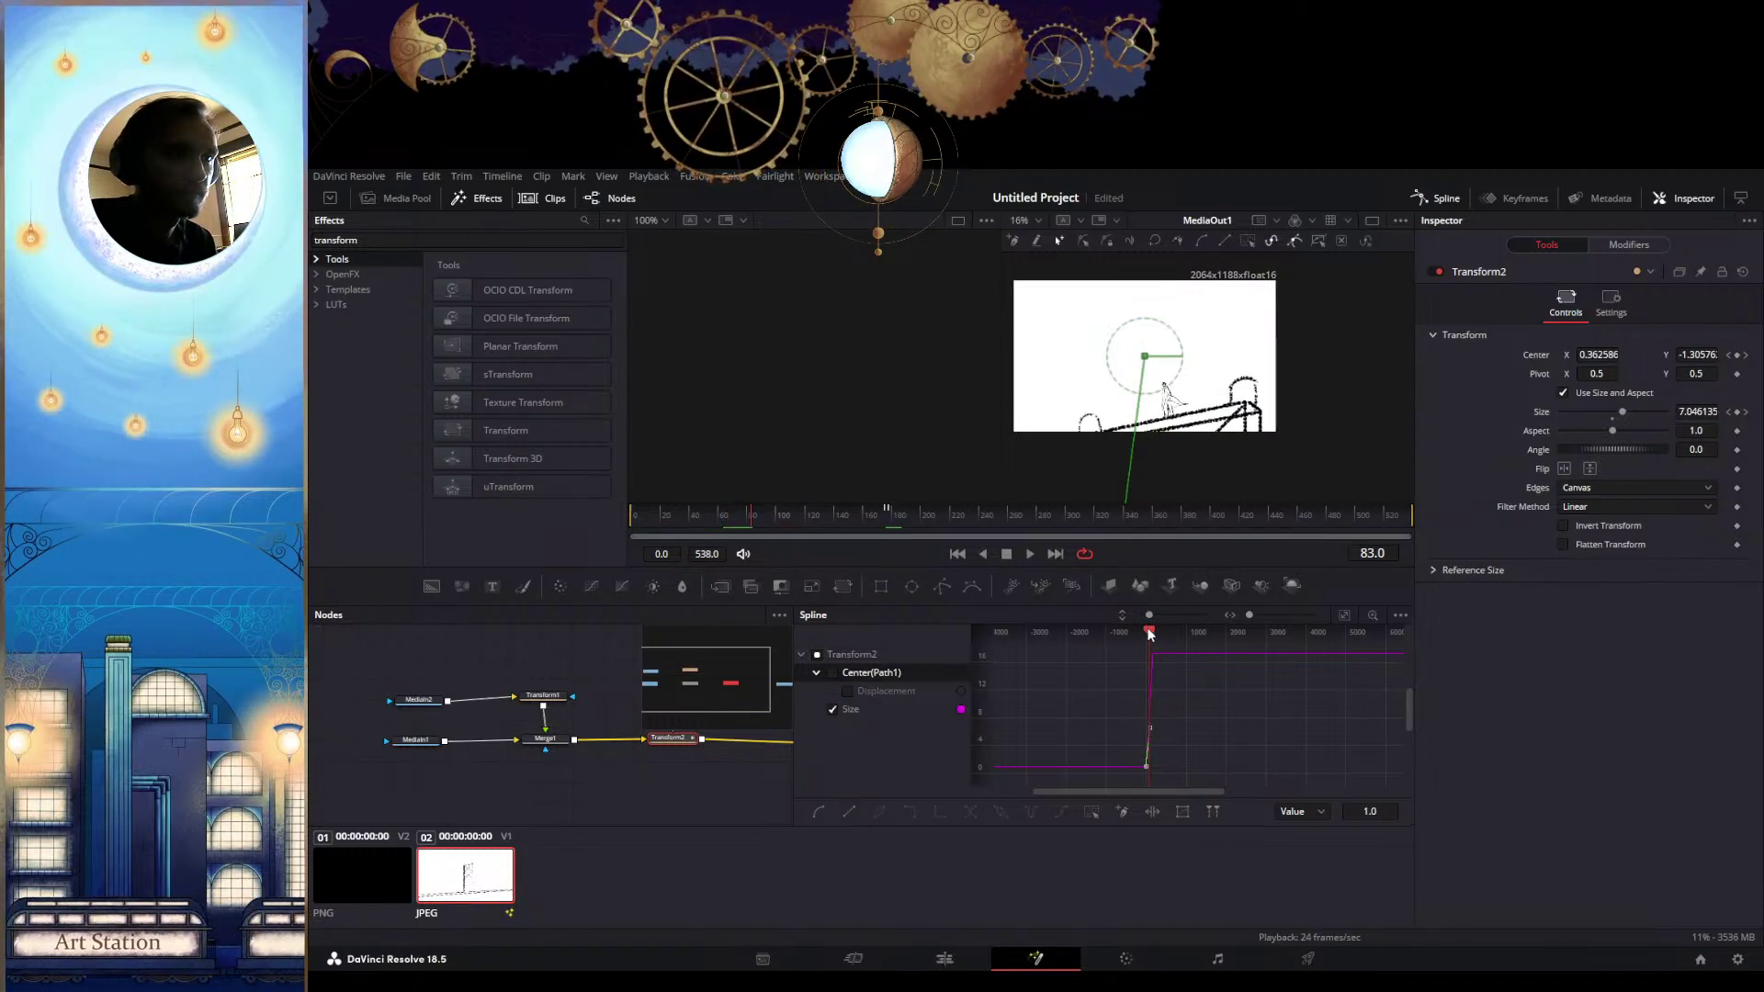
{"action": "left_click_drag", "start_coordinate": [1149, 633], "coordinate": [1134, 626]}
{"action": "scroll", "coordinate": [1121, 729], "scroll_direction": "up", "scroll_amount": 2}
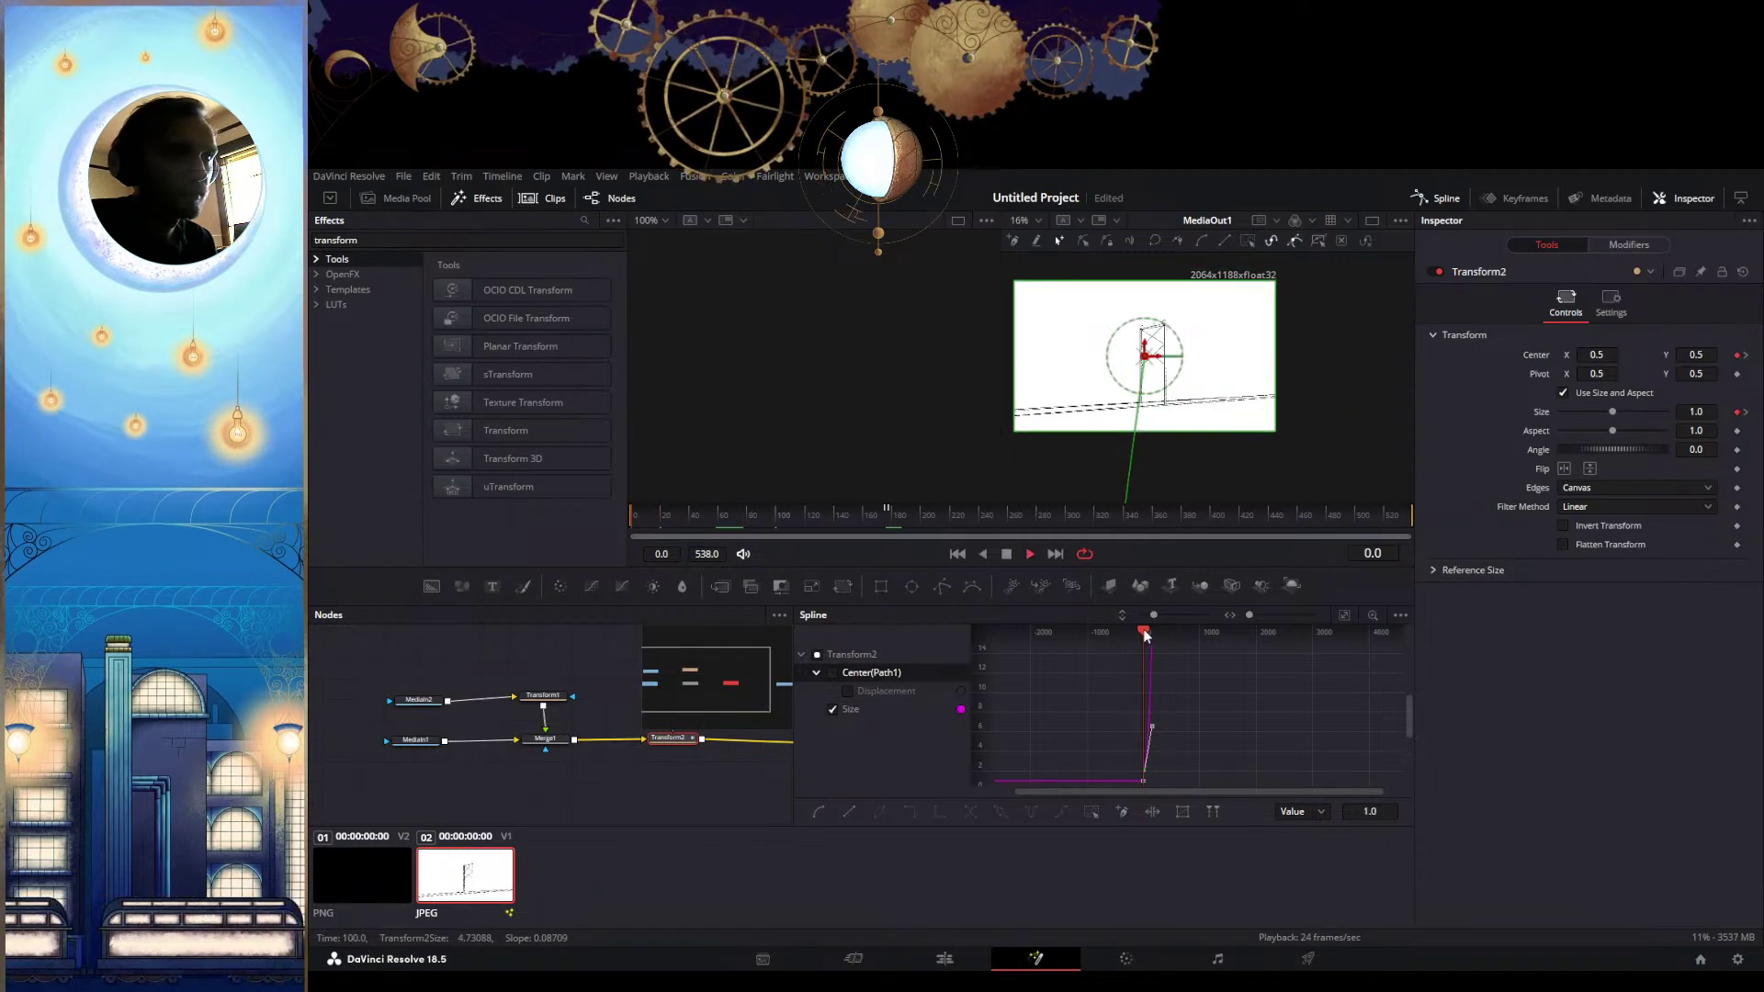
{"action": "key", "text": "space"}
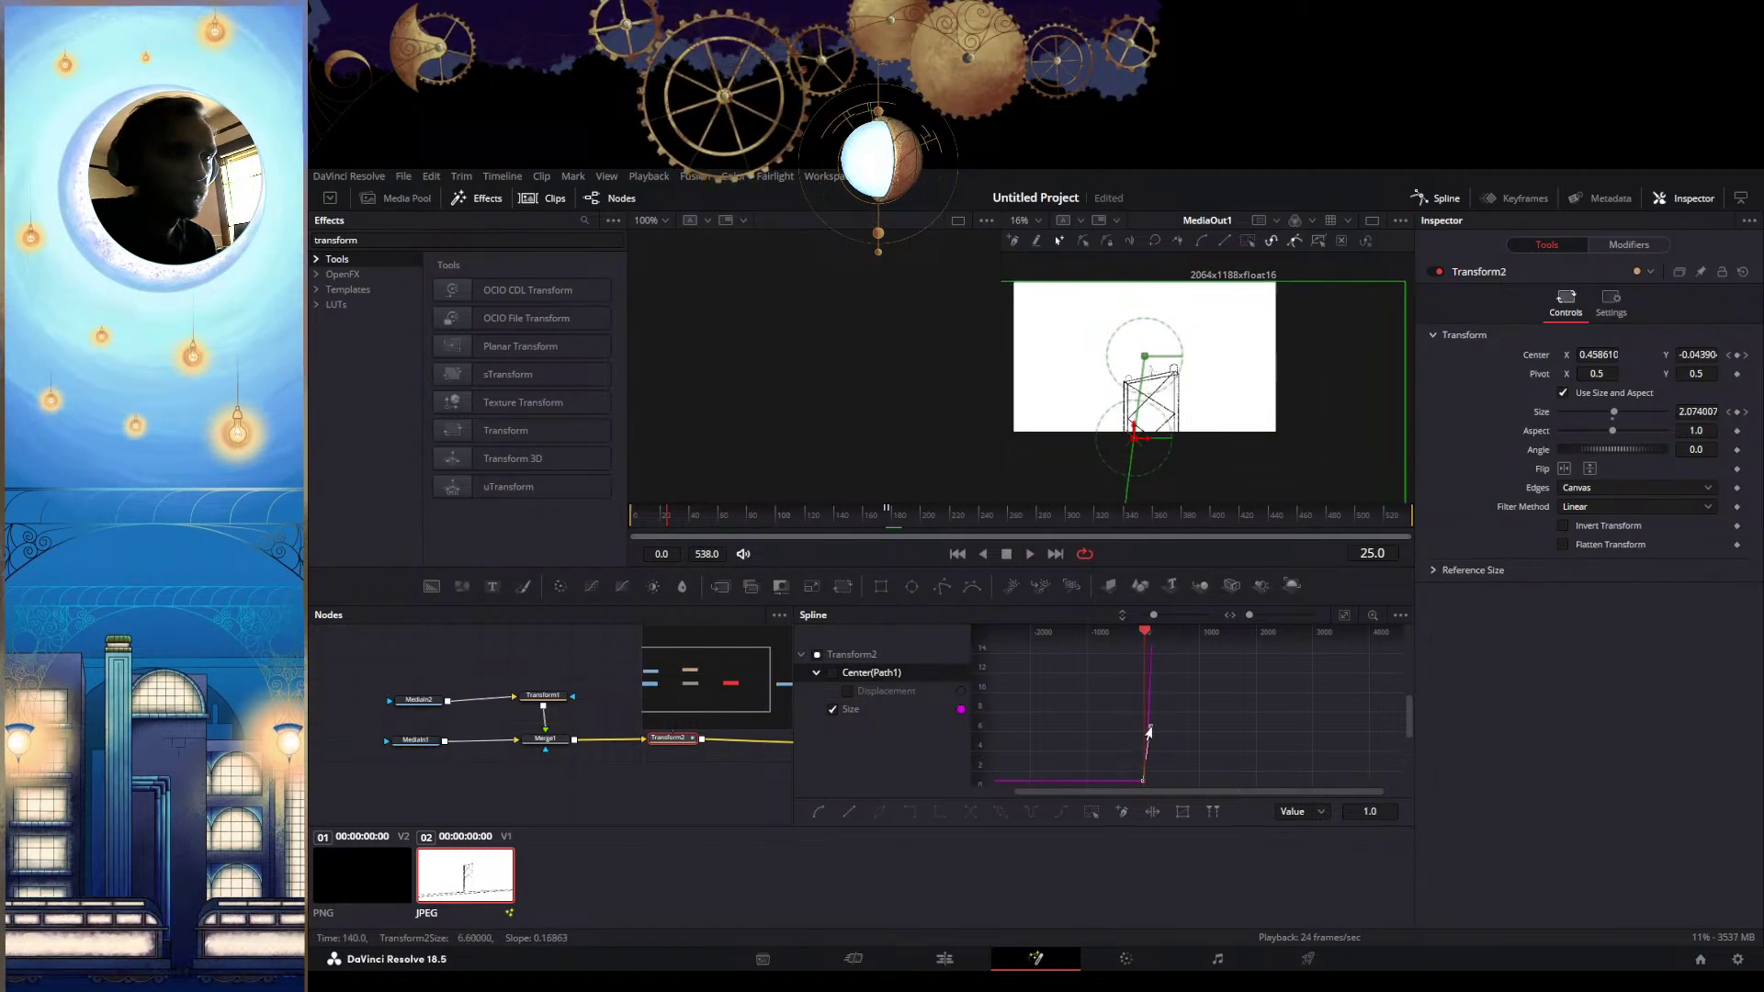
Steepen the start of the size curve by pulling the frame 0 key's handle straight upward
{"action": "scroll", "coordinate": [1227, 669], "scroll_direction": "up", "scroll_amount": 3}
{"action": "scroll", "coordinate": [1229, 698], "scroll_direction": "up", "scroll_amount": 2}
{"action": "left_click_drag", "start_coordinate": [1115, 754], "coordinate": [1209, 766]}
{"action": "scroll", "coordinate": [1204, 760], "scroll_direction": "down", "scroll_amount": 3}
{"action": "scroll", "coordinate": [1142, 638], "scroll_direction": "up", "scroll_amount": 3}
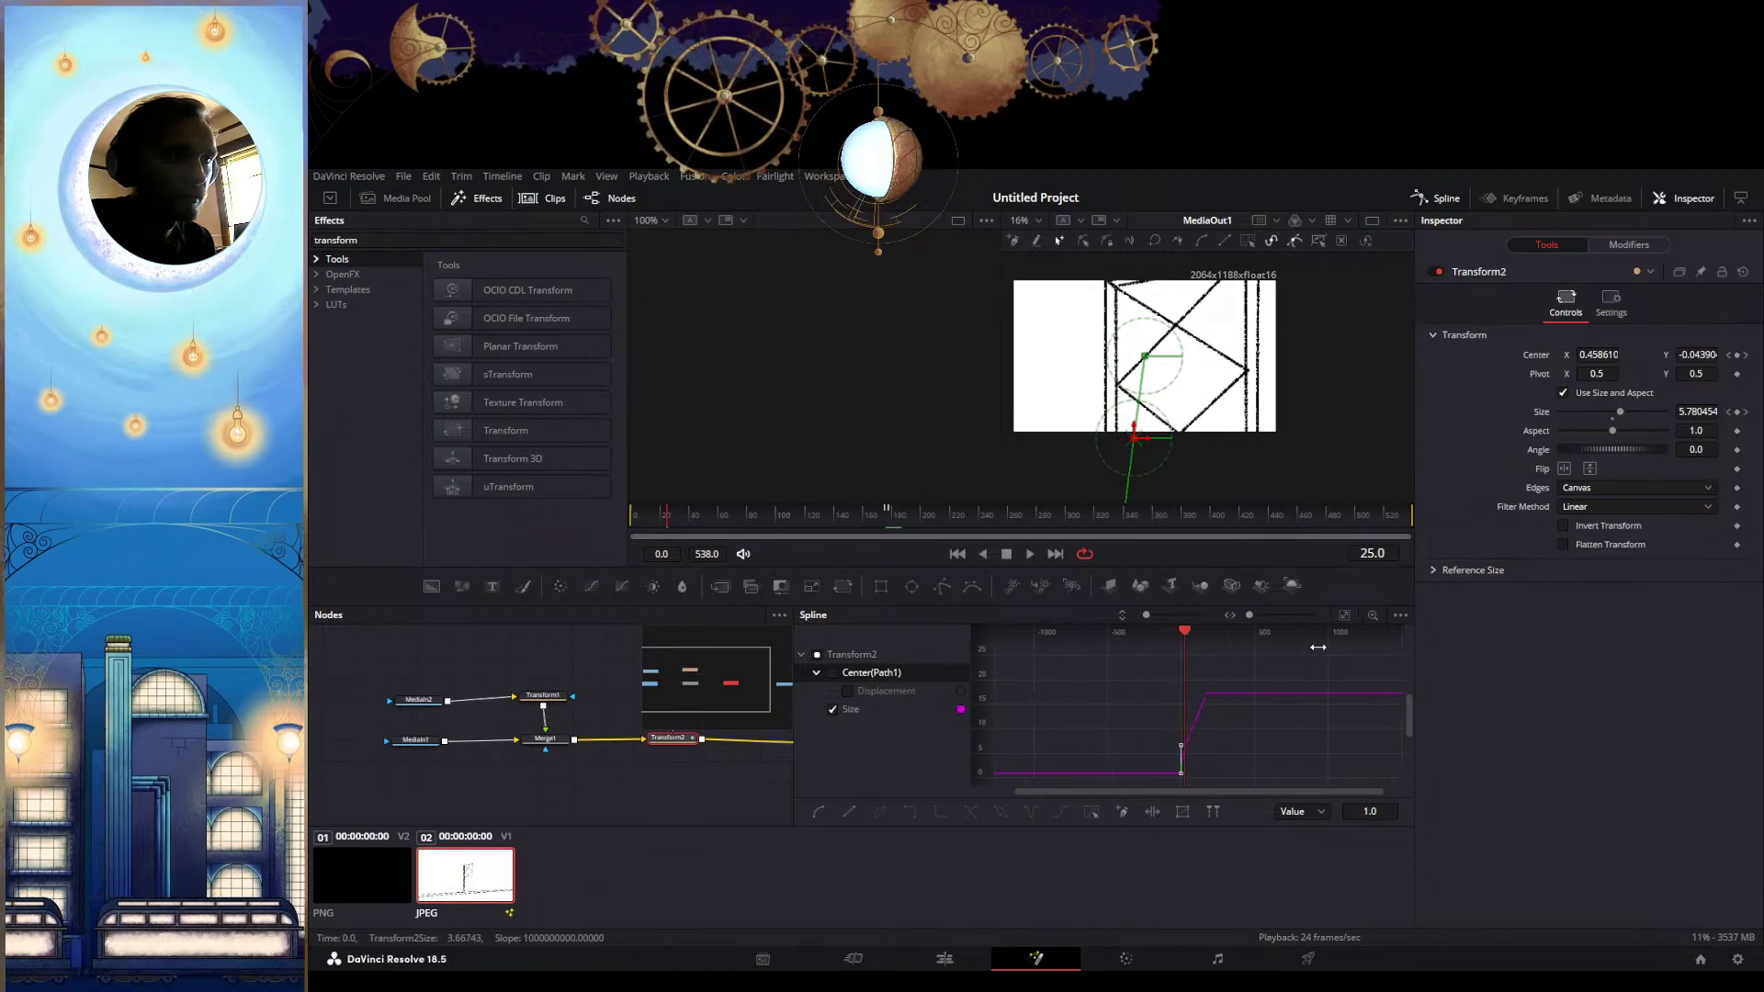
{"action": "scroll", "coordinate": [1142, 638], "scroll_direction": "up", "scroll_amount": 1}
Ease in the size curve by stretching the frame 0 key's handle out horizontally, and play the zoom from near the start
{"action": "left_click_drag", "start_coordinate": [1363, 698], "coordinate": [1223, 637]}
{"action": "scroll", "coordinate": [1171, 637], "scroll_direction": "up", "scroll_amount": 2}
{"action": "scroll", "coordinate": [1170, 637], "scroll_direction": "up", "scroll_amount": 2}
{"action": "scroll", "coordinate": [1305, 636], "scroll_direction": "up", "scroll_amount": 1}
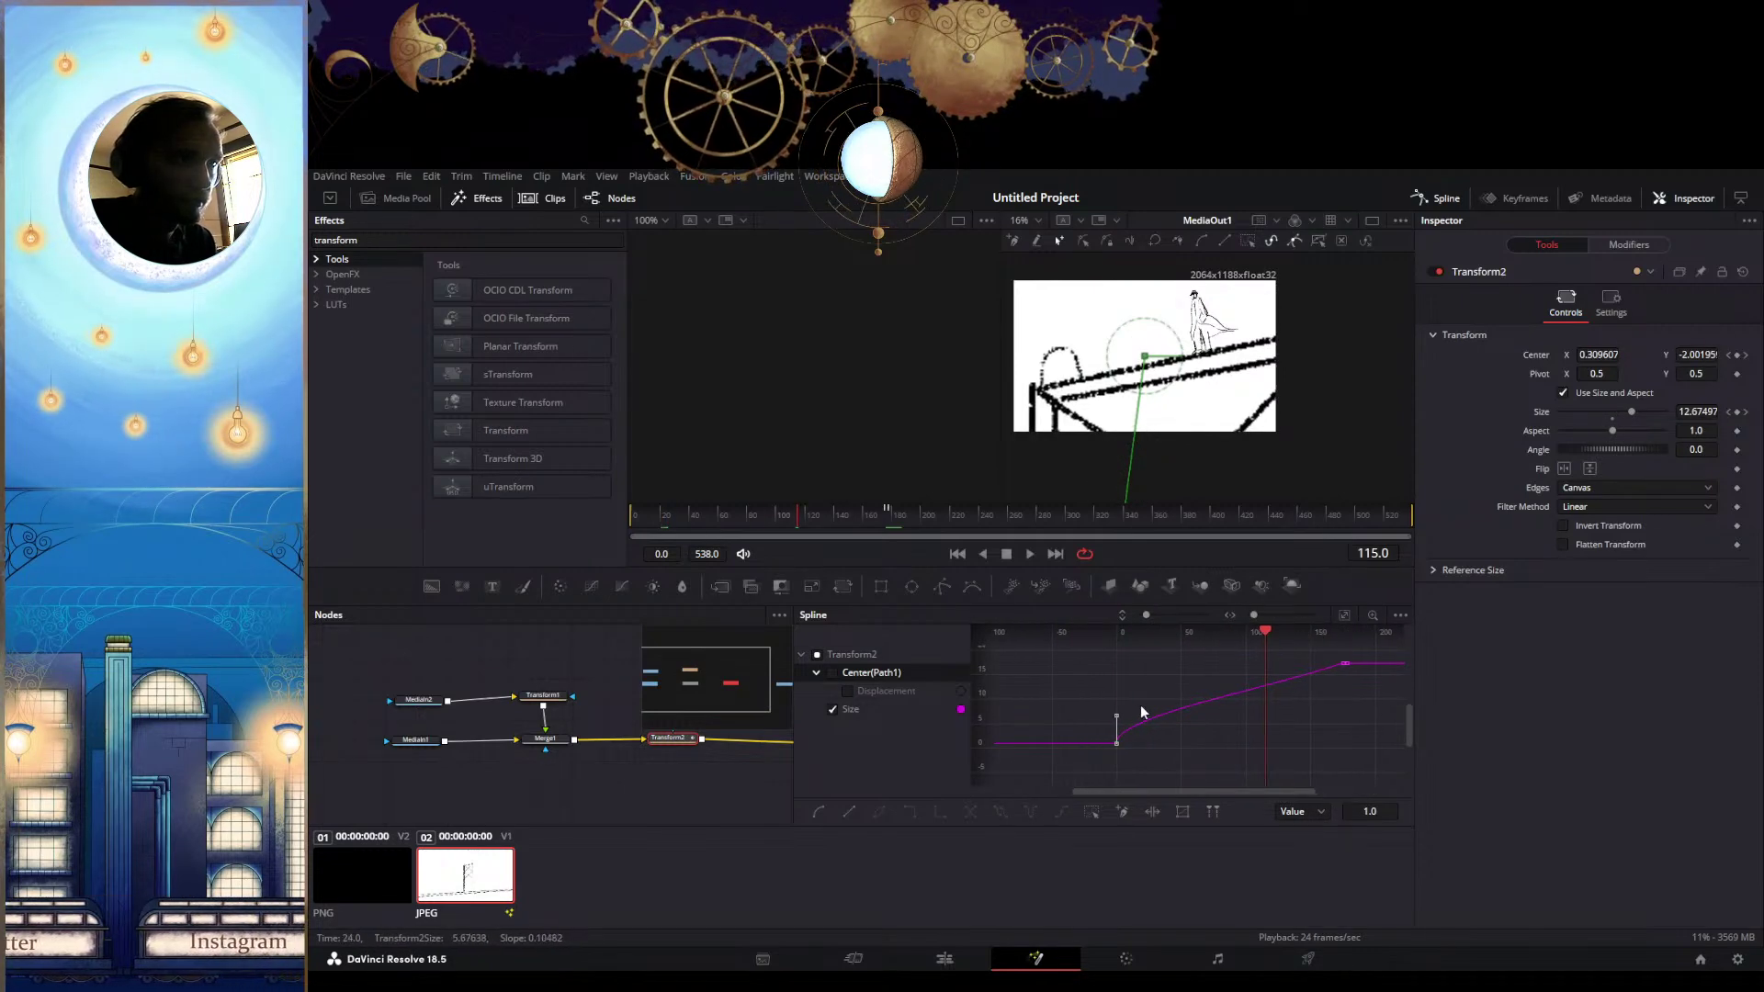
{"action": "left_click_drag", "start_coordinate": [1117, 717], "coordinate": [1244, 743]}
{"action": "left_click_drag", "start_coordinate": [1268, 631], "coordinate": [1138, 634]}
{"action": "key", "text": "space"}
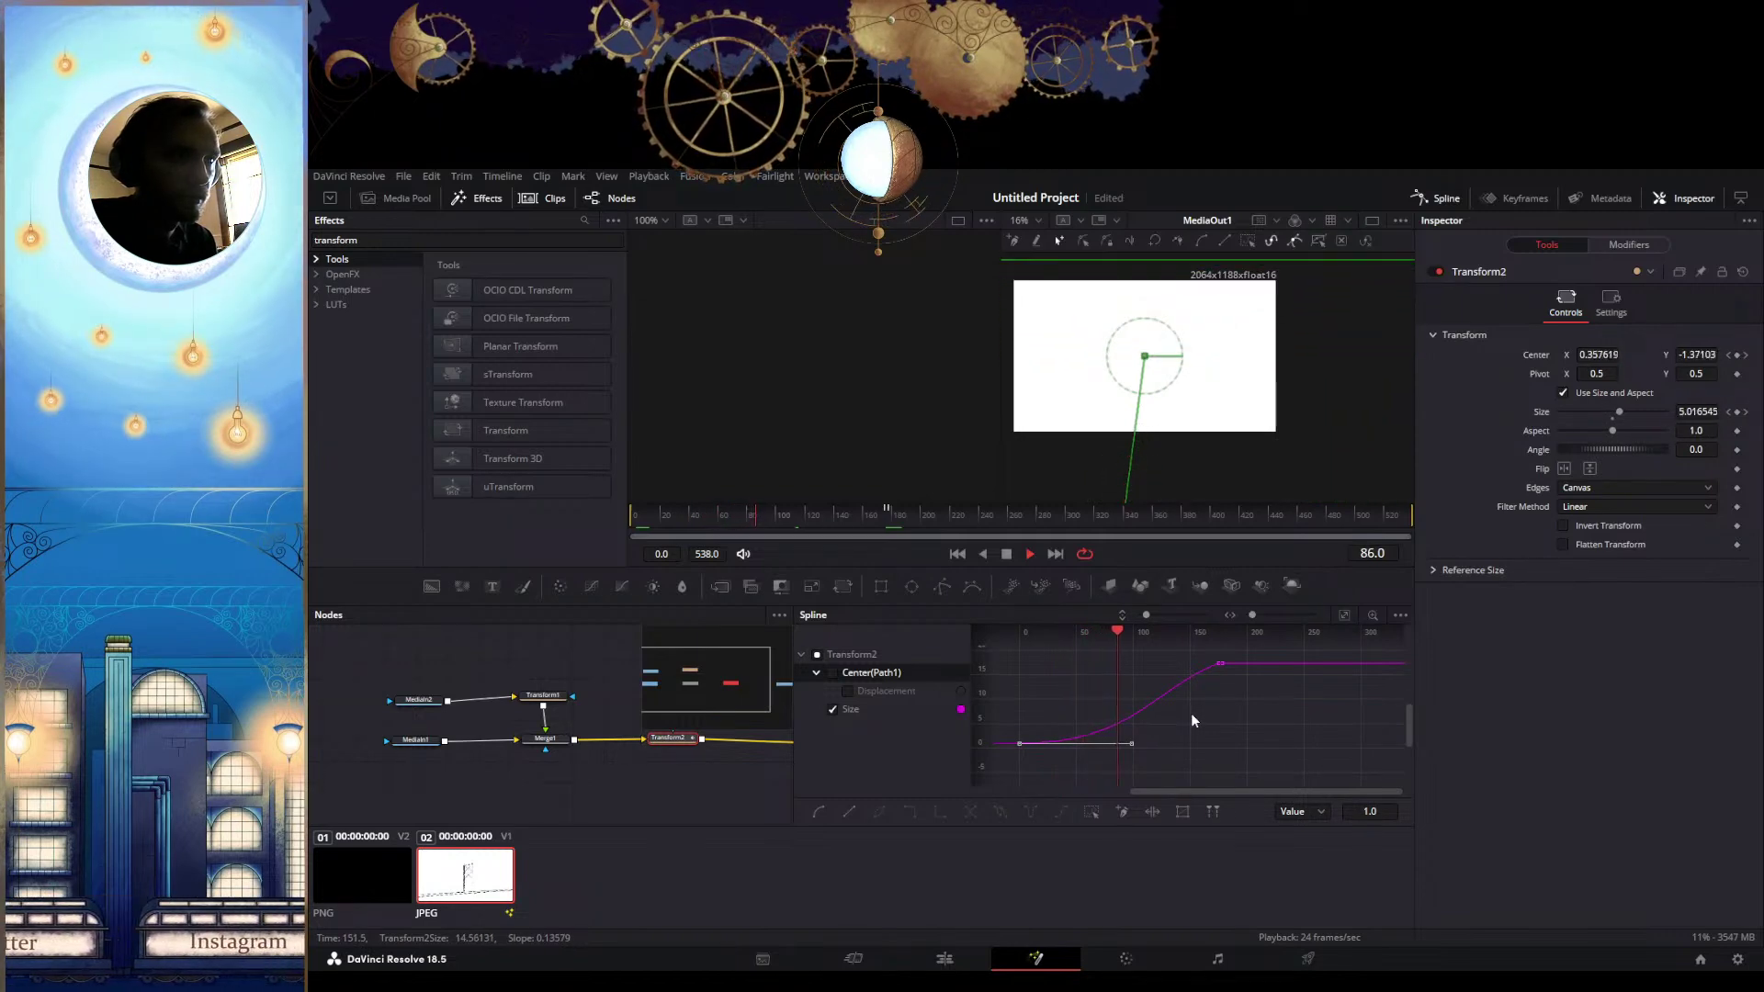
Delete the redundant size key at frame 178, just after the point where the size curve levels off
{"action": "left_click", "coordinate": [1220, 668]}
{"action": "left_click", "coordinate": [1219, 666]}
{"action": "scroll", "coordinate": [1222, 665], "scroll_direction": "up", "scroll_amount": 8}
{"action": "left_click_drag", "start_coordinate": [1221, 665], "coordinate": [1249, 760]}
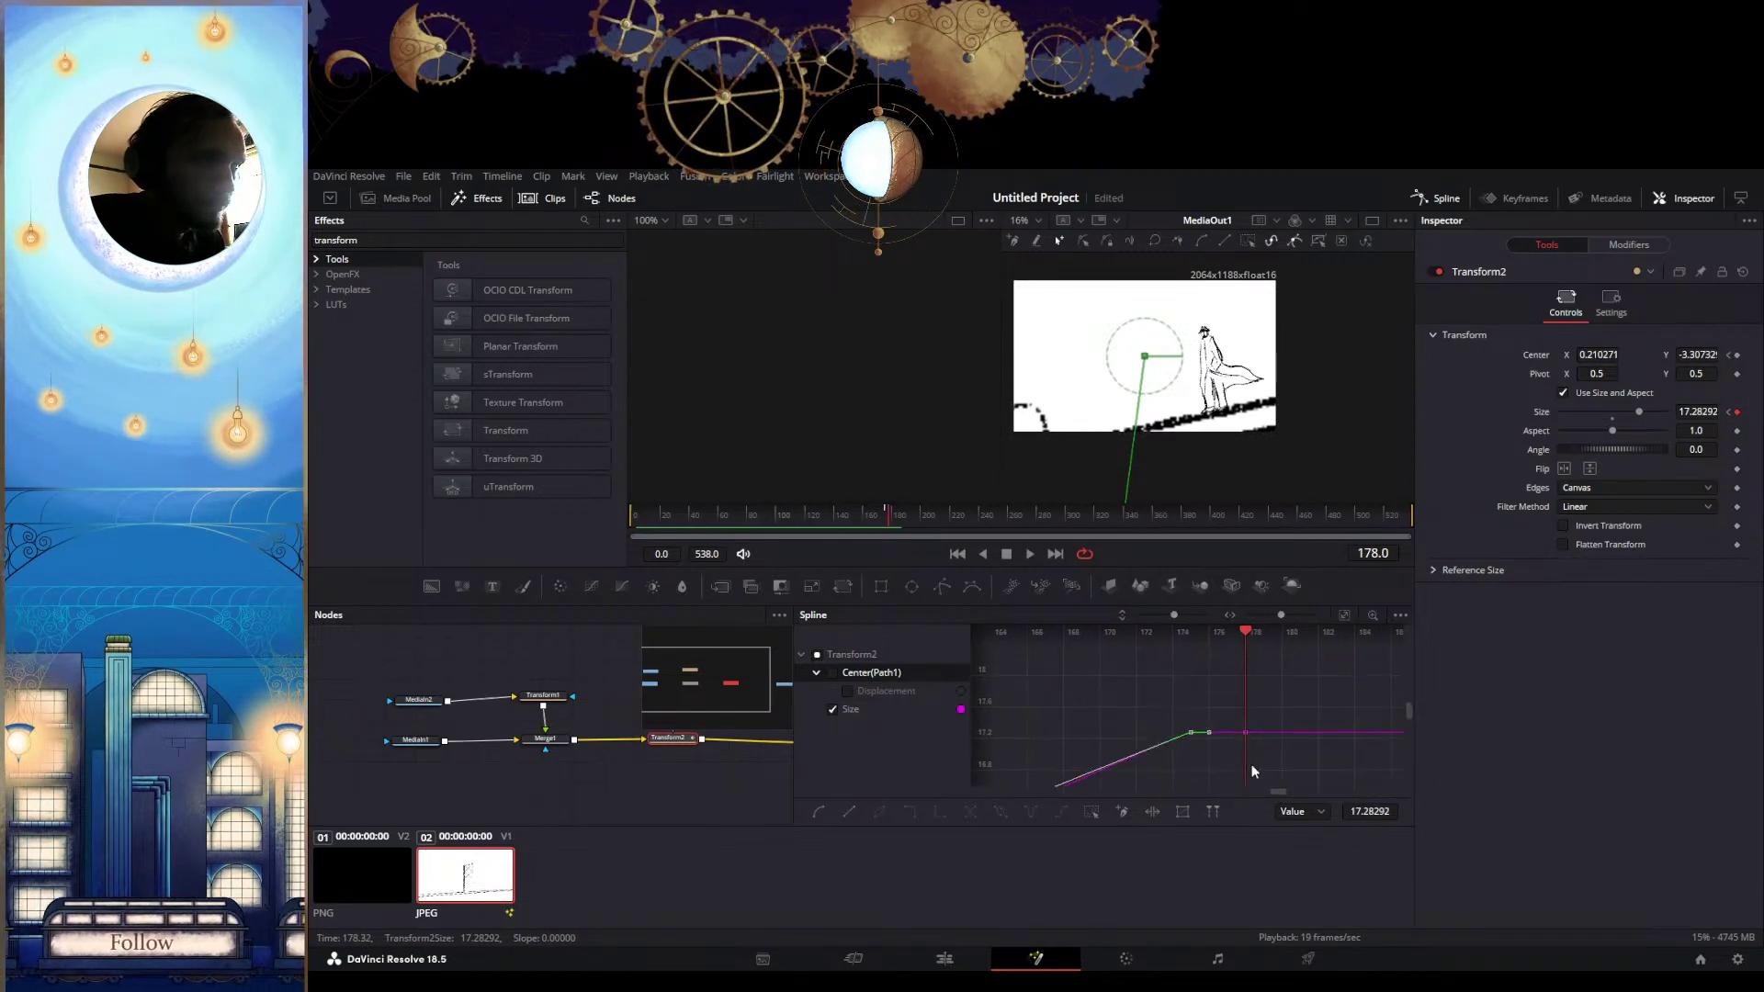
{"action": "left_click", "coordinate": [1239, 736]}
{"action": "left_click", "coordinate": [1242, 733]}
{"action": "left_click_drag", "start_coordinate": [1266, 737], "coordinate": [1209, 696]}
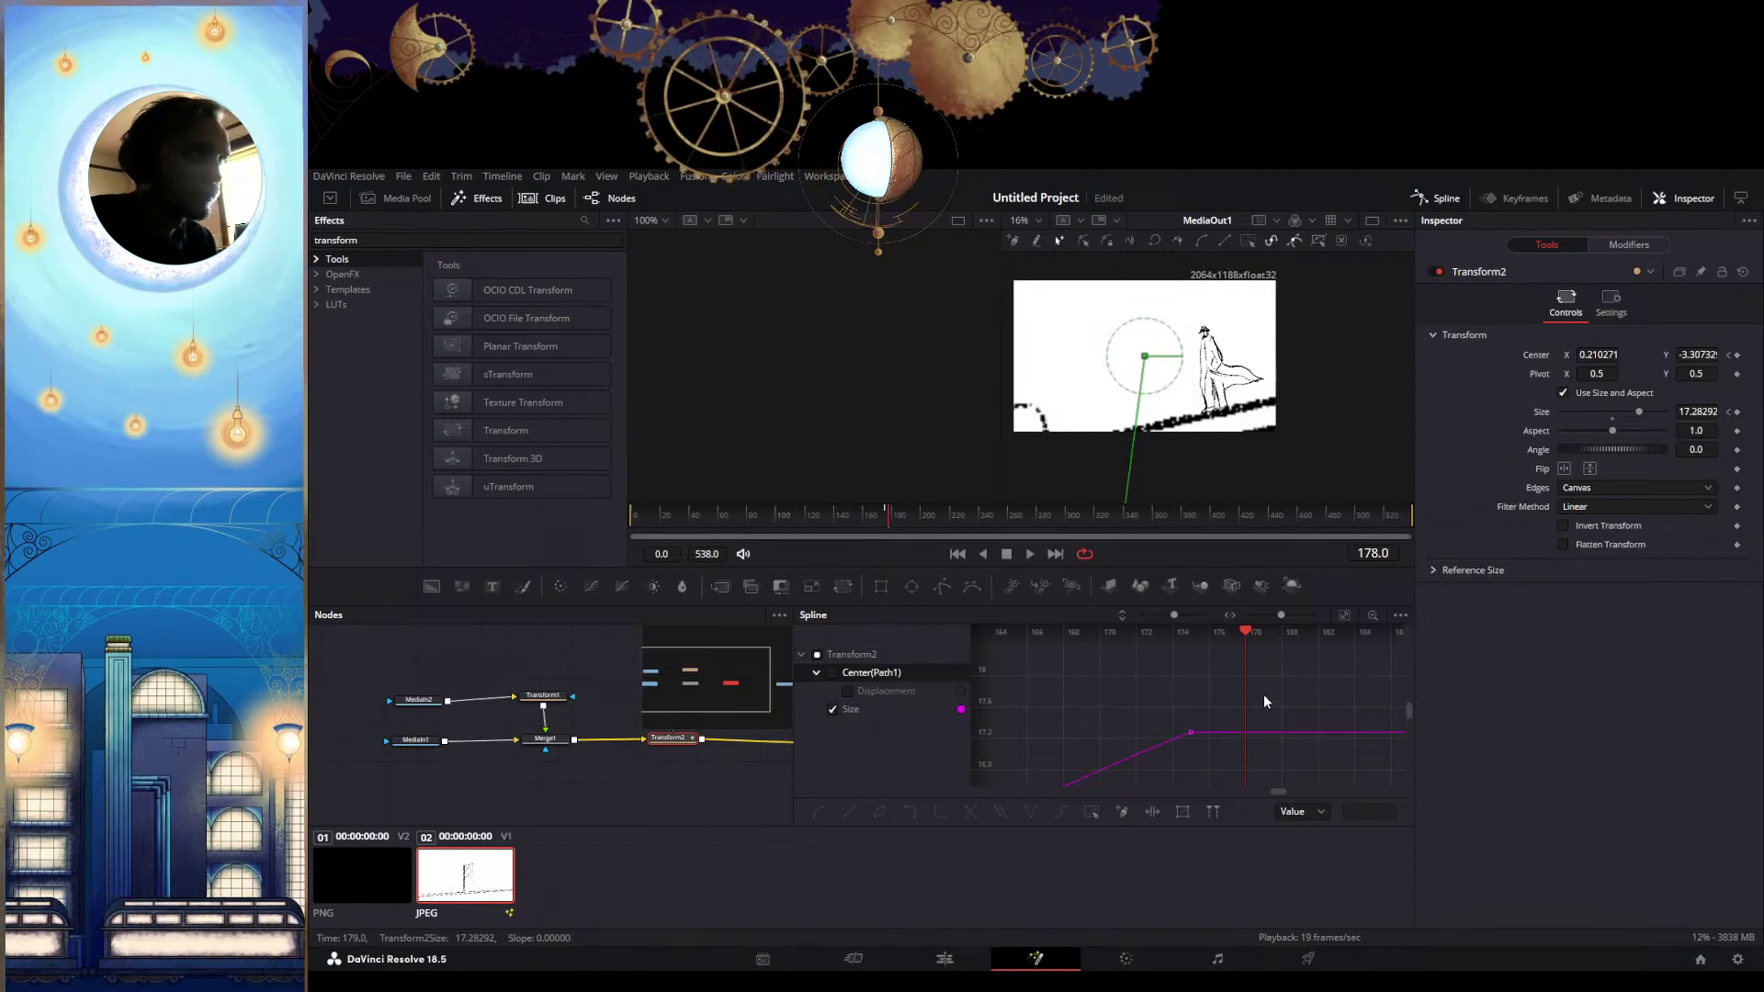
Jump to the zoom's final centre key at frame 175 and show the displacement curve together with the size curve
{"action": "left_click", "coordinate": [1728, 355]}
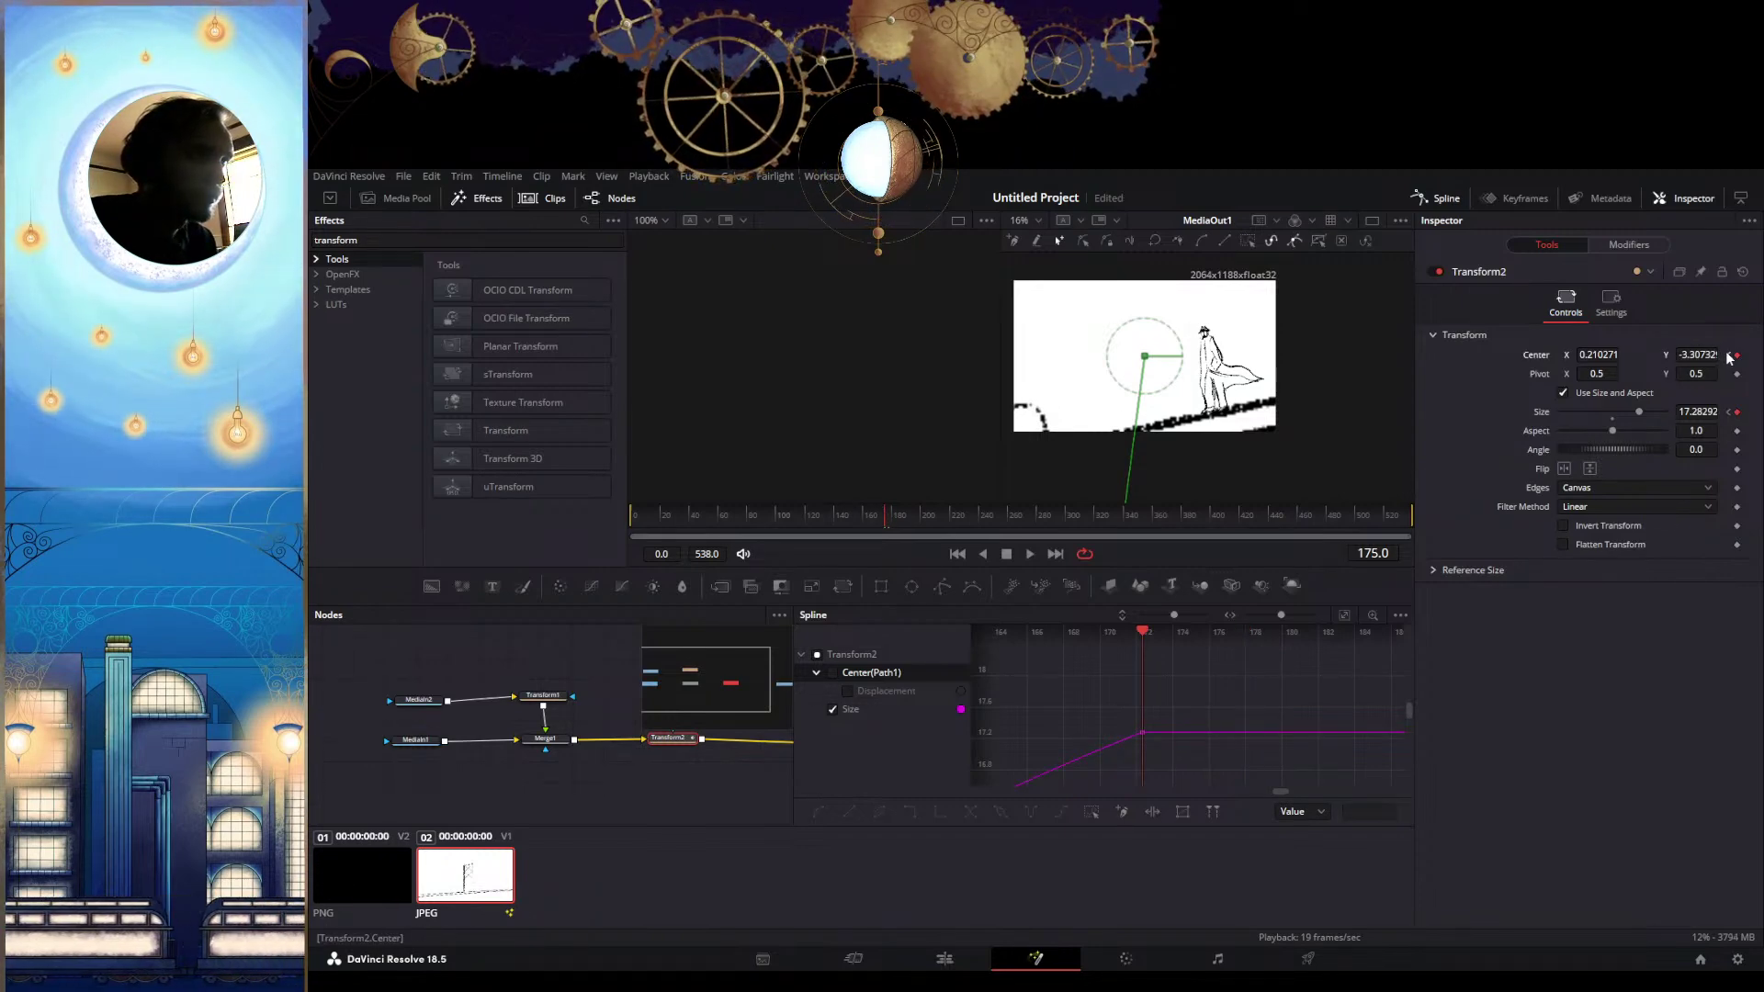
{"action": "scroll", "coordinate": [1135, 675], "scroll_direction": "down", "scroll_amount": 2}
{"action": "left_click", "coordinate": [847, 690]}
{"action": "scroll", "coordinate": [1132, 724], "scroll_direction": "down", "scroll_amount": 3}
{"action": "left_click_drag", "start_coordinate": [1140, 725], "coordinate": [1276, 728]}
Try to steepen the start of the displacement curve by raising the frame 0 key's handle to about 2.4 at frame 68
{"action": "scroll", "coordinate": [1209, 741], "scroll_direction": "up", "scroll_amount": 1}
{"action": "scroll", "coordinate": [1279, 738], "scroll_direction": "up", "scroll_amount": 7}
{"action": "scroll", "coordinate": [1185, 695], "scroll_direction": "up", "scroll_amount": 4}
{"action": "scroll", "coordinate": [1185, 693], "scroll_direction": "down", "scroll_amount": 5}
{"action": "left_click", "coordinate": [1207, 725]}
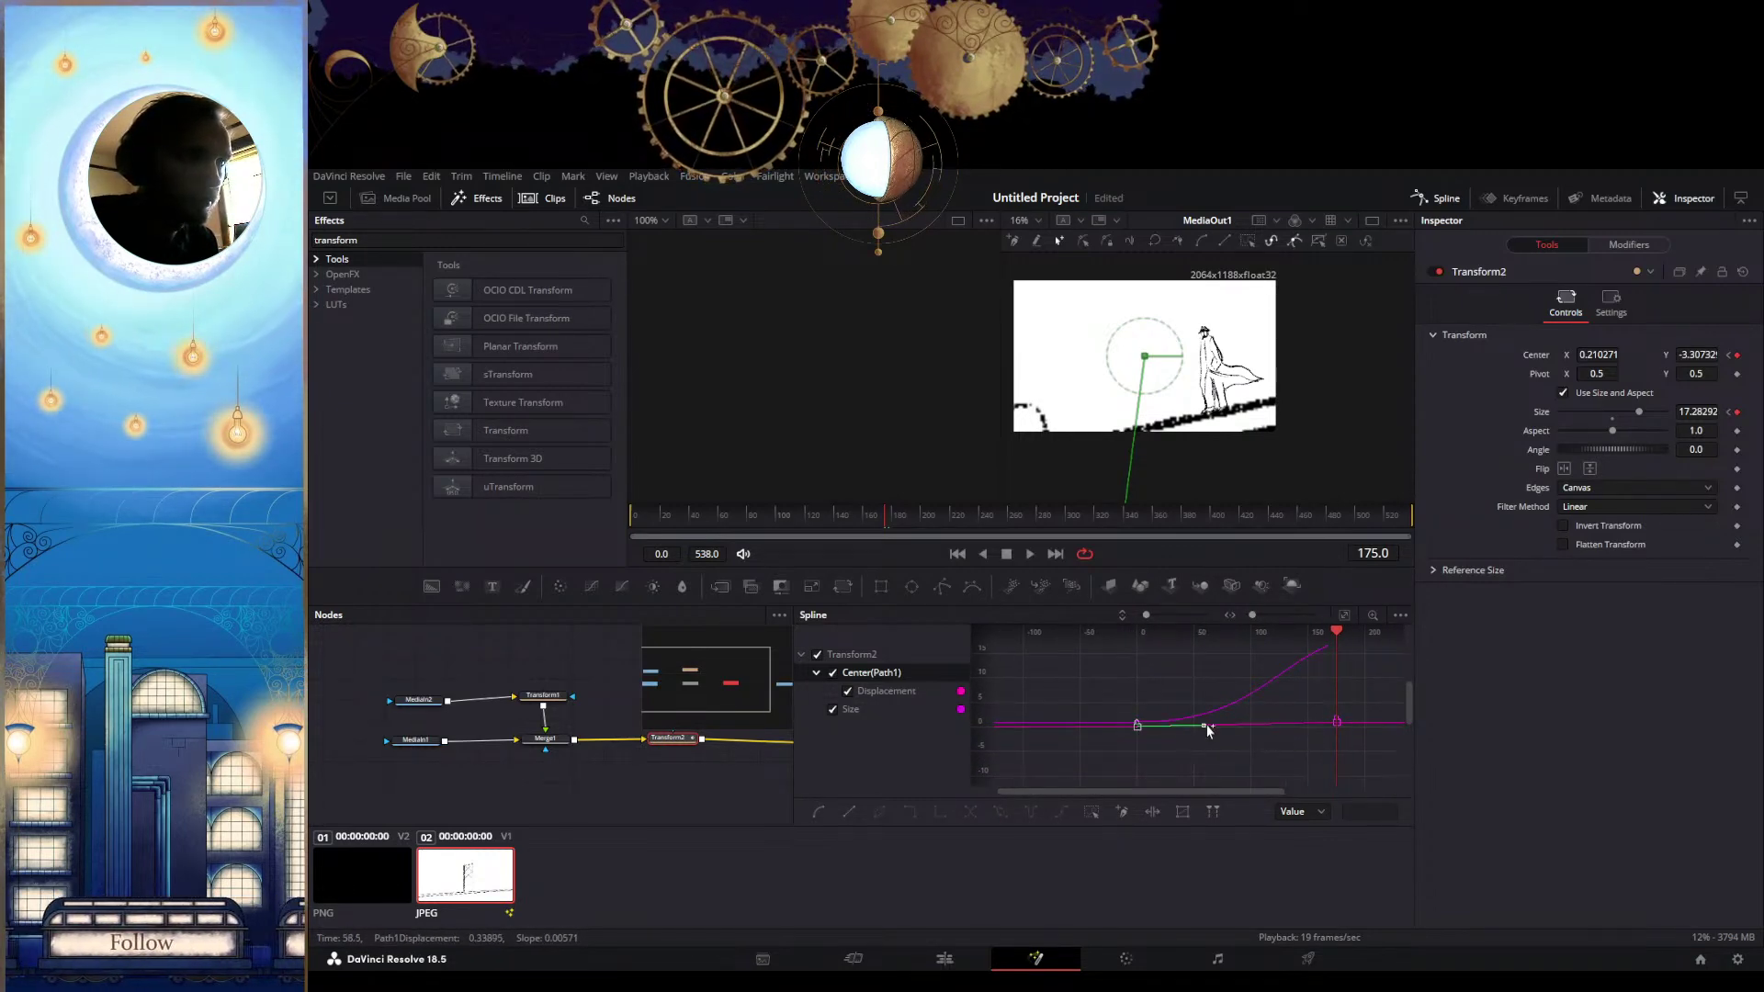
{"action": "left_click", "coordinate": [1208, 725]}
{"action": "left_click_drag", "start_coordinate": [1208, 725], "coordinate": [1213, 718]}
{"action": "key", "text": "Delete"}
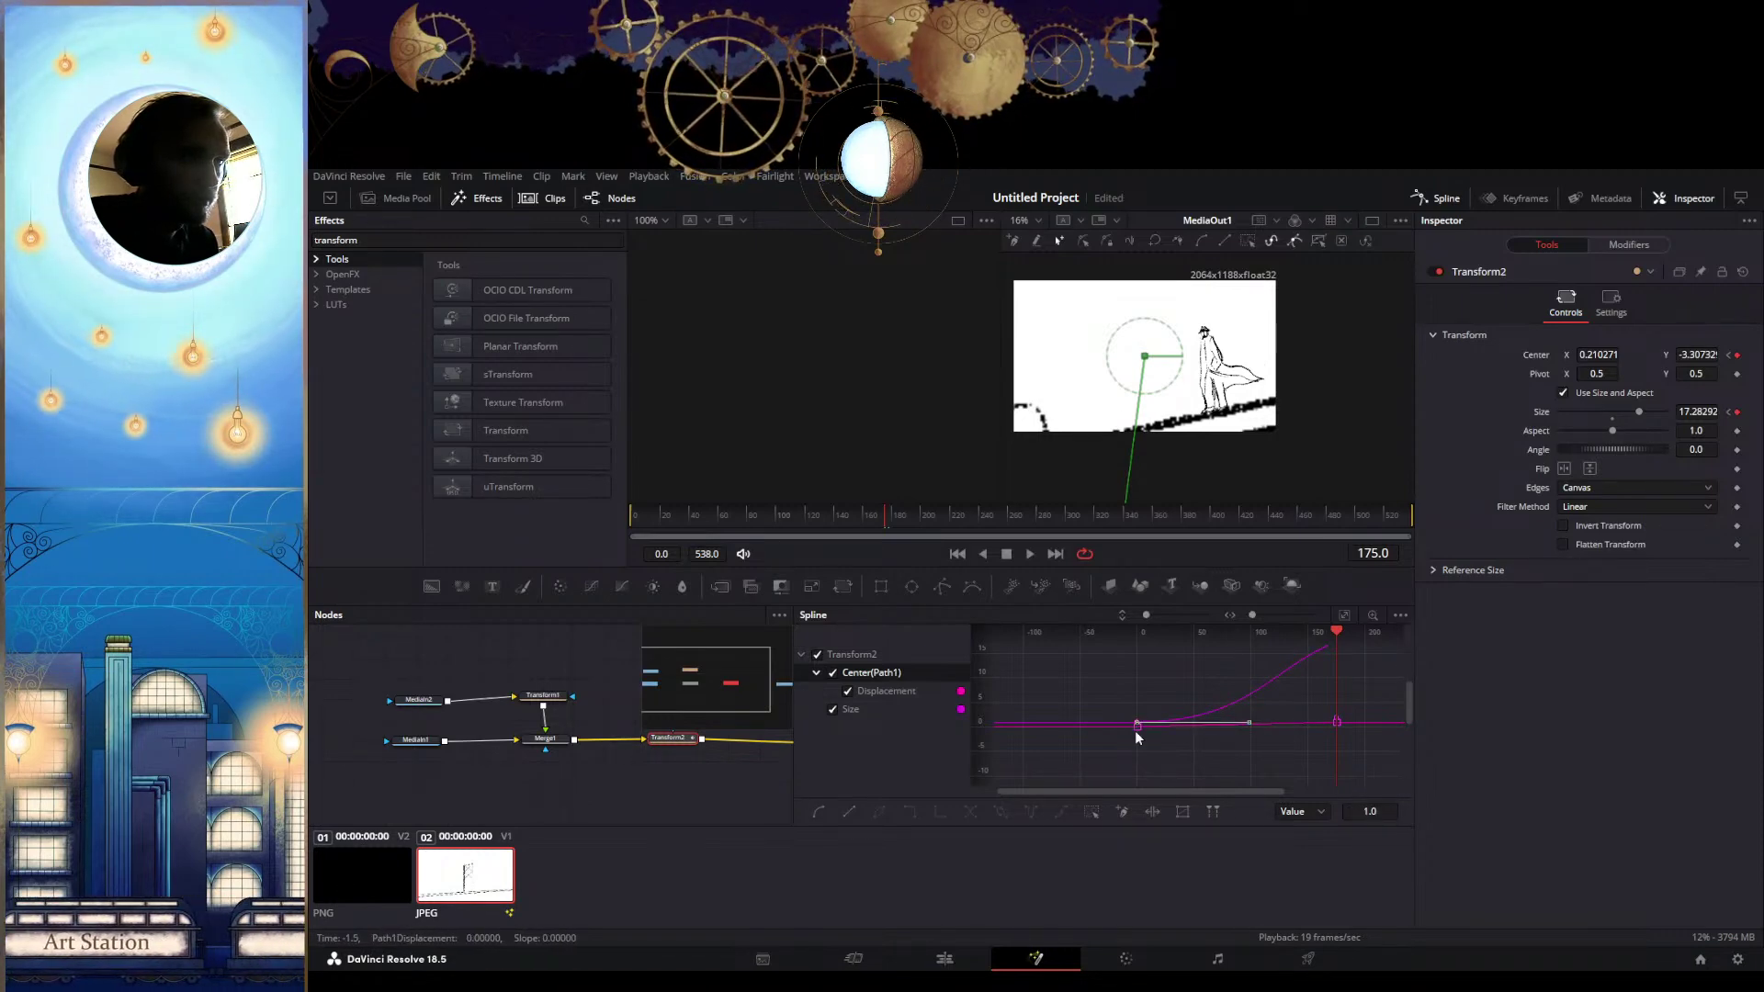
{"action": "left_click", "coordinate": [1204, 725]}
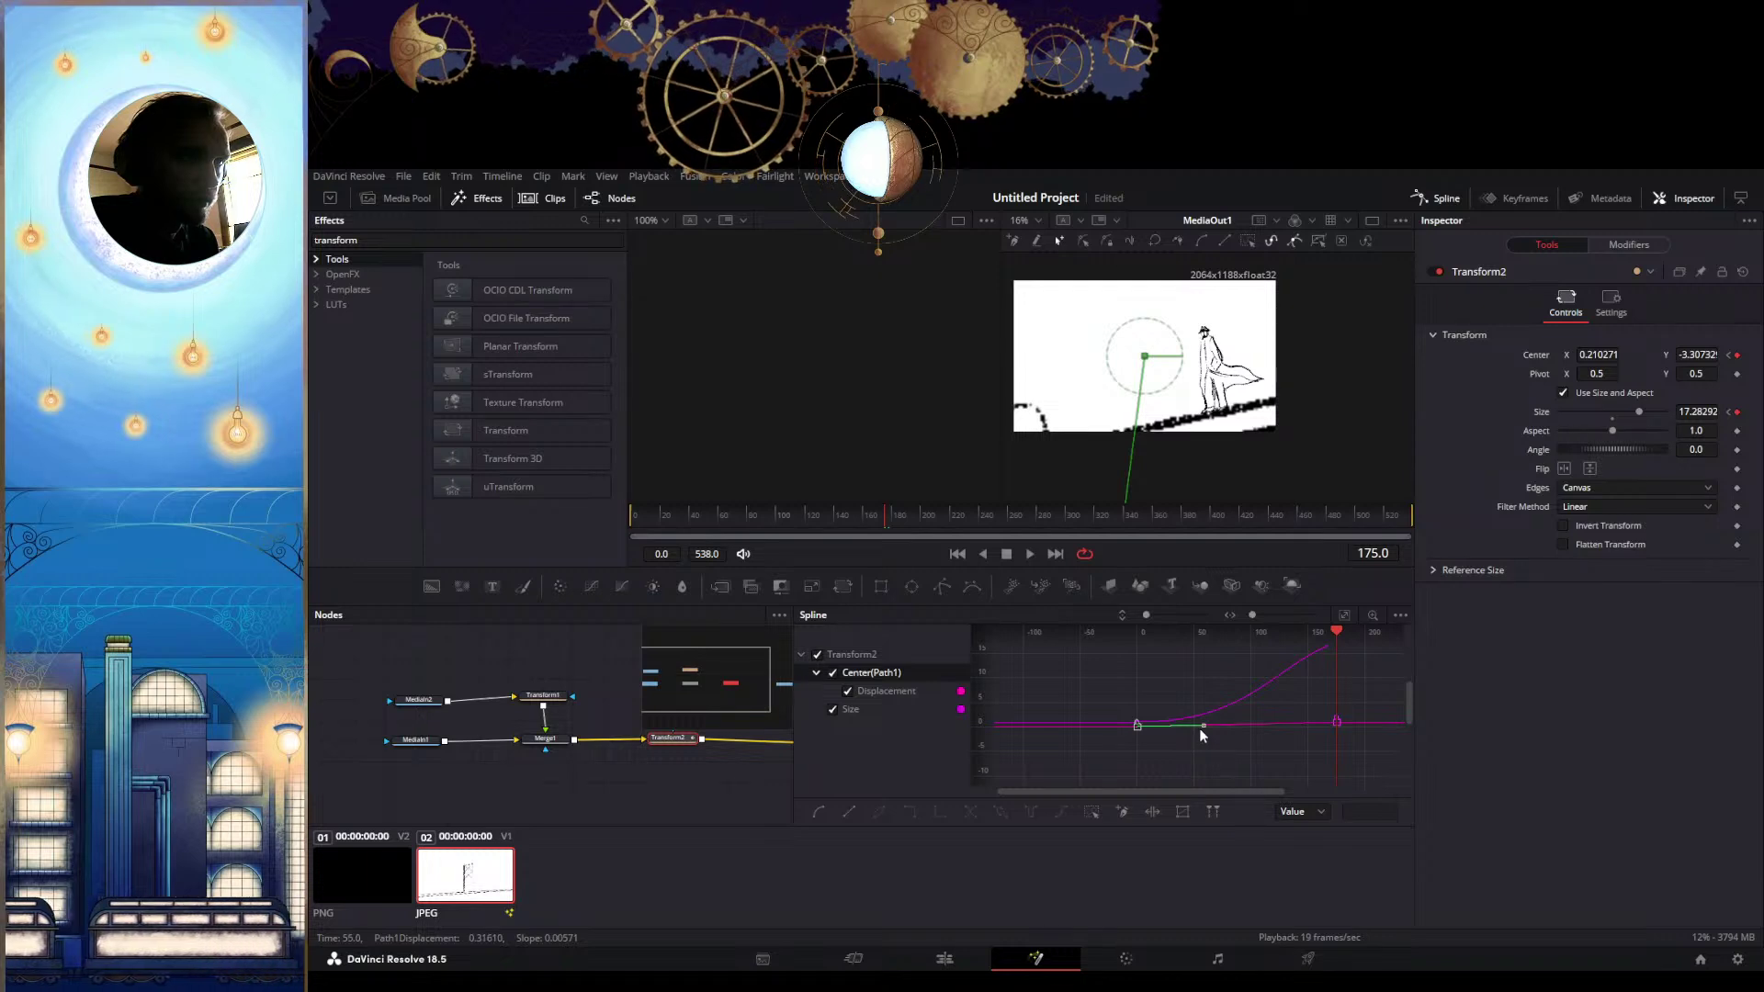
{"action": "left_click_drag", "start_coordinate": [1199, 728], "coordinate": [1211, 721]}
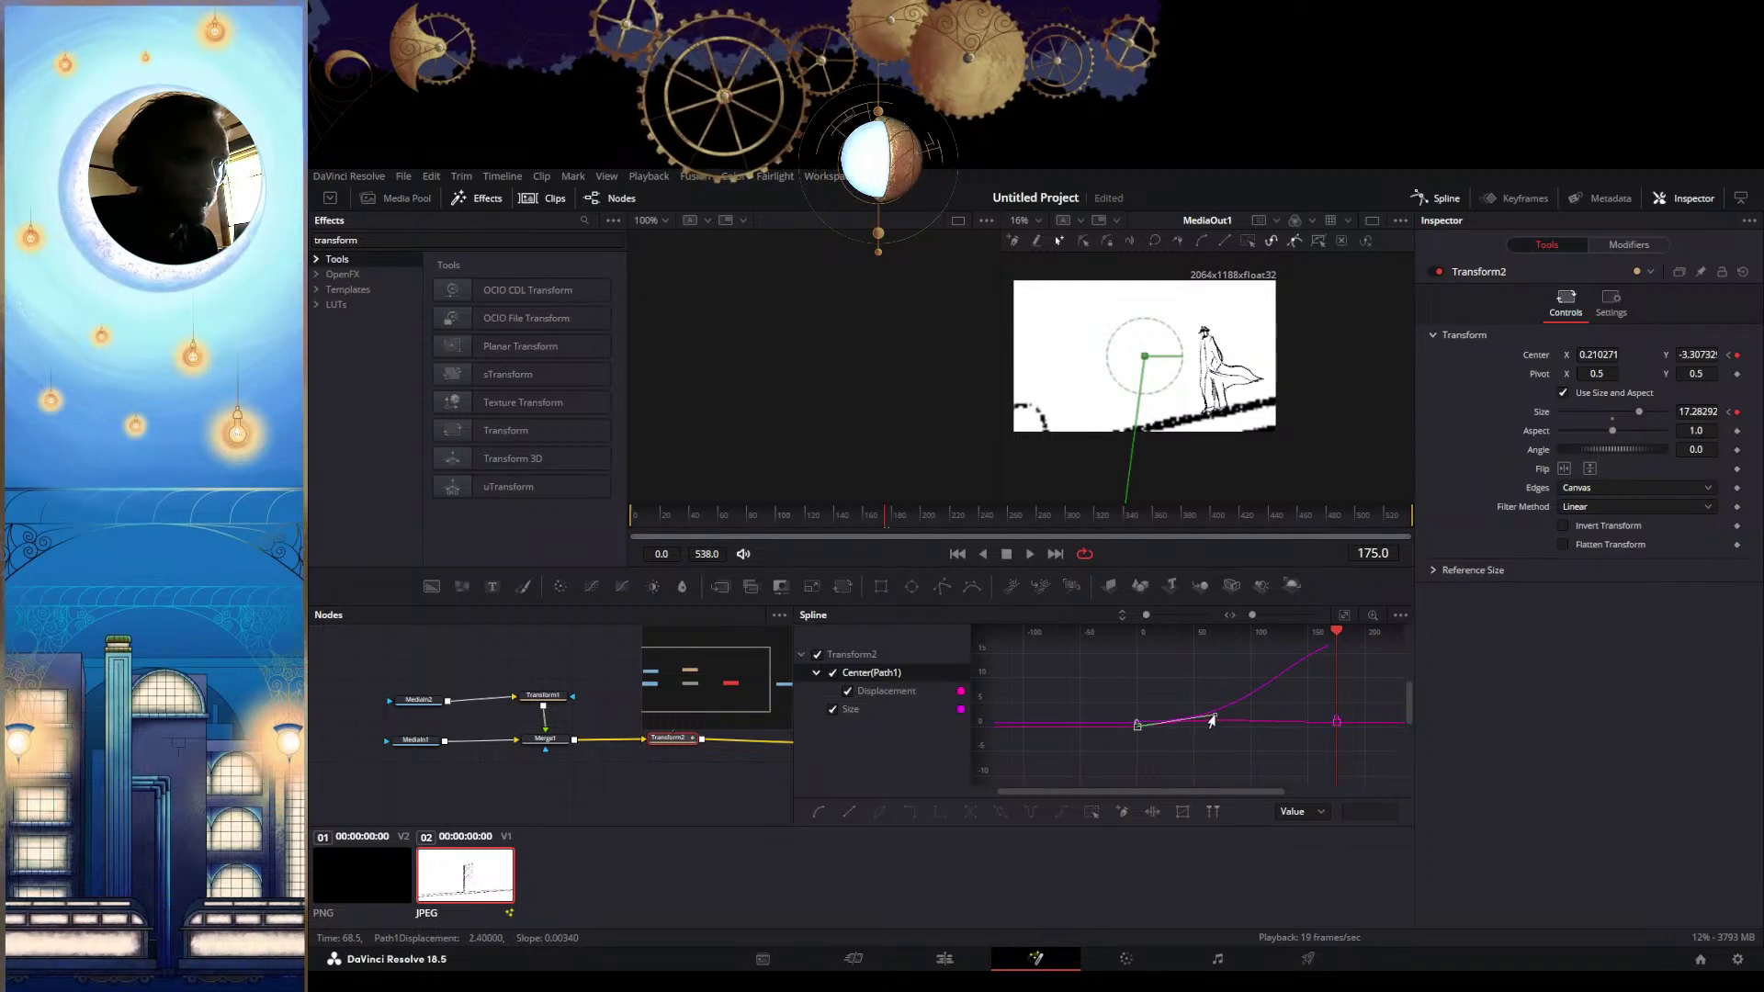
Check the zoom at frame 57, play it past its final key, and stop at frame 196
{"action": "left_click_drag", "start_coordinate": [1324, 630], "coordinate": [1205, 637]}
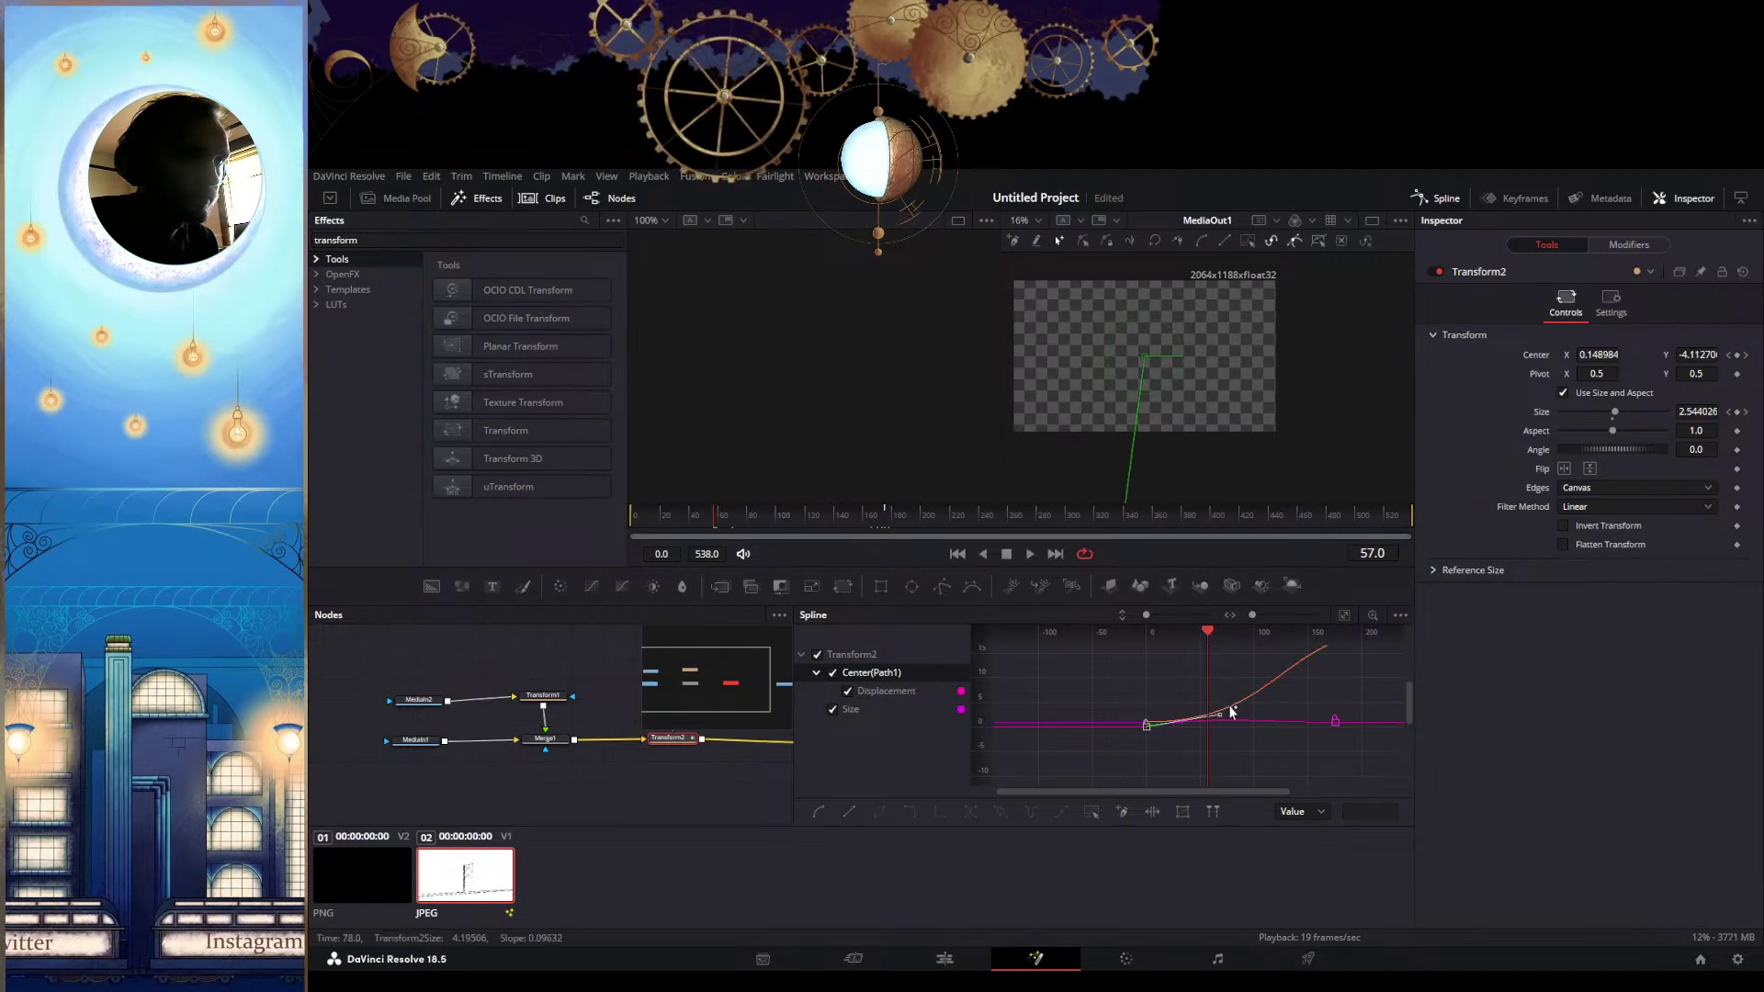
{"action": "scroll", "coordinate": [1214, 728], "scroll_direction": "up", "scroll_amount": 5}
{"action": "left_click_drag", "start_coordinate": [1233, 677], "coordinate": [1260, 723]}
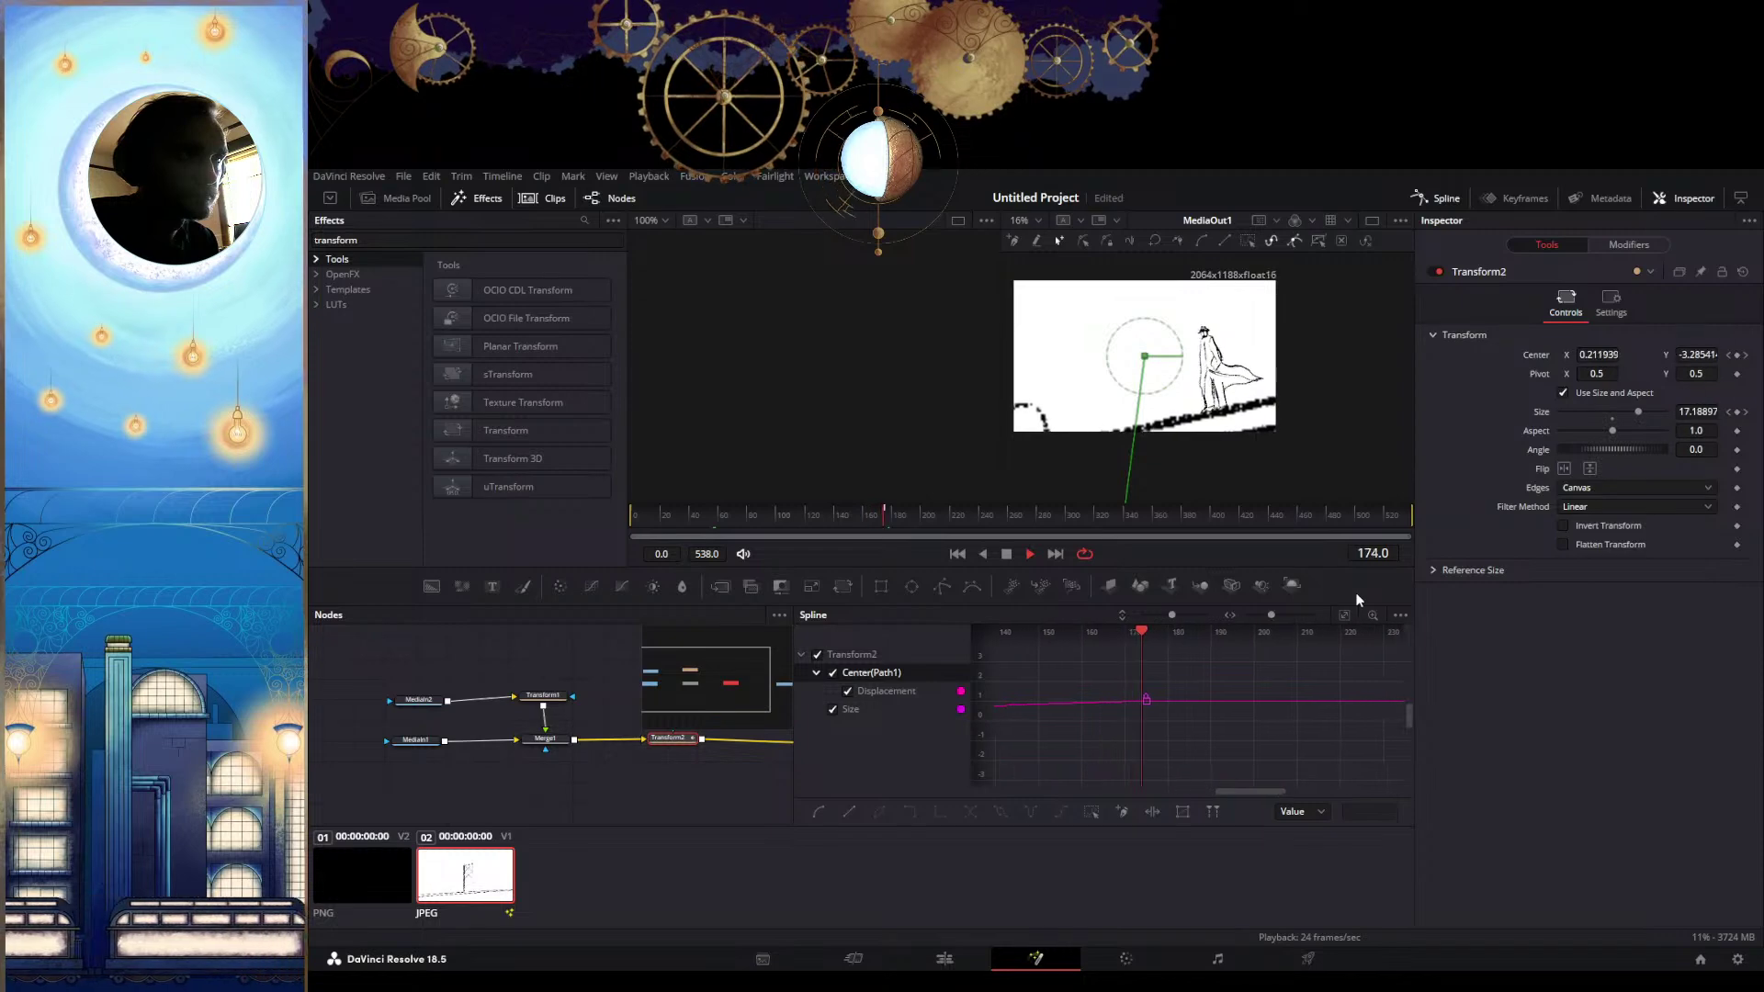
{"action": "key", "text": "space"}
Ease out the size curve by stretching the frame 175 key's incoming handle horizontally back to about frame 110
{"action": "scroll", "coordinate": [1173, 702], "scroll_direction": "down", "scroll_amount": 2}
{"action": "scroll", "coordinate": [1171, 700], "scroll_direction": "down", "scroll_amount": 5}
{"action": "scroll", "coordinate": [1091, 731], "scroll_direction": "up", "scroll_amount": 2}
{"action": "left_click_drag", "start_coordinate": [1122, 732], "coordinate": [1212, 774]}
{"action": "scroll", "coordinate": [1226, 685], "scroll_direction": "up", "scroll_amount": 4}
{"action": "left_click", "coordinate": [1213, 677]}
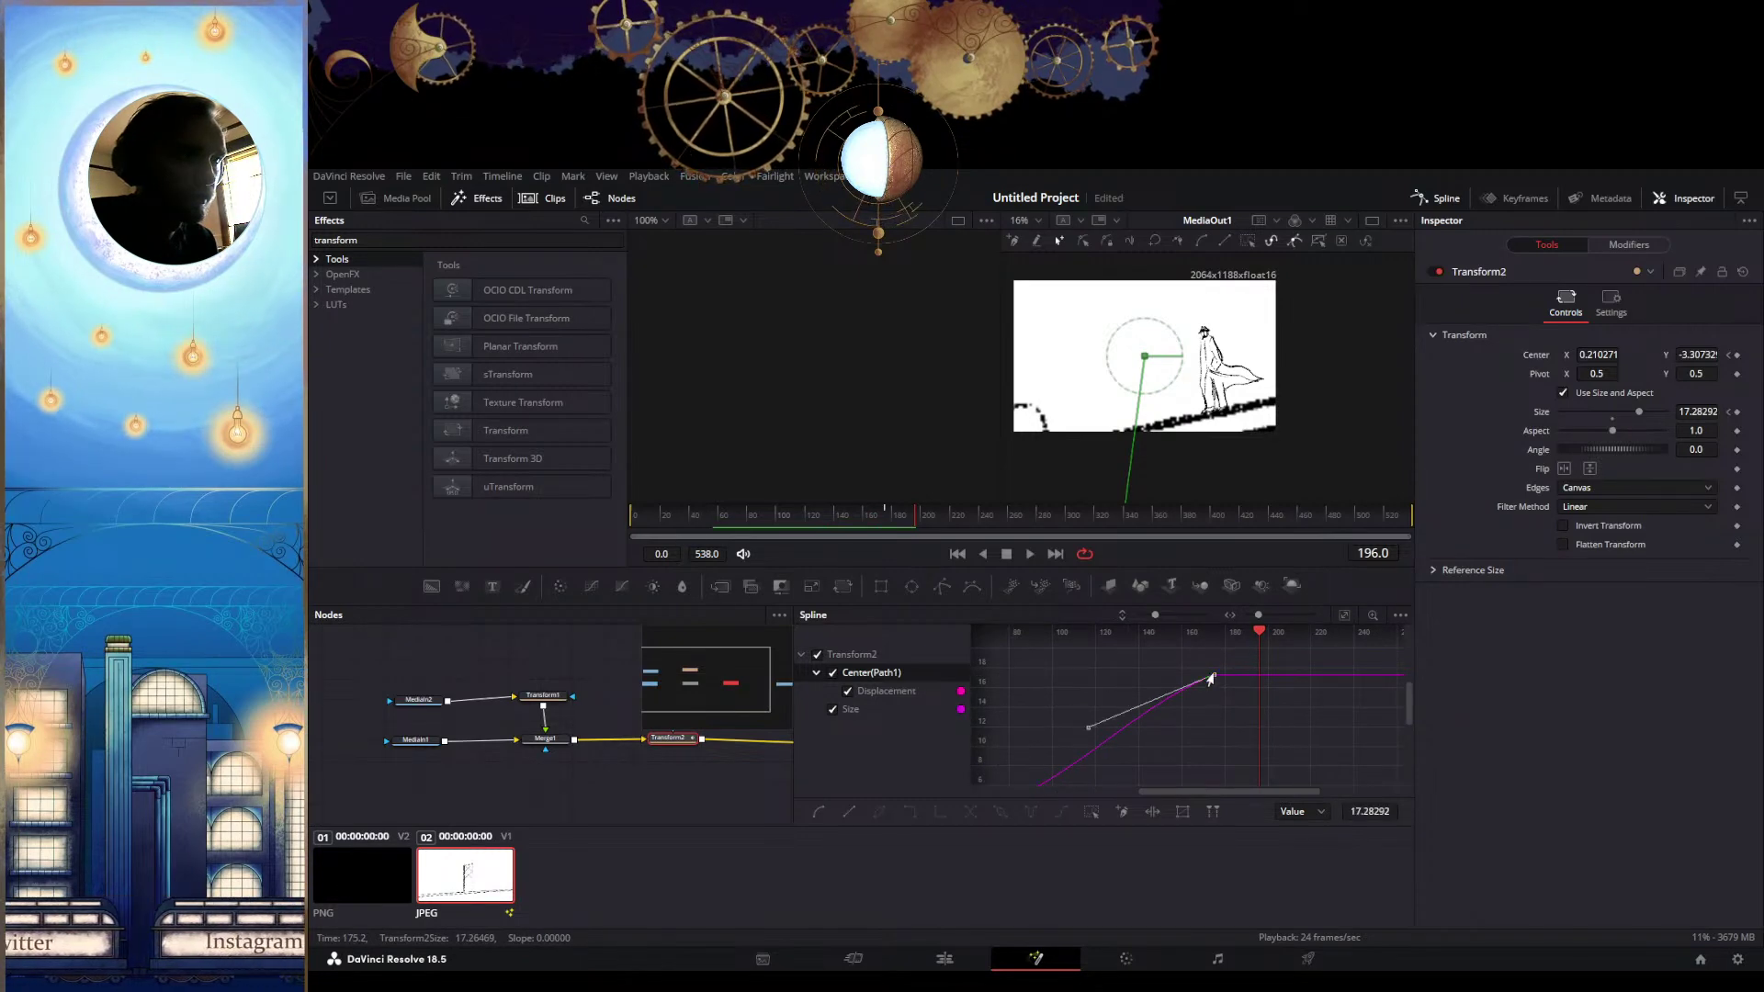
{"action": "left_click_drag", "start_coordinate": [1085, 730], "coordinate": [1070, 676]}
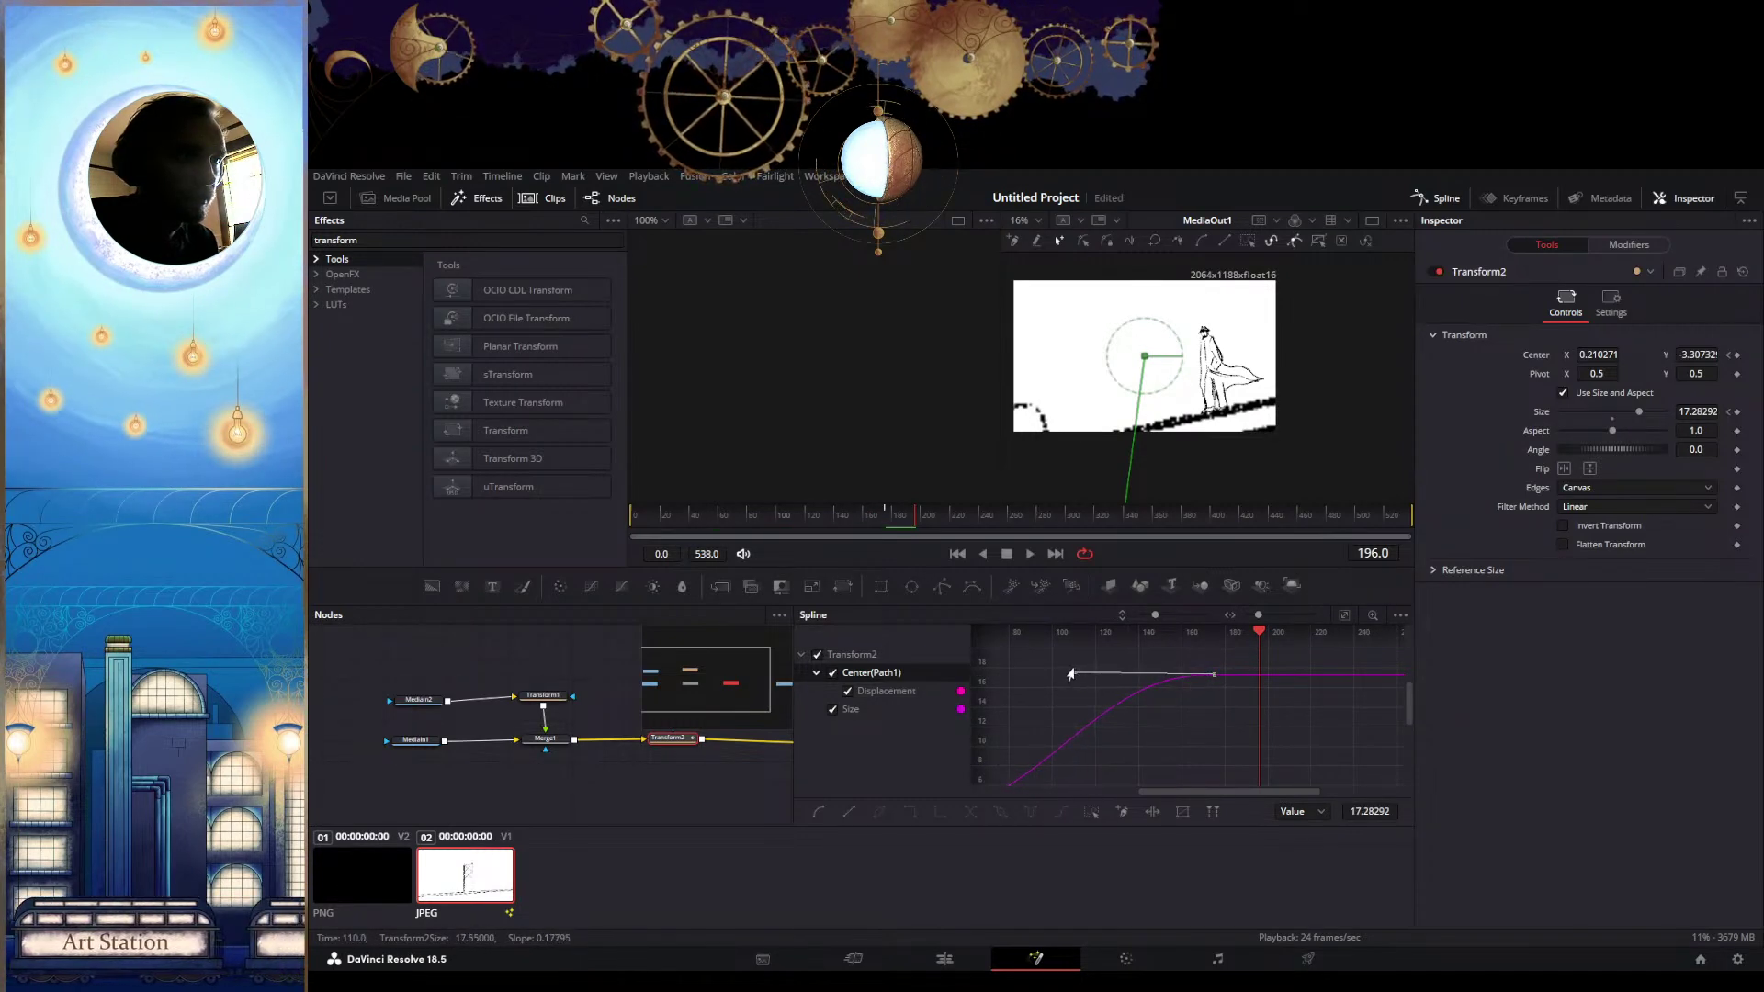
Play the eased end of the zoom from around frame 120 and stop at frame 216
{"action": "left_click_drag", "start_coordinate": [1205, 632], "coordinate": [1111, 634]}
{"action": "key", "text": "space"}
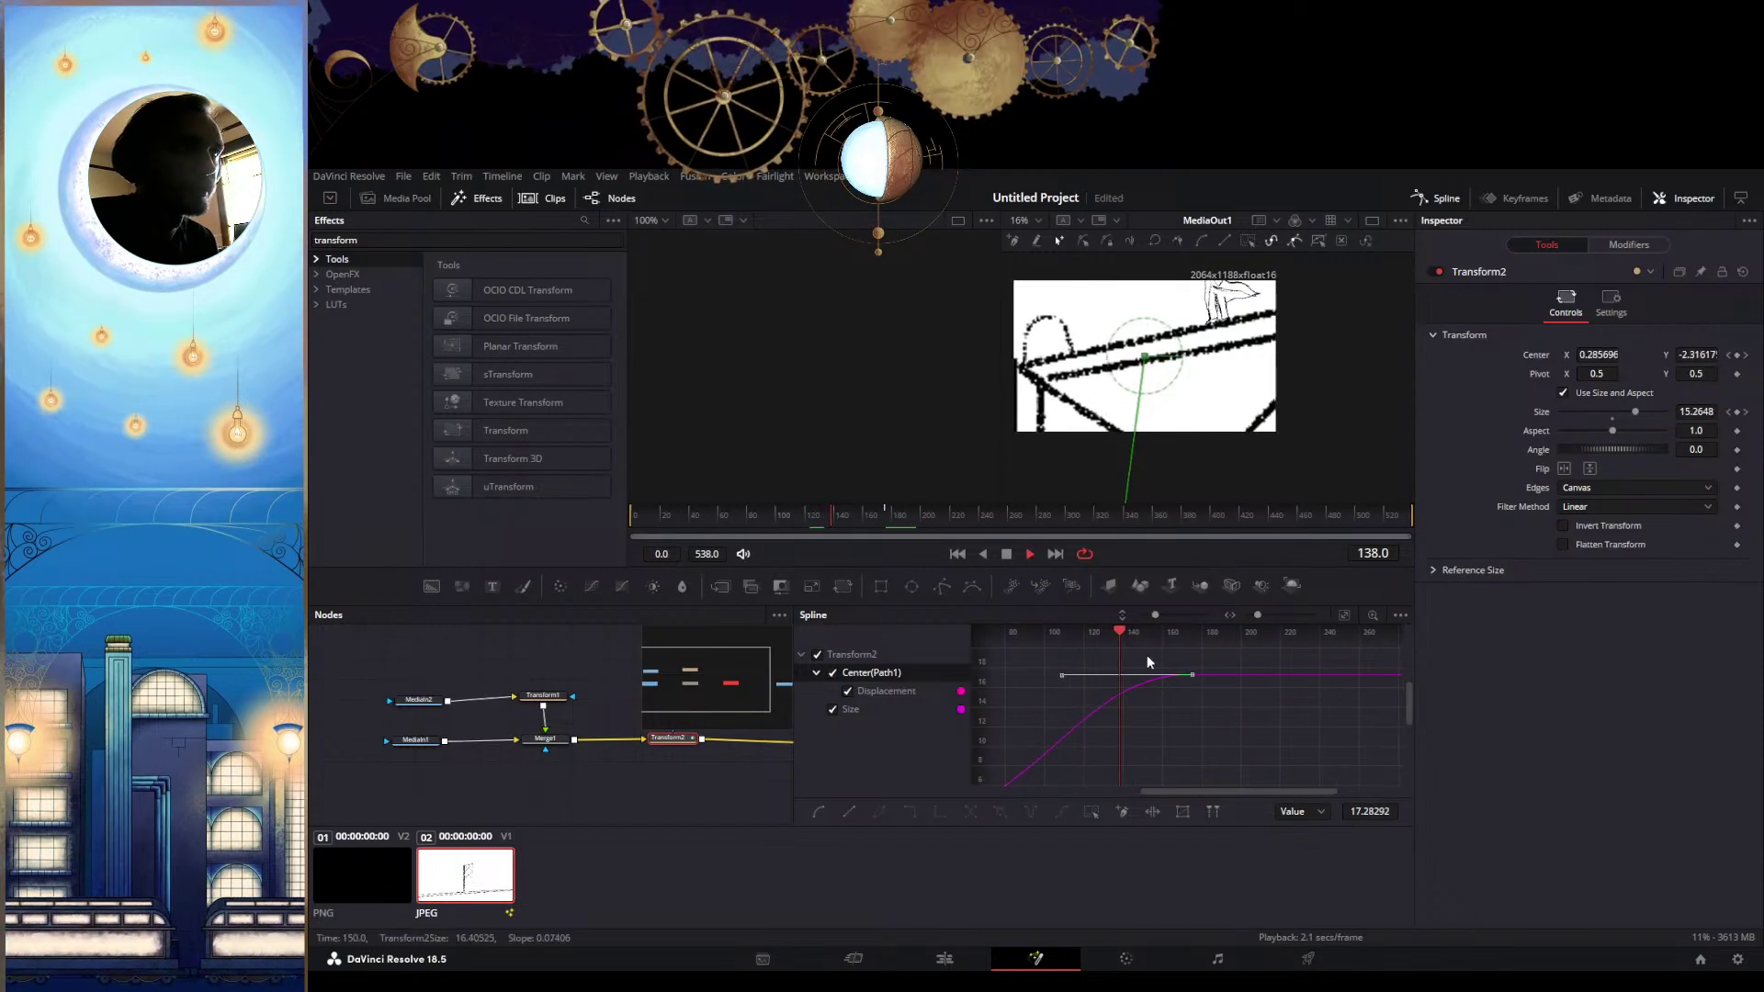
{"action": "key", "text": "space"}
{"action": "scroll", "coordinate": [1232, 707], "scroll_direction": "down", "scroll_amount": 5}
{"action": "scroll", "coordinate": [1237, 748], "scroll_direction": "up", "scroll_amount": 8}
{"action": "key", "text": "space"}
Ease out the displacement curve by stretching the frame 175 key's incoming handle horizontally back to about frame 113
{"action": "left_click_drag", "start_coordinate": [1090, 691], "coordinate": [1335, 735]}
{"action": "left_click_drag", "start_coordinate": [1210, 645], "coordinate": [1180, 639]}
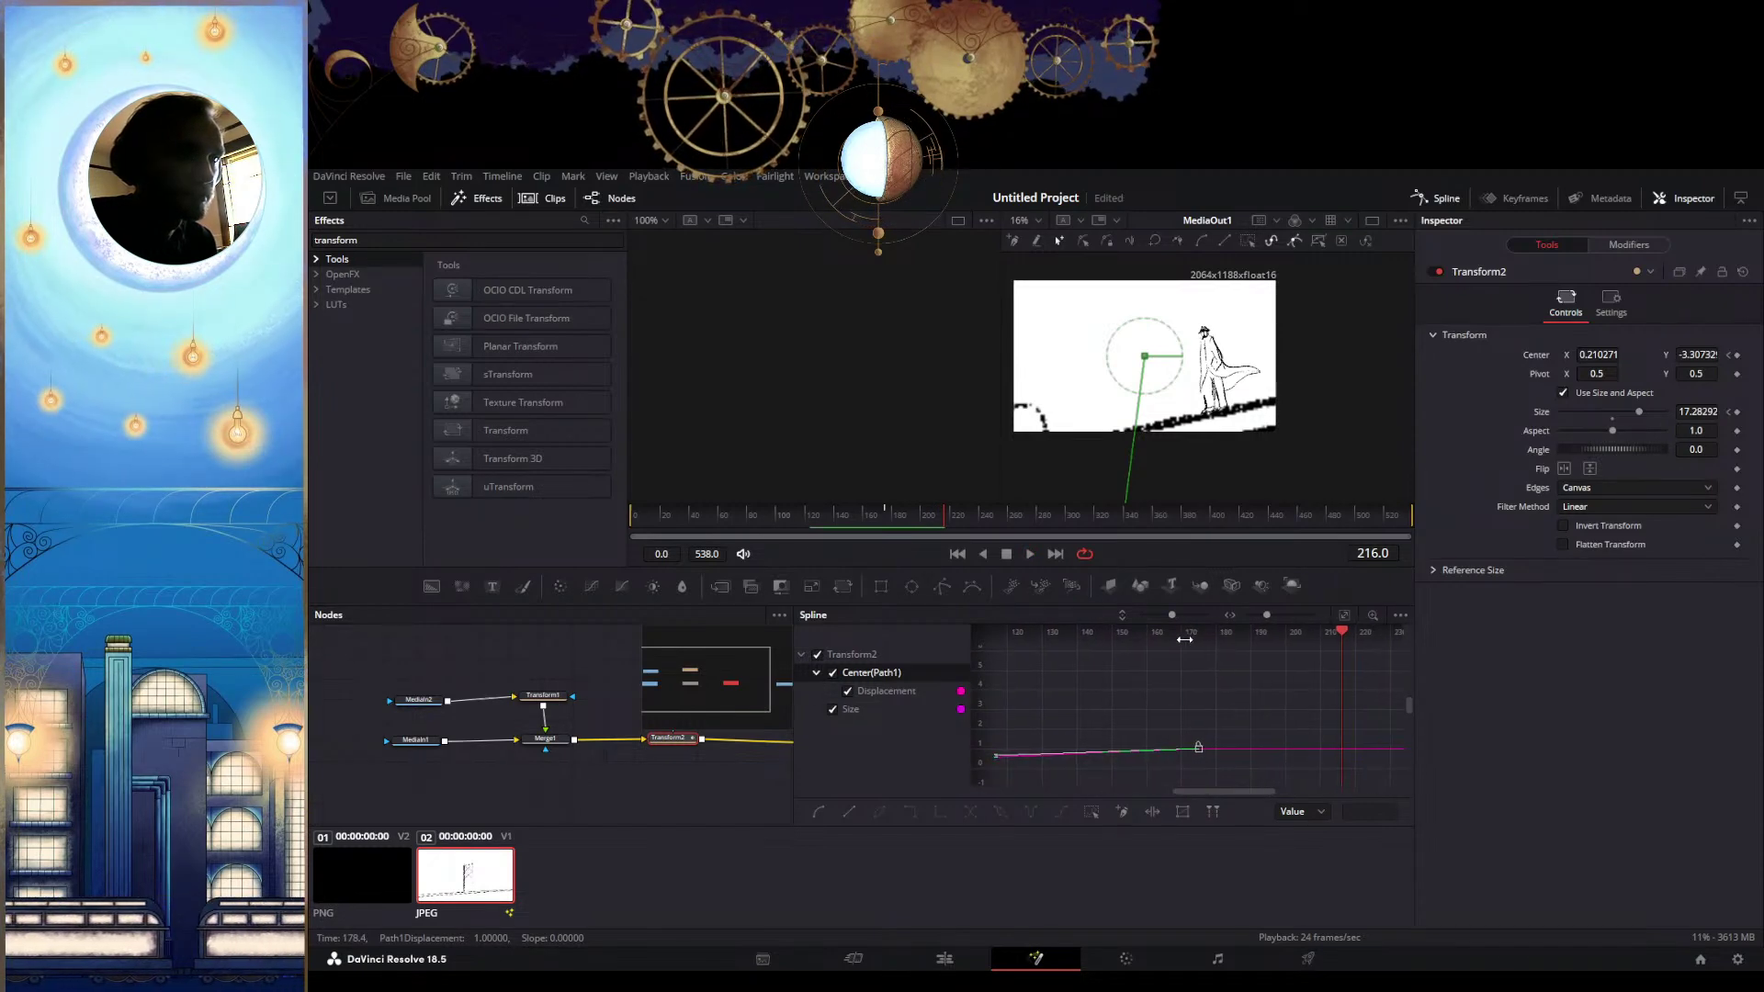
{"action": "left_click_drag", "start_coordinate": [1336, 634], "coordinate": [1054, 633]}
{"action": "left_click_drag", "start_coordinate": [1118, 700], "coordinate": [1275, 667]}
{"action": "left_click_drag", "start_coordinate": [1185, 729], "coordinate": [1148, 723]}
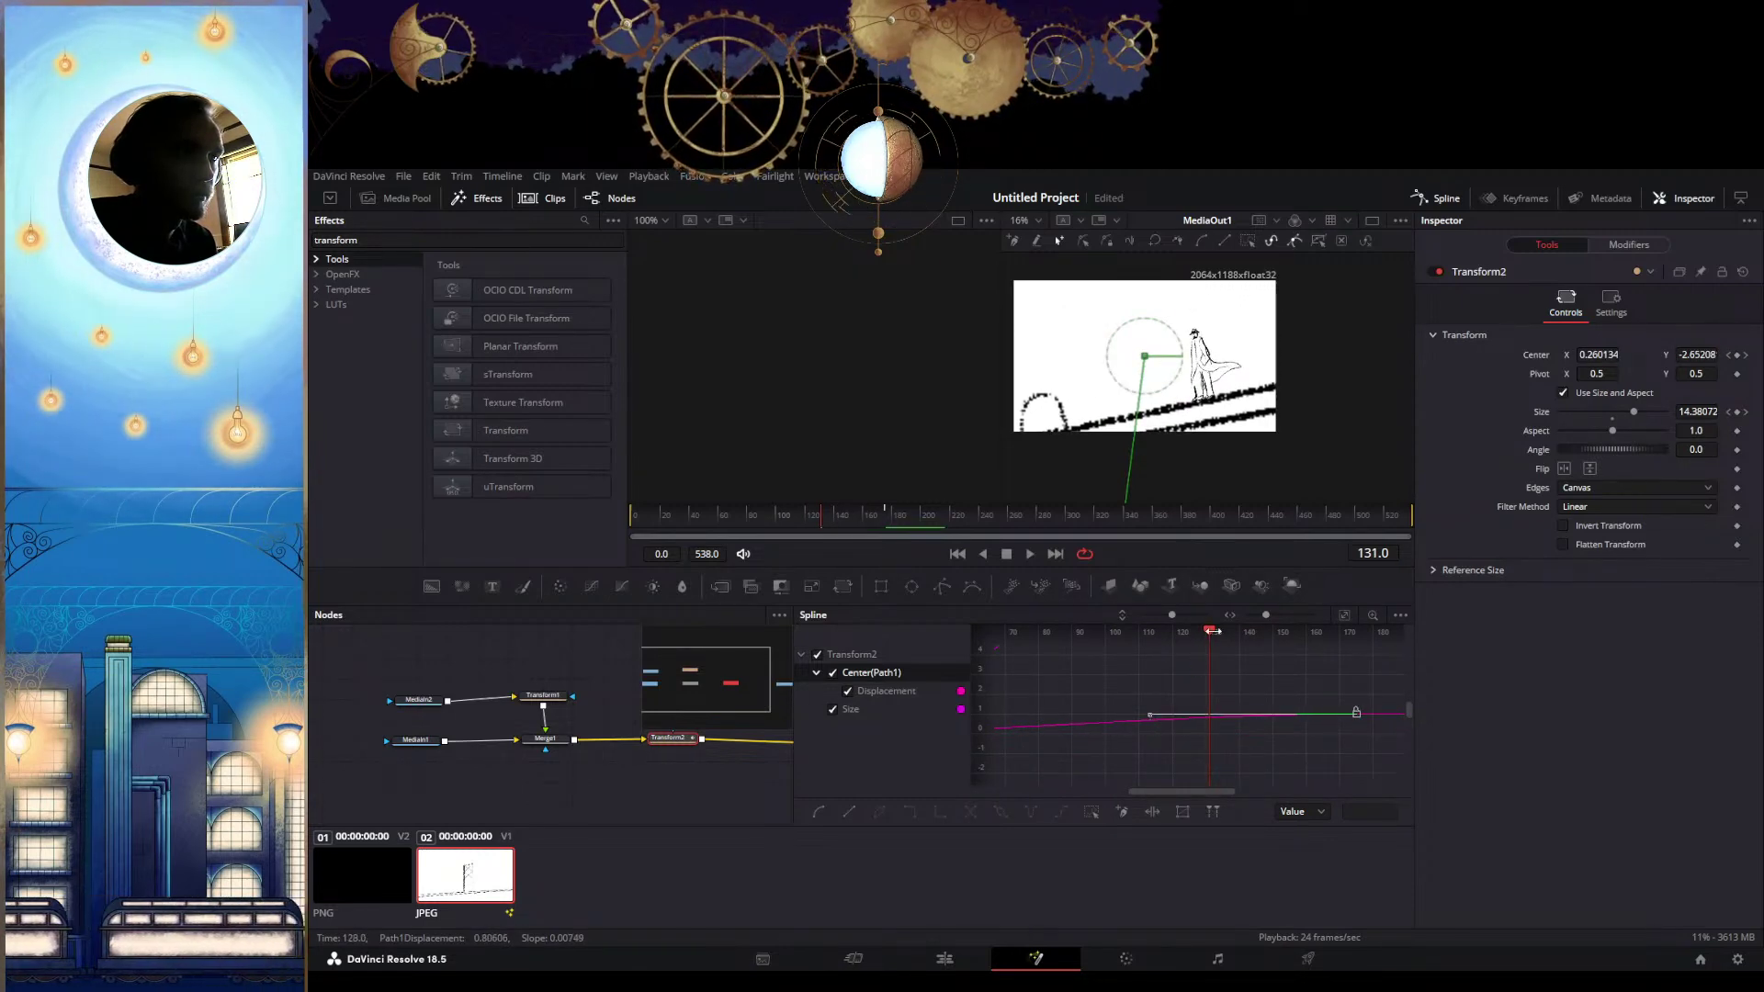
Fit both curves in the spline graph and play the whole zoom from the start to about frame 200
{"action": "left_click_drag", "start_coordinate": [1199, 635], "coordinate": [933, 653]}
{"action": "key", "text": "ctrl+f"}
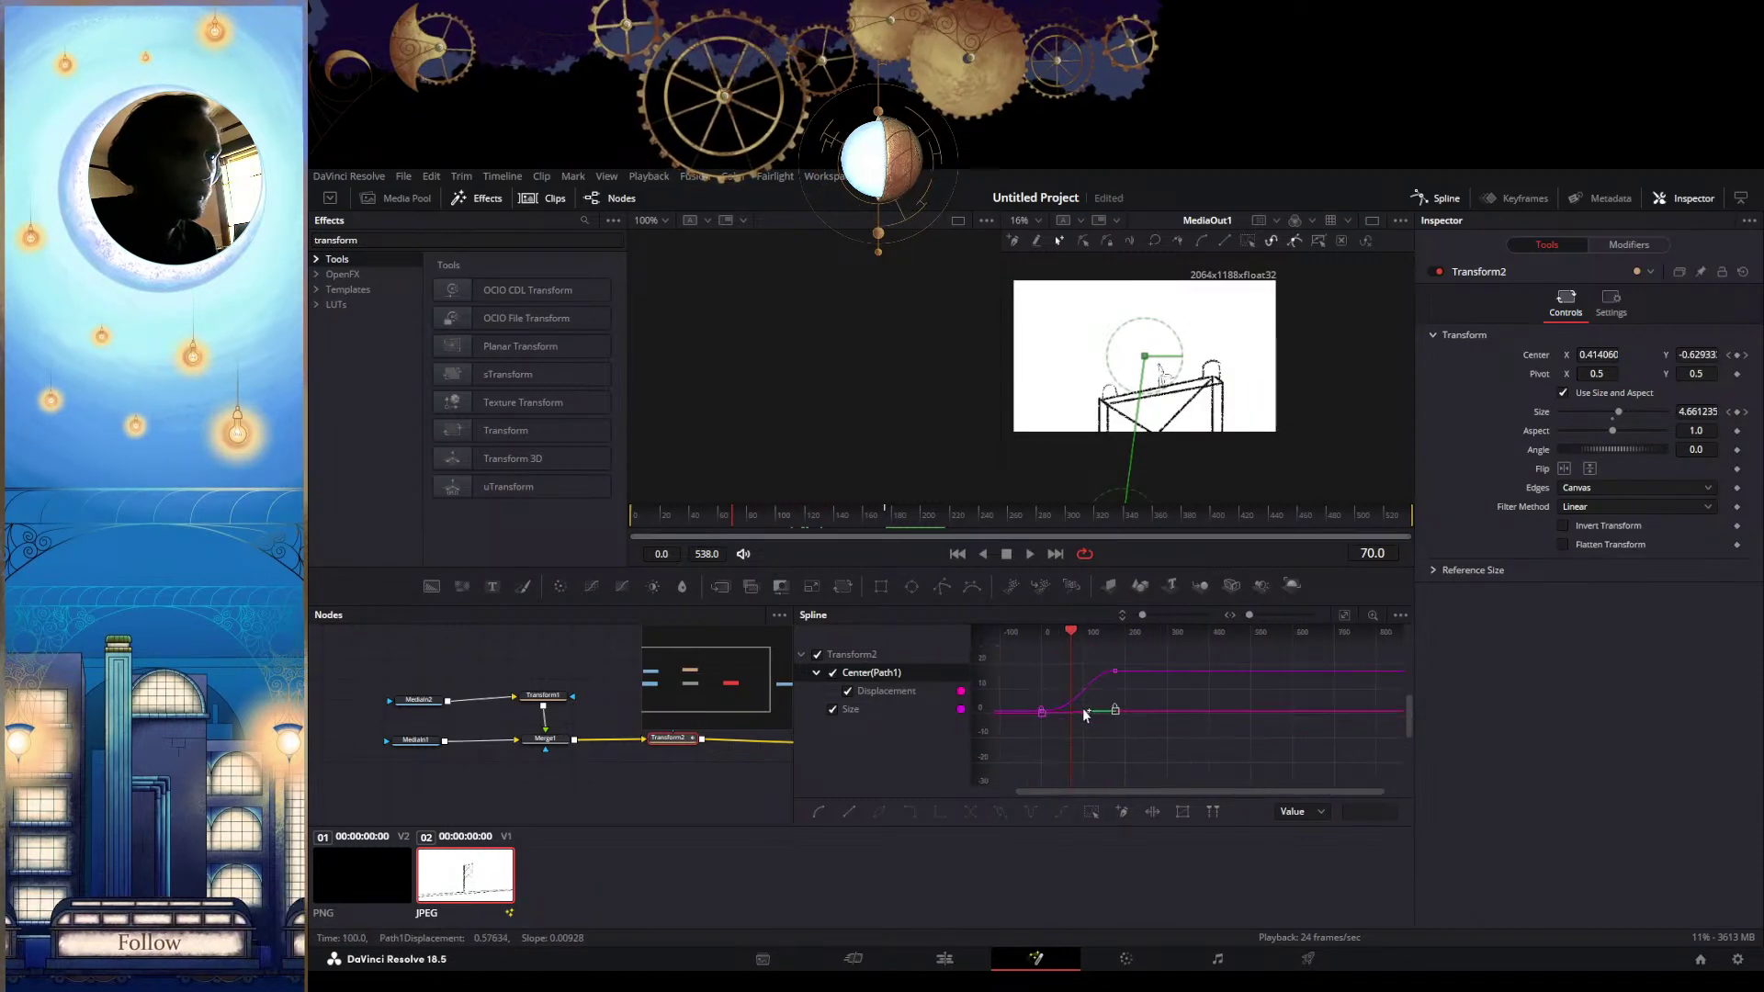
{"action": "scroll", "coordinate": [1084, 717], "scroll_direction": "up", "scroll_amount": 4}
{"action": "left_click_drag", "start_coordinate": [1098, 726], "coordinate": [1218, 775]}
{"action": "left_click_drag", "start_coordinate": [1210, 715], "coordinate": [1005, 683]}
{"action": "left_click_drag", "start_coordinate": [1165, 682], "coordinate": [1064, 698]}
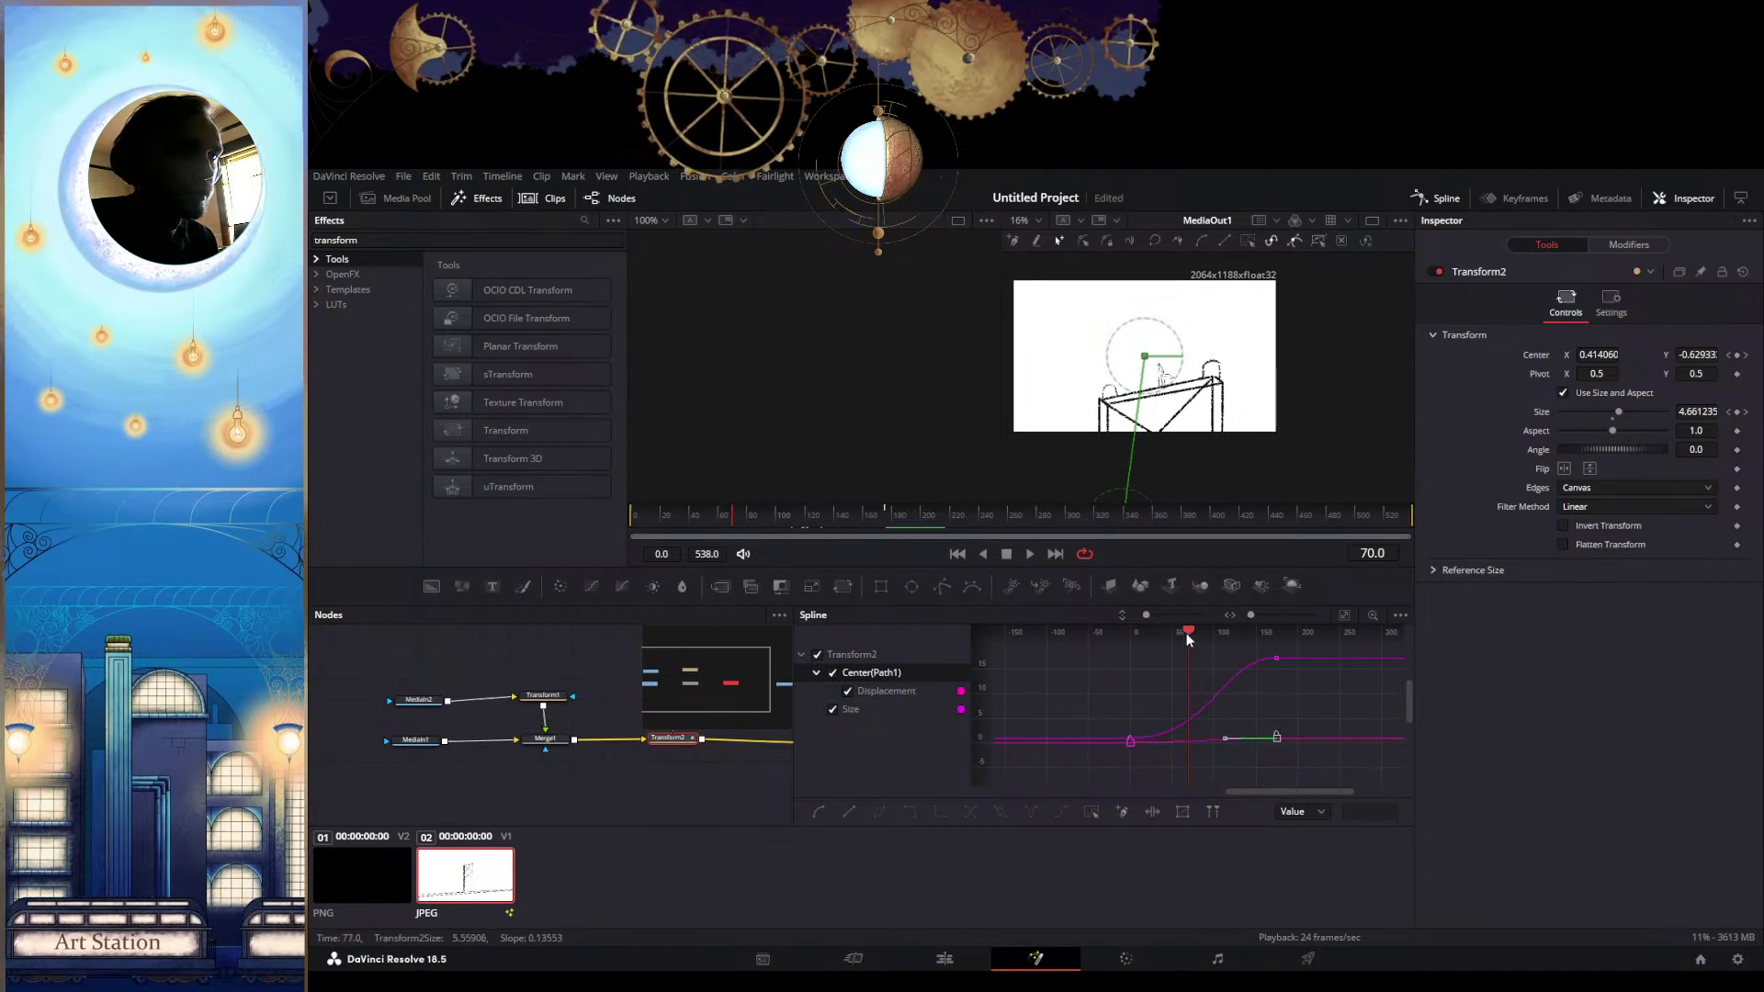
{"action": "left_click_drag", "start_coordinate": [1188, 634], "coordinate": [1110, 628]}
{"action": "key", "text": "space"}
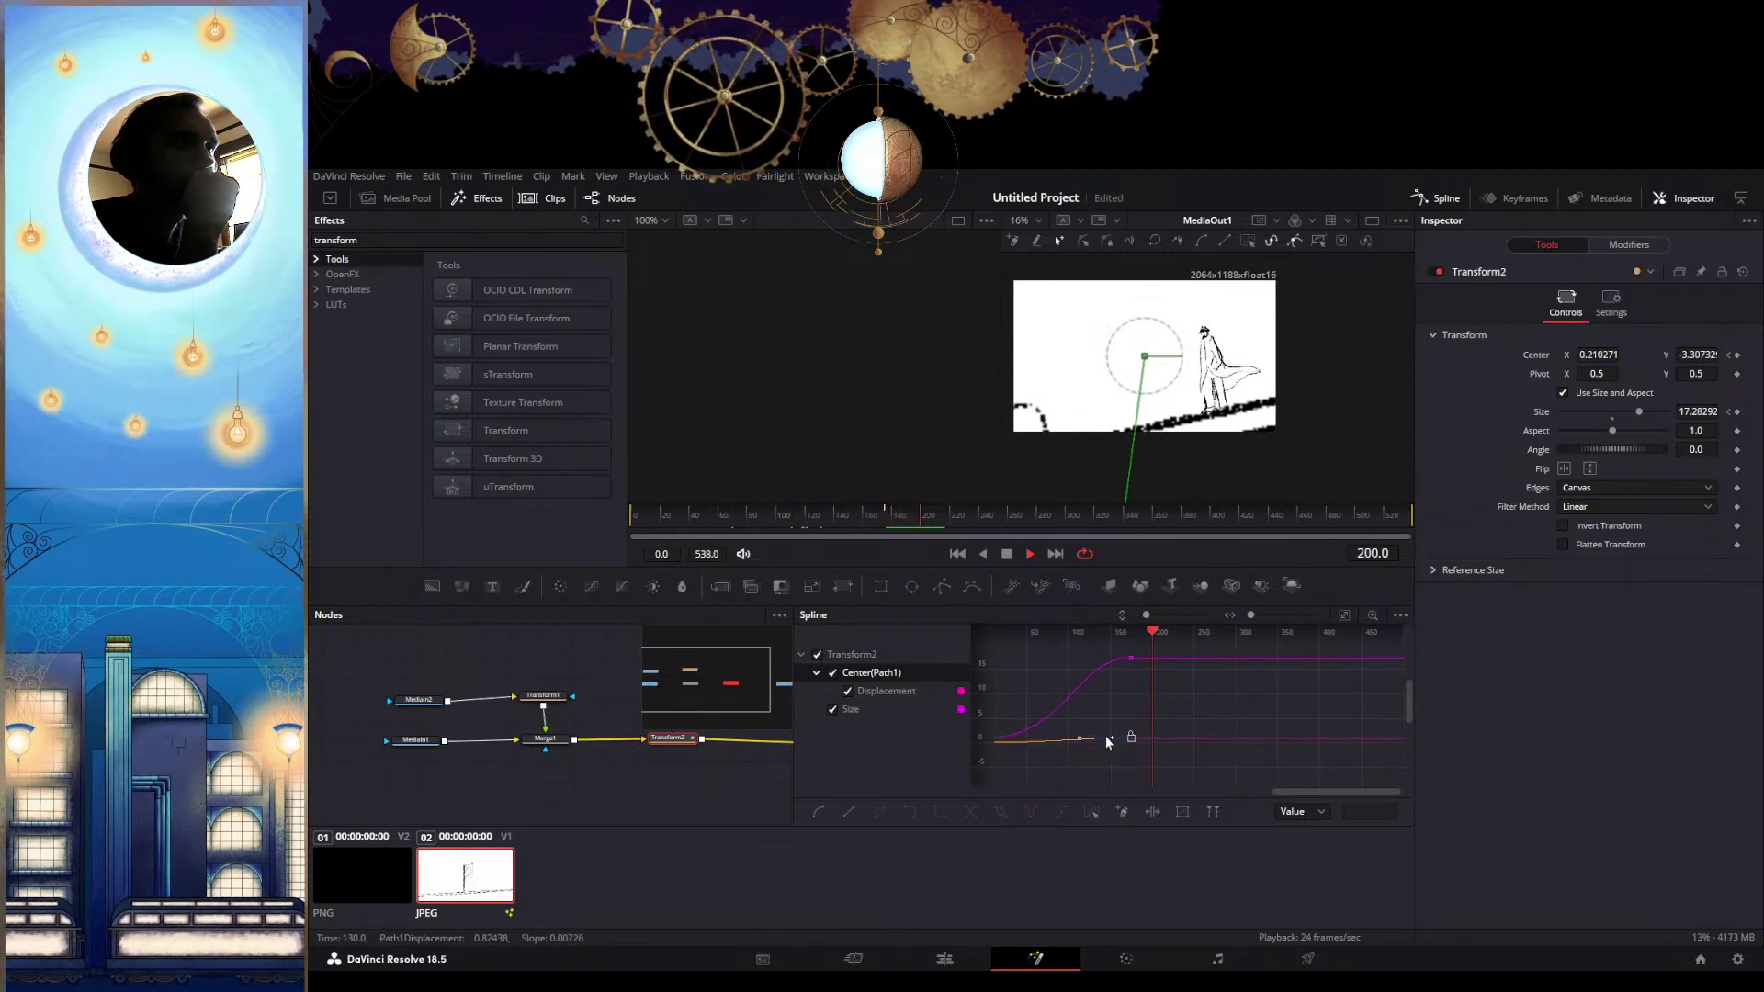
{"action": "key", "text": "space"}
Move the final size and displacement keys out to about frame 220, replay the zoom, and stop at frame 148
{"action": "left_click_drag", "start_coordinate": [1189, 781], "coordinate": [976, 625]}
{"action": "key", "text": "space"}
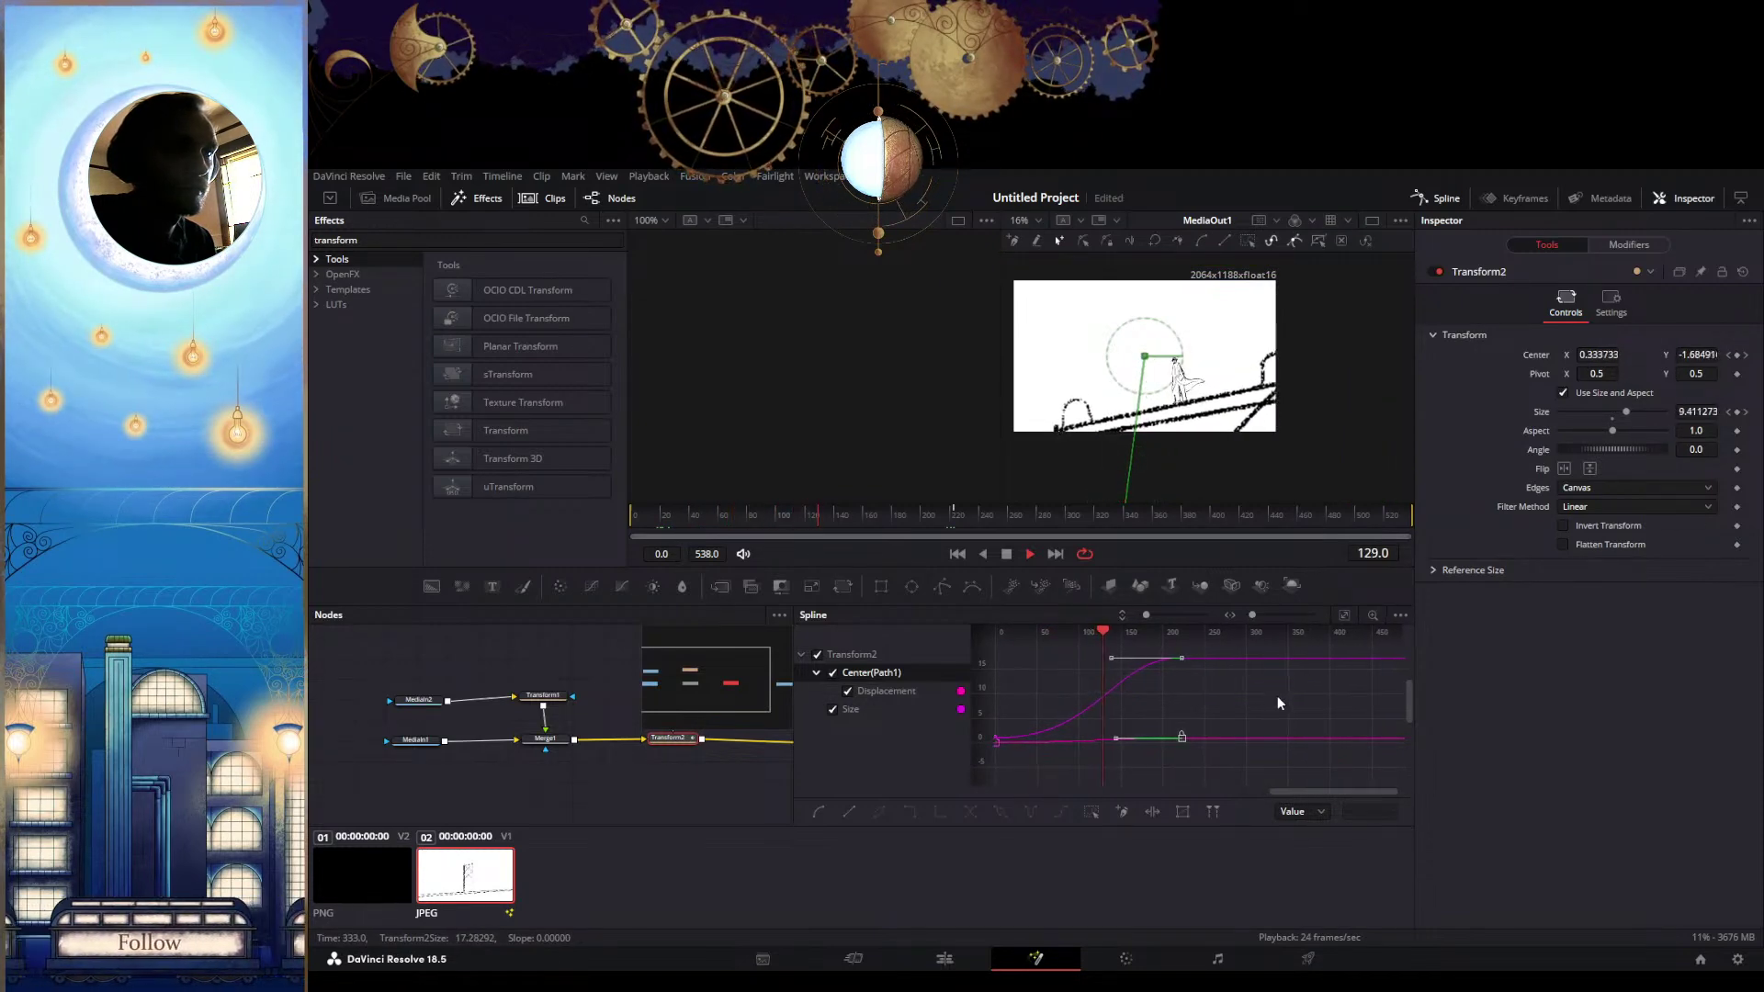
{"action": "key", "text": "space"}
Reshape the size curve by lowering the final key's incoming handle and raising the frame 0 key's outgoing handle
{"action": "scroll", "coordinate": [1240, 716], "scroll_direction": "left", "scroll_amount": 5}
{"action": "scroll", "coordinate": [1202, 726], "scroll_direction": "right", "scroll_amount": 3}
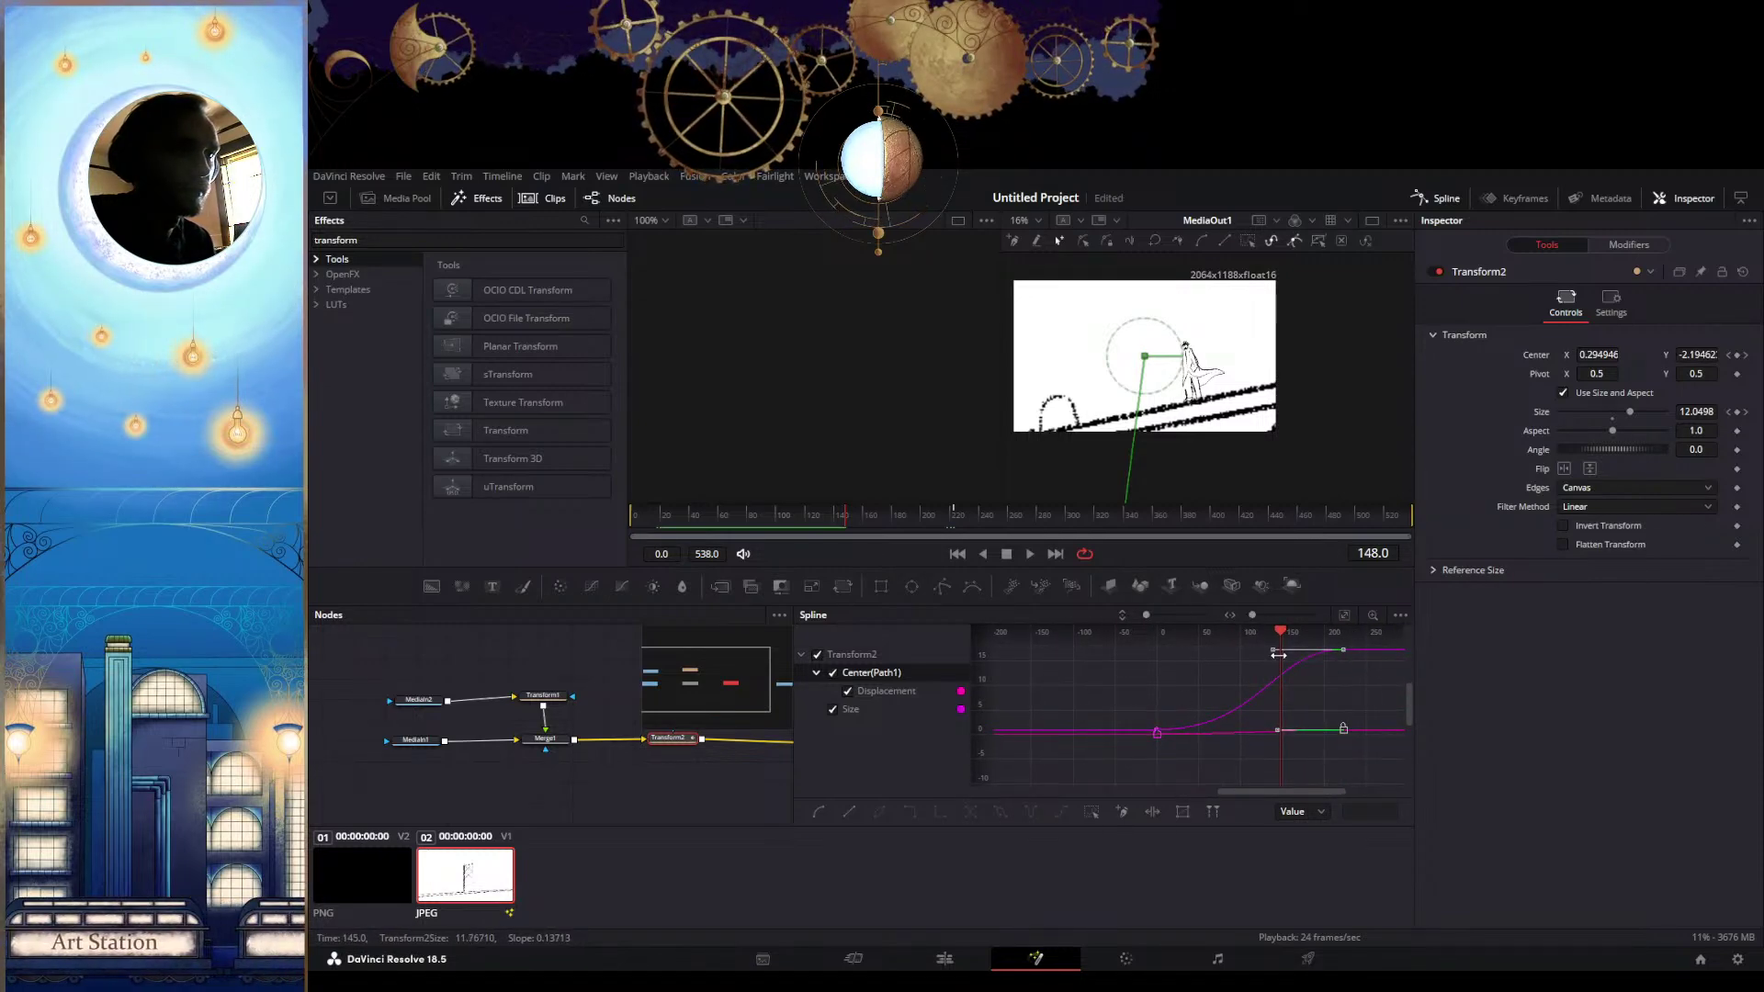
{"action": "left_click_drag", "start_coordinate": [1266, 650], "coordinate": [1254, 670]}
{"action": "left_click", "coordinate": [1155, 733]}
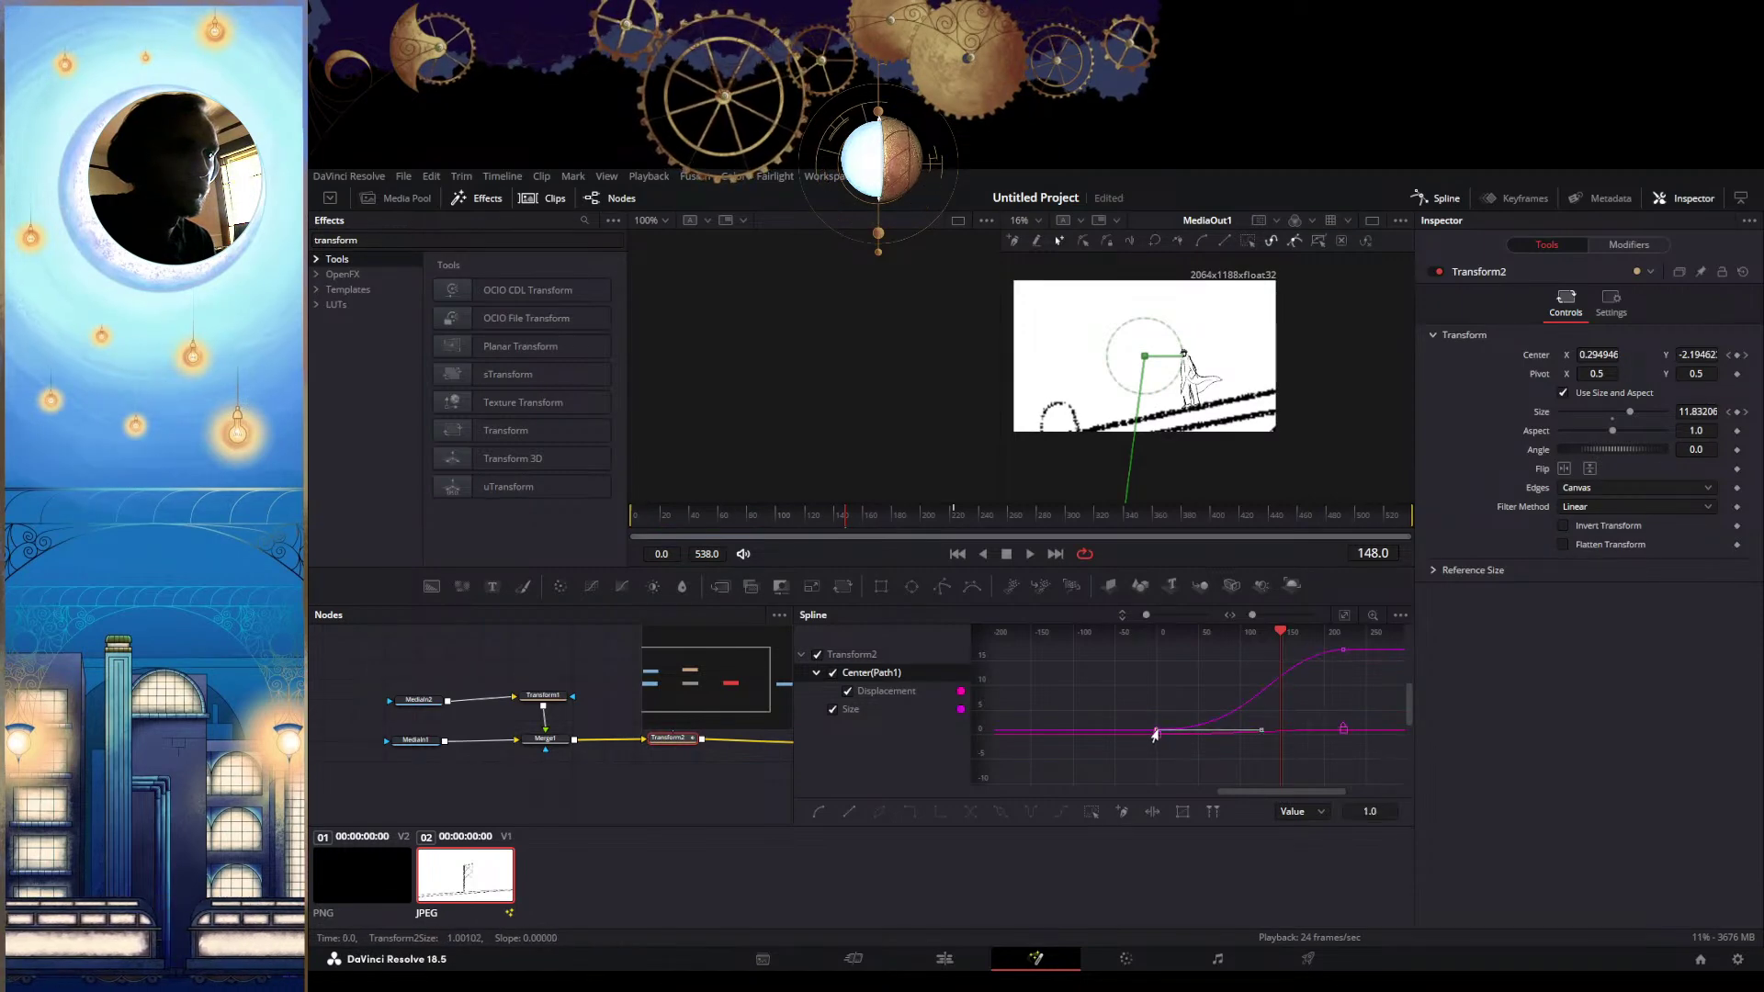
{"action": "left_click_drag", "start_coordinate": [1262, 731], "coordinate": [1249, 713]}
Raise the frame 0 displacement key's handle to about 0.48 at frame 97, then play the zoom and stop at frame 262
{"action": "left_click", "coordinate": [1162, 735]}
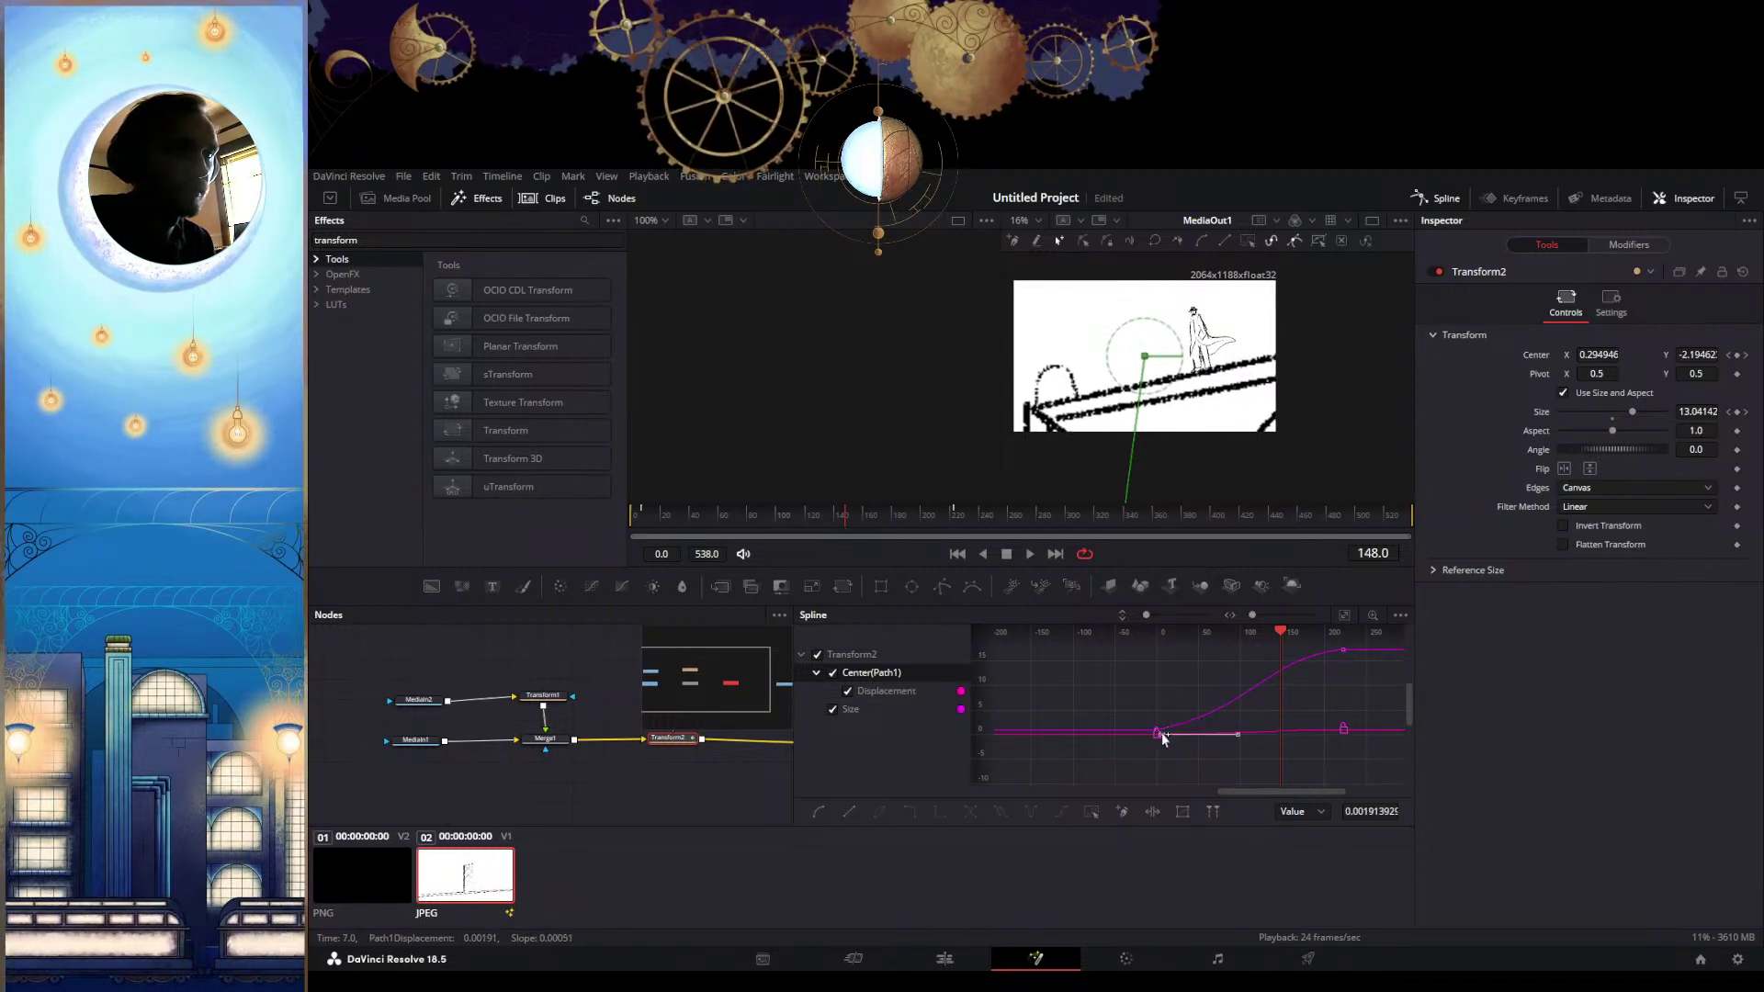
{"action": "left_click", "coordinate": [1230, 735]}
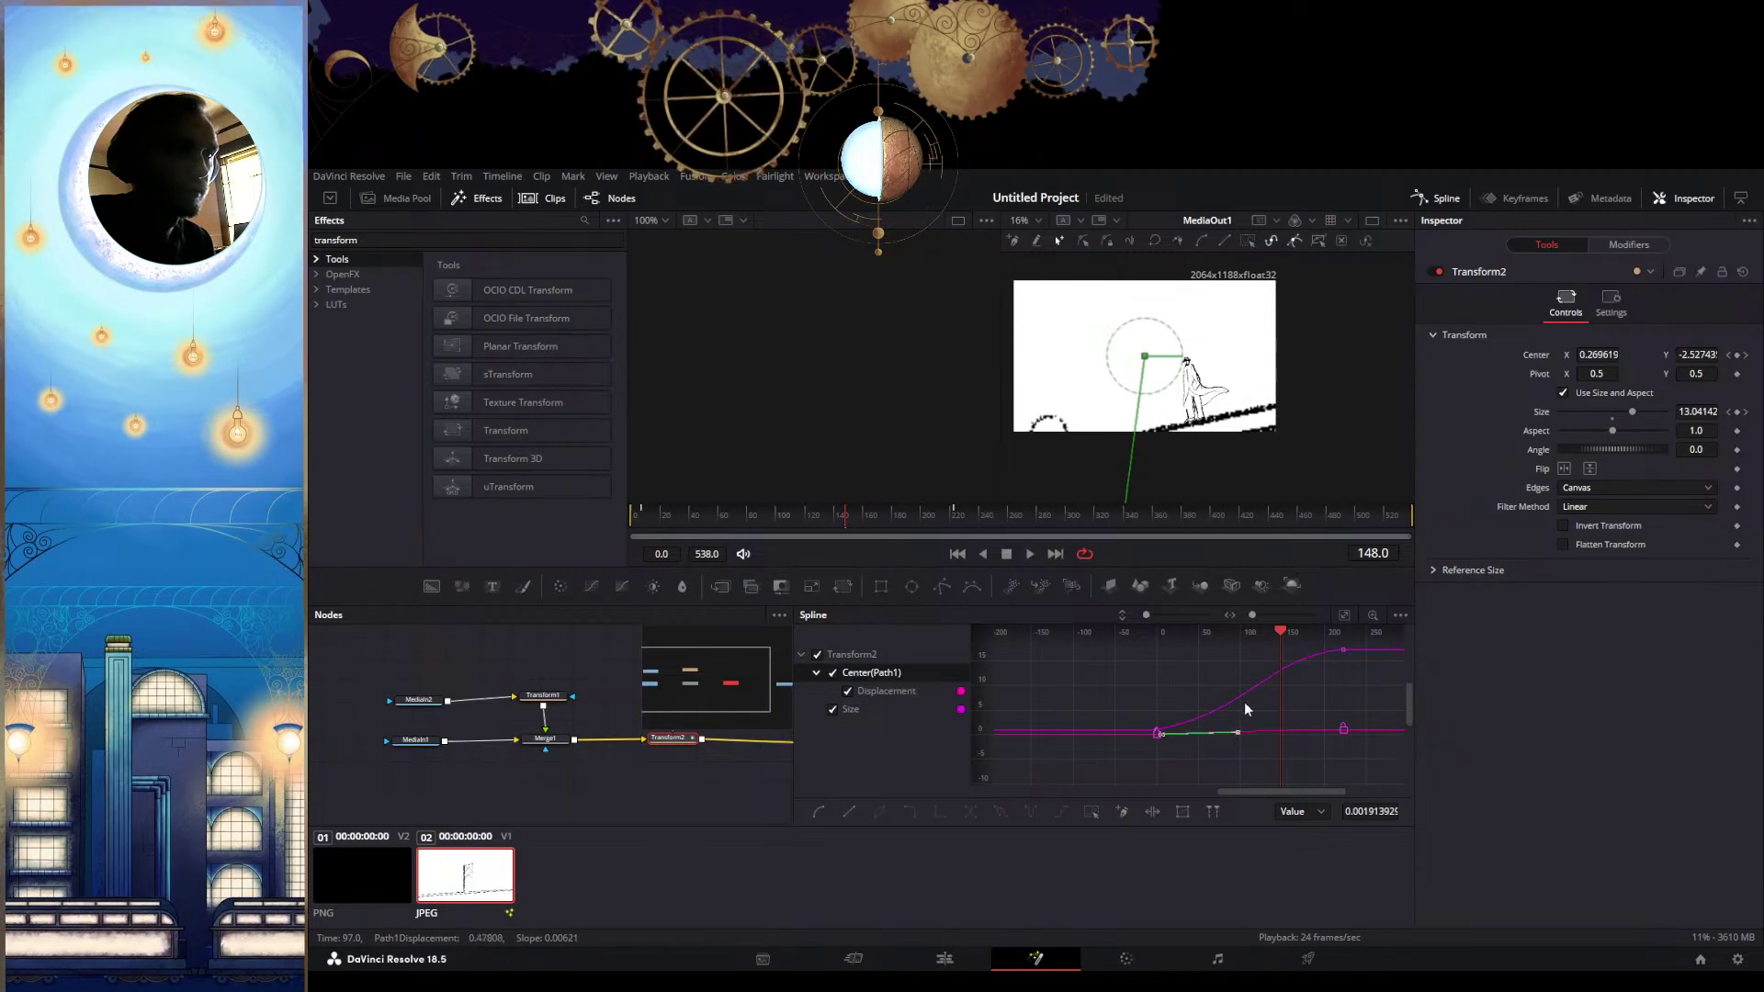
{"action": "left_click_drag", "start_coordinate": [1283, 634], "coordinate": [1168, 636]}
{"action": "key", "text": "space"}
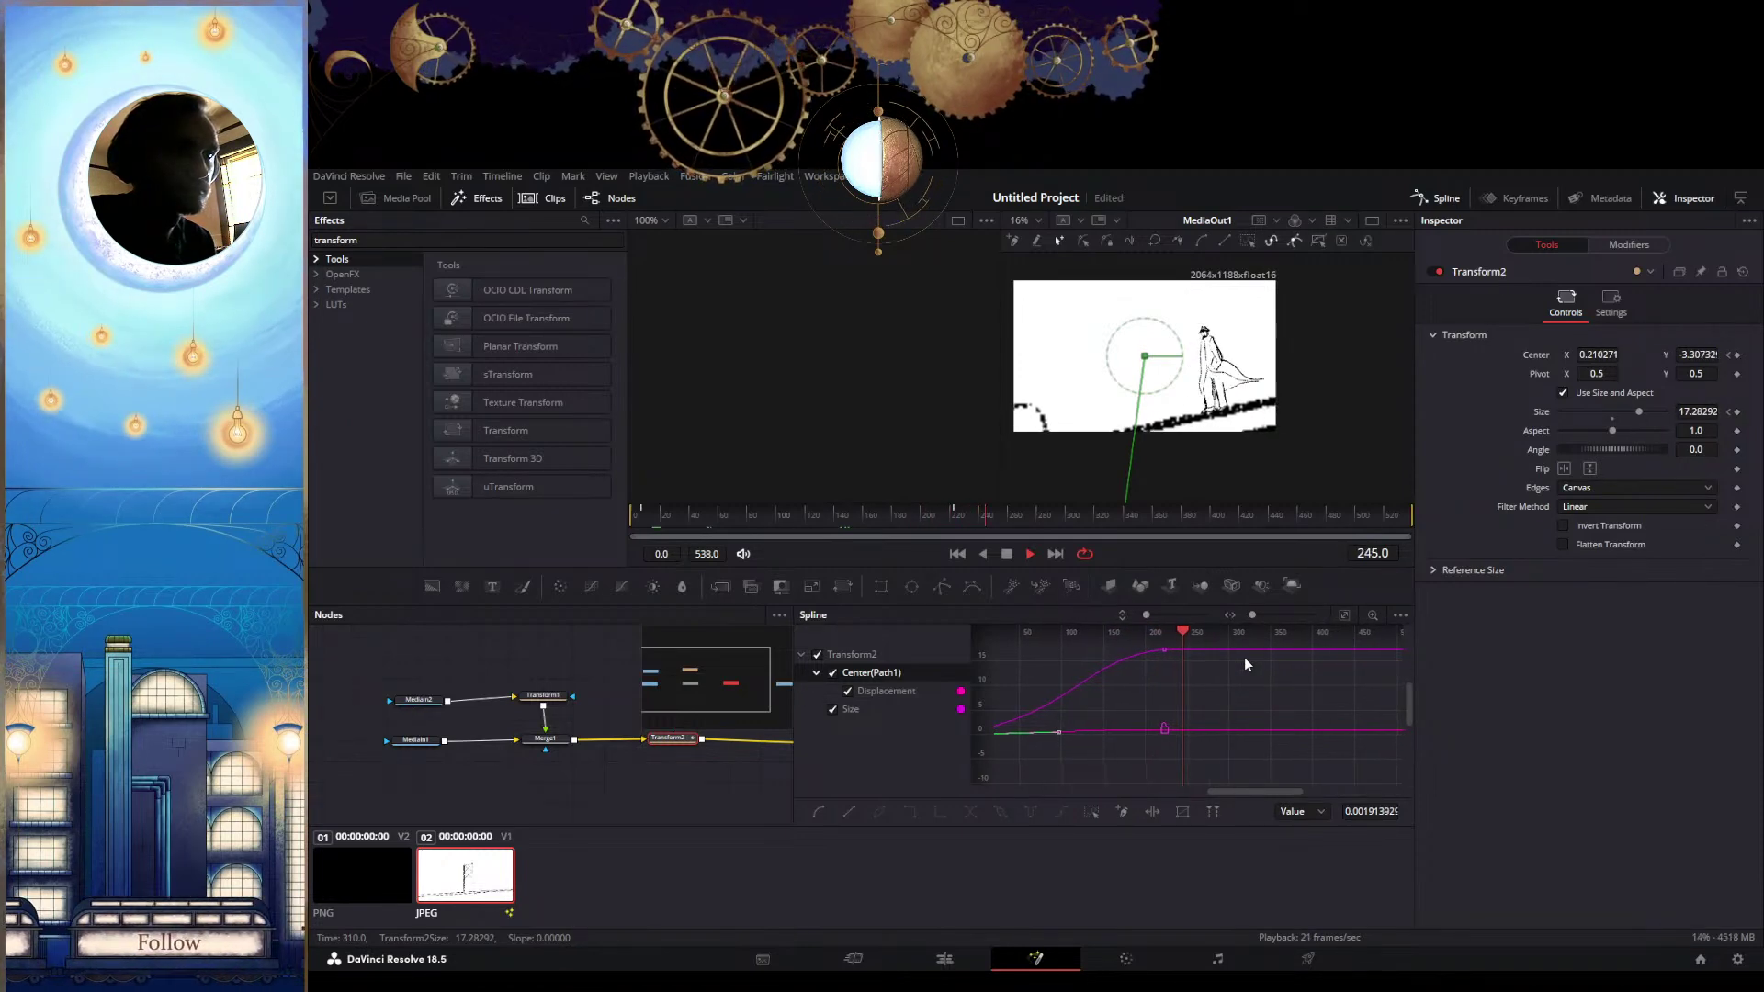
{"action": "key", "text": "space"}
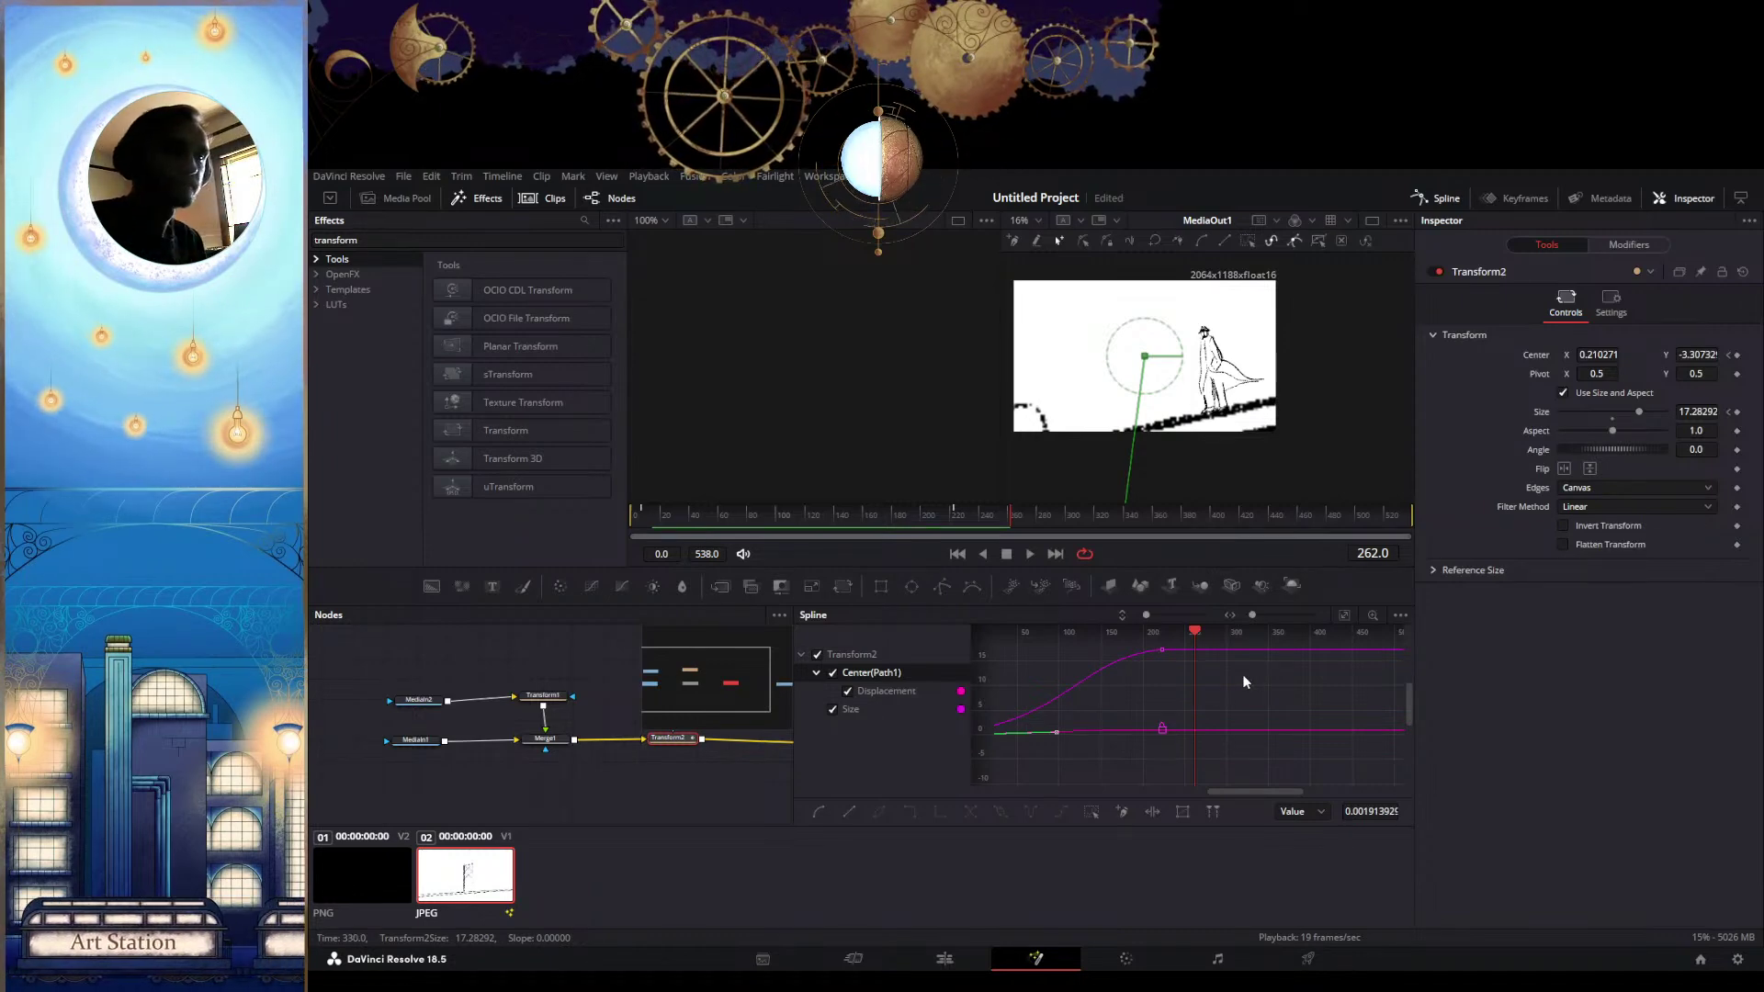
Replay the zoom from the beginning and return the playhead to frame 0
{"action": "left_click_drag", "start_coordinate": [1139, 707], "coordinate": [1262, 710]}
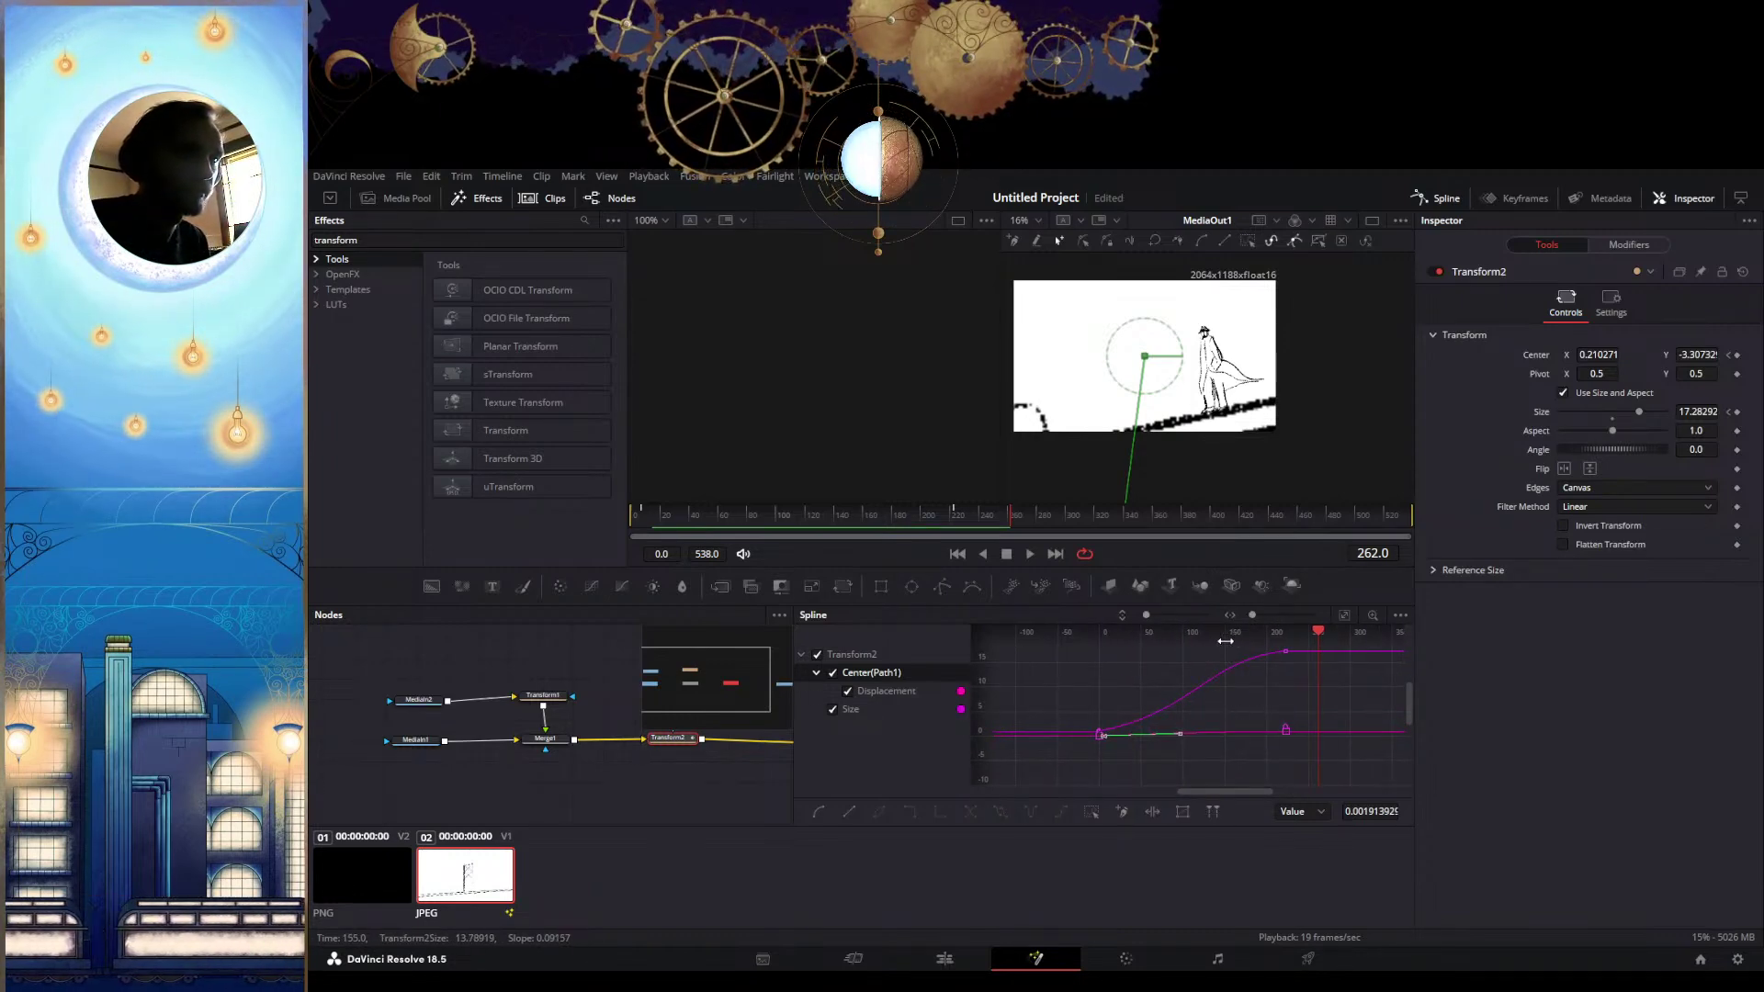
{"action": "left_click_drag", "start_coordinate": [1314, 630], "coordinate": [1096, 641]}
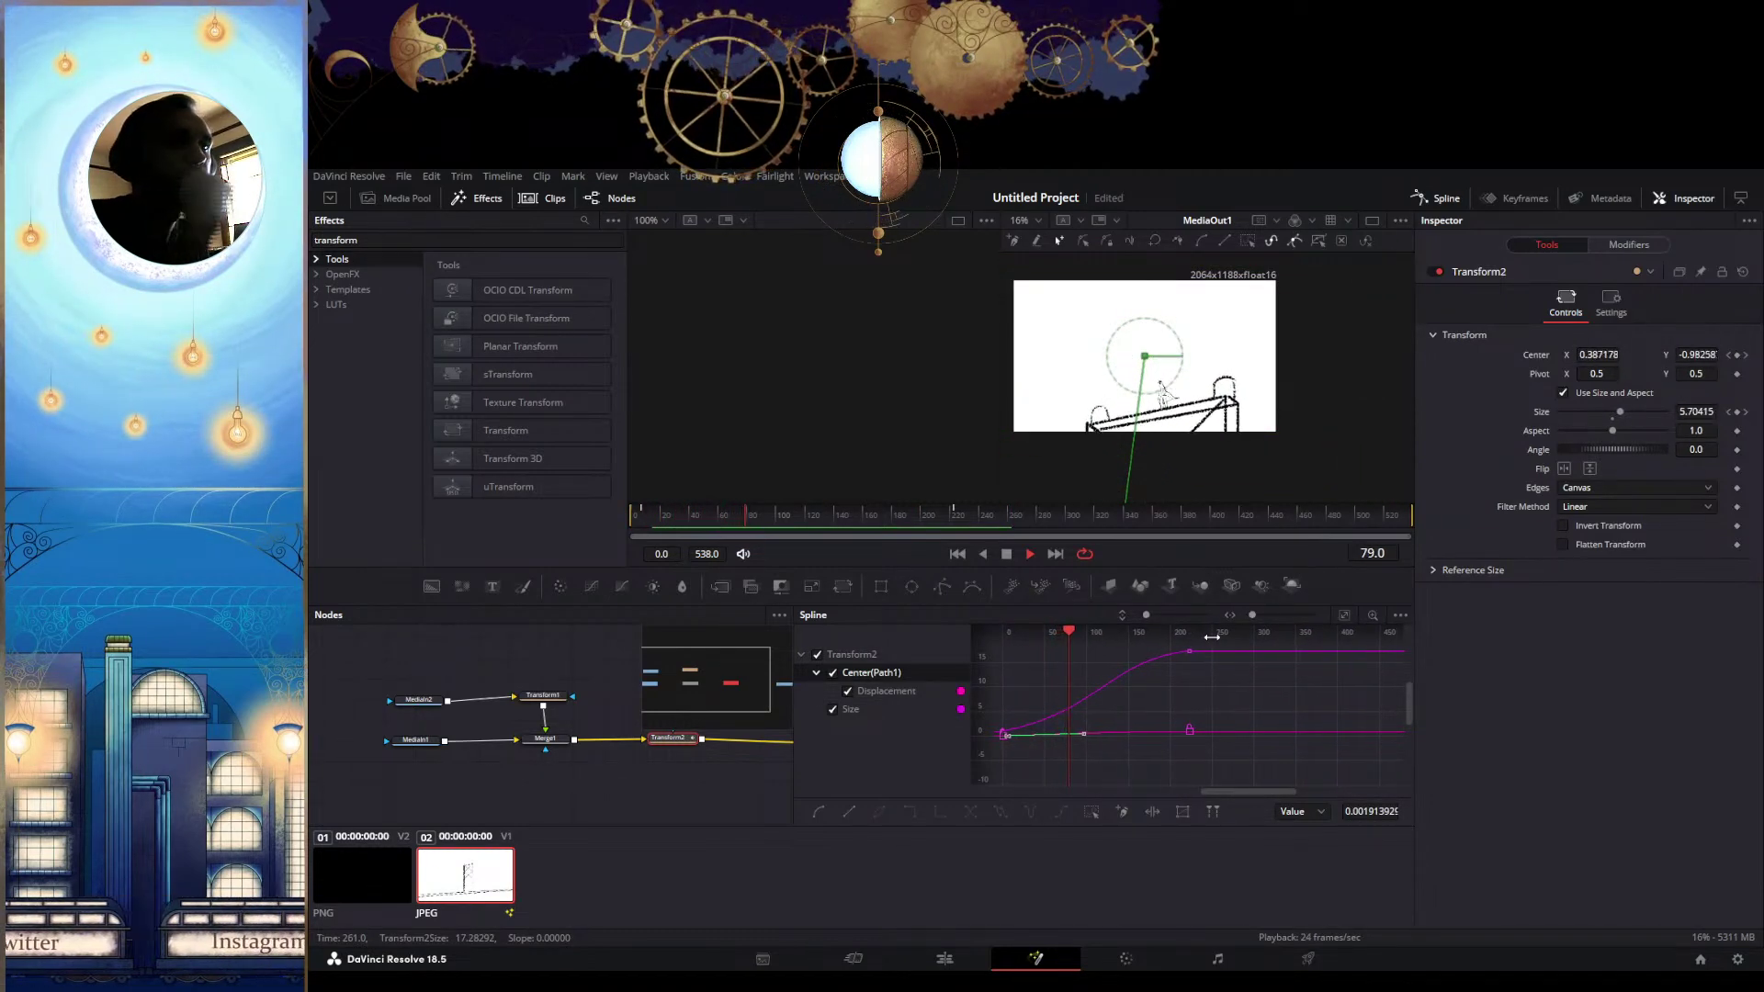
{"action": "left_click_drag", "start_coordinate": [1068, 630], "coordinate": [1010, 634]}
{"action": "left_click_drag", "start_coordinate": [1130, 688], "coordinate": [1228, 684]}
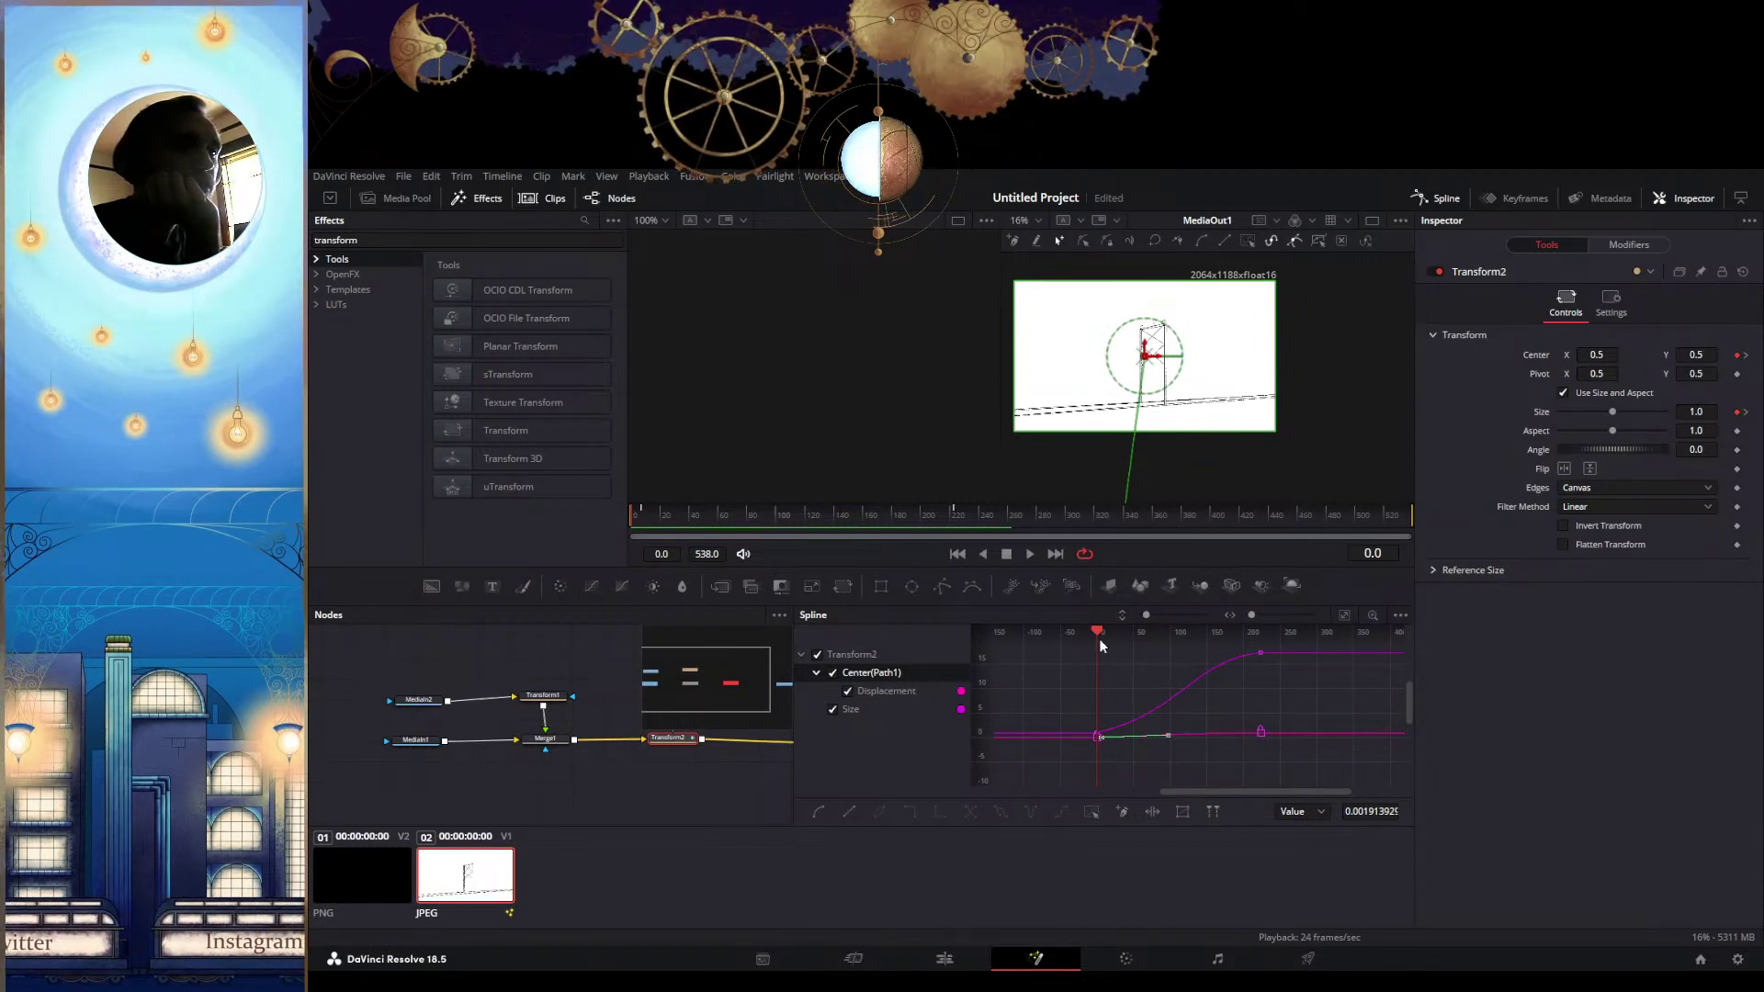
Key the Transform2 centre at frame 54 with X at about 0.659, then replay from the start and stop at frame 186
{"action": "left_click_drag", "start_coordinate": [1099, 637], "coordinate": [1137, 639]}
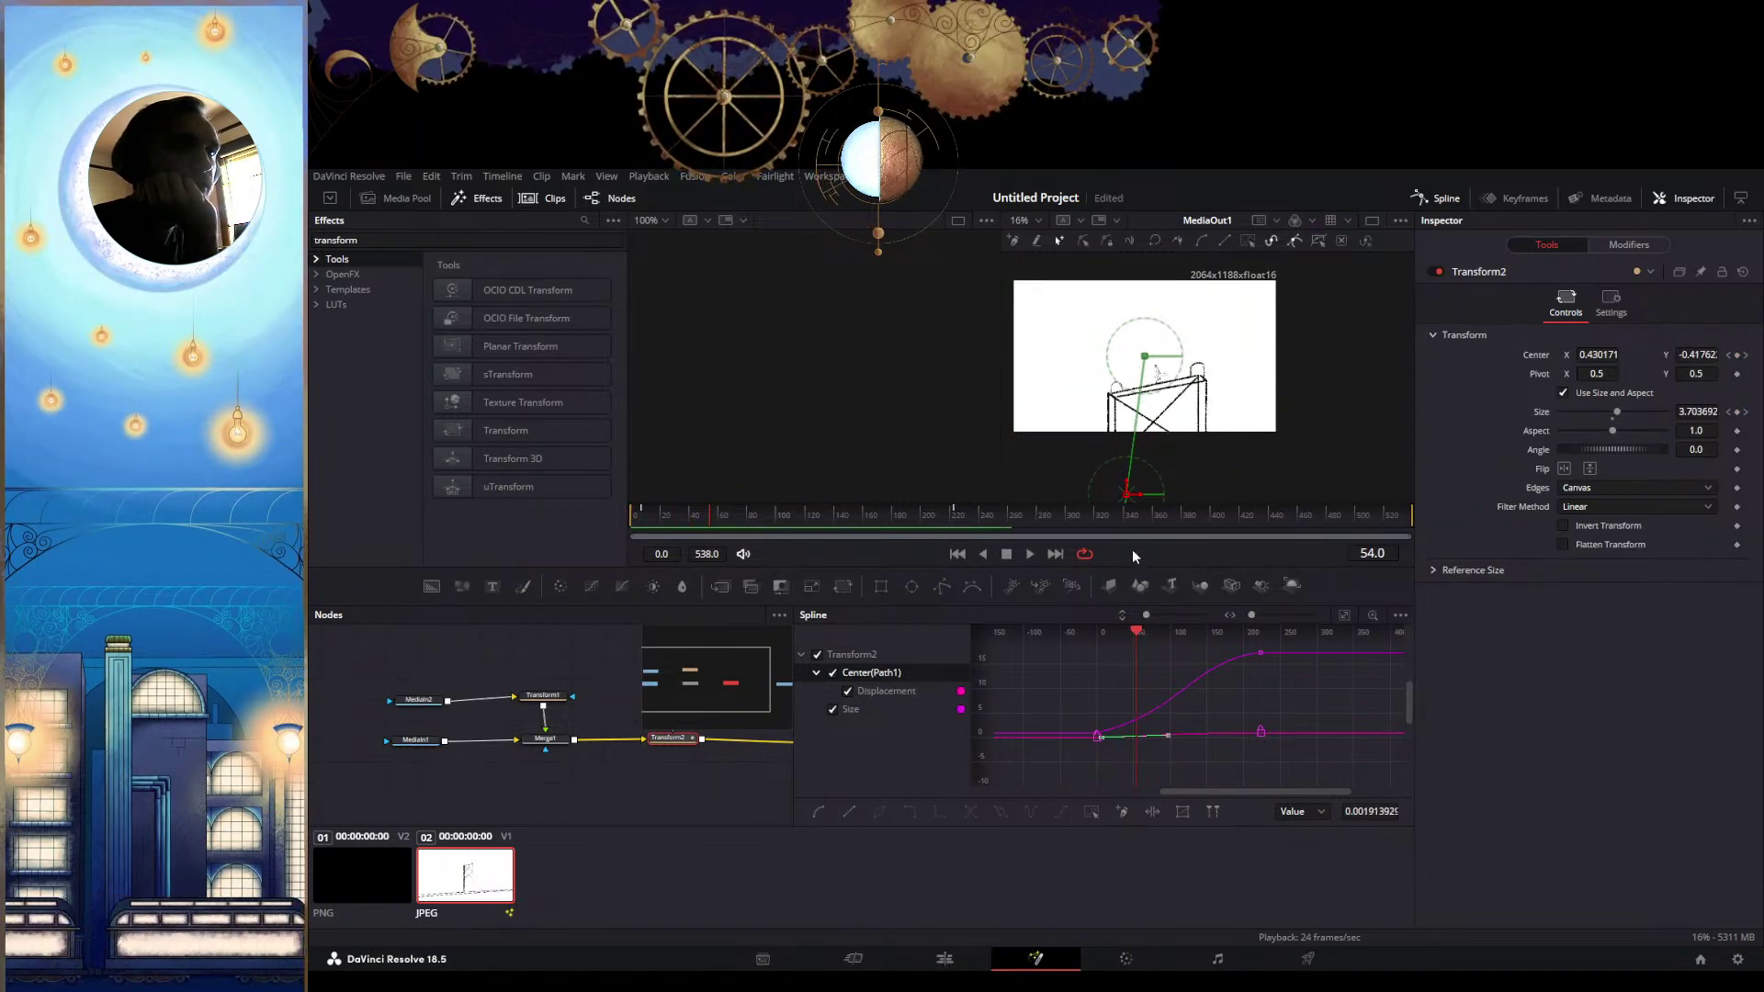
{"action": "left_click_drag", "start_coordinate": [1141, 499], "coordinate": [1203, 499]}
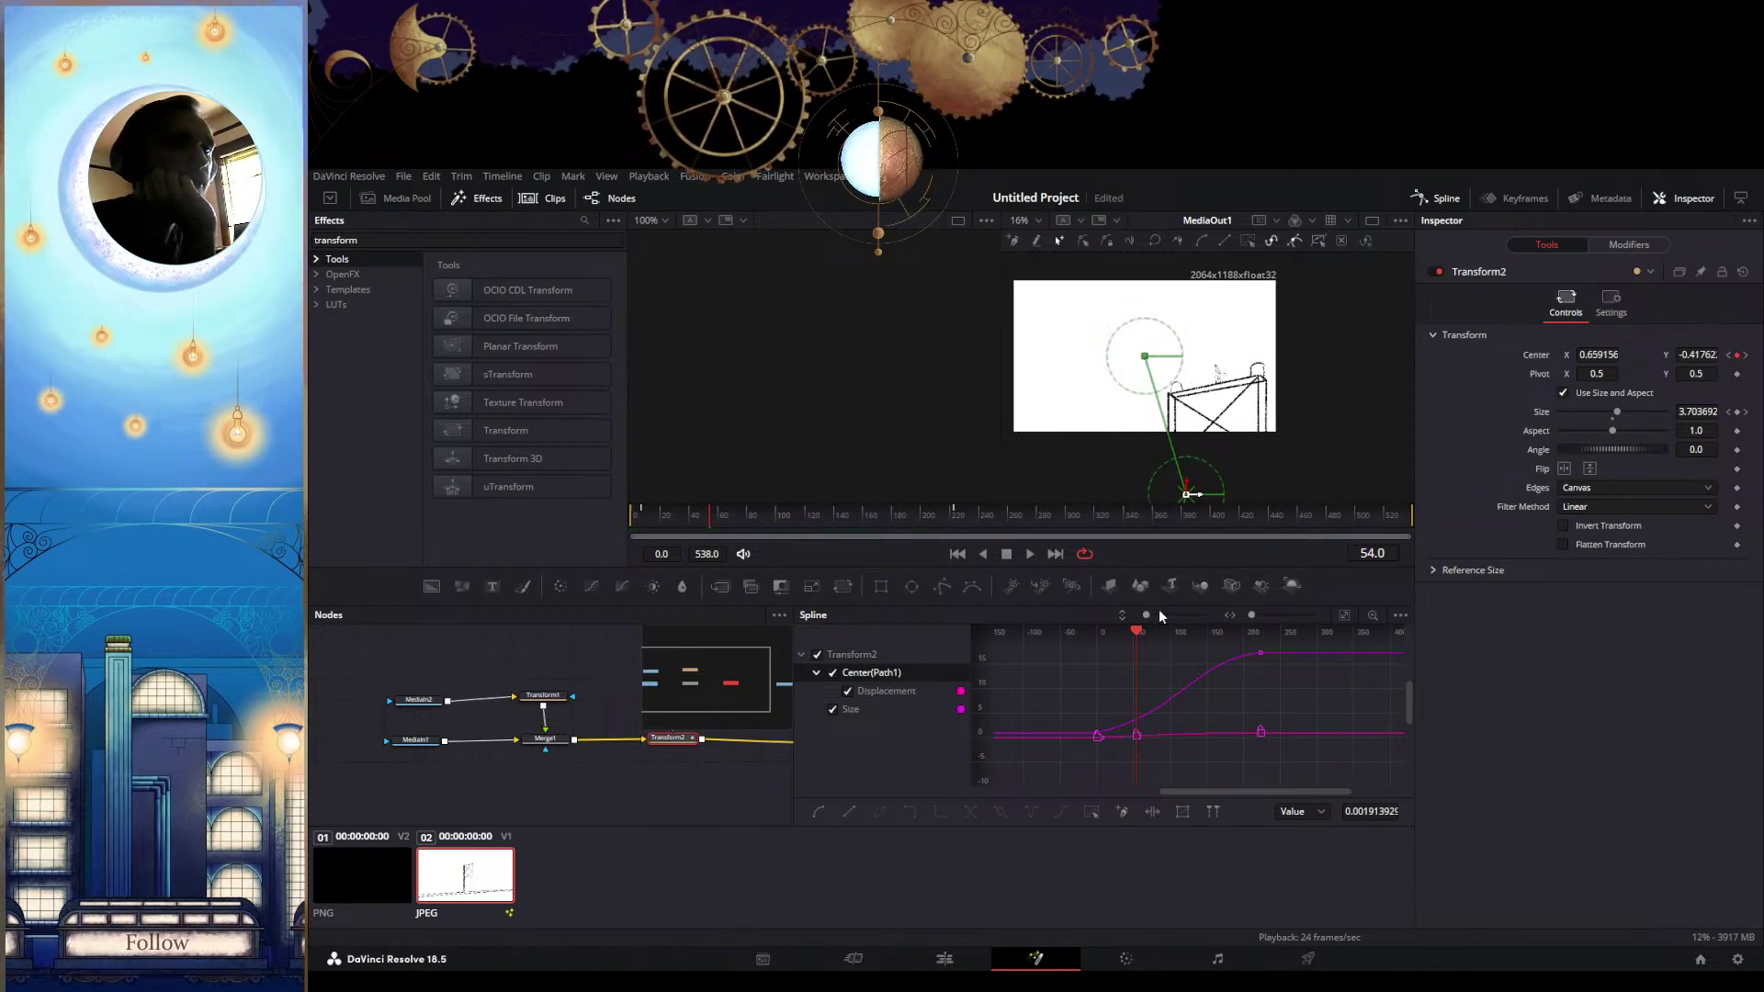
{"action": "left_click_drag", "start_coordinate": [1136, 632], "coordinate": [1064, 634]}
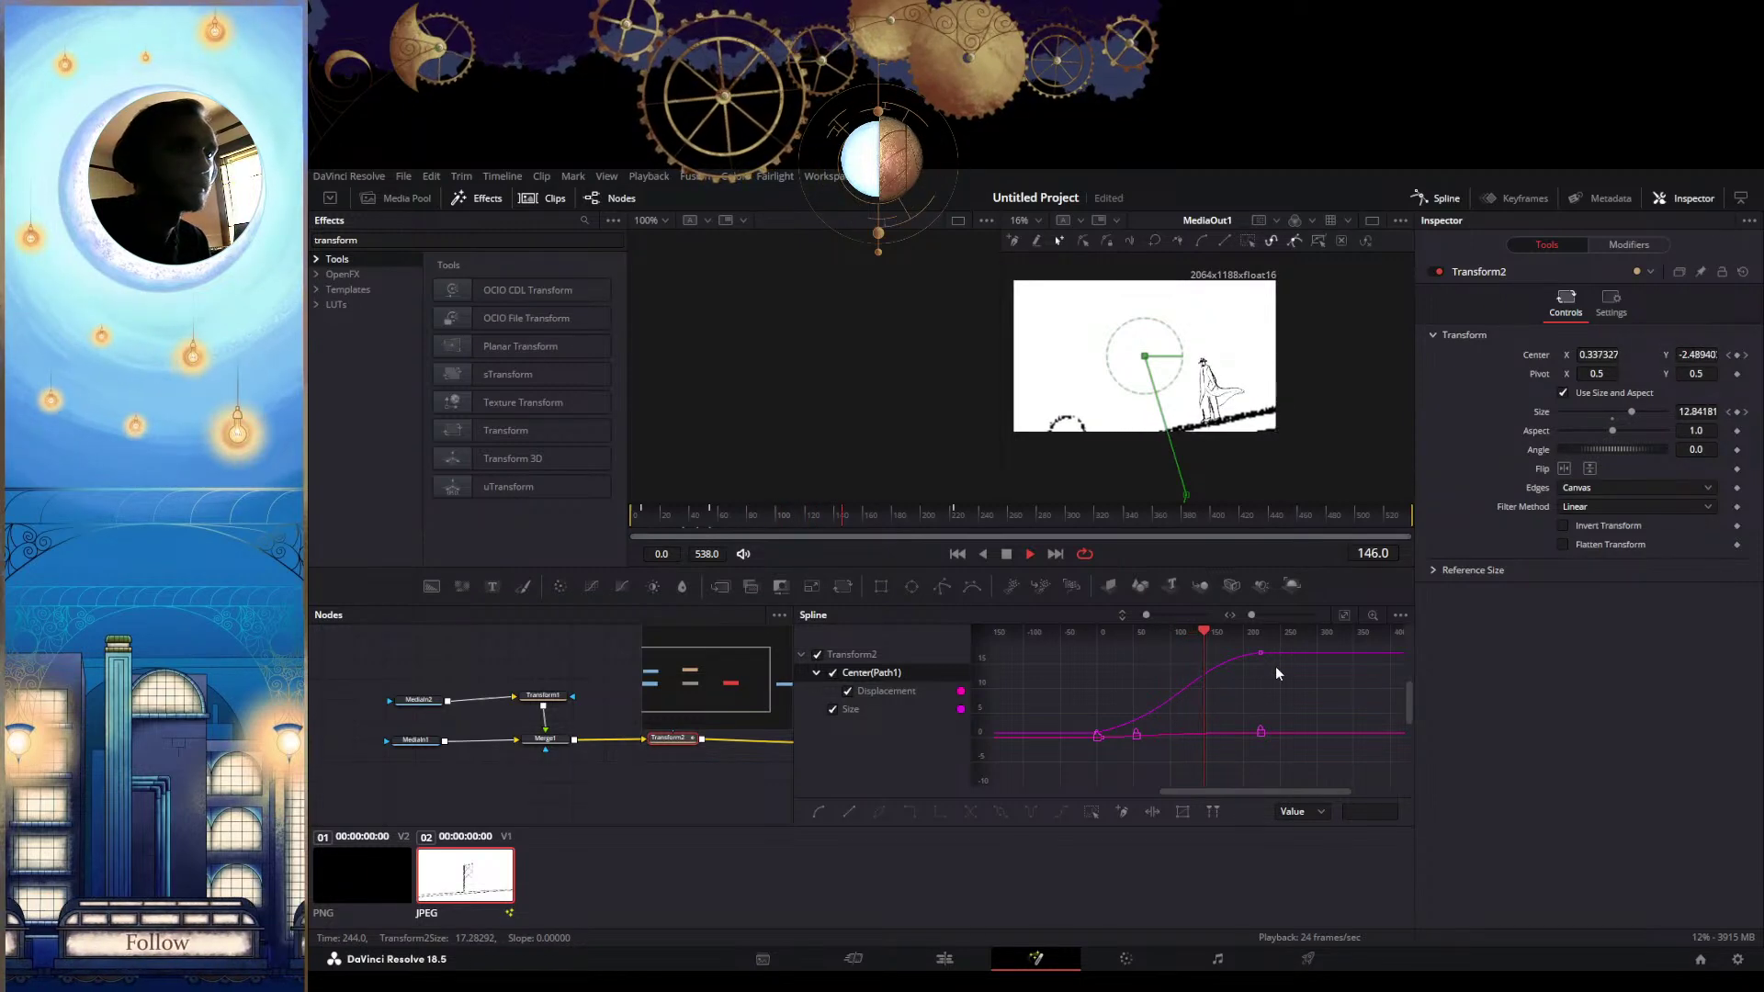
{"action": "key", "text": "space"}
Hide the size curve so that only the displacement curve shows, and frame its keys in the spline graph
{"action": "scroll", "coordinate": [1204, 748], "scroll_direction": "up", "scroll_amount": 2}
{"action": "scroll", "coordinate": [1103, 733], "scroll_direction": "down", "scroll_amount": 1}
{"action": "left_click", "coordinate": [847, 691]}
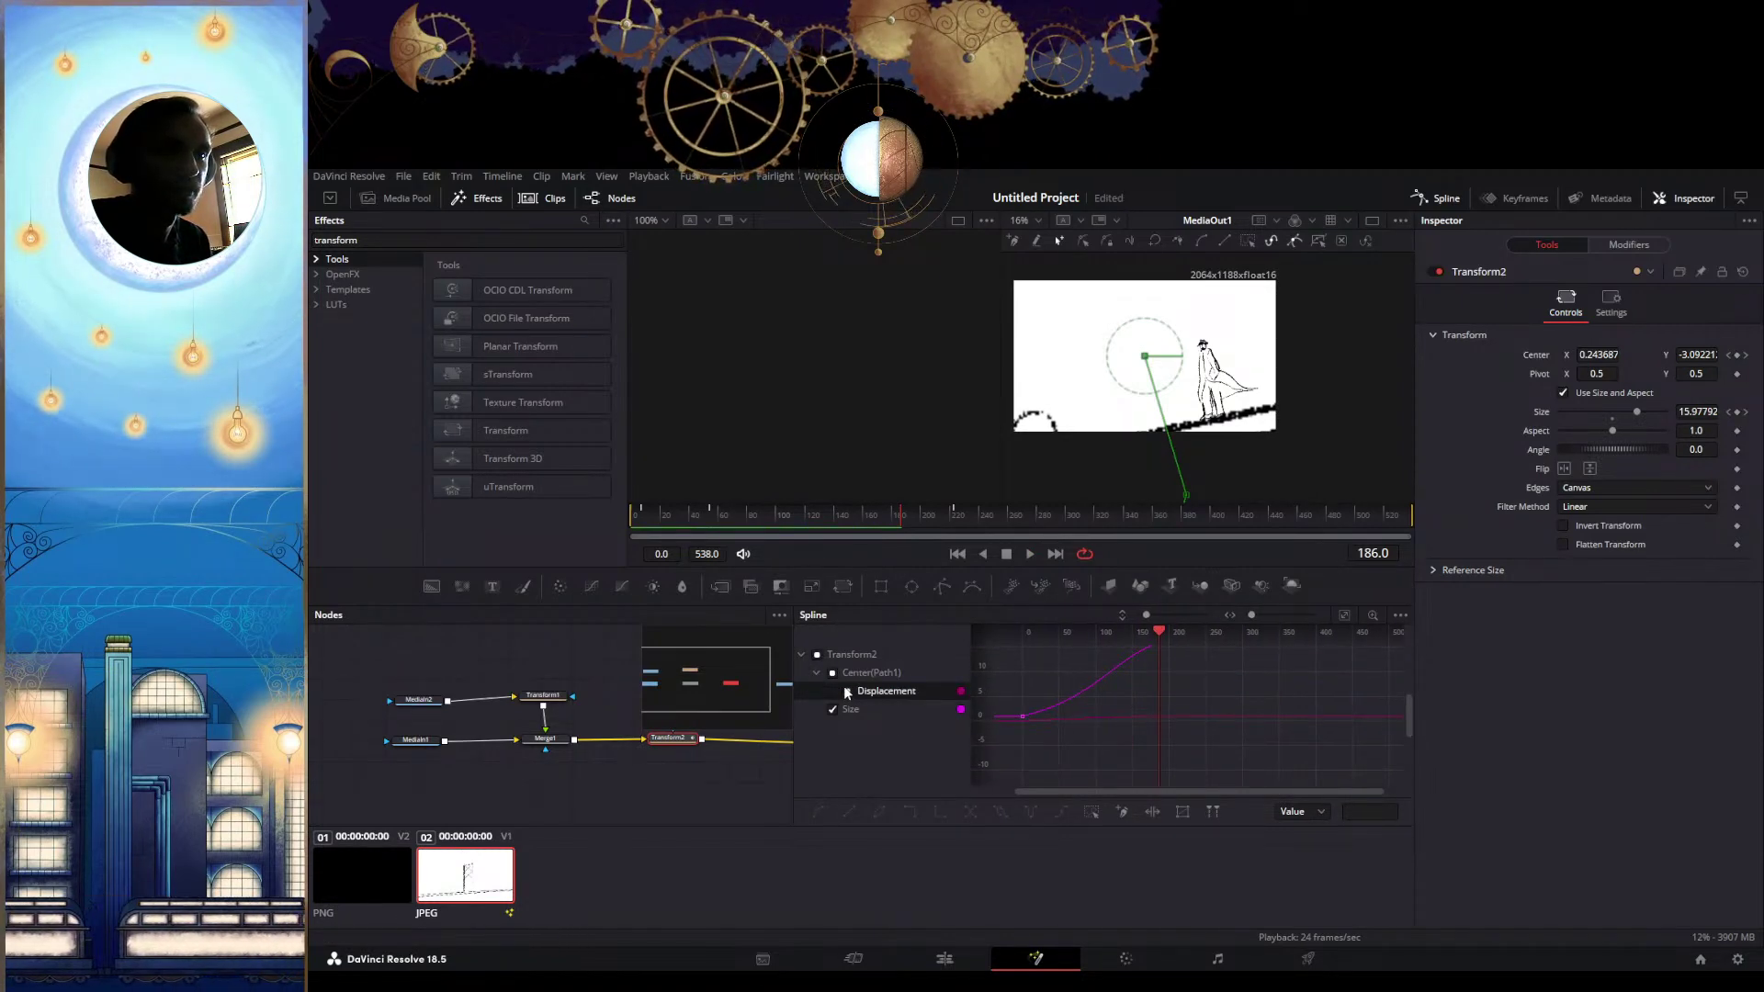
{"action": "left_click", "coordinate": [846, 690]}
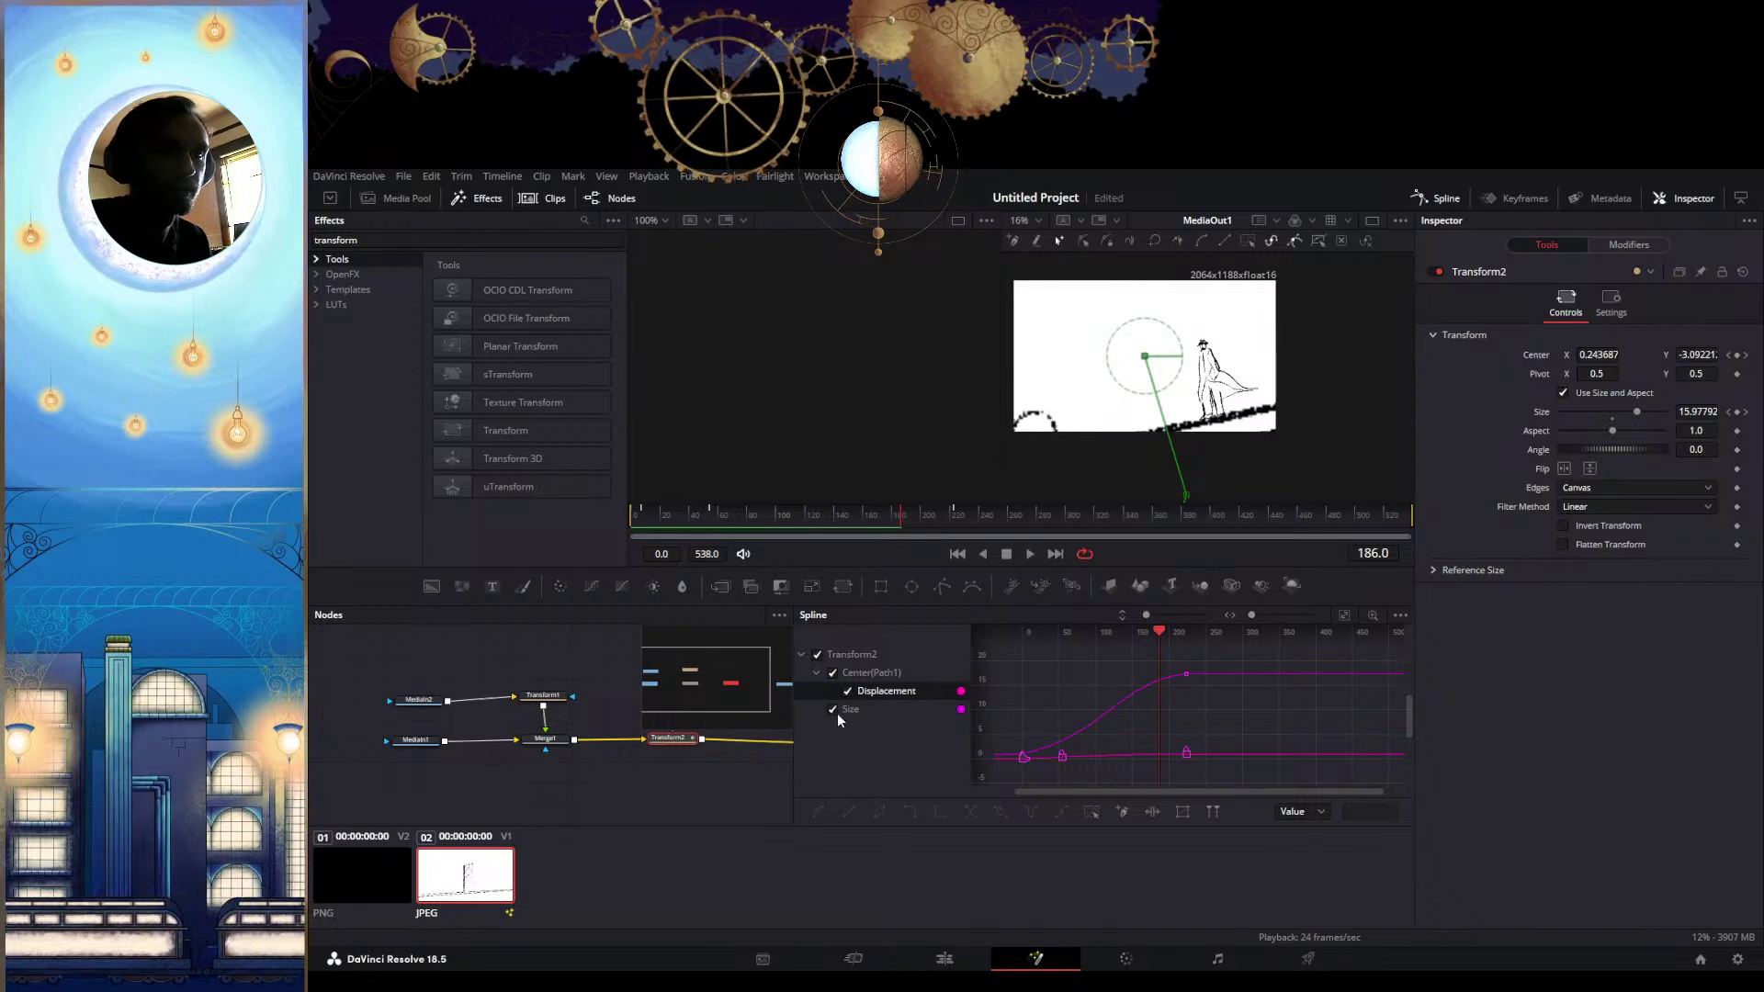
{"action": "left_click", "coordinate": [836, 714]}
{"action": "left_click", "coordinate": [835, 710]}
{"action": "left_click_drag", "start_coordinate": [1138, 703], "coordinate": [1031, 639]}
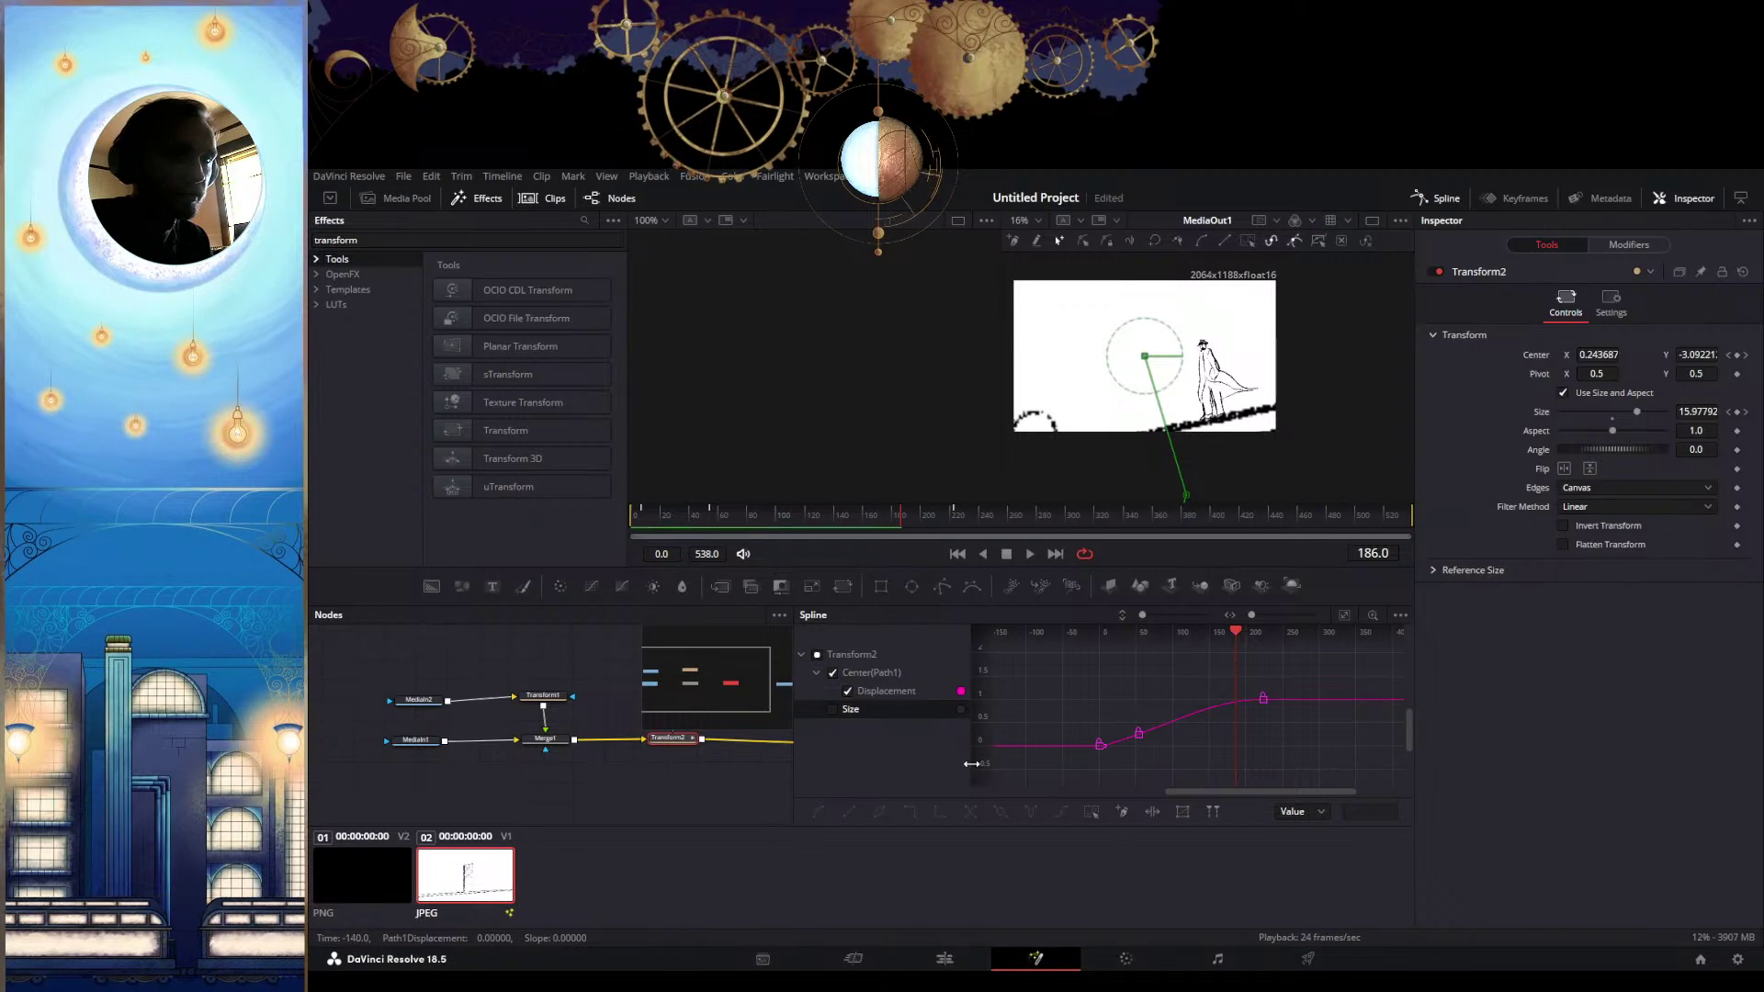
Lengthen and flatten the frame 54 displacement key's outgoing handle to about frame 145, then replay and stop at frame 42
{"action": "left_click_drag", "start_coordinate": [978, 760], "coordinate": [1105, 749]}
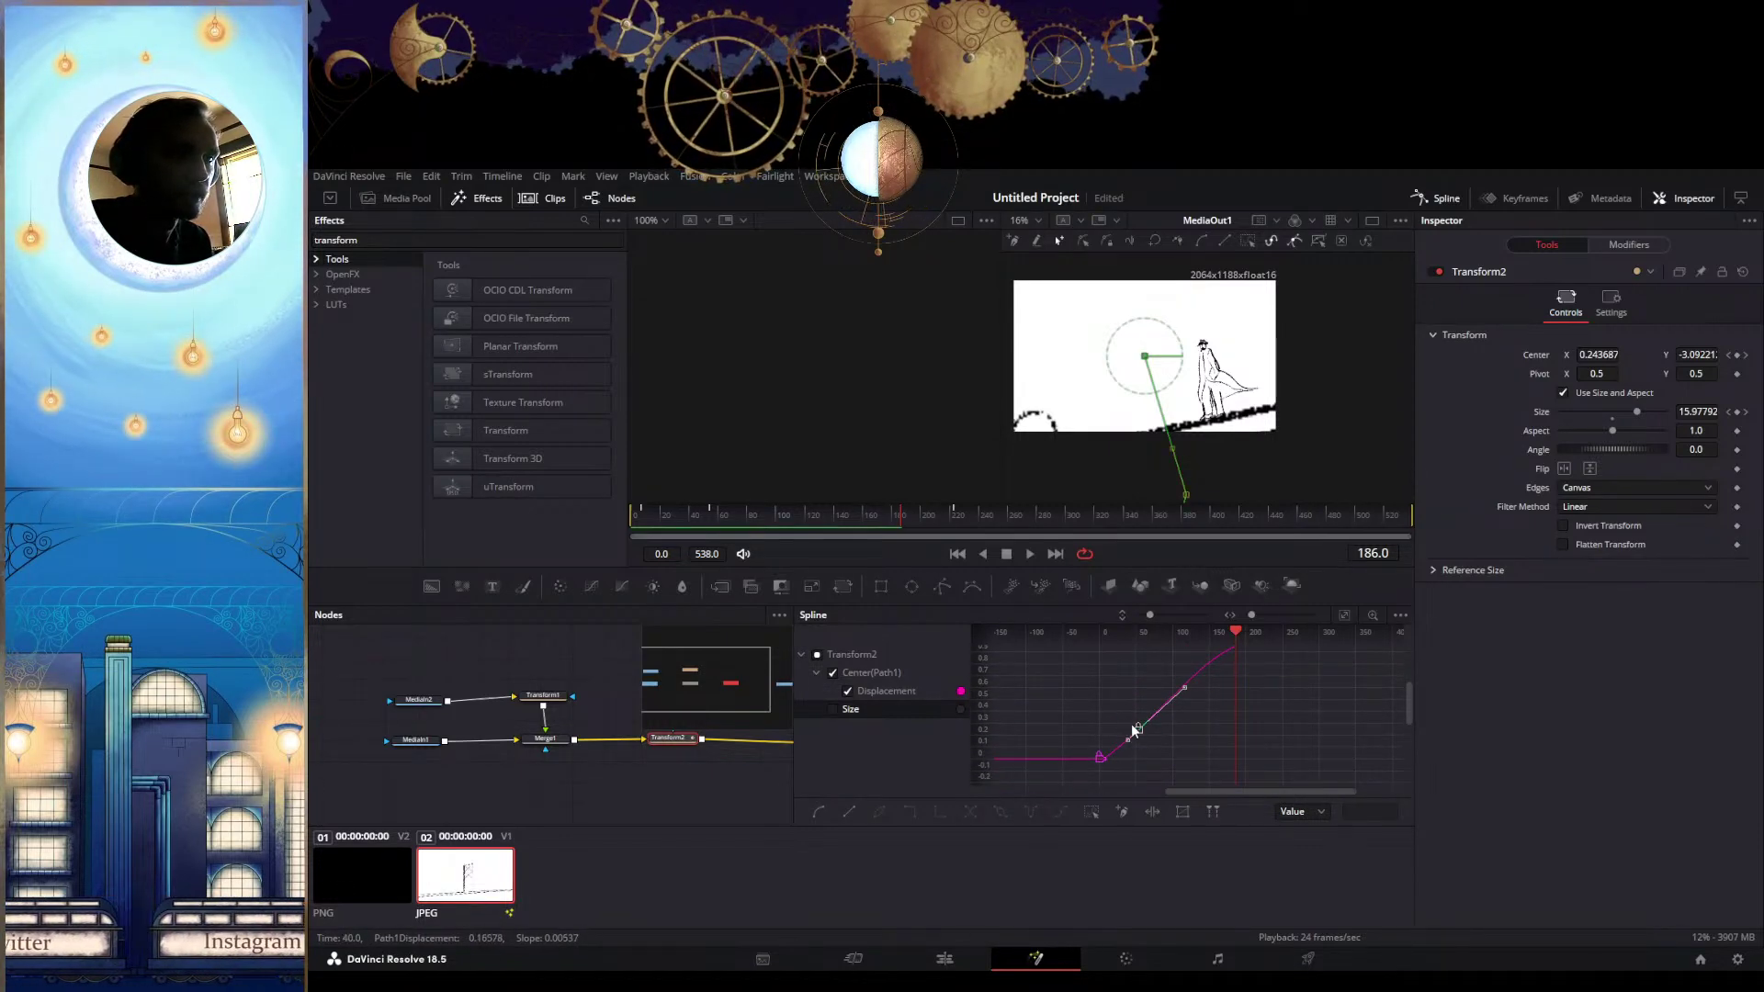
{"action": "left_click_drag", "start_coordinate": [1179, 695], "coordinate": [1103, 665]}
{"action": "key", "text": "space"}
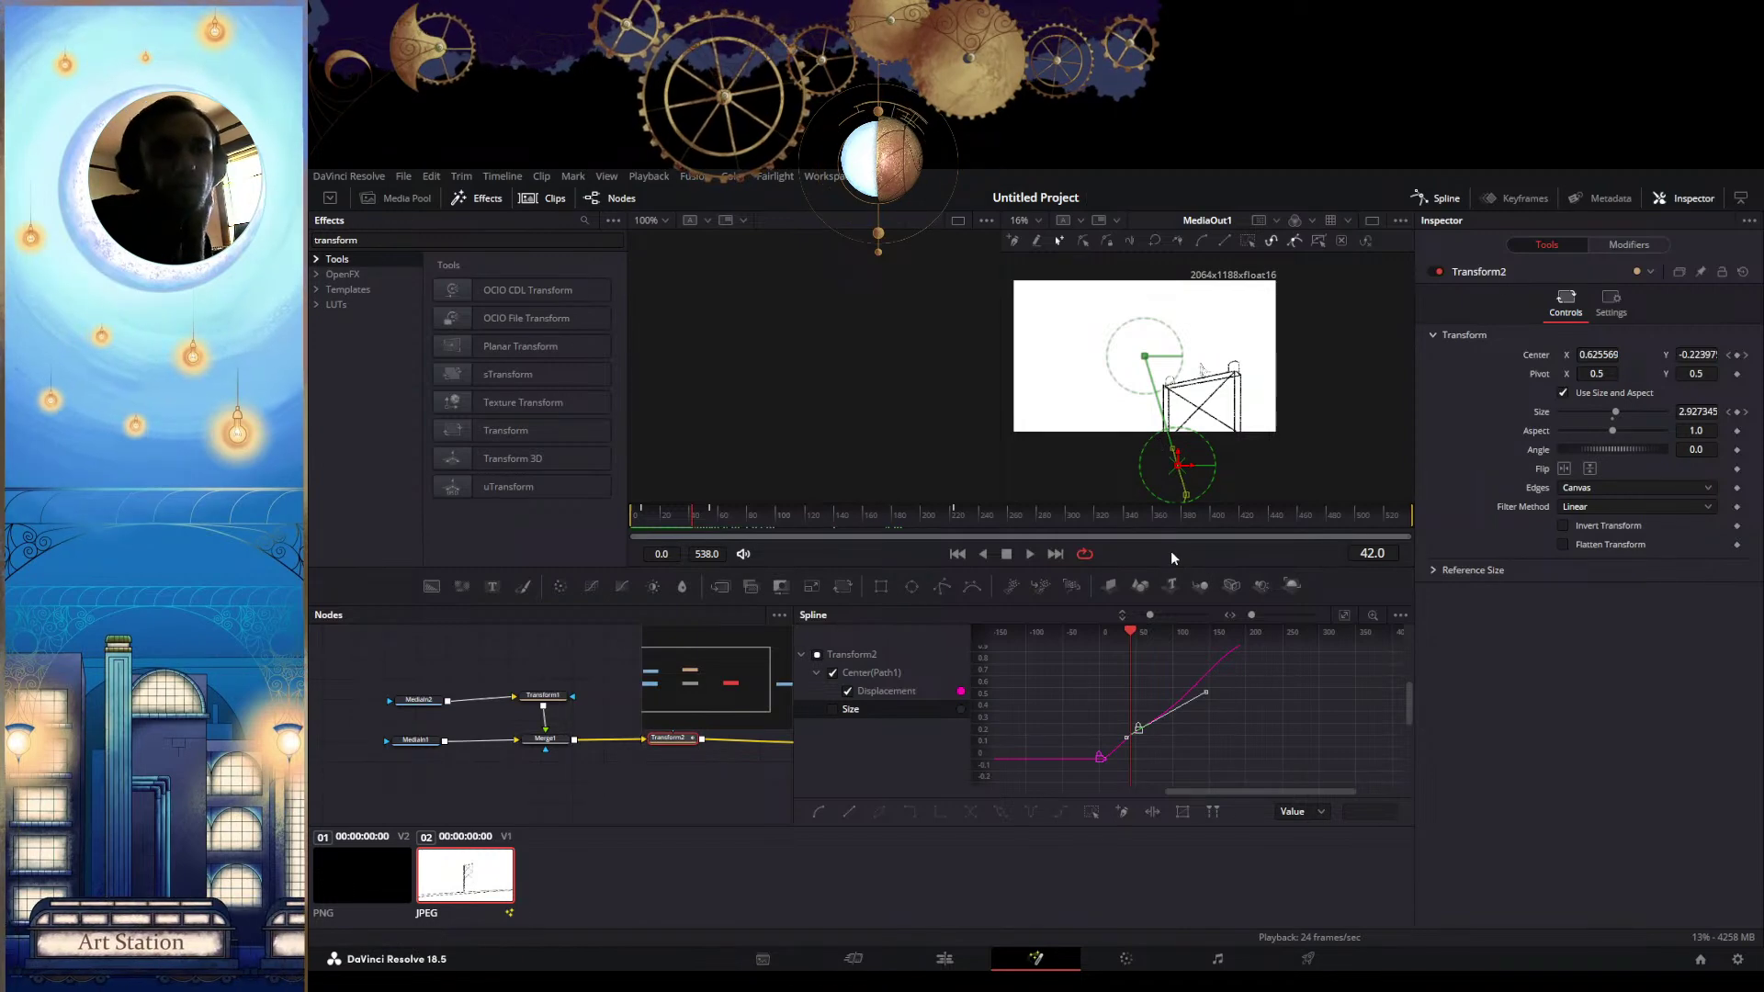
Pull the final displacement key's incoming handle back to about frame 180 and play the zoom from frame 42
{"action": "scroll", "coordinate": [1264, 684], "scroll_direction": "up", "scroll_amount": 4}
{"action": "left_click", "coordinate": [1264, 685]}
{"action": "left_click", "coordinate": [1264, 687]}
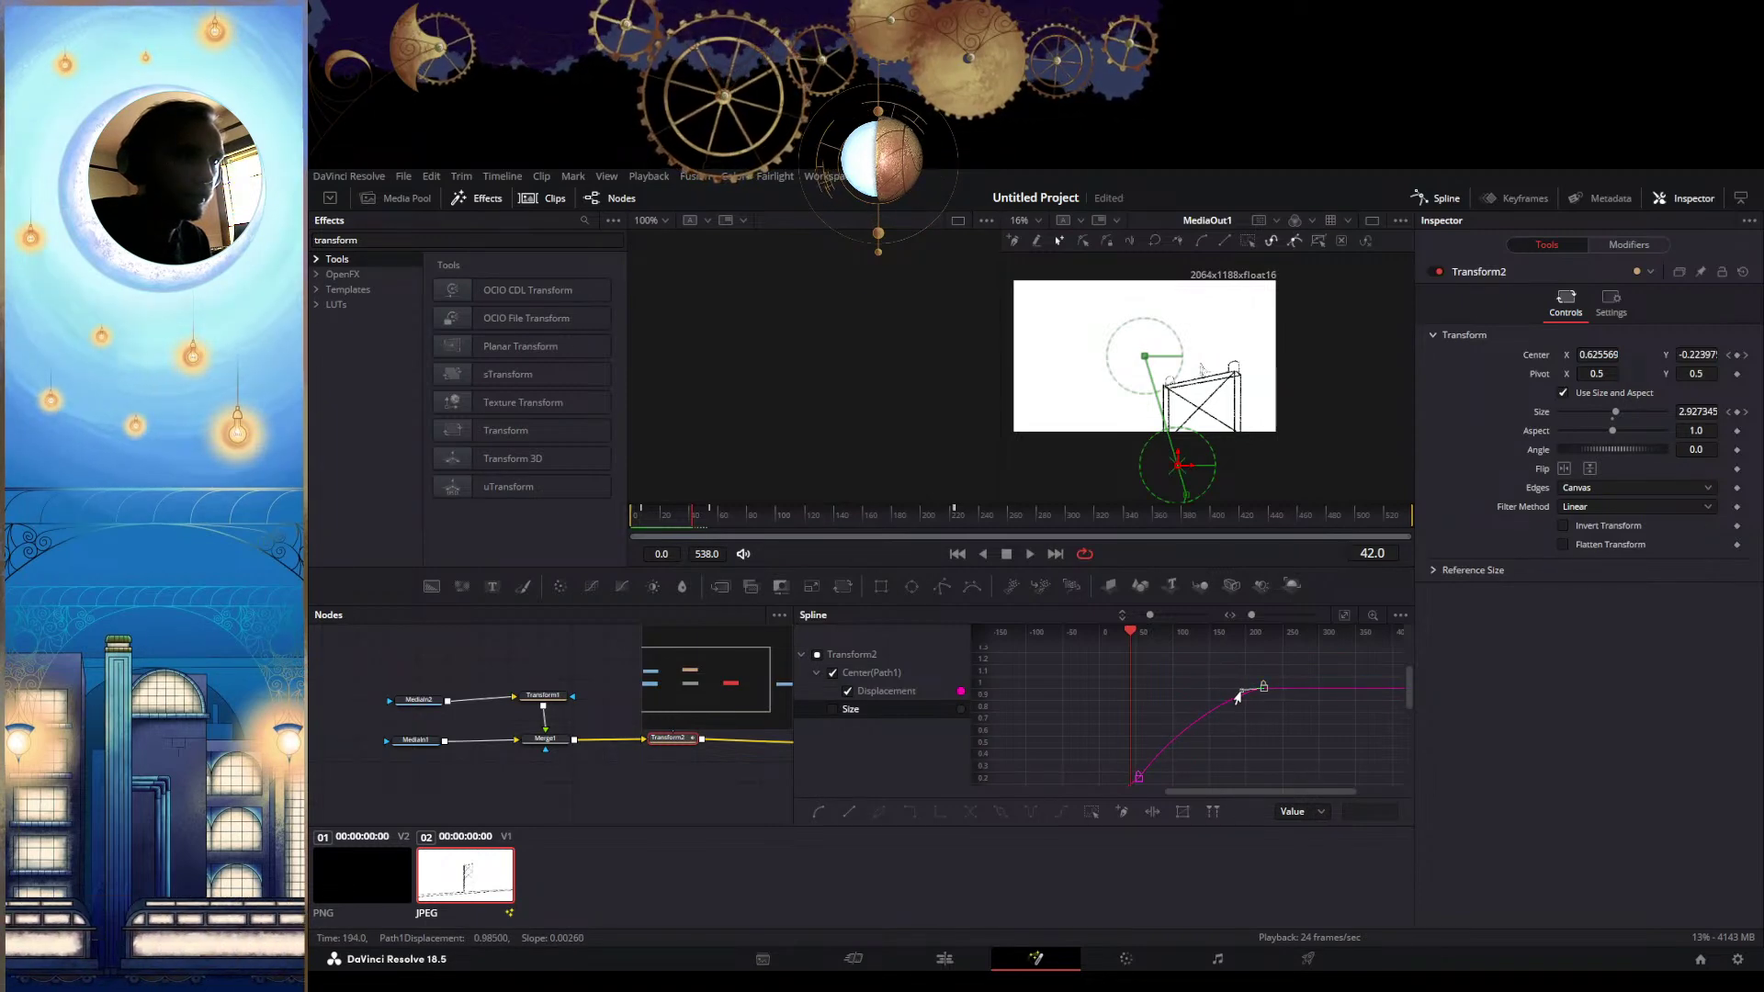
{"action": "key", "text": "space"}
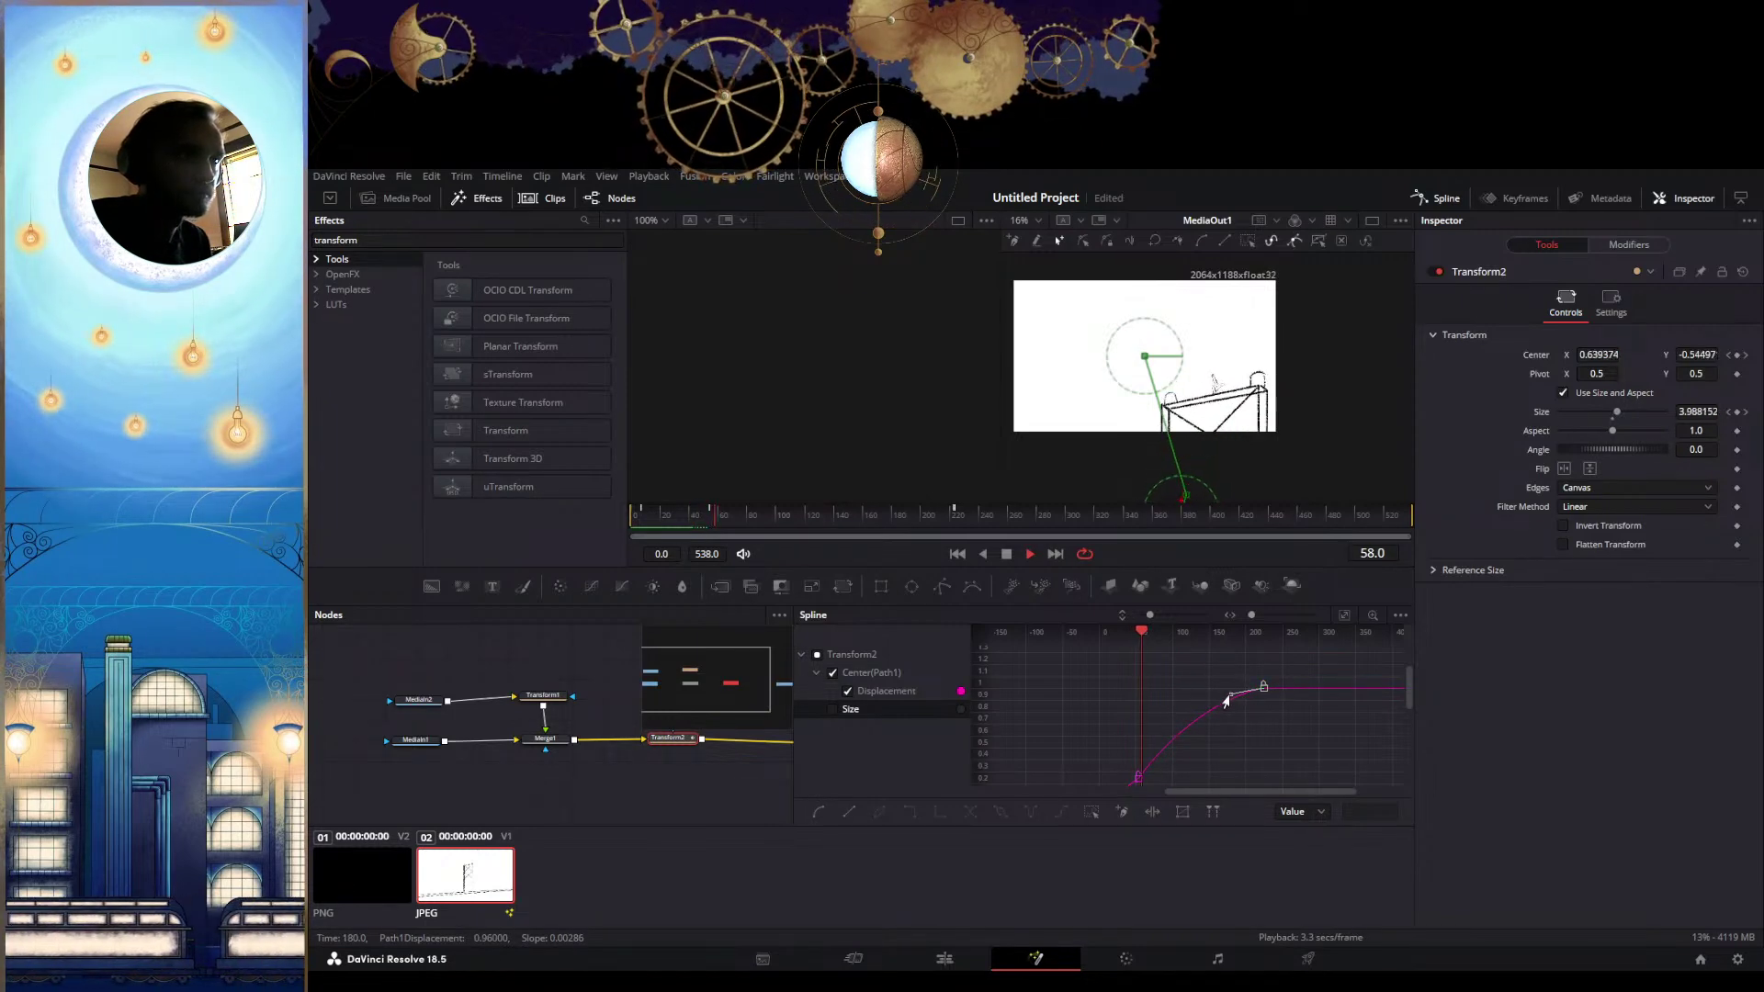
Delete the displacement key near frame 54 and play the zoom from frame 88, stopping at frame 233
{"action": "key", "text": "space"}
{"action": "left_click_drag", "start_coordinate": [1215, 741], "coordinate": [1228, 697]}
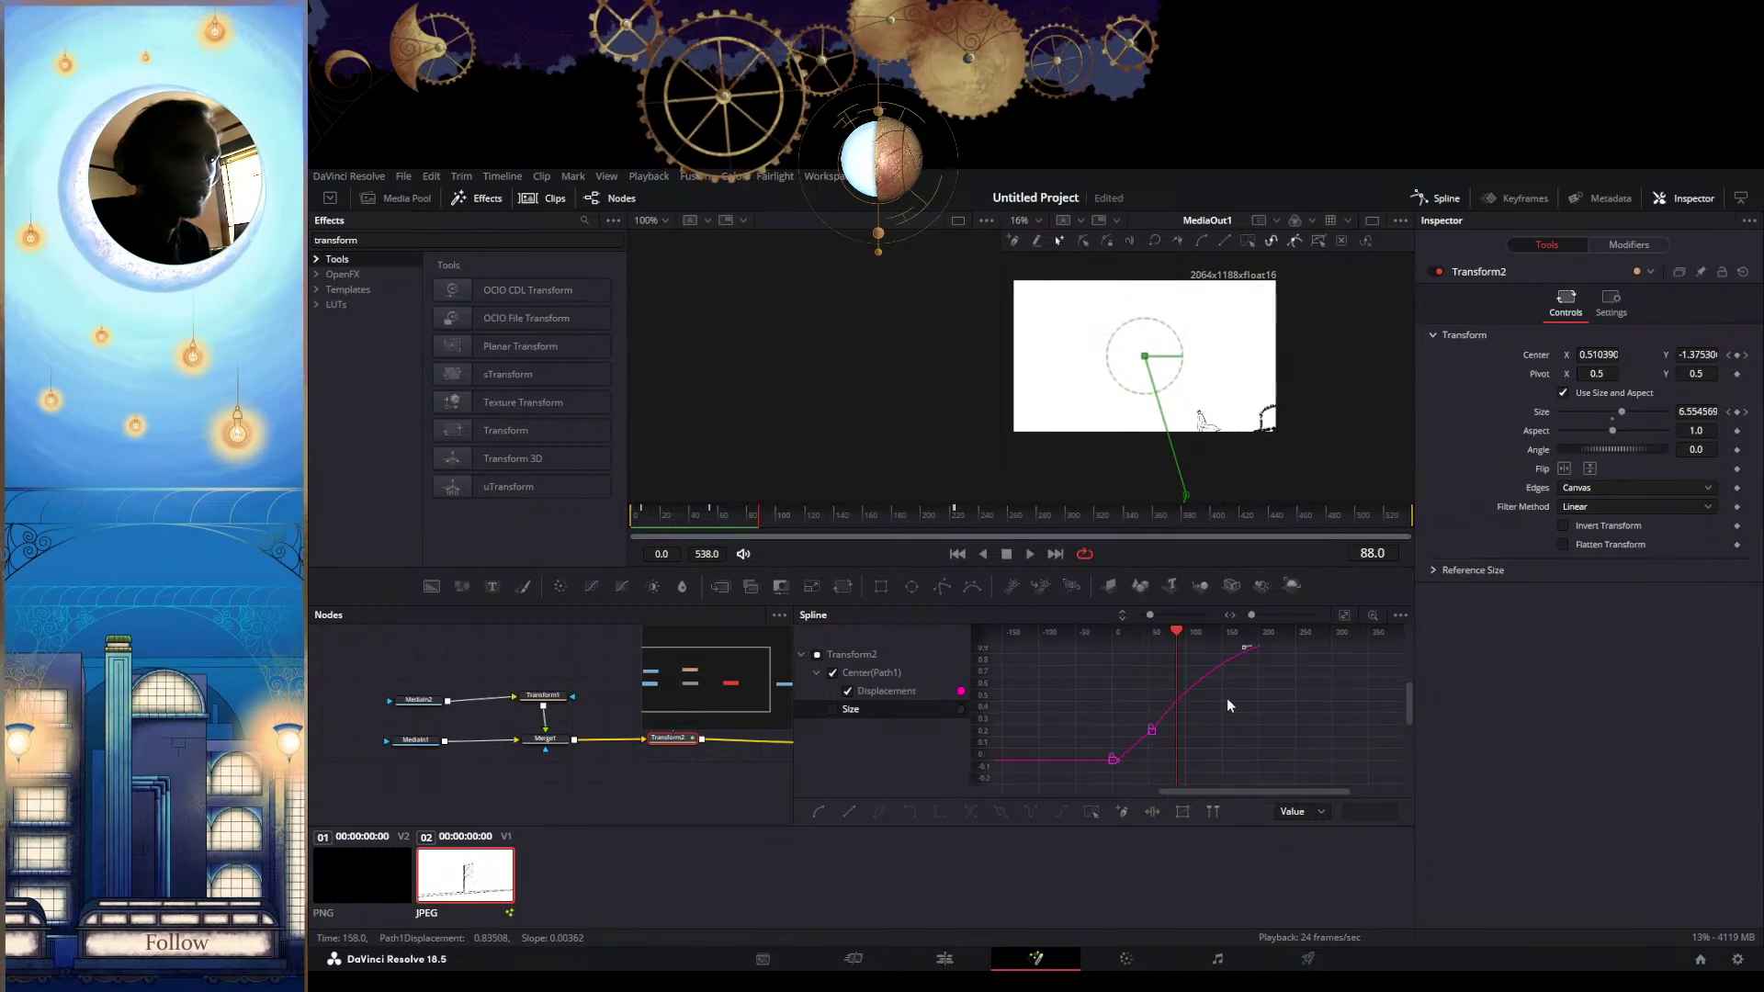
{"action": "key", "text": "space"}
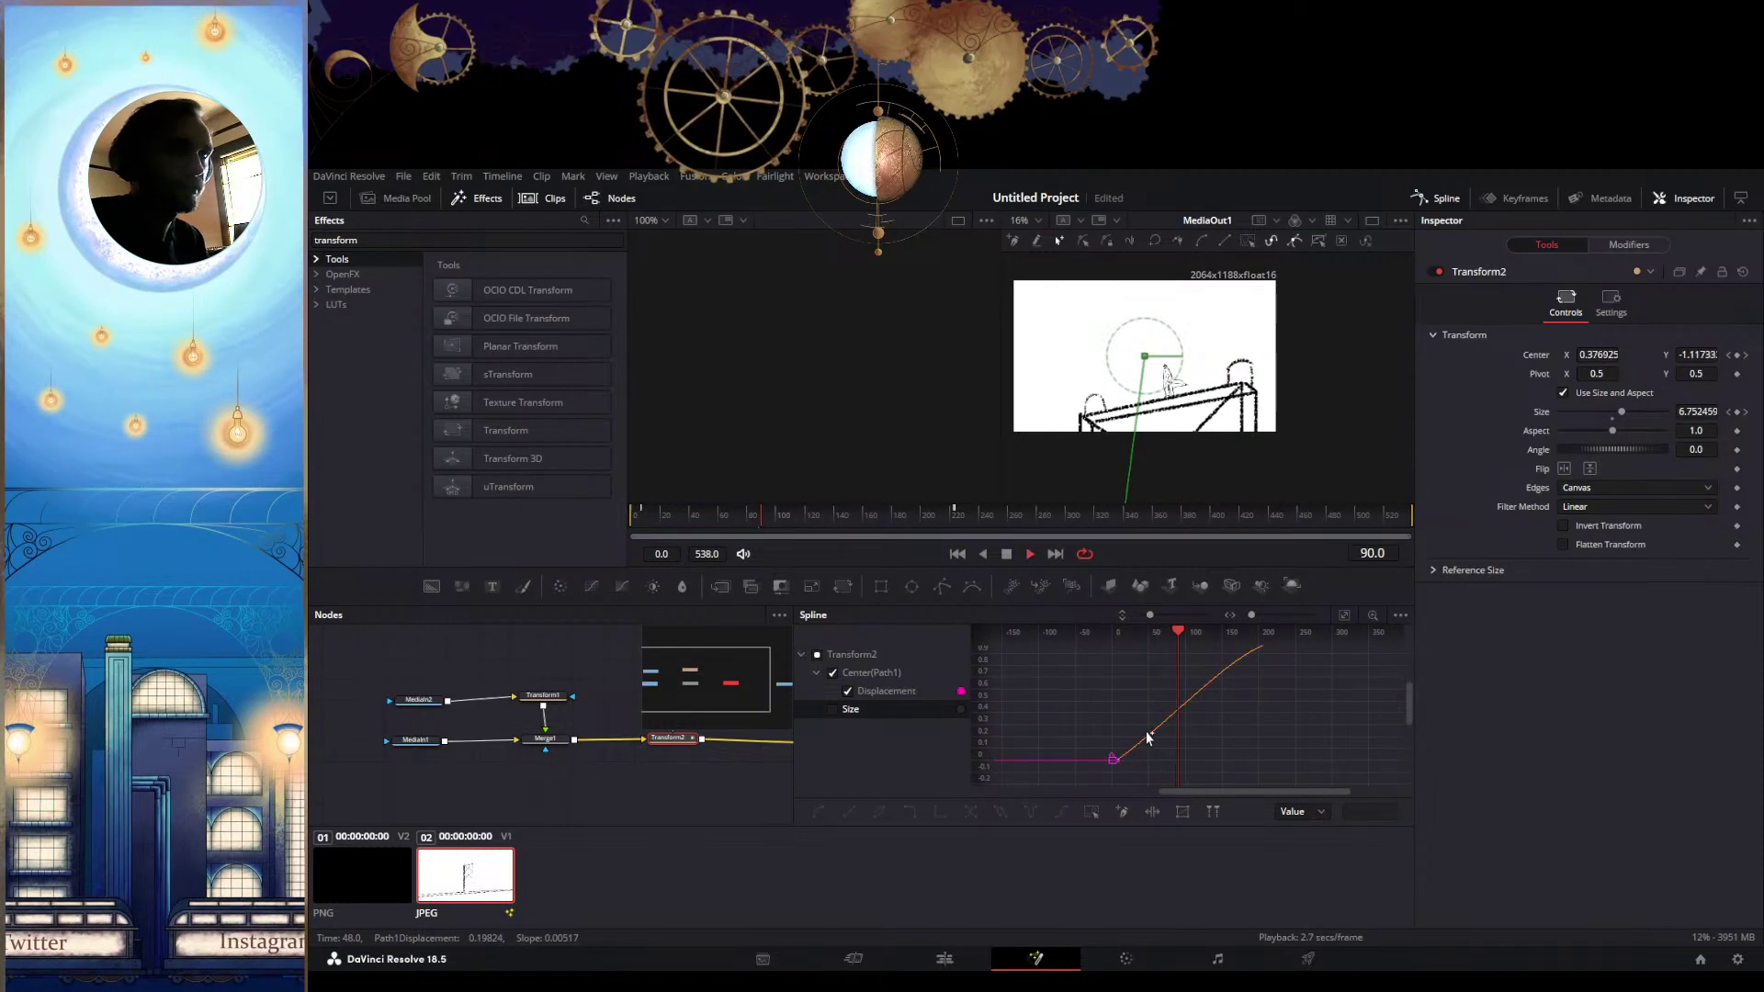
{"action": "left_click_drag", "start_coordinate": [1251, 681], "coordinate": [1214, 712]}
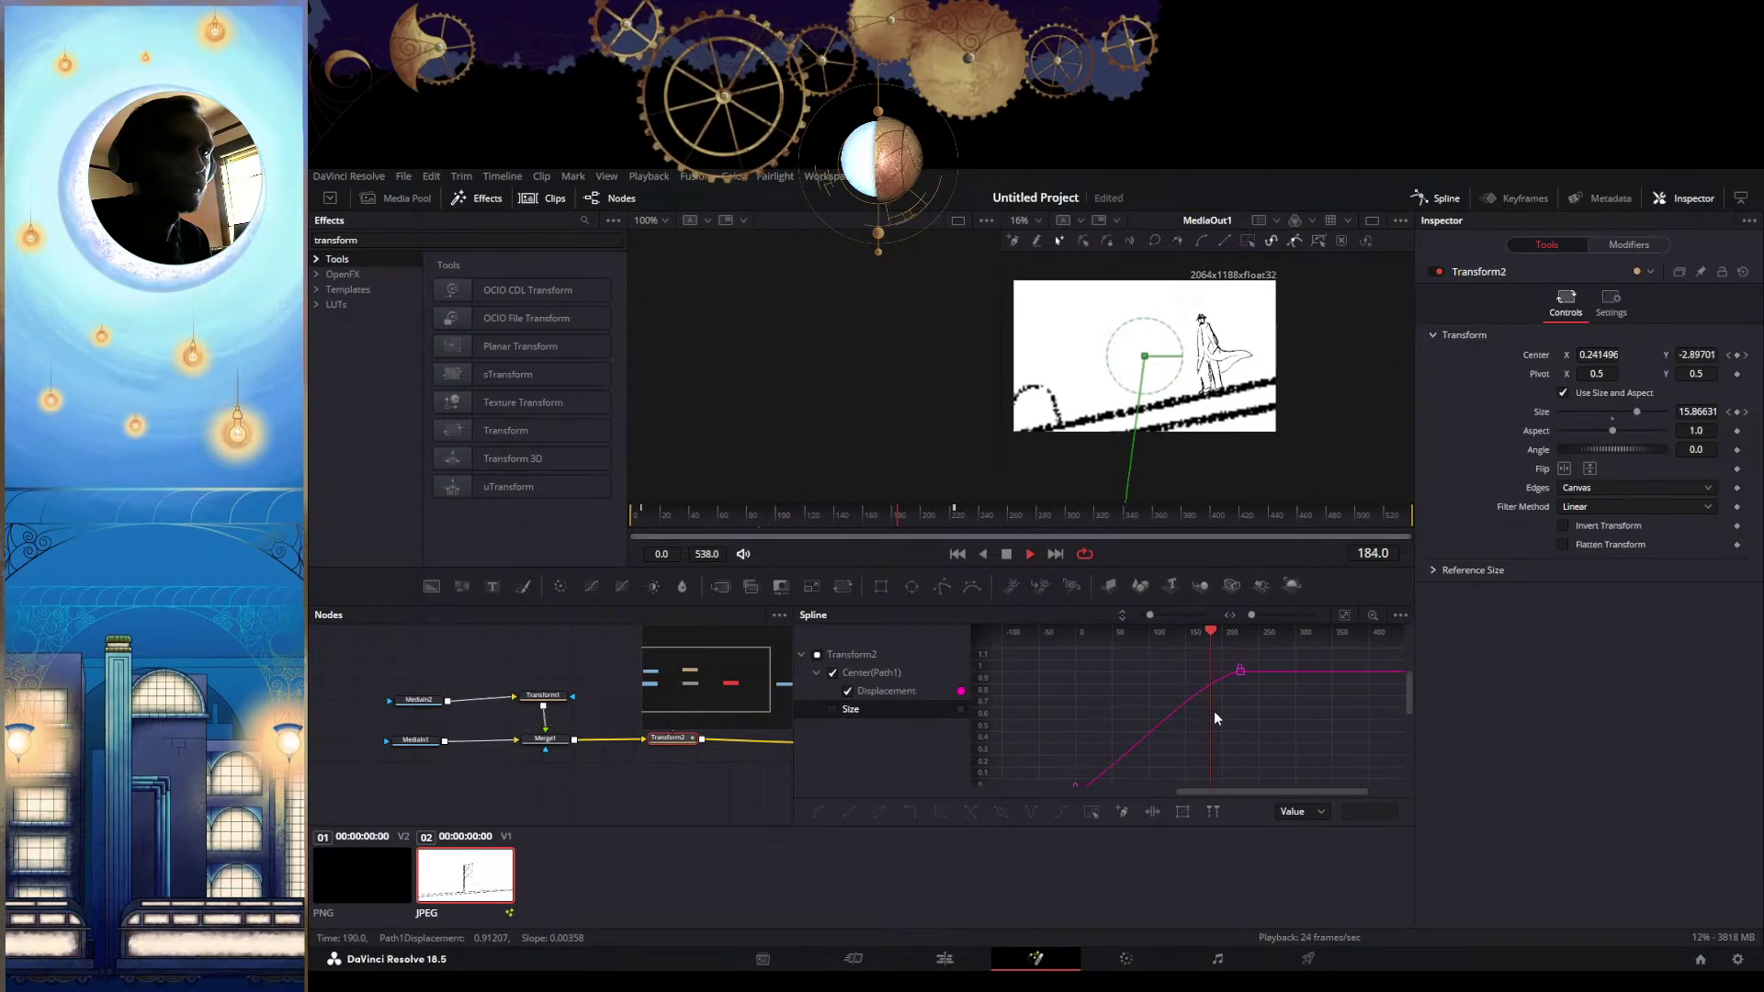
{"action": "key", "text": "space"}
{"action": "left_click_drag", "start_coordinate": [1214, 731], "coordinate": [1285, 714]}
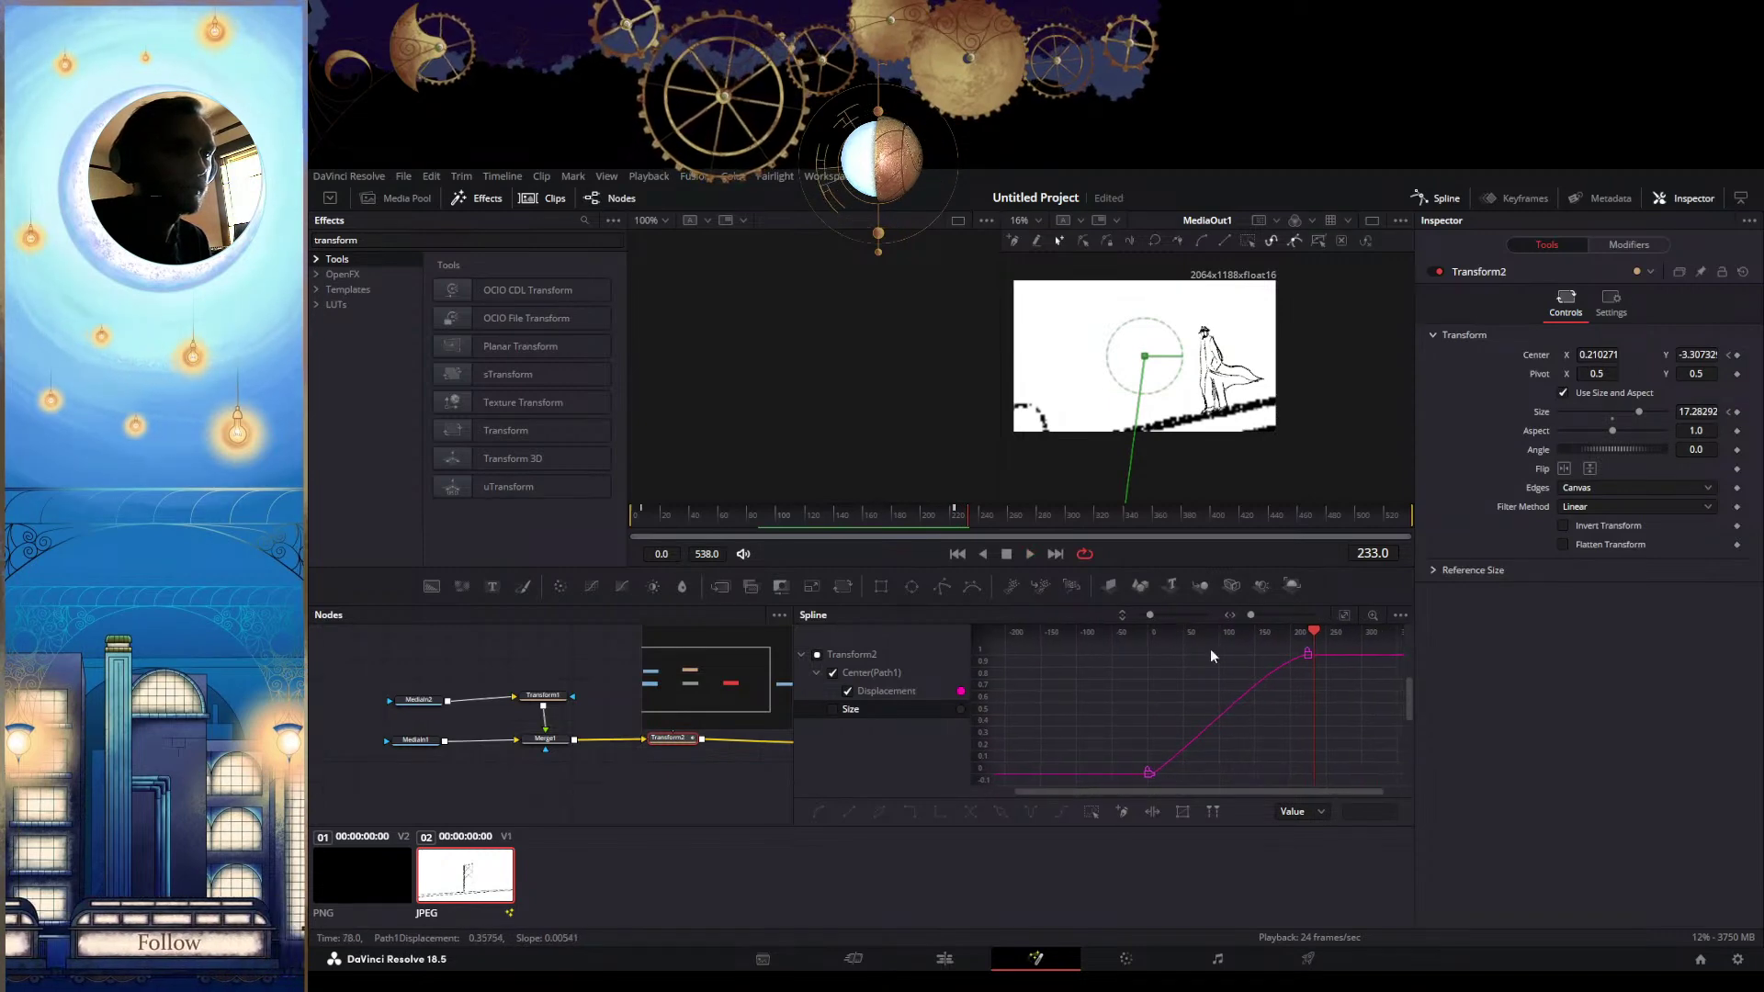
Replay the zoom from near the start to frame 186, then set the final displacement key's incoming handle to about frame 190
{"action": "left_click_drag", "start_coordinate": [1313, 632], "coordinate": [1159, 660]}
{"action": "key", "text": "space"}
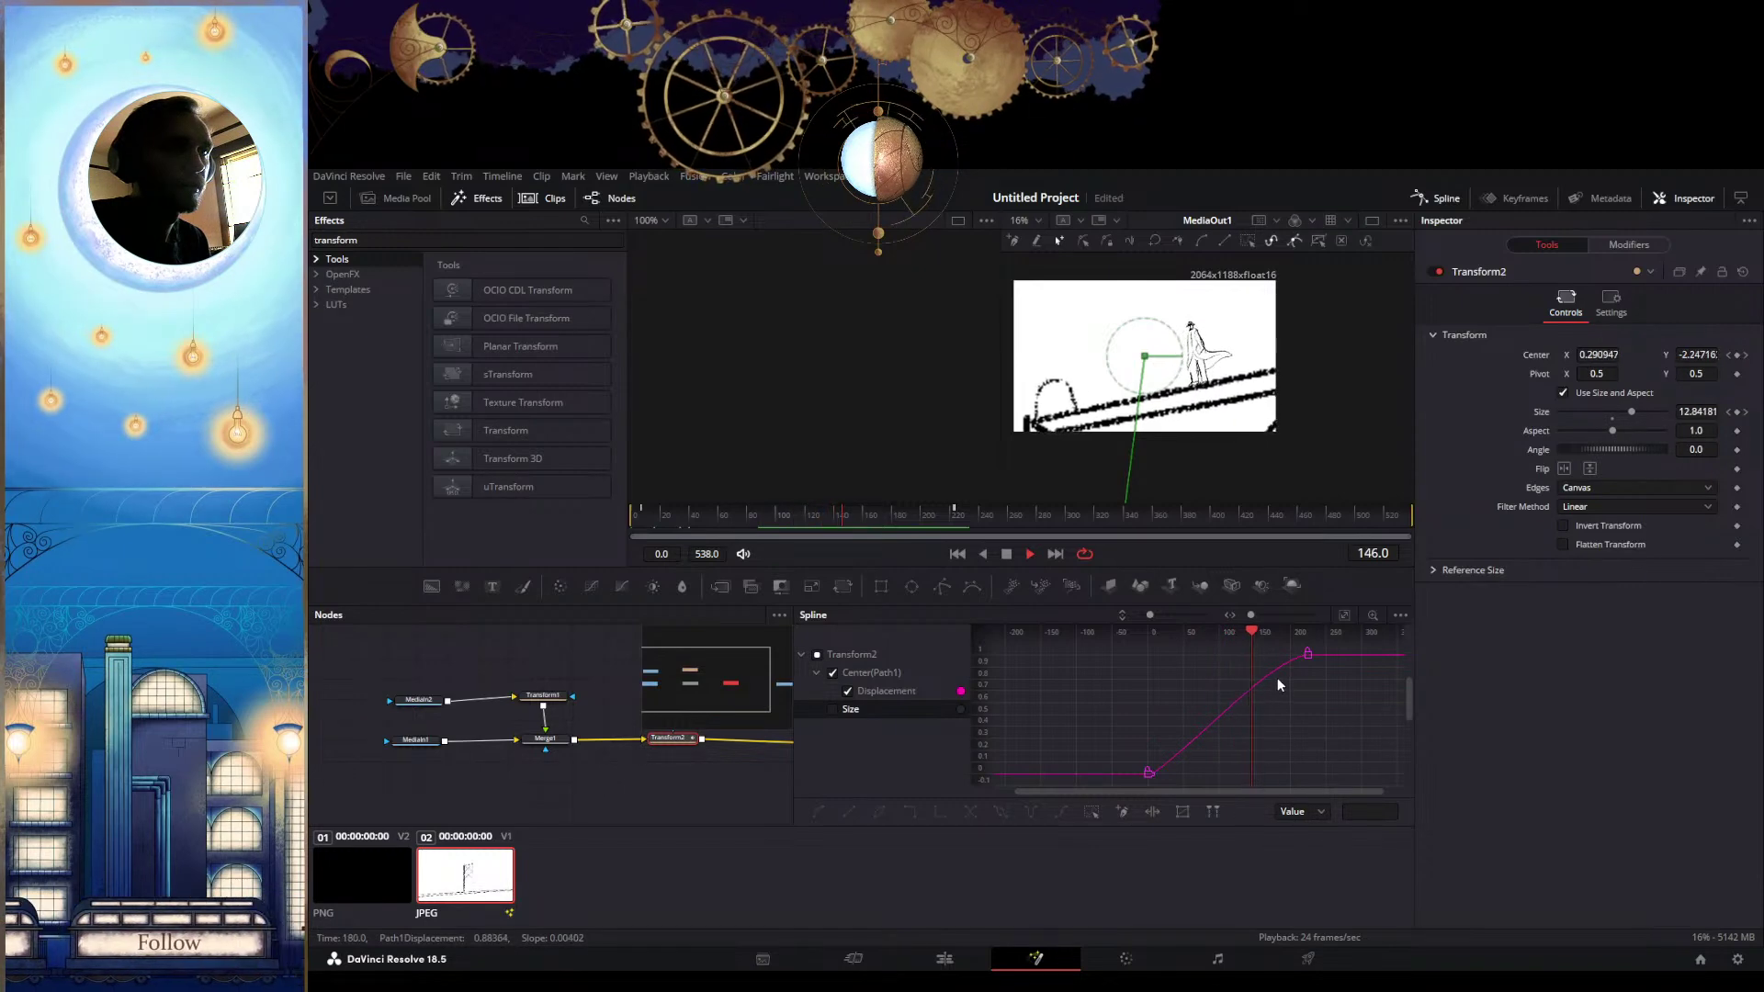
{"action": "key", "text": "space"}
{"action": "left_click", "coordinate": [1307, 654]}
{"action": "left_click", "coordinate": [1309, 660]}
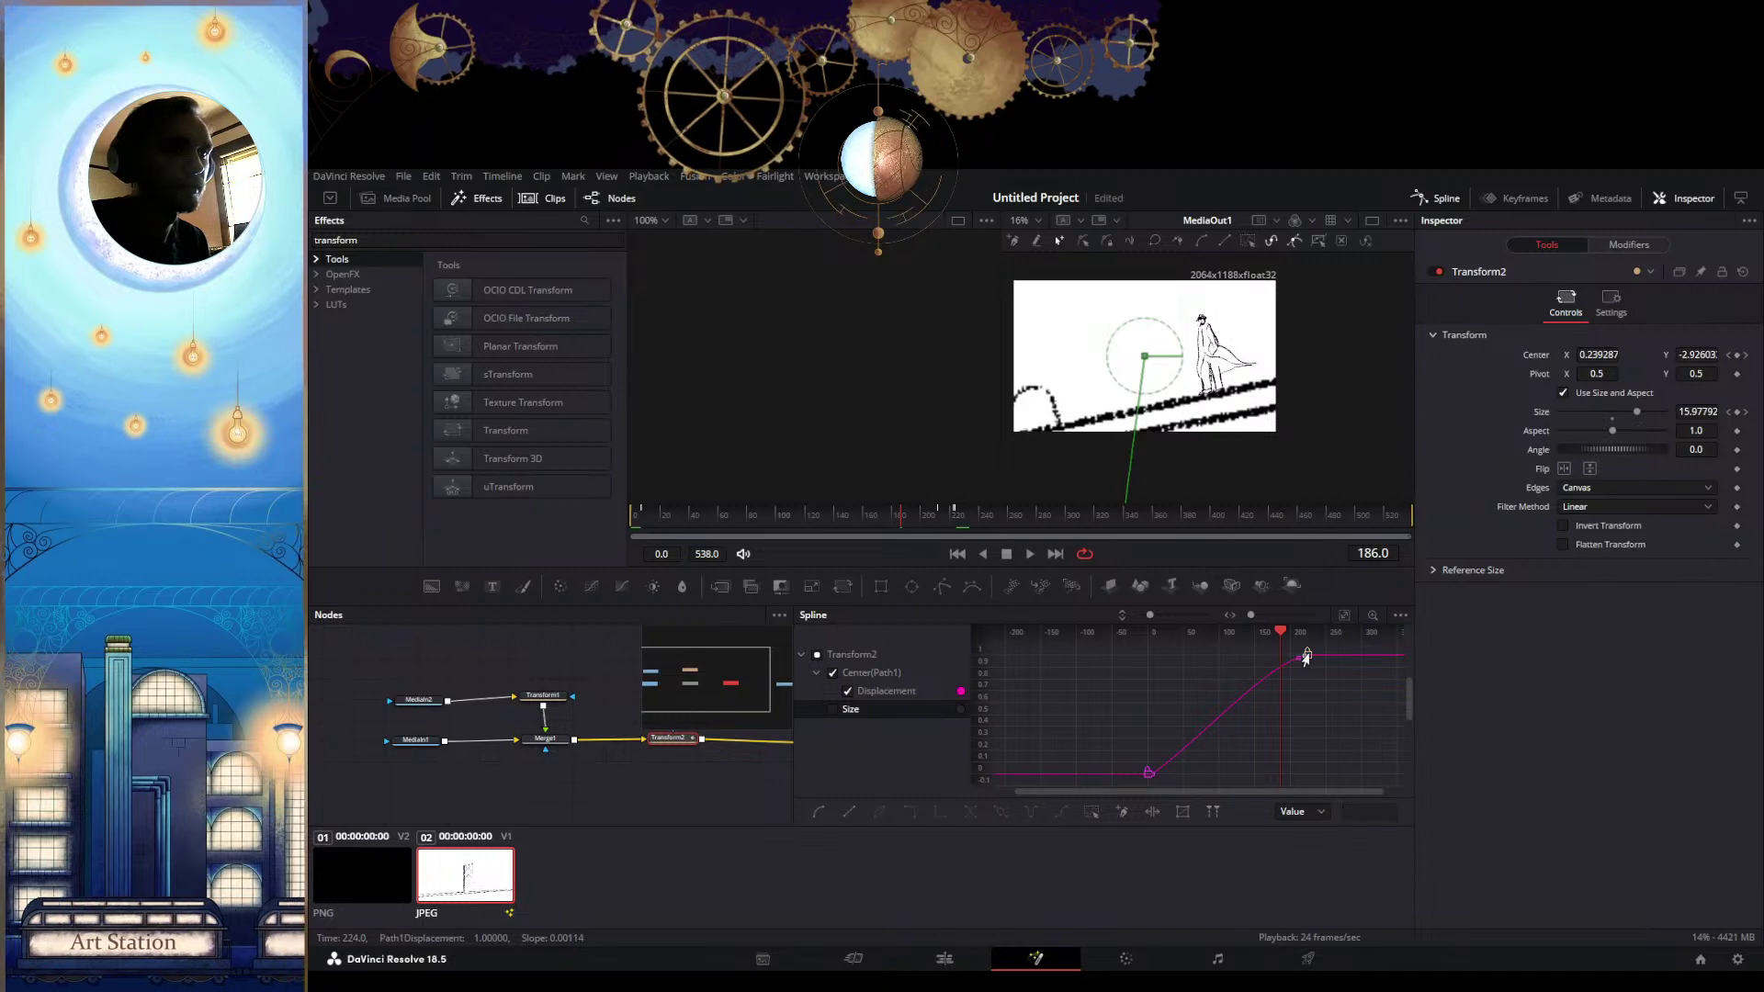
{"action": "left_click_drag", "start_coordinate": [1268, 662], "coordinate": [1277, 670]}
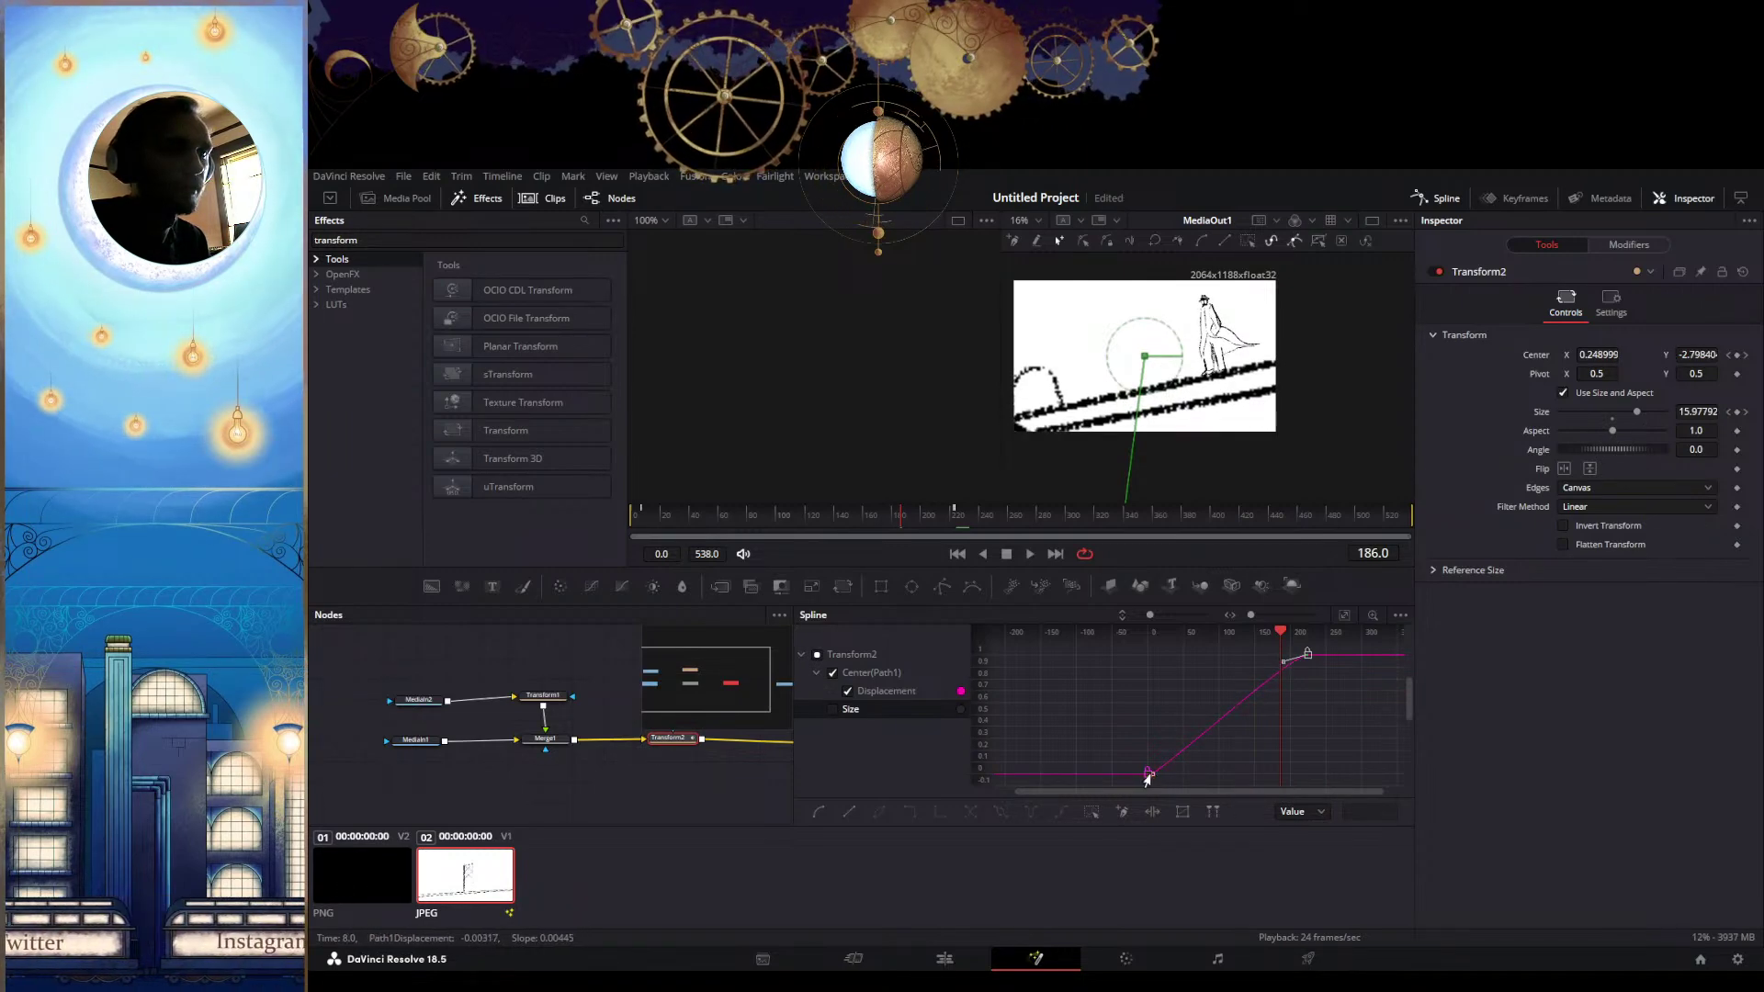
{"action": "left_click_drag", "start_coordinate": [1152, 773], "coordinate": [1186, 768]}
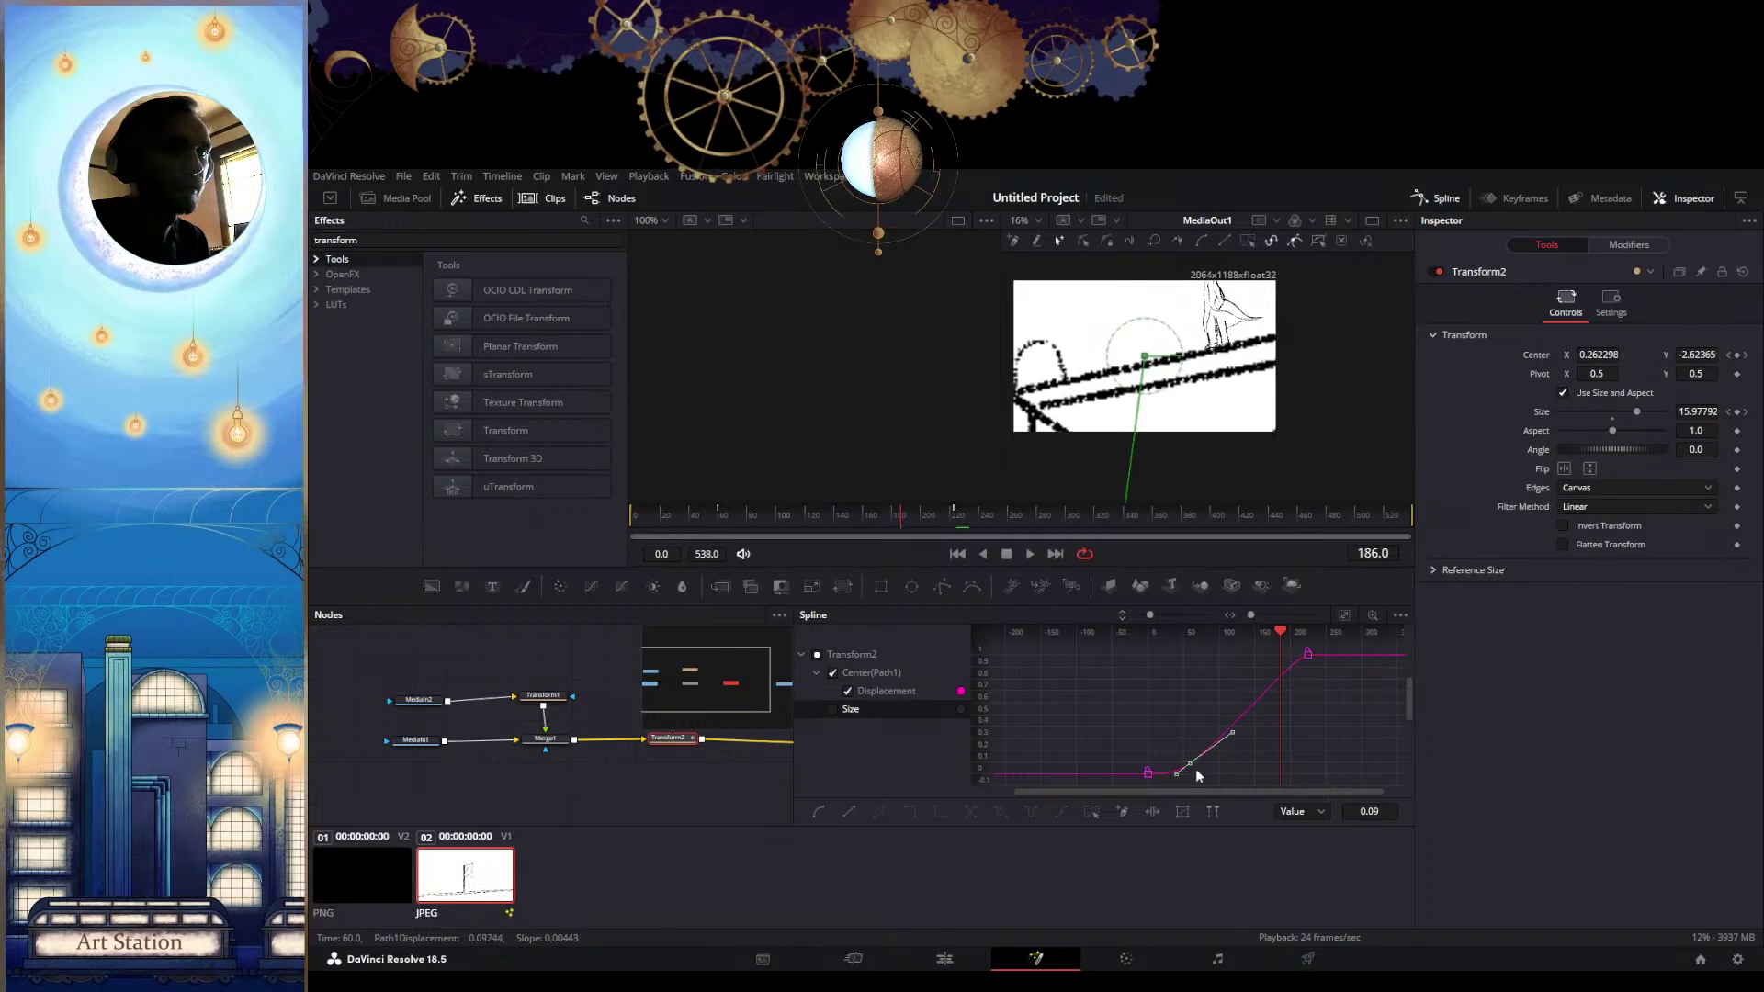
{"action": "key", "text": "ctrl+z"}
{"action": "key", "text": "ctrl+z"}
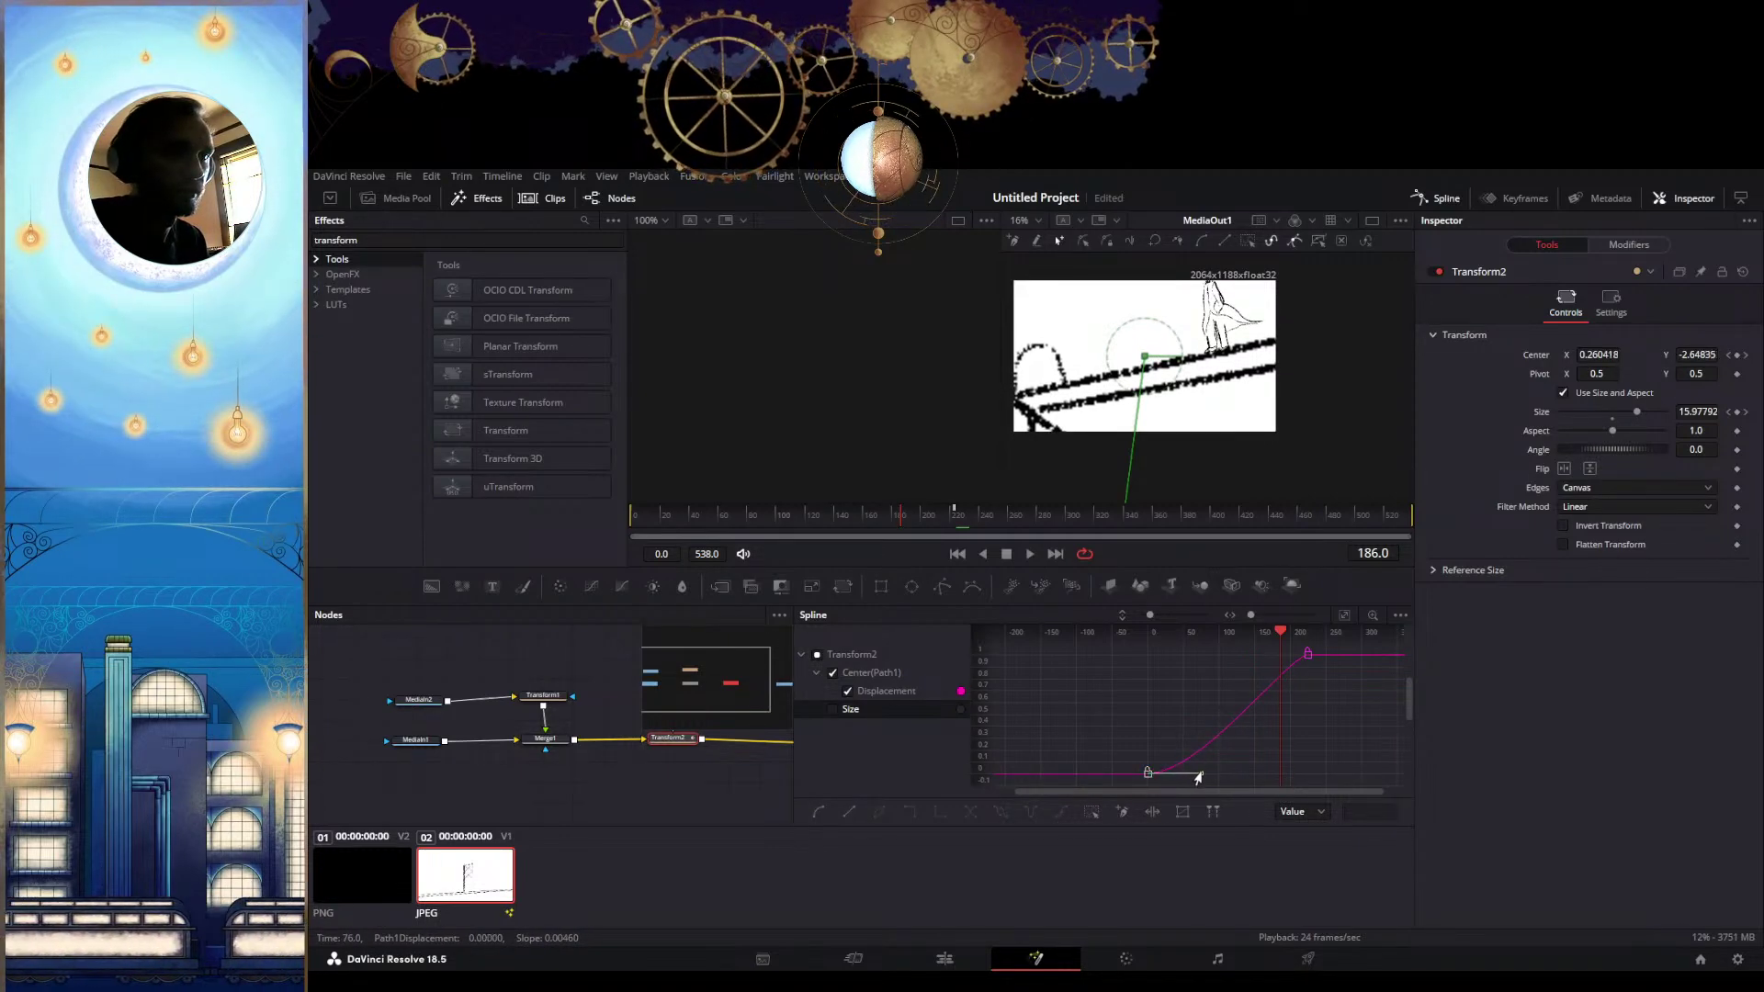
Shorten and slightly raise the first displacement key's outgoing handle to about frame 50, then replay the zoom to frame 243
{"action": "left_click_drag", "start_coordinate": [1198, 776], "coordinate": [1184, 768]}
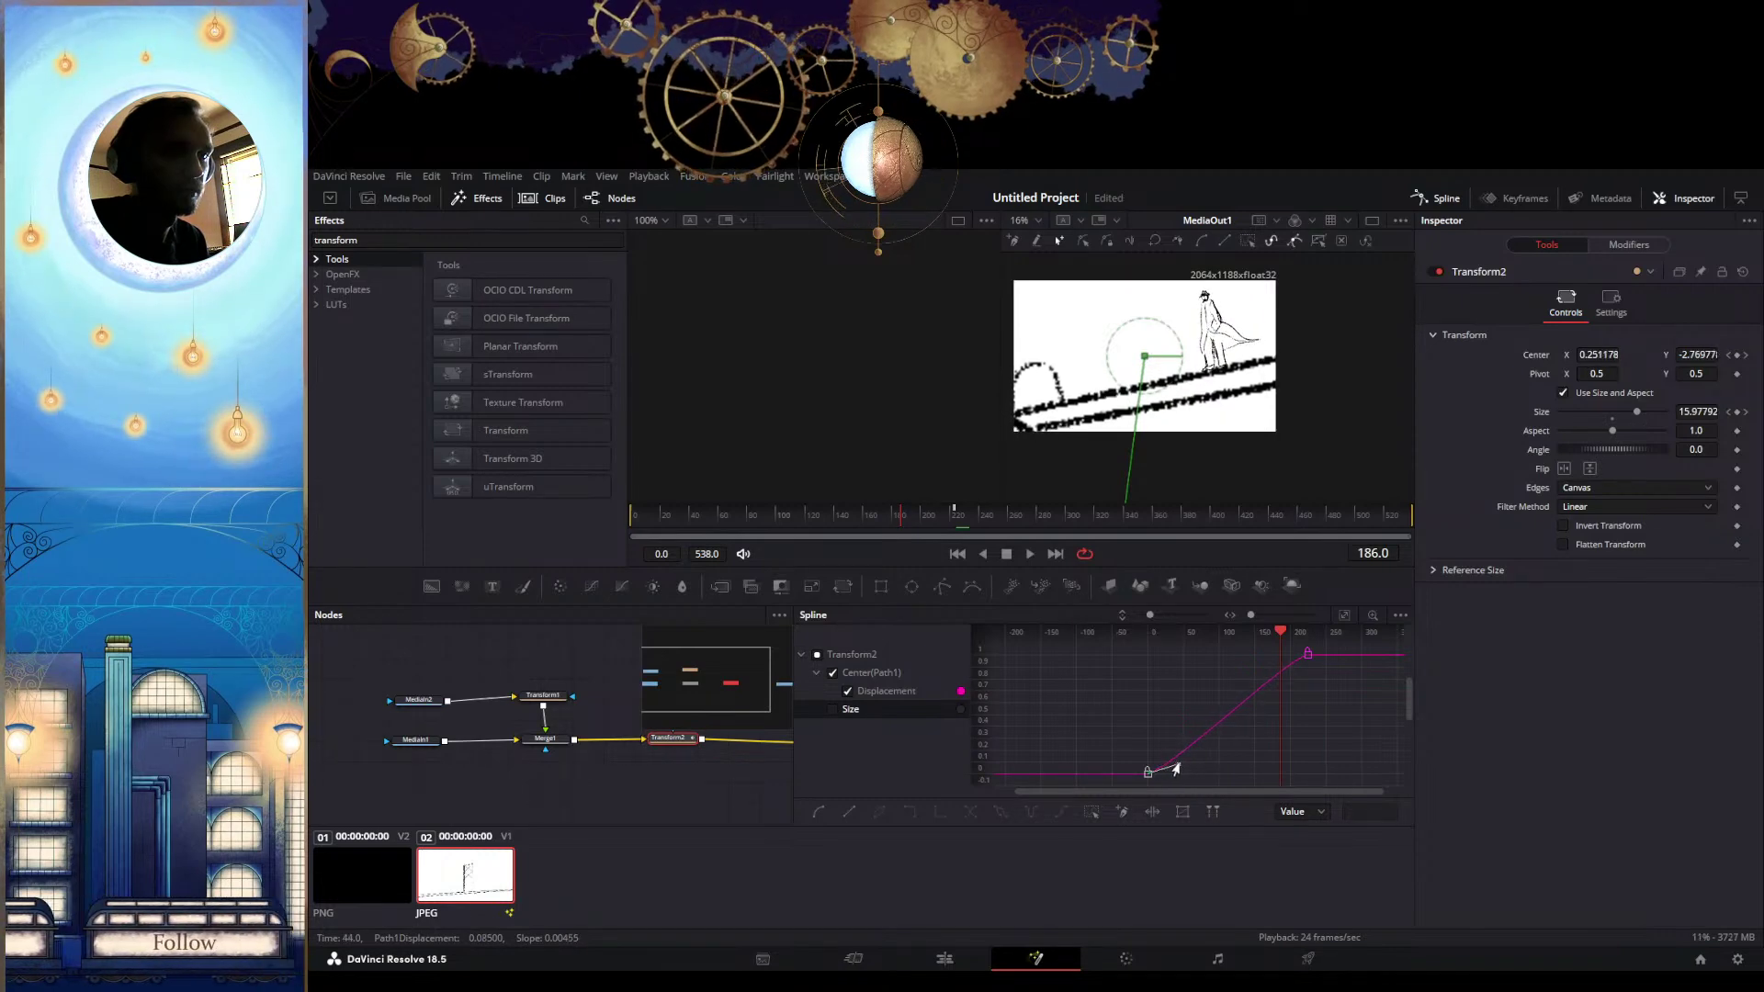
{"action": "left_click_drag", "start_coordinate": [1266, 633], "coordinate": [1141, 657]}
{"action": "key", "text": "space"}
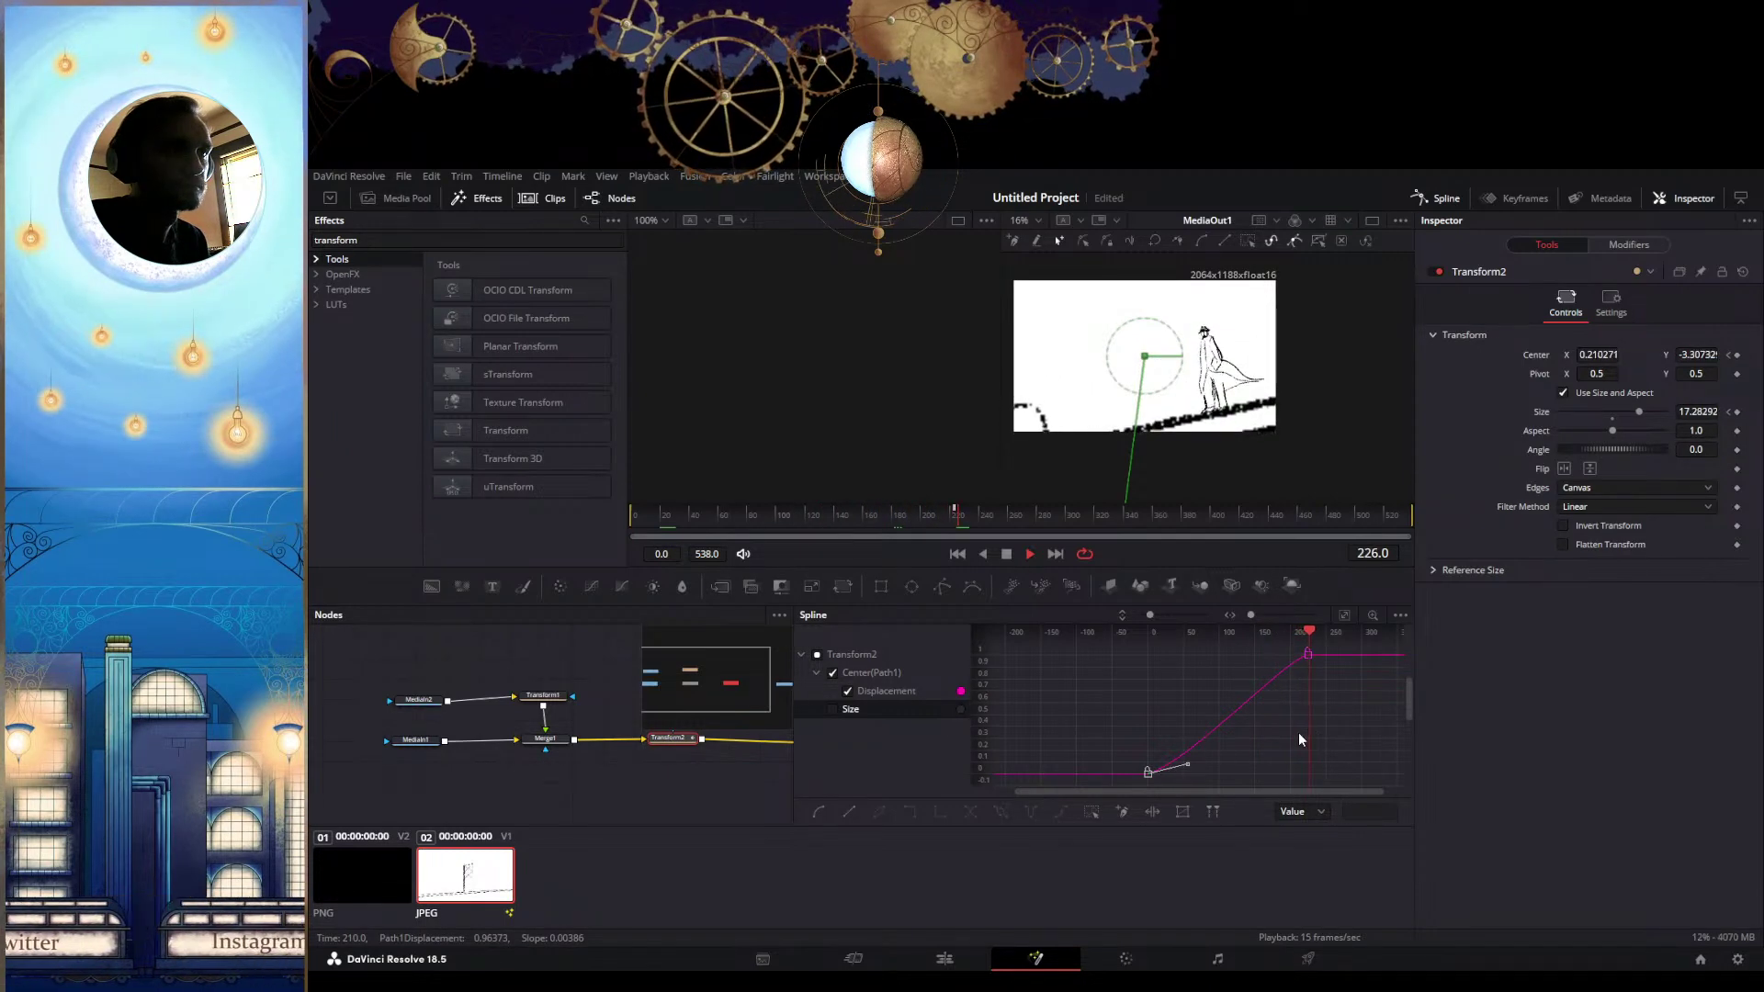
{"action": "key", "text": "space"}
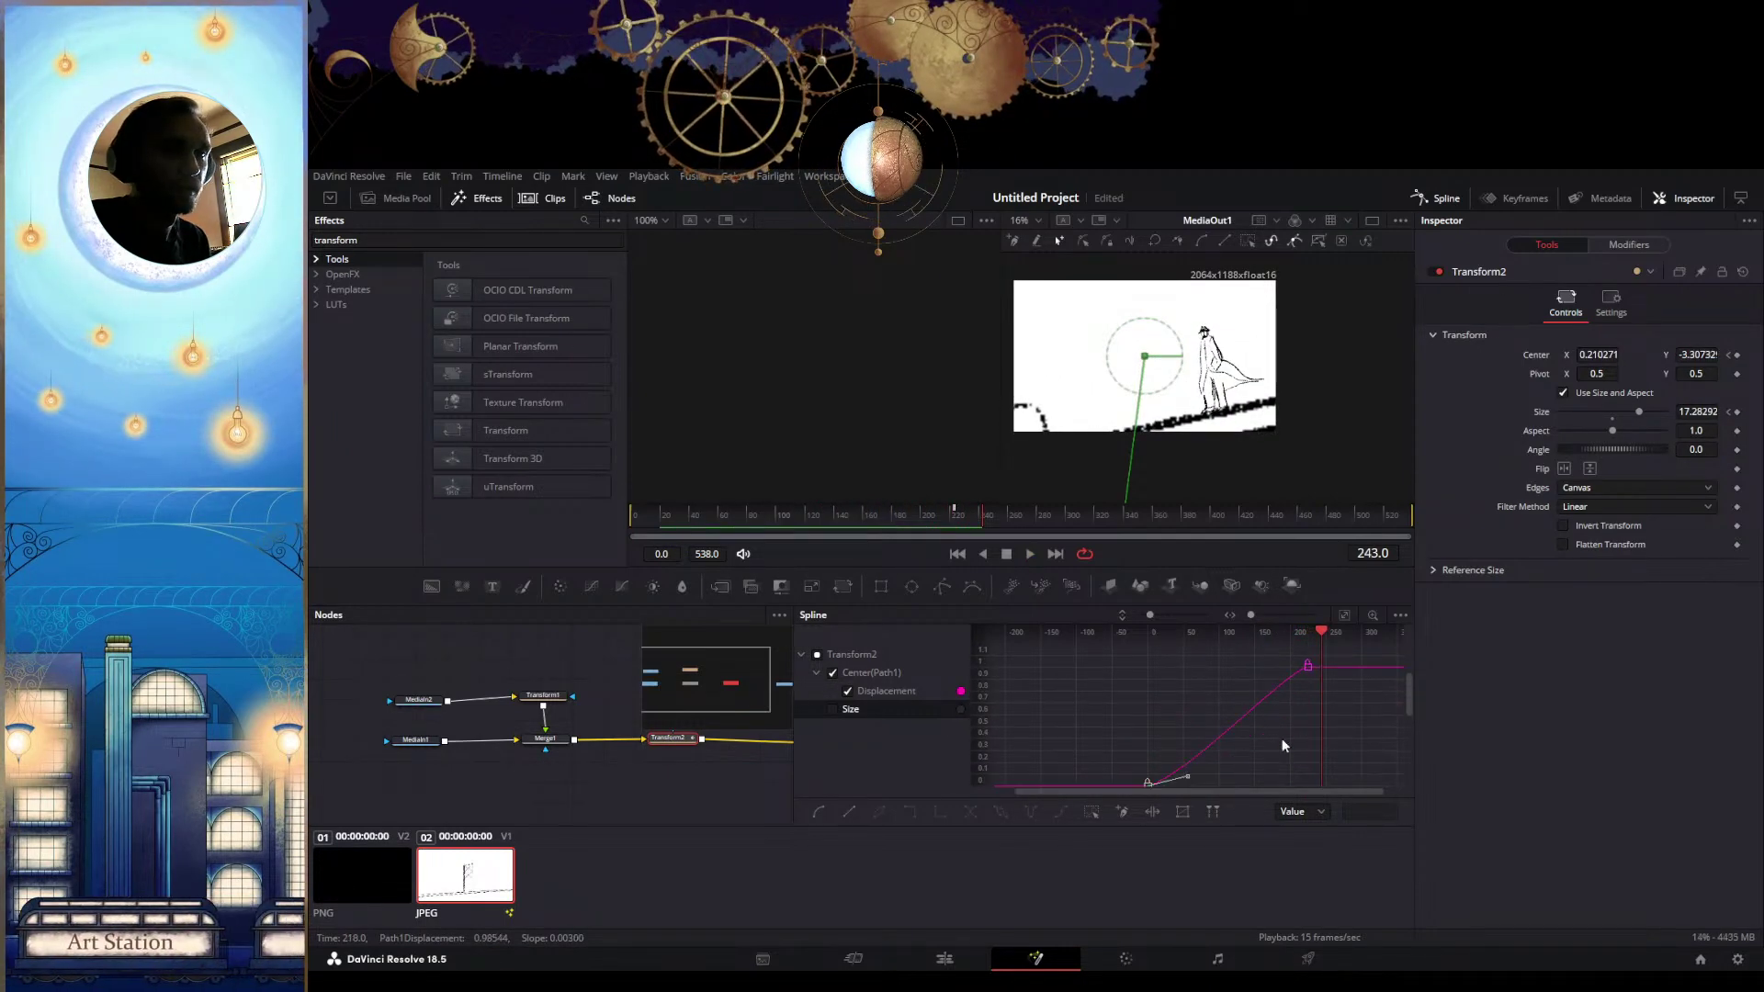
Show the size curve together with the displacement curve and frame the zoom's keys in the spline graph
{"action": "left_click", "coordinate": [833, 709]}
{"action": "scroll", "coordinate": [1165, 713], "scroll_direction": "down", "scroll_amount": 5}
{"action": "scroll", "coordinate": [1183, 740], "scroll_direction": "up", "scroll_amount": 3}
{"action": "left_click_drag", "start_coordinate": [985, 697], "coordinate": [971, 799]}
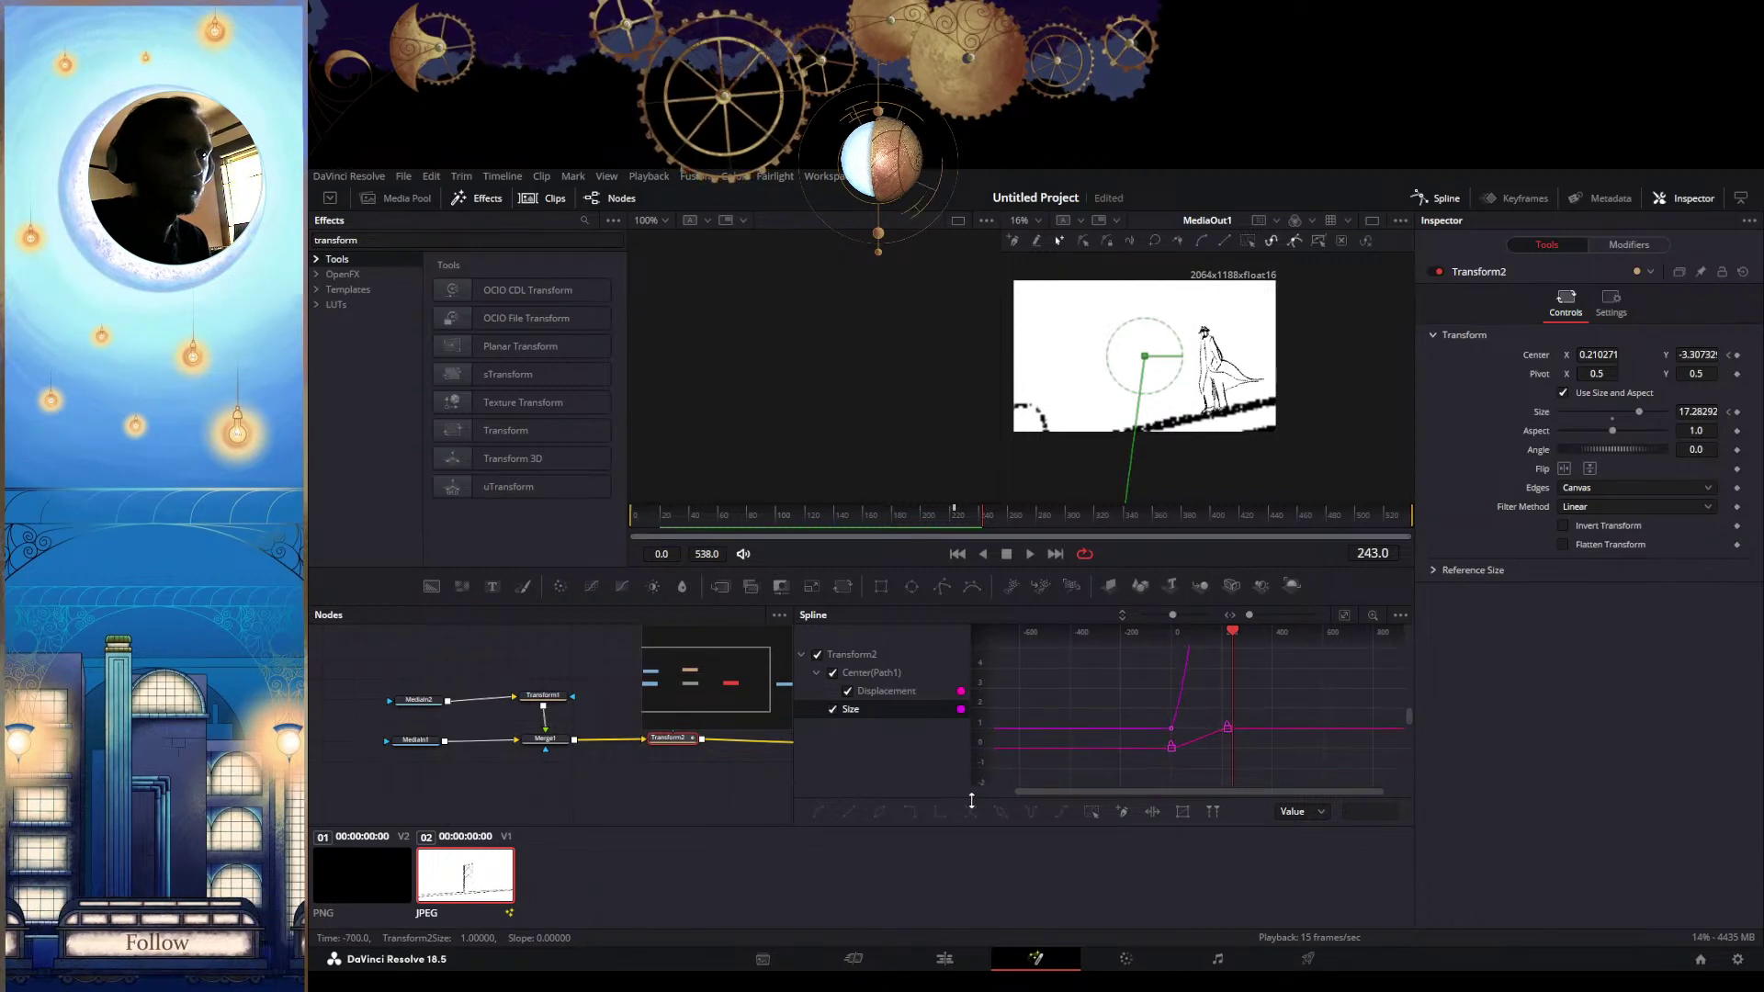
{"action": "left_click_drag", "start_coordinate": [976, 700], "coordinate": [985, 767]}
{"action": "scroll", "coordinate": [1199, 698], "scroll_direction": "up", "scroll_amount": 4}
{"action": "scroll", "coordinate": [1211, 713], "scroll_direction": "up", "scroll_amount": 1}
{"action": "scroll", "coordinate": [1212, 716], "scroll_direction": "up", "scroll_amount": 2}
{"action": "scroll", "coordinate": [1195, 697], "scroll_direction": "down", "scroll_amount": 3}
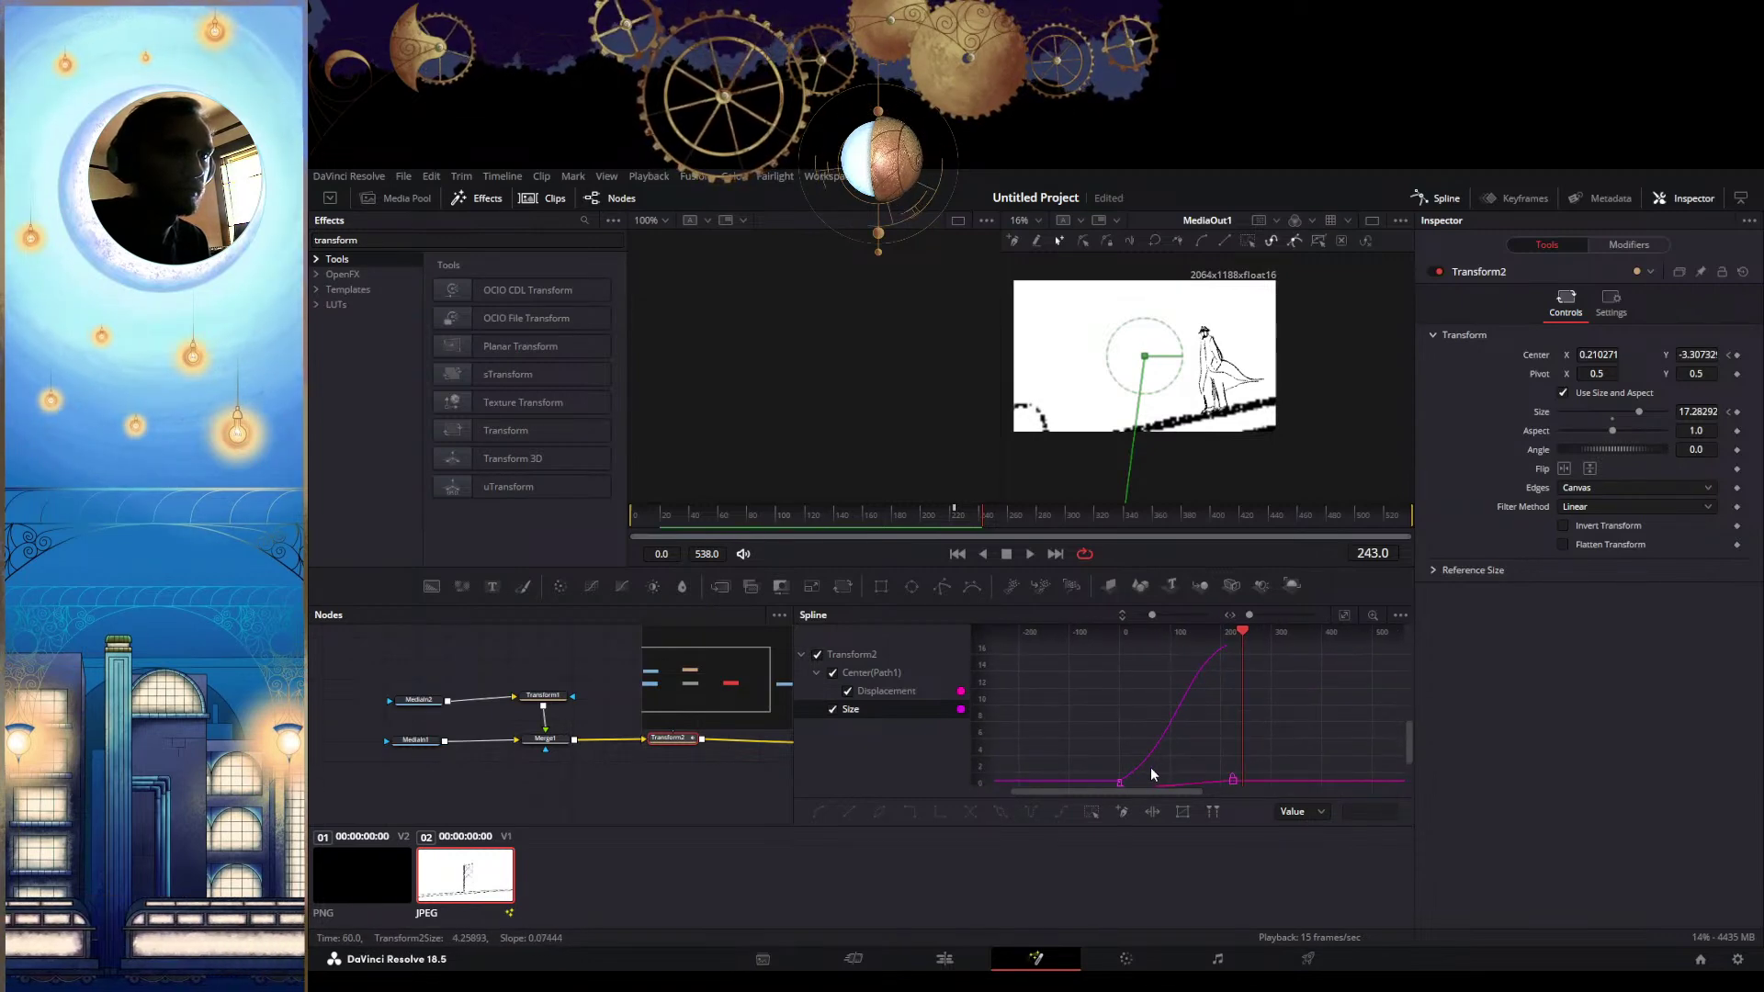
Raise the first size key's outgoing handle at about frame 95, select the final size key and play from frame 140 to 260
{"action": "left_click", "coordinate": [1117, 782]}
{"action": "left_click_drag", "start_coordinate": [1175, 755], "coordinate": [1167, 752]}
{"action": "left_click_drag", "start_coordinate": [1204, 632], "coordinate": [1189, 634]}
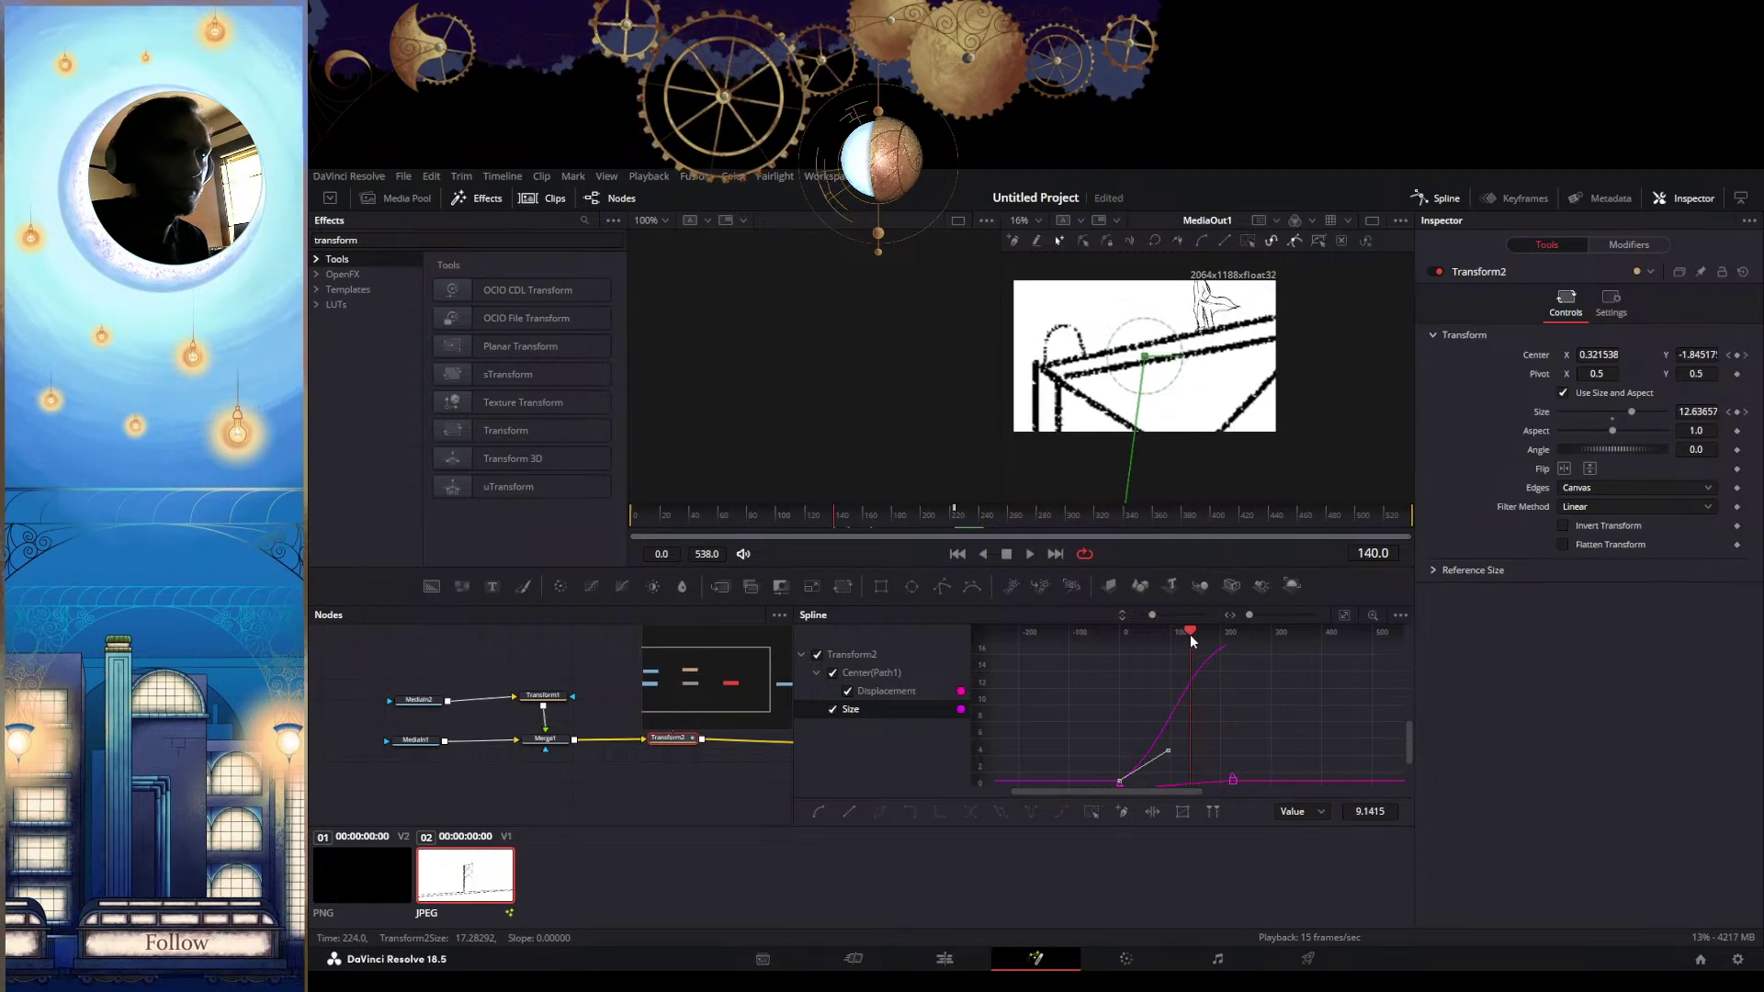
{"action": "left_click_drag", "start_coordinate": [1165, 753], "coordinate": [1217, 680]}
{"action": "left_click", "coordinate": [1229, 658]}
{"action": "key", "text": "space"}
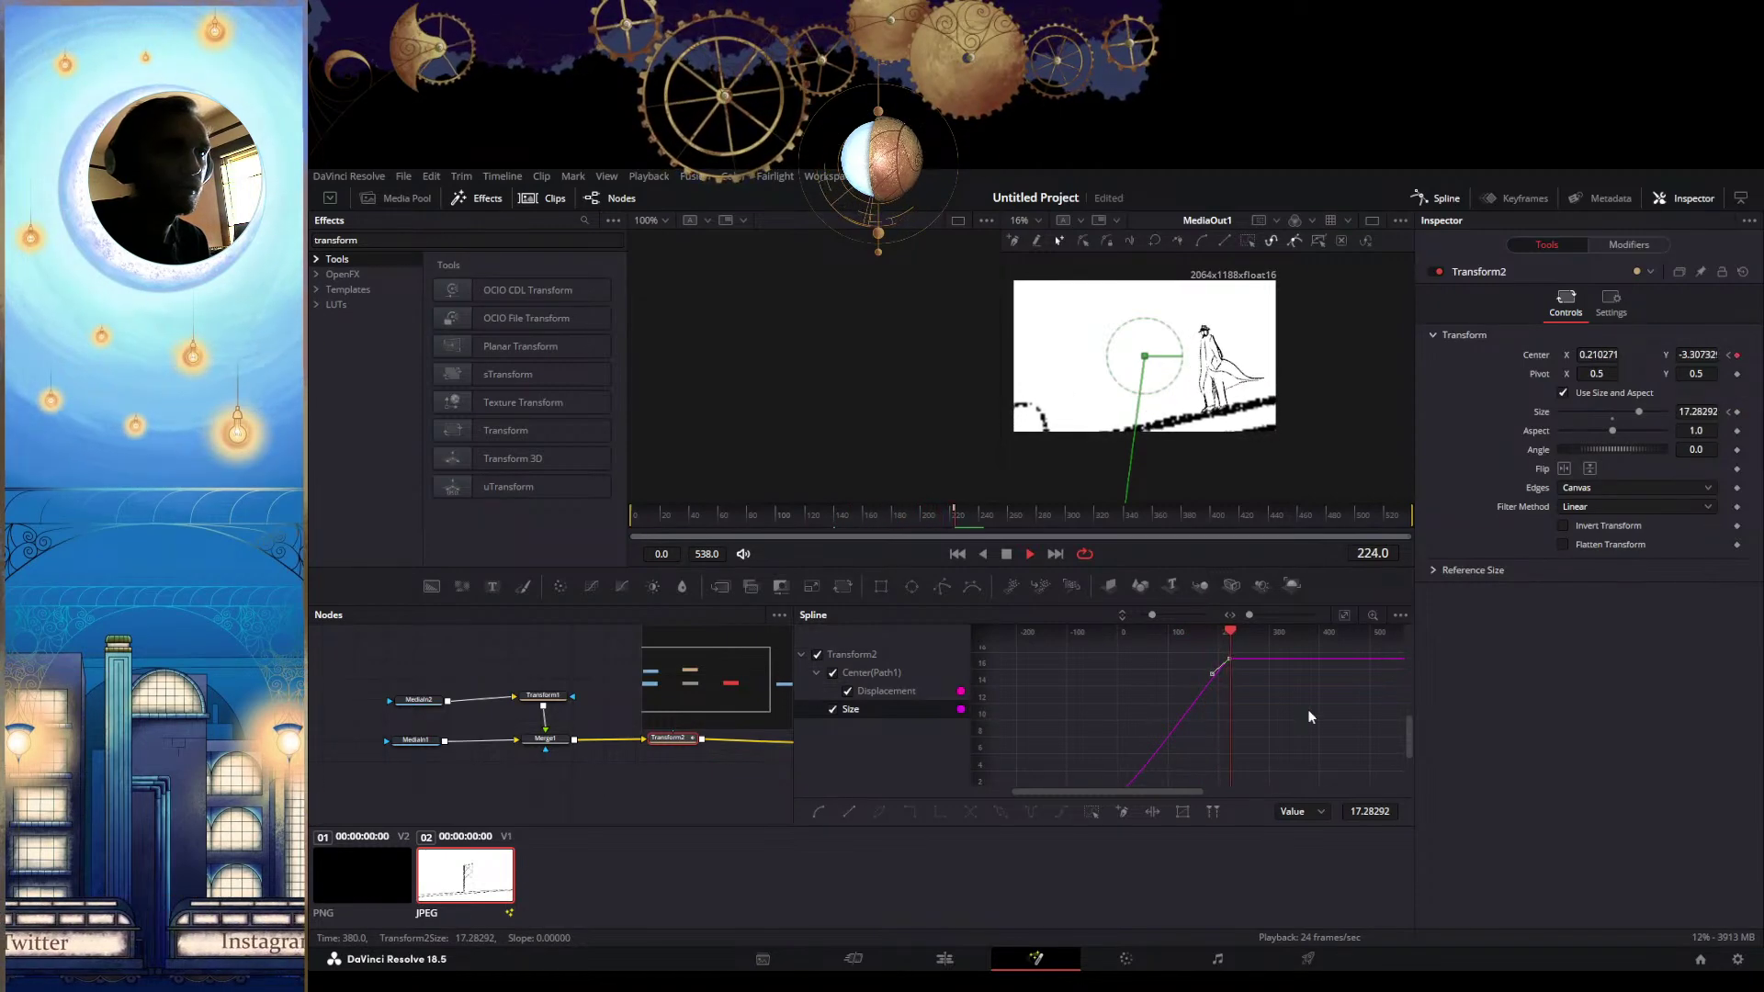
{"action": "scroll", "coordinate": [1252, 677], "scroll_direction": "up", "scroll_amount": 5}
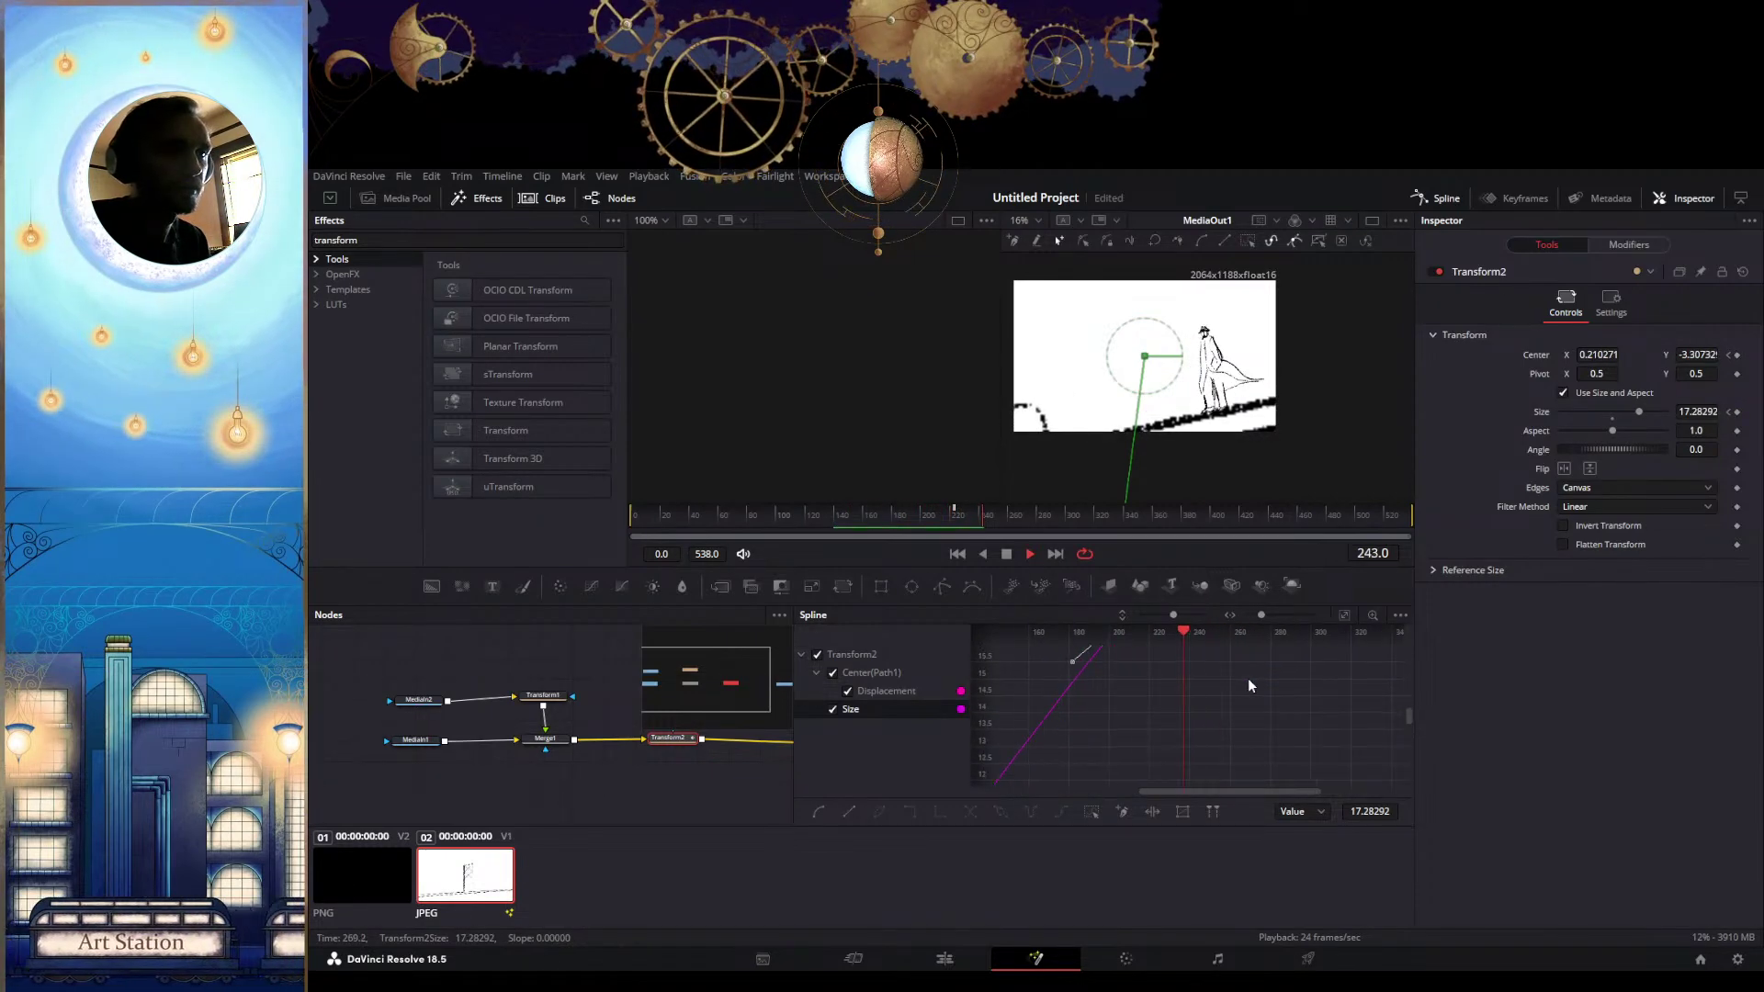
{"action": "key", "text": "space"}
Flatten the final size key's incoming handle at about frame 206 and replay the end of the zoom to frame 237
{"action": "left_click_drag", "start_coordinate": [1056, 737], "coordinate": [1092, 681]}
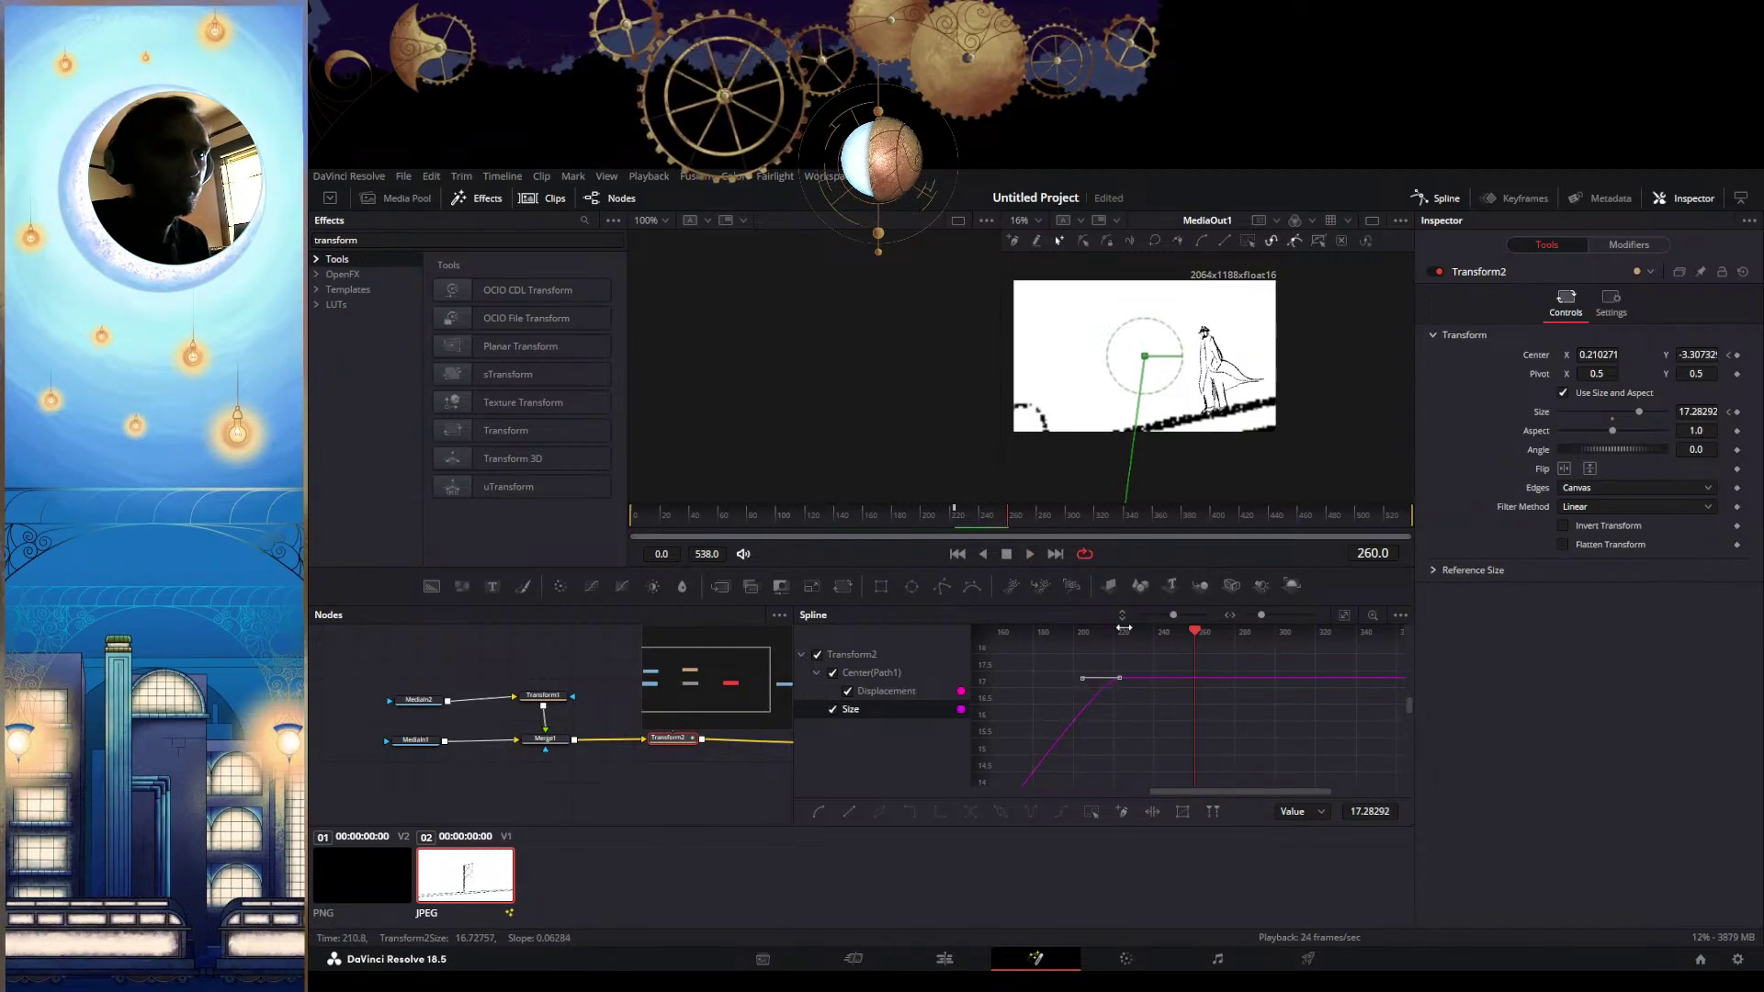
{"action": "left_click_drag", "start_coordinate": [1194, 634], "coordinate": [1099, 637]}
{"action": "key", "text": "space"}
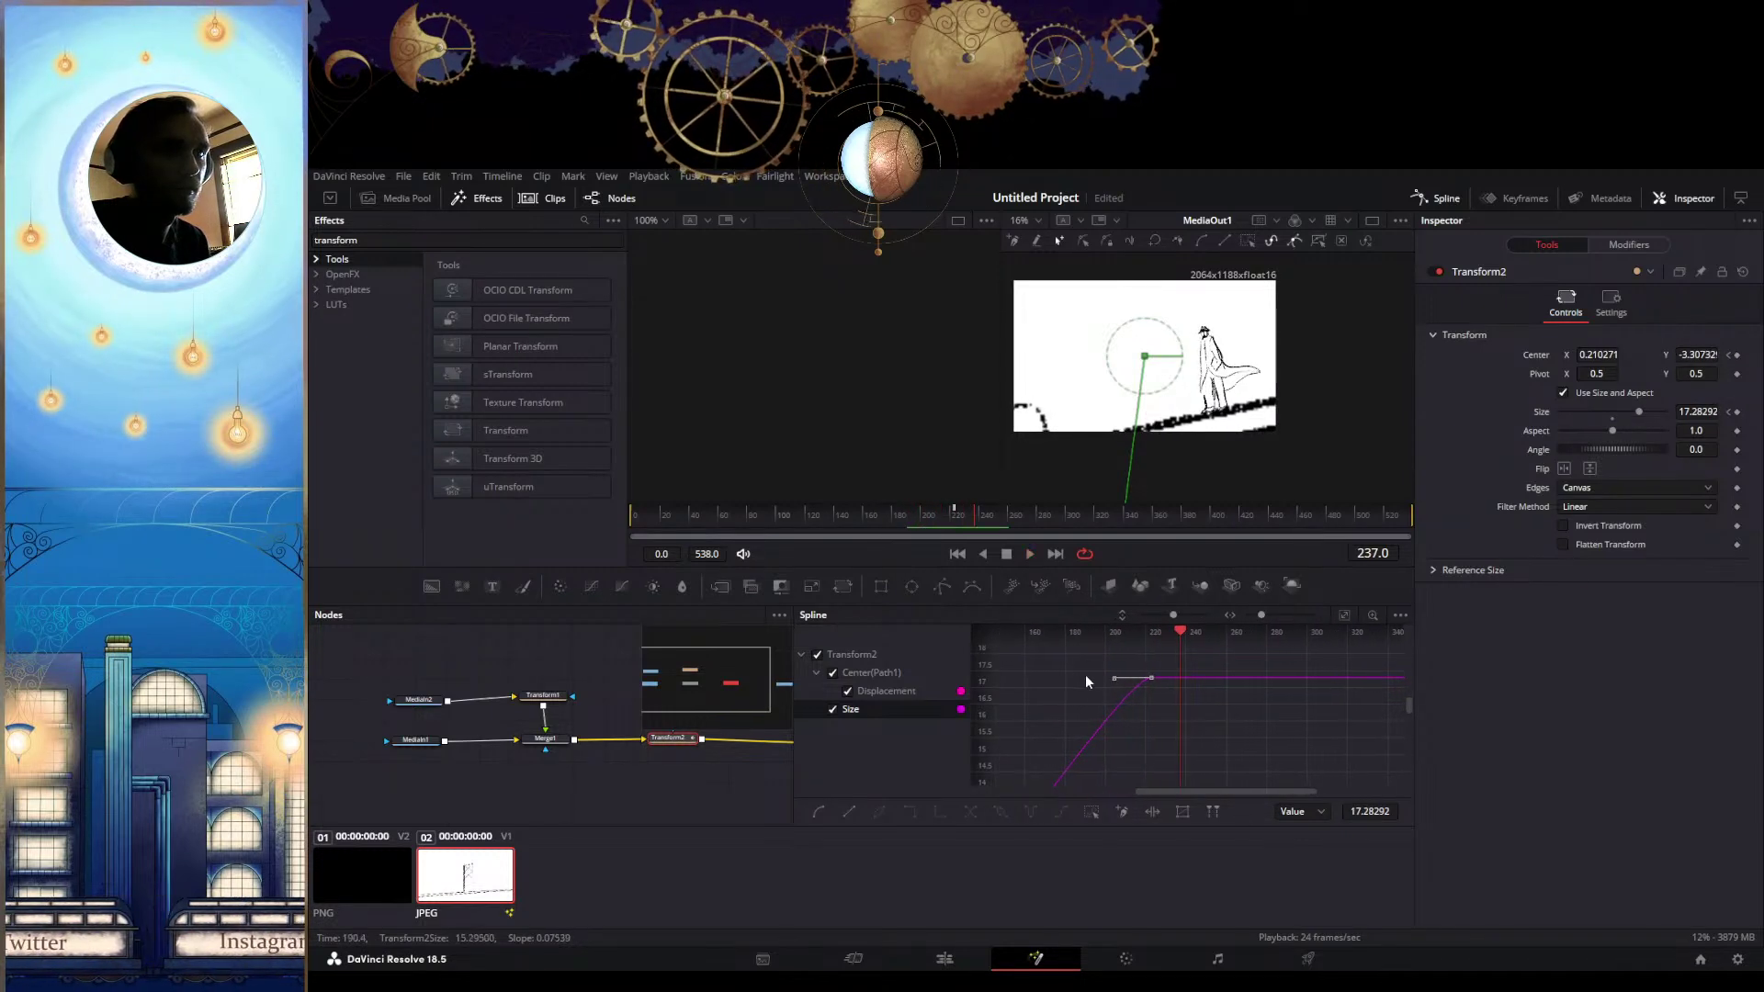
{"action": "key", "text": "space"}
Lengthen the final size key's incoming handle back to about frame 188 and replay the ending to frame 237
{"action": "left_click_drag", "start_coordinate": [1114, 678], "coordinate": [1096, 684]}
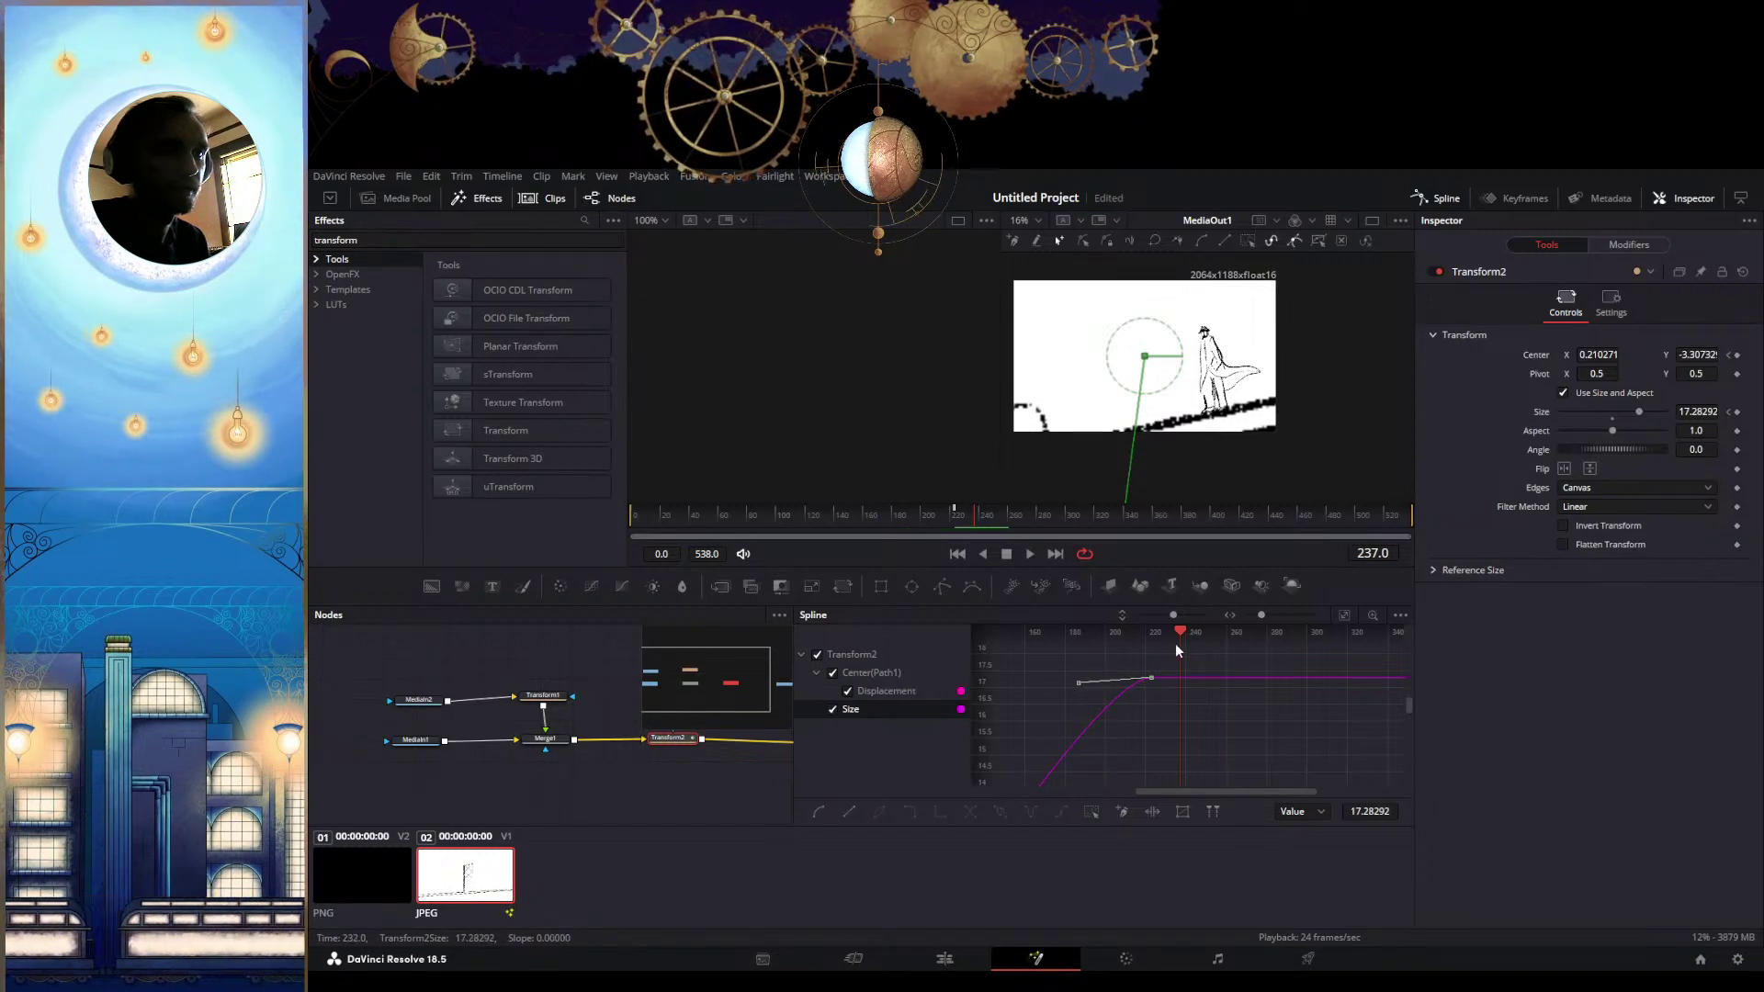
{"action": "left_click_drag", "start_coordinate": [1163, 636], "coordinate": [1092, 640]}
{"action": "key", "text": "space"}
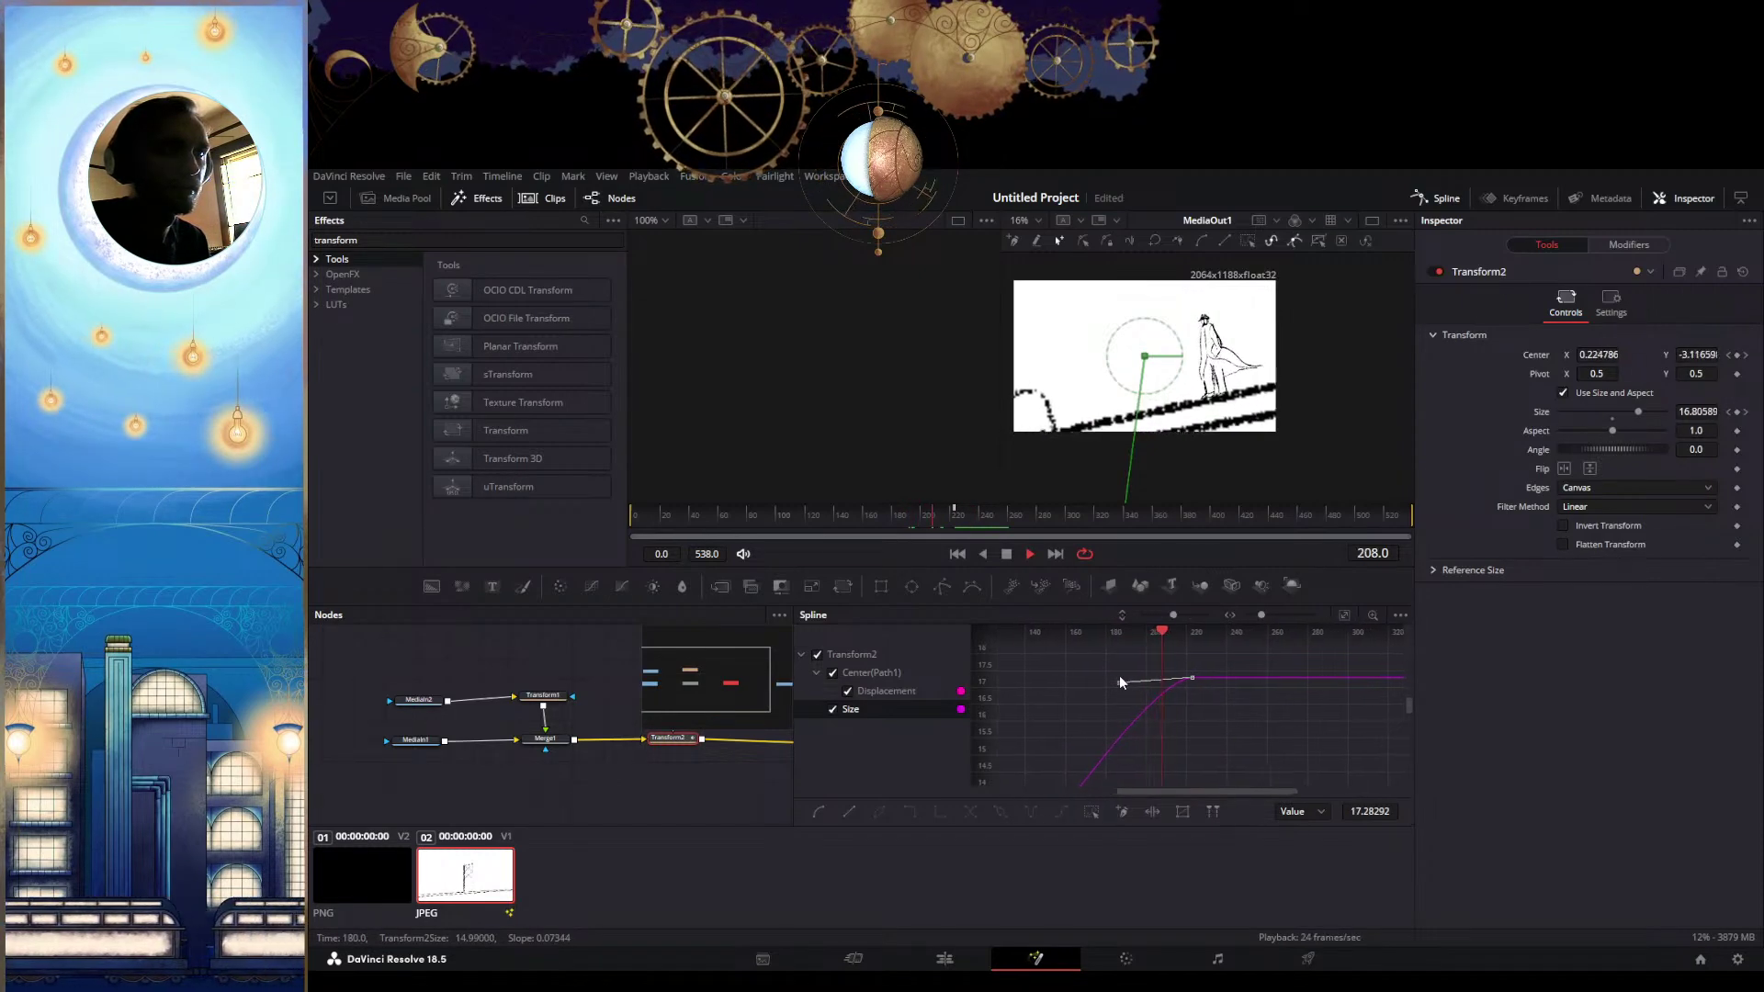
{"action": "key", "text": "space"}
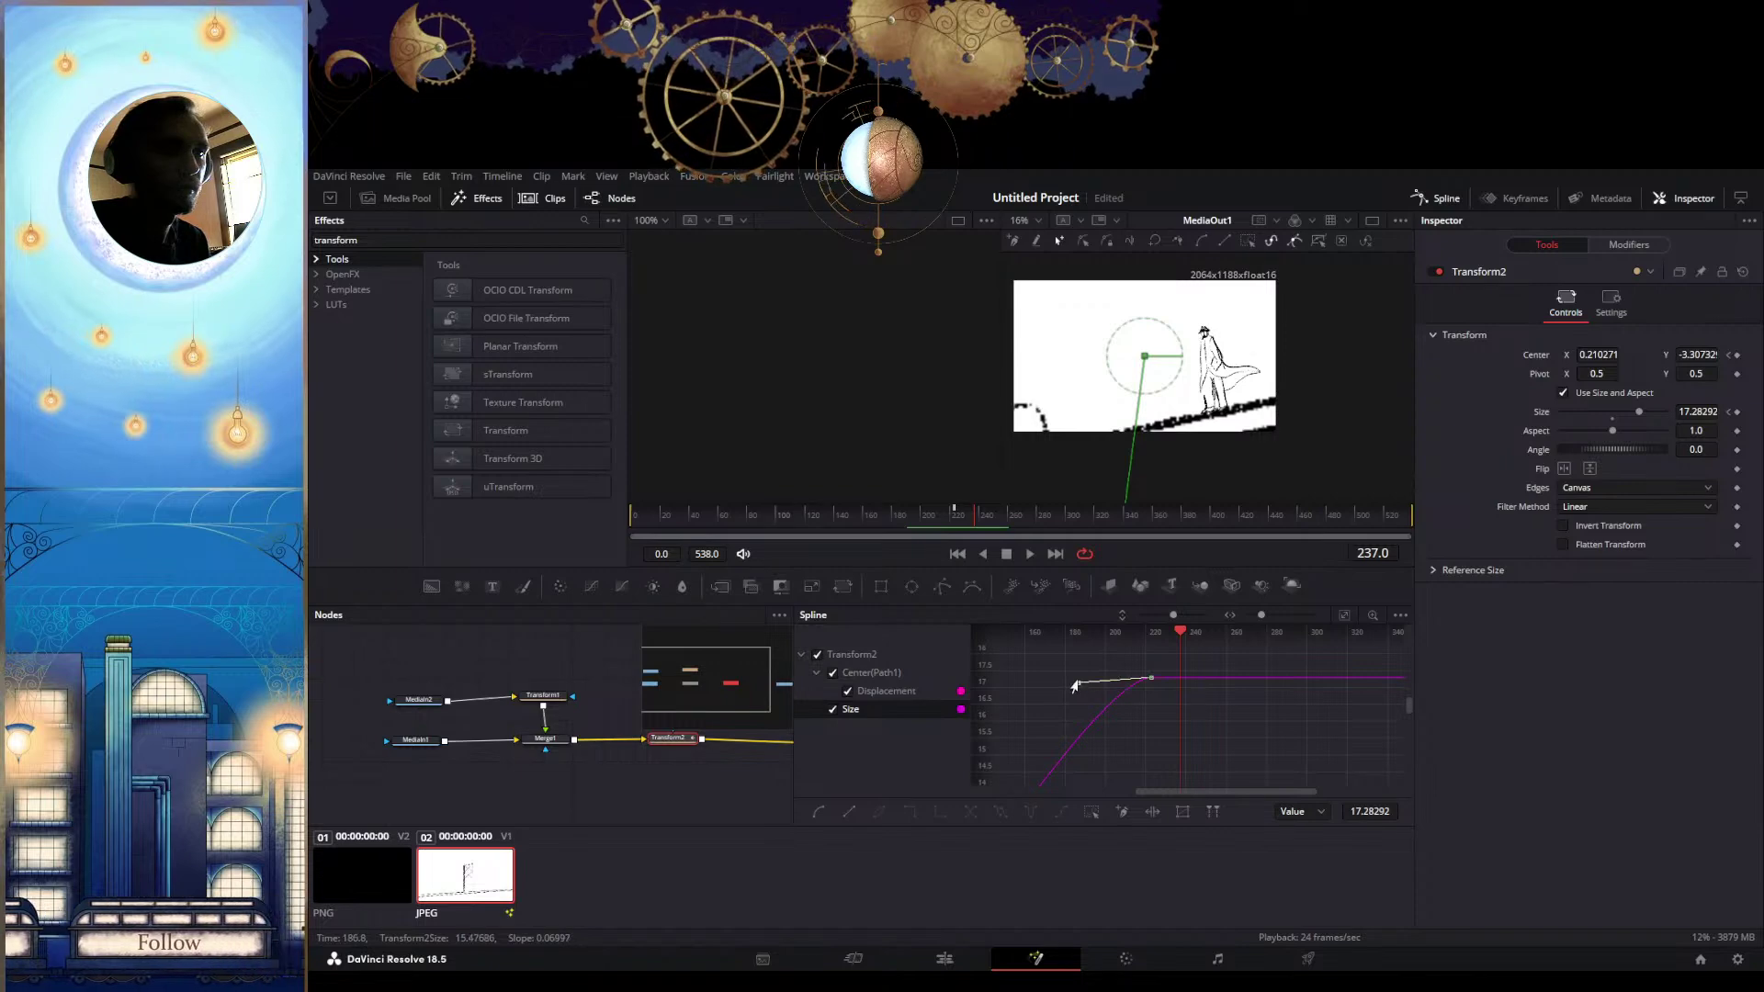
Extend the final displacement key's incoming handle back to about frame 154, then replay the ending and stop at frame 257
{"action": "scroll", "coordinate": [1129, 699], "scroll_direction": "down", "scroll_amount": 8}
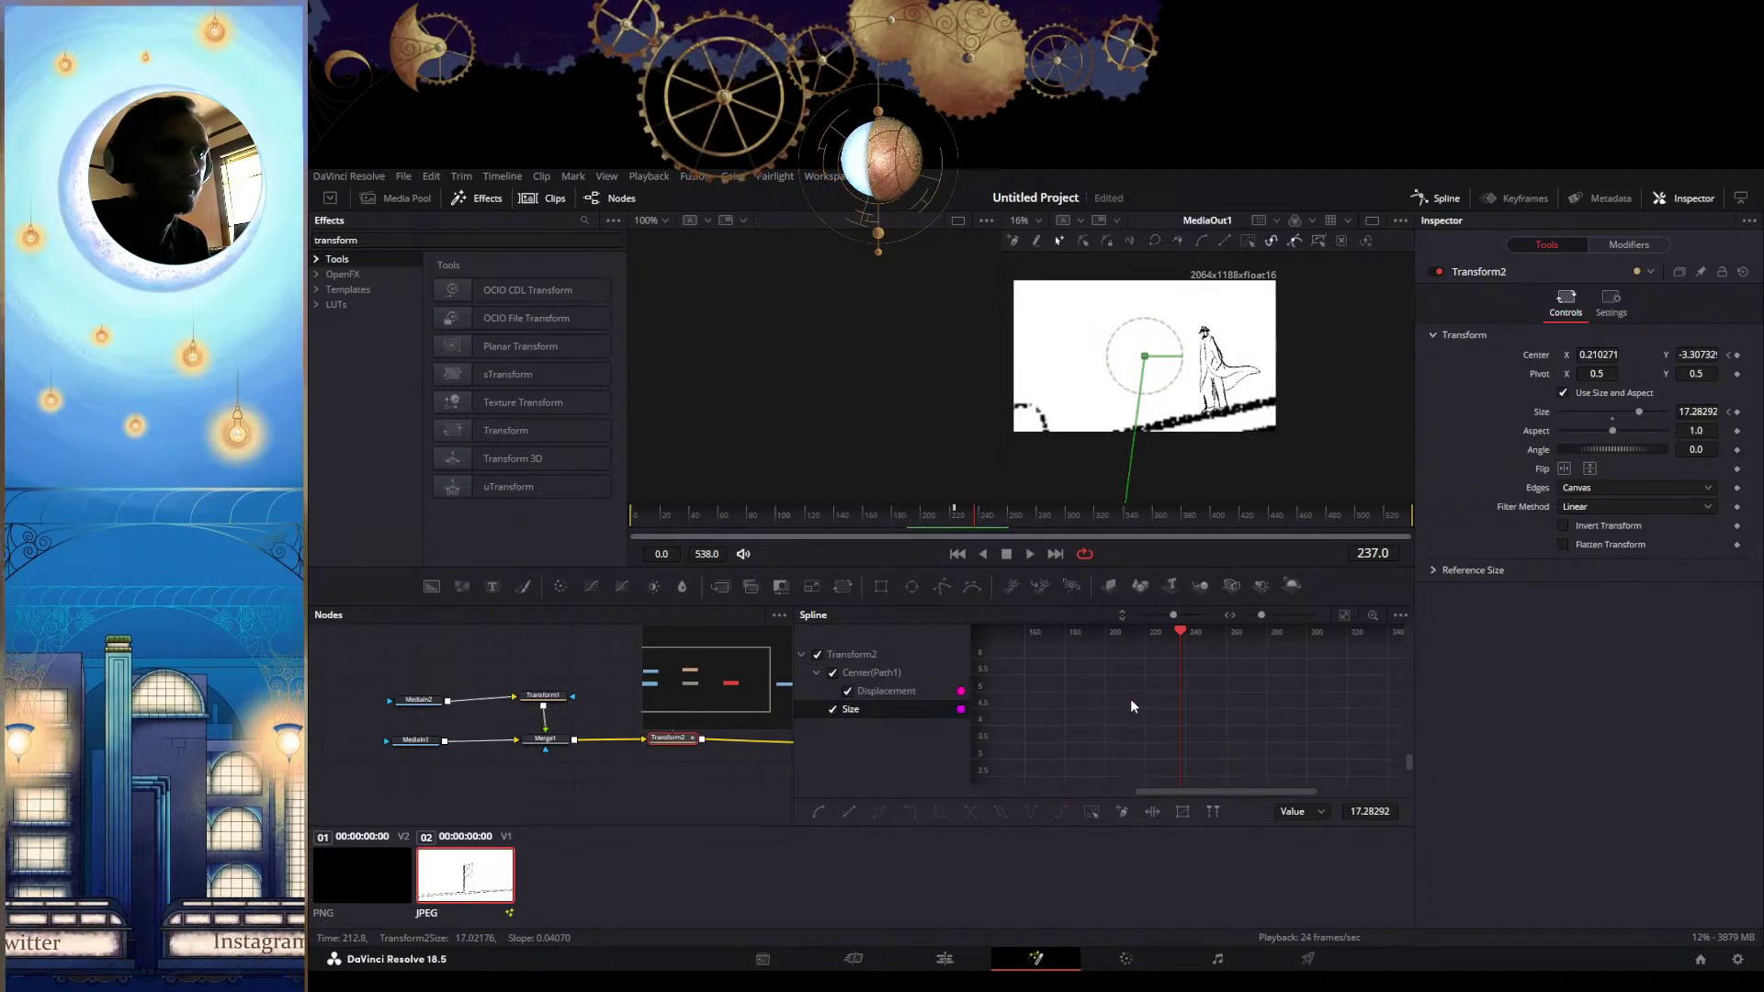
{"action": "left_click", "coordinate": [1153, 744]}
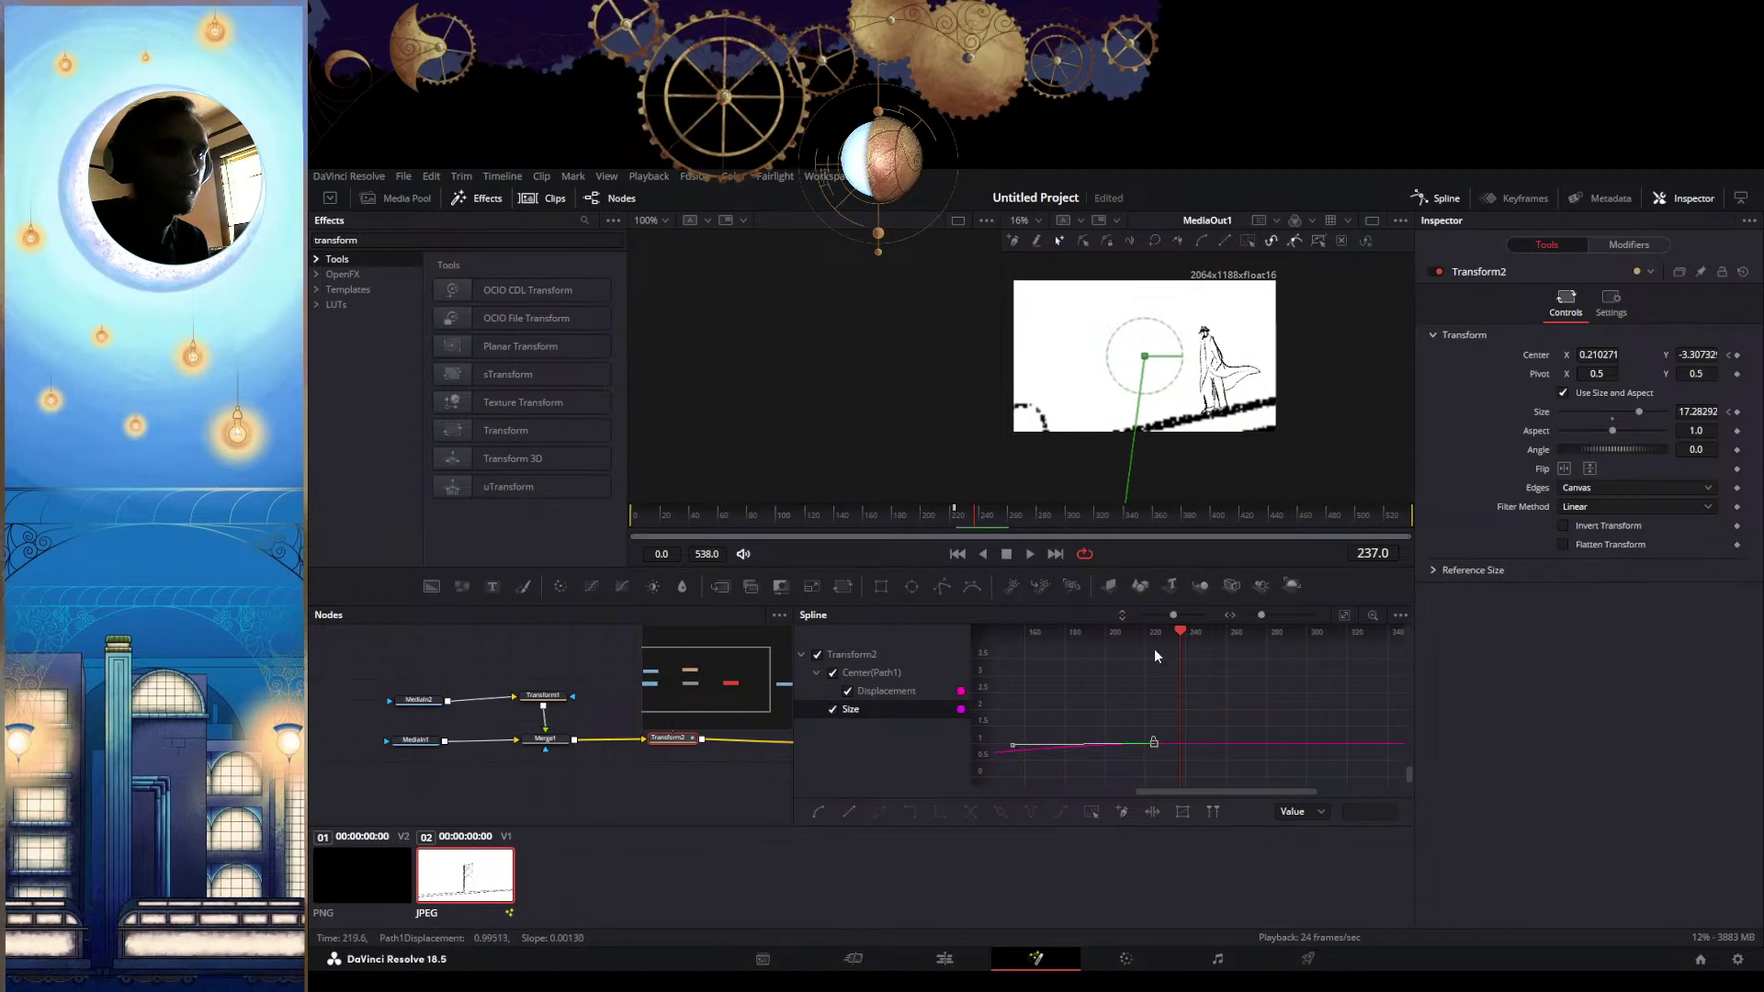
{"action": "left_click_drag", "start_coordinate": [1180, 634], "coordinate": [1066, 632]}
{"action": "key", "text": "space"}
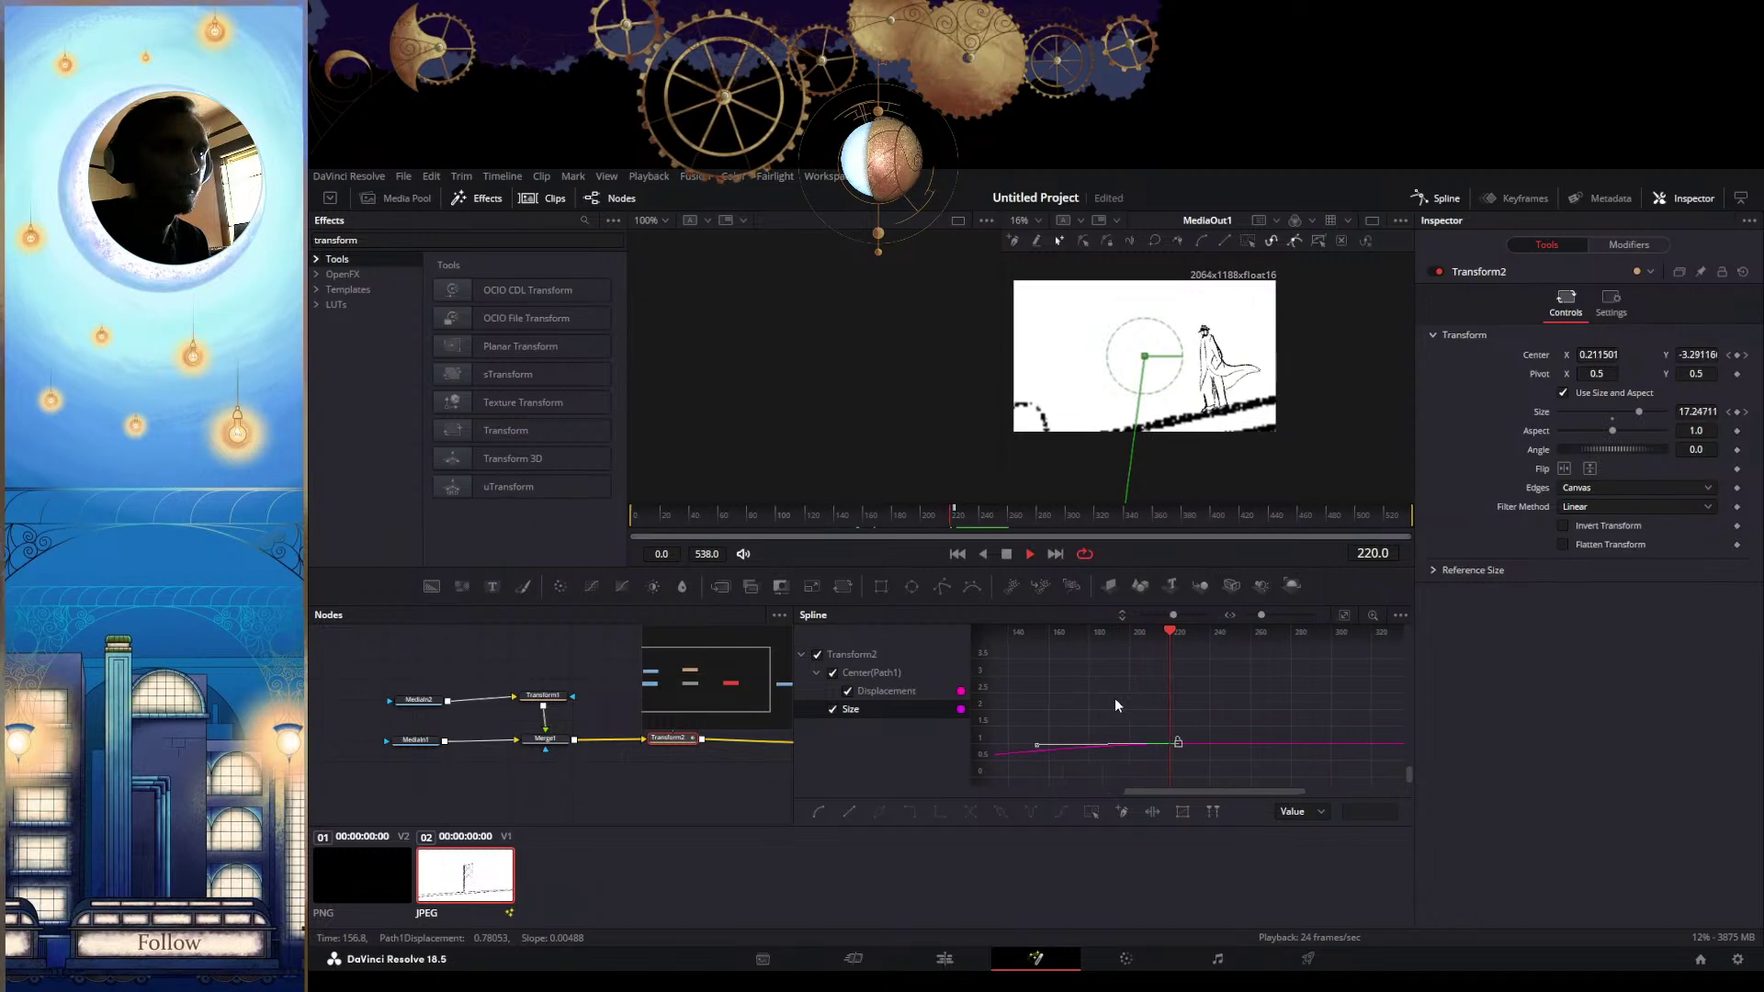
{"action": "scroll", "coordinate": [1170, 702], "scroll_direction": "up", "scroll_amount": 2}
{"action": "key", "text": "space"}
Readjust the final displacement handle, flatten the final size key's incoming handle to about frame 170, and replay to frame 234
{"action": "left_click_drag", "start_coordinate": [1120, 632], "coordinate": [1075, 633]}
{"action": "left_click_drag", "start_coordinate": [1021, 735], "coordinate": [1111, 730]}
{"action": "scroll", "coordinate": [1118, 728], "scroll_direction": "down", "scroll_amount": 1}
{"action": "scroll", "coordinate": [1117, 728], "scroll_direction": "up", "scroll_amount": 6}
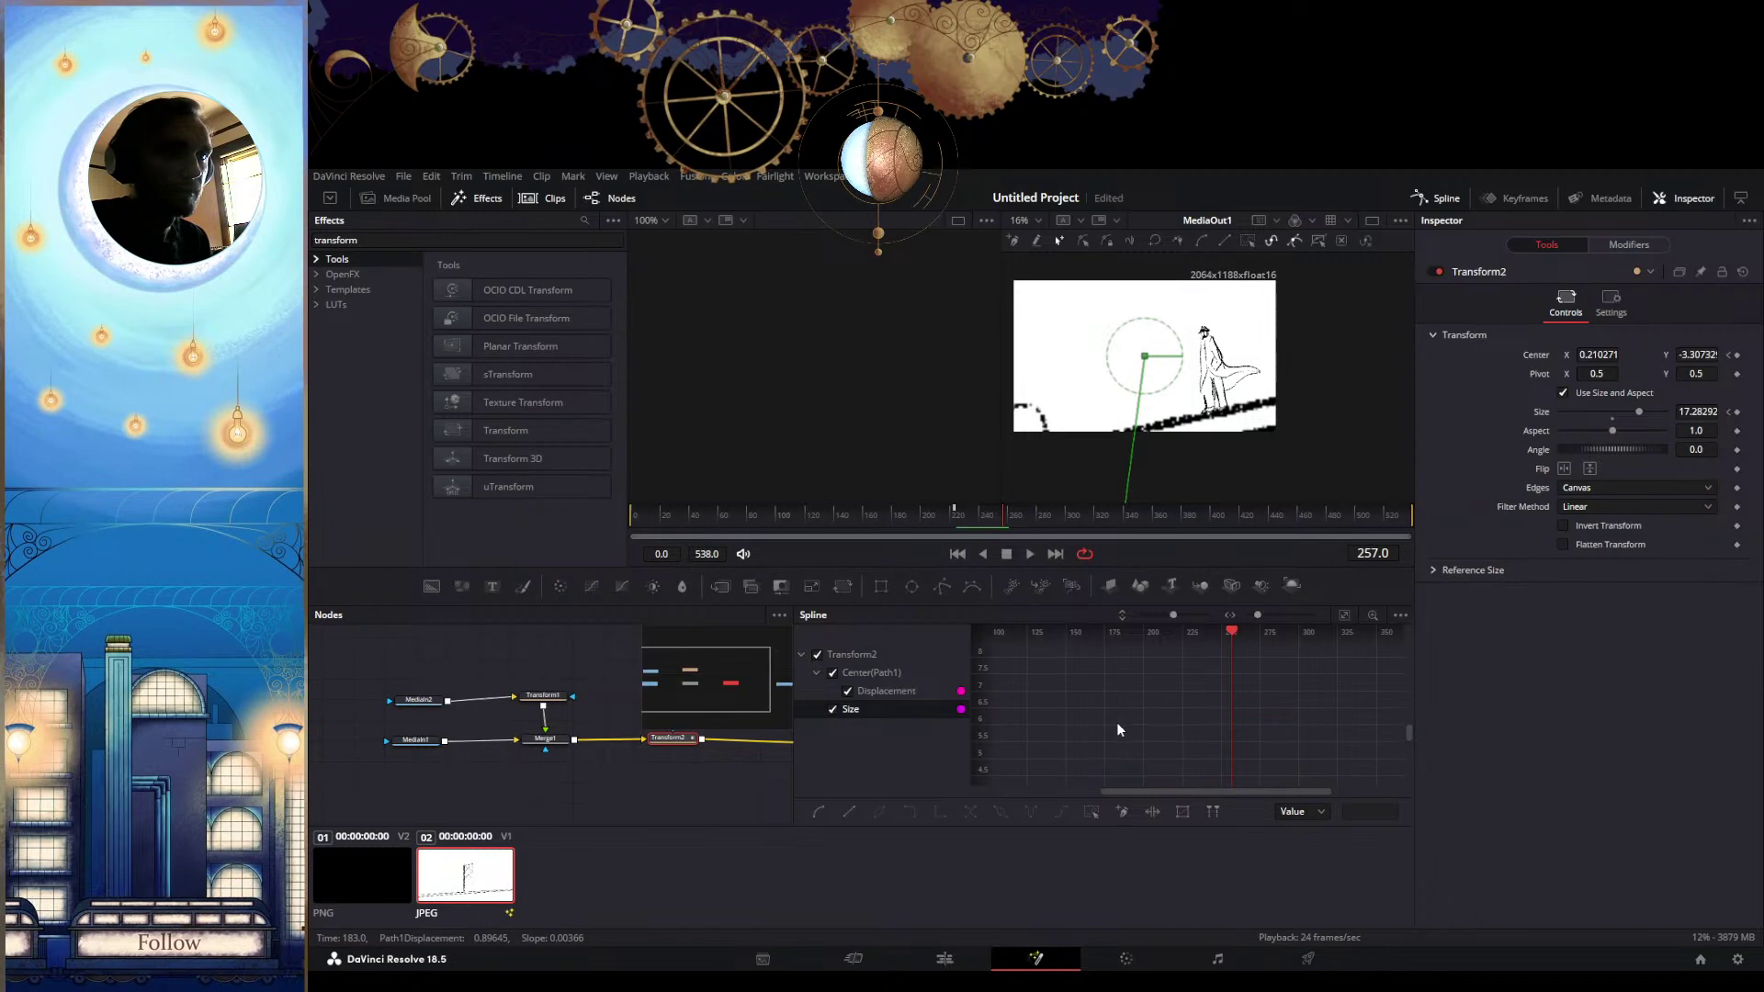
{"action": "scroll", "coordinate": [1121, 726], "scroll_direction": "up", "scroll_amount": 5}
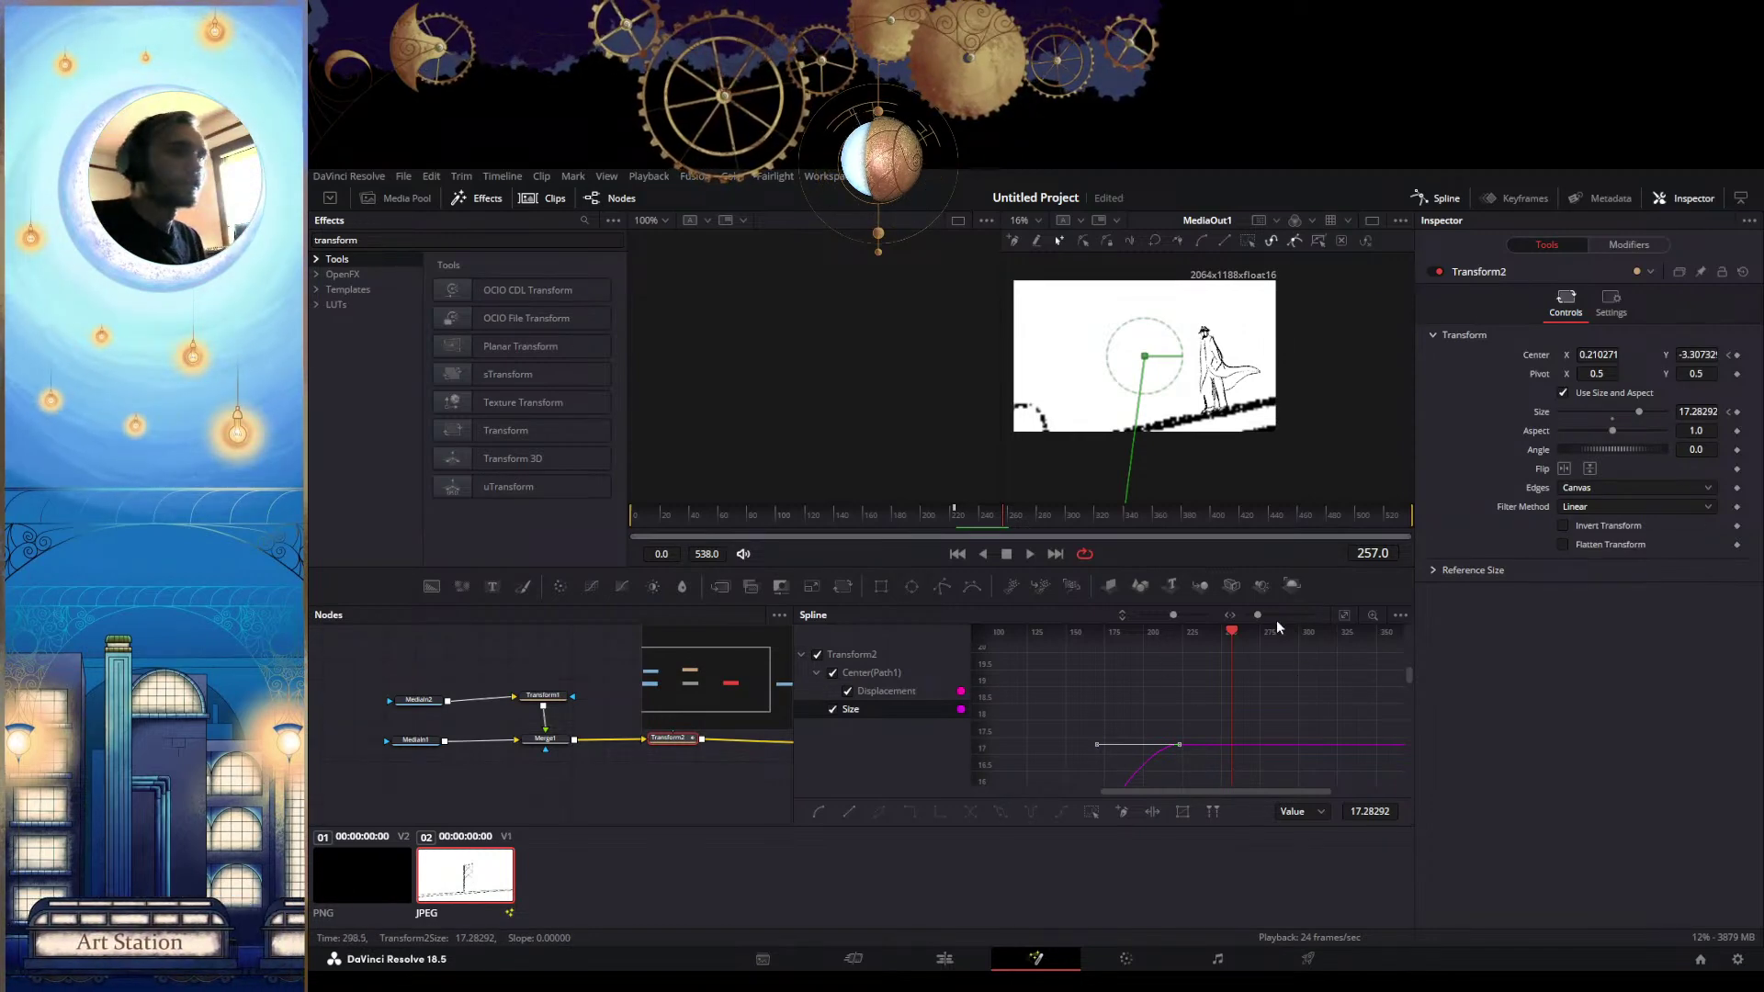
{"action": "left_click_drag", "start_coordinate": [1235, 633], "coordinate": [1097, 641]}
{"action": "key", "text": "space"}
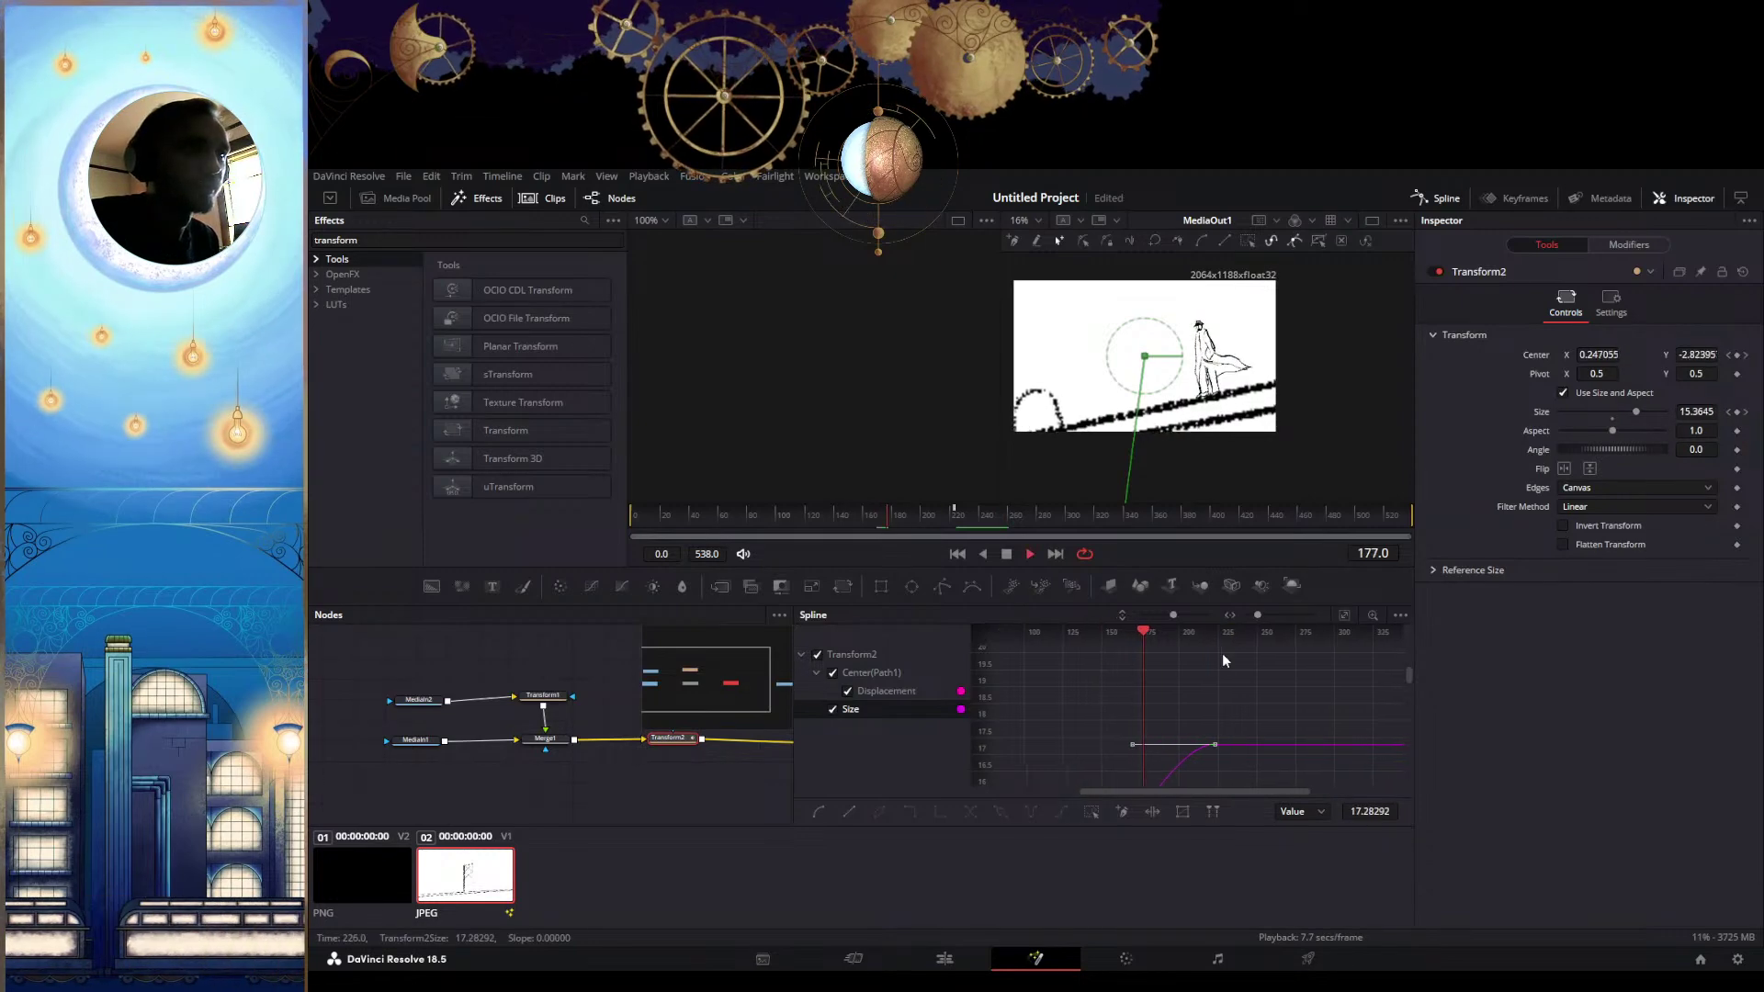
{"action": "key", "text": "space"}
Extend the final size key's flat incoming handle back to about frame 124 and replay the ending to frame 233
{"action": "left_click_drag", "start_coordinate": [1086, 748], "coordinate": [1021, 752]}
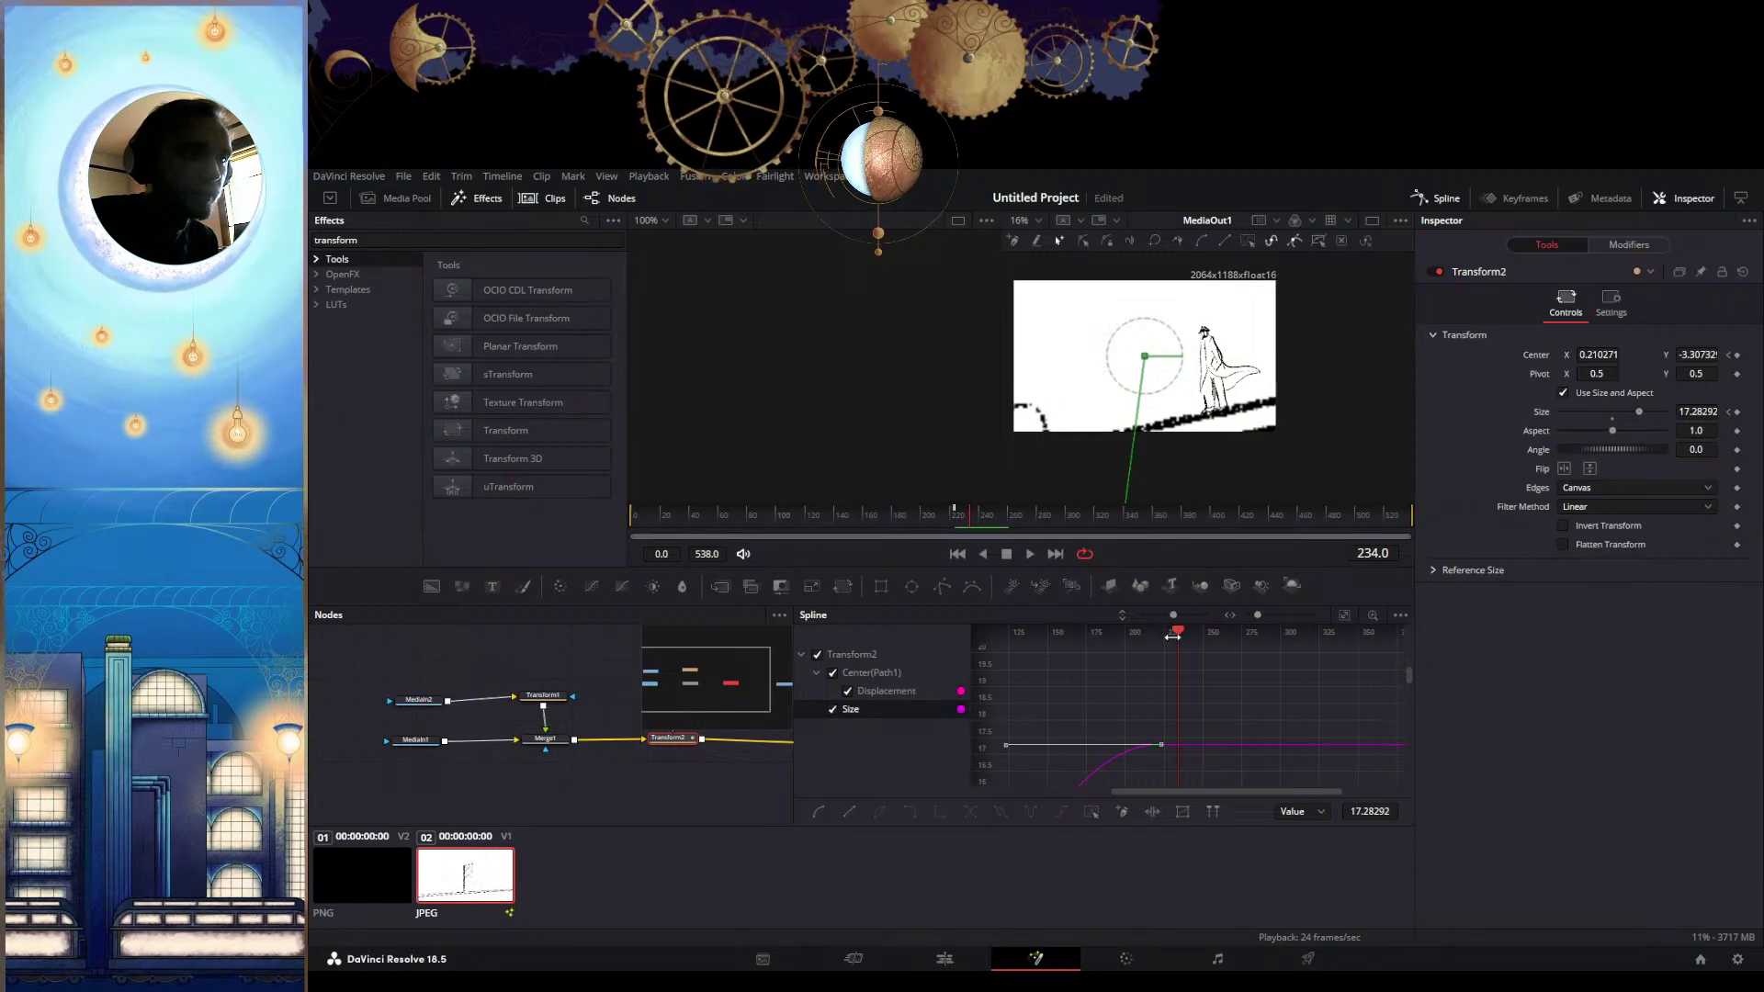
{"action": "left_click_drag", "start_coordinate": [1178, 634], "coordinate": [1089, 645]}
{"action": "key", "text": "space"}
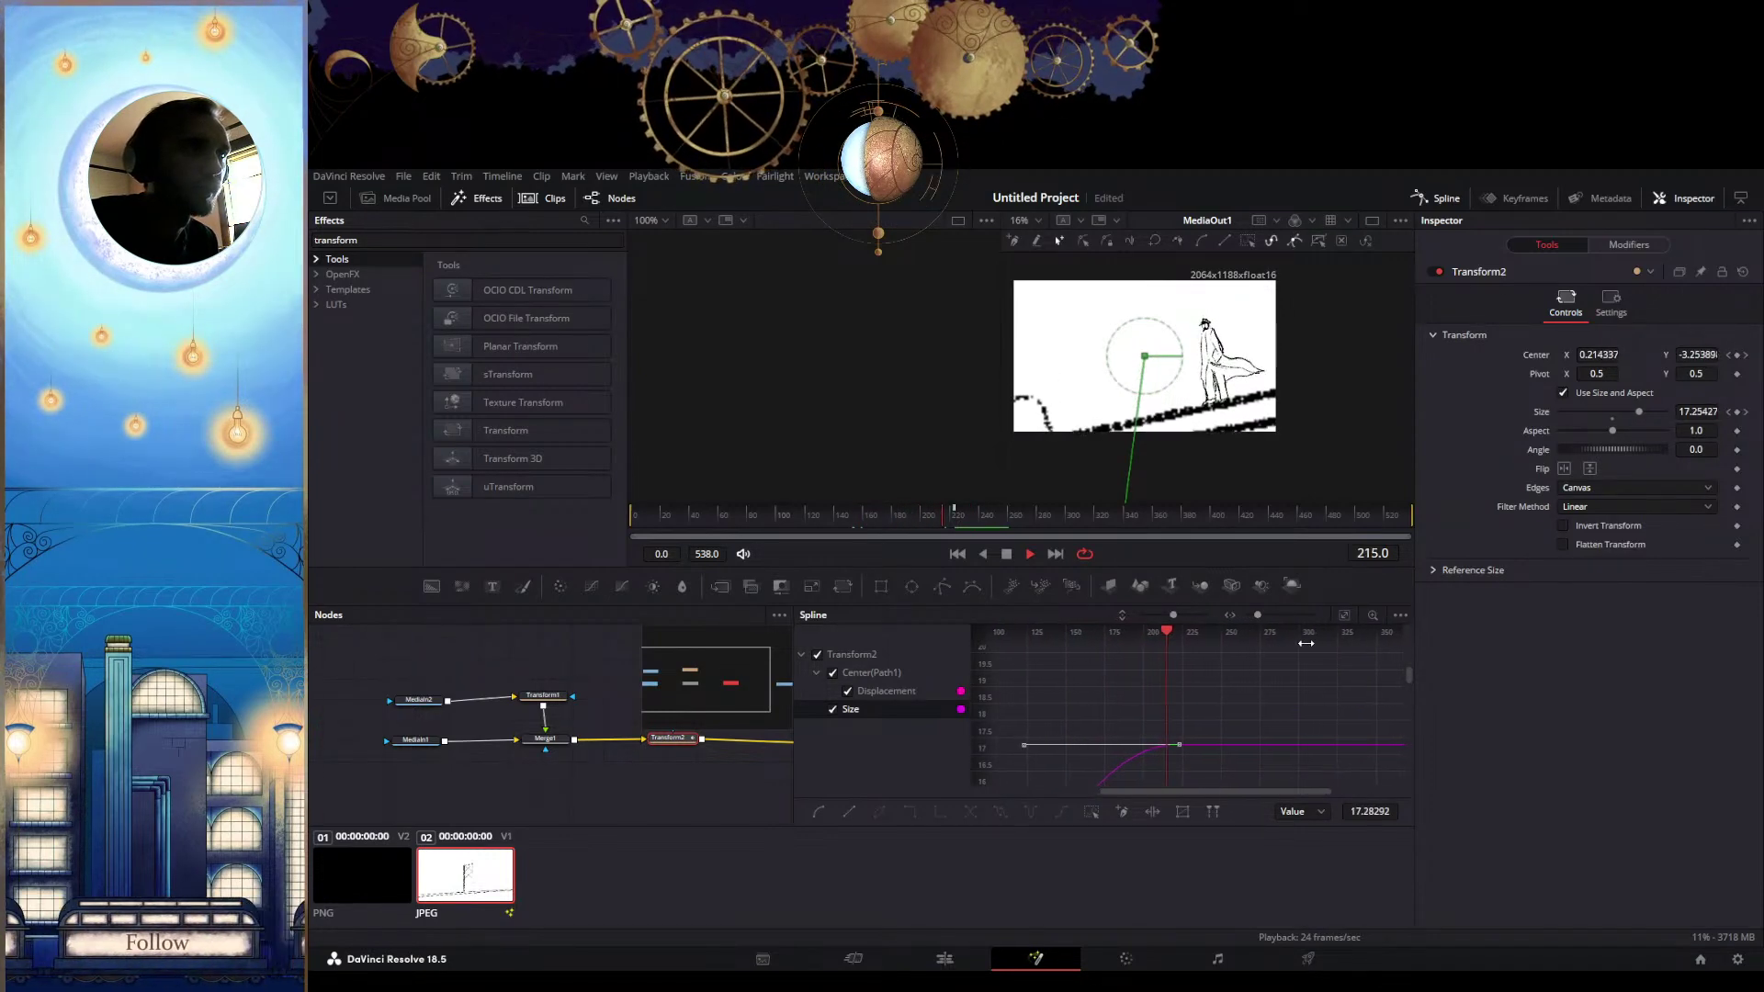
{"action": "key", "text": "space"}
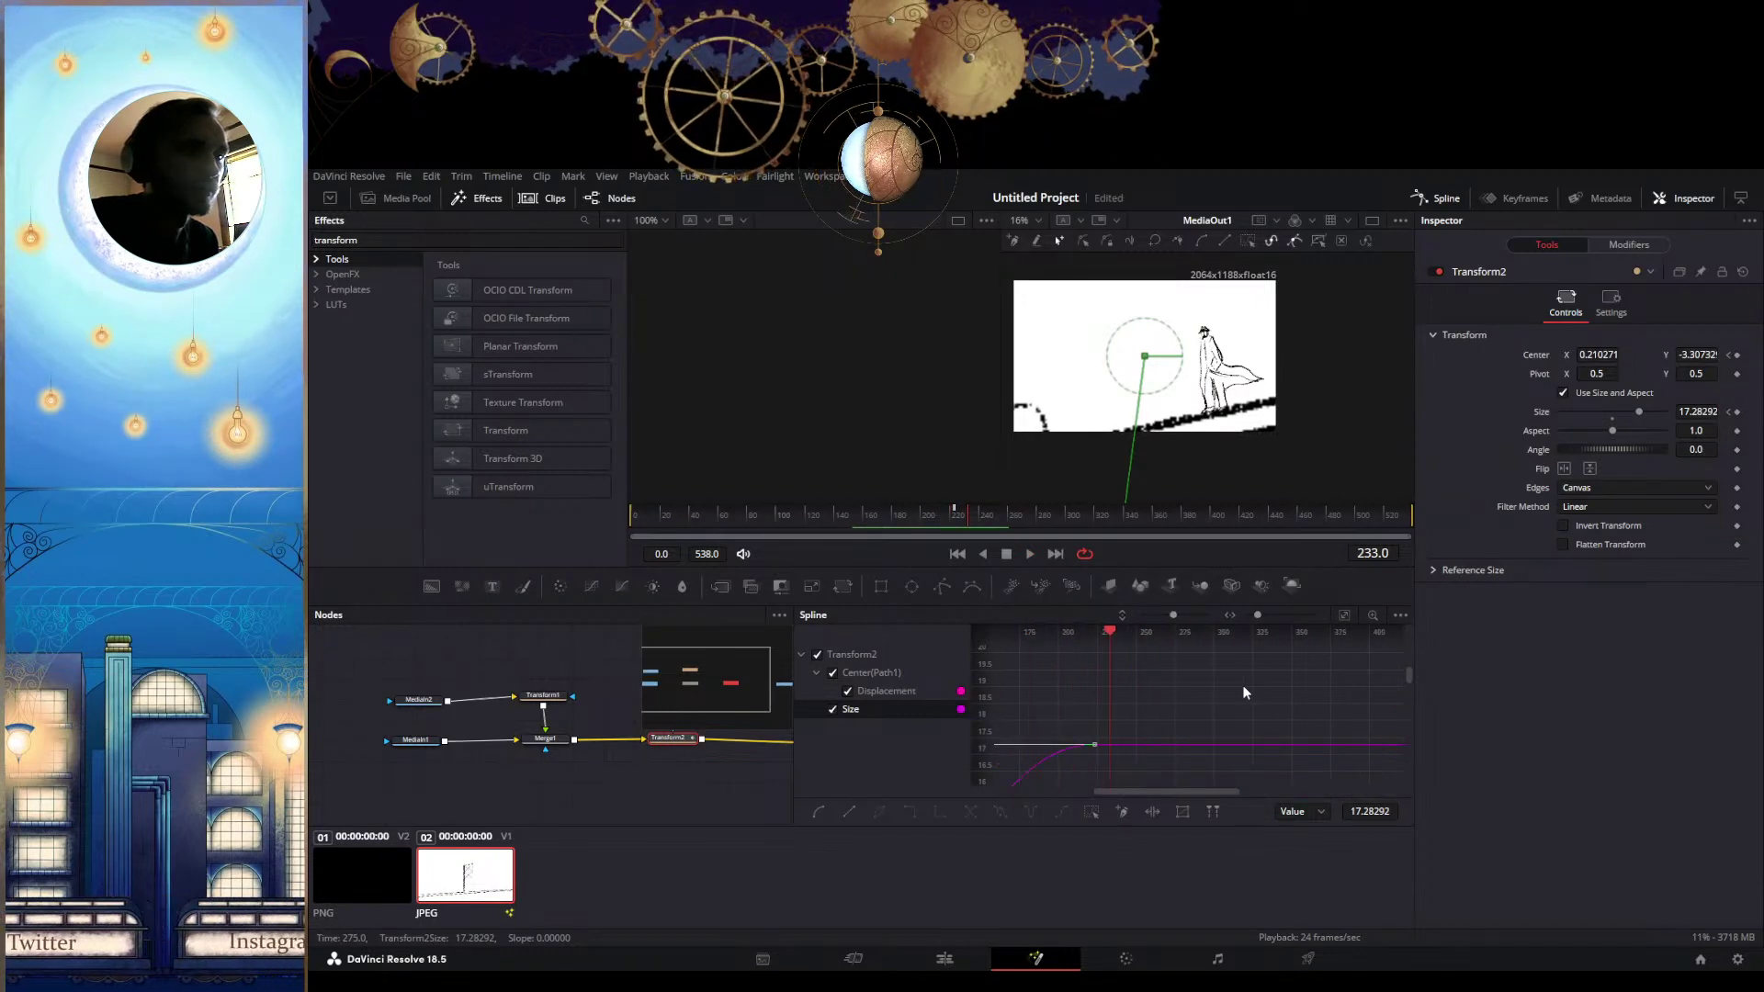
Stretch the final displacement key's incoming handle back to about frame 36 and play the zoom from frame 72
{"action": "scroll", "coordinate": [1244, 686], "scroll_direction": "down", "scroll_amount": 5}
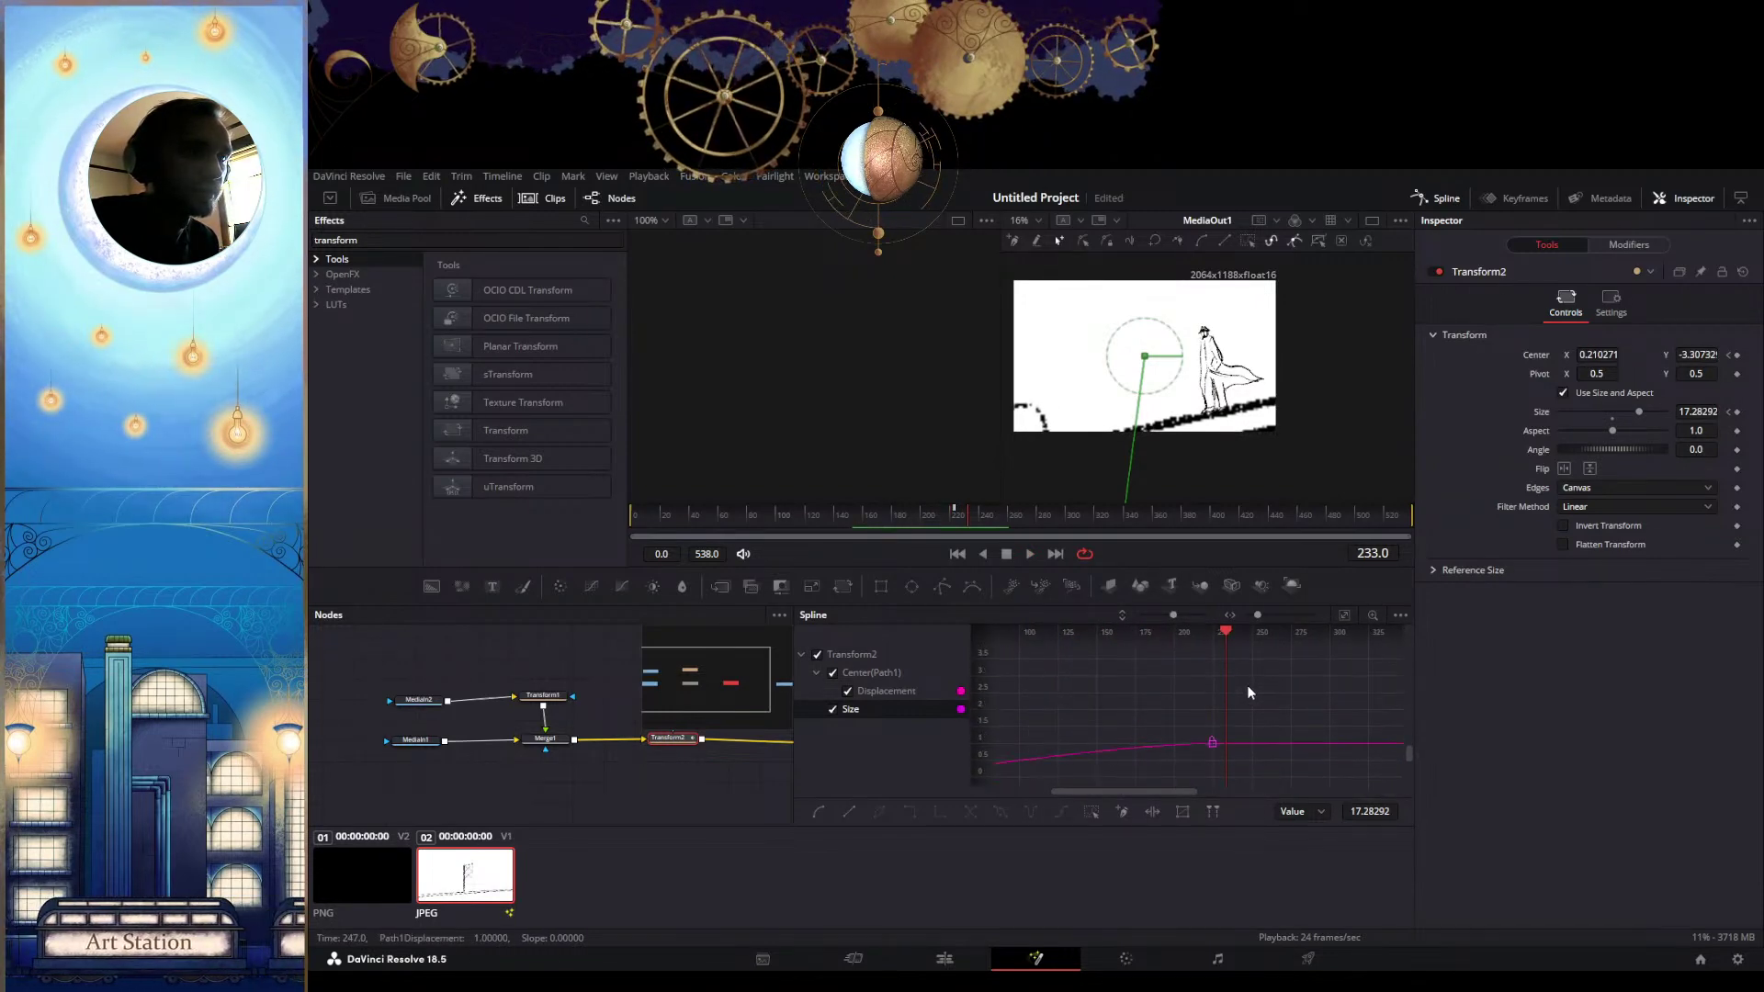
{"action": "left_click", "coordinate": [1212, 727]}
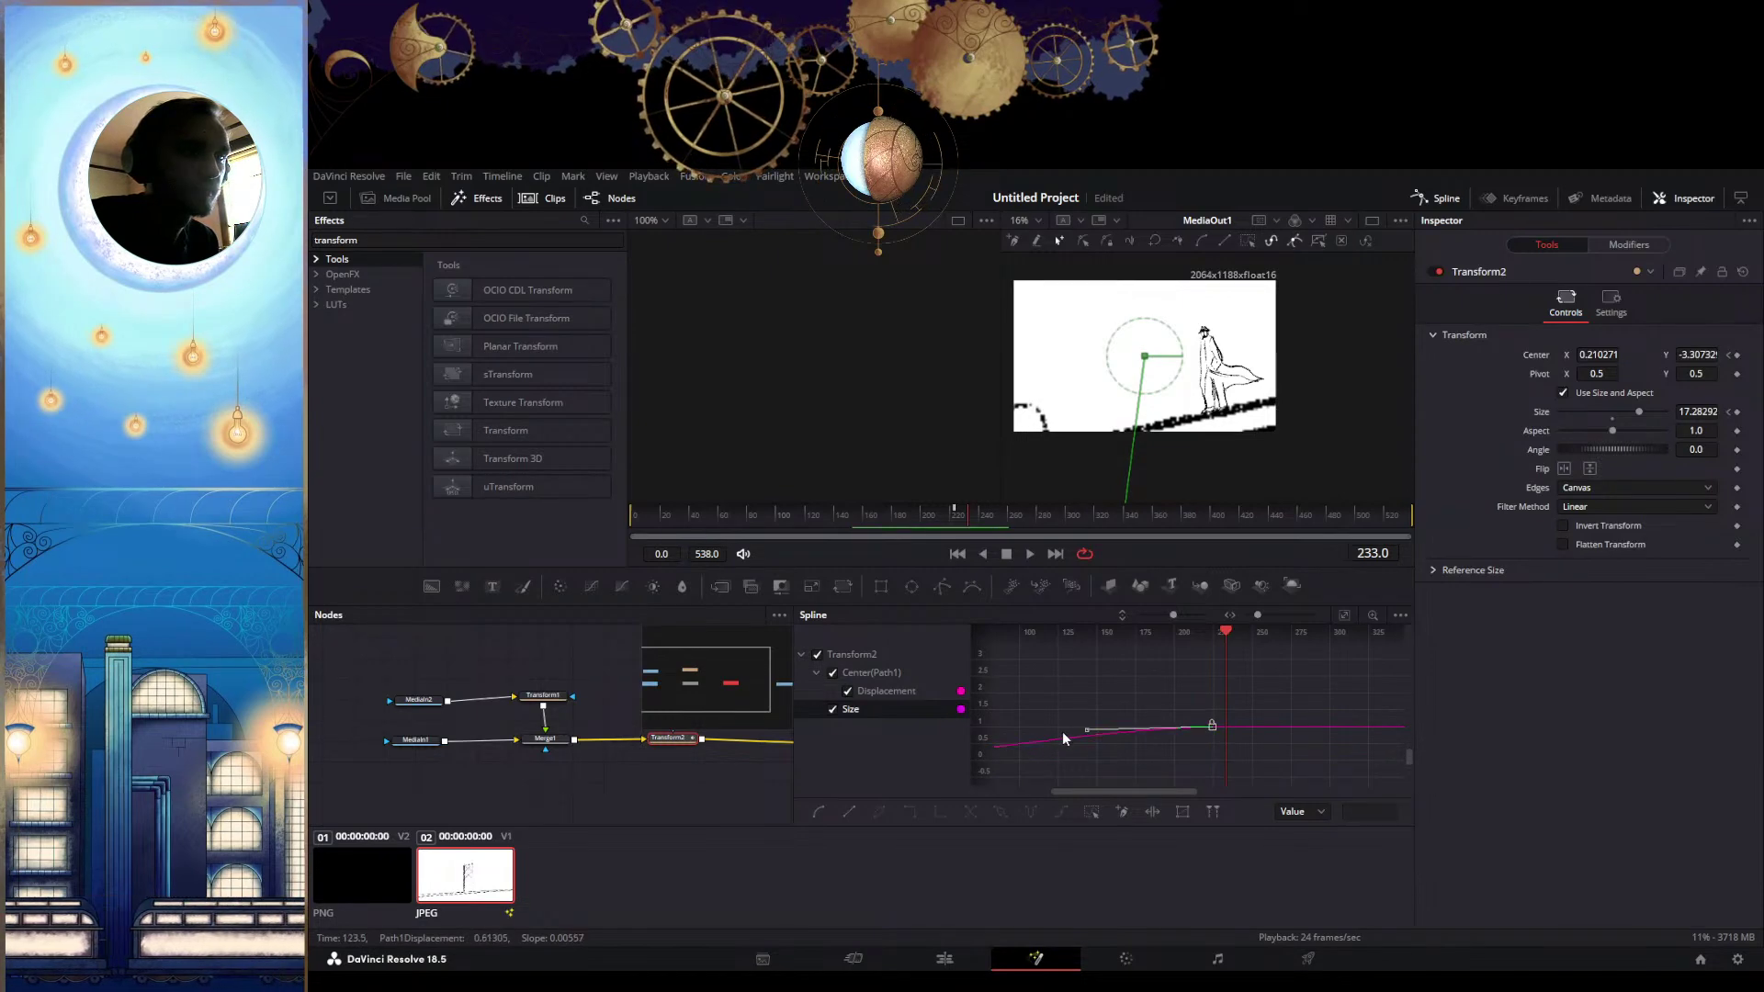
{"action": "left_click_drag", "start_coordinate": [1068, 732], "coordinate": [995, 730]}
{"action": "left_click_drag", "start_coordinate": [1301, 635], "coordinate": [1051, 637]}
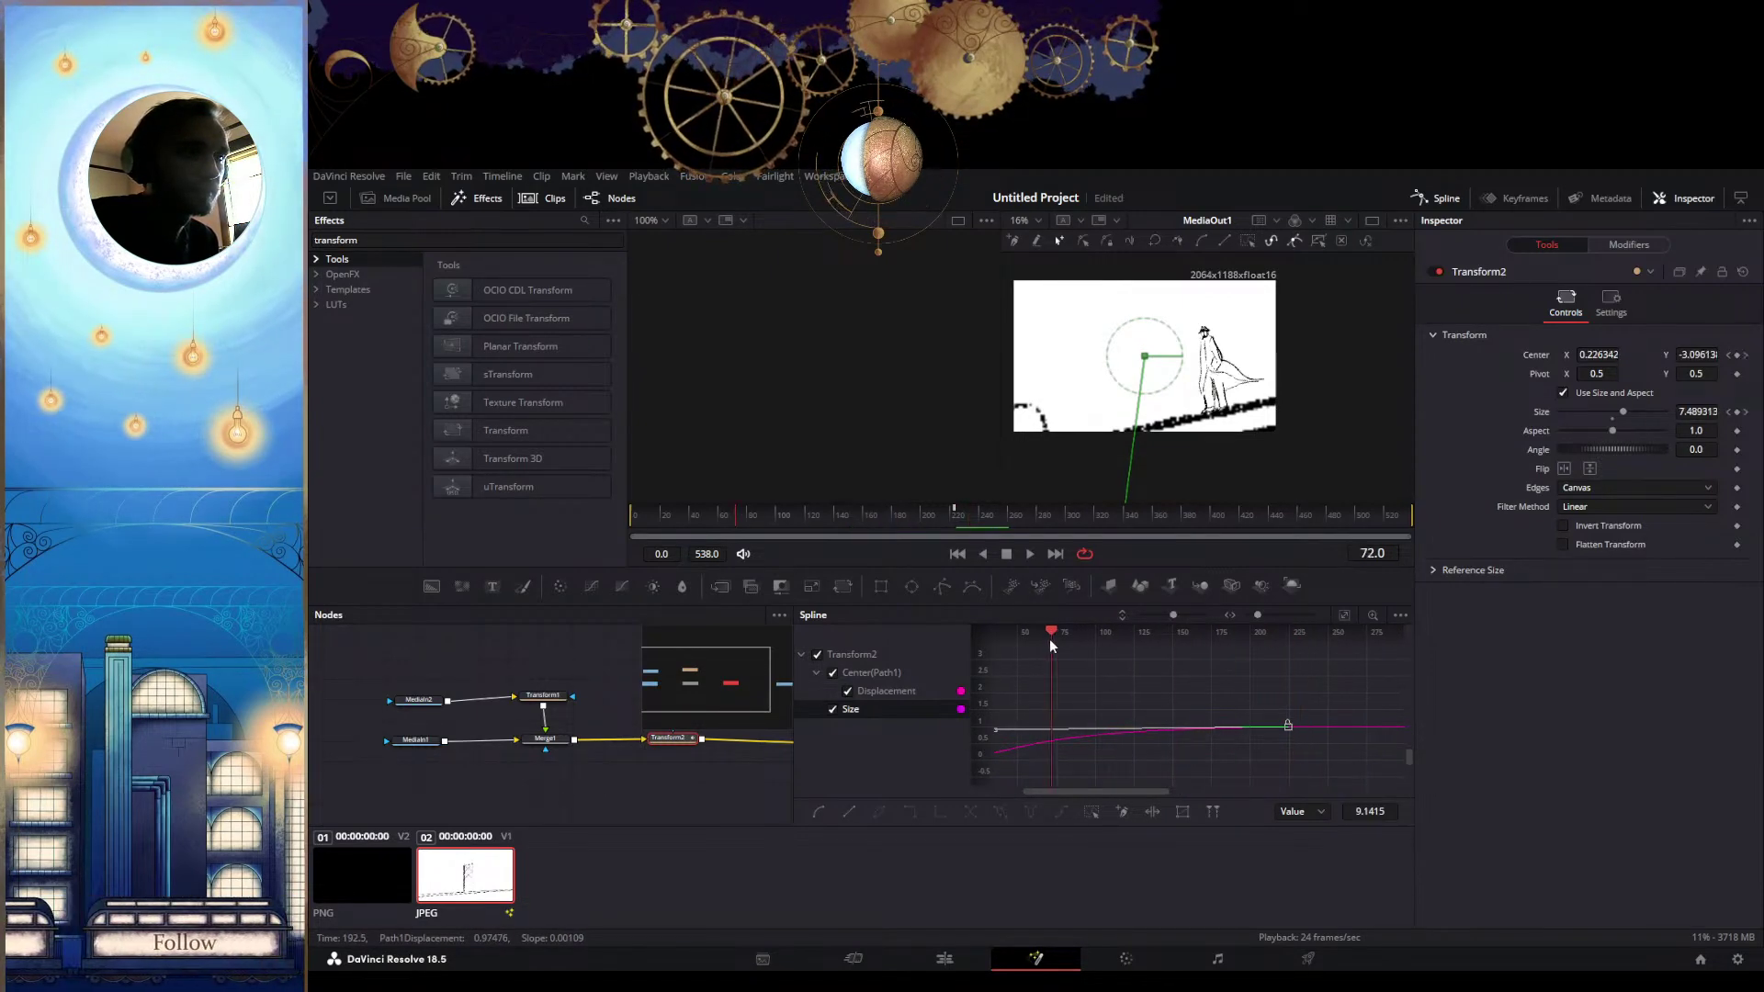
{"action": "key", "text": "space"}
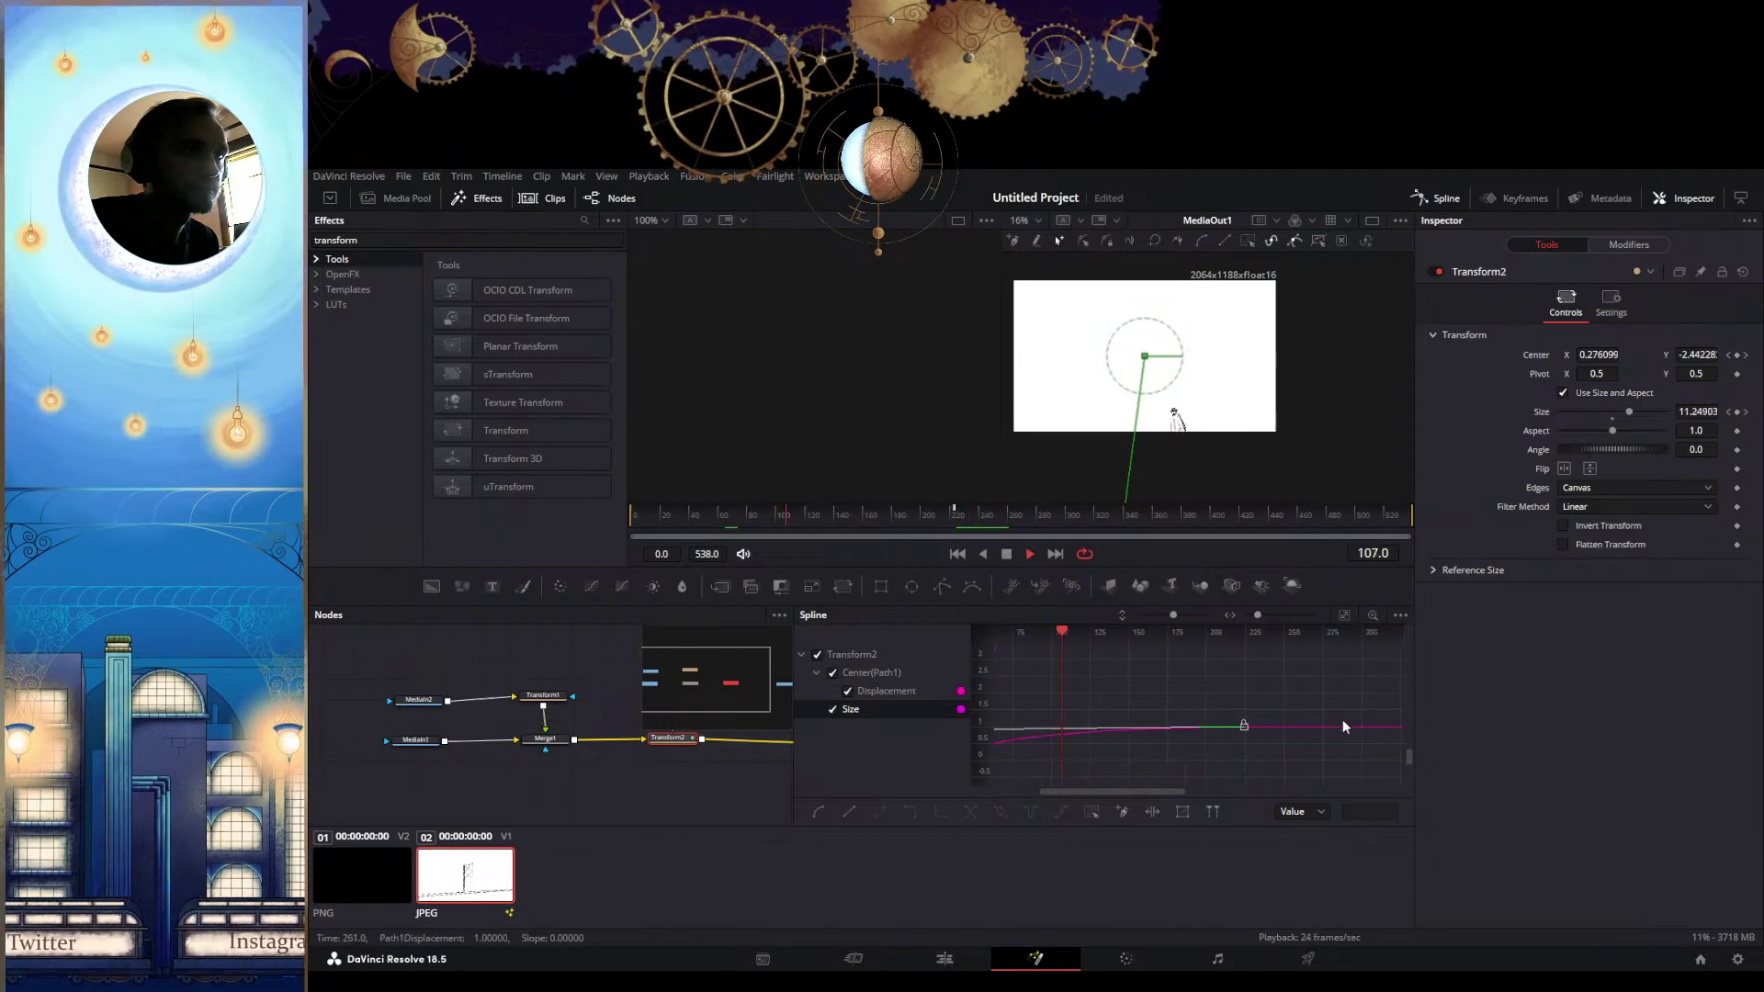
Reframe the curves around the final keys, replay the zoom's ending and stop at frame 276
{"action": "key", "text": "space"}
{"action": "left_click_drag", "start_coordinate": [1193, 676], "coordinate": [1123, 658]}
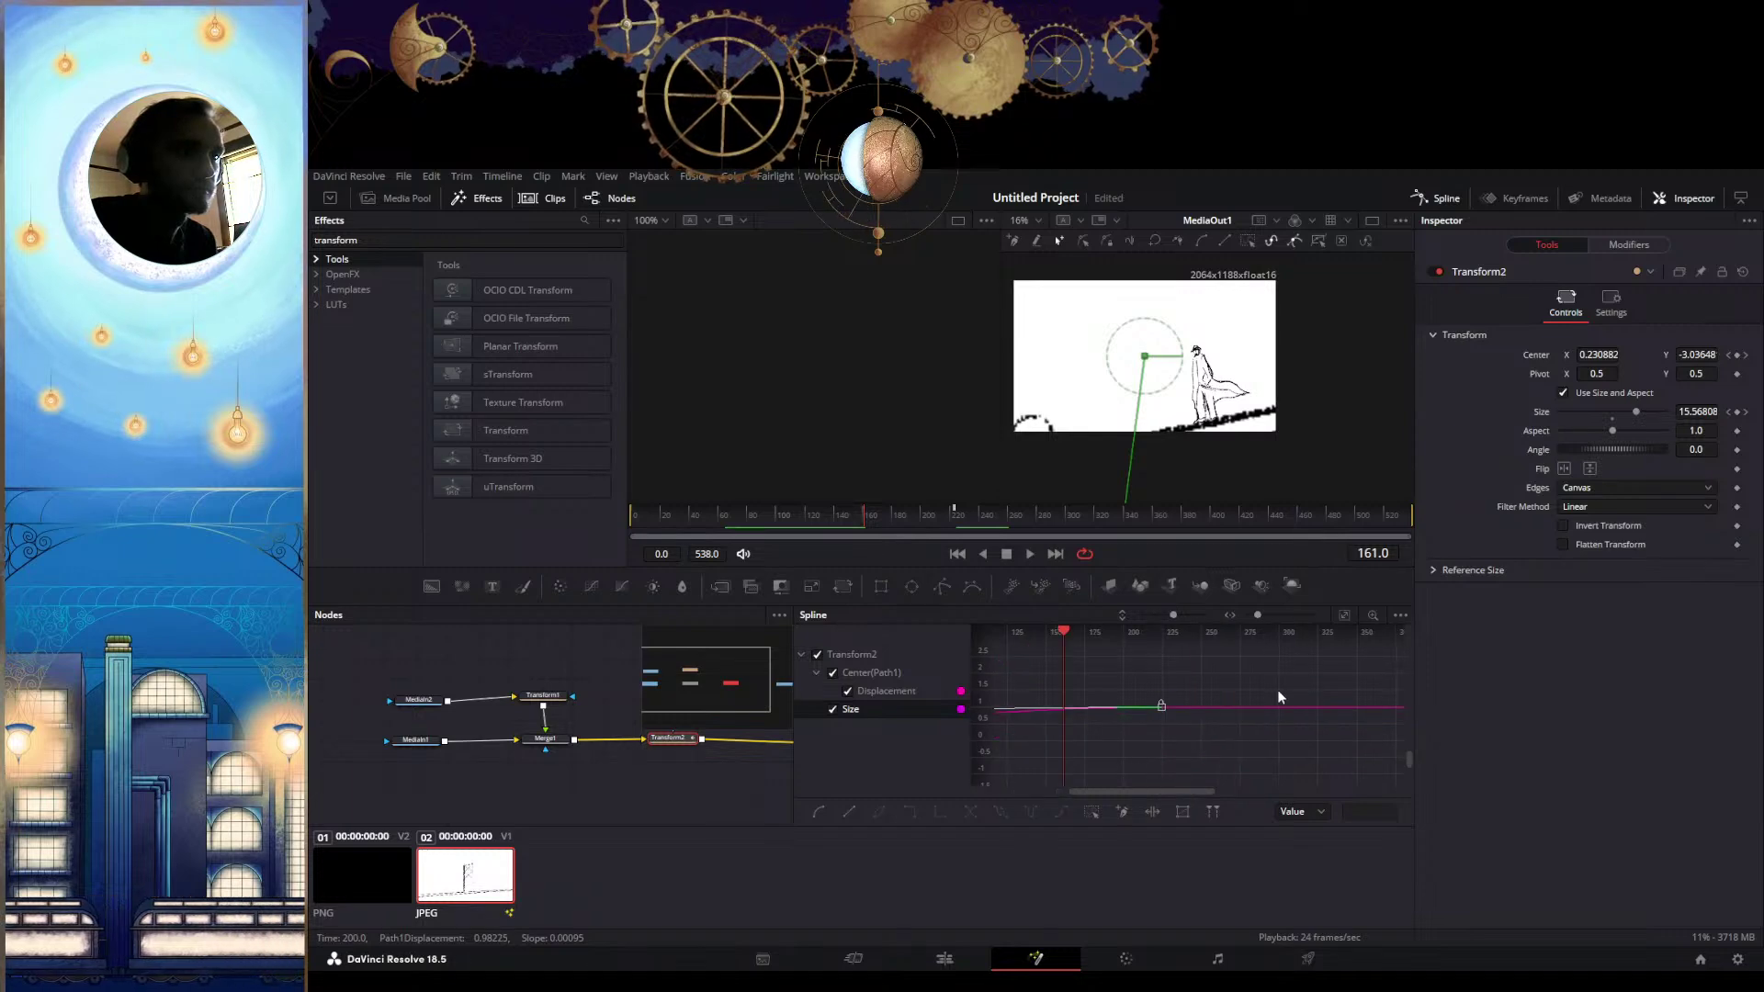
{"action": "left_click_drag", "start_coordinate": [1183, 717], "coordinate": [1308, 733]}
{"action": "left_click_drag", "start_coordinate": [1305, 641], "coordinate": [1191, 639]}
{"action": "left_click_drag", "start_coordinate": [1107, 730], "coordinate": [1187, 732]}
{"action": "key", "text": "space"}
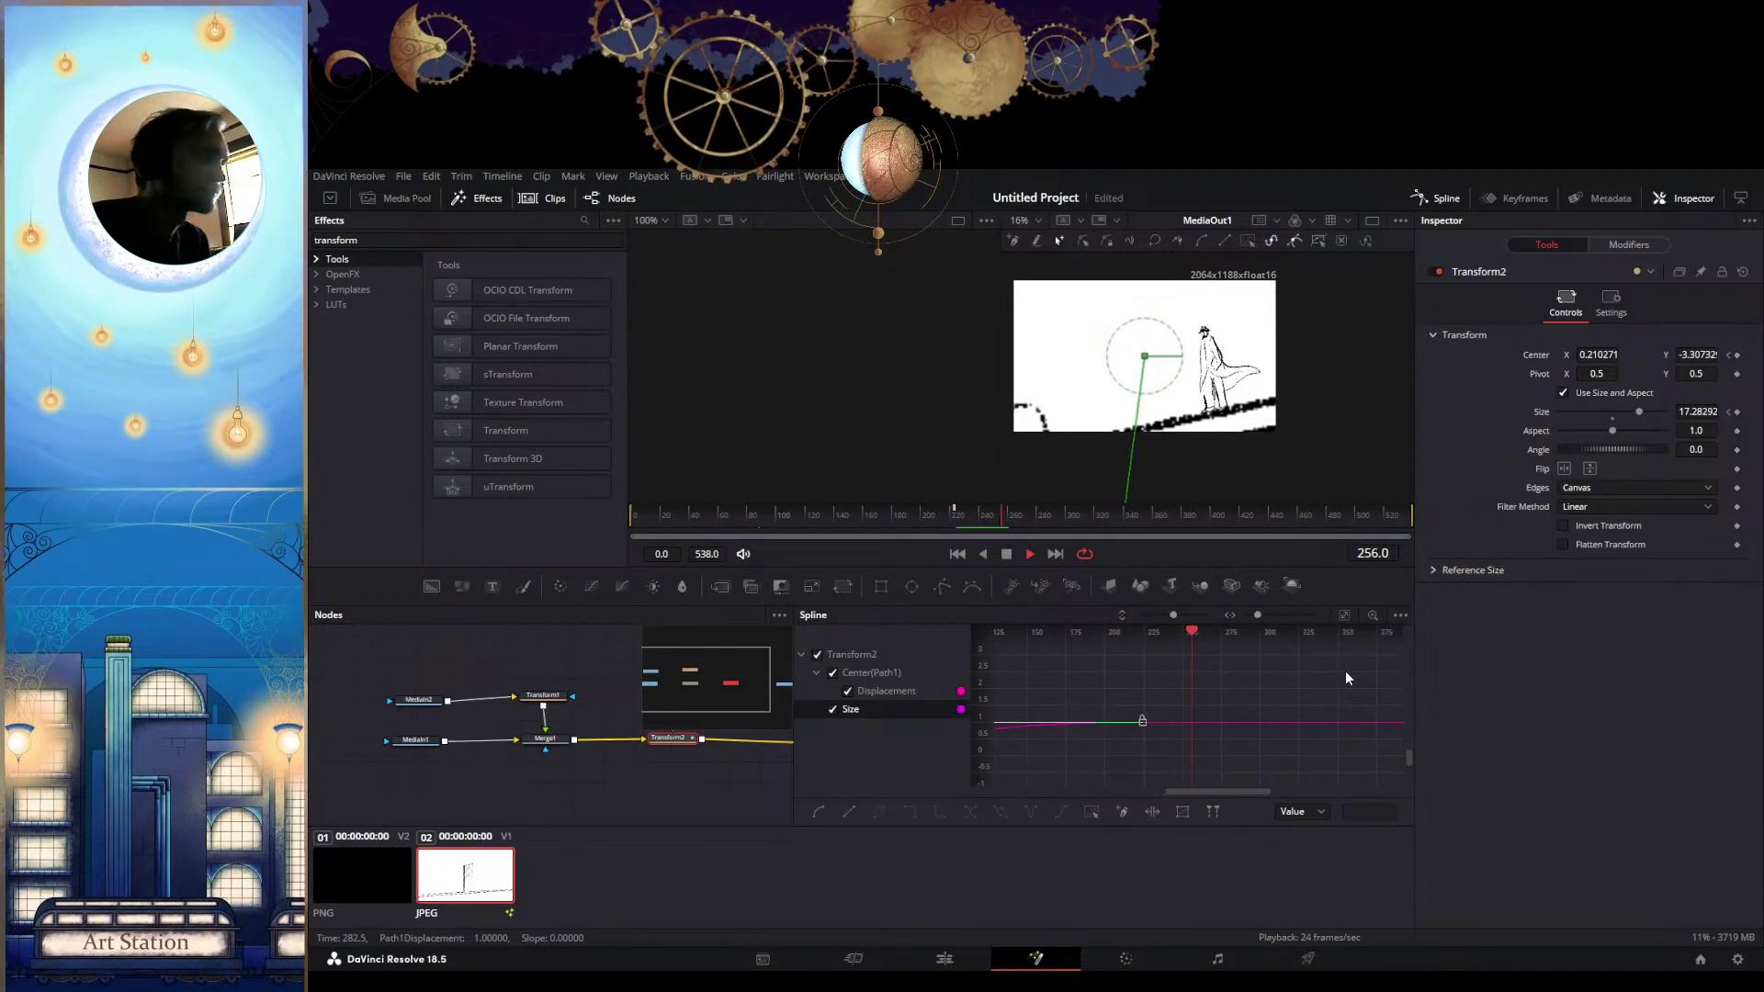
{"action": "key", "text": "space"}
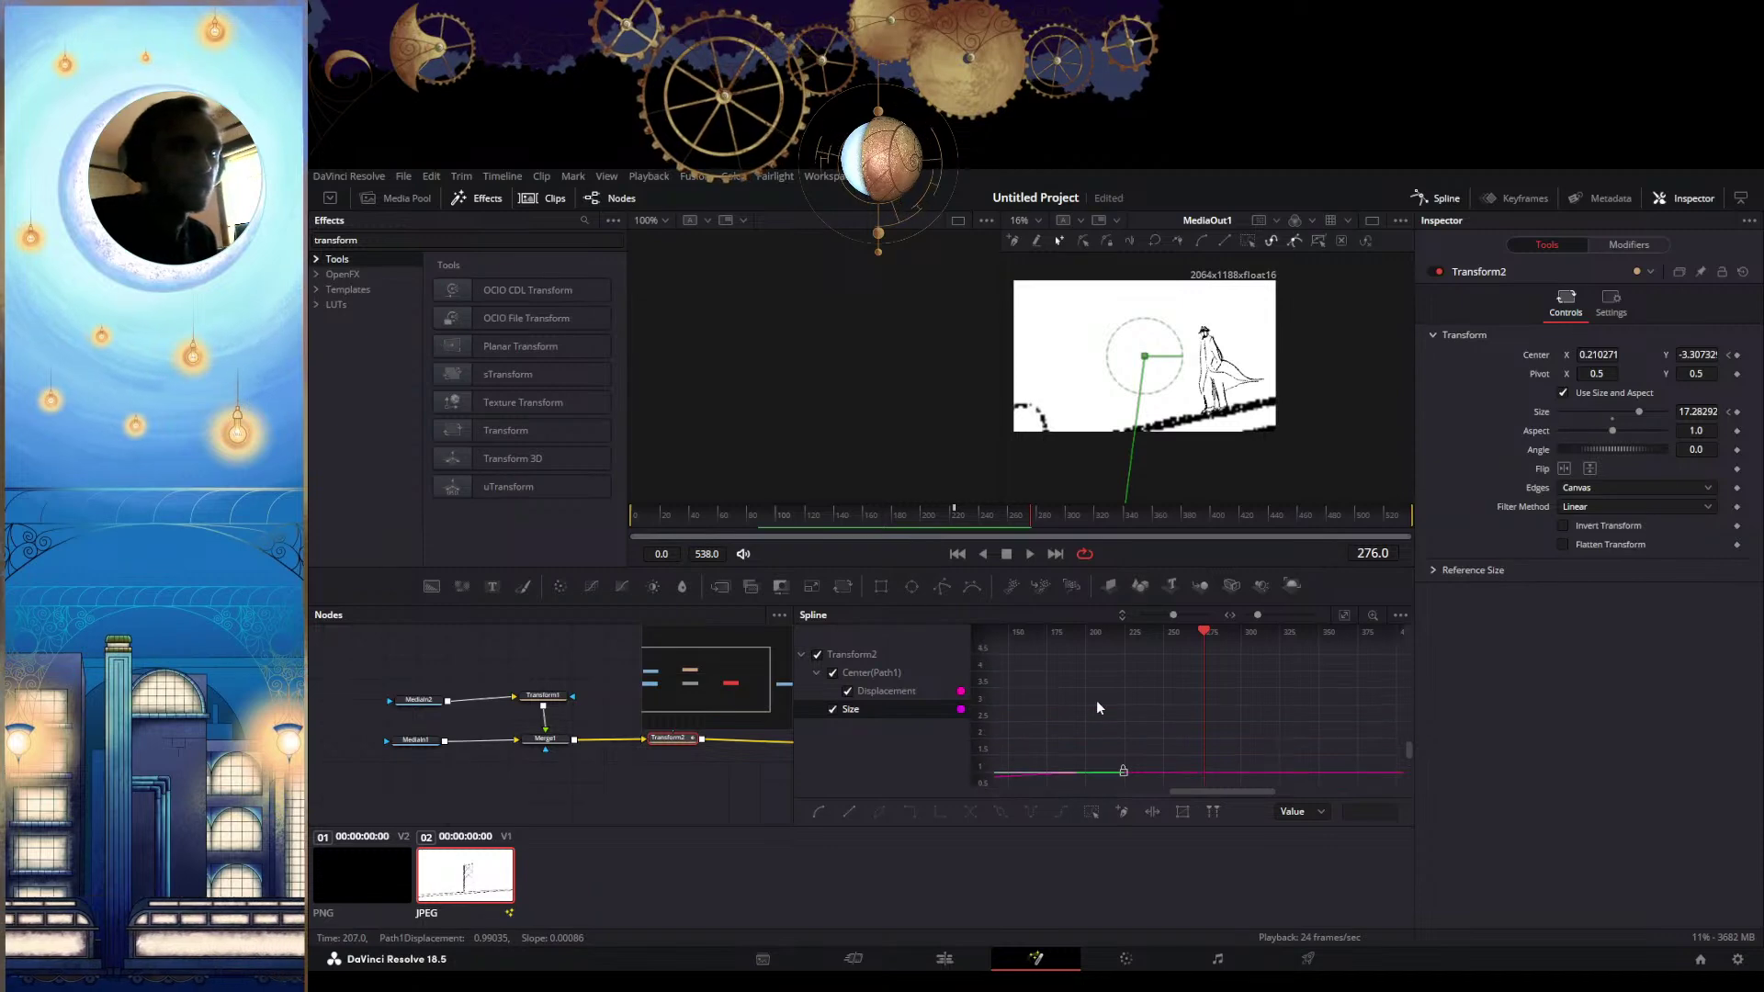
Extend the final size key's incoming handle back to about frame 108 and place the playhead at frame 223
{"action": "scroll", "coordinate": [1095, 700], "scroll_direction": "up", "scroll_amount": 10}
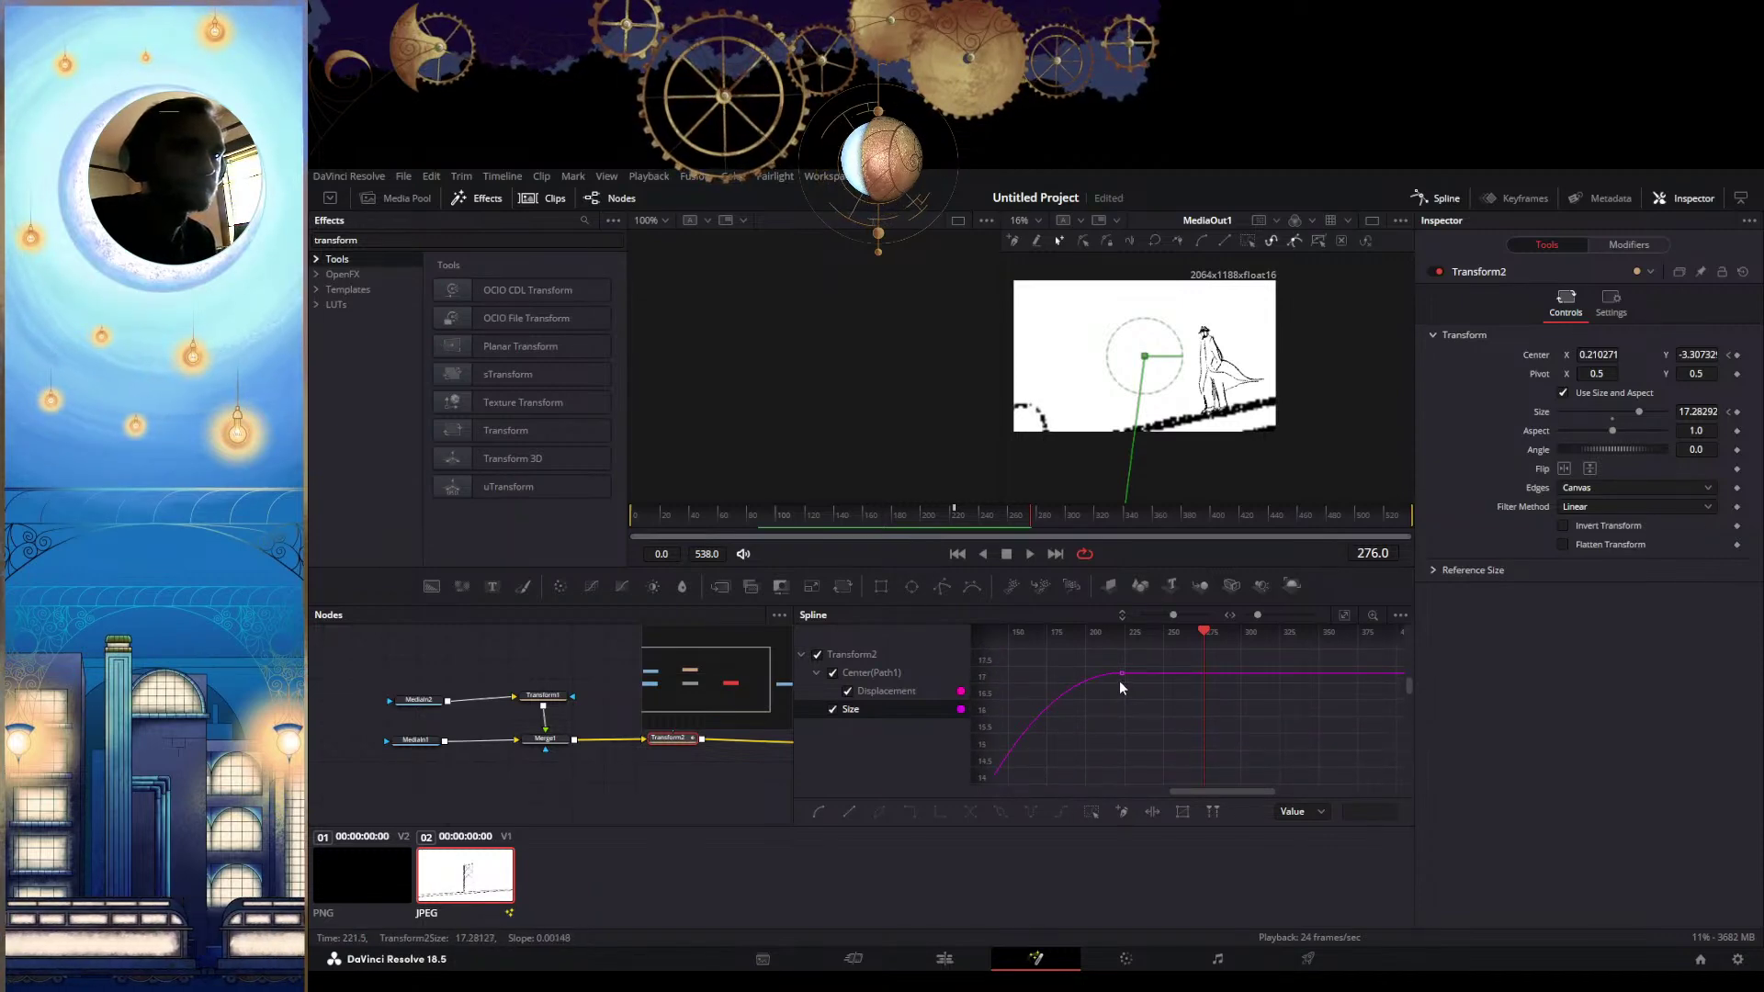
{"action": "left_click_drag", "start_coordinate": [1093, 689], "coordinate": [1461, 731]}
{"action": "left_click_drag", "start_coordinate": [1284, 737], "coordinate": [995, 630]}
{"action": "left_click_drag", "start_coordinate": [1146, 709], "coordinate": [1208, 706]}
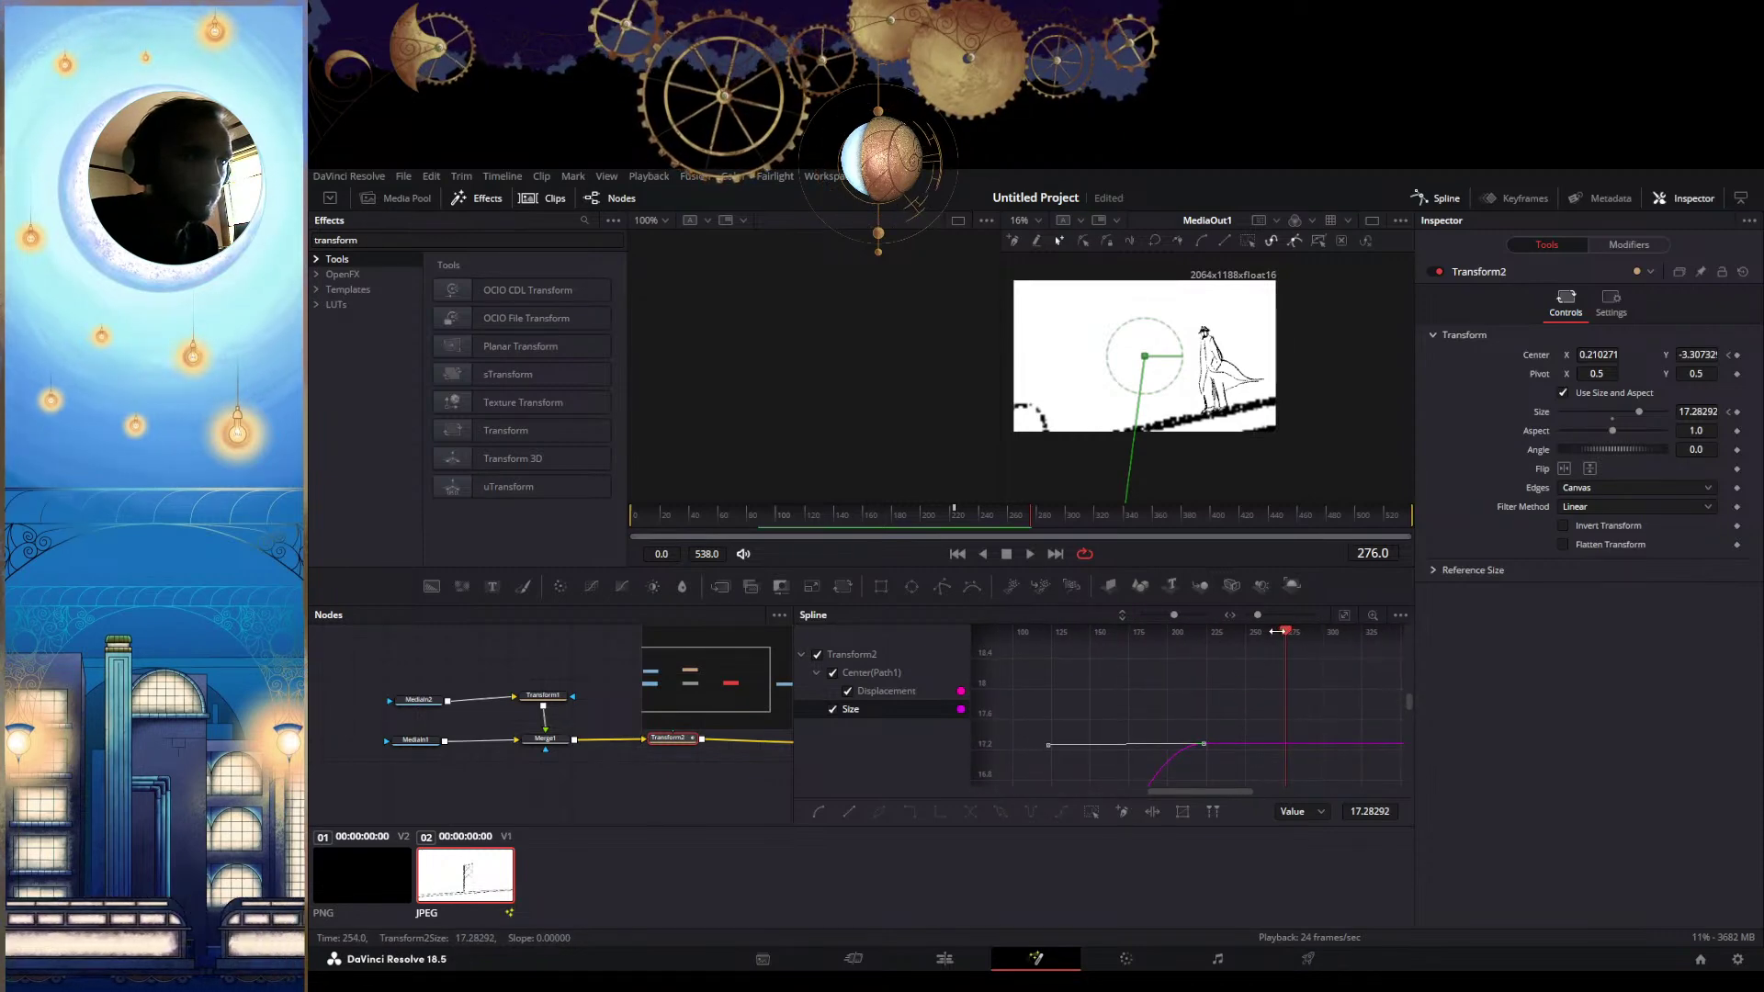
{"action": "left_click_drag", "start_coordinate": [1285, 634], "coordinate": [1140, 656]}
{"action": "left_click_drag", "start_coordinate": [1084, 652], "coordinate": [1203, 648]}
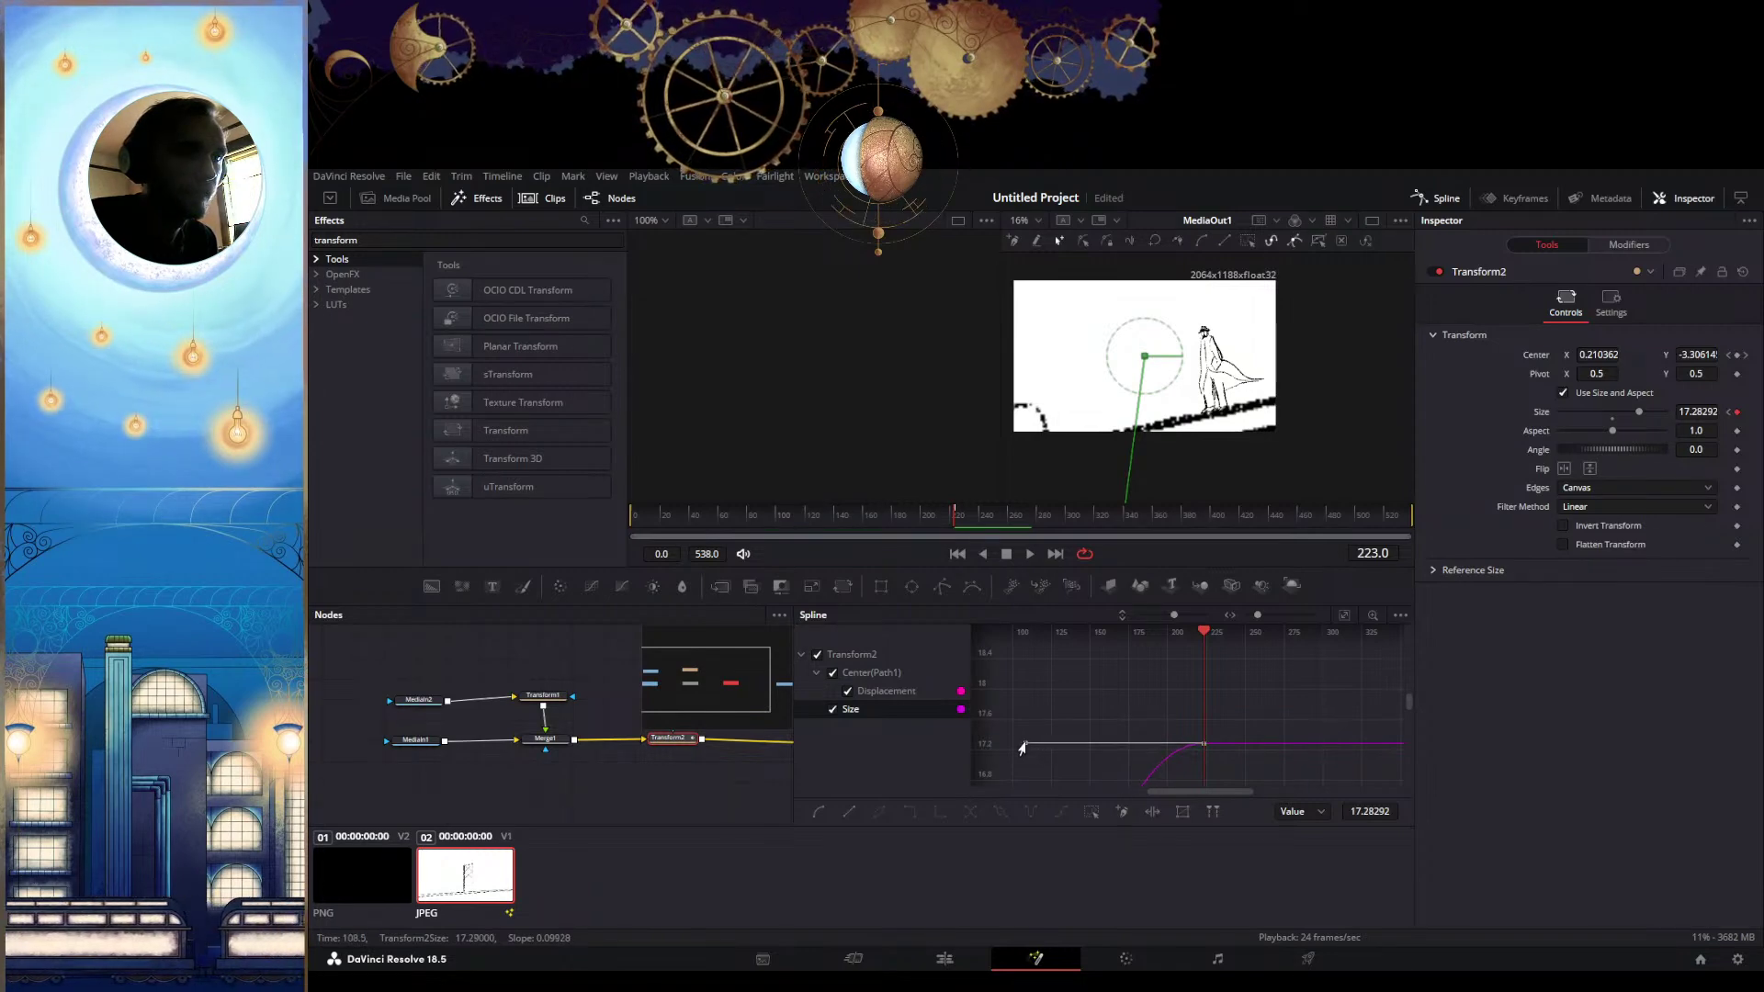
Inspect the displacement curve's ending from frame 217, jump to the next center keyframe, and compare it with the size curve
{"action": "mouse_move", "coordinate": [1206, 637]}
{"action": "left_mouse_down"}
{"action": "mouse_move", "coordinate": [1116, 637]}
{"action": "mouse_move", "coordinate": [1215, 643]}
{"action": "mouse_move", "coordinate": [1082, 659]}
{"action": "mouse_move", "coordinate": [1192, 664]}
{"action": "left_mouse_up"}
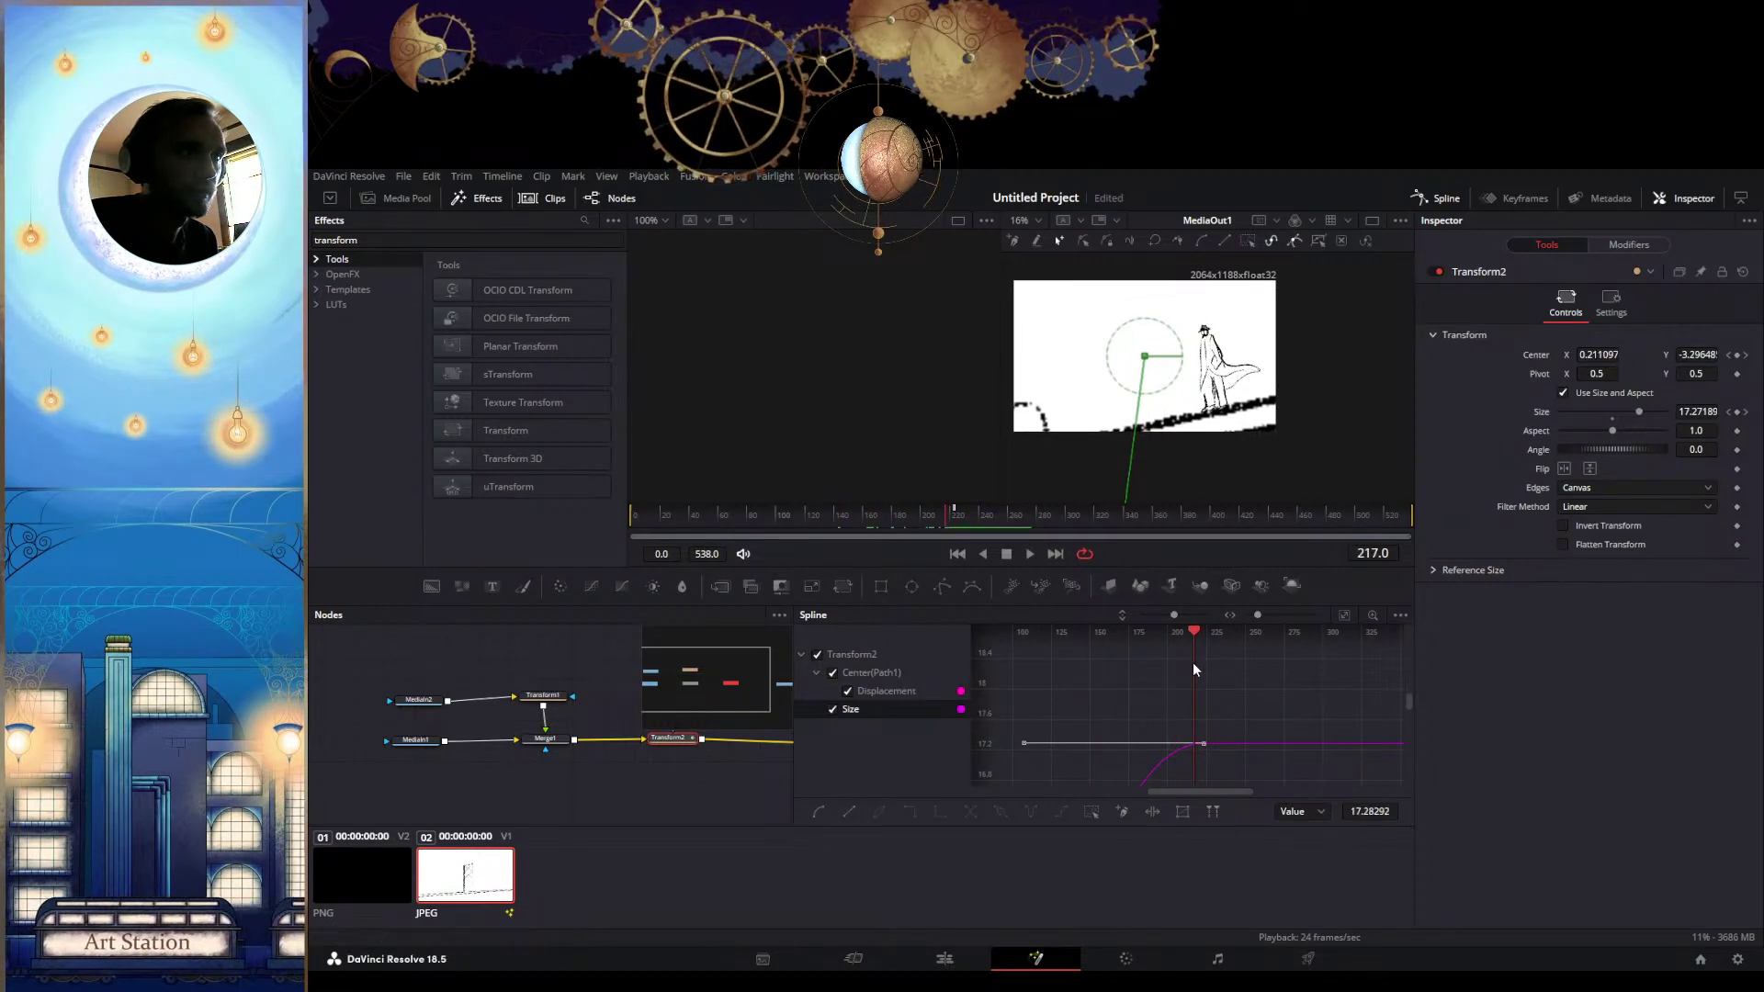
{"action": "scroll", "coordinate": [1092, 729], "scroll_direction": "down", "scroll_amount": 5}
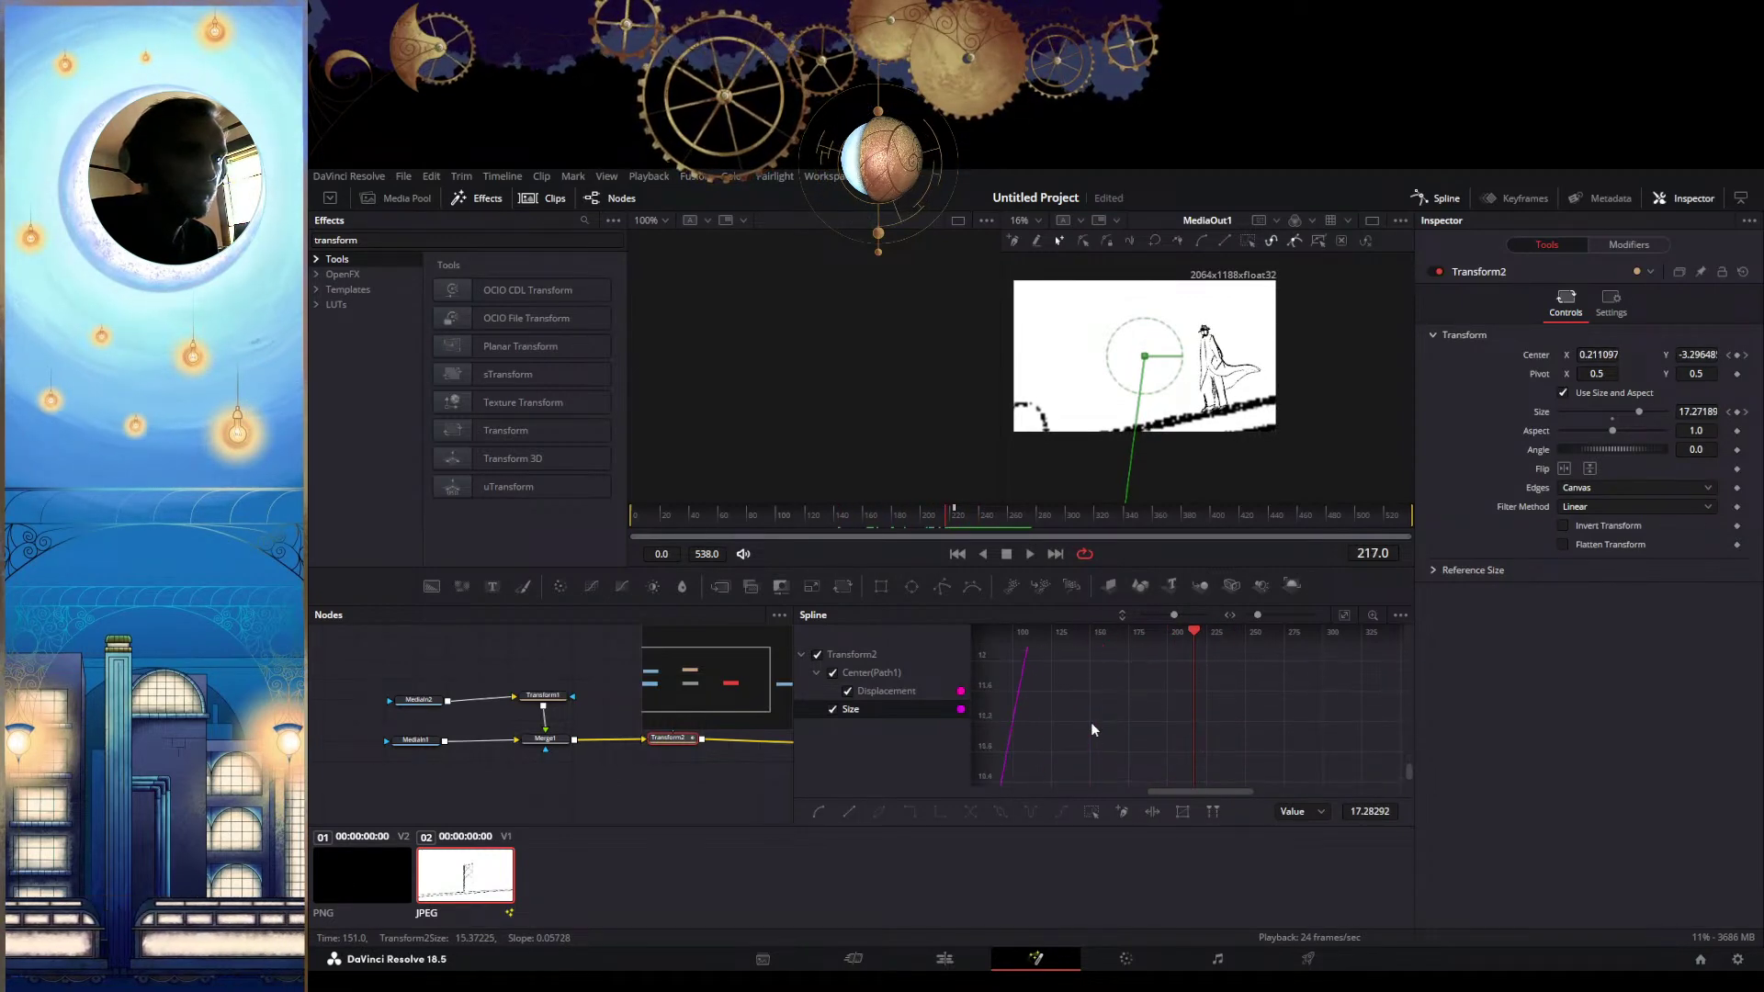
{"action": "scroll", "coordinate": [1090, 722], "scroll_direction": "down", "scroll_amount": 3}
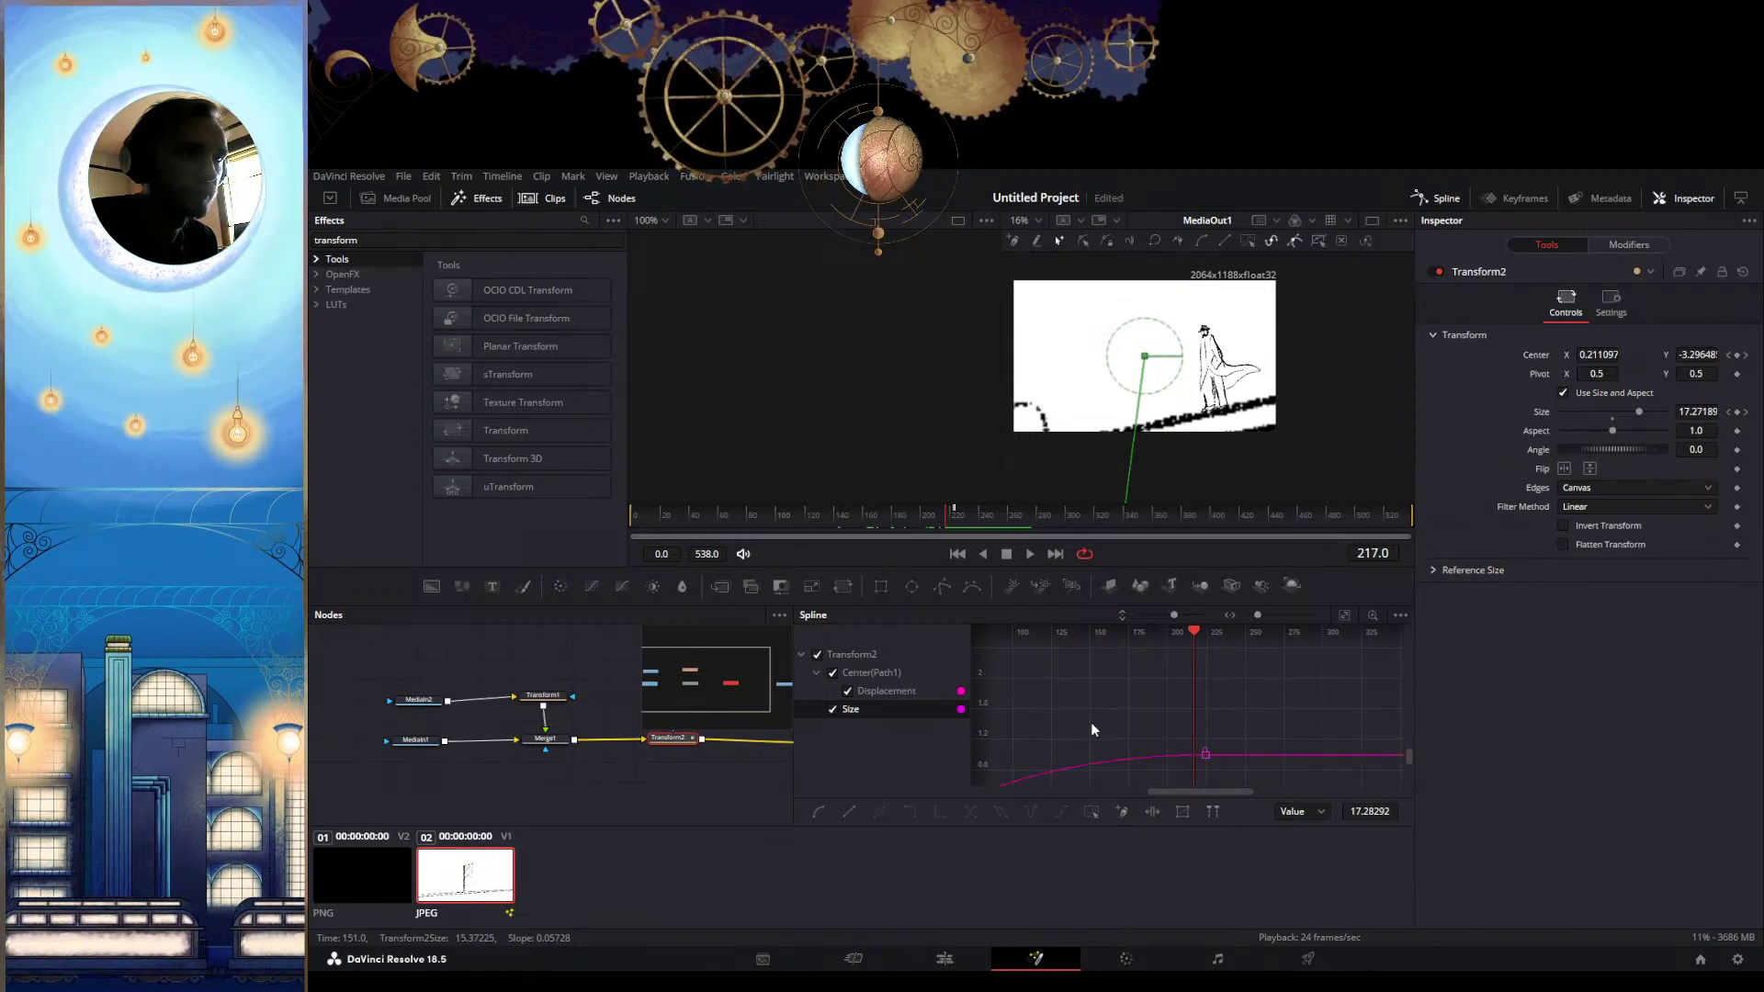
{"action": "left_click", "coordinate": [1748, 355]}
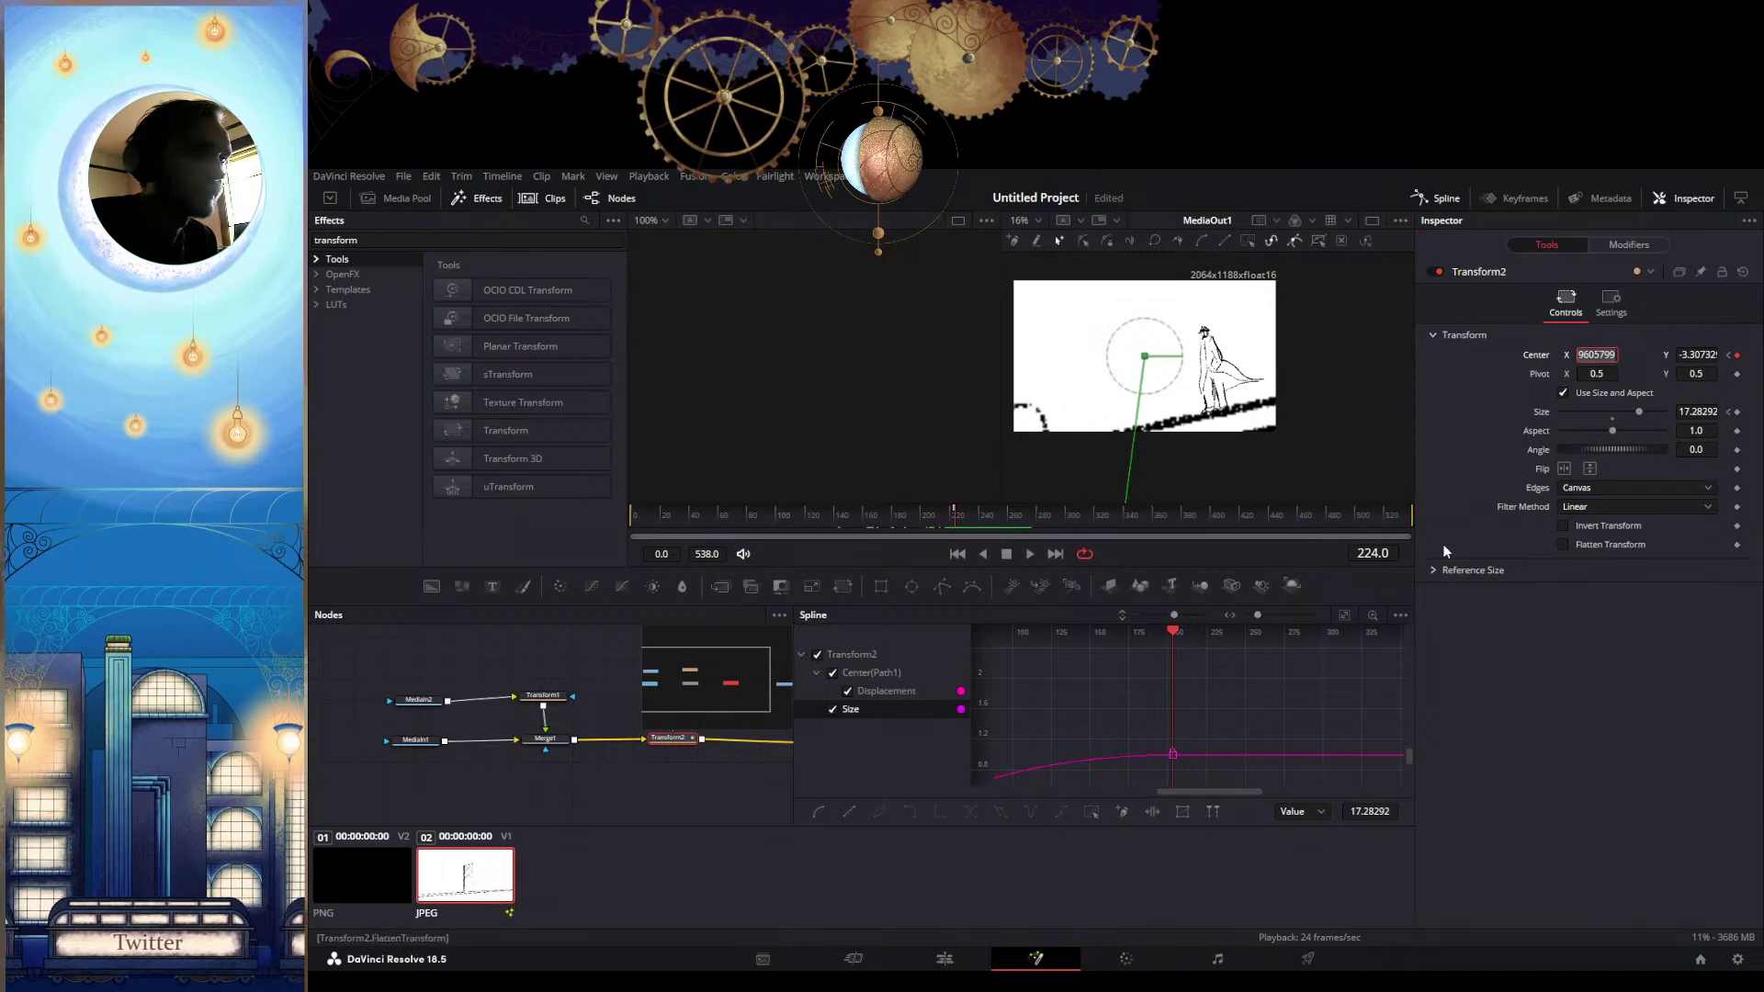
{"action": "scroll", "coordinate": [1177, 703], "scroll_direction": "up", "scroll_amount": 10}
{"action": "scroll", "coordinate": [1177, 702], "scroll_direction": "down", "scroll_amount": 3}
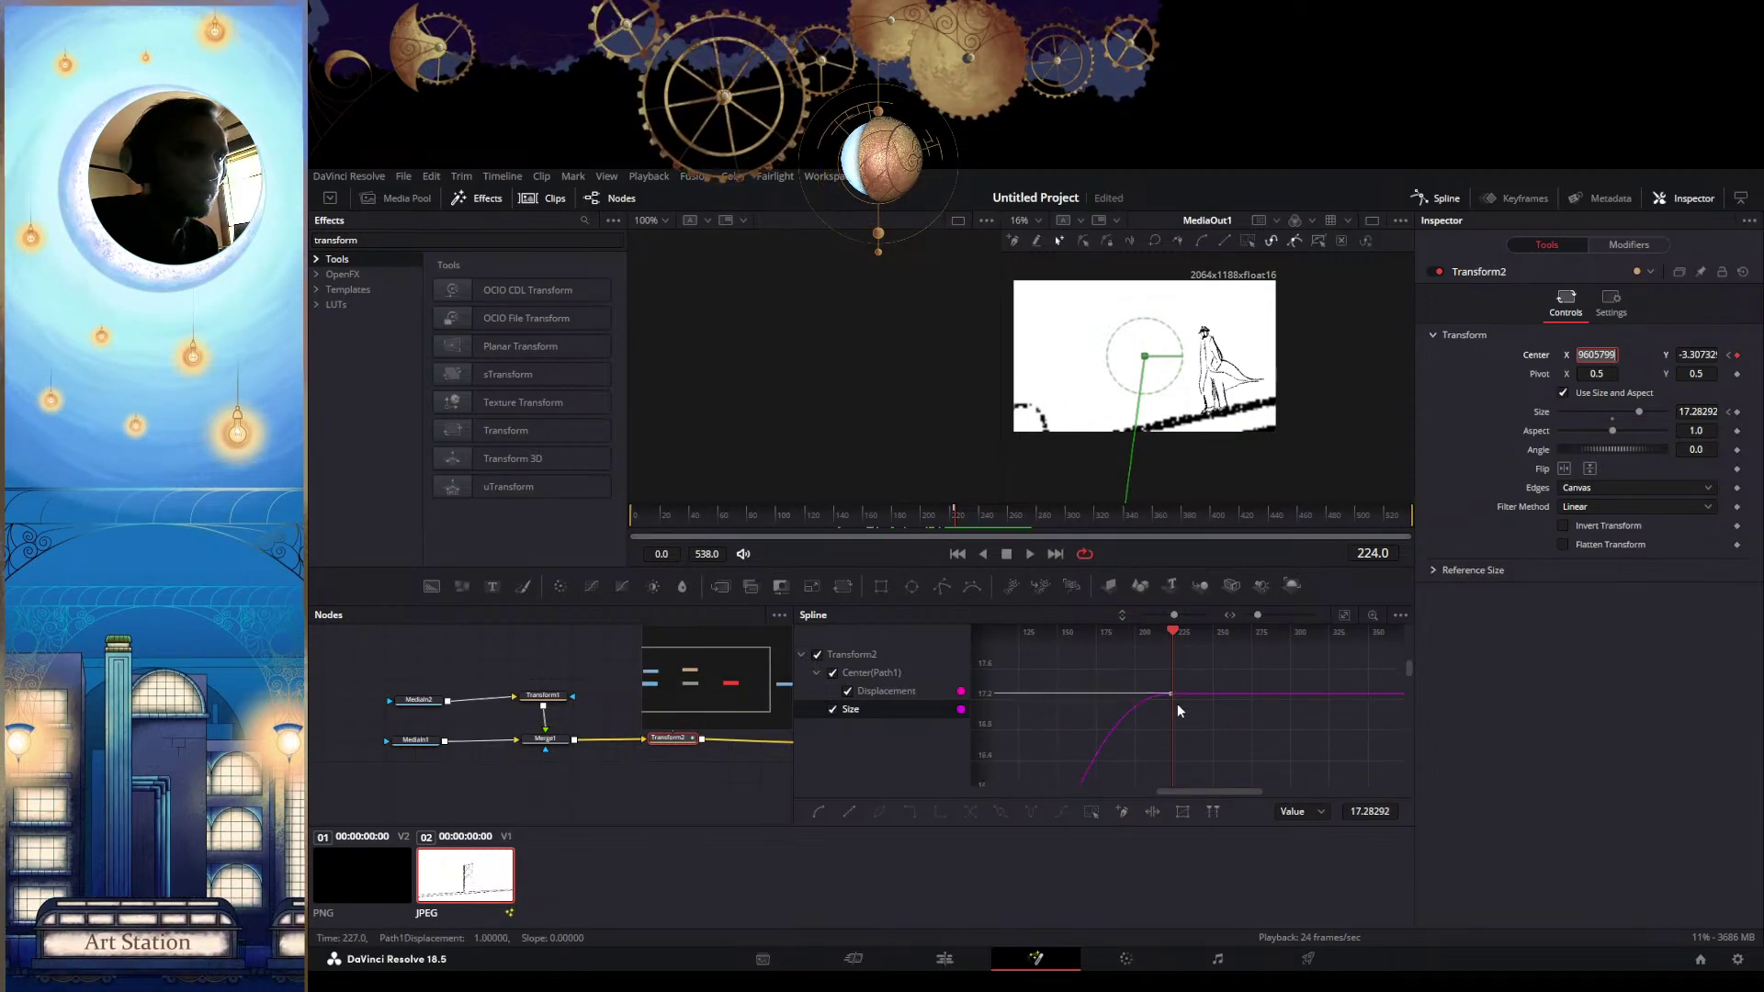
Stretch the final size key's flat incoming handle back to about frame 48 and replay the ending to frame 239
{"action": "left_click", "coordinate": [1167, 632]}
{"action": "left_click_drag", "start_coordinate": [1167, 632], "coordinate": [1146, 634]}
{"action": "left_click_drag", "start_coordinate": [999, 702], "coordinate": [1122, 706]}
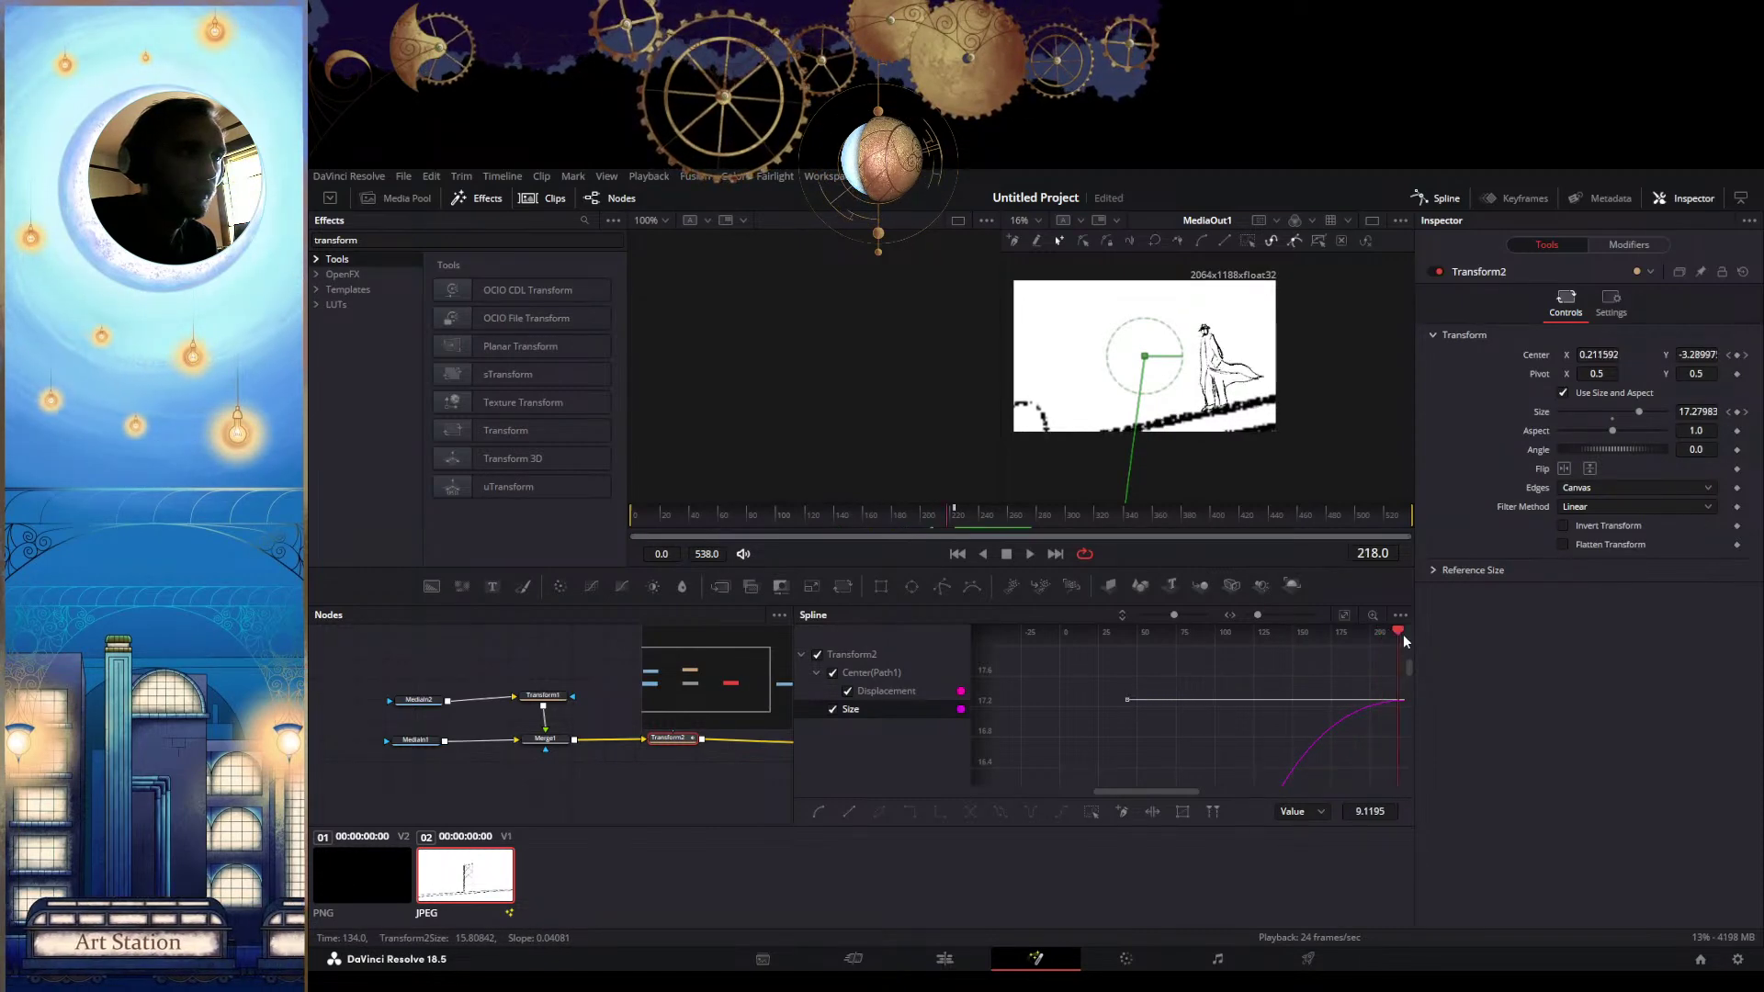
{"action": "left_click", "coordinate": [1339, 634]}
{"action": "key", "text": "space"}
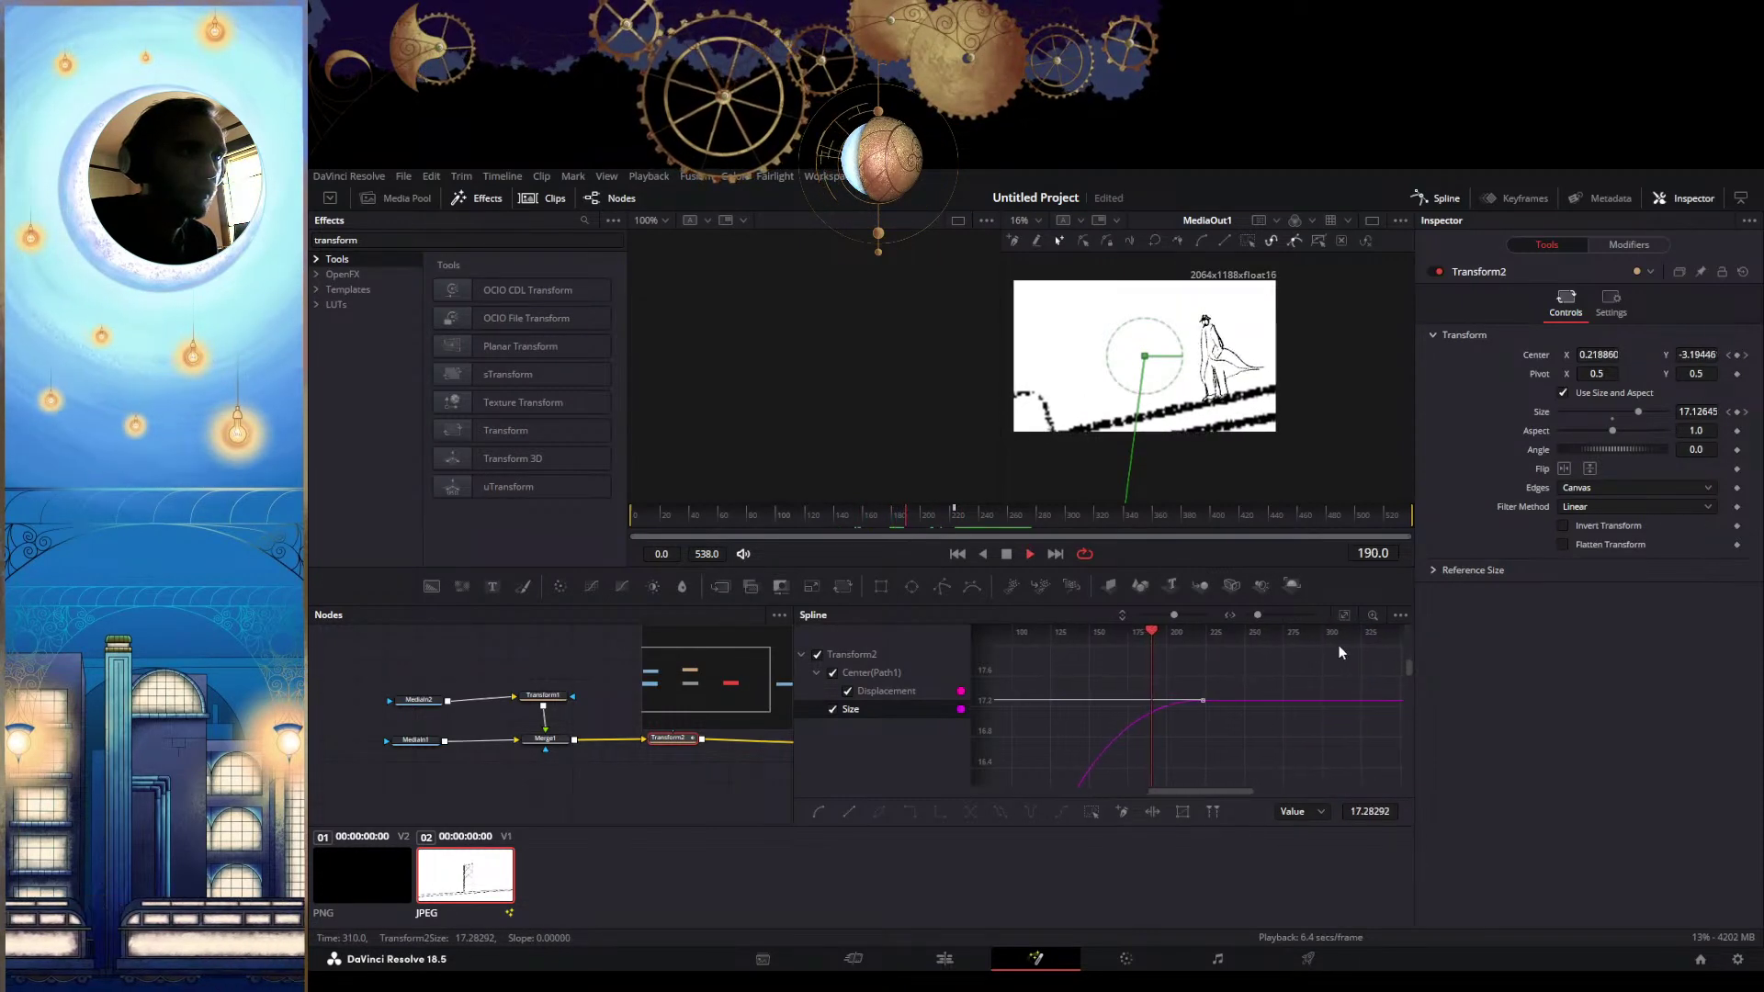
{"action": "key", "text": "space"}
Fine-tune the final size key's incoming handle near frame 48 and replay the ending of the zoom
{"action": "mouse_move", "coordinate": [1063, 711]}
{"action": "left_mouse_down"}
{"action": "mouse_move", "coordinate": [1166, 714]}
{"action": "mouse_move", "coordinate": [1061, 704]}
{"action": "left_mouse_up"}
{"action": "scroll", "coordinate": [1158, 708], "scroll_direction": "right", "scroll_amount": 8}
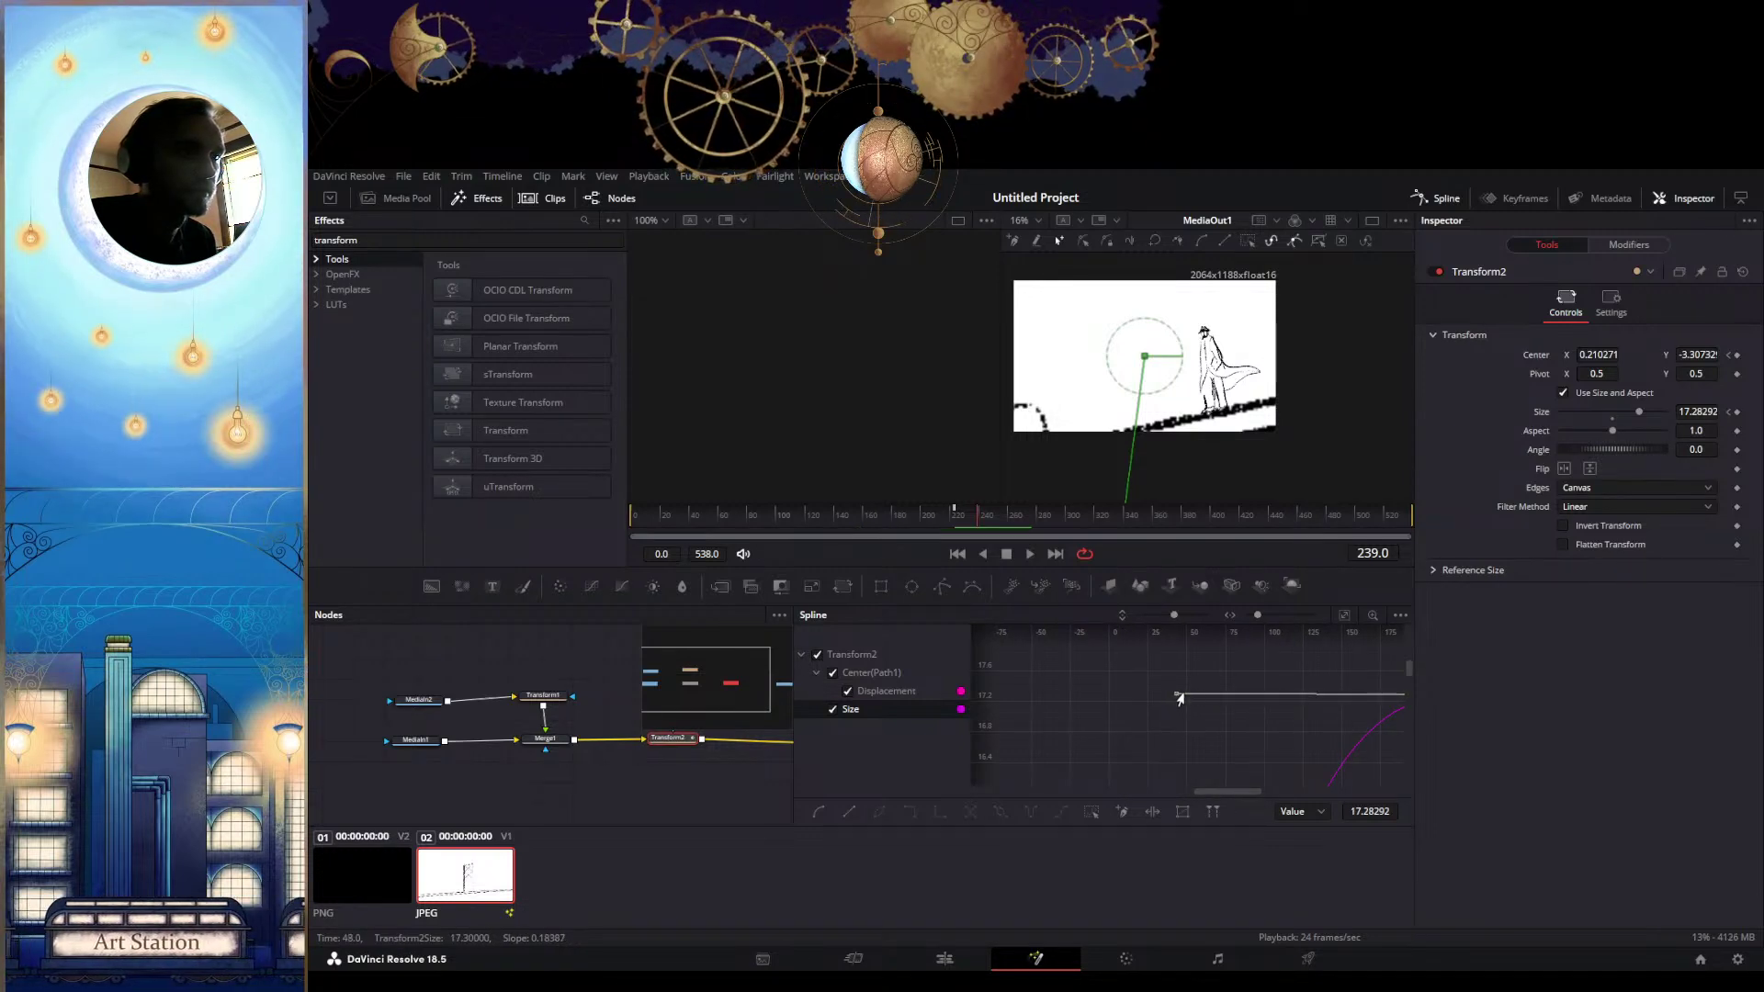
{"action": "left_click_drag", "start_coordinate": [1175, 698], "coordinate": [1066, 746]}
{"action": "key", "text": "space"}
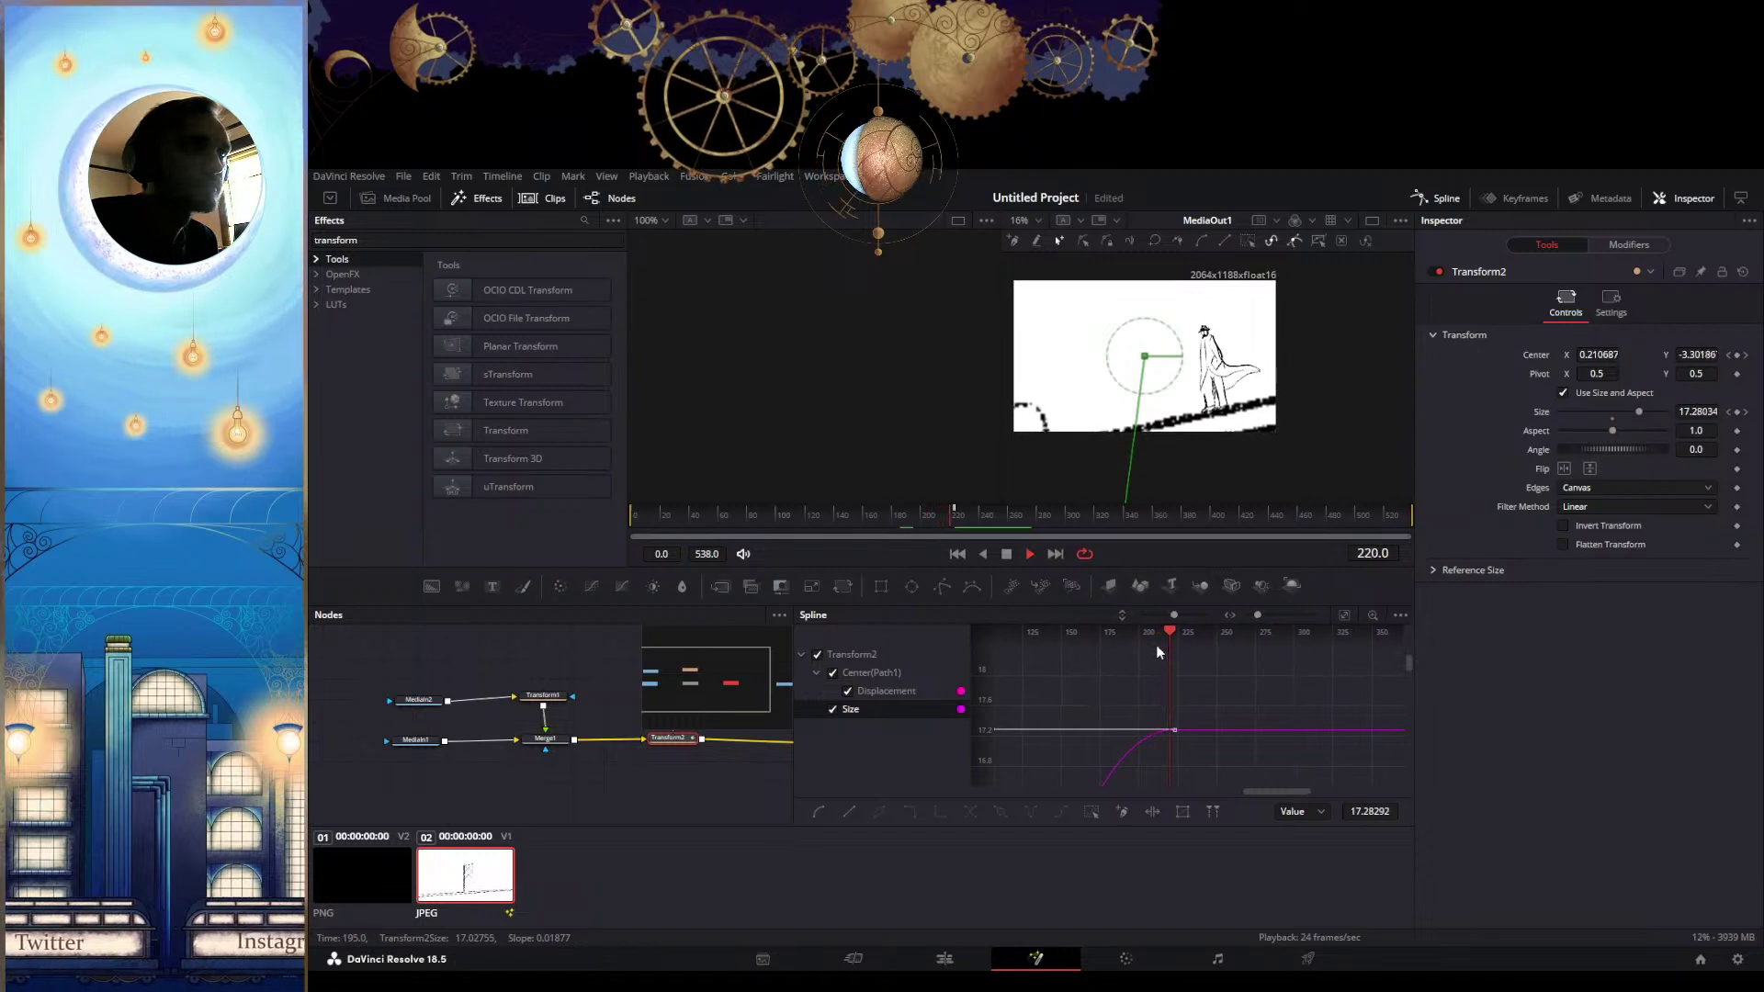
{"action": "key", "text": "space"}
Fit the full size and displacement curves in view and replay the whole camera zoom, stopping at frame 292
{"action": "scroll", "coordinate": [1183, 644], "scroll_direction": "down", "scroll_amount": 3}
{"action": "scroll", "coordinate": [1197, 719], "scroll_direction": "down", "scroll_amount": 5}
{"action": "scroll", "coordinate": [1197, 720], "scroll_direction": "up", "scroll_amount": 3}
{"action": "scroll", "coordinate": [1197, 720], "scroll_direction": "right", "scroll_amount": 3}
{"action": "scroll", "coordinate": [1194, 713], "scroll_direction": "right", "scroll_amount": 2}
{"action": "scroll", "coordinate": [1194, 713], "scroll_direction": "left", "scroll_amount": 6}
{"action": "scroll", "coordinate": [1195, 713], "scroll_direction": "down", "scroll_amount": 7}
{"action": "scroll", "coordinate": [1220, 745], "scroll_direction": "down", "scroll_amount": 5}
{"action": "scroll", "coordinate": [1218, 742], "scroll_direction": "up", "scroll_amount": 3}
{"action": "left_click_drag", "start_coordinate": [1192, 630], "coordinate": [1154, 637]}
{"action": "key", "text": "space"}
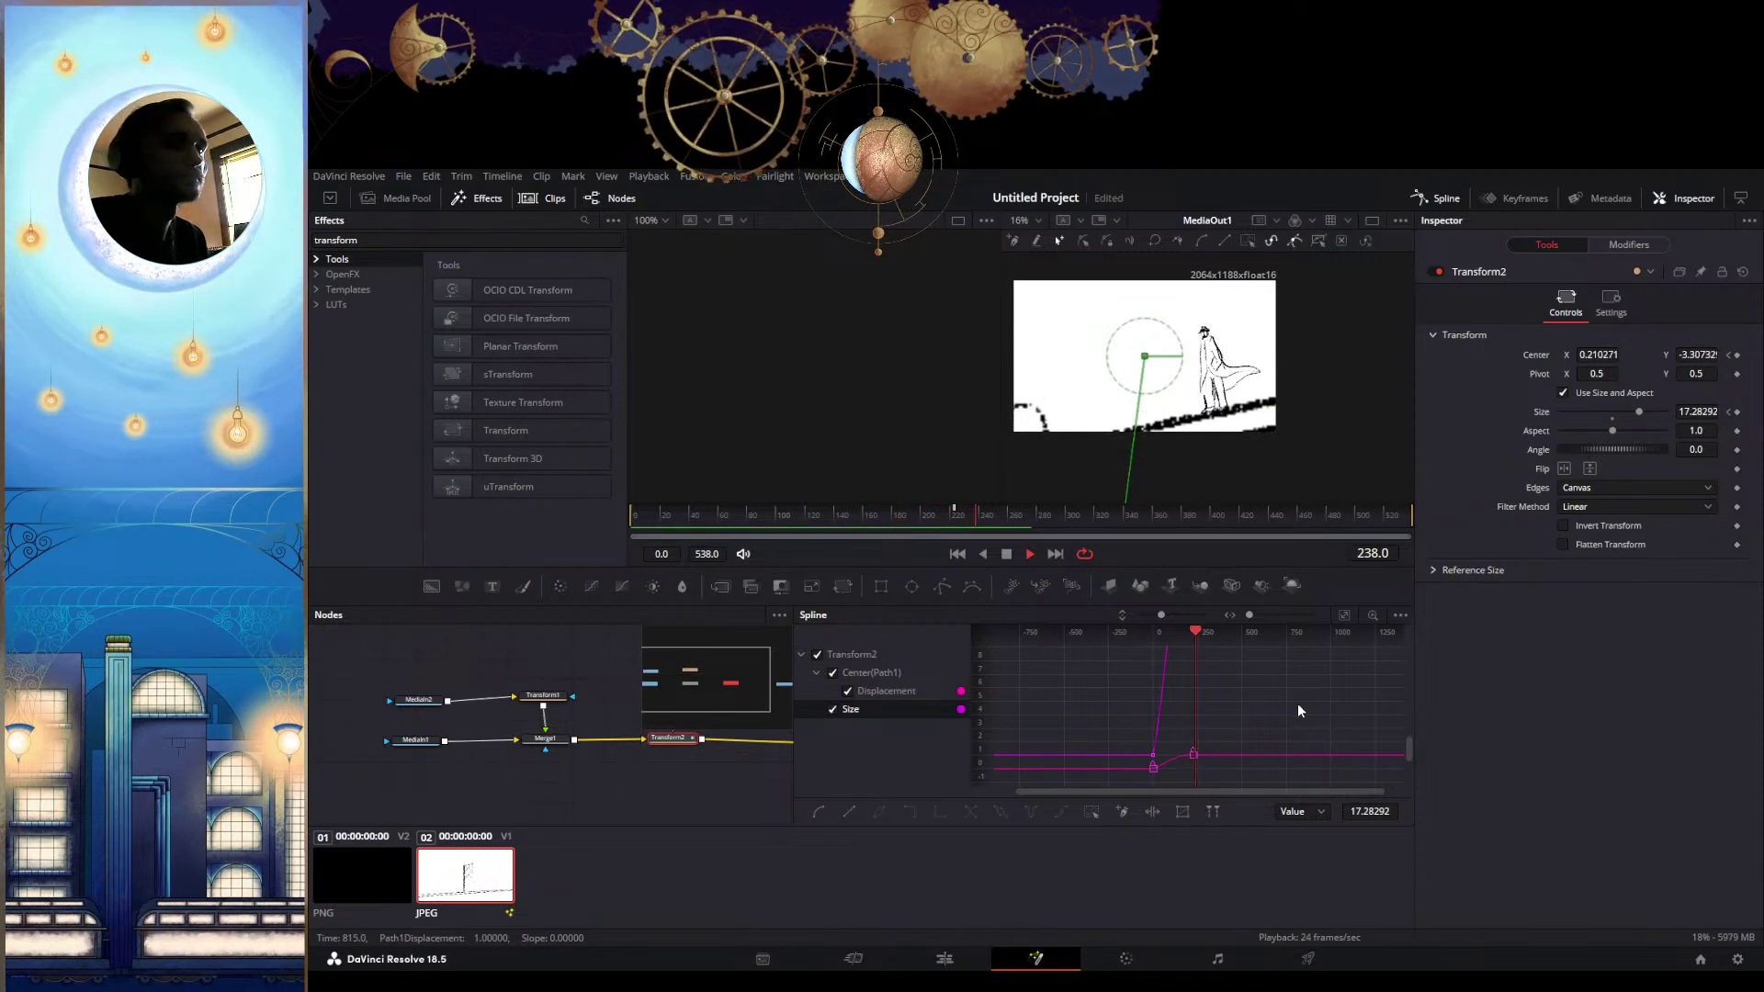
{"action": "key", "text": "space"}
{"action": "scroll", "coordinate": [1277, 709], "scroll_direction": "up", "scroll_amount": 3}
{"action": "scroll", "coordinate": [1260, 714], "scroll_direction": "up", "scroll_amount": 4}
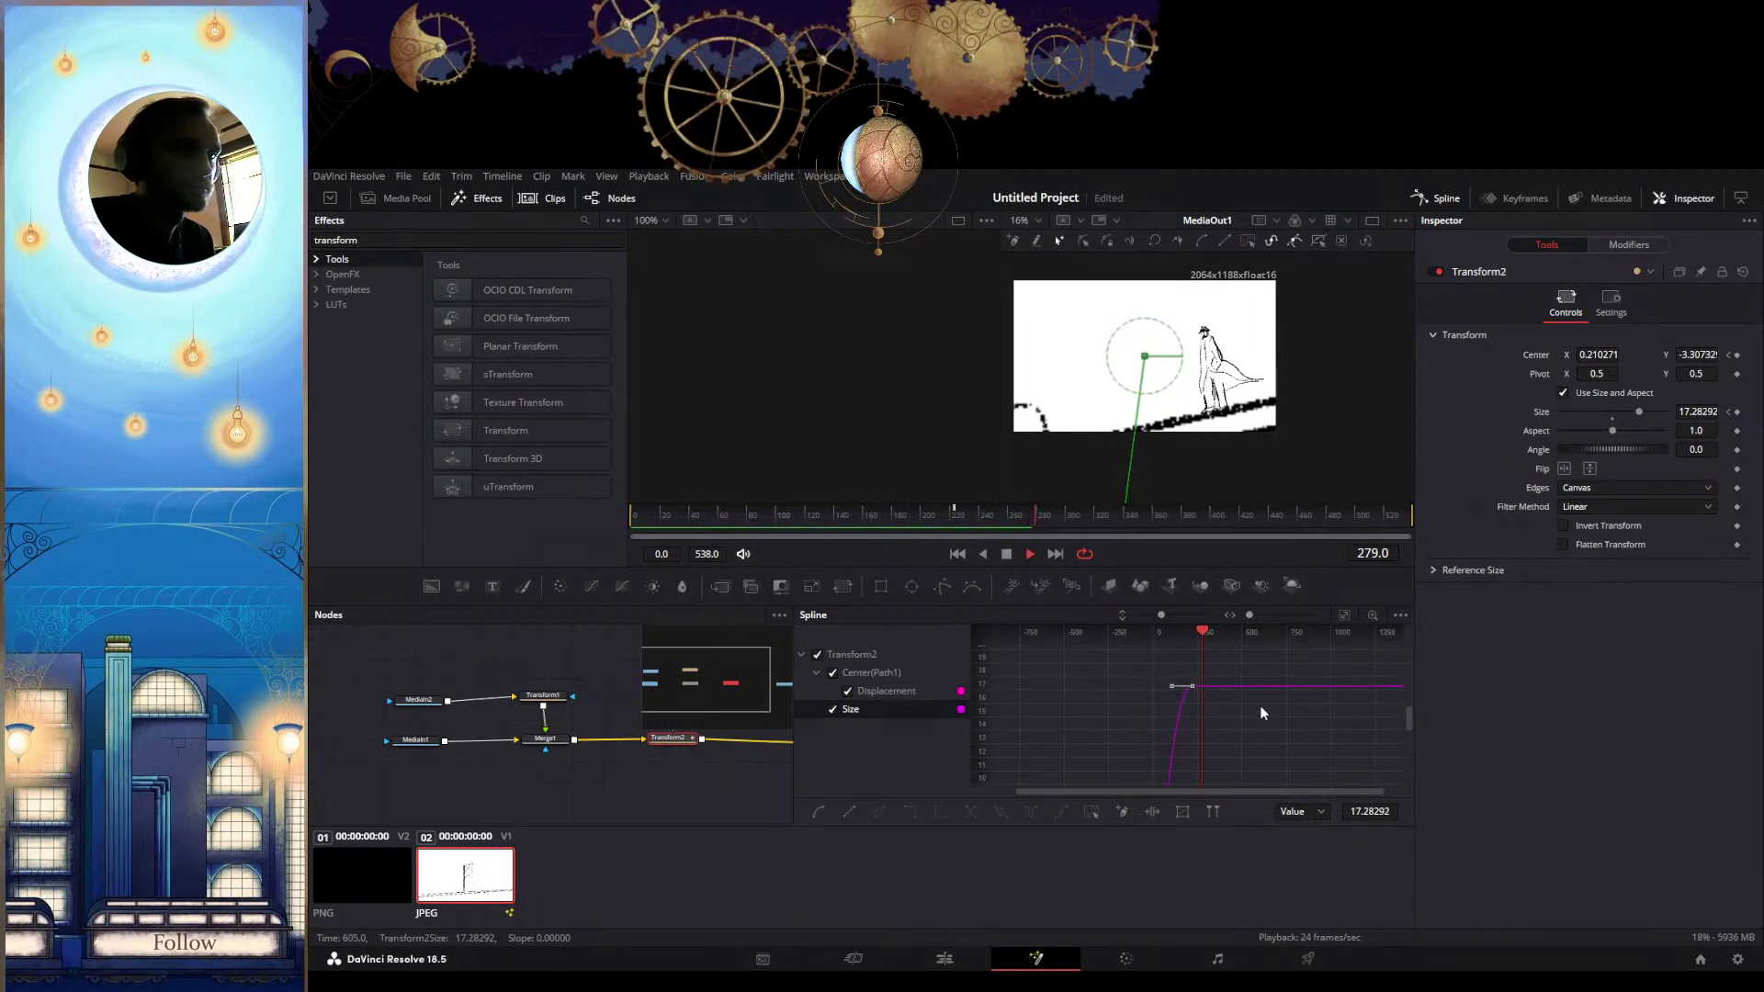
{"action": "key", "text": "space"}
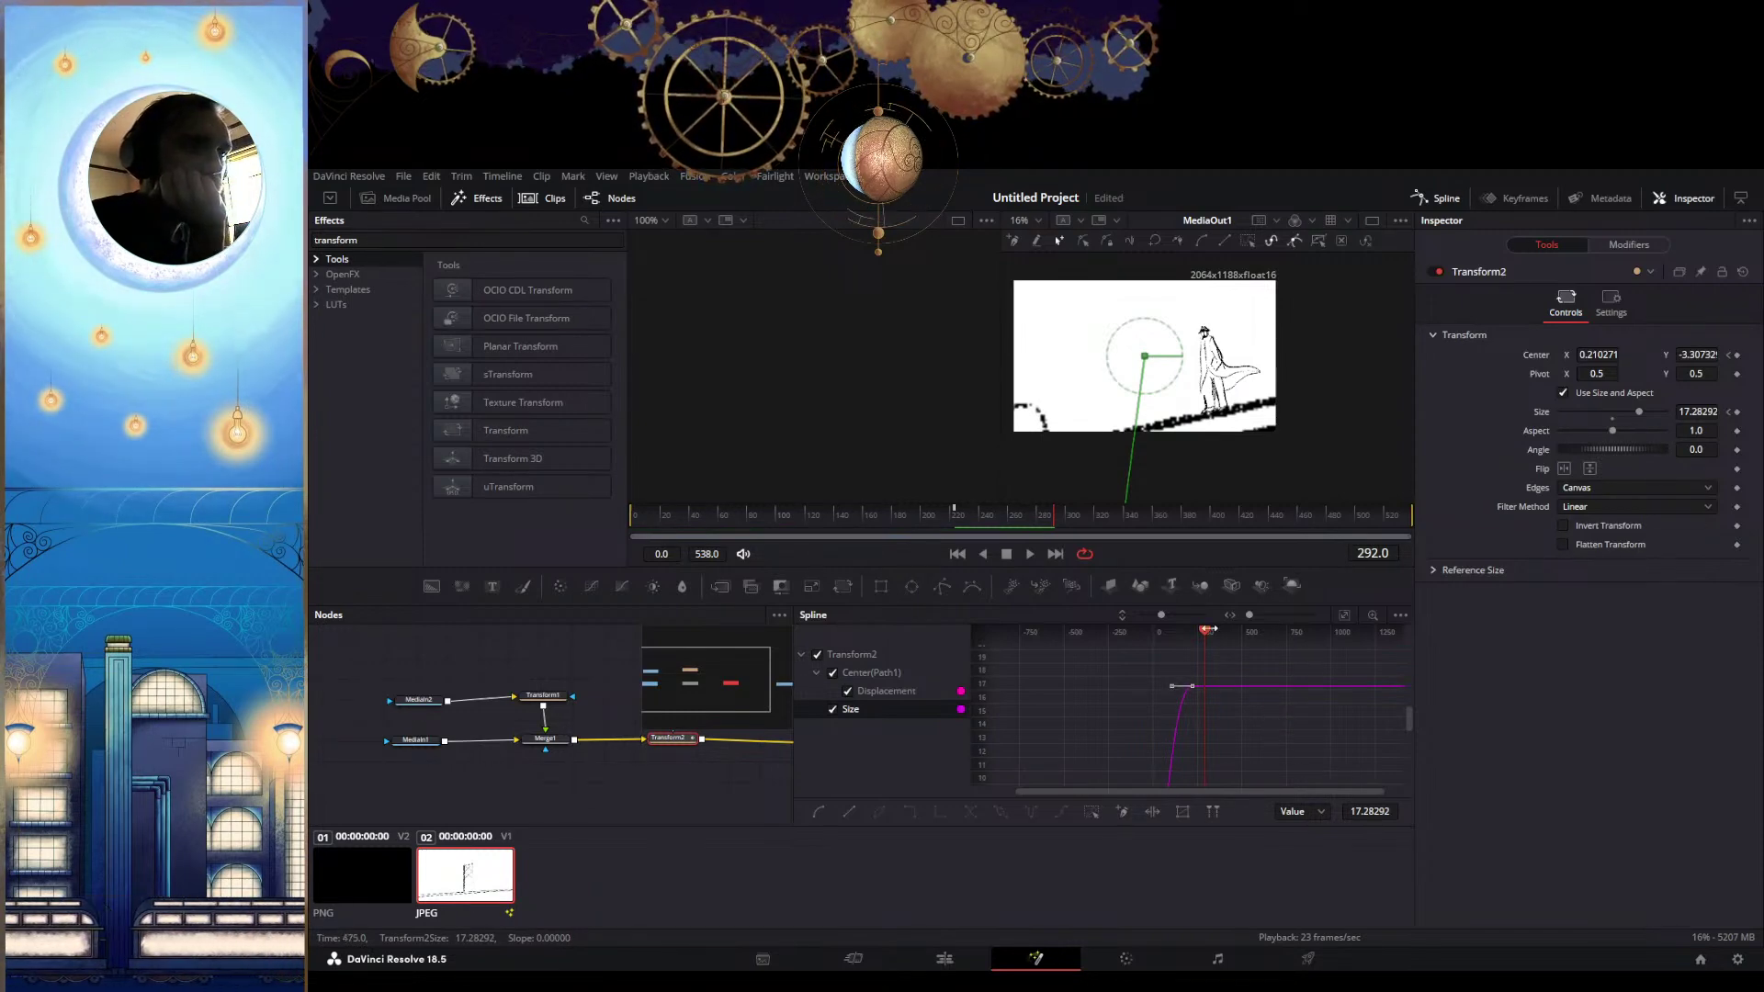
Replay the camera zoom from frame -20 while checking both curves, and stop at frame 308
{"action": "left_click_drag", "start_coordinate": [1168, 634], "coordinate": [1153, 635]}
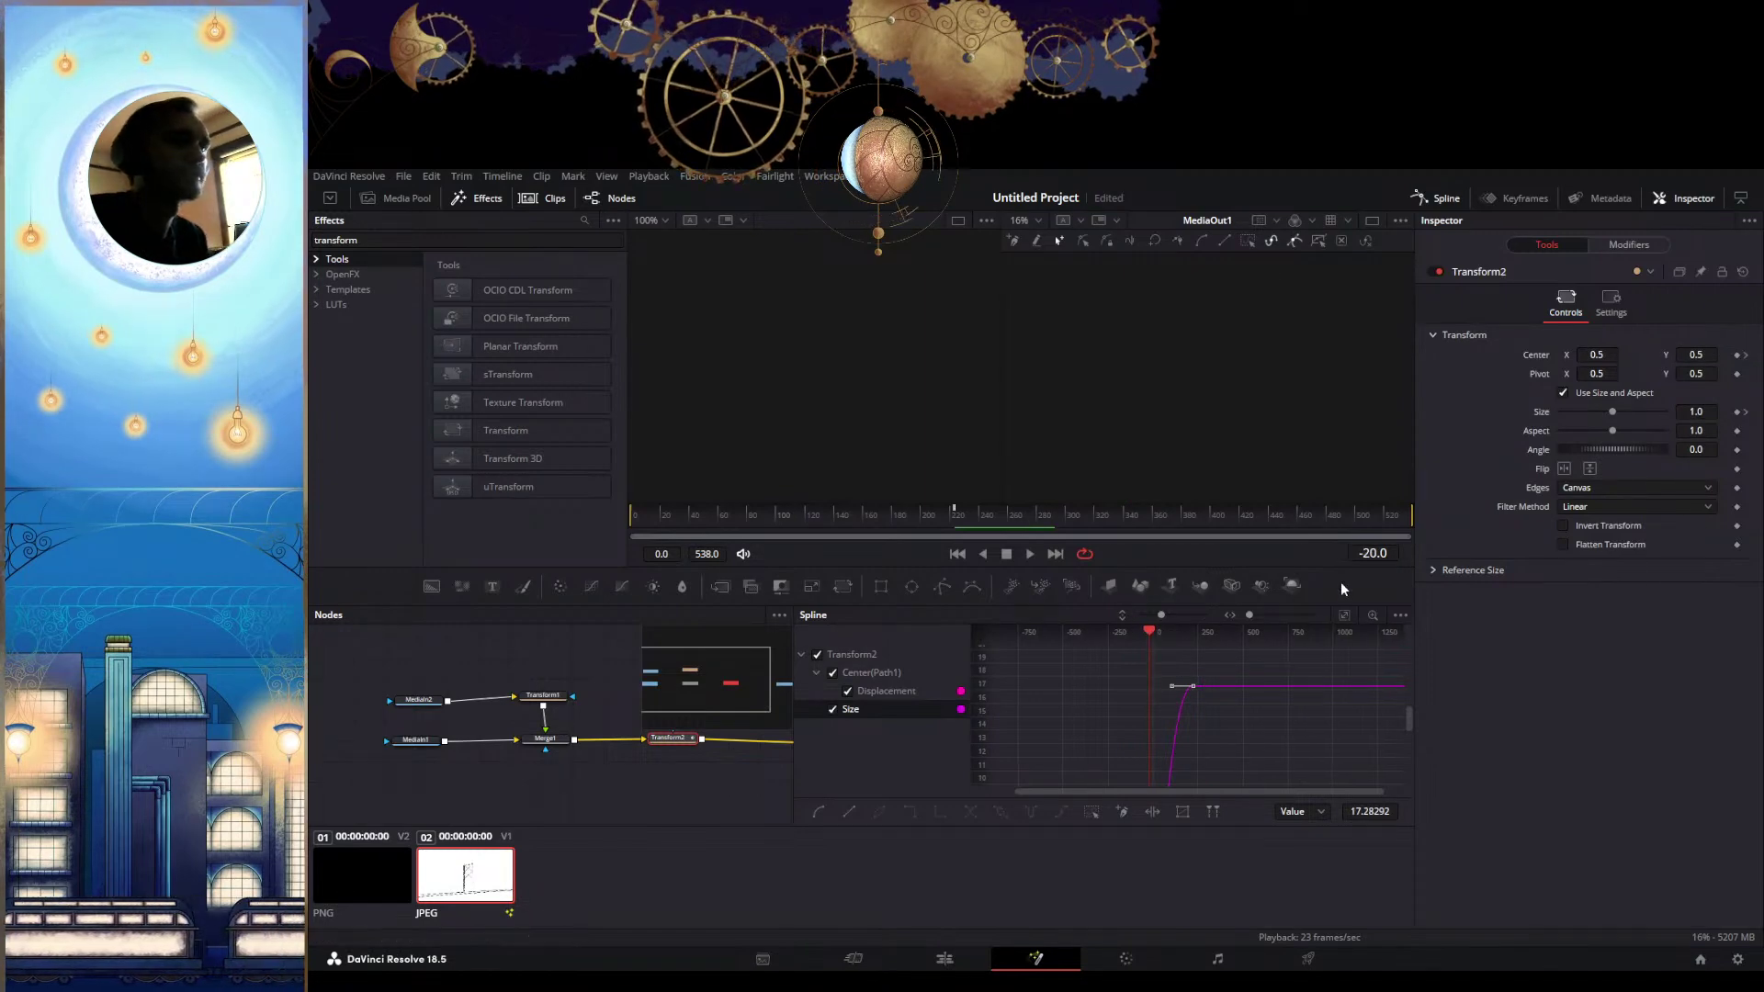
{"action": "key", "text": "space"}
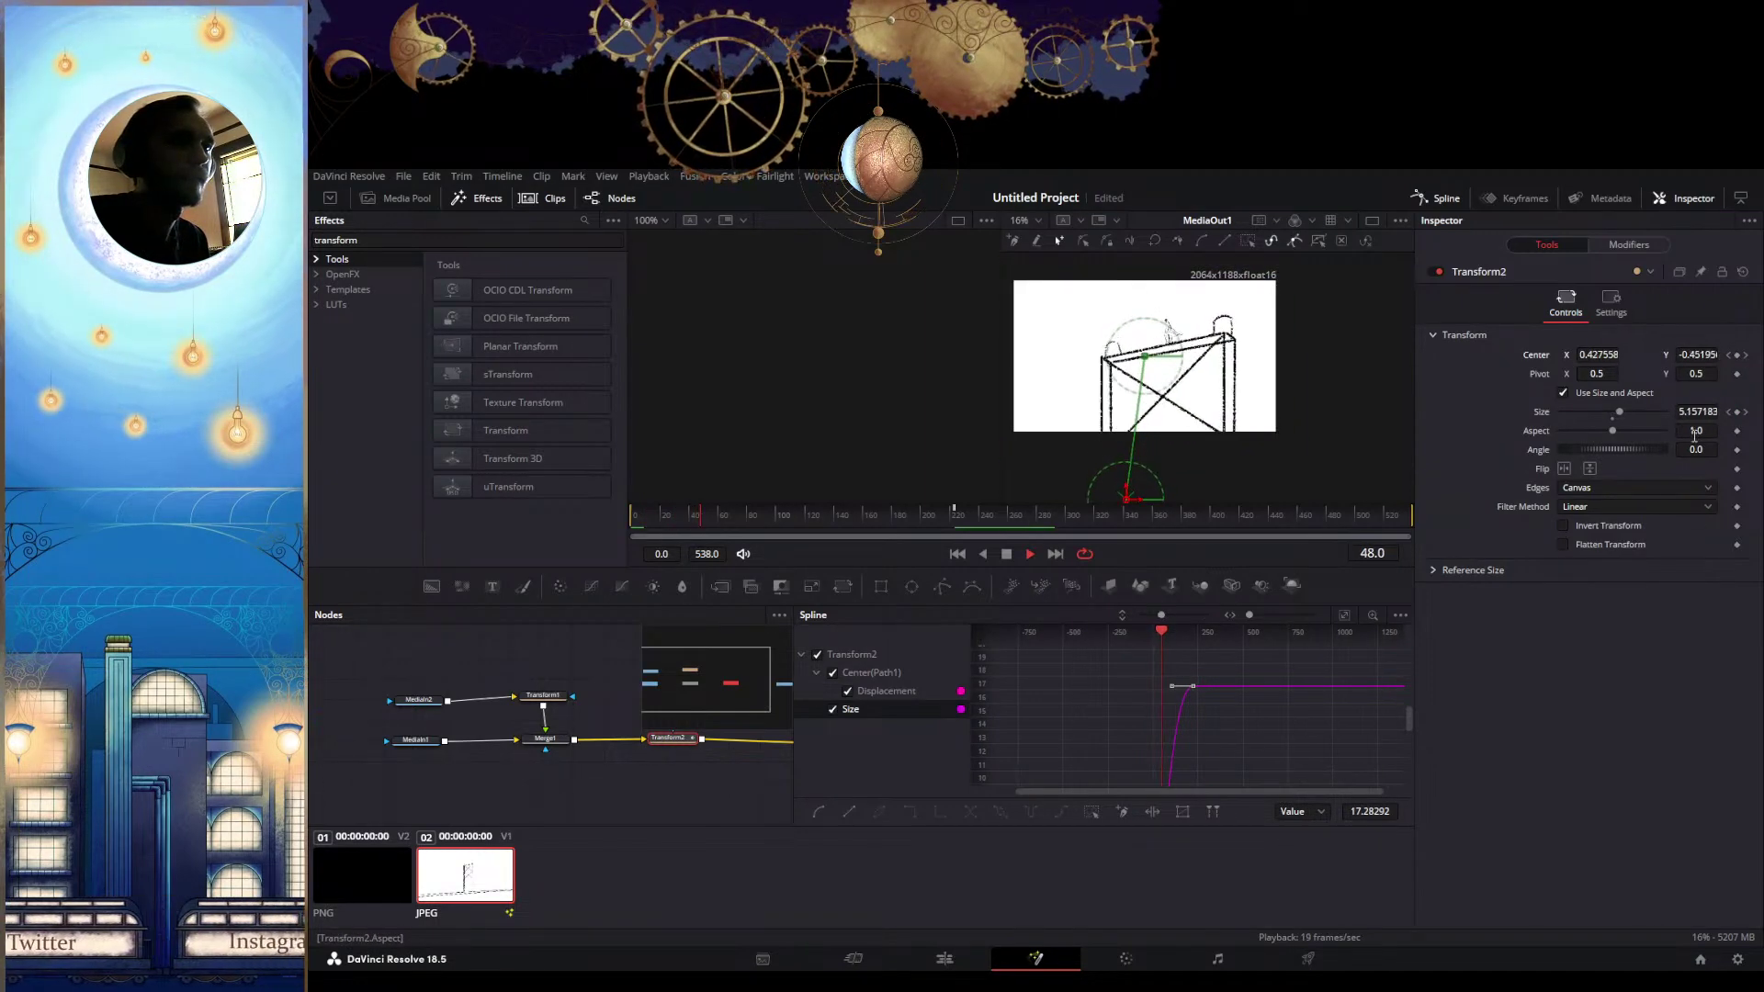
{"action": "scroll", "coordinate": [1303, 744], "scroll_direction": "down", "scroll_amount": 5}
{"action": "scroll", "coordinate": [1329, 695], "scroll_direction": "down", "scroll_amount": 2}
{"action": "scroll", "coordinate": [1329, 694], "scroll_direction": "up", "scroll_amount": 1}
{"action": "left_click_drag", "start_coordinate": [1328, 695], "coordinate": [1239, 703]}
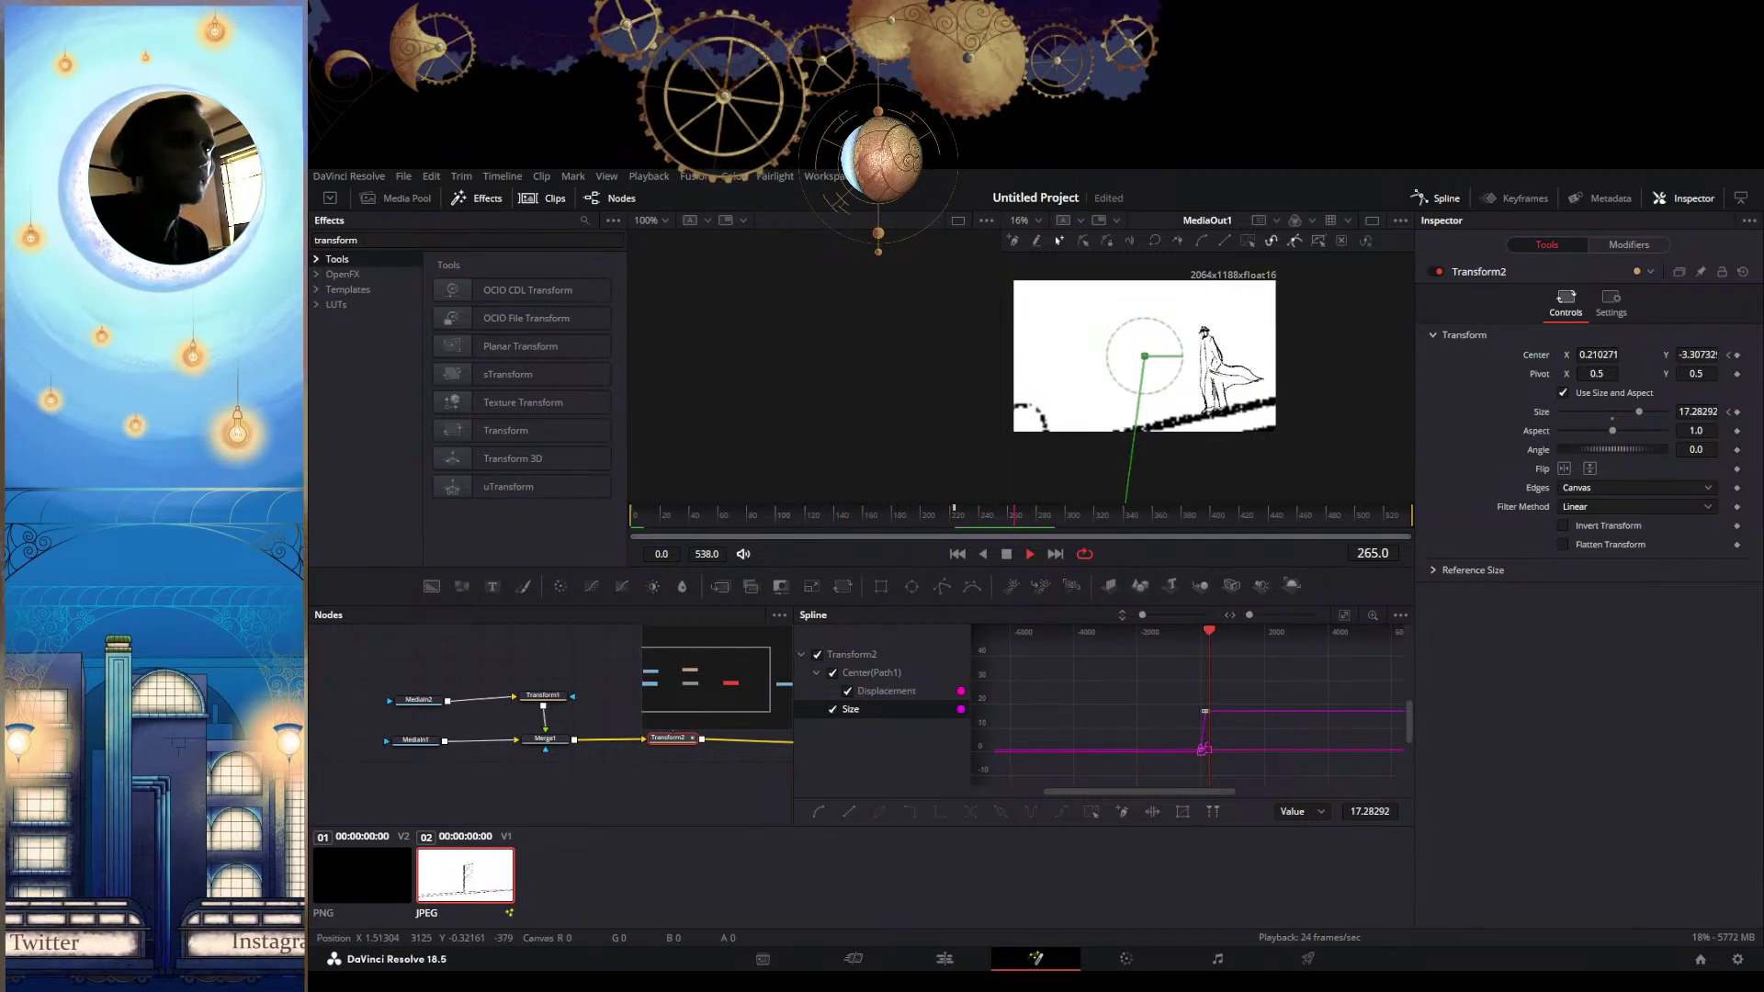
{"action": "key", "text": "space"}
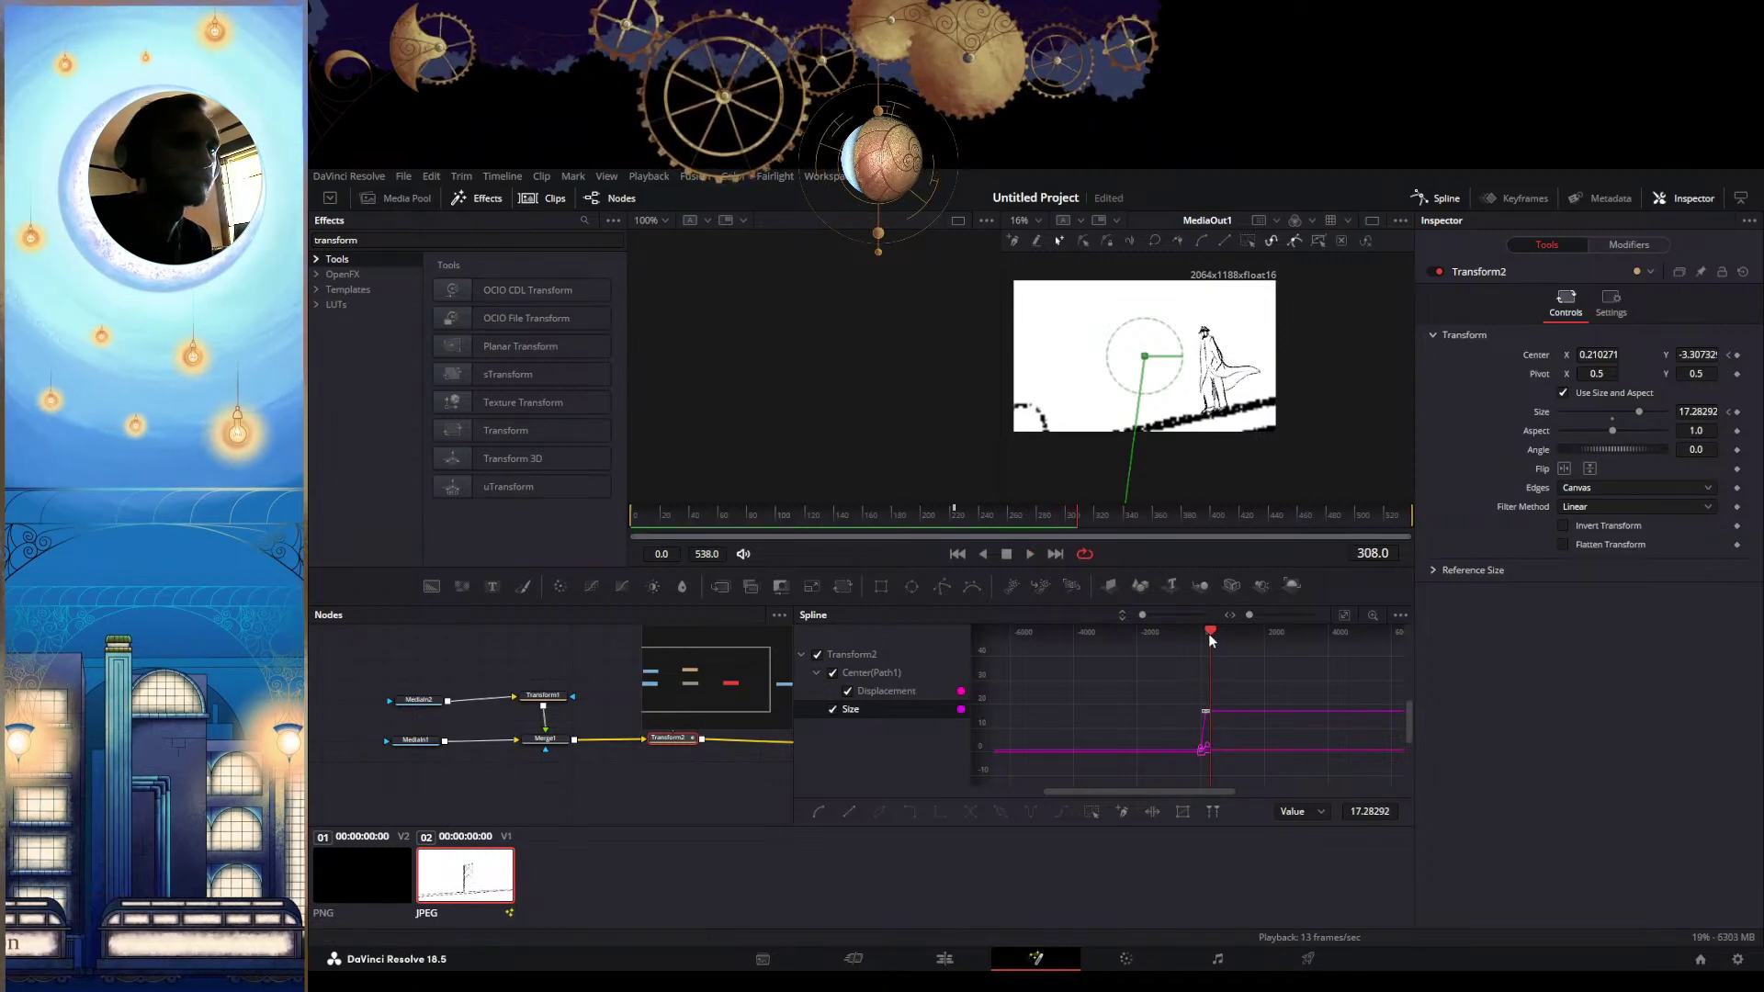
Replay the second half of the zoom from about frame 100 and stop at frame 263
{"action": "left_click", "coordinate": [779, 511]}
{"action": "key", "text": "space"}
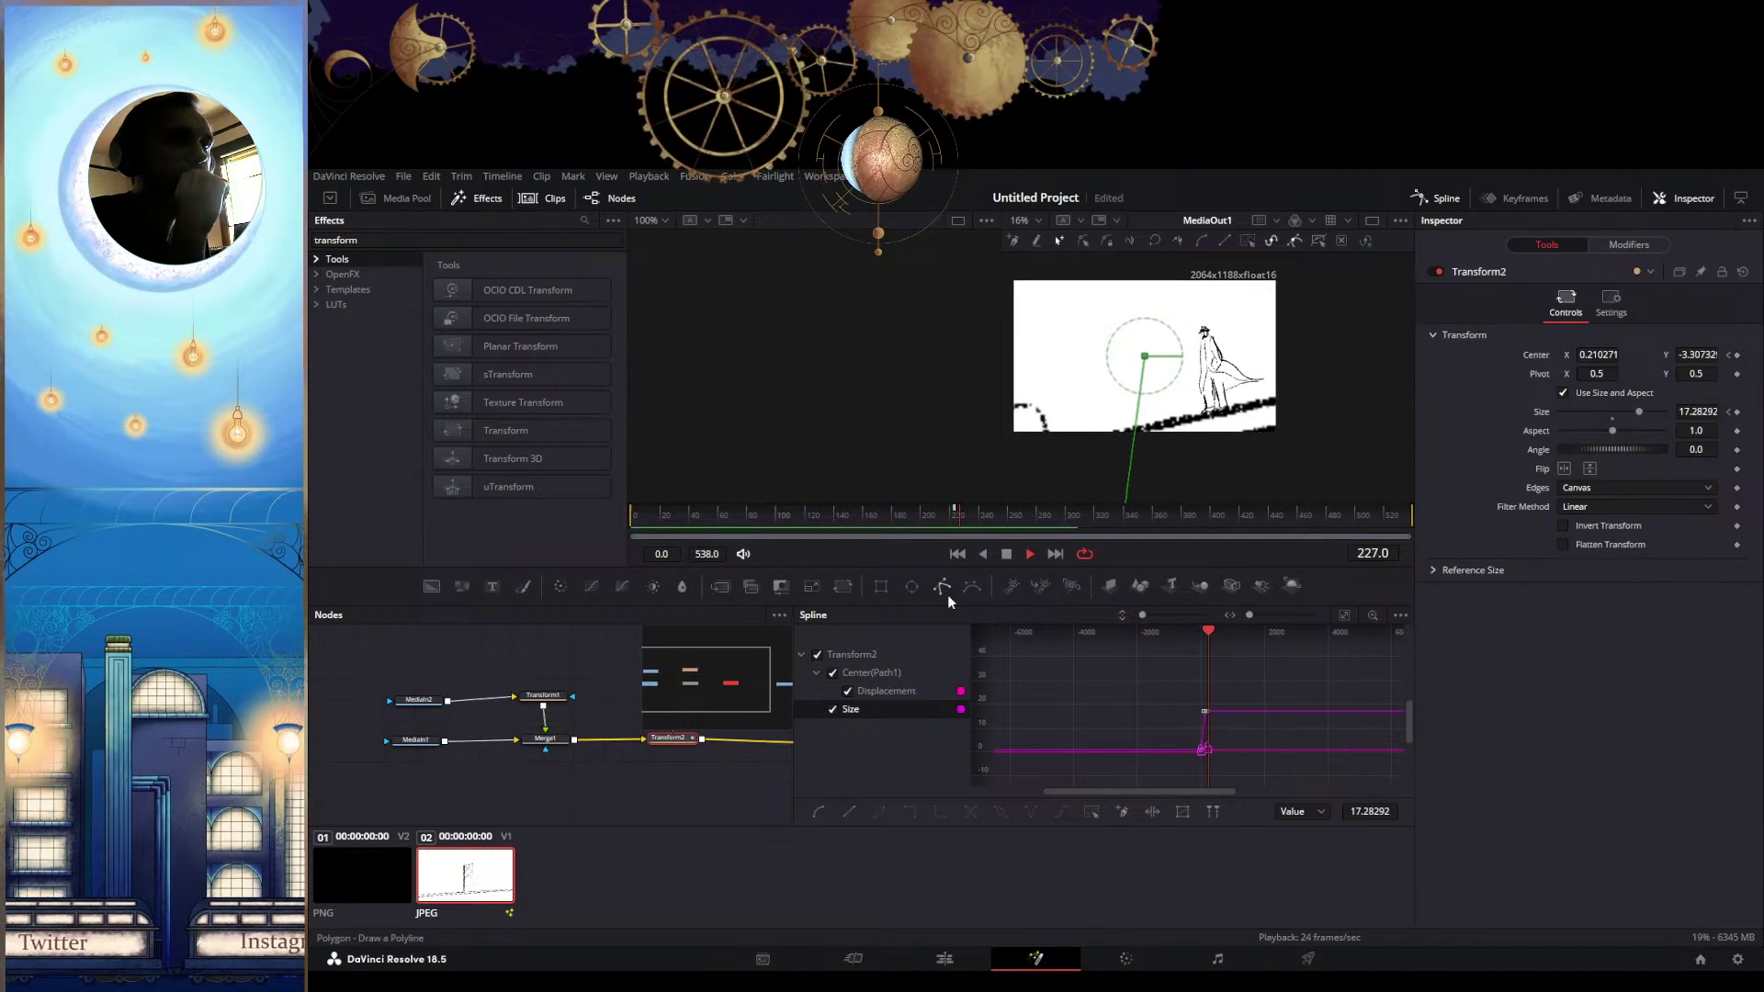
{"action": "key", "text": "space"}
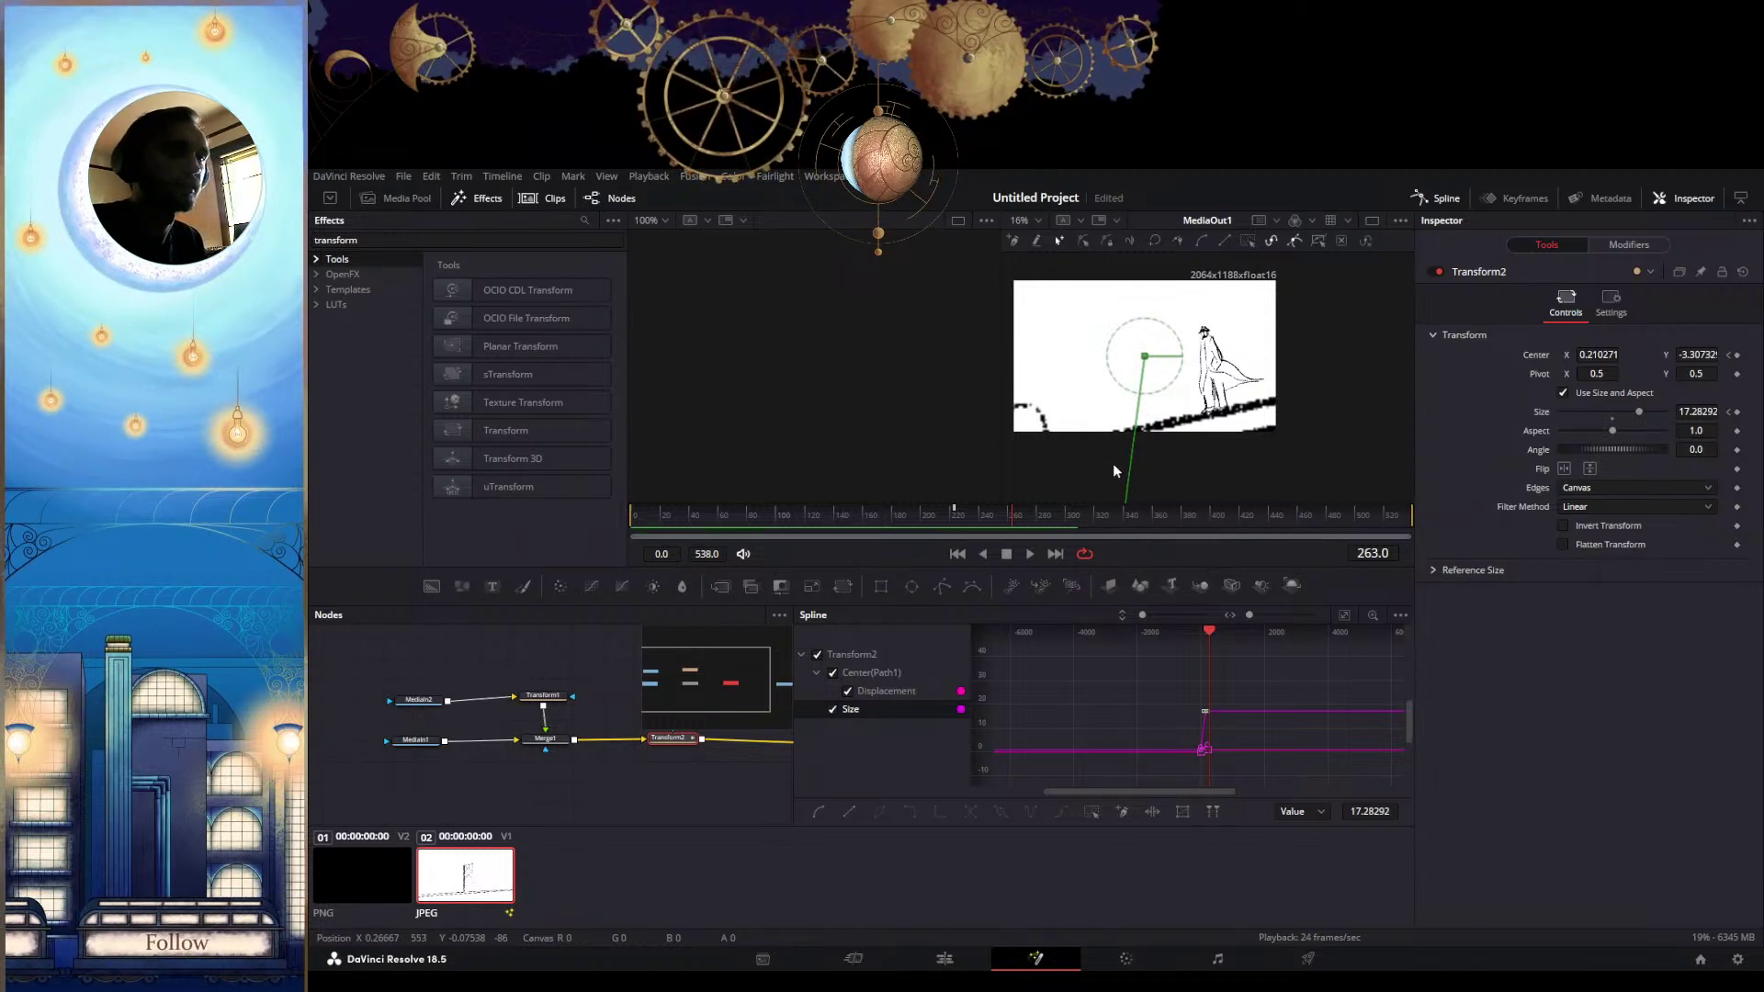
Replay the start of the zoom from before frame 0, keeping its keyframes in view, and stop at frame 68
{"action": "left_click_drag", "start_coordinate": [1209, 643], "coordinate": [1198, 637]}
{"action": "key", "text": "space"}
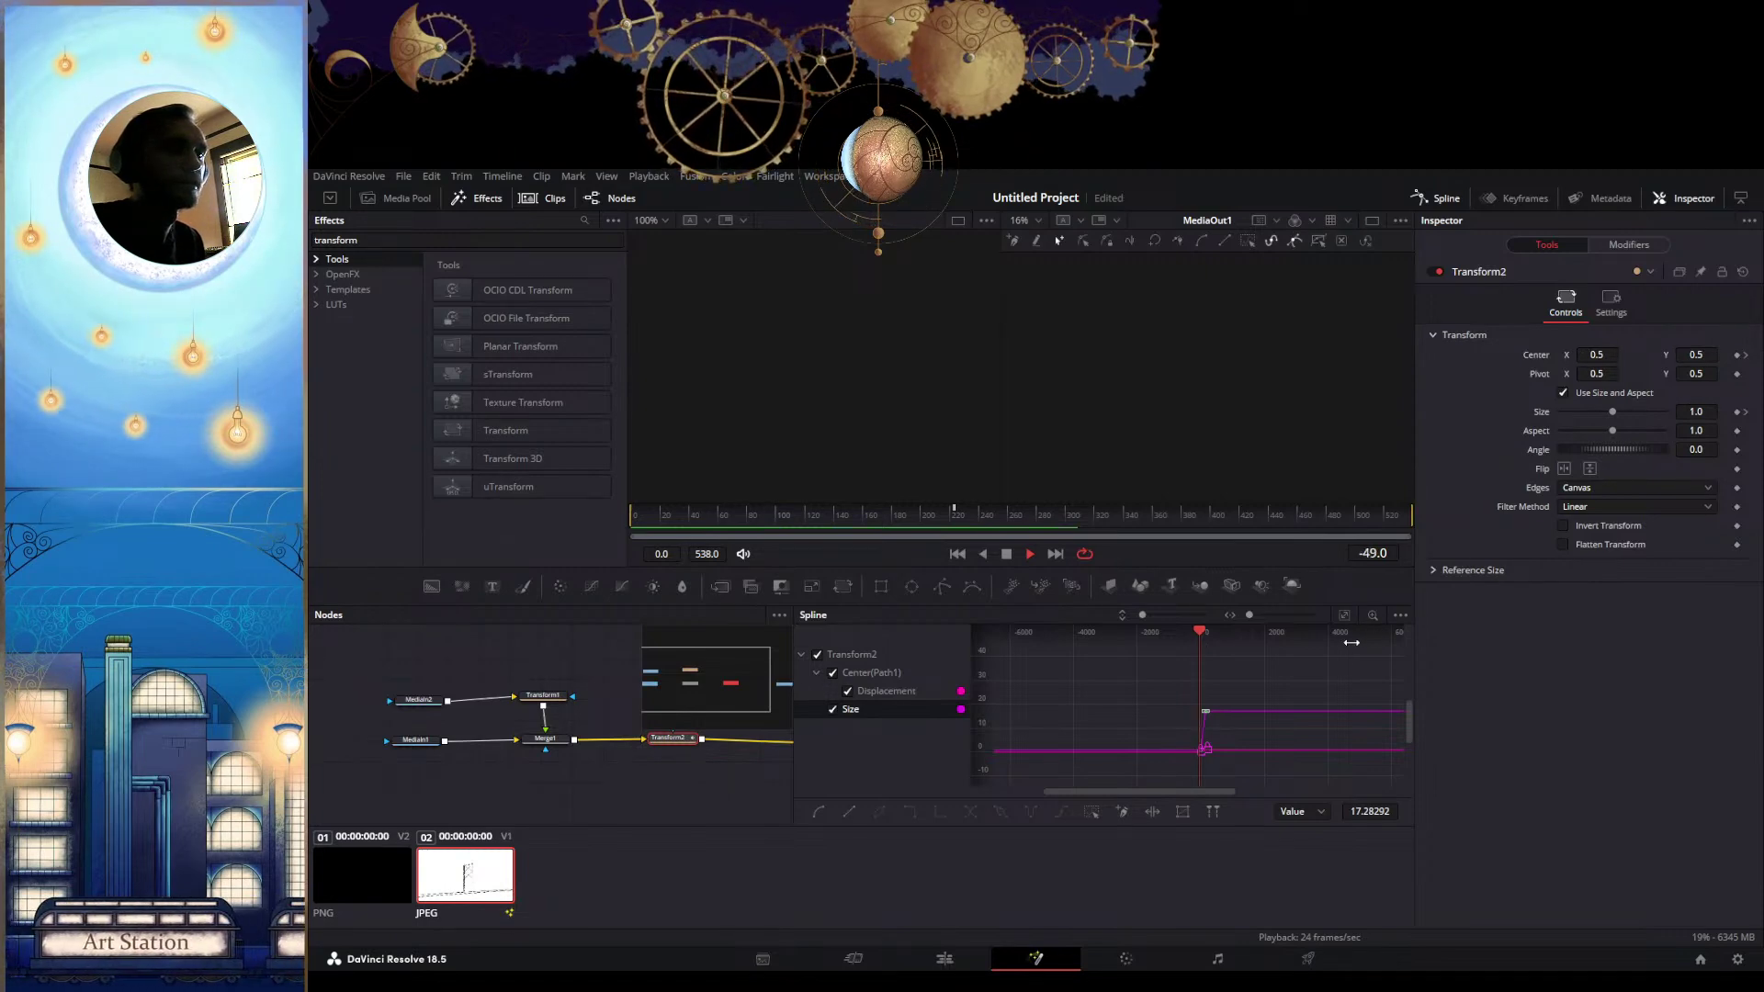
{"action": "left_click_drag", "start_coordinate": [1163, 642], "coordinate": [1257, 658]}
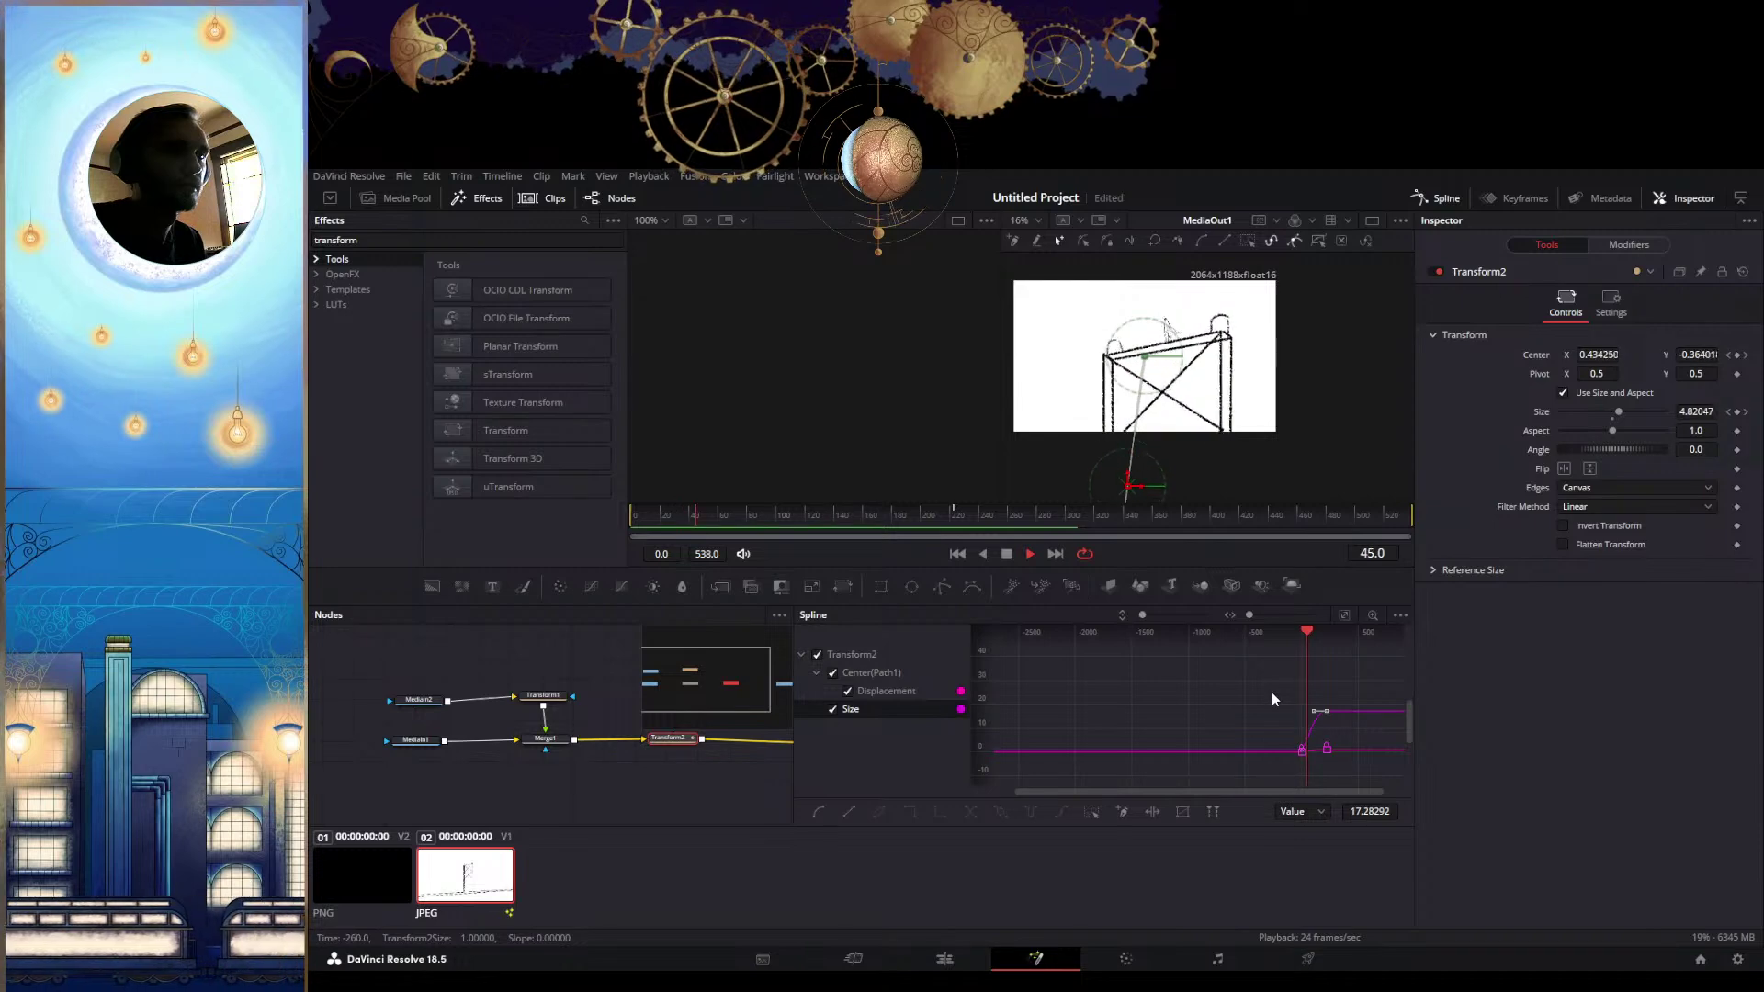
{"action": "left_click_drag", "start_coordinate": [1259, 689], "coordinate": [1143, 692]}
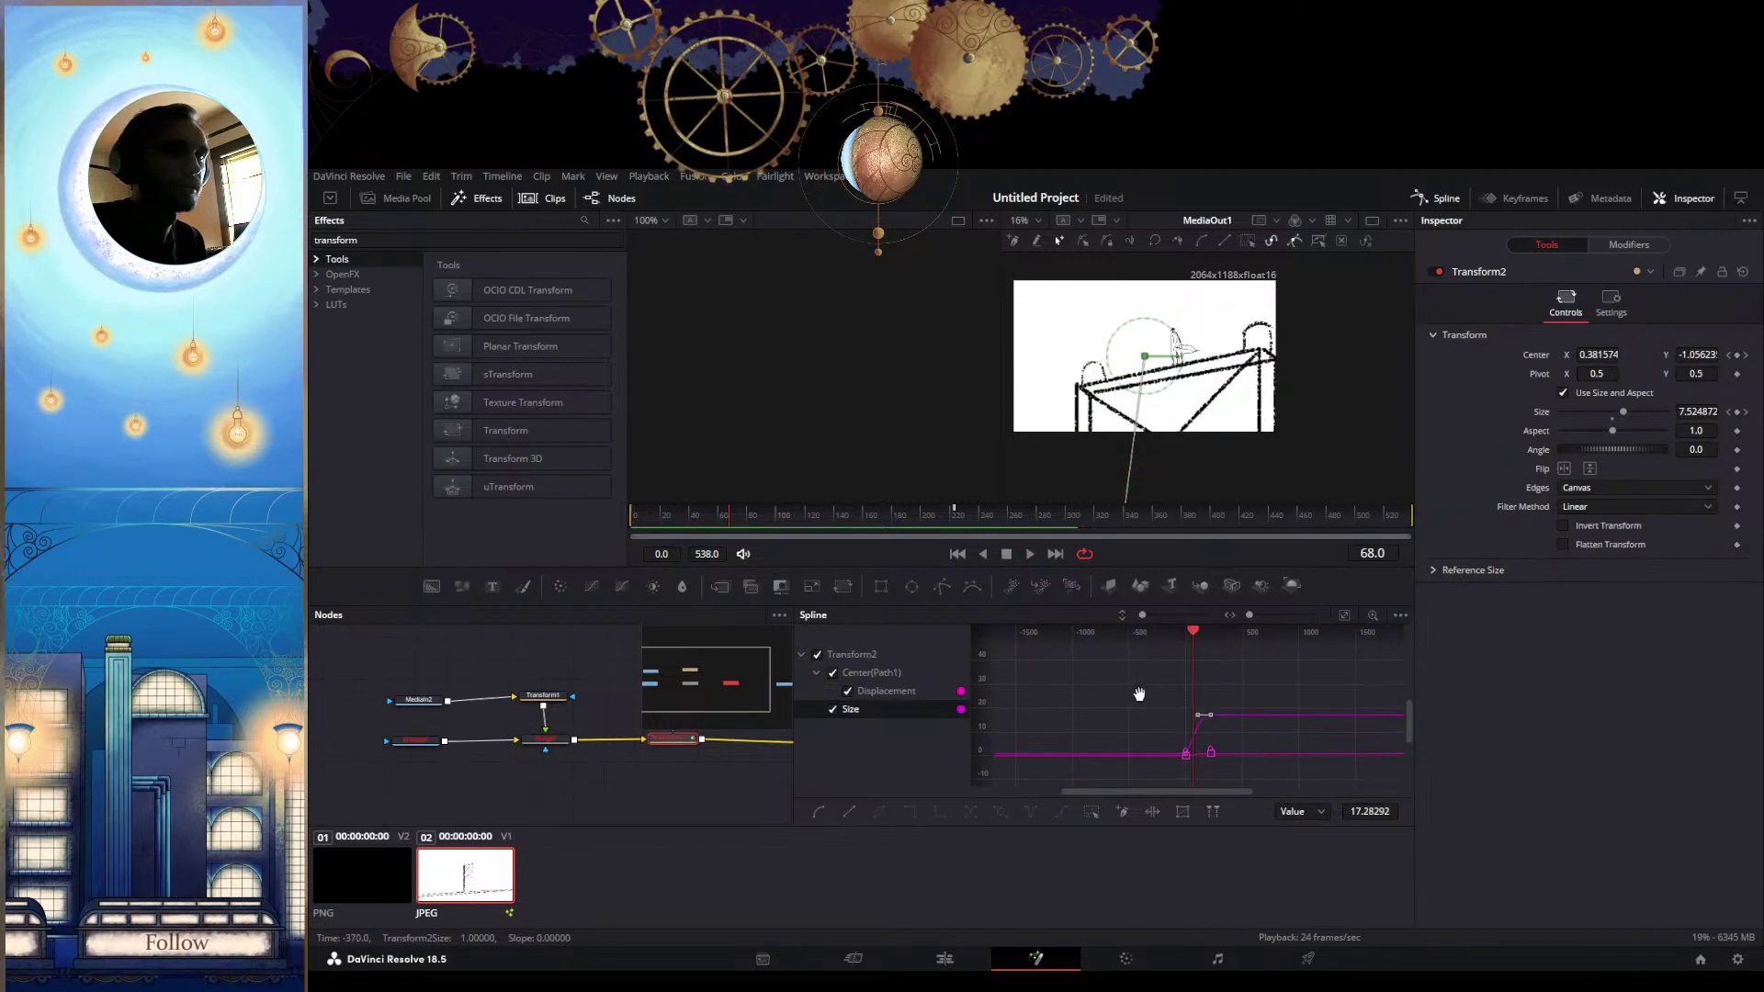
On the Edit page, move the Mothman and background clips about 9 frames later, then play the timeline to 01:00:05:20
{"action": "left_click", "coordinate": [944, 959]}
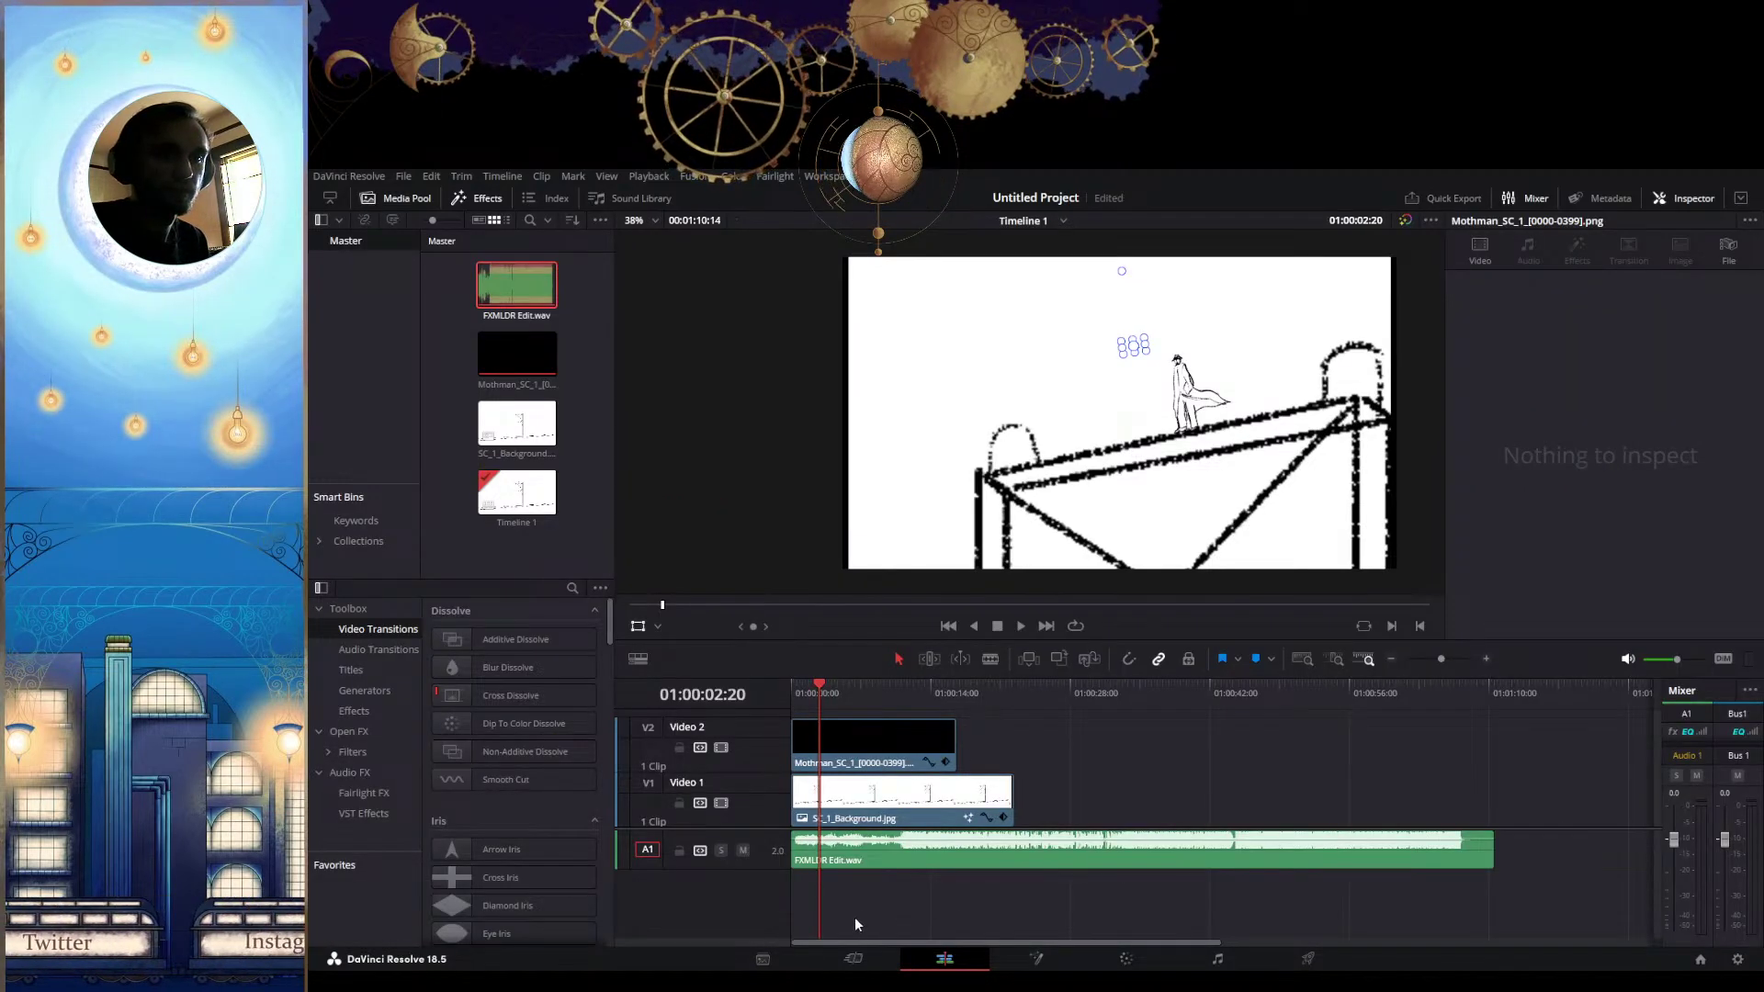
{"action": "scroll", "coordinate": [856, 919], "scroll_direction": "up", "scroll_amount": 6}
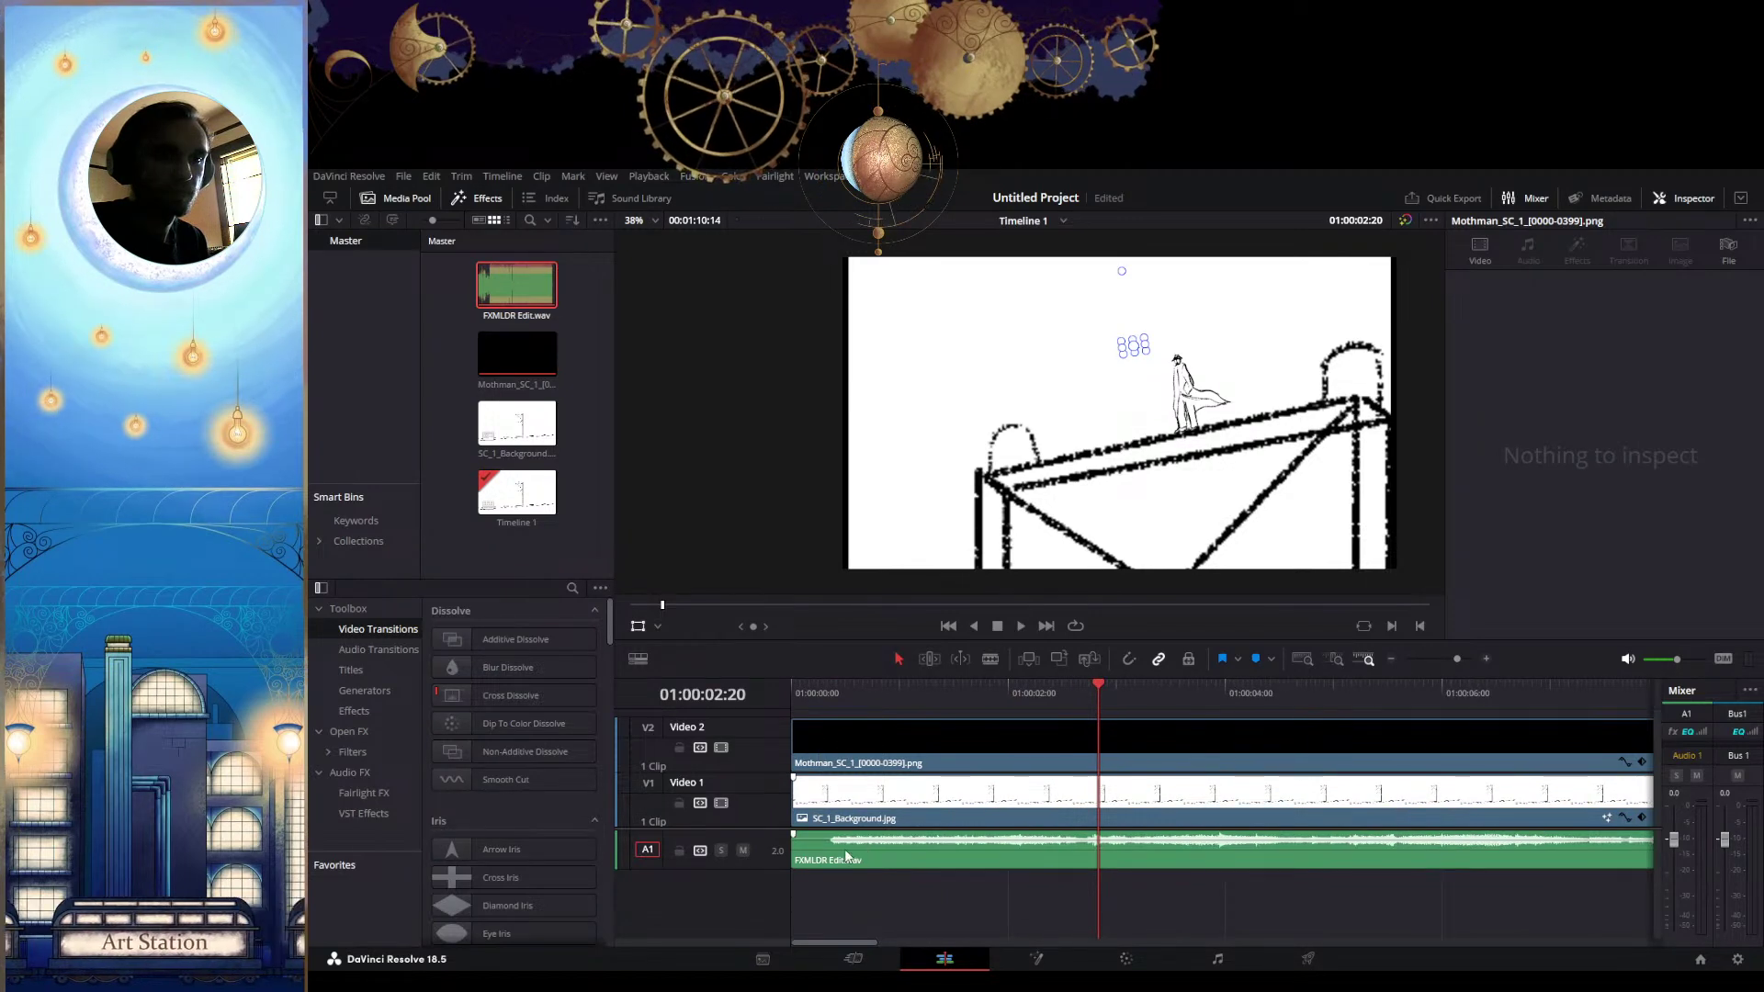
{"action": "left_click", "coordinate": [845, 817]}
{"action": "left_click_drag", "start_coordinate": [818, 809], "coordinate": [874, 761]}
{"action": "left_click_drag", "start_coordinate": [919, 693], "coordinate": [812, 707]}
{"action": "key", "text": "space"}
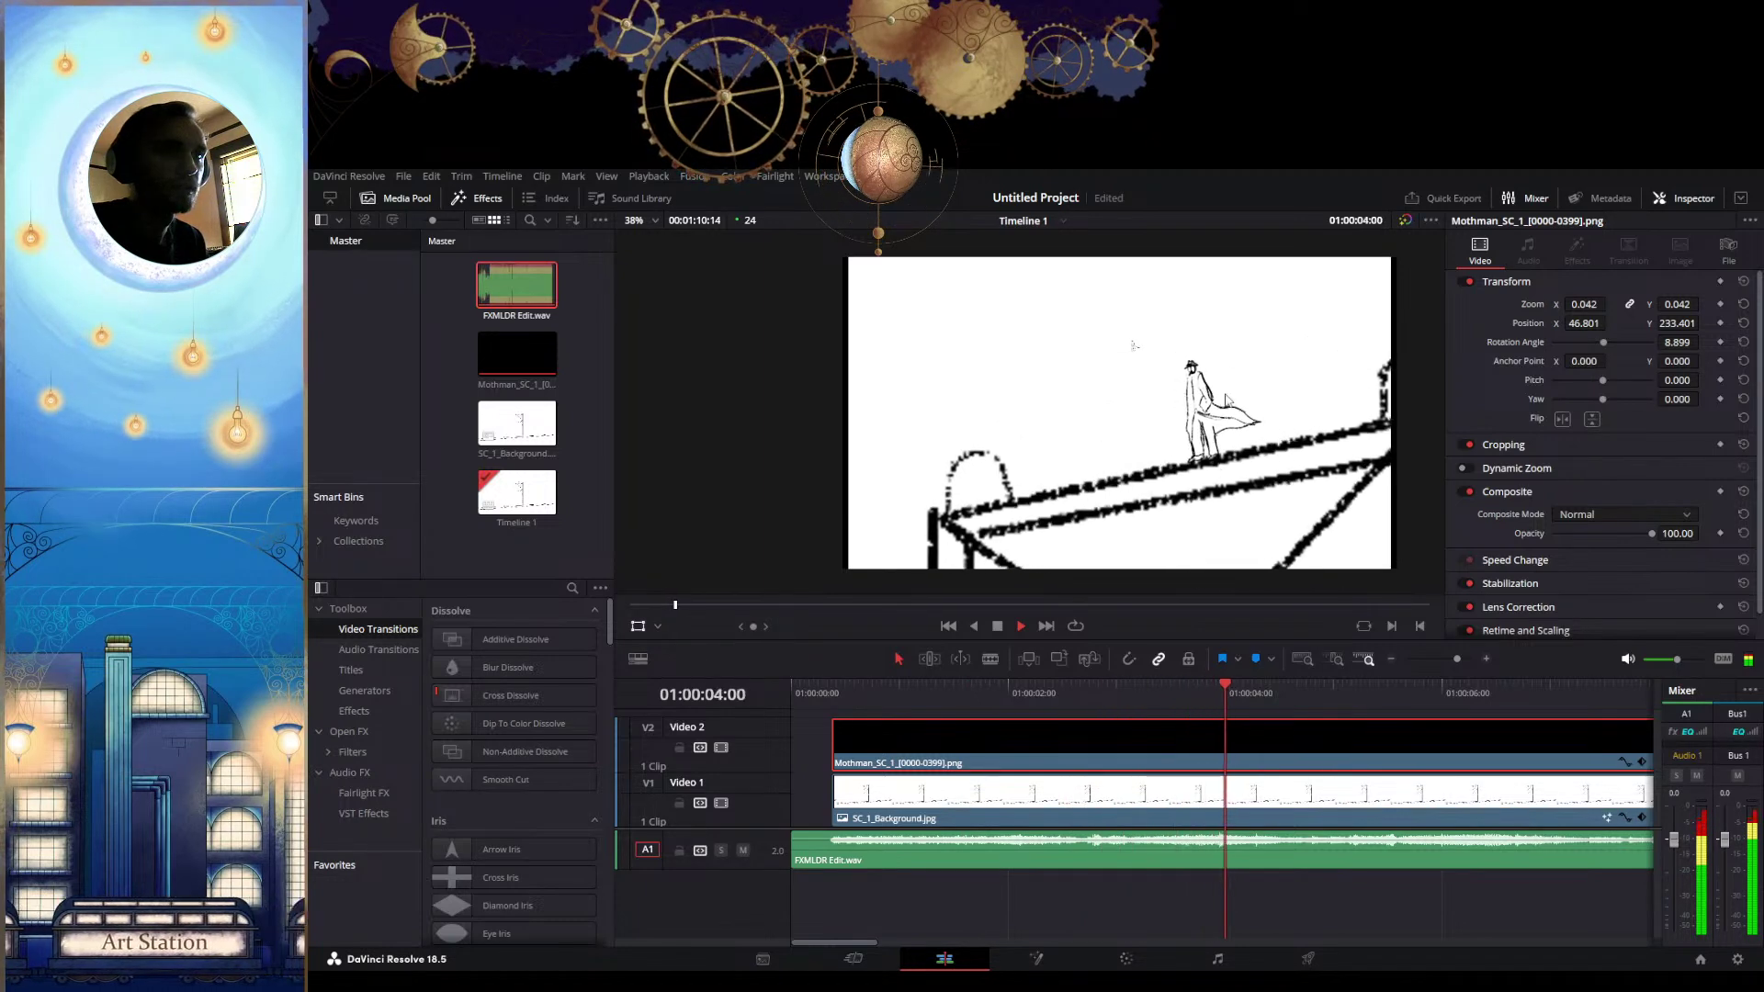
{"action": "key", "text": "space"}
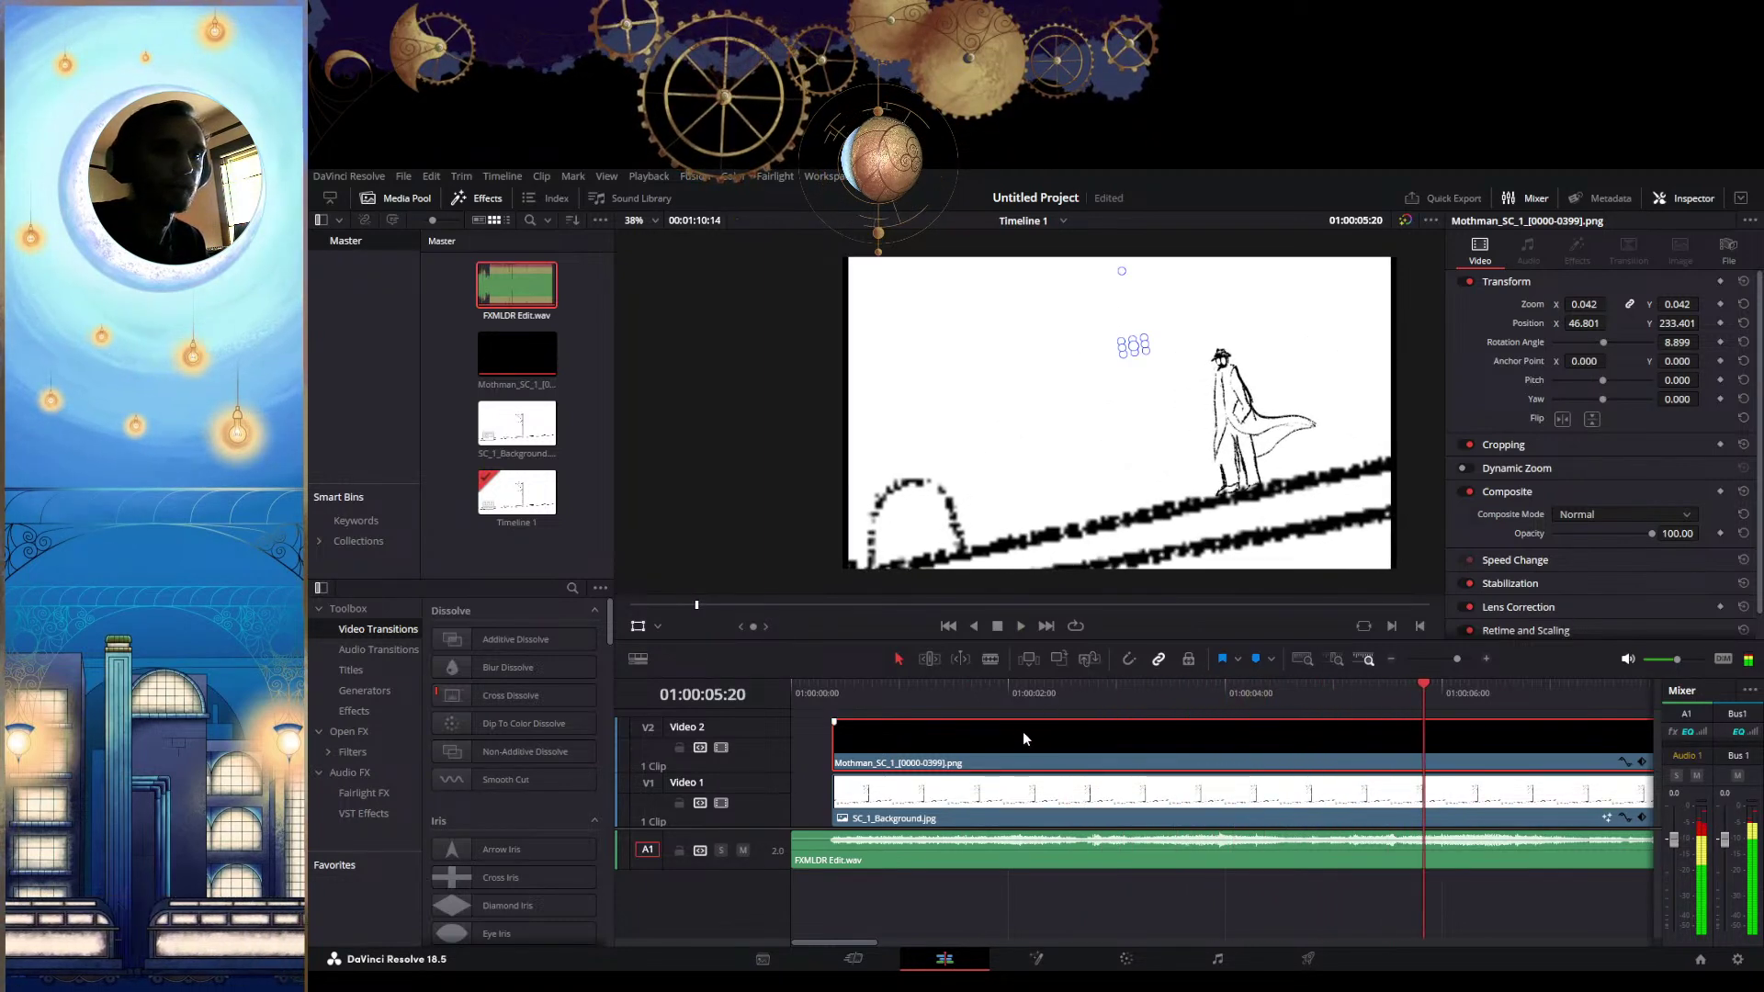
Disable the Video 2 track, replay the zoom with the music to 01:00:11:09, and return the playhead to 01:00:05:07
{"action": "left_click", "coordinate": [721, 749]}
{"action": "left_click_drag", "start_coordinate": [1017, 697], "coordinate": [846, 691]}
{"action": "key", "text": "space"}
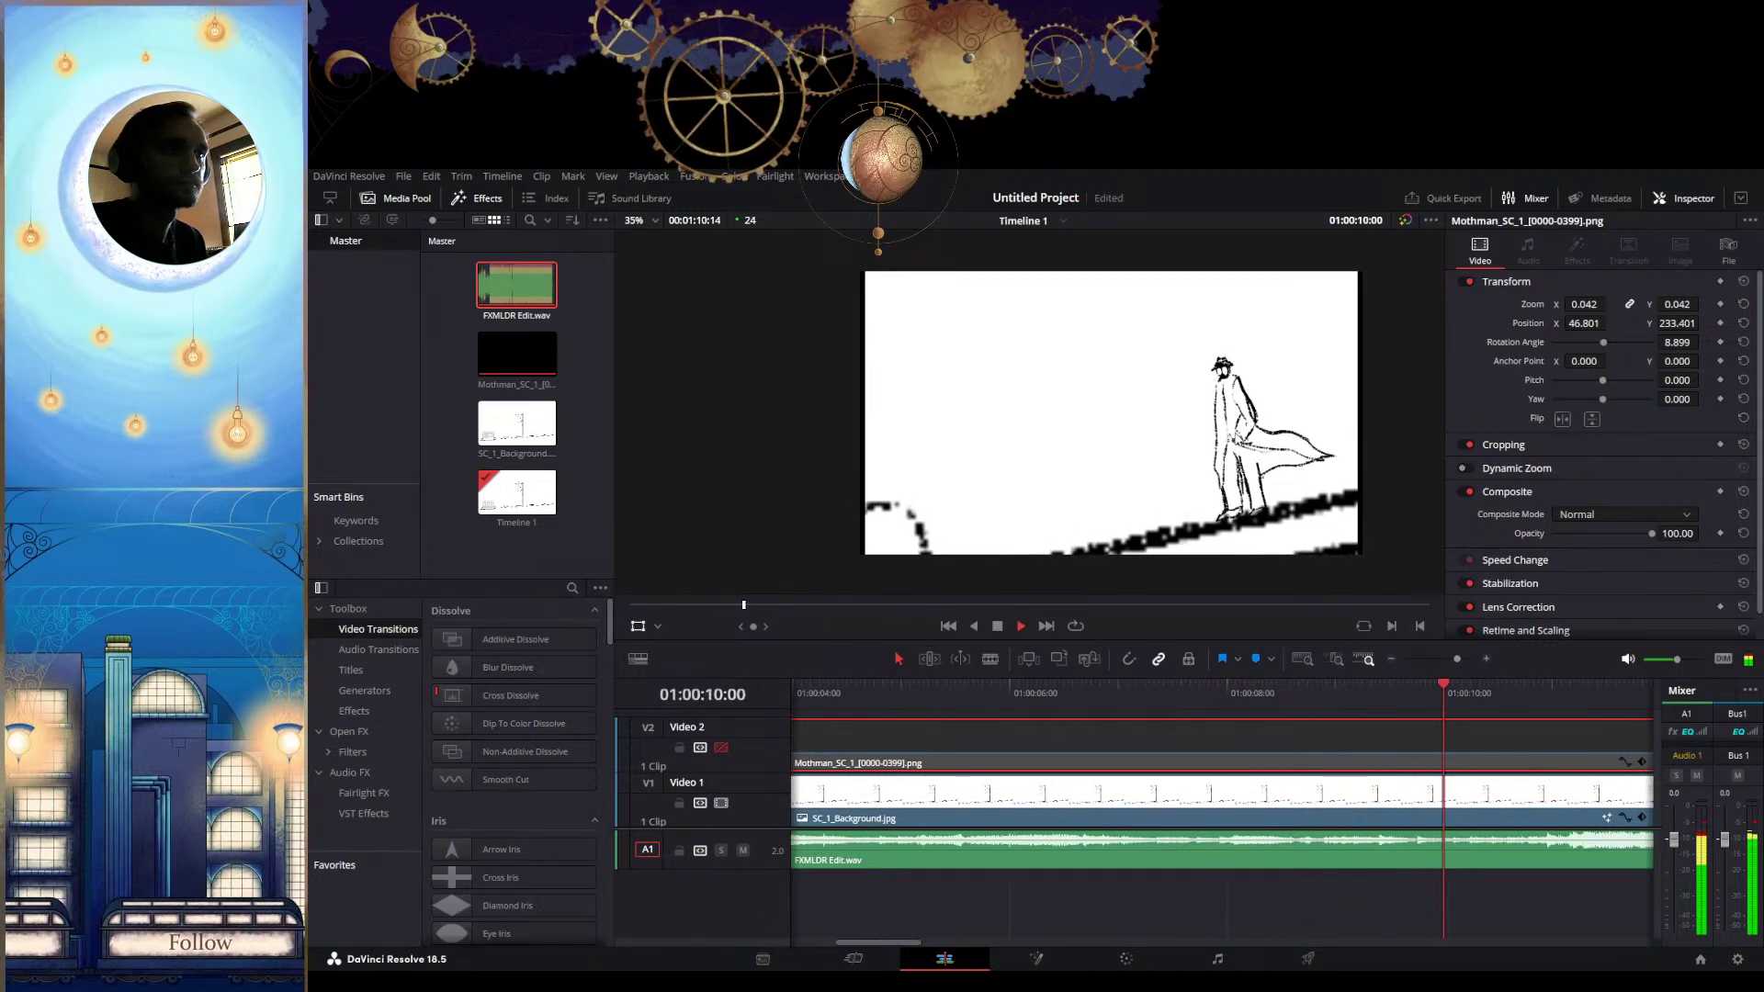
{"action": "key", "text": "space"}
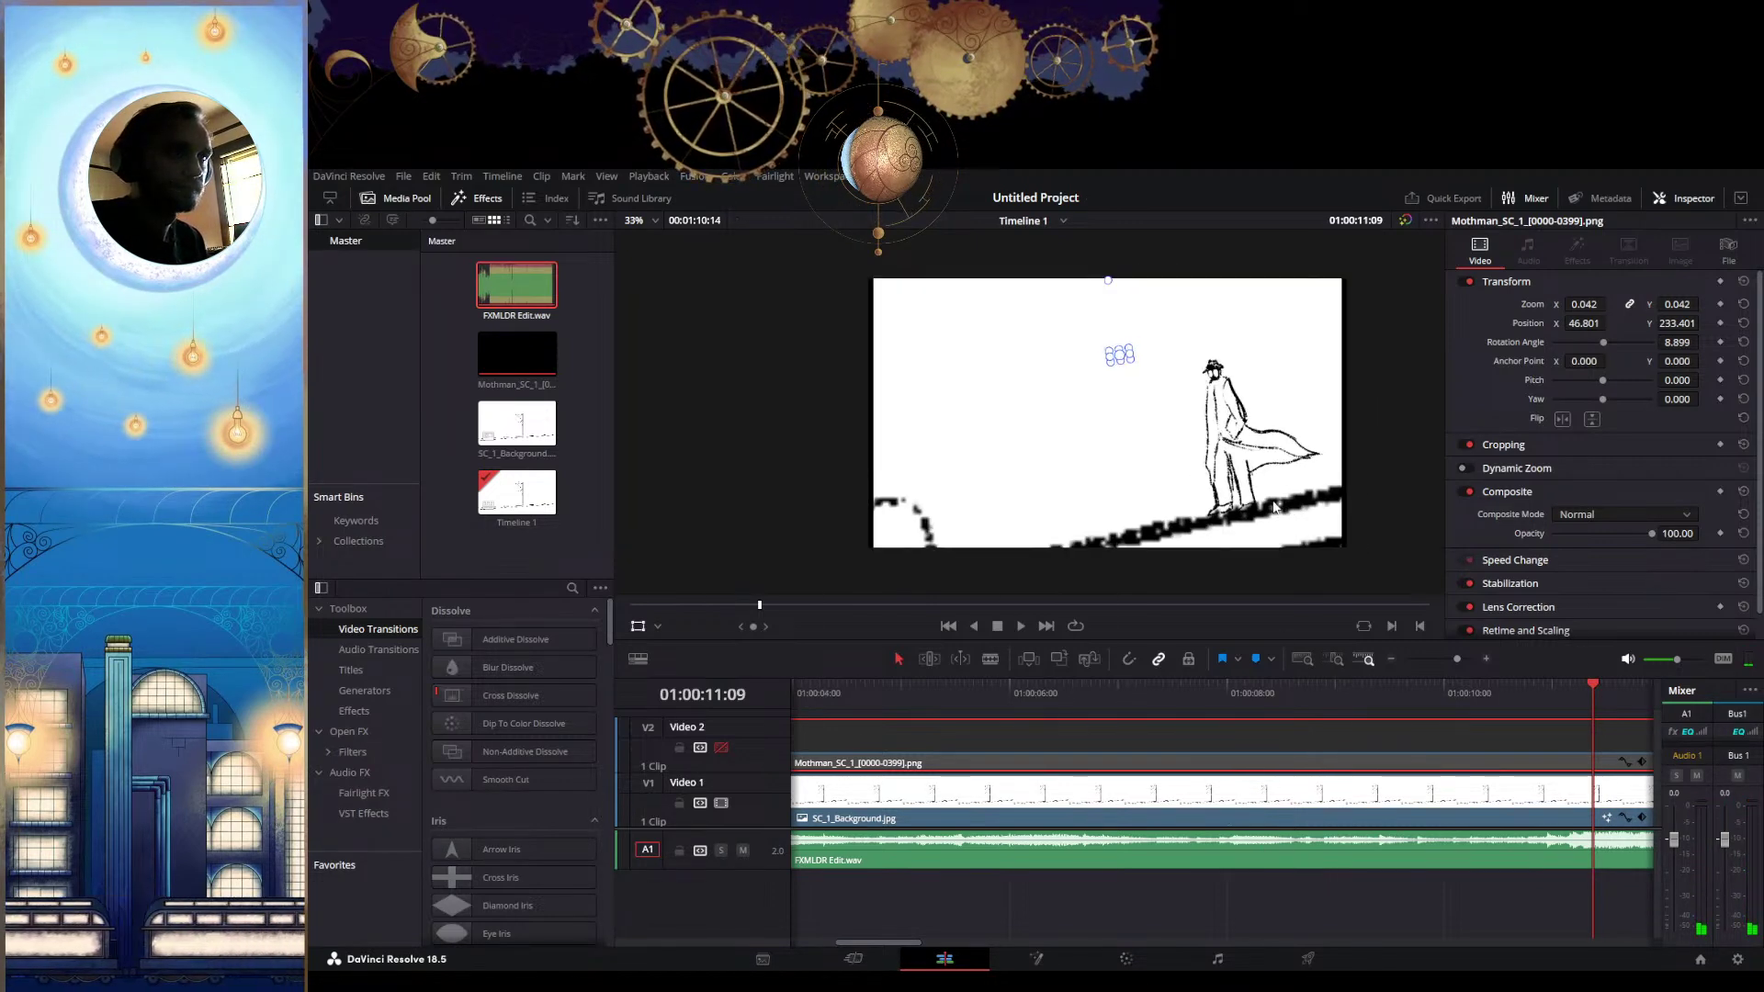
{"action": "left_click_drag", "start_coordinate": [1229, 709], "coordinate": [933, 712]}
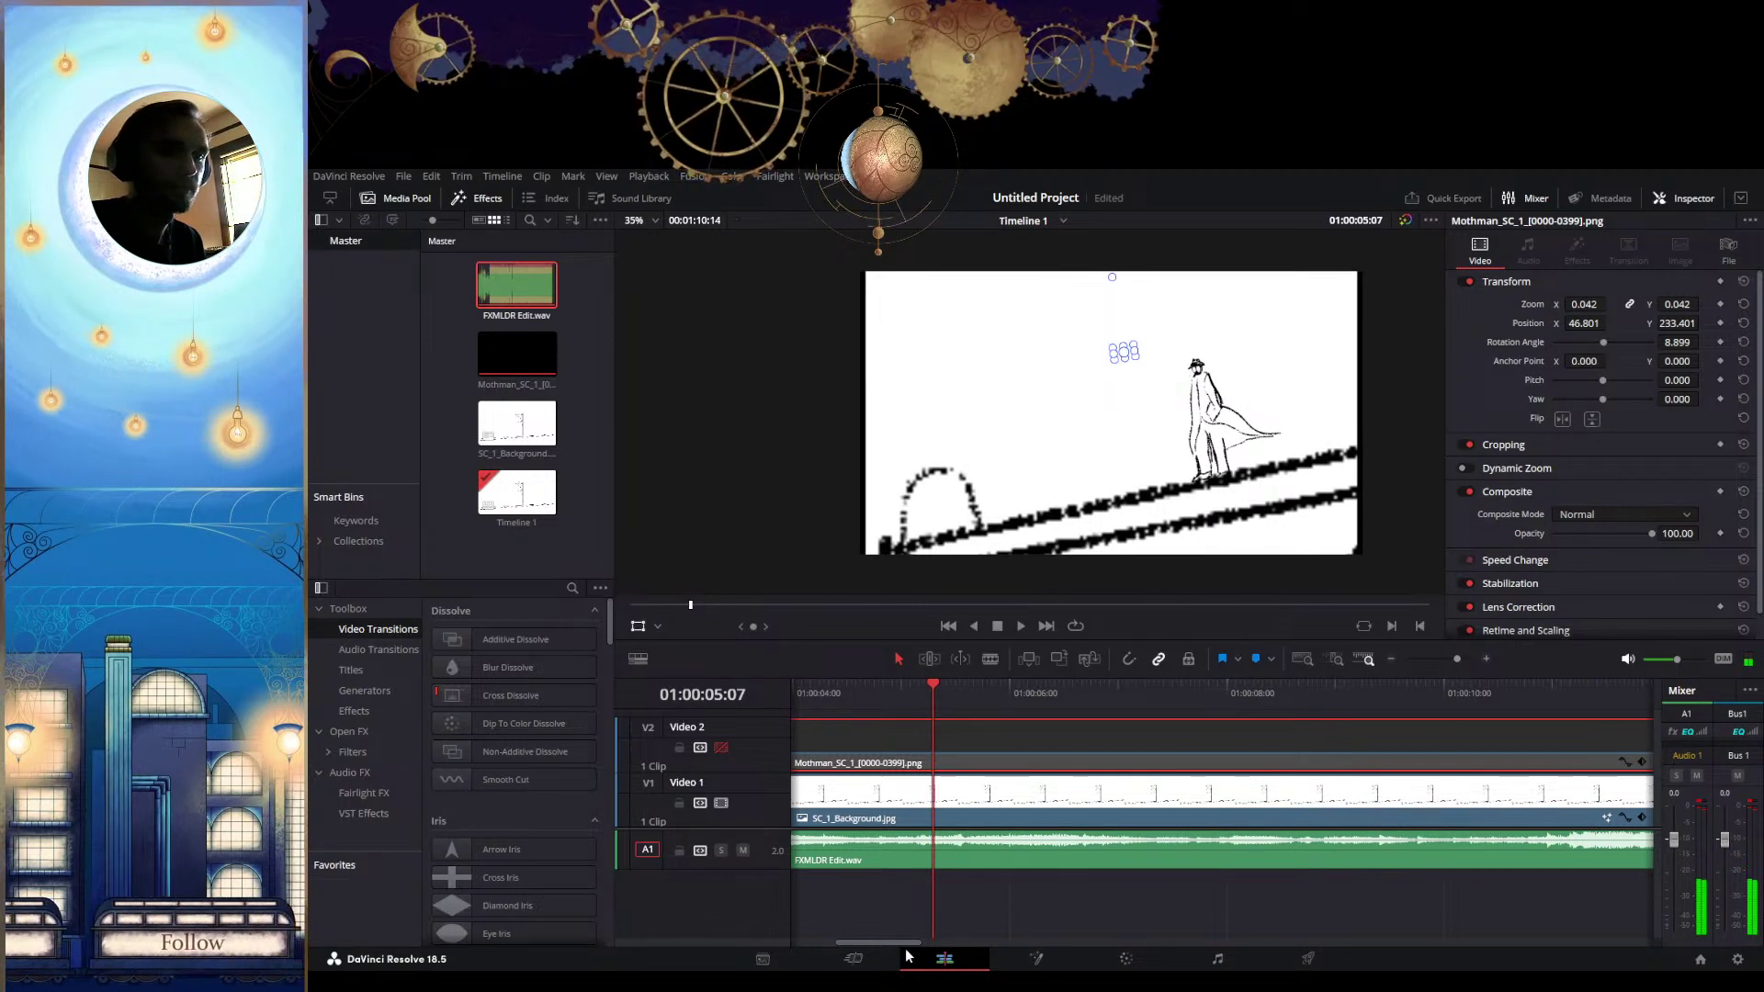
{"action": "left_click_drag", "start_coordinate": [909, 951], "coordinate": [844, 919]}
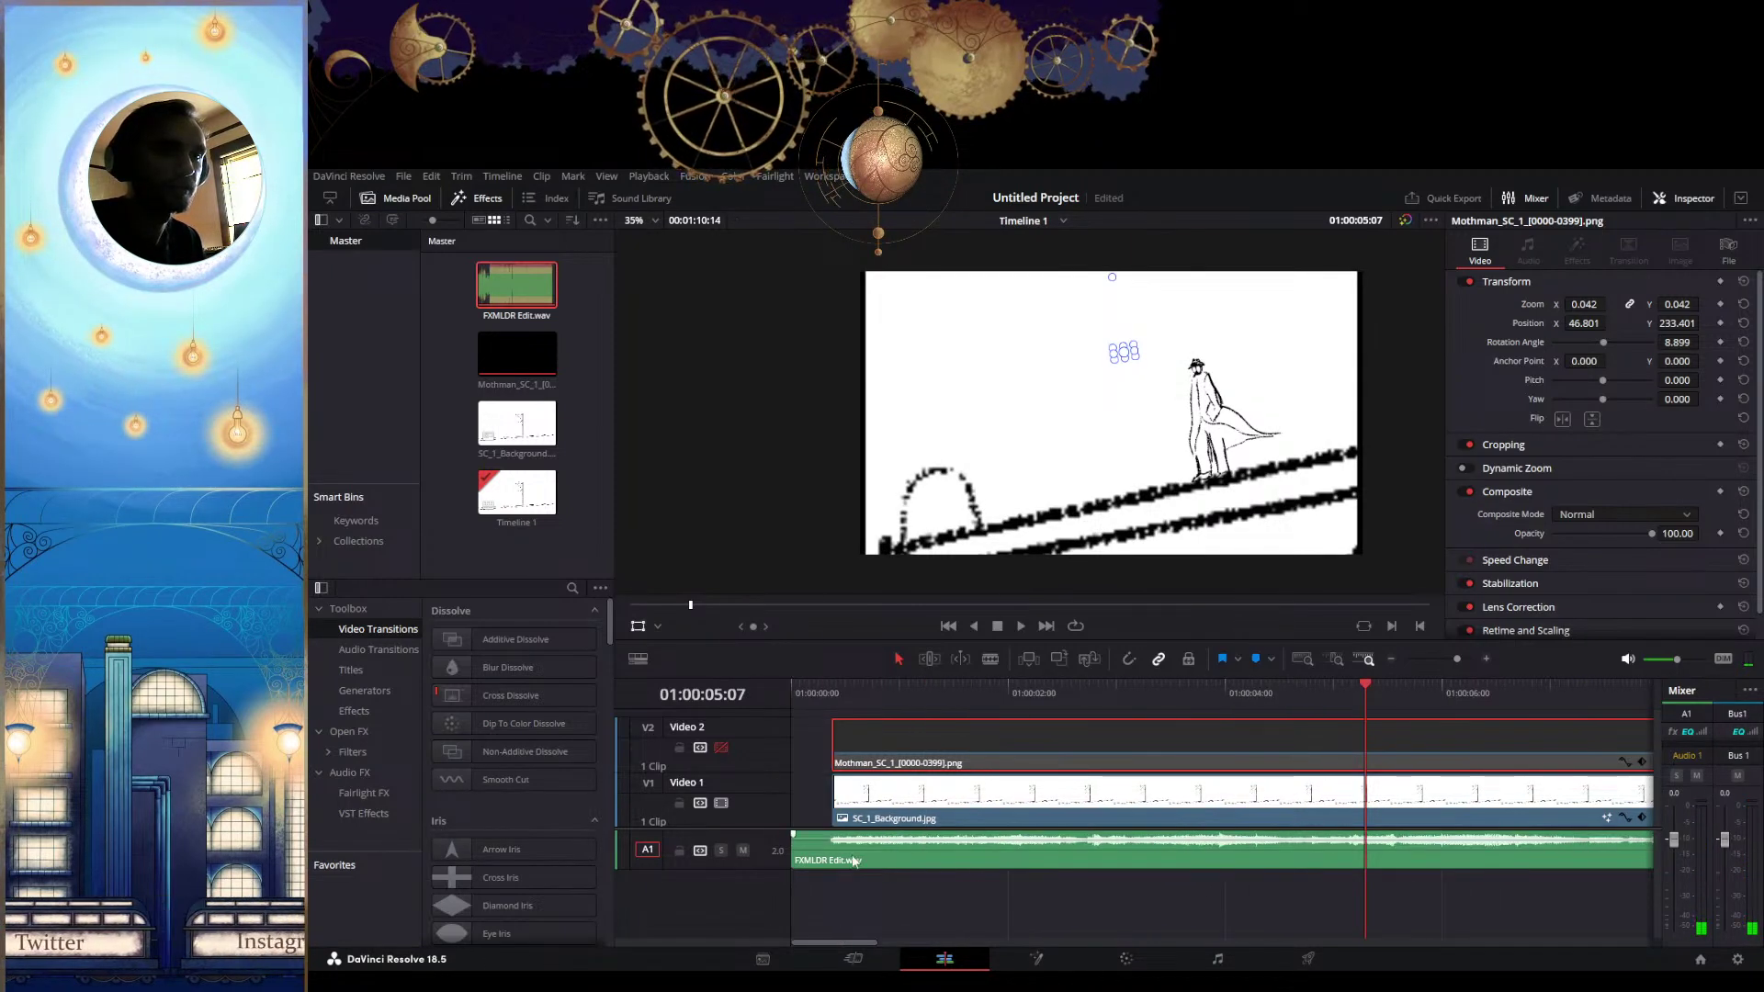
Replay the zoom with the music from the timeline's start to 01:00:12:10, and return the playhead to 01:00:00:00
{"action": "left_click", "coordinate": [817, 697]}
{"action": "key", "text": "space"}
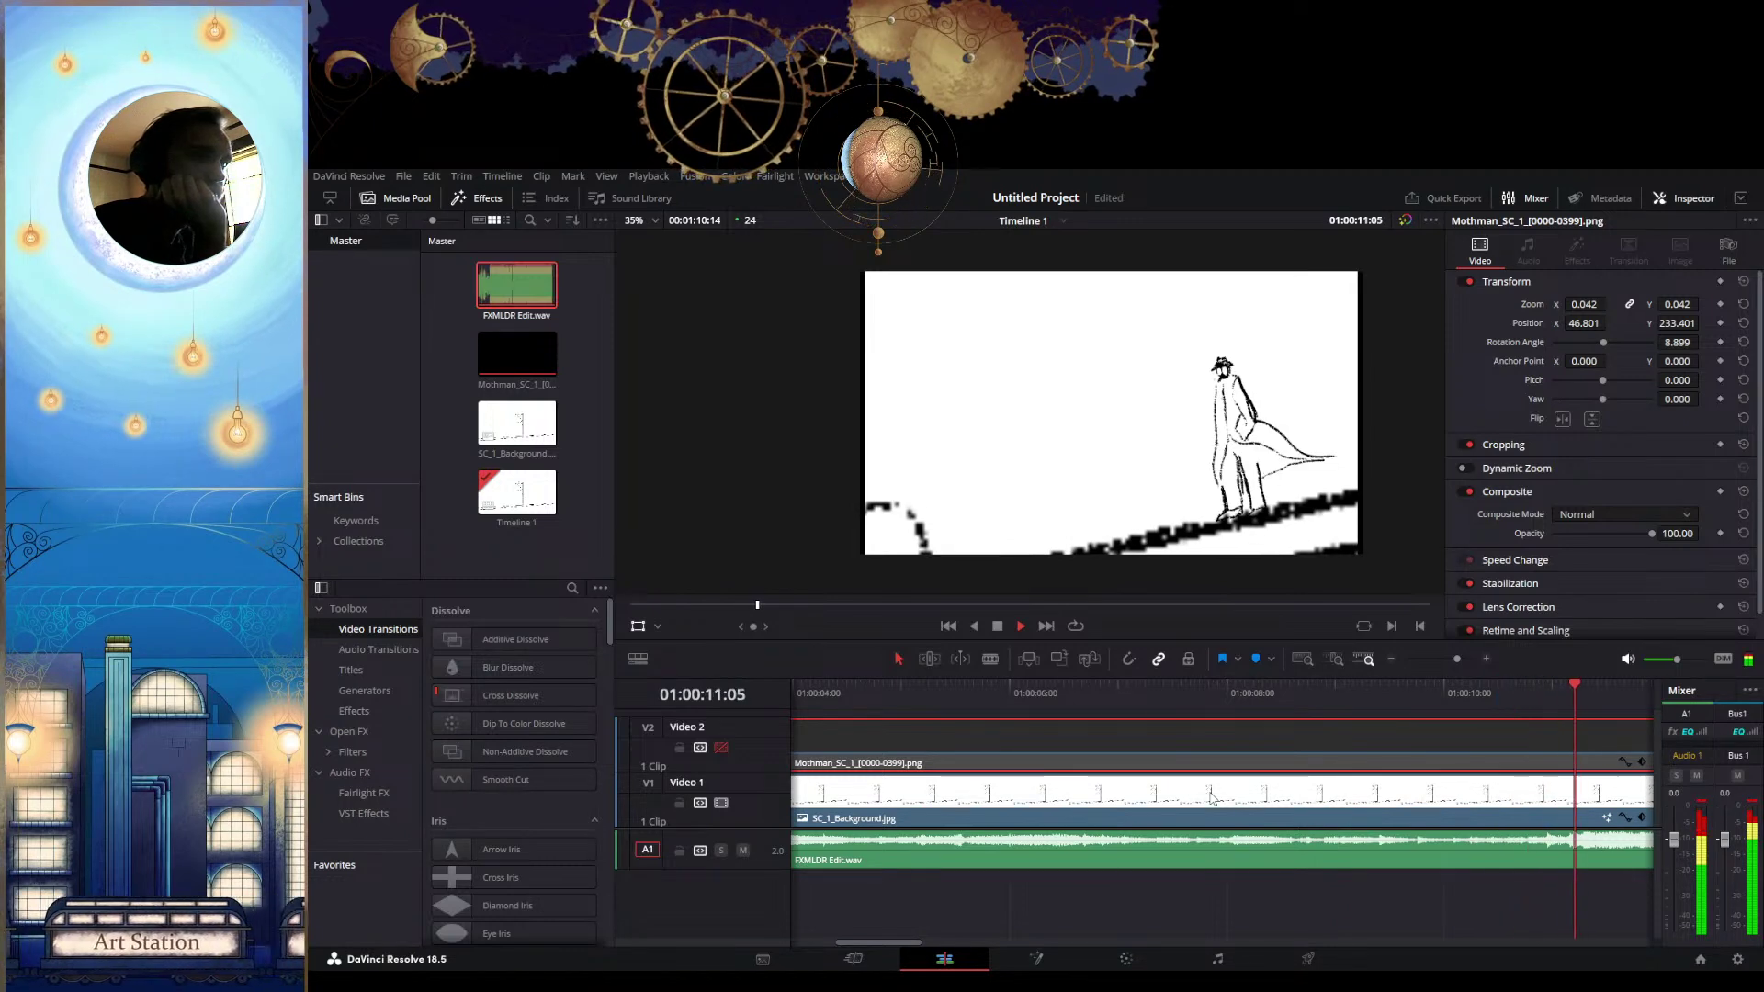
{"action": "key", "text": "space"}
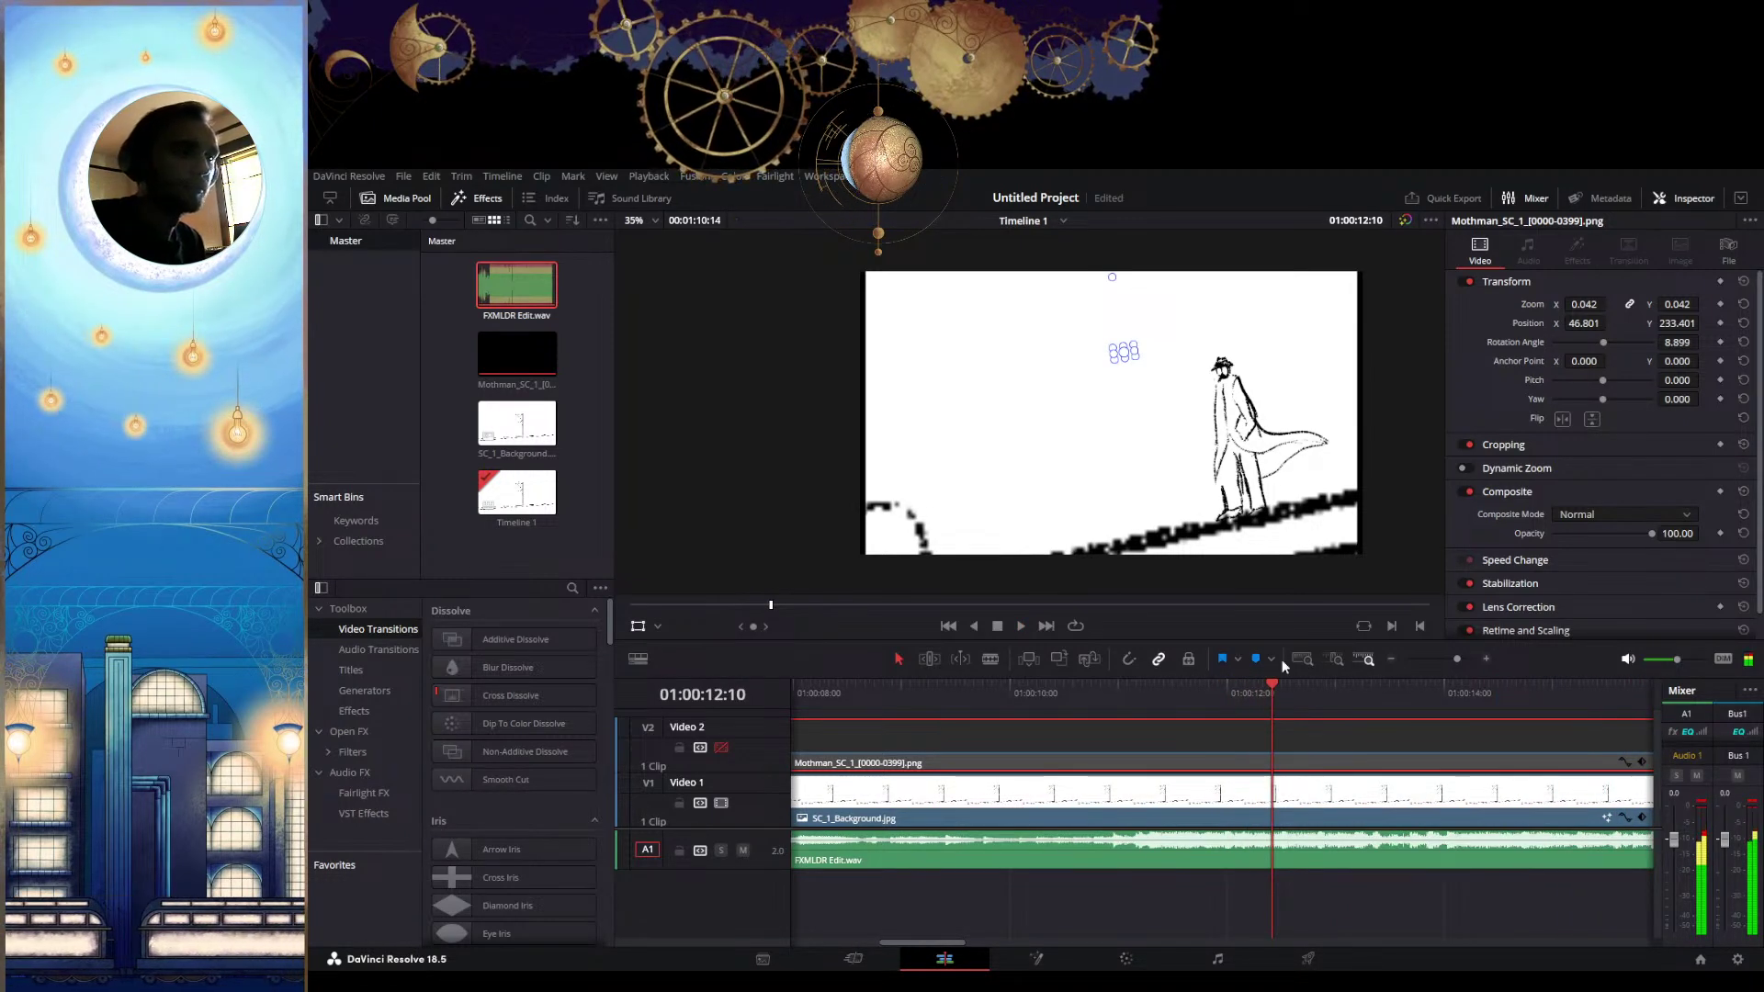
{"action": "left_click_drag", "start_coordinate": [1274, 686], "coordinate": [311, 731]}
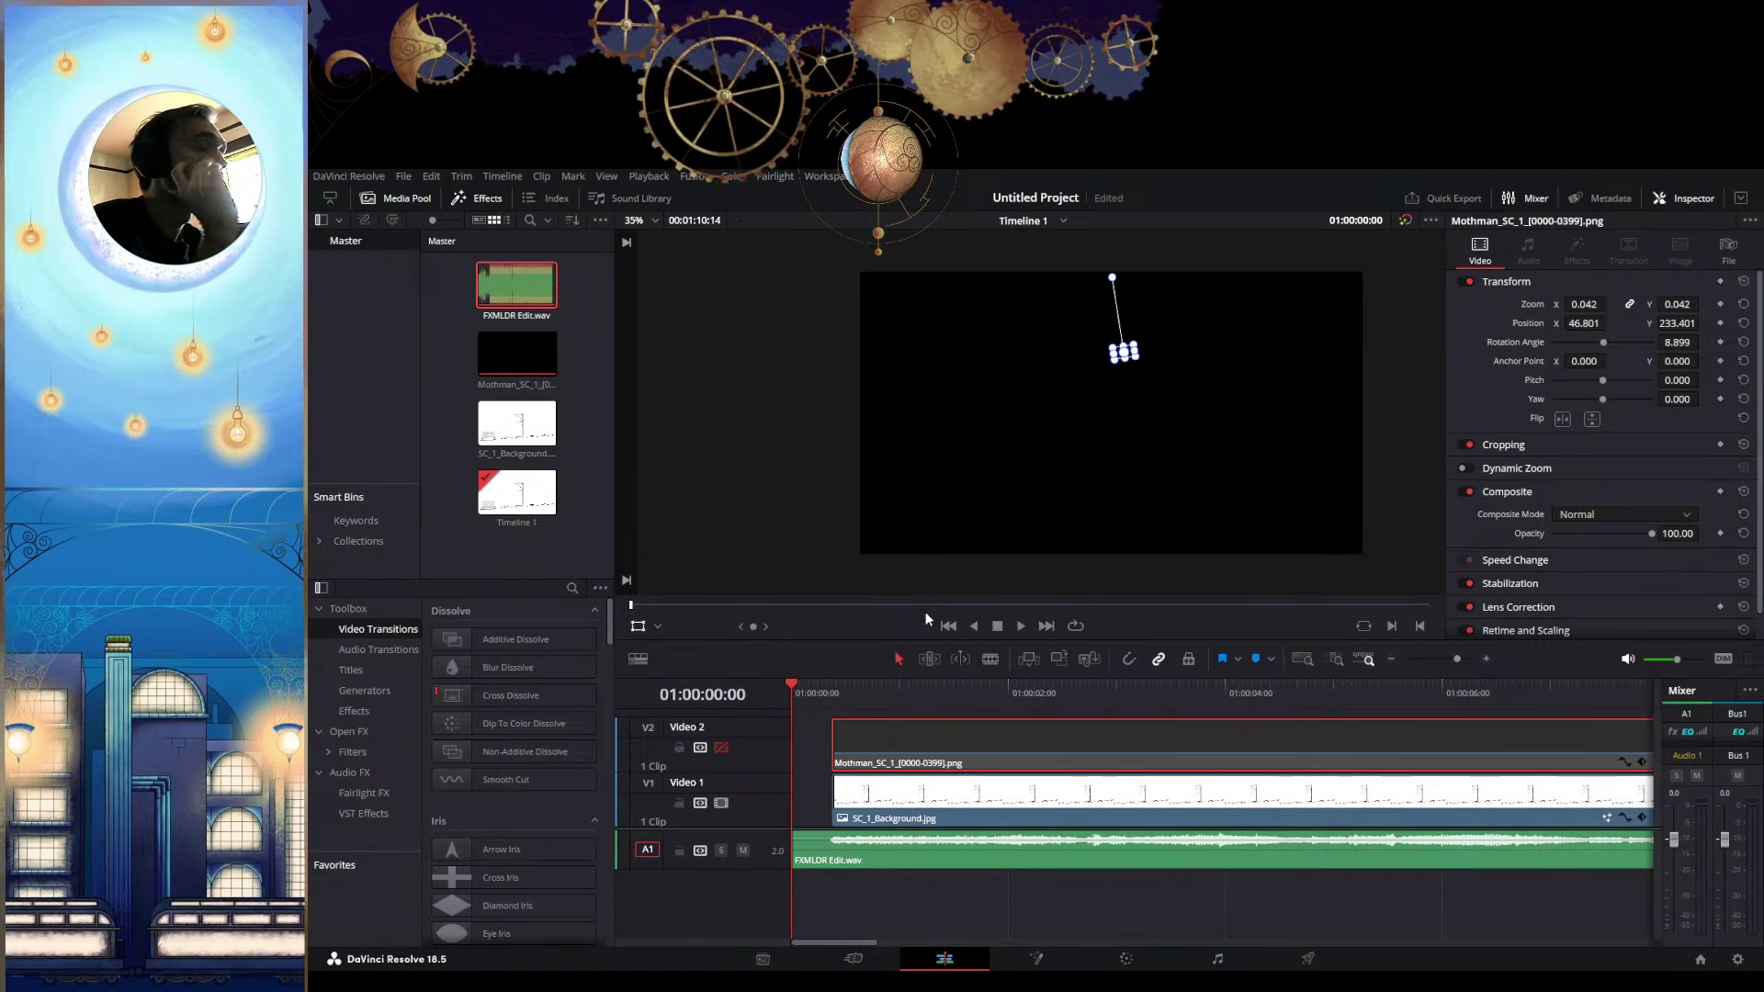
Replay the shot twice from the timeline's start, park the playhead at 01:00:01:02, and open the background clip on the Fusion page
{"action": "key", "text": "space"}
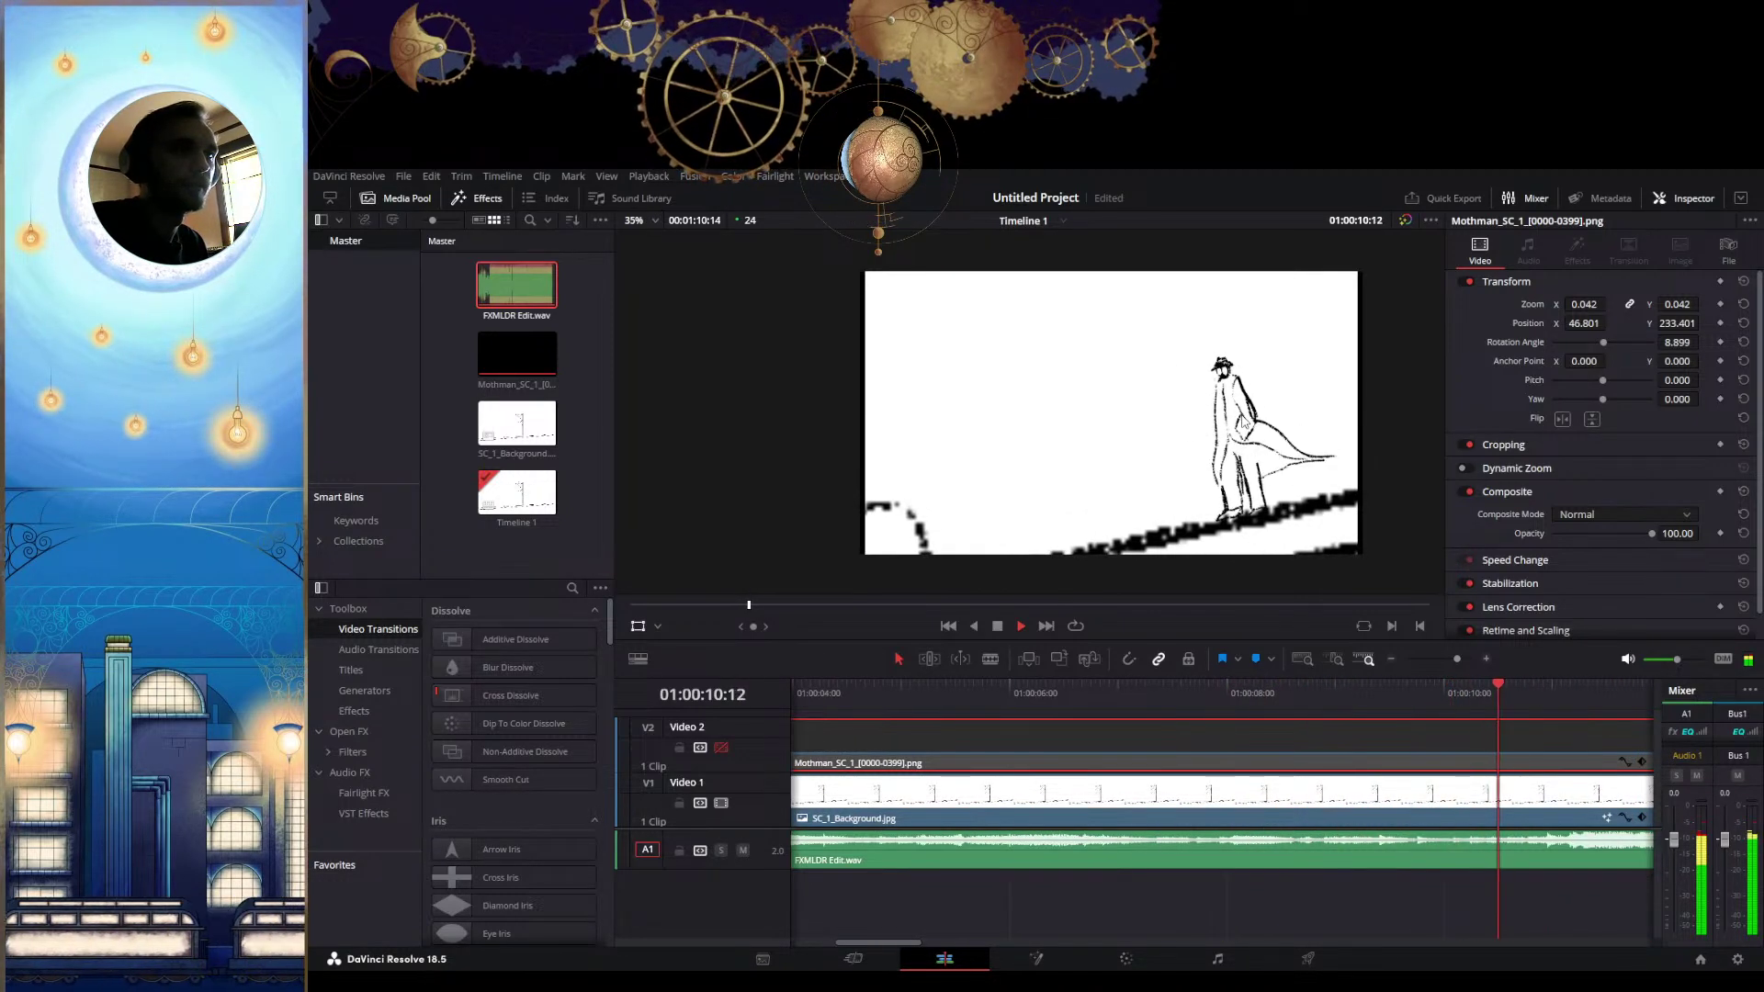
{"action": "key", "text": "space"}
{"action": "left_click_drag", "start_coordinate": [1261, 692], "coordinate": [665, 782]}
{"action": "key", "text": "space"}
{"action": "key", "text": "space"}
{"action": "mouse_move", "coordinate": [878, 698]}
{"action": "left_mouse_down"}
{"action": "mouse_move", "coordinate": [827, 698]}
{"action": "mouse_move", "coordinate": [911, 710]}
{"action": "left_mouse_up"}
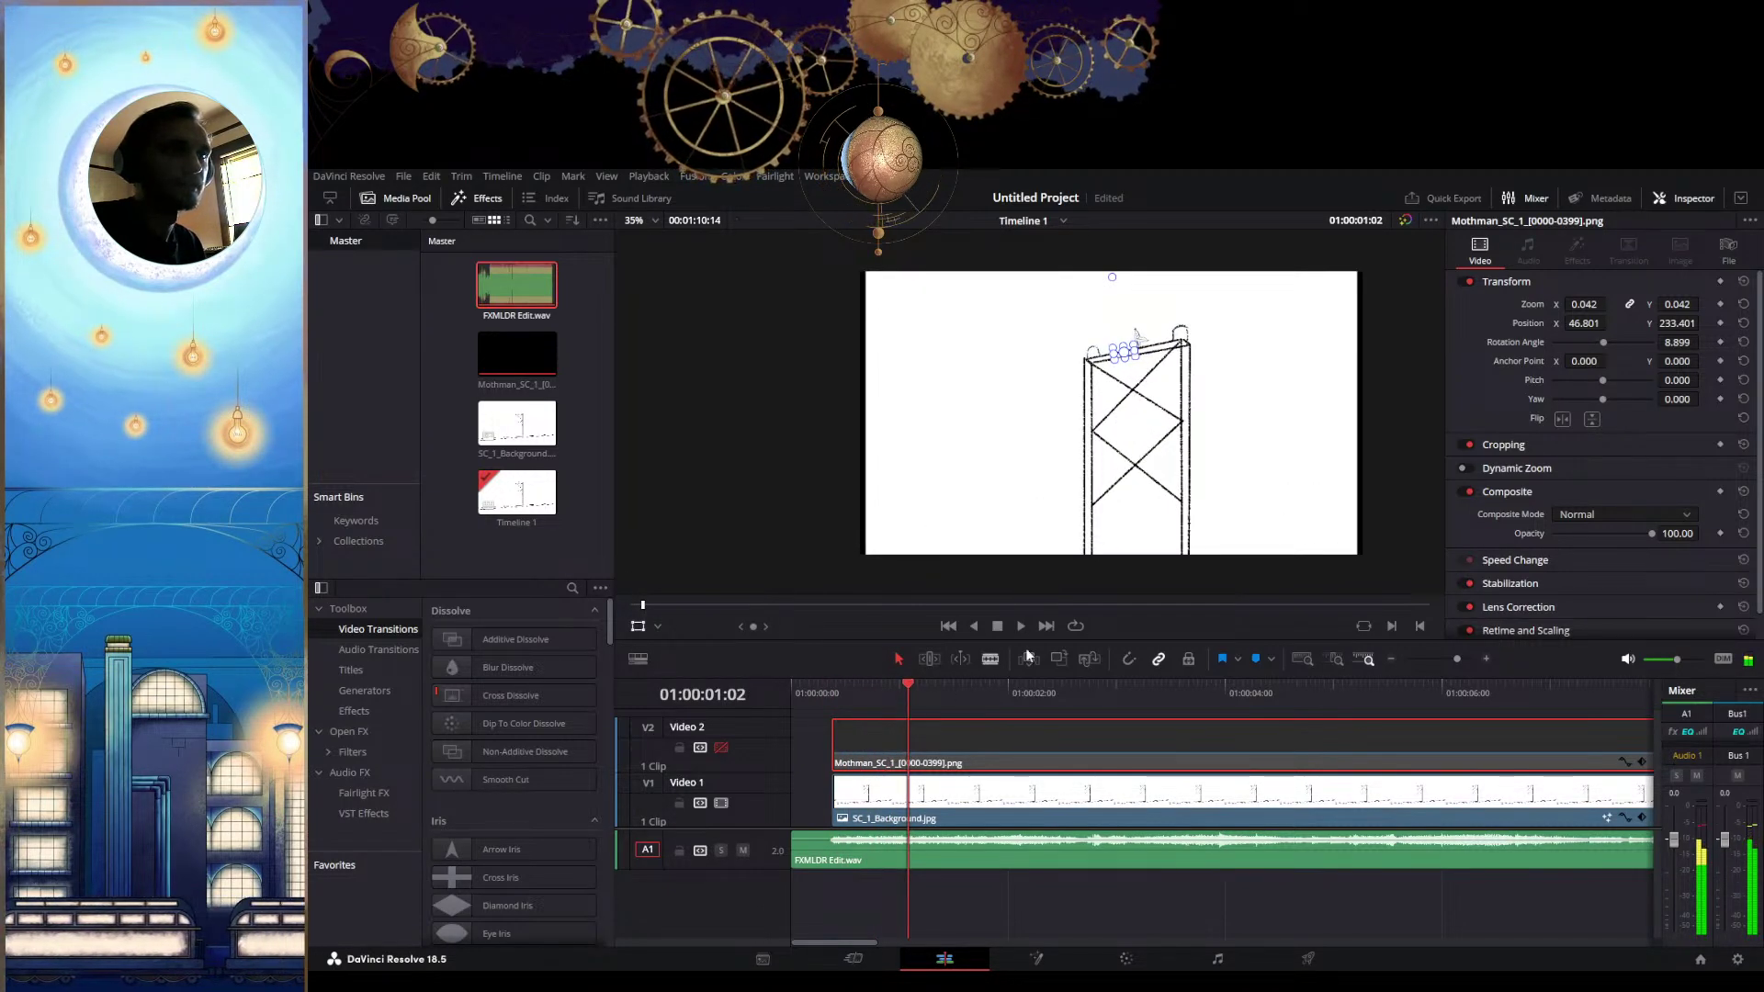
{"action": "left_click", "coordinate": [1036, 958]}
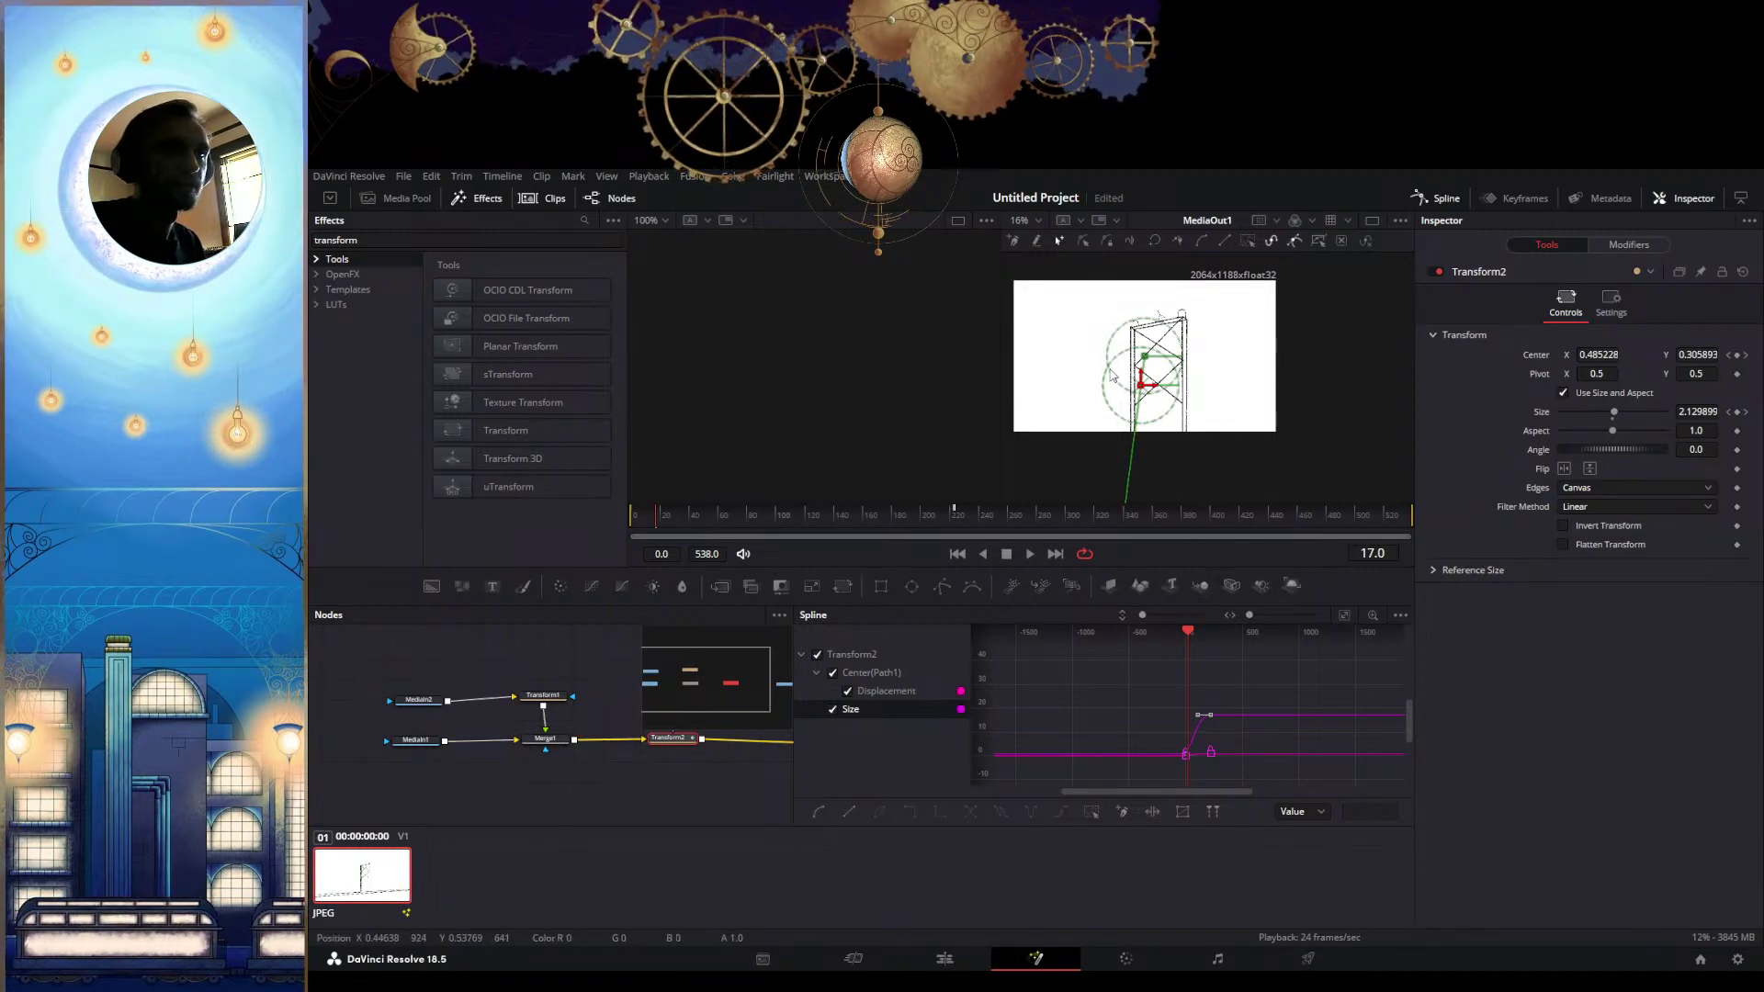
{"action": "left_click_drag", "start_coordinate": [1141, 382], "coordinate": [1121, 332]}
{"action": "key", "text": "ctrl+z"}
{"action": "key", "text": "ctrl+z"}
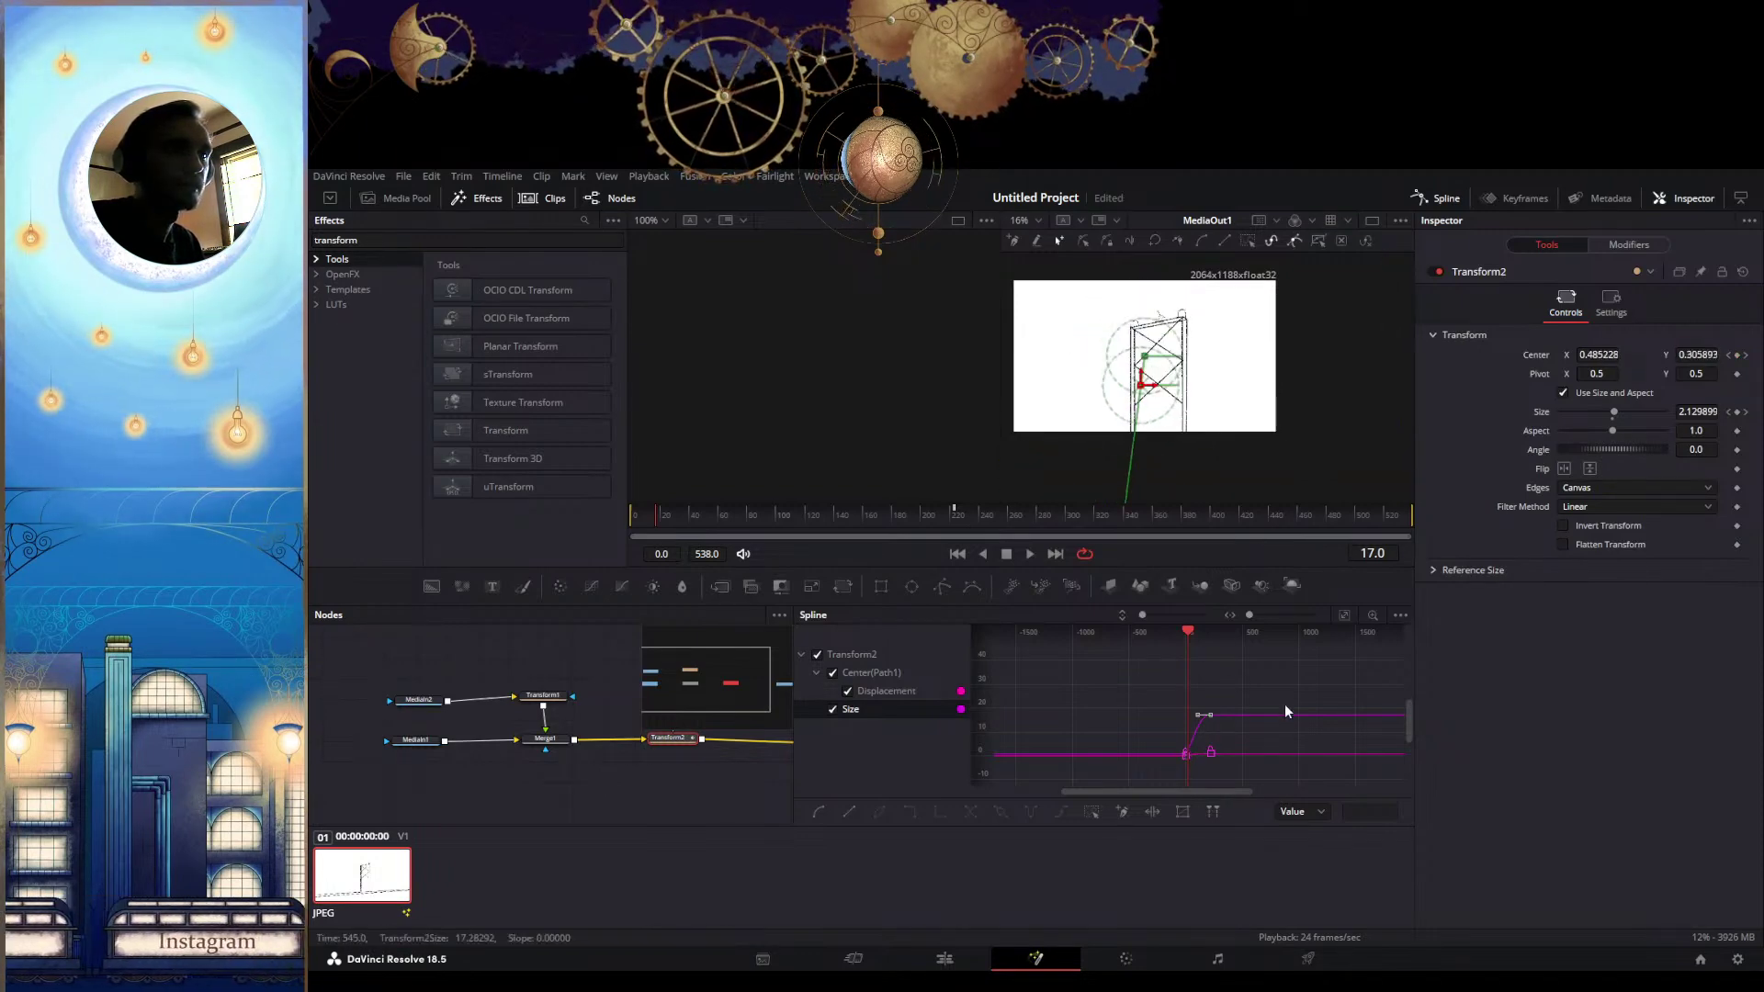
At the frame 0 keyframe, enlarge Transform2 to a size of about 1.81 and move its center up-left to about Y 0.67
{"action": "left_click", "coordinate": [1728, 355]}
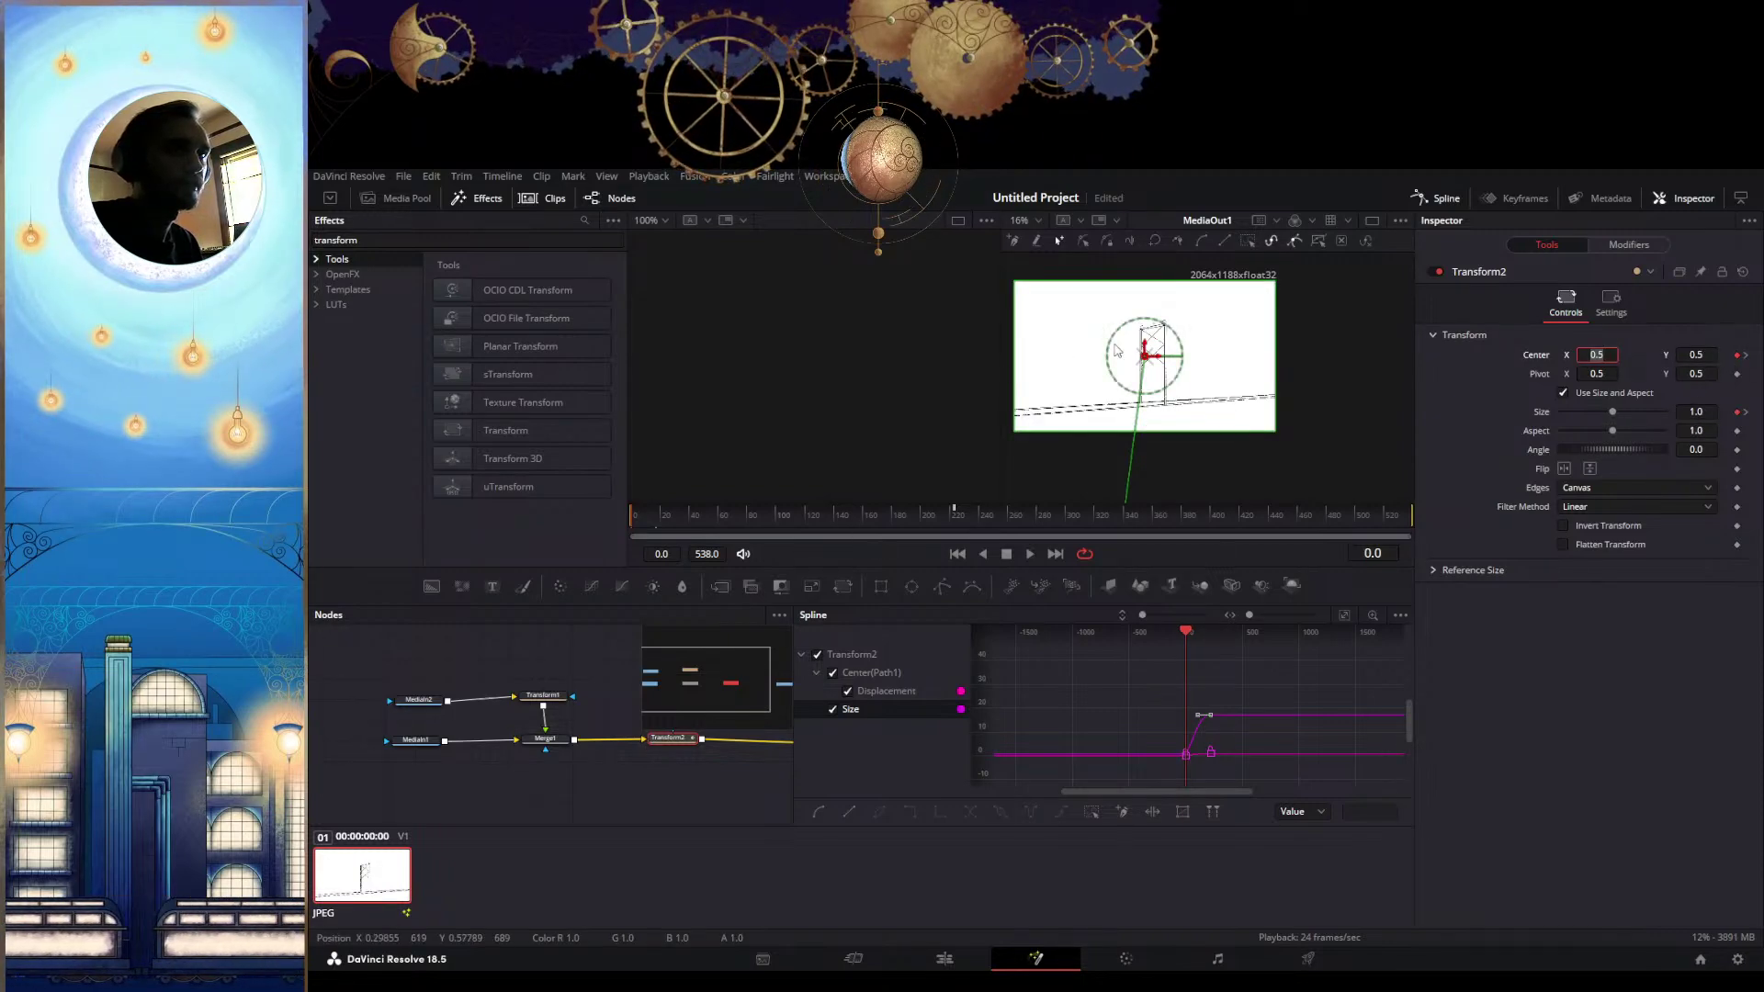
{"action": "scroll", "coordinate": [1182, 332], "scroll_direction": "down", "scroll_amount": 2}
{"action": "scroll", "coordinate": [1191, 339], "scroll_direction": "up", "scroll_amount": 3}
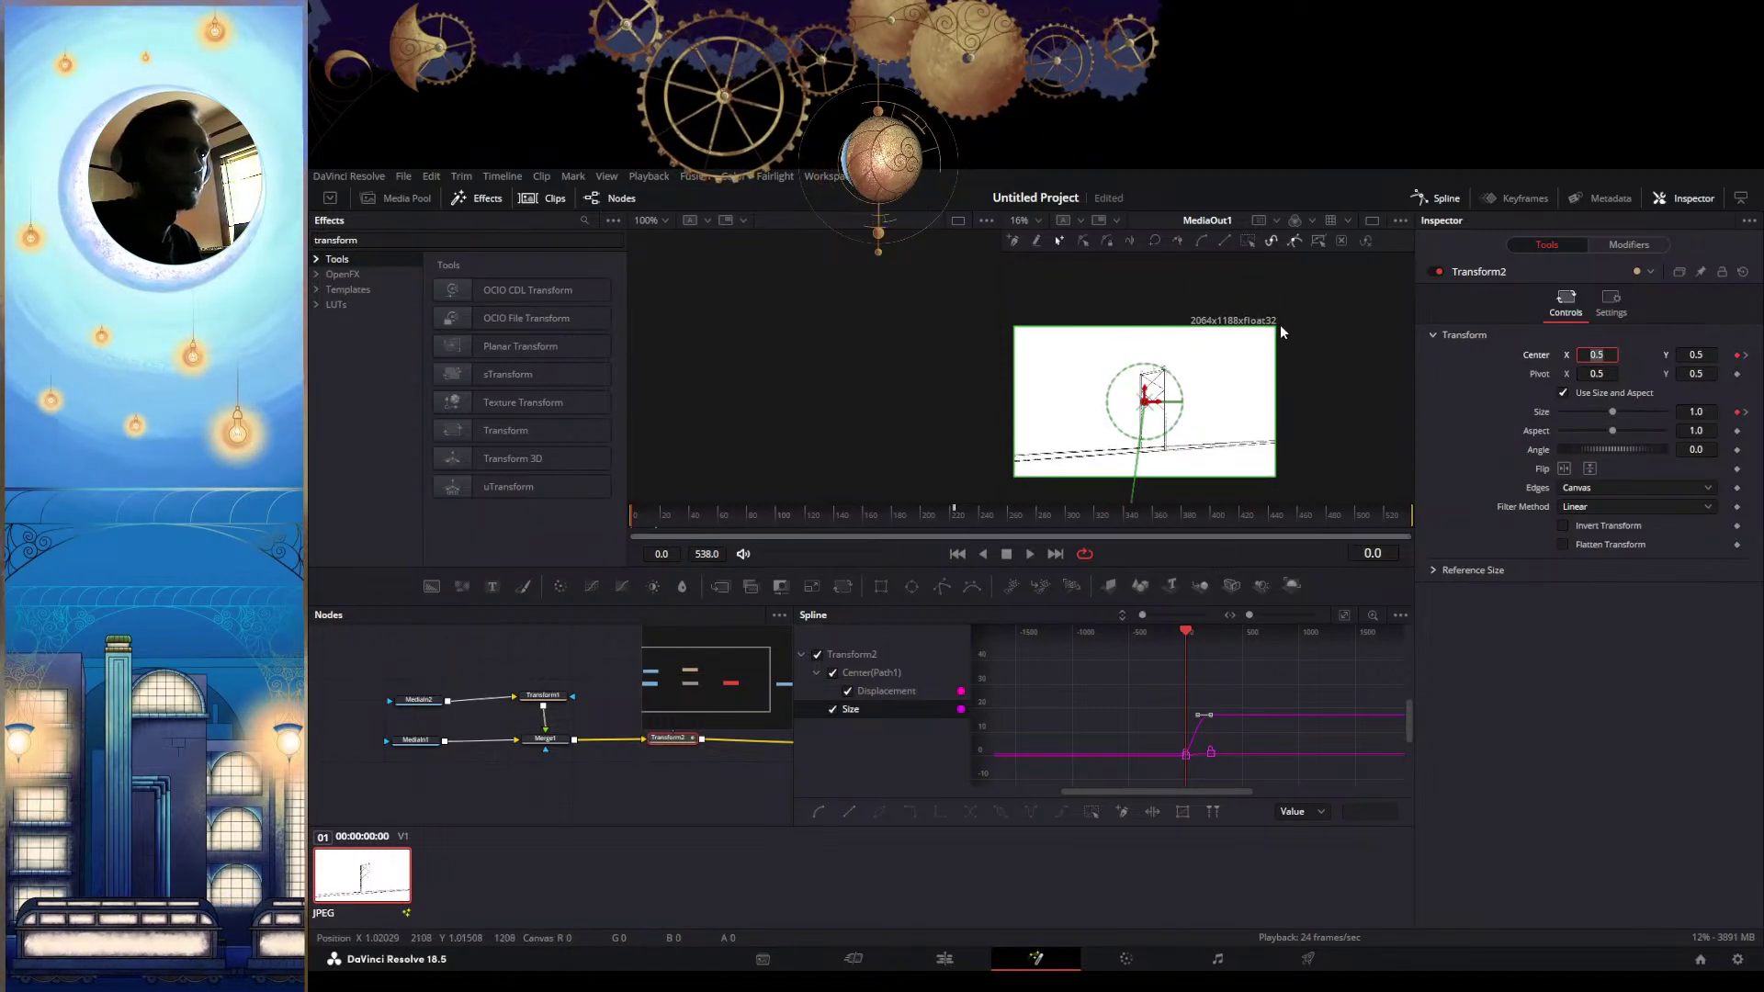
{"action": "left_click_drag", "start_coordinate": [1276, 326], "coordinate": [1381, 284]}
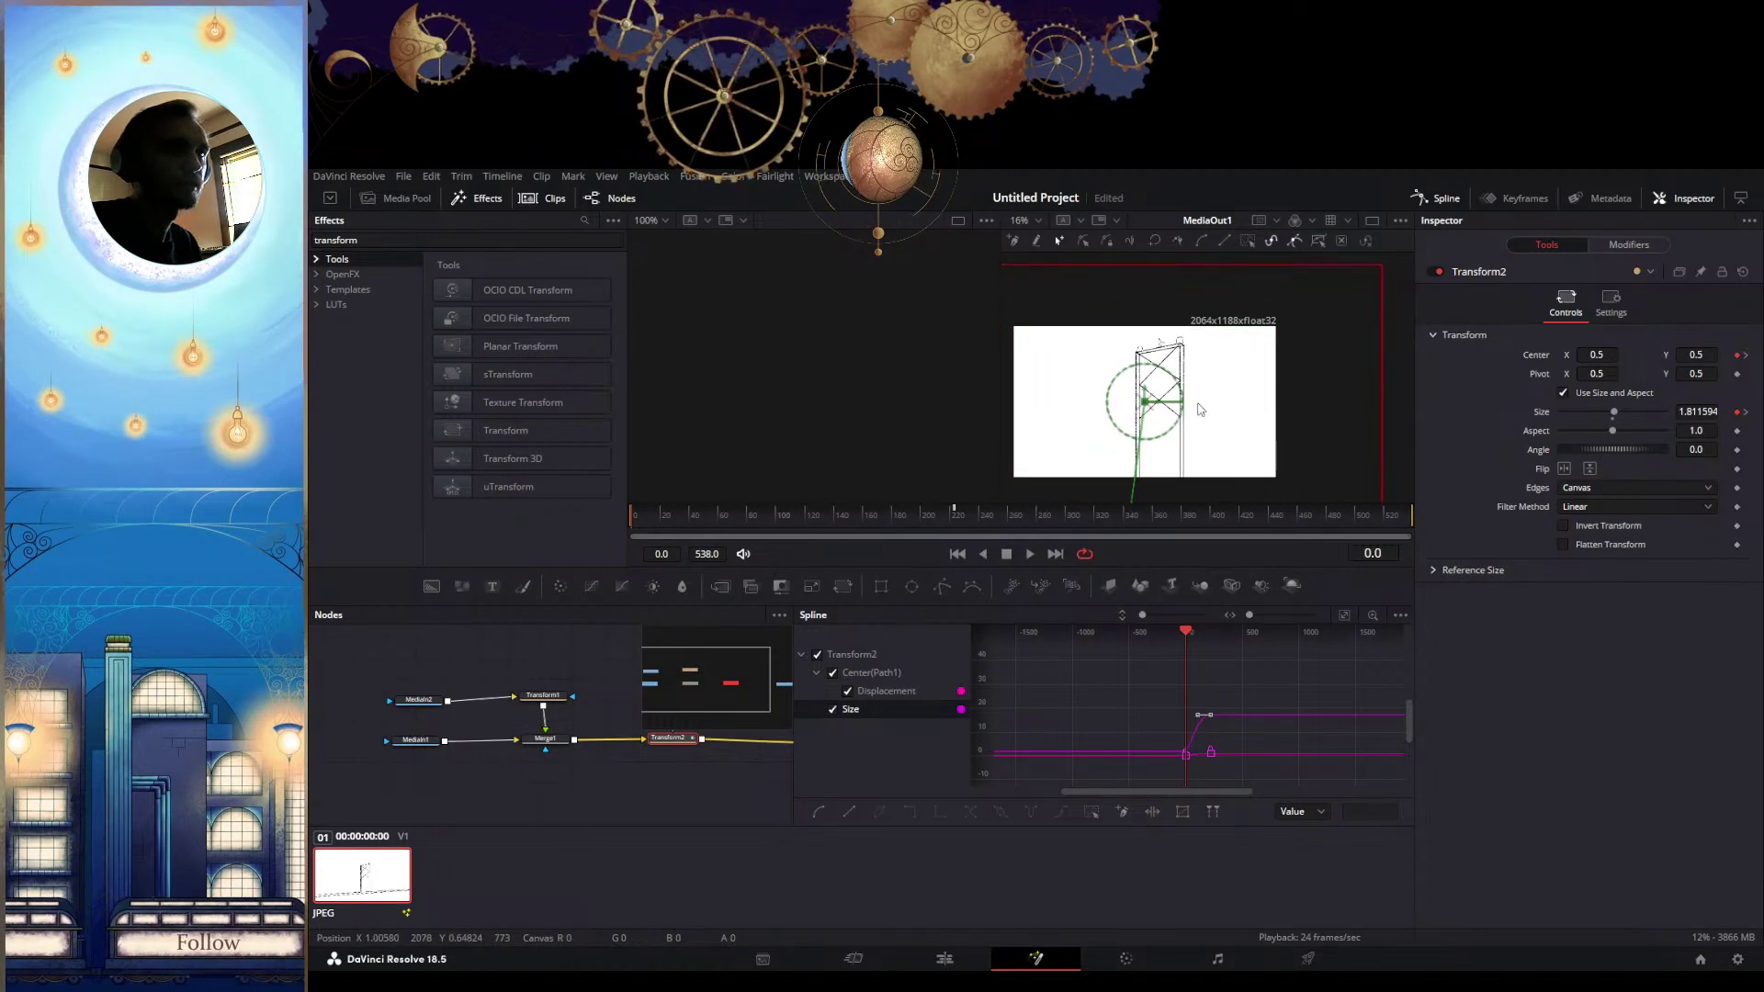
{"action": "left_click_drag", "start_coordinate": [1159, 408], "coordinate": [1062, 361]}
Replay the zoom from frame 0 to frame 264, and review its first part again, stopping around frame 120
{"action": "key", "text": "space"}
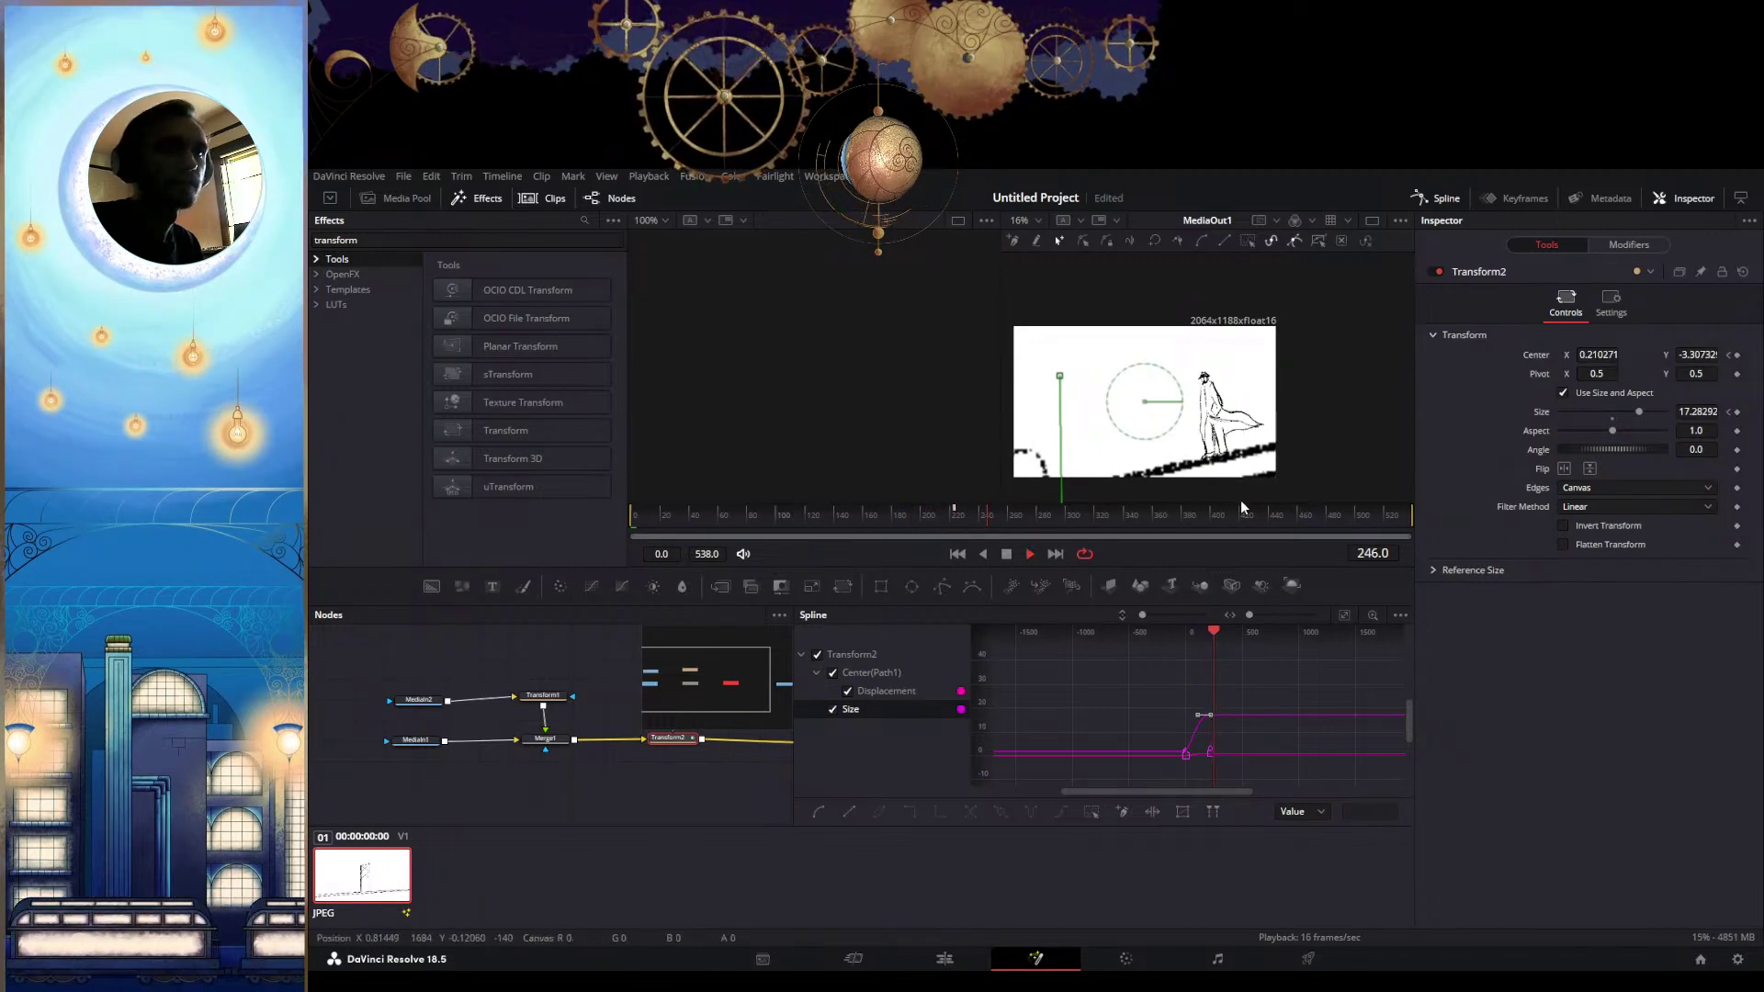
{"action": "key", "text": "space"}
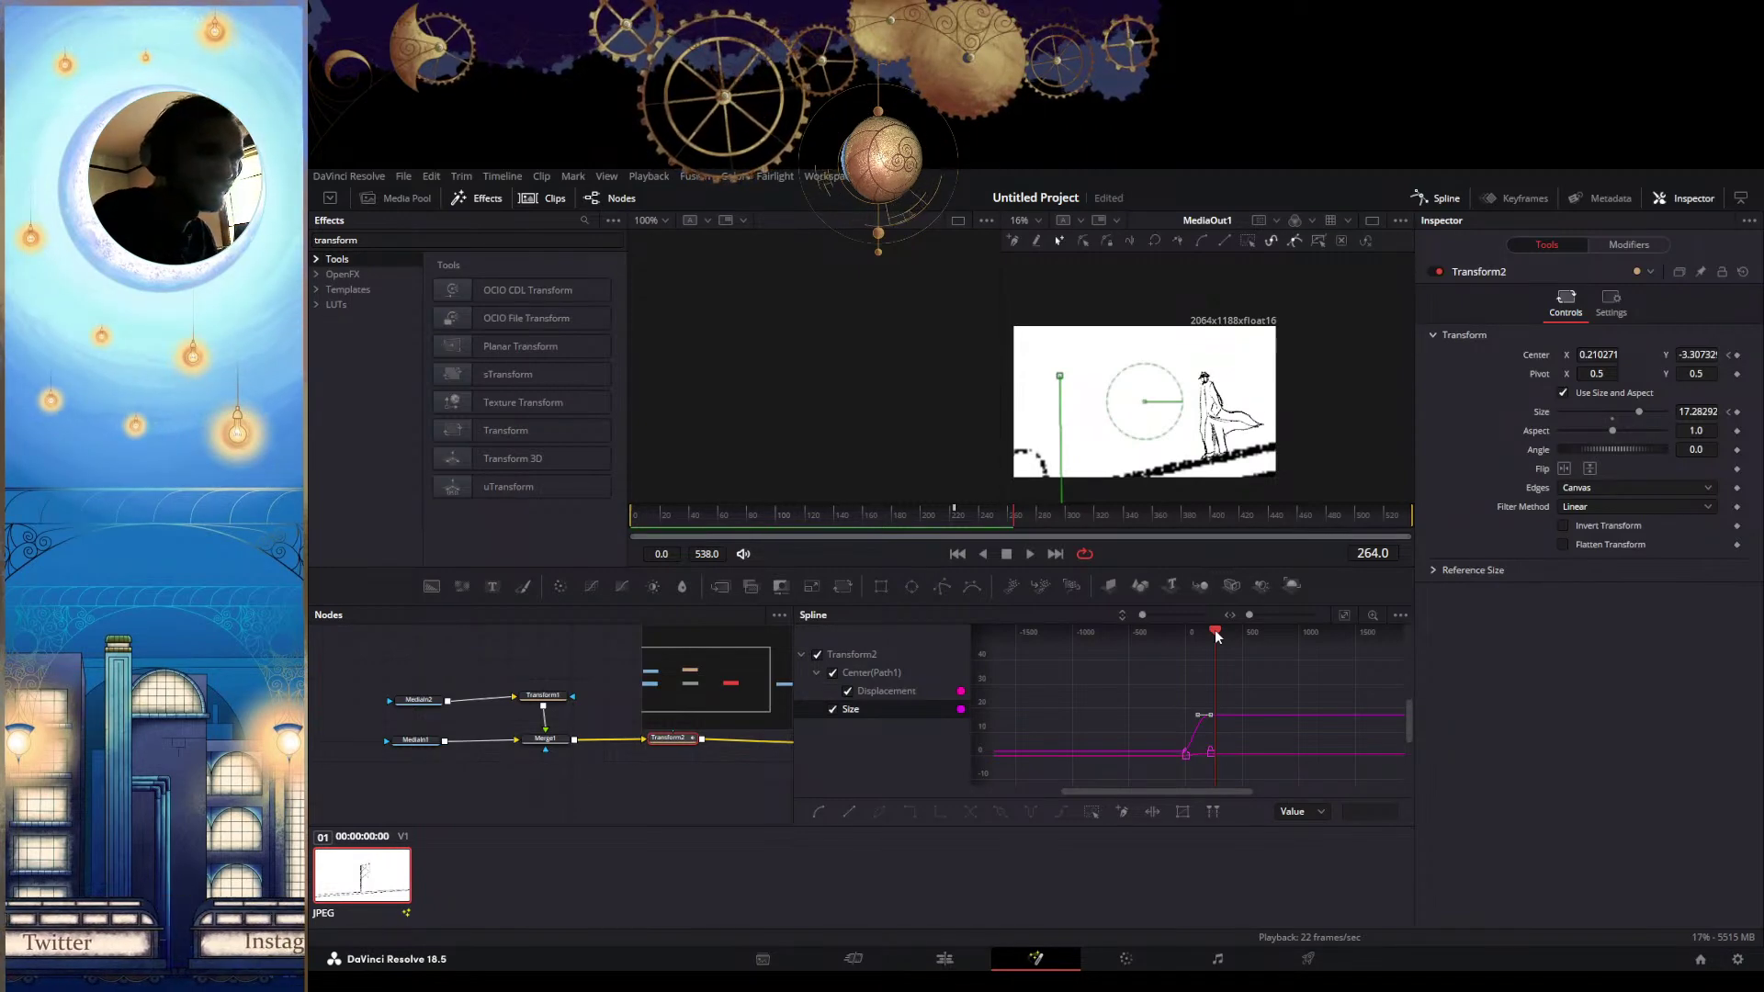
{"action": "key", "text": "space"}
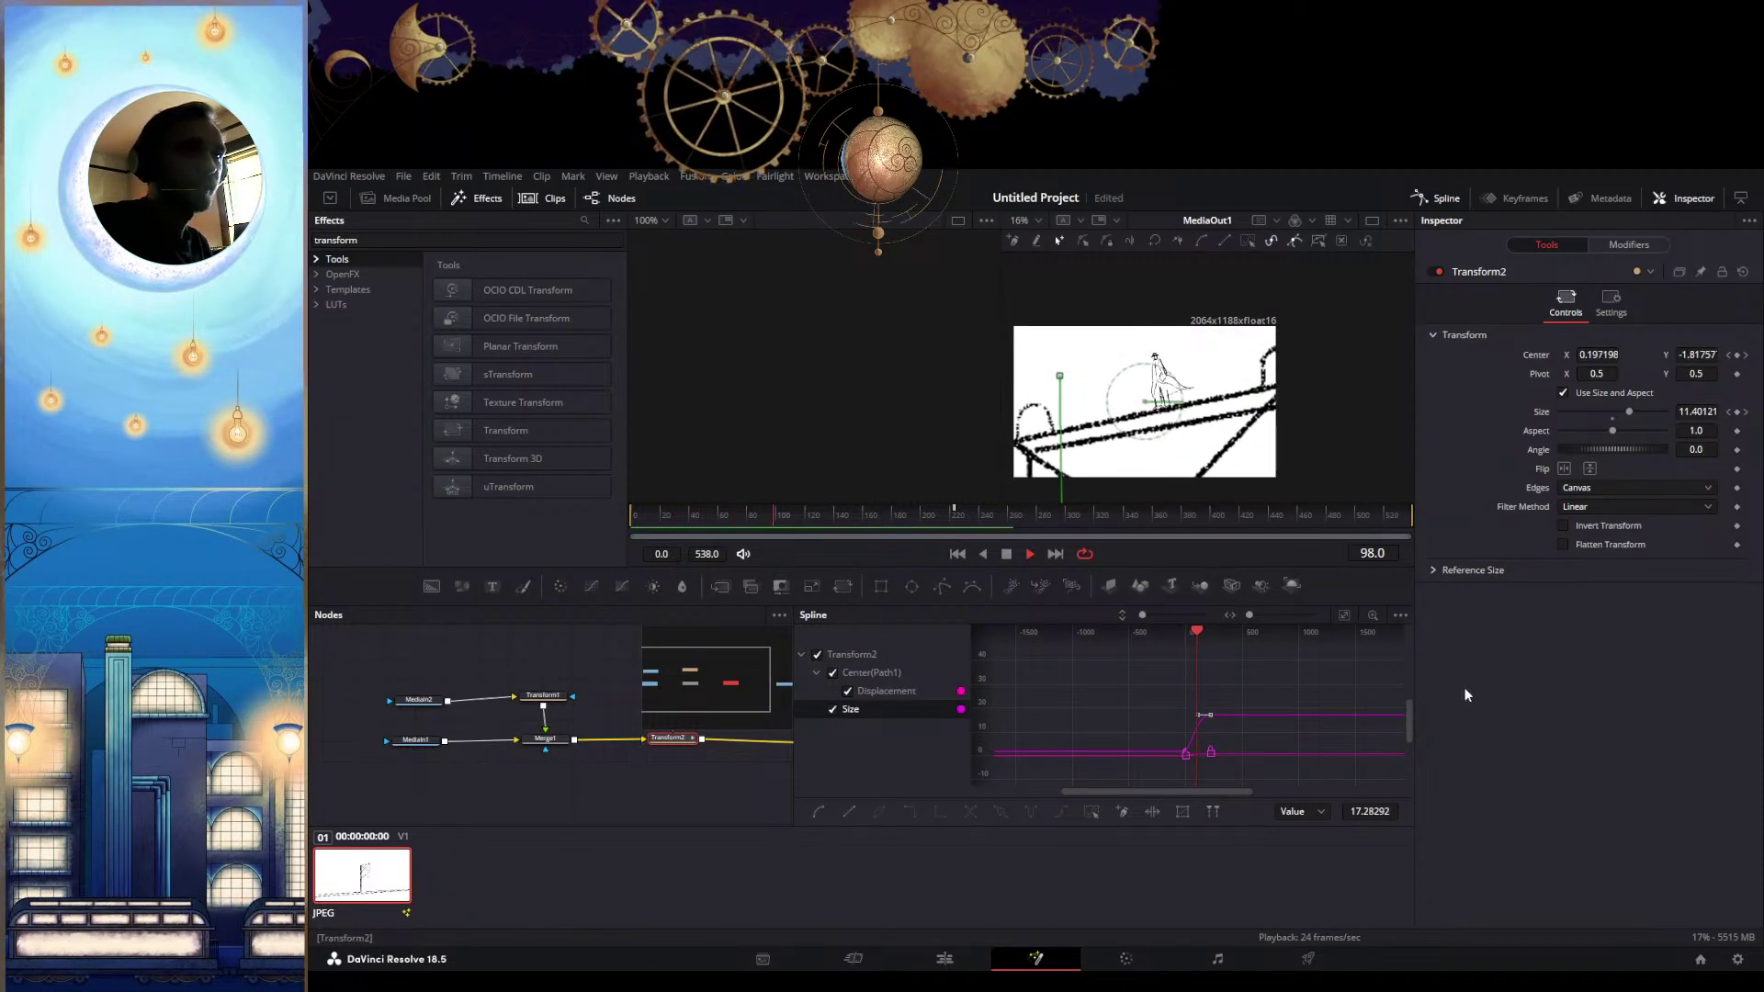
{"action": "left_click_drag", "start_coordinate": [1200, 630], "coordinate": [1186, 632]}
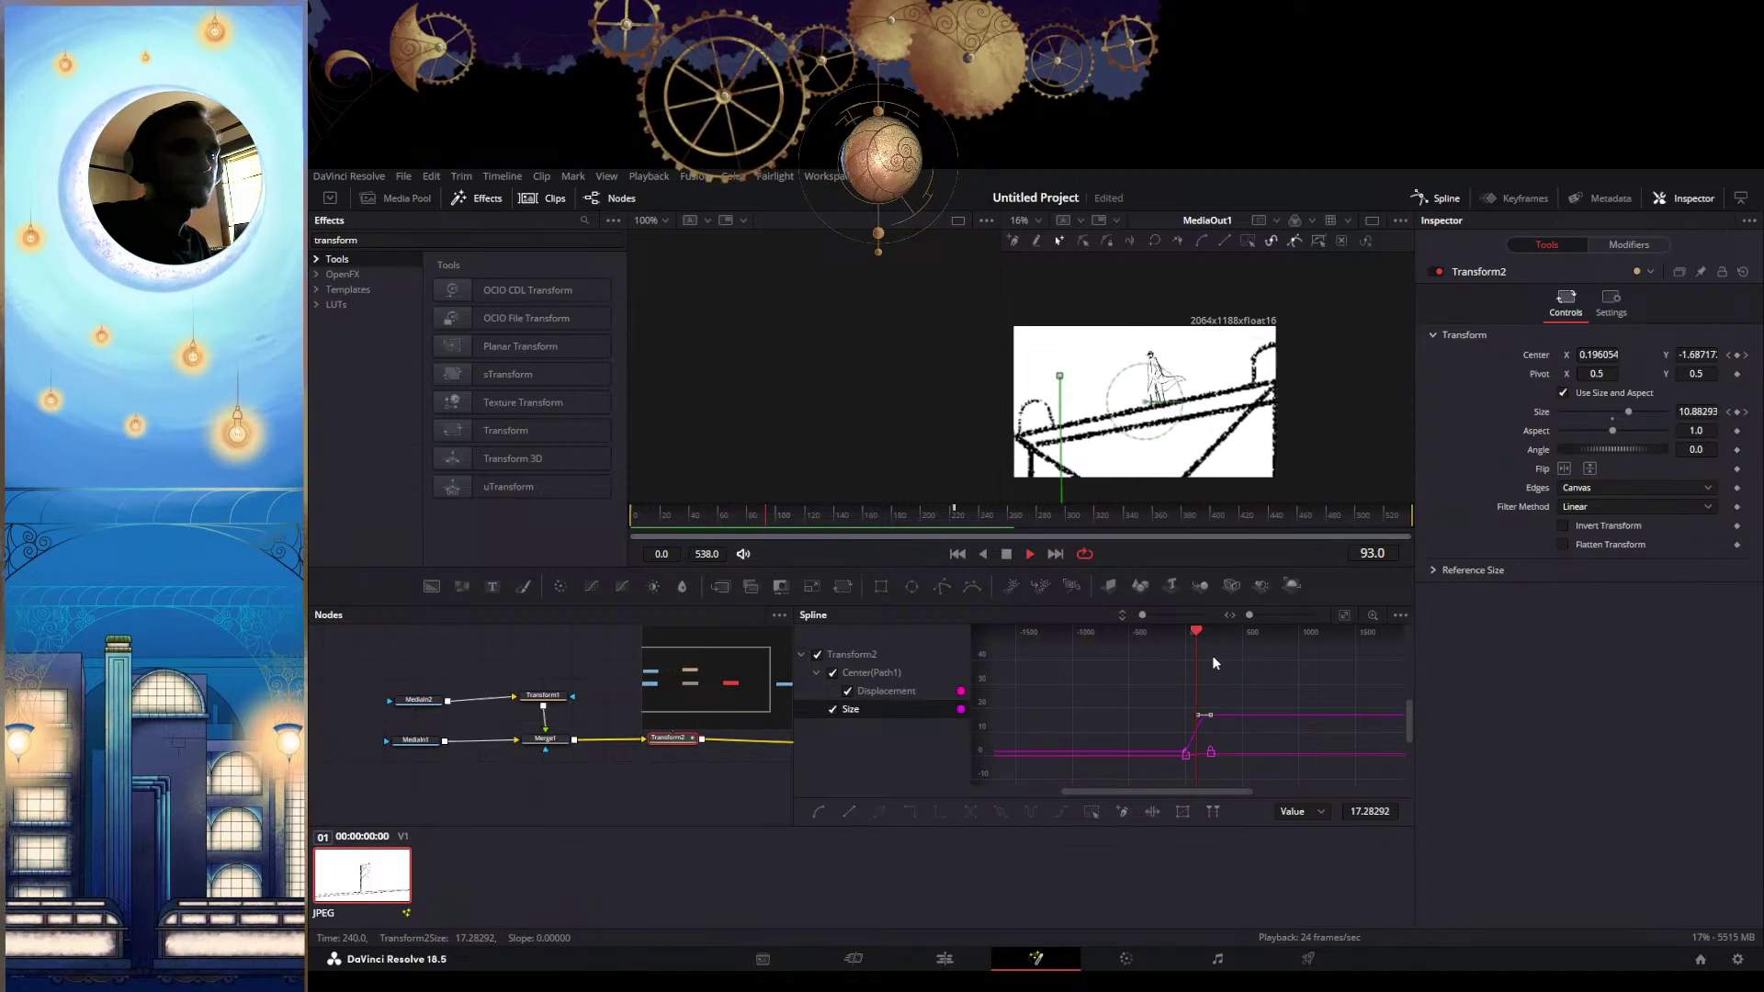
{"action": "key", "text": "space"}
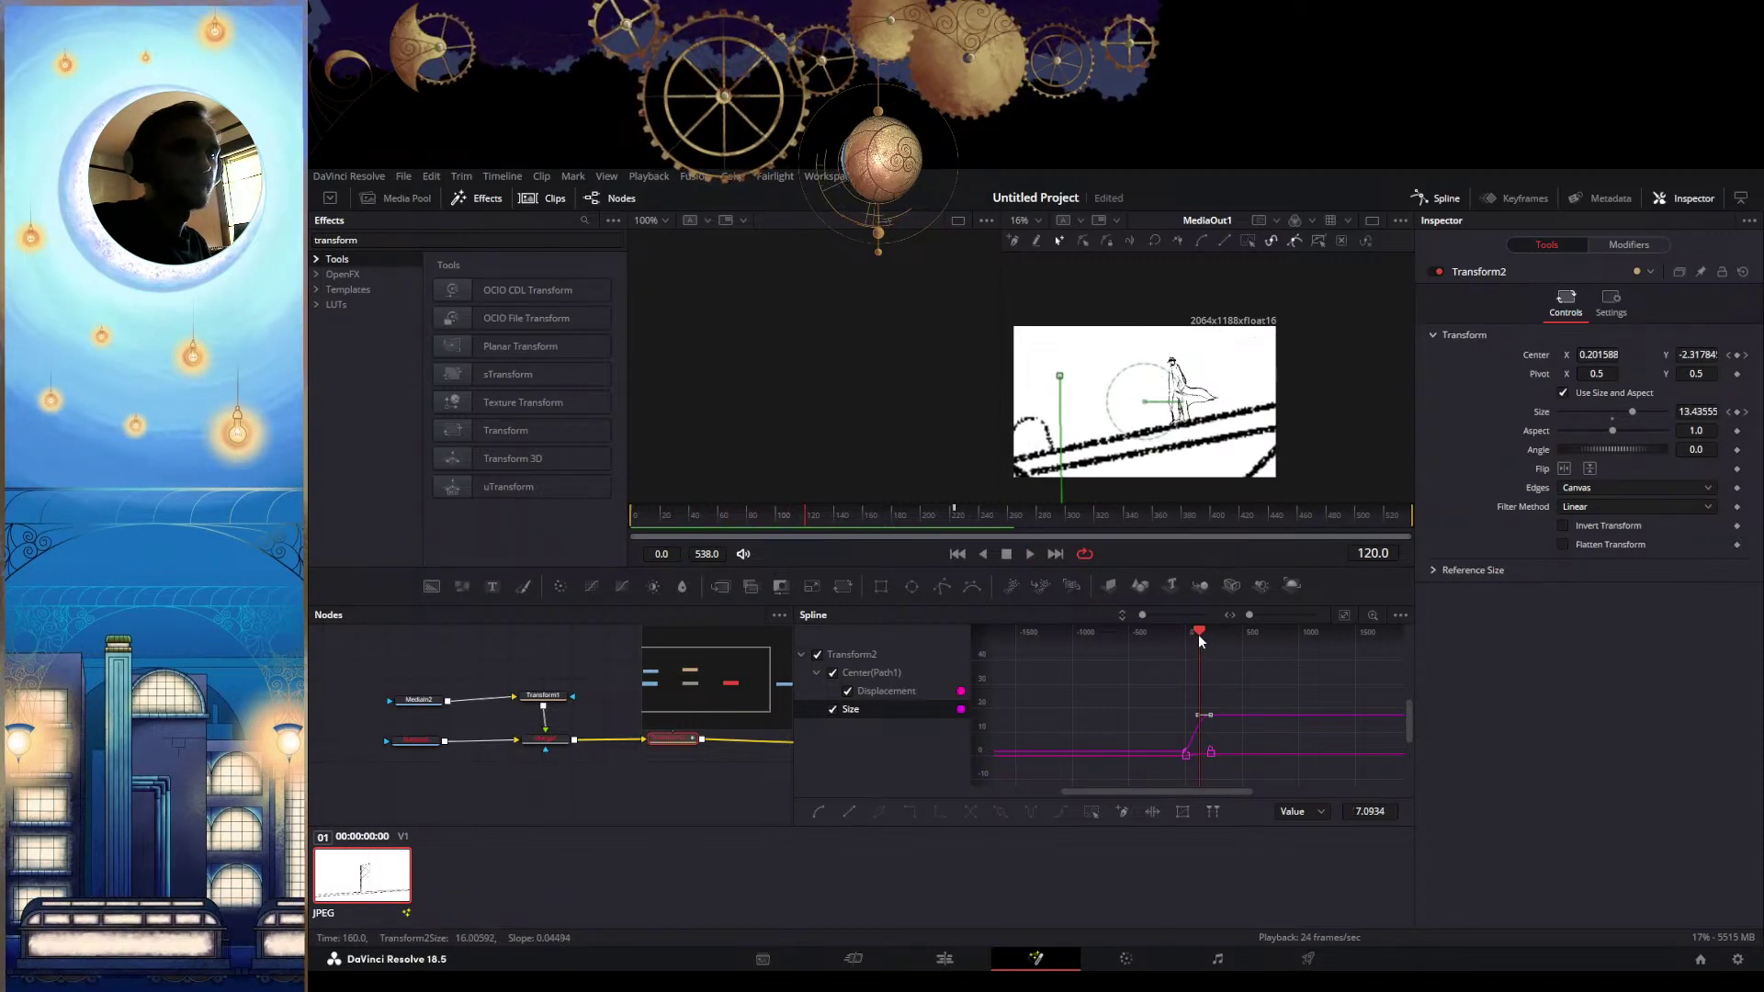
{"action": "left_click_drag", "start_coordinate": [1198, 634], "coordinate": [1197, 634]}
At the frame 0 keyframe, set Transform2's size to about 2.30 and its center to about X -0.13, Y 0.88
{"action": "left_click", "coordinate": [1728, 356]}
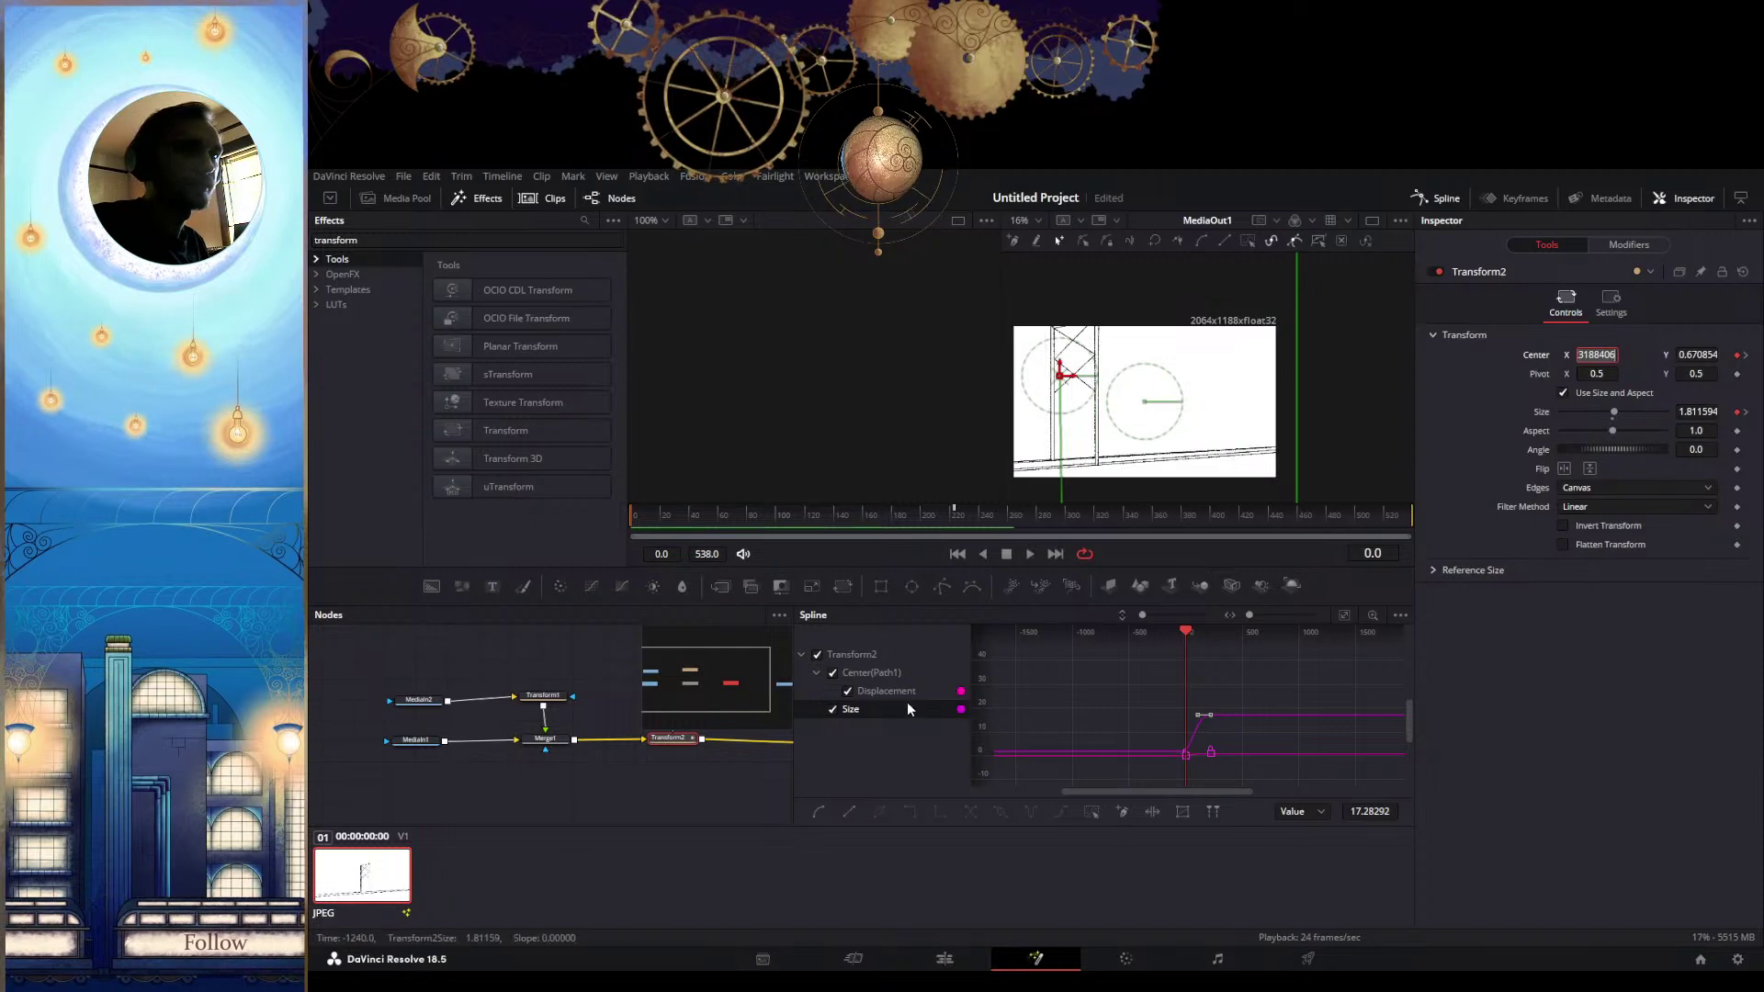
{"action": "left_click_drag", "start_coordinate": [1075, 380], "coordinate": [1014, 381]}
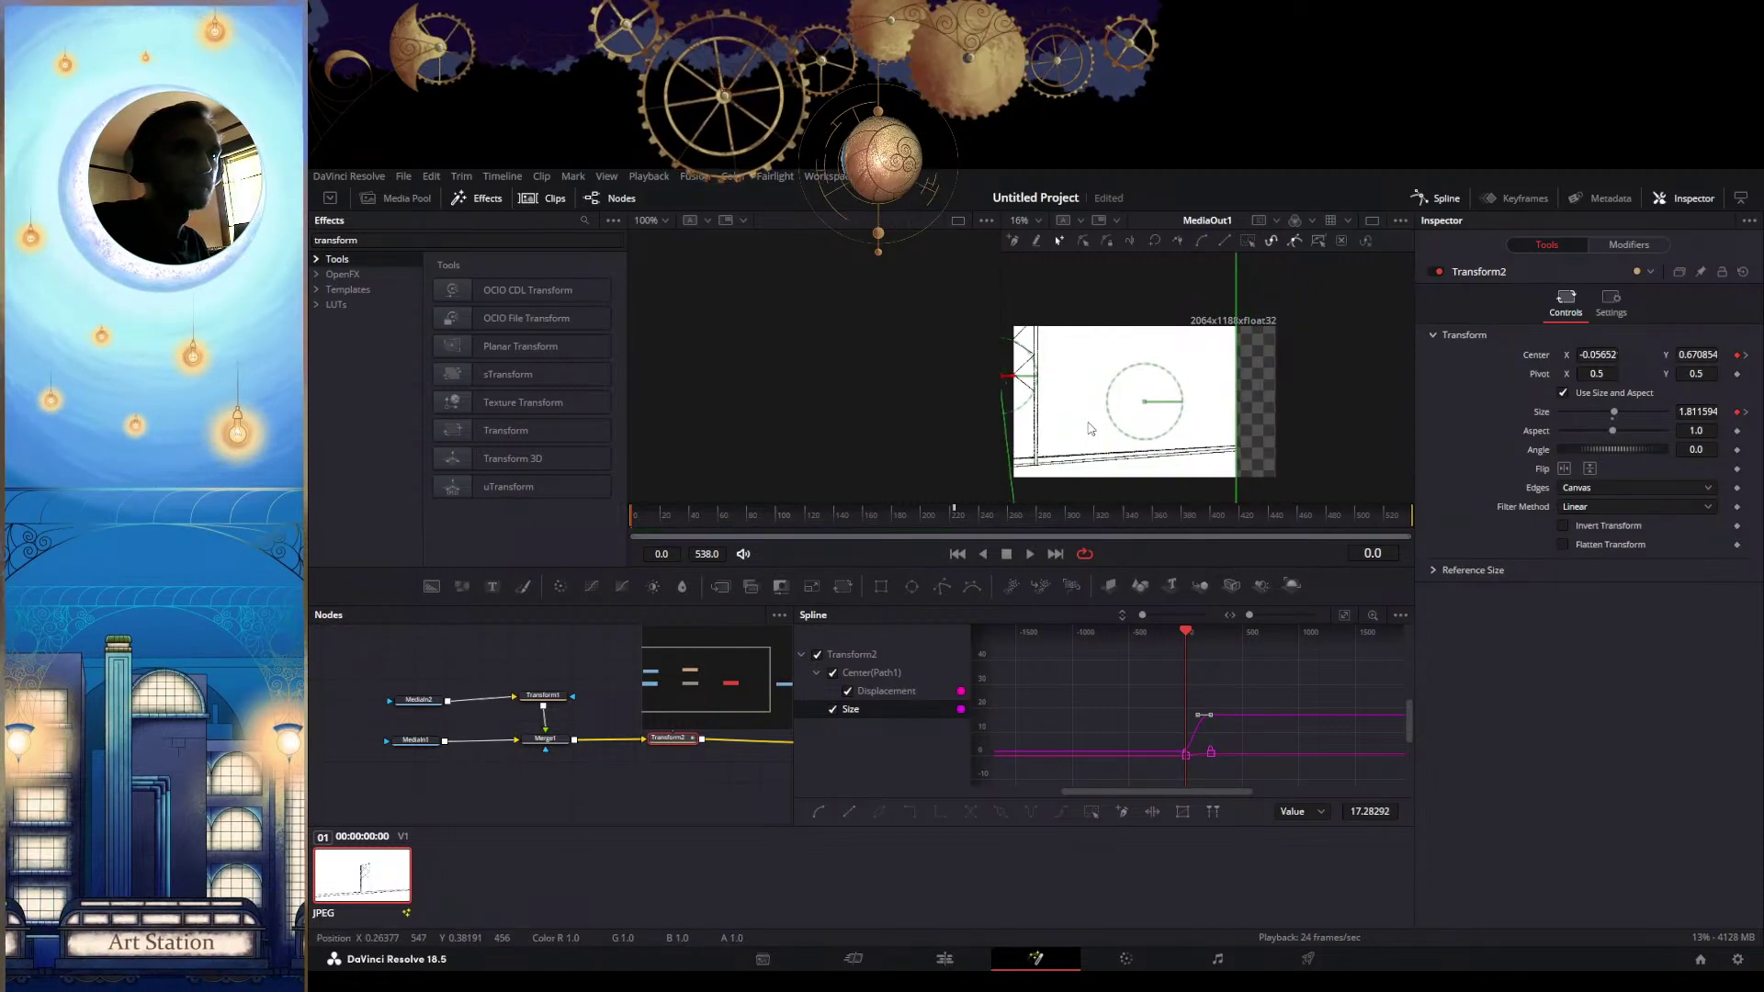
{"action": "left_click_drag", "start_coordinate": [1236, 401], "coordinate": [1283, 395]}
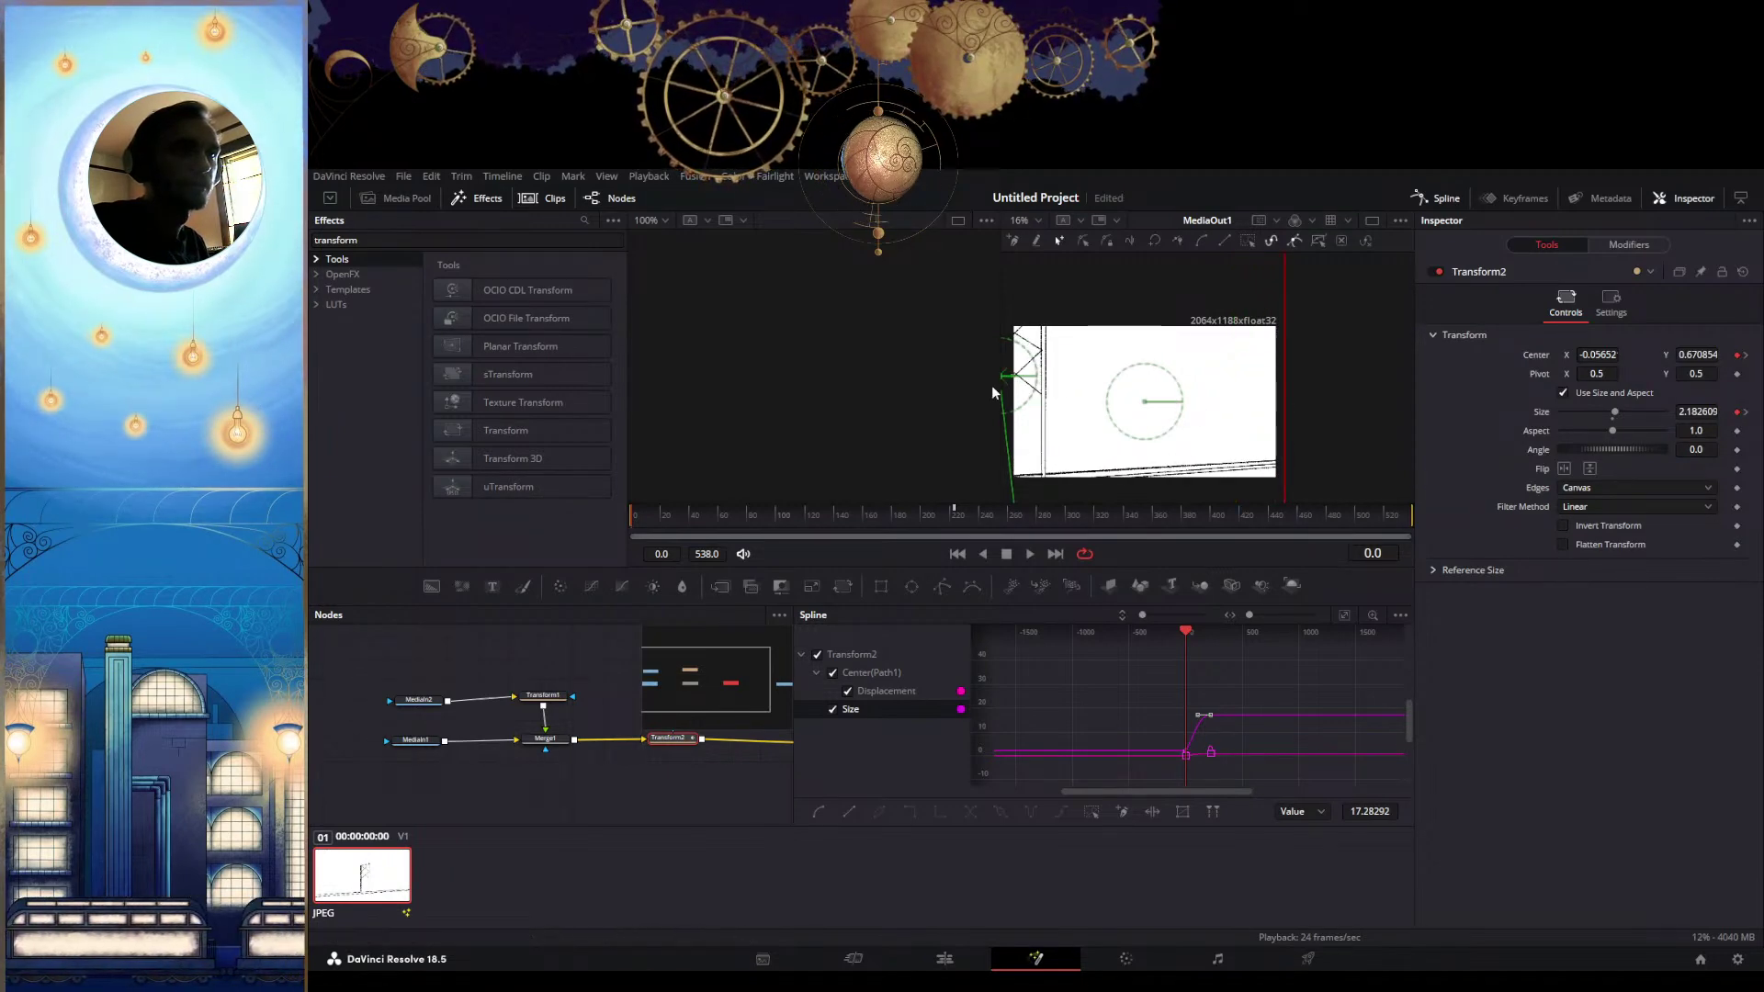
{"action": "left_click_drag", "start_coordinate": [1062, 394], "coordinate": [1088, 349]}
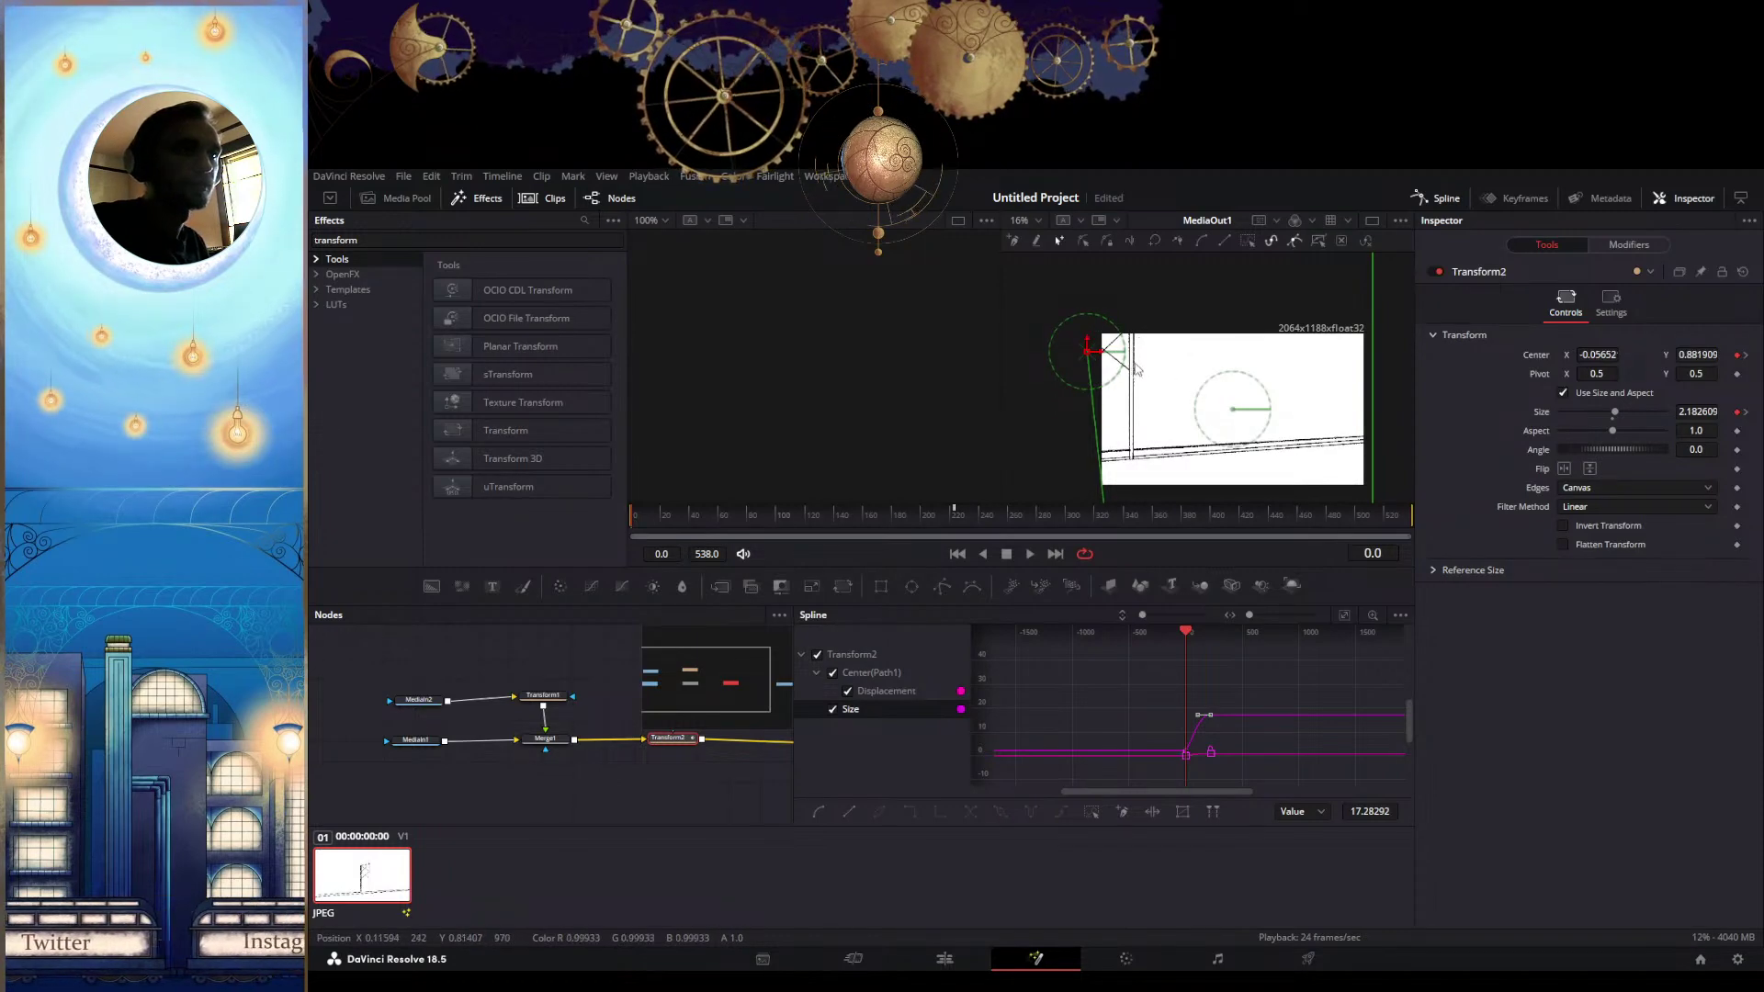
{"action": "left_click_drag", "start_coordinate": [1370, 420], "coordinate": [1386, 421]}
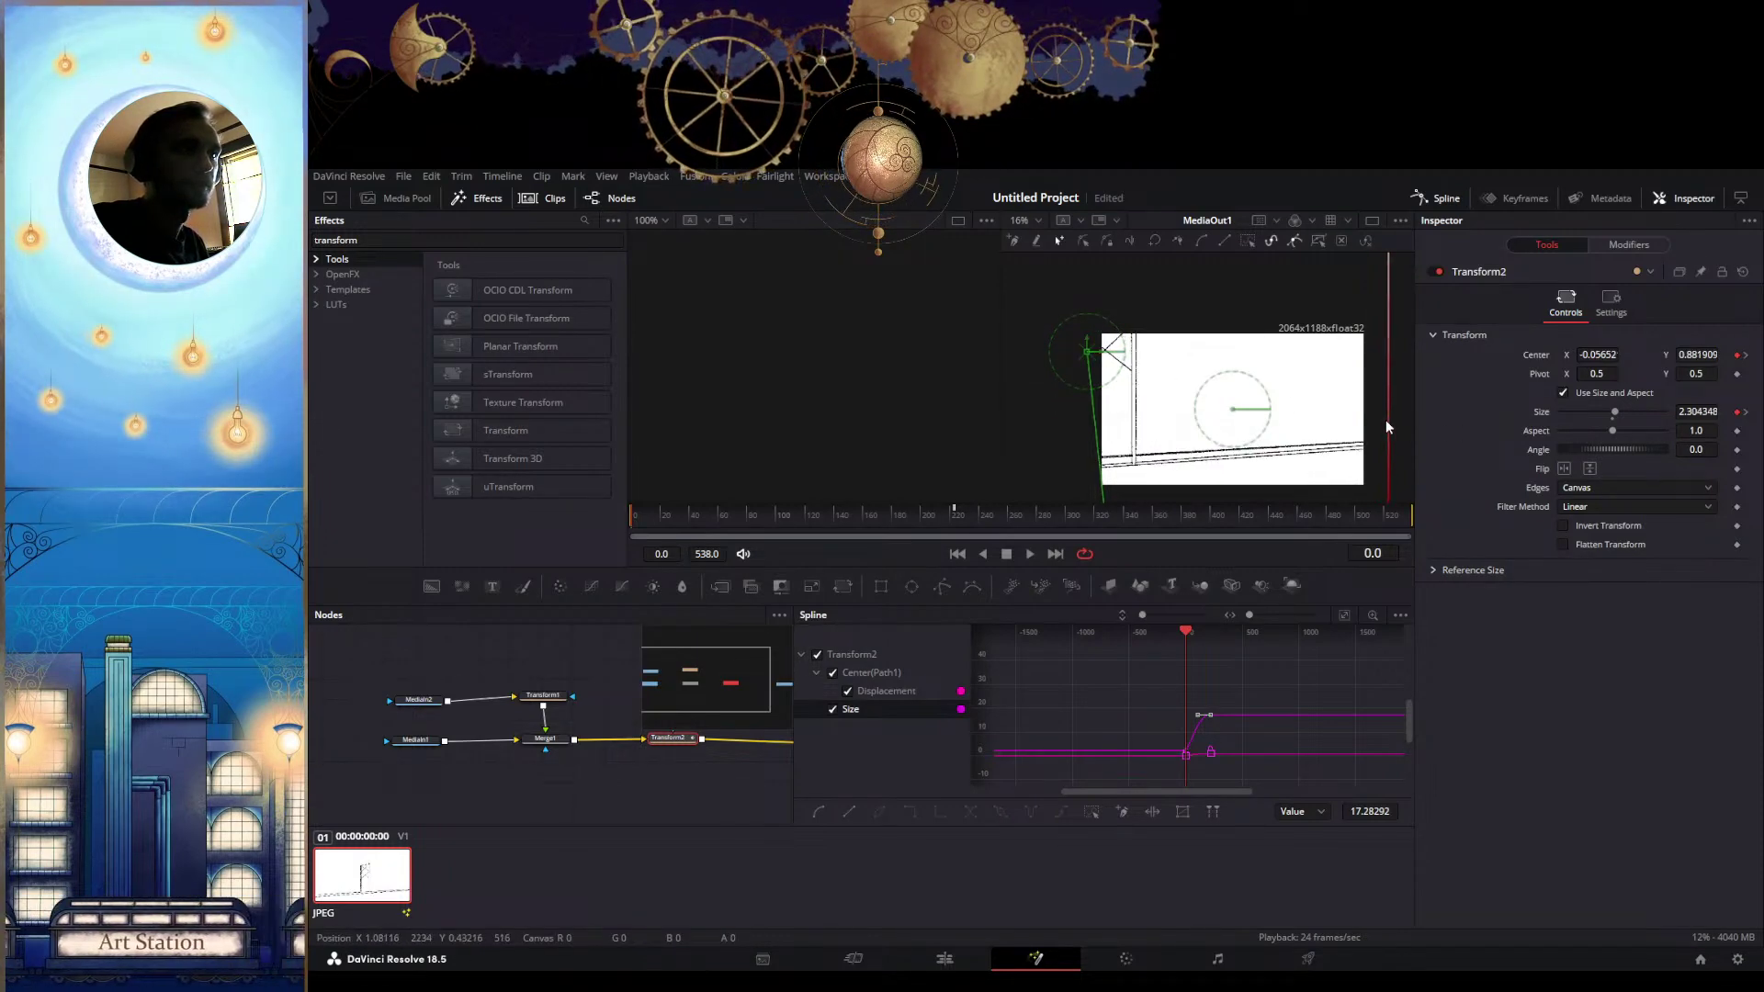
{"action": "left_click_drag", "start_coordinate": [1106, 353], "coordinate": [1079, 357]}
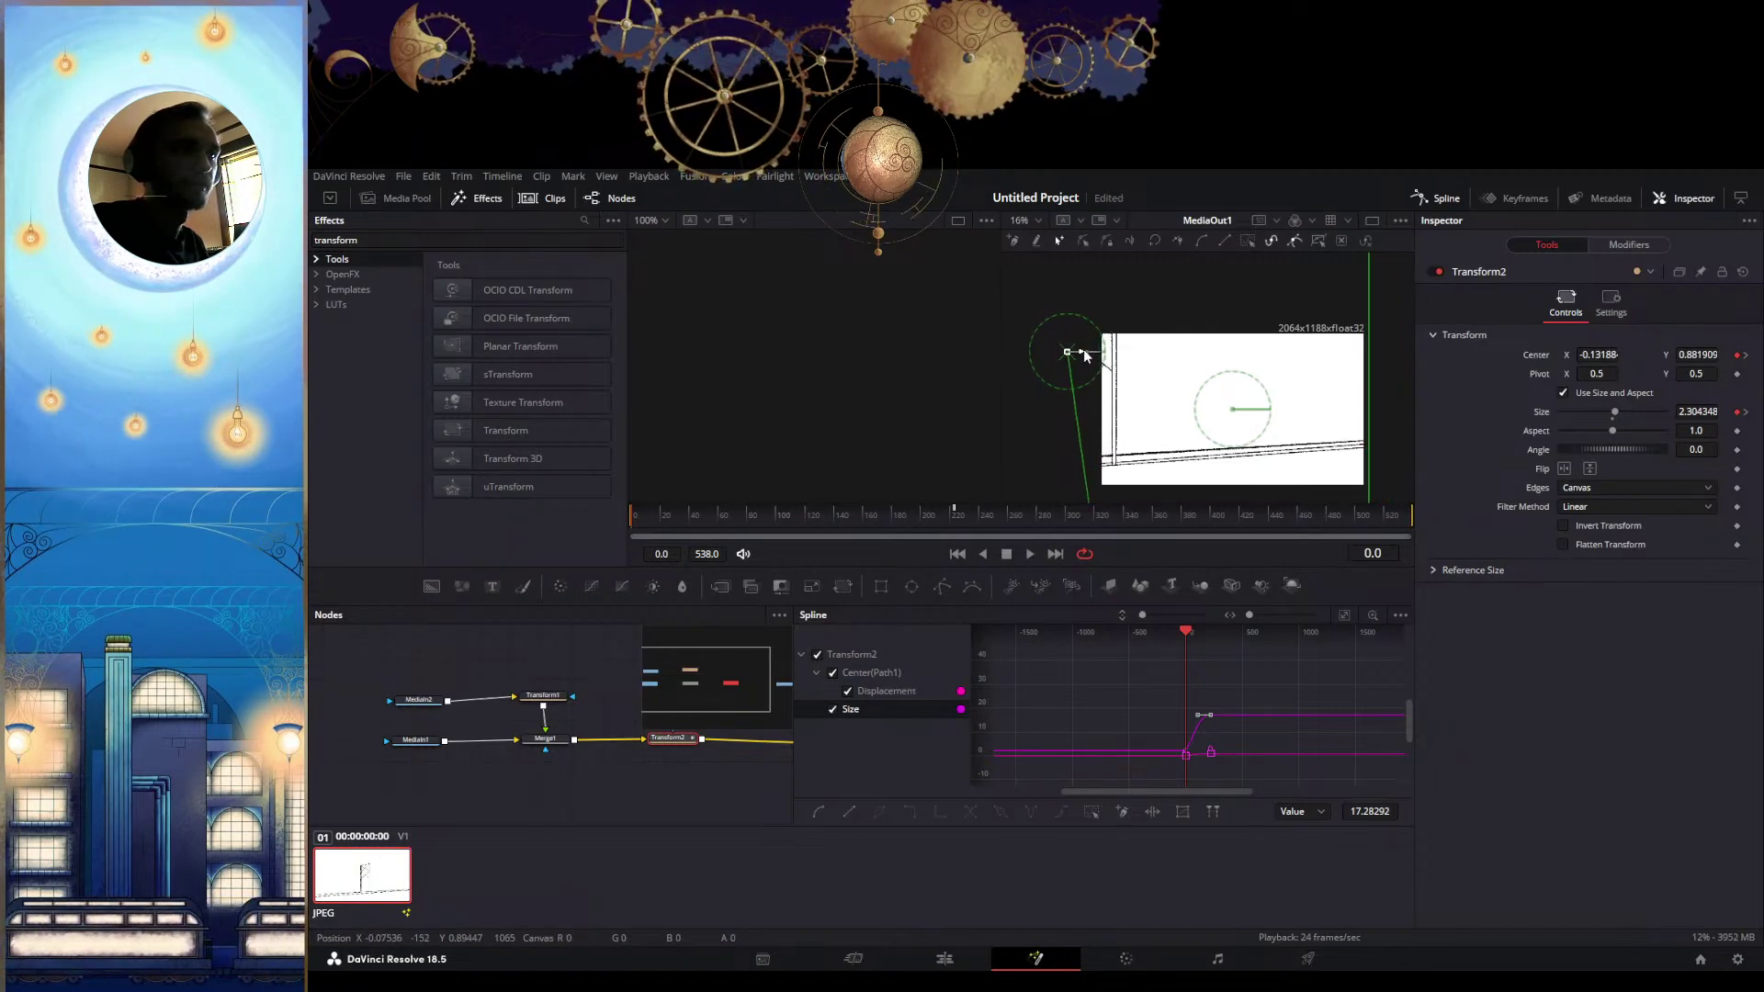
Replay the zoom, go to the frame 224 keyframe, and enlarge Transform2 to a size of about 34.3
{"action": "key", "text": "space"}
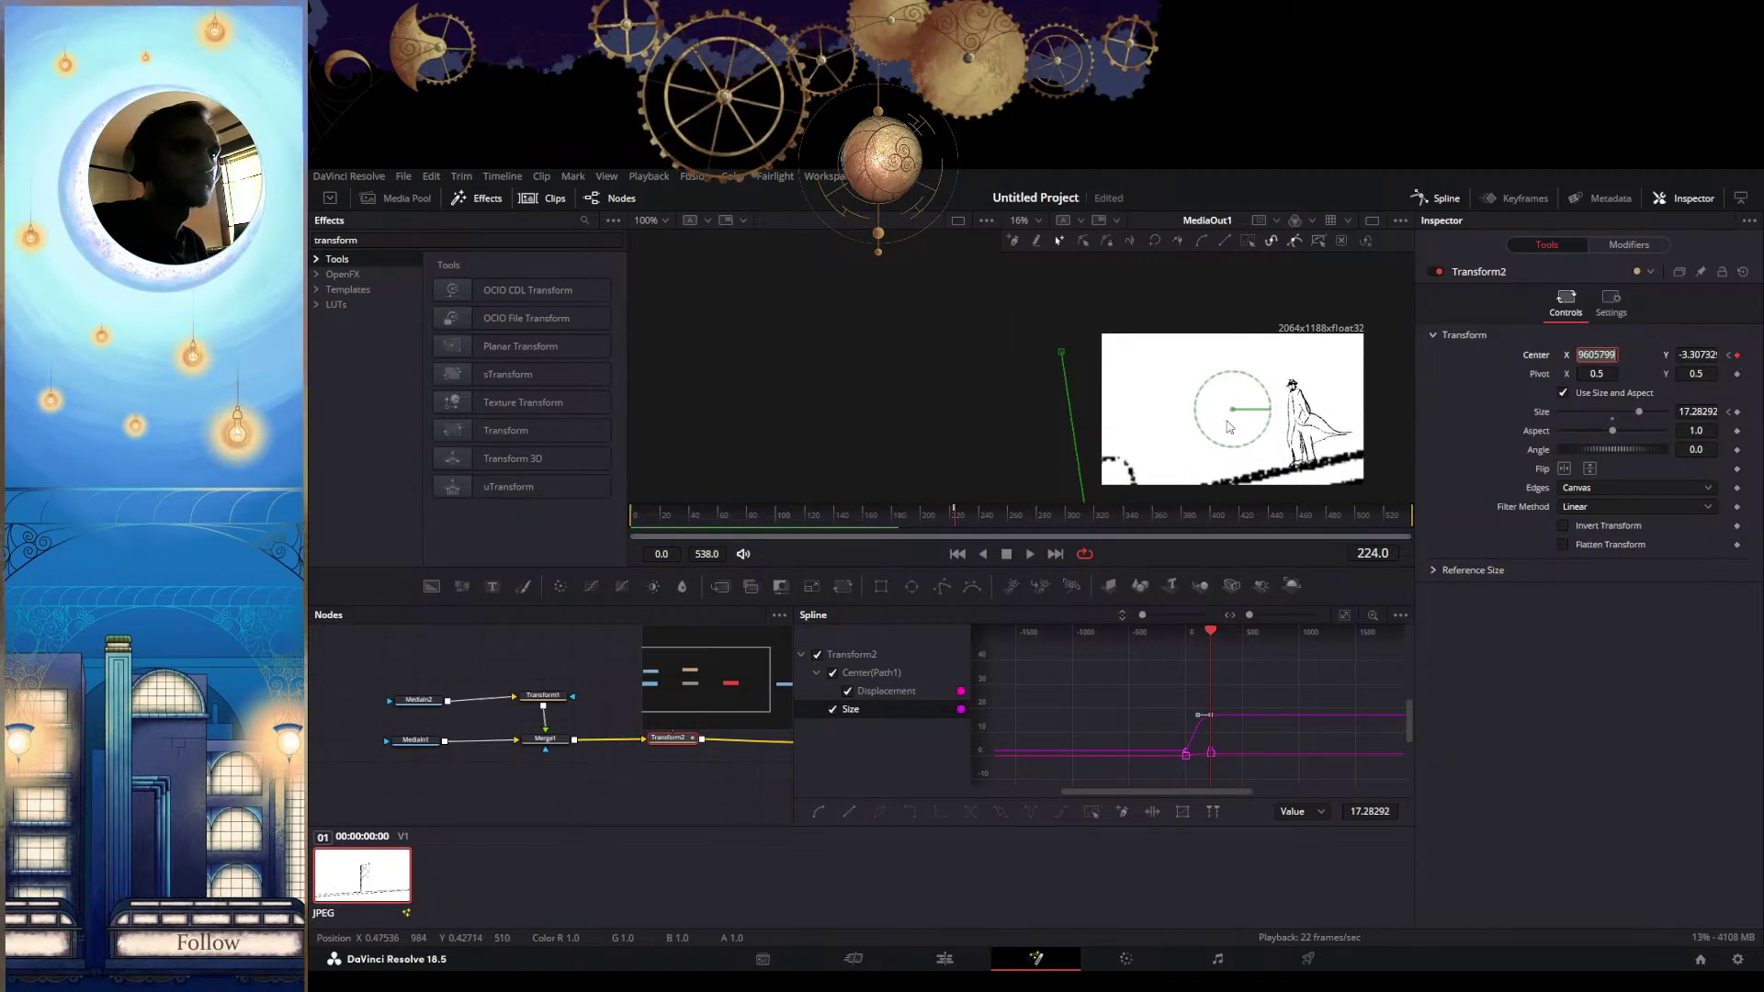
{"action": "scroll", "coordinate": [1231, 427], "scroll_direction": "down", "scroll_amount": 2}
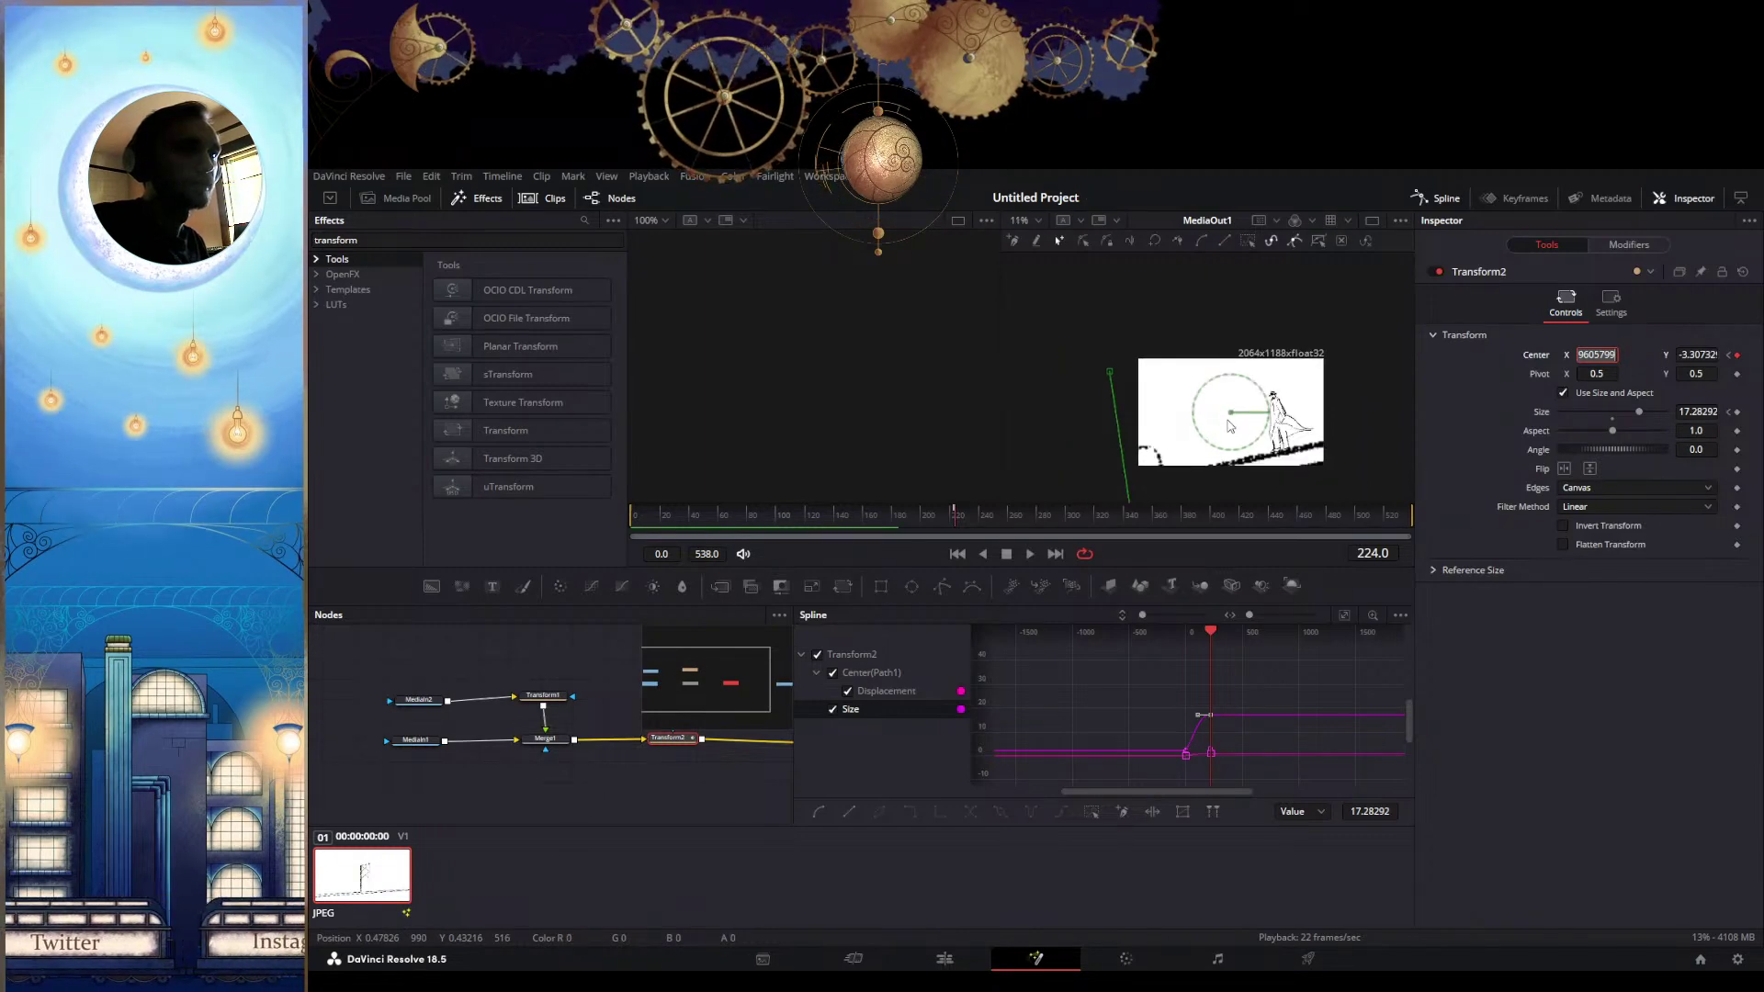
{"action": "scroll", "coordinate": [1228, 418], "scroll_direction": "down", "scroll_amount": 5}
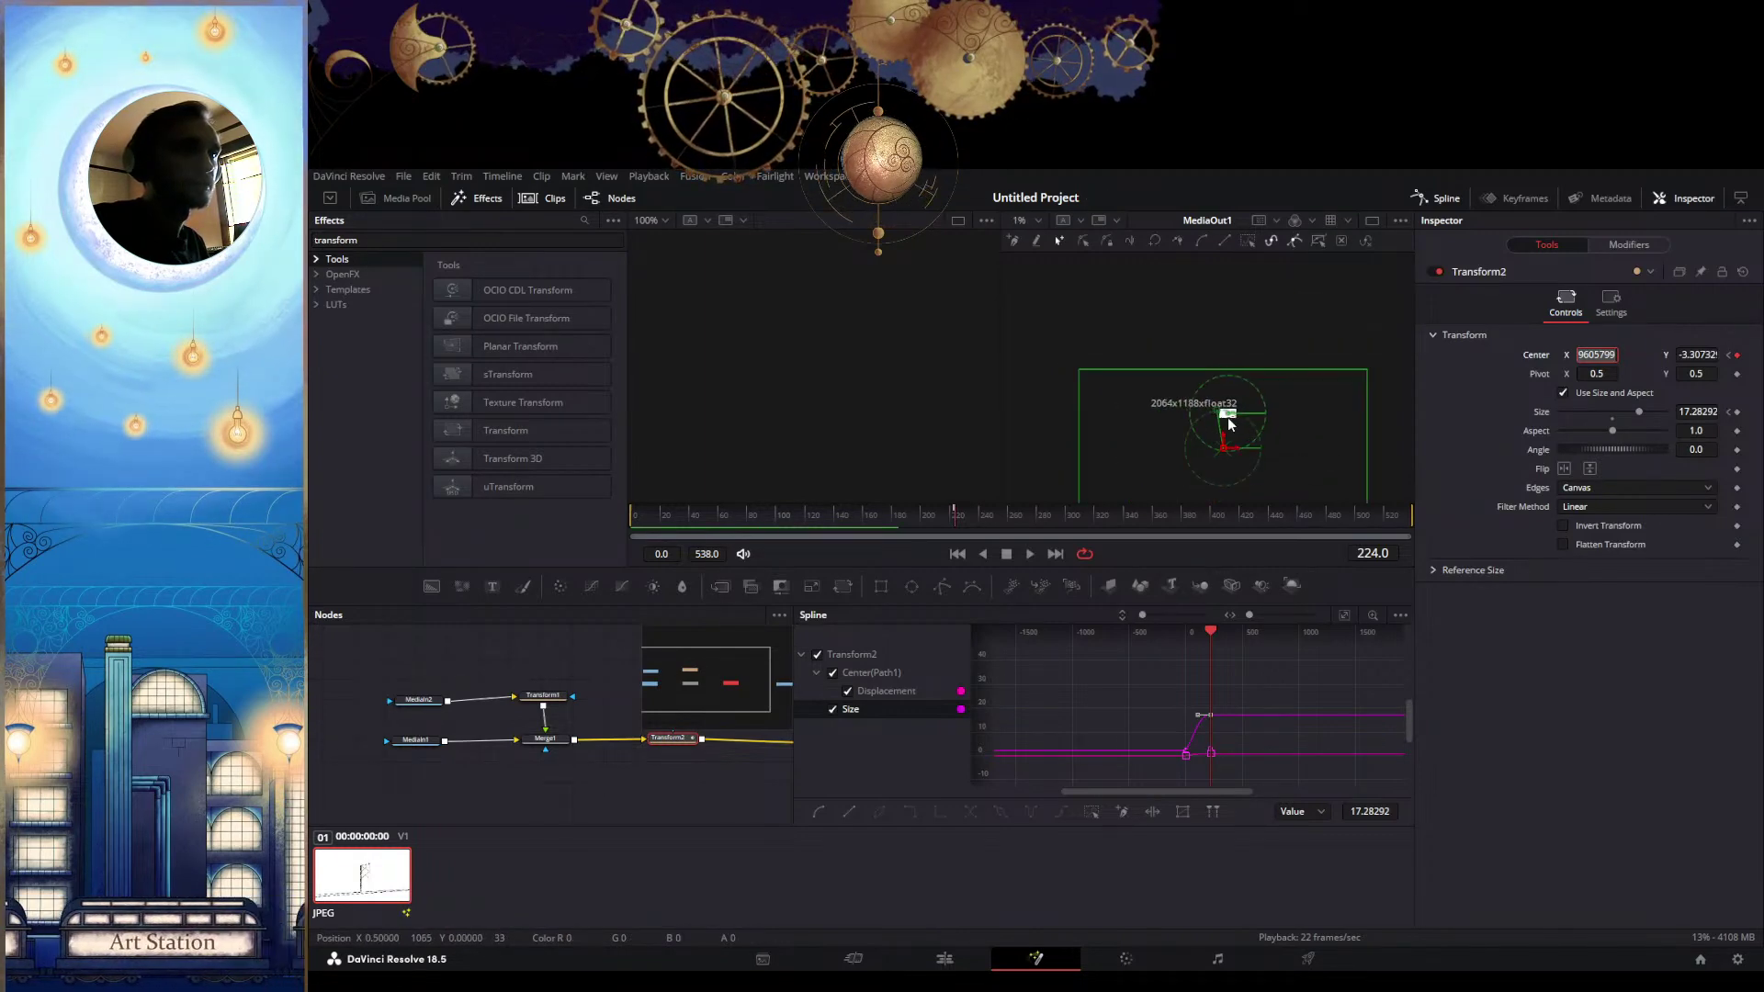
{"action": "scroll", "coordinate": [1319, 380], "scroll_direction": "up", "scroll_amount": 1}
{"action": "scroll", "coordinate": [1073, 473], "scroll_direction": "up", "scroll_amount": 5}
{"action": "left_click_drag", "start_coordinate": [1083, 464], "coordinate": [1170, 394]}
{"action": "scroll", "coordinate": [1170, 394], "scroll_direction": "down", "scroll_amount": 3}
{"action": "scroll", "coordinate": [1157, 434], "scroll_direction": "down", "scroll_amount": 3}
{"action": "scroll", "coordinate": [1158, 434], "scroll_direction": "up", "scroll_amount": 3}
{"action": "scroll", "coordinate": [1190, 378], "scroll_direction": "down", "scroll_amount": 3}
{"action": "scroll", "coordinate": [1191, 378], "scroll_direction": "up", "scroll_amount": 1}
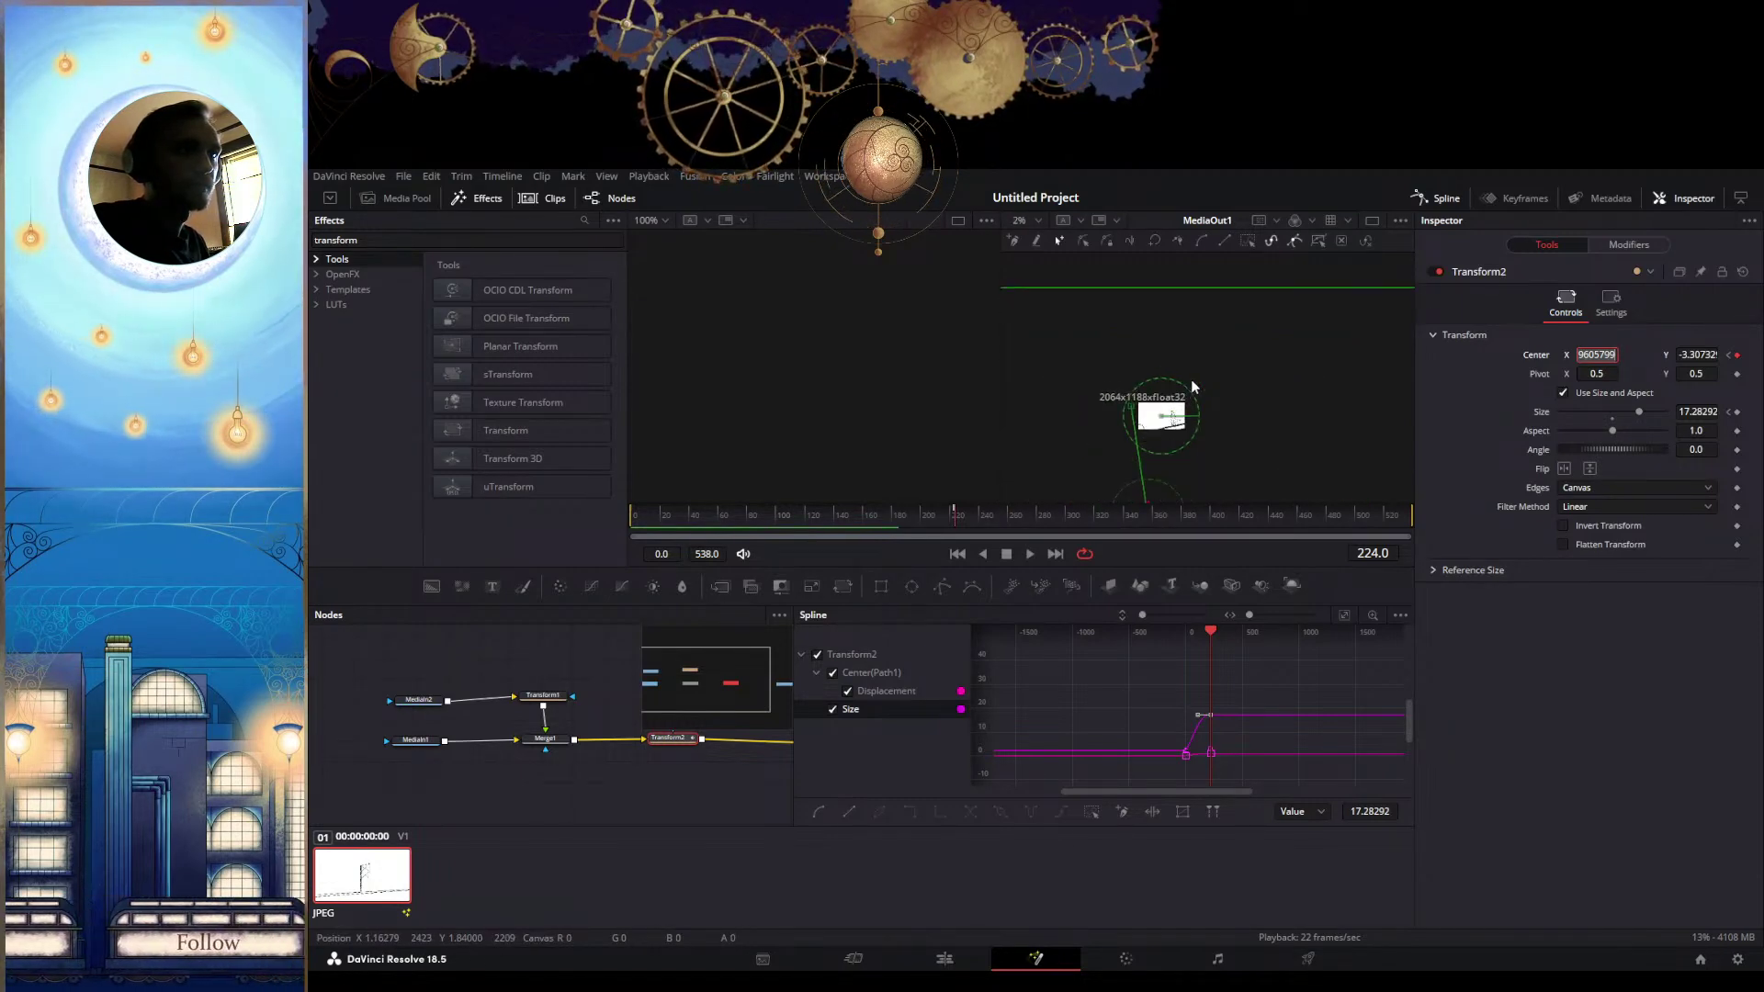
{"action": "left_click_drag", "start_coordinate": [1221, 285], "coordinate": [1314, 195]}
{"action": "scroll", "coordinate": [1185, 388], "scroll_direction": "down", "scroll_amount": 1}
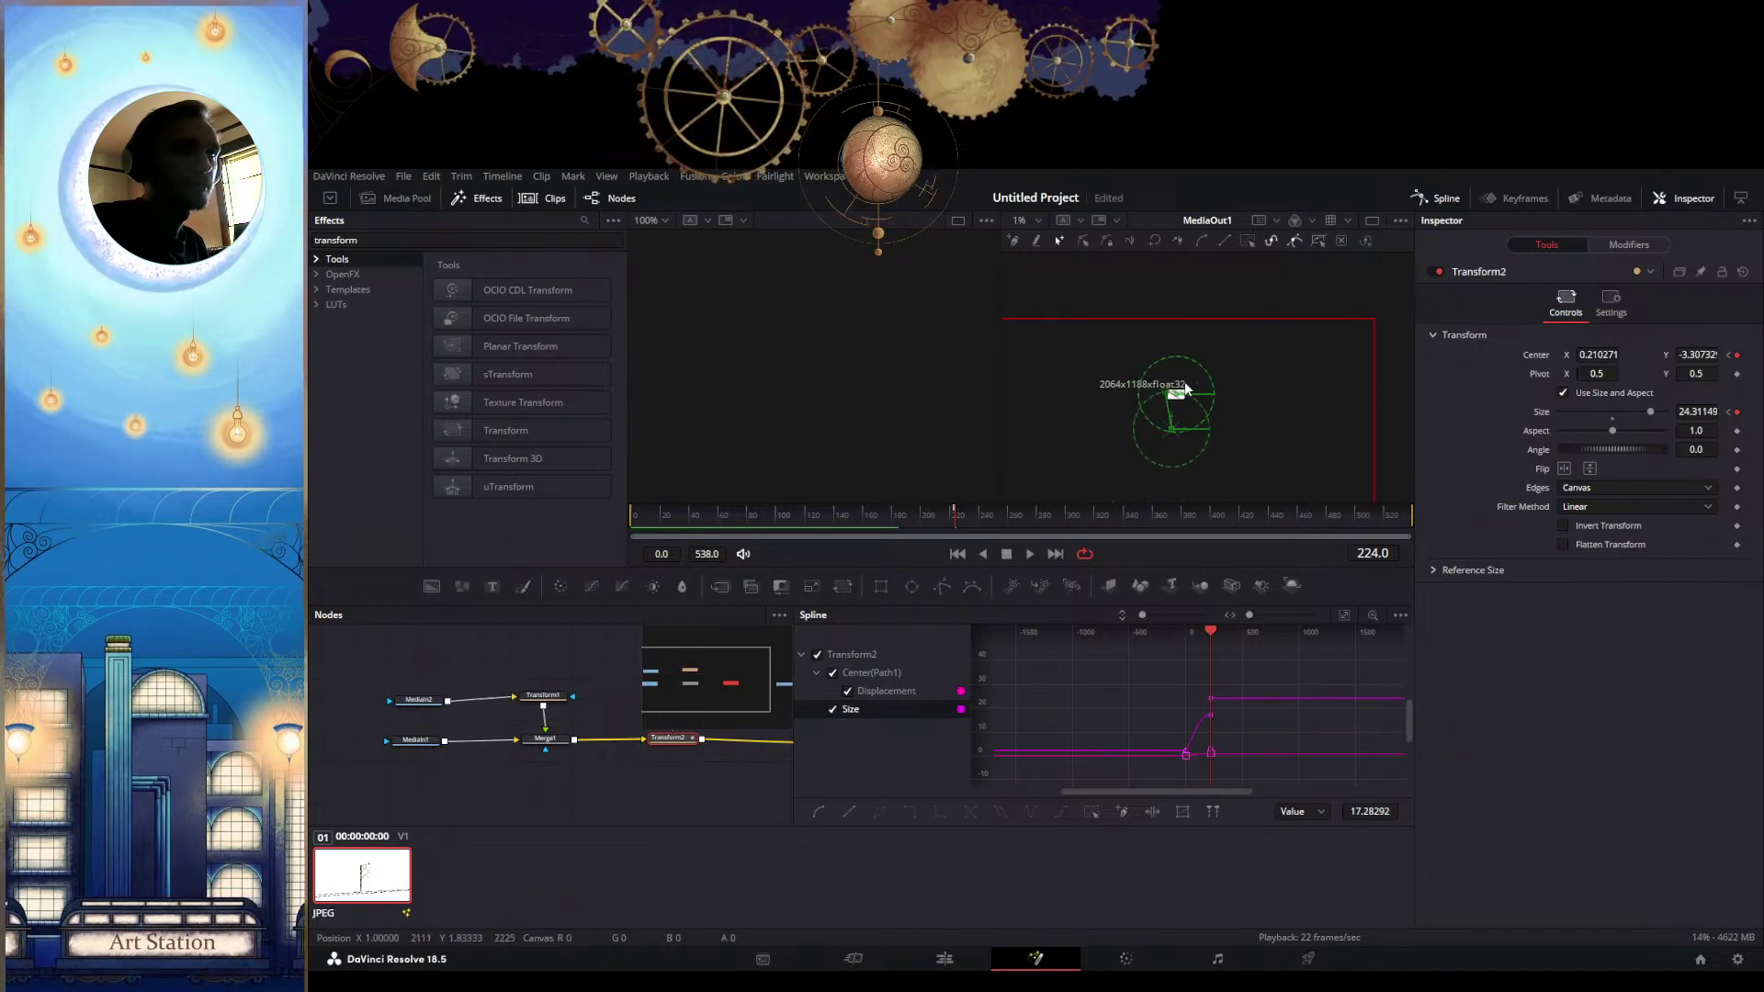
{"action": "left_click_drag", "start_coordinate": [1269, 320], "coordinate": [1418, 270]}
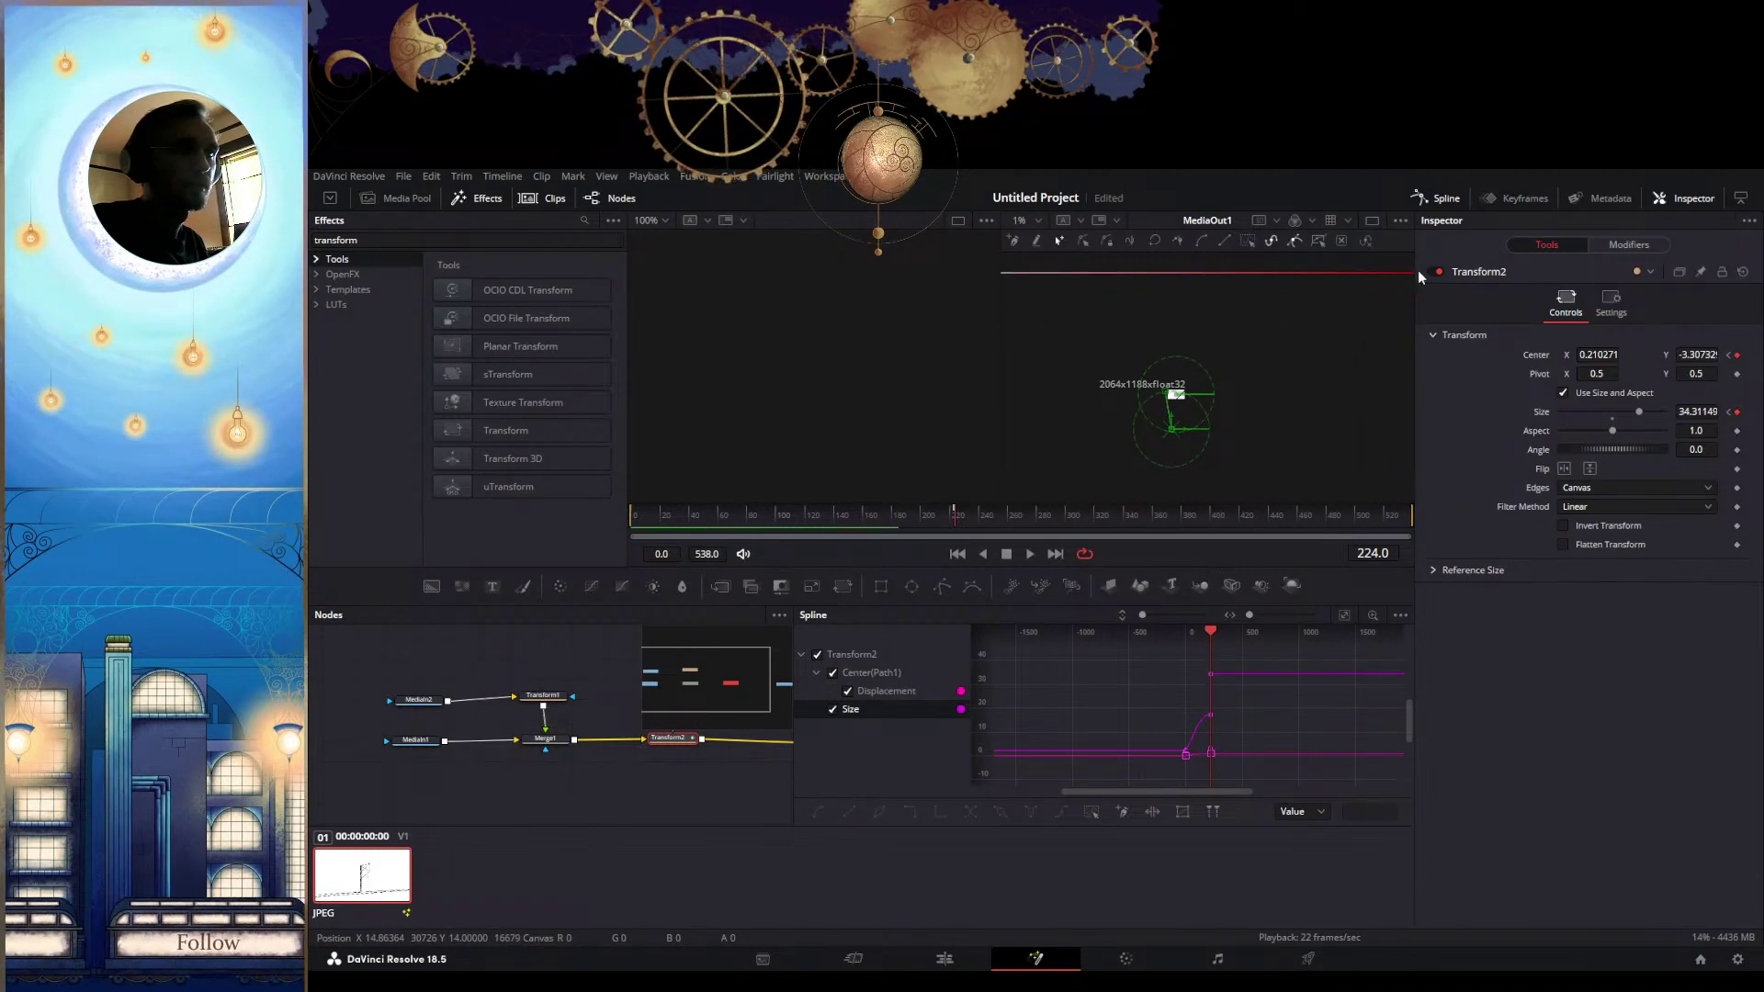
Show Transform2 in the empty viewer and move its center at frame 224 to about X -0.37, Y -7.13, framing Mothman up close
{"action": "scroll", "coordinate": [1161, 410], "scroll_direction": "up", "scroll_amount": 6}
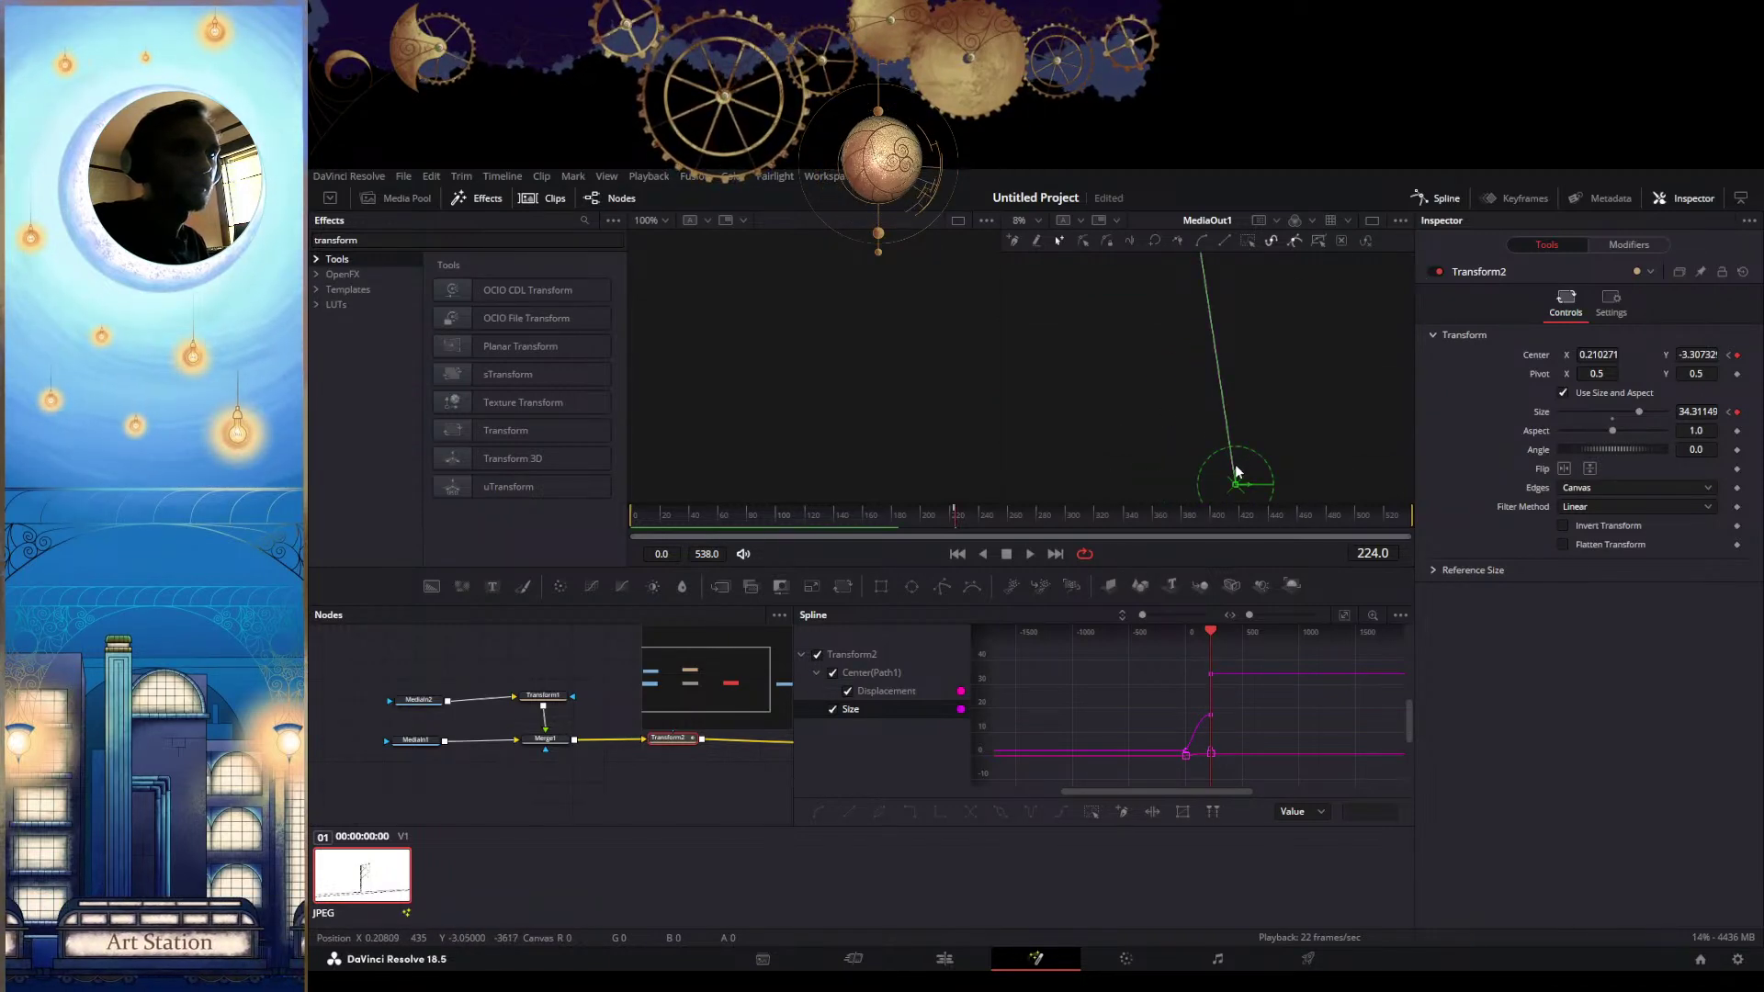
{"action": "left_click_drag", "start_coordinate": [1236, 478], "coordinate": [1234, 516]}
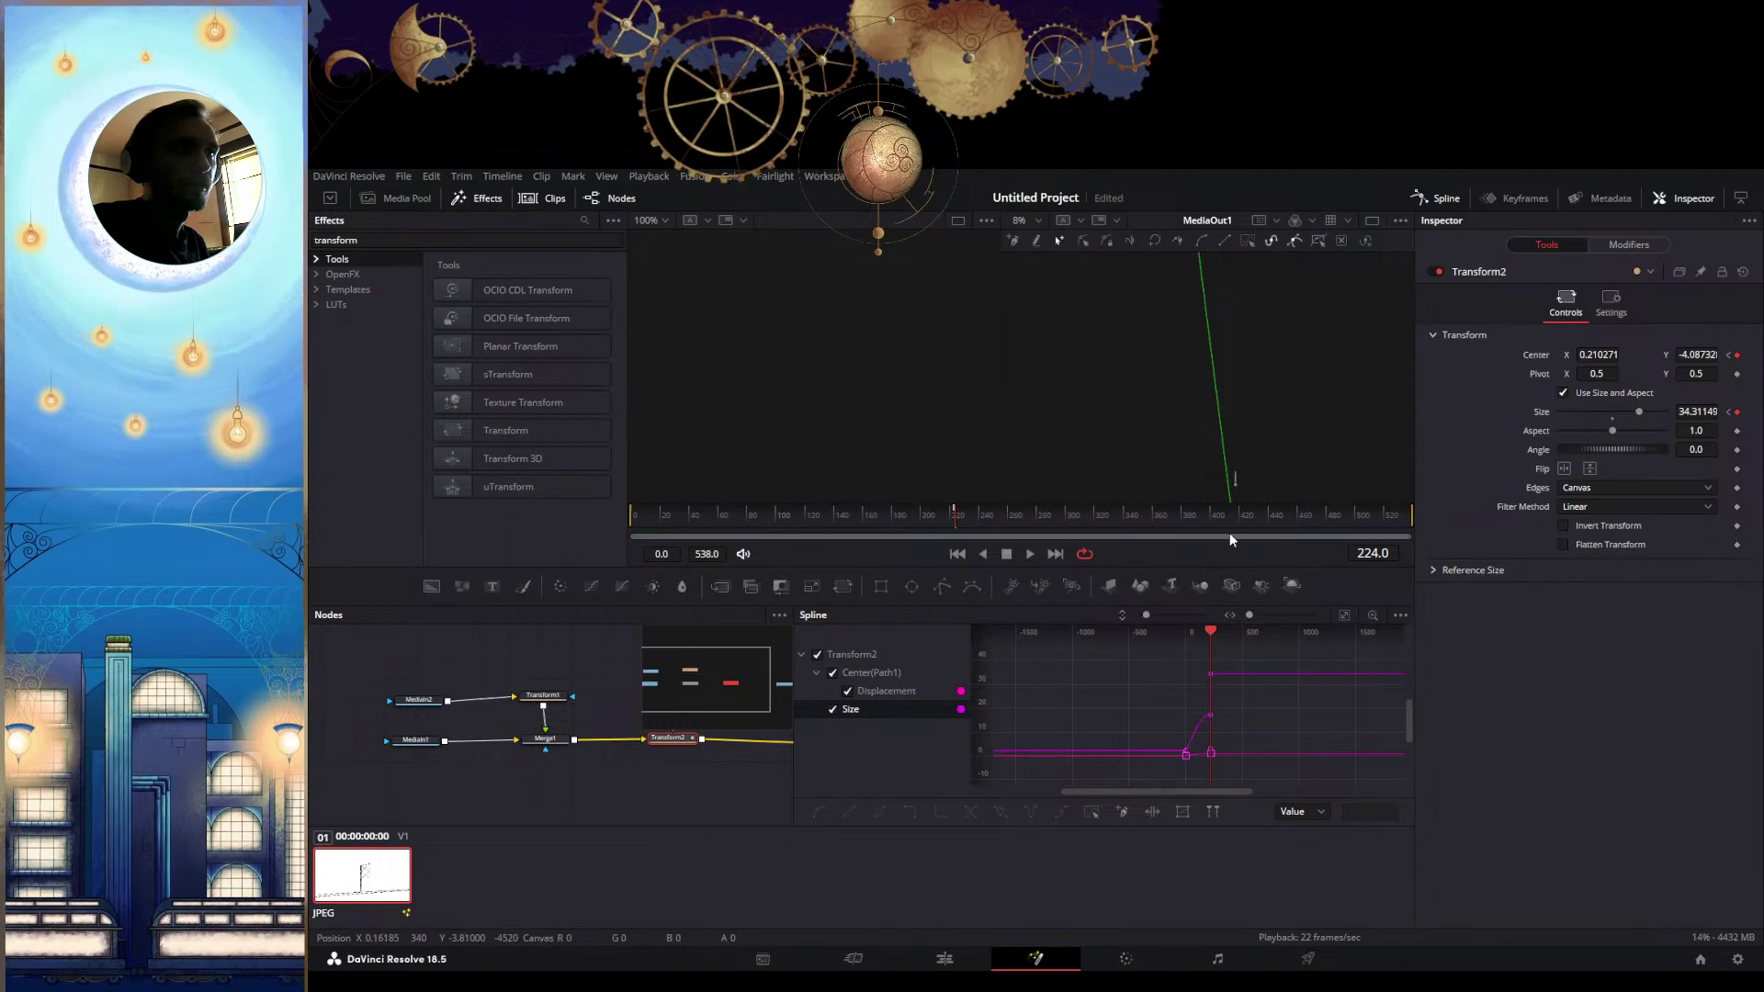
{"action": "scroll", "coordinate": [1281, 386], "scroll_direction": "down", "scroll_amount": 4}
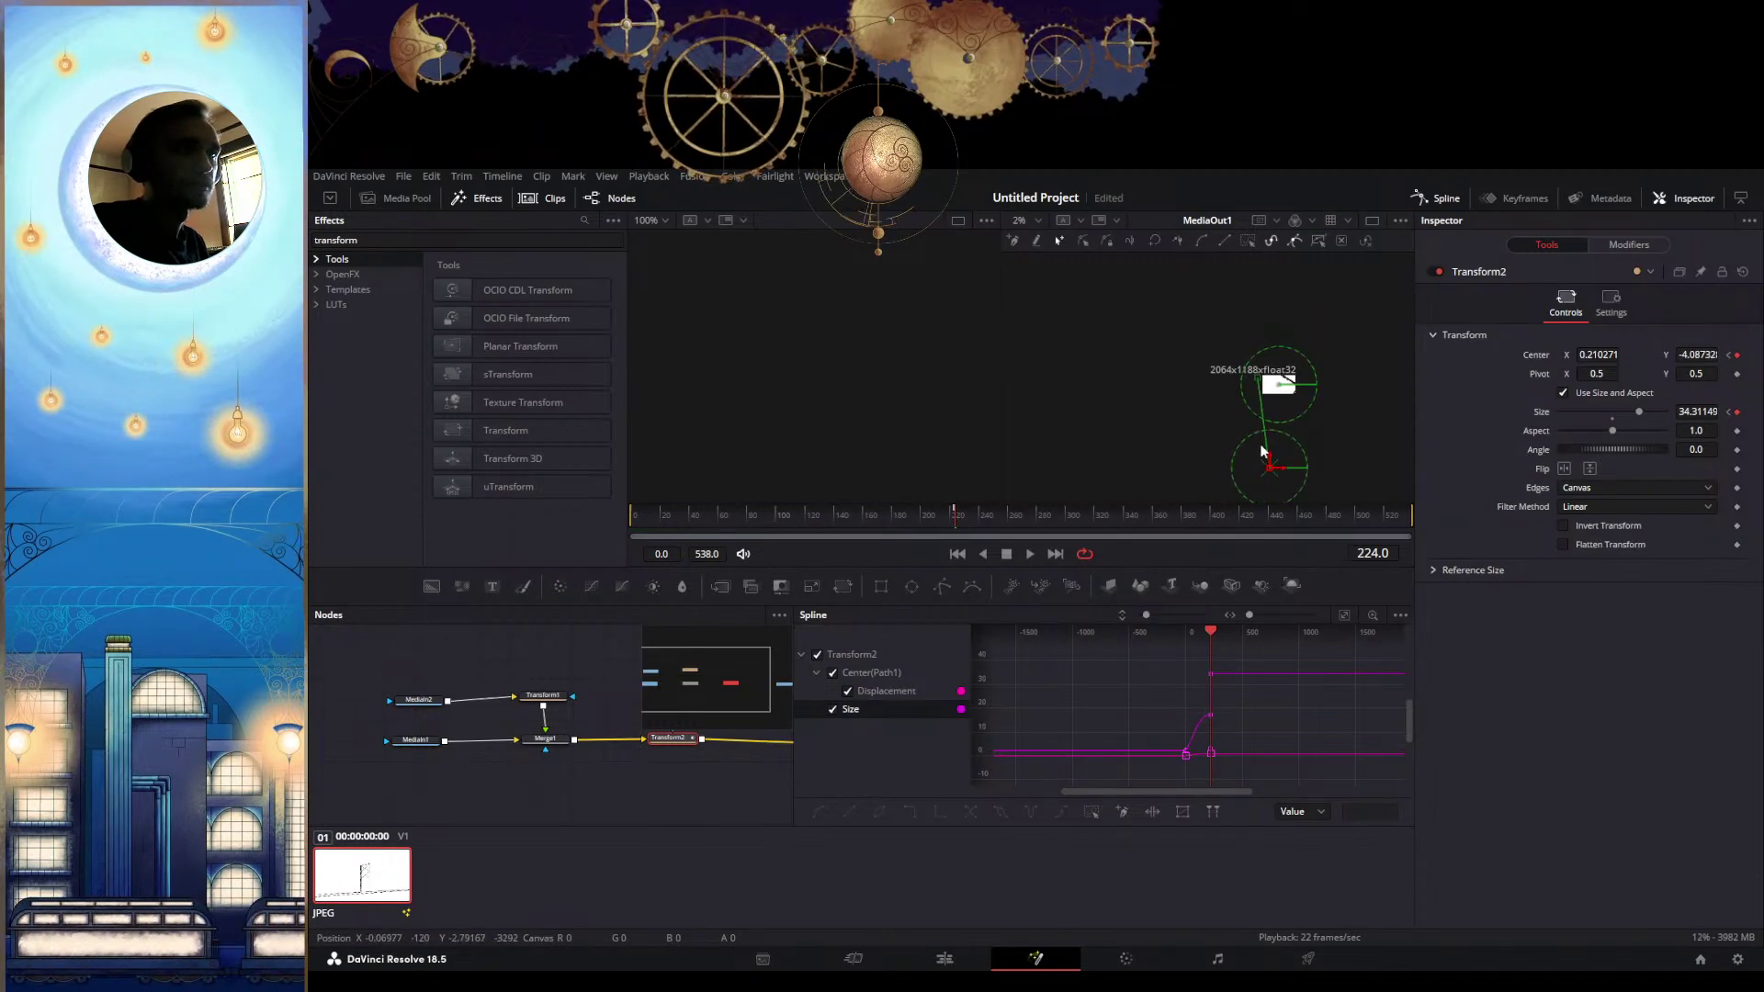
{"action": "left_click_drag", "start_coordinate": [1271, 464], "coordinate": [1271, 490]}
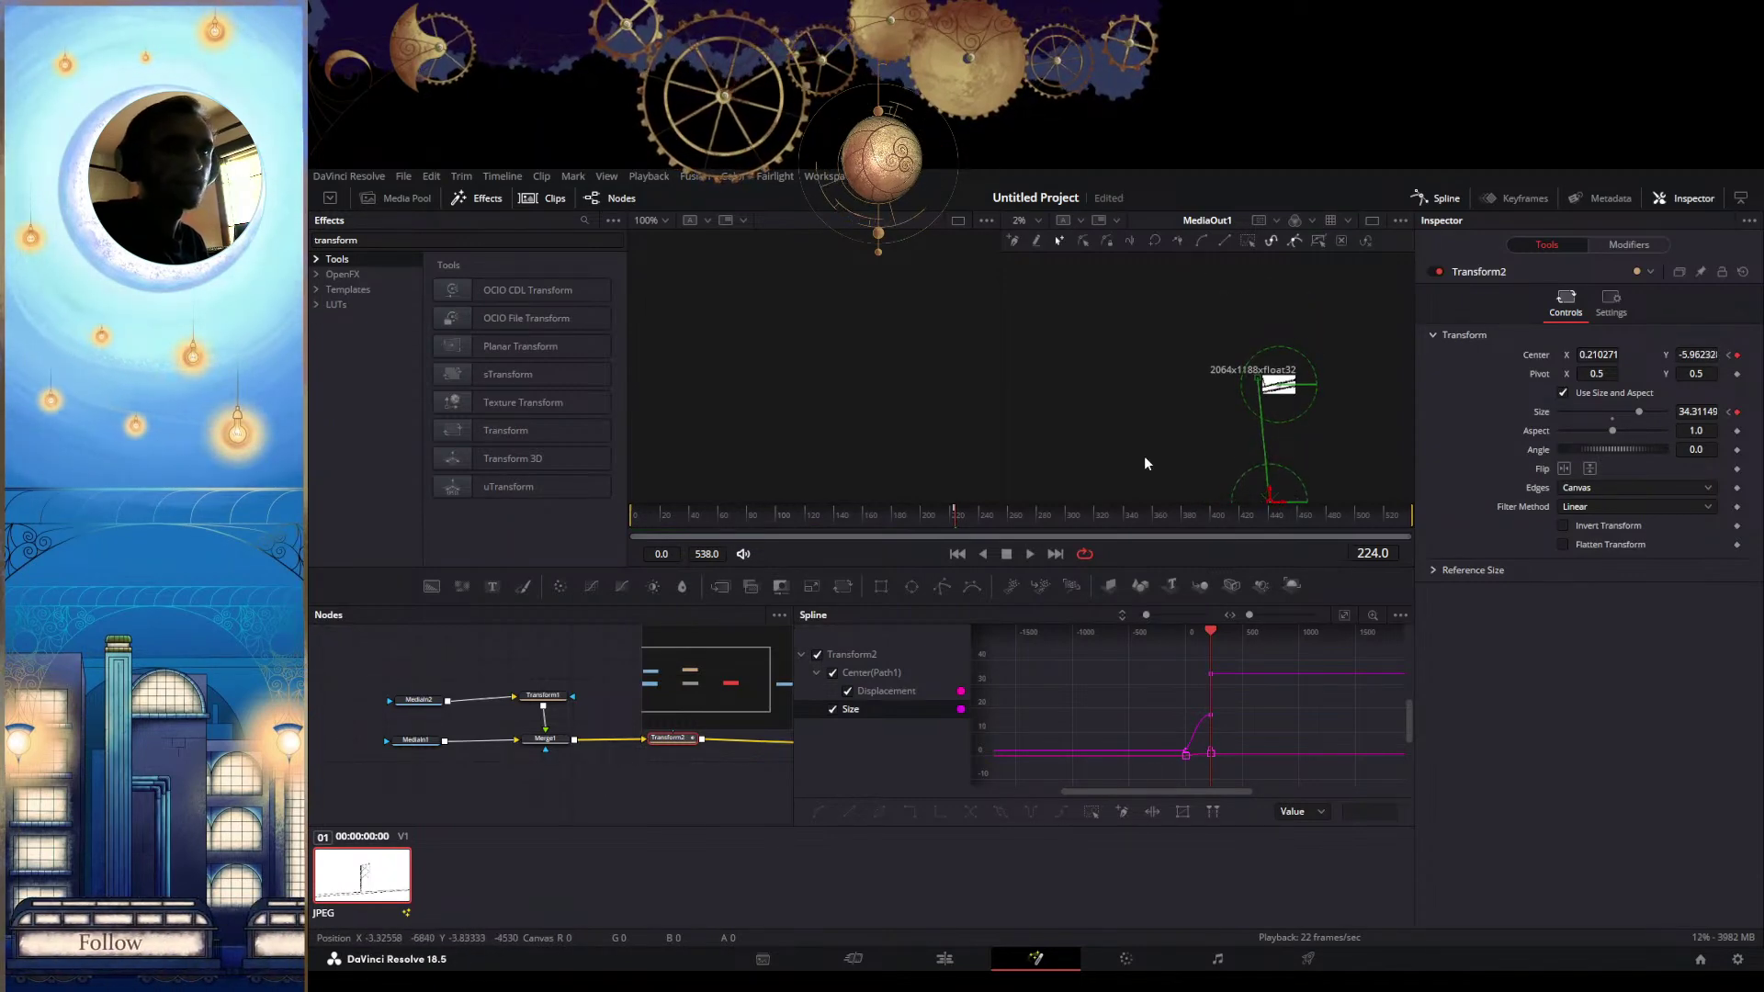
{"action": "left_click", "coordinate": [657, 747]}
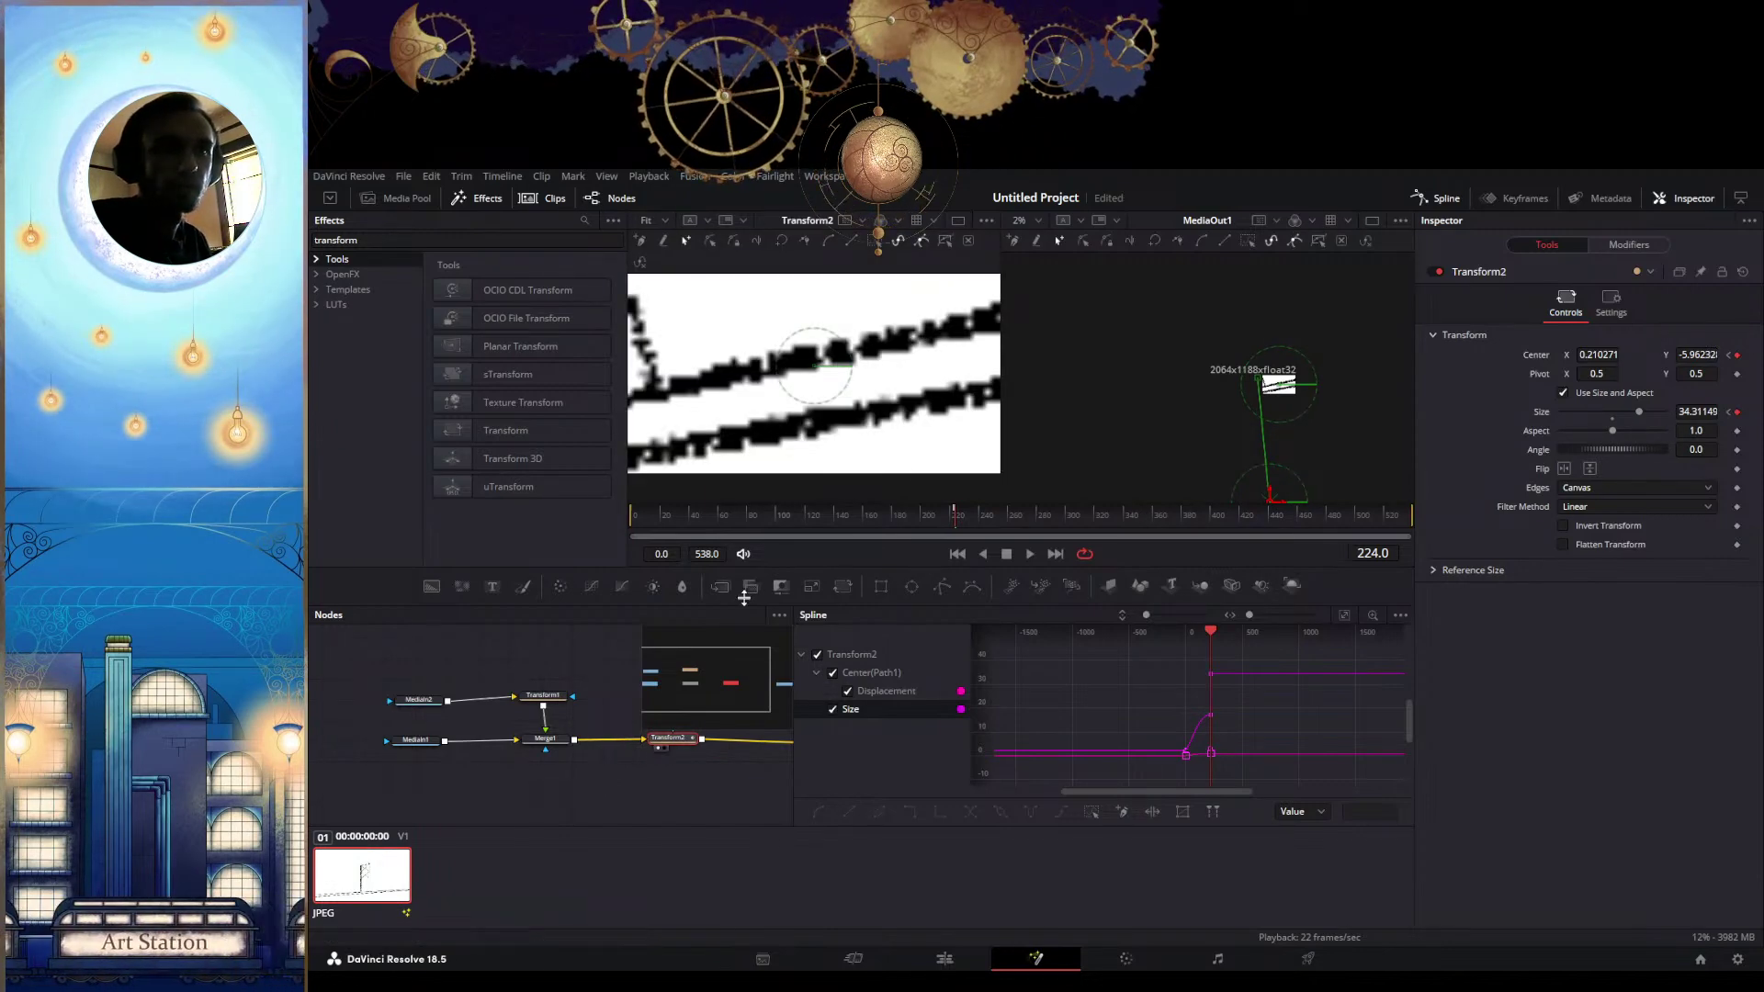
{"action": "scroll", "coordinate": [884, 358], "scroll_direction": "down", "scroll_amount": 1}
{"action": "scroll", "coordinate": [1296, 456], "scroll_direction": "down", "scroll_amount": 2}
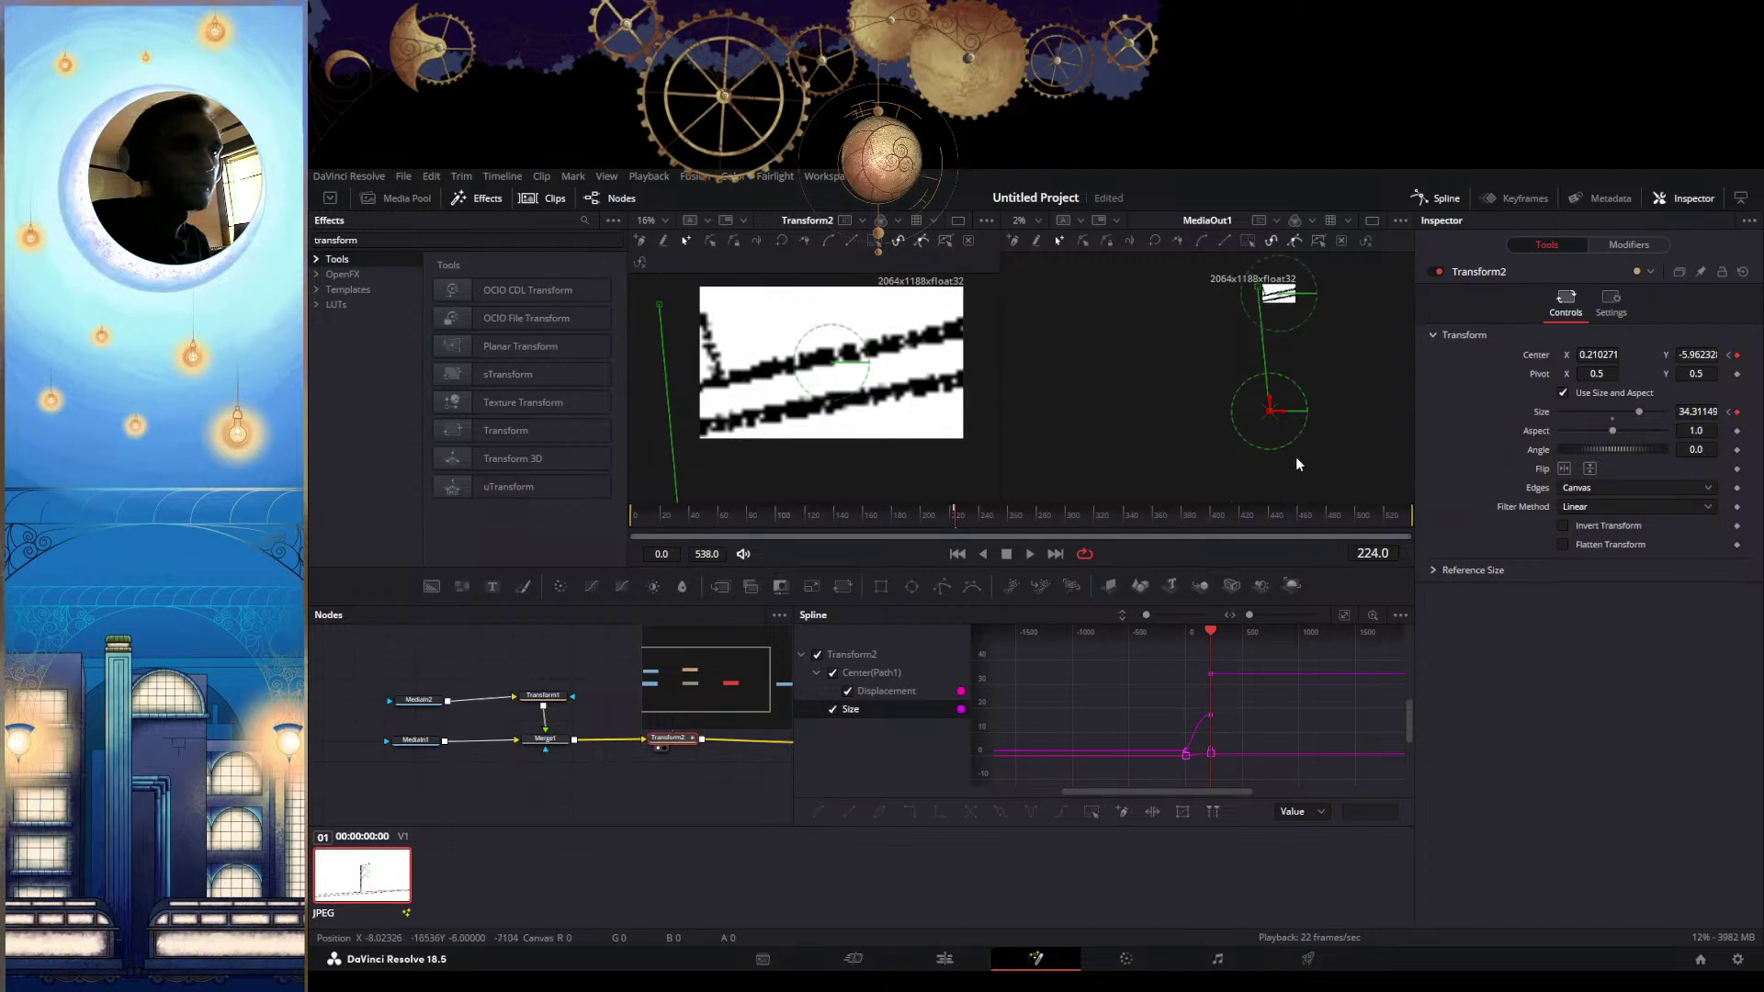
{"action": "mouse_move", "coordinate": [1269, 403]}
{"action": "left_mouse_down"}
{"action": "mouse_move", "coordinate": [1251, 480]}
{"action": "mouse_move", "coordinate": [1299, 397]}
{"action": "mouse_move", "coordinate": [1242, 434]}
{"action": "mouse_move", "coordinate": [1265, 434]}
{"action": "left_mouse_up"}
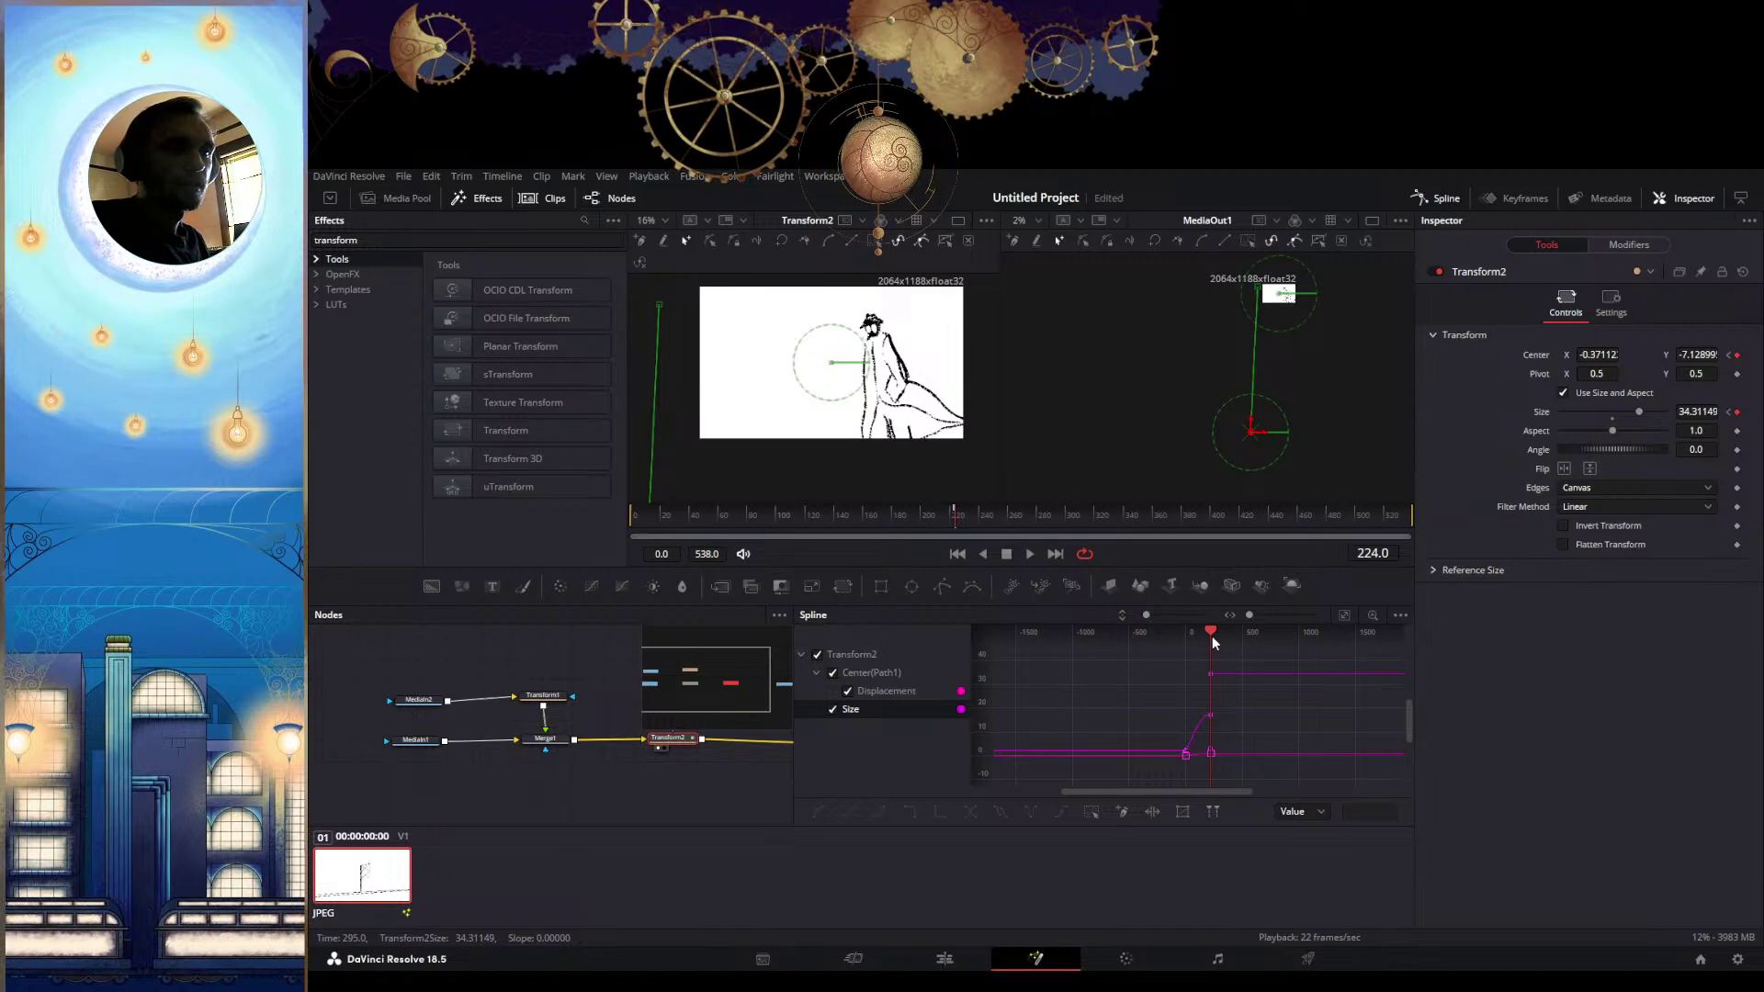
{"action": "scroll", "coordinate": [1216, 719], "scroll_direction": "up", "scroll_amount": 4}
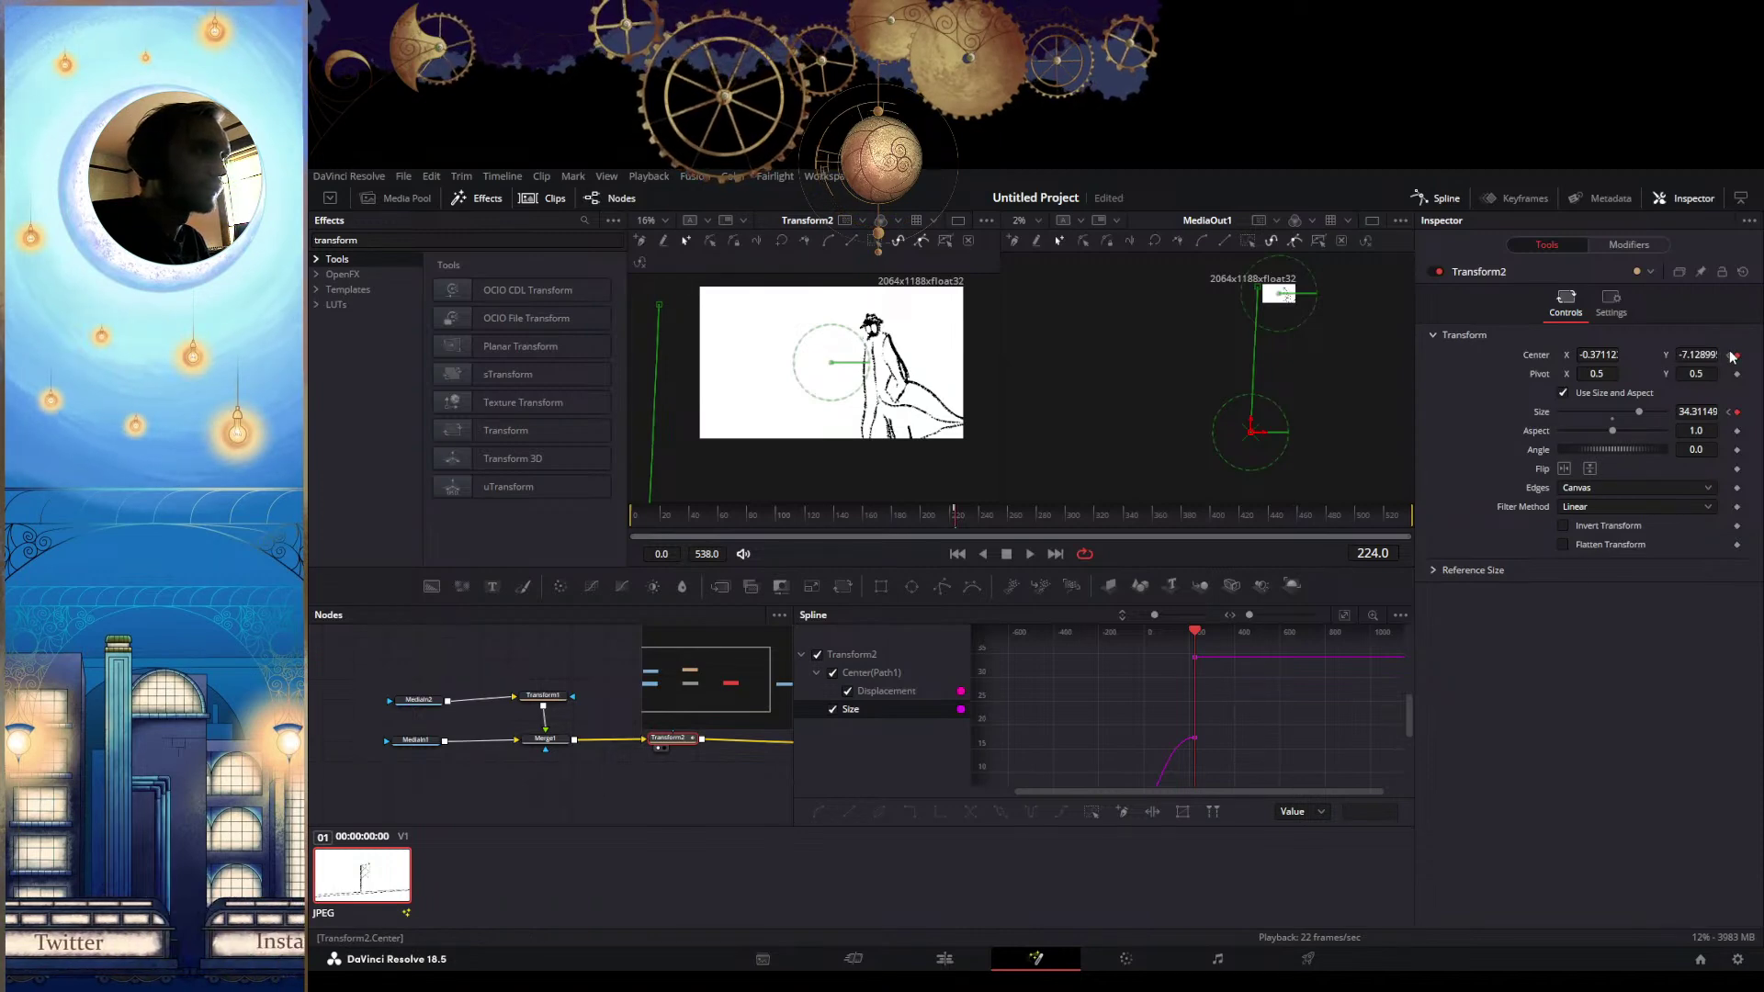
Check the zoom's first keyframe, return to frame 224, and delete the extra lower size keyframe from Transform2's size curve
{"action": "key", "text": "Home"}
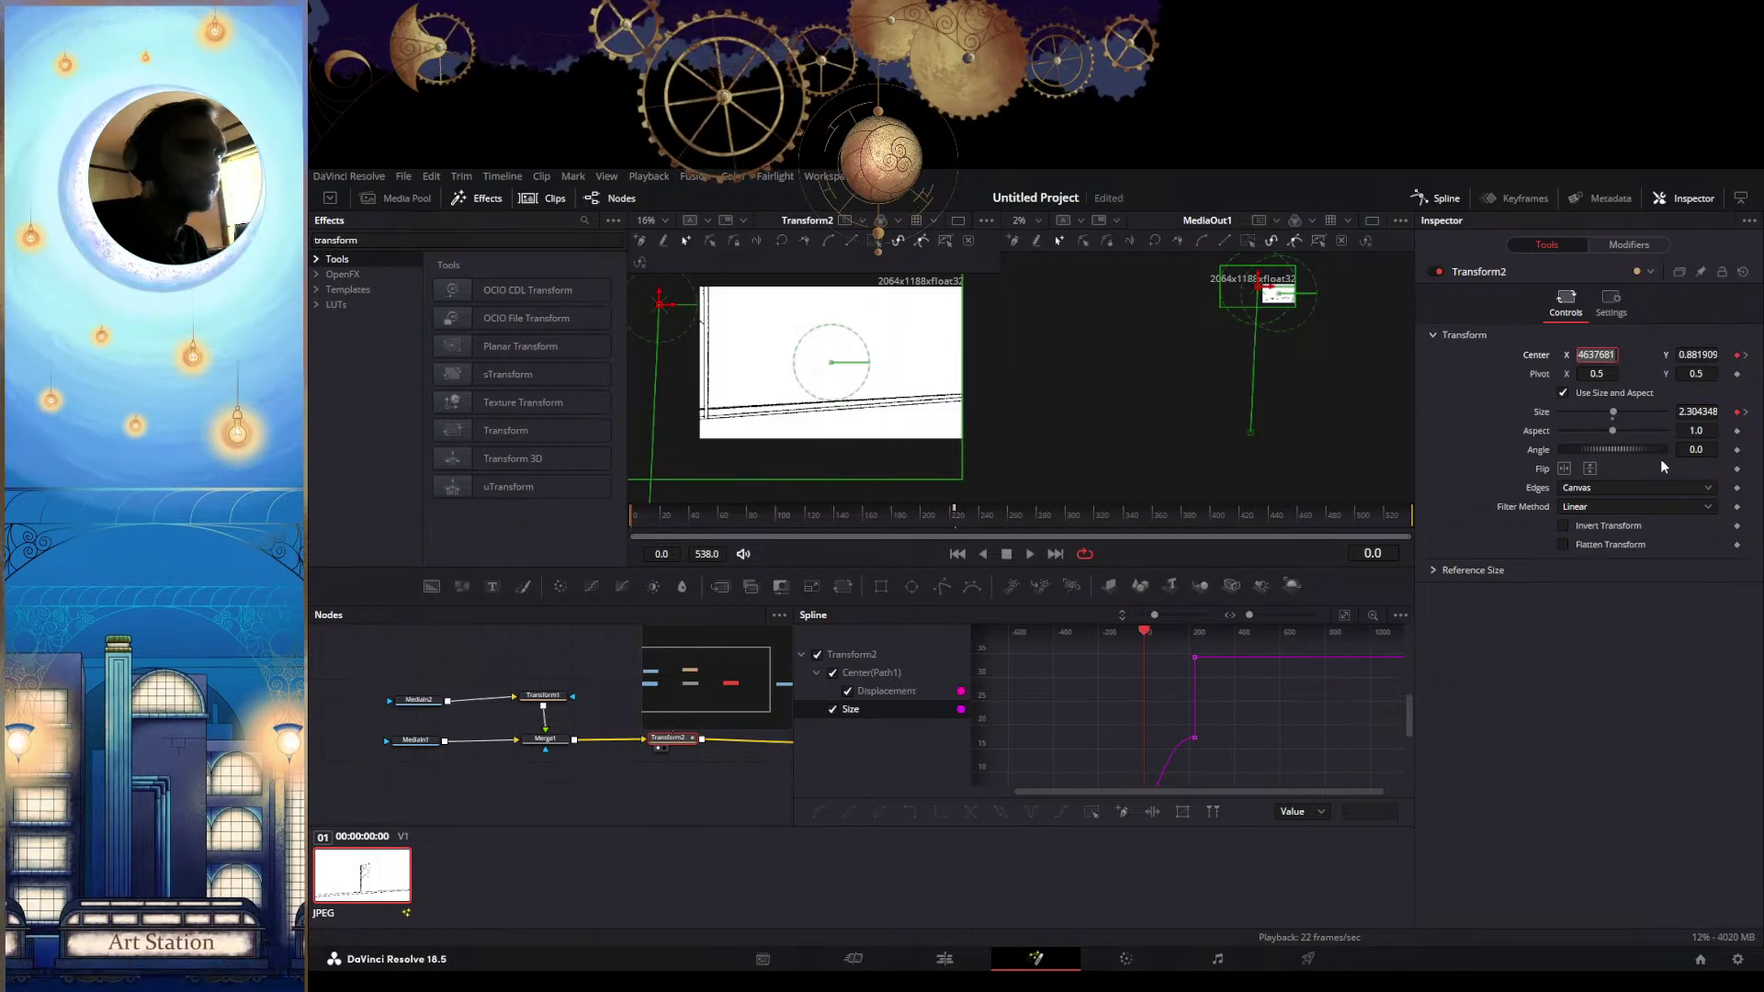
{"action": "left_click", "coordinate": [1744, 357]}
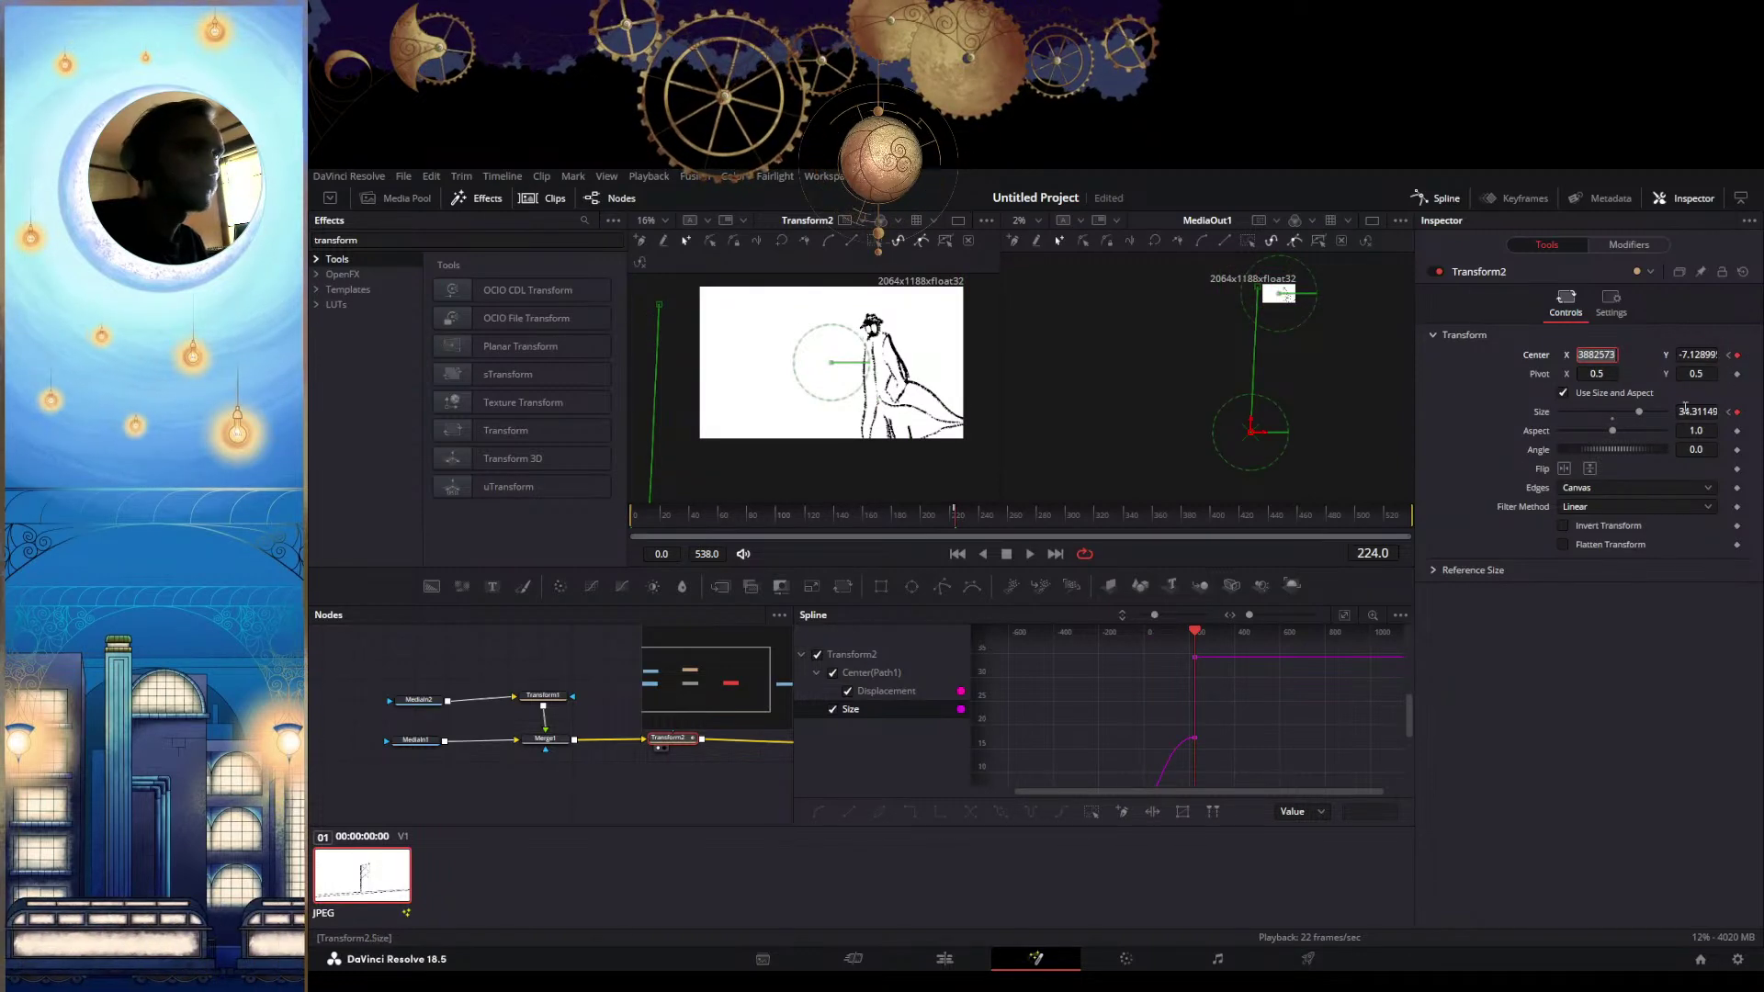
{"action": "scroll", "coordinate": [1222, 680], "scroll_direction": "up", "scroll_amount": 3}
{"action": "scroll", "coordinate": [1229, 766], "scroll_direction": "down", "scroll_amount": 2}
{"action": "left_click_drag", "start_coordinate": [1212, 765], "coordinate": [1140, 776]}
{"action": "key", "text": "Delete"}
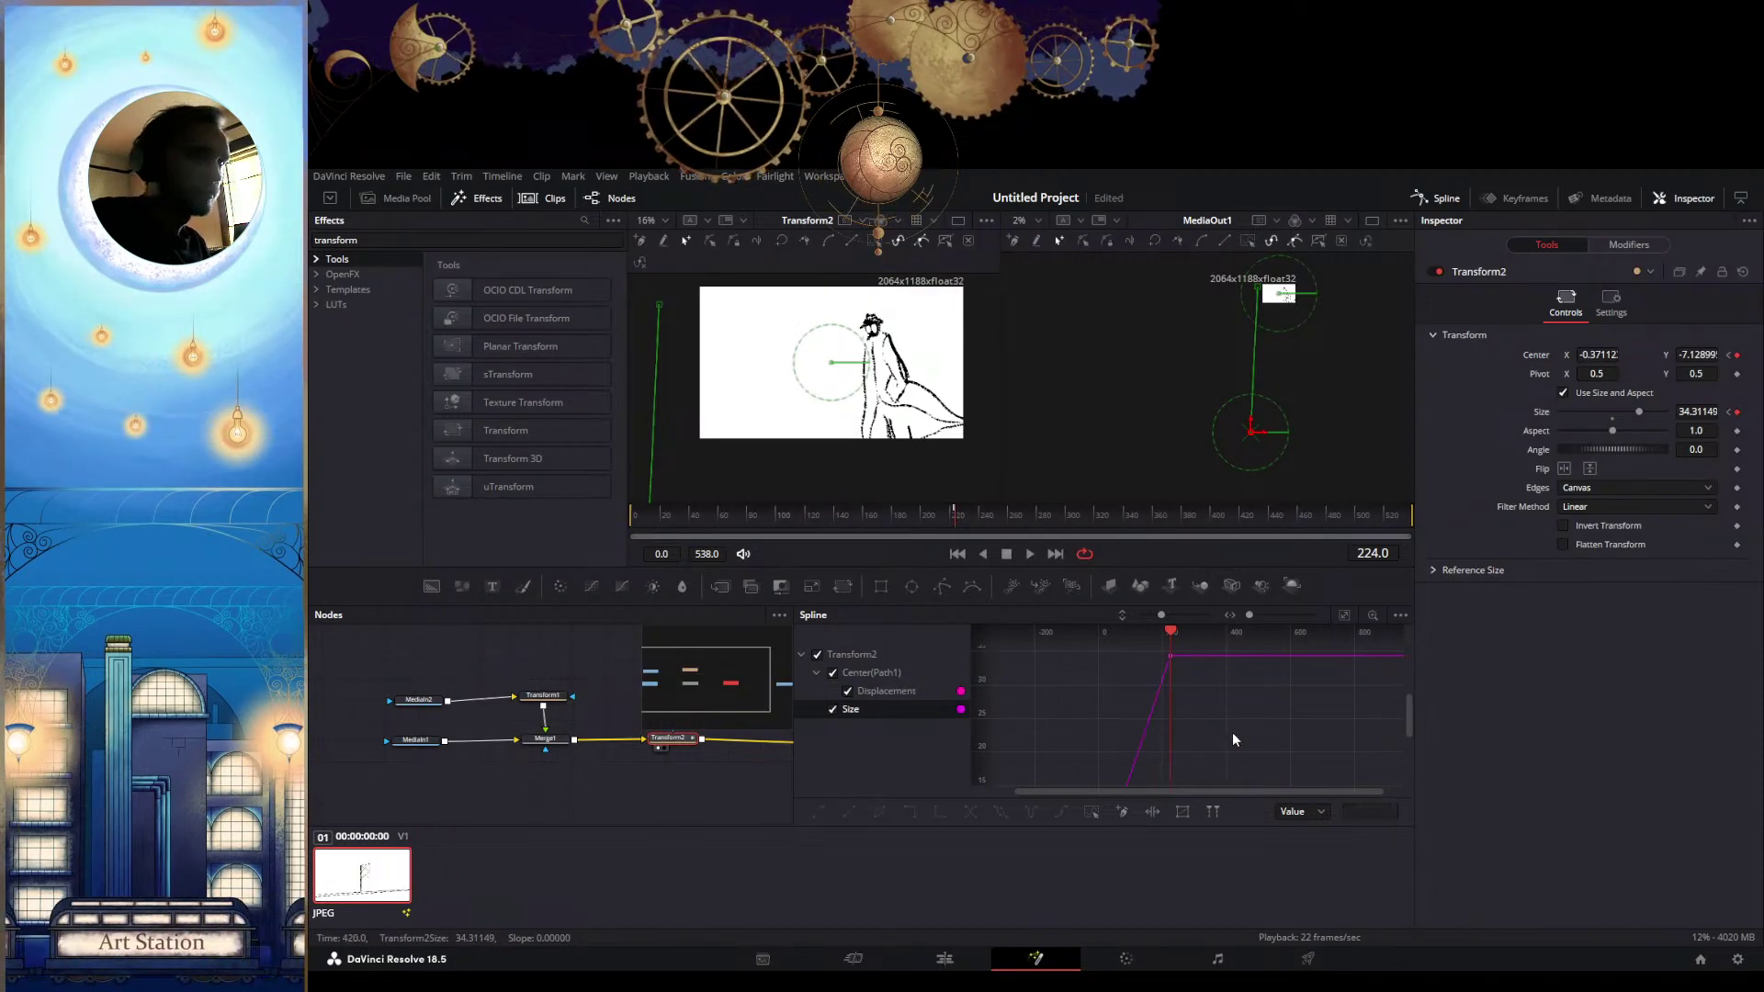
Replay the zoom from frame 0, stopping around frame 109
{"action": "scroll", "coordinate": [1233, 704], "scroll_direction": "down", "scroll_amount": 2}
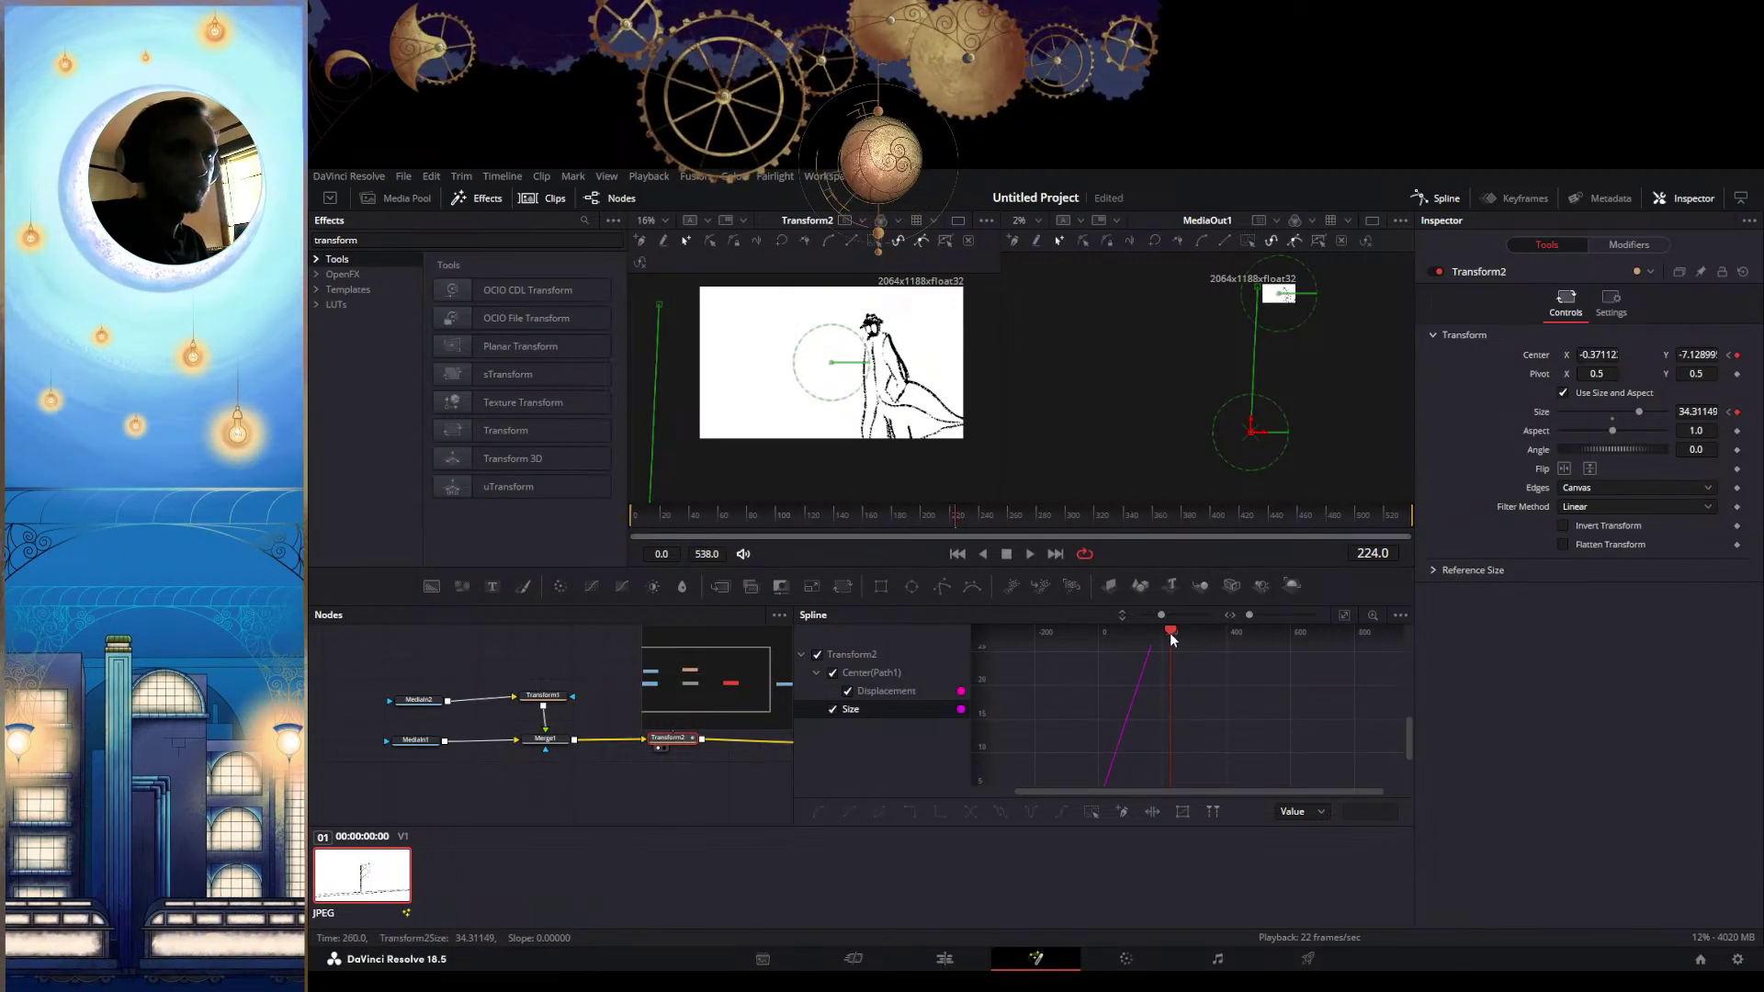
{"action": "left_click_drag", "start_coordinate": [1172, 643], "coordinate": [1096, 651]}
{"action": "key", "text": "space"}
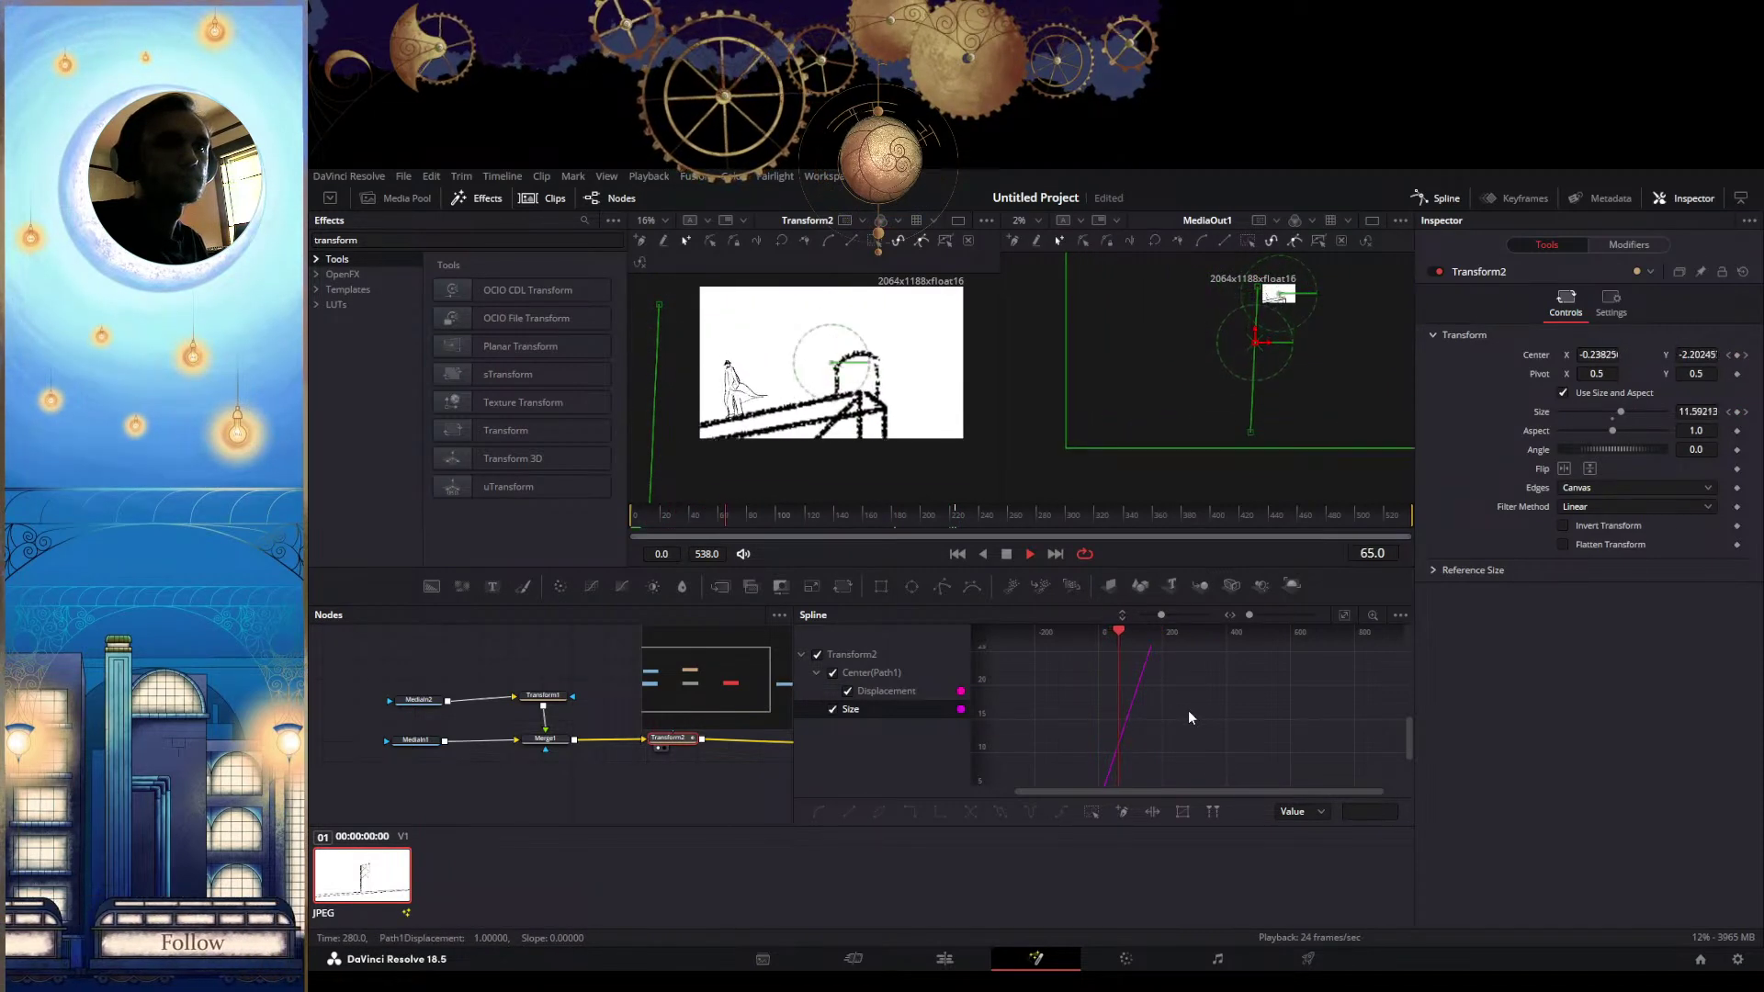
{"action": "key", "text": "space"}
Undo the size keyframe deletion and the last frame 224 enlargement and center move, and inspect the end of the size curve
{"action": "key", "text": "ctrl+z"}
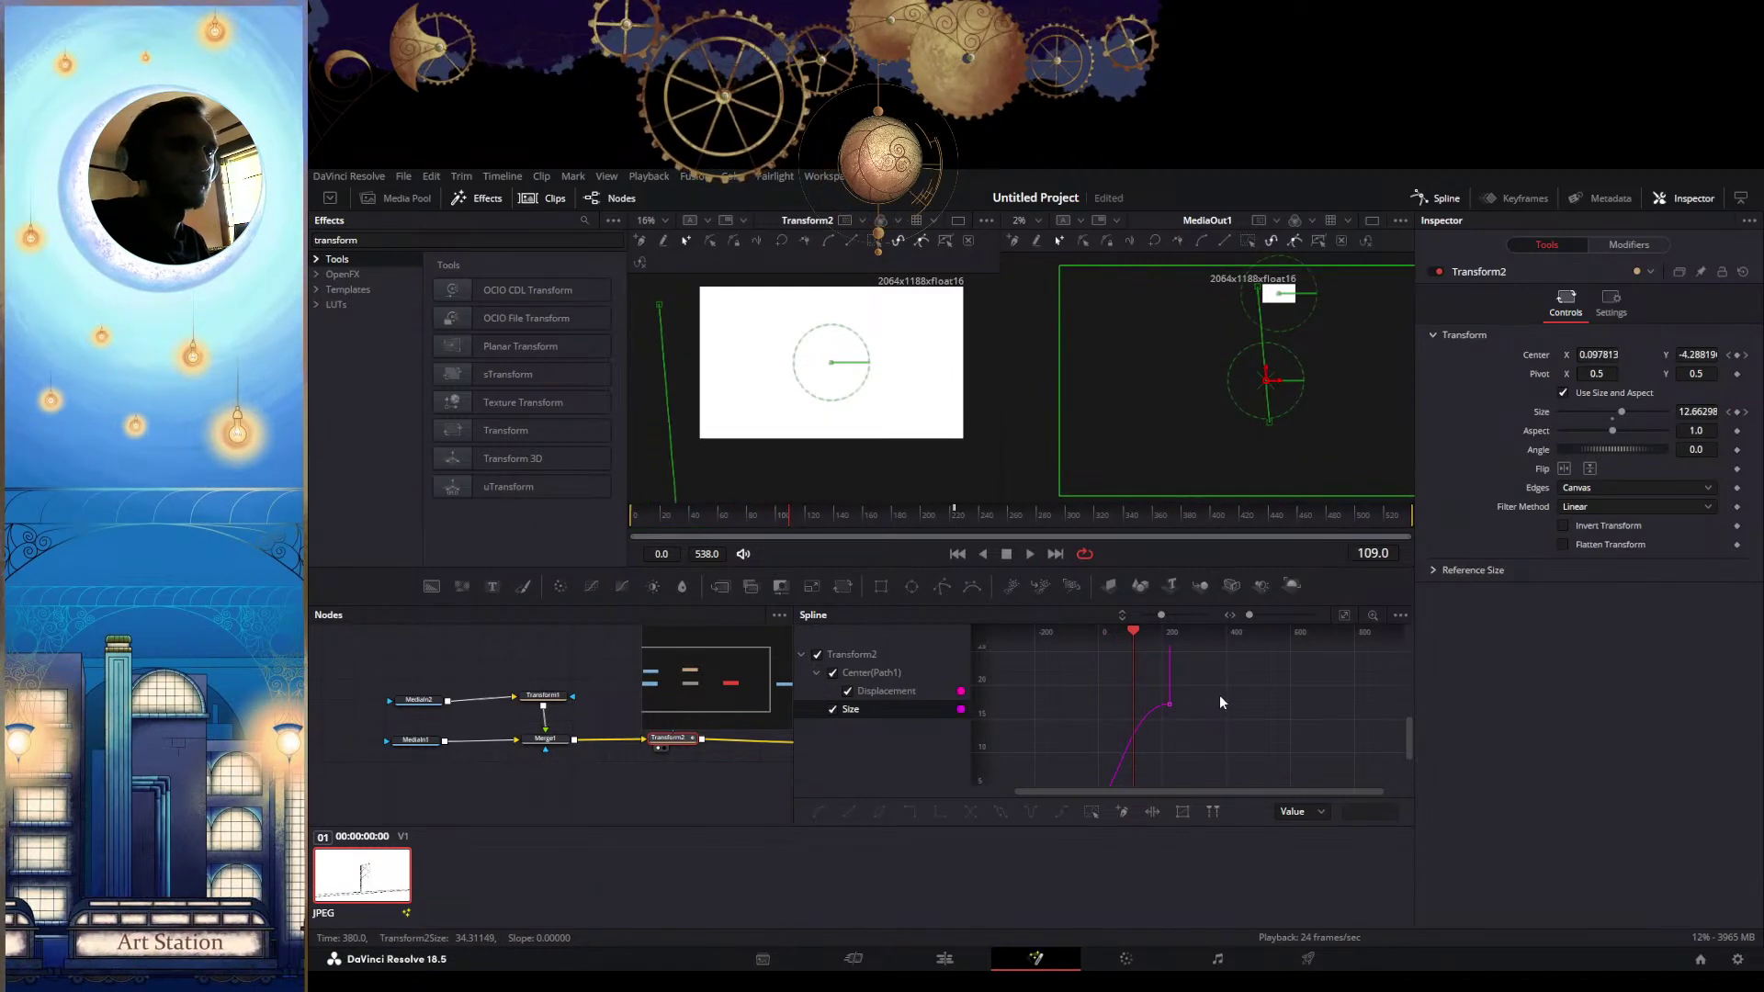
{"action": "key", "text": "ctrl+z"}
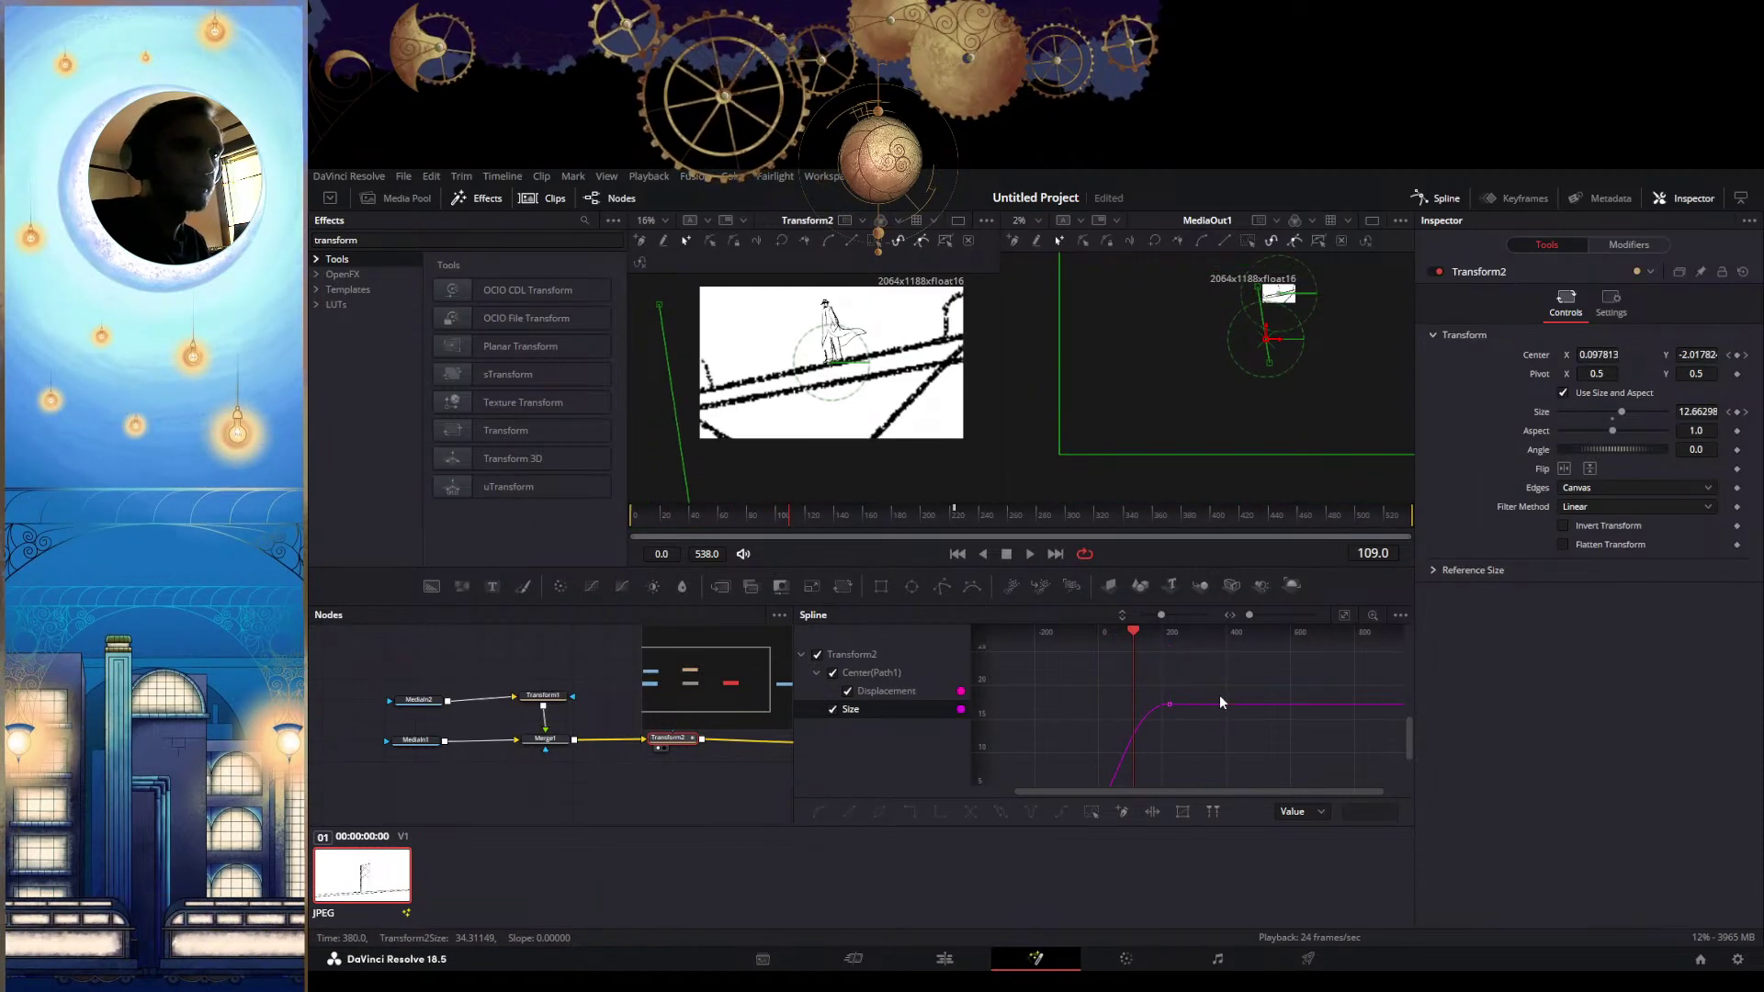
{"action": "scroll", "coordinate": [1188, 715], "scroll_direction": "up", "scroll_amount": 5}
{"action": "scroll", "coordinate": [1127, 683], "scroll_direction": "down", "scroll_amount": 4}
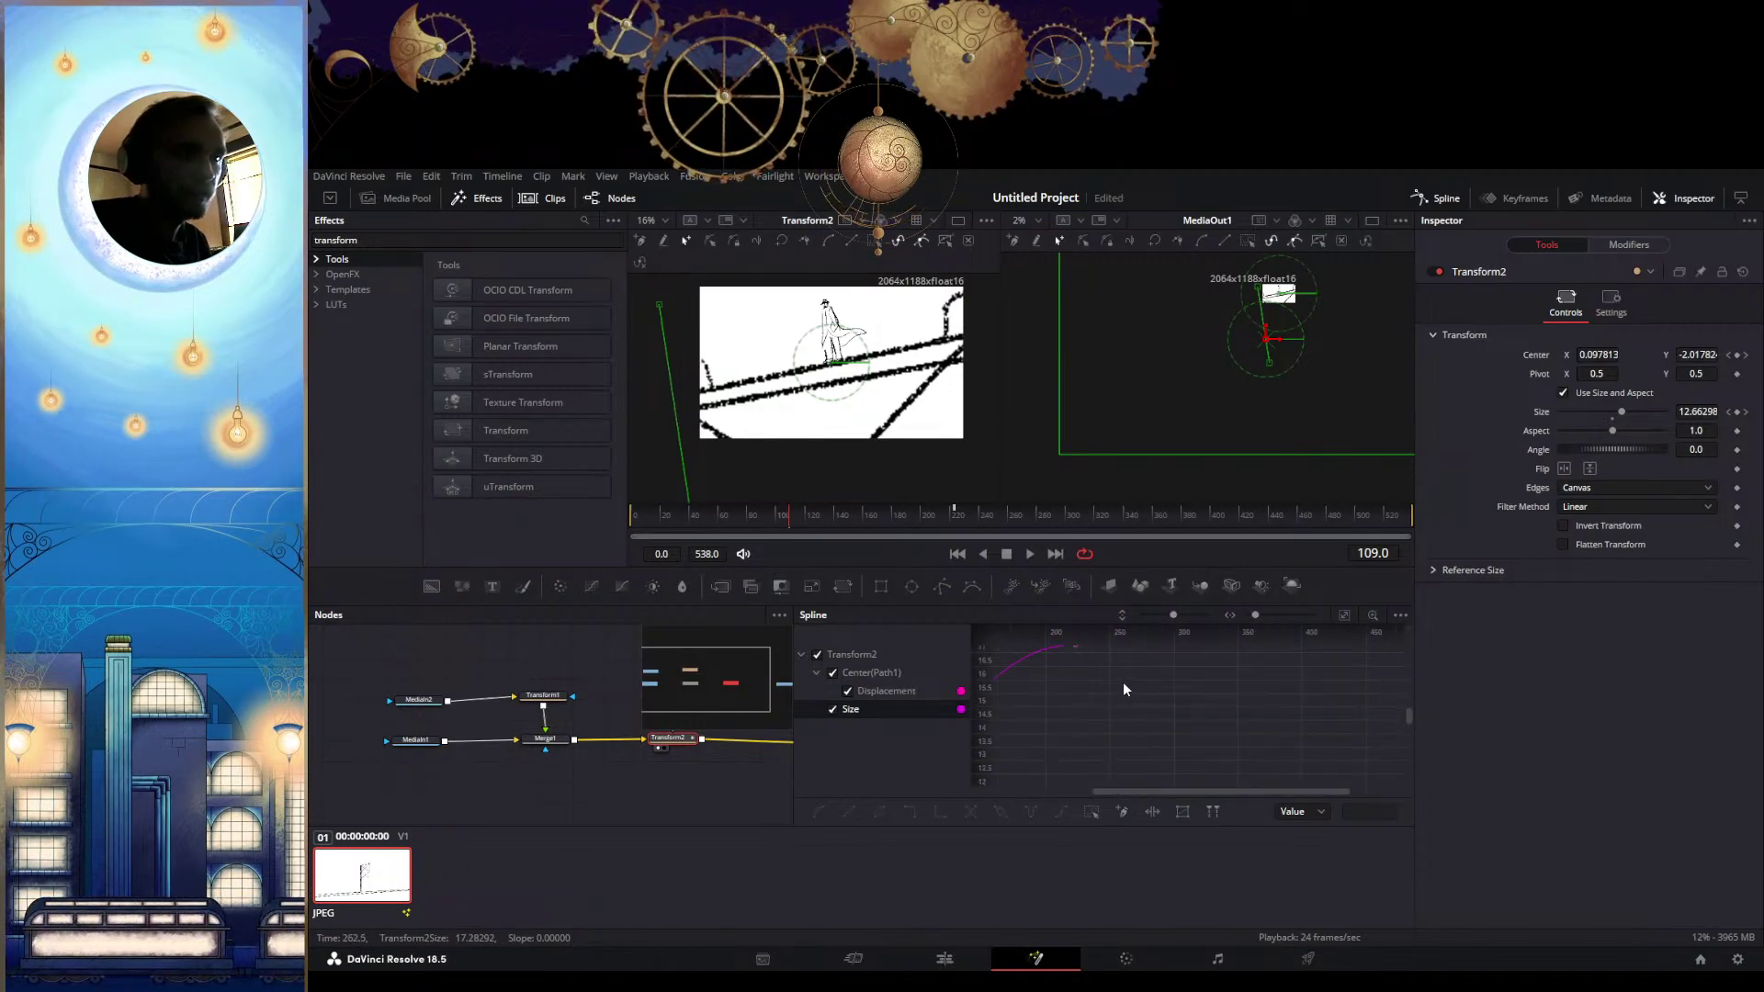
{"action": "scroll", "coordinate": [1106, 687], "scroll_direction": "up", "scroll_amount": 4}
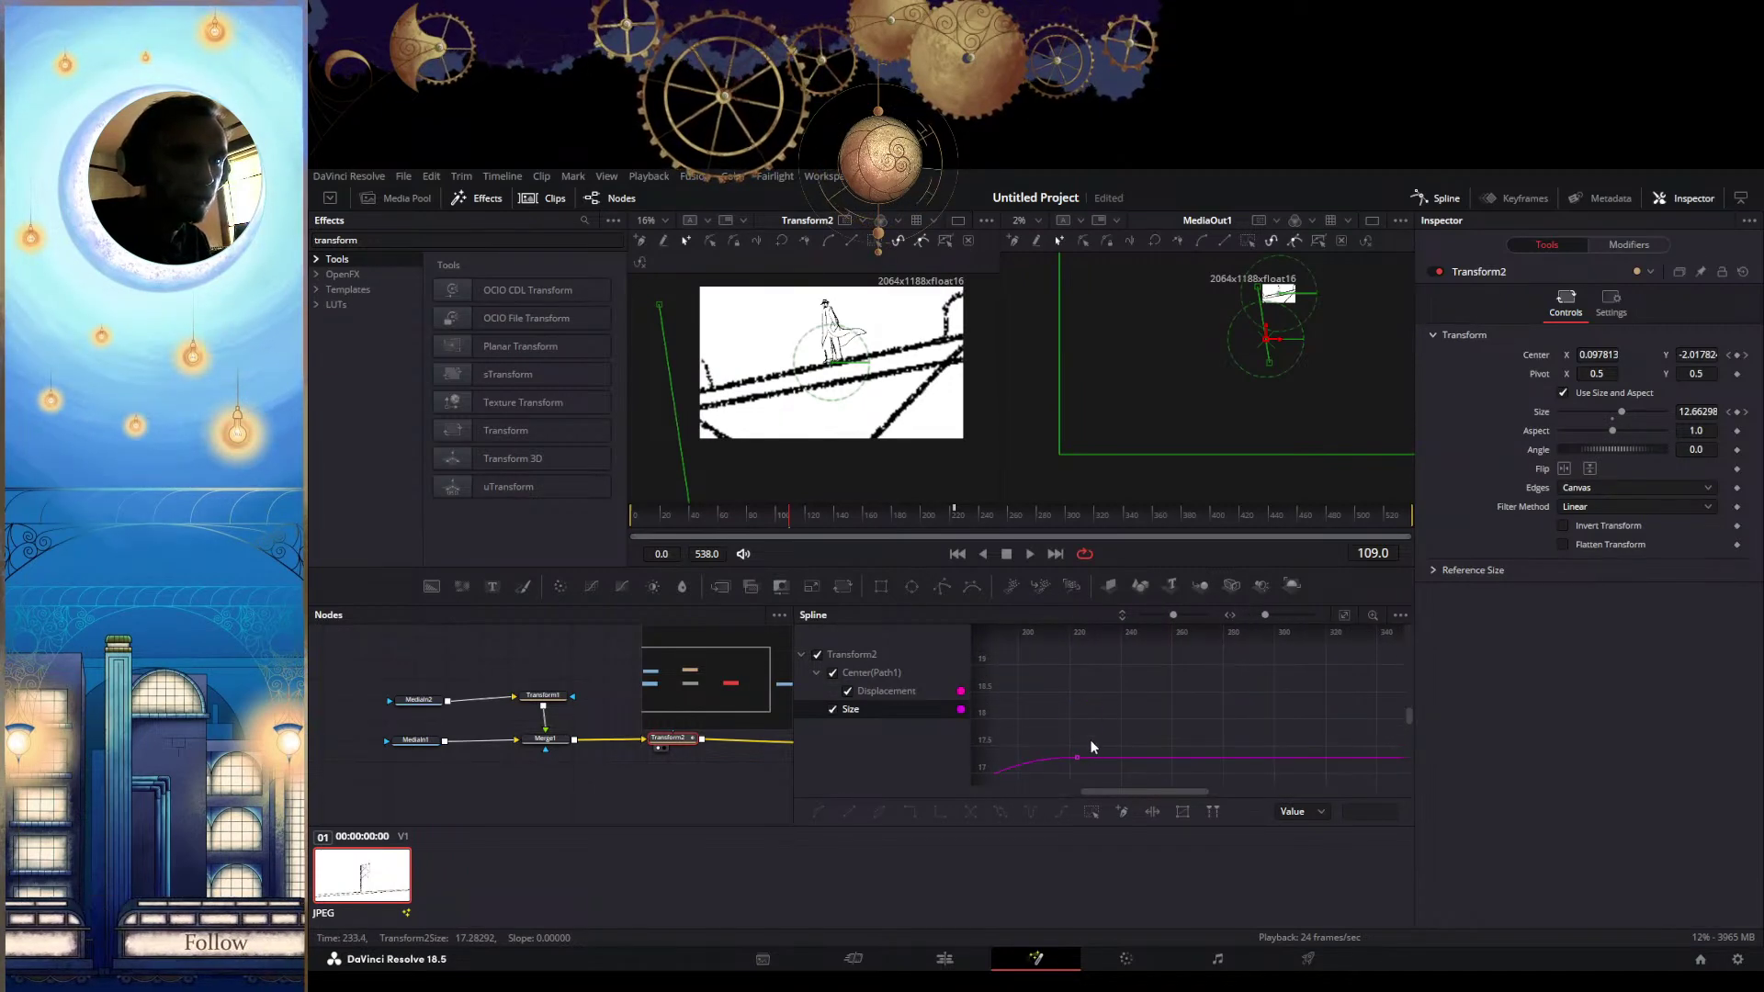
{"action": "left_click", "coordinate": [1083, 758]}
{"action": "scroll", "coordinate": [1128, 726], "scroll_direction": "down", "scroll_amount": 10}
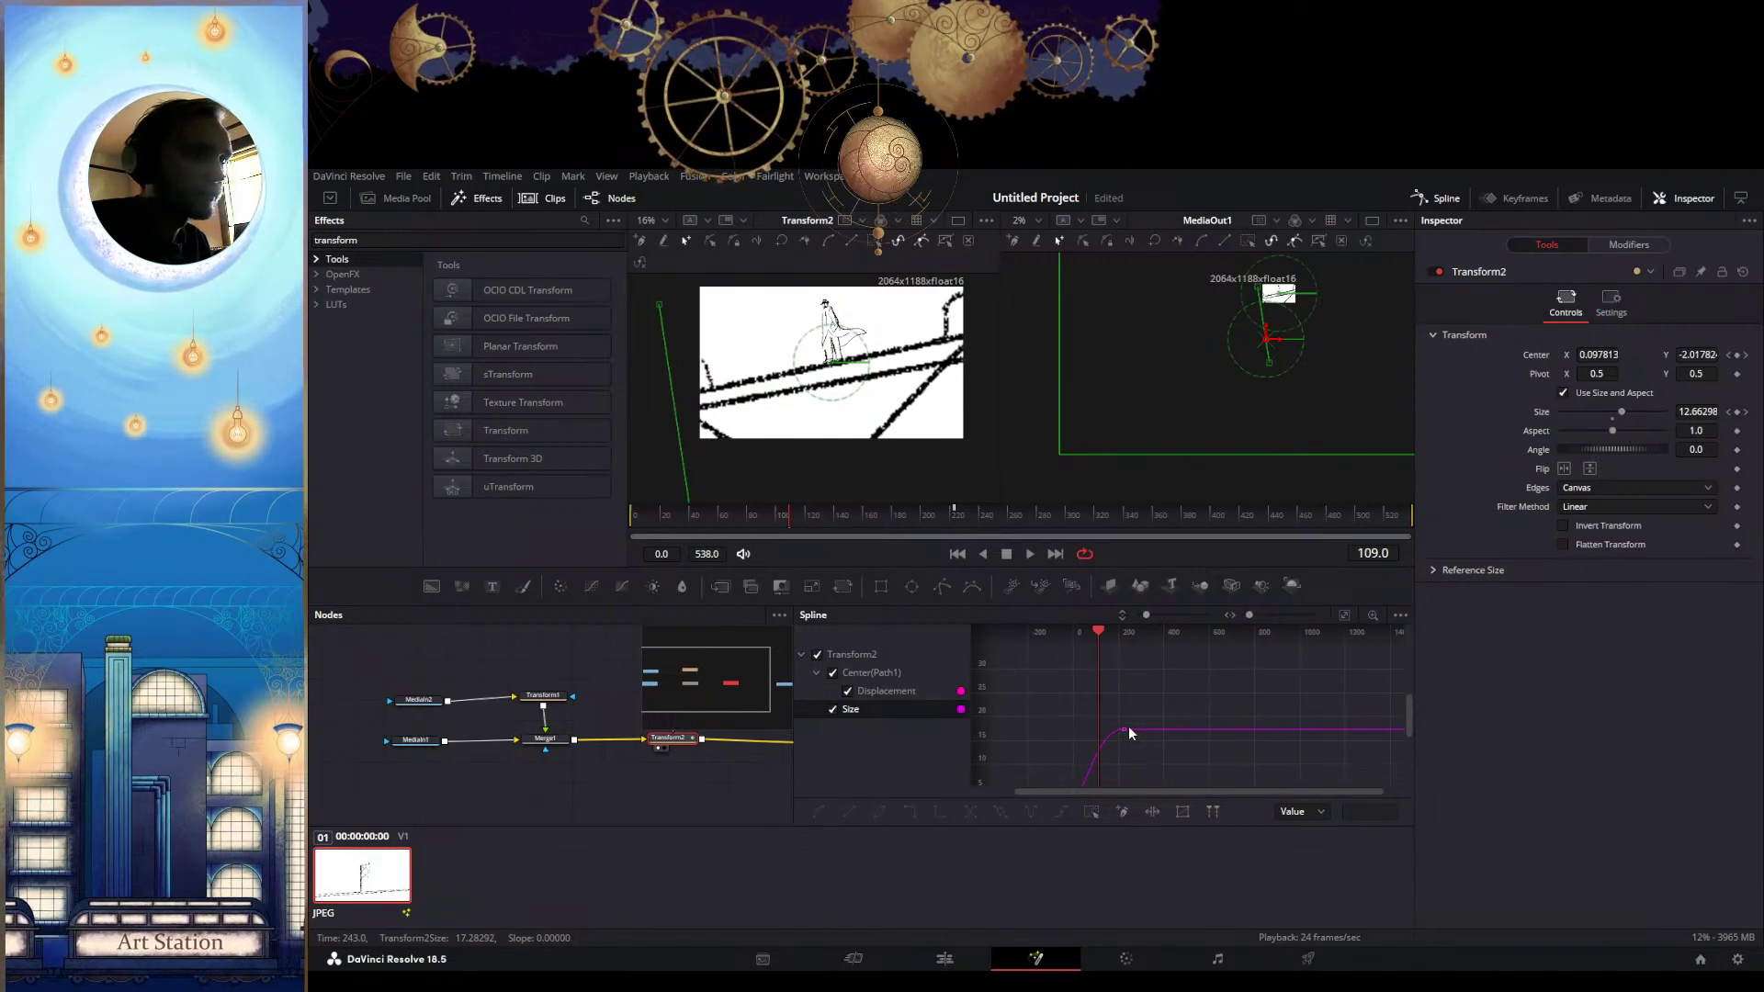
Go to the center keyframe at frame 224, try enlarging Transform2 to a size of about 40.2, and undo the enlargement
{"action": "left_click", "coordinate": [1744, 354]}
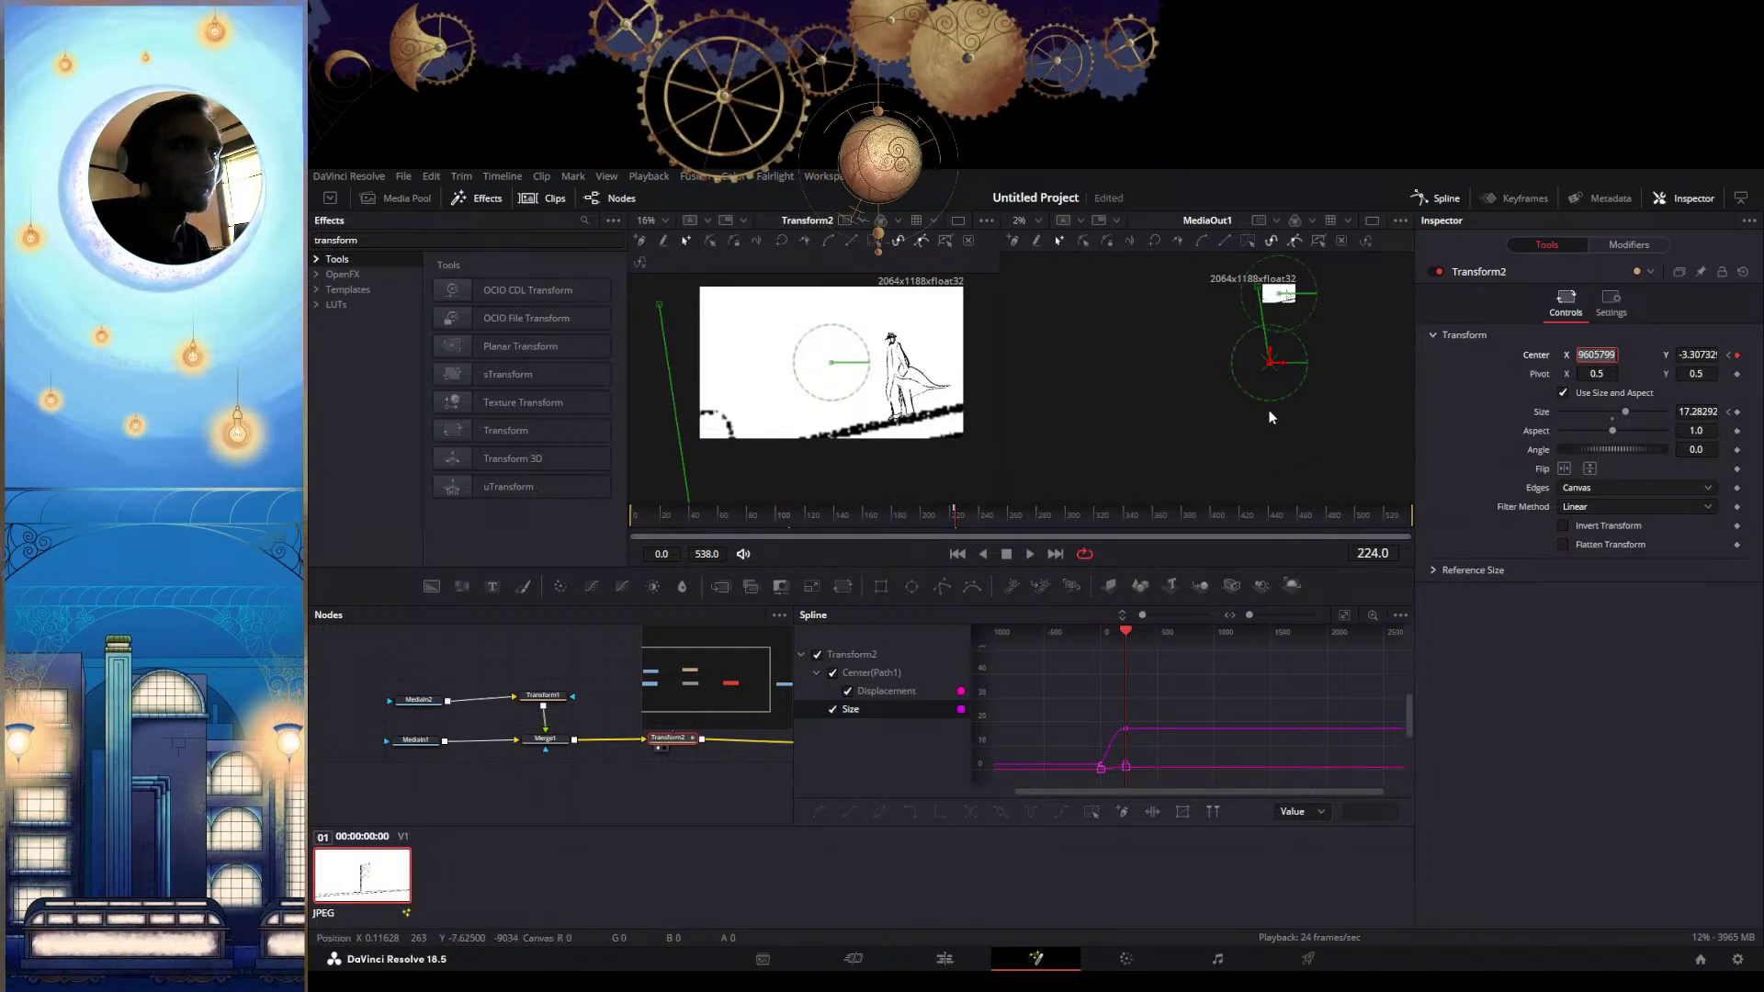
{"action": "mouse_move", "coordinate": [1278, 364]}
{"action": "left_mouse_down"}
{"action": "mouse_move", "coordinate": [1266, 460]}
{"action": "mouse_move", "coordinate": [1268, 362]}
{"action": "left_mouse_up"}
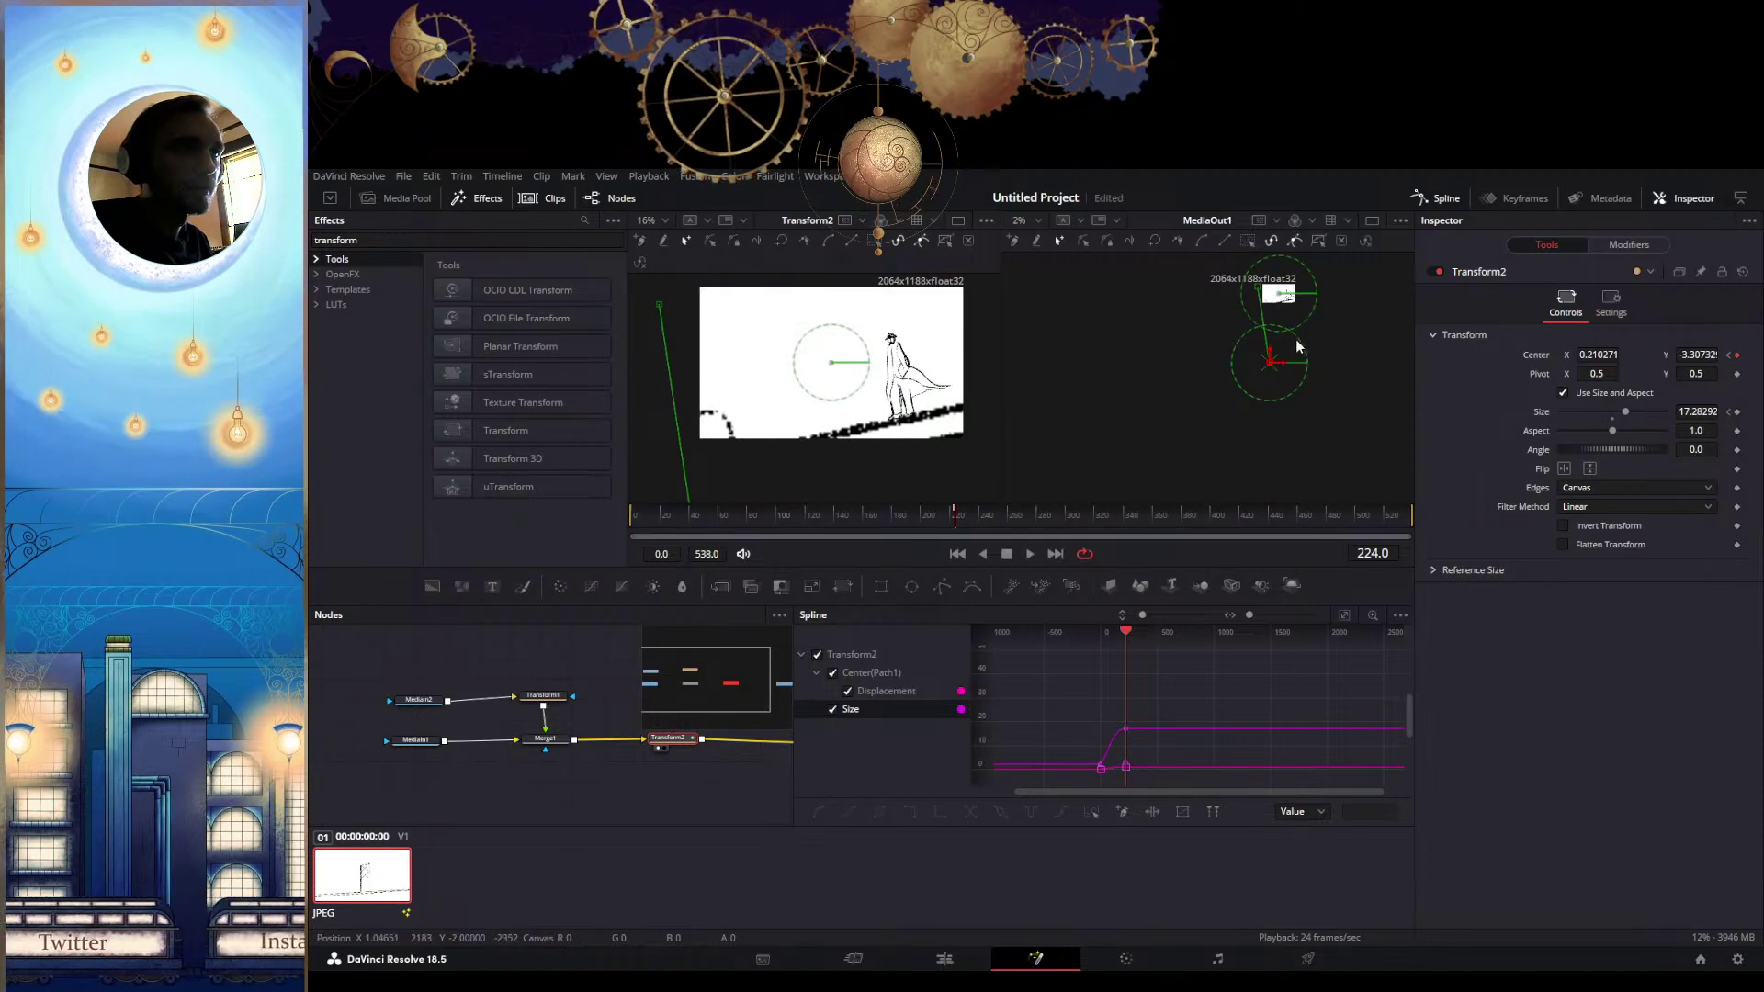
{"action": "scroll", "coordinate": [1293, 356], "scroll_direction": "down", "scroll_amount": 2}
{"action": "scroll", "coordinate": [1294, 357], "scroll_direction": "down", "scroll_amount": 2}
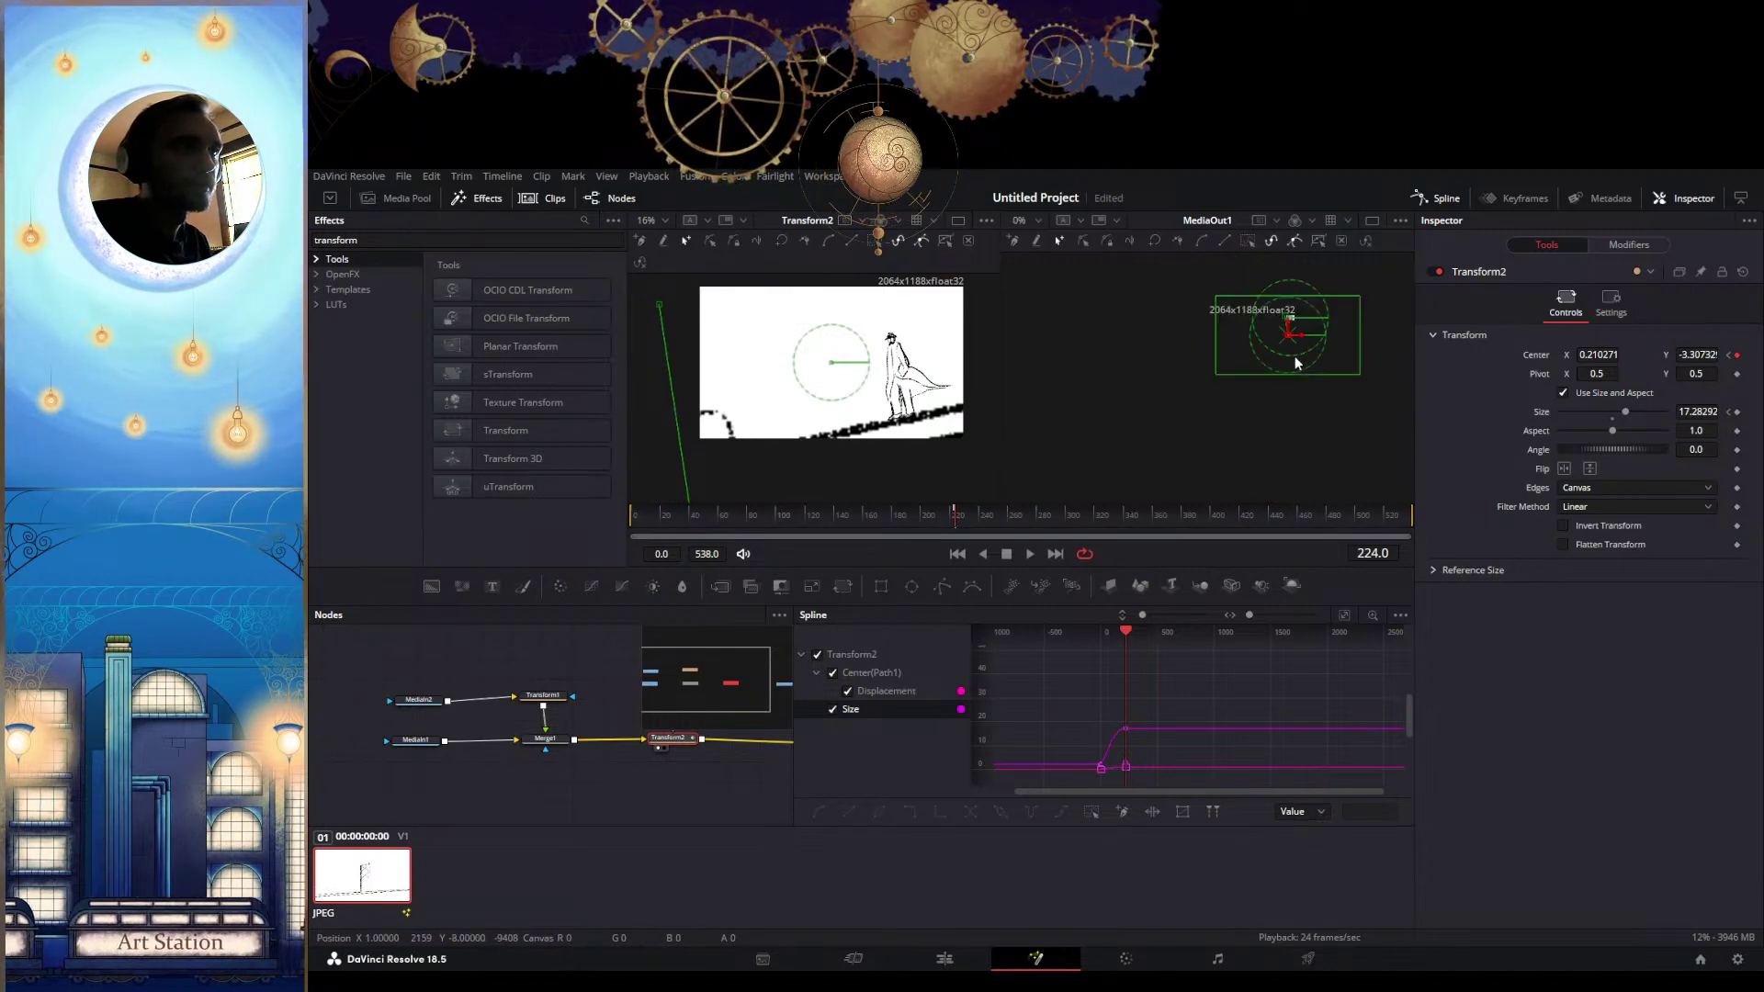
{"action": "left_click_drag", "start_coordinate": [1358, 306], "coordinate": [1456, 292]}
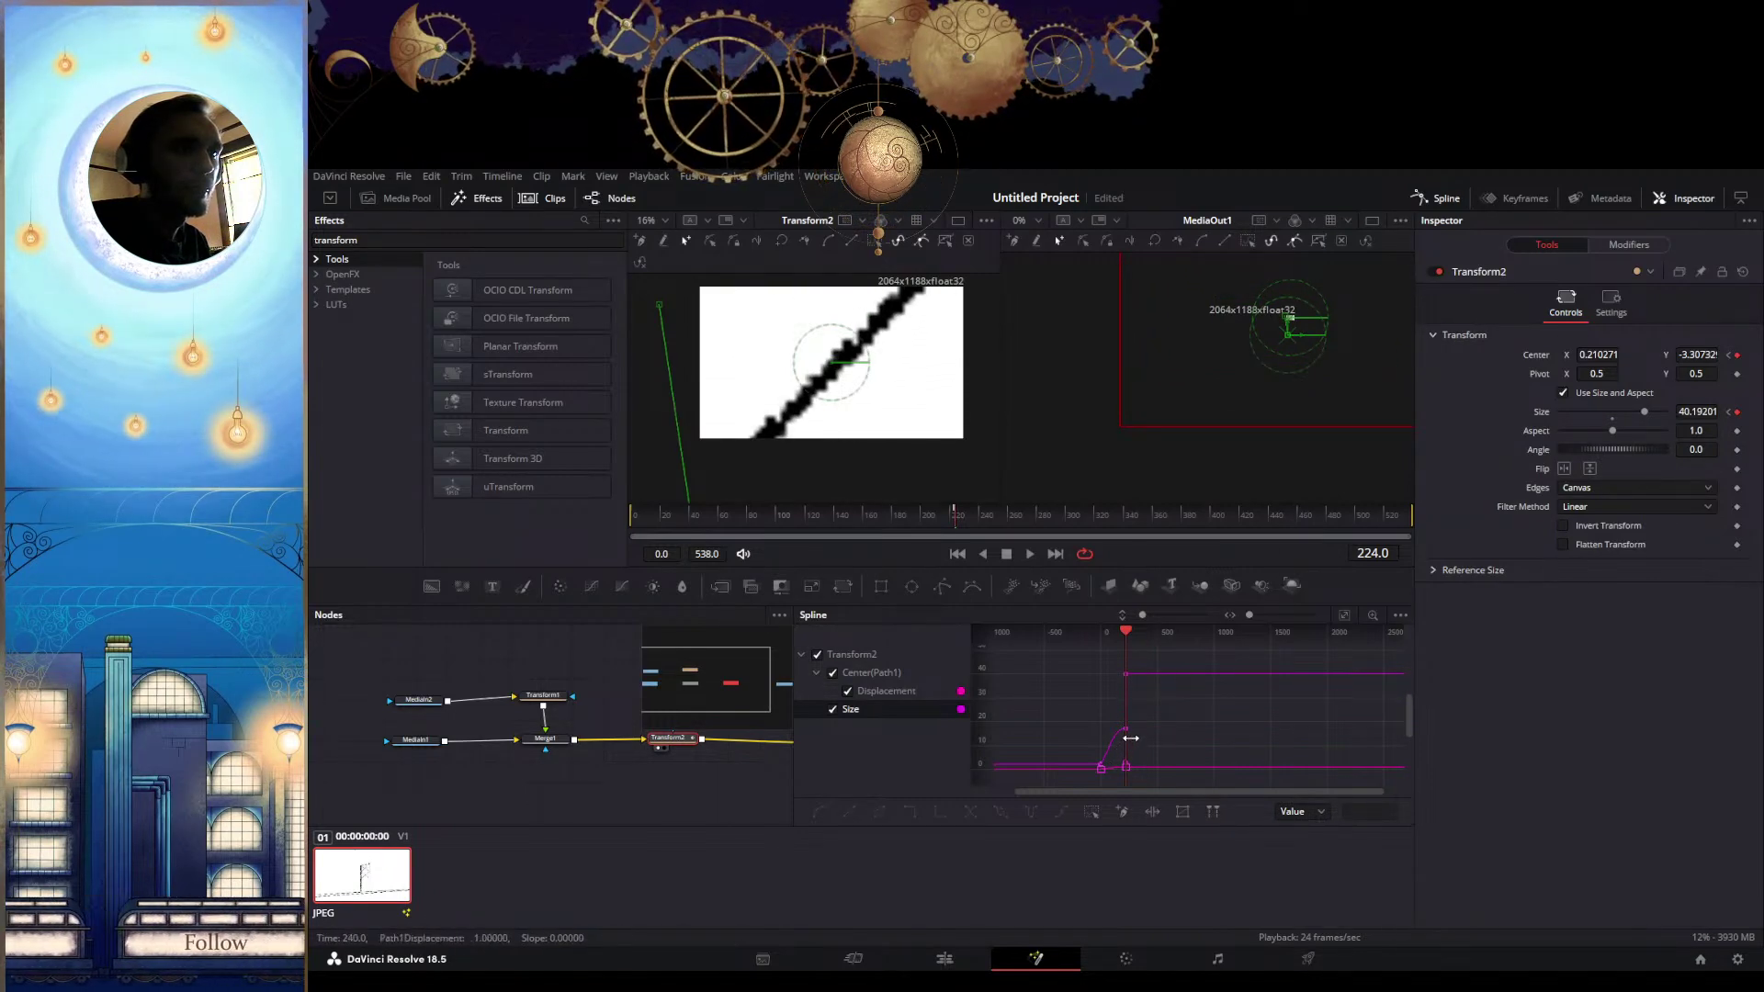
{"action": "key", "text": "ctrl+z"}
Try enlarging Transform2 at frame 224 to a size of about 34.5, inspect the keyframes in its size curve, and undo the enlargement
{"action": "left_click_drag", "start_coordinate": [1310, 431], "coordinate": [1217, 465]}
{"action": "scroll", "coordinate": [1216, 463], "scroll_direction": "up", "scroll_amount": 1}
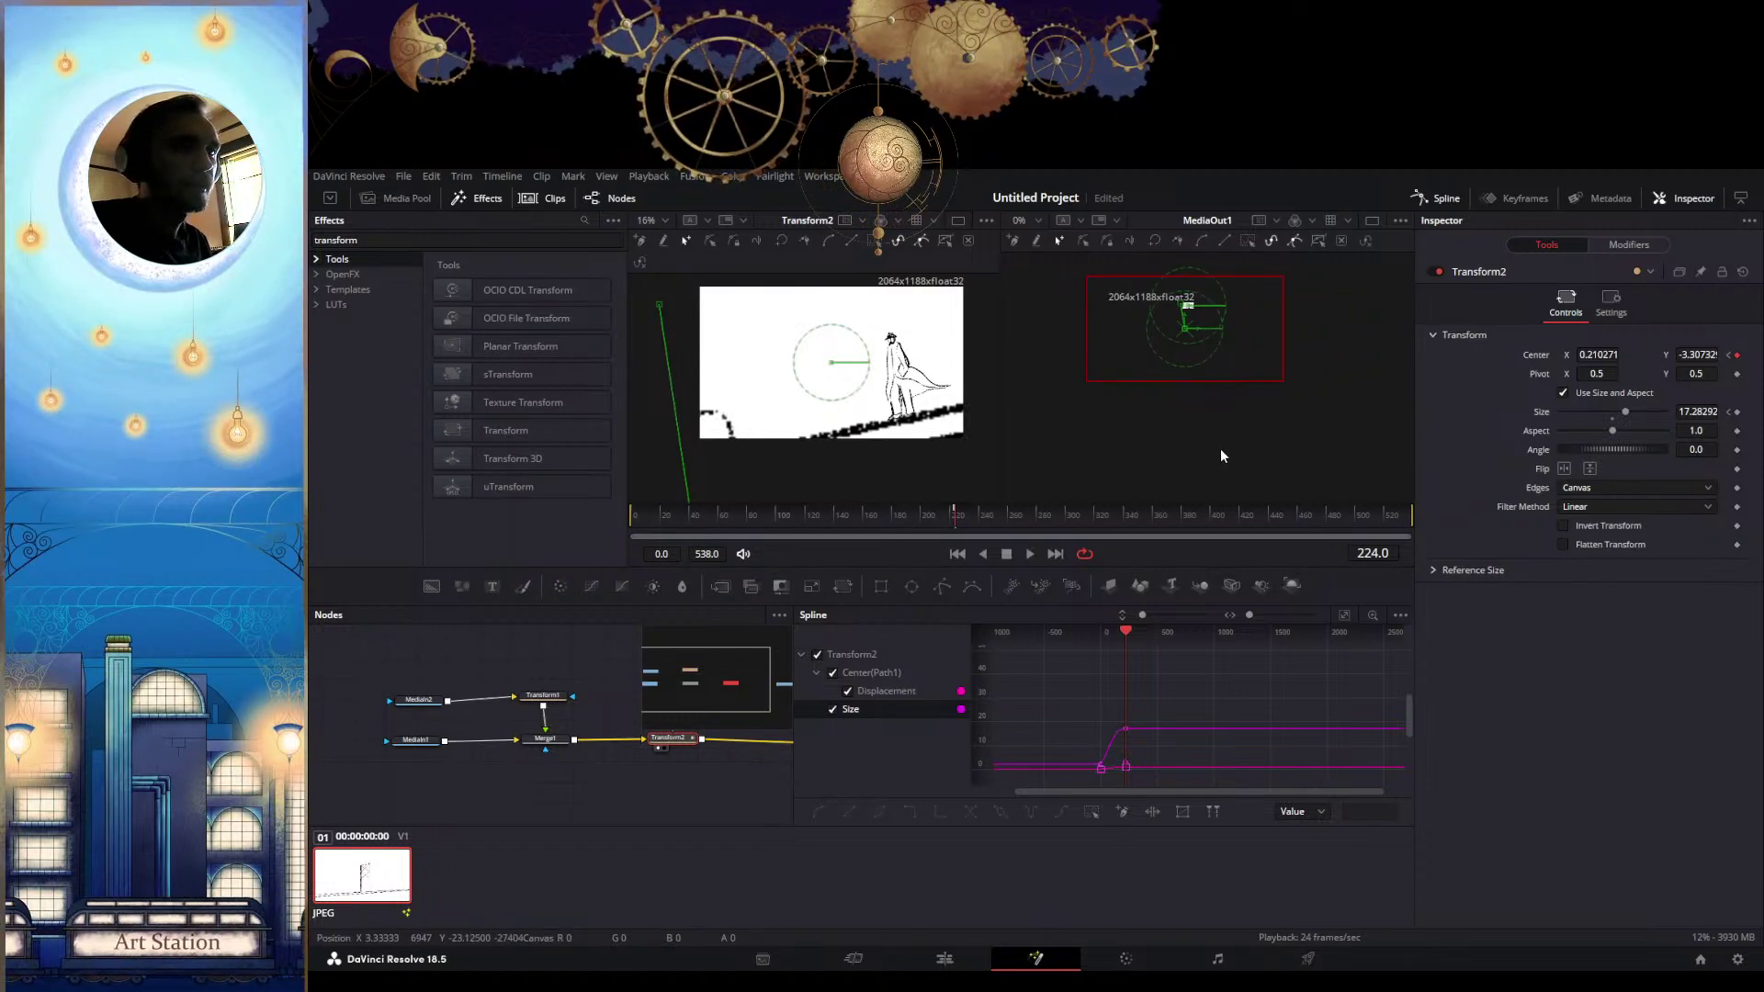
{"action": "scroll", "coordinate": [1271, 301], "scroll_direction": "up", "scroll_amount": 2}
{"action": "scroll", "coordinate": [1236, 399], "scroll_direction": "down", "scroll_amount": 2}
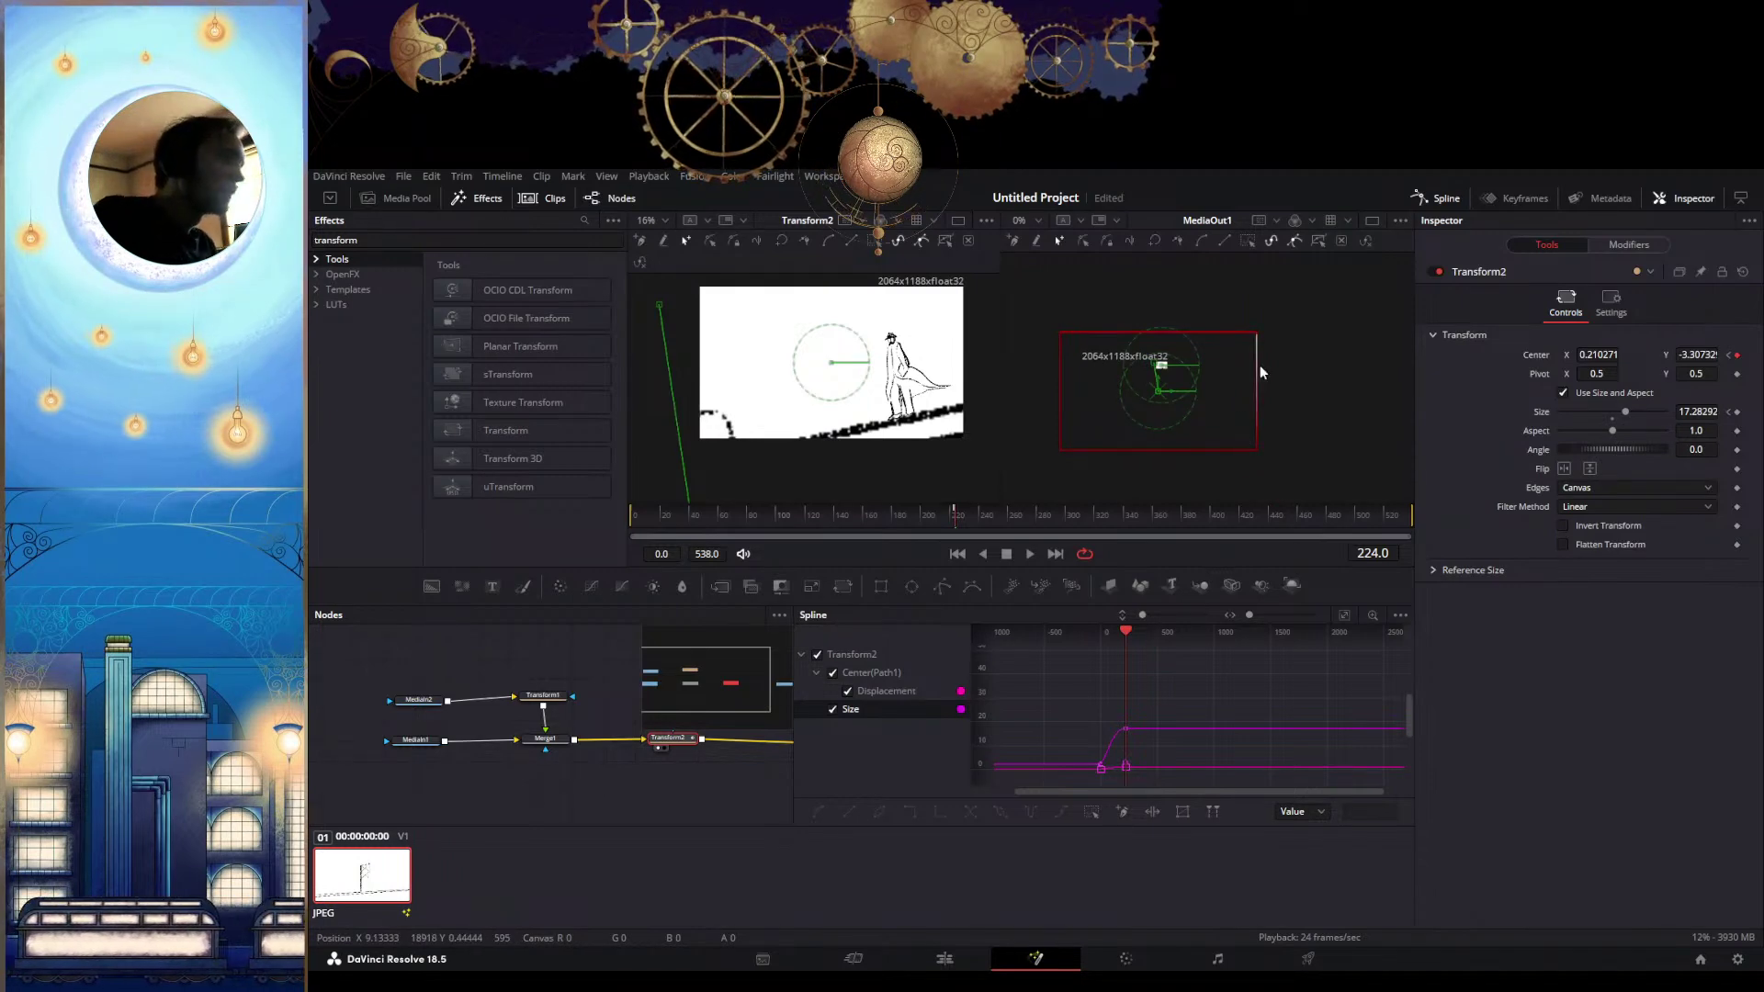
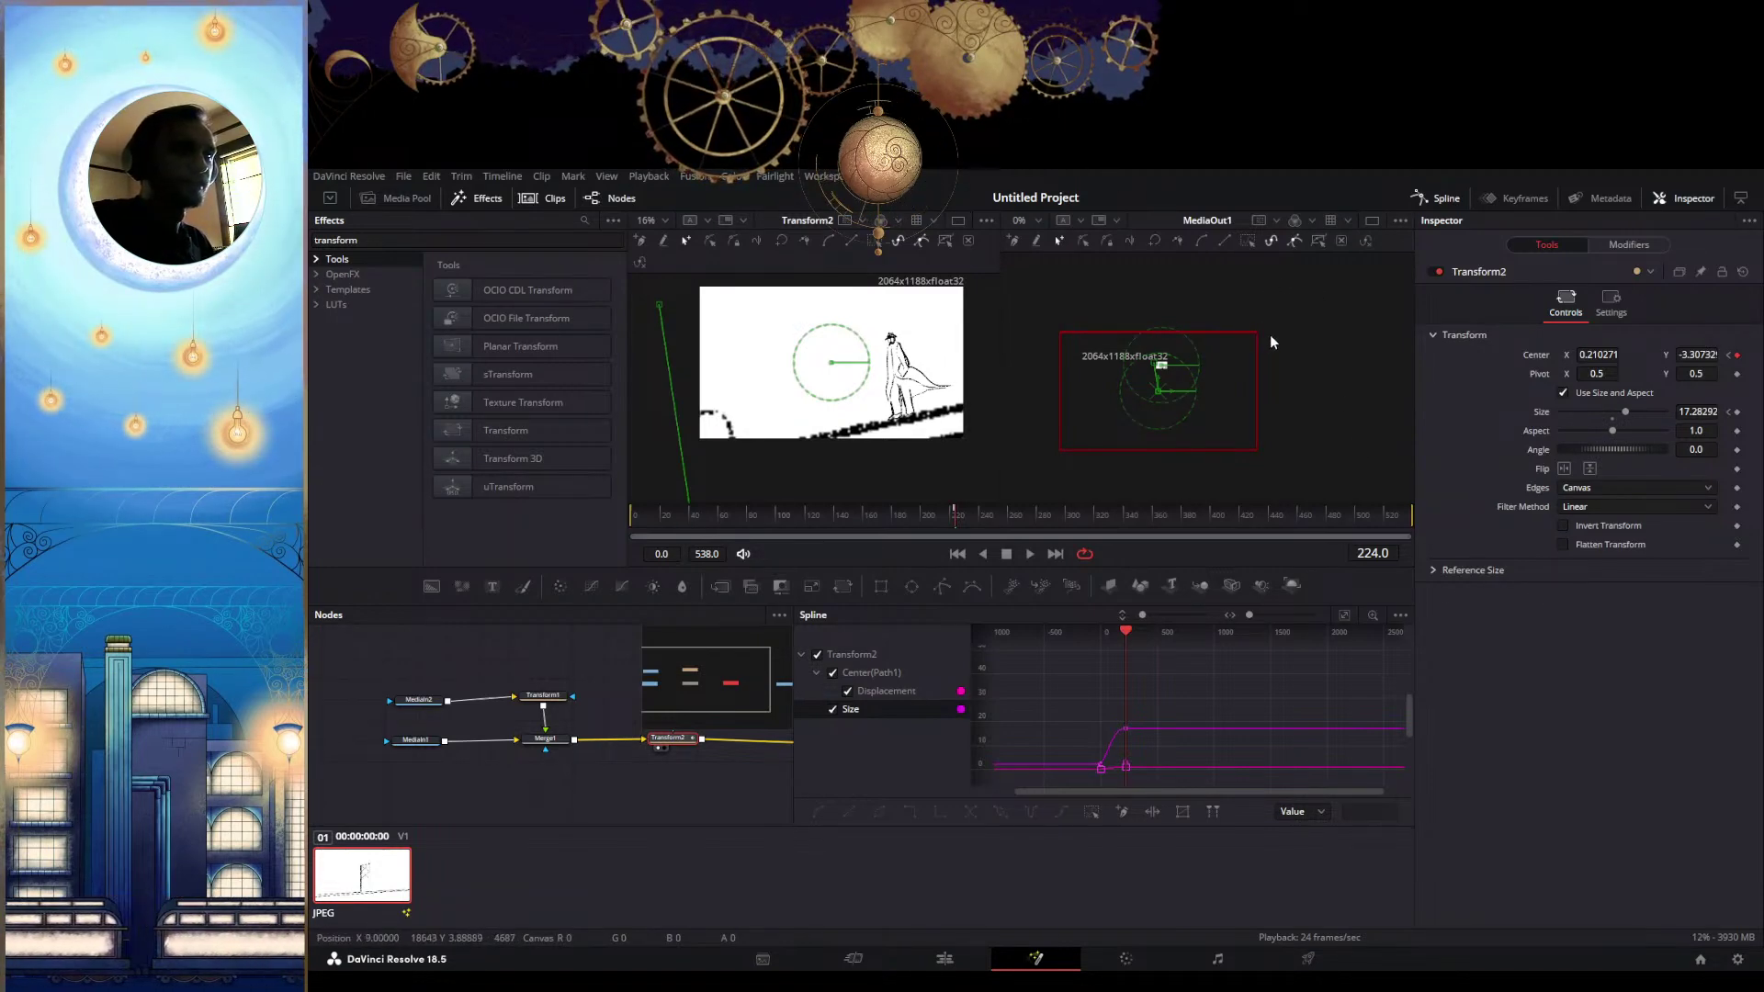
{"action": "left_click_drag", "start_coordinate": [1253, 333], "coordinate": [1349, 331]}
{"action": "mouse_move", "coordinate": [1153, 744]}
{"action": "left_mouse_down"}
{"action": "mouse_move", "coordinate": [1111, 715]}
{"action": "mouse_move", "coordinate": [1130, 721]}
{"action": "left_mouse_up"}
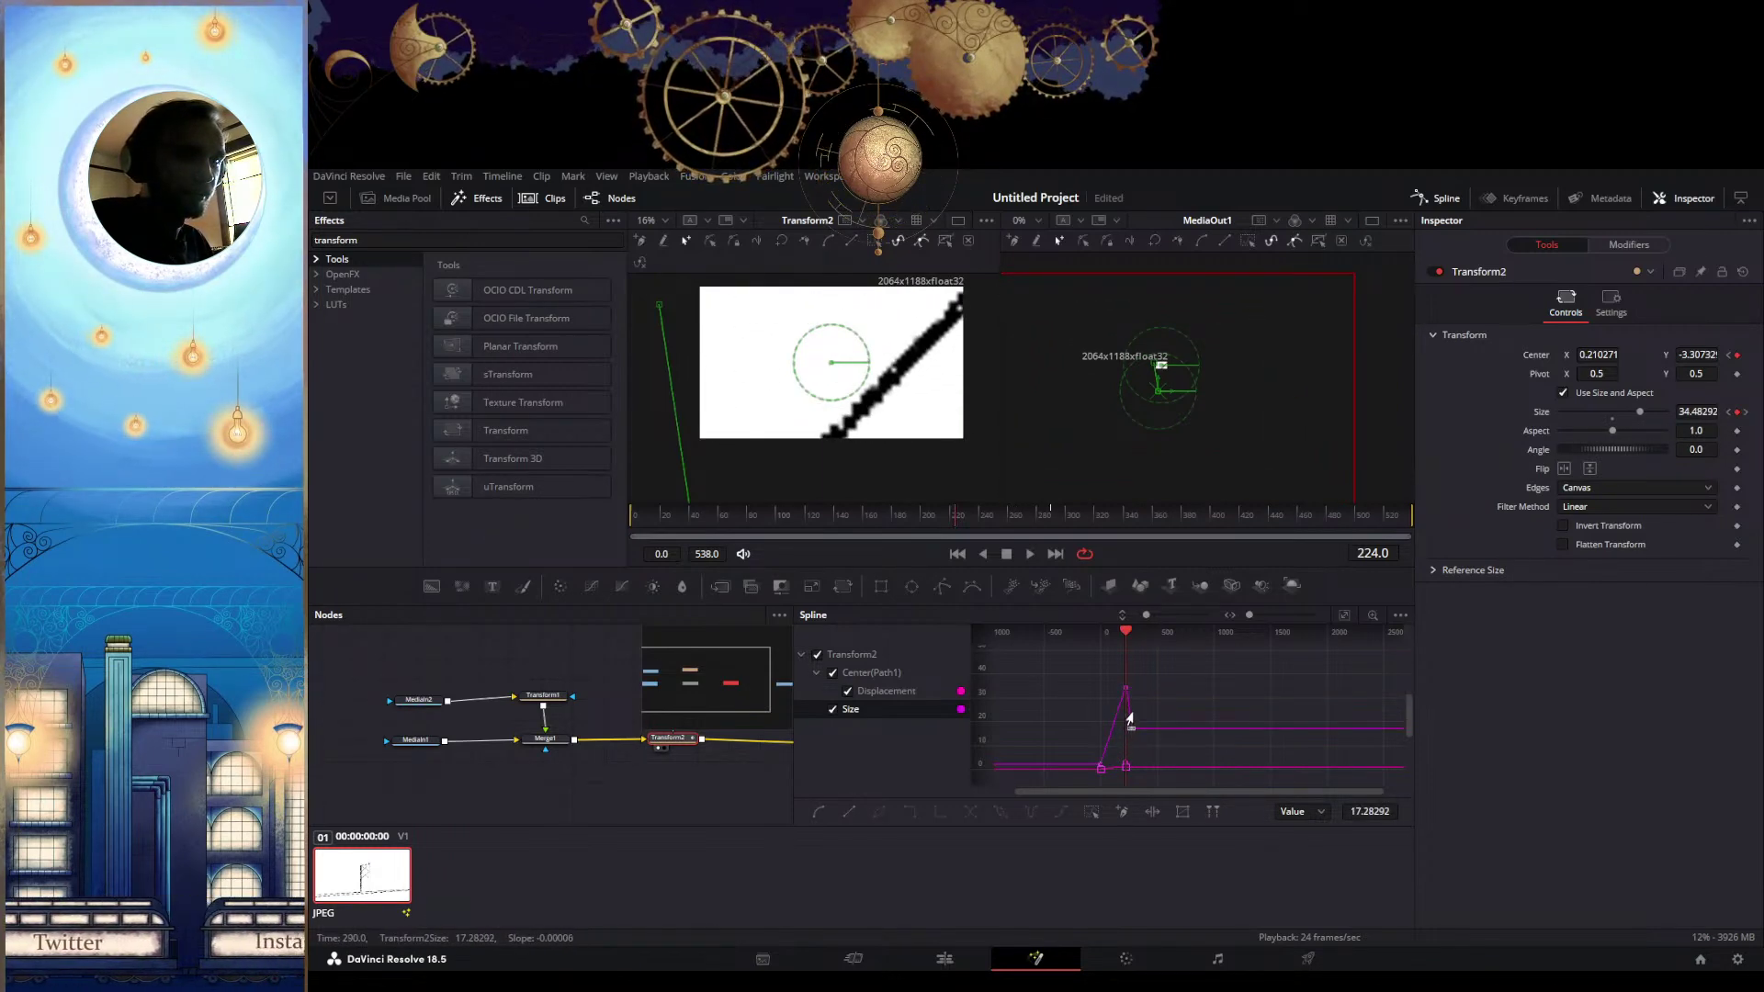
{"action": "key", "text": "ctrl+z"}
{"action": "scroll", "coordinate": [1123, 708], "scroll_direction": "up", "scroll_amount": 6}
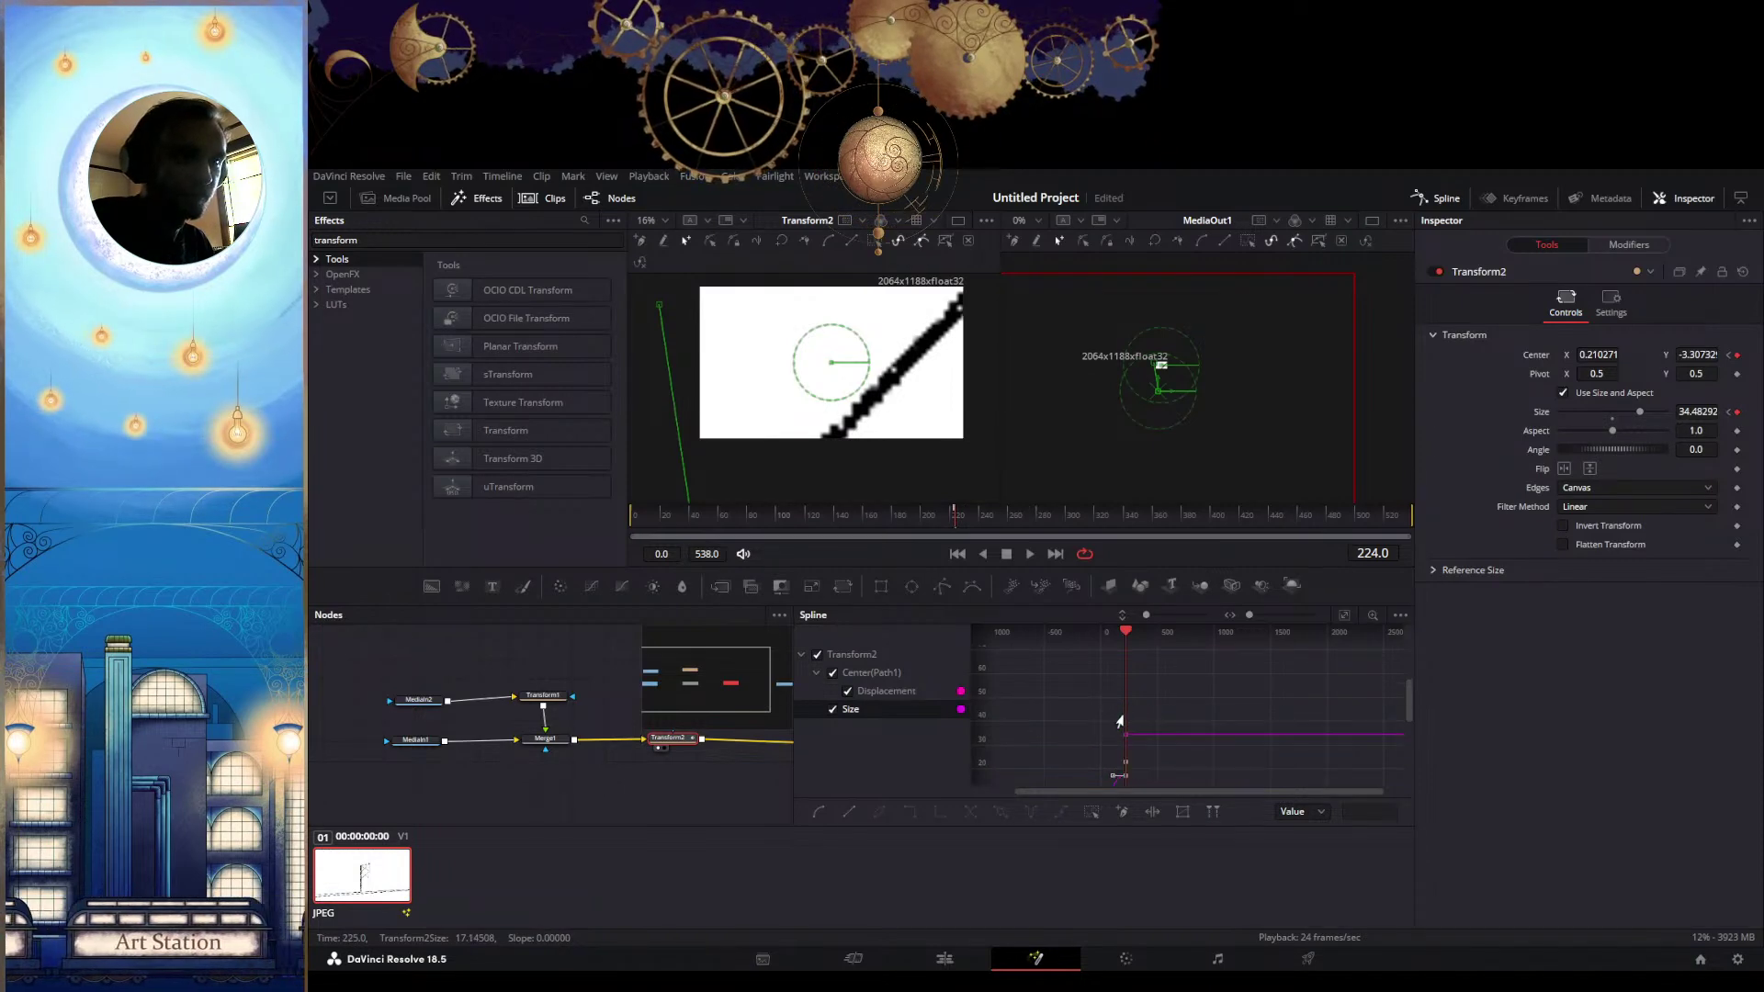
{"action": "scroll", "coordinate": [1130, 714], "scroll_direction": "up", "scroll_amount": 5}
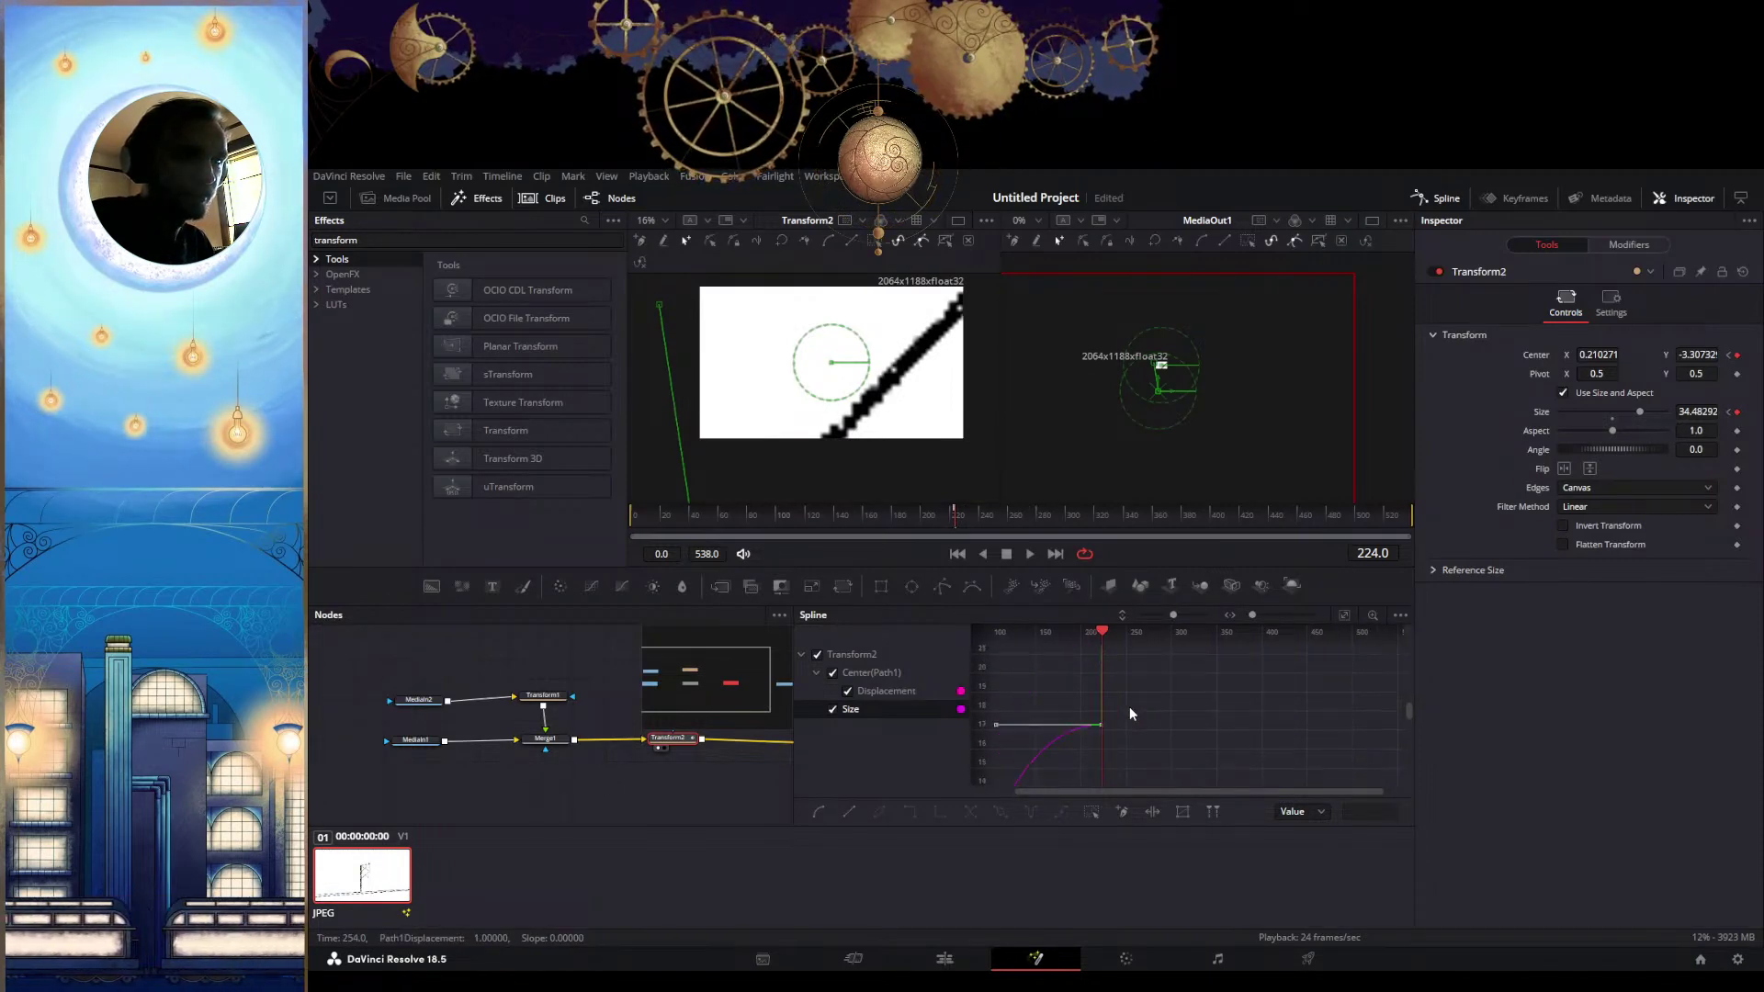
{"action": "scroll", "coordinate": [1098, 768], "scroll_direction": "up", "scroll_amount": 10}
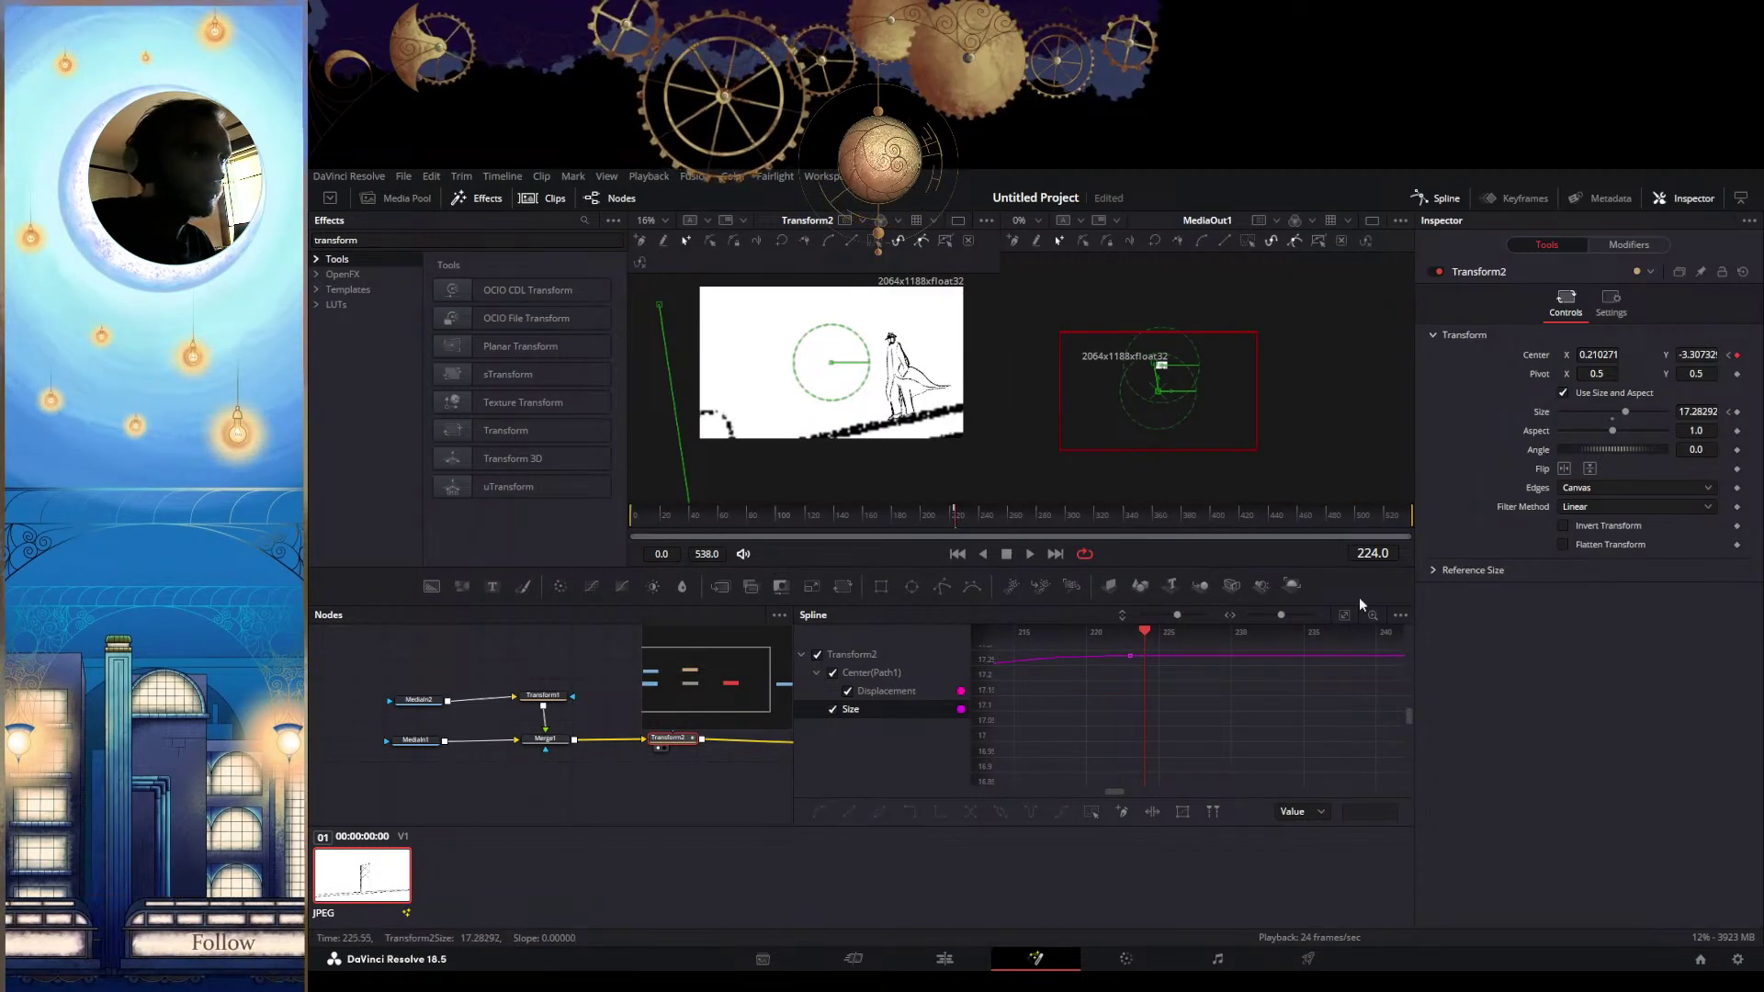
Move Transform2's end size keyframe from frame 223 to frame 224, aligned with the center keyframe, at a value of 17.288
{"action": "left_click", "coordinate": [1728, 357]}
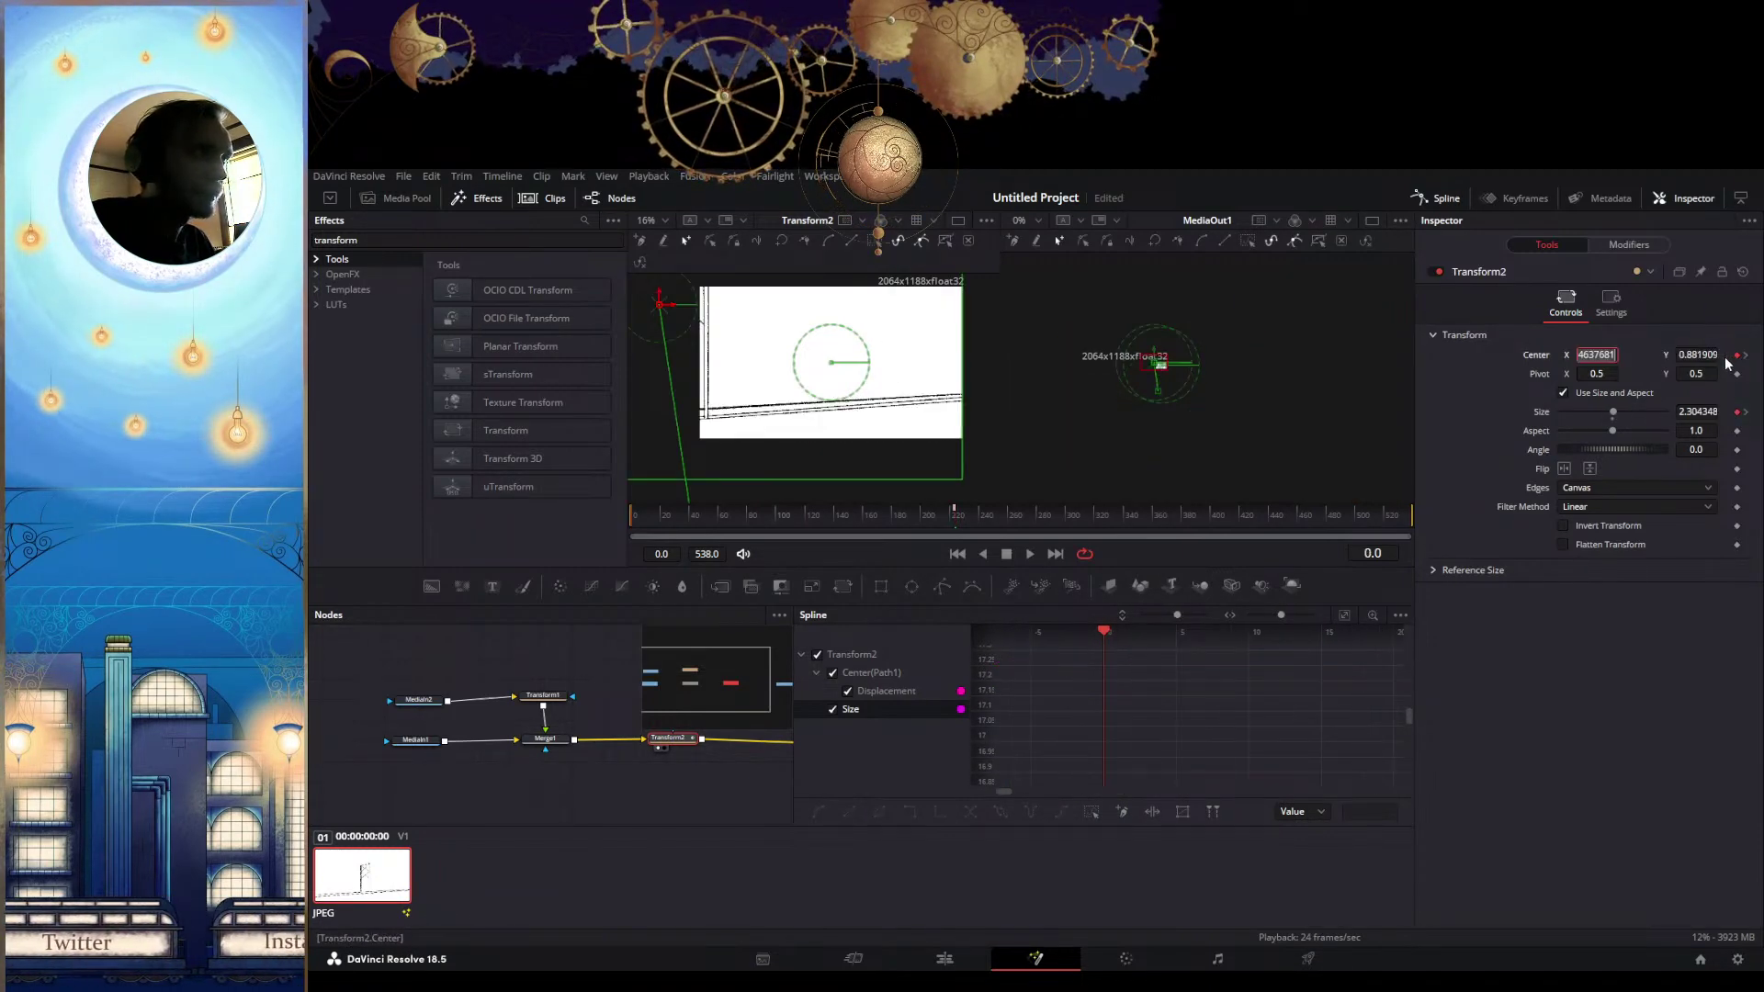
{"action": "scroll", "coordinate": [1166, 680], "scroll_direction": "down", "scroll_amount": 15}
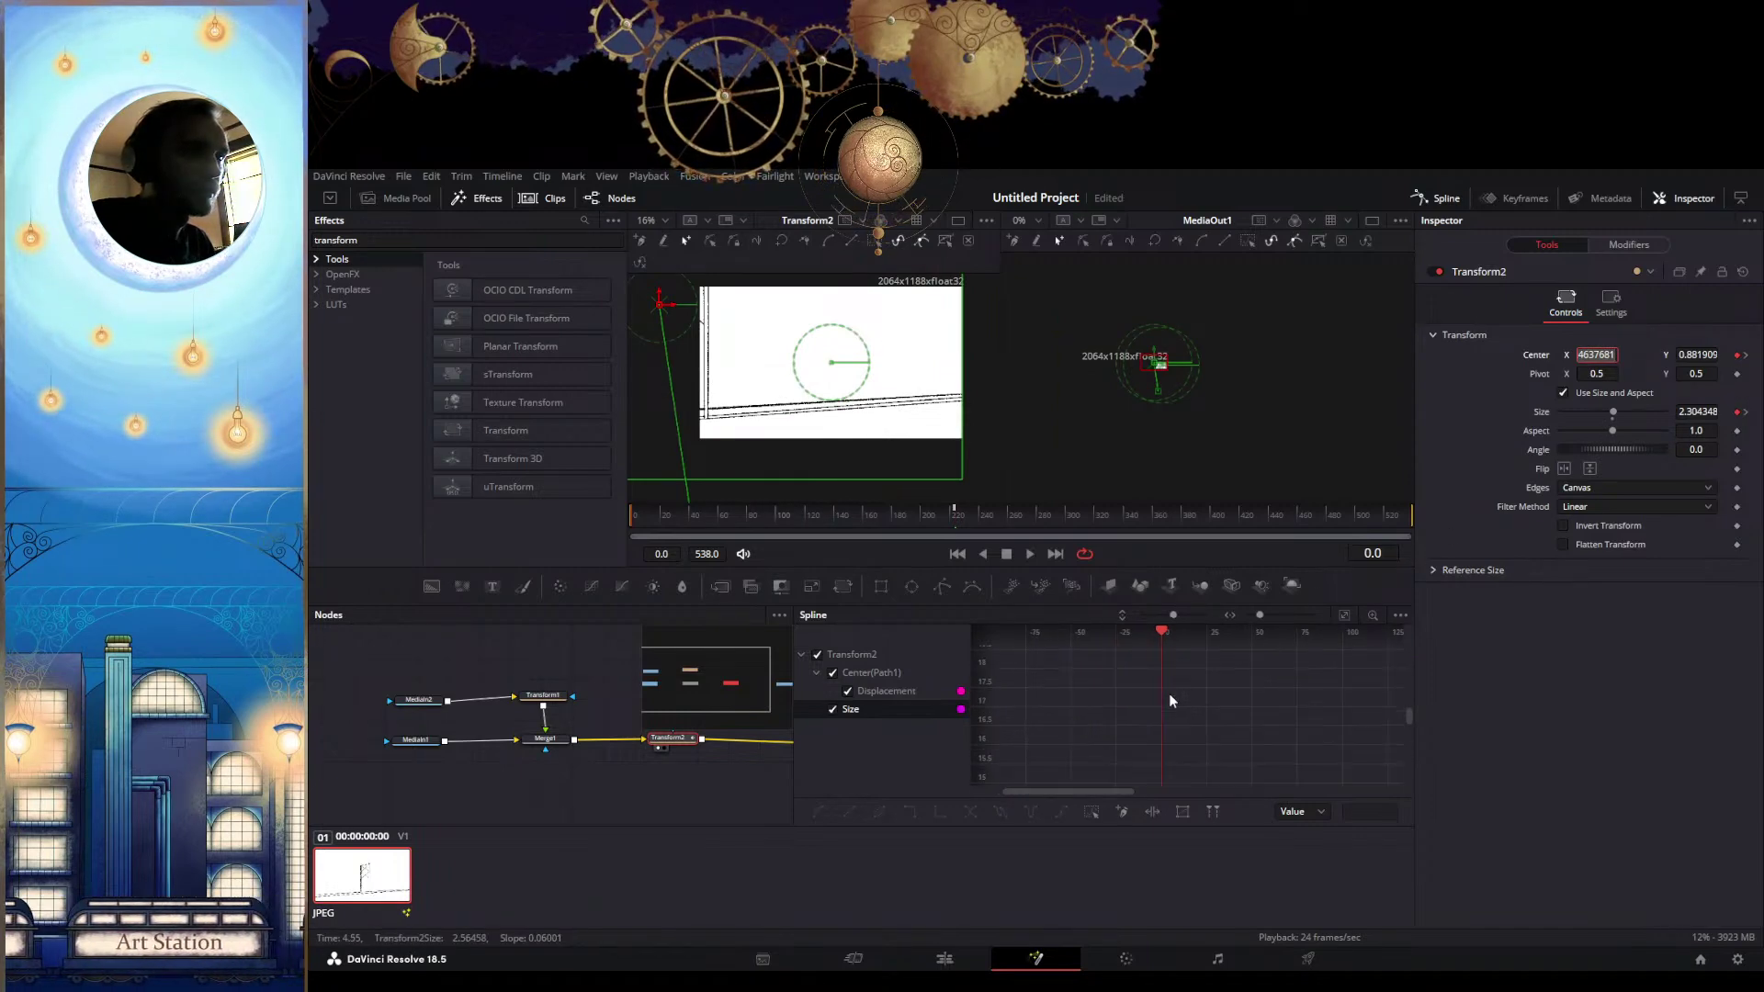
{"action": "scroll", "coordinate": [1168, 694], "scroll_direction": "up", "scroll_amount": 4}
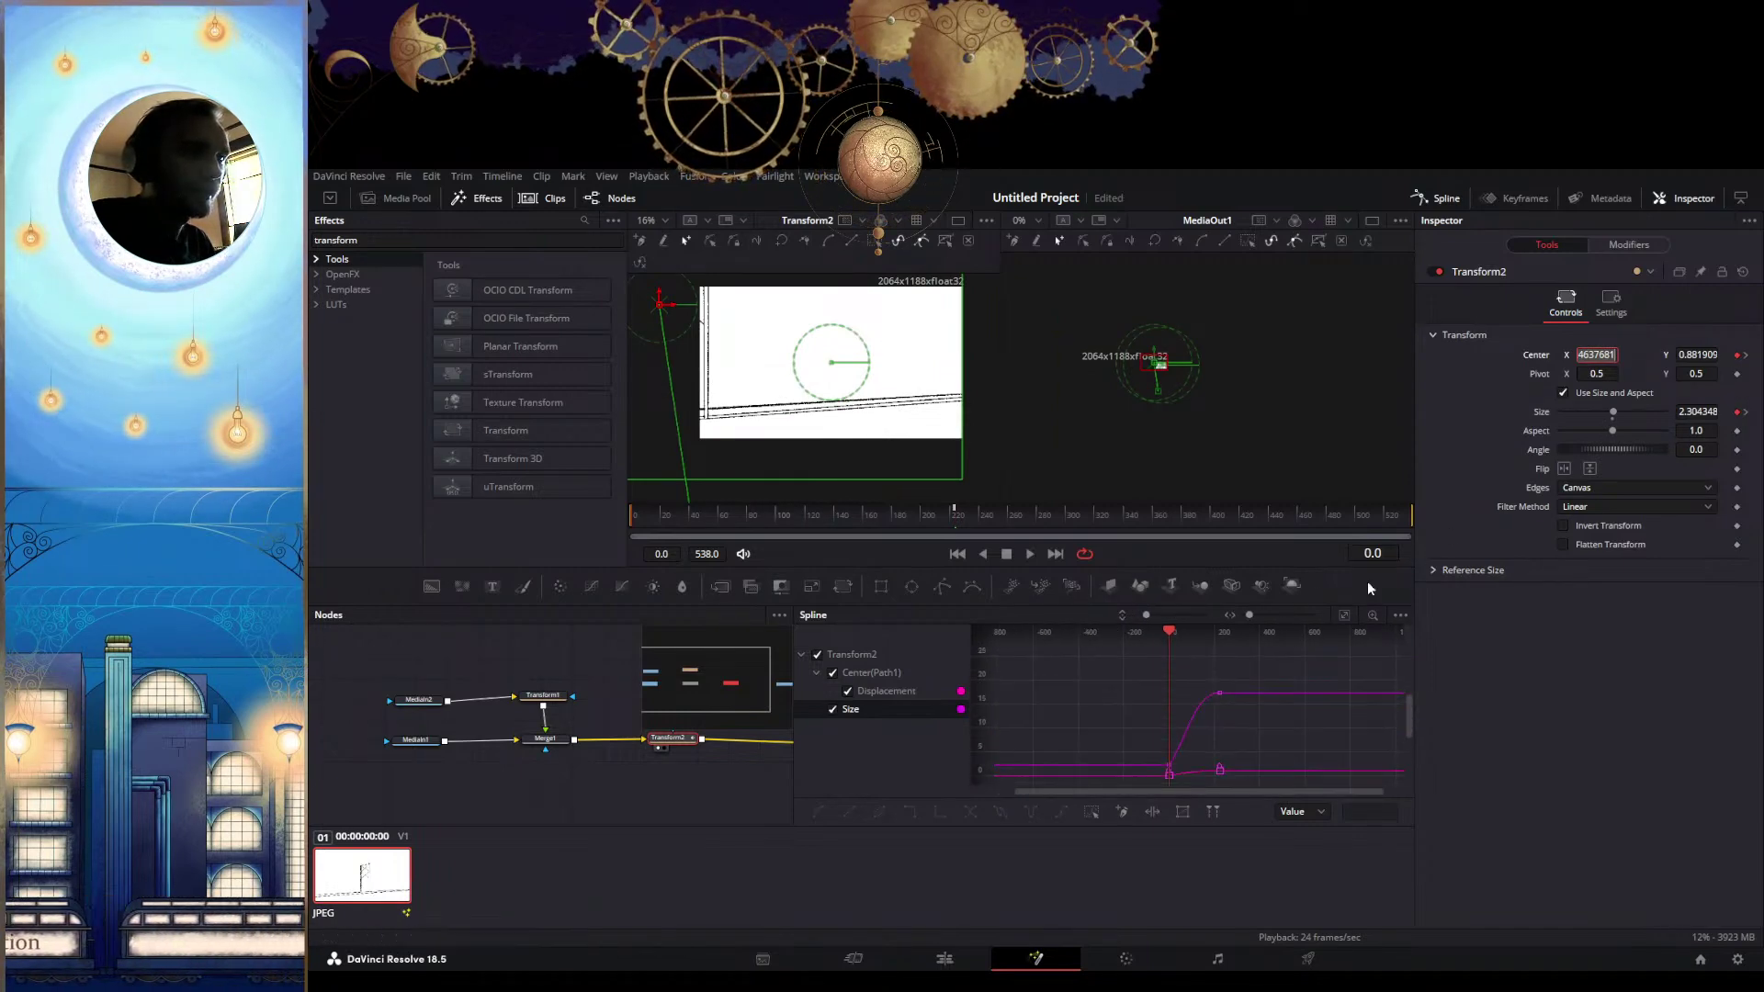
{"action": "left_click", "coordinate": [1739, 356]}
{"action": "scroll", "coordinate": [1220, 700], "scroll_direction": "up", "scroll_amount": 8}
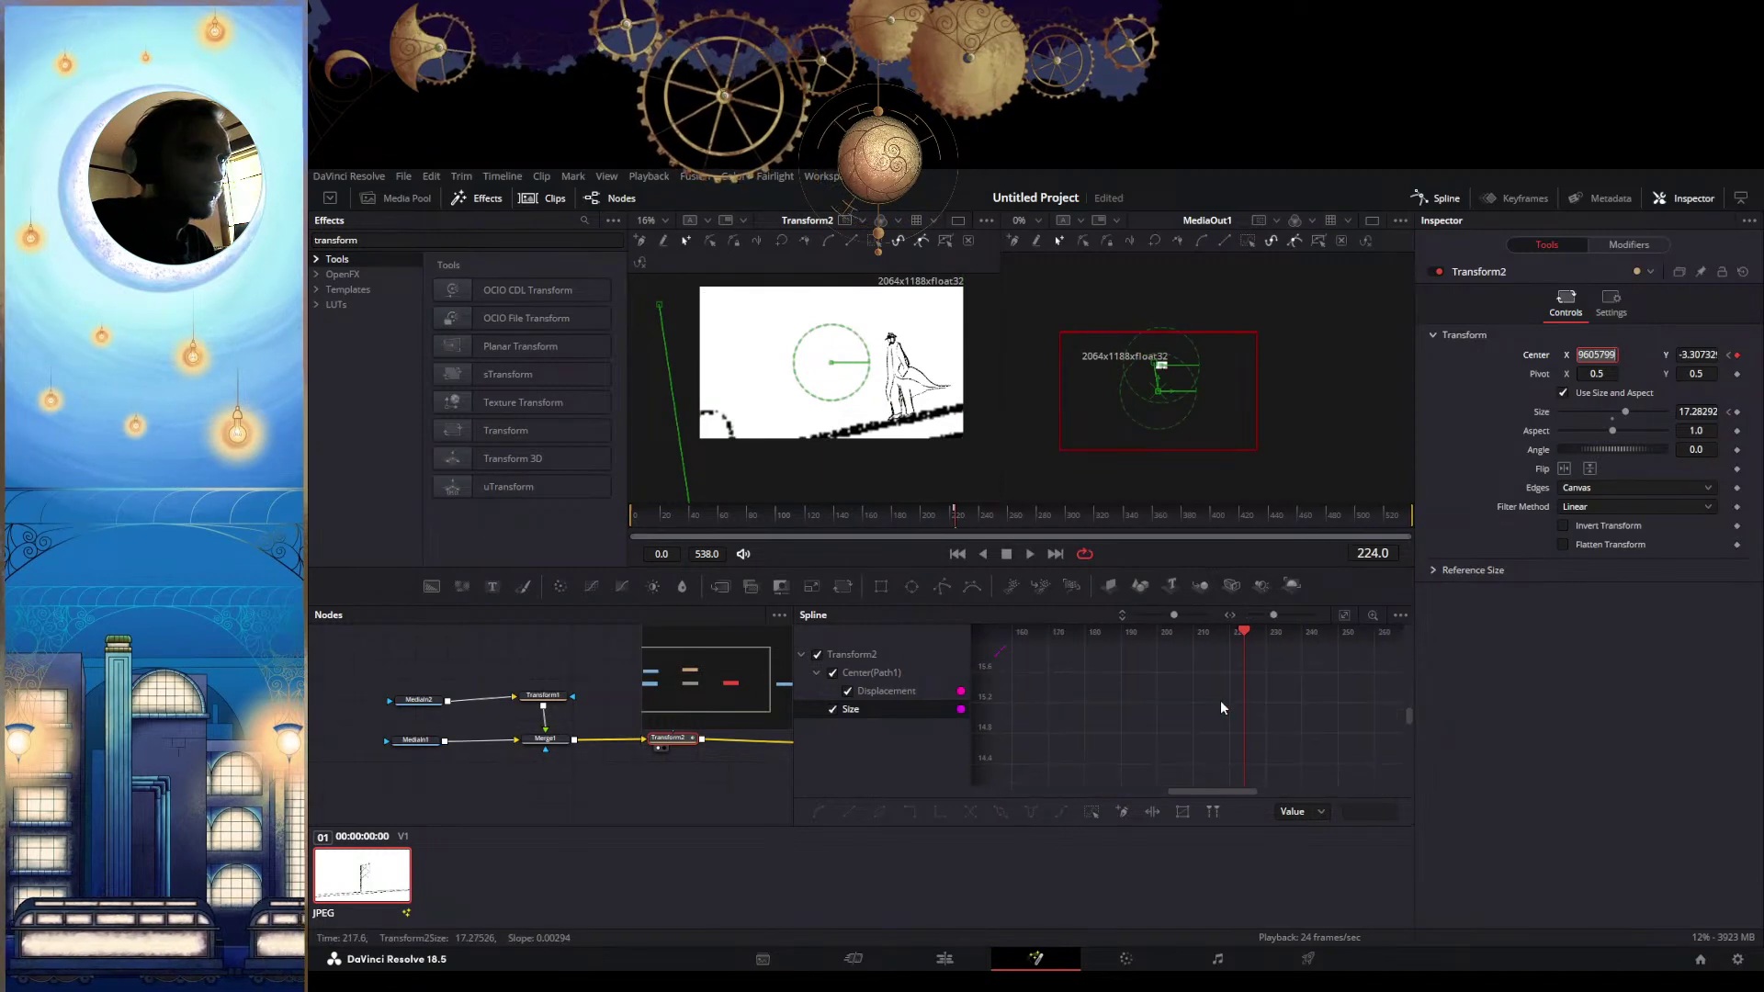
{"action": "left_click_drag", "start_coordinate": [1221, 728], "coordinate": [1189, 768]}
{"action": "scroll", "coordinate": [1198, 695], "scroll_direction": "up", "scroll_amount": 2}
{"action": "left_click_drag", "start_coordinate": [1198, 694], "coordinate": [1178, 774]}
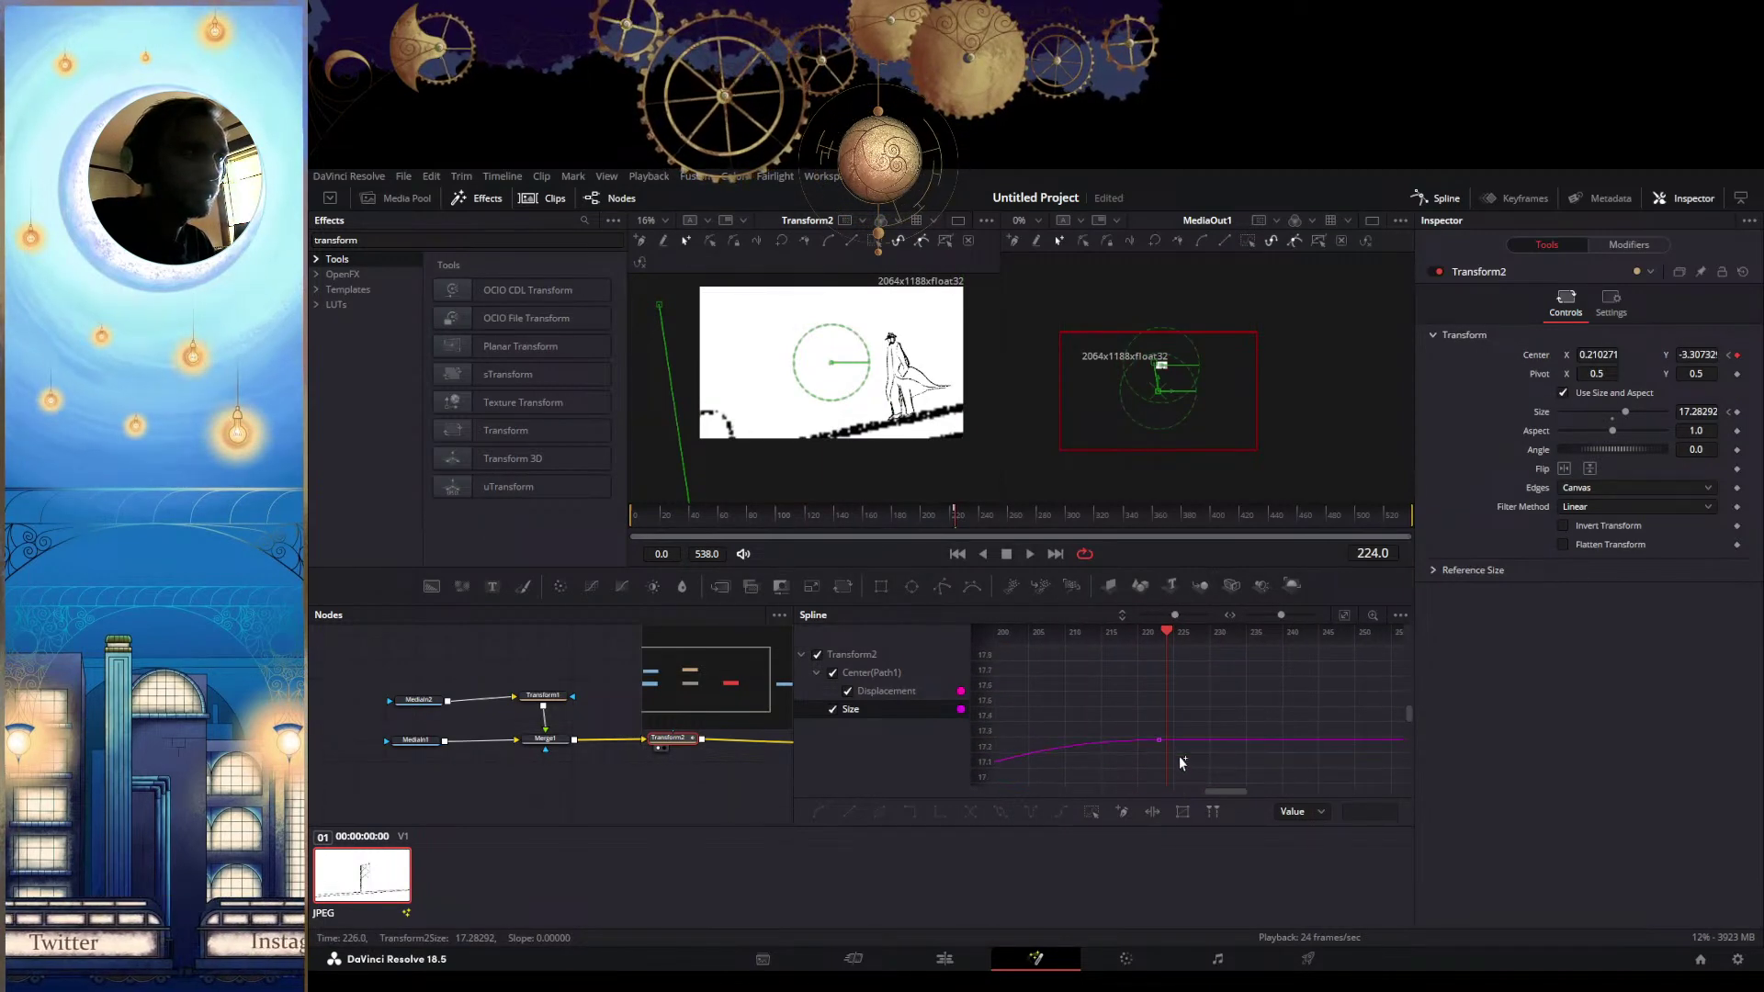
{"action": "left_click", "coordinate": [1728, 412]}
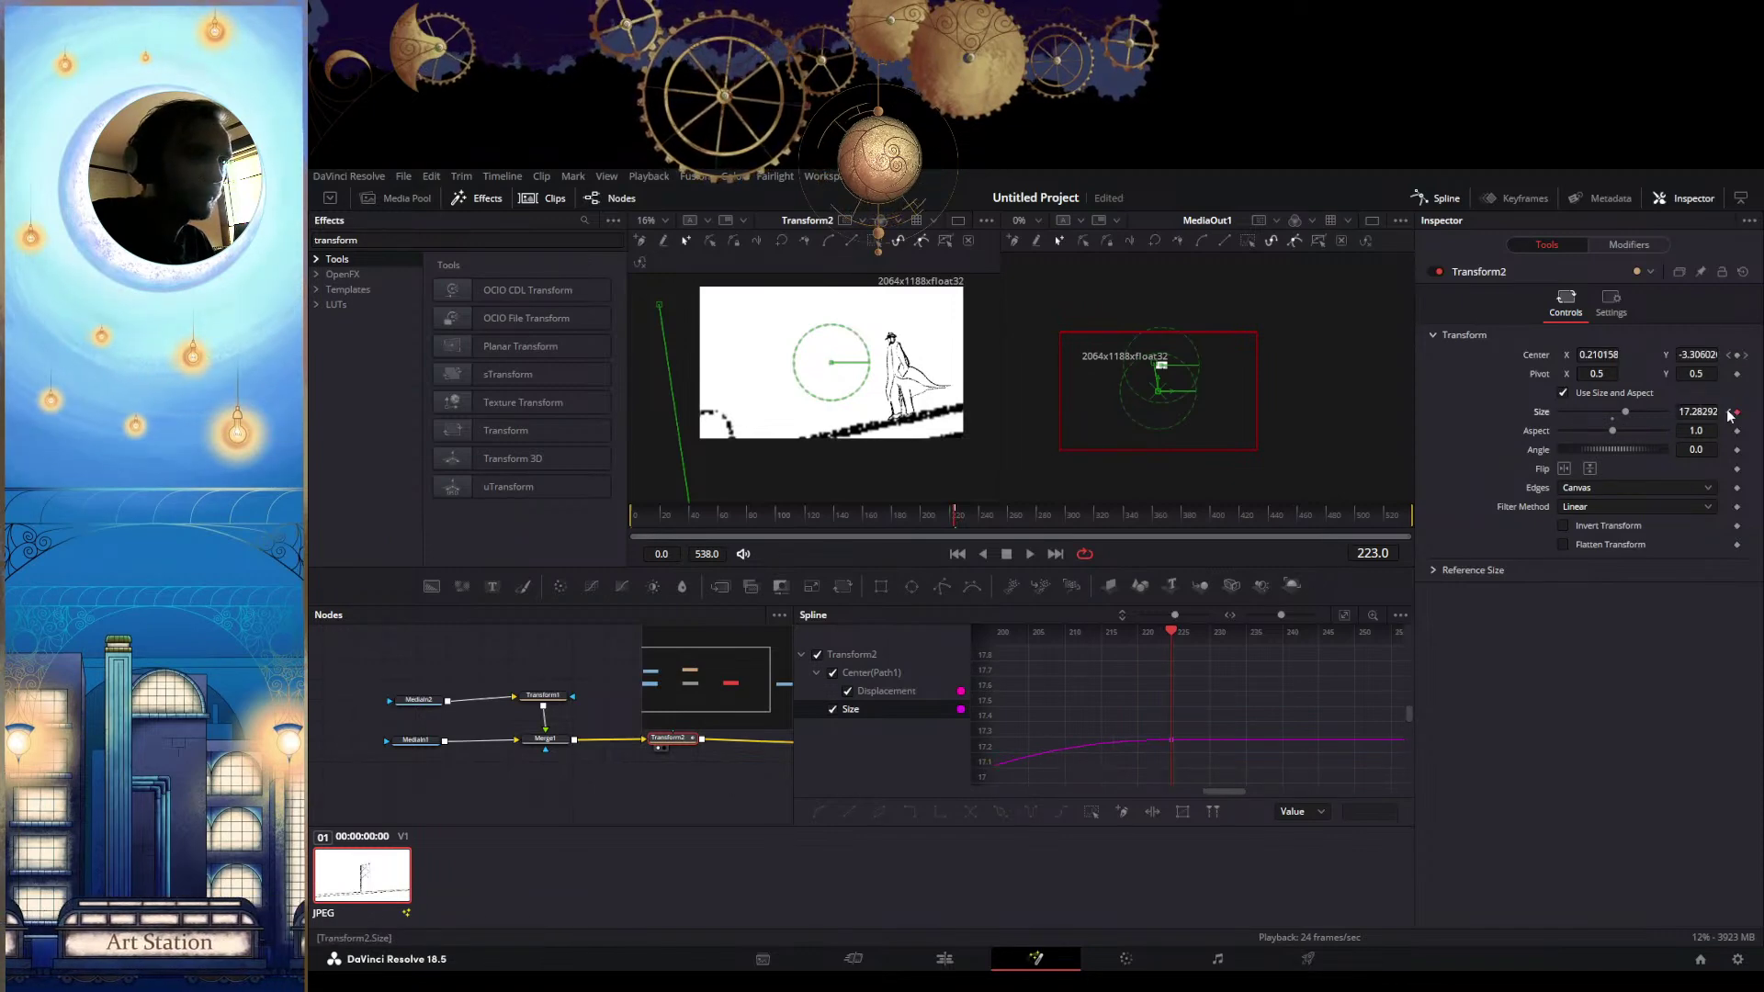
{"action": "scroll", "coordinate": [1183, 752], "scroll_direction": "up", "scroll_amount": 4}
{"action": "left_click_drag", "start_coordinate": [1170, 740], "coordinate": [1140, 687]}
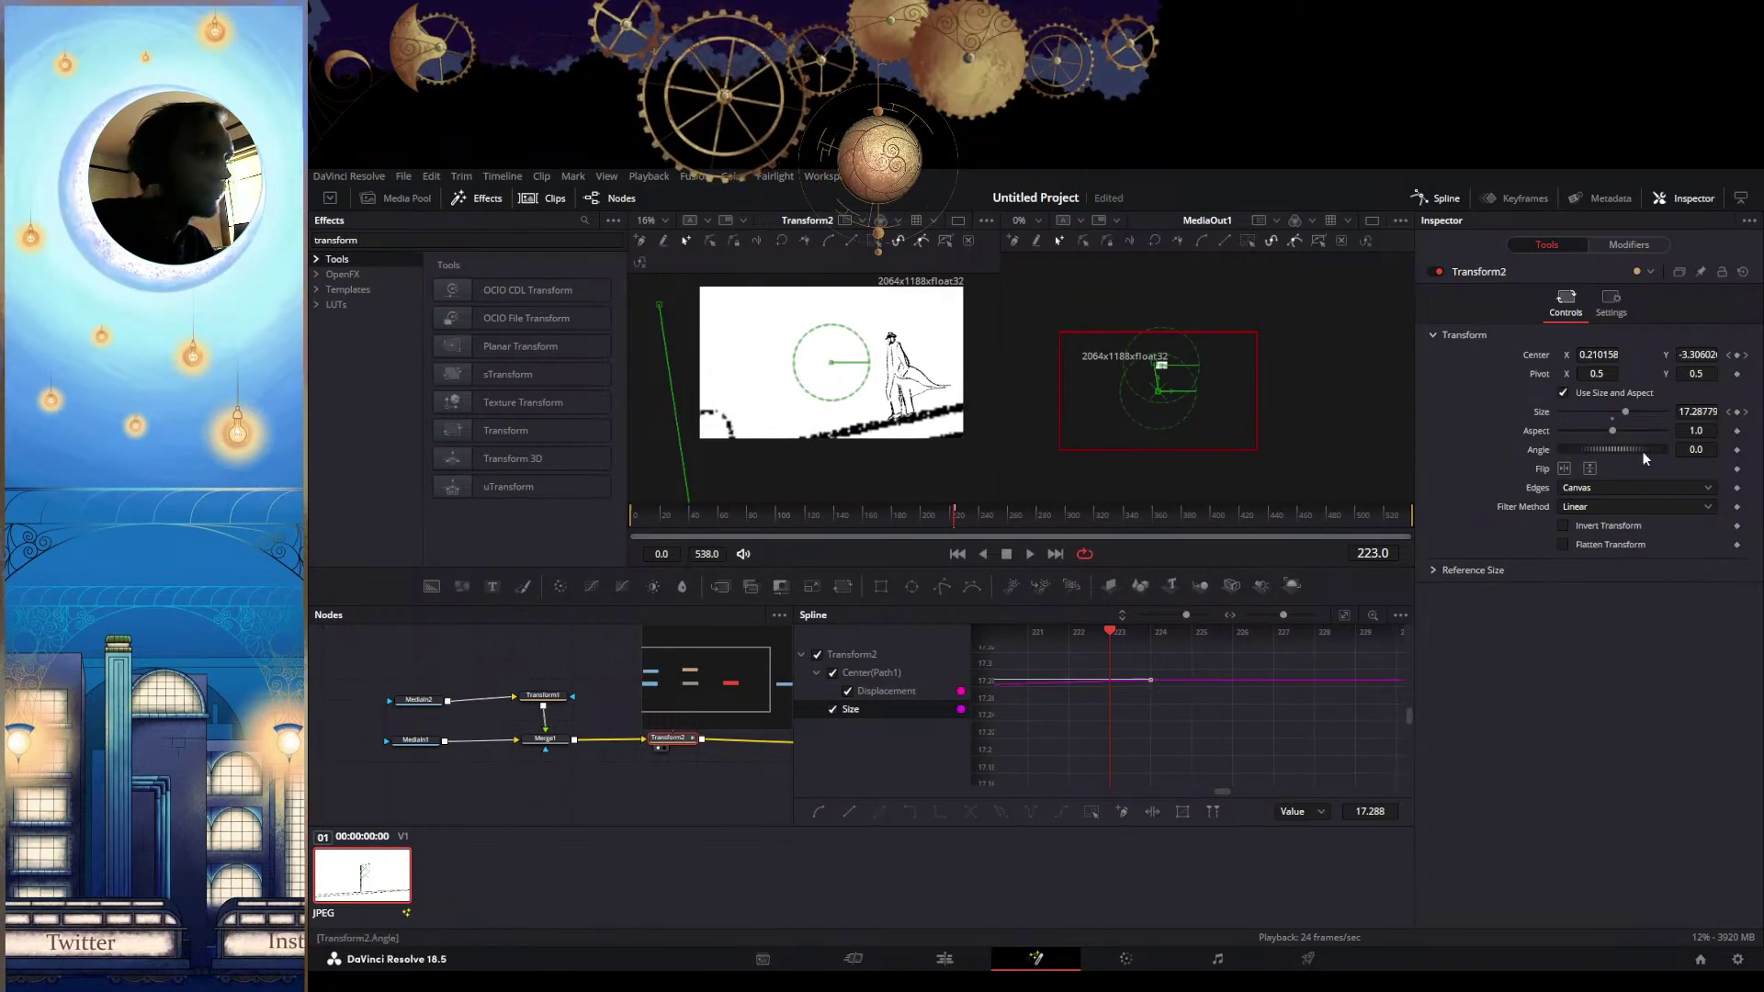
{"action": "left_click", "coordinate": [1748, 415]}
Enlarge Transform2 at frame 224 to a size of about 35.4 and move its center to about X -0.59, Y -7.64 to frame the figure
{"action": "scroll", "coordinate": [1242, 703], "scroll_direction": "down", "scroll_amount": 5}
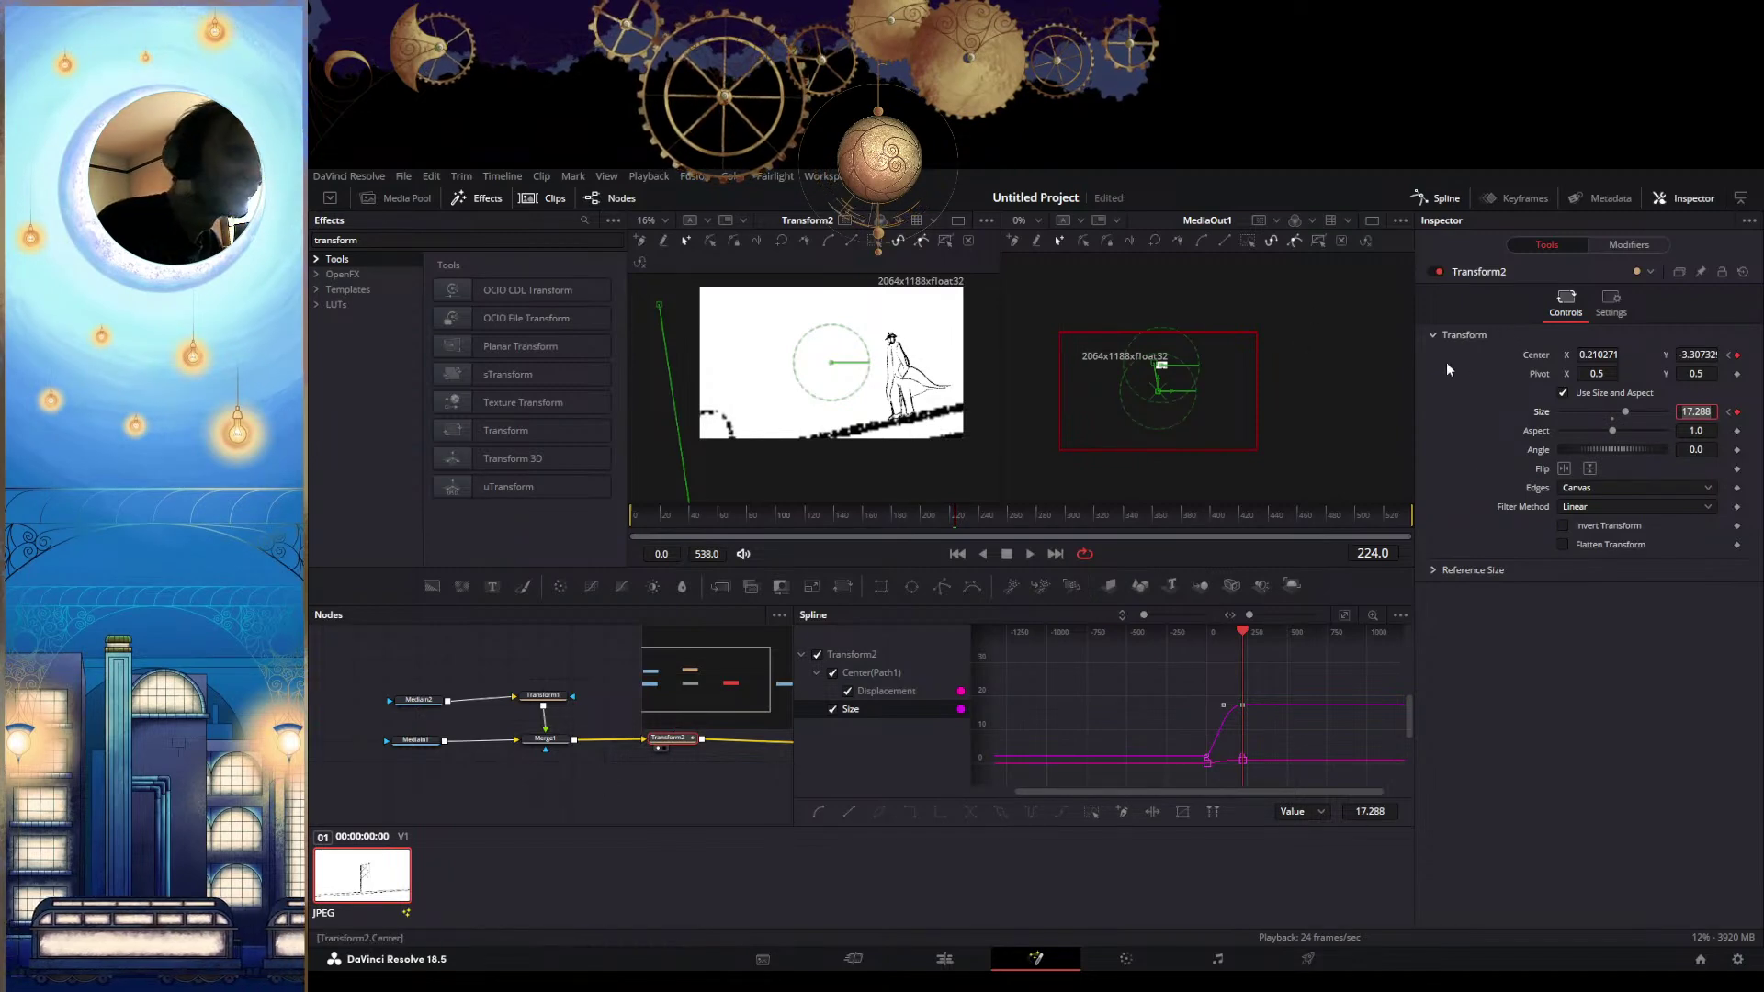
{"action": "left_click_drag", "start_coordinate": [1255, 335], "coordinate": [1384, 305]}
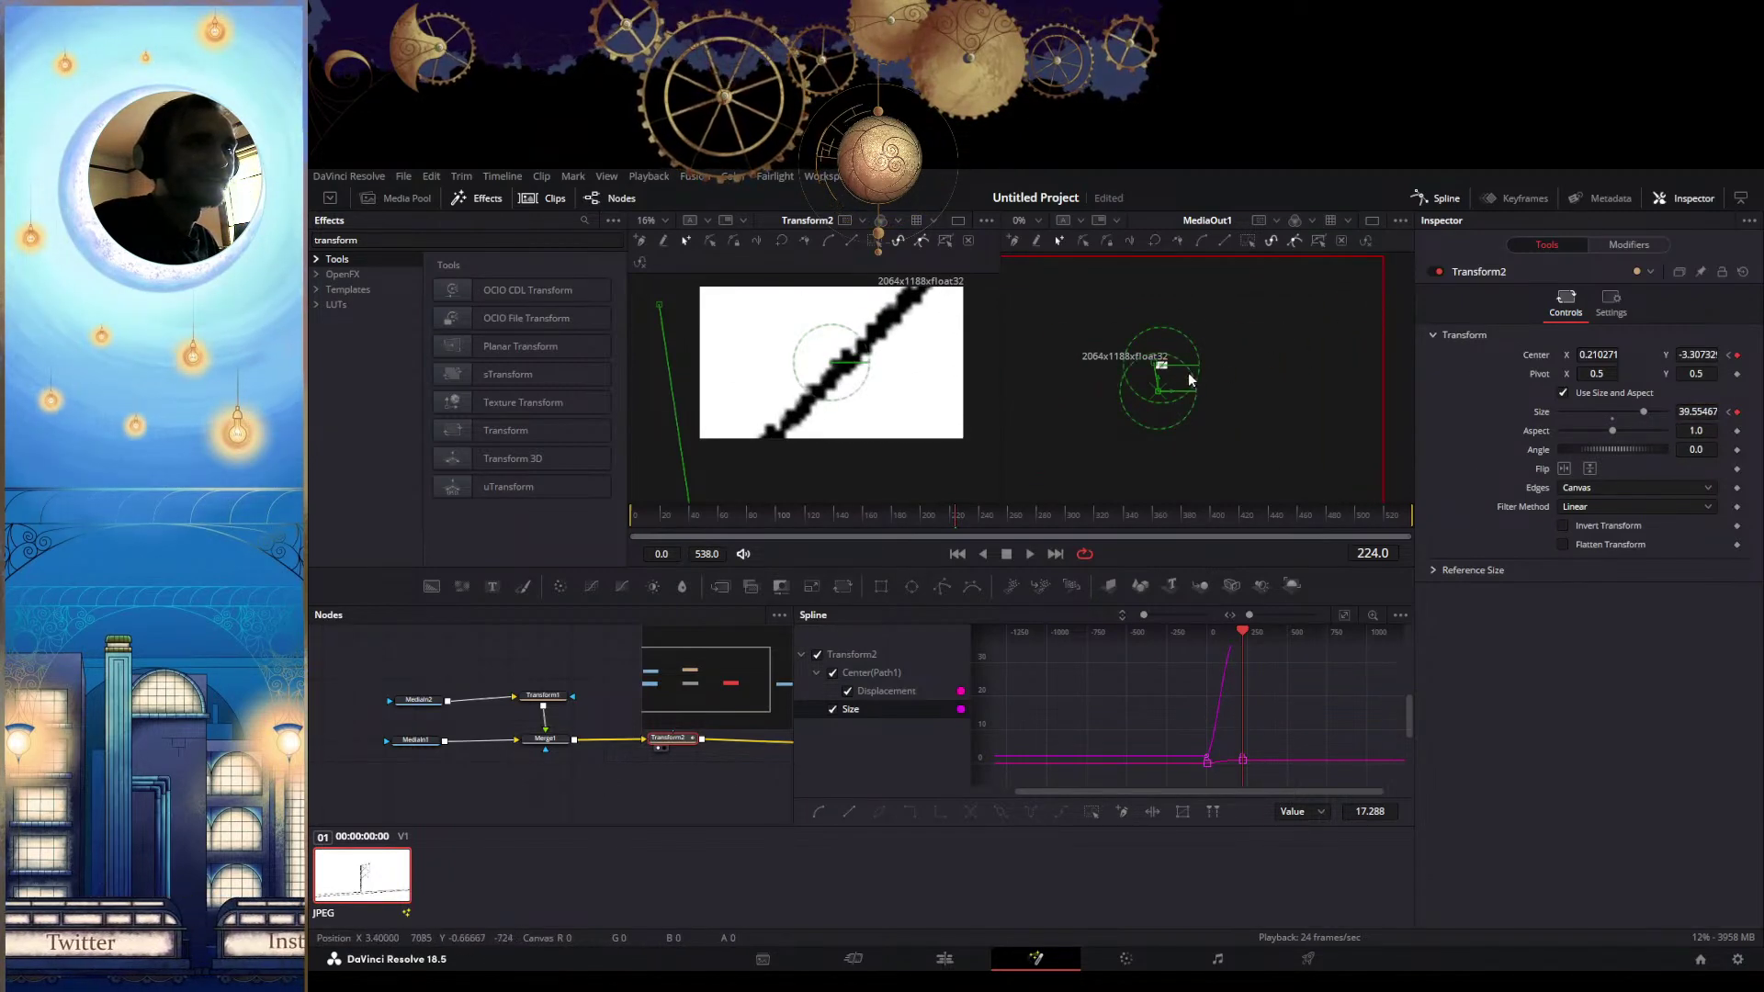
{"action": "mouse_move", "coordinate": [1162, 384]}
{"action": "left_mouse_down"}
{"action": "mouse_move", "coordinate": [1155, 440]}
{"action": "mouse_move", "coordinate": [1176, 415]}
{"action": "mouse_move", "coordinate": [1148, 415]}
{"action": "left_mouse_up"}
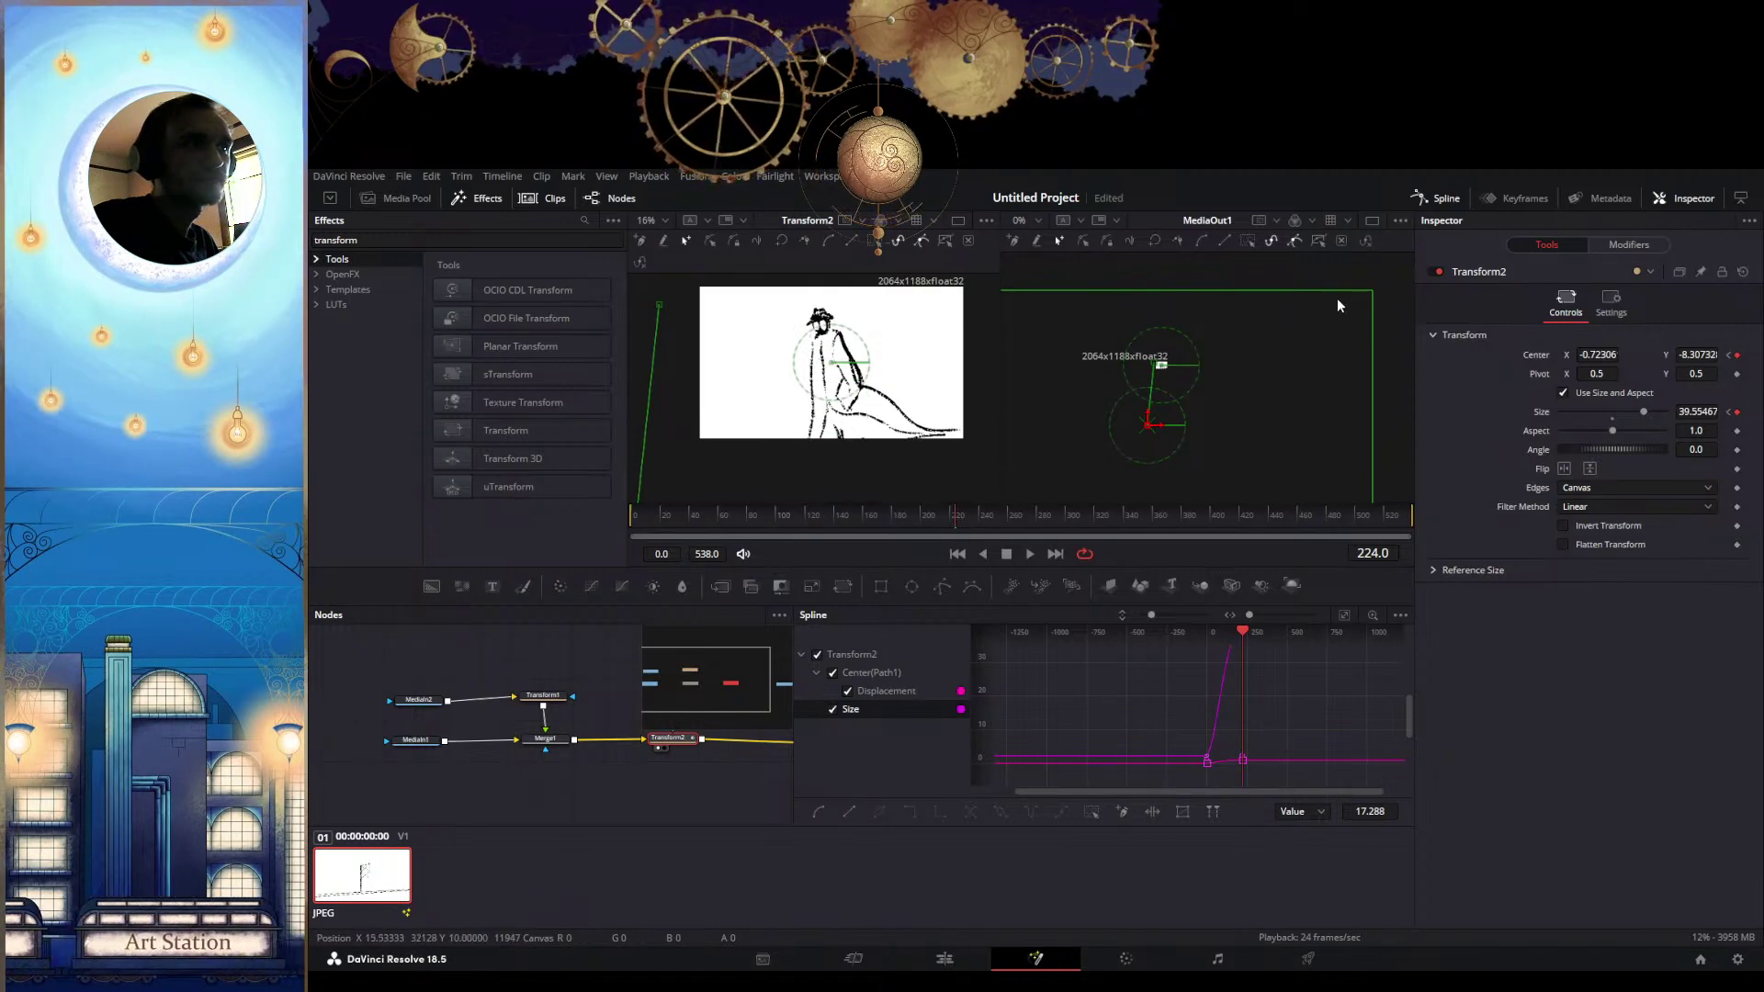
{"action": "left_click_drag", "start_coordinate": [1368, 299], "coordinate": [1338, 300]}
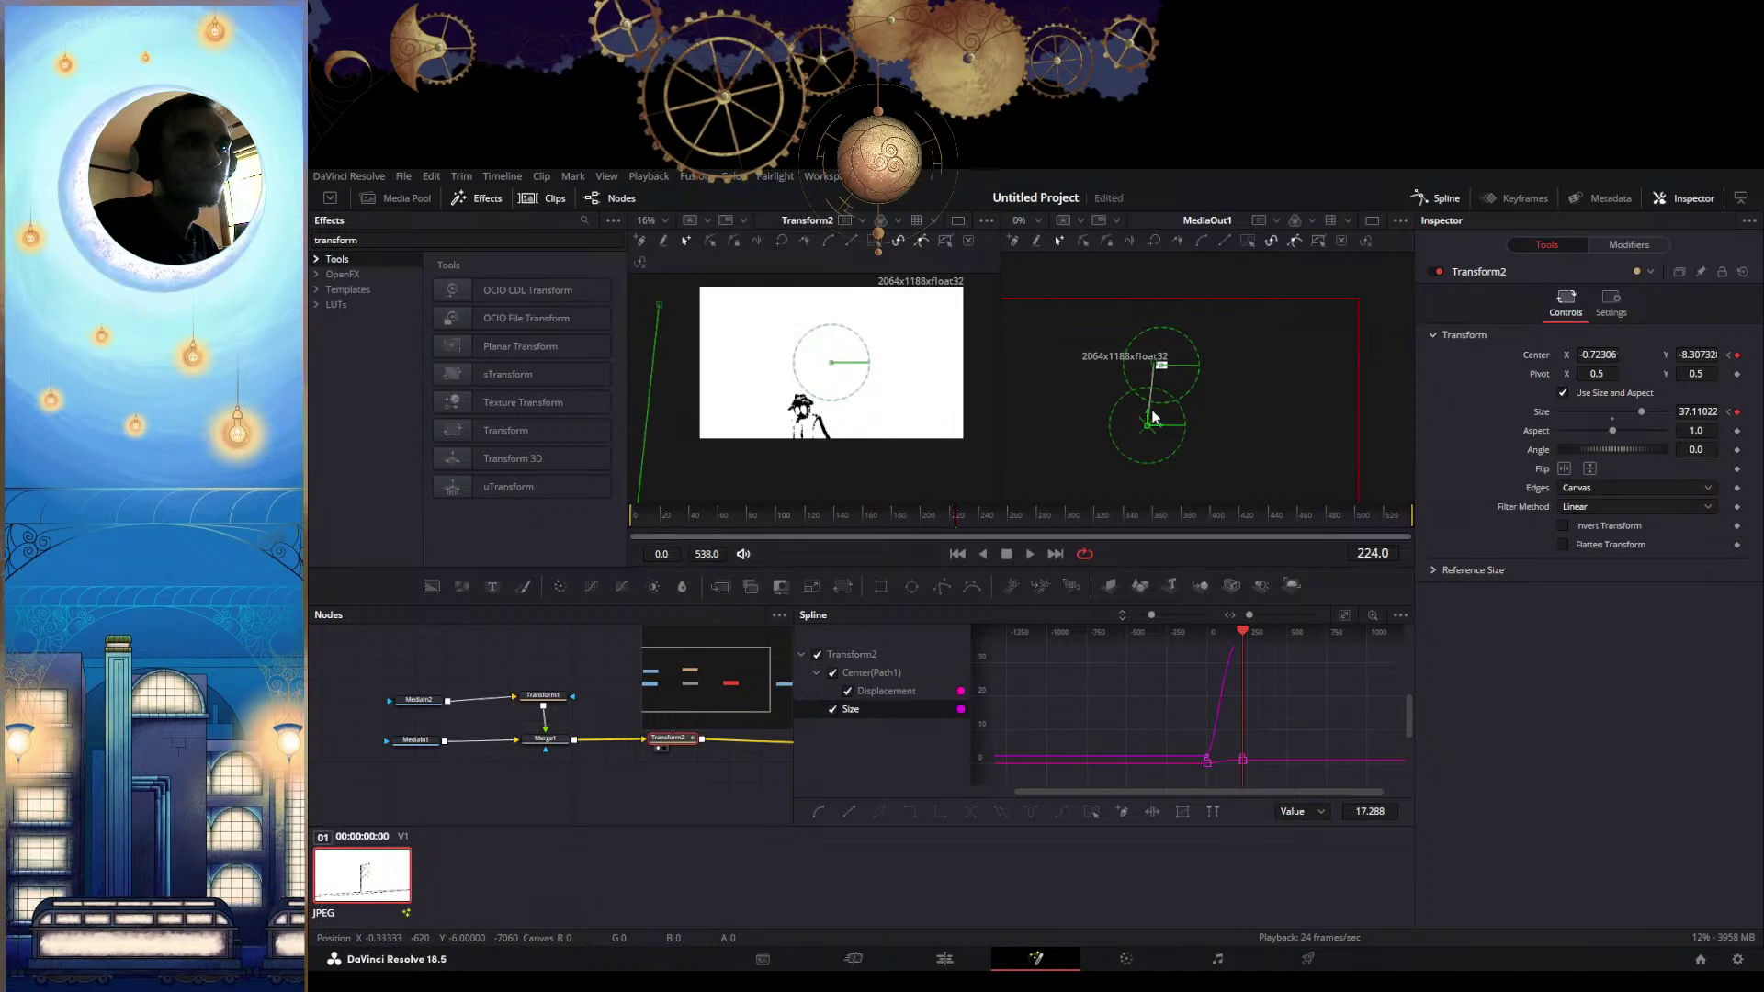
{"action": "left_click_drag", "start_coordinate": [1150, 418], "coordinate": [1165, 421]}
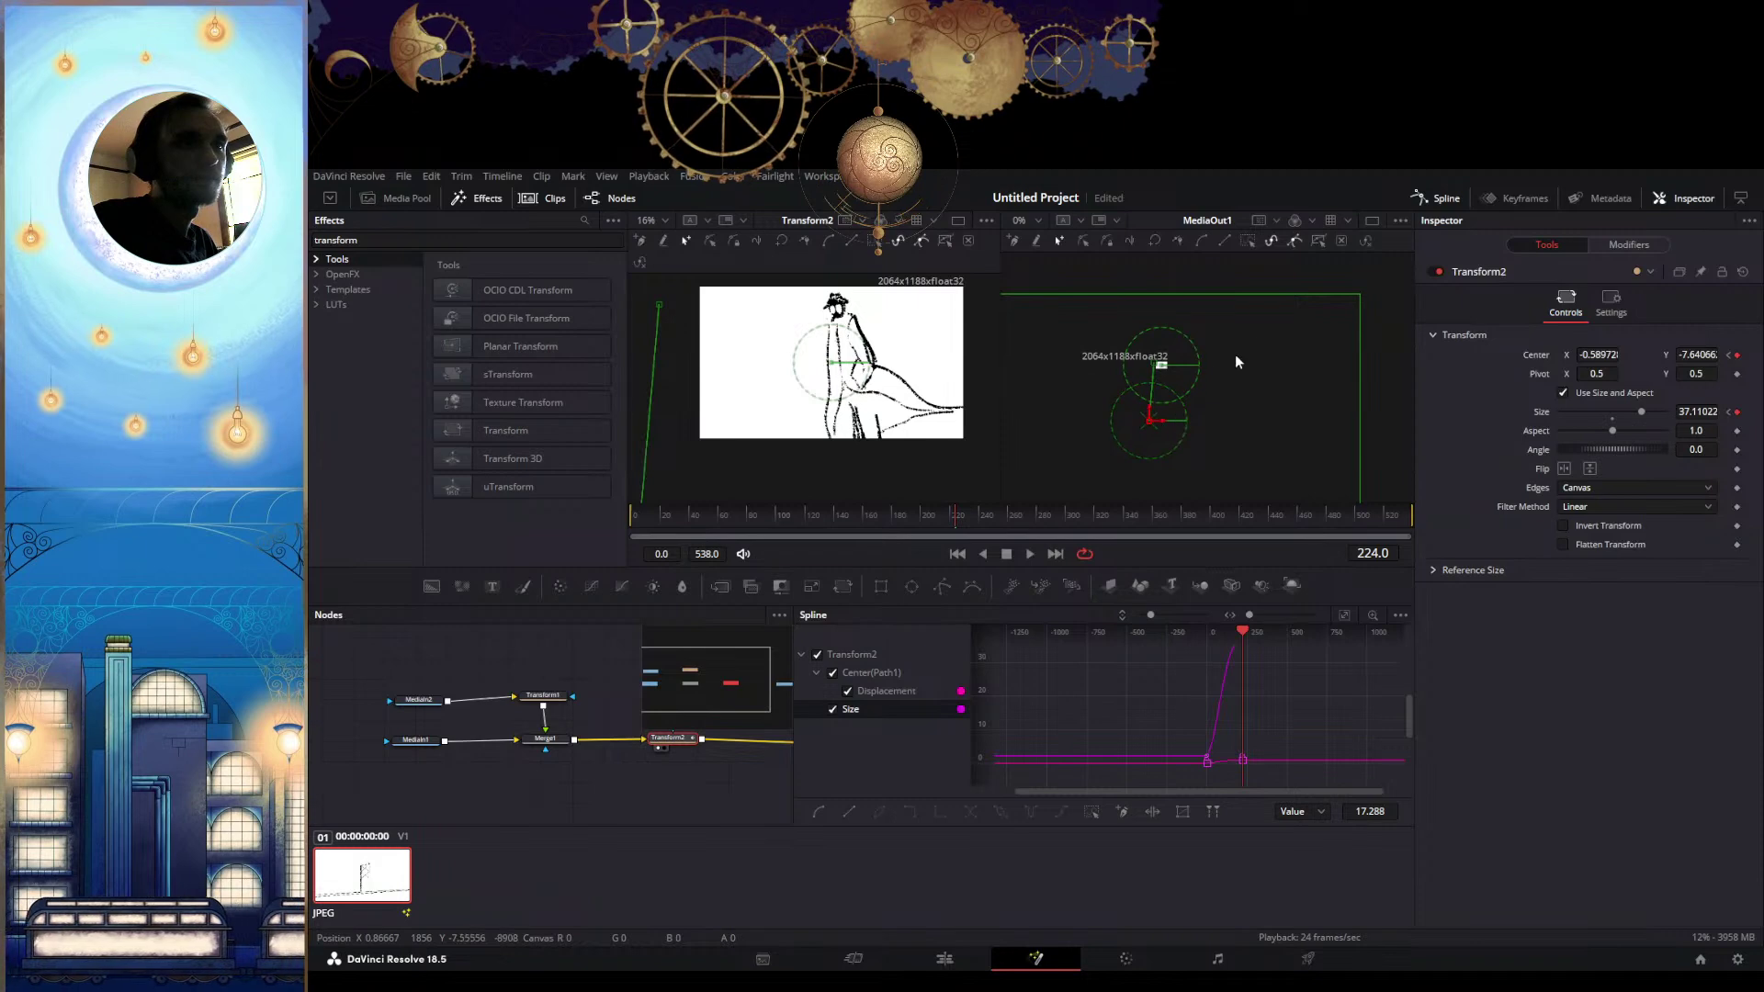
{"action": "left_click_drag", "start_coordinate": [1354, 295], "coordinate": [1349, 310]}
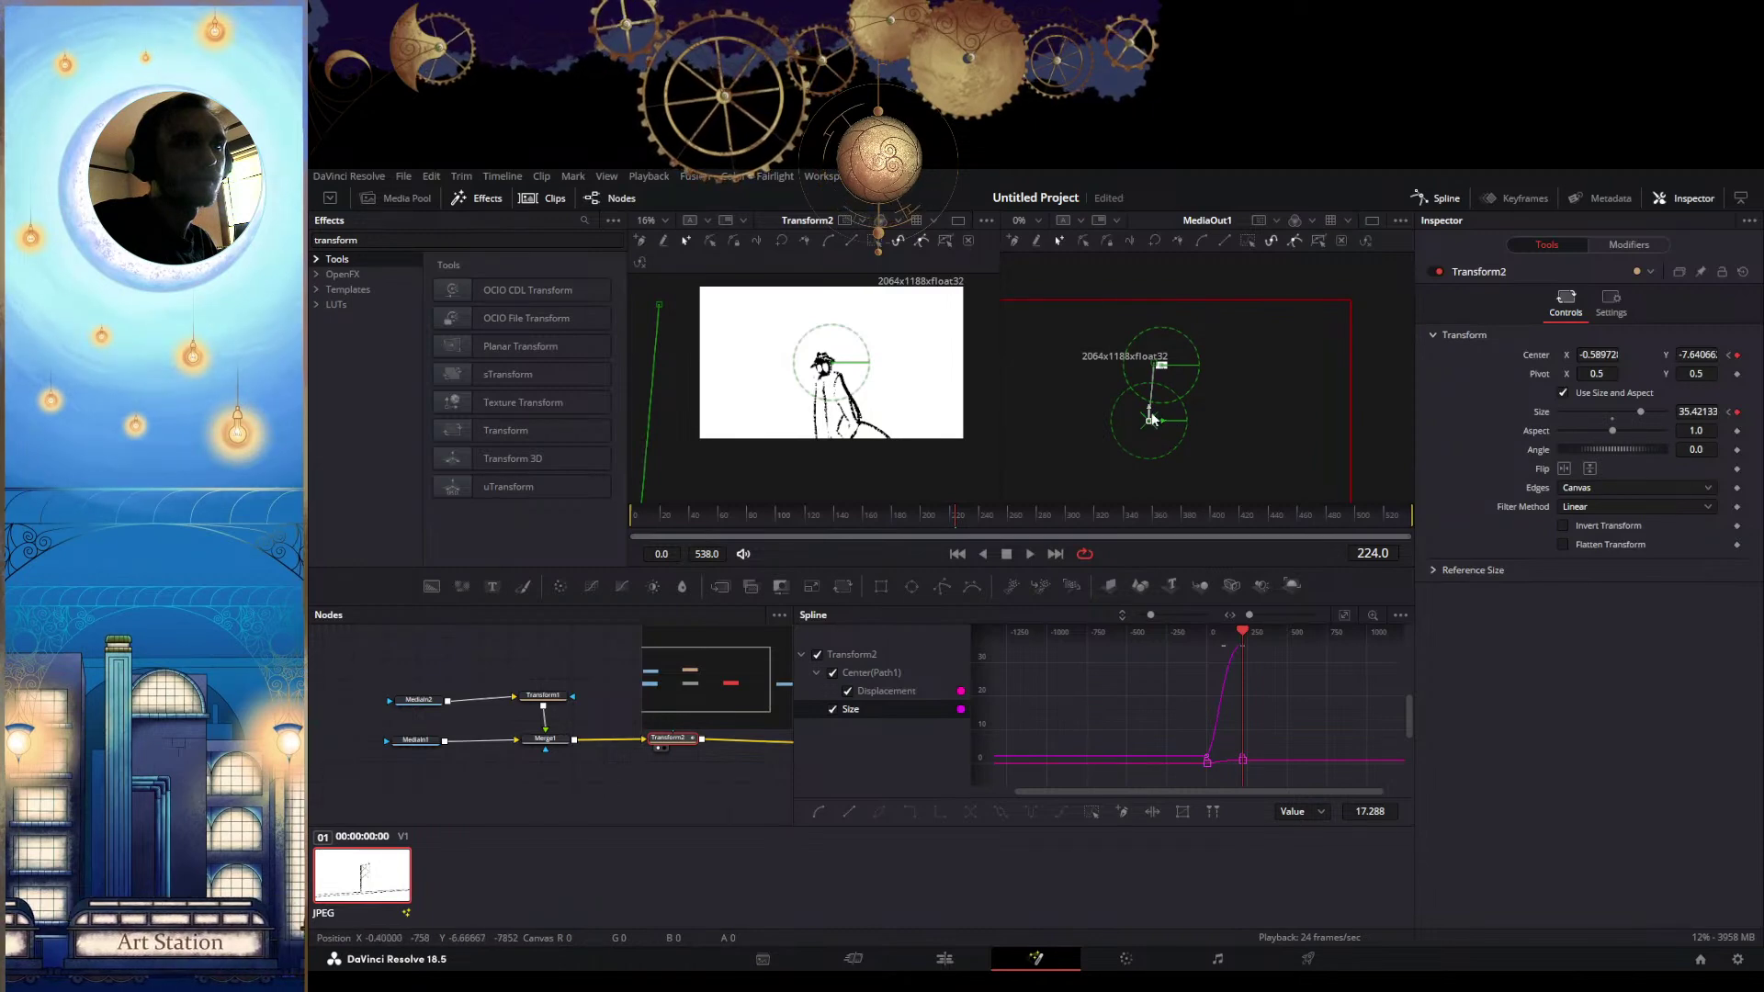
Undo a further center move, reduce Transform2 at frame 224 to about 32.2, and shift its center to about X -0.32, Y -6.64
{"action": "mouse_move", "coordinate": [1152, 414]}
{"action": "left_mouse_down"}
{"action": "mouse_move", "coordinate": [1176, 415]}
{"action": "mouse_move", "coordinate": [1148, 434]}
{"action": "left_mouse_up"}
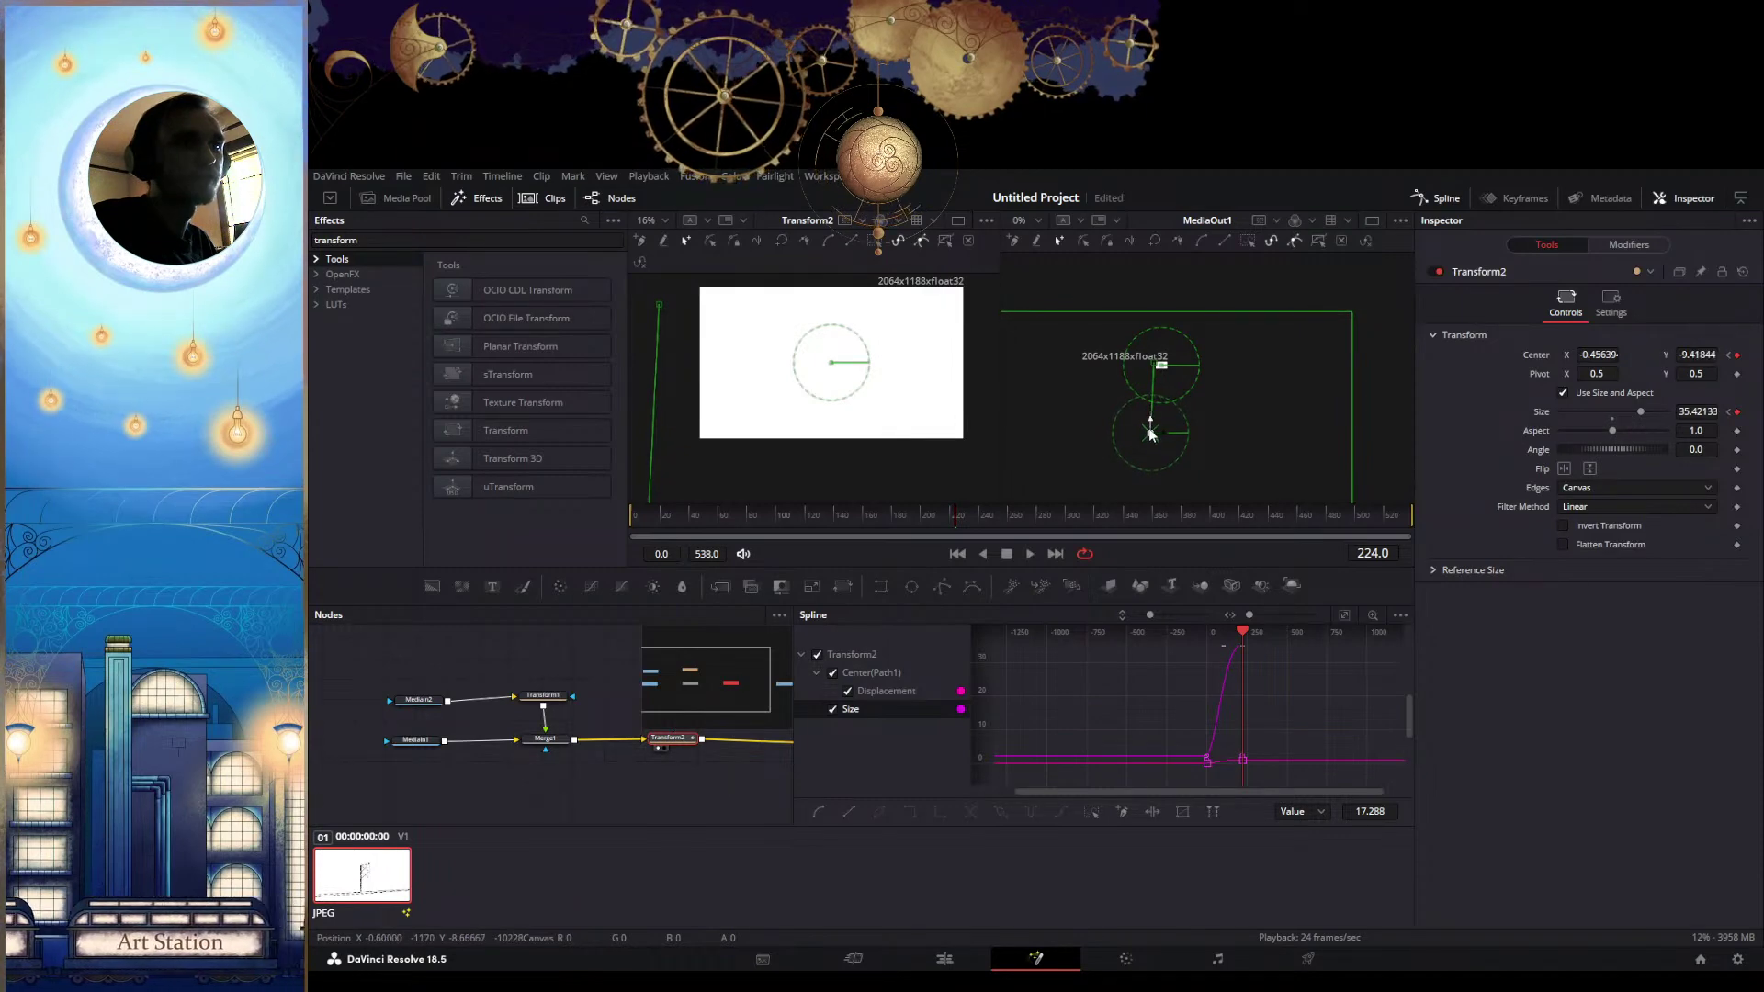
{"action": "key", "text": "ctrl+z"}
{"action": "mouse_move", "coordinate": [1351, 297]}
{"action": "left_mouse_down"}
{"action": "mouse_move", "coordinate": [1283, 327]}
{"action": "mouse_move", "coordinate": [1336, 313]}
{"action": "left_mouse_up"}
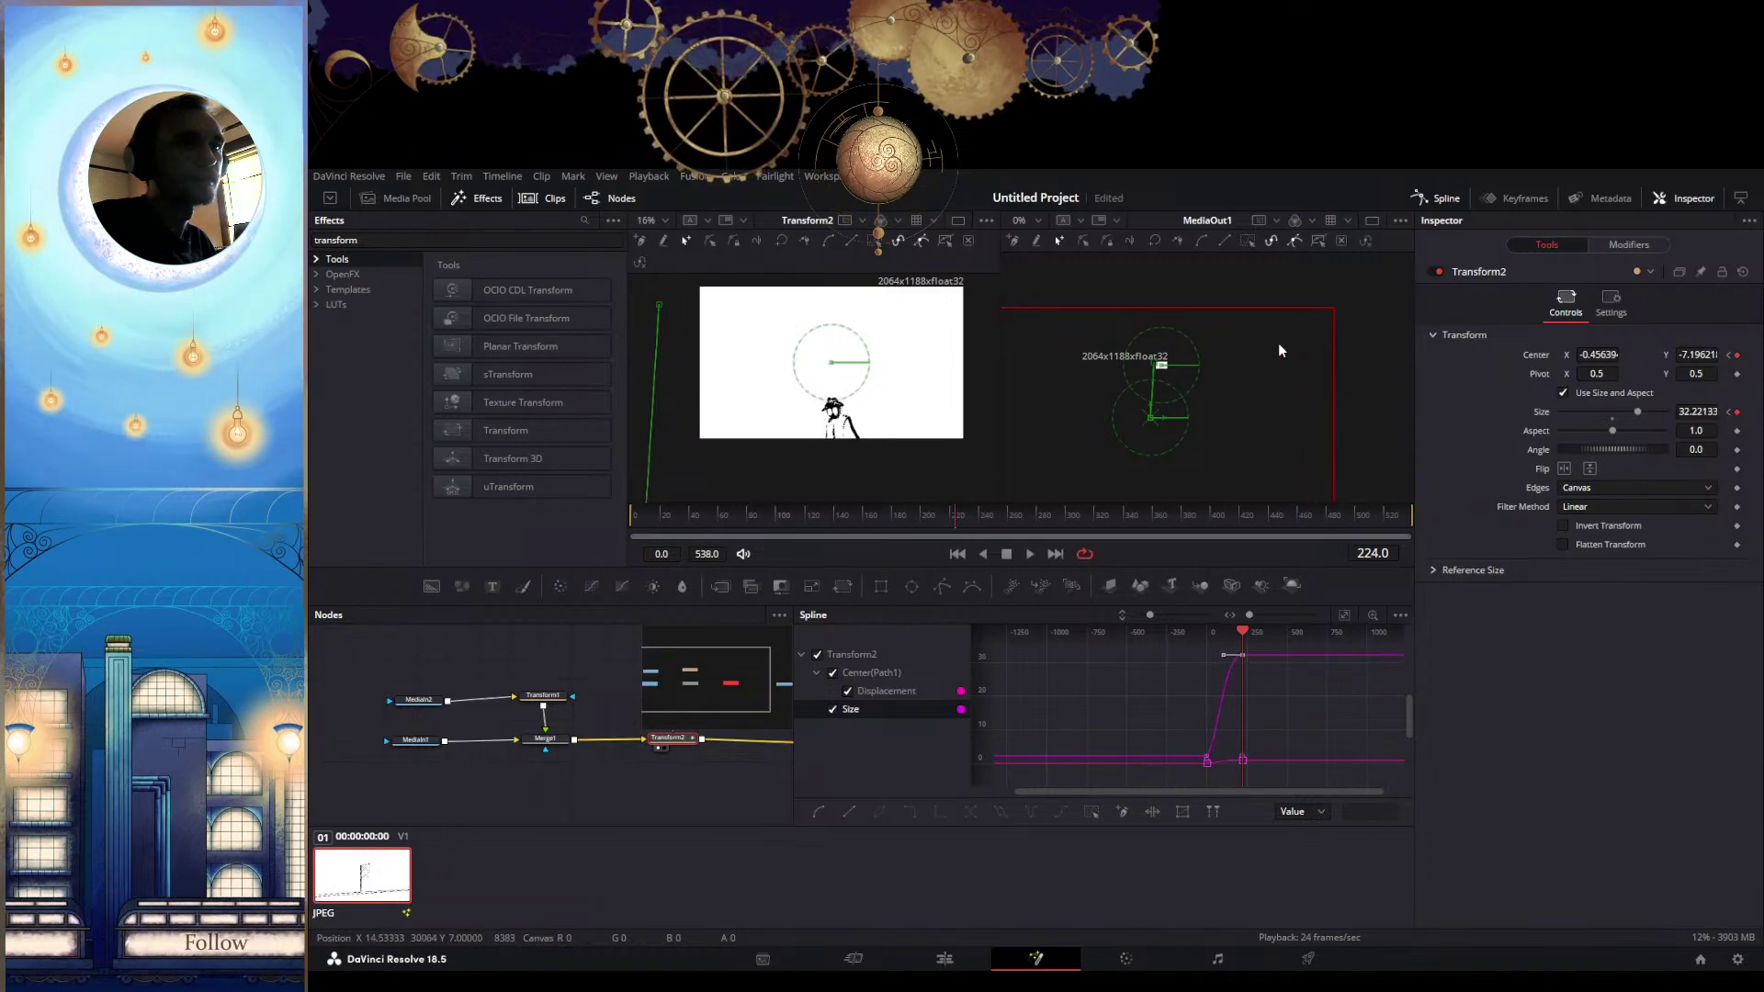
{"action": "left_click_drag", "start_coordinate": [1150, 412], "coordinate": [1144, 410]}
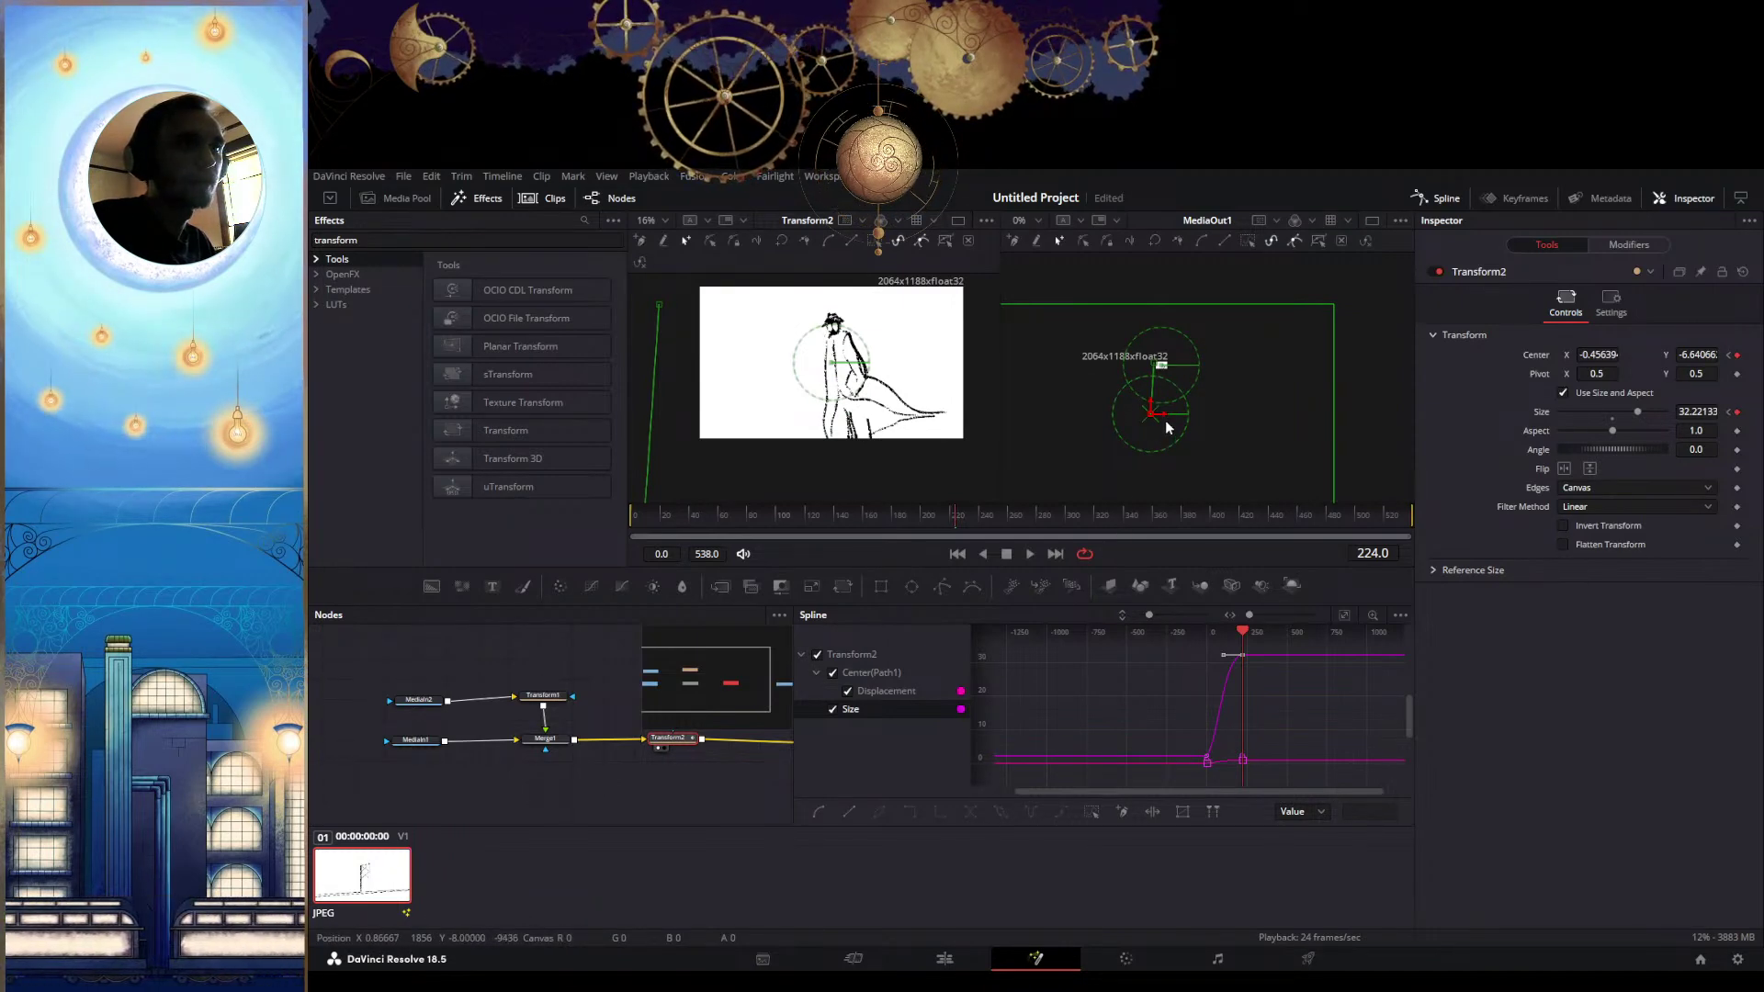
{"action": "left_click_drag", "start_coordinate": [1164, 413], "coordinate": [1162, 414]}
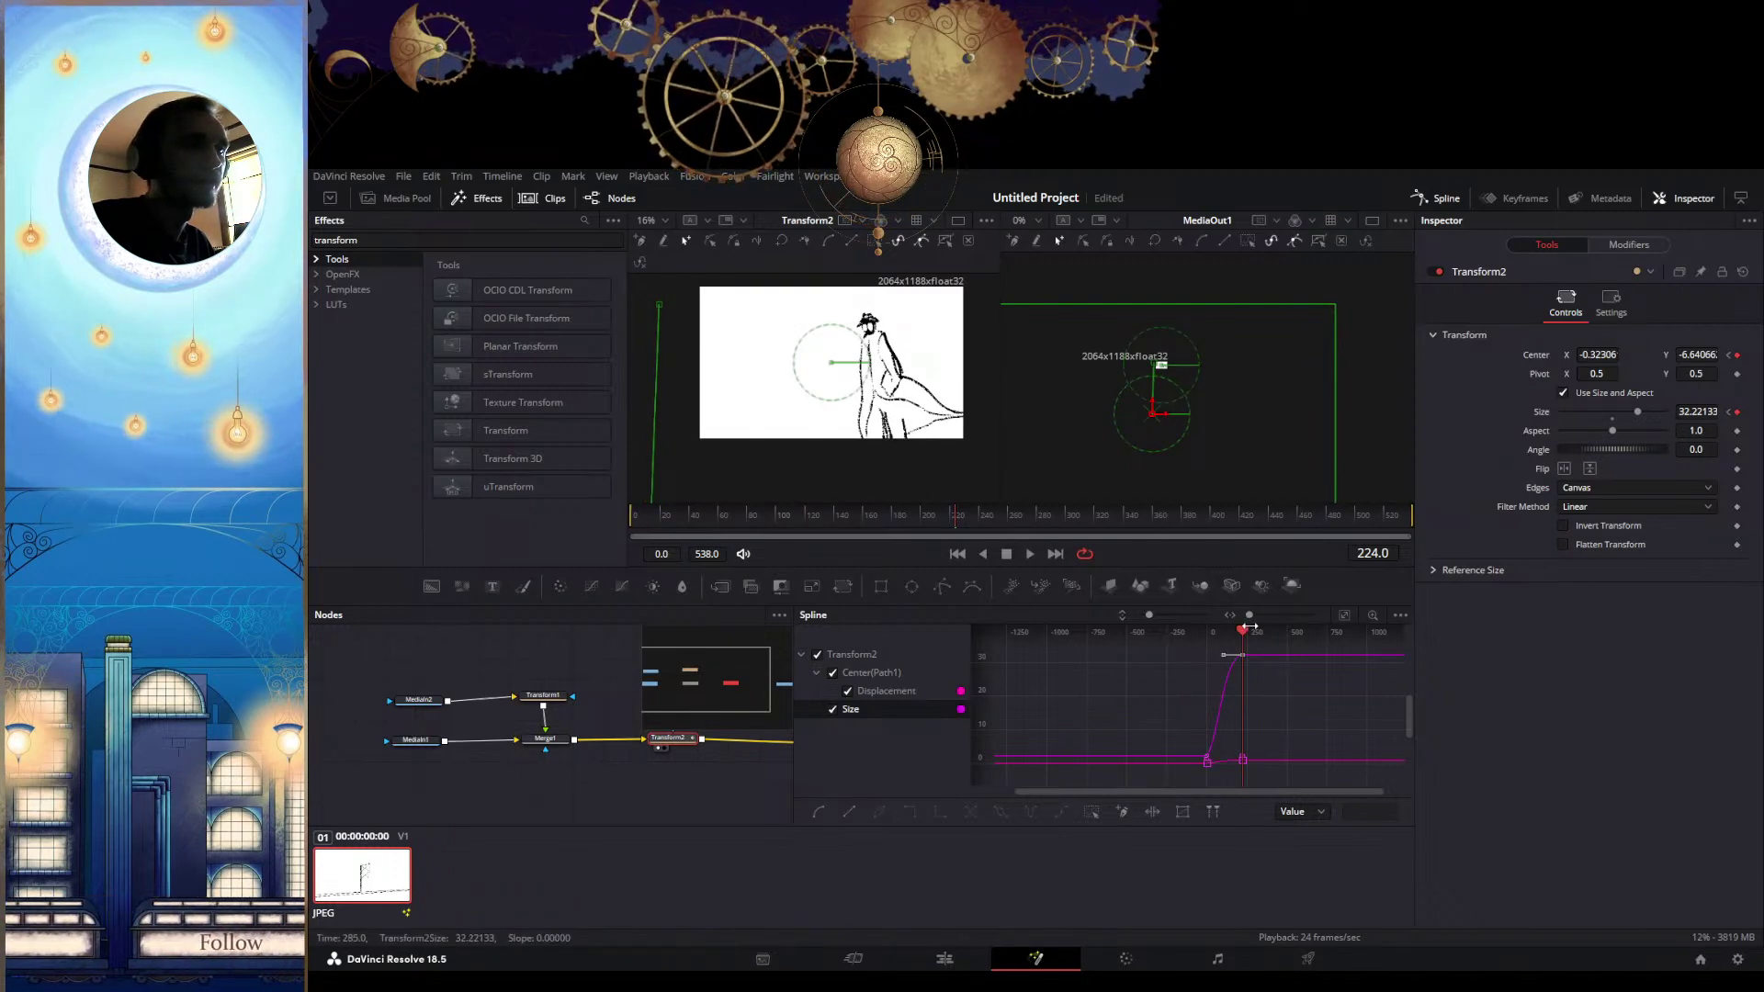
Play the camera zoom from the first center keyframe at frame 0 until after its end
{"action": "left_click", "coordinate": [1730, 356]}
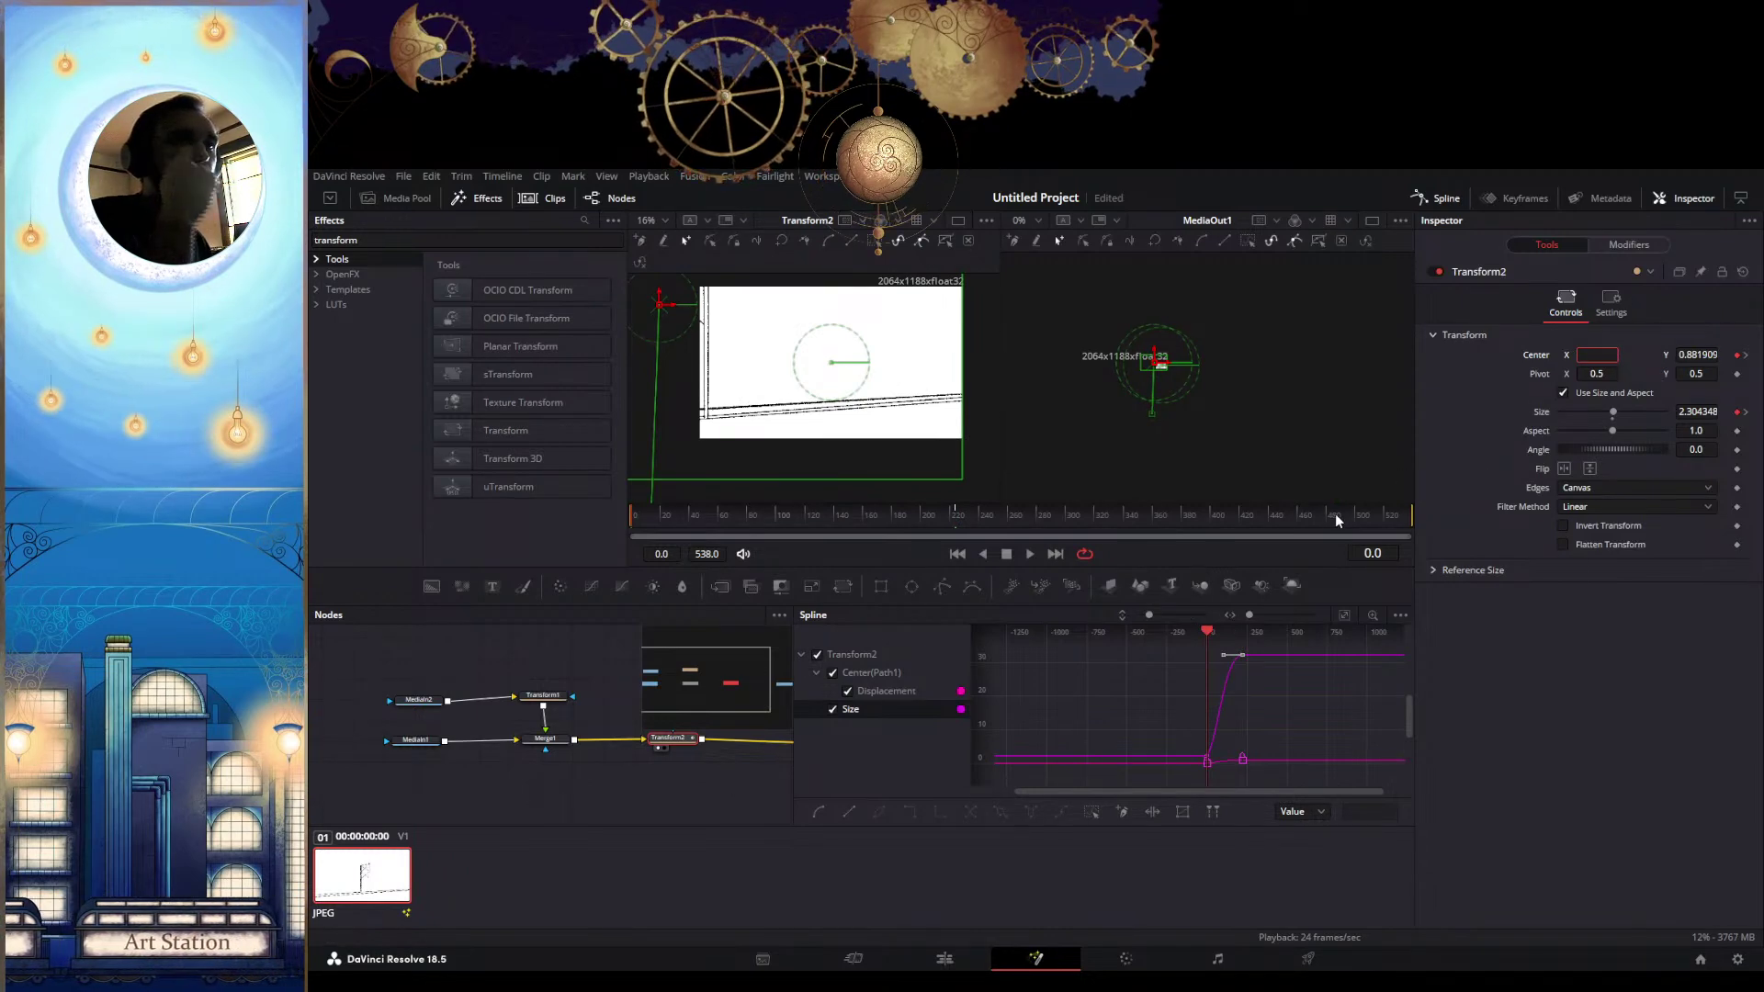
{"action": "key", "text": "space"}
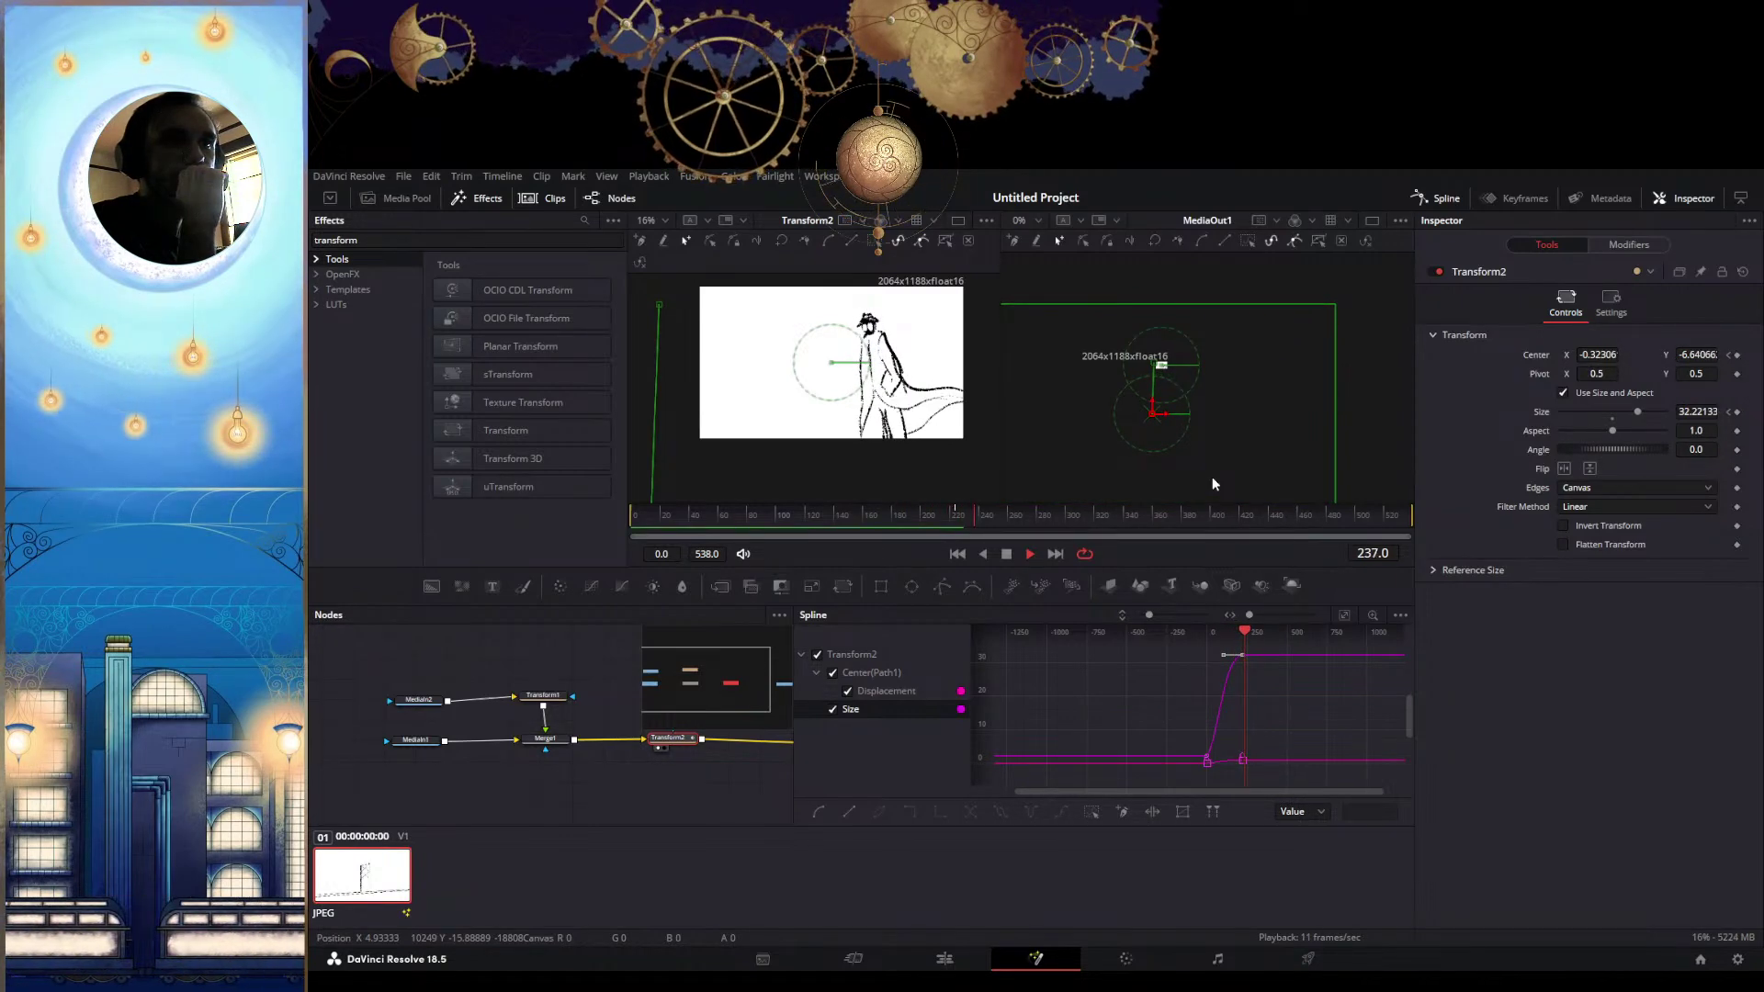
{"action": "key", "text": "space"}
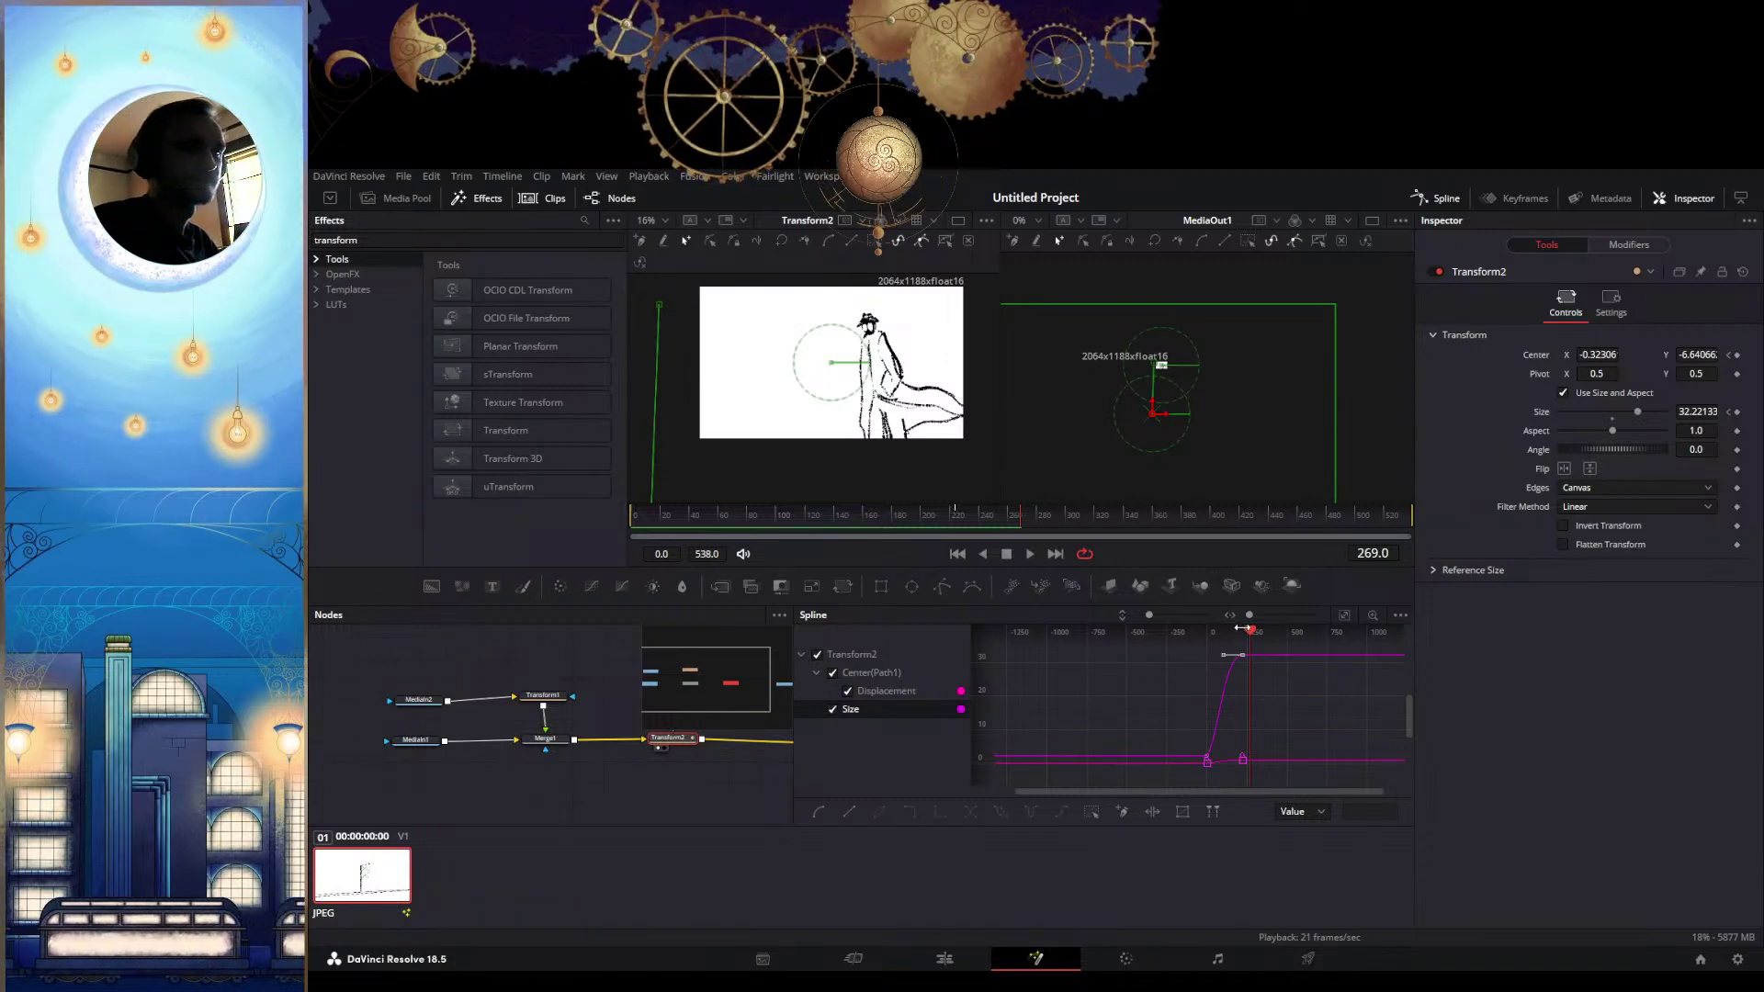
Scrub back through the zoom and replay its final approach to the figure
{"action": "left_click_drag", "start_coordinate": [1255, 639], "coordinate": [1205, 636]}
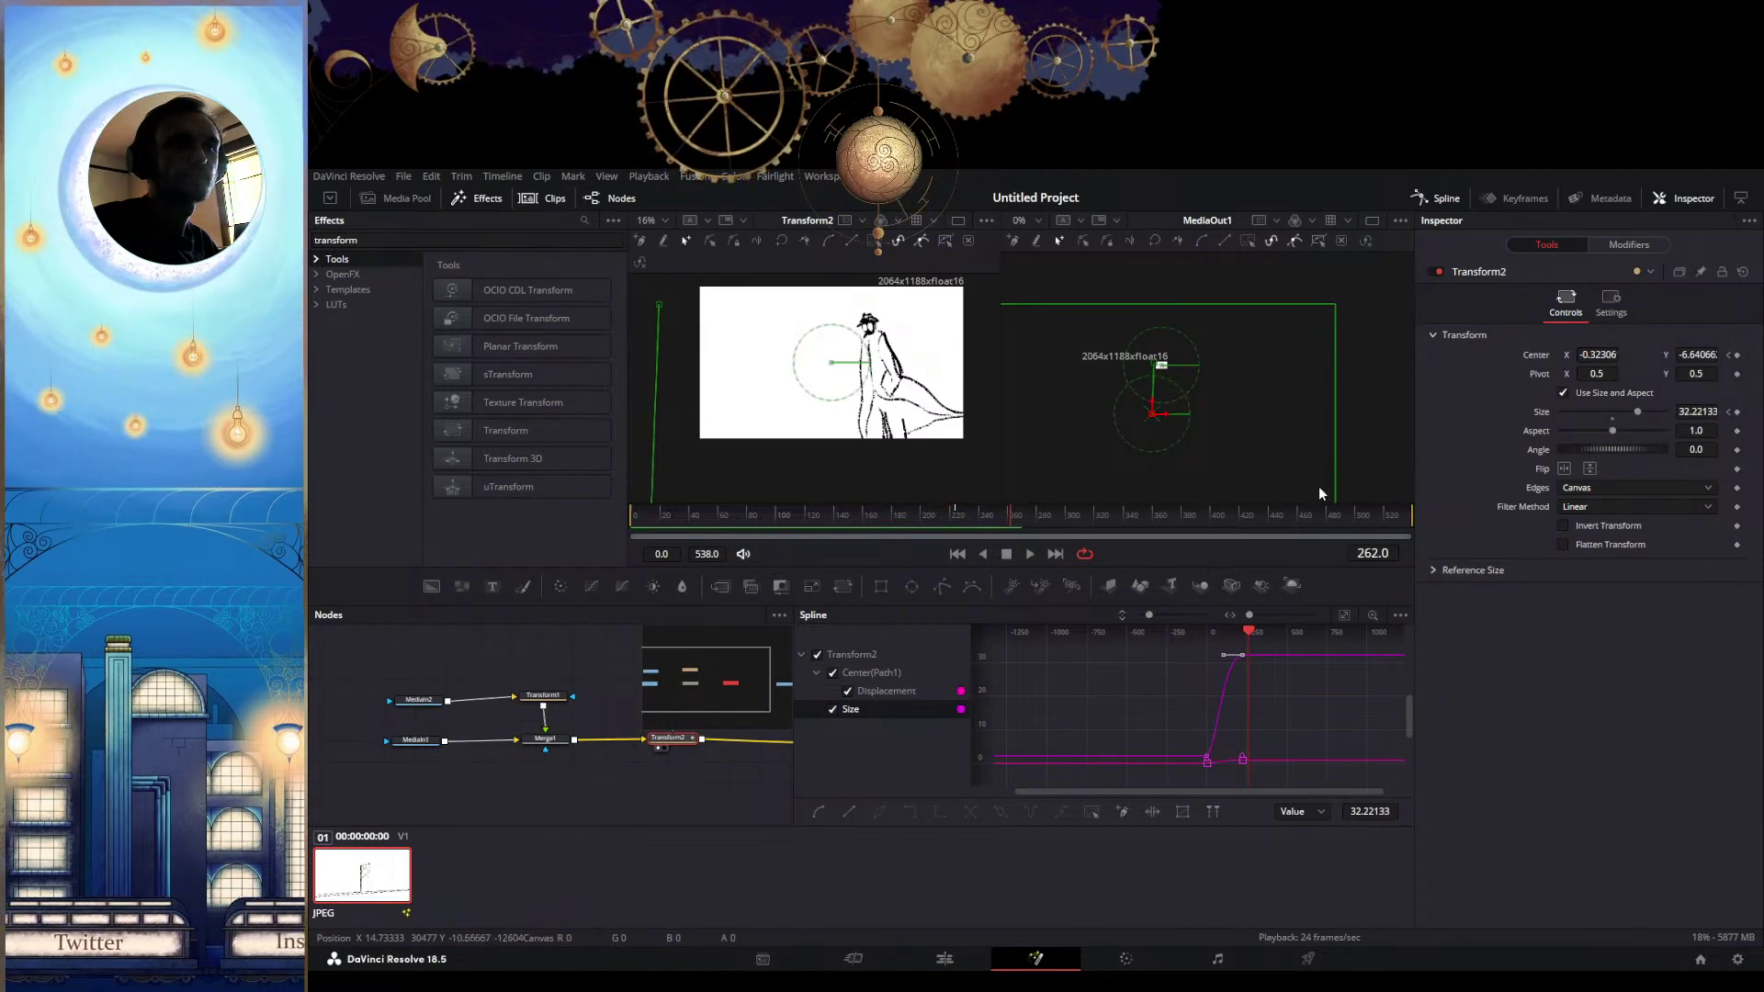
{"action": "left_click", "coordinate": [1251, 628]}
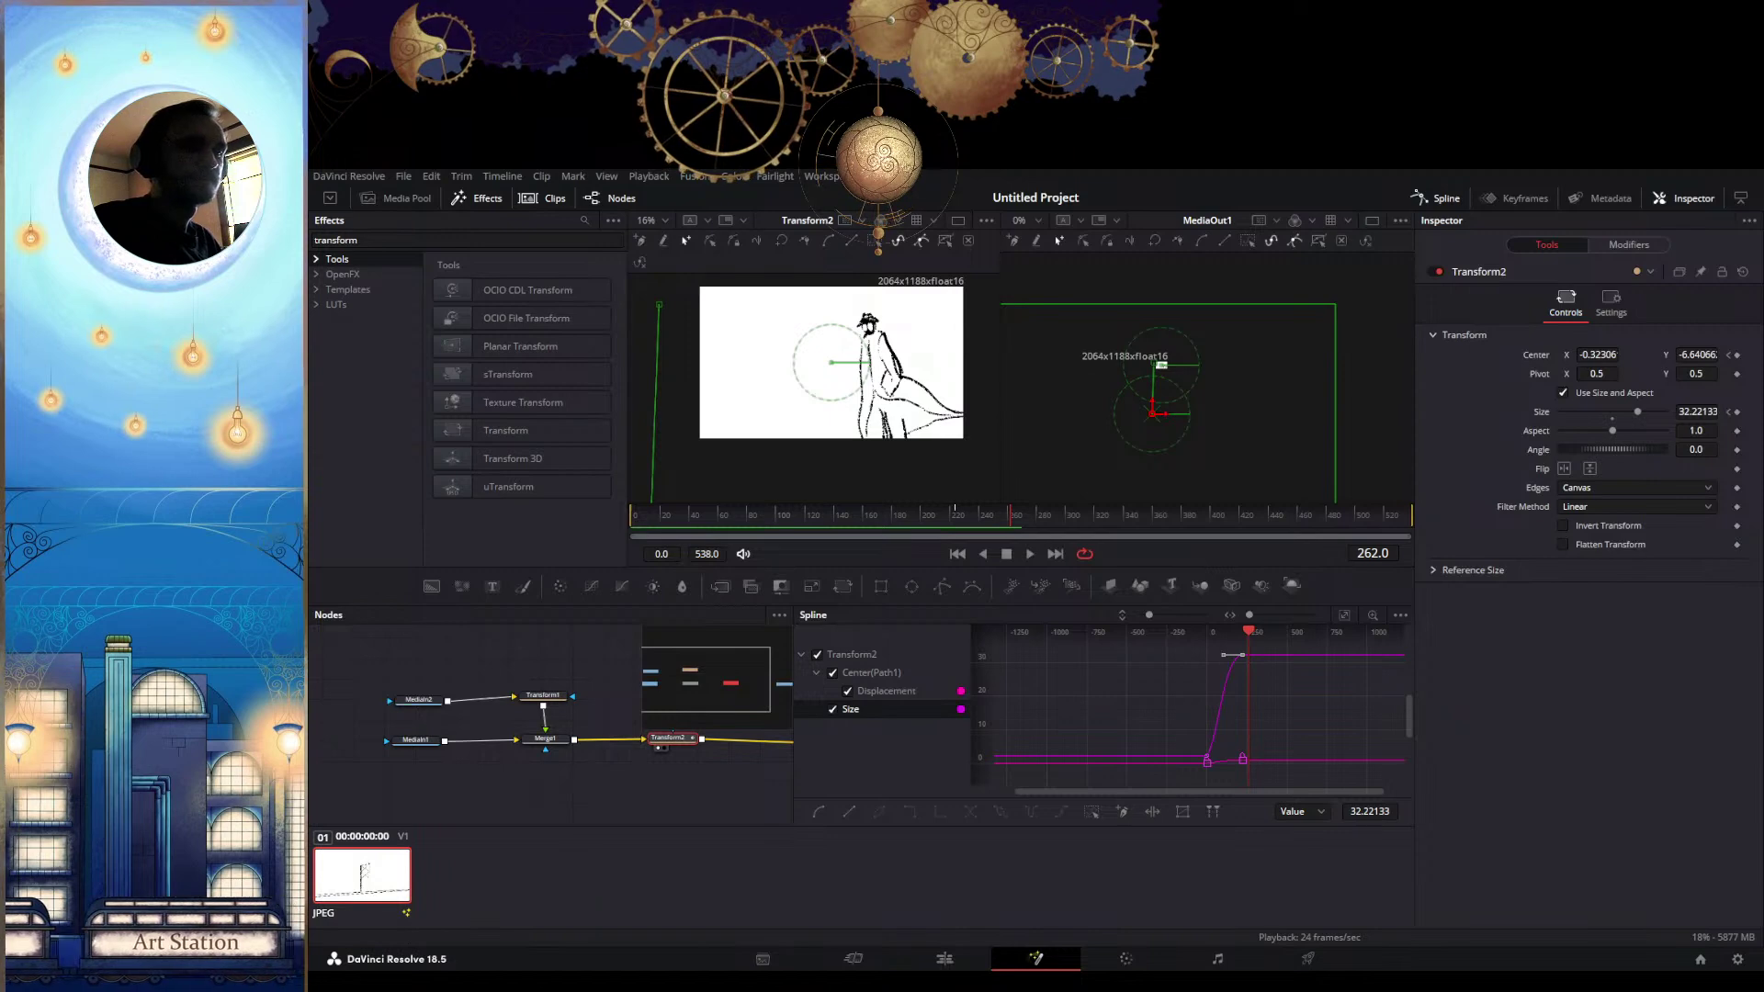
{"action": "left_click_drag", "start_coordinate": [1248, 629], "coordinate": [1215, 641]}
{"action": "key", "text": "space"}
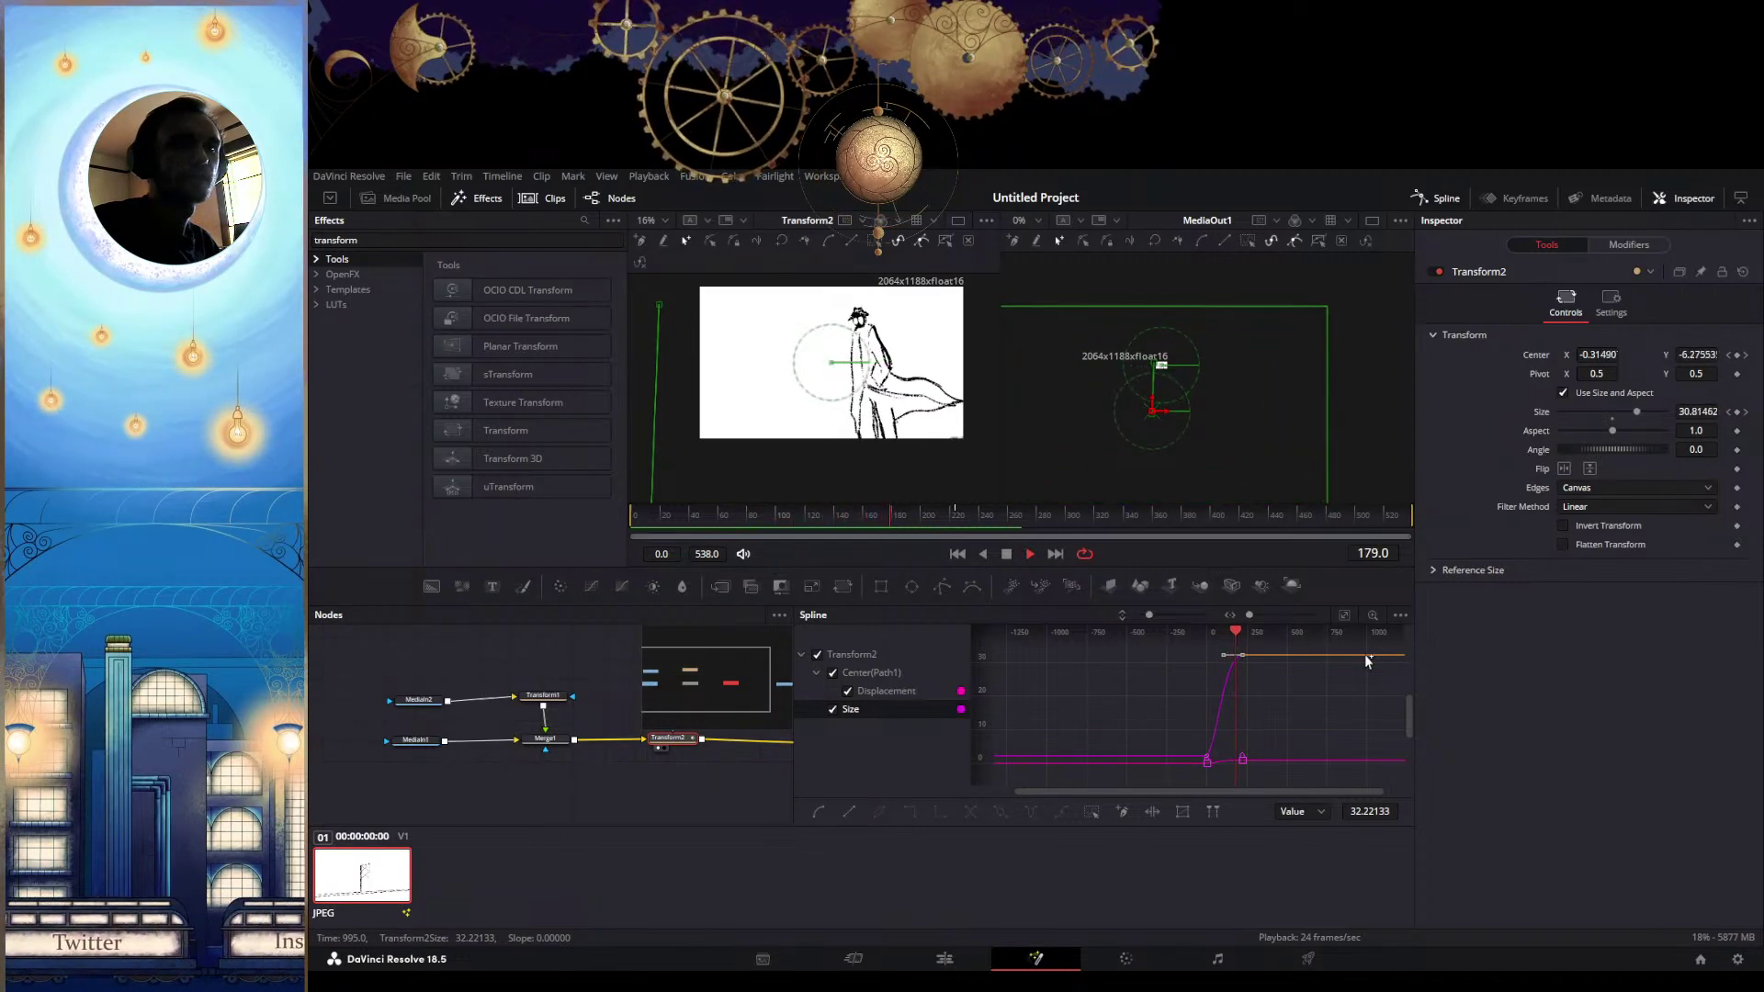
{"action": "key", "text": "space"}
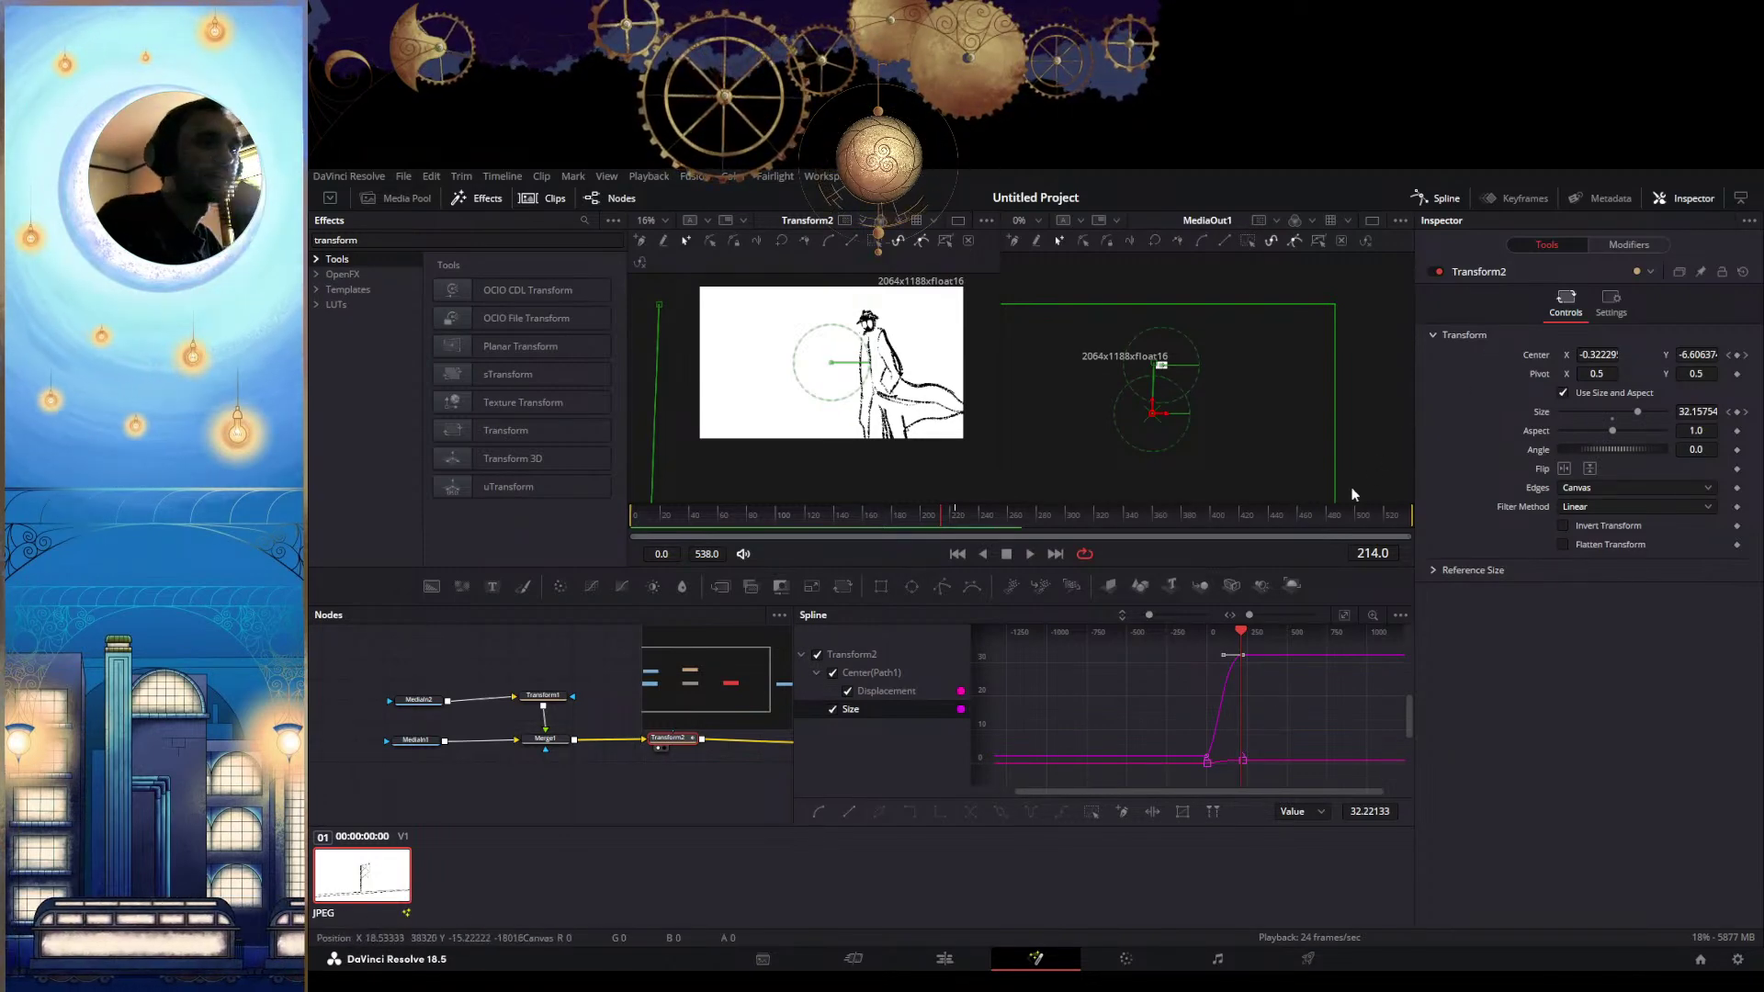
At the frame 224 keyframe, reduce Transform2 to a size of about 21.8 and move its center to about X 0.08, Y -4.20
{"action": "left_click", "coordinate": [1745, 354]}
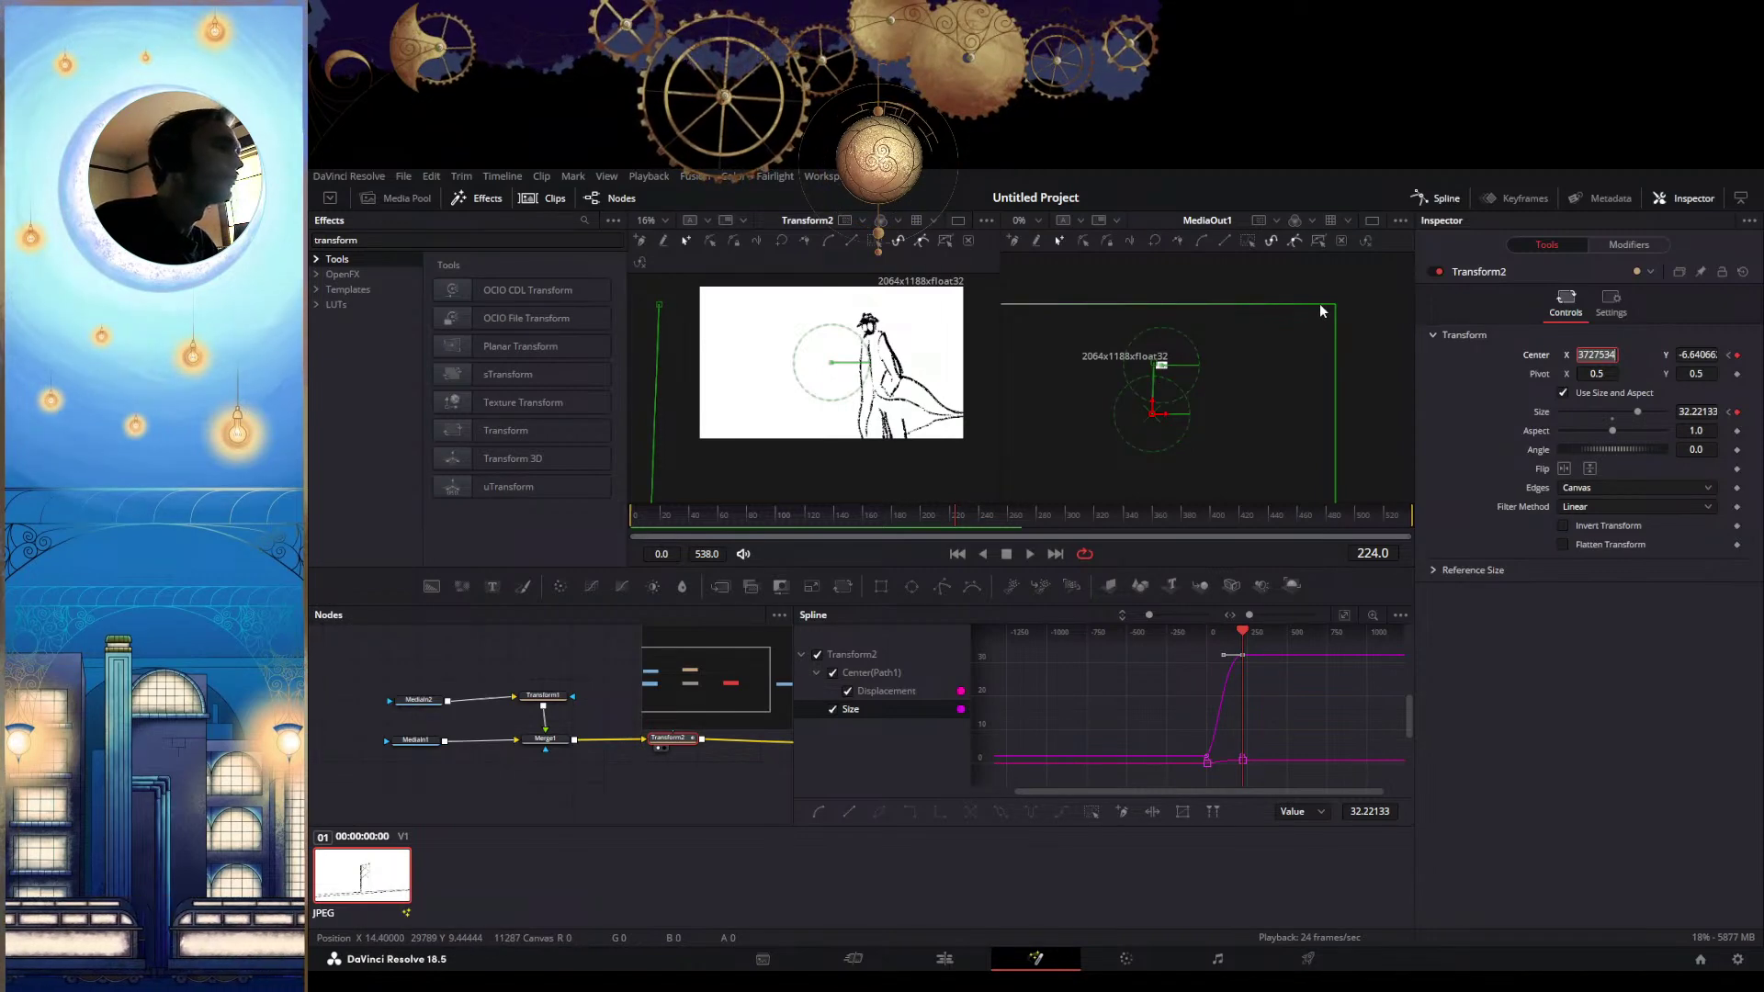
{"action": "left_click_drag", "start_coordinate": [1316, 305], "coordinate": [1231, 340]}
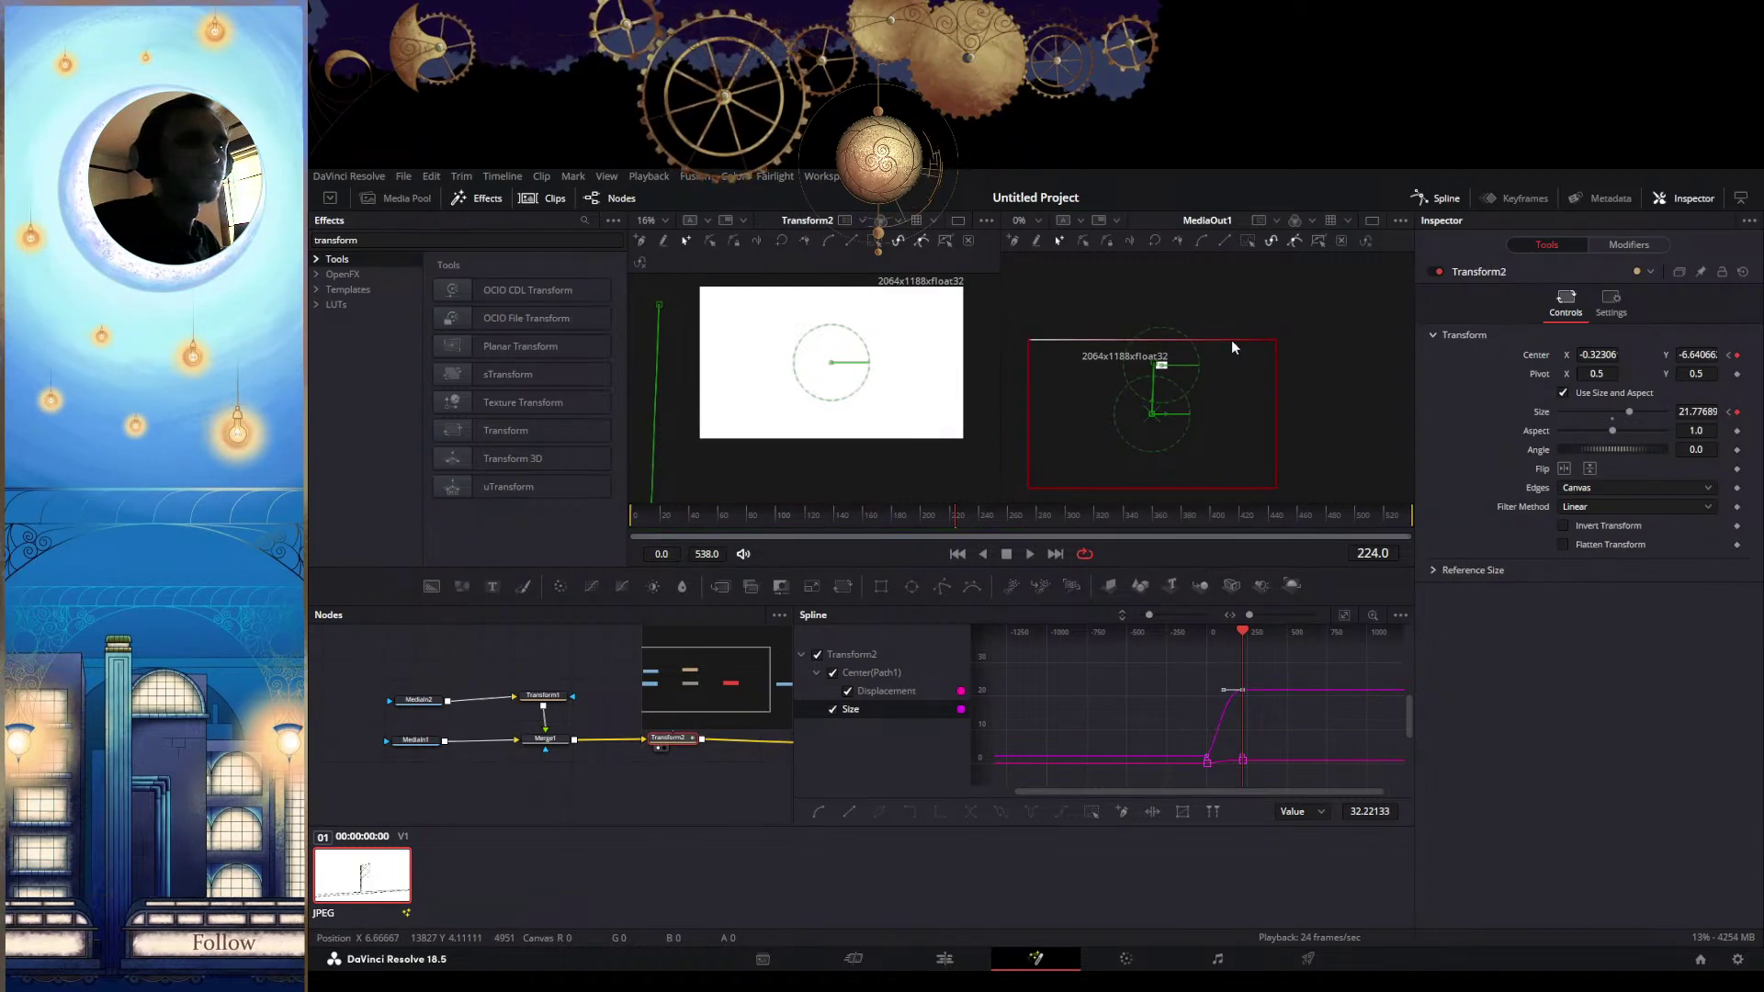
{"action": "mouse_move", "coordinate": [1161, 409]}
{"action": "left_mouse_down"}
{"action": "mouse_move", "coordinate": [1185, 392]}
{"action": "mouse_move", "coordinate": [1160, 395]}
{"action": "left_mouse_up"}
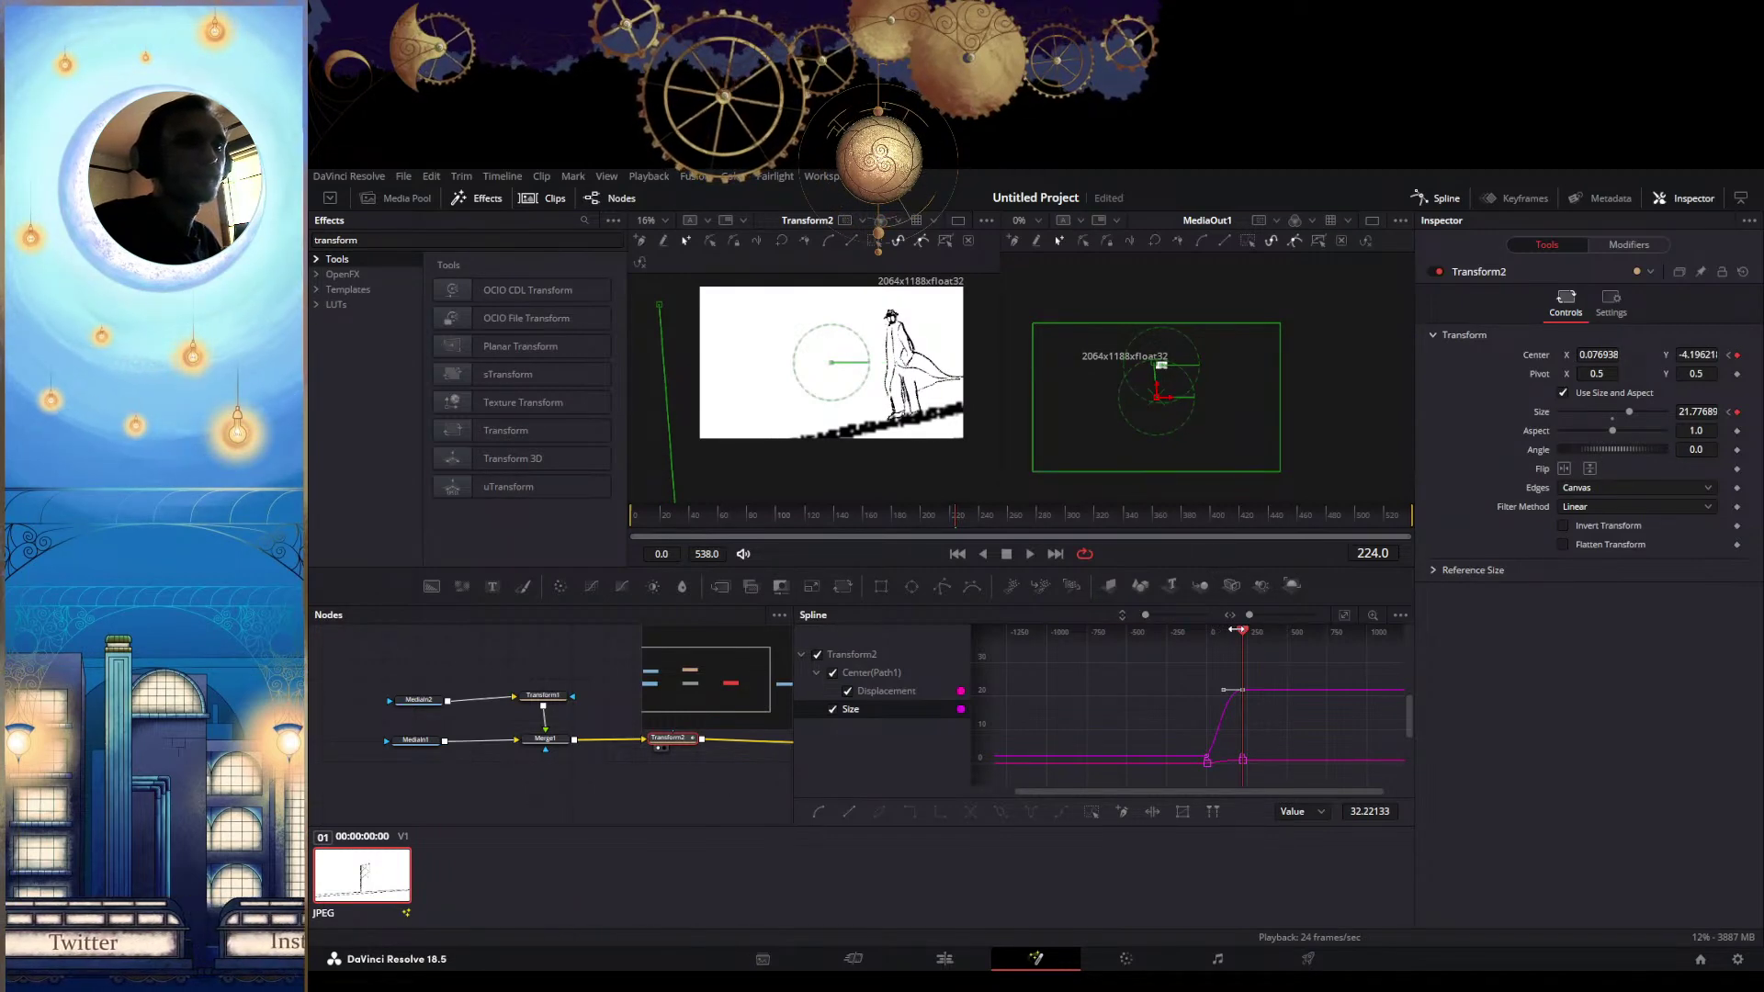
Scrub back to the start of the zoom and preview its opening frames
{"action": "left_click_drag", "start_coordinate": [1236, 630], "coordinate": [1209, 631]}
{"action": "key", "text": "space"}
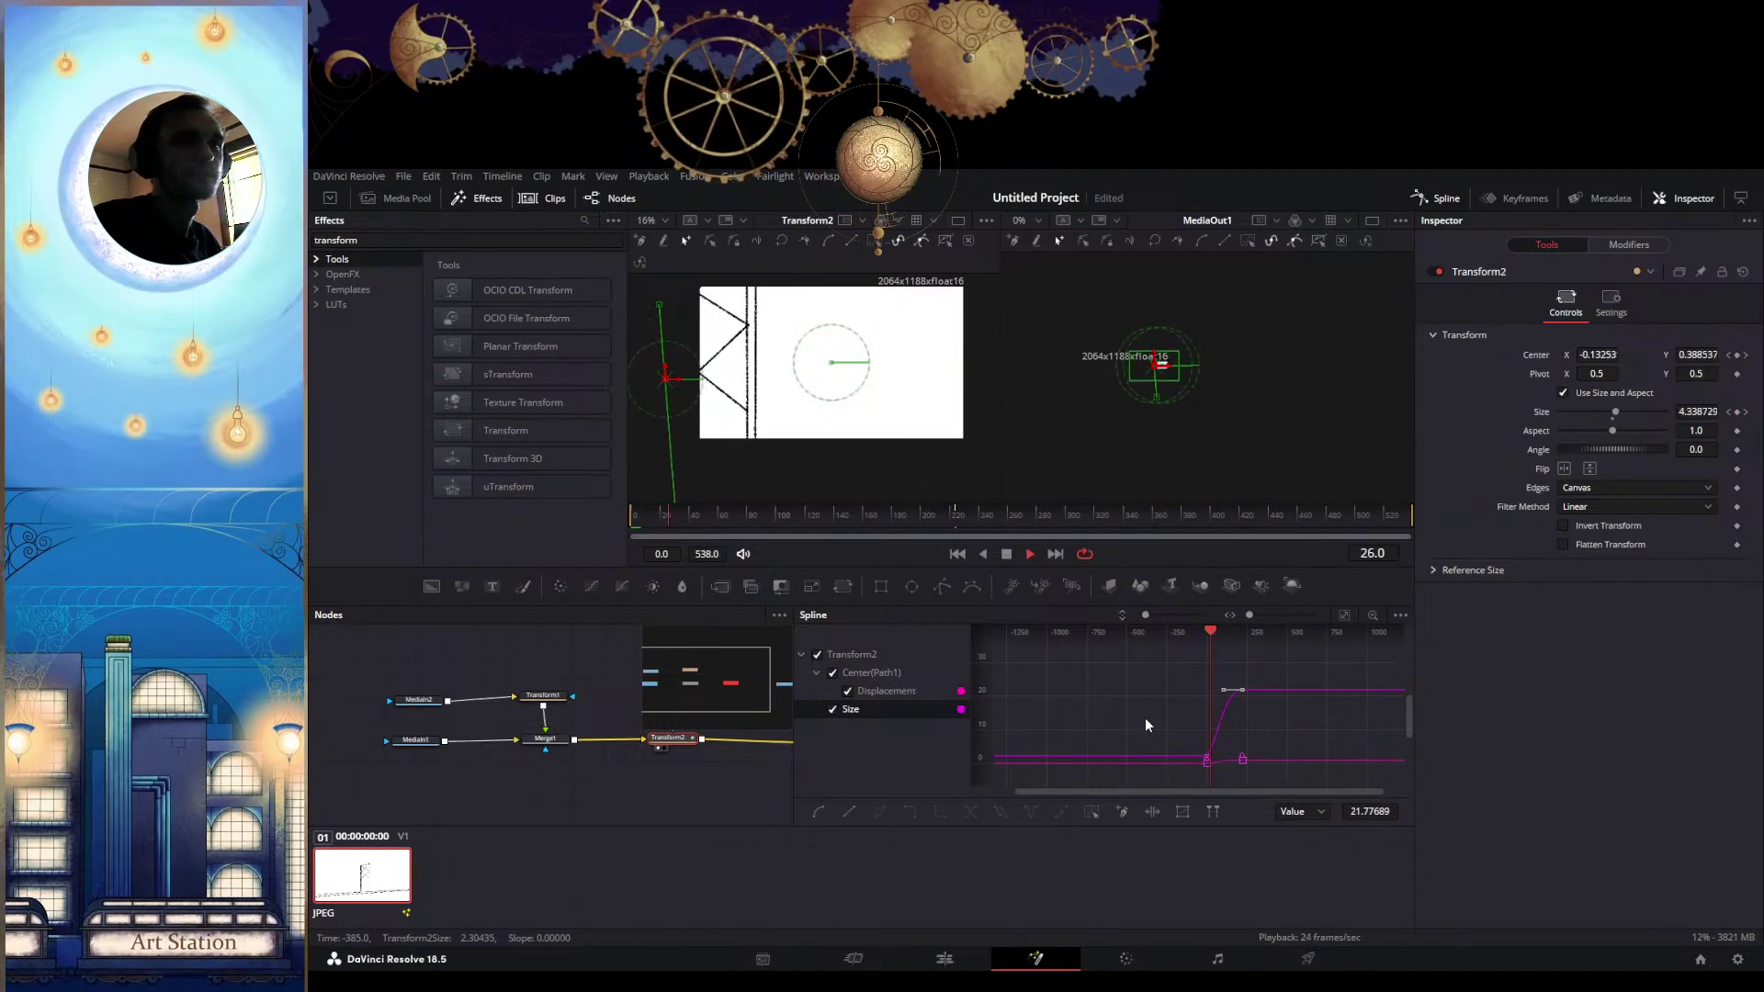
{"action": "key", "text": "space"}
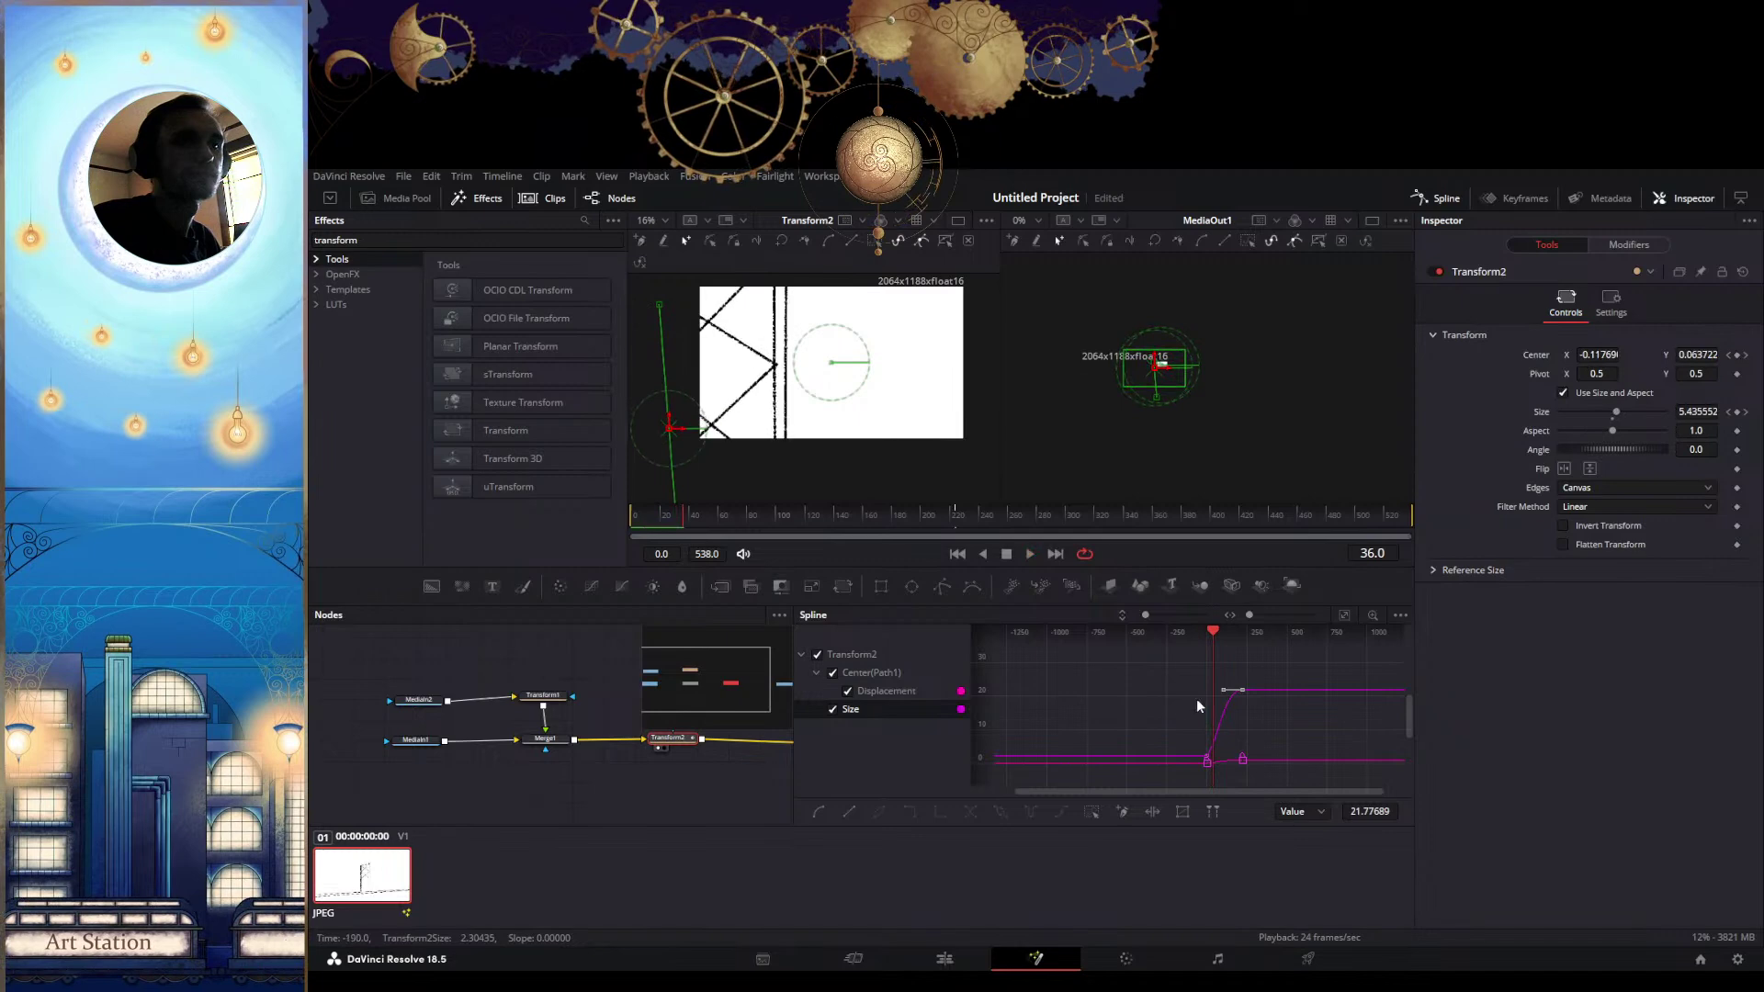
At the frame 0 keyframe, move Transform2's center to about X -0.49 and enlarge it to a size of about 3.01 to fill the frame
{"action": "left_click", "coordinate": [1727, 355]}
{"action": "left_click_drag", "start_coordinate": [1155, 356], "coordinate": [1152, 362]}
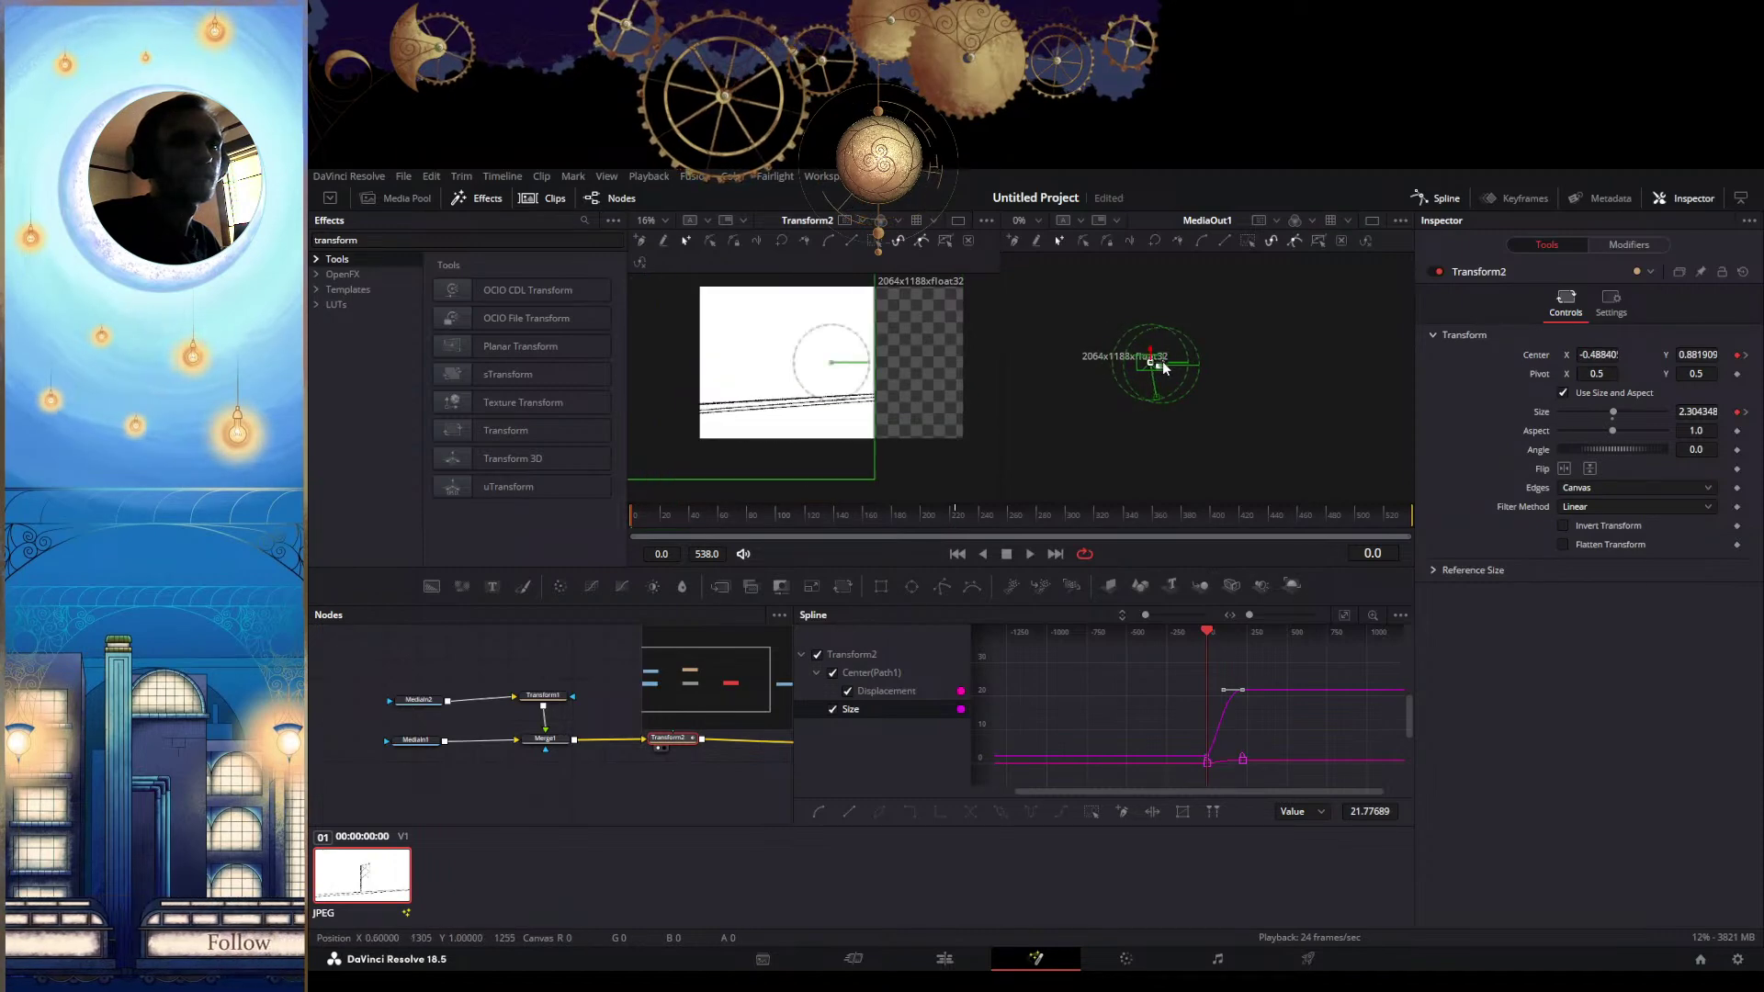
{"action": "left_click_drag", "start_coordinate": [875, 481], "coordinate": [969, 478]}
Preview the new opening framing, return to frame 0, and play the whole zoom until after its end
{"action": "key", "text": "space"}
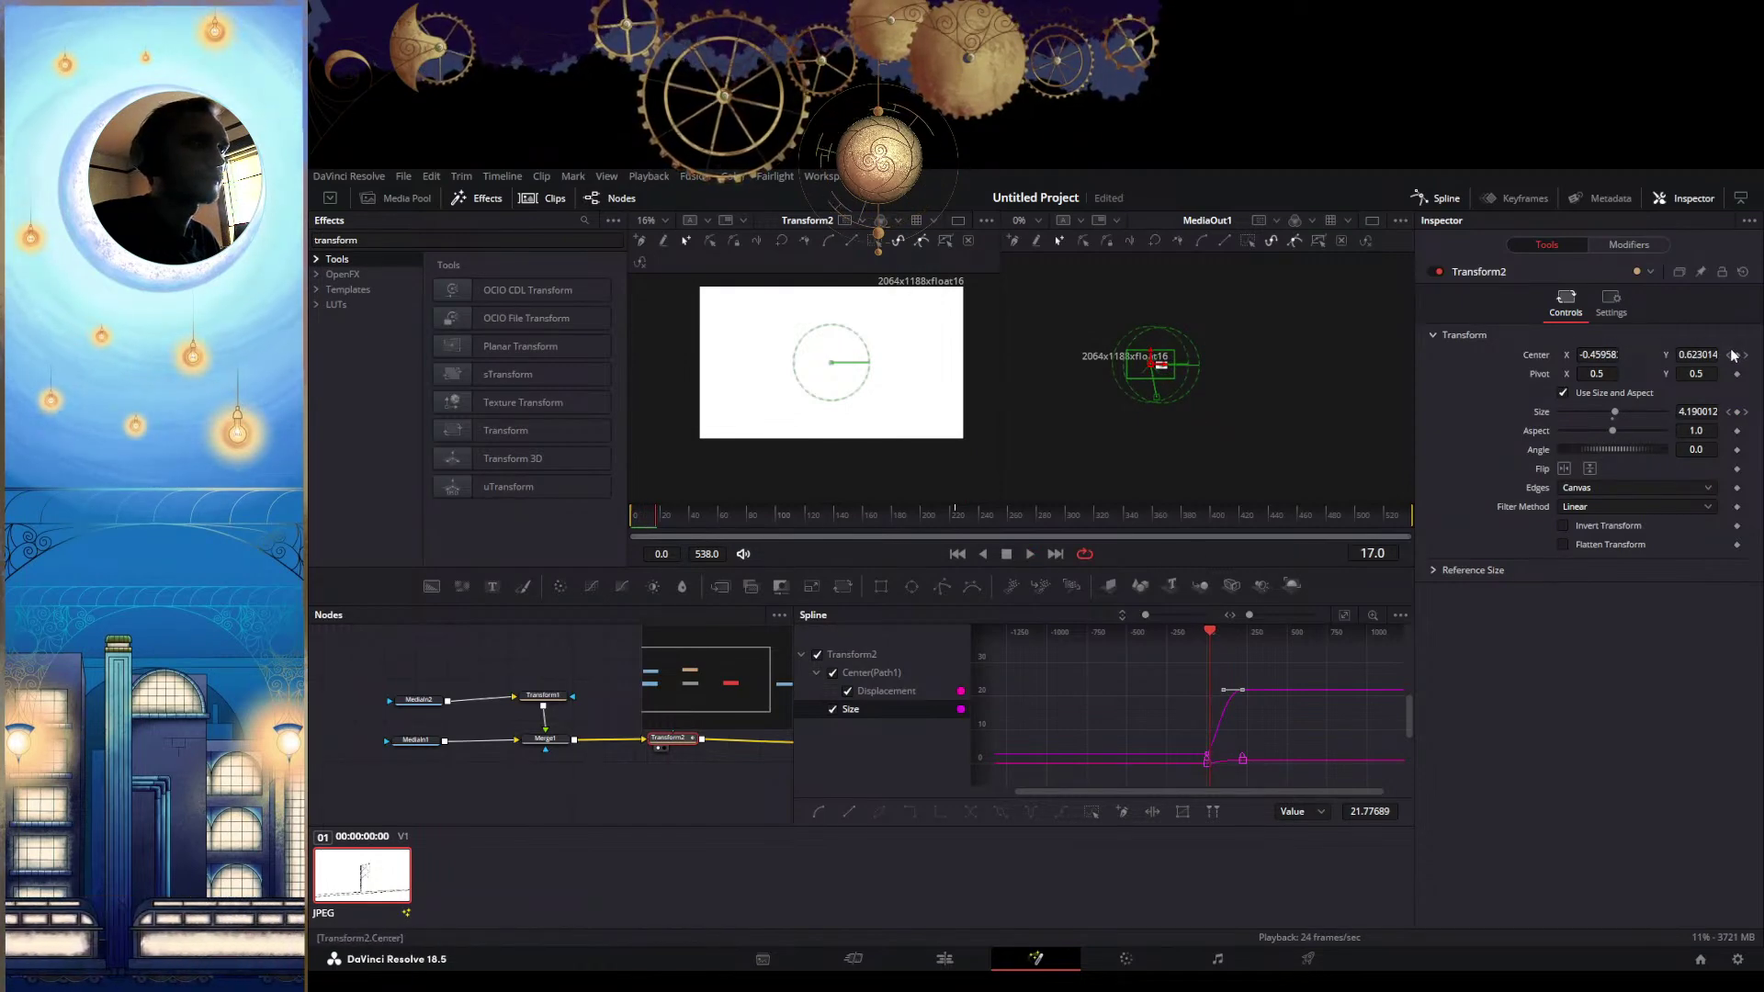
{"action": "left_click", "coordinate": [1729, 354]}
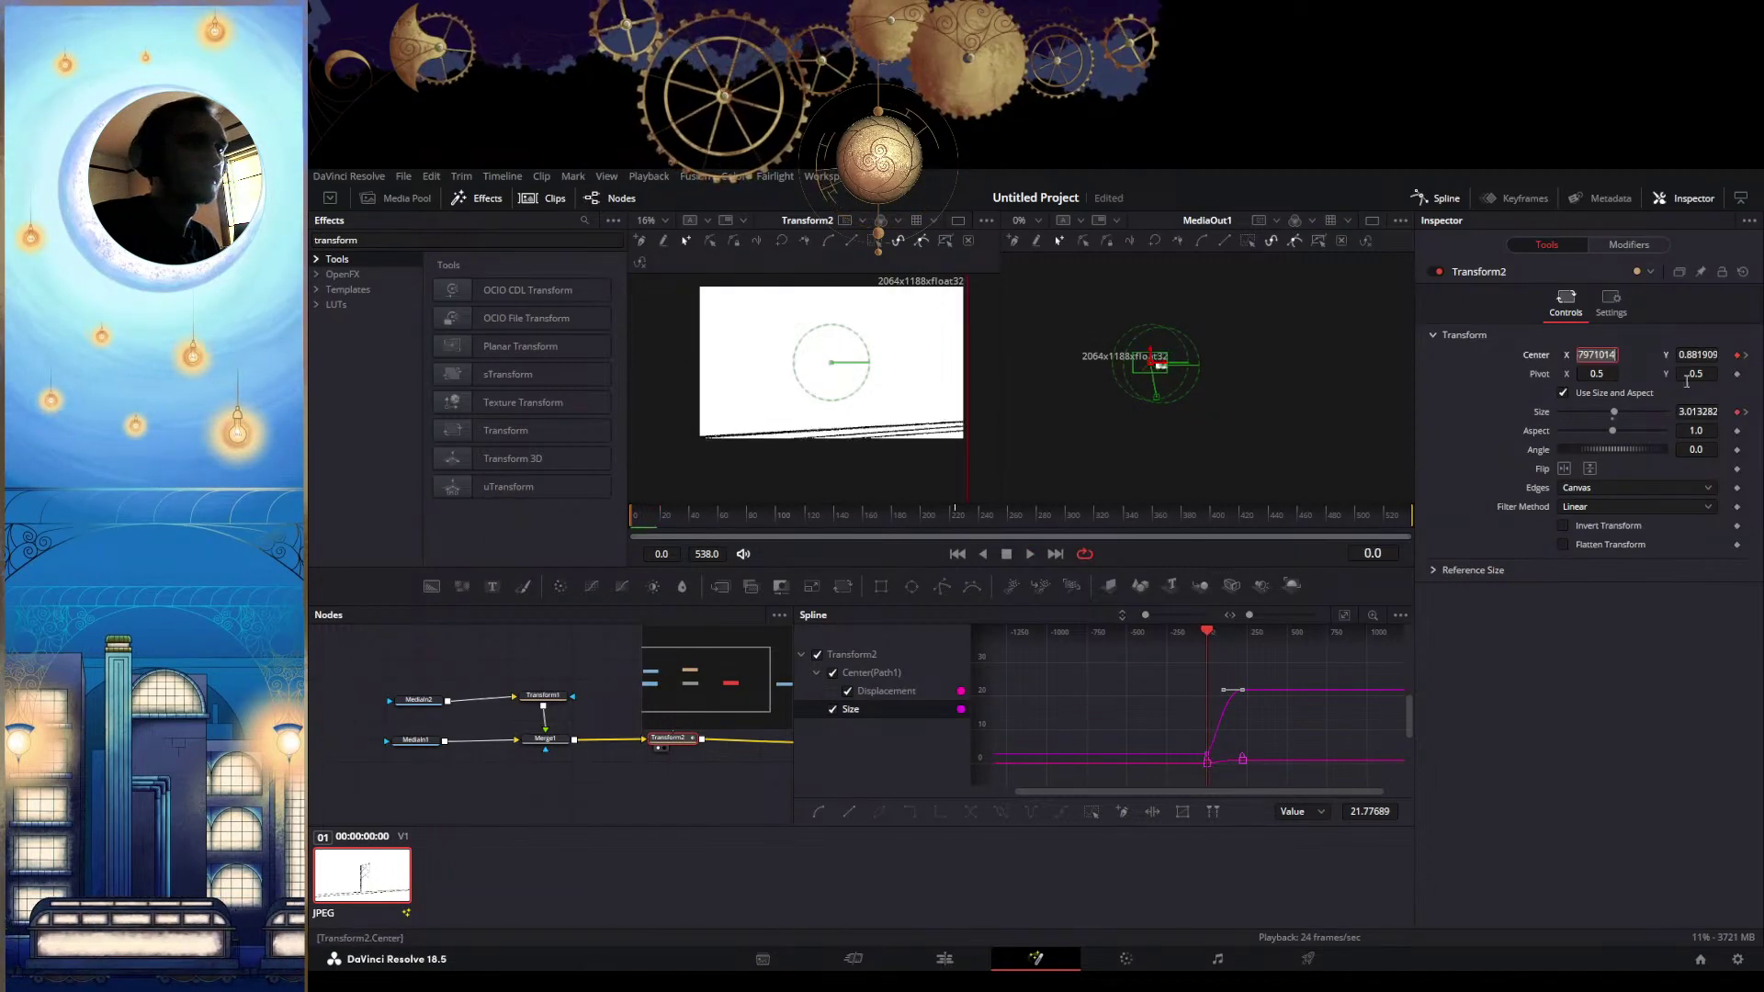
{"action": "key", "text": "space"}
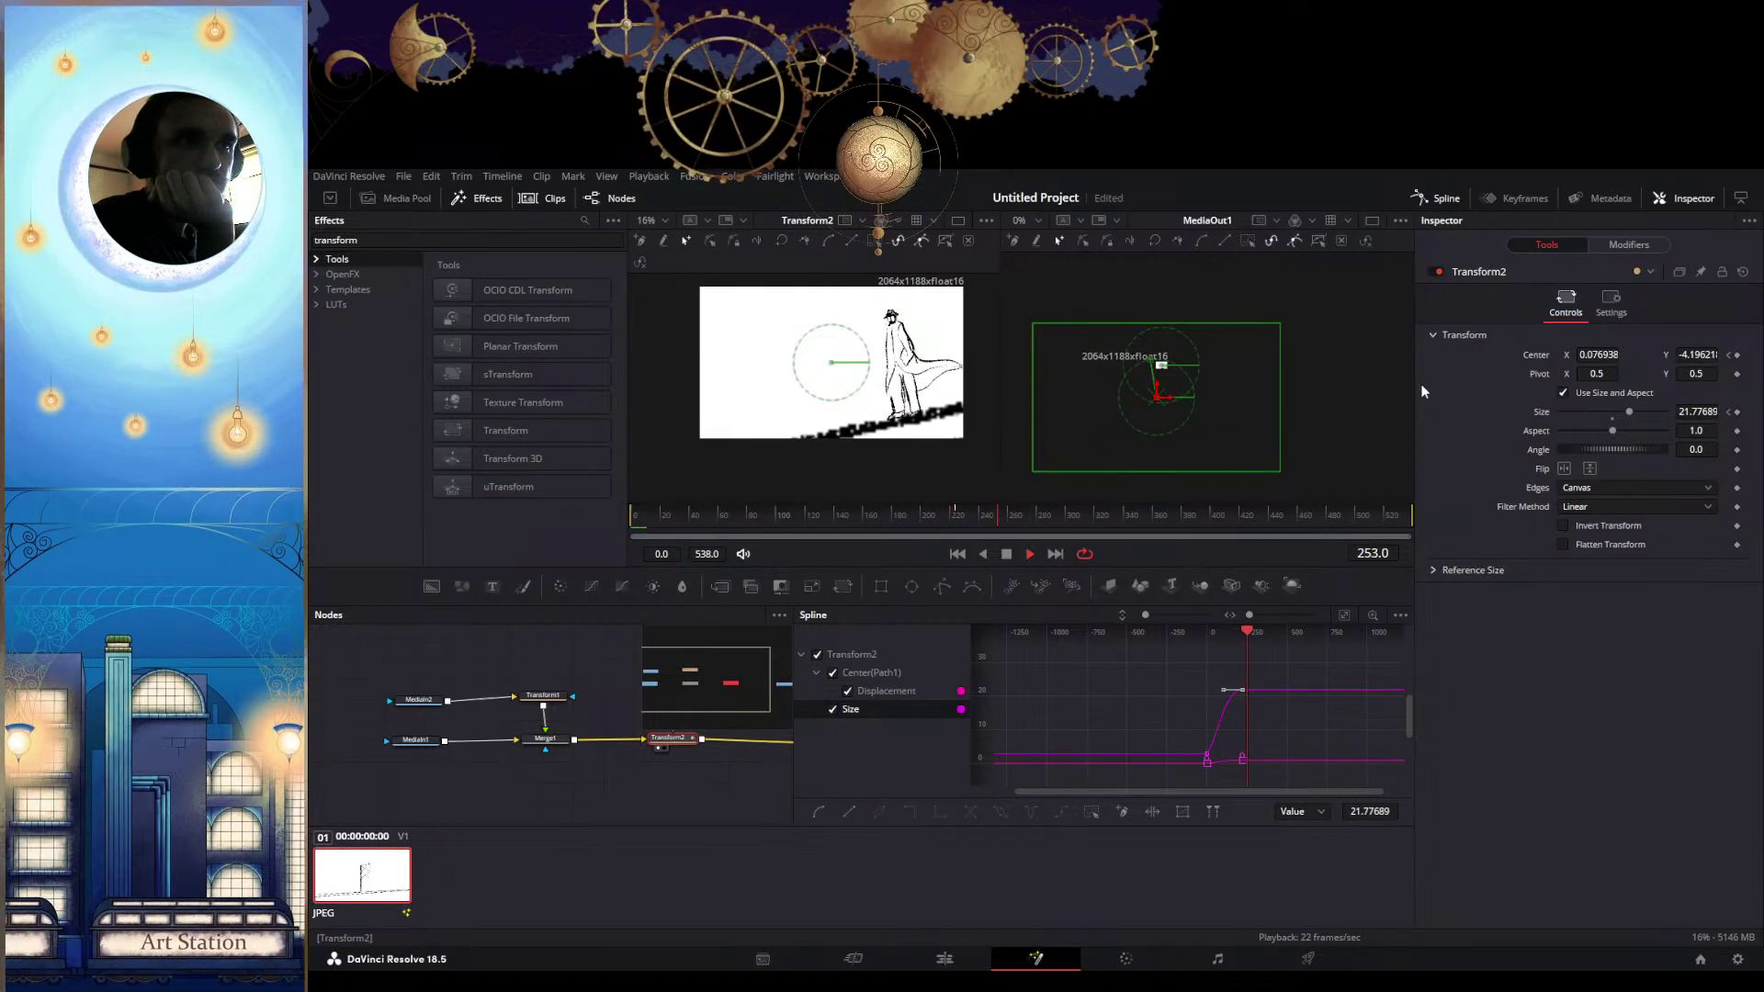
{"action": "key", "text": "space"}
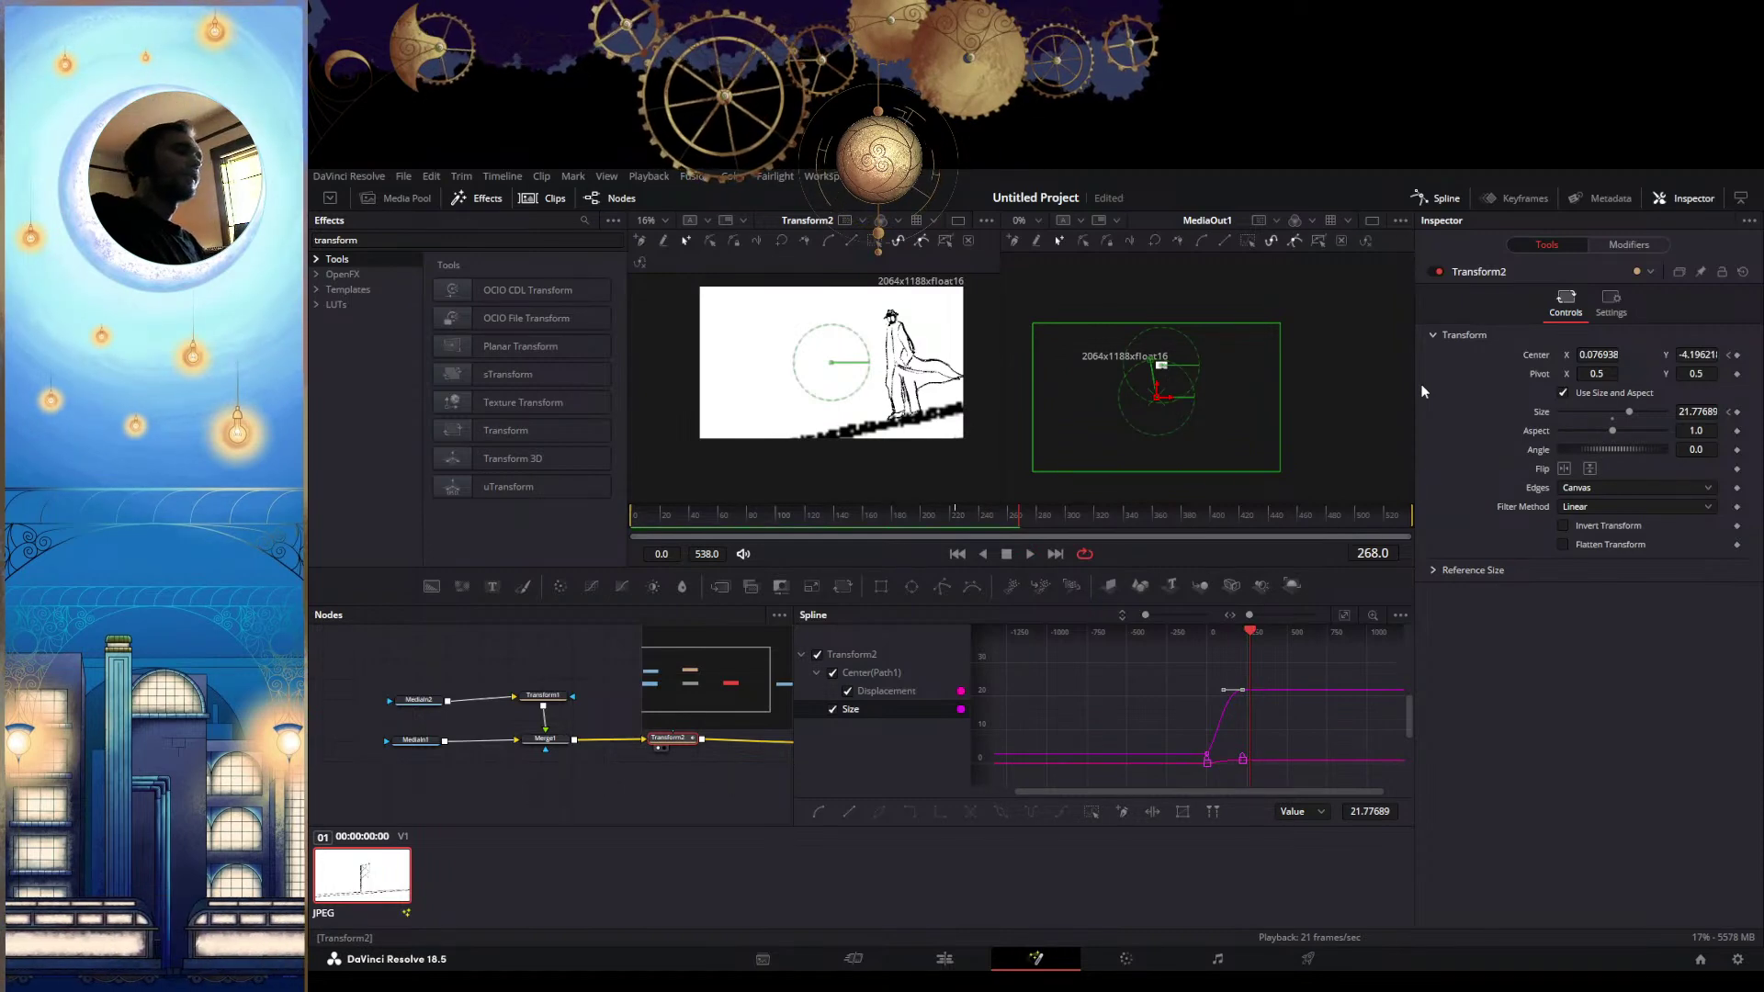